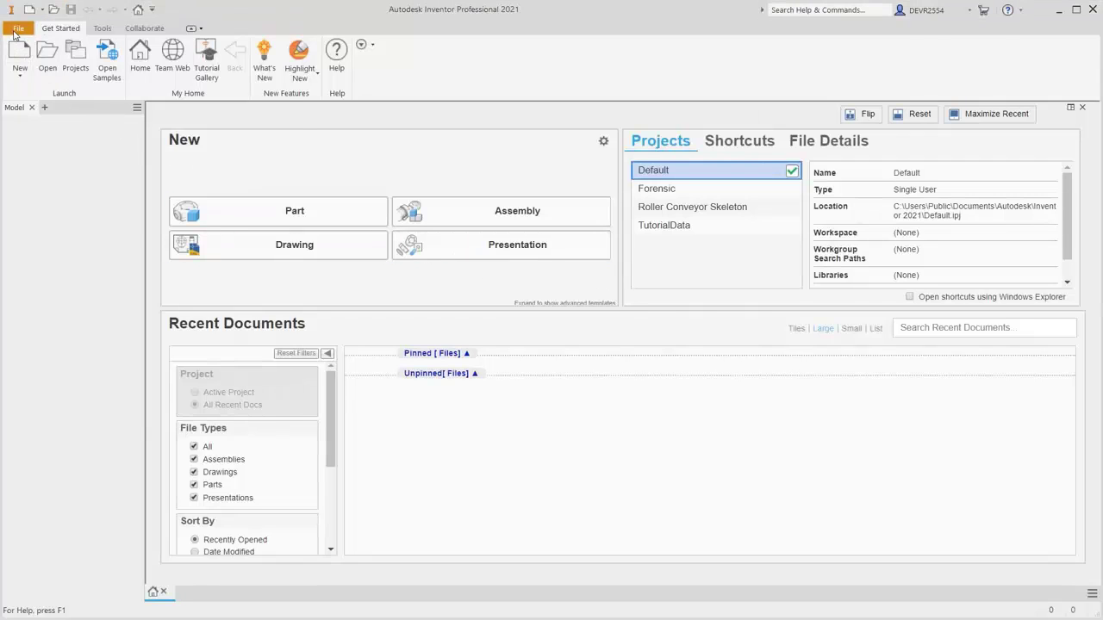
Start creating a new single-user project in the project manager
{"action": "left_click", "coordinate": [18, 27]}
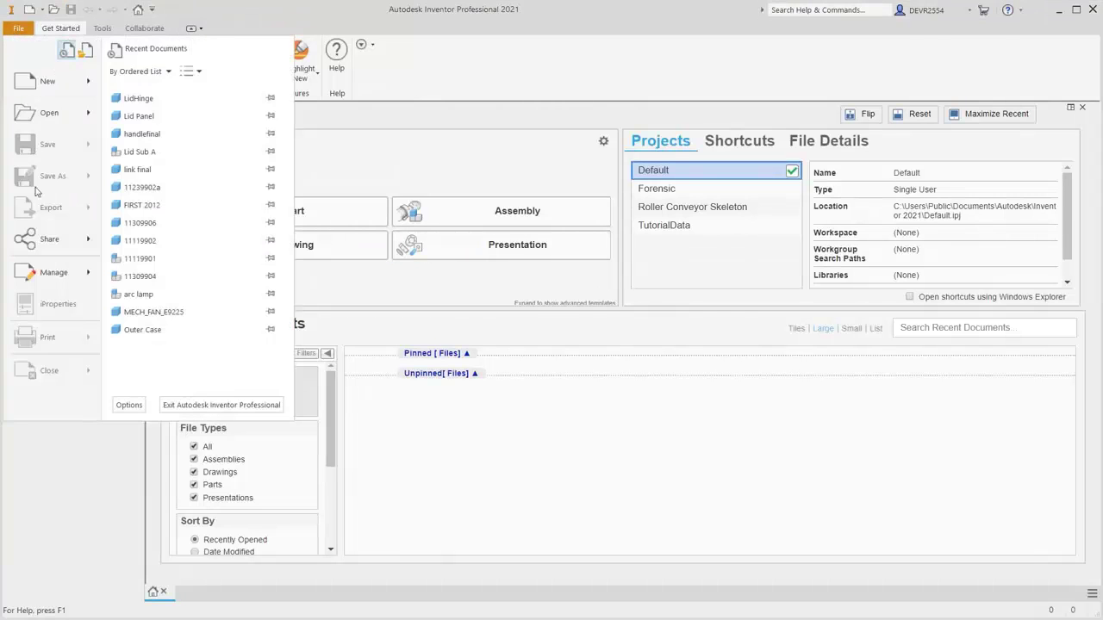
{"action": "left_click", "coordinate": [51, 273]}
{"action": "left_click", "coordinate": [181, 91]}
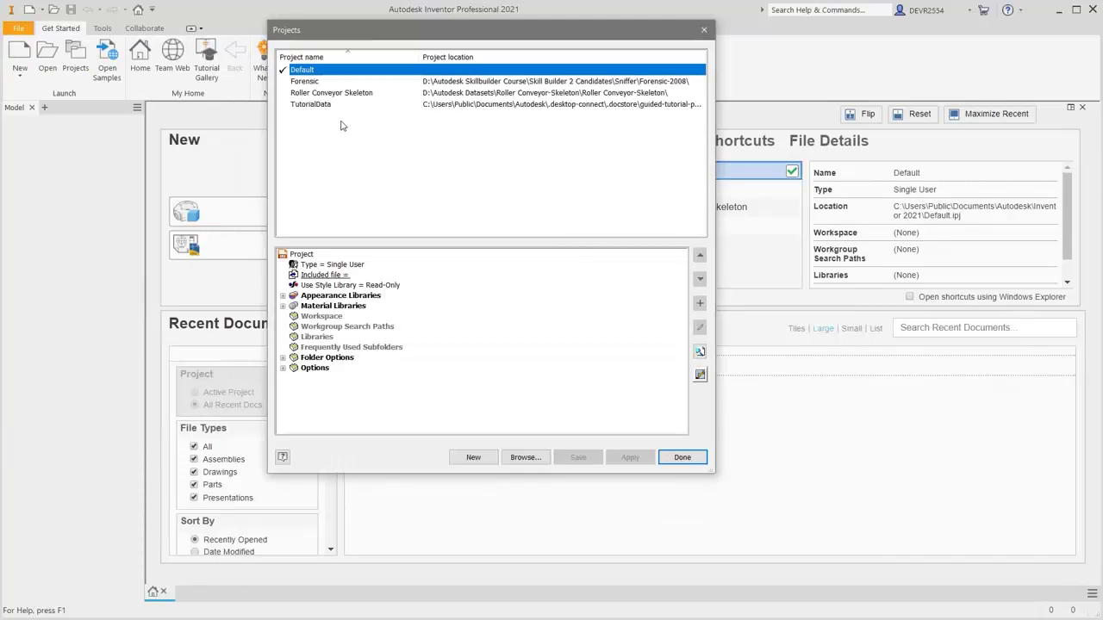
{"action": "left_click", "coordinate": [482, 458]}
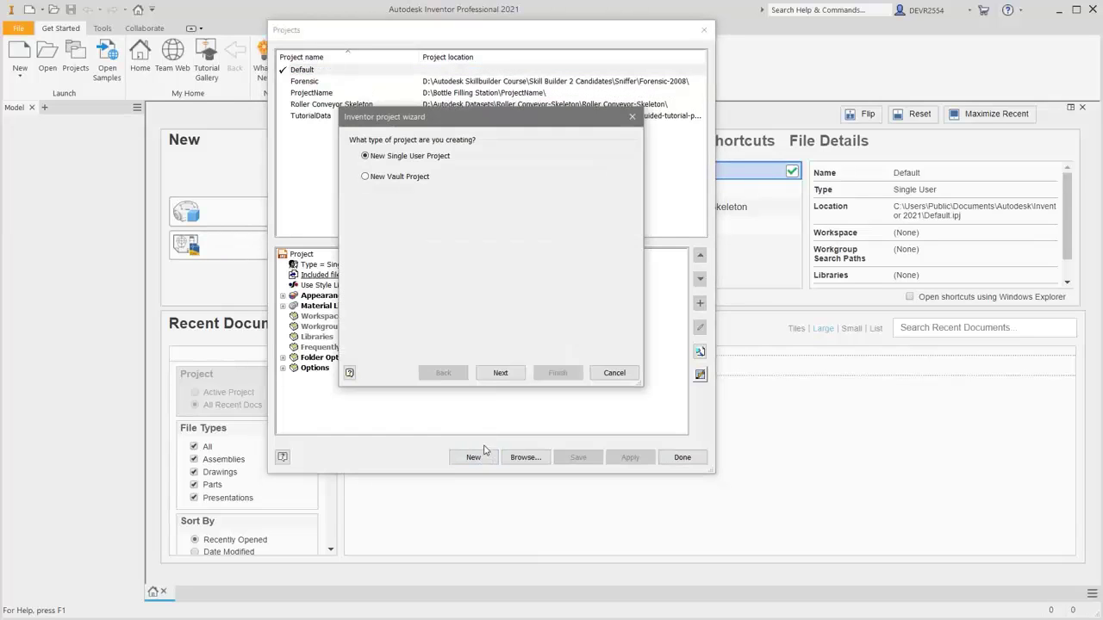
{"action": "left_click", "coordinate": [501, 374]}
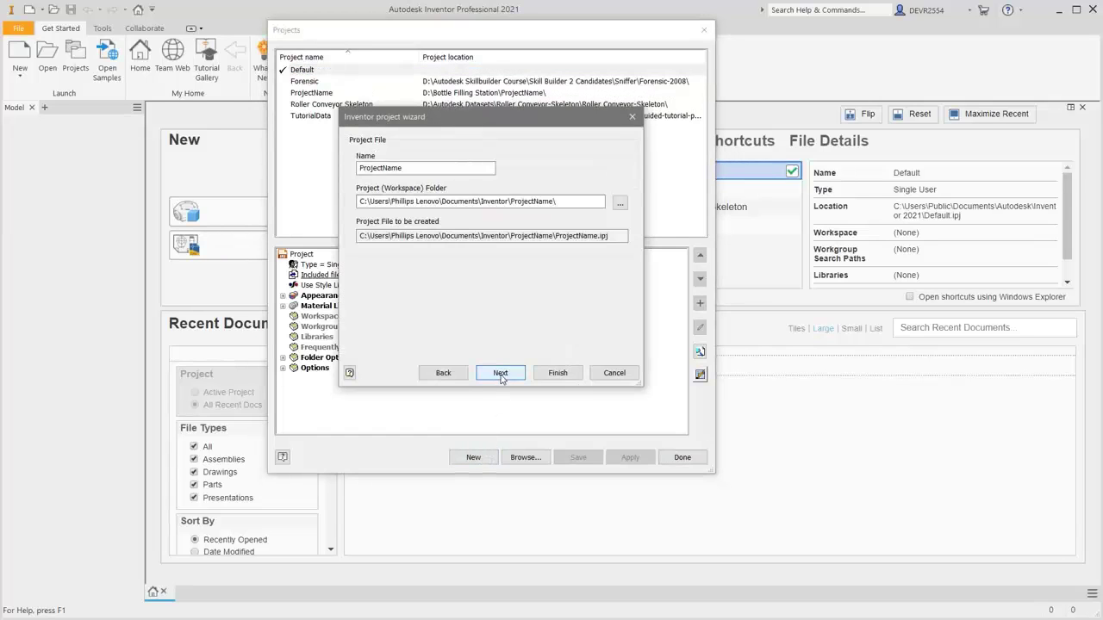
Name the new project Bottle Filling Station
{"action": "left_click", "coordinate": [406, 167]}
{"action": "left_click_drag", "start_coordinate": [406, 167], "coordinate": [329, 172]}
{"action": "type", "text": "Bo"}
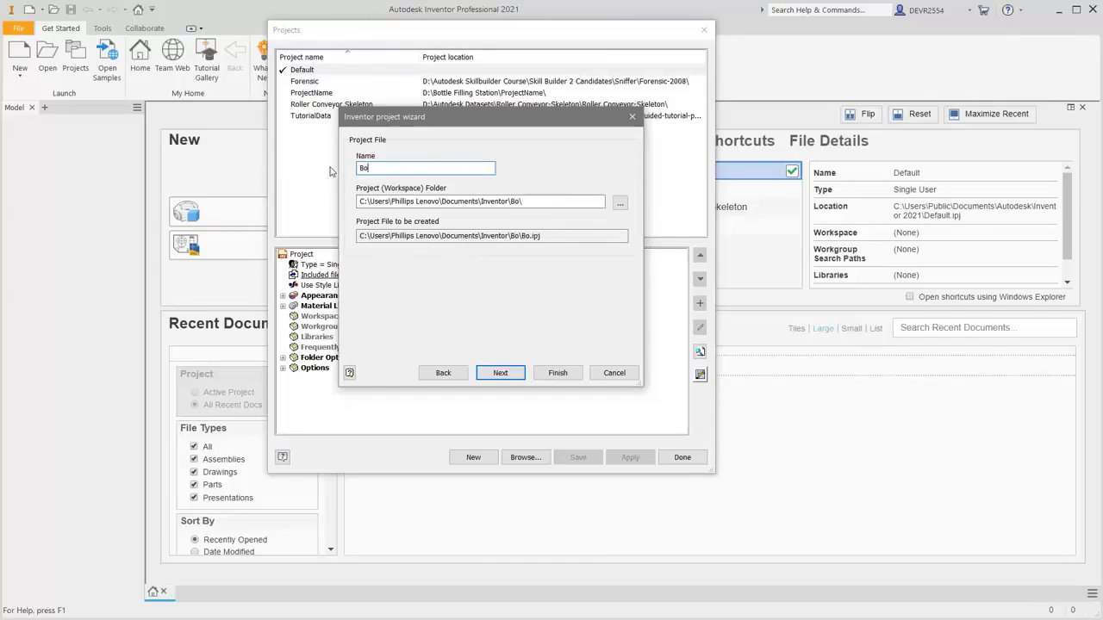
{"action": "type", "text": "ttle Fil"}
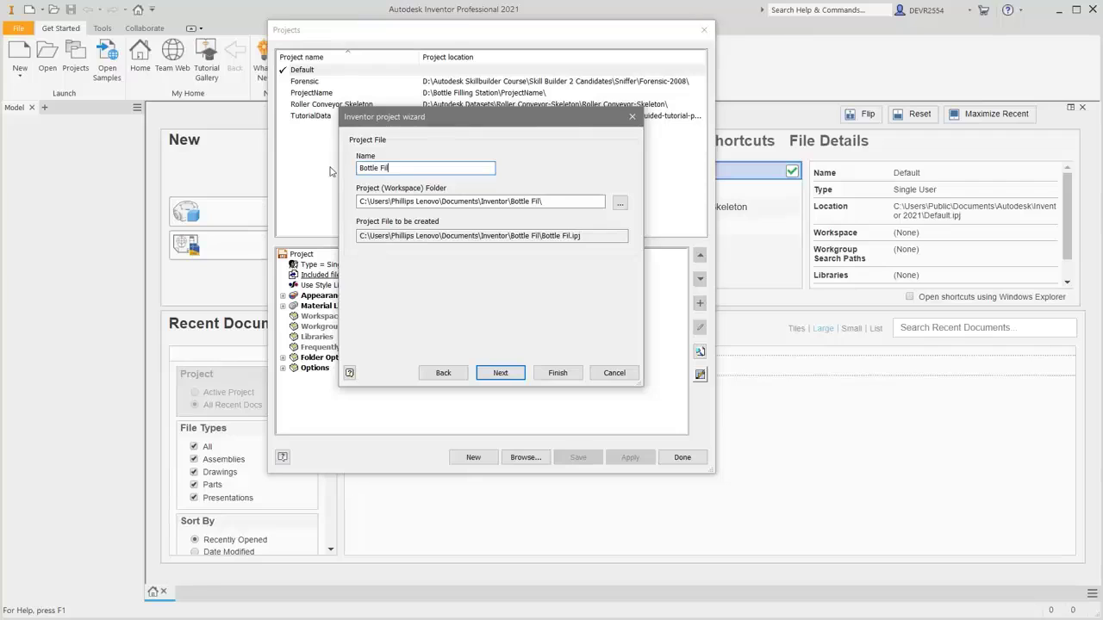
{"action": "type", "text": "ling St"}
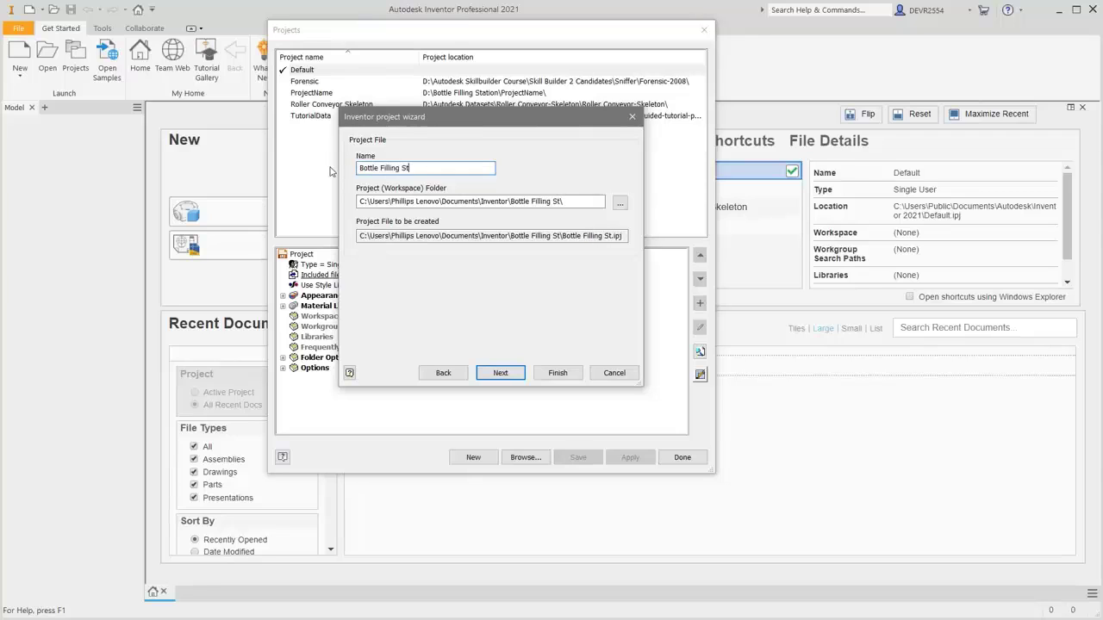
{"action": "type", "text": "ation"}
Set the project workspace folder to D:\Bottle Filling Station and finish creating the project without adding libraries
{"action": "left_click", "coordinate": [619, 202]}
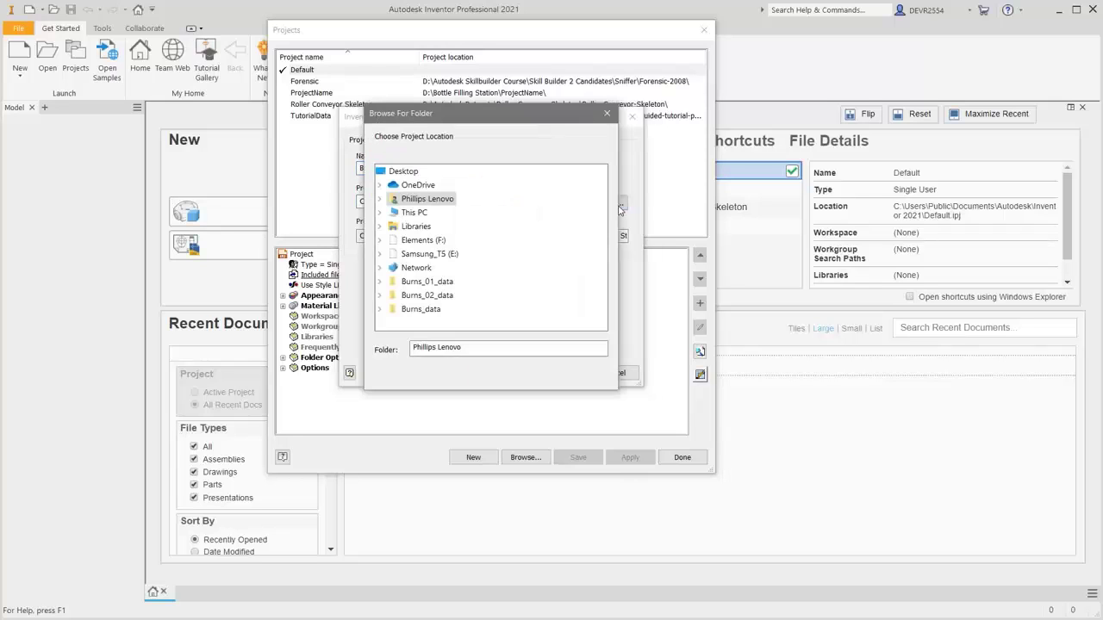
{"action": "double_click", "coordinate": [414, 213]}
{"action": "double_click", "coordinate": [488, 297]}
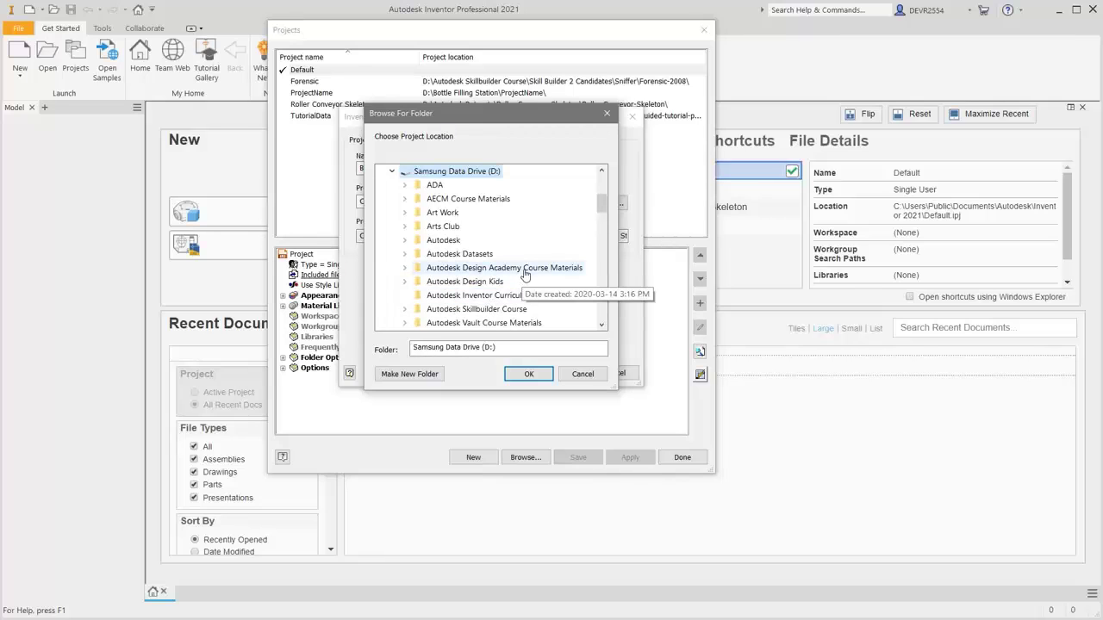
{"action": "scroll", "coordinate": [525, 274], "scroll_direction": "down", "scroll_amount": 3}
{"action": "scroll", "coordinate": [525, 274], "scroll_direction": "down", "scroll_amount": 1}
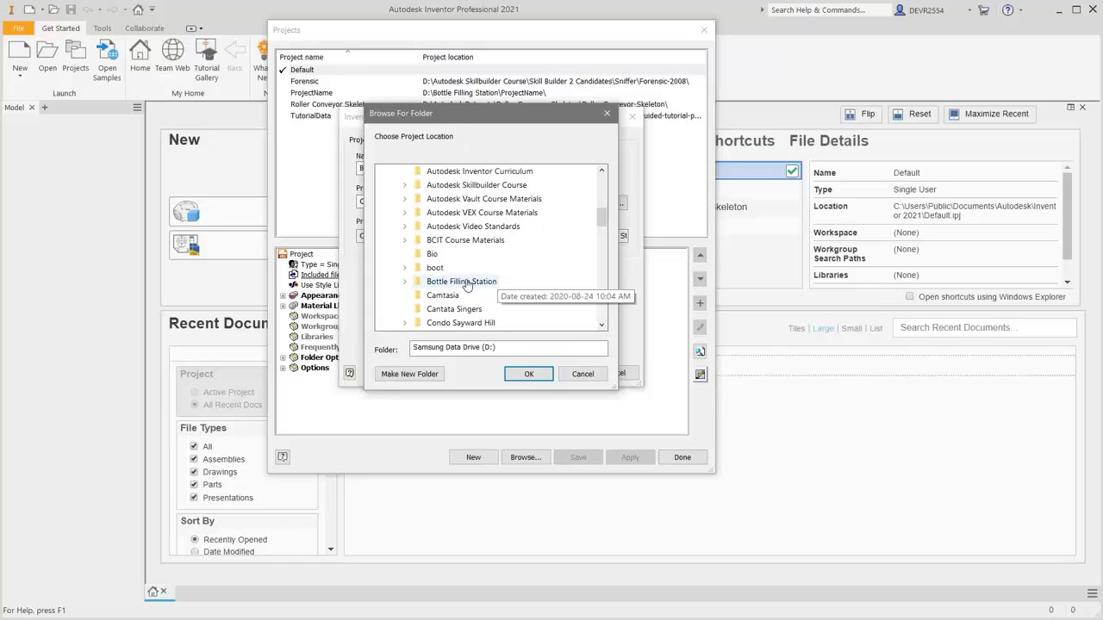
{"action": "double_click", "coordinate": [462, 282]}
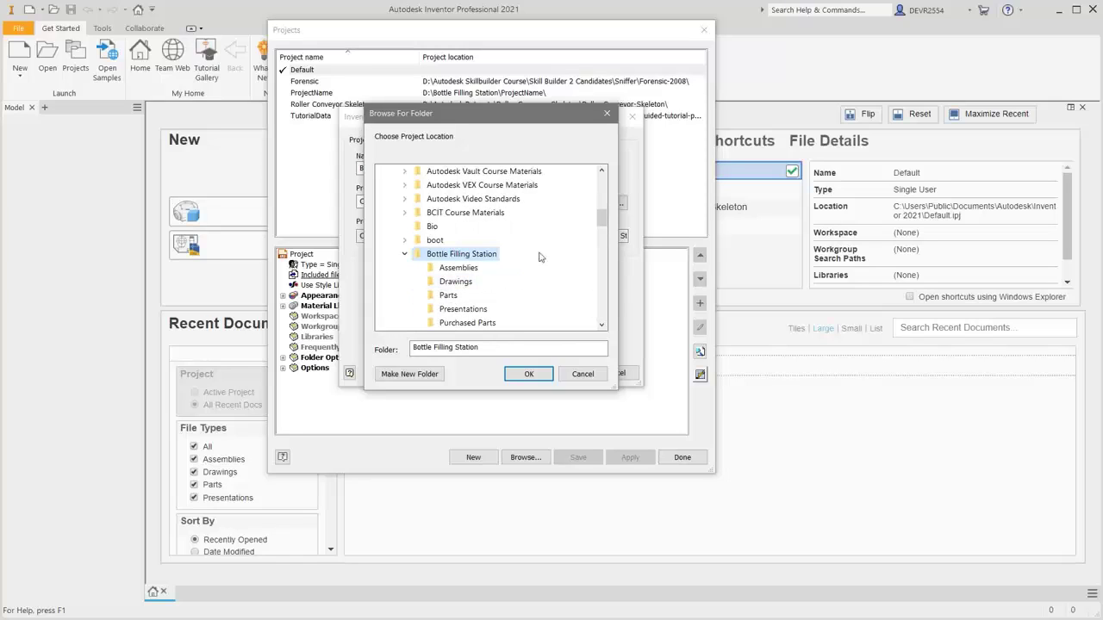
{"action": "left_click_drag", "start_coordinate": [600, 218], "coordinate": [604, 226]}
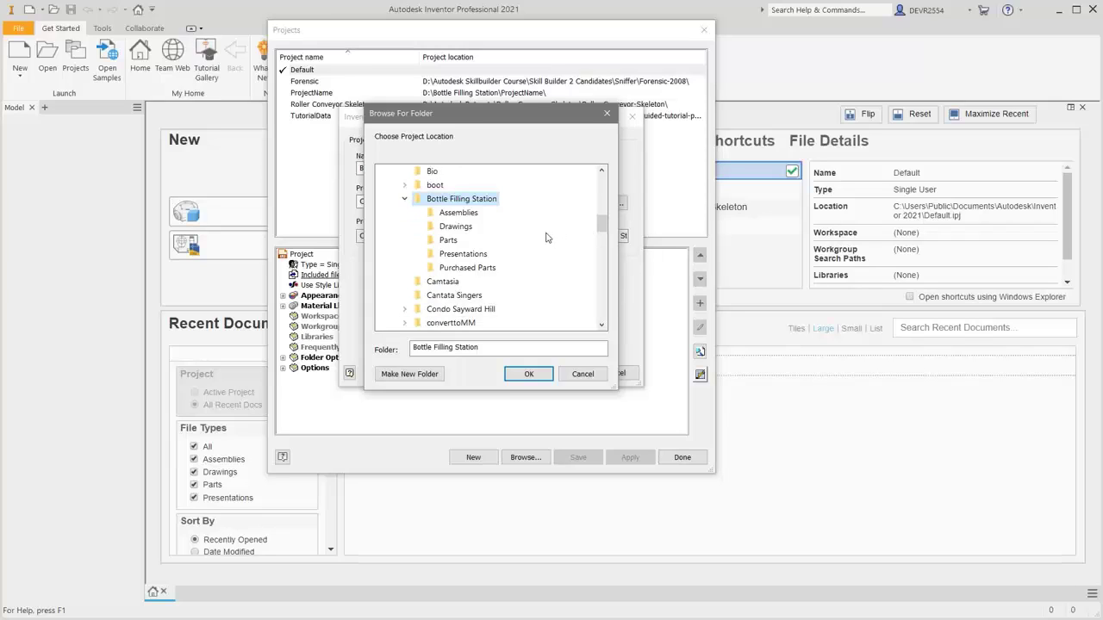
{"action": "left_click", "coordinate": [531, 373]}
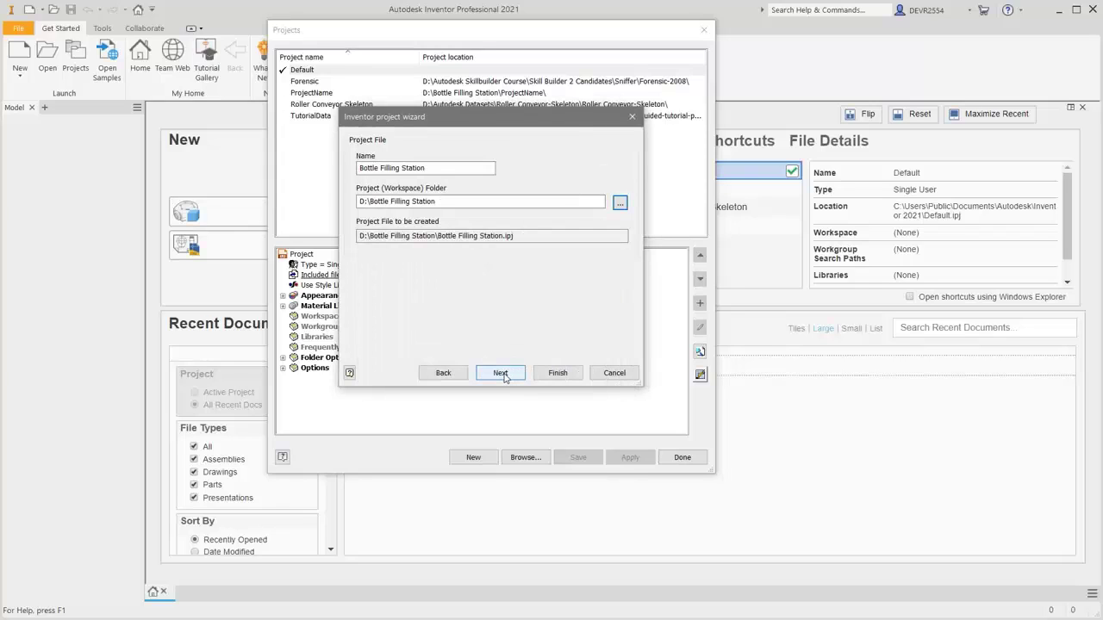
{"action": "left_click", "coordinate": [501, 373]}
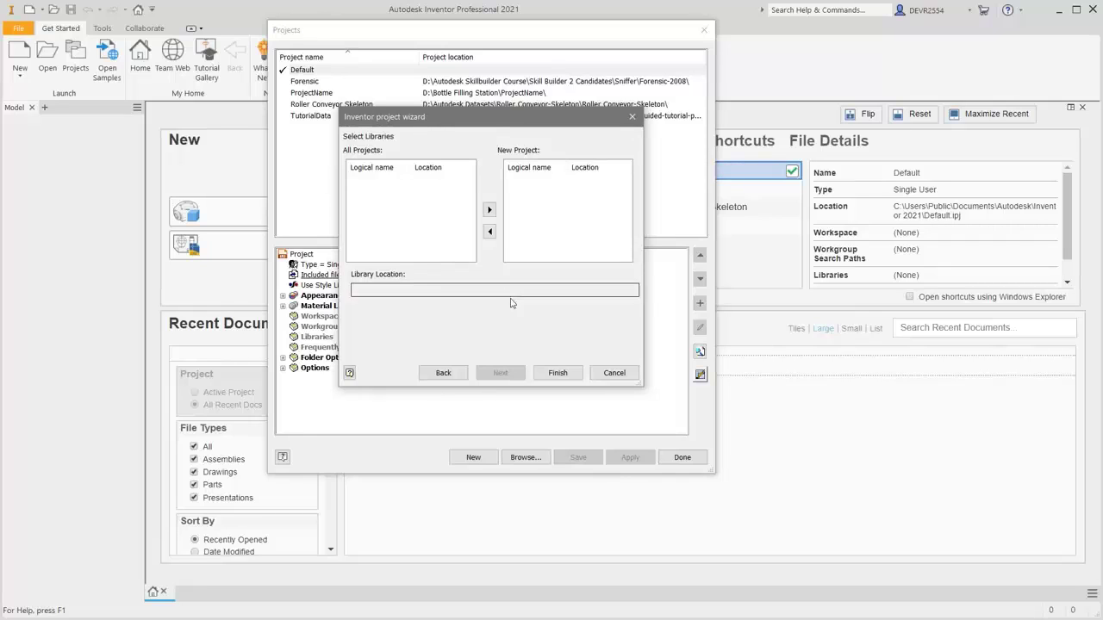
{"action": "left_click", "coordinate": [558, 374]}
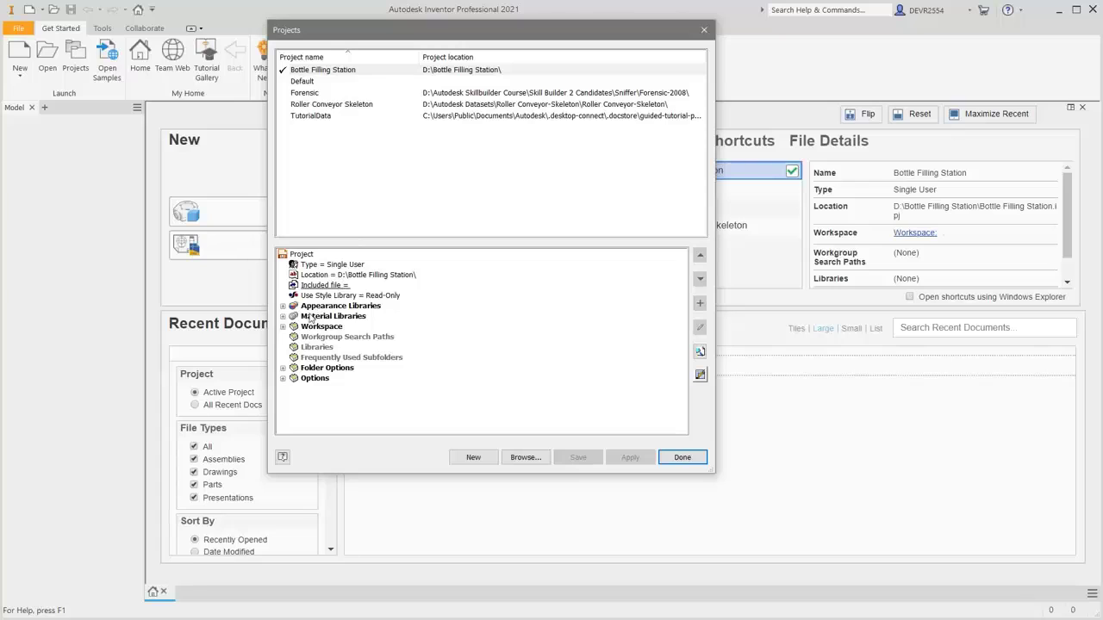
Examine the new project's appearance and material library lists
{"action": "left_click", "coordinate": [283, 306]}
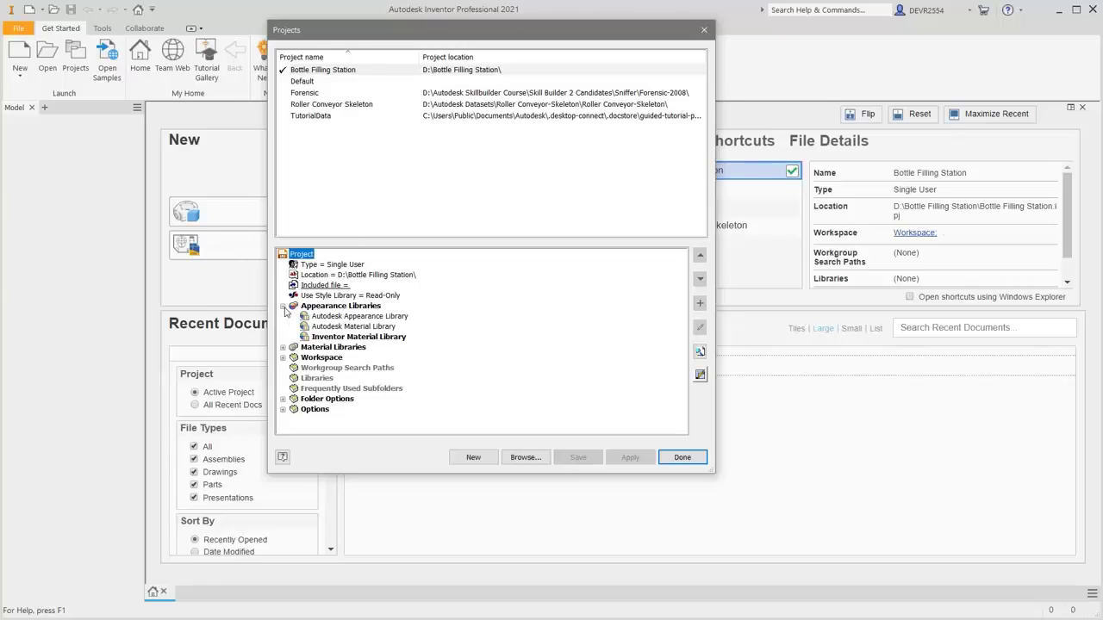
{"action": "left_click", "coordinate": [283, 307]}
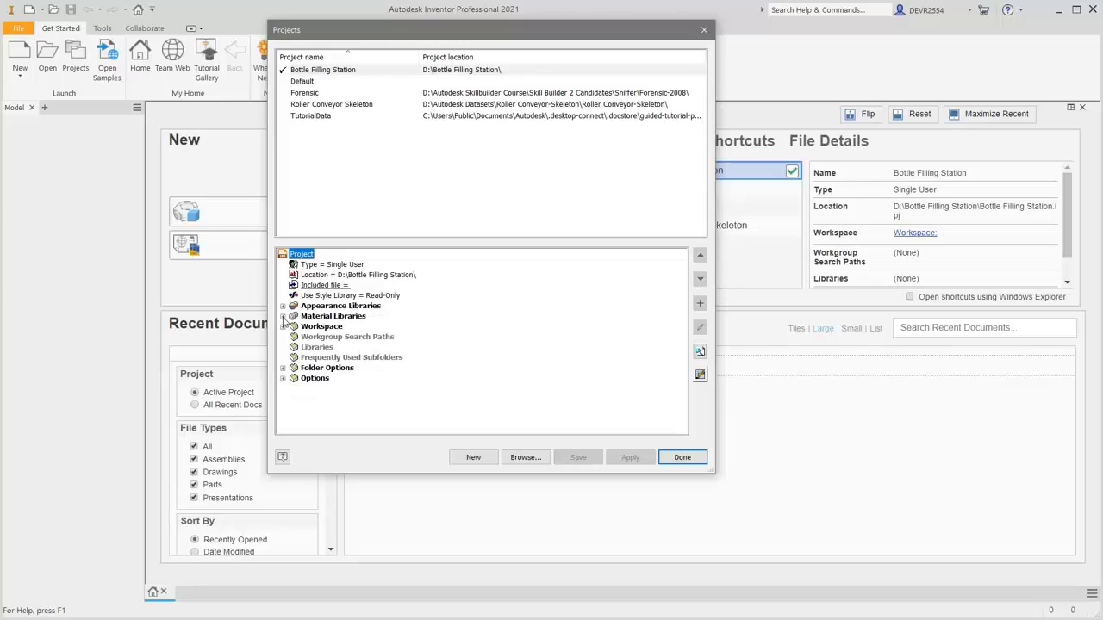
{"action": "left_click", "coordinate": [282, 316]}
{"action": "left_click", "coordinate": [283, 316]}
Rename the project's workspace path entry as Station, leaving its folder location as is
{"action": "left_click", "coordinate": [283, 327]}
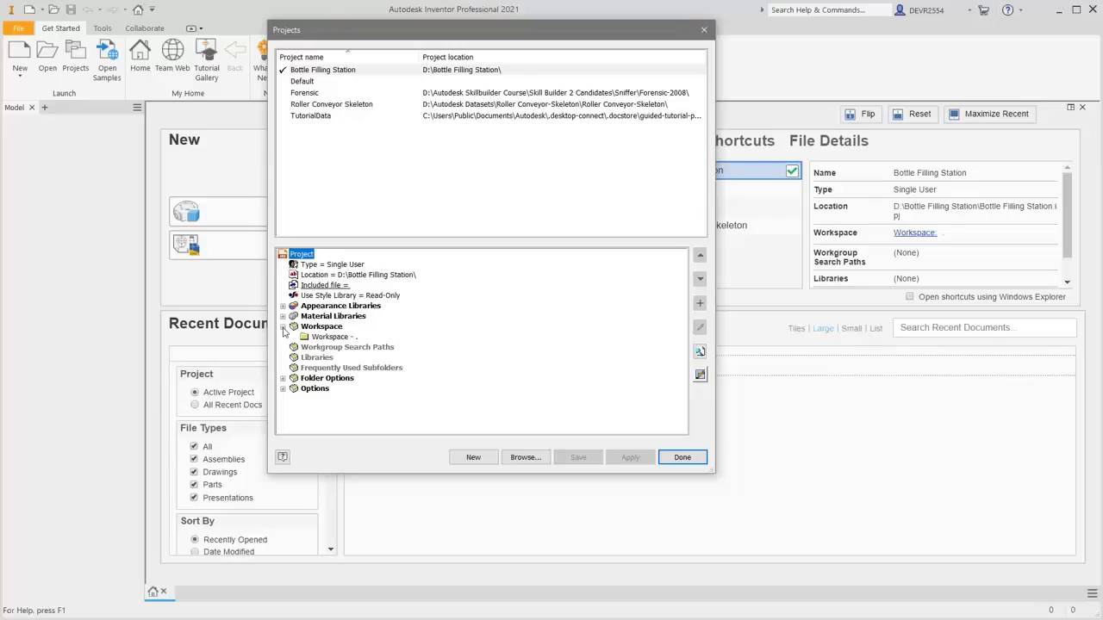
{"action": "left_click", "coordinate": [343, 340]}
{"action": "right_click", "coordinate": [343, 340]}
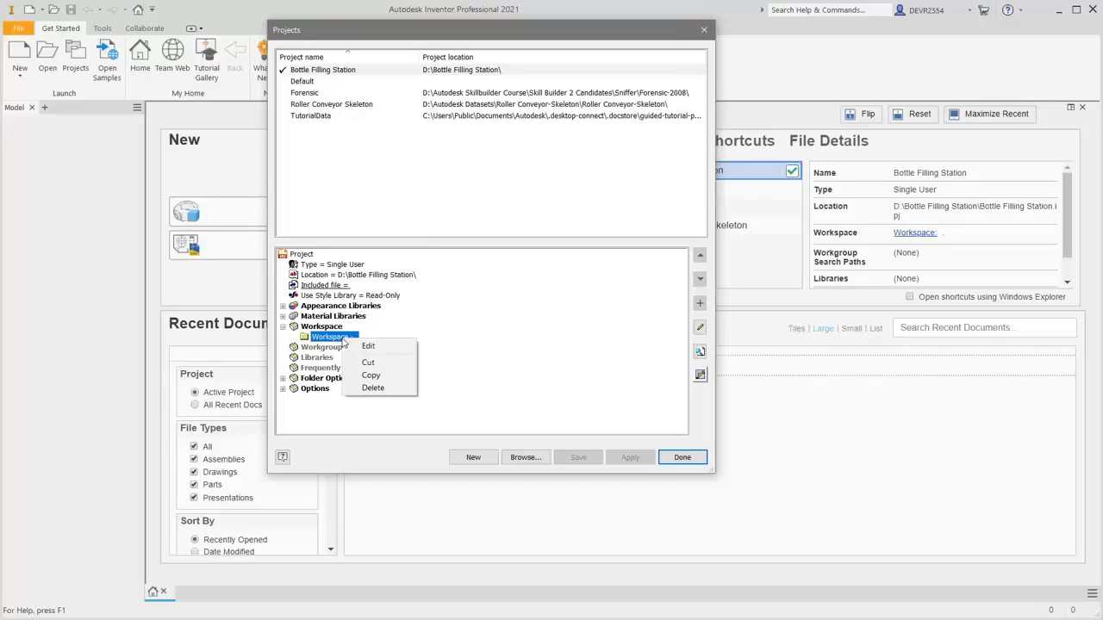
{"action": "left_click", "coordinate": [375, 348]}
{"action": "key", "text": "Home"}
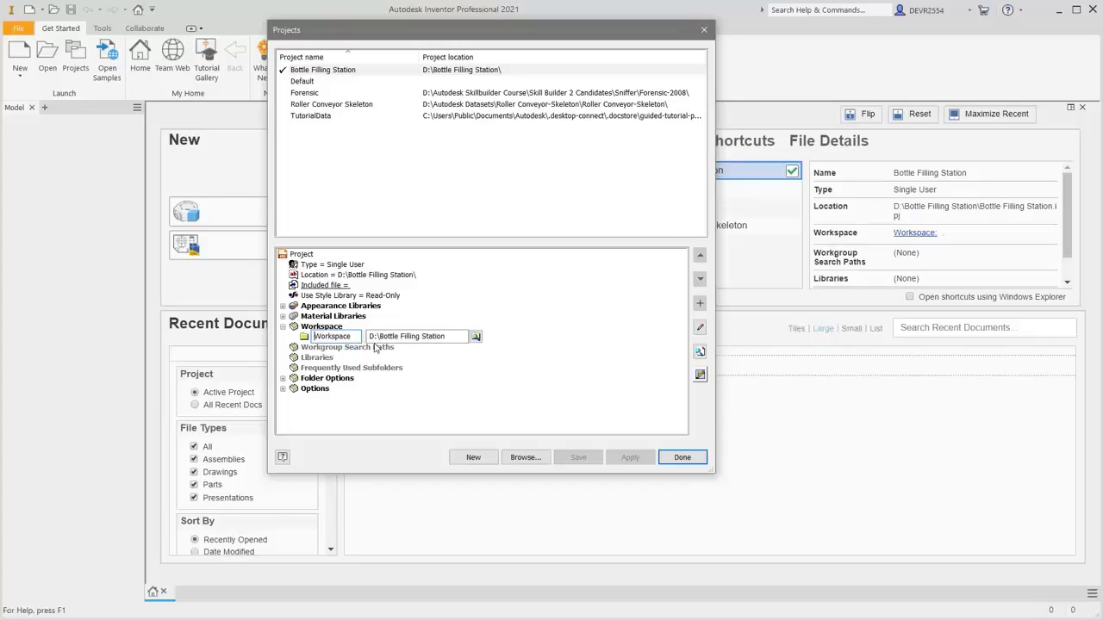
{"action": "left_click_drag", "start_coordinate": [350, 336], "coordinate": [301, 337]}
{"action": "type", "text": "Station"}
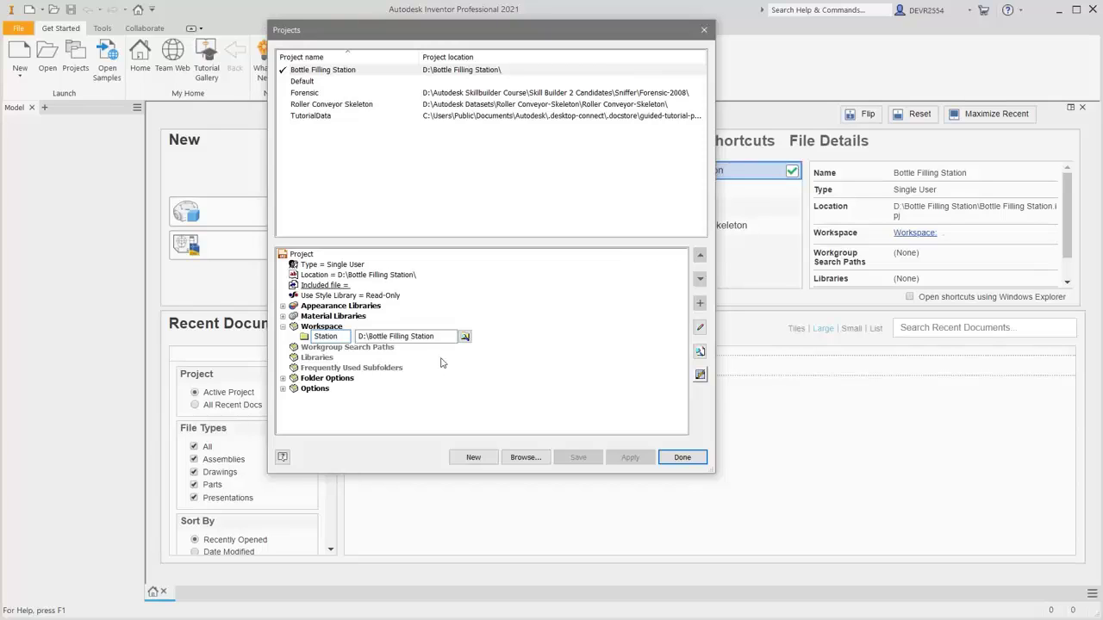
{"action": "left_click", "coordinate": [515, 351]}
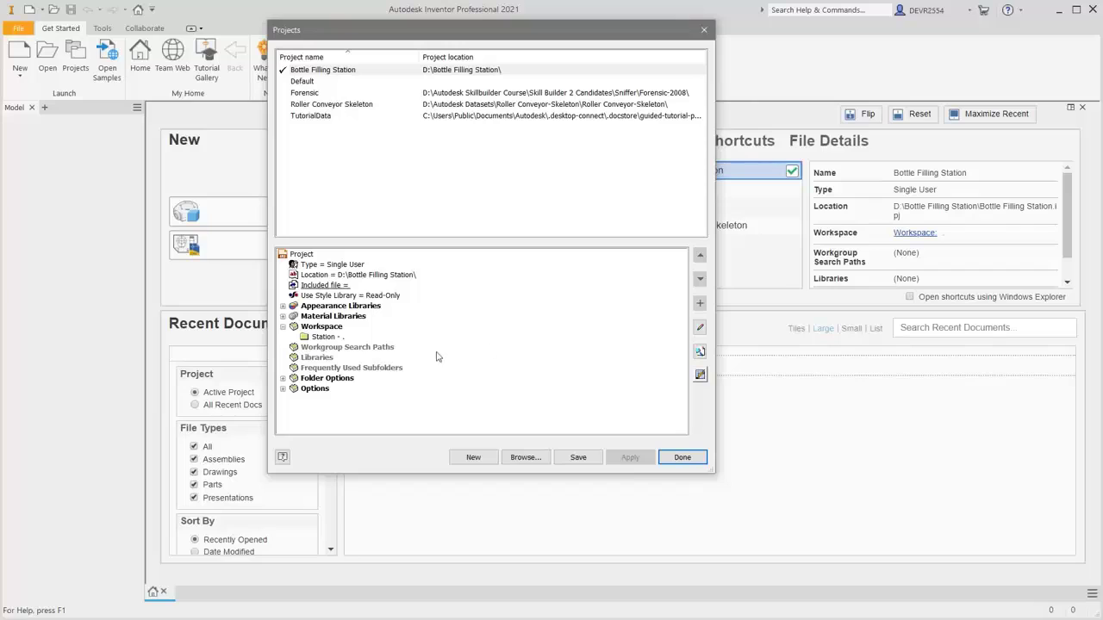
Add a path named Assemblies to the project's frequently used subfolders
{"action": "left_click", "coordinate": [354, 369]}
{"action": "right_click", "coordinate": [354, 371]}
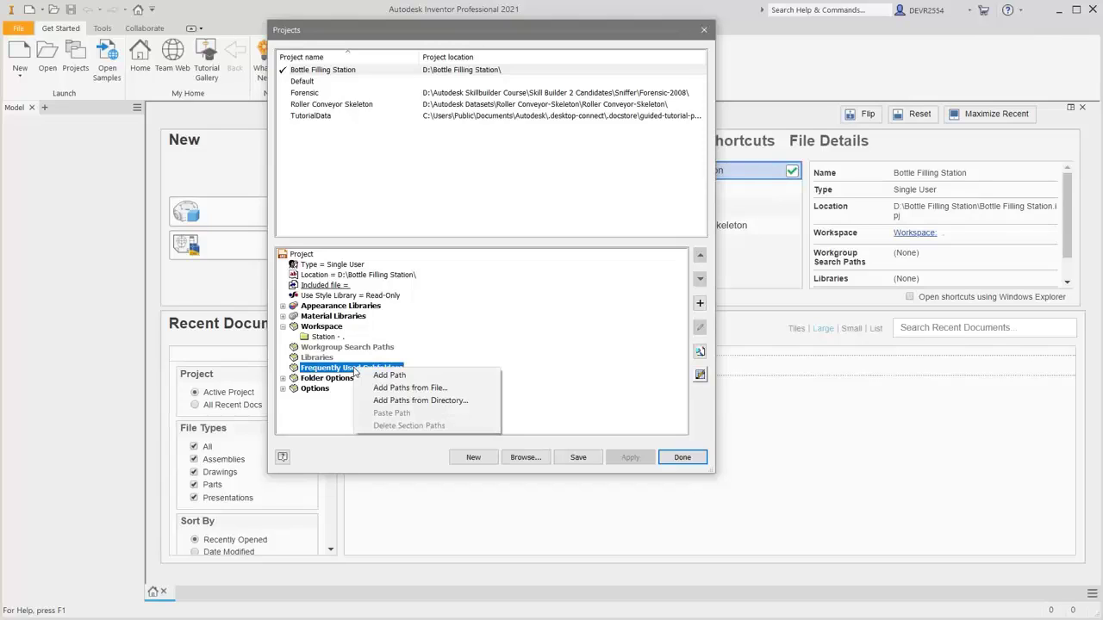
{"action": "left_click", "coordinate": [401, 379]}
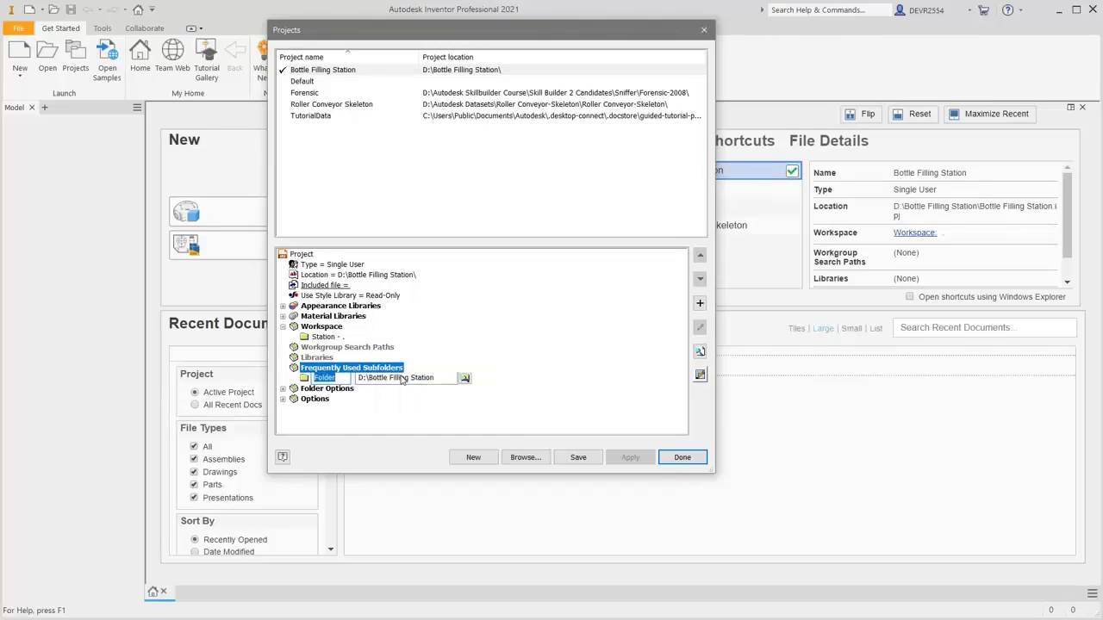
{"action": "left_click_drag", "start_coordinate": [348, 377], "coordinate": [314, 378]}
{"action": "type", "text": "As"}
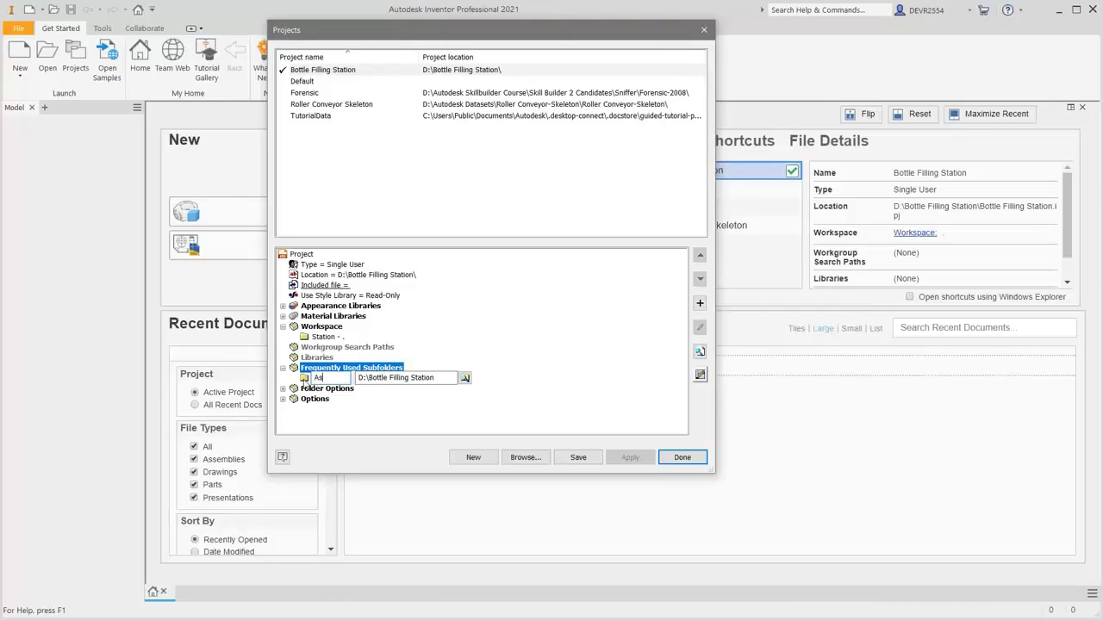
{"action": "type", "text": "semblies"}
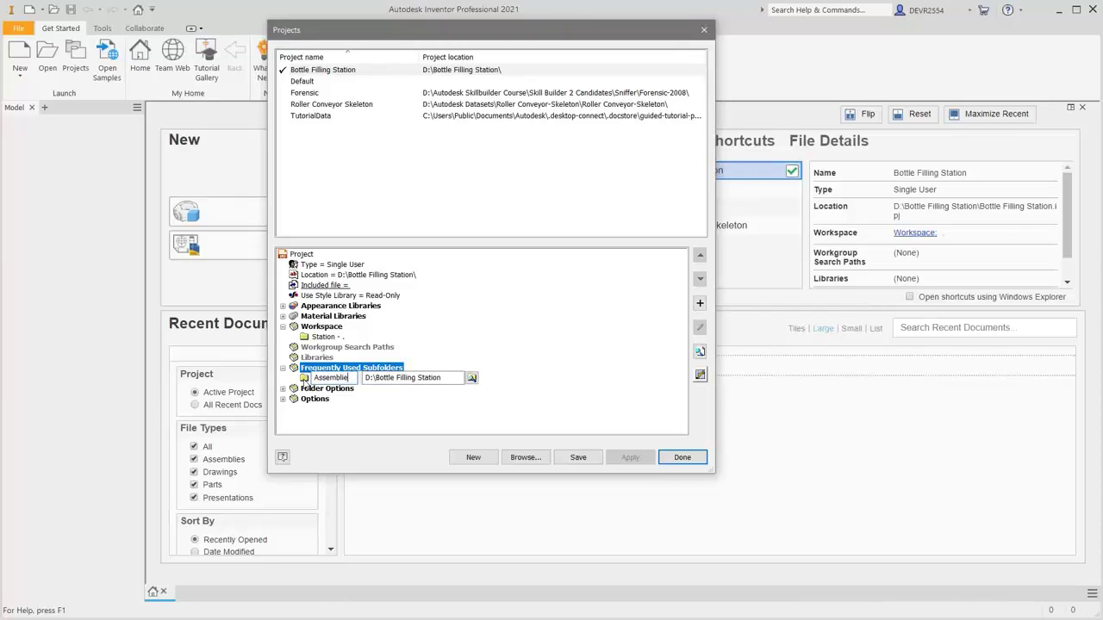
Set the Assemblies path's location to the D:\Bottle Filling Station\Assemblies folder
{"action": "left_click", "coordinate": [477, 379]}
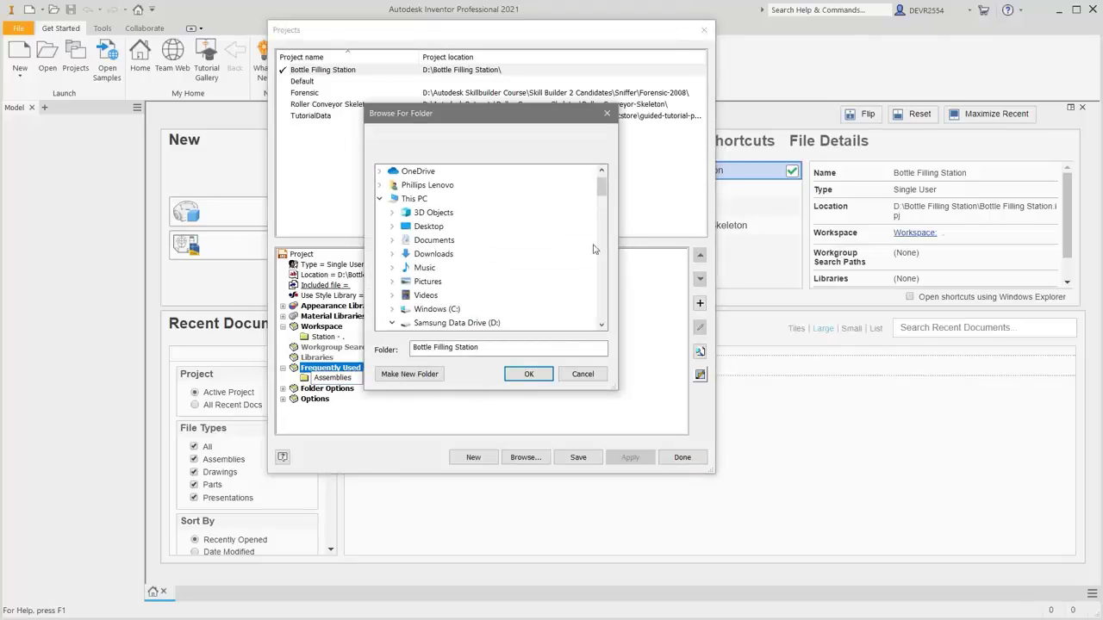
{"action": "left_click_drag", "start_coordinate": [602, 190], "coordinate": [601, 224]}
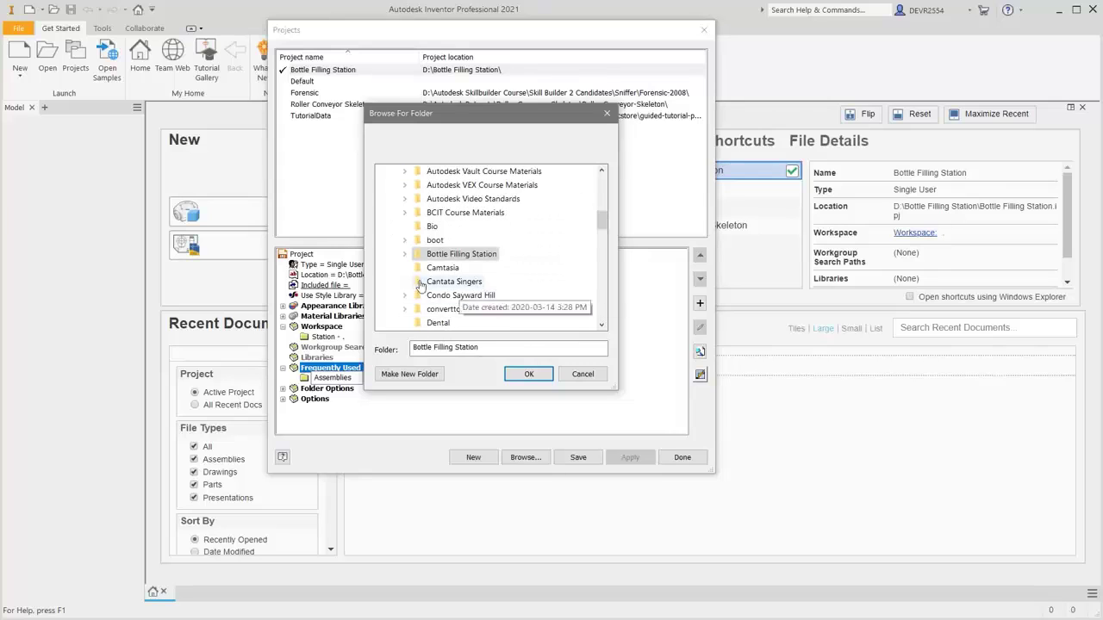
{"action": "left_click", "coordinate": [405, 254]}
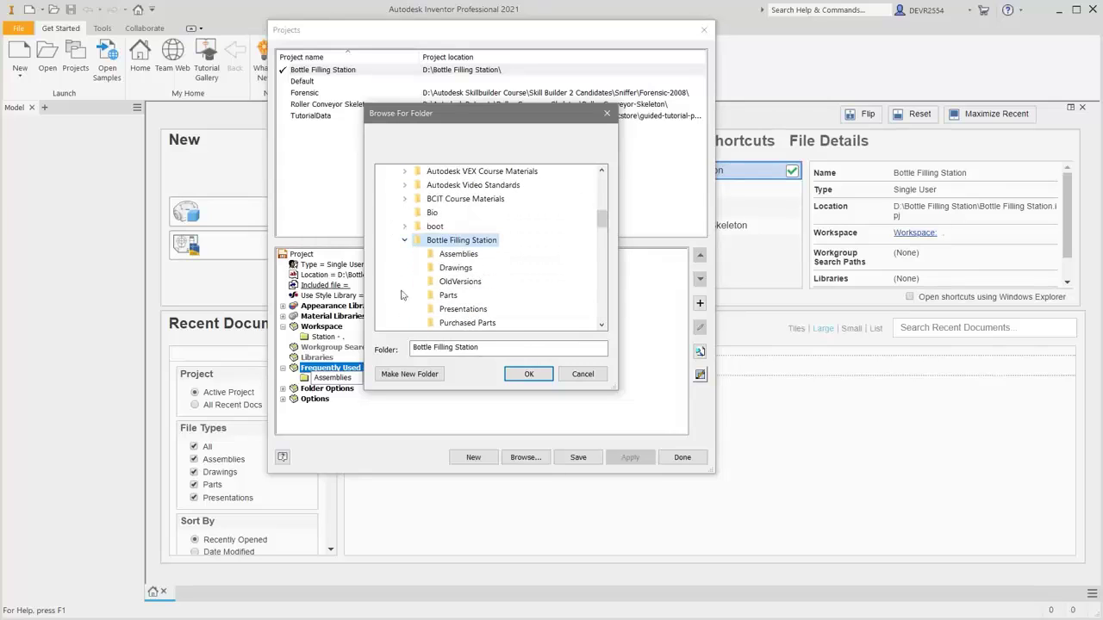
{"action": "left_click", "coordinate": [462, 256]}
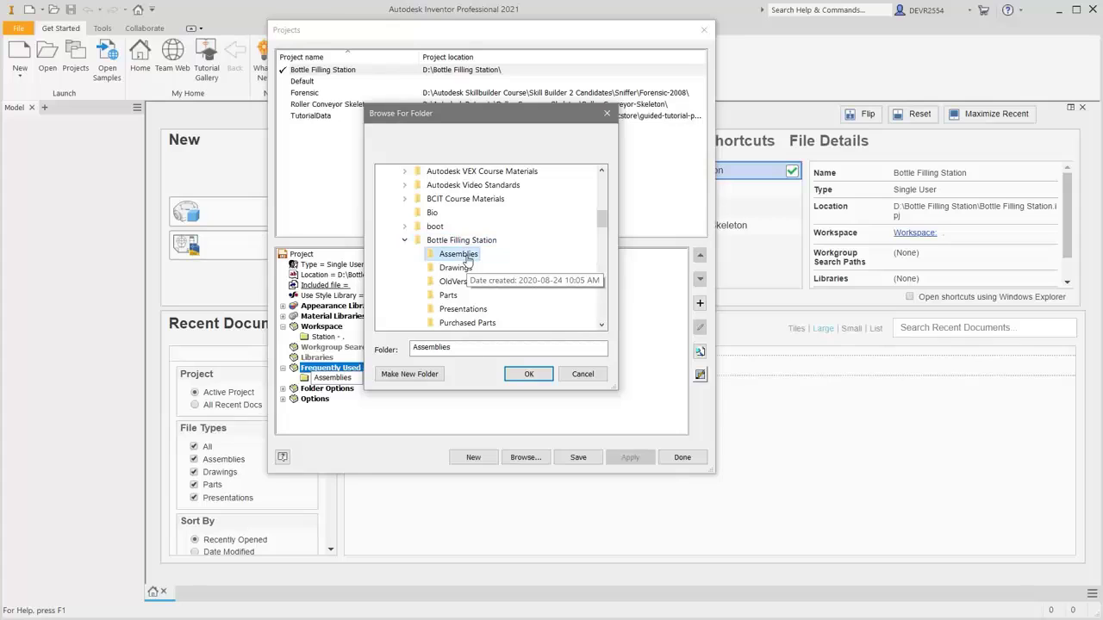
{"action": "left_click", "coordinate": [530, 374]}
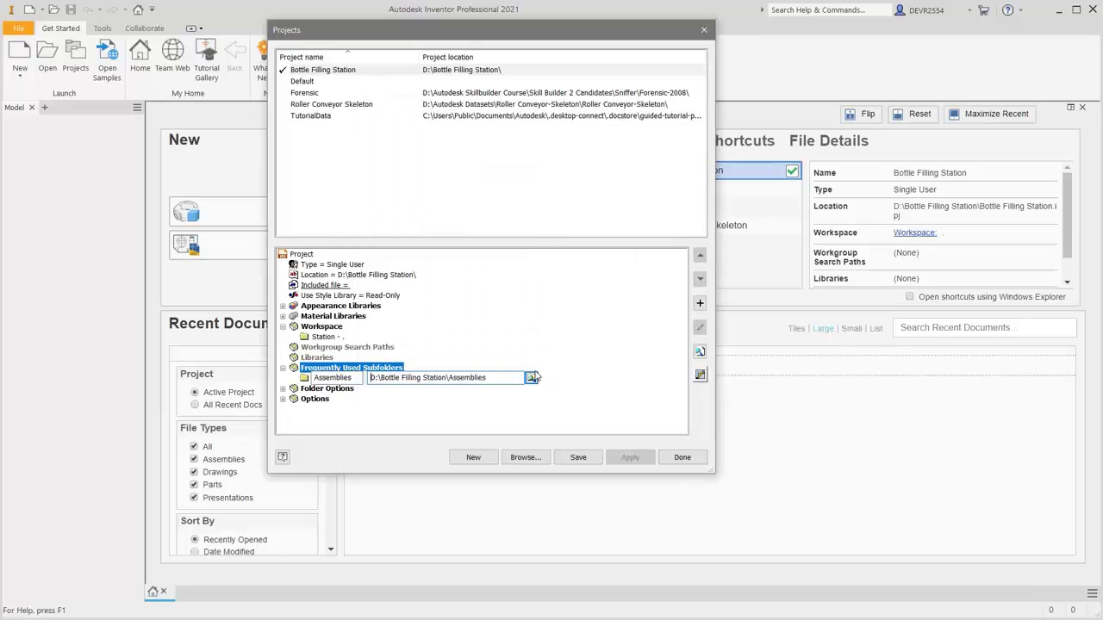
{"action": "left_click", "coordinate": [590, 363]}
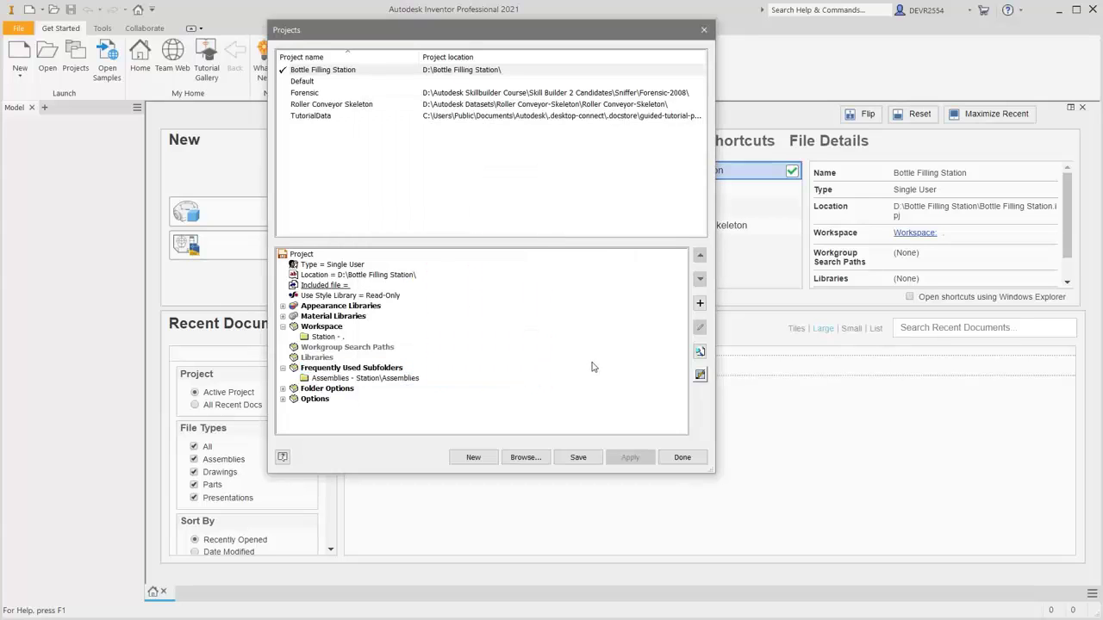
Add a second path named Drawings to the project's frequently used subfolders
{"action": "left_click", "coordinate": [400, 370]}
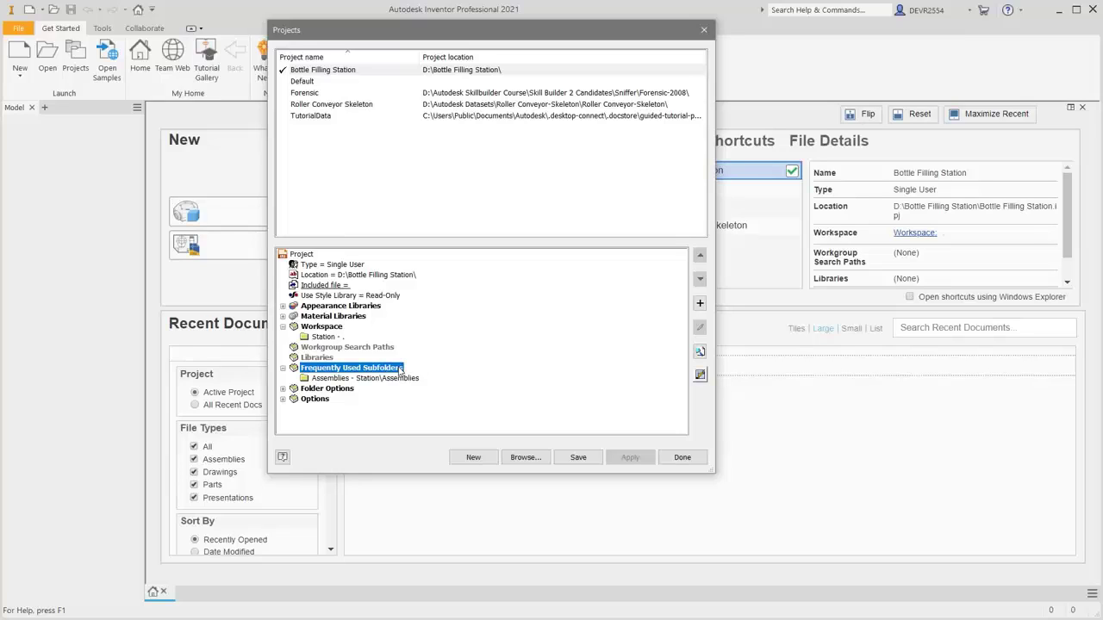
{"action": "right_click", "coordinate": [400, 370]}
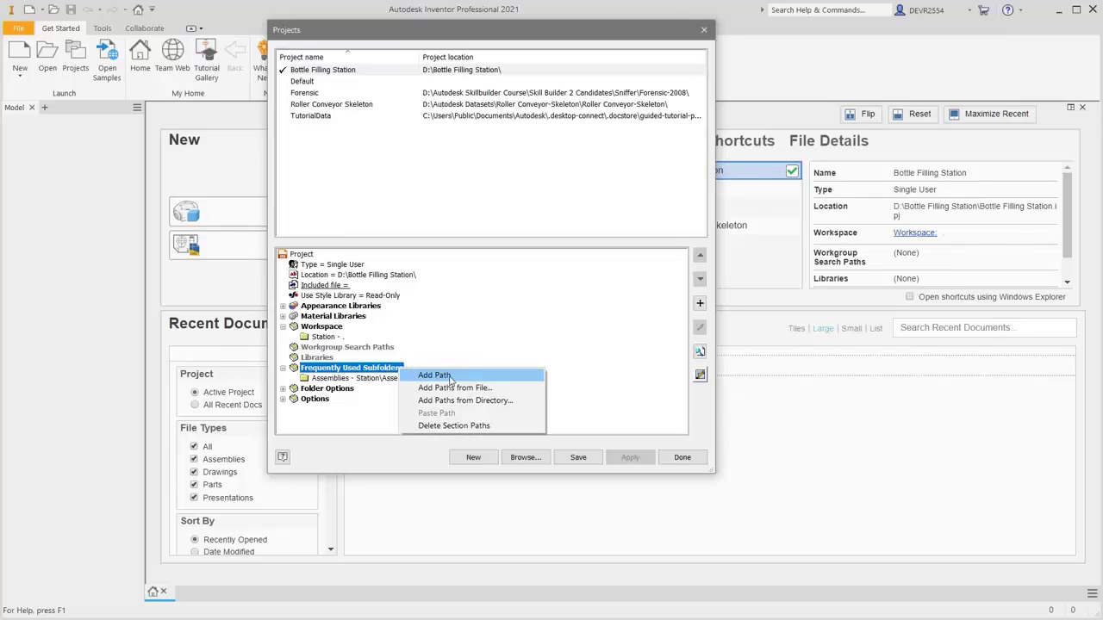
{"action": "left_click", "coordinate": [435, 376]}
{"action": "key", "text": "ctrl+a"}
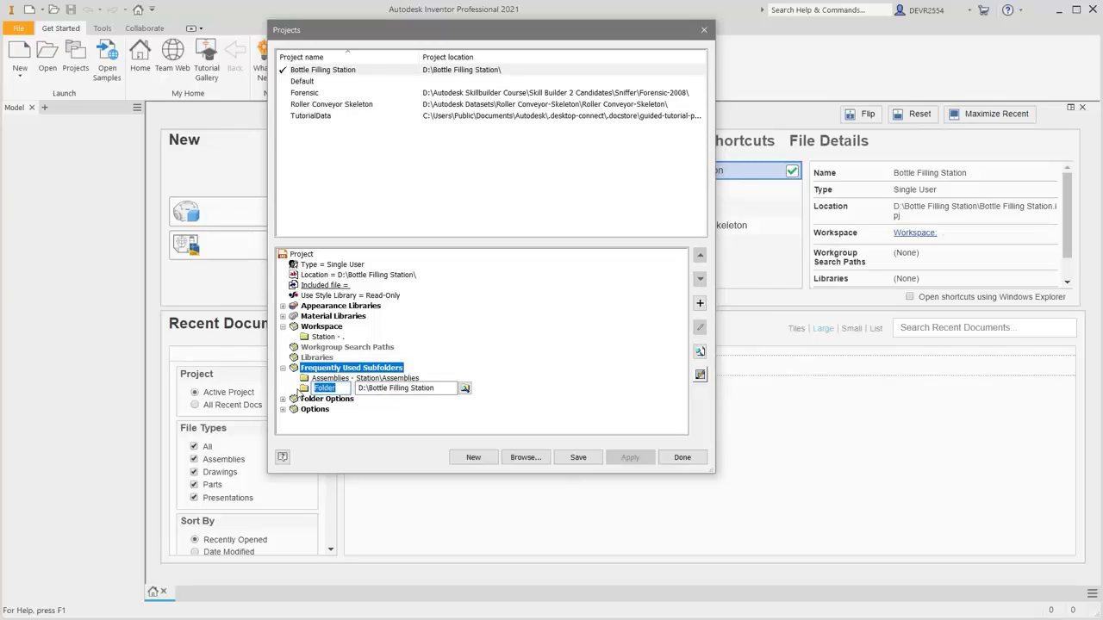
{"action": "type", "text": "Drawings"}
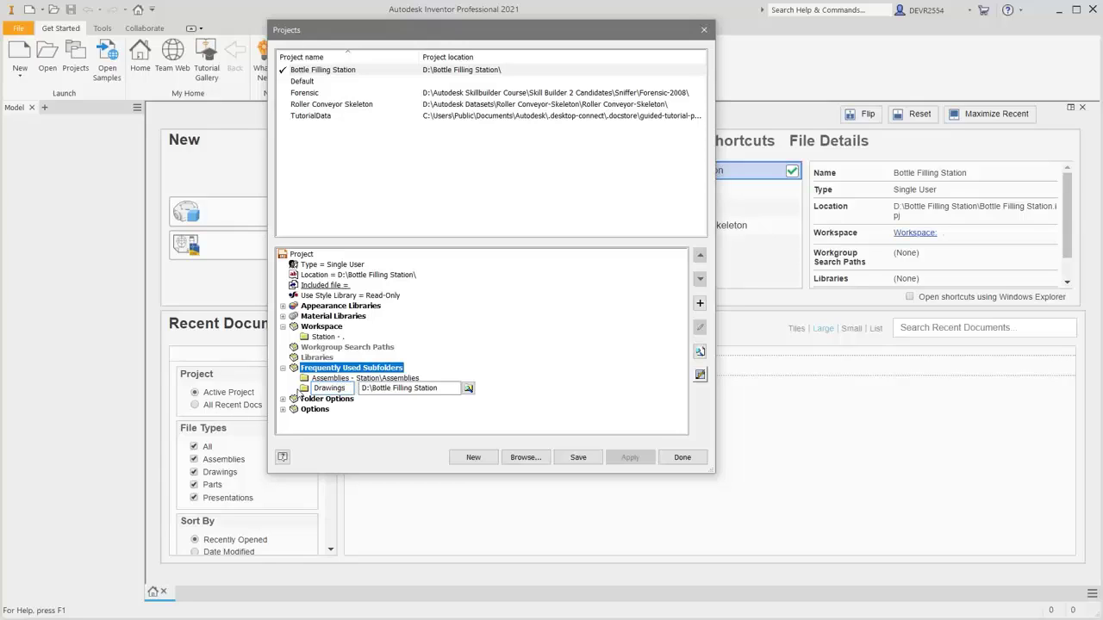
Set the Drawings path's location to the Drawings folder inside D:\Bottle Filling Station
{"action": "left_click", "coordinate": [467, 389]}
{"action": "left_click_drag", "start_coordinate": [601, 187], "coordinate": [601, 221]}
{"action": "left_click", "coordinate": [405, 268]}
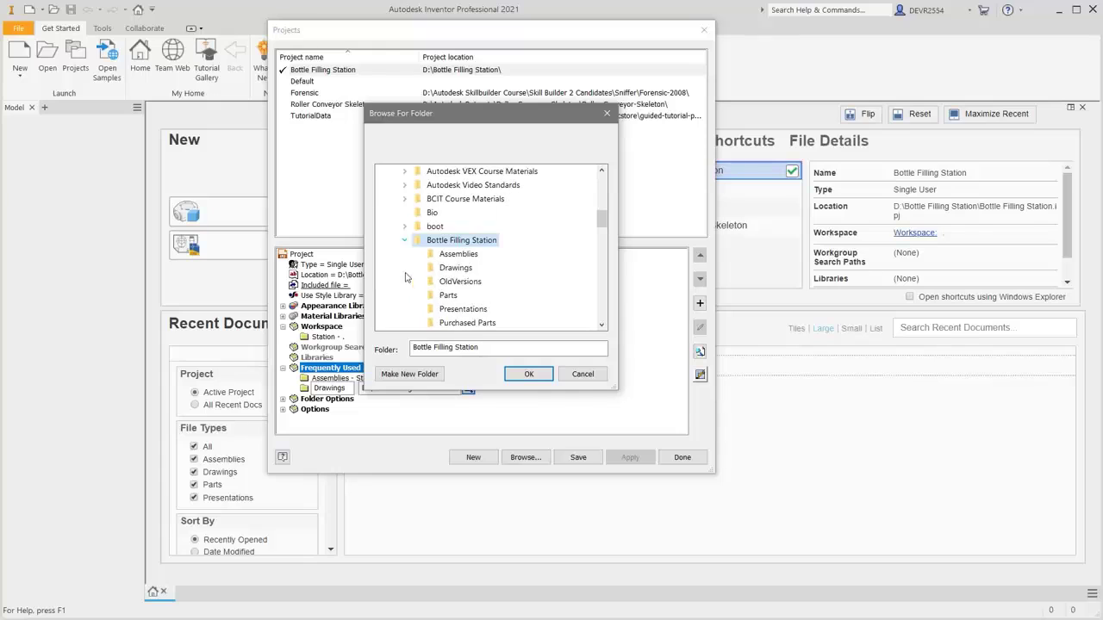
{"action": "left_click", "coordinate": [457, 270]}
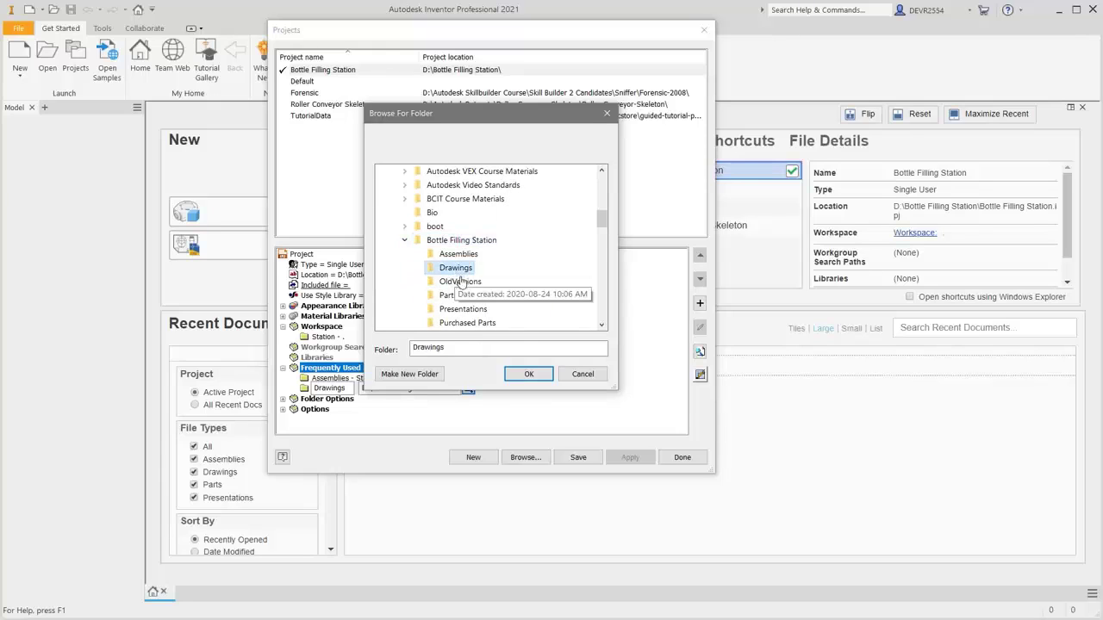
{"action": "left_click", "coordinate": [529, 374]}
{"action": "left_click", "coordinate": [584, 350]}
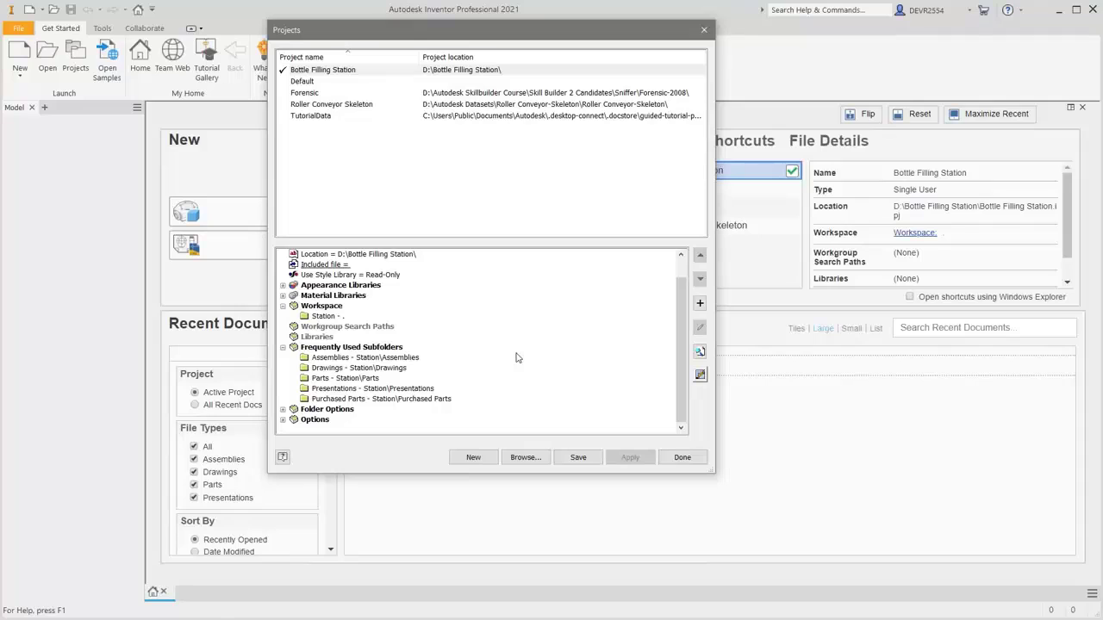
Set the project's Templates folder option to C:\Users\Public\Documents\Autodesk\Inventor 2021\Templates\en-US\Metric
{"action": "left_click", "coordinate": [281, 410]}
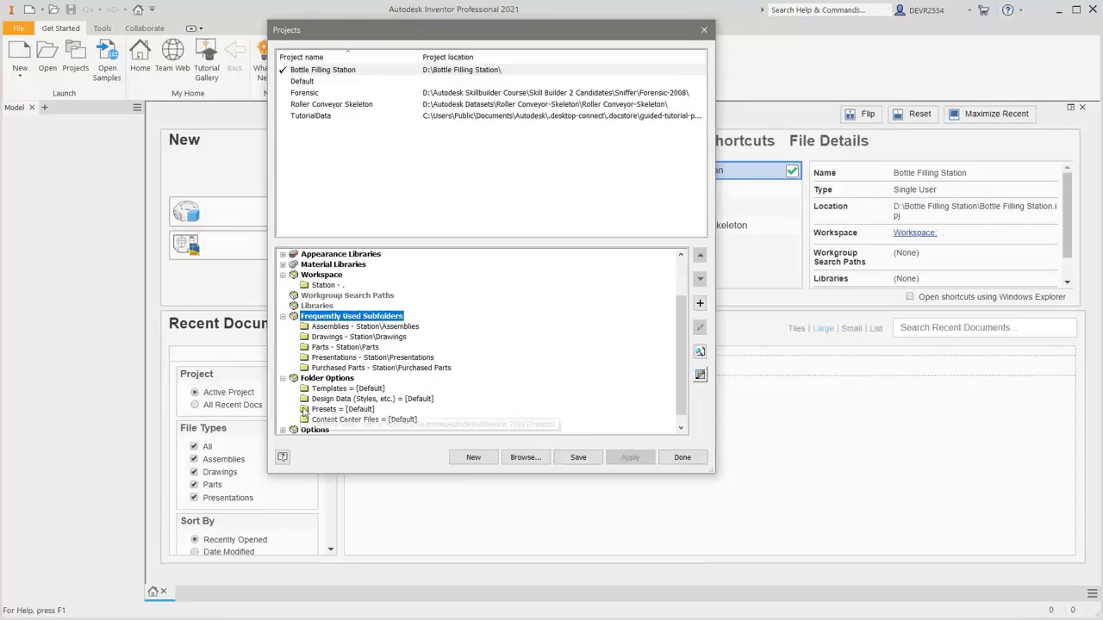
{"action": "left_click", "coordinate": [365, 389]}
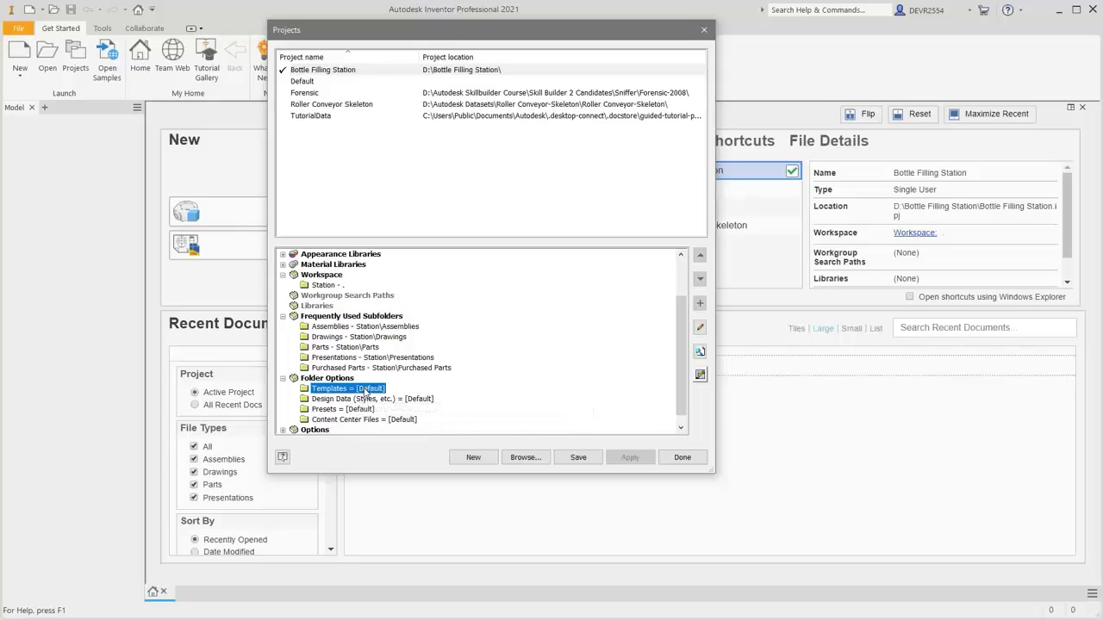
{"action": "right_click", "coordinate": [365, 393]}
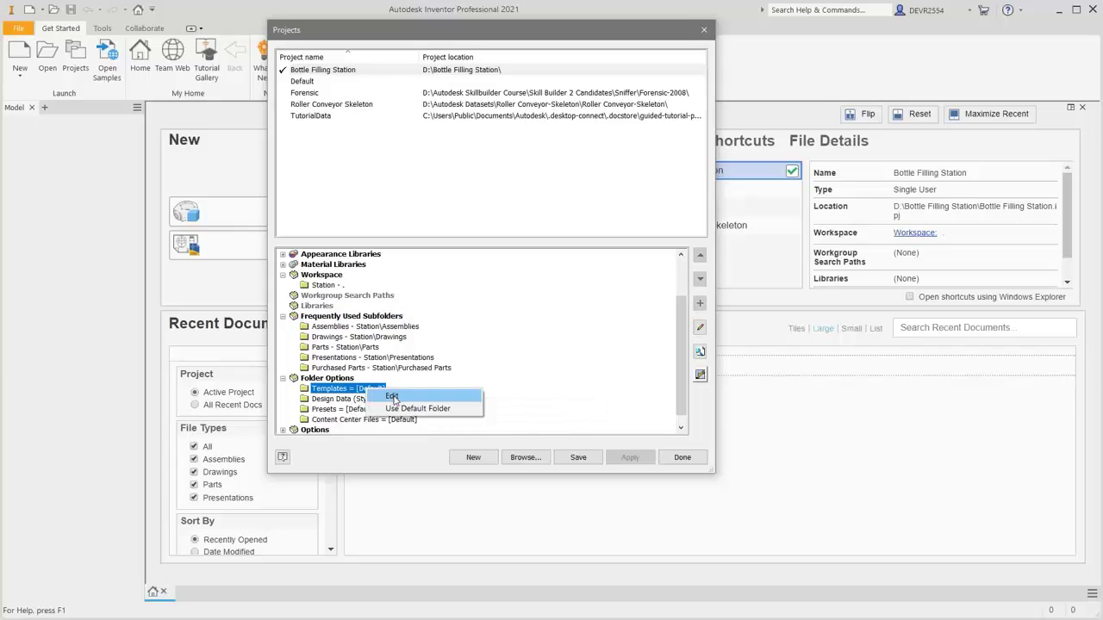
{"action": "left_click", "coordinate": [392, 399]}
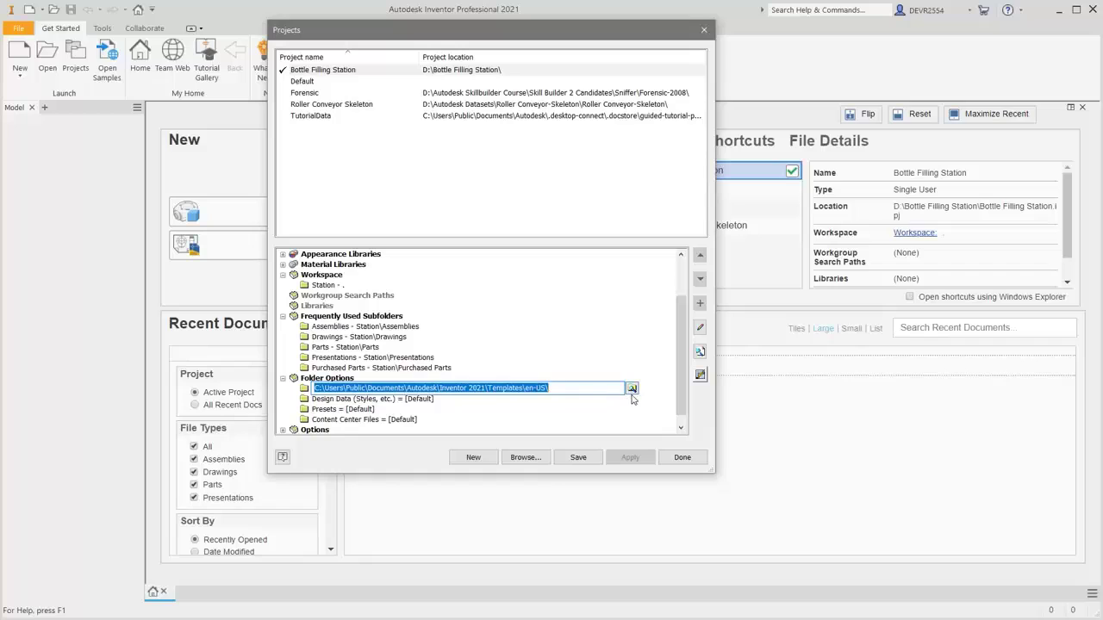
{"action": "left_click", "coordinate": [632, 389]}
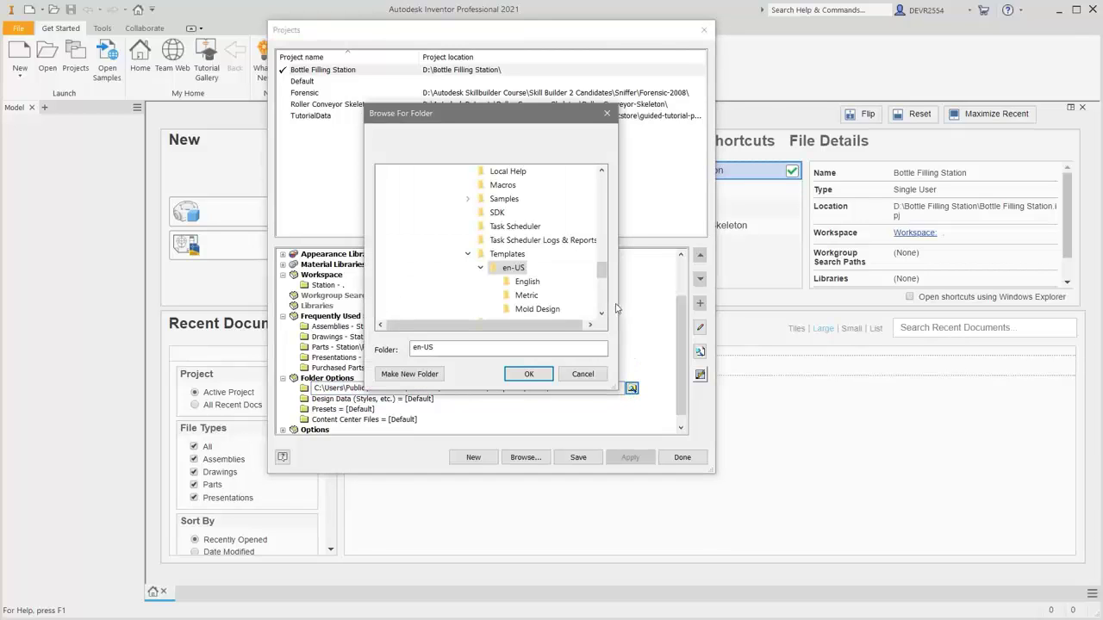
{"action": "left_click", "coordinate": [528, 296]}
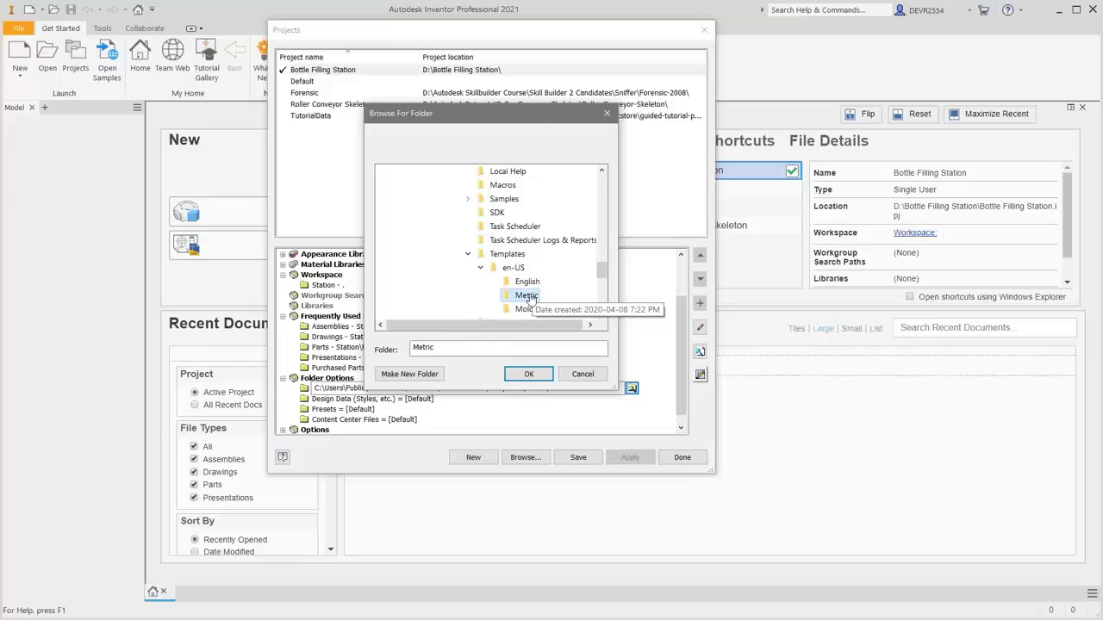
{"action": "left_click", "coordinate": [531, 374]}
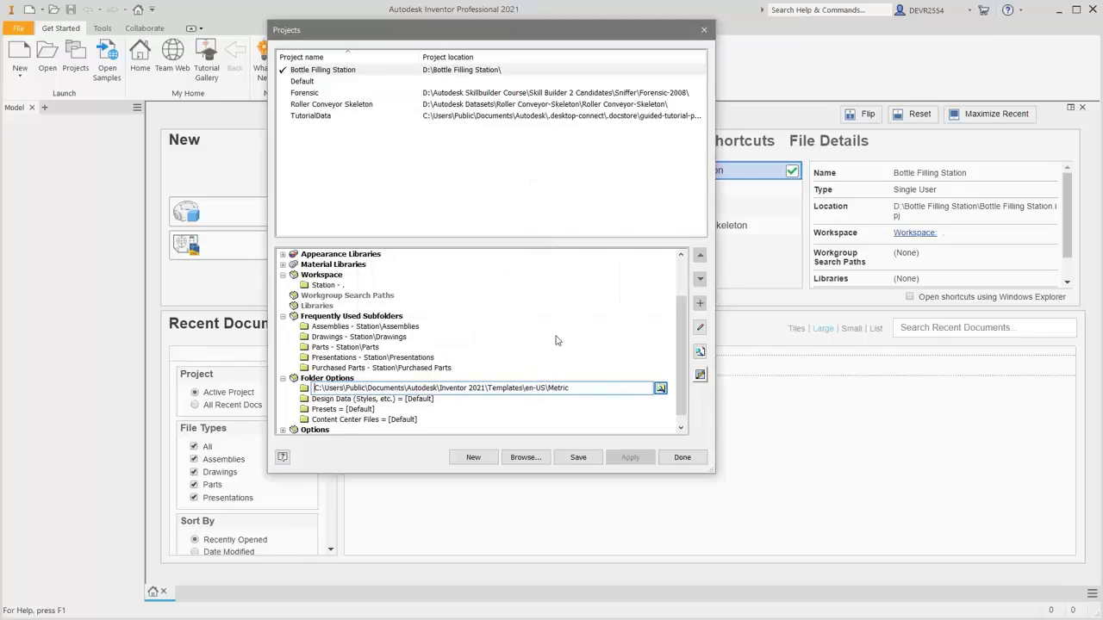
{"action": "left_click", "coordinate": [283, 378]}
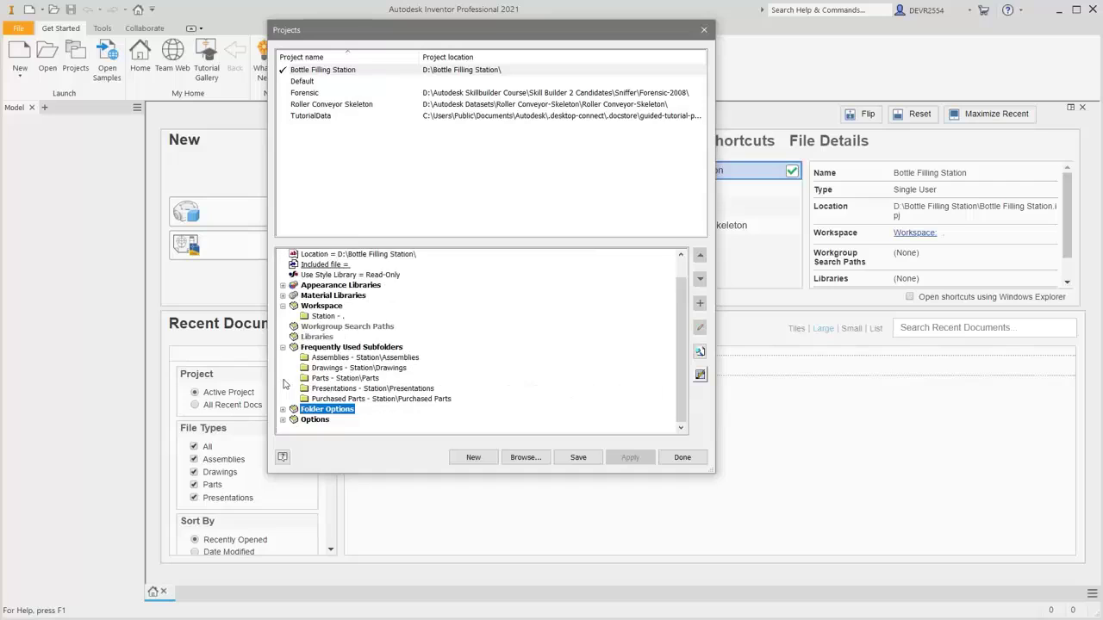
Examine the project's general options, such as old versions to keep and unique file names
{"action": "left_click", "coordinate": [283, 420]}
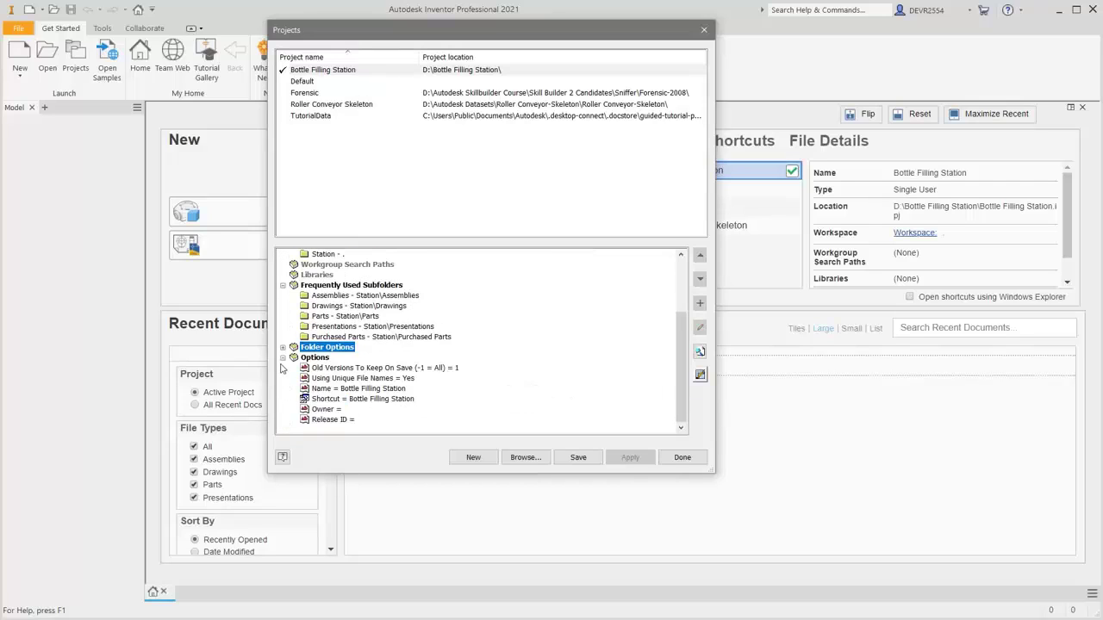
{"action": "left_click", "coordinate": [283, 357]}
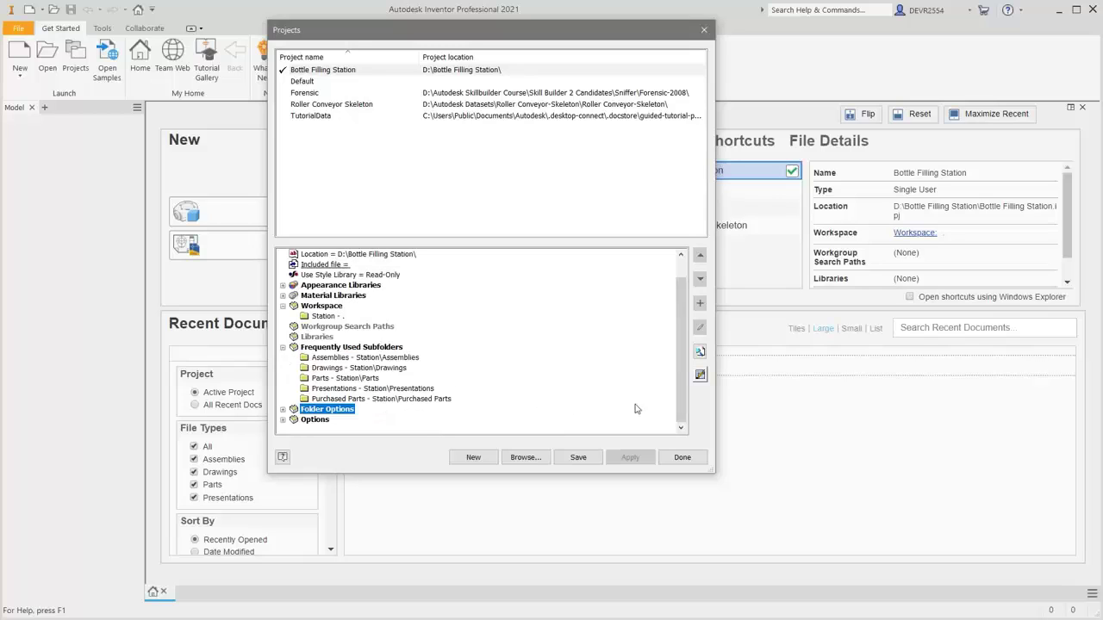
Exclude the DIN, IDF, JIS GB, Mold Metric, OTHER, Parker, Routed Systems and My Library content libraries from the project, and save it
{"action": "left_click", "coordinate": [700, 376]}
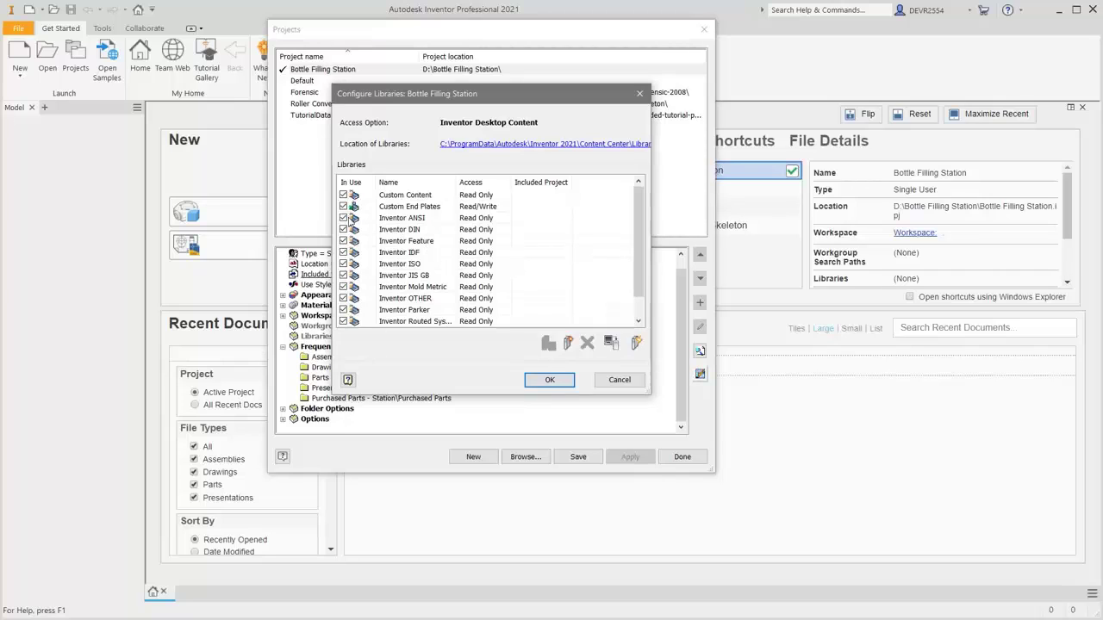
{"action": "left_click", "coordinate": [344, 229]}
{"action": "left_click", "coordinate": [344, 298]}
{"action": "left_click", "coordinate": [344, 310]}
{"action": "left_click", "coordinate": [344, 321]}
{"action": "left_click_drag", "start_coordinate": [638, 274], "coordinate": [640, 289]}
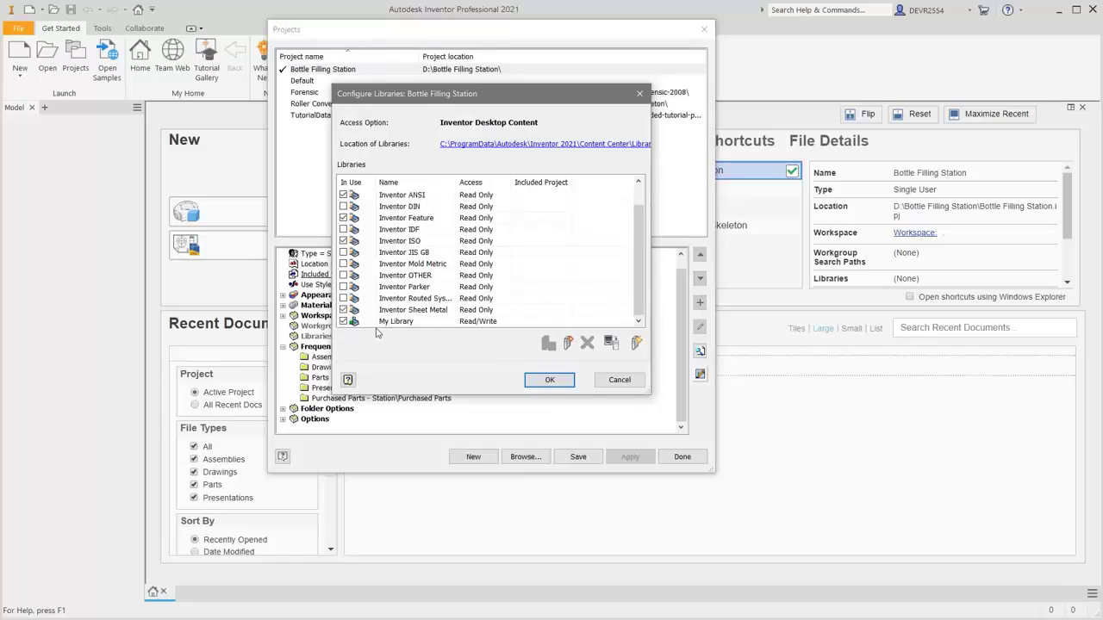
{"action": "left_click", "coordinate": [344, 322]}
{"action": "left_click", "coordinate": [550, 380]}
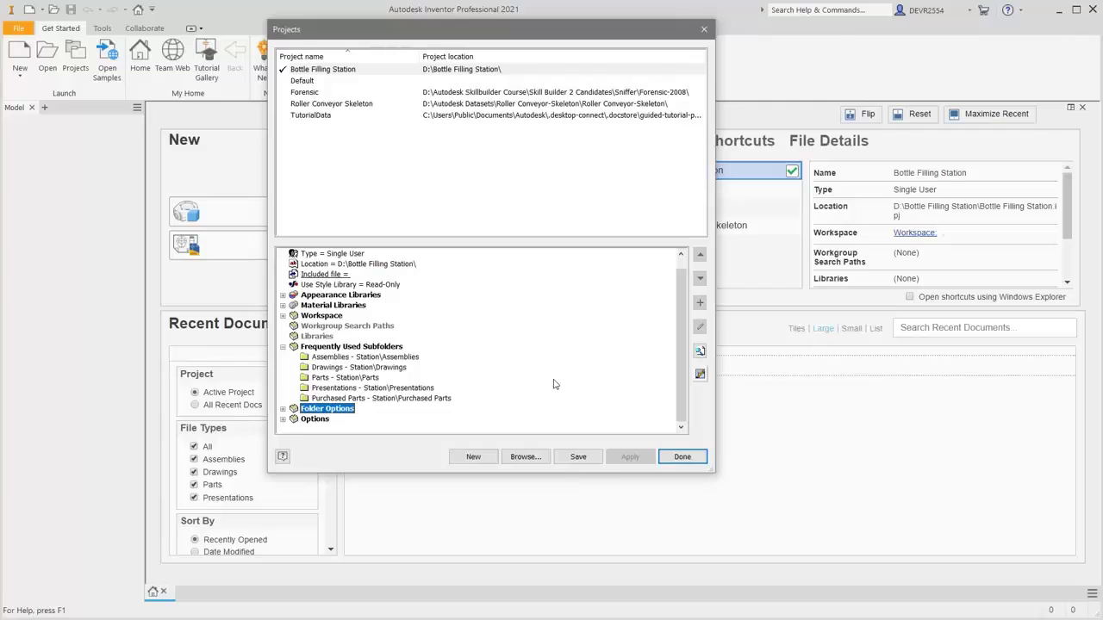
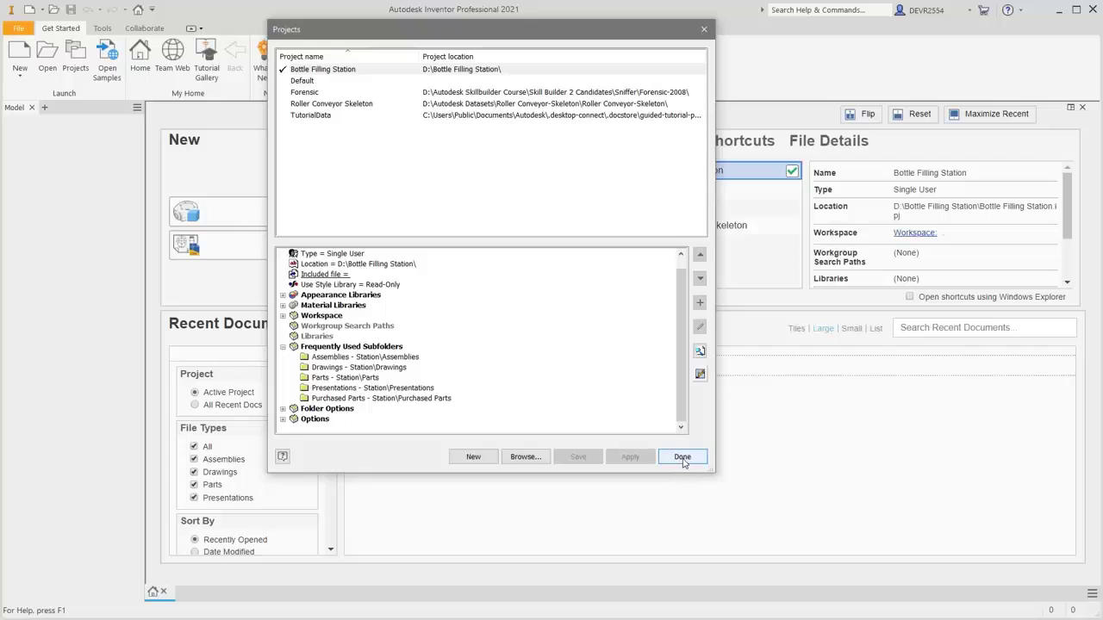
{"action": "left_click", "coordinate": [683, 461]}
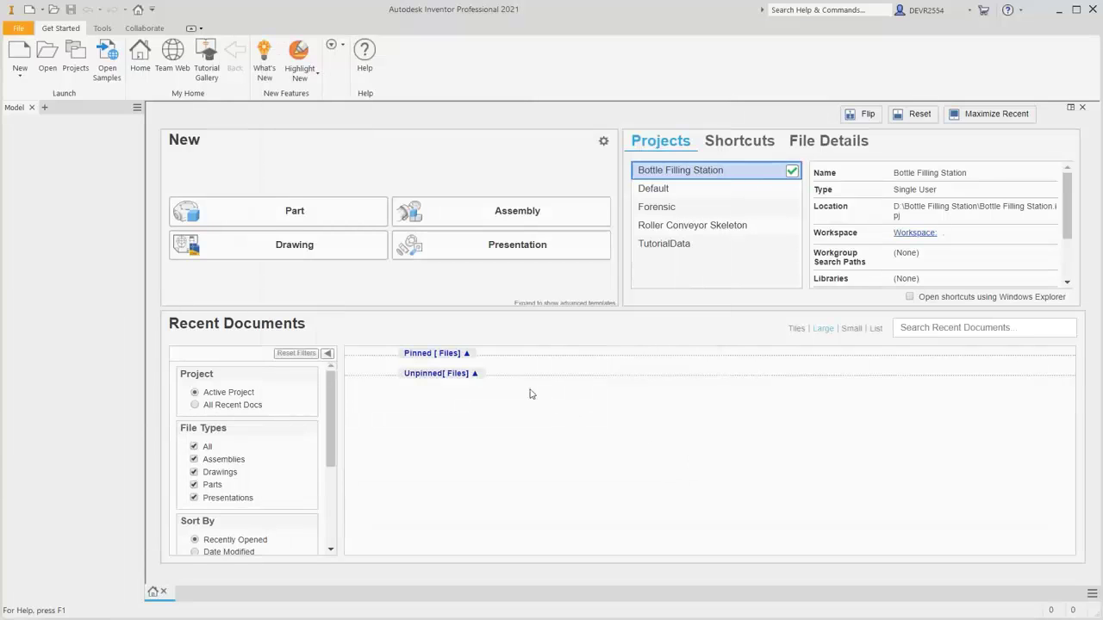
Create a new part from the metric Standard (mm).ipt template
{"action": "left_click", "coordinate": [21, 68]}
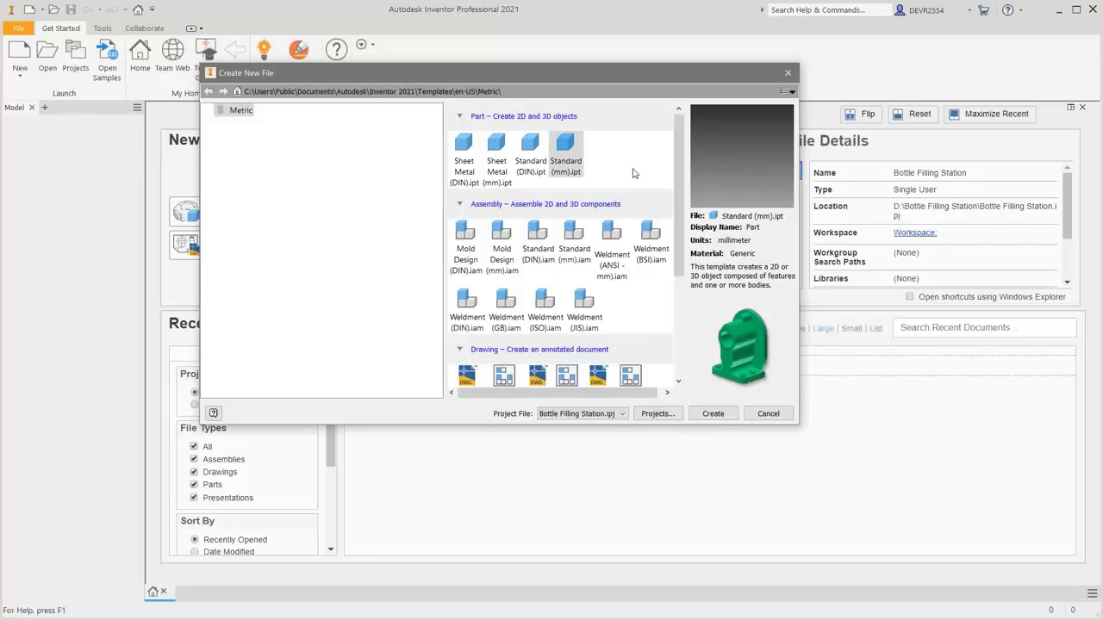
{"action": "left_click", "coordinate": [573, 159]}
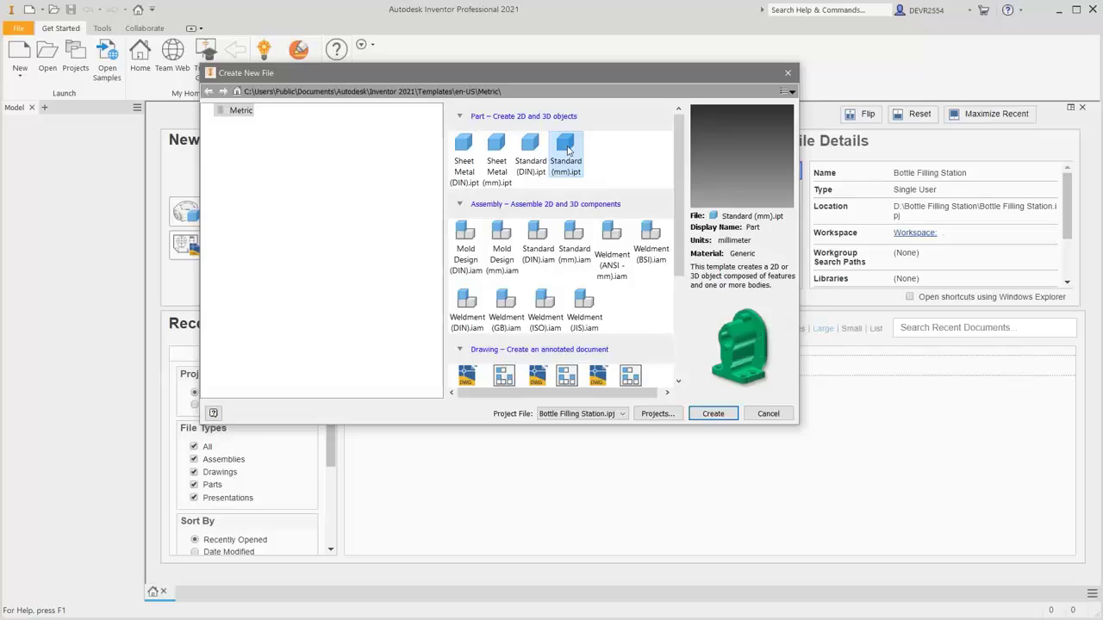
{"action": "left_click", "coordinate": [717, 413]}
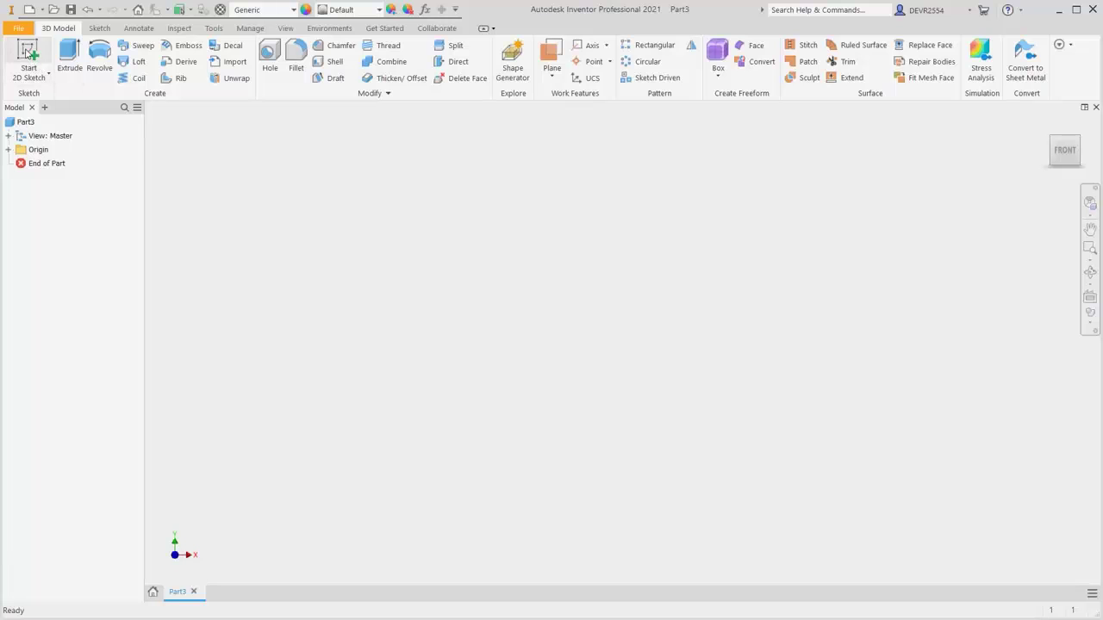
Sketch a rectangle about 13 by 10 mm from the origin on the horizontal XZ plane and extrude it 10 mm
{"action": "left_click", "coordinate": [30, 53]}
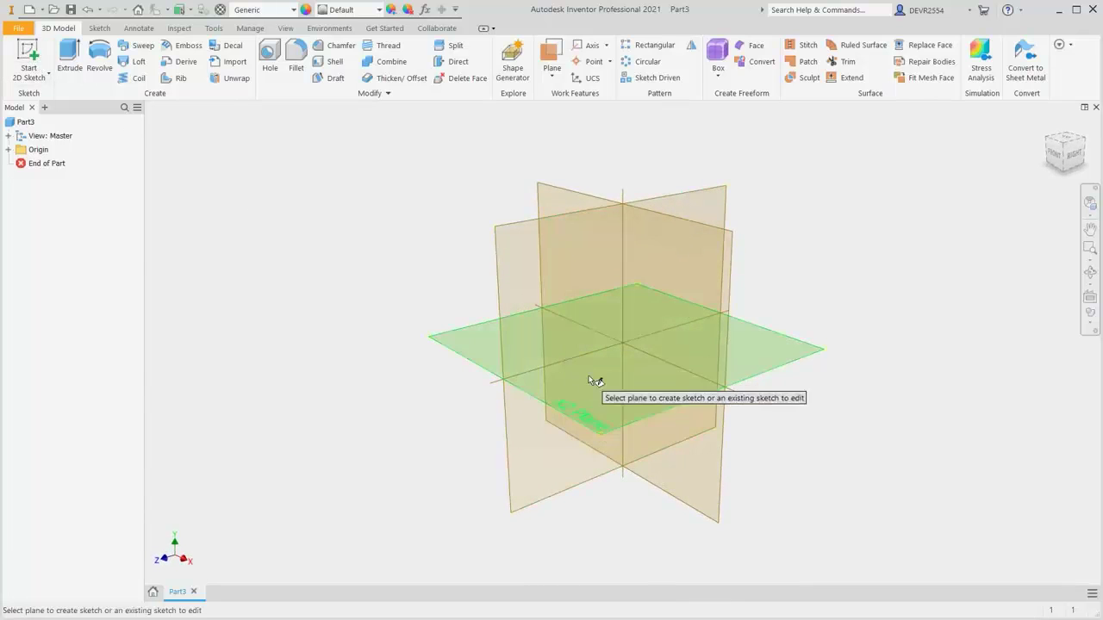
{"action": "left_click", "coordinate": [608, 385]}
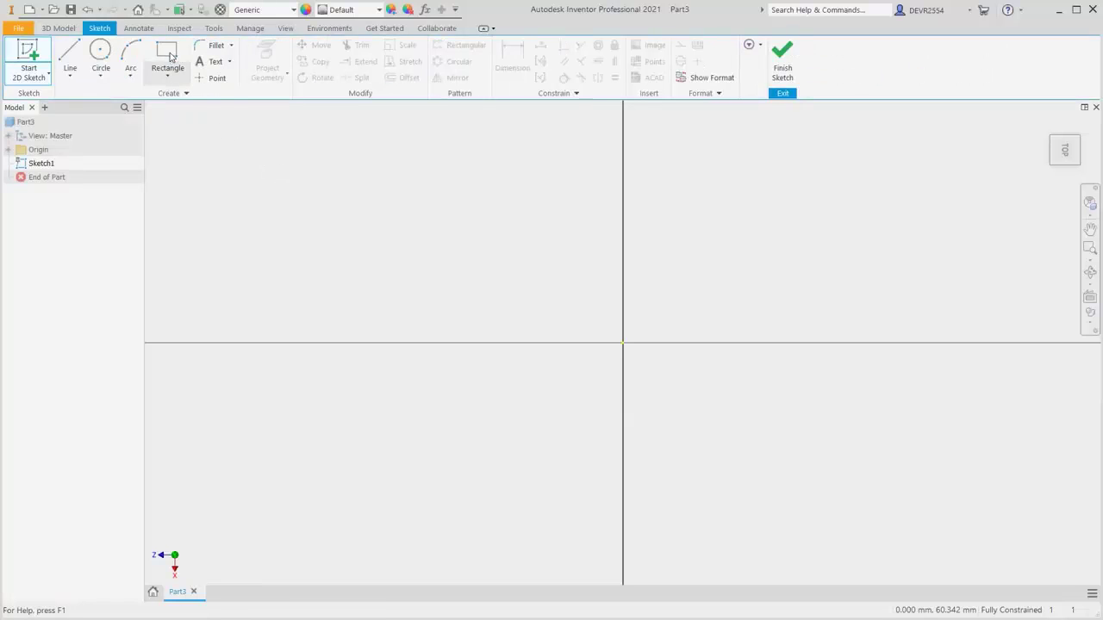
{"action": "left_click", "coordinate": [170, 57]}
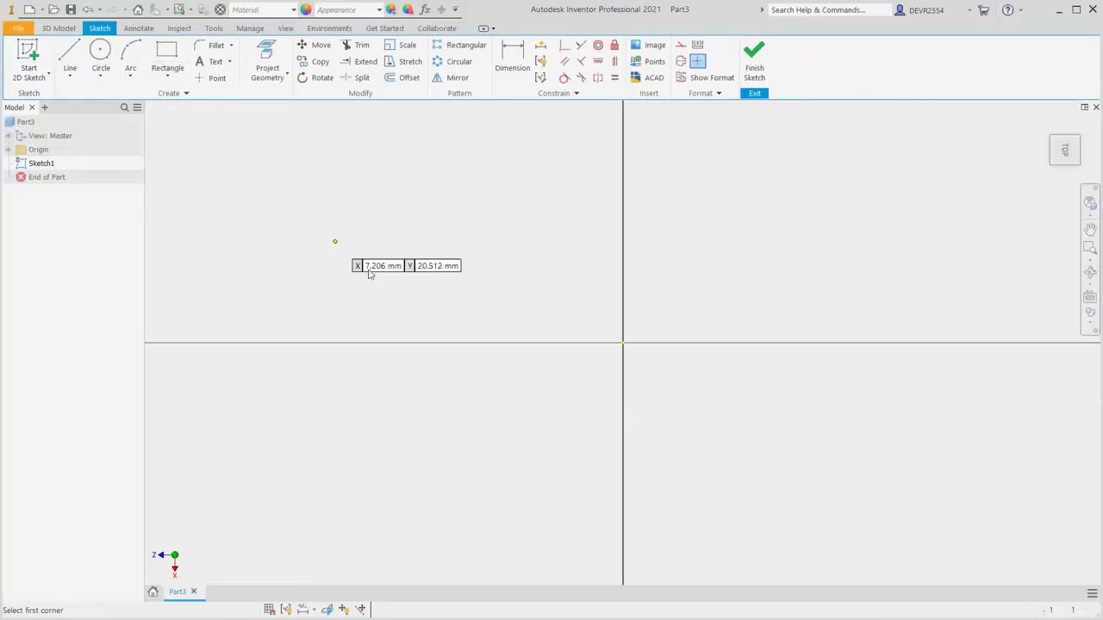
{"action": "left_click", "coordinate": [621, 343]}
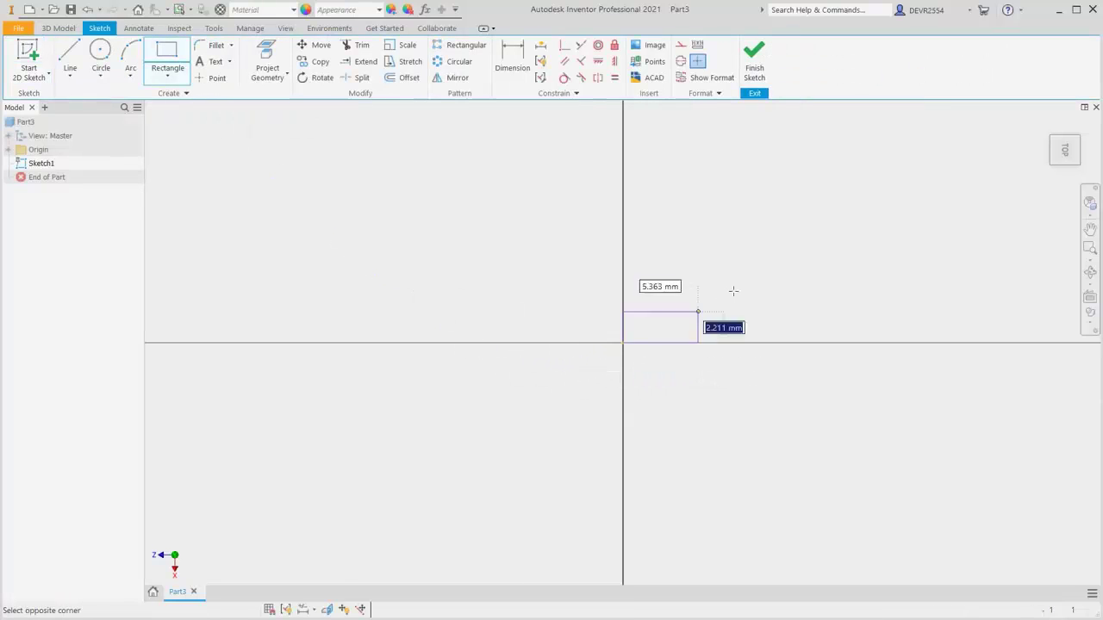
{"action": "left_click", "coordinate": [805, 208]}
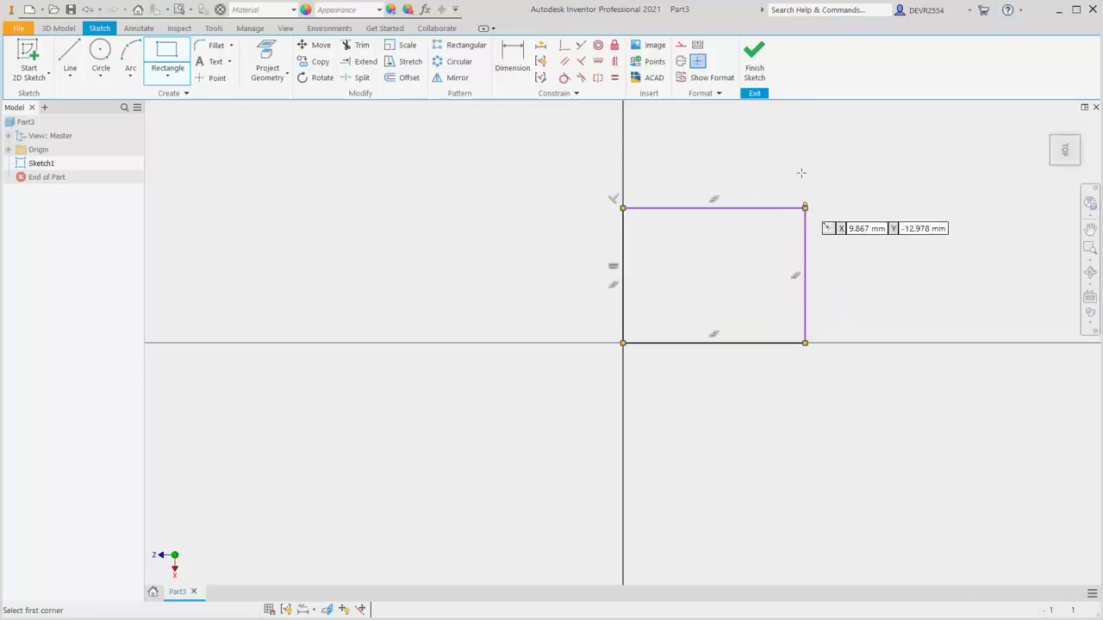
{"action": "left_click", "coordinate": [755, 57]}
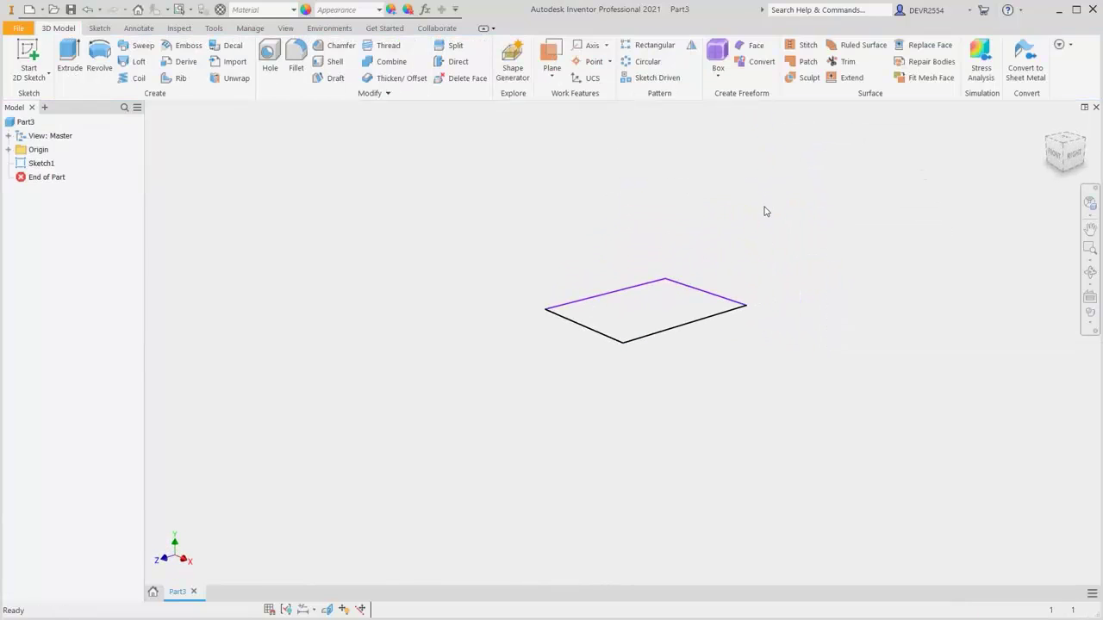
{"action": "key", "text": "e"}
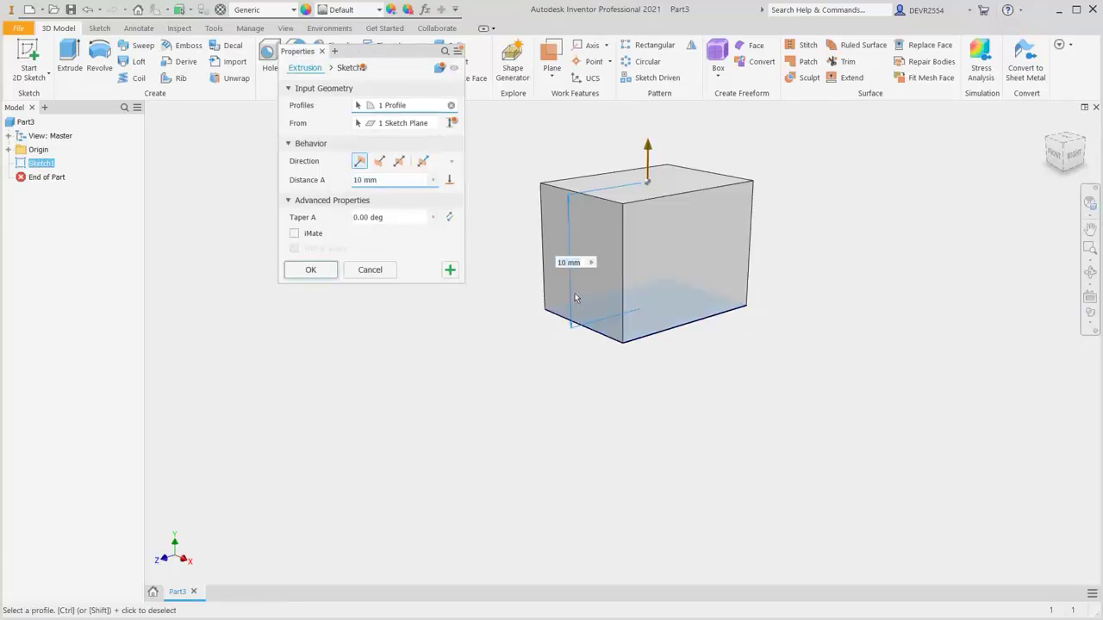
{"action": "left_click", "coordinate": [310, 270]}
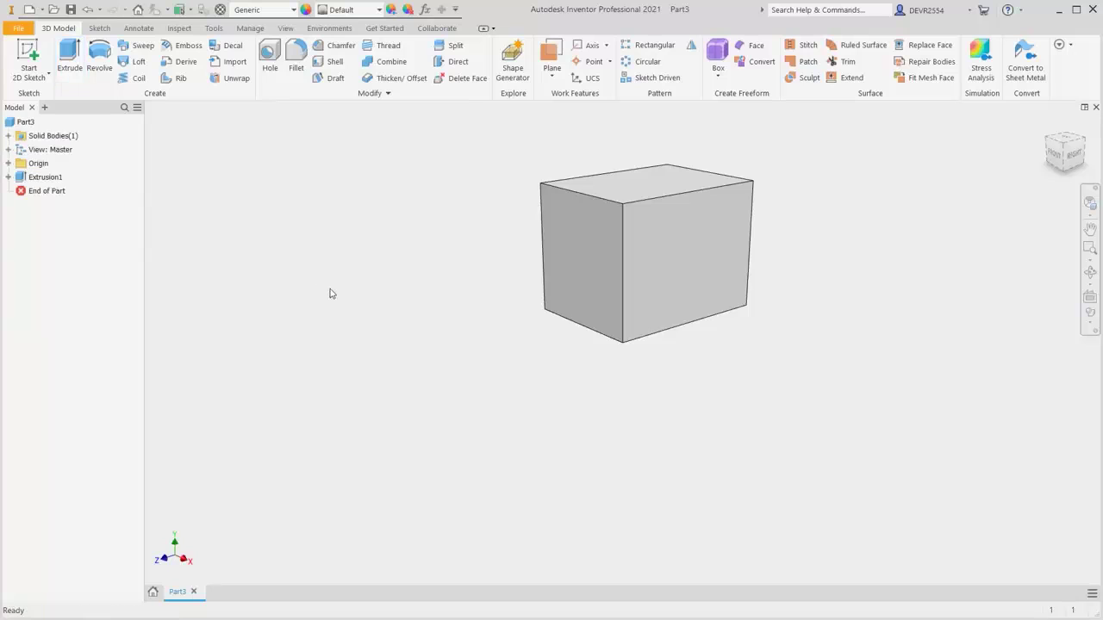
Delete the OldVersions folder from the Bottle Filling Station project folder while saving the part, and abandon the save
{"action": "left_click", "coordinate": [70, 9]}
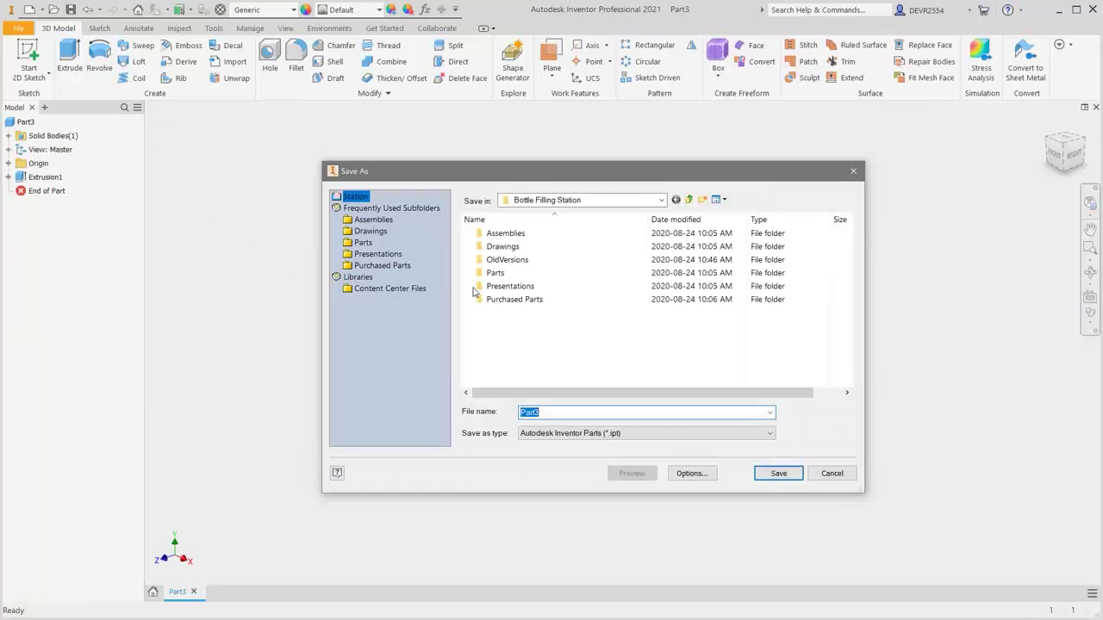
{"action": "left_click", "coordinate": [510, 260]}
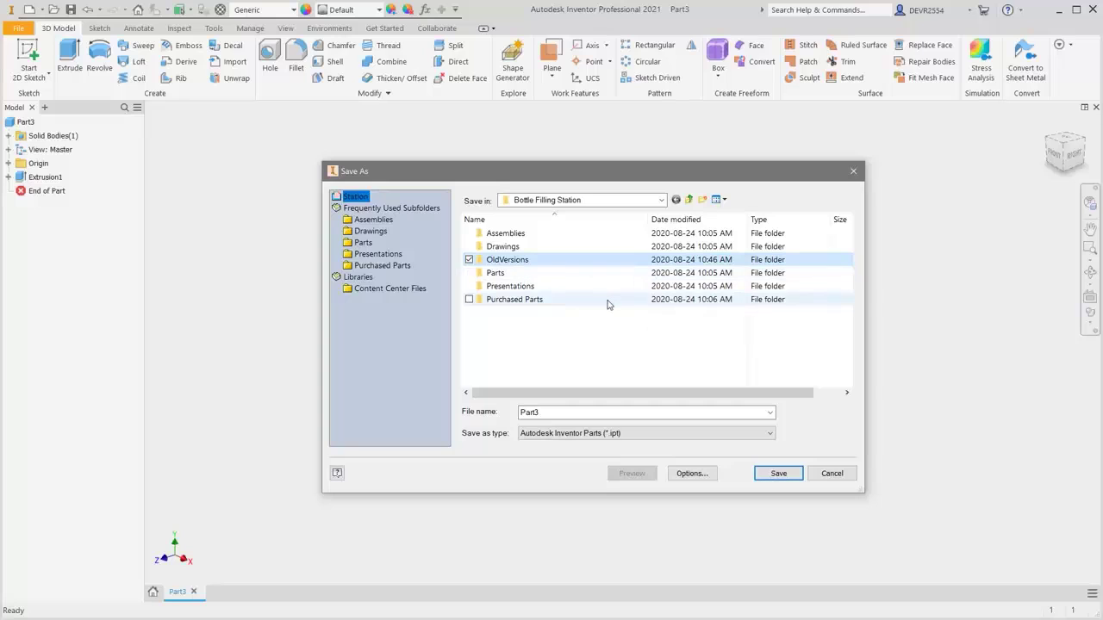
{"action": "key", "text": "Delete"}
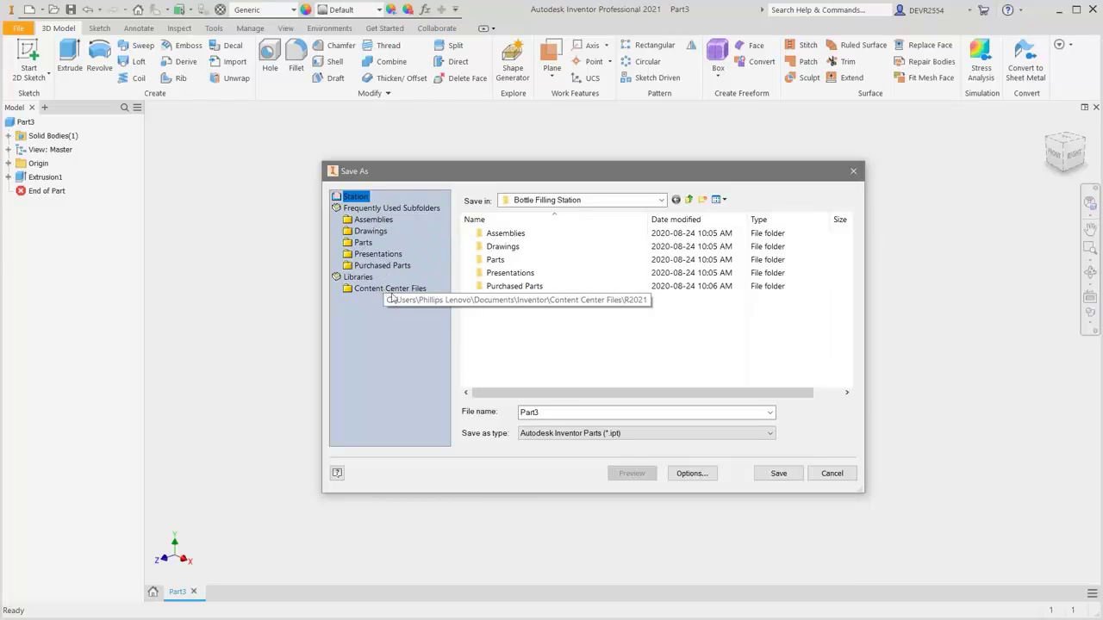
{"action": "left_click", "coordinate": [833, 475]}
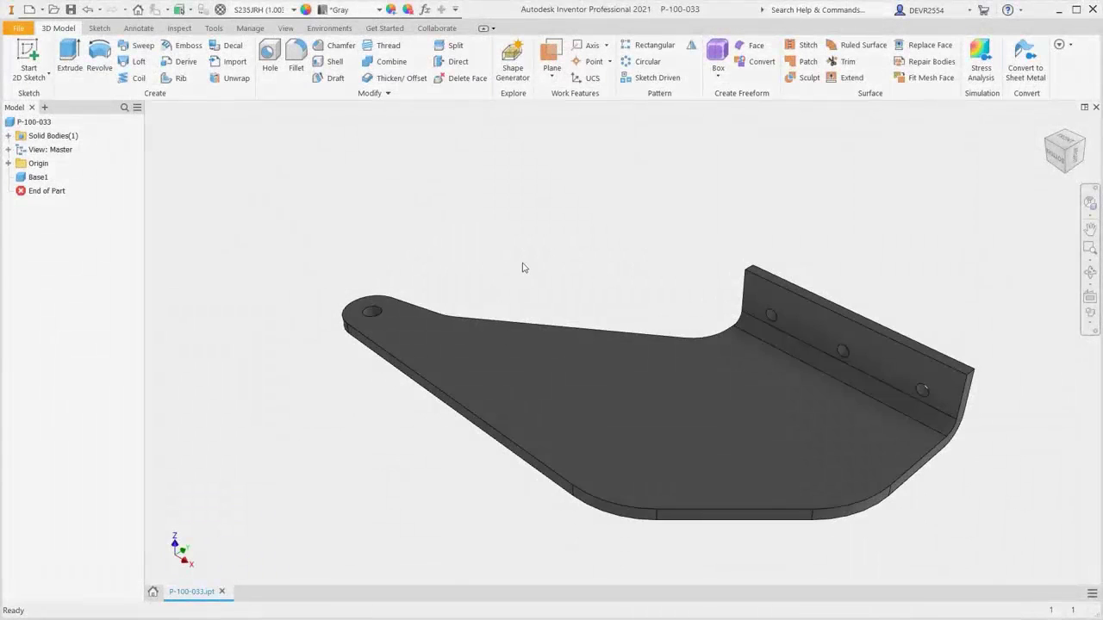
{"action": "key", "text": "F4"}
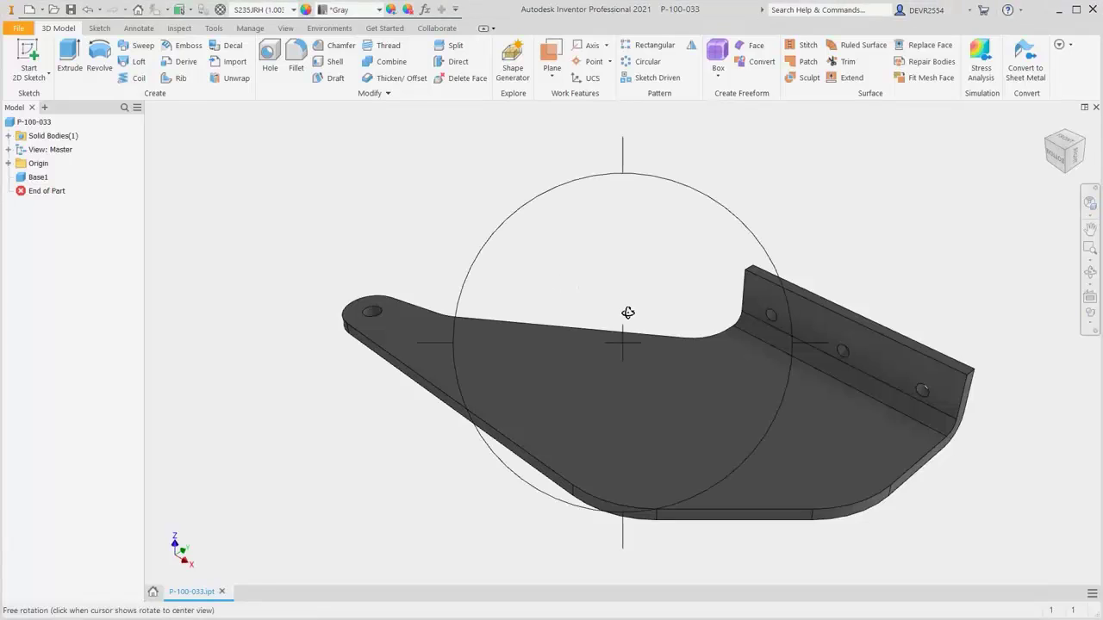
{"action": "left_click_drag", "start_coordinate": [628, 313], "coordinate": [634, 281]}
{"action": "key", "text": "Escape"}
{"action": "left_click", "coordinate": [1047, 126]}
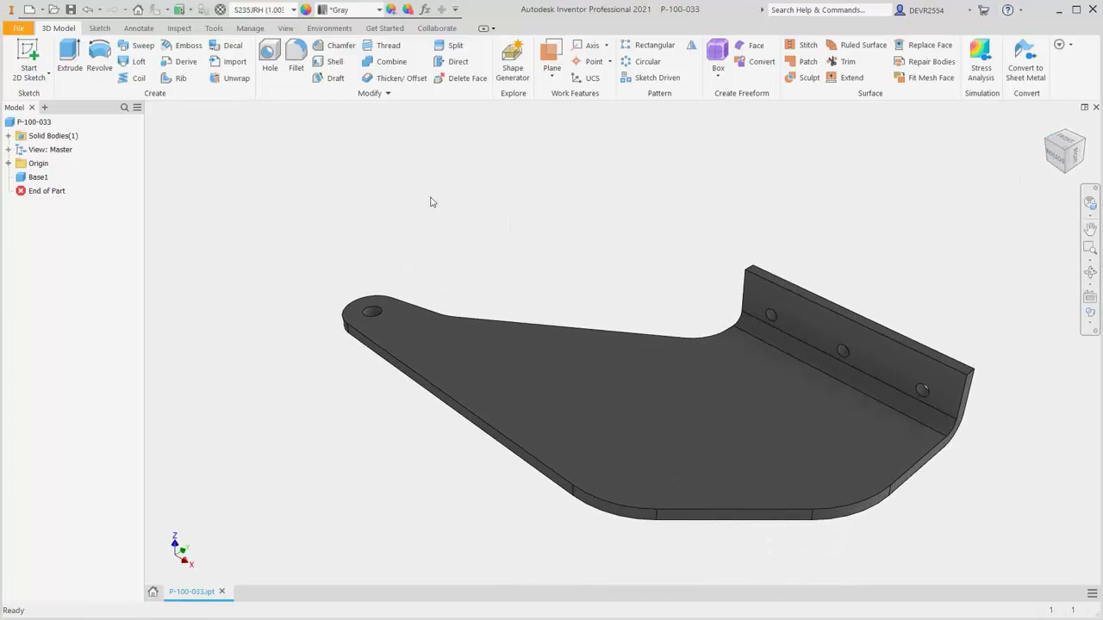
Examine the general and file settings in the application options, such as startup action, undo file size and default template paths
{"action": "left_click", "coordinate": [217, 31]}
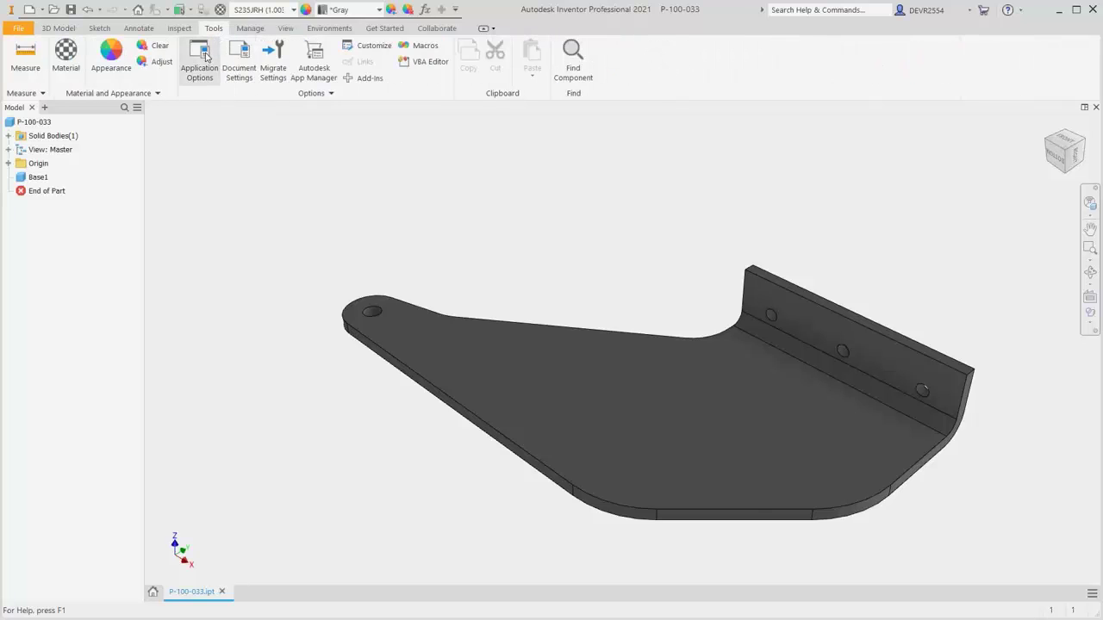
{"action": "left_click", "coordinate": [207, 57]}
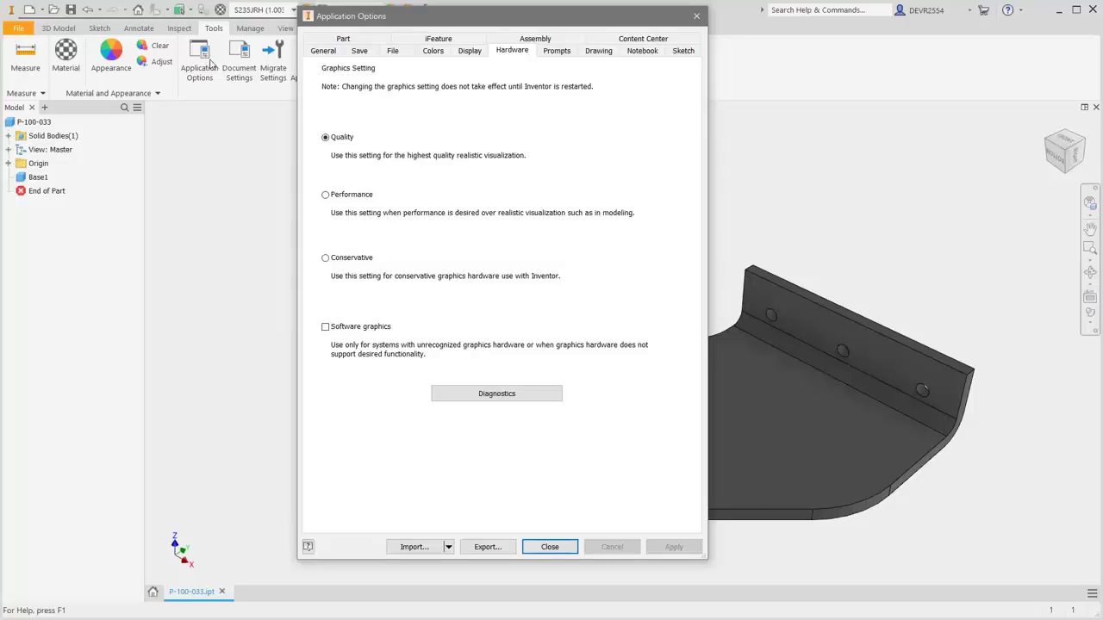
{"action": "left_click", "coordinate": [326, 55]}
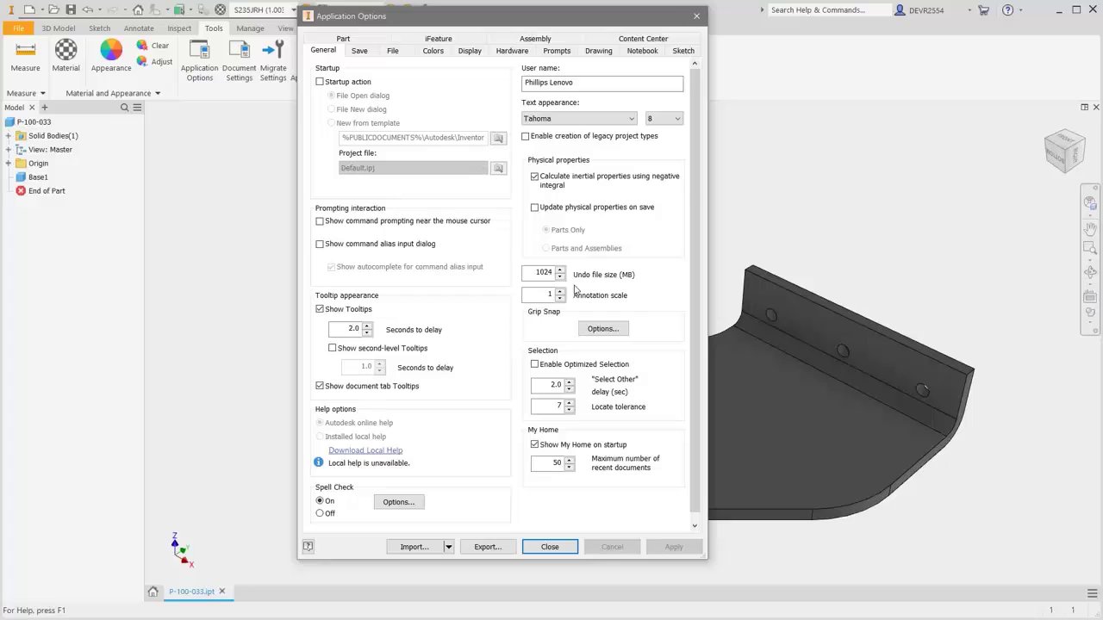
{"action": "left_click", "coordinate": [393, 51]}
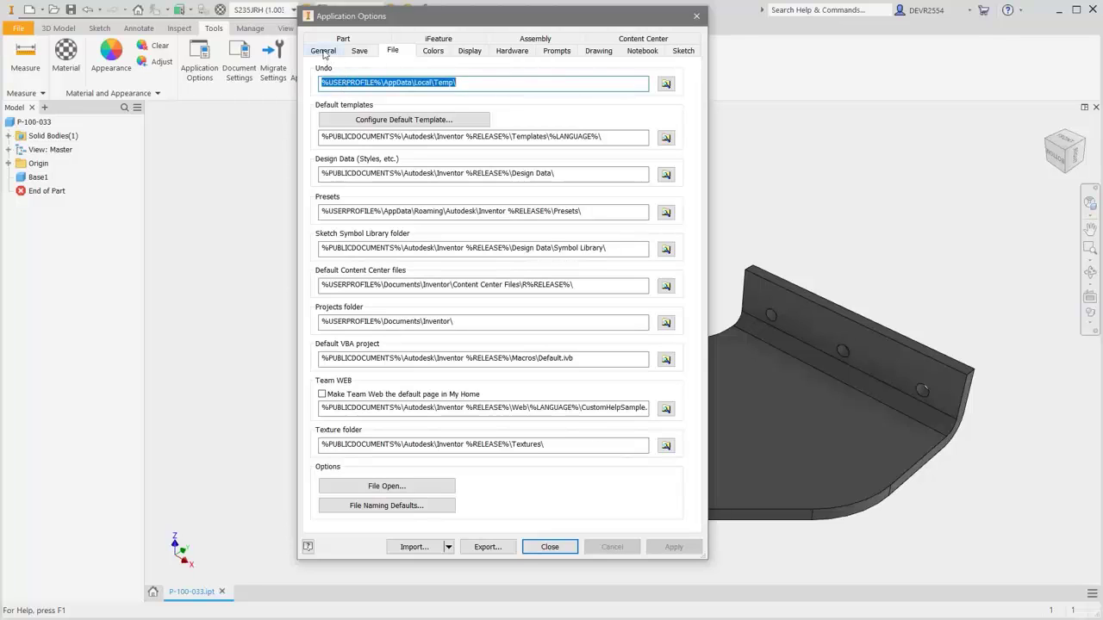
{"action": "left_click", "coordinate": [323, 51]}
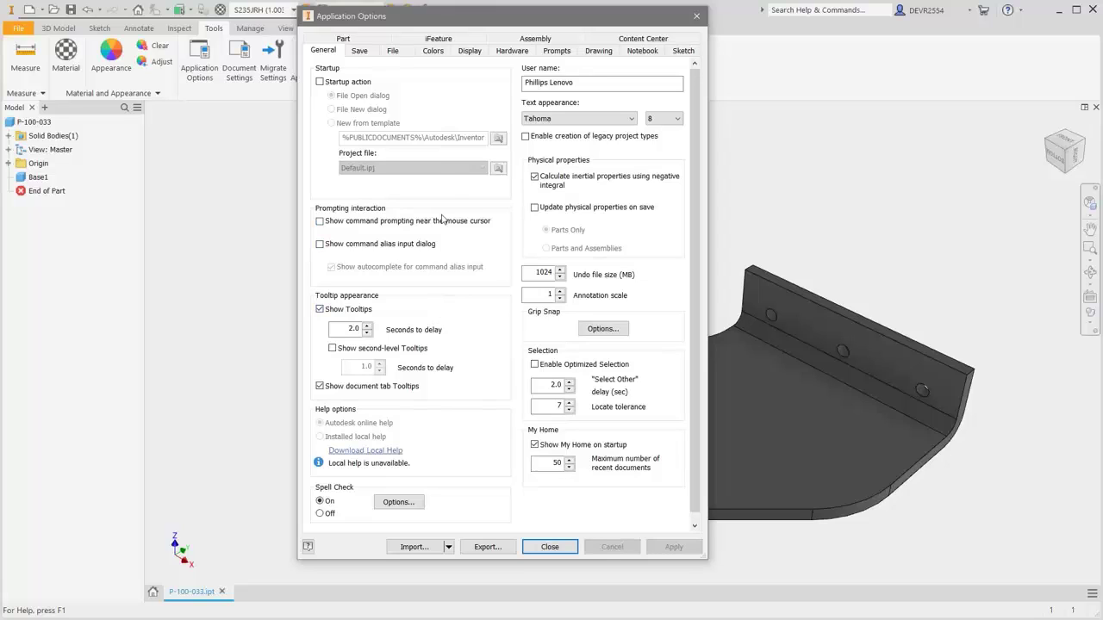
Examine the color scheme options and browse the available background images without choosing one
{"action": "left_click", "coordinate": [435, 52]}
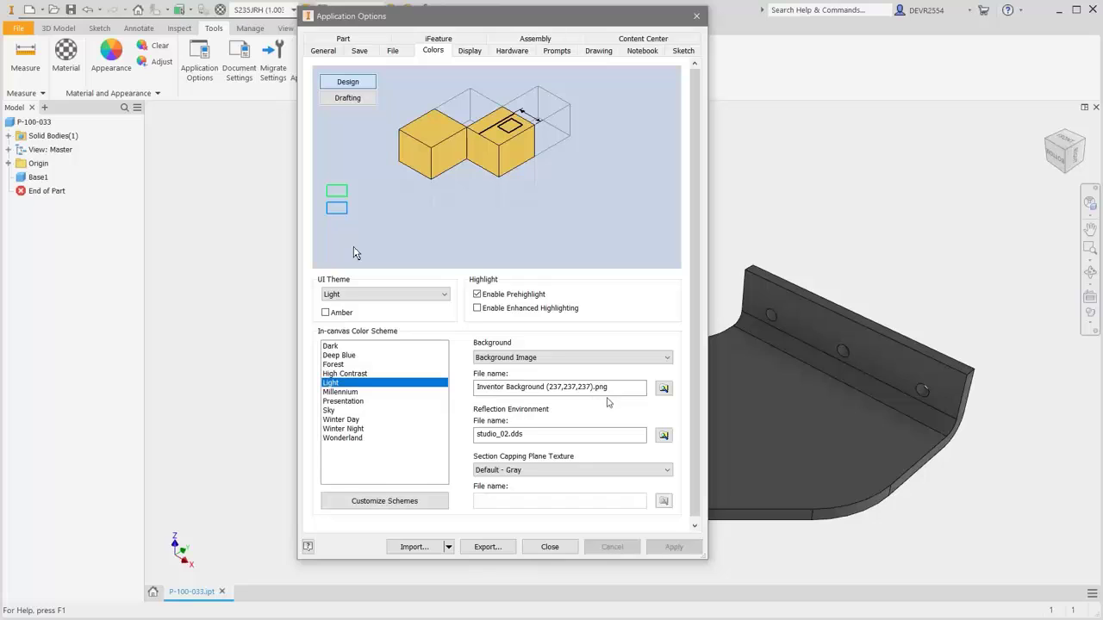
{"action": "left_click", "coordinate": [664, 389]}
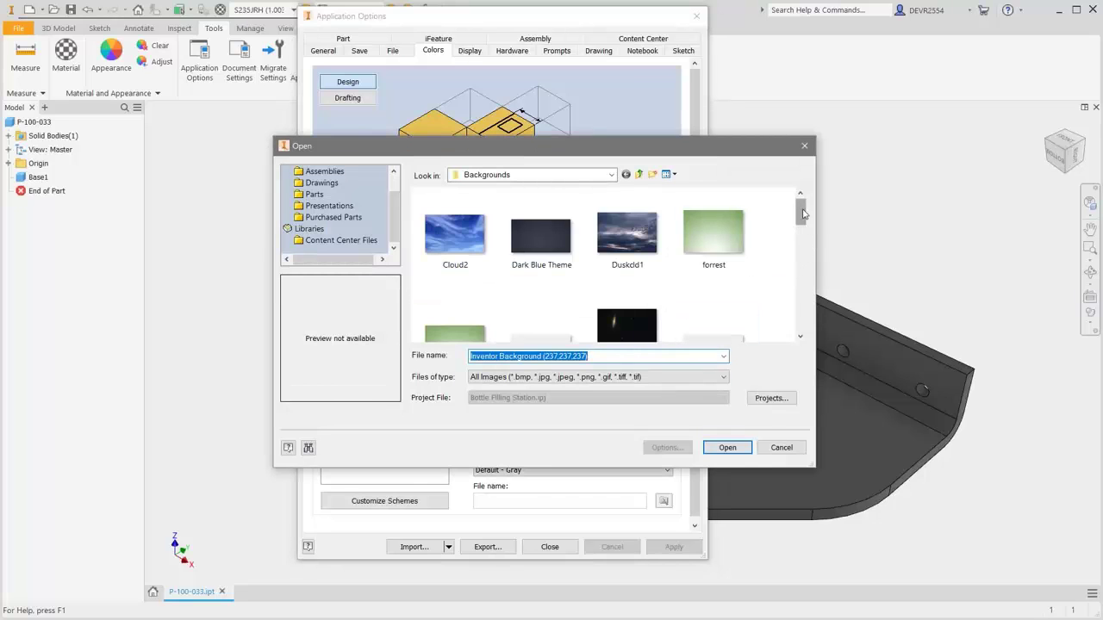
{"action": "left_click_drag", "start_coordinate": [803, 214], "coordinate": [796, 241]}
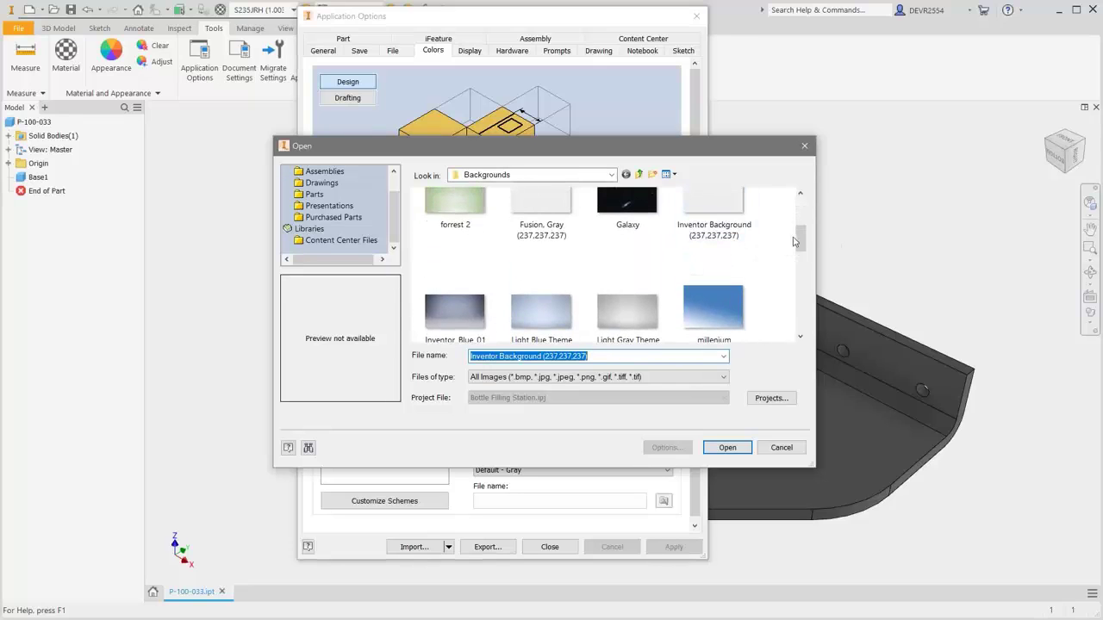
{"action": "left_click_drag", "start_coordinate": [801, 242], "coordinate": [801, 294]}
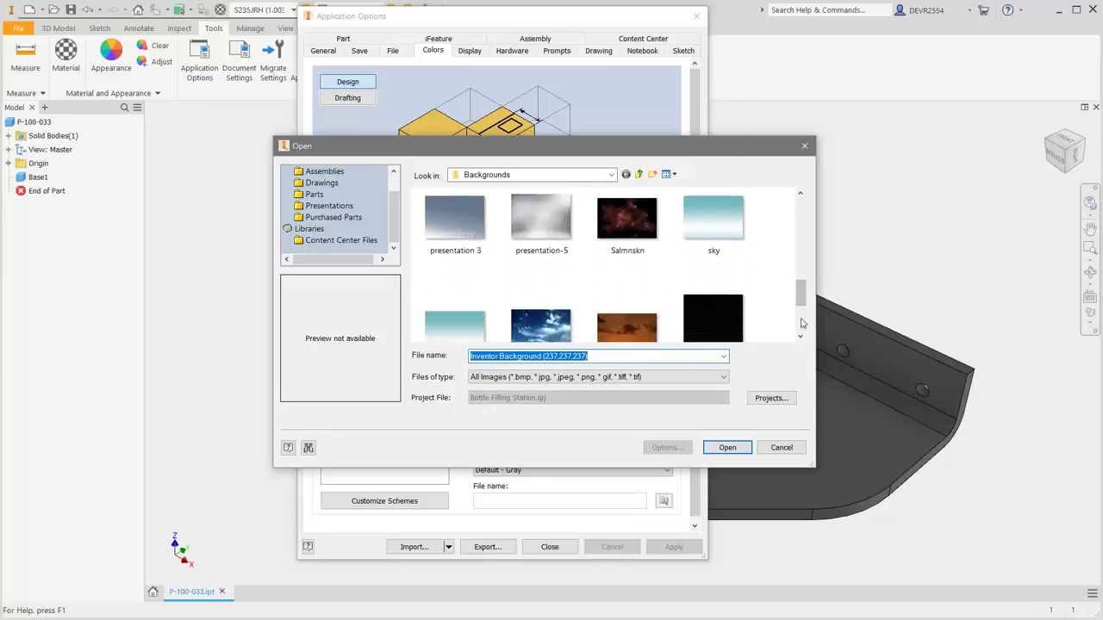
{"action": "left_click", "coordinate": [778, 451]}
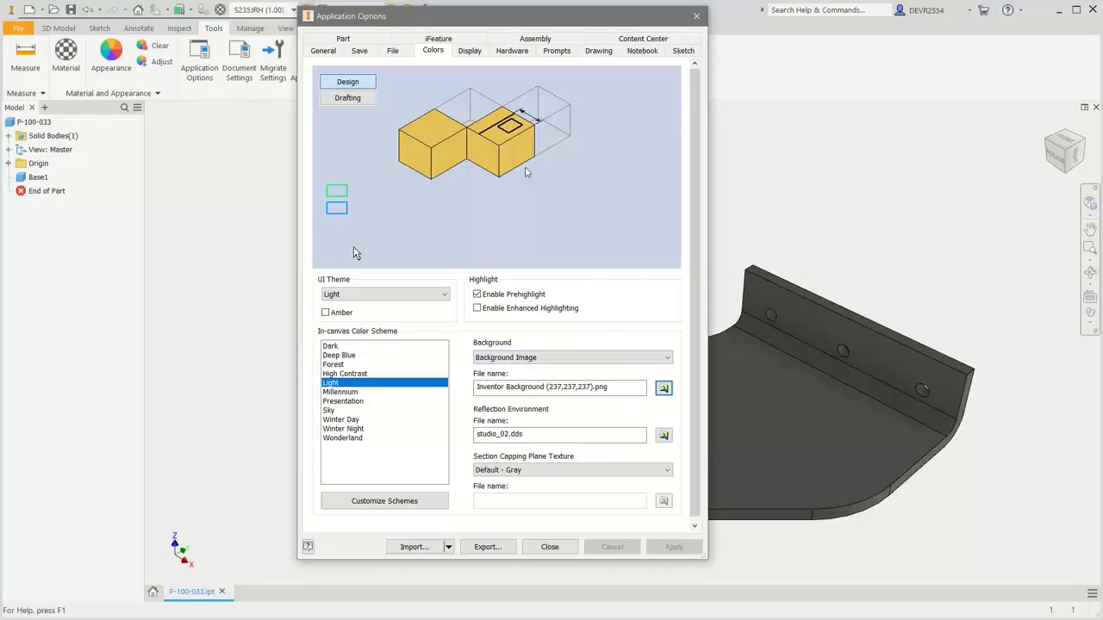
Examine the display and hardware graphics settings, such as 3D navigation and zoom behavior, and close the application options
{"action": "left_click", "coordinate": [471, 54]}
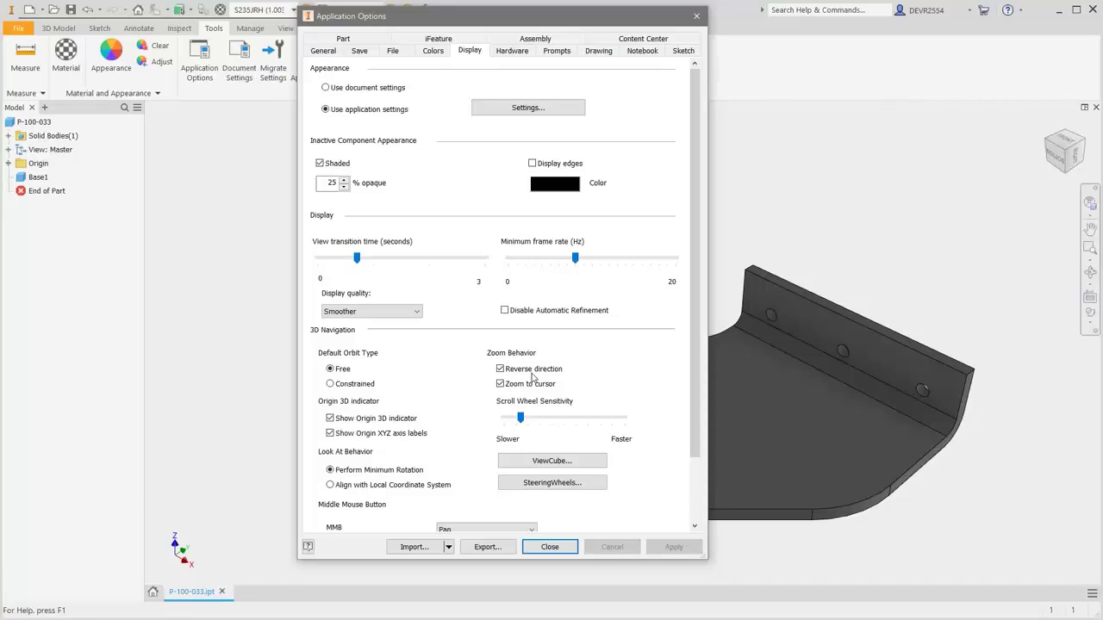
{"action": "left_click", "coordinate": [512, 51]}
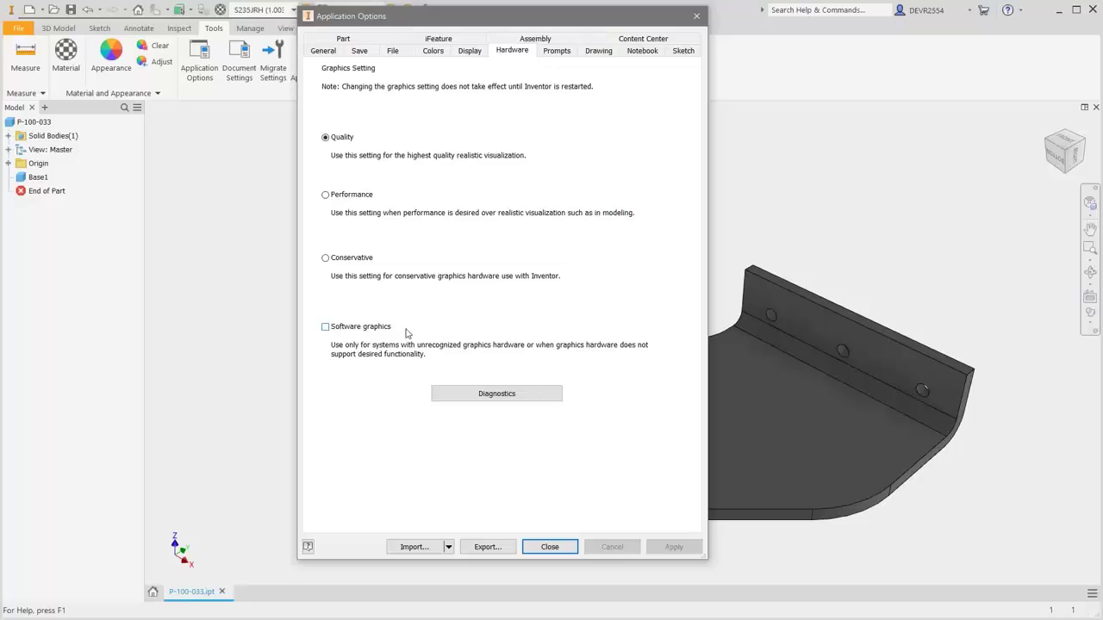
{"action": "left_click", "coordinate": [551, 548]}
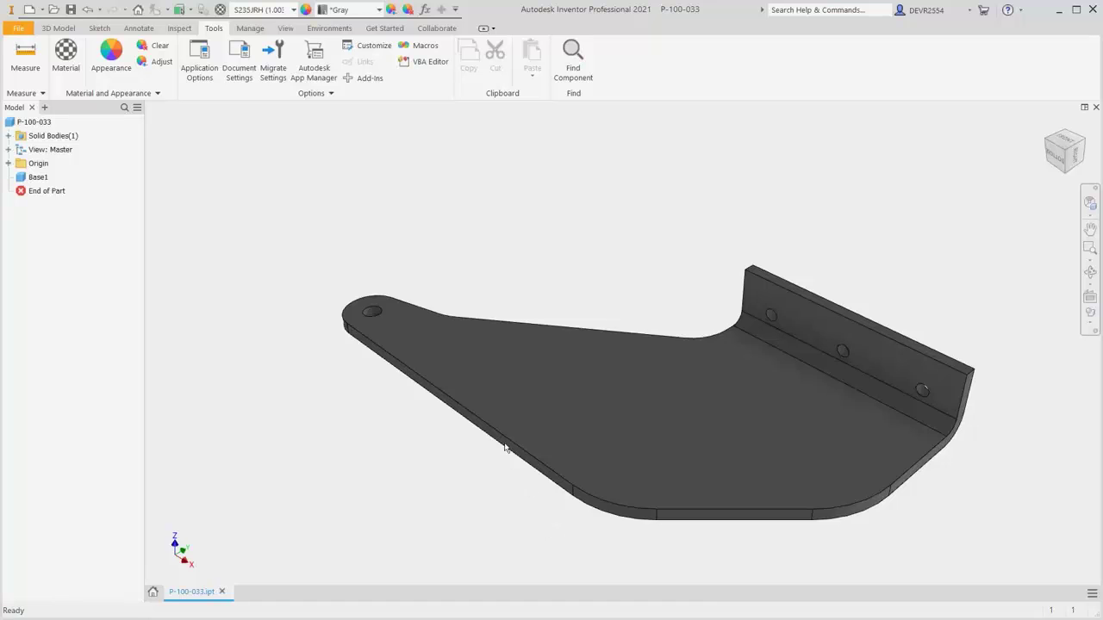
Set the document's linear dimension display precision to 2.12 and its angular dimension display precision to 1.1
{"action": "left_click", "coordinate": [239, 58]}
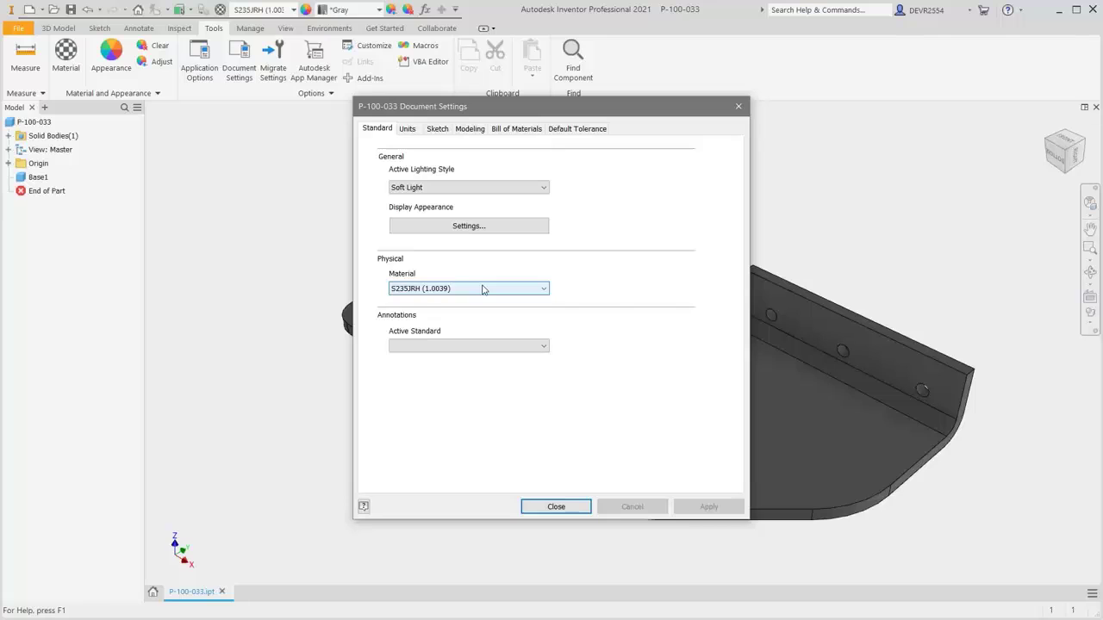
{"action": "left_click", "coordinate": [413, 133]}
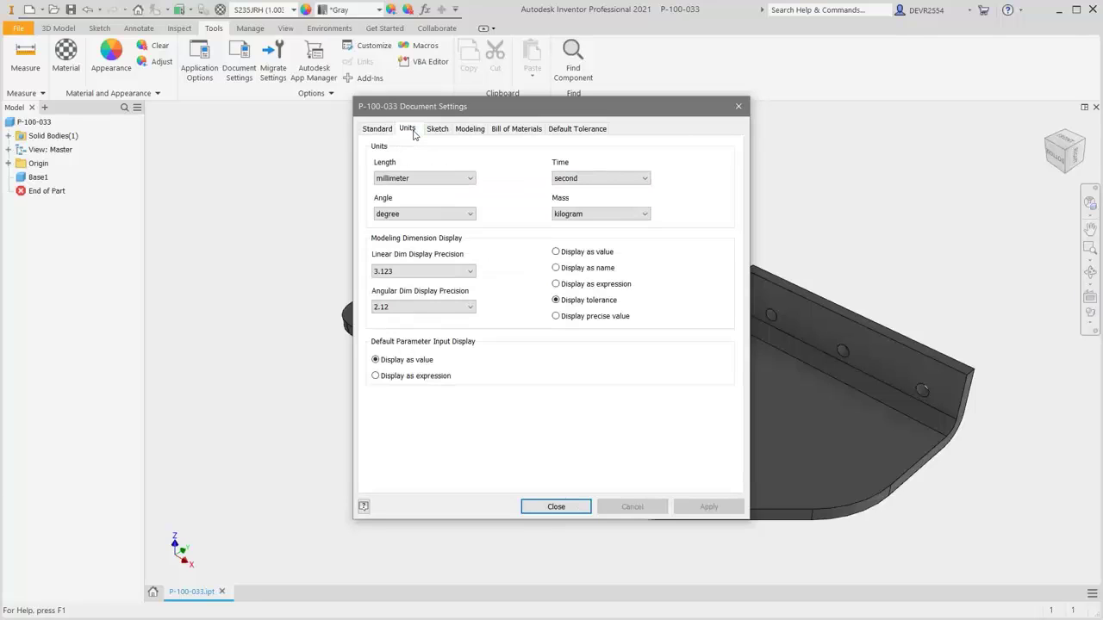
{"action": "left_click", "coordinate": [469, 272]}
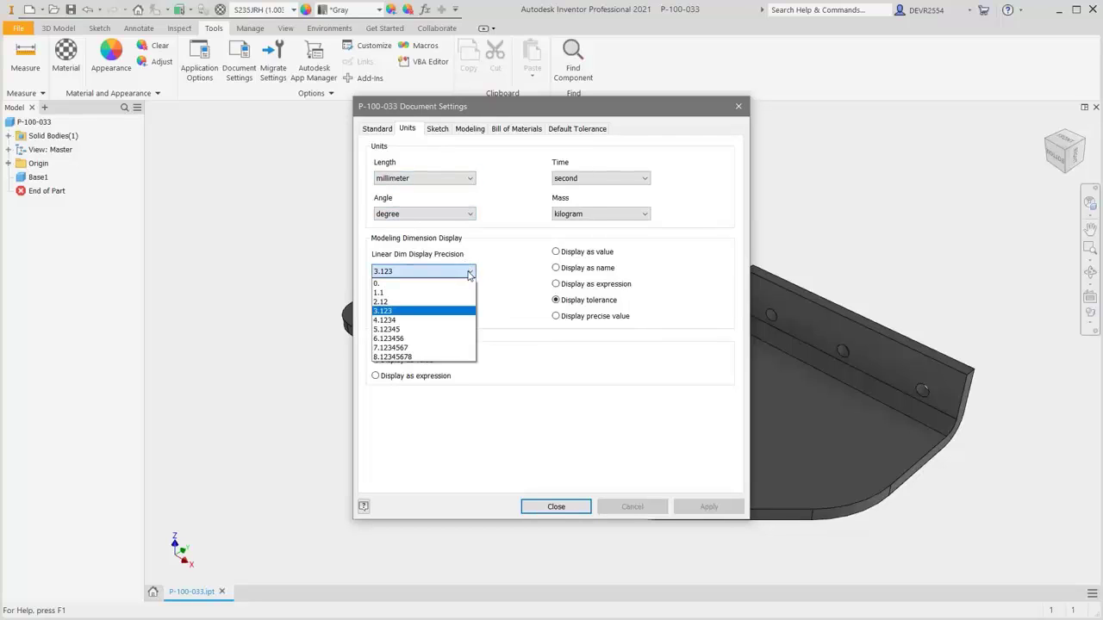
{"action": "left_click", "coordinate": [397, 302]}
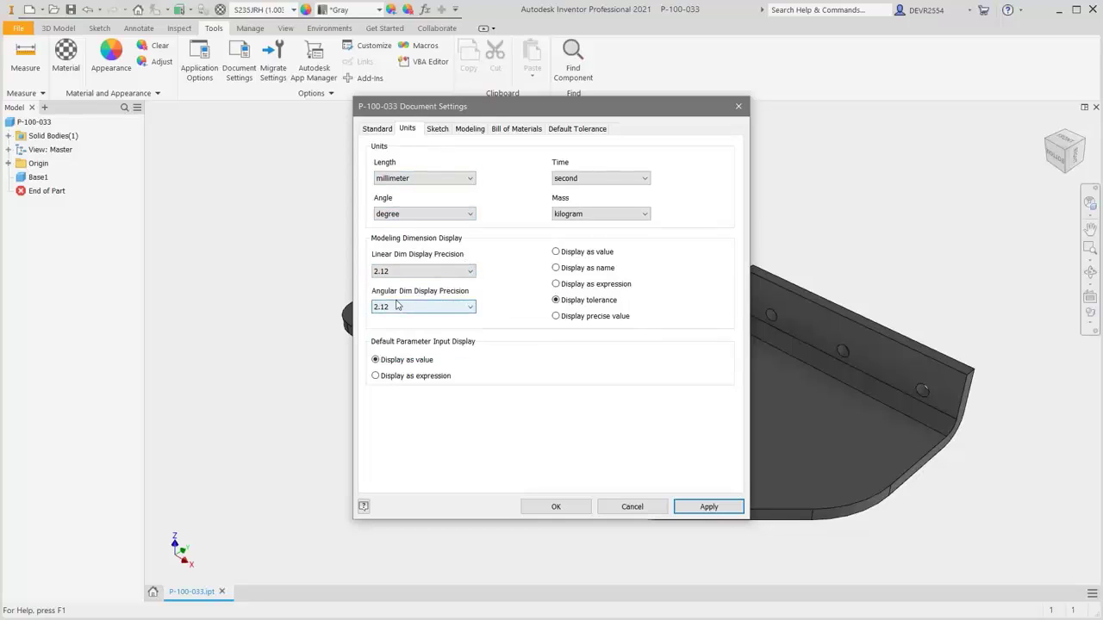
{"action": "left_click", "coordinate": [468, 307]}
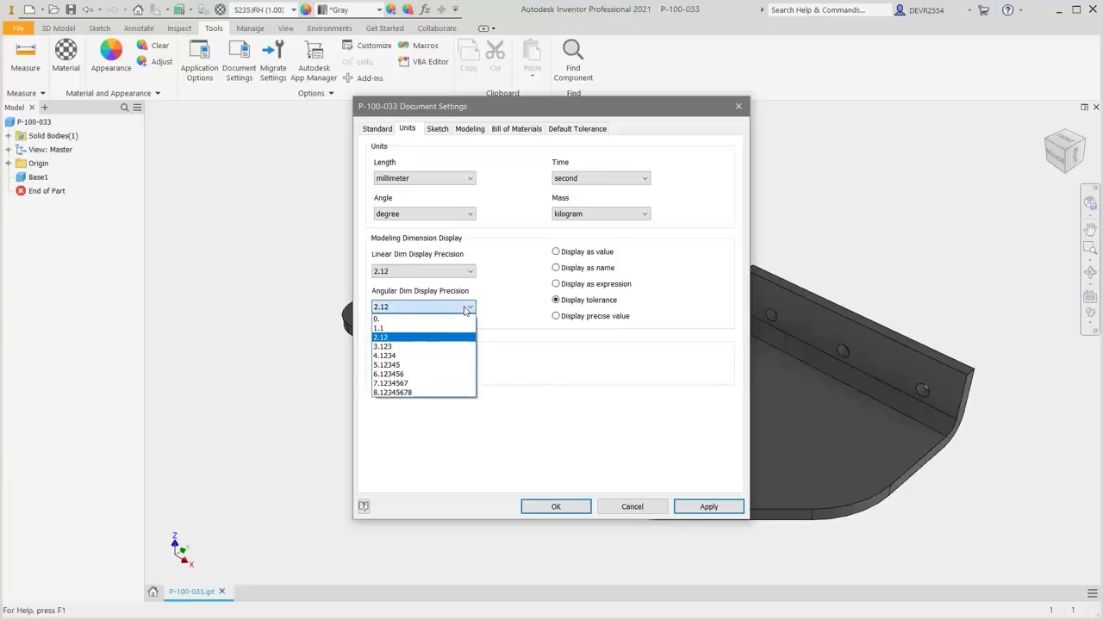
{"action": "left_click", "coordinate": [393, 330]}
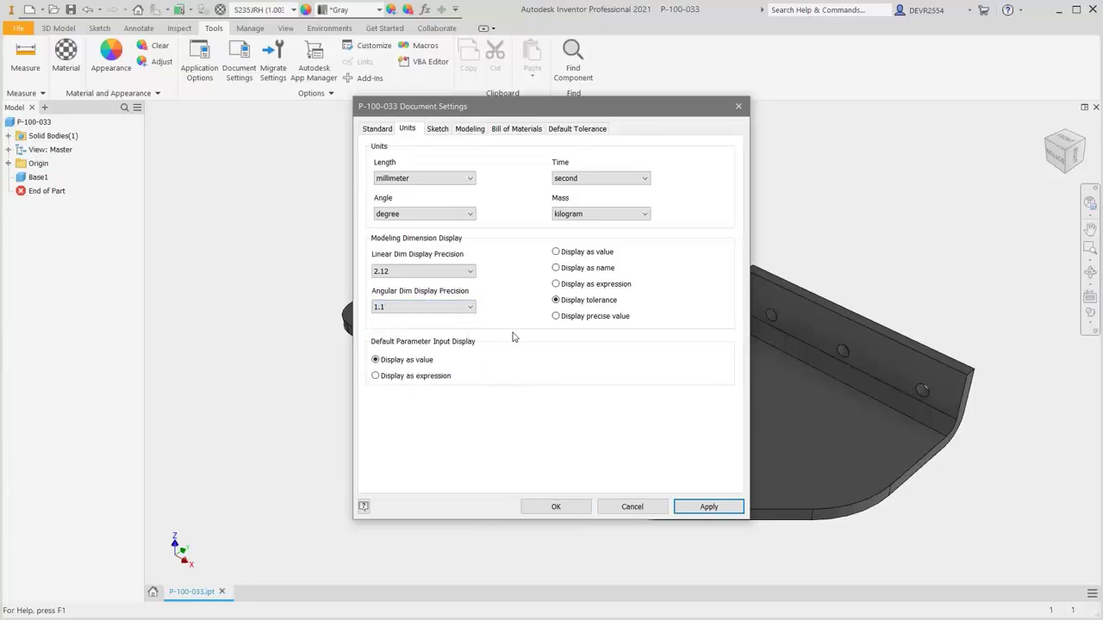
Look over the document's sketch and modeling settings, and set the default BOM structure to Purchased
{"action": "left_click", "coordinate": [438, 130]}
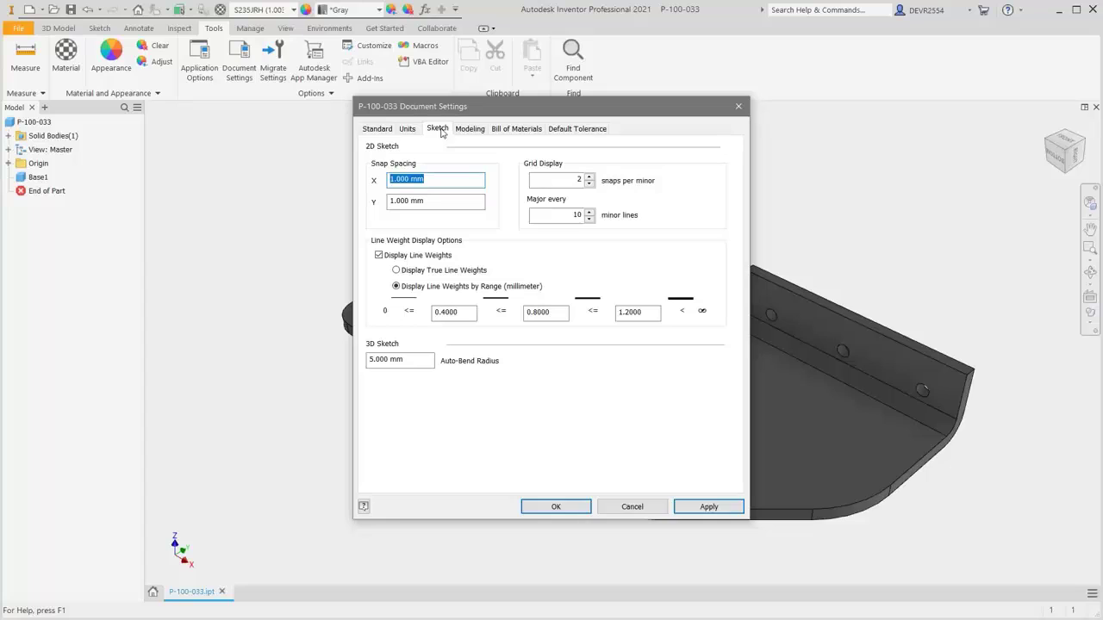
{"action": "left_click", "coordinate": [470, 130]}
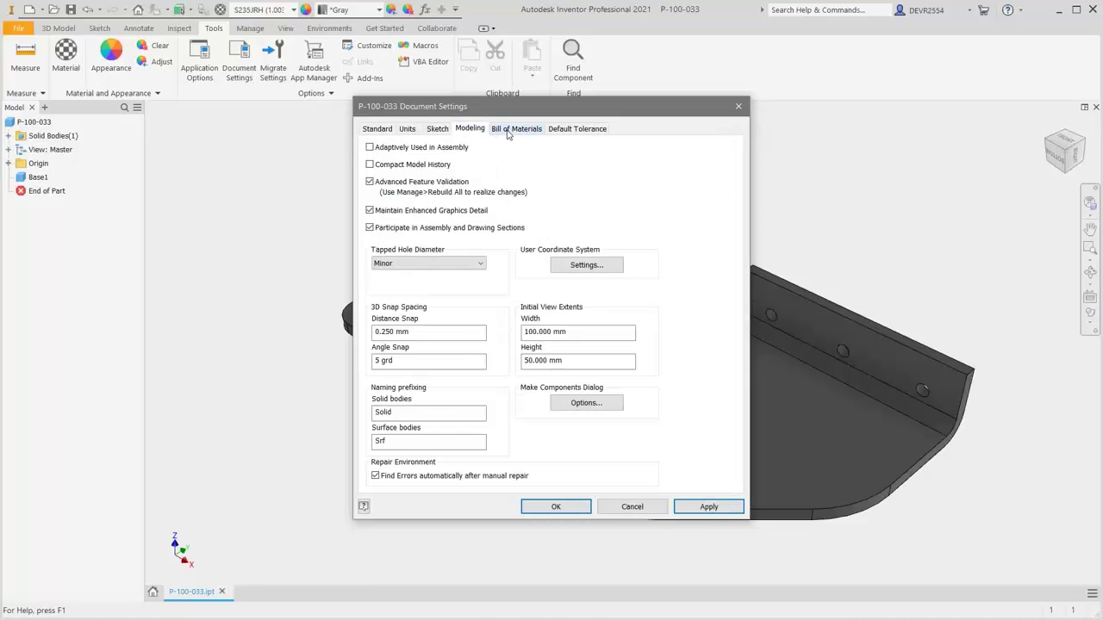
{"action": "left_click", "coordinate": [509, 131]}
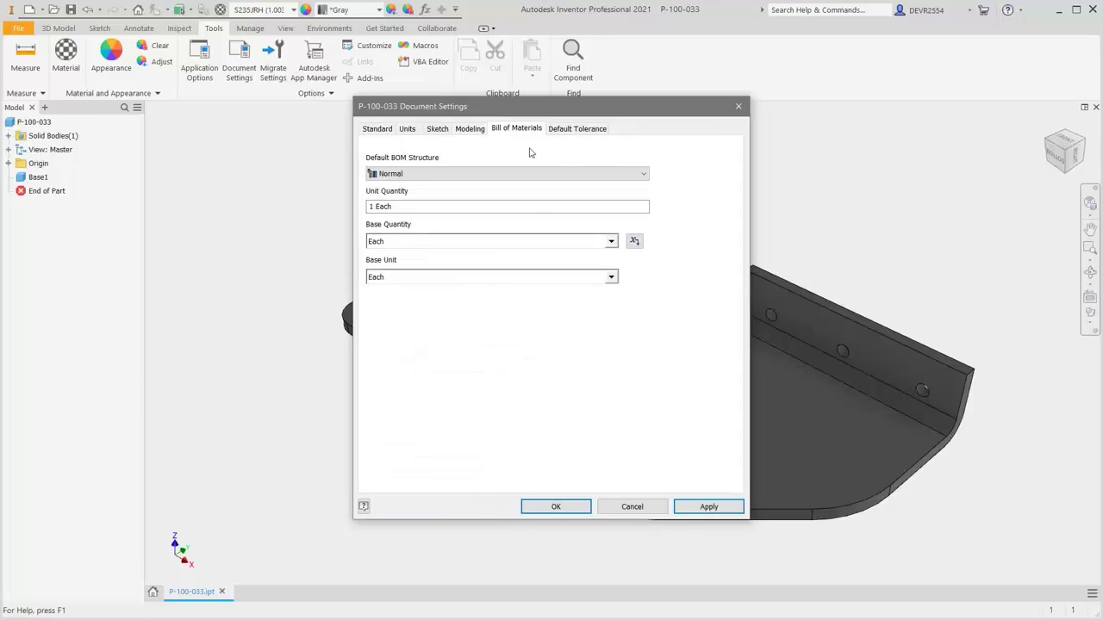
{"action": "left_click", "coordinate": [645, 175]}
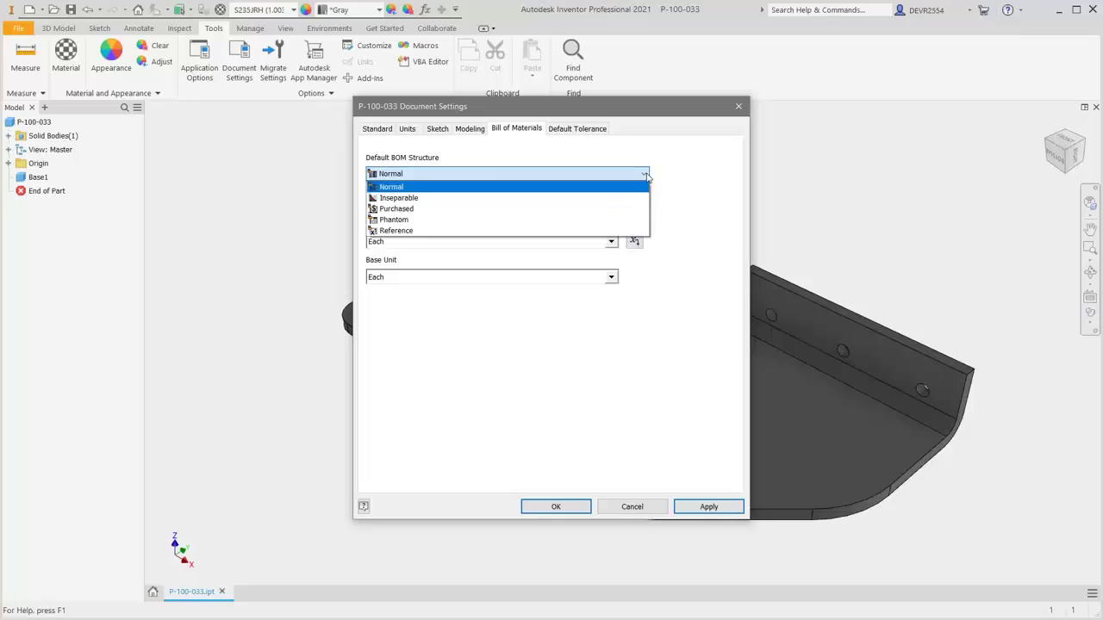
{"action": "left_click", "coordinate": [408, 210]}
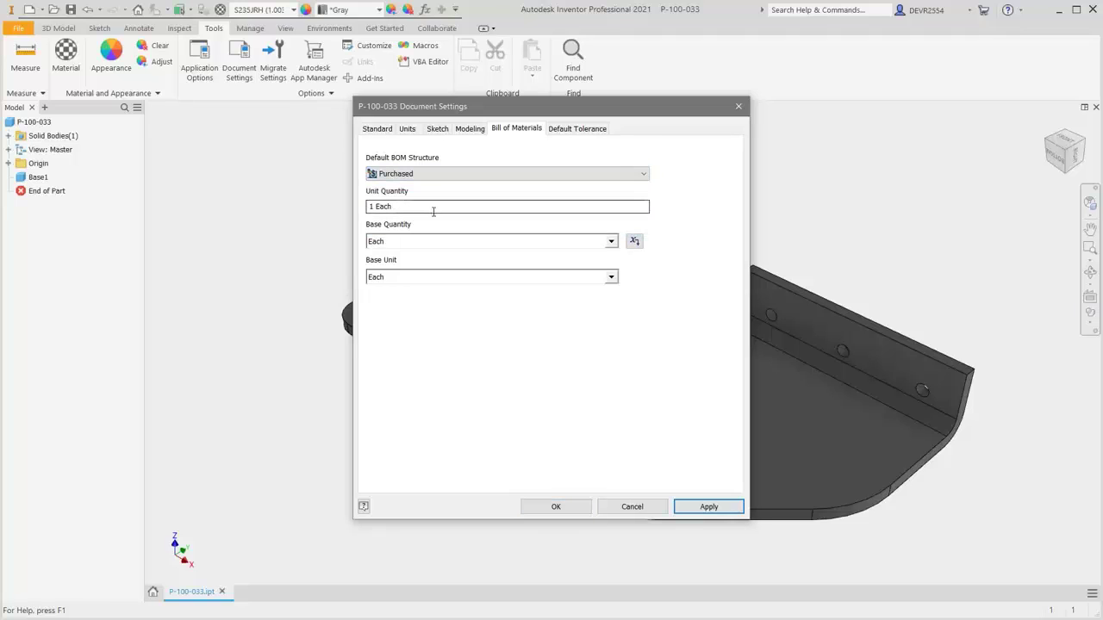
Enable standard tolerancing values, add a linear default tolerance of ±0.05 for 0.12 precision, and accept the document settings
{"action": "left_click", "coordinate": [572, 130]}
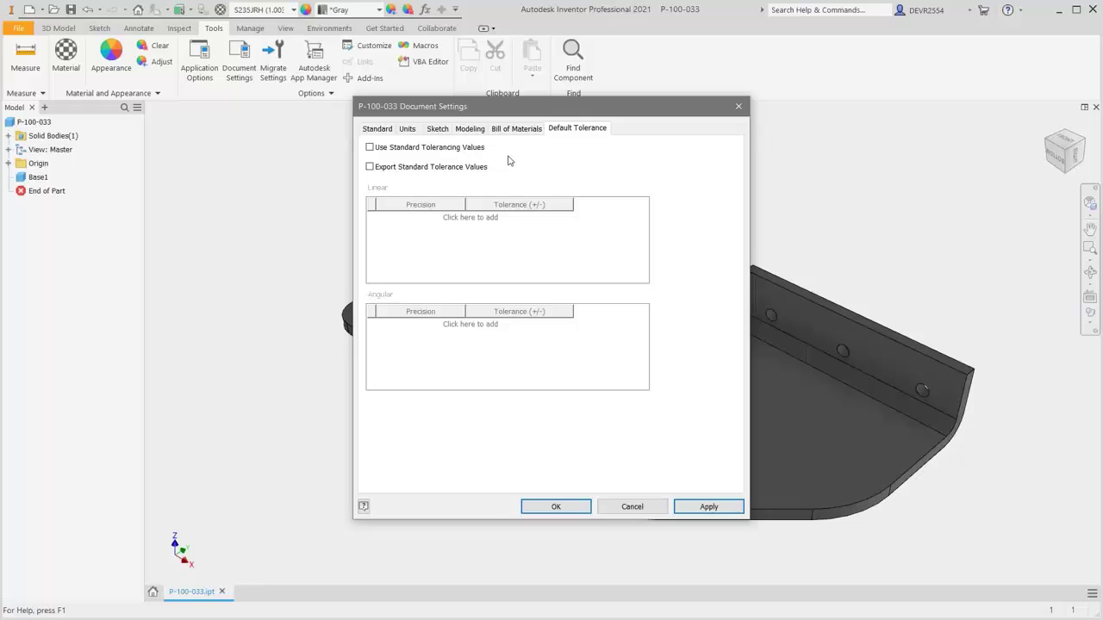
{"action": "left_click", "coordinate": [371, 149]}
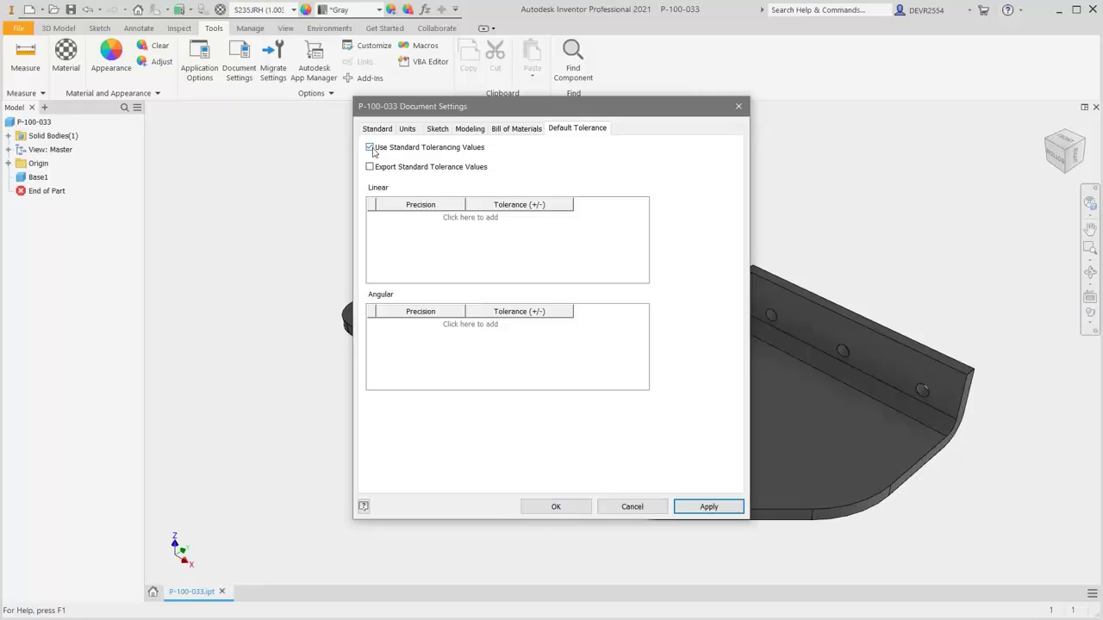
{"action": "left_click", "coordinate": [426, 208]}
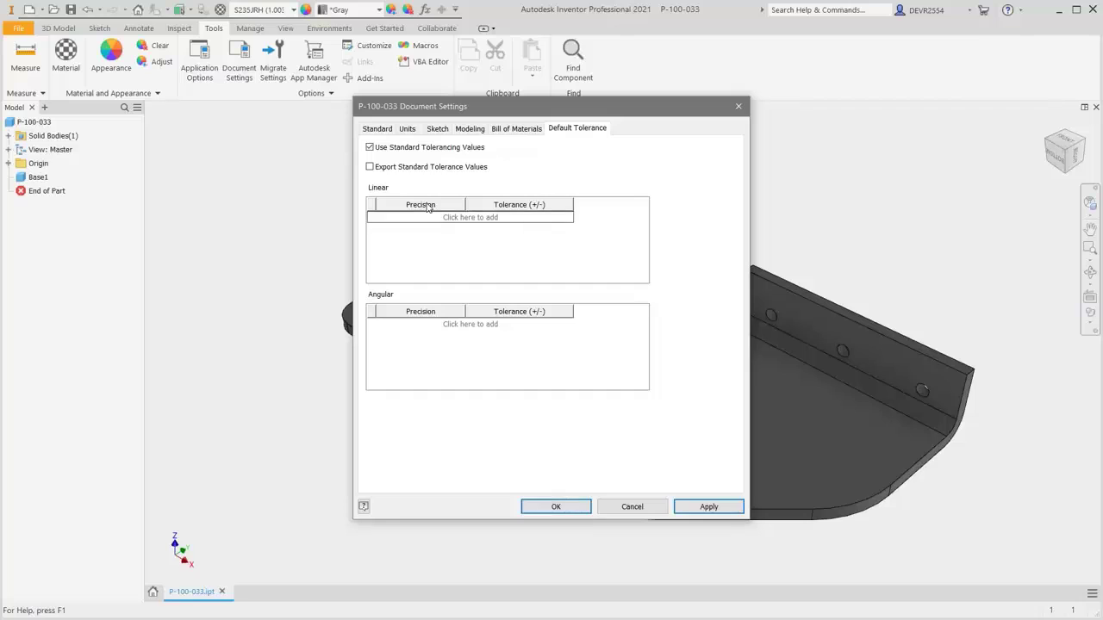
{"action": "left_click", "coordinate": [492, 219]}
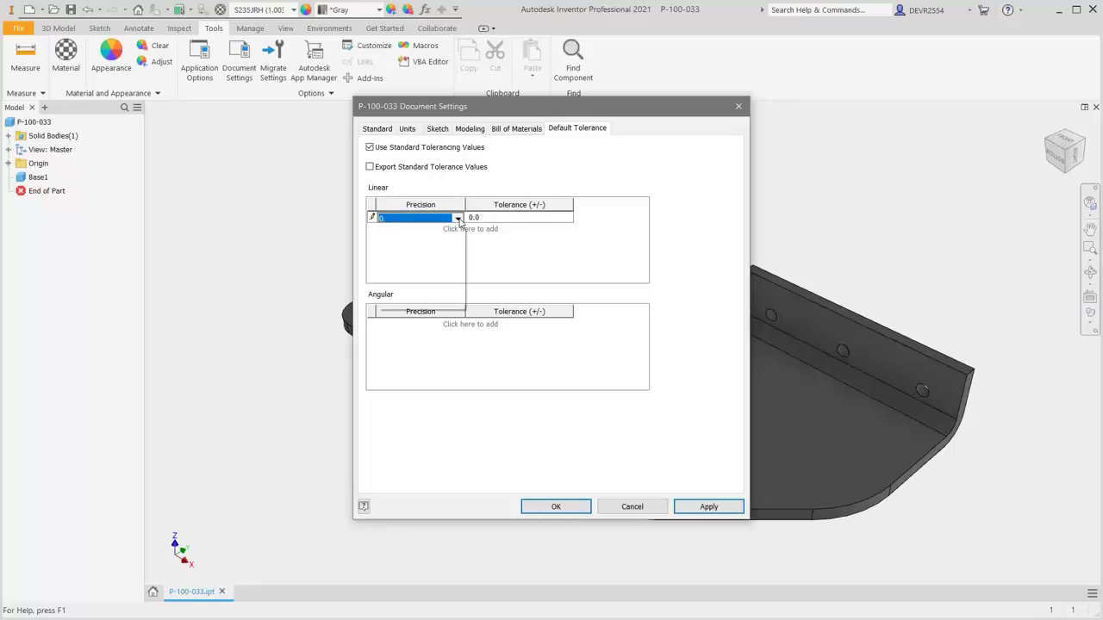
{"action": "left_click", "coordinate": [457, 219]}
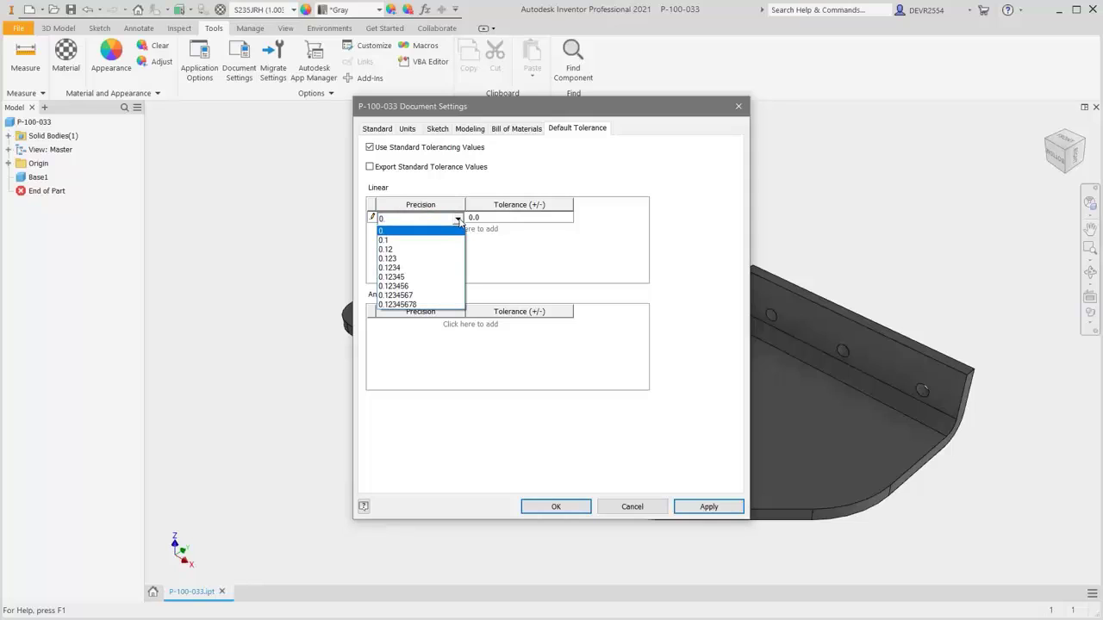
{"action": "left_click", "coordinate": [406, 249]}
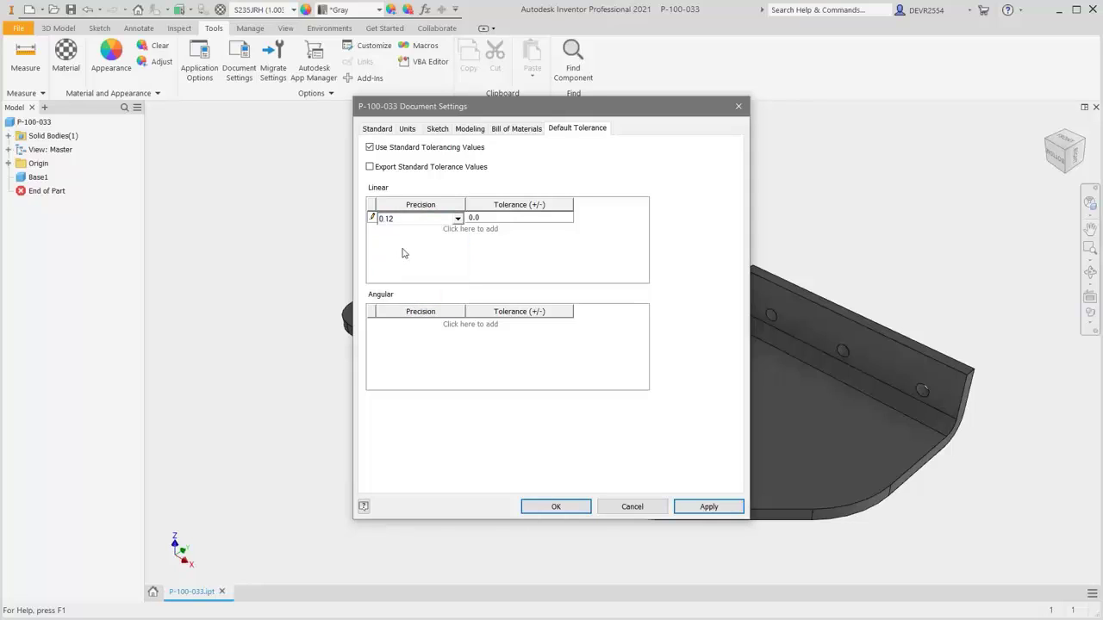
{"action": "left_click", "coordinate": [497, 218]}
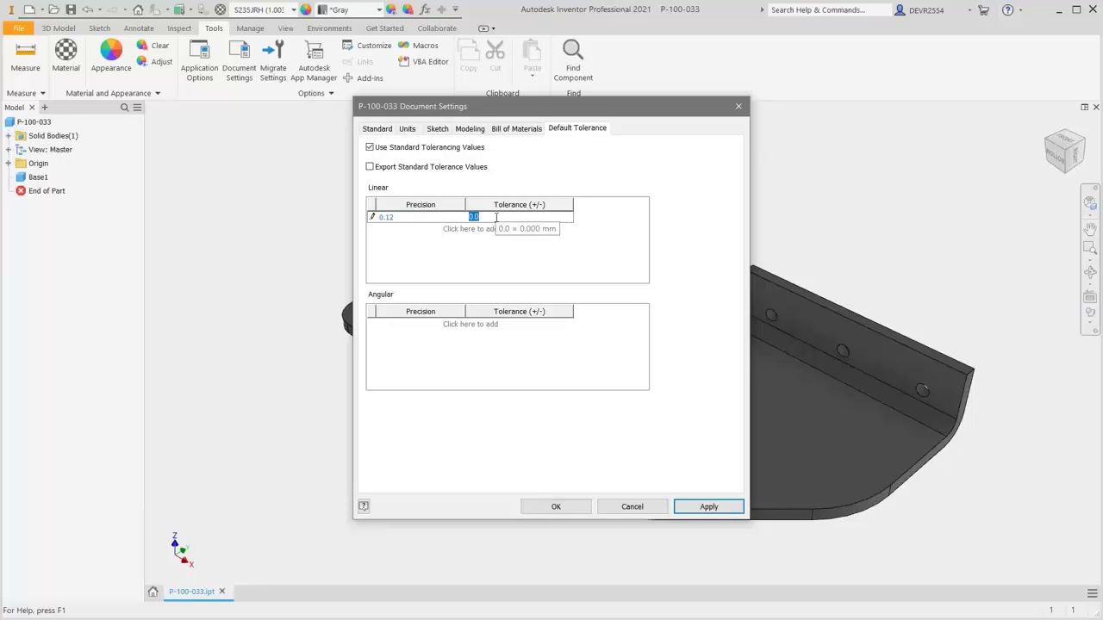
{"action": "type", "text": "0.05"}
{"action": "left_click", "coordinate": [588, 247]}
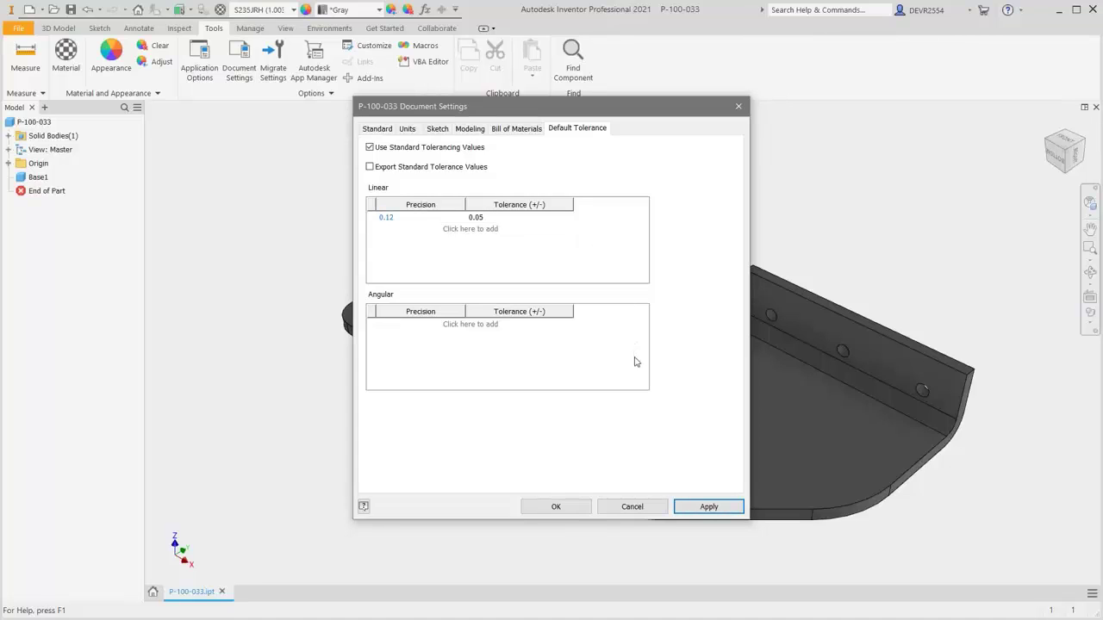
{"action": "left_click", "coordinate": [566, 508]}
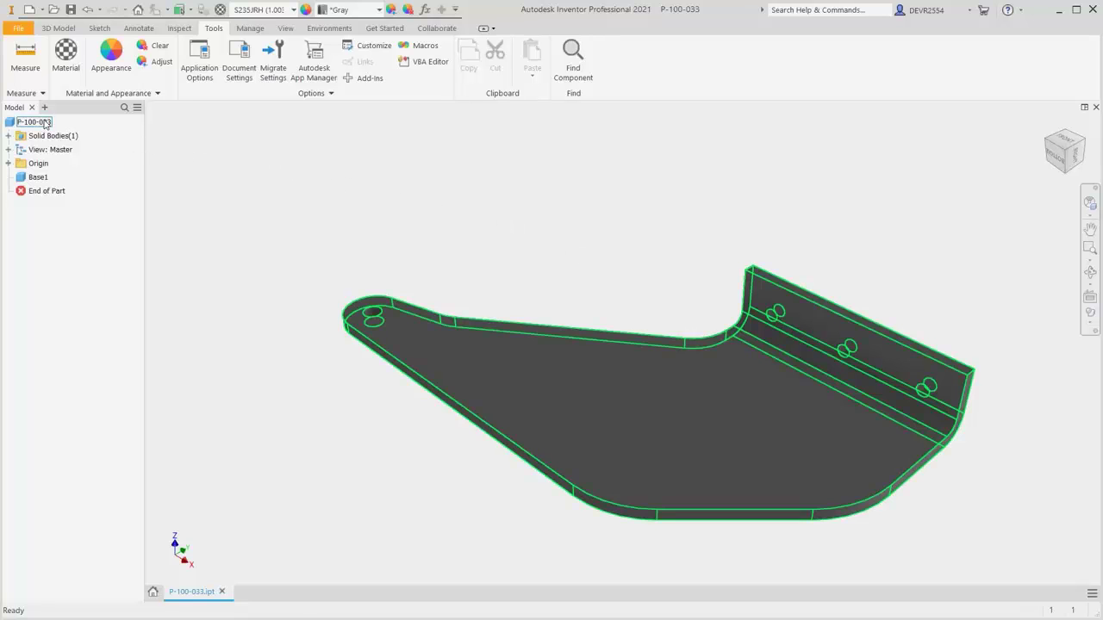
Update the physical properties in the part's iProperties to calculate its mass, area, volume and center of gravity
{"action": "right_click", "coordinate": [45, 124]}
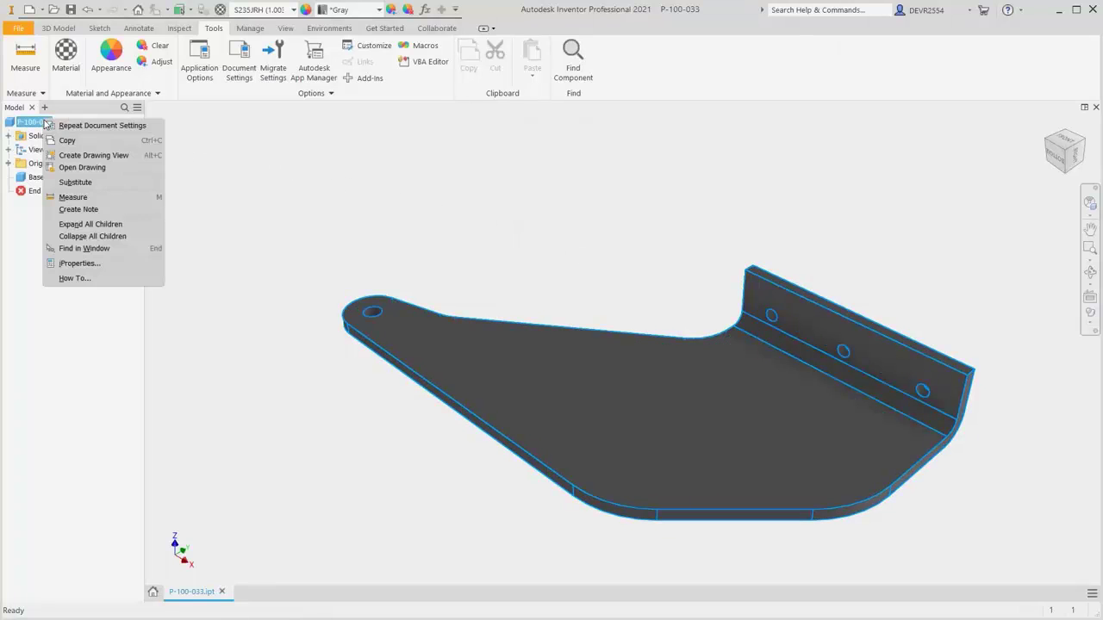
{"action": "left_click", "coordinate": [85, 265]}
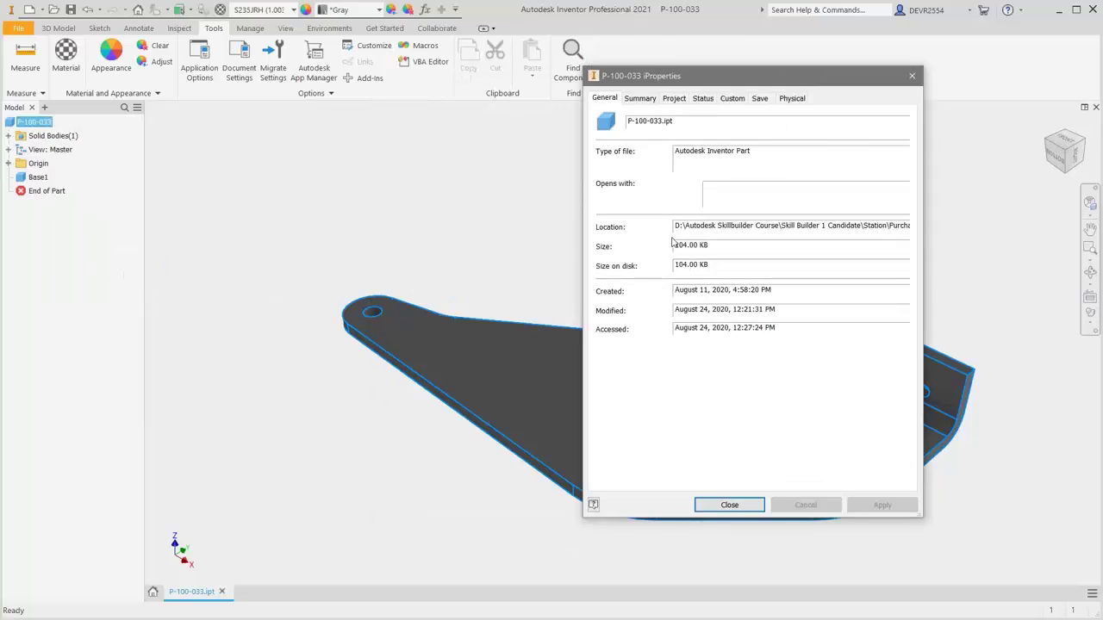
{"action": "left_click", "coordinate": [791, 99]}
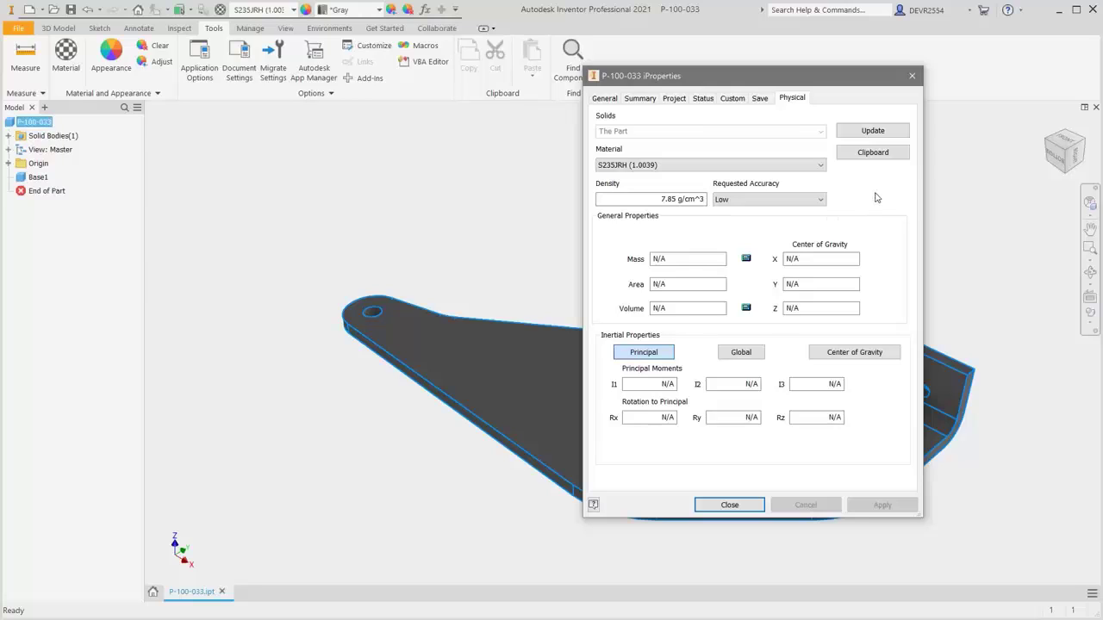
{"action": "left_click", "coordinate": [873, 131]}
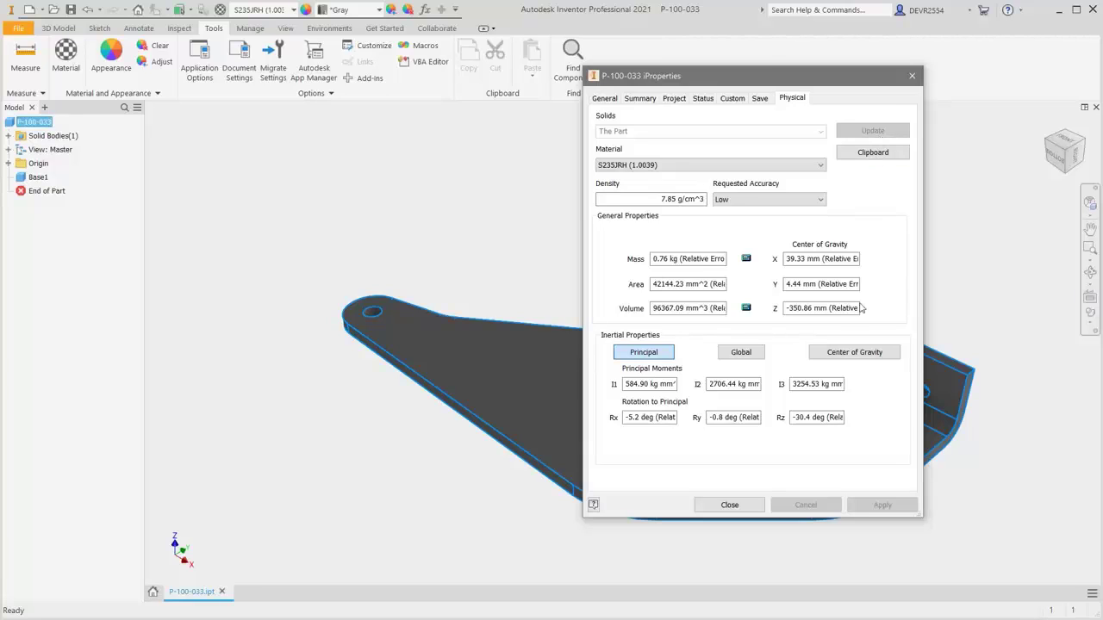
{"action": "left_click", "coordinate": [730, 506]}
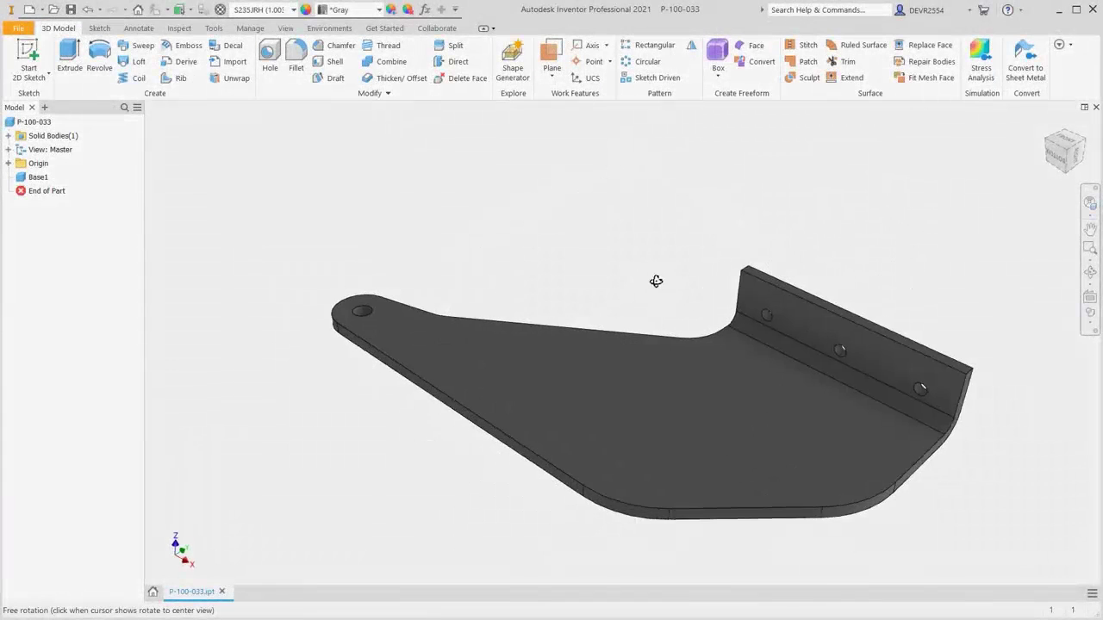
Orient the view squarely to the bracket's large flat face with Look At
{"action": "left_click_drag", "start_coordinate": [656, 281], "coordinate": [707, 360]}
{"action": "key", "text": "Escape"}
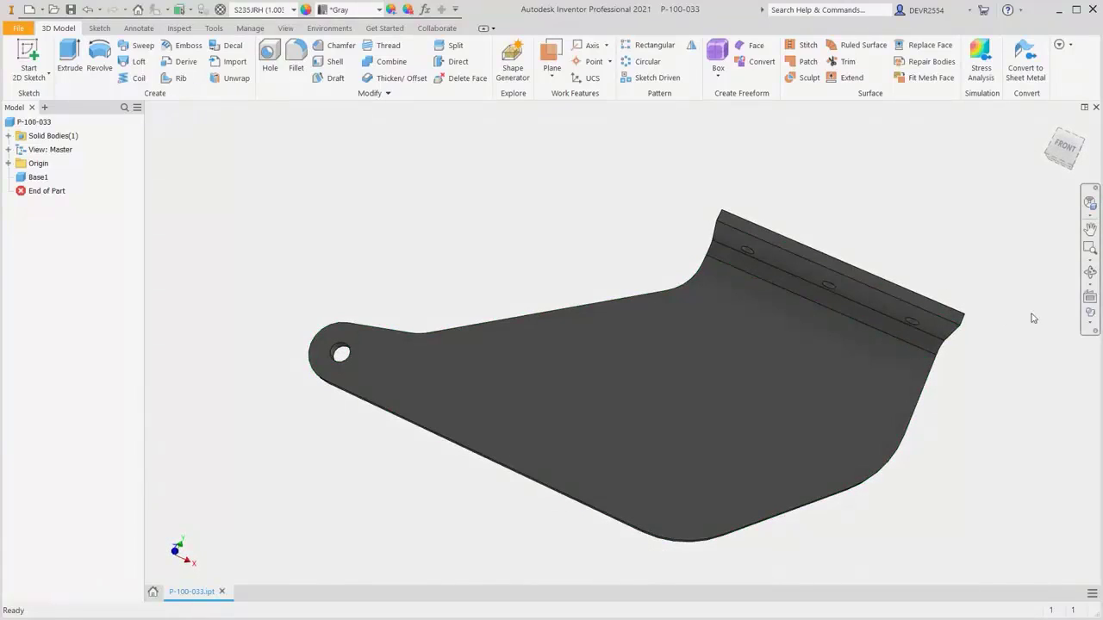
{"action": "left_click", "coordinate": [1089, 300]}
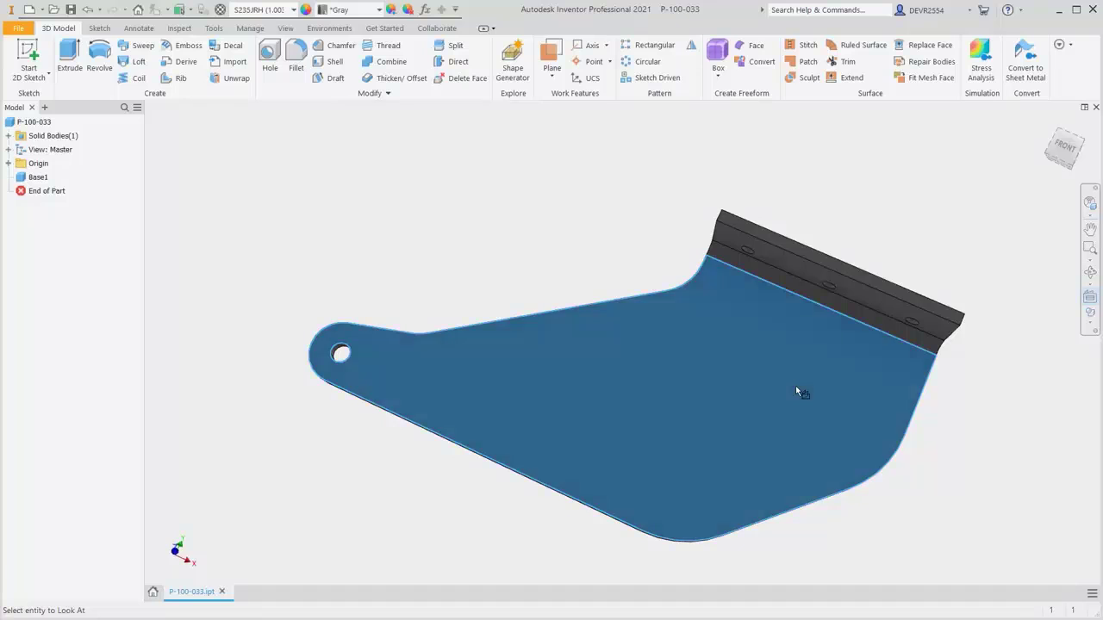
{"action": "left_click", "coordinate": [797, 390]}
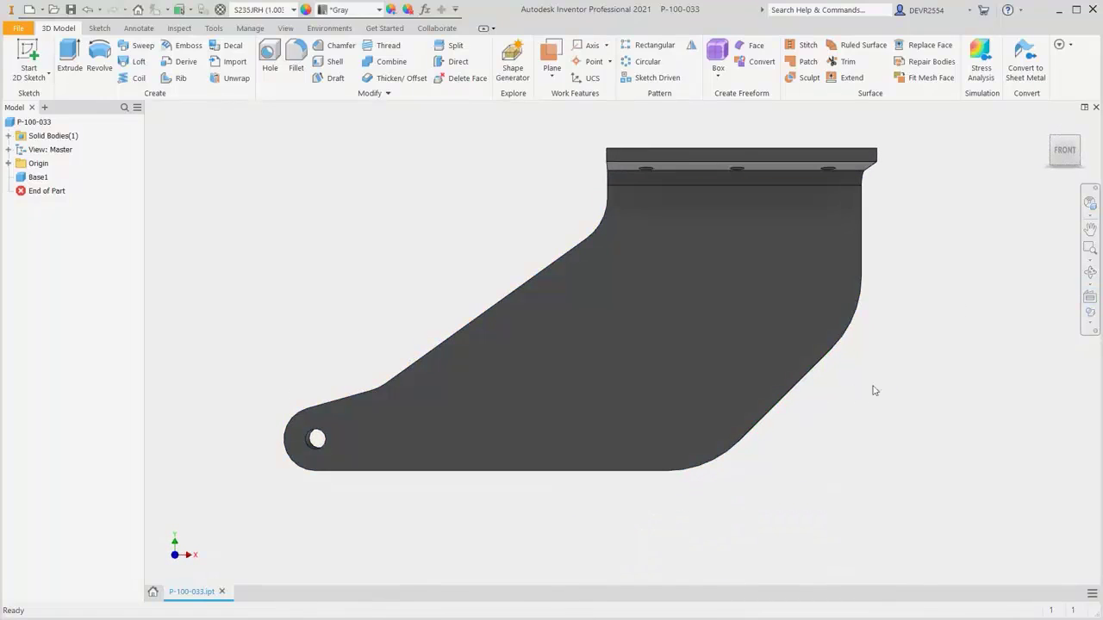
Set the view projection to Perspective with Ortho Faces and check where the same setting appears among the appearance options
{"action": "right_click", "coordinate": [1067, 152]}
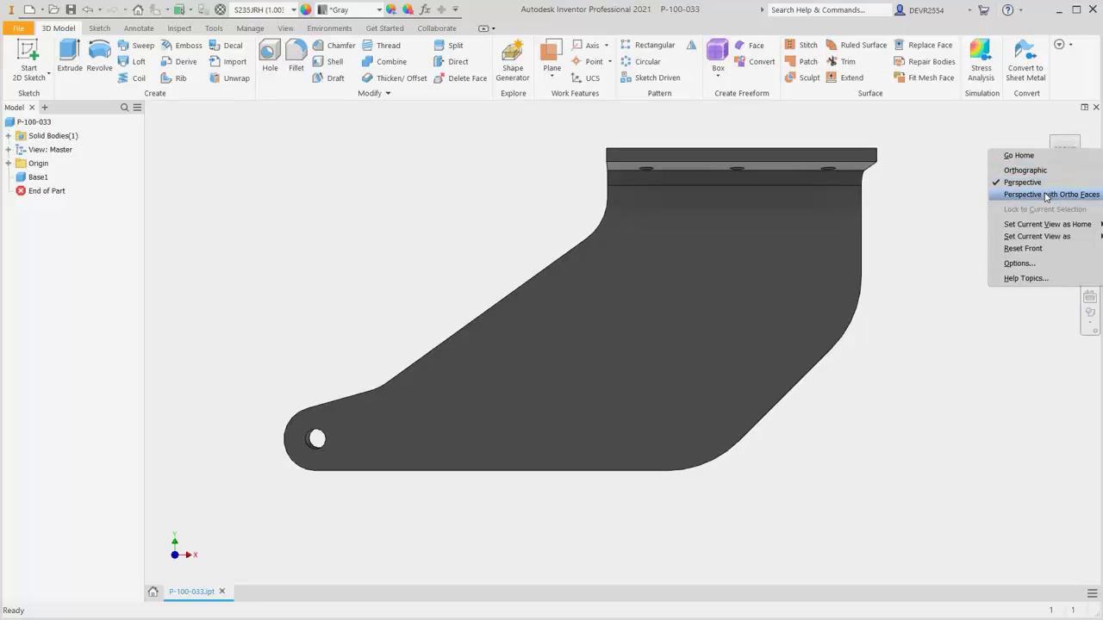
{"action": "left_click", "coordinate": [1047, 193]}
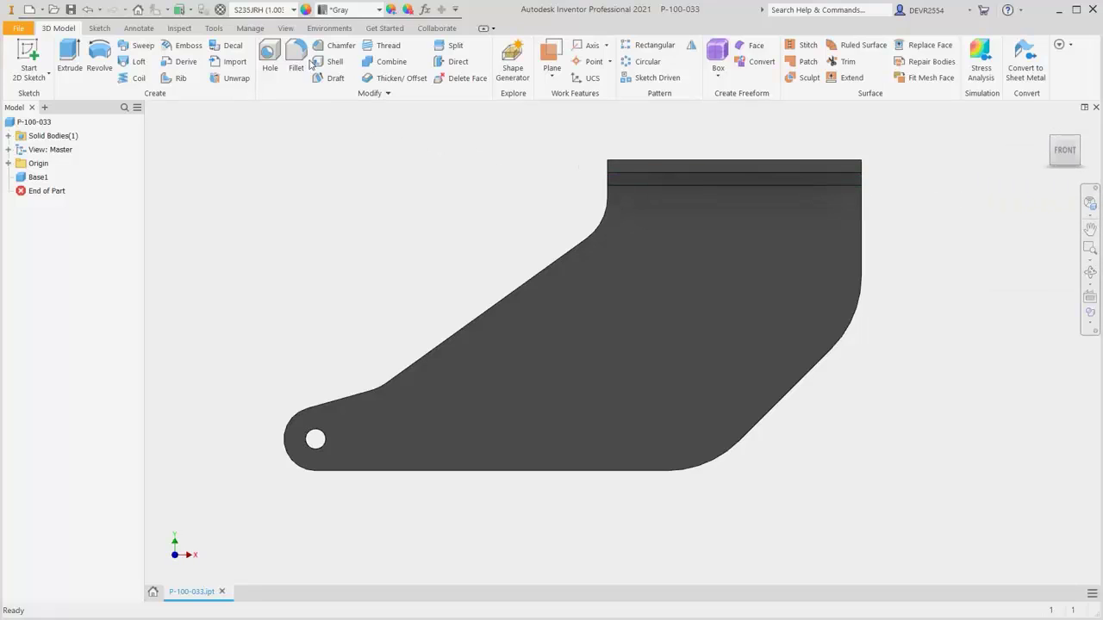
{"action": "left_click", "coordinate": [285, 28]}
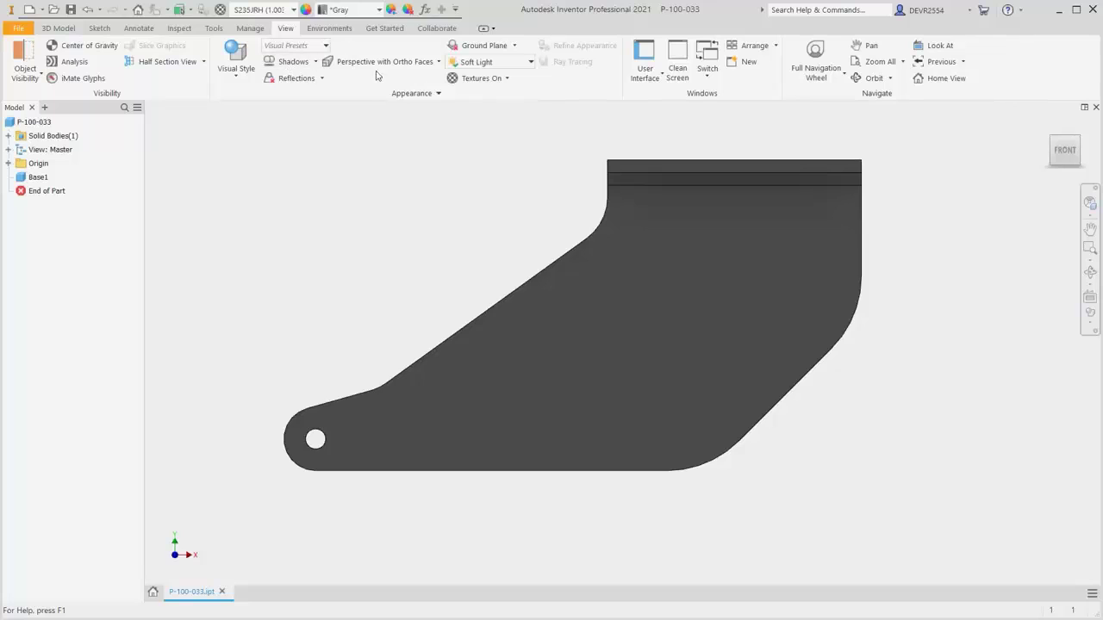
{"action": "left_click", "coordinate": [438, 64]}
{"action": "left_click", "coordinate": [438, 64]}
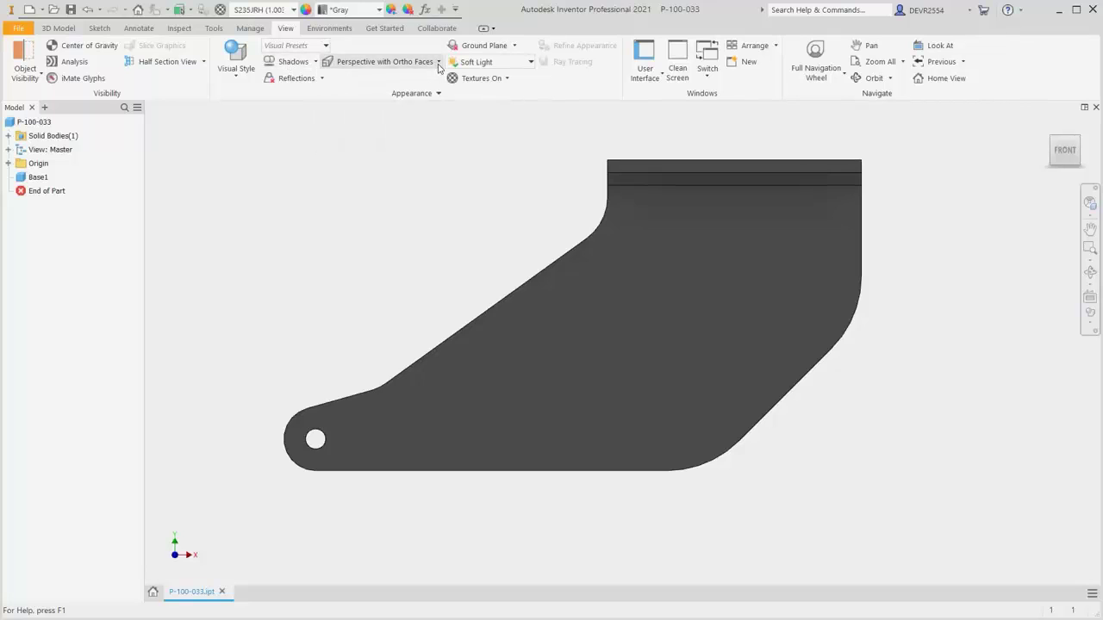
{"action": "left_click", "coordinate": [57, 29]}
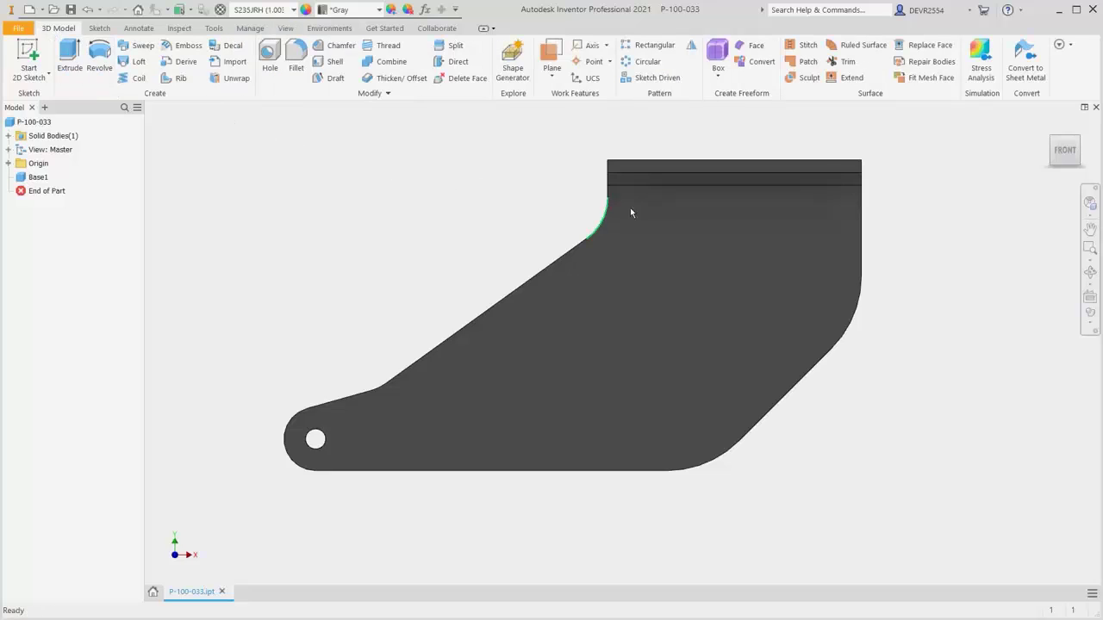
Define the current straight-on view of the large flat face as the Front view
{"action": "right_click", "coordinate": [1067, 164]}
{"action": "mouse_move", "coordinate": [1050, 242]}
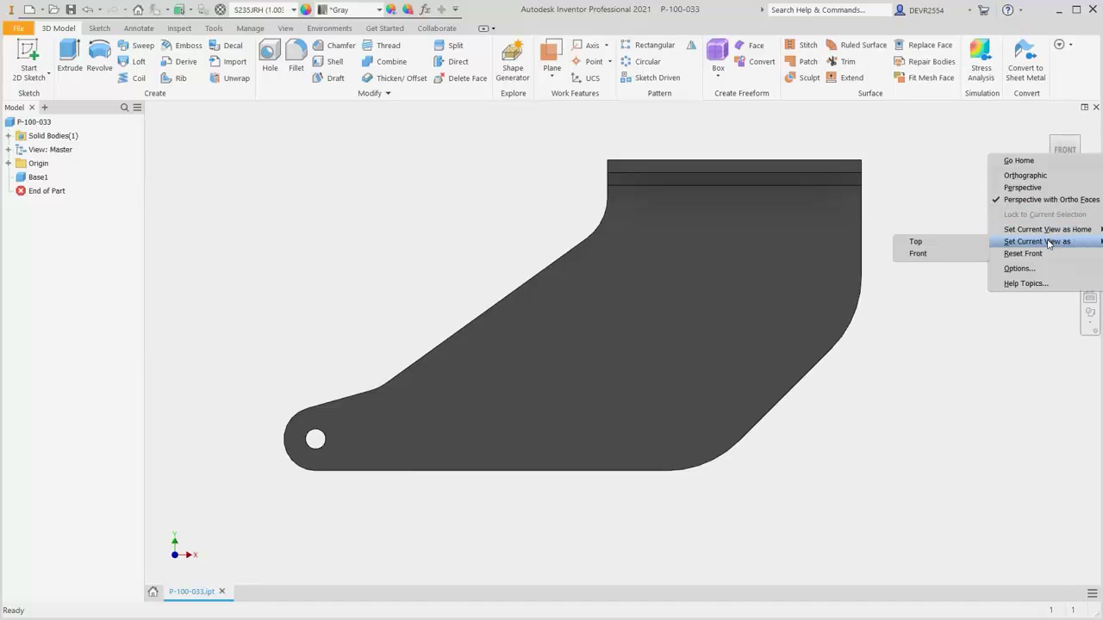
{"action": "left_click", "coordinate": [926, 256]}
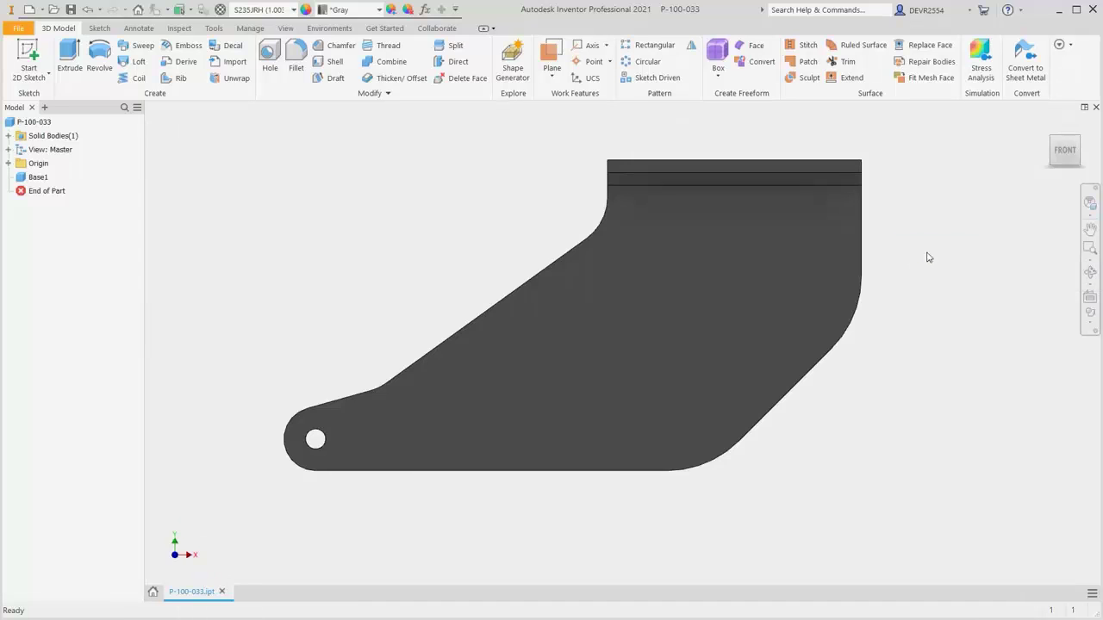
Turn the part to the isometric view between front, top and right, and set it as Home with Fit to View
{"action": "left_click", "coordinate": [1078, 141]}
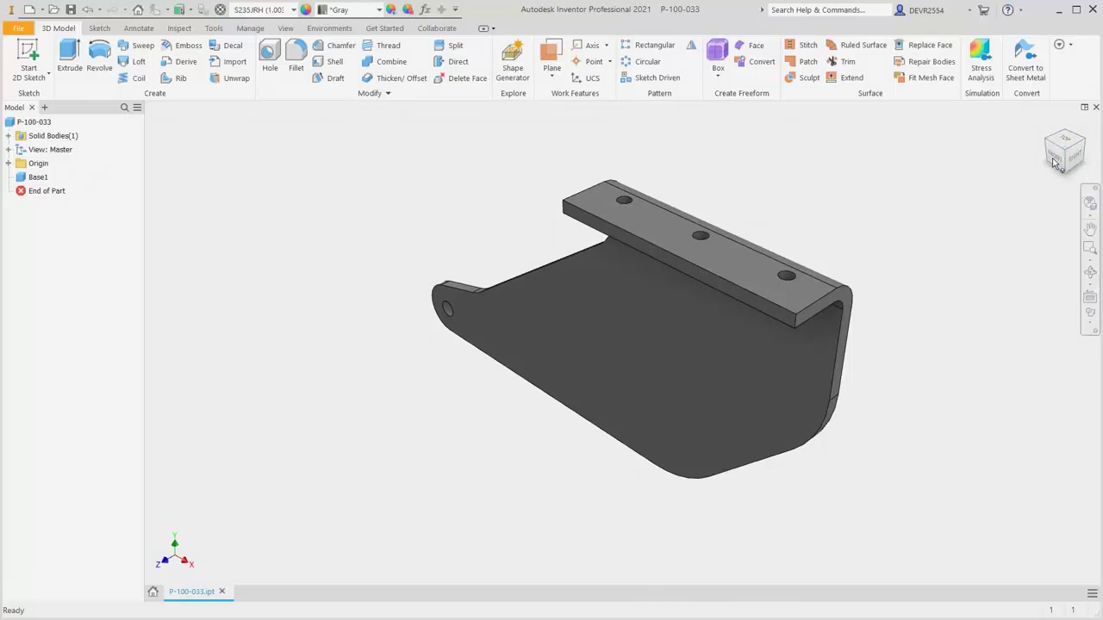
{"action": "right_click", "coordinate": [1056, 164]}
{"action": "mouse_move", "coordinate": [1042, 236]}
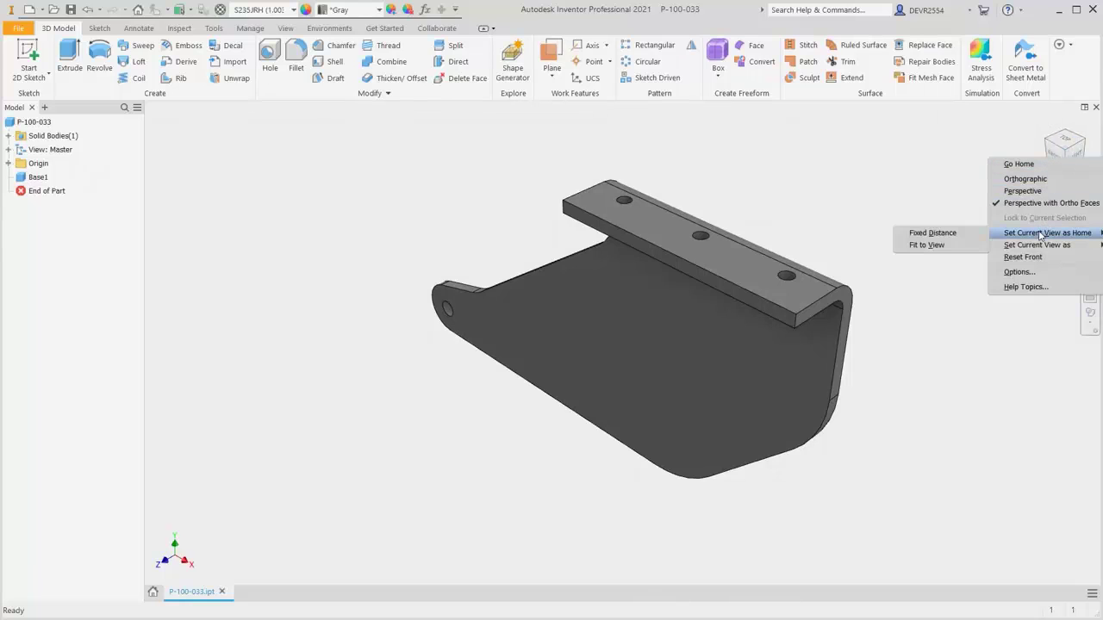
{"action": "left_click", "coordinate": [926, 245]}
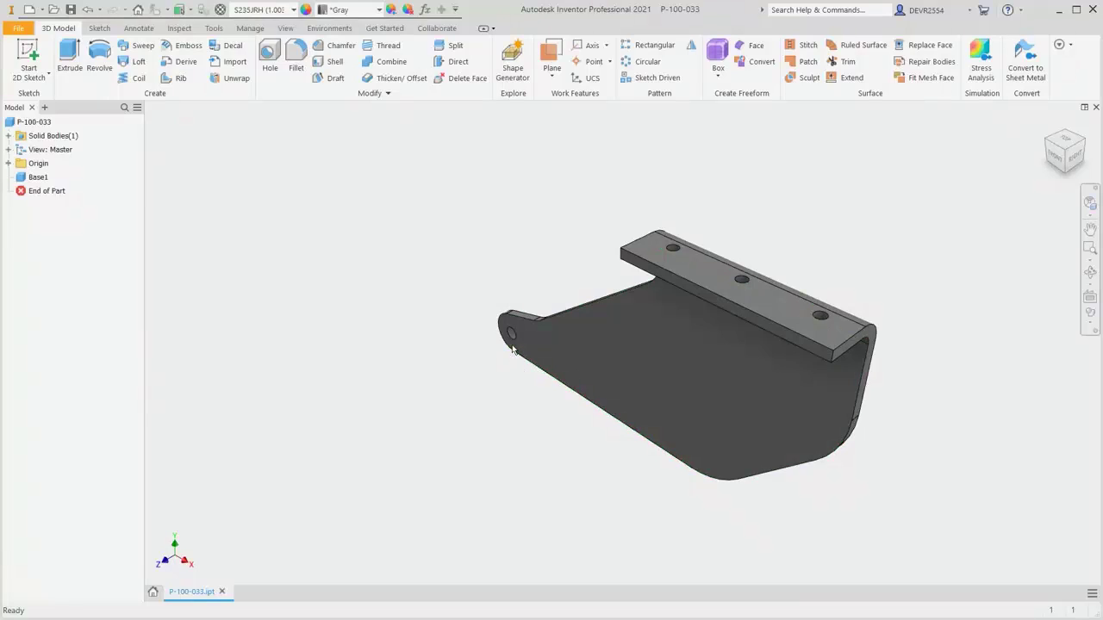
Measure the diameter of the hole at the plate's narrow rounded end
{"action": "scroll", "coordinate": [513, 349], "scroll_direction": "down", "scroll_amount": 5}
{"action": "scroll", "coordinate": [512, 349], "scroll_direction": "down", "scroll_amount": 2}
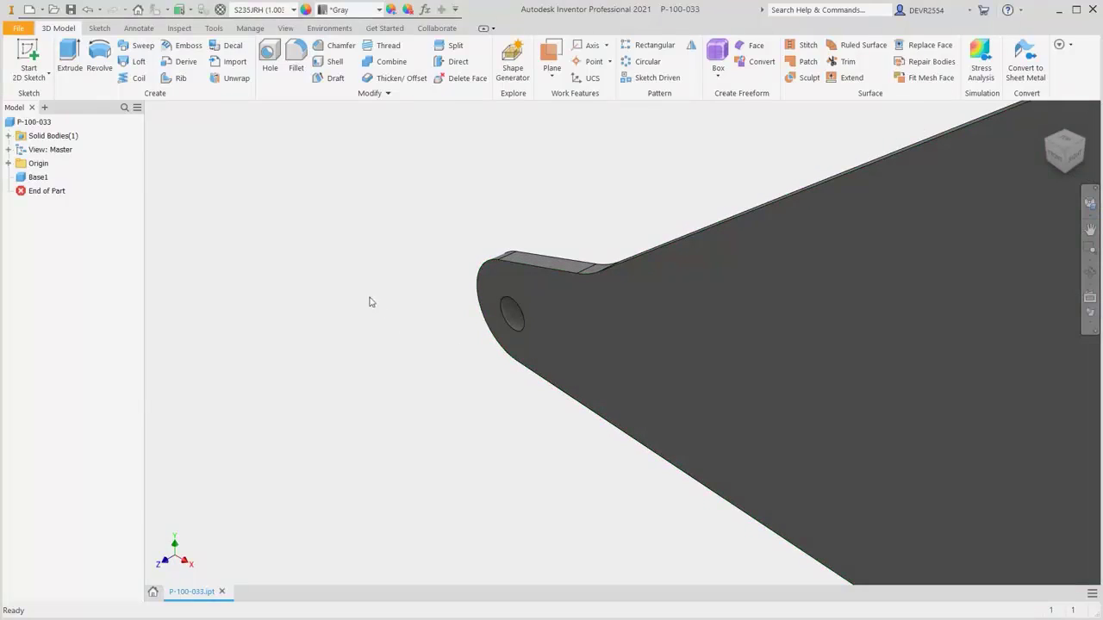
{"action": "right_click", "coordinate": [336, 252]}
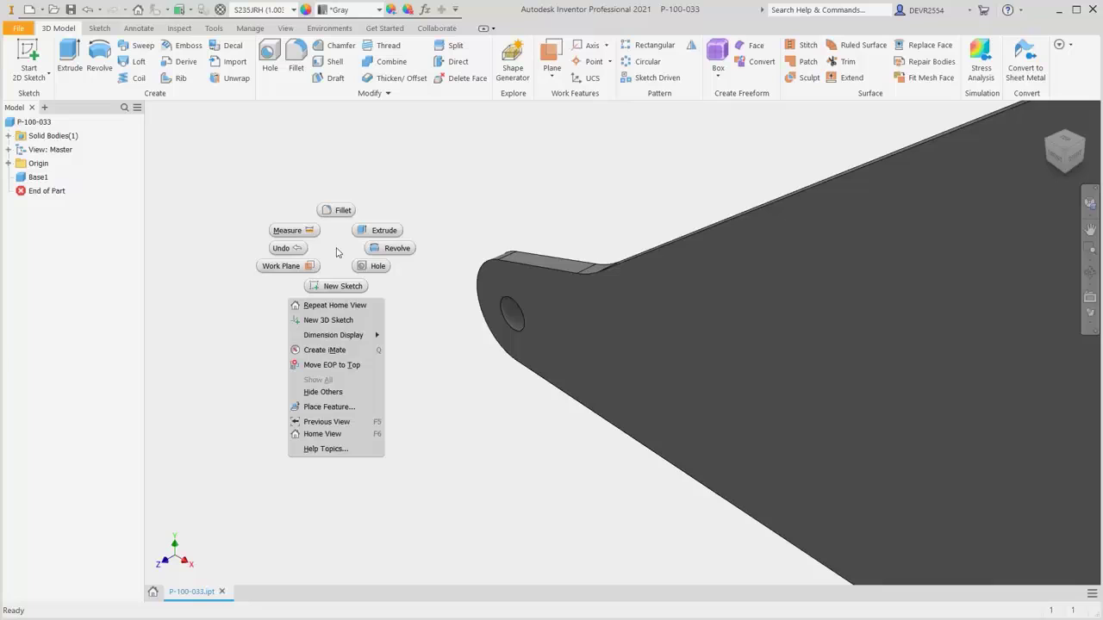
{"action": "left_click", "coordinate": [286, 231]}
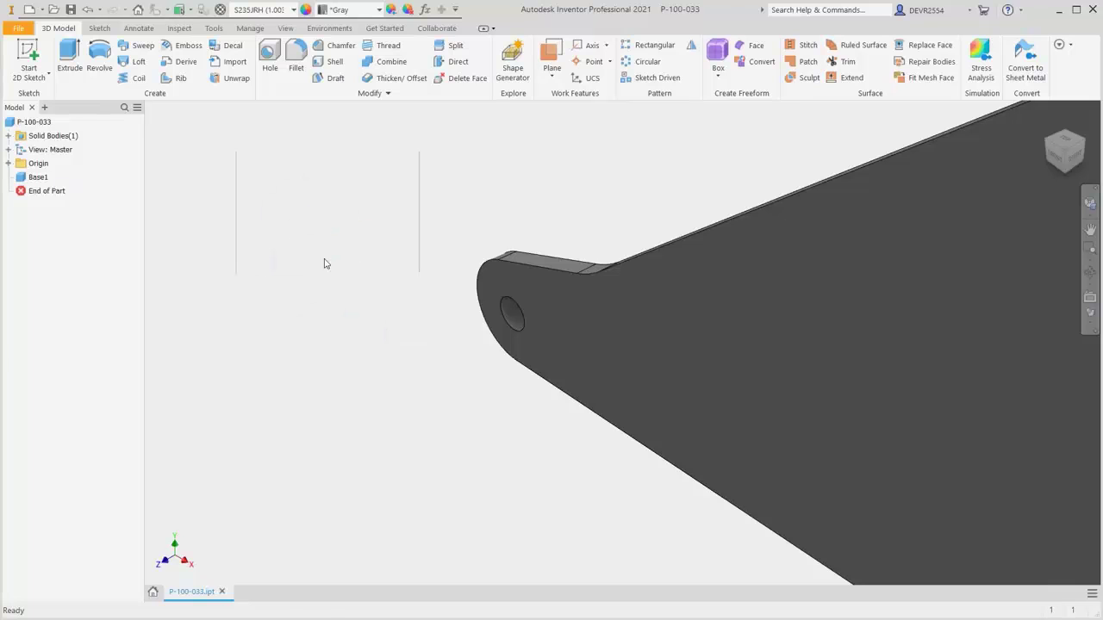
{"action": "left_click", "coordinate": [511, 306]}
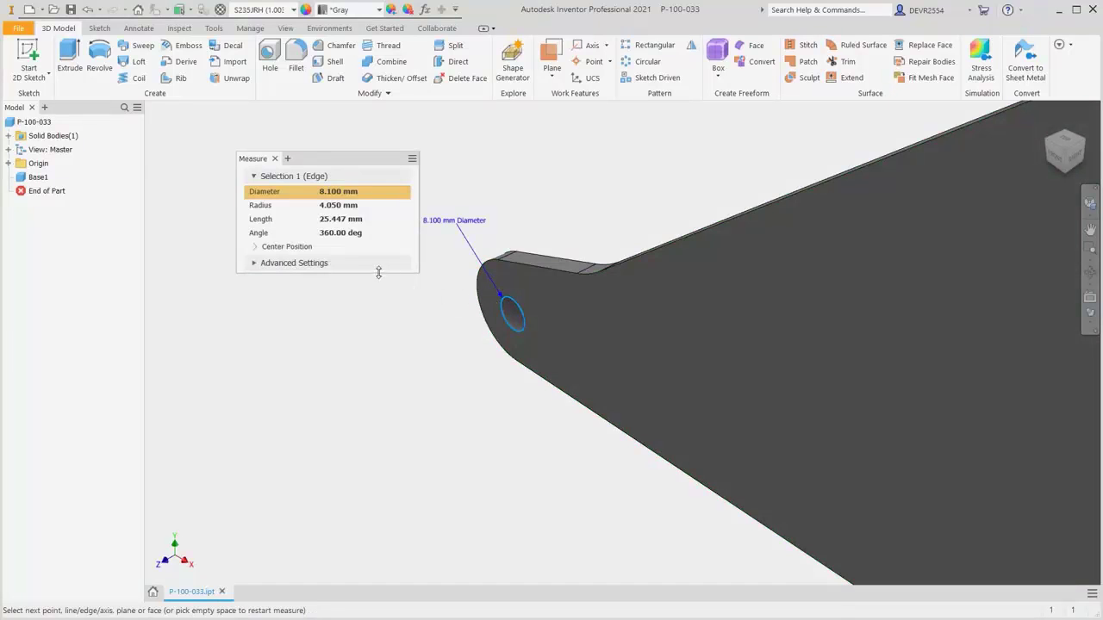
Restart the measurement and measure the diameter of the end hole in the bent flange nearest the plate's narrow side
{"action": "middle_click_drag", "start_coordinate": [820, 264], "coordinate": [491, 396]}
{"action": "middle_click_drag", "start_coordinate": [860, 221], "coordinate": [690, 405]}
{"action": "scroll", "coordinate": [746, 370], "scroll_direction": "up", "scroll_amount": 4}
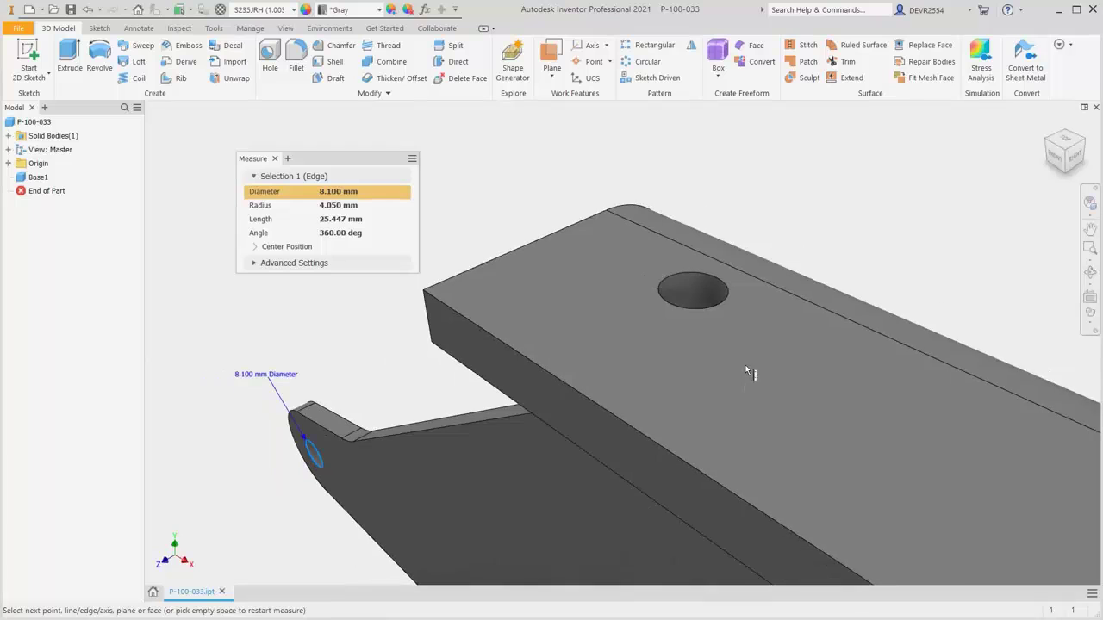
{"action": "right_click", "coordinate": [791, 221]}
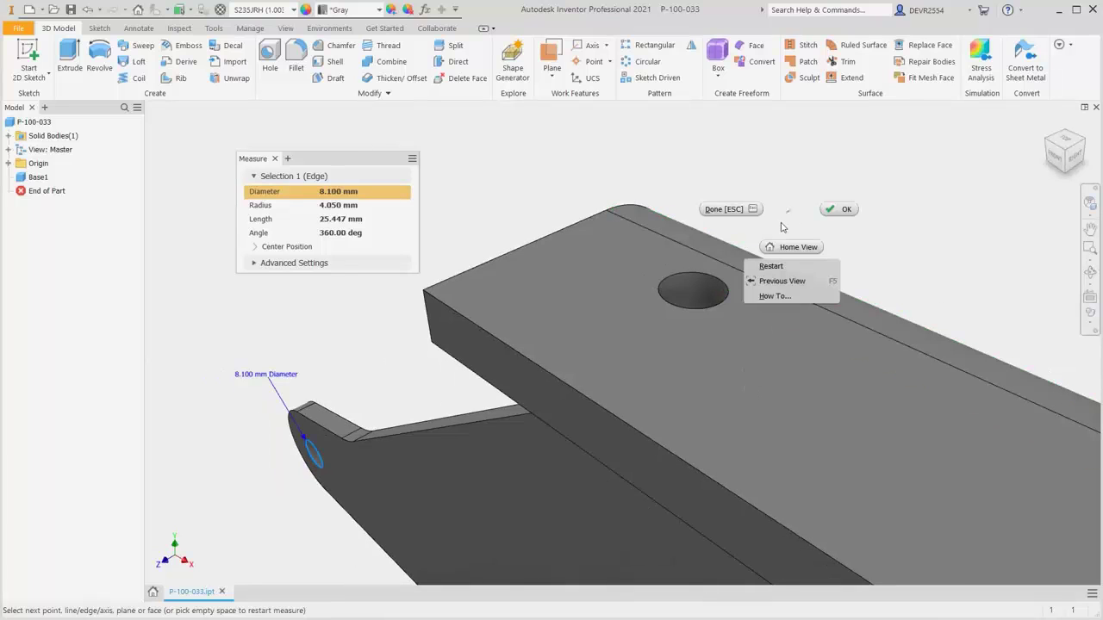
{"action": "left_click", "coordinate": [773, 265]}
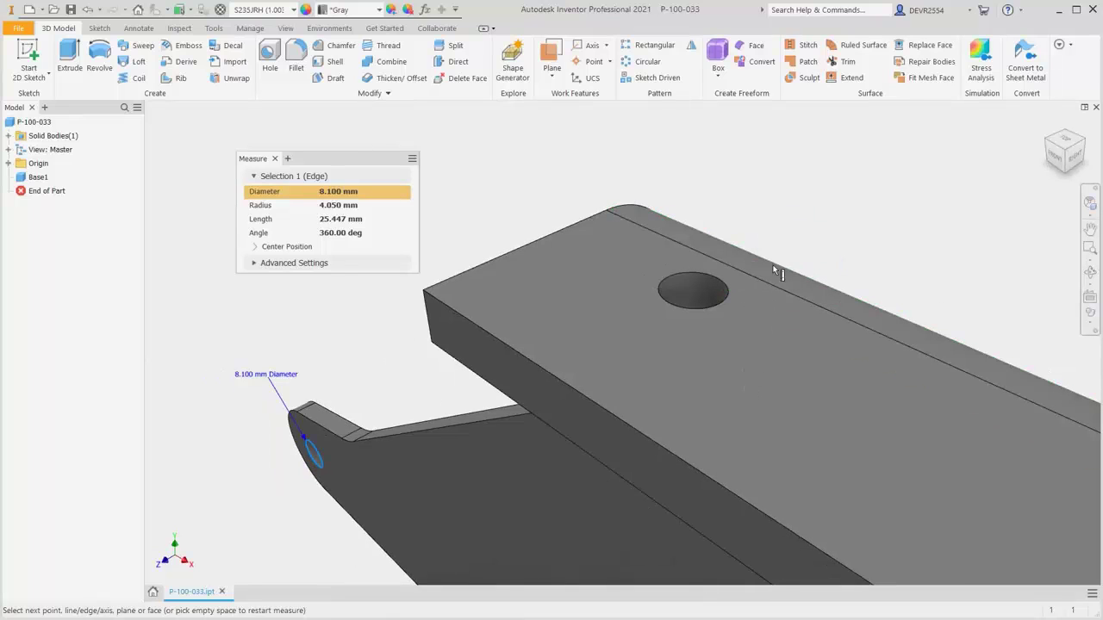
{"action": "left_click", "coordinate": [714, 279]}
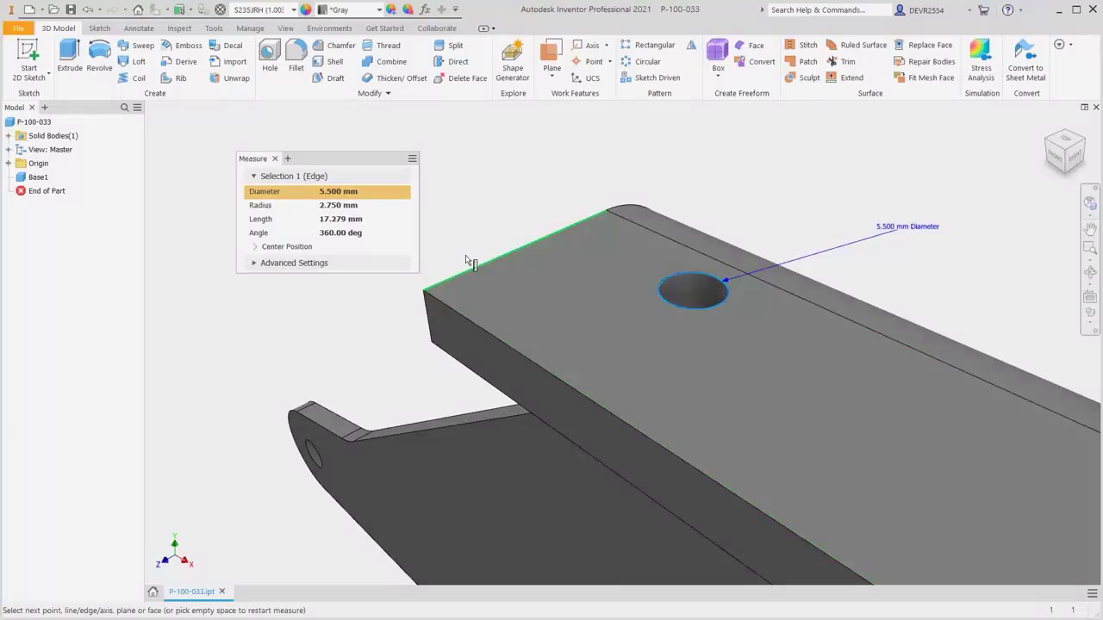
Finish measuring and inspect the features listed under the part's solid body in the model tree
{"action": "left_click", "coordinate": [273, 160]}
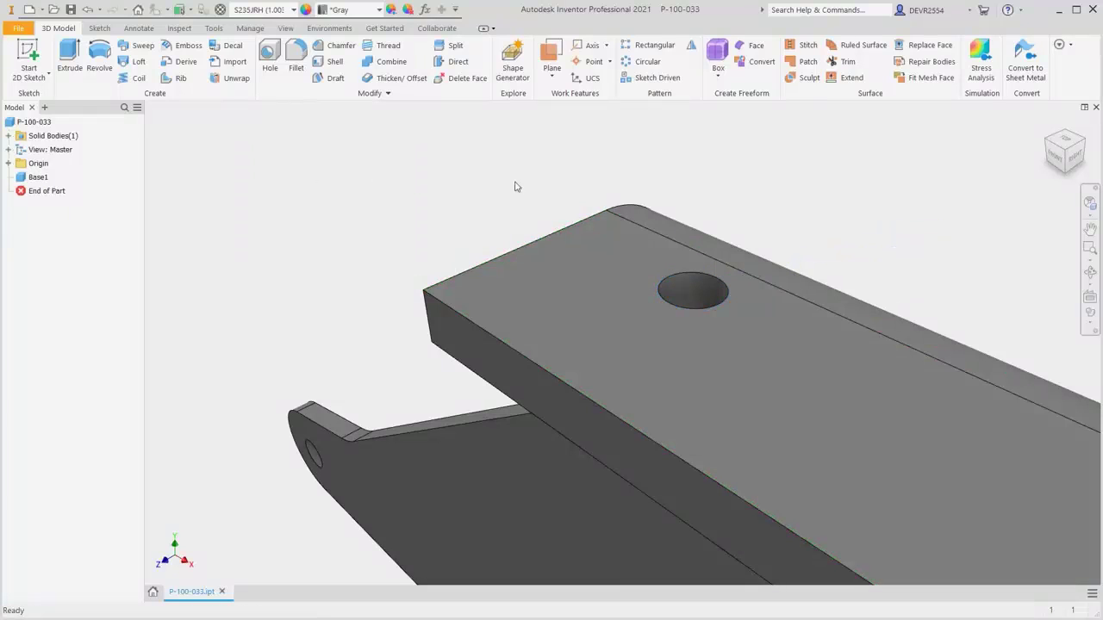
{"action": "key", "text": "Home"}
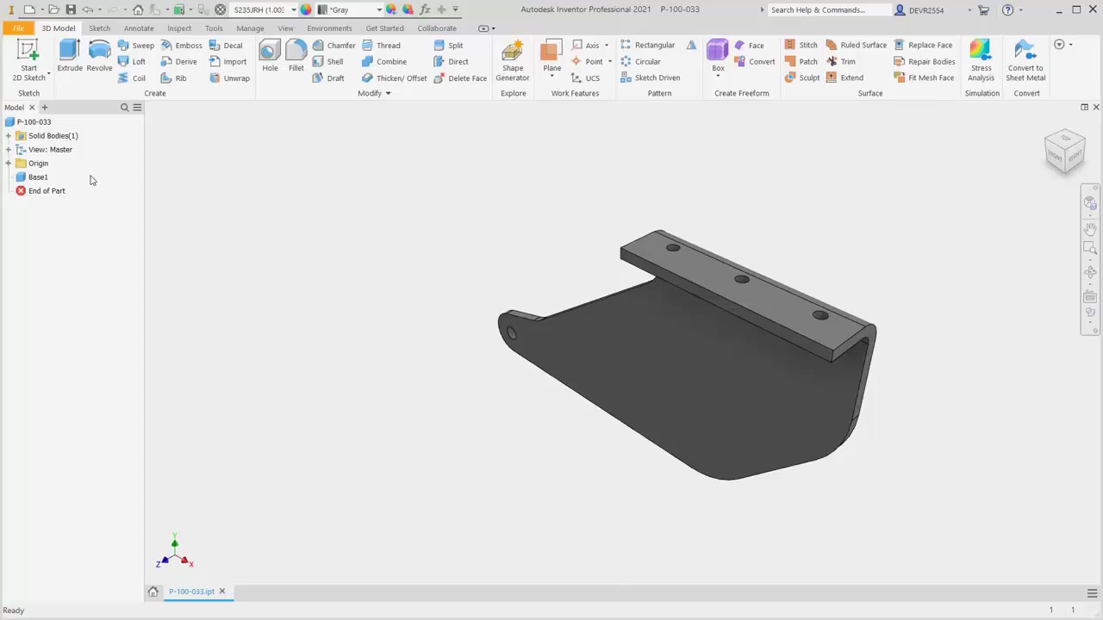
{"action": "left_click", "coordinate": [8, 136]}
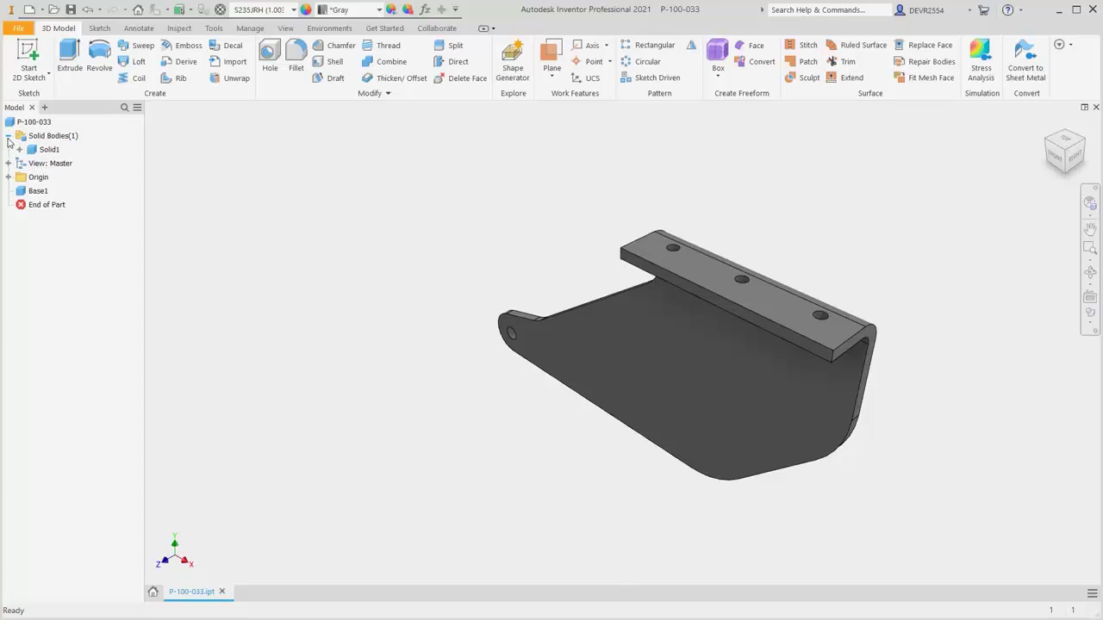
{"action": "left_click", "coordinate": [20, 150]}
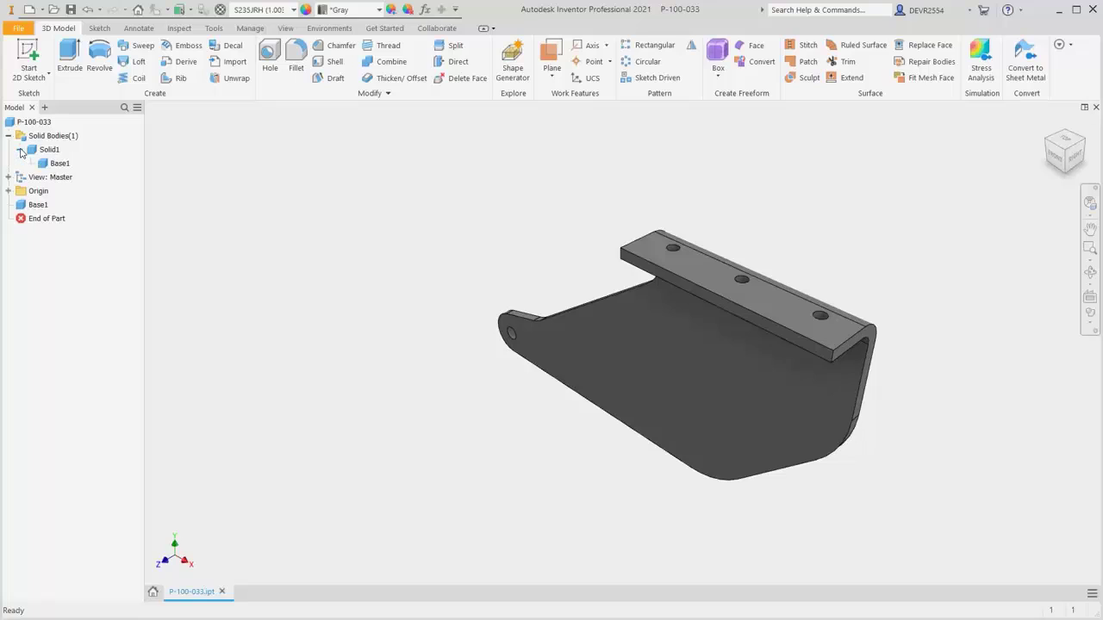
{"action": "left_click", "coordinate": [20, 150]}
{"action": "left_click", "coordinate": [9, 136]}
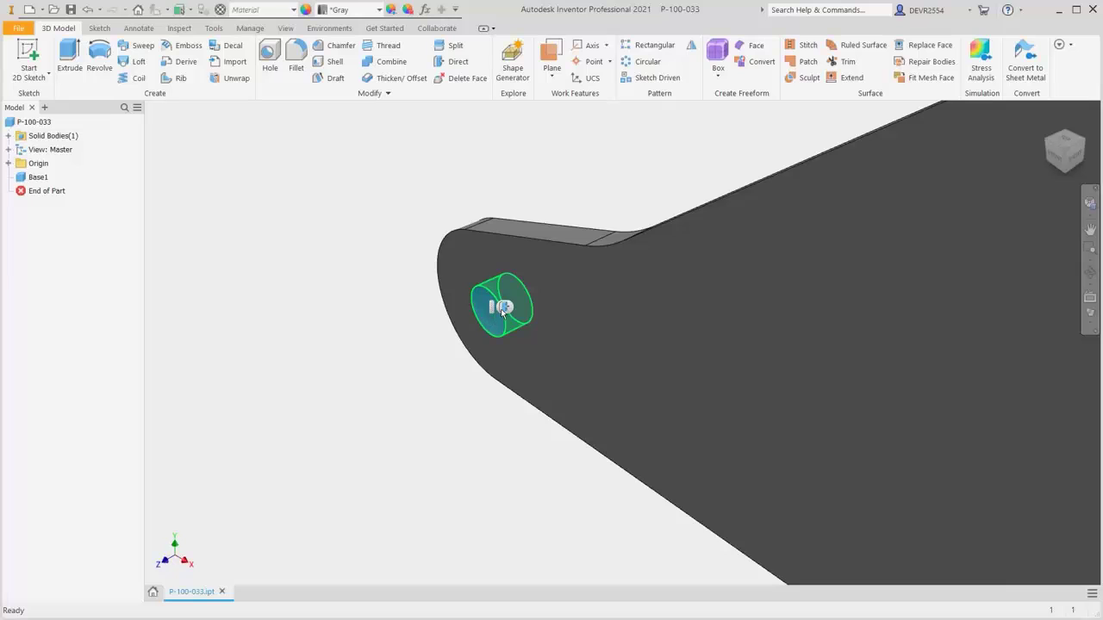
Resize the hole at the plate's narrow rounded end to a 9 mm diameter with Direct Edit
{"action": "left_click", "coordinate": [503, 311]}
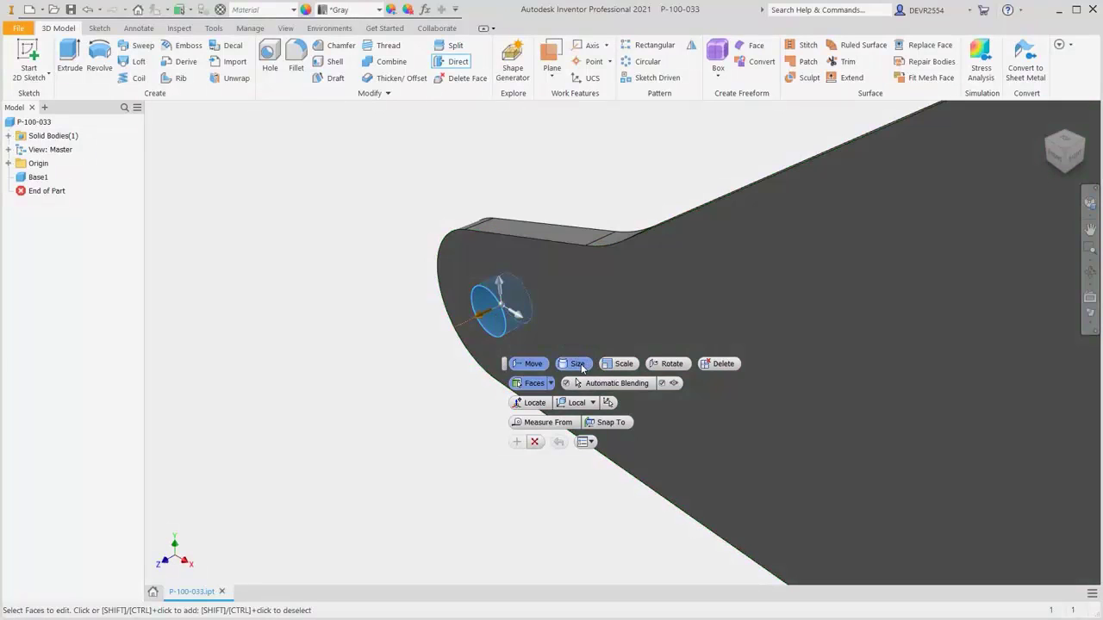
{"action": "left_click", "coordinate": [580, 366]}
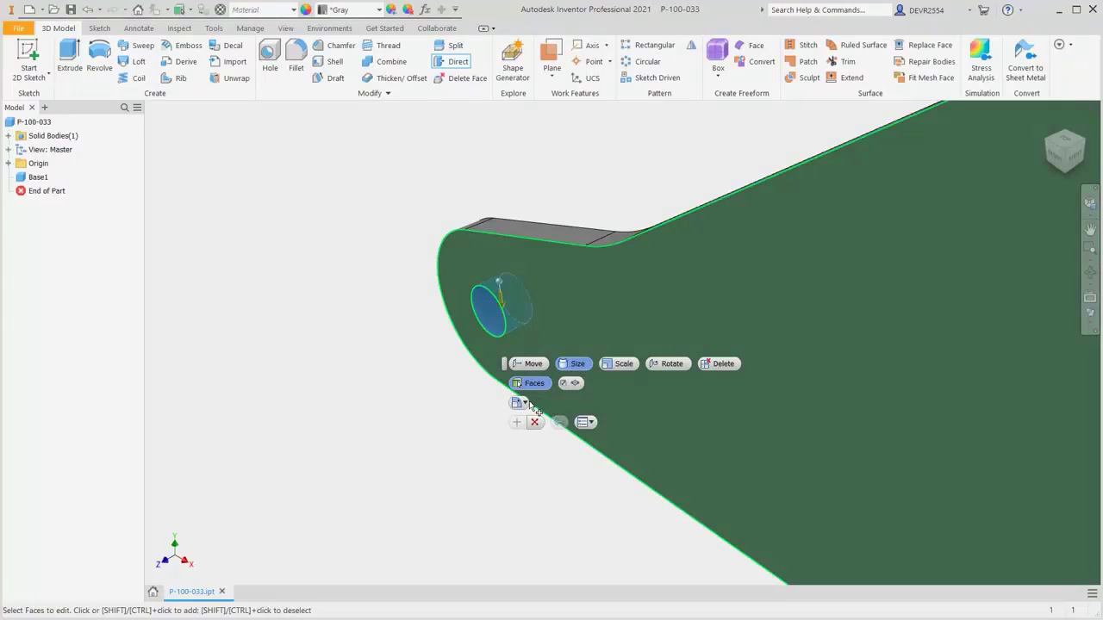
{"action": "left_click", "coordinate": [525, 404]}
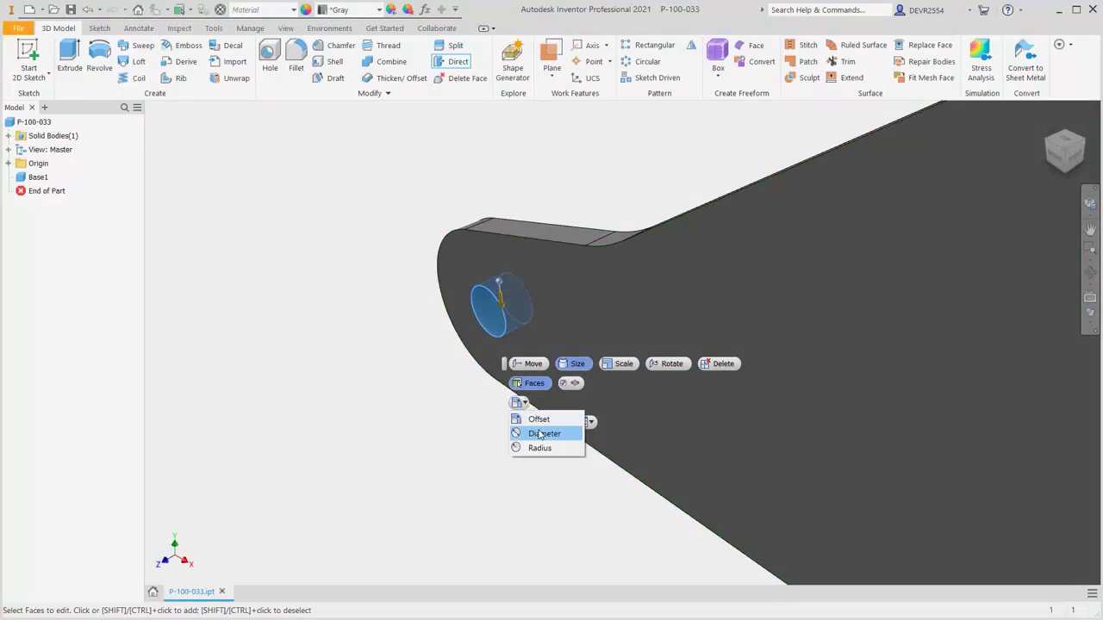
{"action": "left_click", "coordinate": [541, 436]}
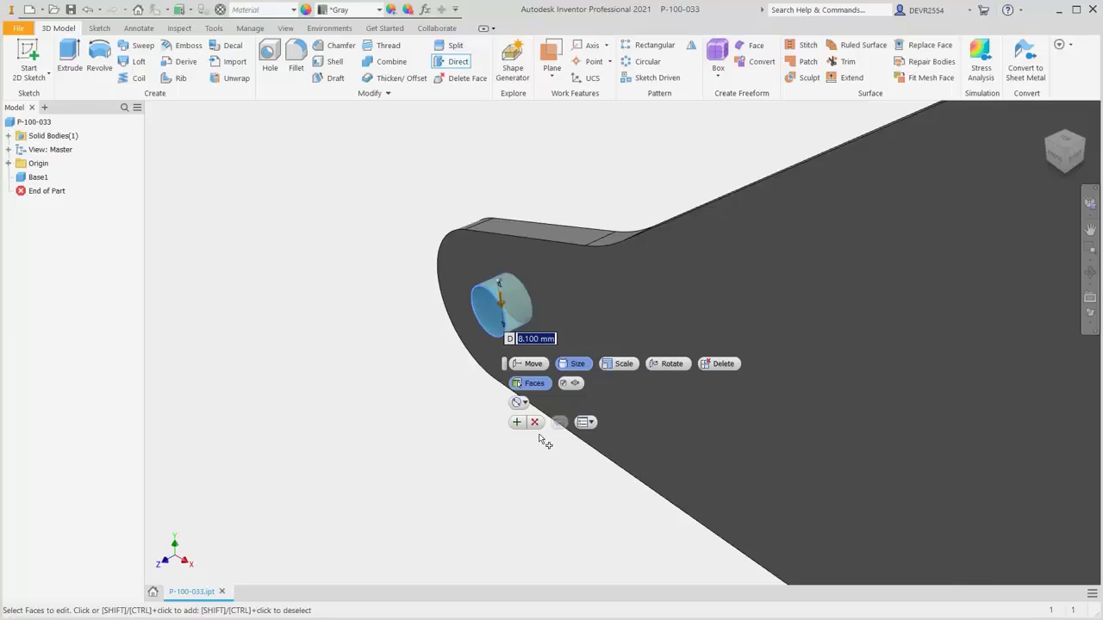
{"action": "type", "text": "9"}
{"action": "key", "text": "Return"}
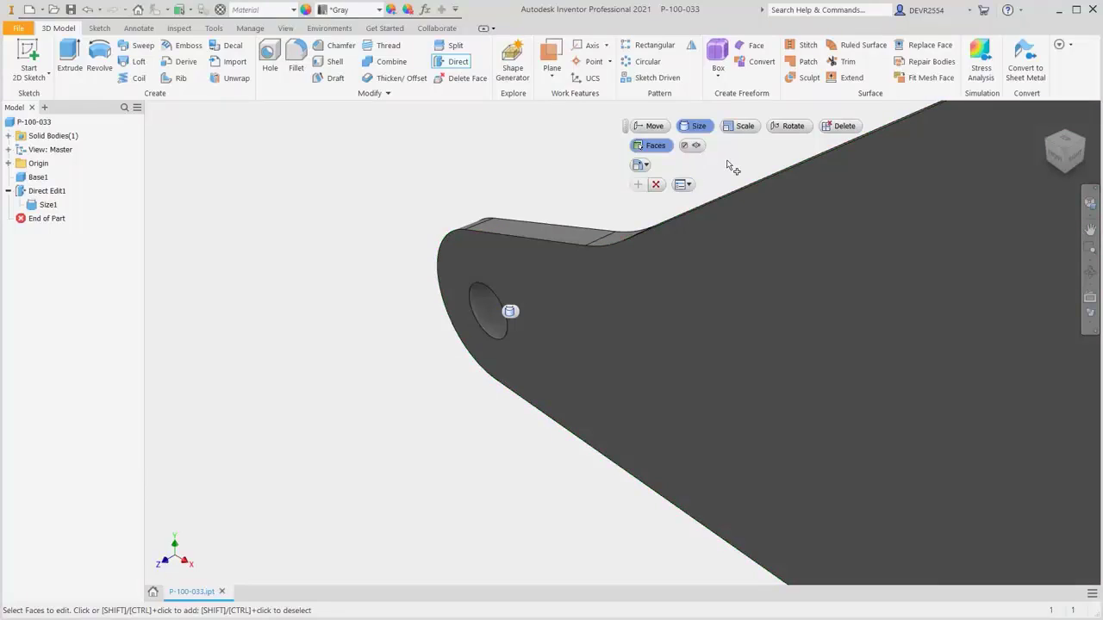
{"action": "left_click", "coordinate": [656, 183]}
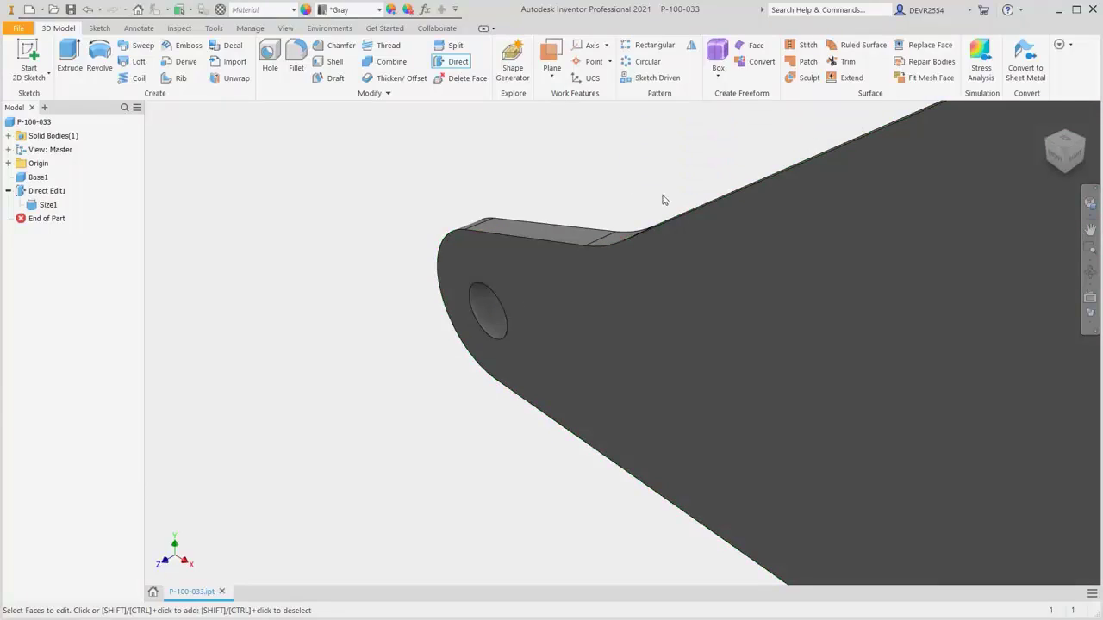
Resize all three holes in the bent flange together to a 6.6 mm diameter with Direct Edit
{"action": "key", "text": "Home"}
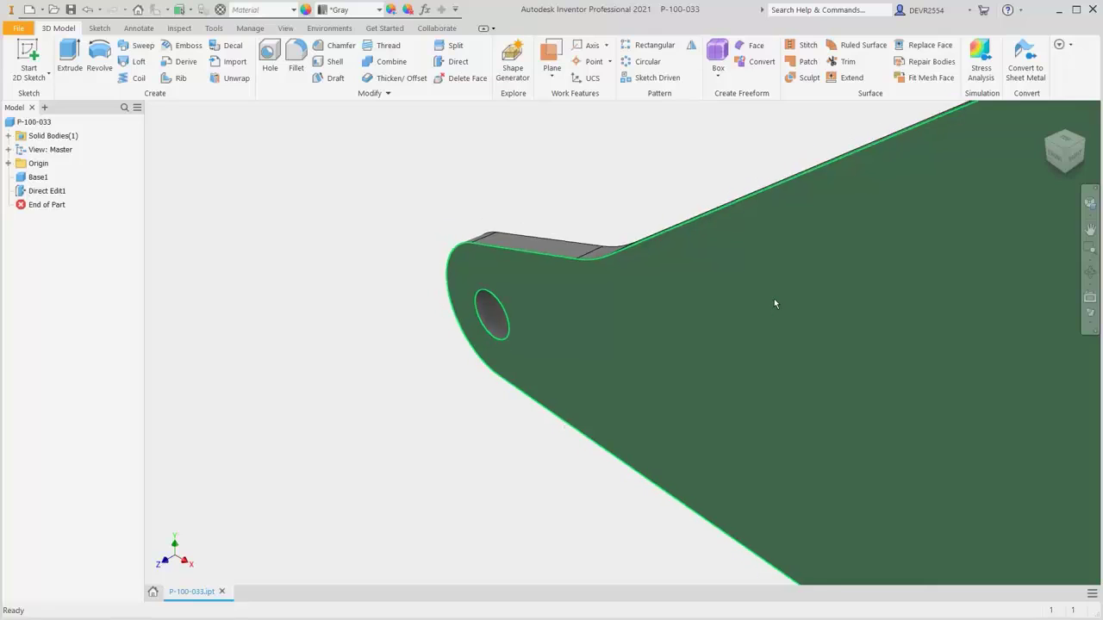
{"action": "scroll", "coordinate": [812, 267], "scroll_direction": "up", "scroll_amount": 3}
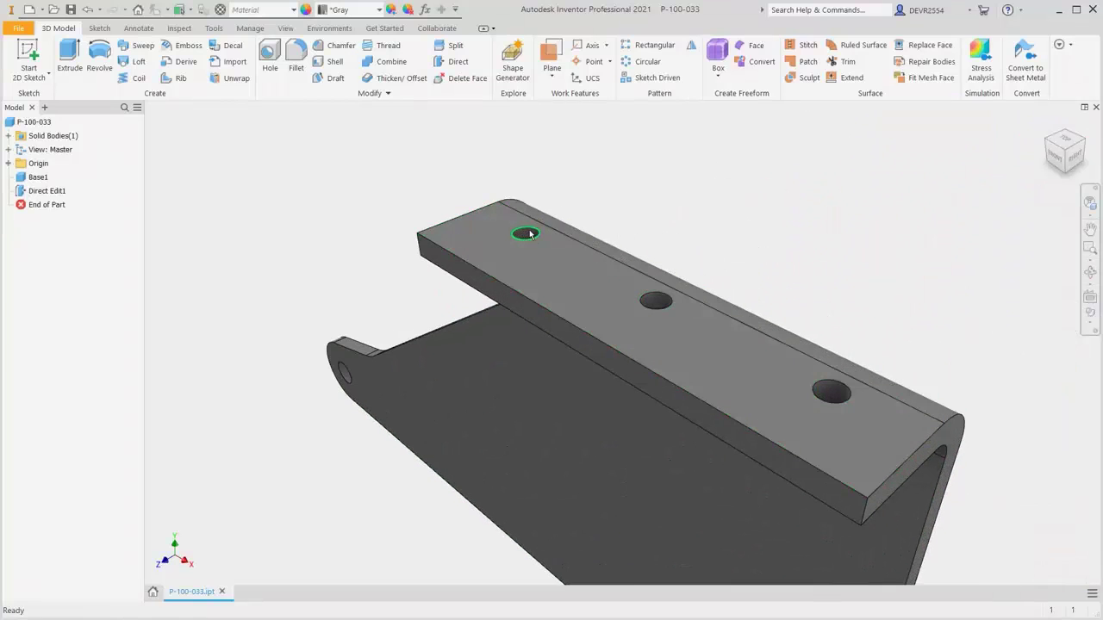
{"action": "left_click", "coordinate": [527, 234]}
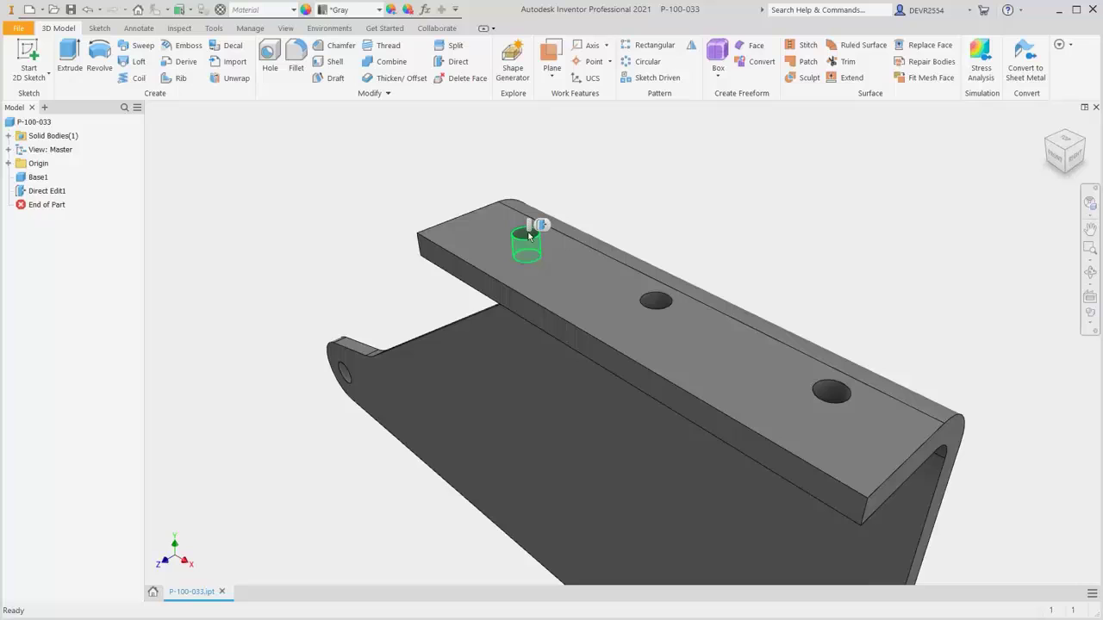
{"action": "left_click", "coordinate": [665, 306]}
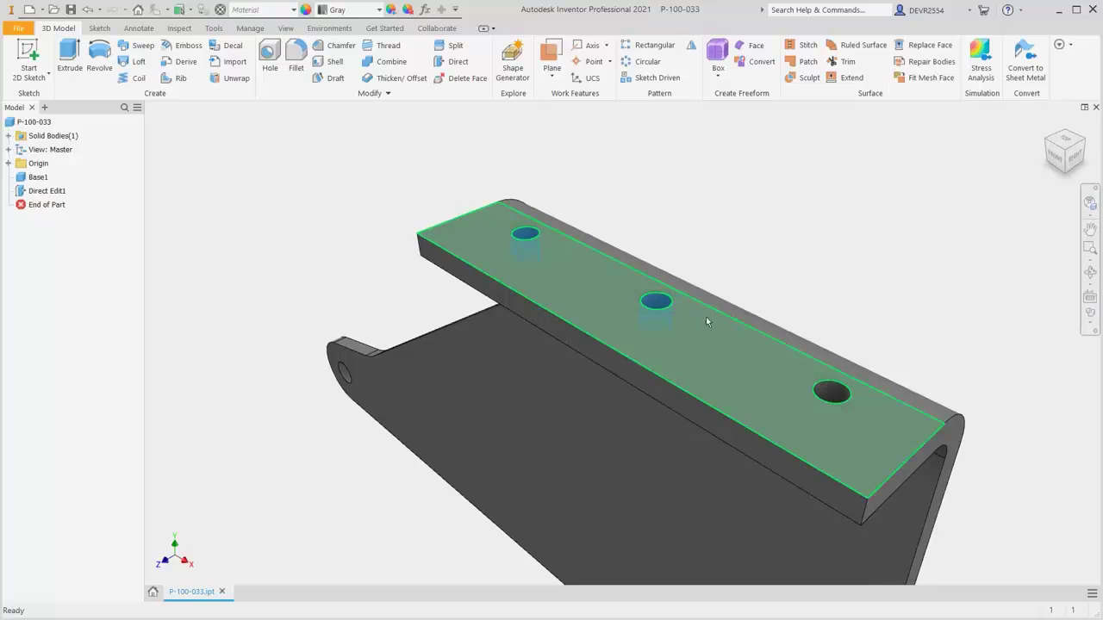
{"action": "left_click", "coordinate": [831, 343]}
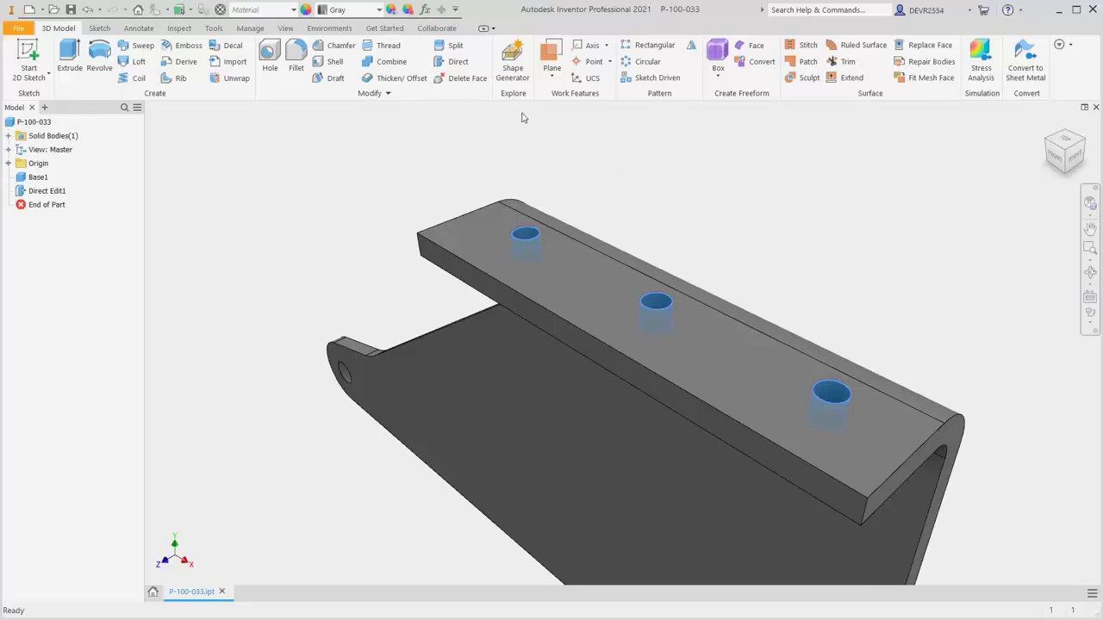
{"action": "left_click", "coordinate": [459, 62]}
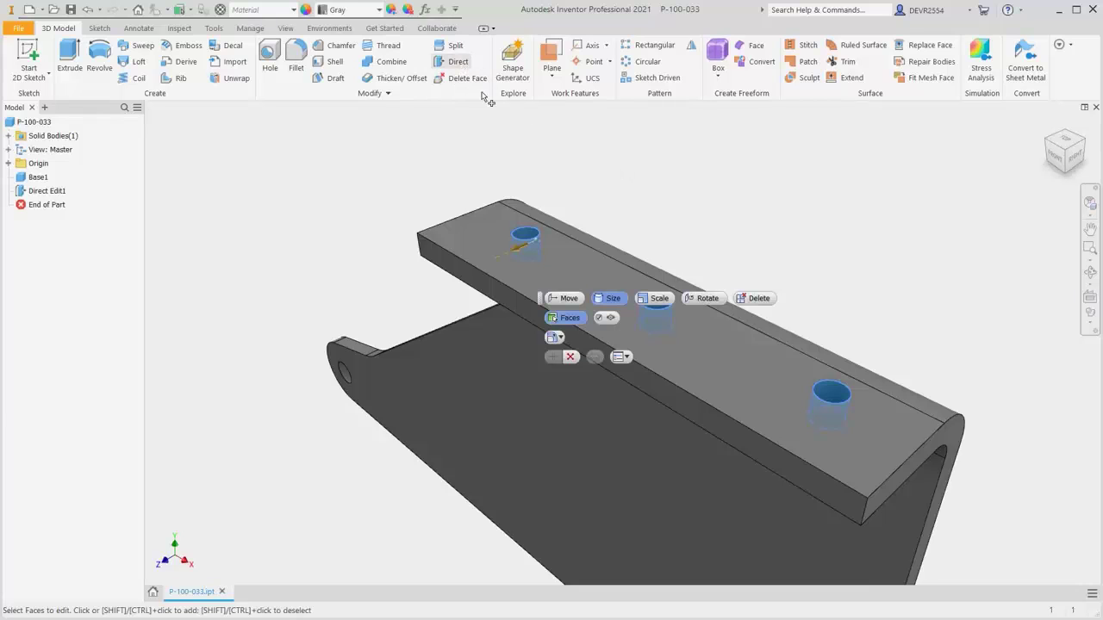
{"action": "left_click", "coordinate": [613, 299]}
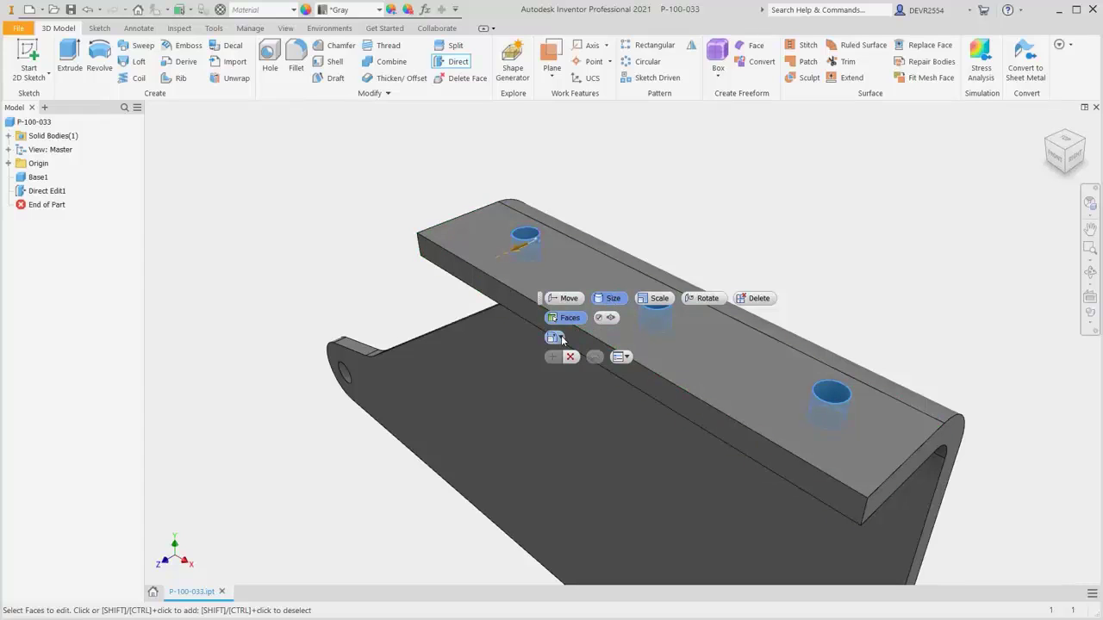
{"action": "left_click", "coordinate": [560, 338]}
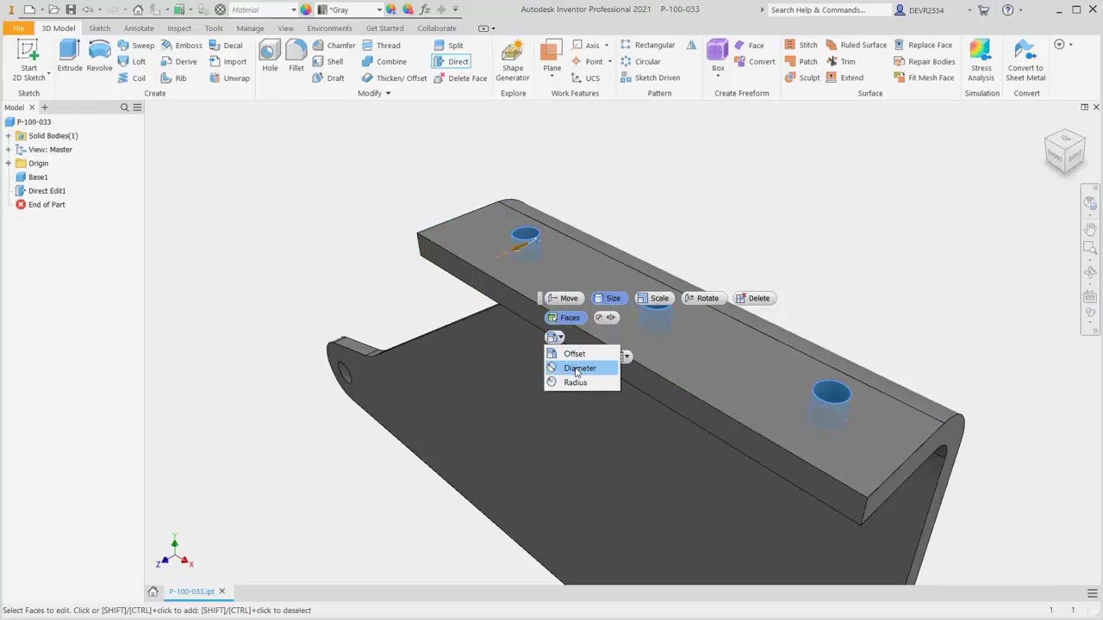
{"action": "left_click", "coordinate": [577, 368]}
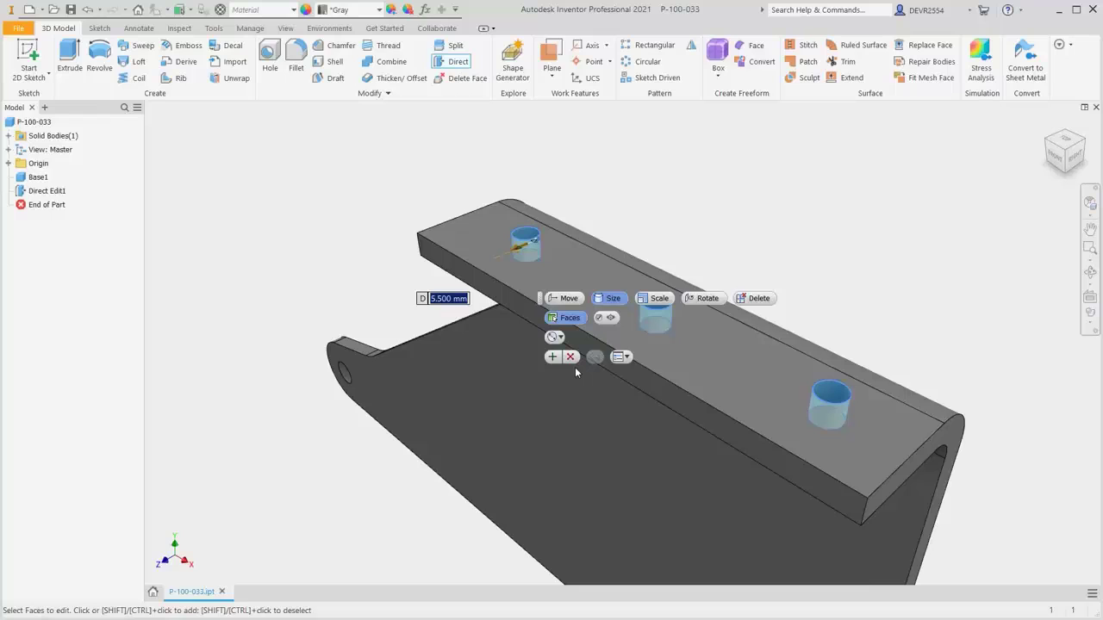
{"action": "type", "text": "6.6"}
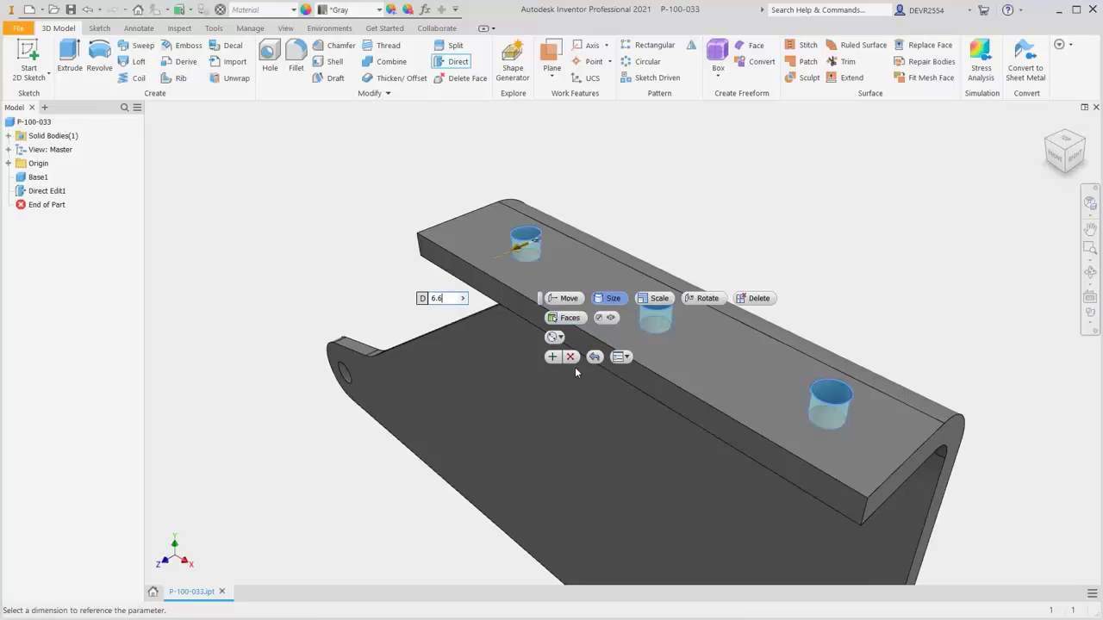
{"action": "key", "text": "Return"}
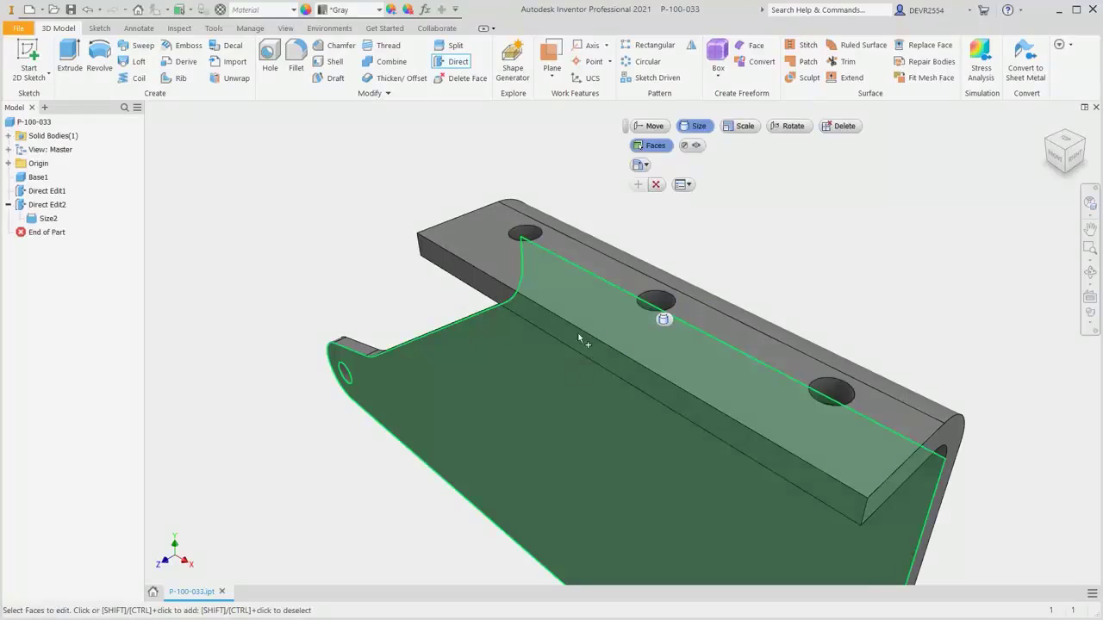
{"action": "left_click", "coordinate": [656, 184]}
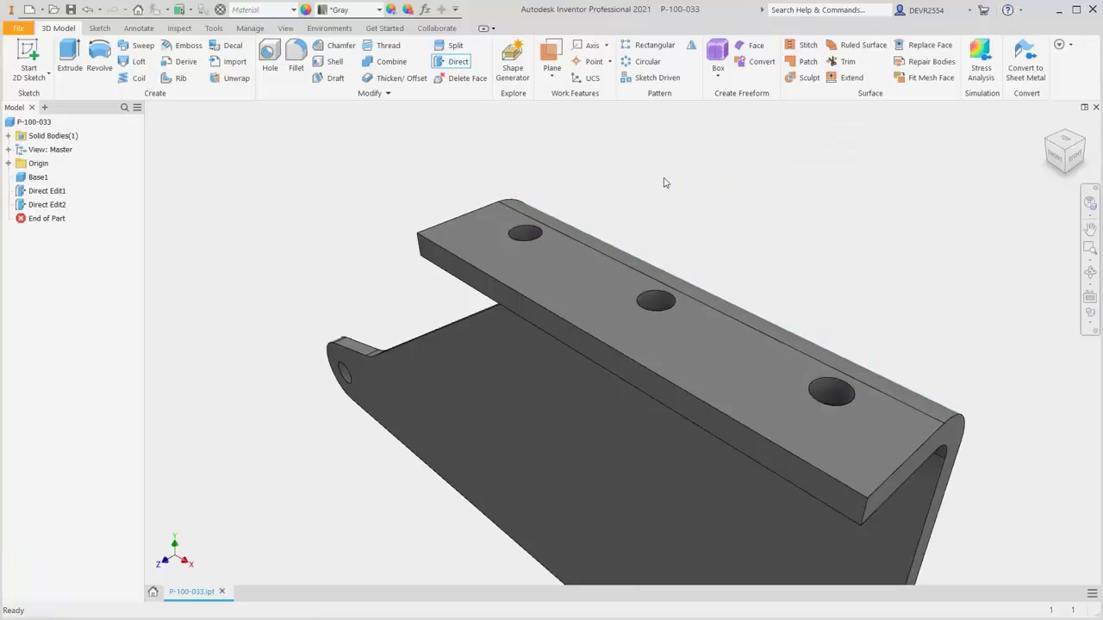
Measure the diameter of the flange's end hole nearest the plate's narrow side
{"action": "right_click", "coordinate": [663, 183]}
{"action": "key", "text": "Escape"}
{"action": "key", "text": "m"}
{"action": "left_click", "coordinate": [542, 236]}
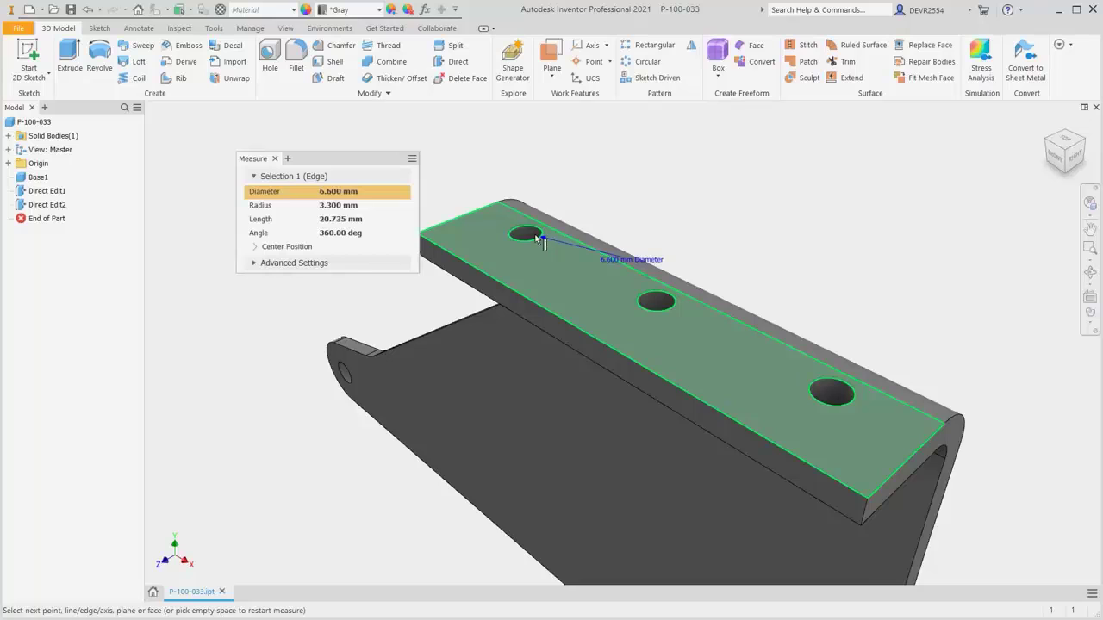
{"action": "left_click", "coordinate": [275, 158]}
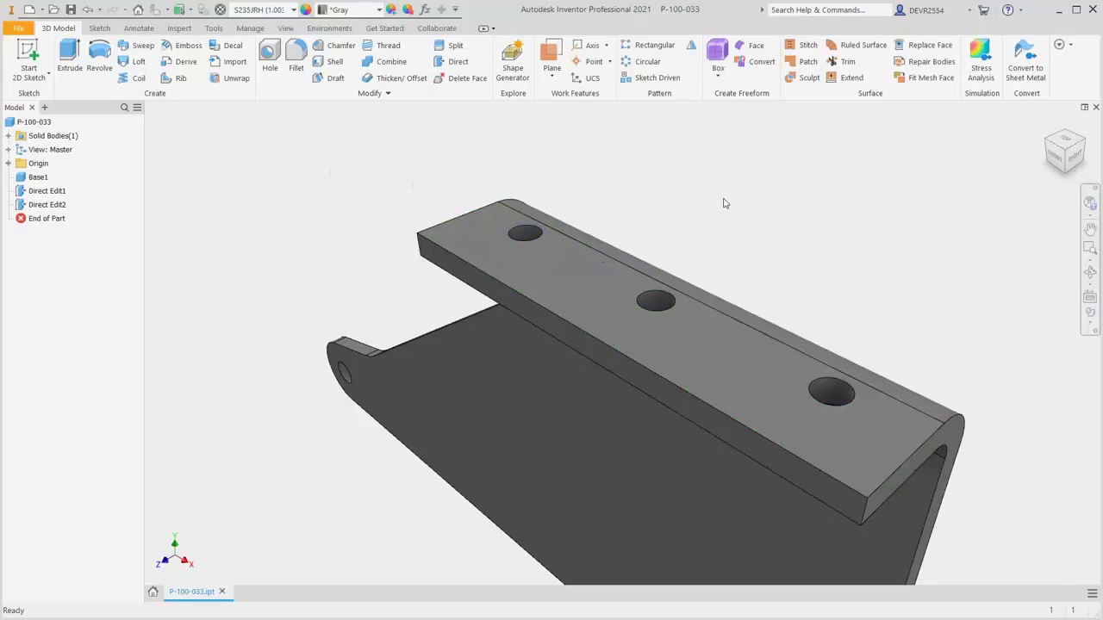
Start a Leader Text annotation and set the part's annotation standard to ISO
{"action": "key", "text": "F6"}
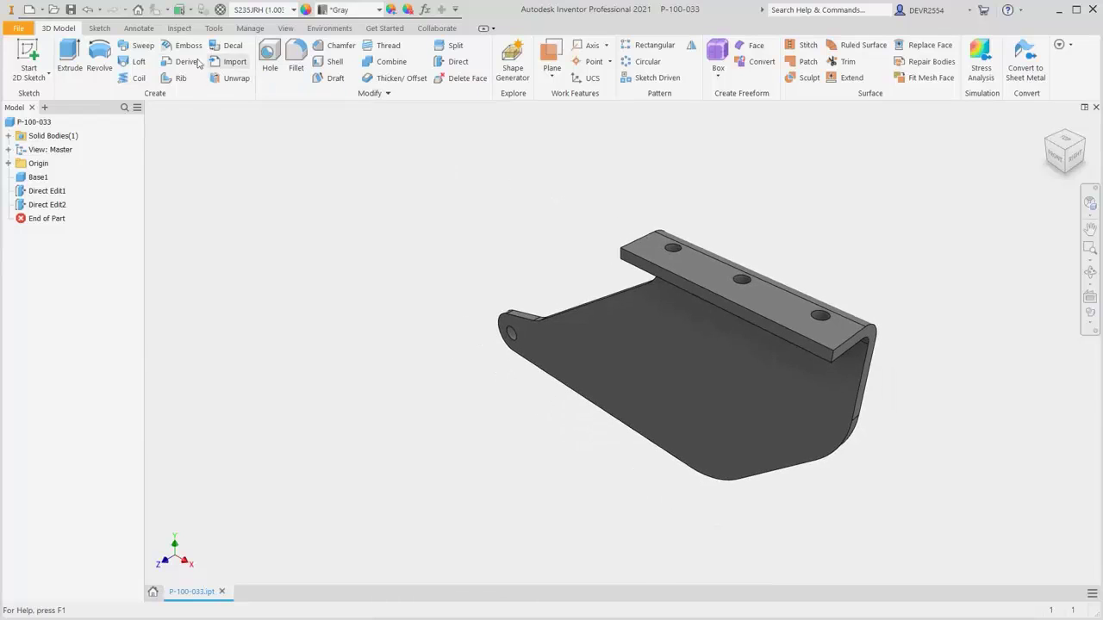
{"action": "left_click", "coordinate": [139, 28]}
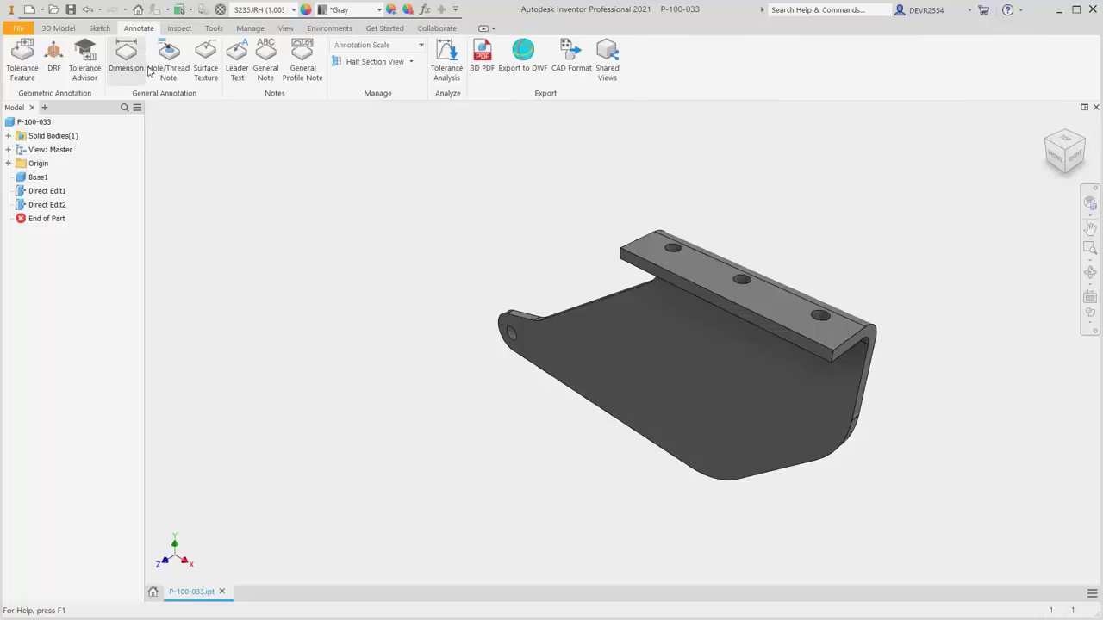
{"action": "left_click", "coordinate": [238, 57]}
{"action": "left_click", "coordinate": [544, 325]}
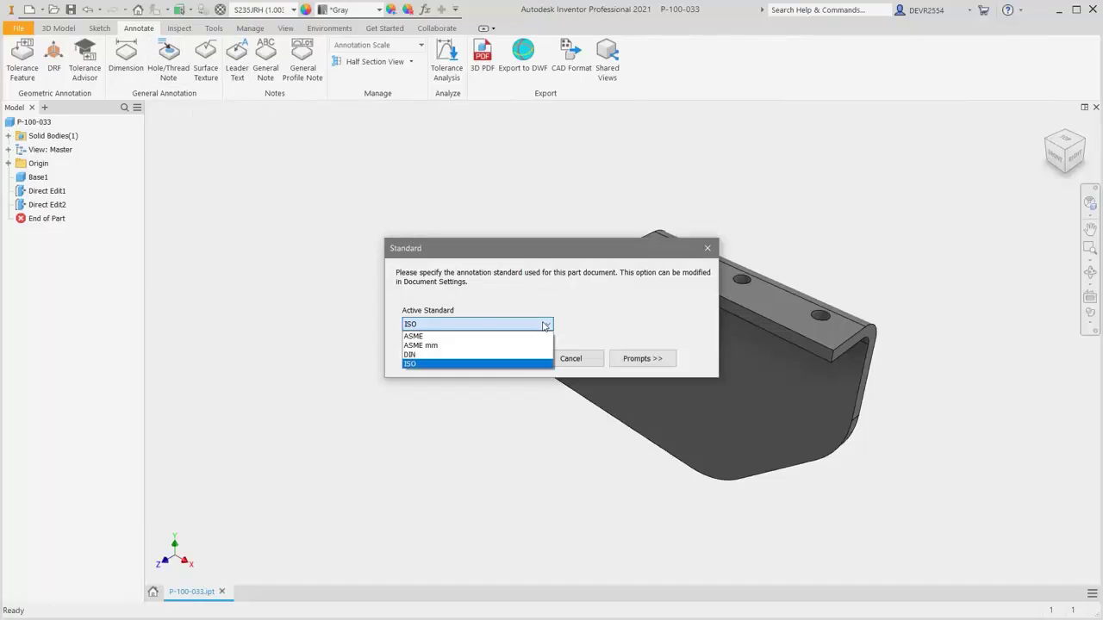
{"action": "left_click", "coordinate": [461, 363]}
{"action": "left_click", "coordinate": [515, 359]}
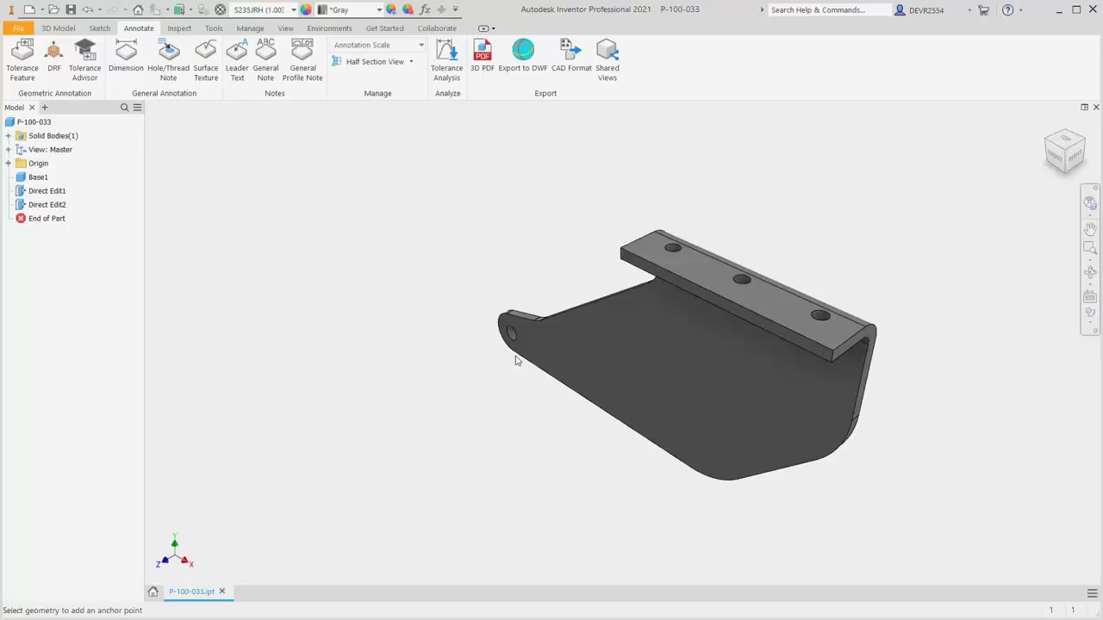
Anchor the leader to the hole at the plate's narrow rounded end and place its text point above, outside the plate
{"action": "left_click", "coordinate": [516, 343]}
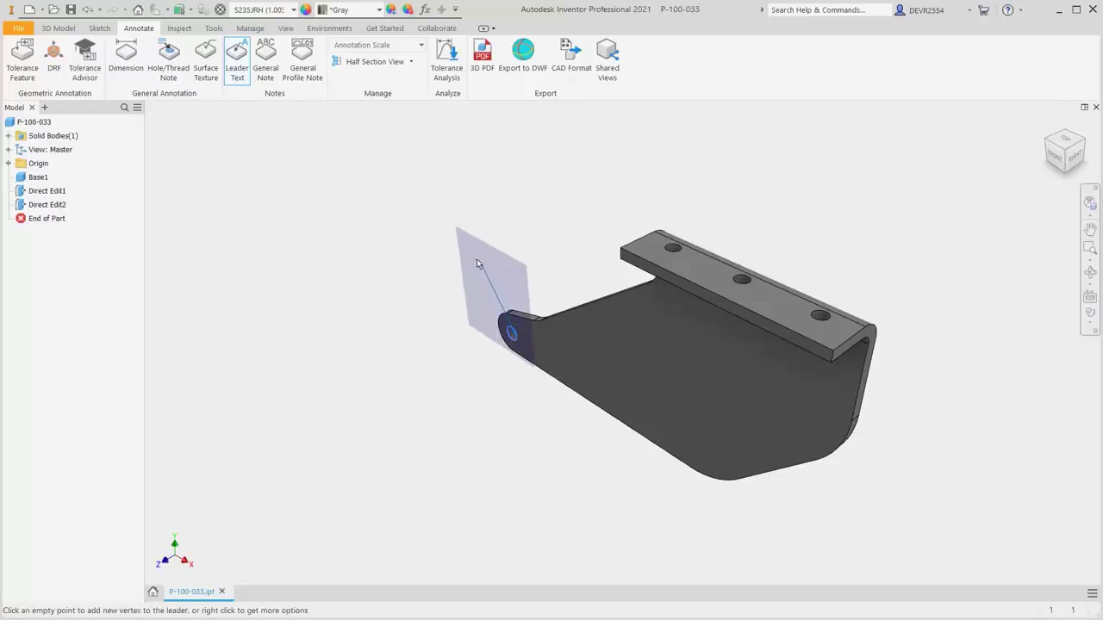
{"action": "left_click", "coordinate": [478, 261]}
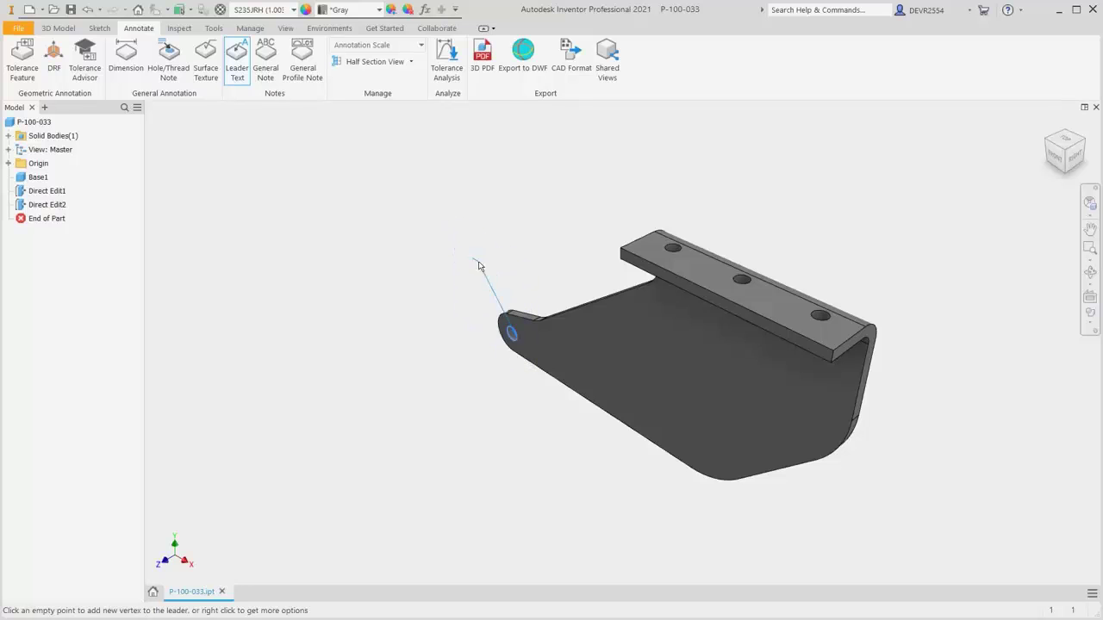
{"action": "key", "text": "Return"}
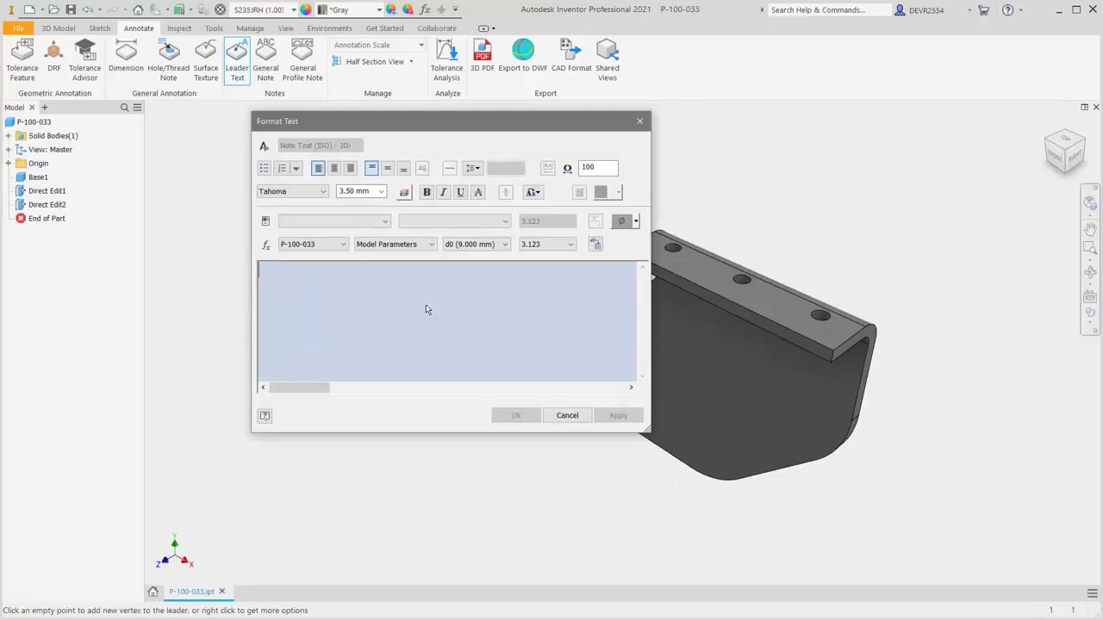
Enter the leader note as "HOLE Ø CHANGED" with "TO 9MM" on the second line, inserting the diameter symbol
{"action": "type", "text": "H"}
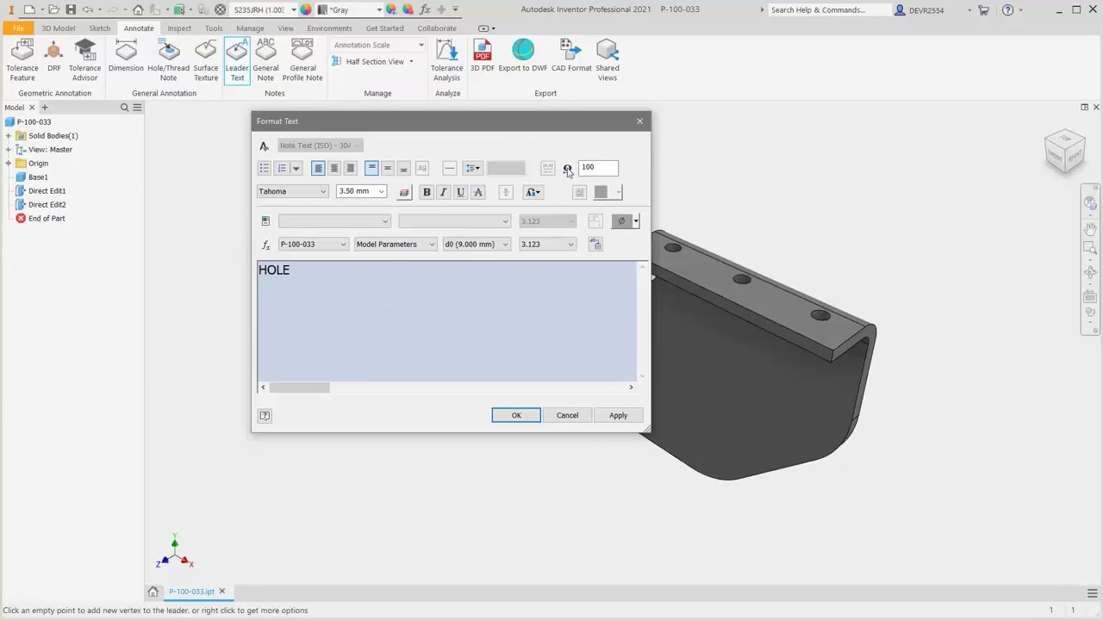
{"action": "type", "text": "OLE"}
{"action": "left_click", "coordinate": [635, 221]}
{"action": "left_click", "coordinate": [645, 239]}
{"action": "type", "text": "CHANGED"}
{"action": "key", "text": "Return"}
{"action": "type", "text": "TO 9MM"}
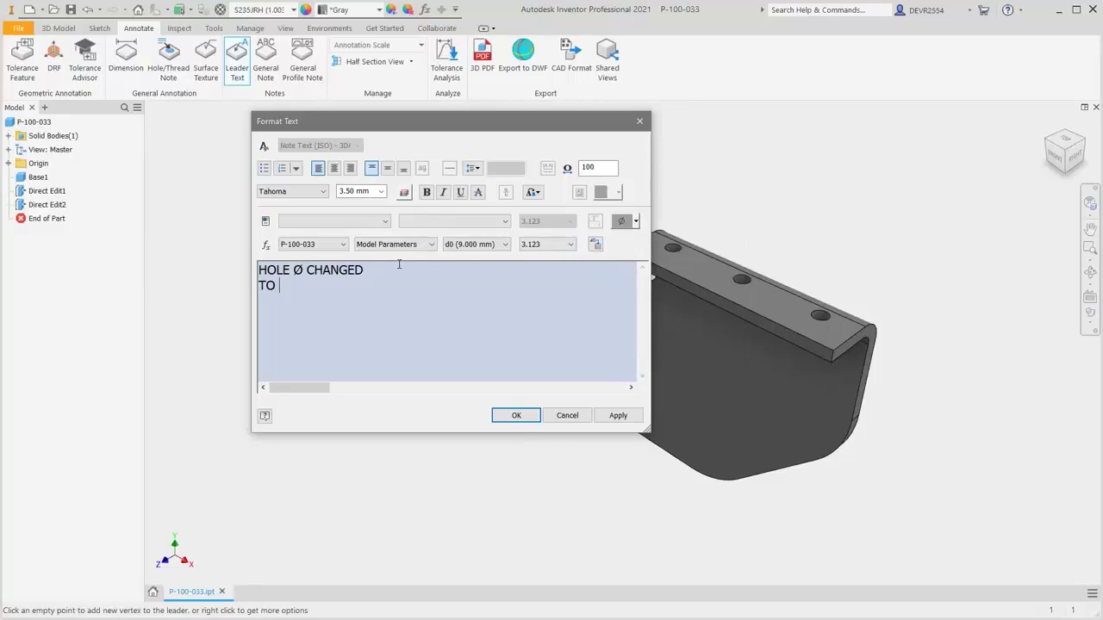
{"action": "left_click", "coordinate": [514, 416]}
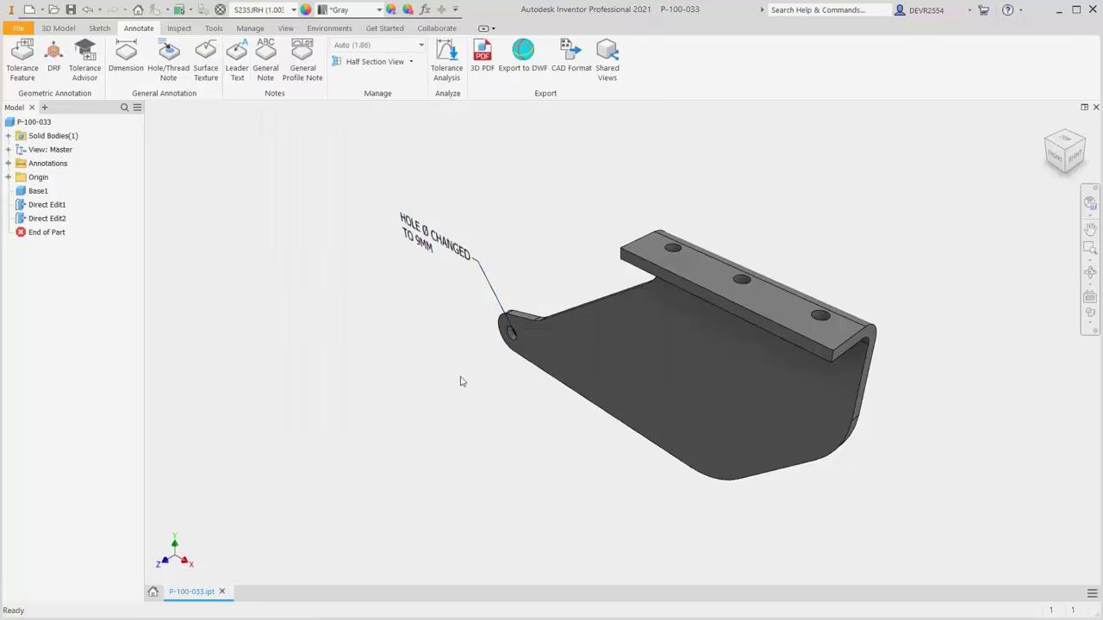
Toggle the text alignment of the 9MM leader note and toggle it back again
{"action": "right_click", "coordinate": [449, 249]}
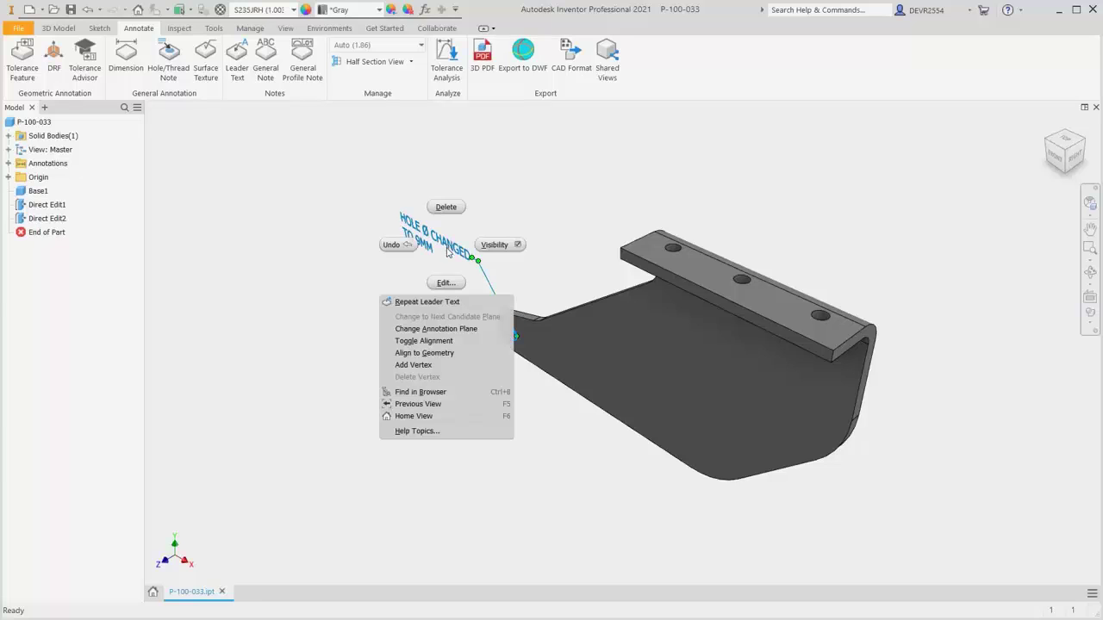
{"action": "left_click", "coordinate": [450, 341]}
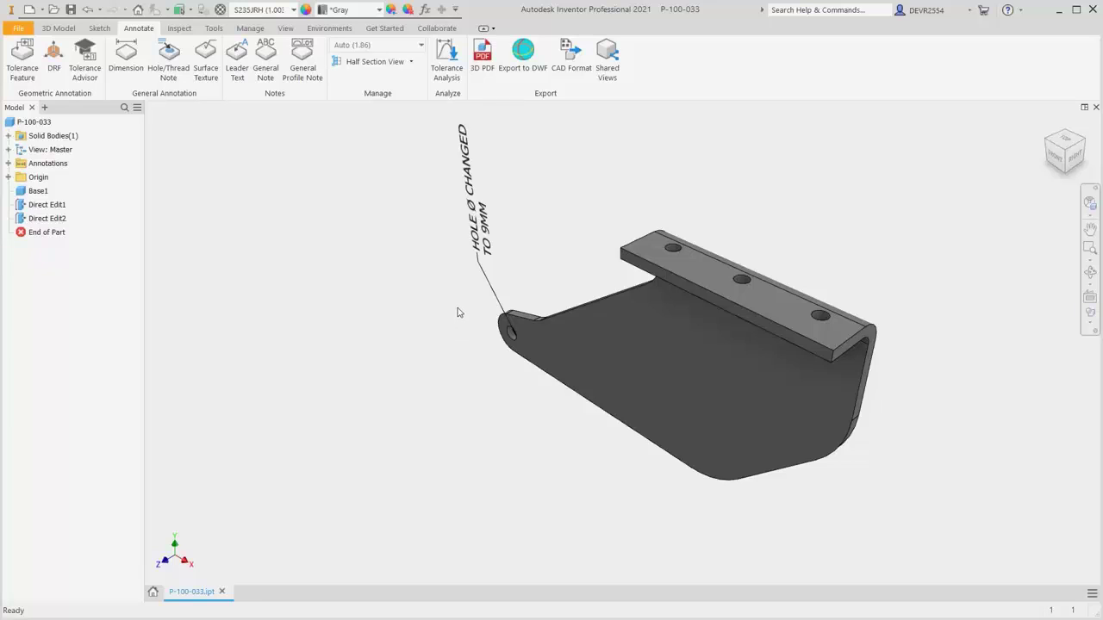
{"action": "right_click", "coordinate": [479, 229]}
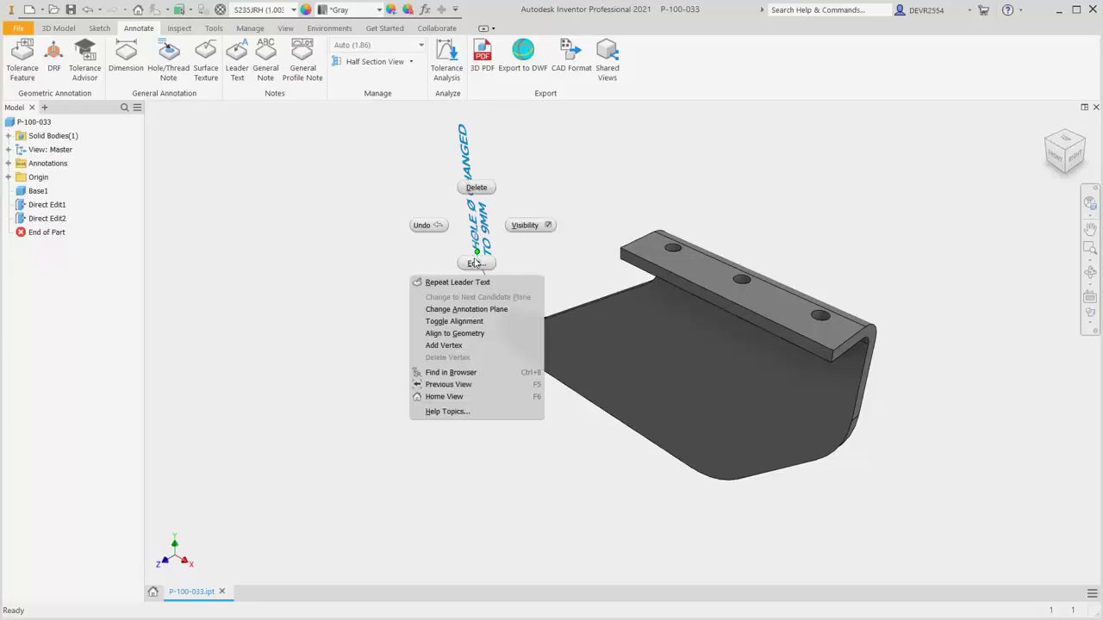
{"action": "left_click", "coordinate": [465, 321]}
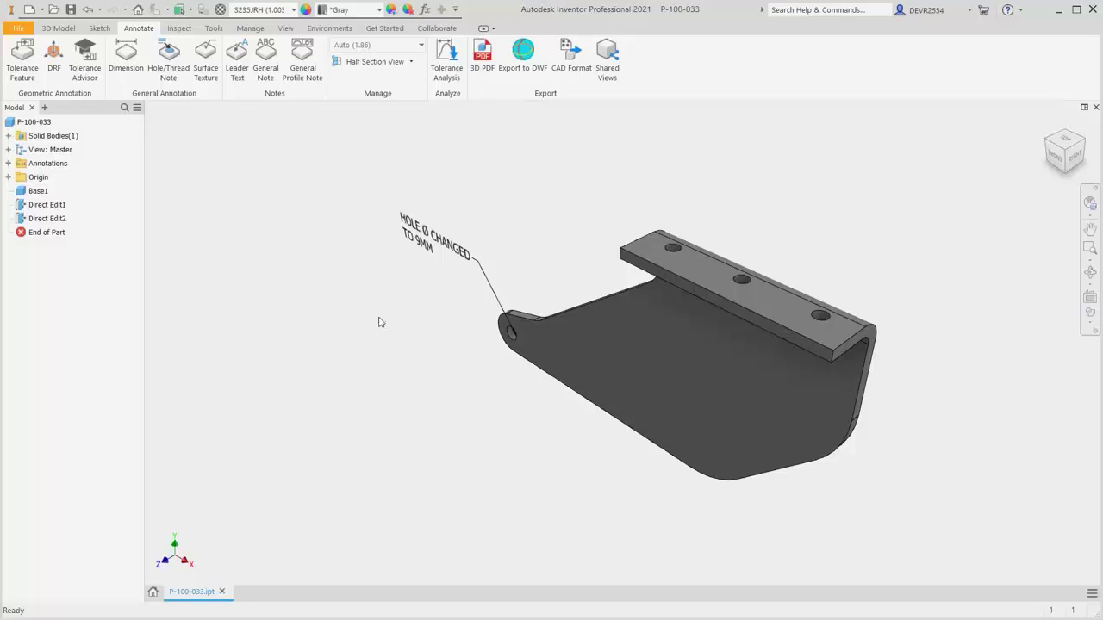
Start another leader text note on the flange's end hole nearest the plate's narrow side, placing its text point above the flange
{"action": "left_click", "coordinate": [236, 73]}
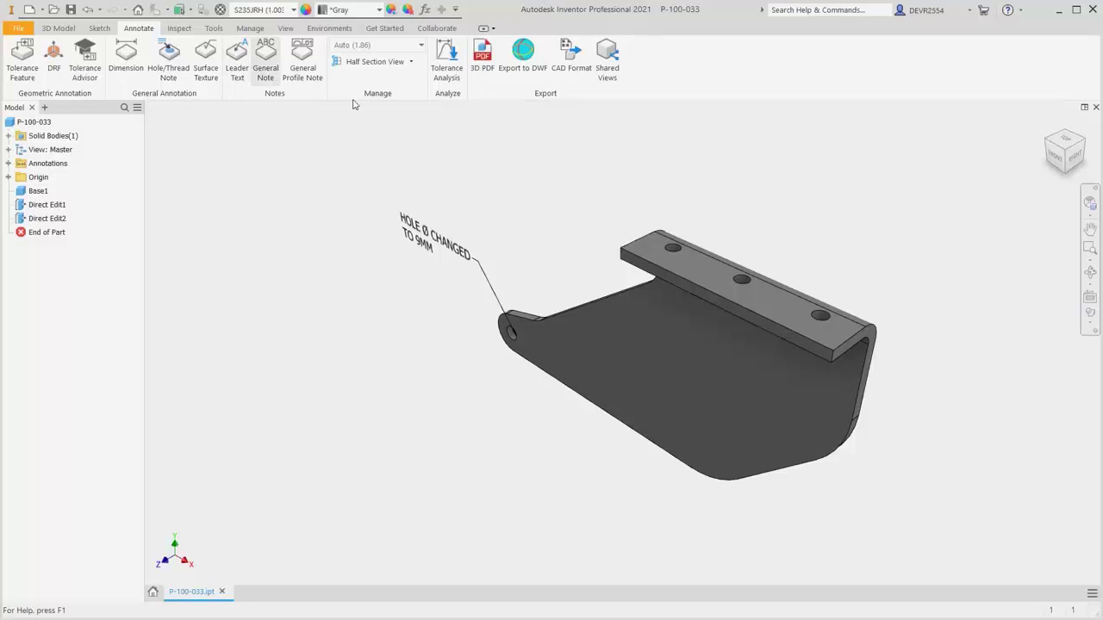
{"action": "left_click", "coordinate": [673, 251]}
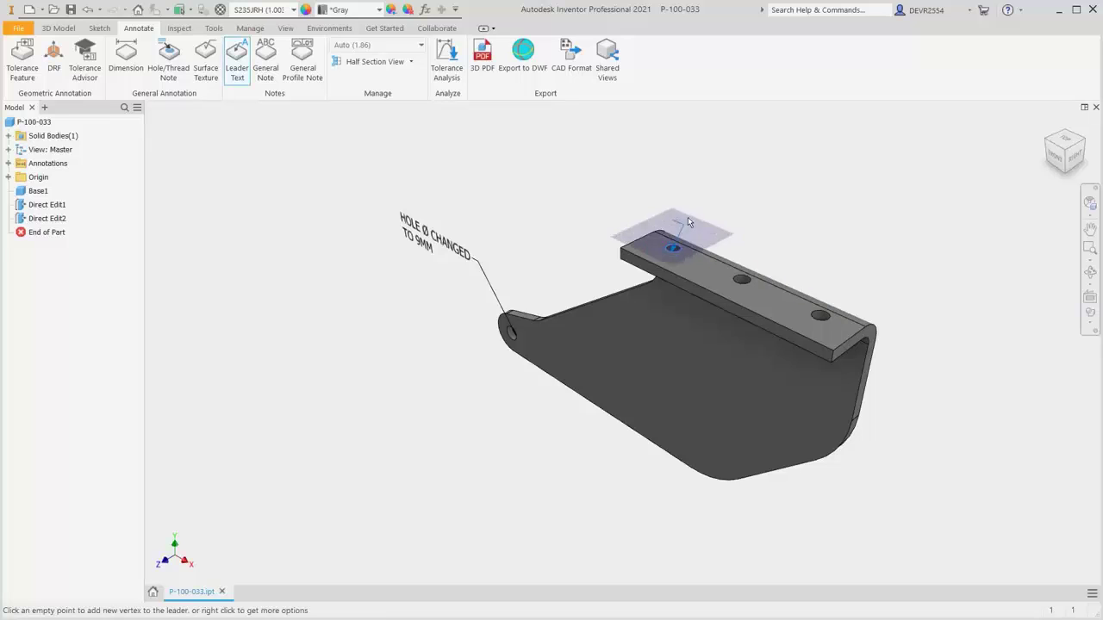
{"action": "left_click", "coordinate": [706, 188]}
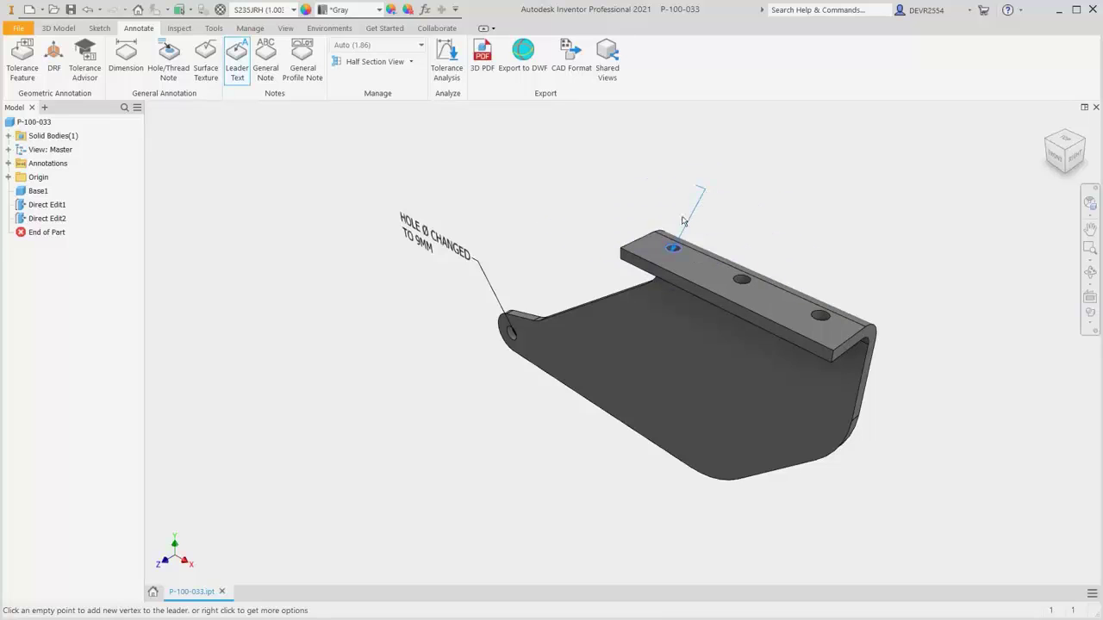
{"action": "key", "text": "Return"}
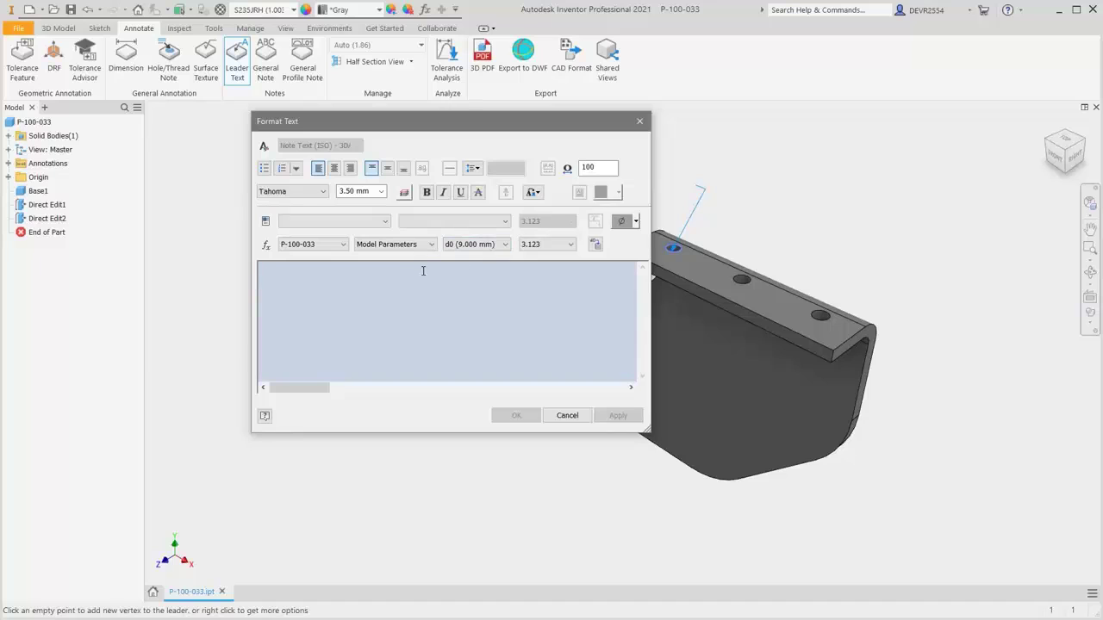
Enter the flange hole's note as "HOLE Ø CHANGED" with "TO 6.6MM" on the second line, inserting the diameter symbol
{"action": "type", "text": "HOLE"}
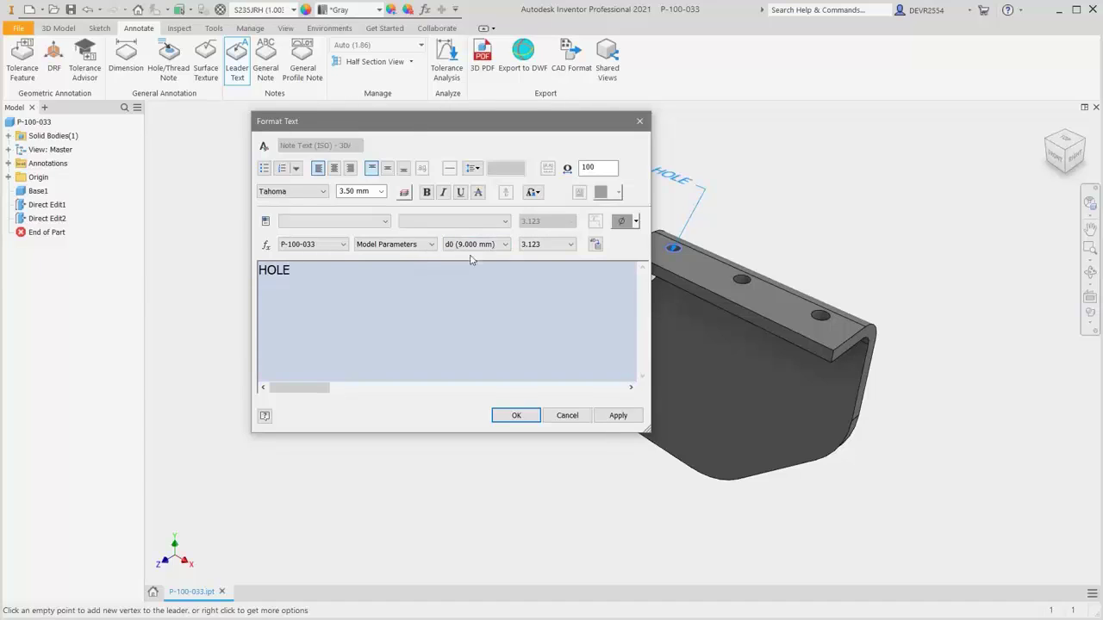
{"action": "left_click", "coordinate": [623, 222]}
{"action": "type", "text": "CHANGED "}
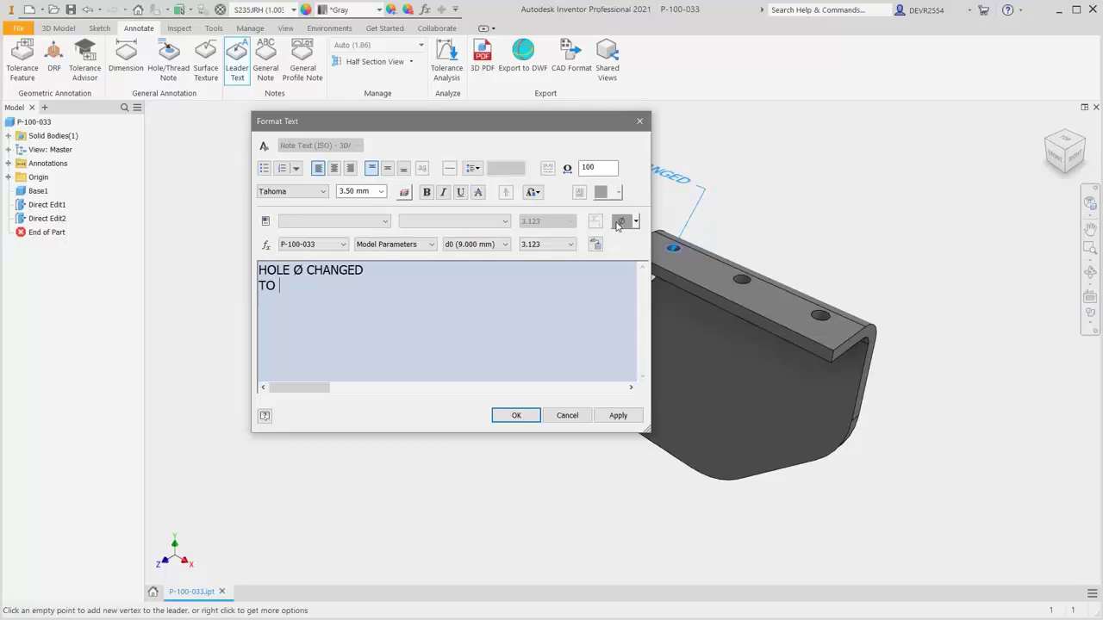
{"action": "type", "text": "TO 6.6MM"}
{"action": "left_click", "coordinate": [526, 417]}
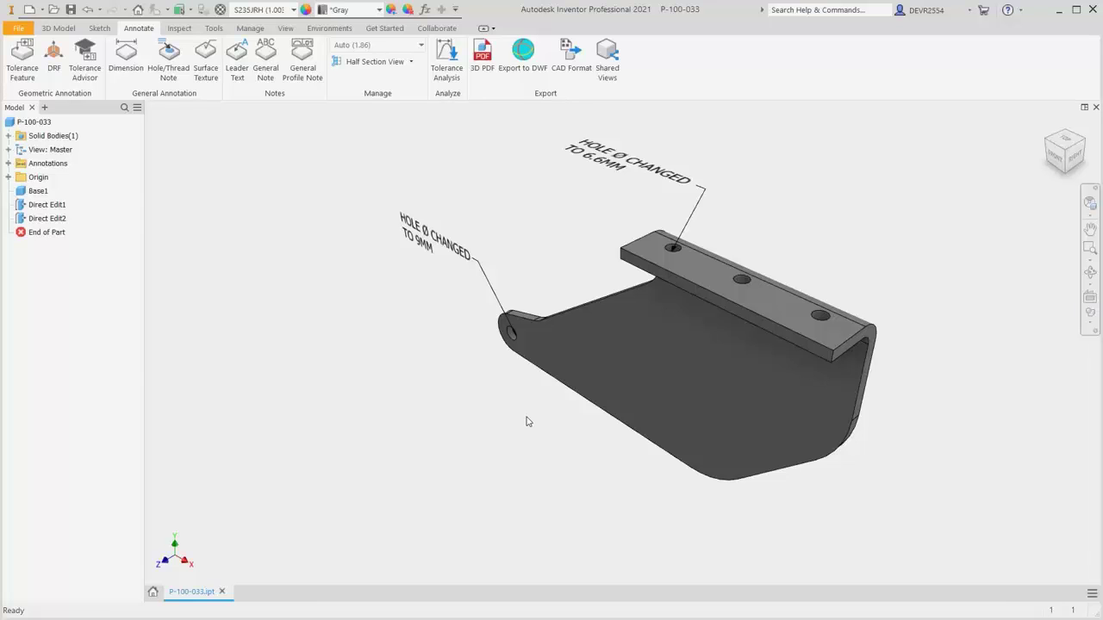
Orbit the part to examine both leader notes from the opposite side, and restore the home view
{"action": "key", "text": "F4"}
{"action": "left_click_drag", "start_coordinate": [638, 351], "coordinate": [306, 376]}
{"action": "key", "text": "Escape"}
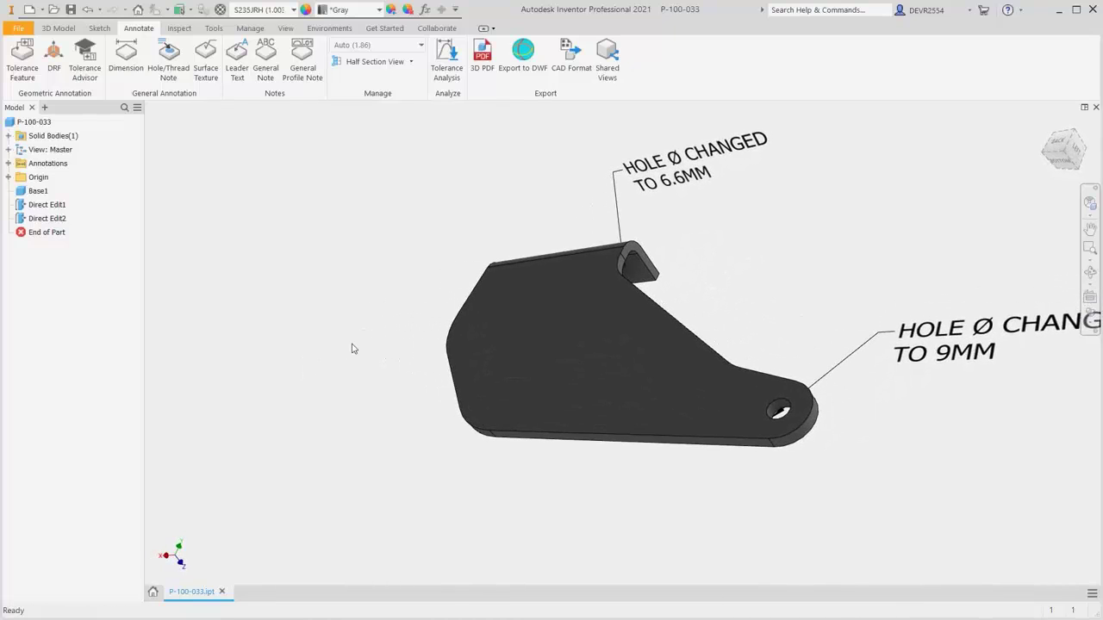
{"action": "key", "text": "F6"}
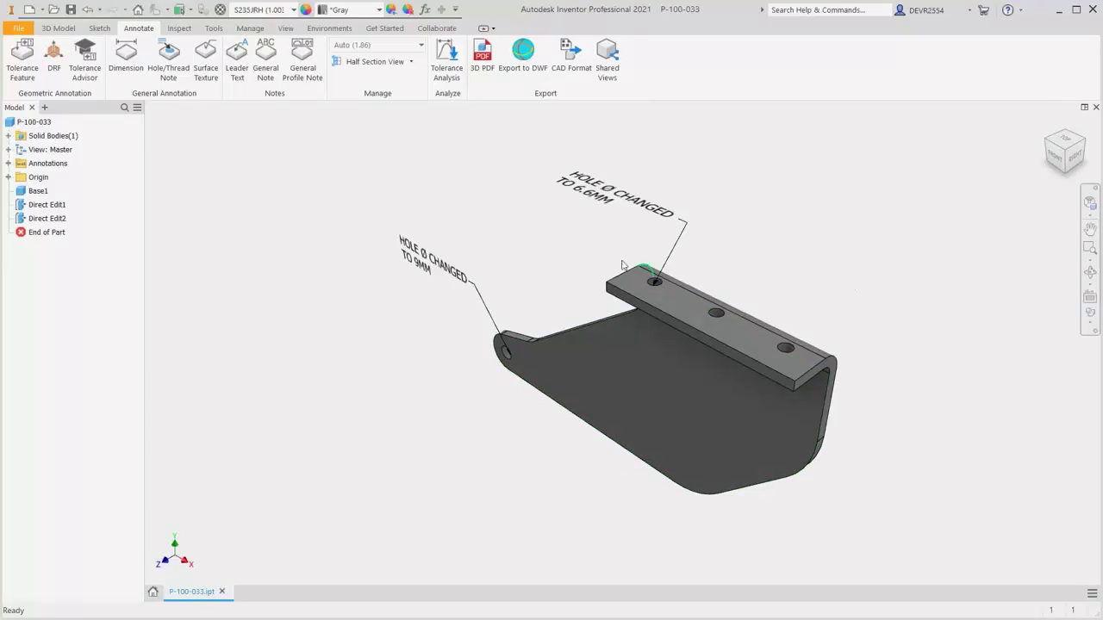
Look at the gas spring assembly A-010-001 and return to part P-100-033
{"action": "left_click", "coordinate": [62, 32]}
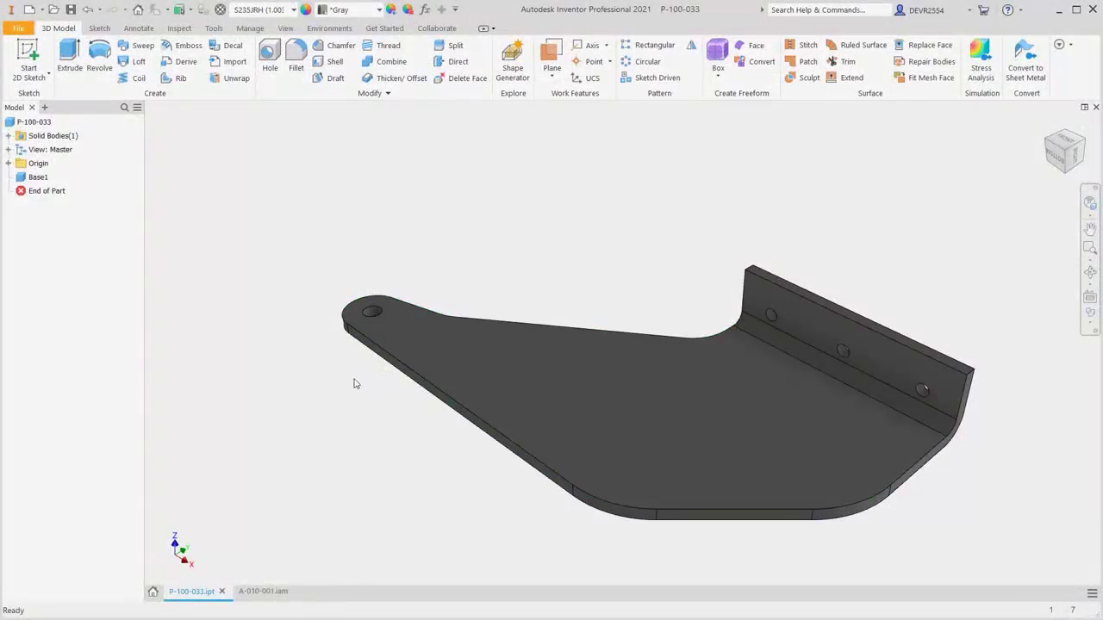
{"action": "left_click", "coordinate": [267, 595]}
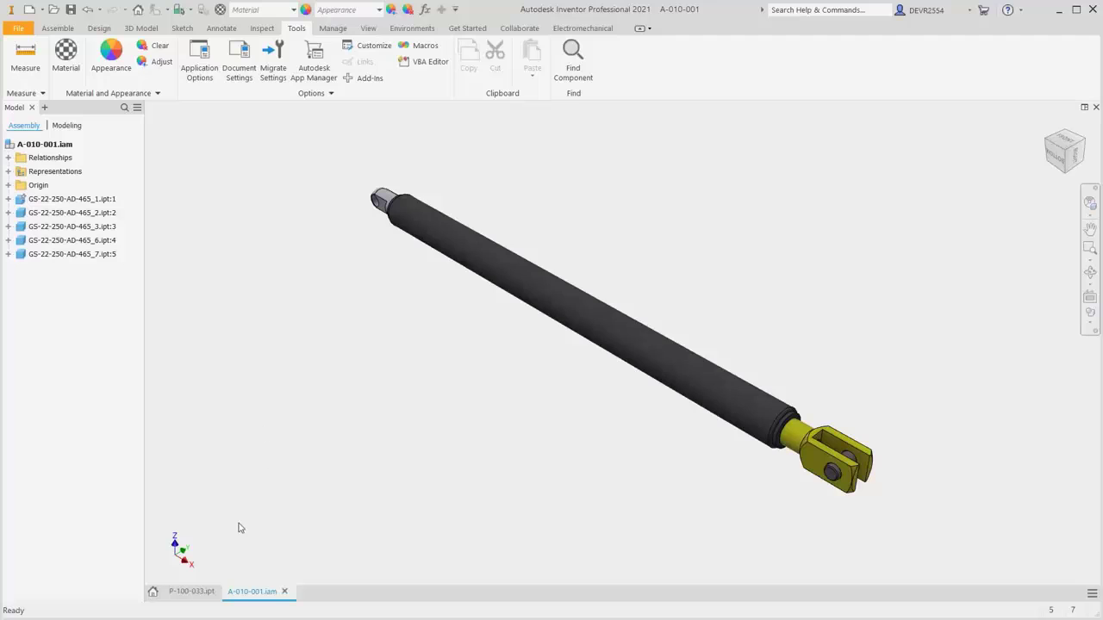
{"action": "left_click", "coordinate": [193, 592]}
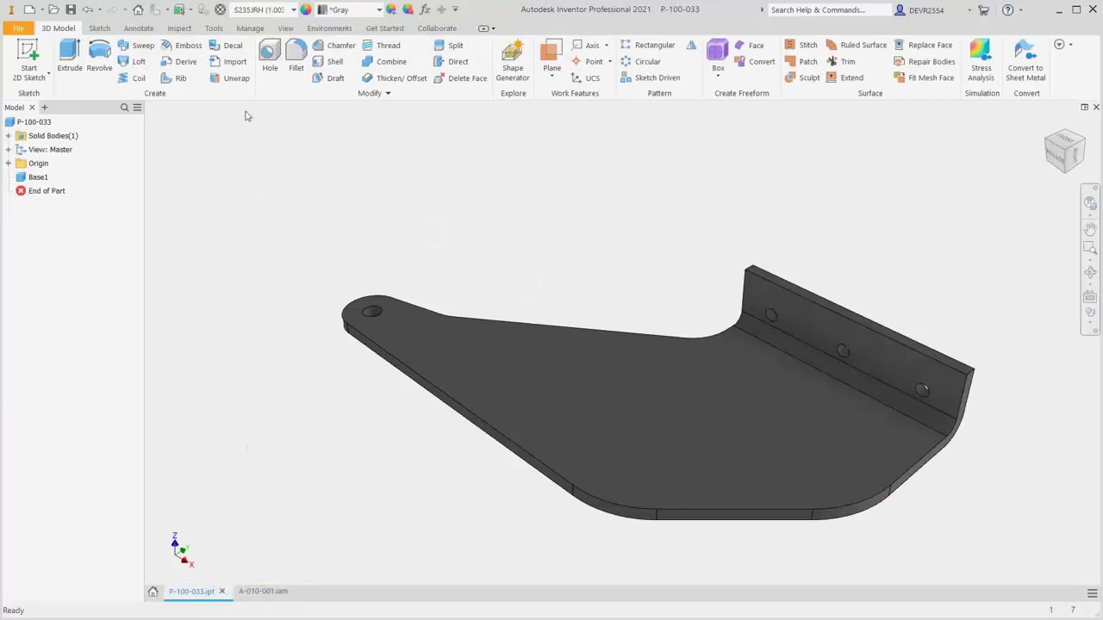
Review the general application options and close them without changes
{"action": "left_click", "coordinate": [216, 28]}
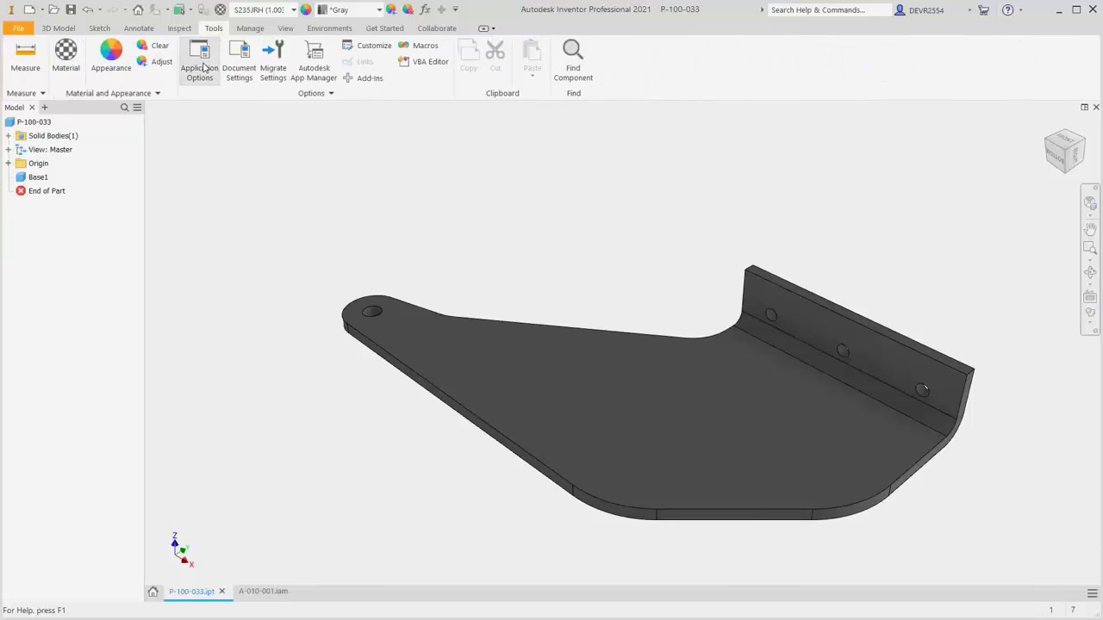
{"action": "left_click", "coordinate": [204, 67]}
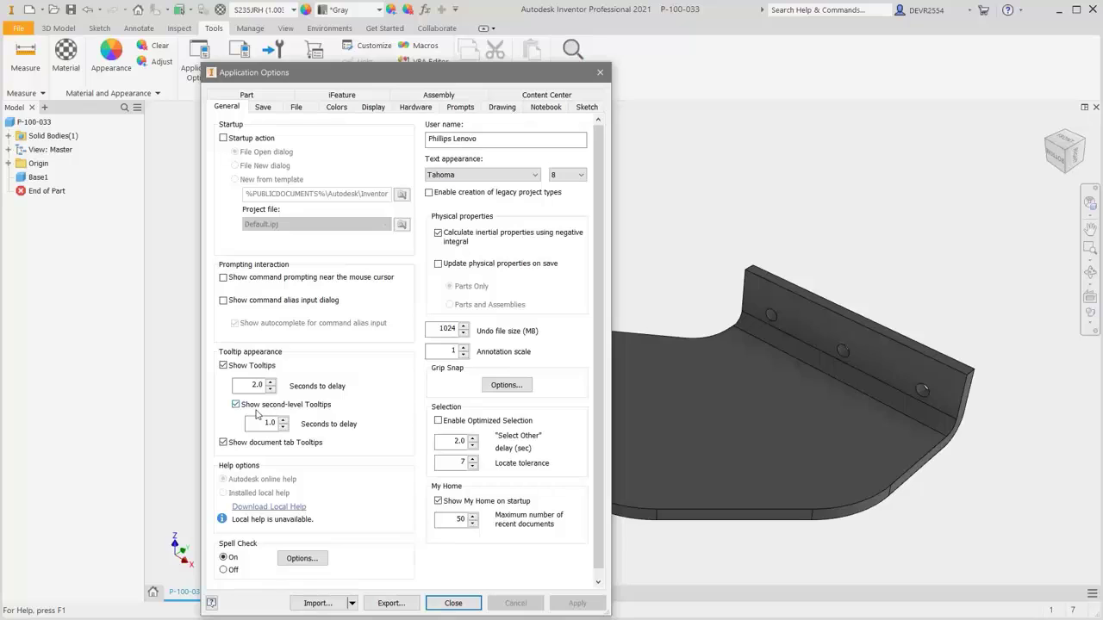
{"action": "left_click", "coordinate": [453, 603]}
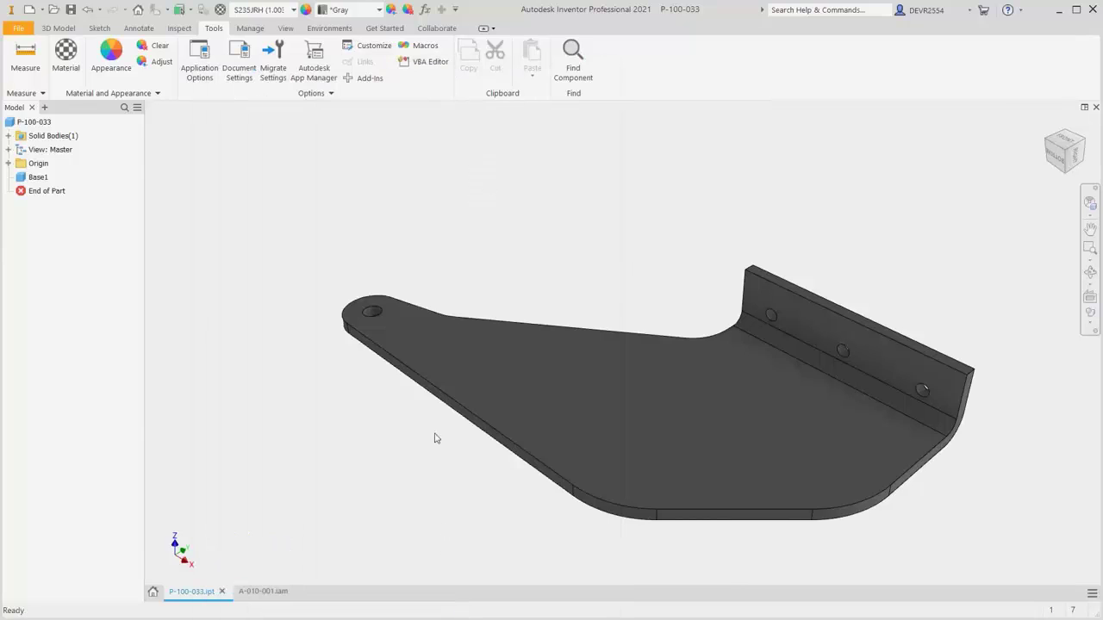
Review the units and default tolerance in P-100-033's document settings and close them without changes
{"action": "left_click", "coordinate": [241, 69]}
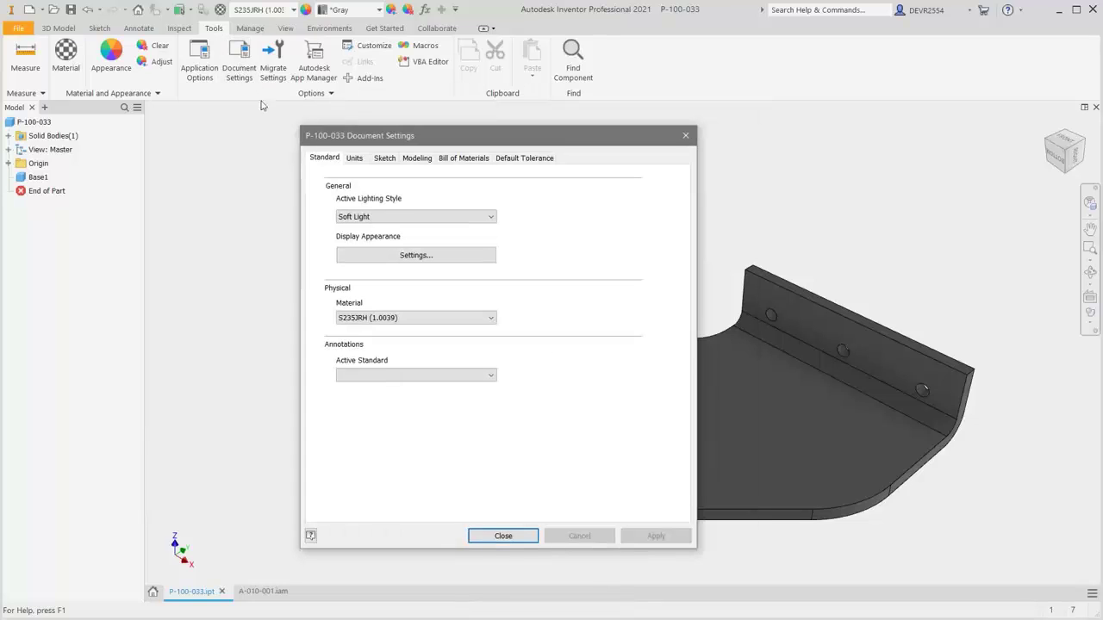
{"action": "left_click", "coordinate": [354, 158]}
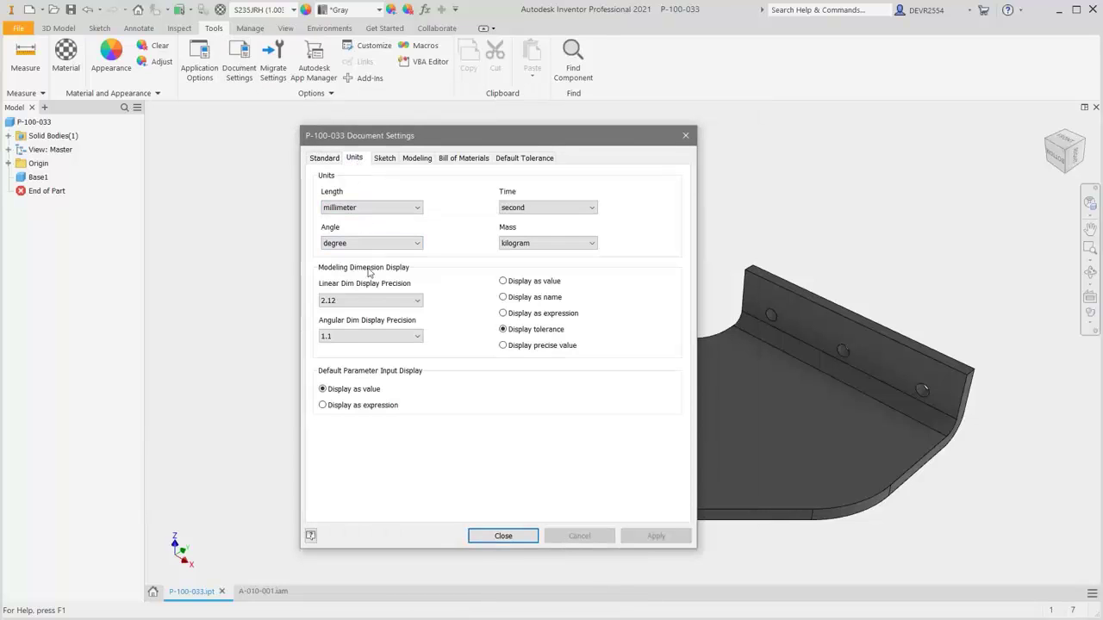
{"action": "left_click", "coordinate": [527, 158]}
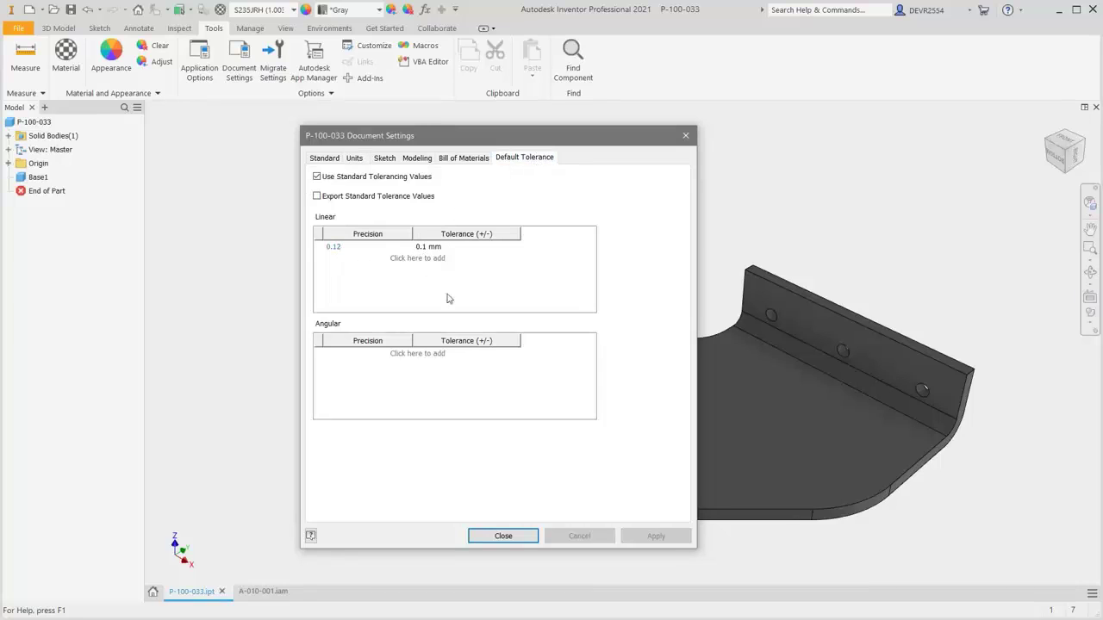
{"action": "left_click", "coordinate": [504, 537]}
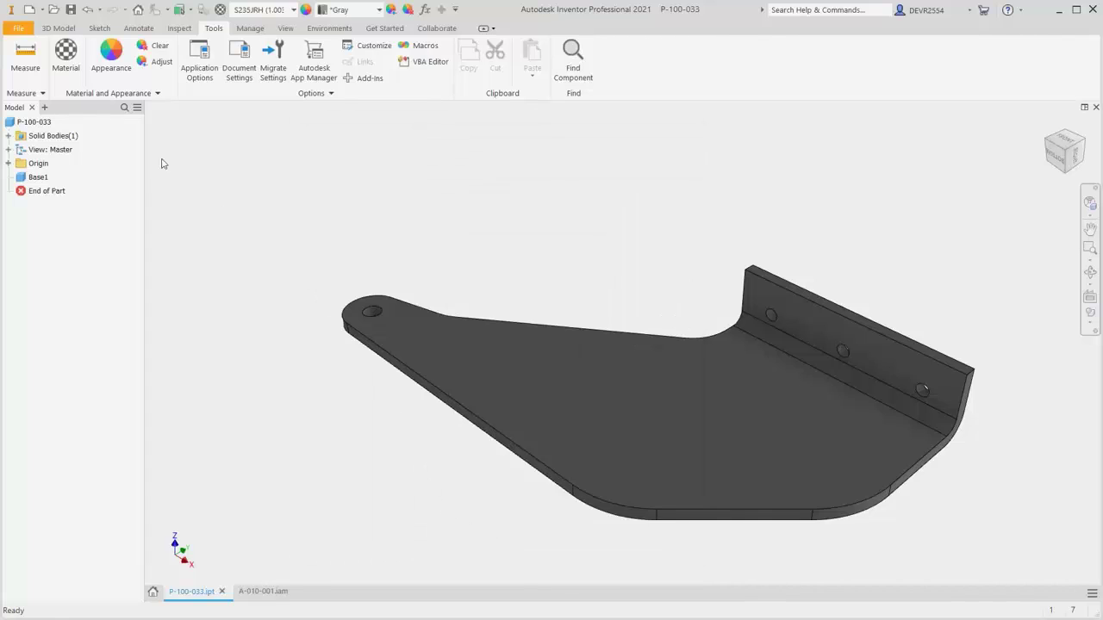
{"action": "left_click", "coordinate": [60, 28]}
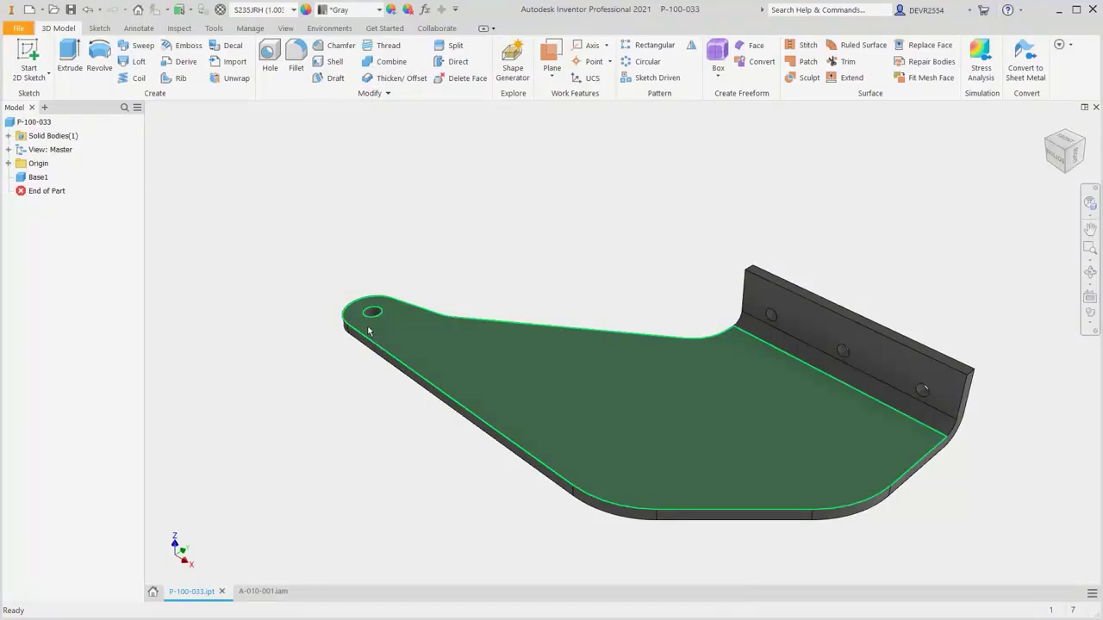
{"action": "scroll", "coordinate": [368, 327], "scroll_direction": "up", "scroll_amount": 5}
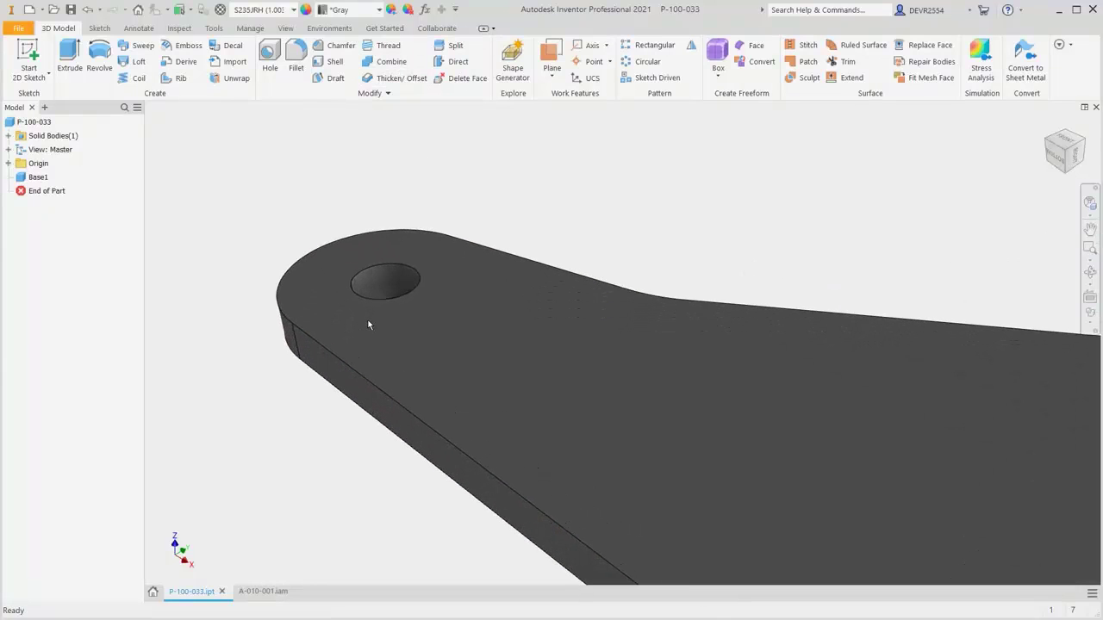
{"action": "scroll", "coordinate": [368, 324], "scroll_direction": "up", "scroll_amount": 5}
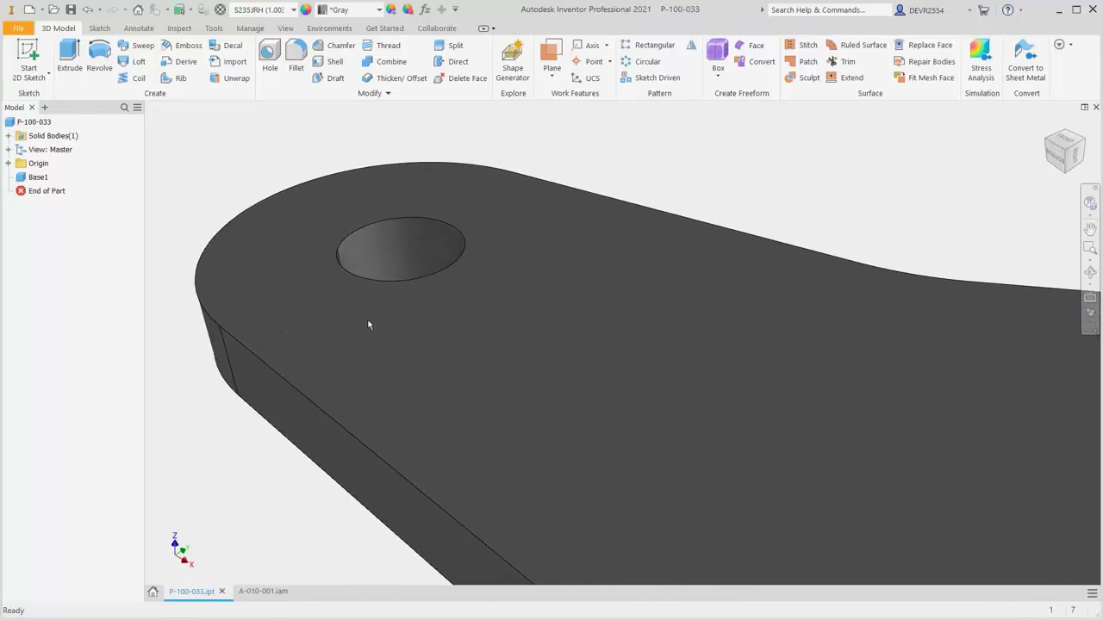
{"action": "scroll", "coordinate": [368, 324], "scroll_direction": "down", "scroll_amount": 5}
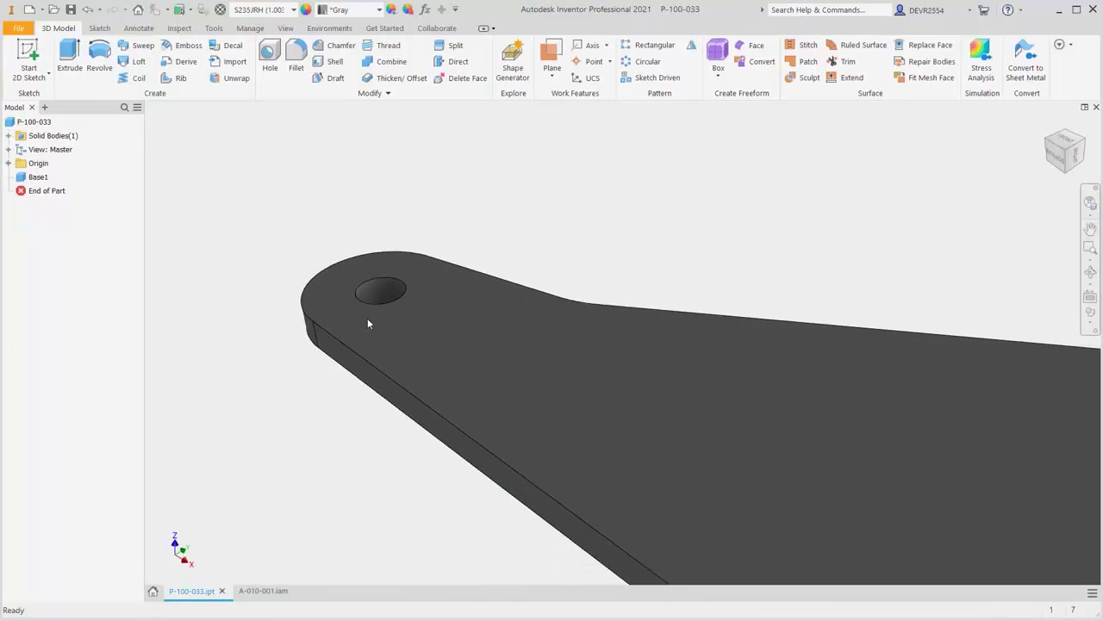
{"action": "scroll", "coordinate": [367, 318], "scroll_direction": "down", "scroll_amount": 6}
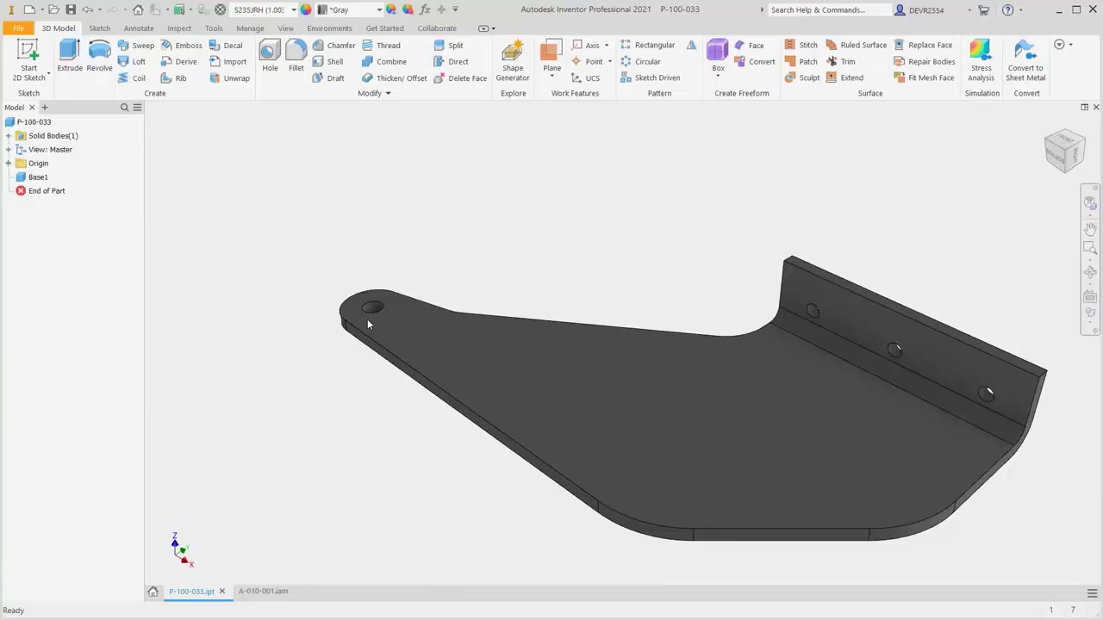
{"action": "scroll", "coordinate": [367, 319], "scroll_direction": "down", "scroll_amount": 2}
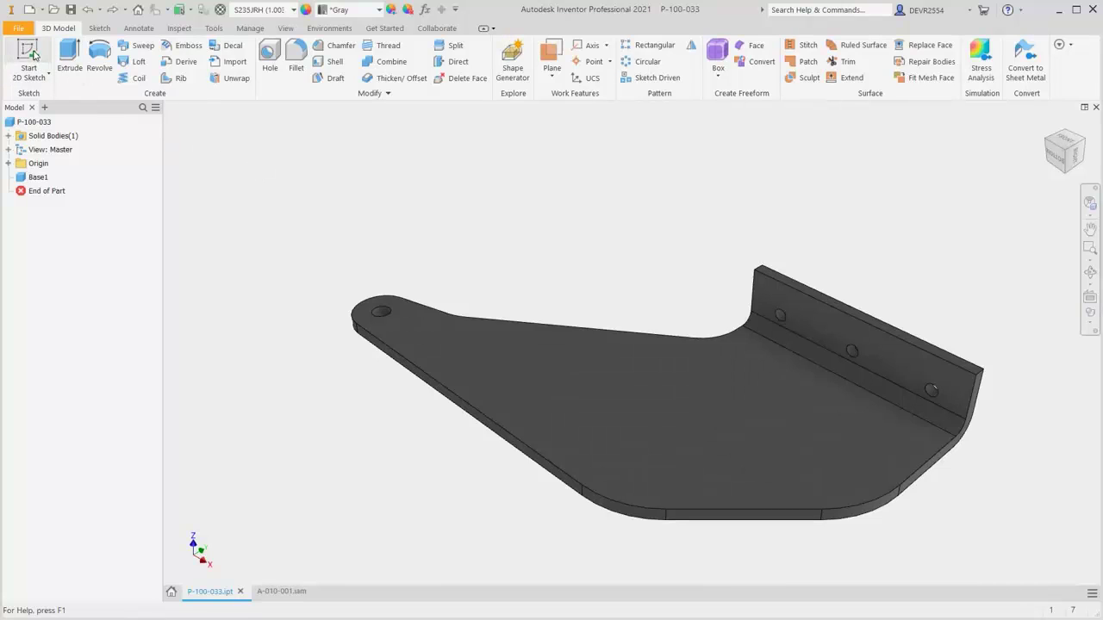
Create a 2D sketch on the plate's large upper face and rotate the sketch view 90° so the flange runs horizontally
{"action": "left_click", "coordinate": [35, 67]}
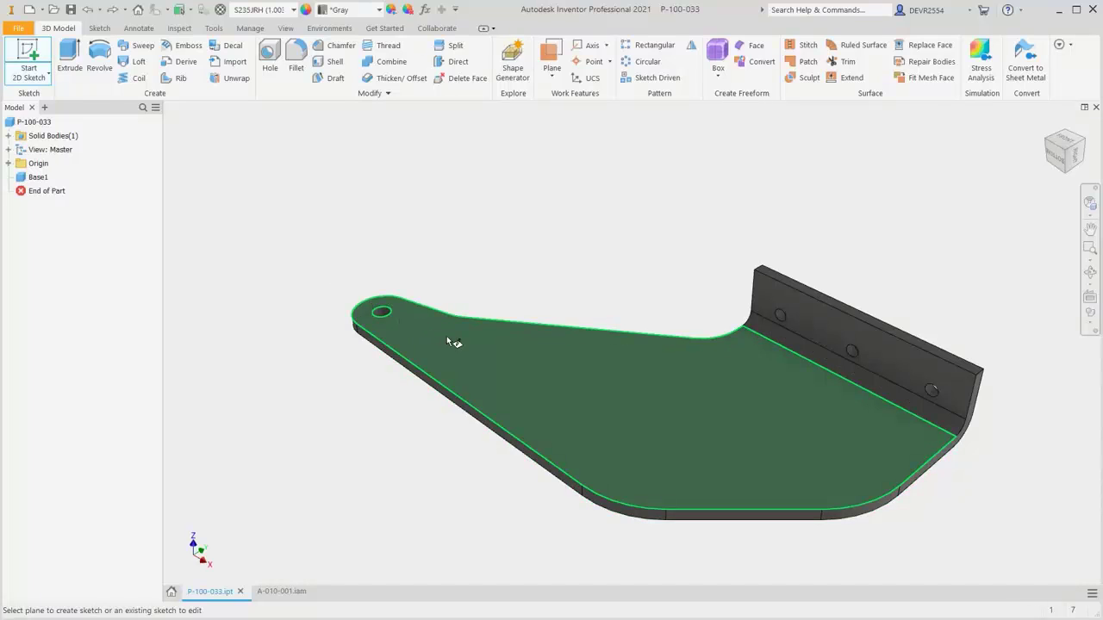
{"action": "mouse_move", "coordinate": [447, 339]}
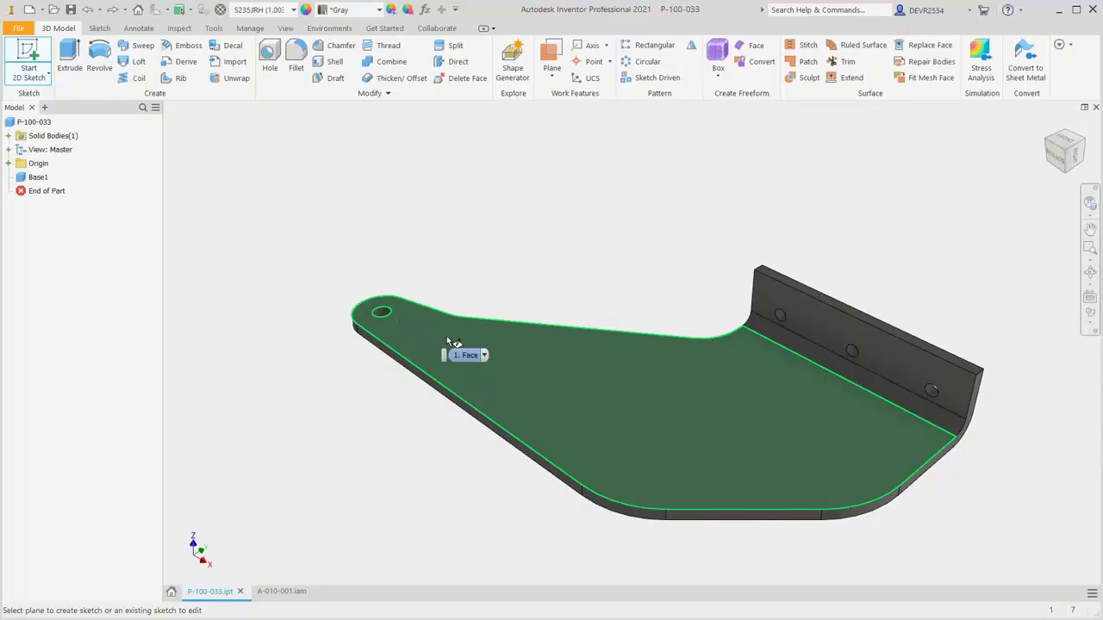
{"action": "left_click", "coordinate": [485, 356]}
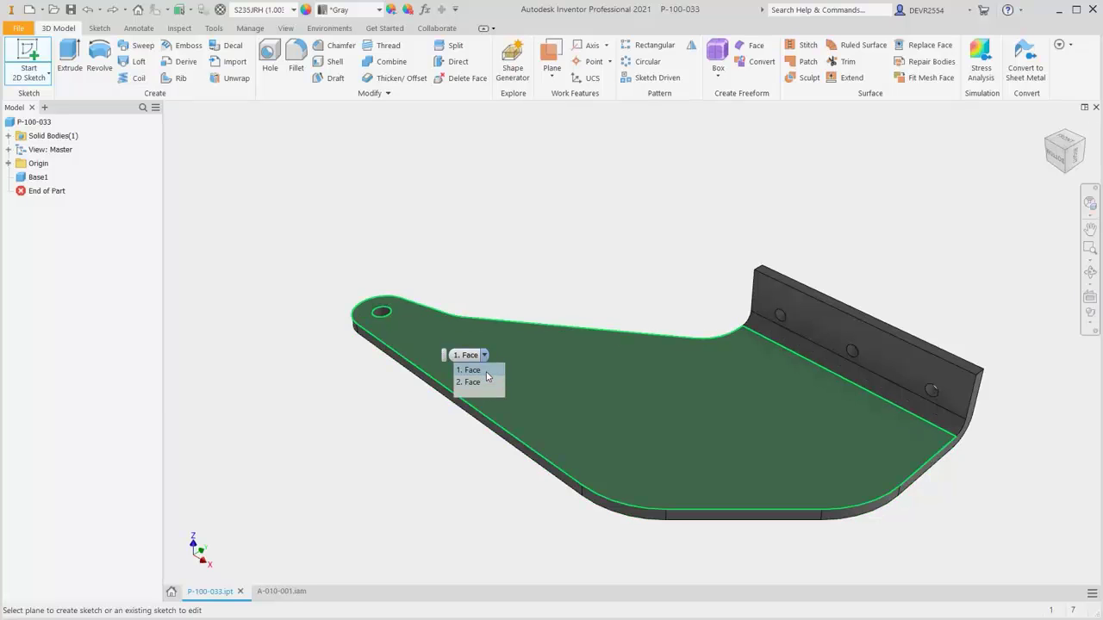
{"action": "left_click", "coordinate": [486, 372]}
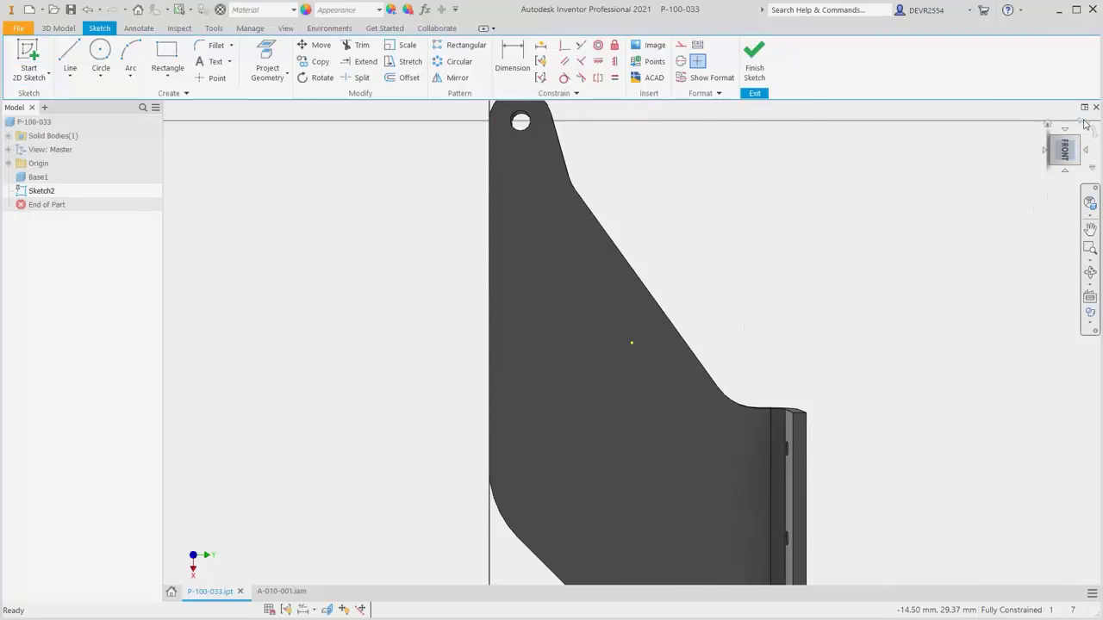
{"action": "left_click", "coordinate": [1085, 125]}
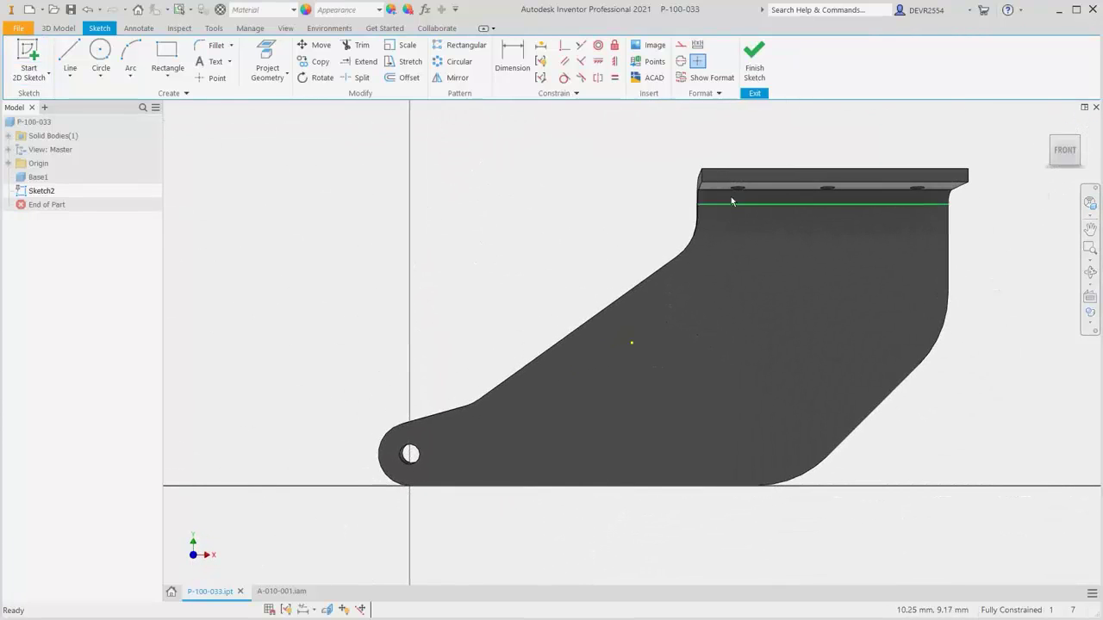
Set the view projection to Perspective with Ortho Faces
{"action": "left_click", "coordinate": [286, 28]}
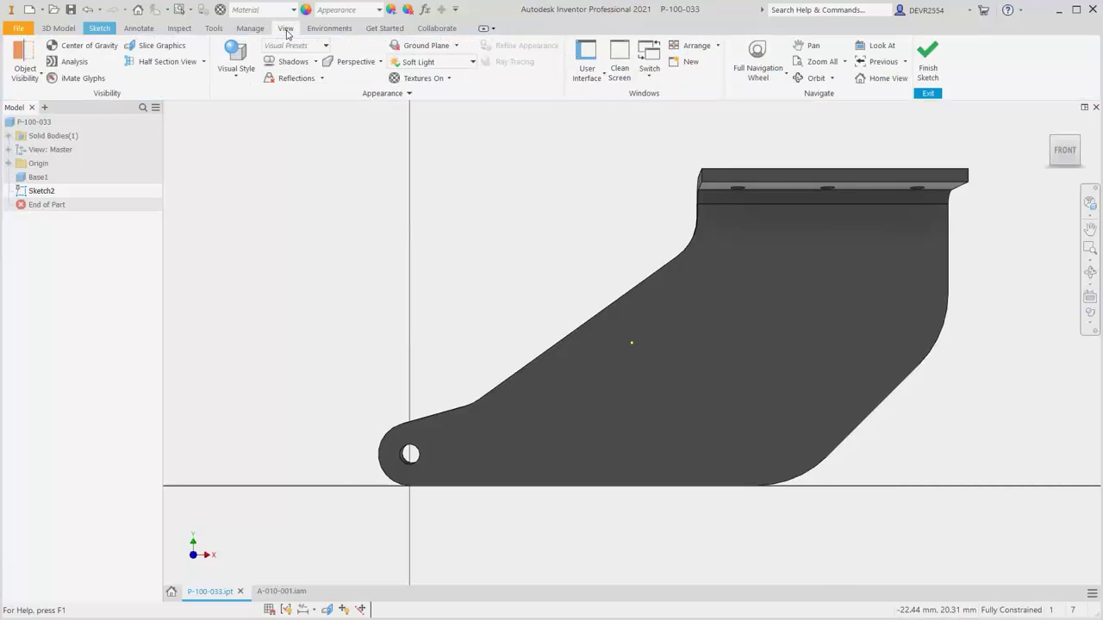
{"action": "left_click", "coordinate": [348, 63]}
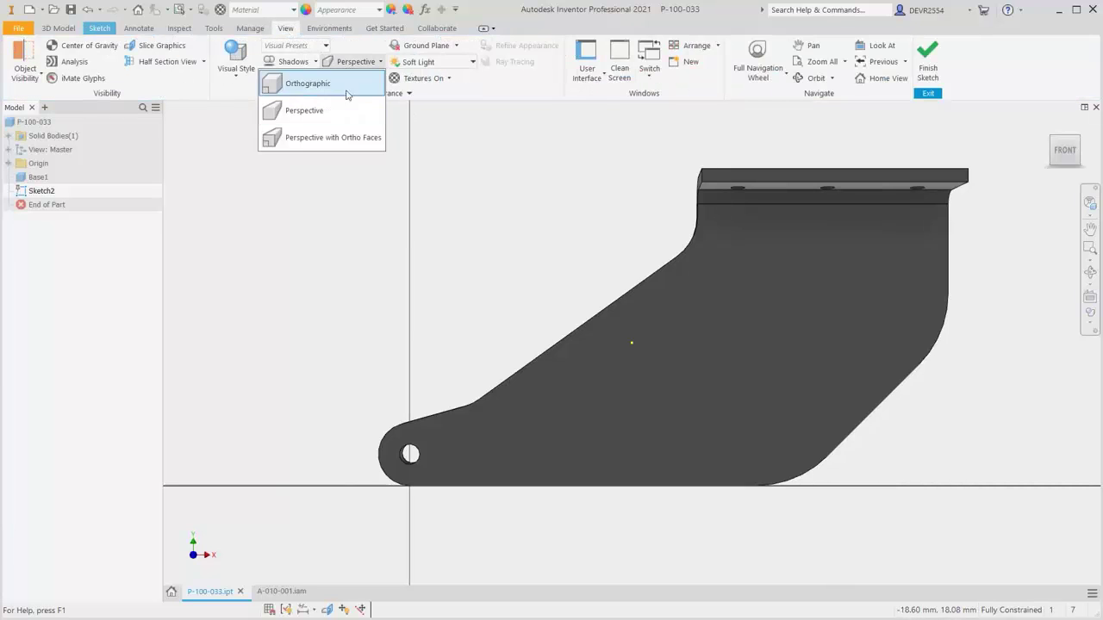
{"action": "left_click", "coordinate": [346, 138]}
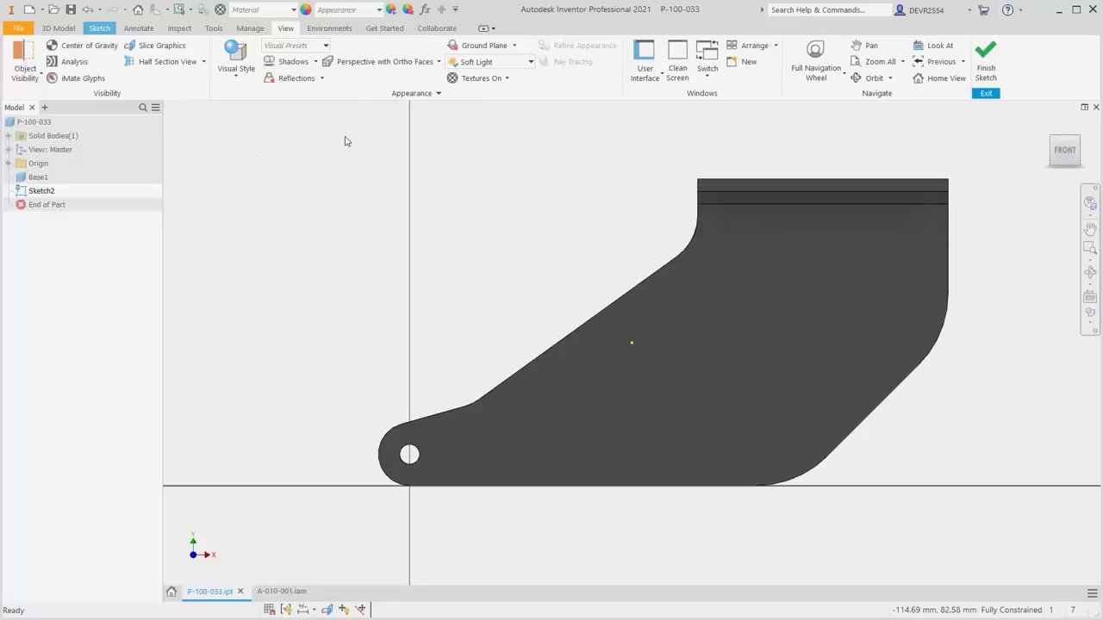
Sketch a closed four-line parallelogram about 45 mm high in the middle of the plate, with horizontal upper and lower sides
{"action": "left_click", "coordinate": [61, 29]}
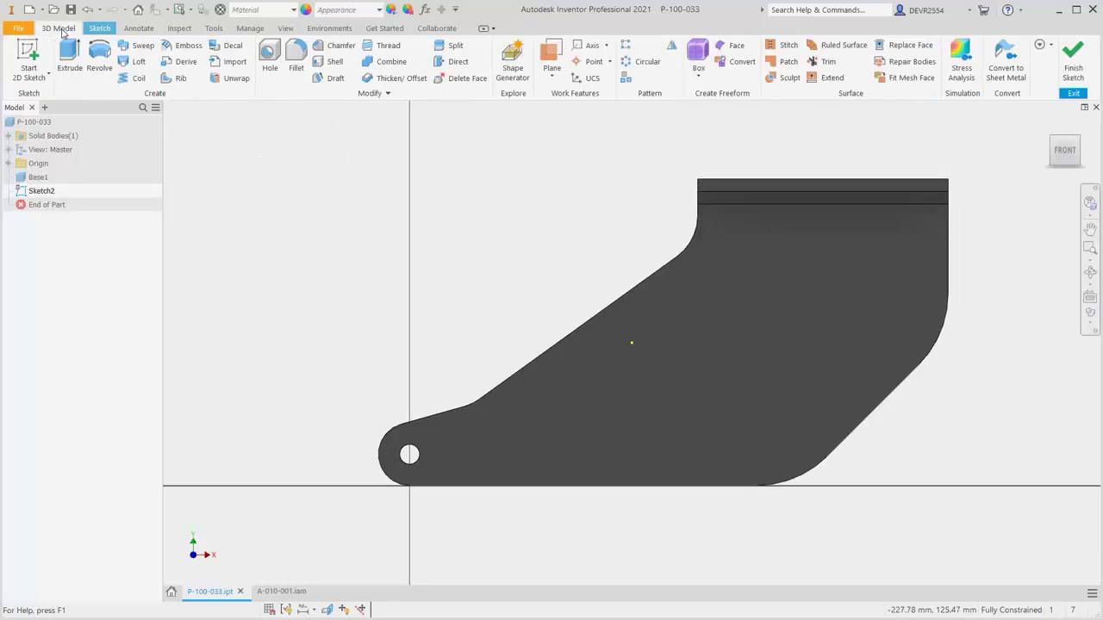
{"action": "left_click", "coordinate": [99, 29]}
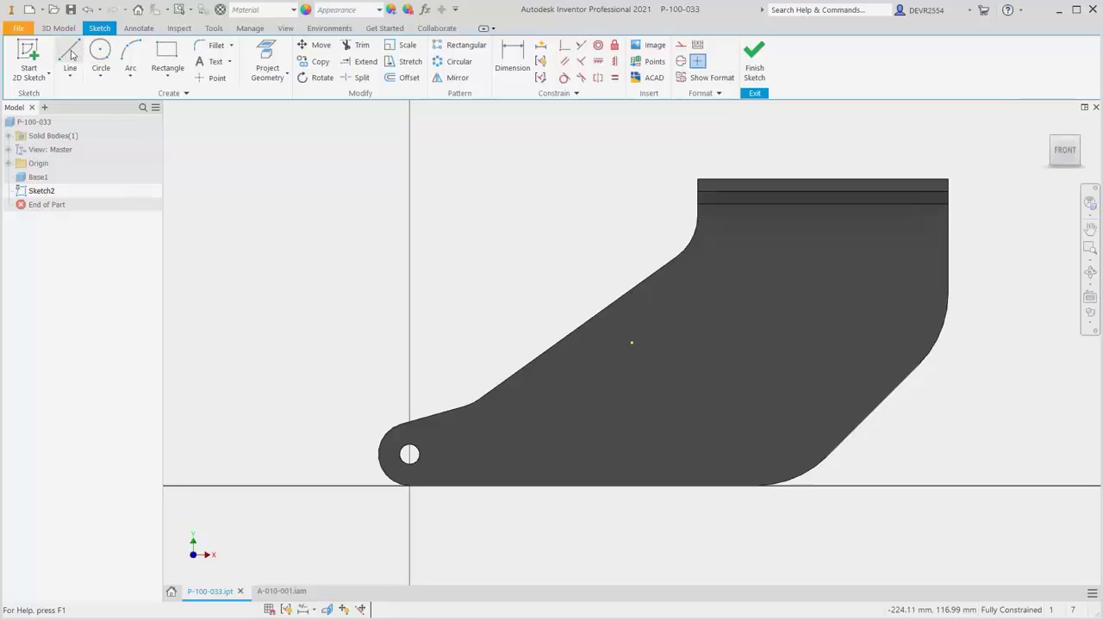
{"action": "left_click", "coordinate": [71, 56]}
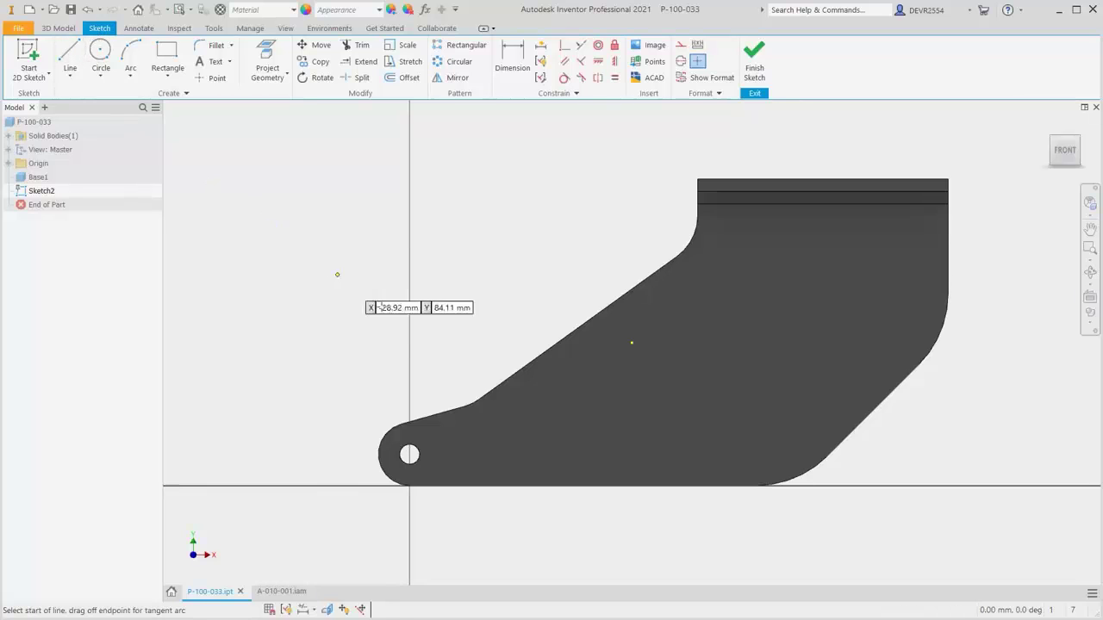
{"action": "left_click", "coordinate": [648, 387]}
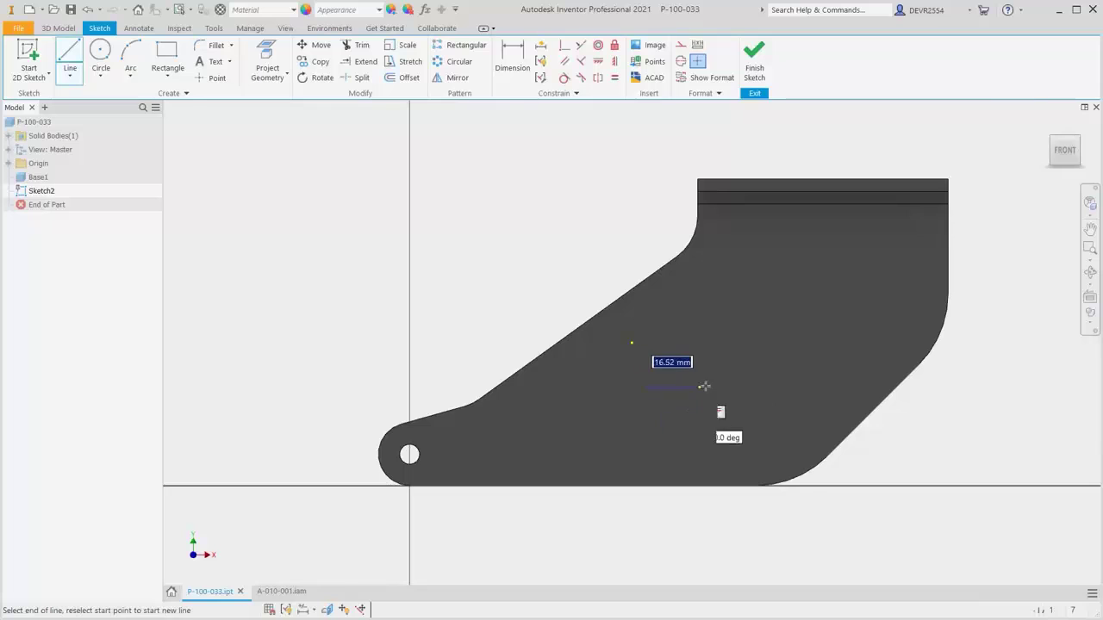
{"action": "left_click", "coordinate": [761, 388]}
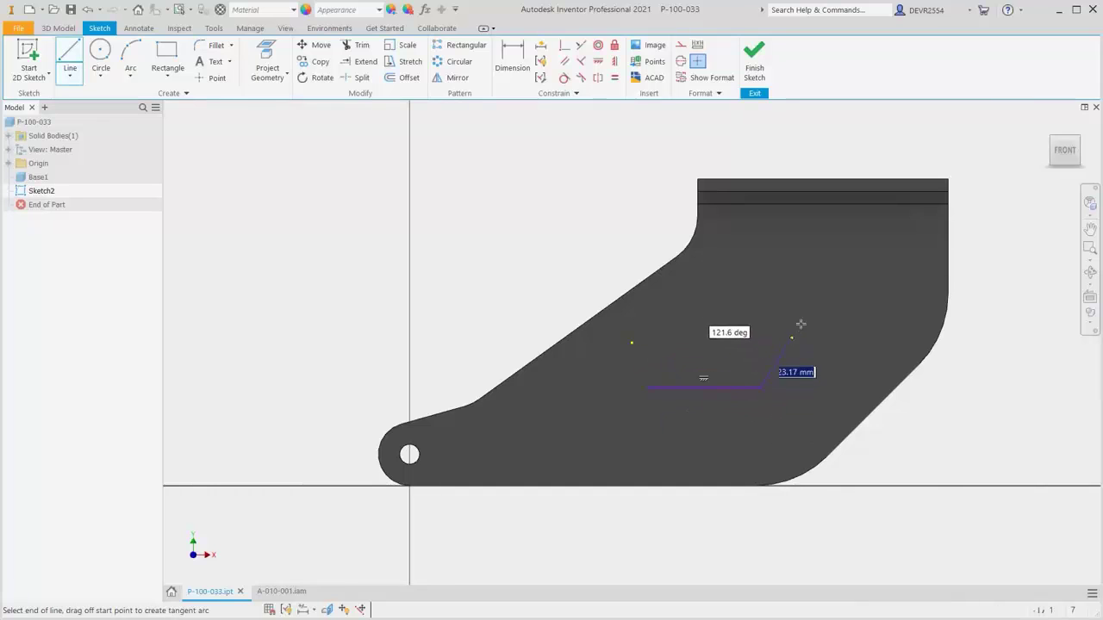
{"action": "left_click", "coordinate": [824, 274]}
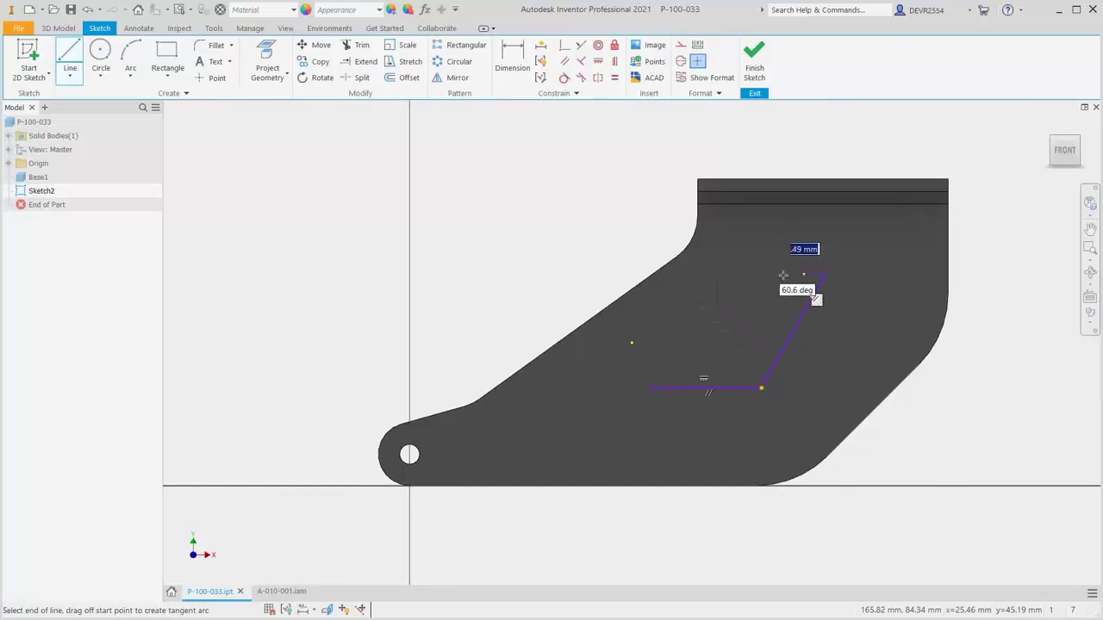
{"action": "left_click", "coordinate": [708, 275]}
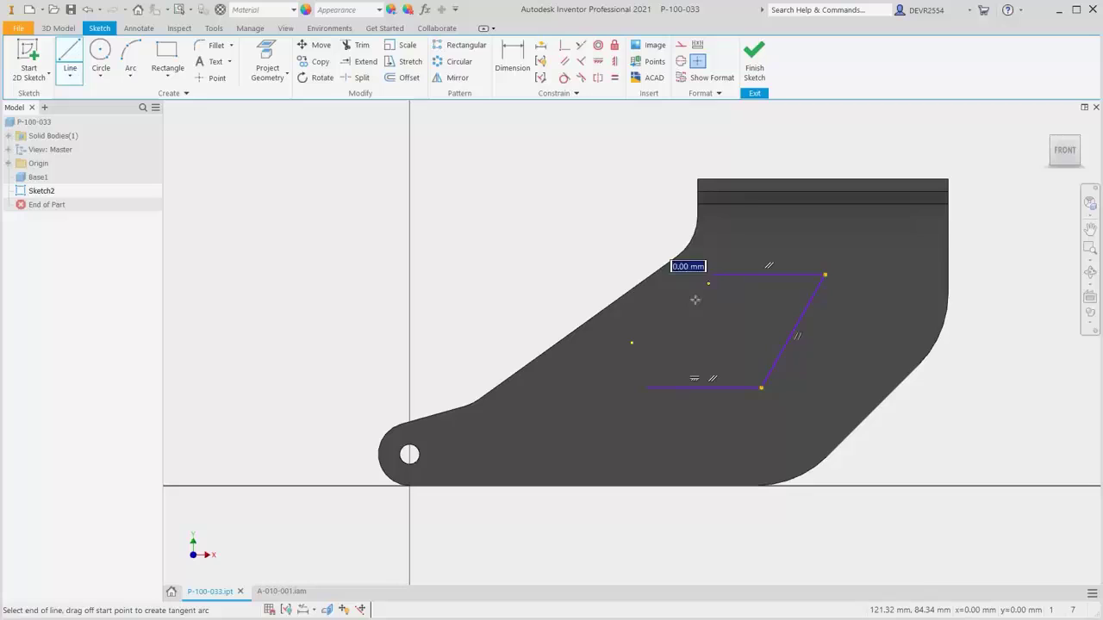
{"action": "left_click", "coordinate": [647, 387]}
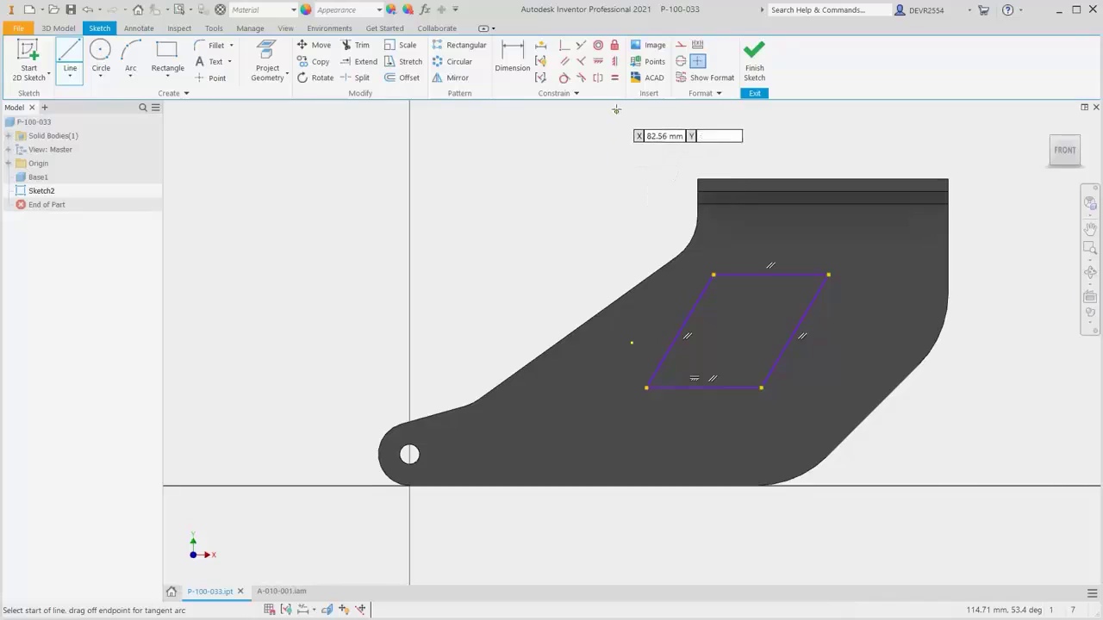
Try to apply equal constraints between the parallelogram's two horizontal sides and between its two sloping sides
{"action": "left_click", "coordinate": [616, 78]}
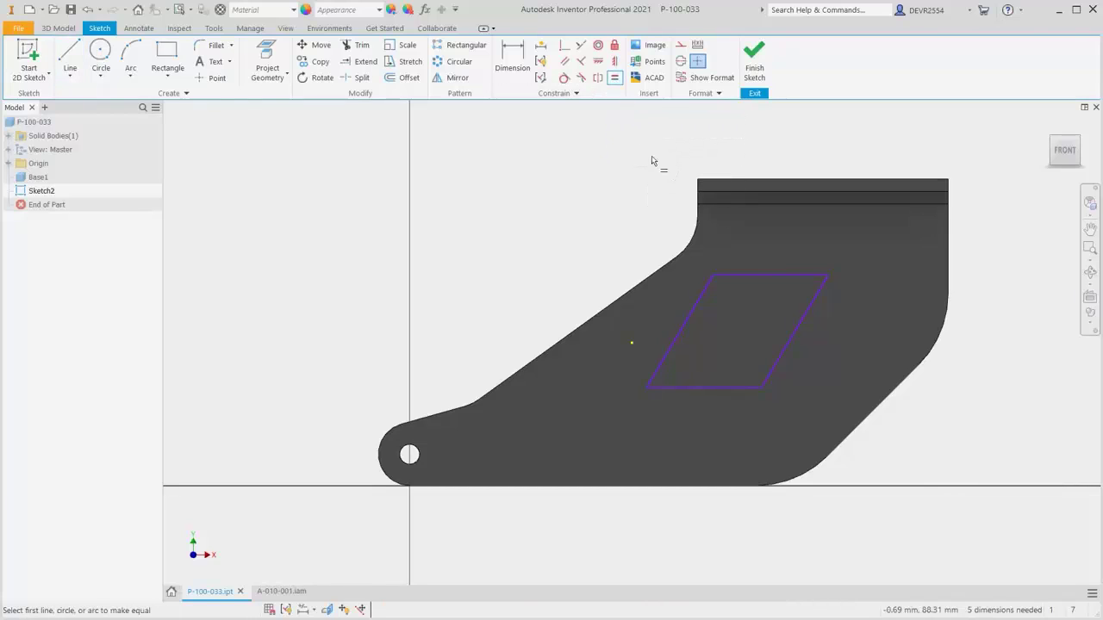
{"action": "left_click", "coordinate": [767, 274]}
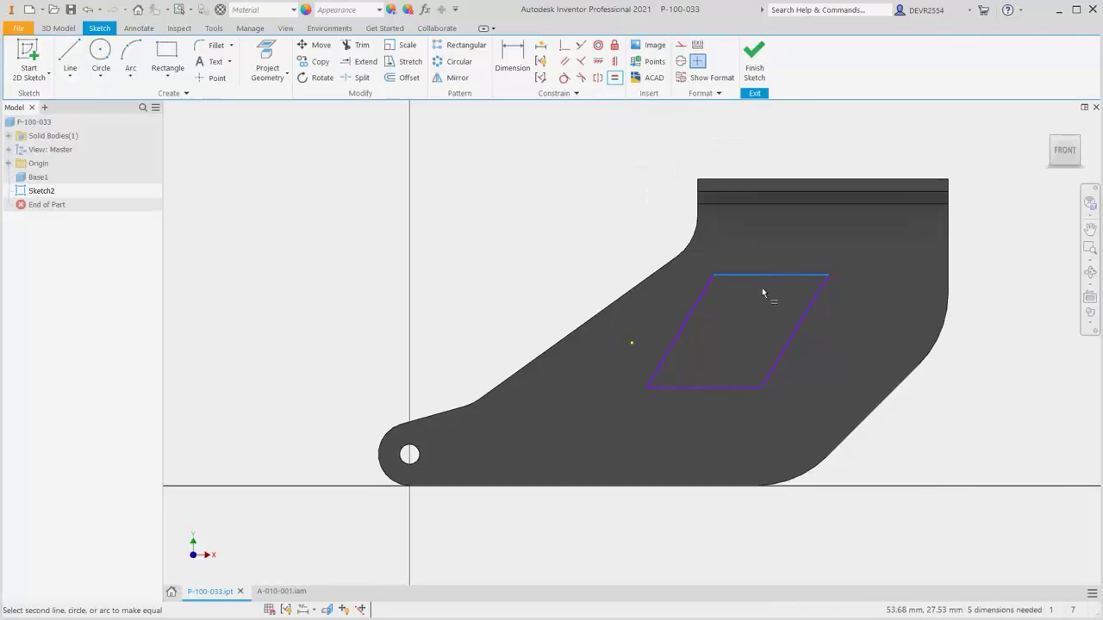
{"action": "left_click", "coordinate": [722, 387]}
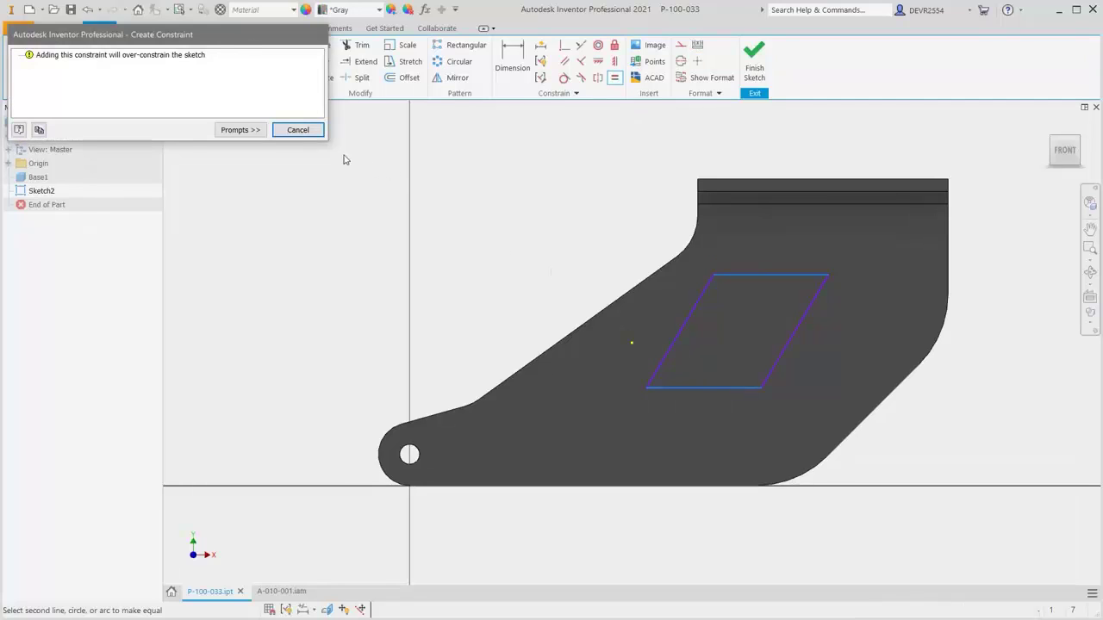
{"action": "left_click", "coordinate": [297, 130]}
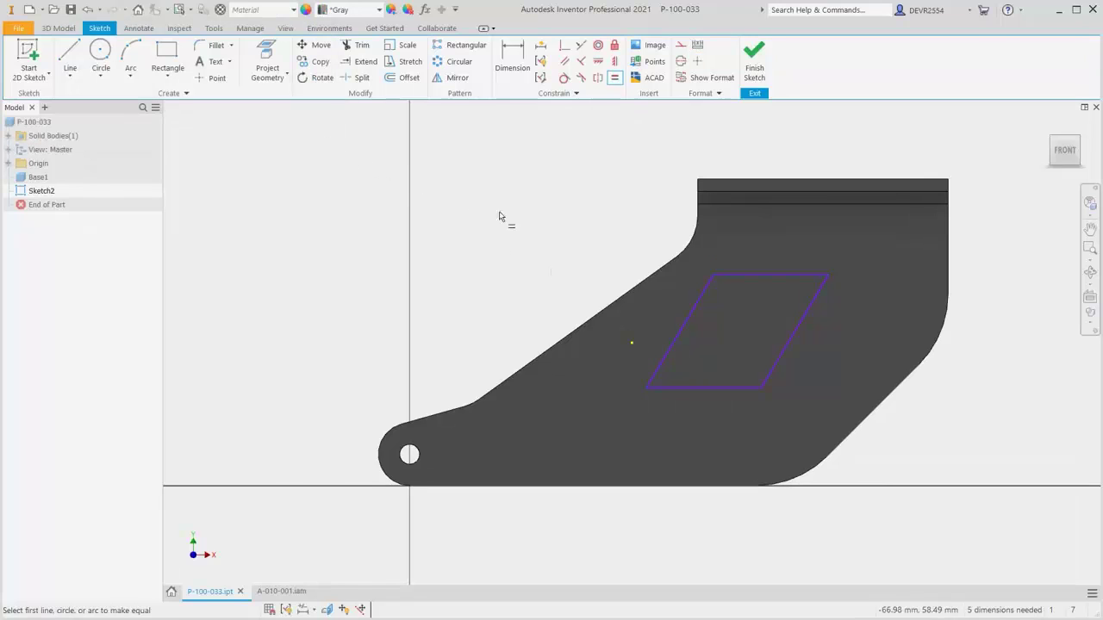
{"action": "left_click", "coordinate": [685, 326]}
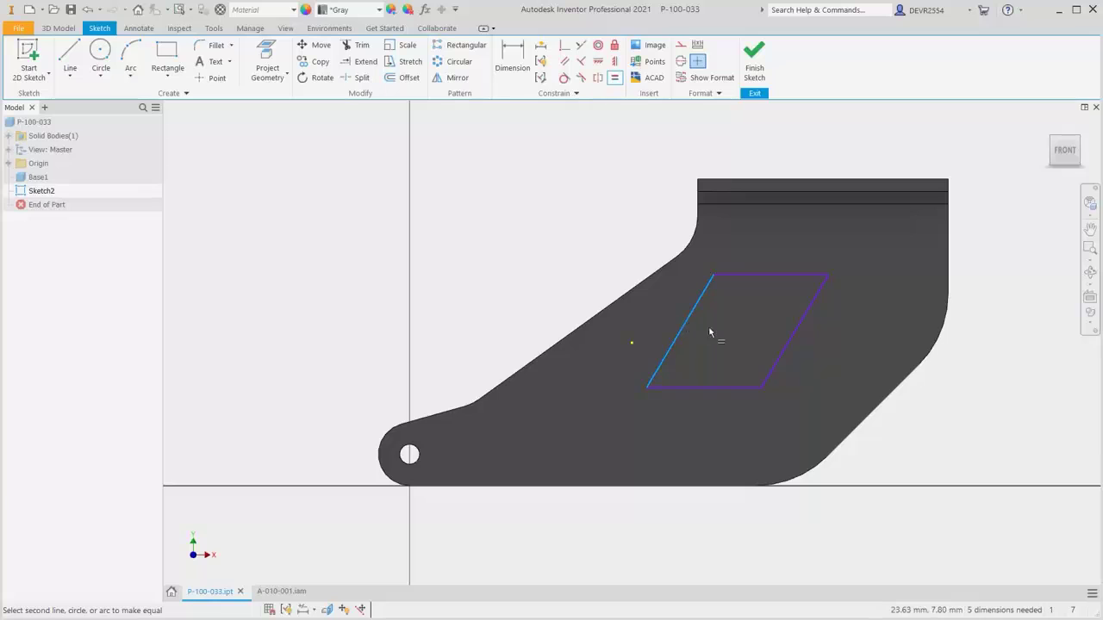
{"action": "left_click", "coordinate": [781, 338]}
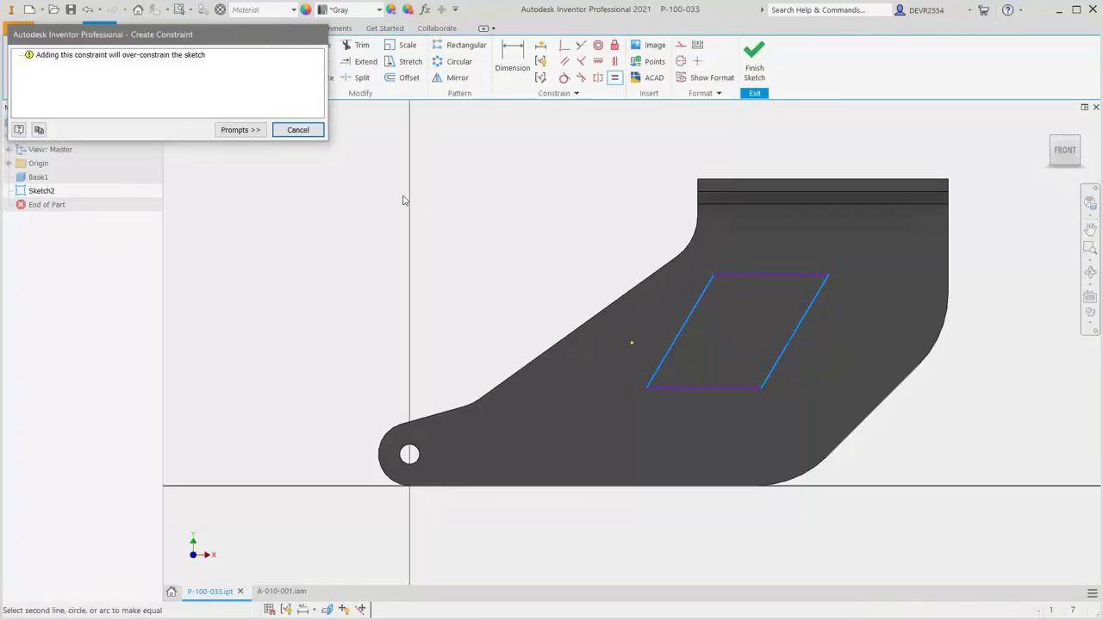
{"action": "left_click", "coordinate": [310, 133]}
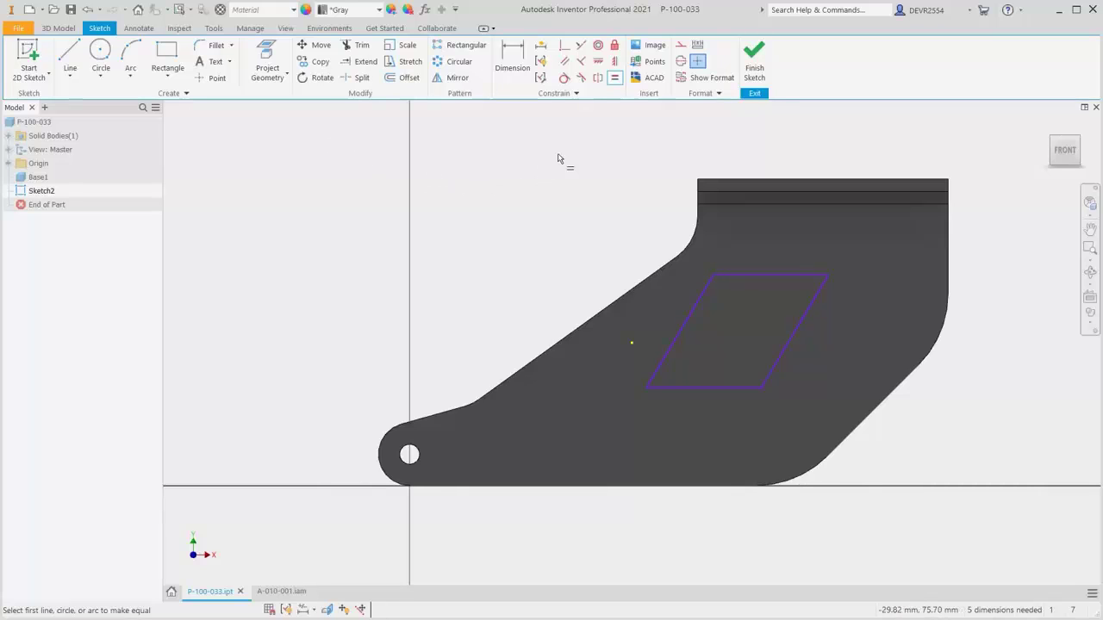
Make the parallelogram's left sloping side parallel to the plate's long sloping edge, and its upper side parallel to the flange's top edge
{"action": "left_click", "coordinate": [567, 63]}
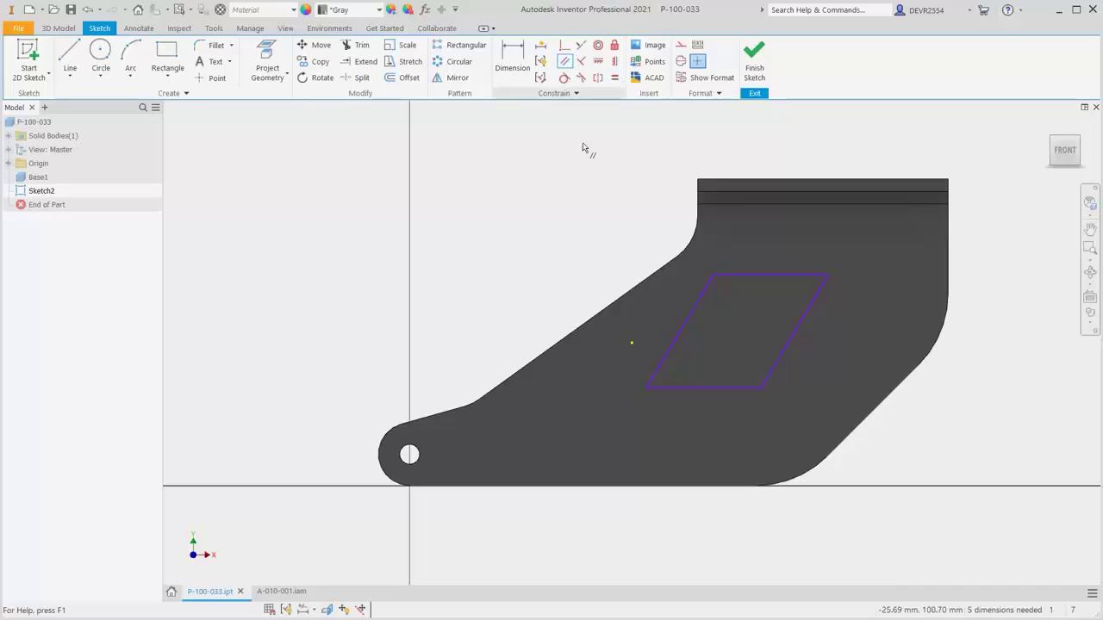
{"action": "left_click", "coordinate": [698, 317]}
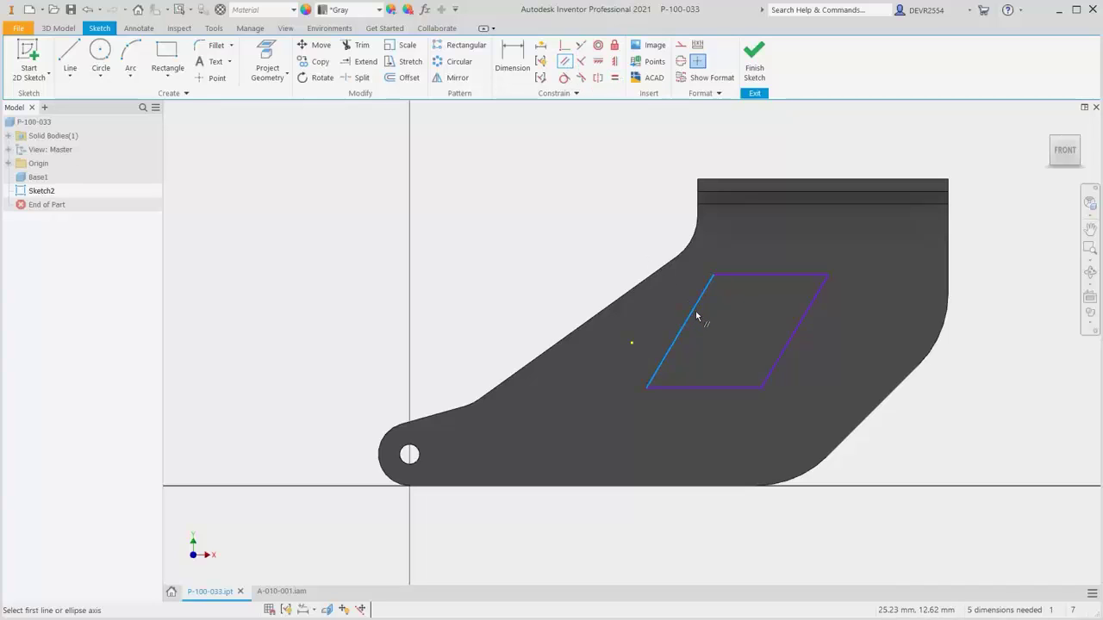
{"action": "left_click", "coordinate": [629, 298]}
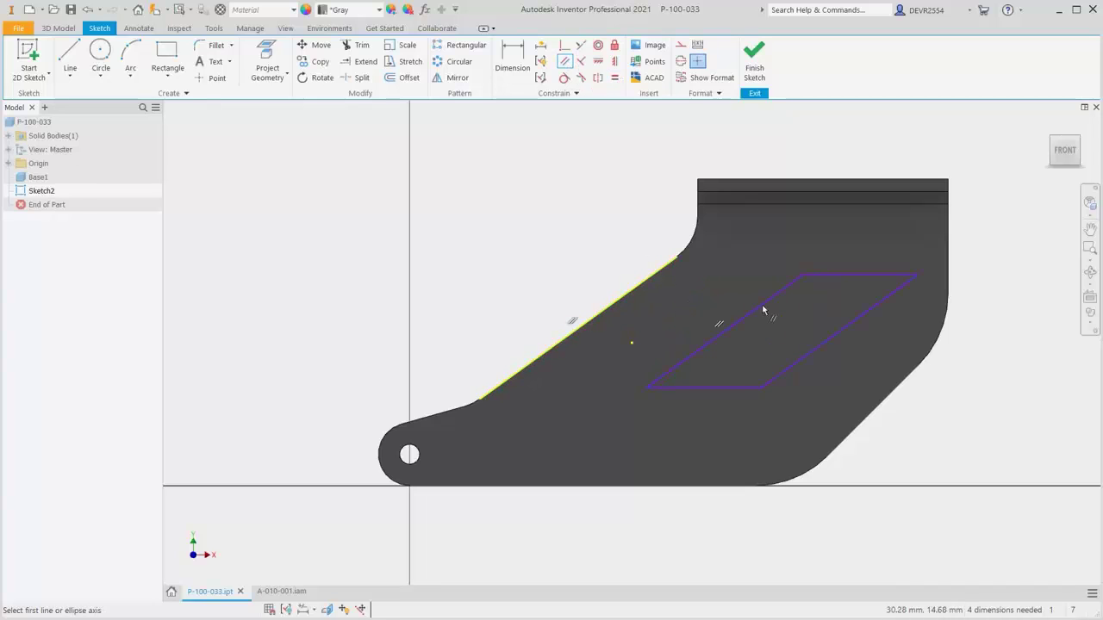
{"action": "left_click", "coordinate": [844, 278]}
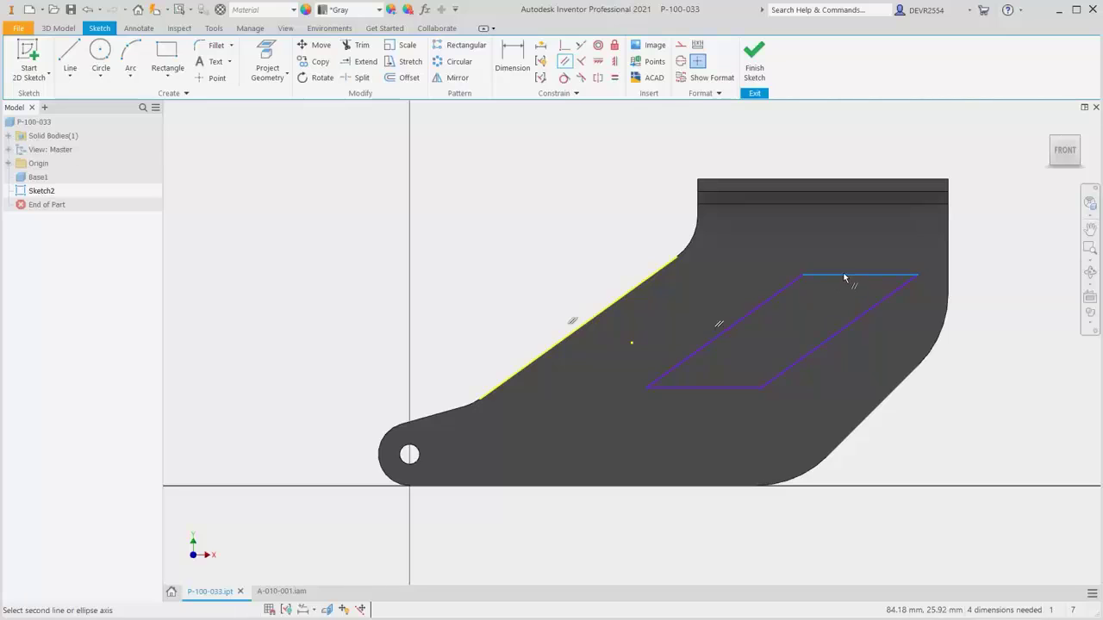
{"action": "left_click", "coordinate": [828, 181]}
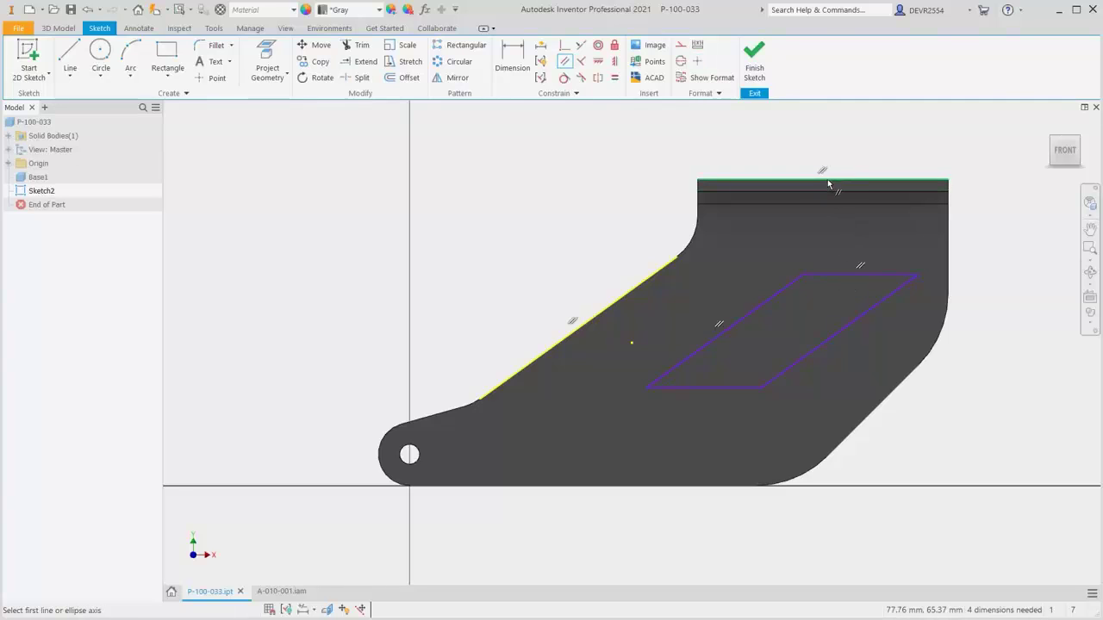
Try to make the parallelogram's right sloping side parallel to the plate's lower-right diagonal edge
{"action": "left_click", "coordinate": [849, 326]}
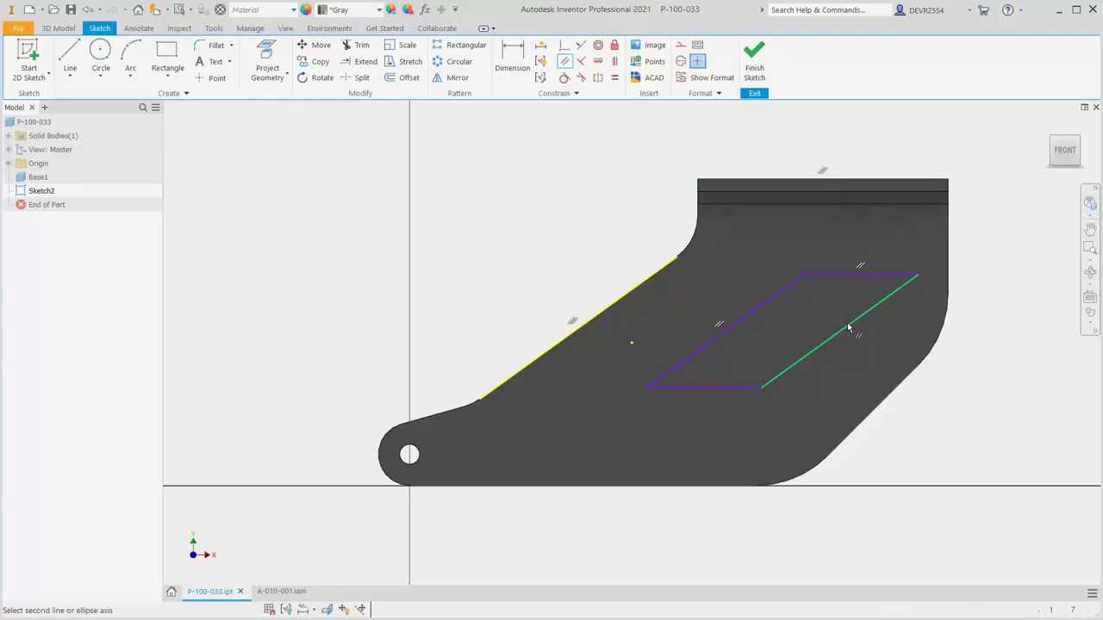
{"action": "left_click", "coordinate": [871, 417]}
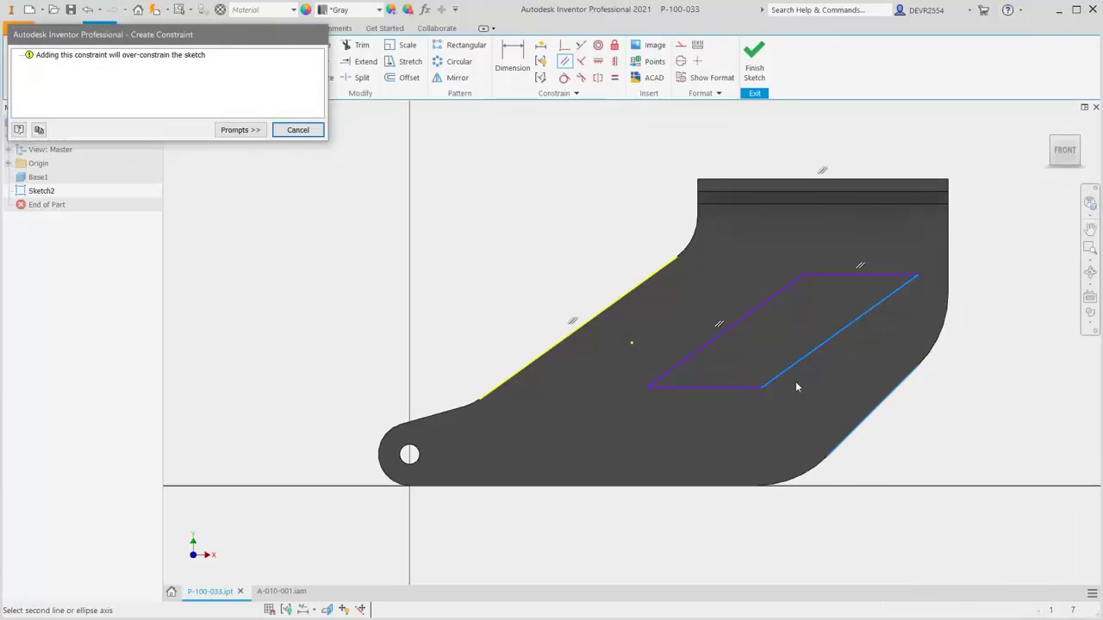
{"action": "left_click", "coordinate": [299, 130]}
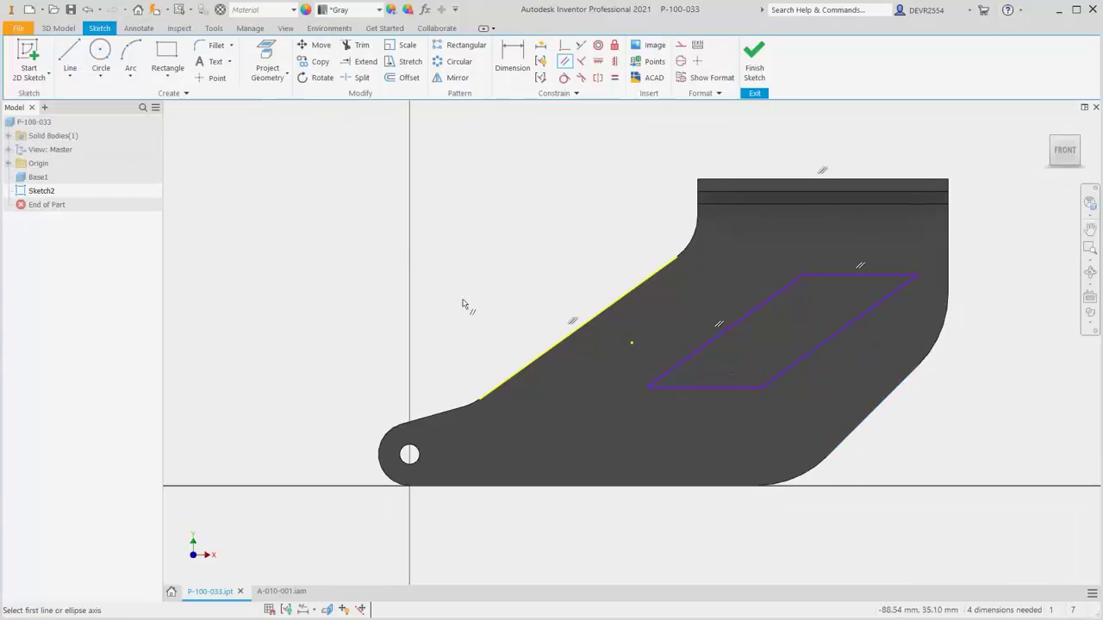
Apply a parallel constraint between the parallelogram's lower side and the plate's bottom edge
{"action": "left_click", "coordinate": [717, 391]}
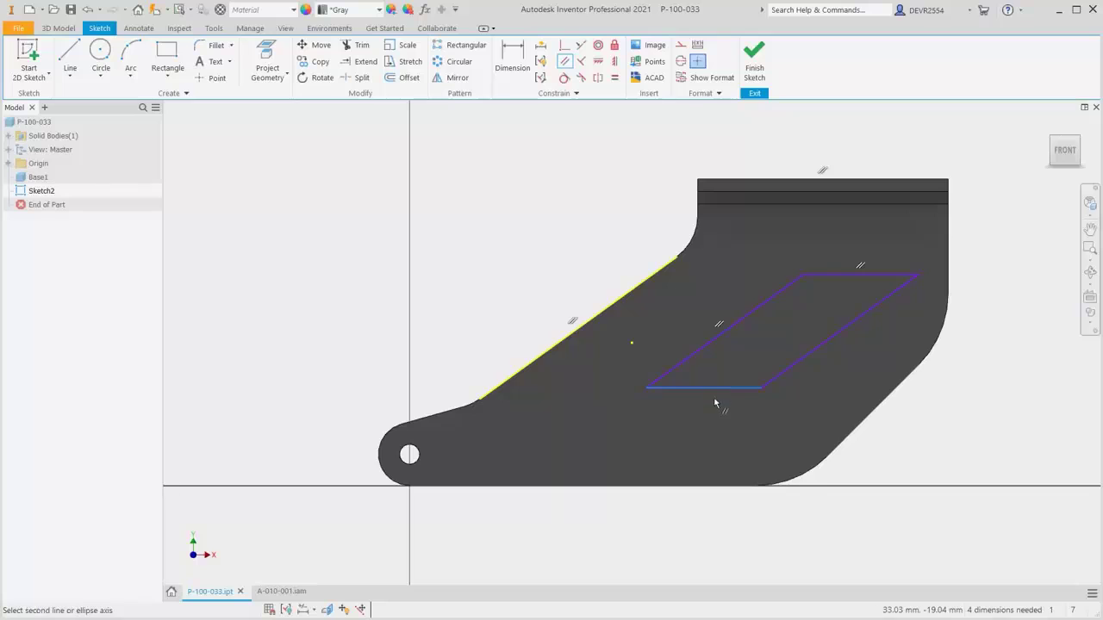
{"action": "left_click", "coordinate": [697, 487]}
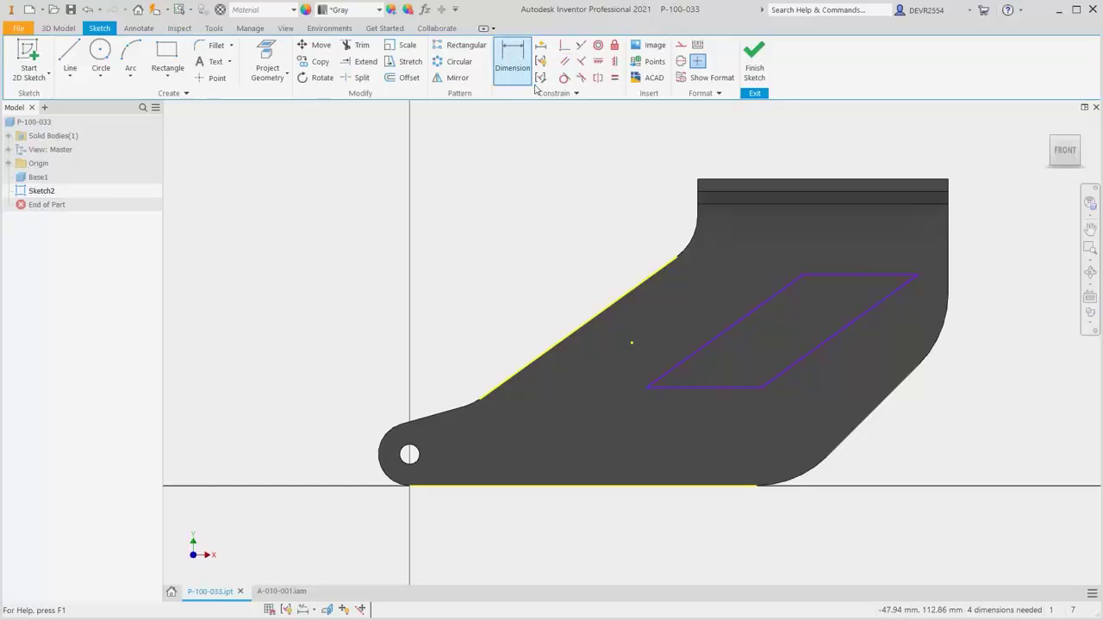
Dimension the parallelogram's upper side 35 mm from the flange's top edge
{"action": "left_click", "coordinate": [510, 59]}
{"action": "left_click", "coordinate": [847, 275]}
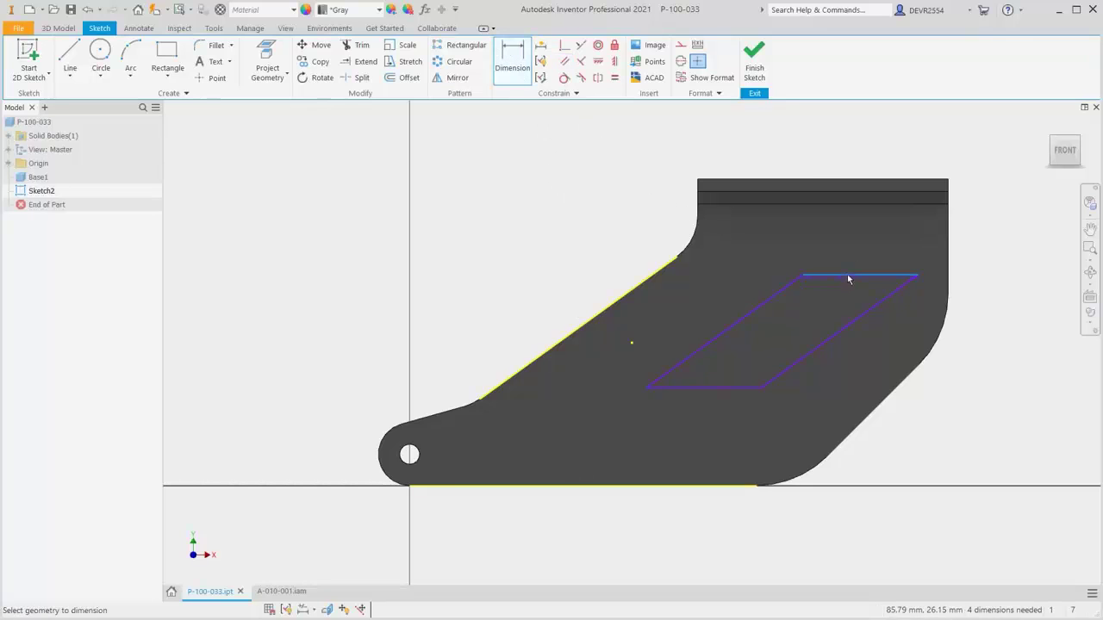
{"action": "left_click", "coordinate": [828, 183]}
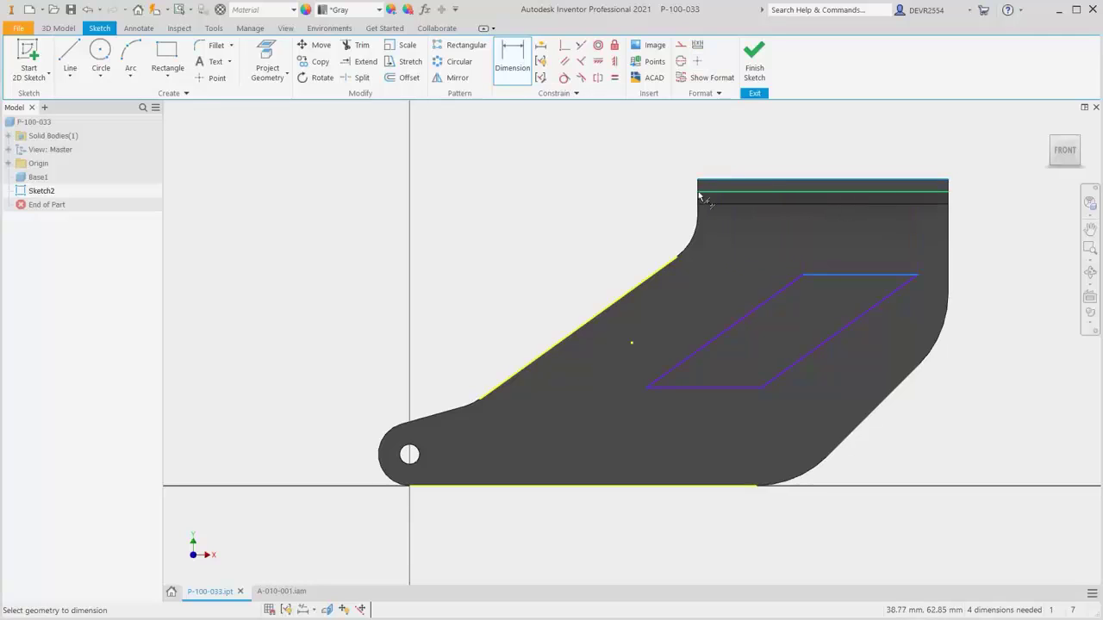
{"action": "left_click", "coordinate": [617, 224]}
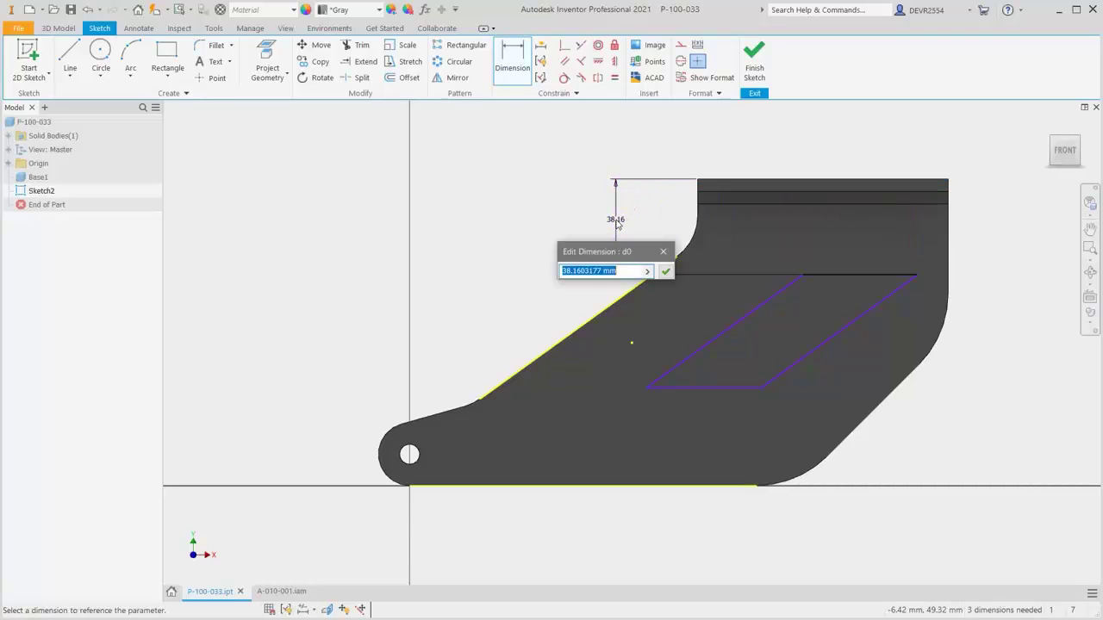
{"action": "type", "text": "35"}
{"action": "key", "text": "Return"}
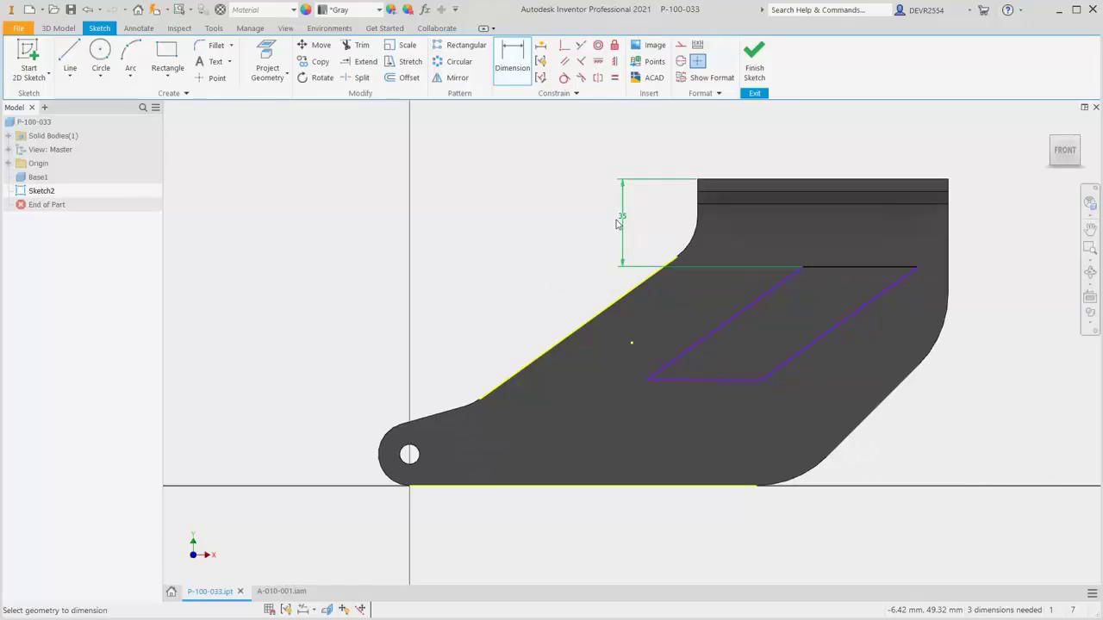
Dimension the parallelogram's left sloping side 15 mm from the plate's long sloping edge
{"action": "left_click", "coordinate": [634, 287]}
{"action": "left_click", "coordinate": [710, 334]}
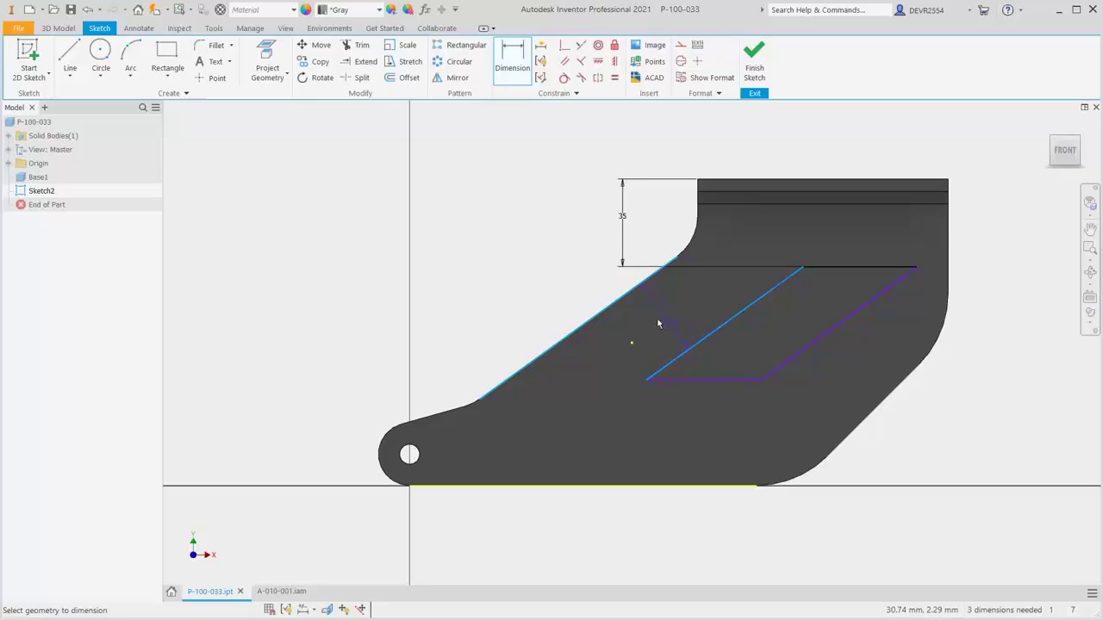
{"action": "left_click", "coordinate": [551, 264]}
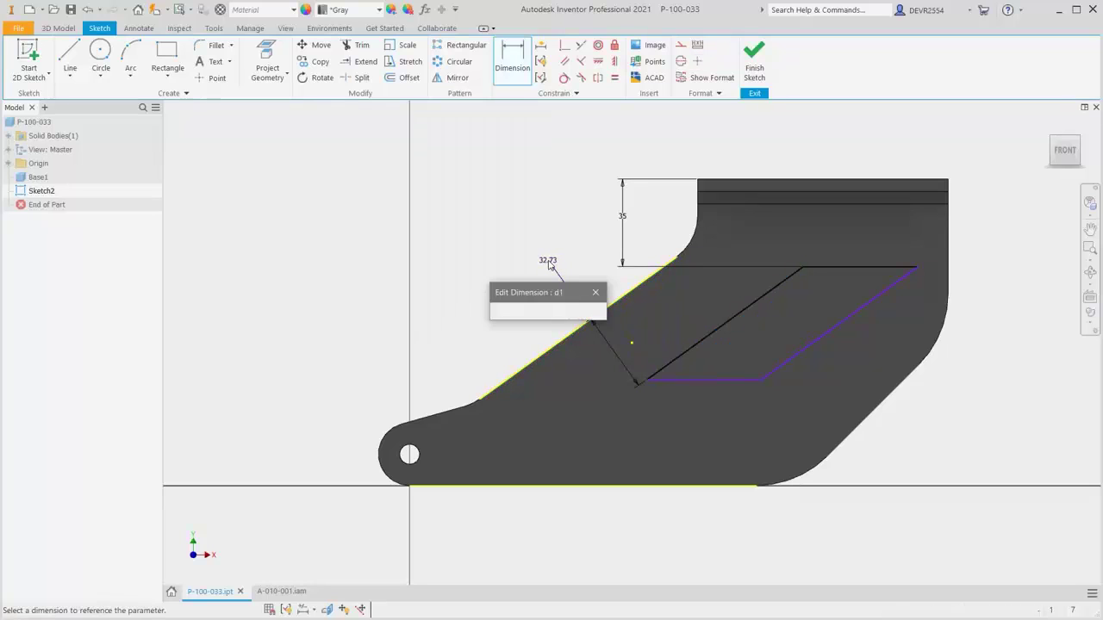
{"action": "type", "text": "15"}
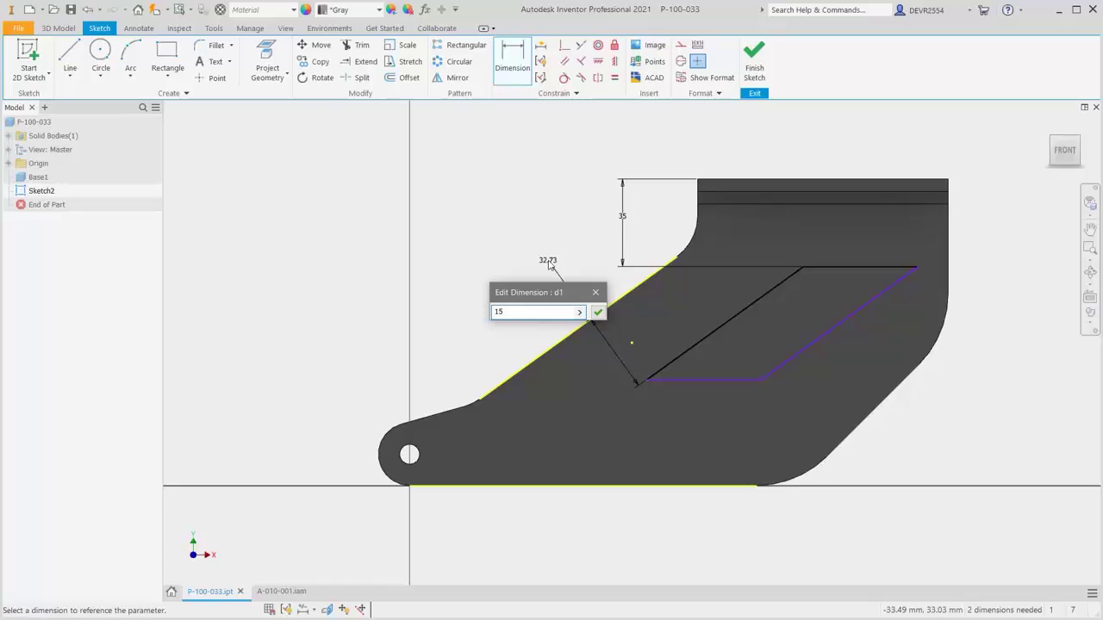
{"action": "key", "text": "Return"}
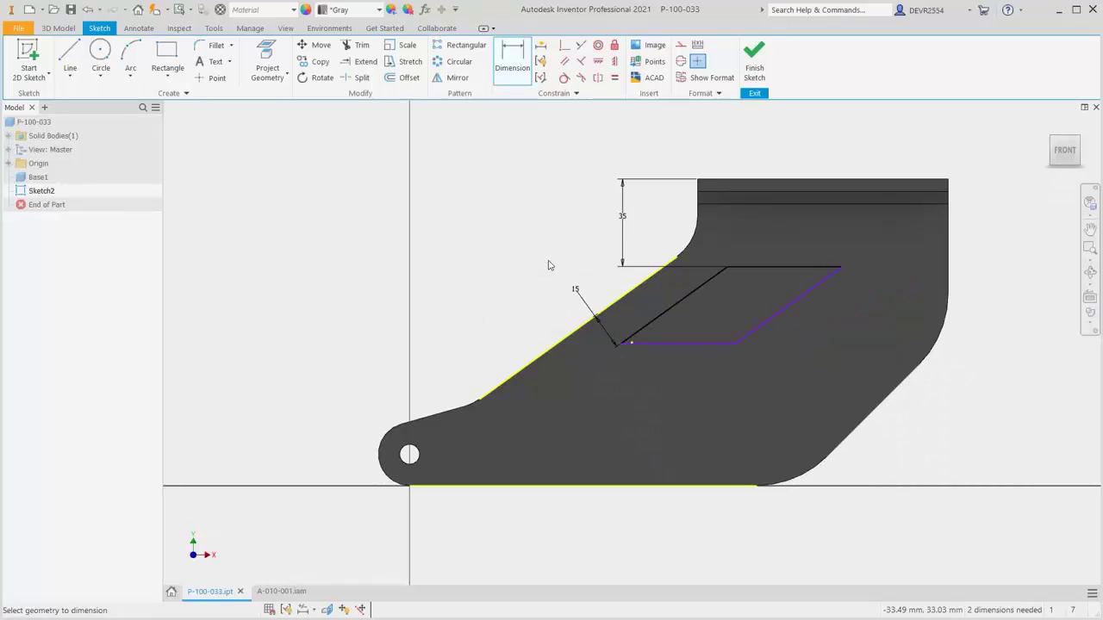
Dimension the parallelogram's lower side 35 mm from the plate's bottom edge
{"action": "left_click", "coordinate": [681, 344]}
{"action": "left_click", "coordinate": [698, 485]}
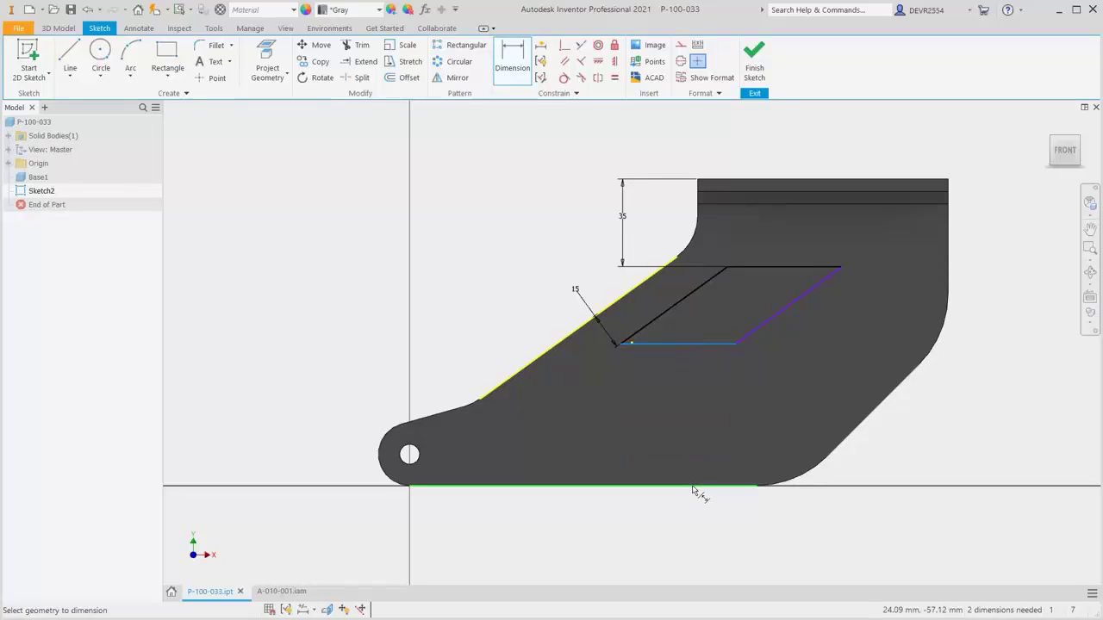
{"action": "left_click", "coordinate": [944, 416]}
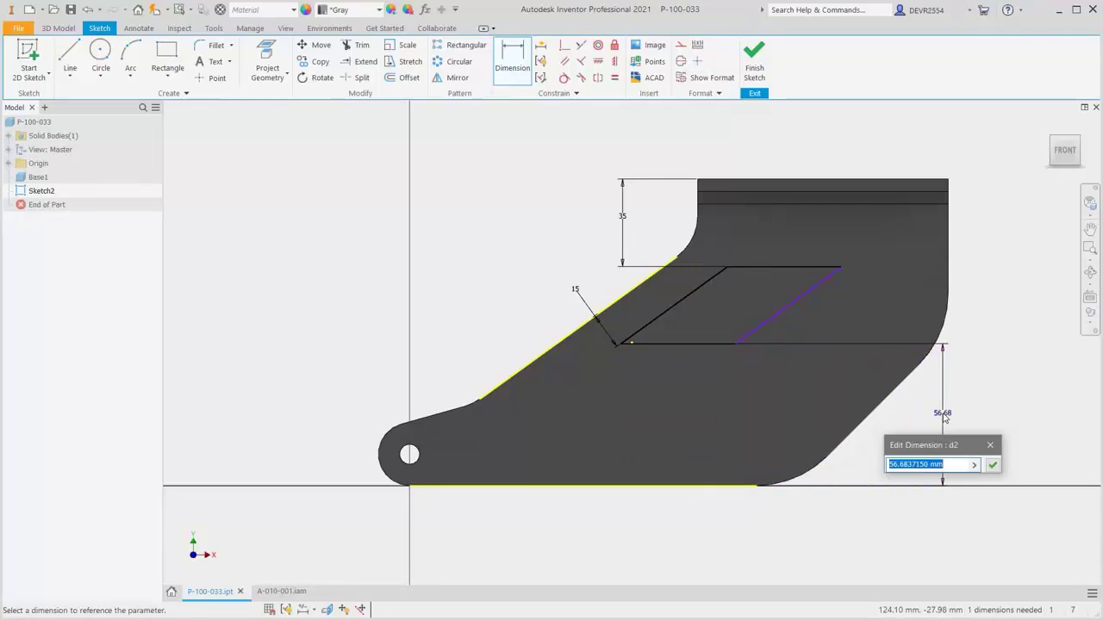
{"action": "type", "text": "35"}
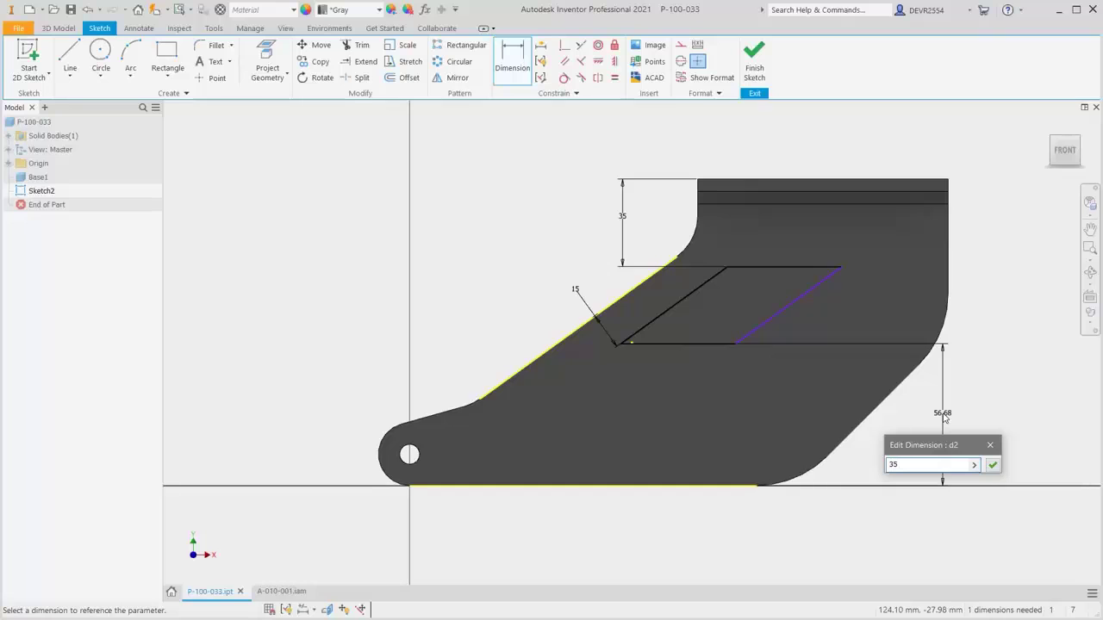
{"action": "key", "text": "Return"}
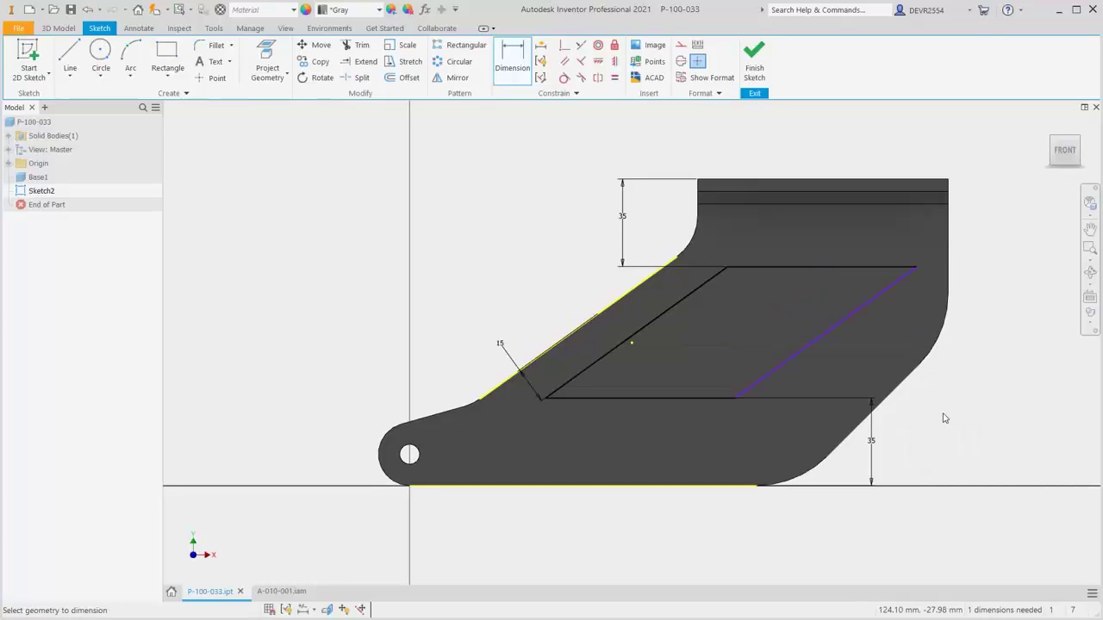
Dimension the length of the parallelogram's lower side as 70 mm and finish dimensioning
{"action": "left_click", "coordinate": [673, 399]}
{"action": "left_click", "coordinate": [640, 522]}
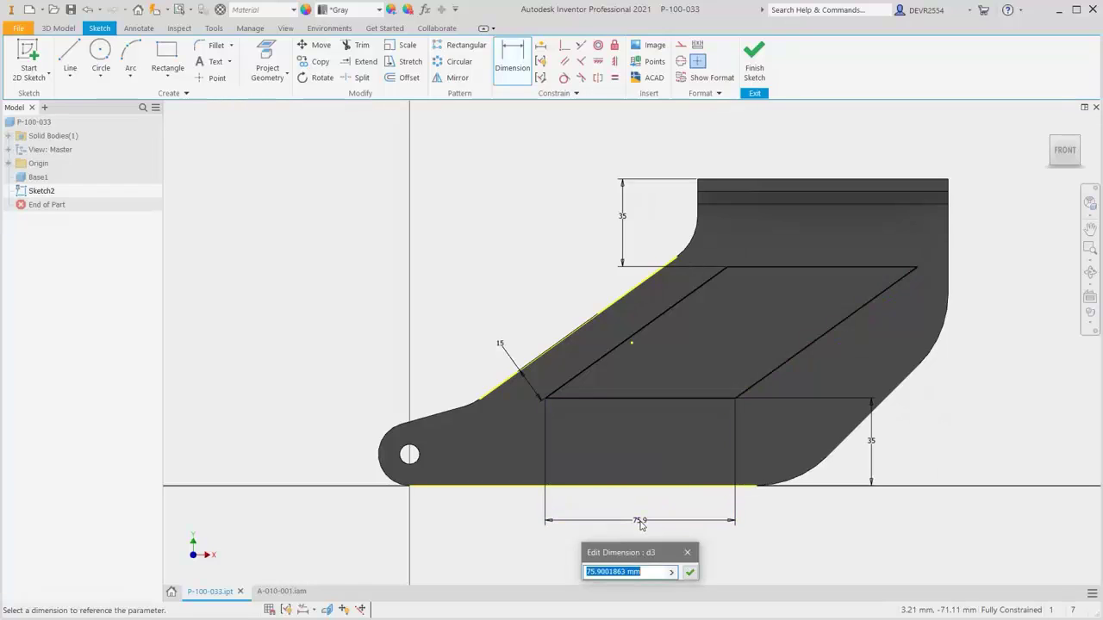
{"action": "type", "text": "70"}
{"action": "key", "text": "Return"}
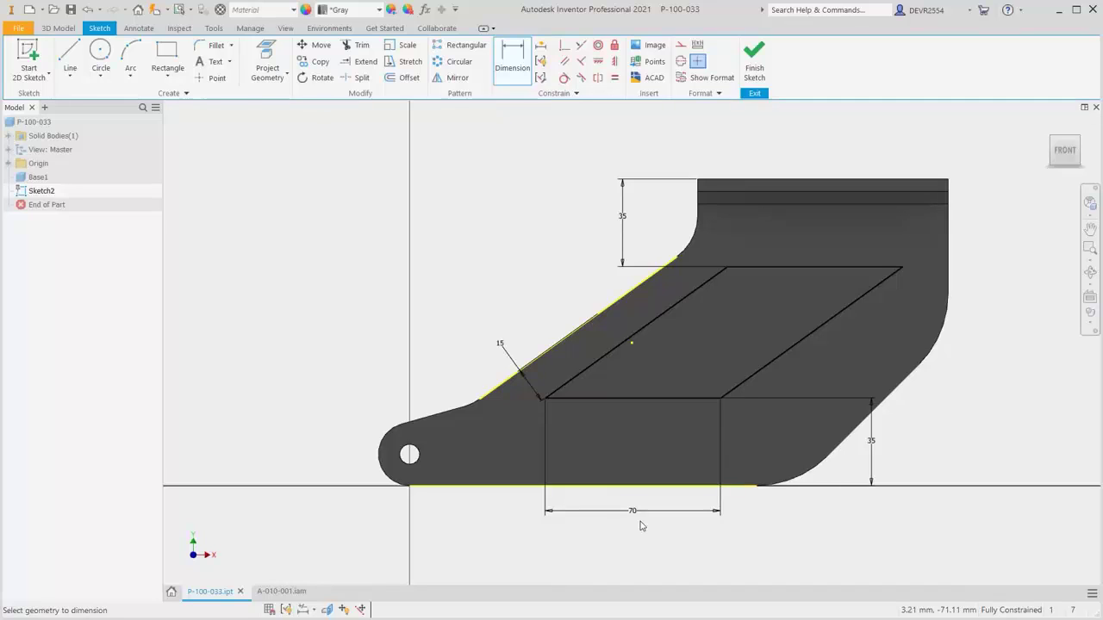
{"action": "right_click", "coordinate": [528, 238]}
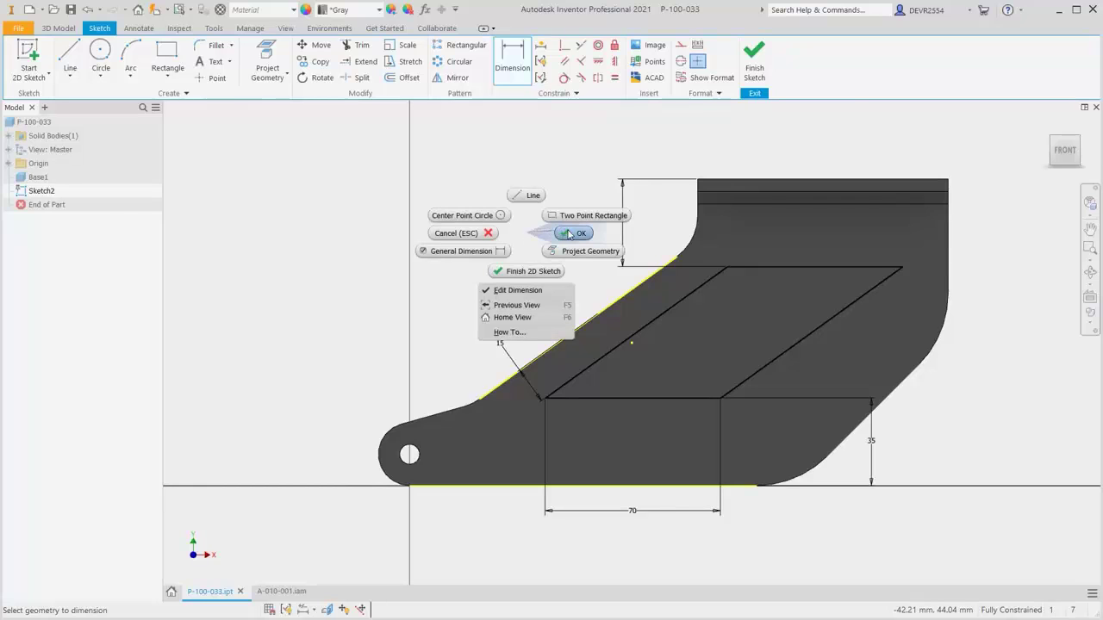
{"action": "left_click", "coordinate": [569, 233]}
Extrude the parallelogram profile as a cut through the plate, ending at the plate's opposite face
{"action": "right_click", "coordinate": [567, 234]}
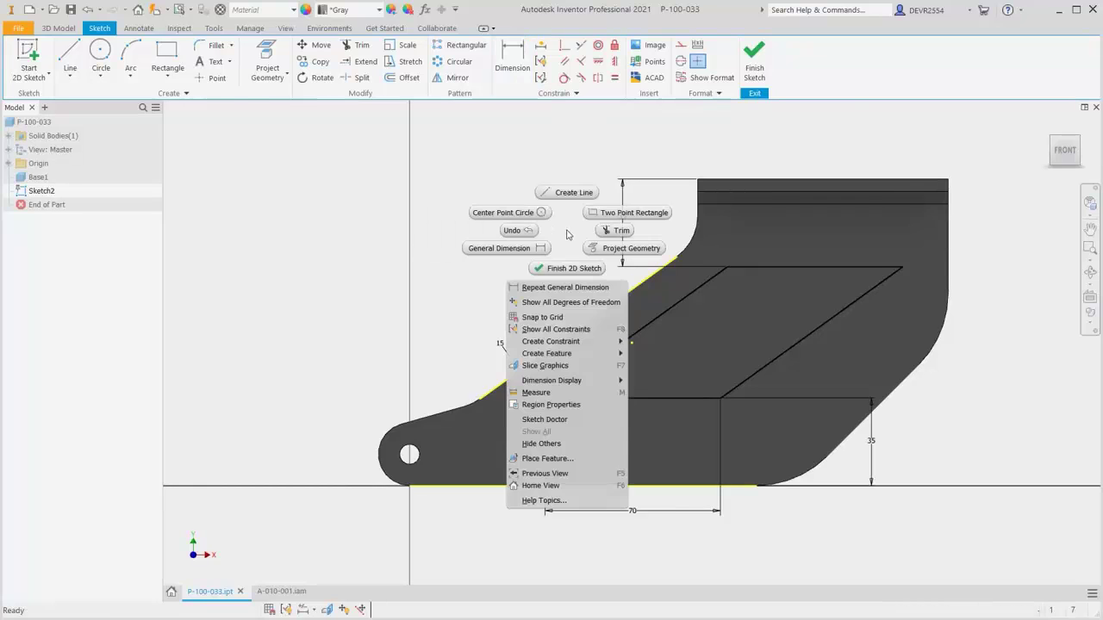
{"action": "mouse_move", "coordinate": [582, 357]}
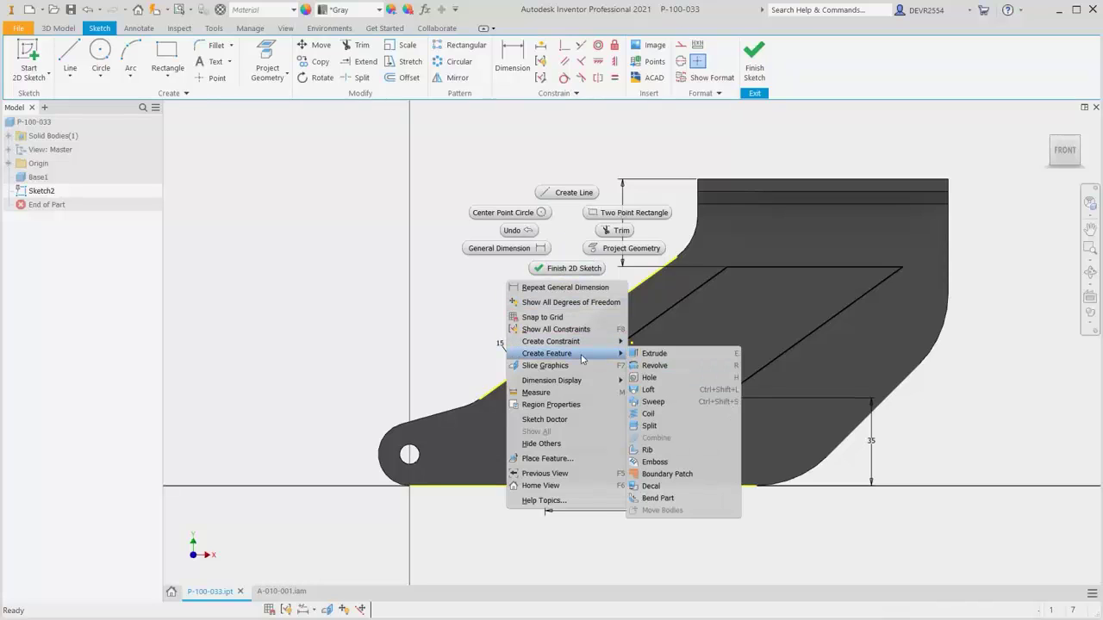
{"action": "left_click", "coordinate": [654, 354]}
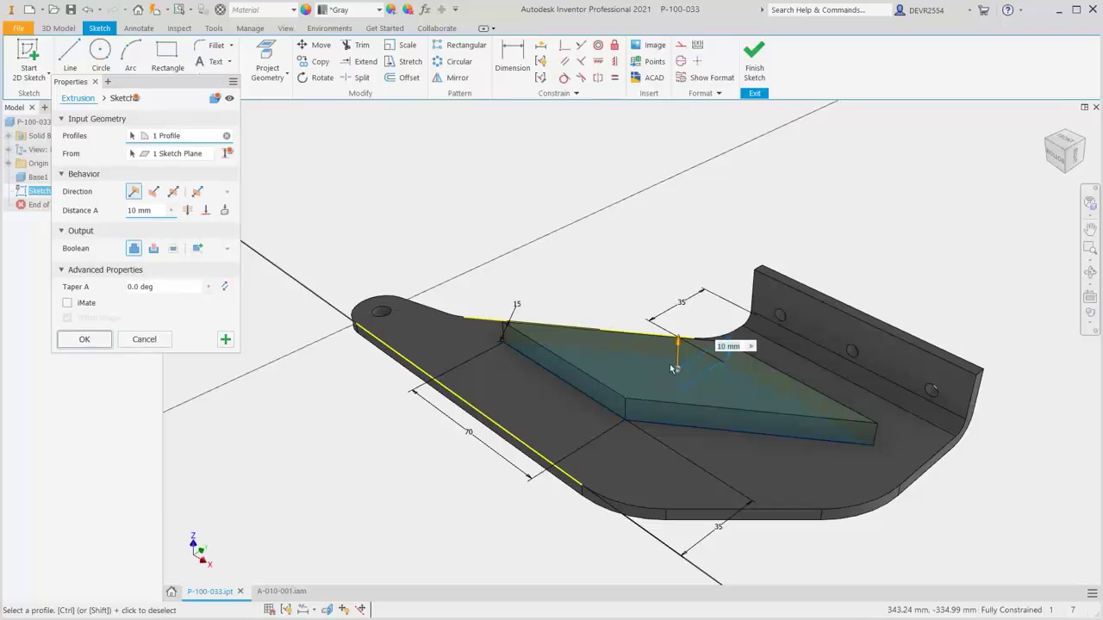
{"action": "left_click_drag", "start_coordinate": [678, 343], "coordinate": [676, 400]}
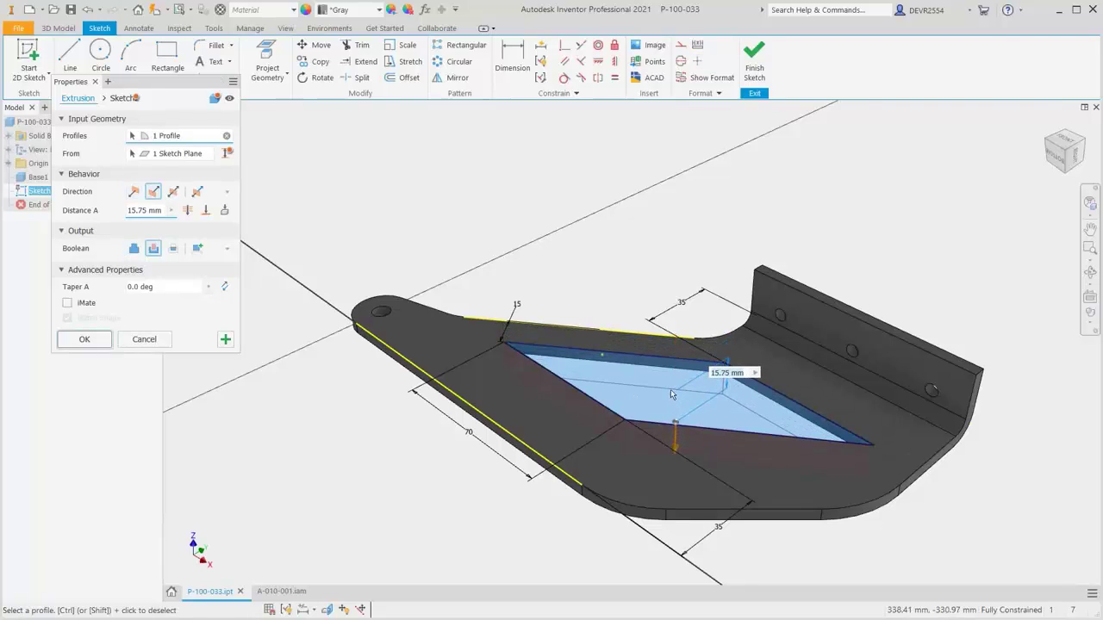
{"action": "left_click", "coordinate": [206, 212]}
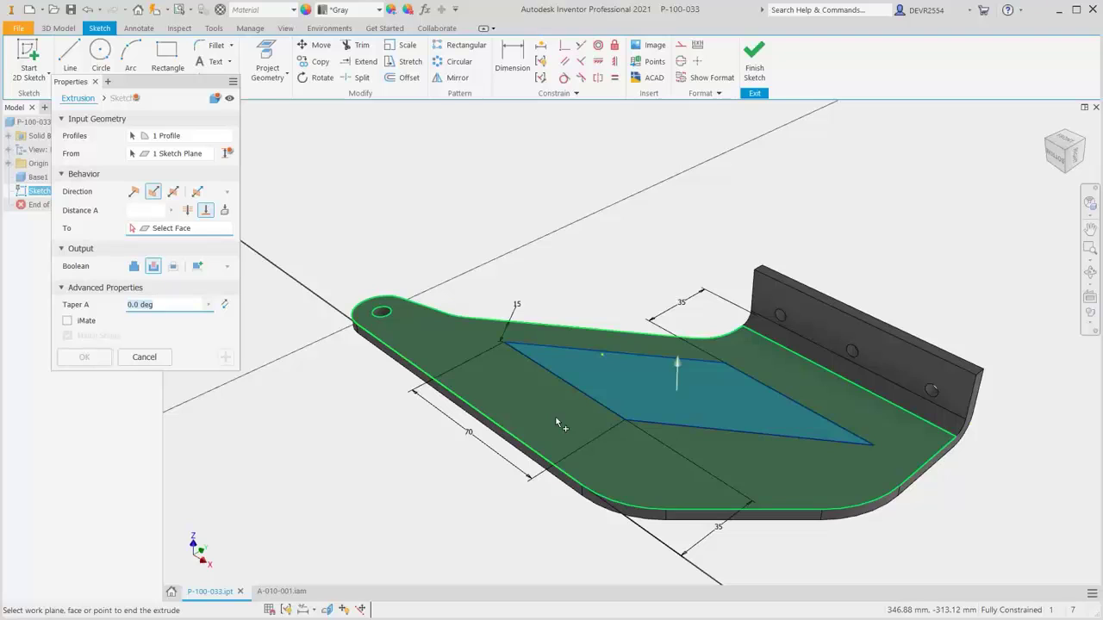
{"action": "mouse_move", "coordinate": [559, 425]}
{"action": "left_click", "coordinate": [594, 439]}
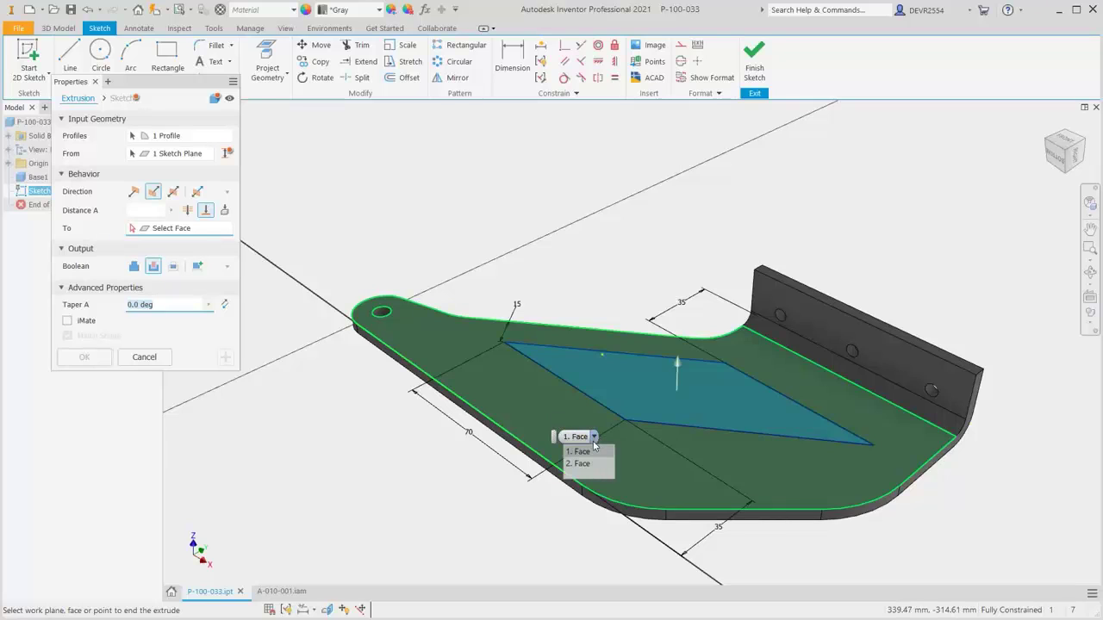
{"action": "left_click", "coordinate": [583, 464]}
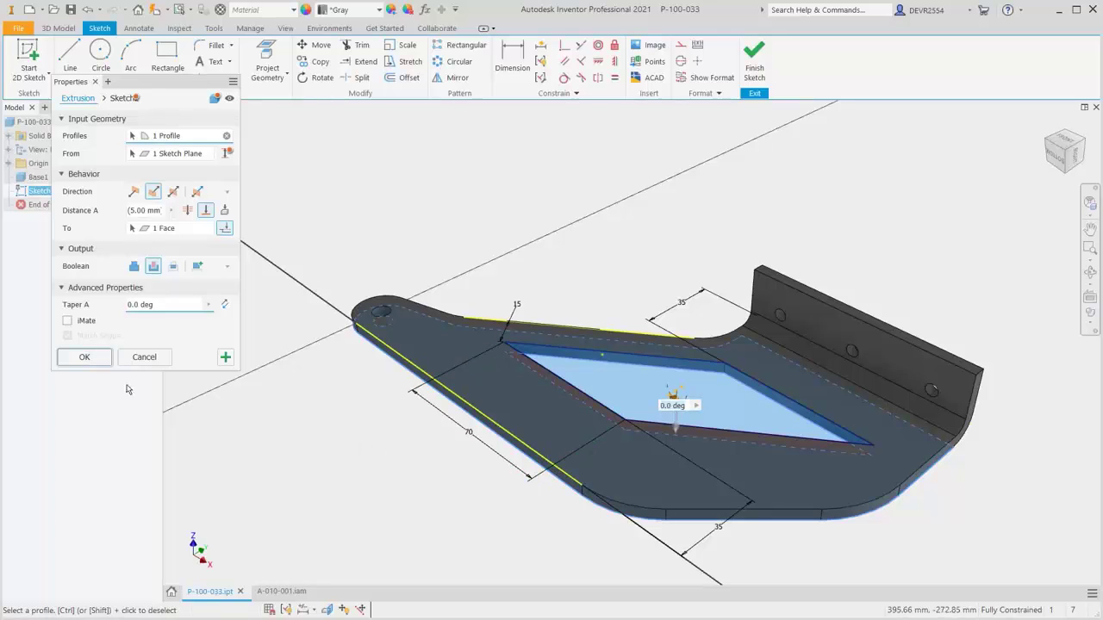
{"action": "left_click", "coordinate": [86, 357]}
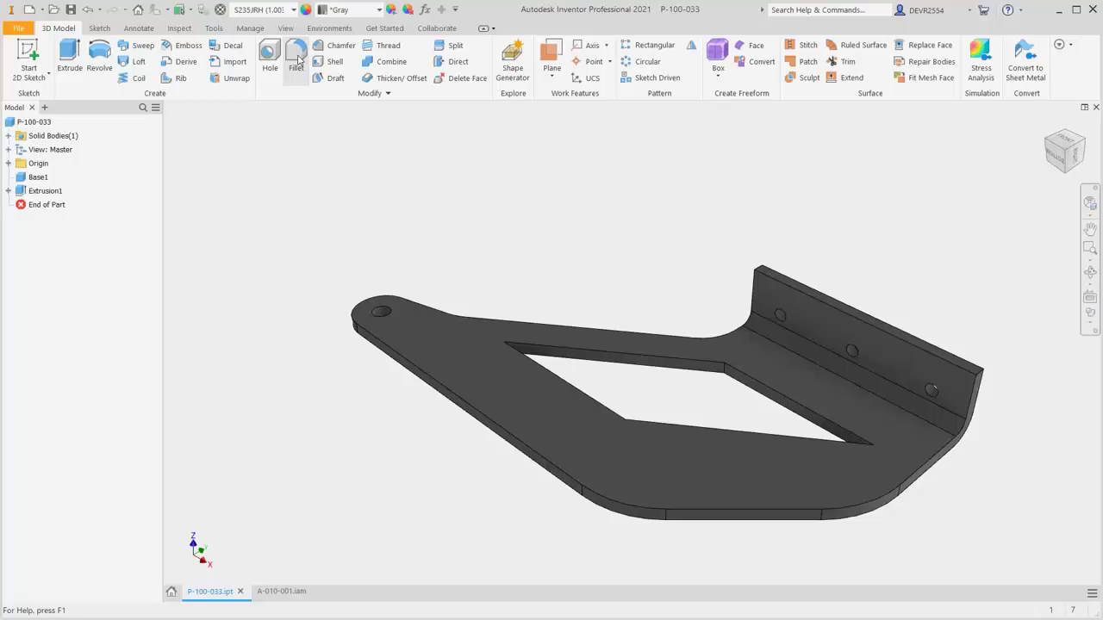
Fillet the four inner corner edges of the parallelogram cutout with a 5 mm radius
{"action": "left_click", "coordinate": [297, 59]}
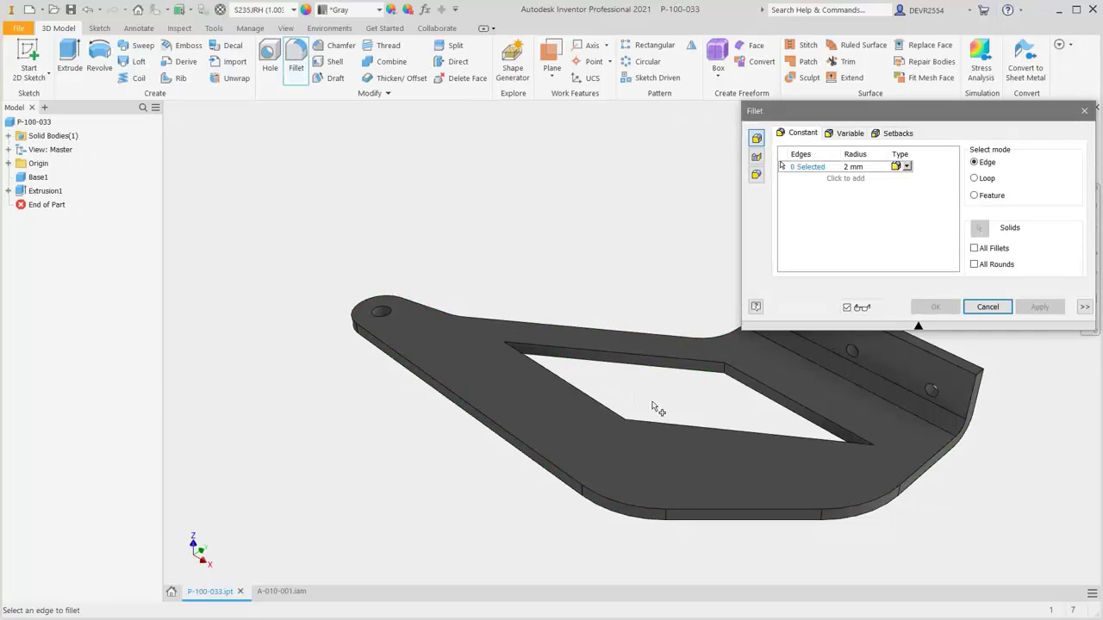
{"action": "scroll", "coordinate": [726, 392], "scroll_direction": "up", "scroll_amount": 3}
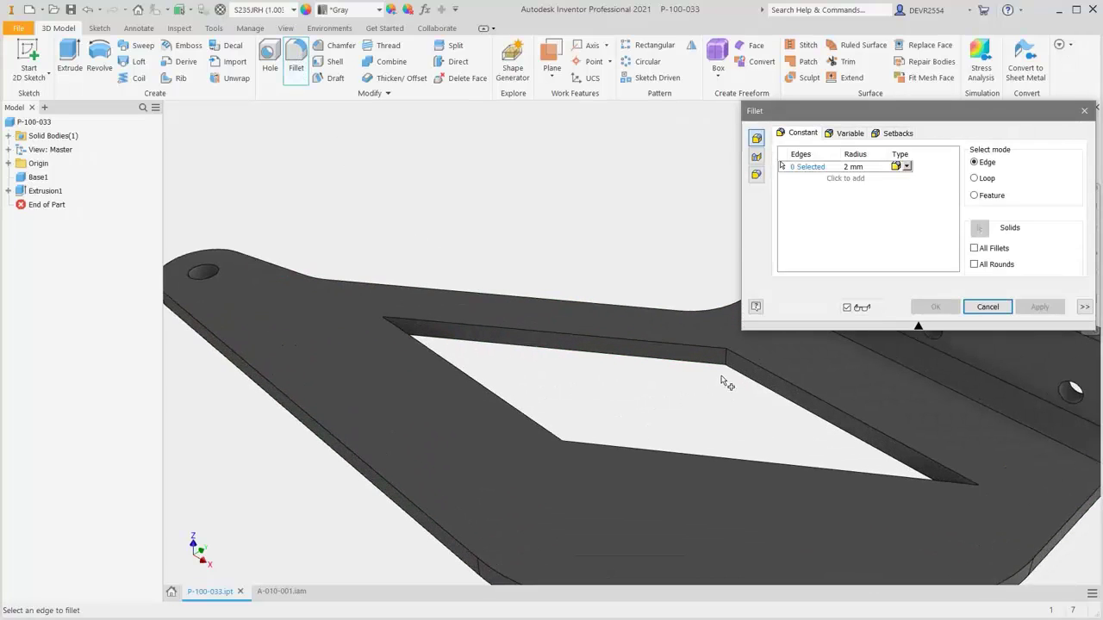
{"action": "left_click", "coordinate": [726, 362]}
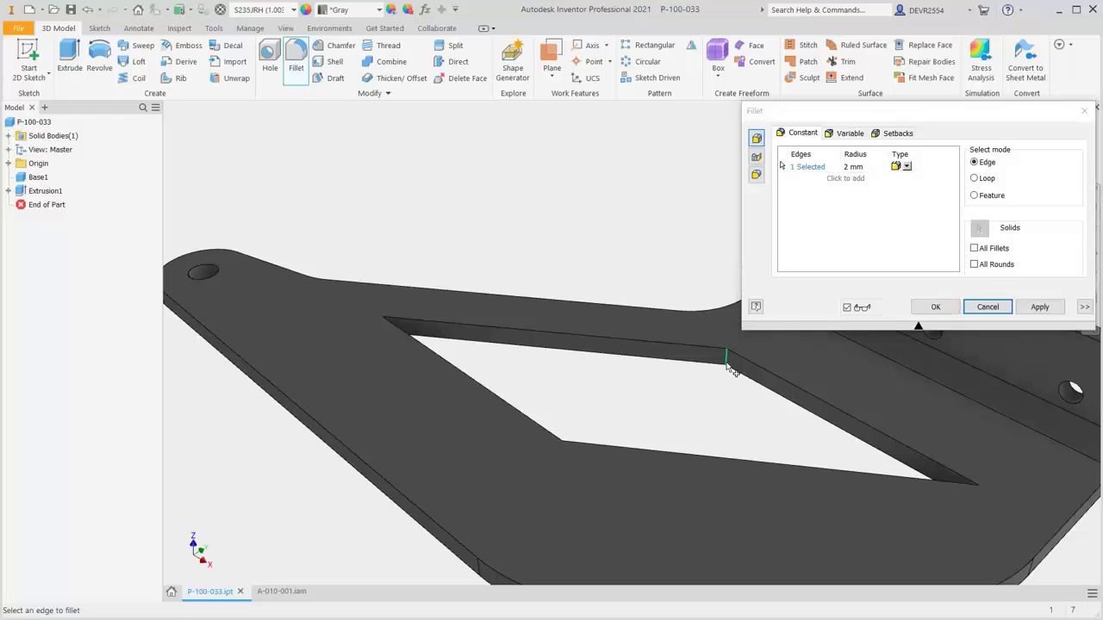
{"action": "left_click", "coordinate": [383, 325]}
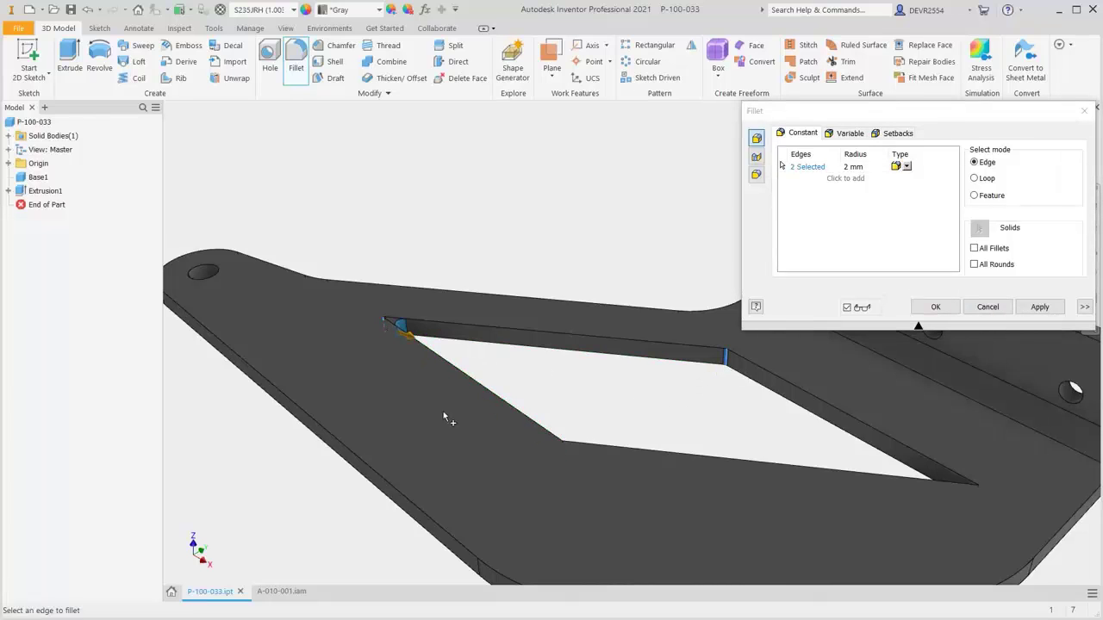
{"action": "left_click", "coordinate": [563, 450]}
{"action": "left_click", "coordinate": [977, 496]}
{"action": "left_click", "coordinate": [853, 167]}
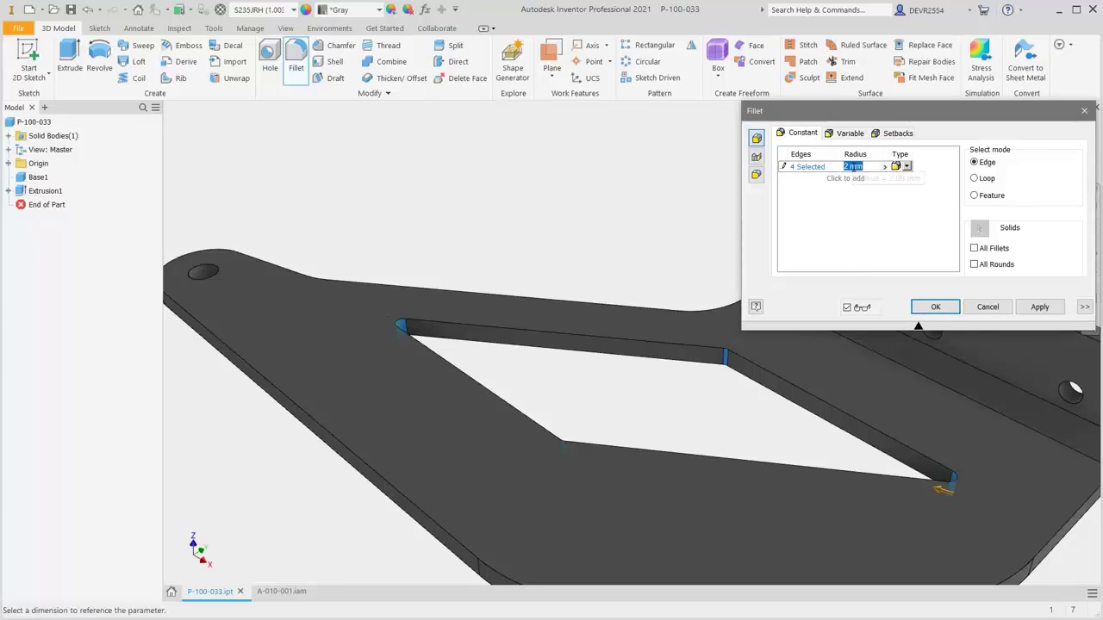
{"action": "type", "text": "5"}
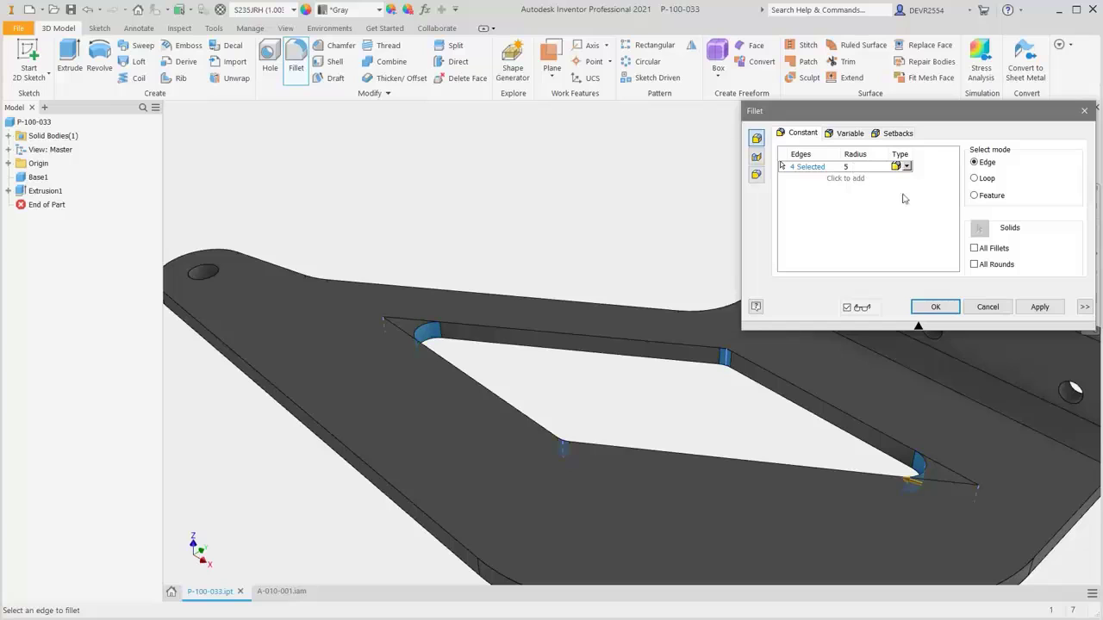
{"action": "left_click", "coordinate": [938, 308]}
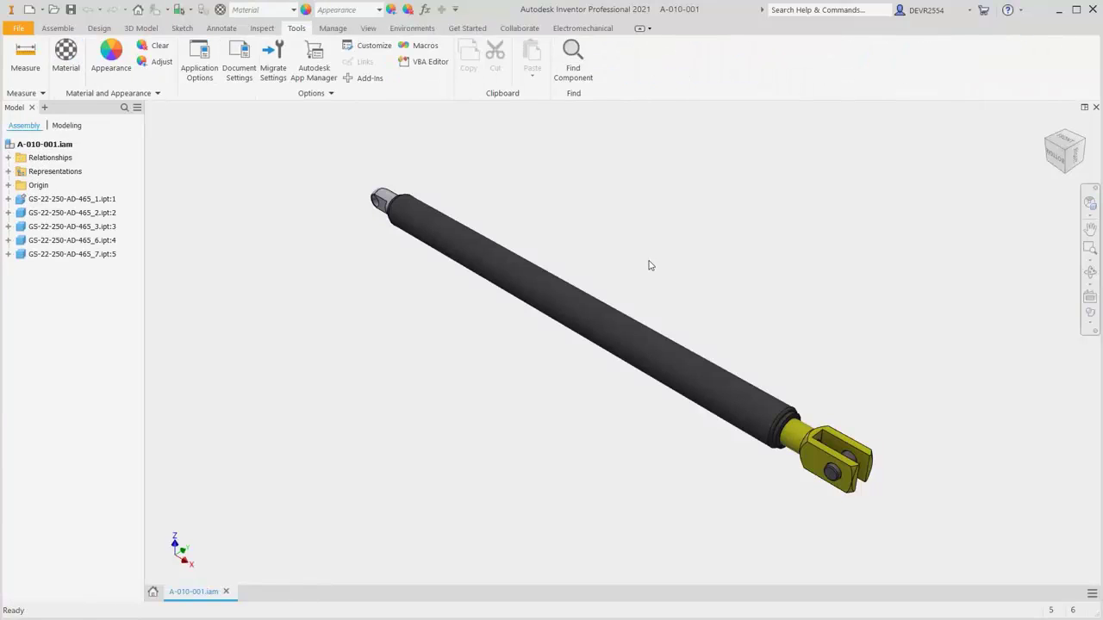
{"action": "scroll", "coordinate": [651, 265], "scroll_direction": "down", "scroll_amount": 5}
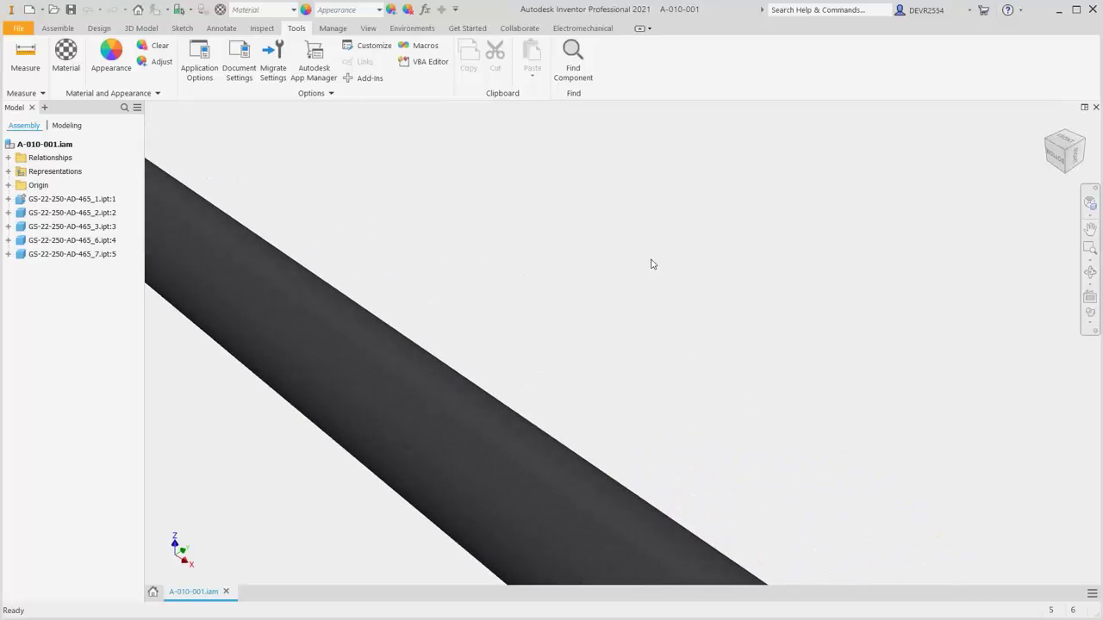
{"action": "scroll", "coordinate": [651, 265], "scroll_direction": "up", "scroll_amount": 5}
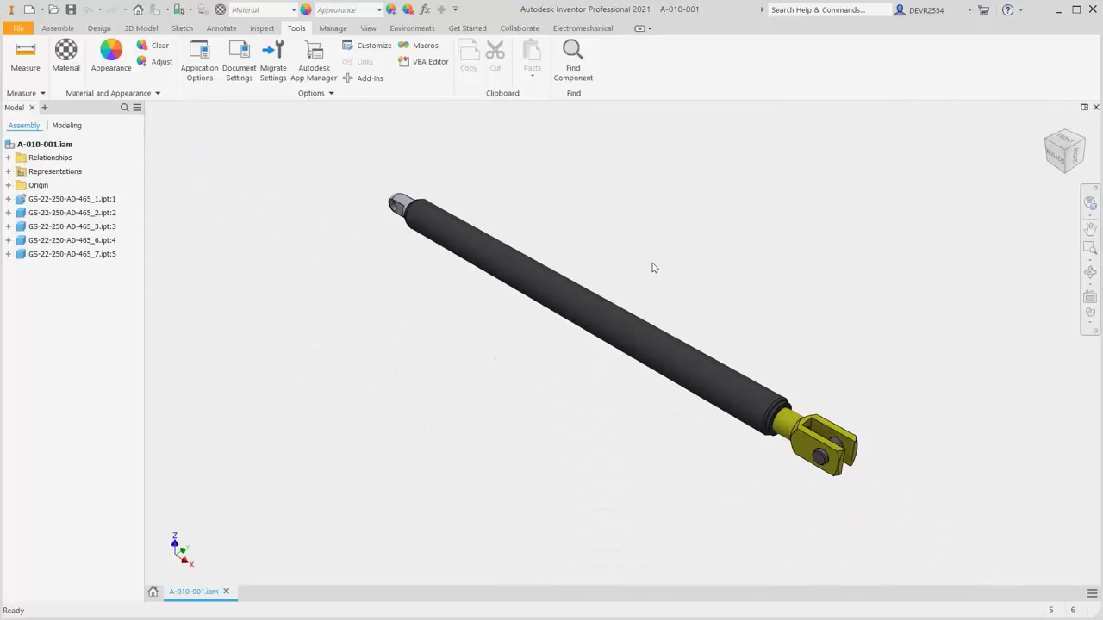
{"action": "scroll", "coordinate": [653, 267], "scroll_direction": "up", "scroll_amount": 2}
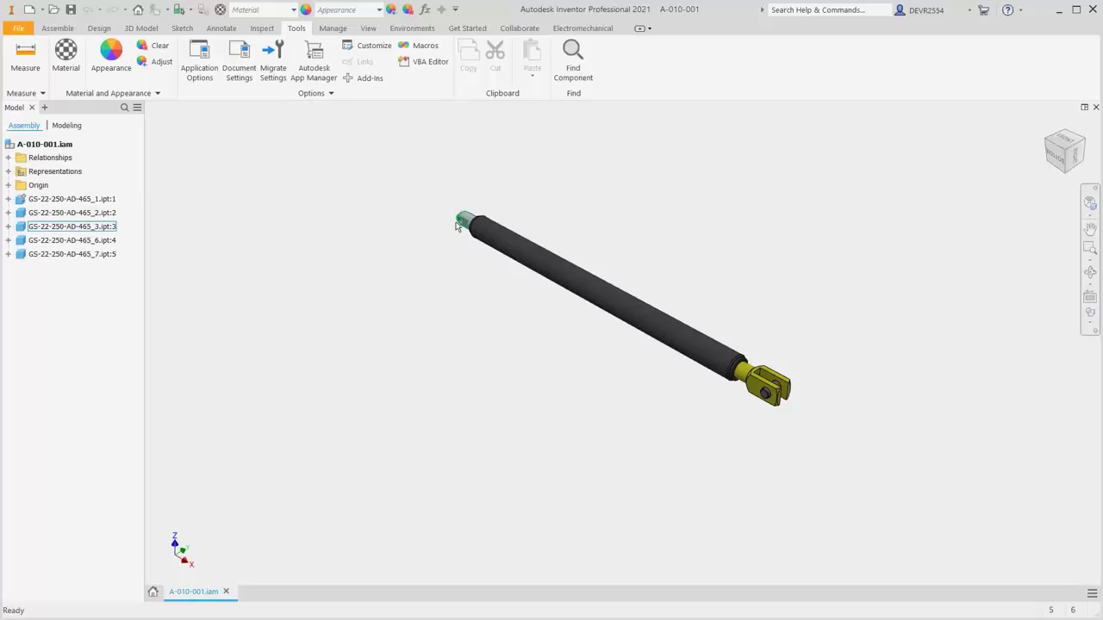
{"action": "scroll", "coordinate": [457, 226], "scroll_direction": "down", "scroll_amount": 6}
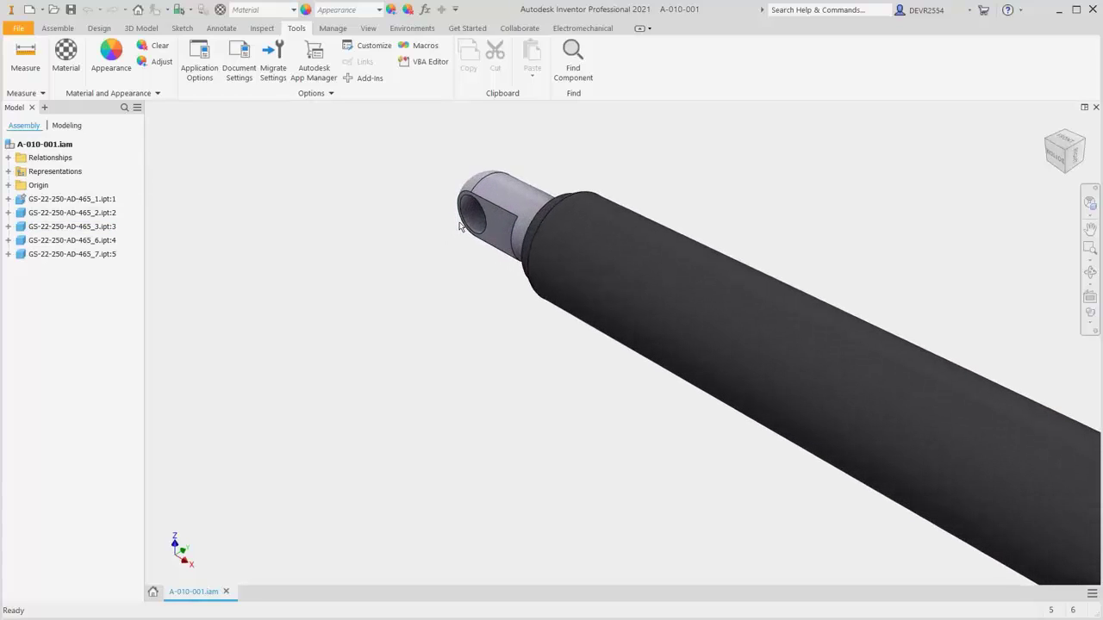
{"action": "scroll", "coordinate": [459, 226], "scroll_direction": "down", "scroll_amount": 2}
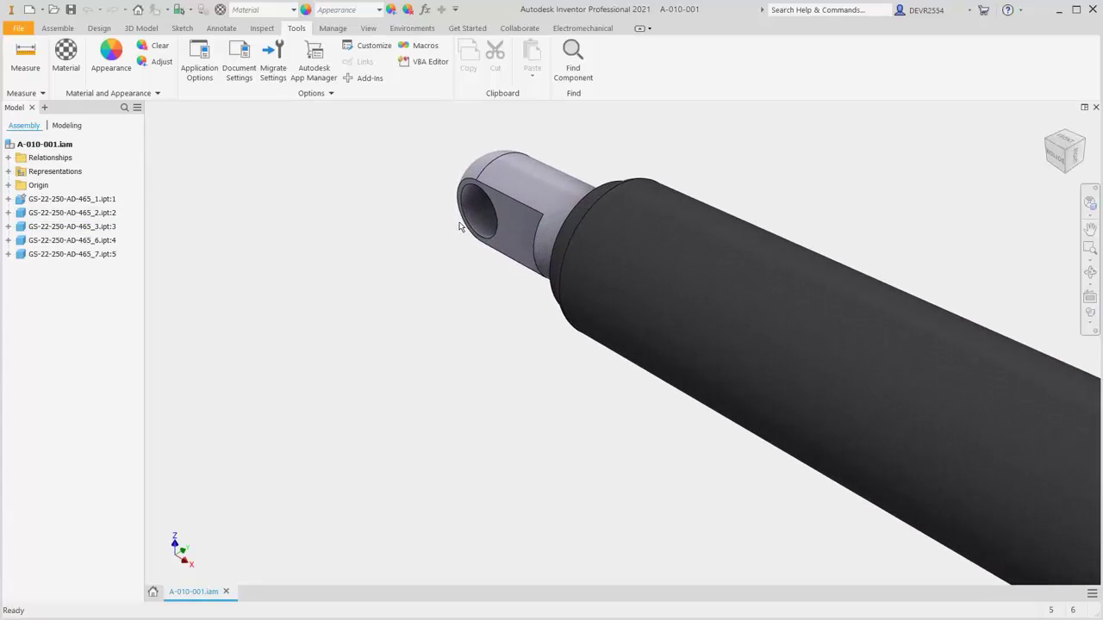
{"action": "key", "text": "Home"}
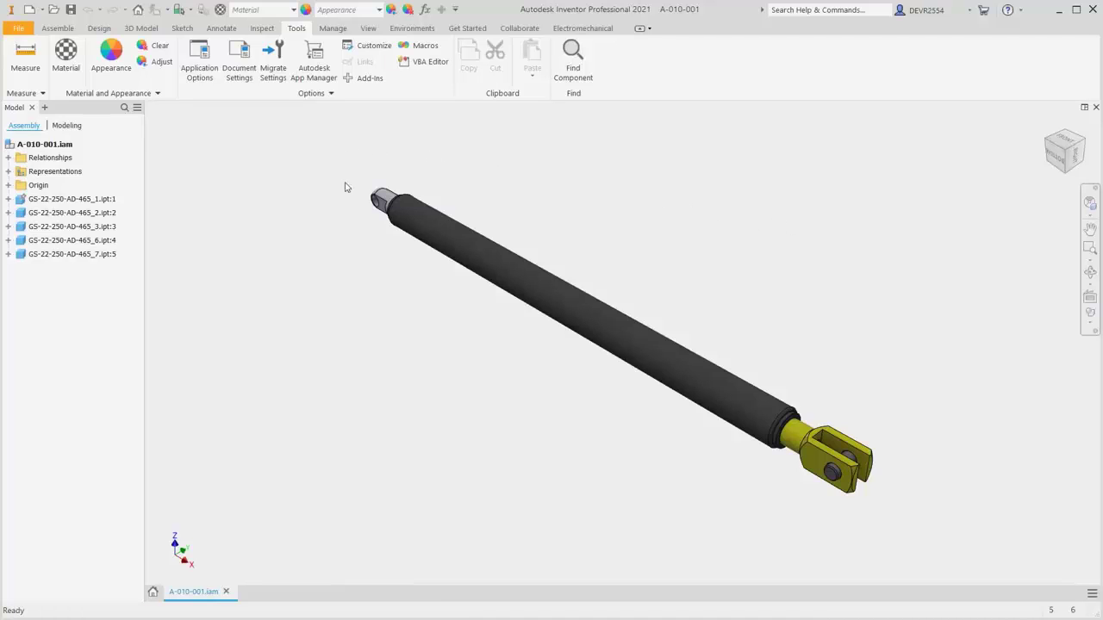
Open the cylinder's eye end, component GS-22-250-AD-465_3, for in-place editing in assembly A-010-001
{"action": "double_click", "coordinate": [377, 200]}
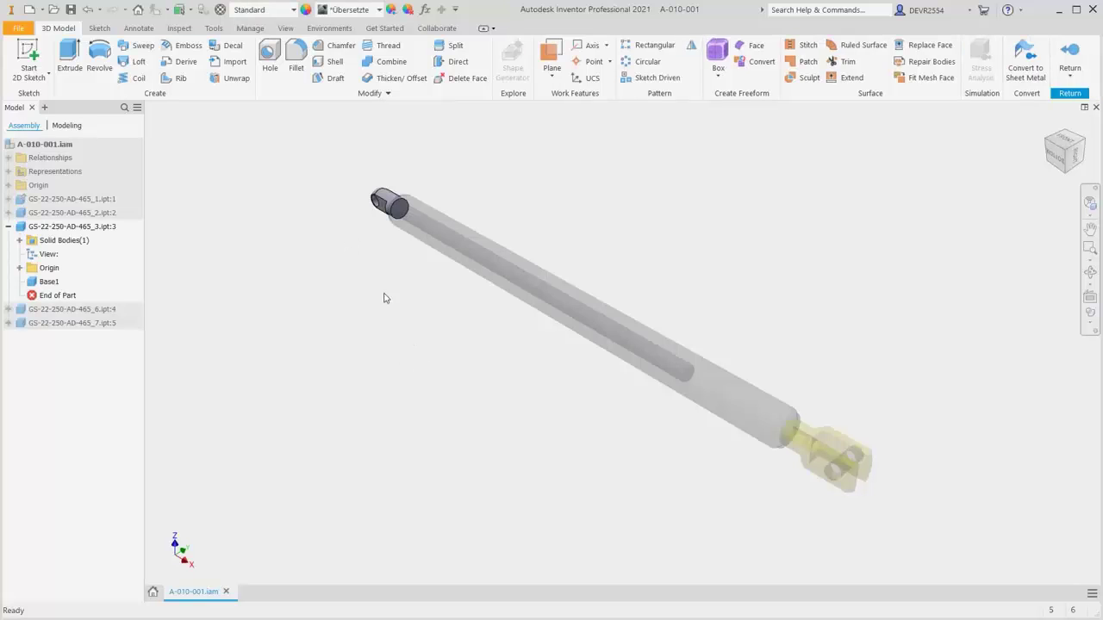
{"action": "scroll", "coordinate": [370, 228], "scroll_direction": "up", "scroll_amount": 5}
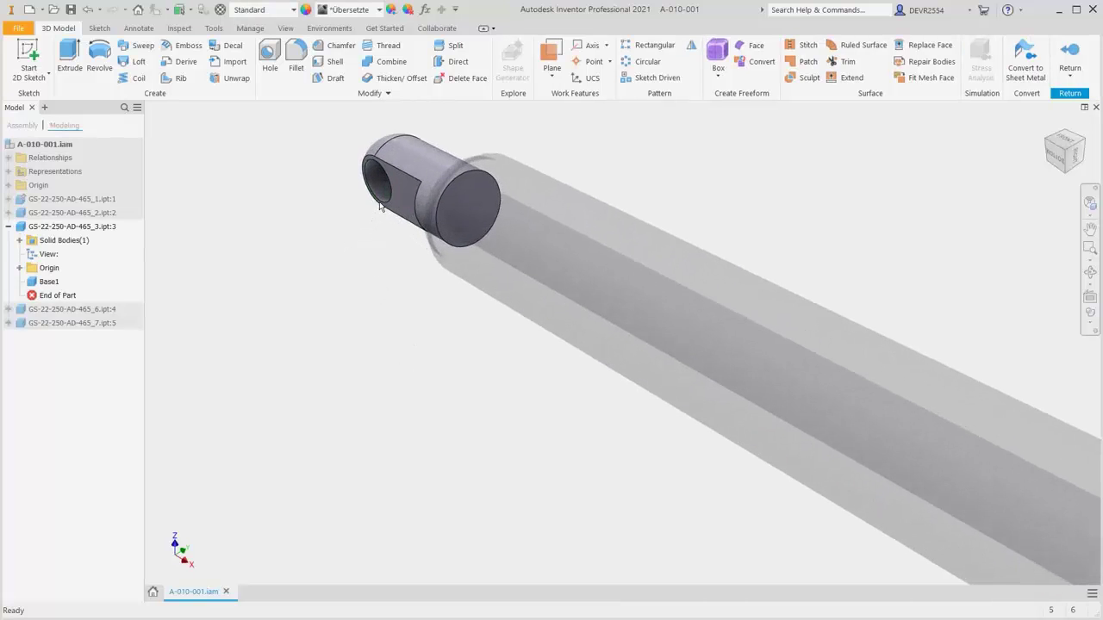
{"action": "middle_click_drag", "start_coordinate": [379, 205], "coordinate": [505, 343]}
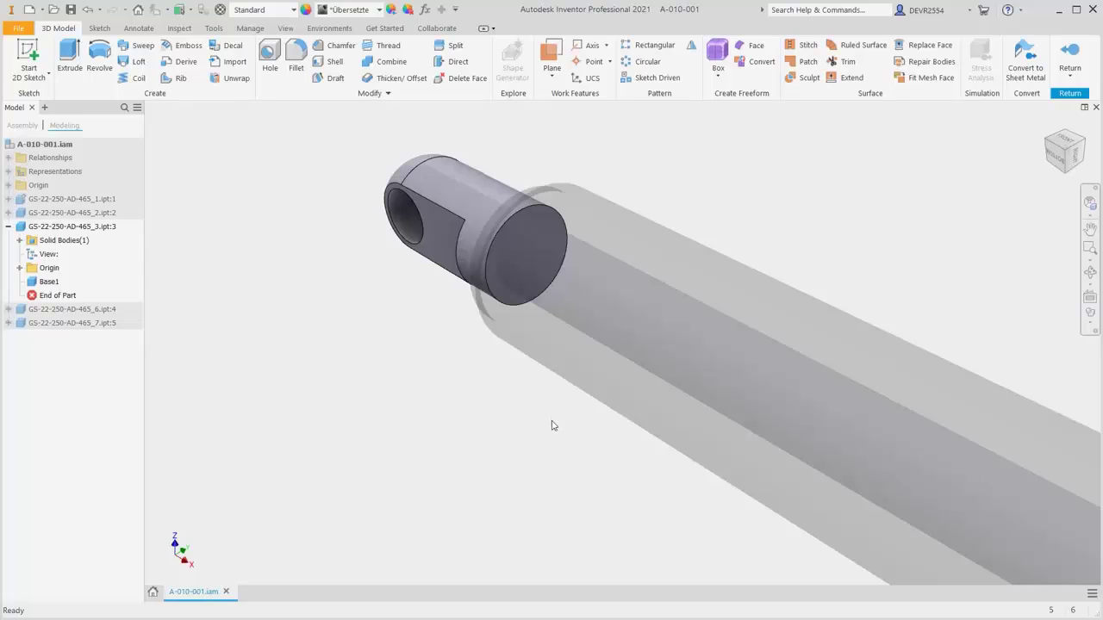
Finish editing the eye end component in place and return to the top level of assembly A-010-001
{"action": "left_click", "coordinate": [1070, 57]}
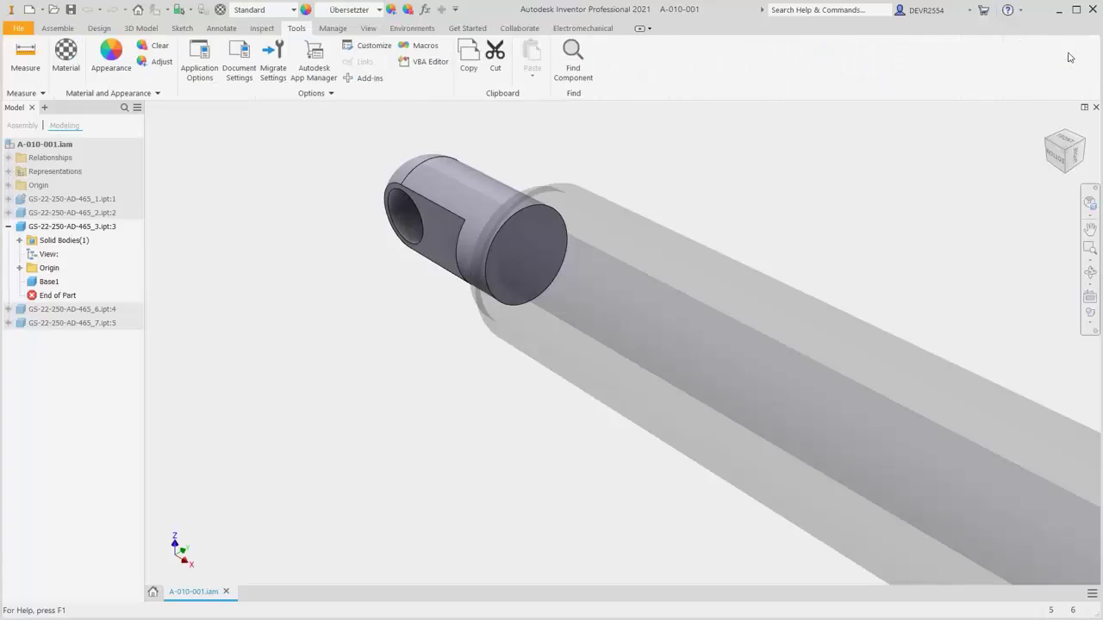
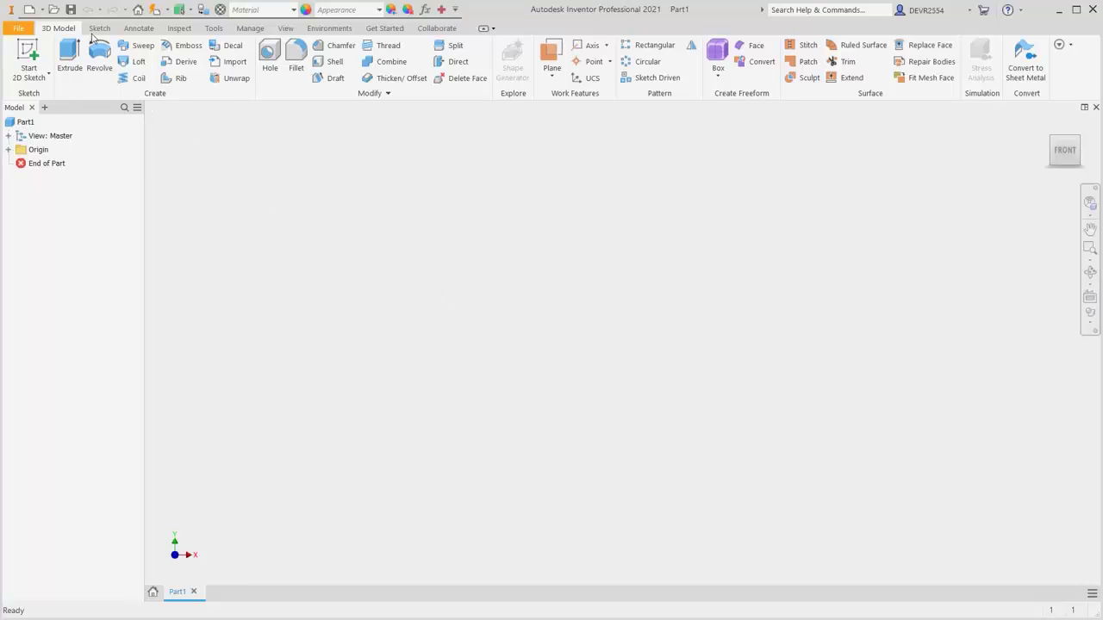
Save the new empty part as Frame in the Parts folder of the Bottle Filling Station project
{"action": "left_click", "coordinate": [72, 10]}
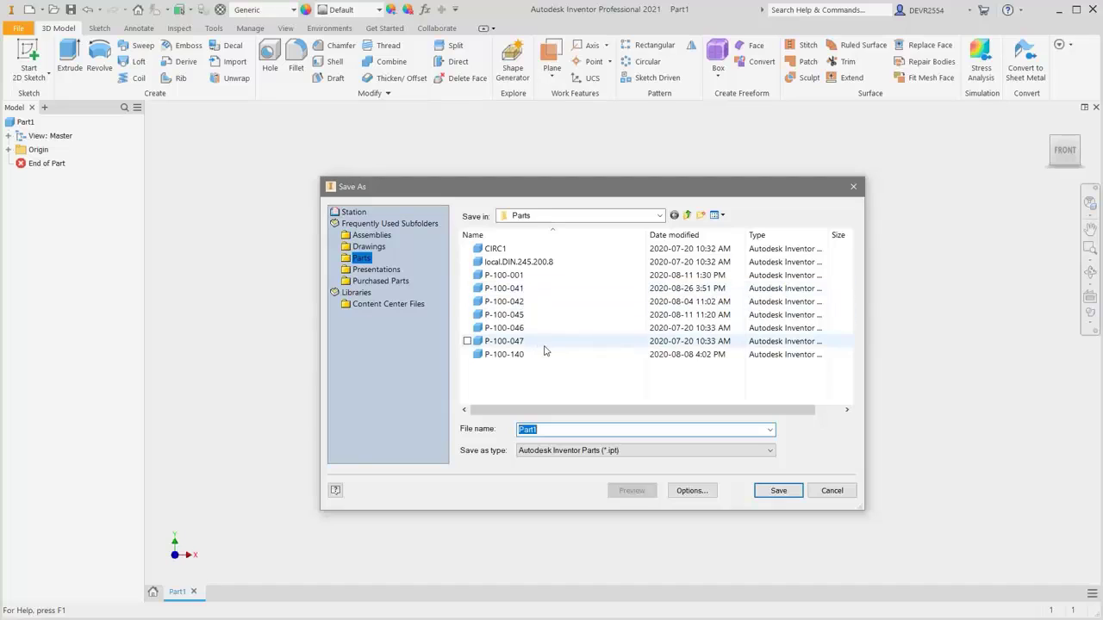
{"action": "left_click", "coordinate": [361, 213]}
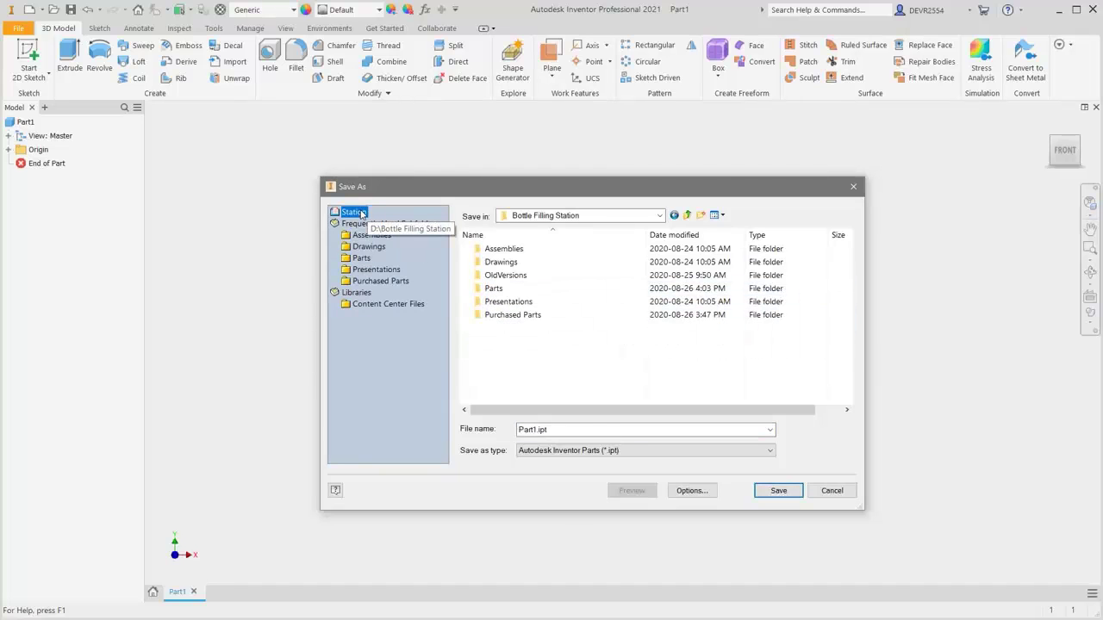
{"action": "left_click", "coordinate": [493, 290]}
{"action": "double_click", "coordinate": [493, 289]}
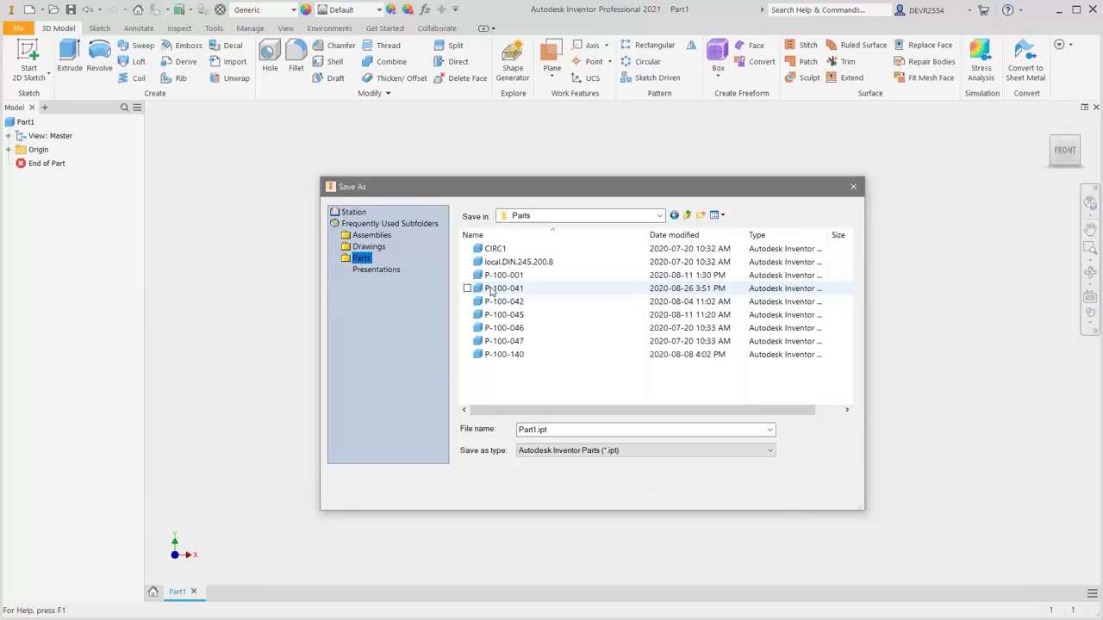
{"action": "double_click", "coordinate": [551, 428]}
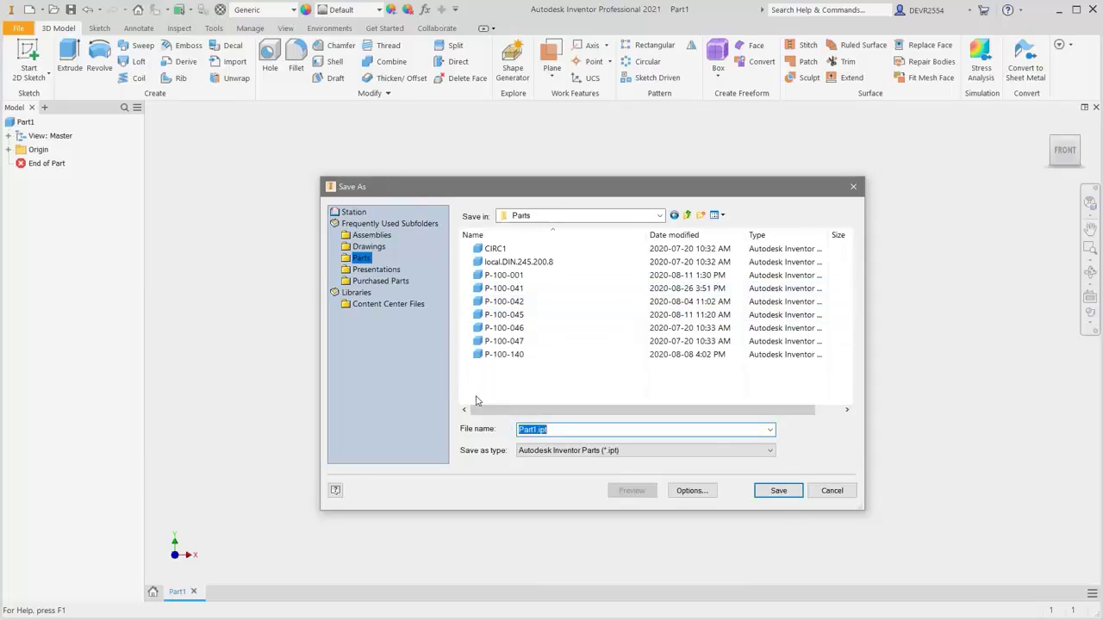
{"action": "type", "text": "Frame"}
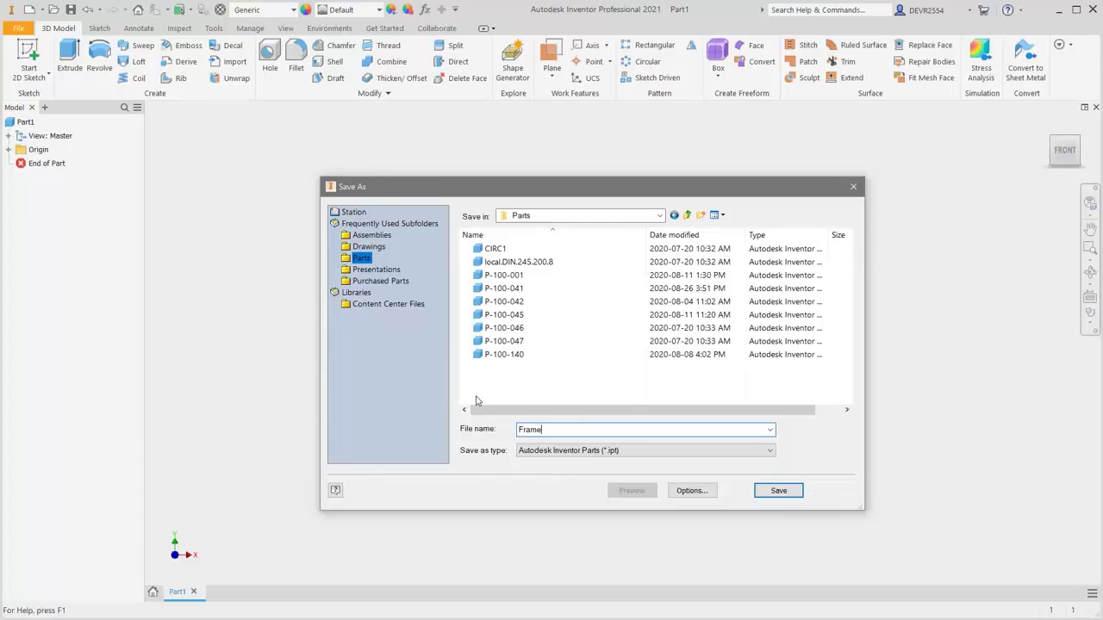
{"action": "left_click", "coordinate": [778, 491]}
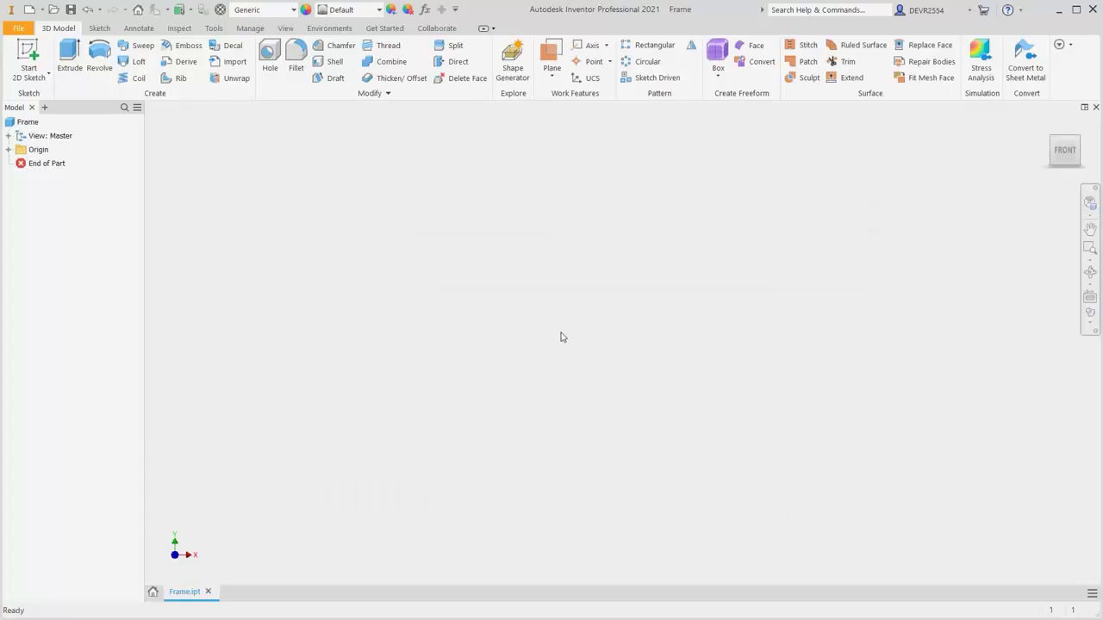
Sketch a two-point rectangle of 1500 by 2500 mm on the horizontal XZ plane, with its first corner at the origin
{"action": "left_click", "coordinate": [28, 53]}
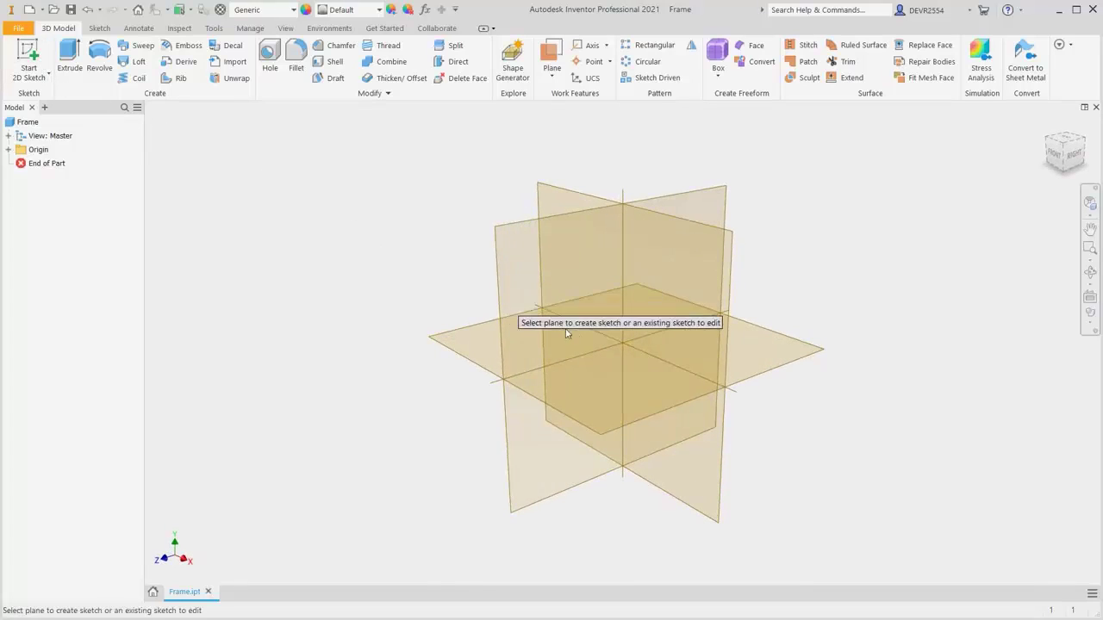
{"action": "left_click", "coordinate": [613, 376]}
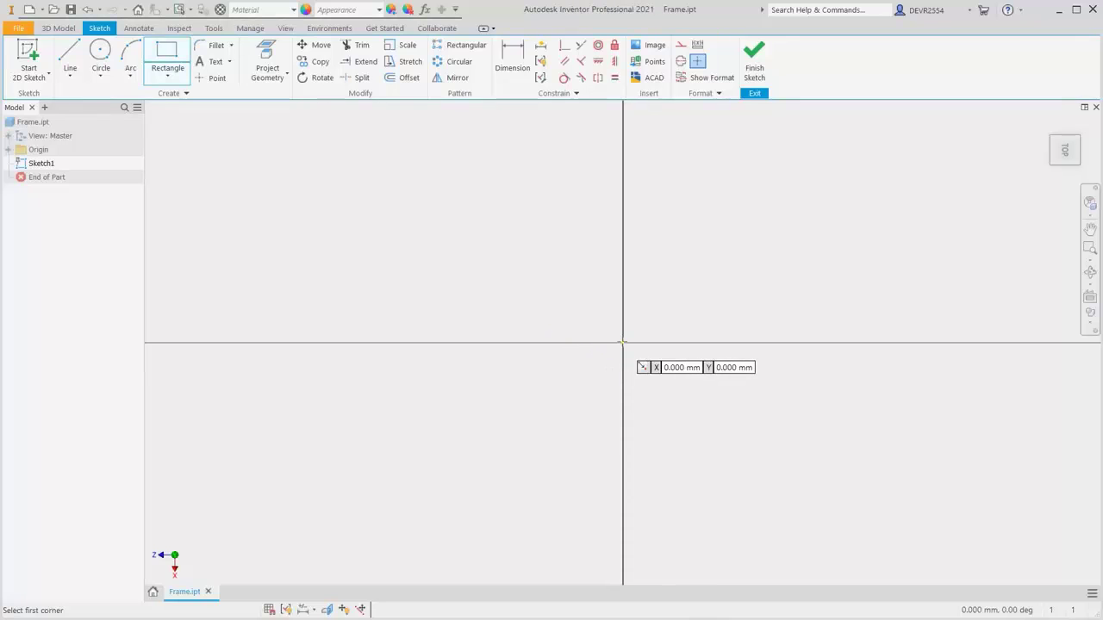
{"action": "left_click", "coordinate": [623, 343]}
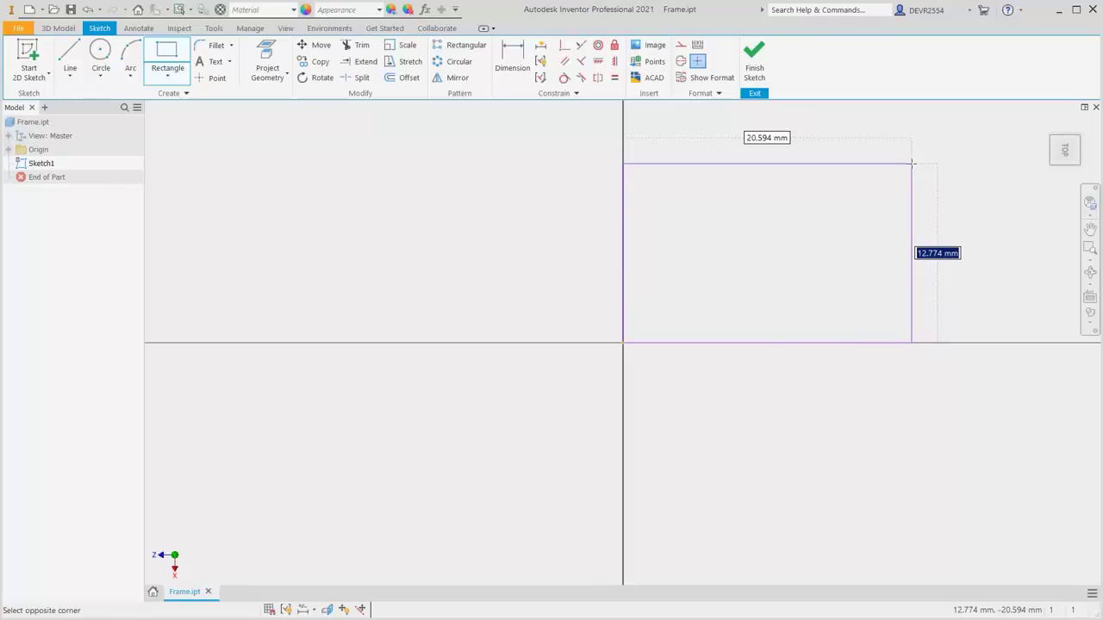
{"action": "type", "text": "15"}
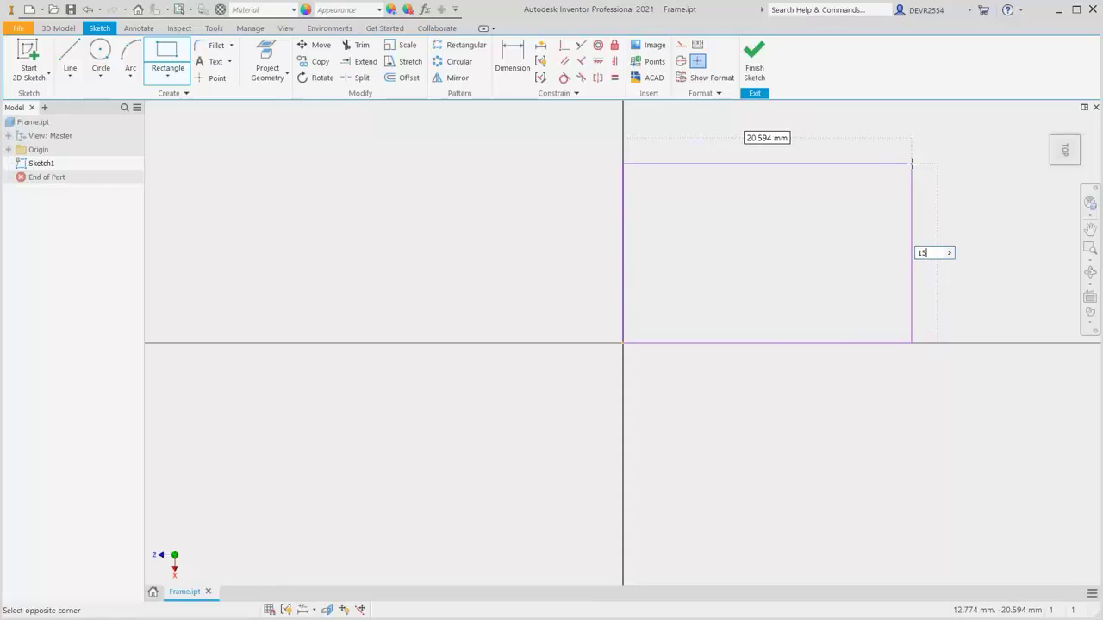
{"action": "key", "text": "Tab"}
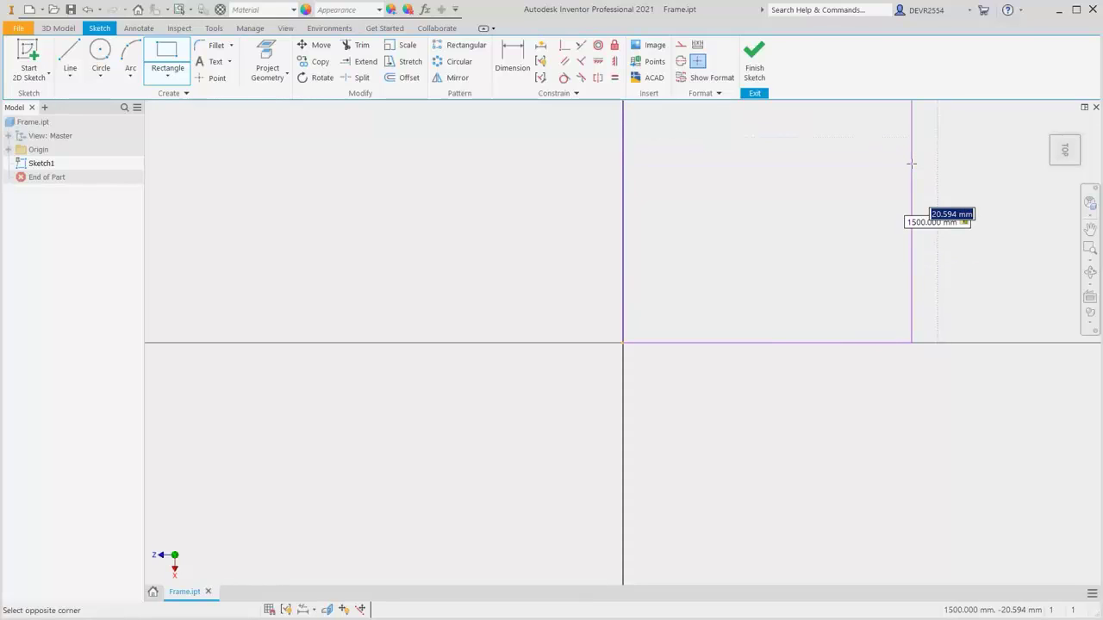
{"action": "type", "text": "2500"}
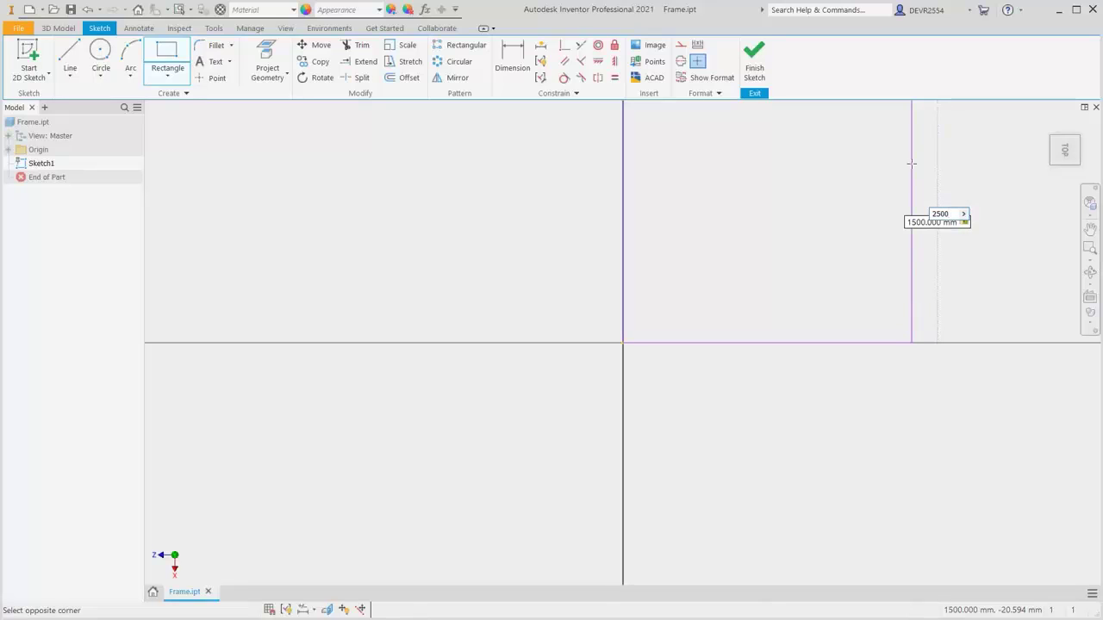
{"action": "key", "text": "Return"}
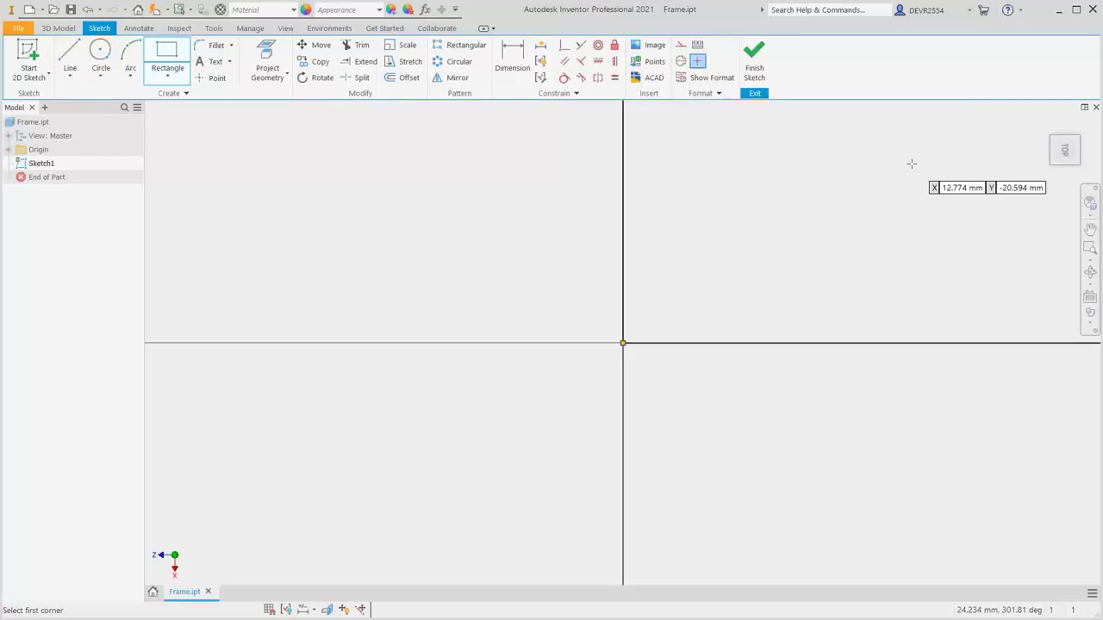
{"action": "right_click", "coordinate": [913, 165]}
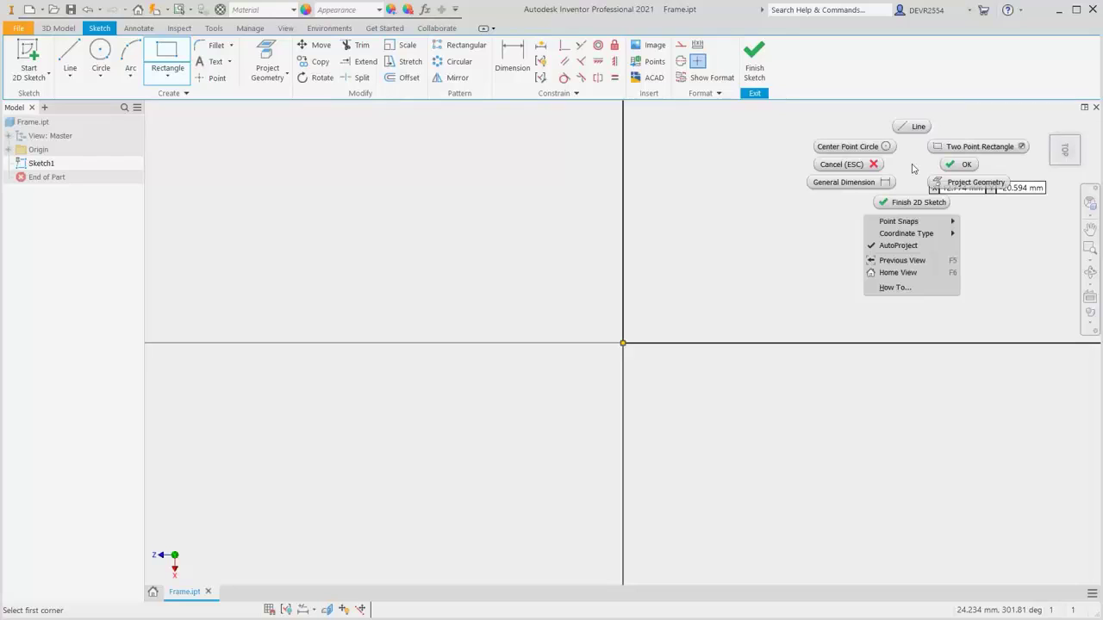
{"action": "left_click", "coordinate": [961, 165]}
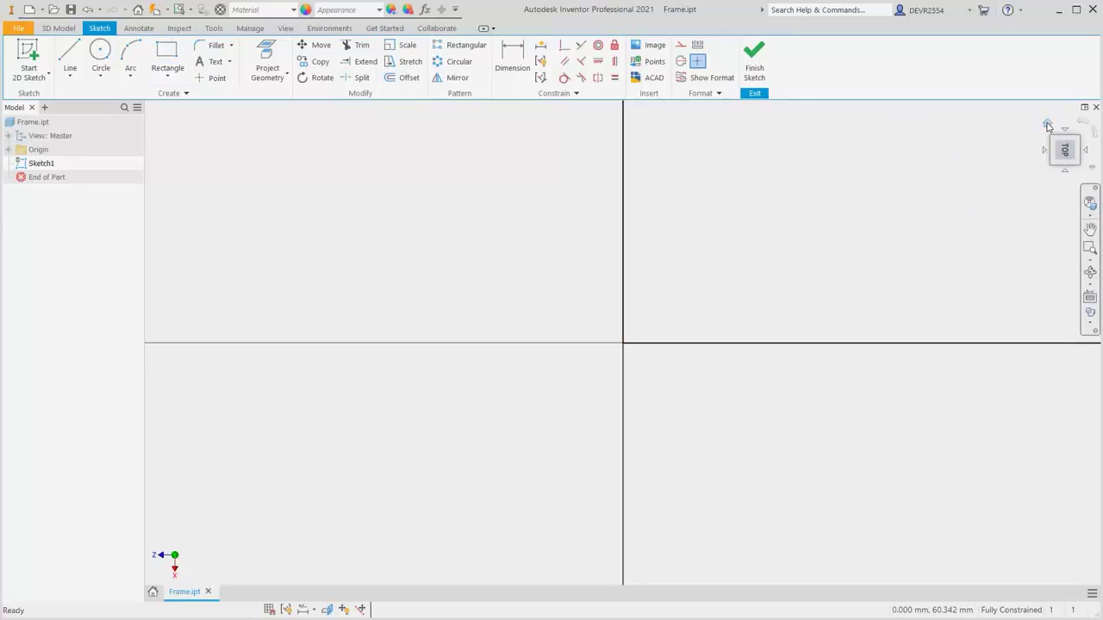
Move the rectangle's length and width dimensions outside its outline and finish the sketch
{"action": "left_click", "coordinate": [1047, 123]}
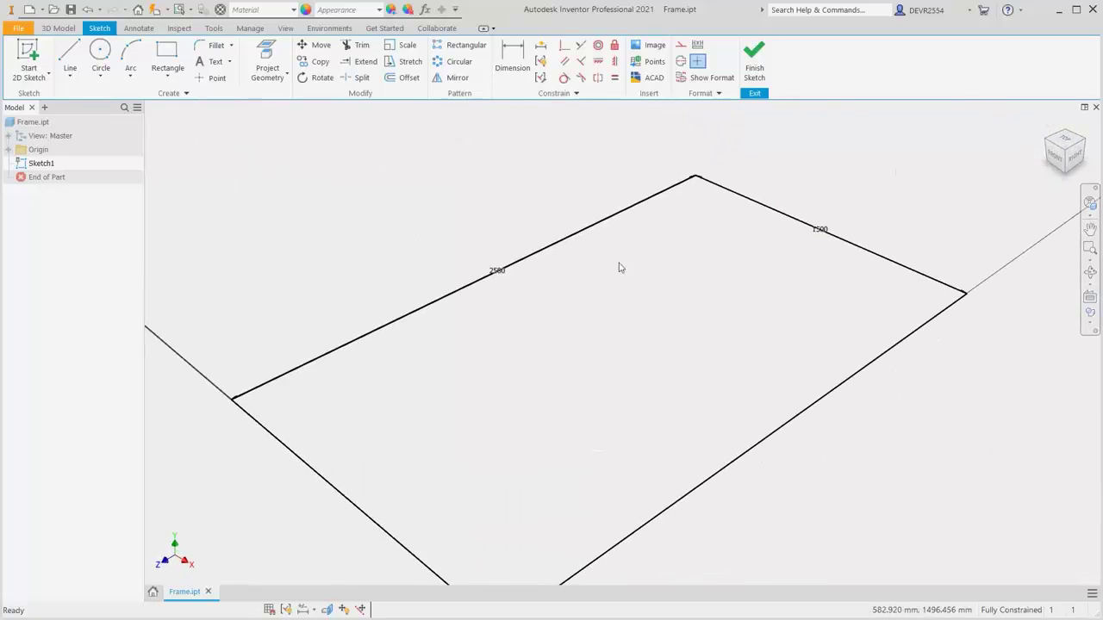
{"action": "left_click_drag", "start_coordinate": [500, 273], "coordinate": [482, 254]}
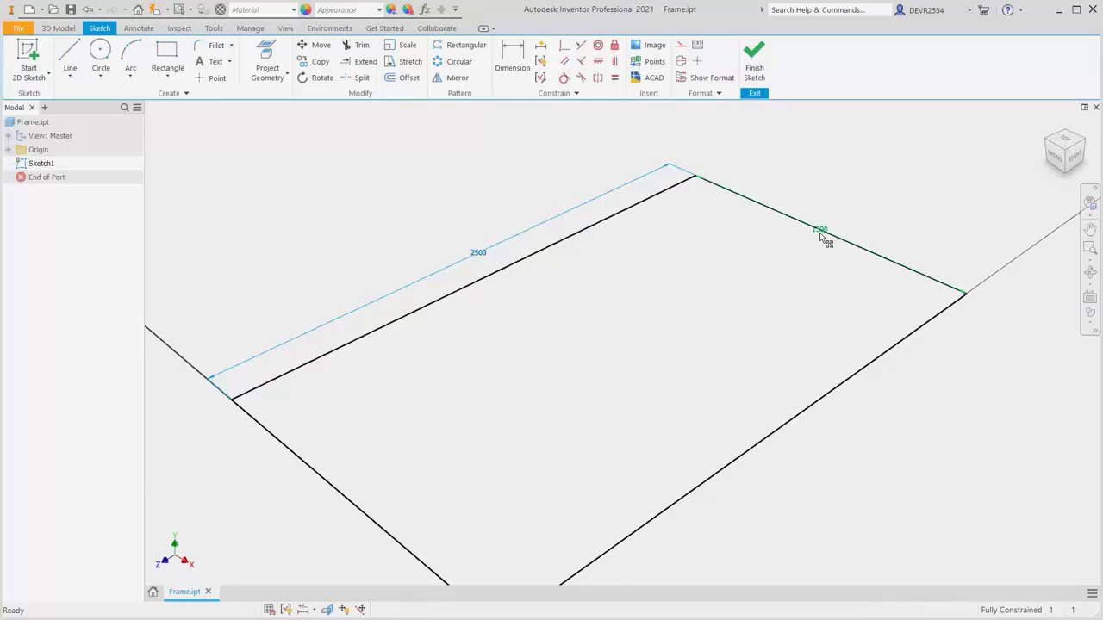
{"action": "left_click_drag", "start_coordinate": [823, 231], "coordinate": [843, 207]}
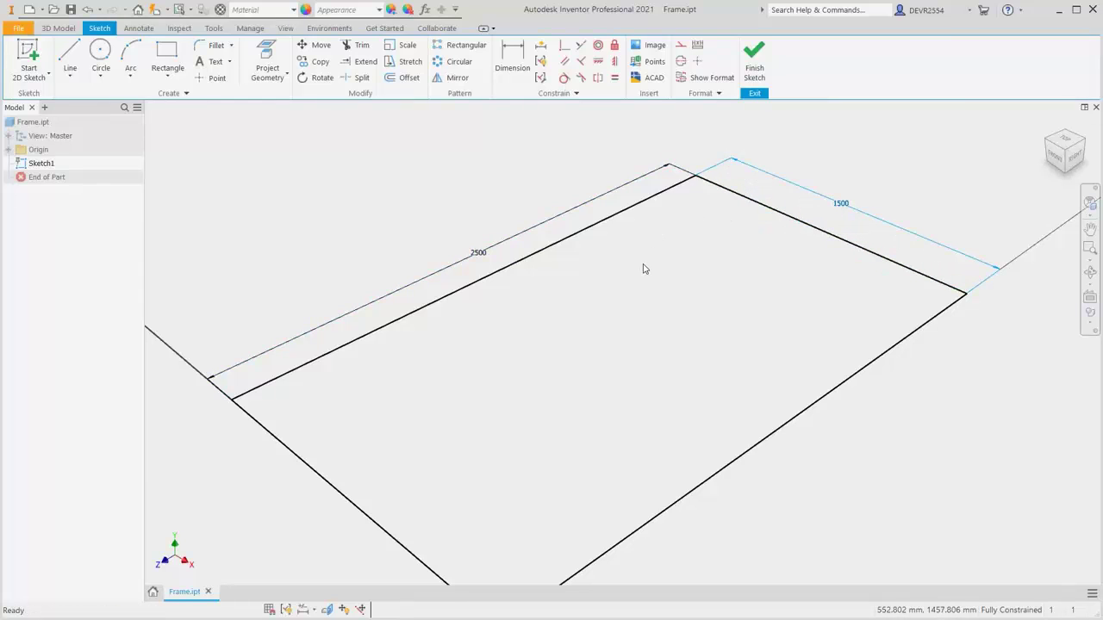
{"action": "left_click", "coordinate": [755, 62]}
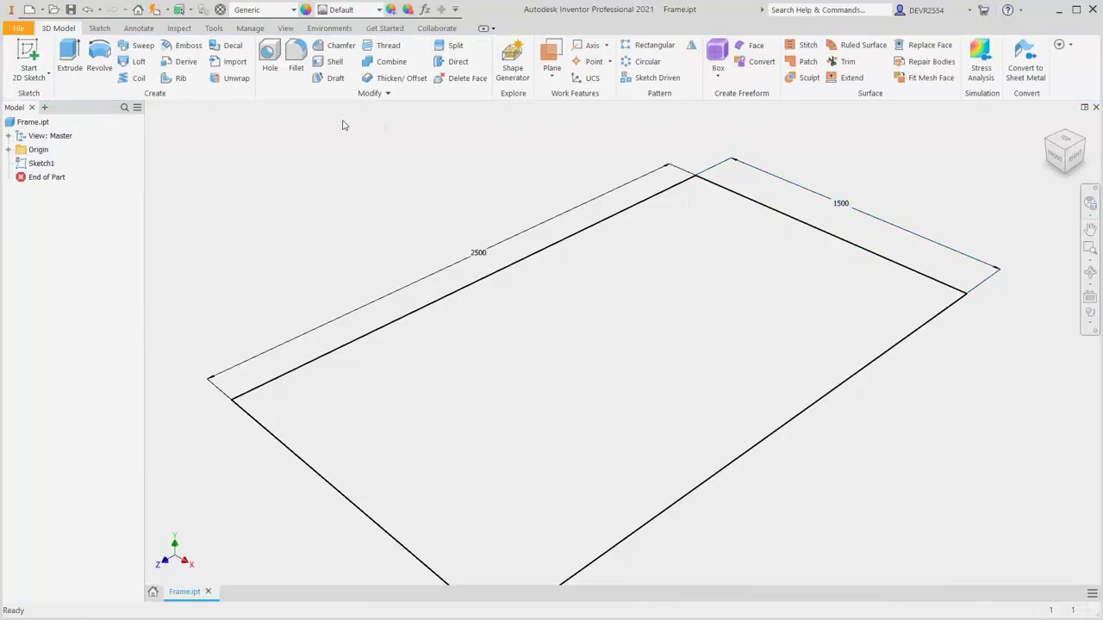
Extrude the rectangle profile upward by 1150 mm to form a solid box
{"action": "left_click", "coordinate": [69, 57]}
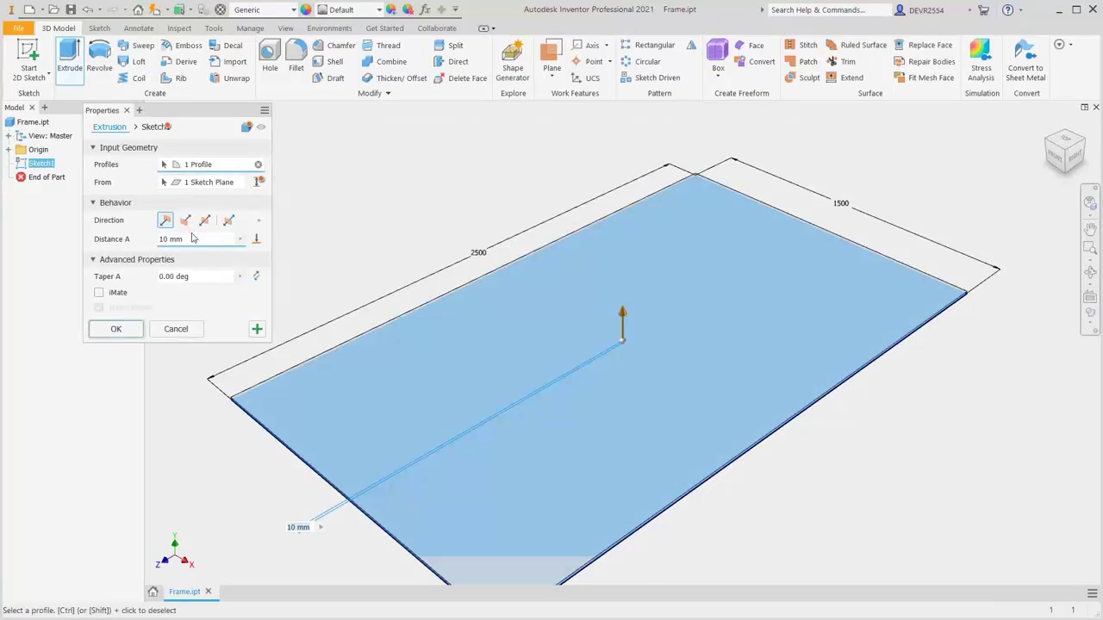
{"action": "left_click_drag", "start_coordinate": [199, 239], "coordinate": [159, 239]}
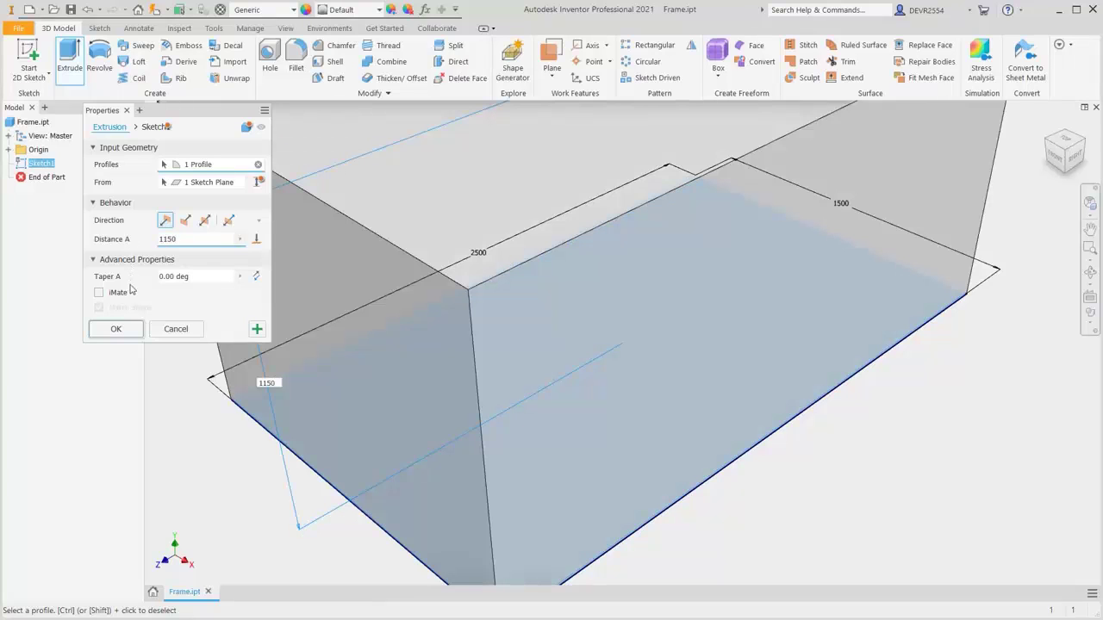
{"action": "left_click", "coordinate": [116, 330]}
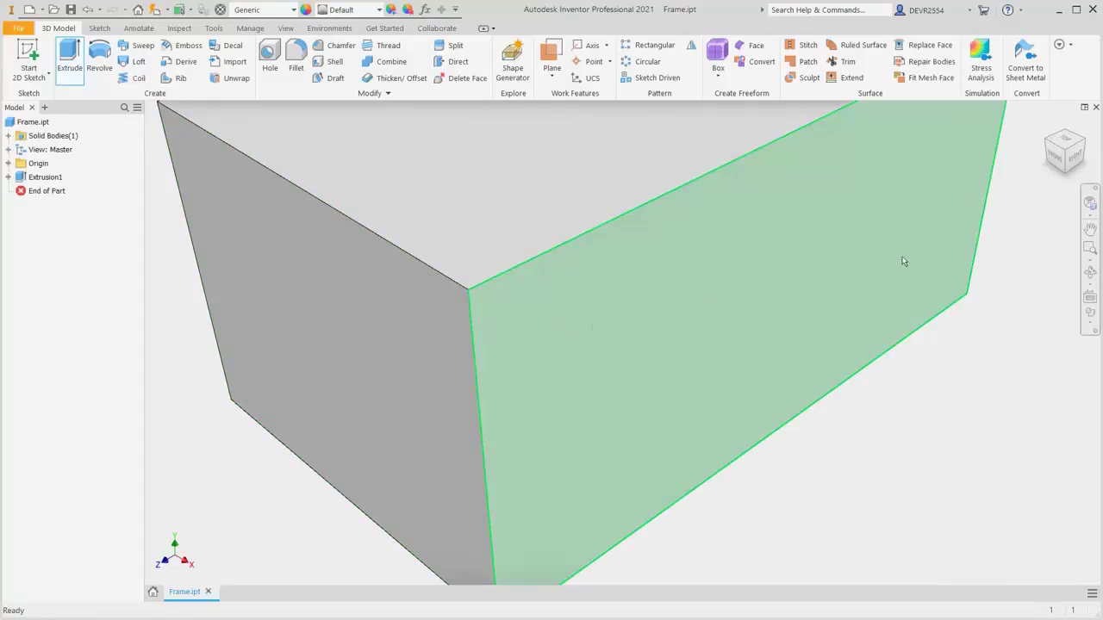
{"action": "left_click", "coordinate": [1048, 124]}
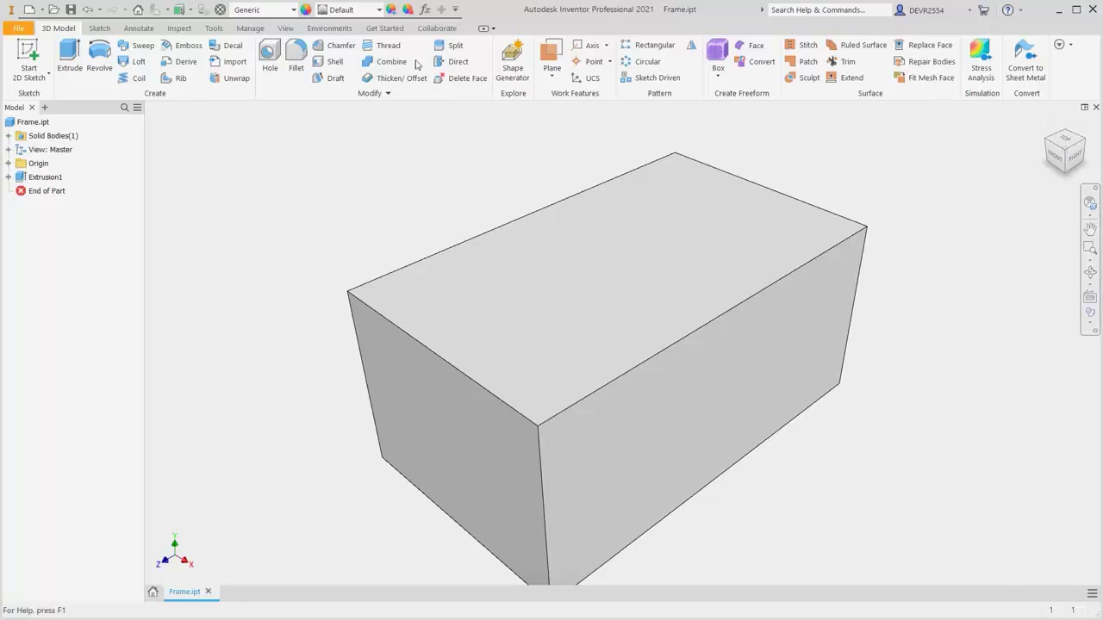
Change the box's appearance to the transparent polycarbonate
{"action": "left_click", "coordinate": [379, 10]}
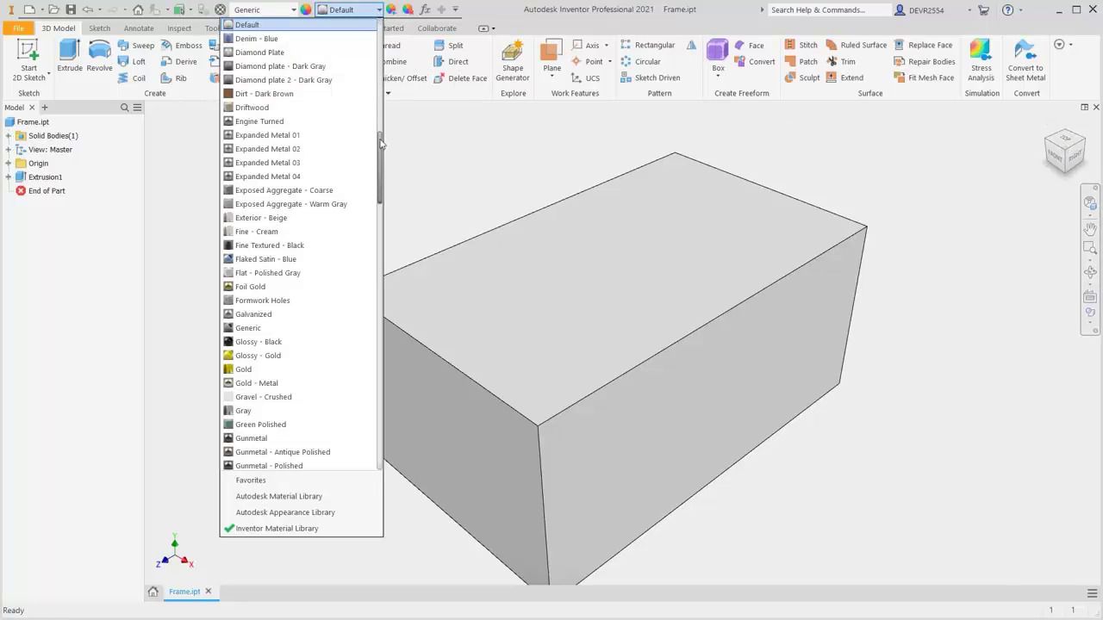
{"action": "left_click_drag", "start_coordinate": [380, 152], "coordinate": [388, 274]}
{"action": "left_click", "coordinate": [310, 287]}
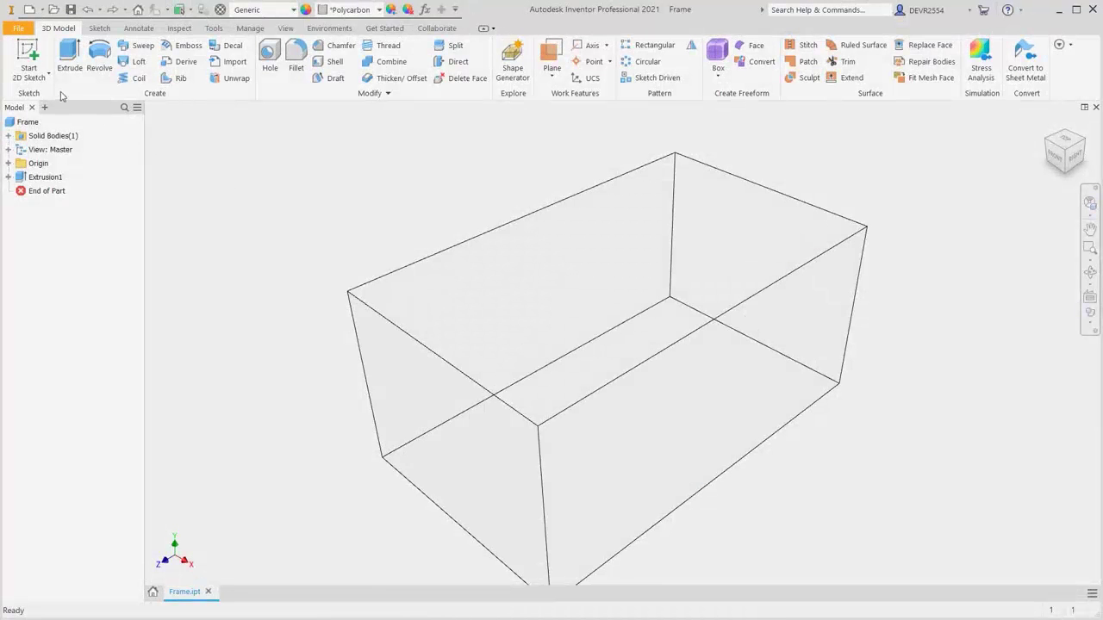
Sketch a diagonal line on the box's long right-hand face, cutting across its upper corner from the vertical edge to the top edge
{"action": "left_click", "coordinate": [29, 59]}
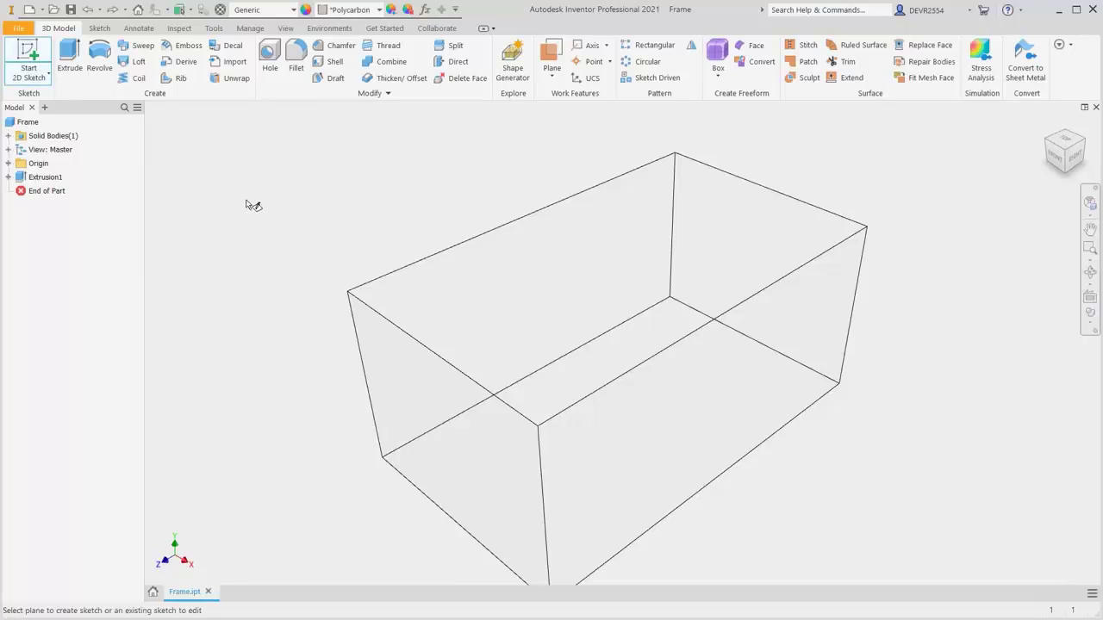
{"action": "left_click", "coordinate": [694, 408]}
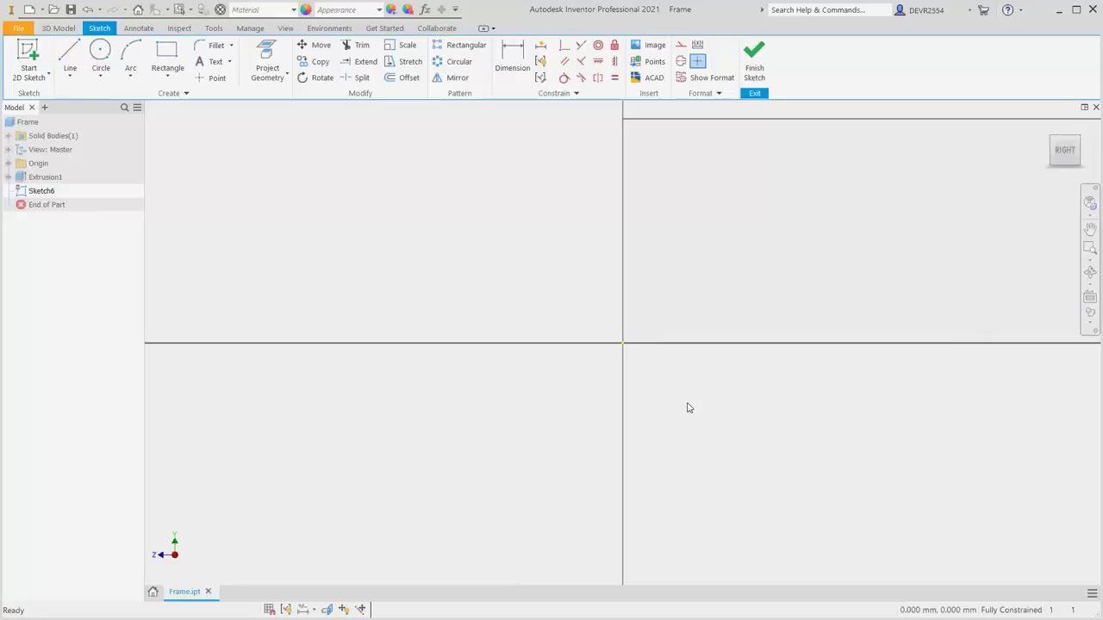
{"action": "key", "text": "F2"}
{"action": "mouse_move", "coordinate": [672, 250]}
{"action": "left_mouse_down"}
{"action": "mouse_move", "coordinate": [625, 318]}
{"action": "mouse_move", "coordinate": [521, 376]}
{"action": "mouse_move", "coordinate": [495, 376]}
{"action": "left_mouse_up"}
{"action": "scroll", "coordinate": [468, 281], "scroll_direction": "down", "scroll_amount": 4}
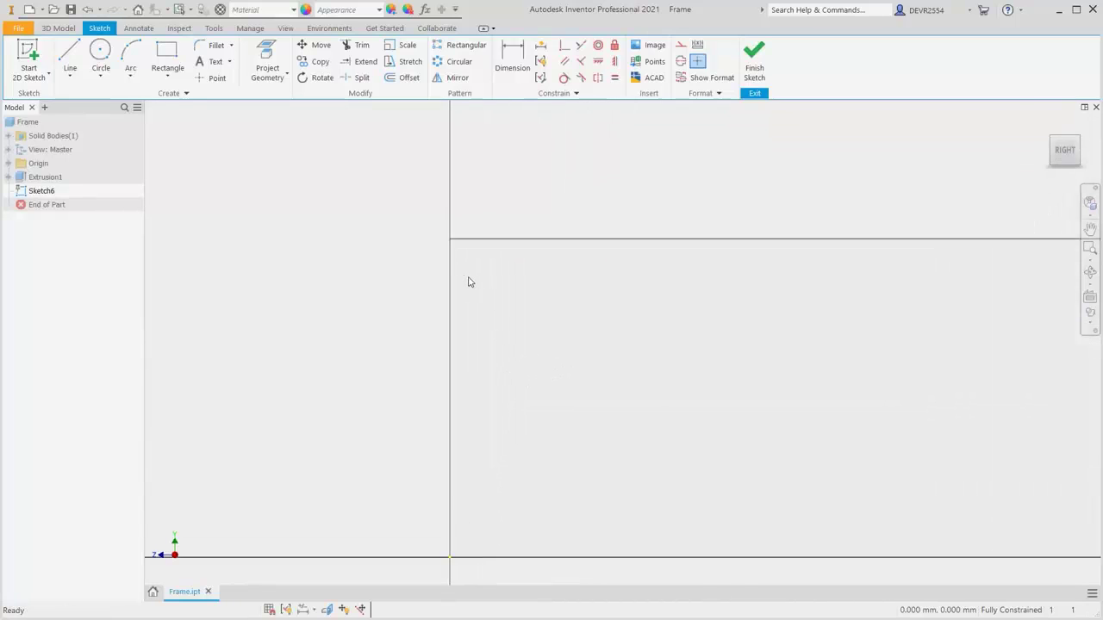
{"action": "scroll", "coordinate": [468, 281], "scroll_direction": "down", "scroll_amount": 2}
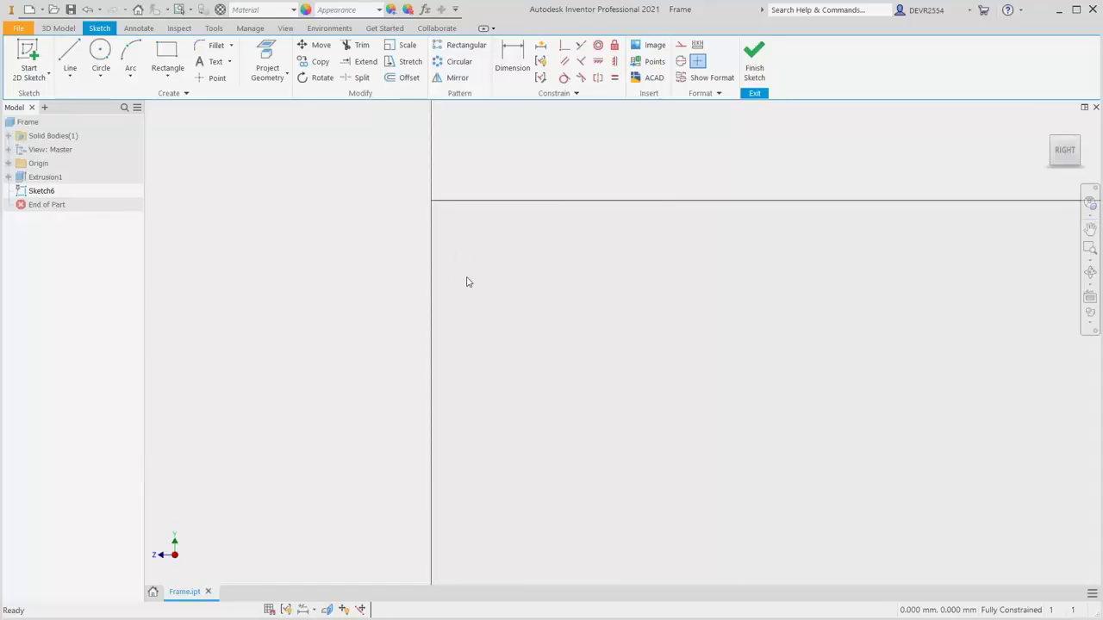
{"action": "left_click", "coordinate": [76, 60]}
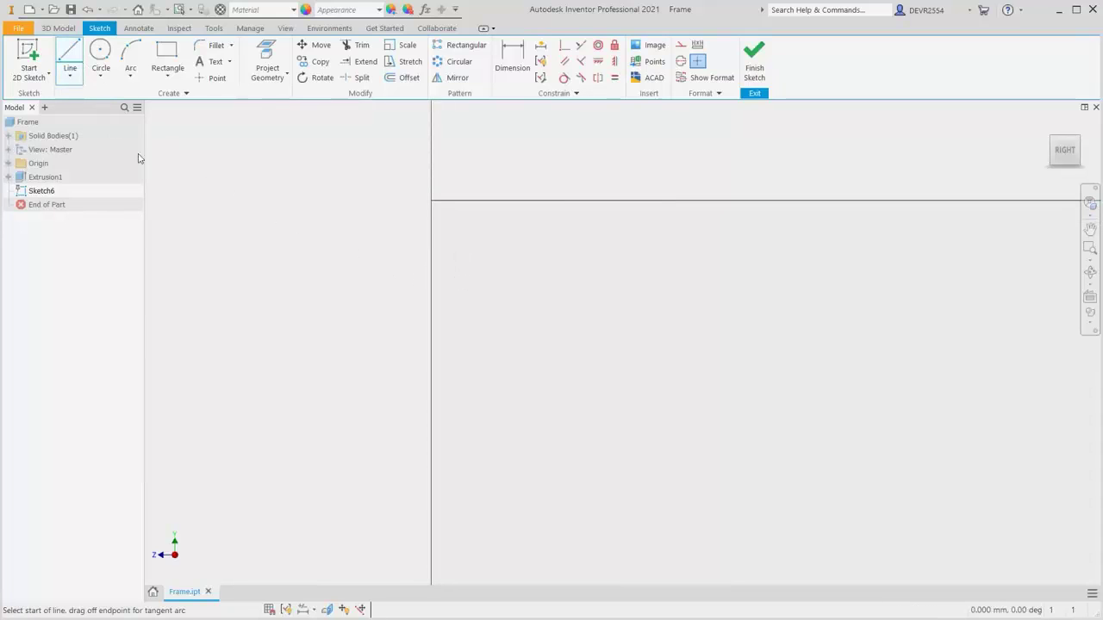
{"action": "left_click", "coordinate": [432, 413]}
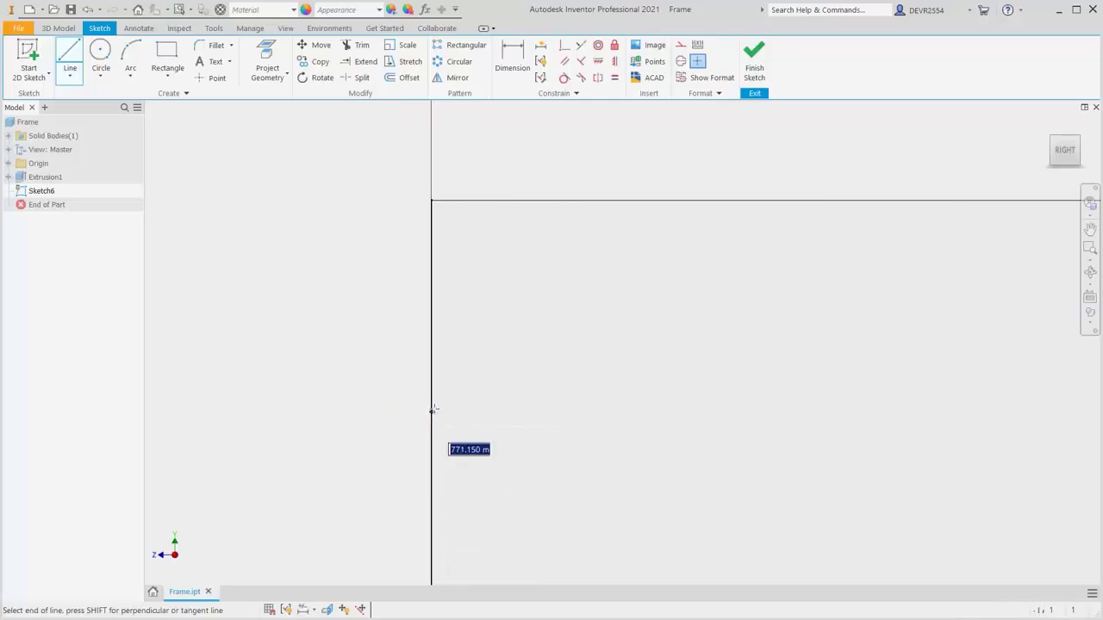
{"action": "double_click", "coordinate": [655, 200]}
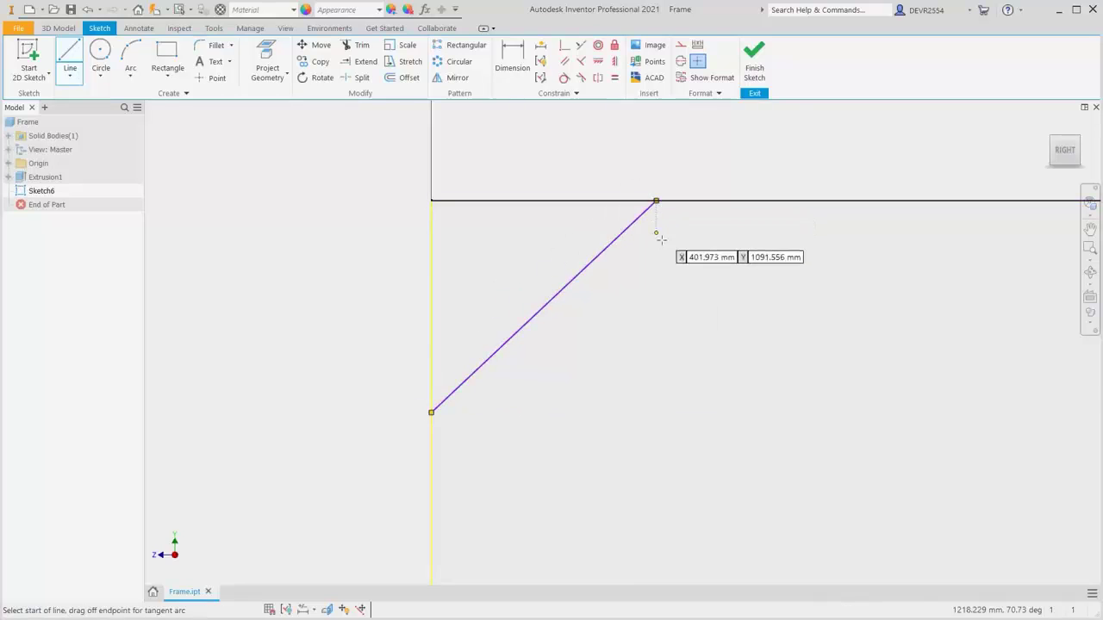
Dimension the diagonal line's horizontal extent along the box's top edge and set it to 500 mm
{"action": "left_click", "coordinate": [520, 66]}
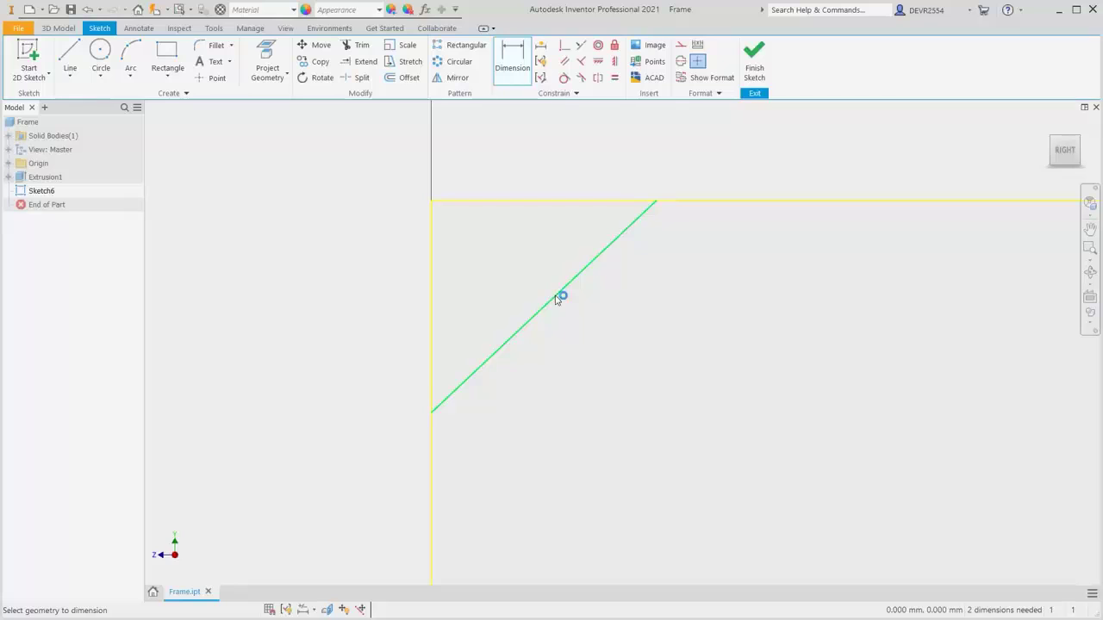
{"action": "left_click", "coordinate": [557, 299]}
{"action": "left_click", "coordinate": [542, 150]}
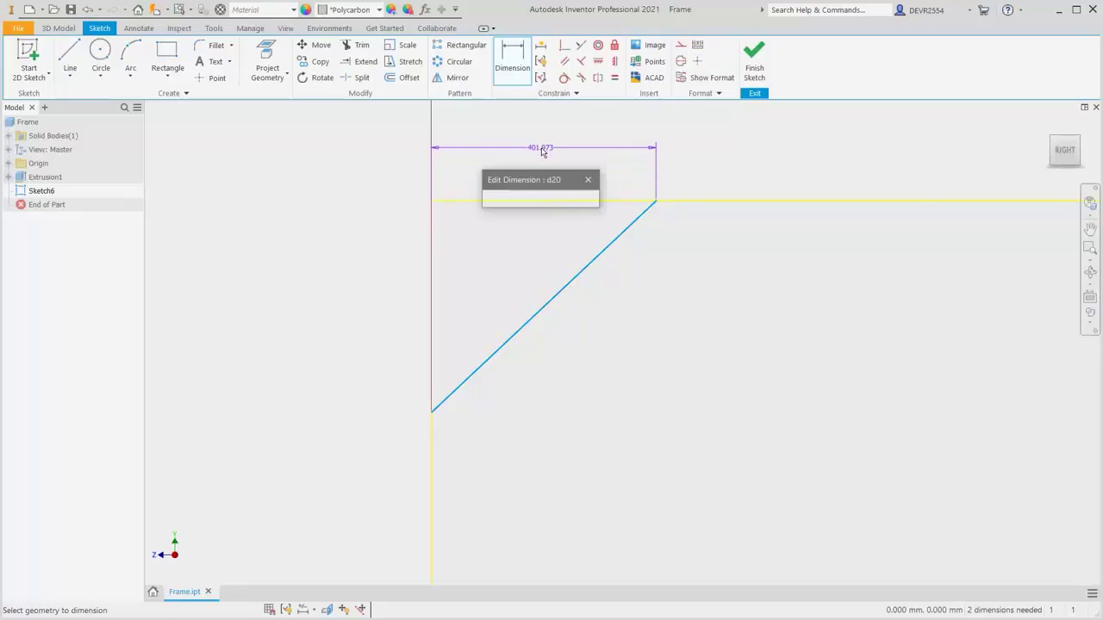
{"action": "type", "text": "50"}
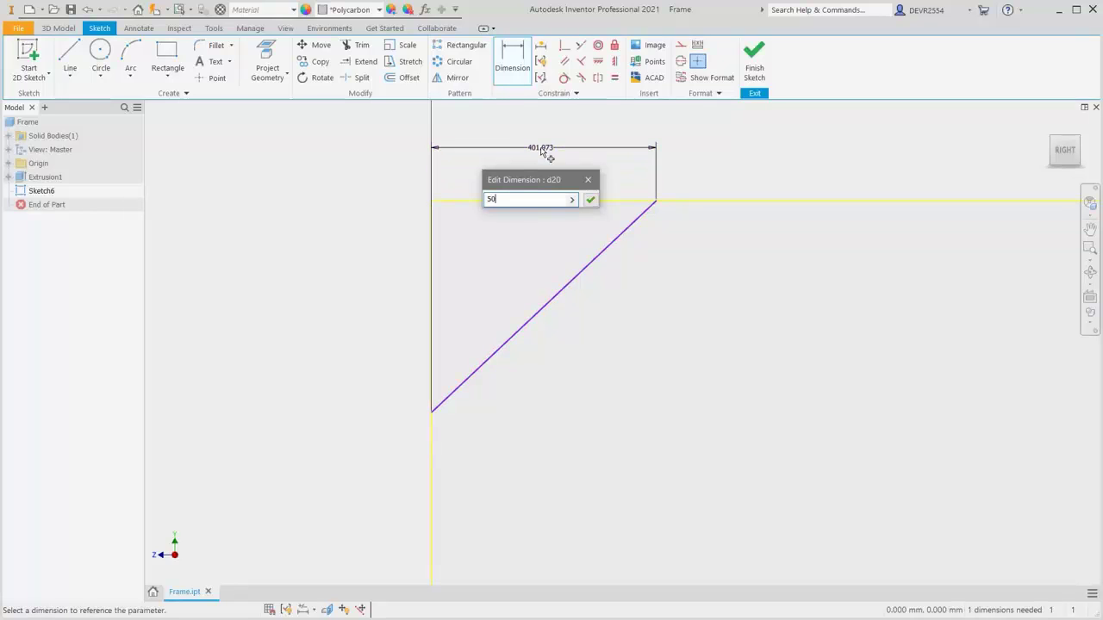
{"action": "type", "text": "0"}
{"action": "key", "text": "Return"}
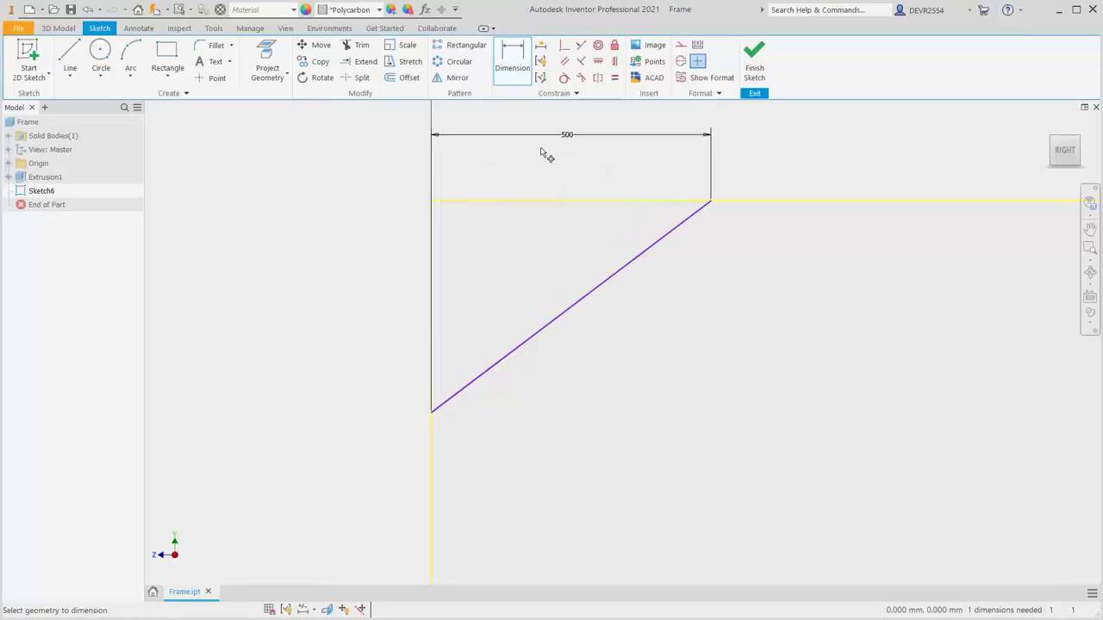
Dimension the diagonal line's vertical extent and link it to its horizontal dimension, d20
{"action": "left_click", "coordinate": [579, 299]}
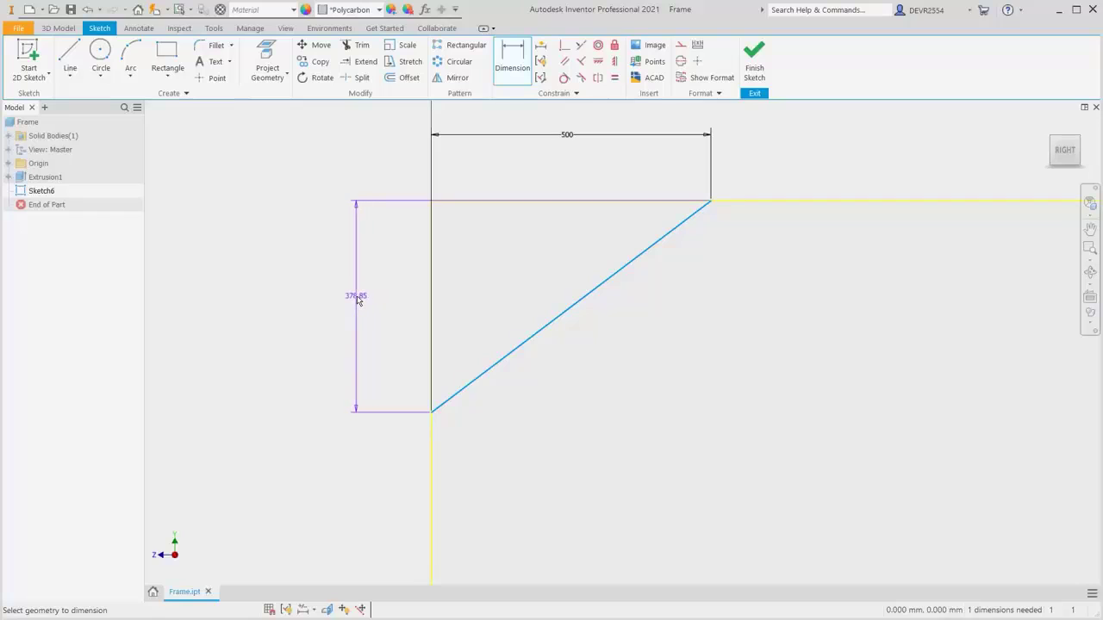
{"action": "left_click", "coordinate": [357, 299]}
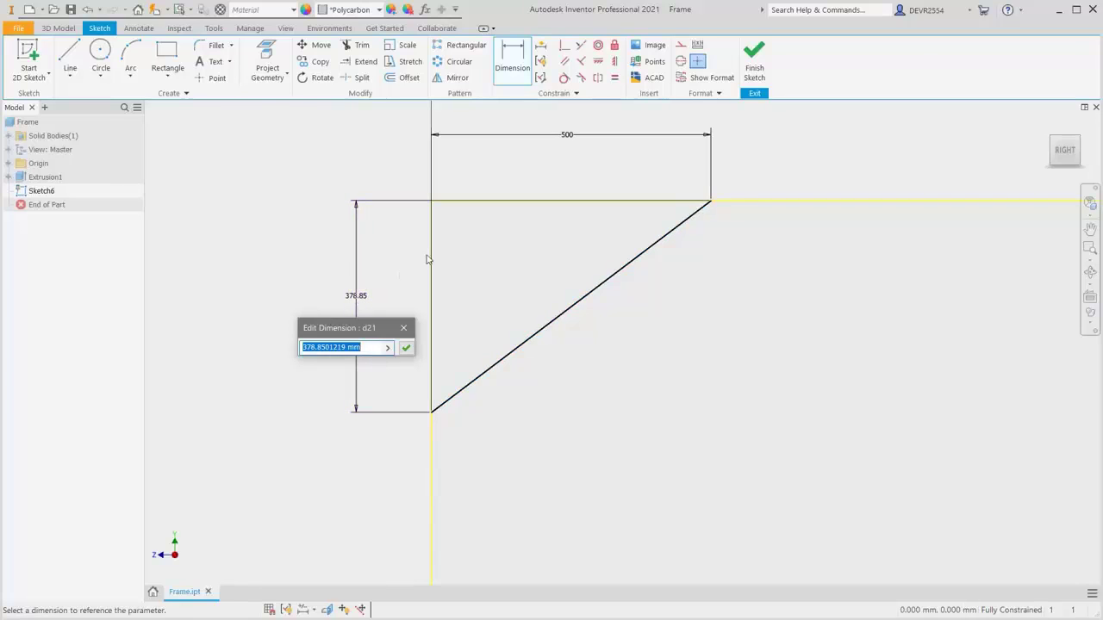
{"action": "left_click", "coordinate": [568, 142]}
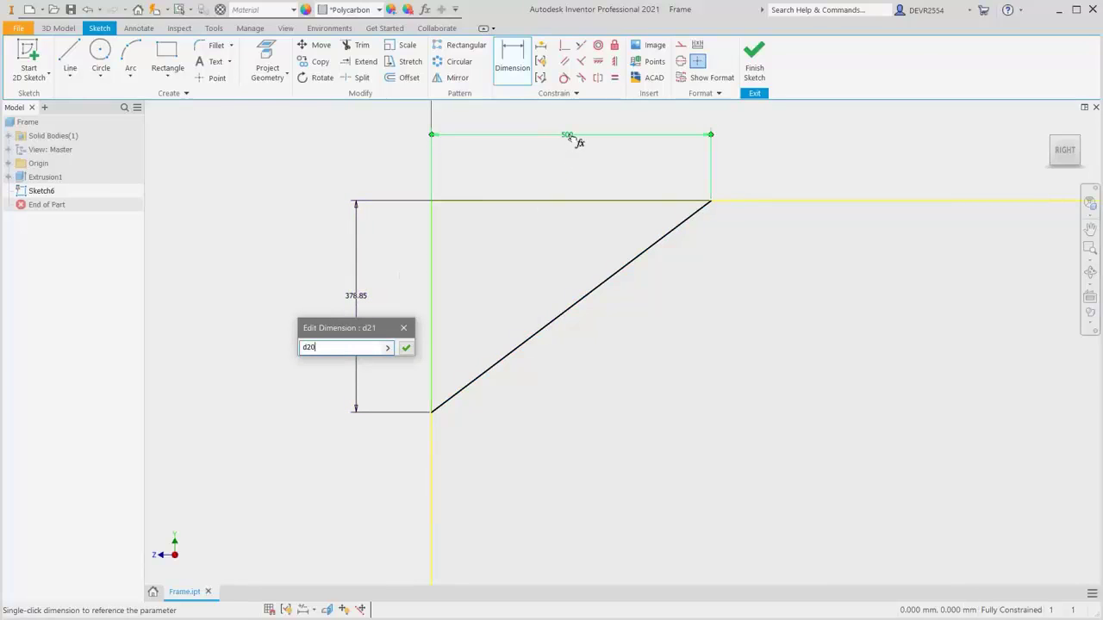
{"action": "left_click", "coordinate": [406, 348]}
Sketch a second diagonal line across the face's opposite upper corner, from the vertical edge to the top edge, spanning about 500 mm horizontally
{"action": "scroll", "coordinate": [559, 361], "scroll_direction": "down", "scroll_amount": 2}
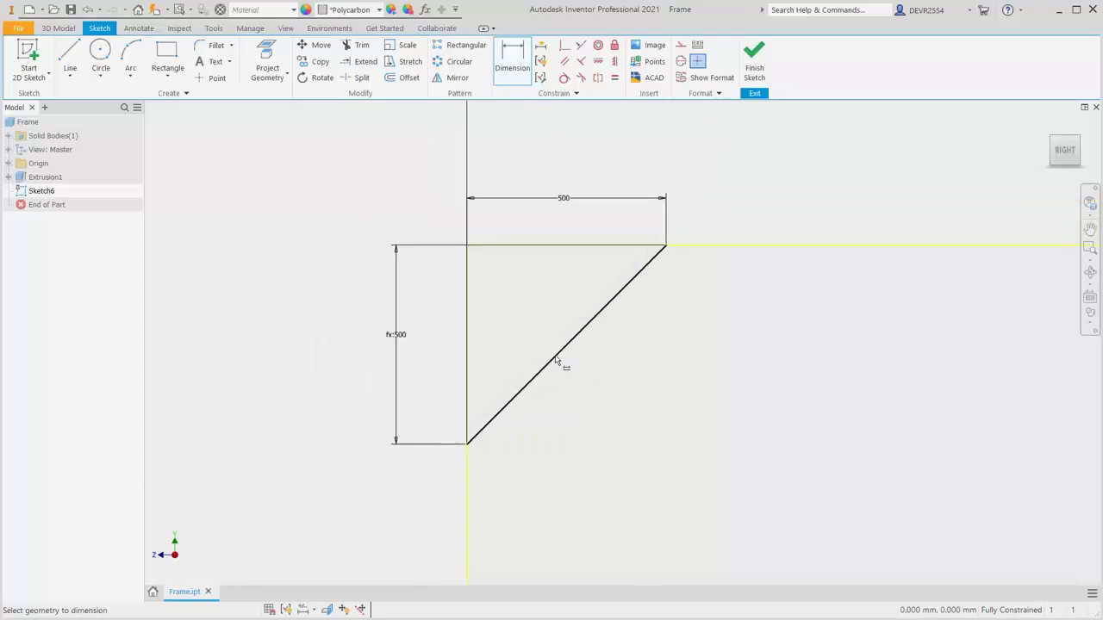
{"action": "scroll", "coordinate": [558, 361], "scroll_direction": "down", "scroll_amount": 1}
{"action": "key", "text": "F2"}
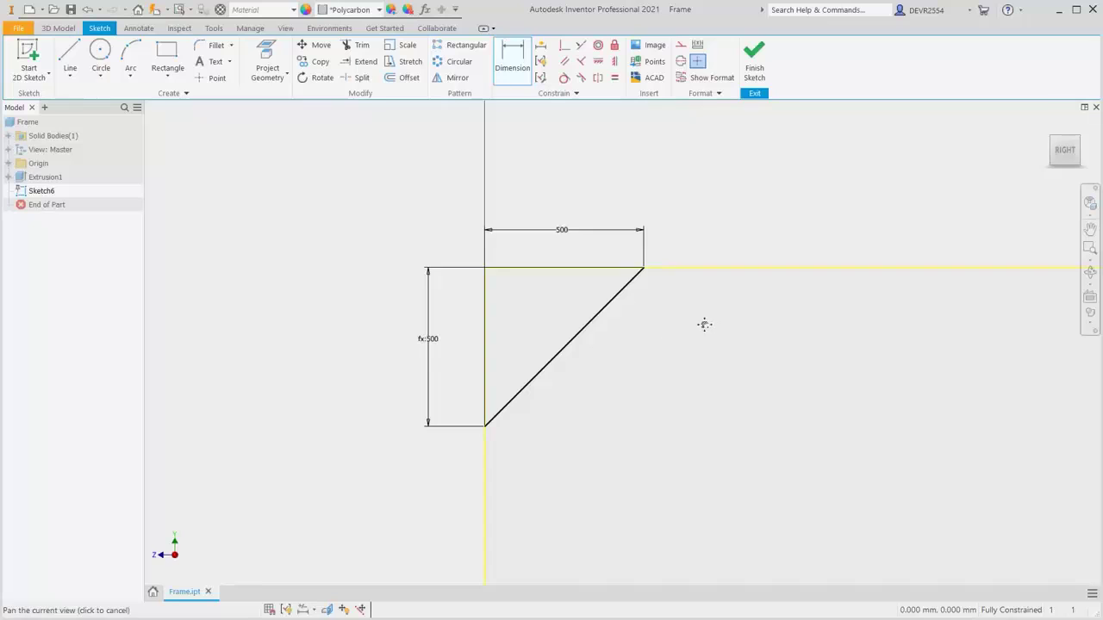
{"action": "left_click_drag", "start_coordinate": [704, 324], "coordinate": [399, 306]}
{"action": "left_click_drag", "start_coordinate": [674, 322], "coordinate": [470, 303]}
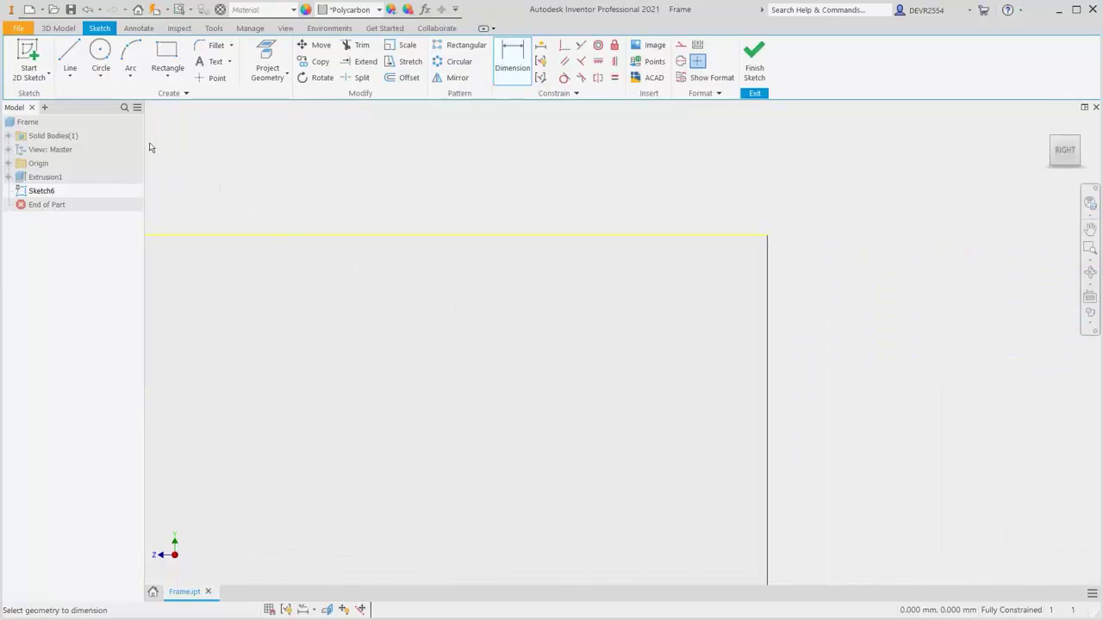
{"action": "left_click", "coordinate": [69, 56]}
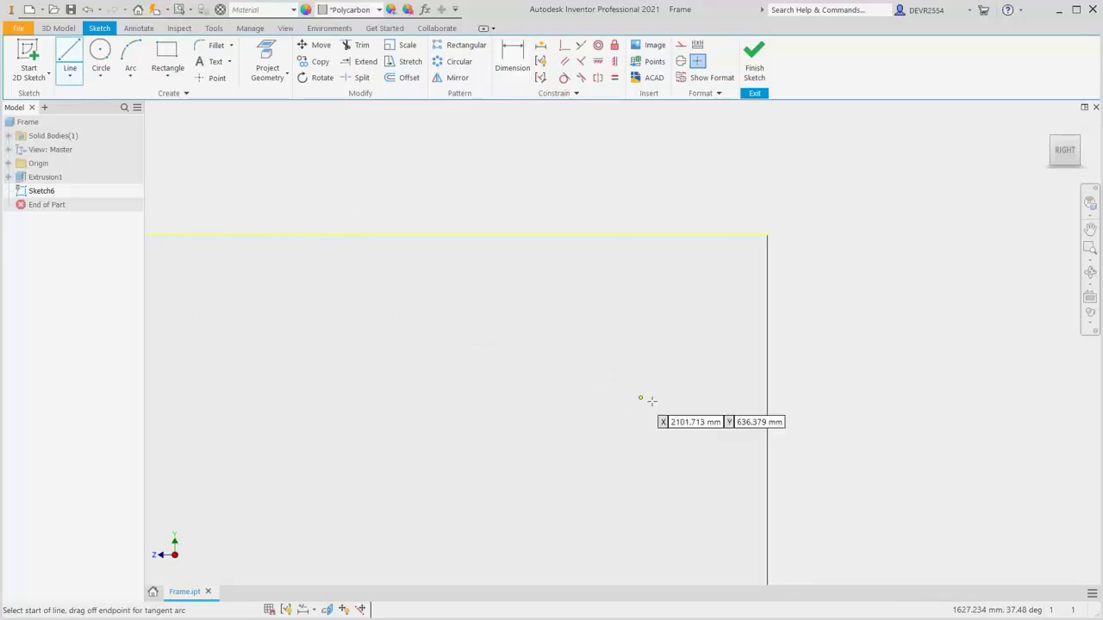
{"action": "left_click", "coordinate": [766, 394]}
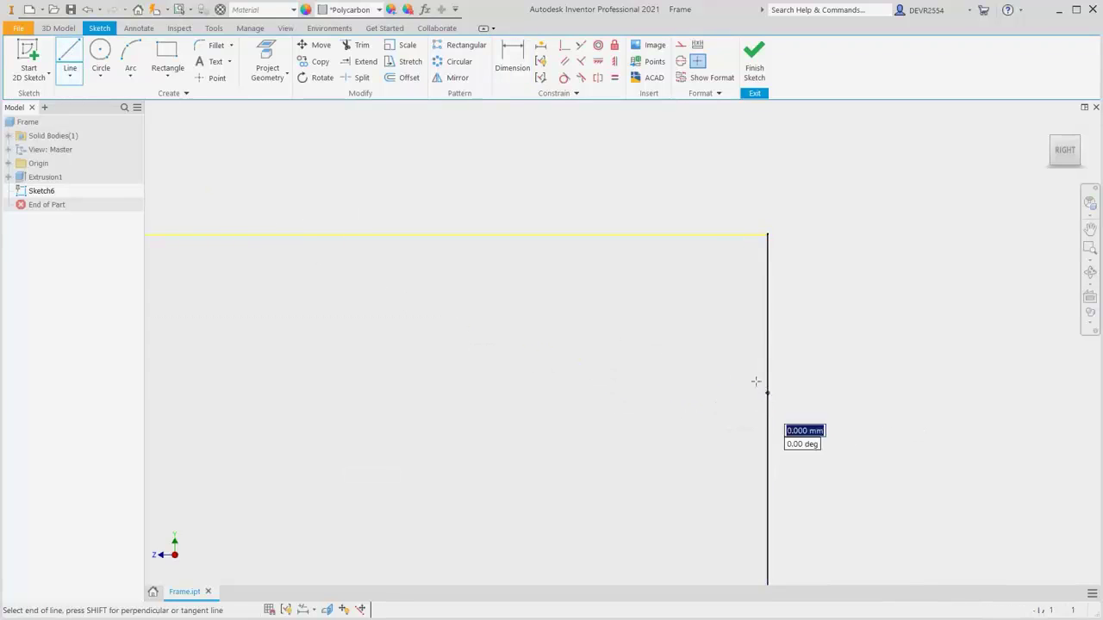
{"action": "left_click", "coordinate": [608, 235]}
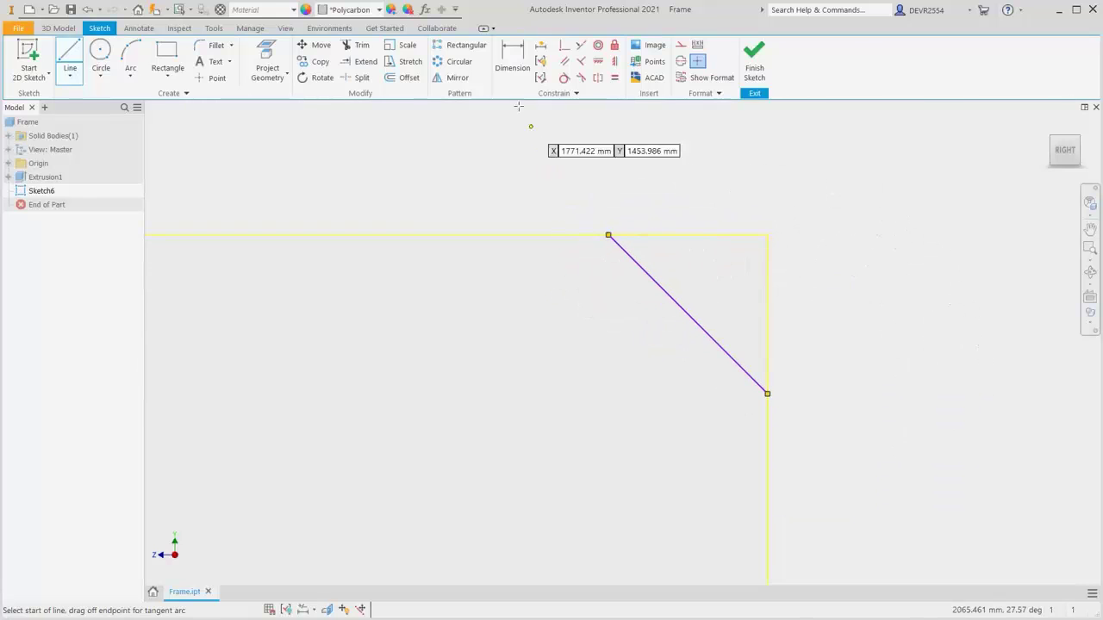
Dimension the second diagonal's horizontal extent and link it to the first diagonal's horizontal dimension
{"action": "left_click", "coordinate": [513, 59]}
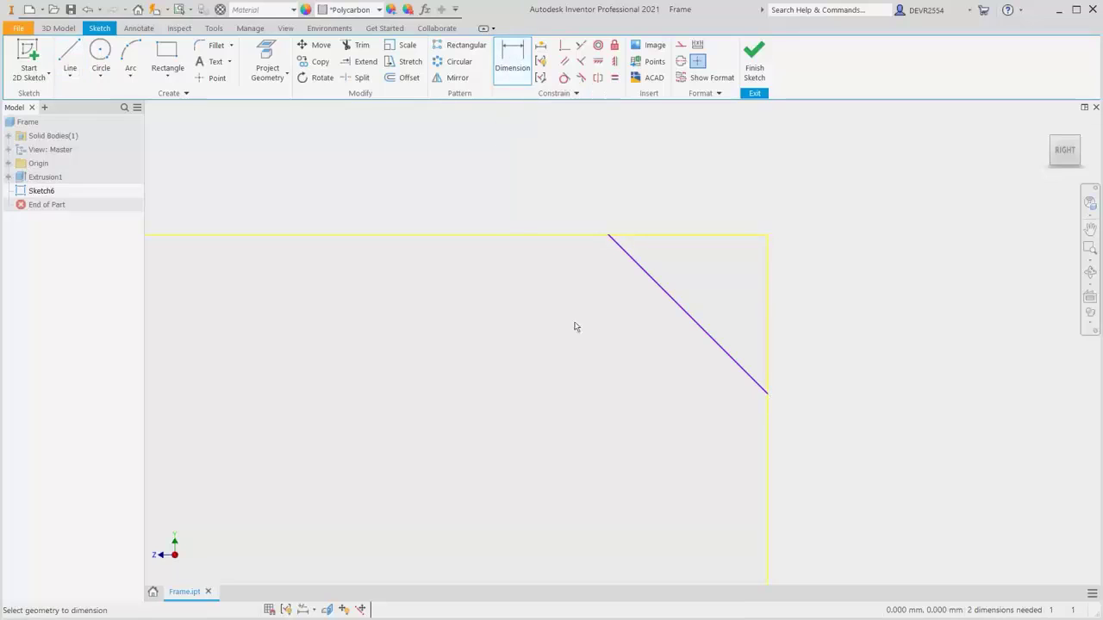
{"action": "left_click", "coordinate": [715, 344]}
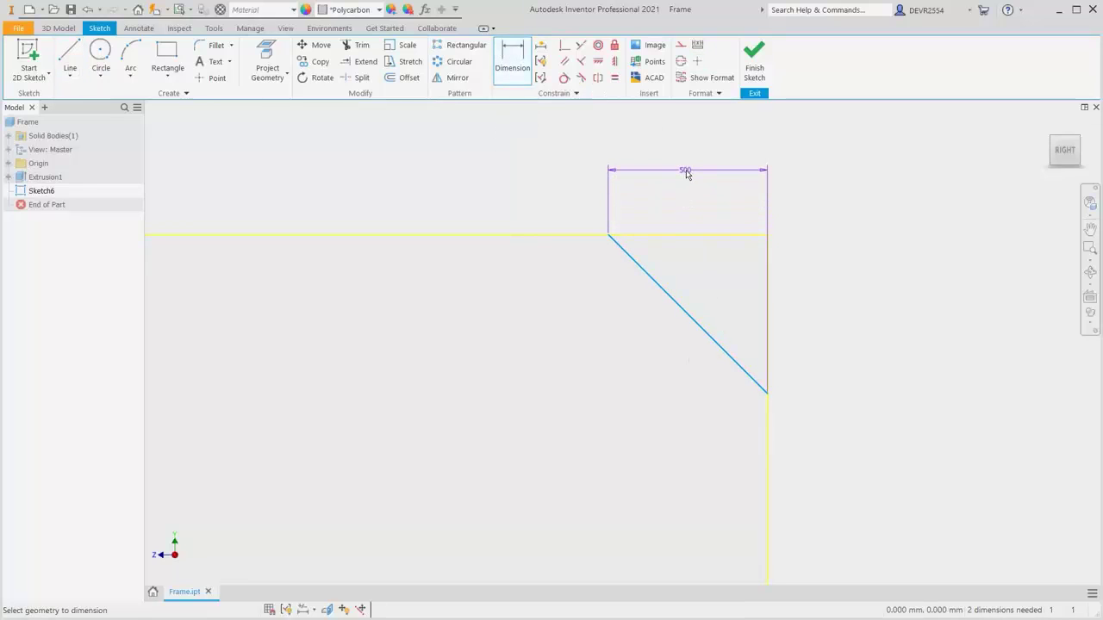
{"action": "left_click", "coordinate": [686, 173]}
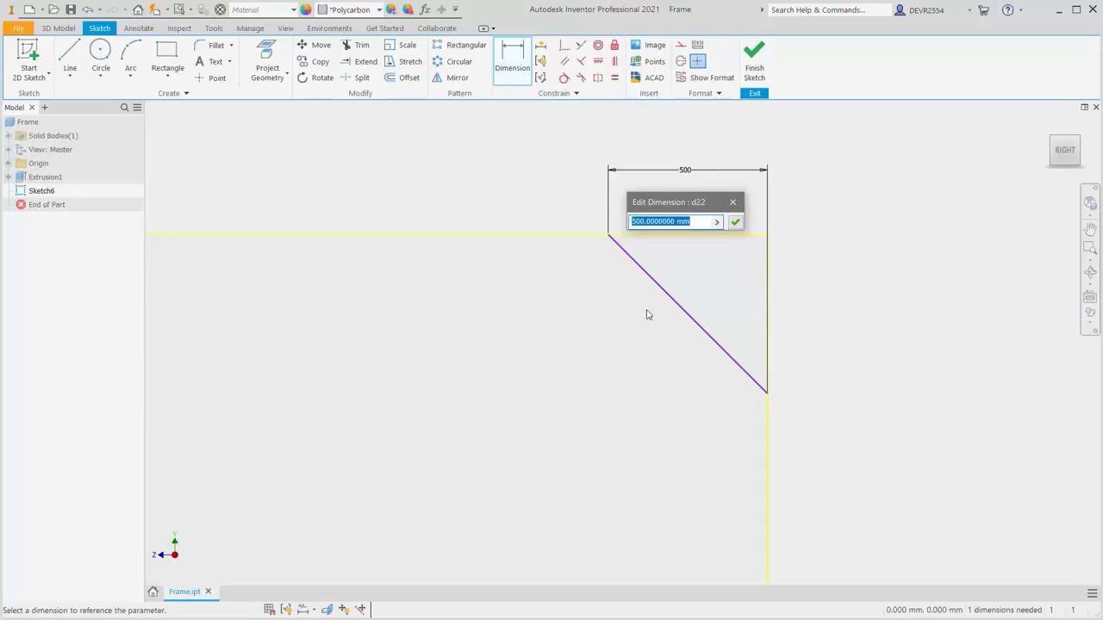
{"action": "scroll", "coordinate": [611, 316], "scroll_direction": "down", "scroll_amount": 3}
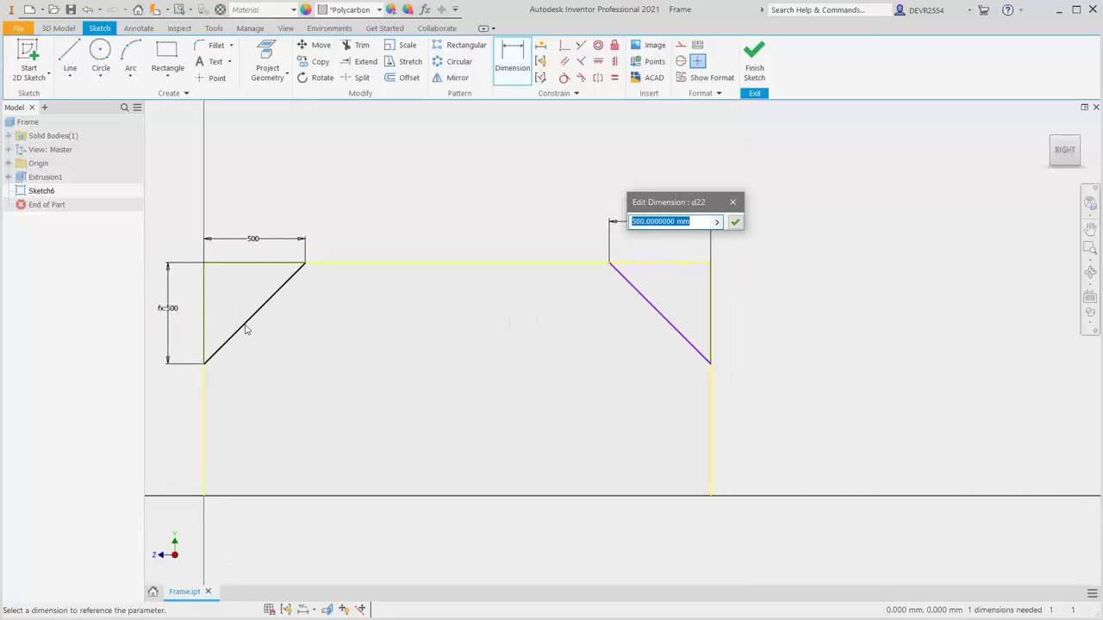
{"action": "left_click", "coordinate": [254, 244]}
{"action": "left_click", "coordinate": [735, 223]}
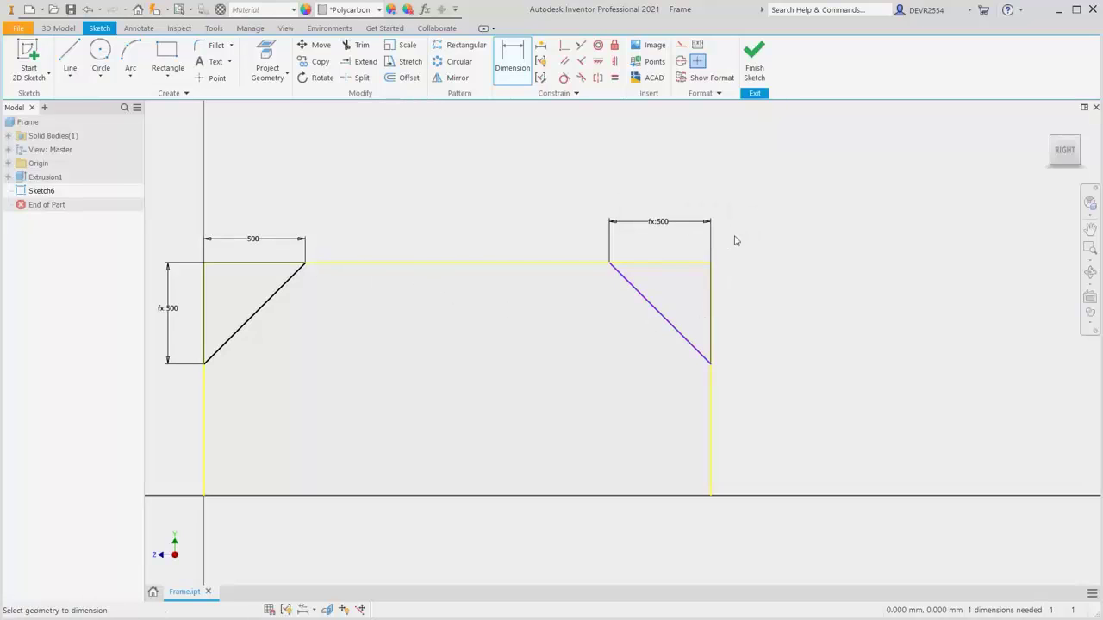
Dimension the second diagonal's vertical extent and link it to the first diagonal's horizontal dimension, d20
{"action": "left_click", "coordinate": [664, 319]}
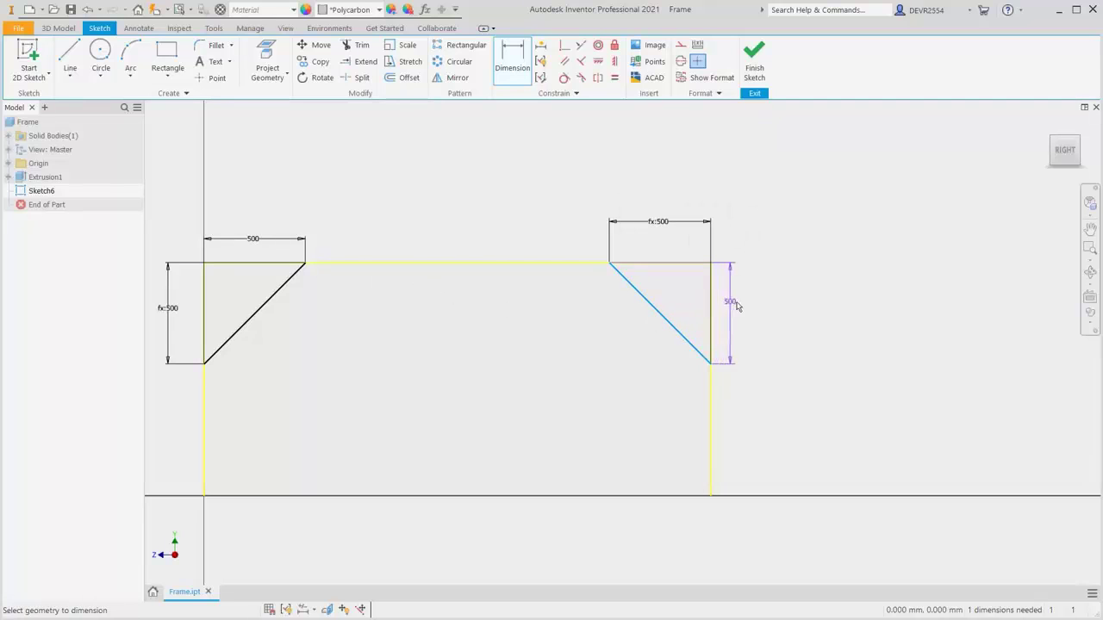
{"action": "left_click", "coordinate": [761, 305]}
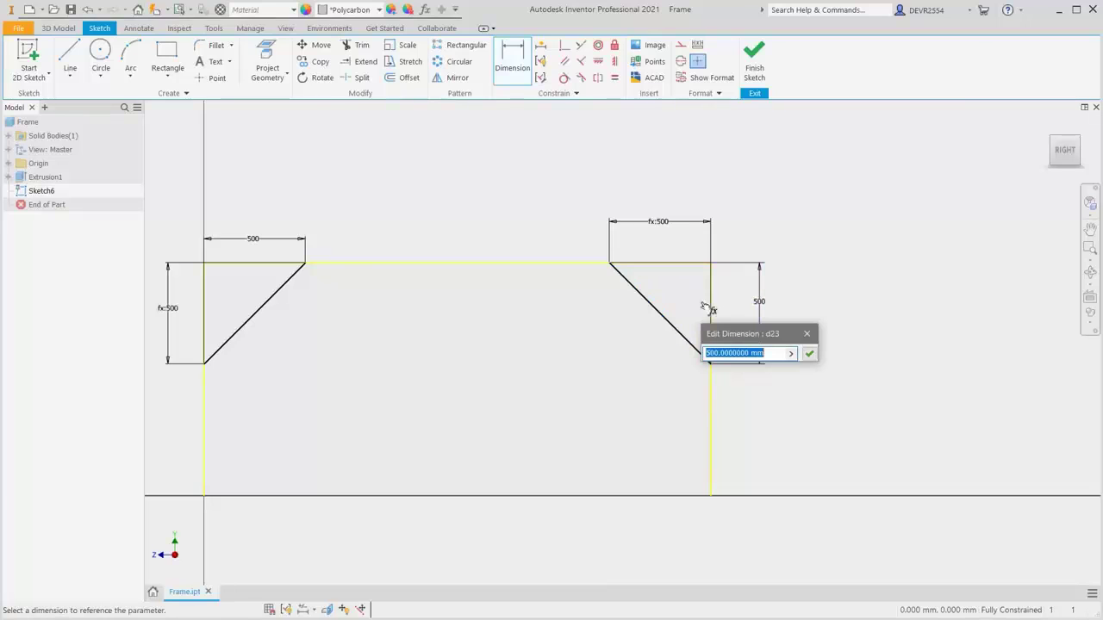
{"action": "left_click", "coordinate": [263, 246]}
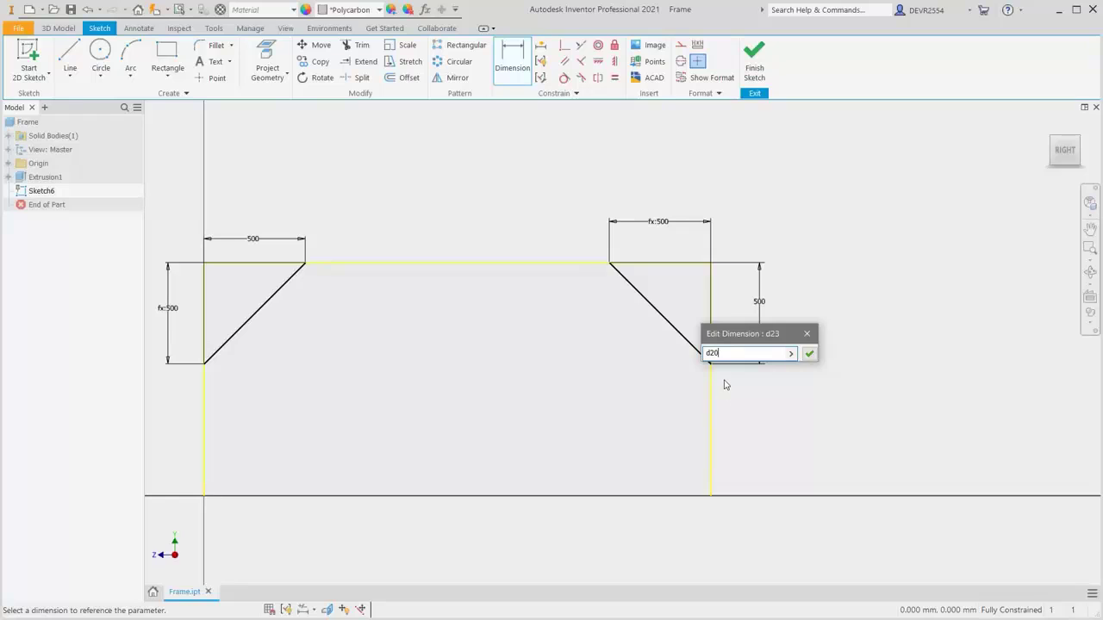
{"action": "left_click", "coordinate": [810, 354]}
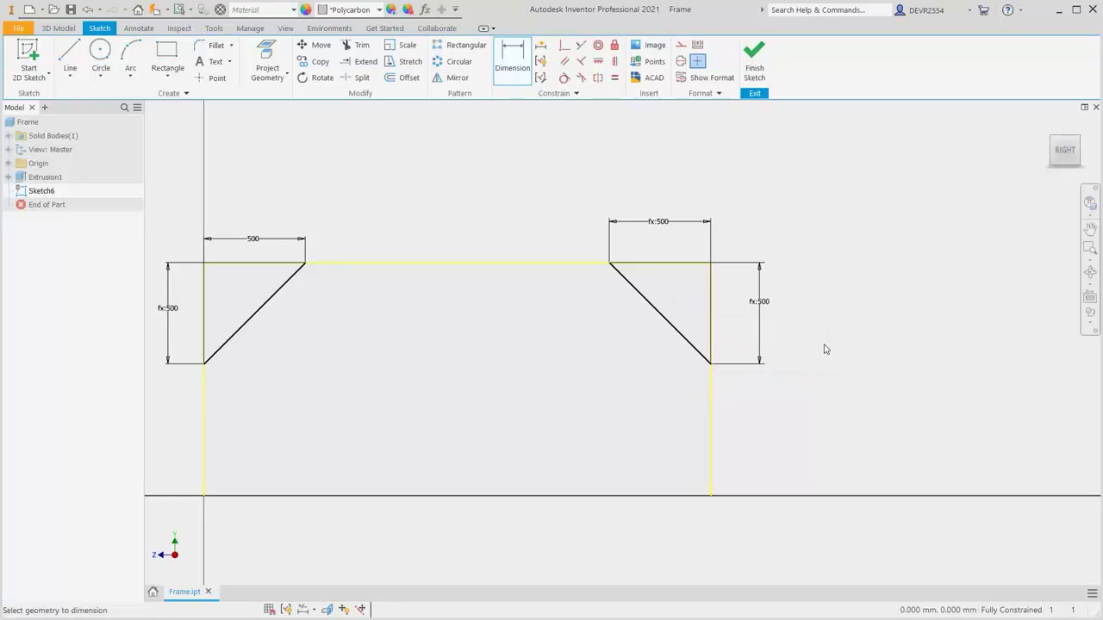
Turn off dimension visibility for the four corner sketches, Sketch6 through Sketch9
{"action": "mouse_move", "coordinate": [1014, 180]}
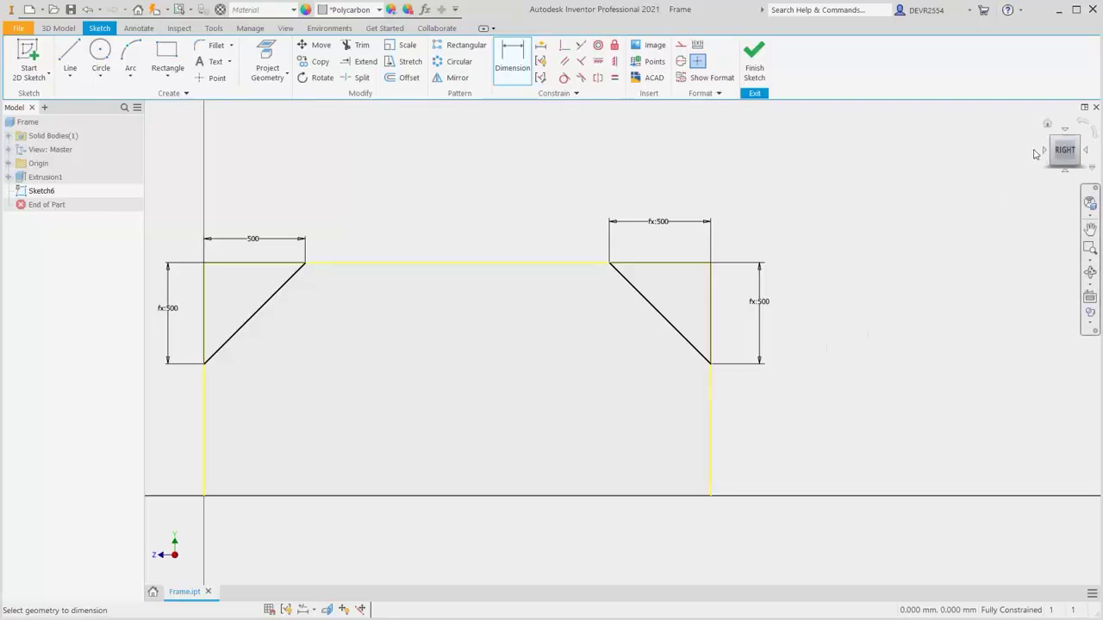
{"action": "left_click", "coordinate": [1049, 125]}
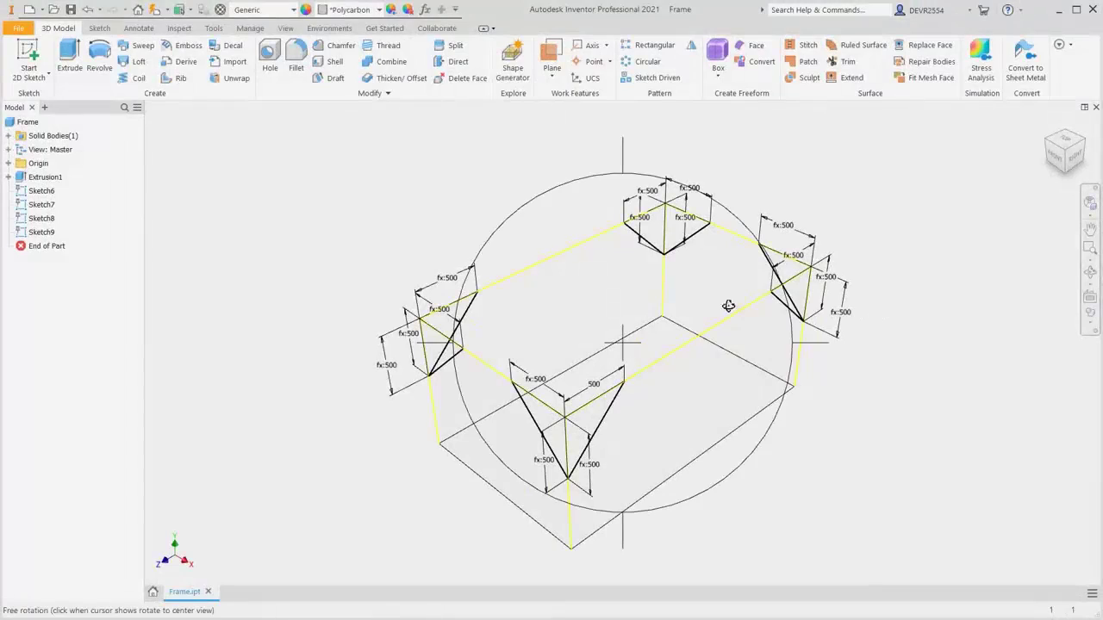
{"action": "key", "text": "F4"}
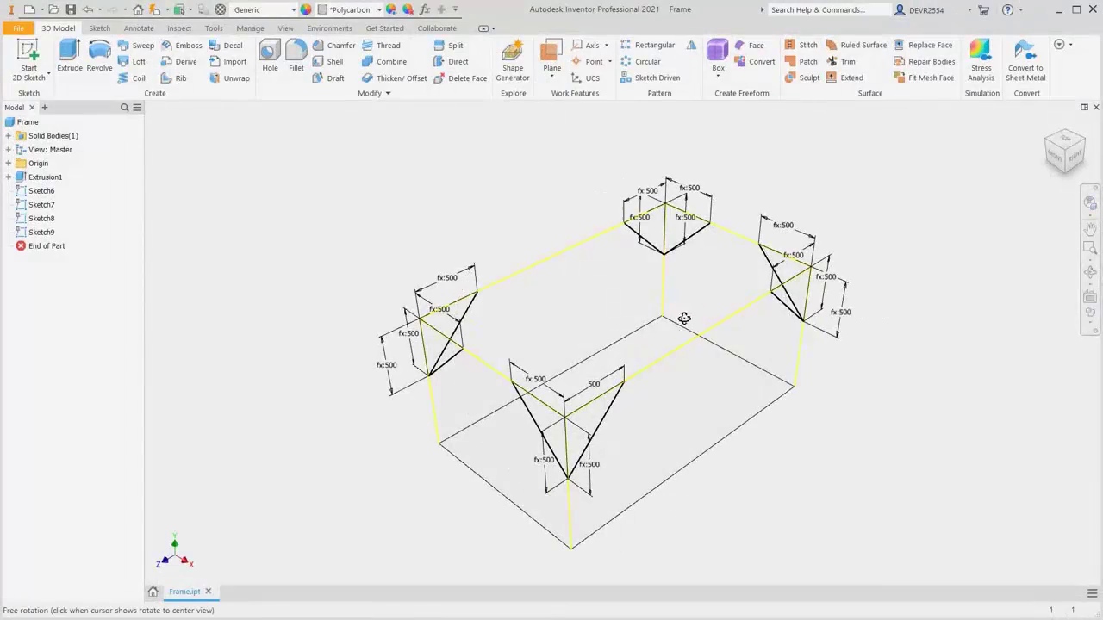
{"action": "left_click_drag", "start_coordinate": [683, 318], "coordinate": [647, 386]}
{"action": "key", "text": "Escape"}
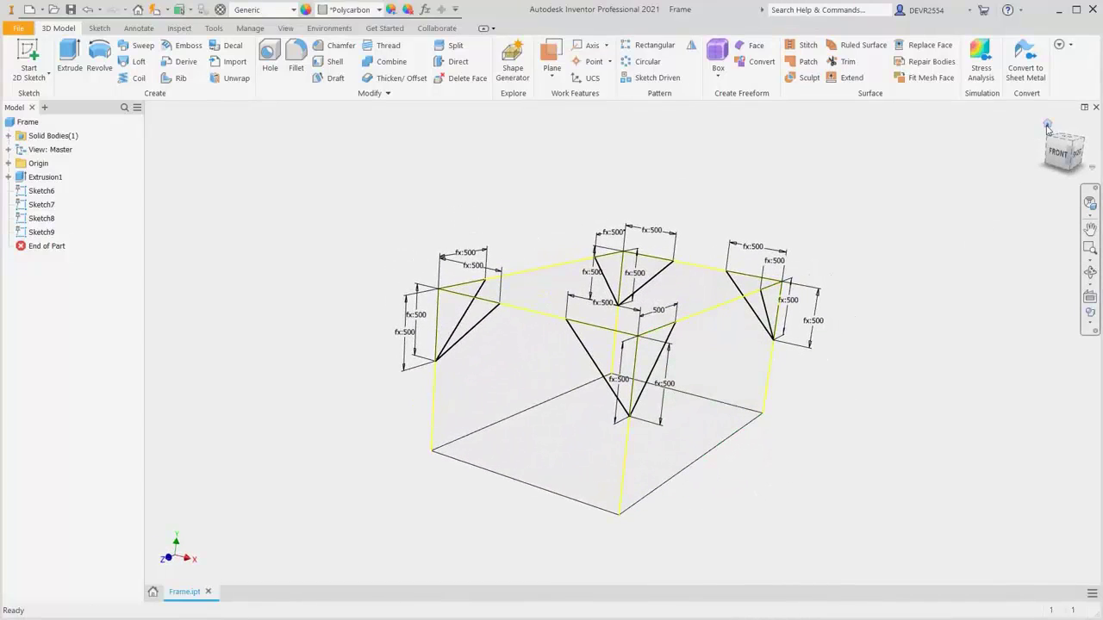
{"action": "left_click", "coordinate": [1047, 128]}
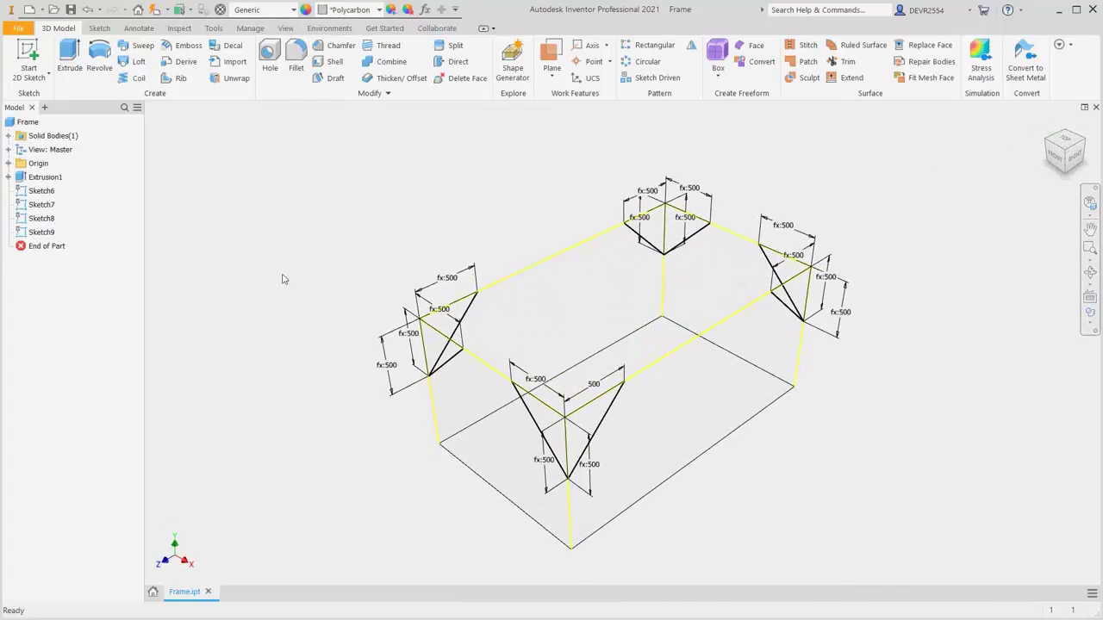
{"action": "left_click", "coordinate": [43, 192]}
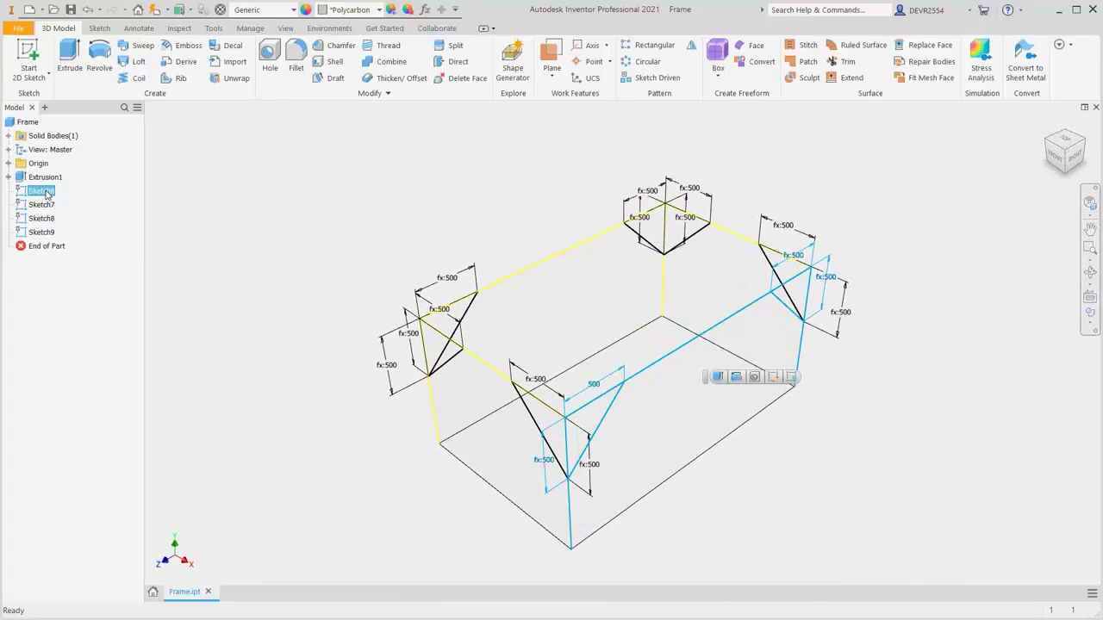
{"action": "left_click", "coordinate": [43, 233], "text": "shift"}
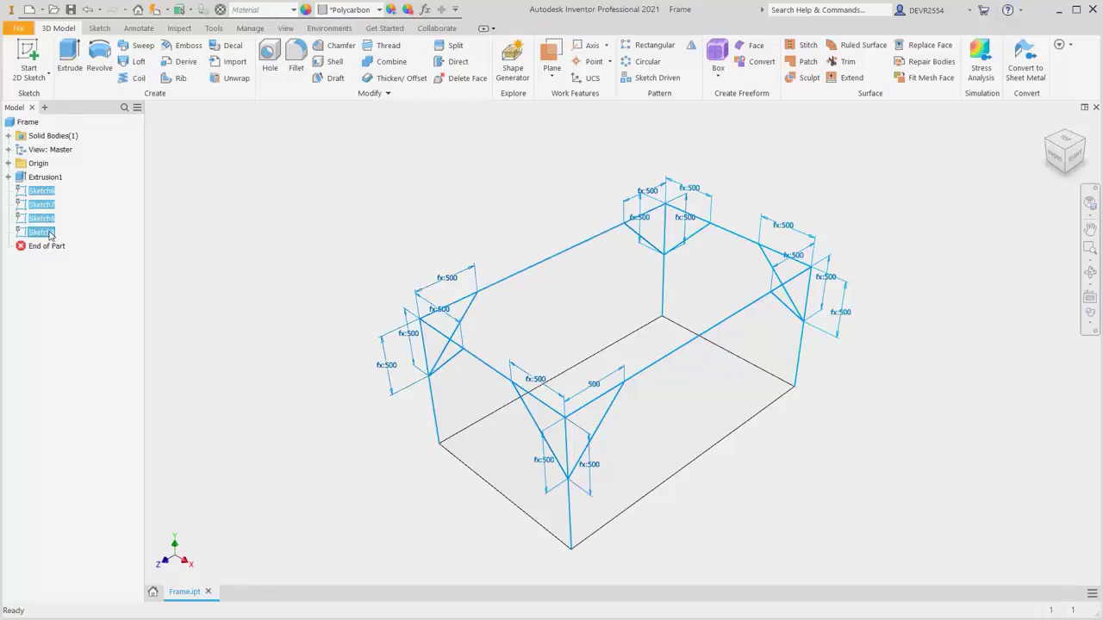
{"action": "right_click", "coordinate": [50, 234]}
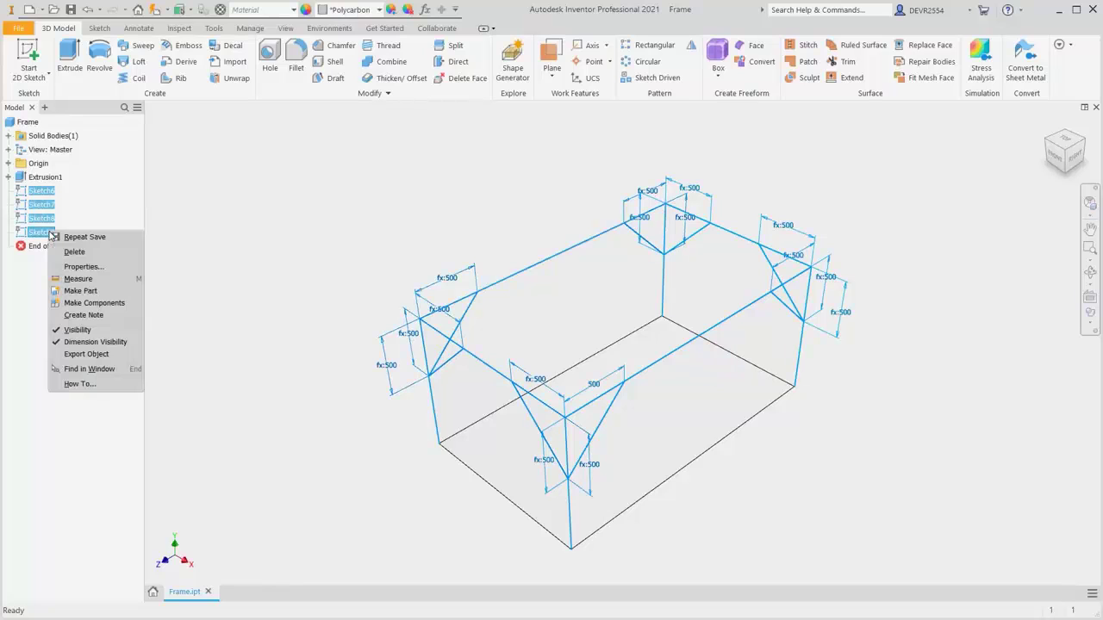
{"action": "left_click", "coordinate": [108, 344]}
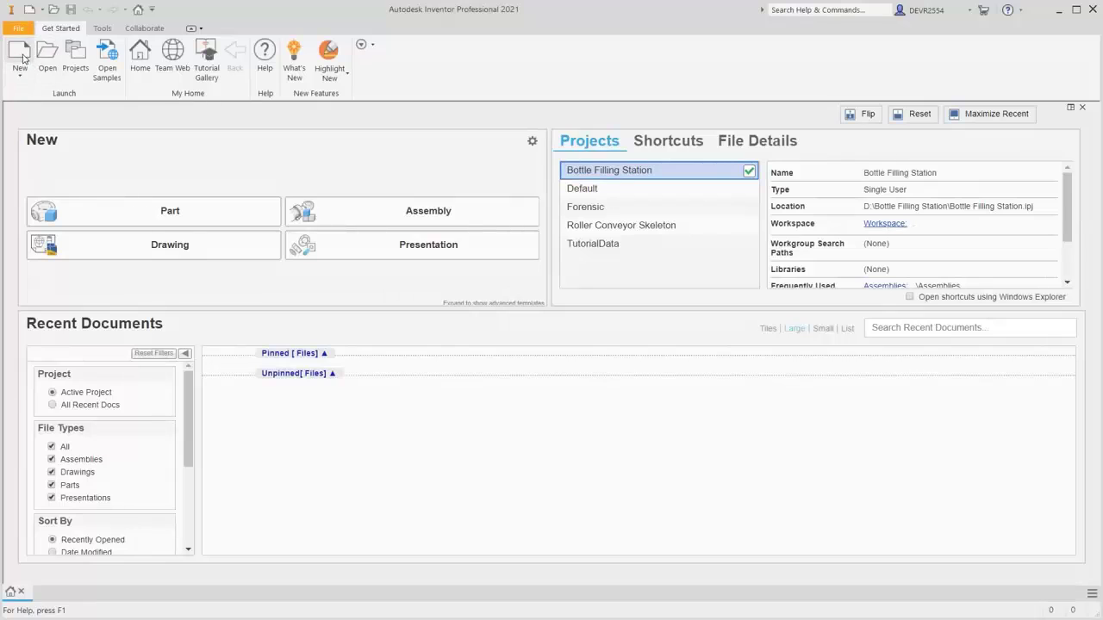
Create a new assembly from the Standard (mm).iam template and save it as Bottle Filling Station in the Assemblies folder
{"action": "left_click", "coordinate": [18, 54]}
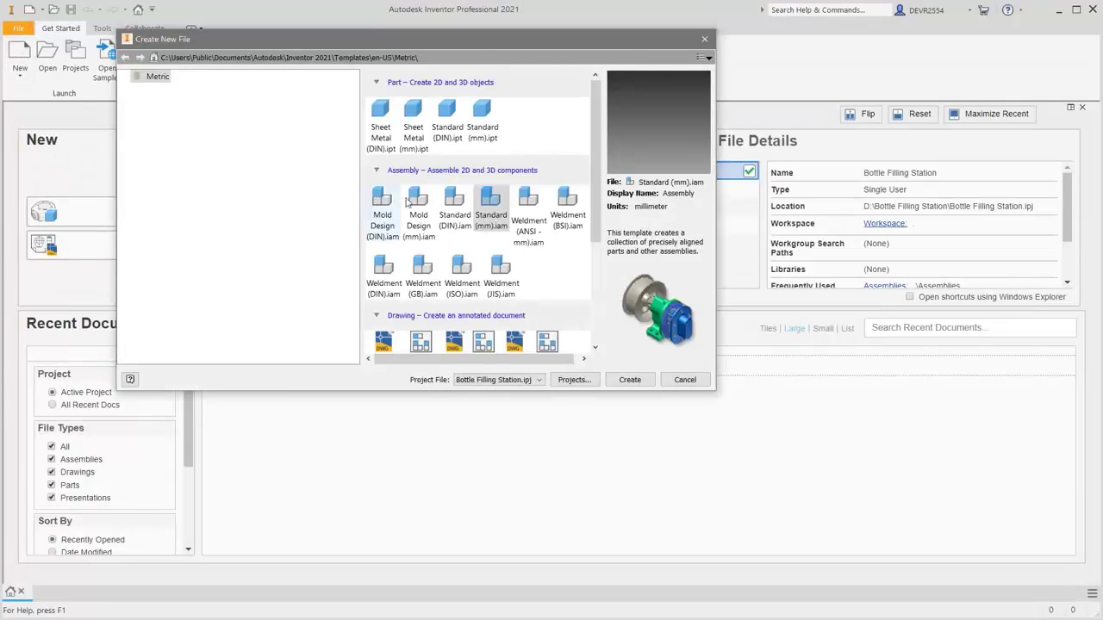
{"action": "left_click", "coordinate": [492, 205]}
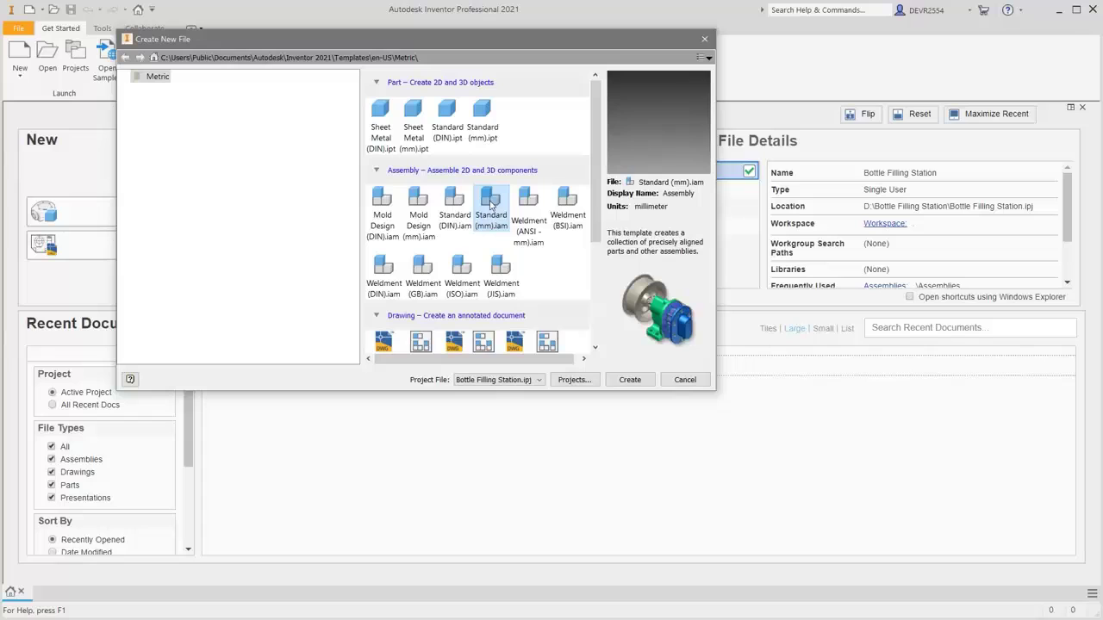
{"action": "left_click", "coordinate": [629, 380]}
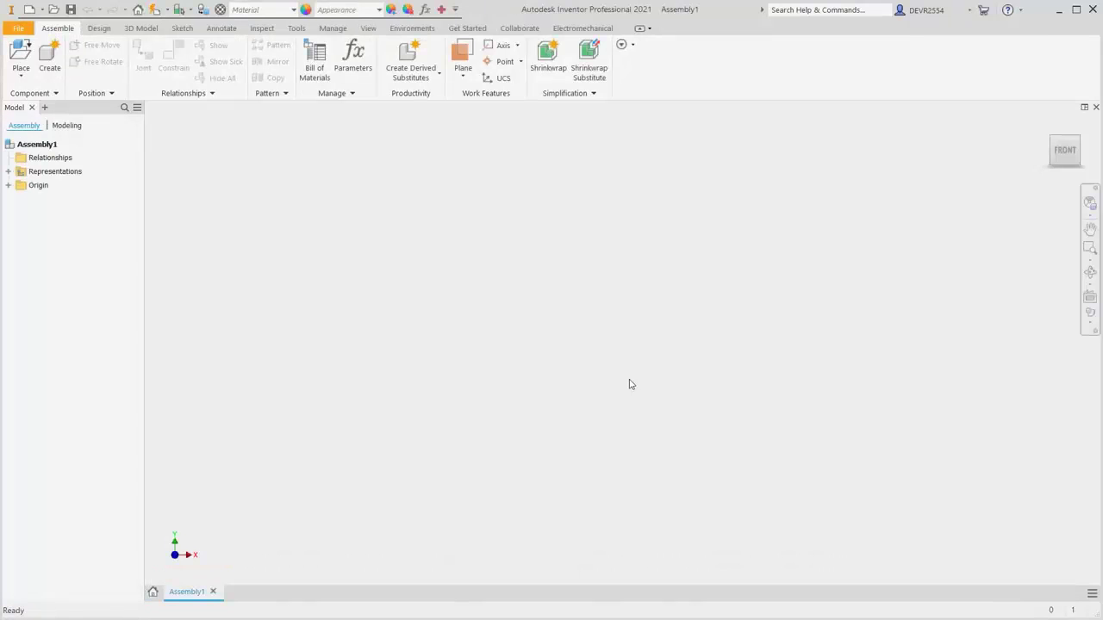
{"action": "left_click", "coordinate": [71, 10]}
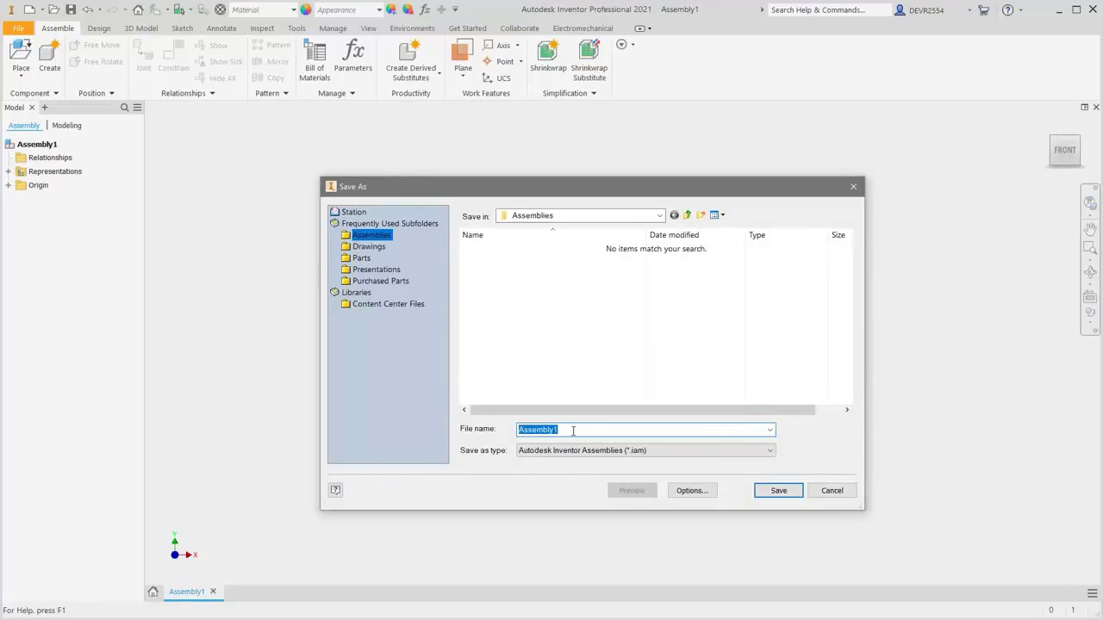
{"action": "type", "text": "Bottle Filling Station"}
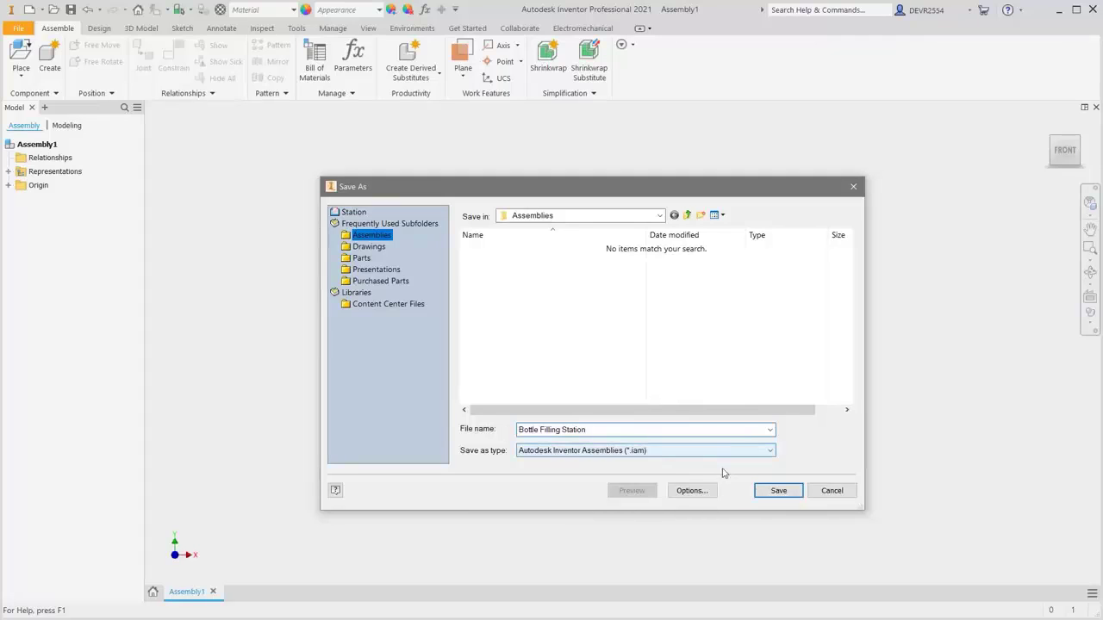
{"action": "left_click", "coordinate": [779, 491]}
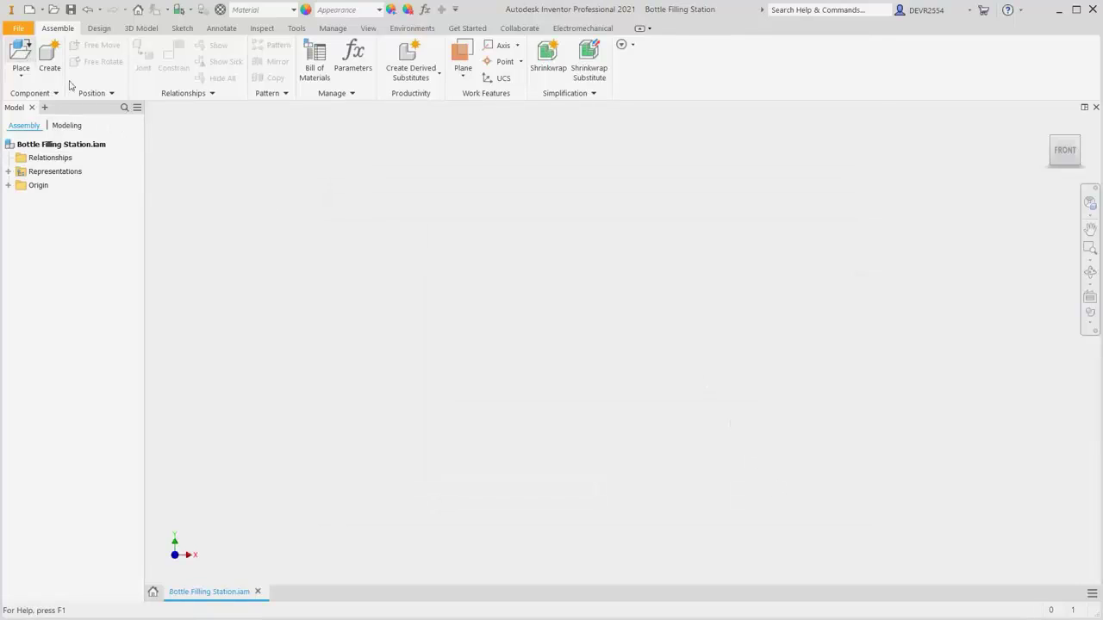
Place one instance of the Frame part from the Parts folder into the assembly
{"action": "key", "text": "p"}
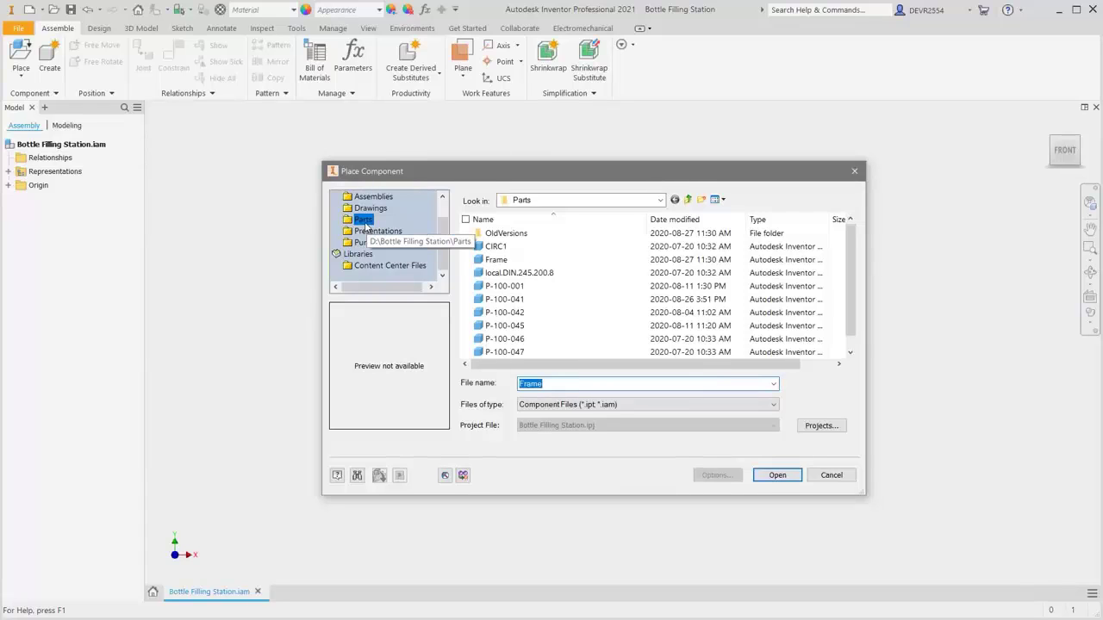
{"action": "left_click", "coordinate": [505, 267]}
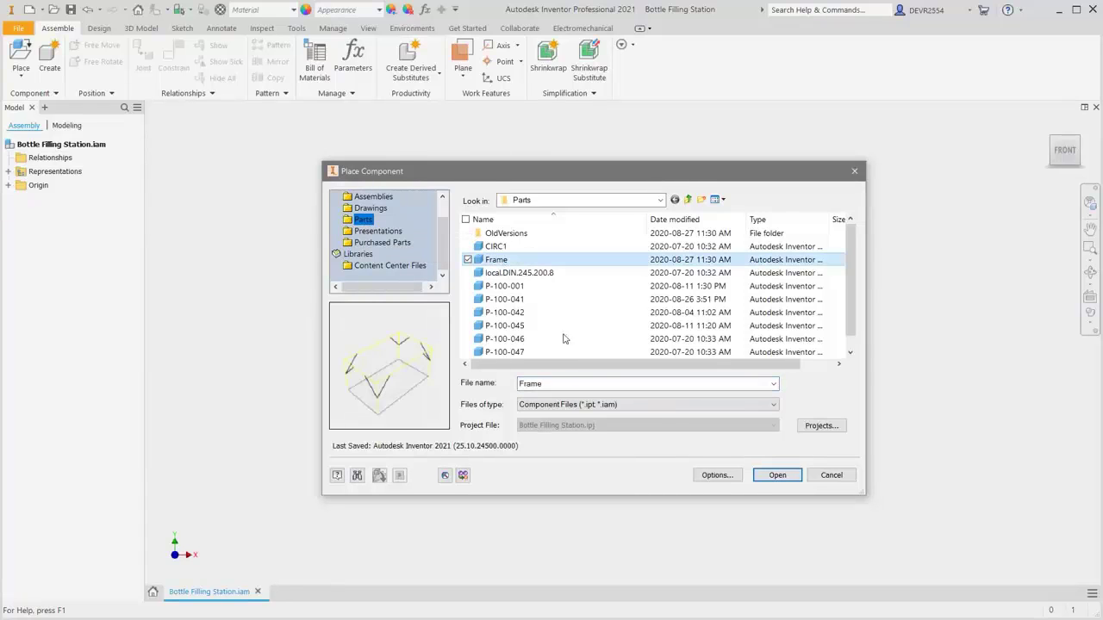
{"action": "left_click", "coordinate": [777, 476]}
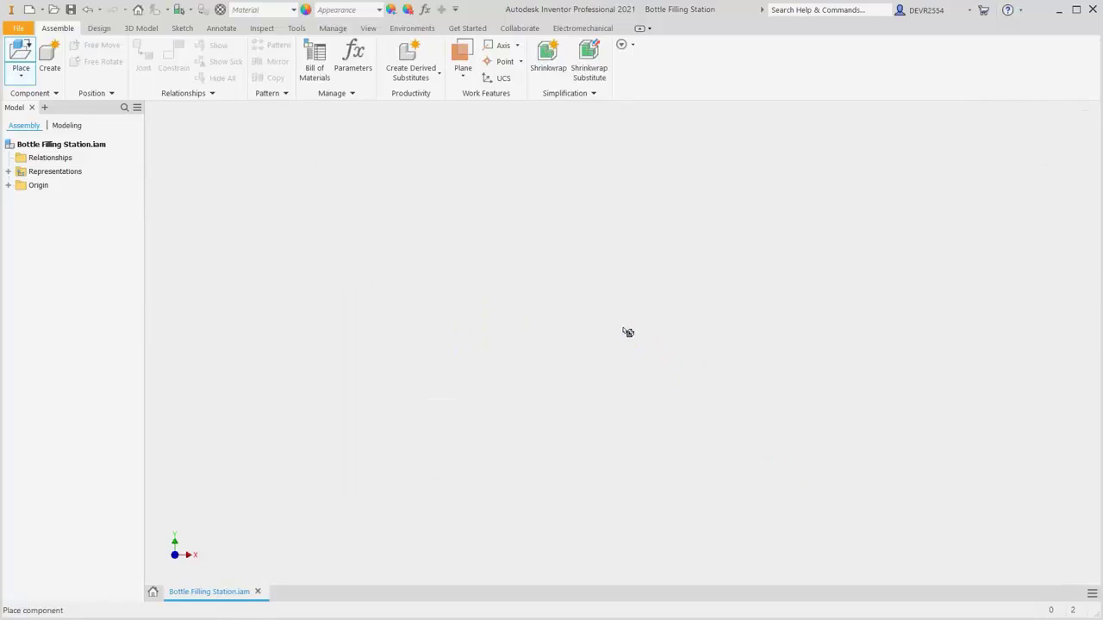
{"action": "left_click", "coordinate": [739, 316]}
{"action": "right_click", "coordinate": [782, 312]}
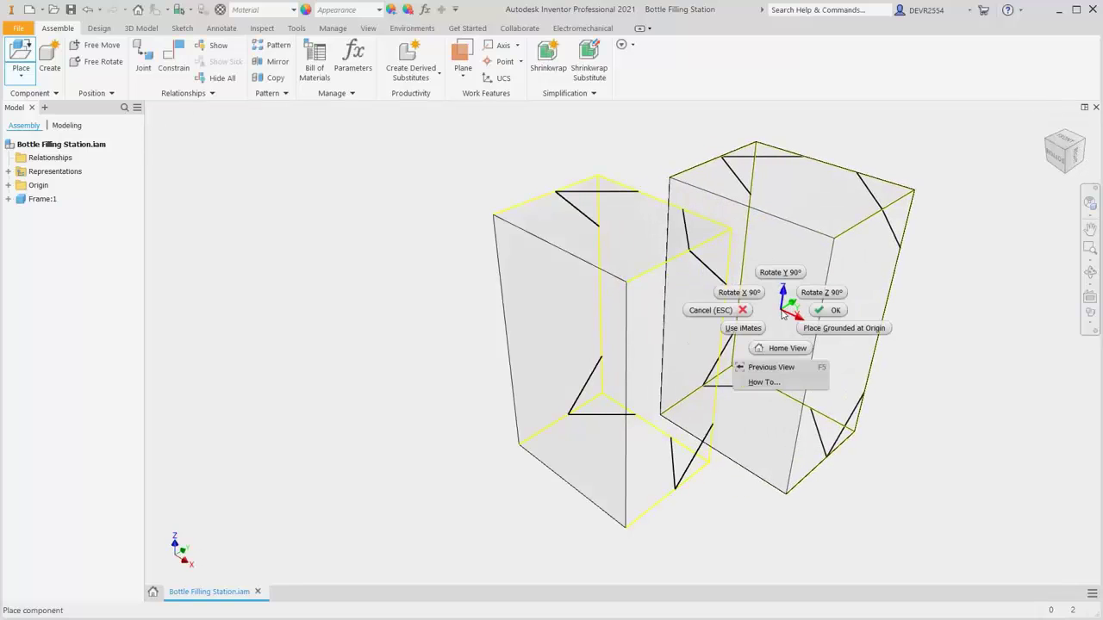
{"action": "left_click", "coordinate": [829, 311]}
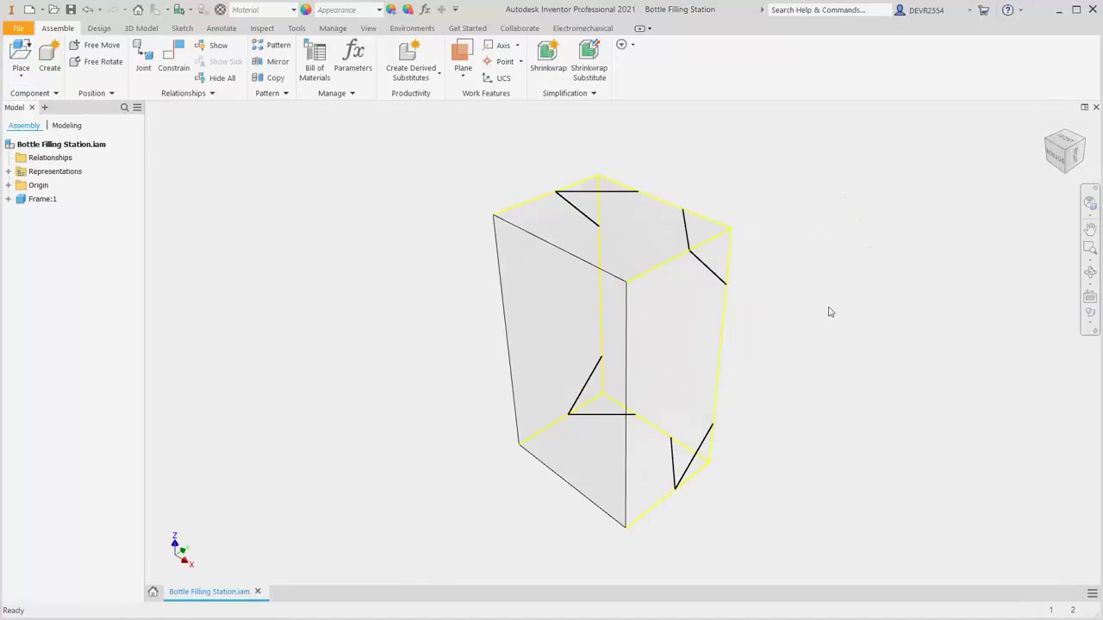
Look squarely at the long side face of the frame and set the projection to Perspective with Ortho Faces
{"action": "key", "text": "F4"}
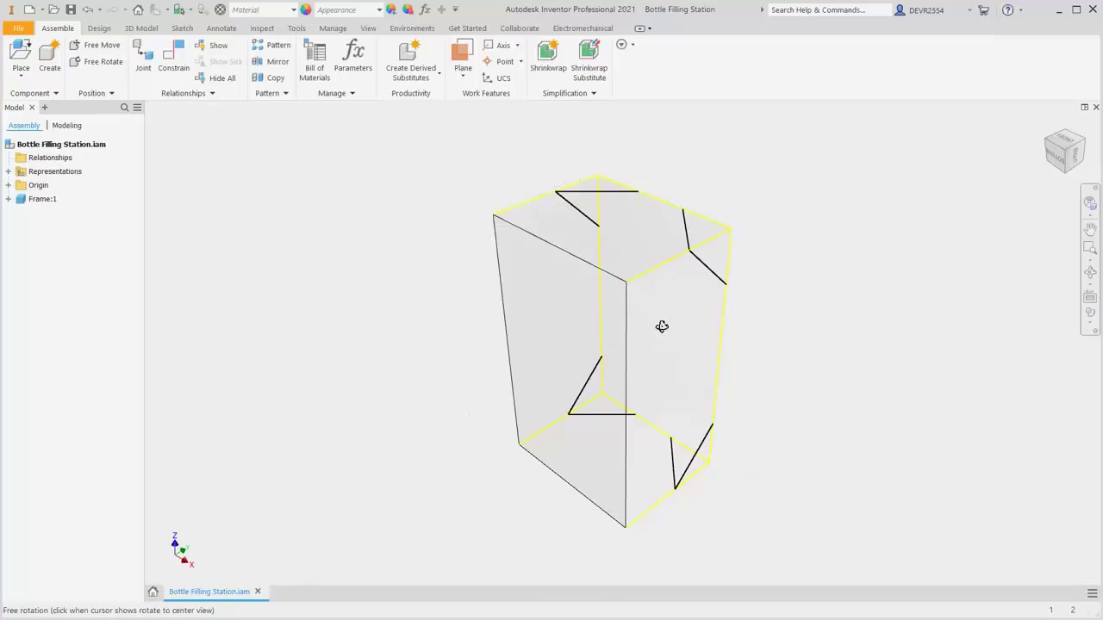
{"action": "middle_click_drag", "start_coordinate": [660, 322], "coordinate": [458, 361], "text": "shift"}
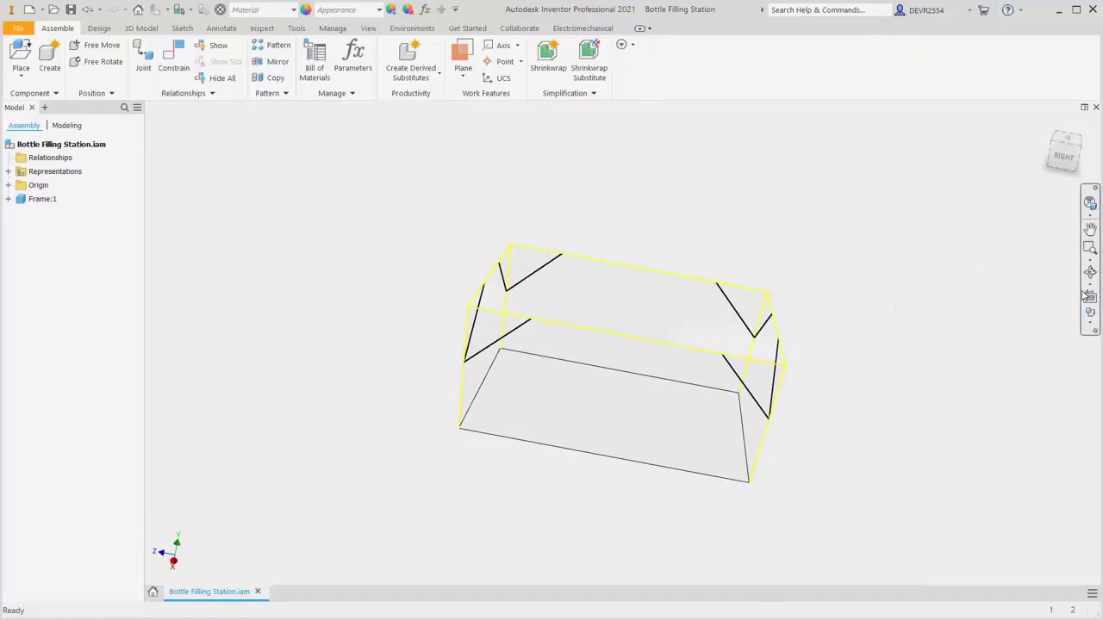
{"action": "left_click", "coordinate": [1090, 297]}
{"action": "left_click", "coordinate": [670, 409]}
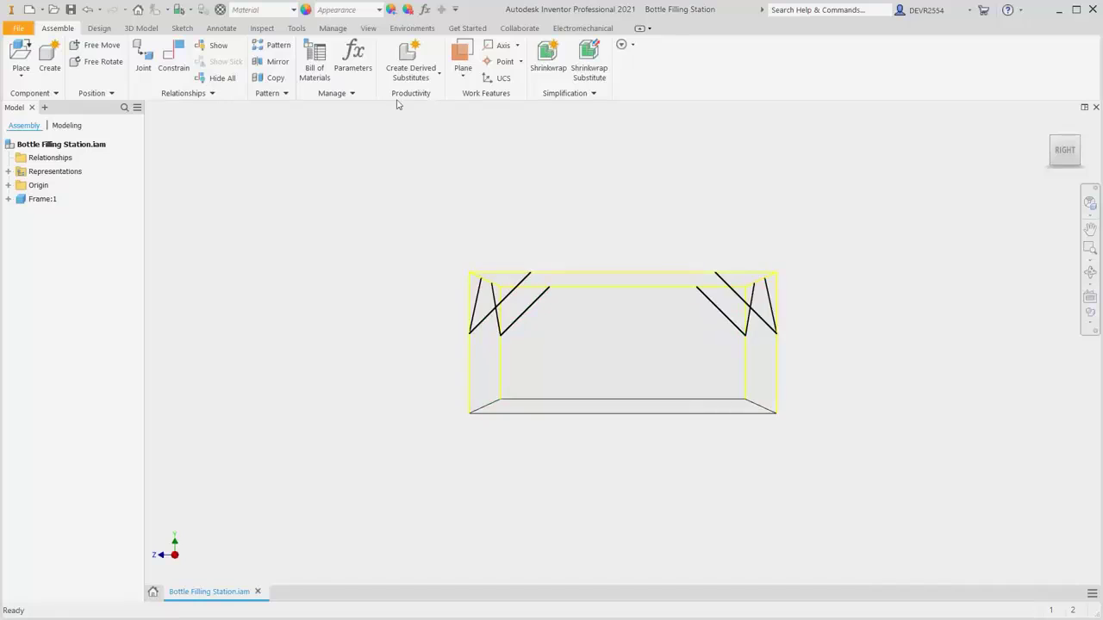
{"action": "left_click", "coordinate": [368, 28]}
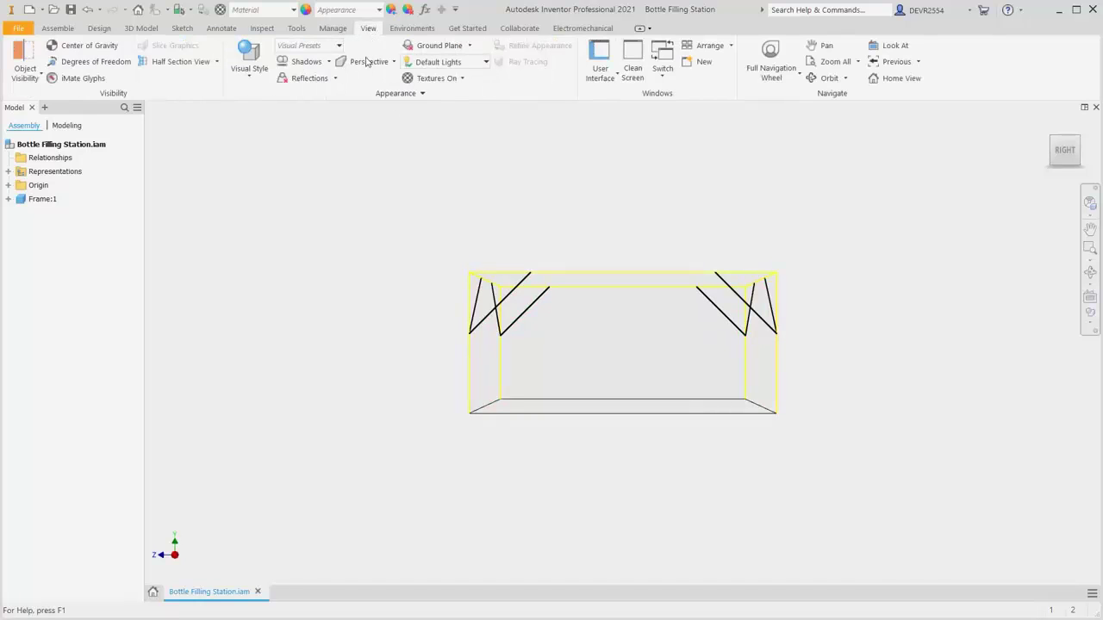
{"action": "left_click", "coordinate": [372, 68]}
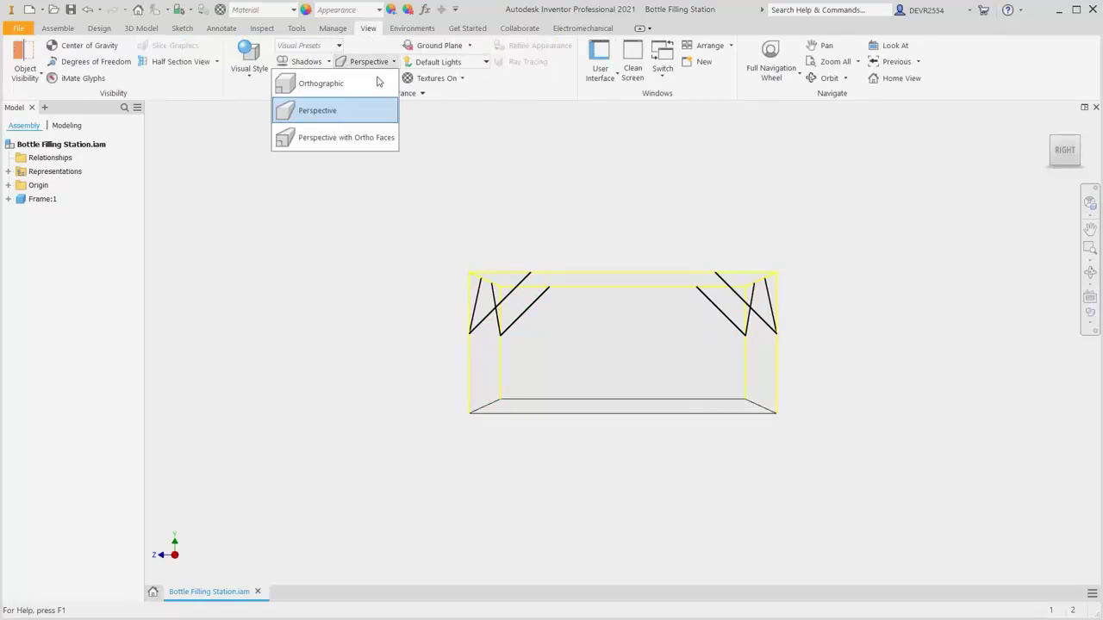
{"action": "left_click", "coordinate": [374, 138]}
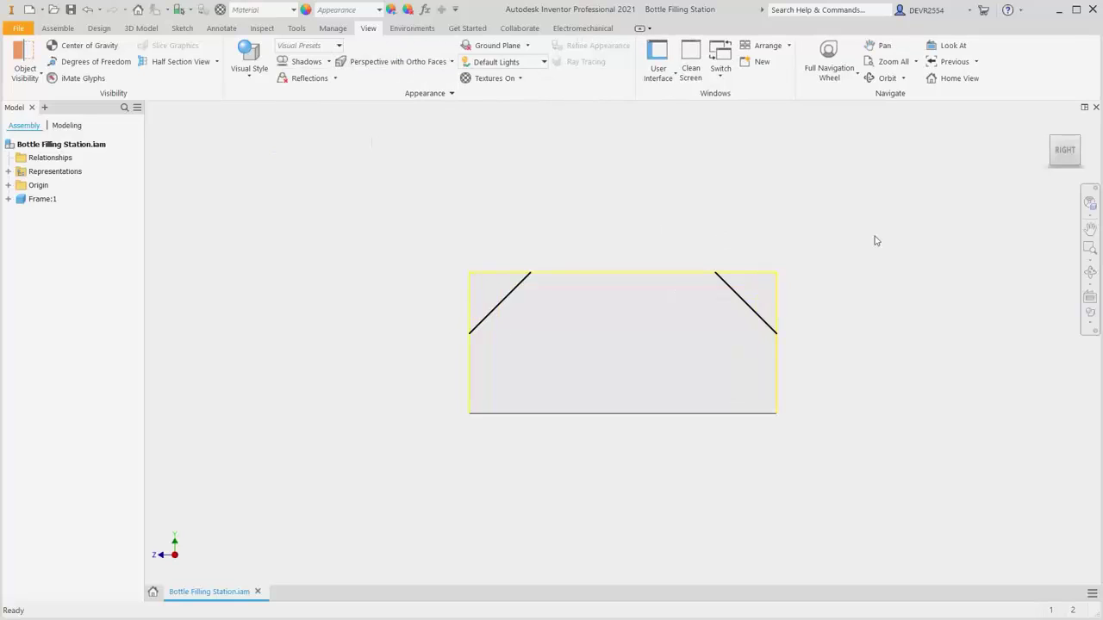
Define the current side view as Front, and set the corner view between Front, Right and Top as Home with Fit to View
{"action": "right_click", "coordinate": [1065, 151]}
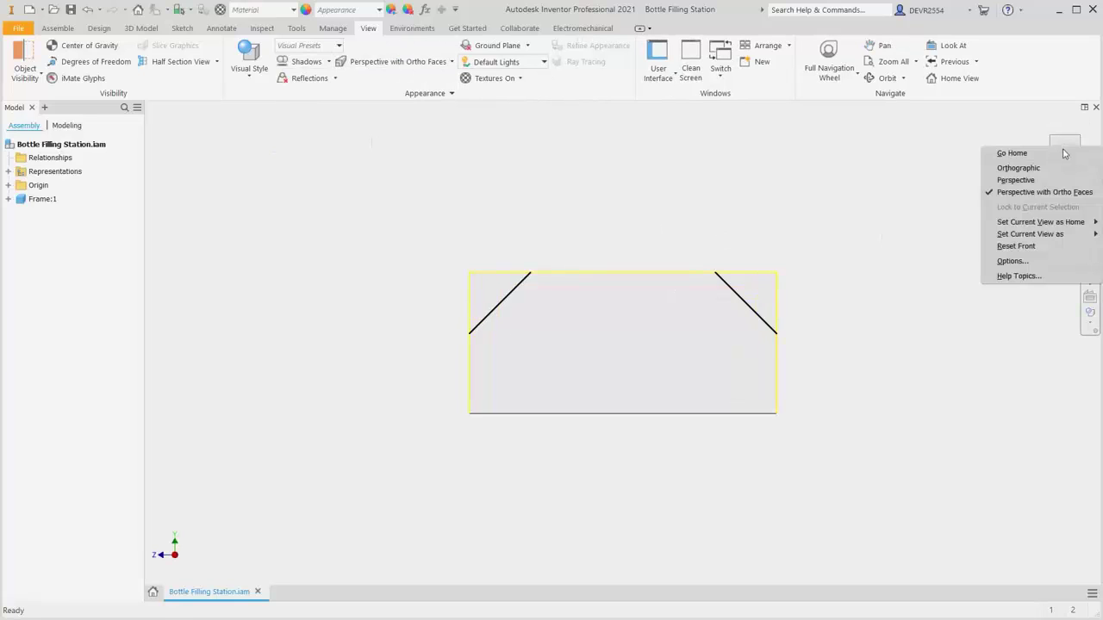
{"action": "mouse_move", "coordinate": [1053, 236]}
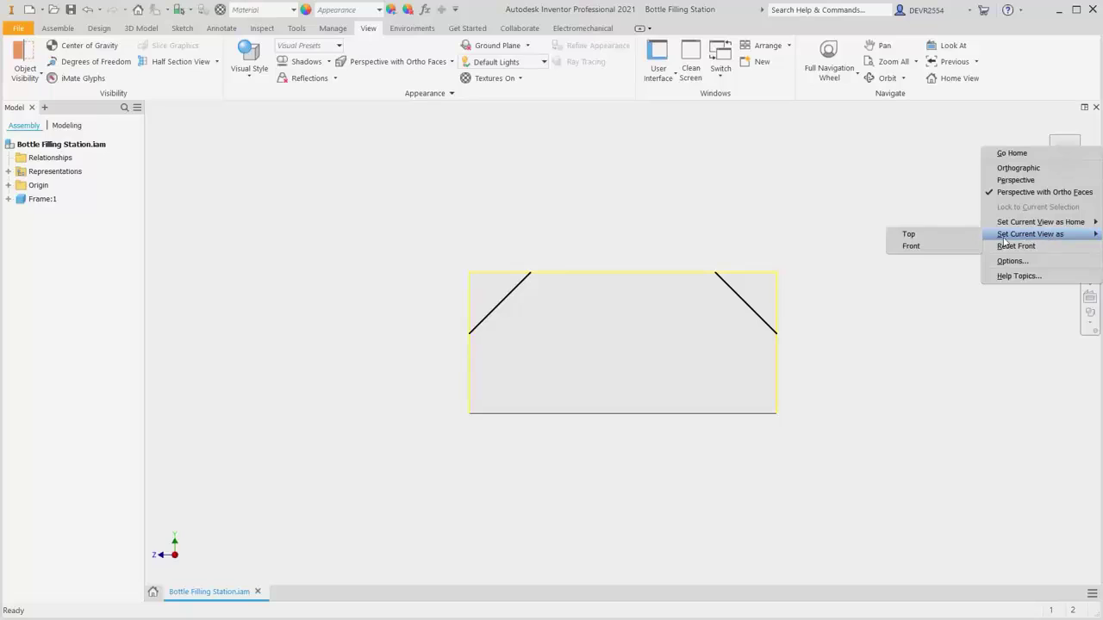
{"action": "left_click", "coordinate": [912, 247]}
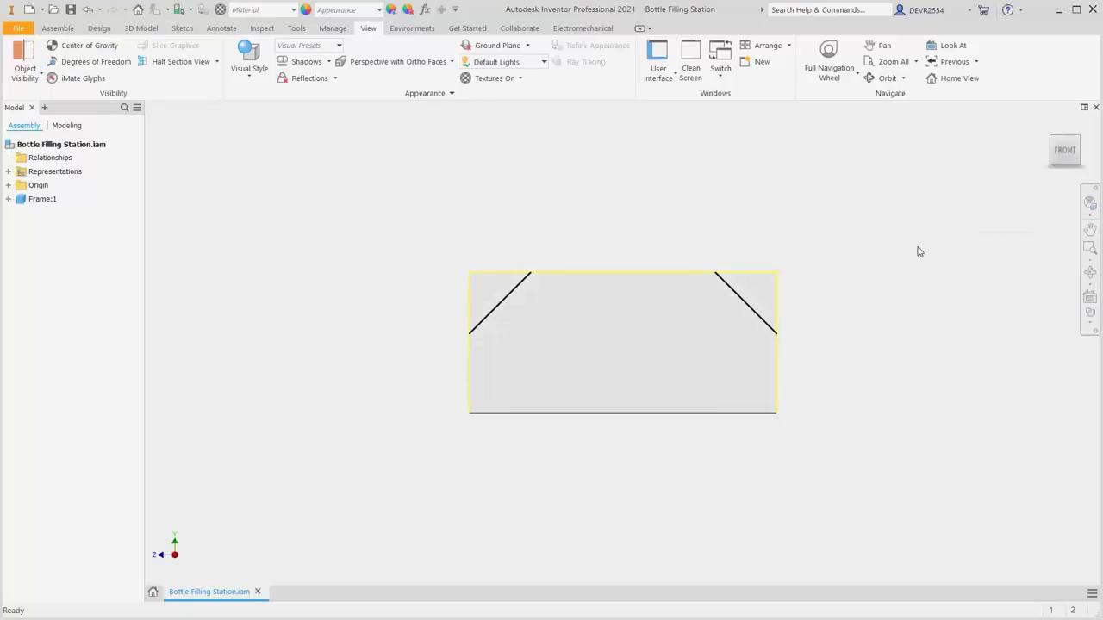
{"action": "left_click", "coordinate": [1081, 143]}
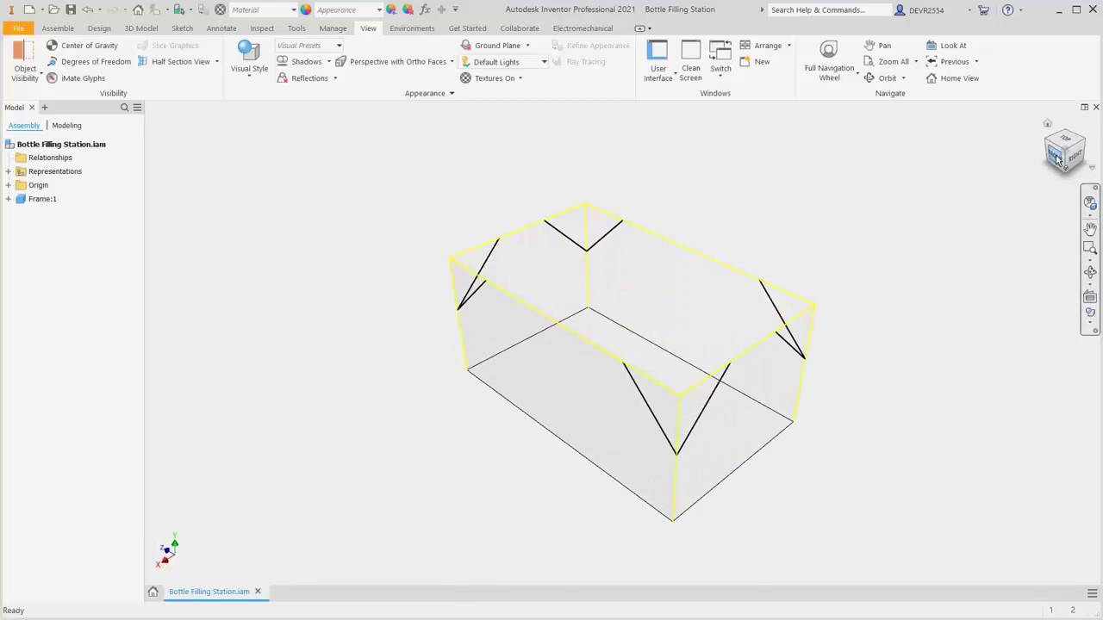
{"action": "right_click", "coordinate": [1058, 160]}
{"action": "mouse_move", "coordinate": [1041, 234]}
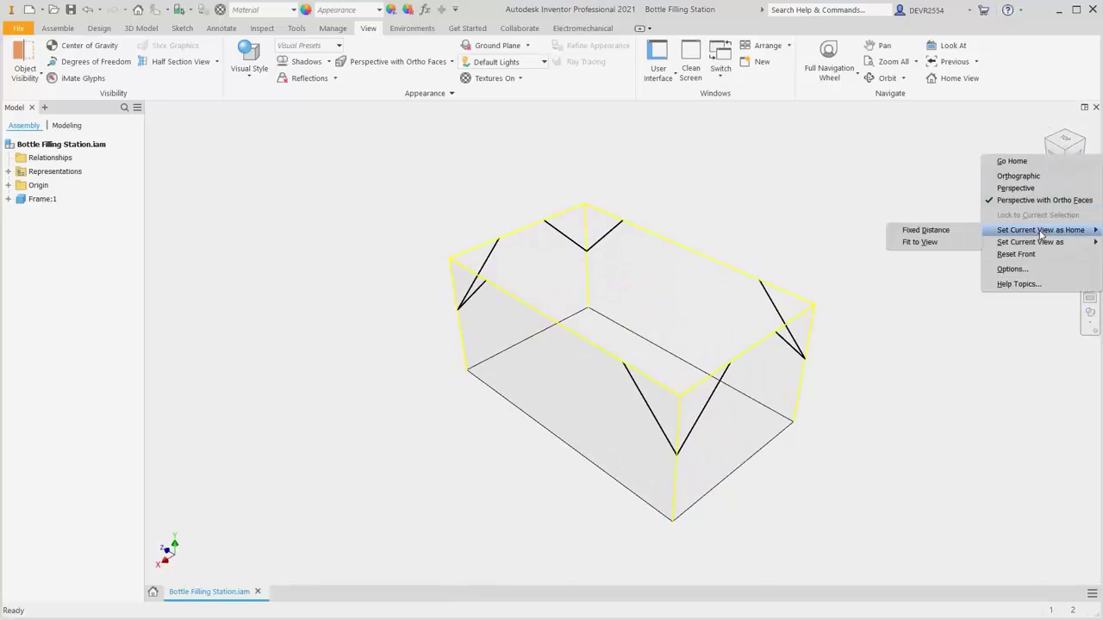
{"action": "left_click", "coordinate": [921, 242]}
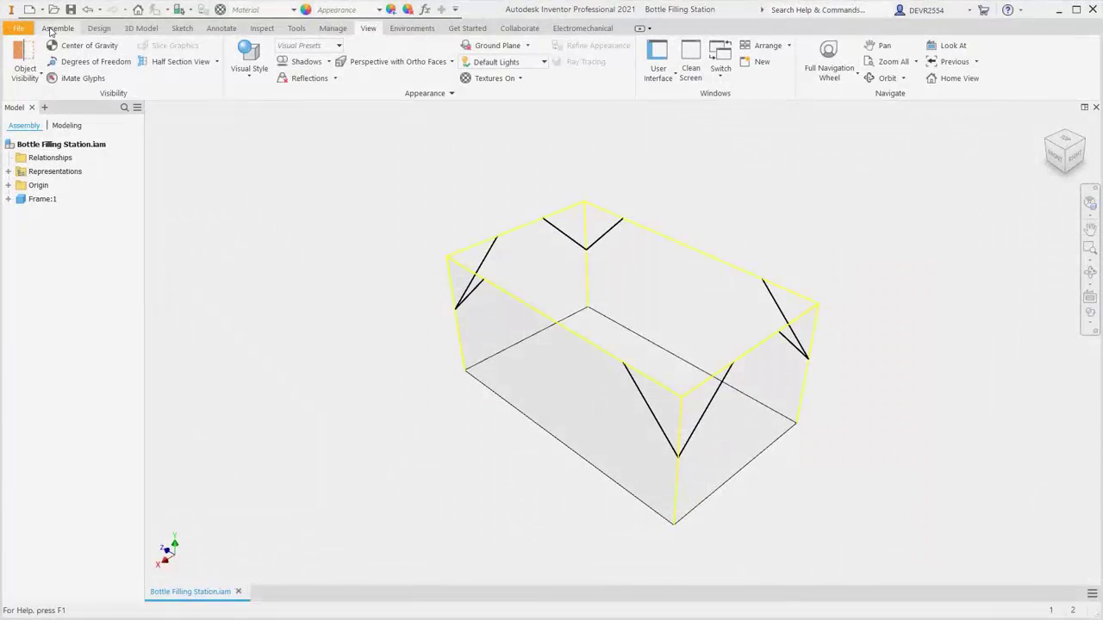
Start inserting an ISO 10799-2 square tube frame member, size 60x60x5 in Stainless Steel, on the nearest vertical corner edge
{"action": "left_click", "coordinate": [57, 28]}
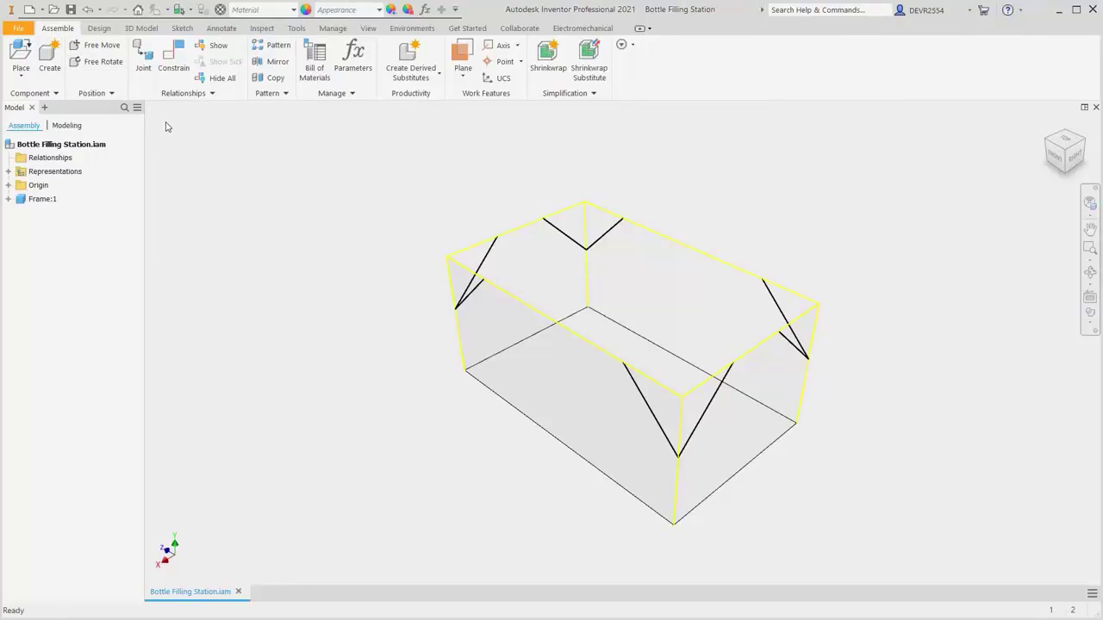
{"action": "left_click", "coordinate": [102, 32]}
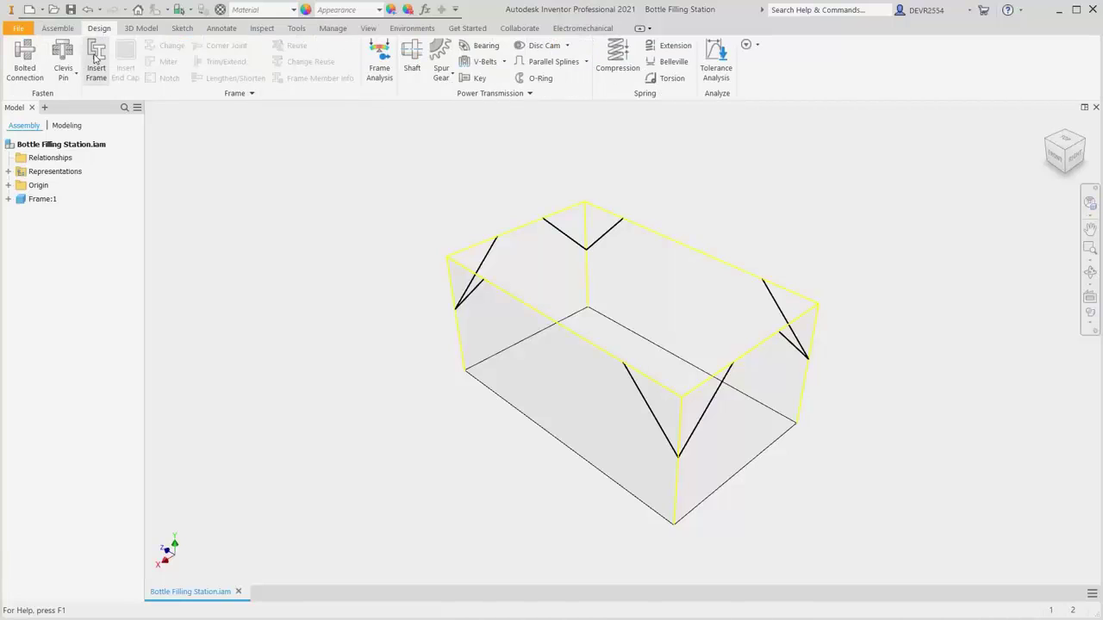
{"action": "left_click", "coordinate": [95, 58]}
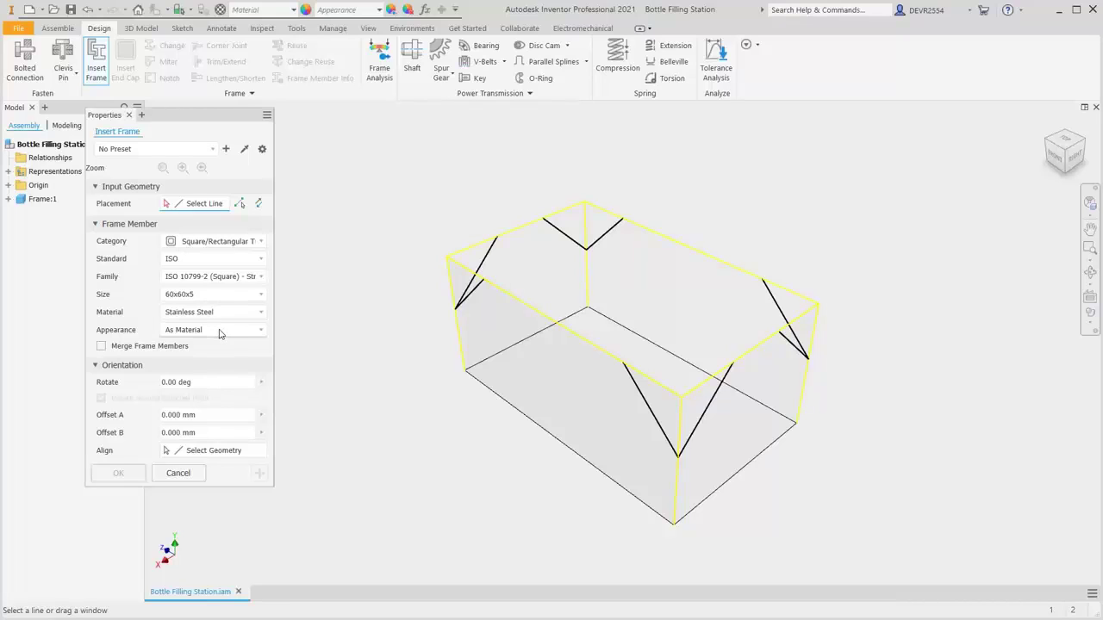
{"action": "left_click", "coordinate": [679, 474]}
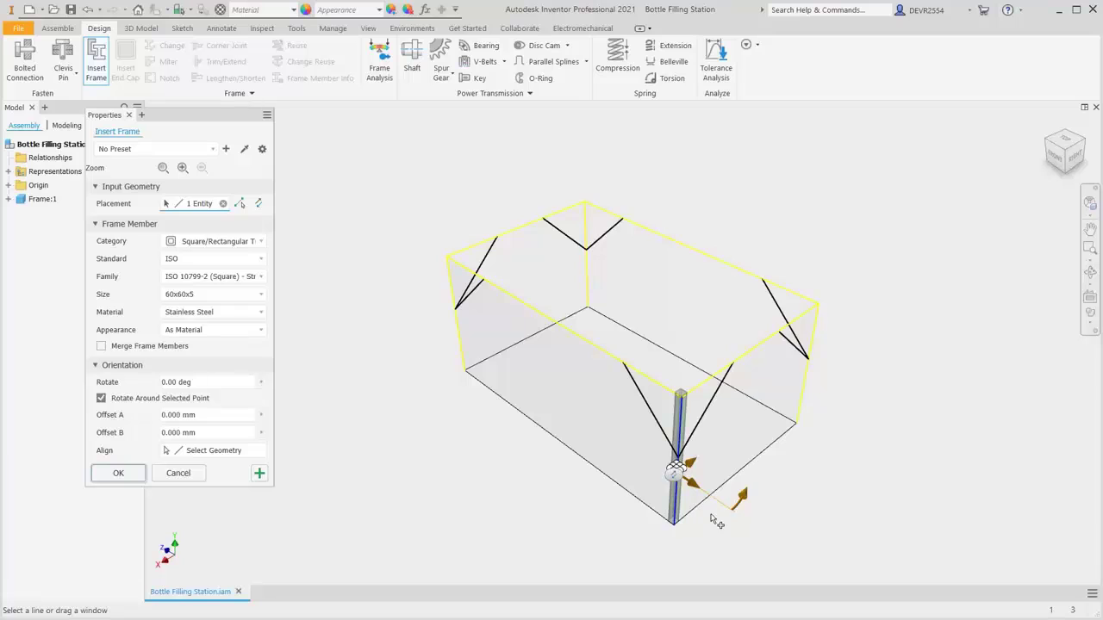
Anchor the tube profile at its outer corner point so the member sits inside the box's corner, checking it in the end-on profile view
{"action": "scroll", "coordinate": [716, 512], "scroll_direction": "up", "scroll_amount": 5}
{"action": "scroll", "coordinate": [617, 419], "scroll_direction": "up", "scroll_amount": 5}
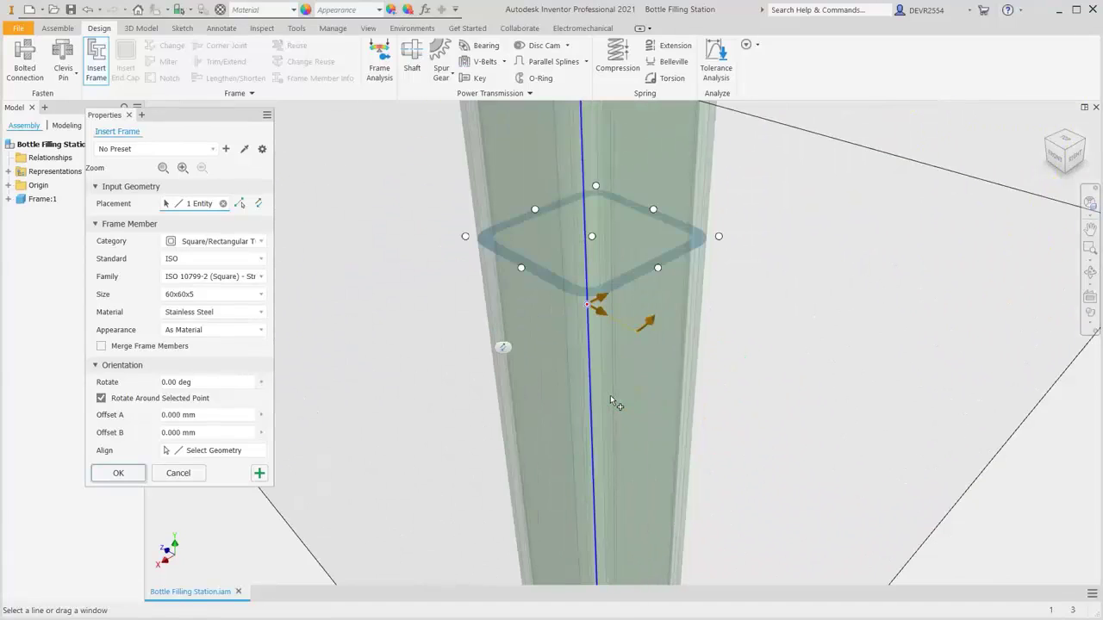
{"action": "scroll", "coordinate": [617, 405], "scroll_direction": "down", "scroll_amount": 2}
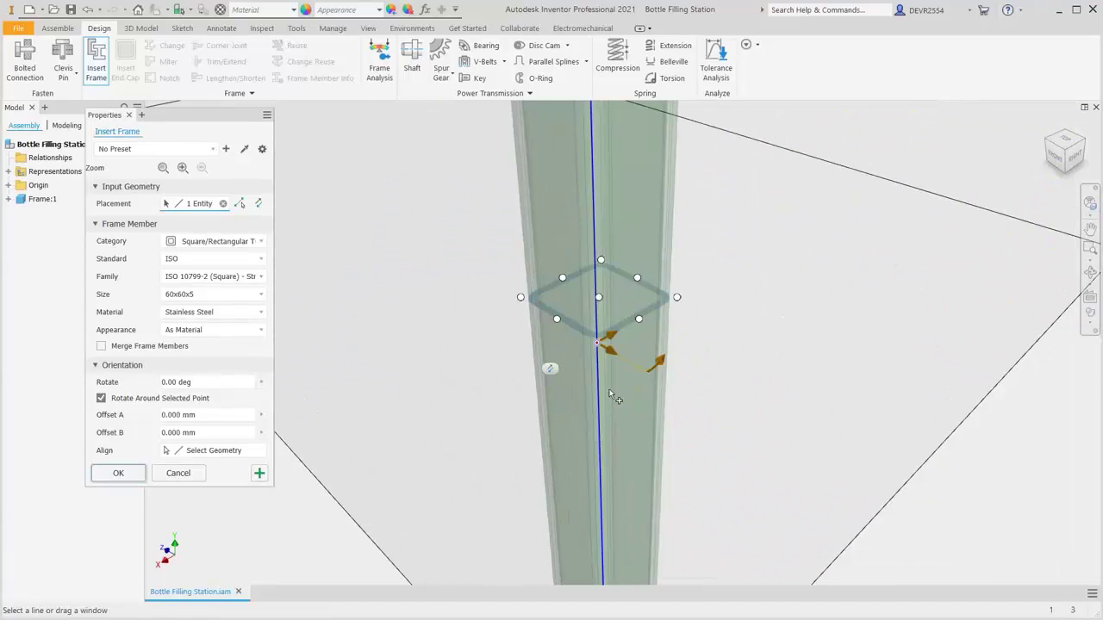
{"action": "left_click", "coordinate": [521, 299]}
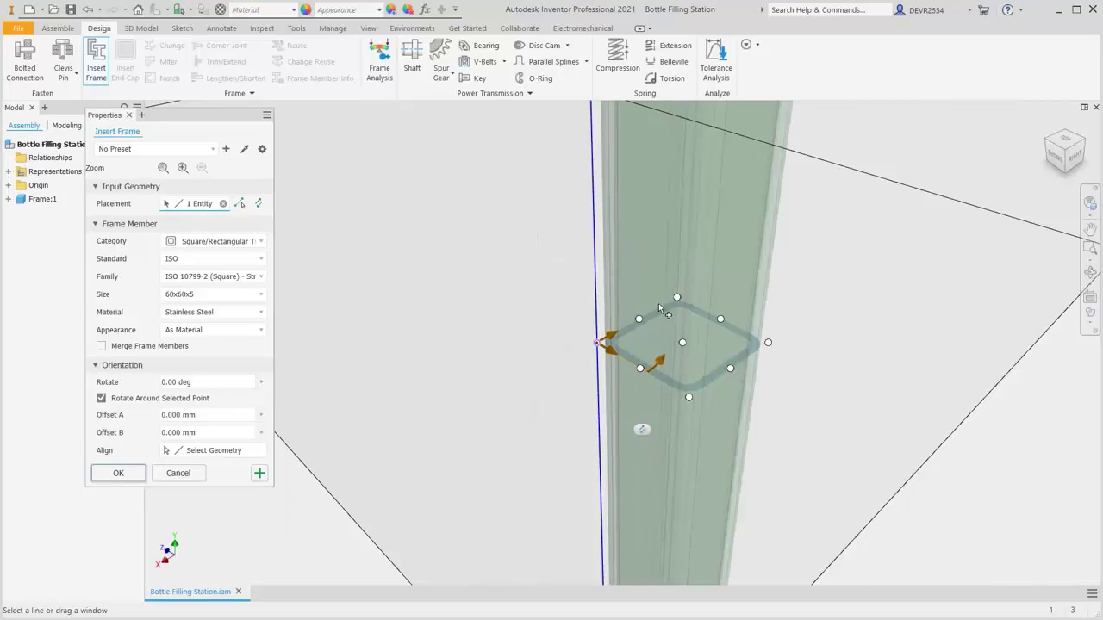
{"action": "left_click", "coordinate": [678, 299]}
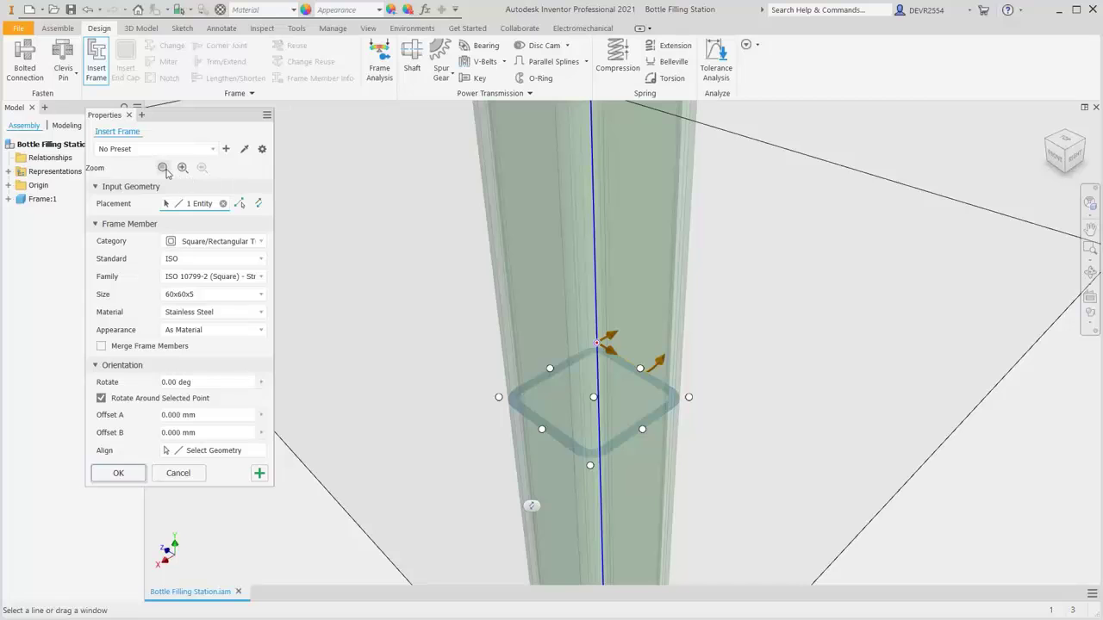
{"action": "left_click", "coordinate": [163, 168]}
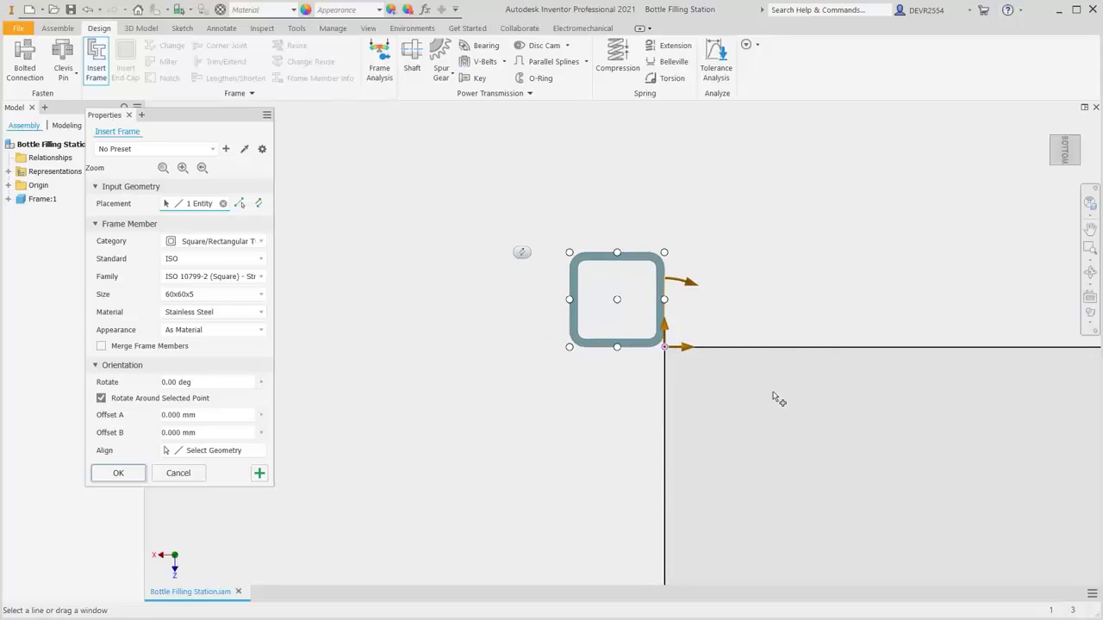
{"action": "left_click", "coordinate": [569, 253]}
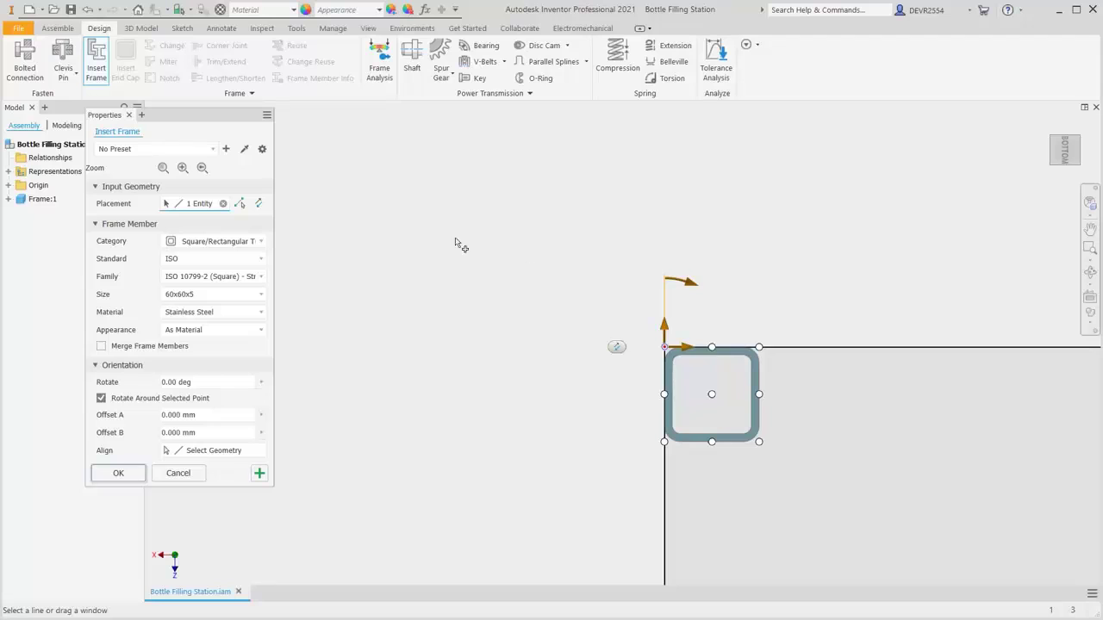
{"action": "left_click", "coordinate": [202, 168]}
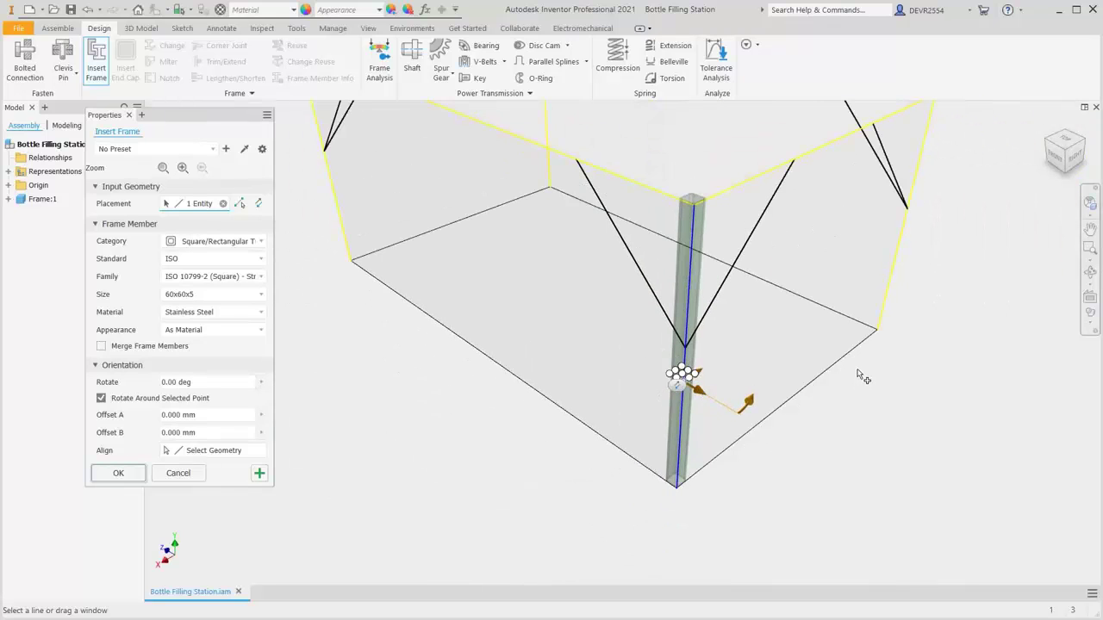
{"action": "key", "text": "F2"}
{"action": "middle_click_drag", "start_coordinate": [745, 317], "coordinate": [690, 318]}
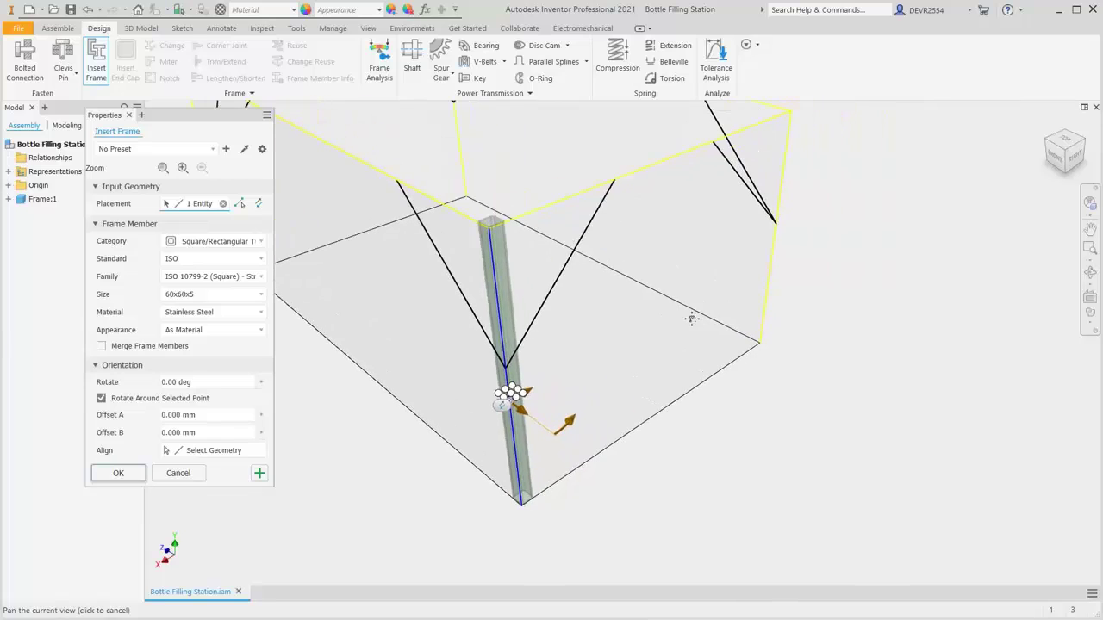
Create the first corner tube as a member of a new frame, accepting the proposed frame, skeleton and member file names
{"action": "scroll", "coordinate": [787, 286], "scroll_direction": "up", "scroll_amount": 2}
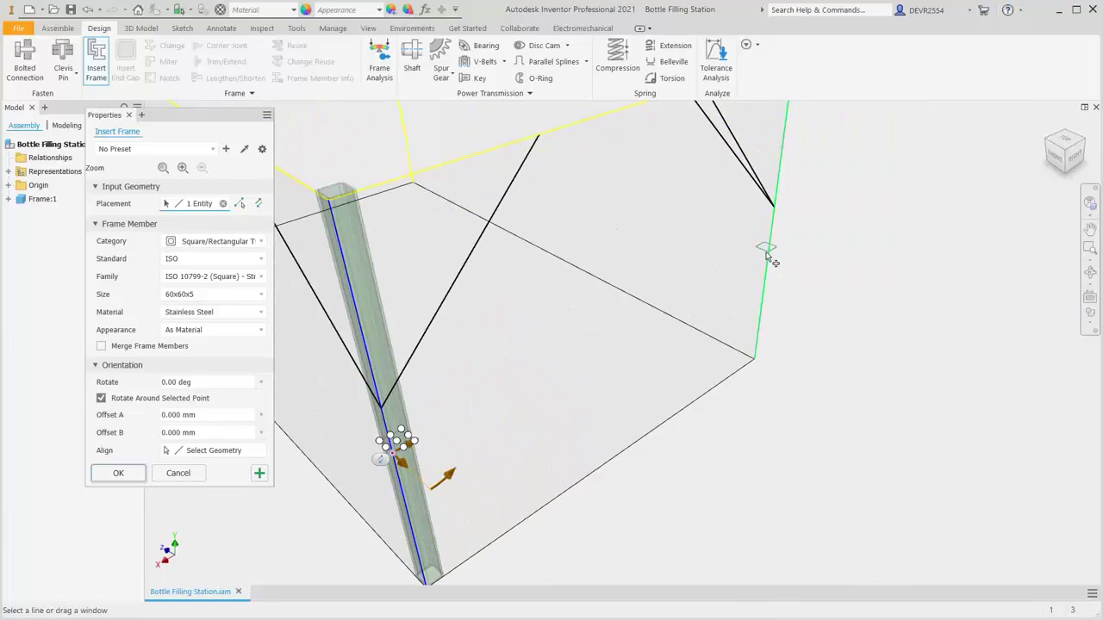
{"action": "scroll", "coordinate": [772, 260], "scroll_direction": "up", "scroll_amount": 1}
{"action": "scroll", "coordinate": [771, 260], "scroll_direction": "up", "scroll_amount": 1}
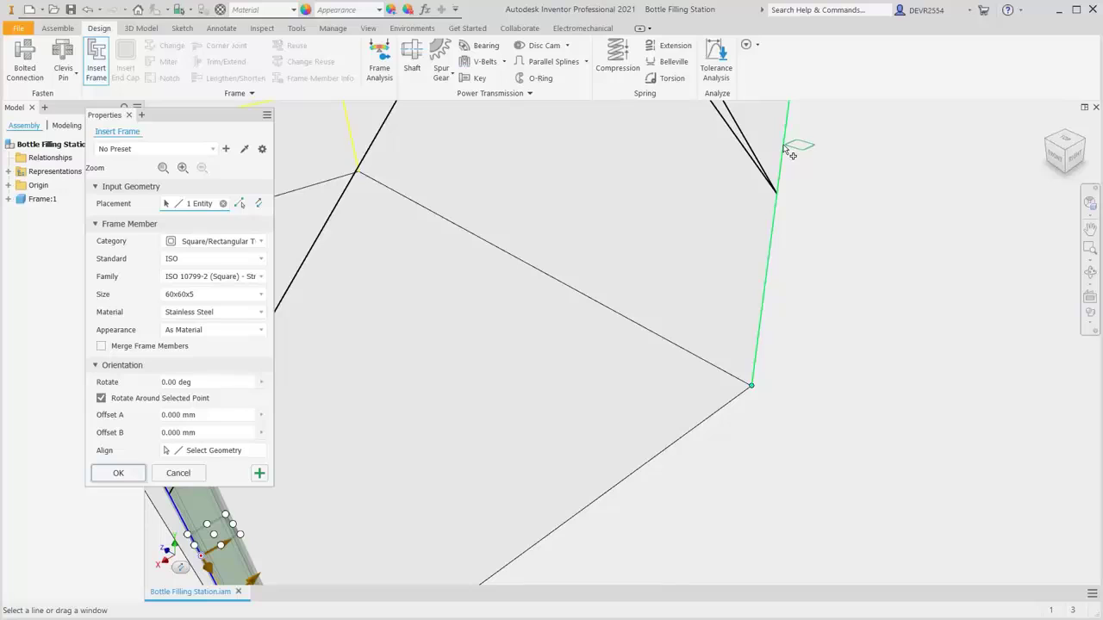
{"action": "right_click", "coordinate": [820, 249]}
{"action": "left_click", "coordinate": [840, 251]}
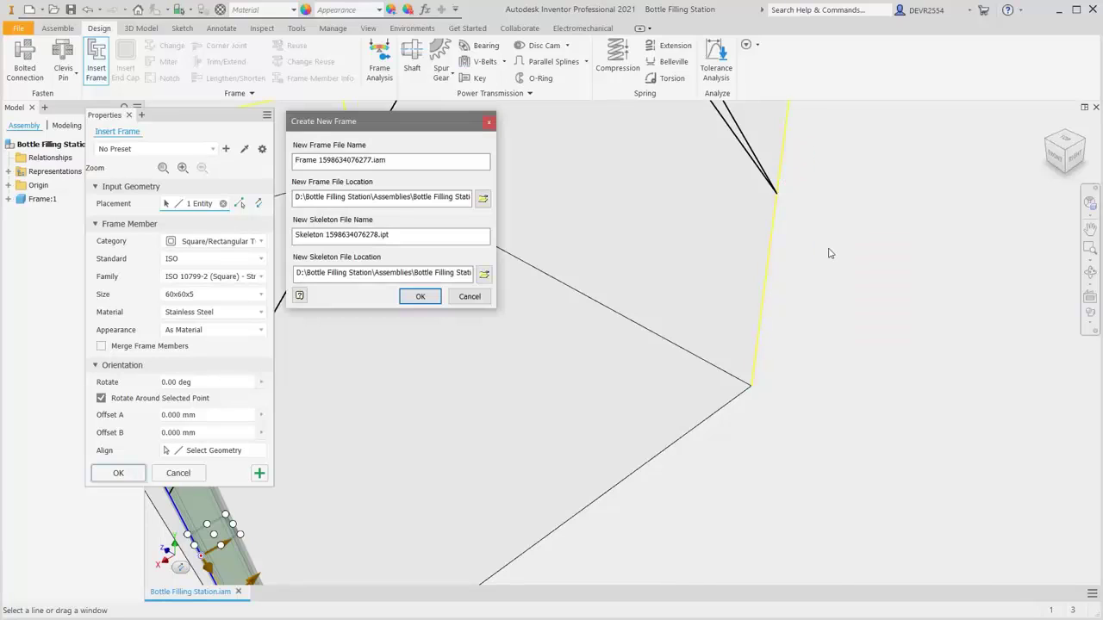
{"action": "left_click", "coordinate": [422, 297]}
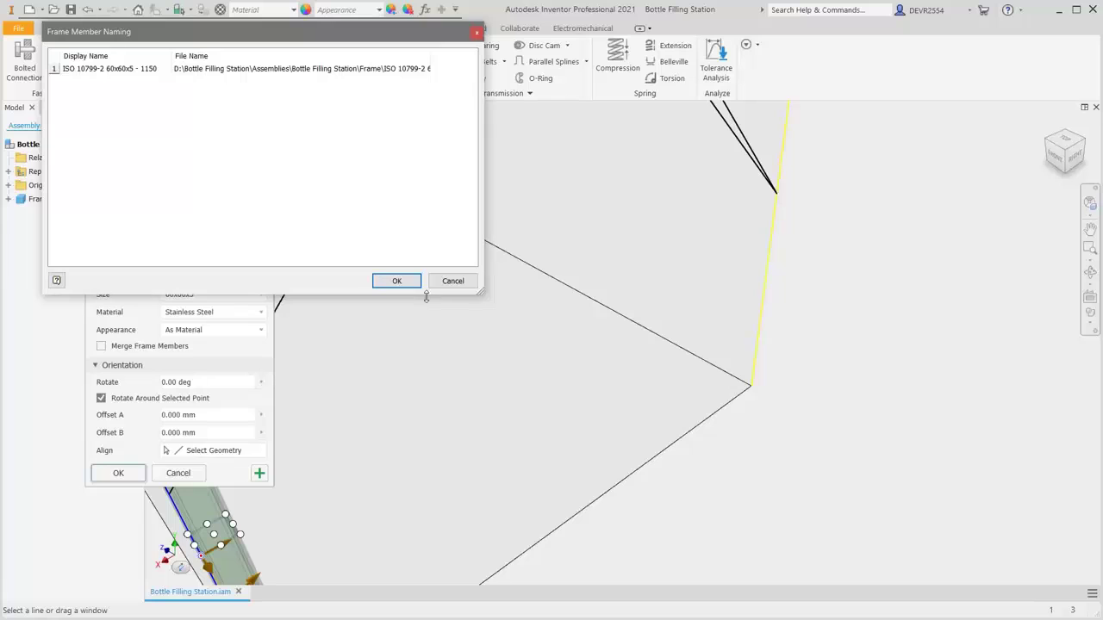
{"action": "left_click", "coordinate": [397, 282]}
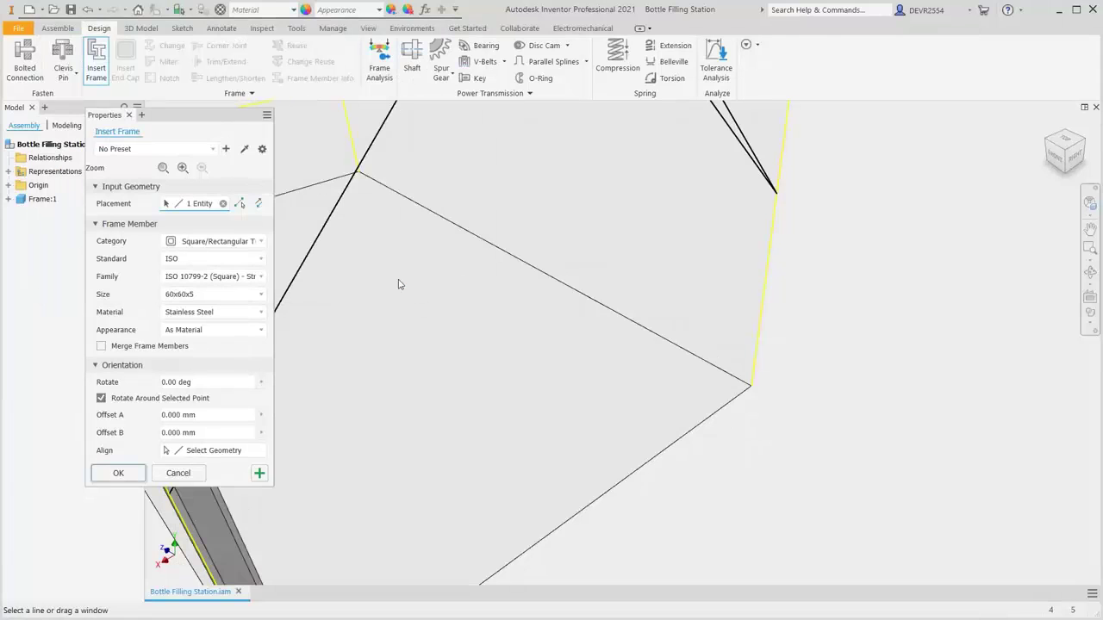
Place another 60x60x5 tube on the vertical back-right corner edge and anchor its profile at the outer corner so it sits inside the box
{"action": "scroll", "coordinate": [487, 344], "scroll_direction": "down", "scroll_amount": 4}
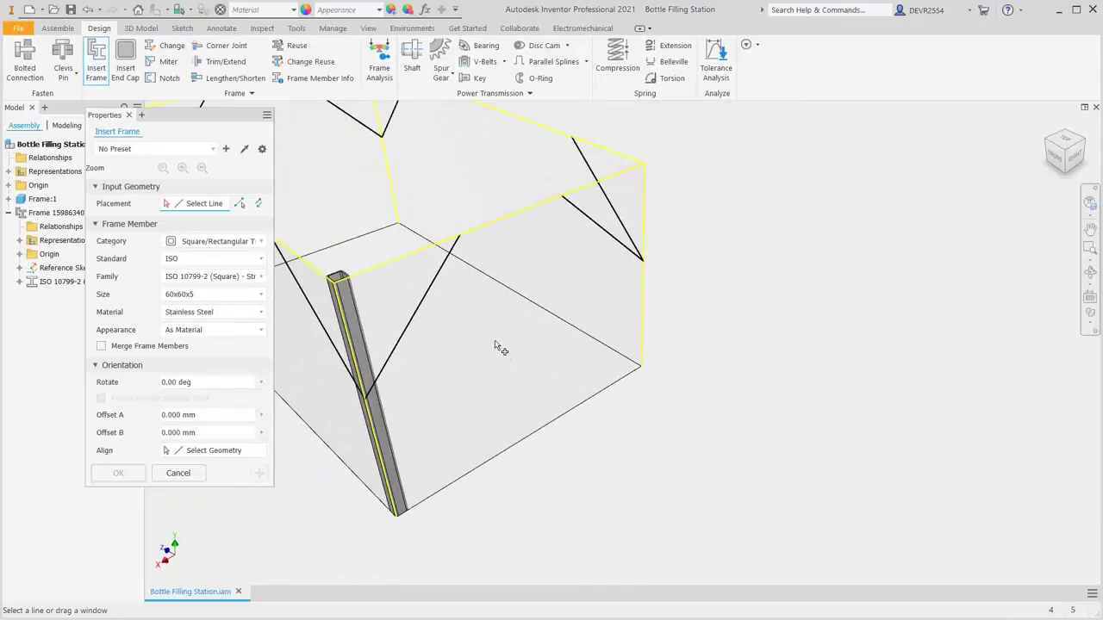
{"action": "scroll", "coordinate": [642, 326], "scroll_direction": "up", "scroll_amount": 4}
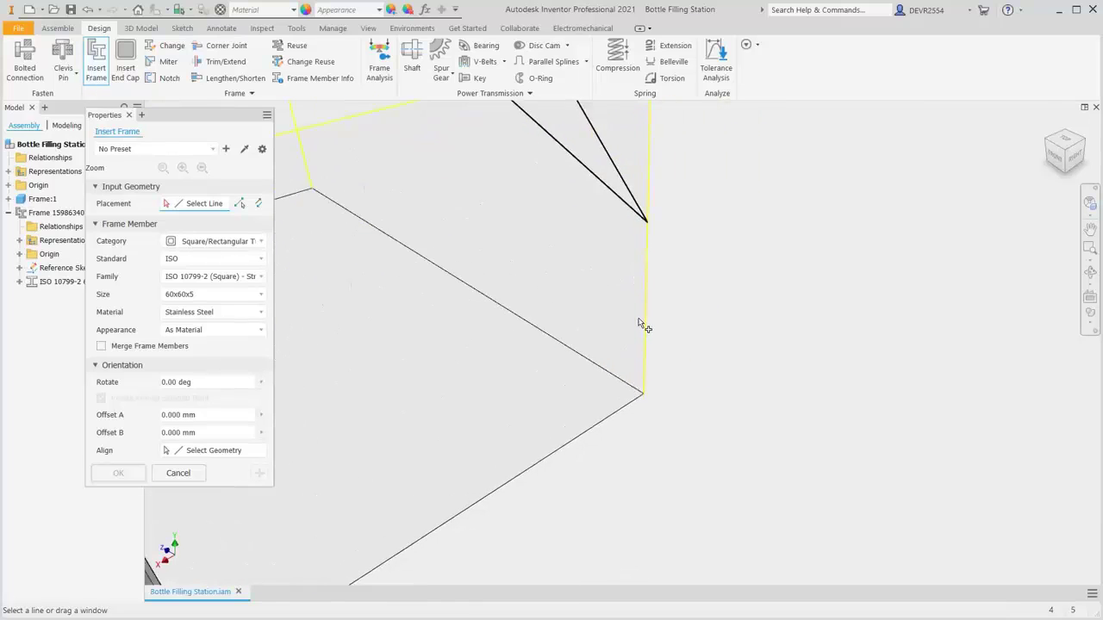
{"action": "left_click", "coordinate": [652, 274]}
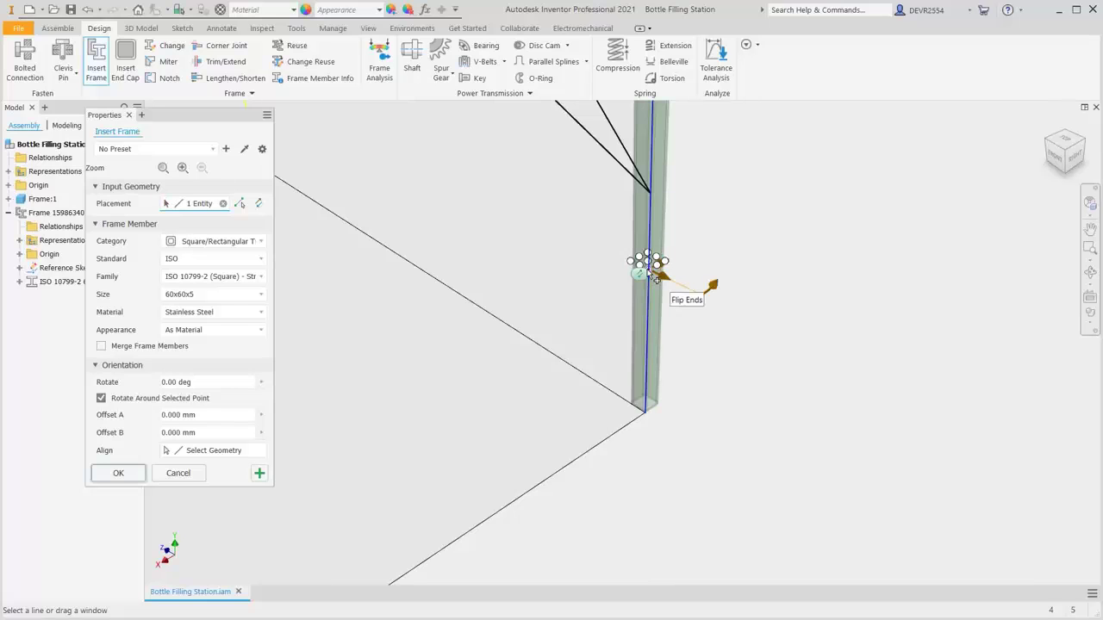
{"action": "left_click", "coordinate": [665, 267]}
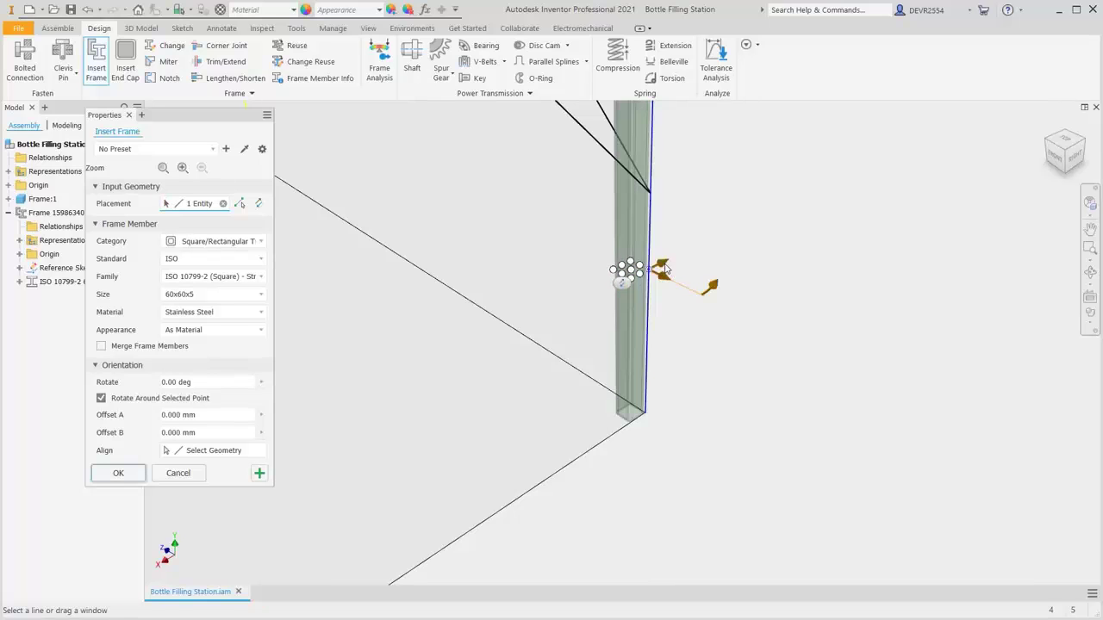
Apply the back-right corner tube with its proposed member name, keeping the frame insertion active for more members
{"action": "scroll", "coordinate": [533, 314], "scroll_direction": "down", "scroll_amount": 2}
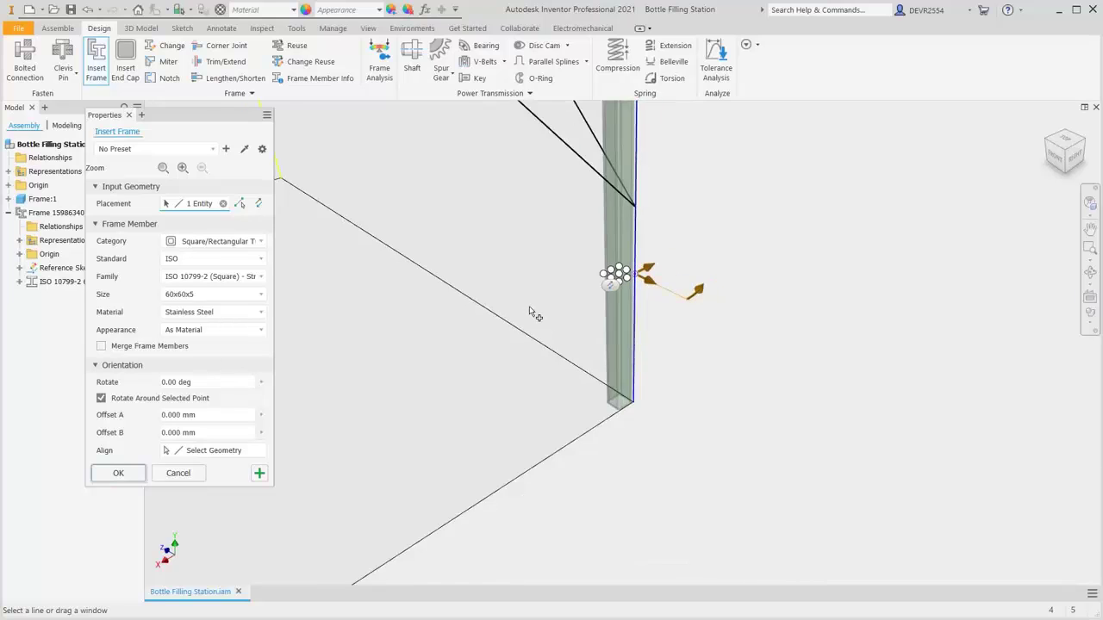
{"action": "scroll", "coordinate": [533, 314], "scroll_direction": "down", "scroll_amount": 2}
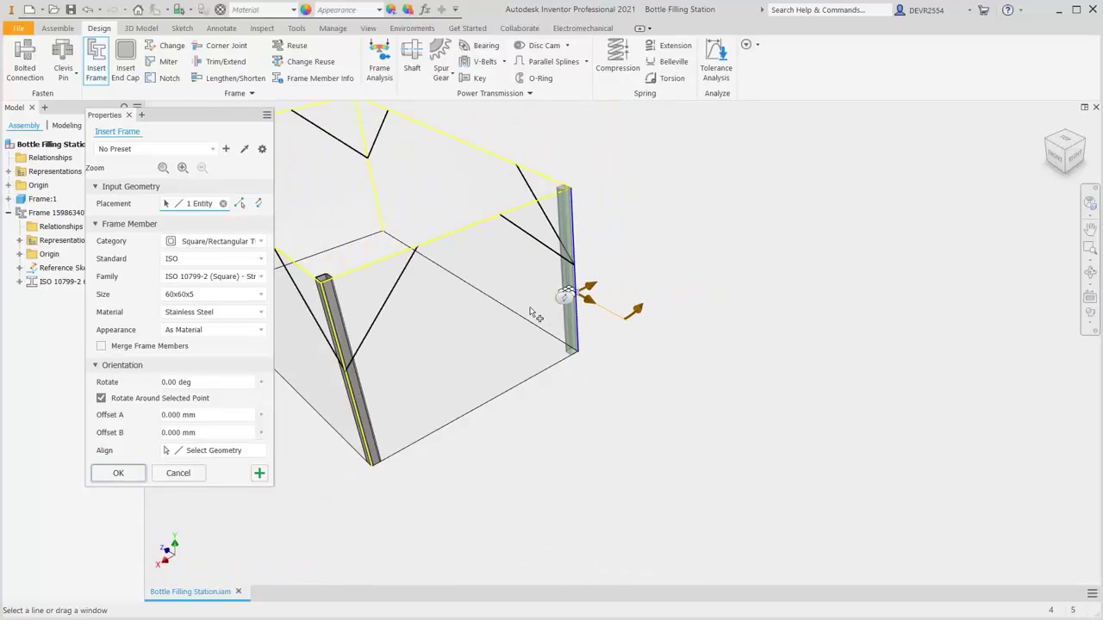
{"action": "middle_click_drag", "start_coordinate": [468, 305], "coordinate": [678, 330]}
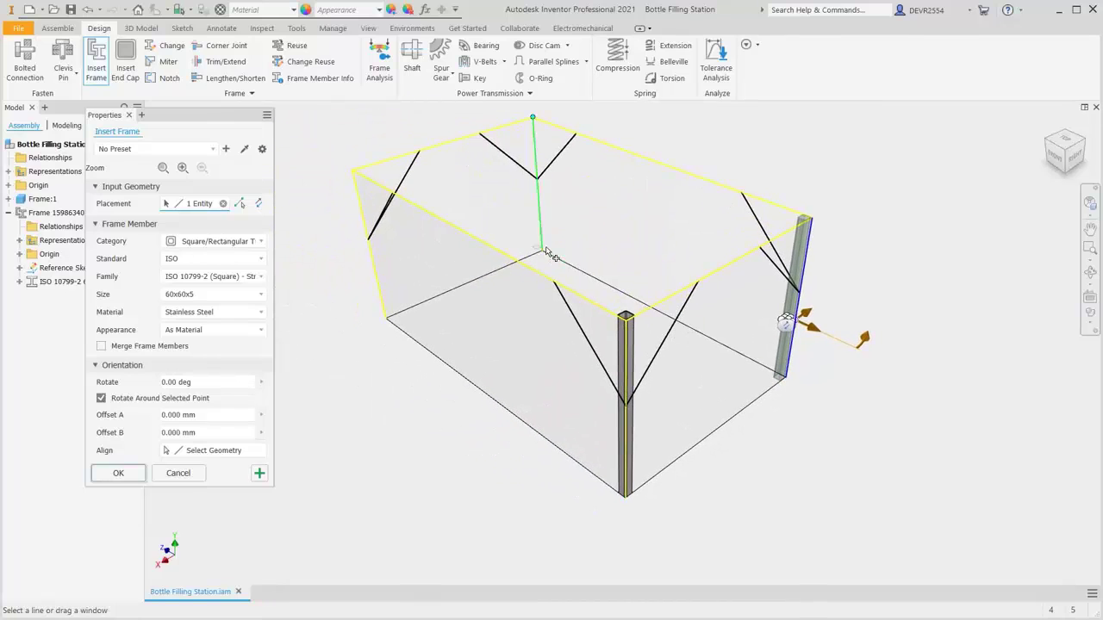
{"action": "scroll", "coordinate": [548, 253], "scroll_direction": "up", "scroll_amount": 5}
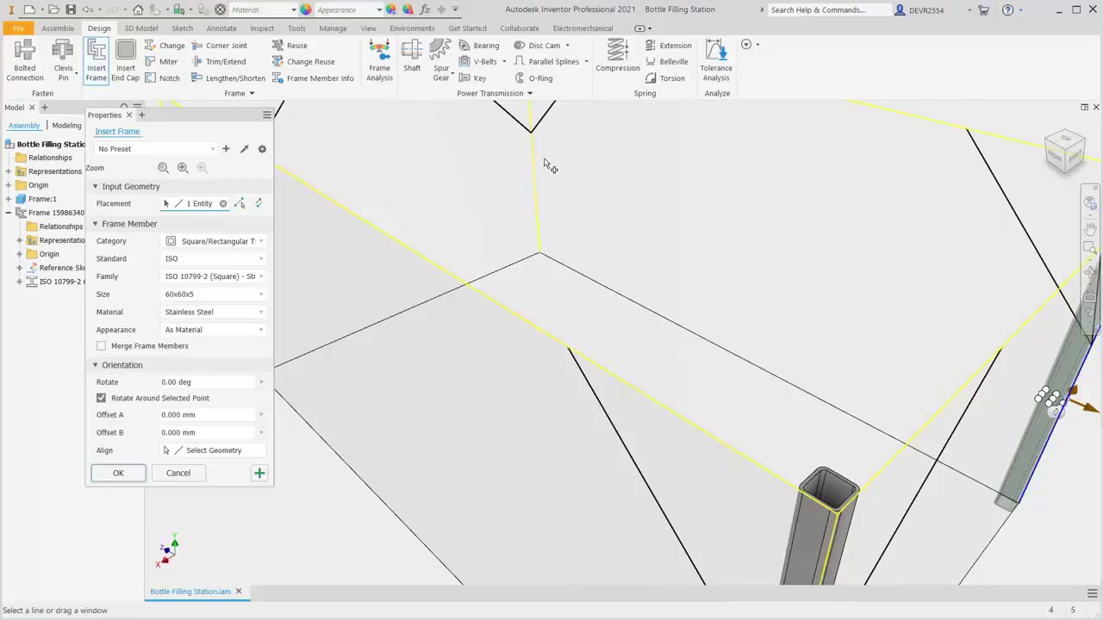
{"action": "scroll", "coordinate": [544, 164], "scroll_direction": "up", "scroll_amount": 3}
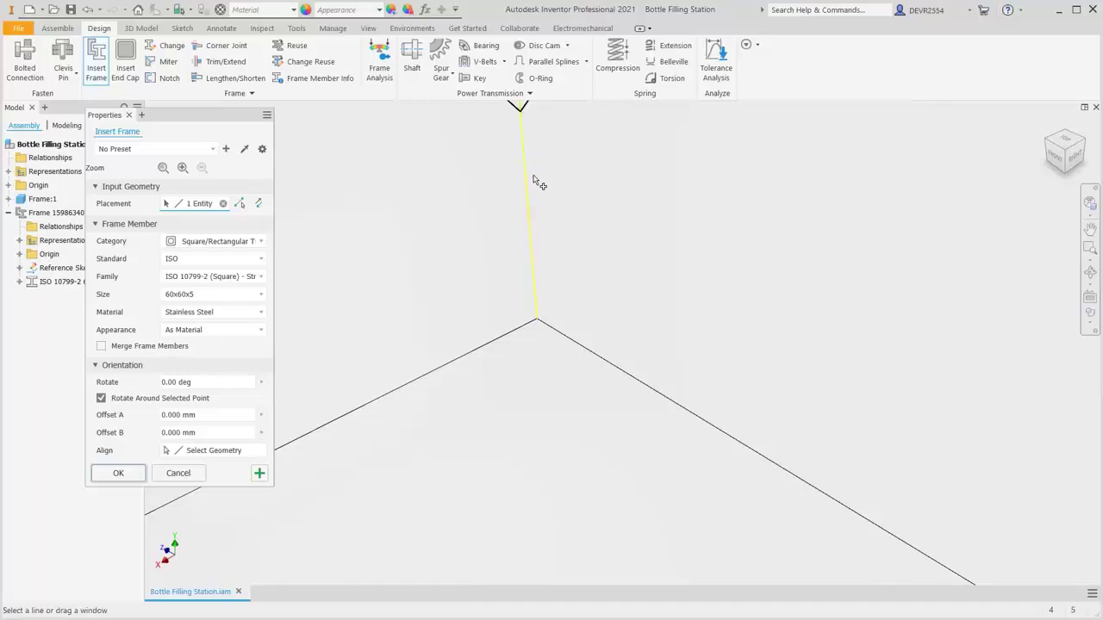
{"action": "right_click", "coordinate": [590, 183]}
{"action": "left_click", "coordinate": [603, 186]}
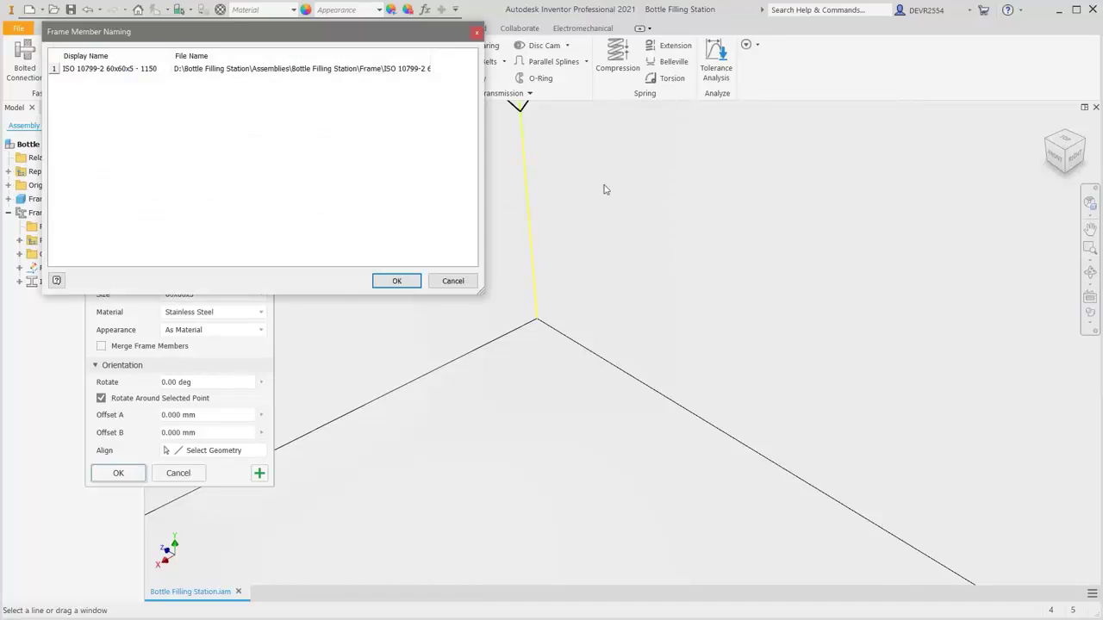
{"action": "left_click", "coordinate": [409, 281]}
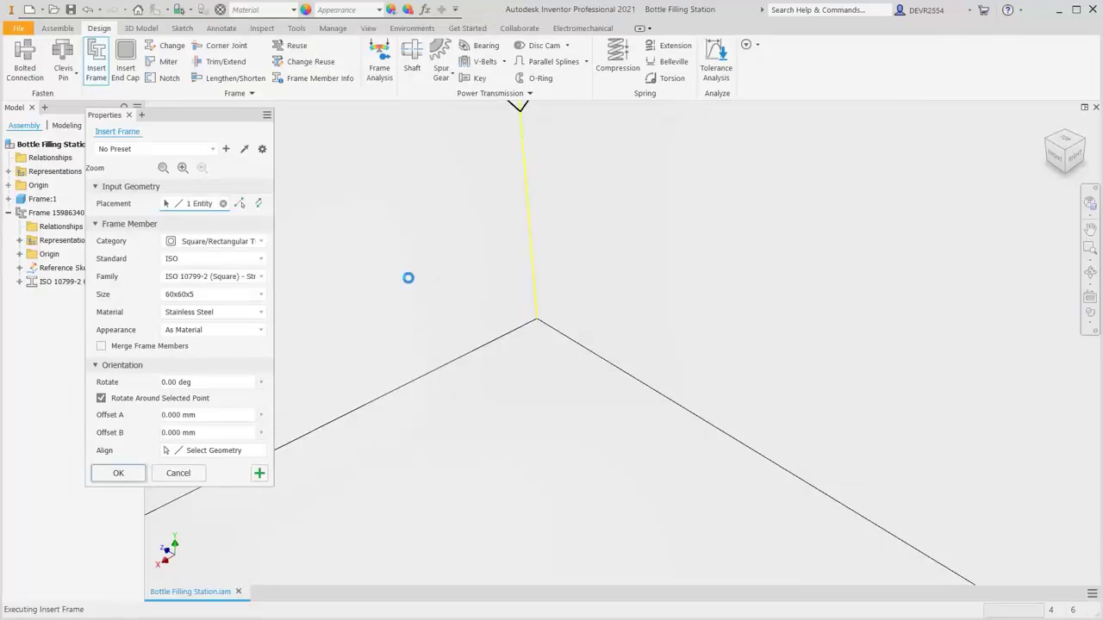
Place a 60x60x5 tube on the farthest vertical corner edge and anchor its profile at the rear corner point so it sits inside the box
{"action": "scroll", "coordinate": [464, 298], "scroll_direction": "up", "scroll_amount": 2}
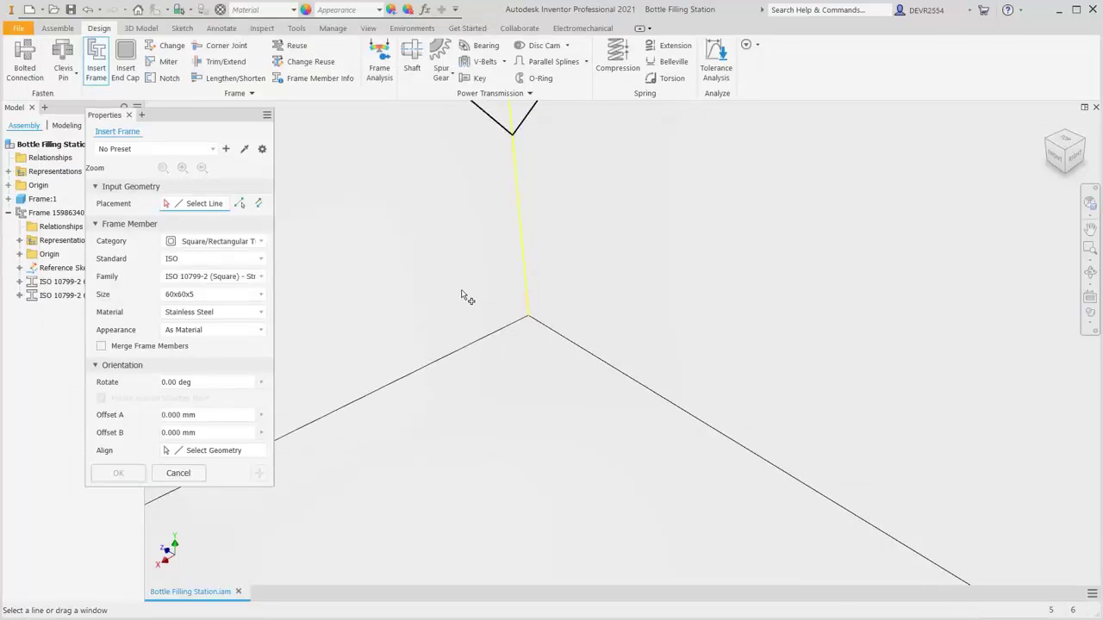
{"action": "scroll", "coordinate": [464, 297], "scroll_direction": "up", "scroll_amount": 4}
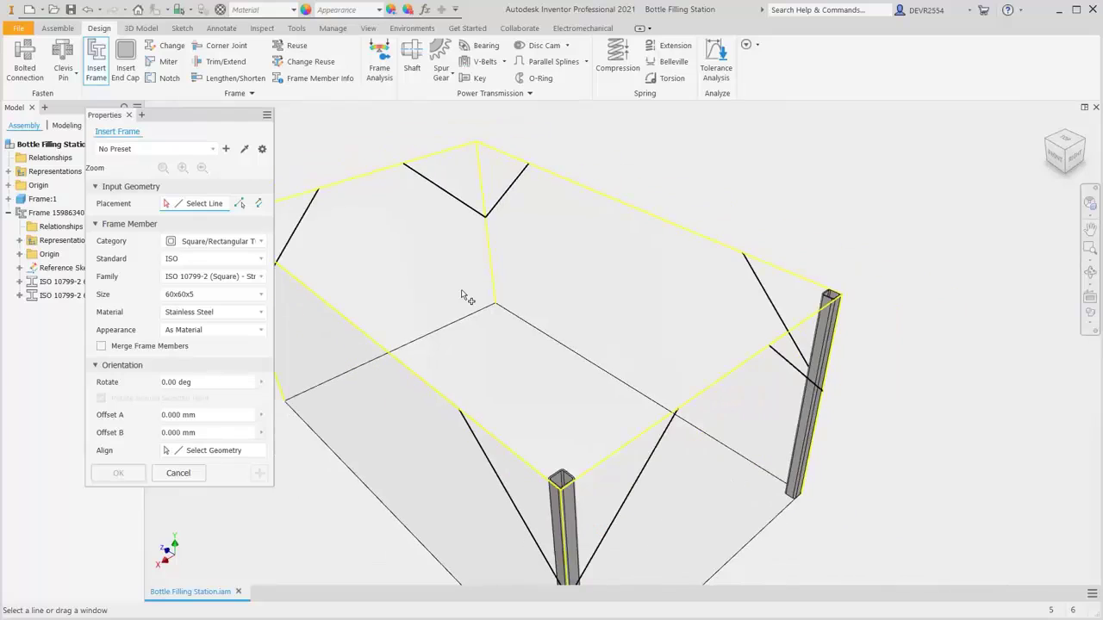
{"action": "scroll", "coordinate": [462, 291], "scroll_direction": "down", "scroll_amount": 5}
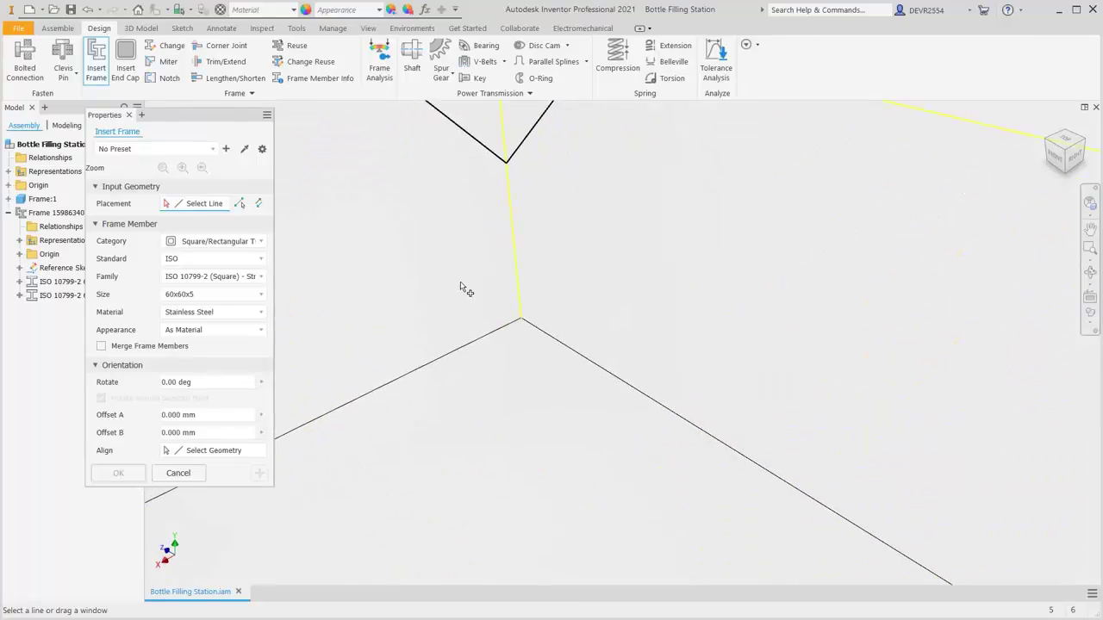
{"action": "scroll", "coordinate": [462, 290], "scroll_direction": "down", "scroll_amount": 2}
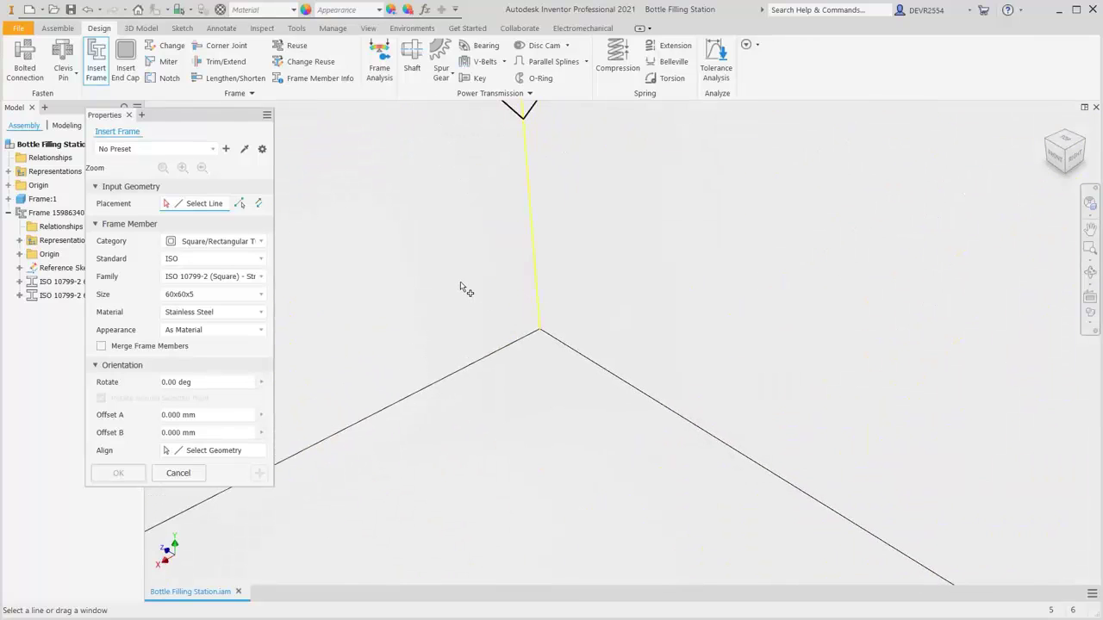
{"action": "left_click", "coordinate": [535, 229]}
{"action": "scroll", "coordinate": [532, 233], "scroll_direction": "down", "scroll_amount": 3}
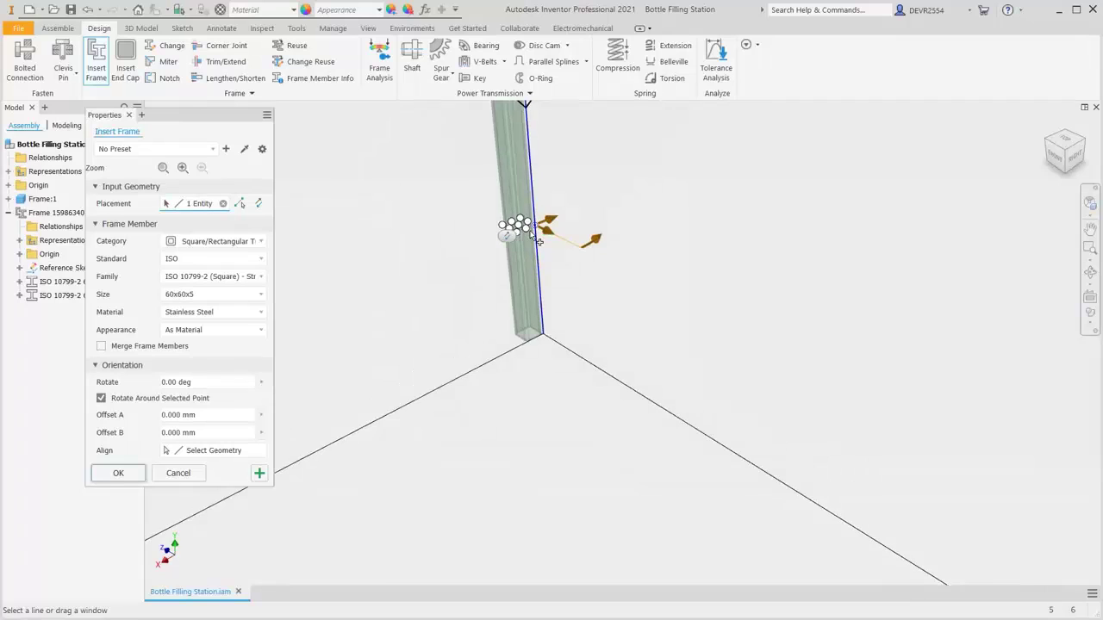
{"action": "scroll", "coordinate": [533, 237], "scroll_direction": "down", "scroll_amount": 1}
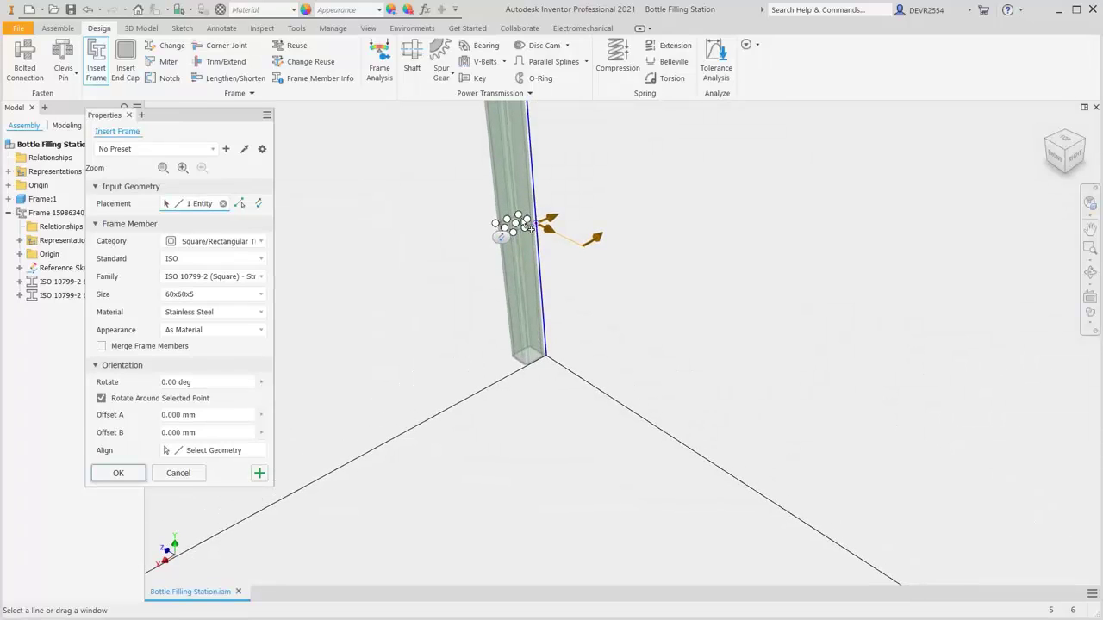
{"action": "left_click", "coordinate": [519, 221]}
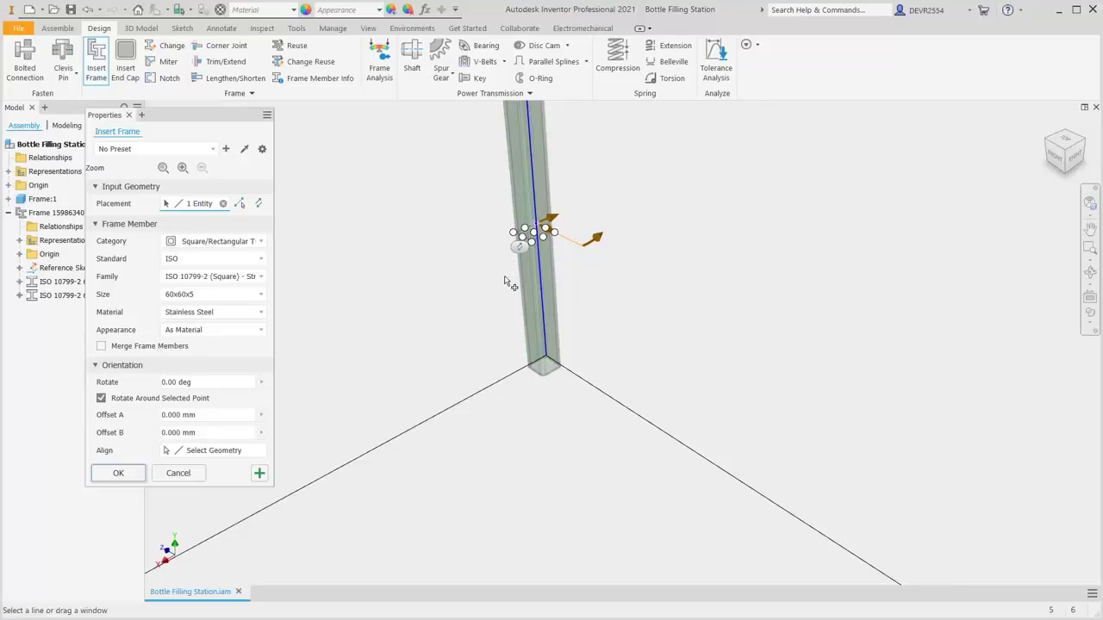
{"action": "scroll", "coordinate": [514, 293], "scroll_direction": "up", "scroll_amount": 1}
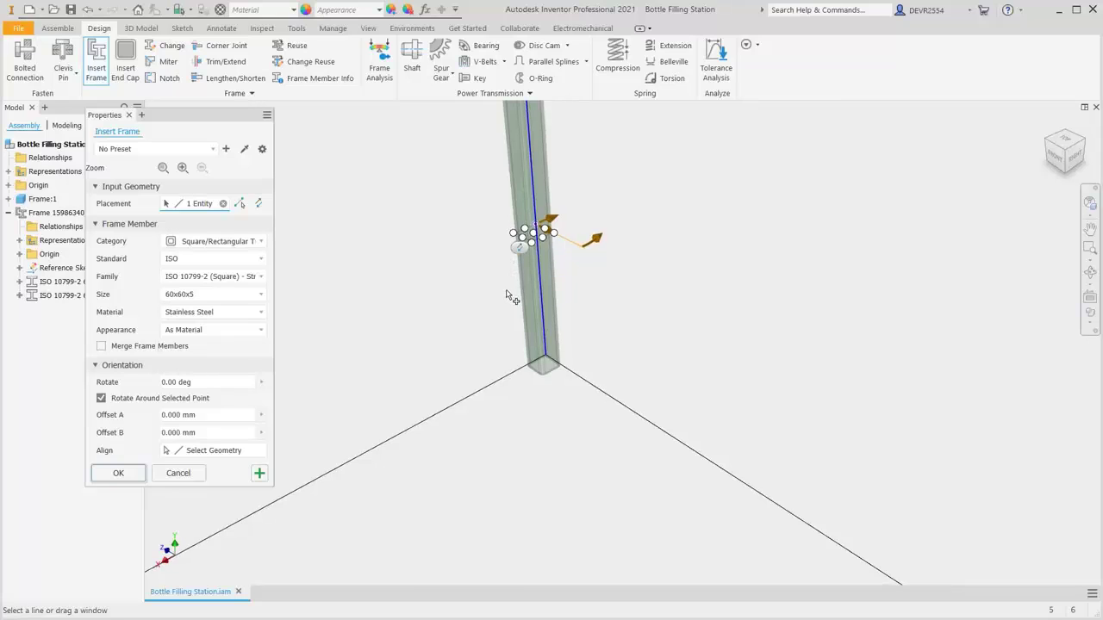
Apply the rear-left corner tube, accepting its proposed member name
{"action": "right_click", "coordinate": [655, 223]}
{"action": "left_click", "coordinate": [677, 230]}
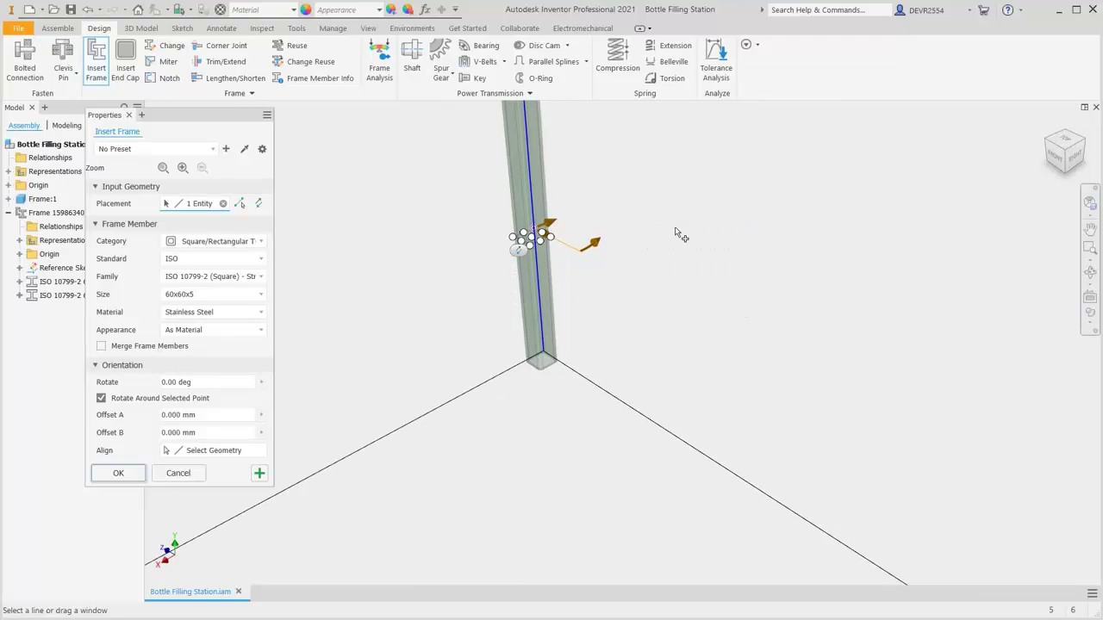
{"action": "left_click", "coordinate": [399, 281]}
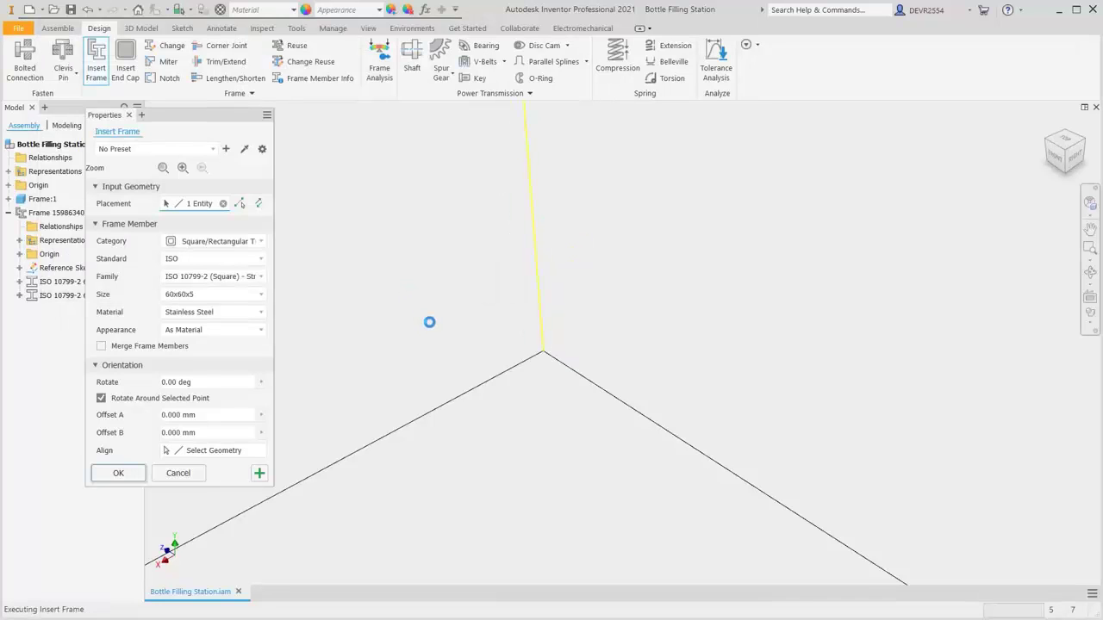
Place a 60x60x5 tube on the remaining vertical corner edge, at the front-left of the frame
{"action": "scroll", "coordinate": [437, 331], "scroll_direction": "up", "scroll_amount": 2}
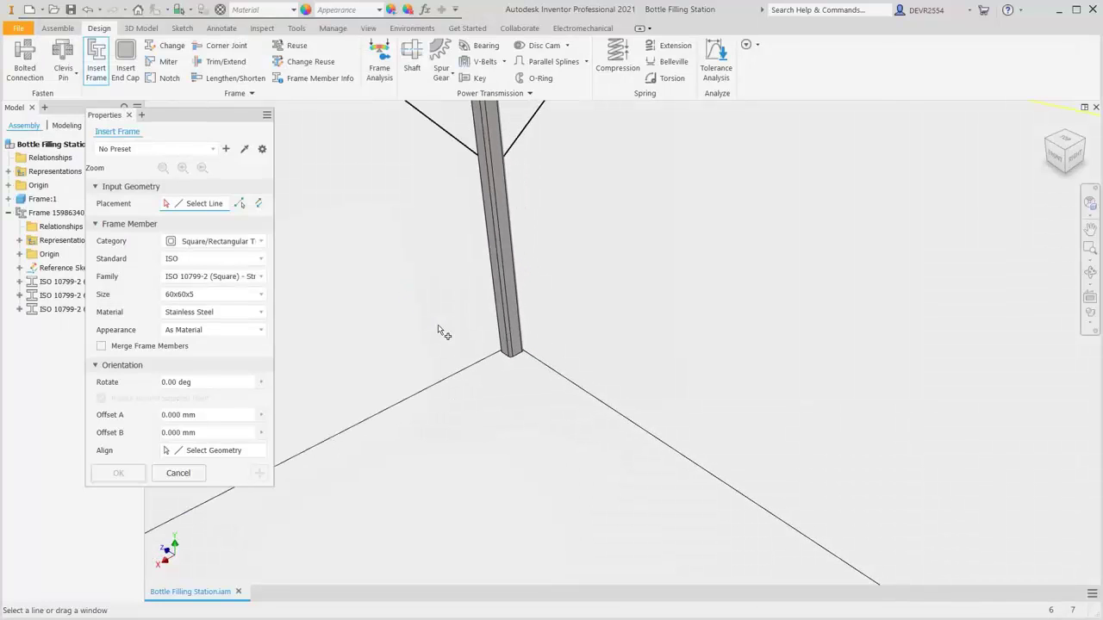
{"action": "middle_click_drag", "start_coordinate": [439, 331], "coordinate": [644, 267]}
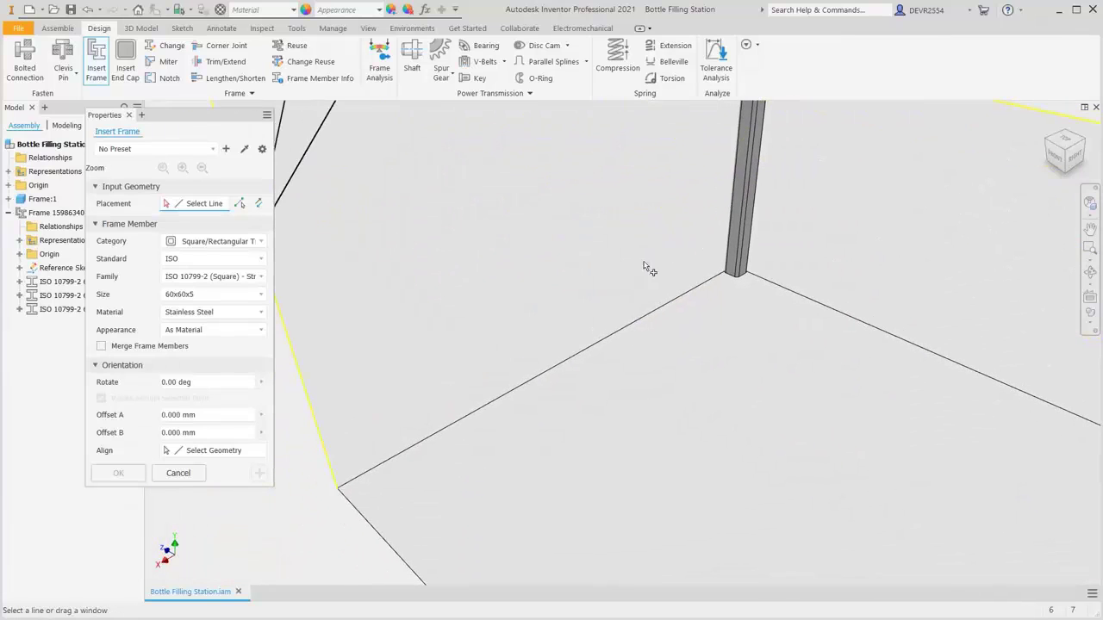
{"action": "left_click", "coordinate": [312, 393]}
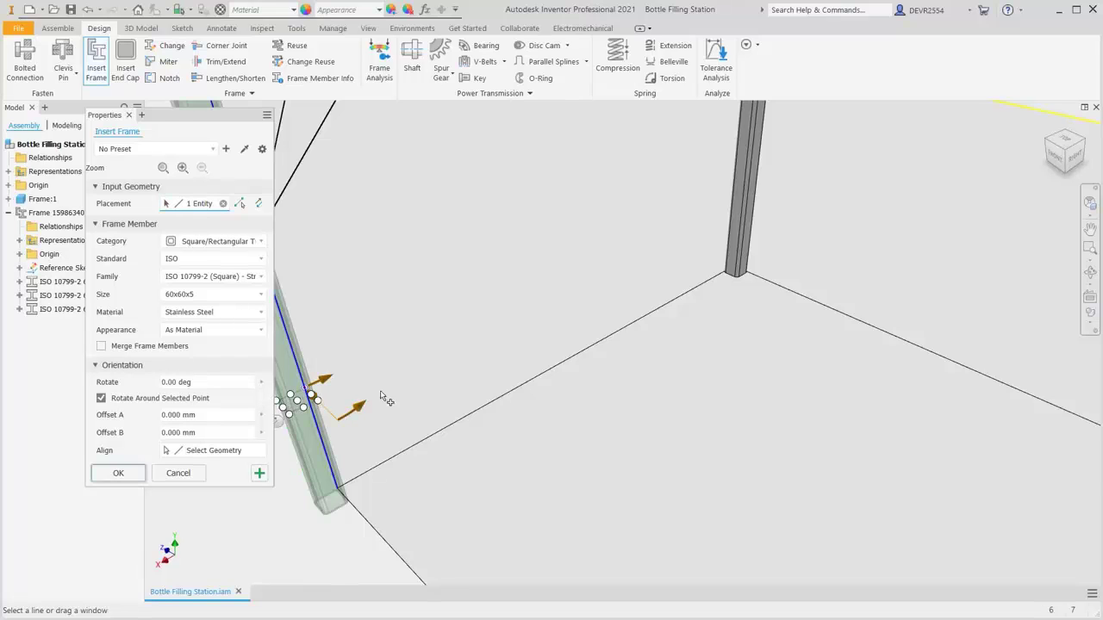
{"action": "key", "text": "F2"}
{"action": "left_click_drag", "start_coordinate": [475, 336], "coordinate": [576, 276]}
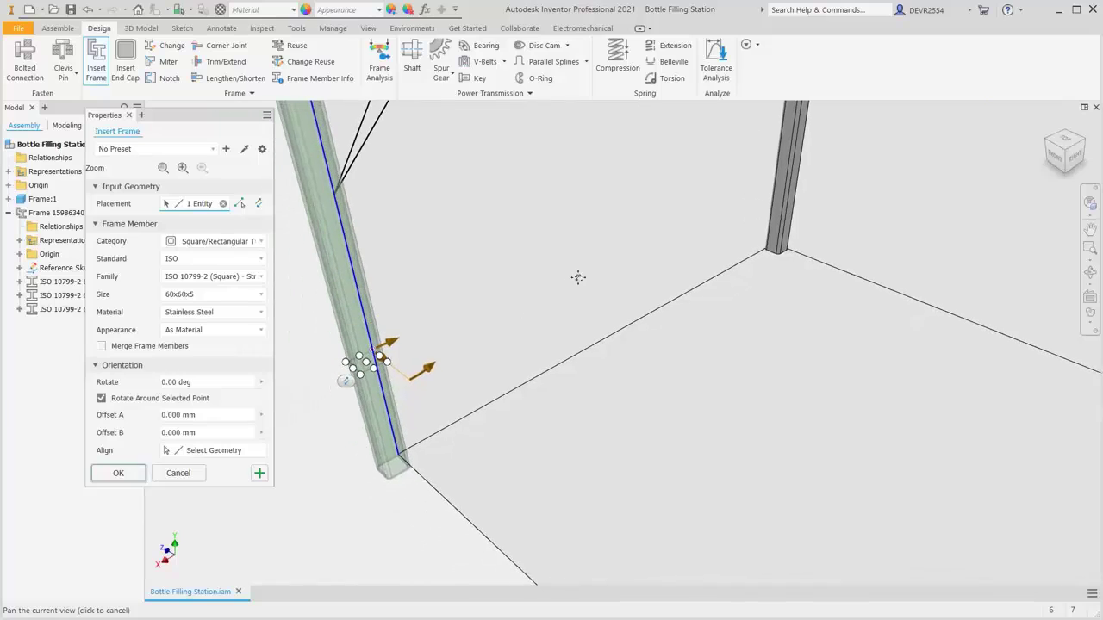
Anchor the 60x60x5 square tube on the selected corner line so it sits inside the frame, and create this leg with the default name
{"action": "left_click", "coordinate": [347, 362]}
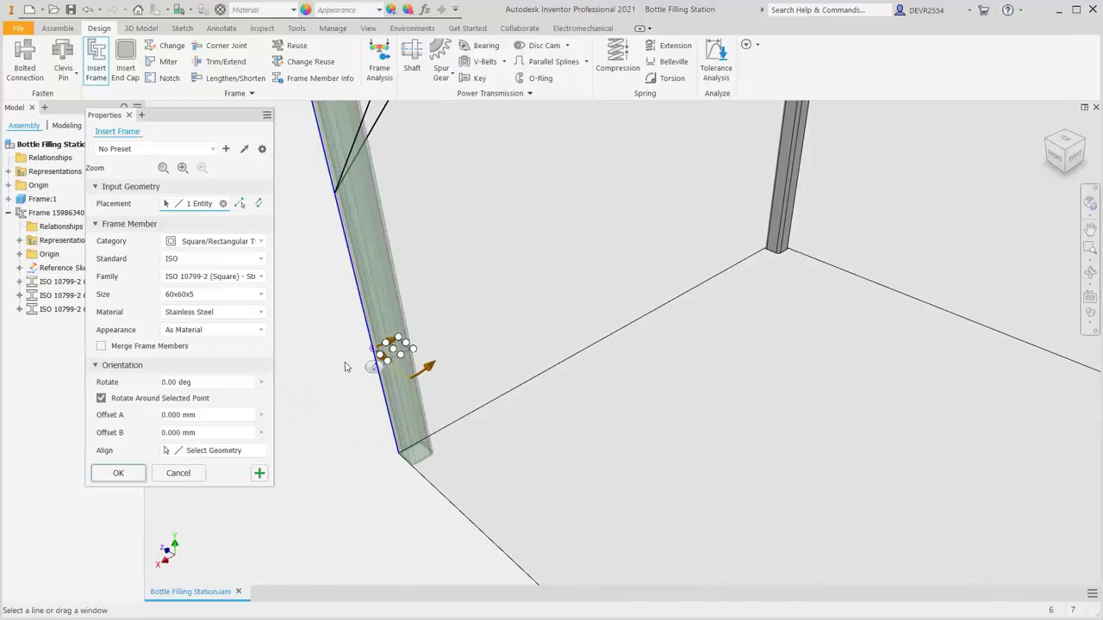
{"action": "right_click", "coordinate": [517, 239]}
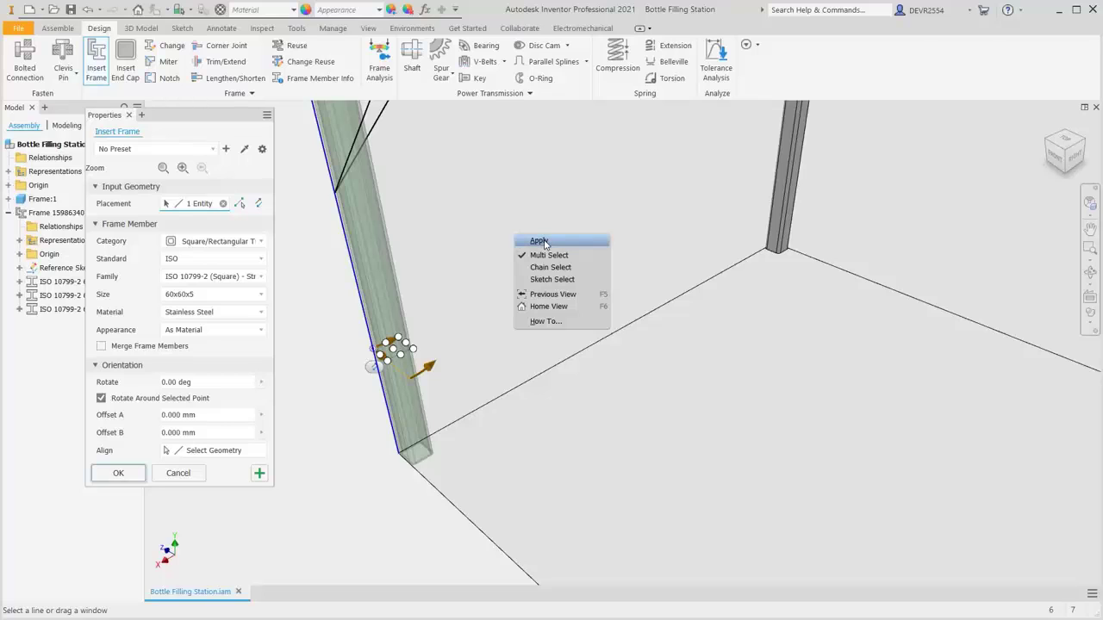
{"action": "left_click", "coordinate": [540, 242]}
{"action": "left_click", "coordinate": [405, 283]}
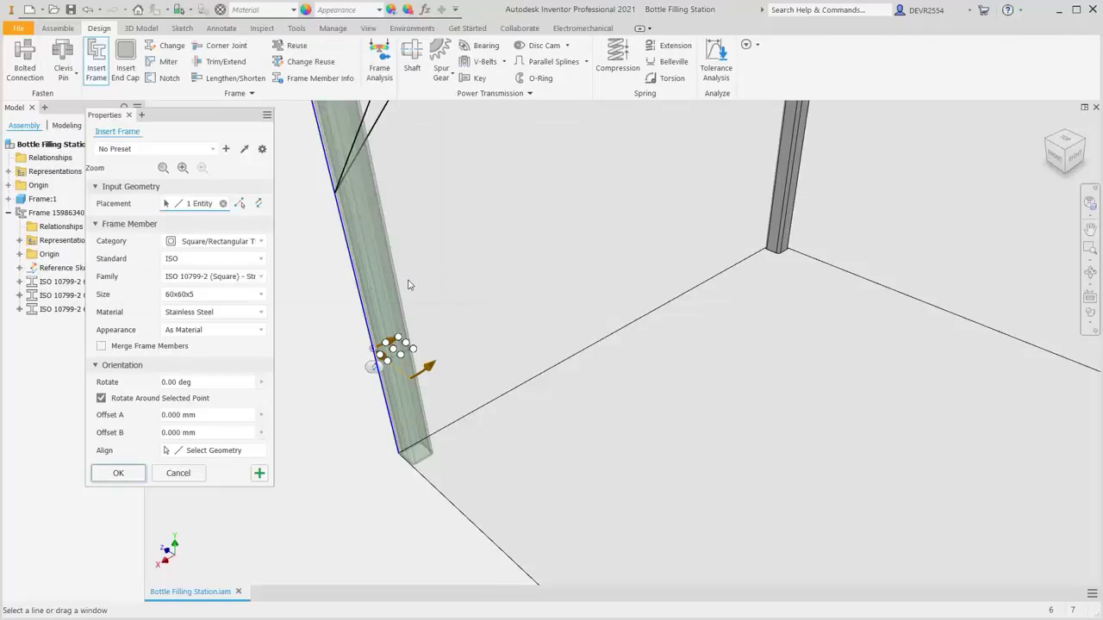
Place a 60x60x5 square tube on the long front upper edge, anchored so it sits inside and below the line
{"action": "scroll", "coordinate": [518, 319], "scroll_direction": "up", "scroll_amount": 3}
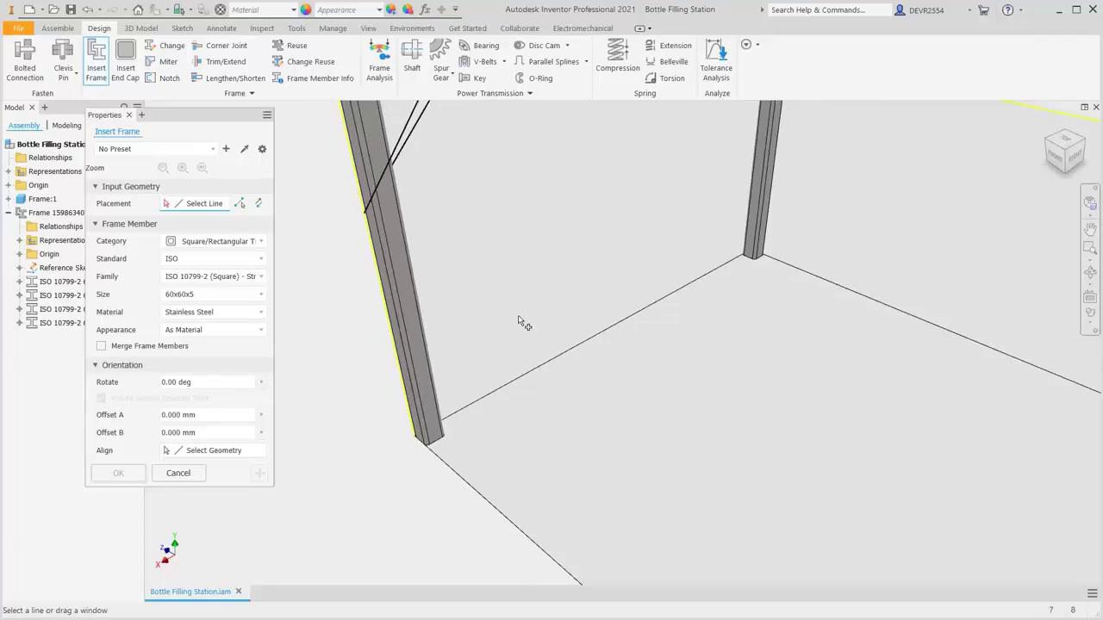
{"action": "scroll", "coordinate": [519, 320], "scroll_direction": "up", "scroll_amount": 5}
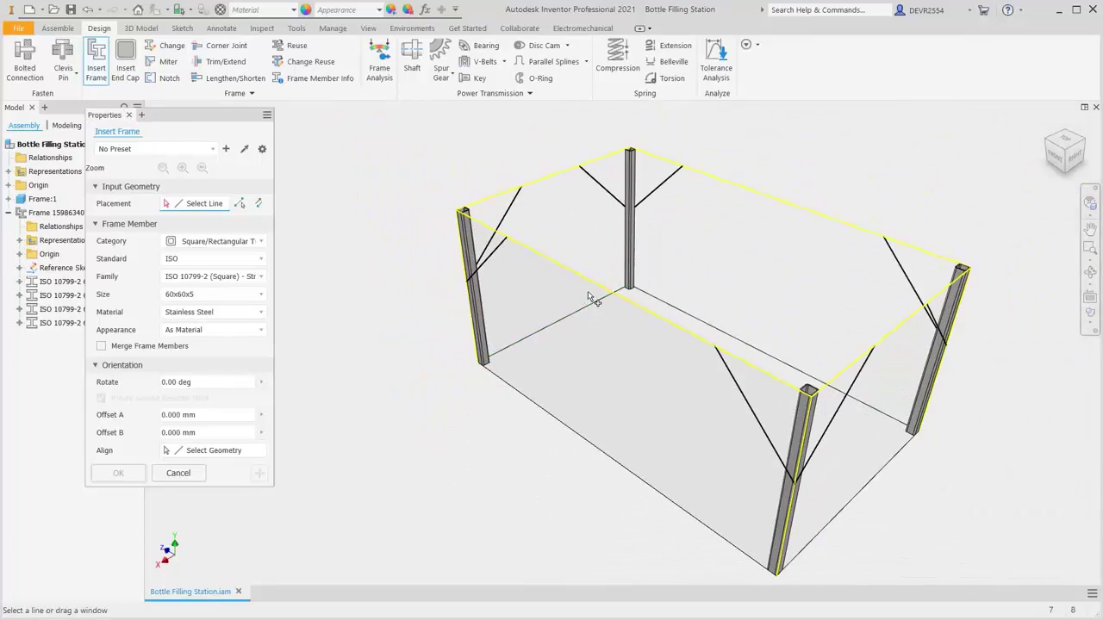
{"action": "scroll", "coordinate": [595, 288], "scroll_direction": "down", "scroll_amount": 2}
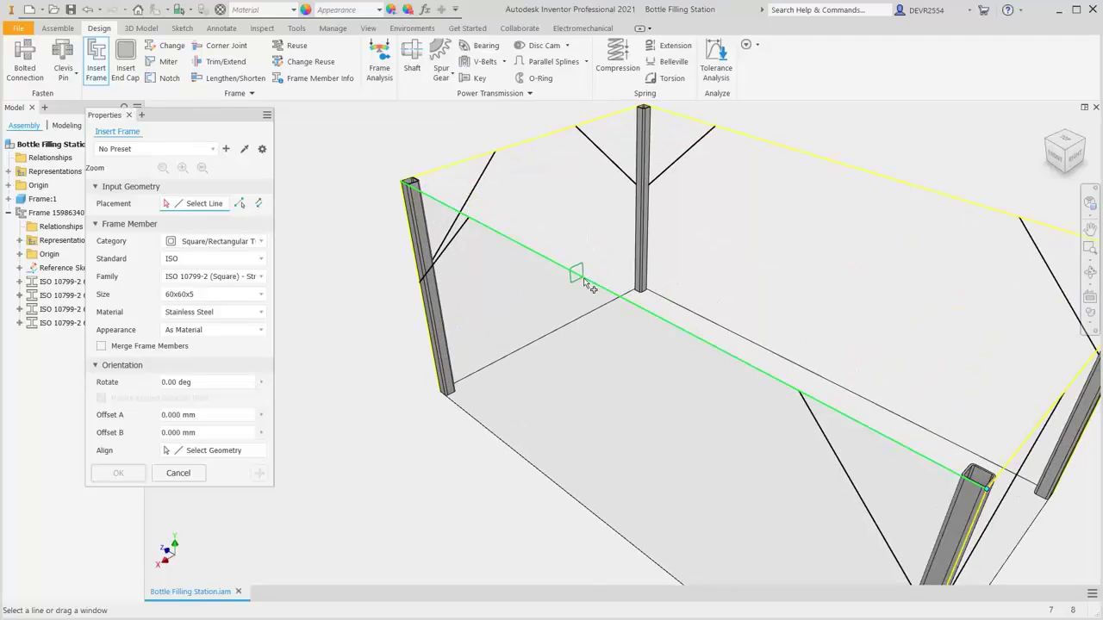
{"action": "left_click", "coordinate": [591, 290]}
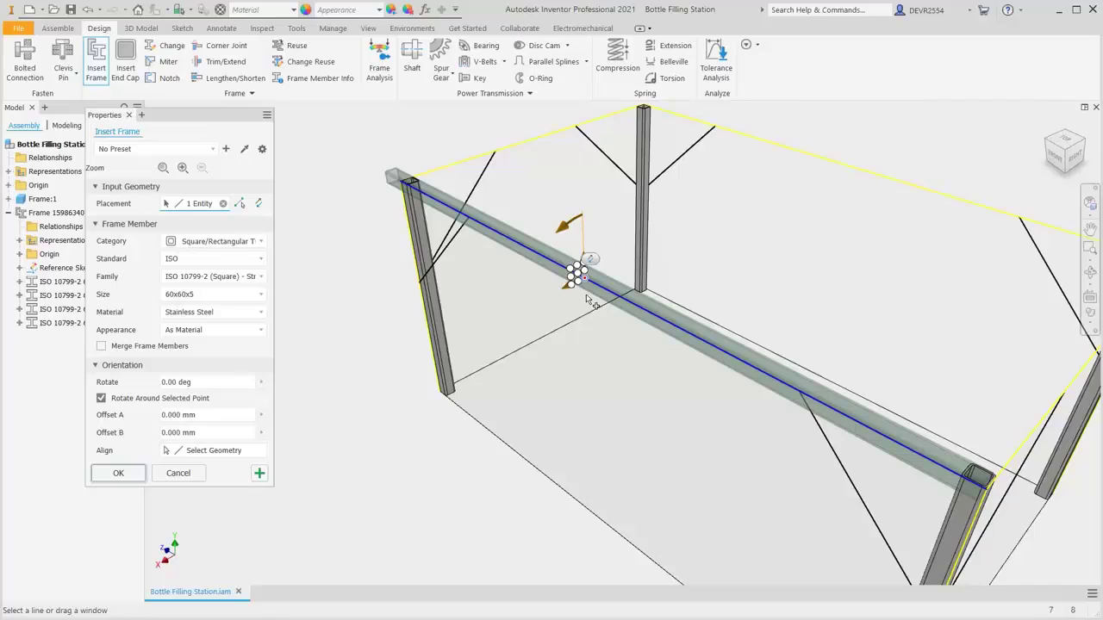
{"action": "scroll", "coordinate": [587, 299], "scroll_direction": "down", "scroll_amount": 3}
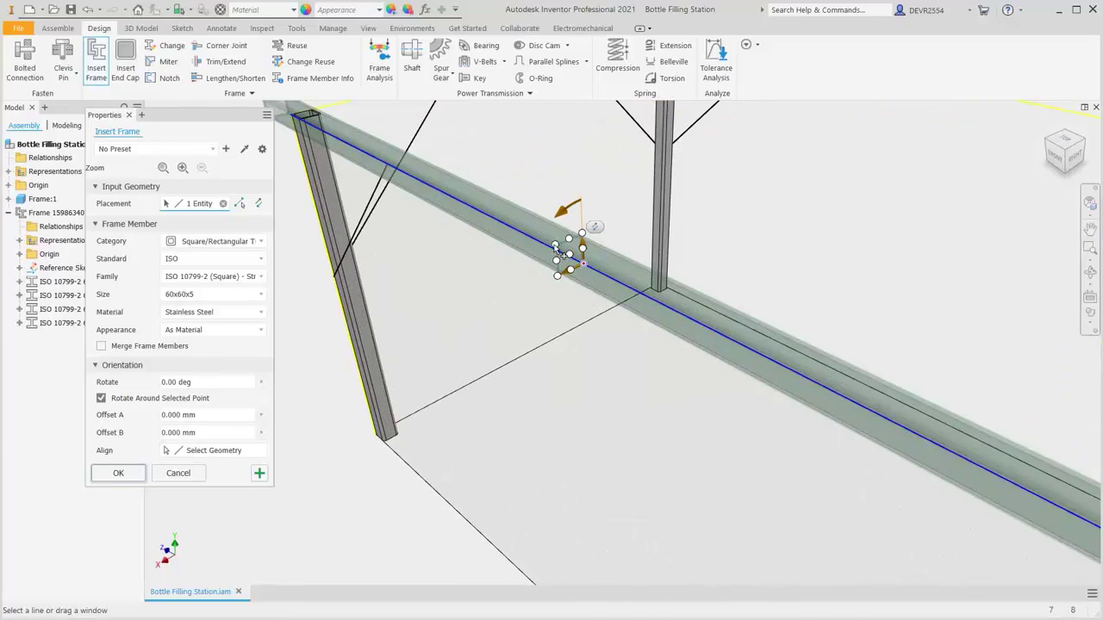
{"action": "scroll", "coordinate": [565, 309], "scroll_direction": "up", "scroll_amount": 1}
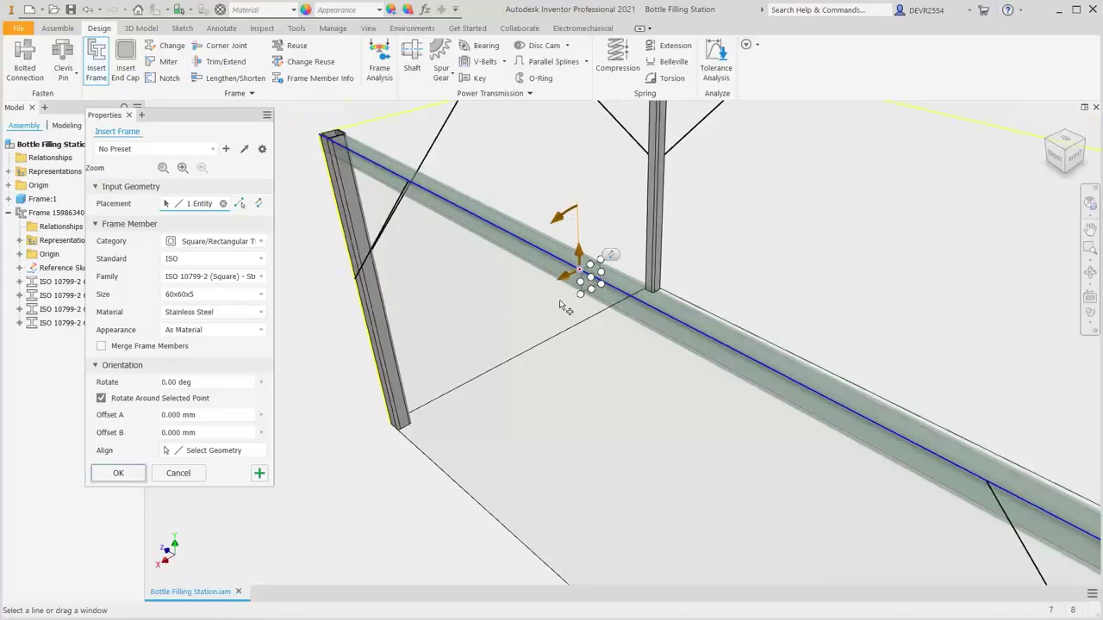
Add the other three upper edges to the placement, create the four horizontal members with their default names, and finish Insert Frame
{"action": "scroll", "coordinate": [565, 308], "scroll_direction": "up", "scroll_amount": 5}
{"action": "scroll", "coordinate": [914, 401], "scroll_direction": "down", "scroll_amount": 5}
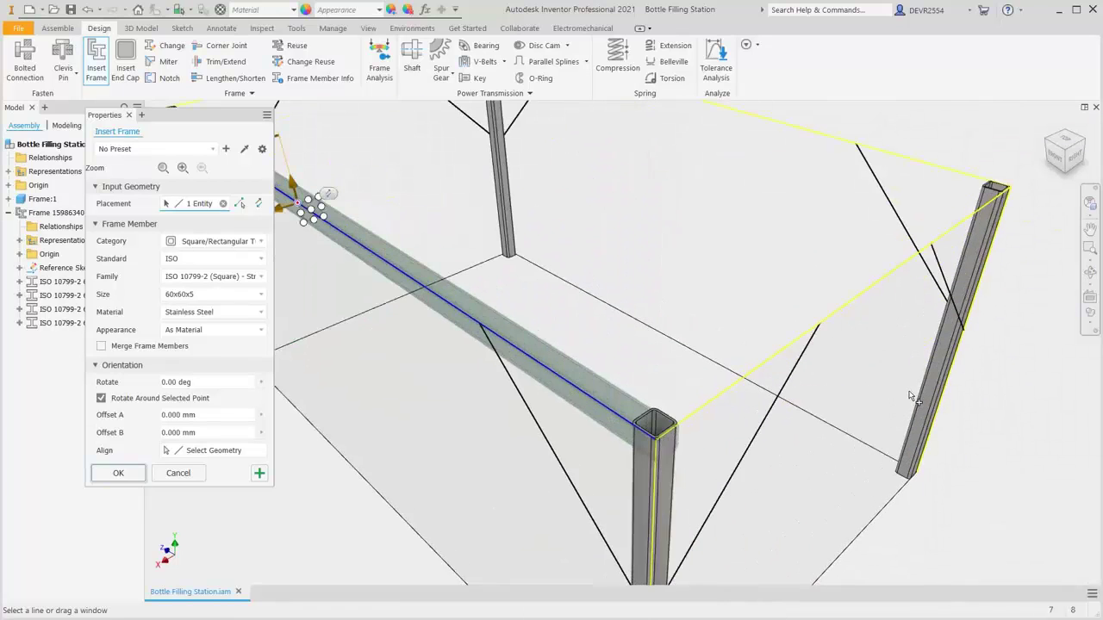
{"action": "scroll", "coordinate": [914, 401], "scroll_direction": "down", "scroll_amount": 2}
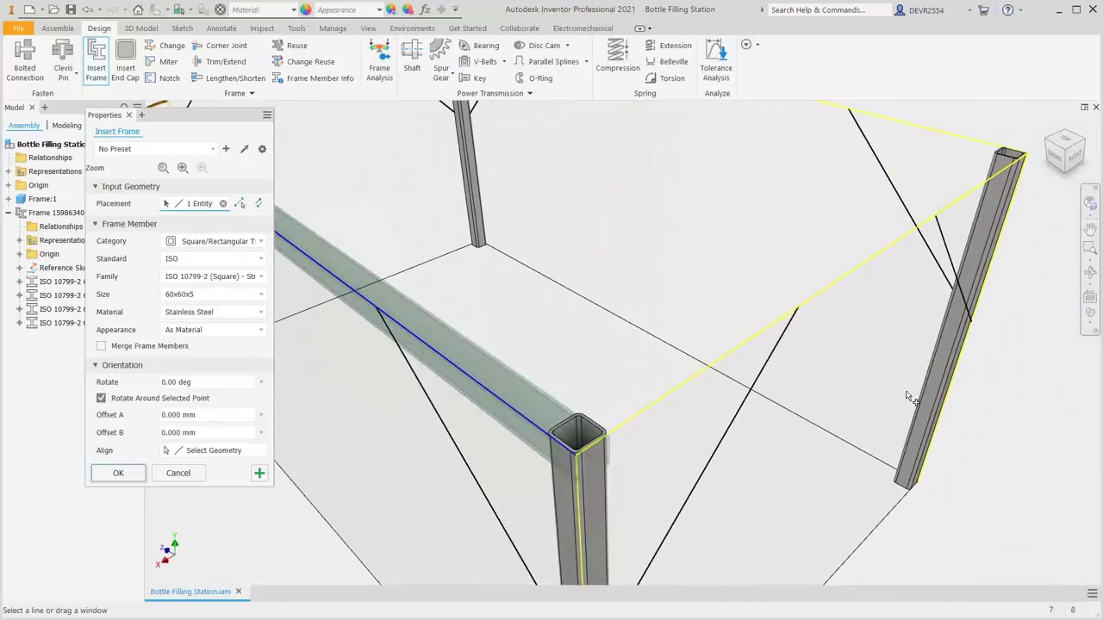
{"action": "left_click", "coordinate": [830, 290]}
{"action": "scroll", "coordinate": [820, 298], "scroll_direction": "up", "scroll_amount": 2}
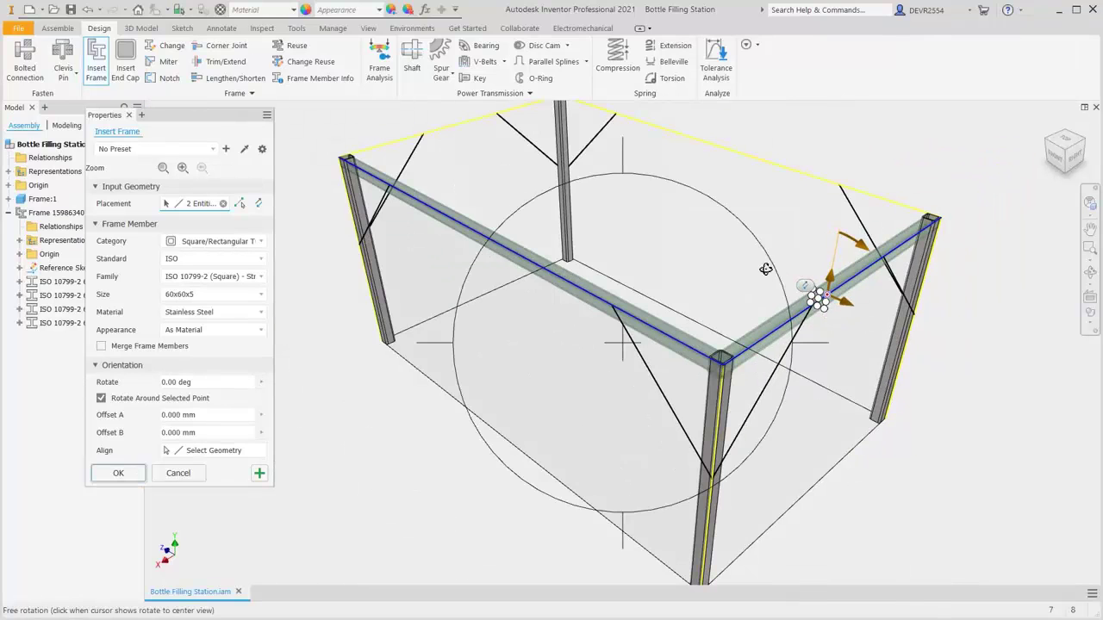
{"action": "middle_click_drag", "start_coordinate": [733, 295], "coordinate": [664, 313], "text": "shift"}
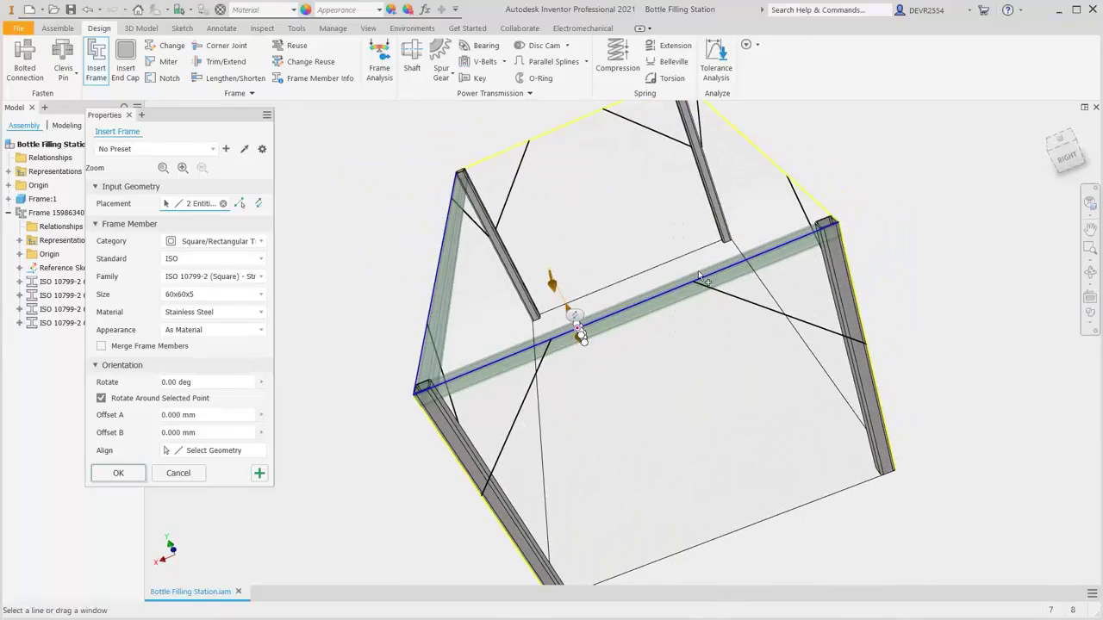
{"action": "left_click", "coordinate": [761, 162]}
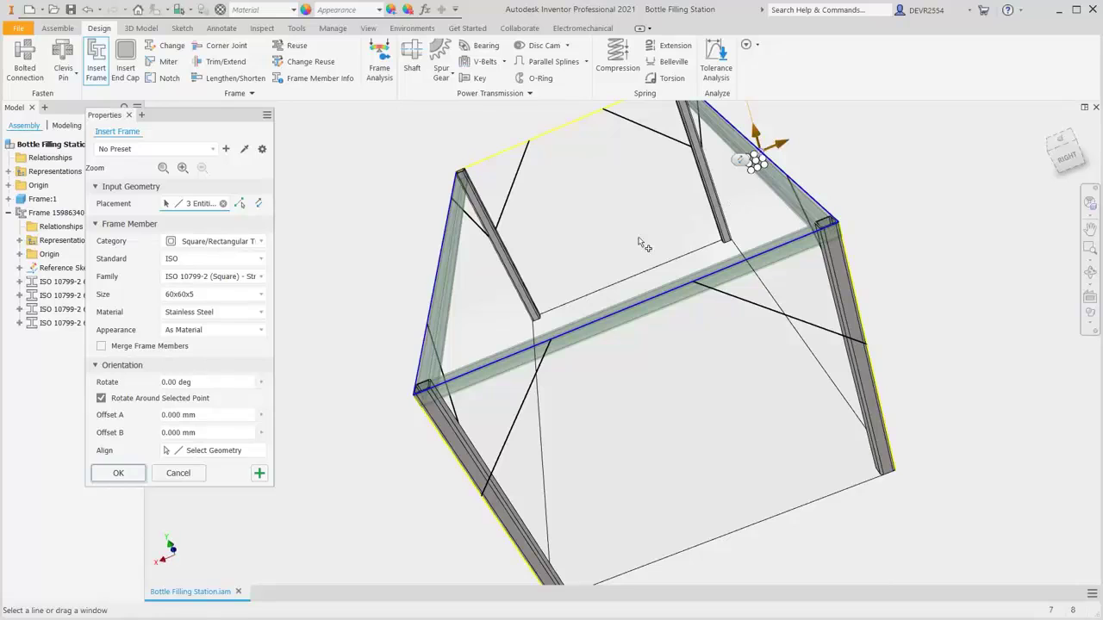
{"action": "middle_click_drag", "start_coordinate": [635, 242], "coordinate": [746, 272], "text": "shift"}
{"action": "middle_click_drag", "start_coordinate": [500, 250], "coordinate": [604, 370]}
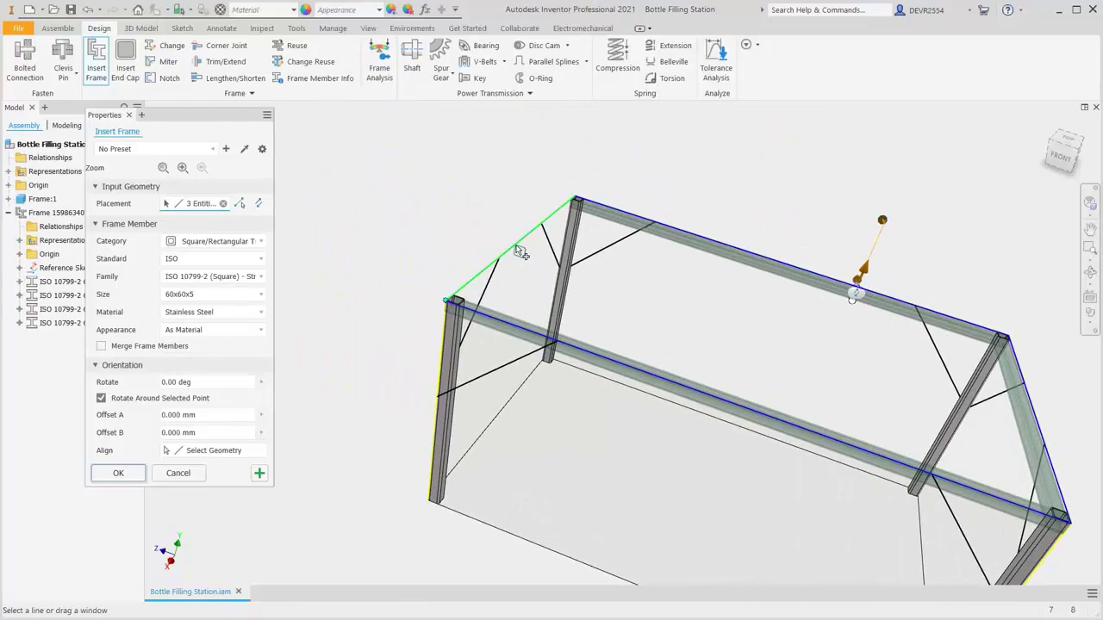
{"action": "left_click", "coordinate": [520, 252]}
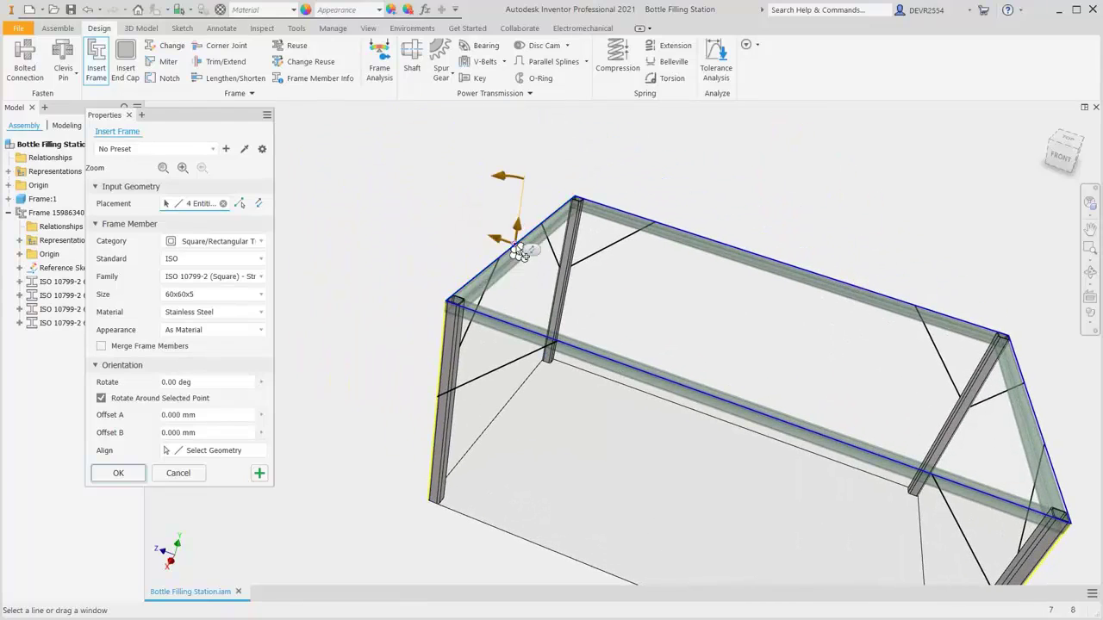
{"action": "right_click", "coordinate": [675, 168]}
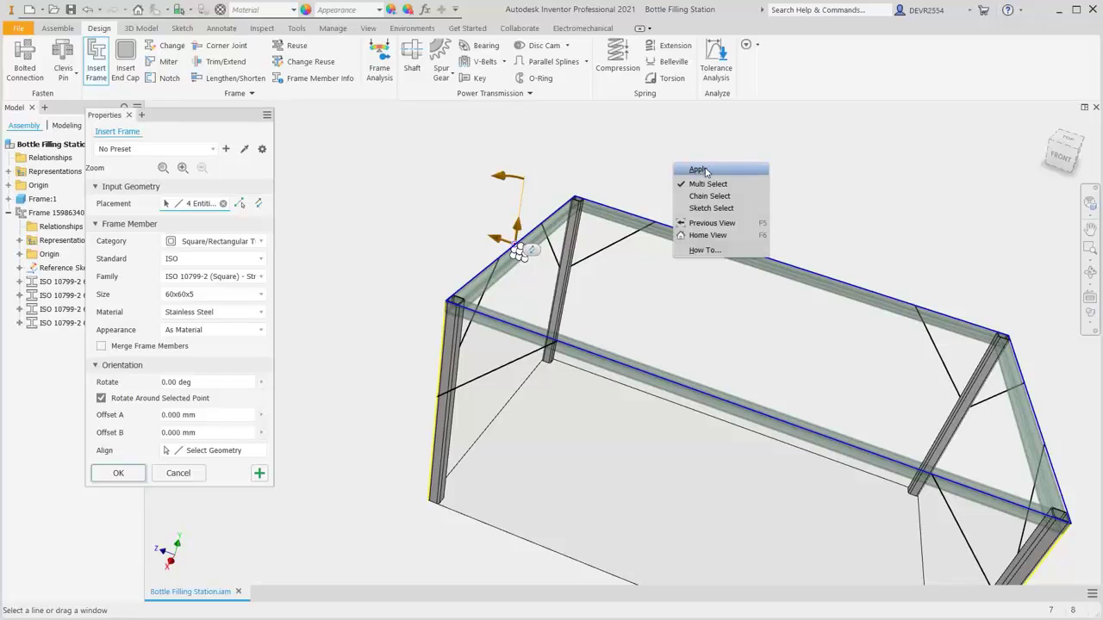
{"action": "left_click", "coordinate": [698, 170]}
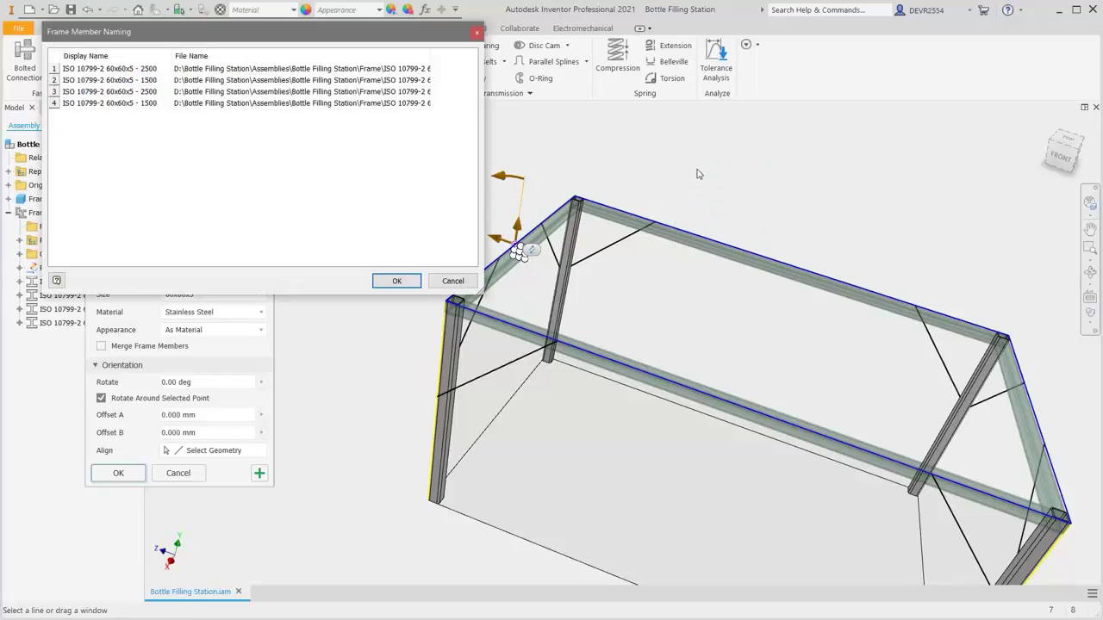
{"action": "left_click", "coordinate": [397, 282]}
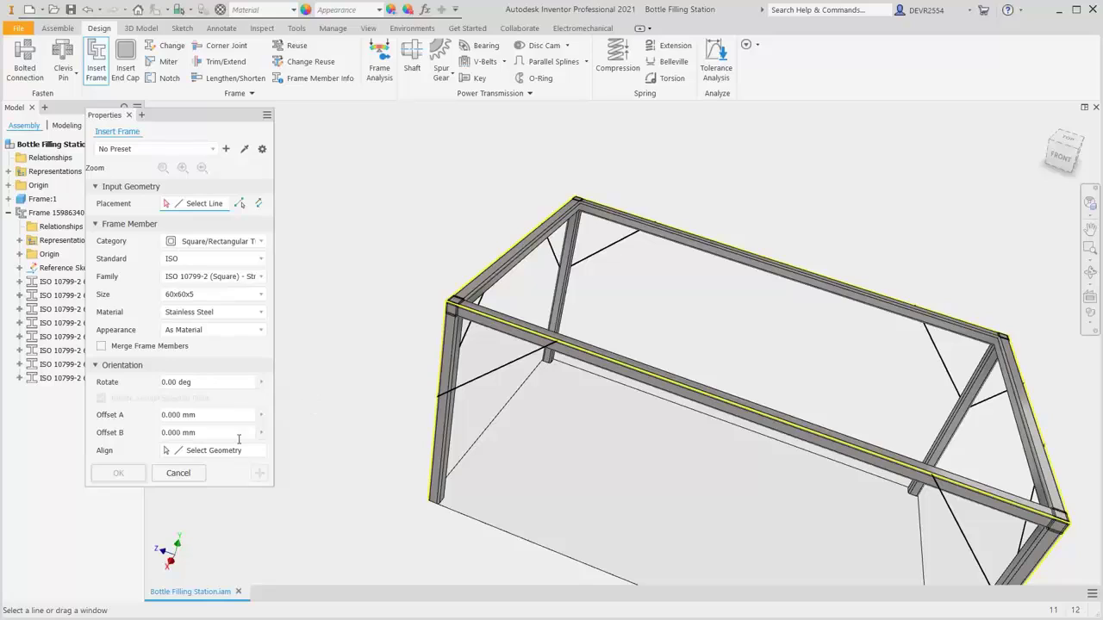
{"action": "left_click", "coordinate": [178, 474]}
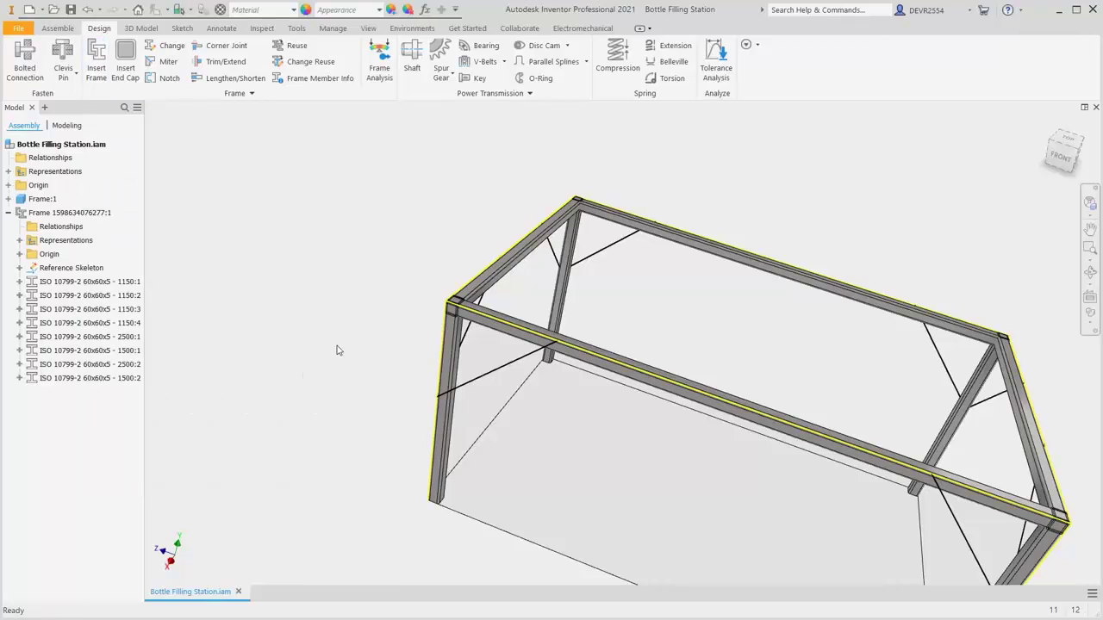
Hide the Frame:1 skeleton part in the assembly
{"action": "key", "text": "F6"}
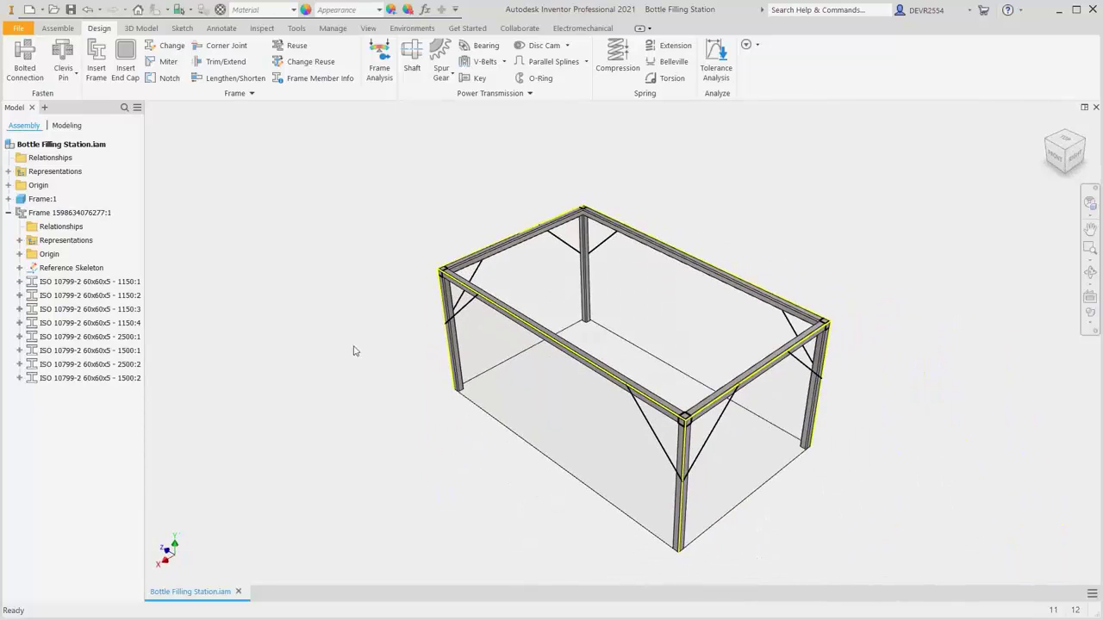
{"action": "scroll", "coordinate": [698, 443], "scroll_direction": "up", "scroll_amount": 5}
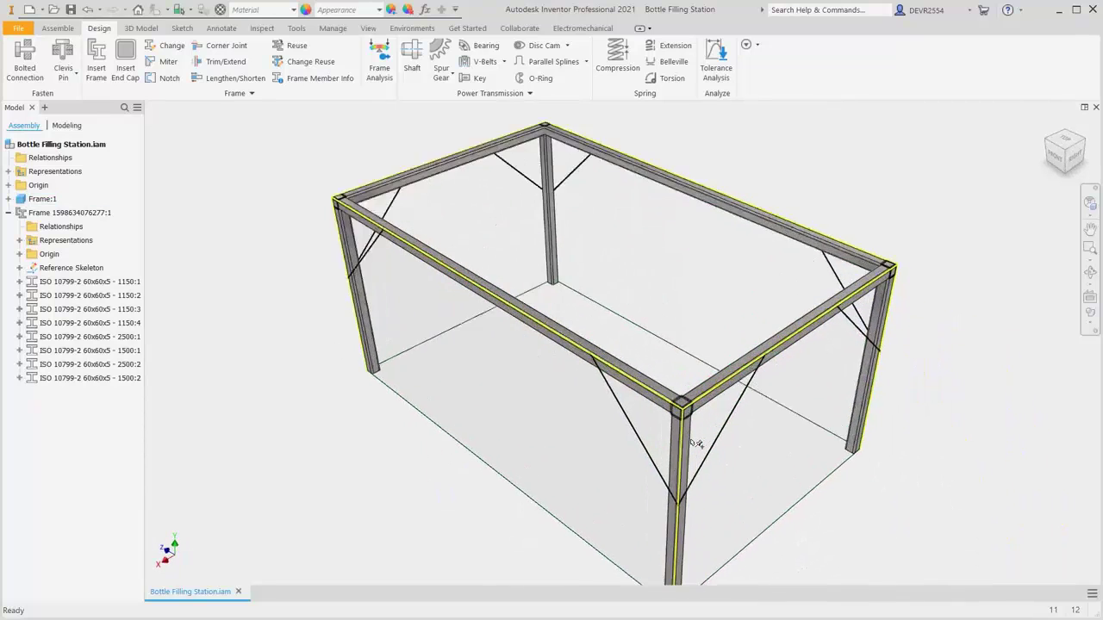
{"action": "scroll", "coordinate": [694, 443], "scroll_direction": "up", "scroll_amount": 4}
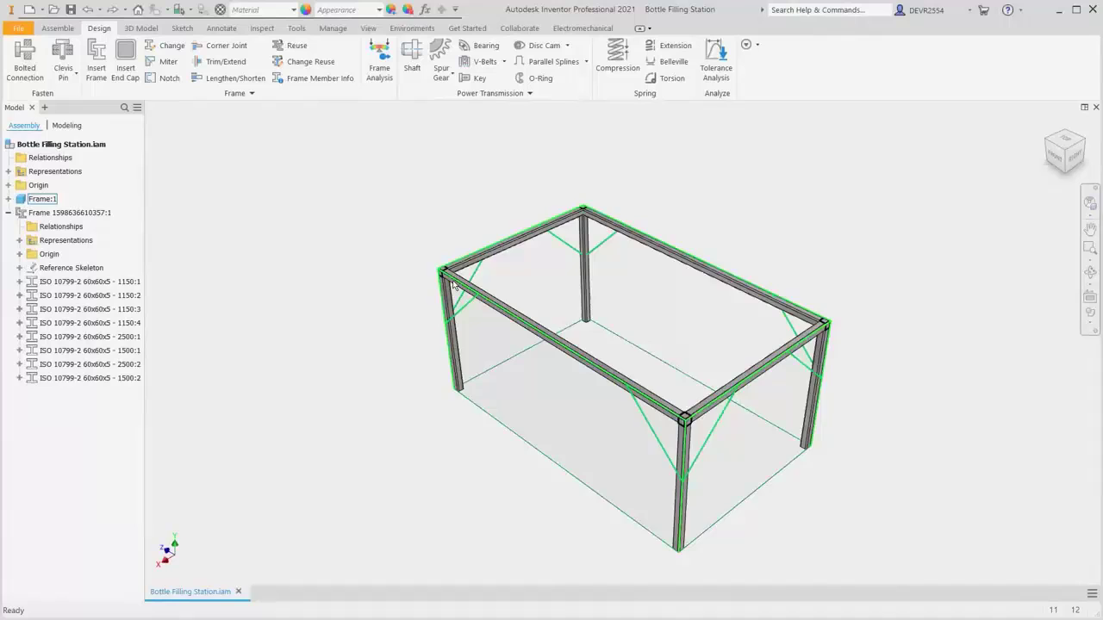
{"action": "scroll", "coordinate": [454, 287], "scroll_direction": "up", "scroll_amount": 5}
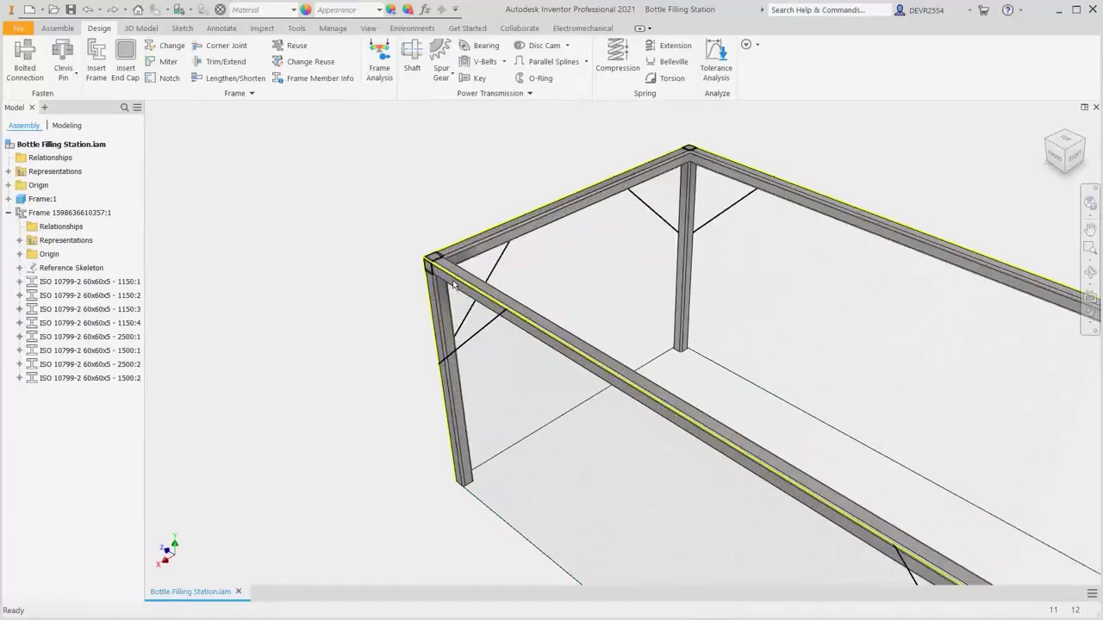
{"action": "scroll", "coordinate": [452, 284], "scroll_direction": "up", "scroll_amount": 5}
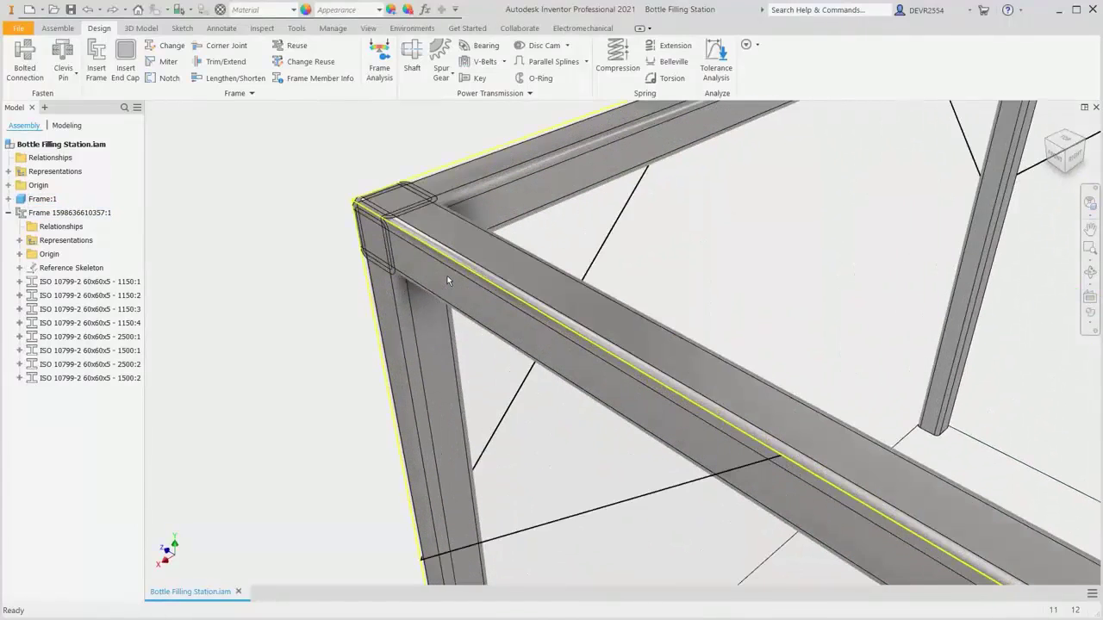
{"action": "scroll", "coordinate": [447, 280], "scroll_direction": "up", "scroll_amount": 2}
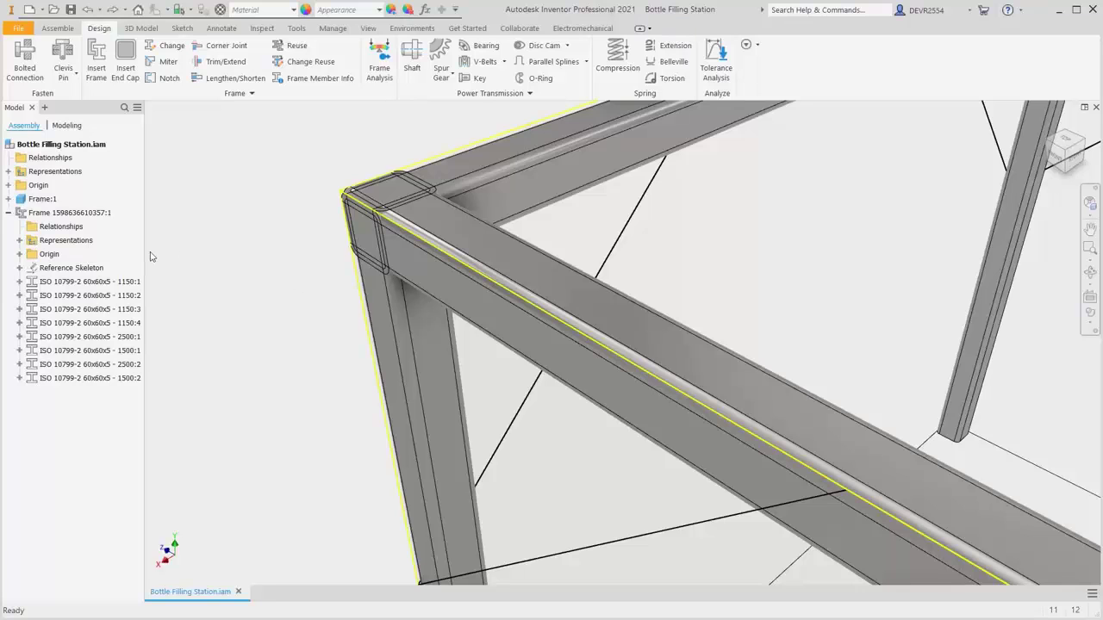
{"action": "right_click", "coordinate": [52, 202]}
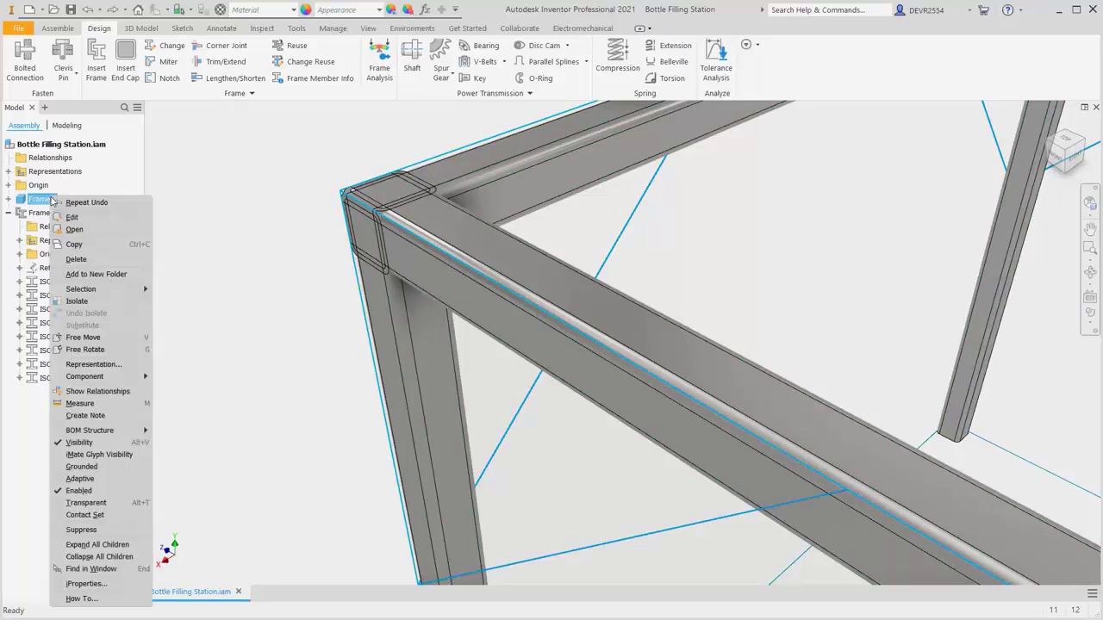
{"action": "left_click", "coordinate": [82, 443]}
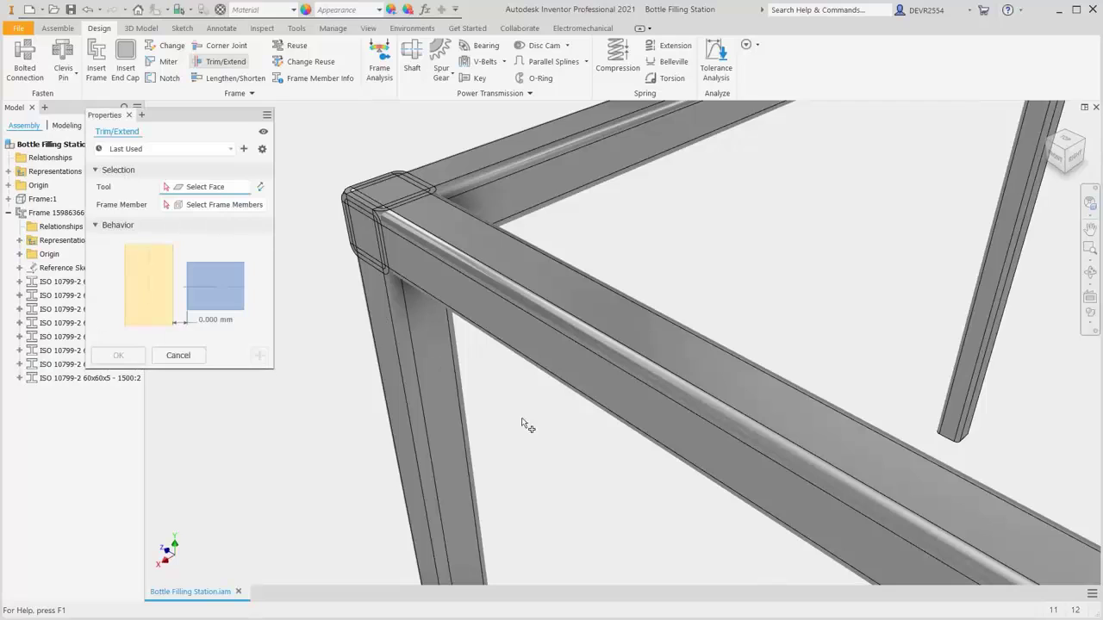
Trim all four legs to the underside face of the long front upper beam with Trim/Extend, using a 0 mm offset
{"action": "key", "text": "F4"}
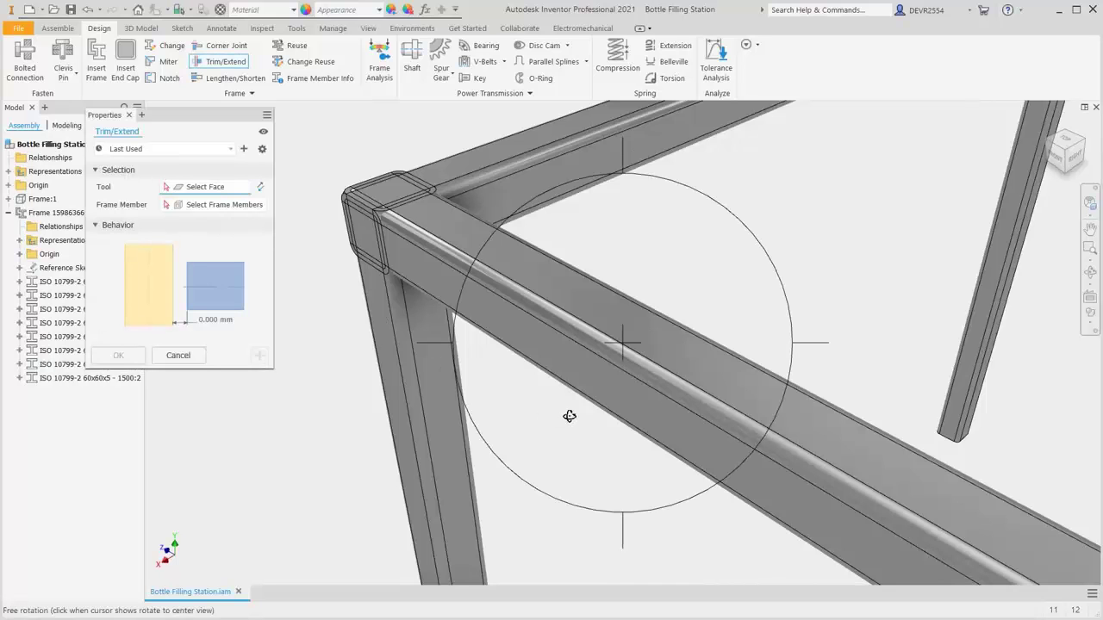
{"action": "left_click_drag", "start_coordinate": [572, 389], "coordinate": [582, 287]}
{"action": "left_click", "coordinate": [584, 287]}
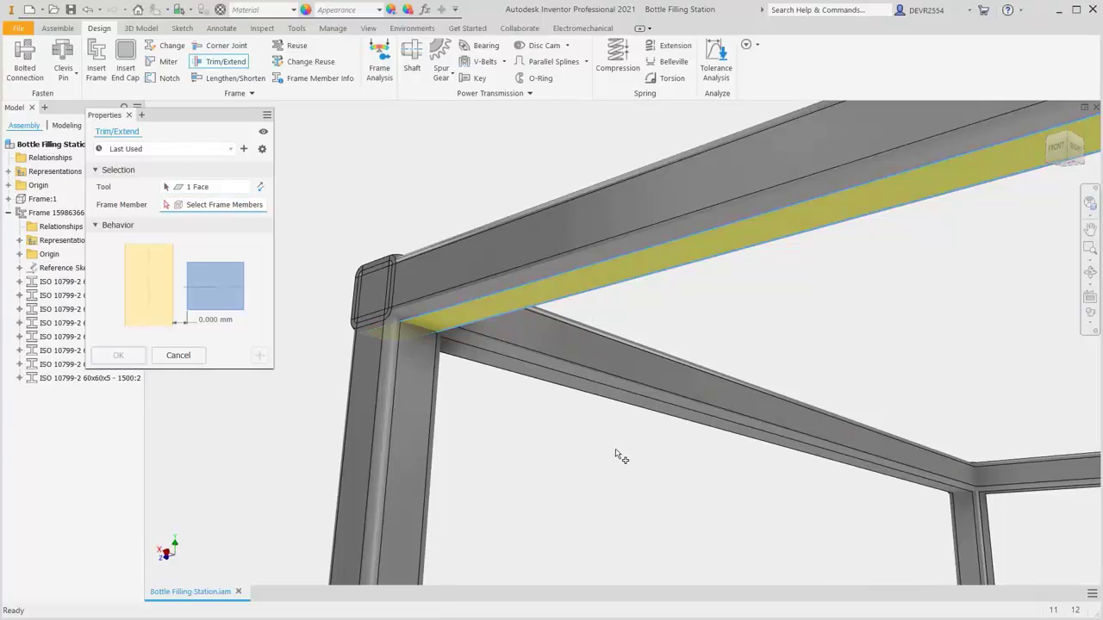
{"action": "key", "text": "F6"}
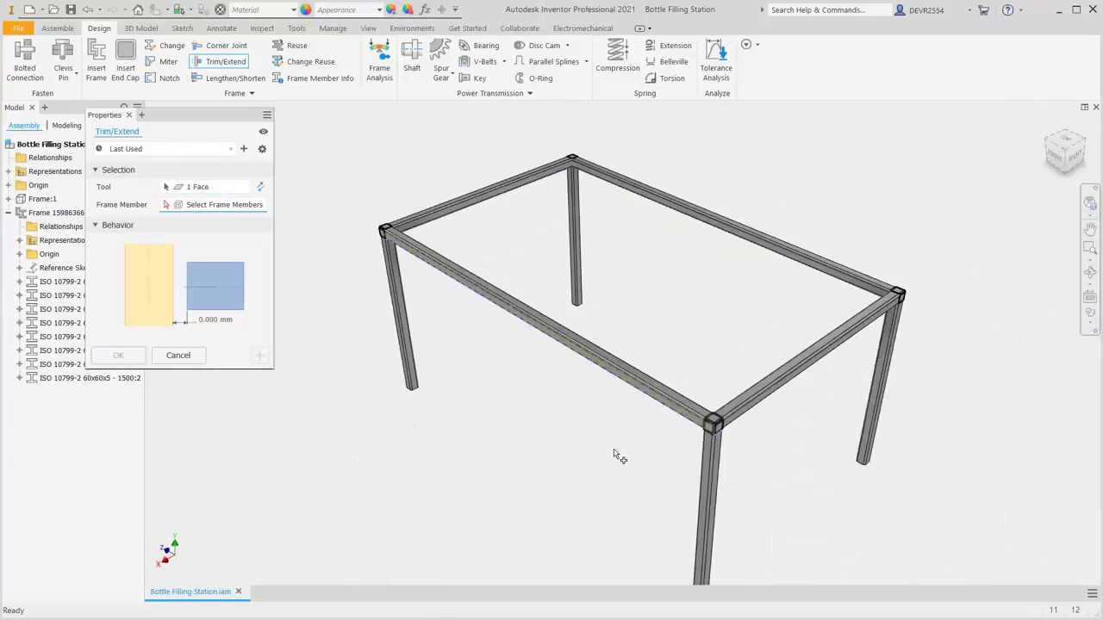
{"action": "left_click", "coordinate": [402, 268]}
{"action": "left_click", "coordinate": [576, 202]}
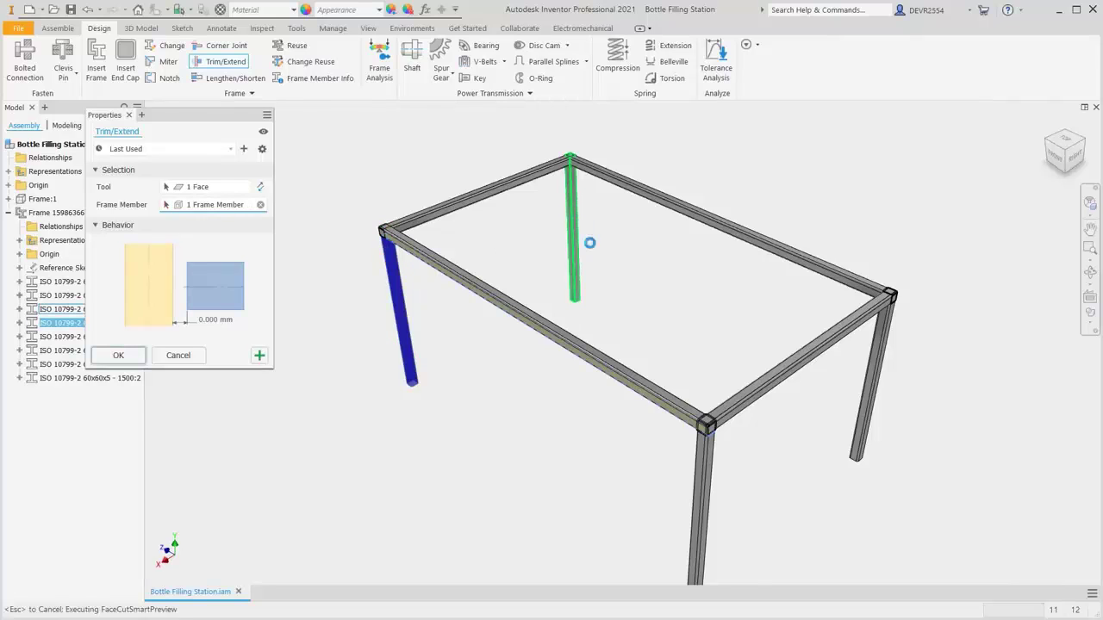
{"action": "left_click", "coordinate": [706, 479]}
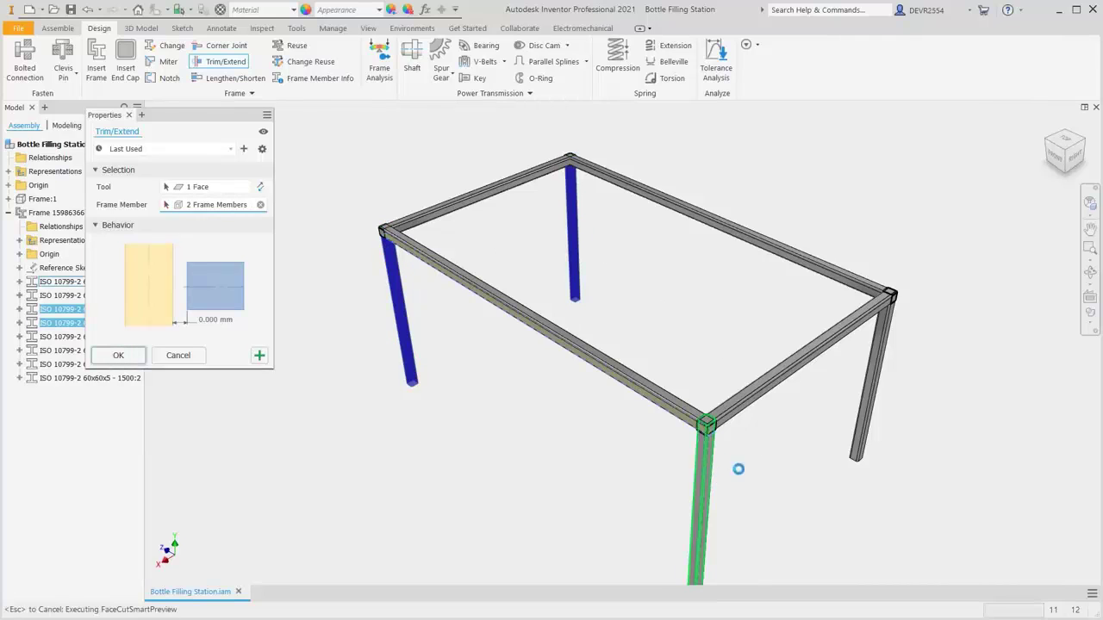
{"action": "left_click", "coordinate": [881, 355]}
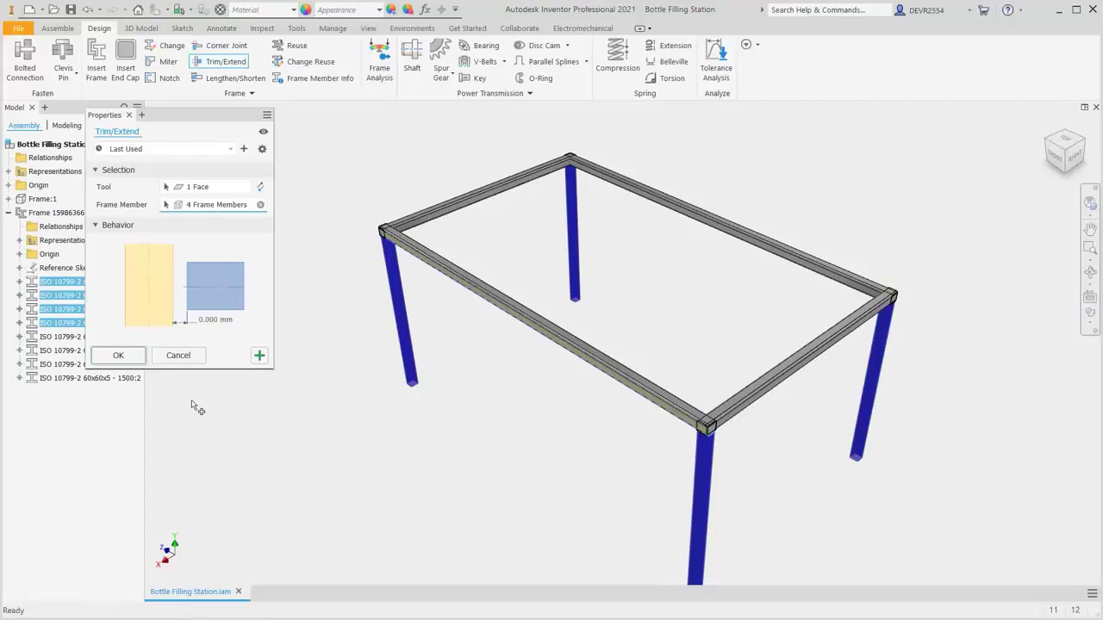
{"action": "left_click", "coordinate": [118, 356]}
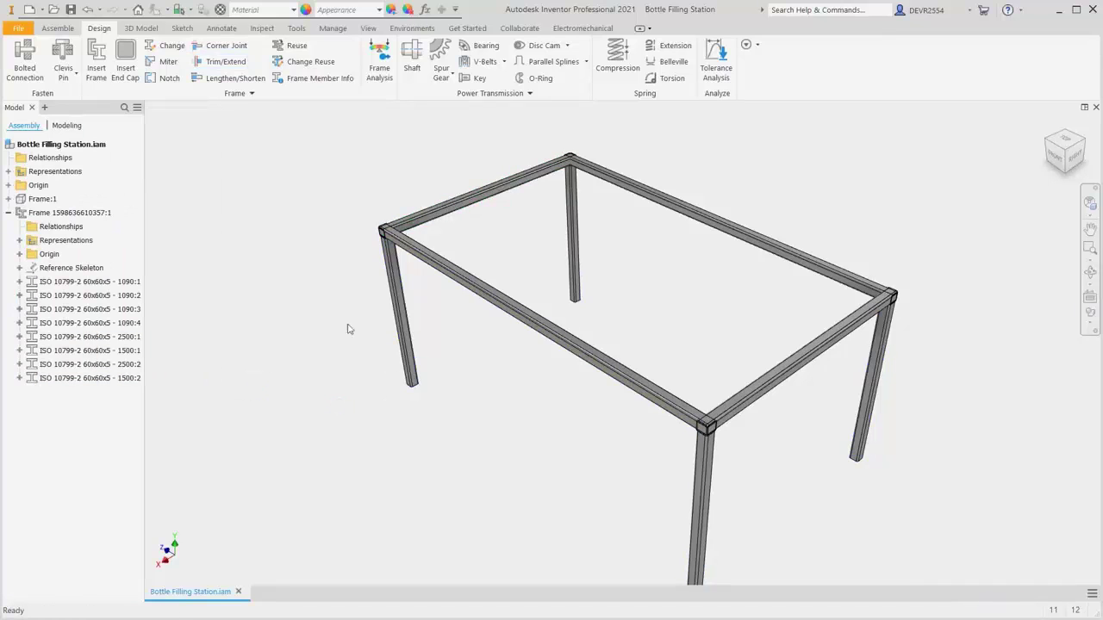
Miter the left short upper beam with the long front and long rear upper beams, using a 0 mm offset at both corners
{"action": "left_click", "coordinate": [169, 64]}
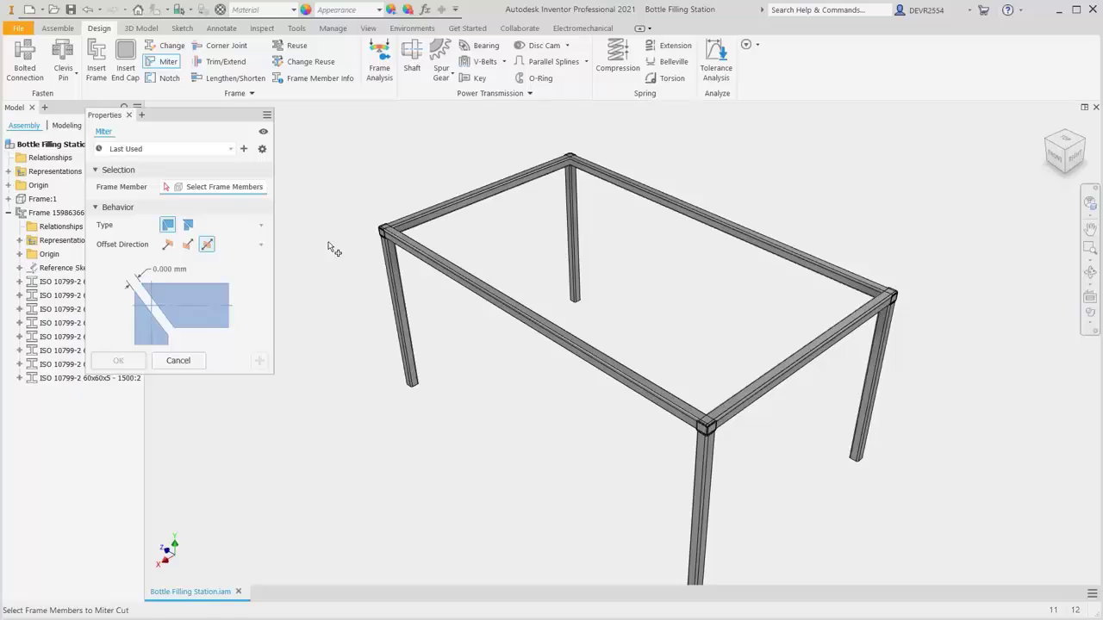
{"action": "left_click", "coordinate": [405, 246]}
{"action": "left_click", "coordinate": [400, 225]}
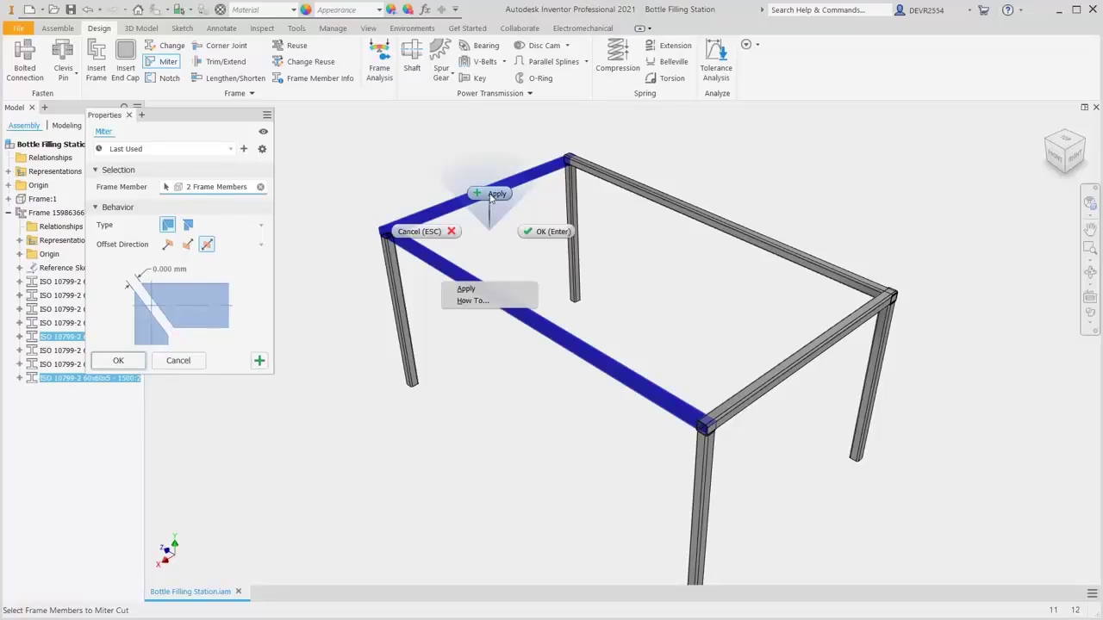
{"action": "left_click", "coordinate": [493, 211]}
{"action": "left_click", "coordinate": [556, 165]}
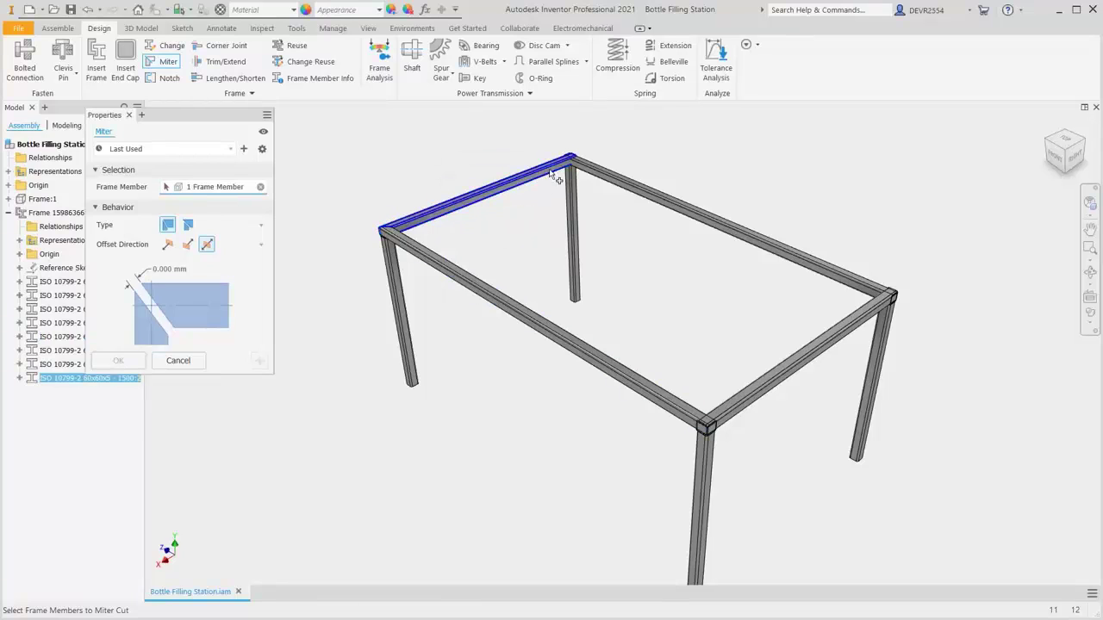
{"action": "left_click", "coordinate": [587, 168]}
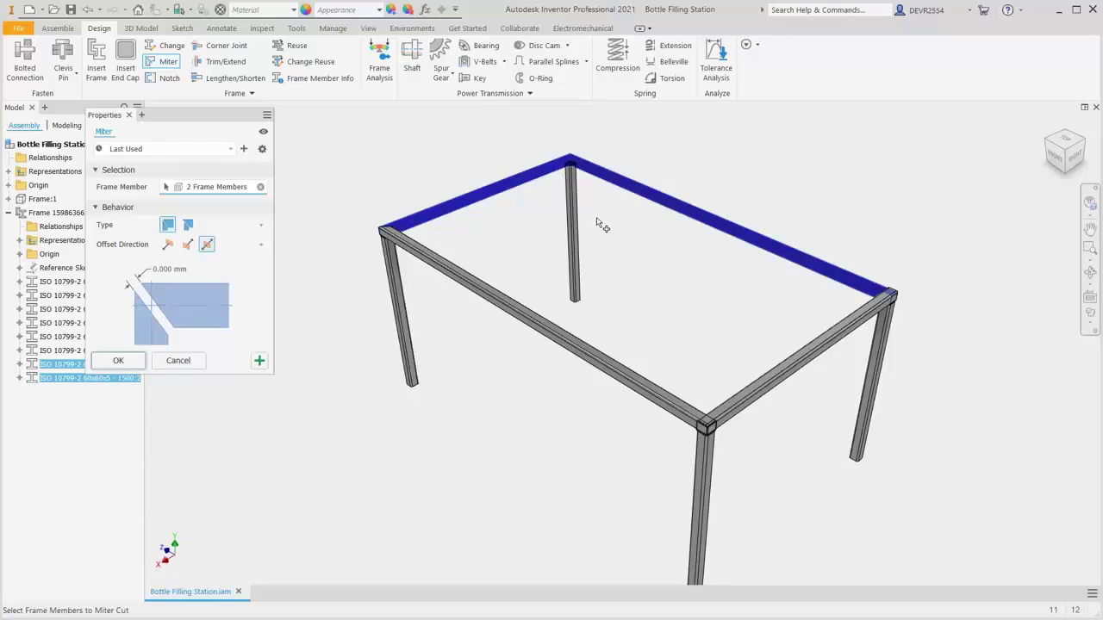
{"action": "right_click", "coordinate": [601, 223]}
{"action": "left_click", "coordinate": [606, 189]}
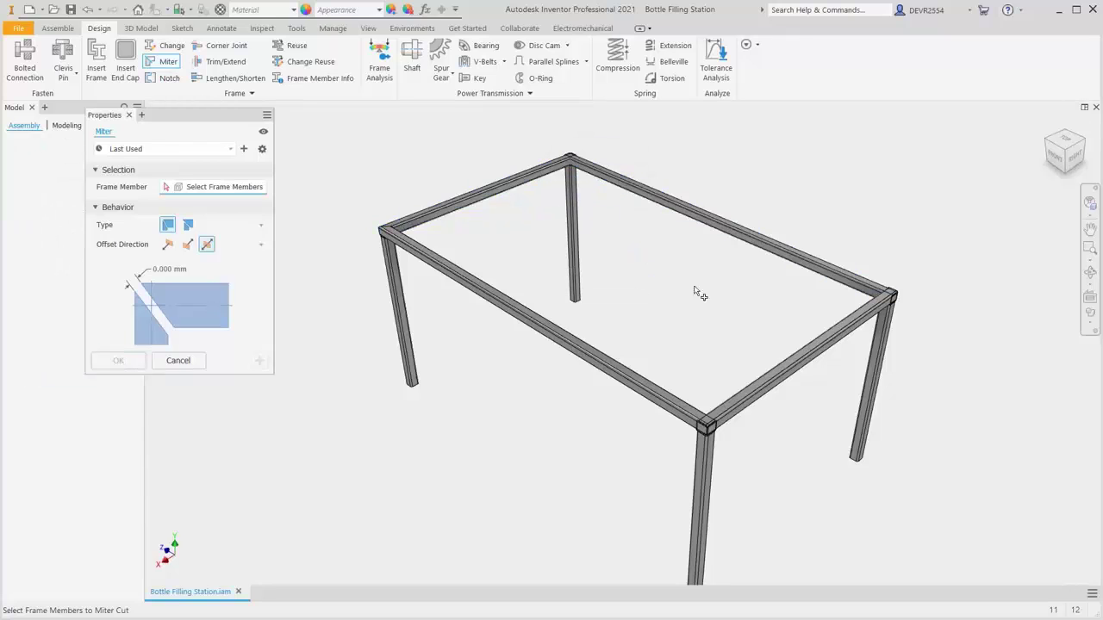
Miter the right short upper beam with the long rear and long front upper beams, and leave the Miter command
{"action": "left_click", "coordinate": [862, 288]}
{"action": "left_click", "coordinate": [866, 309]}
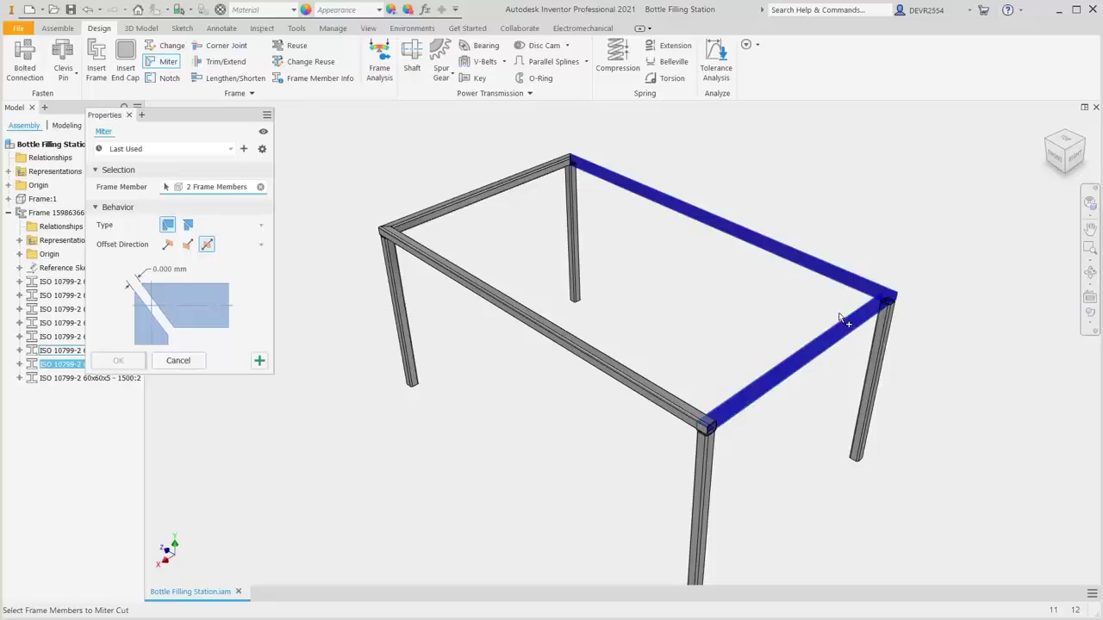
{"action": "right_click", "coordinate": [785, 305]}
{"action": "left_click", "coordinate": [785, 266]}
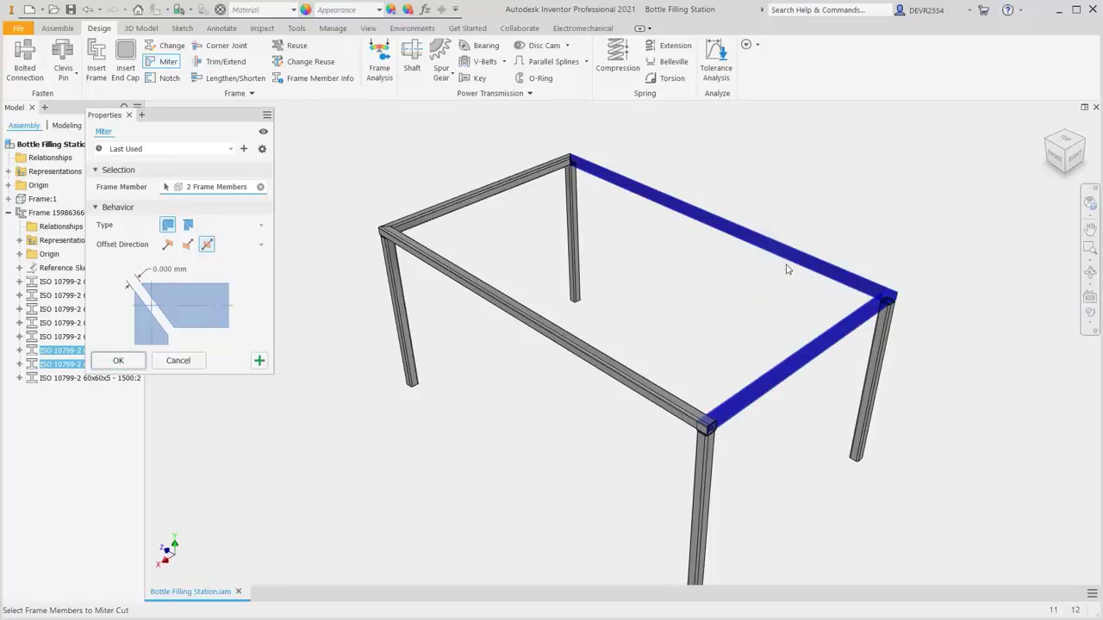
{"action": "left_click", "coordinate": [733, 401]}
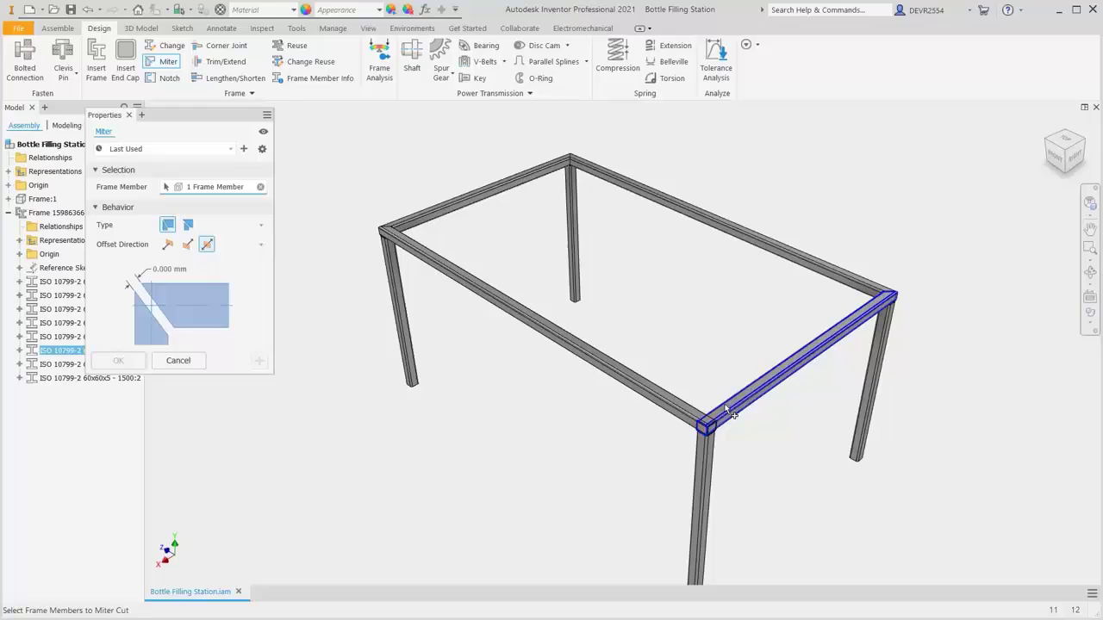
{"action": "left_click", "coordinate": [671, 402]}
{"action": "right_click", "coordinate": [673, 333]}
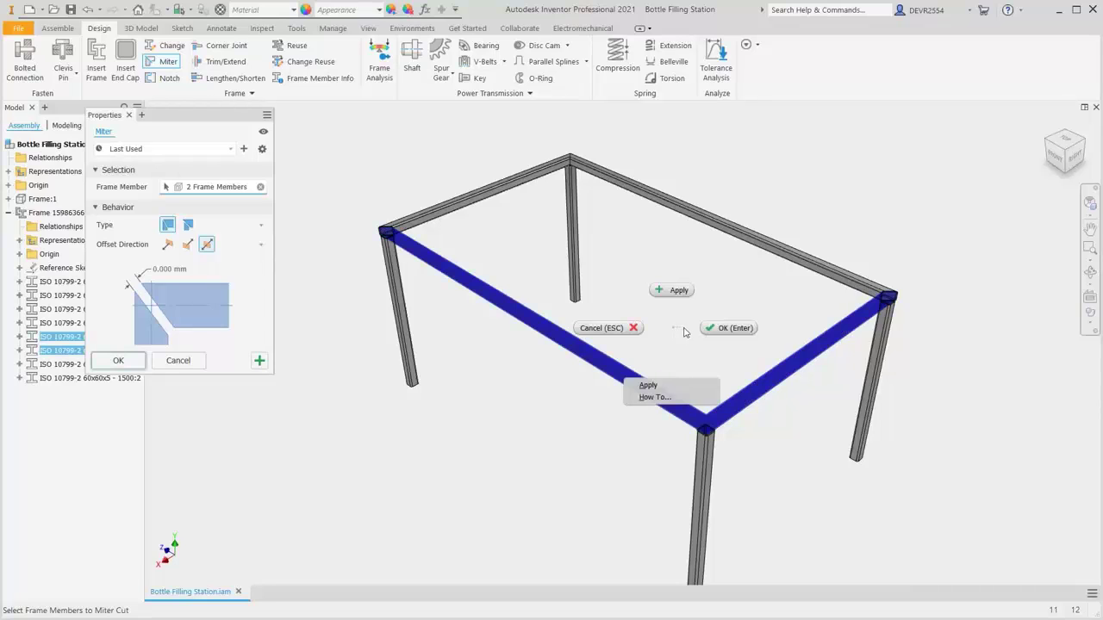
{"action": "left_click", "coordinate": [695, 296]}
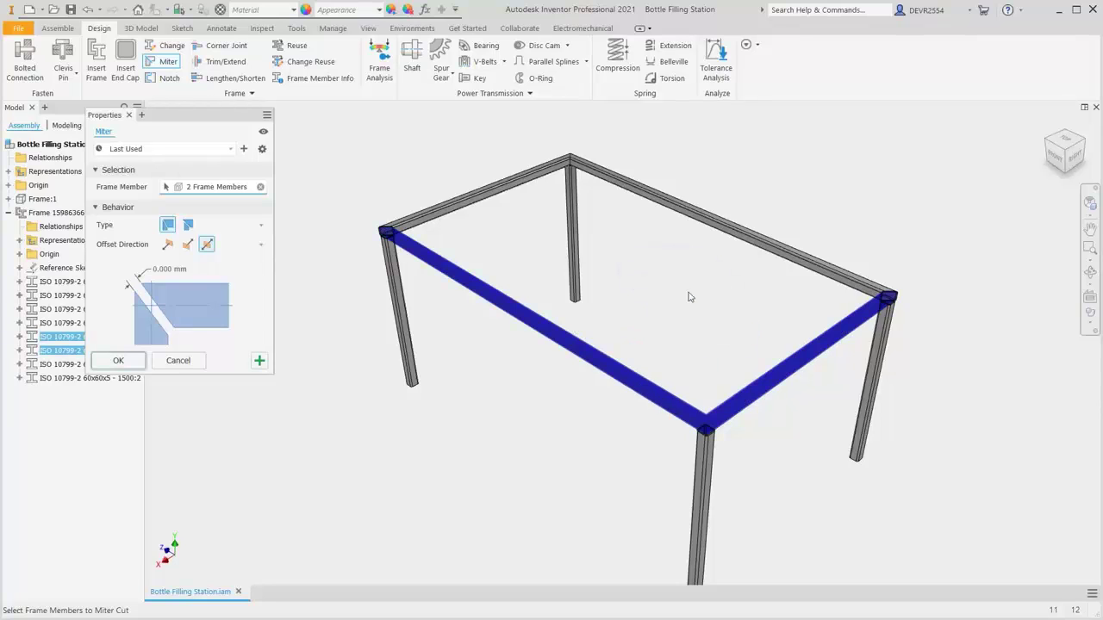
{"action": "left_click", "coordinate": [178, 361]}
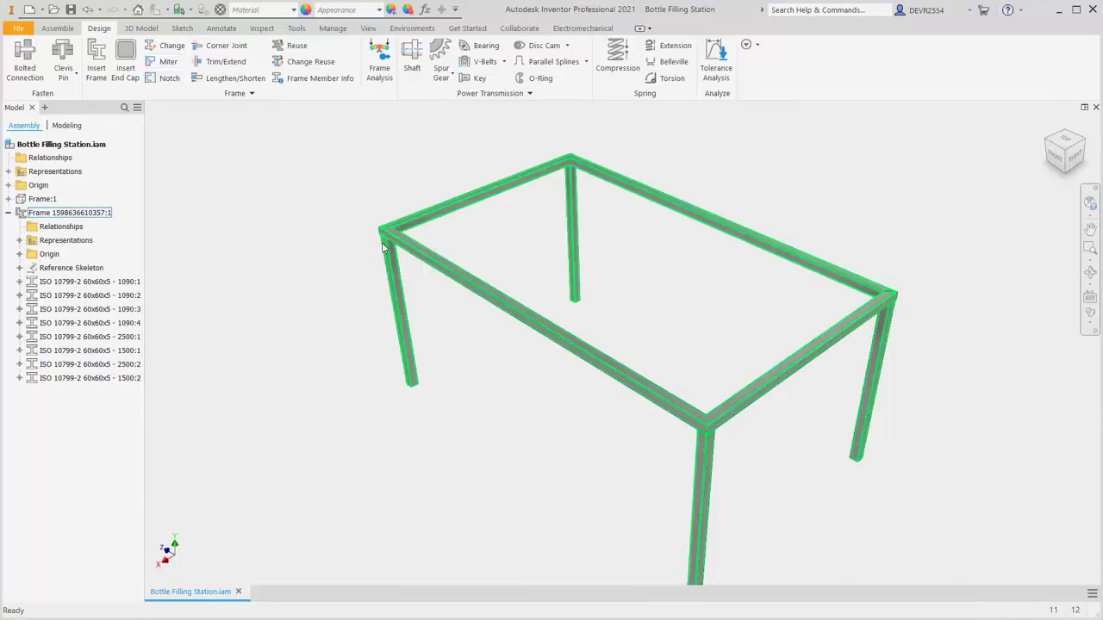
{"action": "scroll", "coordinate": [383, 236], "scroll_direction": "down", "scroll_amount": 6}
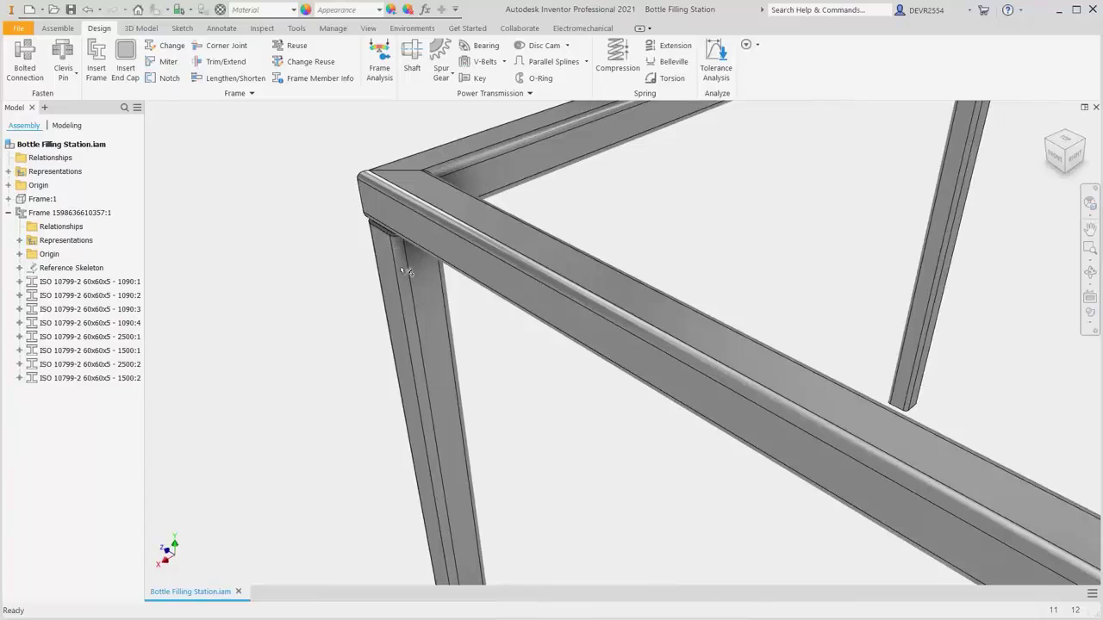
{"action": "key", "text": "F4"}
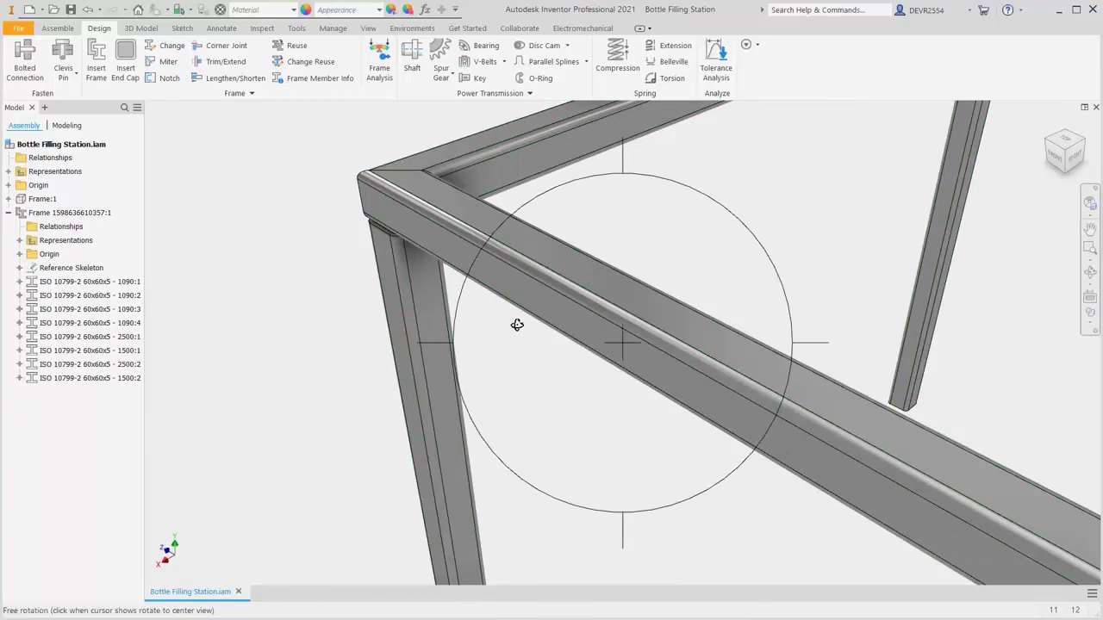
{"action": "mouse_move", "coordinate": [517, 322]}
{"action": "left_mouse_down"}
{"action": "mouse_move", "coordinate": [465, 246]}
{"action": "mouse_move", "coordinate": [364, 256]}
{"action": "mouse_move", "coordinate": [414, 256]}
{"action": "mouse_move", "coordinate": [471, 275]}
{"action": "mouse_move", "coordinate": [488, 303]}
{"action": "mouse_move", "coordinate": [518, 318]}
{"action": "left_mouse_up"}
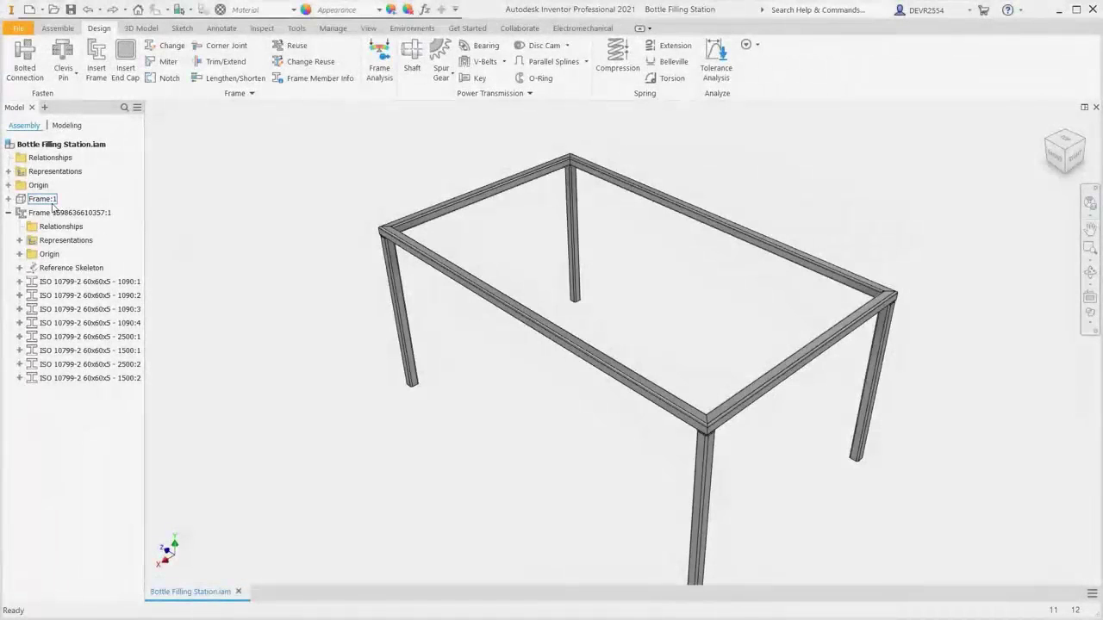
Make the Frame:1 skeleton part visible again and return to the home view
{"action": "right_click", "coordinate": [51, 203]}
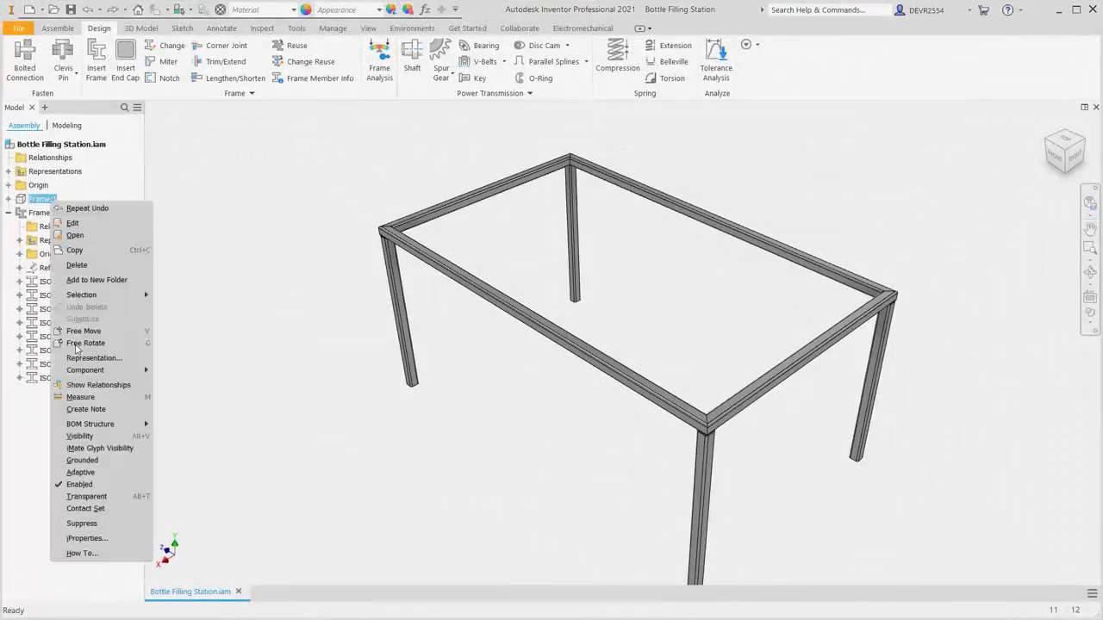
{"action": "left_click", "coordinate": [80, 436]}
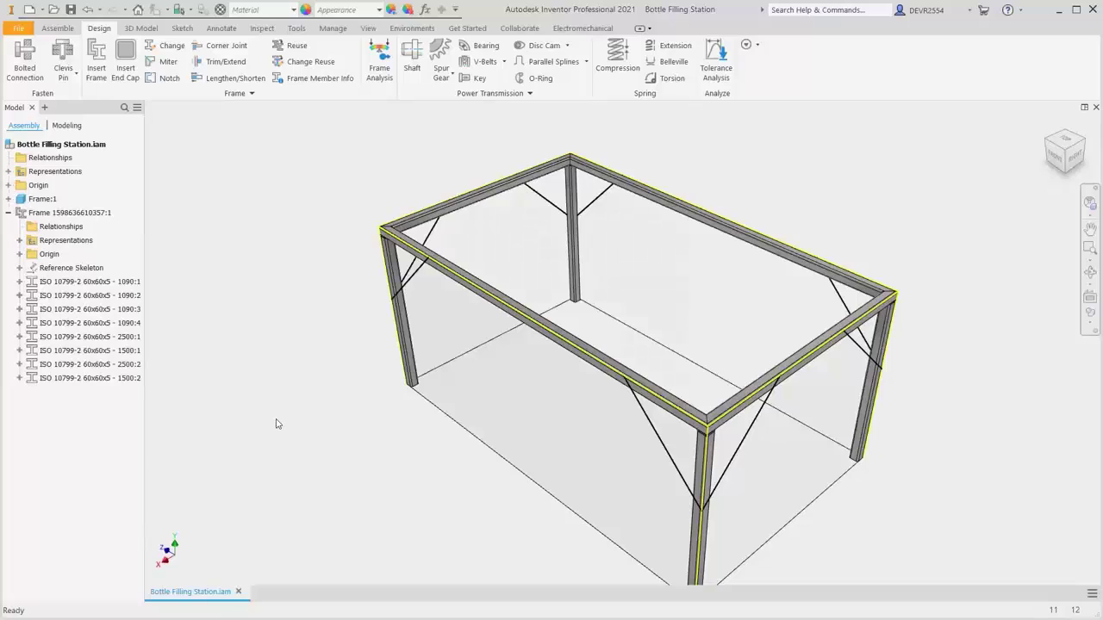
{"action": "key", "text": "F6"}
Start Insert Frame with the 60x60x5 square tube and place it on the two diagonal brace lines under the long front beam
{"action": "left_click", "coordinate": [99, 62]}
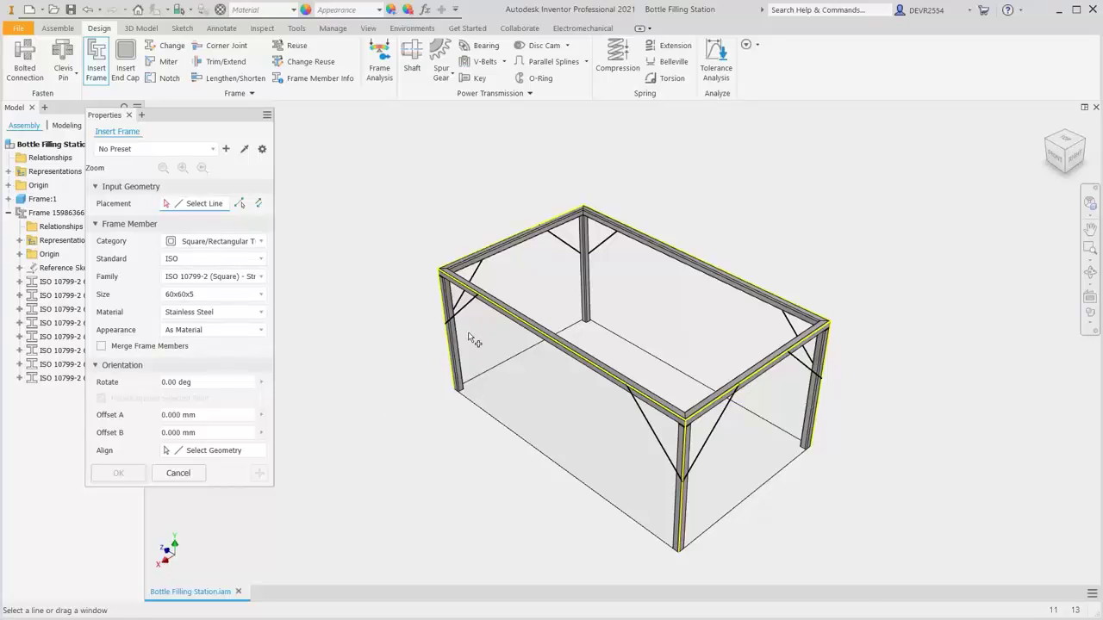
{"action": "scroll", "coordinate": [472, 338], "scroll_direction": "up", "scroll_amount": 5}
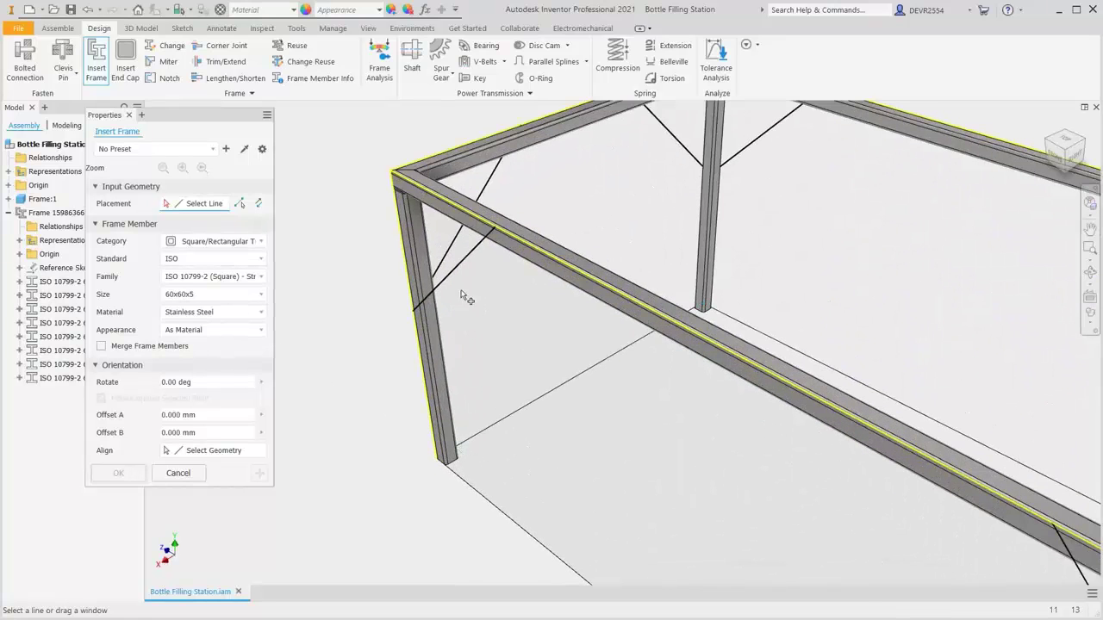
{"action": "left_click", "coordinate": [458, 271]}
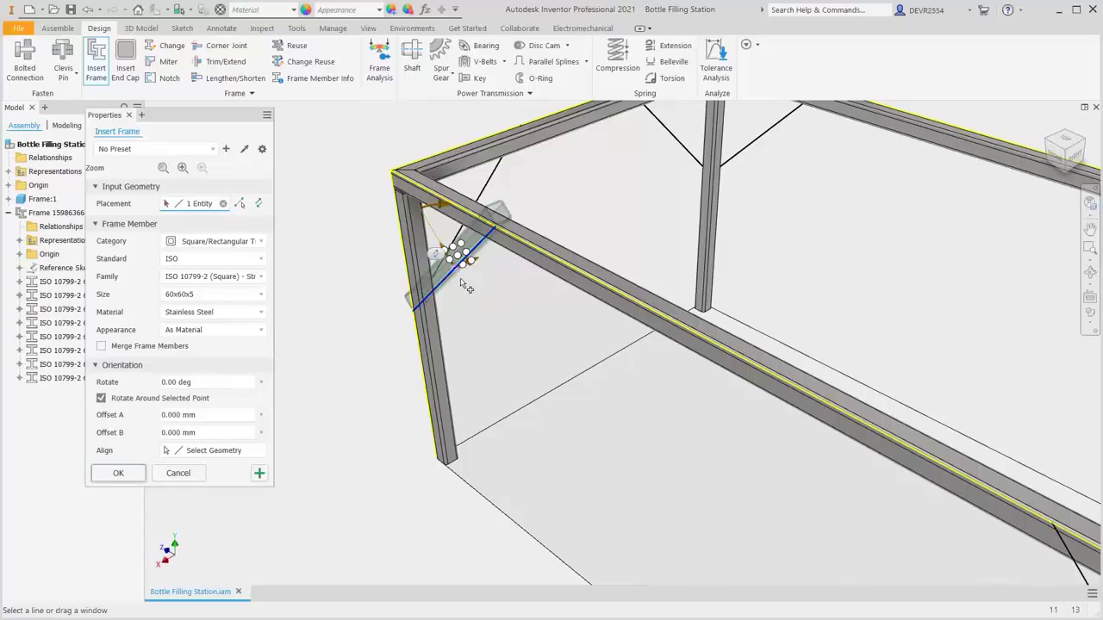
{"action": "scroll", "coordinate": [507, 321], "scroll_direction": "down", "scroll_amount": 5}
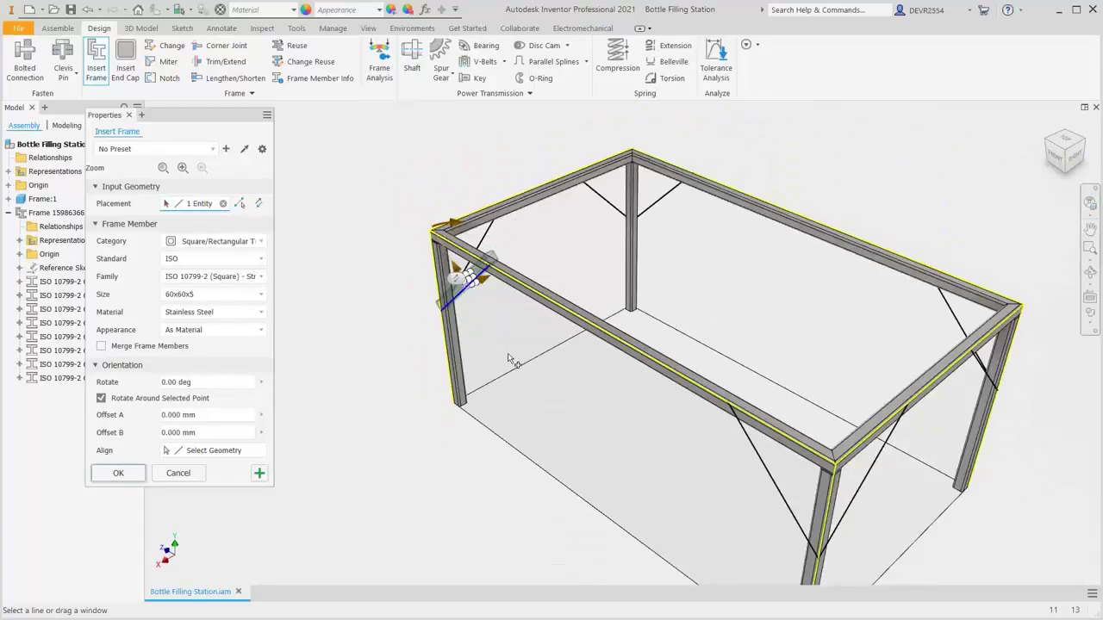
{"action": "middle_click_drag", "start_coordinate": [805, 484], "coordinate": [663, 373]}
{"action": "scroll", "coordinate": [662, 370], "scroll_direction": "up", "scroll_amount": 4}
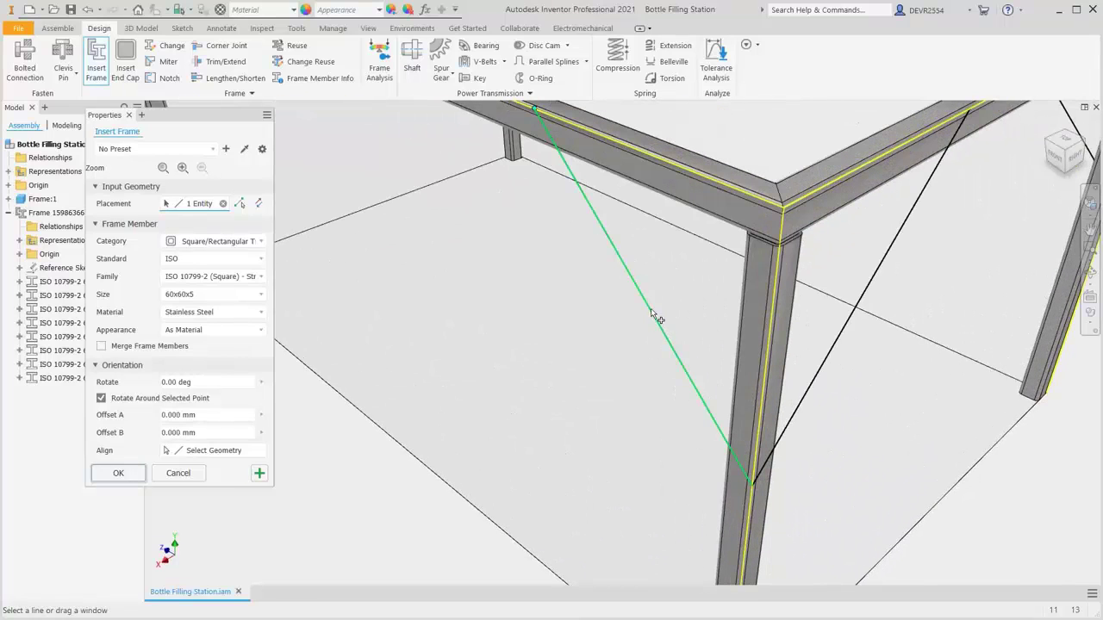
{"action": "left_click", "coordinate": [652, 316]}
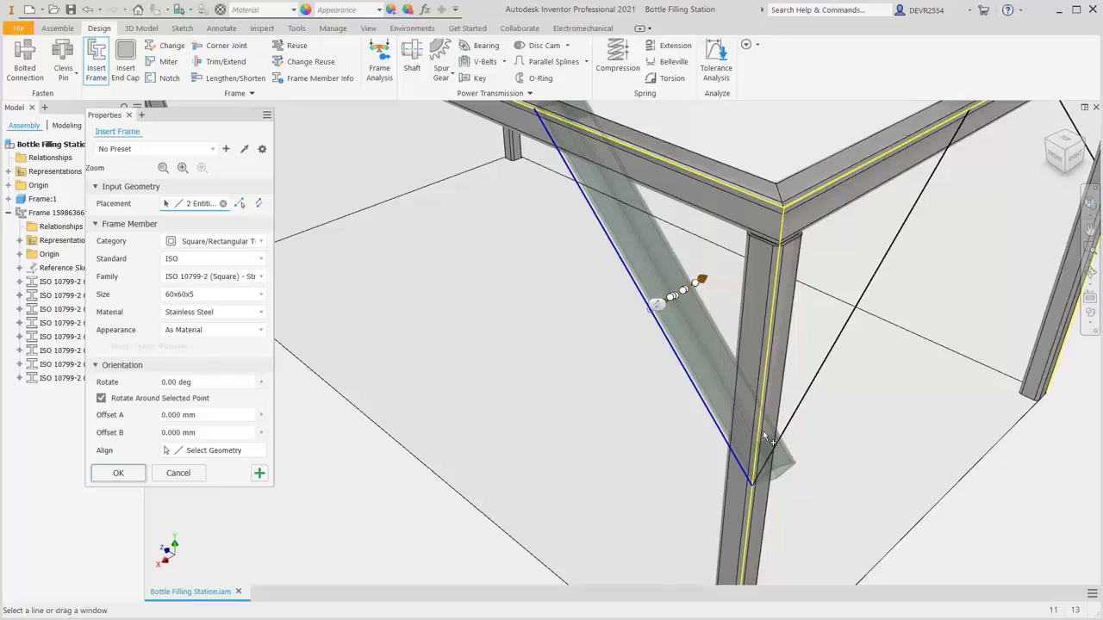
Add the diagonal brace line between the front right leg and the right short upper beam to the placement
{"action": "key", "text": "F4"}
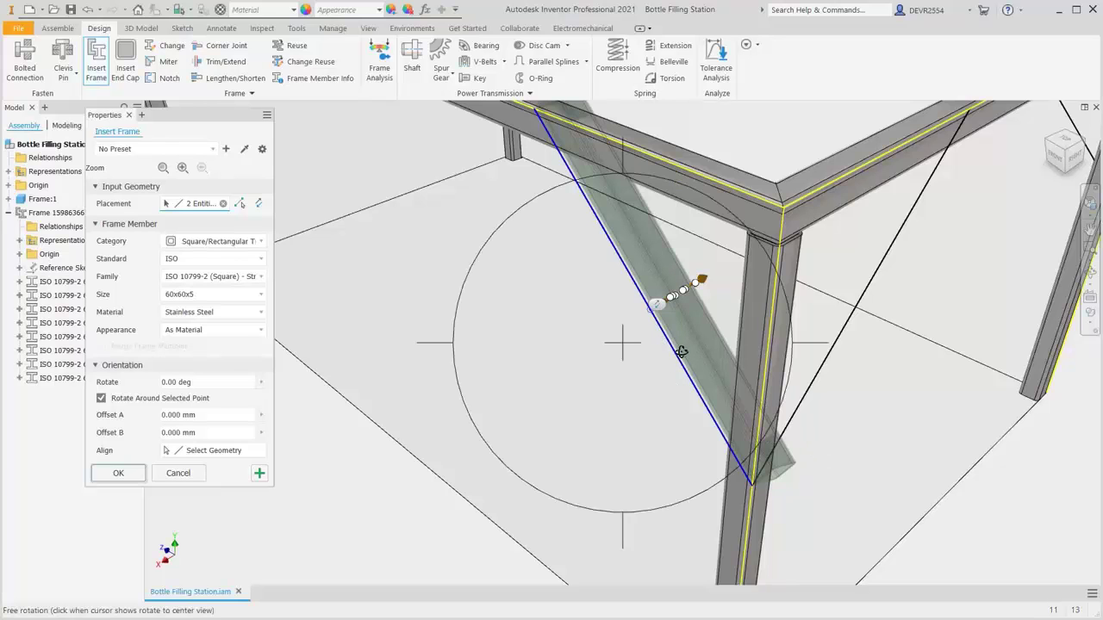
{"action": "left_click_drag", "start_coordinate": [682, 345], "coordinate": [724, 347]}
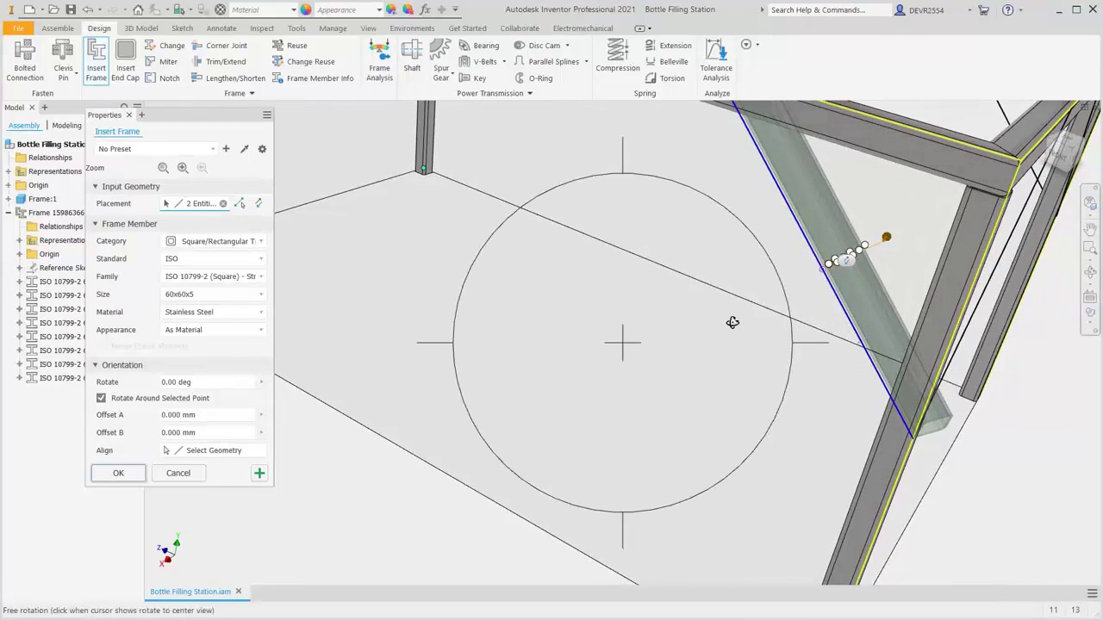
{"action": "left_click_drag", "start_coordinate": [732, 322], "coordinate": [664, 331]}
{"action": "key", "text": "Escape"}
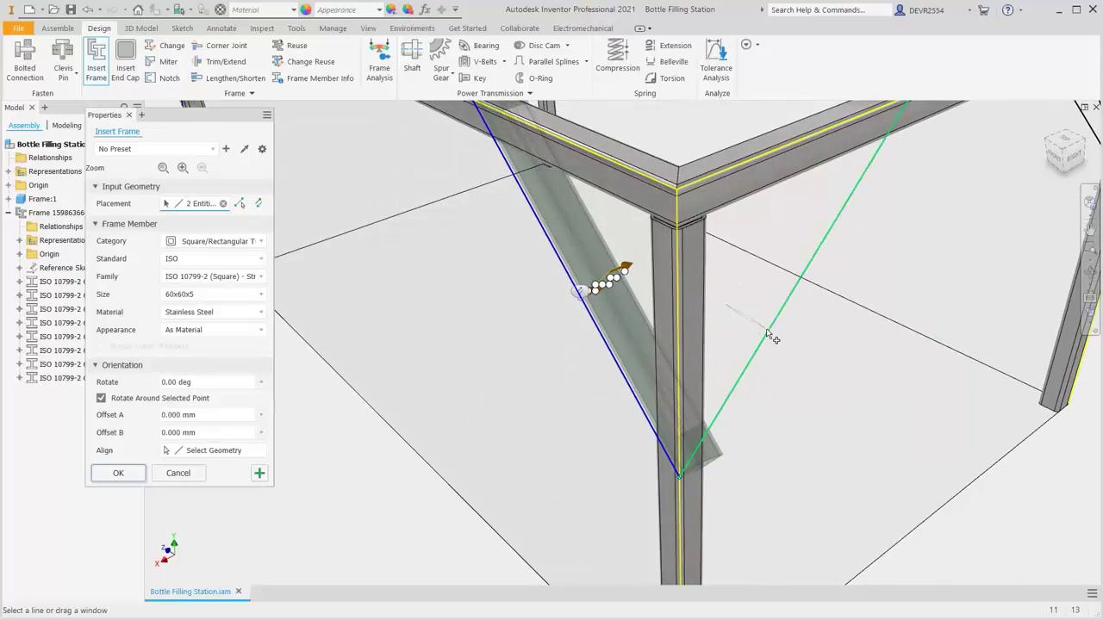
{"action": "key", "text": "F4"}
{"action": "left_click_drag", "start_coordinate": [741, 318], "coordinate": [754, 312]}
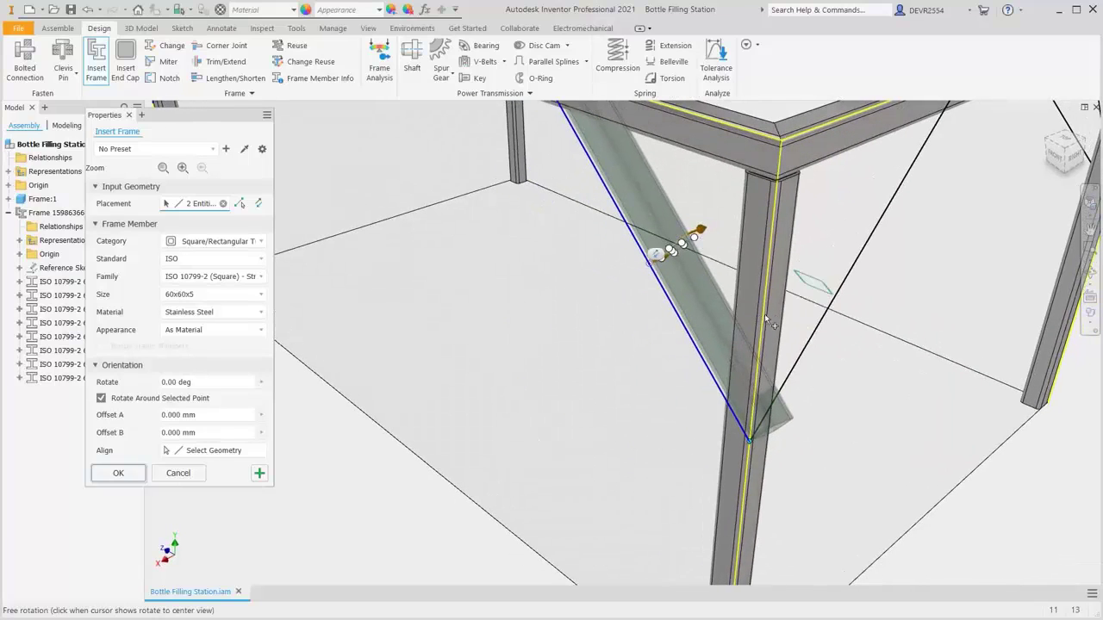
{"action": "left_click", "coordinate": [850, 269]}
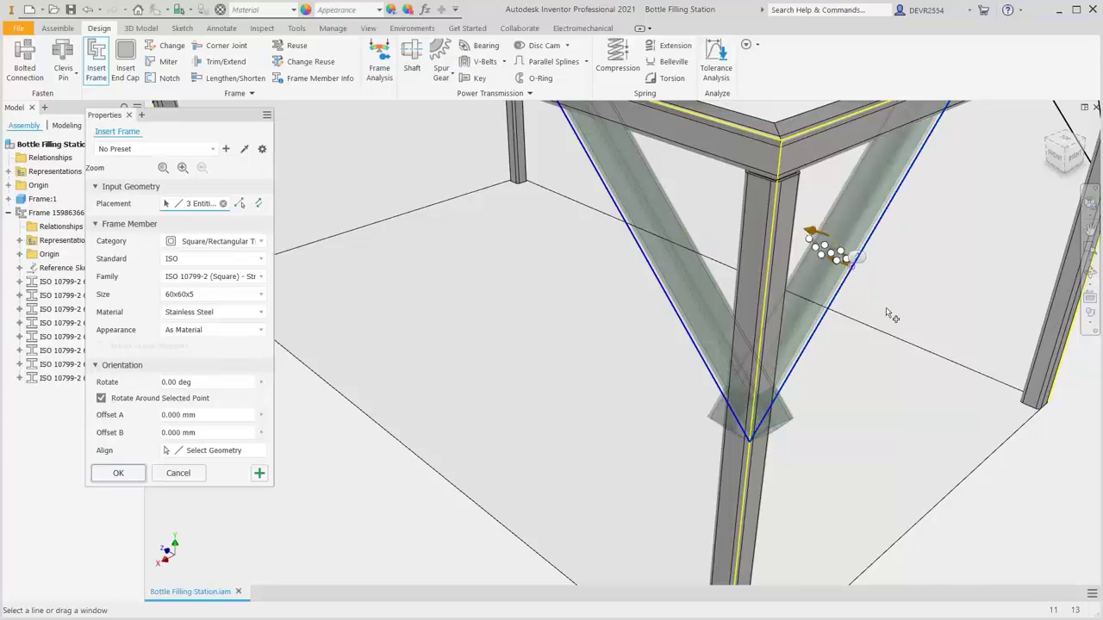
Add the two diagonal brace lines at the rear right leg, running to the right short and long rear upper beams, to the placement
{"action": "scroll", "coordinate": [905, 326], "scroll_direction": "down", "scroll_amount": 3}
{"action": "key", "text": "F4"}
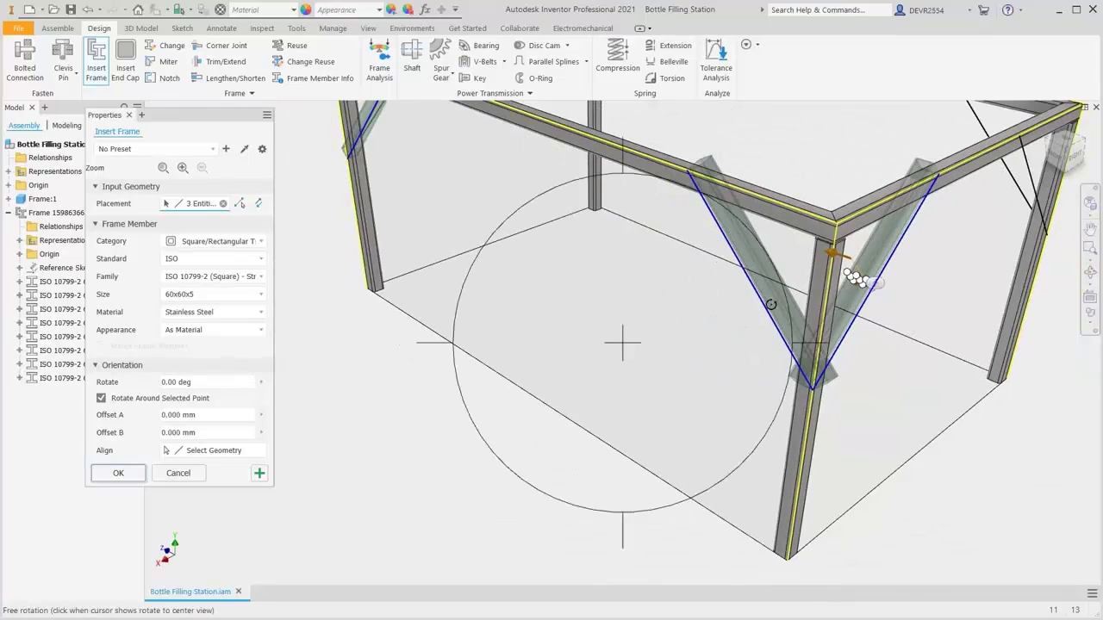
{"action": "left_click_drag", "start_coordinate": [728, 325], "coordinate": [495, 383]}
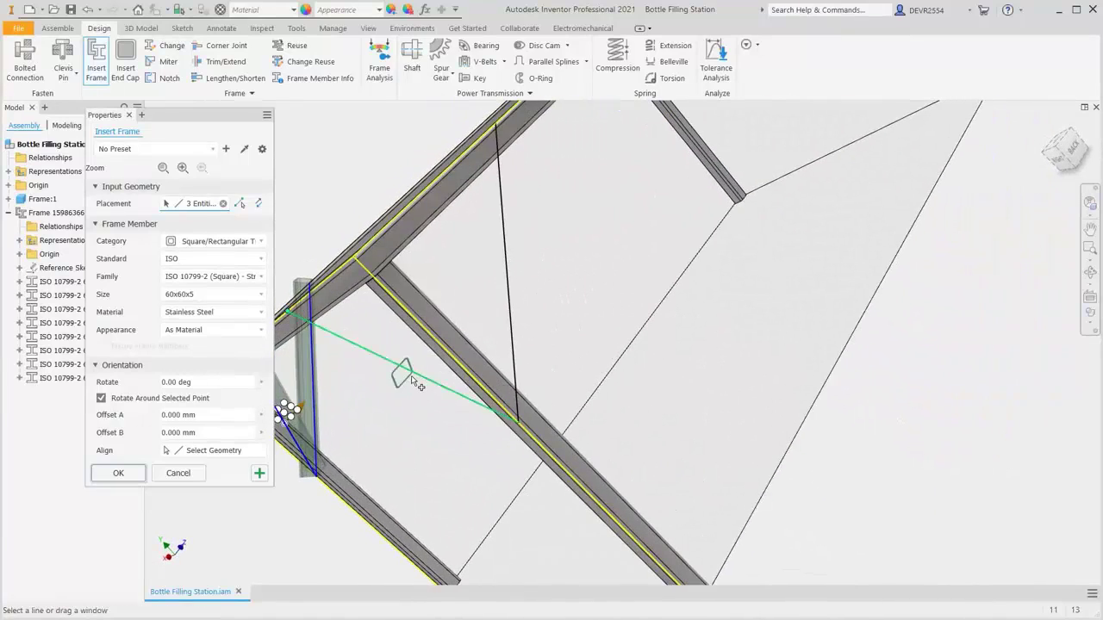
{"action": "scroll", "coordinate": [418, 381], "scroll_direction": "up", "scroll_amount": 3}
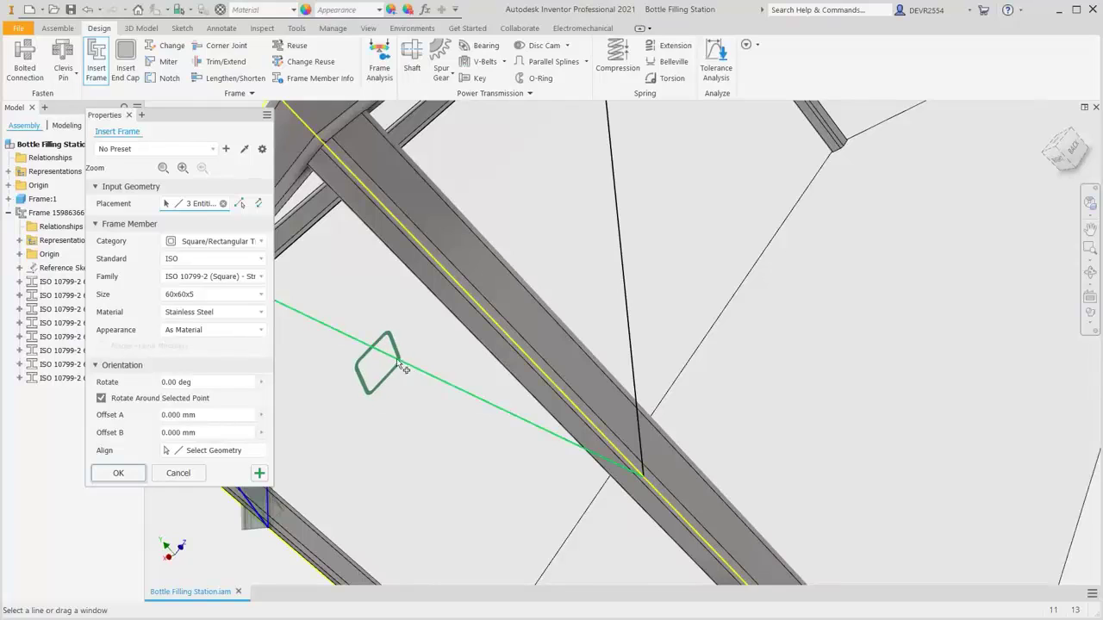
{"action": "left_click", "coordinate": [323, 333]}
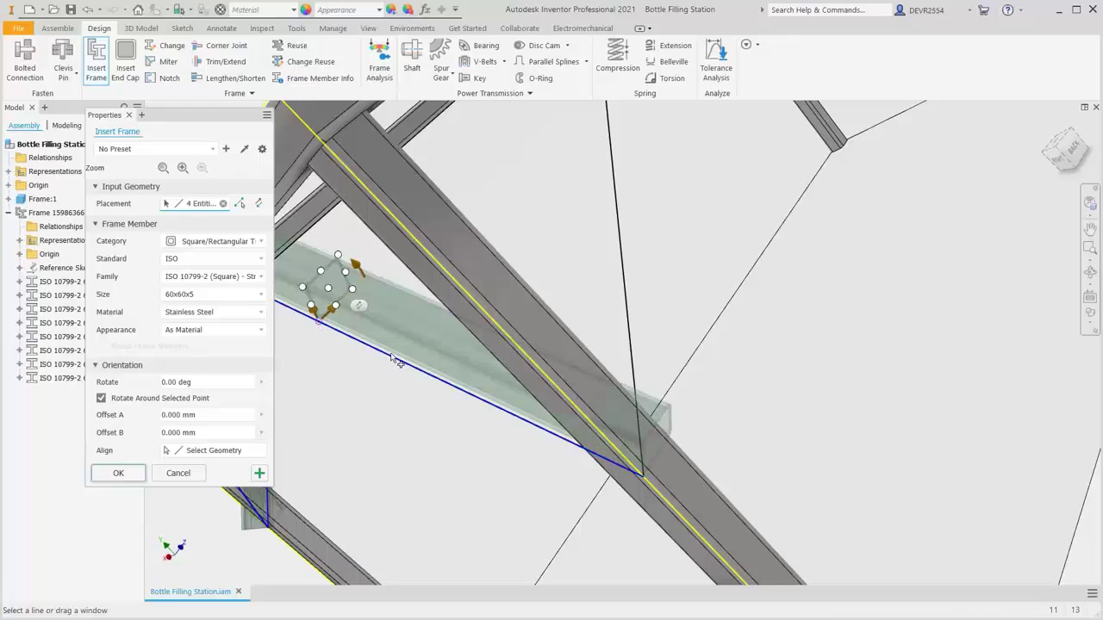
{"action": "scroll", "coordinate": [414, 319], "scroll_direction": "down", "scroll_amount": 2}
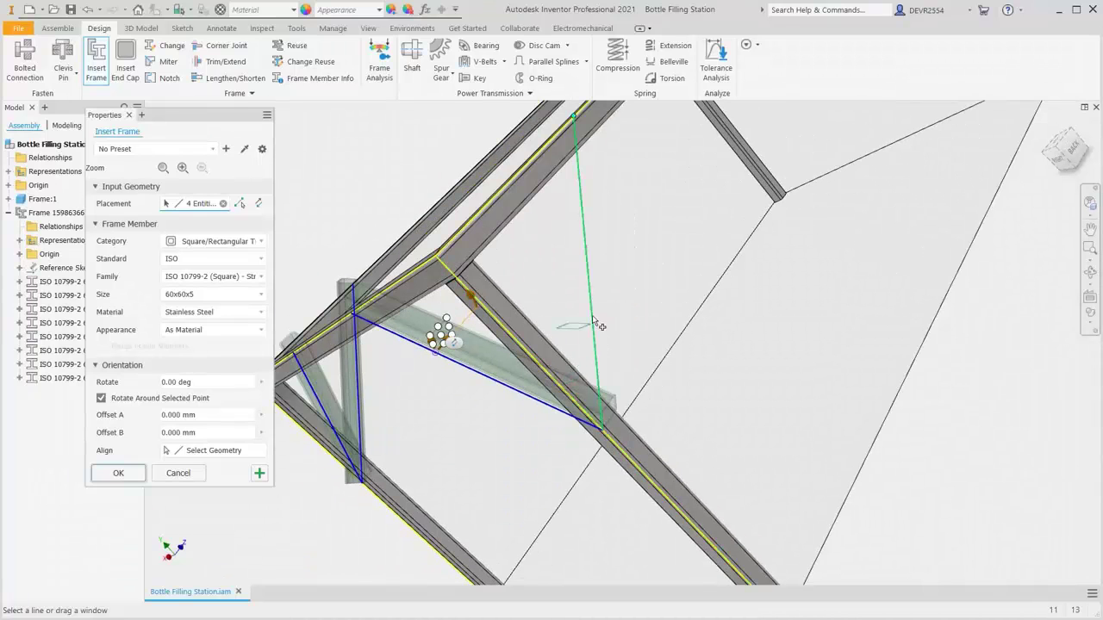
{"action": "left_click", "coordinate": [594, 323]}
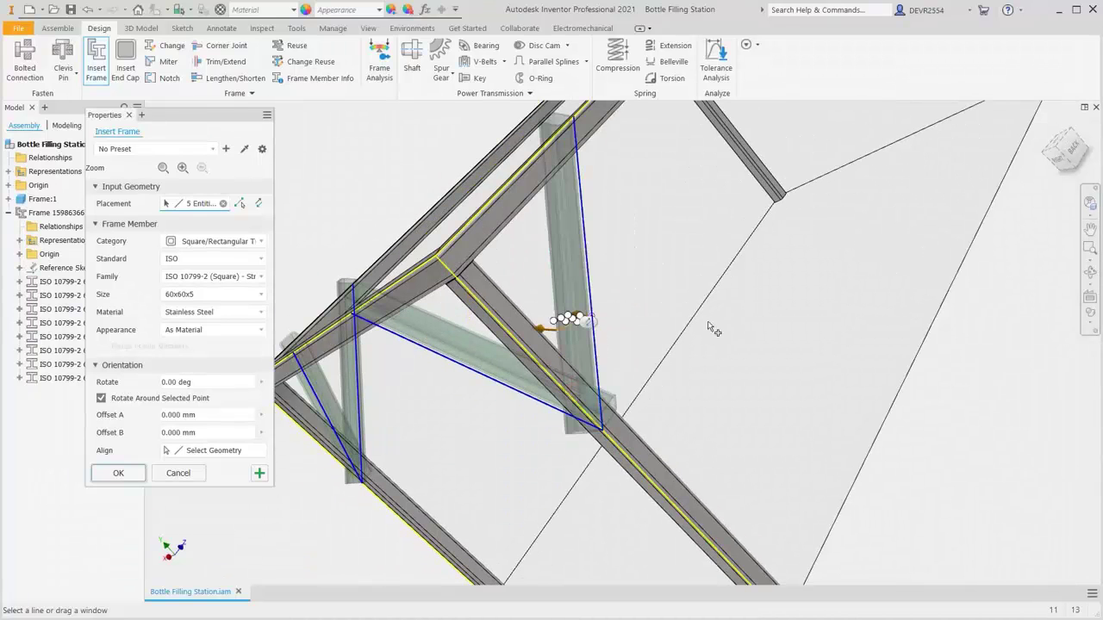
Add the two diagonal brace lines at the rear left leg, running to the long rear and left short upper beams, to the placement
{"action": "scroll", "coordinate": [712, 330], "scroll_direction": "down", "scroll_amount": 2}
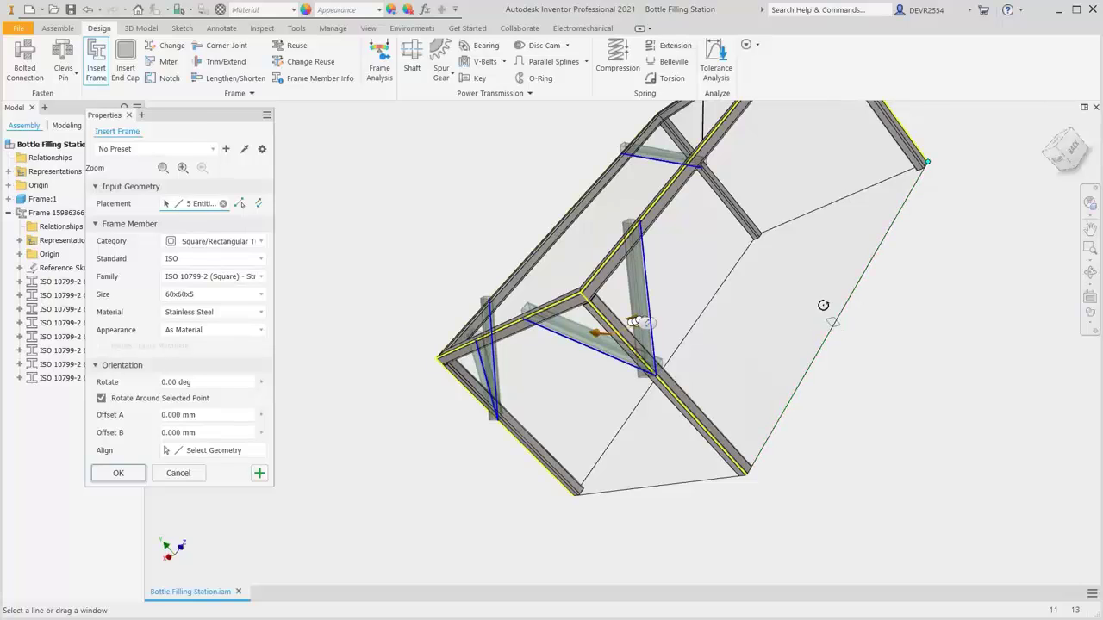
{"action": "middle_click_drag", "start_coordinate": [732, 288], "coordinate": [574, 488], "text": "shift"}
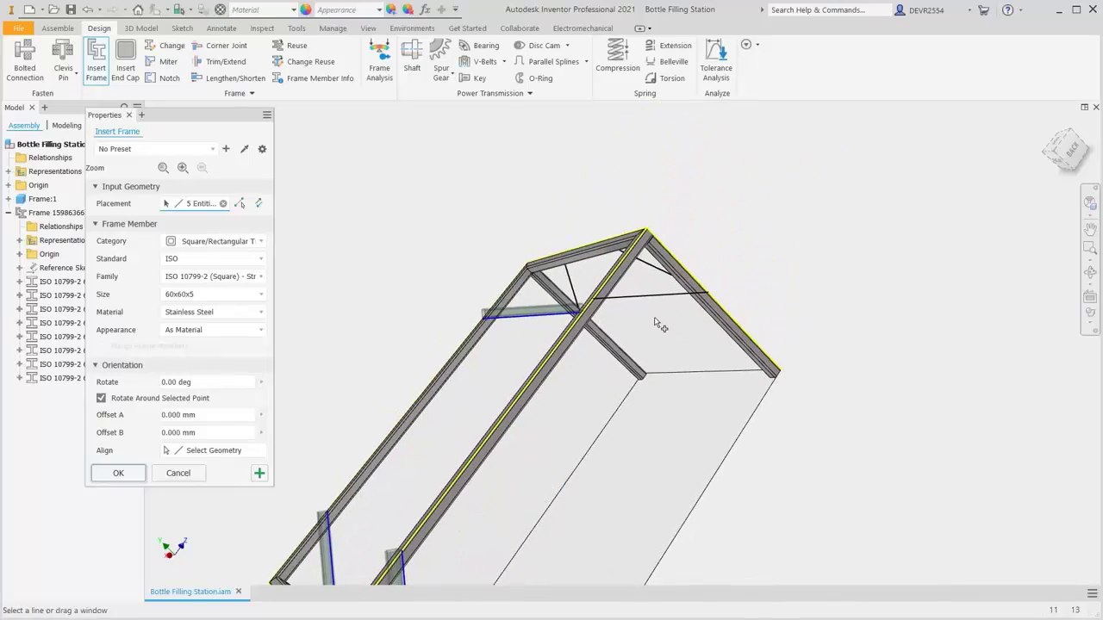
{"action": "scroll", "coordinate": [657, 320], "scroll_direction": "up", "scroll_amount": 3}
{"action": "scroll", "coordinate": [657, 321], "scroll_direction": "up", "scroll_amount": 2}
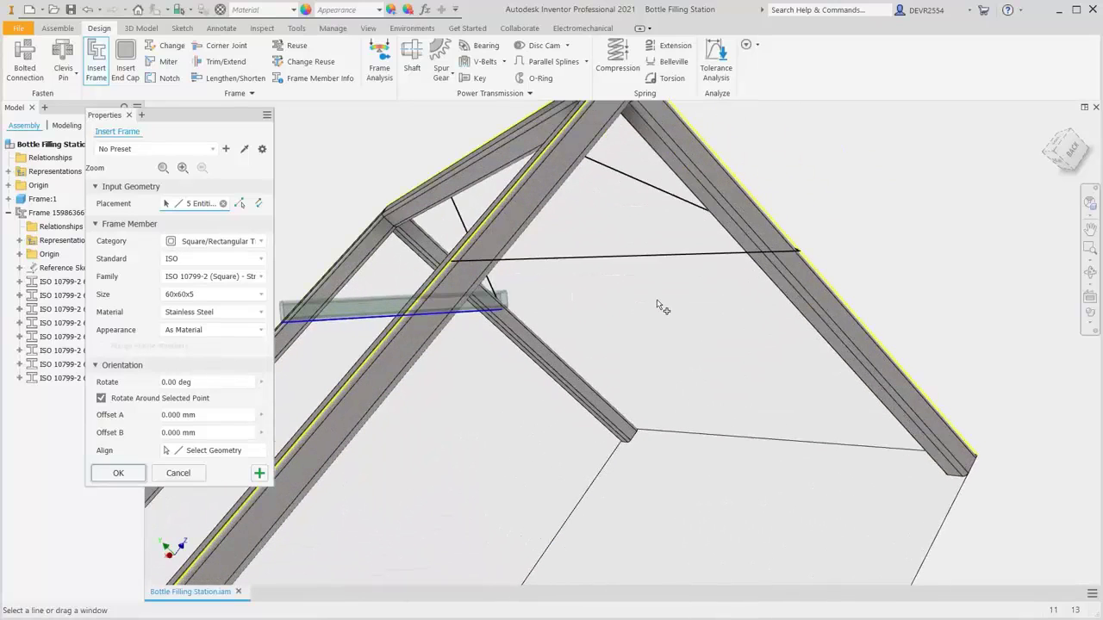
{"action": "left_click", "coordinate": [692, 264]}
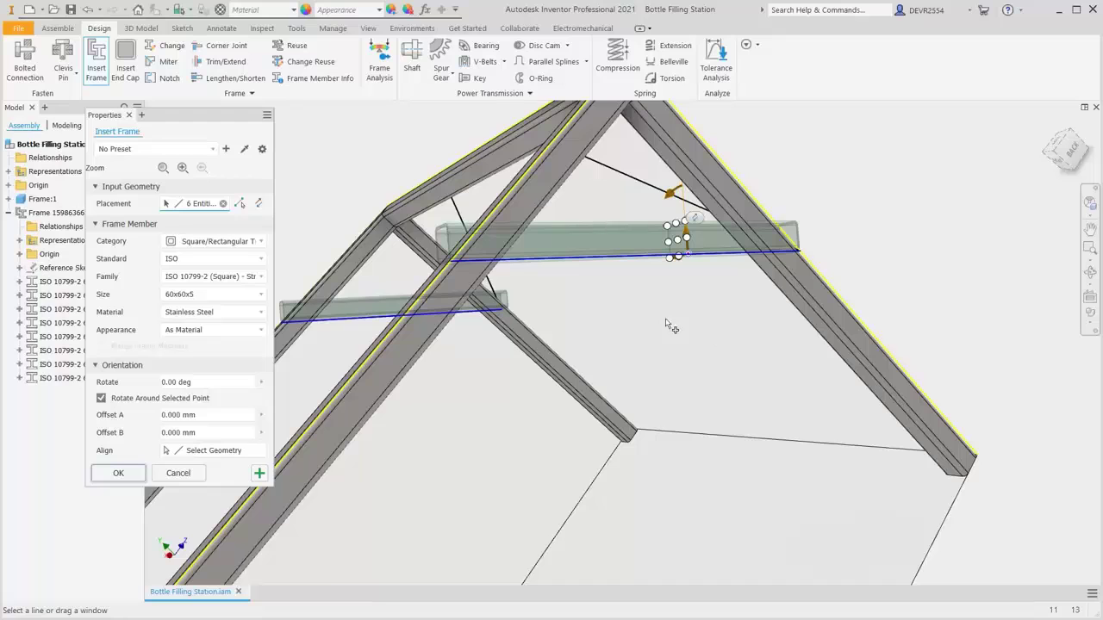
{"action": "middle_click_drag", "start_coordinate": [595, 362], "coordinate": [461, 389], "text": "shift"}
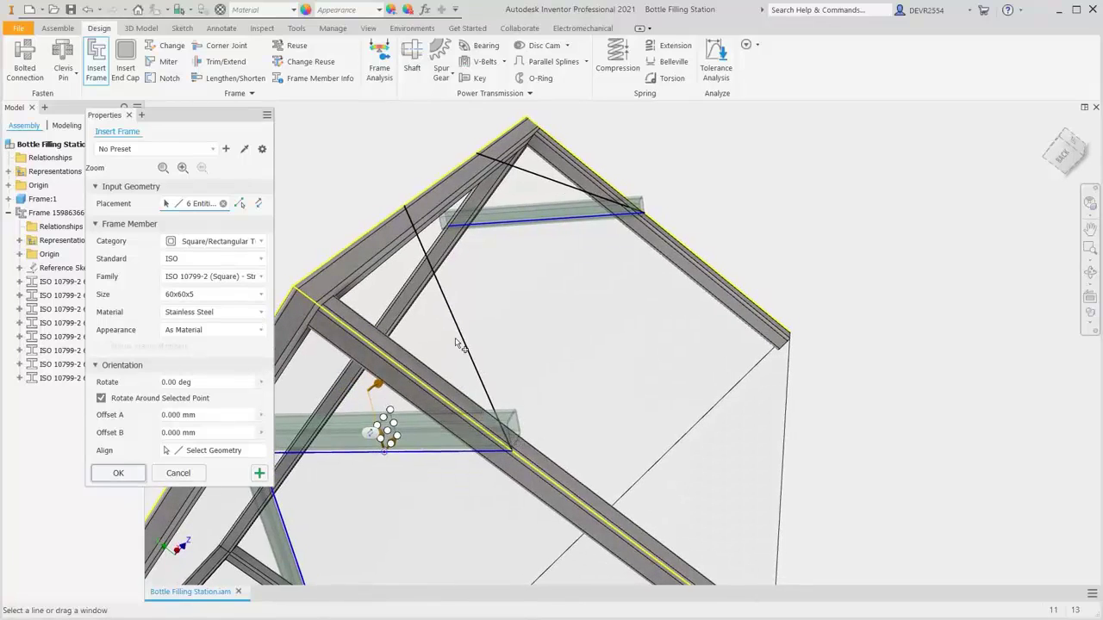
{"action": "left_click", "coordinate": [463, 344]}
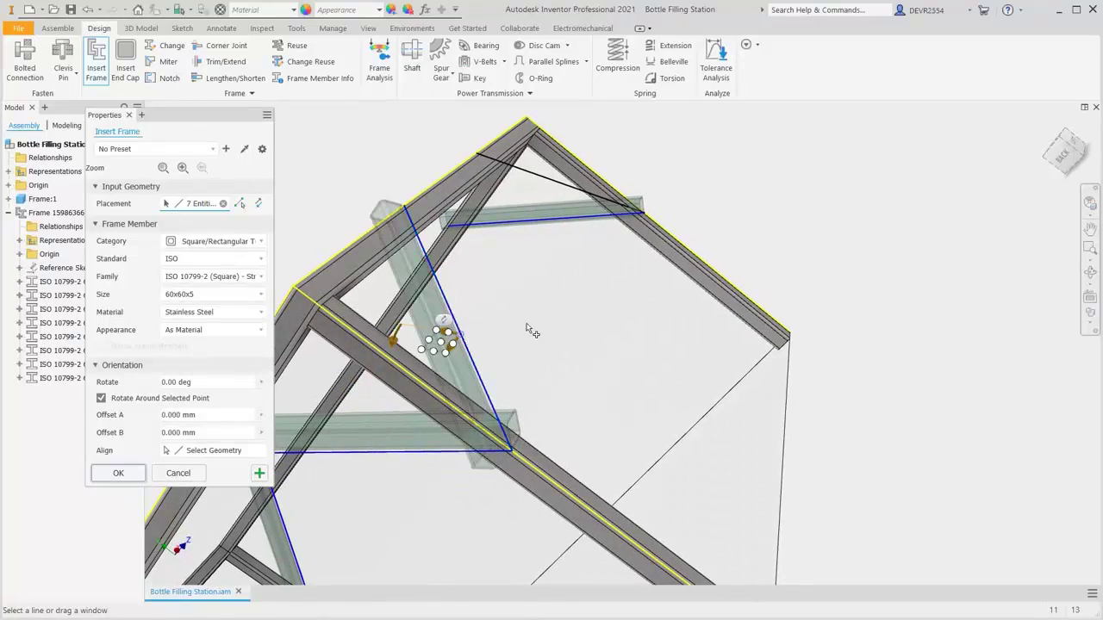
Add the diagonal line between the front left leg and left short upper beam, then insert all eight brace members with the default names
{"action": "mouse_move", "coordinate": [533, 331]}
{"action": "middle_mouse_down", "text": "shift"}
{"action": "mouse_move", "coordinate": [574, 313]}
{"action": "mouse_move", "coordinate": [566, 328]}
{"action": "mouse_move", "coordinate": [586, 356]}
{"action": "mouse_move", "coordinate": [616, 332]}
{"action": "middle_mouse_up", "text": "shift"}
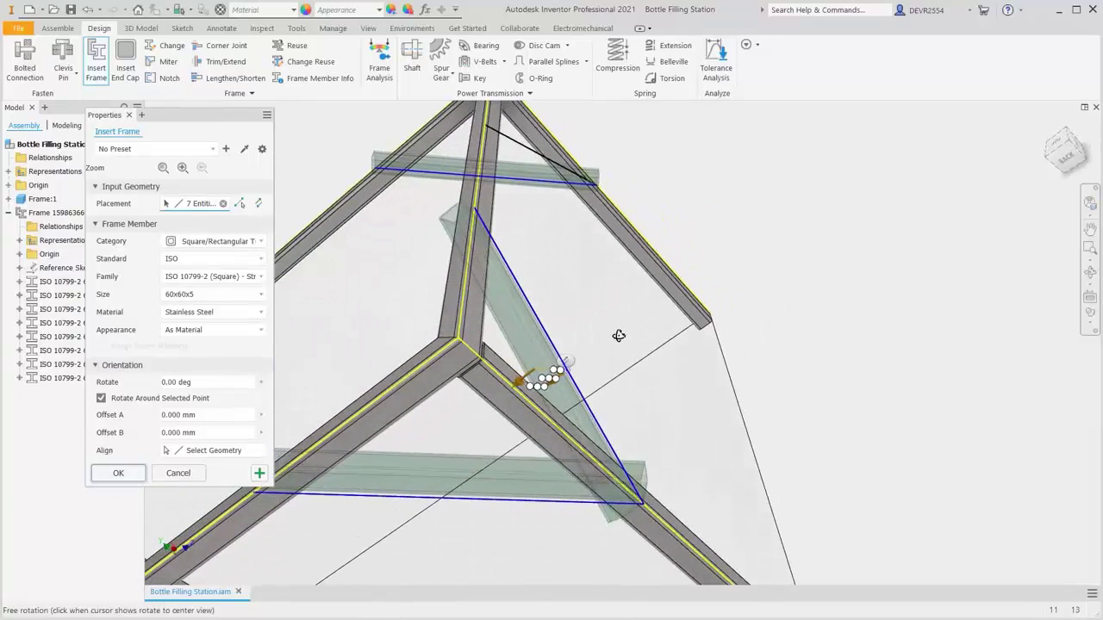
{"action": "left_click", "coordinate": [533, 160]}
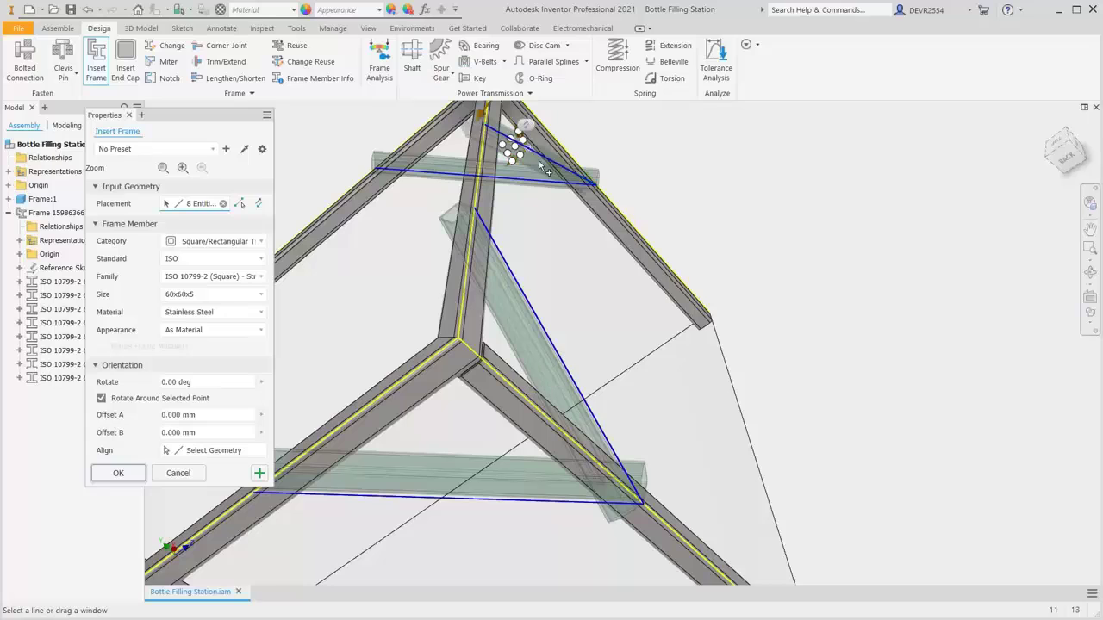
{"action": "right_click", "coordinate": [736, 195]}
{"action": "left_click", "coordinate": [766, 201]}
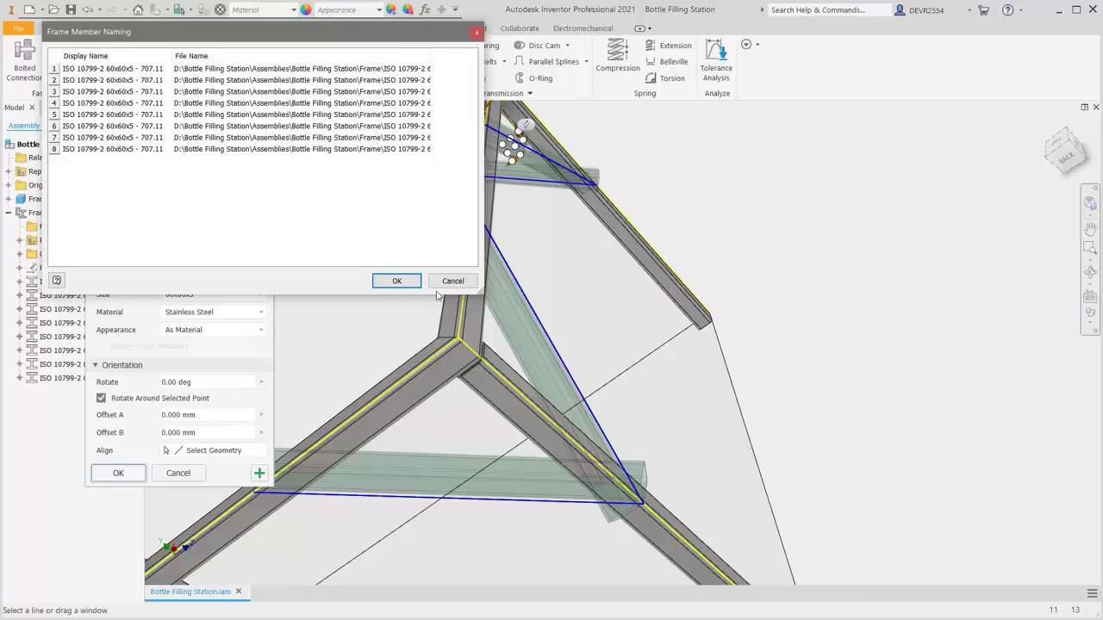
{"action": "left_click", "coordinate": [395, 281]}
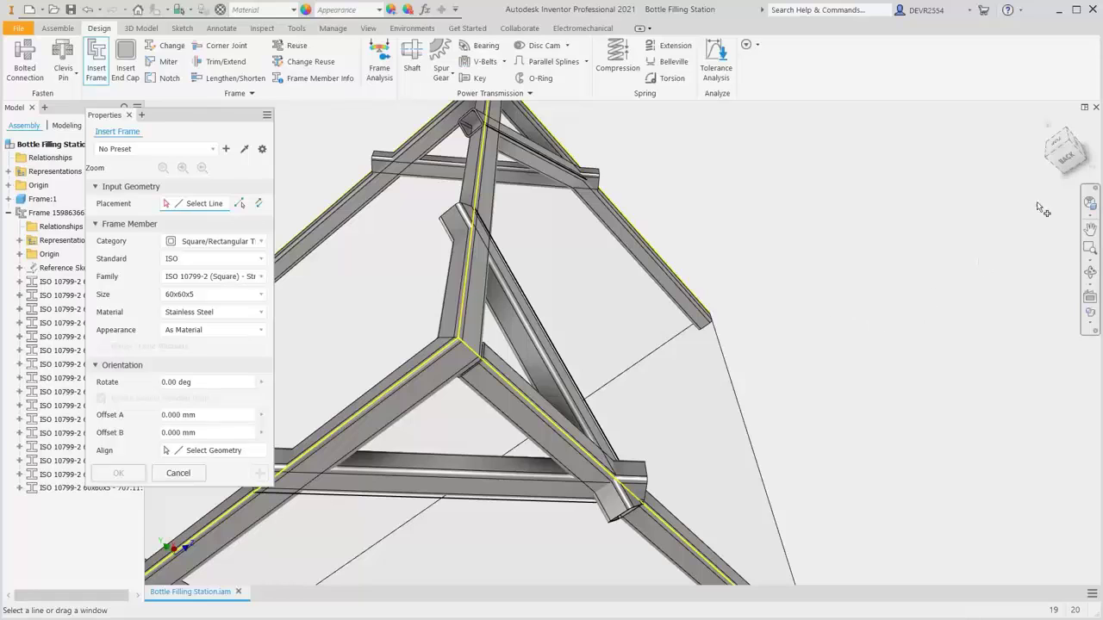
Inspect the inserted corner braces from the back and at an angle, return to the home view, and leave Insert Frame
{"action": "left_click", "coordinate": [1066, 155]}
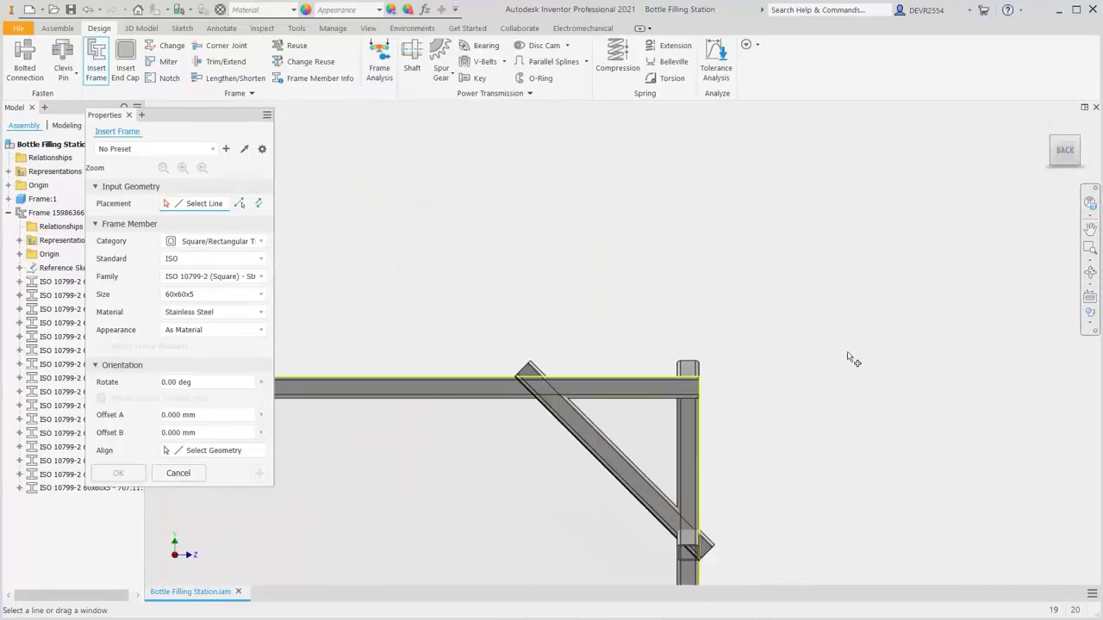
{"action": "scroll", "coordinate": [807, 360], "scroll_direction": "up", "scroll_amount": 3}
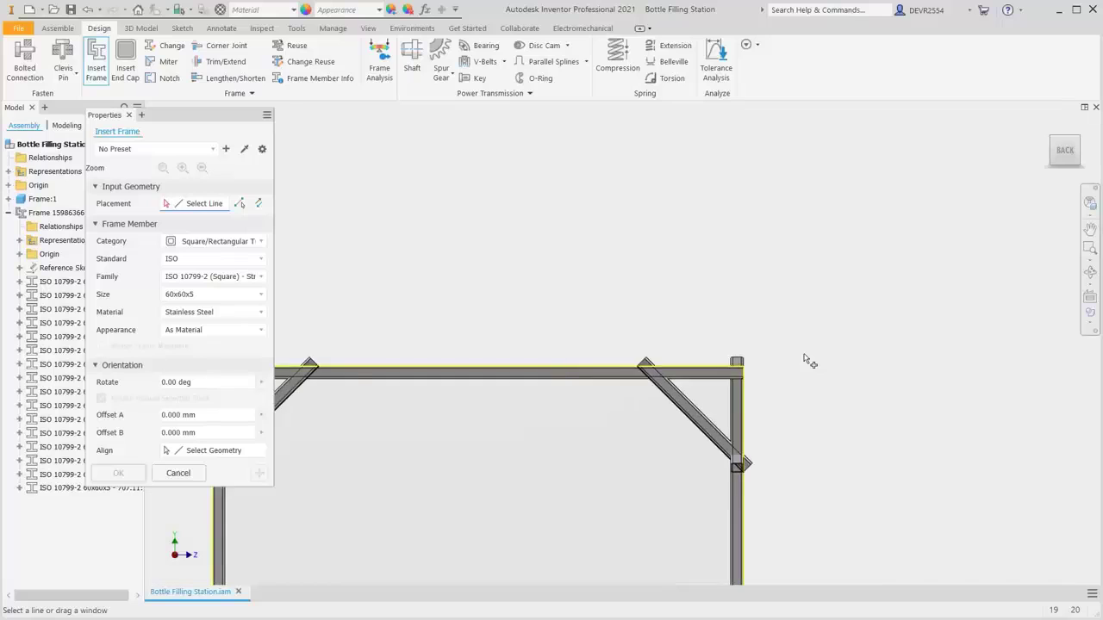
{"action": "key", "text": "F4"}
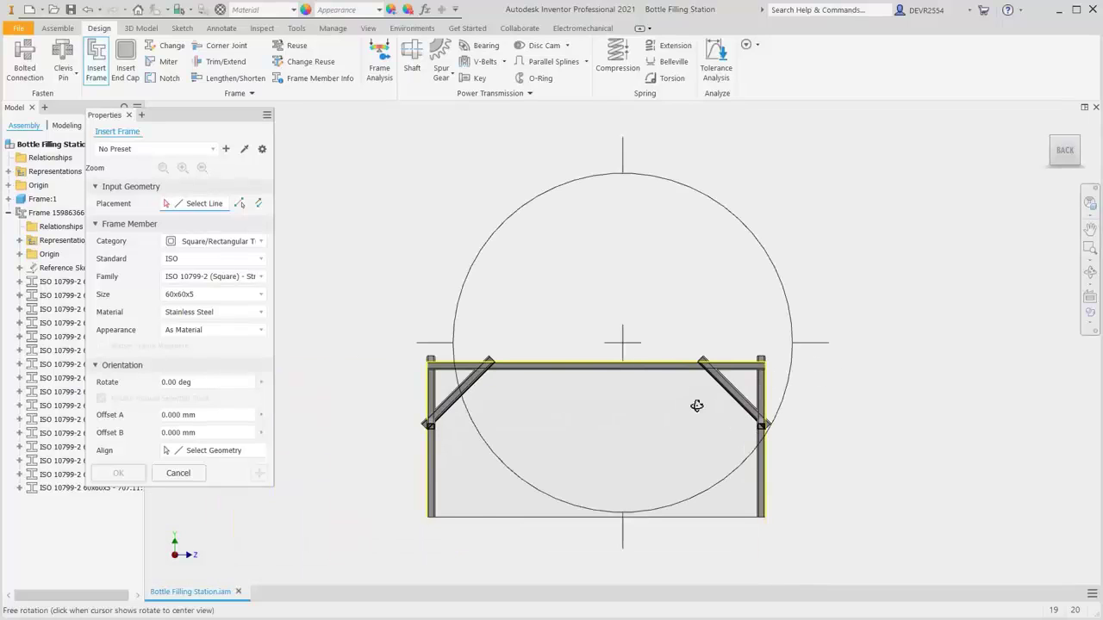
{"action": "left_click_drag", "start_coordinate": [698, 406], "coordinate": [730, 448]}
{"action": "key", "text": "Escape"}
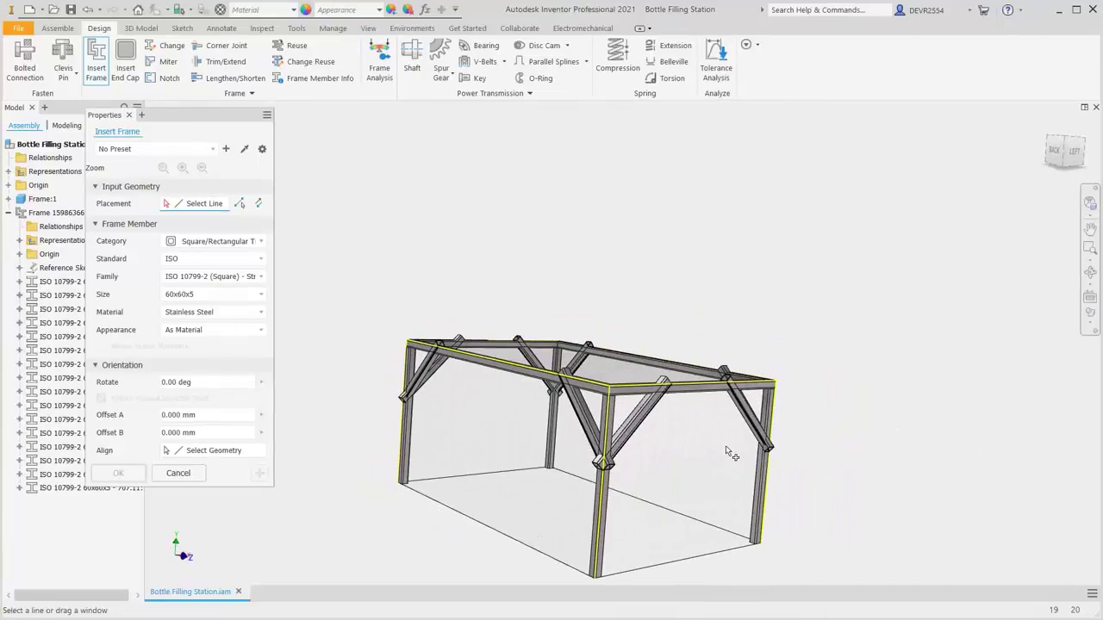
{"action": "key", "text": "F6"}
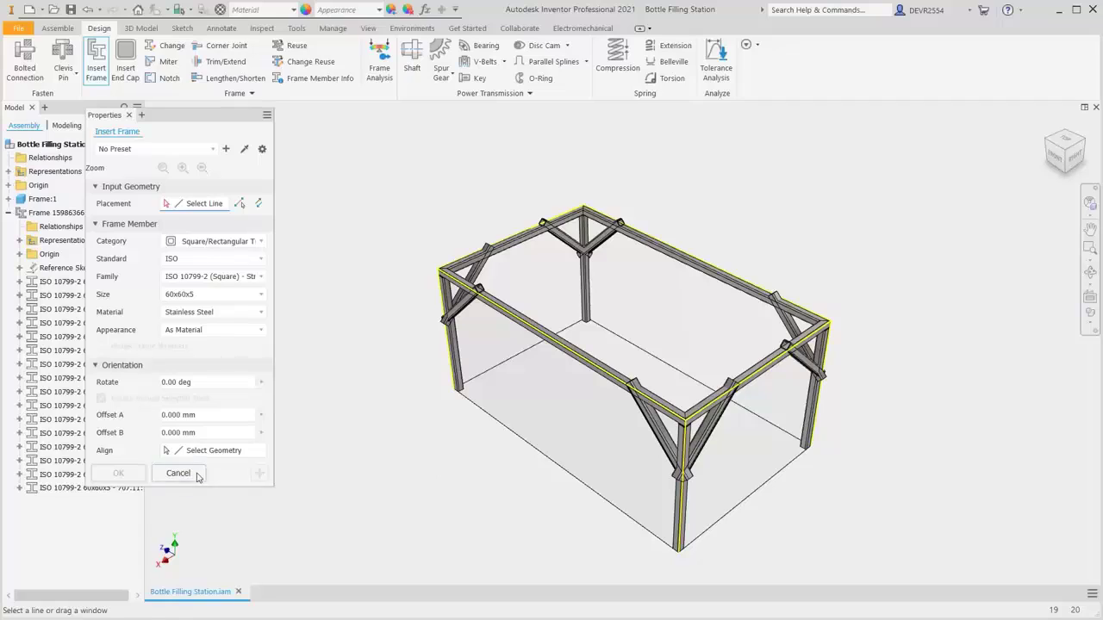
{"action": "left_click", "coordinate": [178, 473]}
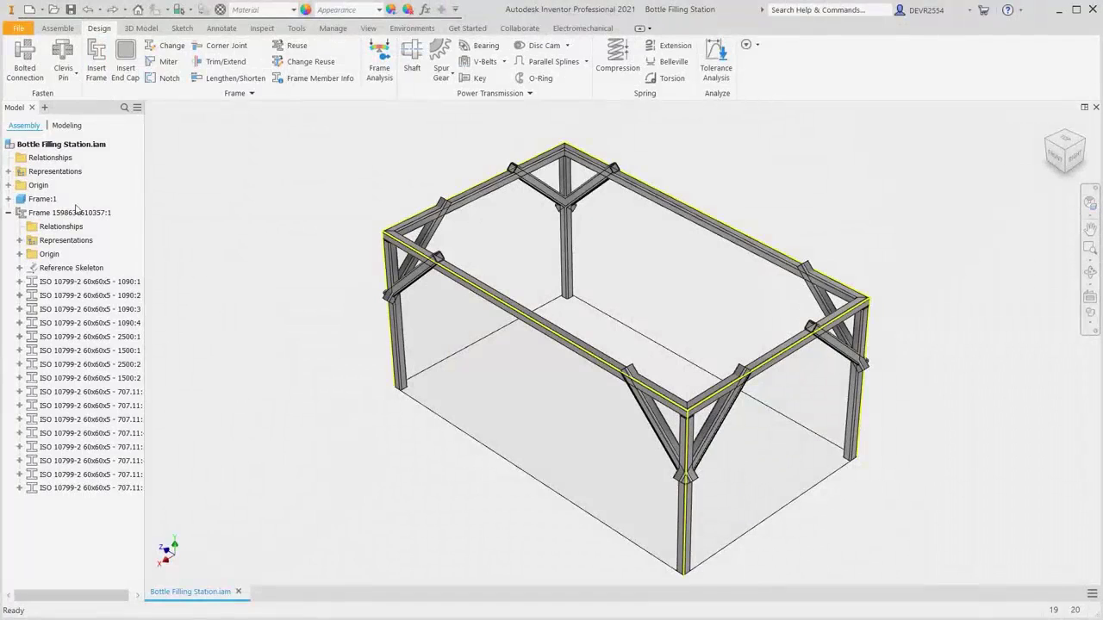
Hide the Frame:1 skeleton part
{"action": "left_click", "coordinate": [41, 201]}
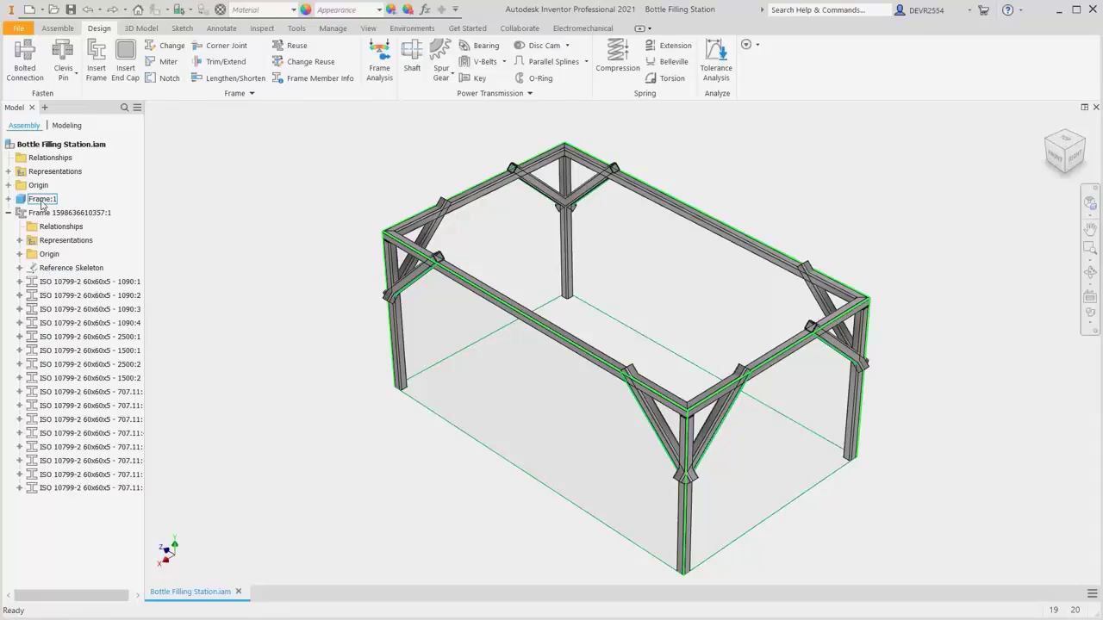
{"action": "right_click", "coordinate": [41, 202]}
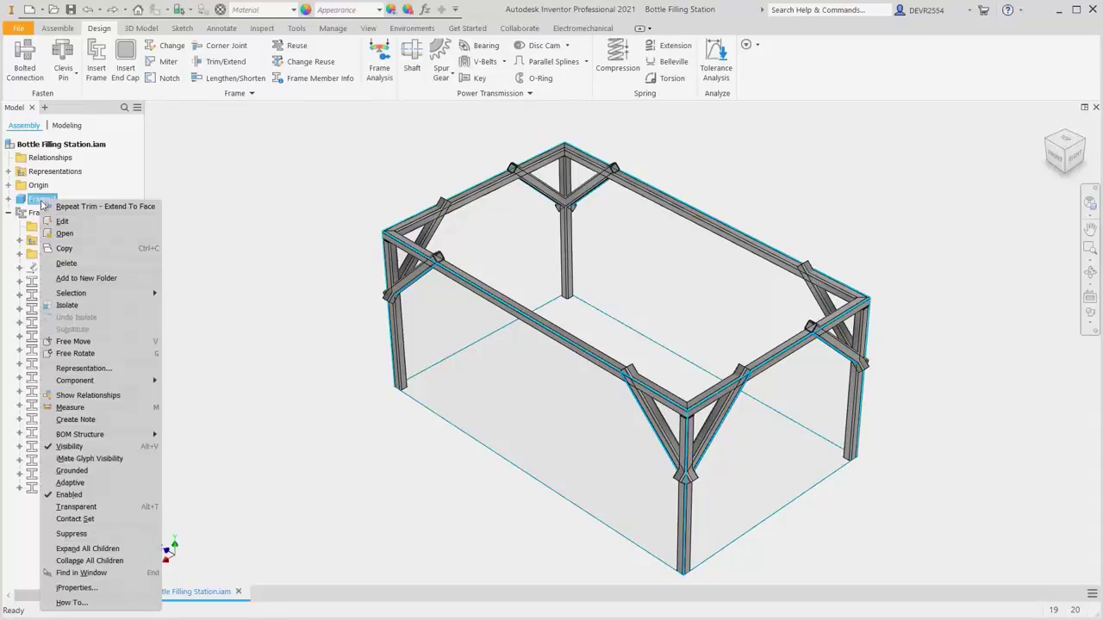
{"action": "left_click", "coordinate": [87, 447]}
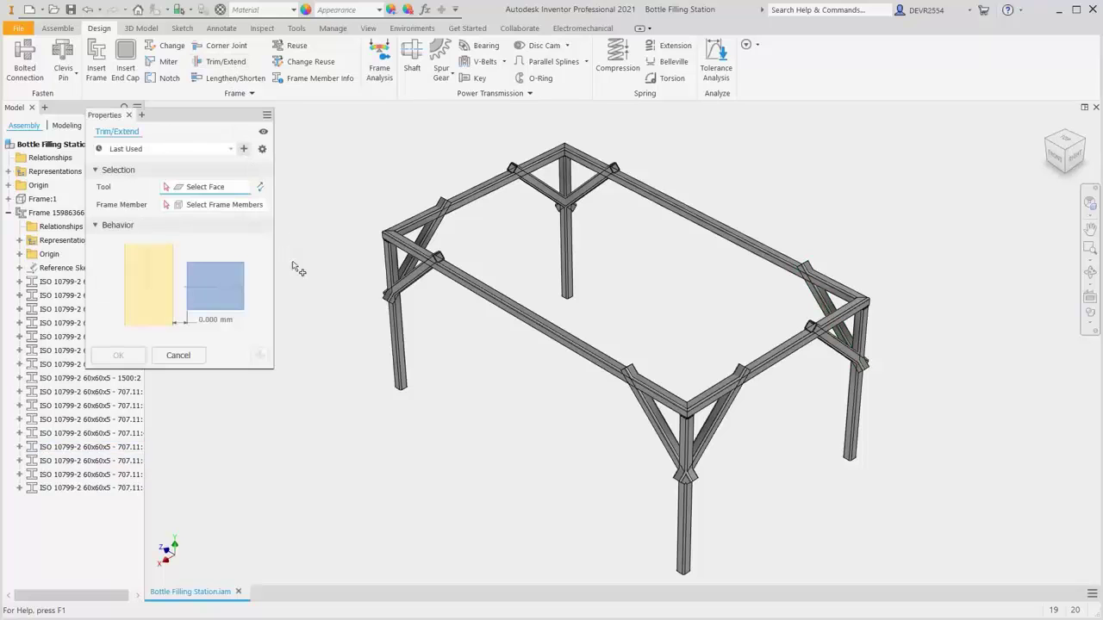
Start Trim/Extend and select the underside of the long front upper beam as the tool face
{"action": "key", "text": "F4"}
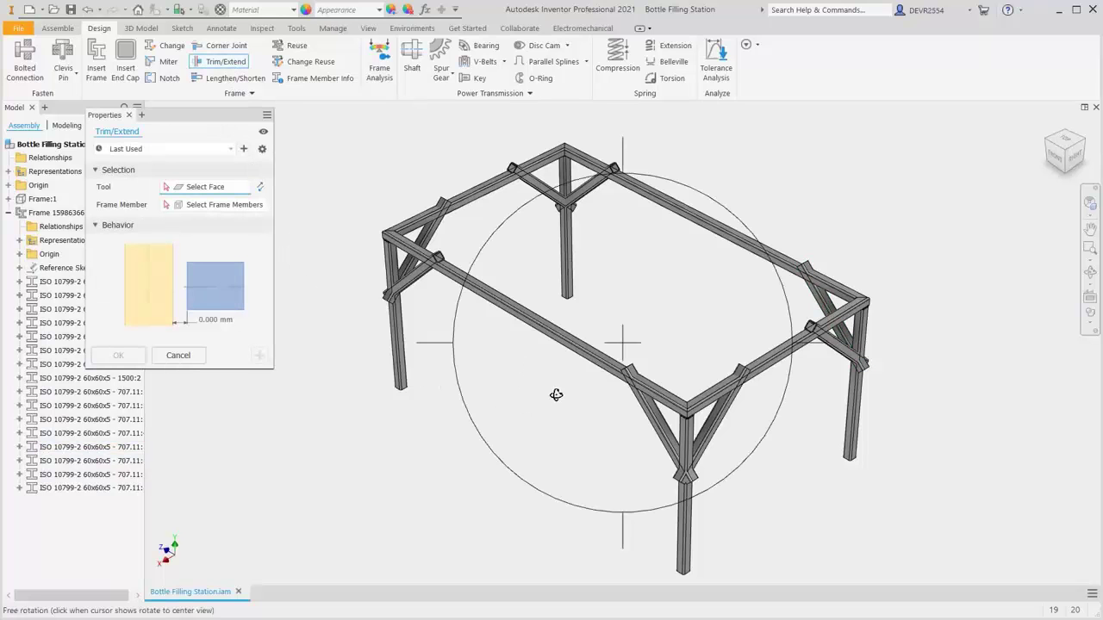
{"action": "left_click_drag", "start_coordinate": [556, 398], "coordinate": [563, 241]}
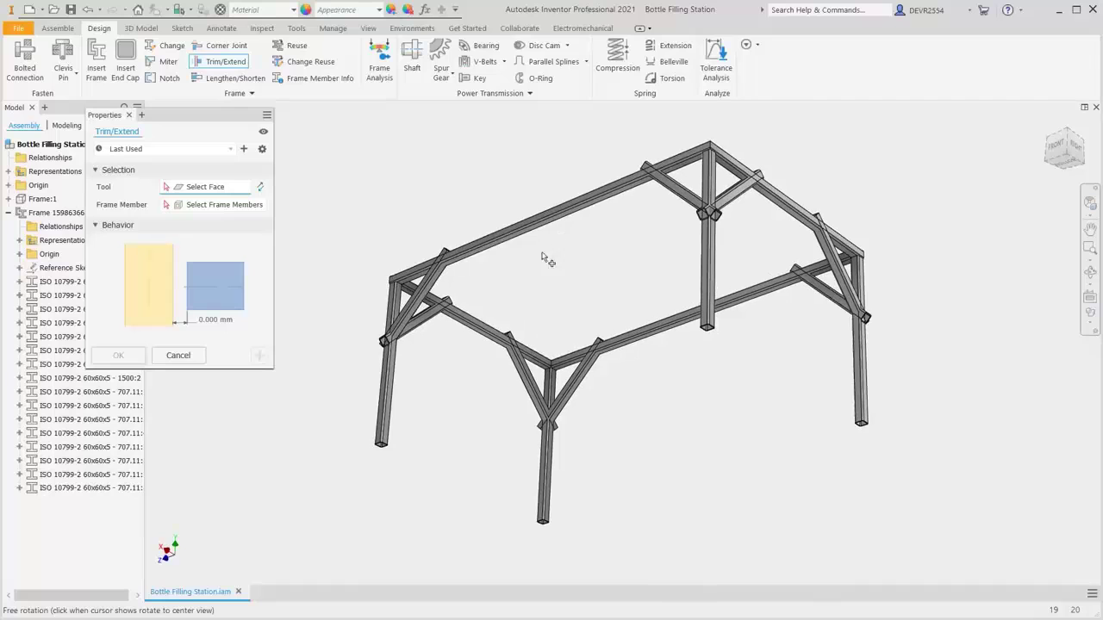
{"action": "scroll", "coordinate": [495, 261], "scroll_direction": "up", "scroll_amount": 3}
{"action": "scroll", "coordinate": [494, 259], "scroll_direction": "up", "scroll_amount": 5}
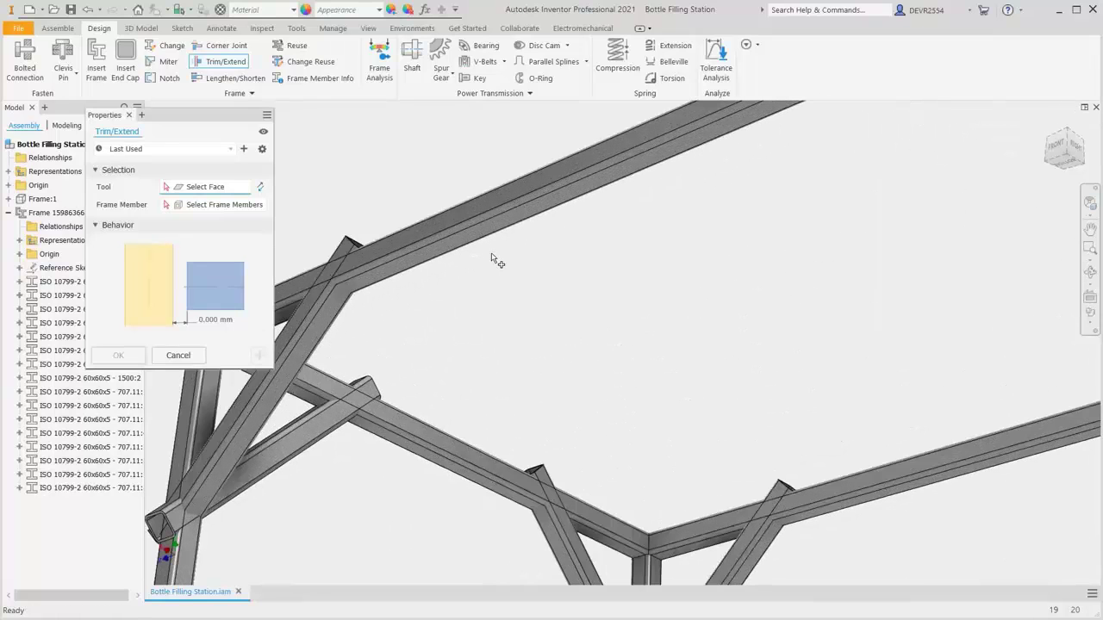
{"action": "left_click", "coordinate": [480, 237]}
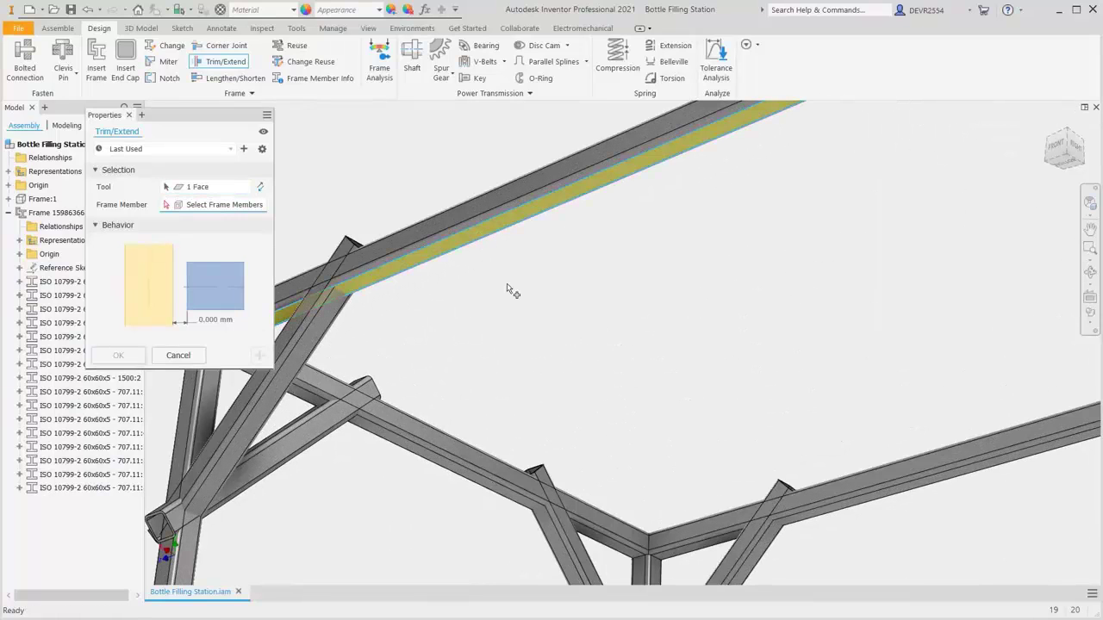
Trim the upper ends of all eight corner braces to the selected underside face of the upper beam with a 0.000 mm offset
{"action": "scroll", "coordinate": [512, 291], "scroll_direction": "down", "scroll_amount": 5}
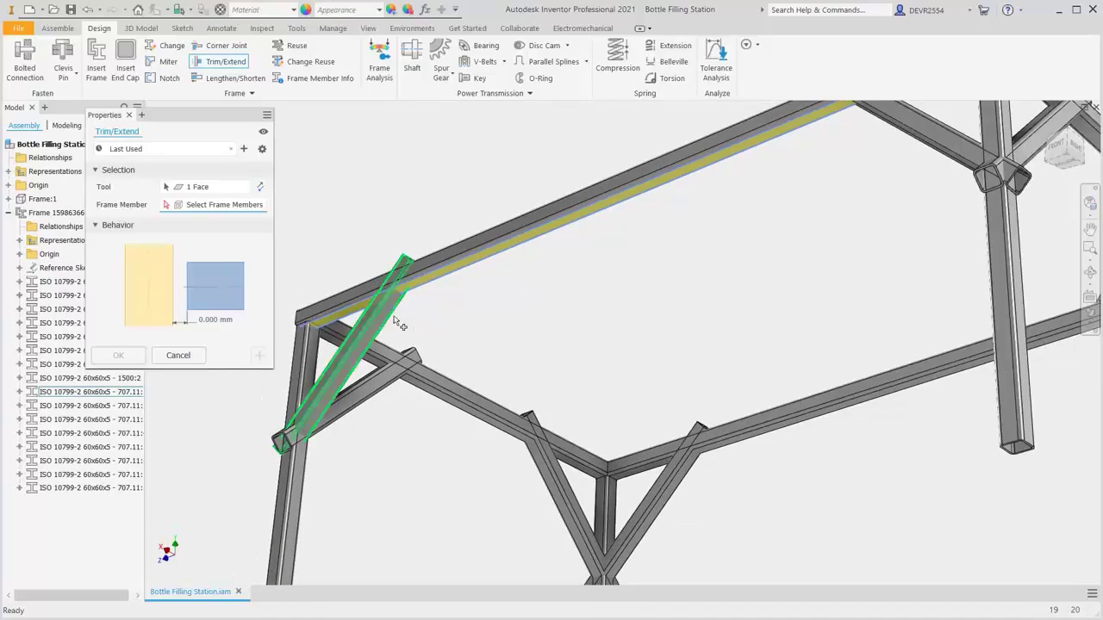
{"action": "left_click", "coordinate": [396, 324]}
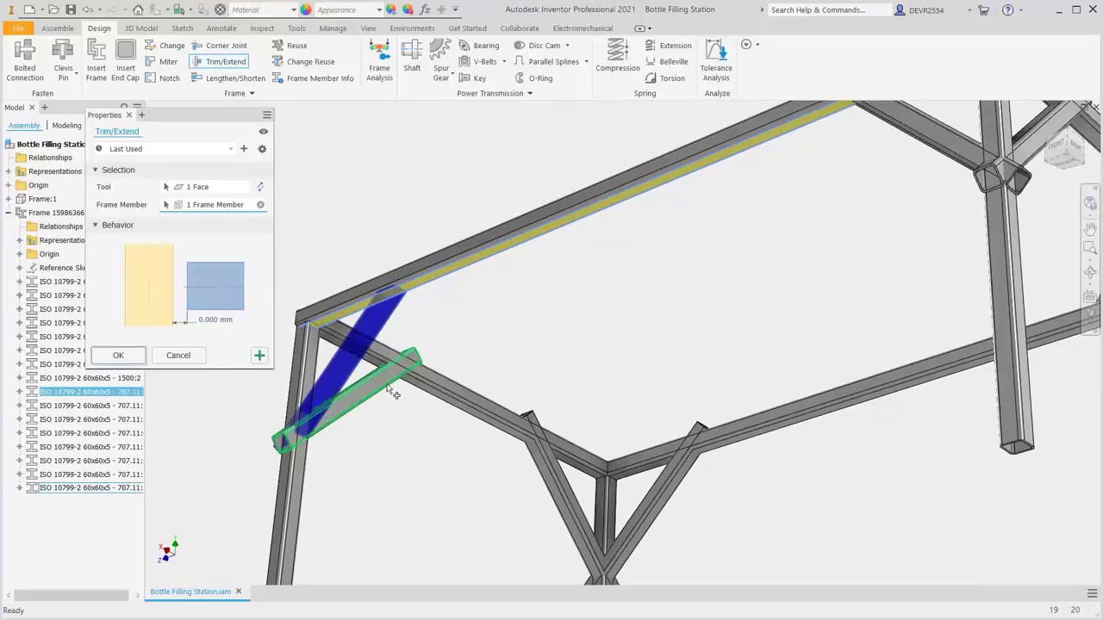
{"action": "left_click", "coordinate": [389, 391]}
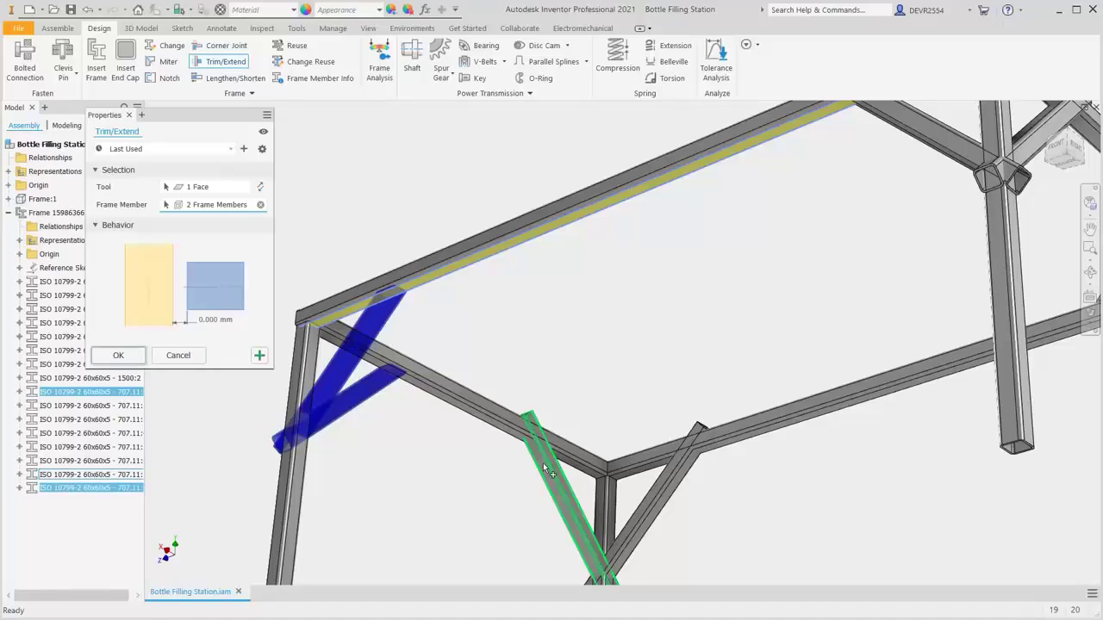
{"action": "left_click", "coordinate": [622, 517]}
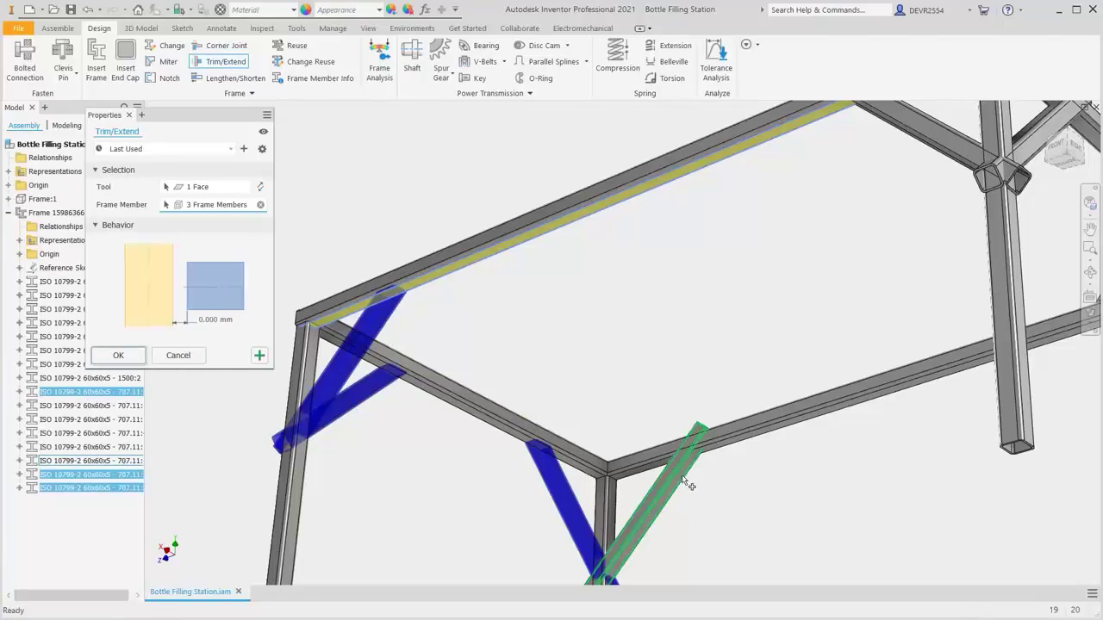
{"action": "left_click", "coordinate": [690, 486]}
{"action": "scroll", "coordinate": [737, 479], "scroll_direction": "down", "scroll_amount": 3}
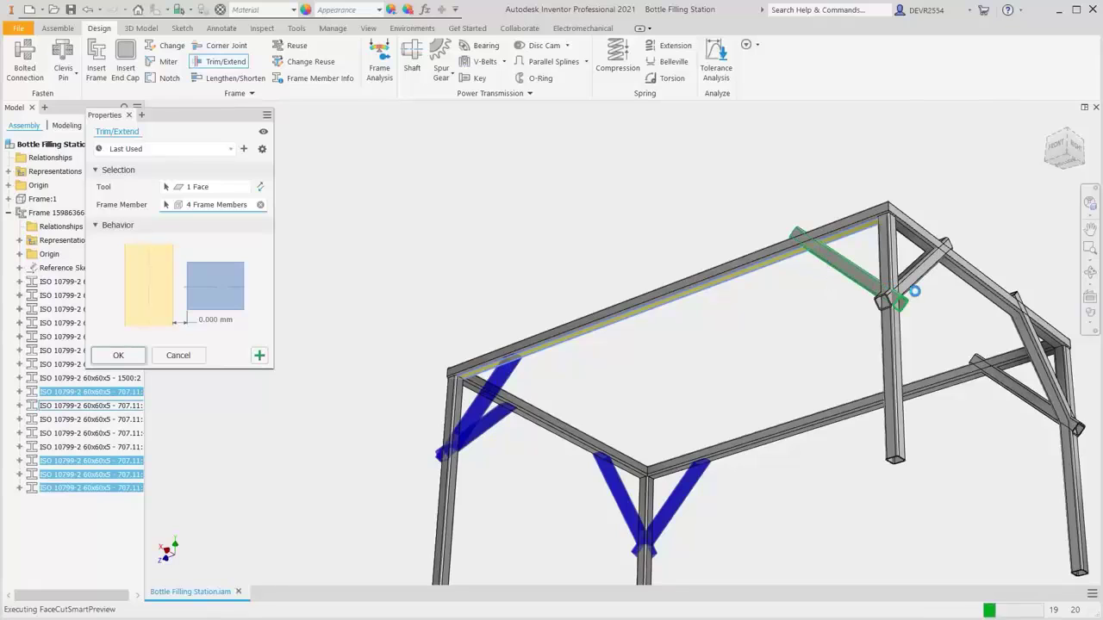
{"action": "left_click", "coordinate": [931, 279]}
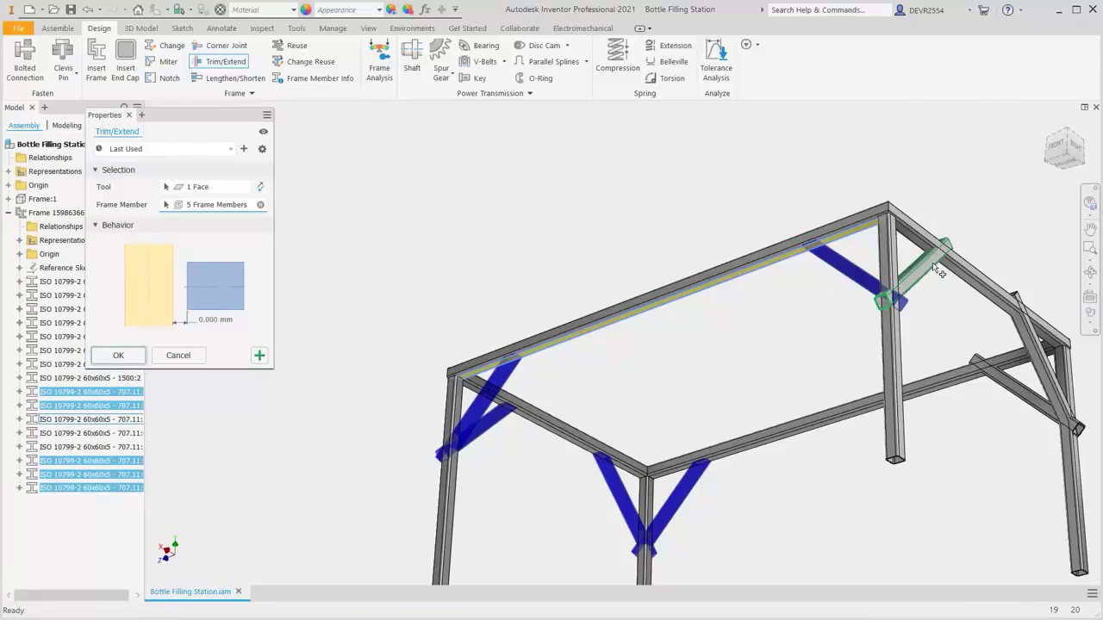
{"action": "left_click", "coordinate": [941, 273]}
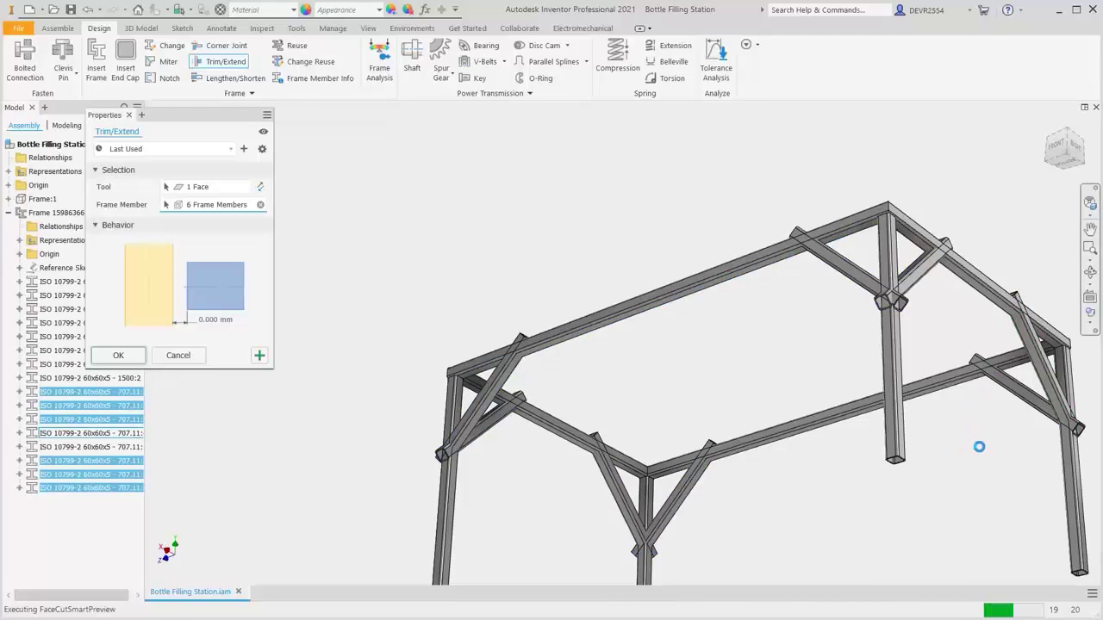
{"action": "left_click", "coordinate": [995, 383]}
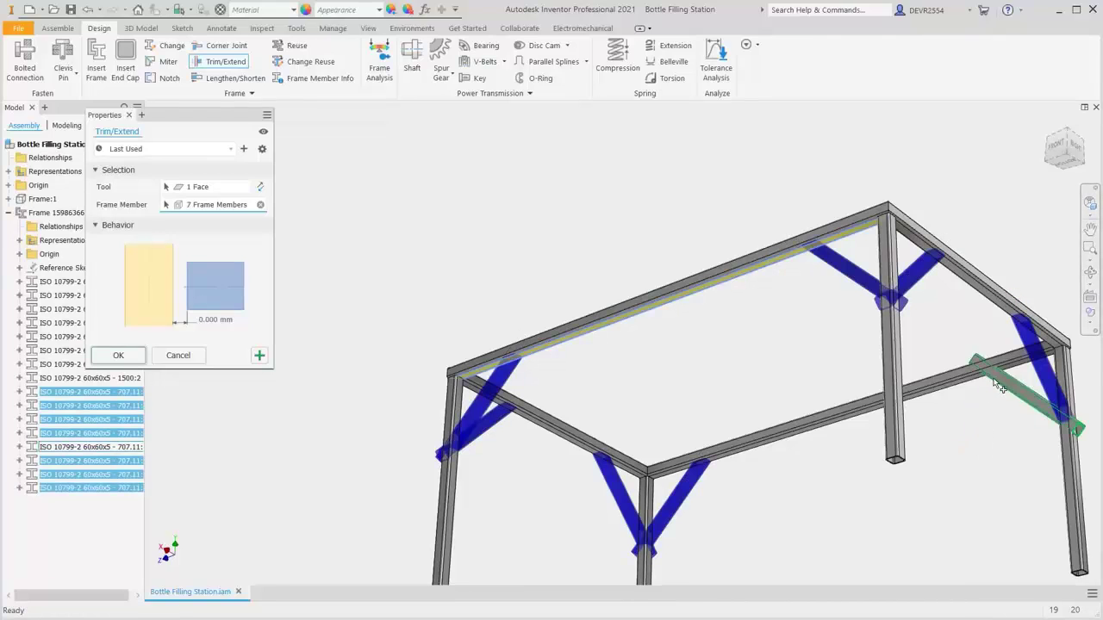
{"action": "right_click", "coordinate": [954, 425]}
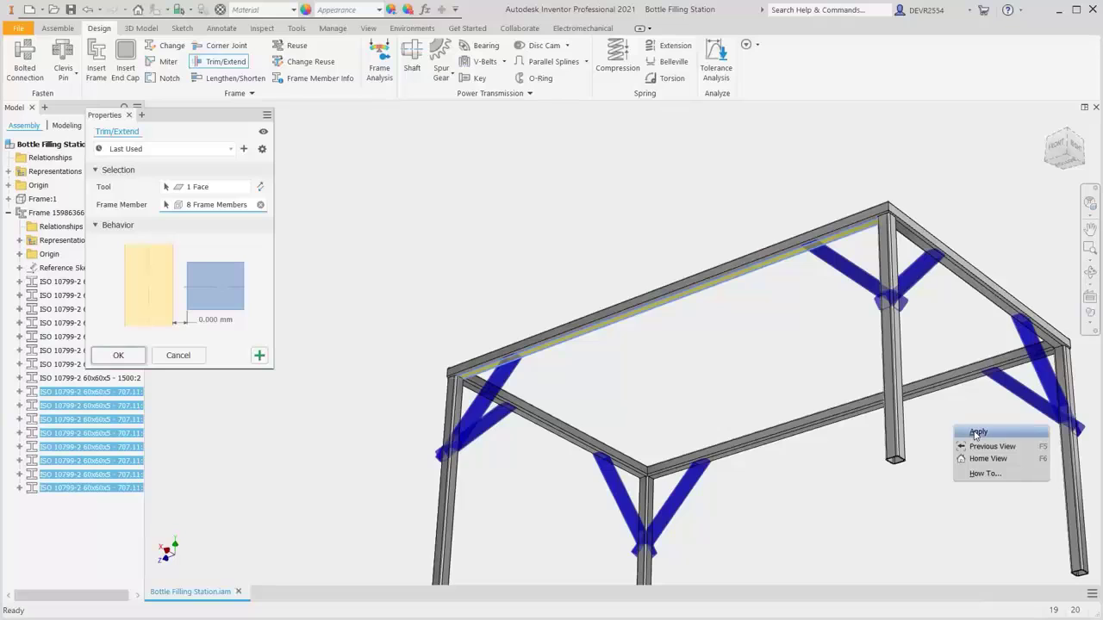
{"action": "left_click", "coordinate": [976, 433]}
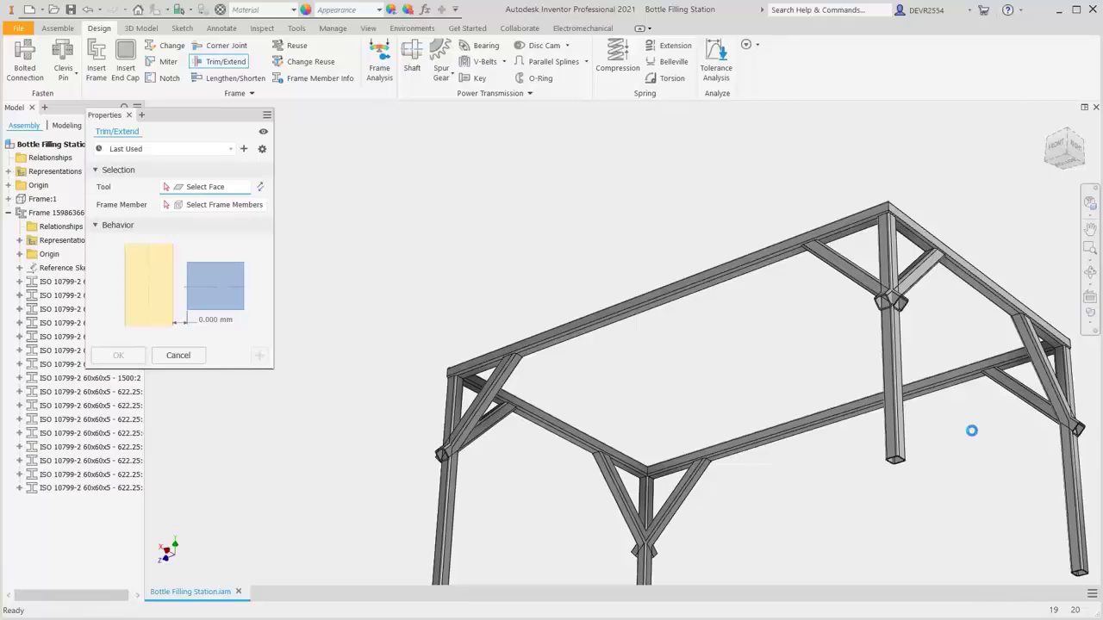
Inspect the trimmed corner braces around the frame from the front, right and back, and return to the home view
{"action": "key", "text": "F6"}
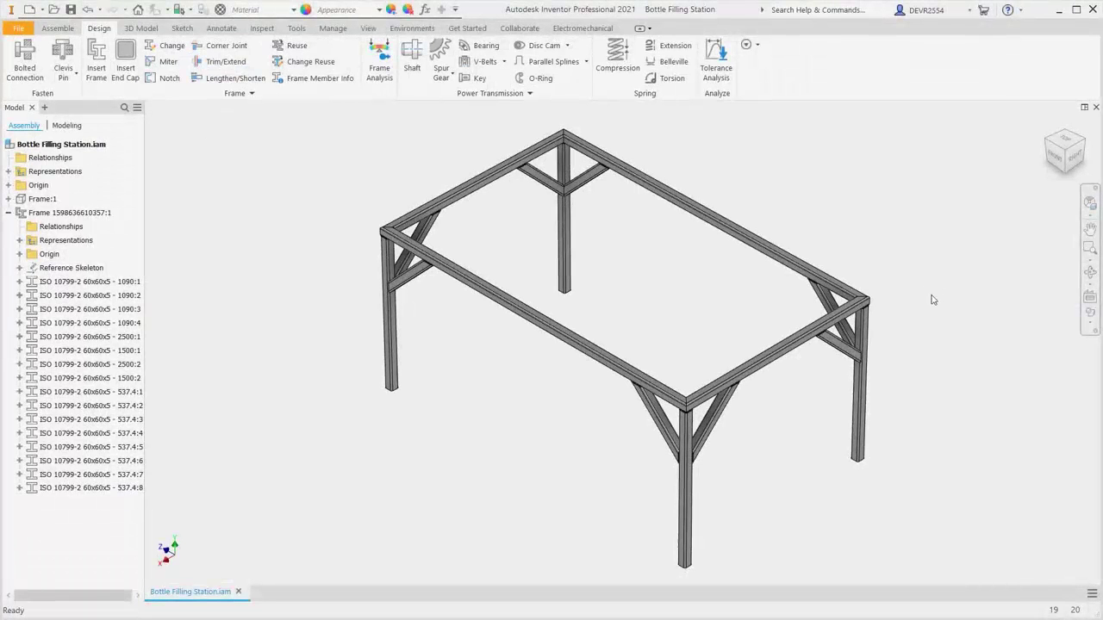
{"action": "left_click", "coordinate": [1058, 163]}
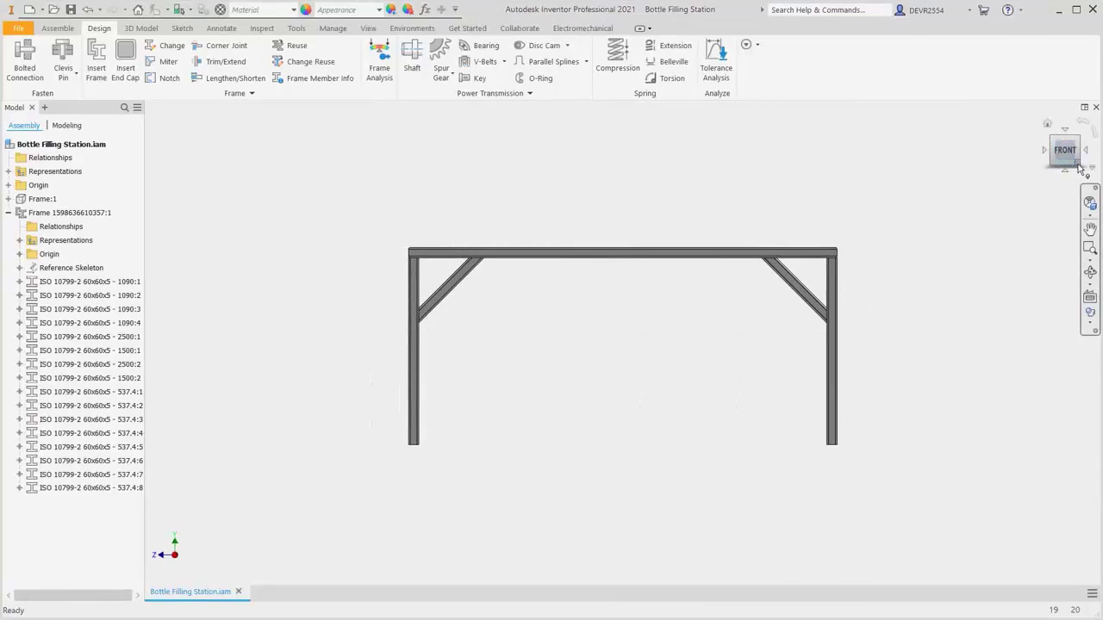
{"action": "left_click", "coordinate": [1087, 152]}
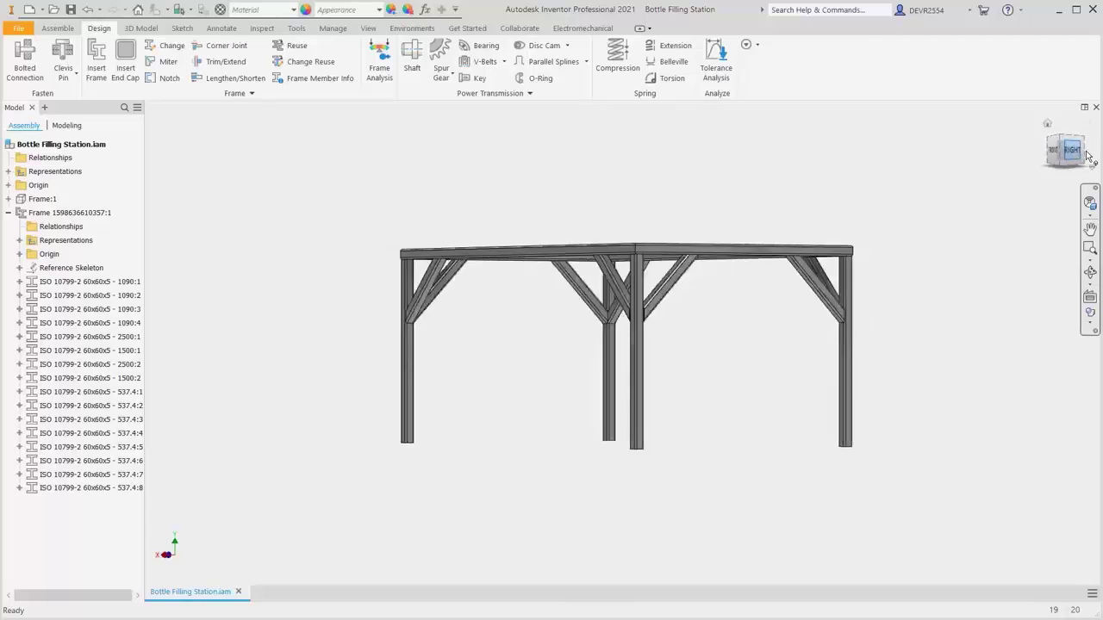
{"action": "left_click", "coordinate": [1087, 152]}
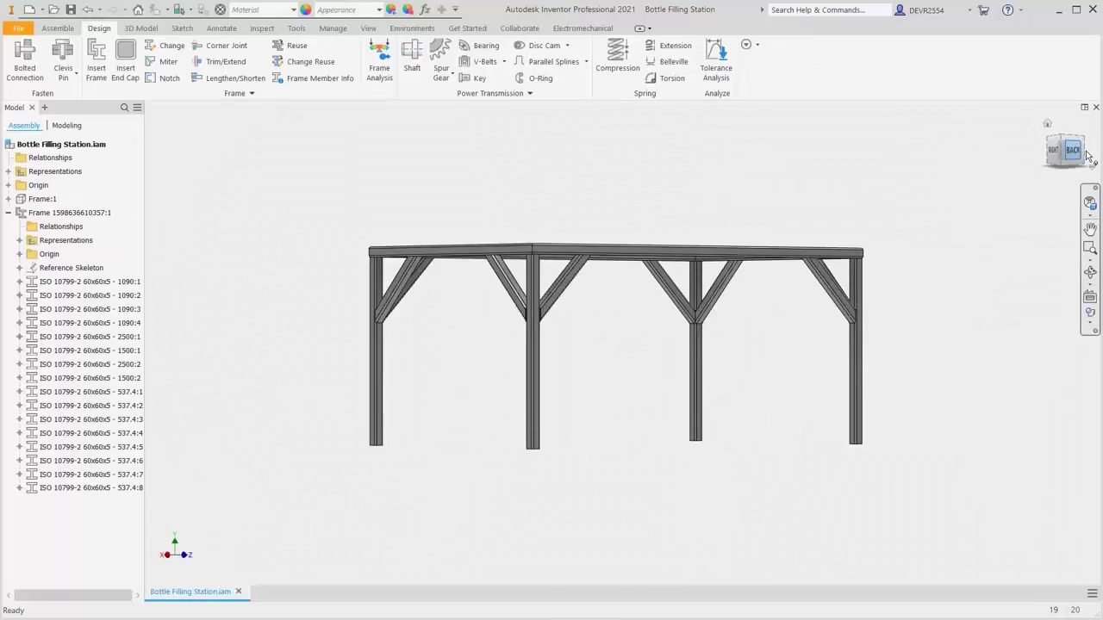
{"action": "left_click", "coordinate": [1087, 152]}
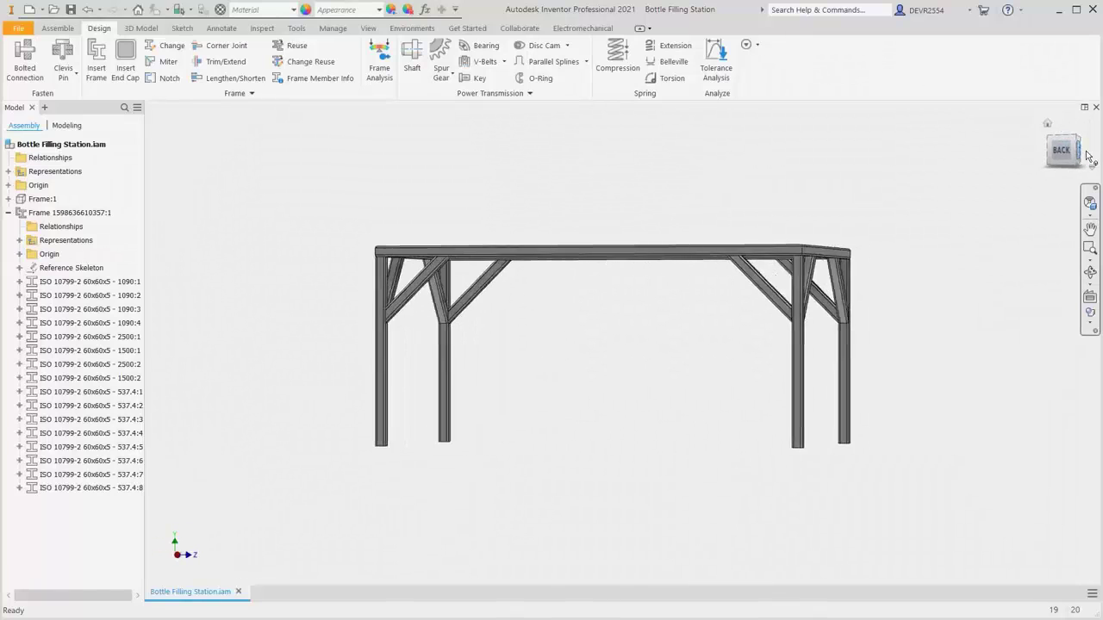
{"action": "left_click", "coordinate": [1048, 125]}
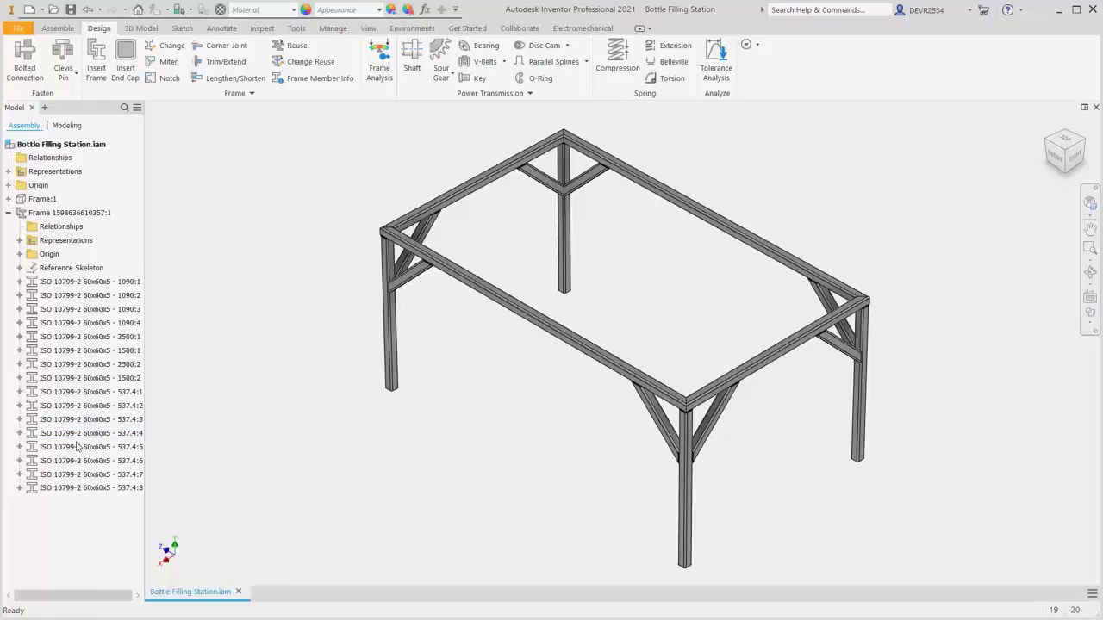
Examine the trim operations listed under the third corner brace and the editing options available for Trim-Extend:10
{"action": "left_click", "coordinate": [20, 420]}
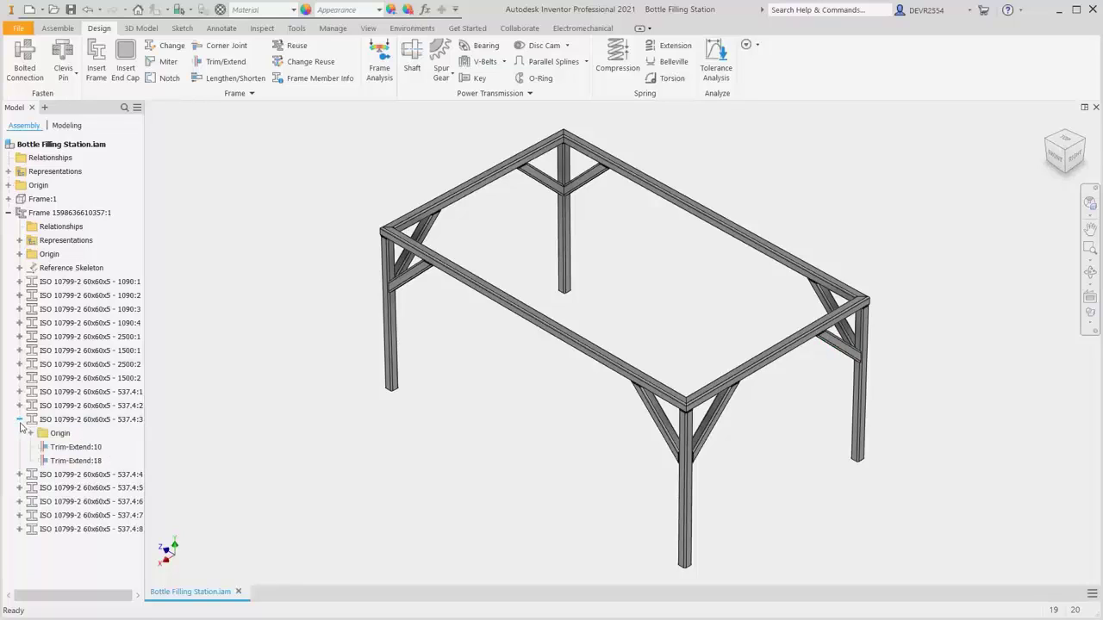
{"action": "right_click", "coordinate": [85, 450]}
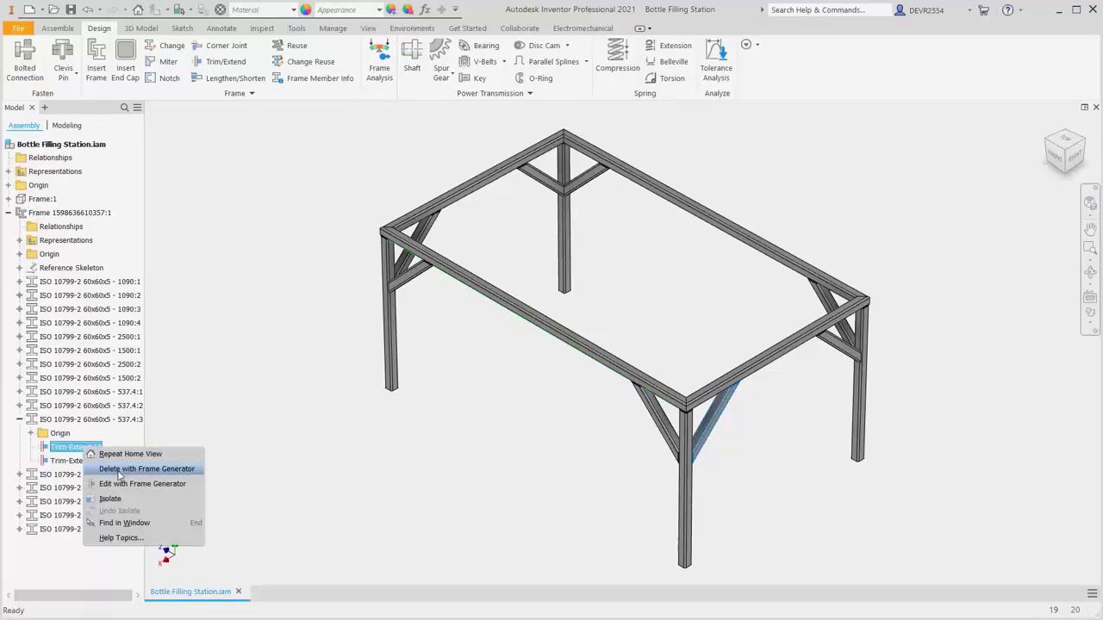
{"action": "left_click", "coordinate": [250, 428]}
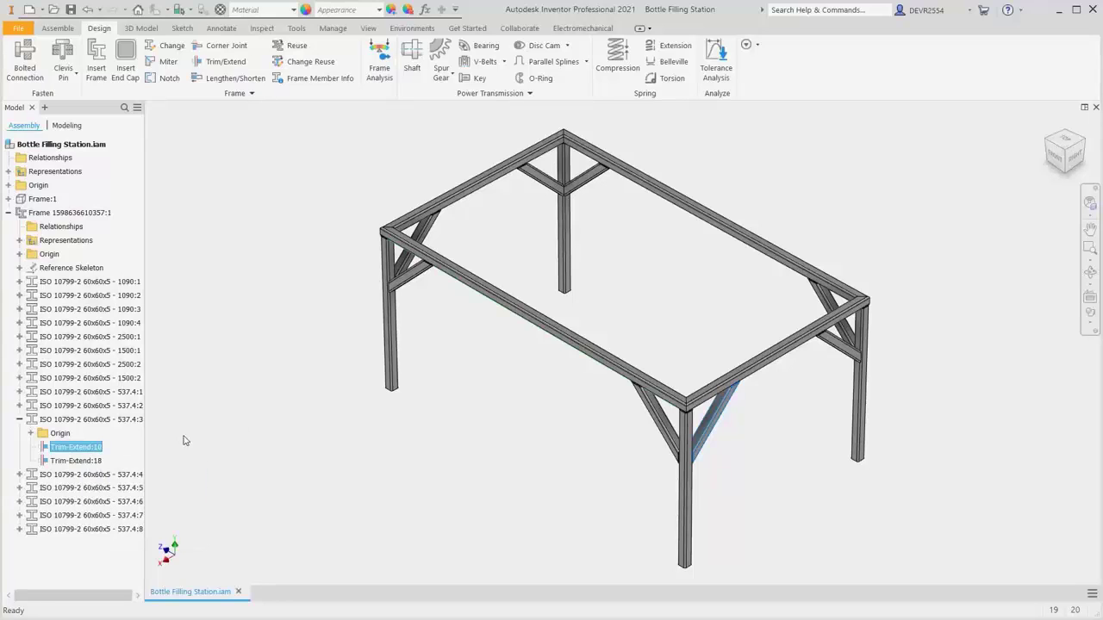
{"action": "left_click", "coordinate": [19, 421]}
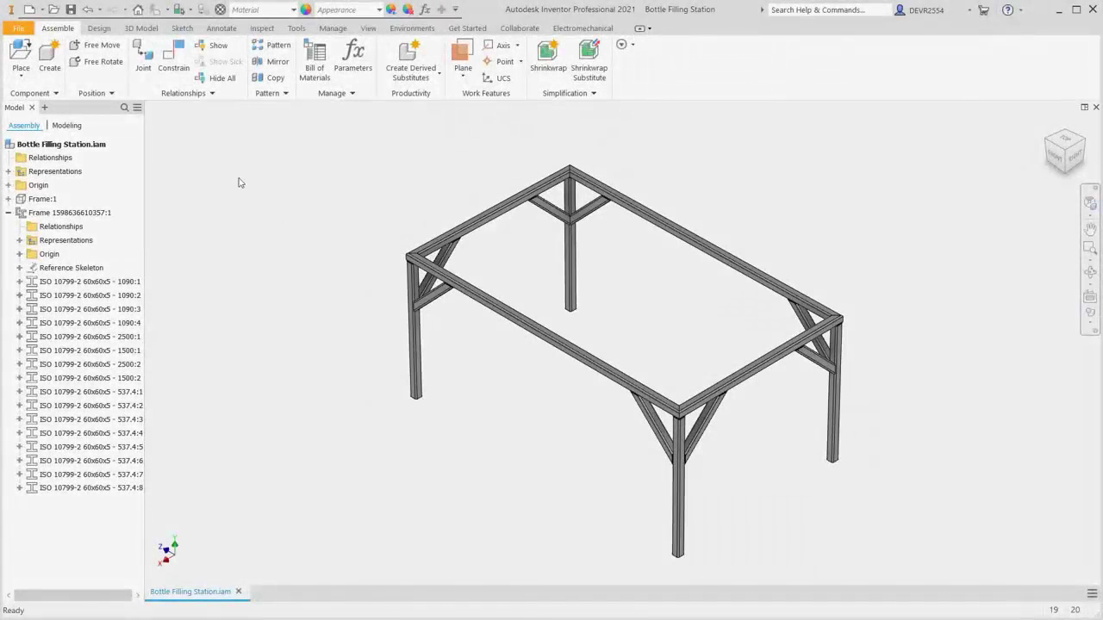
Enter the Frame Analysis environment for the Bottle Filling Station assembly
{"action": "left_click", "coordinate": [99, 28]}
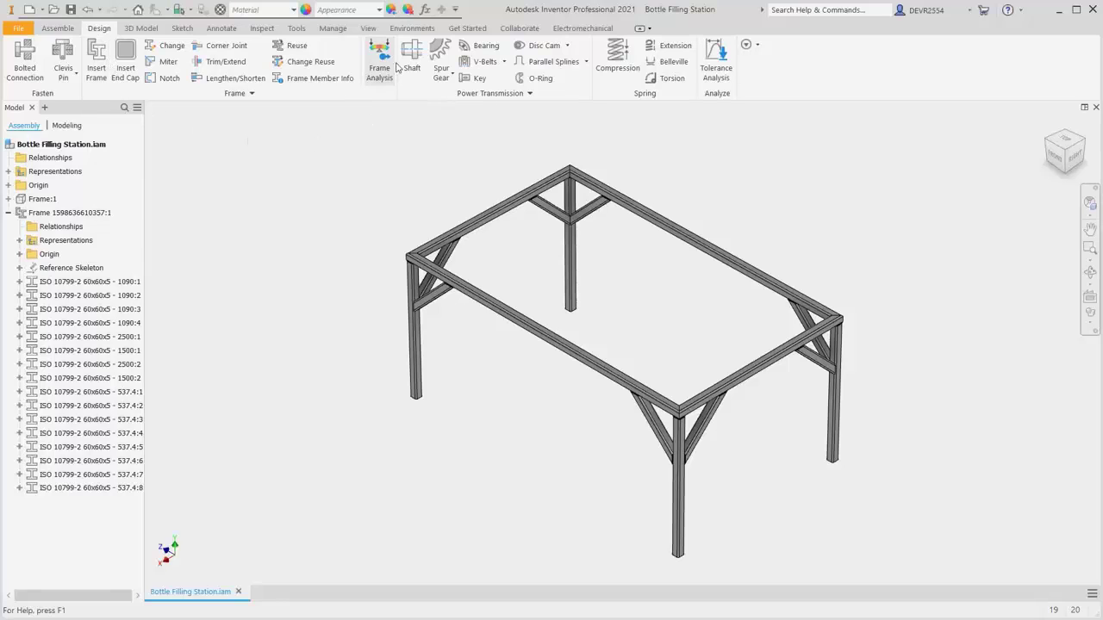
{"action": "left_click", "coordinate": [410, 30]}
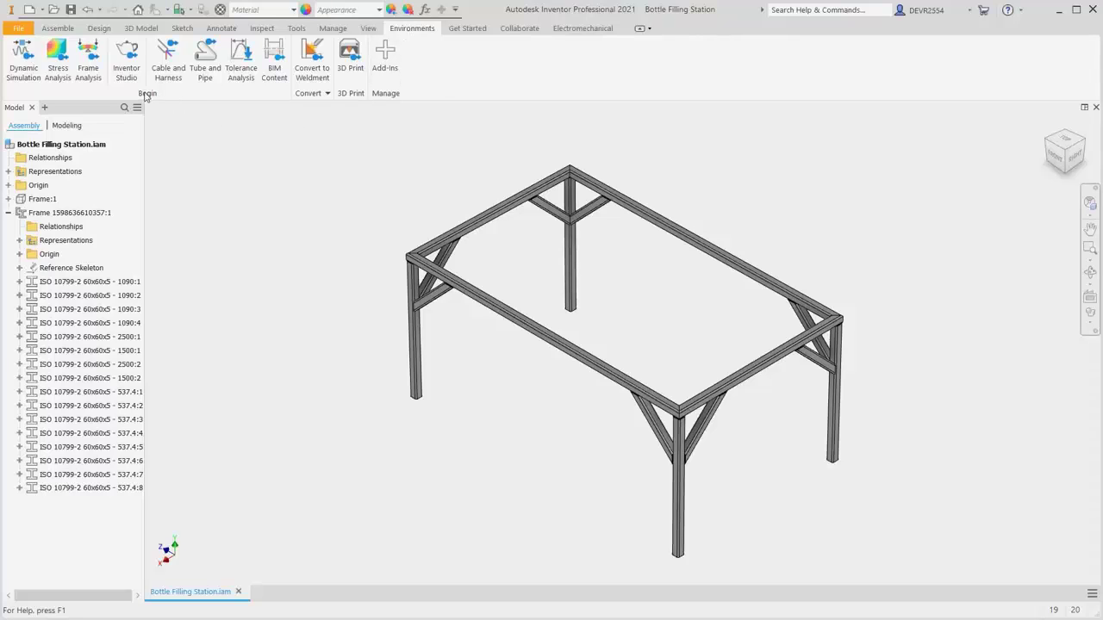
{"action": "left_click", "coordinate": [99, 29]}
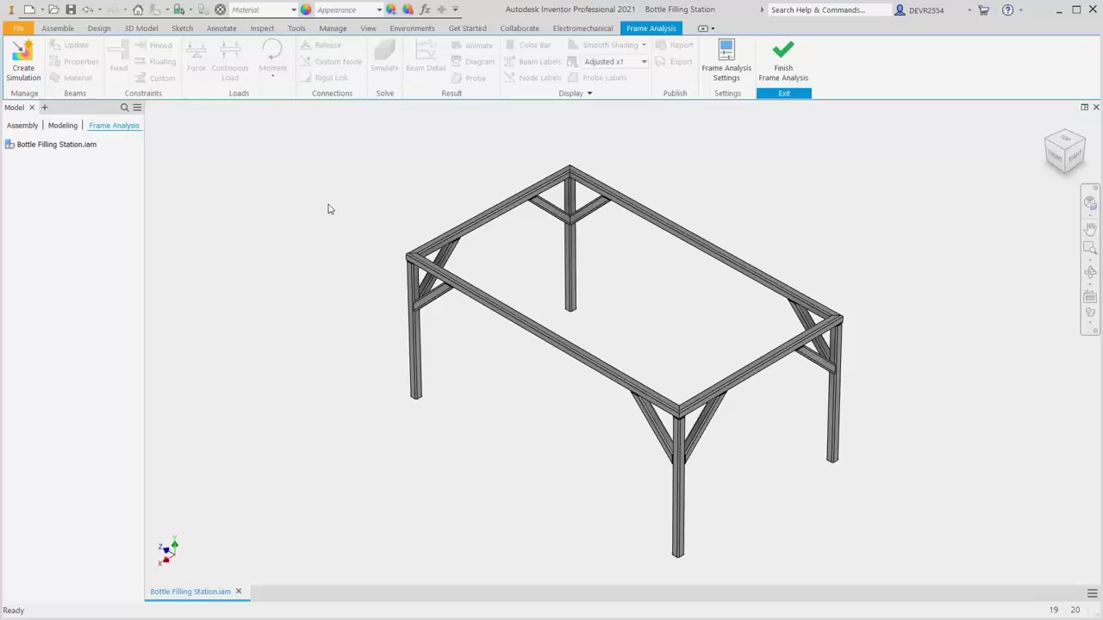
Create a static analysis simulation named Station01, then expand and dismiss the model warning
{"action": "left_click", "coordinate": [32, 70]}
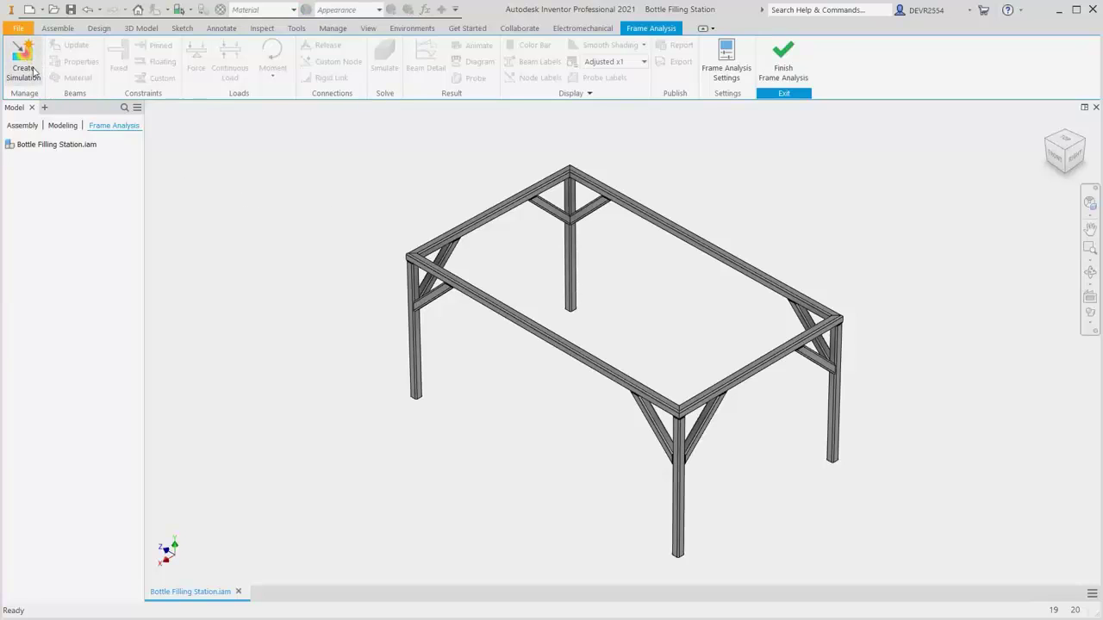
{"action": "left_click", "coordinate": [564, 202]}
{"action": "left_click_drag", "start_coordinate": [564, 202], "coordinate": [495, 196]}
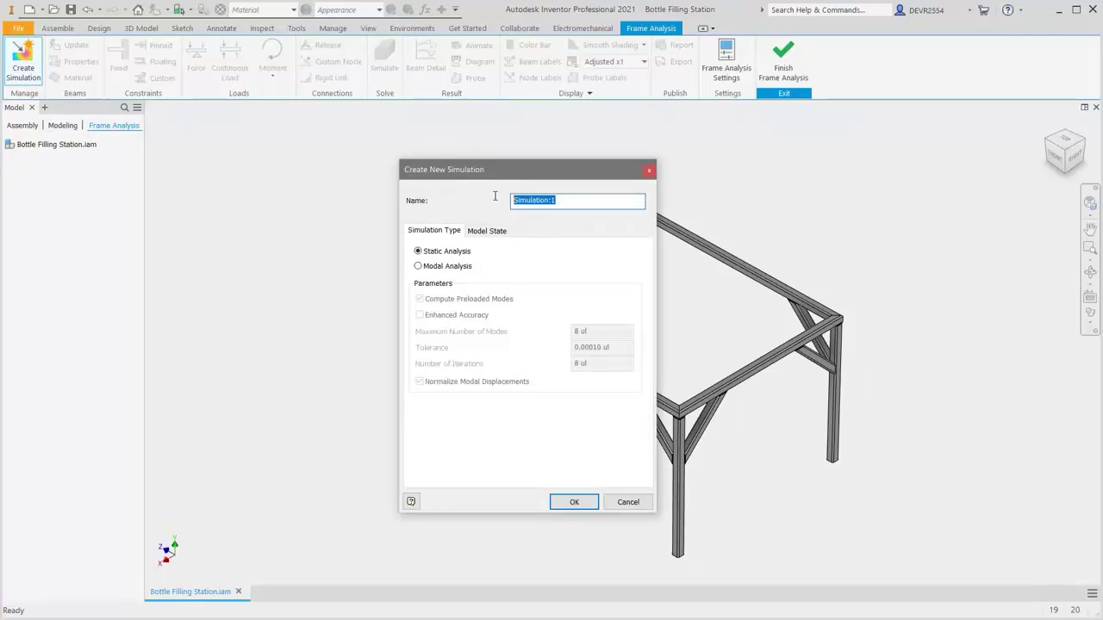
{"action": "type", "text": "S"}
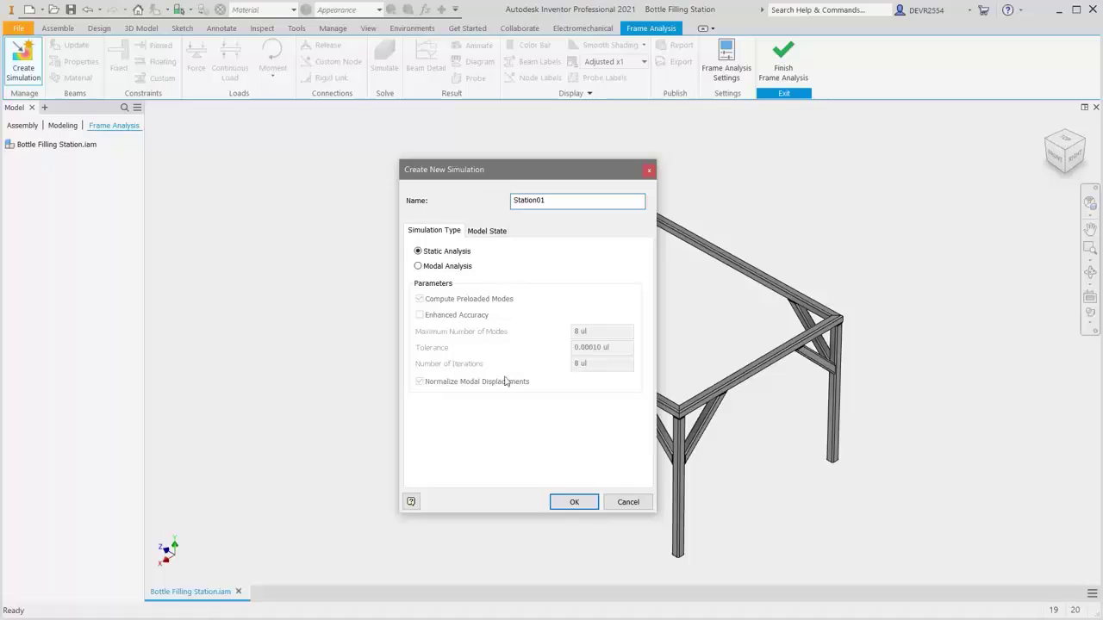
{"action": "left_click", "coordinate": [575, 503]}
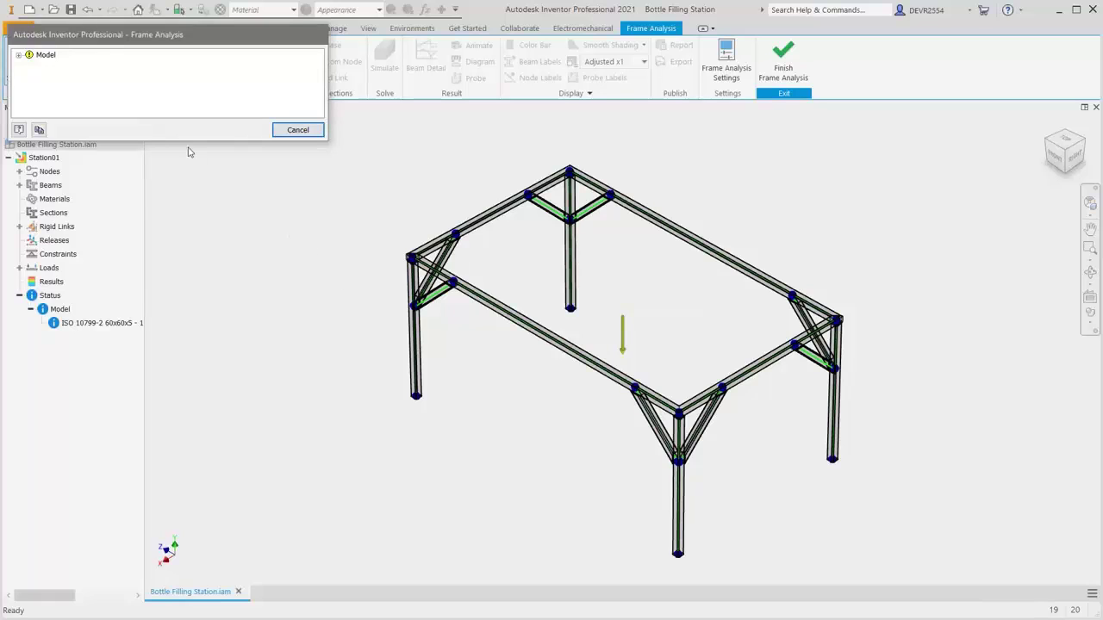
{"action": "left_click", "coordinate": [18, 55]}
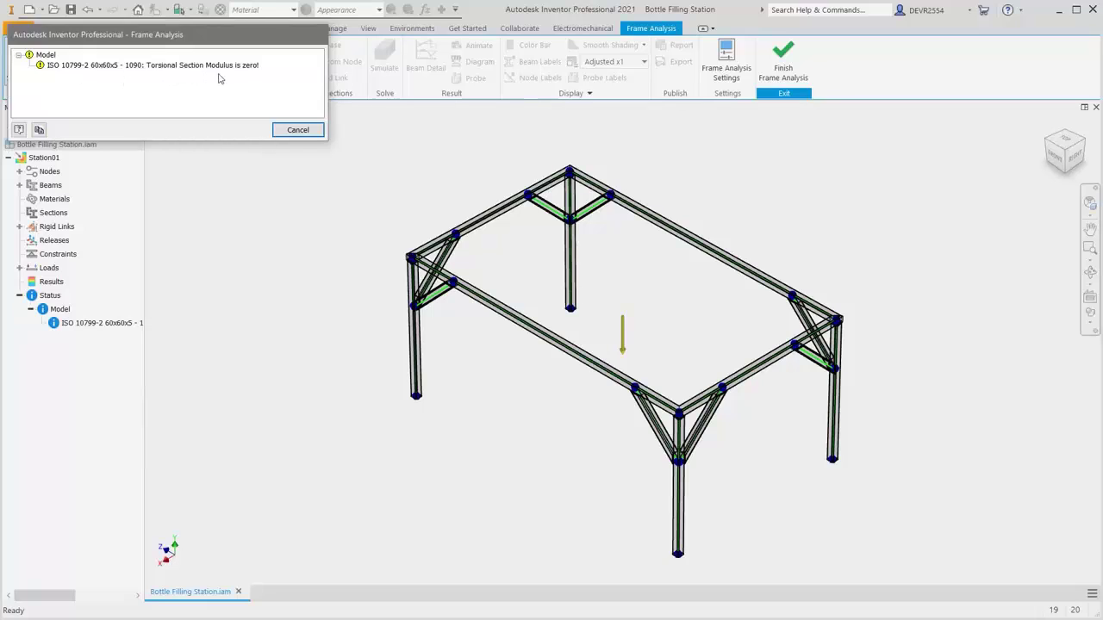
{"action": "left_click", "coordinate": [298, 130]}
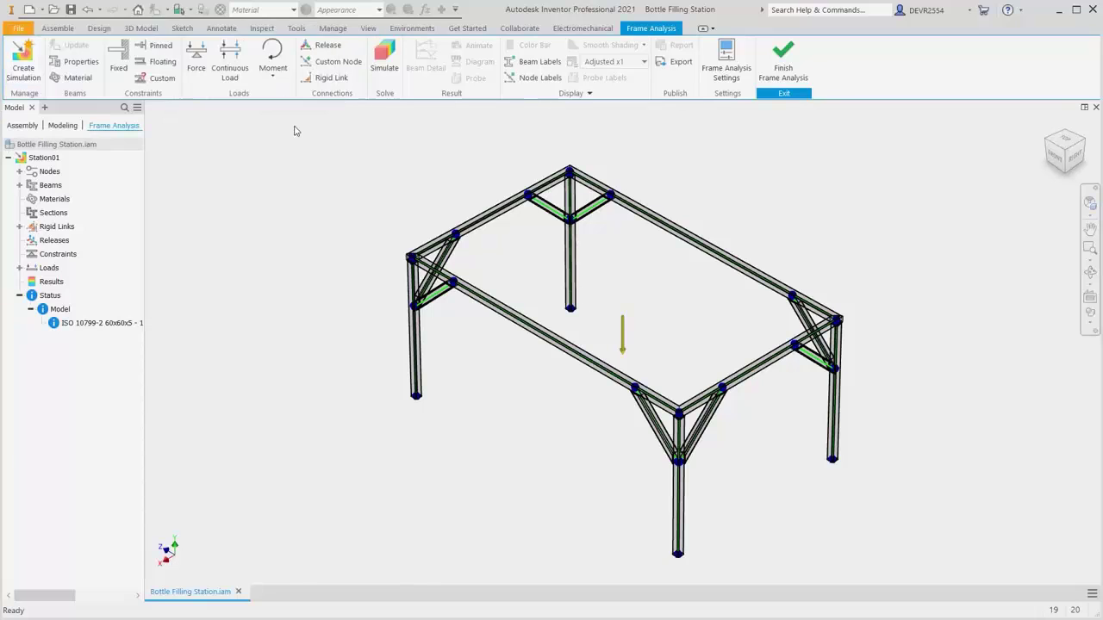
Review the geometric and mechanical section properties of Beam:1, including its torsional section modulus, without changing them
{"action": "left_click", "coordinate": [19, 185]}
{"action": "left_click", "coordinate": [57, 200]}
{"action": "right_click", "coordinate": [57, 202]}
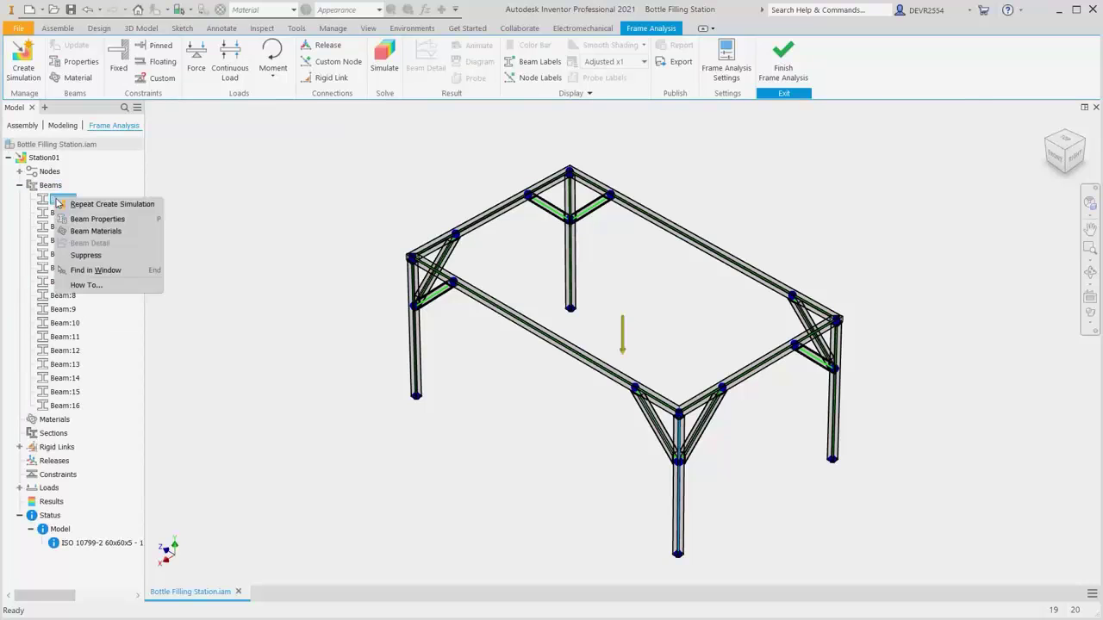
{"action": "left_click", "coordinate": [100, 220]}
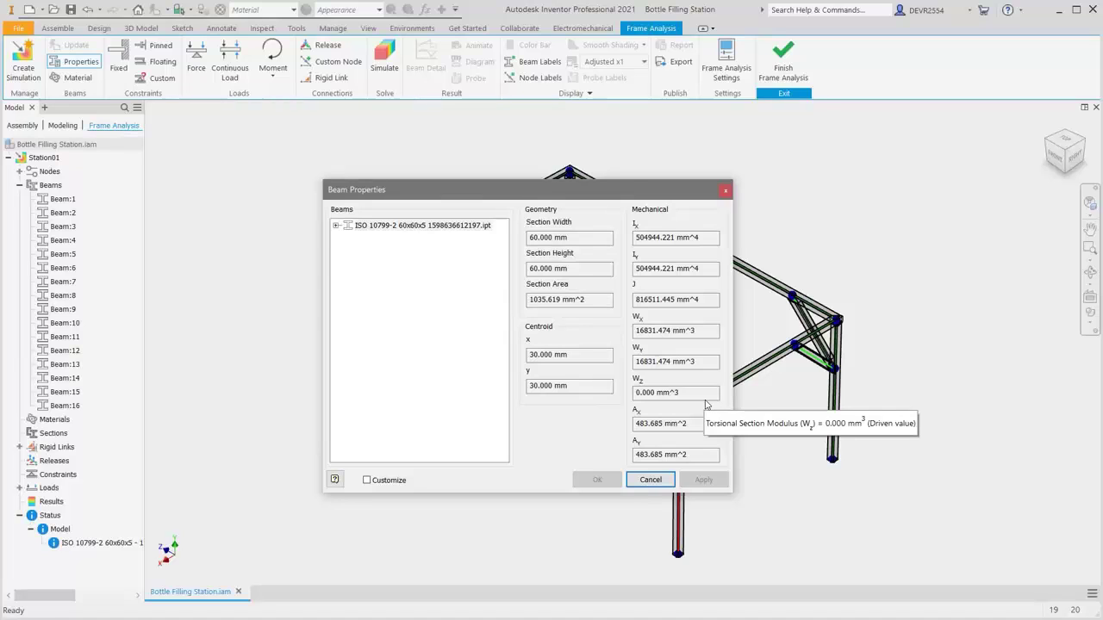
{"action": "left_click", "coordinate": [655, 482]}
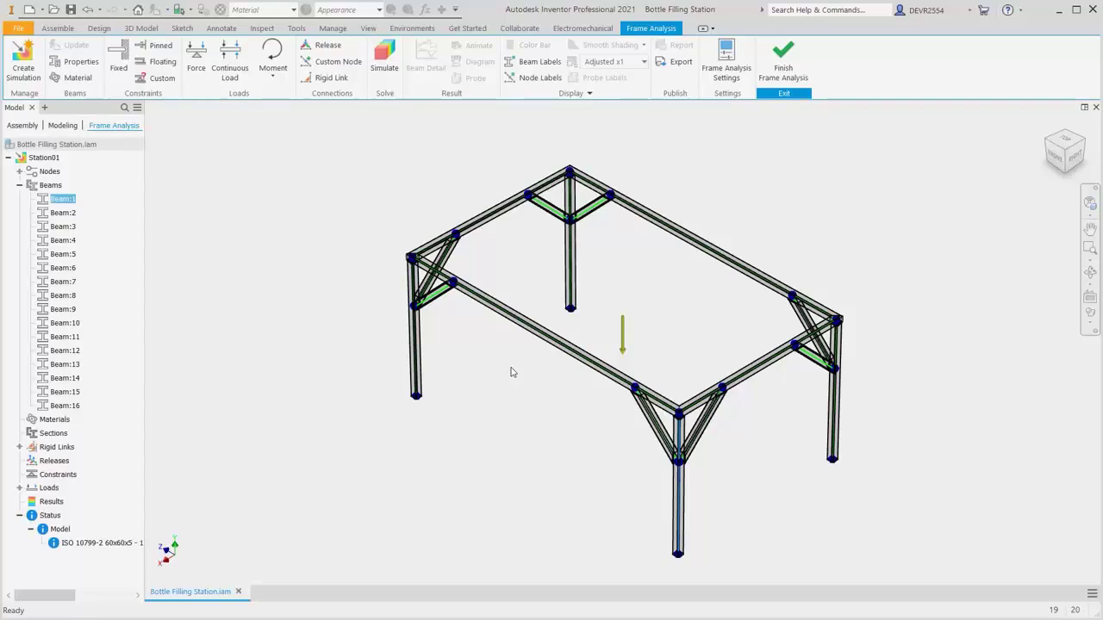
Examine the nodes and beam axes at the left corner up close, return to the home view and collapse the beam list
{"action": "scroll", "coordinate": [440, 306], "scroll_direction": "up", "scroll_amount": 6}
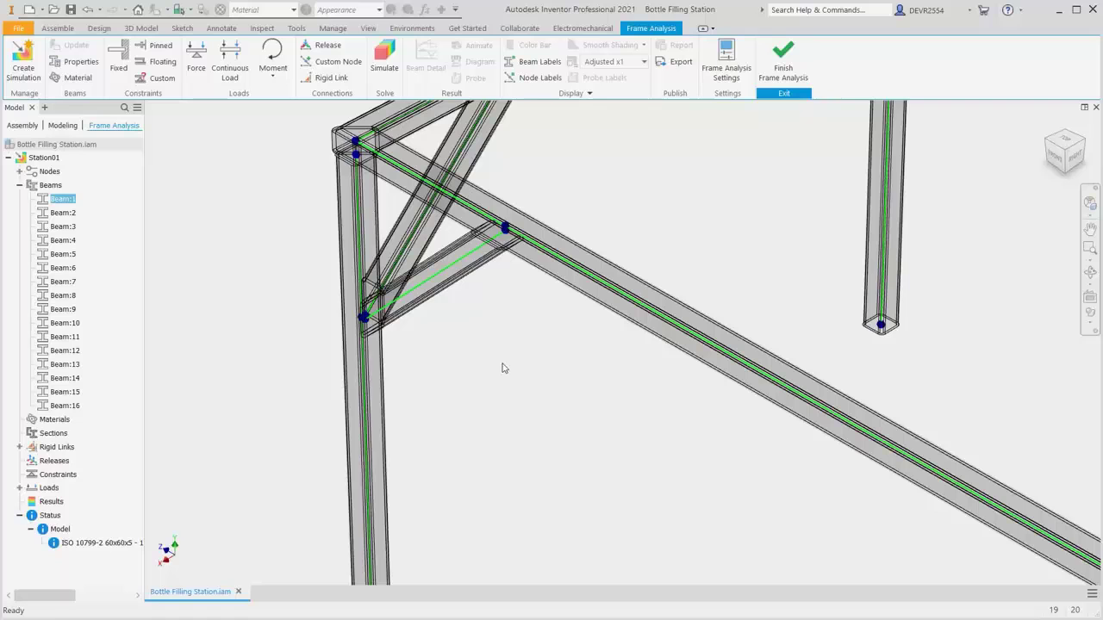
{"action": "key", "text": "F6"}
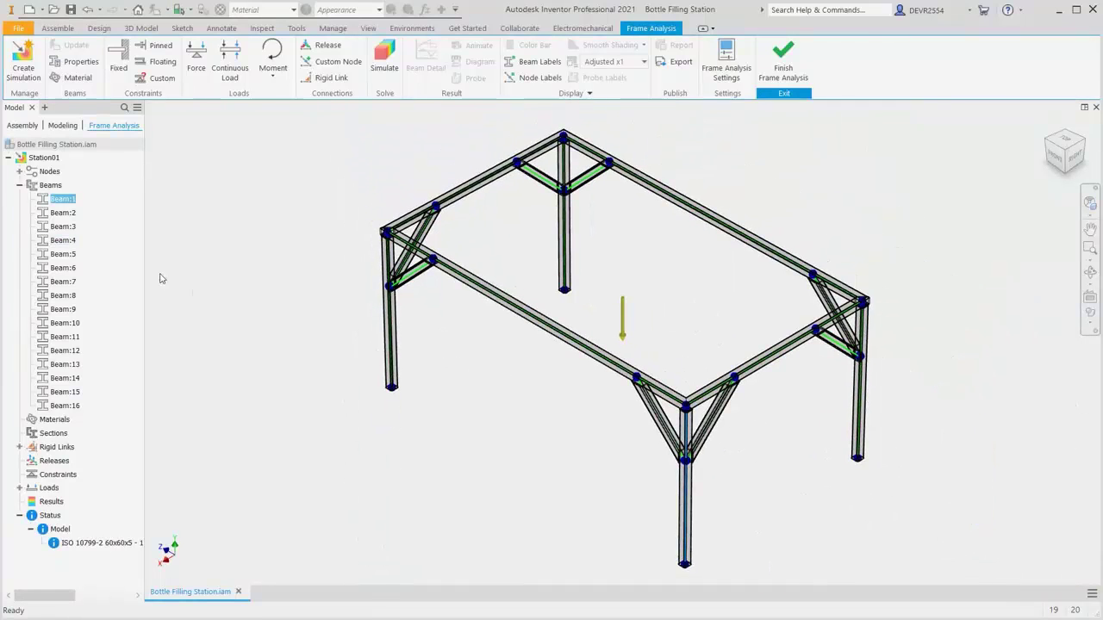
{"action": "left_click", "coordinate": [18, 186]}
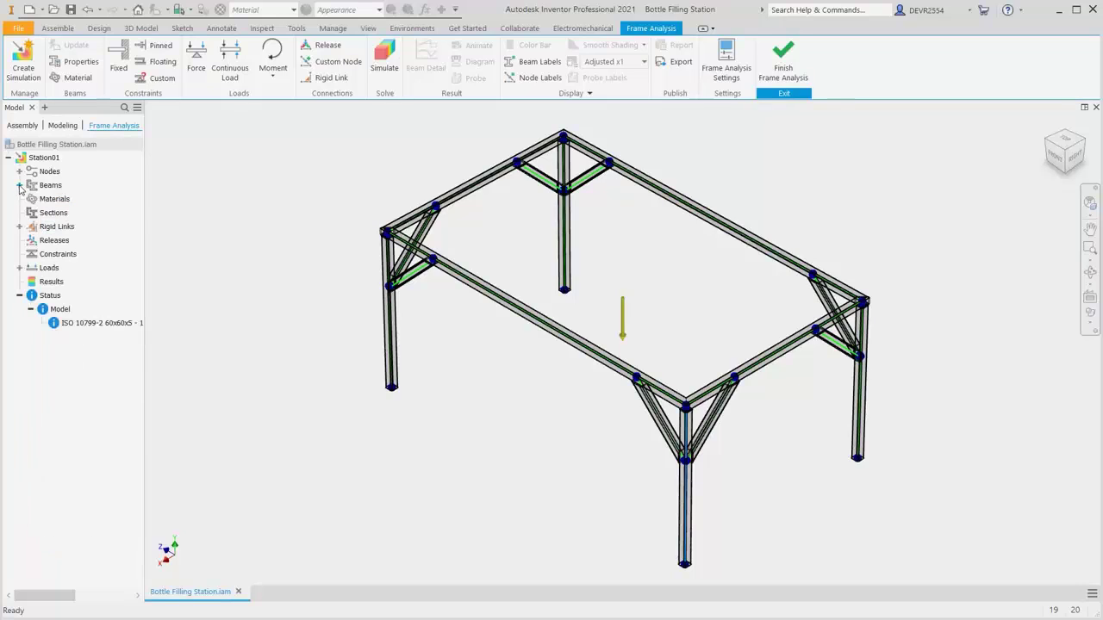
Apply fixed constraints to the bottom nodes of the two legs at one short end of the frame
{"action": "left_click", "coordinate": [122, 61]}
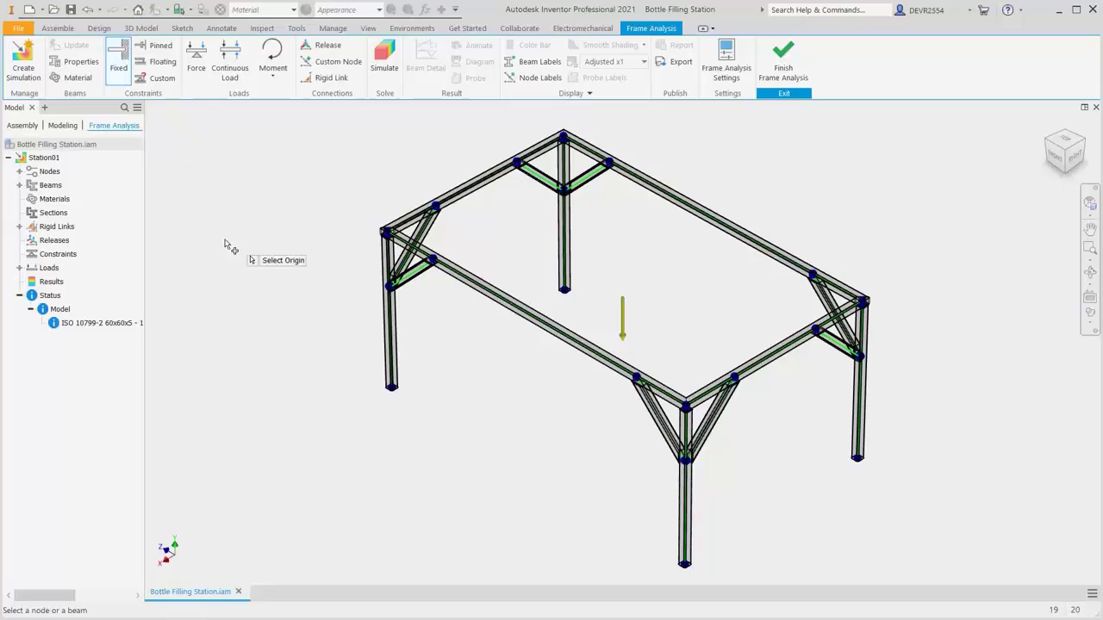
{"action": "key", "text": "F4"}
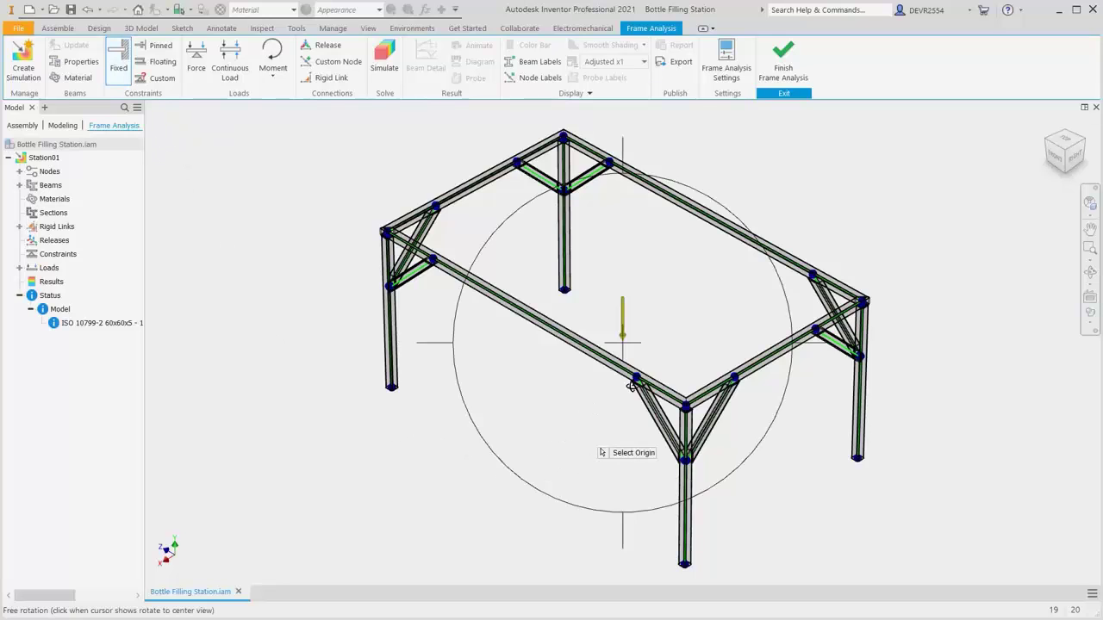
{"action": "left_click_drag", "start_coordinate": [628, 401], "coordinate": [642, 267]}
{"action": "scroll", "coordinate": [389, 460], "scroll_direction": "up", "scroll_amount": 3}
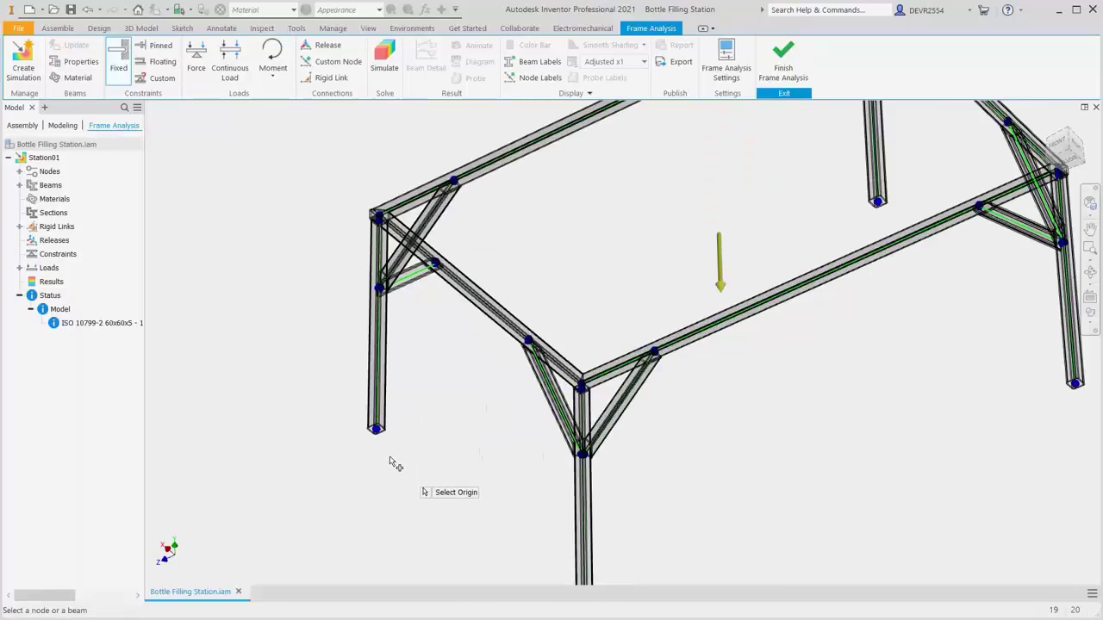
{"action": "left_click", "coordinate": [373, 426]}
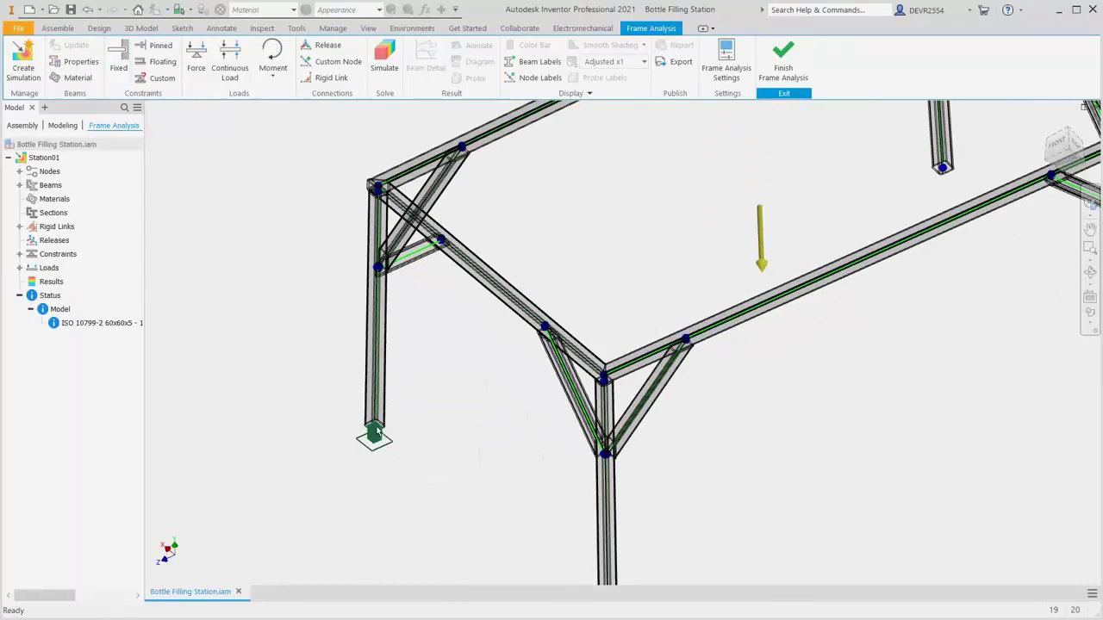
{"action": "right_click", "coordinate": [449, 430]}
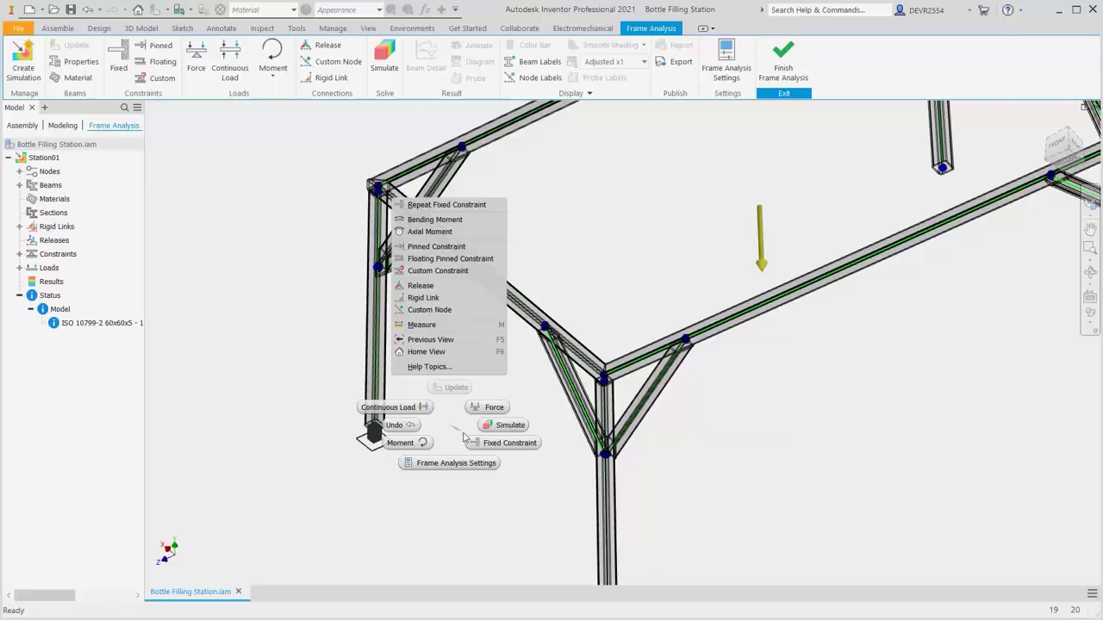
{"action": "left_click", "coordinate": [453, 205]}
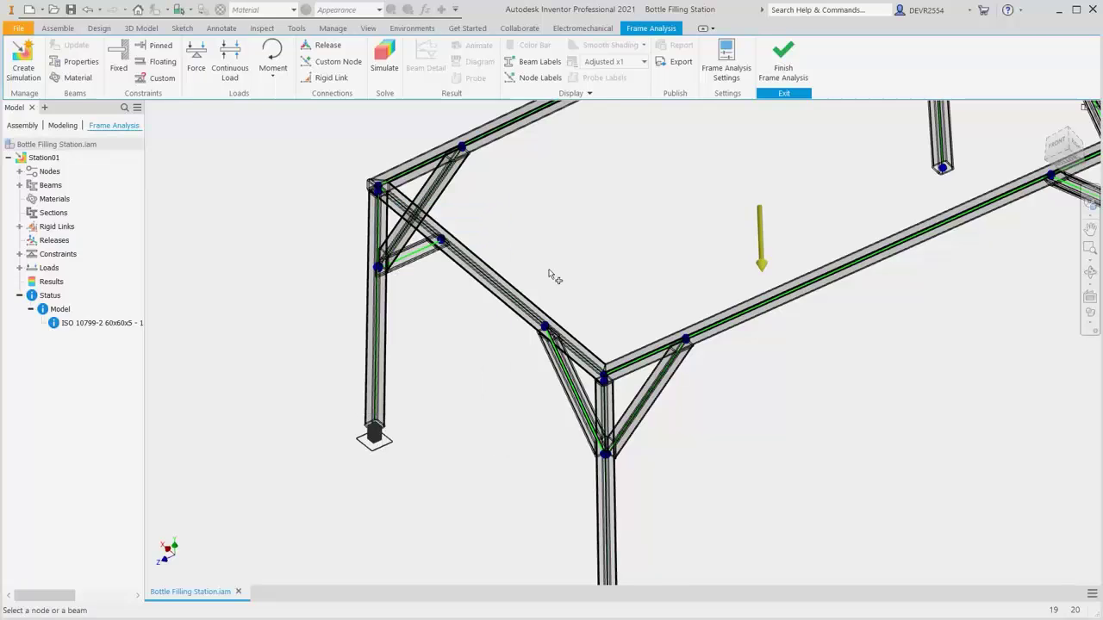
{"action": "middle_click_drag", "start_coordinate": [696, 406], "coordinate": [659, 322]}
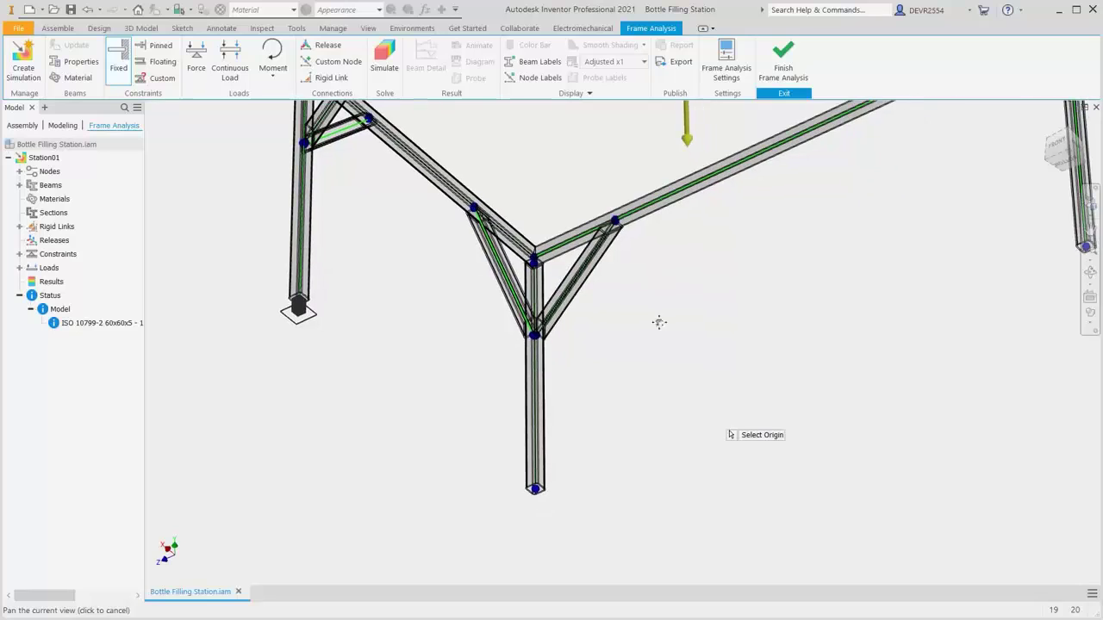
{"action": "left_click", "coordinate": [535, 488]}
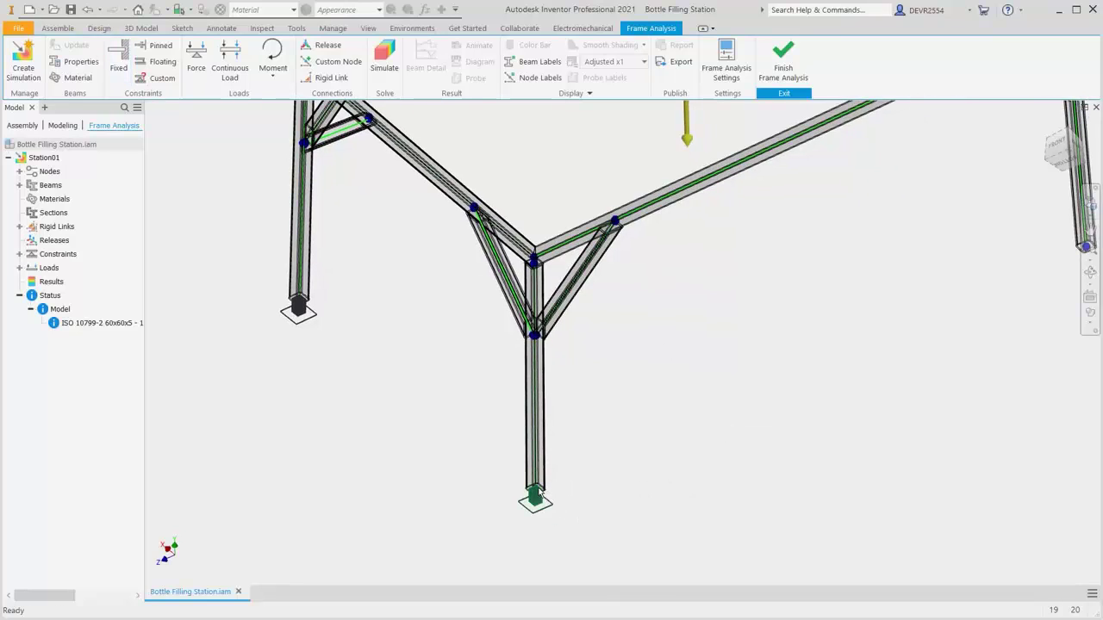
Apply fixed constraints to the bottom nodes of the two legs at the opposite short end, then restore the home view
{"action": "right_click", "coordinate": [626, 440]}
{"action": "left_click", "coordinate": [642, 217]}
{"action": "middle_click_drag", "start_coordinate": [833, 335], "coordinate": [655, 461]}
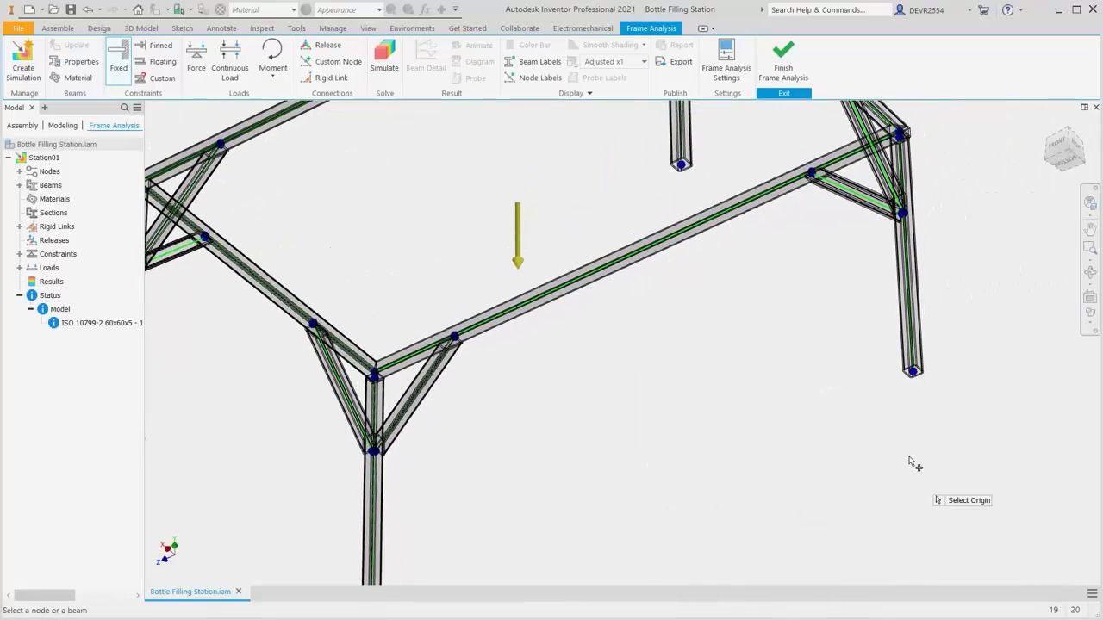
{"action": "left_click", "coordinate": [916, 379]}
{"action": "right_click", "coordinate": [866, 414]}
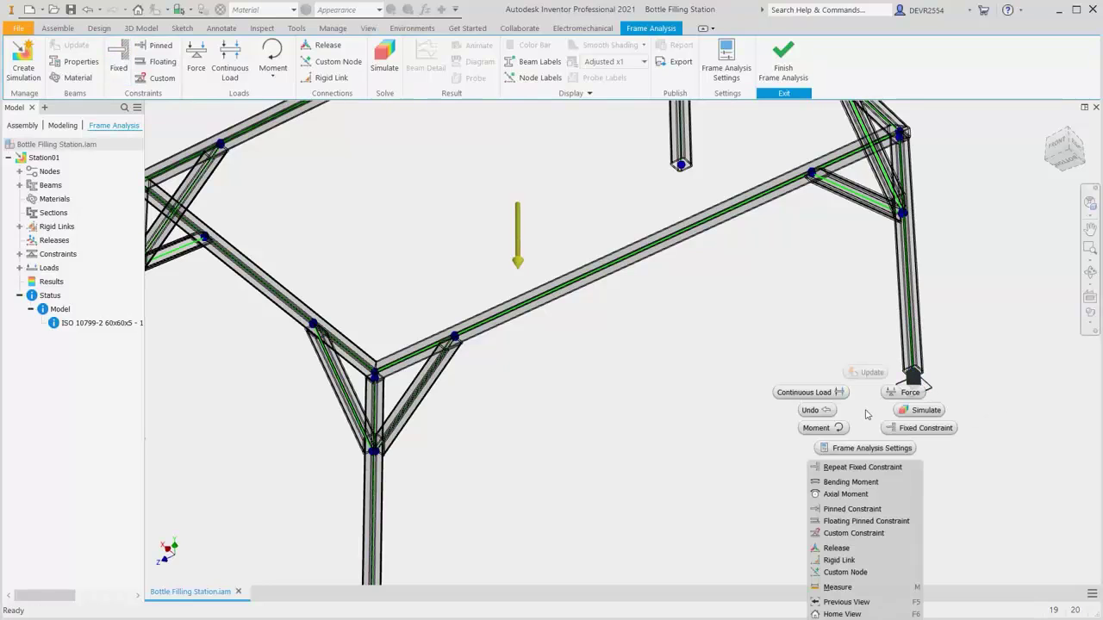
{"action": "left_click", "coordinate": [862, 467]}
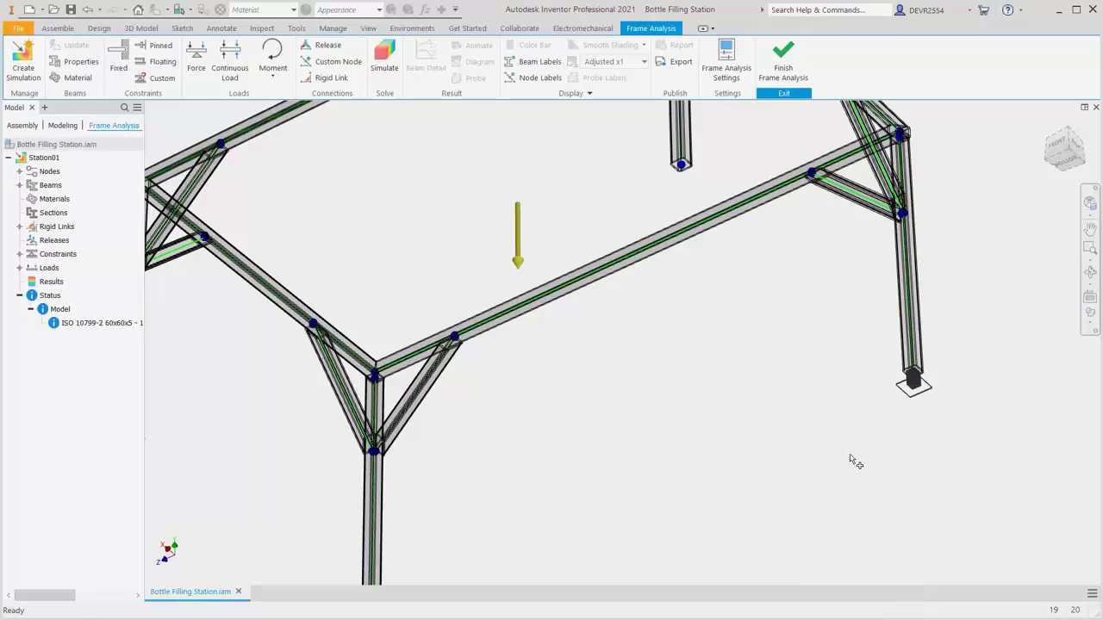
{"action": "left_click", "coordinate": [681, 164]}
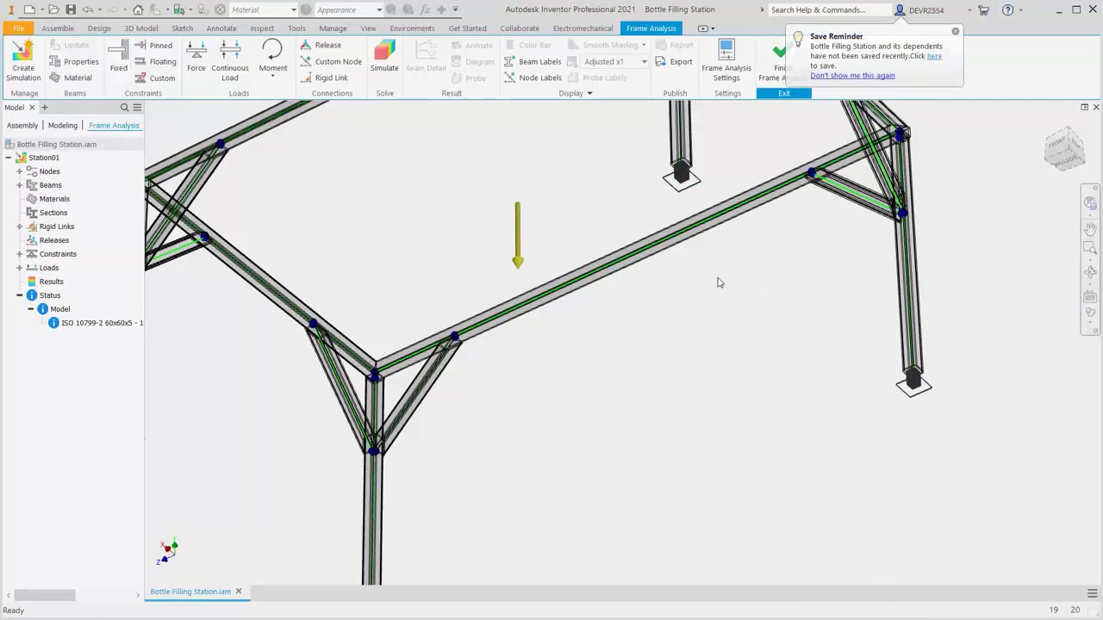
{"action": "key", "text": "F6"}
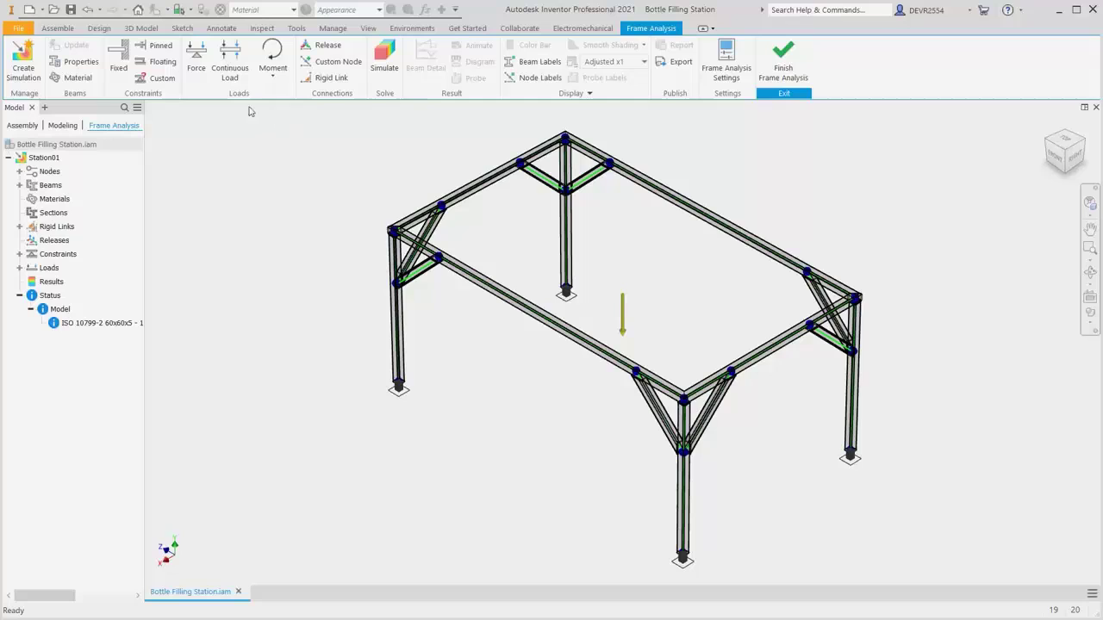
Apply a downward continuous load of 1 N/mm along the front long top beam
{"action": "left_click", "coordinate": [231, 61]}
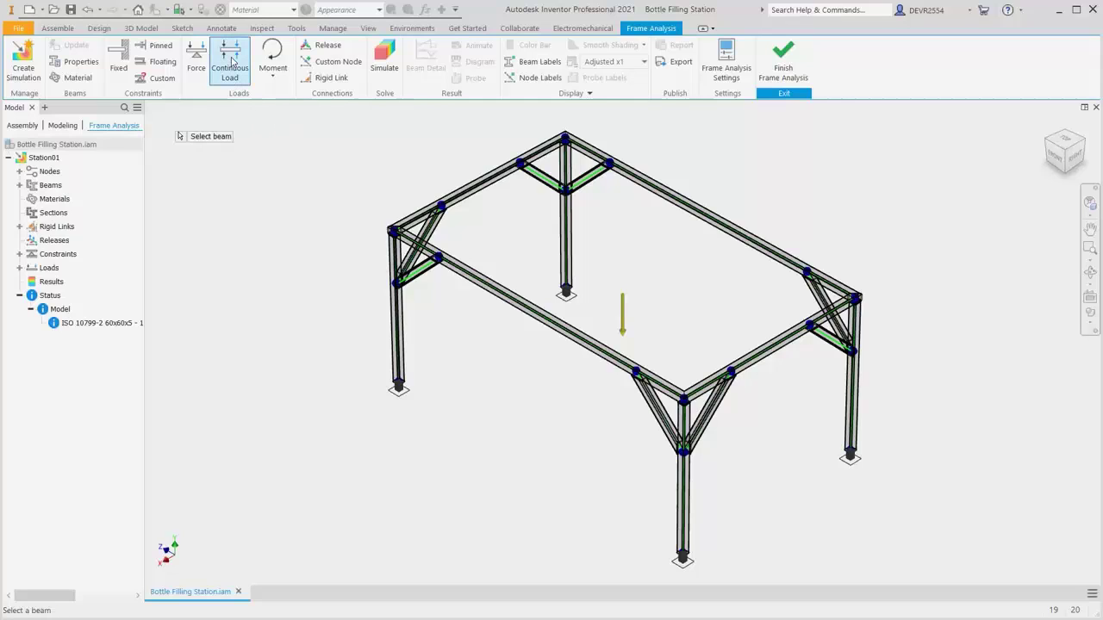
{"action": "left_click", "coordinate": [551, 327]}
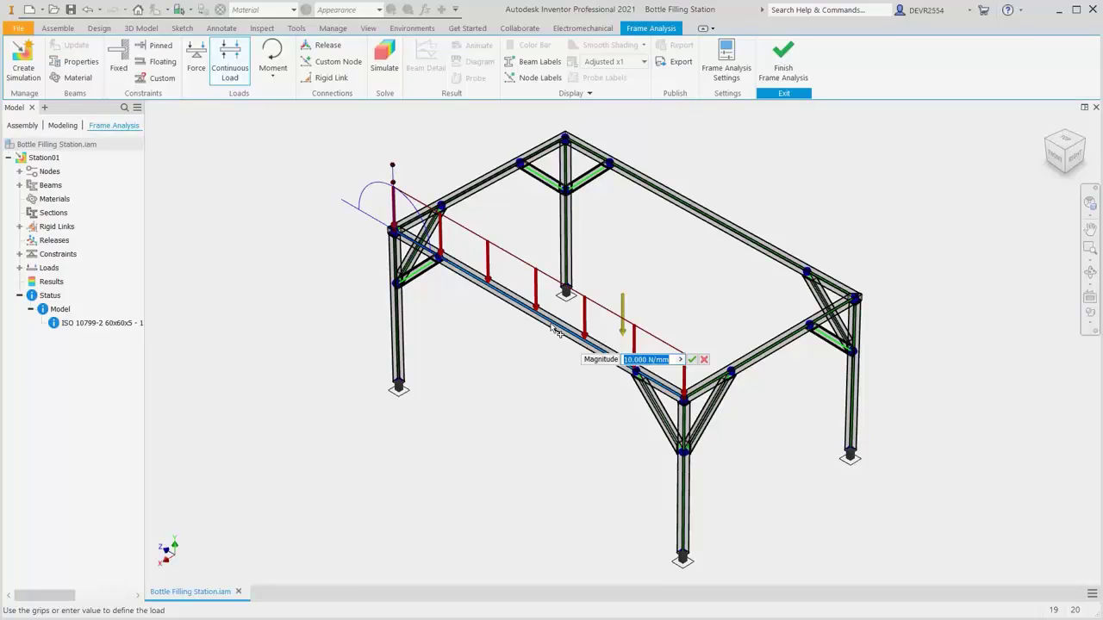
{"action": "type", "text": "1"}
{"action": "left_click", "coordinate": [692, 360]}
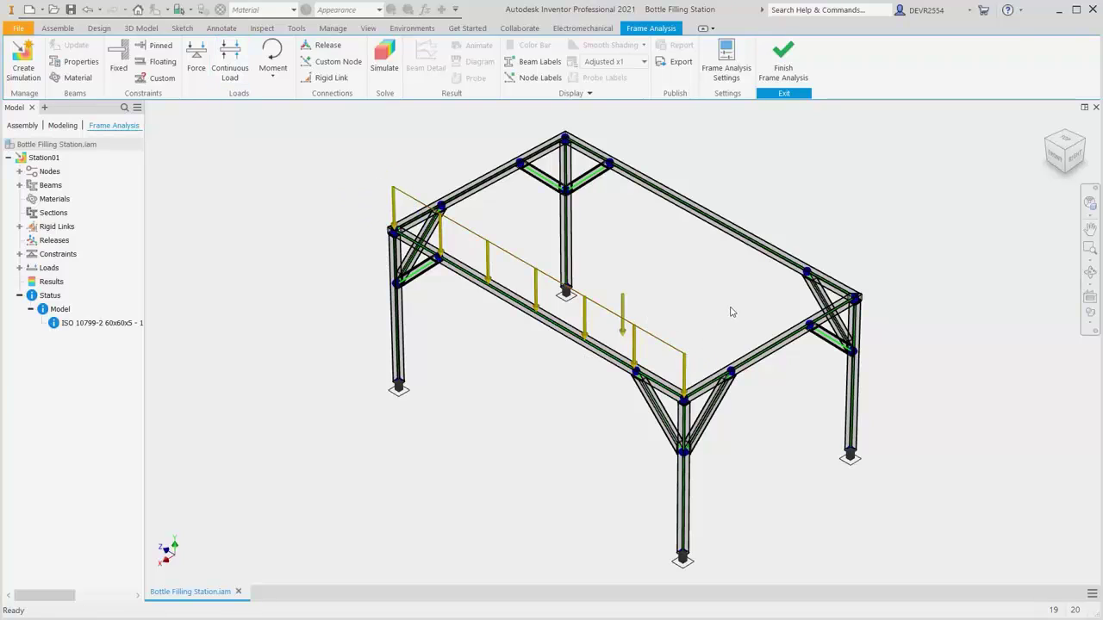
Apply a downward continuous load of 1 N/mm along the short top beam on the frame's right side
{"action": "right_click", "coordinate": [731, 312]}
{"action": "left_click", "coordinate": [737, 356]}
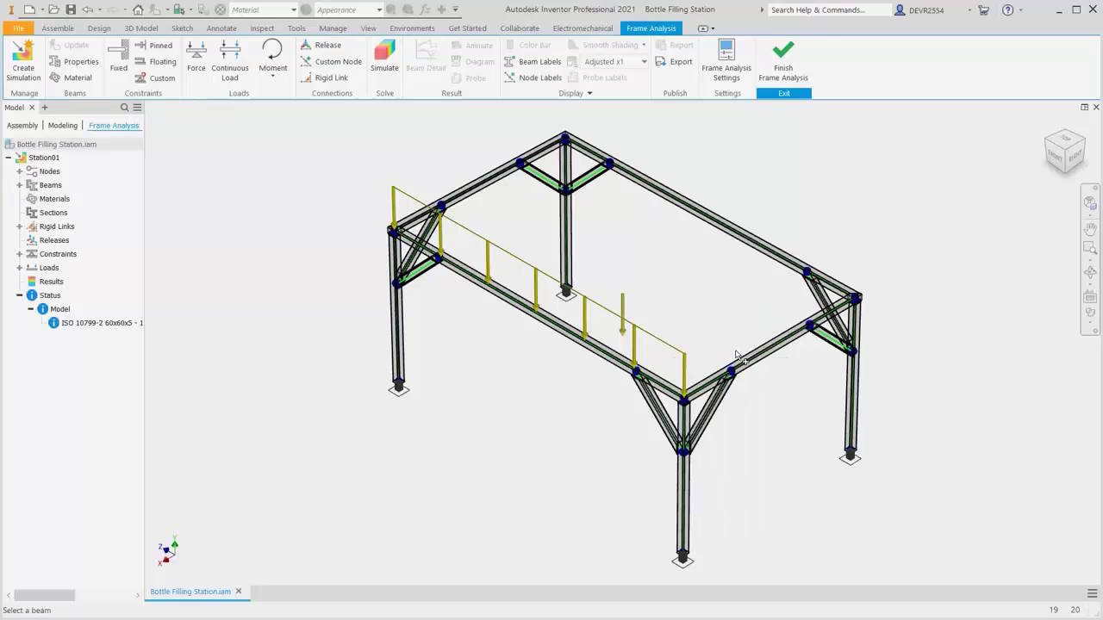
{"action": "left_click", "coordinate": [758, 361]}
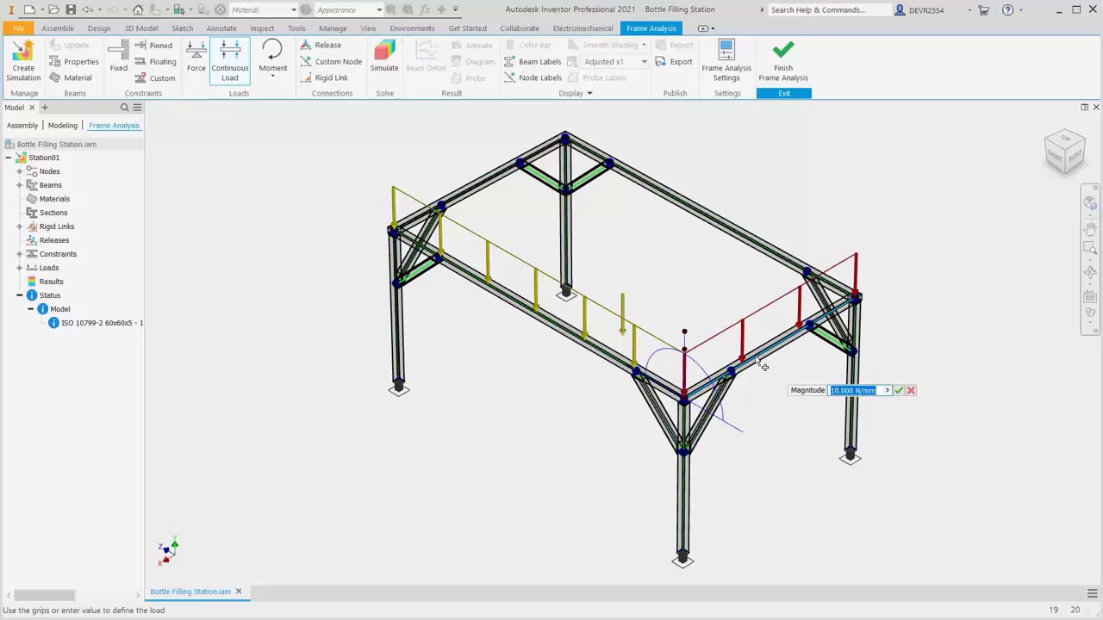
{"action": "type", "text": "1"}
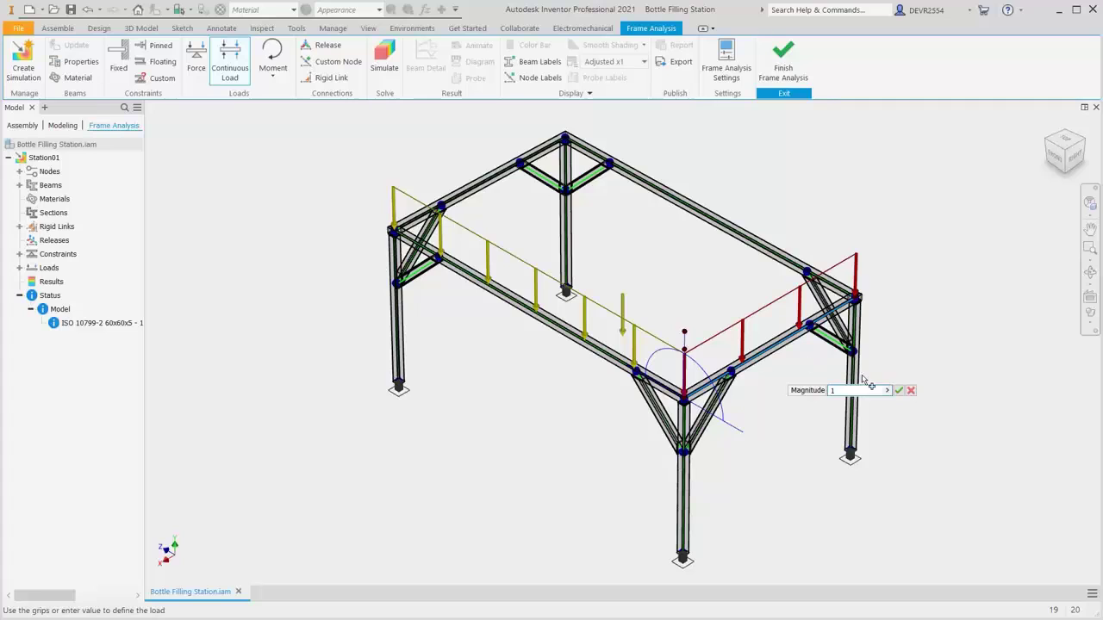
{"action": "left_click", "coordinate": [899, 391]}
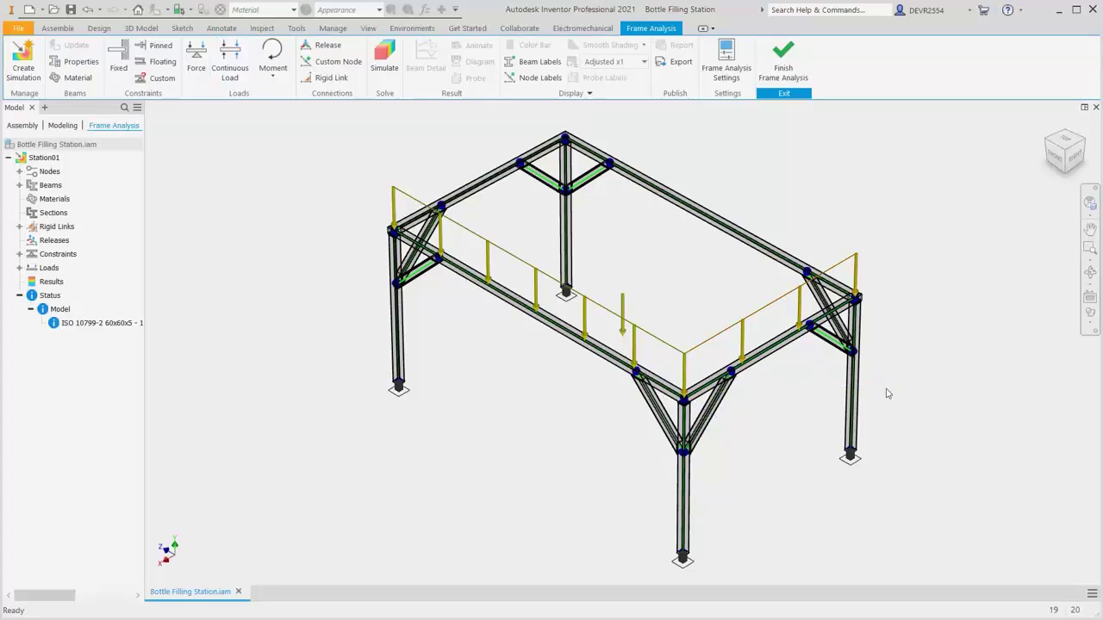
Apply a downward continuous load of magnitude 1 N/mm along the rear long top beam
{"action": "right_click", "coordinate": [817, 209]}
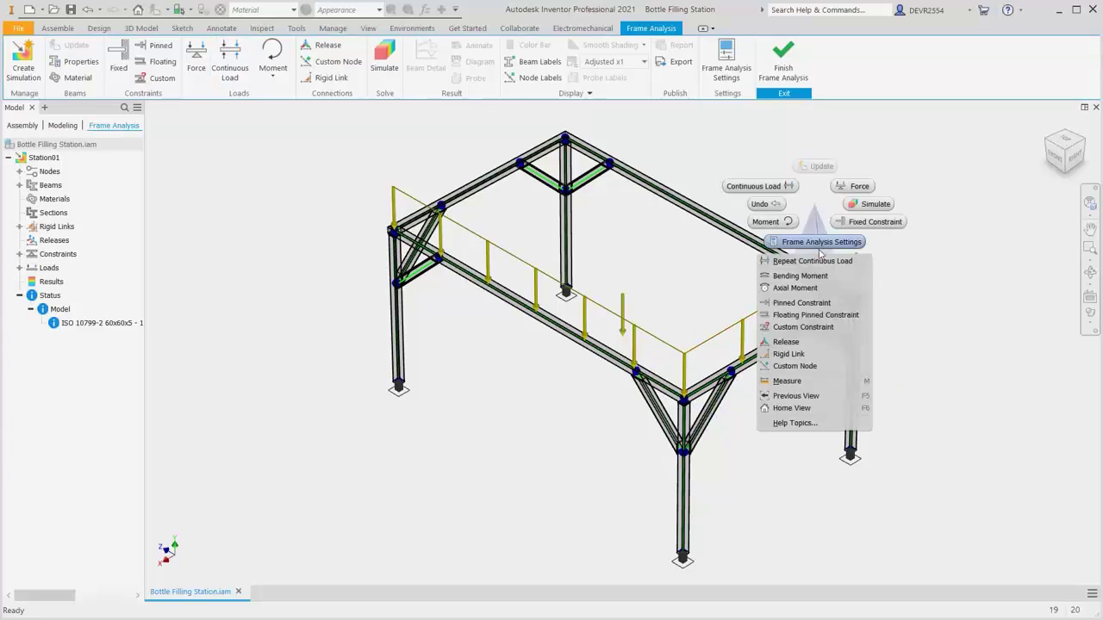
{"action": "left_click", "coordinate": [793, 259]}
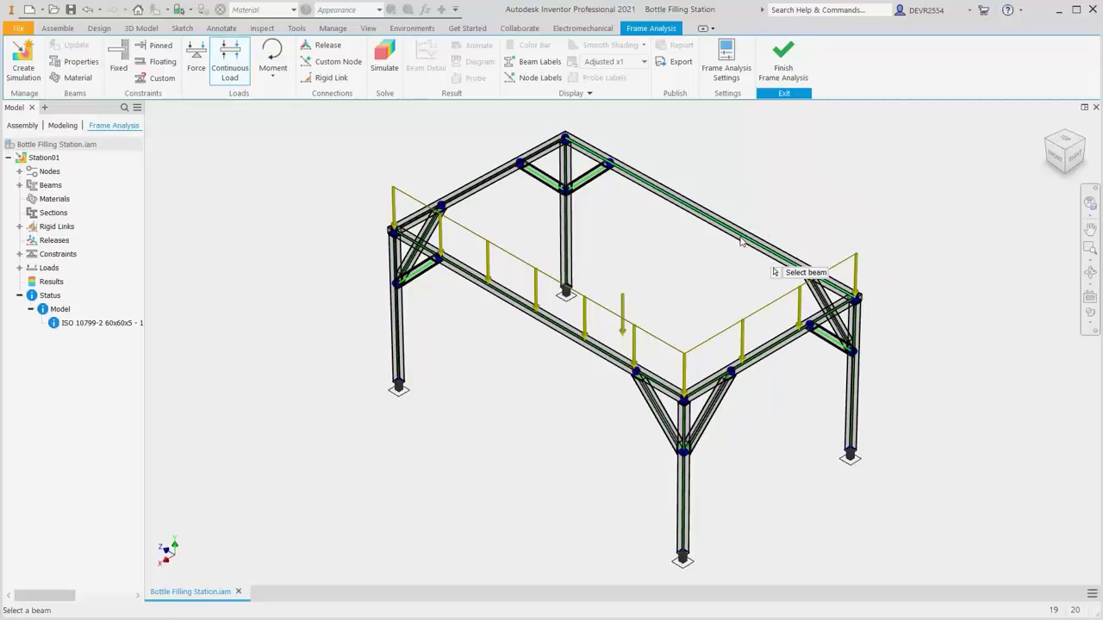
{"action": "left_click", "coordinate": [742, 241]}
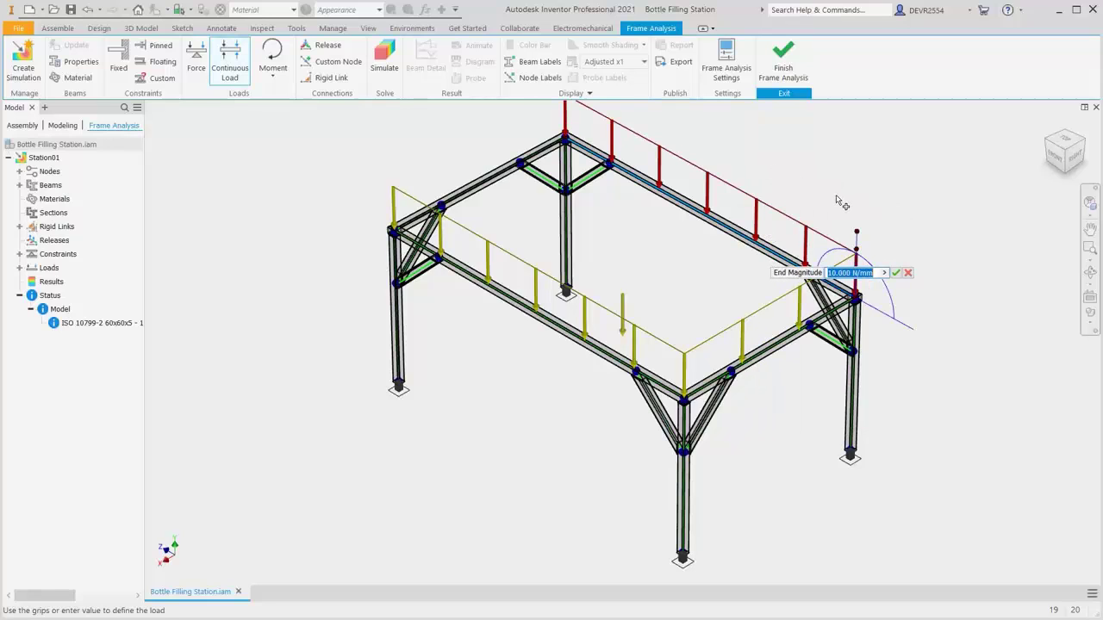
{"action": "left_click", "coordinate": [896, 272]}
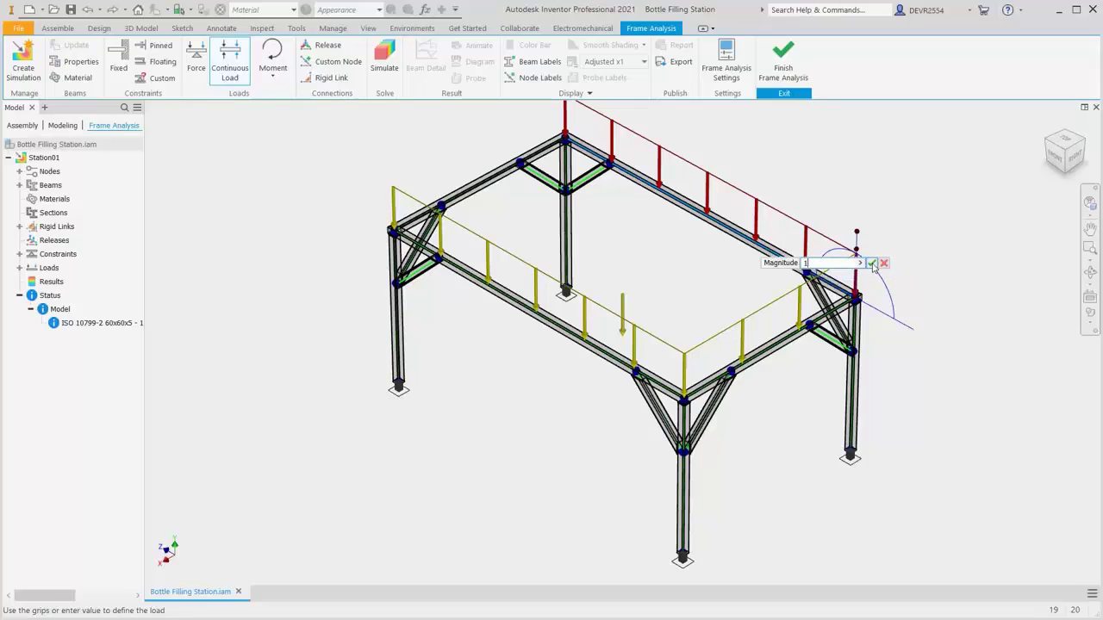
{"action": "left_click", "coordinate": [870, 264]}
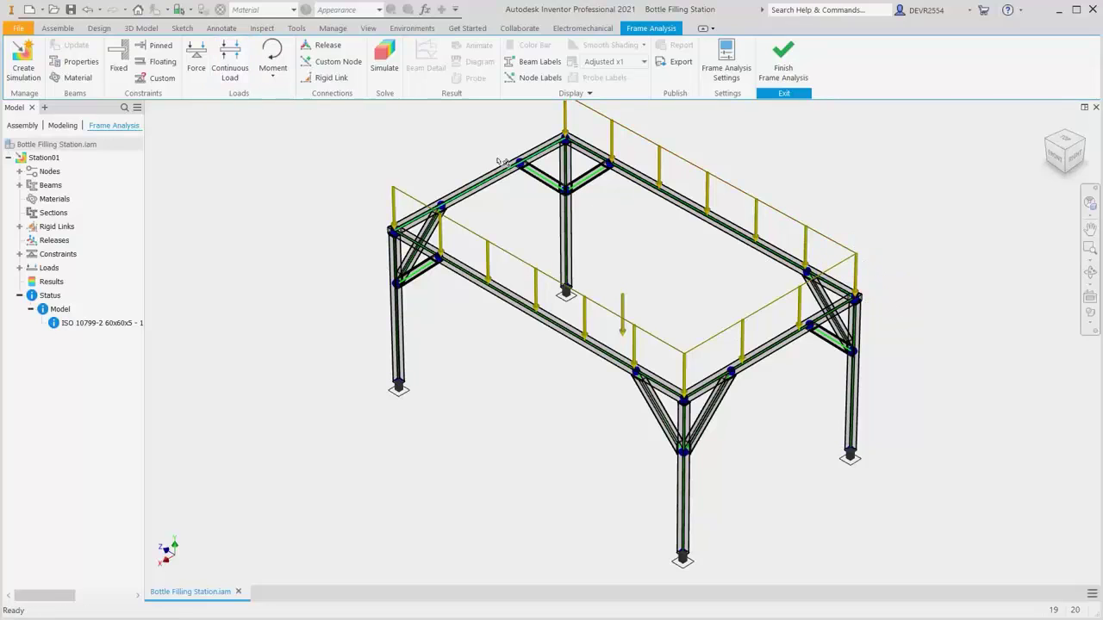
Apply a downward continuous load of 1 N/mm along the remaining short top beam and return to the home view
{"action": "right_click", "coordinate": [452, 149]}
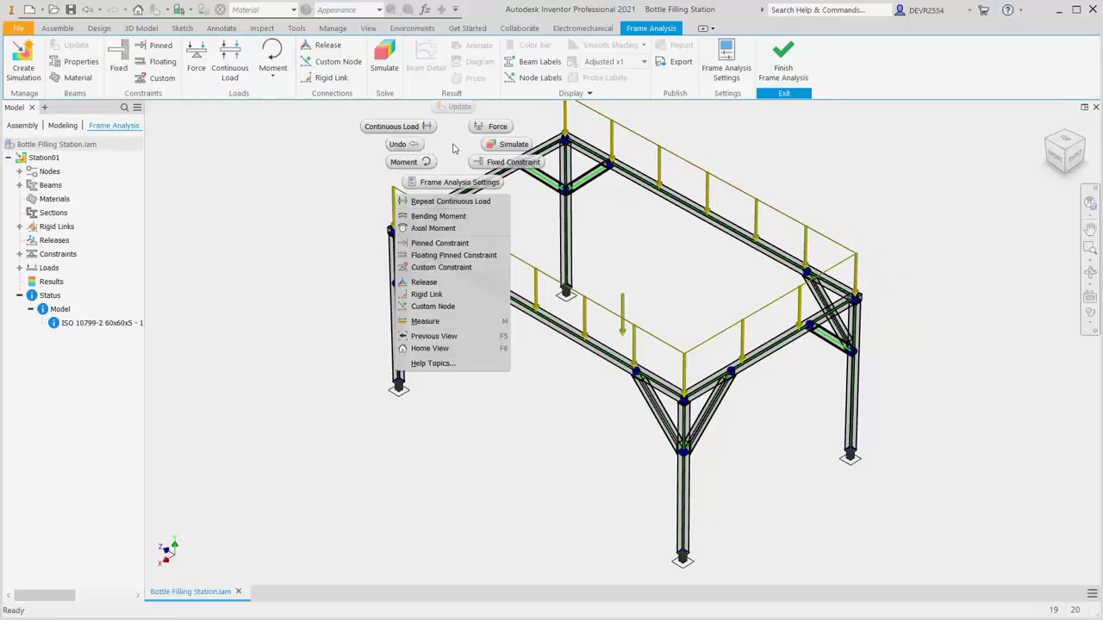
{"action": "left_click", "coordinate": [451, 201]}
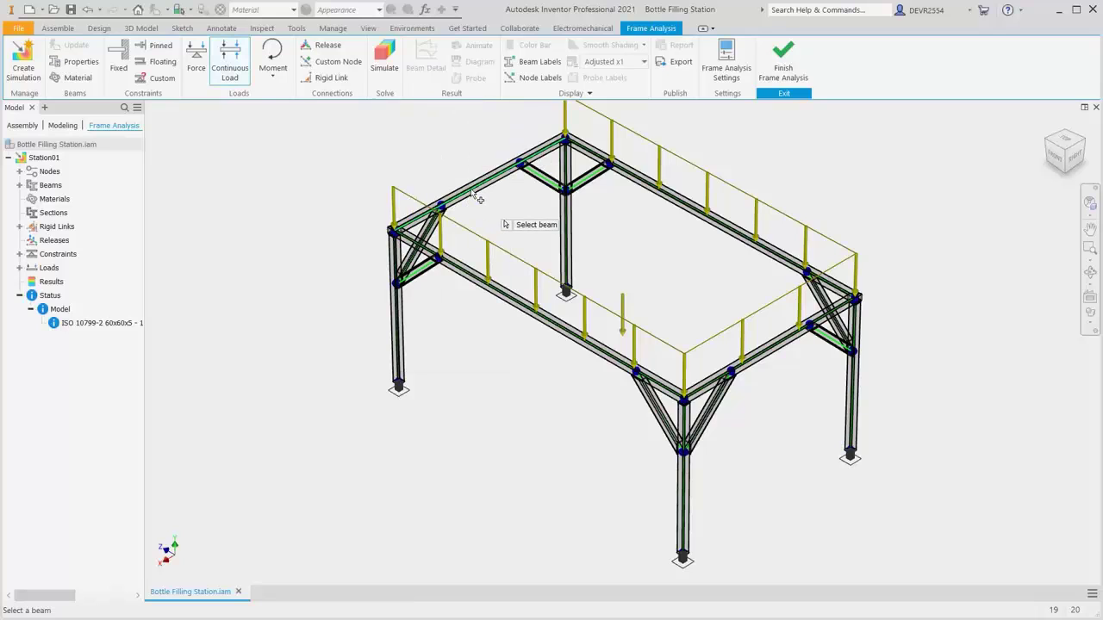
{"action": "left_click", "coordinate": [474, 199]}
{"action": "type", "text": "1"}
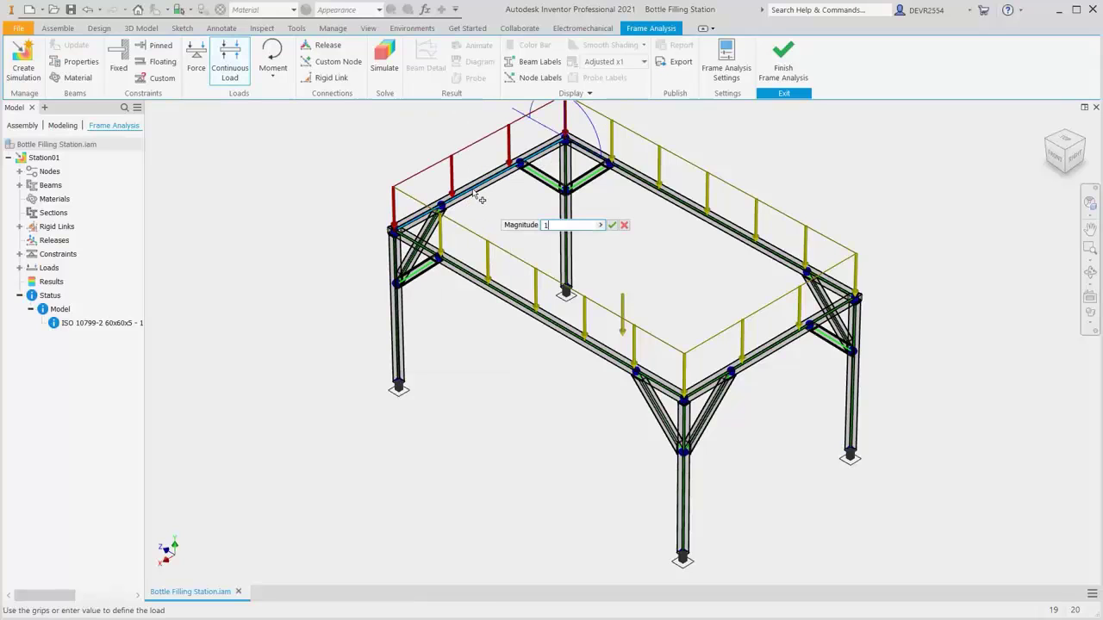
{"action": "left_click", "coordinate": [611, 225]}
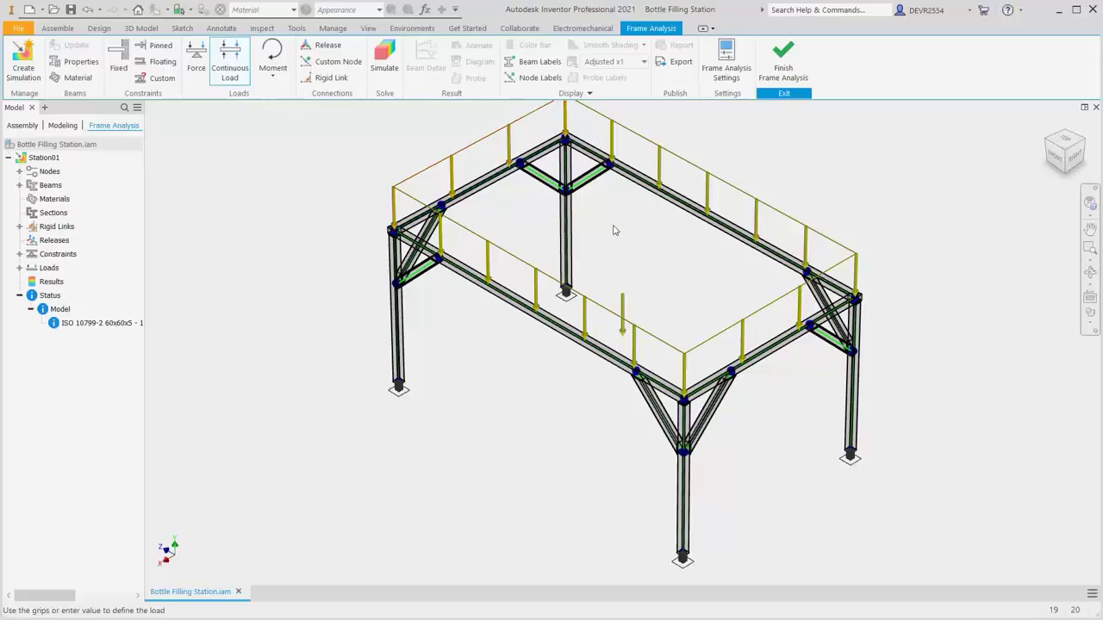
{"action": "key", "text": "Home"}
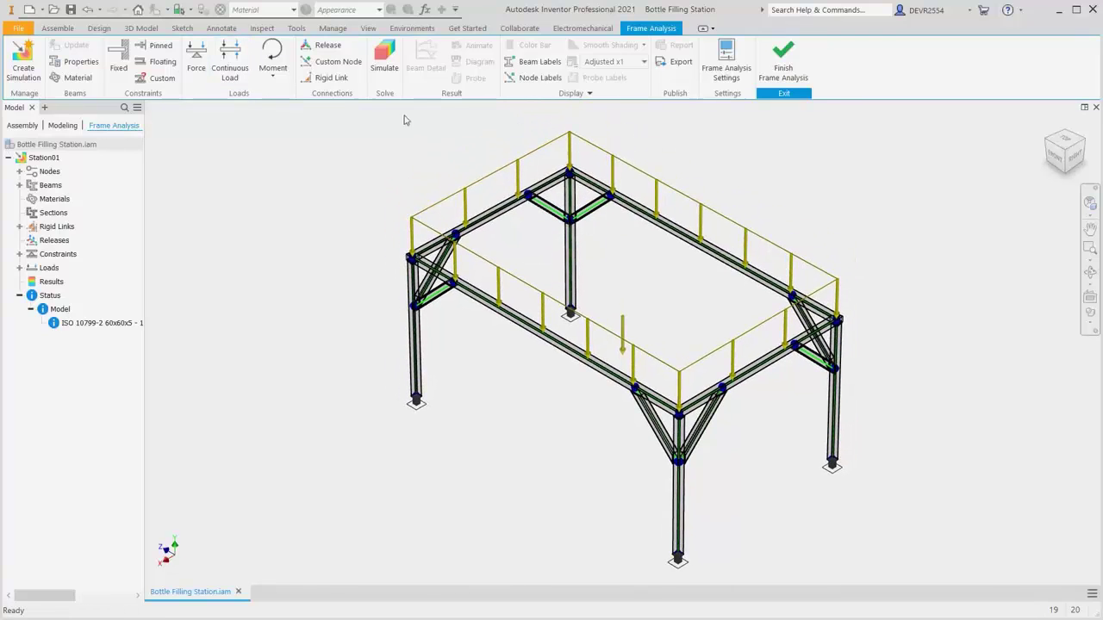
Run the Station01 simulation and display its displacement result in the front view with the deformation scale set to Actual
{"action": "left_click", "coordinate": [384, 62]}
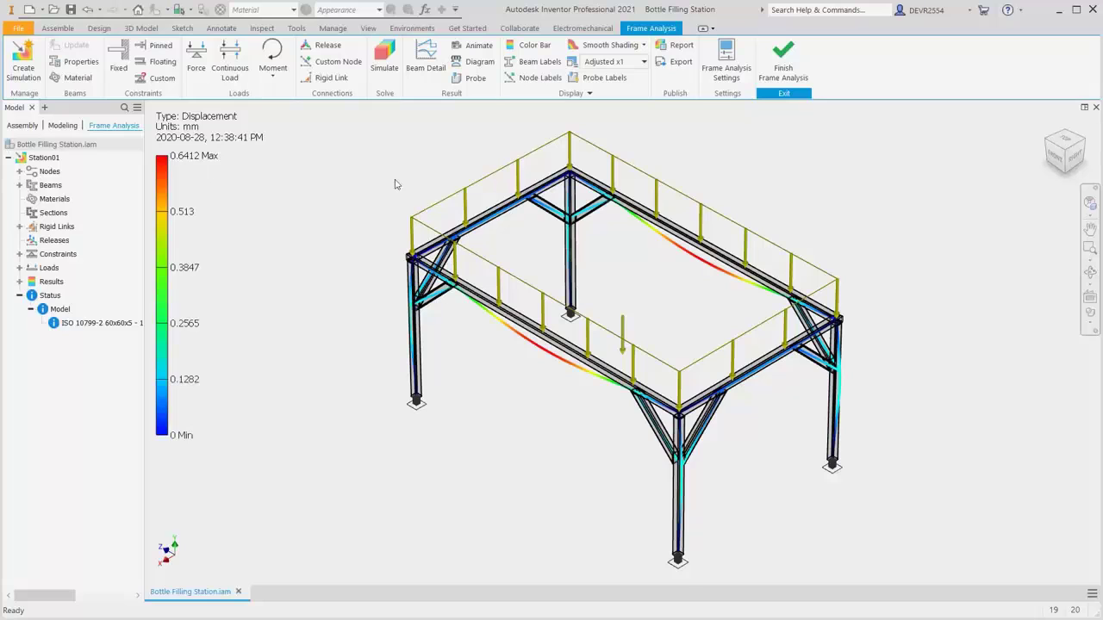
{"action": "left_click", "coordinate": [1059, 163]}
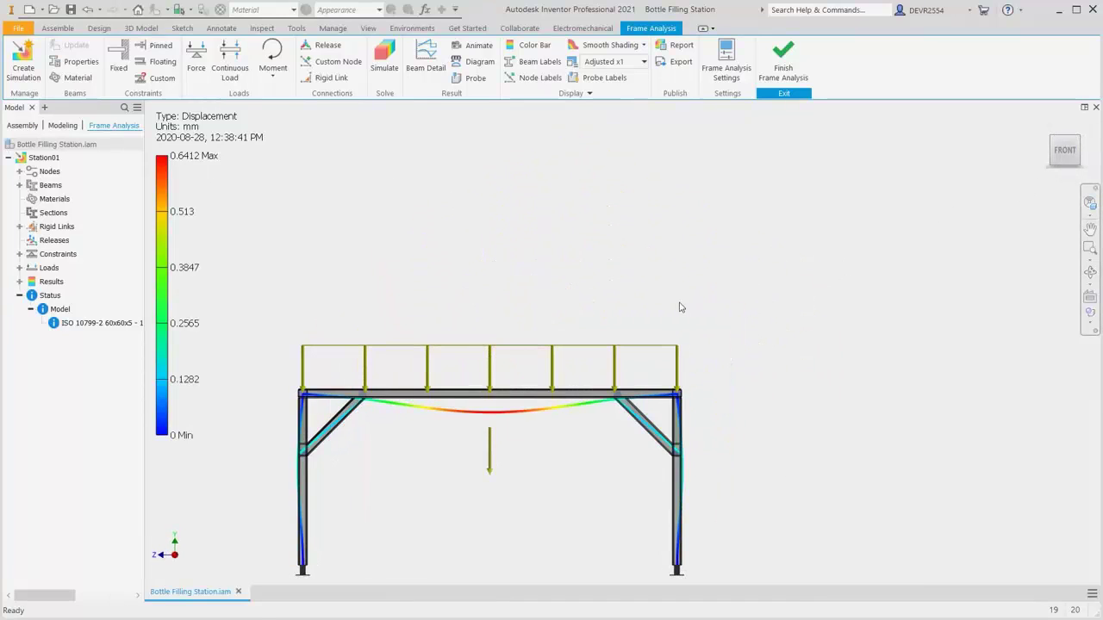
{"action": "key", "text": "F2"}
{"action": "left_click_drag", "start_coordinate": [560, 305], "coordinate": [612, 216]}
{"action": "scroll", "coordinate": [615, 224], "scroll_direction": "up", "scroll_amount": 1}
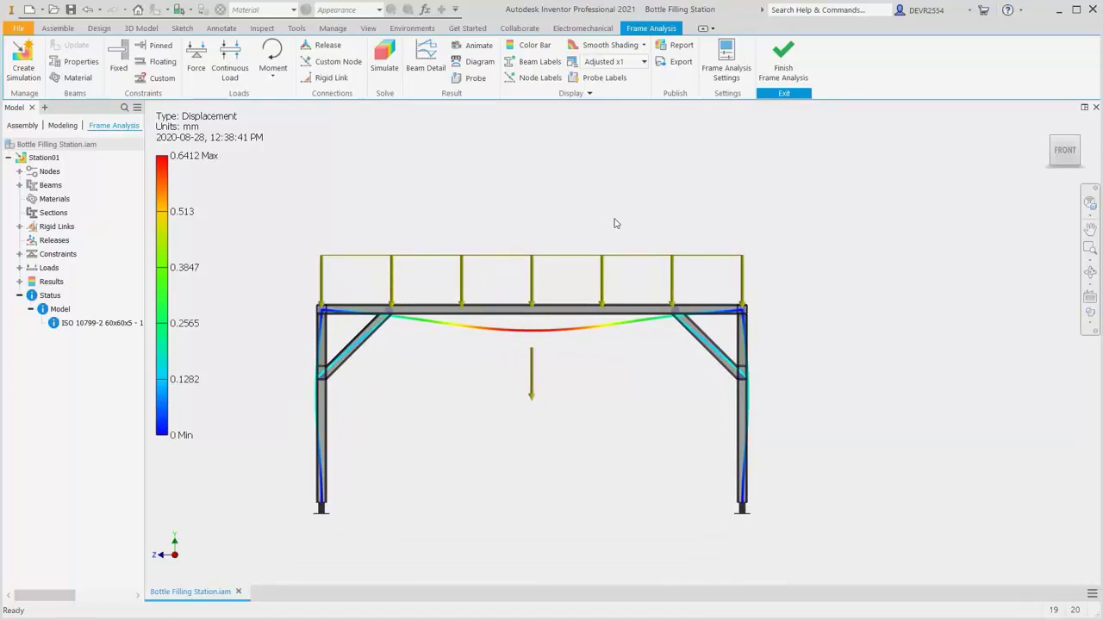
{"action": "left_click", "coordinate": [640, 65]}
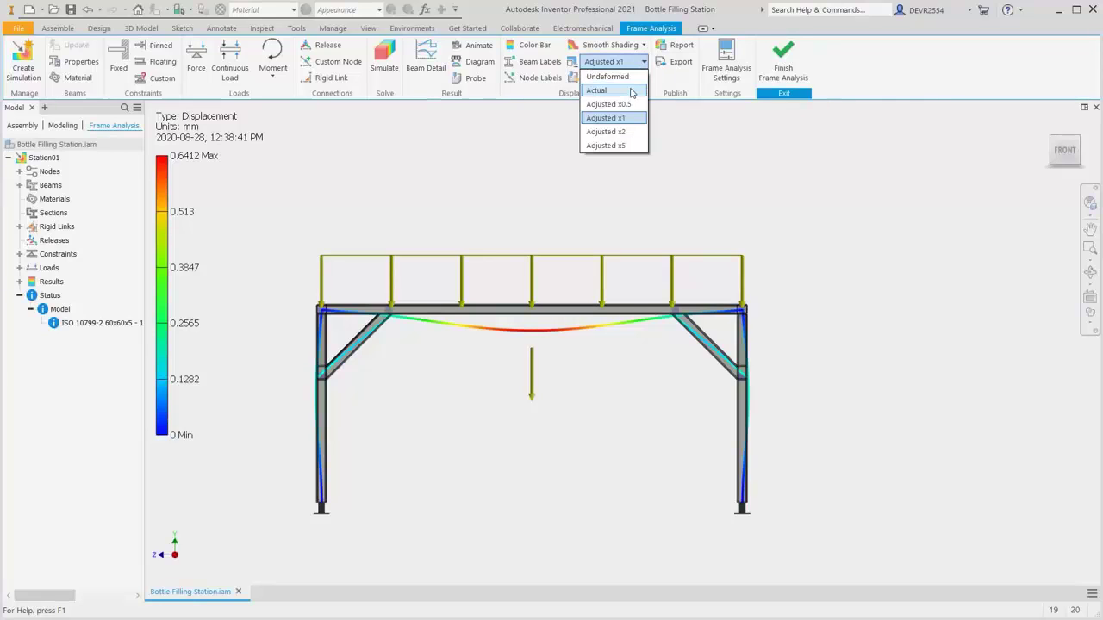
{"action": "left_click", "coordinate": [630, 93]}
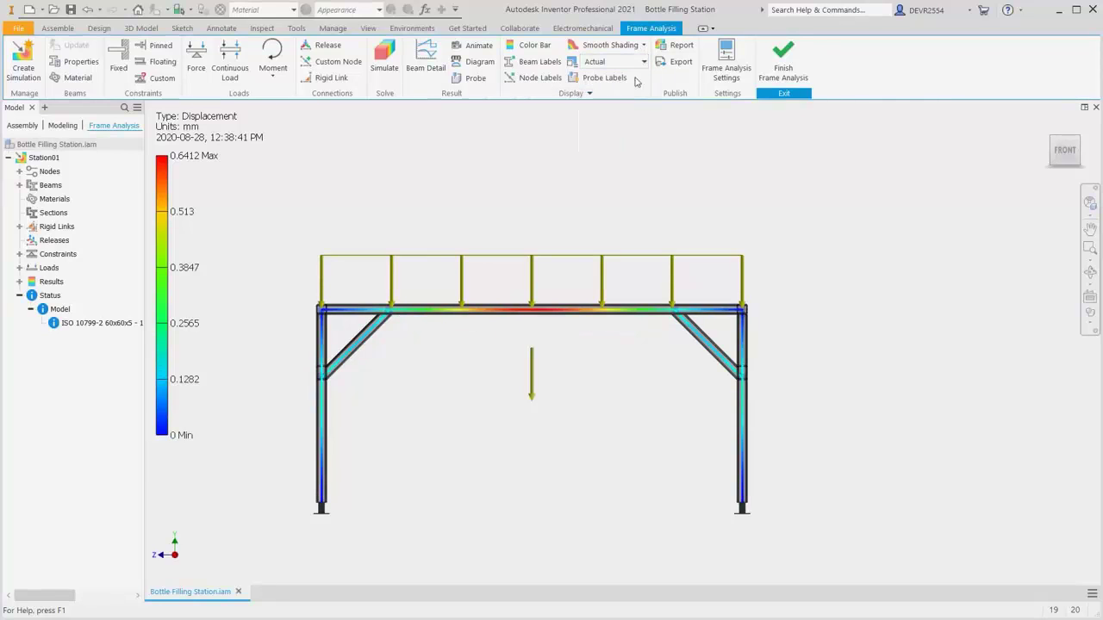
Set the deformation scale to Adjusted x1 and play the displacement animation at Slow speed
{"action": "left_click", "coordinate": [641, 65]}
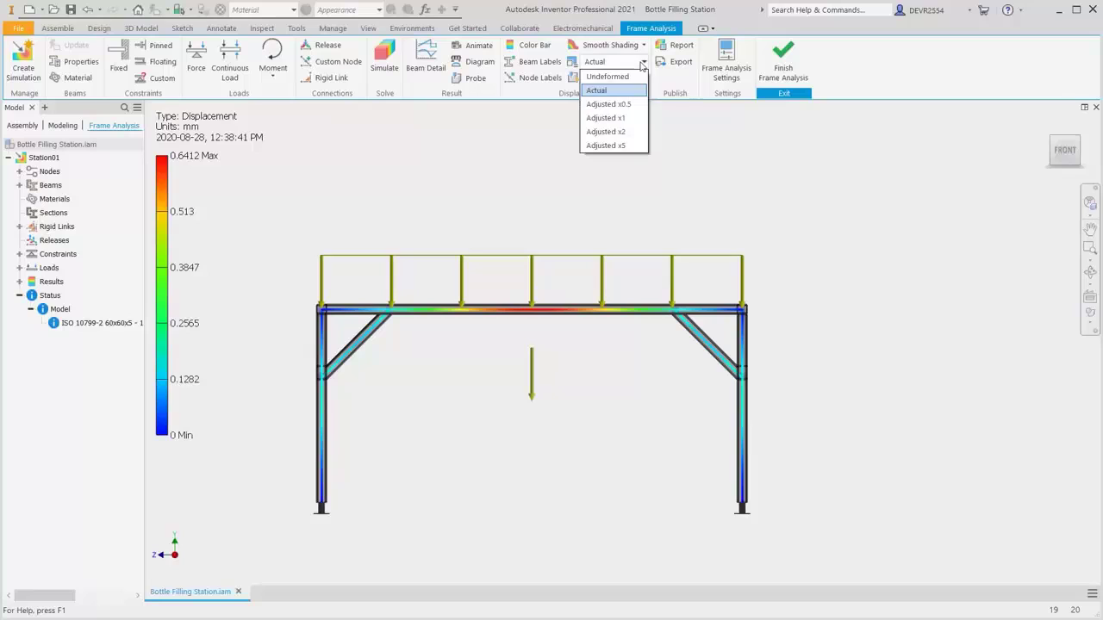
{"action": "left_click", "coordinate": [627, 118]}
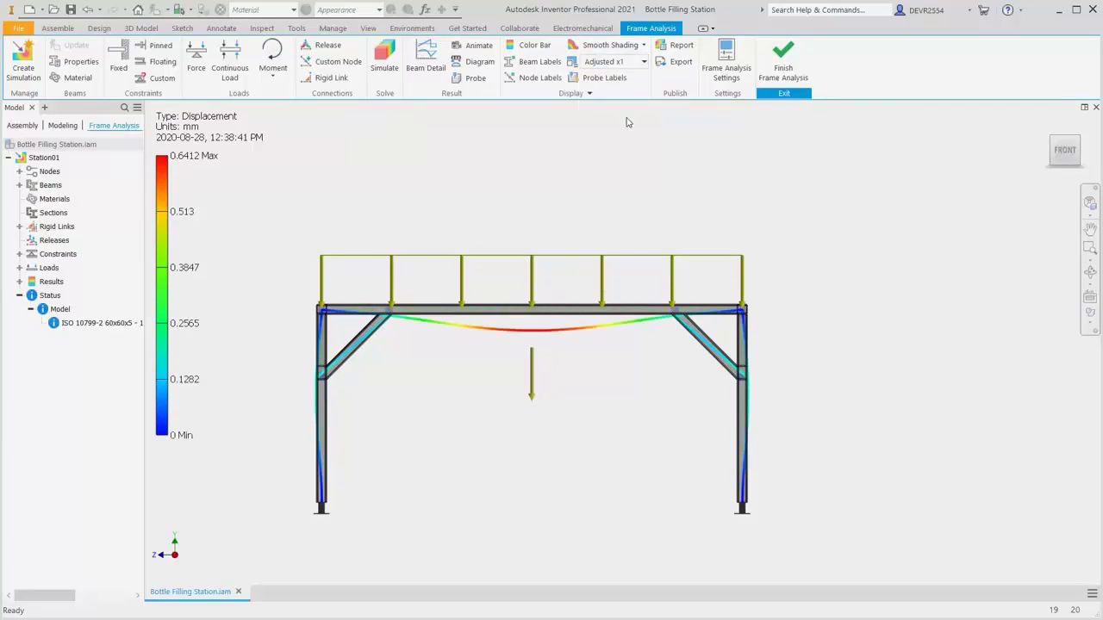
{"action": "left_click", "coordinate": [480, 47]}
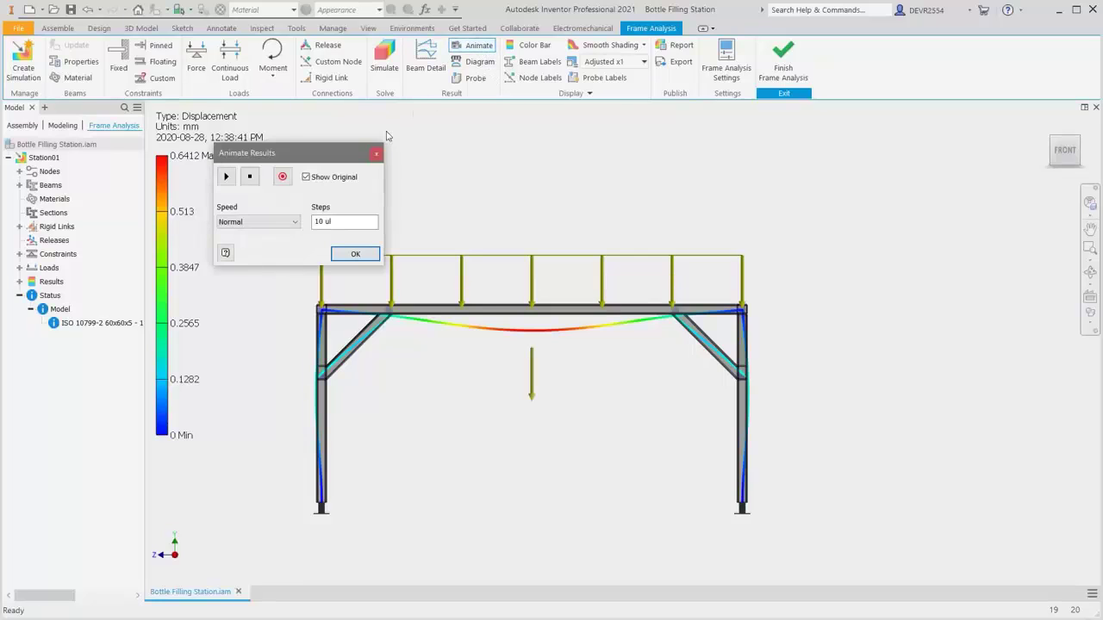
{"action": "left_click", "coordinate": [285, 223]}
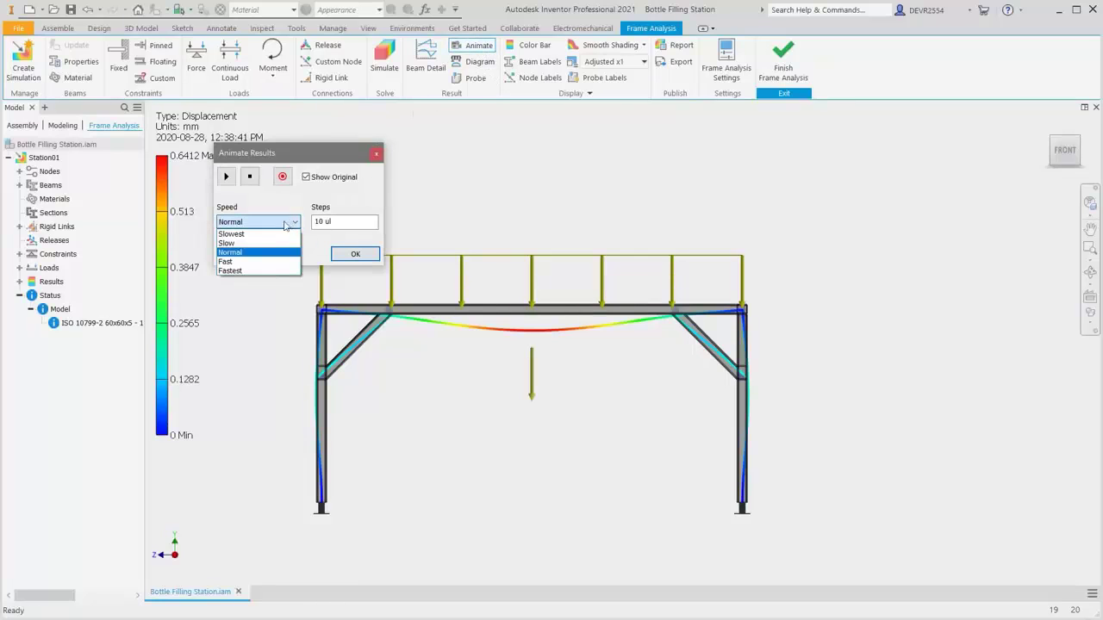
{"action": "left_click", "coordinate": [243, 243]}
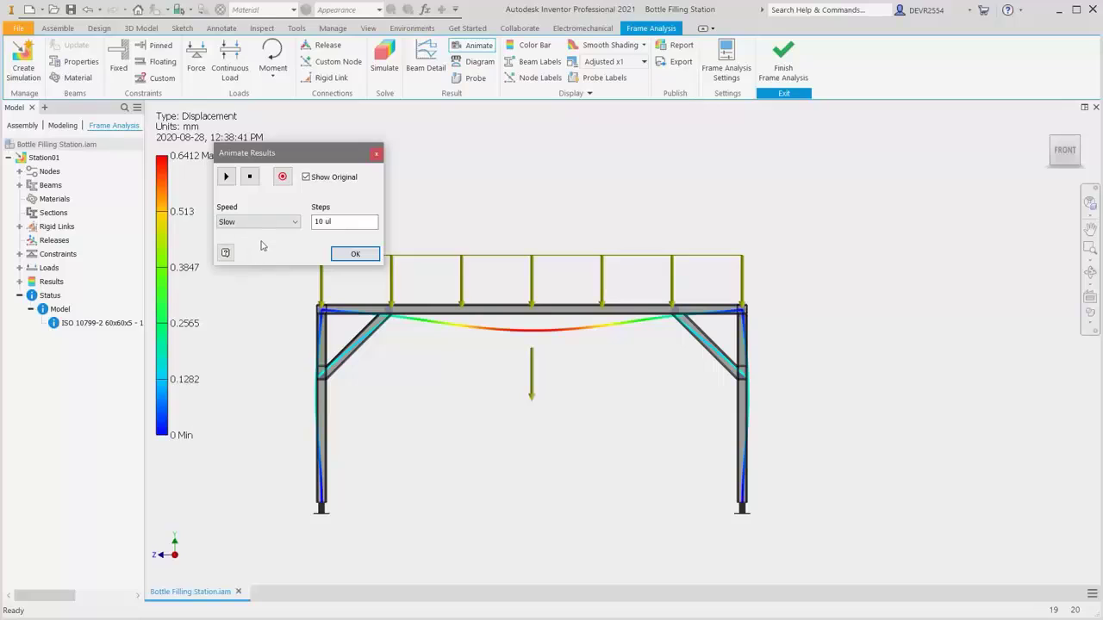
{"action": "left_click", "coordinate": [225, 176]}
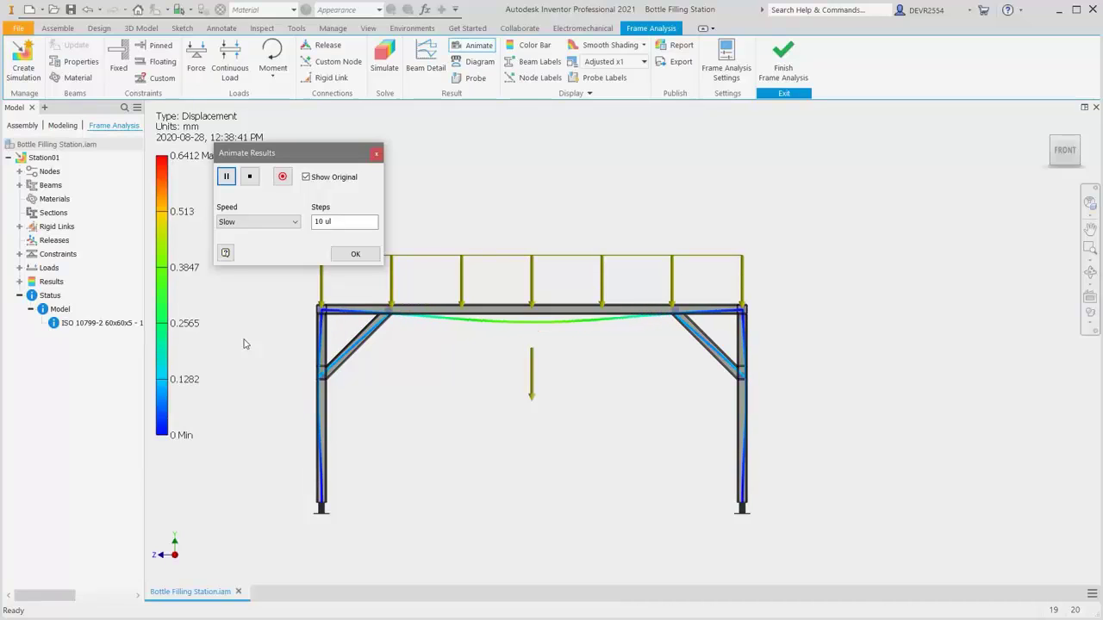
{"action": "left_click", "coordinate": [355, 253]}
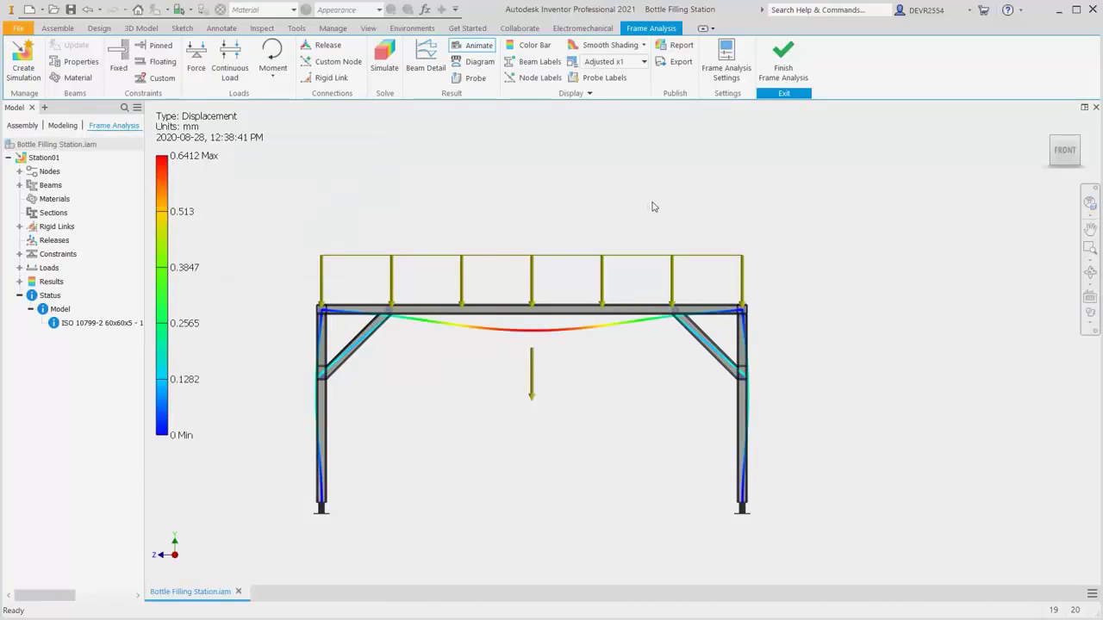
Return to the home view and display the Fy force result on the frame
{"action": "key", "text": "F6"}
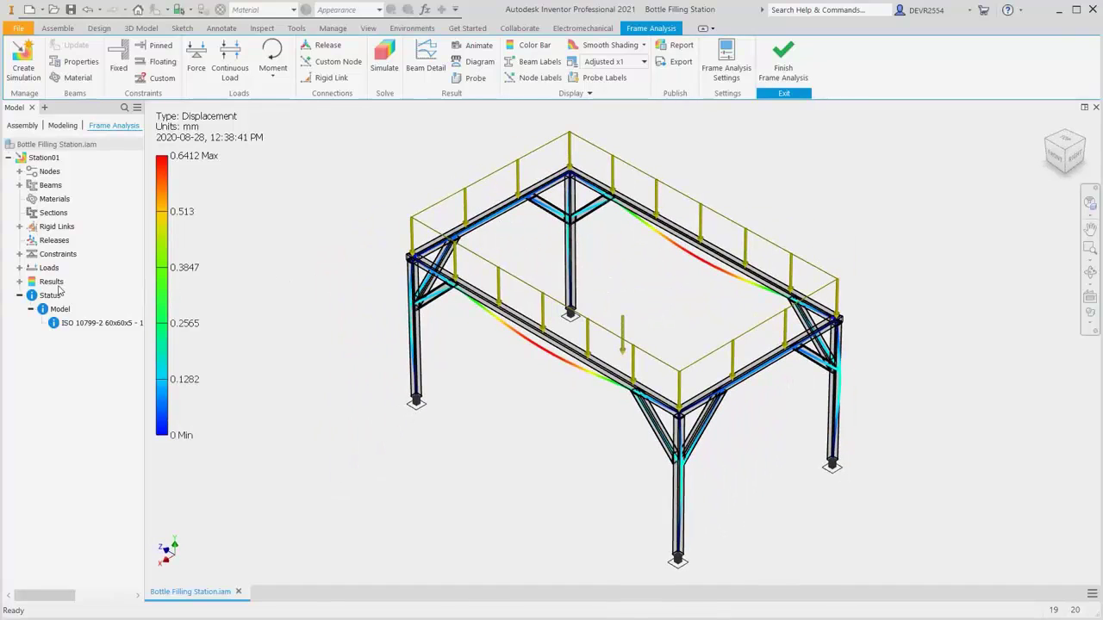
{"action": "left_click", "coordinate": [20, 282]}
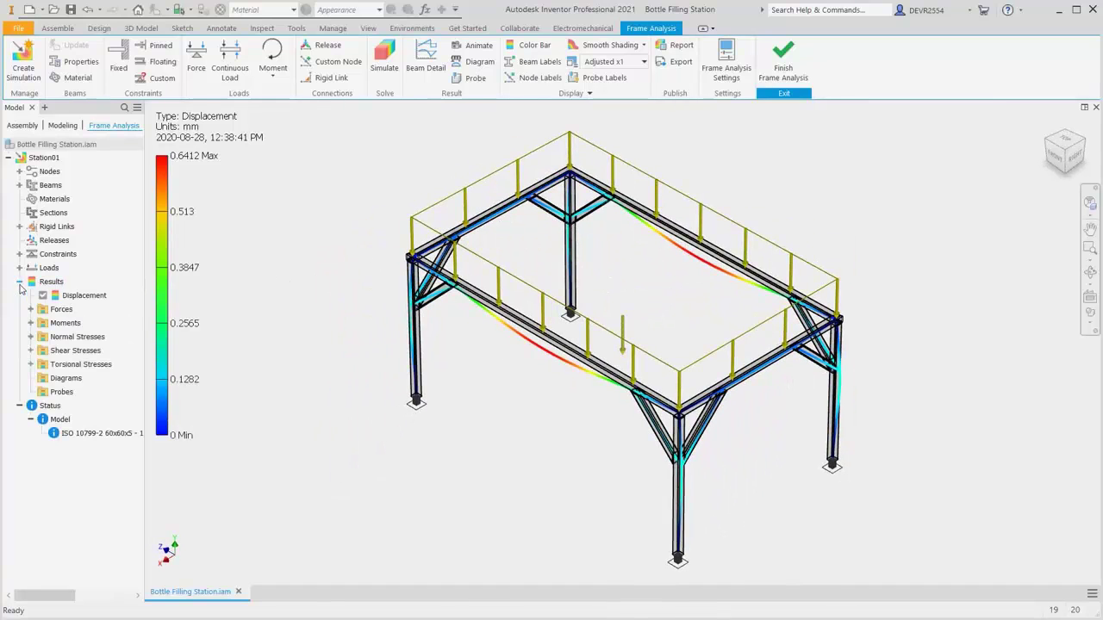
{"action": "left_click", "coordinate": [31, 309]}
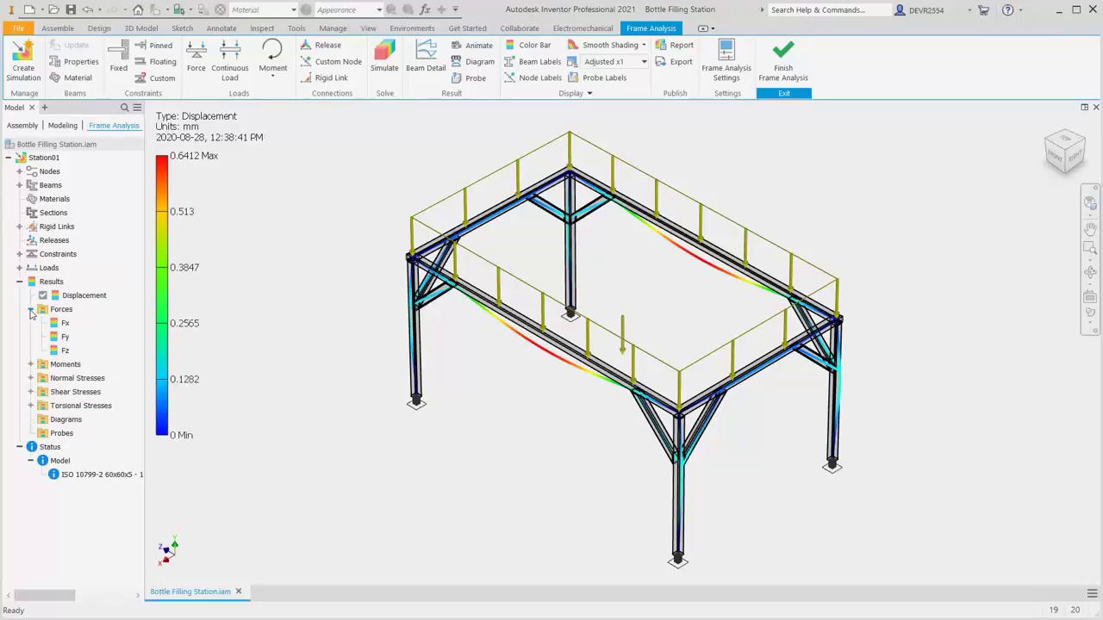
{"action": "double_click", "coordinate": [62, 337]}
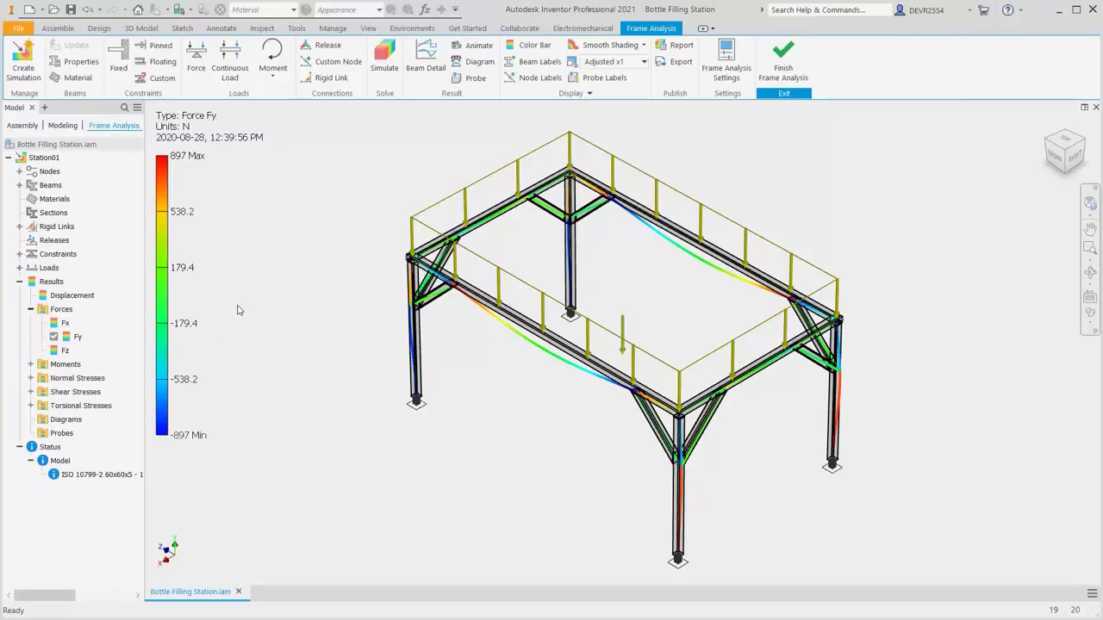
{"action": "left_click", "coordinate": [30, 309]}
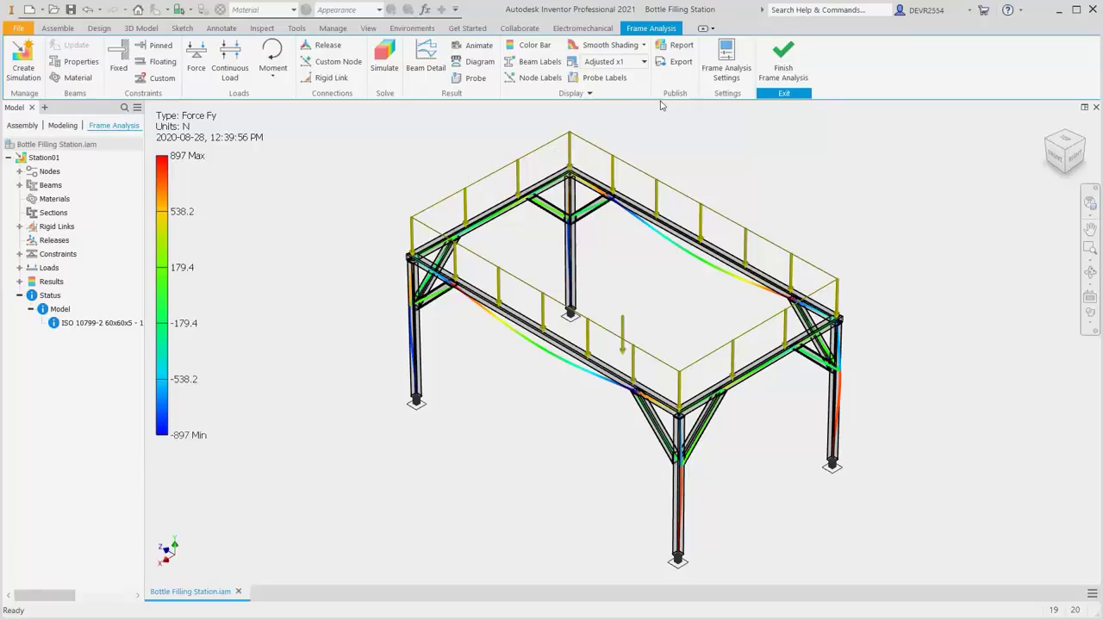
Check the frame analysis report settings without generating a report, and finish the frame analysis
{"action": "left_click", "coordinate": [679, 47]}
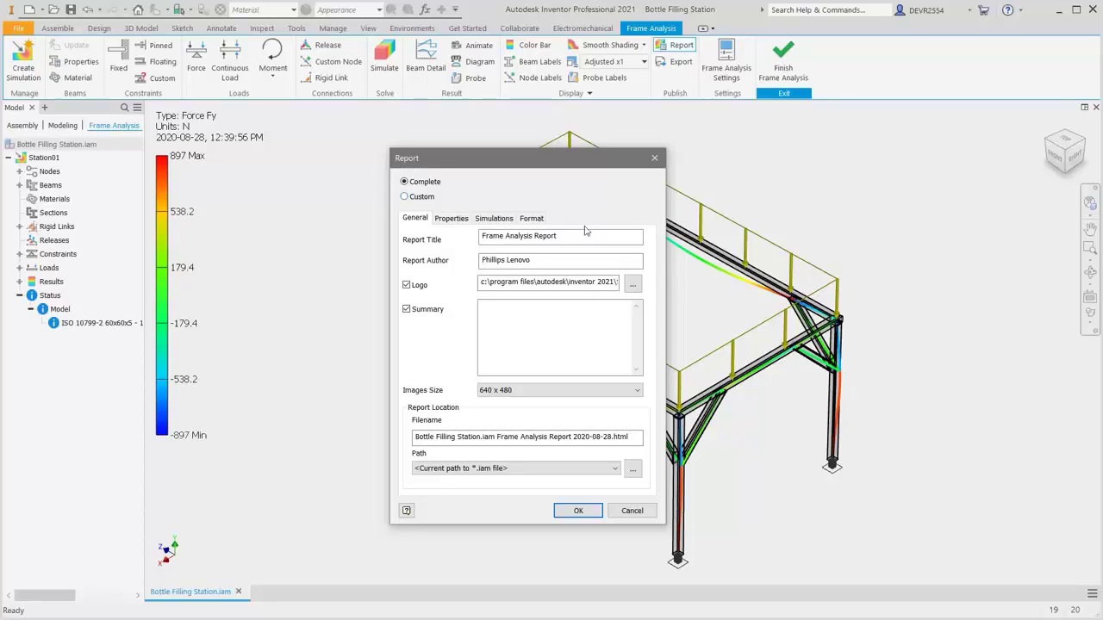
{"action": "left_click", "coordinate": [632, 511]}
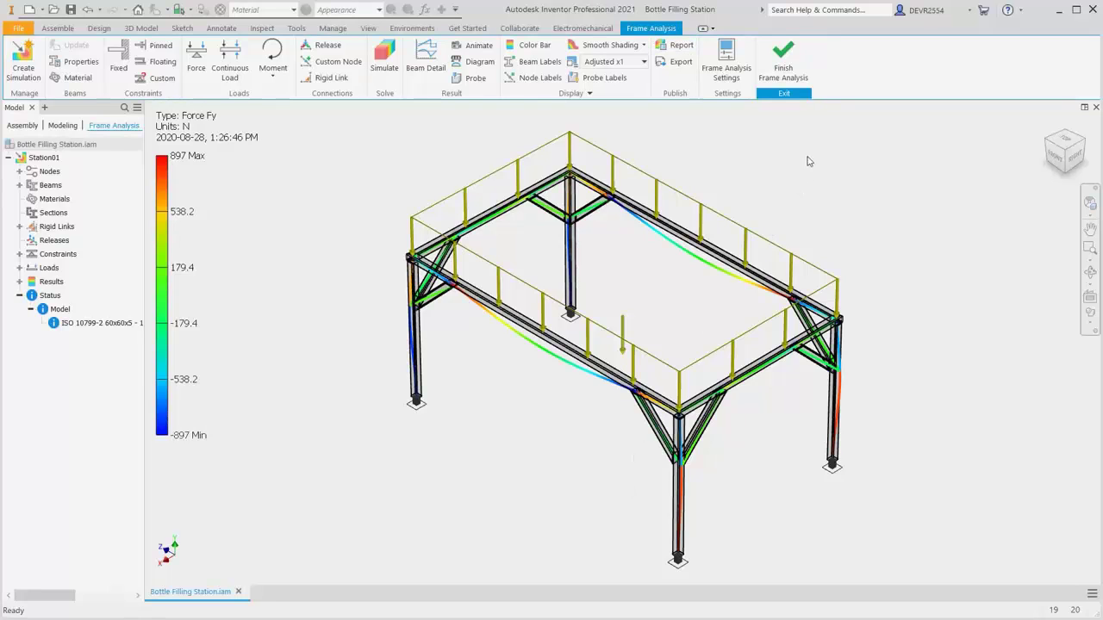
{"action": "left_click", "coordinate": [781, 68]}
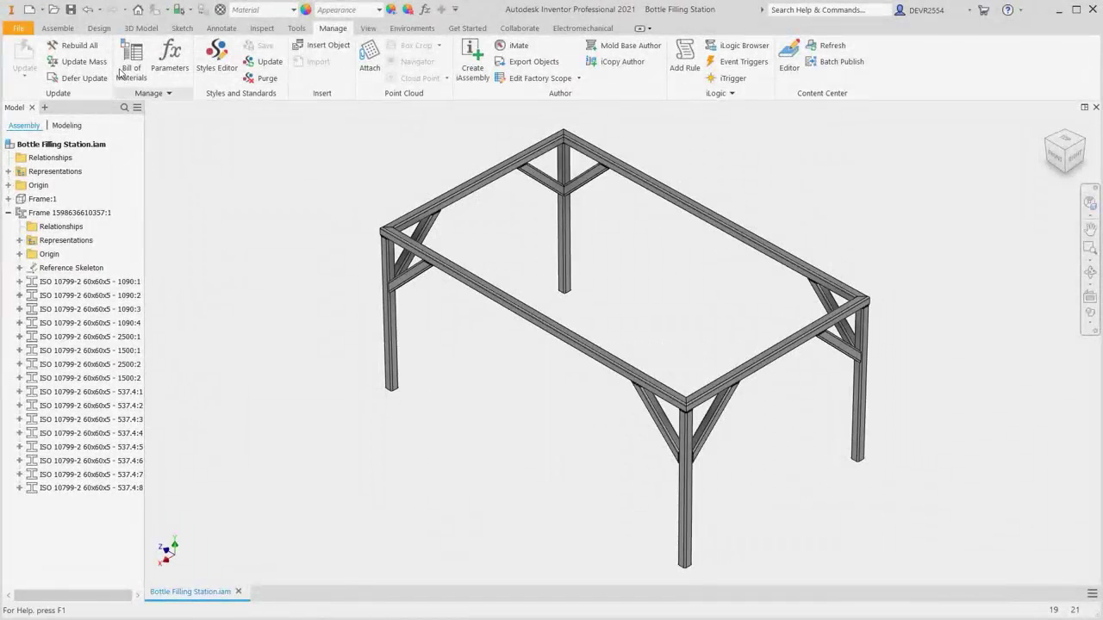
Review which content center libraries are in use for the Bottle Filling Station project
{"action": "left_click", "coordinate": [98, 30]}
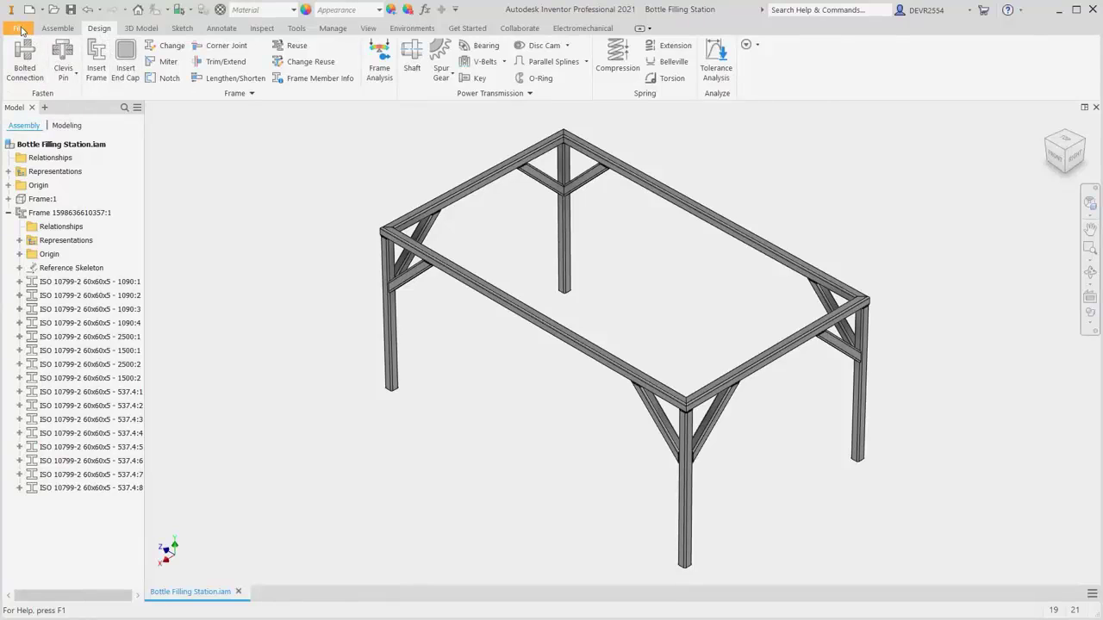
{"action": "left_click", "coordinate": [21, 30]}
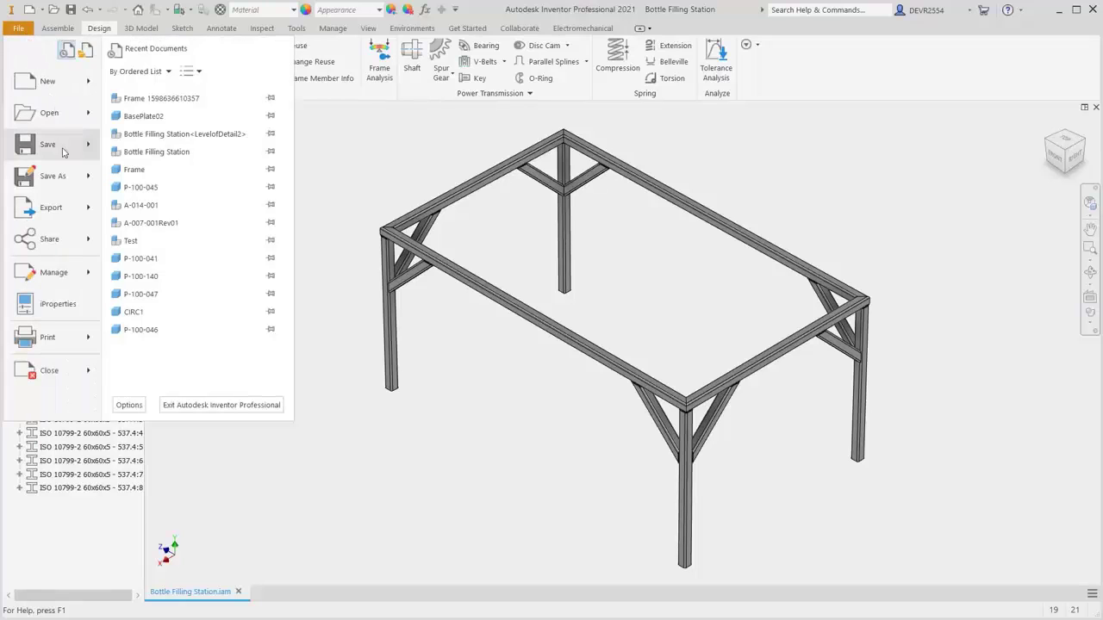
{"action": "left_click", "coordinate": [64, 273]}
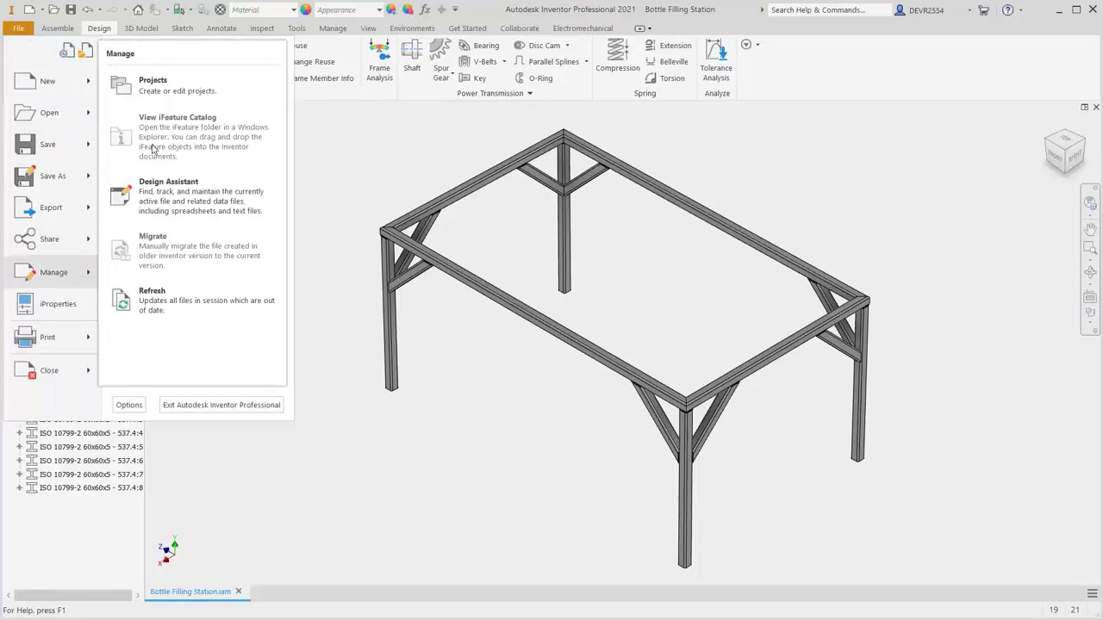
{"action": "left_click", "coordinate": [152, 86]}
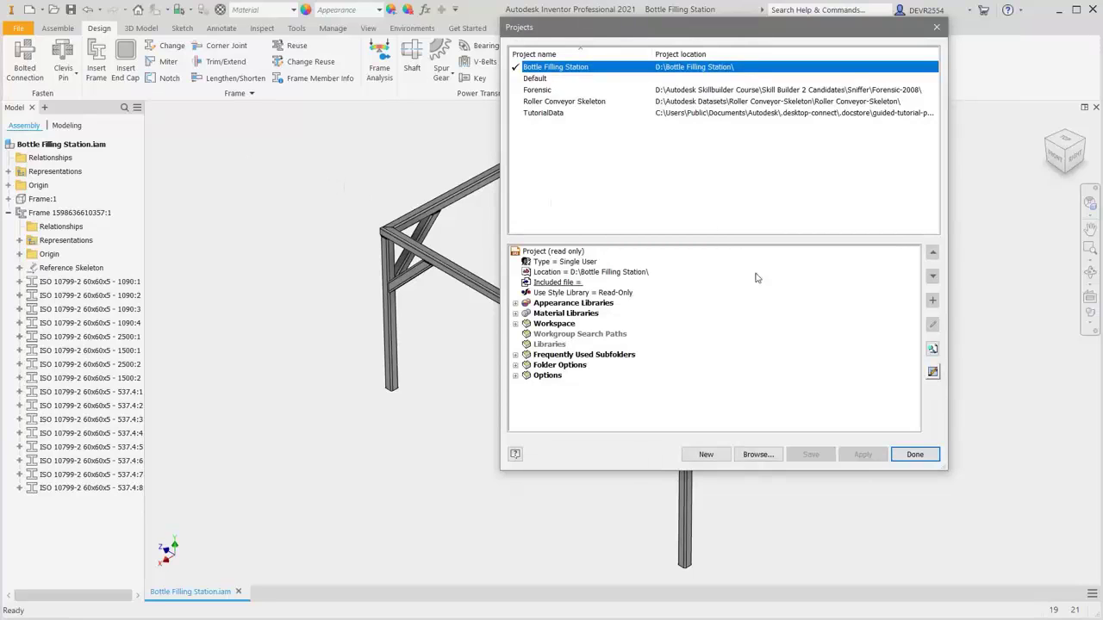
{"action": "left_click", "coordinate": [933, 372]}
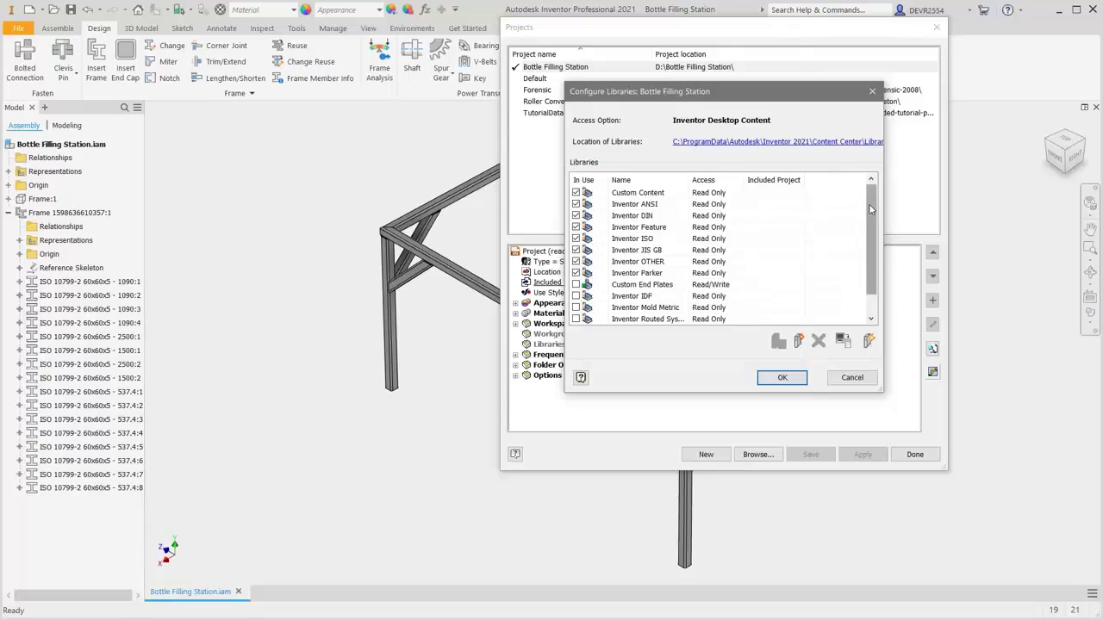
{"action": "left_click_drag", "start_coordinate": [870, 208], "coordinate": [881, 179]}
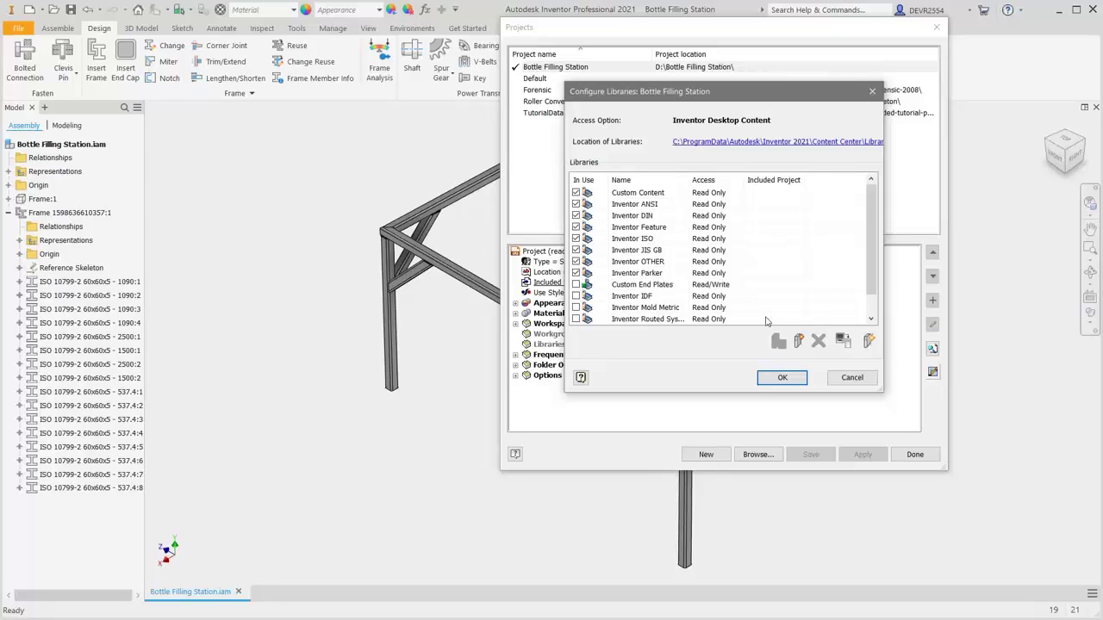
{"action": "left_click", "coordinate": [779, 375]}
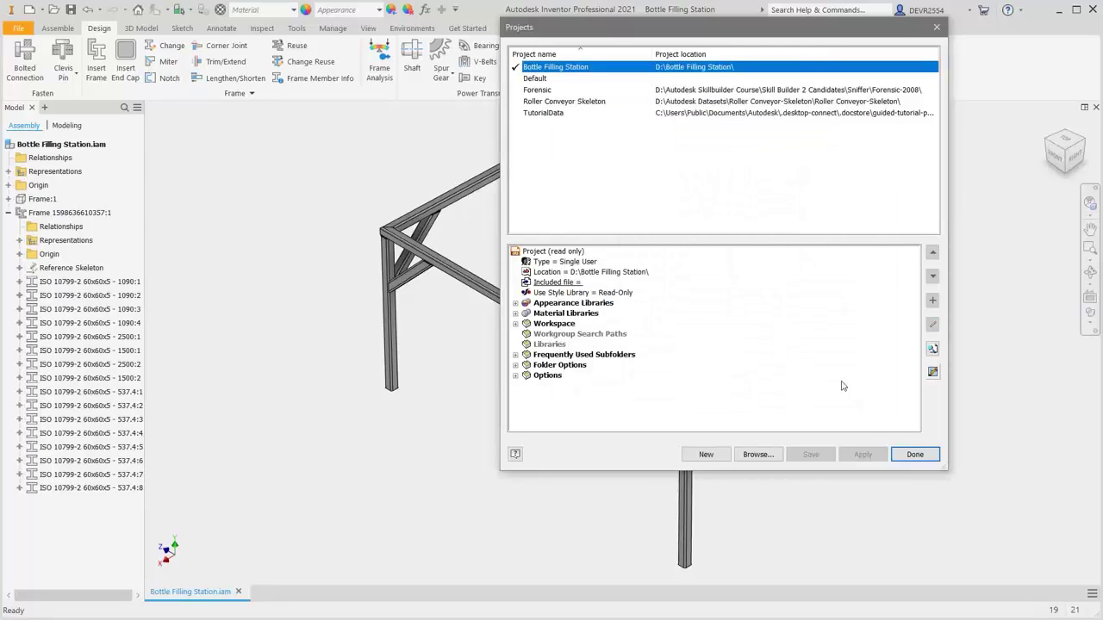
{"action": "left_click", "coordinate": [914, 454]}
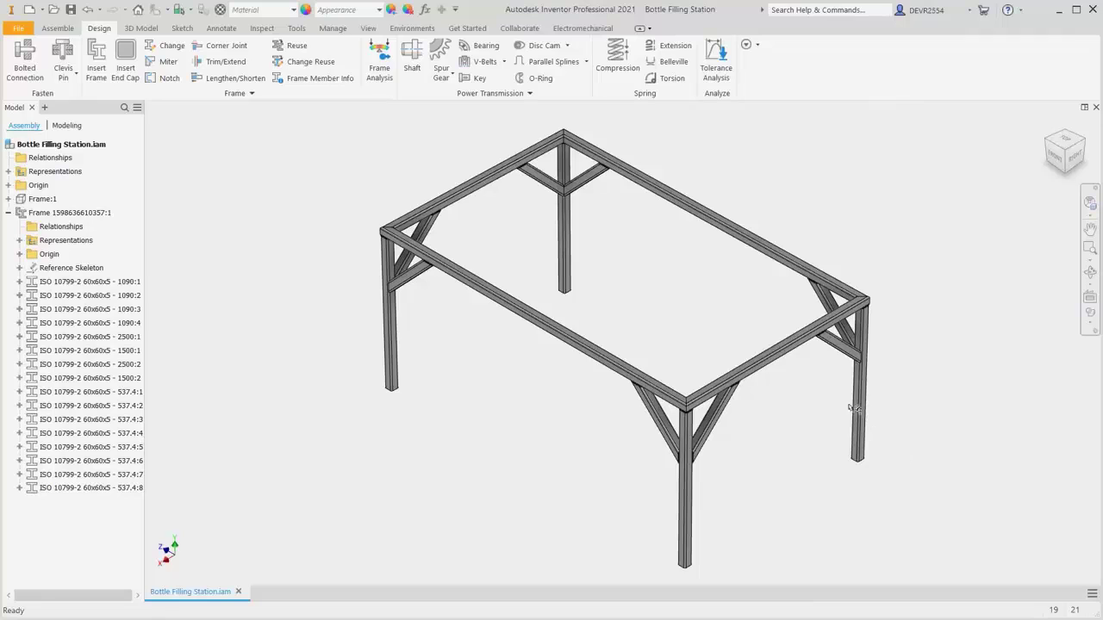
Start inserting end caps and select the bottom end face of the frame's front left leg
{"action": "left_click", "coordinate": [127, 59]}
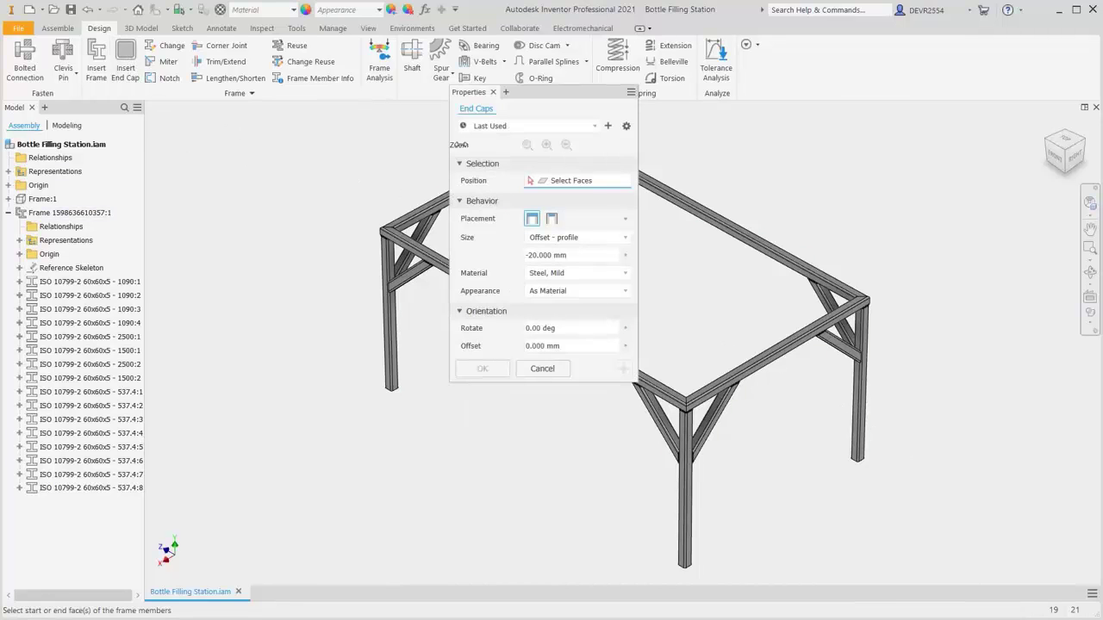
{"action": "left_click_drag", "start_coordinate": [547, 93], "coordinate": [249, 127]}
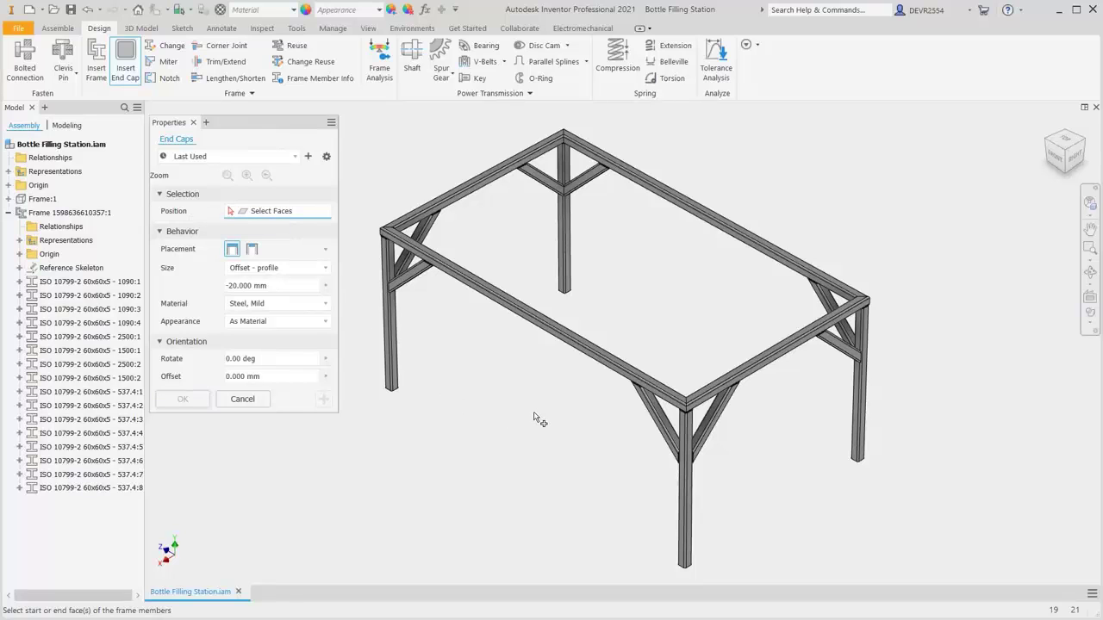
{"action": "middle_click_drag", "start_coordinate": [567, 402], "coordinate": [685, 196], "text": "shift"}
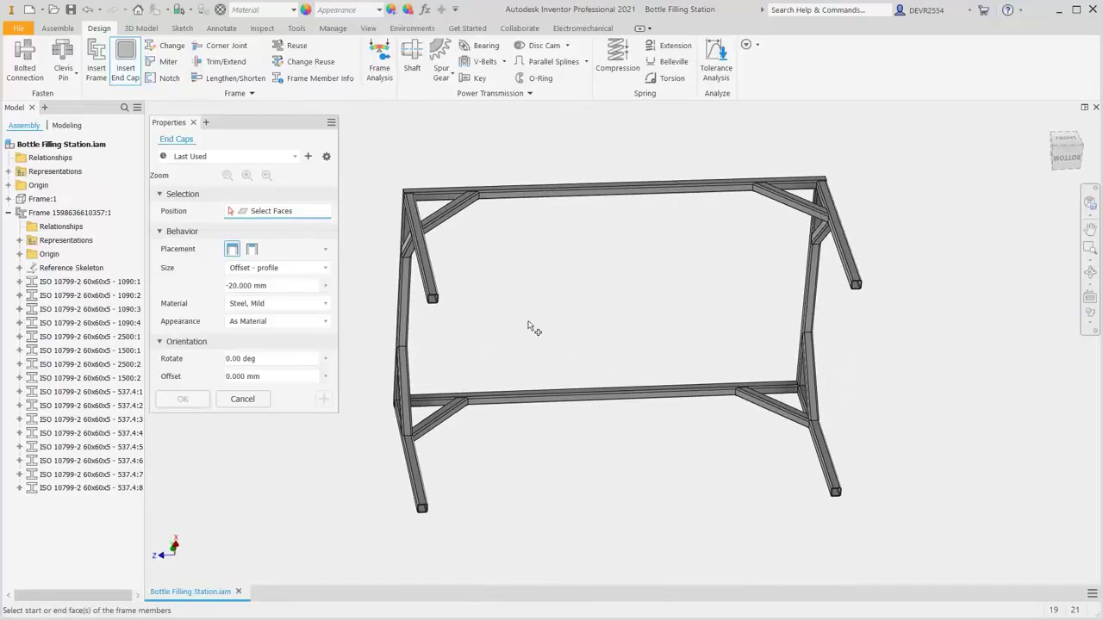
{"action": "scroll", "coordinate": [441, 316], "scroll_direction": "up", "scroll_amount": 10}
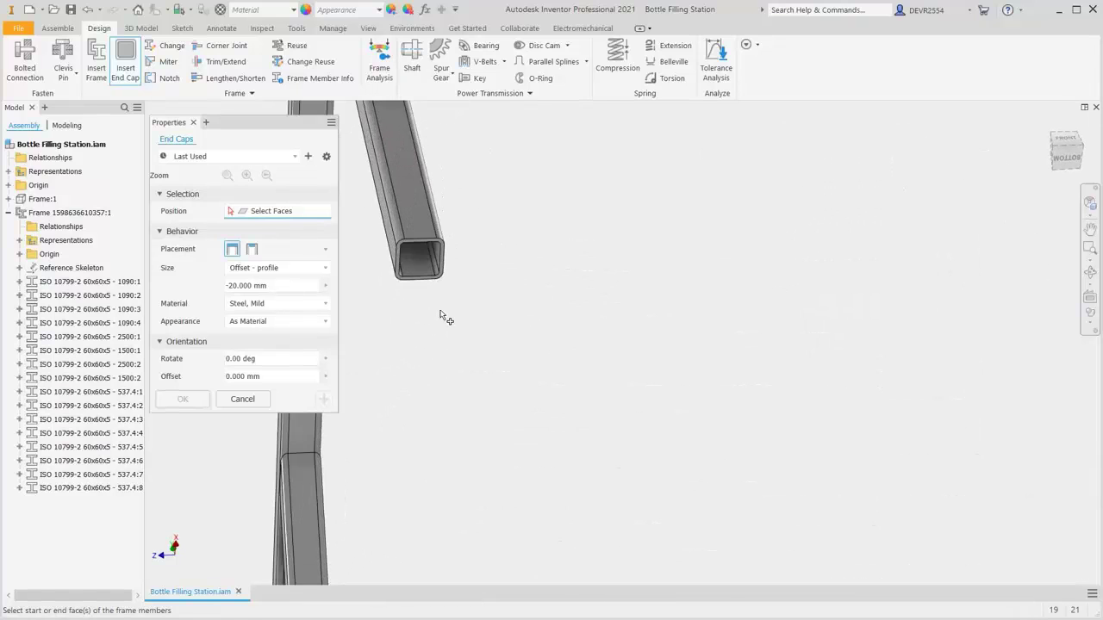
{"action": "scroll", "coordinate": [441, 317], "scroll_direction": "up", "scroll_amount": 3}
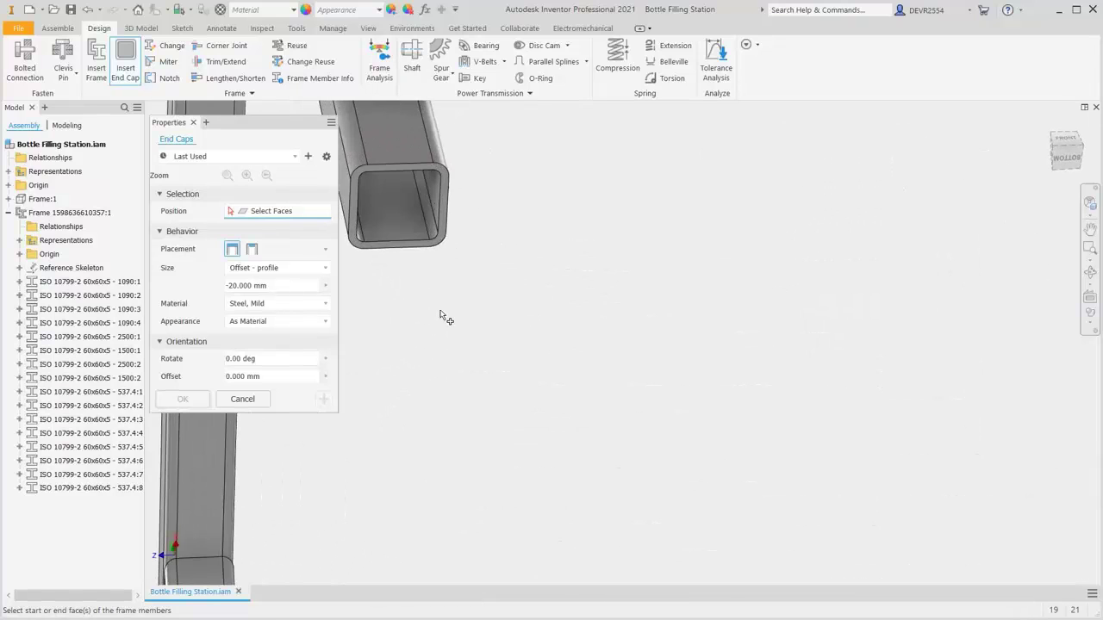
{"action": "left_click", "coordinate": [438, 247]}
Add the bottom end face of the rear left leg to the end cap selection
{"action": "scroll", "coordinate": [511, 332], "scroll_direction": "down", "scroll_amount": 3}
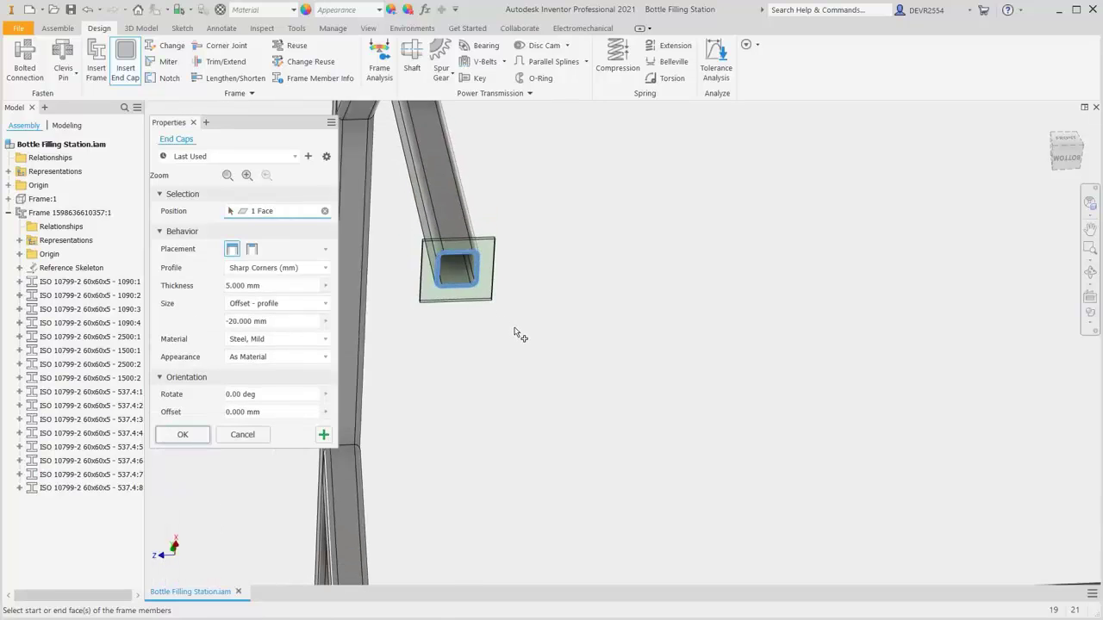
{"action": "scroll", "coordinate": [516, 332], "scroll_direction": "down", "scroll_amount": 6}
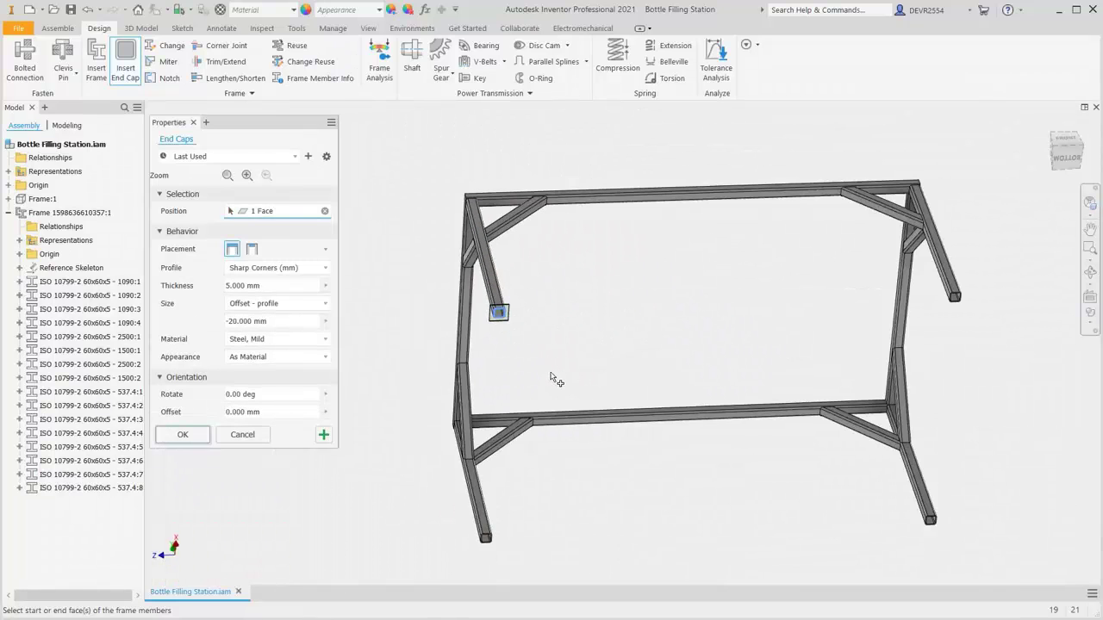
{"action": "middle_click_drag", "start_coordinate": [549, 367], "coordinate": [617, 237]}
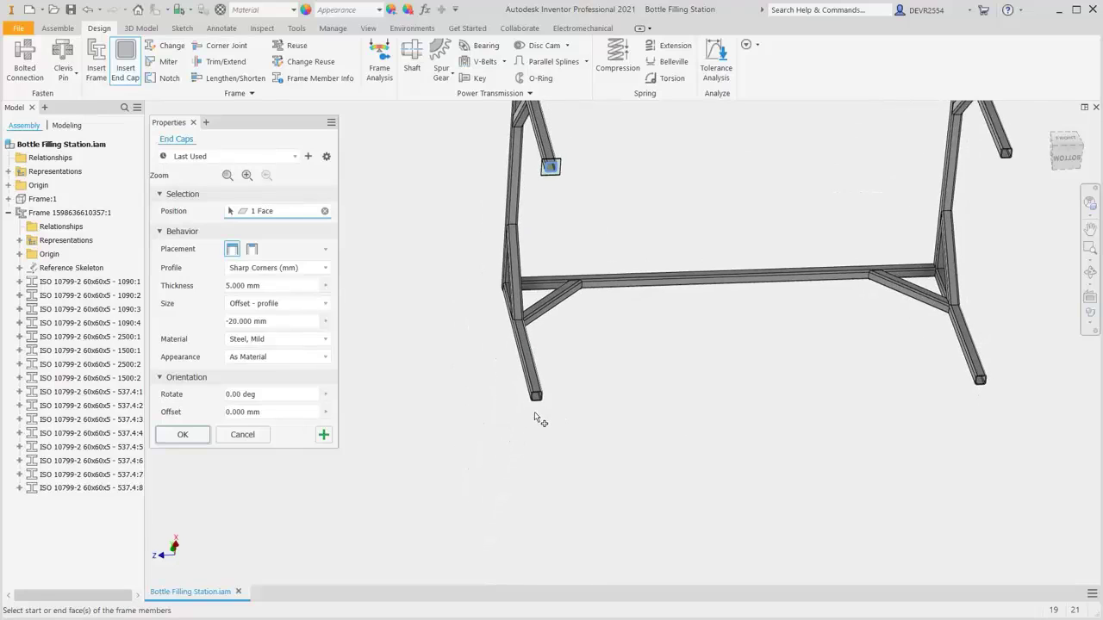
{"action": "scroll", "coordinate": [539, 414], "scroll_direction": "up", "scroll_amount": 8}
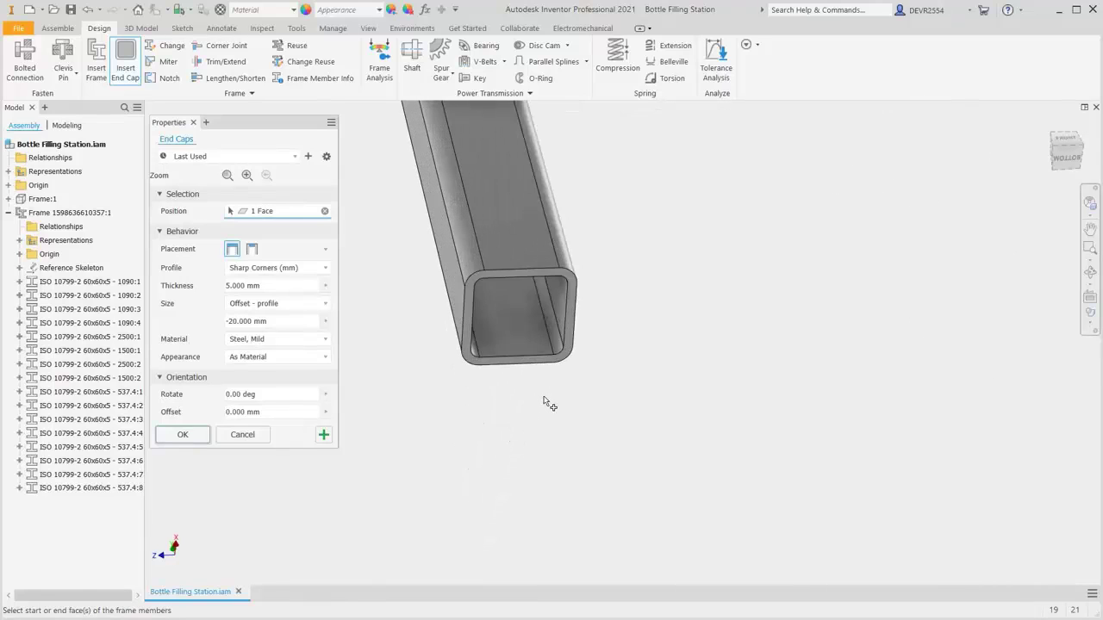
{"action": "left_click", "coordinate": [567, 321]}
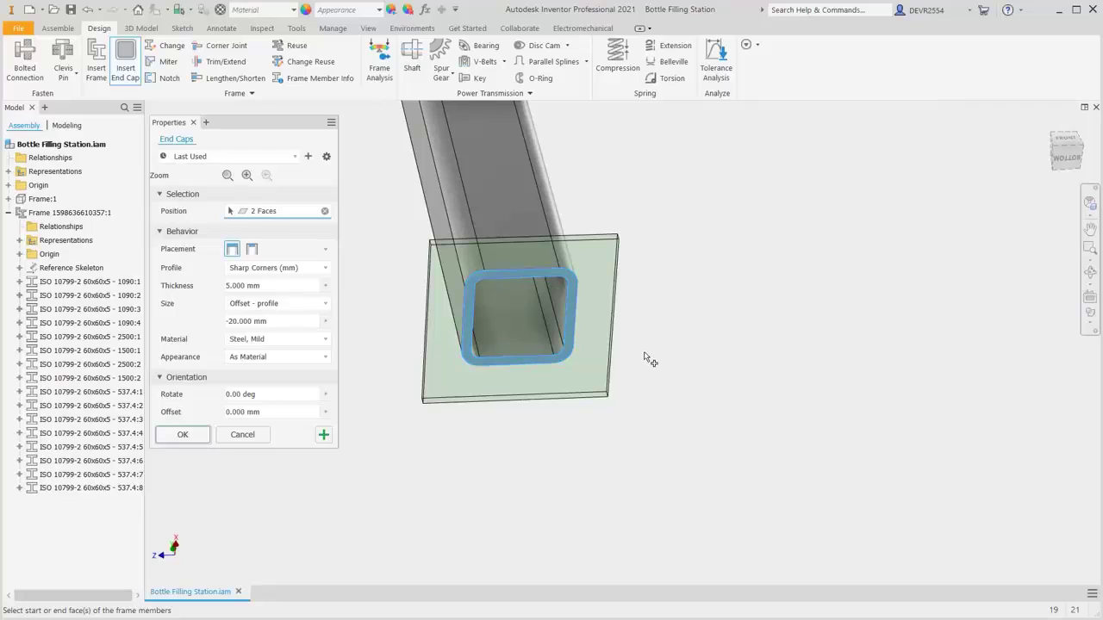
Add the bottom end face of the frame's rear right leg to the end cap selection
{"action": "scroll", "coordinate": [648, 361], "scroll_direction": "down", "scroll_amount": 3}
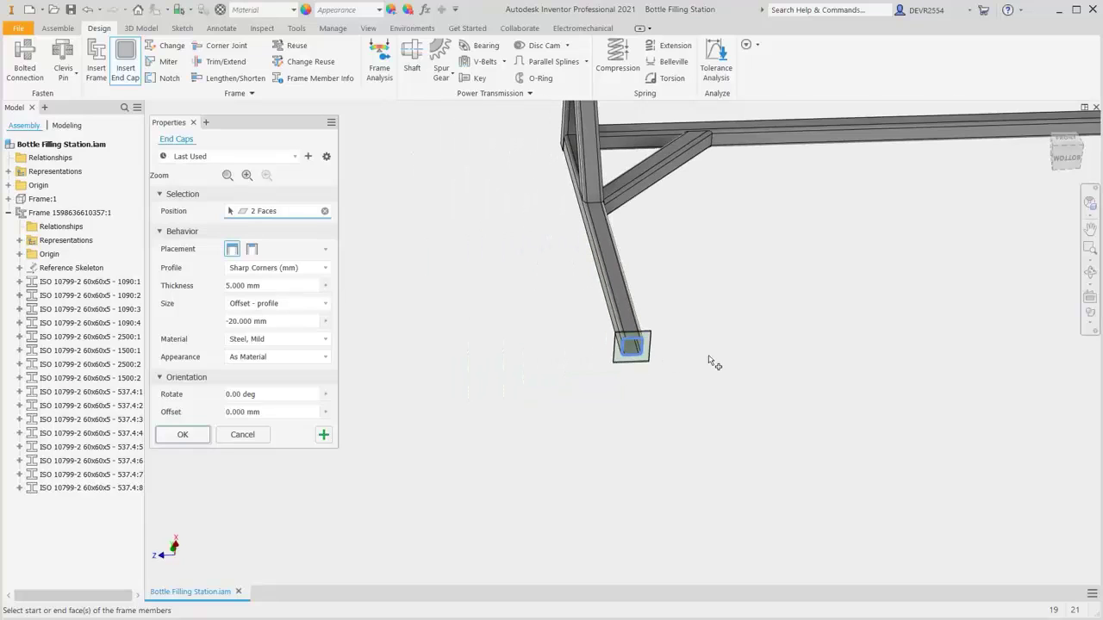
{"action": "middle_click_drag", "start_coordinate": [752, 332], "coordinate": [283, 363]}
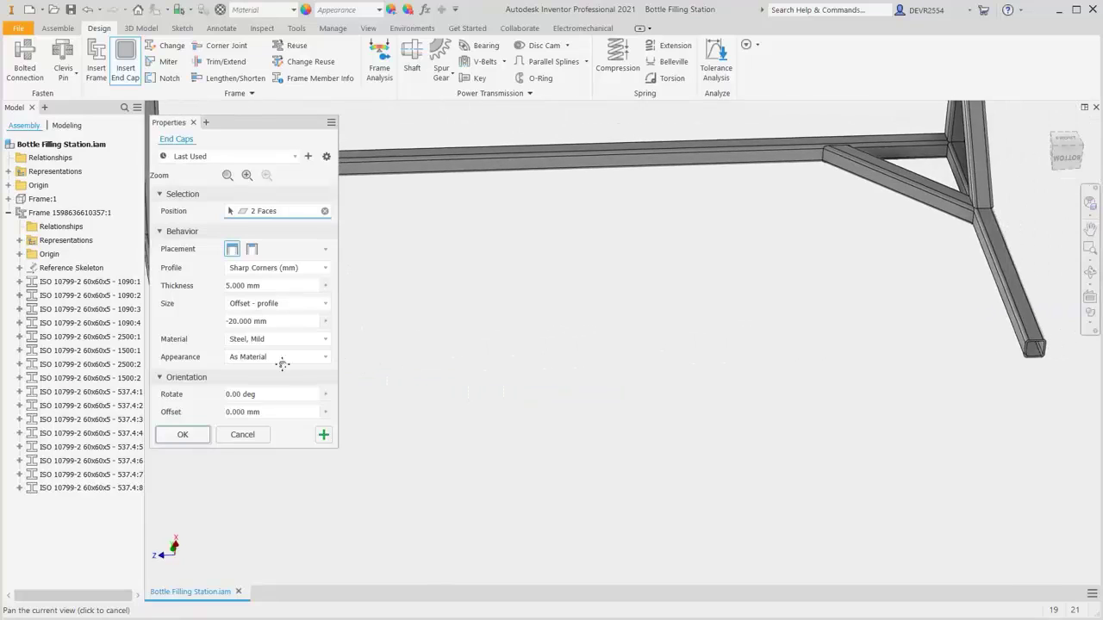
{"action": "scroll", "coordinate": [941, 370], "scroll_direction": "up", "scroll_amount": 3}
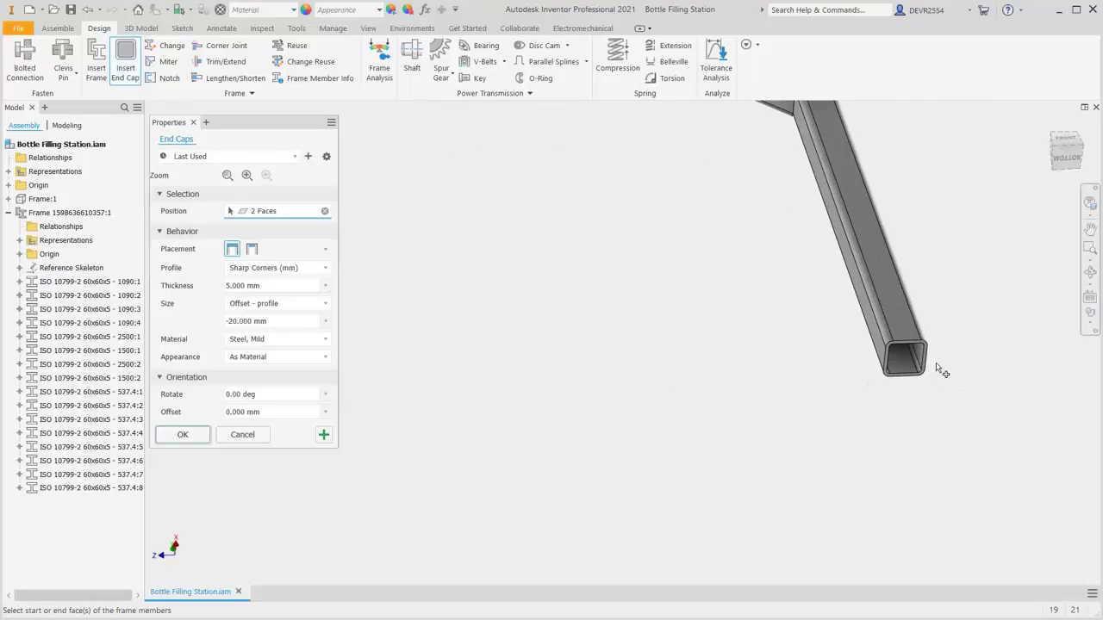
{"action": "scroll", "coordinate": [938, 369], "scroll_direction": "up", "scroll_amount": 3}
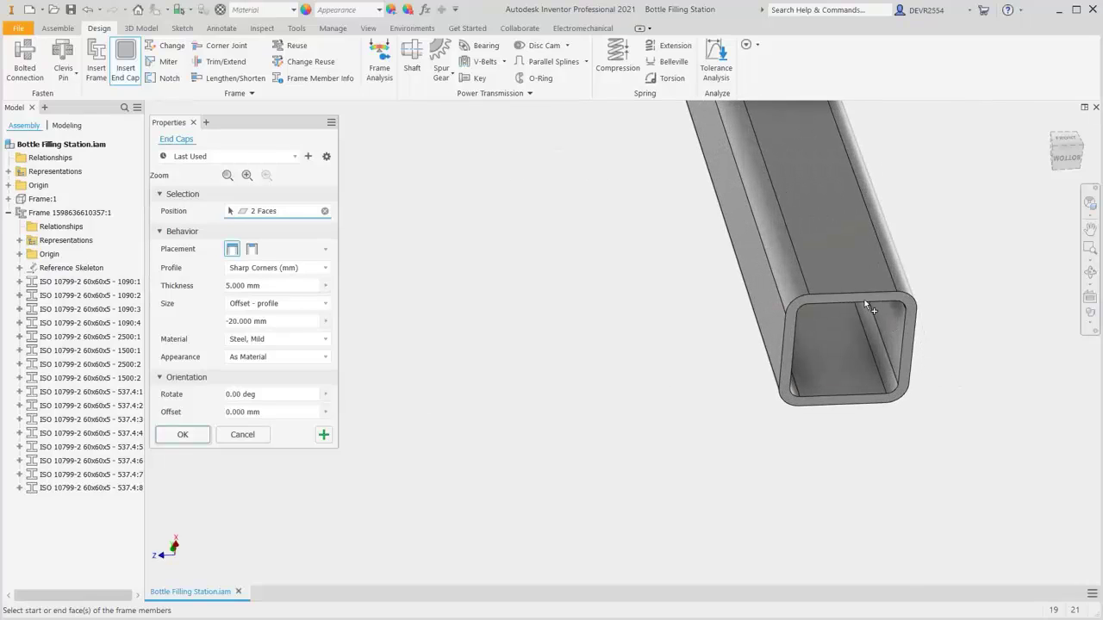
{"action": "left_click", "coordinate": [866, 307]}
Add the bottom end face of the front right leg to the end cap selection
{"action": "scroll", "coordinate": [866, 312], "scroll_direction": "down", "scroll_amount": 3}
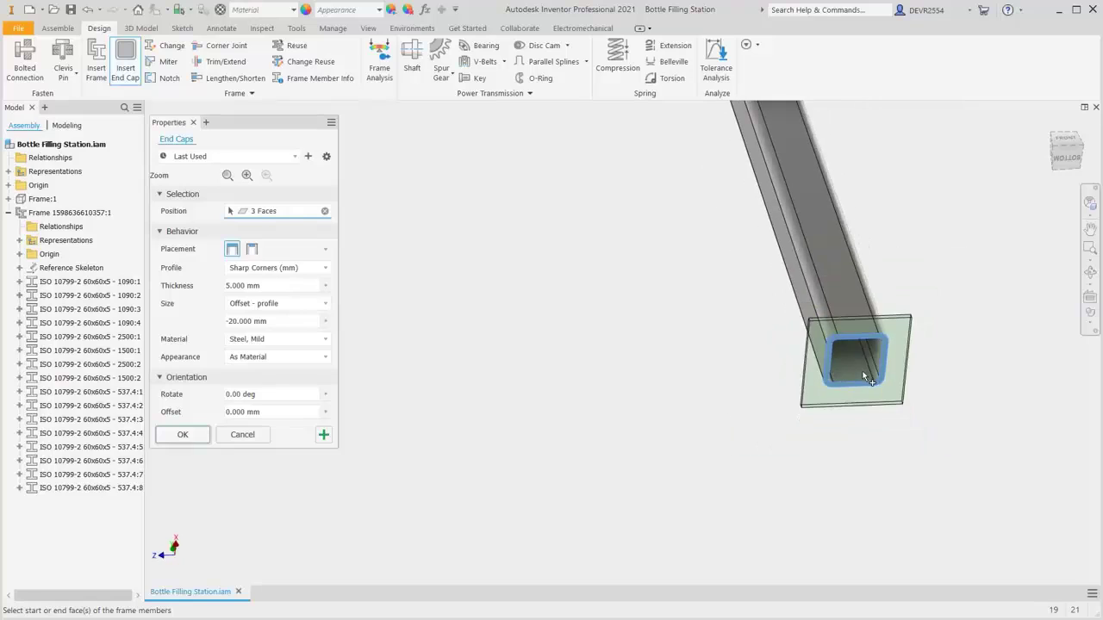
{"action": "scroll", "coordinate": [866, 377], "scroll_direction": "down", "scroll_amount": 5}
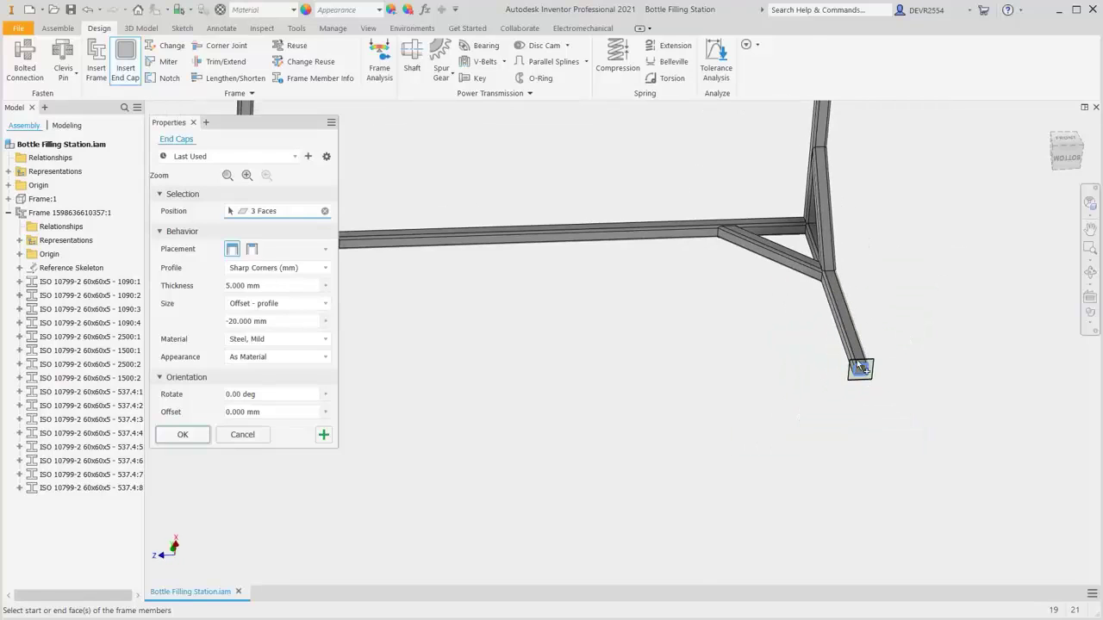
{"action": "middle_click_drag", "start_coordinate": [825, 364], "coordinate": [872, 287]}
{"action": "scroll", "coordinate": [868, 229], "scroll_direction": "up", "scroll_amount": 5}
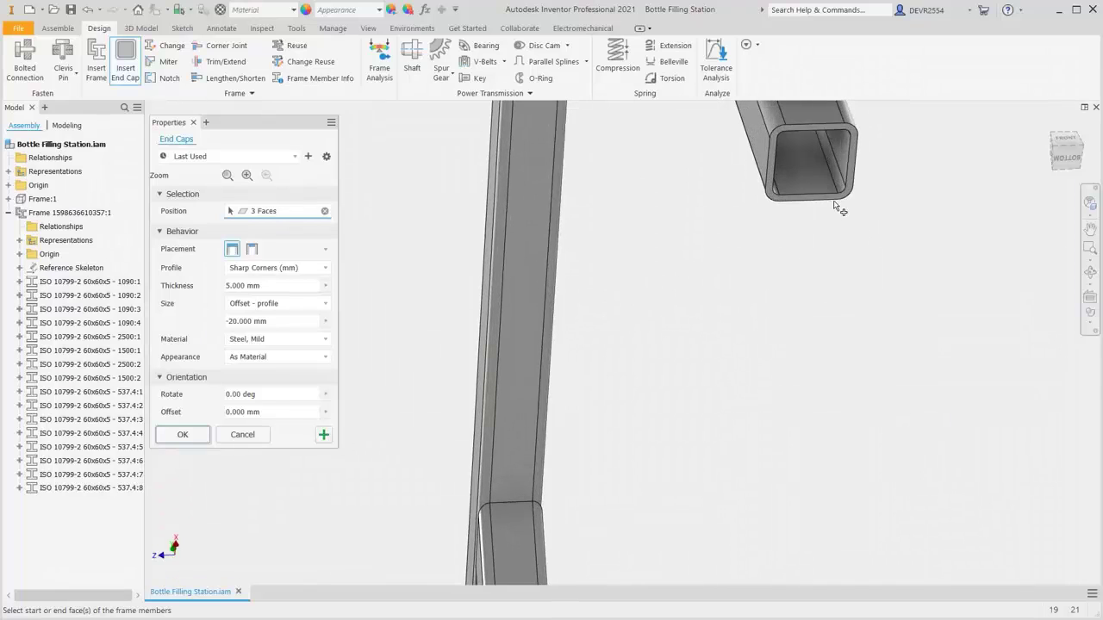
{"action": "left_click", "coordinate": [833, 203]}
Give the end caps the Filleted Corners (mm) profile with a 10 mm fillet and a profile offset of -50 mm
{"action": "scroll", "coordinate": [778, 312], "scroll_direction": "down", "scroll_amount": 5}
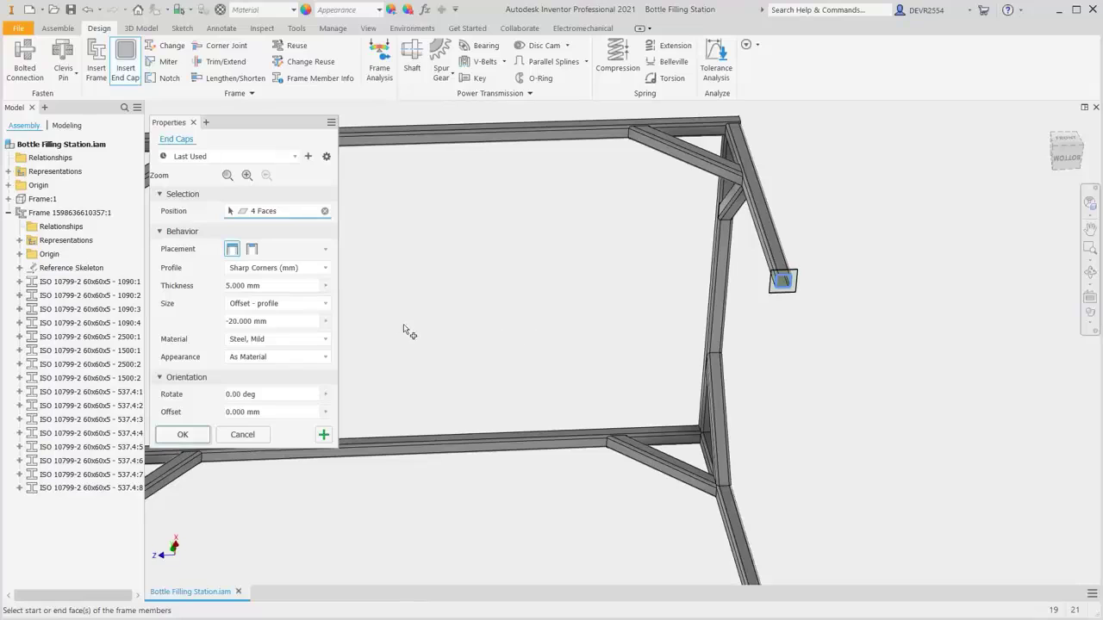
{"action": "left_click", "coordinate": [327, 269]}
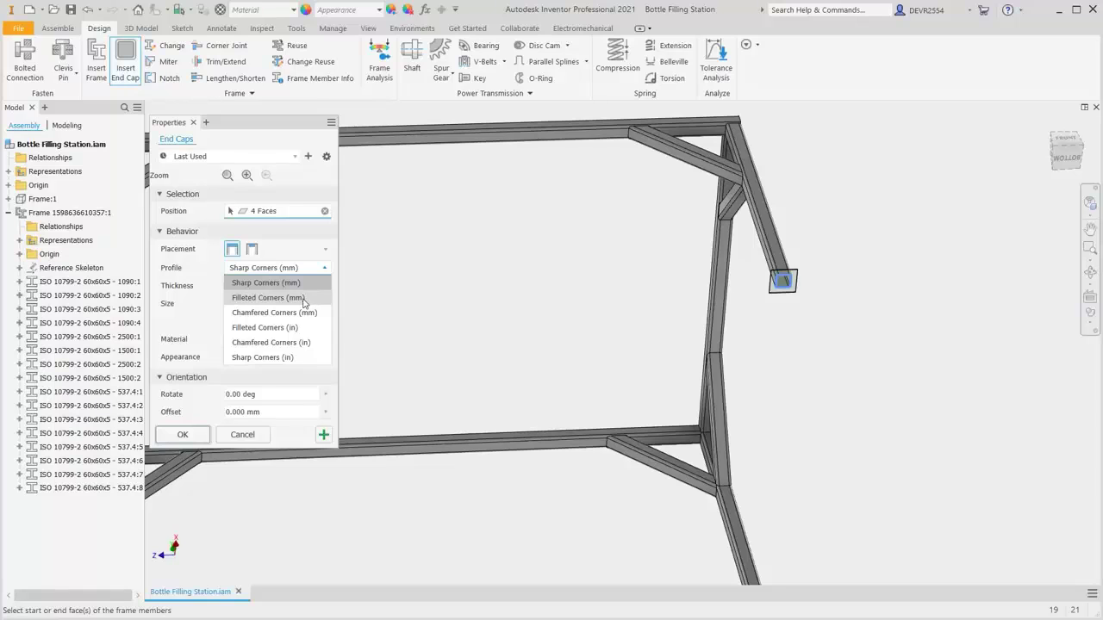
{"action": "left_click", "coordinate": [303, 298]}
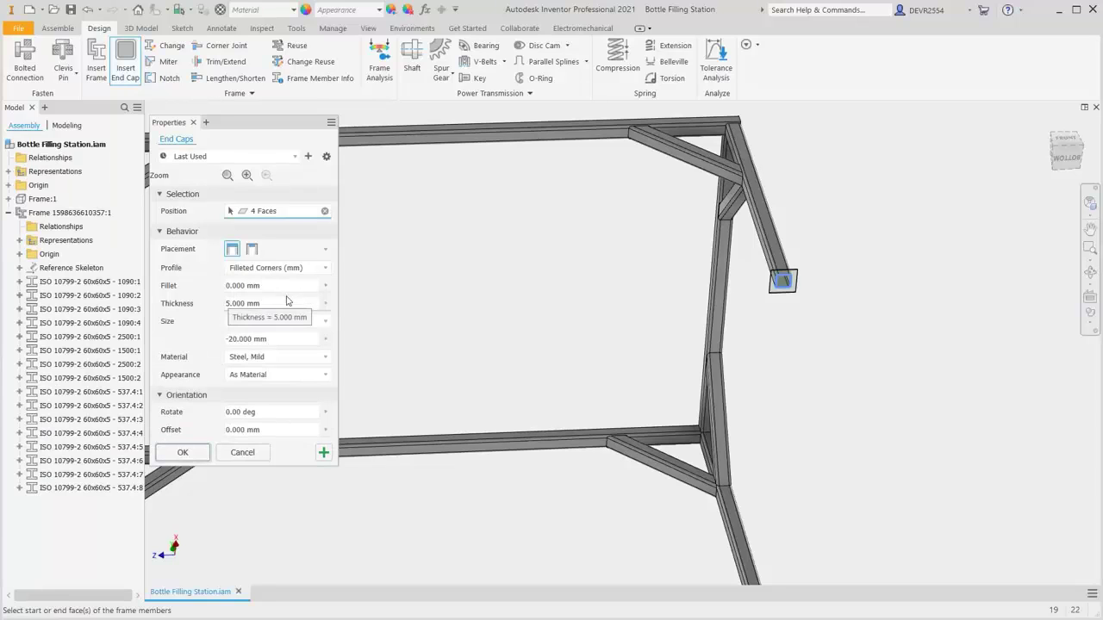
{"action": "left_click", "coordinate": [251, 286]}
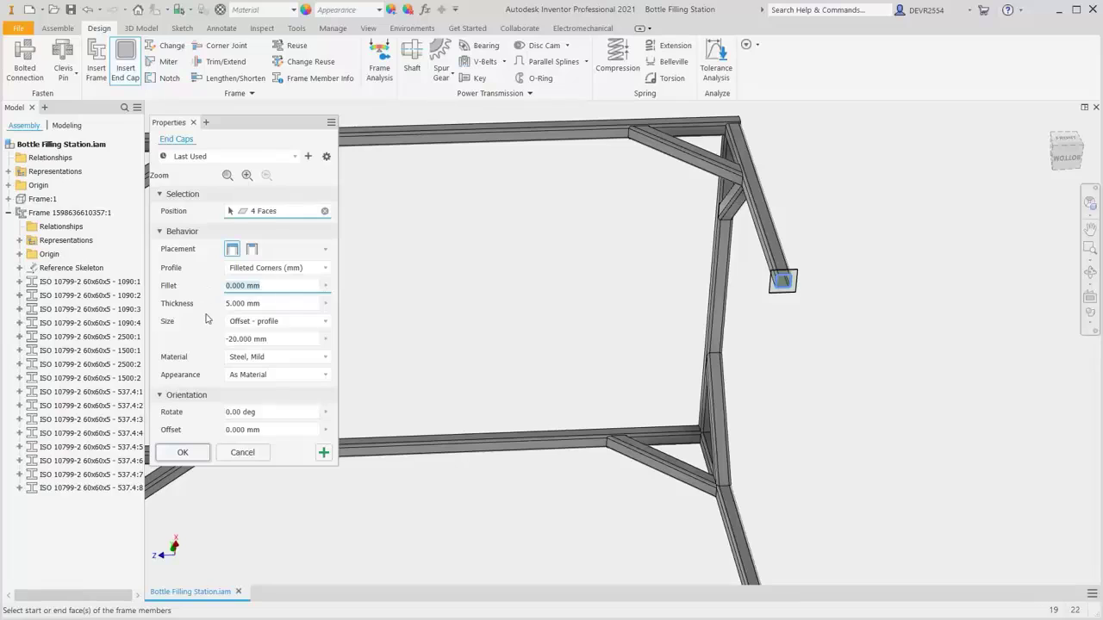
{"action": "type", "text": "10"}
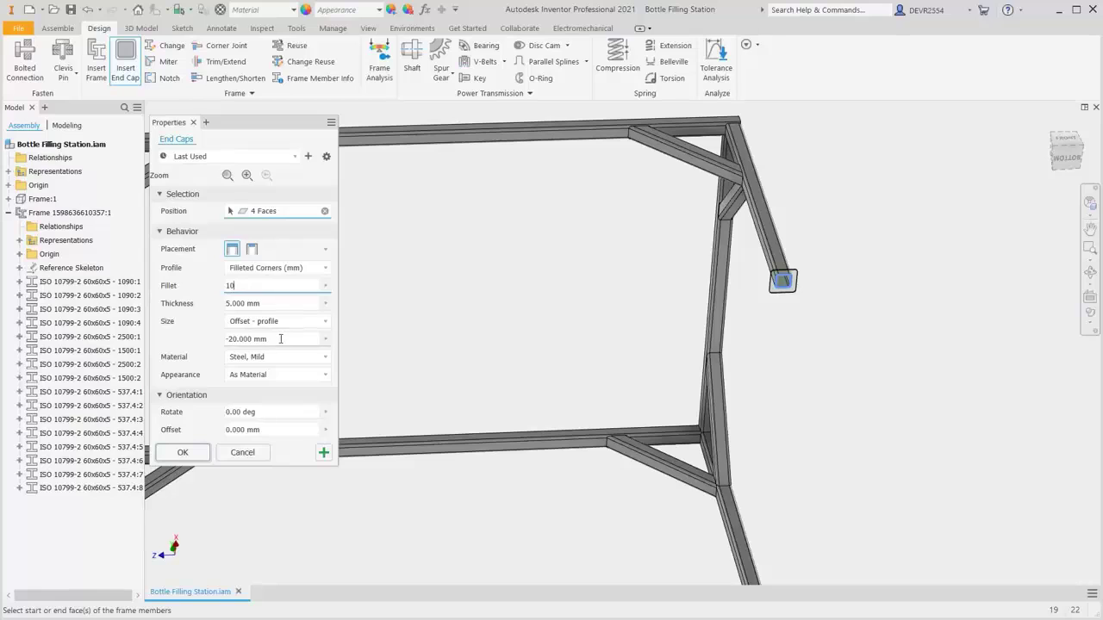
{"action": "left_click", "coordinate": [231, 339]}
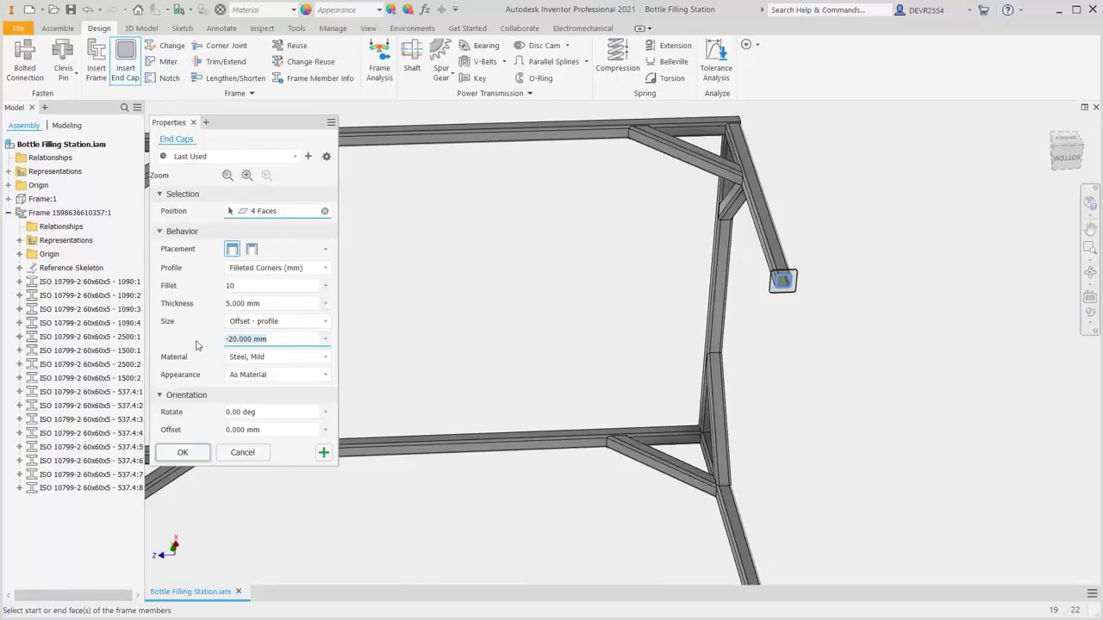
{"action": "type", "text": "-"}
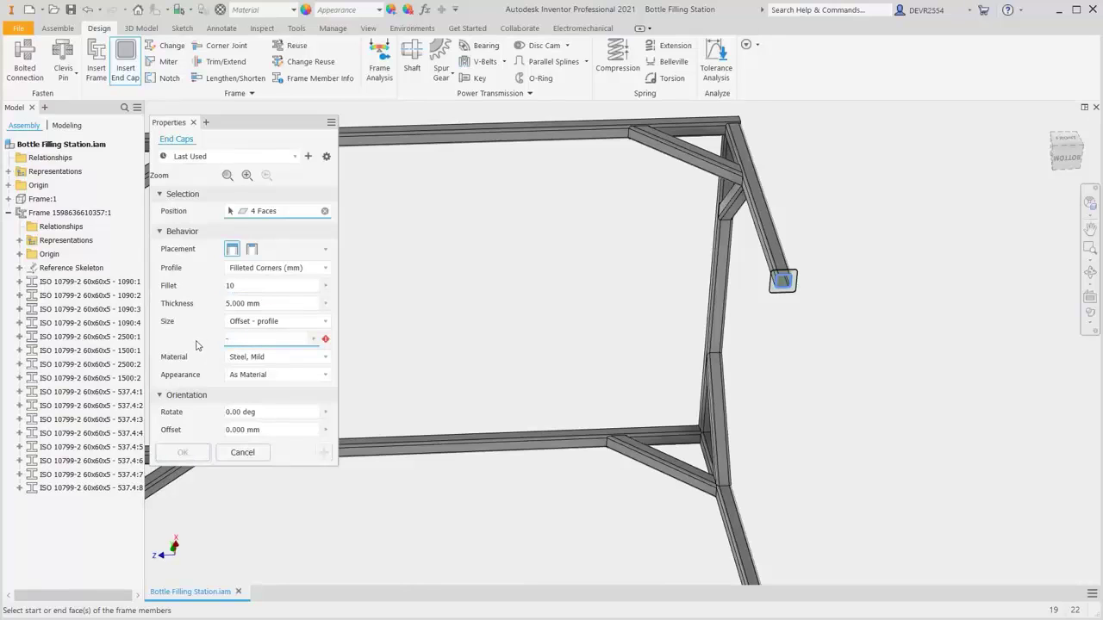
{"action": "type", "text": "50"}
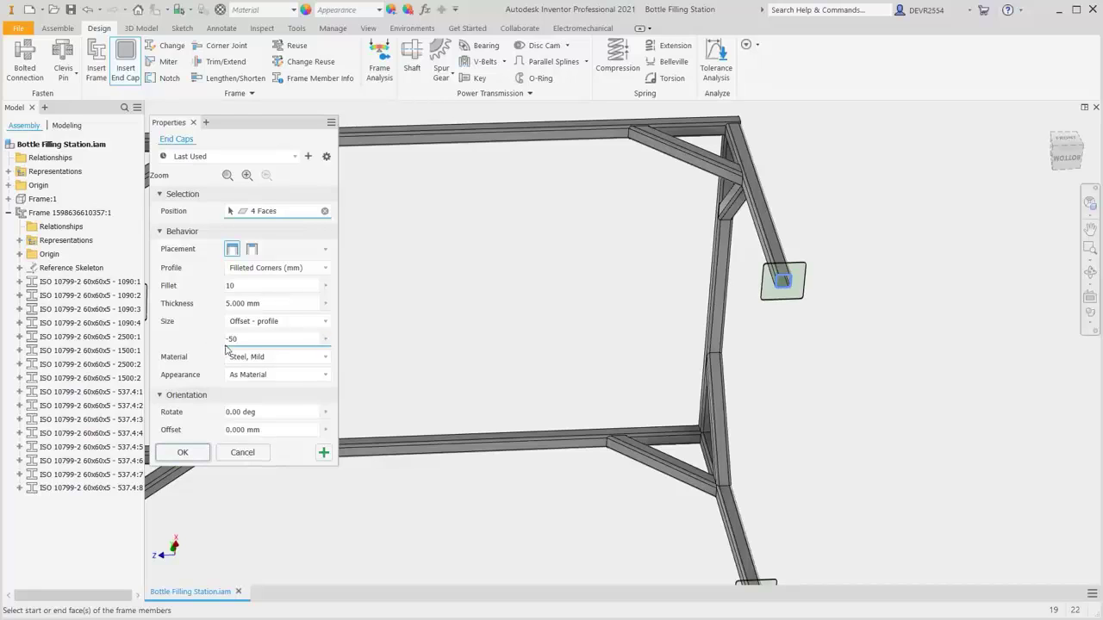
Set the end cap material to Stainless Steel and create the caps on all four legs with the suggested member naming
{"action": "left_click", "coordinate": [276, 359]}
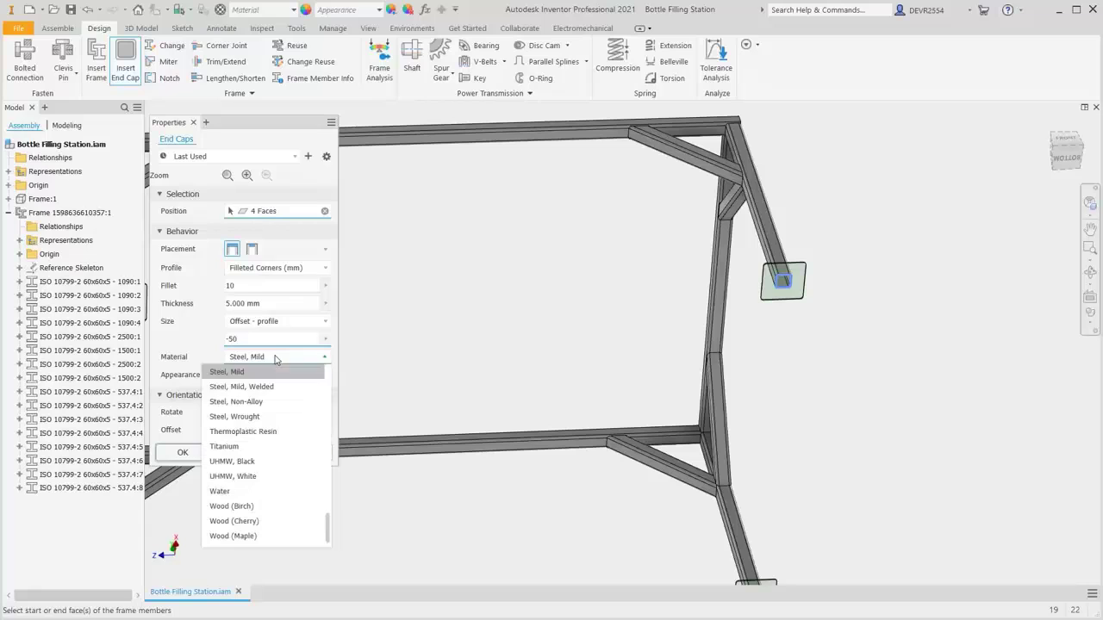
{"action": "left_click_drag", "start_coordinate": [328, 529], "coordinate": [321, 482]}
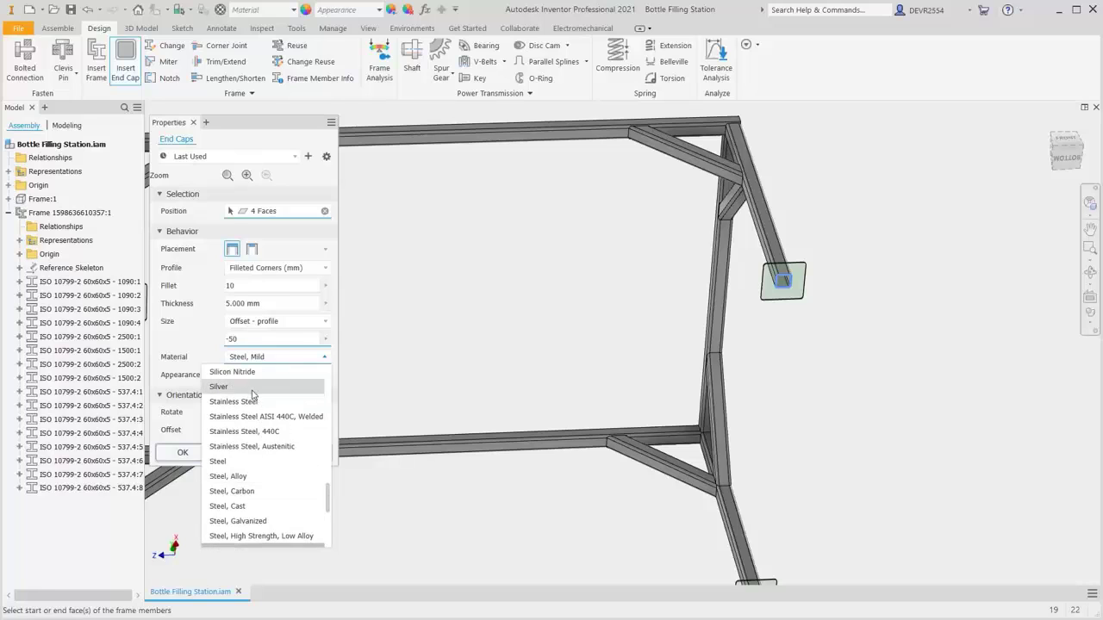
{"action": "left_click", "coordinate": [254, 405]}
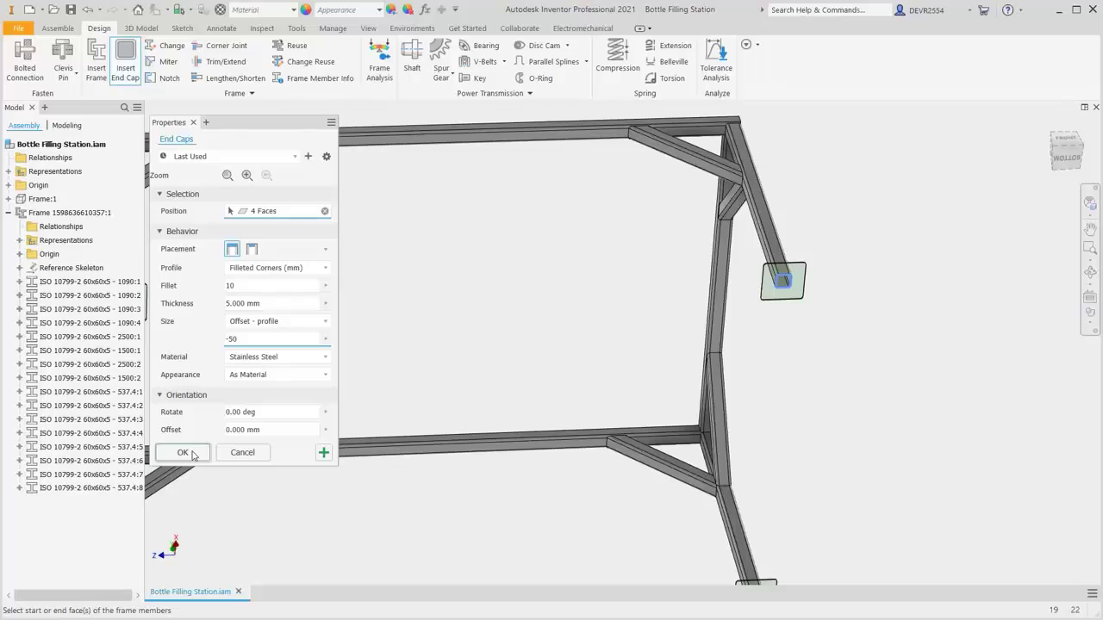
{"action": "left_click", "coordinate": [323, 452]}
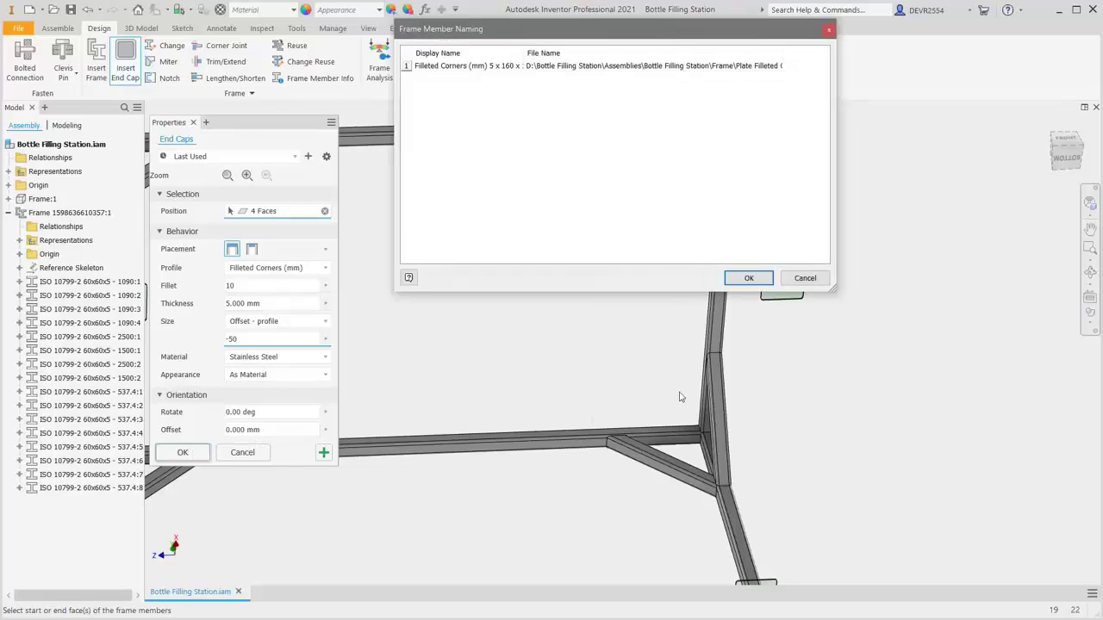
{"action": "left_click", "coordinate": [756, 276]}
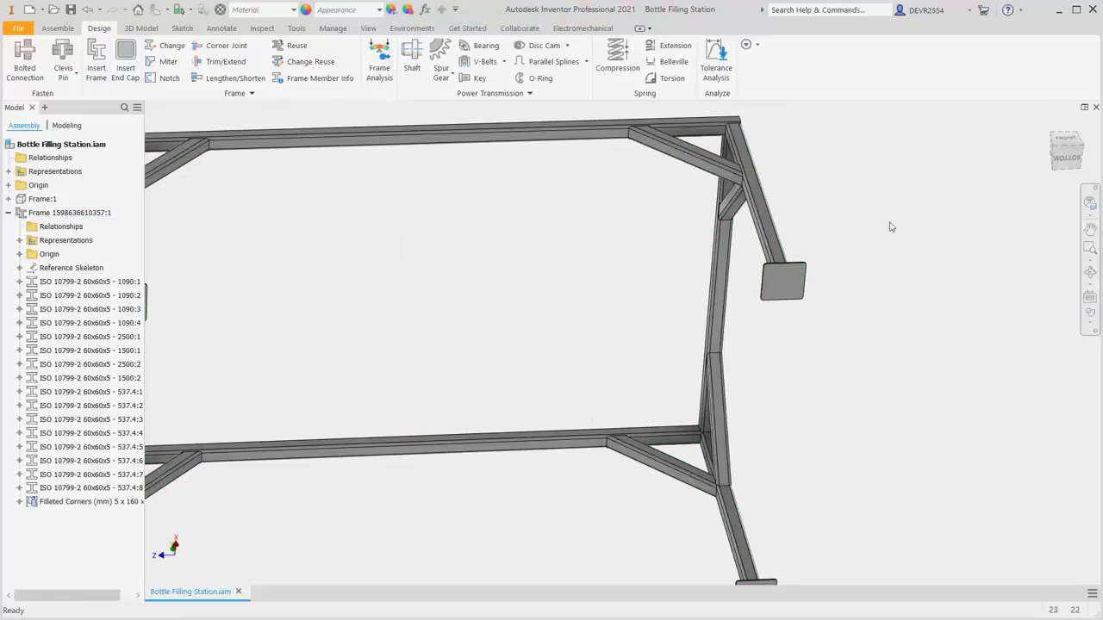
Inspect the new end caps on the whole frame and close up at the base of one leg
{"action": "left_click", "coordinate": [1047, 123]}
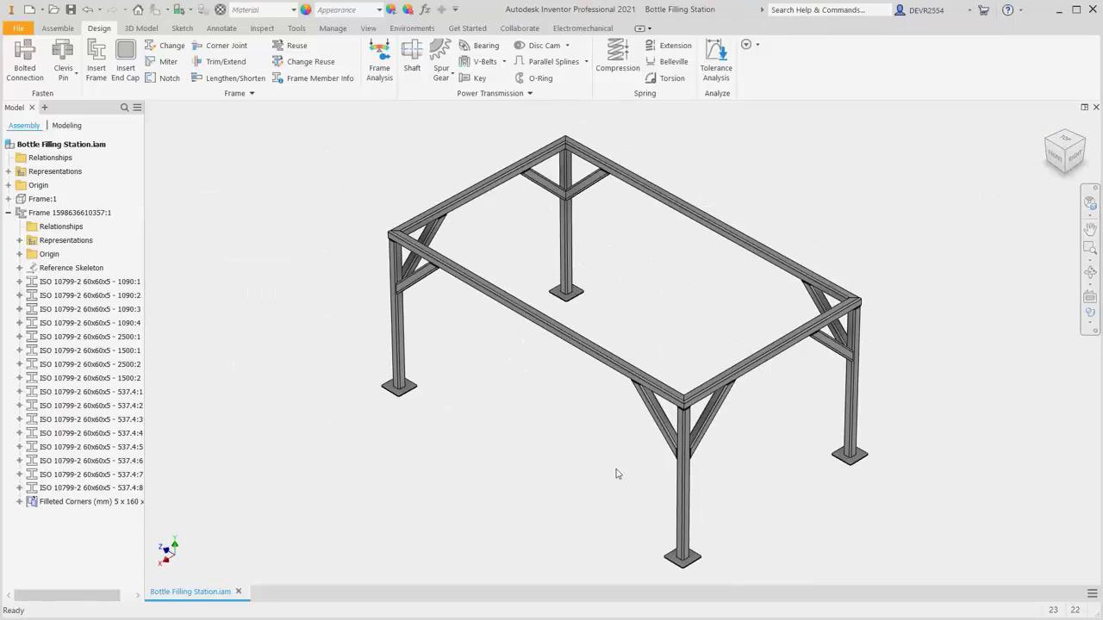
{"action": "scroll", "coordinate": [412, 403], "scroll_direction": "down", "scroll_amount": 6}
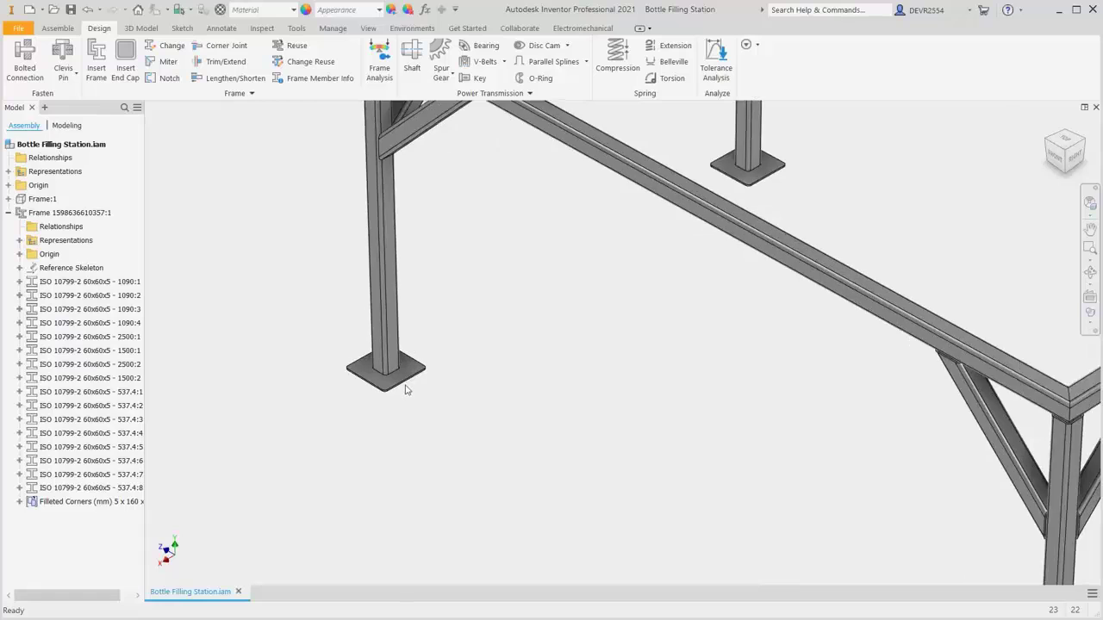
{"action": "scroll", "coordinate": [408, 390], "scroll_direction": "down", "scroll_amount": 2}
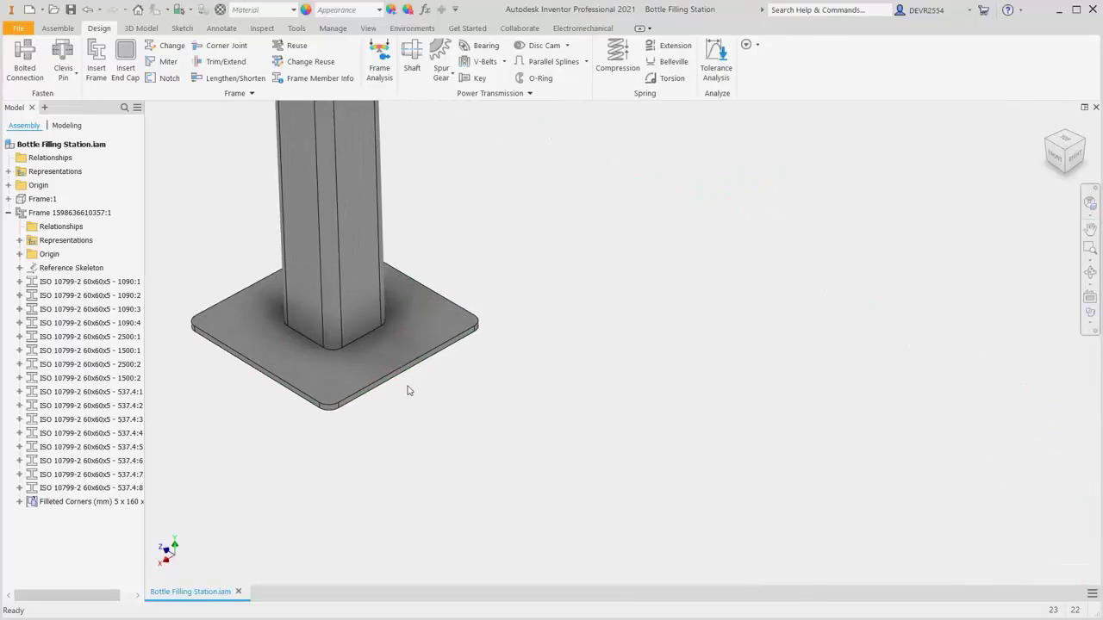
{"action": "left_click", "coordinate": [438, 345]}
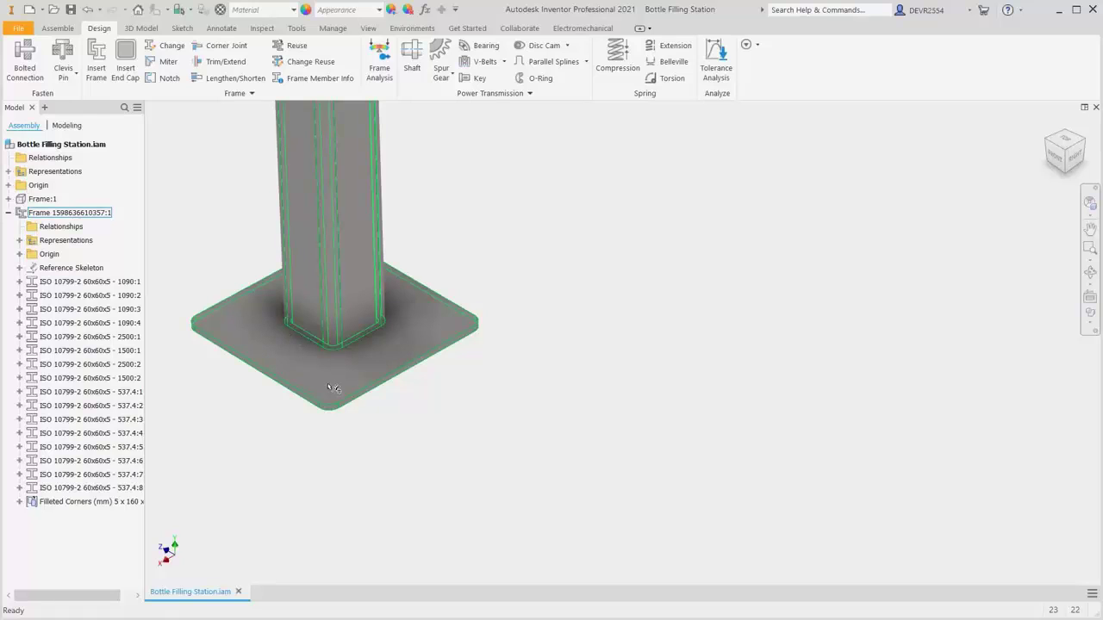
{"action": "left_click", "coordinate": [392, 399]}
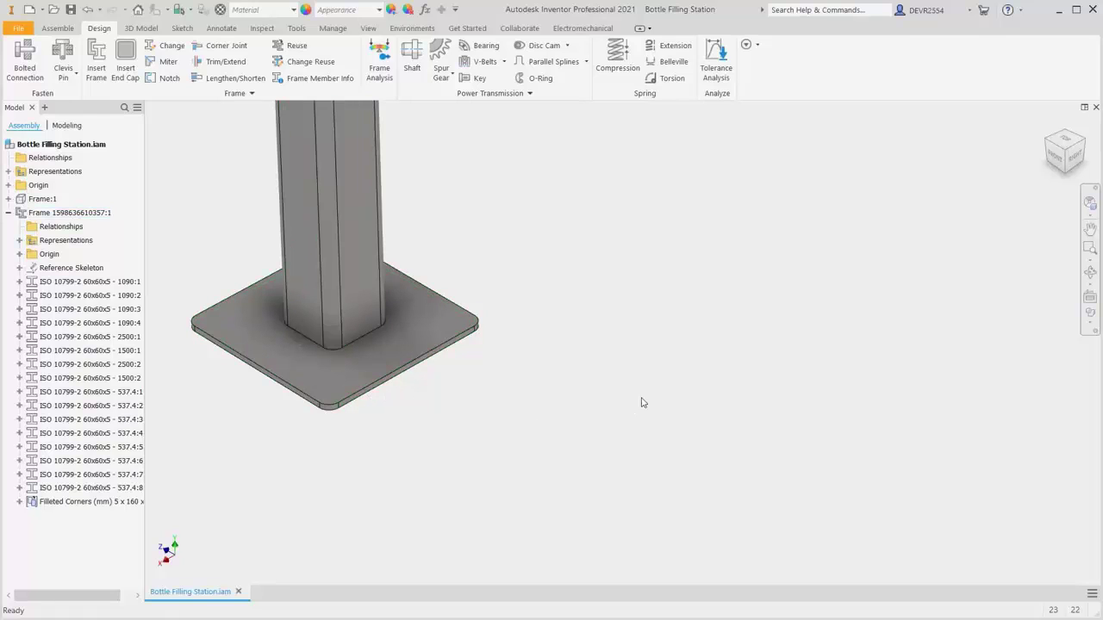
{"action": "key", "text": "Home"}
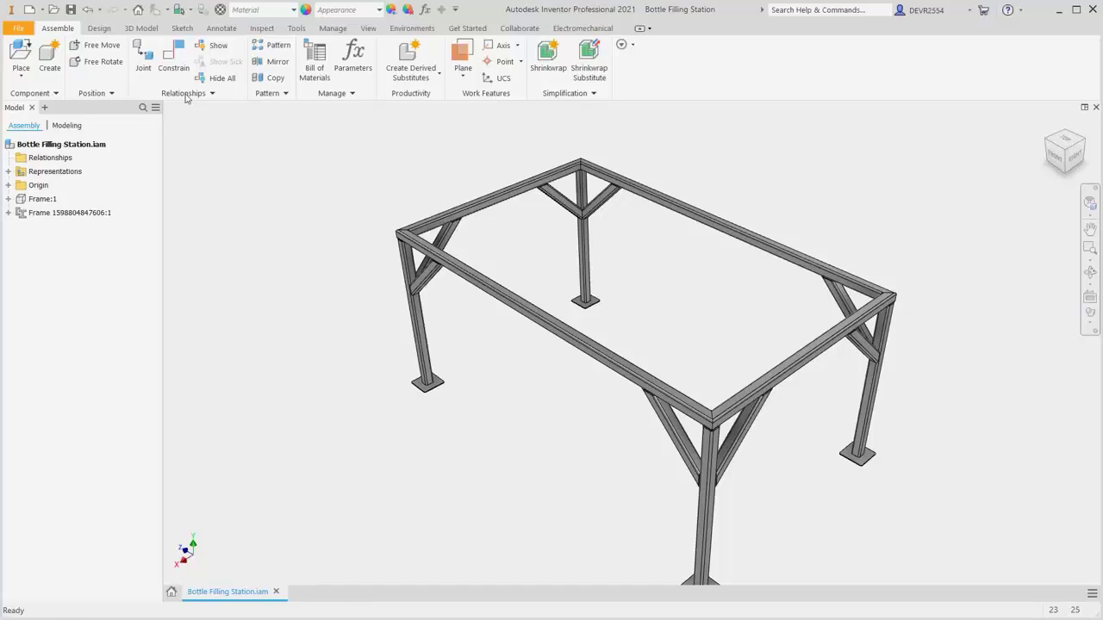
Start an assembly-level 2D sketch on the top face of the frame's upper tubes
{"action": "left_click", "coordinate": [141, 27]}
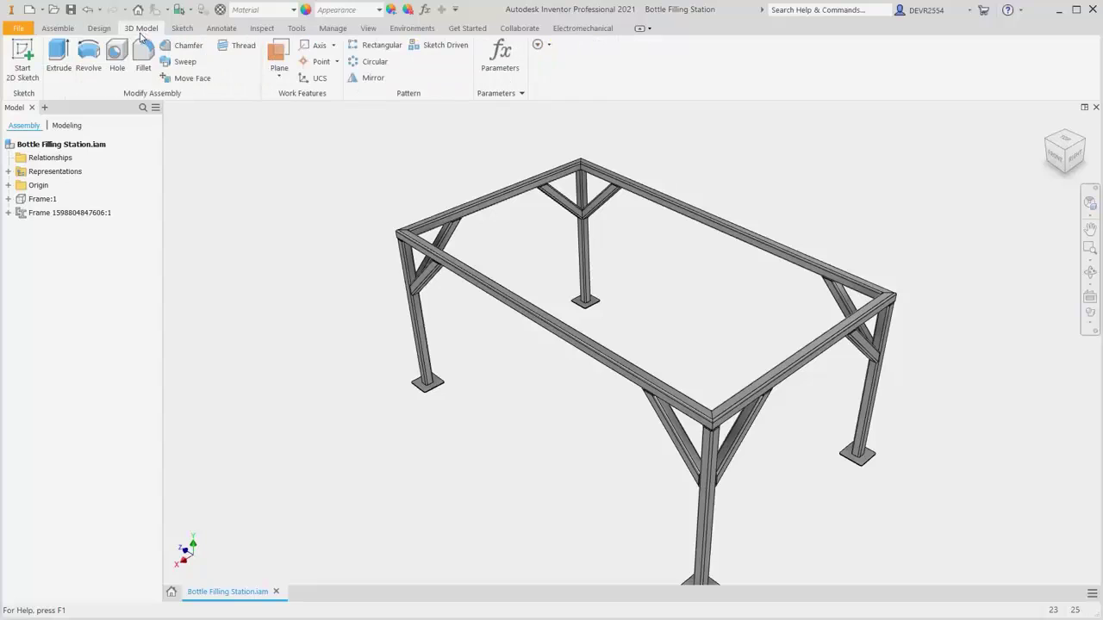
{"action": "left_click", "coordinate": [26, 55]}
{"action": "scroll", "coordinate": [379, 241], "scroll_direction": "down", "scroll_amount": 5}
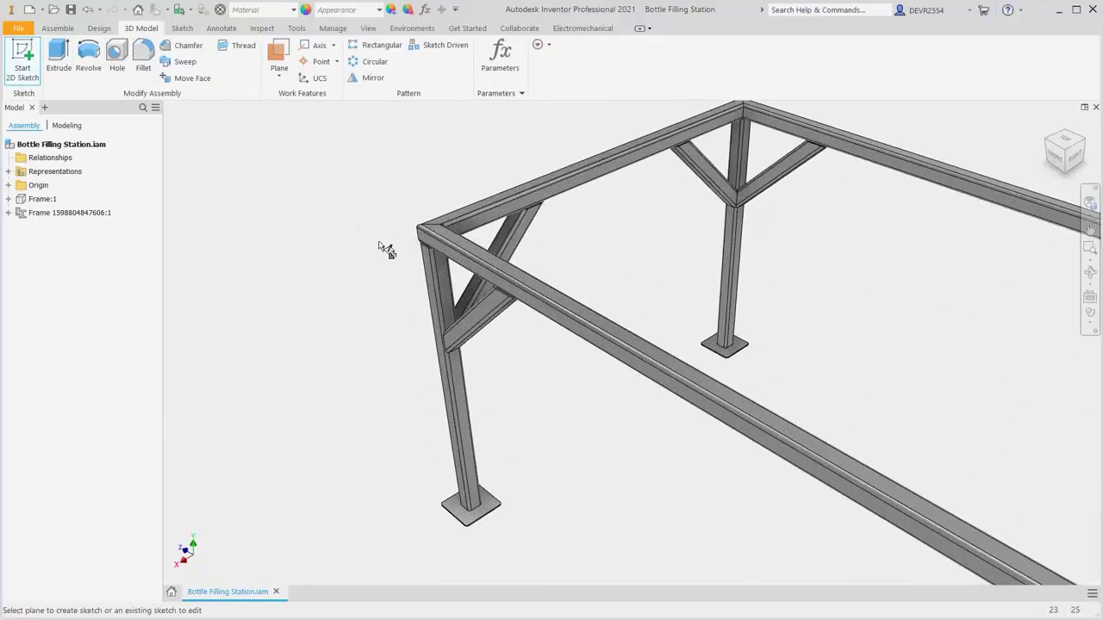
{"action": "left_click", "coordinate": [469, 234]}
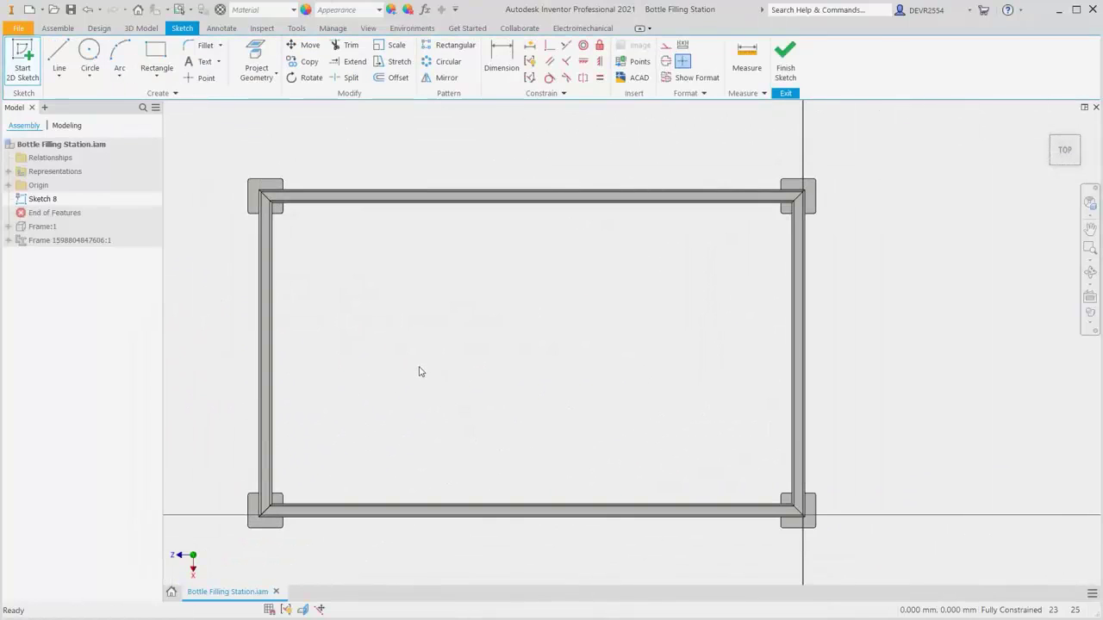
{"action": "scroll", "coordinate": [500, 353], "scroll_direction": "down", "scroll_amount": 5}
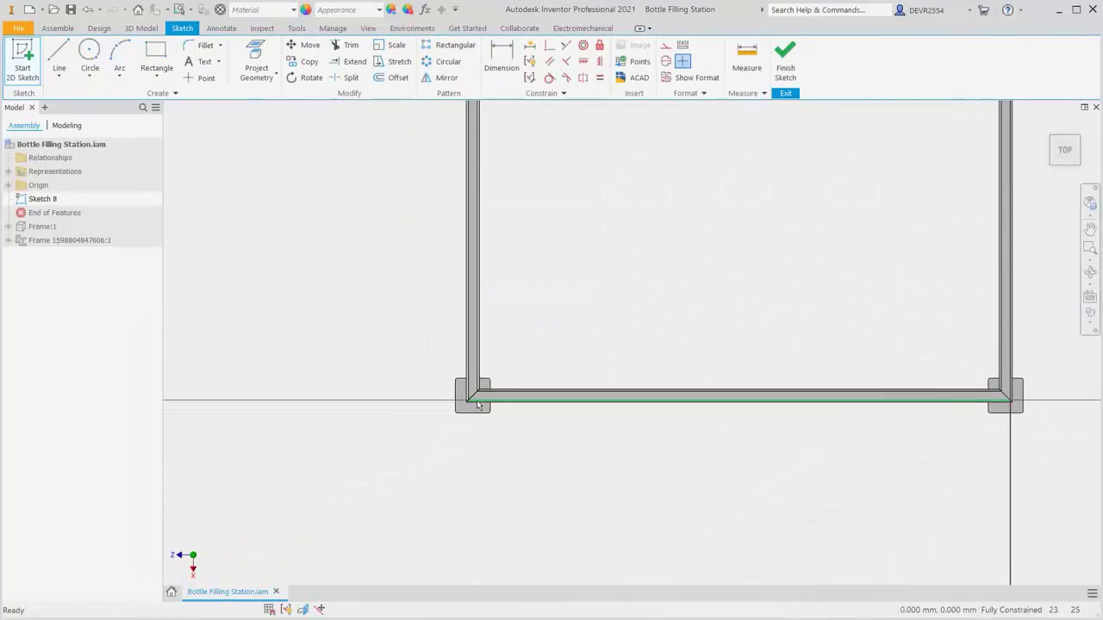
{"action": "scroll", "coordinate": [479, 401], "scroll_direction": "down", "scroll_amount": 5}
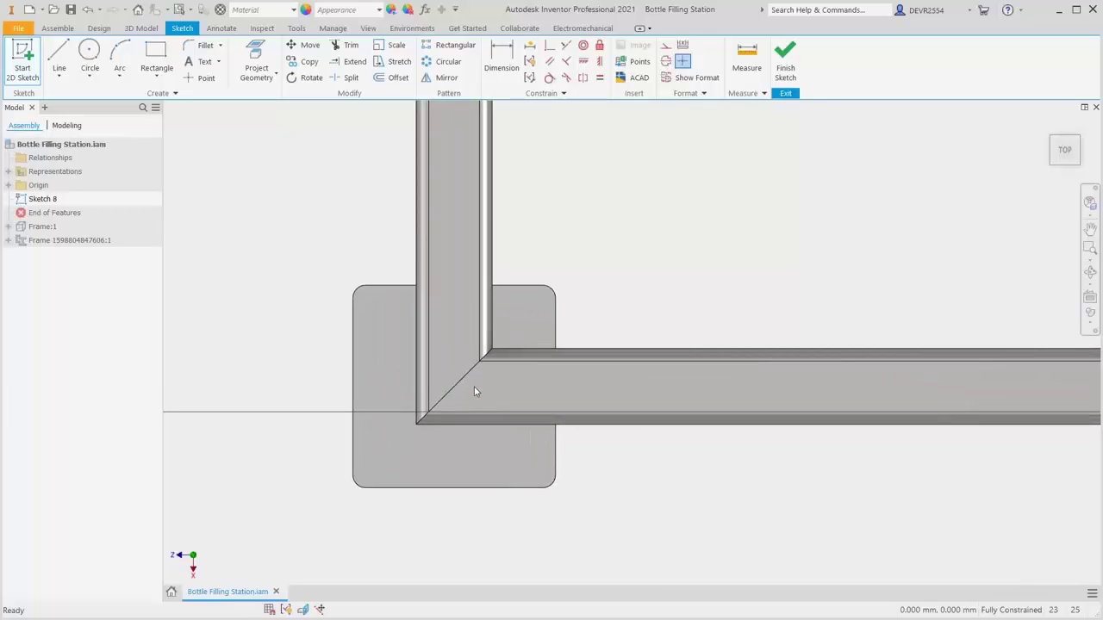
Project the outer edges of the two upper tubes meeting at the corner into the sketch
{"action": "left_click", "coordinate": [368, 30]}
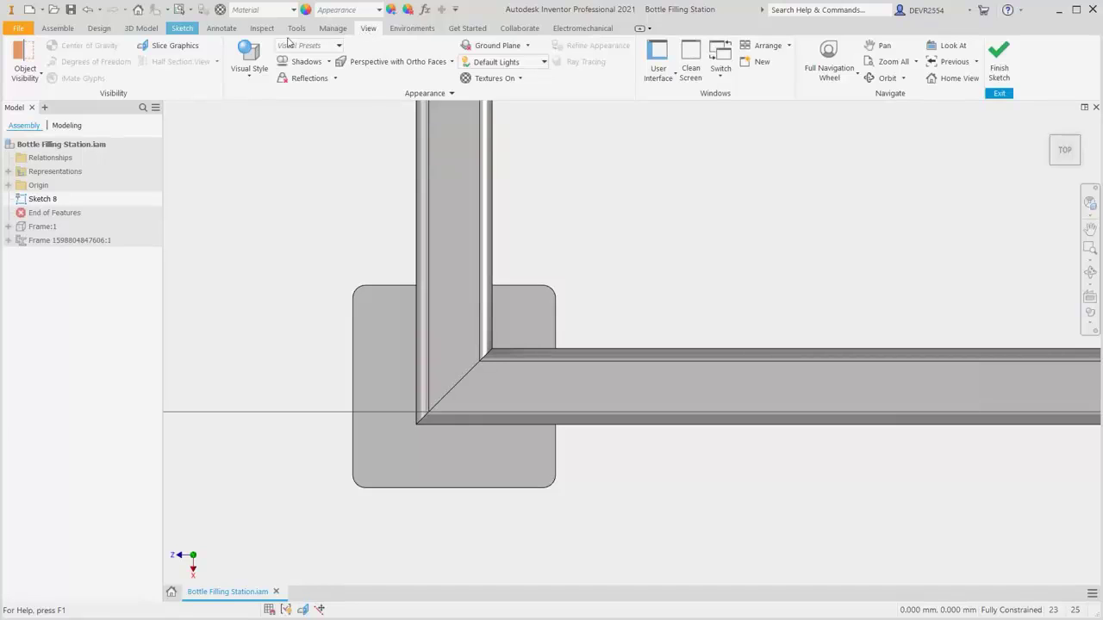
{"action": "left_click", "coordinate": [185, 31]}
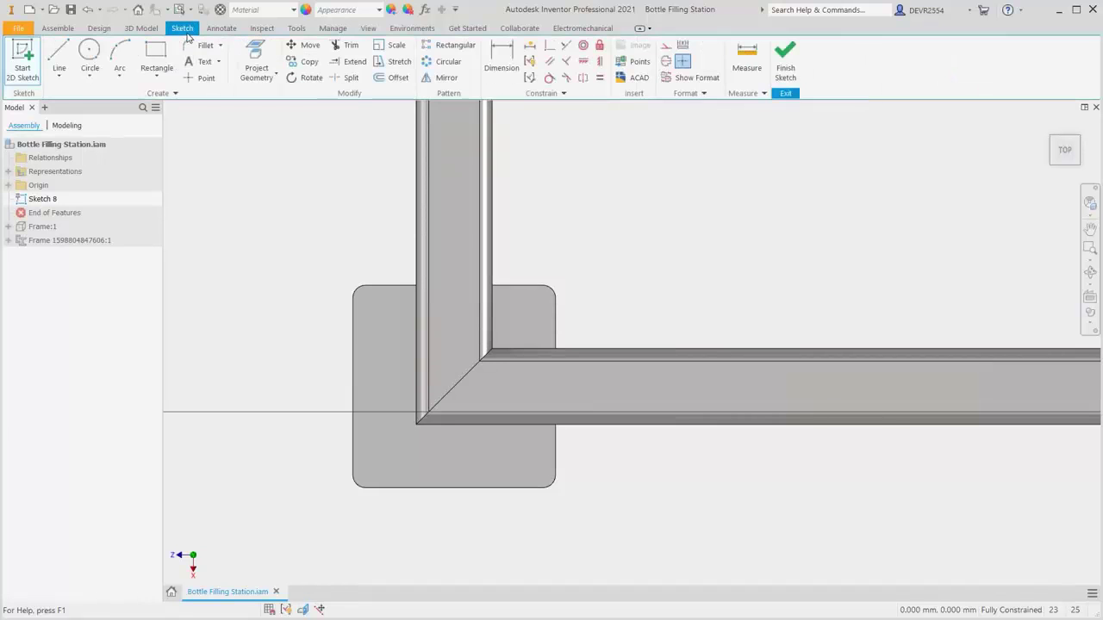
{"action": "left_click", "coordinate": [255, 57]}
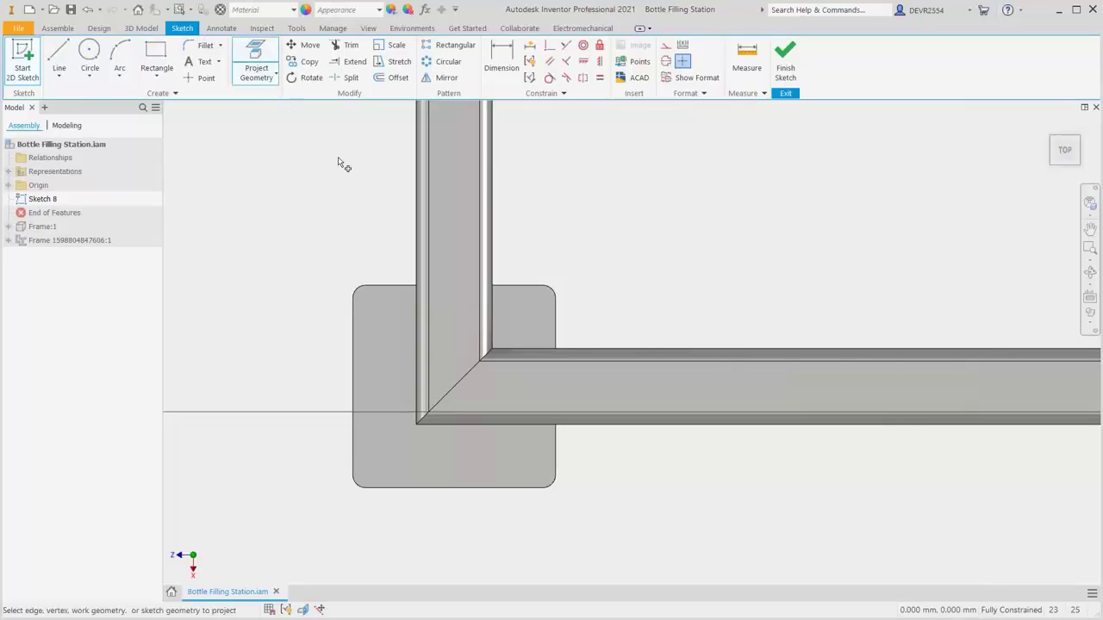
{"action": "left_click", "coordinate": [416, 225]}
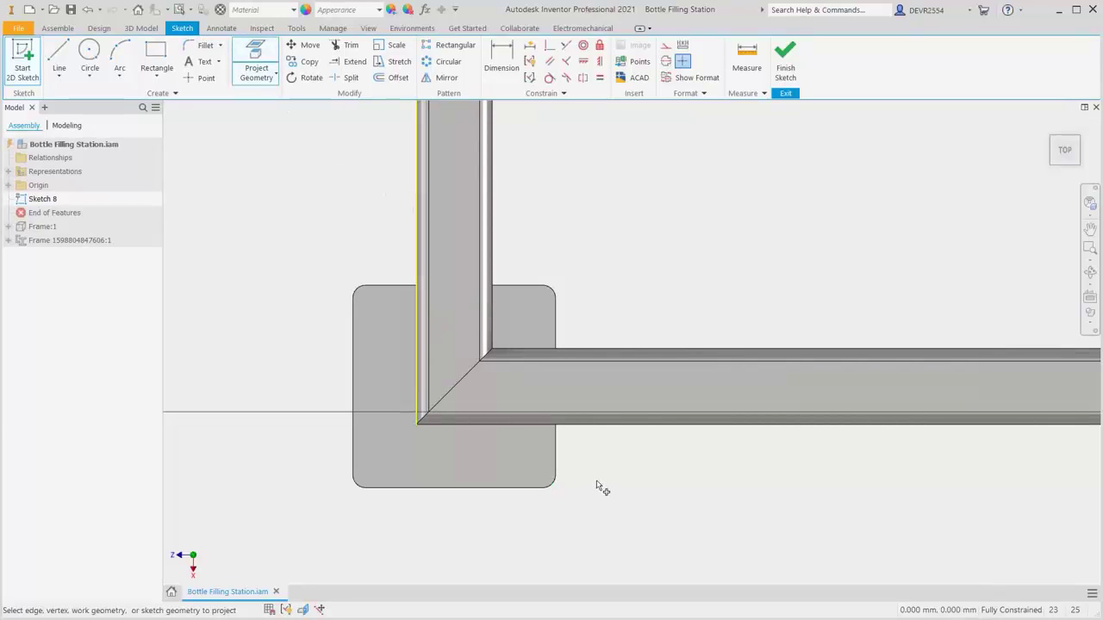
{"action": "left_click", "coordinate": [576, 430]}
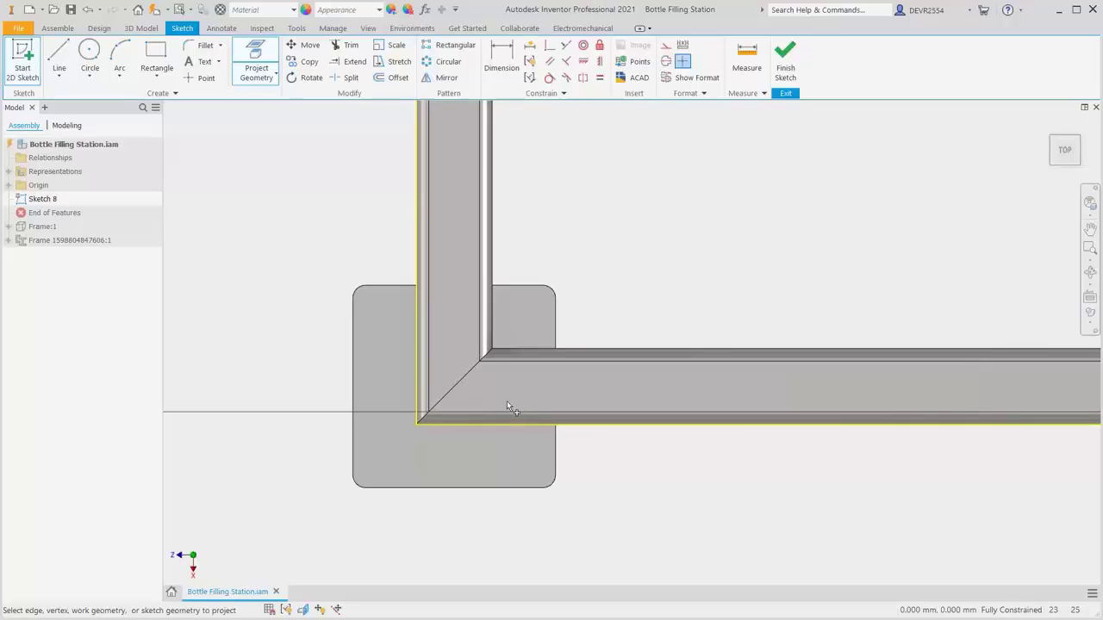
Place a sketch point on the long upper tube and dimension it 150 mm from the short tube's outer edge
{"action": "left_click", "coordinate": [202, 77]}
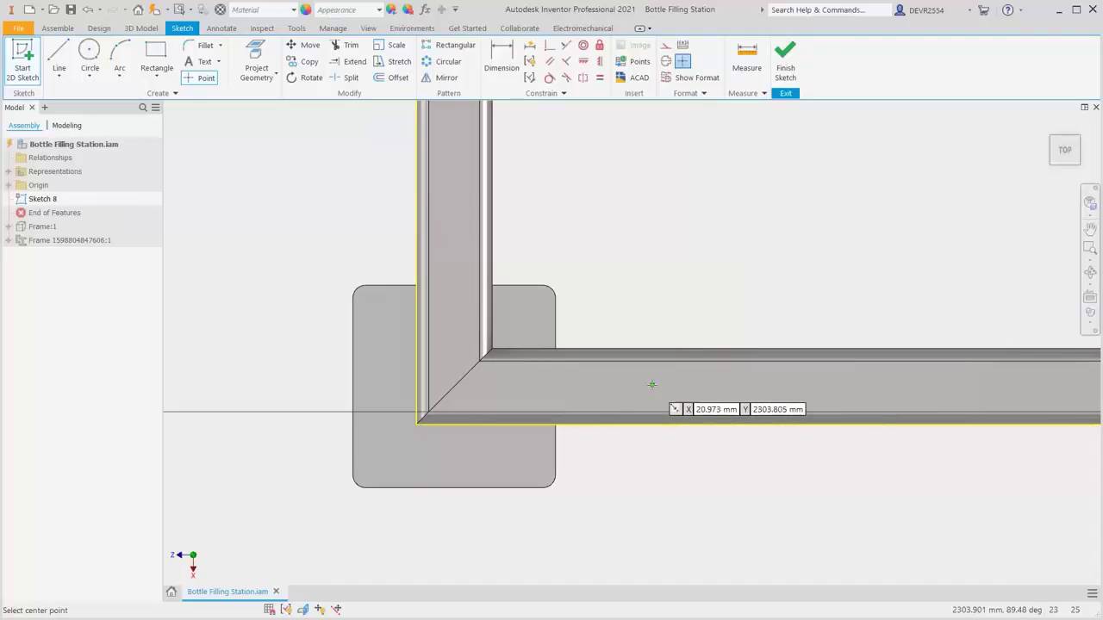
{"action": "right_click", "coordinate": [682, 280]}
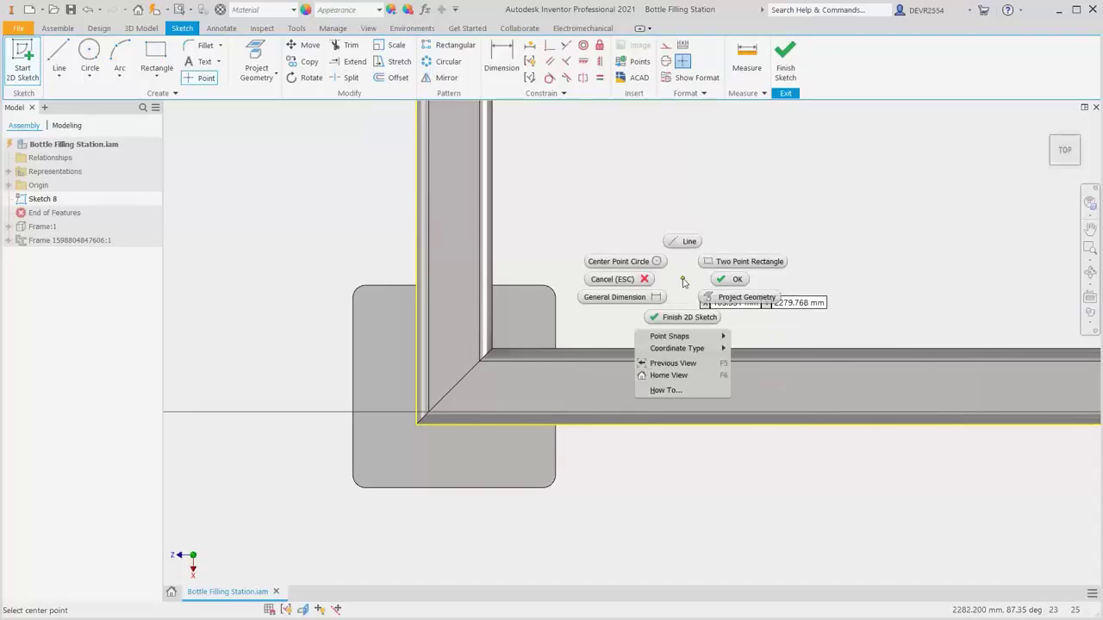
{"action": "left_click", "coordinate": [614, 296]}
{"action": "left_click", "coordinate": [652, 386]}
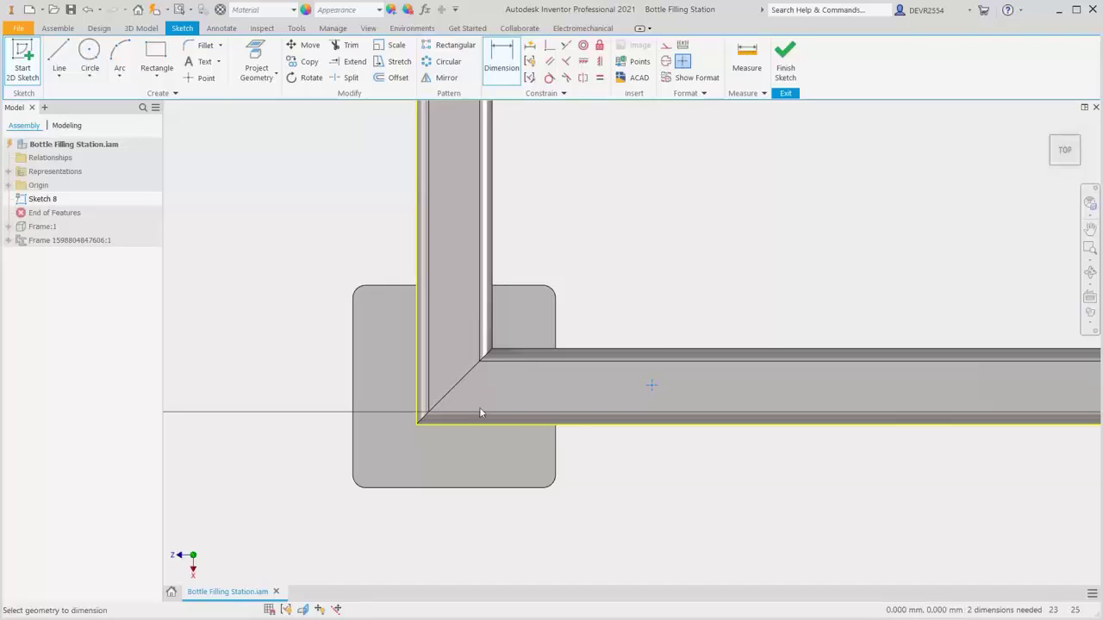
{"action": "left_click", "coordinate": [418, 396]}
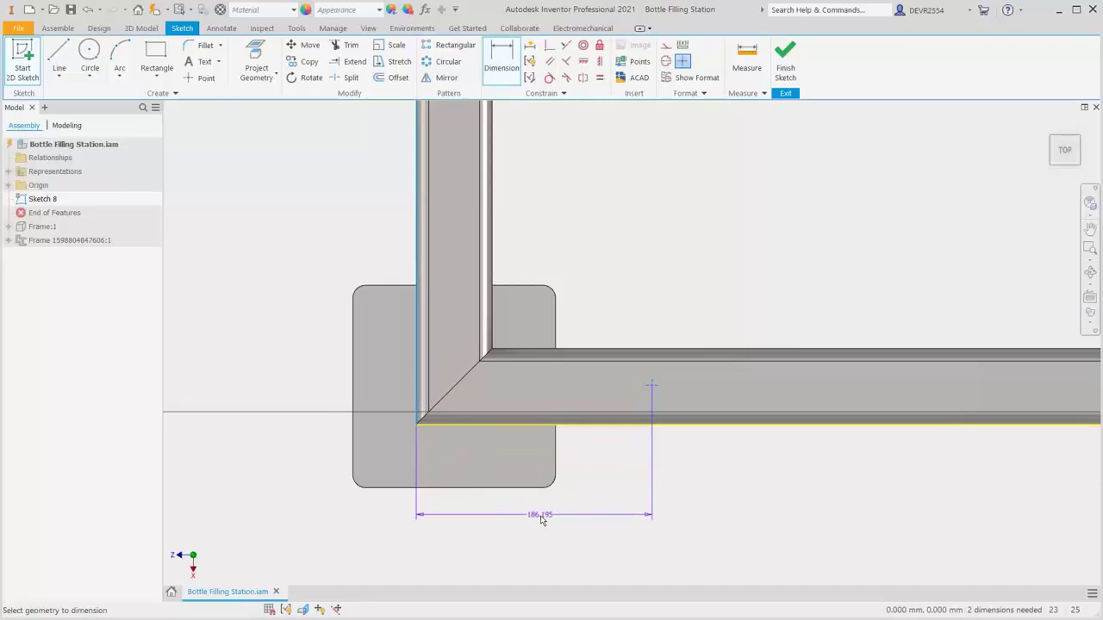
{"action": "left_click", "coordinate": [543, 520]}
{"action": "type", "text": "1"}
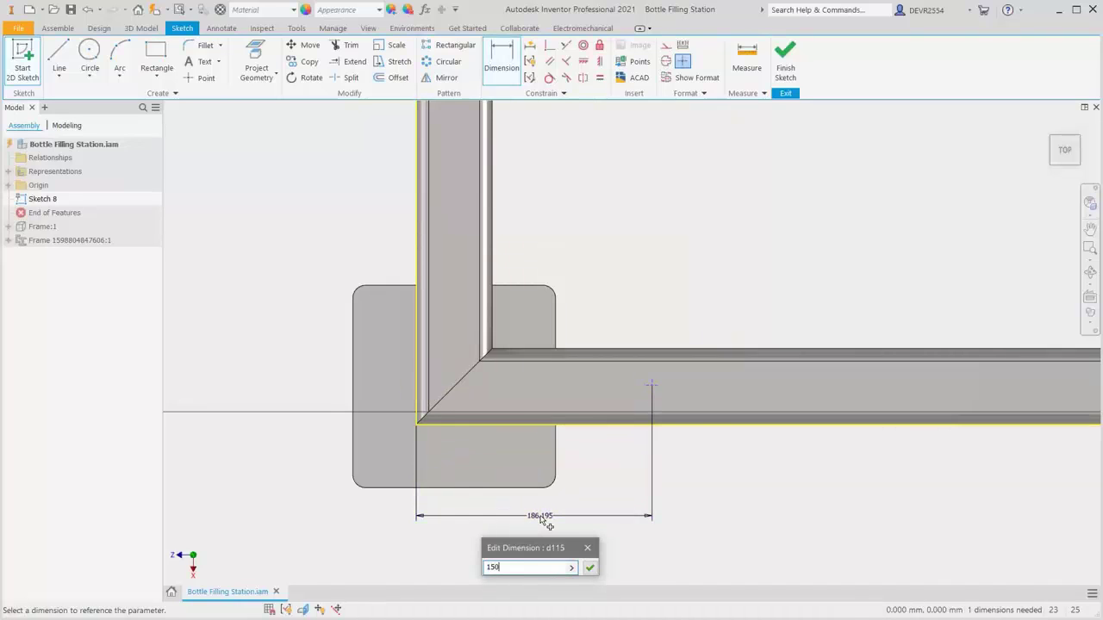
{"action": "type", "text": "50"}
{"action": "key", "text": "Return"}
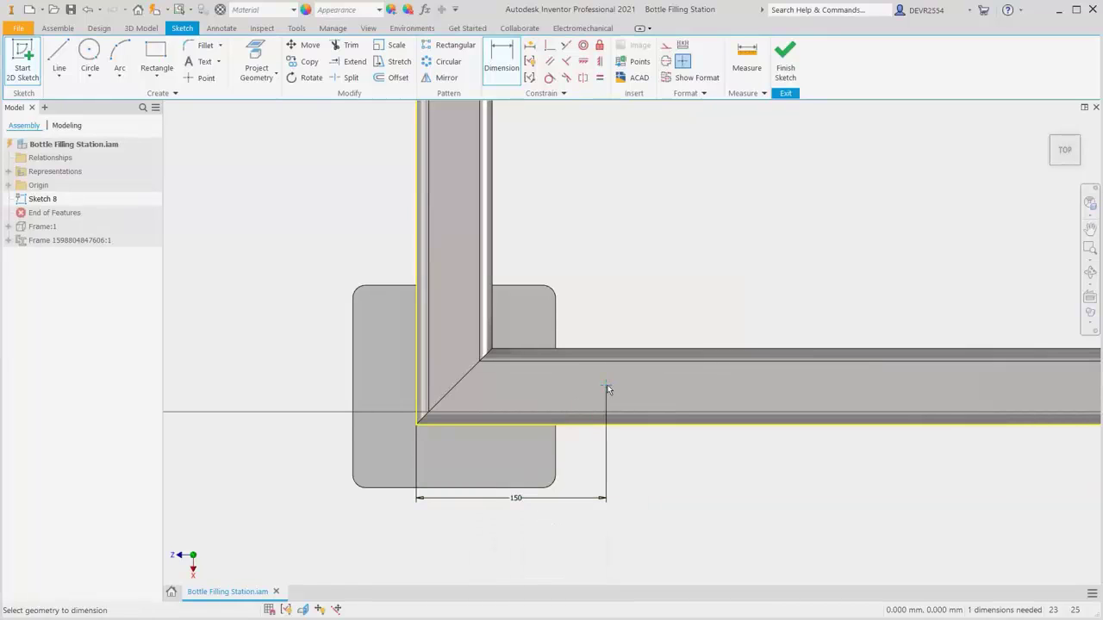
Dimension the point 30 mm from the long tube's outer edge and finish the sketch
{"action": "left_click", "coordinate": [586, 422]}
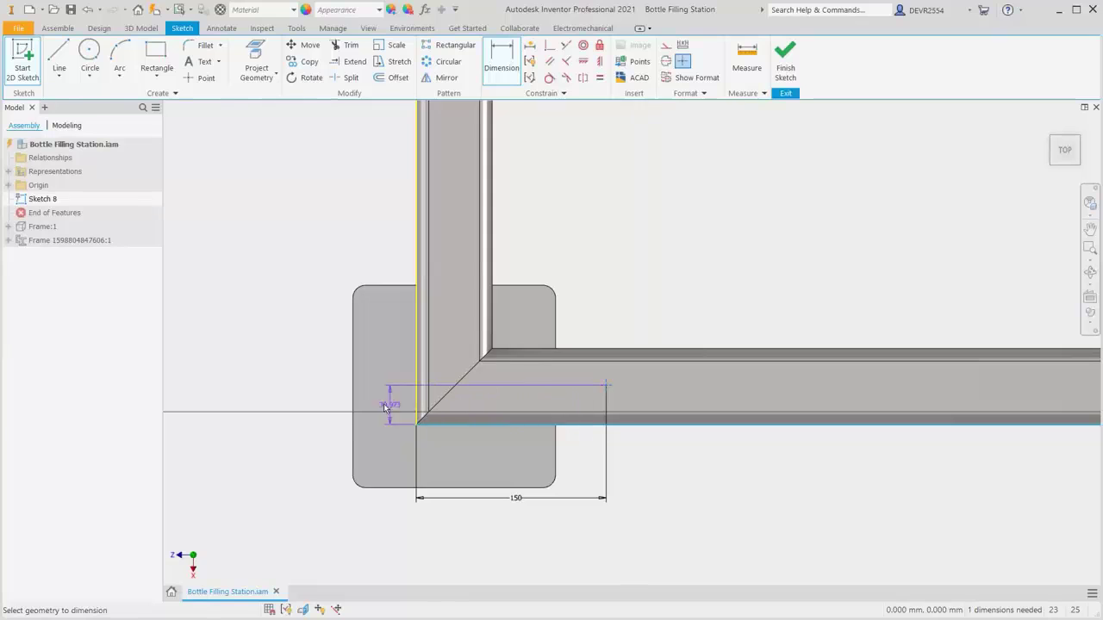
{"action": "left_click", "coordinate": [311, 345]}
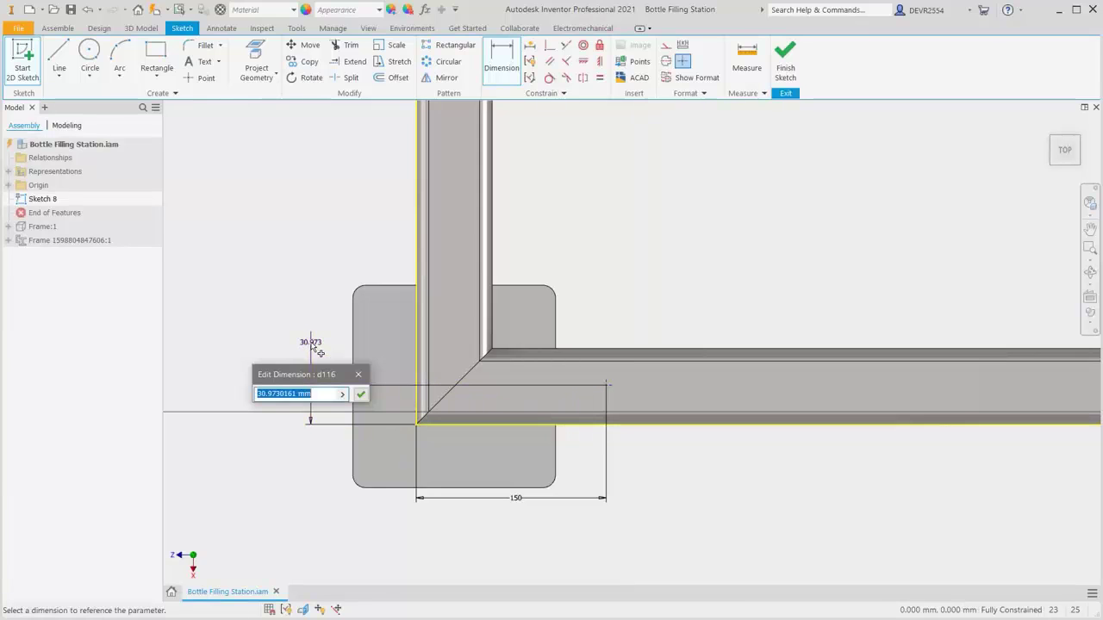
{"action": "type", "text": "30"}
{"action": "key", "text": "Return"}
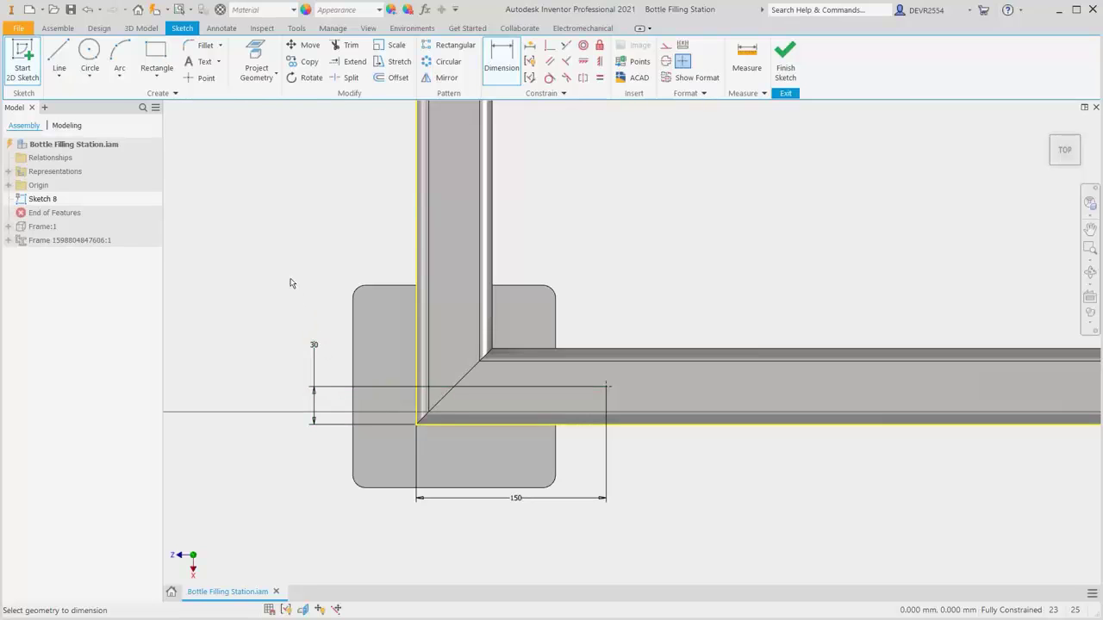
{"action": "right_click", "coordinate": [290, 283]}
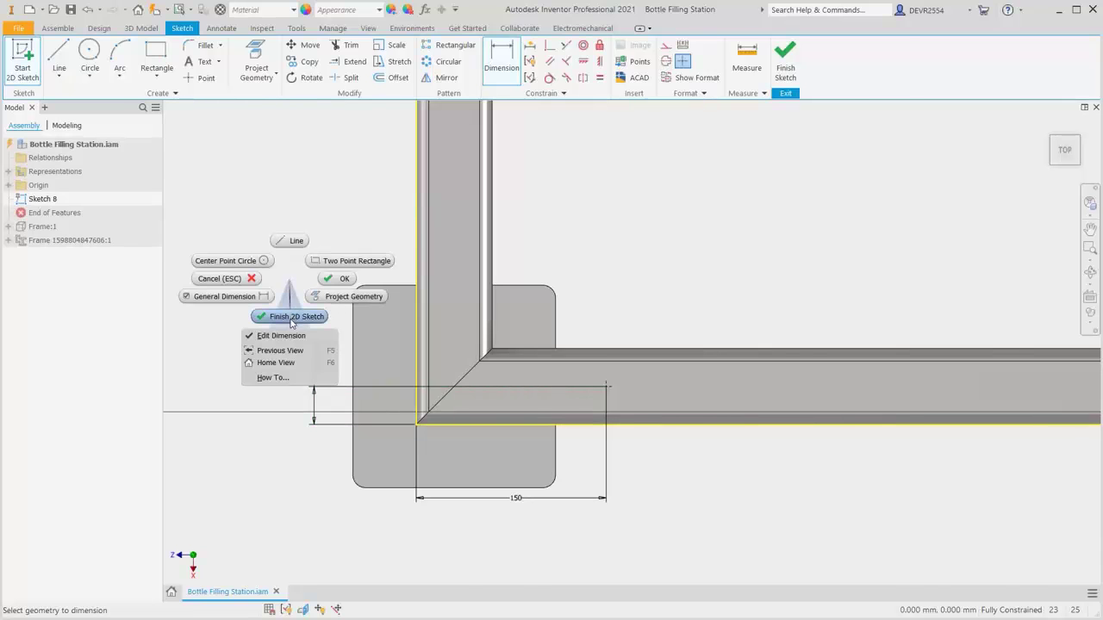
{"action": "left_click", "coordinate": [292, 316]}
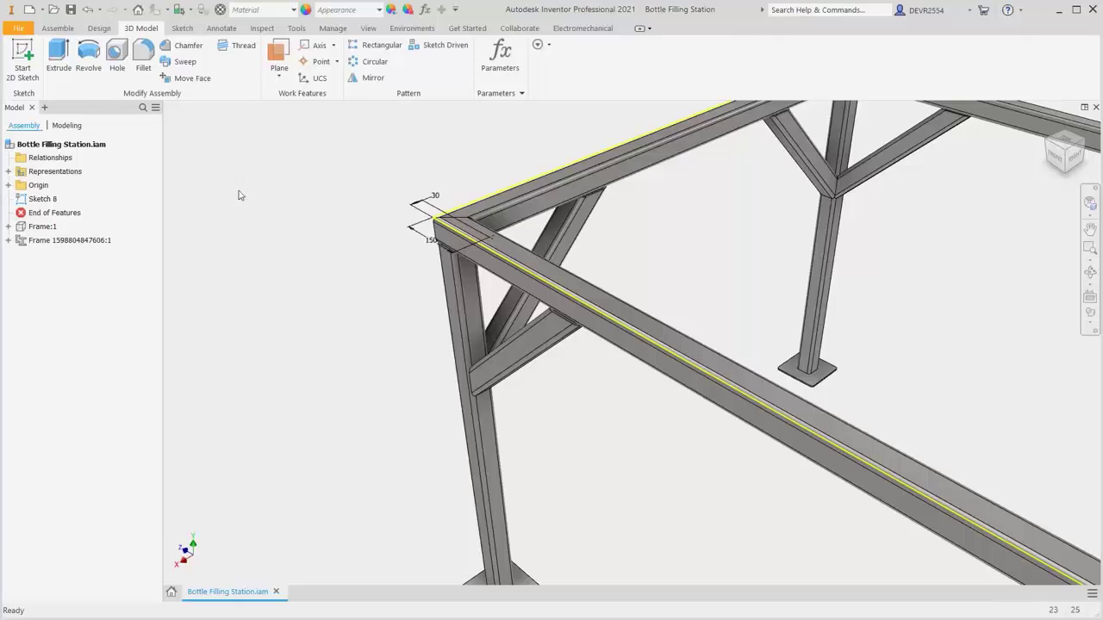
Create an ISO M12 normal-fit clearance hole for a socket head cap screw at the sketch point, terminating at the long tube's underside
{"action": "left_click", "coordinate": [123, 58]}
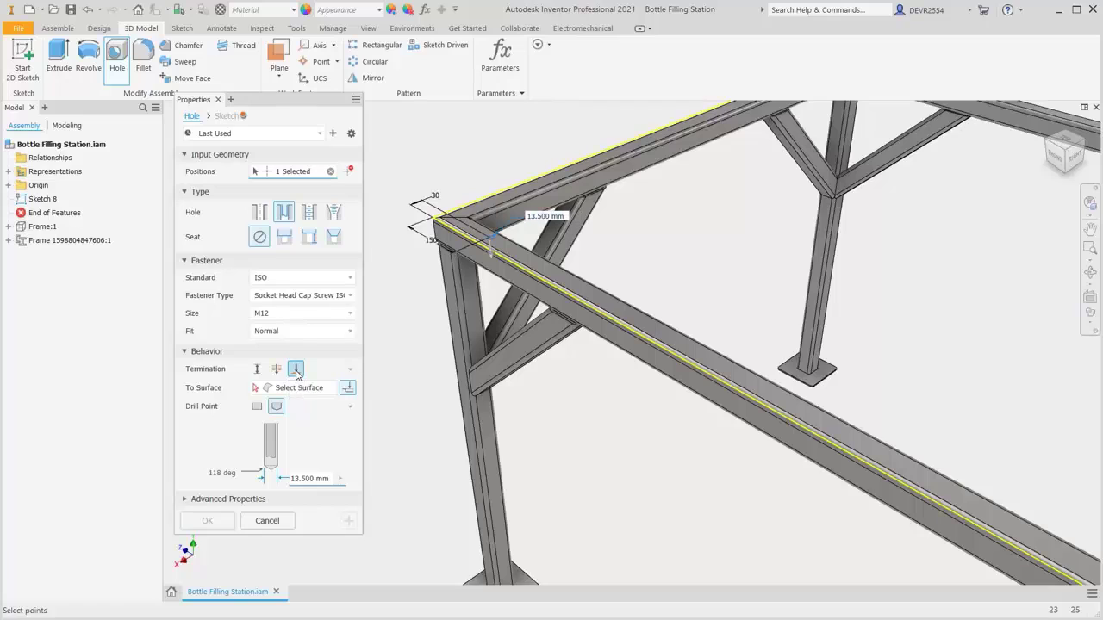
{"action": "left_click", "coordinate": [298, 388]}
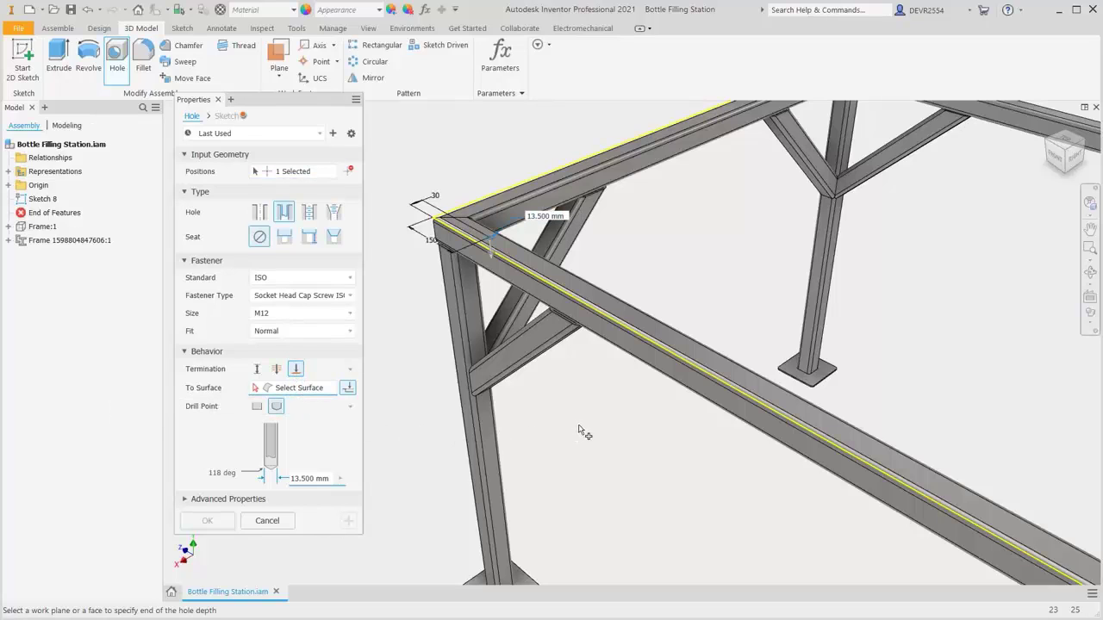
{"action": "middle_click_drag", "start_coordinate": [623, 397], "coordinate": [648, 207], "text": "shift"}
{"action": "left_click", "coordinate": [649, 217]}
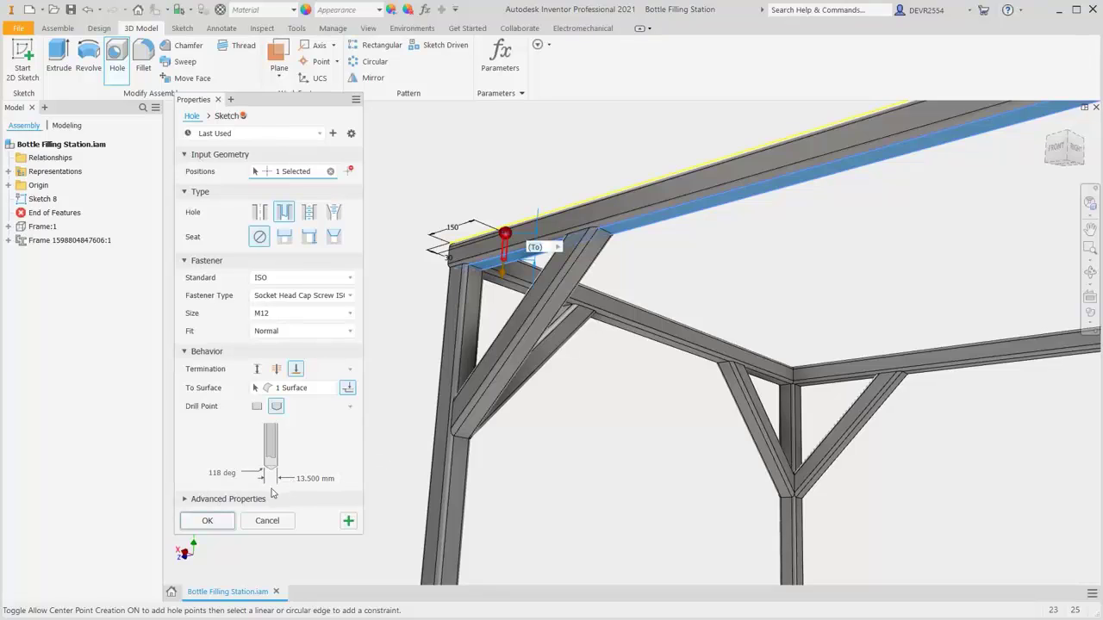
{"action": "left_click", "coordinate": [209, 521]}
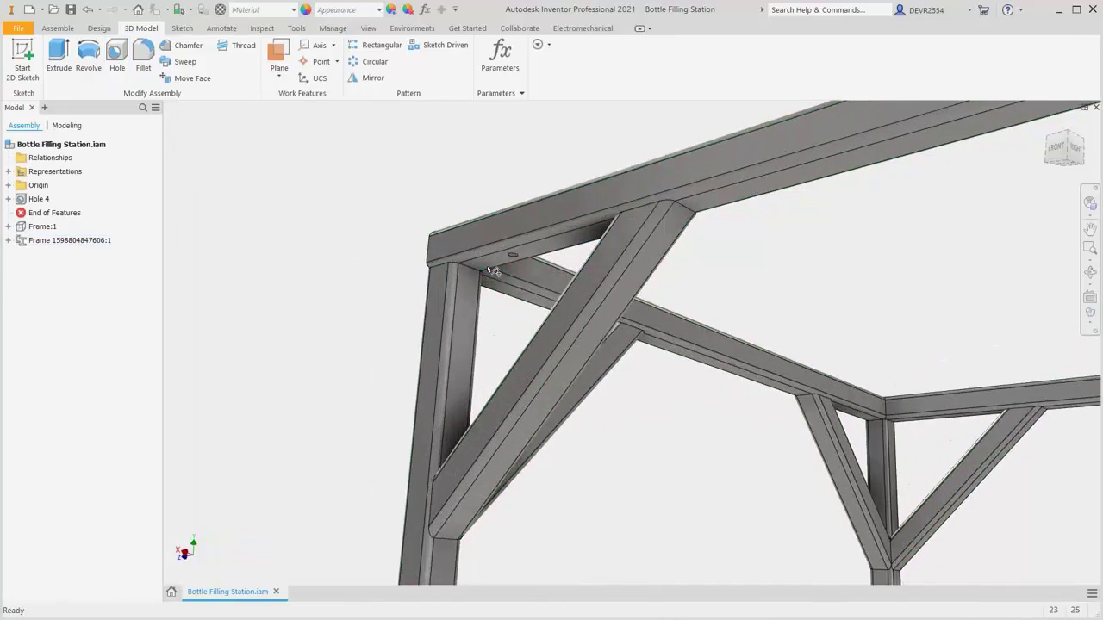
{"action": "scroll", "coordinate": [486, 287], "scroll_direction": "up", "scroll_amount": 3}
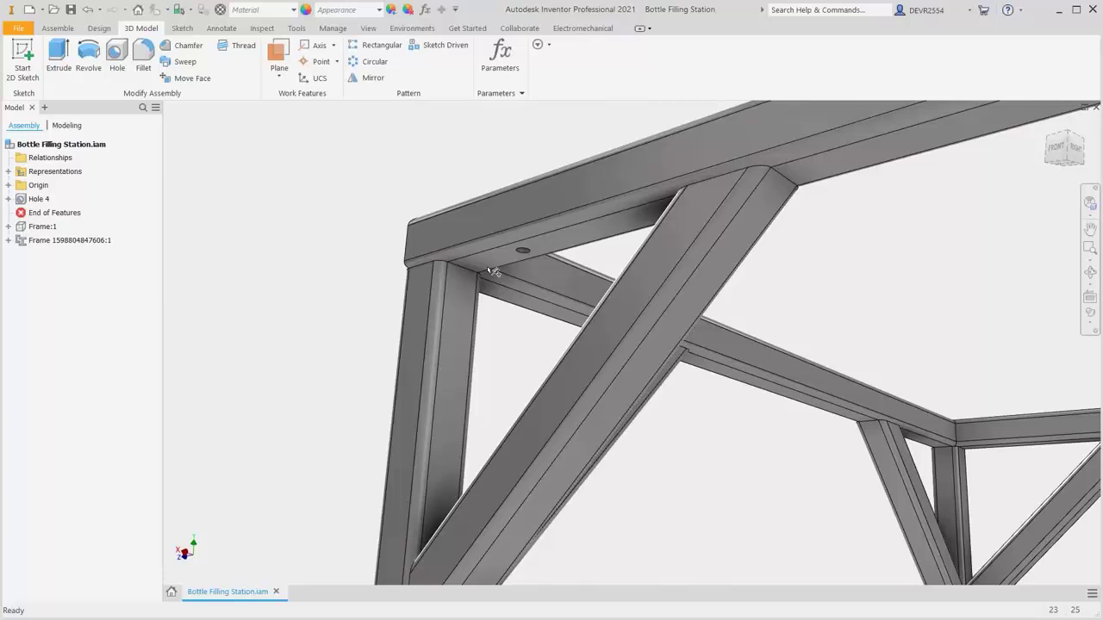
{"action": "scroll", "coordinate": [492, 272], "scroll_direction": "down", "scroll_amount": 5}
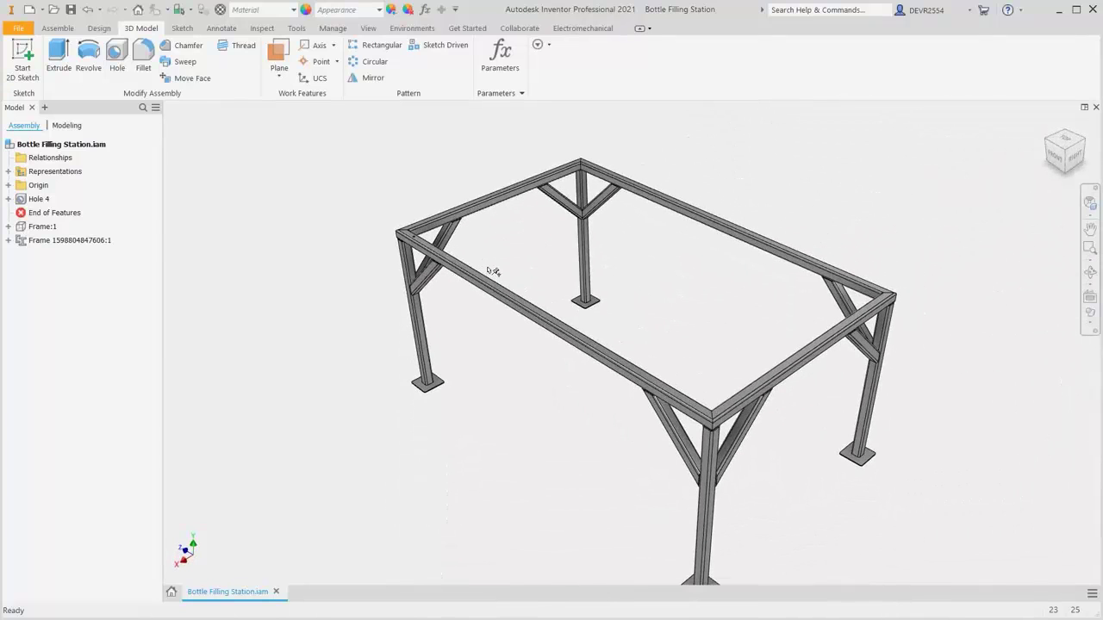
Start a new assembly-level 2D sketch on the top face of the short upper tube beside the drilled corner
{"action": "right_click", "coordinate": [301, 266]}
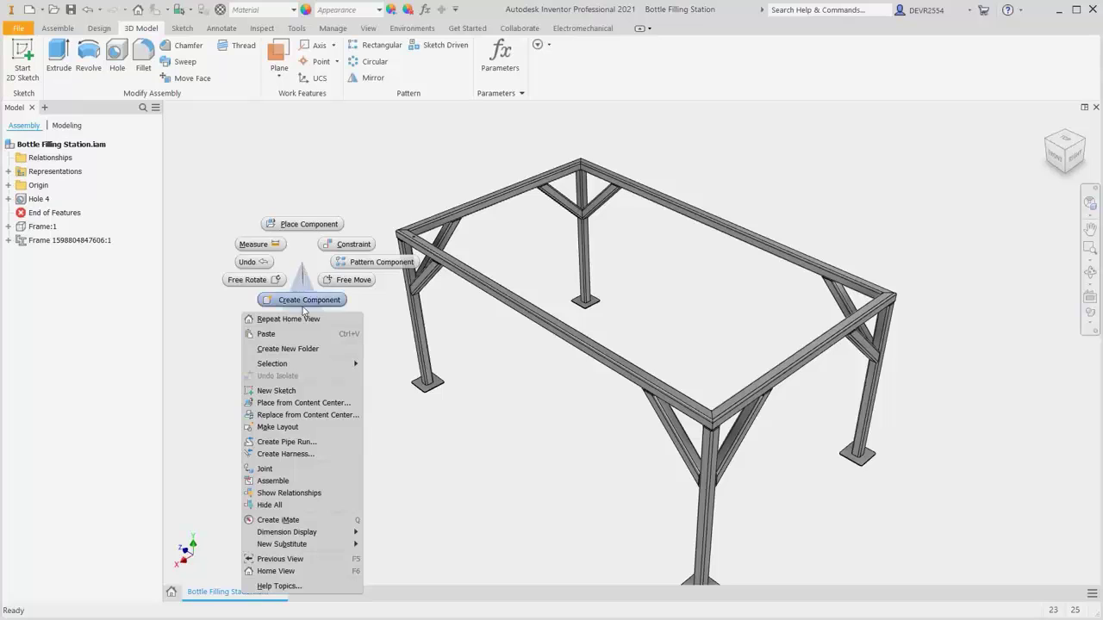
{"action": "left_click", "coordinate": [293, 392]}
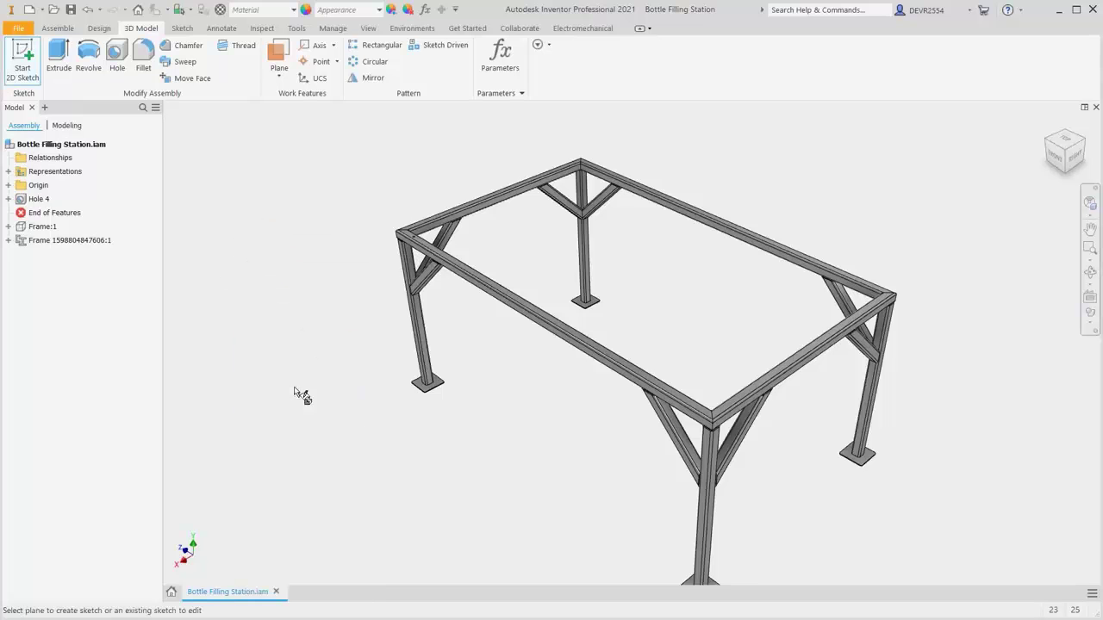
{"action": "scroll", "coordinate": [392, 243], "scroll_direction": "up", "scroll_amount": 5}
{"action": "scroll", "coordinate": [397, 243], "scroll_direction": "up", "scroll_amount": 3}
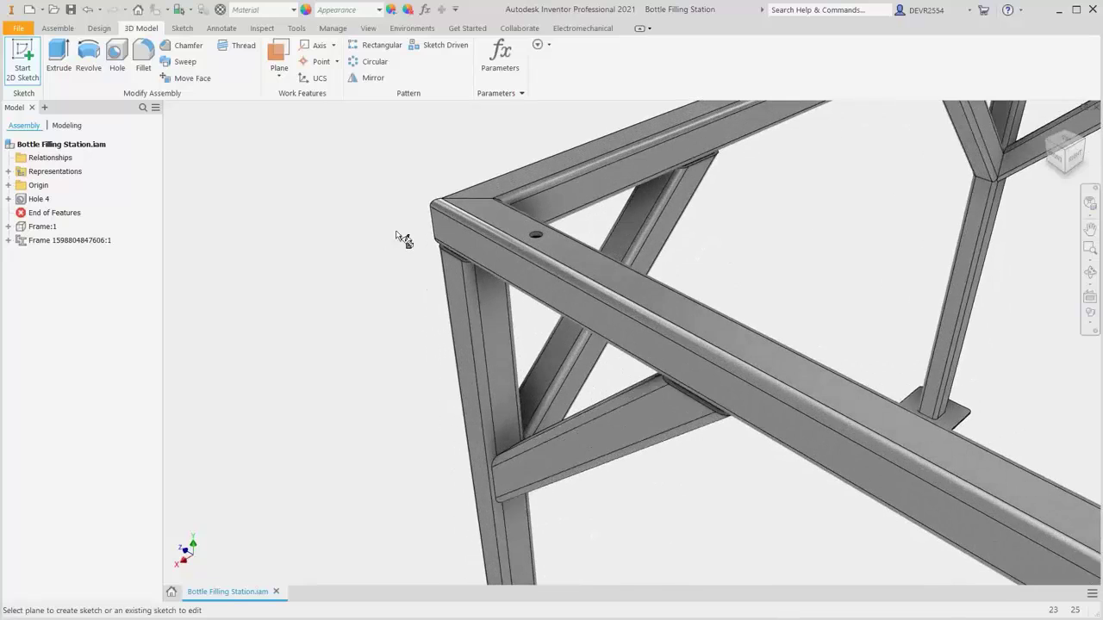
{"action": "left_click", "coordinate": [538, 172]}
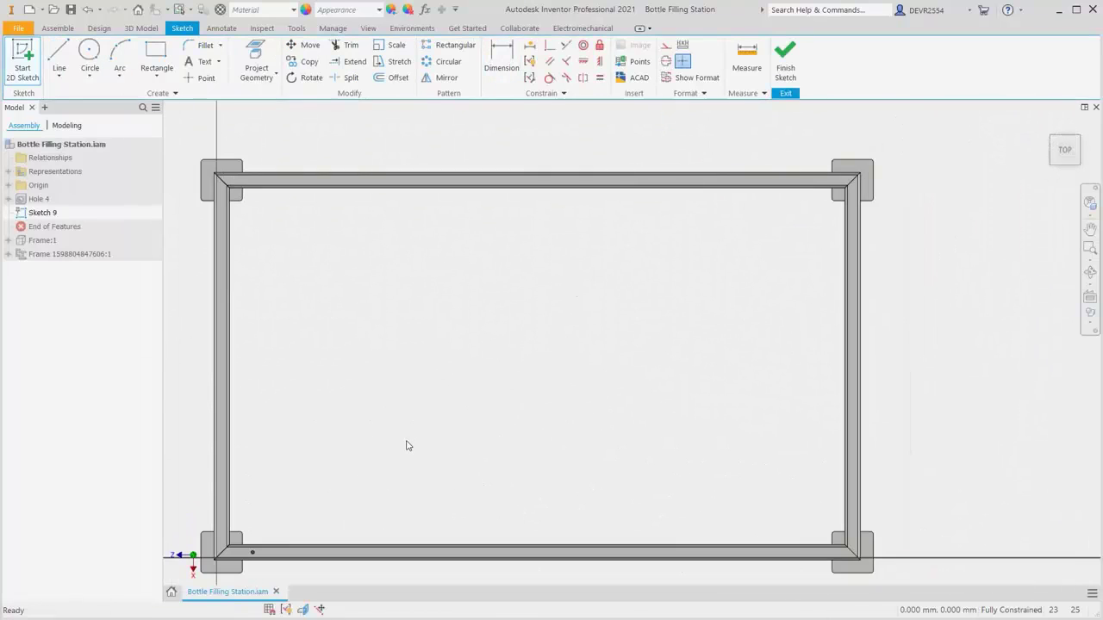
Project the outer edges of the short and long tubes at the drilled corner into the new sketch
{"action": "mouse_move", "coordinate": [406, 446]}
{"action": "middle_mouse_down"}
{"action": "mouse_move", "coordinate": [406, 433]}
{"action": "mouse_move", "coordinate": [591, 278]}
{"action": "middle_mouse_up"}
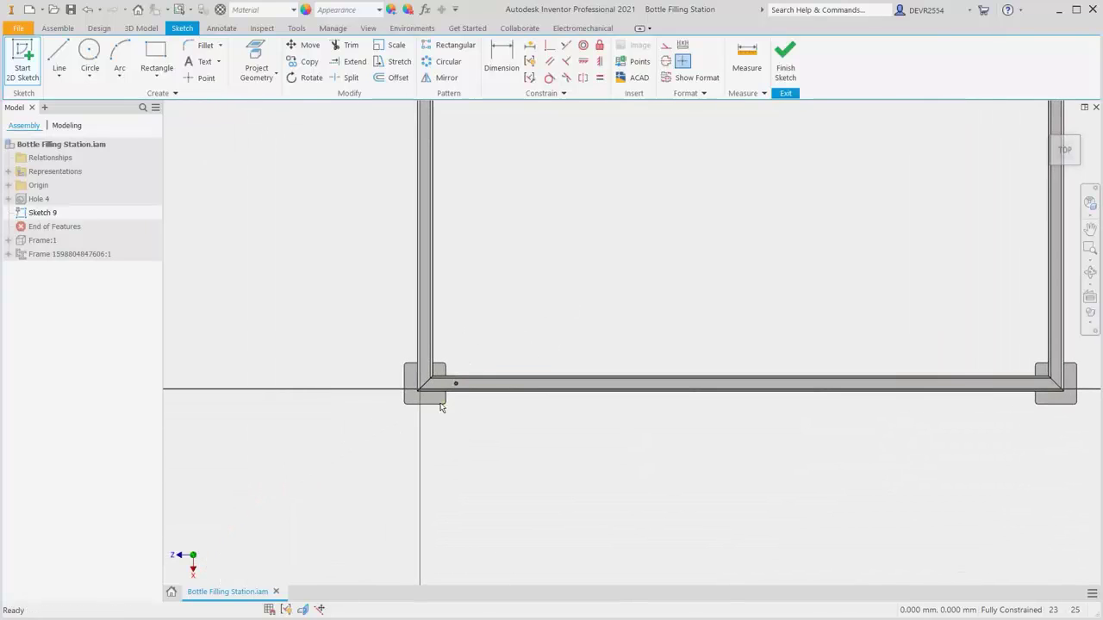
{"action": "scroll", "coordinate": [440, 407], "scroll_direction": "up", "scroll_amount": 5}
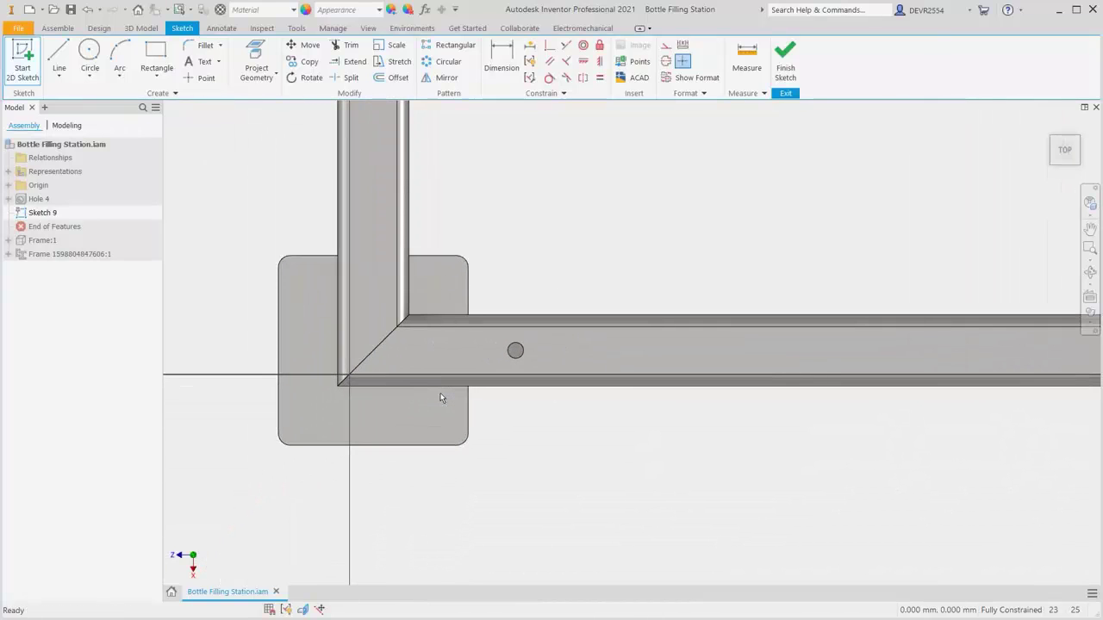
{"action": "left_click", "coordinate": [256, 57]}
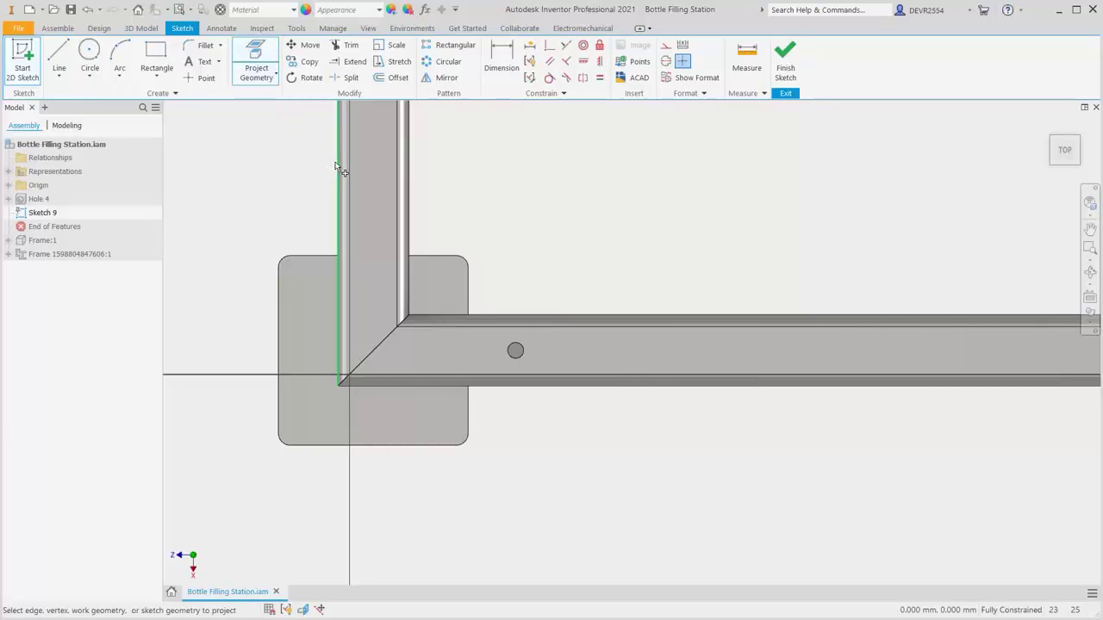
{"action": "left_click", "coordinate": [533, 395]}
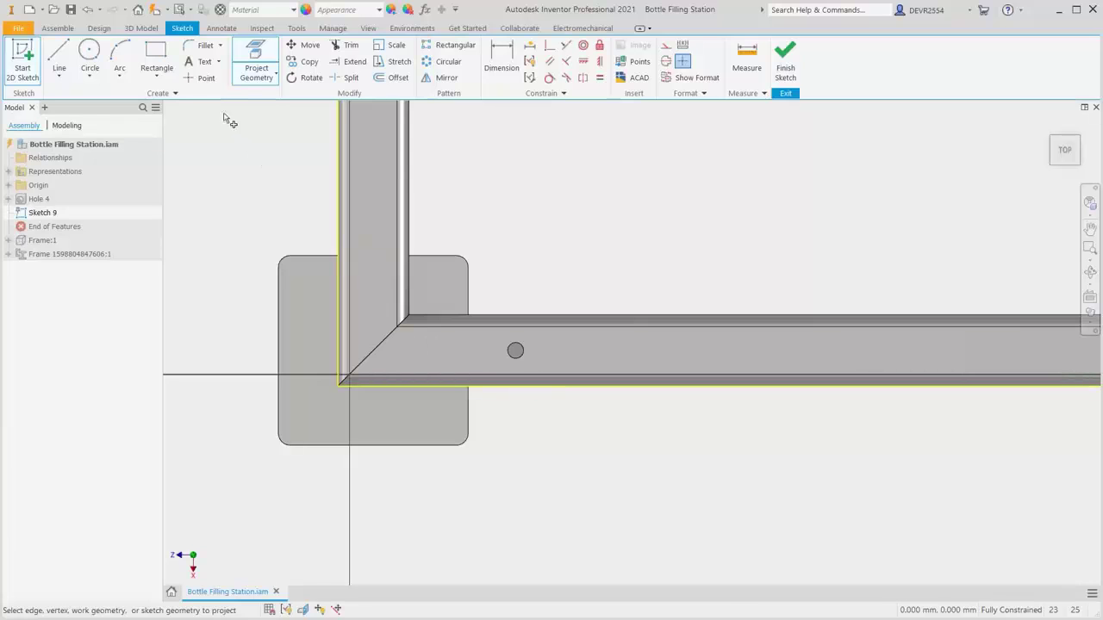
Place a sketch point on the short upper tube and dimension it 150 mm from the long tube's outer edge
{"action": "left_click", "coordinate": [207, 78]}
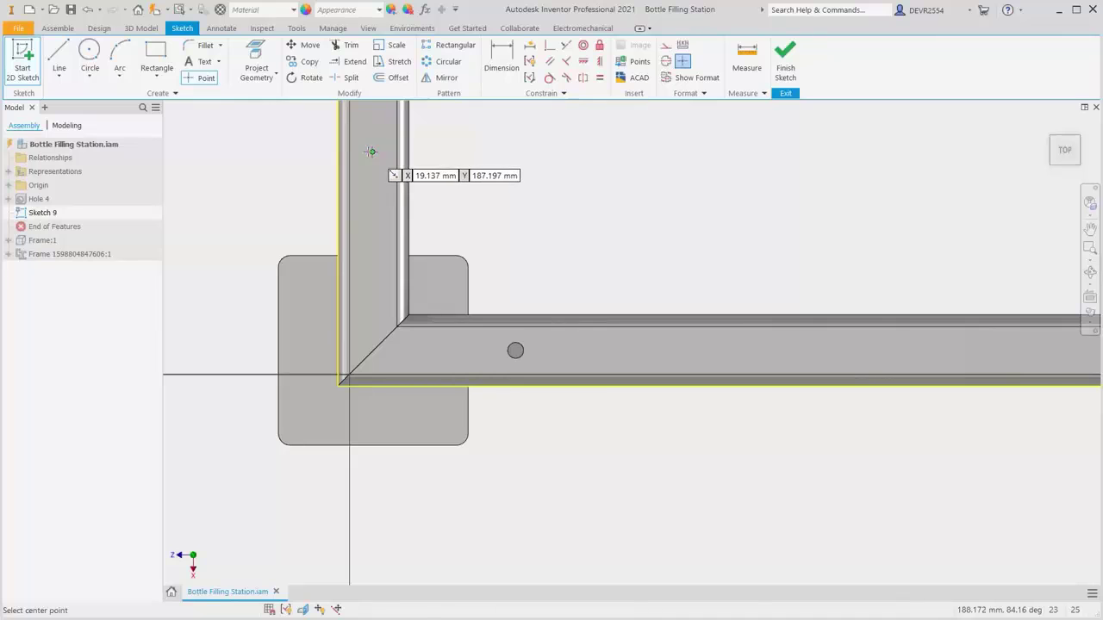
{"action": "right_click", "coordinate": [309, 156]}
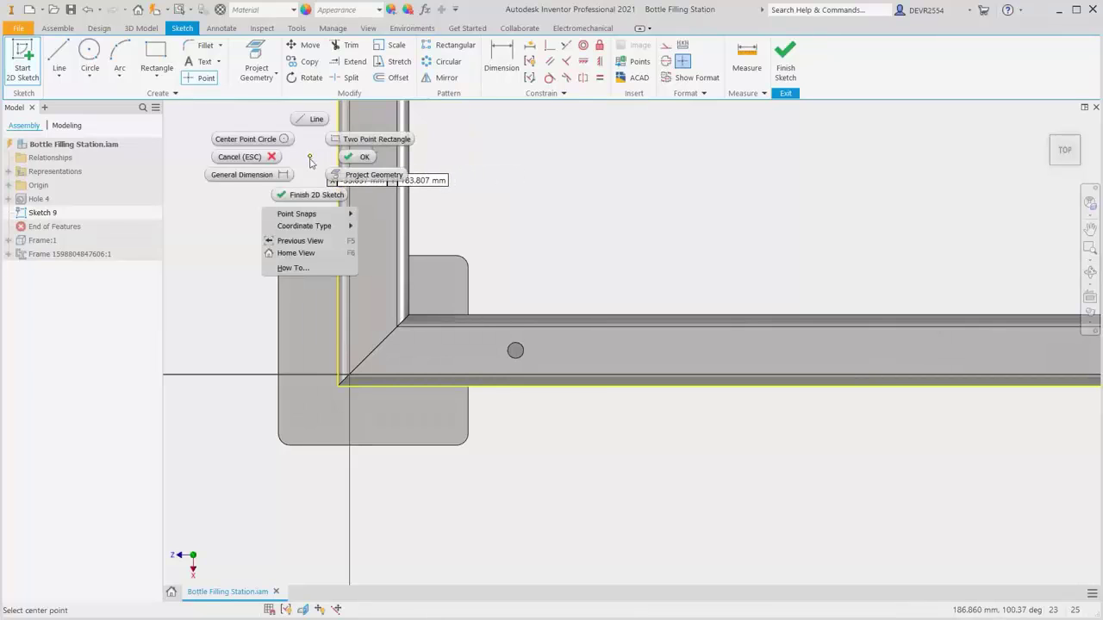
{"action": "left_click", "coordinate": [259, 179]}
{"action": "left_click", "coordinate": [371, 154]}
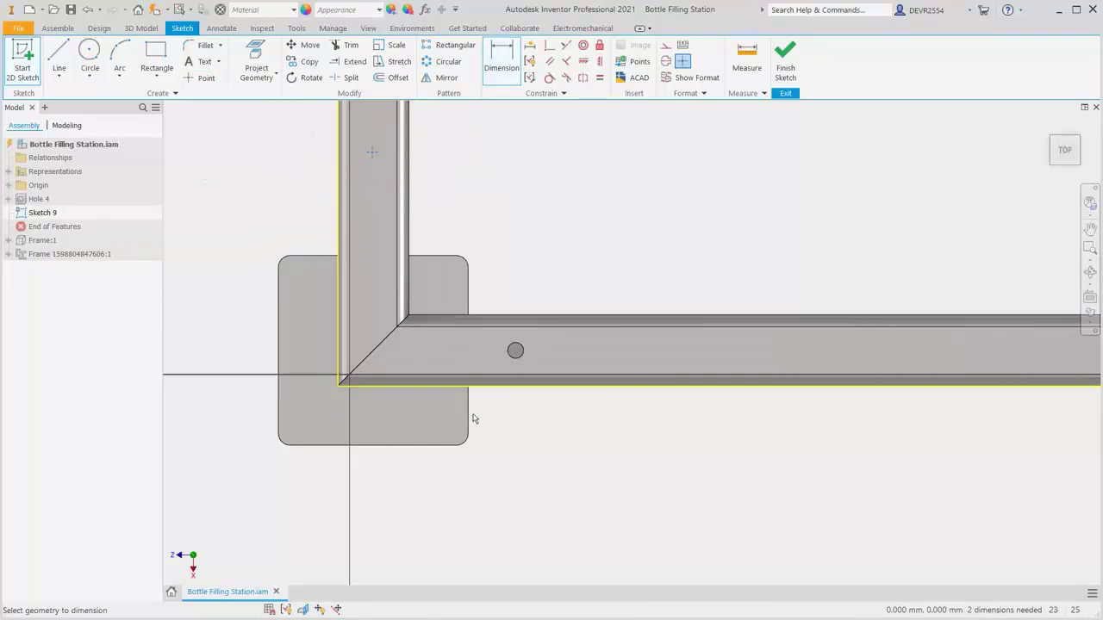
{"action": "left_click", "coordinate": [465, 385]}
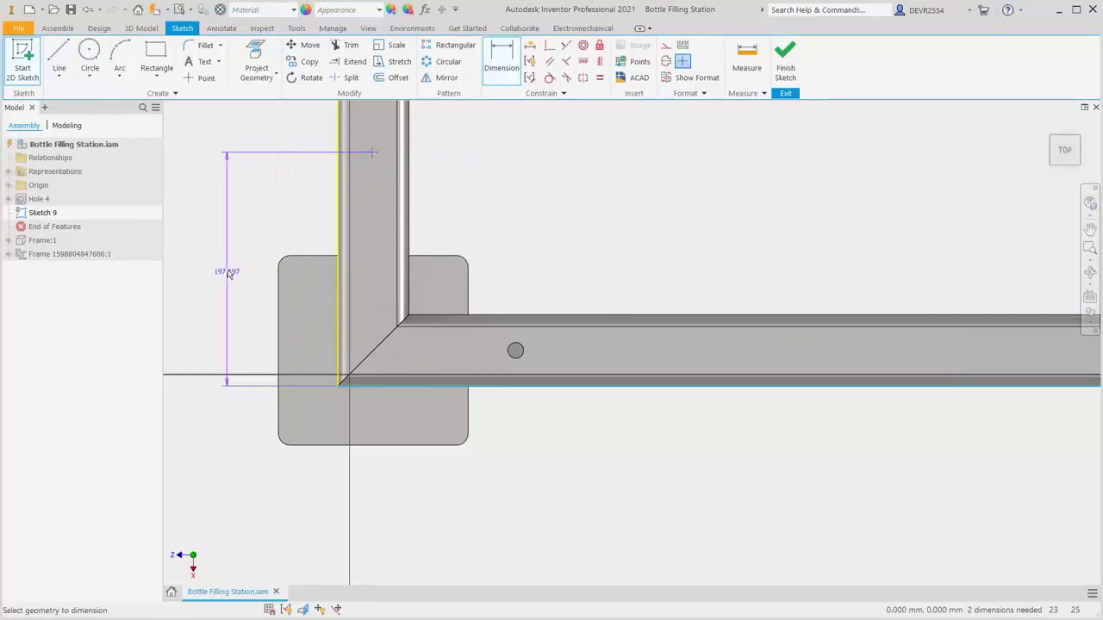
{"action": "left_click", "coordinate": [229, 270]}
{"action": "type", "text": "15"}
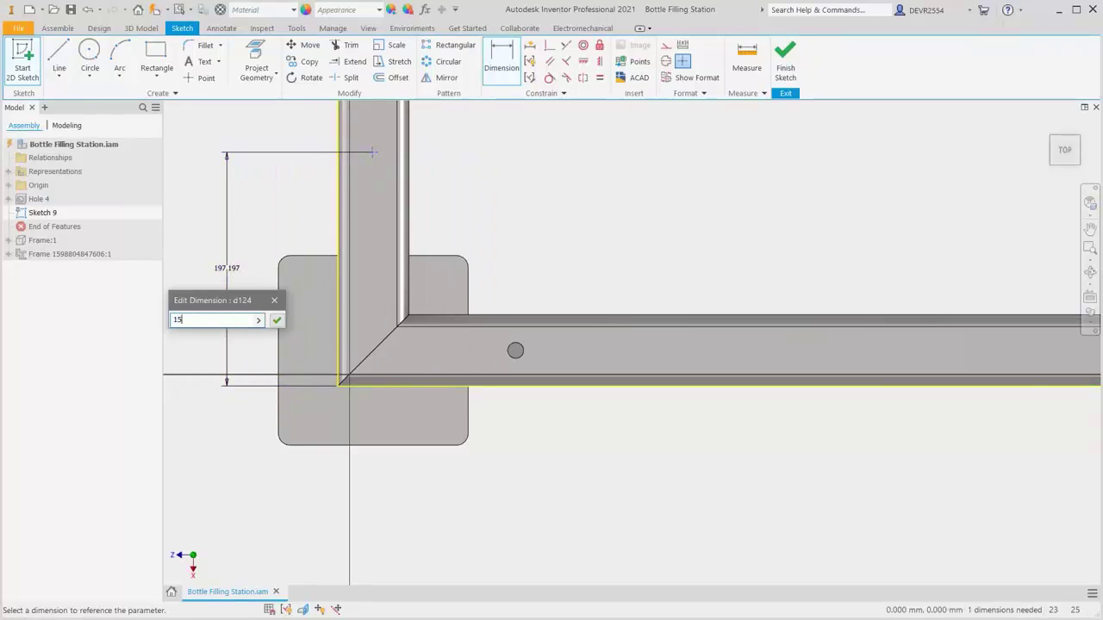
{"action": "type", "text": "0"}
{"action": "key", "text": "Return"}
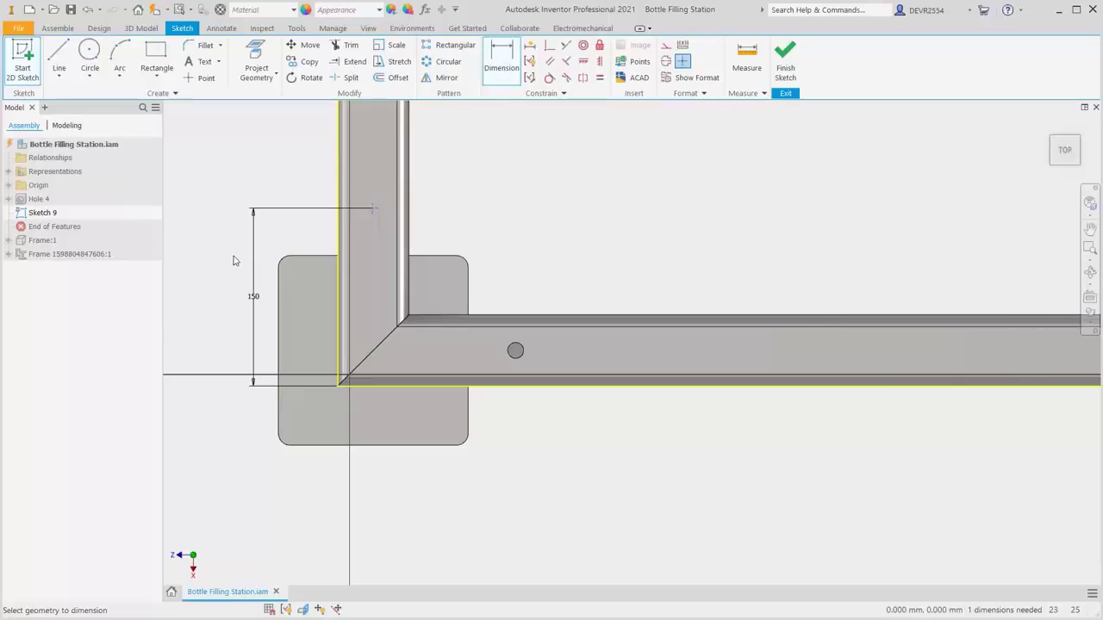
Dimension the point 30 mm from the short tube's outer edge and finish the sketch
{"action": "left_click", "coordinate": [371, 209]}
{"action": "left_click", "coordinate": [339, 198]}
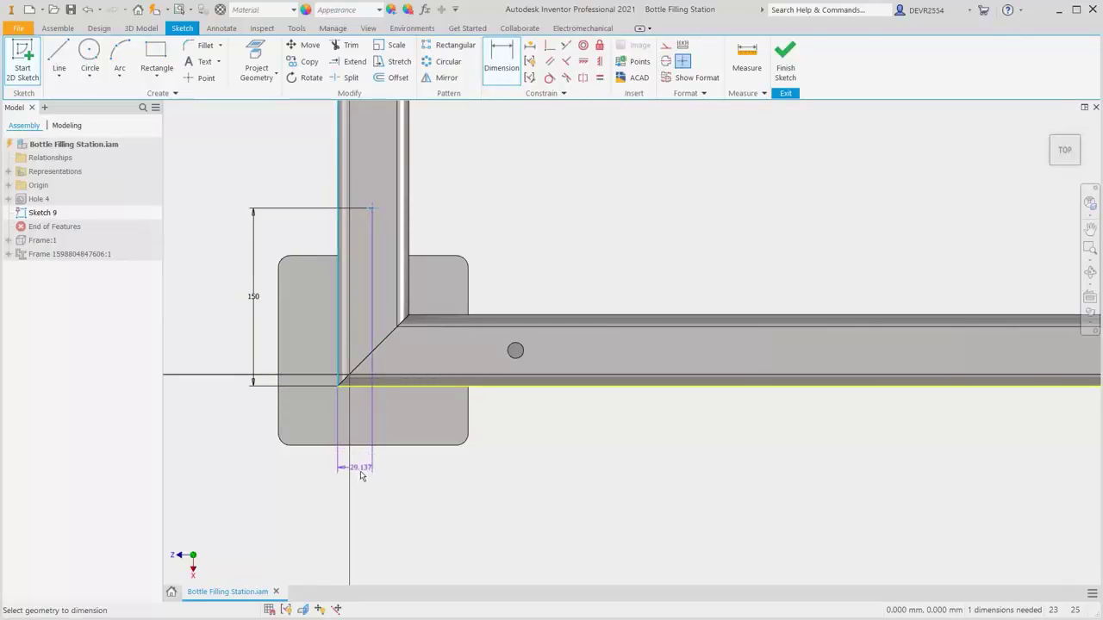
{"action": "left_click", "coordinate": [317, 480]}
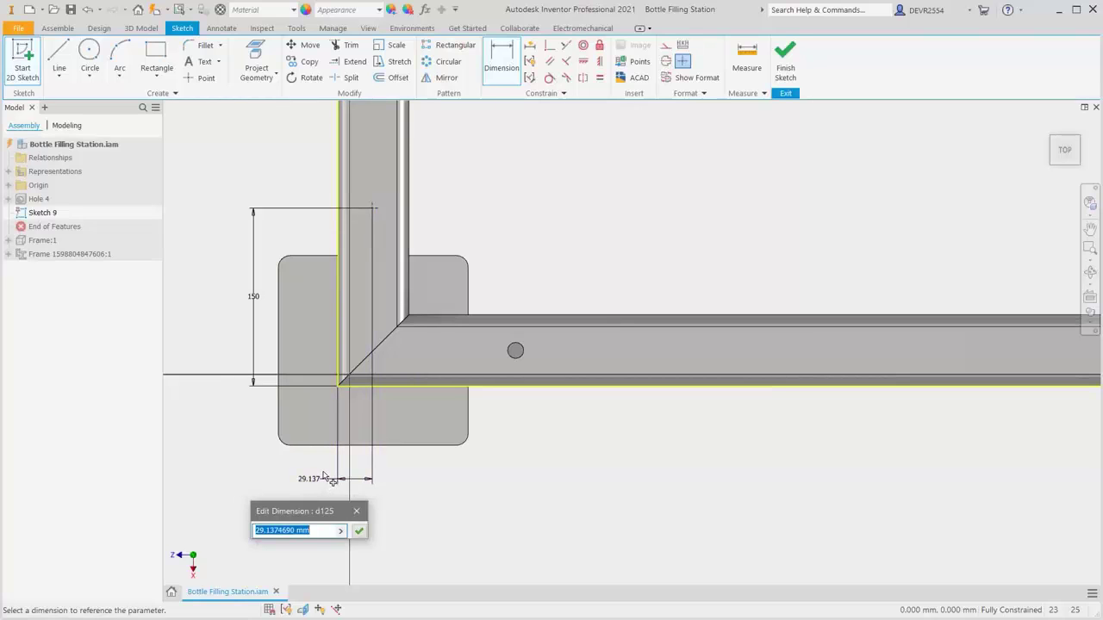
{"action": "type", "text": "30"}
{"action": "key", "text": "Return"}
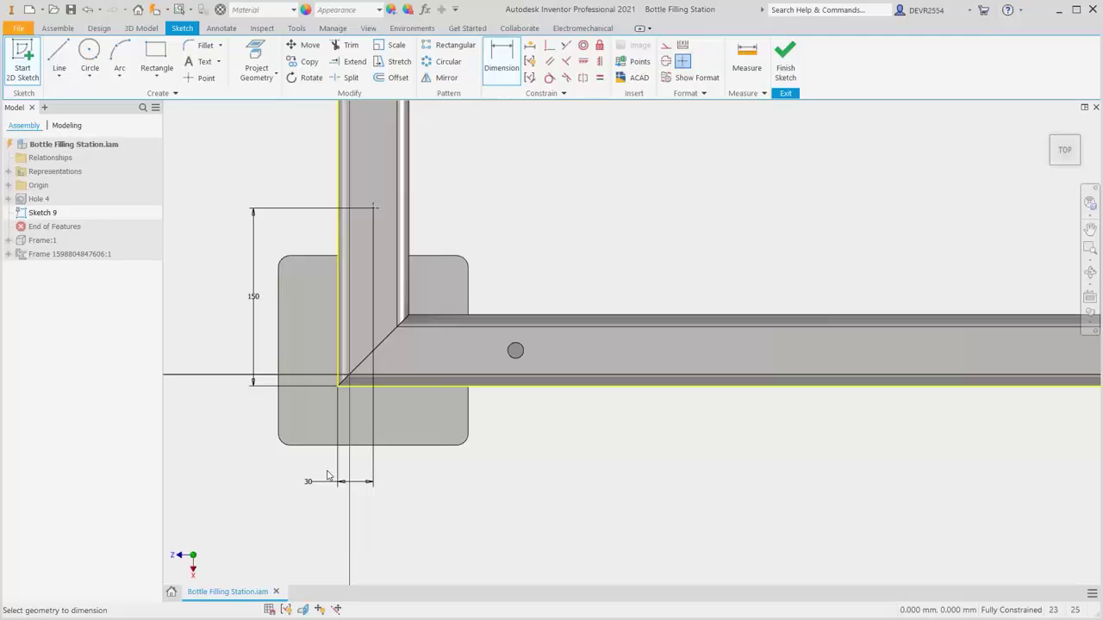
{"action": "right_click", "coordinate": [327, 475]}
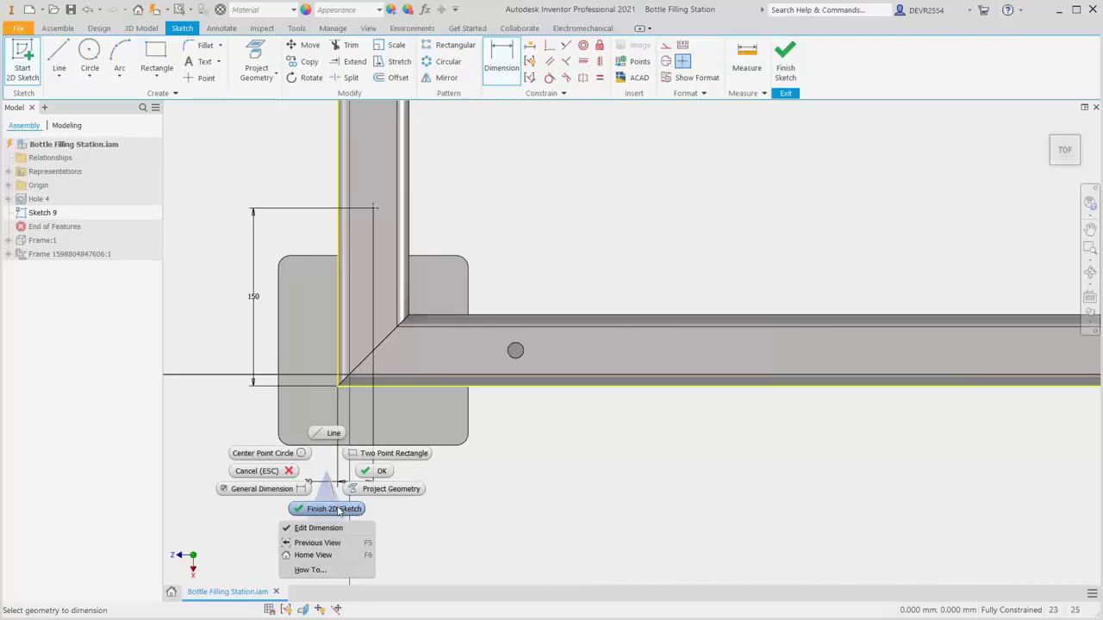
{"action": "left_click", "coordinate": [337, 510]}
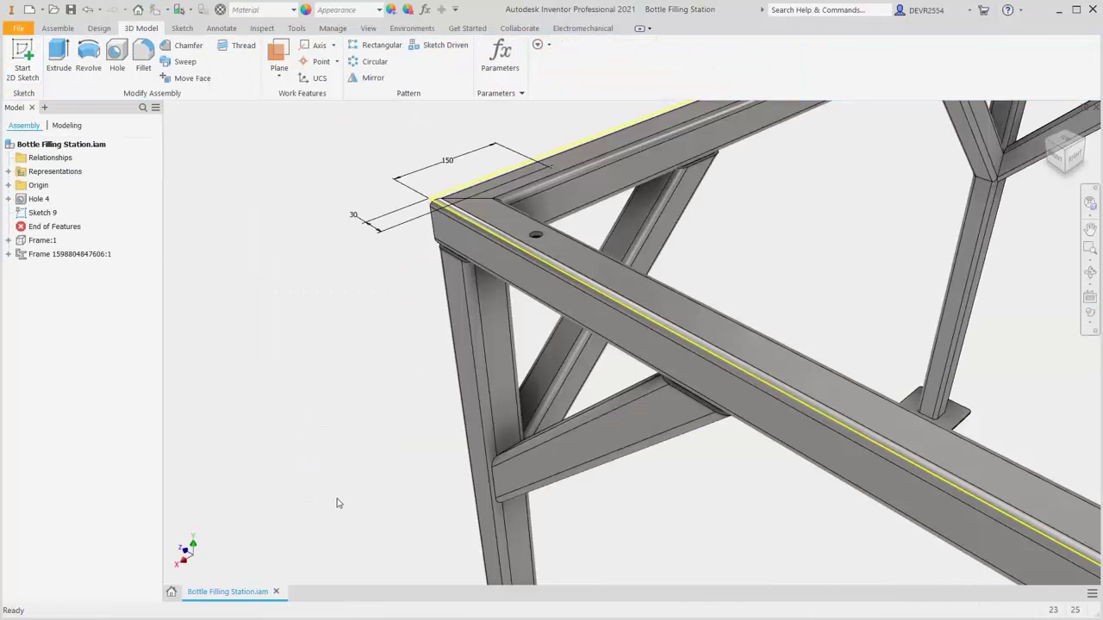
Create an ISO M12 normal-fit clearance hole for a socket head cap screw at the new point, terminating at the short tube's underside
{"action": "left_click", "coordinate": [116, 59]}
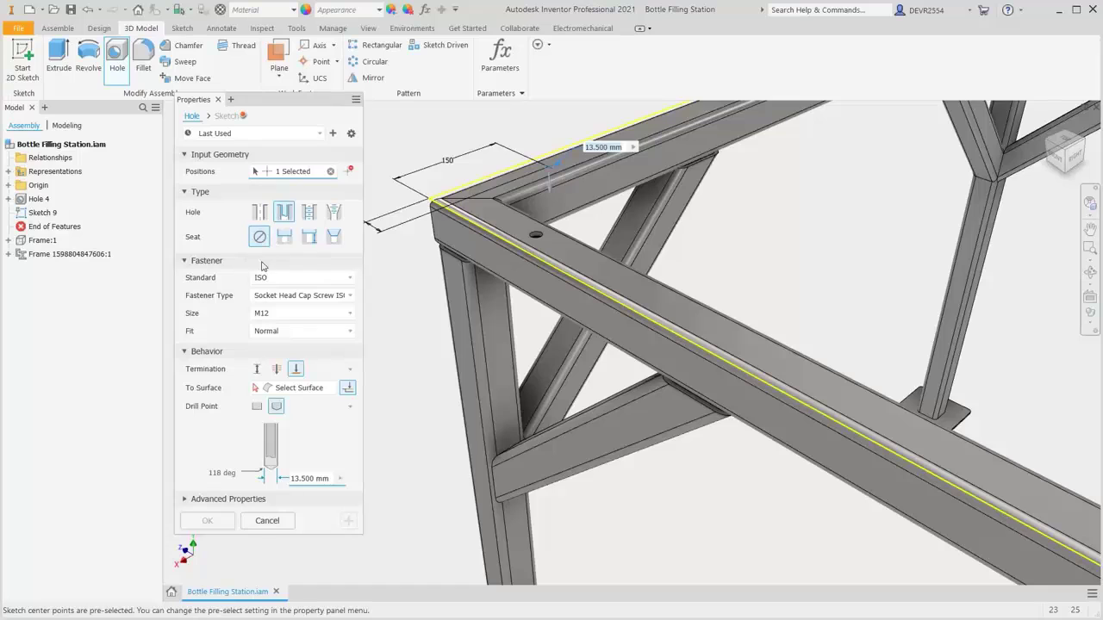
{"action": "left_click", "coordinate": [293, 389]}
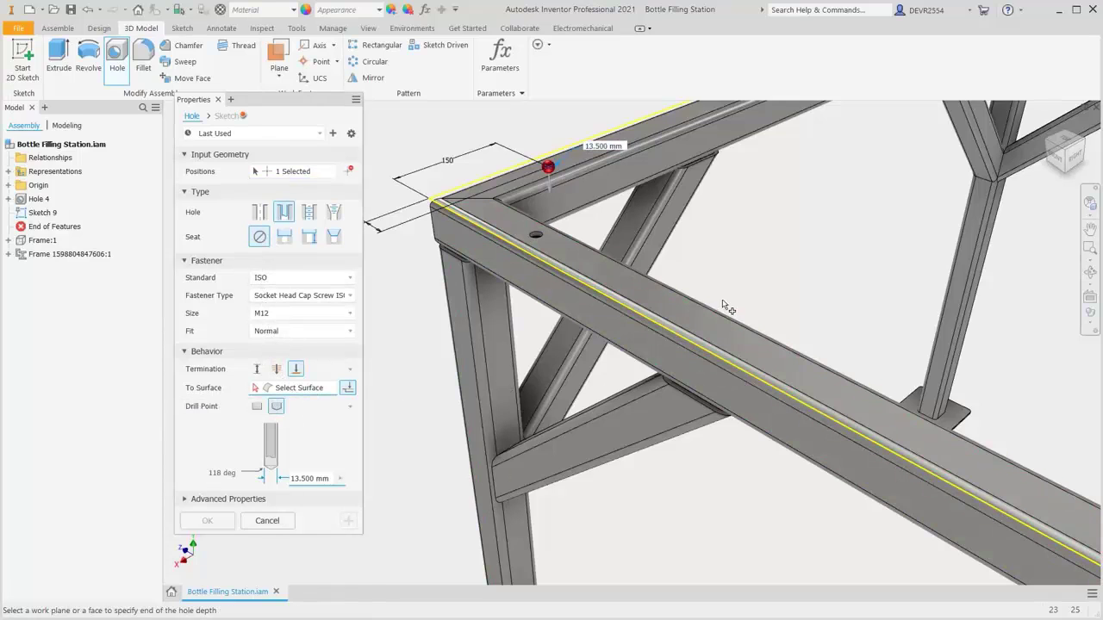
{"action": "key", "text": "F4"}
{"action": "left_click_drag", "start_coordinate": [589, 334], "coordinate": [613, 223]}
{"action": "left_click", "coordinate": [569, 297]}
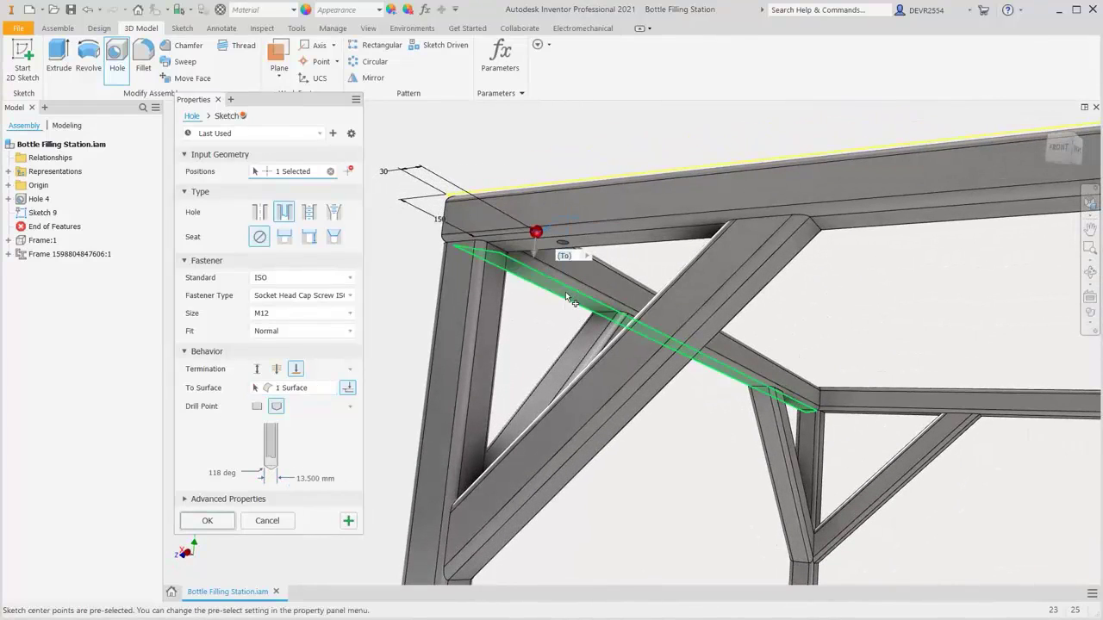
{"action": "left_click", "coordinate": [208, 521]}
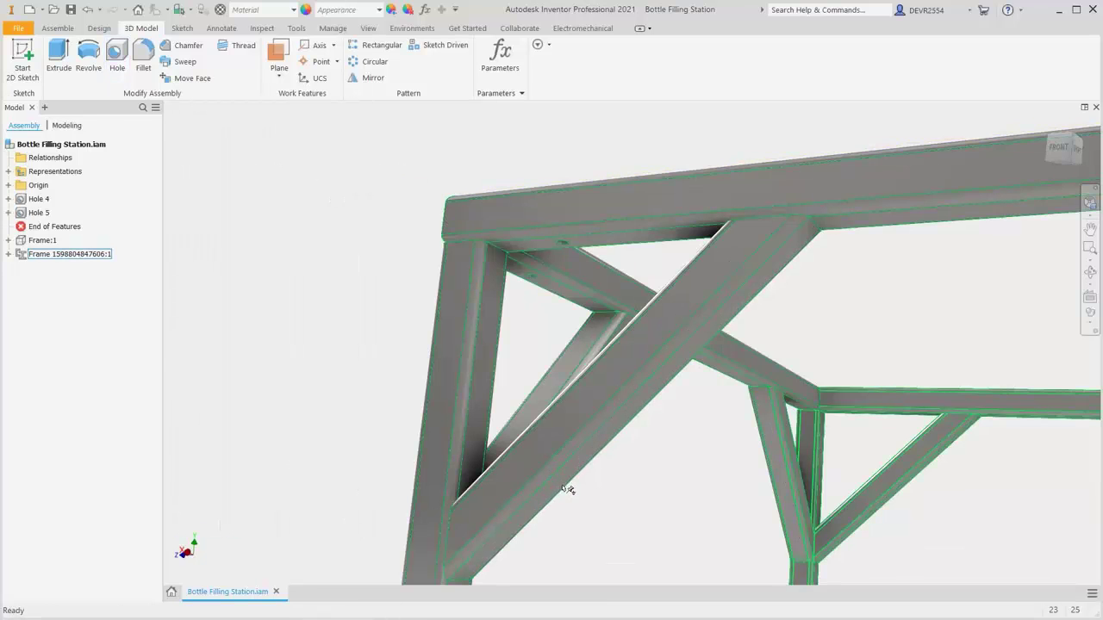
Set up a rectangular pattern of the long tube's hole along that tube's edge with 5 instances at a spacing of 2200/4 mm
{"action": "key", "text": "F6"}
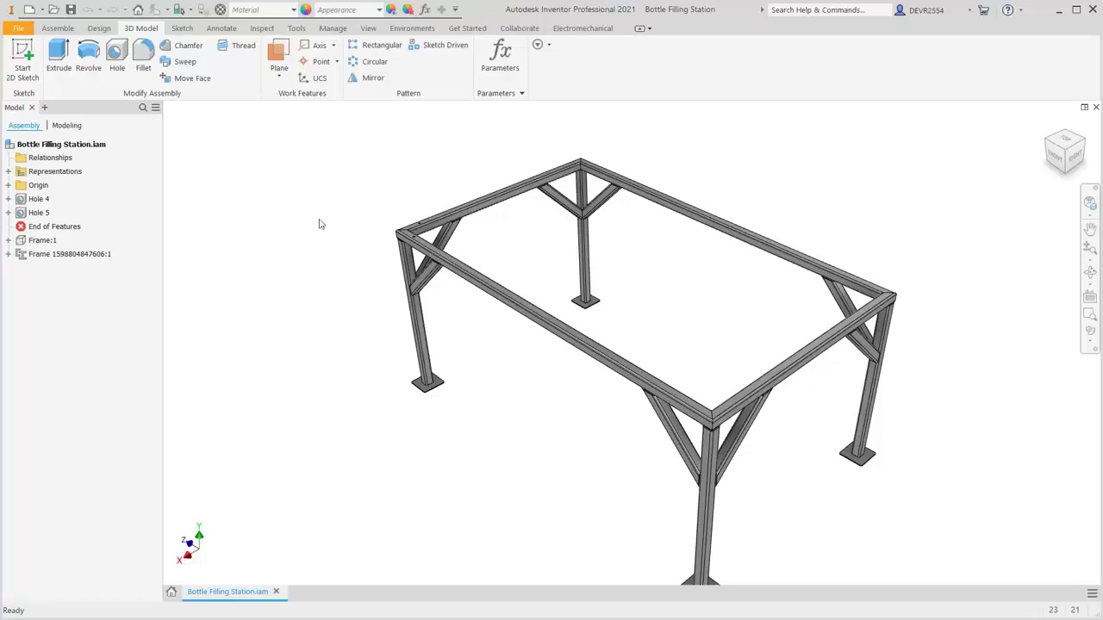
{"action": "left_click", "coordinate": [375, 50]}
{"action": "scroll", "coordinate": [405, 246], "scroll_direction": "up", "scroll_amount": 3}
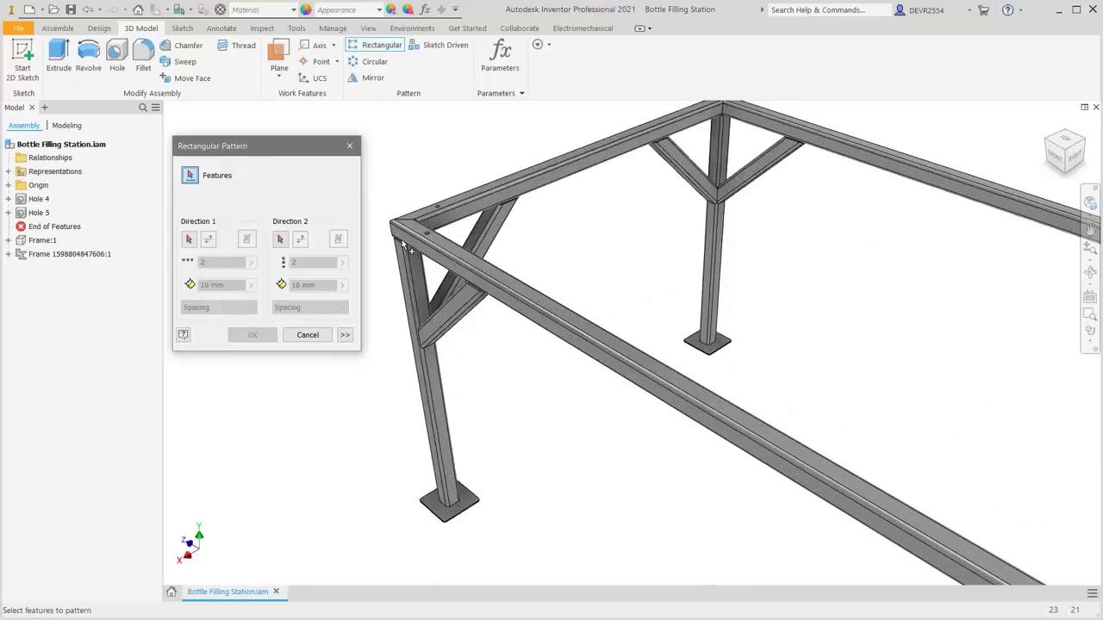
{"action": "scroll", "coordinate": [406, 246], "scroll_direction": "up", "scroll_amount": 3}
{"action": "left_click", "coordinate": [455, 231]}
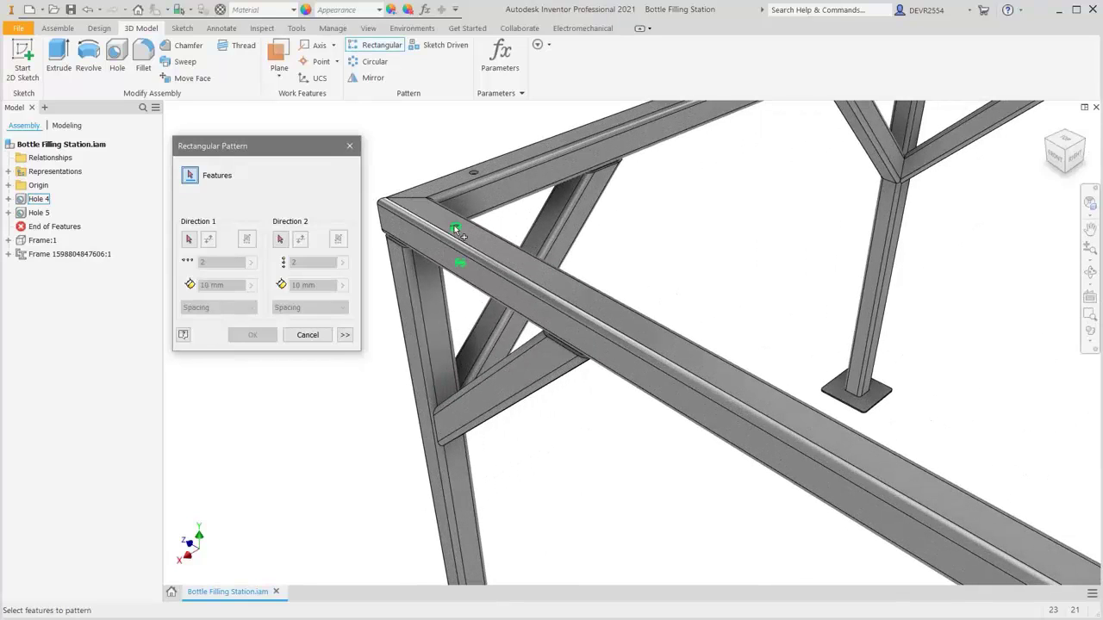
{"action": "left_click", "coordinate": [456, 231]}
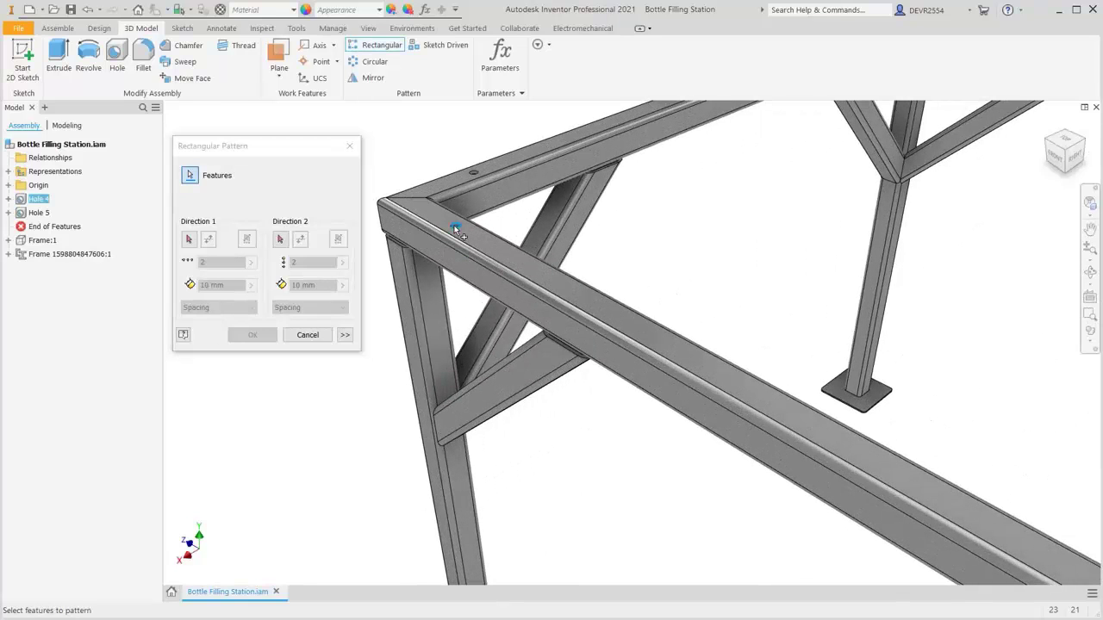
{"action": "left_click", "coordinate": [190, 241]}
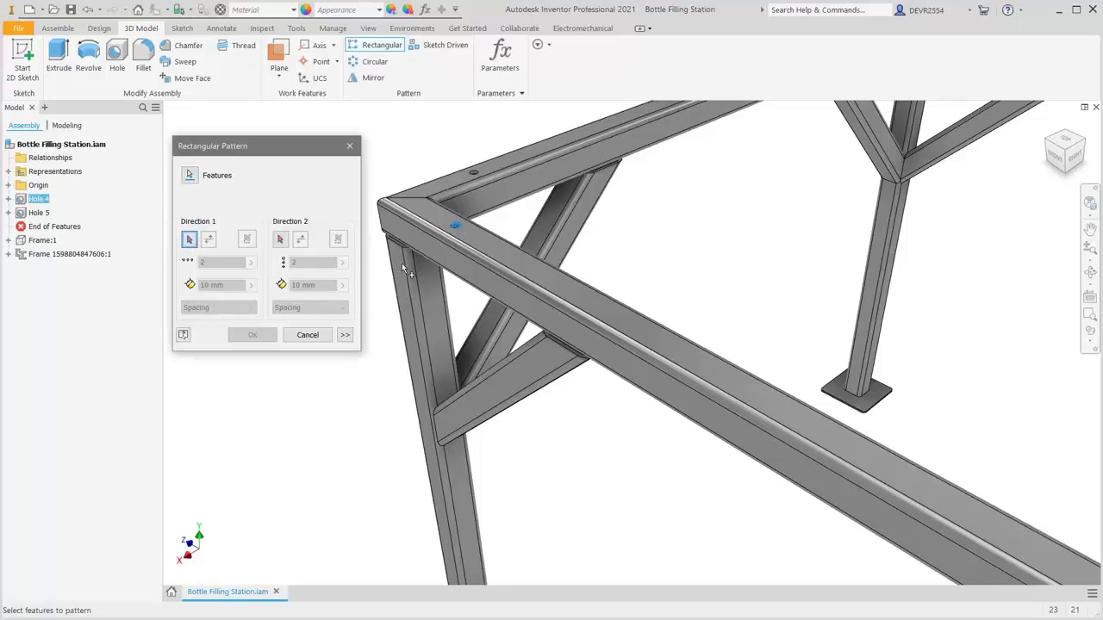
{"action": "left_click", "coordinate": [512, 276]}
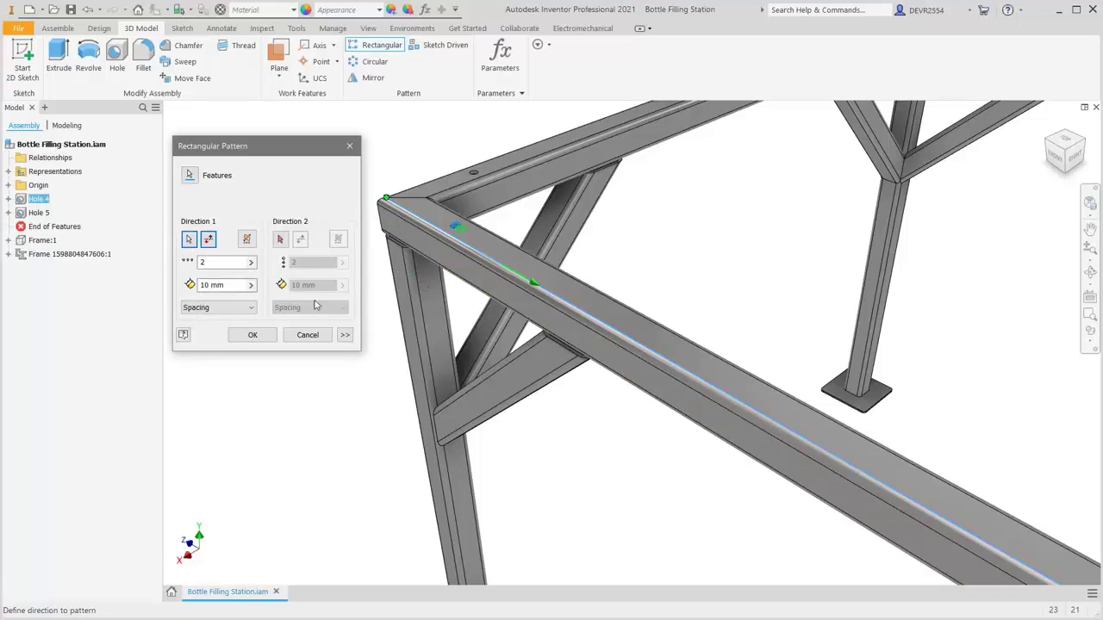
{"action": "left_click", "coordinate": [216, 262]}
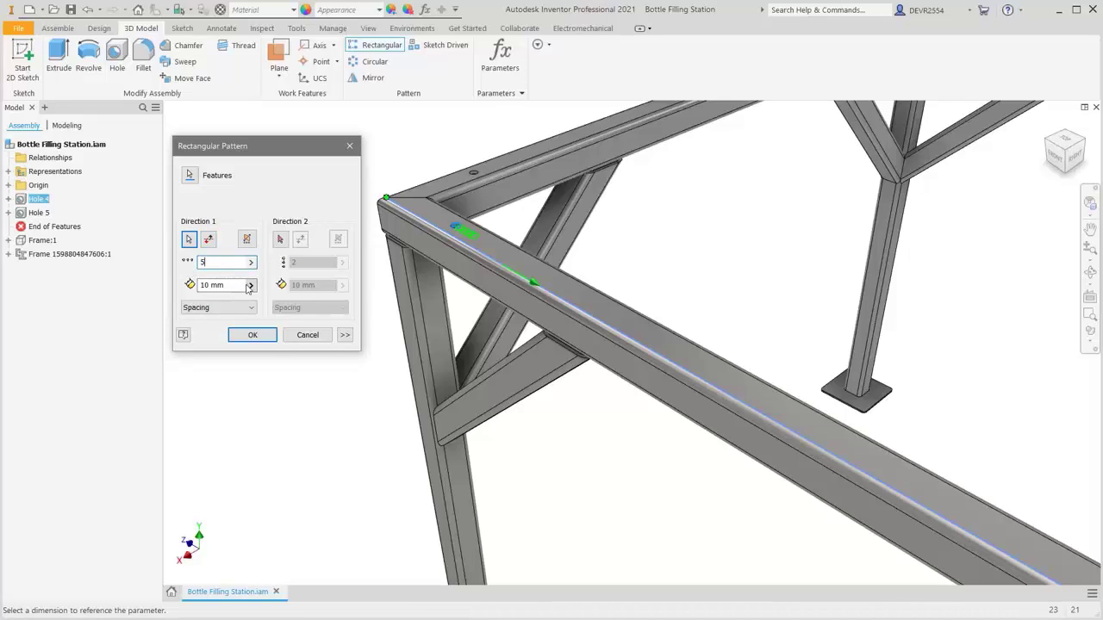
{"action": "key", "text": "Tab"}
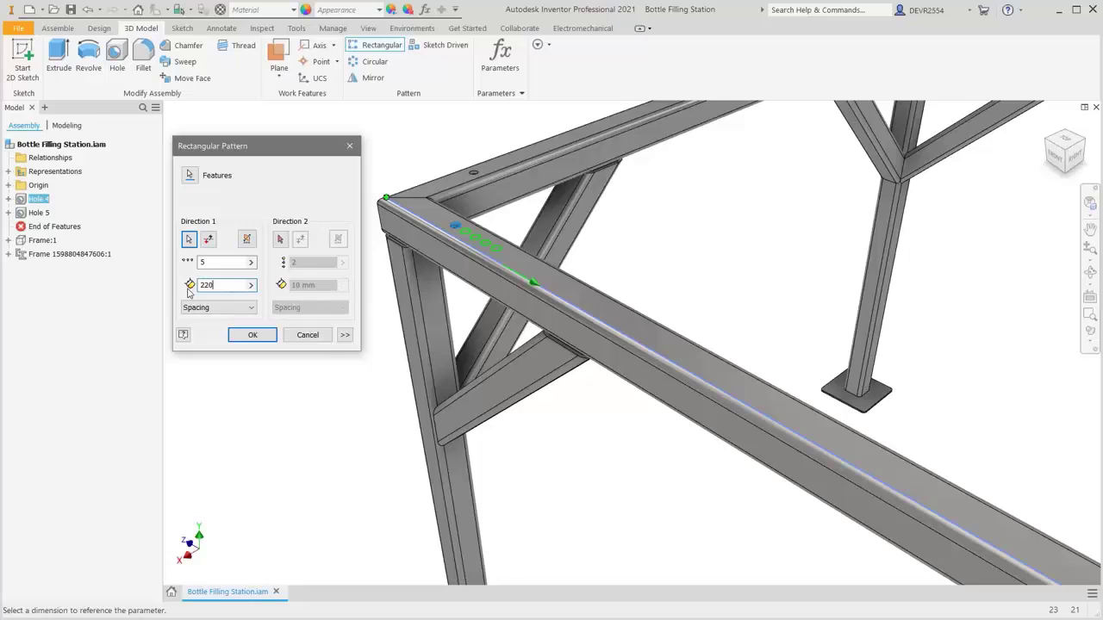
{"action": "type", "text": "/4"}
Add a second pattern direction along the short tube toward the opposite long tube with 2 instances spaced 1440 mm, and create the pattern
{"action": "left_click", "coordinate": [280, 239]}
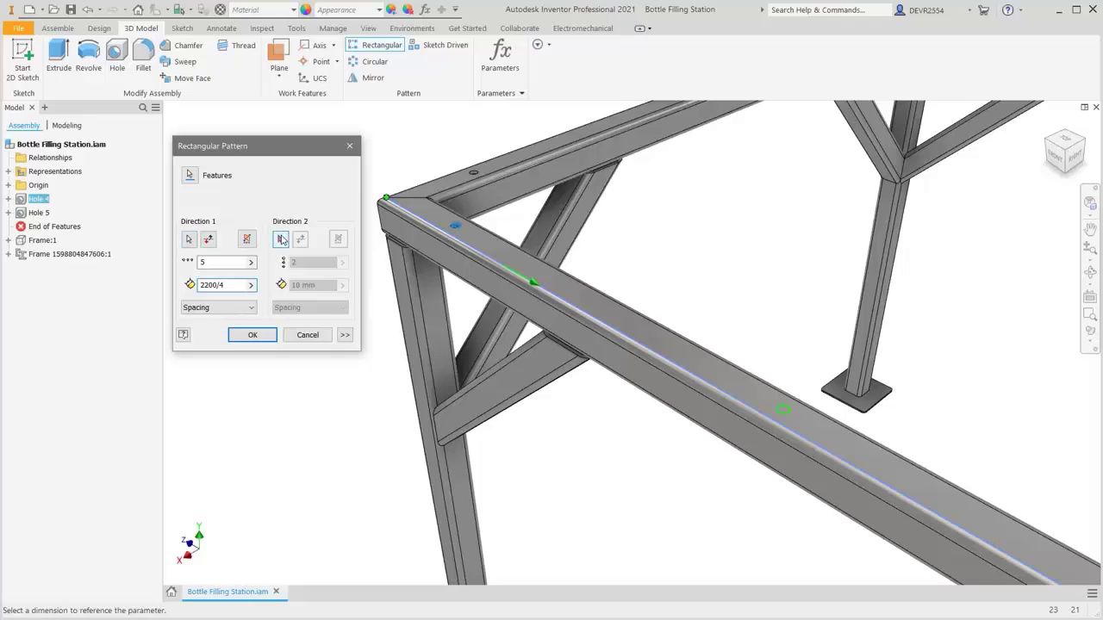
{"action": "left_click", "coordinate": [460, 174]}
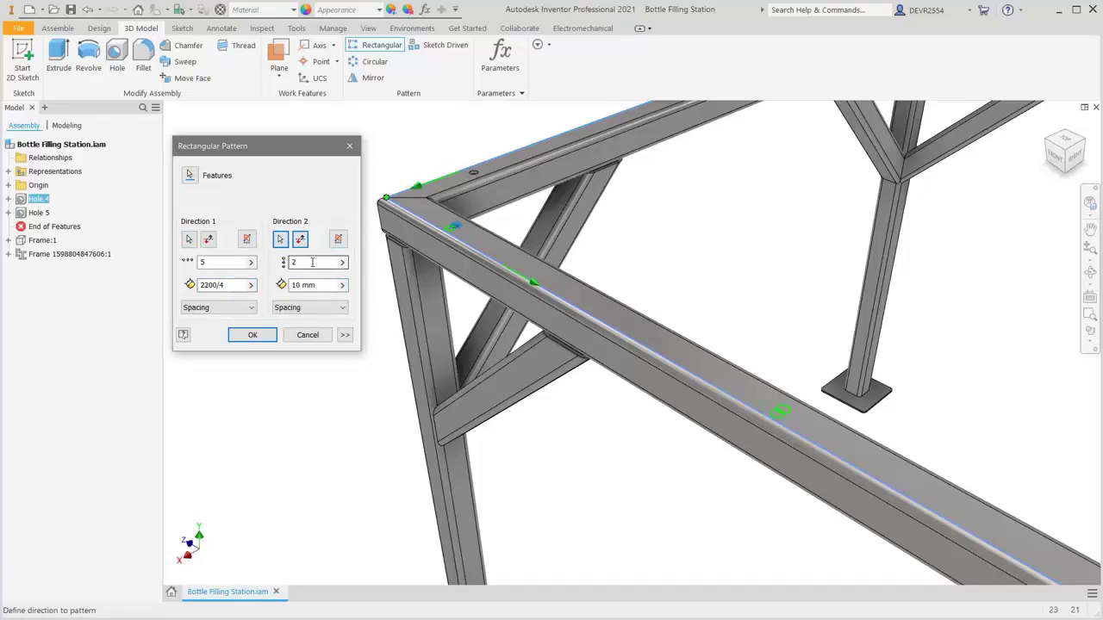
{"action": "left_click", "coordinate": [300, 243]}
{"action": "left_click", "coordinate": [324, 284]}
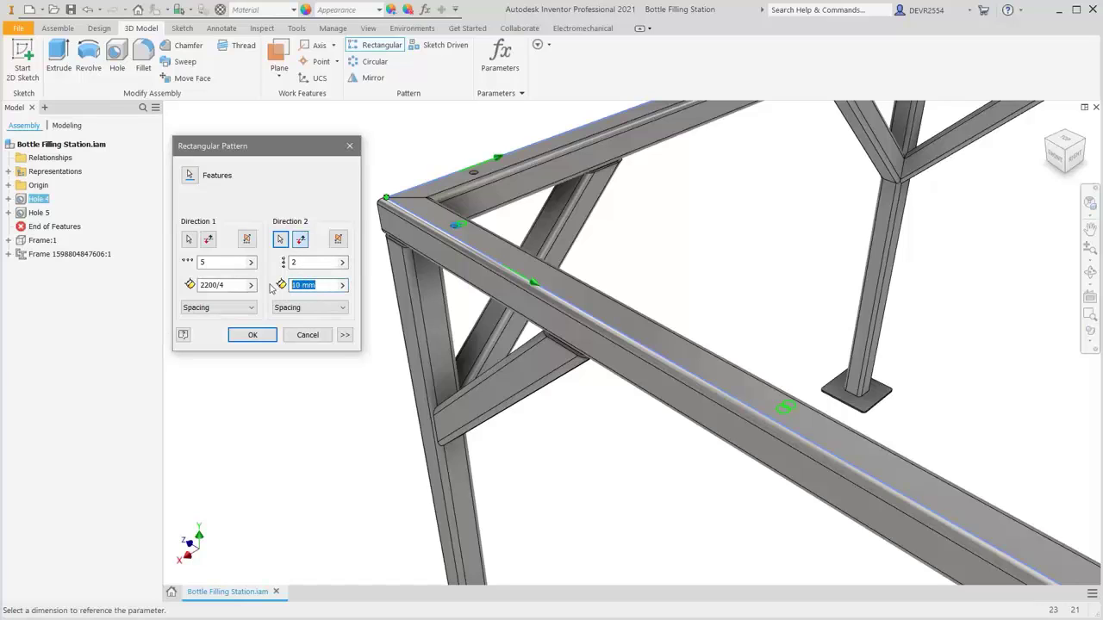
{"action": "type", "text": "1440"}
{"action": "scroll", "coordinate": [665, 269], "scroll_direction": "down", "scroll_amount": 3}
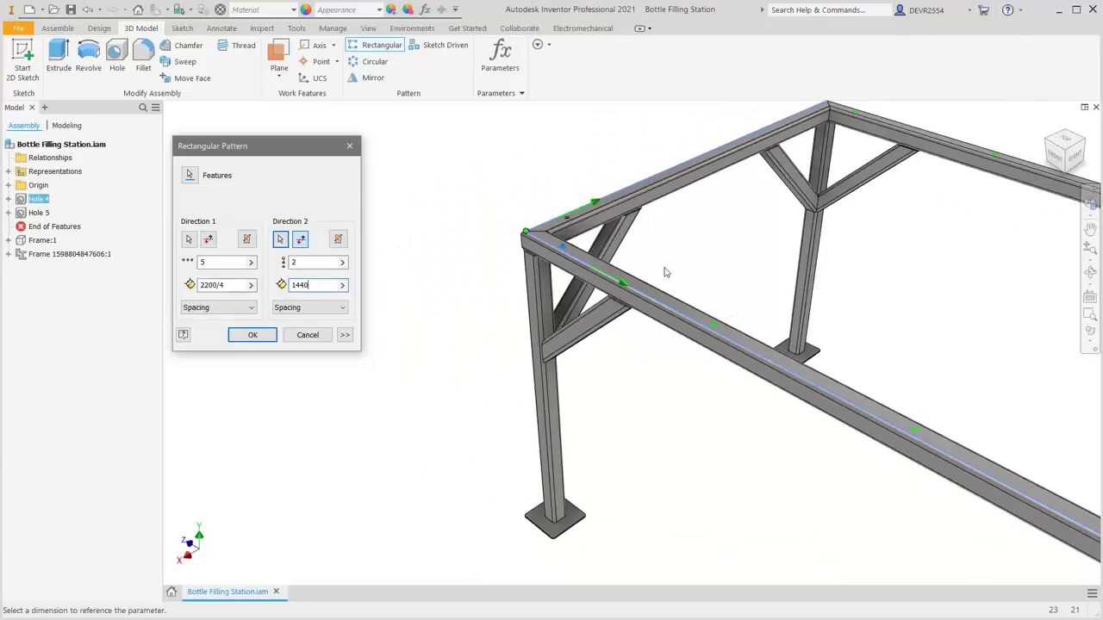
{"action": "left_click", "coordinate": [265, 337]}
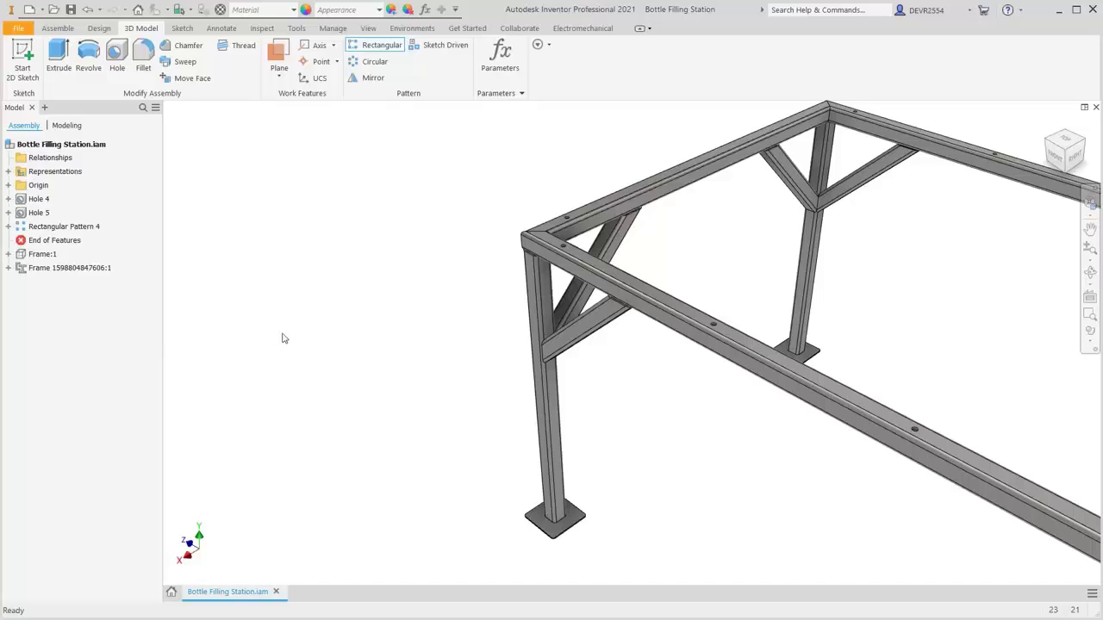
Set up a rectangular pattern of the short tube's hole along that tube's edge toward the far corner, with 3 instances spaced 1200/2 mm
{"action": "right_click", "coordinate": [287, 336]}
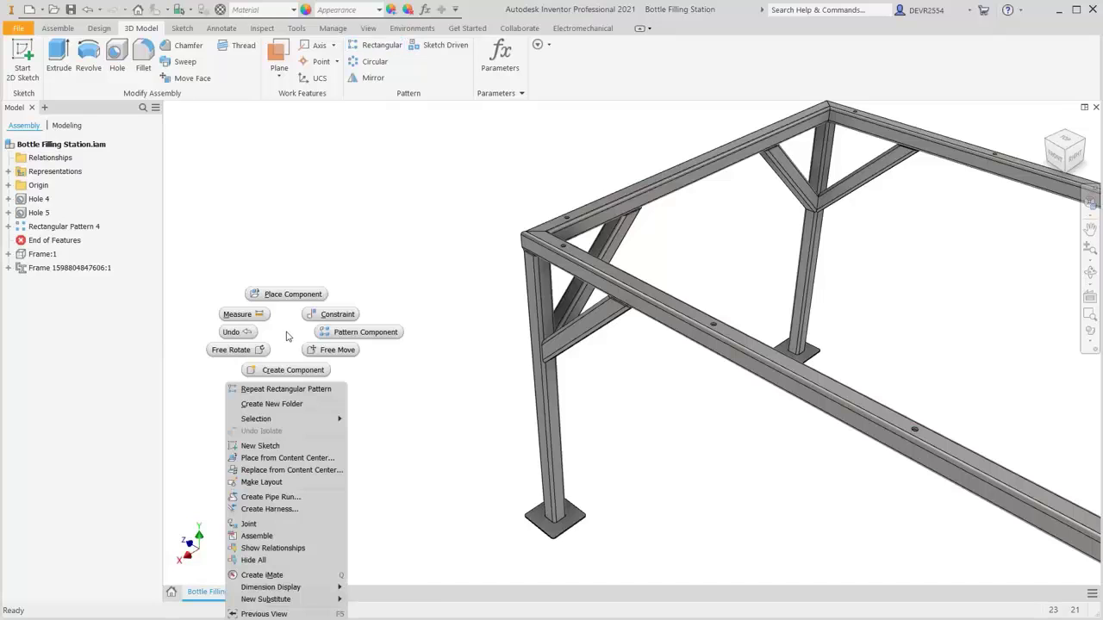
{"action": "left_click", "coordinate": [291, 389]}
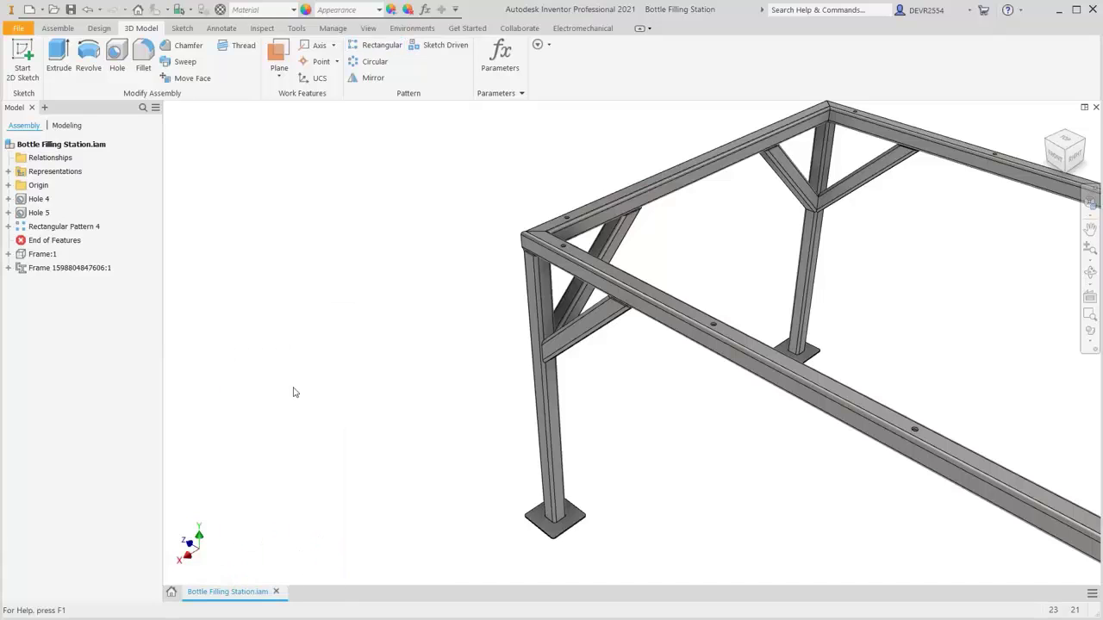
{"action": "left_click", "coordinate": [566, 217]}
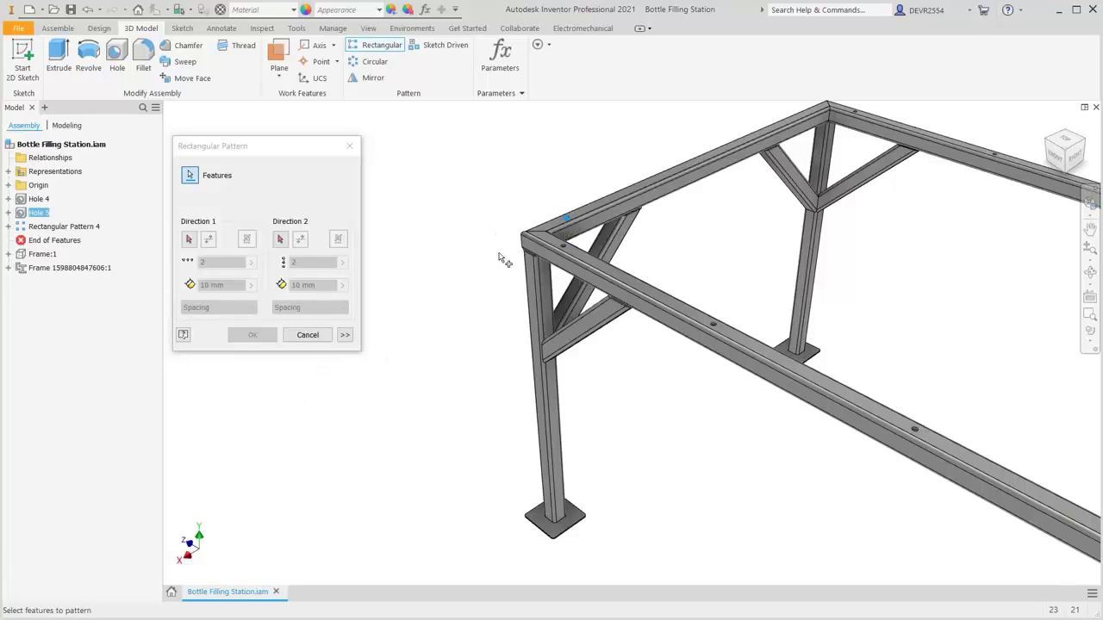
{"action": "left_click", "coordinate": [190, 242]}
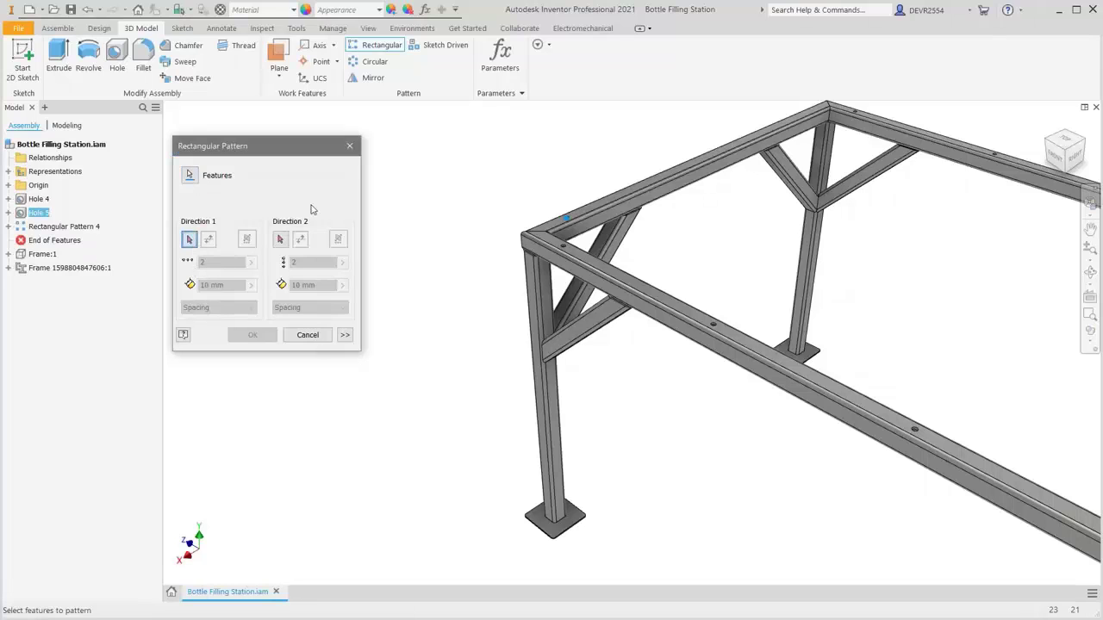
{"action": "left_click", "coordinate": [602, 204]}
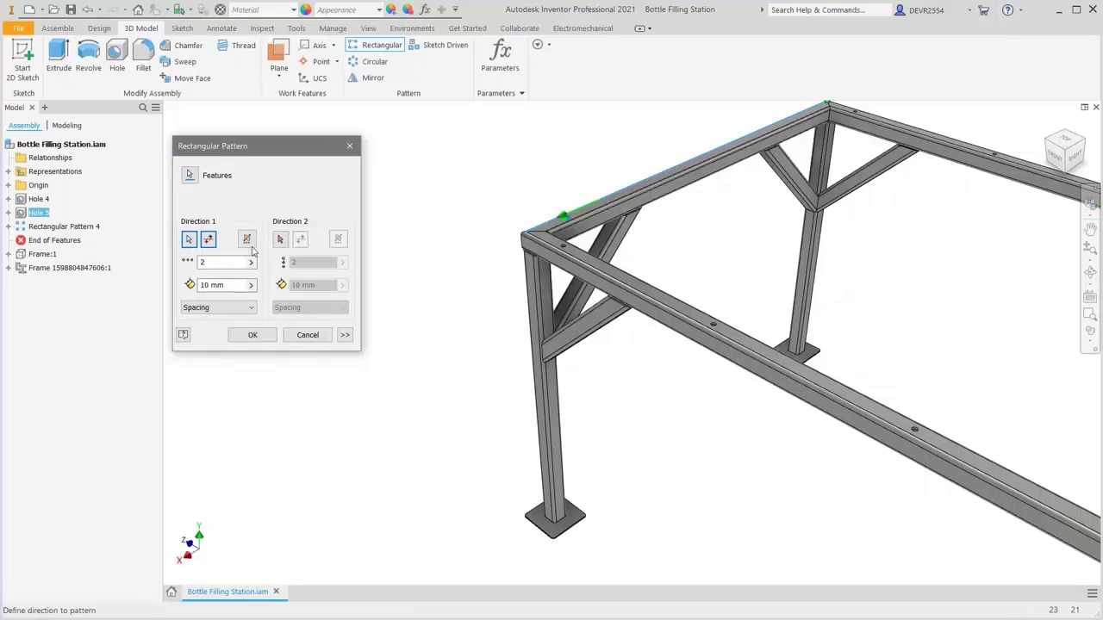
{"action": "left_click", "coordinate": [208, 241]}
{"action": "left_click", "coordinate": [213, 261]}
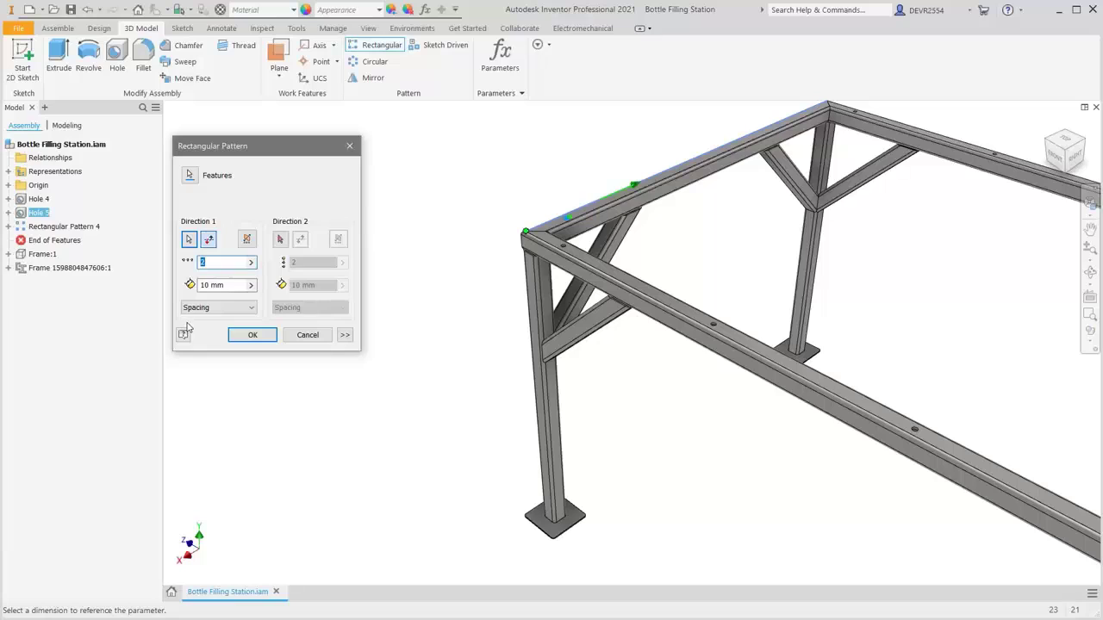
{"action": "type", "text": "3"}
{"action": "key", "text": "Tab"}
{"action": "type", "text": "1200/2"}
Add a second pattern direction along the long tube toward the opposite short tube with 2 instances spaced 2440 mm, and create the pattern
{"action": "left_click", "coordinate": [280, 240]}
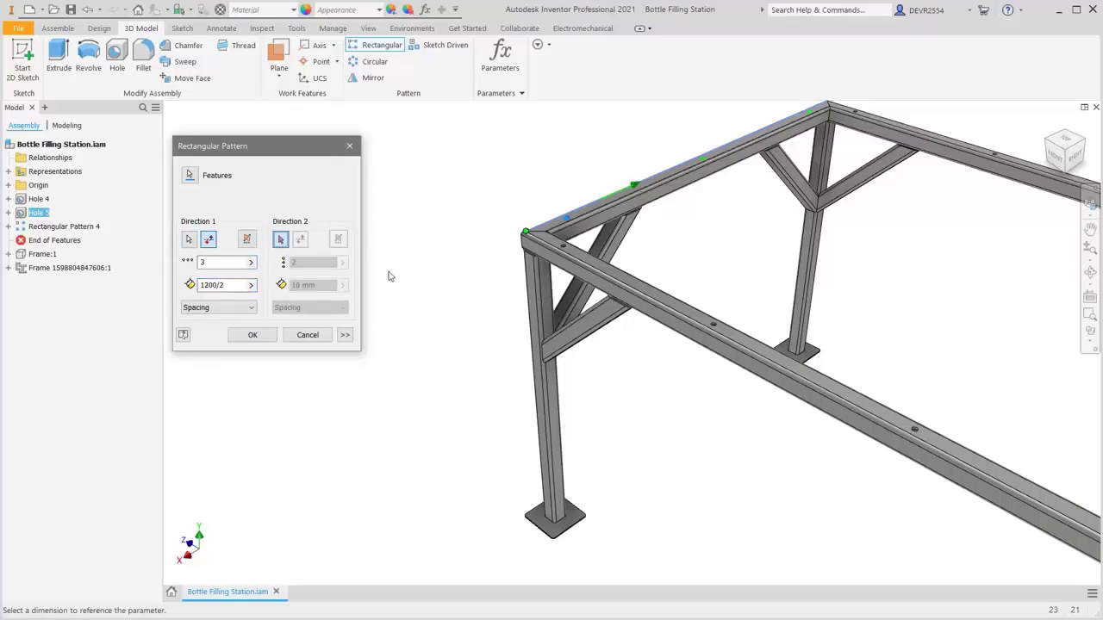
{"action": "left_click", "coordinate": [613, 276]}
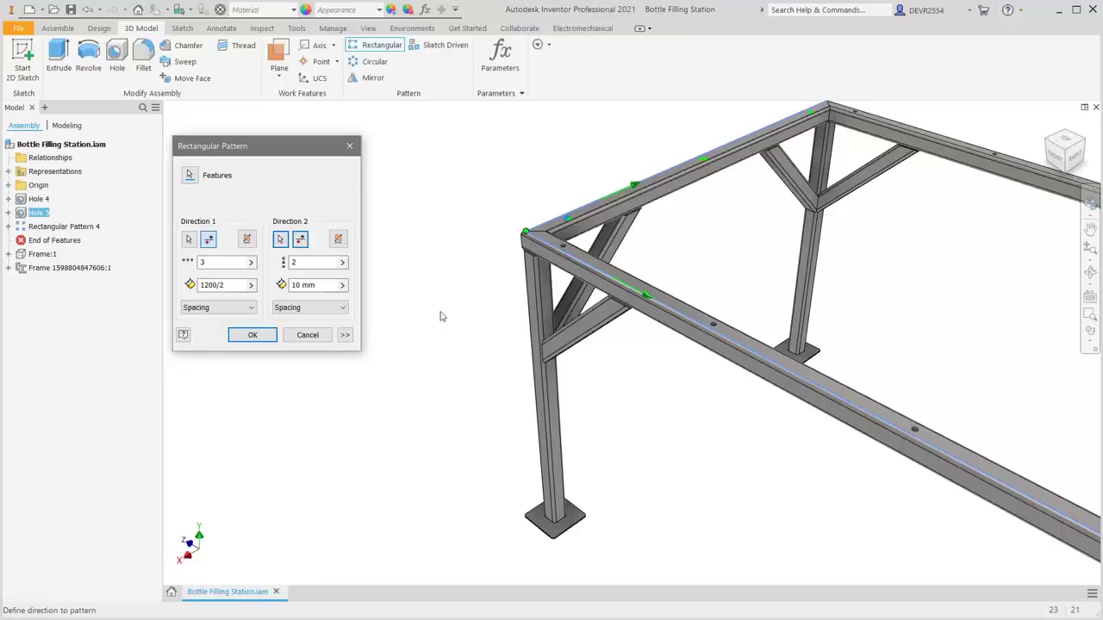
{"action": "left_click", "coordinate": [321, 285]}
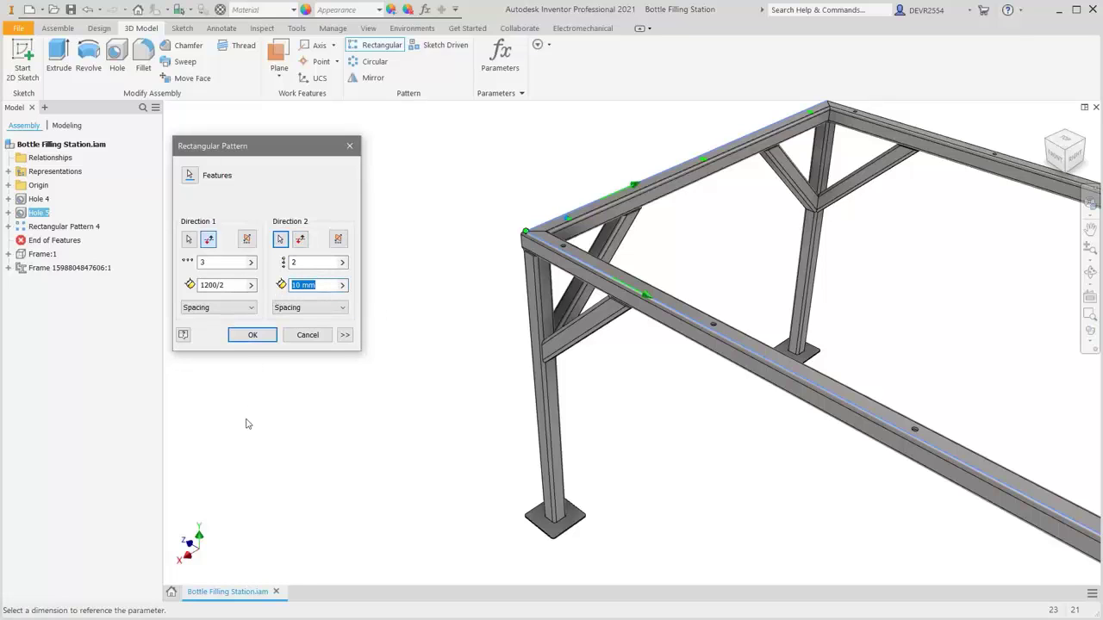
{"action": "type", "text": "2440"}
{"action": "scroll", "coordinate": [614, 392], "scroll_direction": "down", "scroll_amount": 3}
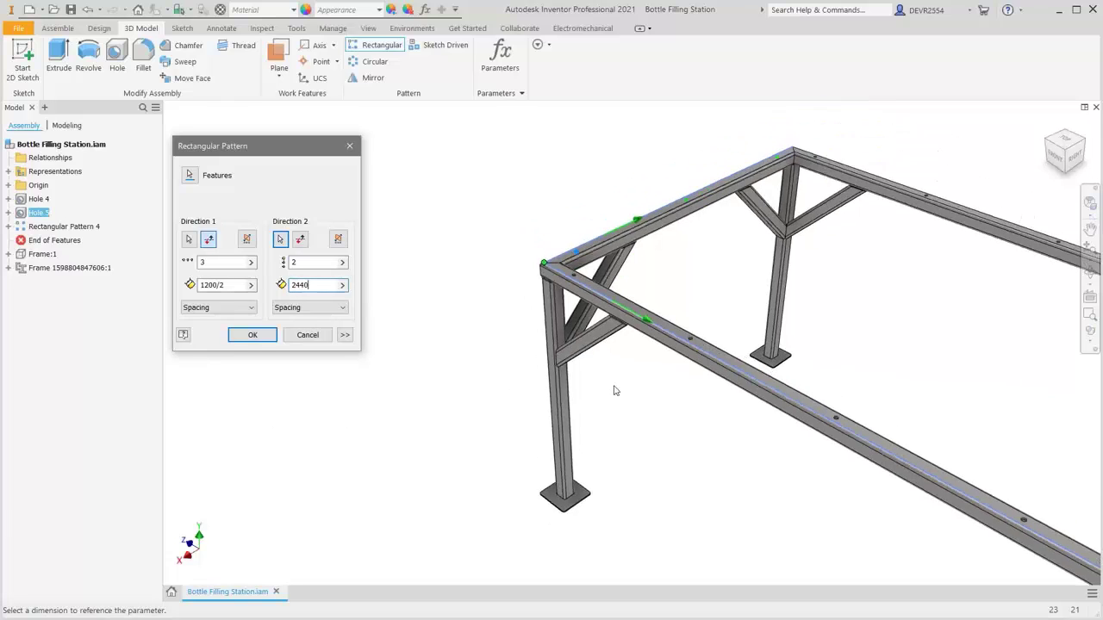
{"action": "scroll", "coordinate": [613, 392], "scroll_direction": "down", "scroll_amount": 2}
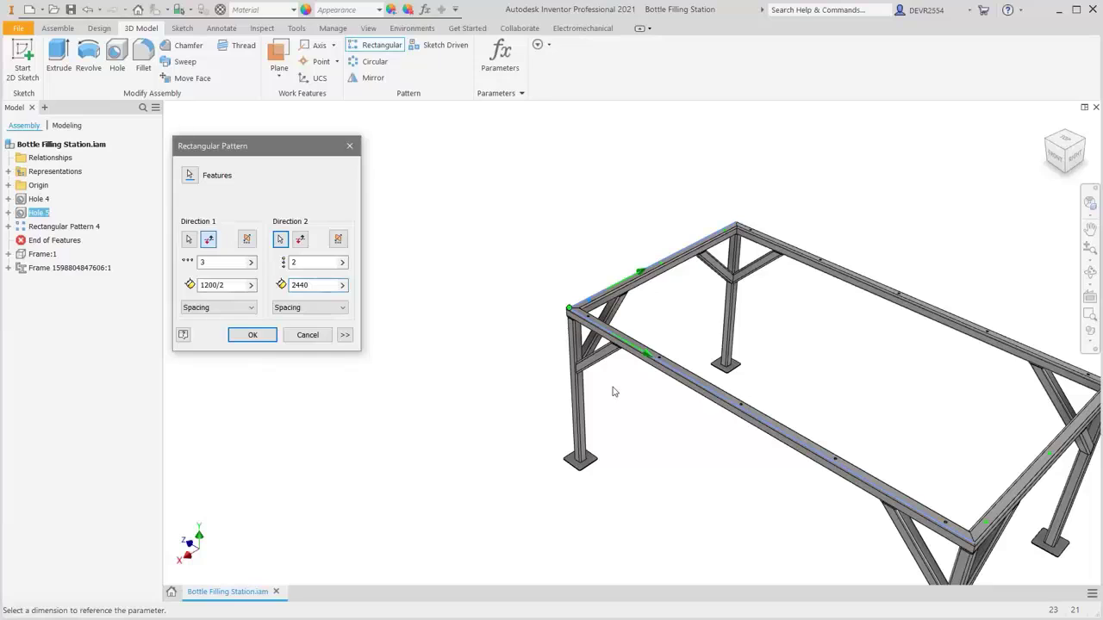
{"action": "left_click", "coordinate": [267, 337]}
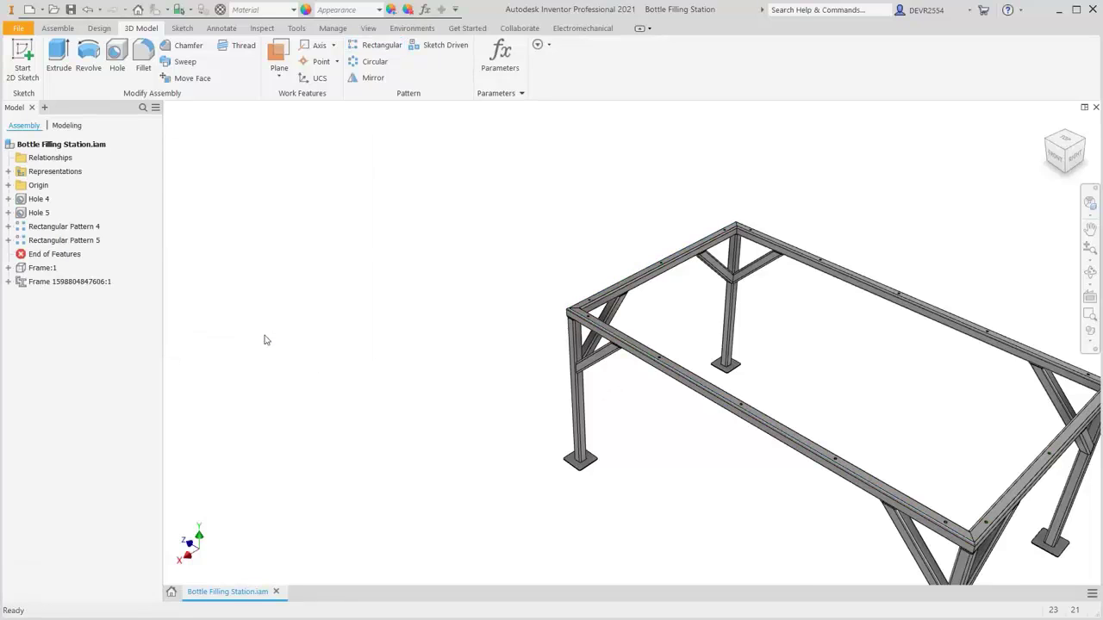
{"action": "key", "text": "Home"}
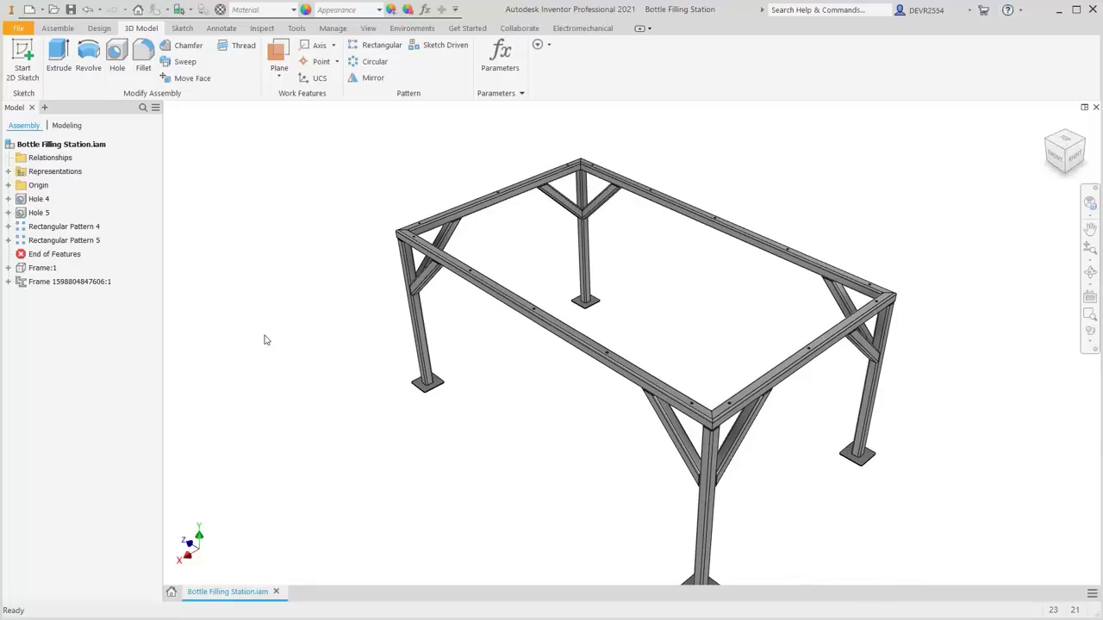
{"action": "key", "text": "F4"}
{"action": "mouse_move", "coordinate": [572, 374]}
{"action": "left_mouse_down"}
{"action": "mouse_move", "coordinate": [581, 182]}
{"action": "mouse_move", "coordinate": [572, 368]}
{"action": "left_mouse_up"}
{"action": "key", "text": "F6"}
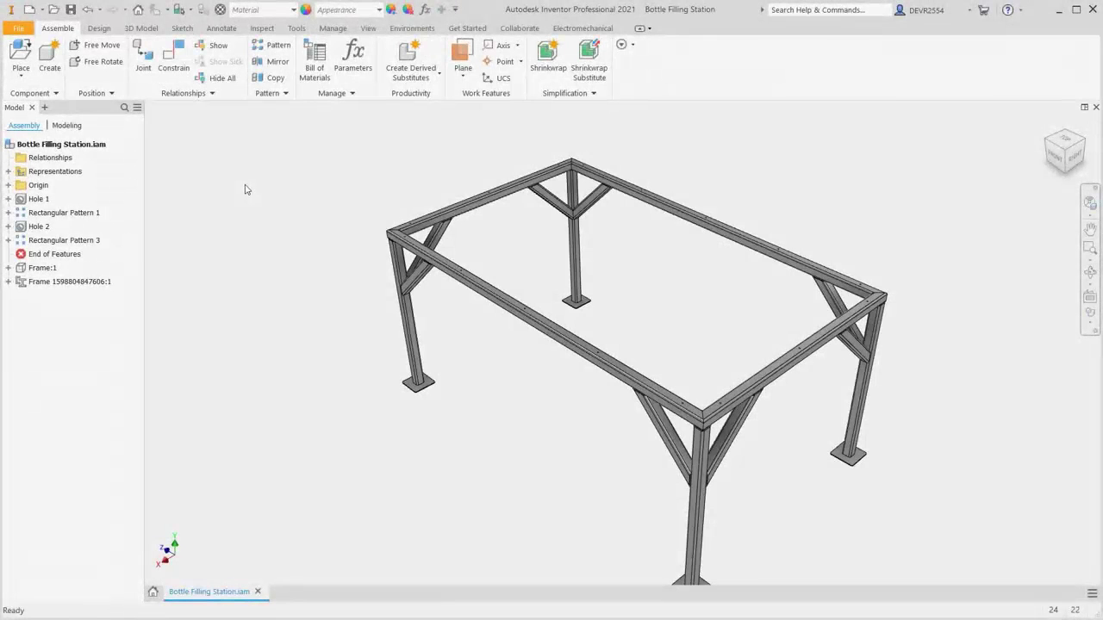
Set up a new in-place component named Base from the Standard (mm).ipt template, stored in the project's Parts folder
{"action": "left_click", "coordinate": [51, 59]}
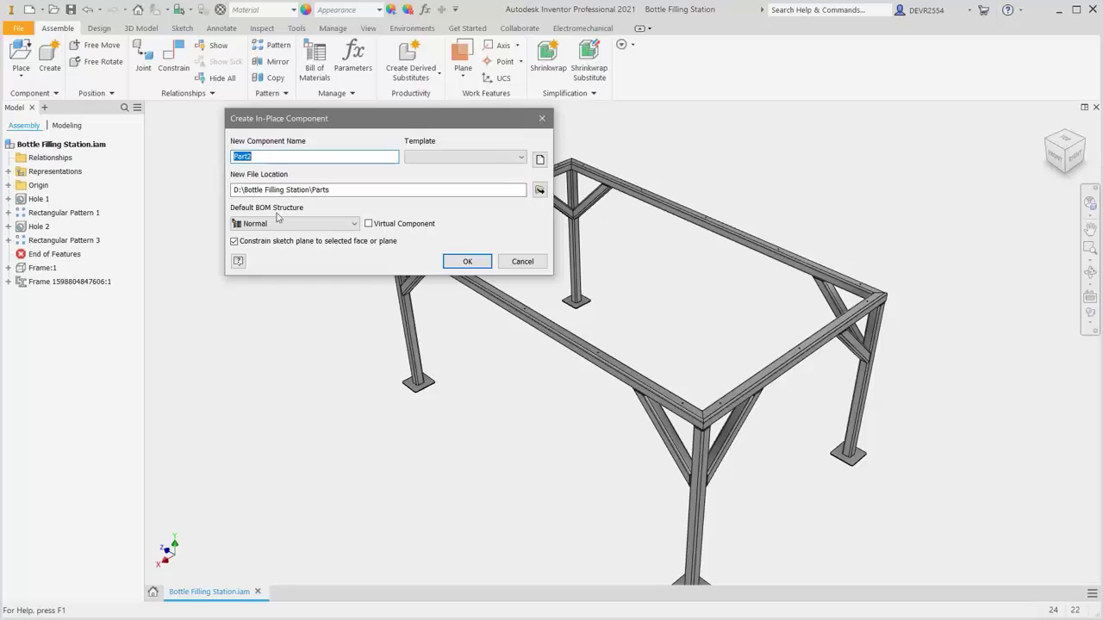
{"action": "type", "text": "Base"}
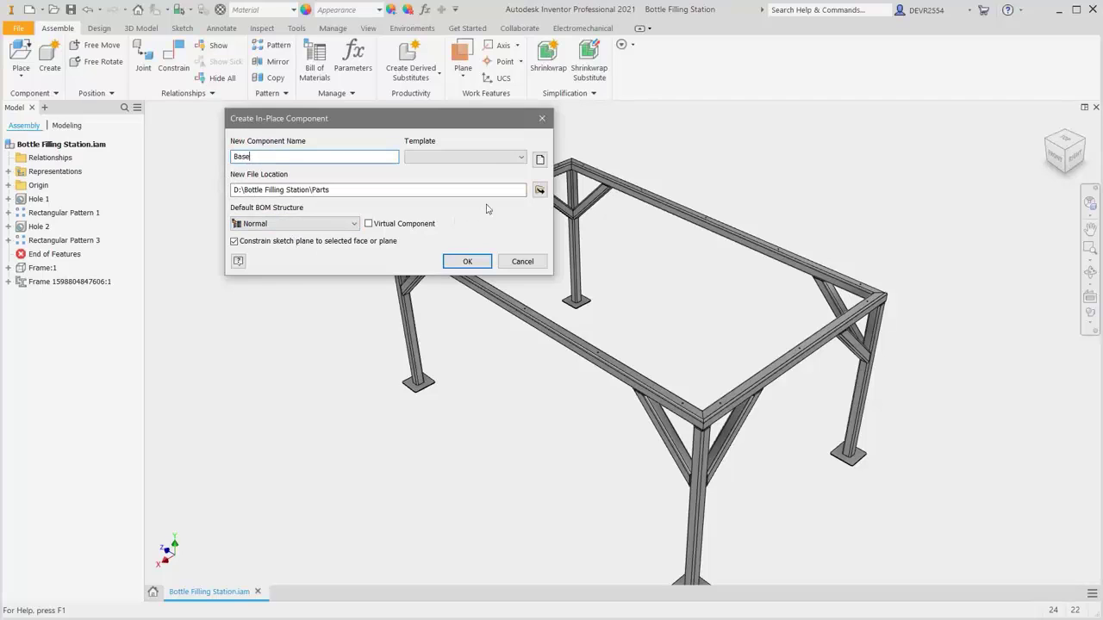
{"action": "left_click", "coordinate": [539, 159]}
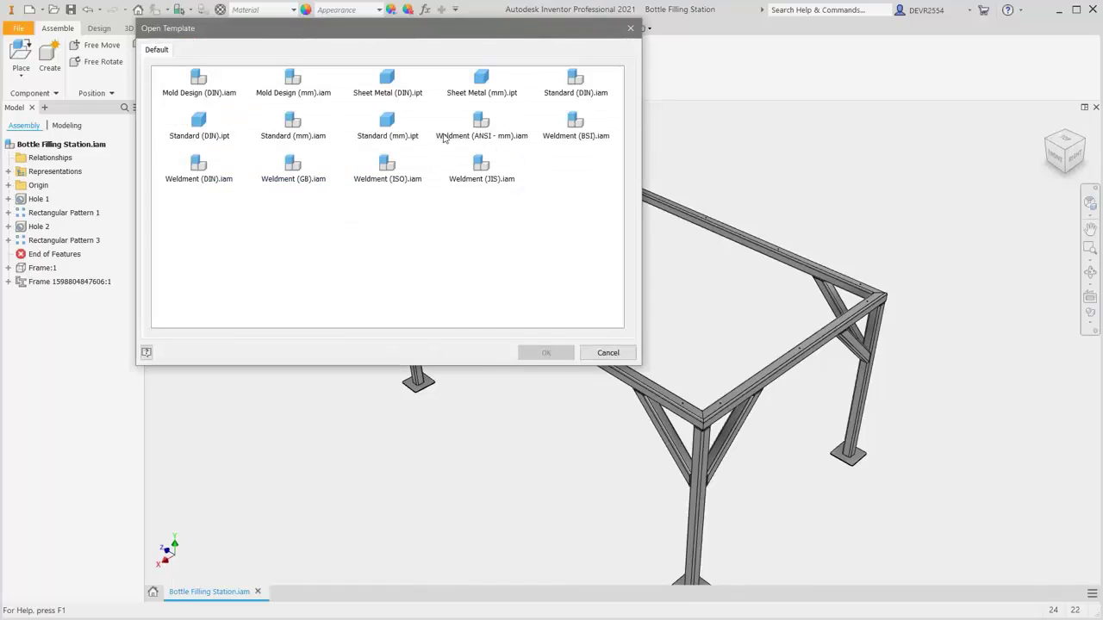
{"action": "left_click", "coordinate": [395, 127]}
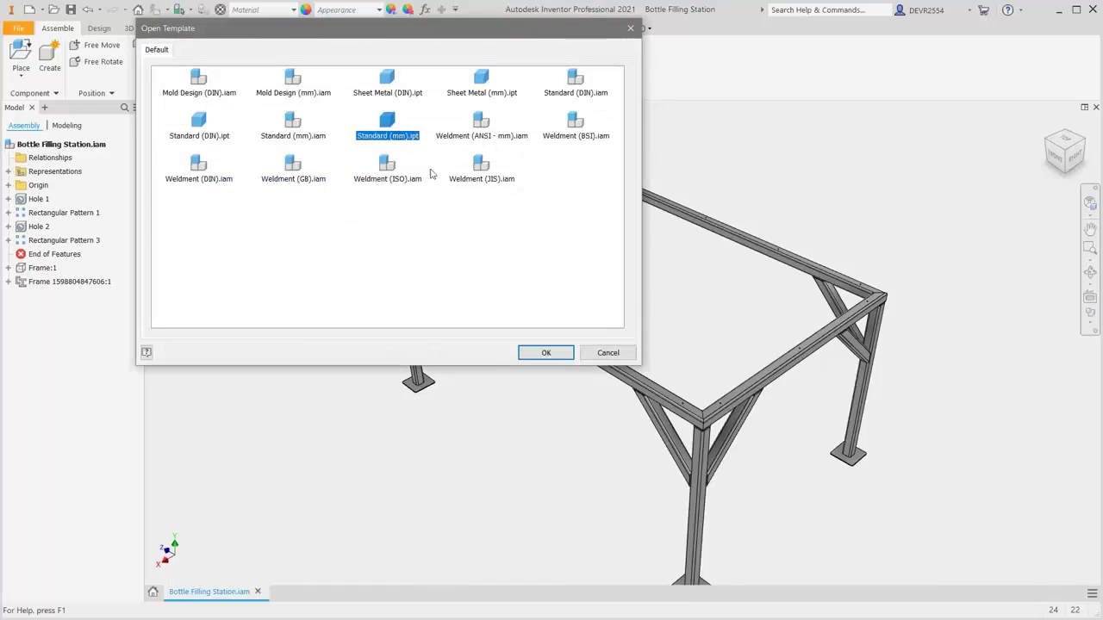
{"action": "left_click", "coordinate": [547, 351]}
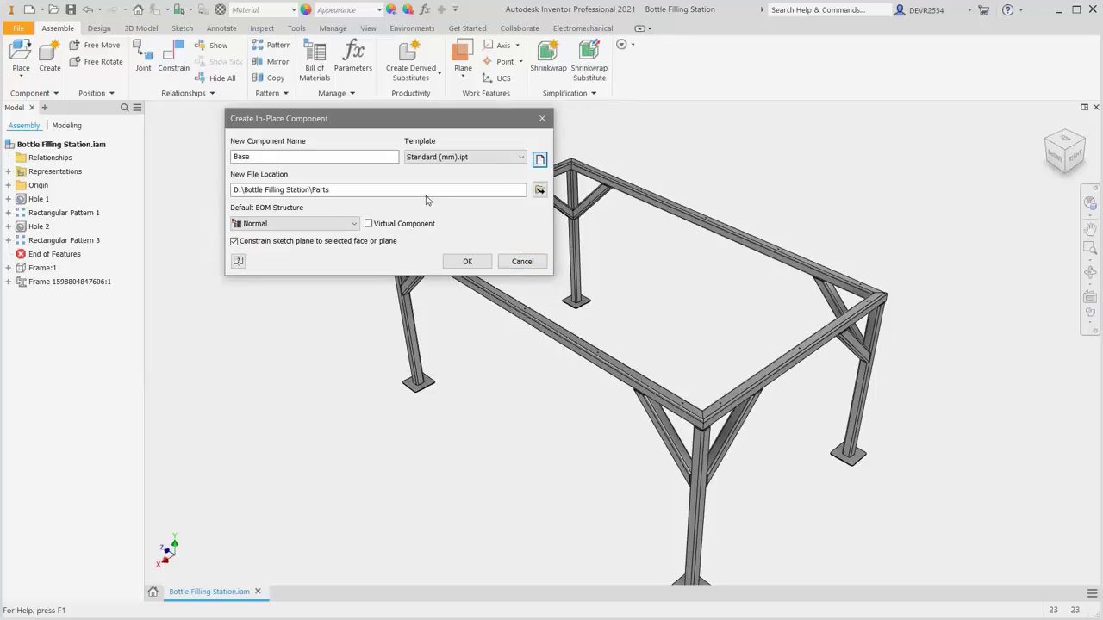
{"action": "left_click", "coordinate": [540, 189]}
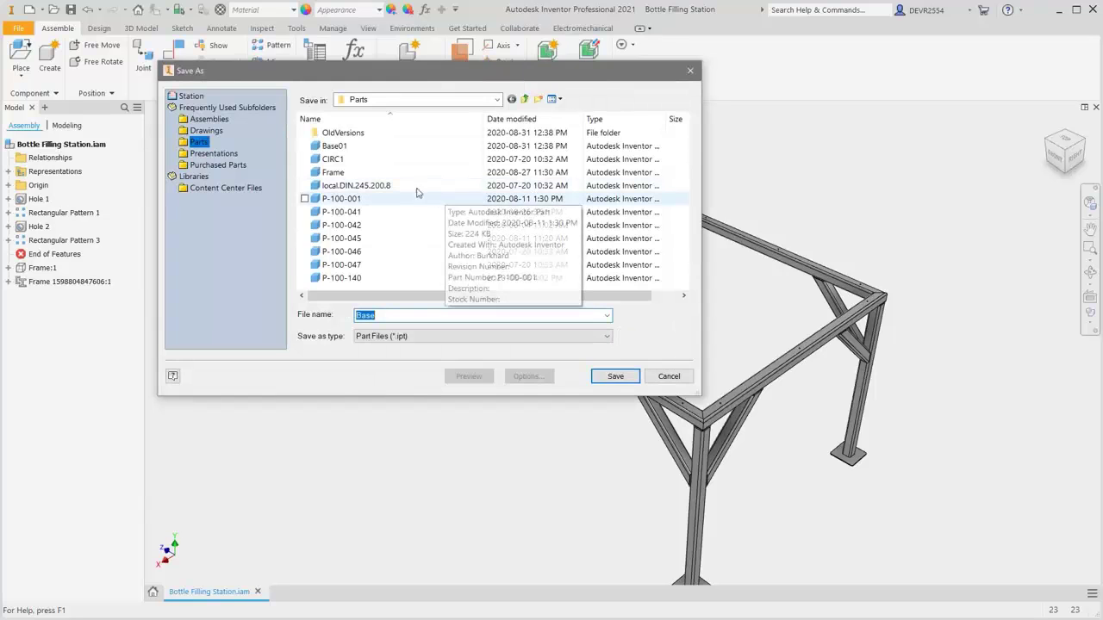
{"action": "left_click", "coordinate": [616, 376]}
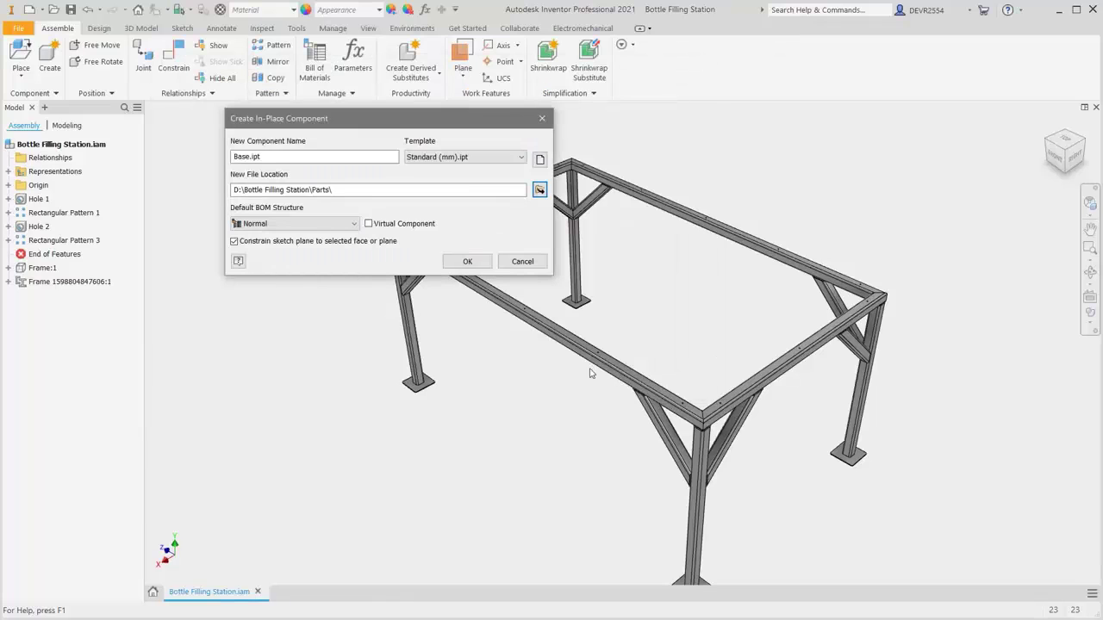
Keep the BOM structure Normal and create the component on the top face of the frame's front long tube
{"action": "left_click", "coordinate": [354, 224]}
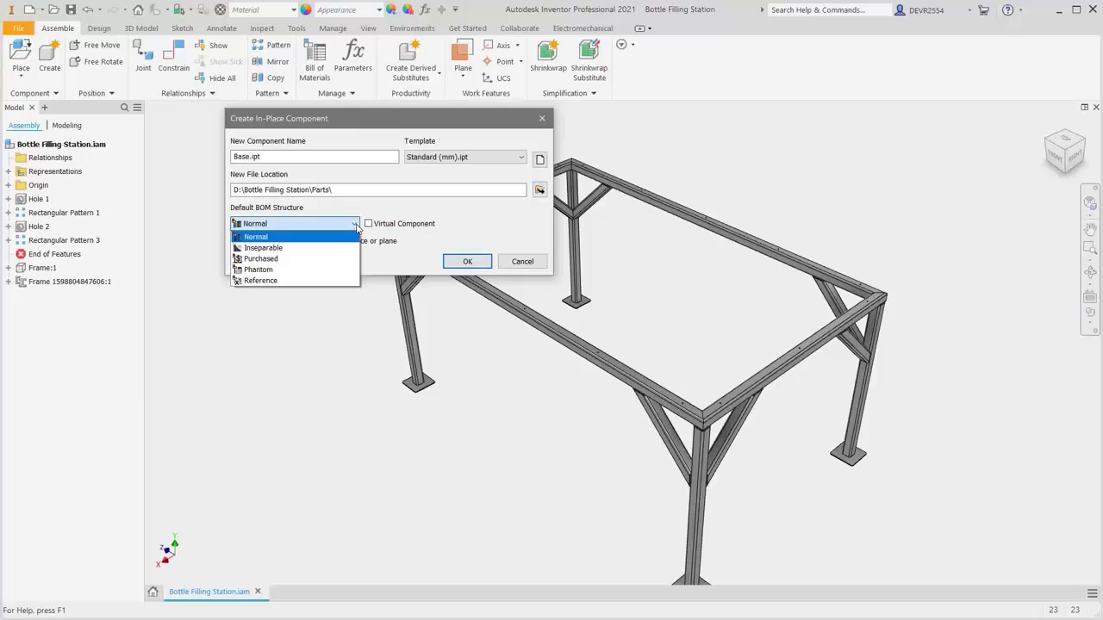
{"action": "left_click", "coordinate": [357, 228]}
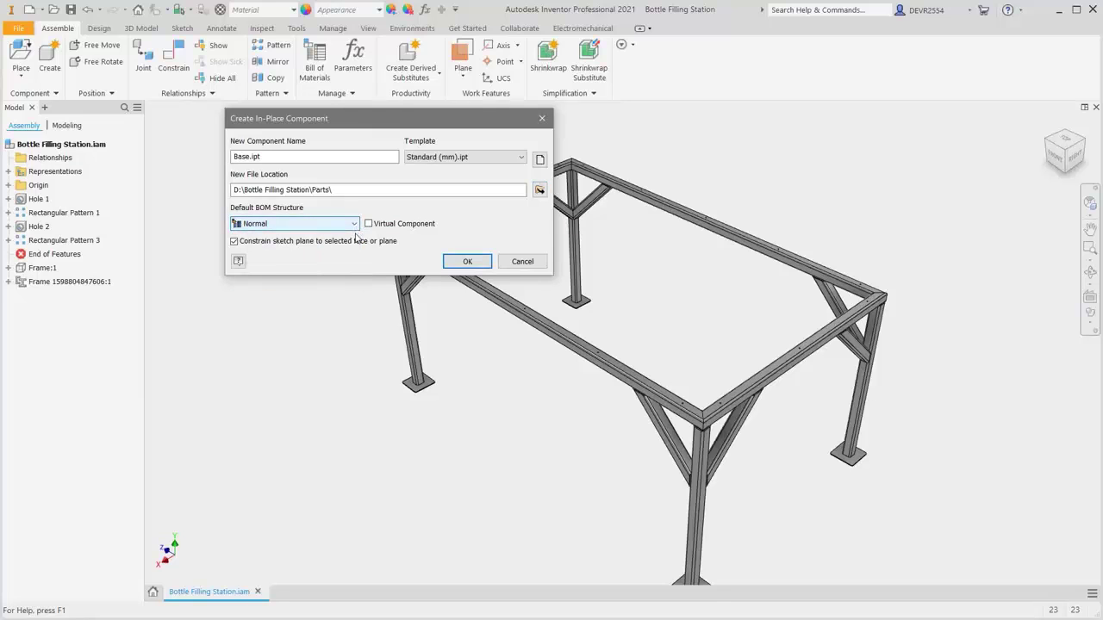
{"action": "left_click", "coordinate": [466, 262]}
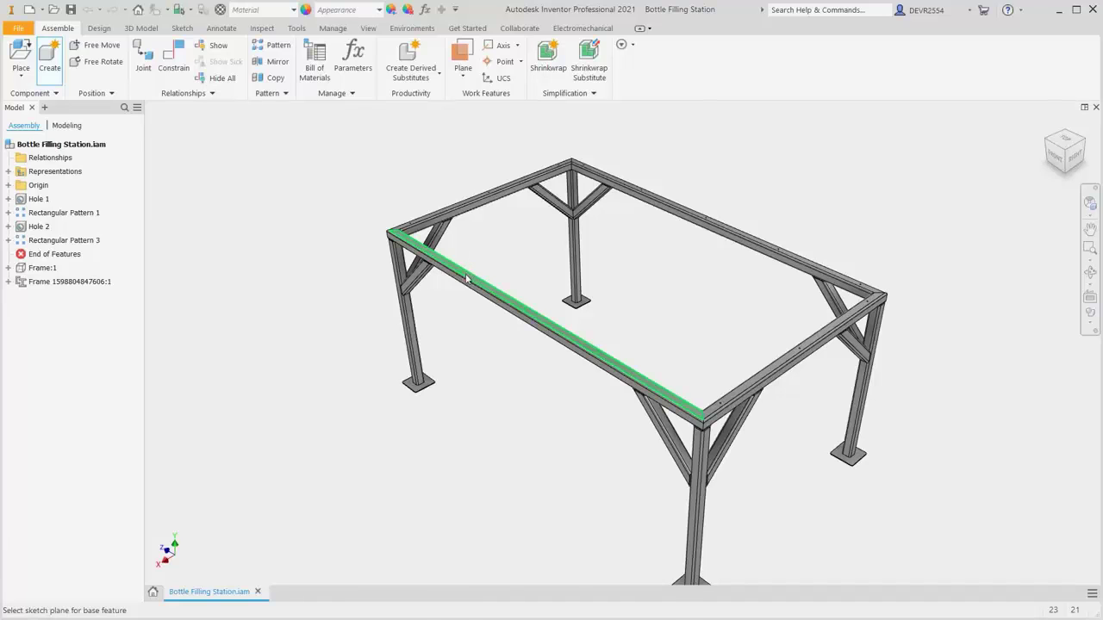
{"action": "left_click", "coordinate": [467, 278]}
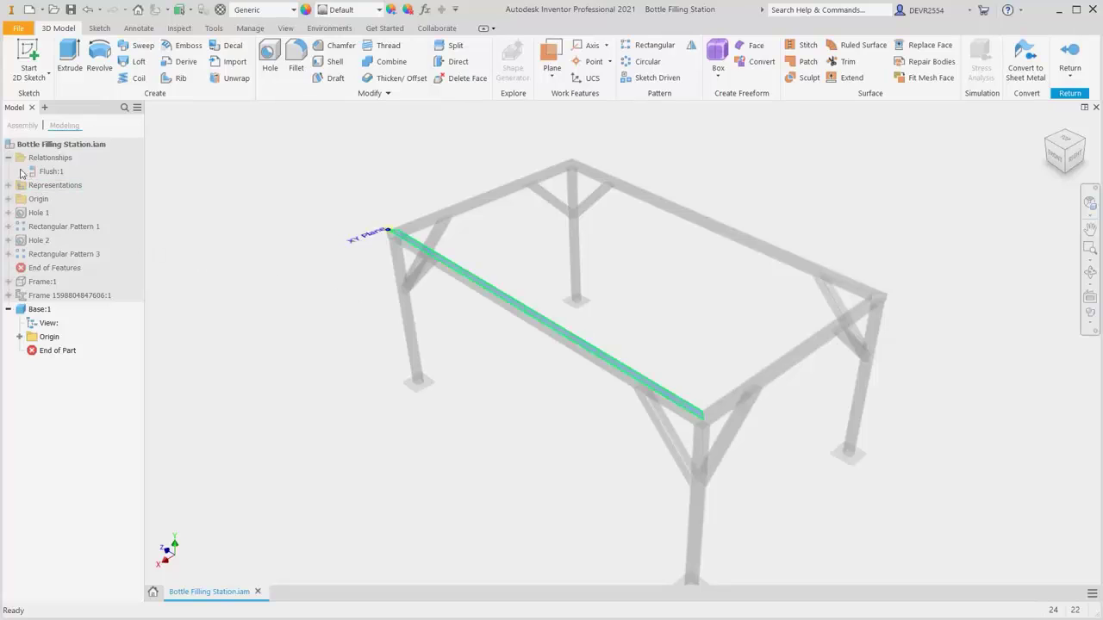
{"action": "left_click", "coordinate": [9, 158]}
{"action": "left_click", "coordinate": [8, 159]}
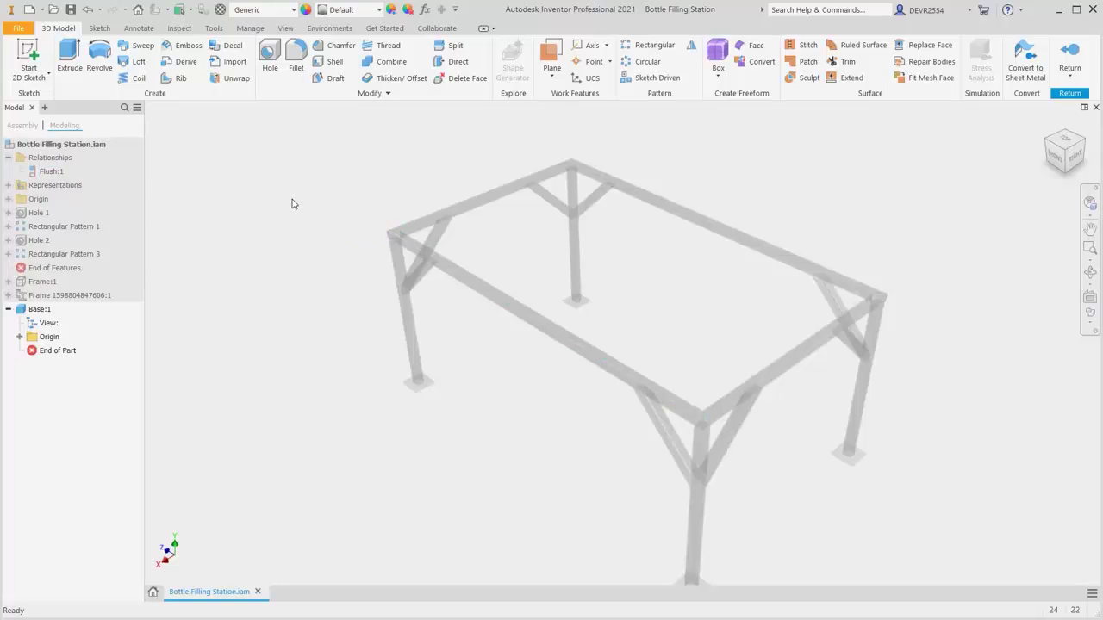
Start a 2D sketch for the Base part on the top face of the same long tube
{"action": "left_click", "coordinate": [35, 57]}
{"action": "middle_click_drag", "start_coordinate": [271, 224], "coordinate": [475, 375], "text": "shift"}
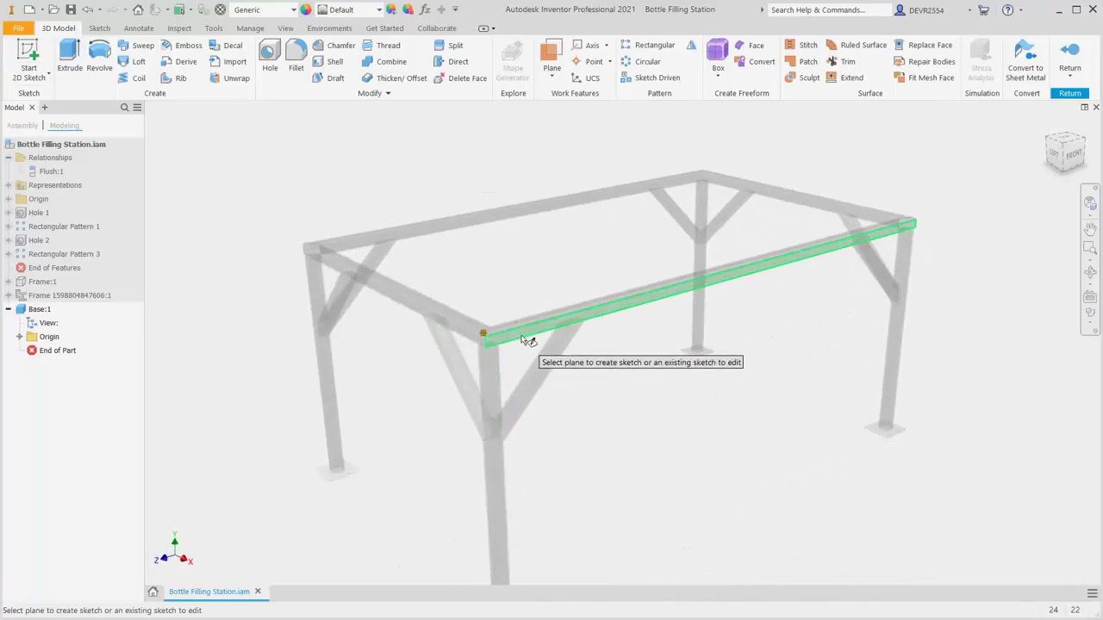
{"action": "scroll", "coordinate": [526, 330], "scroll_direction": "up", "scroll_amount": 5}
{"action": "scroll", "coordinate": [525, 329], "scroll_direction": "up", "scroll_amount": 2}
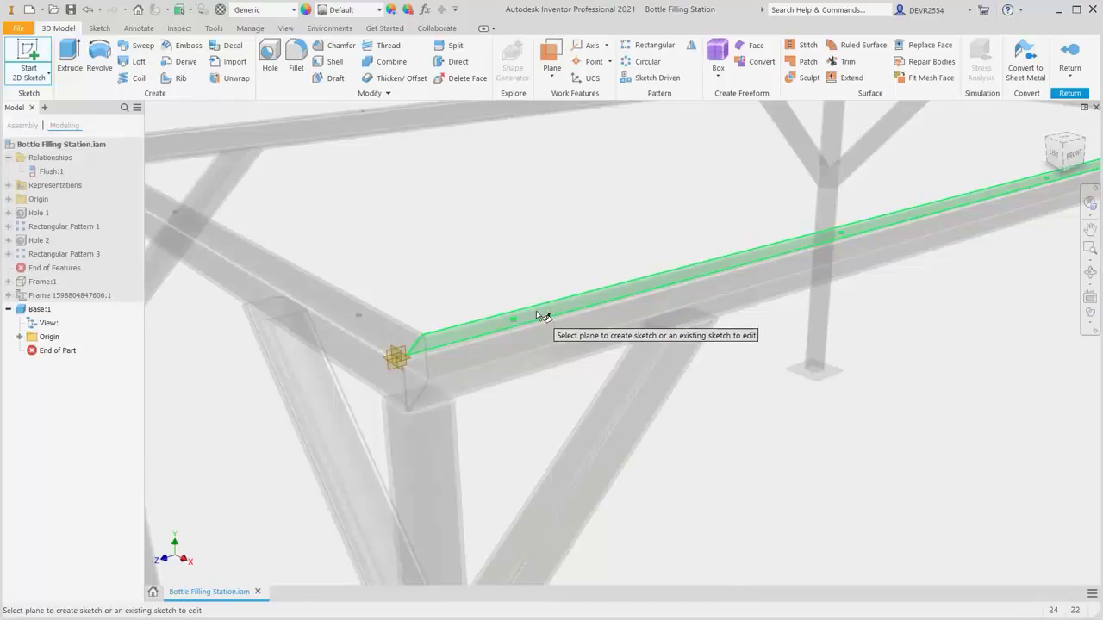
{"action": "left_click", "coordinate": [536, 313]}
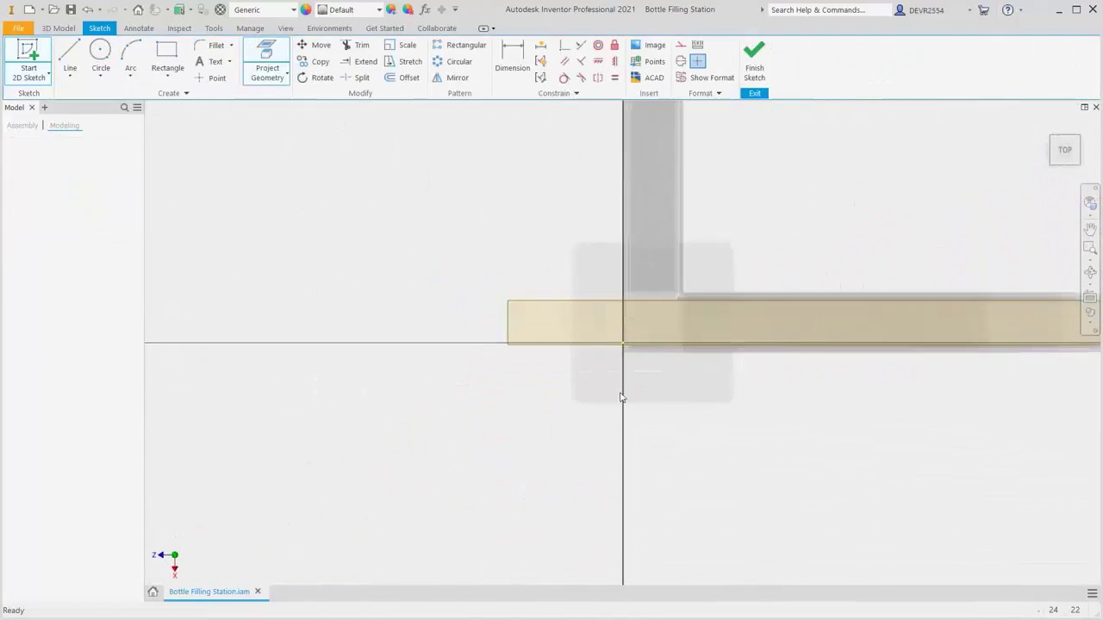
Hide the work plane created with the sketch in the Base part
{"action": "scroll", "coordinate": [699, 380], "scroll_direction": "down", "scroll_amount": 3}
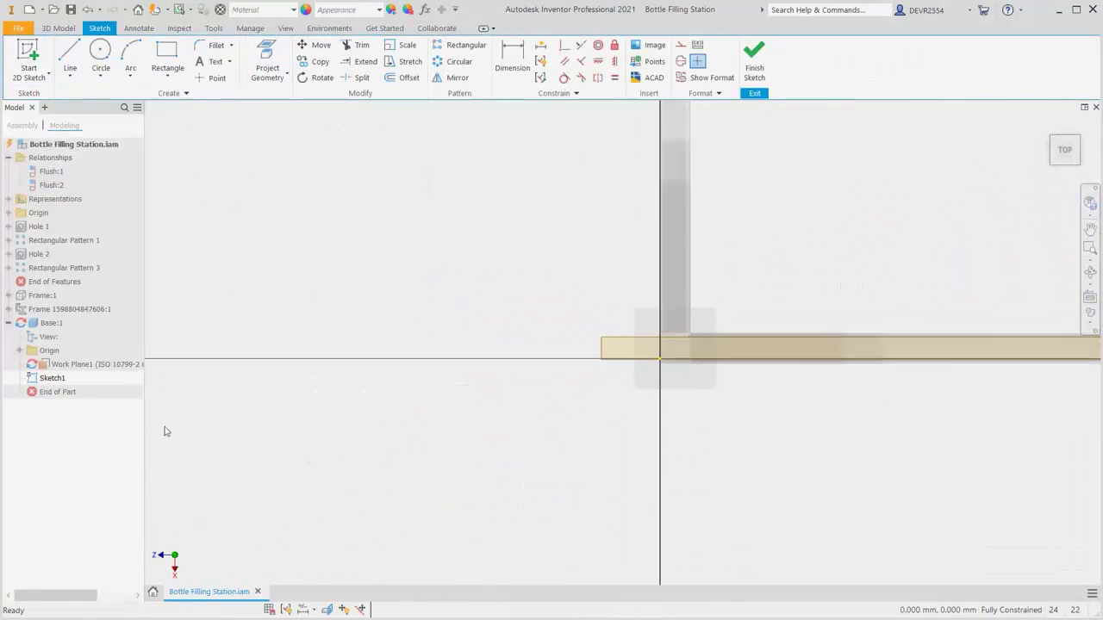
{"action": "right_click", "coordinate": [100, 369]}
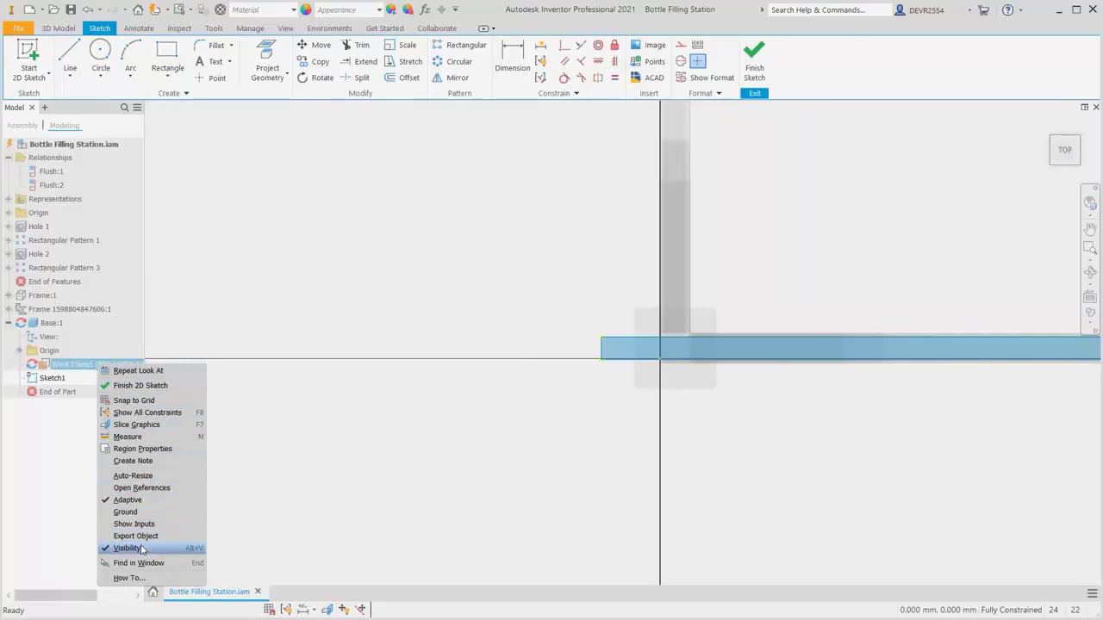
{"action": "left_click", "coordinate": [431, 508]}
Project the outer top-face edges of the frame's left short tube and front long tube into the Base sketch
{"action": "scroll", "coordinate": [726, 334], "scroll_direction": "down", "scroll_amount": 4}
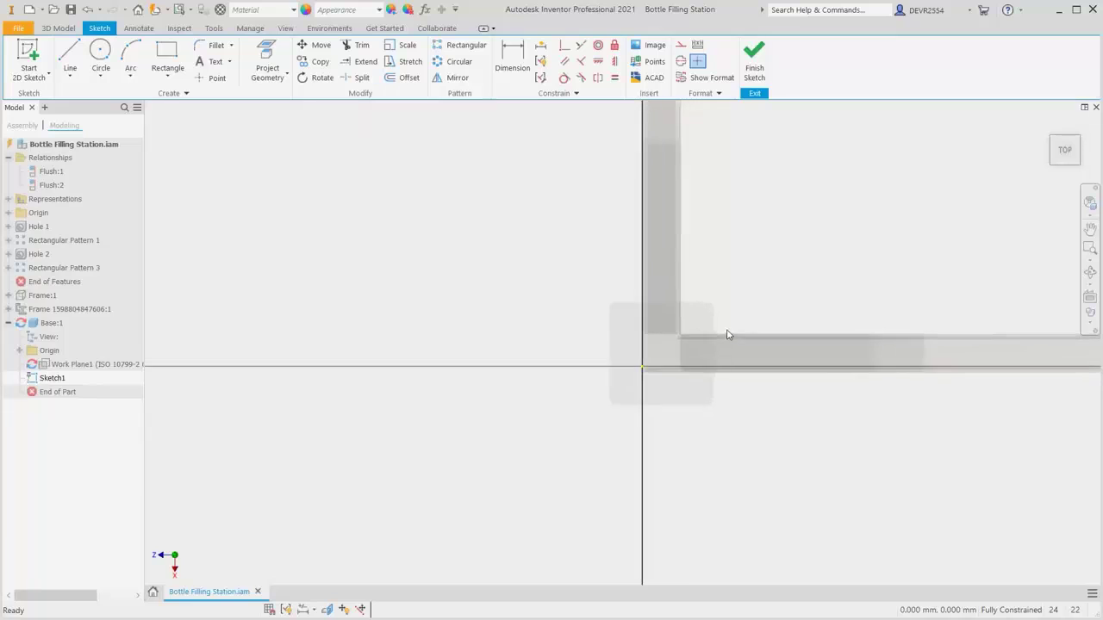
{"action": "scroll", "coordinate": [727, 335], "scroll_direction": "down", "scroll_amount": 2}
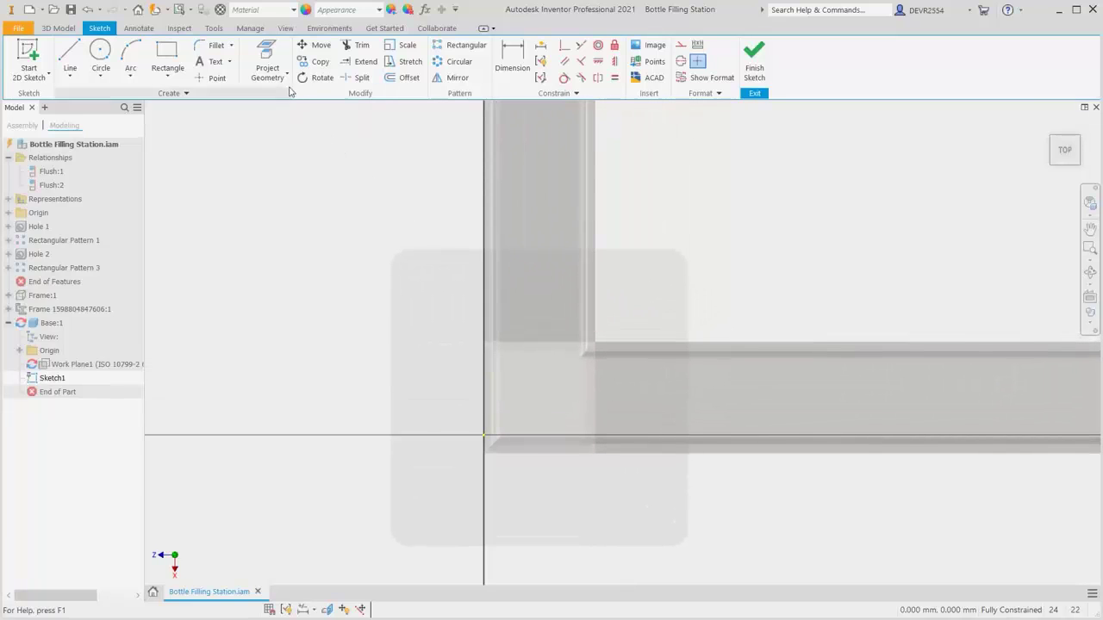
{"action": "left_click", "coordinate": [273, 60]}
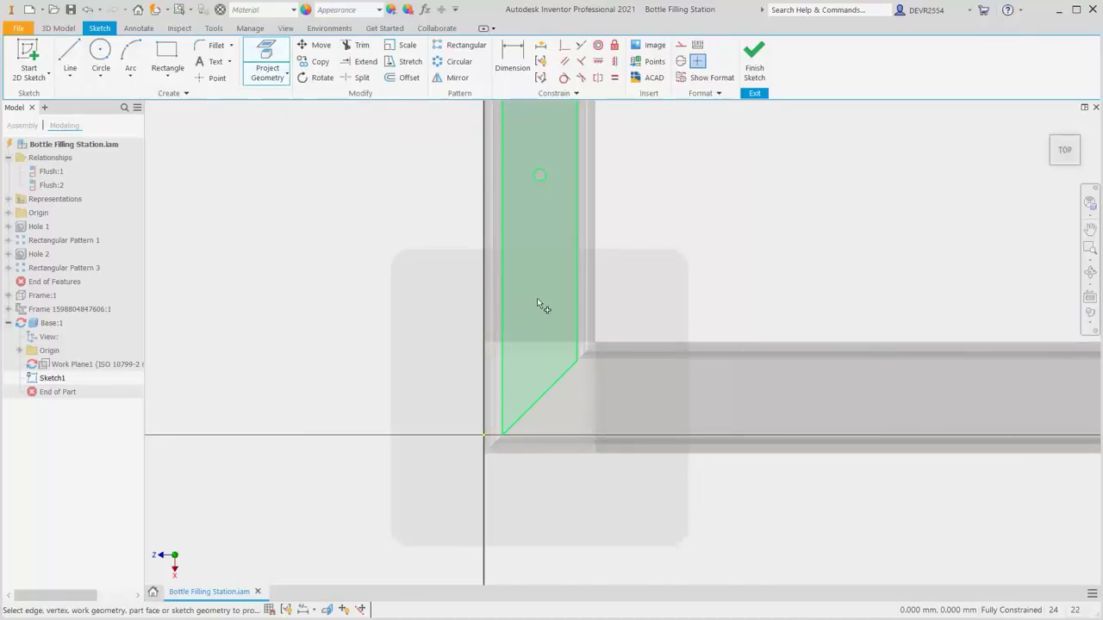
{"action": "left_click", "coordinate": [503, 222]}
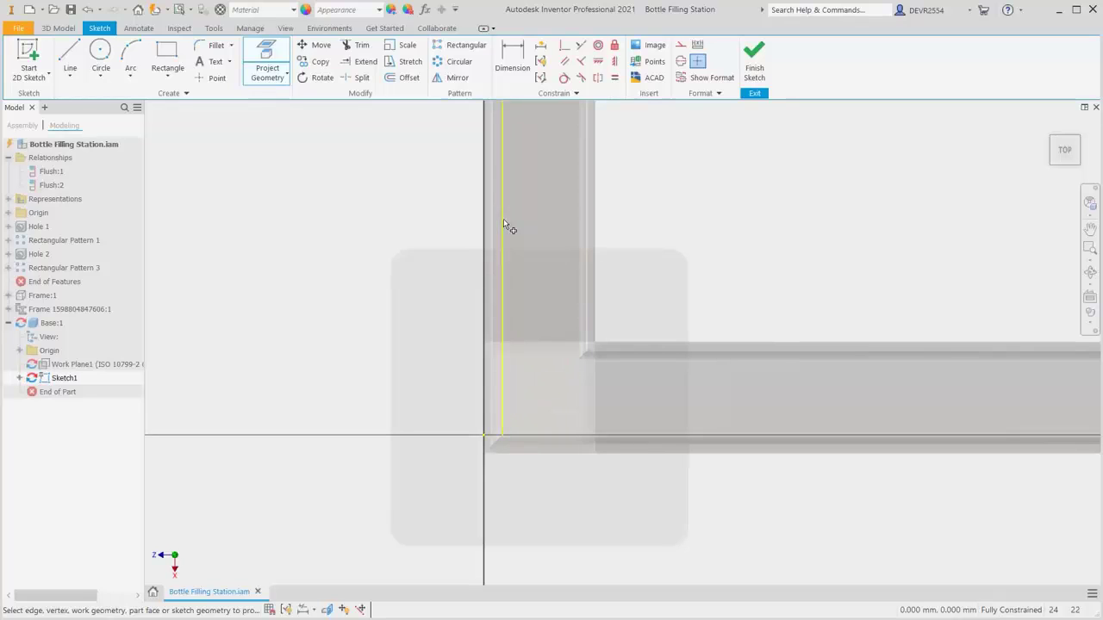
{"action": "left_click", "coordinate": [704, 435]}
Project the outer top-face edges of the back long tube and right short tube to complete the frame outline
{"action": "scroll", "coordinate": [728, 389], "scroll_direction": "up", "scroll_amount": 5}
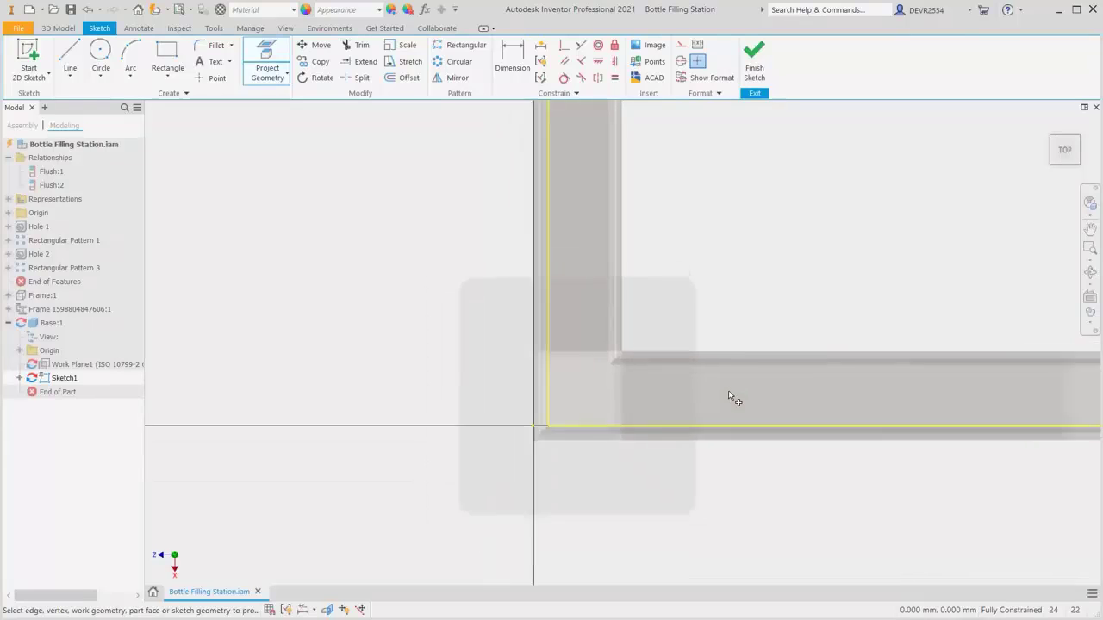
{"action": "scroll", "coordinate": [712, 381], "scroll_direction": "down", "scroll_amount": 5}
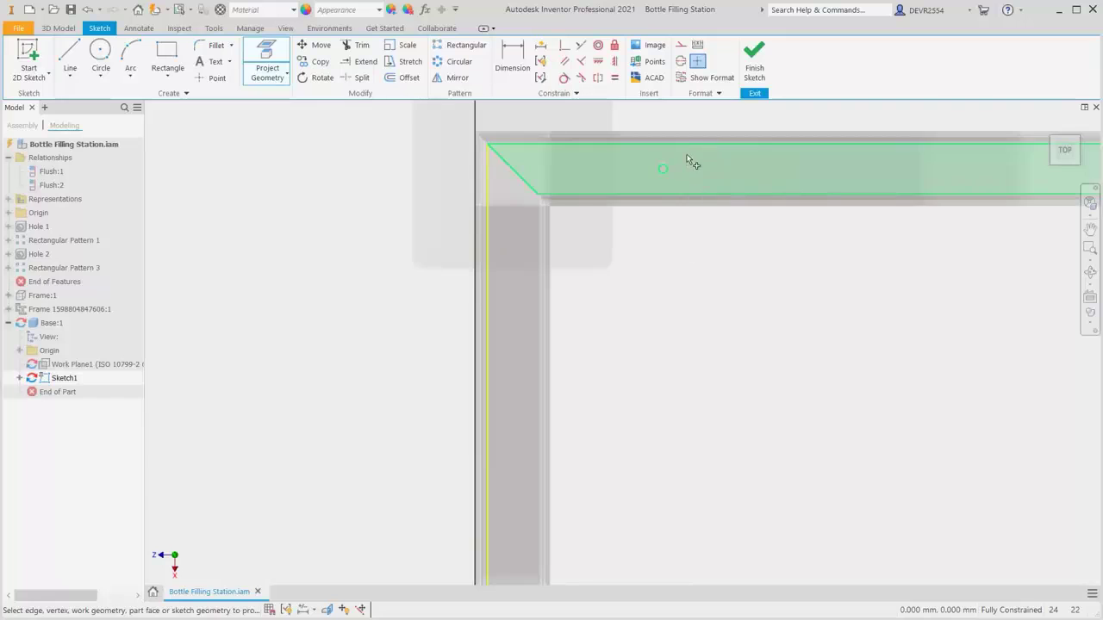
{"action": "left_click", "coordinate": [692, 157]}
{"action": "scroll", "coordinate": [732, 326], "scroll_direction": "up", "scroll_amount": 3}
{"action": "scroll", "coordinate": [729, 326], "scroll_direction": "up", "scroll_amount": 3}
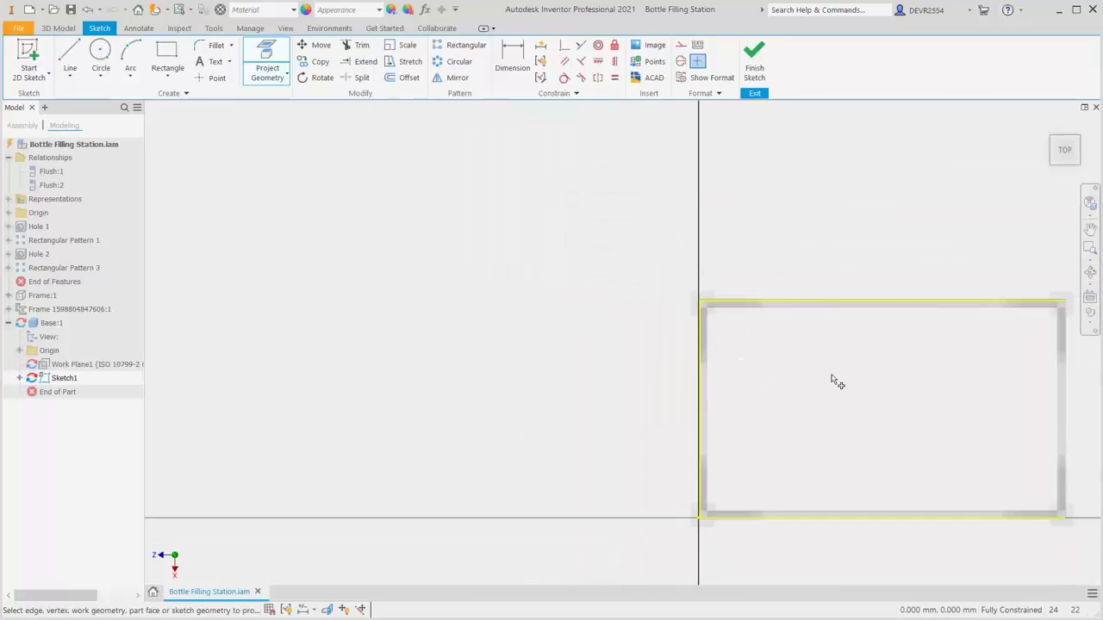
{"action": "middle_click_drag", "start_coordinate": [833, 382], "coordinate": [560, 280]}
{"action": "scroll", "coordinate": [791, 228], "scroll_direction": "down", "scroll_amount": 5}
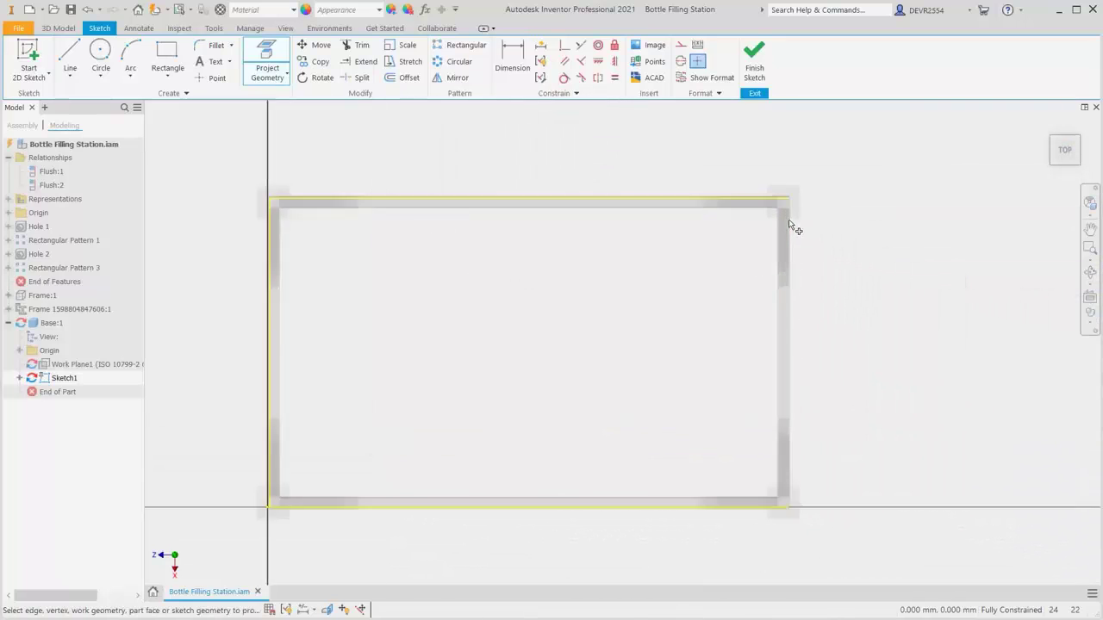
{"action": "scroll", "coordinate": [791, 230], "scroll_direction": "down", "scroll_amount": 2}
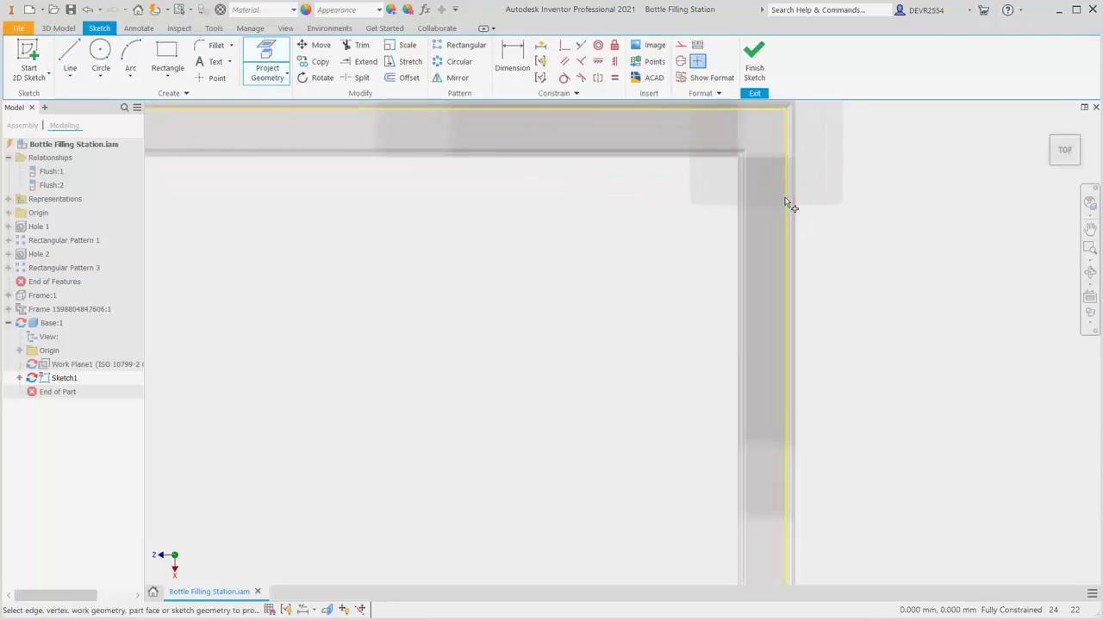
{"action": "scroll", "coordinate": [819, 276], "scroll_direction": "up", "scroll_amount": 1}
{"action": "scroll", "coordinate": [820, 280], "scroll_direction": "up", "scroll_amount": 5}
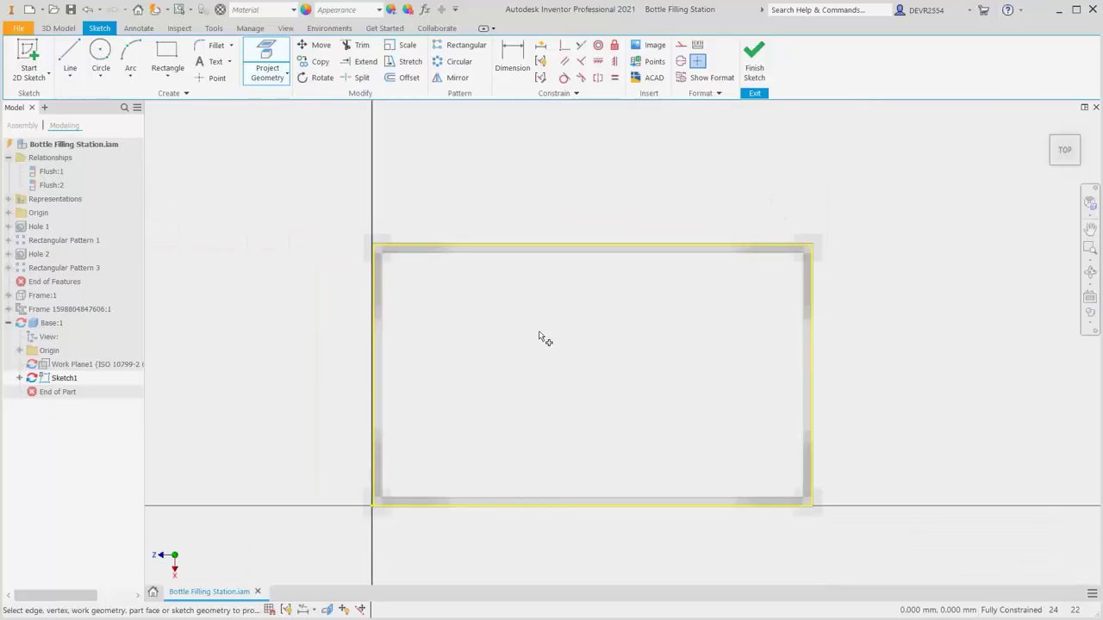
Draw a two-point rectangle inward from the outline's back-left corner, 65 mm along the long side by 60 mm along the short side
{"action": "left_click", "coordinate": [167, 57]}
{"action": "scroll", "coordinate": [366, 258], "scroll_direction": "down", "scroll_amount": 5}
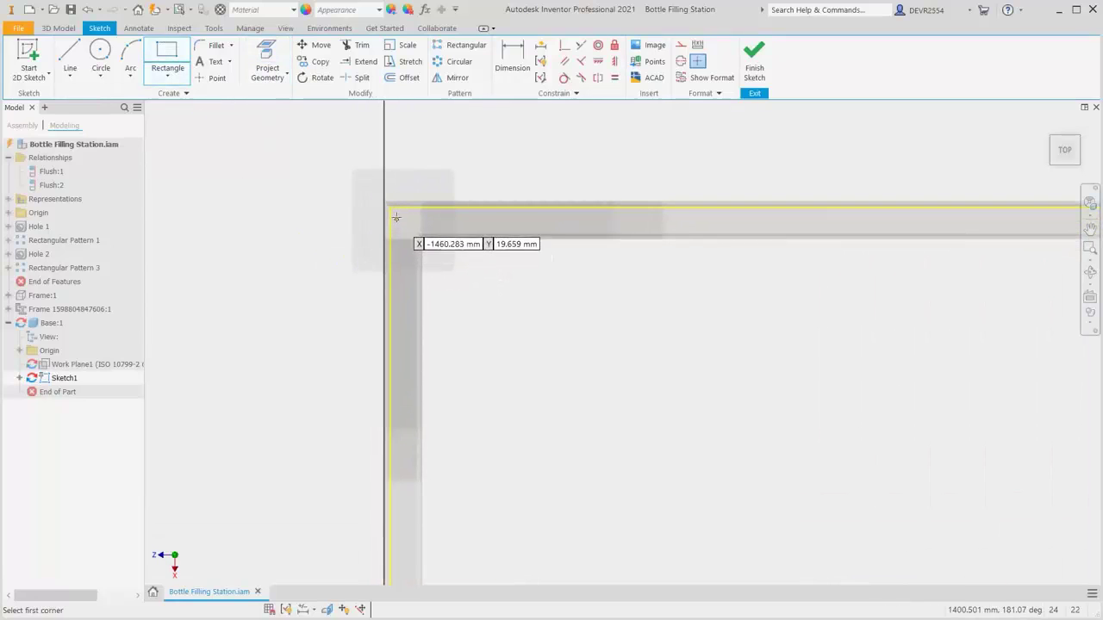
{"action": "left_click", "coordinate": [391, 207]}
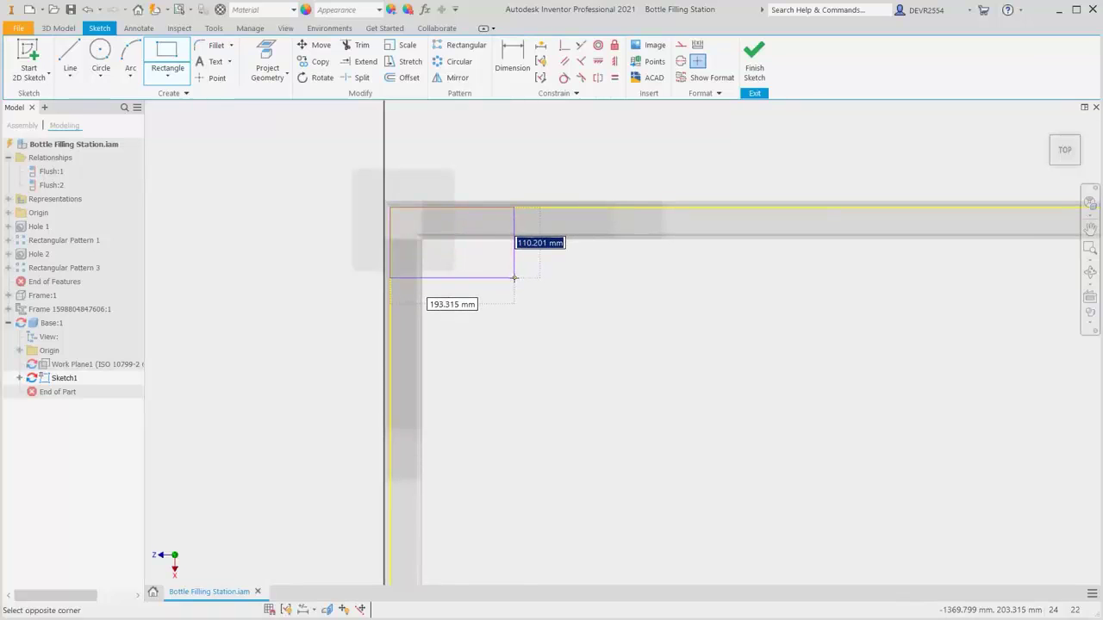
{"action": "type", "text": "60"}
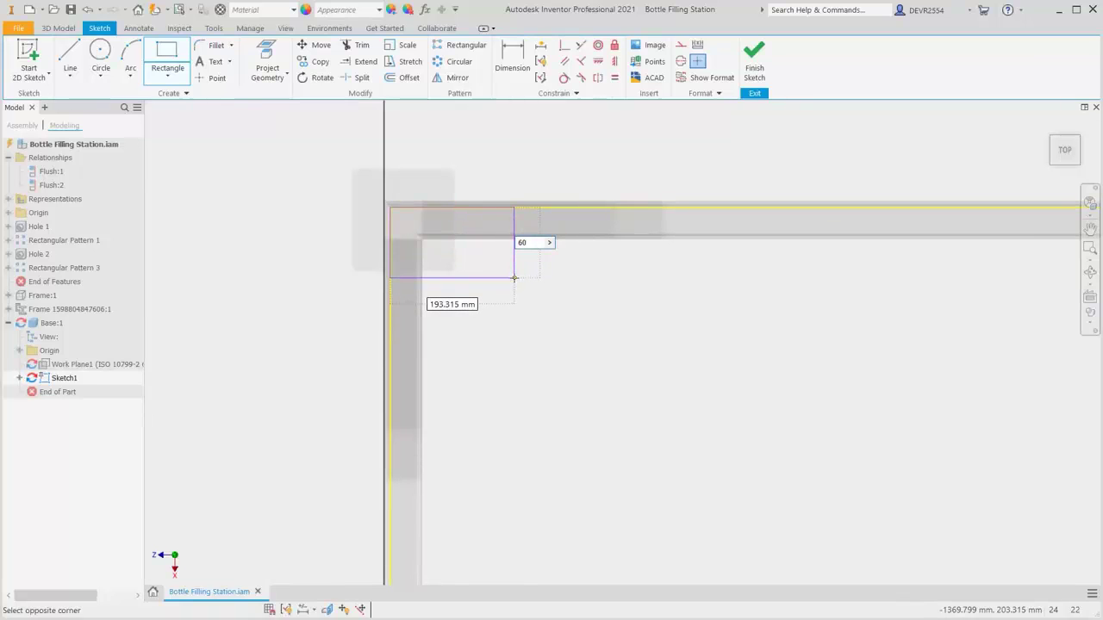
{"action": "key", "text": "Tab"}
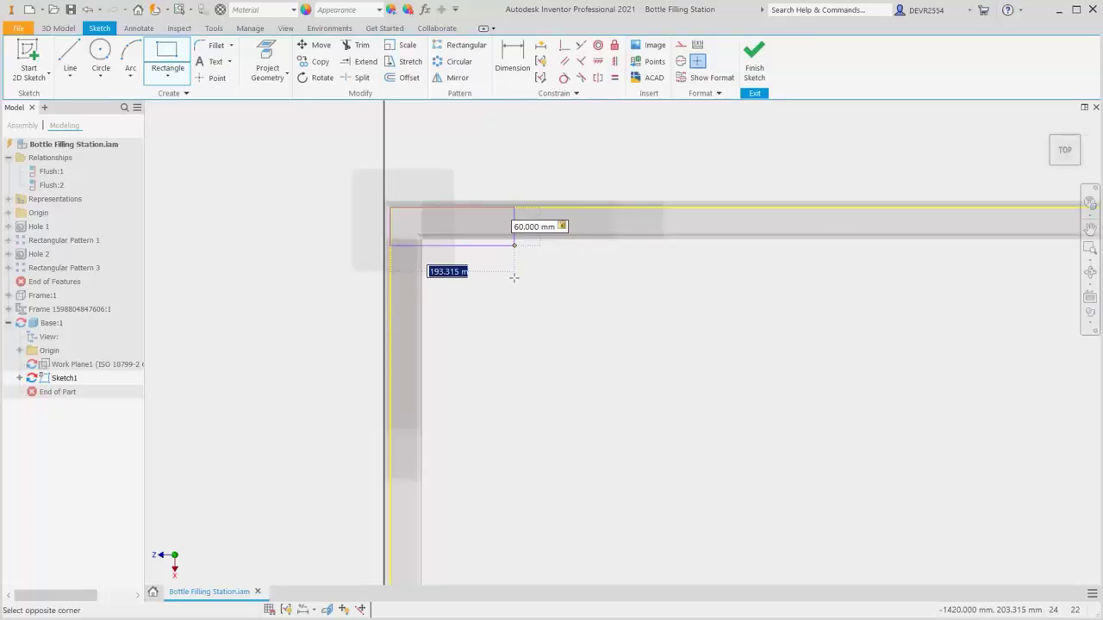
{"action": "type", "text": "65"}
{"action": "key", "text": "Return"}
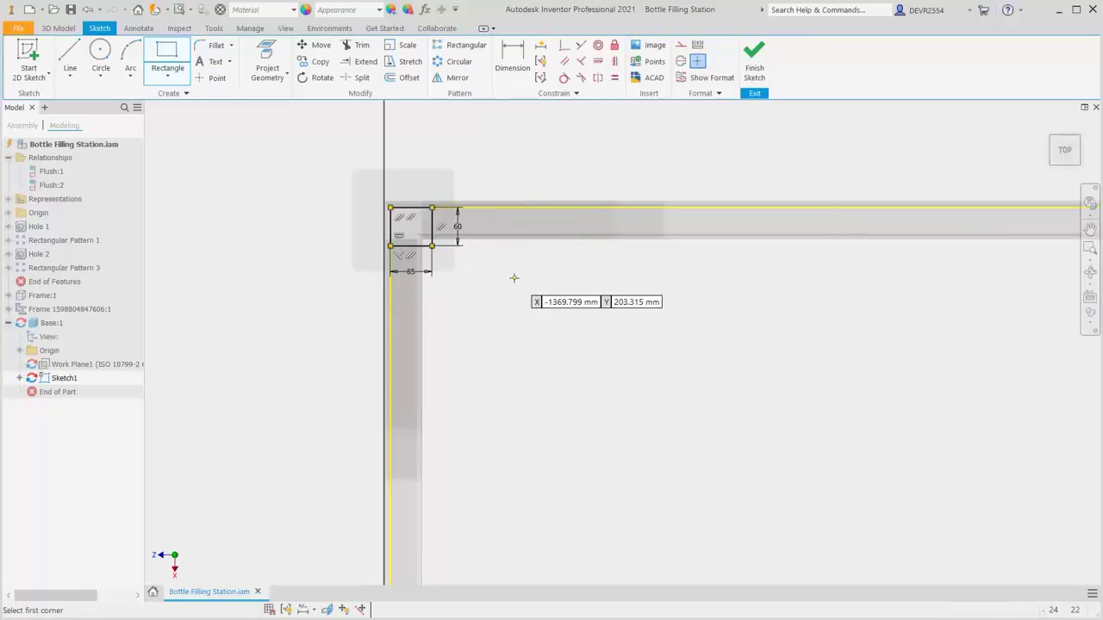
Draw a matching rectangle inward from the outline's front-left corner, 65 mm along the long side by 60 mm along the short side
{"action": "scroll", "coordinate": [535, 348], "scroll_direction": "down", "scroll_amount": 6}
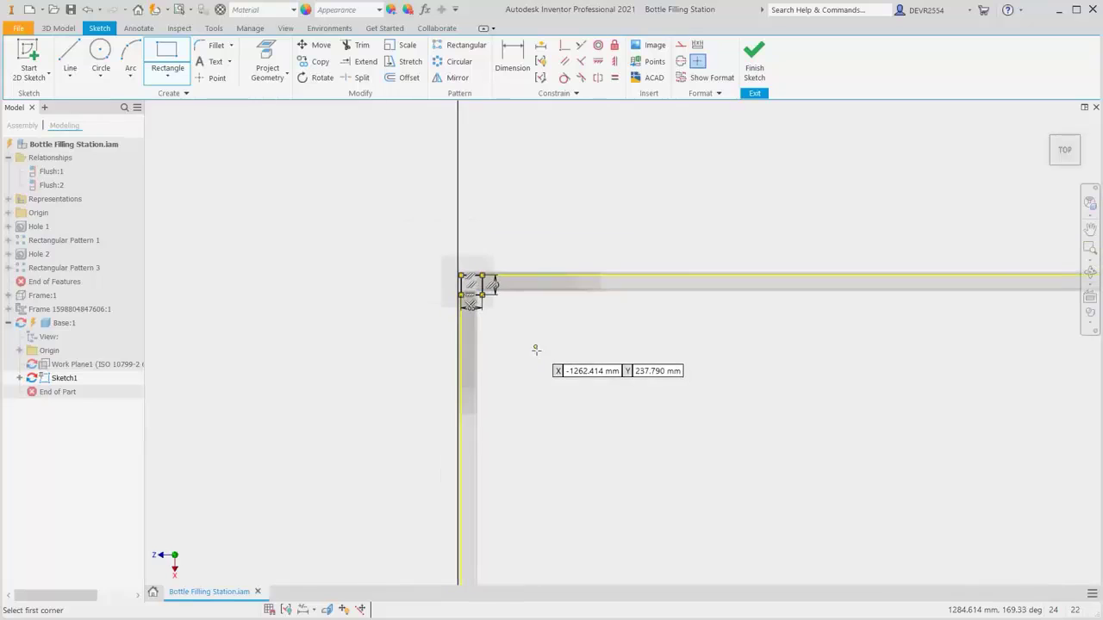
{"action": "mouse_move", "coordinate": [537, 352]}
{"action": "middle_mouse_down"}
{"action": "mouse_move", "coordinate": [525, 293]}
{"action": "mouse_move", "coordinate": [544, 190]}
{"action": "middle_mouse_up"}
{"action": "scroll", "coordinate": [515, 353], "scroll_direction": "down", "scroll_amount": 5}
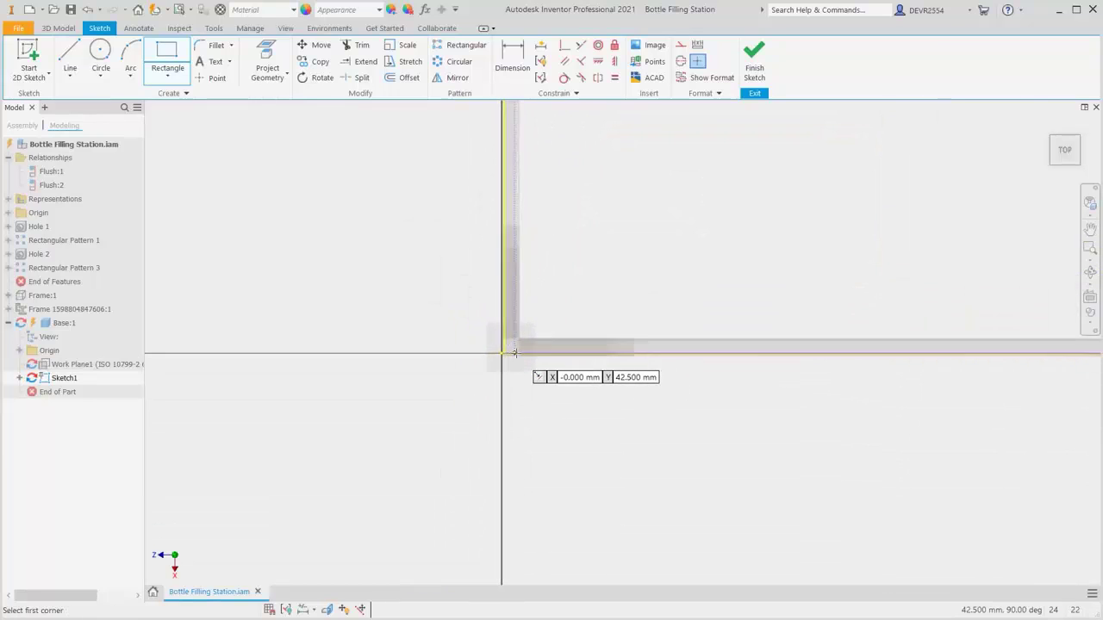
{"action": "scroll", "coordinate": [512, 352], "scroll_direction": "down", "scroll_amount": 3}
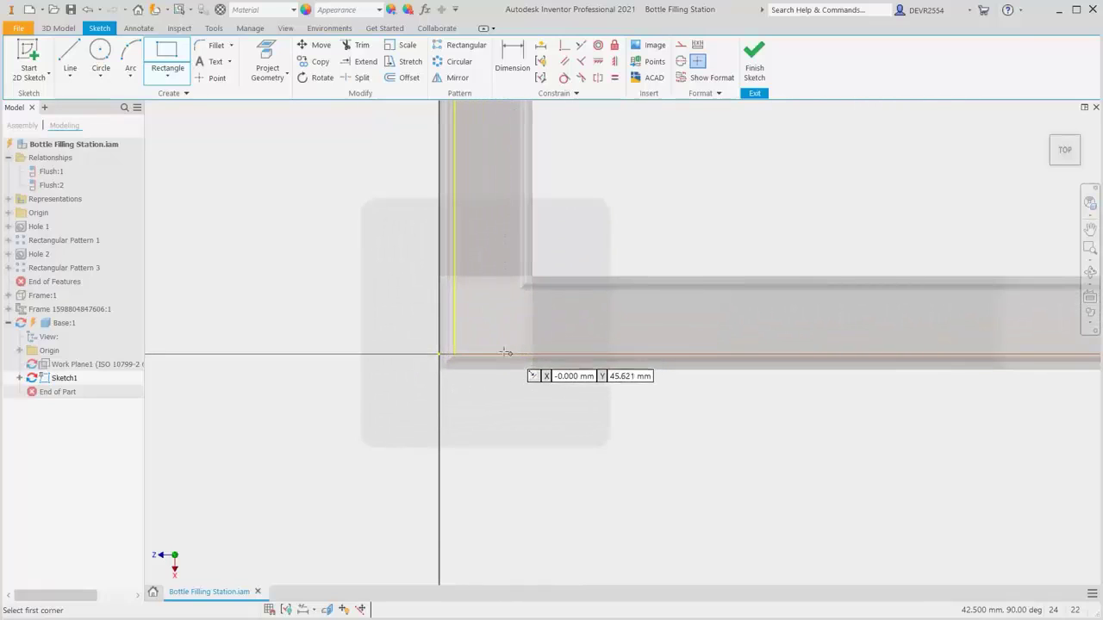
{"action": "left_click", "coordinate": [454, 353]}
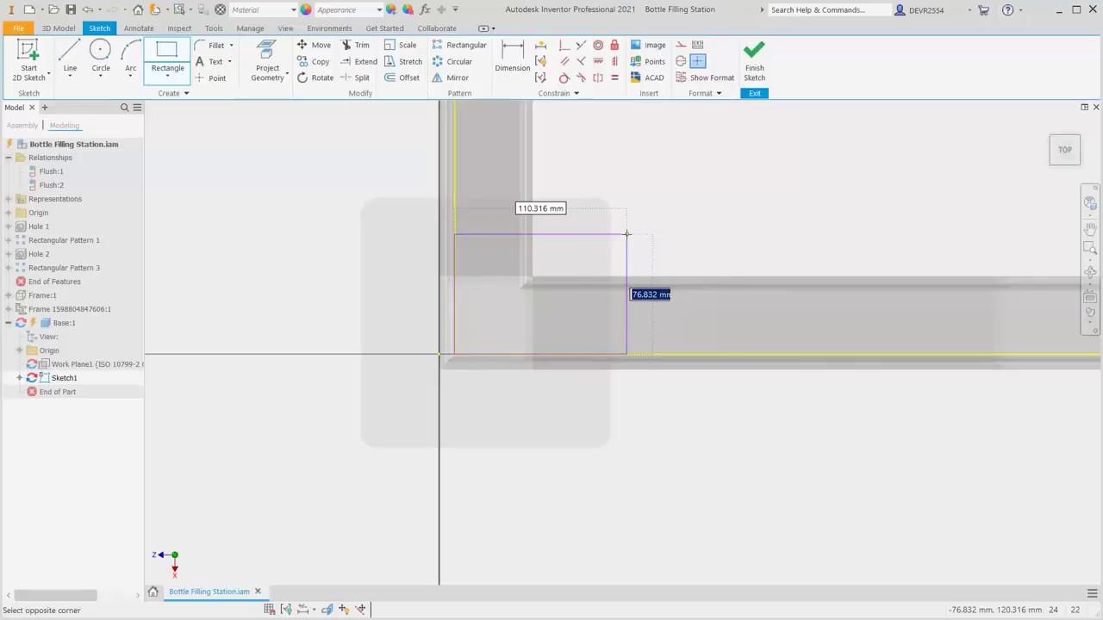
{"action": "type", "text": "60"}
{"action": "key", "text": "Tab"}
{"action": "type", "text": "65"}
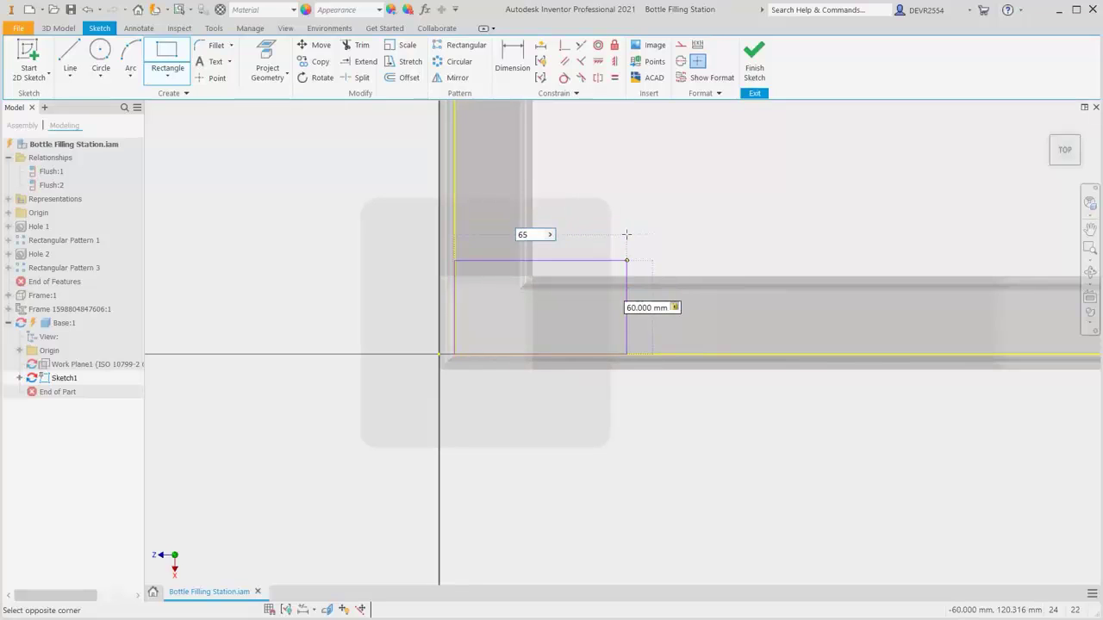
{"action": "key", "text": "Return"}
Draw a rectangle inward from the outline's front-right corner, 65 mm along the long side by 60 mm along the short side
{"action": "scroll", "coordinate": [706, 259], "scroll_direction": "up", "scroll_amount": 4}
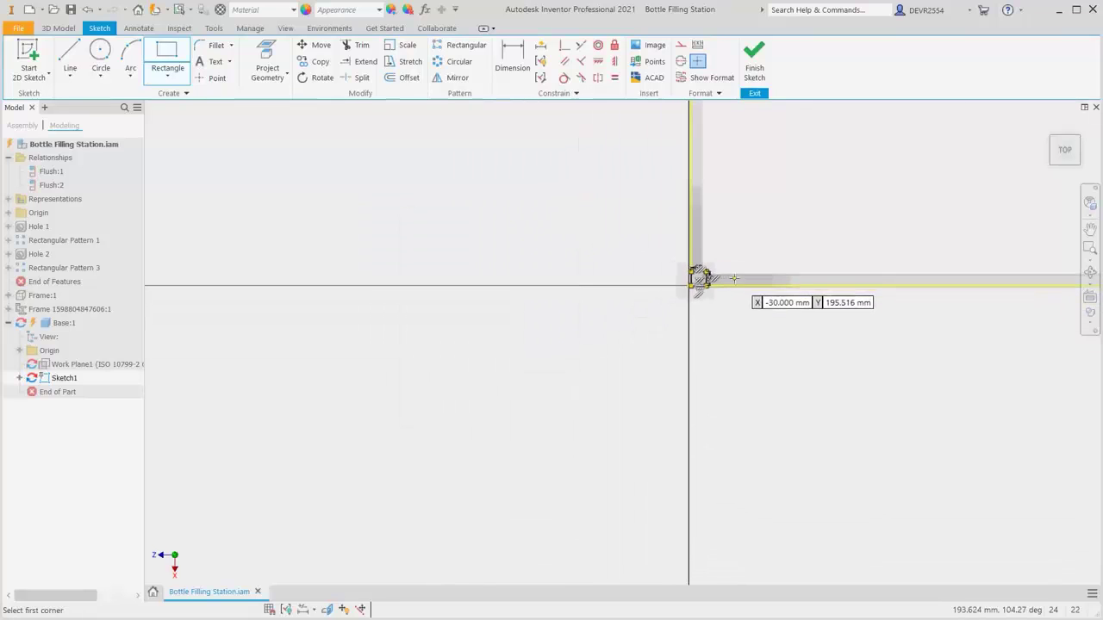
{"action": "scroll", "coordinate": [681, 288], "scroll_direction": "down", "scroll_amount": 8}
{"action": "scroll", "coordinate": [857, 327], "scroll_direction": "down", "scroll_amount": 2}
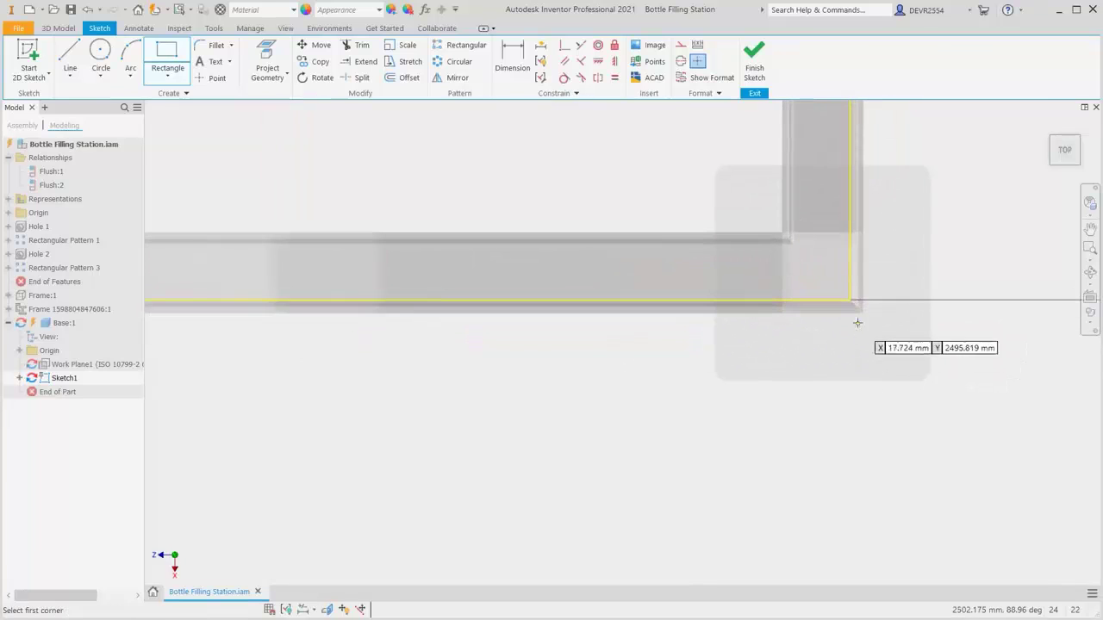
{"action": "left_click", "coordinate": [852, 300]}
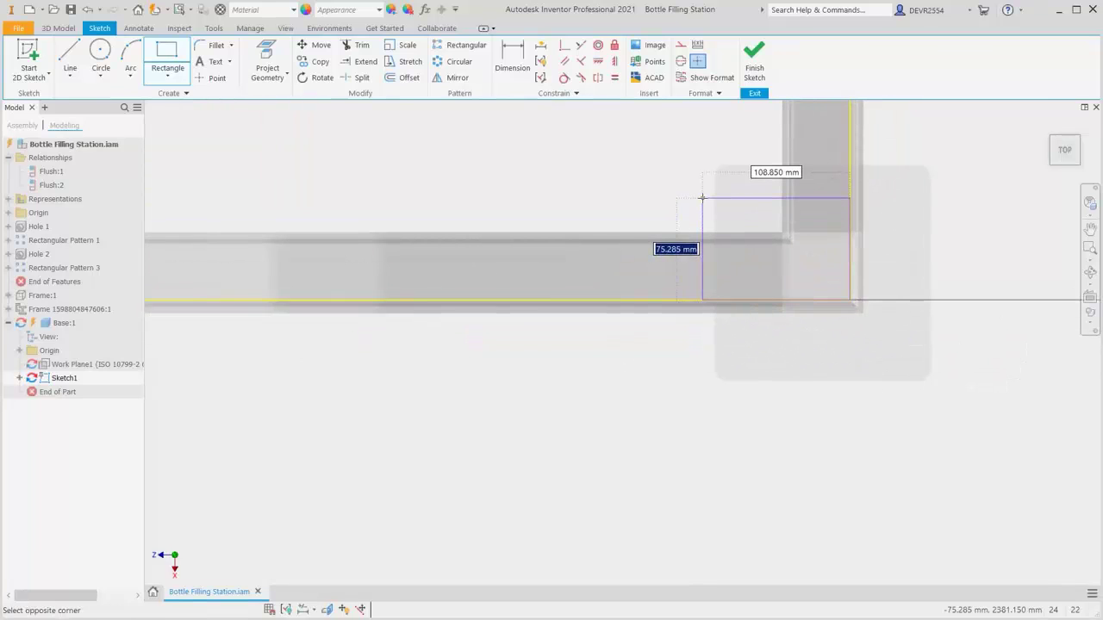
{"action": "type", "text": "60"}
{"action": "key", "text": "Tab"}
{"action": "type", "text": "65"}
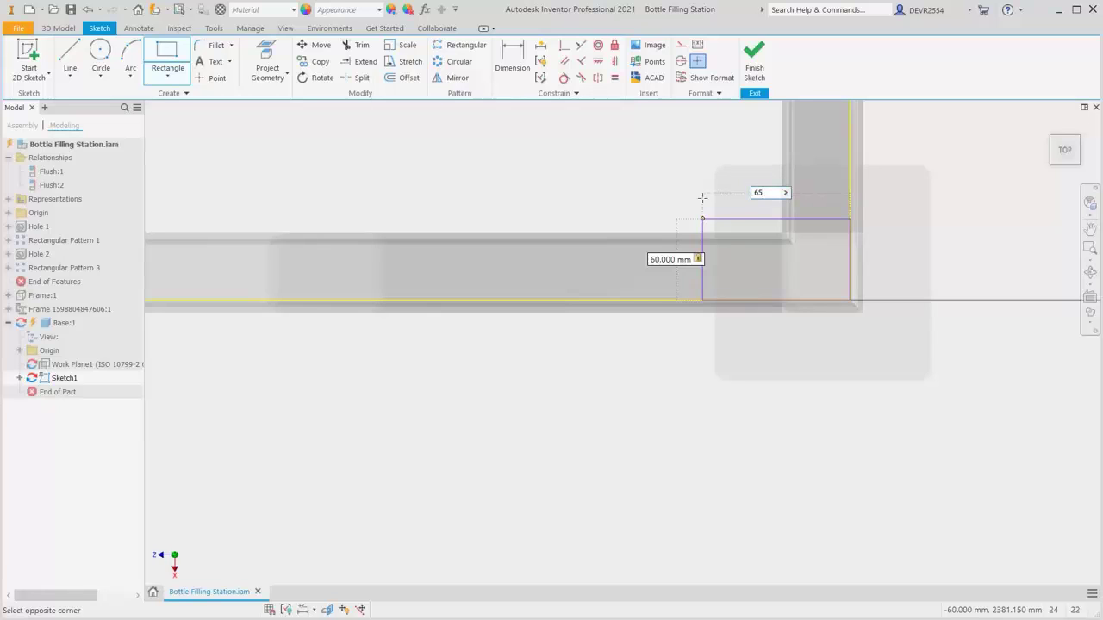
{"action": "key", "text": "Return"}
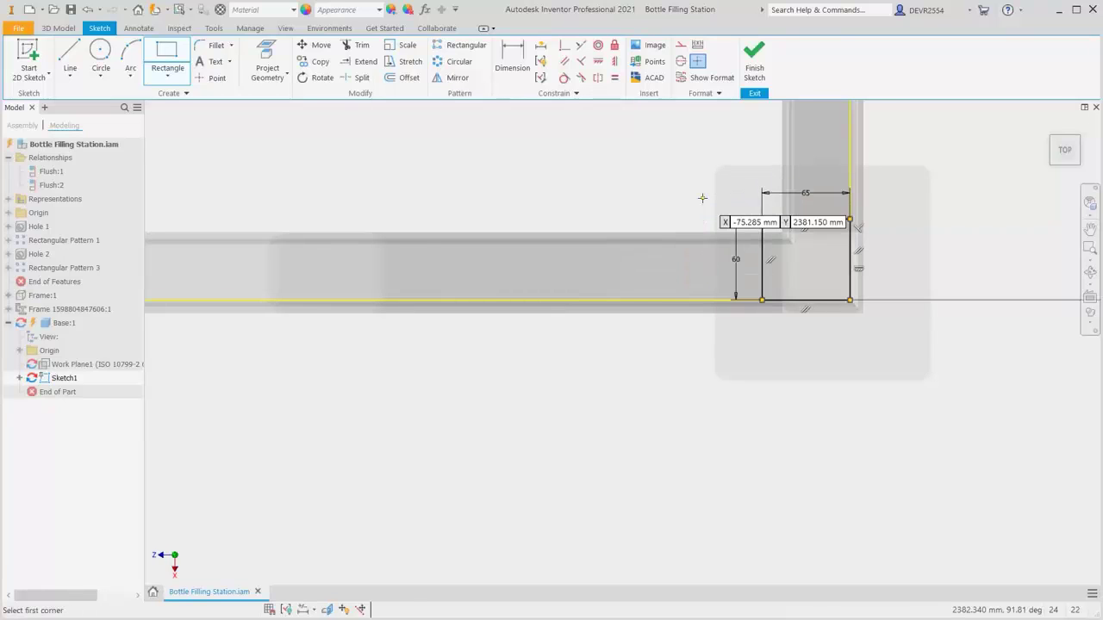
Draw the last corner rectangle inward from the outline's back-right corner, 65 by 60 mm, and end the Rectangle command
{"action": "scroll", "coordinate": [704, 198], "scroll_direction": "down", "scroll_amount": 6}
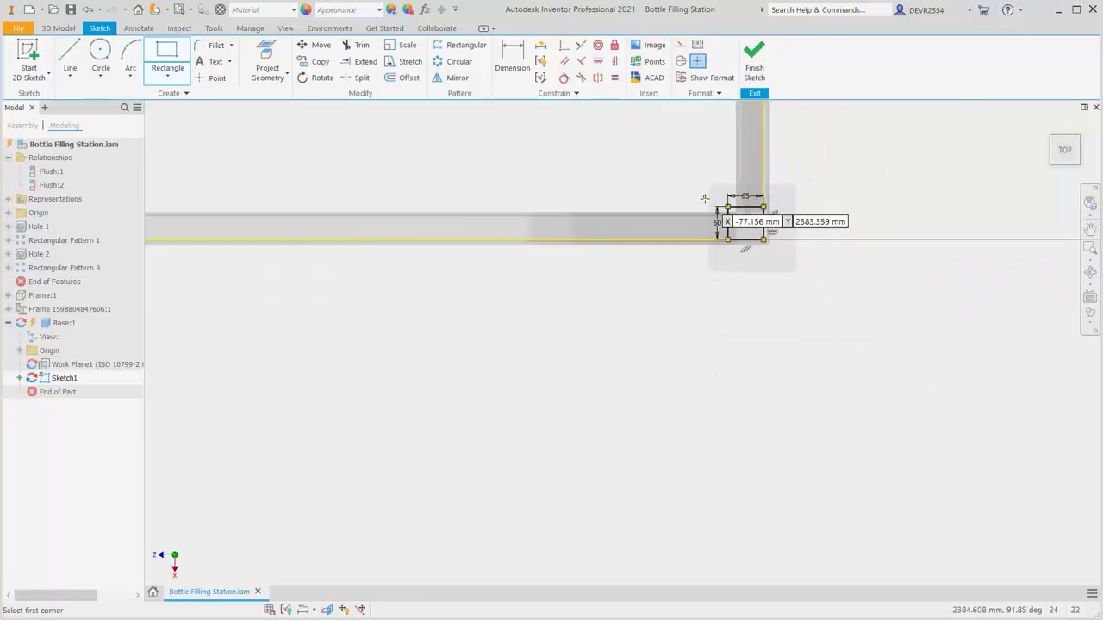
{"action": "middle_click_drag", "start_coordinate": [682, 118], "coordinate": [700, 457]}
{"action": "scroll", "coordinate": [758, 159], "scroll_direction": "up", "scroll_amount": 4}
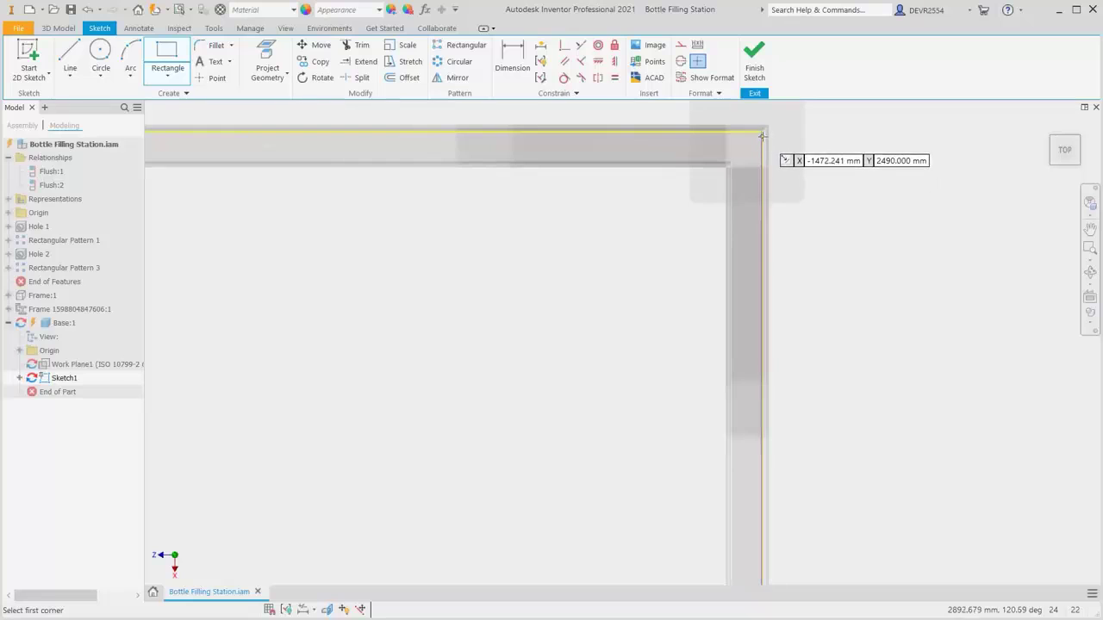
{"action": "left_click", "coordinate": [761, 131]}
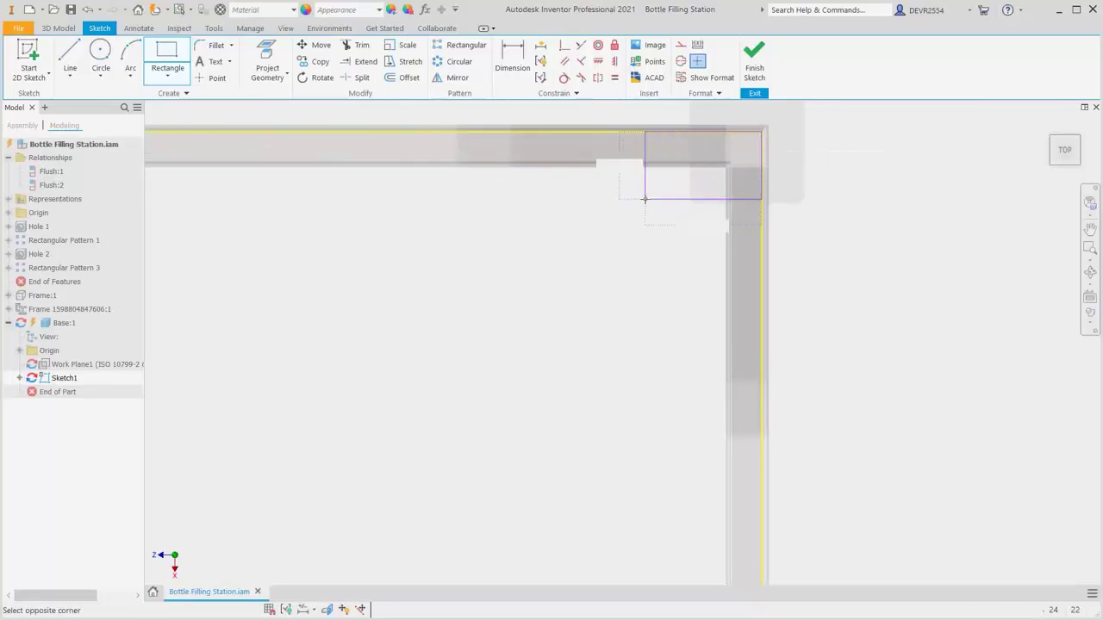
{"action": "type", "text": "60"}
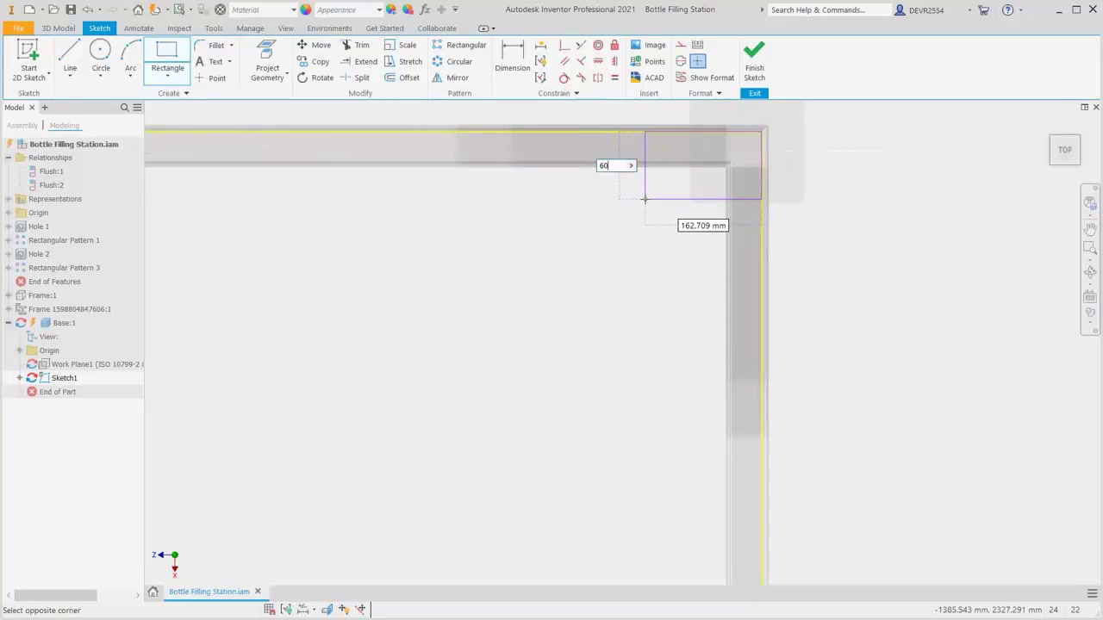
{"action": "key", "text": "Tab"}
{"action": "type", "text": "65"}
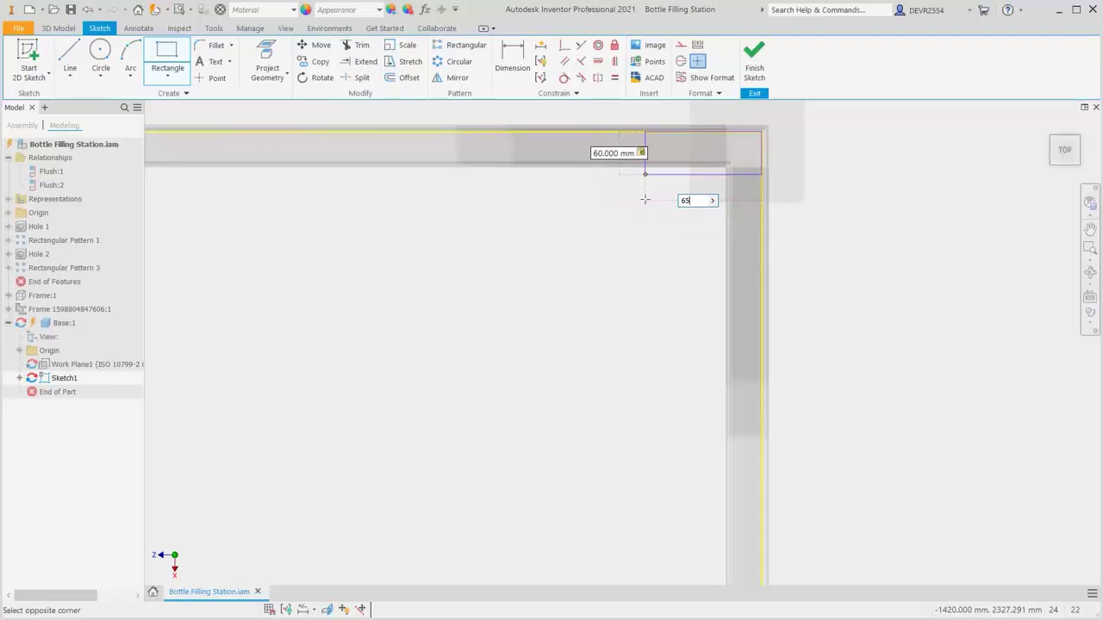
{"action": "key", "text": "Return"}
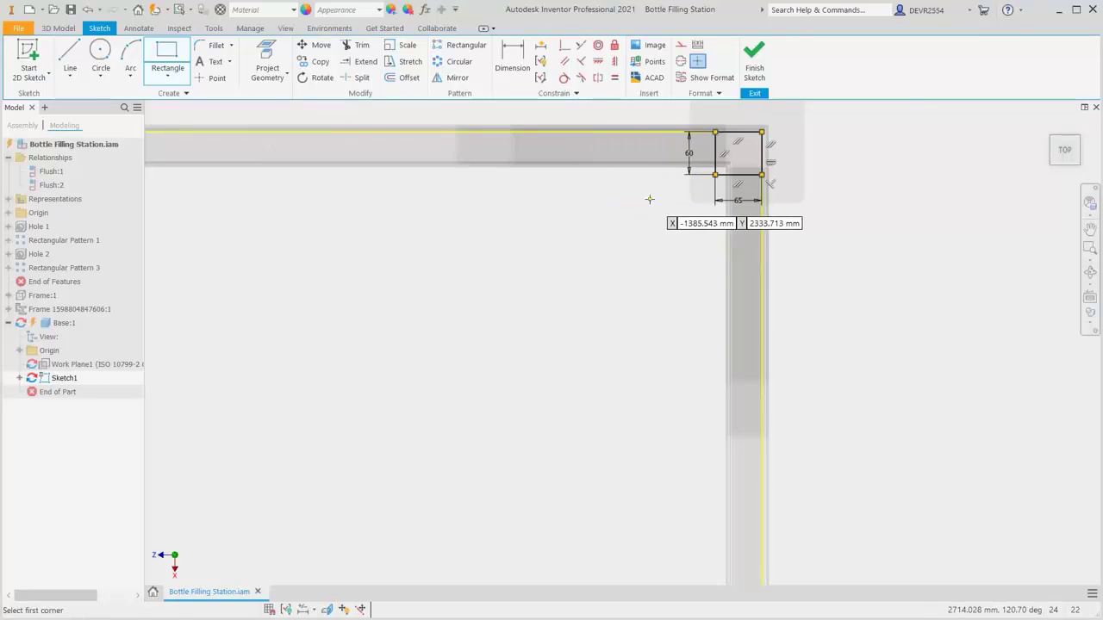
{"action": "key", "text": "Escape"}
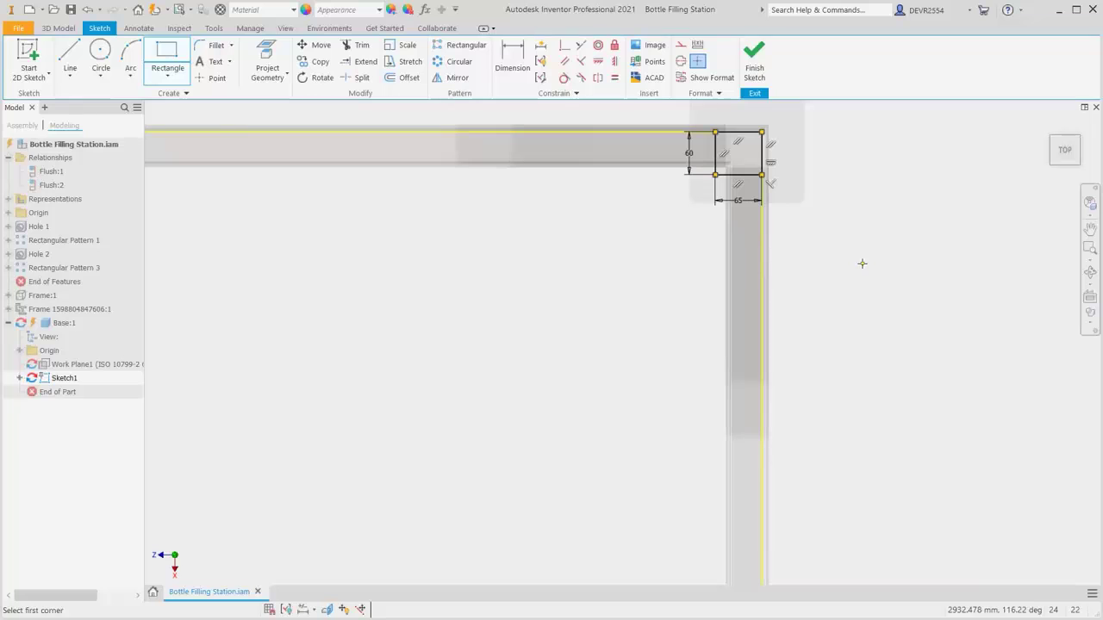
Extrude the sketch region without the four corner rectangles 50 mm upward to form the Base plate
{"action": "left_click", "coordinate": [1048, 126]}
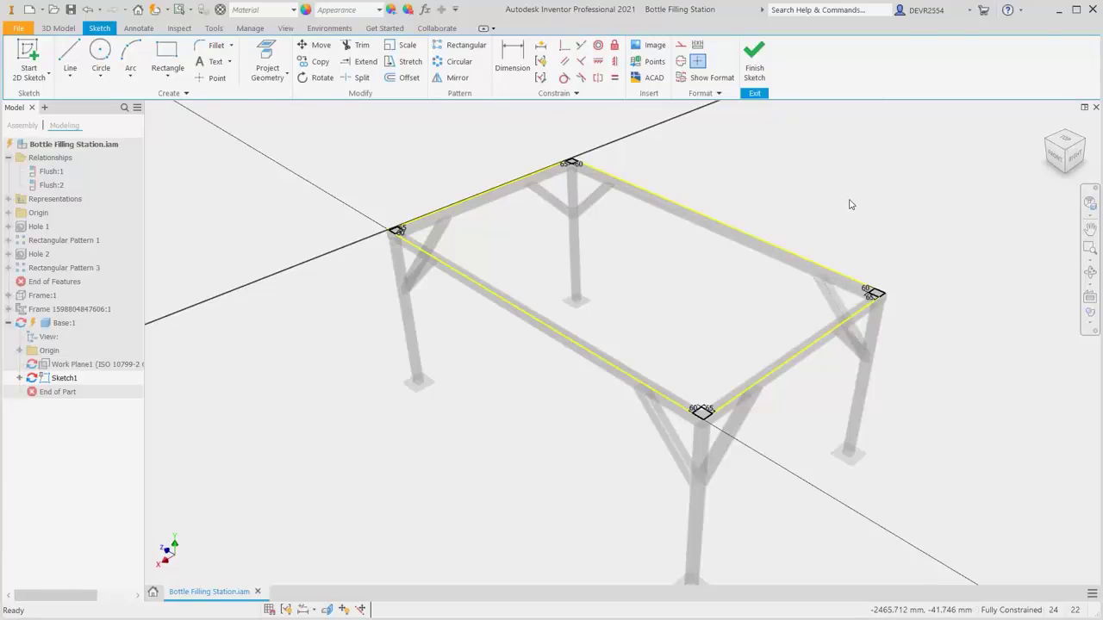
{"action": "right_click", "coordinate": [782, 178]}
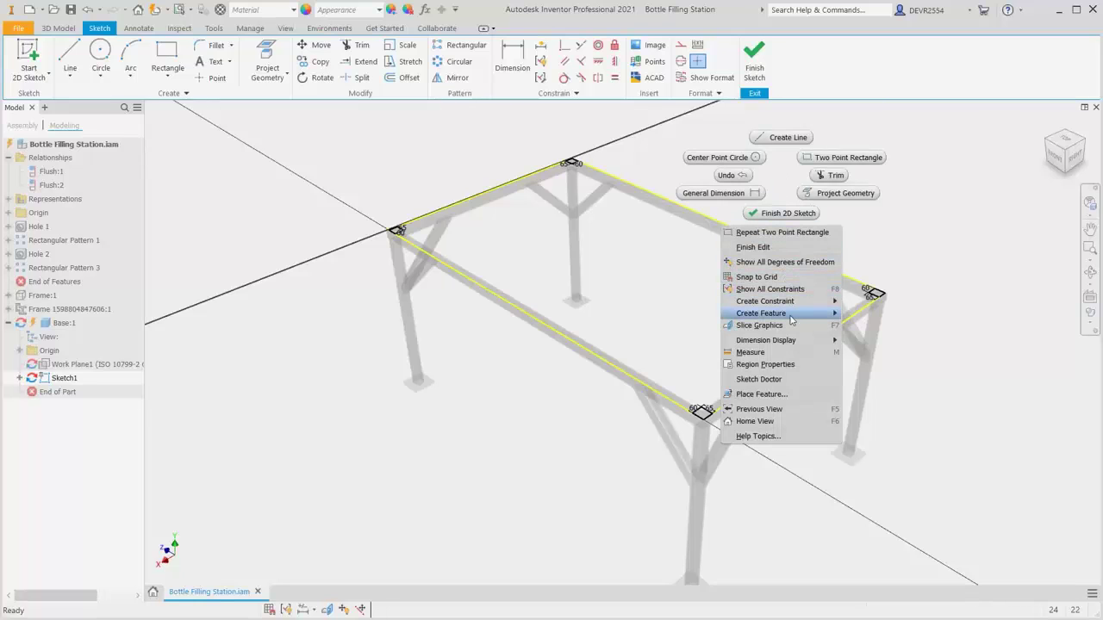
{"action": "mouse_move", "coordinate": [791, 313]}
{"action": "left_click", "coordinate": [873, 316]}
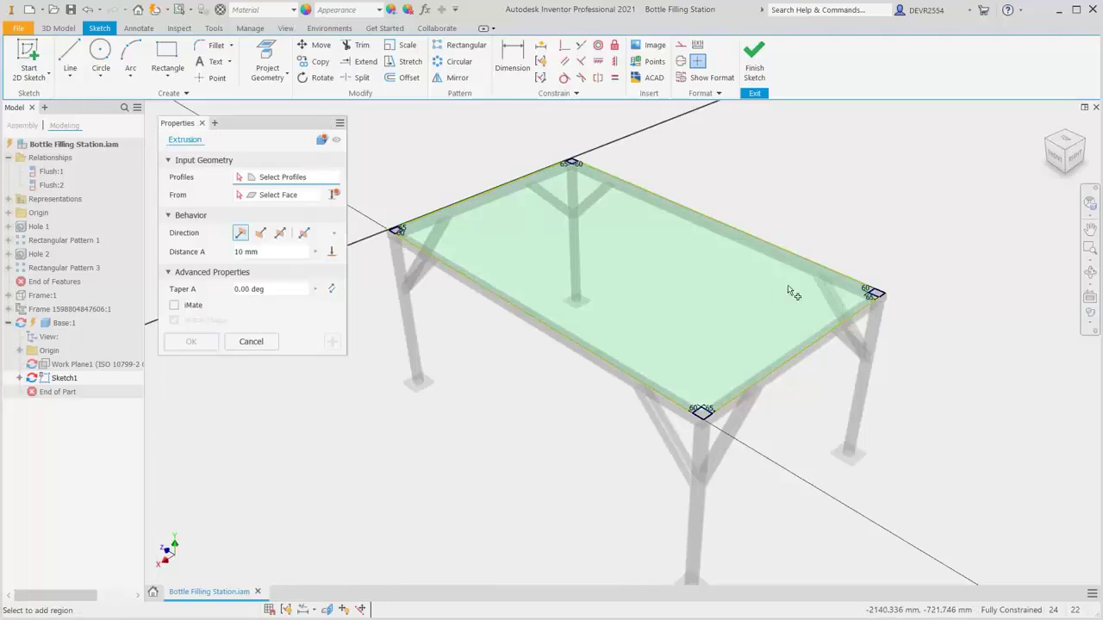
{"action": "left_click", "coordinate": [687, 284]}
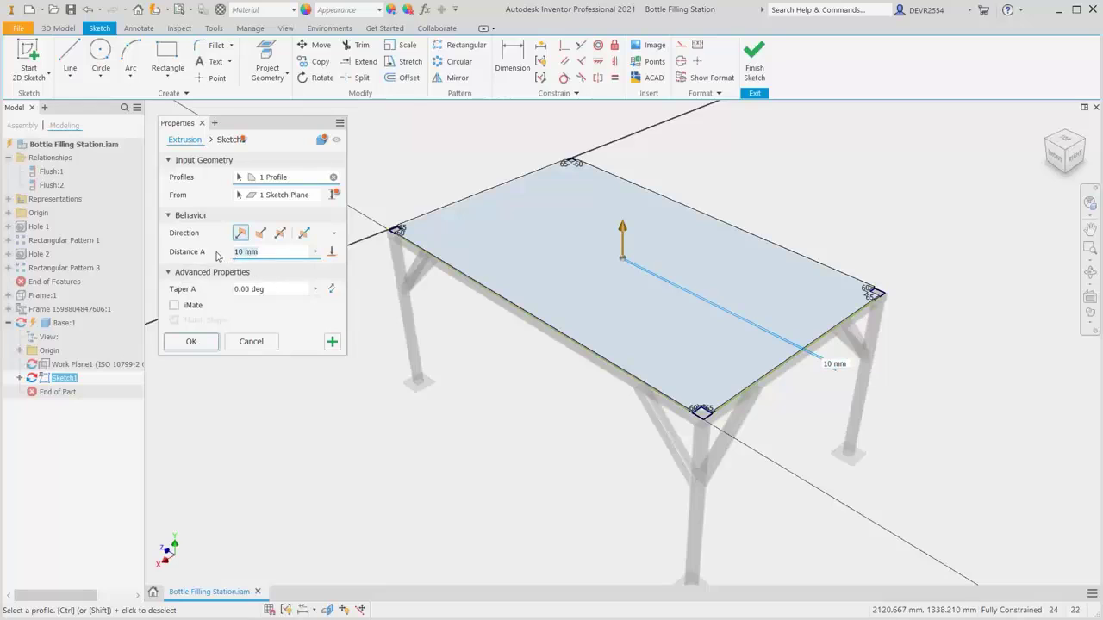
{"action": "type", "text": "50"}
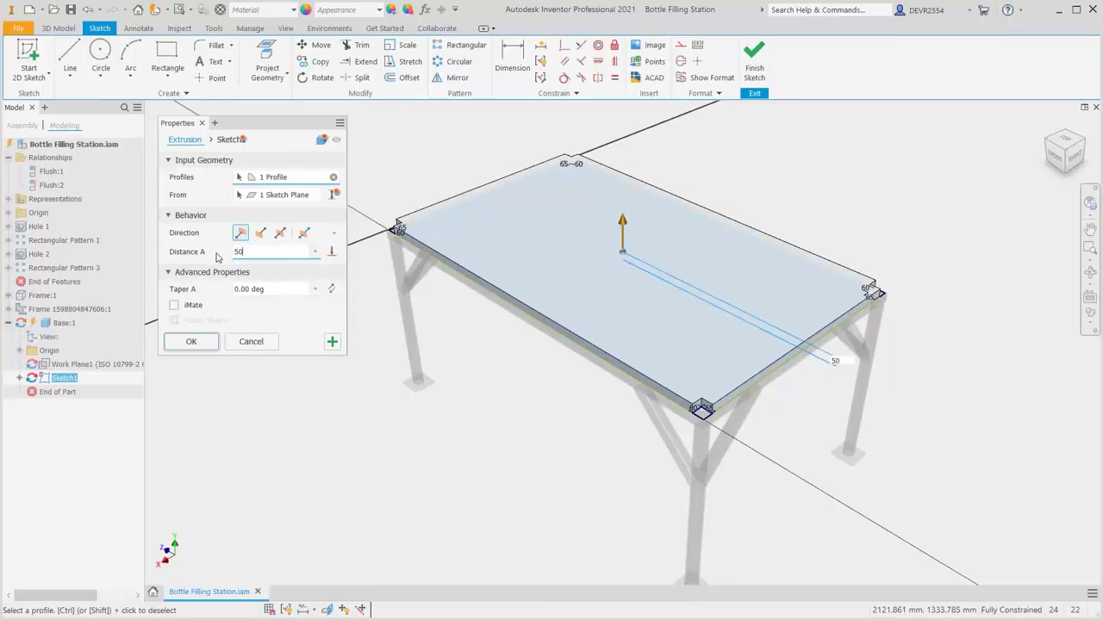
{"action": "key", "text": "Return"}
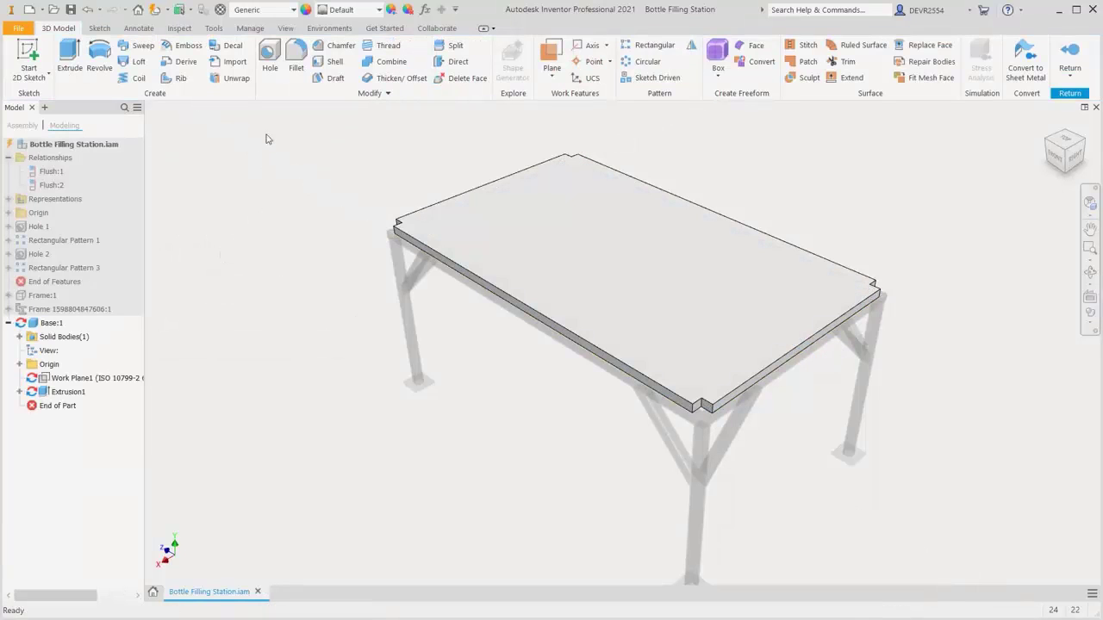
Assign the Base part the material Polyethylene, High Density and the appearance Blue - Wall Paint - Glossy
{"action": "left_click", "coordinate": [294, 10]}
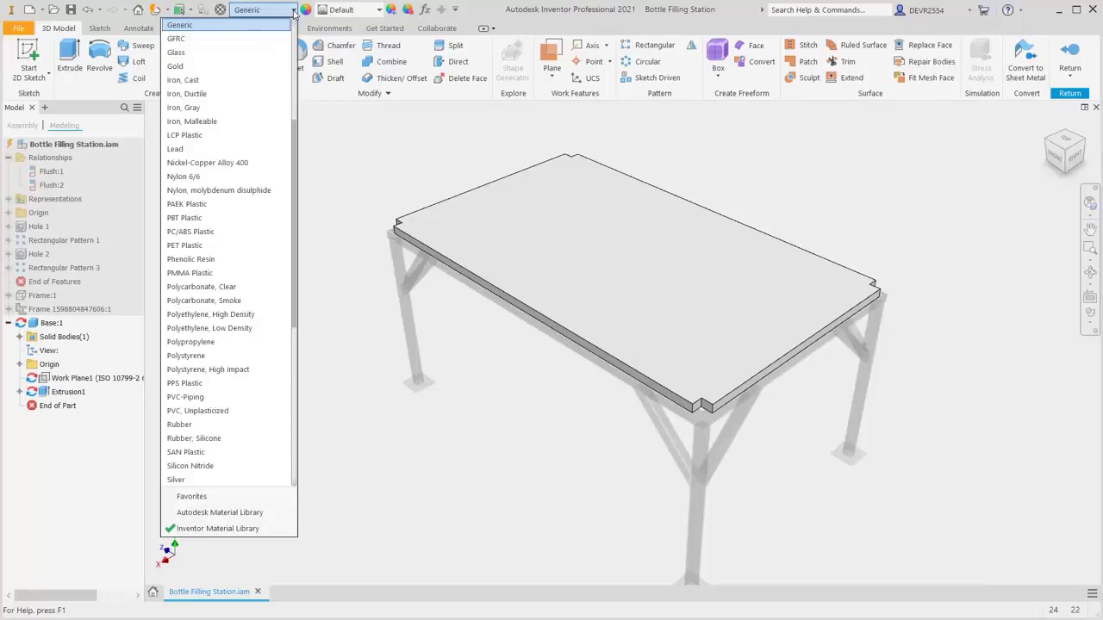
{"action": "scroll", "coordinate": [295, 135], "scroll_direction": "down", "scroll_amount": 2}
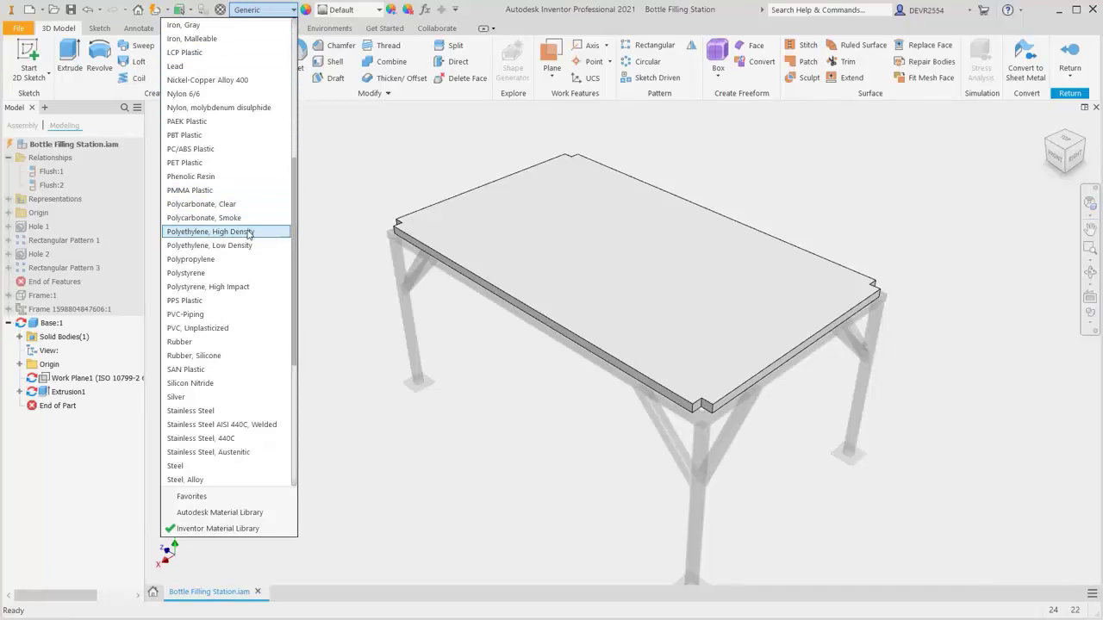
{"action": "left_click", "coordinate": [248, 231]}
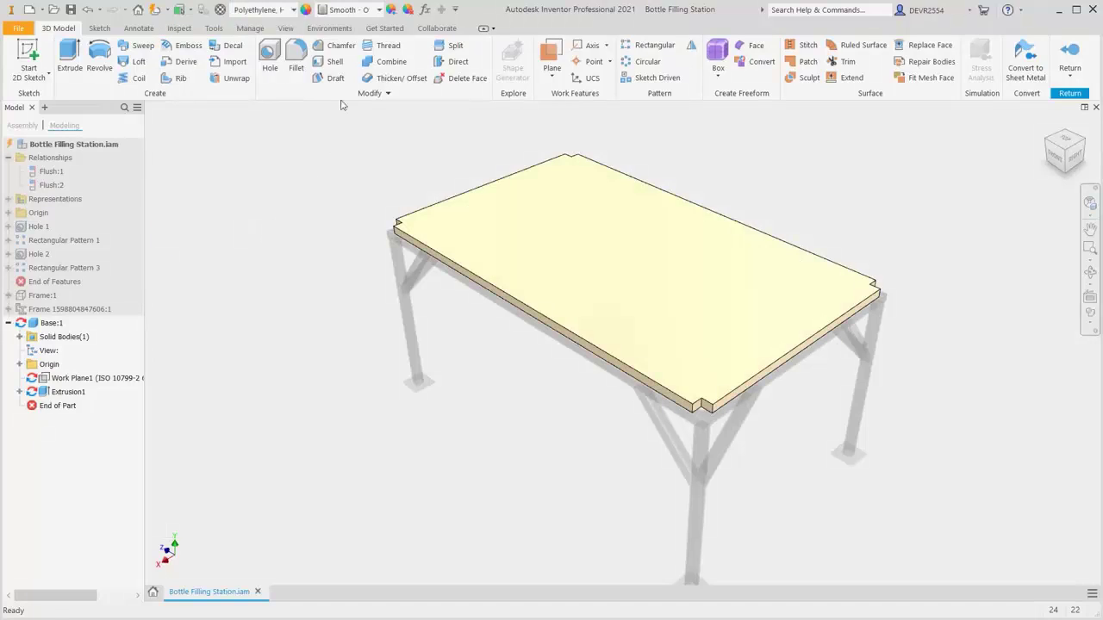
{"action": "left_click", "coordinate": [380, 10]}
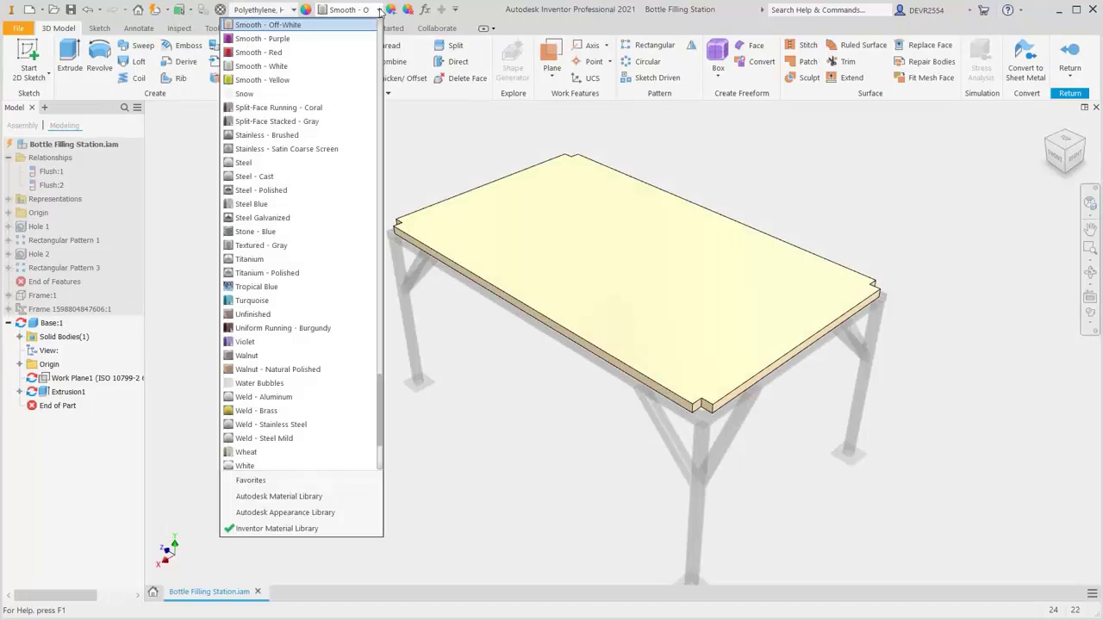
{"action": "scroll", "coordinate": [381, 10], "scroll_direction": "up", "scroll_amount": 15}
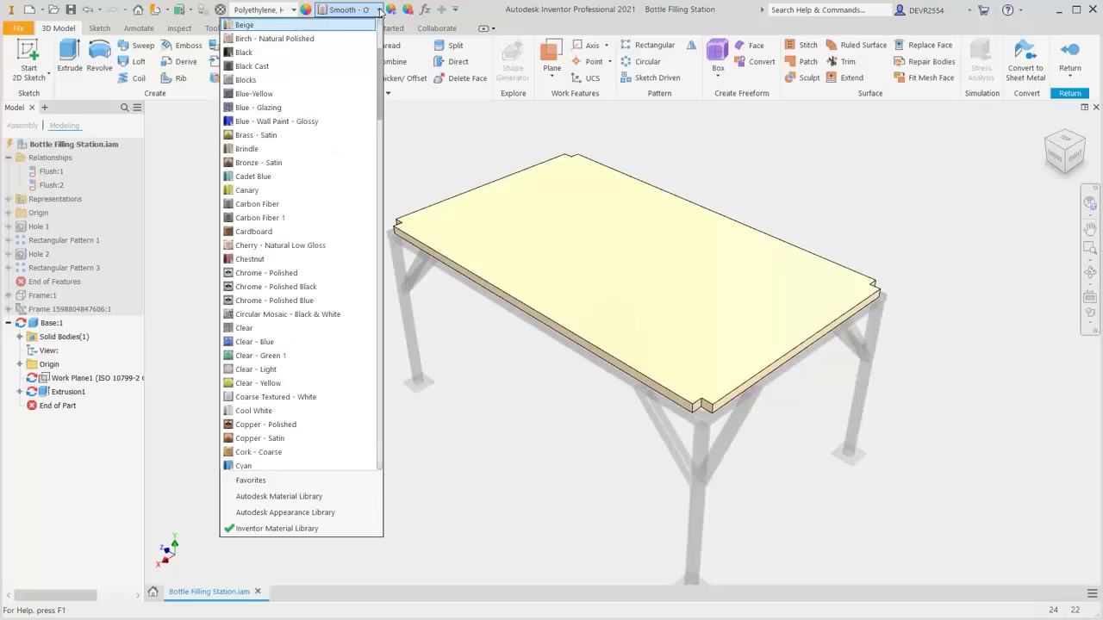
{"action": "left_click", "coordinate": [299, 122]}
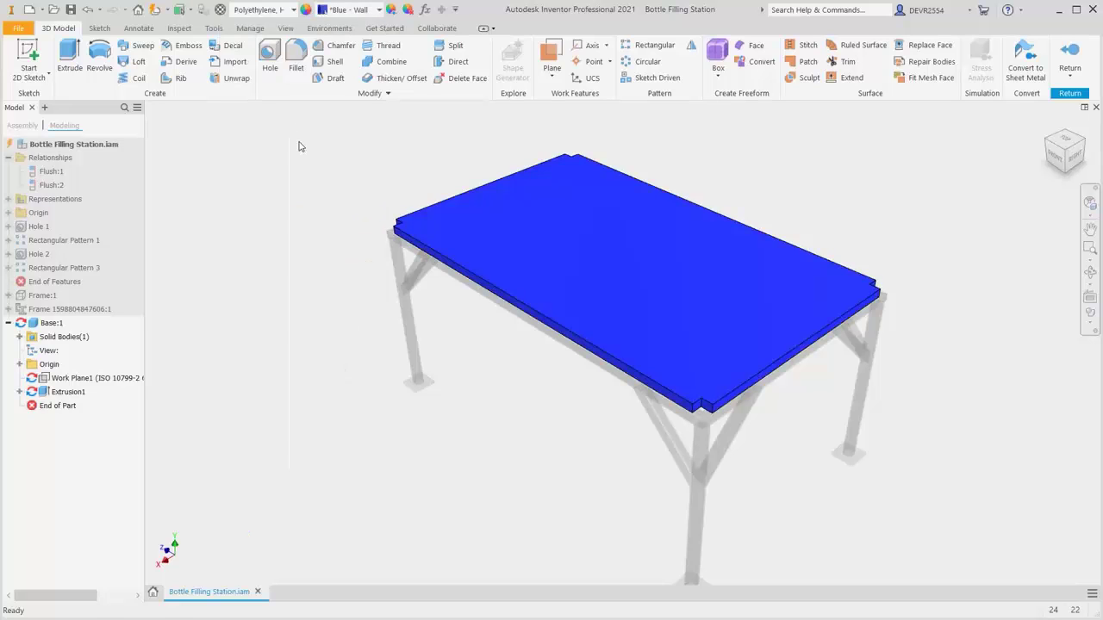
Finish editing the Base part in place and save the Bottle Filling Station assembly together with Base.ipt
{"action": "right_click", "coordinate": [316, 268]}
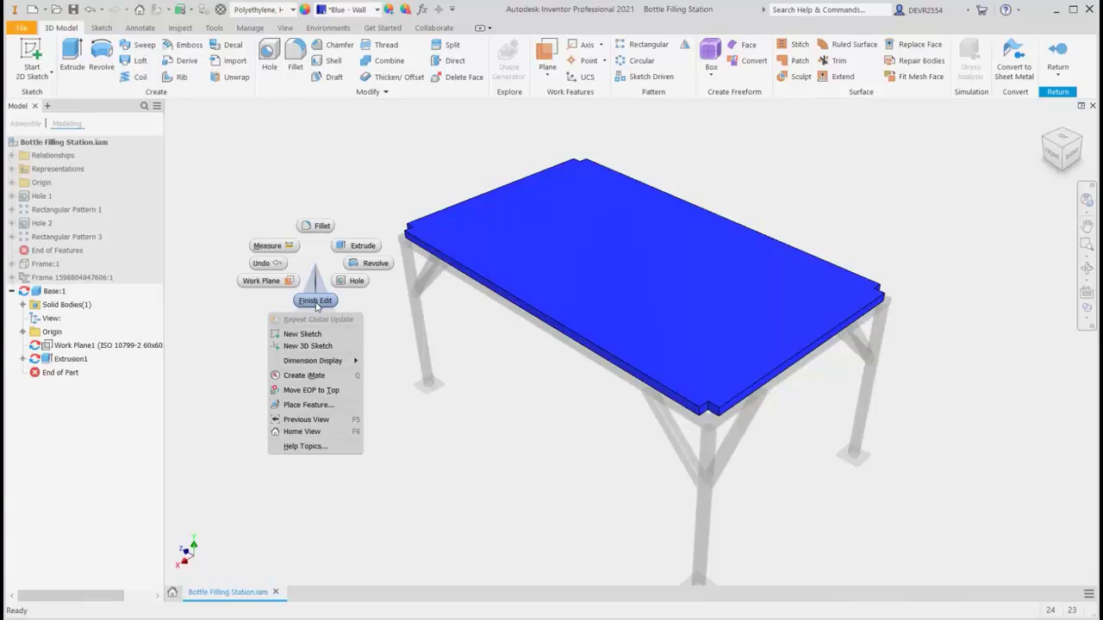
{"action": "left_click", "coordinate": [316, 301]}
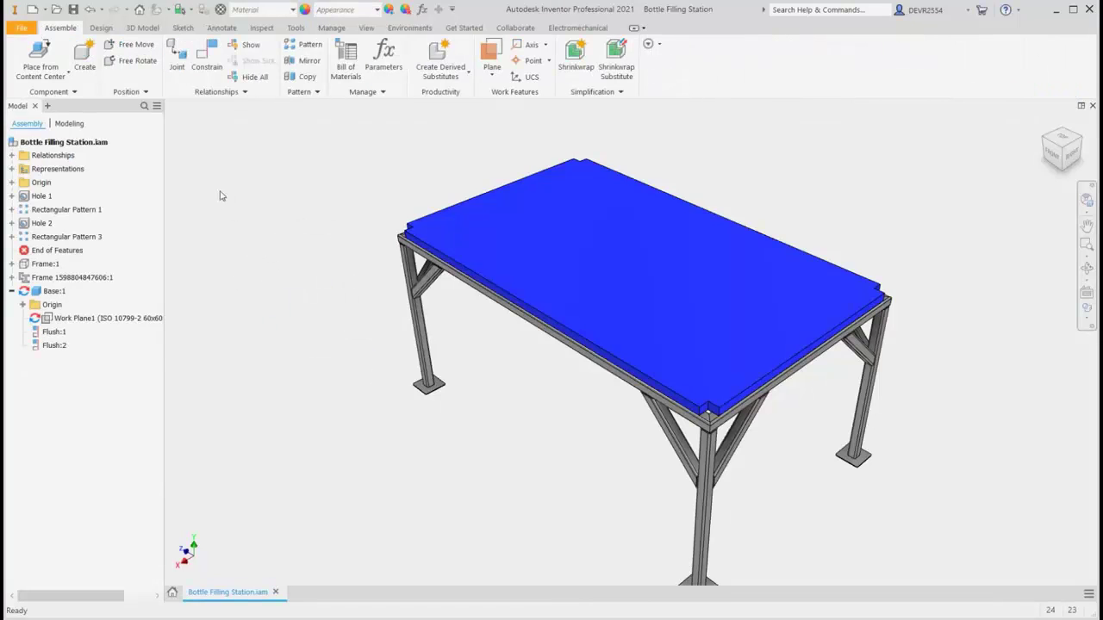
{"action": "left_click", "coordinate": [73, 9]}
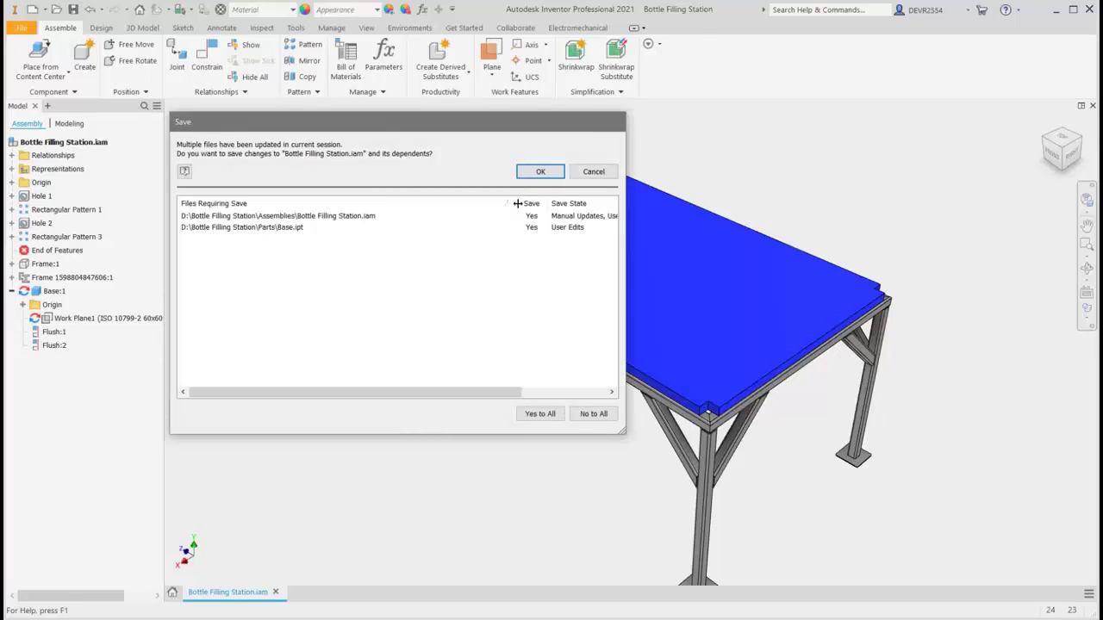
{"action": "left_click", "coordinate": [539, 171]}
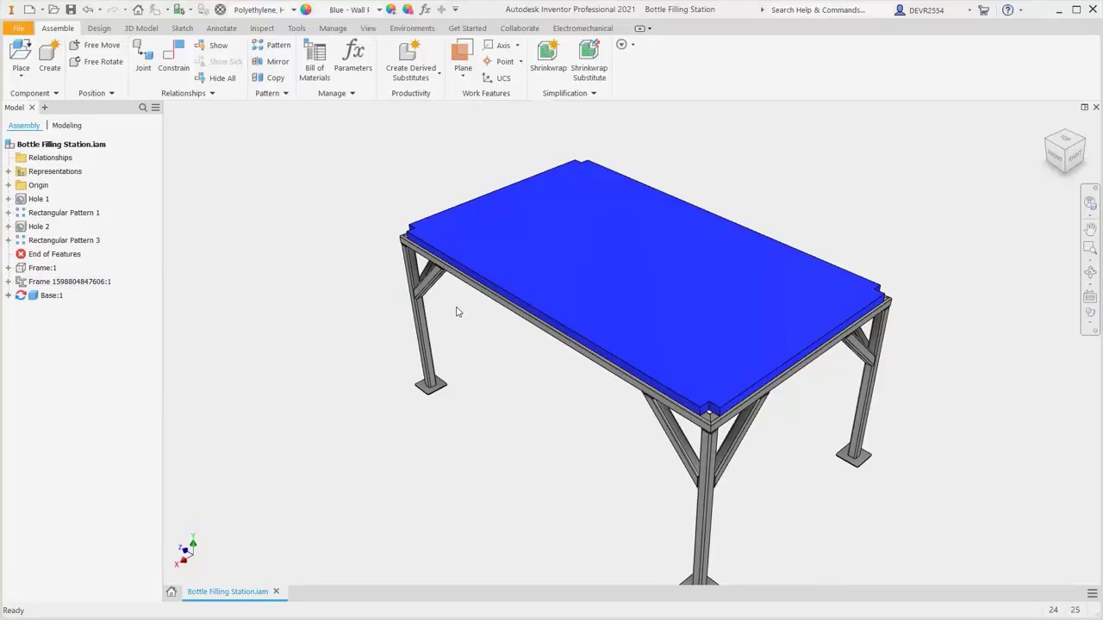
Examine the holes in the frame's top members from beneath the Base plate, and return to the home view
{"action": "key", "text": "F4"}
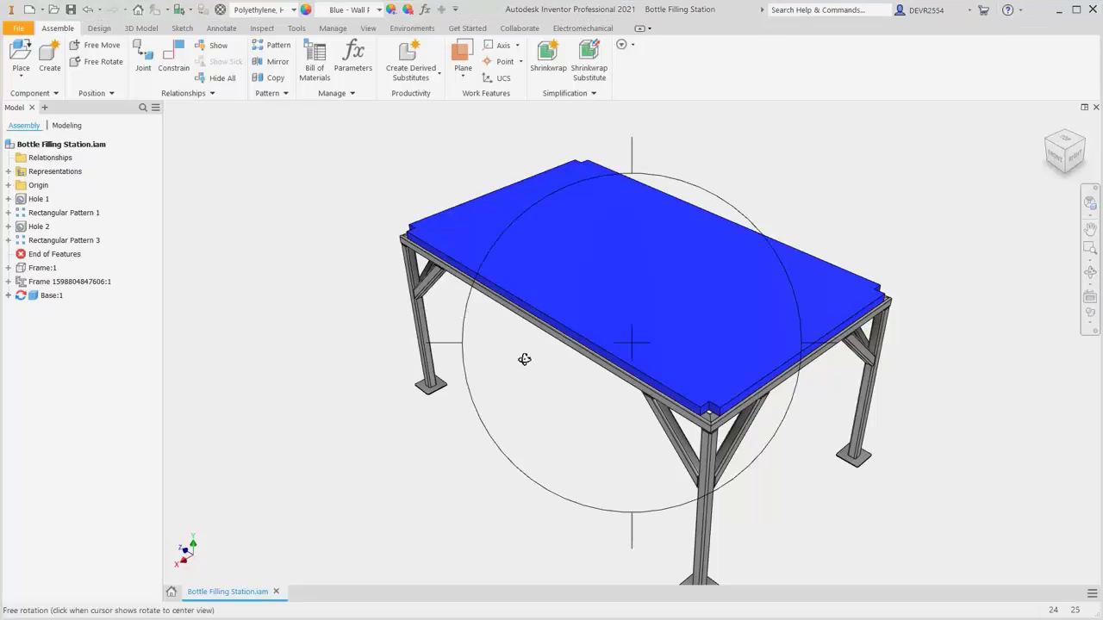
{"action": "left_click_drag", "start_coordinate": [525, 353], "coordinate": [541, 162]}
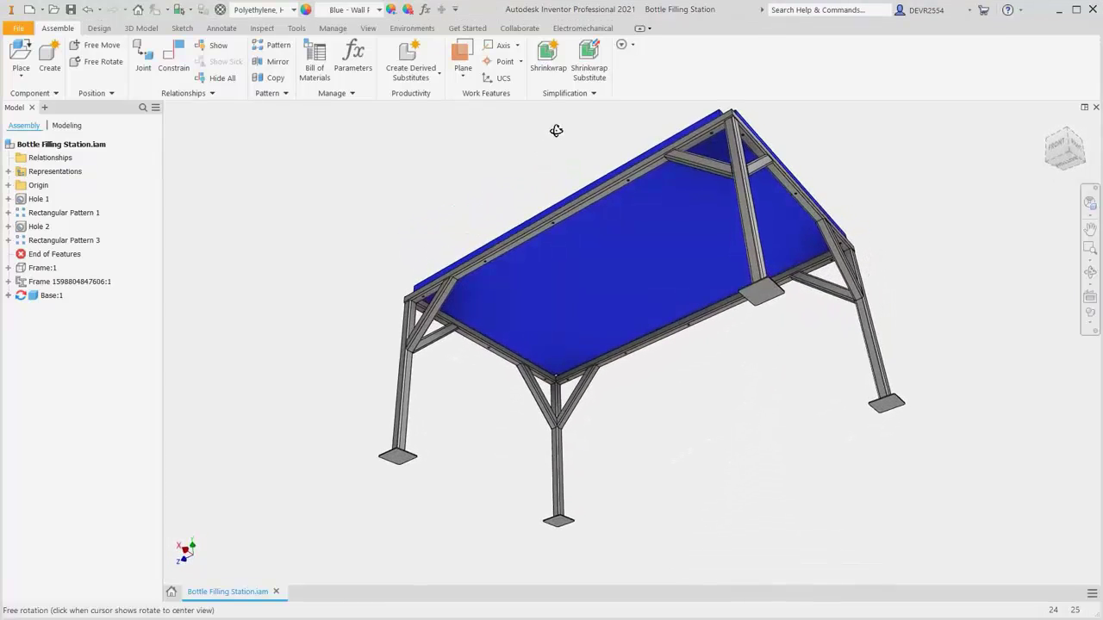
{"action": "key", "text": "Escape"}
{"action": "scroll", "coordinate": [394, 323], "scroll_direction": "down", "scroll_amount": 3}
{"action": "scroll", "coordinate": [394, 325], "scroll_direction": "down", "scroll_amount": 2}
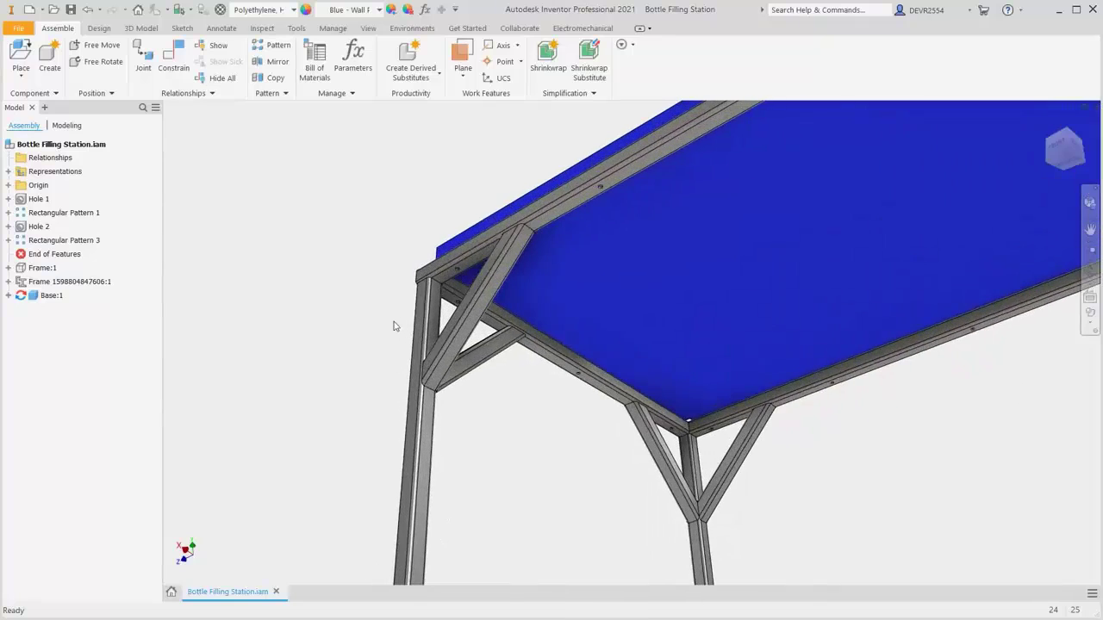
{"action": "scroll", "coordinate": [394, 326], "scroll_direction": "down", "scroll_amount": 3}
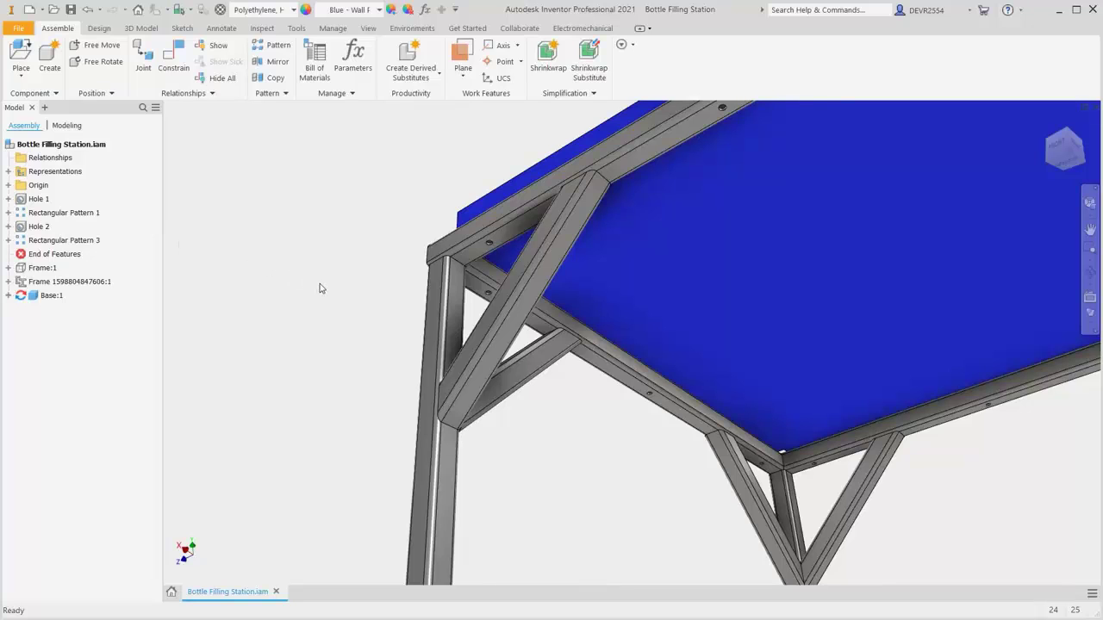
{"action": "key", "text": "F6"}
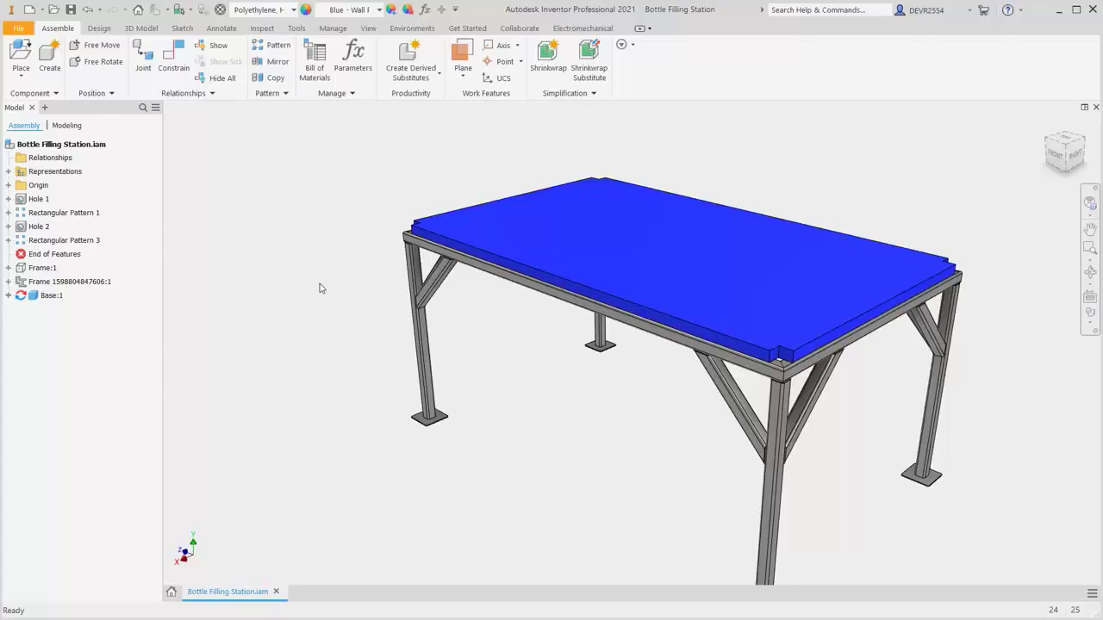
{"action": "key", "text": "F6"}
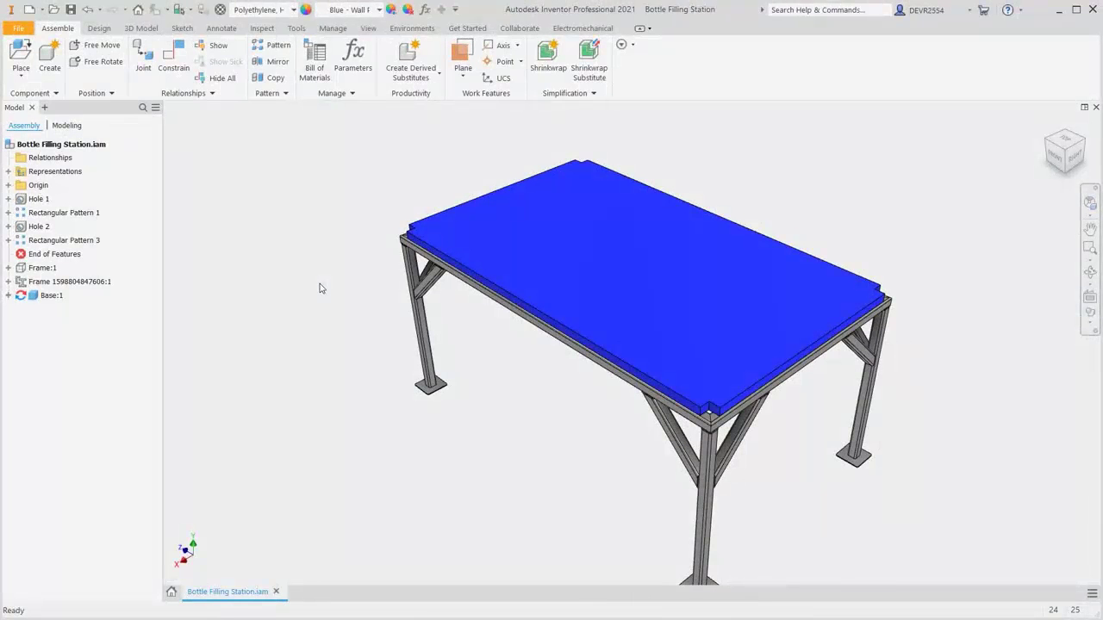
Edit the Base part in place and start a new 2D sketch on the plate's top face
{"action": "right_click", "coordinate": [62, 300]}
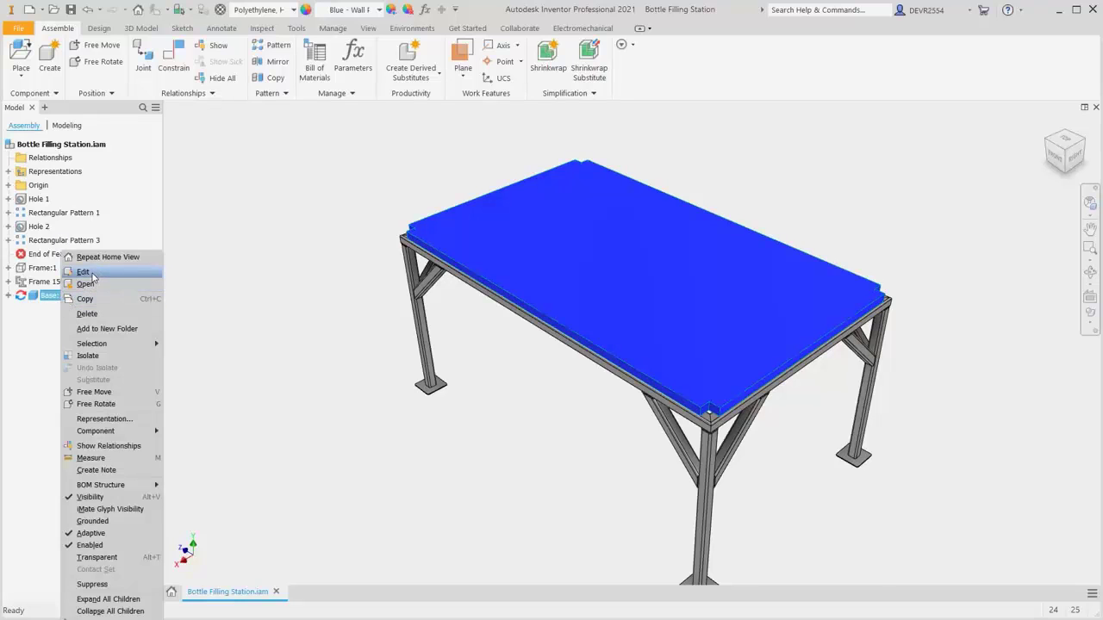
{"action": "left_click", "coordinate": [84, 272]}
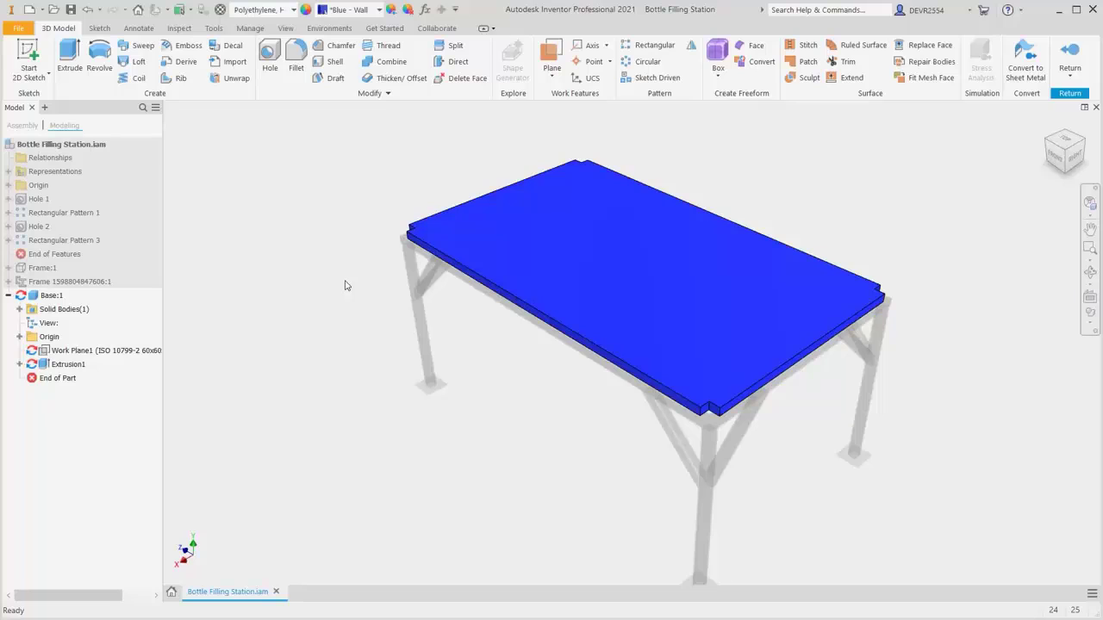
{"action": "right_click", "coordinate": [345, 286]}
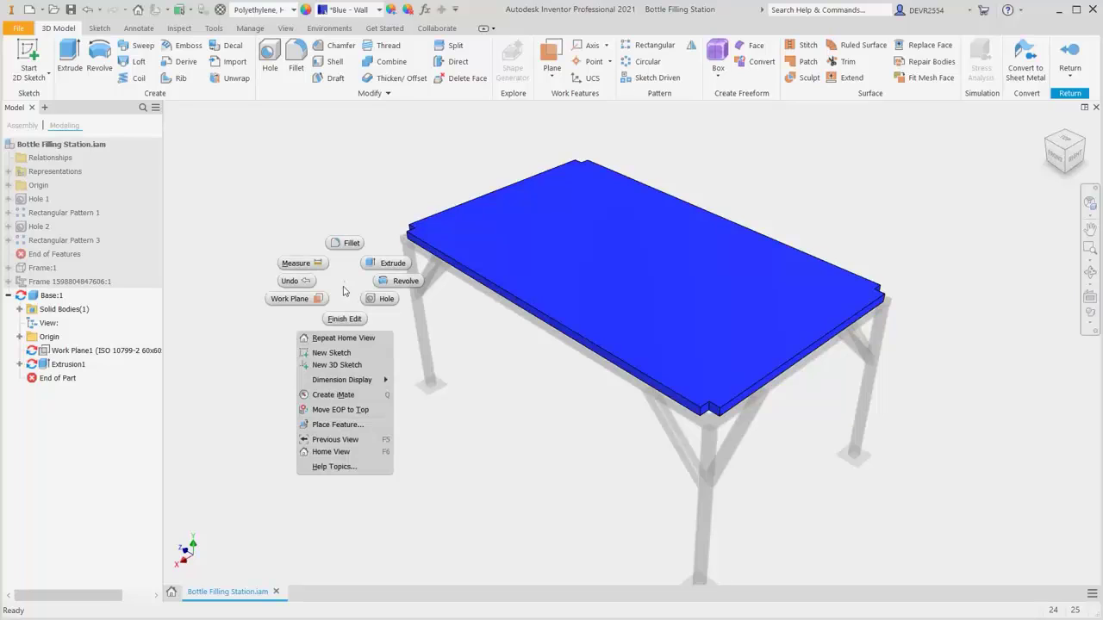
{"action": "left_click", "coordinate": [331, 353]}
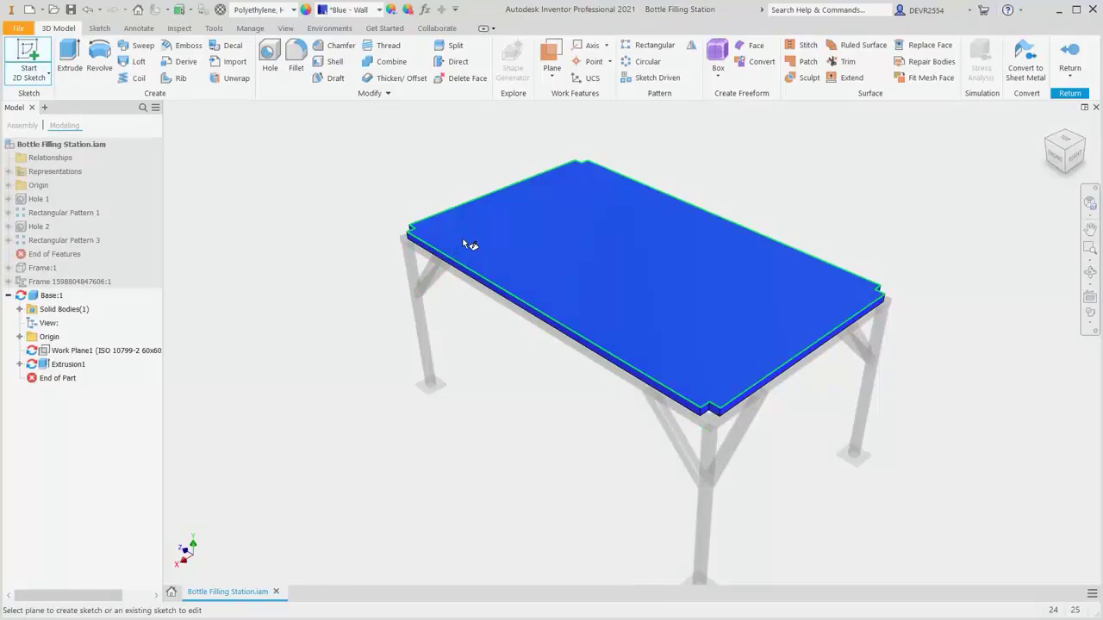
{"action": "left_click", "coordinate": [466, 246]}
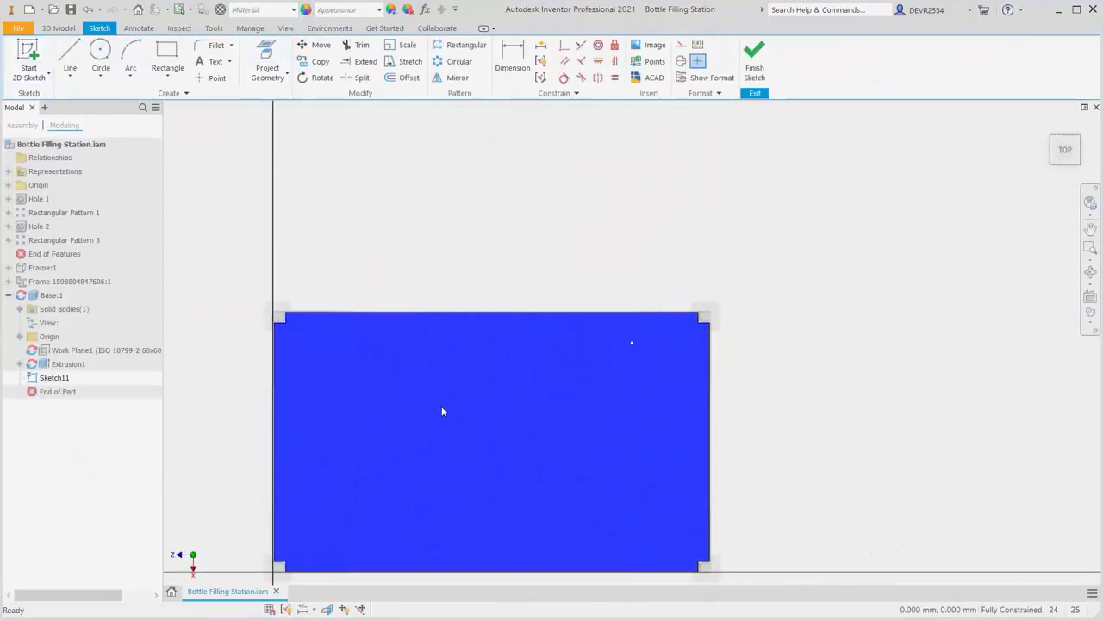
Project the faces of the two frame members meeting at the front-left corner notch, including their holes, into the sketch
{"action": "middle_click_drag", "start_coordinate": [419, 457], "coordinate": [617, 304]}
{"action": "scroll", "coordinate": [479, 439], "scroll_direction": "up", "scroll_amount": 3}
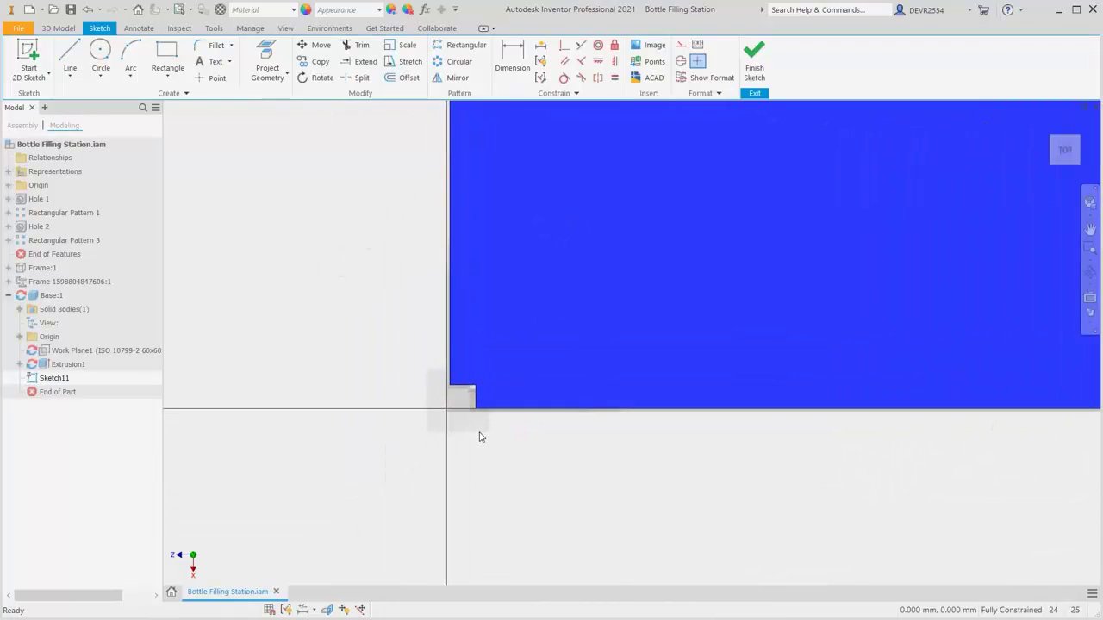
{"action": "scroll", "coordinate": [480, 437], "scroll_direction": "up", "scroll_amount": 1}
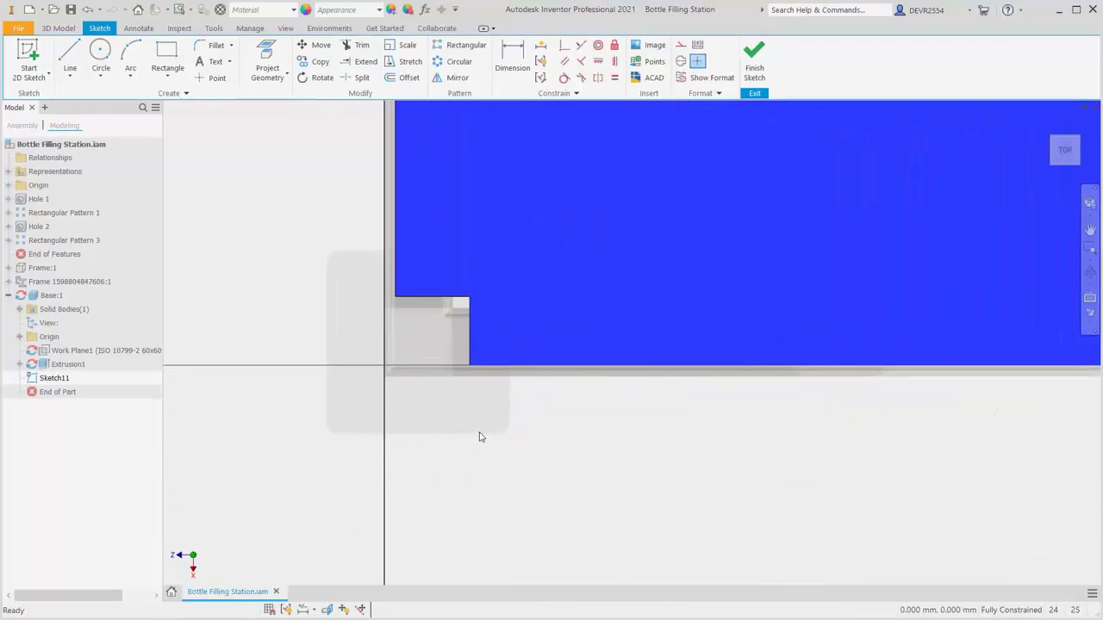
{"action": "left_click", "coordinate": [266, 69]}
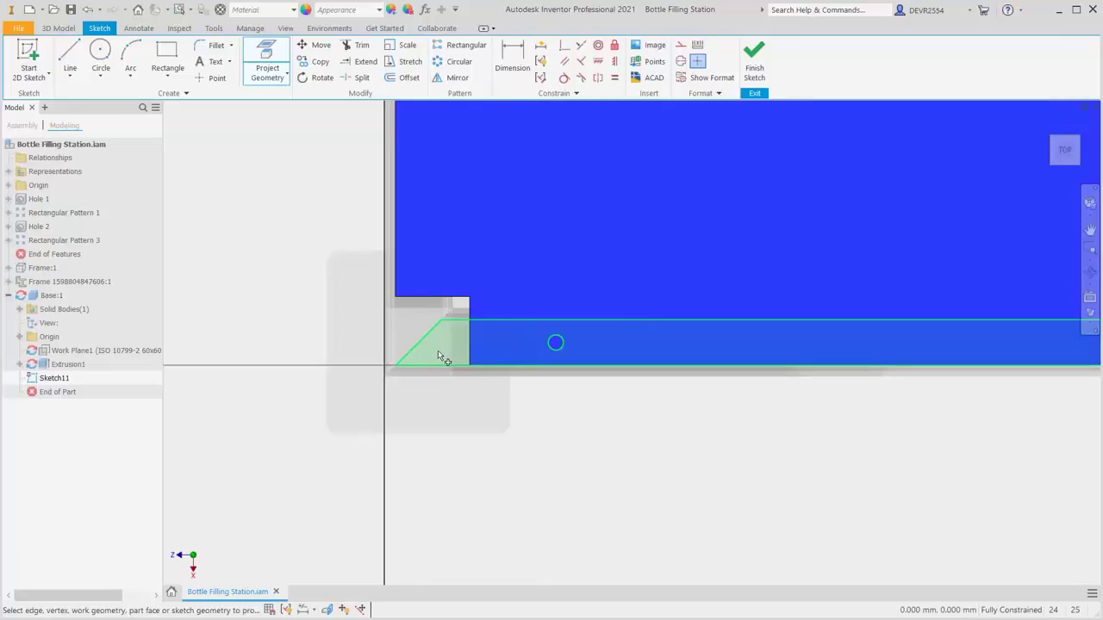
{"action": "left_click", "coordinate": [438, 350]}
{"action": "left_click", "coordinate": [413, 334]}
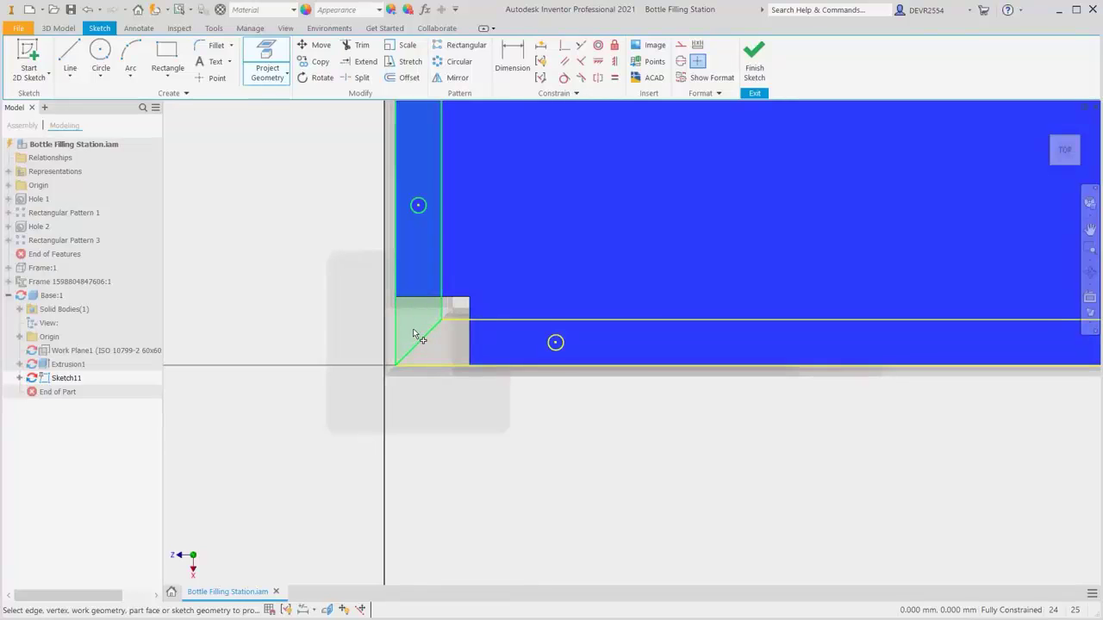
Project the faces of the two frame members meeting at the back-right corner notch, including their holes, into the sketch
{"action": "scroll", "coordinate": [412, 336], "scroll_direction": "down", "scroll_amount": 5}
{"action": "scroll", "coordinate": [412, 338], "scroll_direction": "down", "scroll_amount": 3}
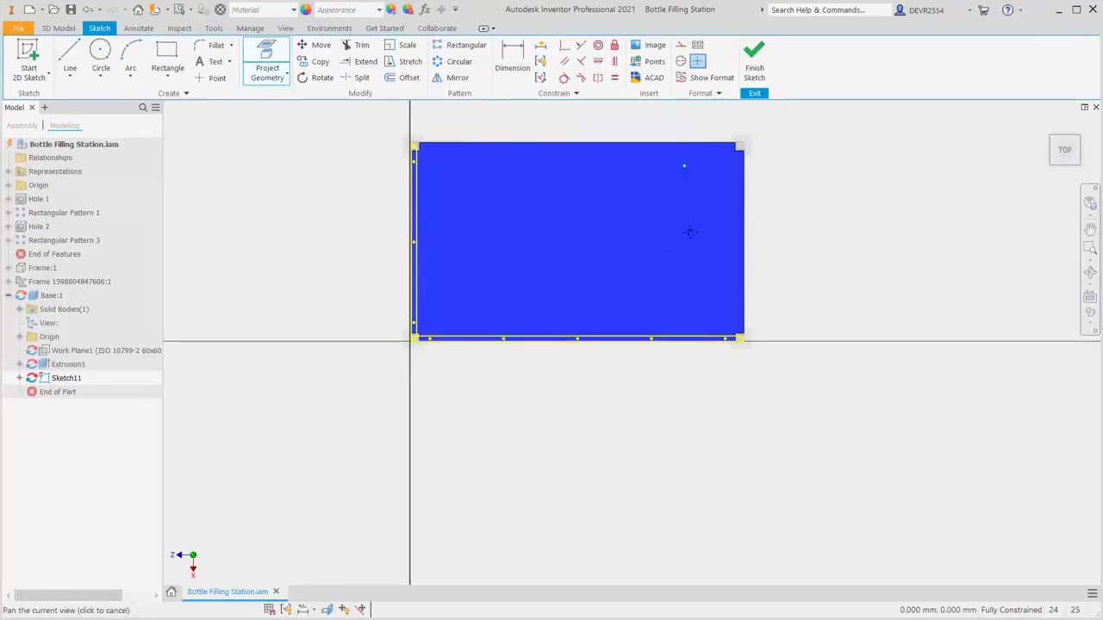
{"action": "middle_click_drag", "start_coordinate": [687, 232], "coordinate": [626, 290]}
{"action": "scroll", "coordinate": [634, 253], "scroll_direction": "up", "scroll_amount": 6}
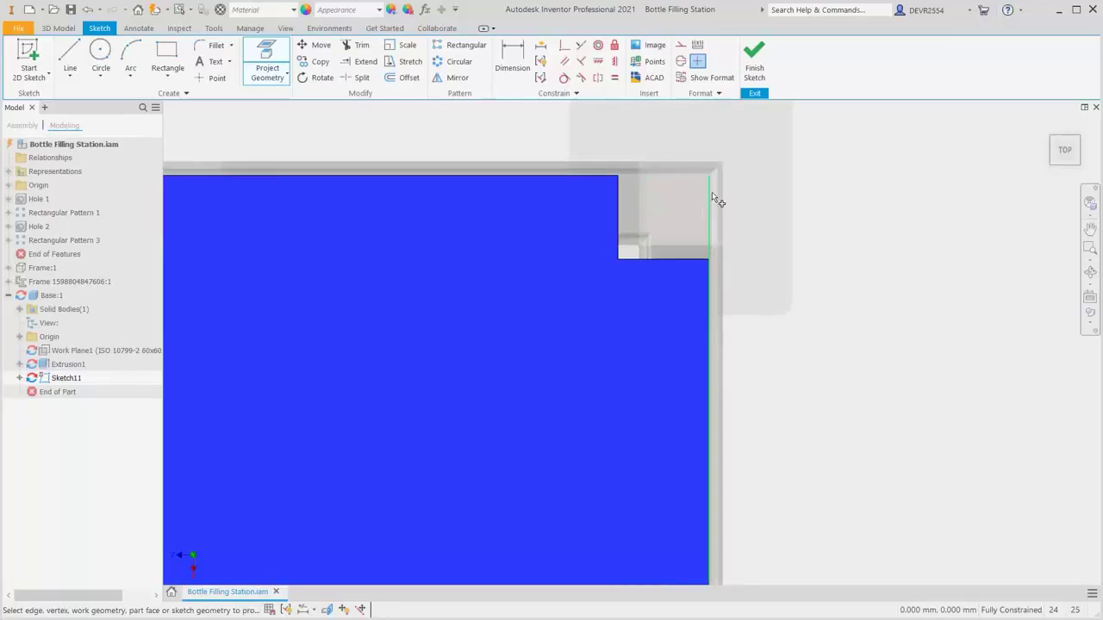
{"action": "left_click", "coordinate": [679, 199]}
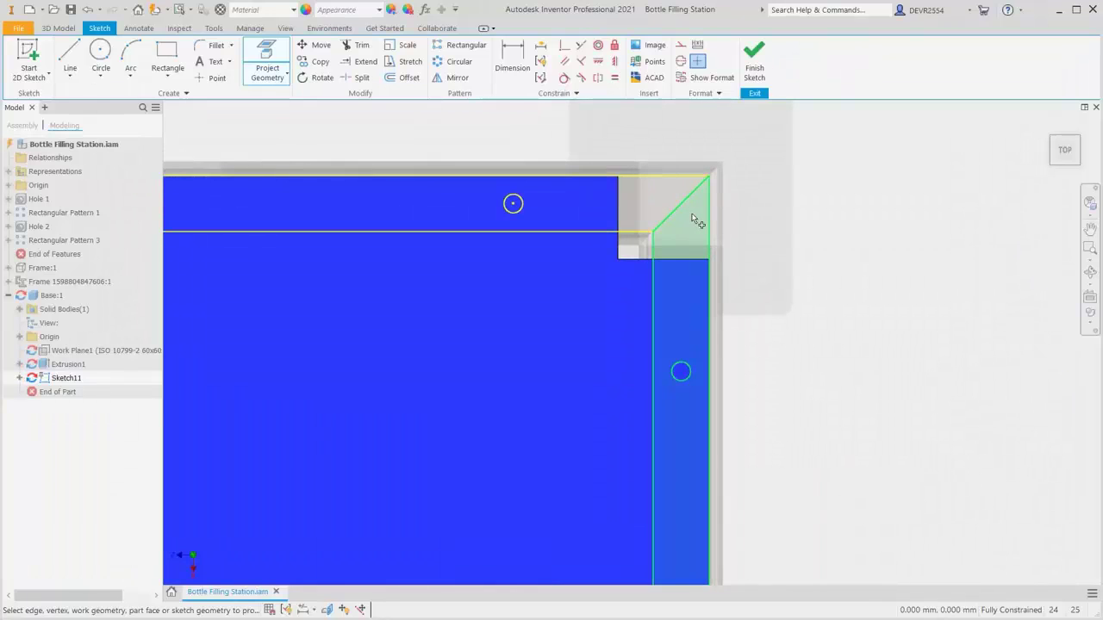
{"action": "left_click", "coordinate": [690, 212]}
{"action": "scroll", "coordinate": [622, 330], "scroll_direction": "down", "scroll_amount": 1}
{"action": "scroll", "coordinate": [622, 330], "scroll_direction": "down", "scroll_amount": 5}
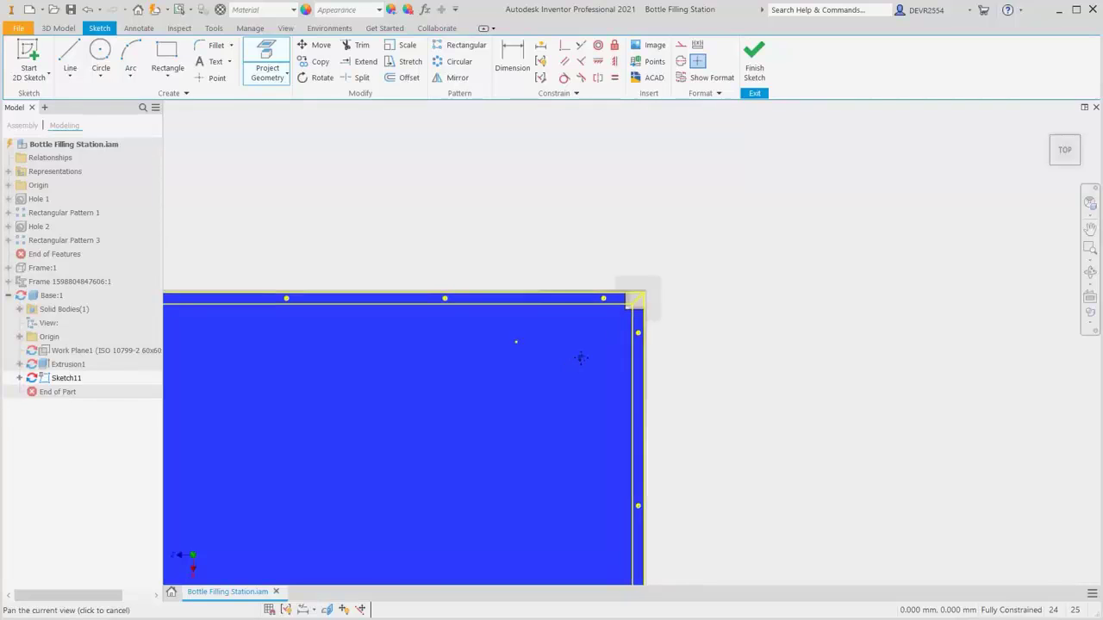
Finish the sketch of projected frame members and holes on the Base plate's top face
{"action": "mouse_move", "coordinate": [580, 359]}
{"action": "middle_mouse_down"}
{"action": "mouse_move", "coordinate": [738, 237]}
{"action": "mouse_move", "coordinate": [836, 198]}
{"action": "mouse_move", "coordinate": [891, 201]}
{"action": "middle_mouse_up"}
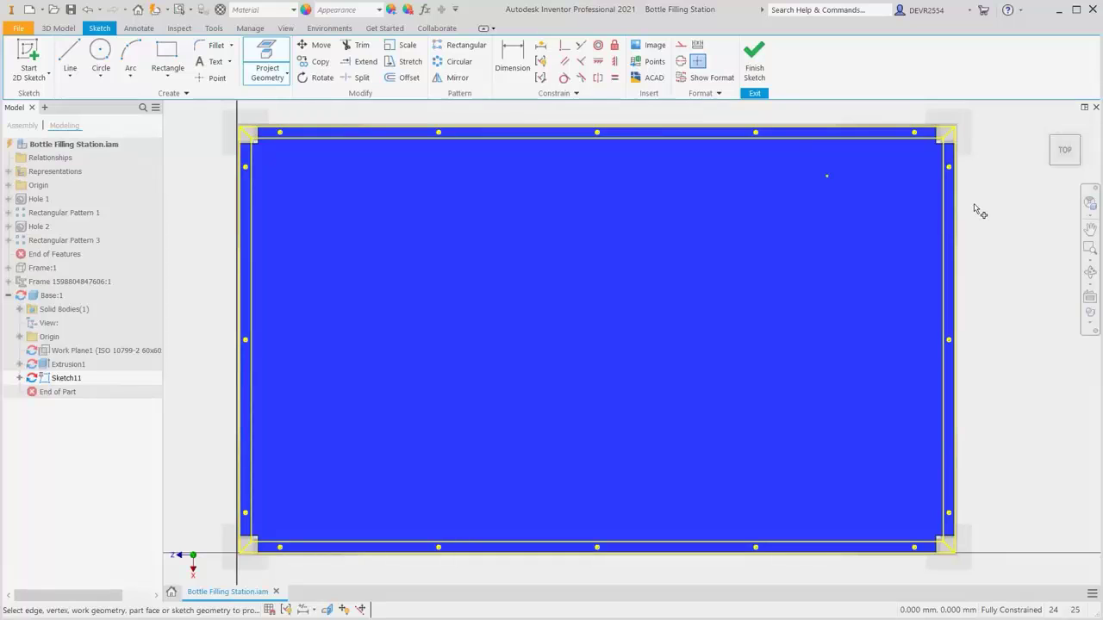
{"action": "right_click", "coordinate": [976, 209]}
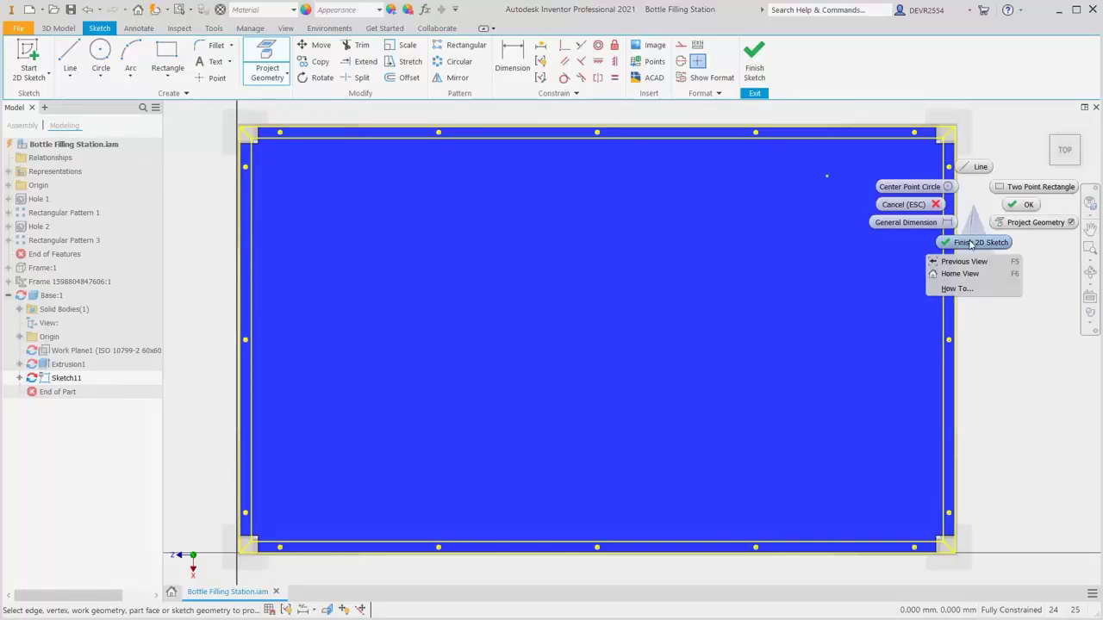
{"action": "left_click", "coordinate": [972, 244]}
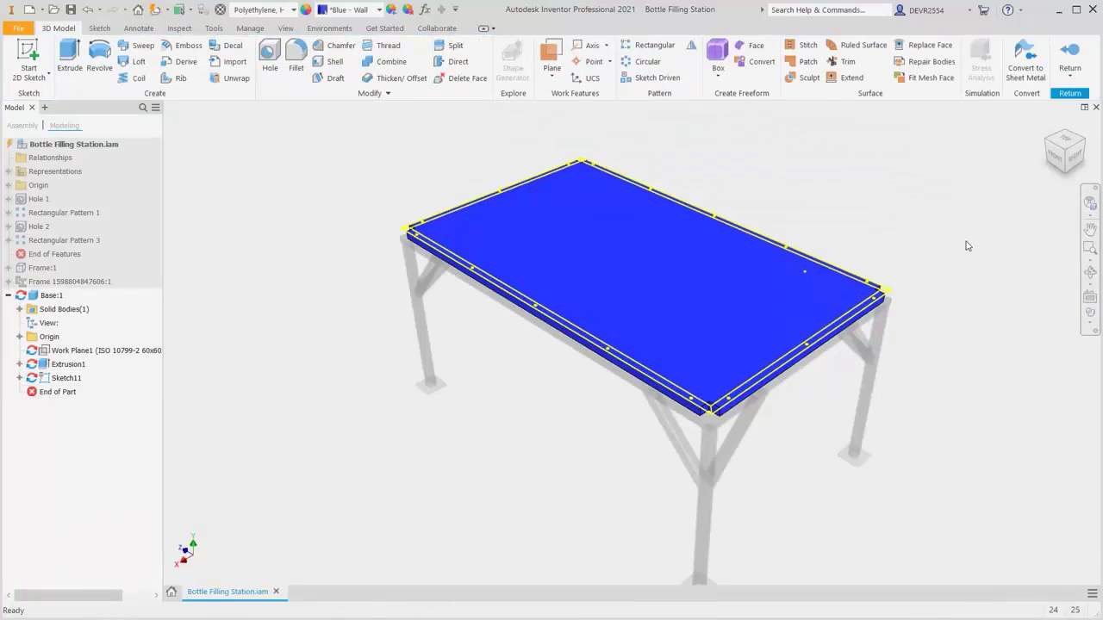
Start a Hole feature and select the five projected hole centres along the plate's front long edge as positions
{"action": "right_click", "coordinate": [967, 247]}
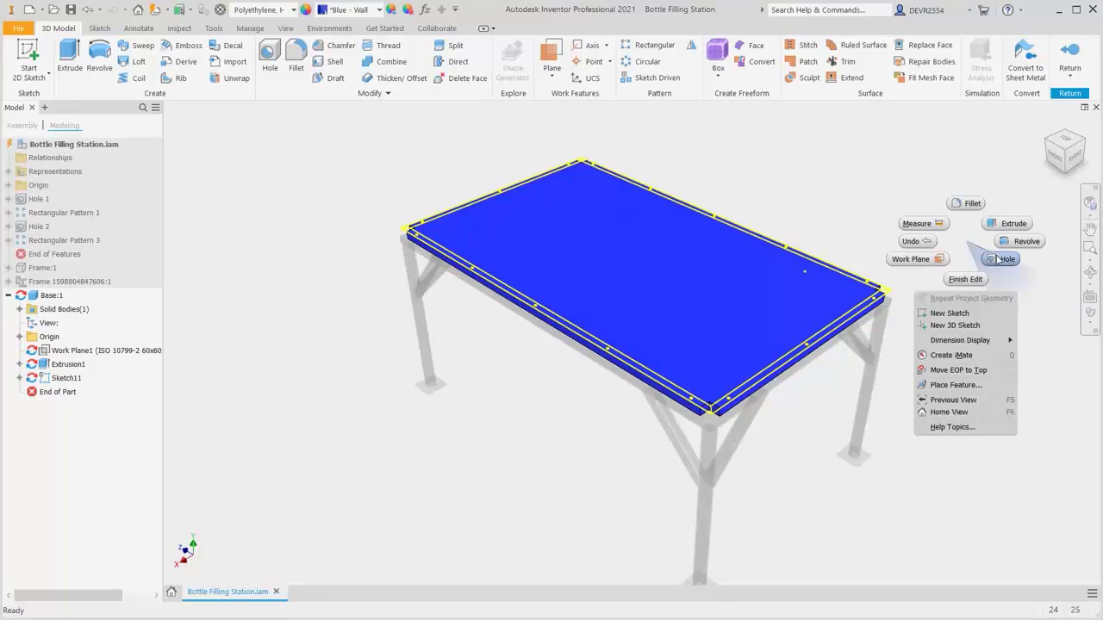
{"action": "left_click", "coordinate": [998, 259]}
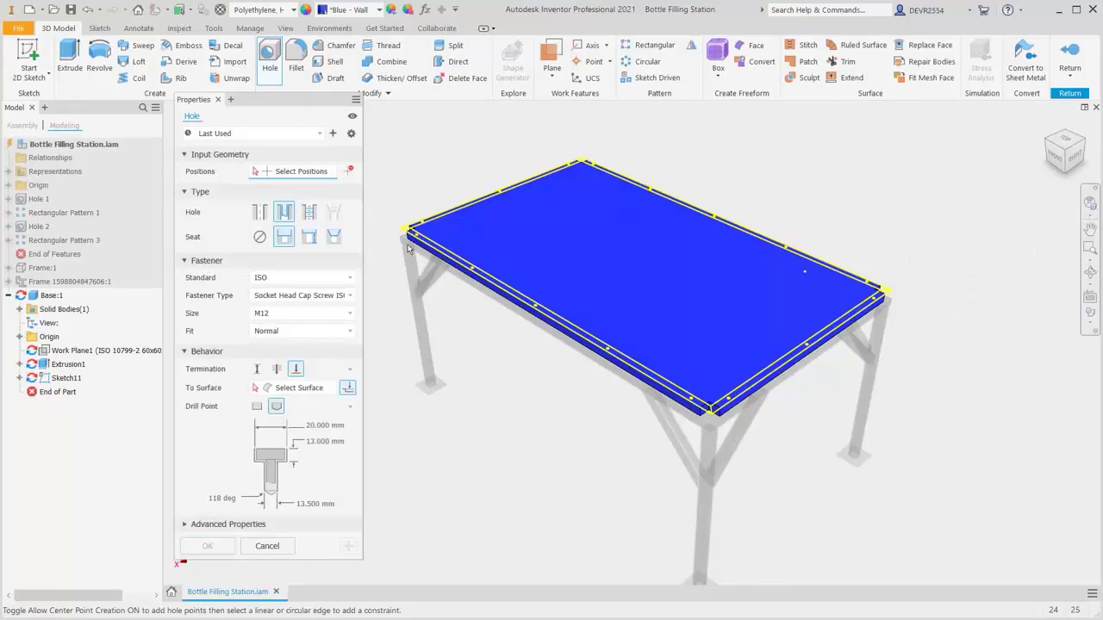
{"action": "scroll", "coordinate": [408, 249], "scroll_direction": "up", "scroll_amount": 2}
{"action": "scroll", "coordinate": [408, 249], "scroll_direction": "up", "scroll_amount": 2}
{"action": "scroll", "coordinate": [409, 248], "scroll_direction": "down", "scroll_amount": 2}
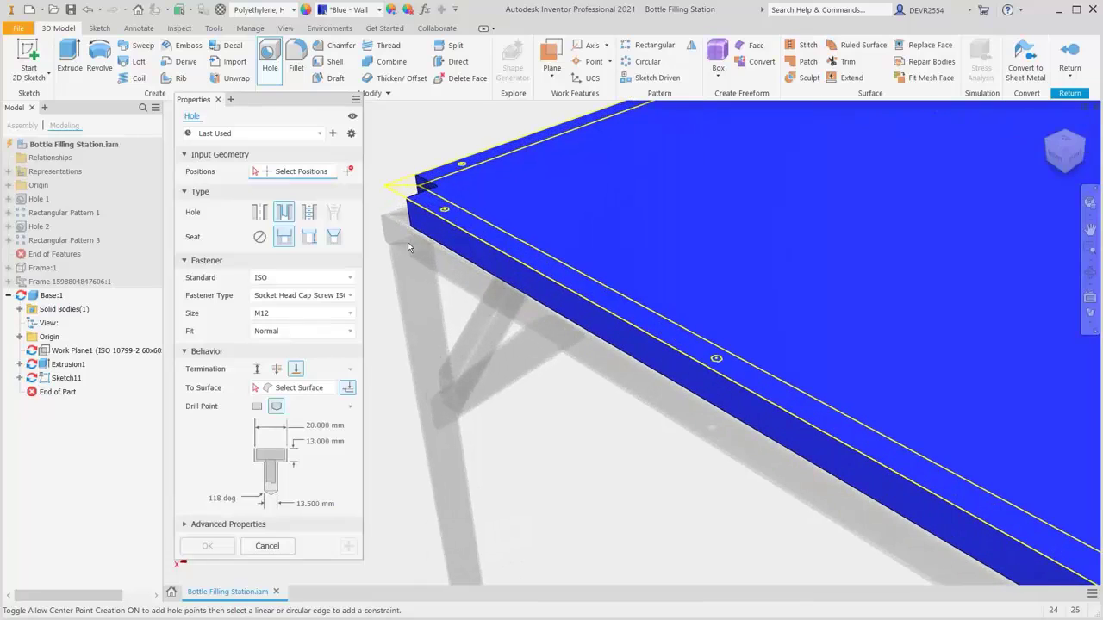
{"action": "left_click", "coordinate": [445, 211]}
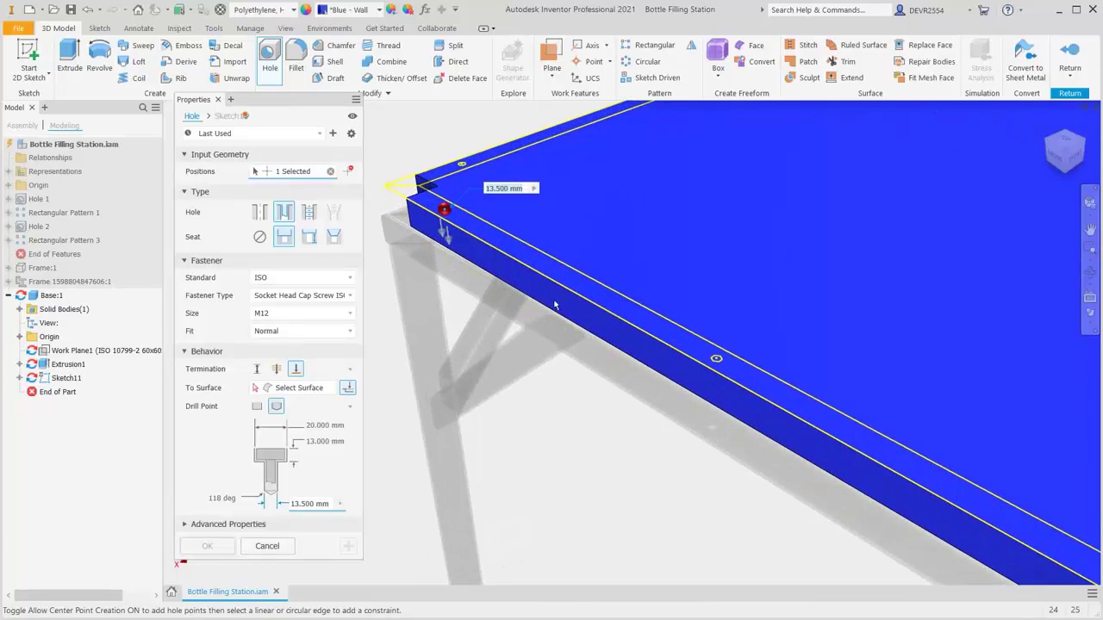
{"action": "left_click", "coordinate": [718, 361]}
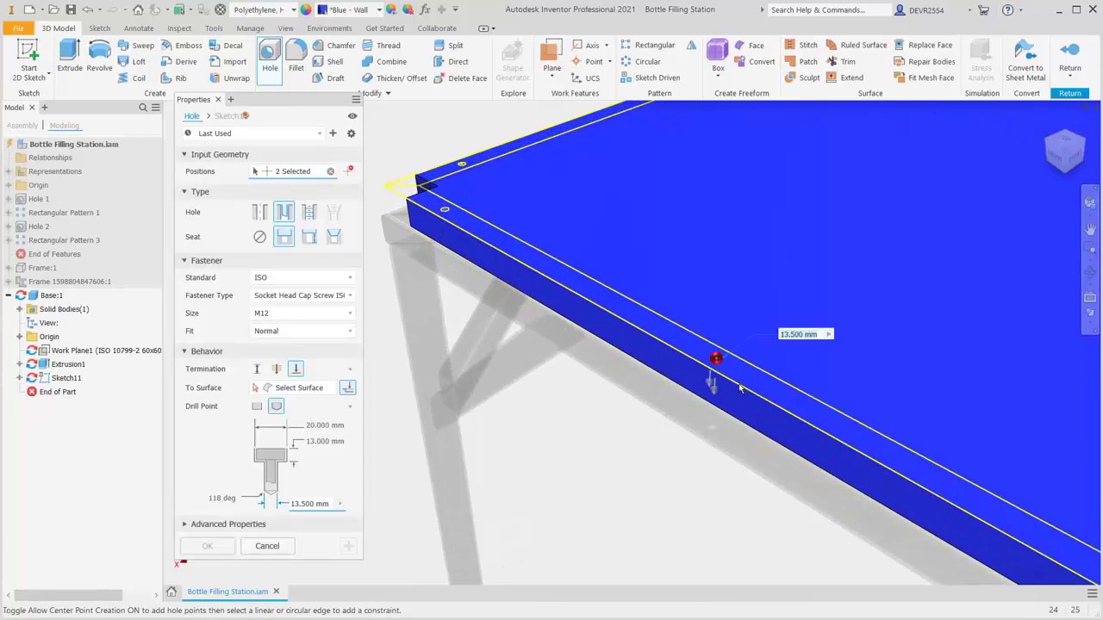
{"action": "scroll", "coordinate": [724, 369], "scroll_direction": "up", "scroll_amount": 3}
{"action": "middle_click_drag", "start_coordinate": [741, 378], "coordinate": [461, 207]}
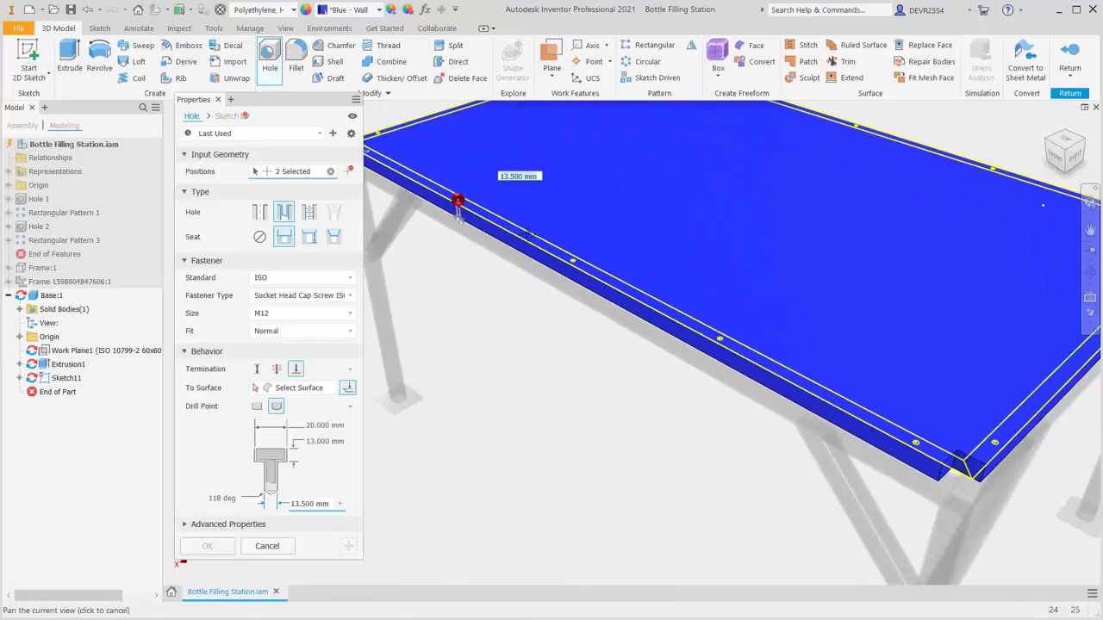
{"action": "left_click", "coordinate": [573, 262]}
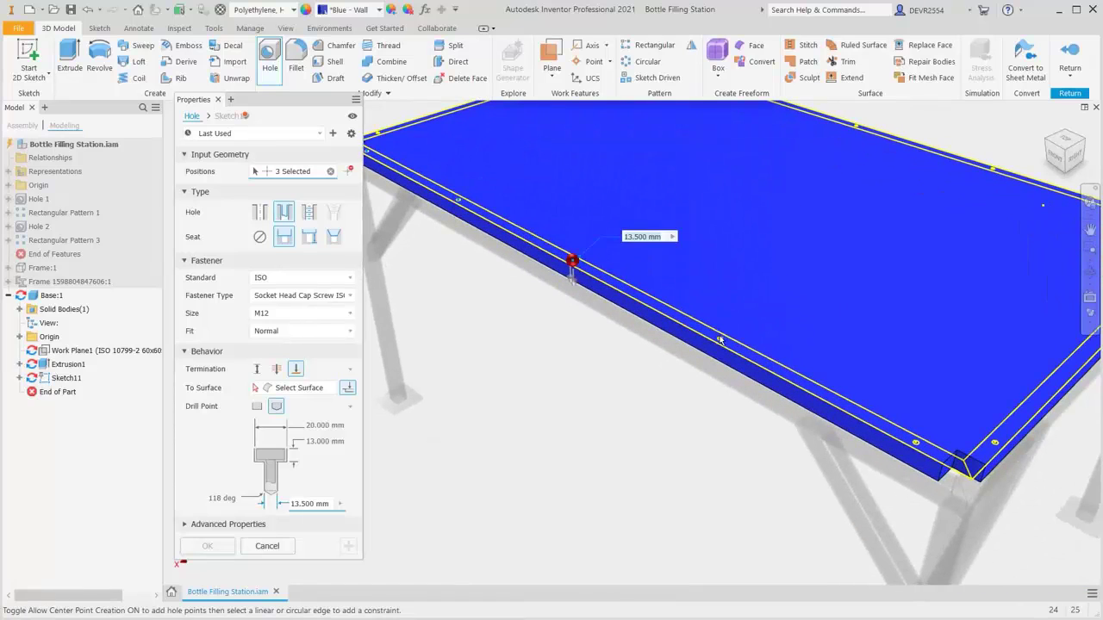
{"action": "left_click", "coordinate": [719, 338]}
{"action": "left_click", "coordinate": [916, 446]}
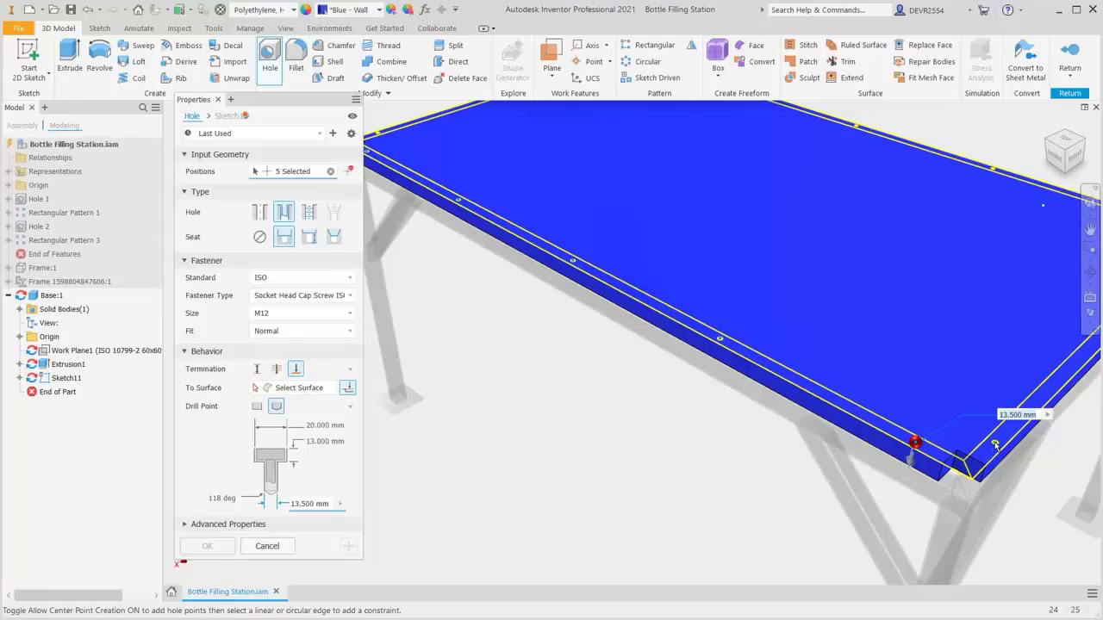
Add the three projected hole centres along the plate's right short edge to the hole positions
{"action": "left_click", "coordinate": [995, 441]}
{"action": "middle_click_drag", "start_coordinate": [989, 418], "coordinate": [776, 457]}
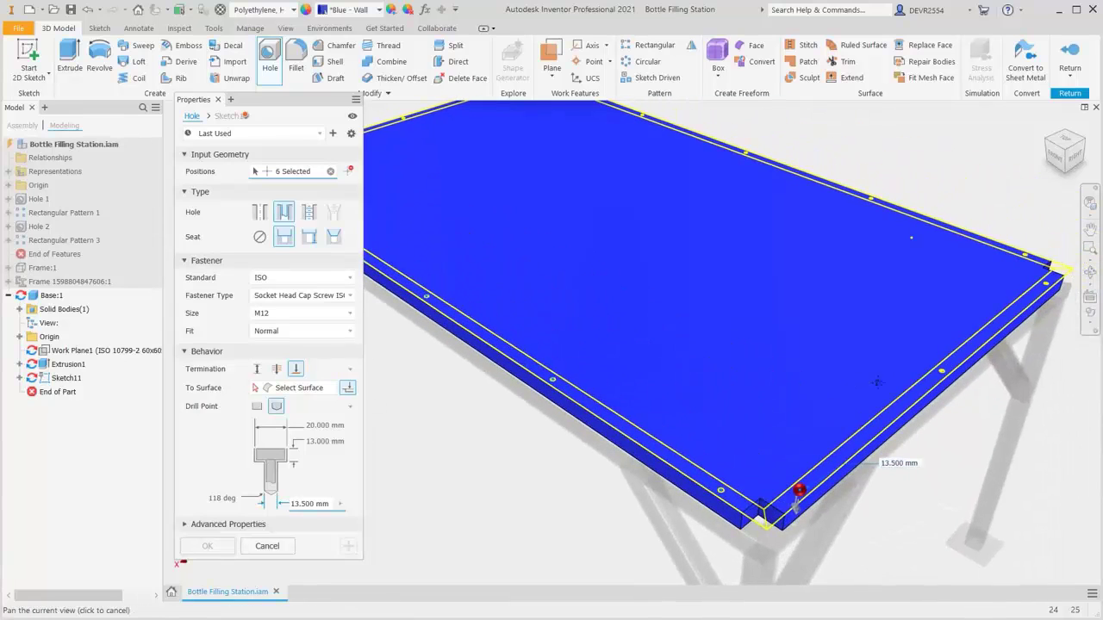
{"action": "left_click", "coordinate": [941, 372]}
{"action": "left_click", "coordinate": [1044, 290]}
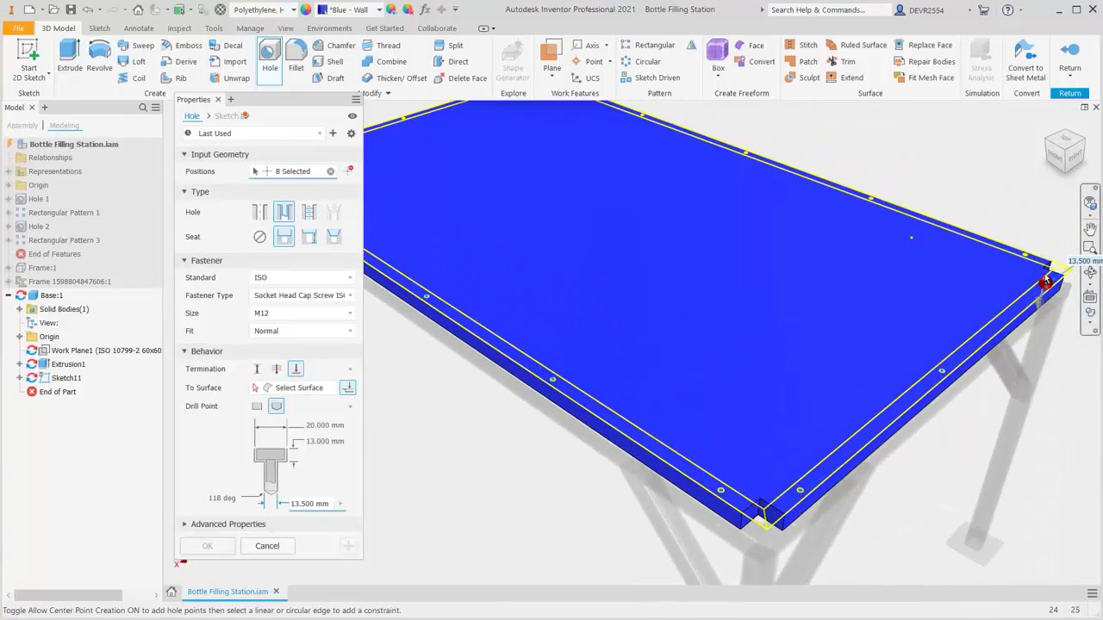
Add the projected hole centres along the plate's back long edge to the hole positions, starting from the right corner
{"action": "left_click", "coordinate": [1024, 257]}
{"action": "left_click", "coordinate": [871, 201]}
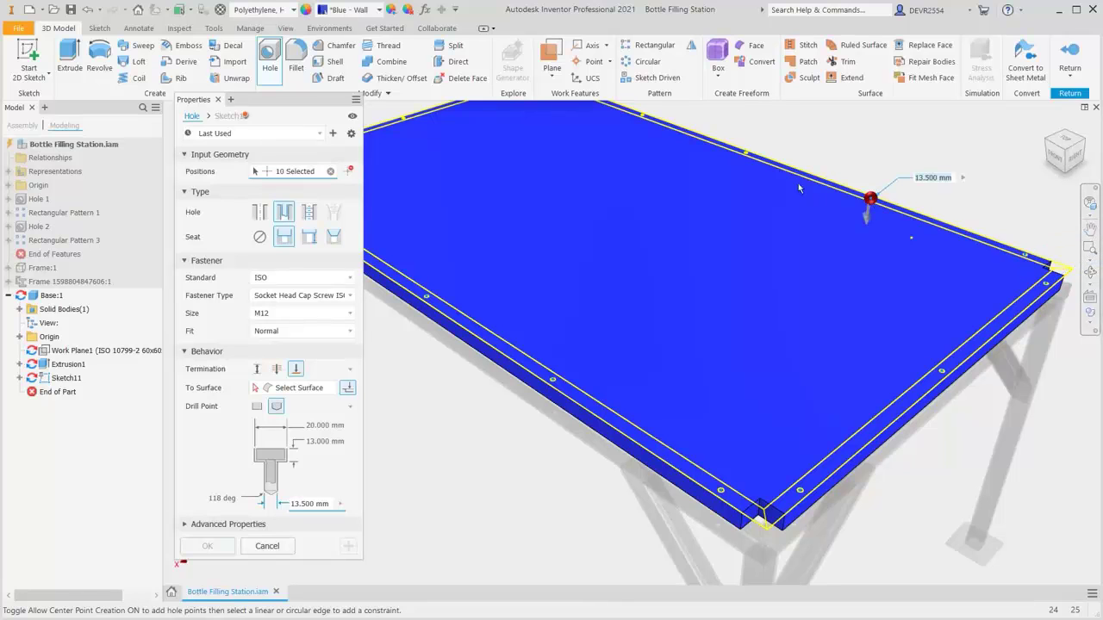
{"action": "left_click", "coordinate": [745, 156]}
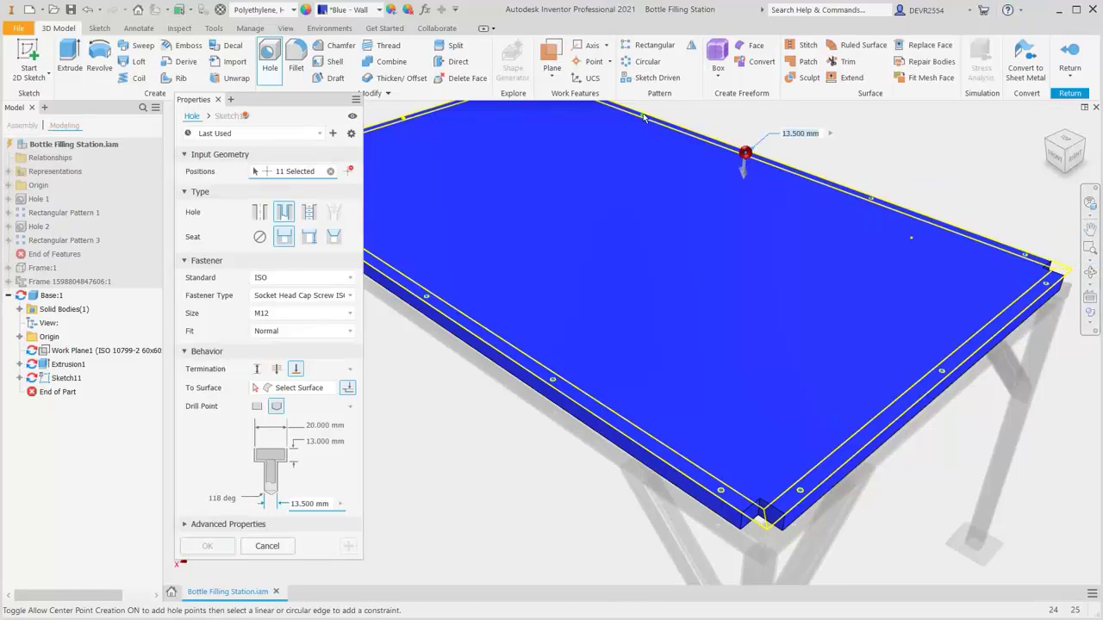
Add the five remaining sketch points along the base plate's back and short edges as hole positions
{"action": "left_click", "coordinate": [647, 115]}
{"action": "middle_click_drag", "start_coordinate": [577, 196], "coordinate": [701, 295]}
{"action": "left_click", "coordinate": [673, 190]}
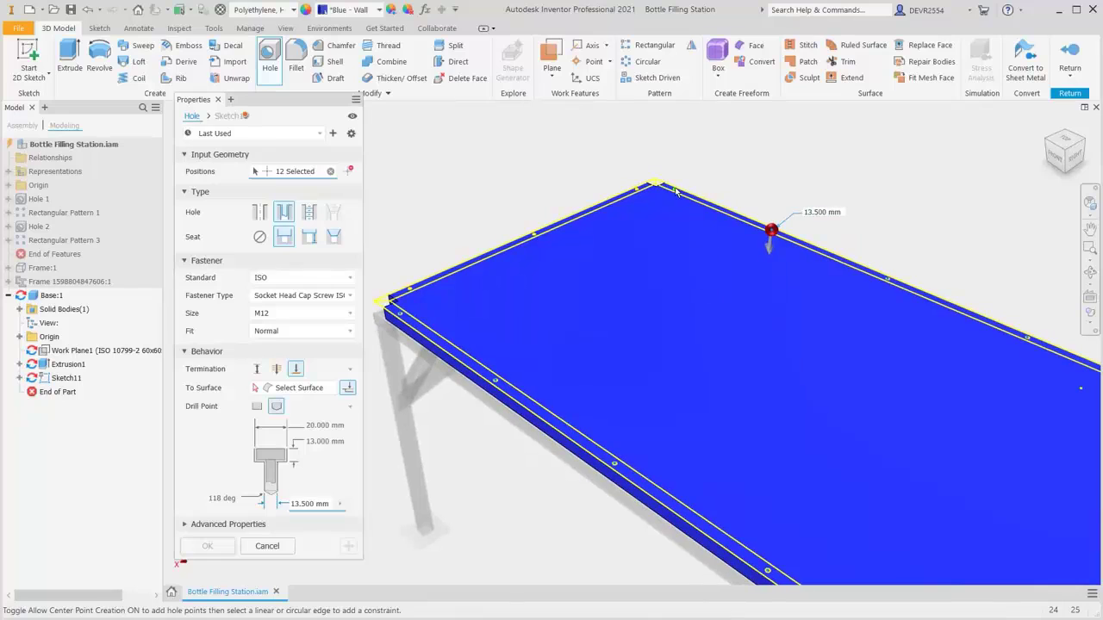
{"action": "left_click", "coordinate": [637, 190]}
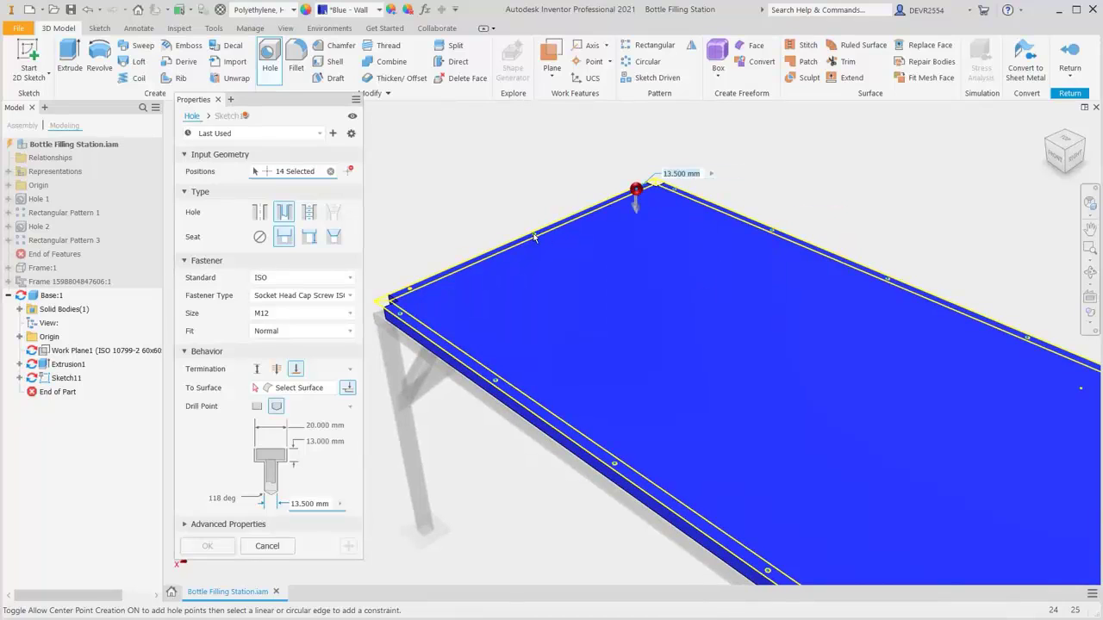
{"action": "left_click", "coordinate": [534, 236]}
{"action": "left_click", "coordinate": [410, 290]}
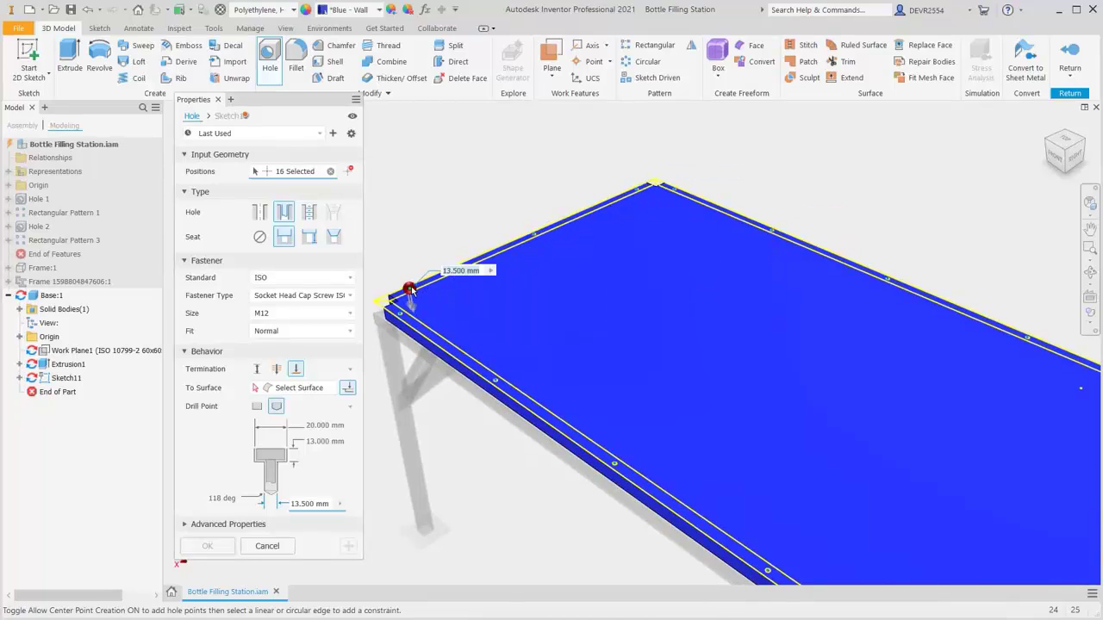
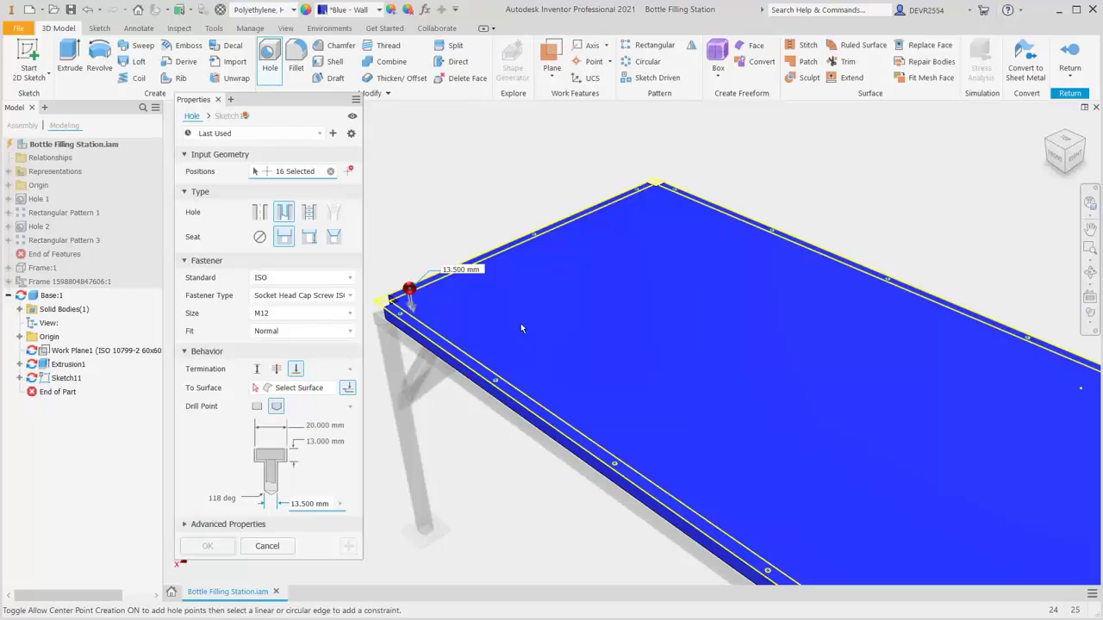
Create the counterbored M12 holes down to the base plate's underside face and finish editing the part
{"action": "middle_click_drag", "start_coordinate": [521, 323], "coordinate": [591, 287], "text": "shift"}
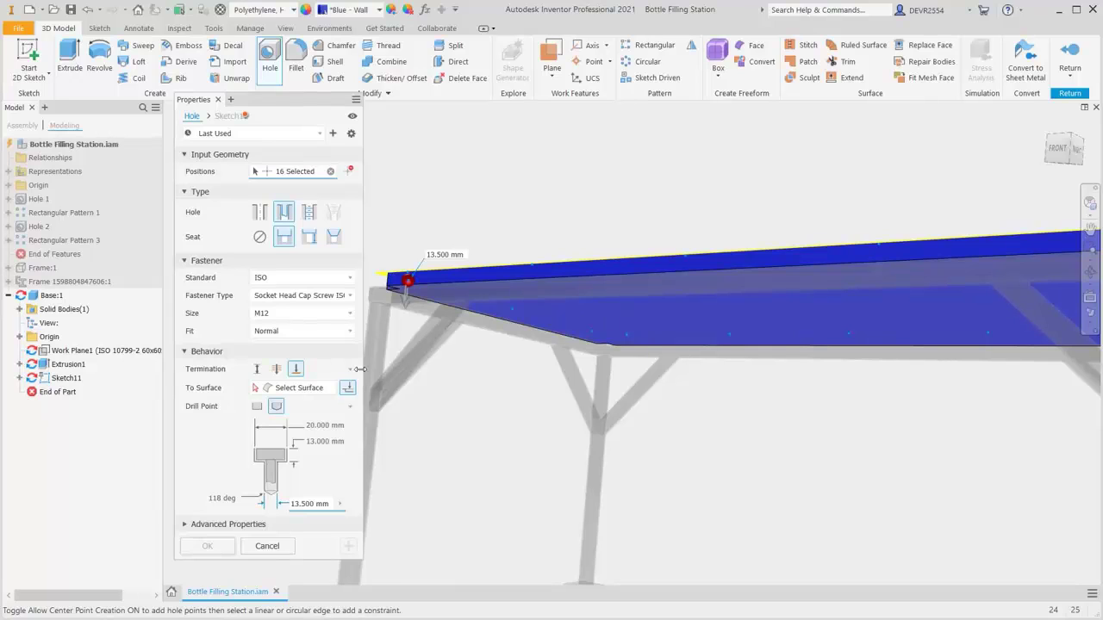
{"action": "left_click", "coordinate": [300, 375]}
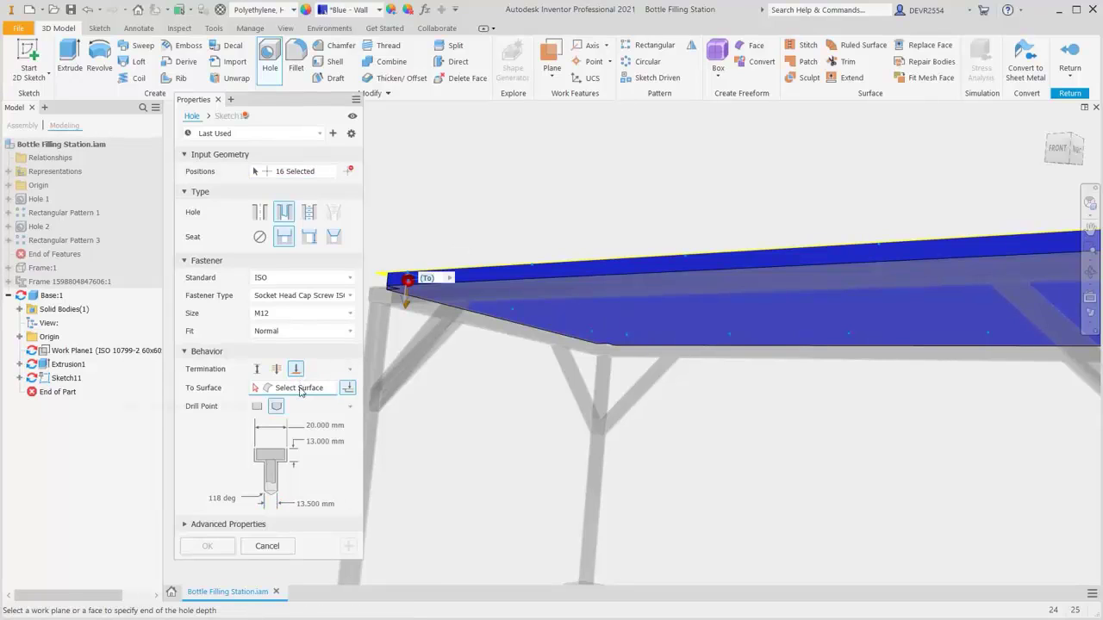
{"action": "left_click", "coordinate": [584, 317]}
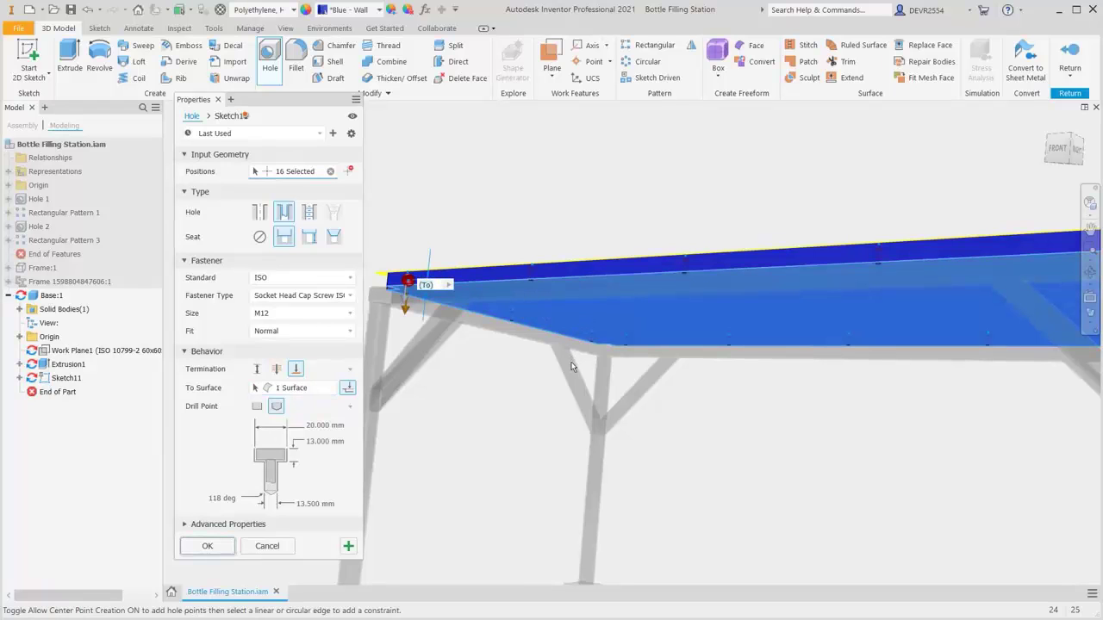
{"action": "key", "text": "F6"}
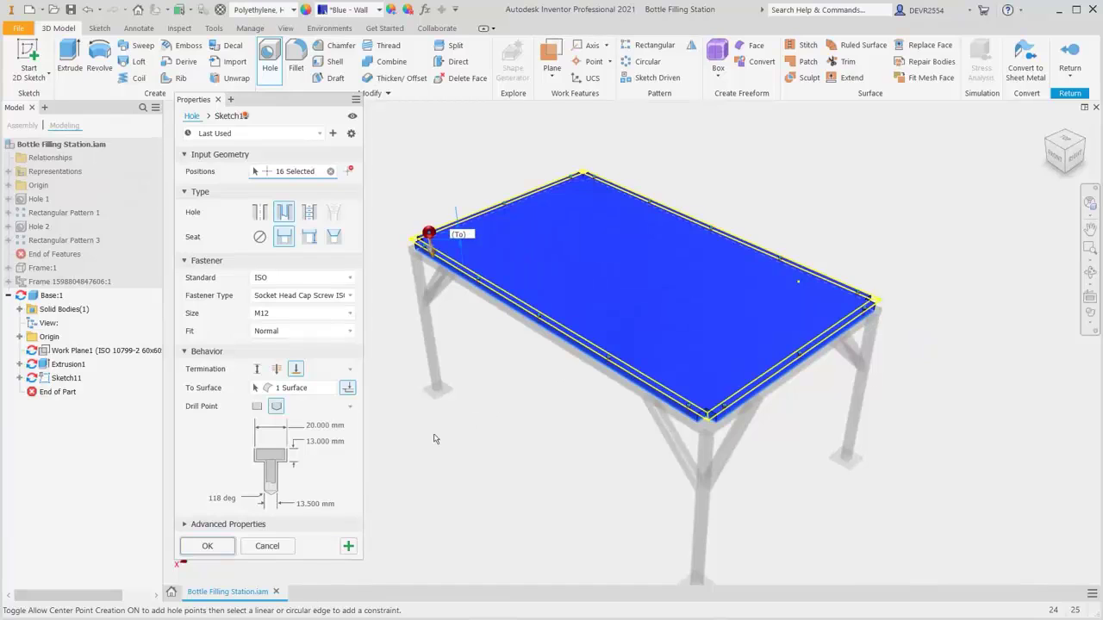
{"action": "left_click", "coordinate": [210, 547]}
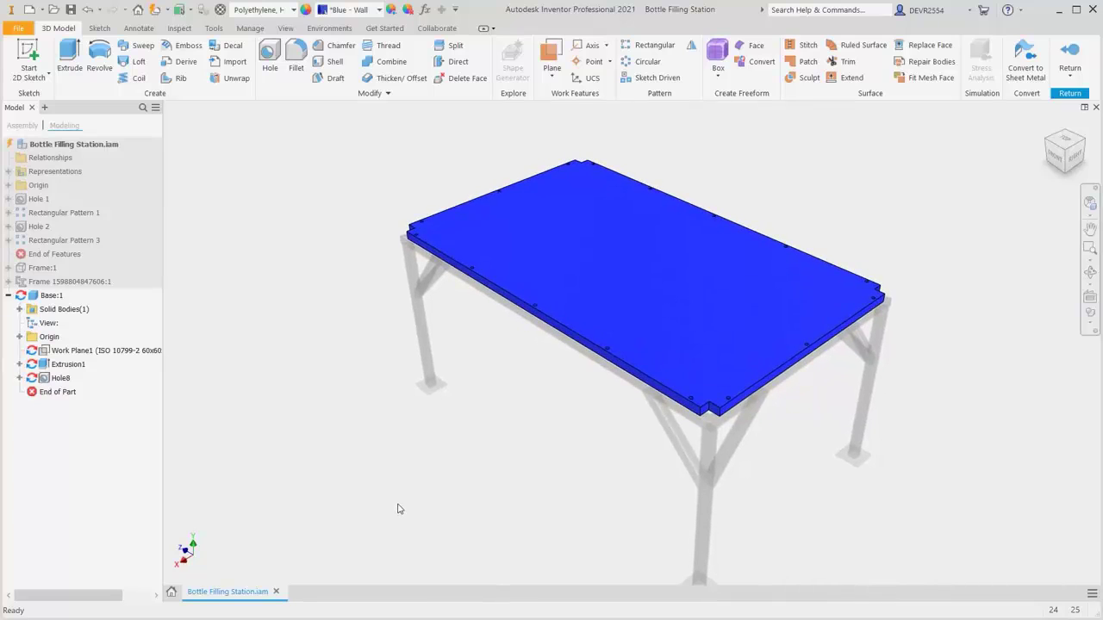
{"action": "right_click", "coordinate": [353, 389]}
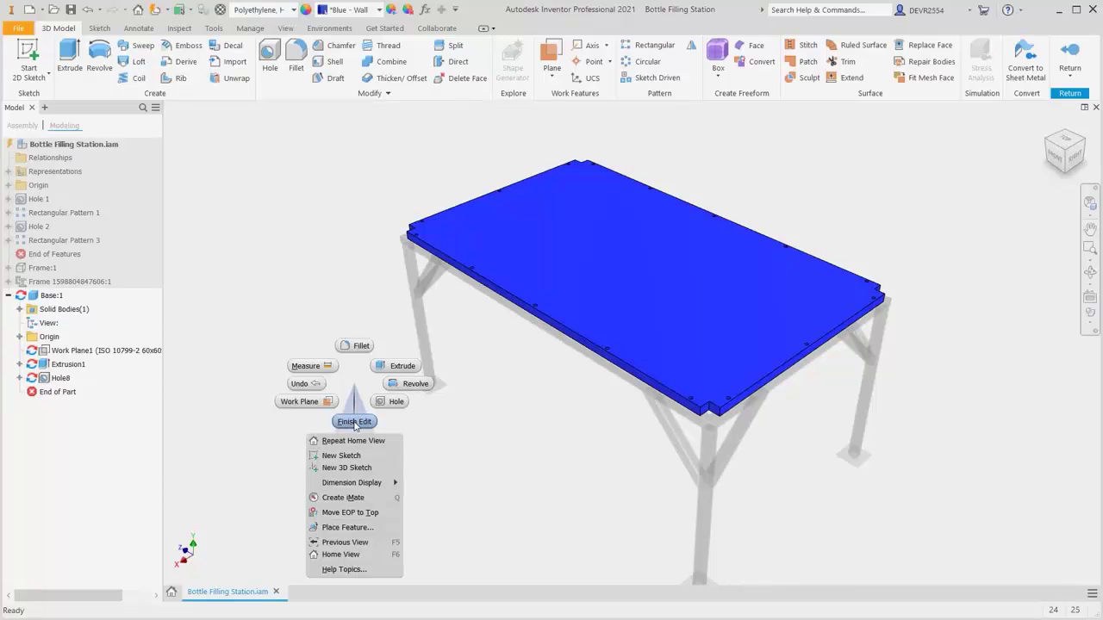
{"action": "left_click", "coordinate": [353, 422]}
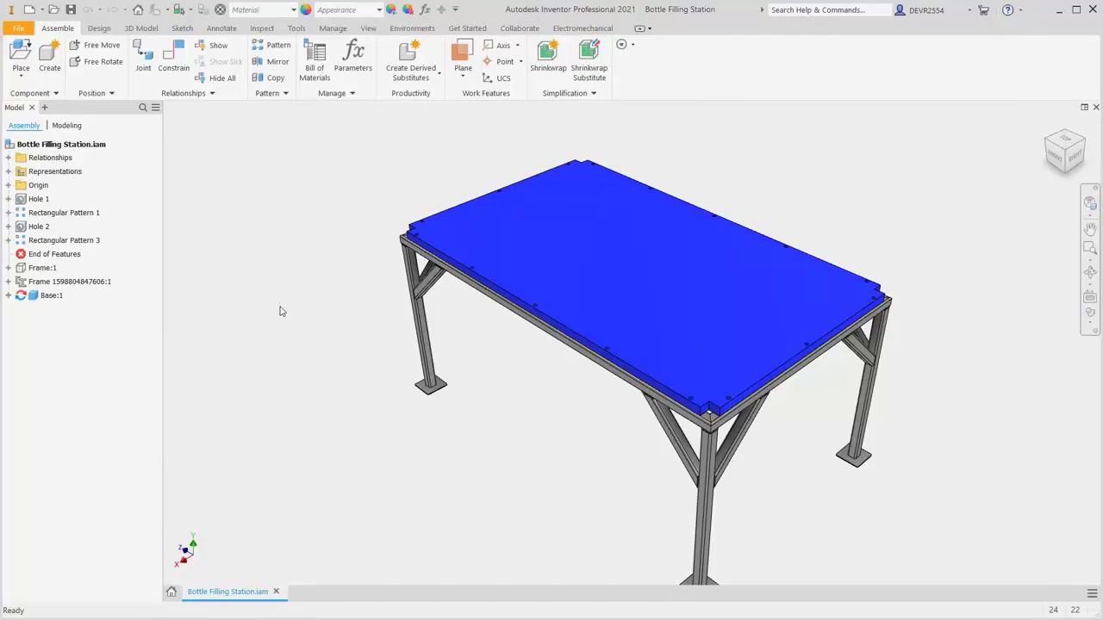
Choose the ISO 4762 socket head bolt from the Content Center for placement in the main assembly
{"action": "left_click", "coordinate": [70, 143]}
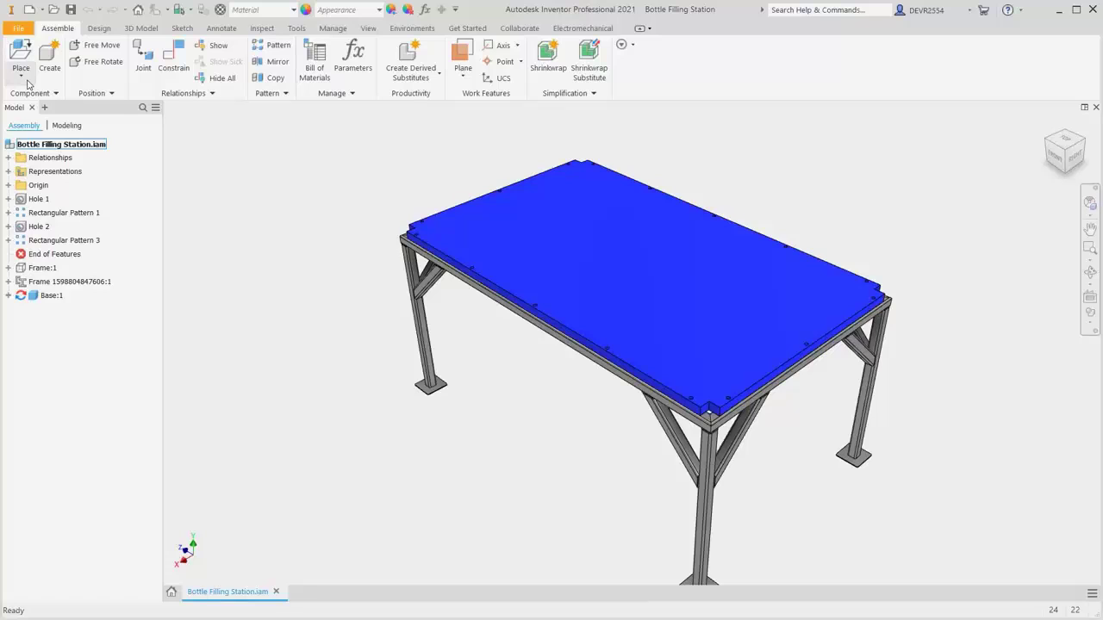
{"action": "left_click", "coordinate": [21, 77]}
{"action": "left_click", "coordinate": [49, 126]}
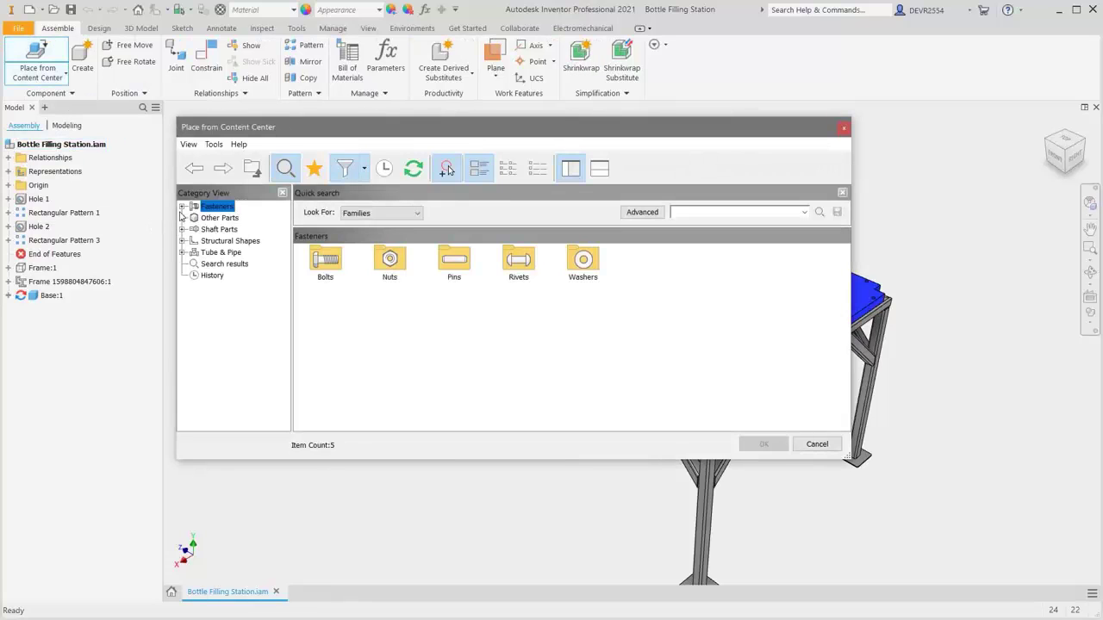
{"action": "left_click", "coordinate": [182, 207]}
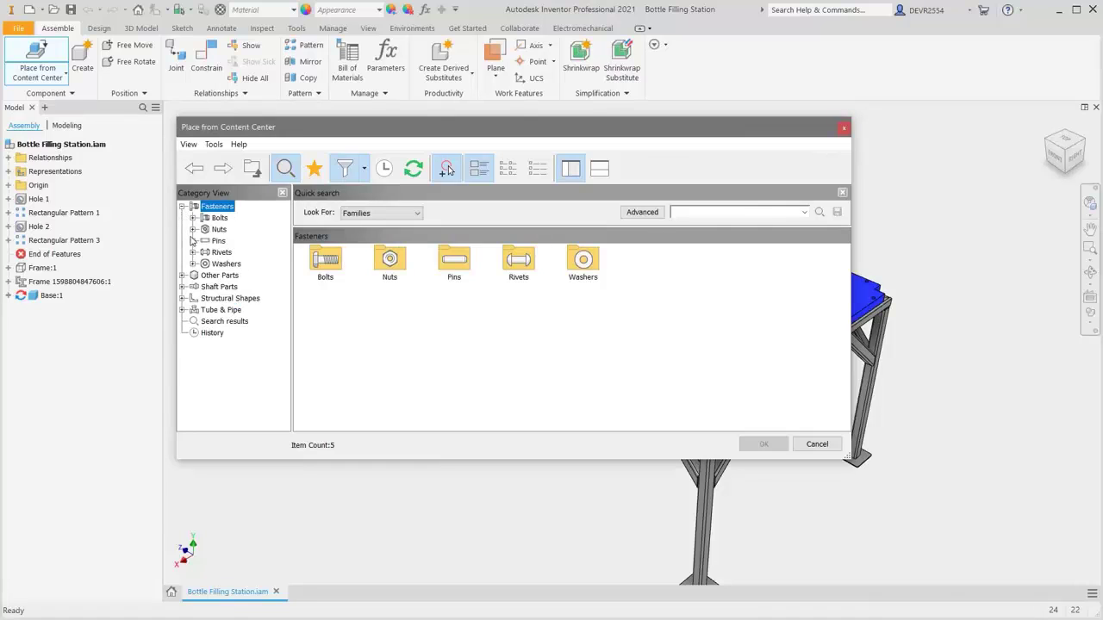
{"action": "left_click", "coordinate": [193, 219]}
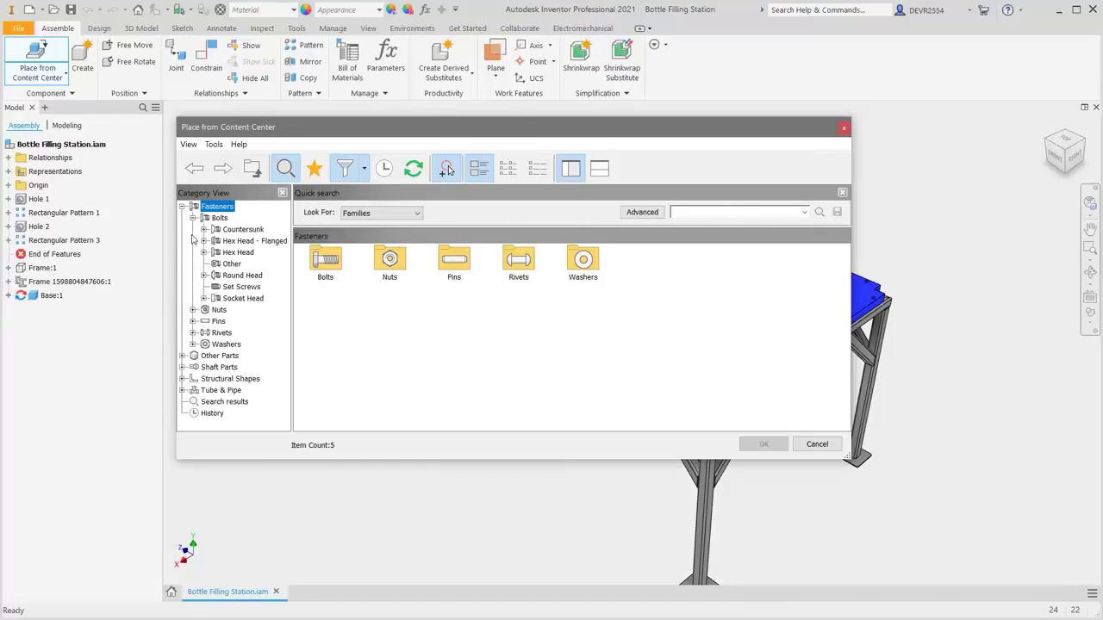
{"action": "left_click", "coordinate": [238, 299]}
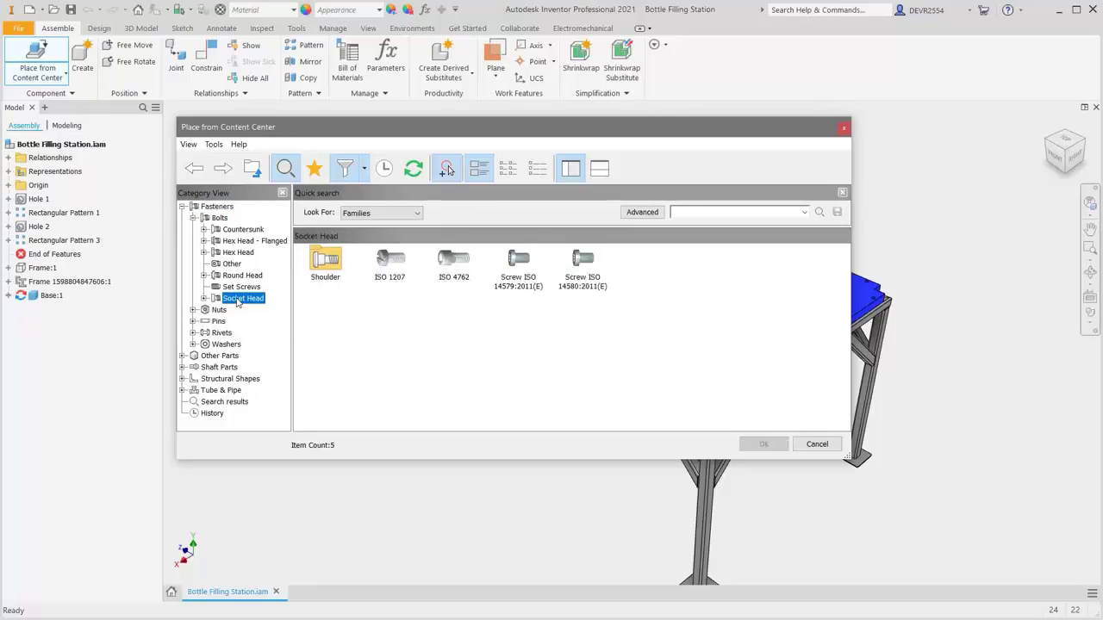
{"action": "left_click", "coordinate": [458, 265]}
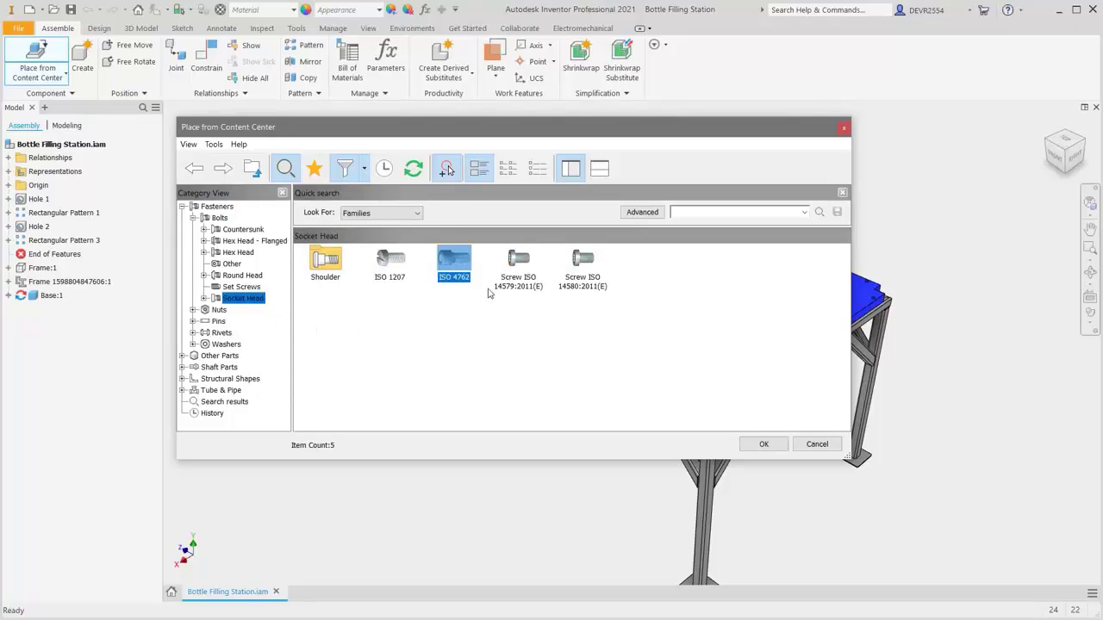
{"action": "left_click", "coordinate": [764, 445]}
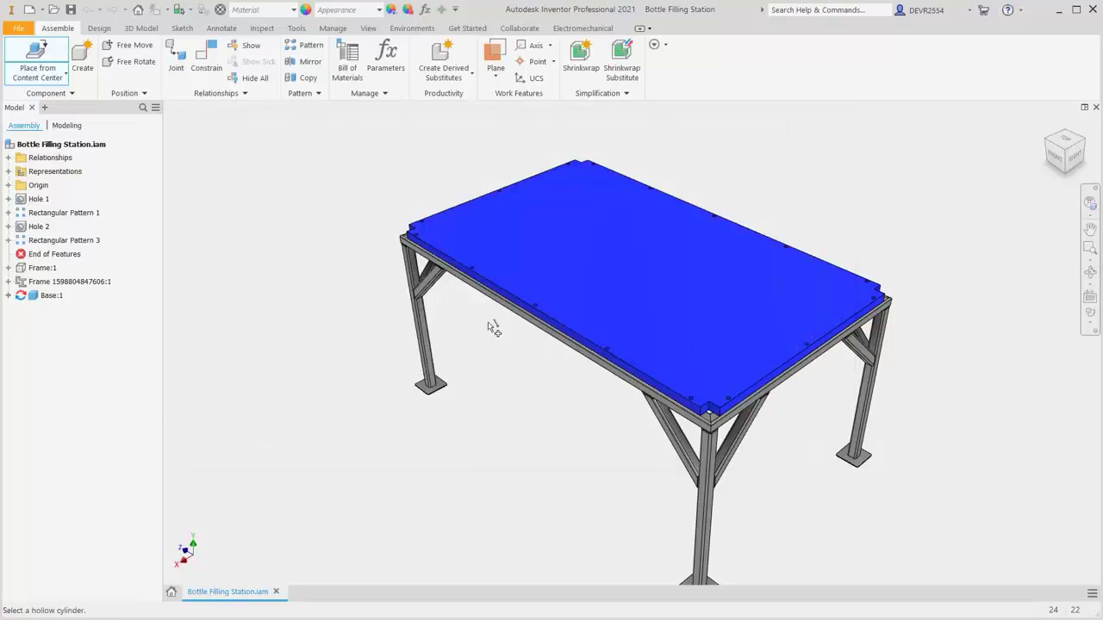
Size the ISO 4762 bolt as M12 with a 120 mm nominal length, as a standard part
{"action": "right_click", "coordinate": [376, 225]}
{"action": "left_click", "coordinate": [402, 256]}
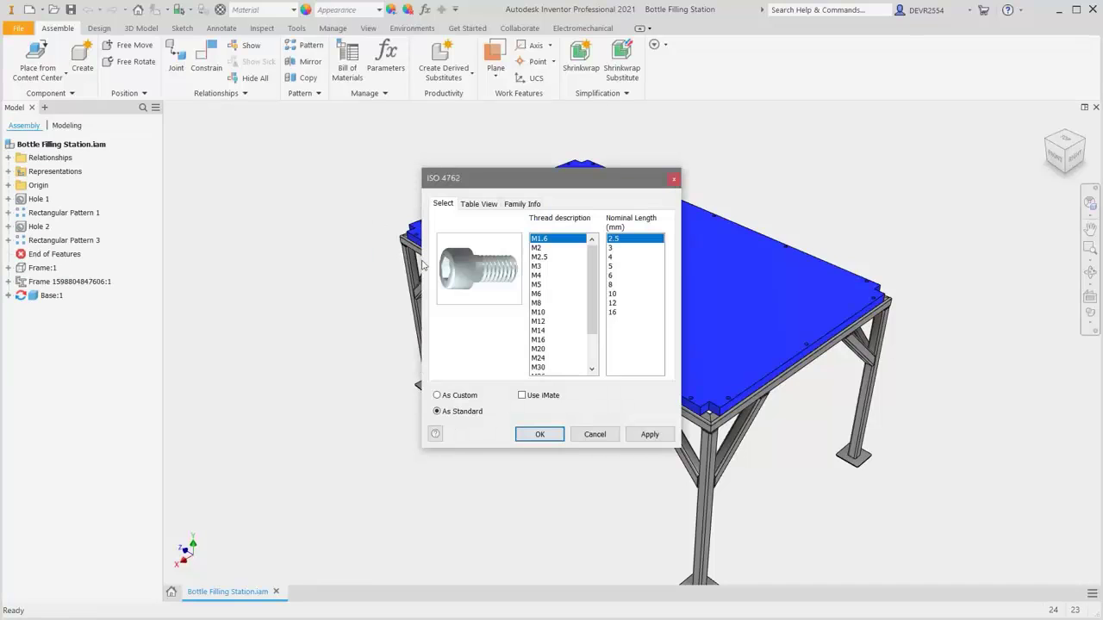
{"action": "left_click", "coordinate": [546, 323]}
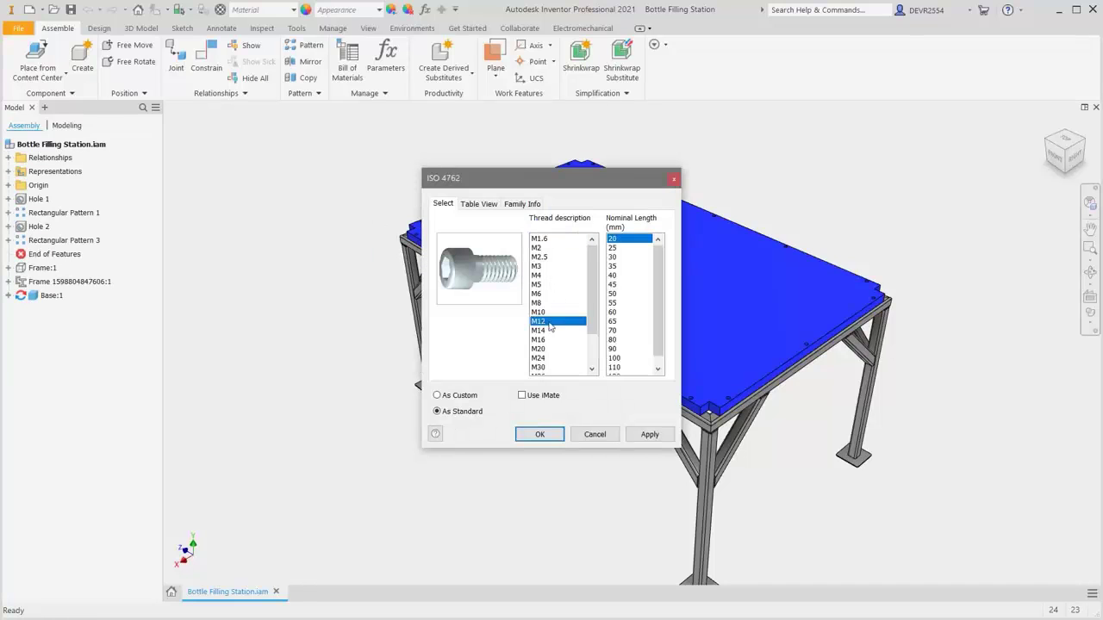
{"action": "scroll", "coordinate": [619, 362], "scroll_direction": "down", "scroll_amount": 1}
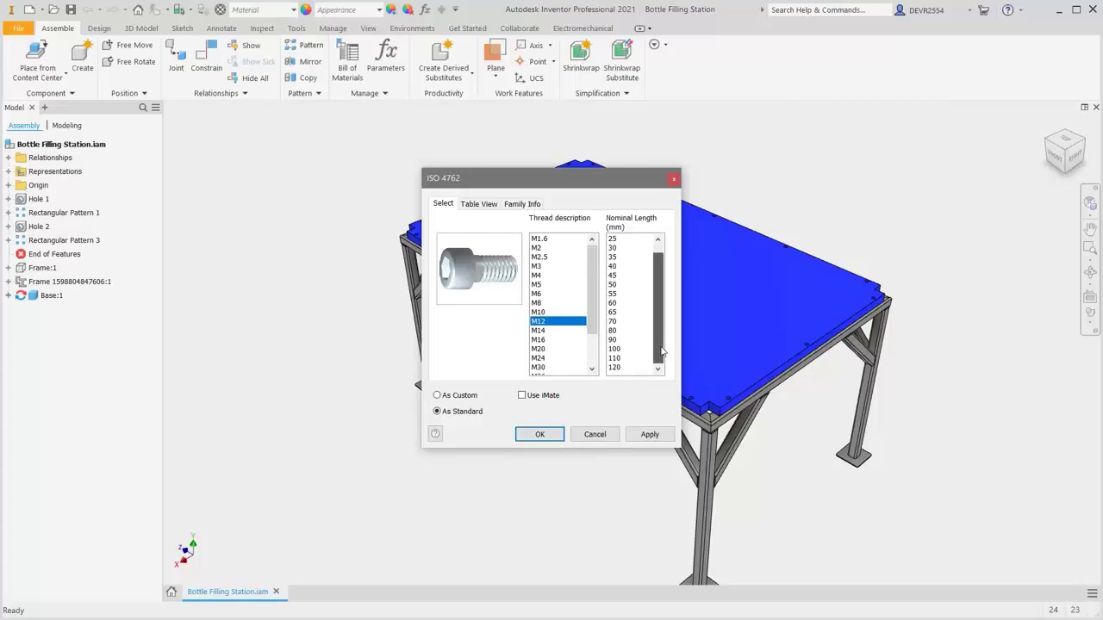
{"action": "left_click", "coordinate": [617, 368]}
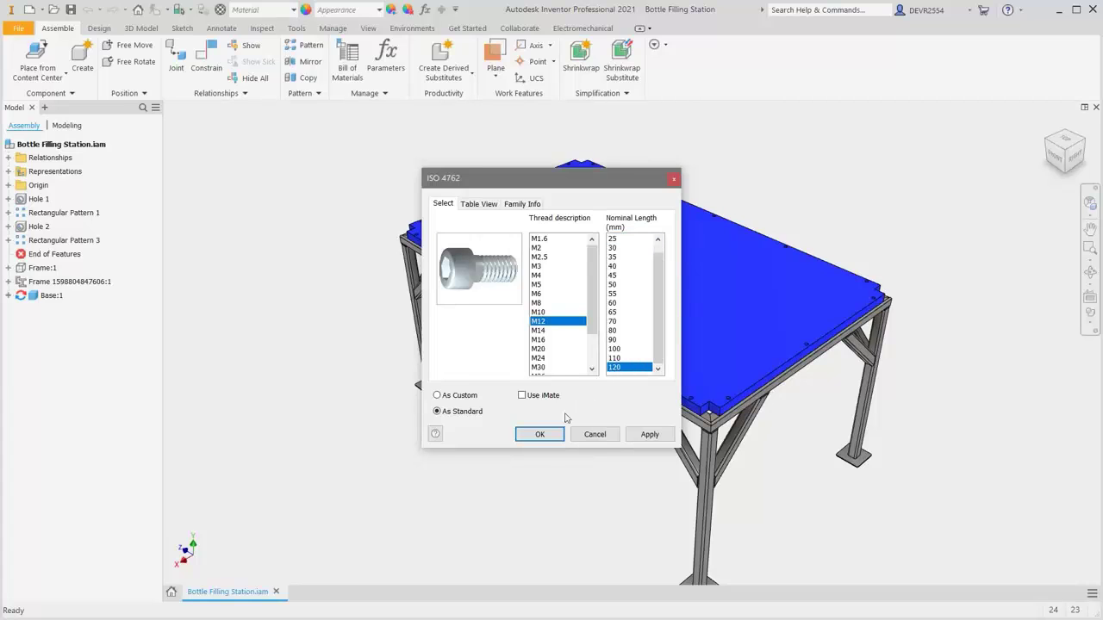
{"action": "left_click", "coordinate": [540, 435]}
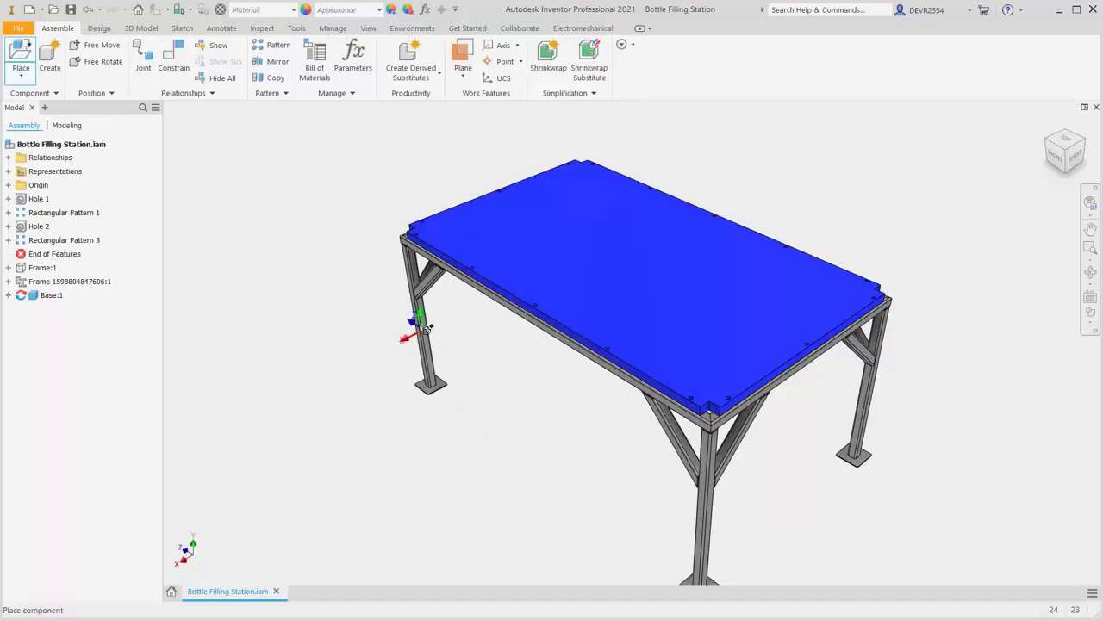
Place two copies of the M12 x 120 bolt in free space beside the plate's notched corner
{"action": "scroll", "coordinate": [403, 240], "scroll_direction": "down", "scroll_amount": 6}
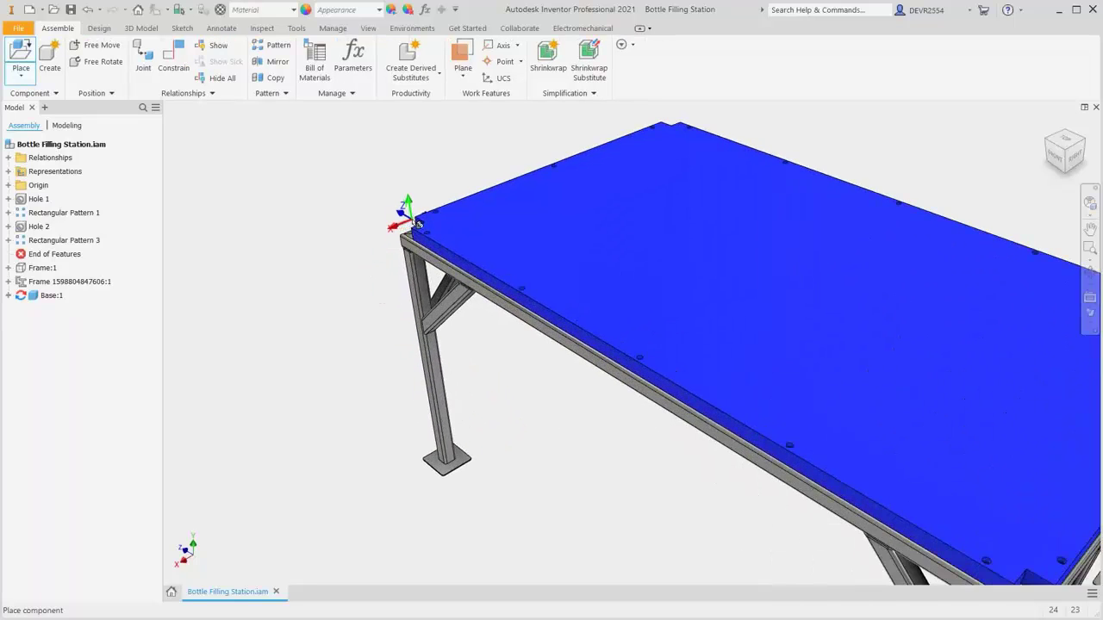
{"action": "scroll", "coordinate": [415, 227], "scroll_direction": "down", "scroll_amount": 4}
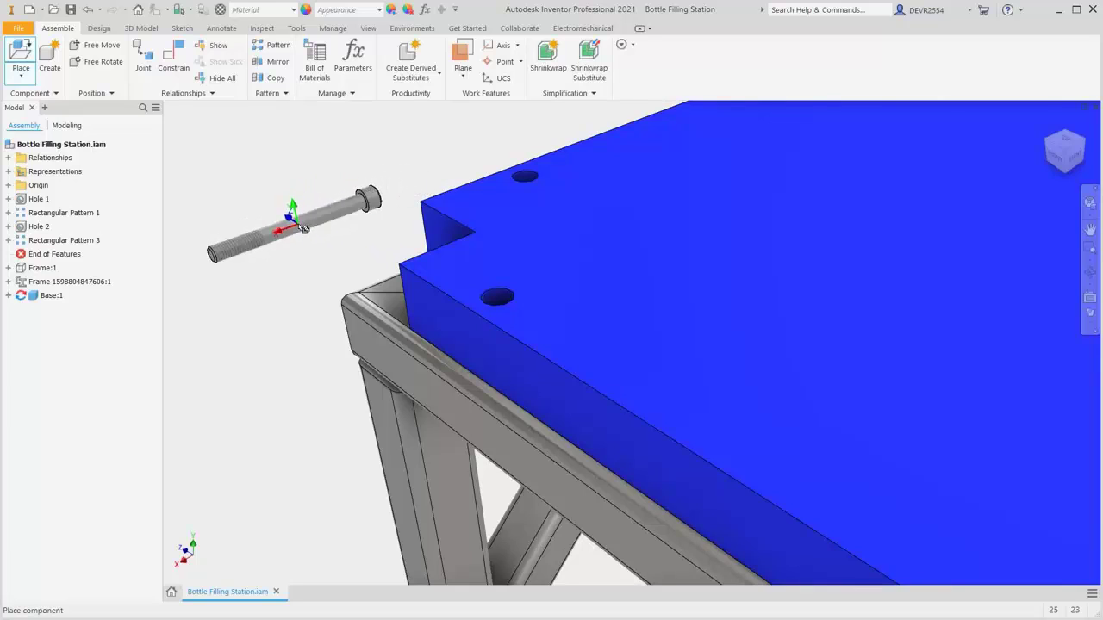
{"action": "left_click", "coordinate": [303, 228]}
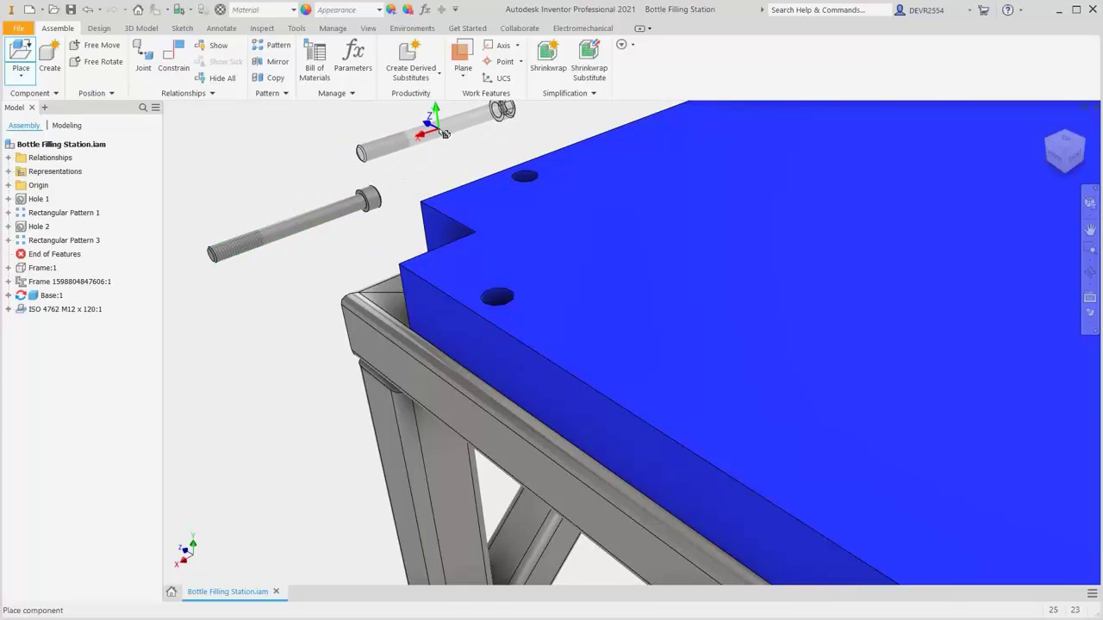
{"action": "left_click", "coordinate": [444, 138]}
{"action": "right_click", "coordinate": [443, 153]}
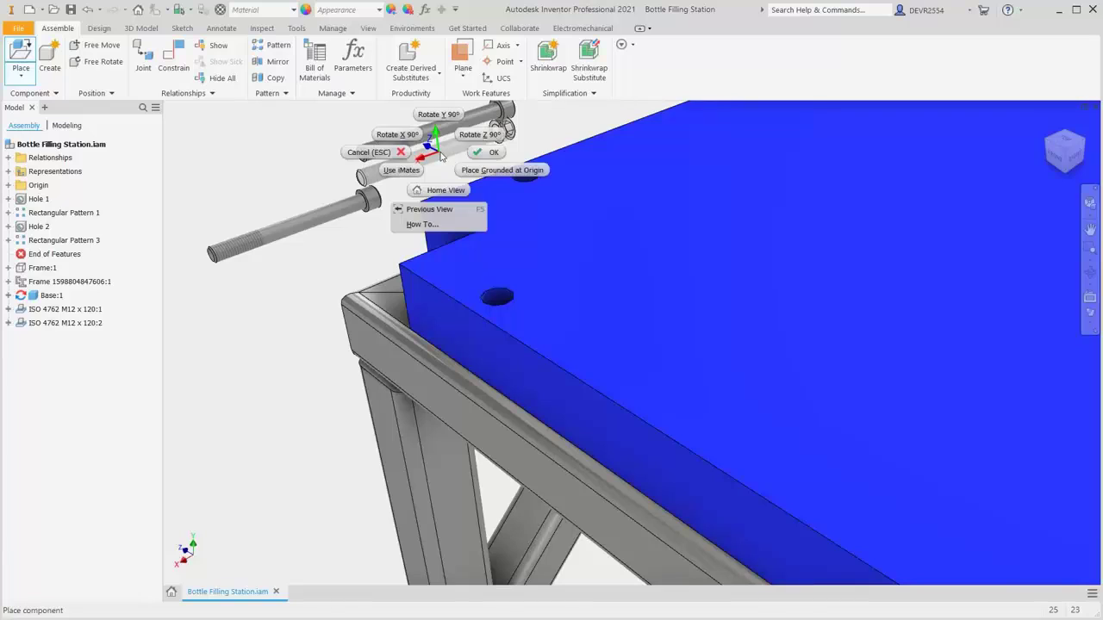
{"action": "left_click", "coordinate": [484, 154]}
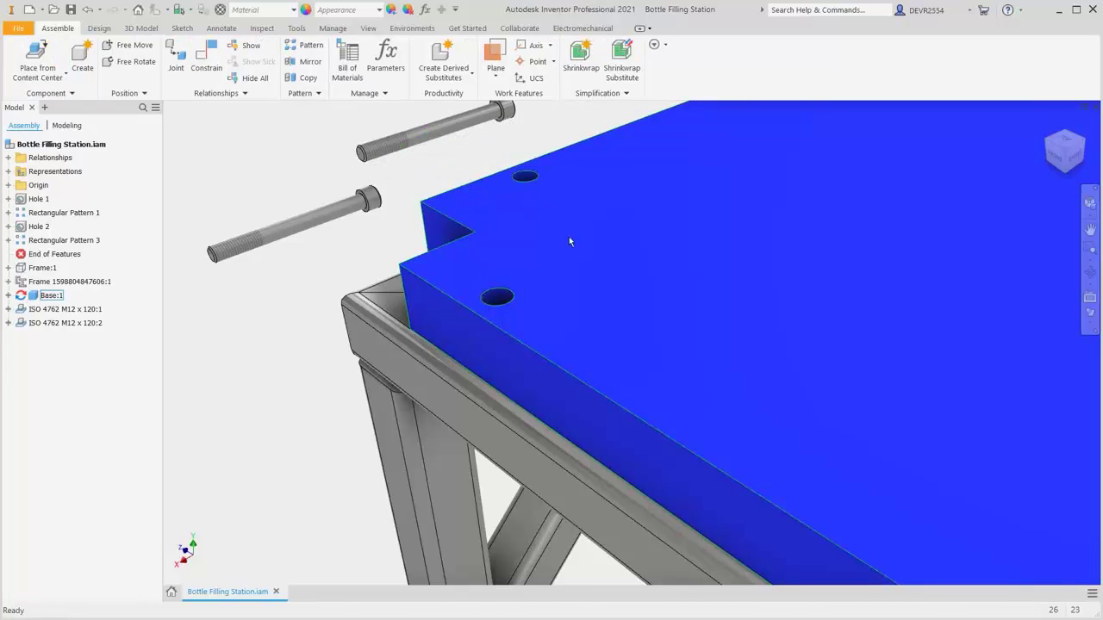
Snap the first bolt by its head into the counterbored hole on the long-edge side of the notched corner
{"action": "key", "text": "F4"}
{"action": "left_click_drag", "start_coordinate": [617, 294], "coordinate": [615, 359]}
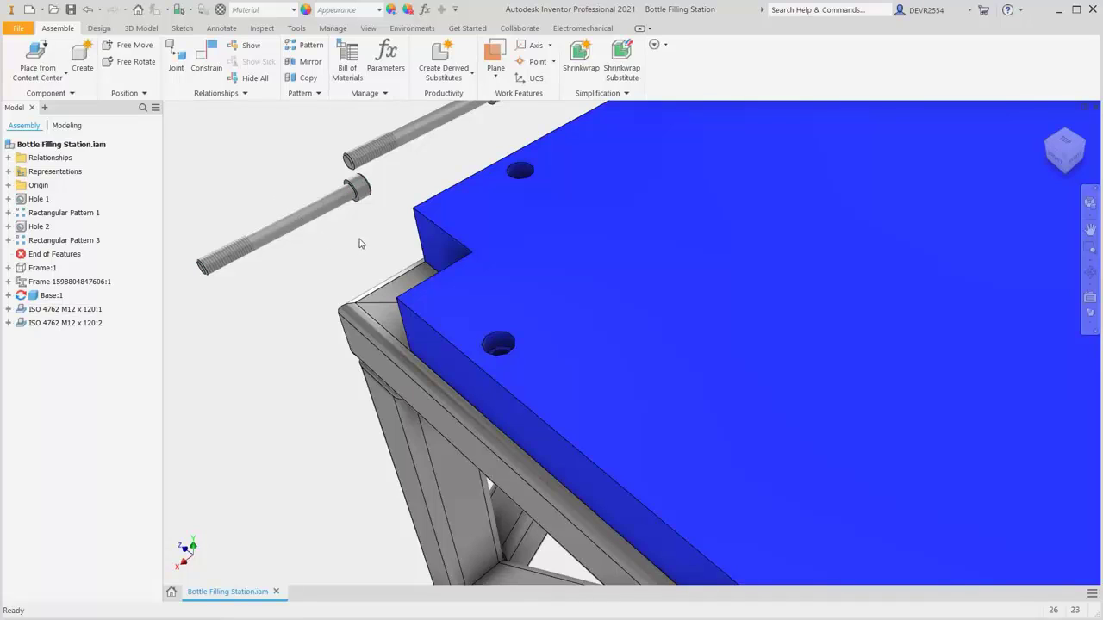
{"action": "key", "text": "alt"}
{"action": "left_click_drag", "start_coordinate": [355, 201], "coordinate": [496, 346], "text": "alt"}
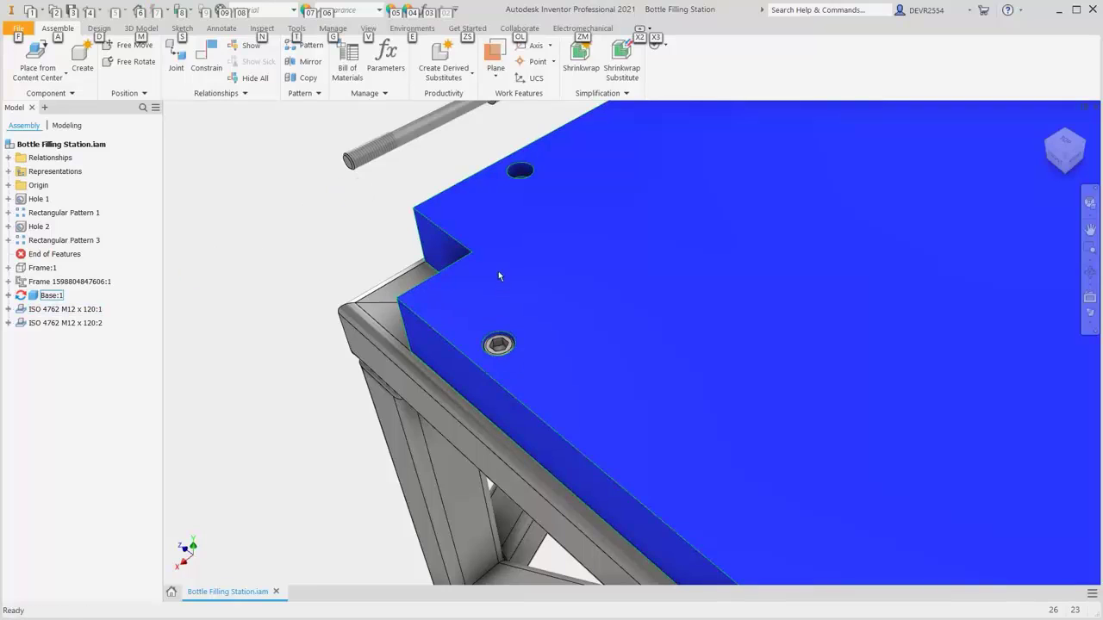
Snap the second bolt by its head into the counterbored hole on the short-edge side of the notched corner
{"action": "key", "text": "F2"}
{"action": "left_click_drag", "start_coordinate": [500, 229], "coordinate": [475, 271]}
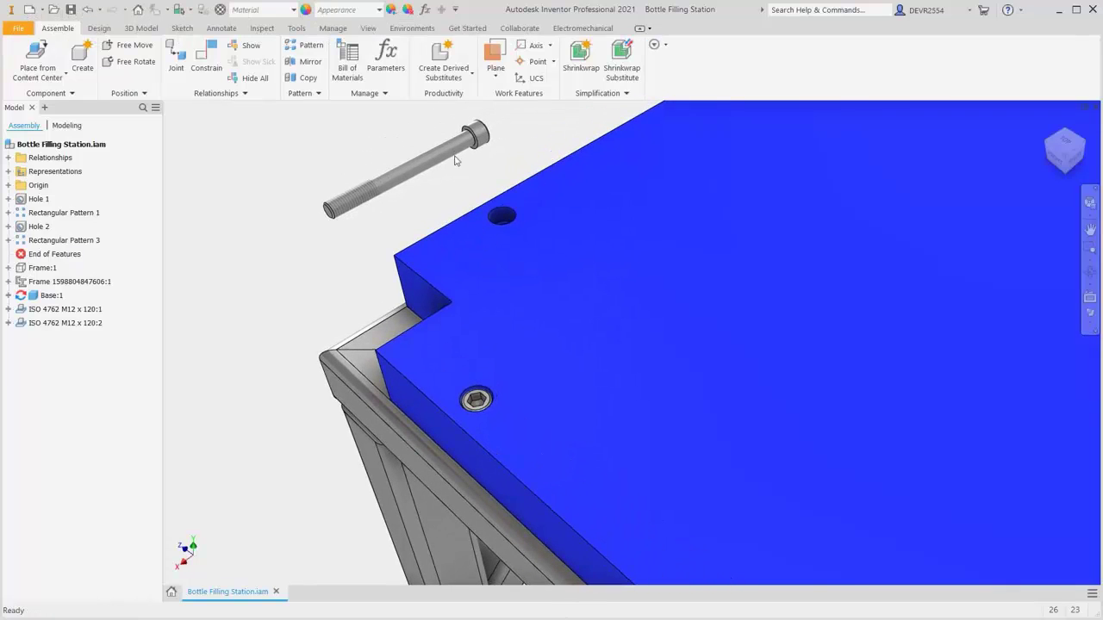
{"action": "key", "text": "alt"}
{"action": "left_click_drag", "start_coordinate": [471, 136], "coordinate": [509, 231], "text": "alt"}
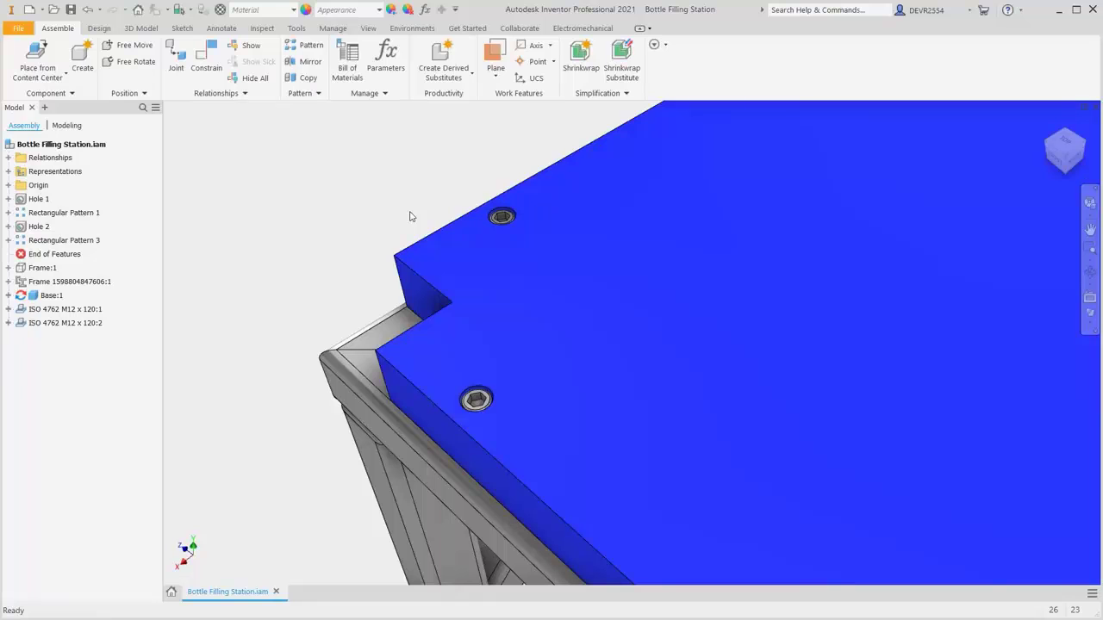
Choose the ISO 7089 plain washer from Content Center's fasteners for the bolt ends beneath the frame
{"action": "key", "text": "F4"}
{"action": "left_click_drag", "start_coordinate": [556, 336], "coordinate": [626, 112]}
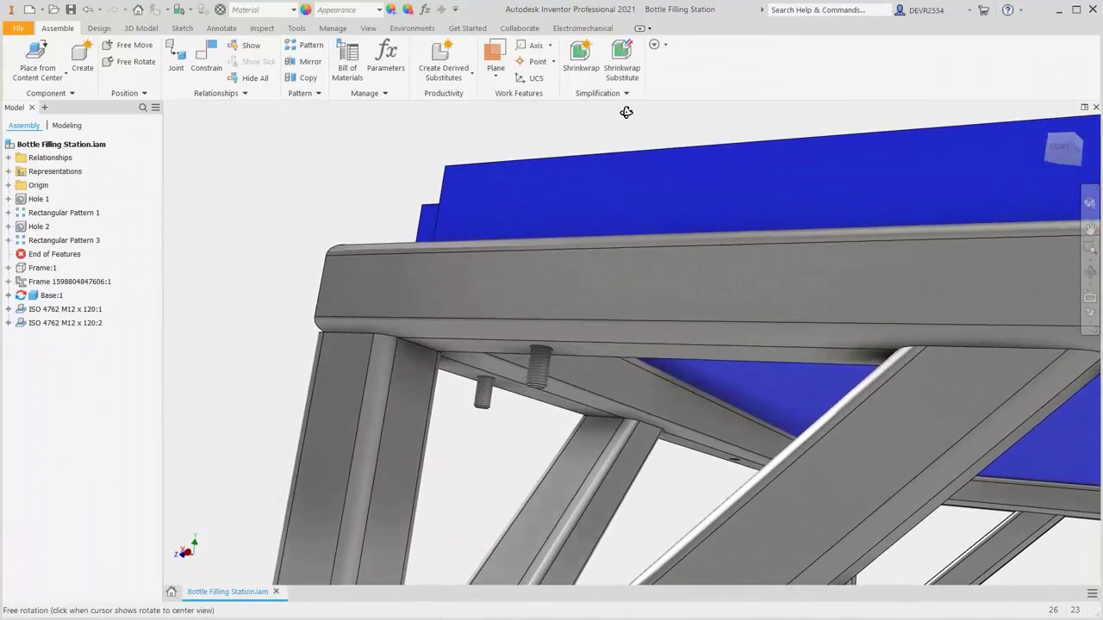
{"action": "key", "text": "Escape"}
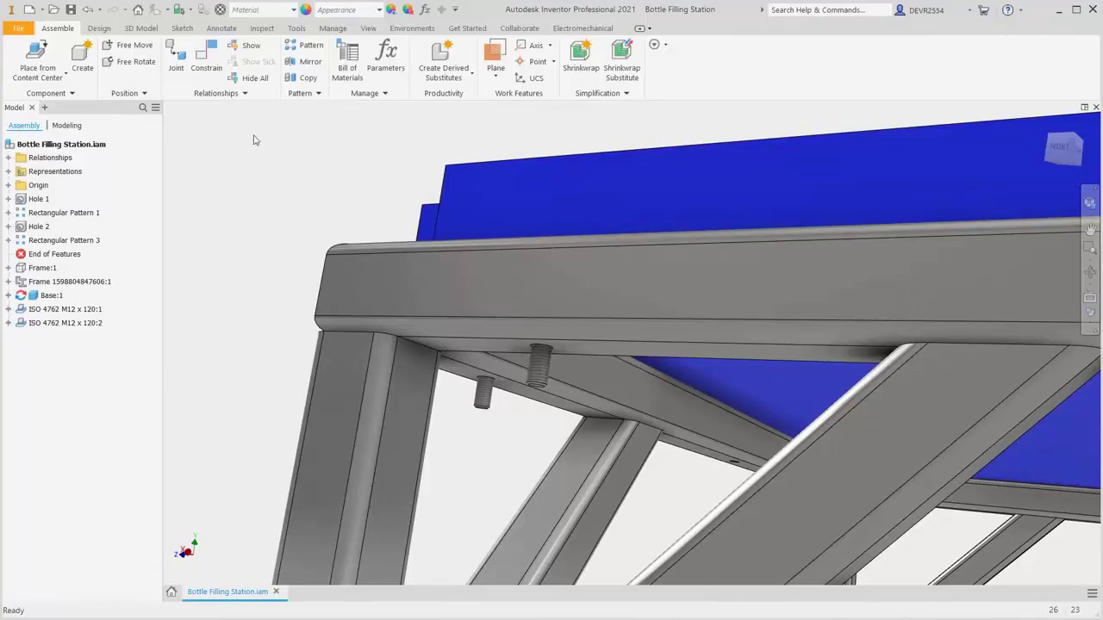
{"action": "left_click", "coordinate": [49, 60]}
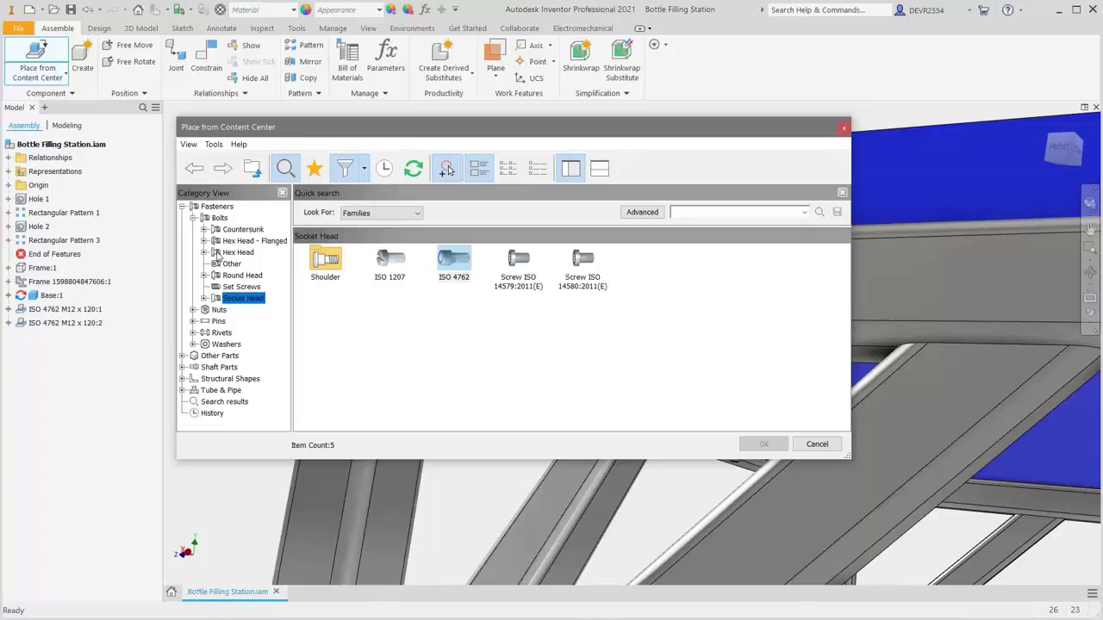
{"action": "left_click", "coordinate": [193, 344]}
{"action": "left_click", "coordinate": [229, 355]}
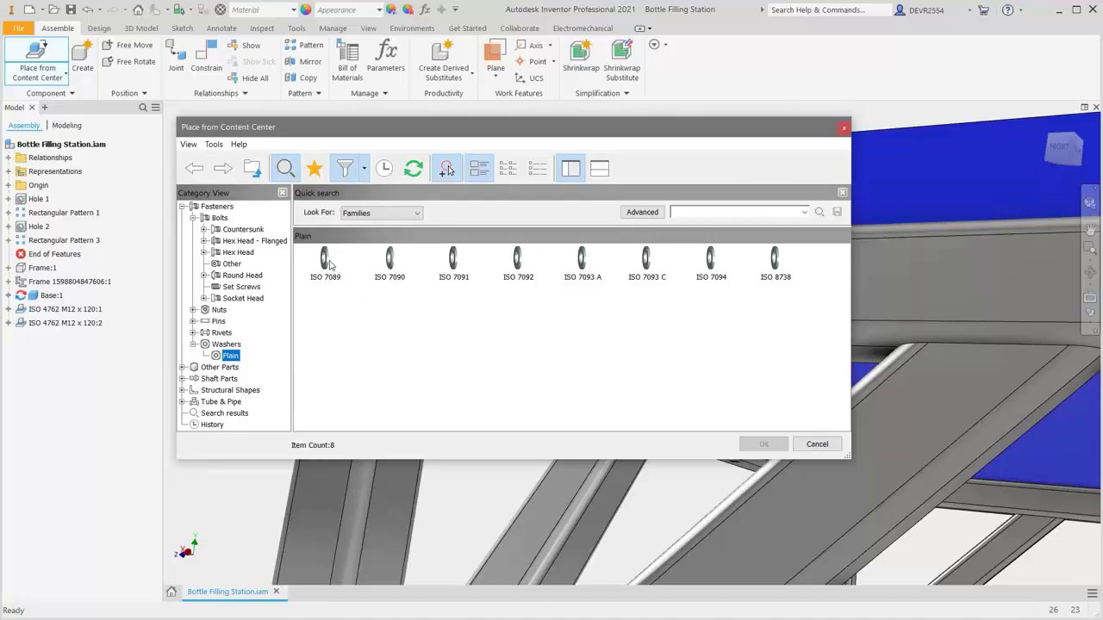
{"action": "left_click", "coordinate": [327, 261]}
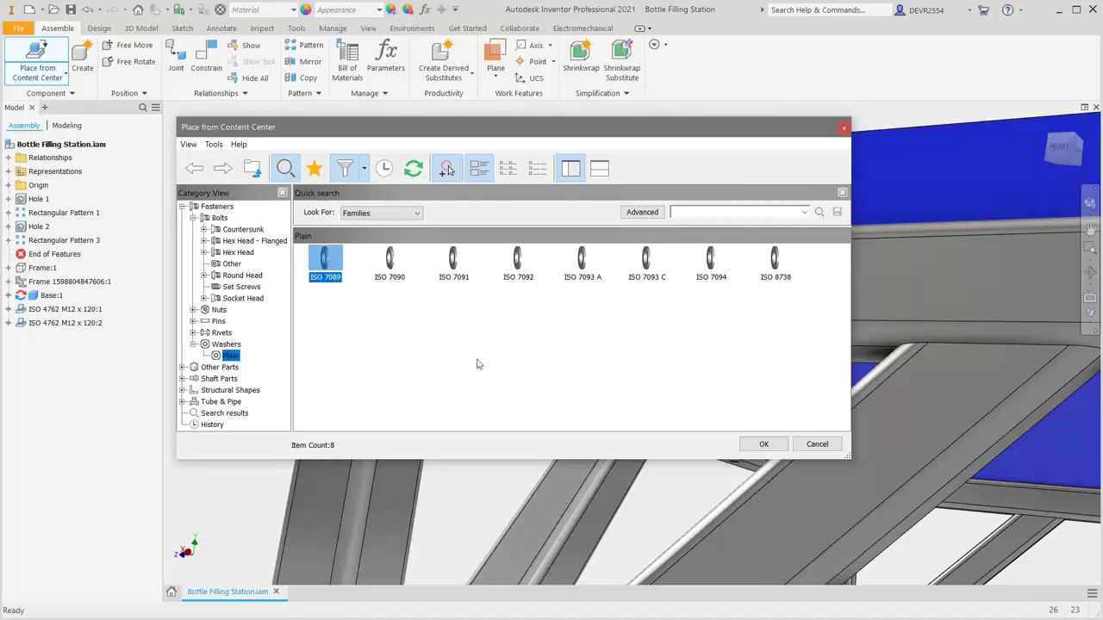
{"action": "left_click", "coordinate": [764, 445]}
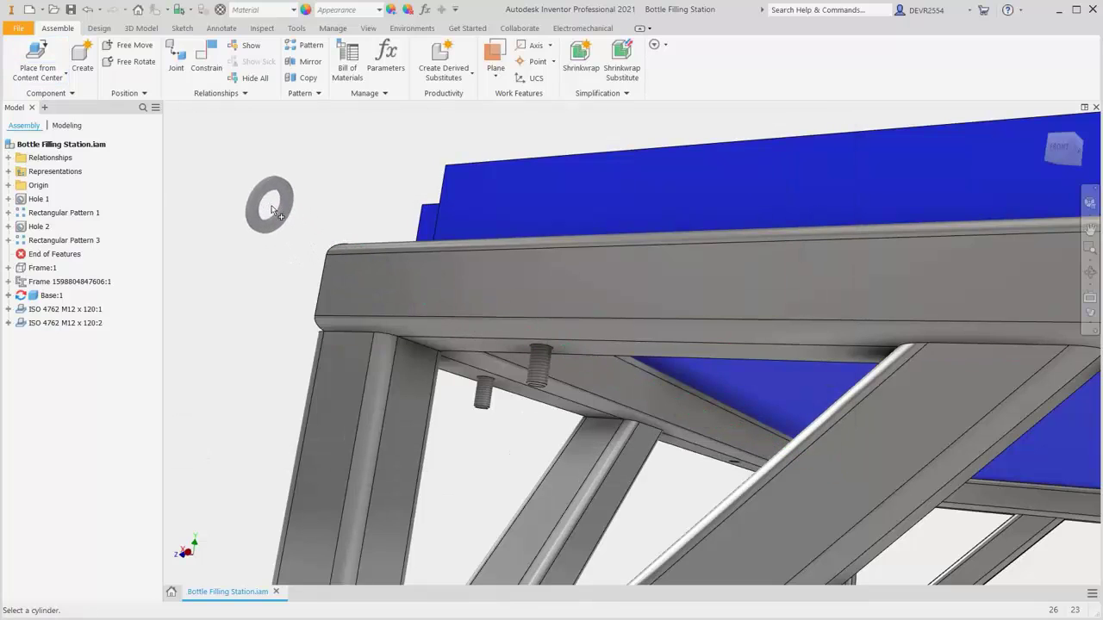
Size the ISO 7089 washer to a 12 mm nominal diameter, as a standard part
{"action": "right_click", "coordinate": [275, 208]}
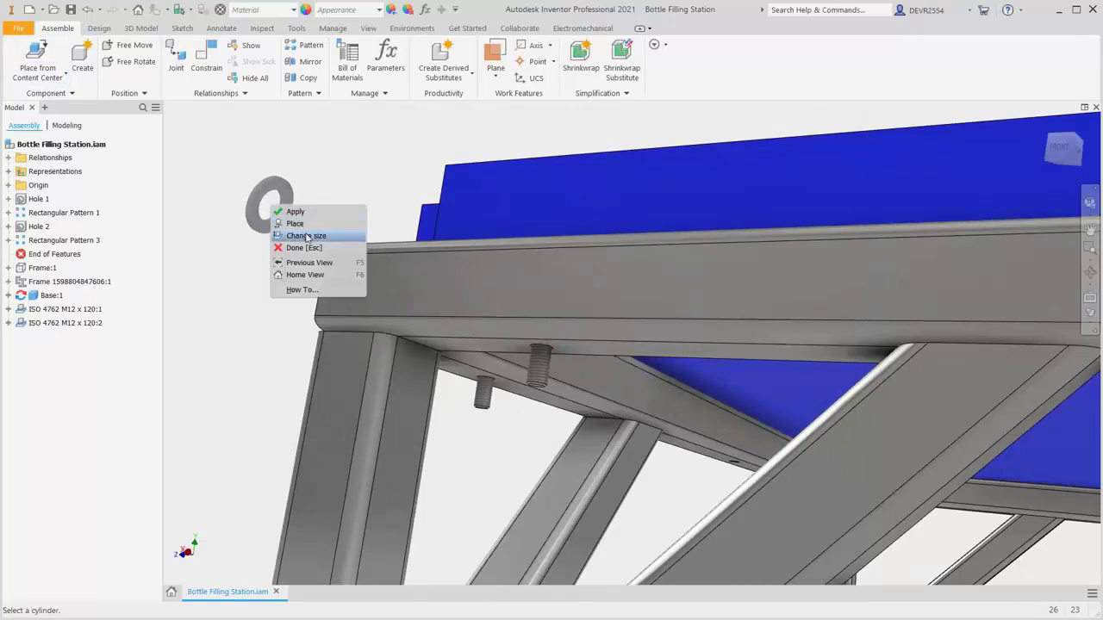
{"action": "key", "text": "Escape"}
{"action": "key", "text": "Escape"}
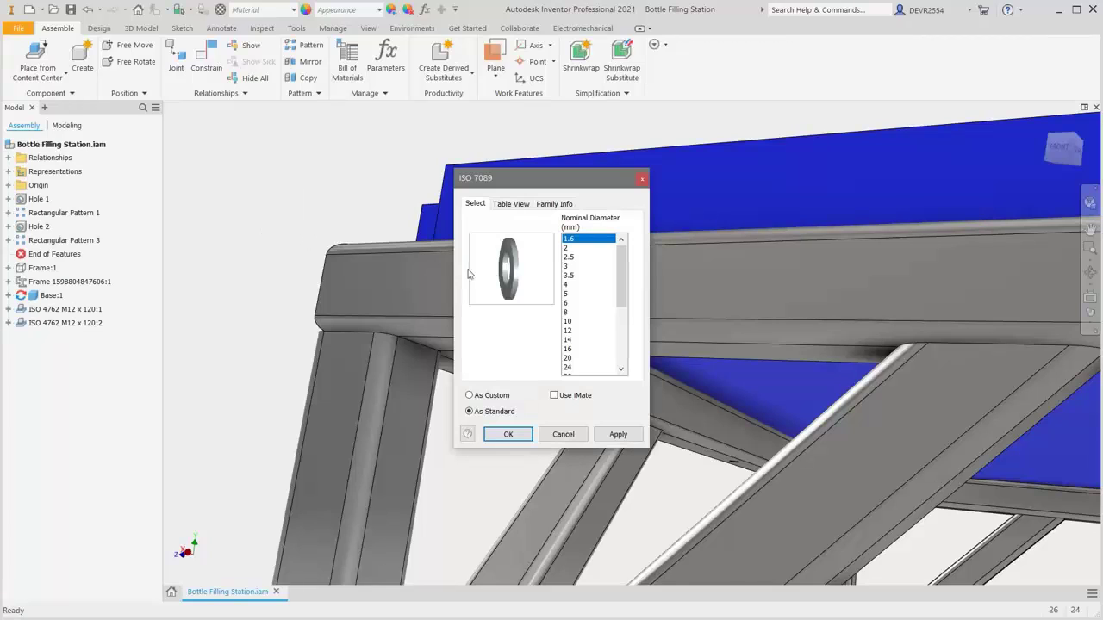
{"action": "scroll", "coordinate": [621, 272], "scroll_direction": "down", "scroll_amount": 1}
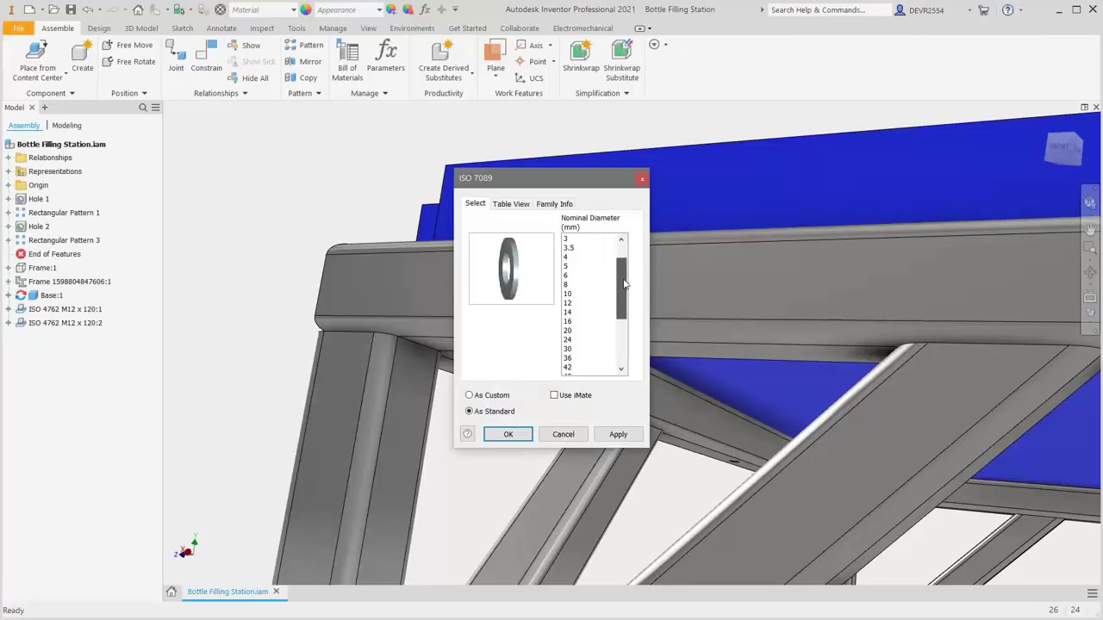
{"action": "left_click", "coordinate": [568, 304]}
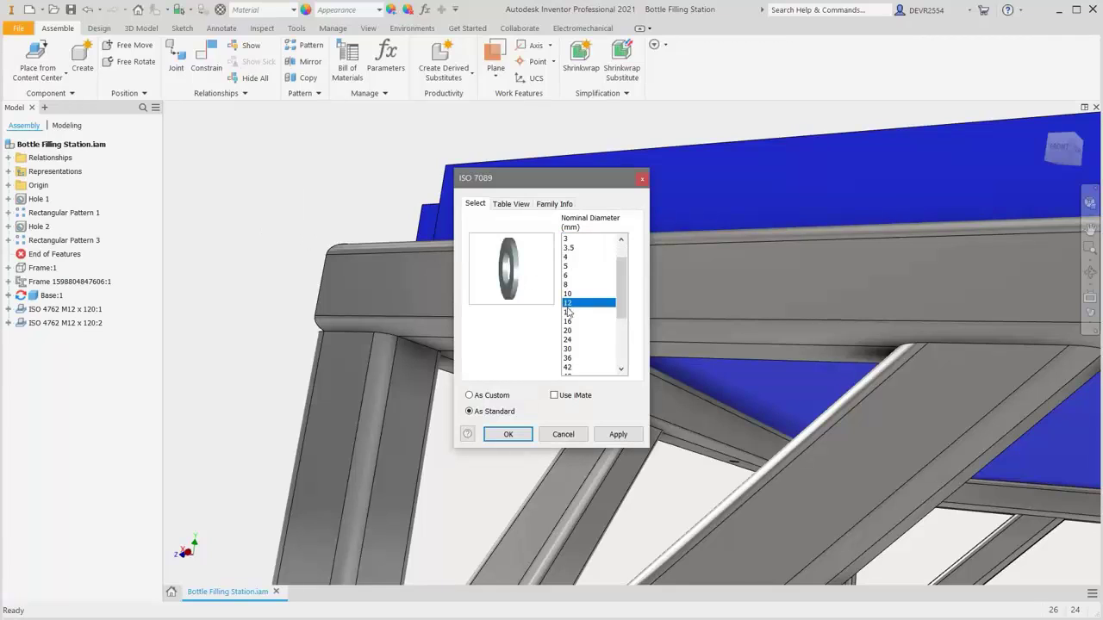
{"action": "left_click", "coordinate": [511, 433]}
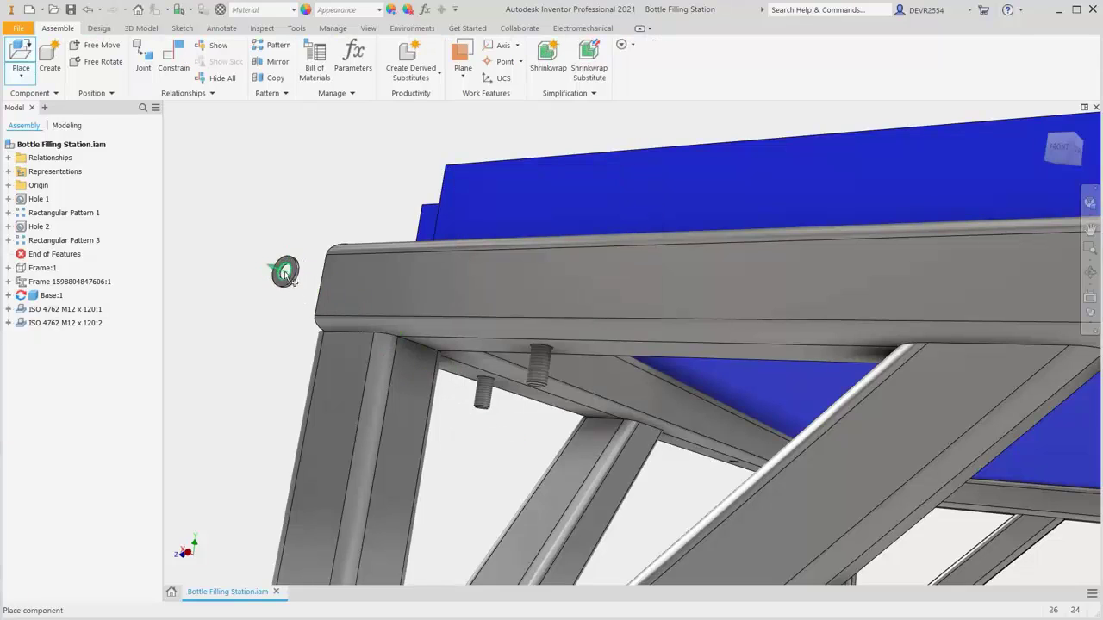
Place two copies of the 12 mm washer in free space beside the frame corner and end placement
{"action": "left_click", "coordinate": [285, 272]}
{"action": "left_click", "coordinate": [277, 329]}
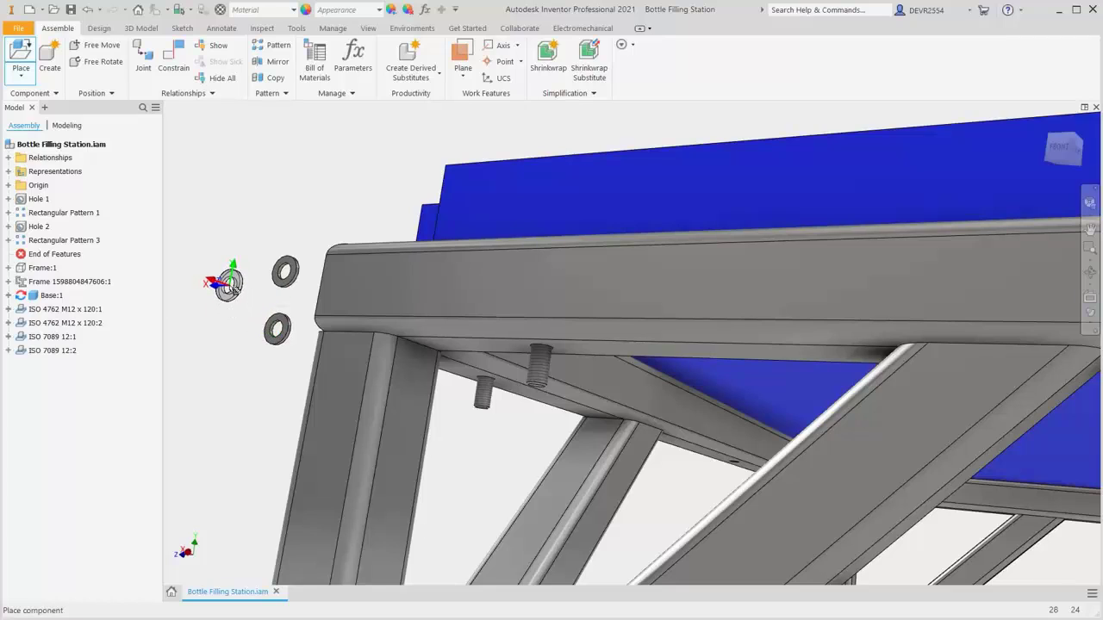
{"action": "right_click", "coordinate": [228, 289]}
{"action": "key", "text": "Escape"}
{"action": "key", "text": "Escape"}
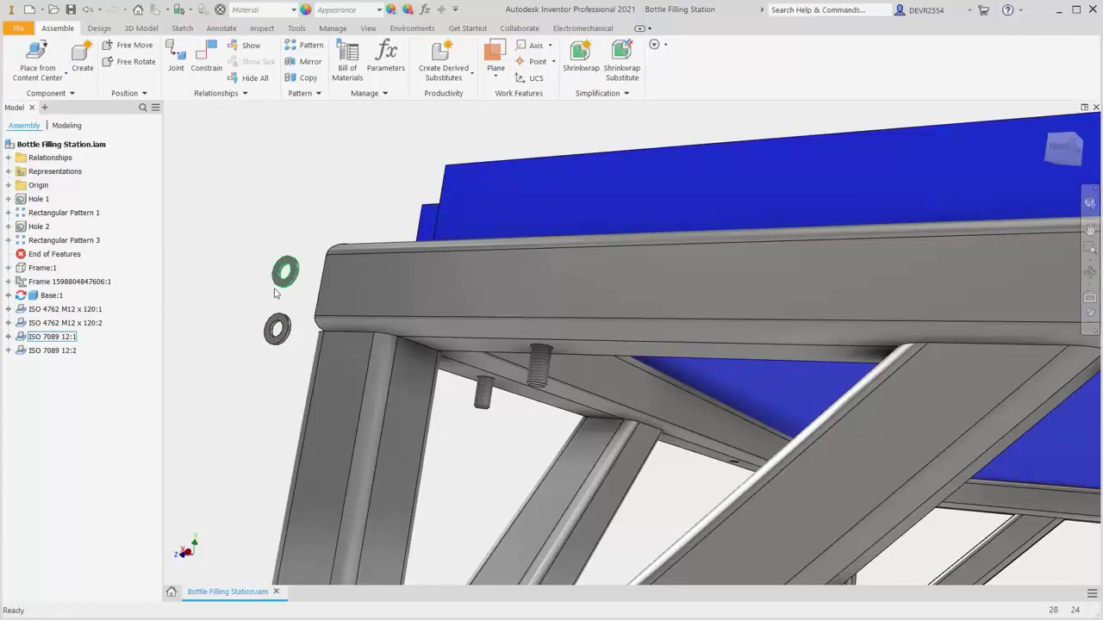
Join the lower loose washer to the frame's underside around the nearer bolt with a Rigid joint and 0 mm gap
{"action": "left_click", "coordinate": [176, 68]}
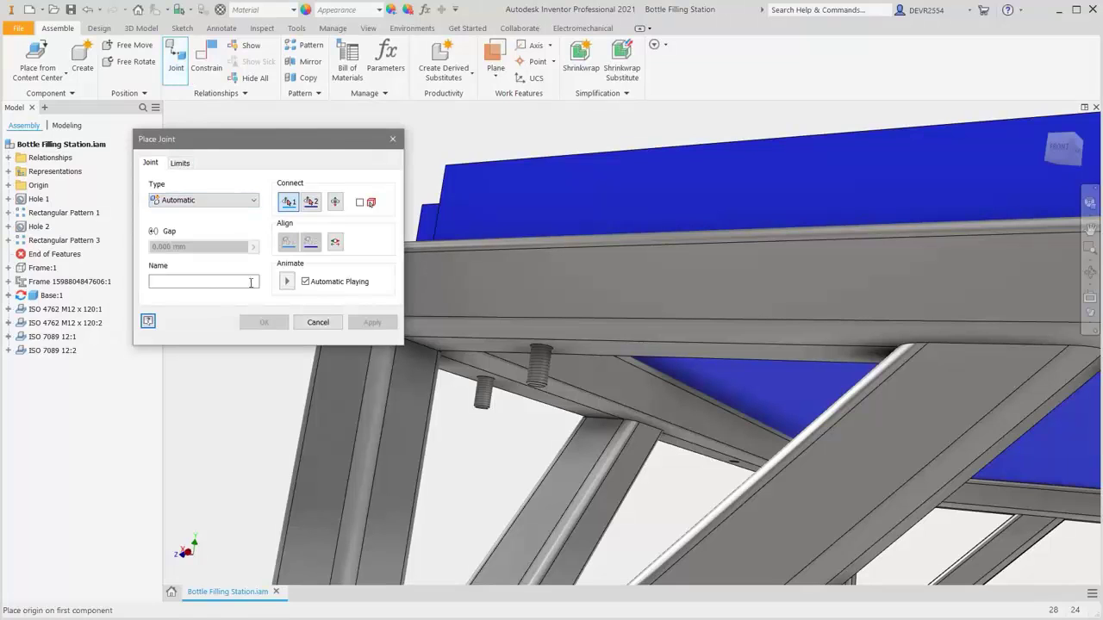
{"action": "left_click_drag", "start_coordinate": [311, 145], "coordinate": [709, 125]}
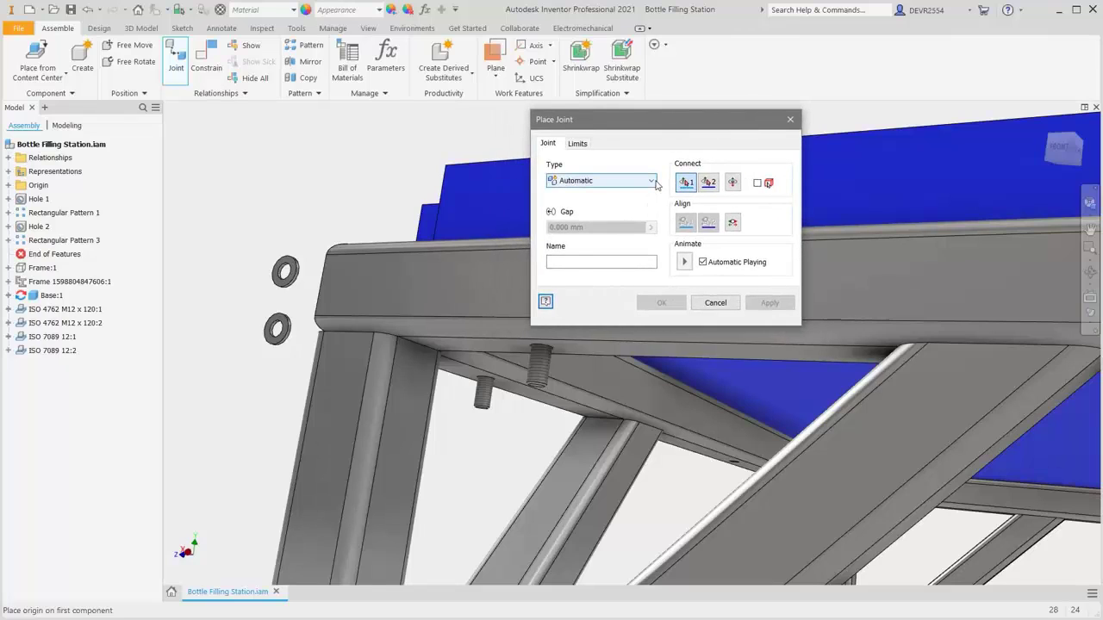
{"action": "left_click", "coordinate": [653, 181]}
{"action": "left_click", "coordinate": [586, 205]}
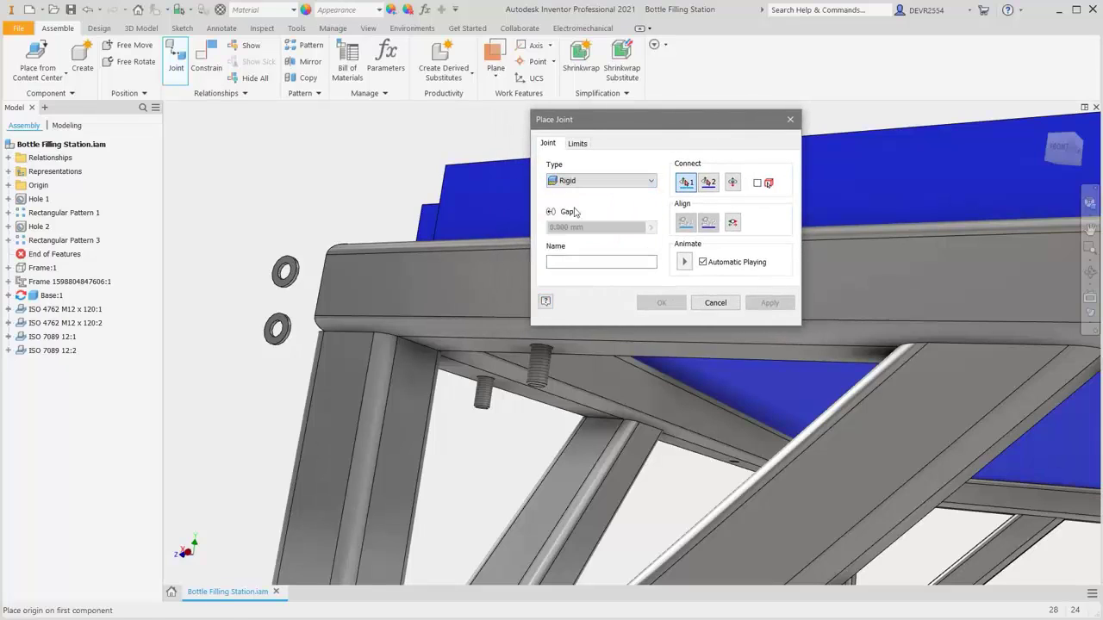
{"action": "left_click", "coordinate": [280, 334]}
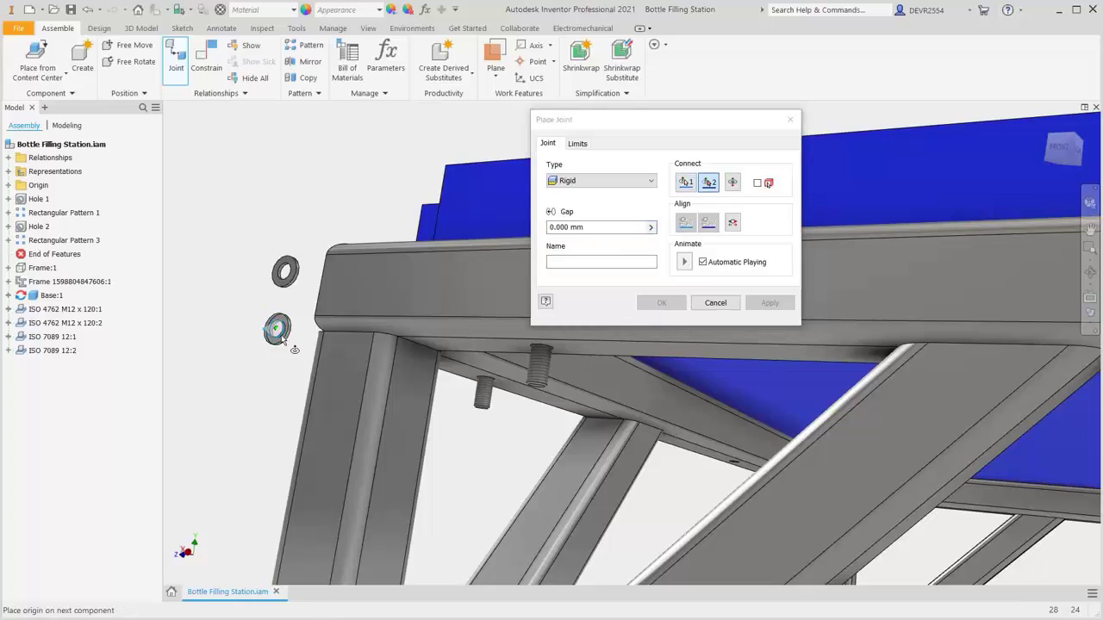
{"action": "left_click", "coordinate": [545, 348]}
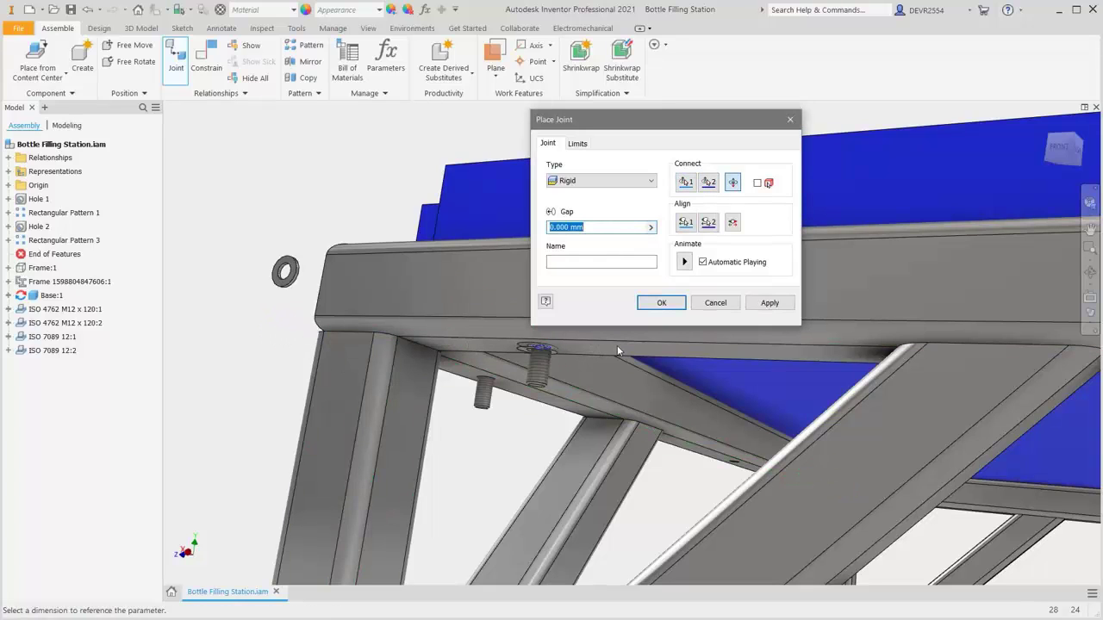
{"action": "left_click", "coordinate": [768, 304]}
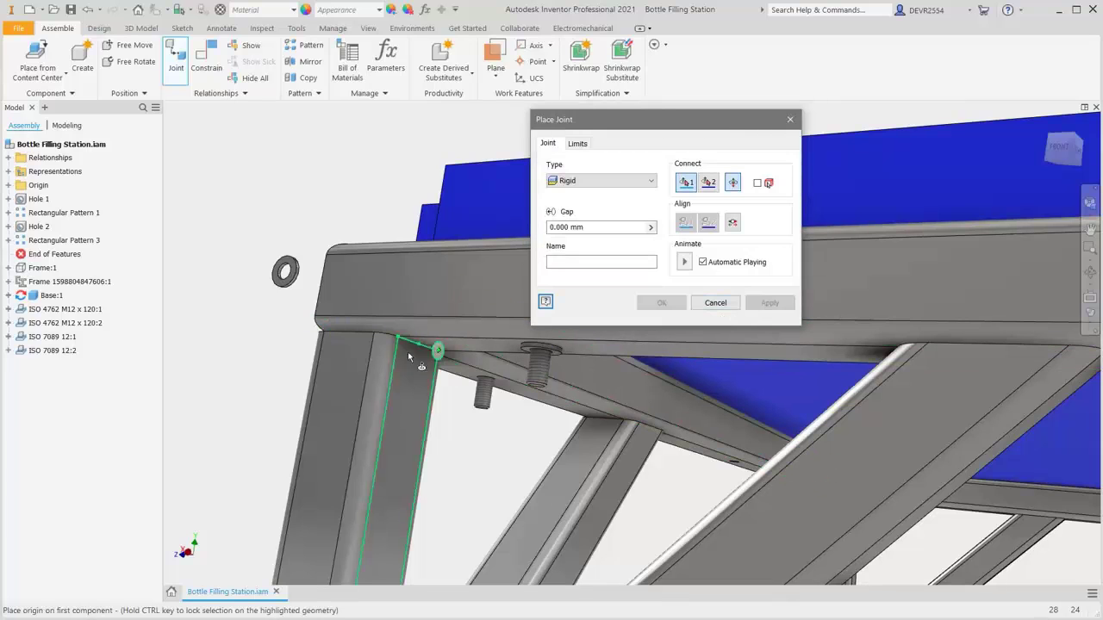
Join the remaining washer to the frame's underside around the farther bolt with a Rigid joint and 0 mm gap
{"action": "left_click", "coordinate": [285, 272]}
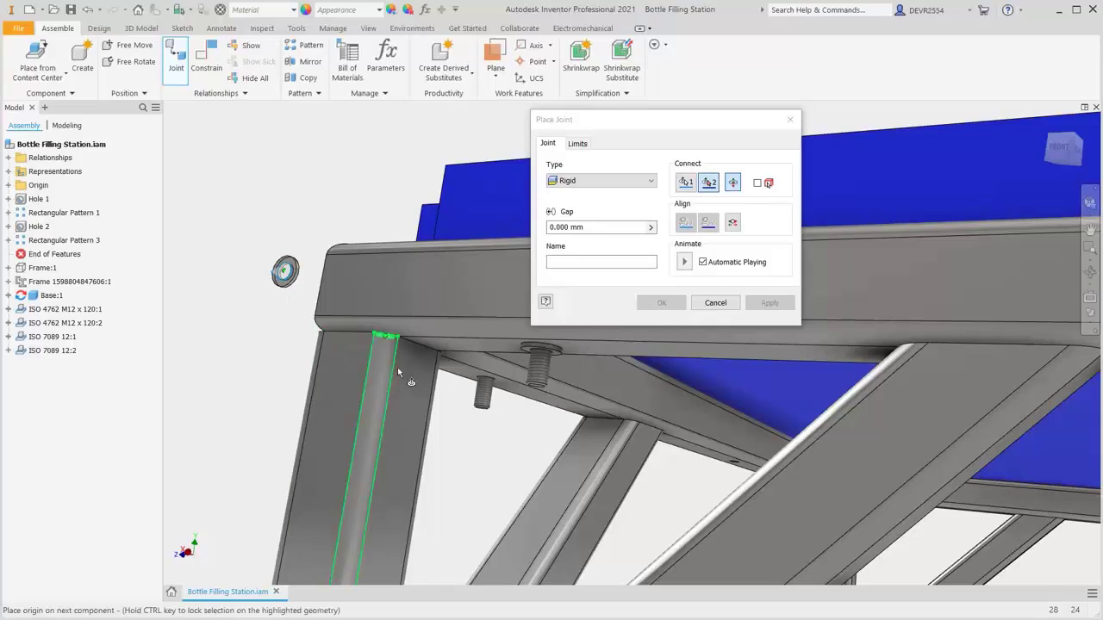
{"action": "left_click", "coordinate": [484, 379]}
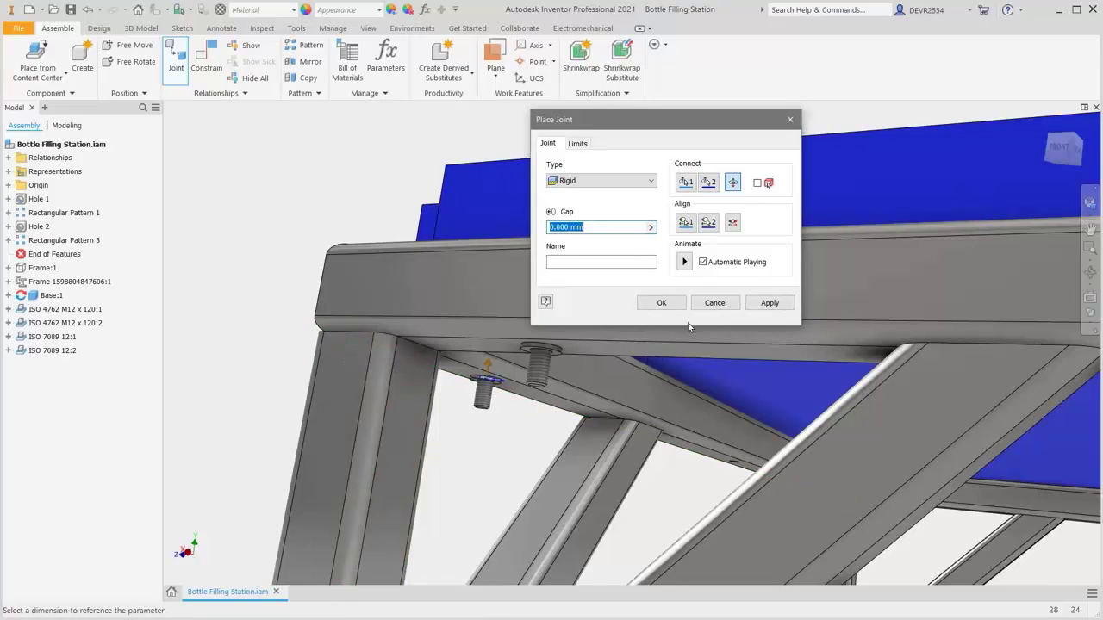
{"action": "left_click", "coordinate": [661, 303]}
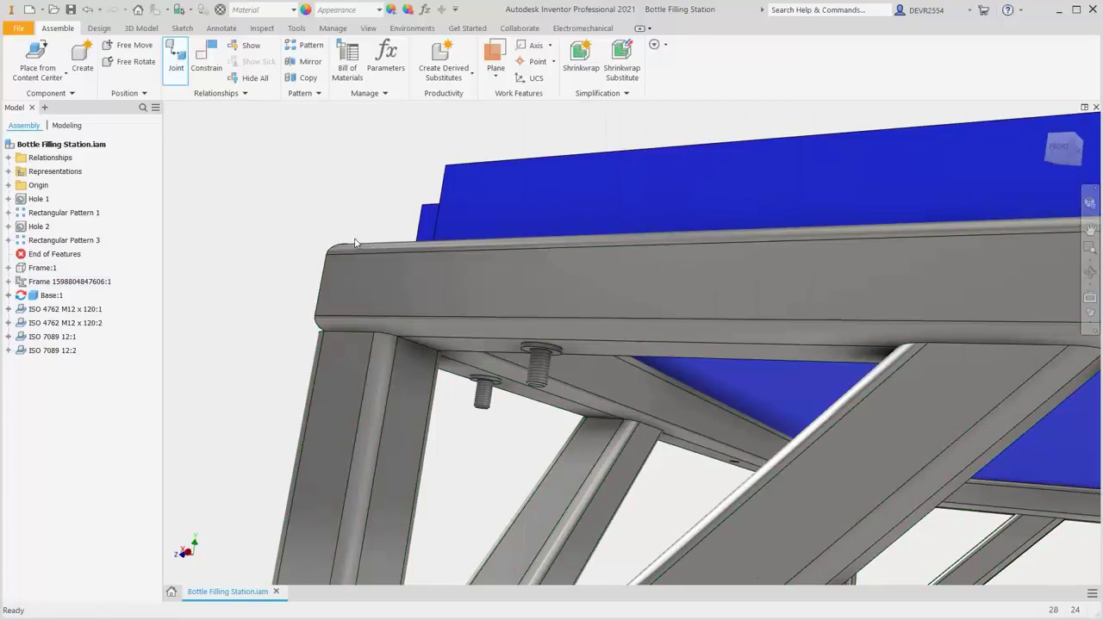
Choose the ISO 4032 hex nut from Content Center's fasteners
{"action": "left_click", "coordinate": [38, 60]}
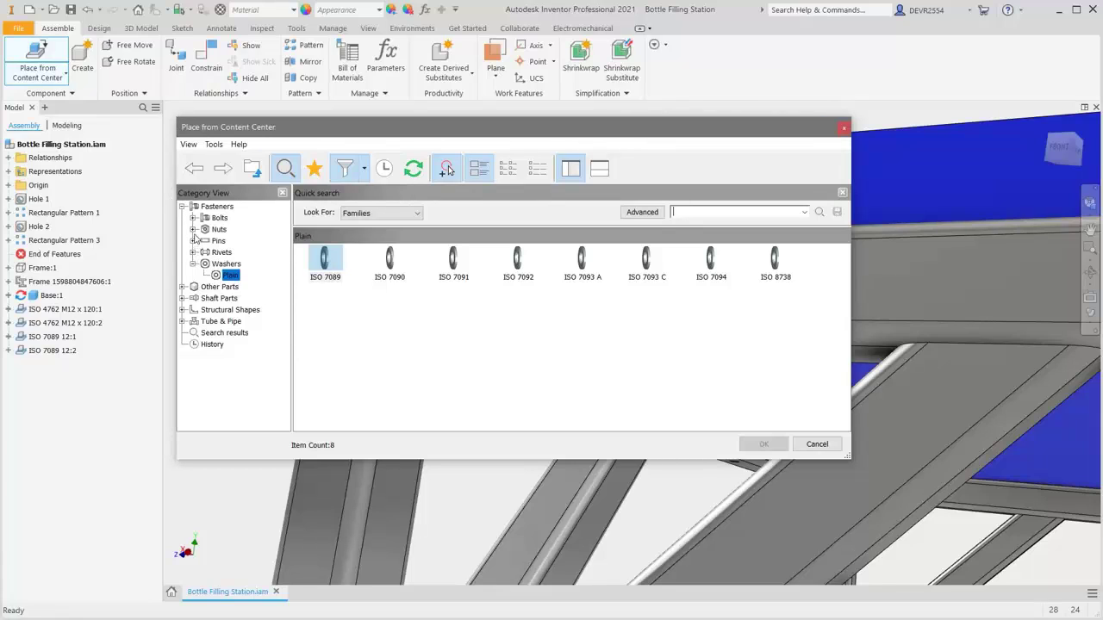
{"action": "left_click", "coordinate": [194, 230]}
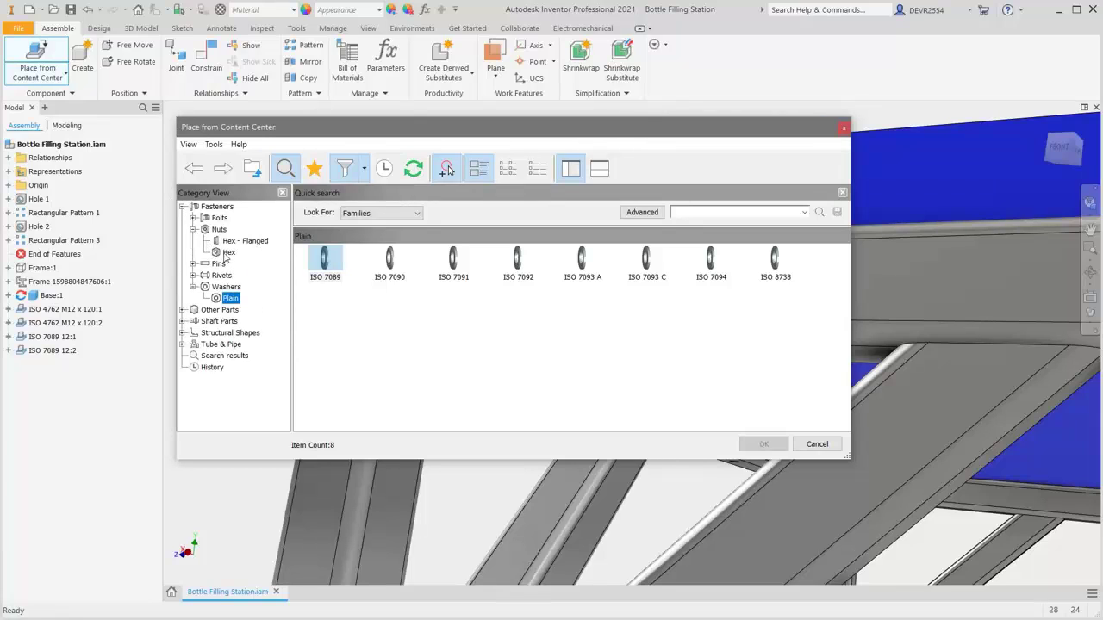
{"action": "left_click", "coordinate": [228, 252]}
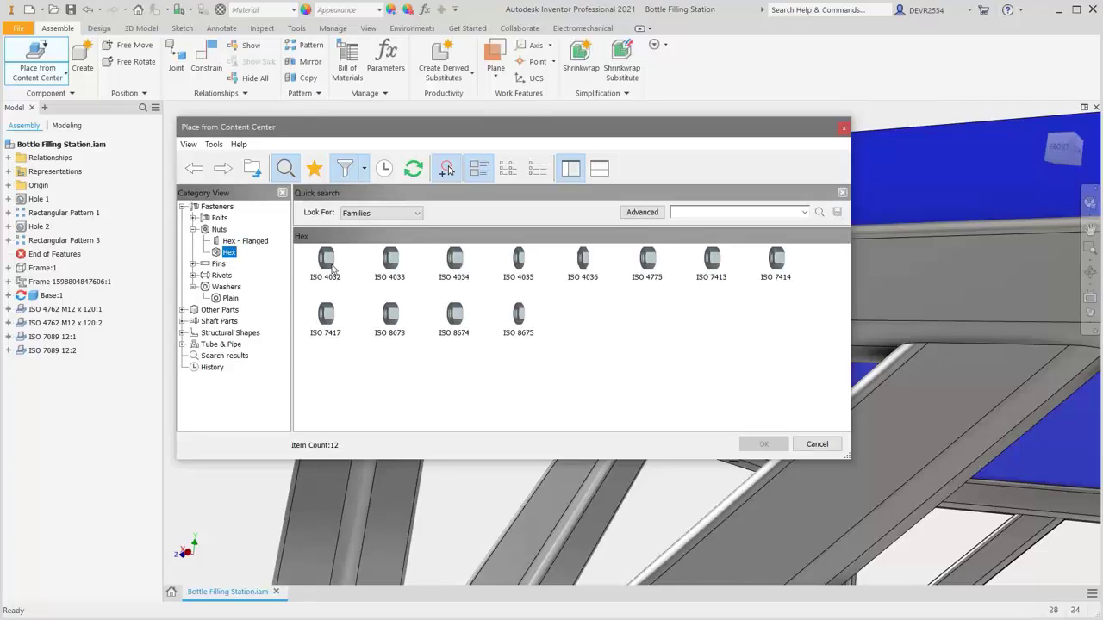
{"action": "left_click", "coordinate": [331, 268]}
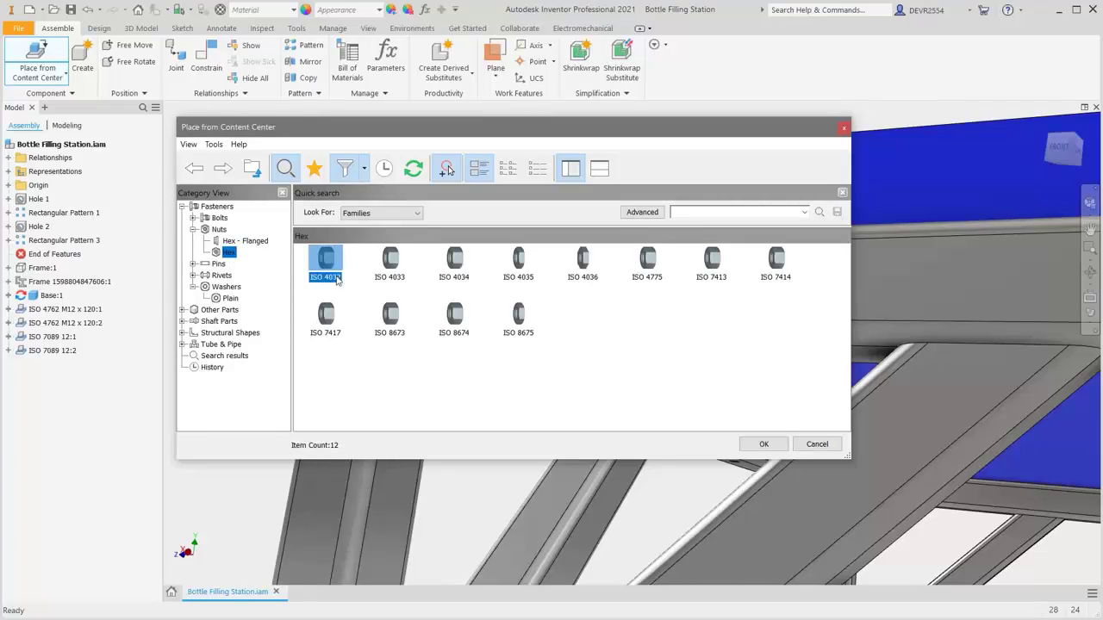
{"action": "left_click", "coordinate": [746, 442]}
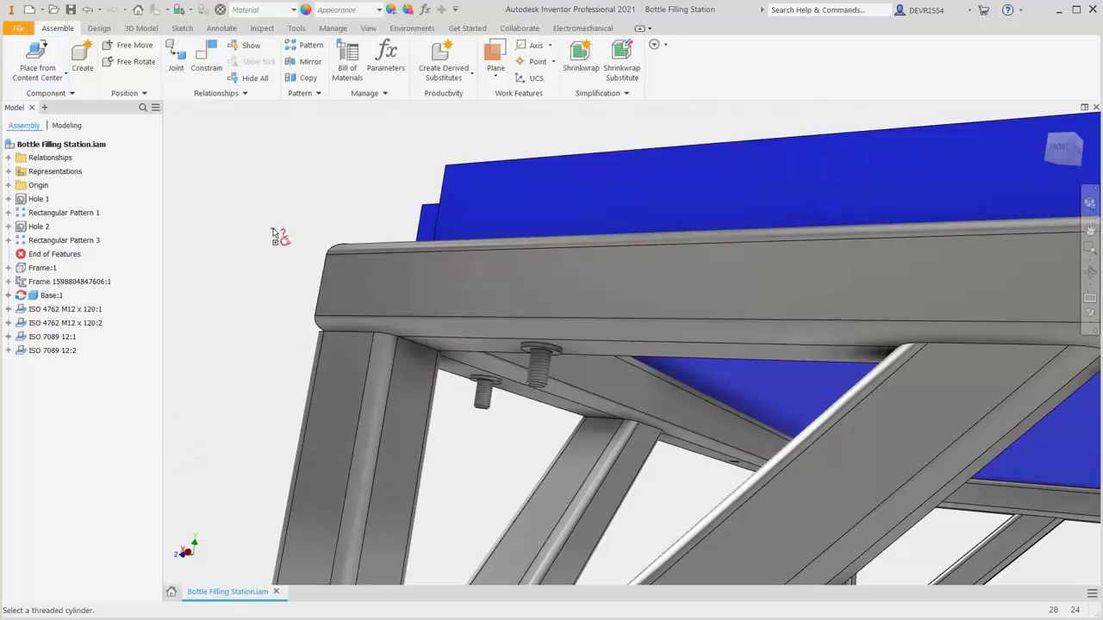
Size the ISO 4032 nut with an M12 thread, as a standard part
{"action": "right_click", "coordinate": [273, 231]}
{"action": "left_click", "coordinate": [301, 261]}
{"action": "left_click", "coordinate": [301, 261]}
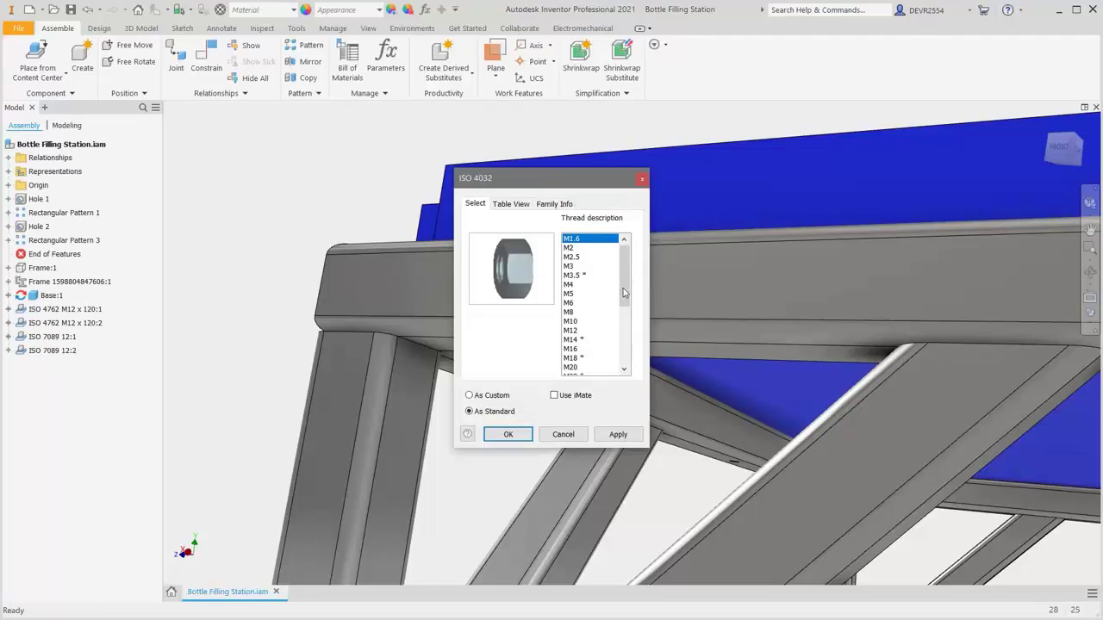
{"action": "left_click", "coordinate": [575, 331]}
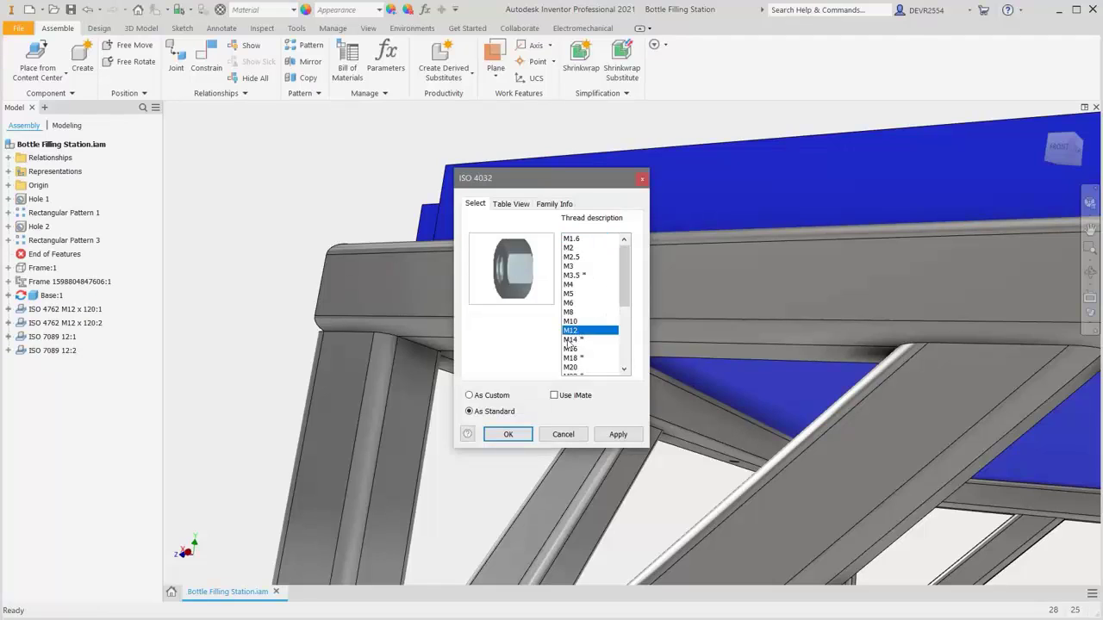
{"action": "left_click", "coordinate": [509, 434]}
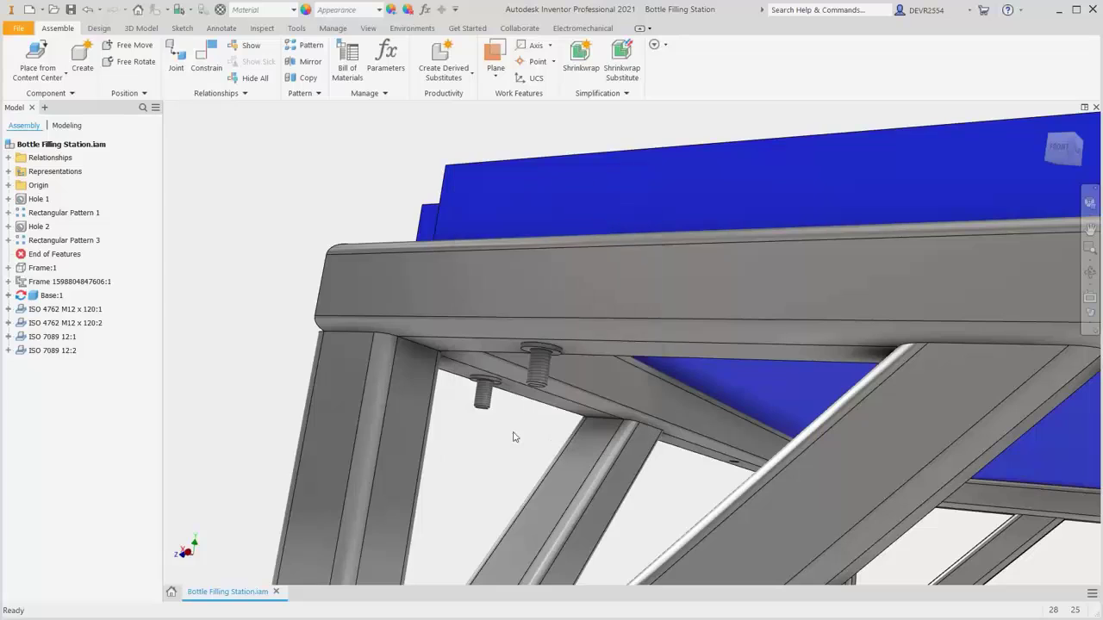
Place two copies of the M12 hex nut in free space beside the frame corner and end placement
{"action": "left_click", "coordinate": [302, 270]}
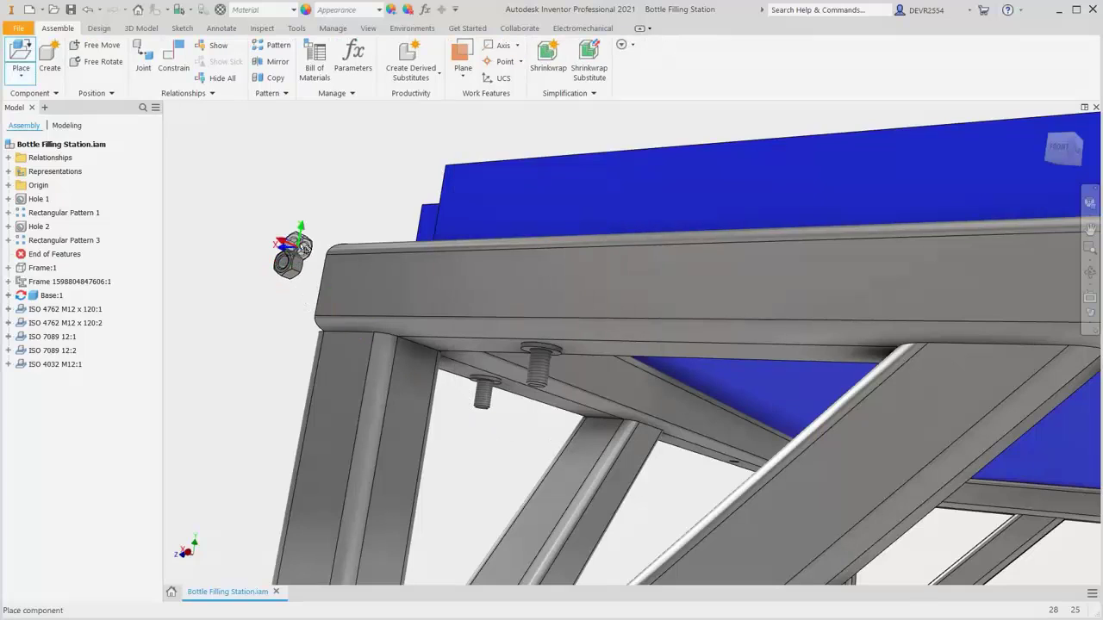
{"action": "left_click", "coordinate": [331, 222]}
{"action": "right_click", "coordinate": [368, 172]}
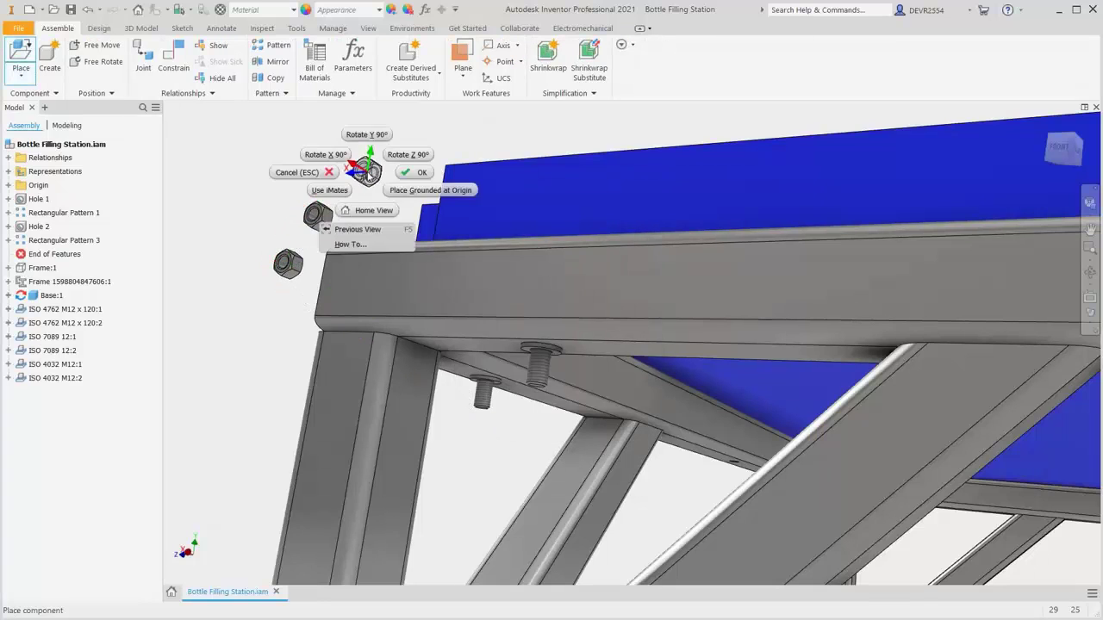
{"action": "left_click", "coordinate": [414, 173]}
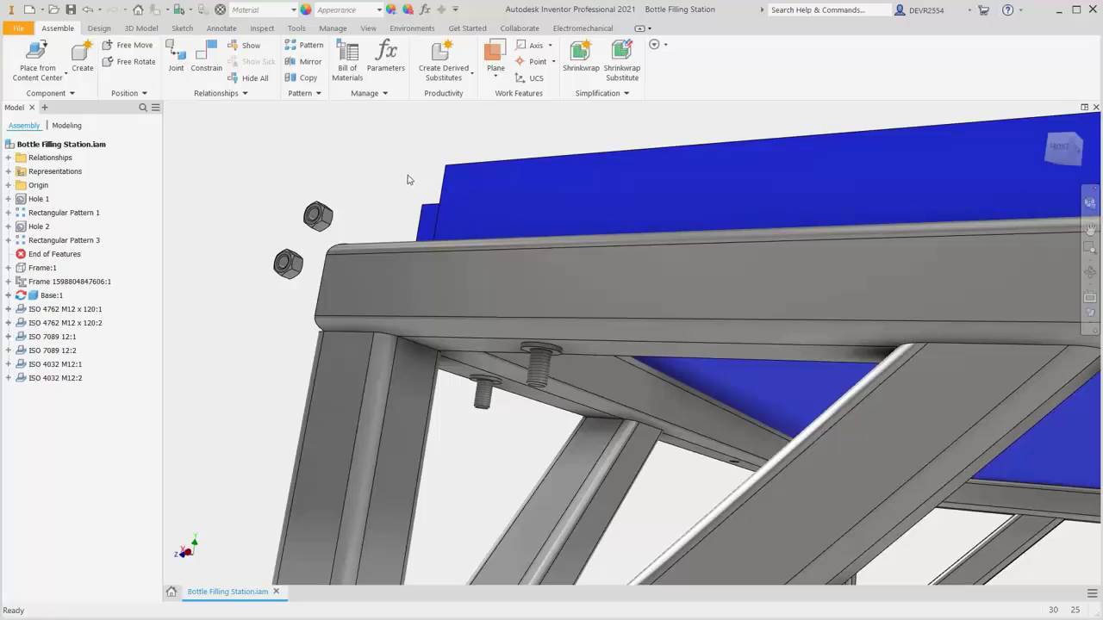
Snap the lower loose M12 nut by its end face against the washer on the nearer bolt
{"action": "key", "text": "c"}
{"action": "left_click", "coordinate": [290, 276]}
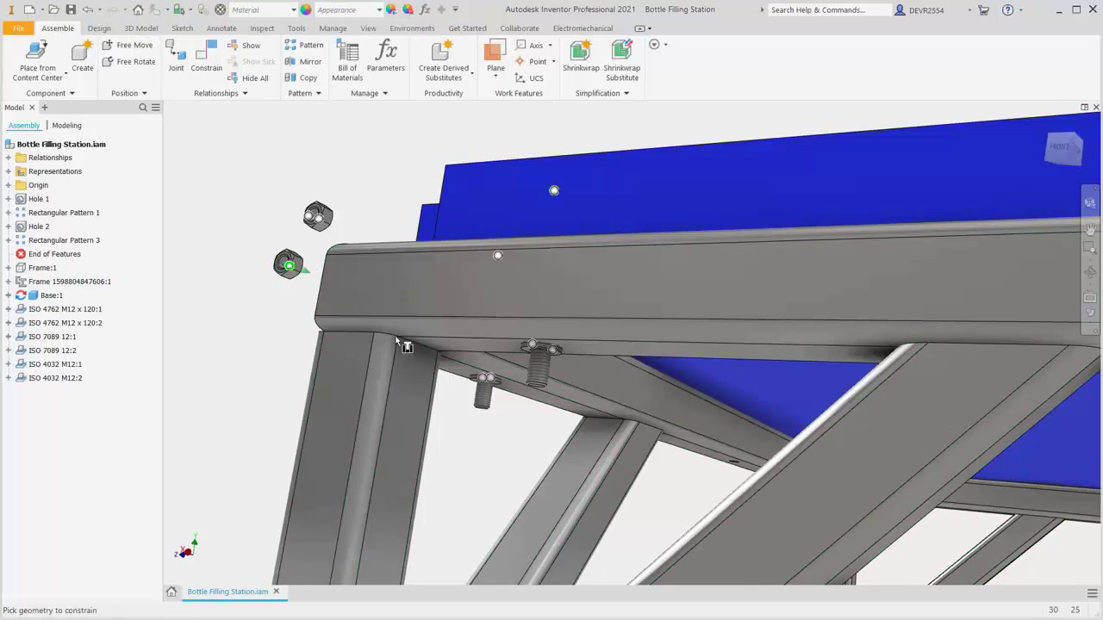
{"action": "left_click", "coordinate": [538, 357]}
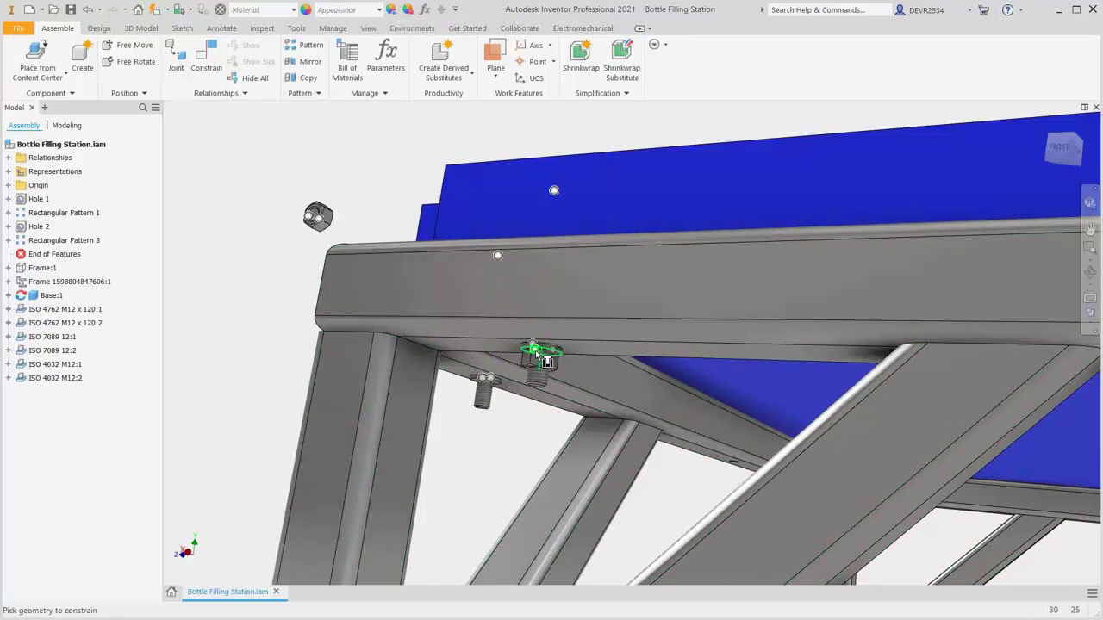
Accept the first nut's placement and snap the remaining loose M12 nut against the washer on the farther bolt
{"action": "key", "text": "Return"}
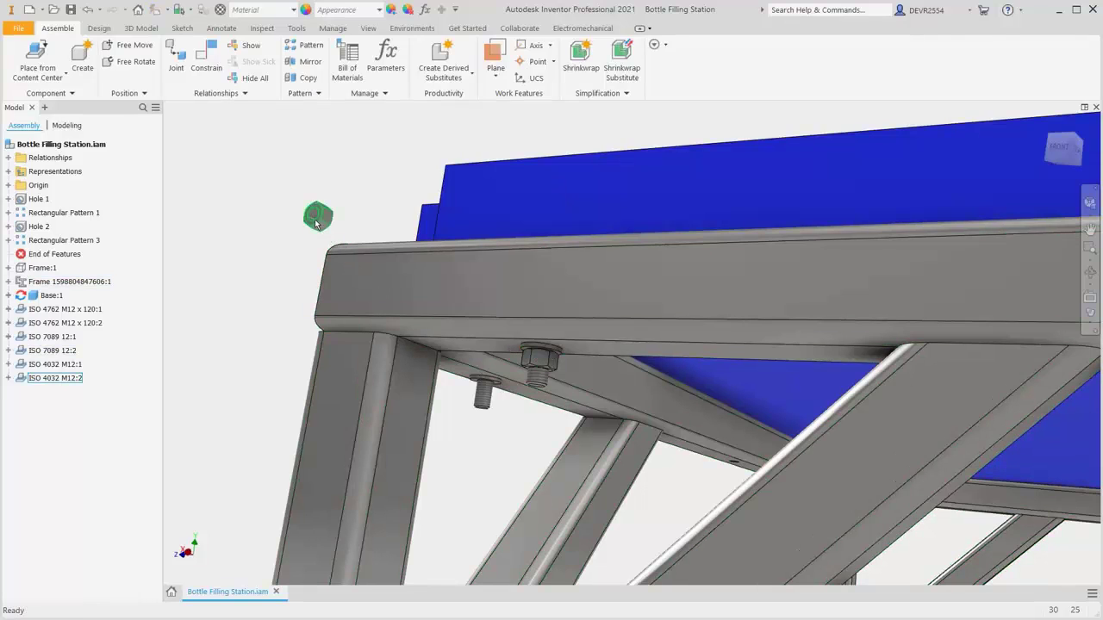
{"action": "key", "text": "c"}
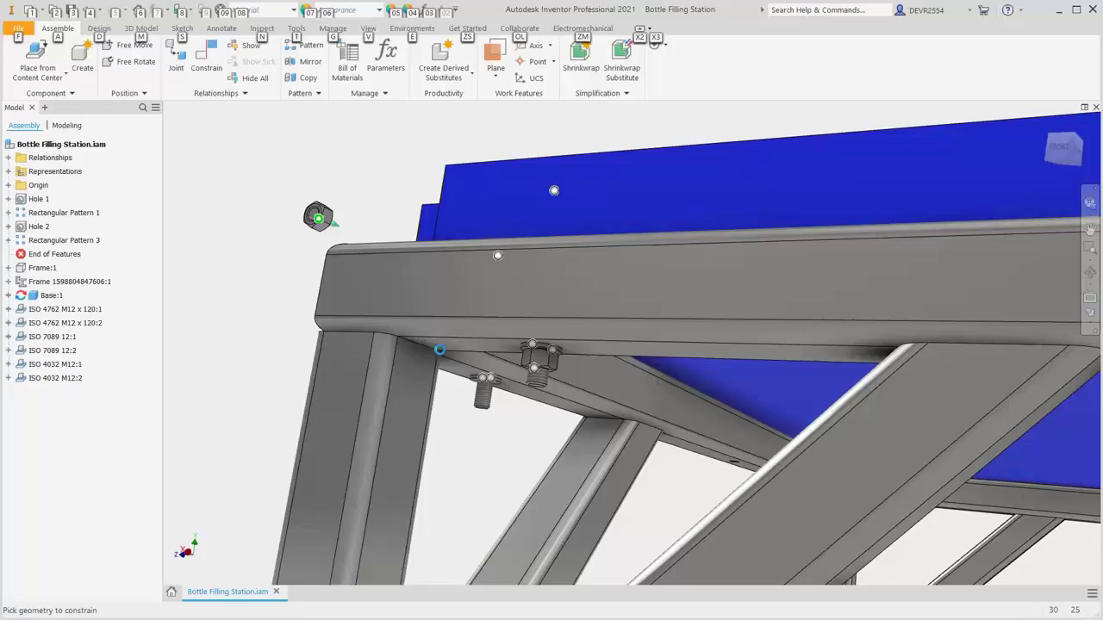
{"action": "left_click", "coordinate": [479, 384]}
{"action": "key", "text": "Return"}
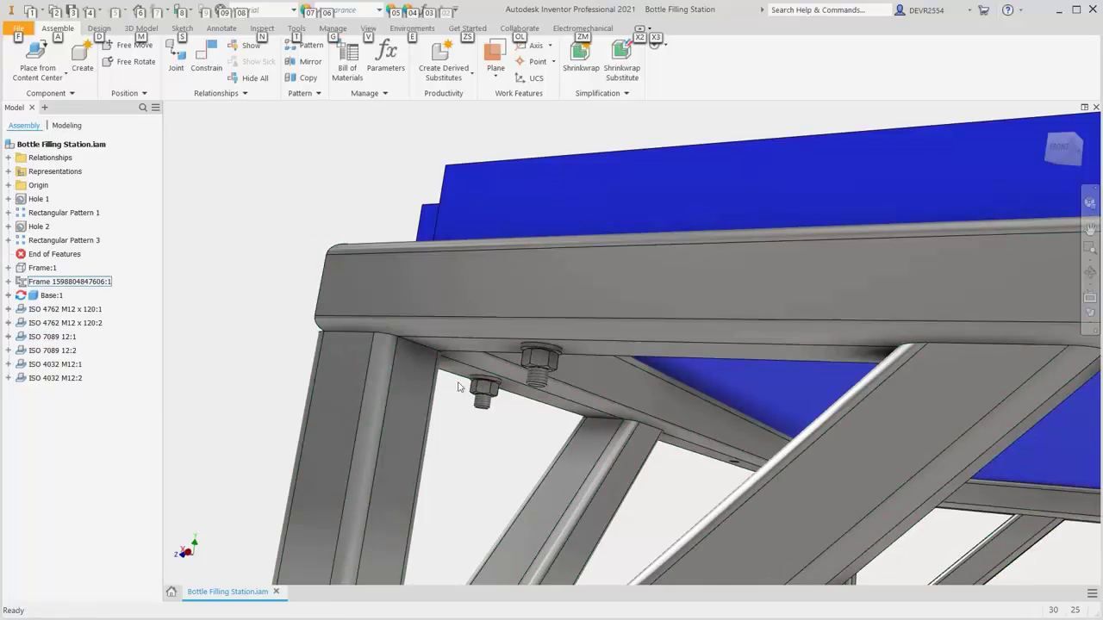
{"action": "scroll", "coordinate": [487, 396], "scroll_direction": "up", "scroll_amount": 4}
{"action": "scroll", "coordinate": [497, 404], "scroll_direction": "up", "scroll_amount": 2}
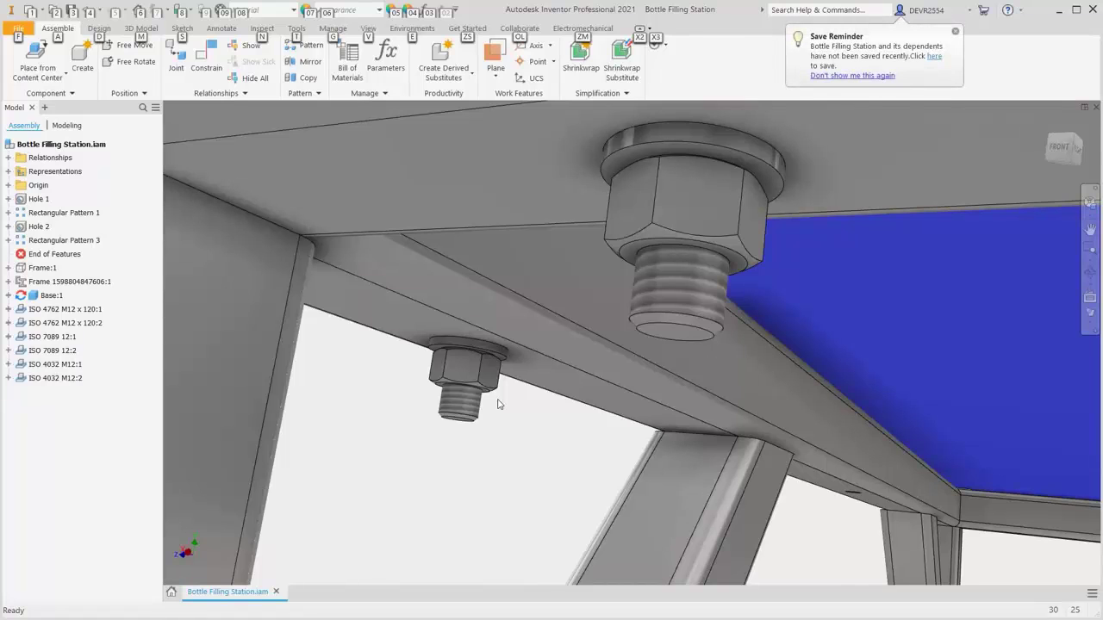
{"action": "scroll", "coordinate": [497, 404], "scroll_direction": "down", "scroll_amount": 6}
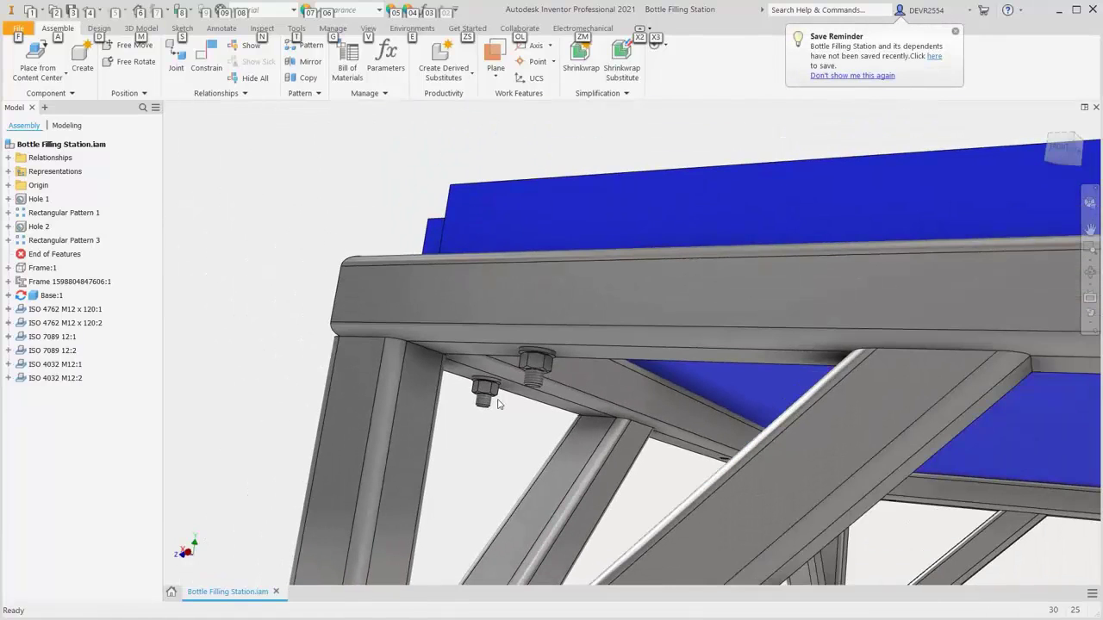
Start a component pattern of the nearer fastener set: bolt ISO 4762 M12 x 120:1, washer ISO 7089 12:2 and nut ISO 4032 M12:1
{"action": "key", "text": "F6"}
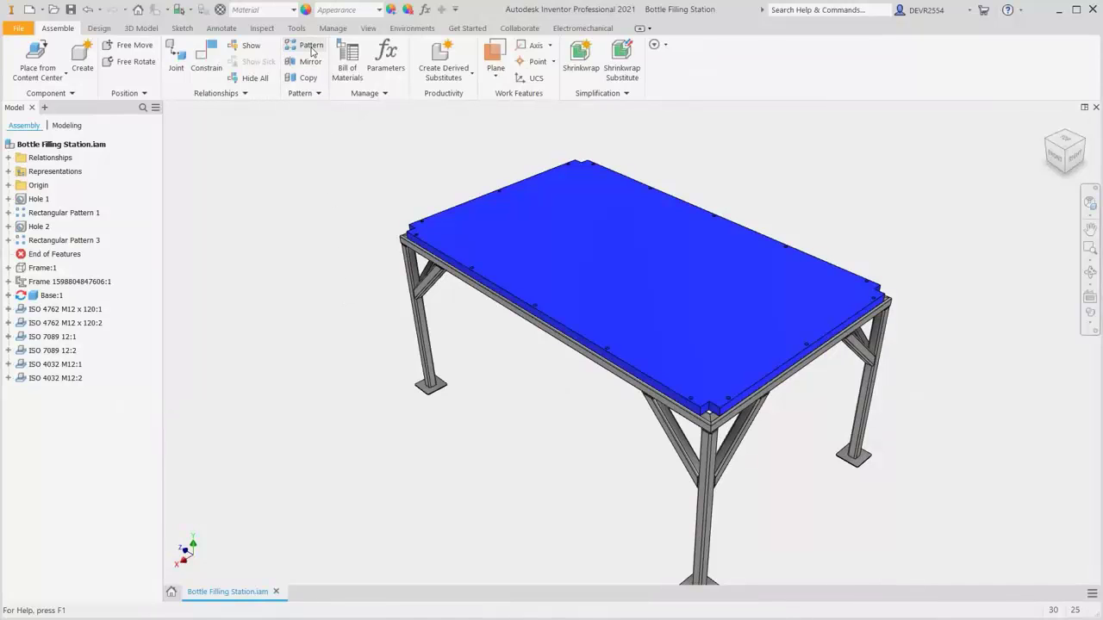
{"action": "left_click", "coordinate": [306, 47]}
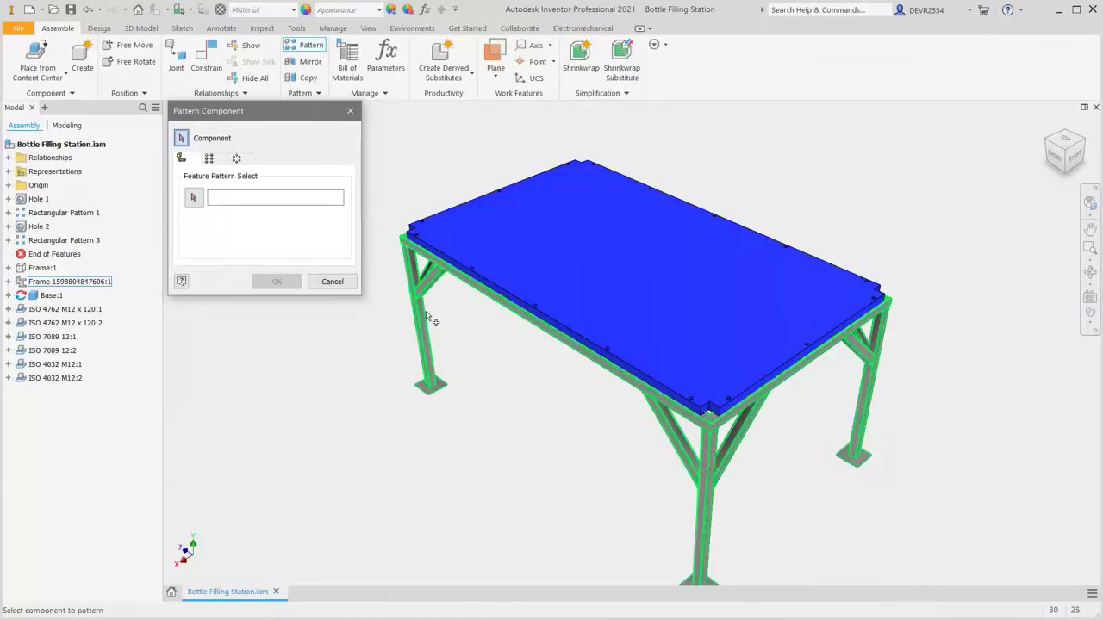
{"action": "scroll", "coordinate": [411, 237], "scroll_direction": "up", "scroll_amount": 10}
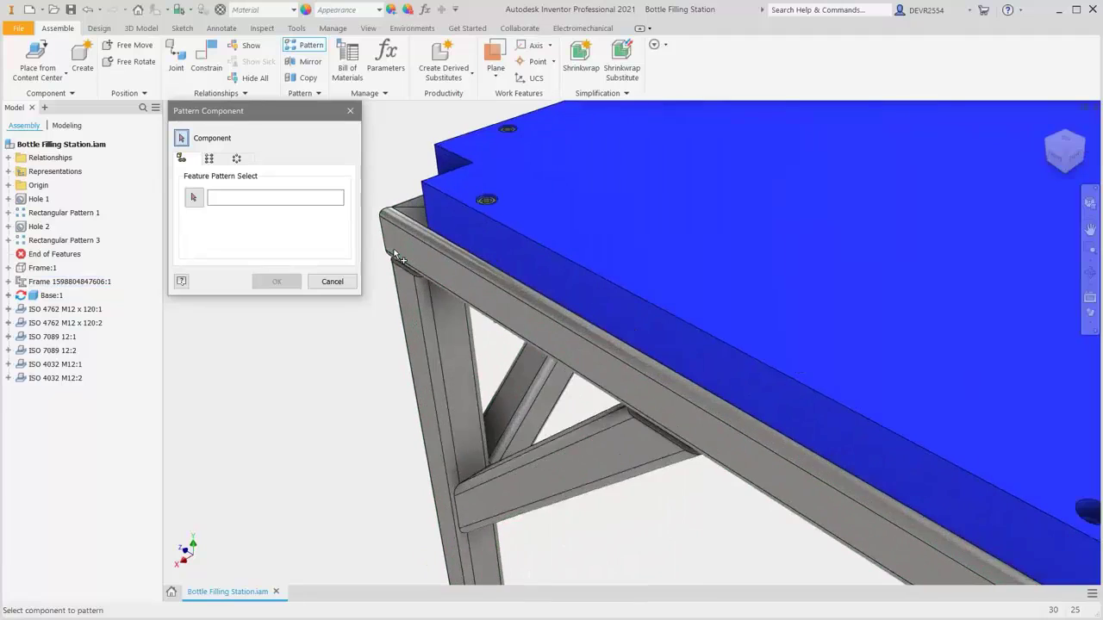
{"action": "key", "text": "F4"}
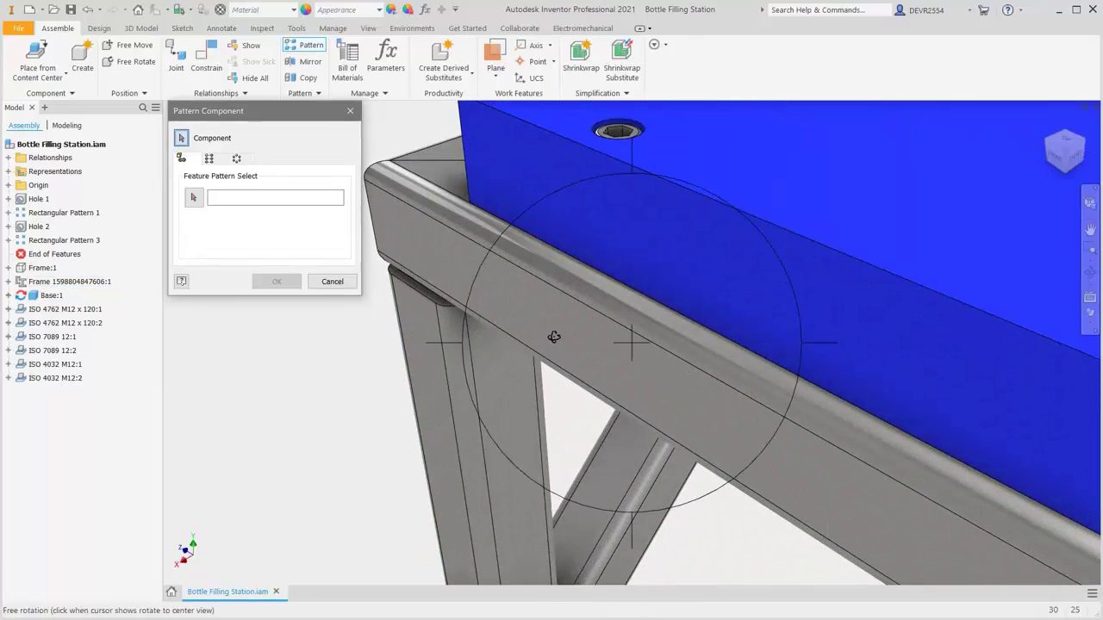
{"action": "left_click_drag", "start_coordinate": [590, 351], "coordinate": [651, 213]}
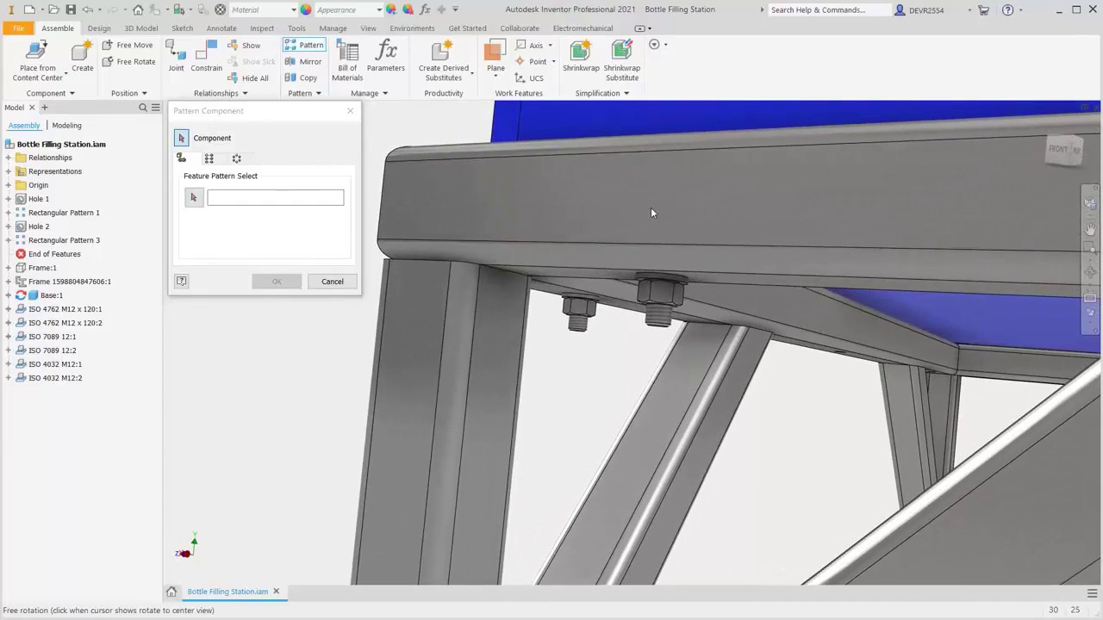
{"action": "left_click", "coordinate": [90, 310]}
{"action": "left_click", "coordinate": [79, 323], "text": "ctrl"}
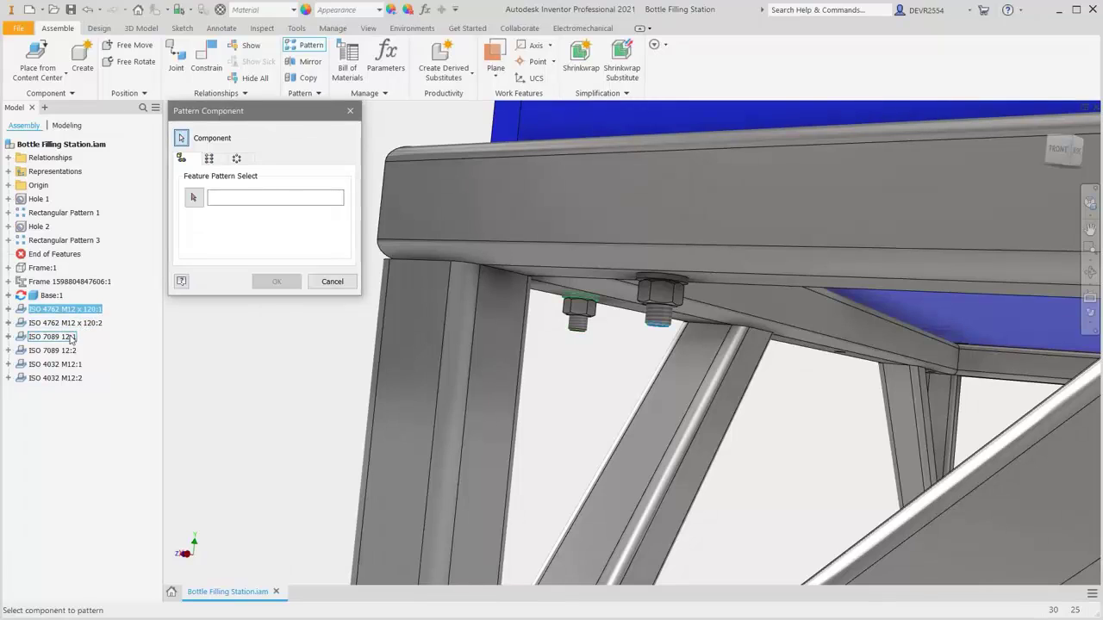
{"action": "left_click", "coordinate": [69, 351], "text": "ctrl"}
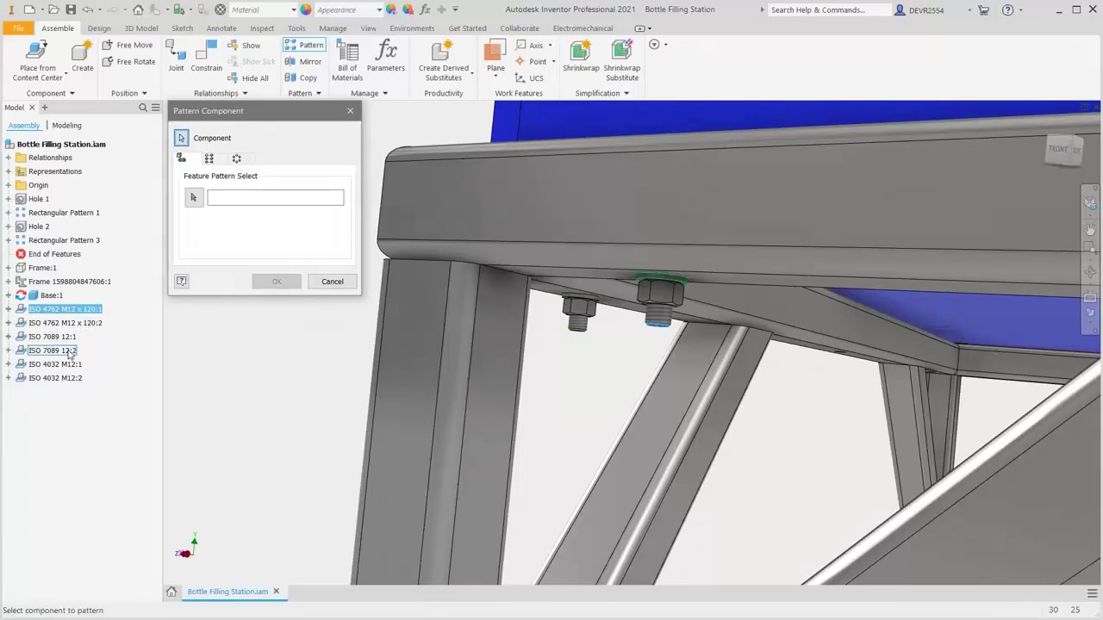
{"action": "left_click", "coordinate": [69, 364], "text": "ctrl"}
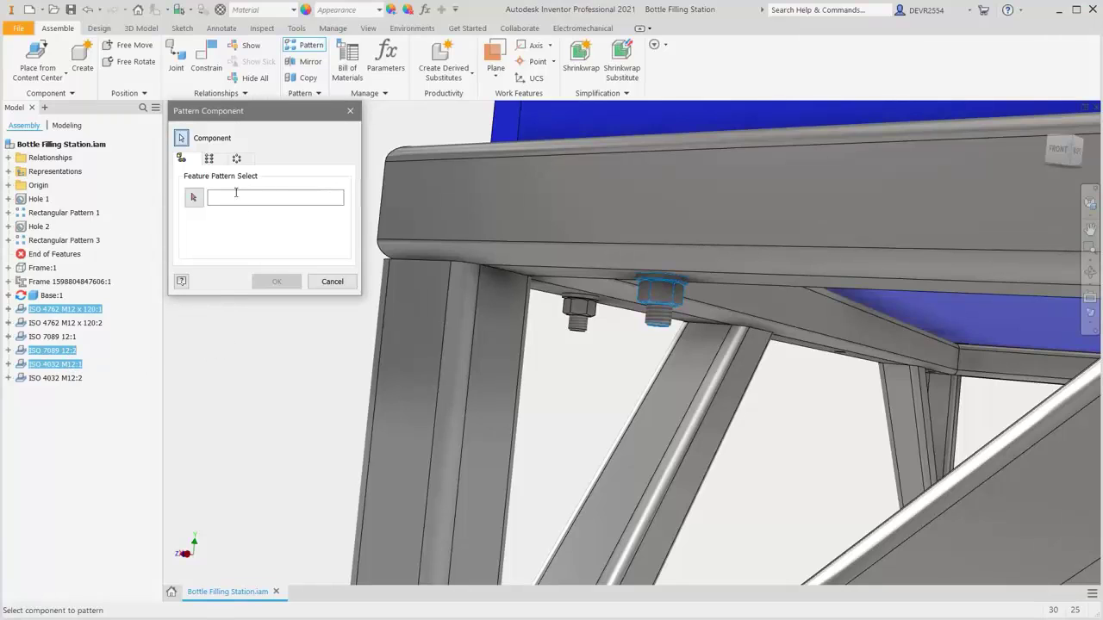
Make the pattern rectangular, with 5 columns along the base plate's long edge spaced at 2200 mm / 4 ul
{"action": "left_click", "coordinate": [210, 159]}
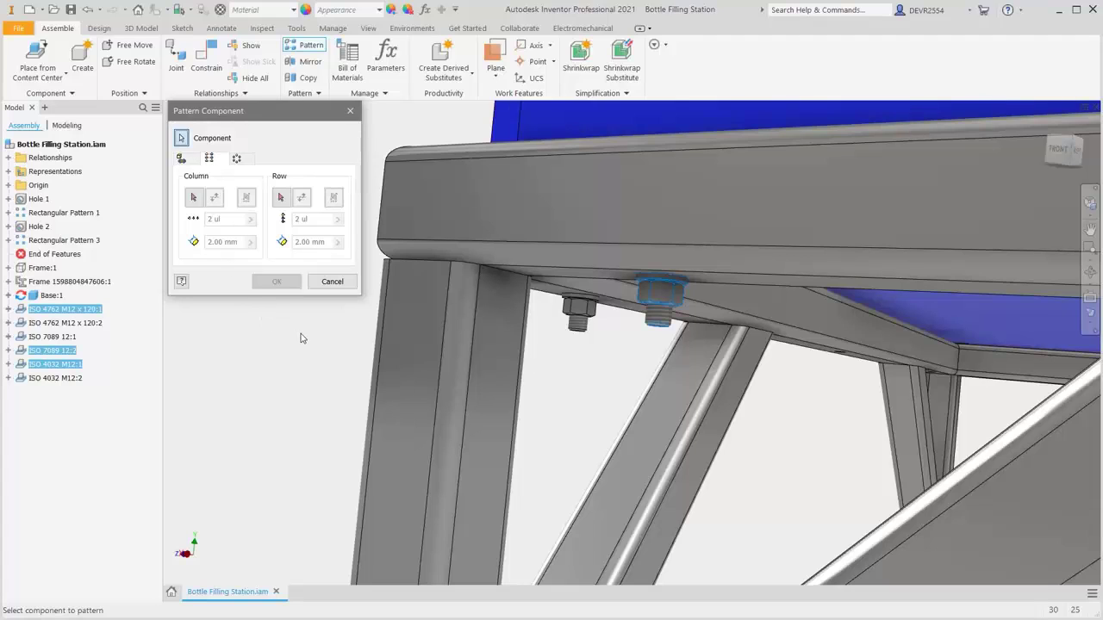
{"action": "left_click", "coordinate": [194, 199]}
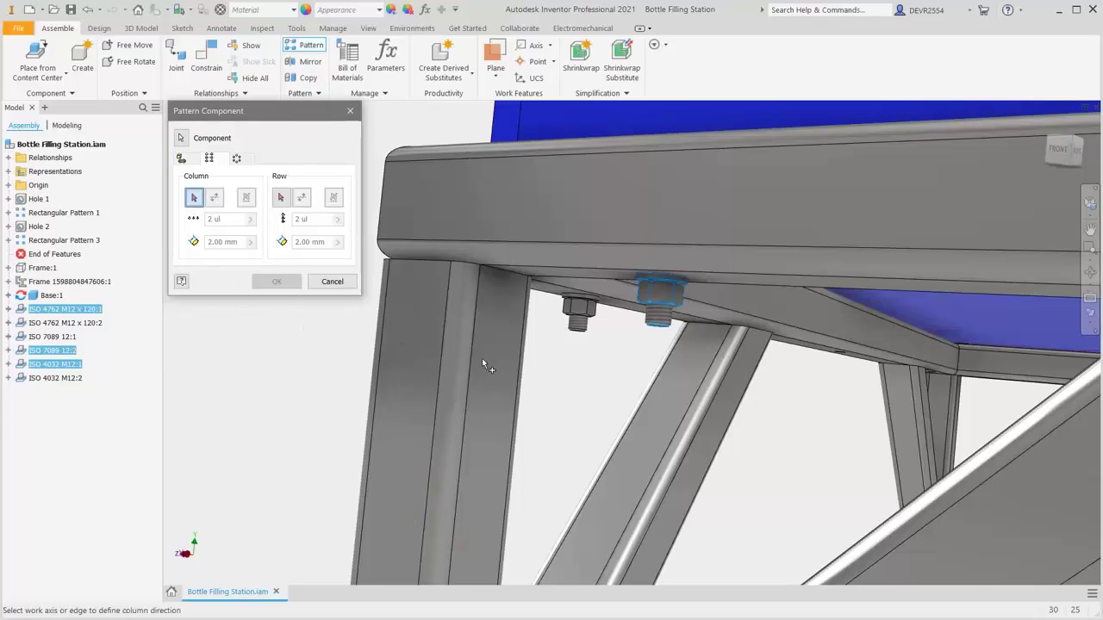
{"action": "middle_click_drag", "start_coordinate": [482, 358], "coordinate": [524, 369], "text": "shift"}
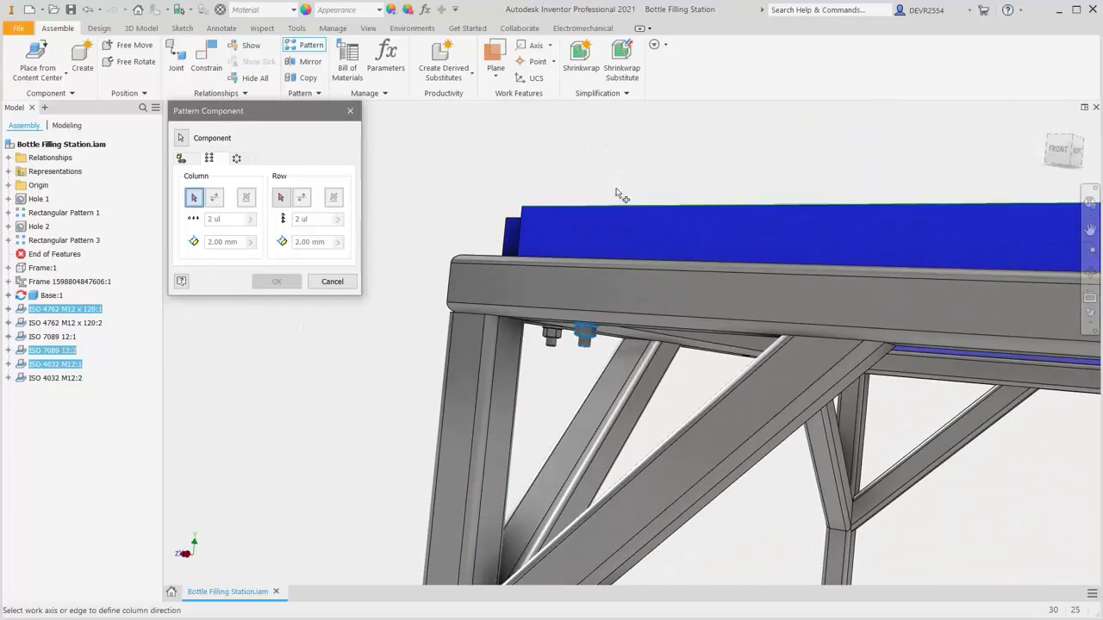
{"action": "left_click", "coordinate": [638, 210]}
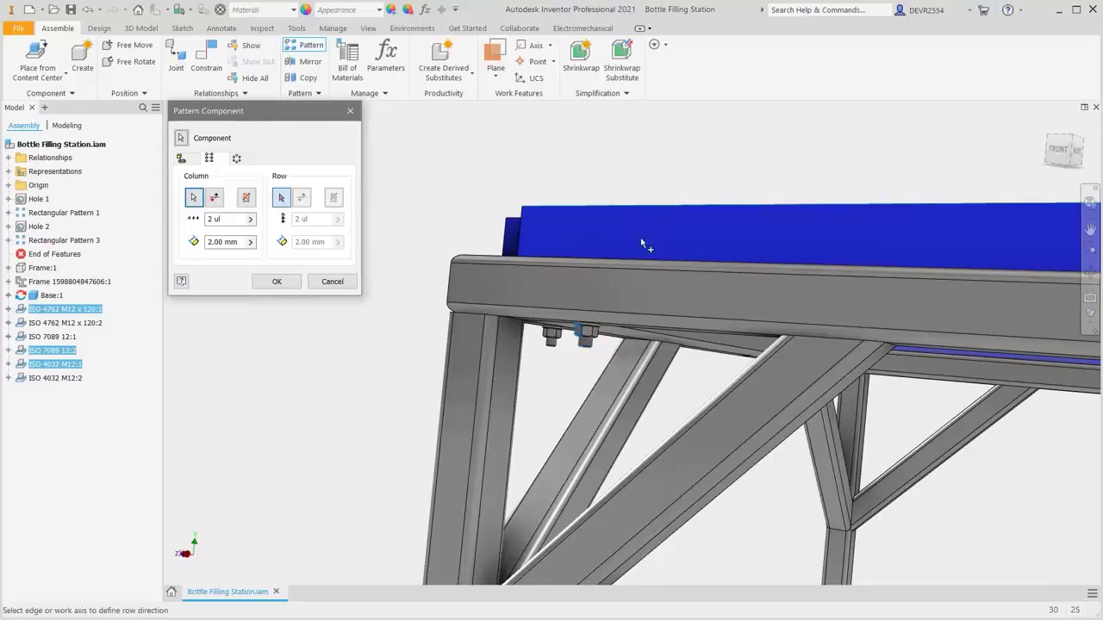
{"action": "key", "text": "F4"}
{"action": "left_click_drag", "start_coordinate": [634, 239], "coordinate": [591, 353]}
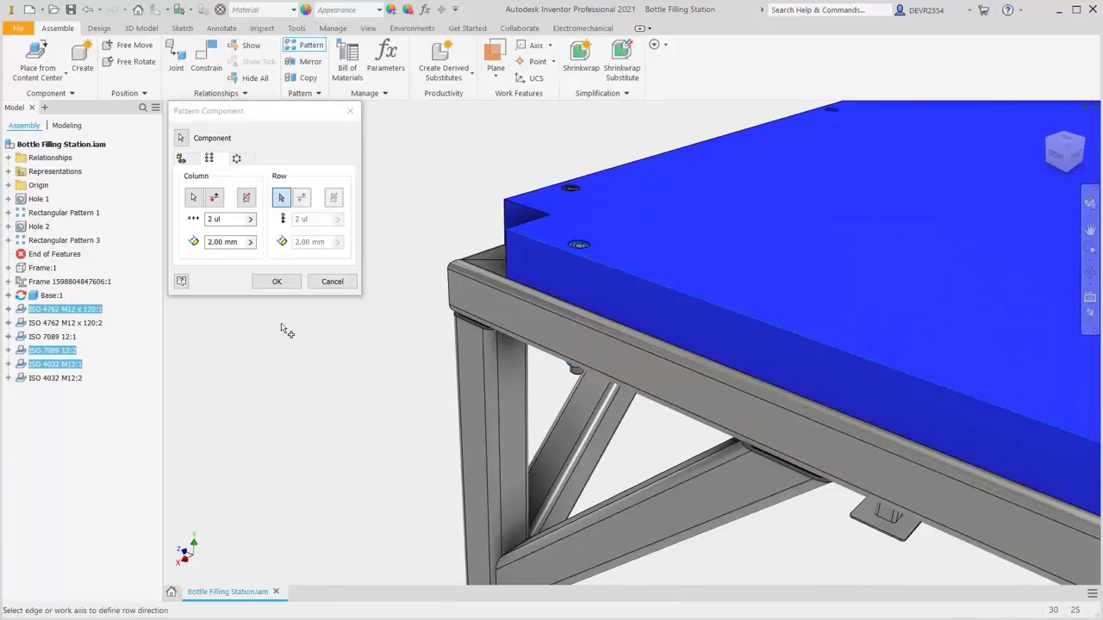
{"action": "left_click", "coordinate": [226, 219]}
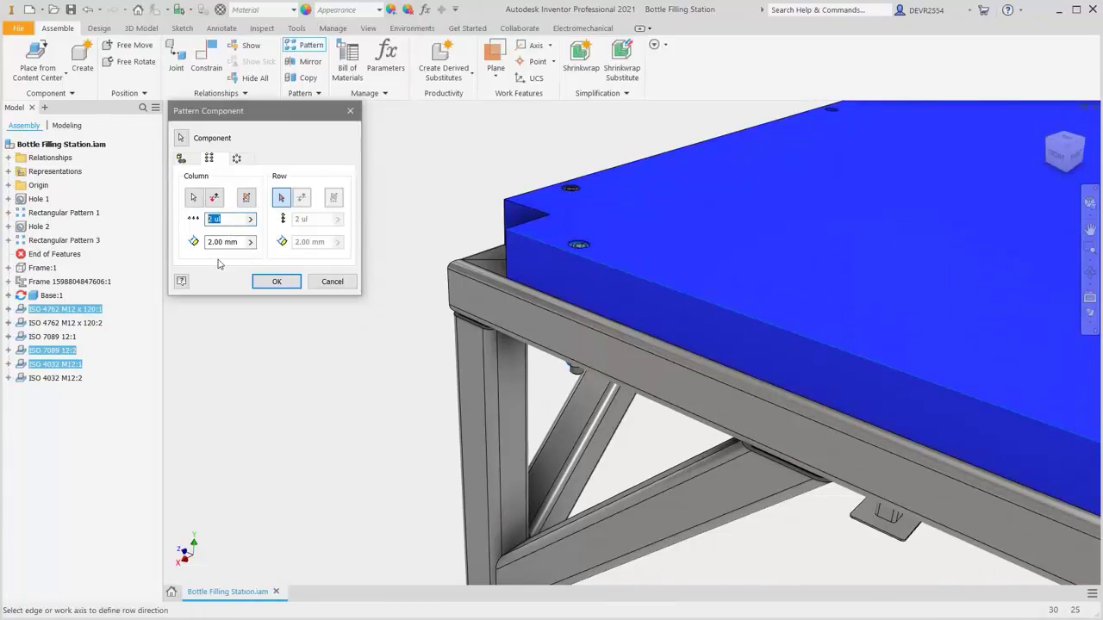
{"action": "type", "text": "5"}
{"action": "left_click", "coordinate": [250, 244]}
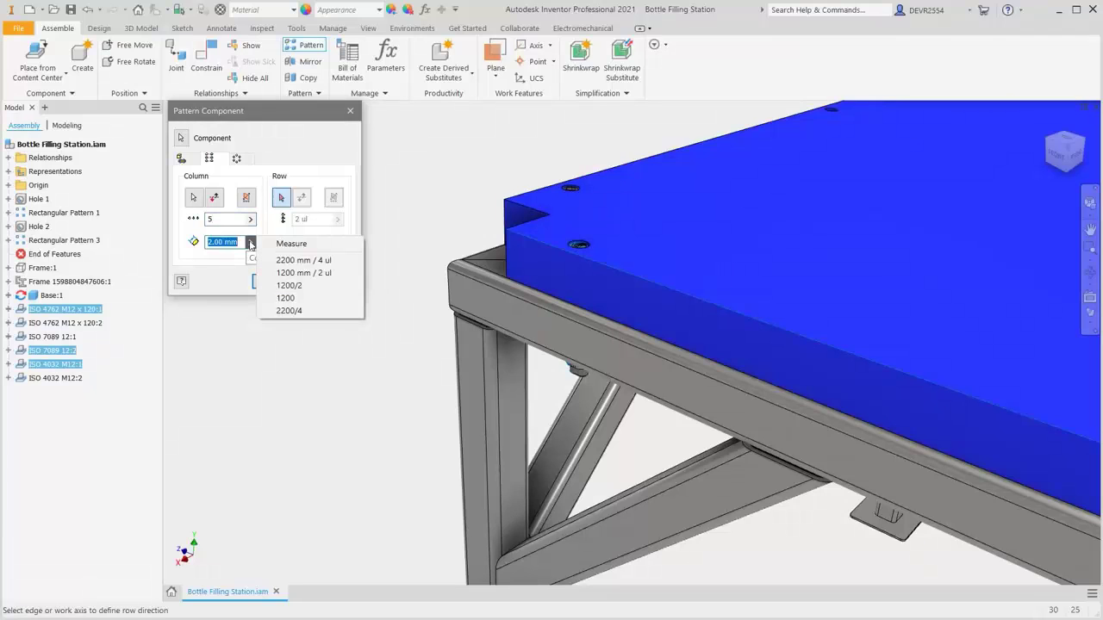
{"action": "left_click", "coordinate": [301, 262]}
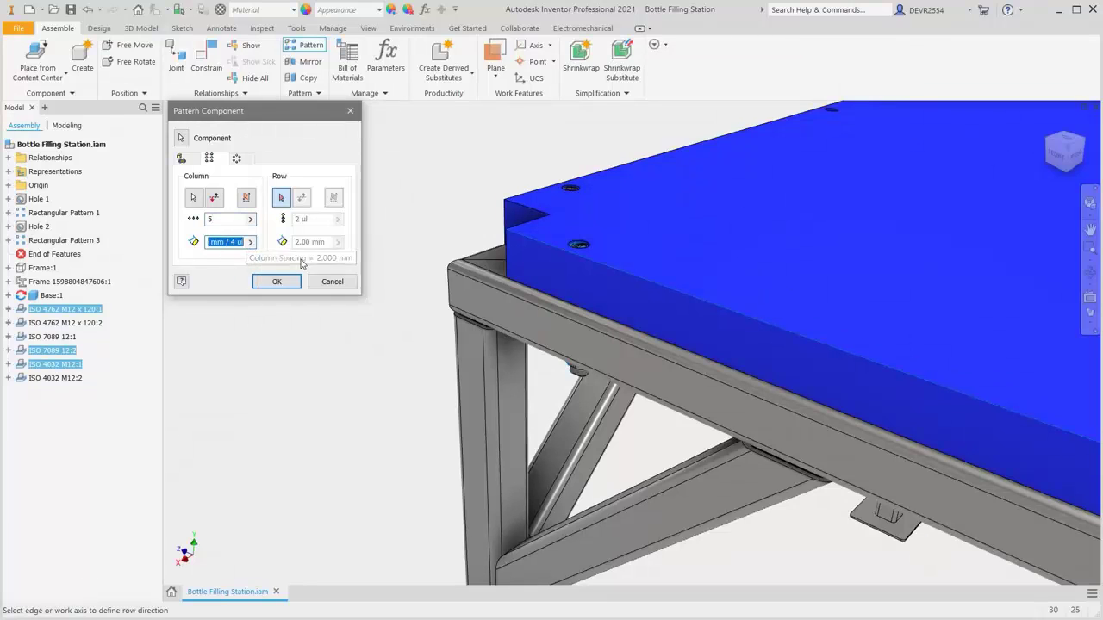
Add 2 rows along the plate's short edge in the reversed direction, spaced 1440 mm, and create the component pattern
{"action": "scroll", "coordinate": [482, 329], "scroll_direction": "down", "scroll_amount": 3}
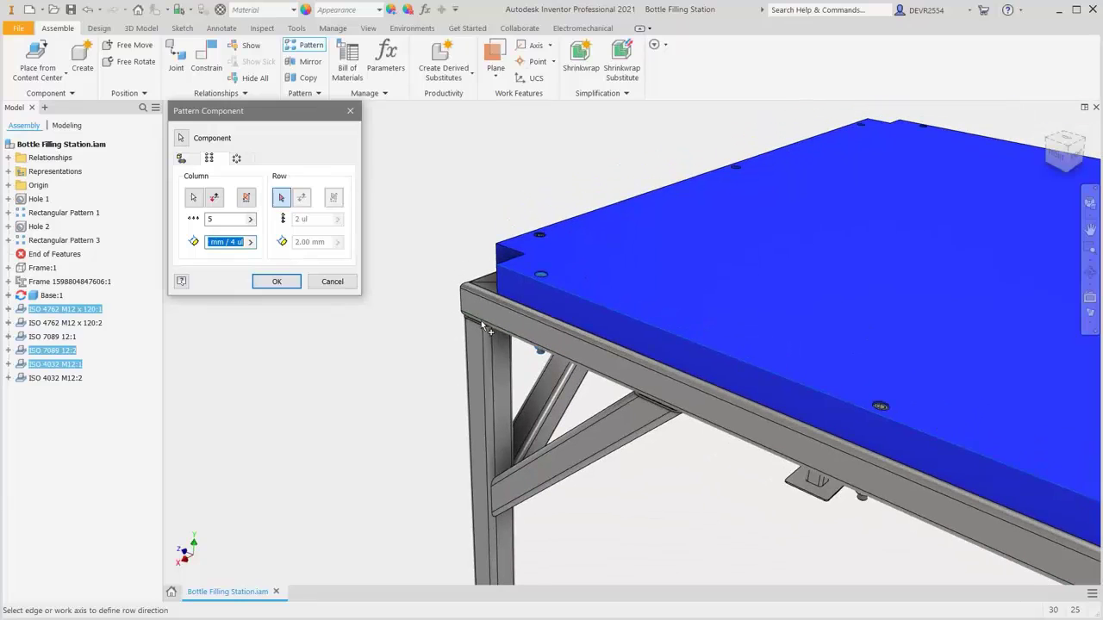
{"action": "left_click", "coordinate": [282, 200]}
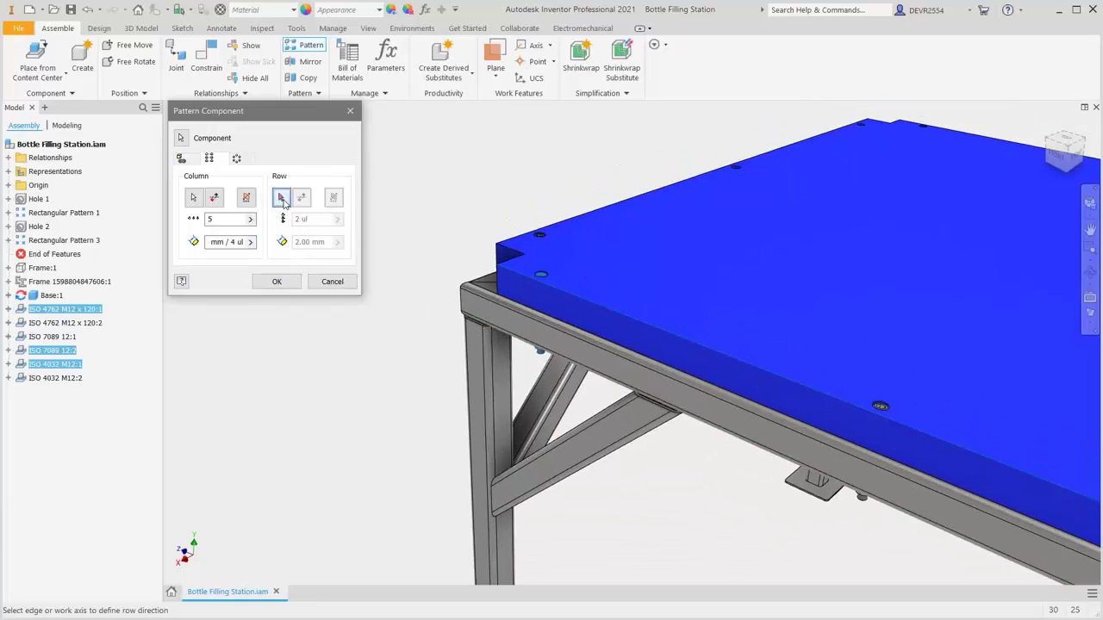
{"action": "left_click", "coordinate": [580, 219]}
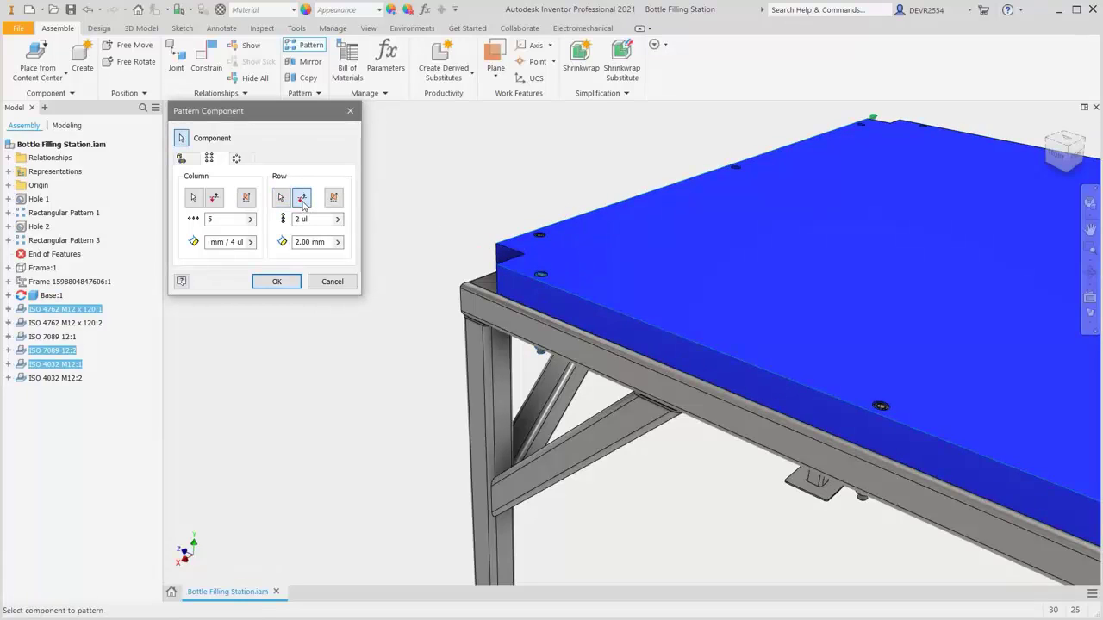
{"action": "left_click", "coordinate": [337, 242]}
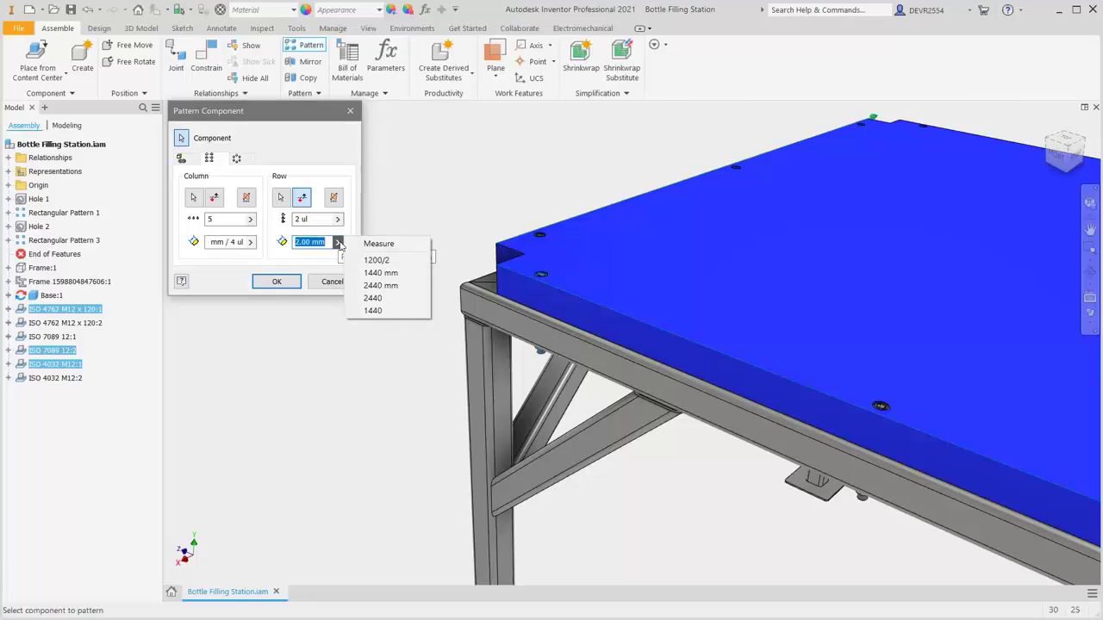
{"action": "left_click", "coordinate": [379, 274]}
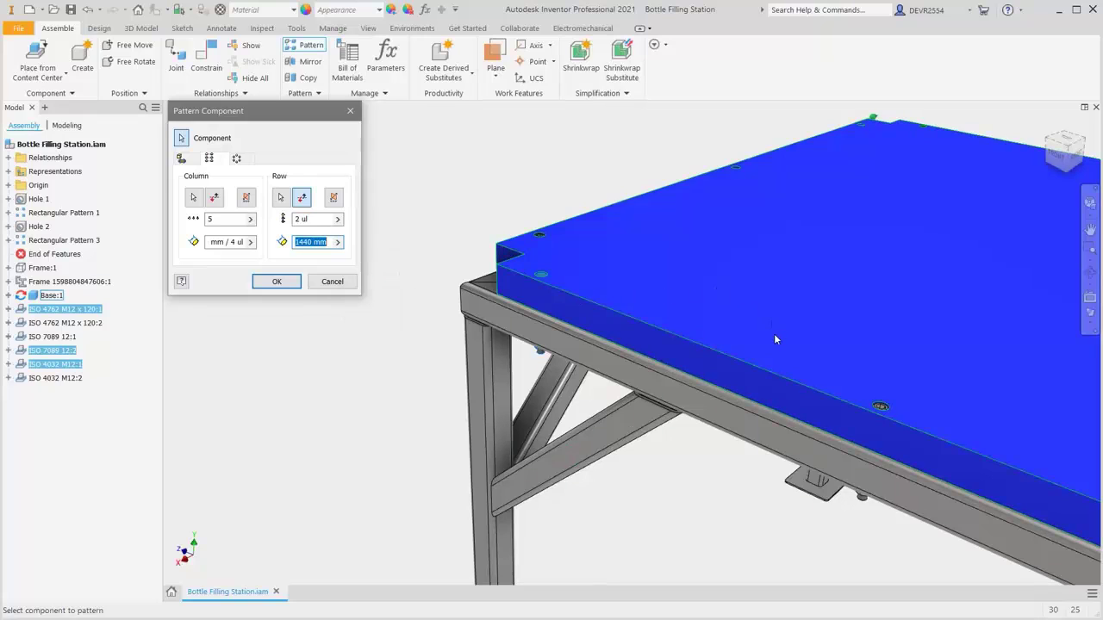
{"action": "key", "text": "F4"}
{"action": "left_click_drag", "start_coordinate": [767, 336], "coordinate": [724, 366]}
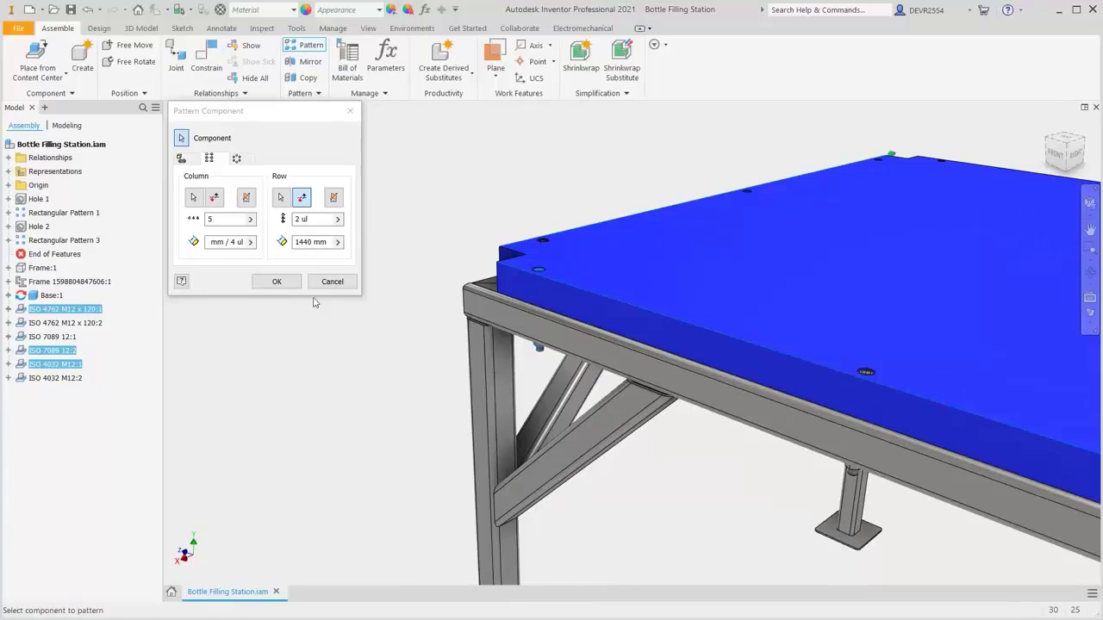
{"action": "left_click", "coordinate": [277, 281]}
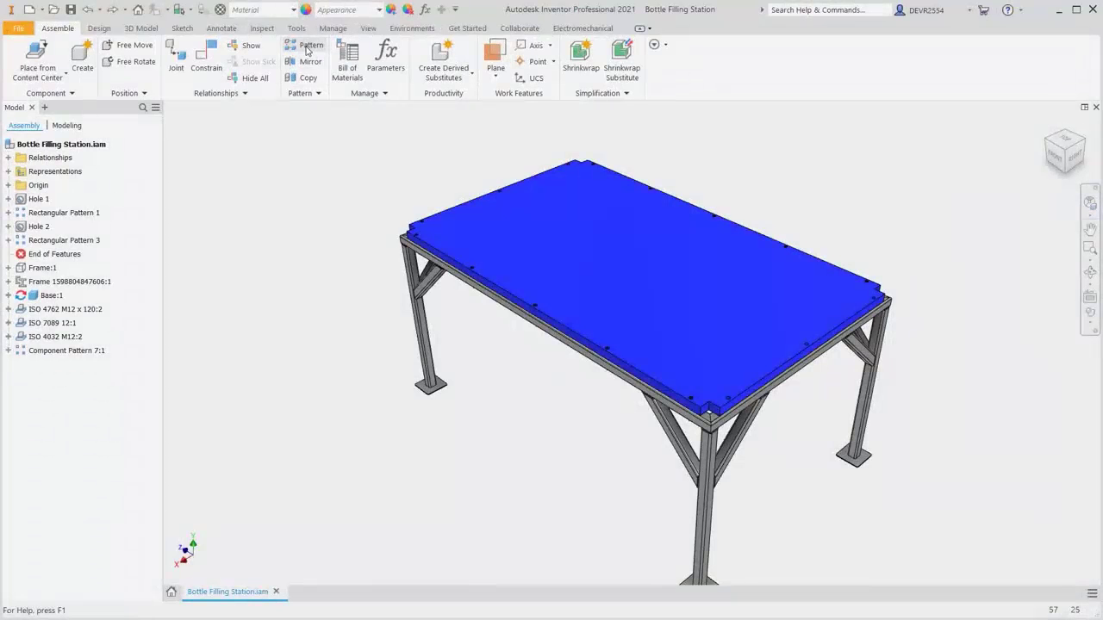
Start a second component pattern of the remaining bolt ISO 4762 M12 x 120:2, washer ISO 7089 12:1 and nut ISO 4032 M12:2
{"action": "left_click", "coordinate": [306, 45]}
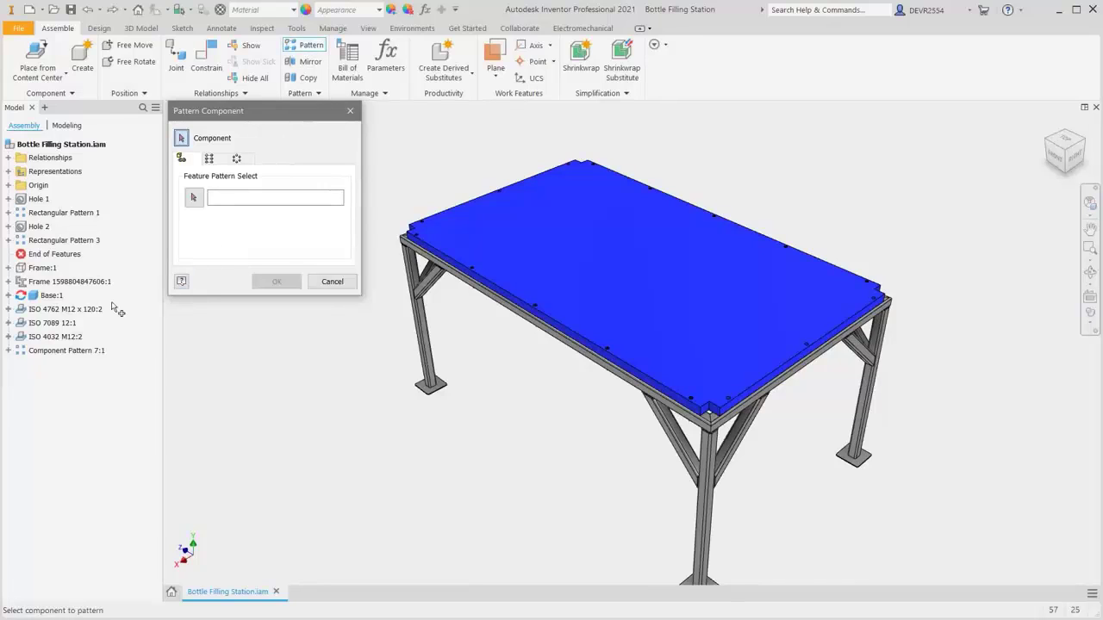
{"action": "left_click", "coordinate": [83, 311]}
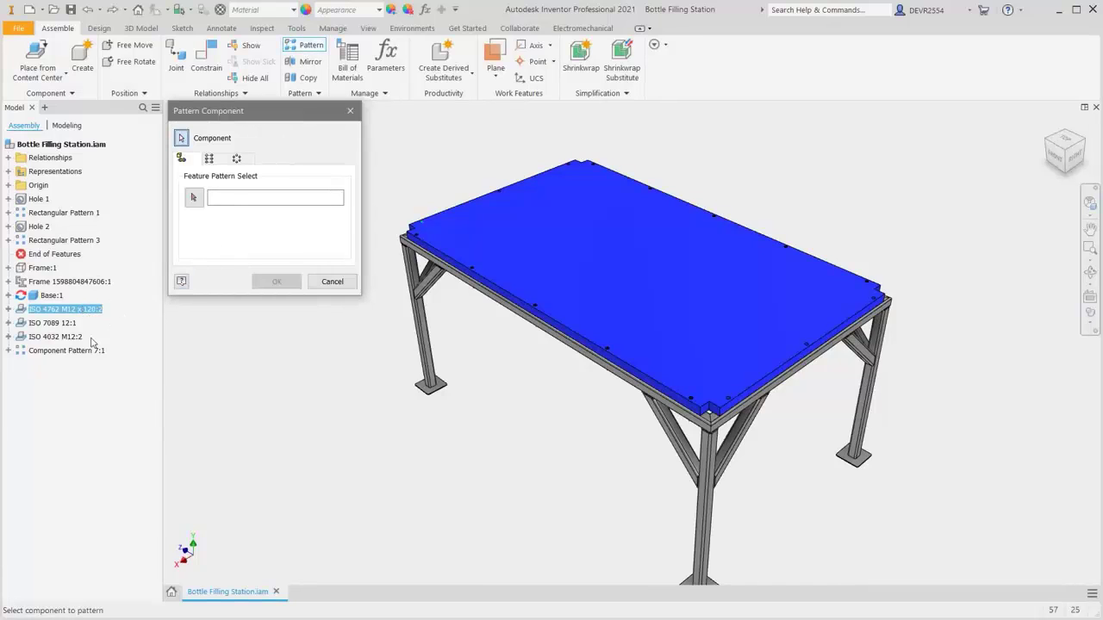
{"action": "left_click", "coordinate": [79, 339], "text": "shift"}
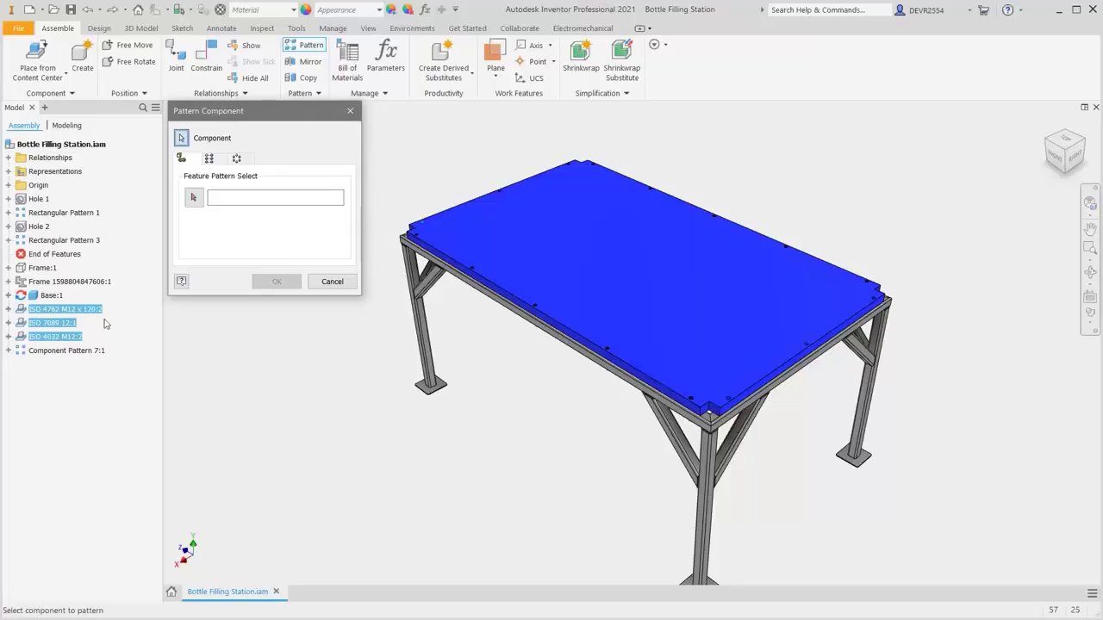
Make the second pattern rectangular, with 3 columns along the plate's short edge, direction reversed, spaced at 1200 mm / 2 ul
{"action": "left_click", "coordinate": [209, 159]}
{"action": "left_click", "coordinate": [194, 198]}
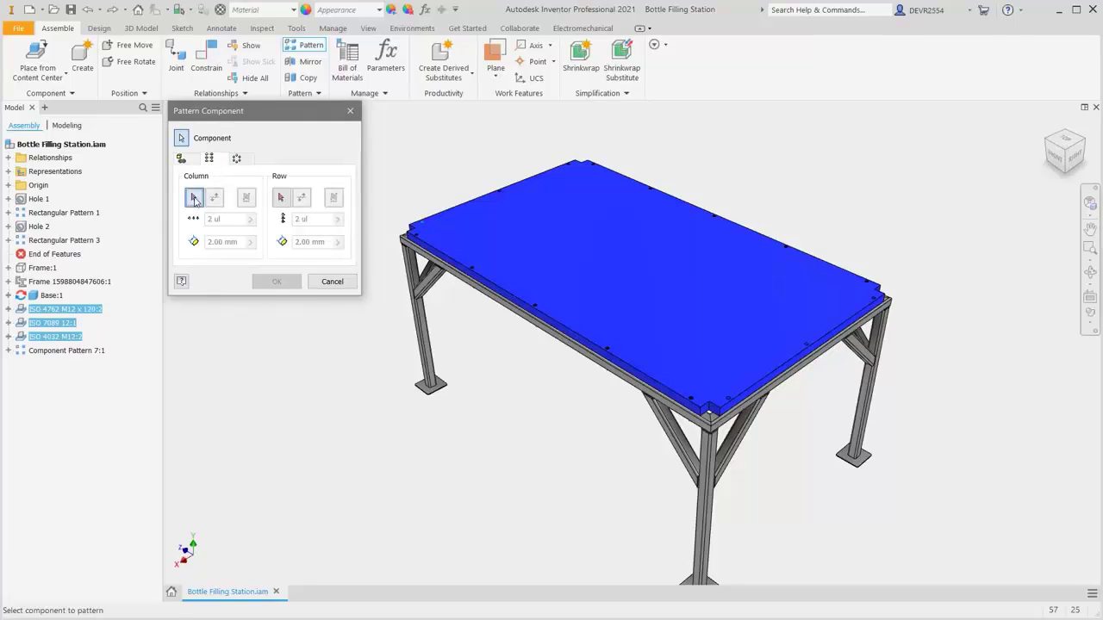
{"action": "left_click", "coordinate": [459, 212]}
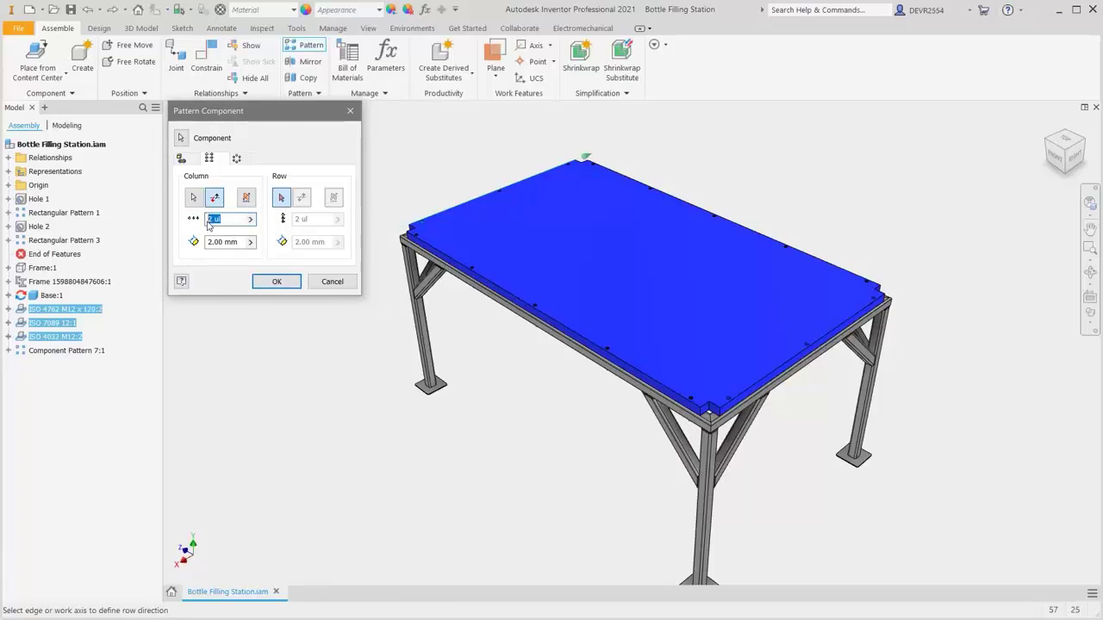
{"action": "left_click", "coordinate": [251, 243]}
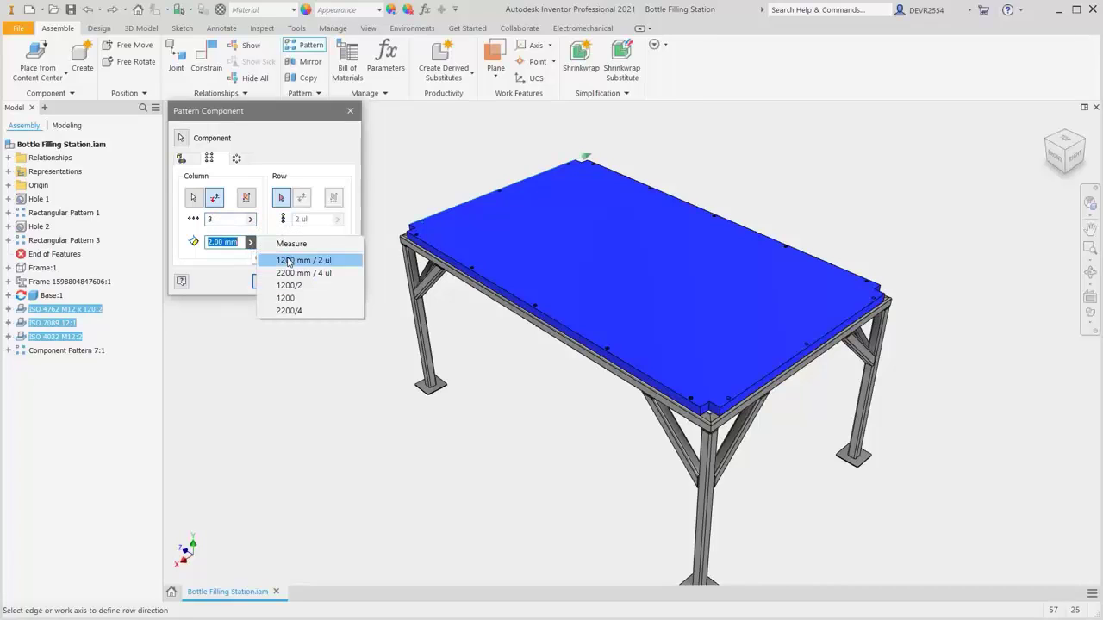
{"action": "left_click", "coordinate": [287, 261]}
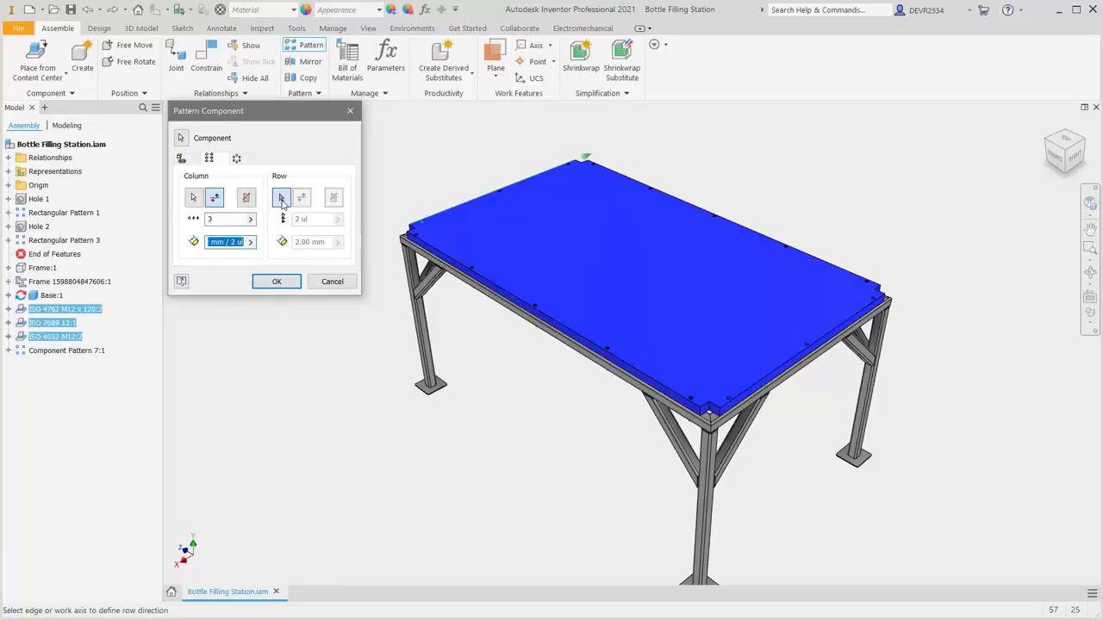
Add 2 rows along the base plate's long edge, spaced 2440 mm, and create the second component pattern
{"action": "left_click", "coordinate": [281, 200]}
{"action": "left_click", "coordinate": [442, 257]}
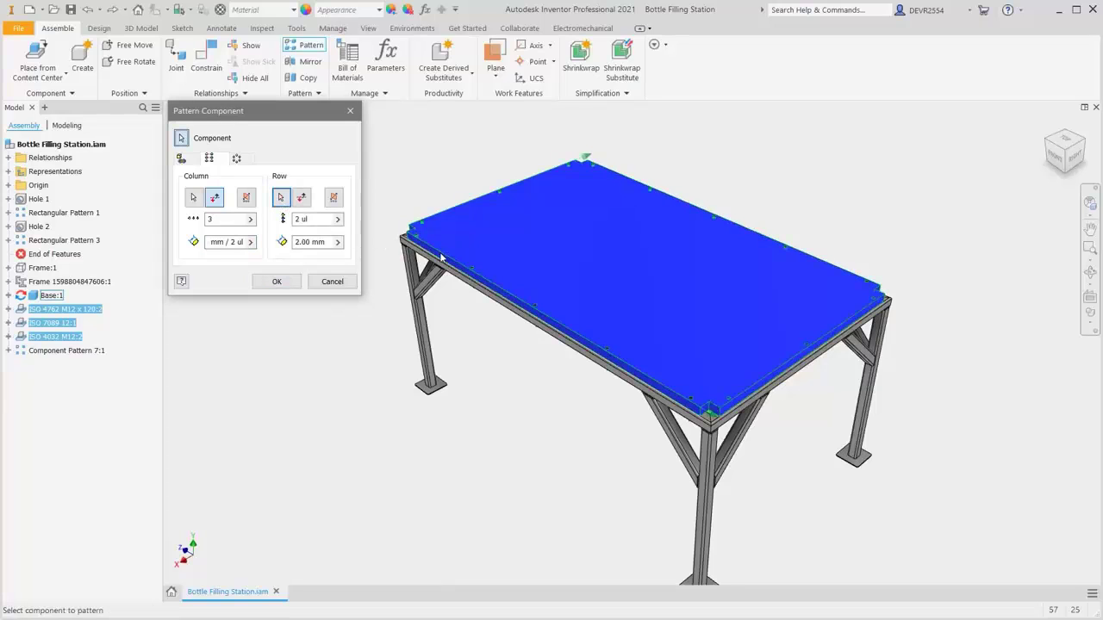
{"action": "left_click", "coordinate": [338, 242]}
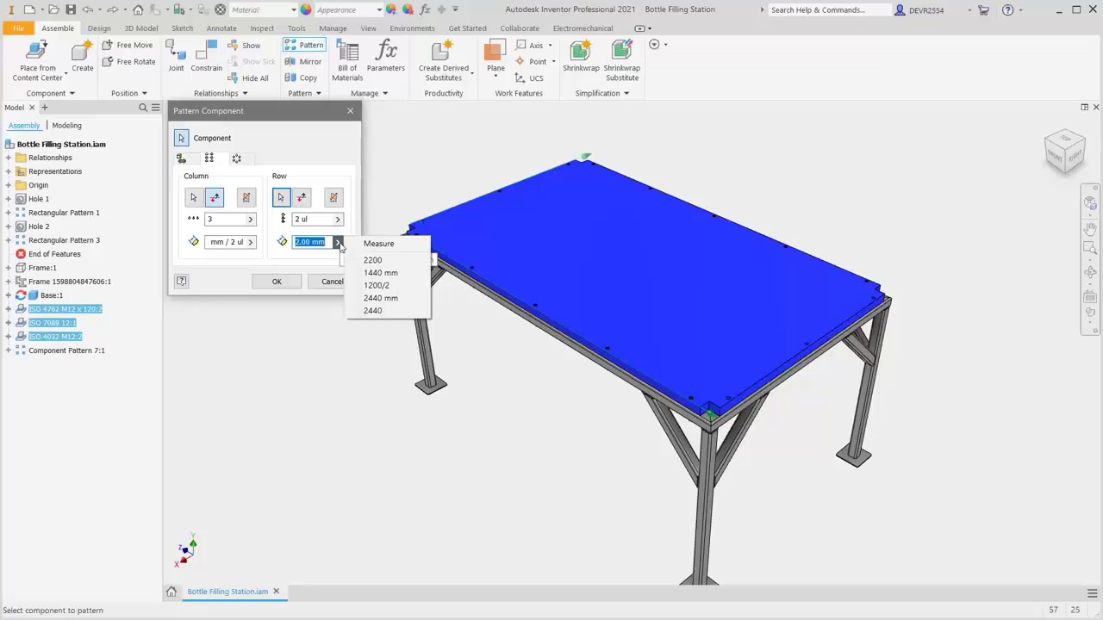
{"action": "left_click", "coordinate": [375, 298]}
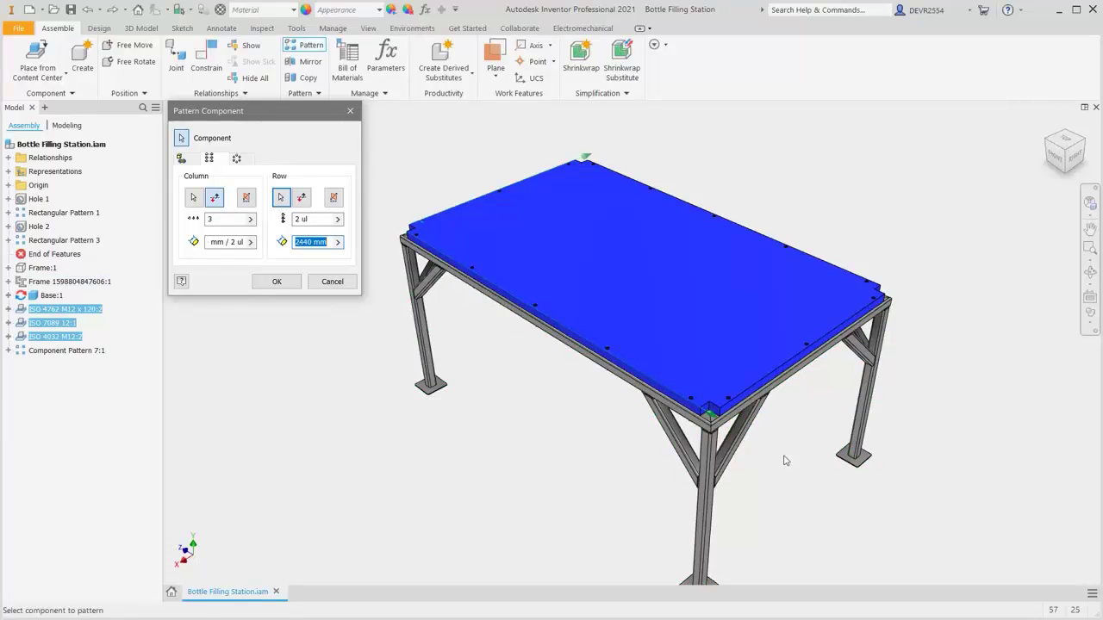
{"action": "middle_click_drag", "start_coordinate": [784, 461], "coordinate": [660, 393], "text": "shift"}
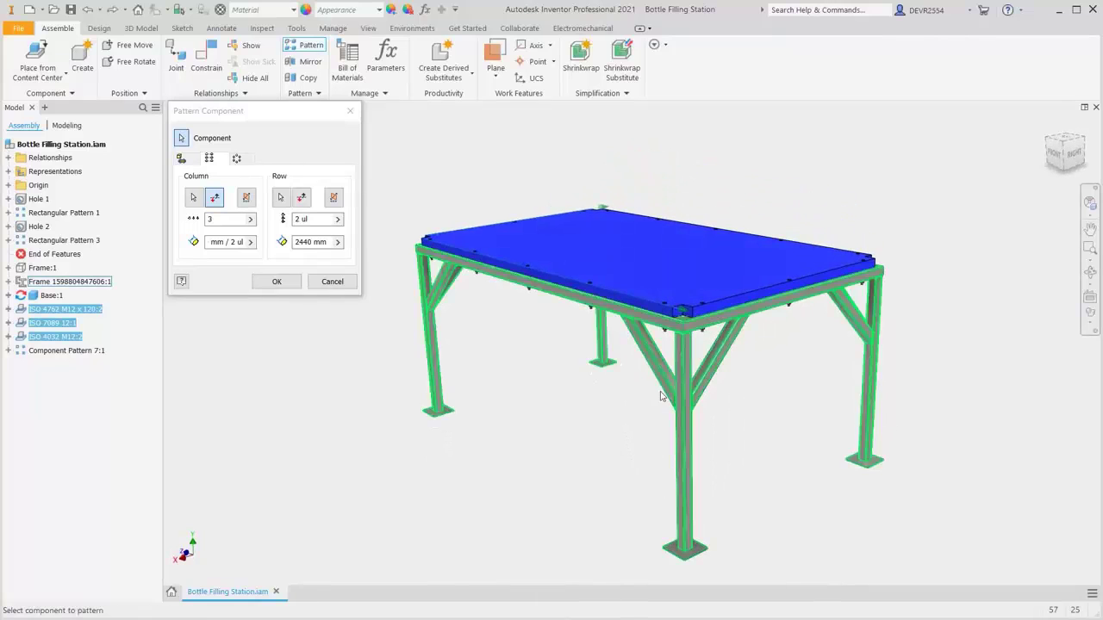
{"action": "key", "text": "F6"}
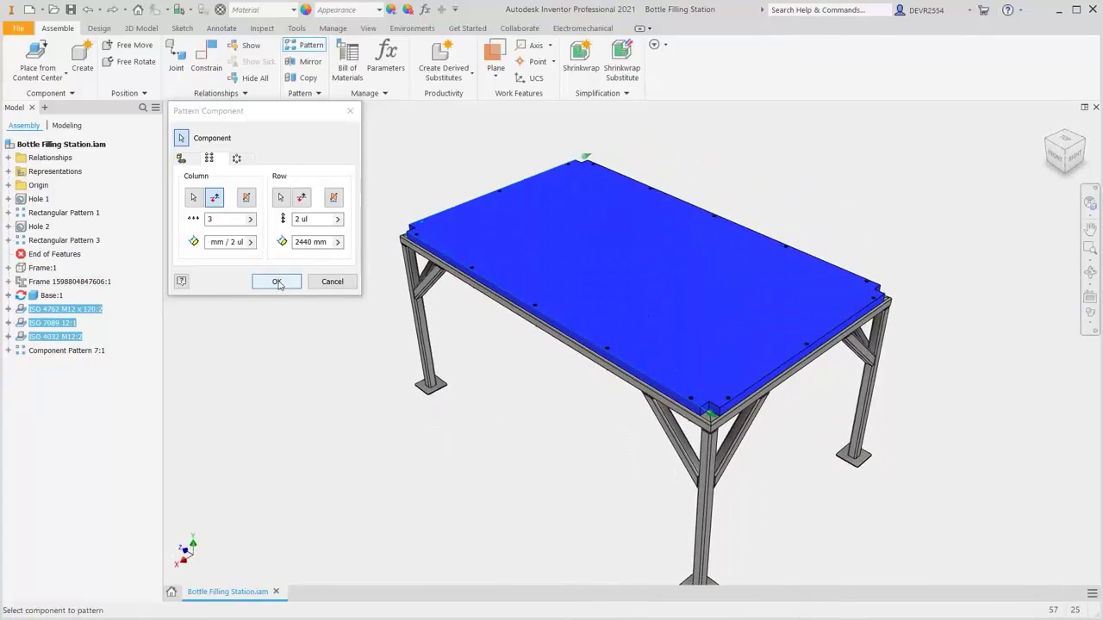
{"action": "left_click", "coordinate": [277, 282]}
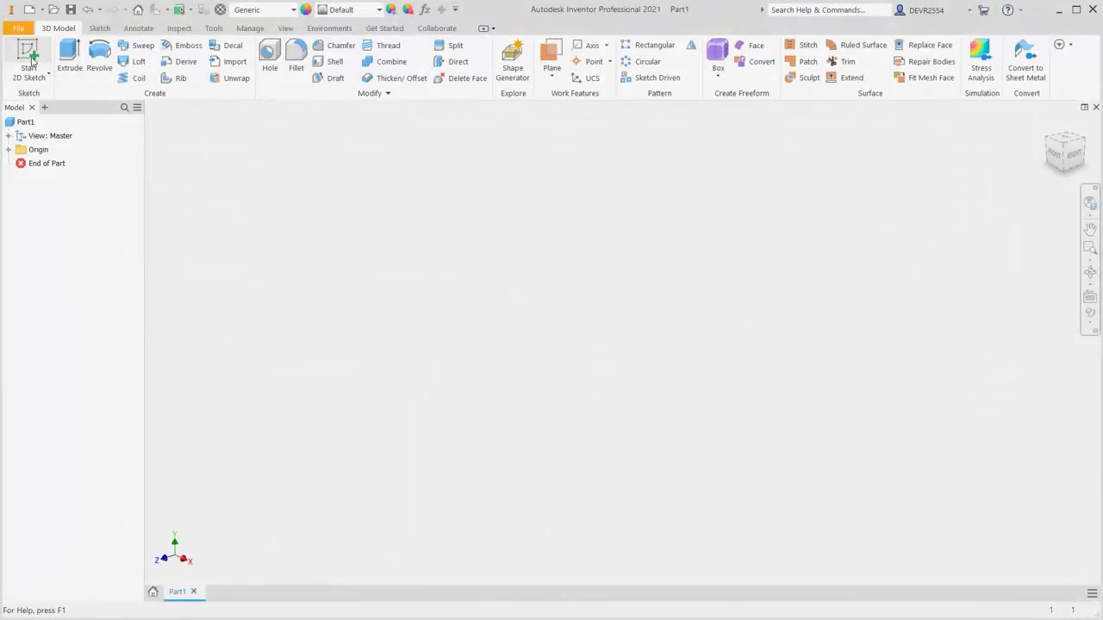
Start a 2D sketch on the YZ plane of the new part and switch to construction geometry
{"action": "left_click", "coordinate": [32, 59]}
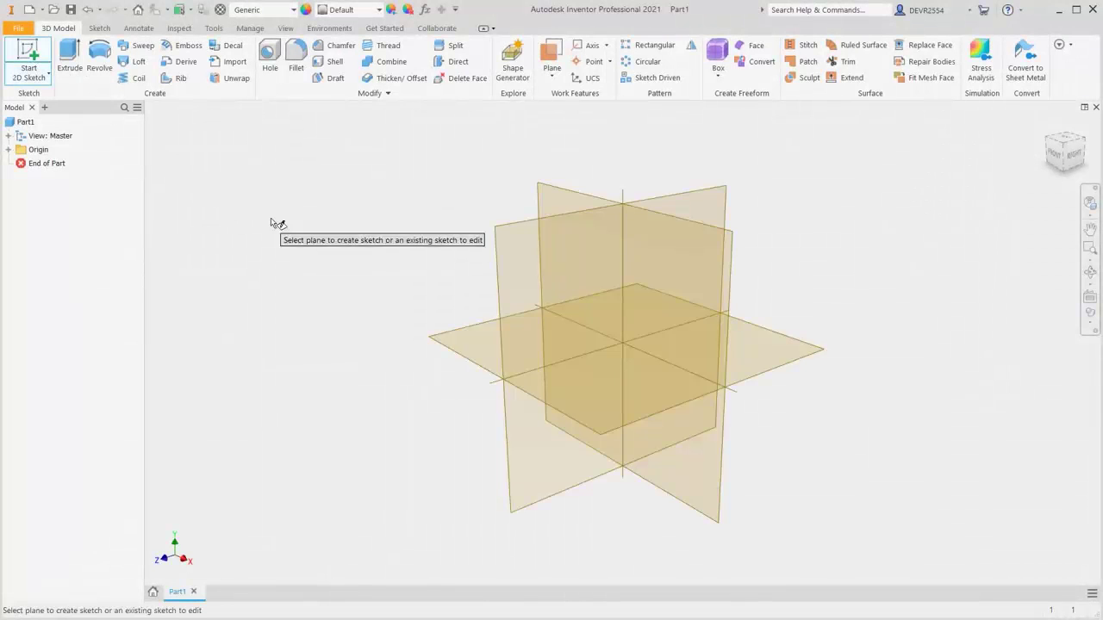
{"action": "left_click", "coordinate": [534, 280]}
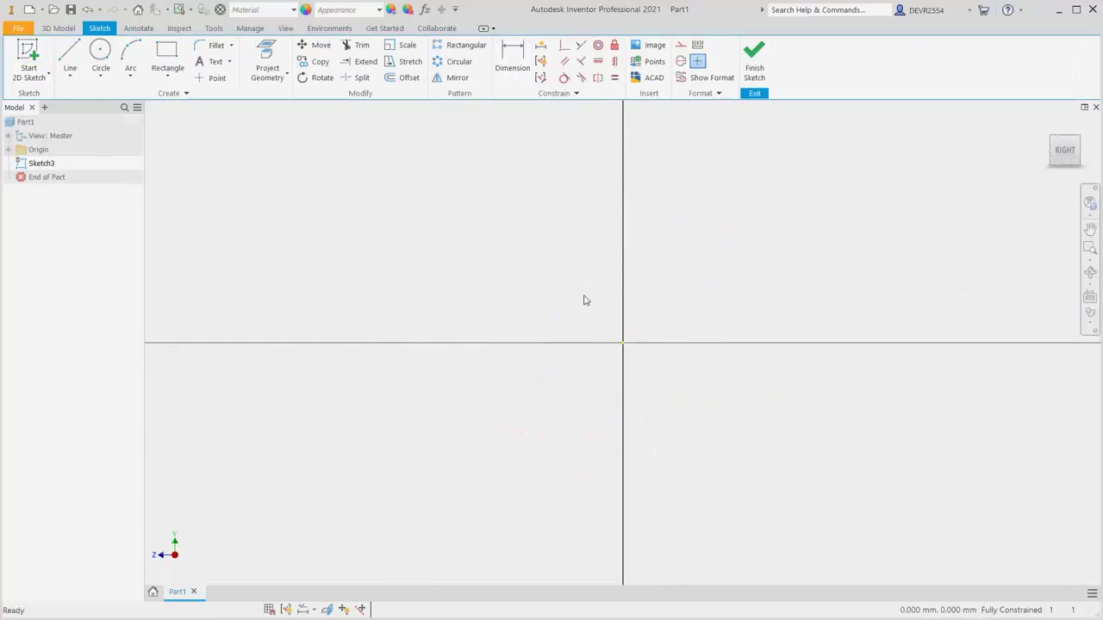
{"action": "scroll", "coordinate": [606, 304], "scroll_direction": "up", "scroll_amount": 3}
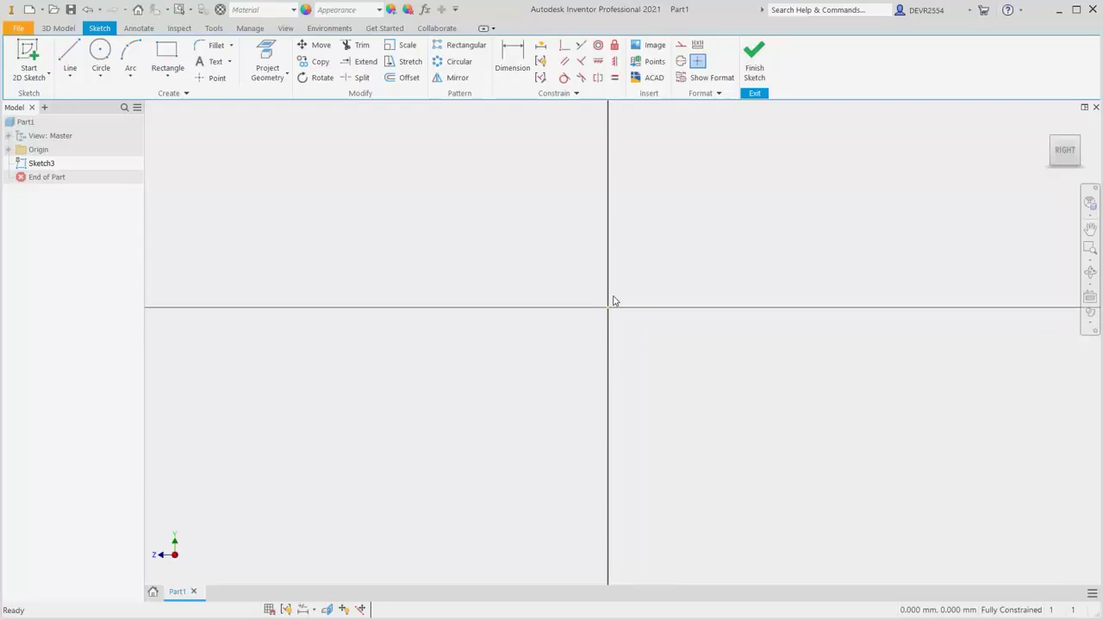
{"action": "left_click_drag", "start_coordinate": [663, 280], "coordinate": [572, 480]}
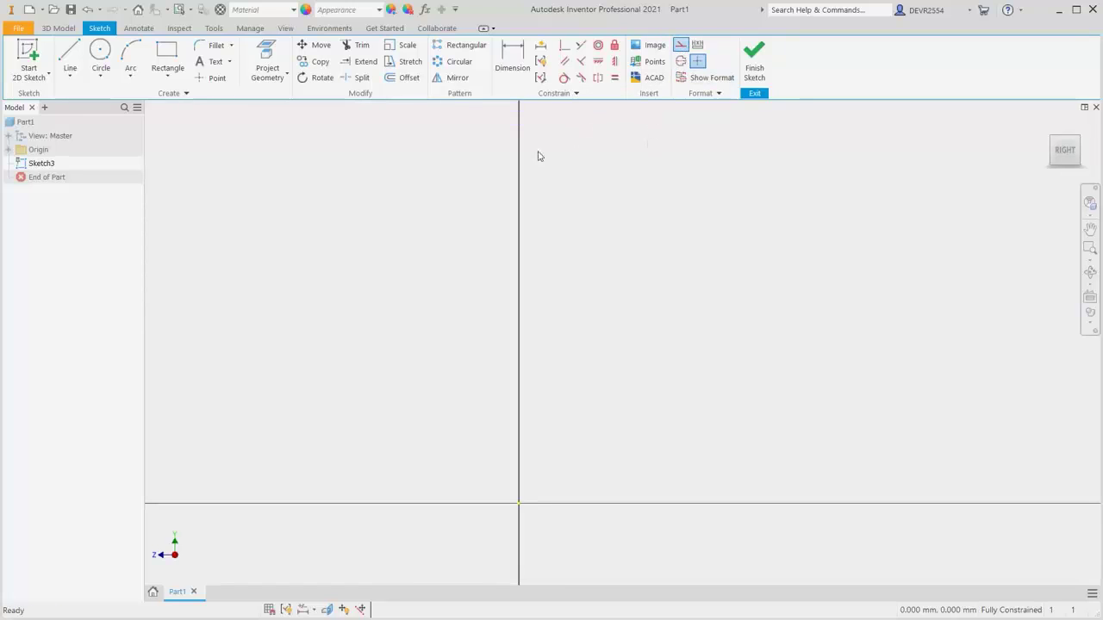
Draw a construction rectangle 45 mm wide and 300 mm high with its lower corner at the origin
{"action": "left_click", "coordinate": [167, 57]}
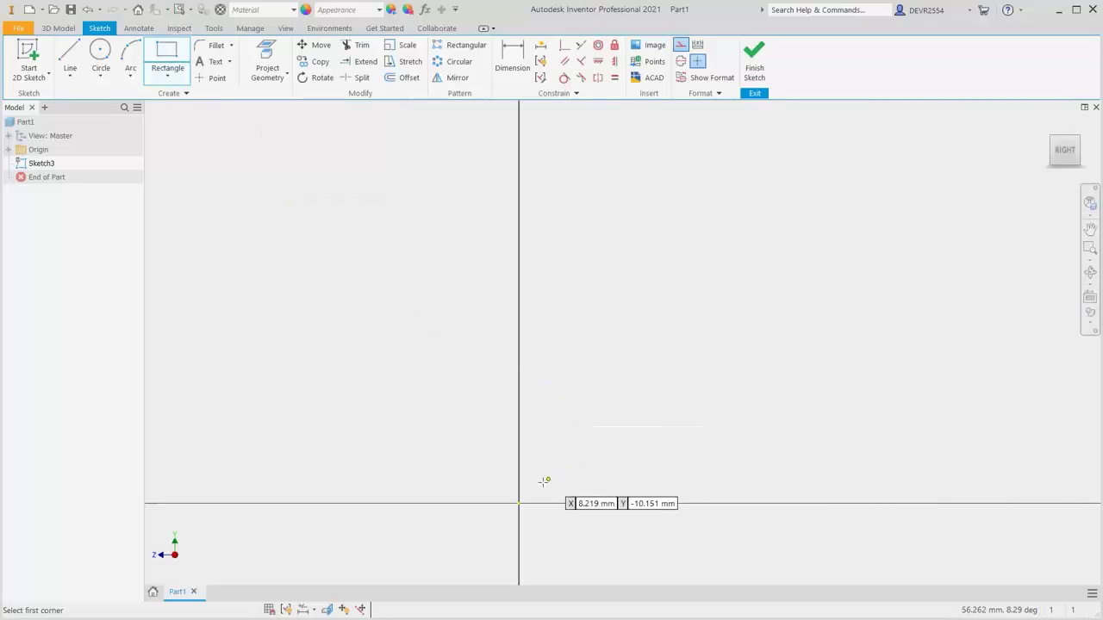
{"action": "left_click", "coordinate": [519, 503]}
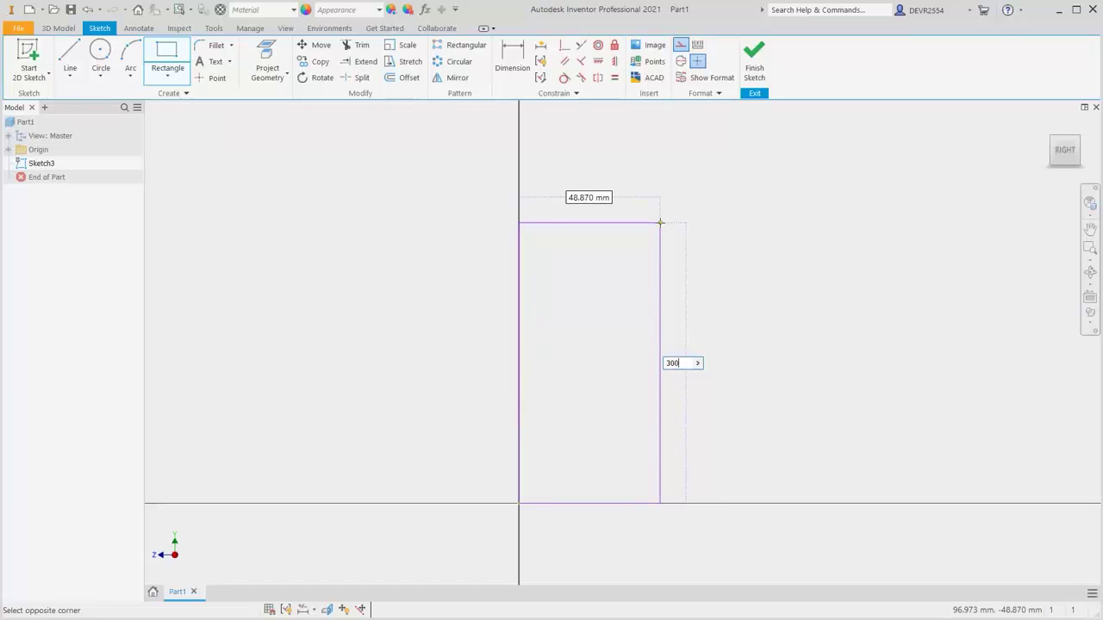
{"action": "key", "text": "Tab"}
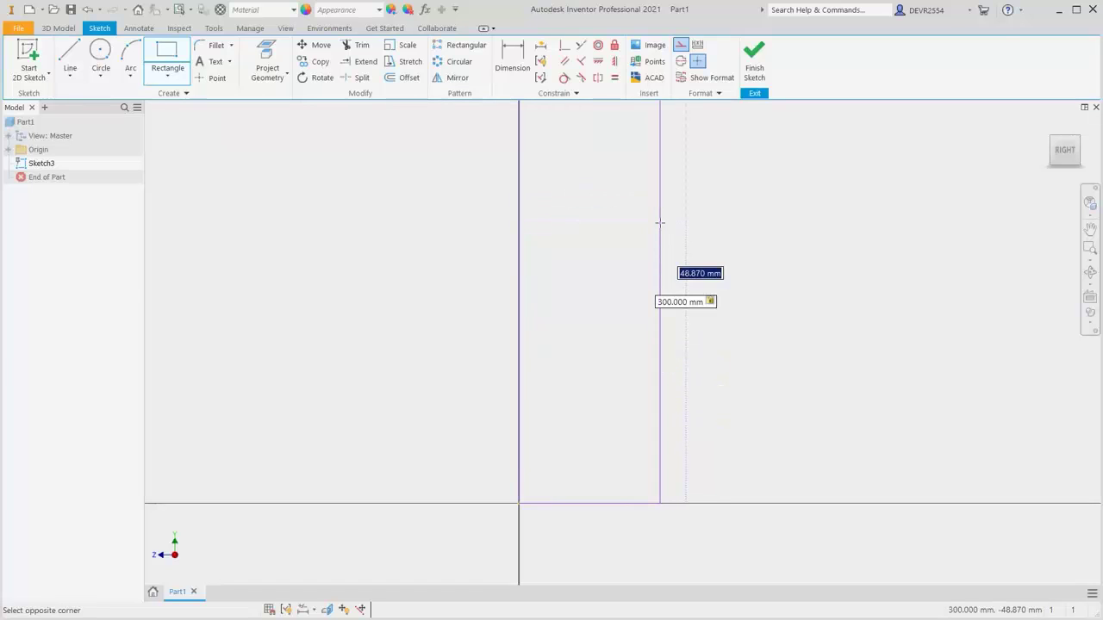
{"action": "key", "text": "Return"}
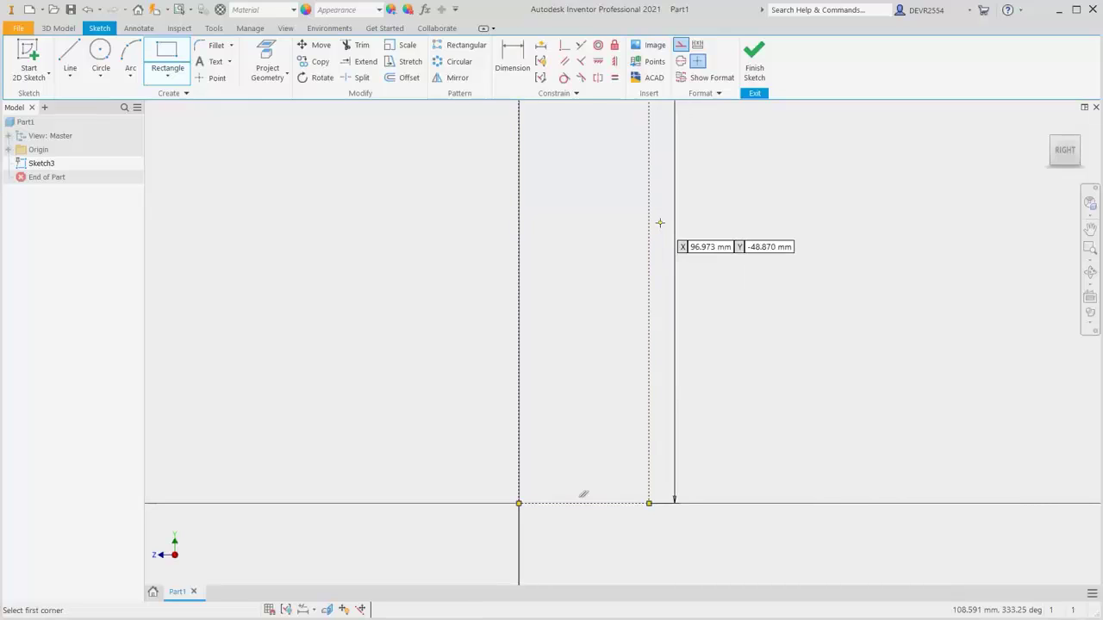
{"action": "right_click", "coordinate": [660, 223]}
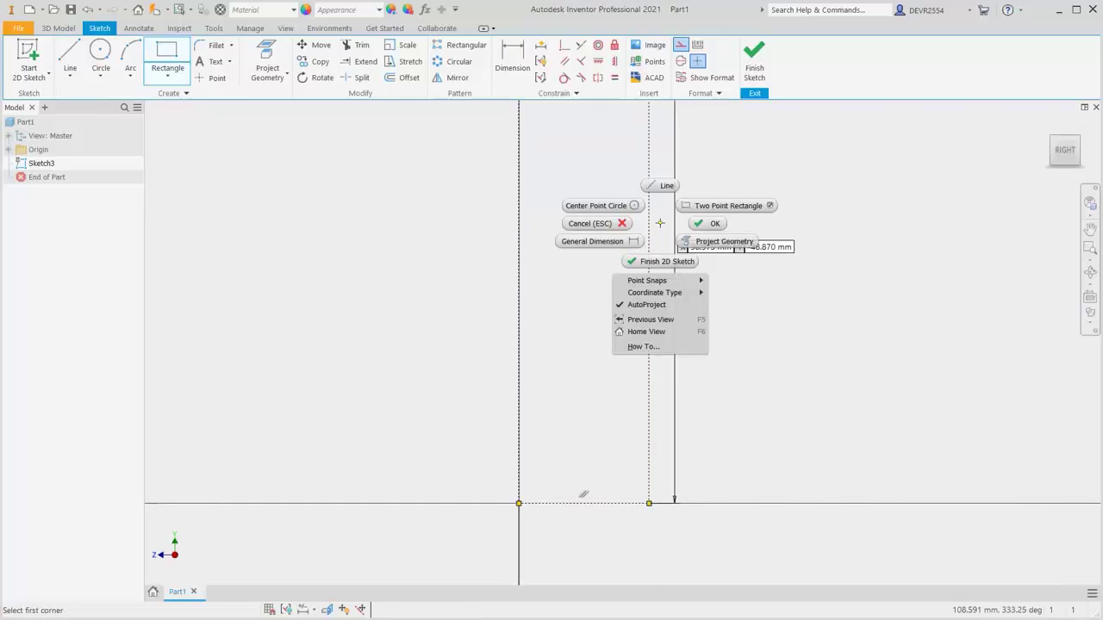
{"action": "left_click", "coordinate": [710, 225]}
Move the 300 mm and 45 mm dimensions farther away from the rectangle
{"action": "scroll", "coordinate": [711, 229], "scroll_direction": "up", "scroll_amount": 5}
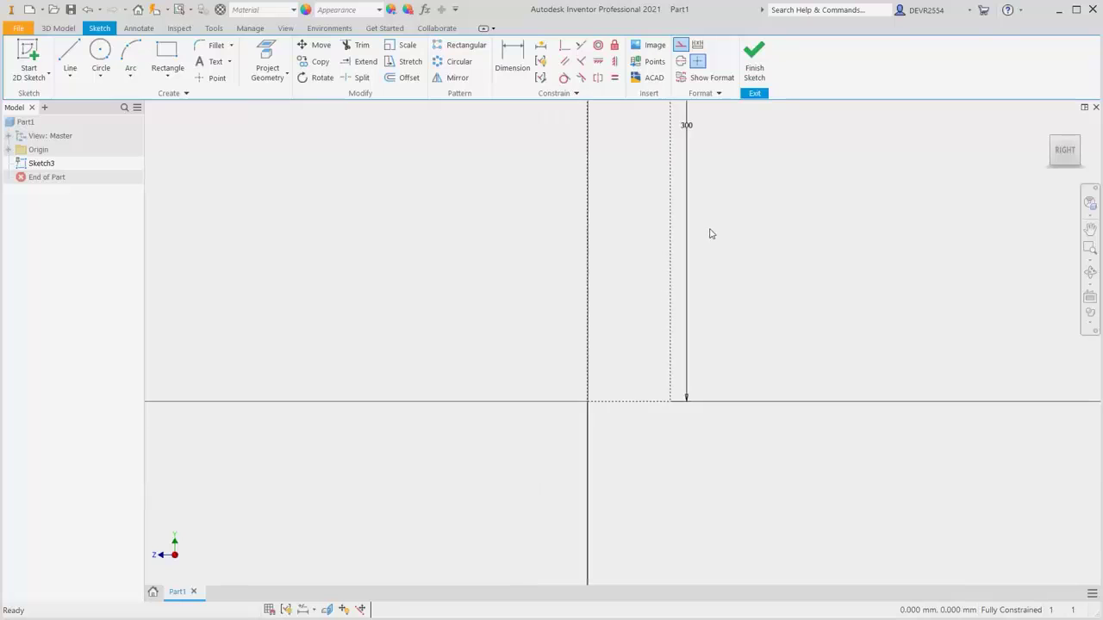
{"action": "scroll", "coordinate": [713, 233], "scroll_direction": "up", "scroll_amount": 4}
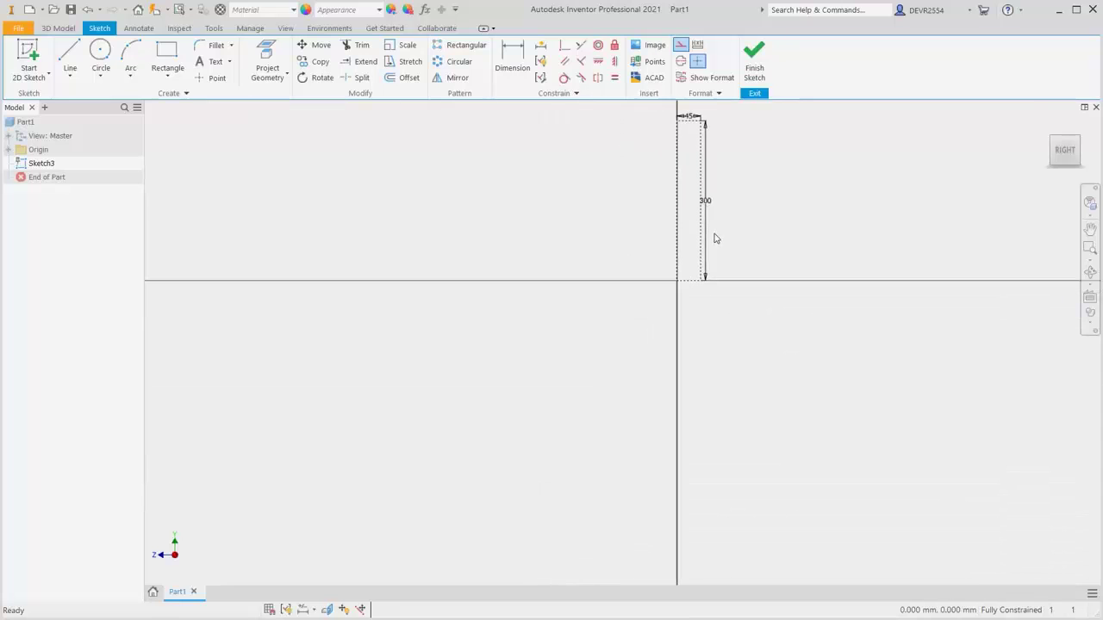
{"action": "mouse_move", "coordinate": [715, 238]}
{"action": "middle_mouse_down"}
{"action": "mouse_move", "coordinate": [701, 264]}
{"action": "mouse_move", "coordinate": [697, 376]}
{"action": "mouse_move", "coordinate": [678, 421]}
{"action": "middle_mouse_up"}
{"action": "scroll", "coordinate": [661, 399], "scroll_direction": "down", "scroll_amount": 5}
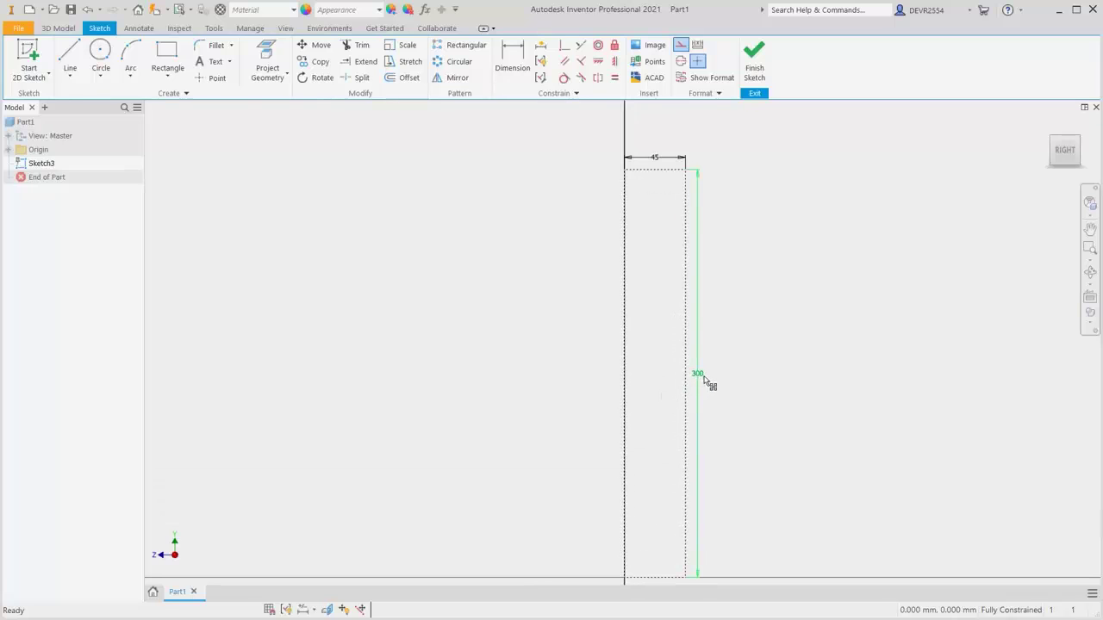
{"action": "left_click_drag", "start_coordinate": [705, 379], "coordinate": [806, 382]}
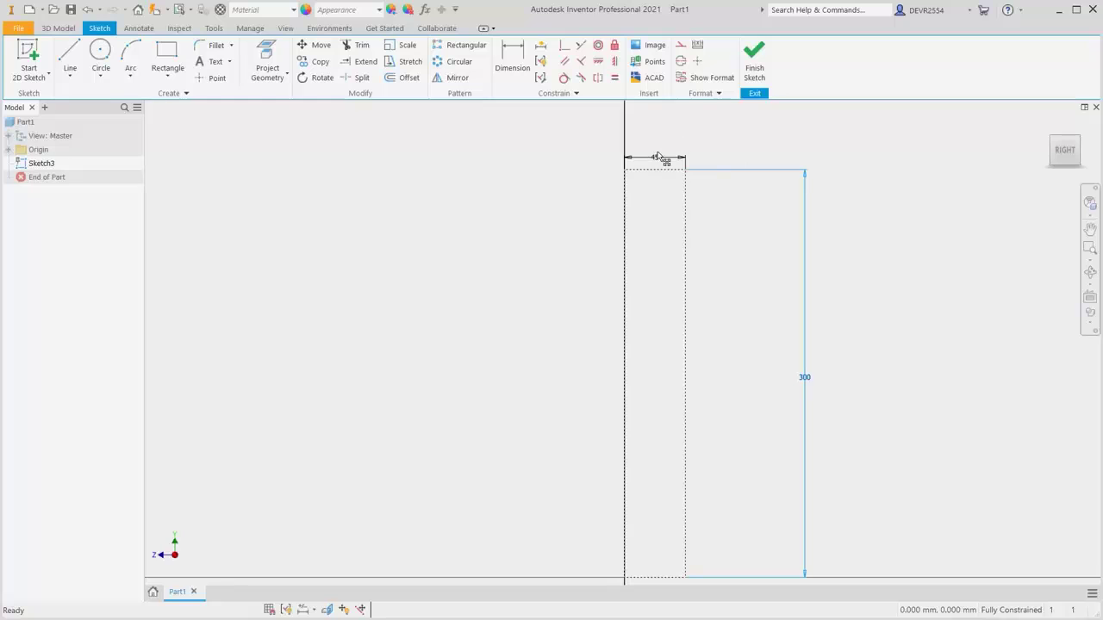
{"action": "left_click_drag", "start_coordinate": [657, 158], "coordinate": [664, 124]}
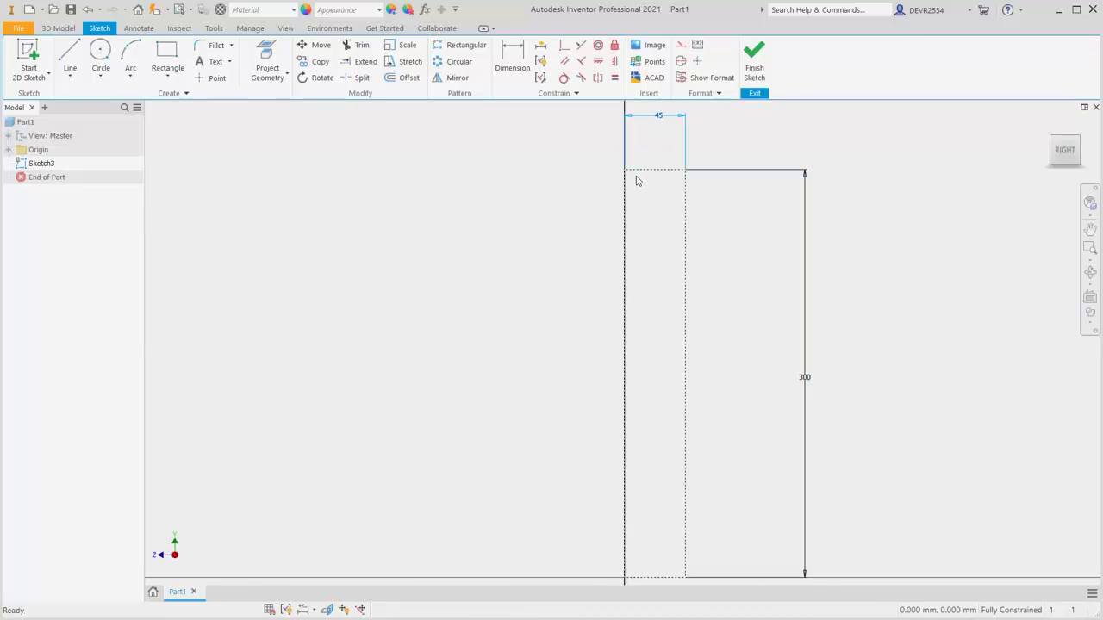
With construction off, draw lines from the rectangle's upper axis corner: 14 mm outward, 25 mm down, and sloping about 29 mm lower to the outer edge
{"action": "scroll", "coordinate": [638, 180], "scroll_direction": "up", "scroll_amount": 5}
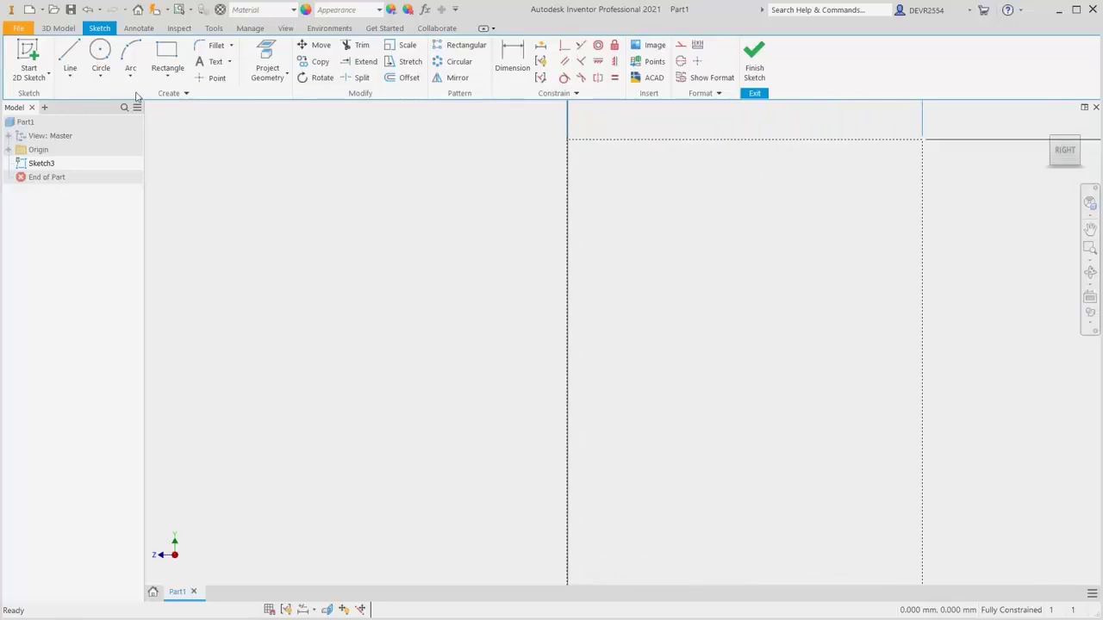
{"action": "left_click", "coordinate": [70, 59]}
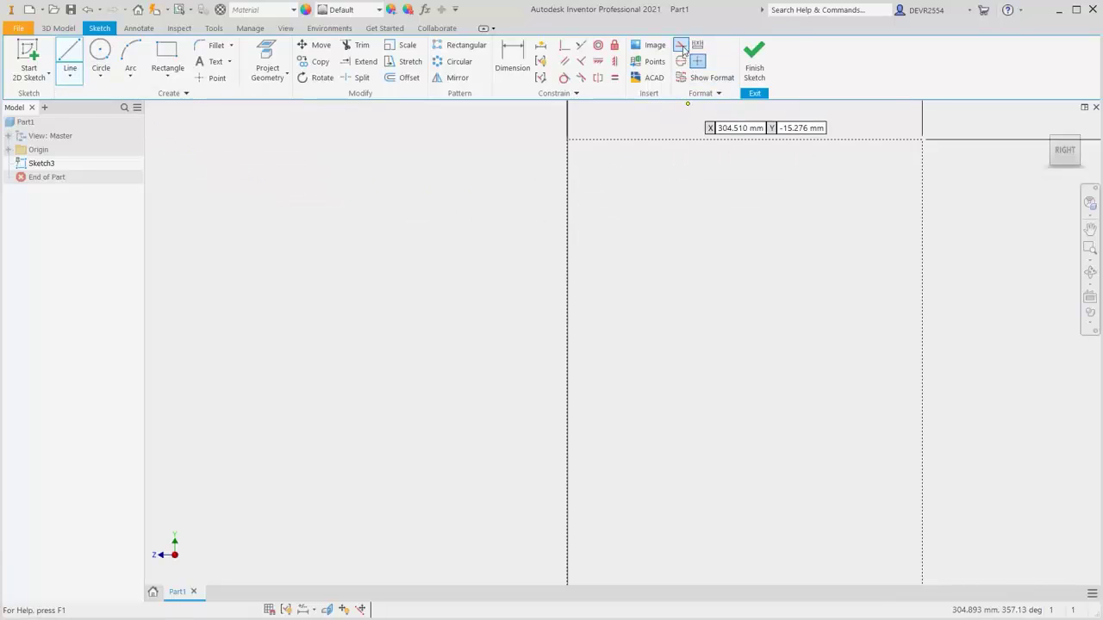
{"action": "left_click", "coordinate": [570, 139]}
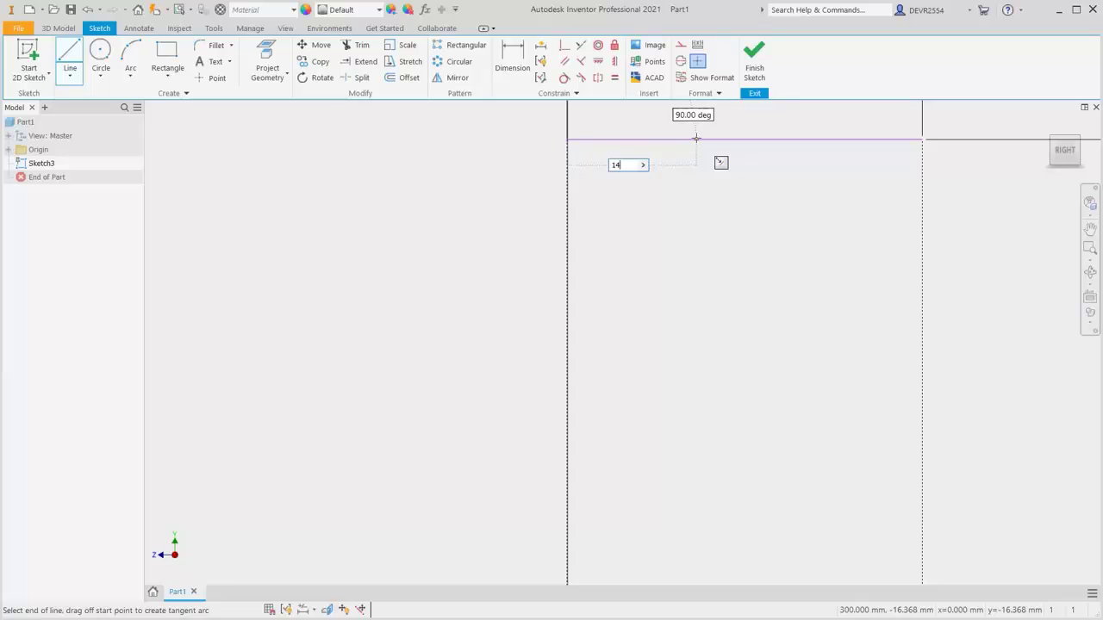
{"action": "type", "text": "14"}
{"action": "key", "text": "Return"}
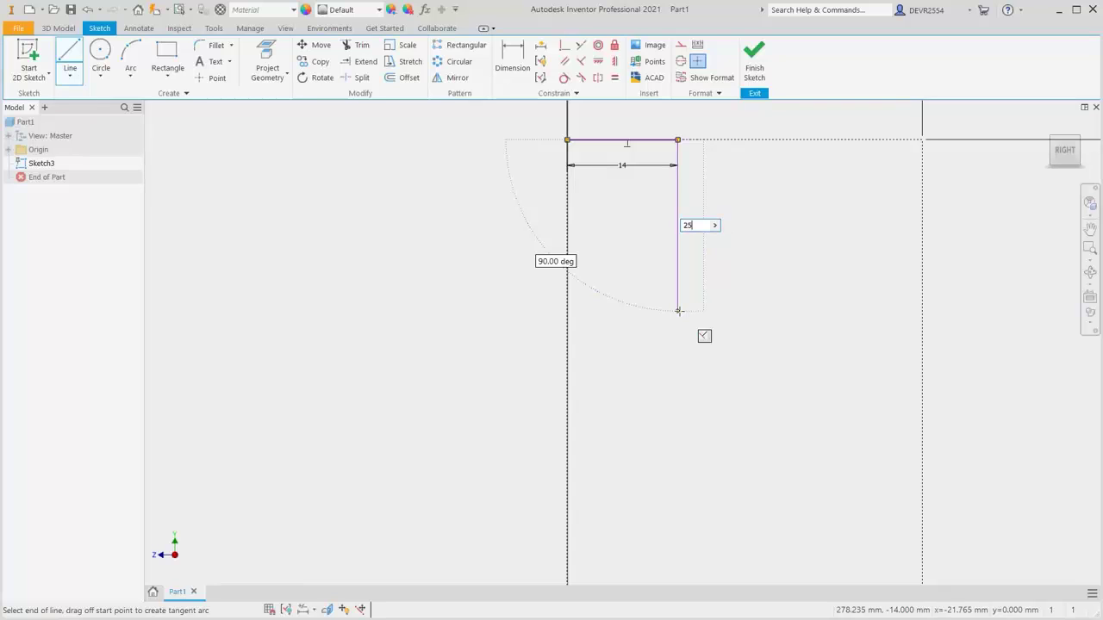
{"action": "key", "text": "Return"}
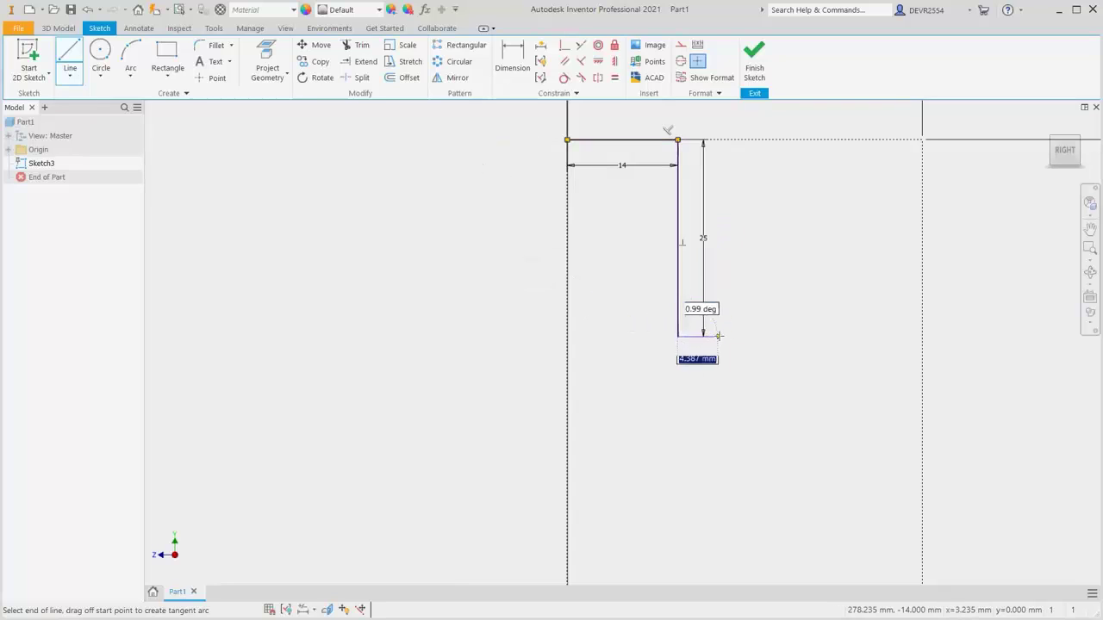
{"action": "scroll", "coordinate": [722, 336], "scroll_direction": "up", "scroll_amount": 3}
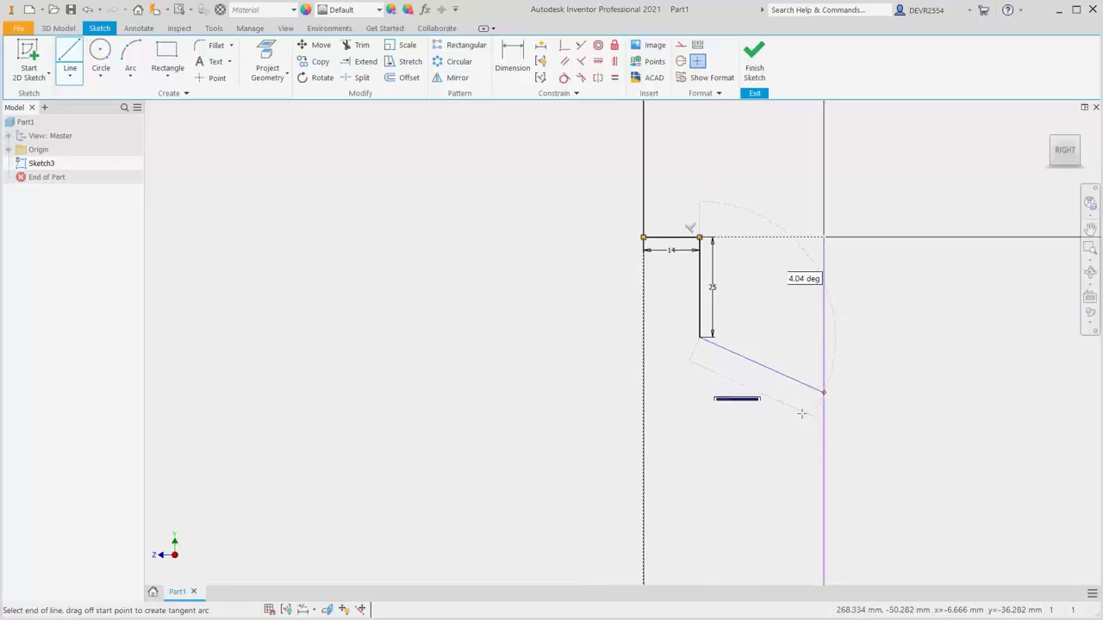
{"action": "left_click", "coordinate": [824, 454]}
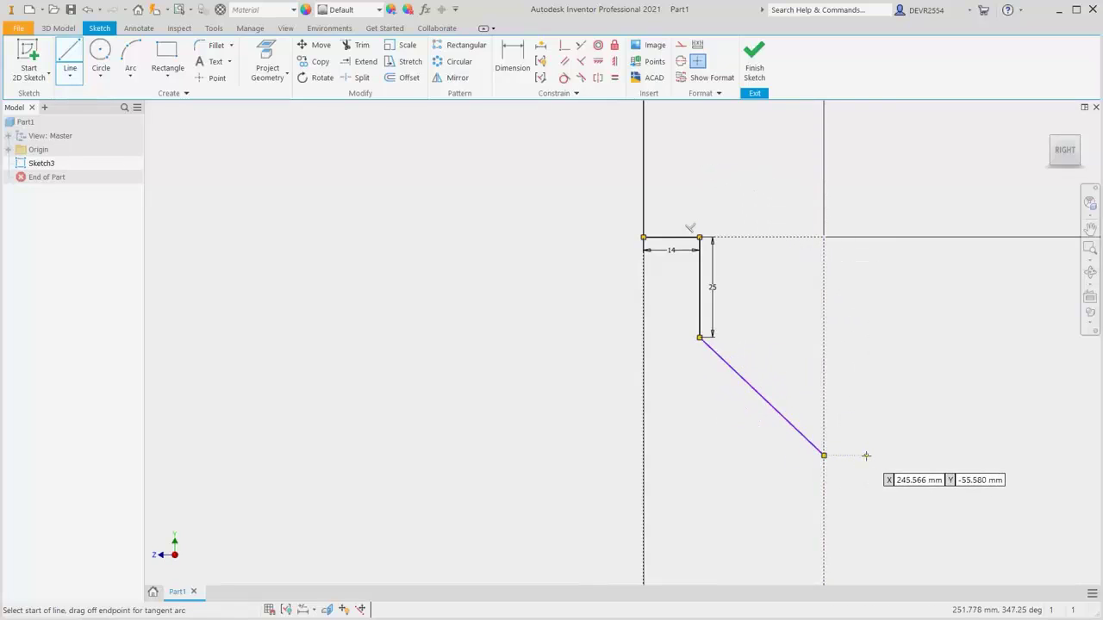
Draw a vertical line about 91 mm long down the rectangle's outer edge from the end of the sloping line
{"action": "key", "text": "F2"}
{"action": "left_click_drag", "start_coordinate": [810, 399], "coordinate": [768, 253]}
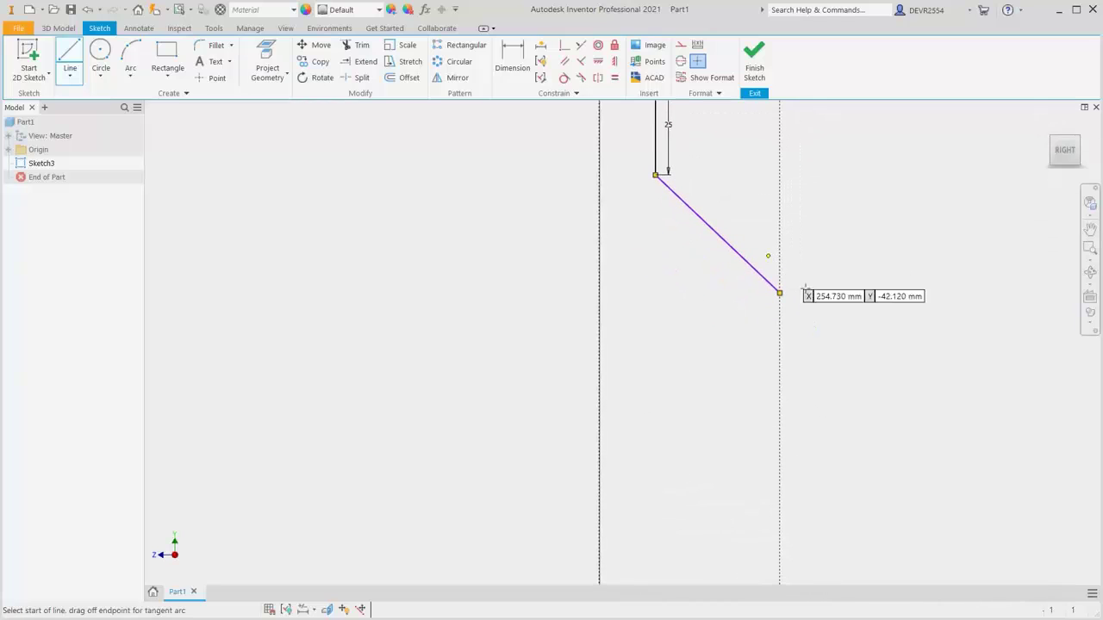
{"action": "scroll", "coordinate": [812, 323], "scroll_direction": "up", "scroll_amount": 3}
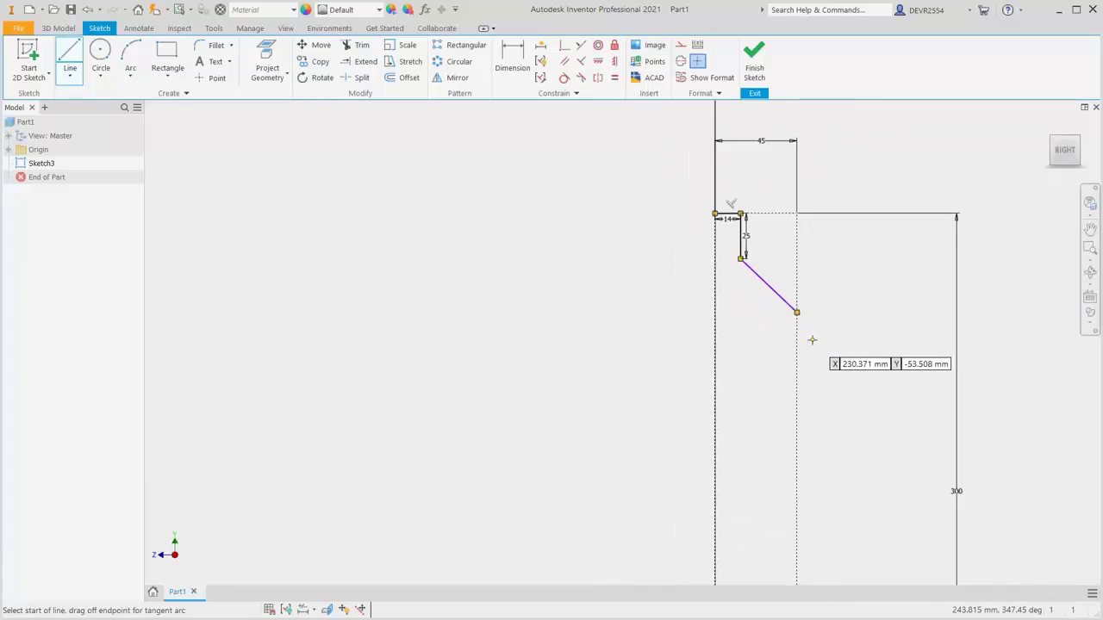
{"action": "scroll", "coordinate": [812, 337], "scroll_direction": "up", "scroll_amount": 2}
{"action": "key", "text": "F2"}
{"action": "left_click_drag", "start_coordinate": [812, 340], "coordinate": [735, 252]}
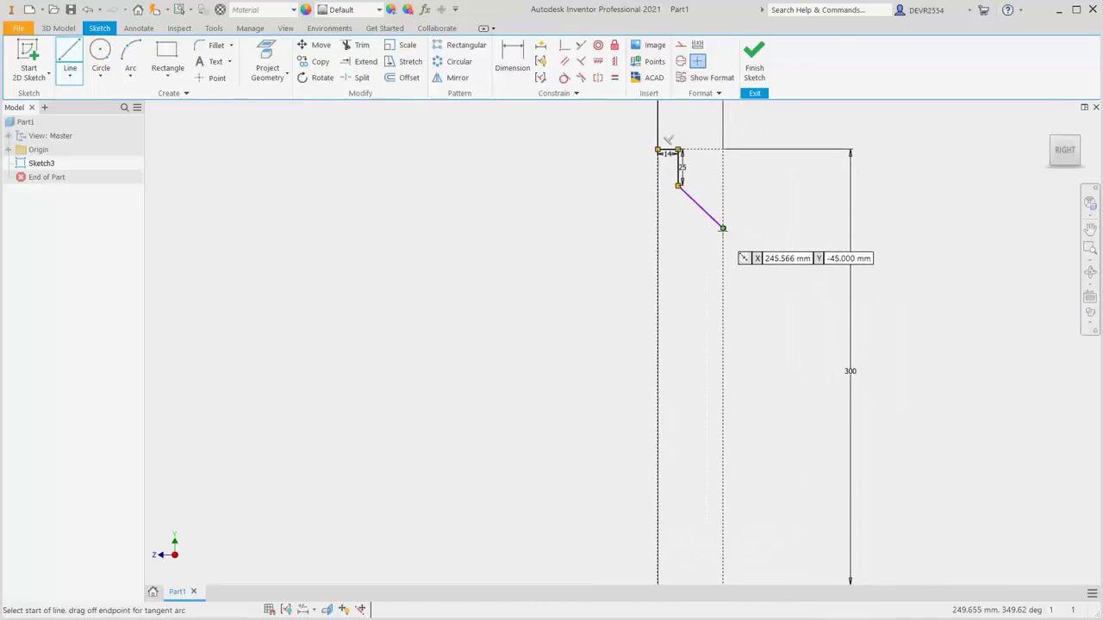
{"action": "left_click", "coordinate": [723, 229]}
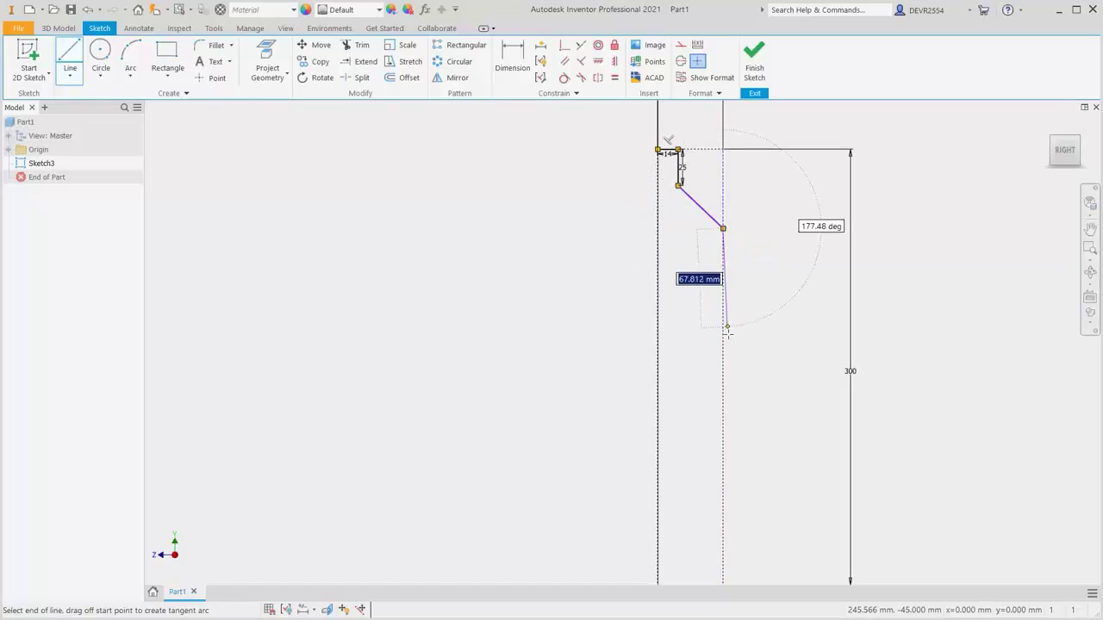
{"action": "left_click", "coordinate": [723, 361]}
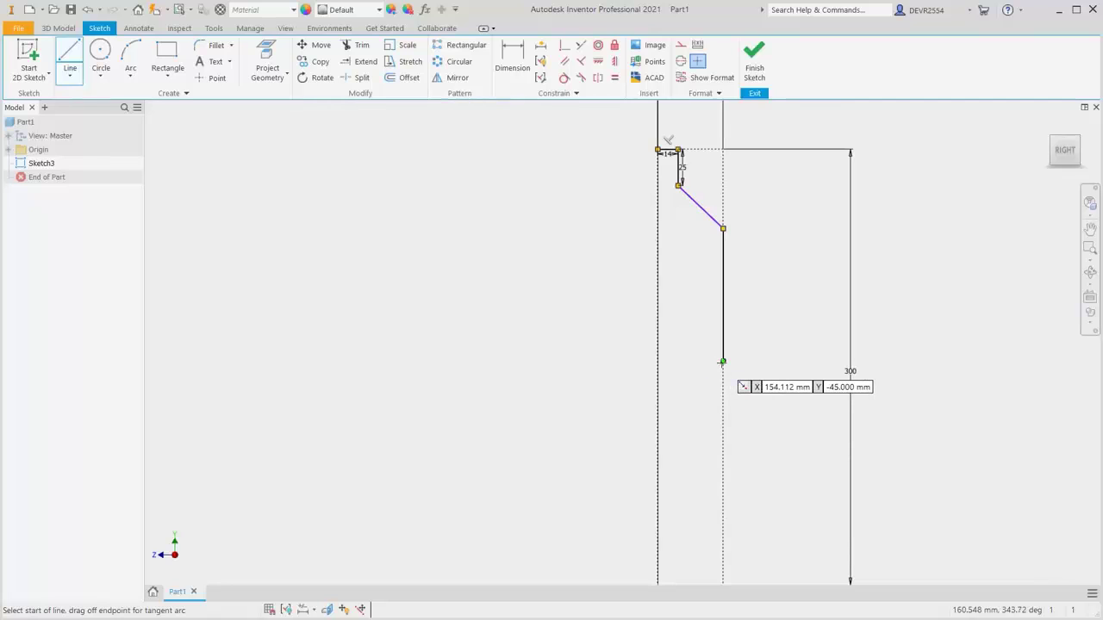
Continue the profile with a rectangular recess about 8 mm deep and 71 mm high, returning to the outer edge
{"action": "left_click", "coordinate": [723, 361]}
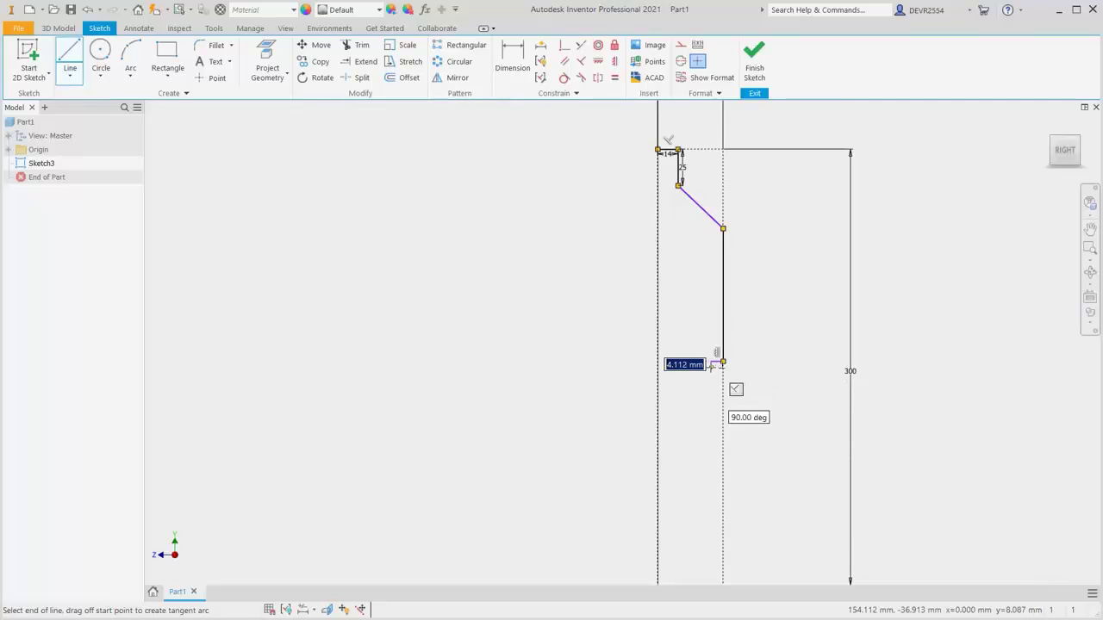
{"action": "left_click", "coordinate": [710, 464]}
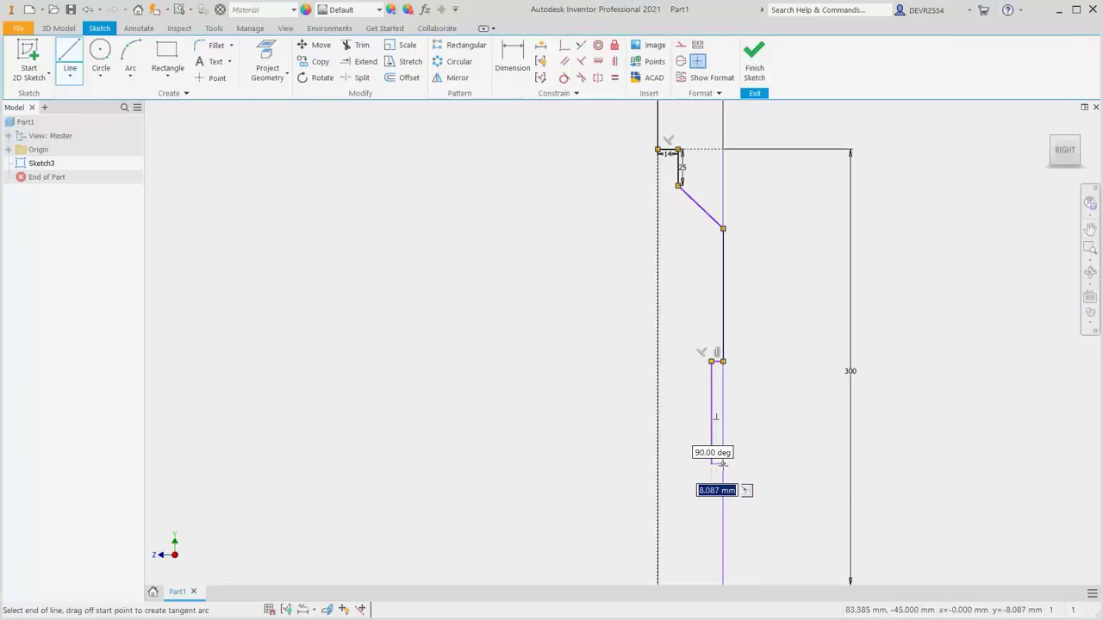
{"action": "left_click", "coordinate": [723, 463]}
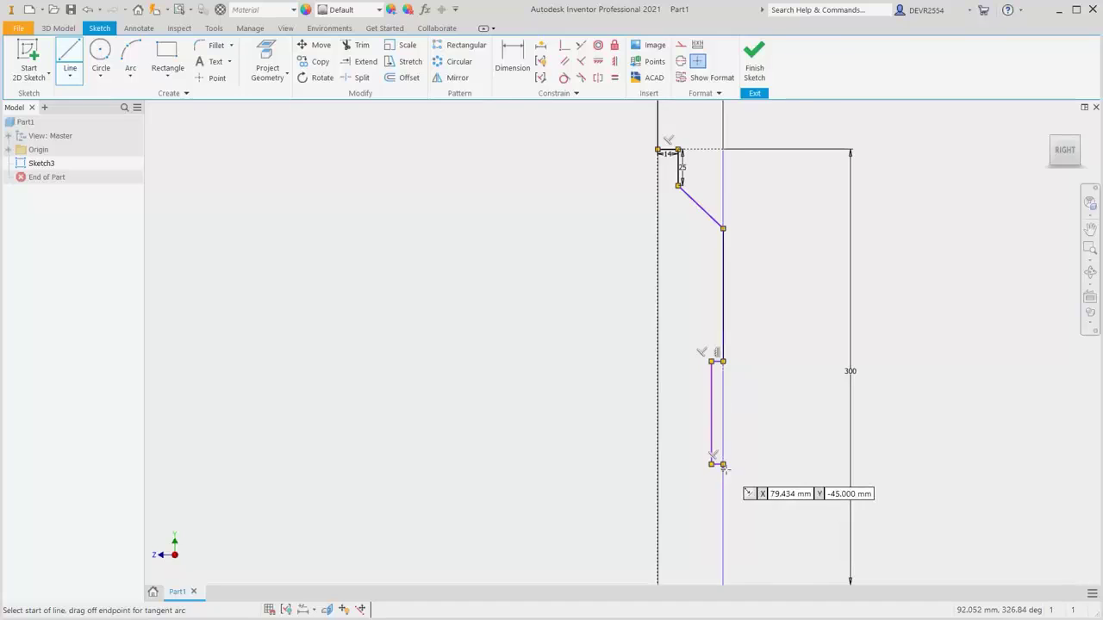
Continue the profile with a vertical line about 70 mm down the outer edge and a sloping line about 19 mm inward to the base line
{"action": "left_click", "coordinate": [723, 464]}
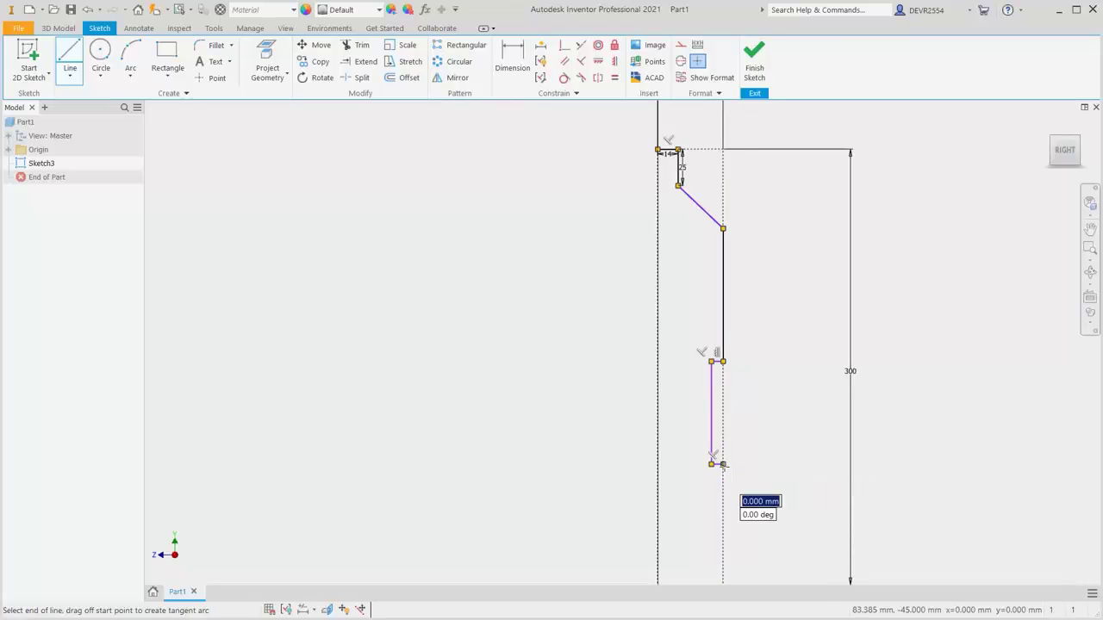
{"action": "key", "text": "F2"}
{"action": "left_click_drag", "start_coordinate": [719, 474], "coordinate": [673, 246]}
{"action": "scroll", "coordinate": [680, 279], "scroll_direction": "up", "scroll_amount": 4}
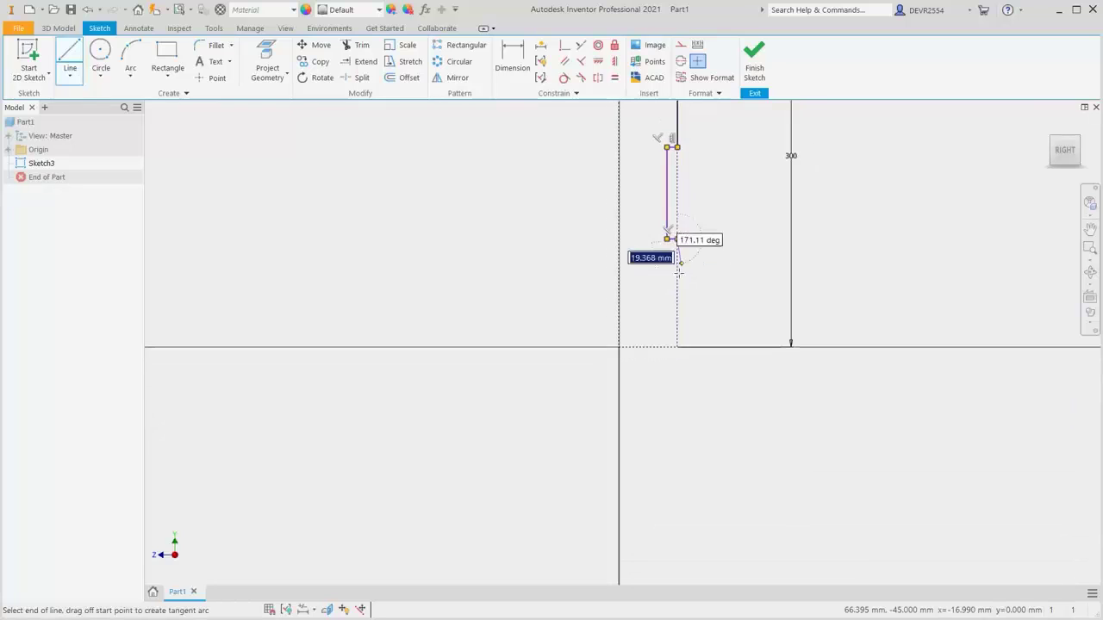
{"action": "scroll", "coordinate": [680, 279], "scroll_direction": "up", "scroll_amount": 3}
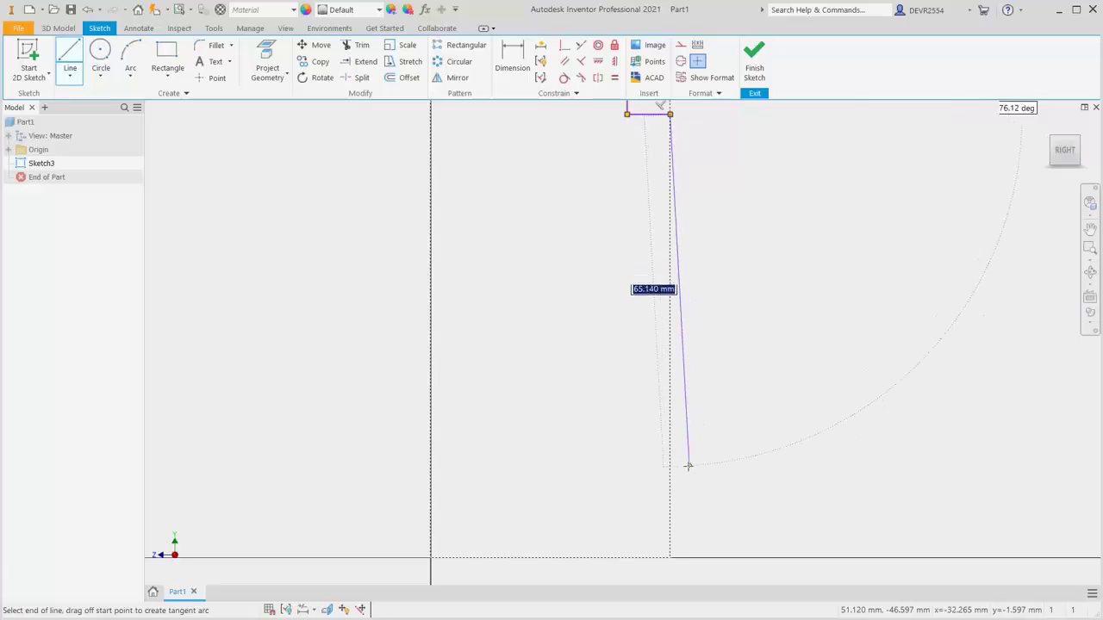
{"action": "double_click", "coordinate": [671, 487]}
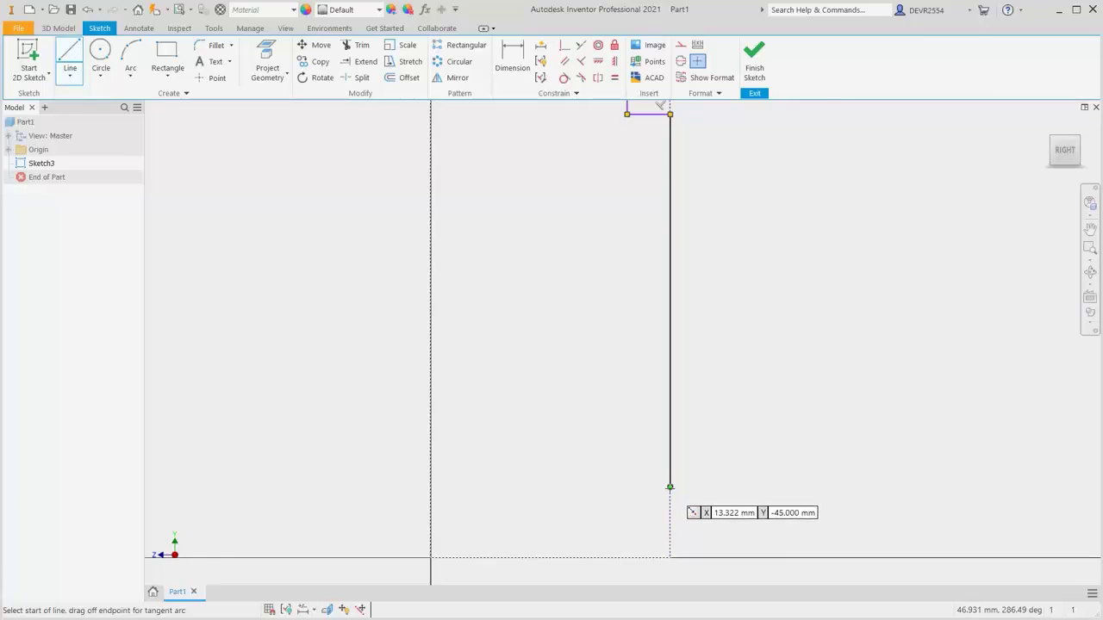
{"action": "left_click", "coordinate": [671, 487]}
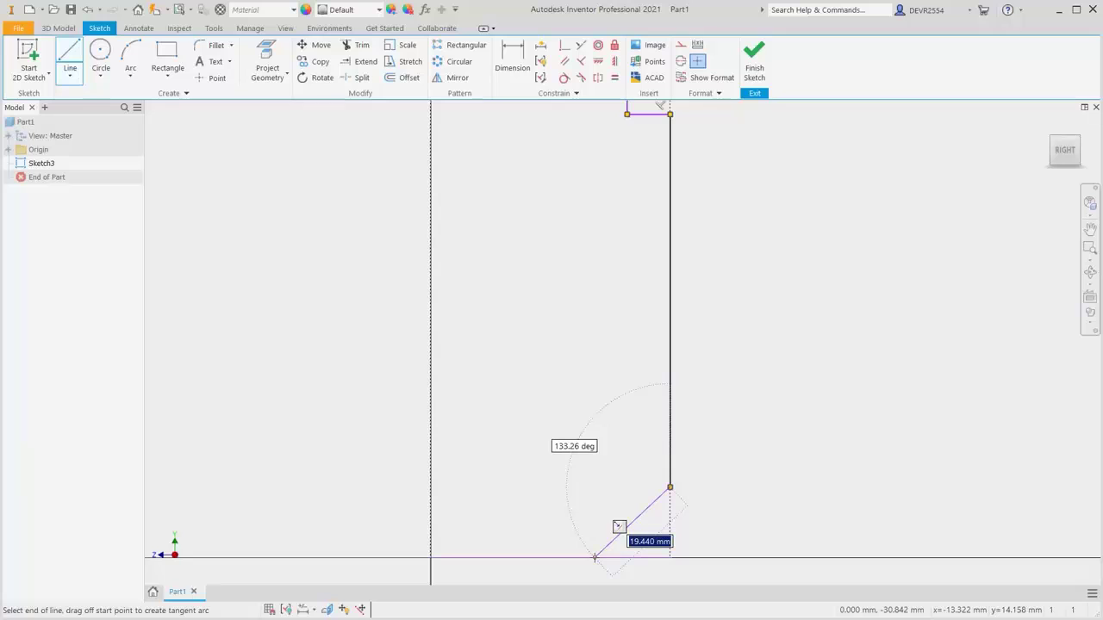
{"action": "double_click", "coordinate": [594, 558]}
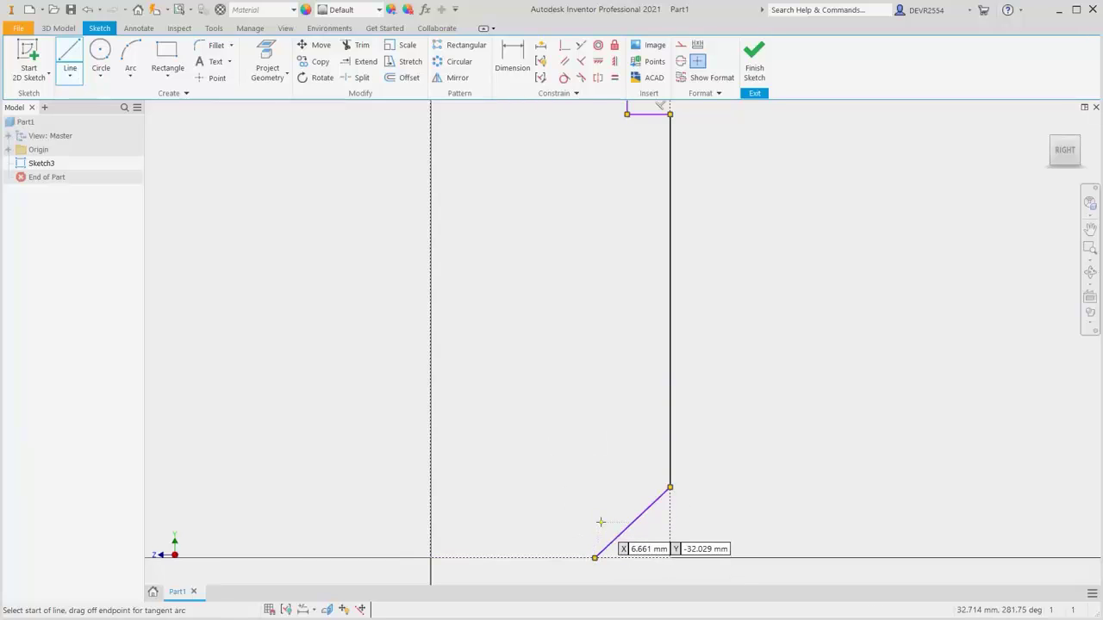
Dimension the vertical distance from the profile's top edge to the lower end of the shoulder slope as 55 mm
{"action": "scroll", "coordinate": [602, 522], "scroll_direction": "down", "scroll_amount": 3}
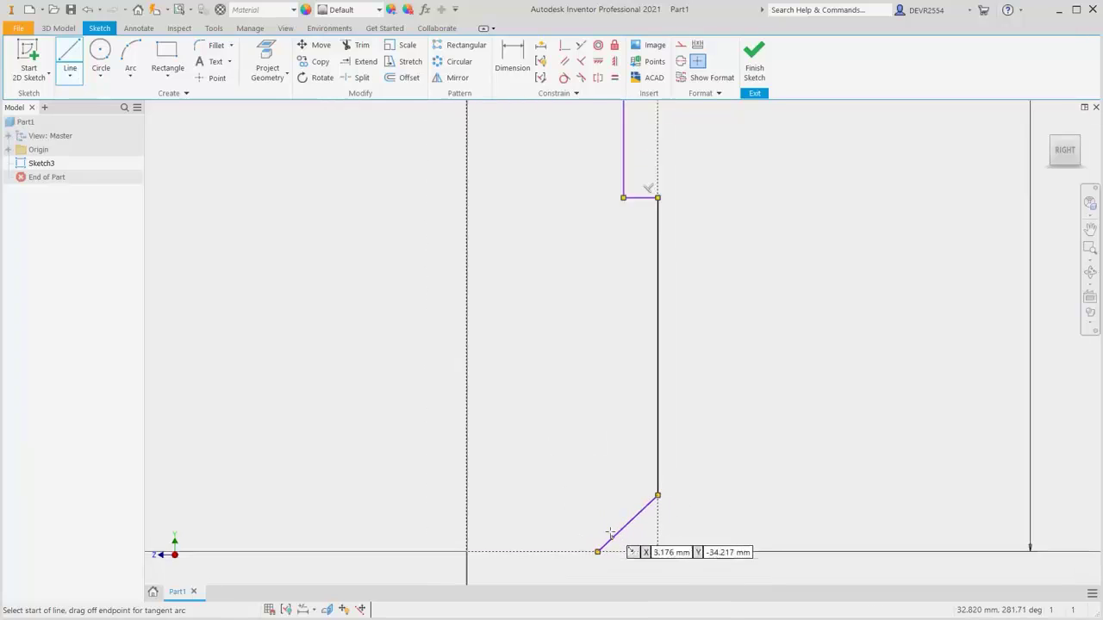
{"action": "scroll", "coordinate": [599, 422], "scroll_direction": "down", "scroll_amount": 1}
{"action": "scroll", "coordinate": [596, 408], "scroll_direction": "down", "scroll_amount": 2}
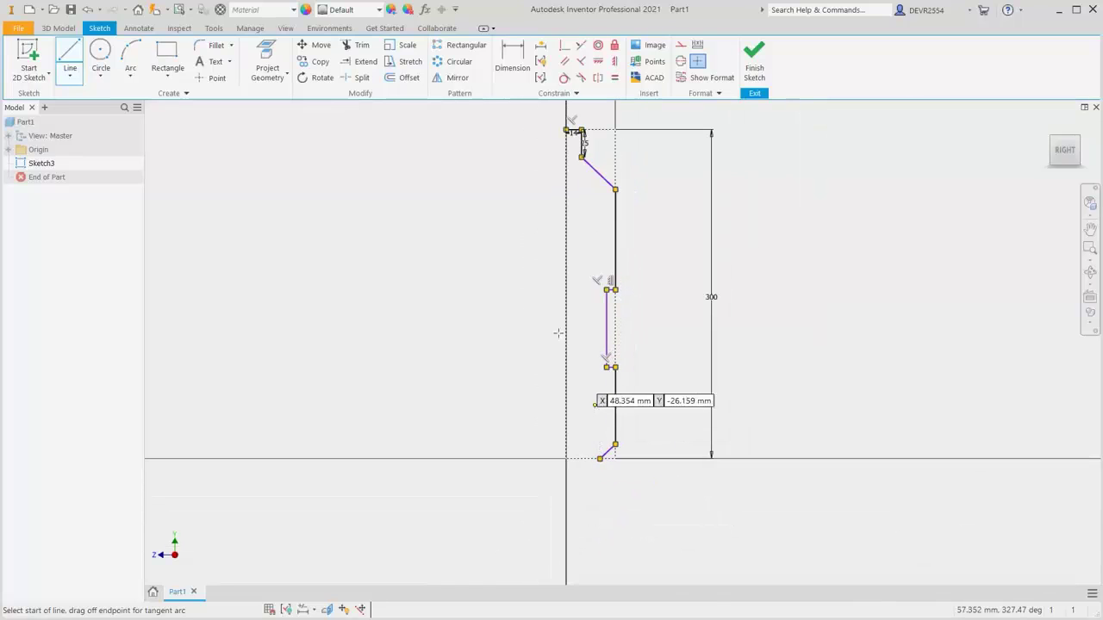
{"action": "left_click", "coordinate": [515, 62]}
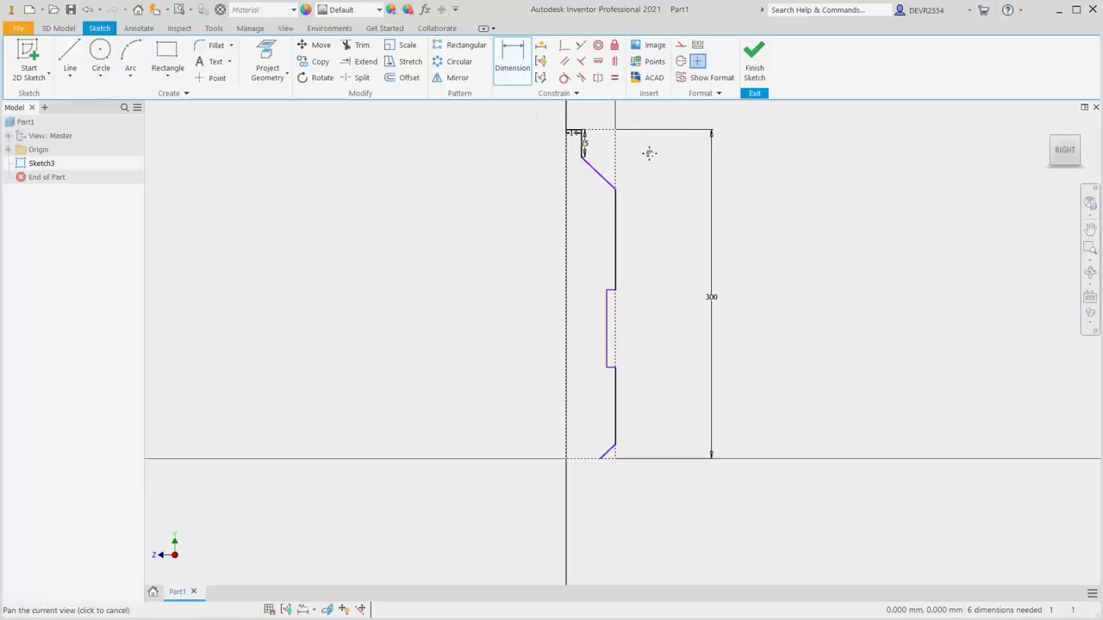
{"action": "left_click_drag", "start_coordinate": [650, 153], "coordinate": [662, 256]}
{"action": "scroll", "coordinate": [622, 272], "scroll_direction": "up", "scroll_amount": 2}
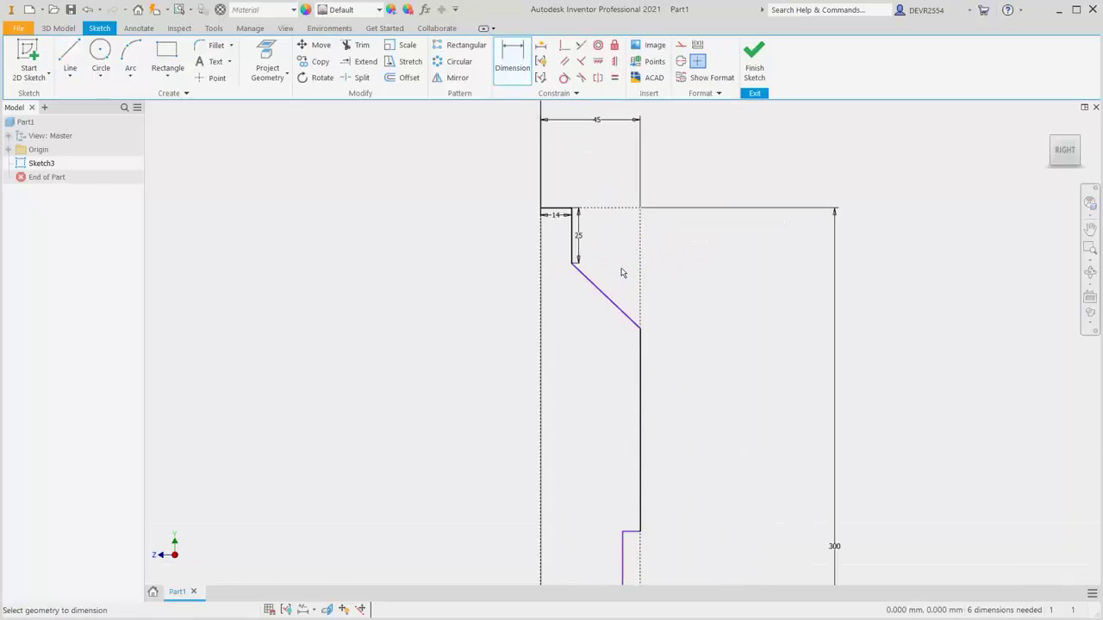
{"action": "scroll", "coordinate": [623, 273], "scroll_direction": "up", "scroll_amount": 3}
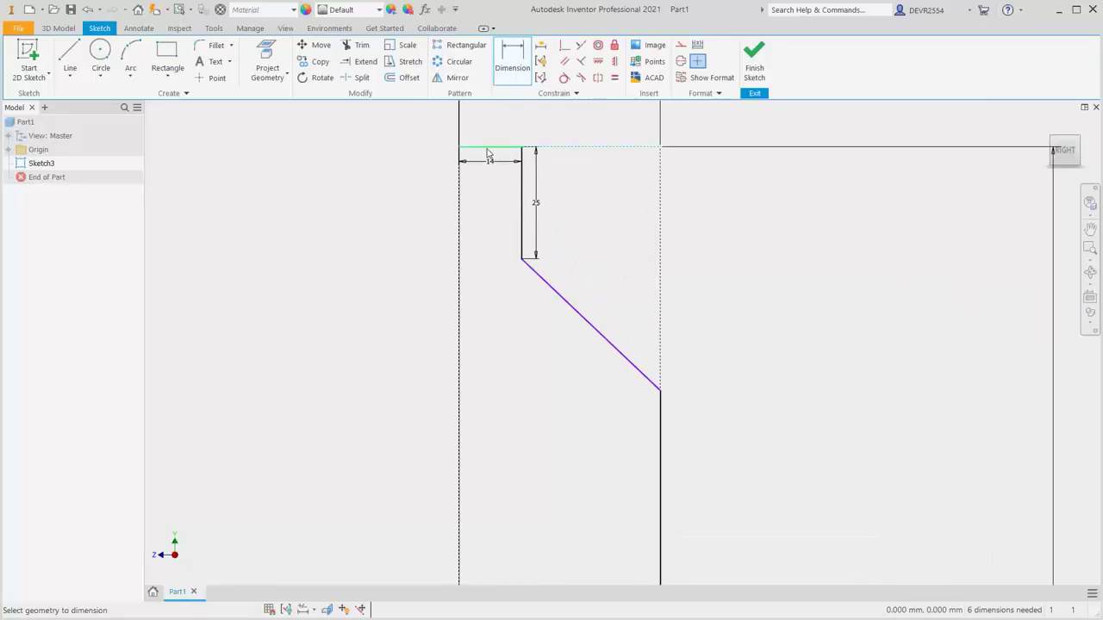
{"action": "left_click", "coordinate": [487, 153]}
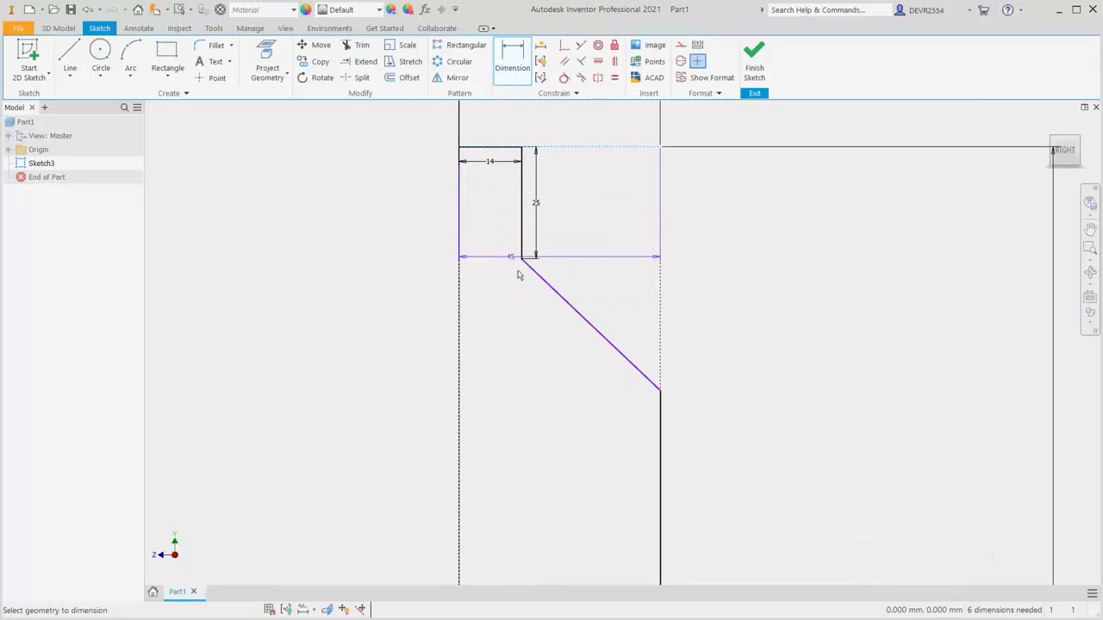
{"action": "left_click", "coordinate": [660, 391]}
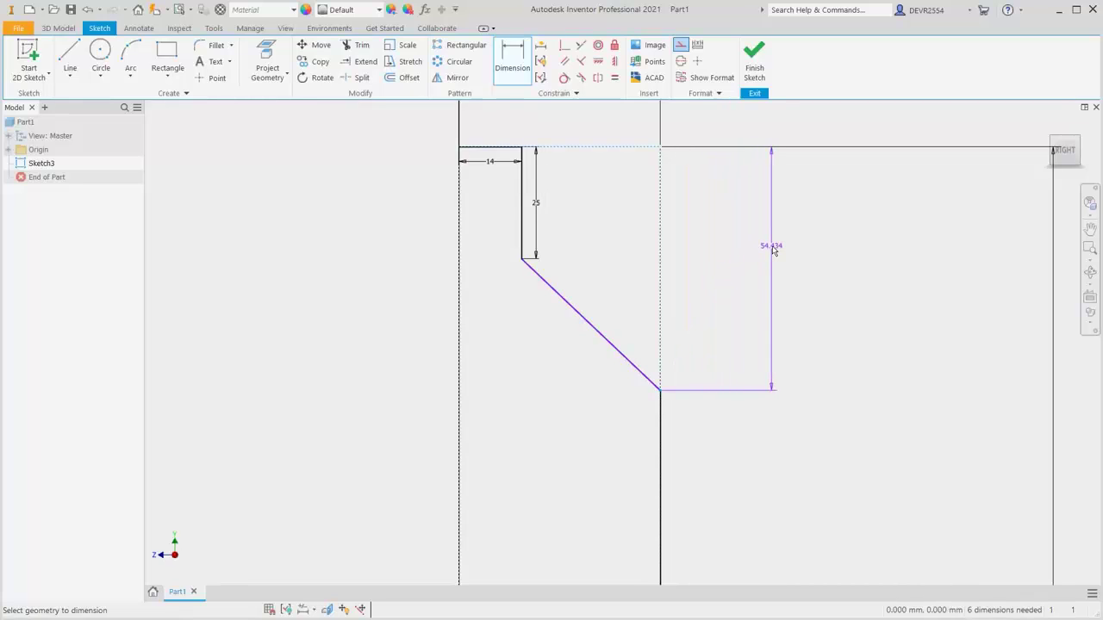
{"action": "left_click", "coordinate": [773, 250]}
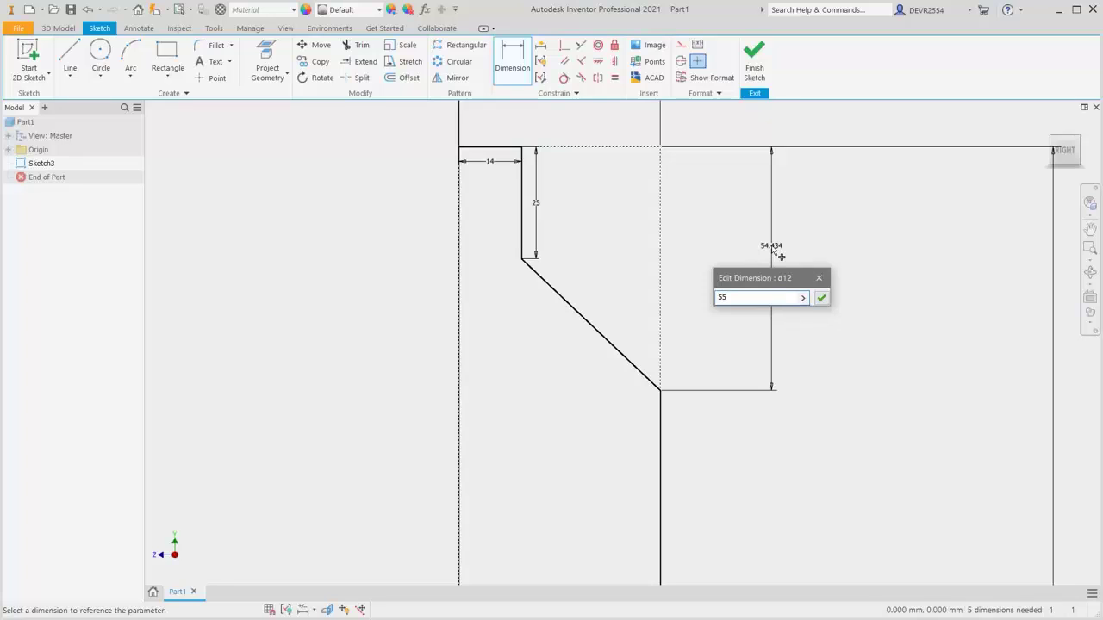
{"action": "key", "text": "Return"}
Dimension the angle between the bottom sloping line and the vertical outer edge as 150 degrees
{"action": "scroll", "coordinate": [783, 384], "scroll_direction": "down", "scroll_amount": 5}
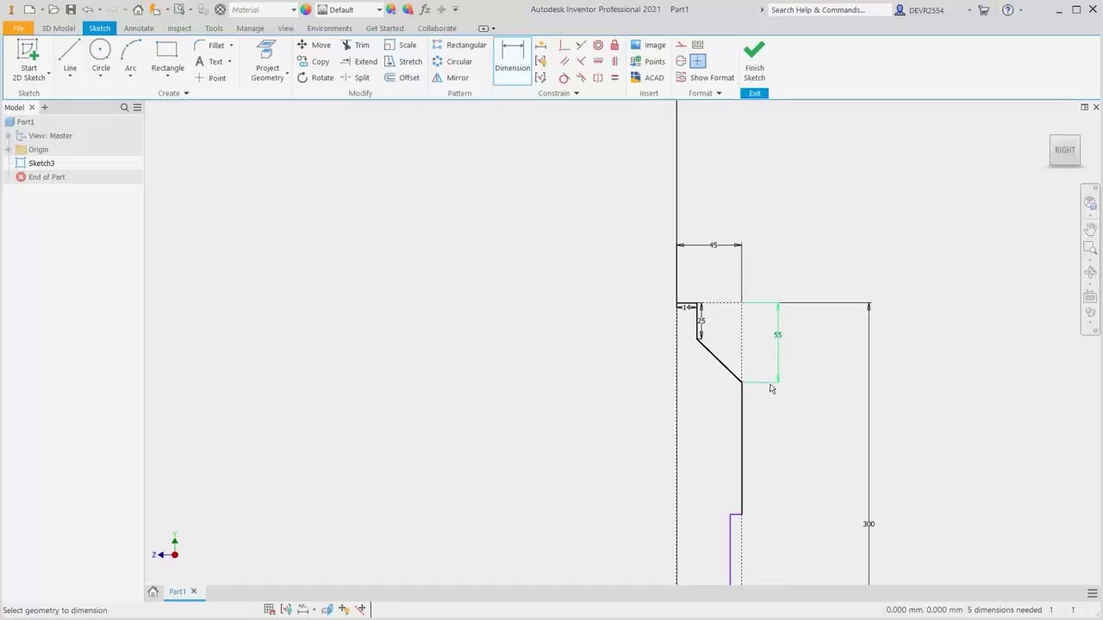
{"action": "middle_click_drag", "start_coordinate": [770, 387], "coordinate": [745, 363]}
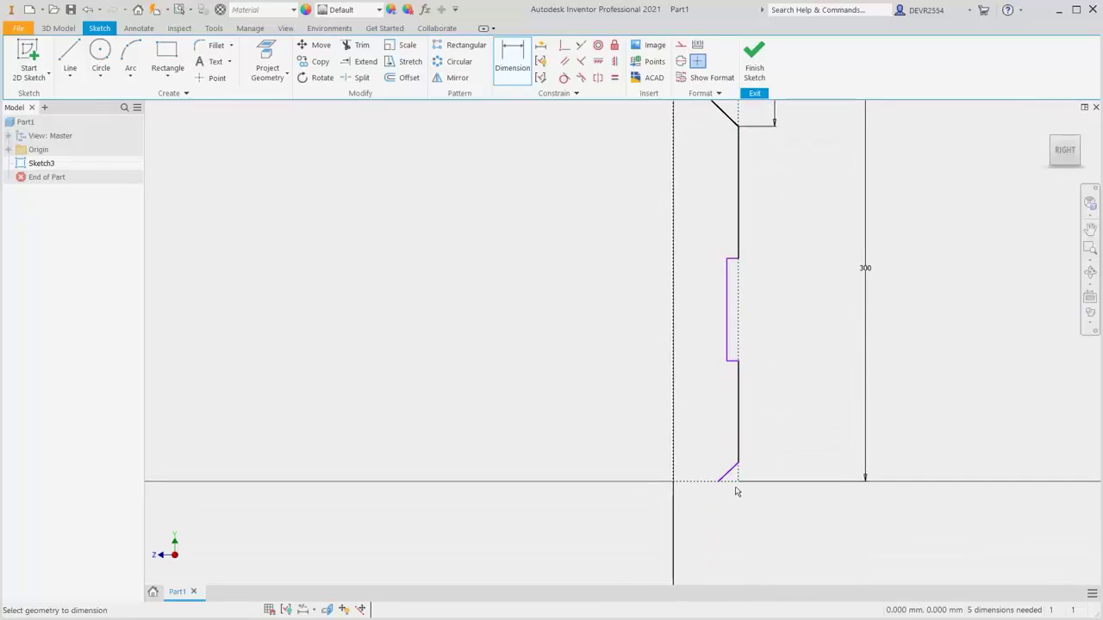
{"action": "scroll", "coordinate": [737, 492], "scroll_direction": "up", "scroll_amount": 8}
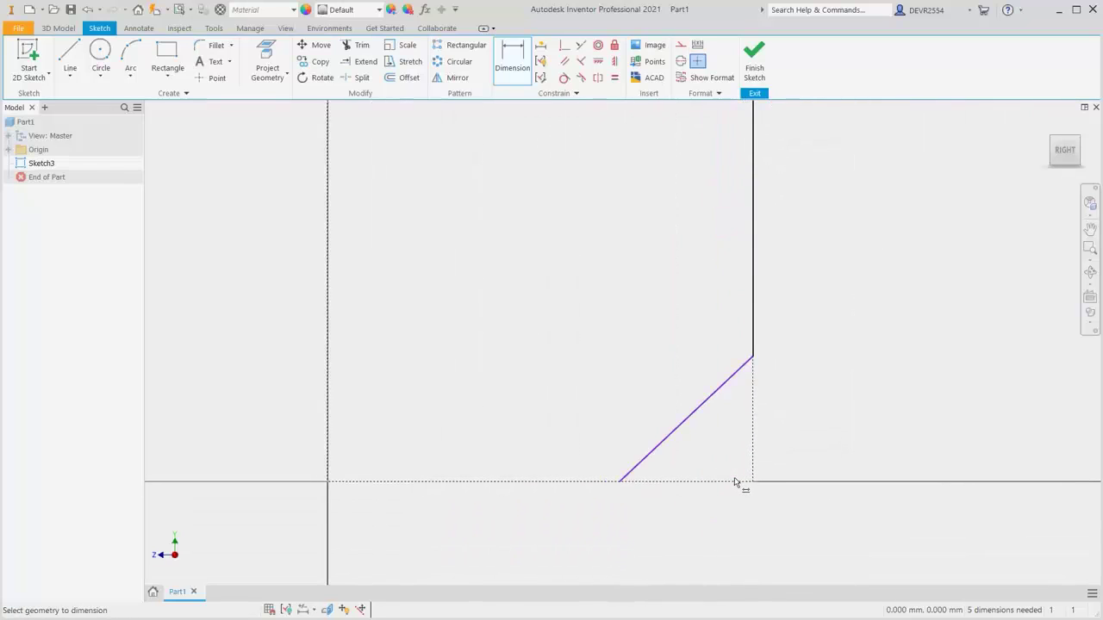
{"action": "scroll", "coordinate": [737, 482], "scroll_direction": "up", "scroll_amount": 1}
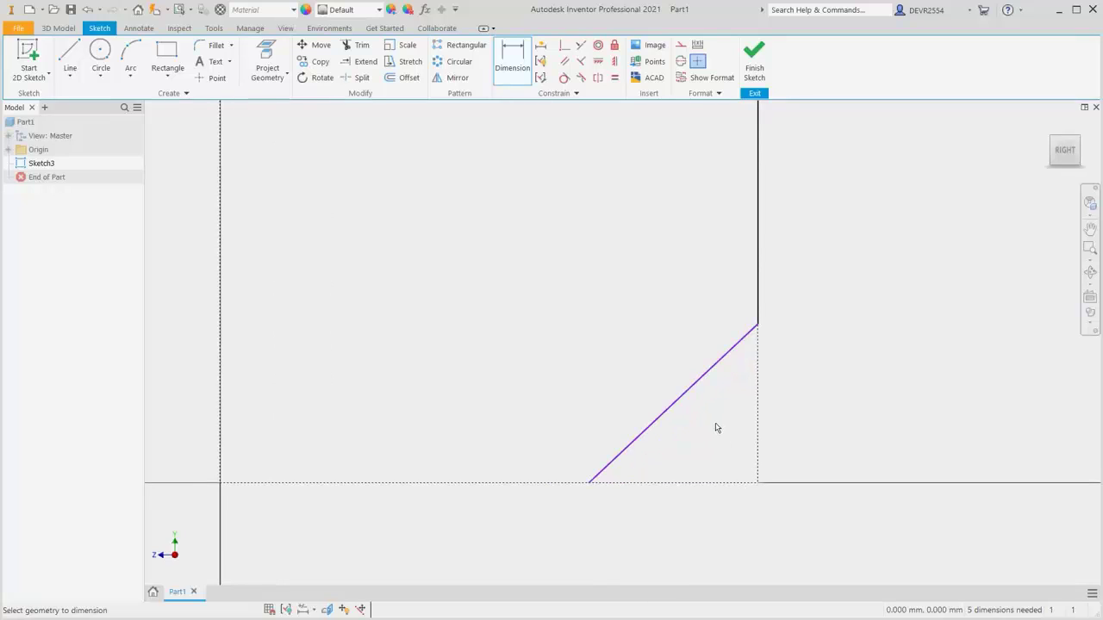
{"action": "left_click", "coordinate": [707, 371]}
{"action": "left_click", "coordinate": [757, 270]}
{"action": "left_click", "coordinate": [715, 277]}
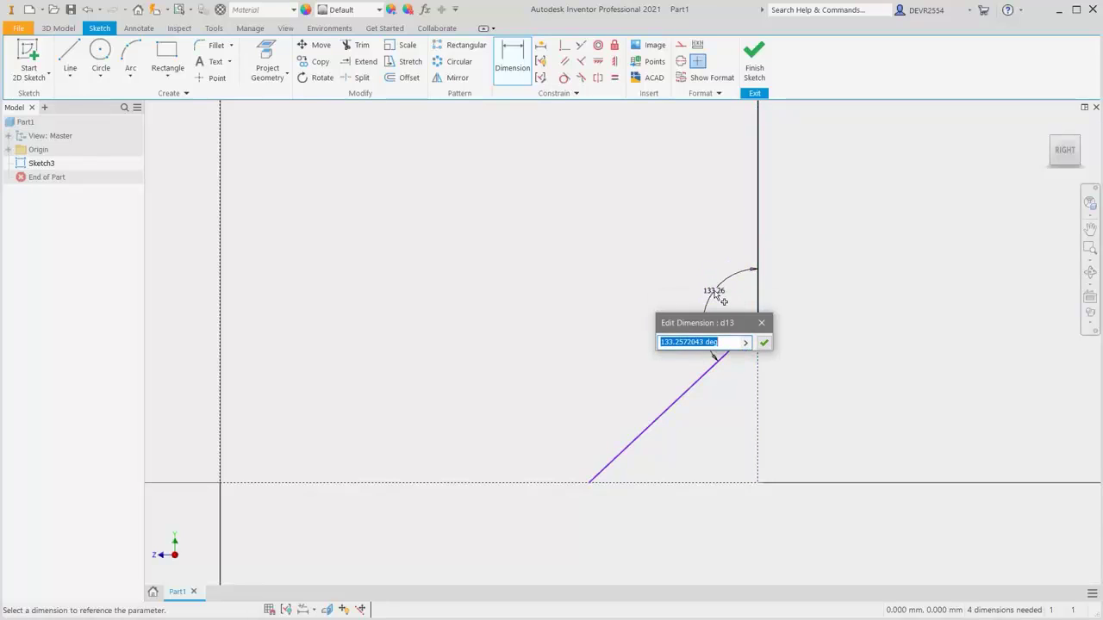
{"action": "type", "text": "1"}
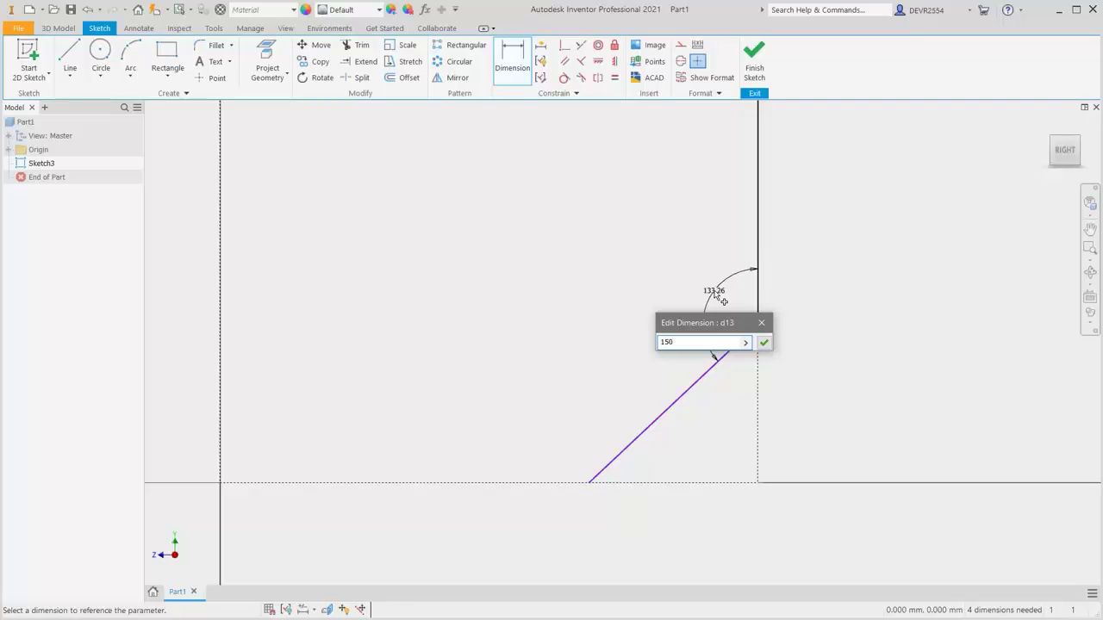
{"action": "type", "text": "50"}
{"action": "key", "text": "Return"}
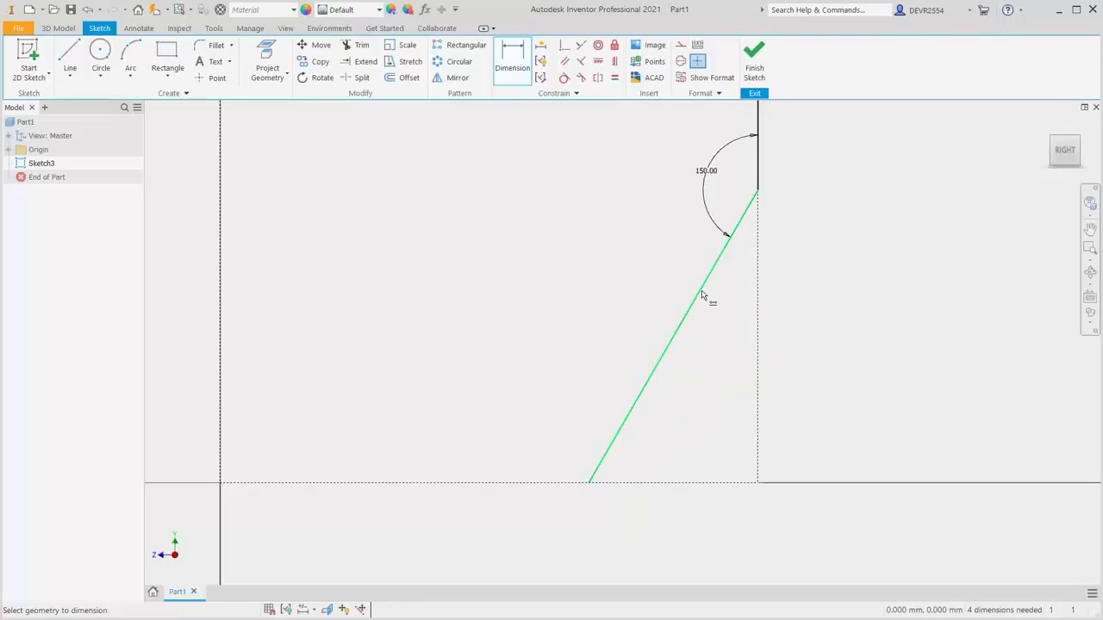
Dimension the vertical height of the bottom sloping line as 6 mm
{"action": "left_click", "coordinate": [700, 294]}
{"action": "left_click", "coordinate": [867, 335]}
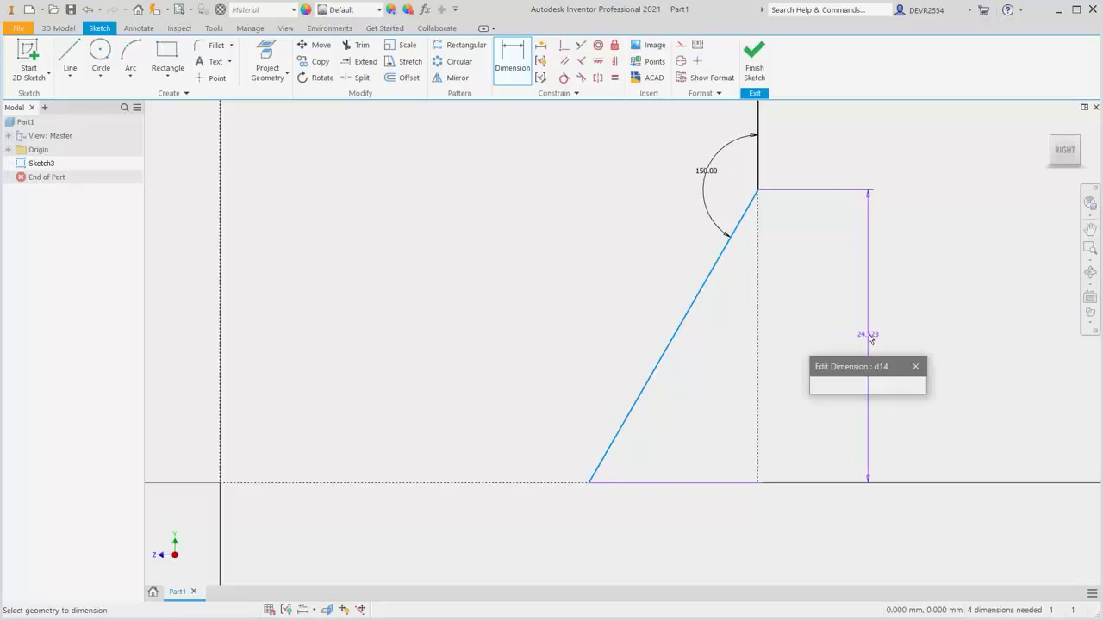
{"action": "type", "text": "6"}
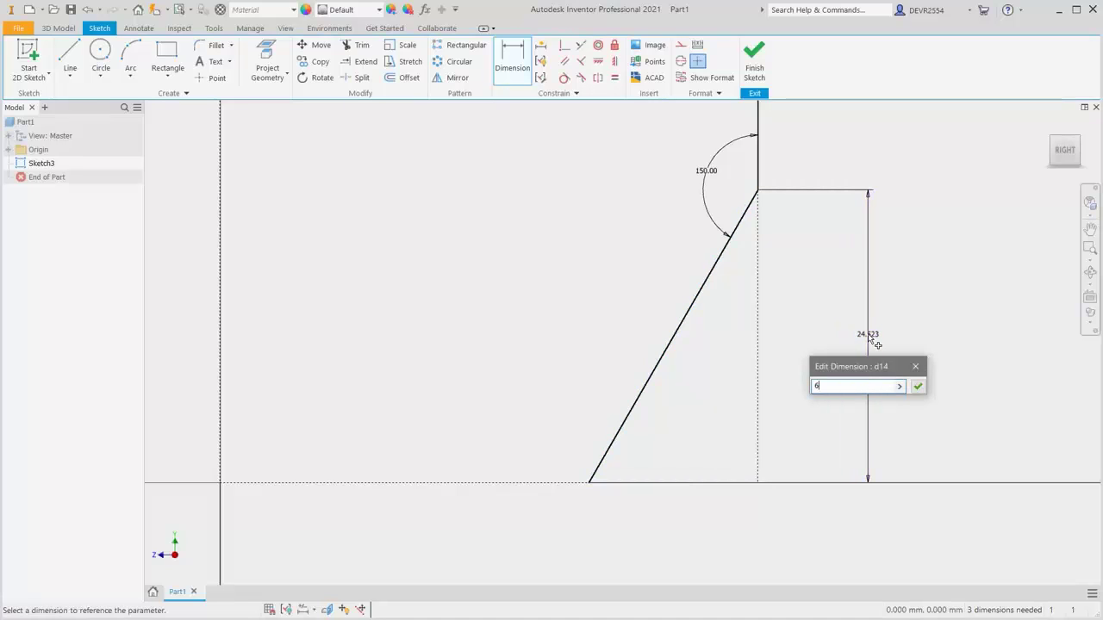
{"action": "key", "text": "Return"}
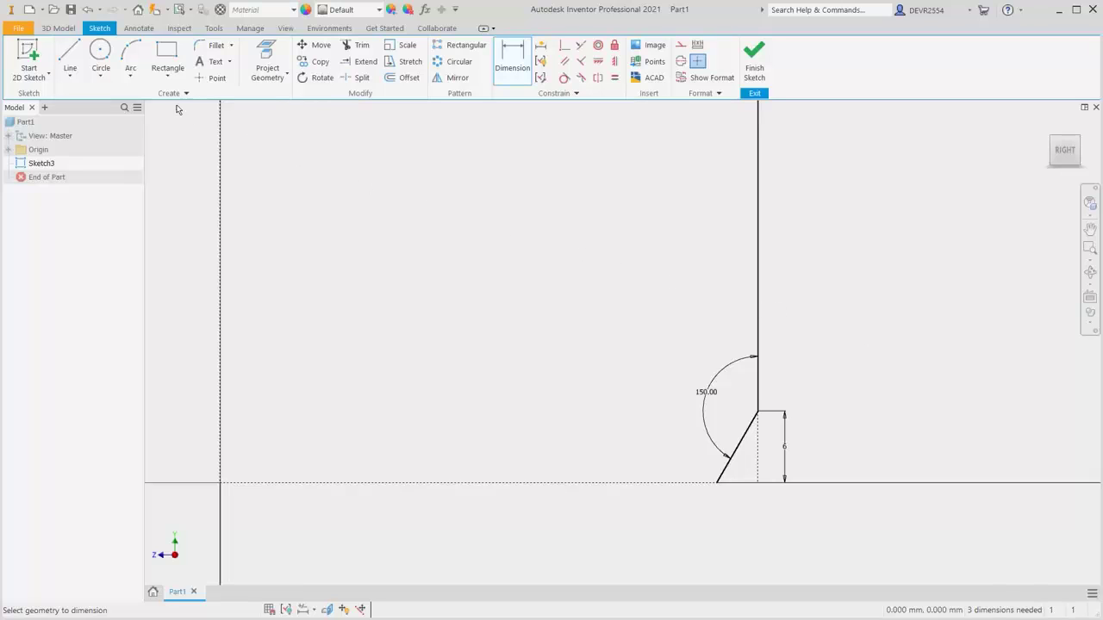
From the slope's lower end, draw a line about 11 mm inward along the base and a rising line ending about 8 mm above it
{"action": "left_click", "coordinate": [70, 57]}
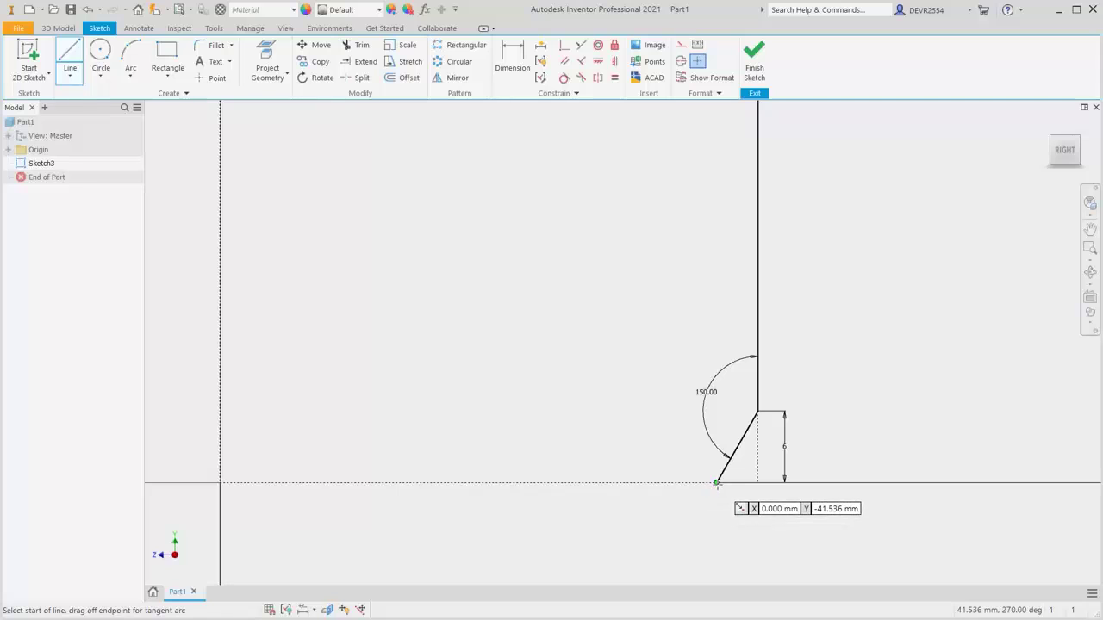
{"action": "left_click", "coordinate": [716, 482]}
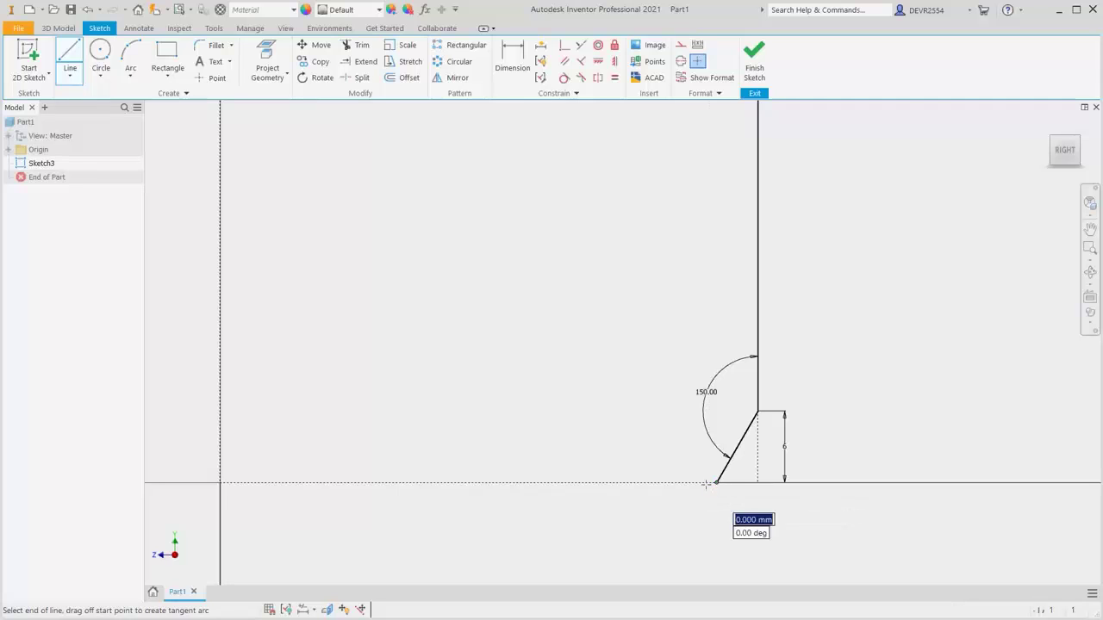
{"action": "left_click", "coordinate": [582, 483]}
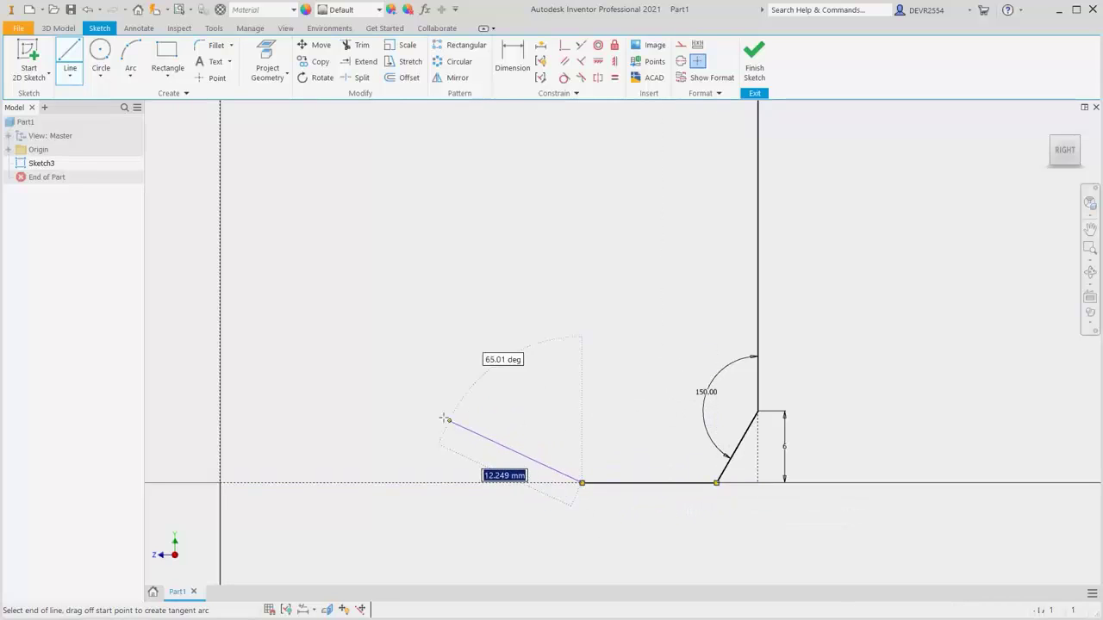
{"action": "left_click", "coordinate": [349, 389]}
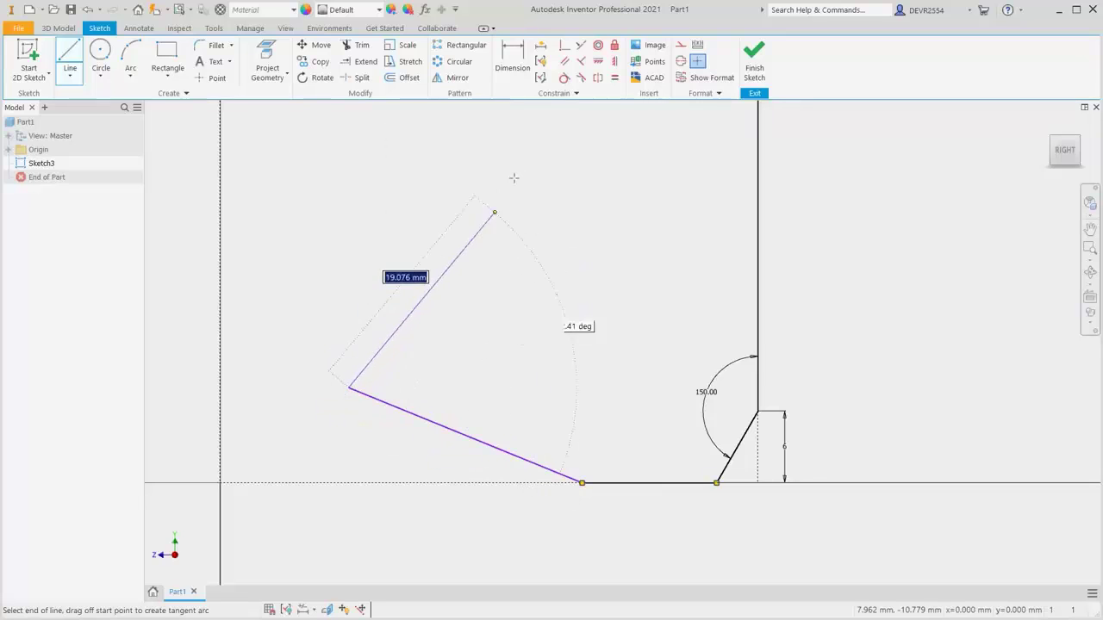
Dimension the angle between the short base line and the rising inner line as 170 degrees
{"action": "left_click", "coordinate": [517, 67]}
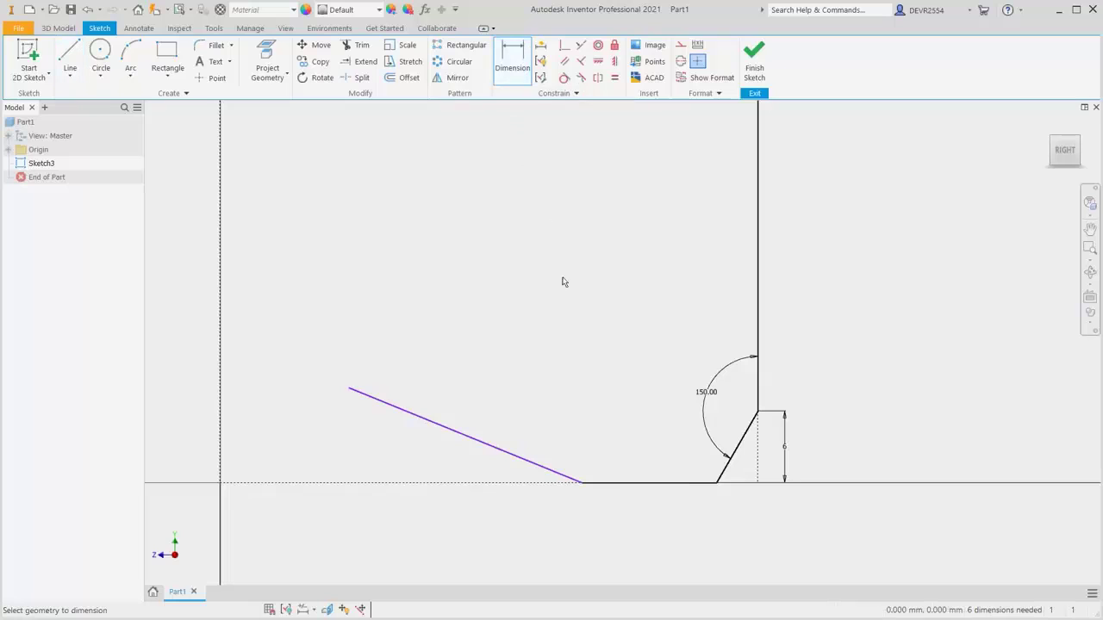
{"action": "left_click", "coordinate": [618, 484]}
{"action": "left_click", "coordinate": [517, 457]}
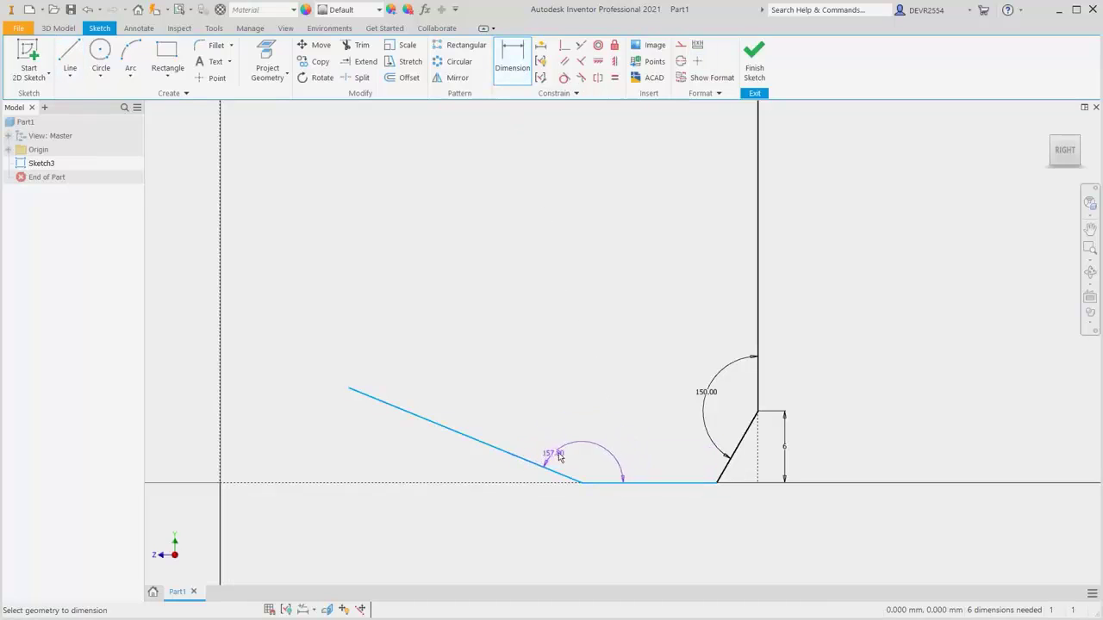
{"action": "left_click", "coordinate": [607, 437]}
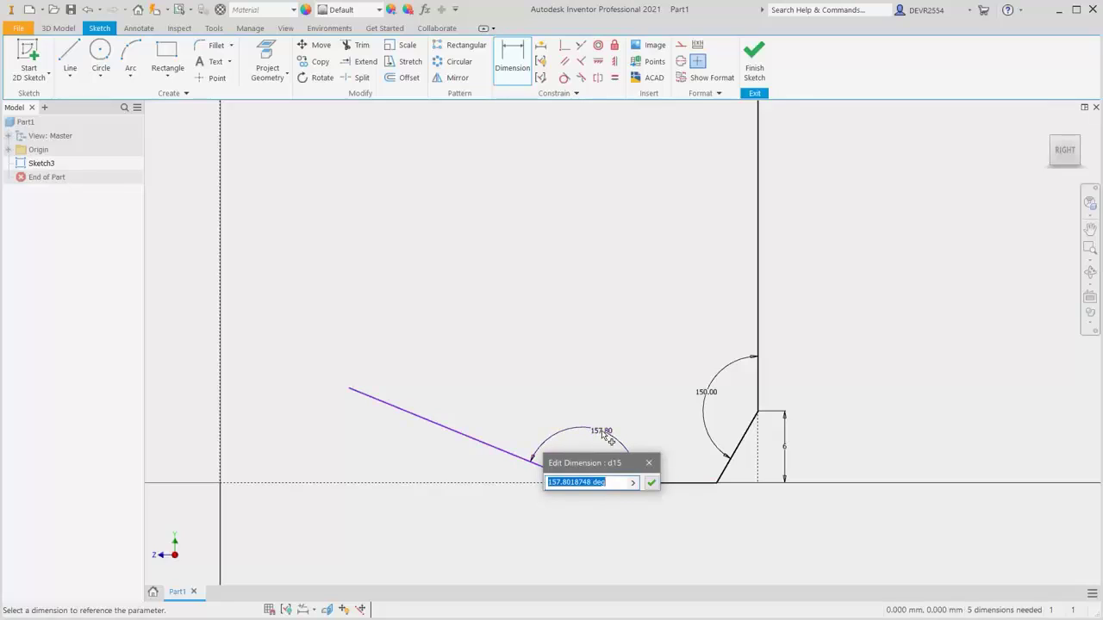
{"action": "type", "text": "170"}
{"action": "key", "text": "Return"}
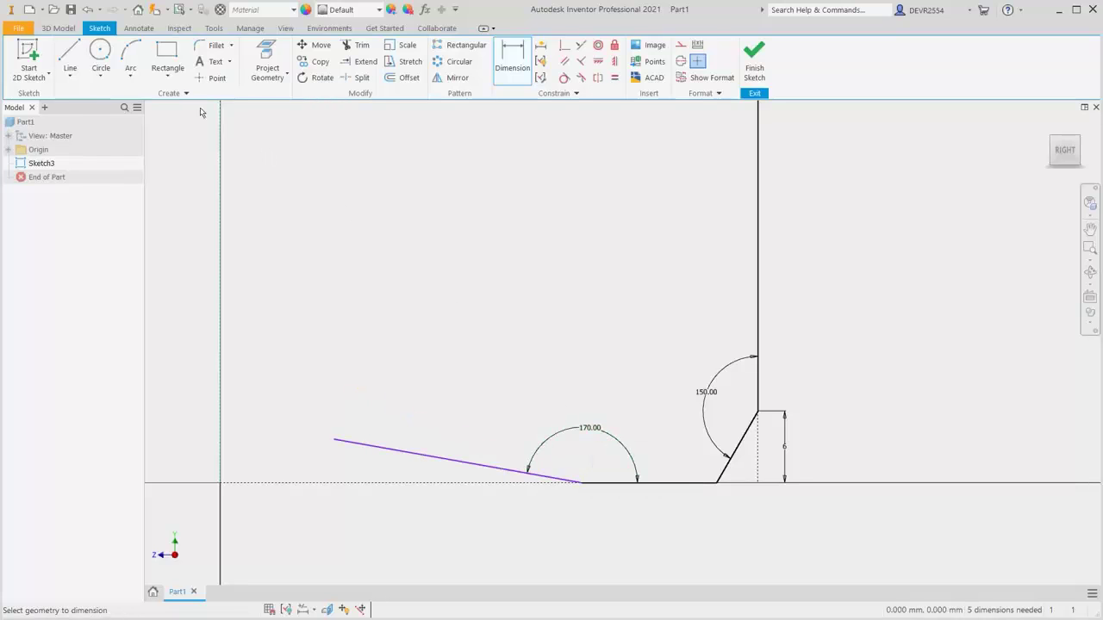
Draw a circle centred on the origin with a radius of 6 mm
{"action": "left_click", "coordinate": [101, 54]}
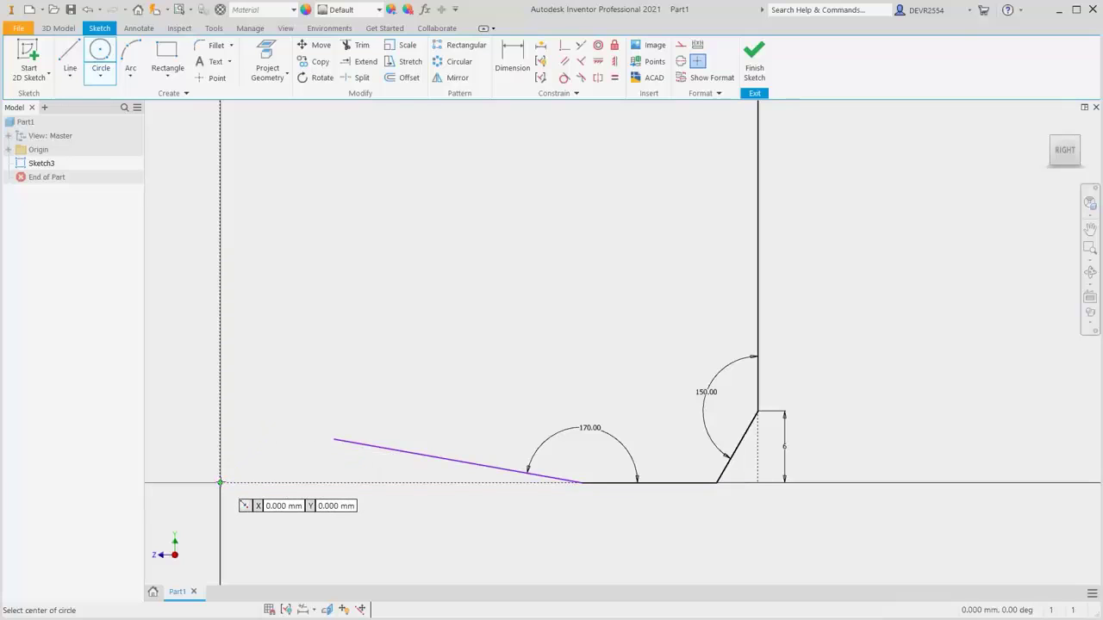
{"action": "left_click", "coordinate": [219, 482]}
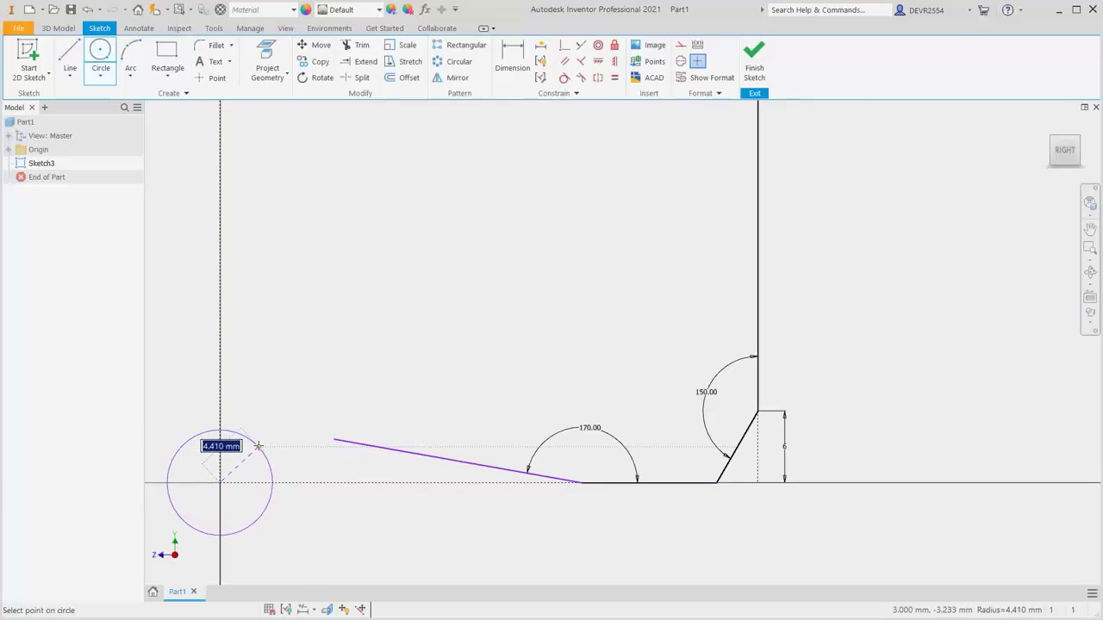
{"action": "right_click", "coordinate": [257, 448]}
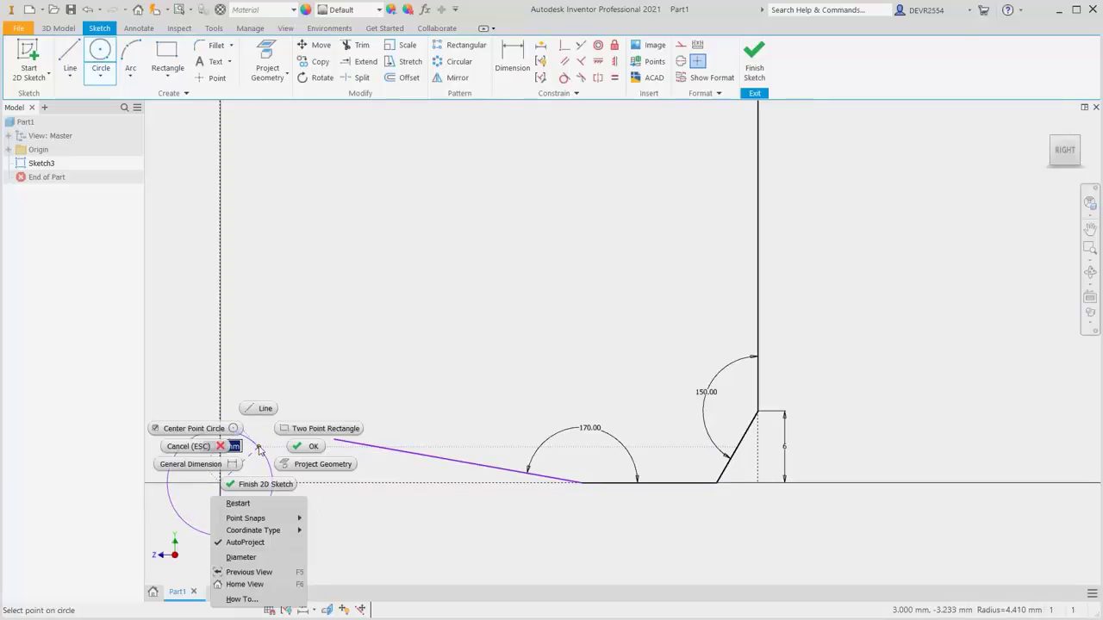
{"action": "left_click", "coordinate": [257, 557]}
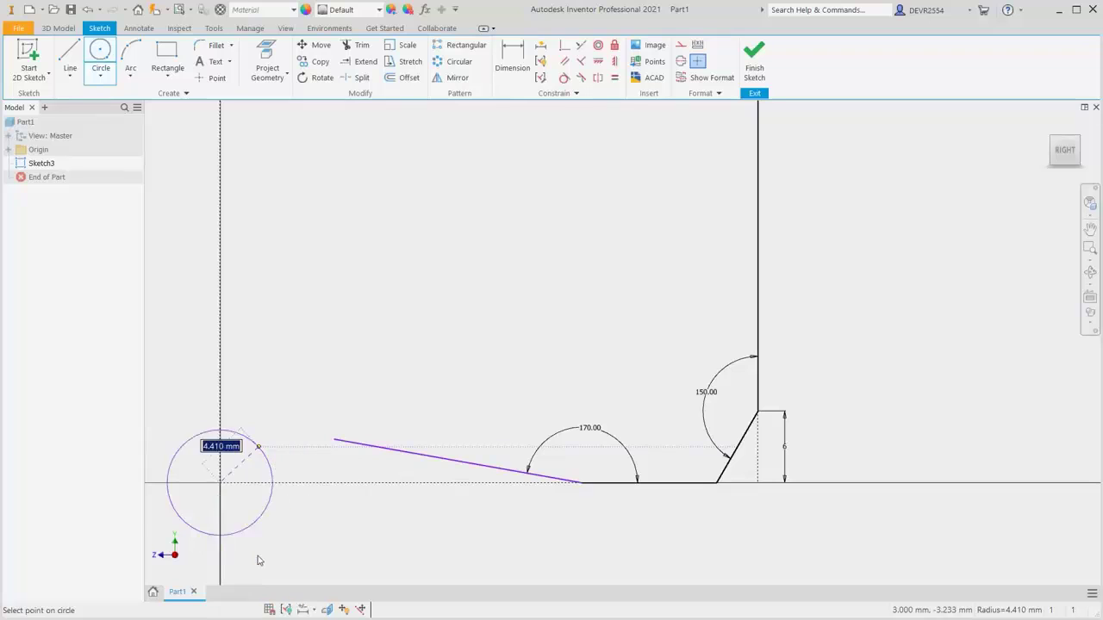
{"action": "right_click", "coordinate": [278, 500]}
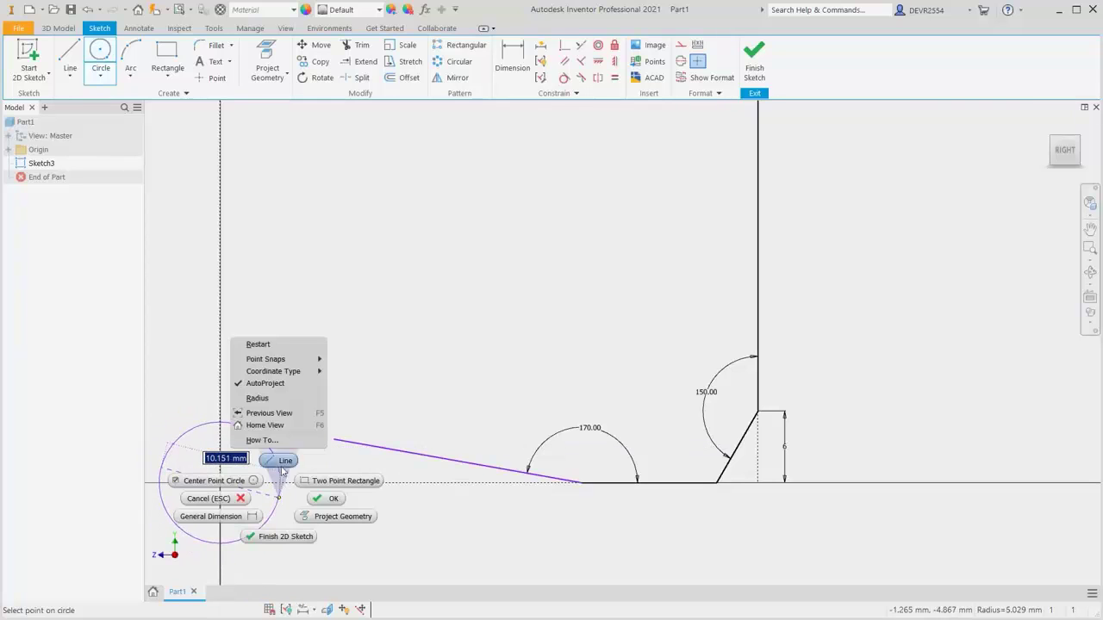
{"action": "left_click", "coordinate": [277, 399]}
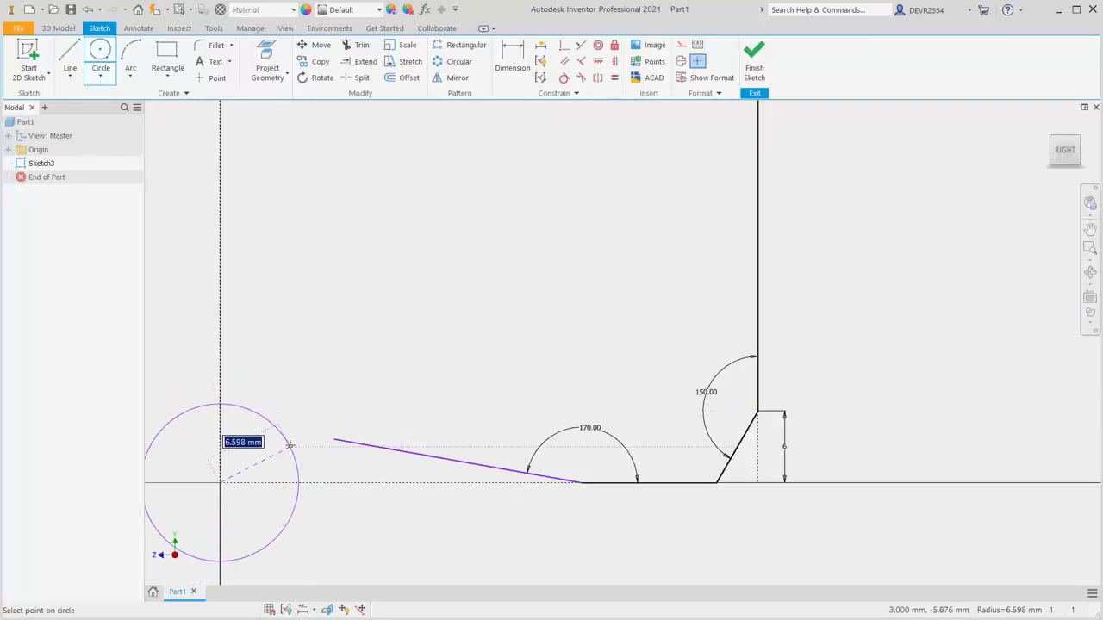
{"action": "type", "text": "6"}
{"action": "key", "text": "Return"}
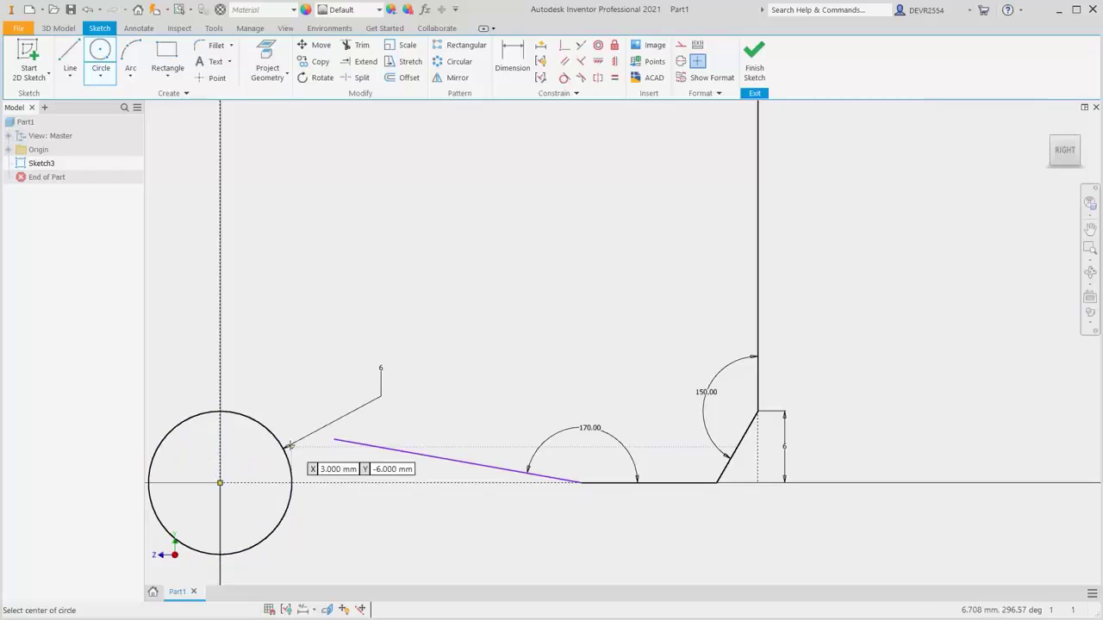
Draw a 300 mm vertical centre line from the origin up to the inner end of the profile's top edge
{"action": "left_click", "coordinate": [80, 72]}
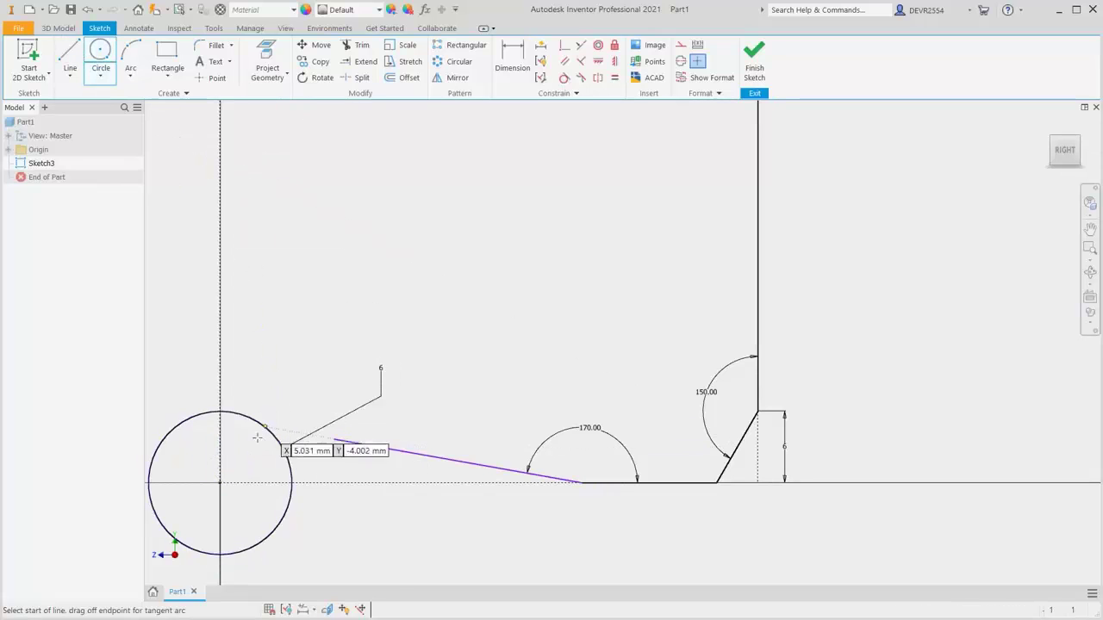
{"action": "left_click", "coordinate": [221, 483]}
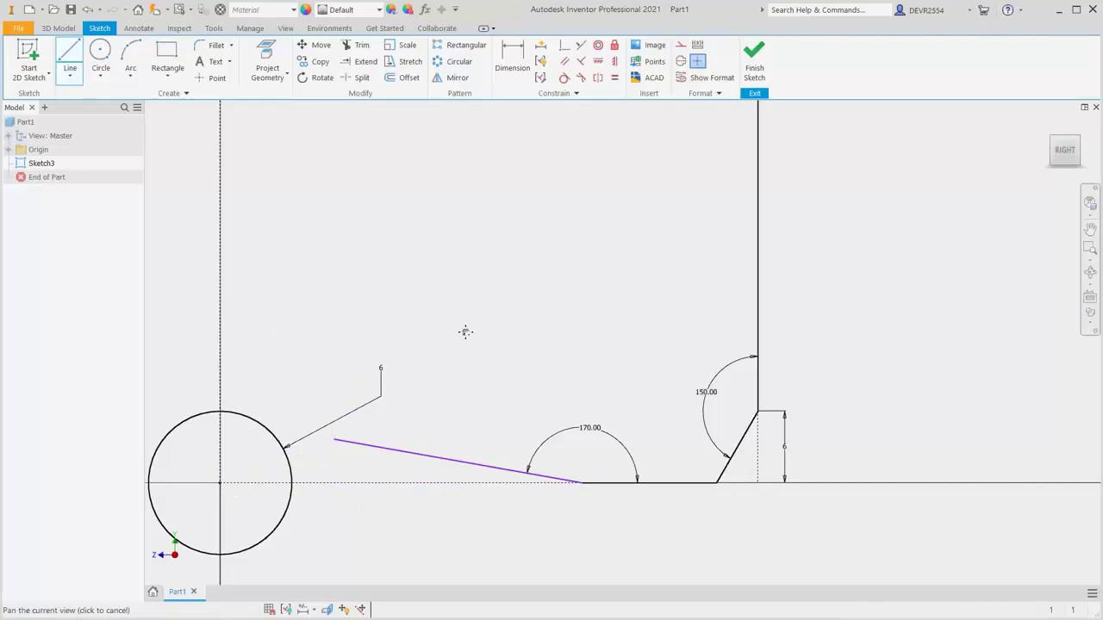
{"action": "mouse_move", "coordinate": [465, 328]}
{"action": "middle_mouse_down"}
{"action": "mouse_move", "coordinate": [613, 345]}
{"action": "mouse_move", "coordinate": [720, 338]}
{"action": "middle_mouse_up"}
{"action": "scroll", "coordinate": [620, 293], "scroll_direction": "down", "scroll_amount": 8}
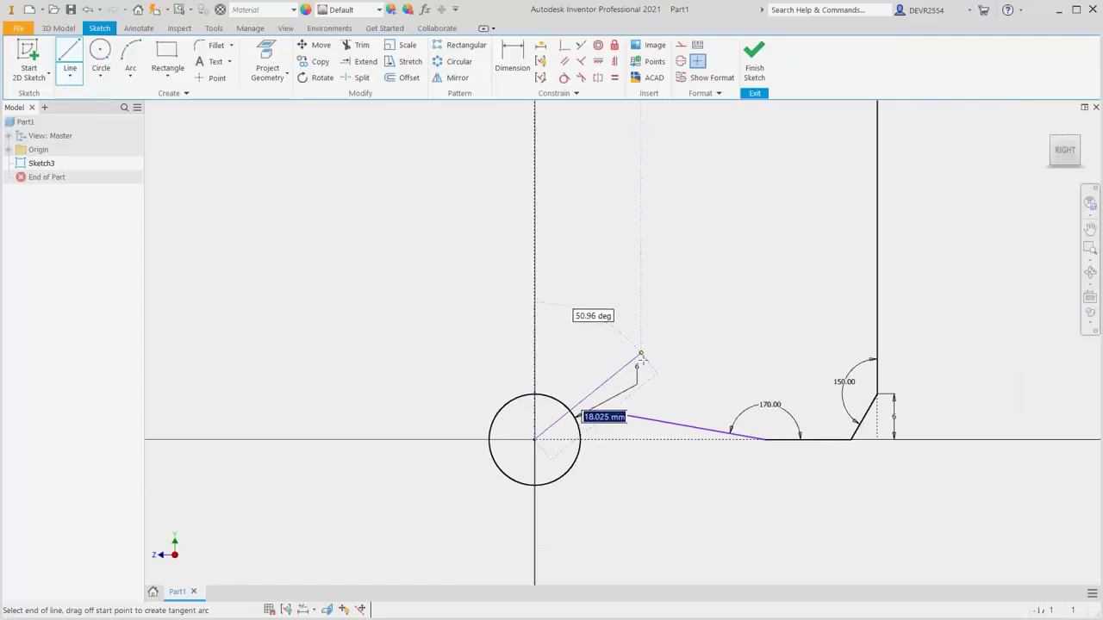
{"action": "scroll", "coordinate": [614, 259], "scroll_direction": "down", "scroll_amount": 6}
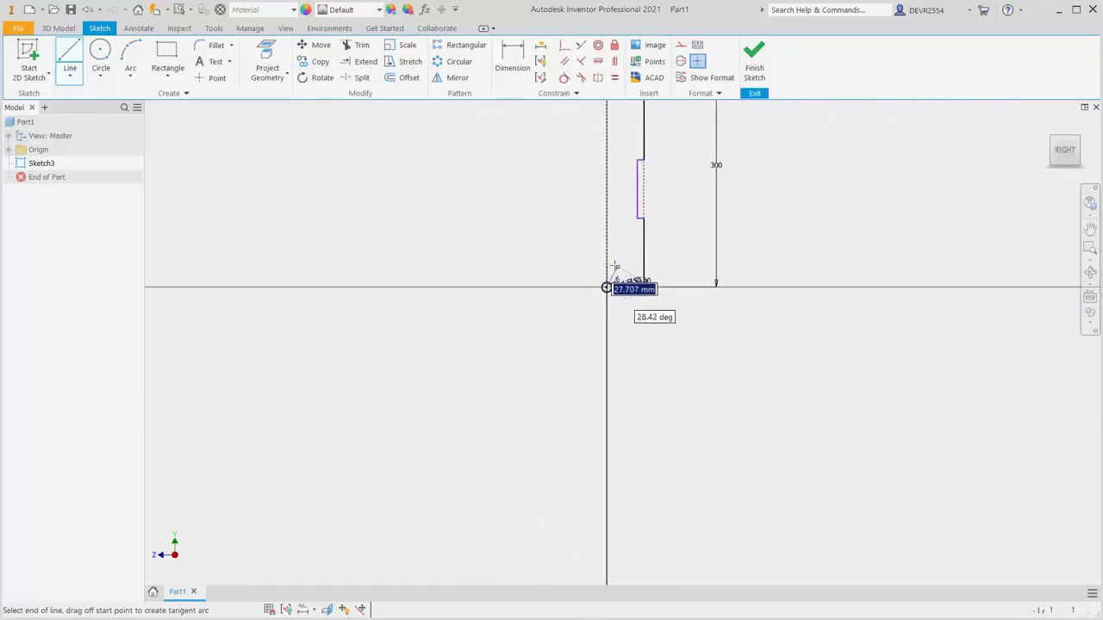
{"action": "middle_click_drag", "start_coordinate": [628, 228], "coordinate": [667, 388]}
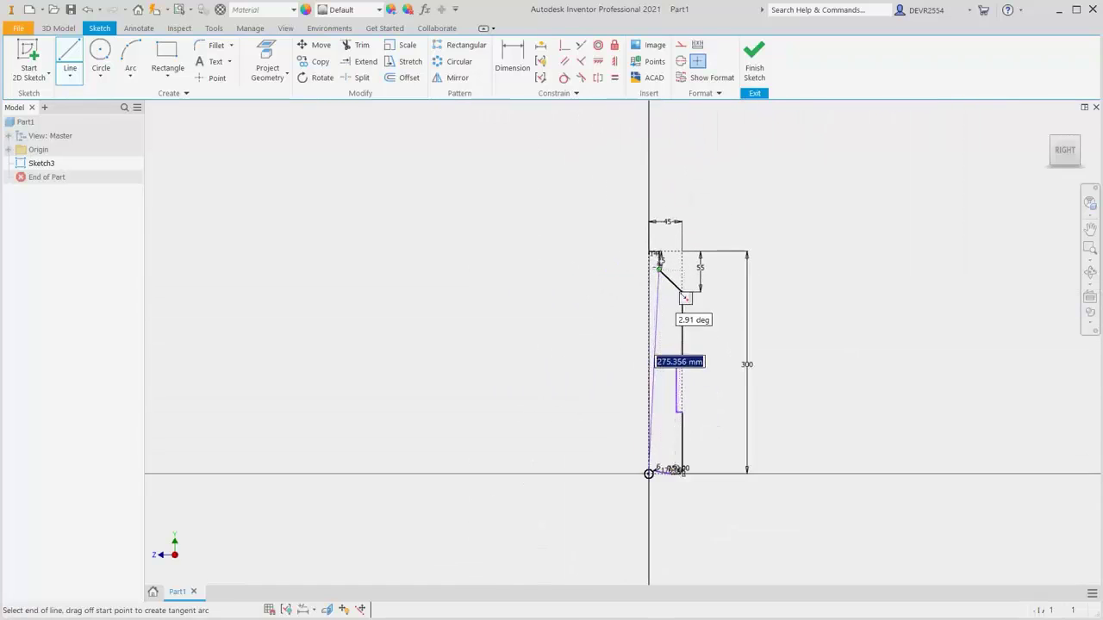
{"action": "scroll", "coordinate": [647, 246], "scroll_direction": "up", "scroll_amount": 8}
{"action": "scroll", "coordinate": [638, 253], "scroll_direction": "up", "scroll_amount": 6}
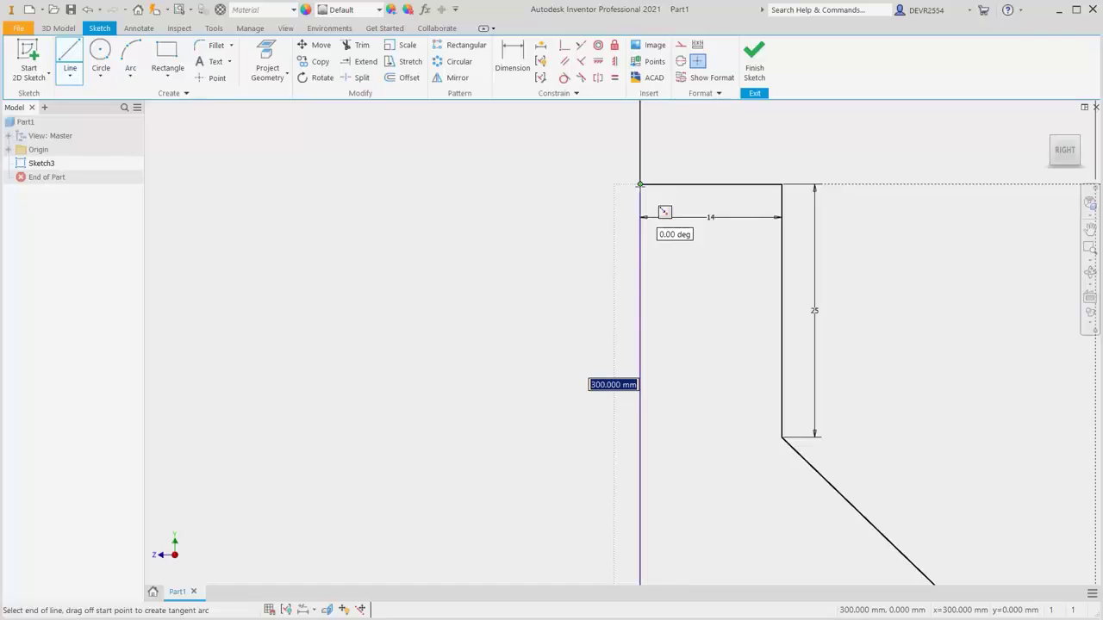
{"action": "left_click", "coordinate": [639, 184]}
Extend the inner sloping base line until it meets the circle at the origin
{"action": "scroll", "coordinate": [635, 289], "scroll_direction": "down", "scroll_amount": 4}
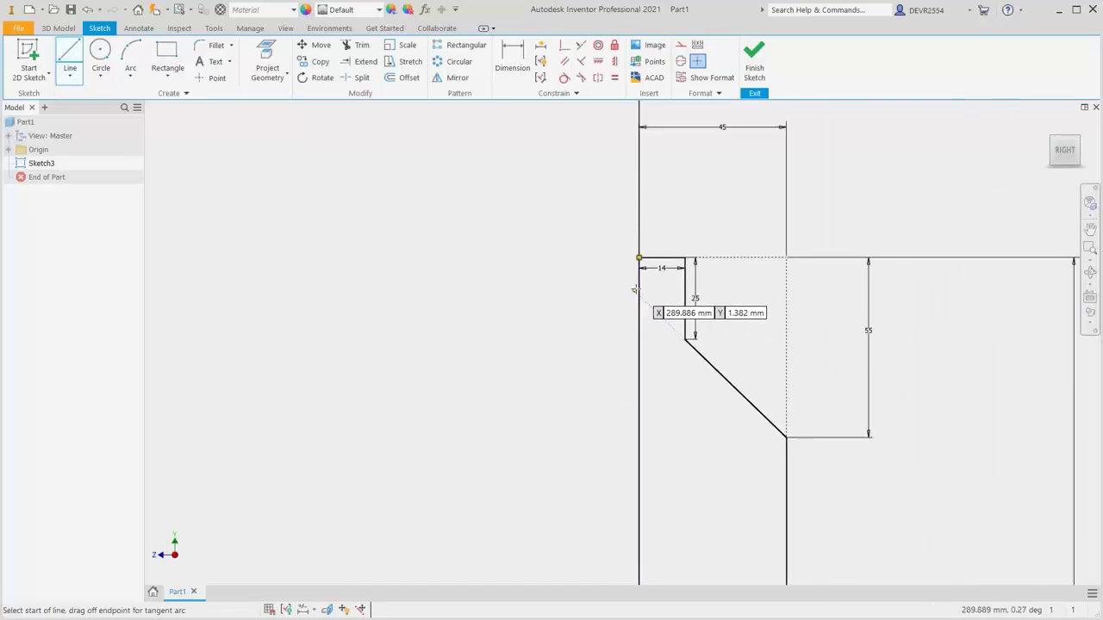
{"action": "scroll", "coordinate": [635, 290], "scroll_direction": "down", "scroll_amount": 5}
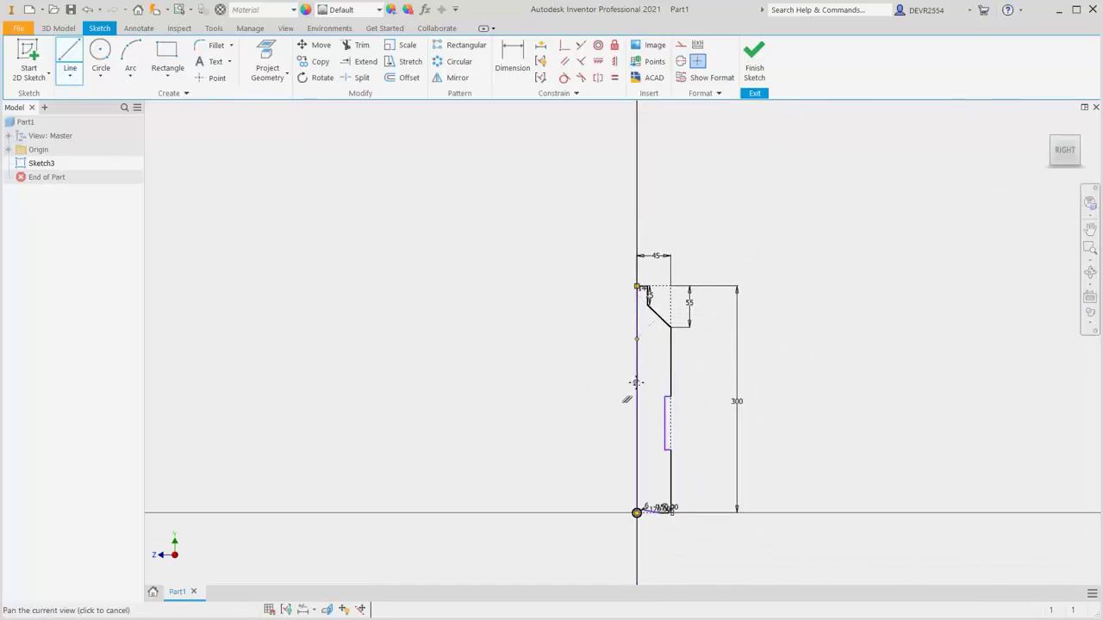
{"action": "middle_click_drag", "start_coordinate": [653, 414], "coordinate": [653, 244]}
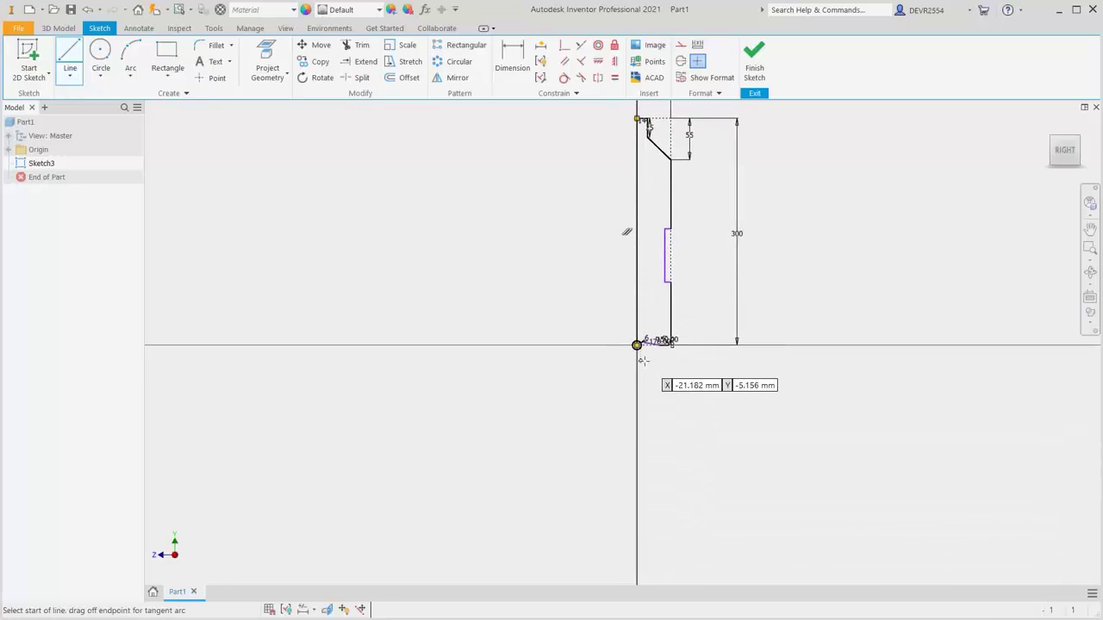
{"action": "scroll", "coordinate": [643, 349], "scroll_direction": "up", "scroll_amount": 8}
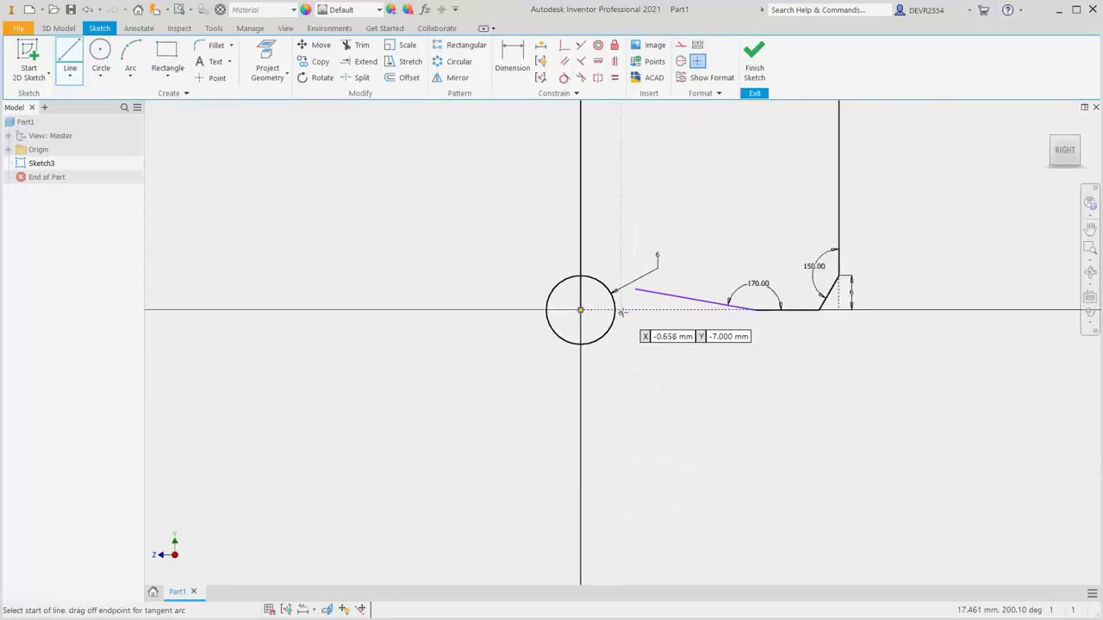
{"action": "scroll", "coordinate": [622, 312], "scroll_direction": "up", "scroll_amount": 1}
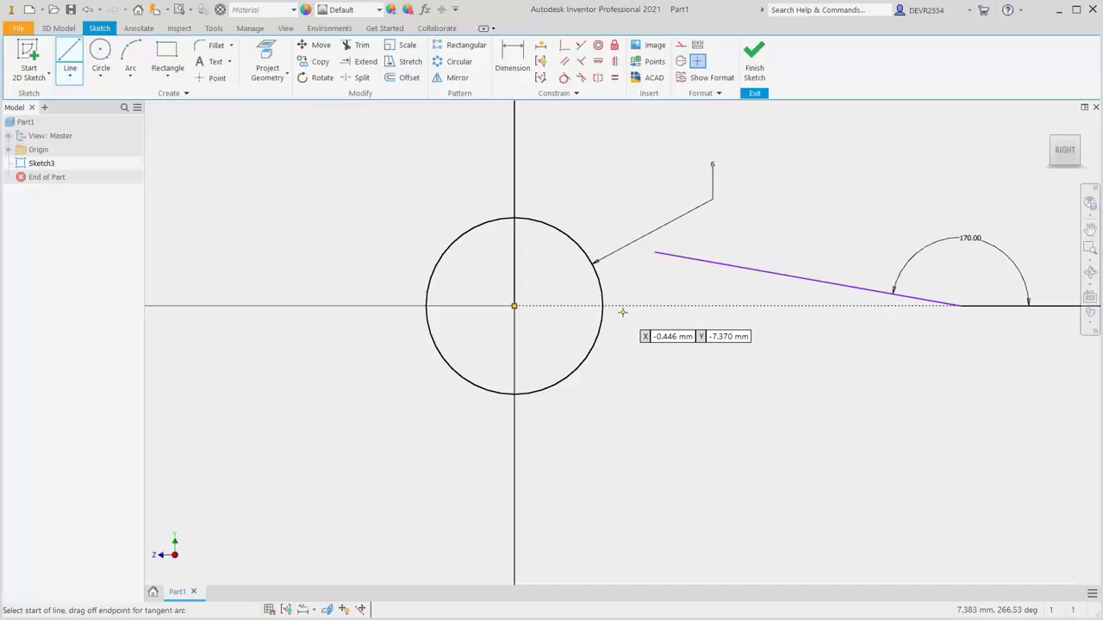
{"action": "scroll", "coordinate": [623, 312], "scroll_direction": "up", "scroll_amount": 1}
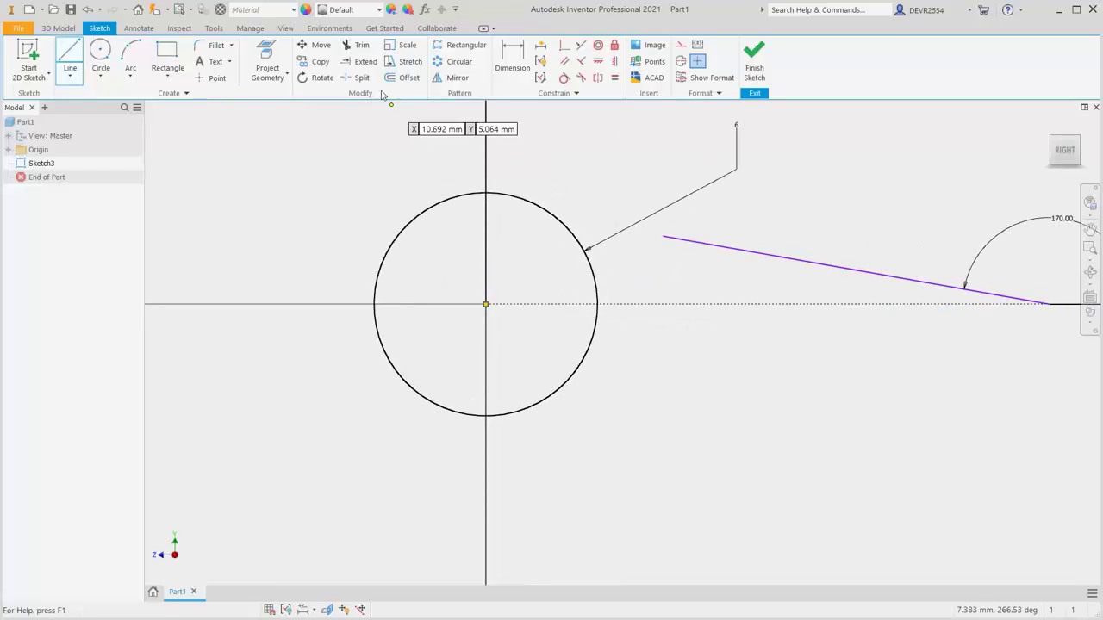
{"action": "left_click", "coordinate": [365, 64]}
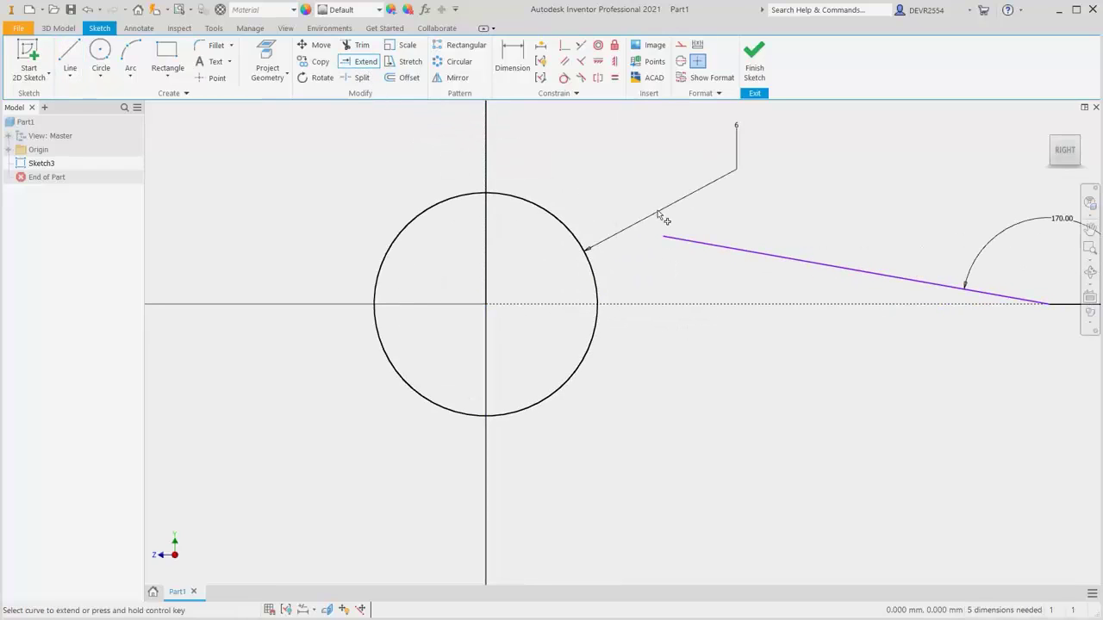
{"action": "left_click", "coordinate": [686, 252]}
Draw a small circle with a radius of about 2 mm just above where the sloping line meets the origin circle
{"action": "left_click", "coordinate": [101, 54]}
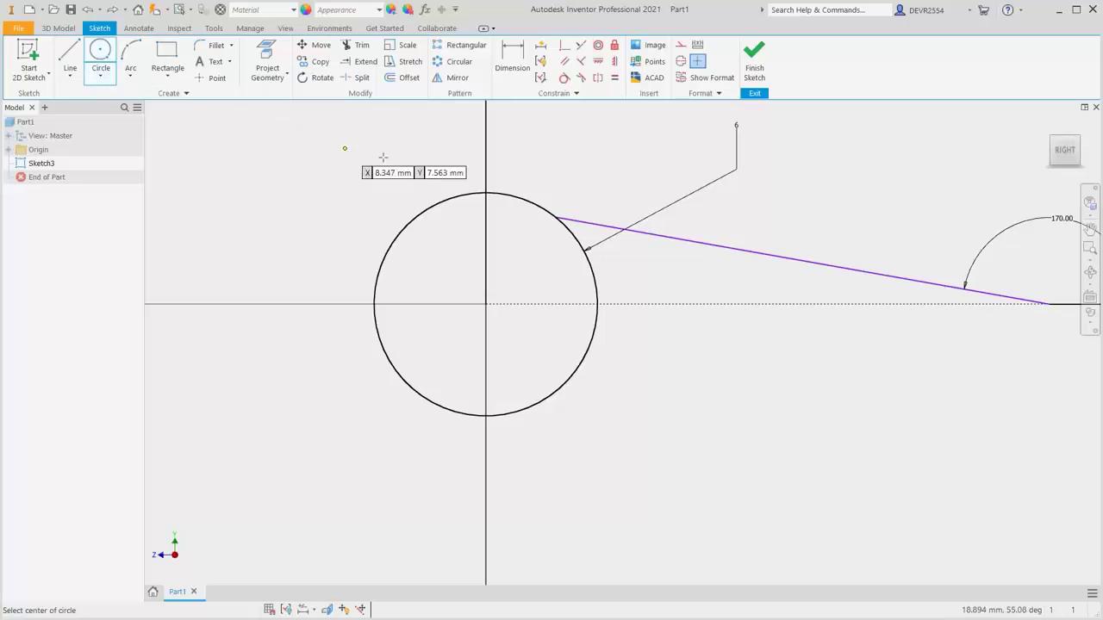
{"action": "left_click", "coordinate": [586, 165]}
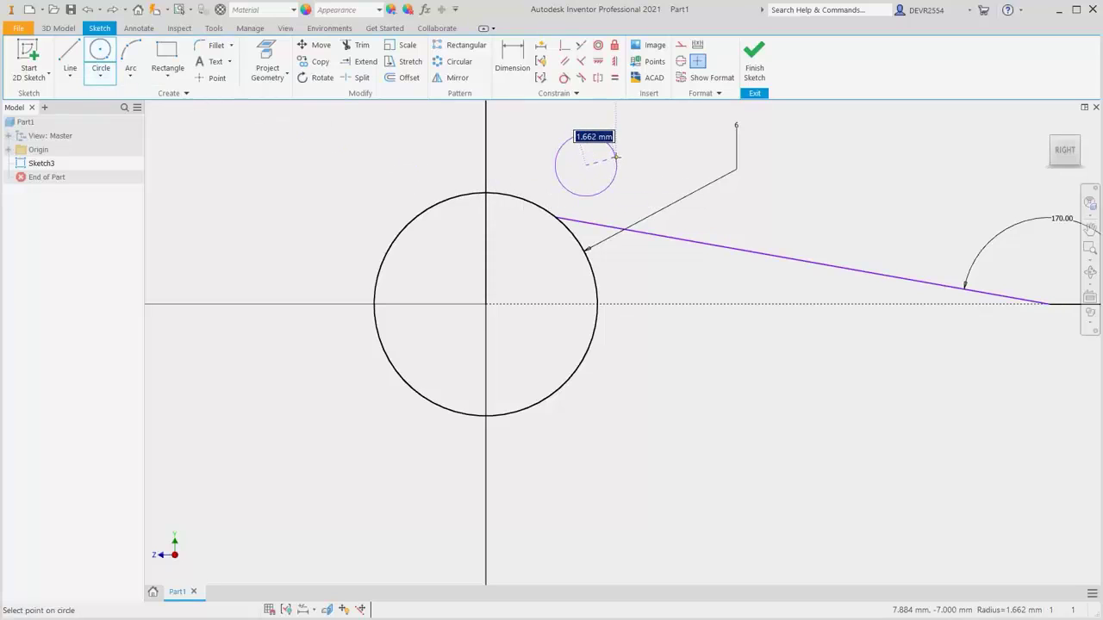
{"action": "left_click", "coordinate": [615, 157]}
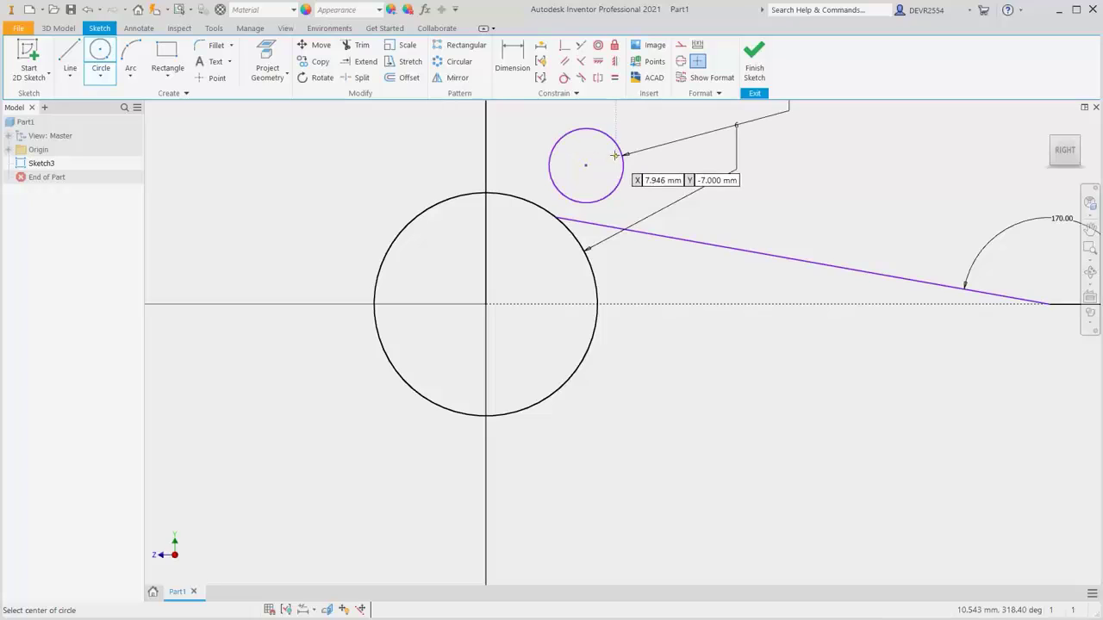
Make the small circle tangent to both the inner sloping line and the 6 mm radius circle
{"action": "left_click", "coordinate": [565, 79]}
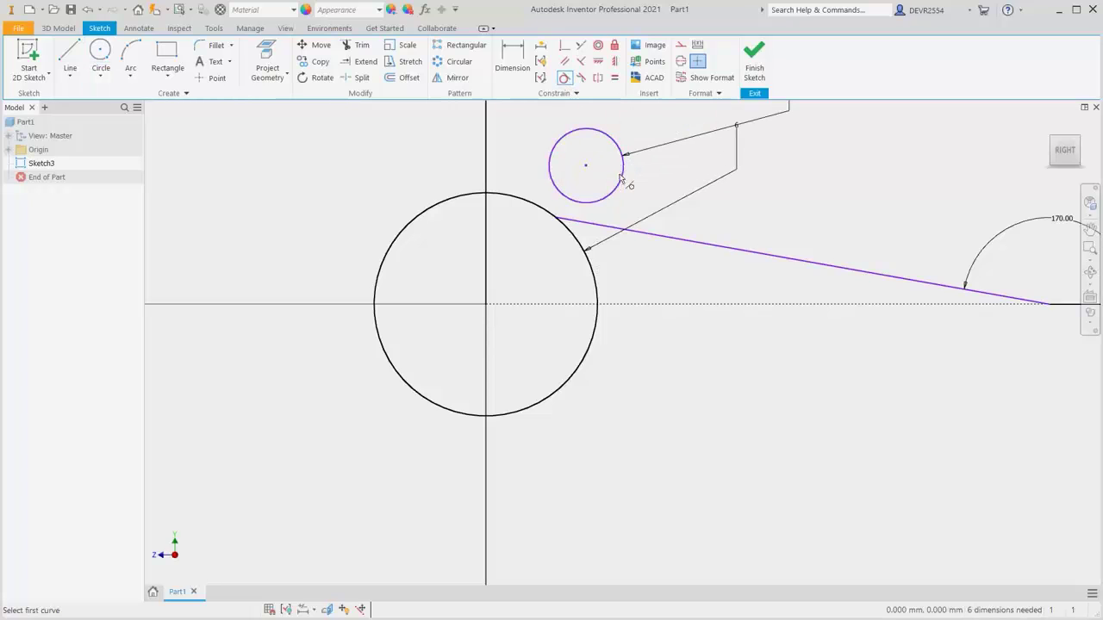
{"action": "left_click", "coordinate": [588, 225]}
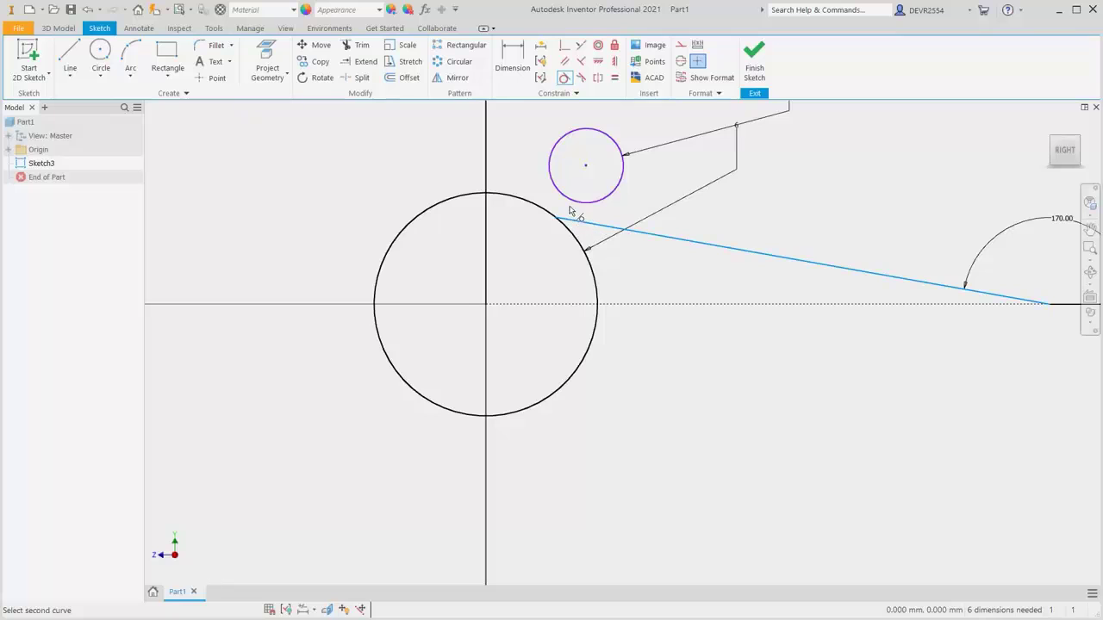
{"action": "left_click", "coordinate": [570, 207]}
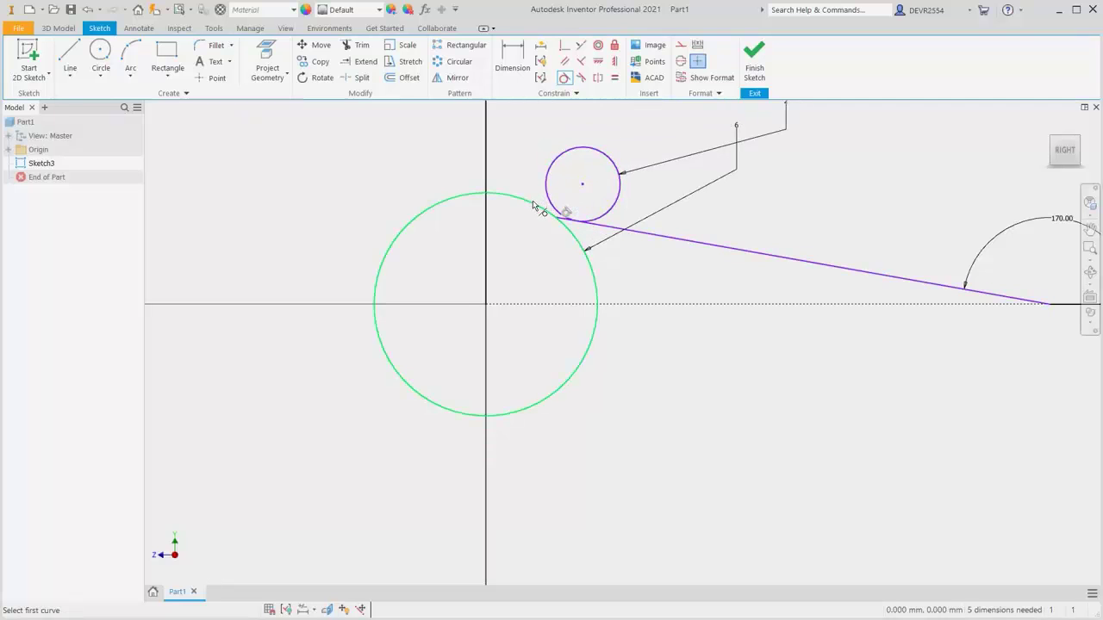
{"action": "left_click", "coordinate": [534, 209]}
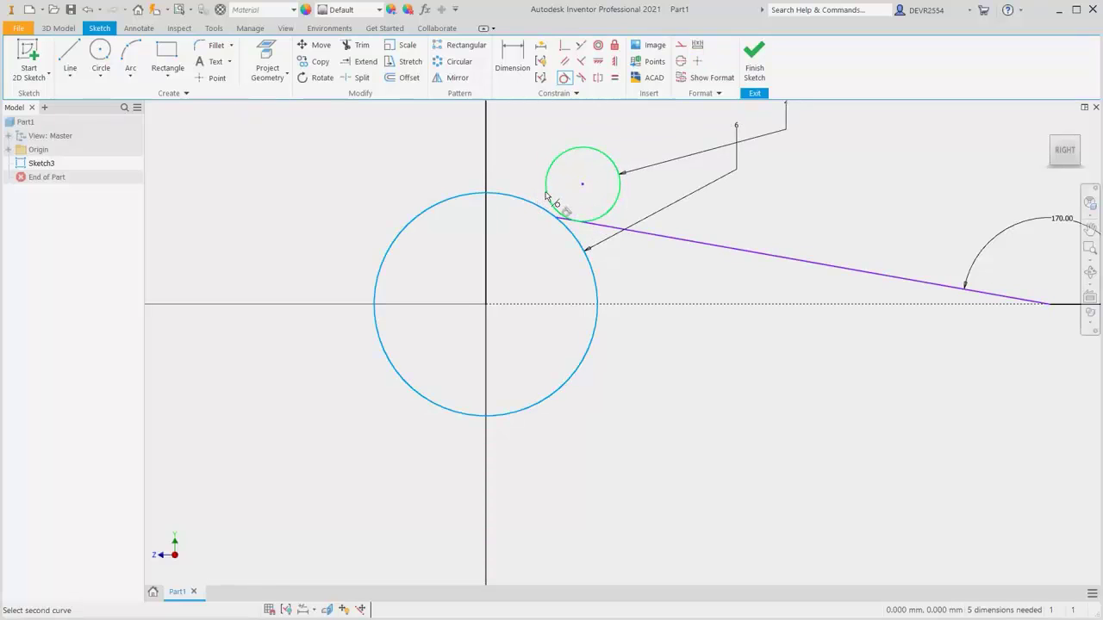
{"action": "left_click", "coordinate": [545, 196]}
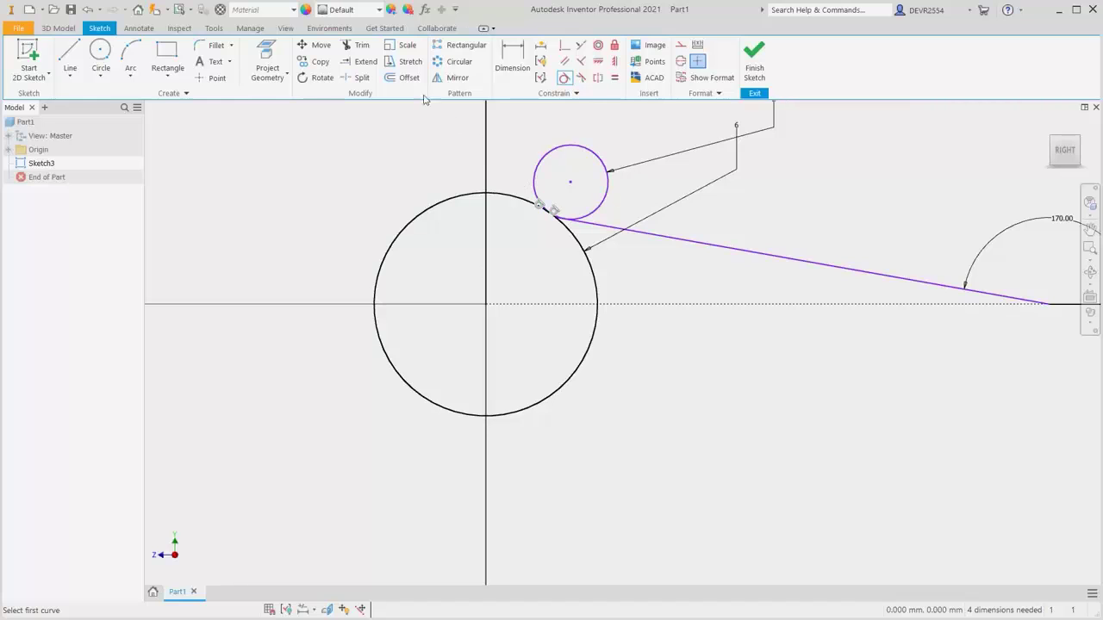
Trim the 6 mm radius circle down to the arc between the vertical centre line and the sloping line's end
{"action": "left_click", "coordinate": [362, 47]}
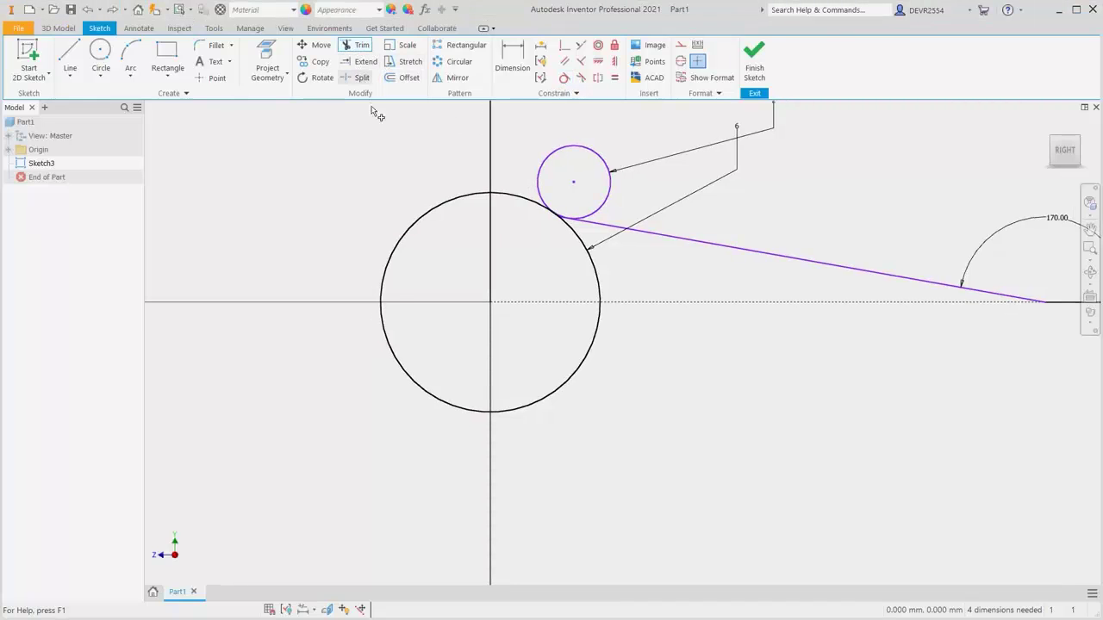
{"action": "left_click", "coordinate": [433, 210]}
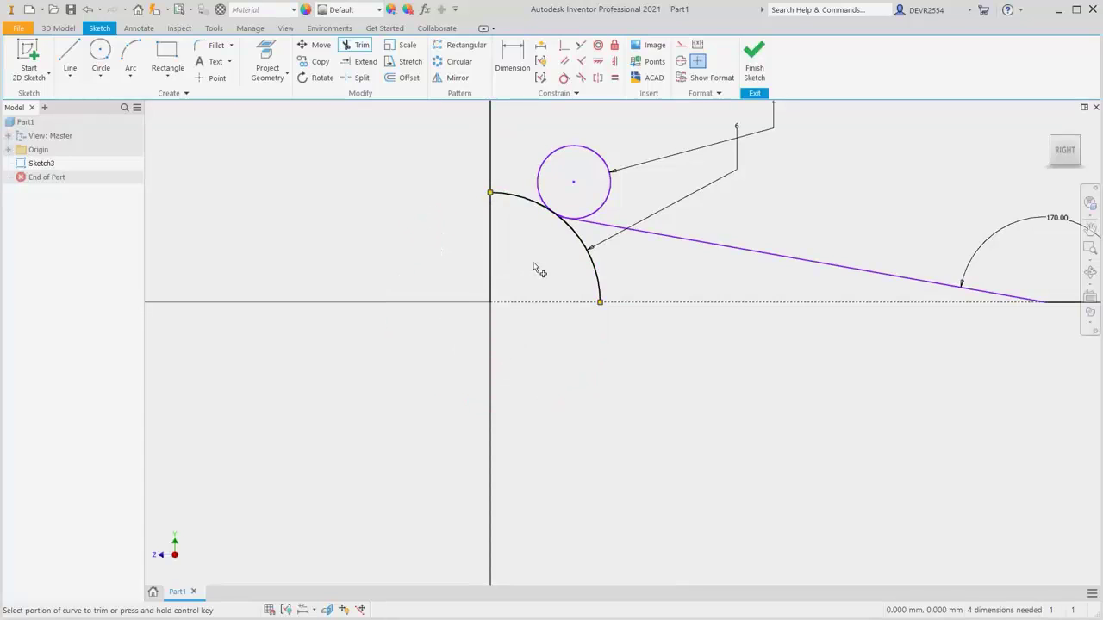
{"action": "left_click", "coordinate": [593, 272]}
Trim the overhanging ends of the sloping line and the large arc back to their tangent points on the small circle
{"action": "scroll", "coordinate": [552, 228], "scroll_direction": "up", "scroll_amount": 6}
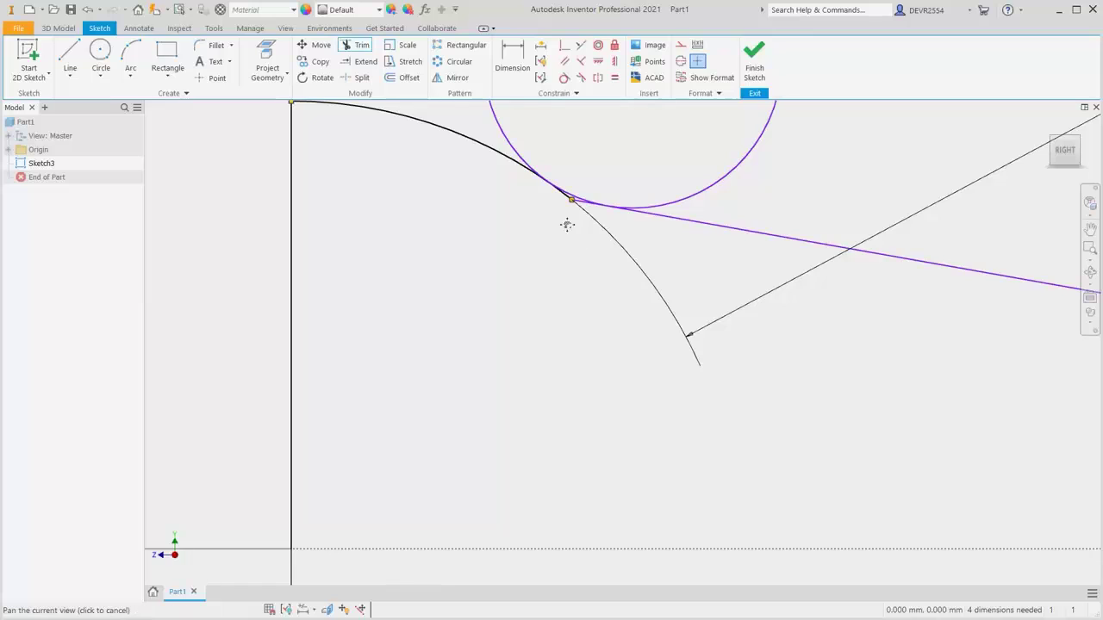
{"action": "mouse_move", "coordinate": [566, 224]}
{"action": "middle_mouse_down"}
{"action": "mouse_move", "coordinate": [566, 261]}
{"action": "mouse_move", "coordinate": [590, 315]}
{"action": "middle_mouse_up"}
{"action": "scroll", "coordinate": [617, 318], "scroll_direction": "up", "scroll_amount": 3}
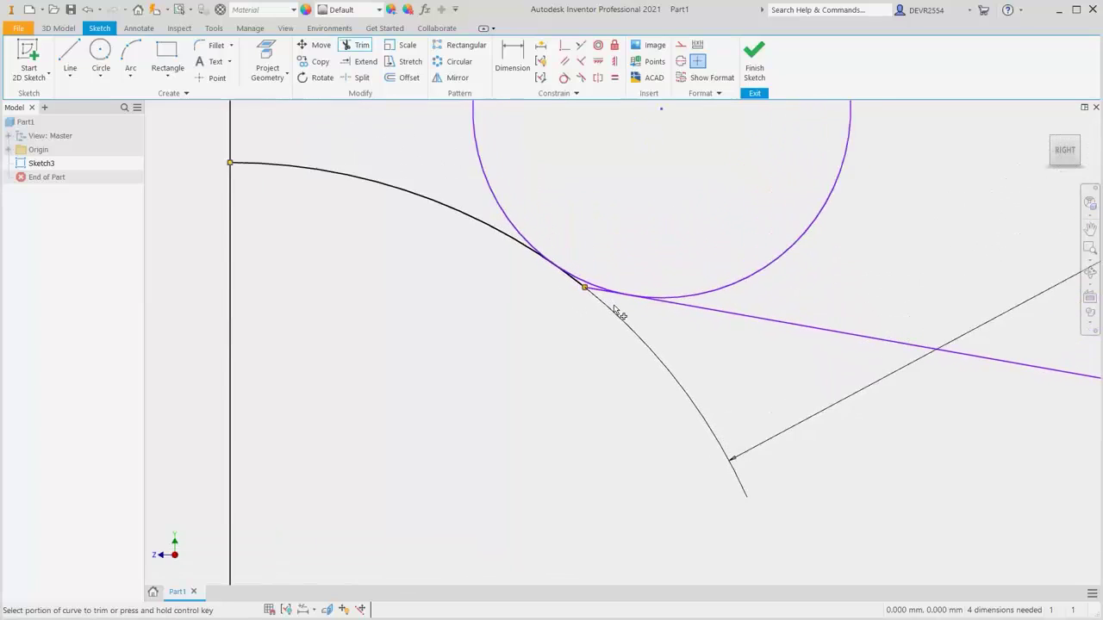
{"action": "scroll", "coordinate": [619, 314], "scroll_direction": "up", "scroll_amount": 1}
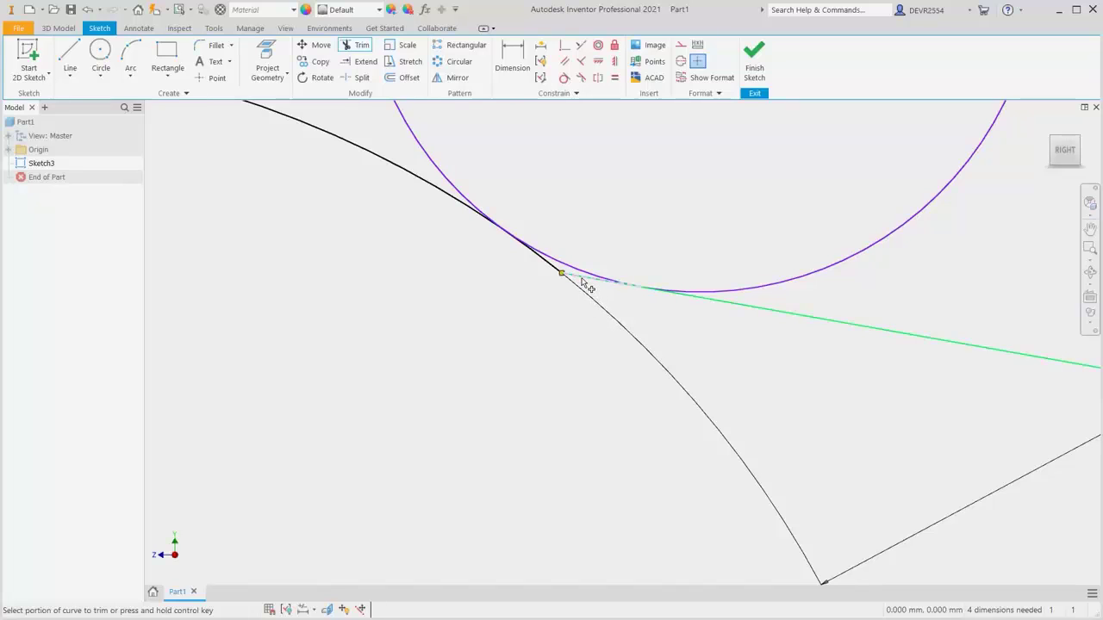
{"action": "left_click", "coordinate": [584, 282]}
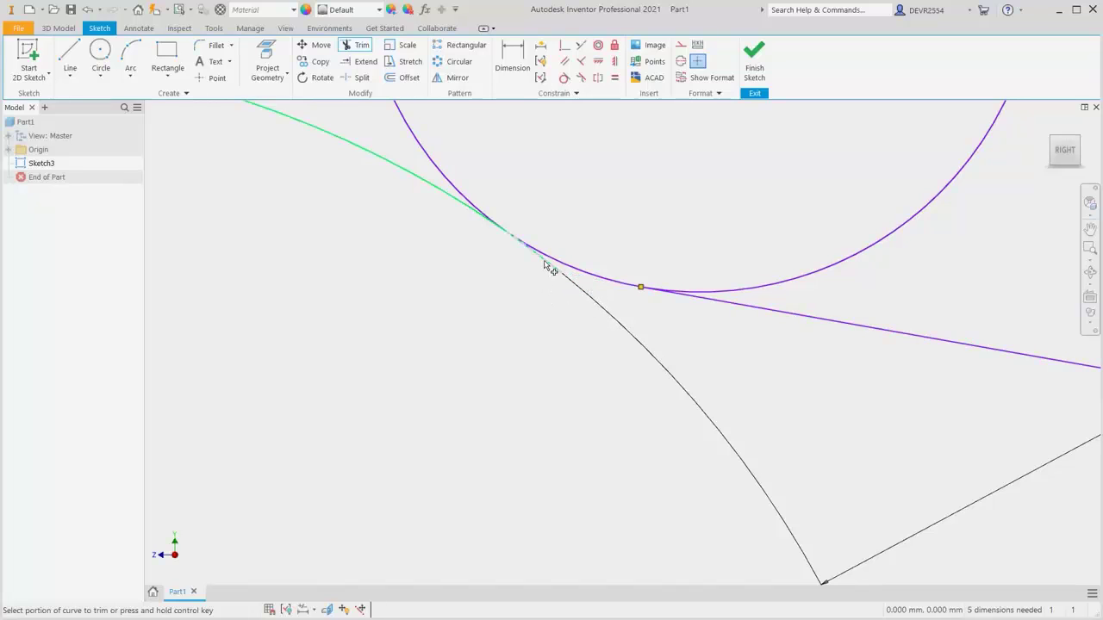
{"action": "left_click", "coordinate": [548, 269]}
{"action": "scroll", "coordinate": [637, 289], "scroll_direction": "down", "scroll_amount": 5}
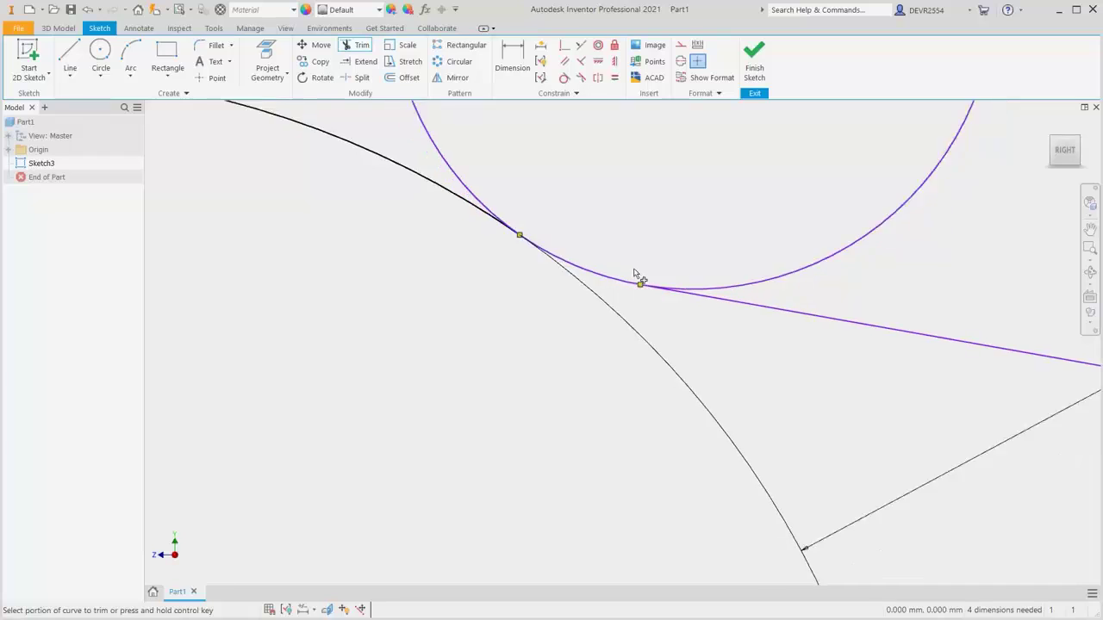
Trim the small 2 mm radius circle down to the short arc joining the 6 mm radius arc and the sloping line
{"action": "scroll", "coordinate": [642, 294], "scroll_direction": "down", "scroll_amount": 2}
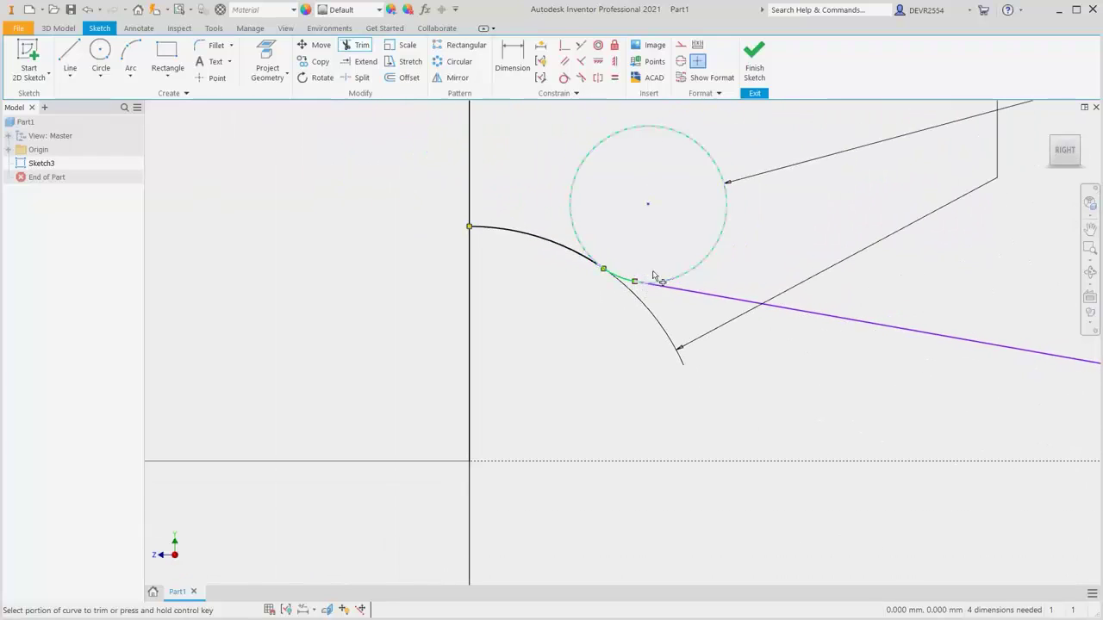
{"action": "left_click", "coordinate": [716, 247]}
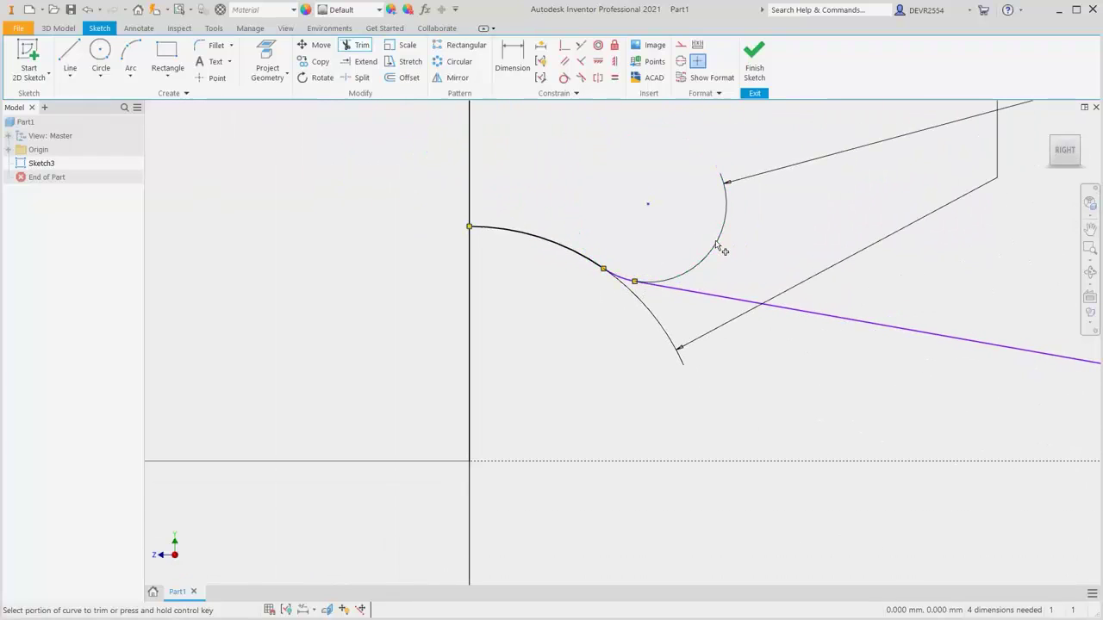
{"action": "scroll", "coordinate": [617, 312], "scroll_direction": "up", "scroll_amount": 4}
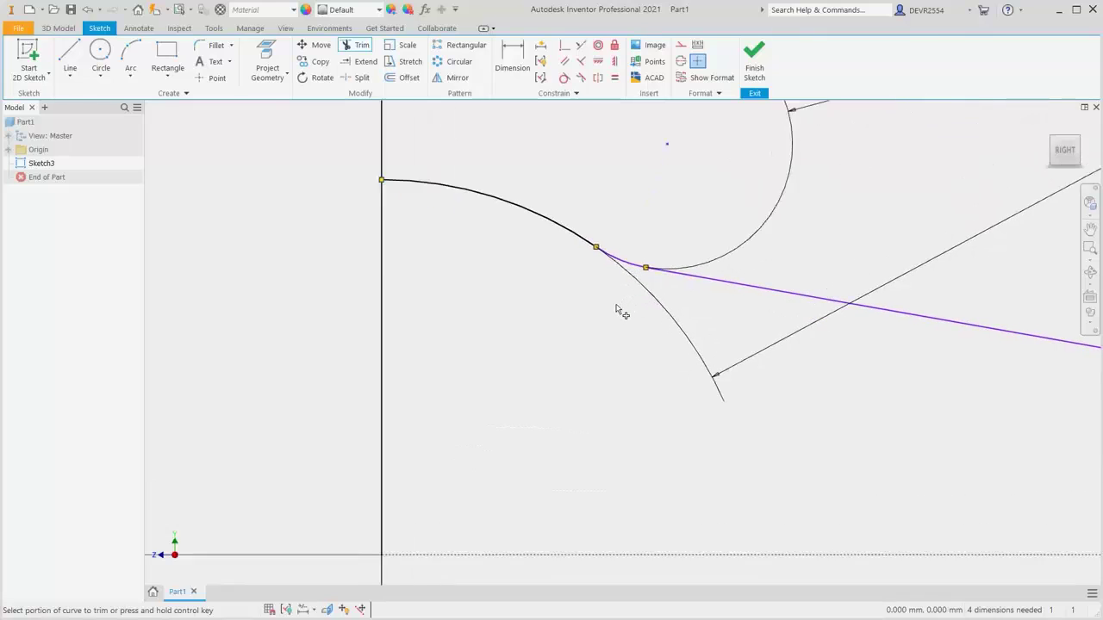
{"action": "scroll", "coordinate": [617, 310], "scroll_direction": "down", "scroll_amount": 4}
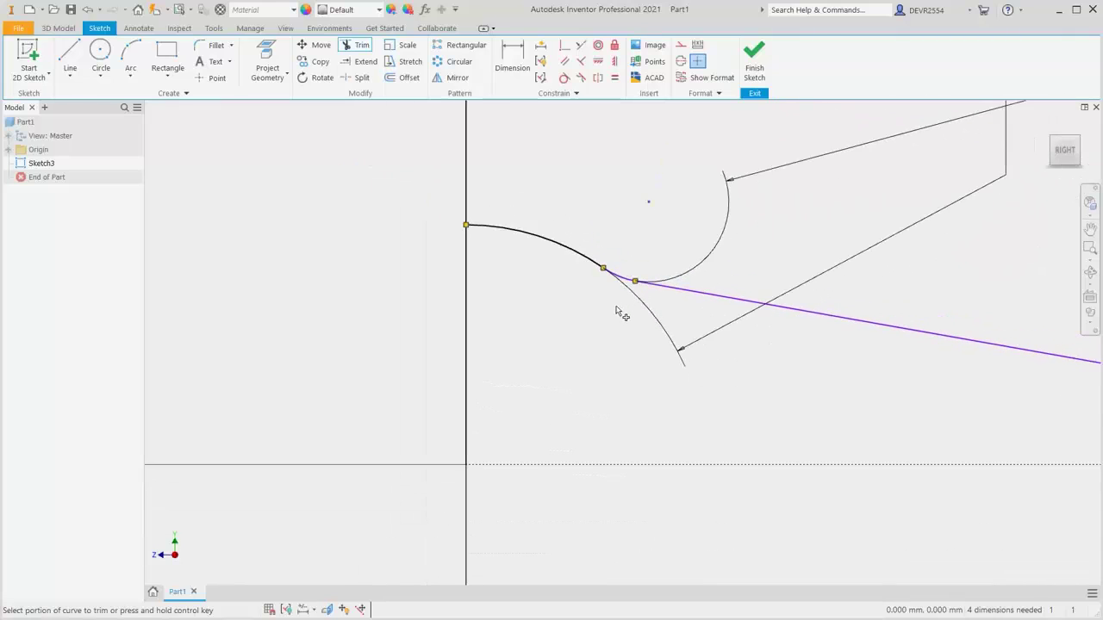
{"action": "scroll", "coordinate": [617, 312], "scroll_direction": "down", "scroll_amount": 3}
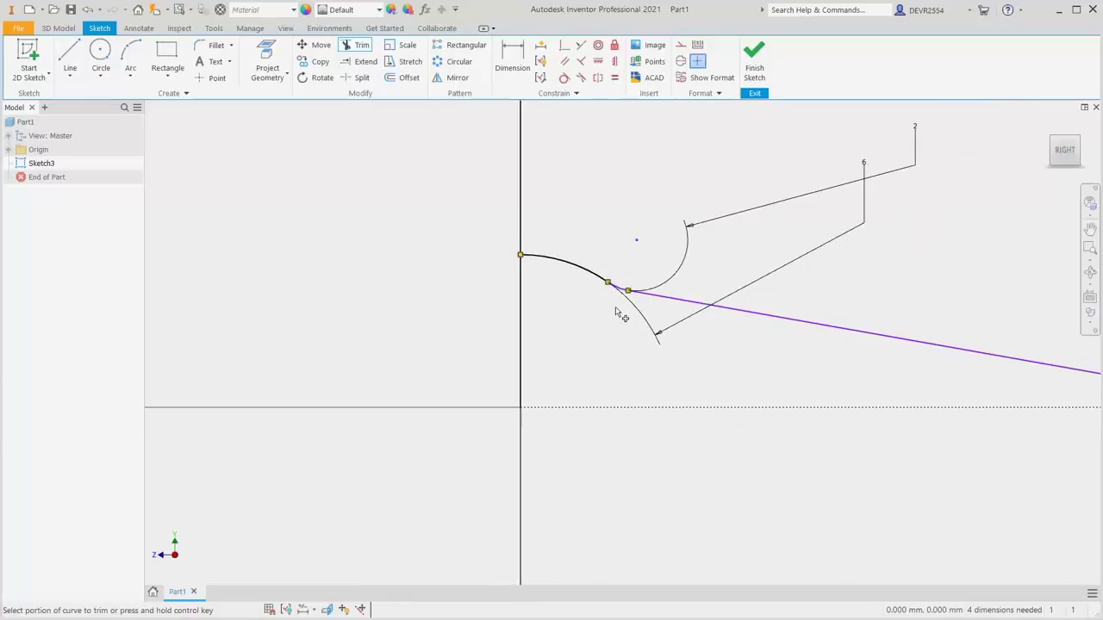
Dimension the flat horizontal base line between the inner sloping line and the slanted outer corner line to 8 mm
{"action": "mouse_move", "coordinate": [622, 321]}
{"action": "middle_mouse_down"}
{"action": "mouse_move", "coordinate": [366, 248]}
{"action": "mouse_move", "coordinate": [150, 250]}
{"action": "mouse_move", "coordinate": [111, 258]}
{"action": "mouse_move", "coordinate": [104, 274]}
{"action": "middle_mouse_up"}
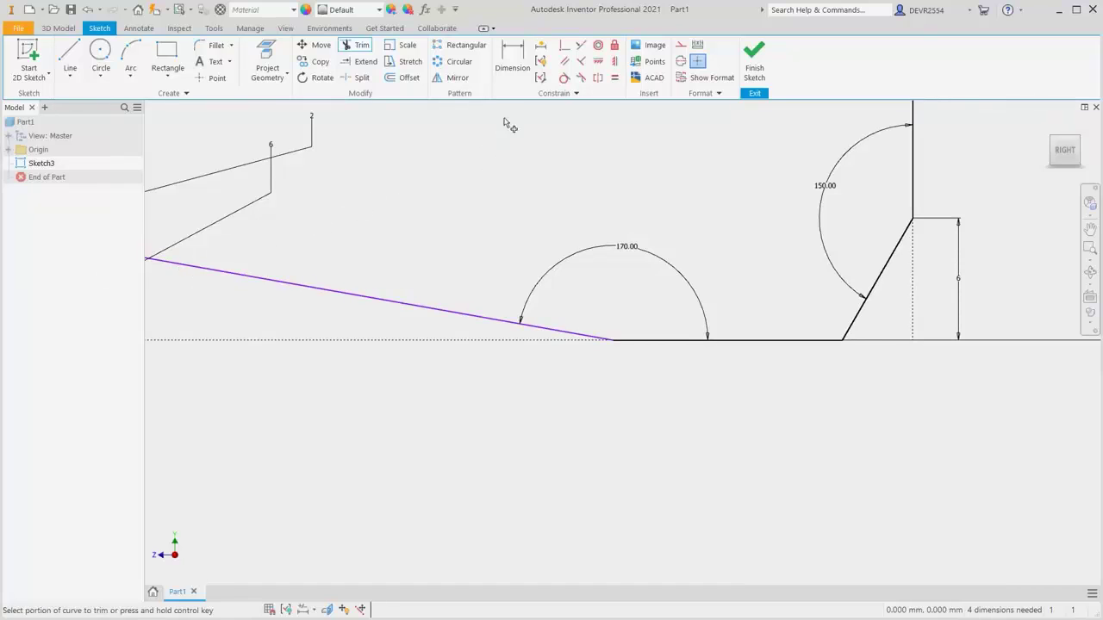
{"action": "left_click", "coordinate": [515, 66]}
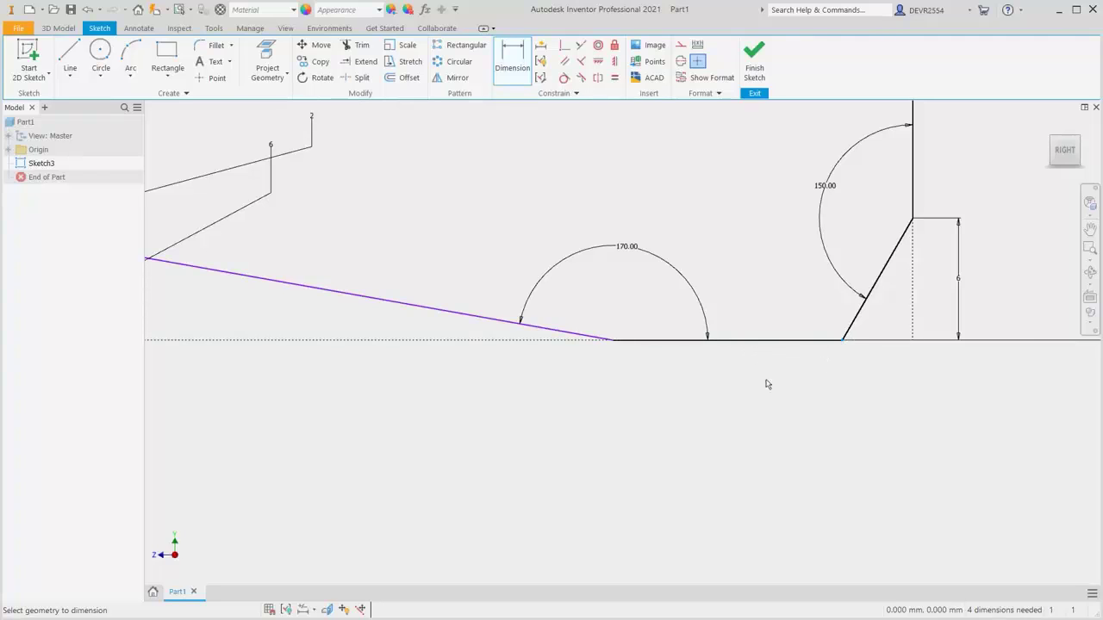
{"action": "left_click", "coordinate": [619, 345]}
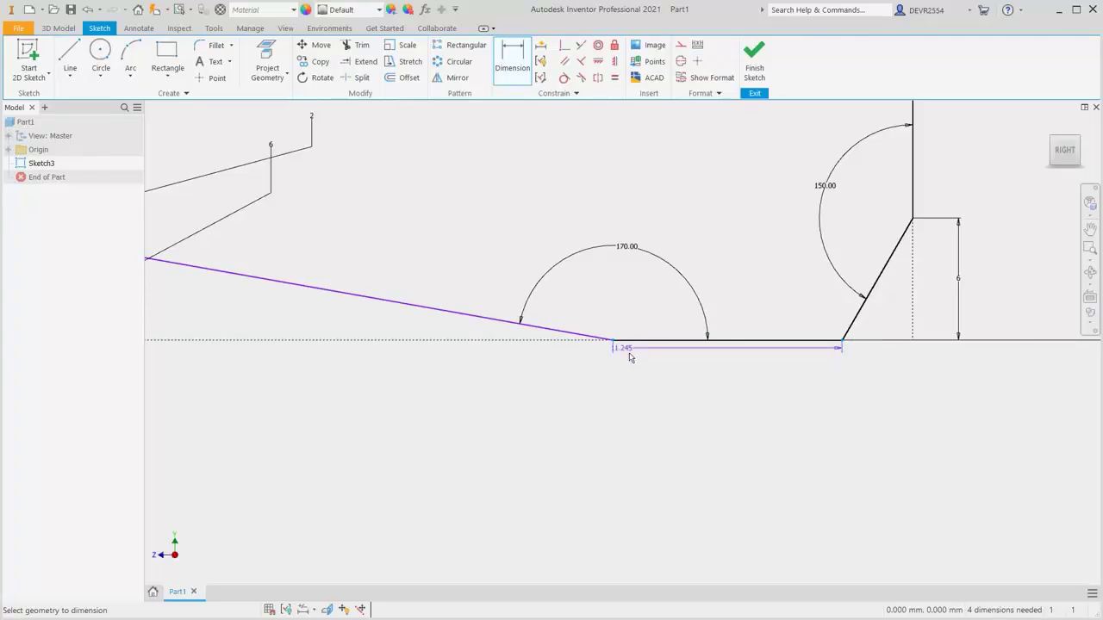
{"action": "left_click", "coordinate": [724, 395]}
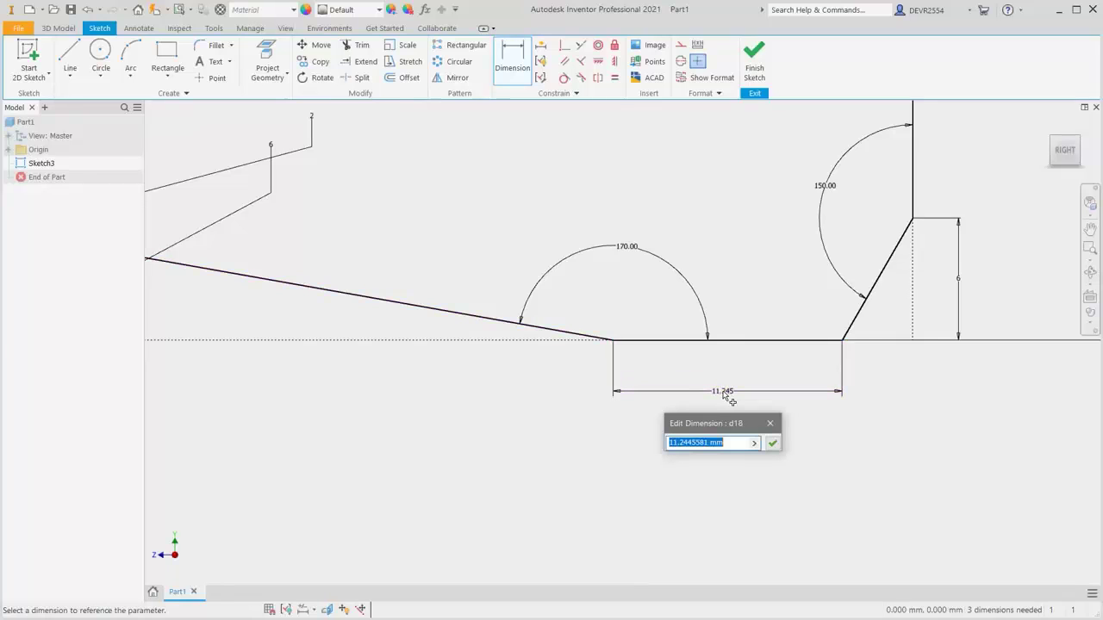
{"action": "type", "text": "8"}
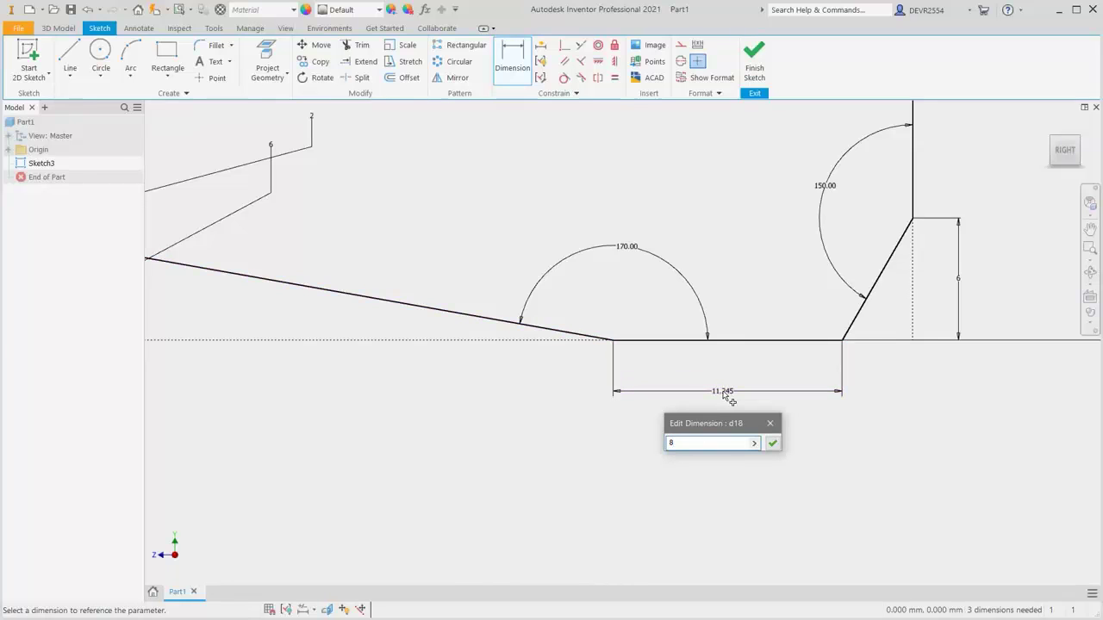
{"action": "key", "text": "Return"}
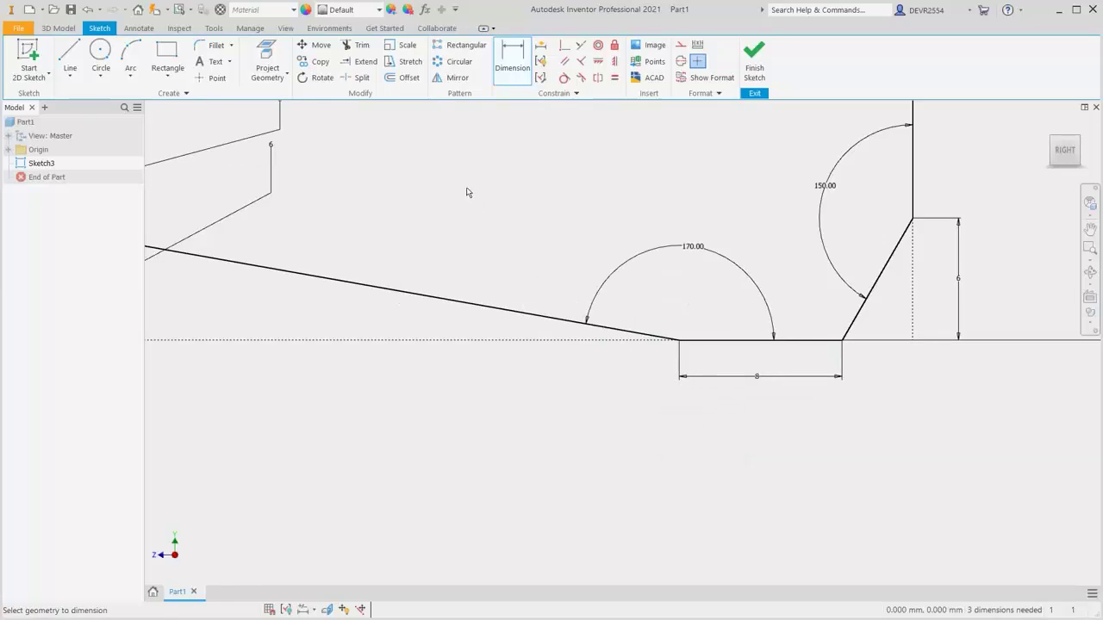
Fillet both ends of the flat base line and the corner between the slanted line and the vertical side with a 2 mm radius
{"action": "left_click", "coordinate": [215, 46]}
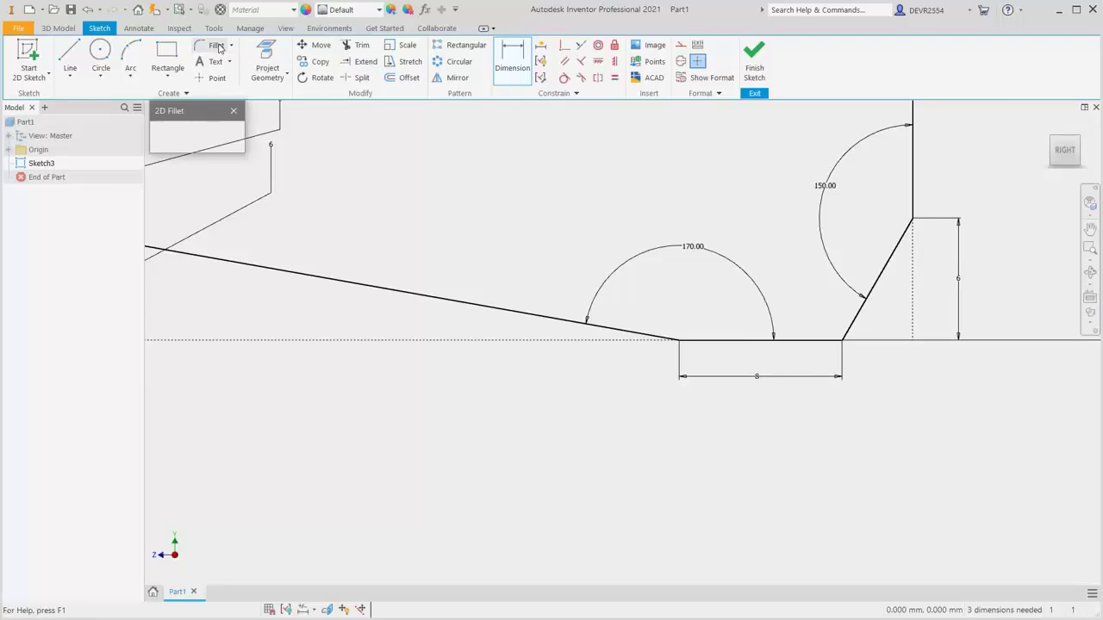
{"action": "left_click", "coordinate": [614, 330]}
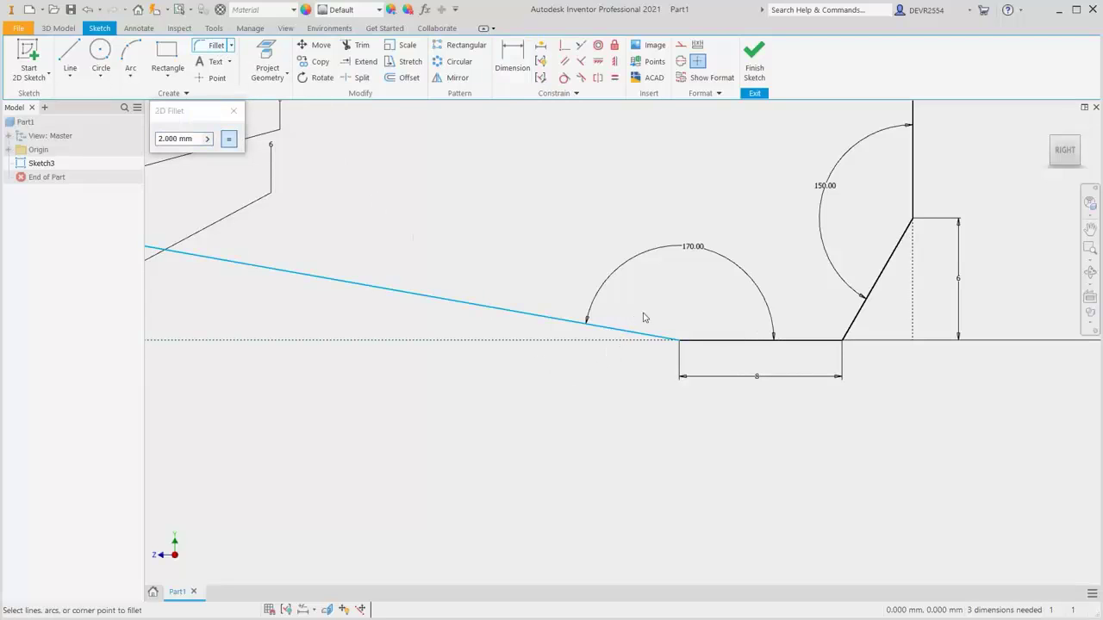
{"action": "left_click", "coordinate": [702, 345]}
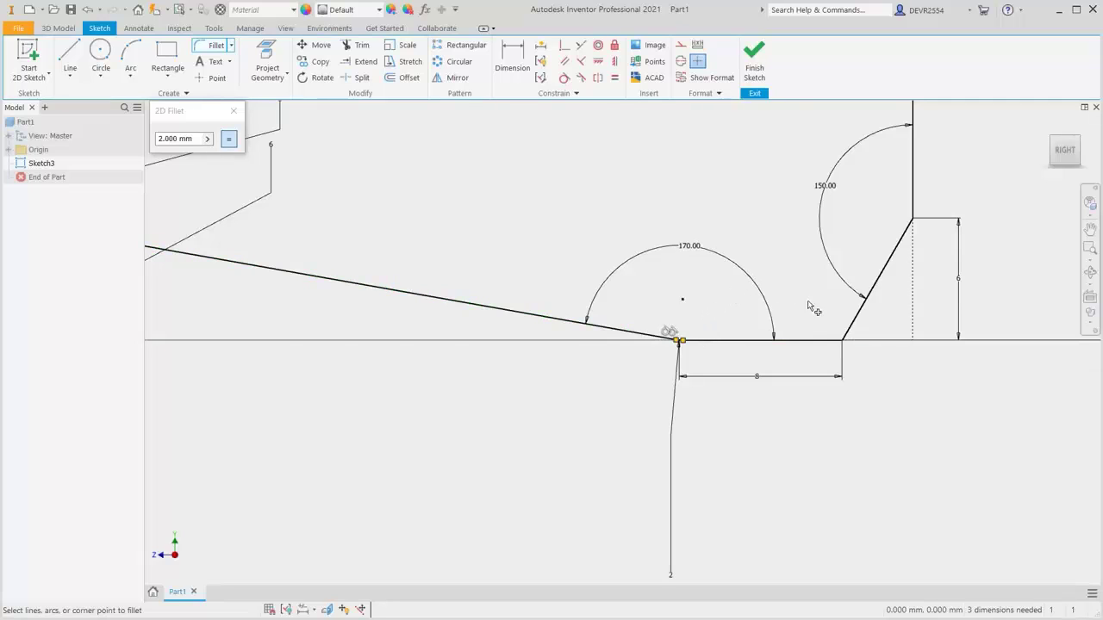
{"action": "left_click", "coordinate": [823, 344]}
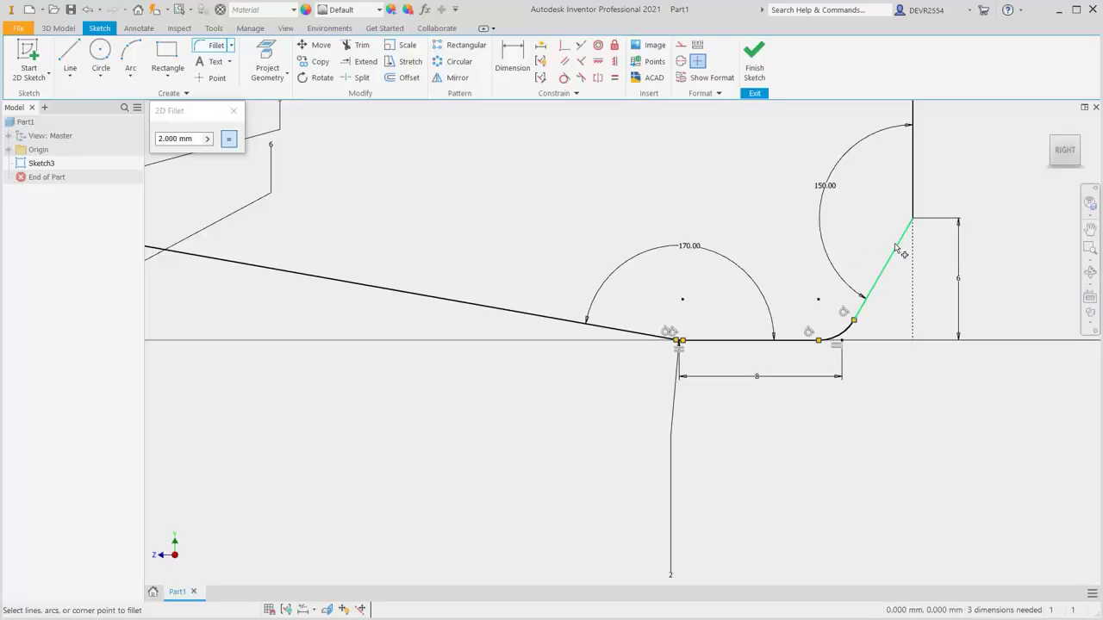
{"action": "left_click", "coordinate": [915, 180]}
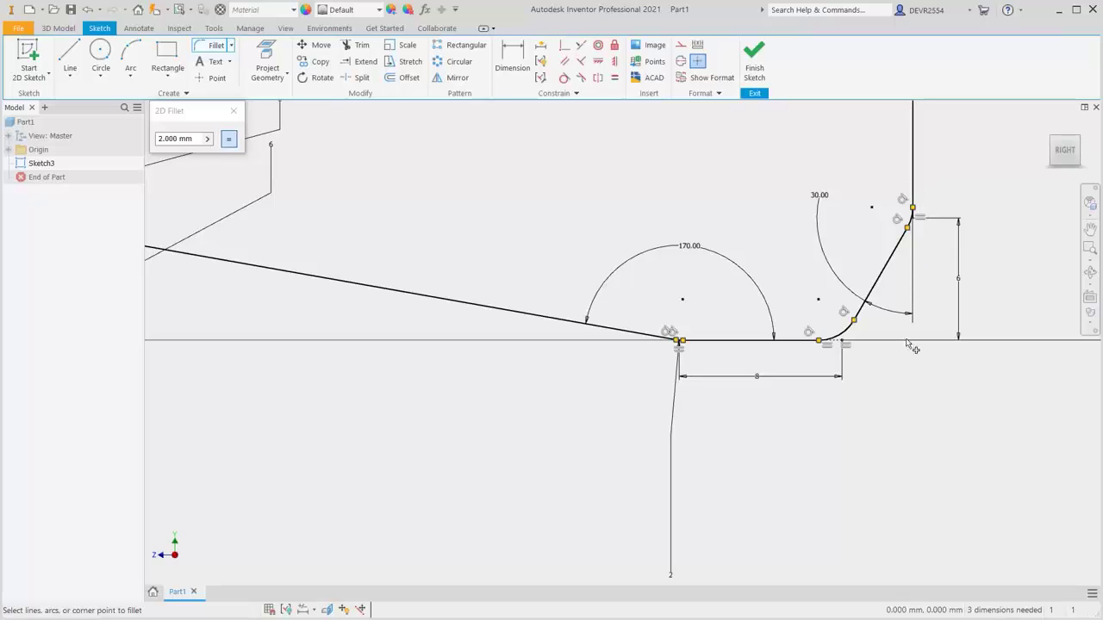
{"action": "scroll", "coordinate": [795, 411], "scroll_direction": "up", "scroll_amount": 4}
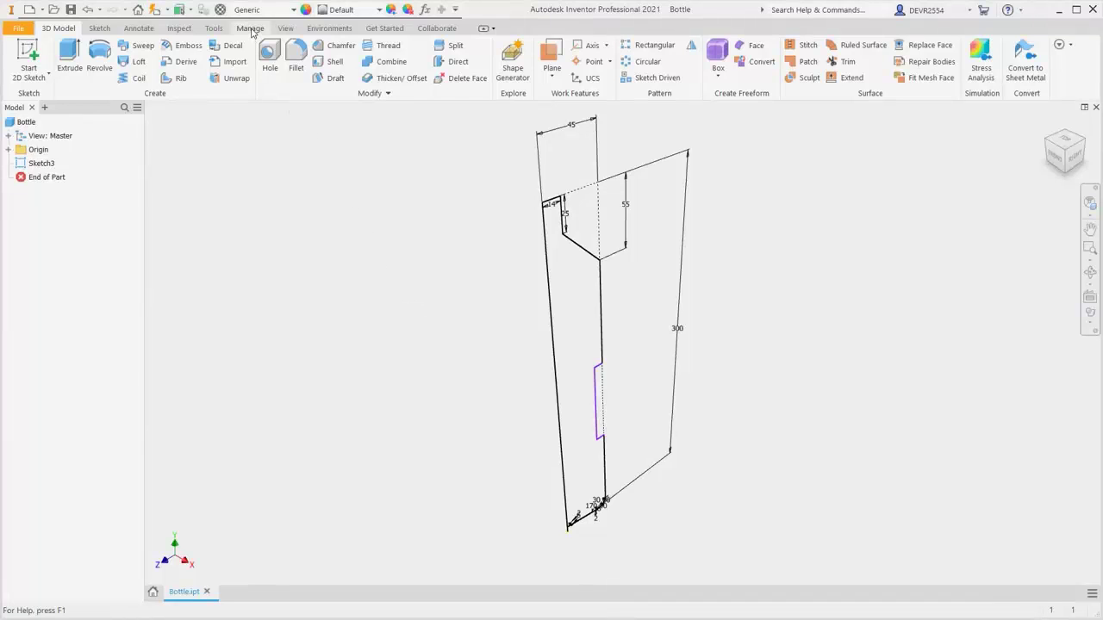
Add a numeric user parameter named grips with the unit ul and a value of 5
{"action": "left_click", "coordinate": [250, 29]}
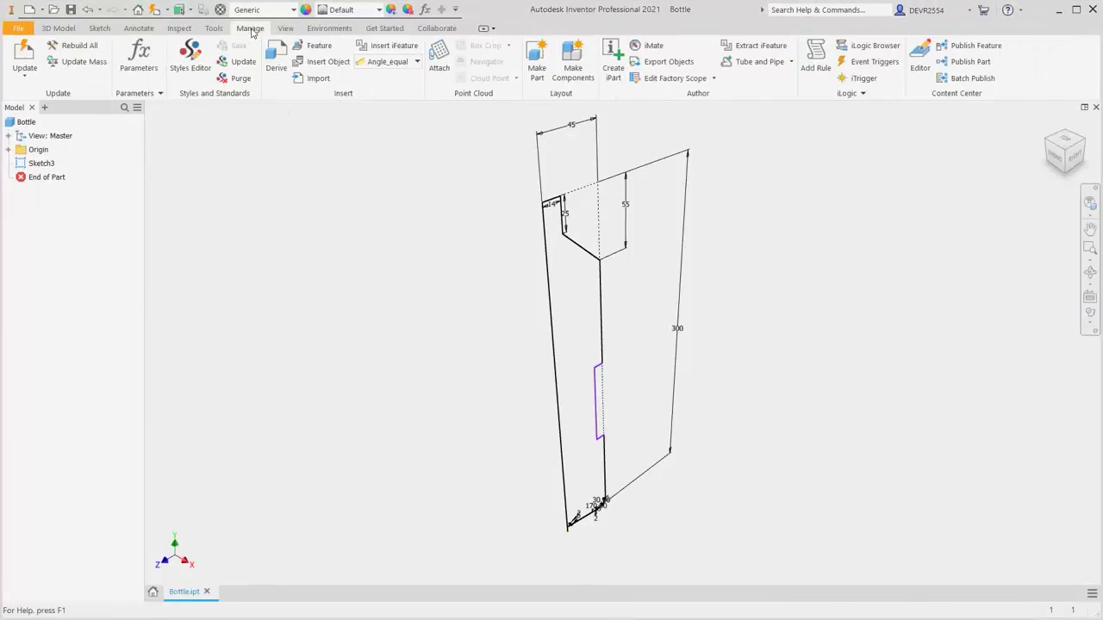
{"action": "left_click", "coordinate": [138, 59]}
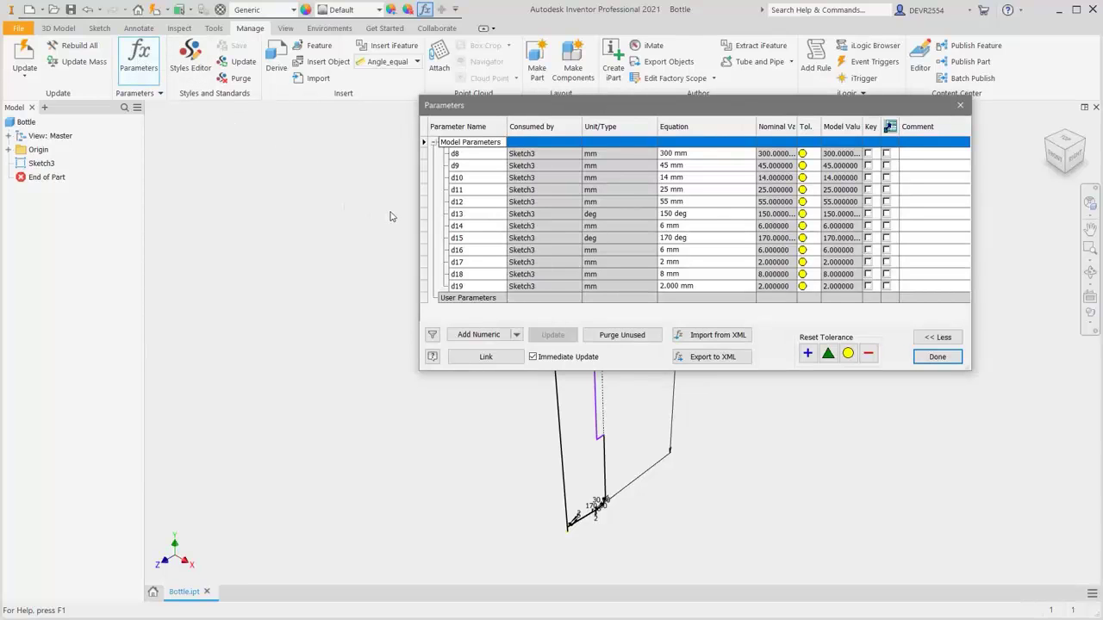
{"action": "left_click", "coordinate": [434, 143]}
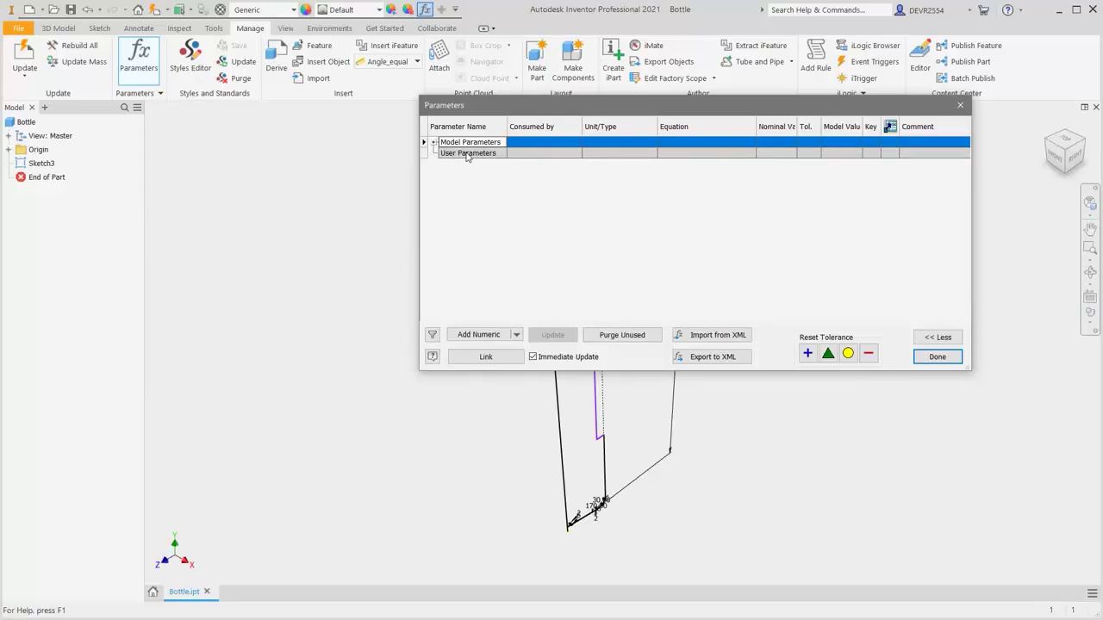
{"action": "left_click", "coordinate": [485, 335]}
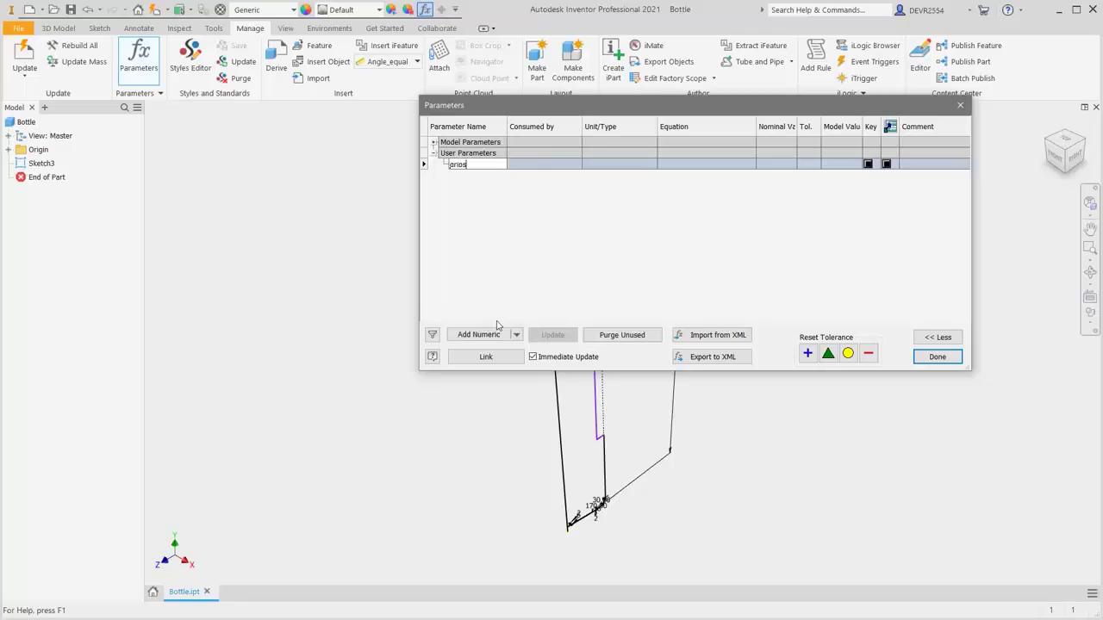
{"action": "left_click", "coordinate": [599, 165]}
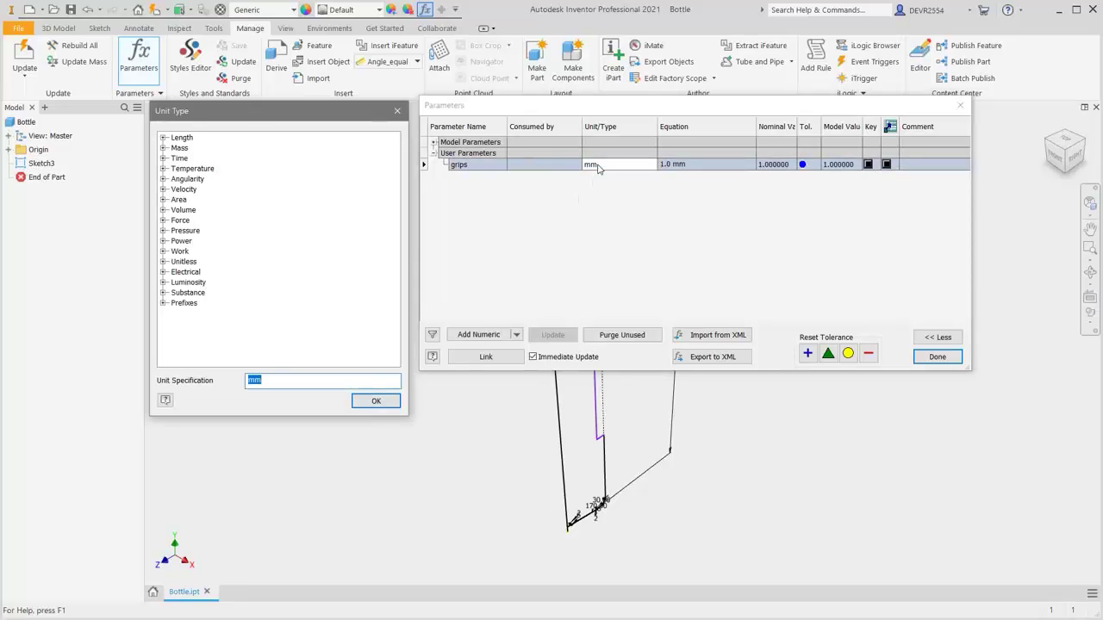
{"action": "type", "text": "ul"}
{"action": "left_click", "coordinate": [377, 402]}
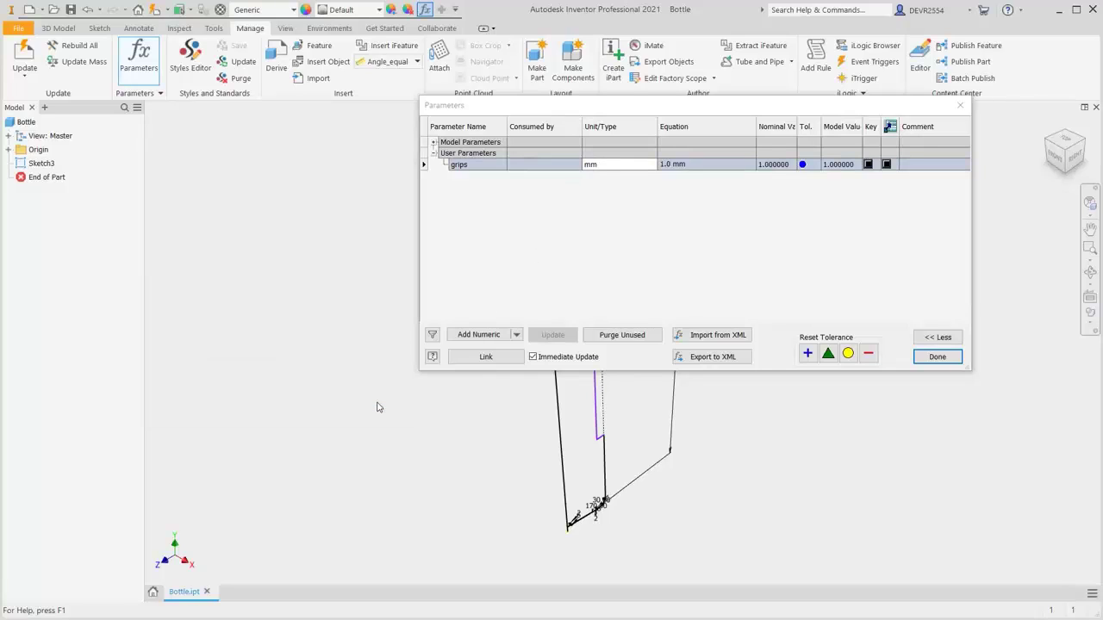
{"action": "left_click", "coordinate": [685, 169]}
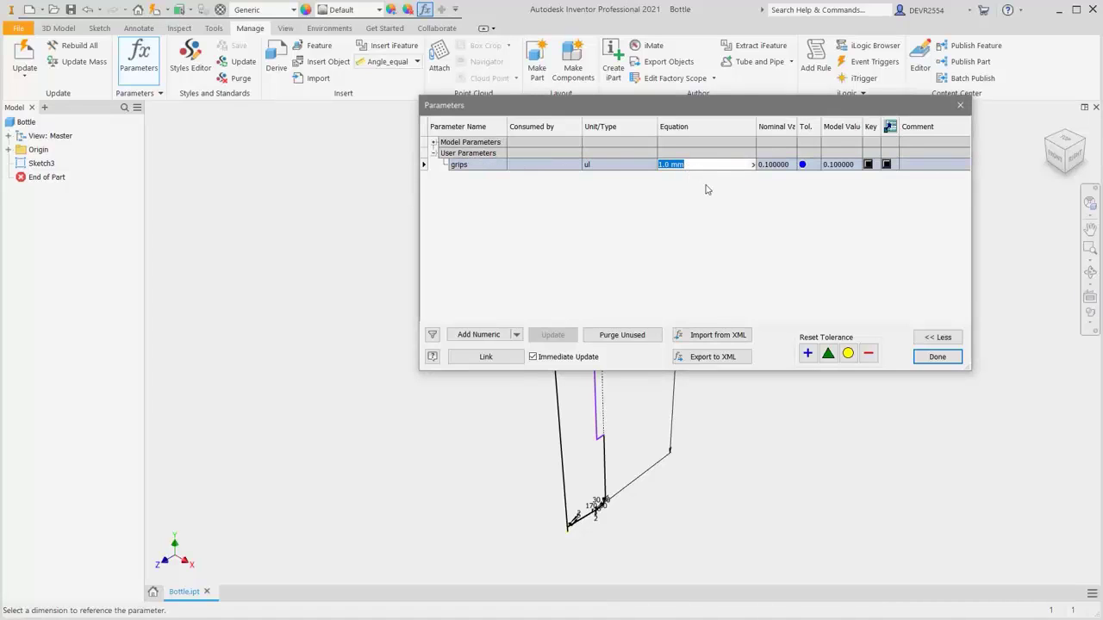
{"action": "type", "text": "5"}
{"action": "key", "text": "Return"}
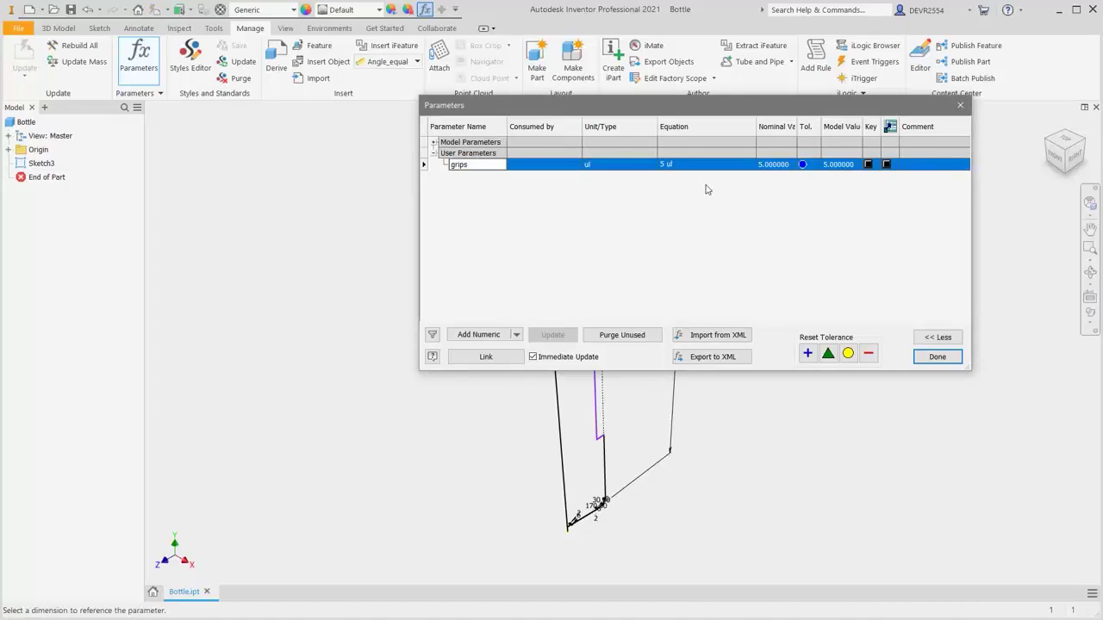
Add a numeric user parameter named grips_width in mm with a value of 17 mm
{"action": "left_click", "coordinate": [482, 335]}
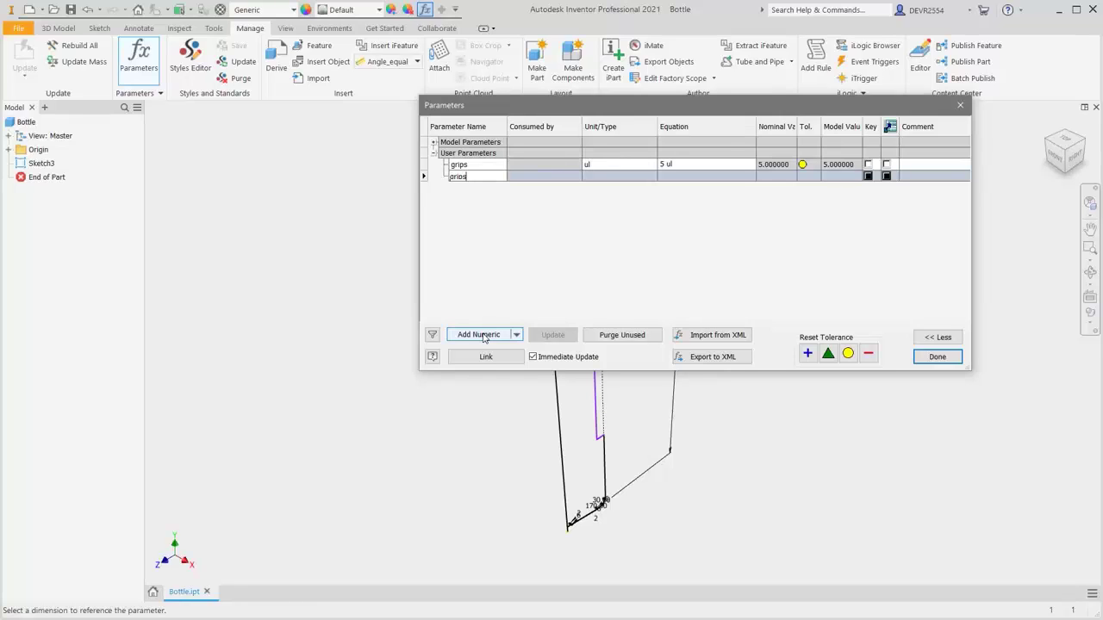
{"action": "type", "text": "grips_width"}
{"action": "left_click", "coordinate": [614, 180]}
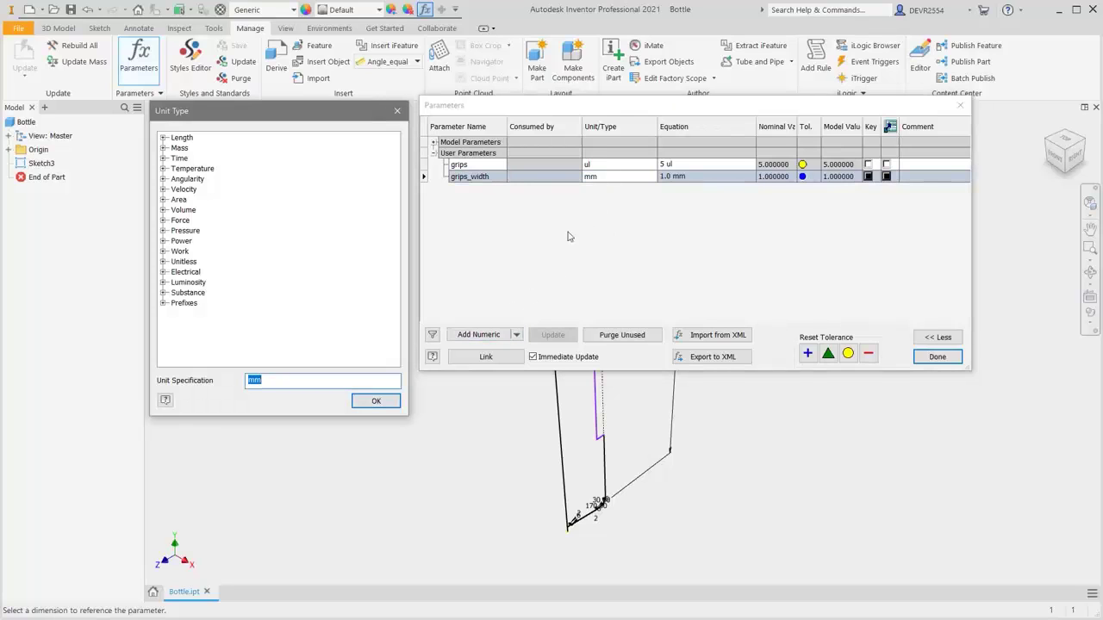
{"action": "left_click", "coordinate": [388, 404]}
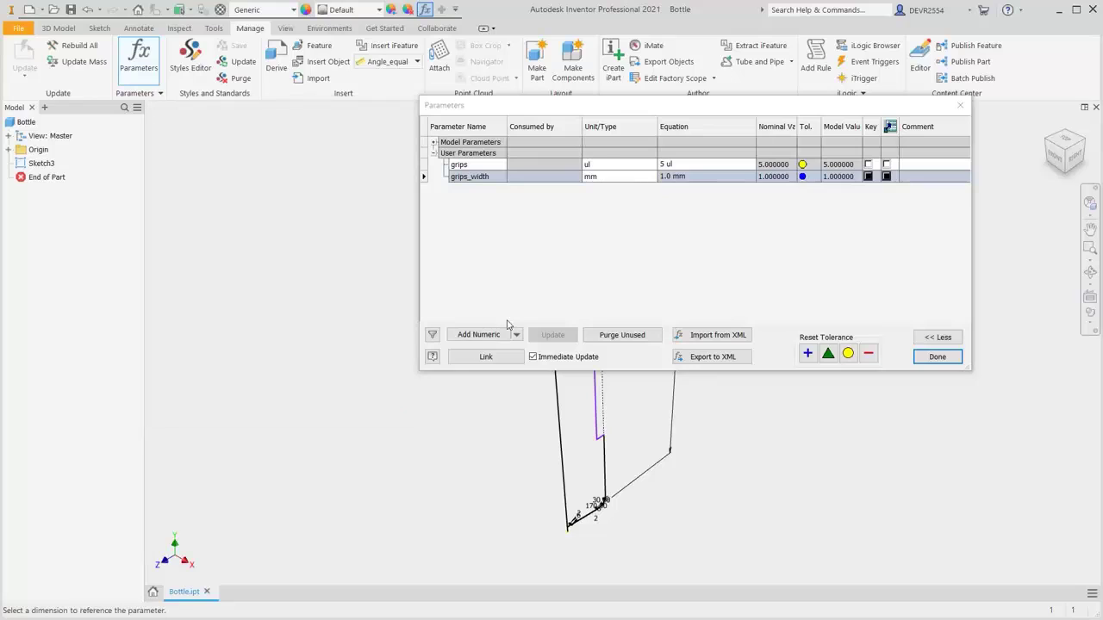
{"action": "left_click", "coordinate": [697, 178]}
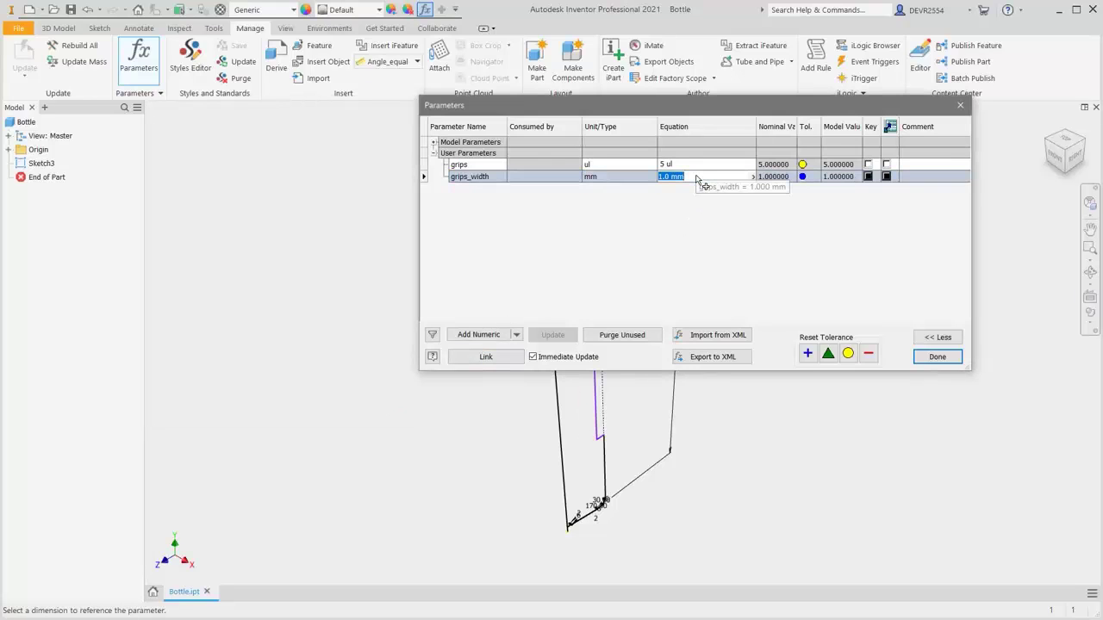
{"action": "type", "text": "2"}
{"action": "key", "text": "Return"}
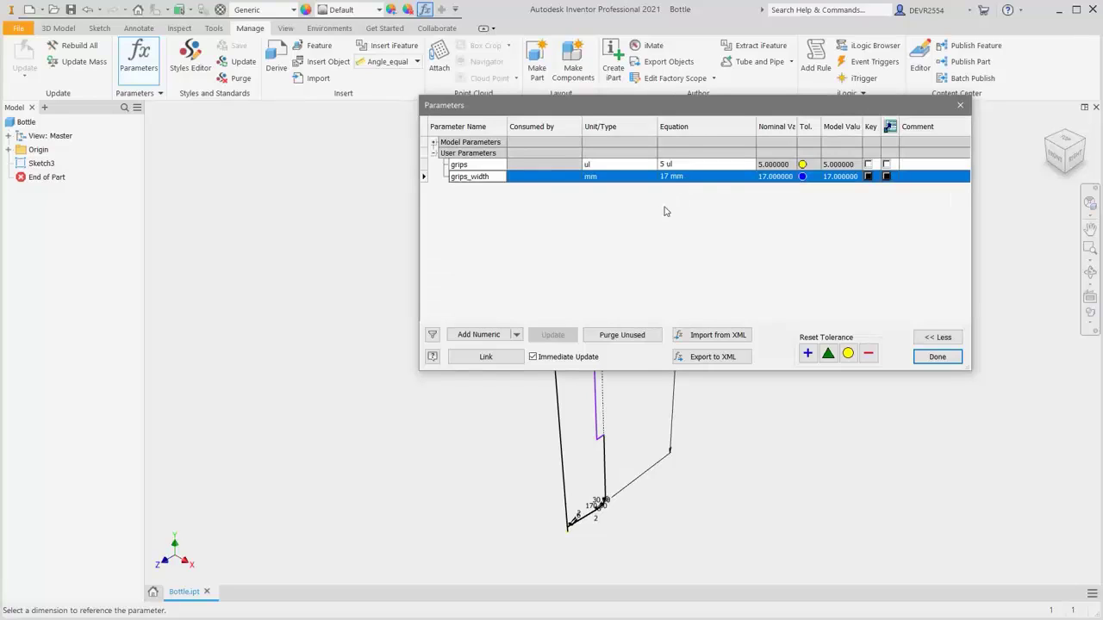
Add a numeric user parameter named grips_thk in mm with a value of 2 mm, and close the parameter table
{"action": "left_click", "coordinate": [487, 337]}
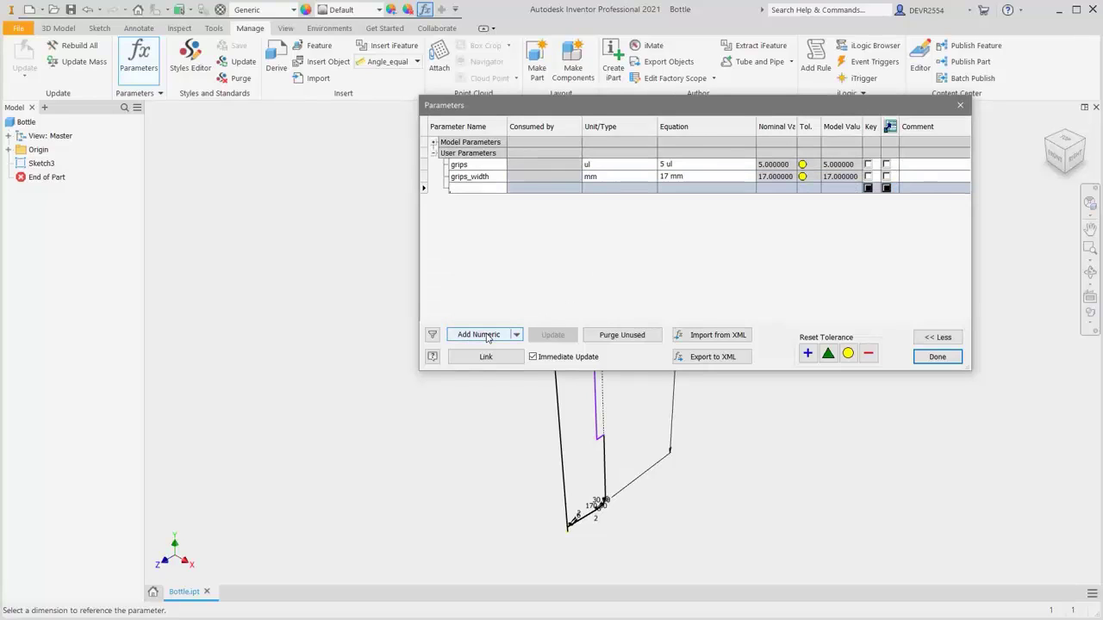
{"action": "type", "text": "grips_thk"}
{"action": "left_click", "coordinate": [600, 188]}
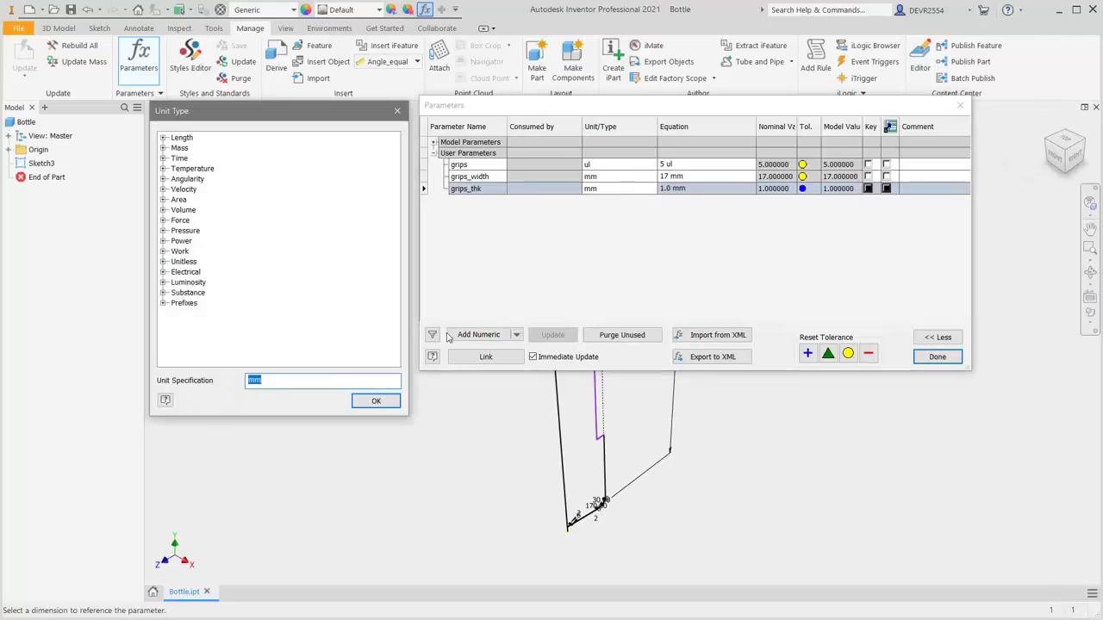
{"action": "left_click", "coordinate": [388, 402]}
{"action": "left_click", "coordinate": [690, 189]}
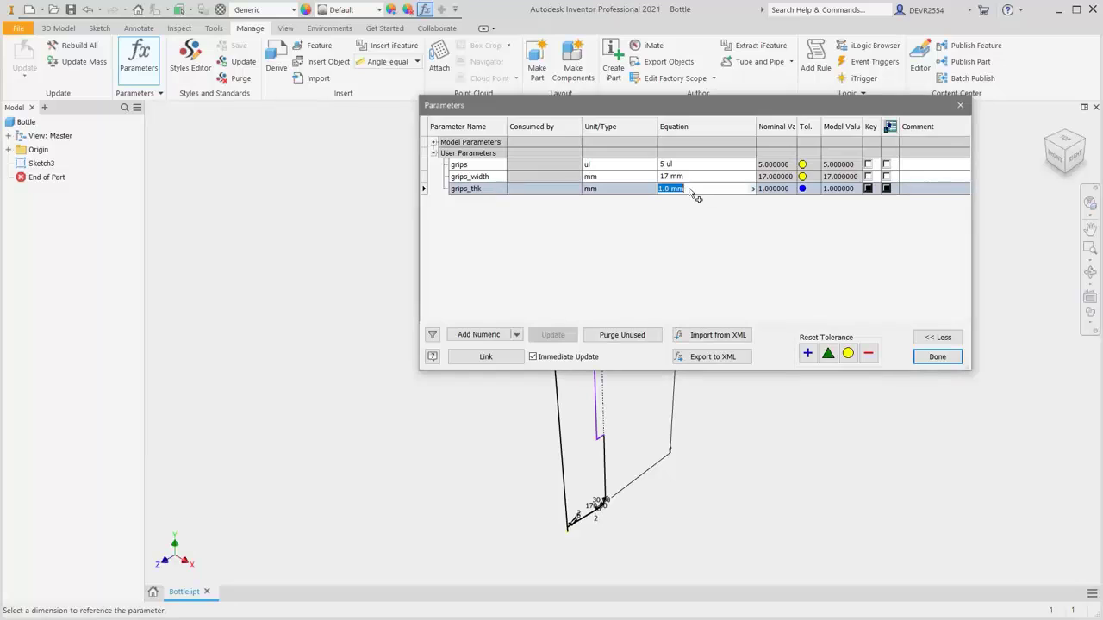
{"action": "type", "text": "2"}
{"action": "key", "text": "Return"}
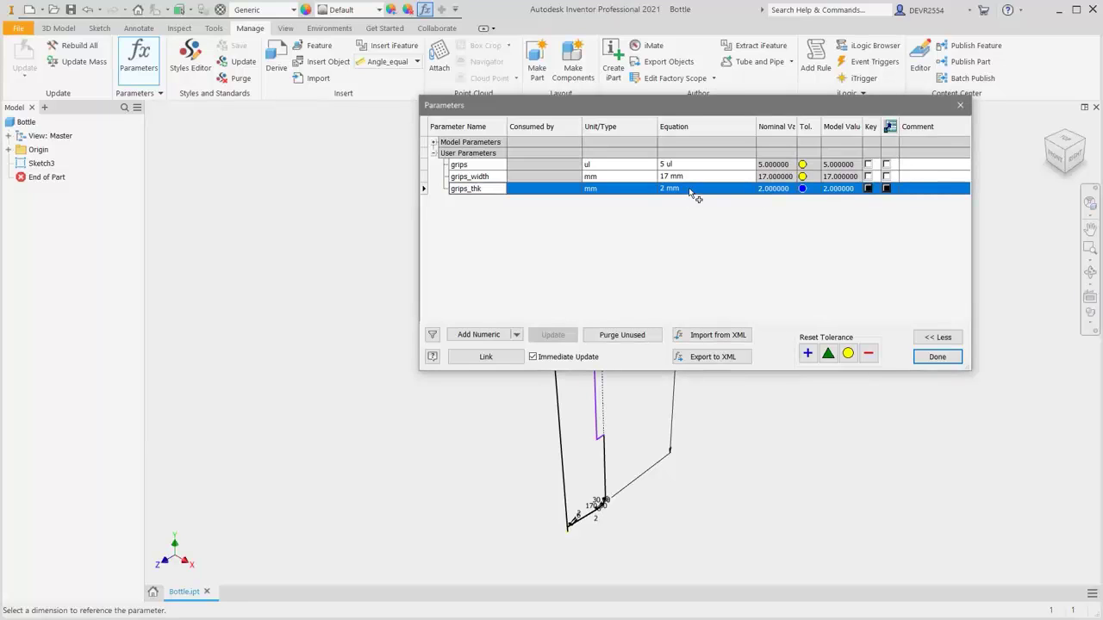
{"action": "left_click", "coordinate": [937, 357]}
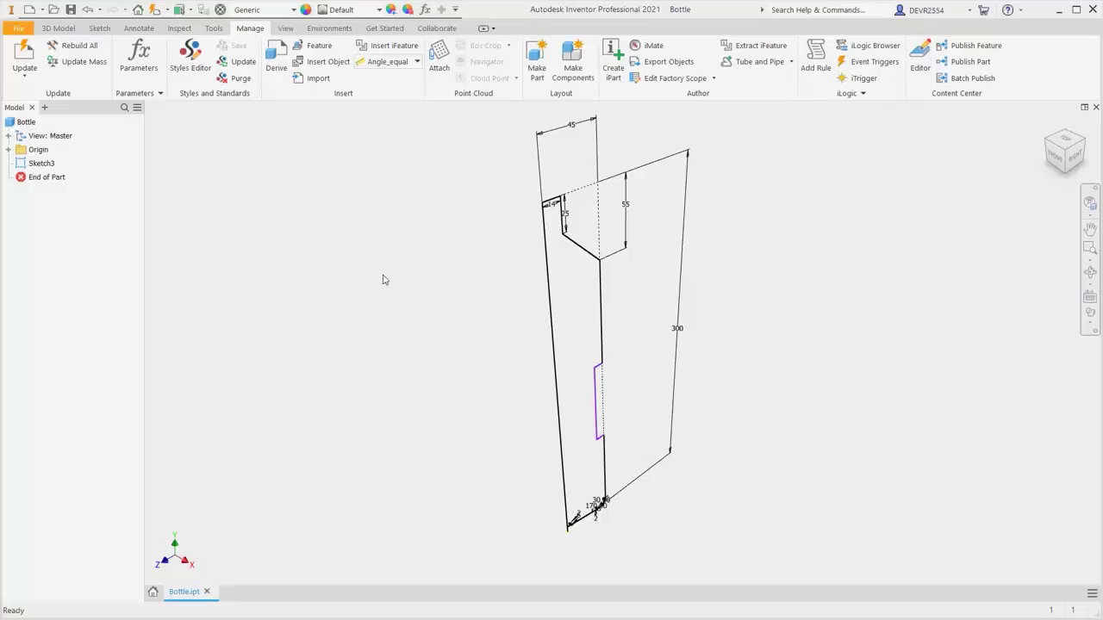
Open the bottle's half-profile sketch for editing
{"action": "right_click", "coordinate": [43, 164]}
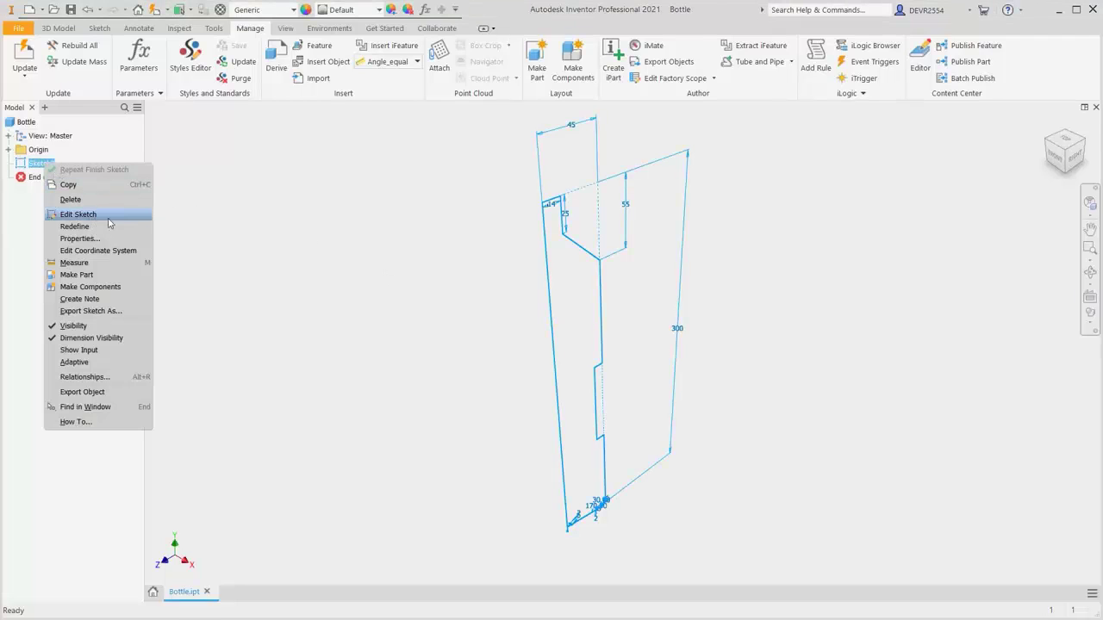
{"action": "left_click", "coordinate": [255, 235]}
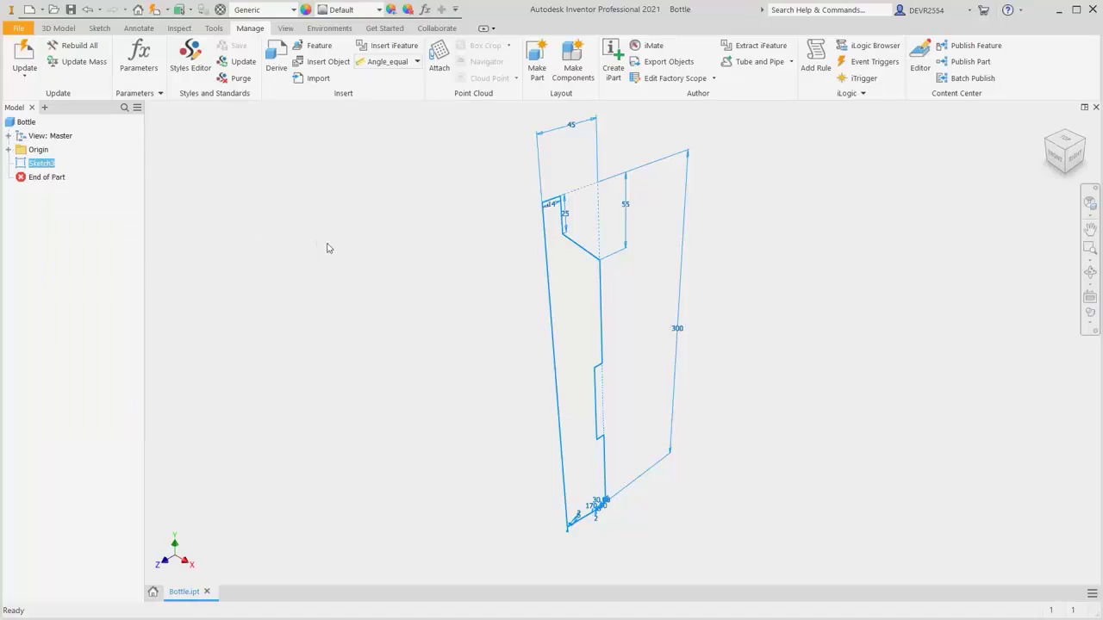
{"action": "left_click", "coordinate": [583, 252]}
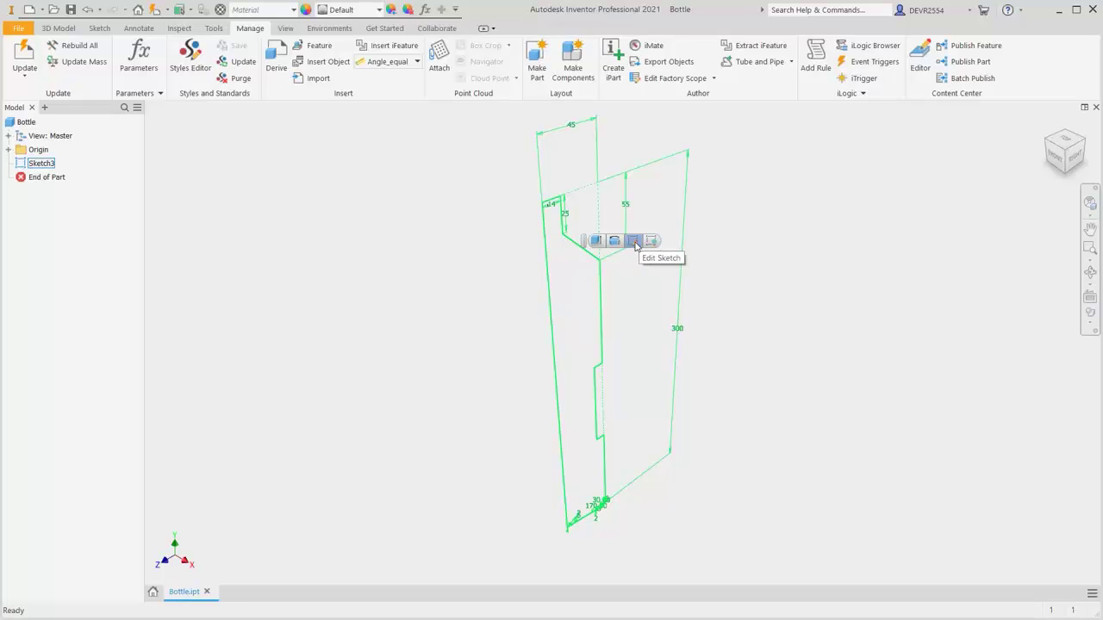
{"action": "left_click", "coordinate": [633, 241]}
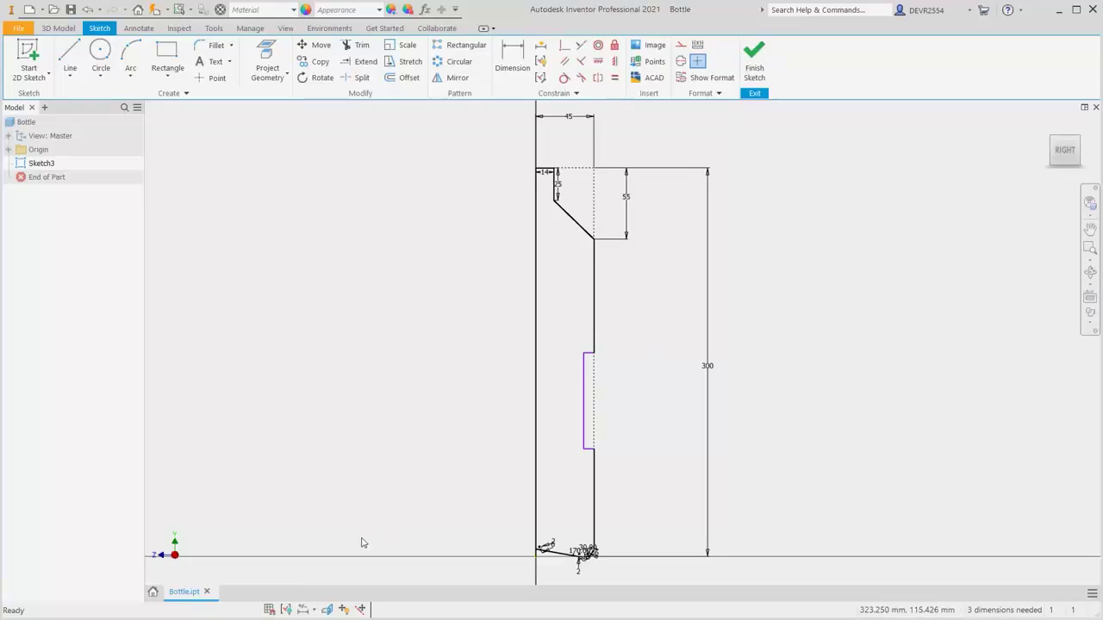
Show the sketch's degrees of freedom and examine which lines of the side recess can still move
{"action": "left_click", "coordinate": [304, 610]}
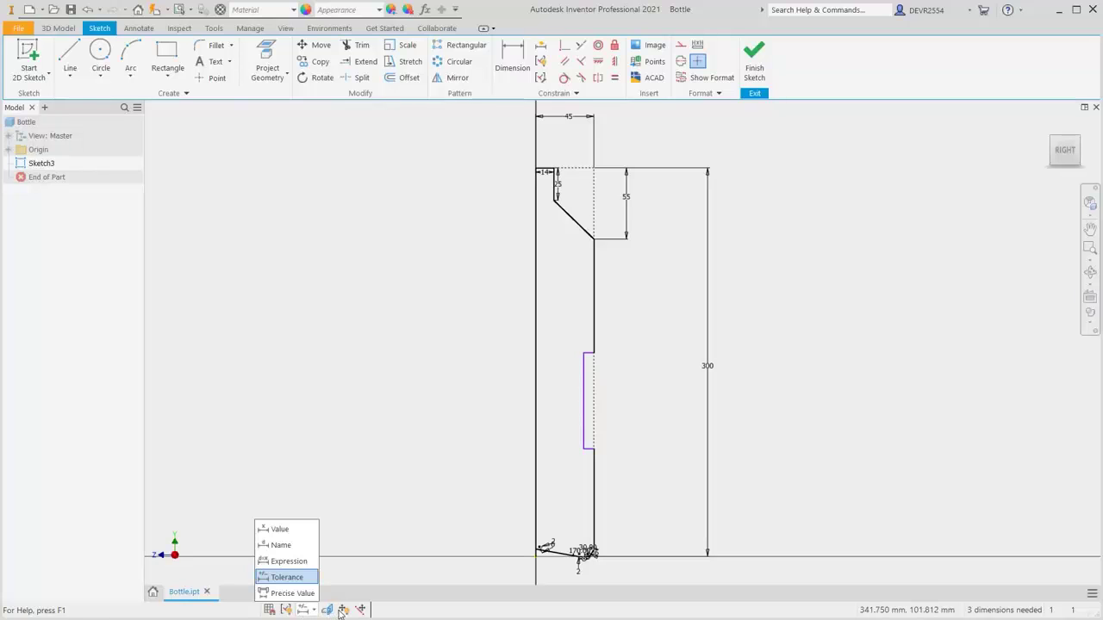
{"action": "left_click", "coordinate": [342, 611]}
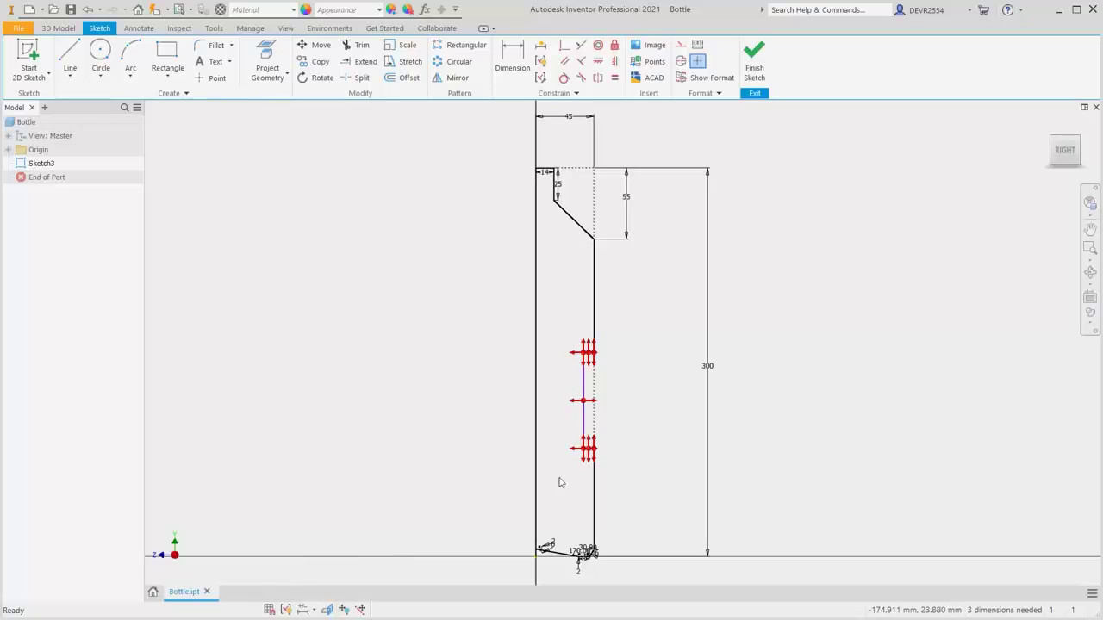
{"action": "scroll", "coordinate": [570, 472], "scroll_direction": "down", "scroll_amount": 2}
{"action": "scroll", "coordinate": [570, 471], "scroll_direction": "down", "scroll_amount": 2}
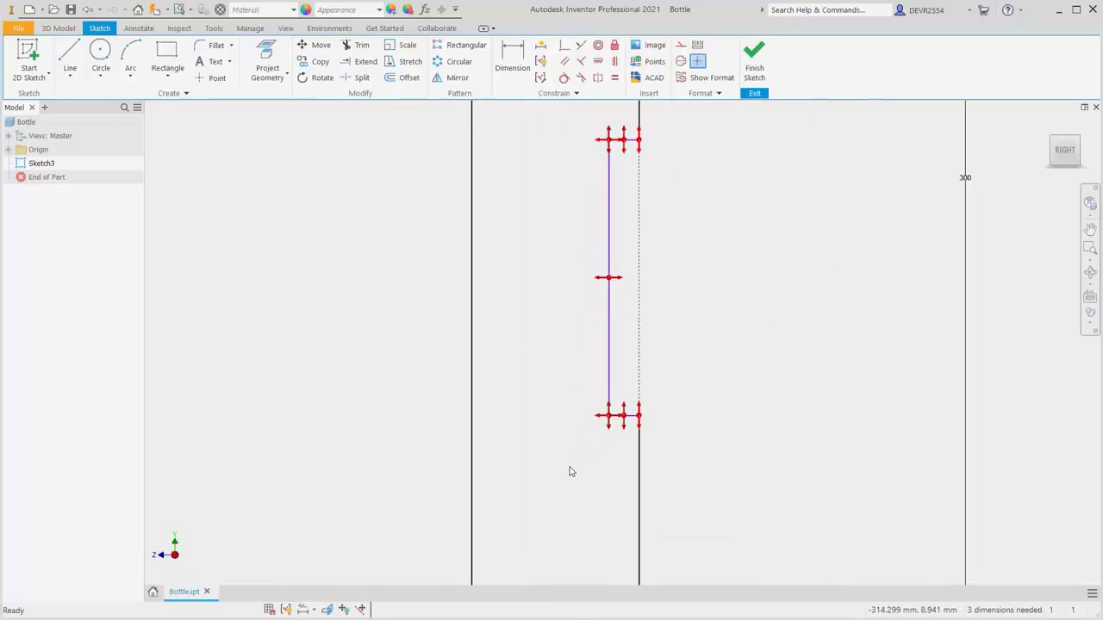
{"action": "scroll", "coordinate": [569, 472], "scroll_direction": "down", "scroll_amount": 1}
{"action": "scroll", "coordinate": [569, 471], "scroll_direction": "up", "scroll_amount": 2}
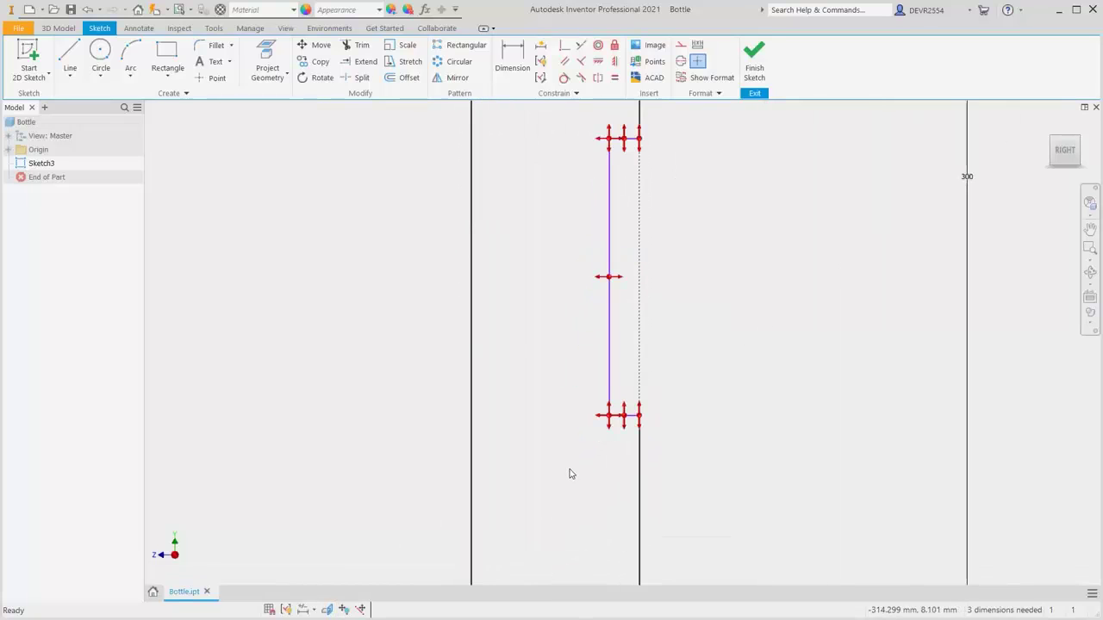
{"action": "scroll", "coordinate": [570, 473], "scroll_direction": "up", "scroll_amount": 2}
{"action": "scroll", "coordinate": [569, 473], "scroll_direction": "up", "scroll_amount": 2}
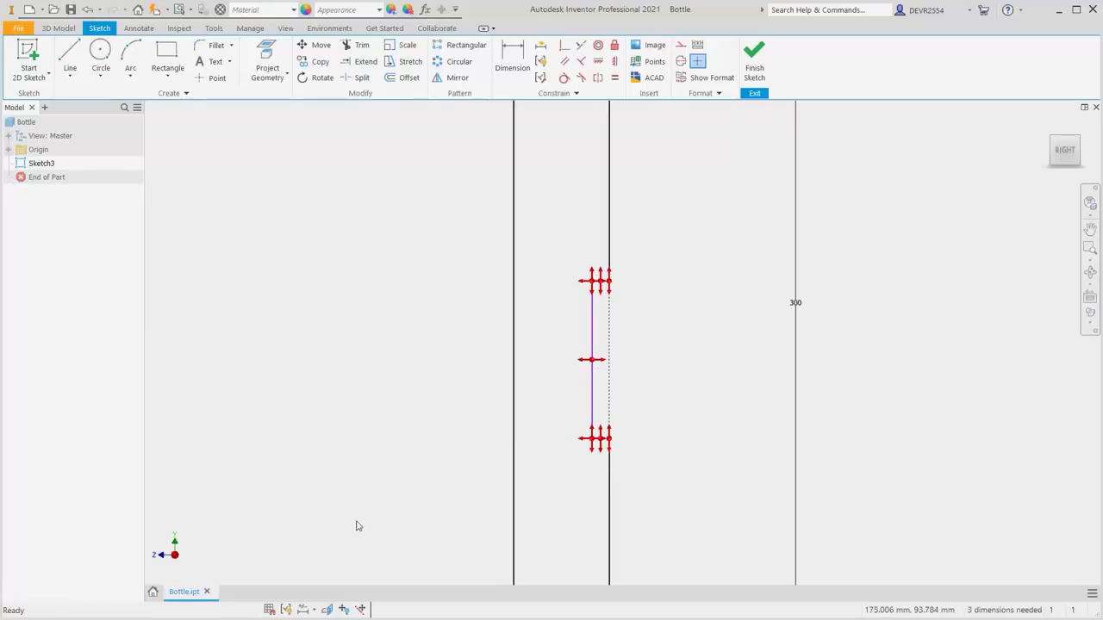
Try the Name display for the sketch dimensions, set it to Value, and hide the degrees of freedom
{"action": "left_click", "coordinate": [312, 610]}
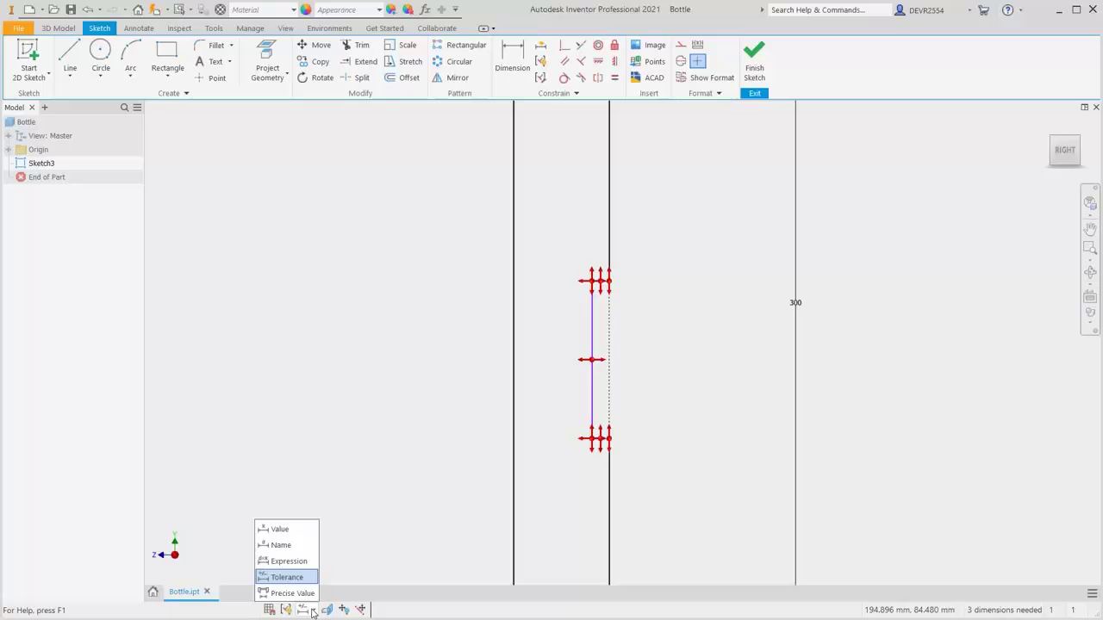
{"action": "left_click", "coordinate": [283, 548]}
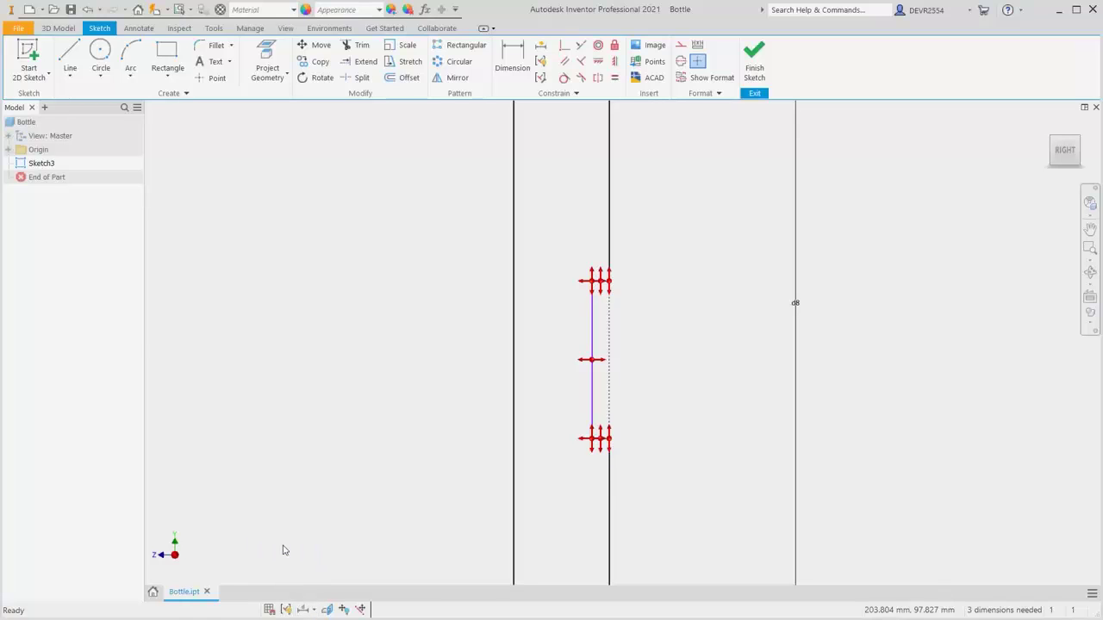
{"action": "left_click", "coordinate": [304, 612]}
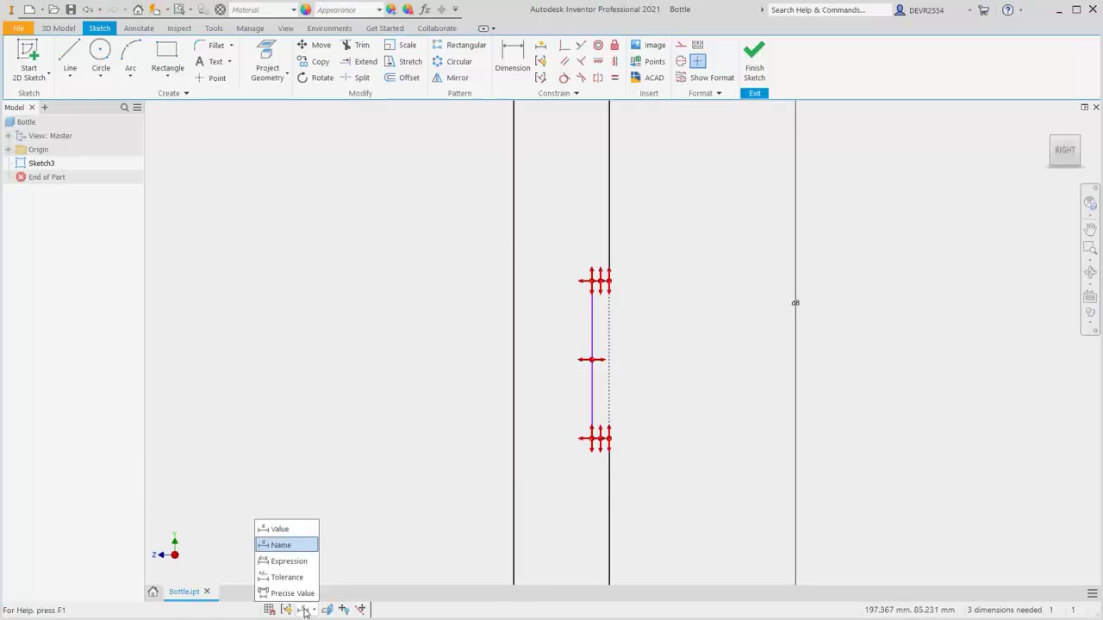
{"action": "left_click", "coordinate": [293, 533]}
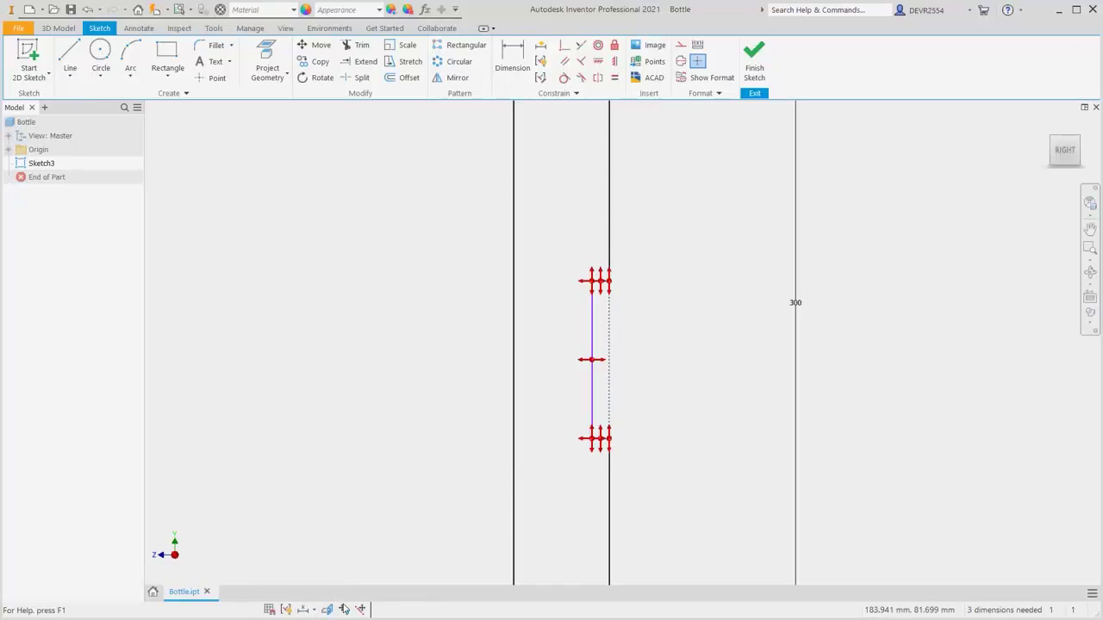
{"action": "left_click", "coordinate": [344, 609]}
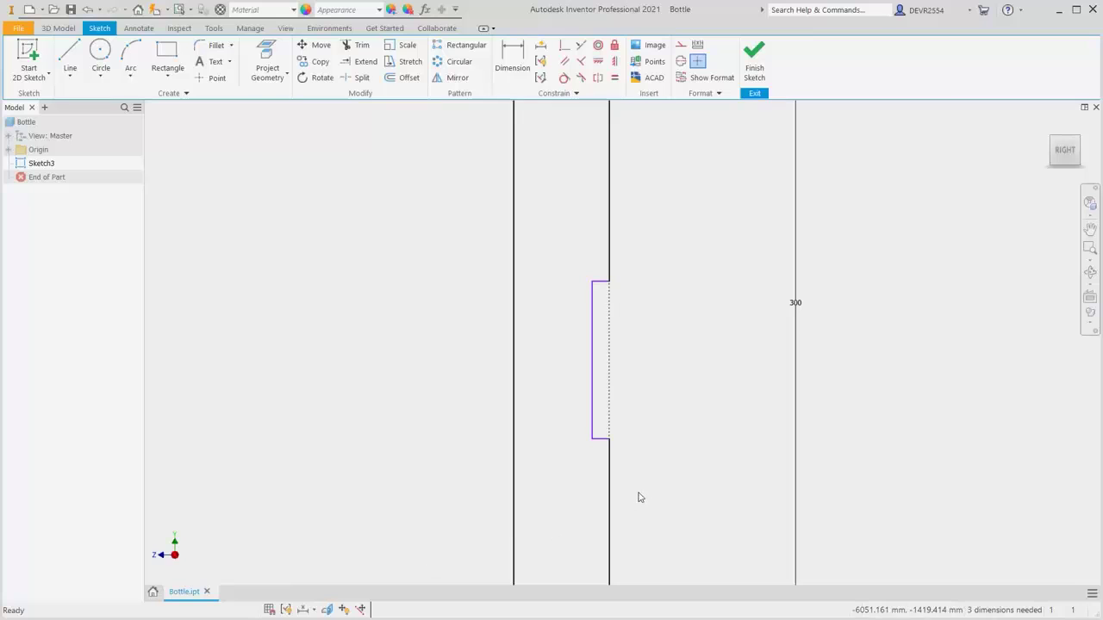
Dimension the height of the side recess's lower edge above the bottle's base as 80 mm
{"action": "scroll", "coordinate": [663, 463], "scroll_direction": "down", "scroll_amount": 1}
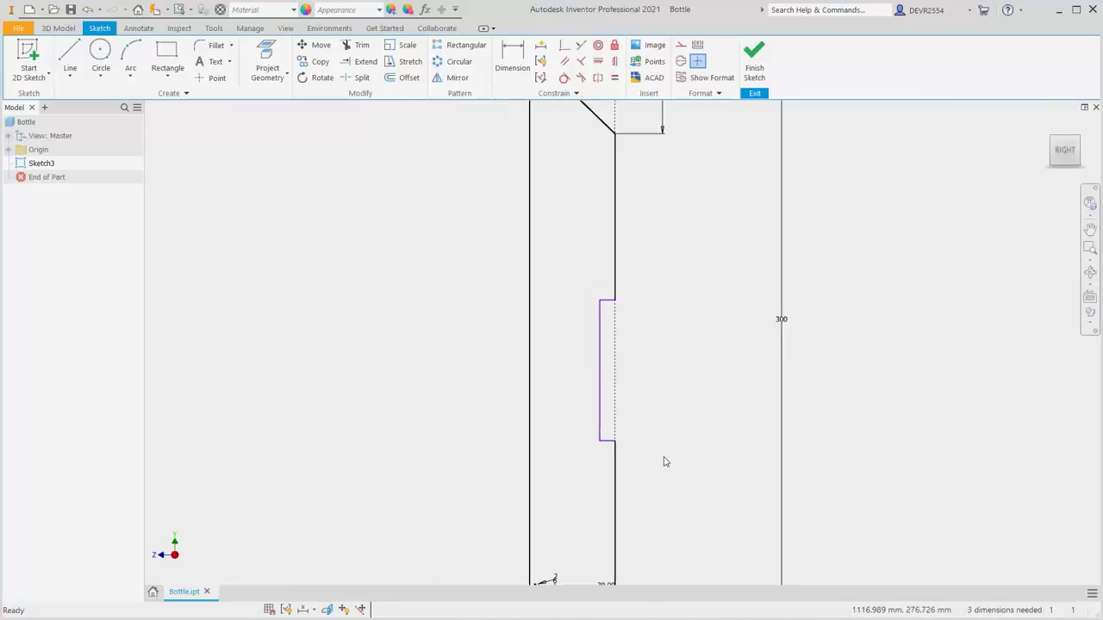
{"action": "scroll", "coordinate": [664, 462], "scroll_direction": "down", "scroll_amount": 2}
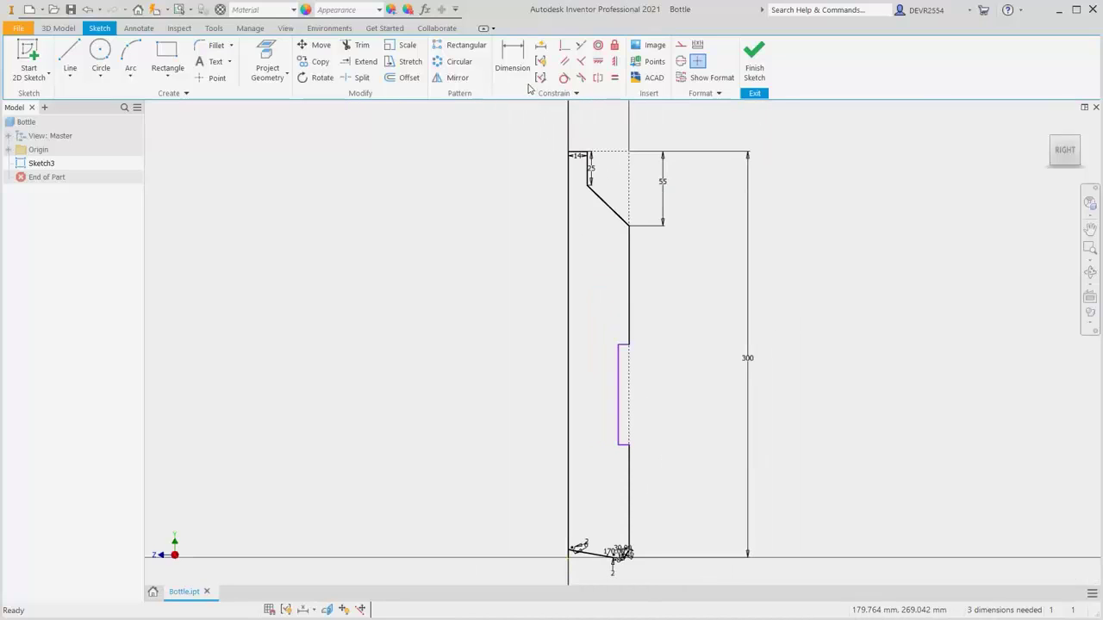
{"action": "left_click", "coordinate": [513, 60]}
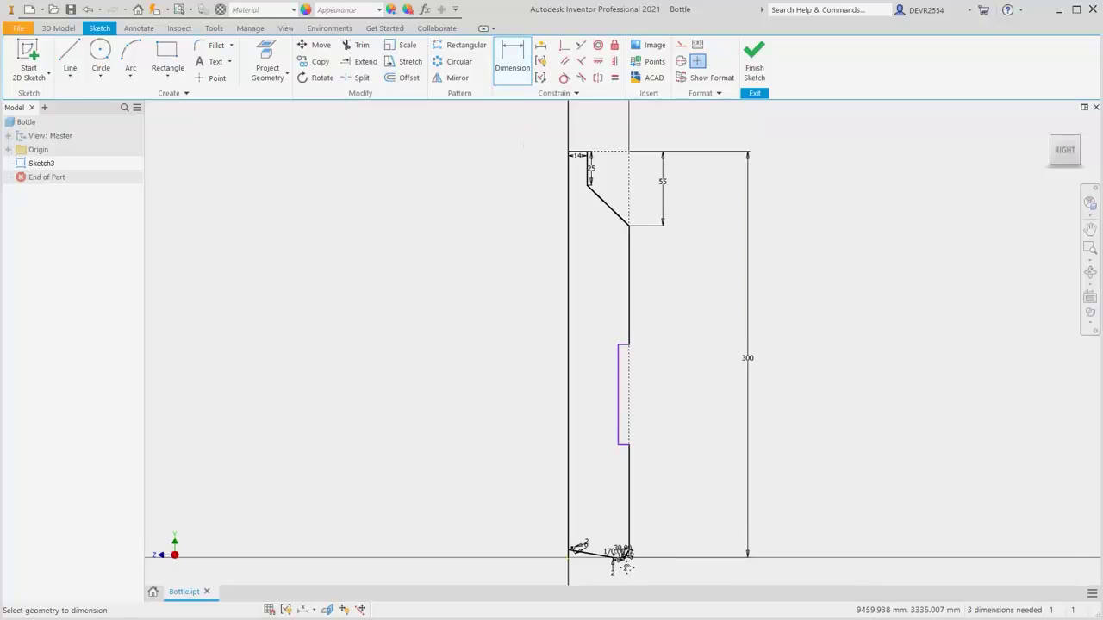
{"action": "scroll", "coordinate": [626, 566], "scroll_direction": "up", "scroll_amount": 3}
{"action": "scroll", "coordinate": [636, 480], "scroll_direction": "up", "scroll_amount": 1}
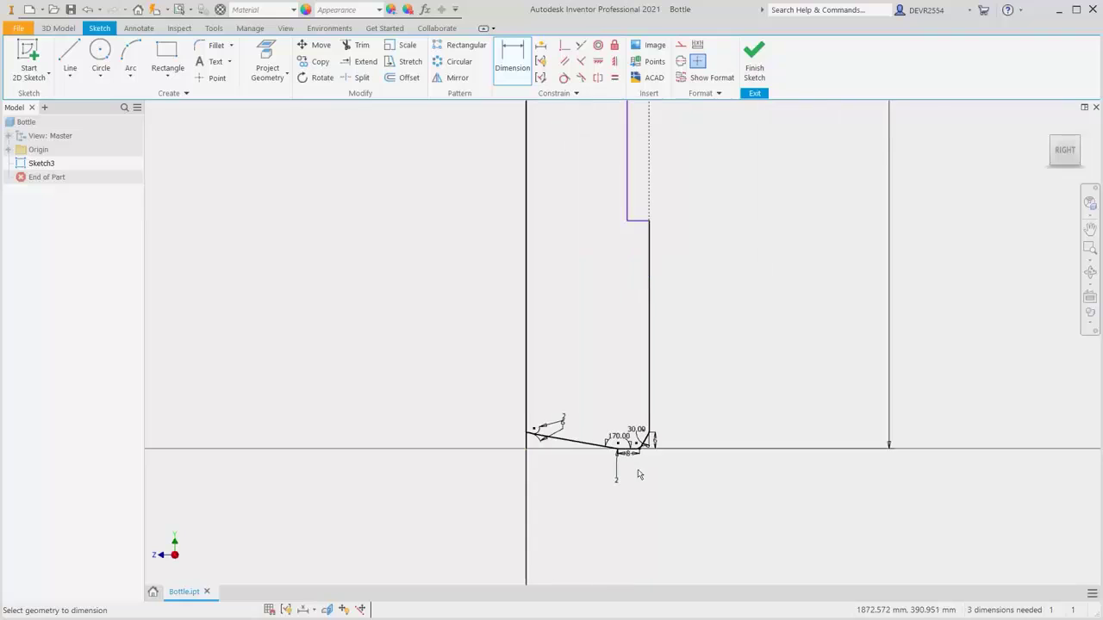
{"action": "scroll", "coordinate": [639, 471], "scroll_direction": "up", "scroll_amount": 3}
{"action": "scroll", "coordinate": [640, 467], "scroll_direction": "up", "scroll_amount": 3}
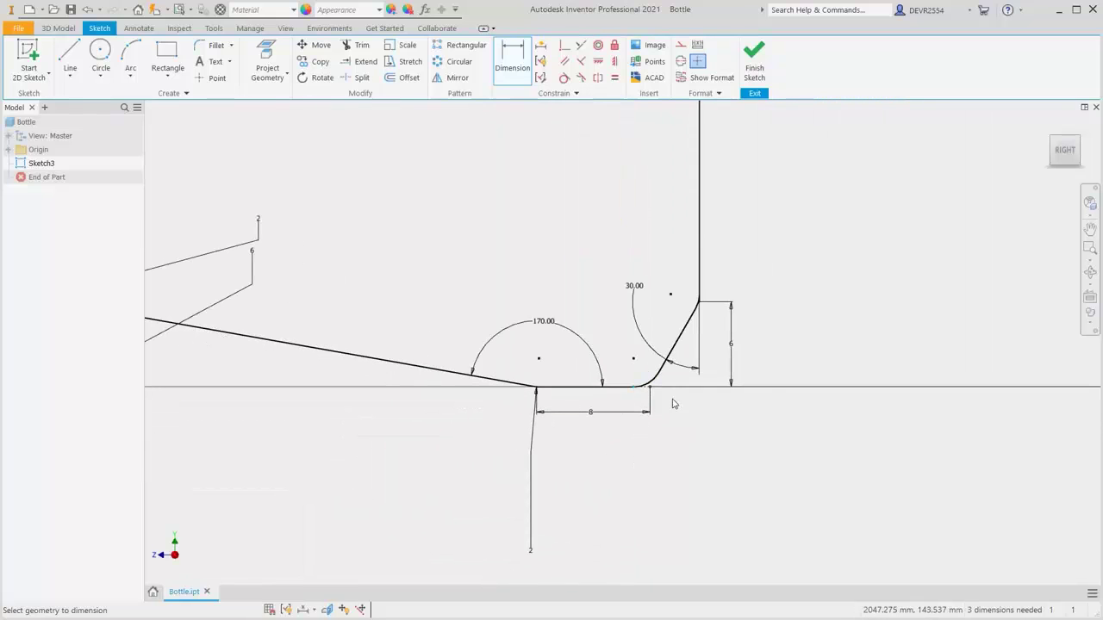
{"action": "key", "text": "F2"}
{"action": "left_click_drag", "start_coordinate": [681, 293], "coordinate": [679, 504]}
{"action": "left_click_drag", "start_coordinate": [682, 234], "coordinate": [660, 497]}
{"action": "key", "text": "Escape"}
{"action": "scroll", "coordinate": [664, 498], "scroll_direction": "up", "scroll_amount": 4}
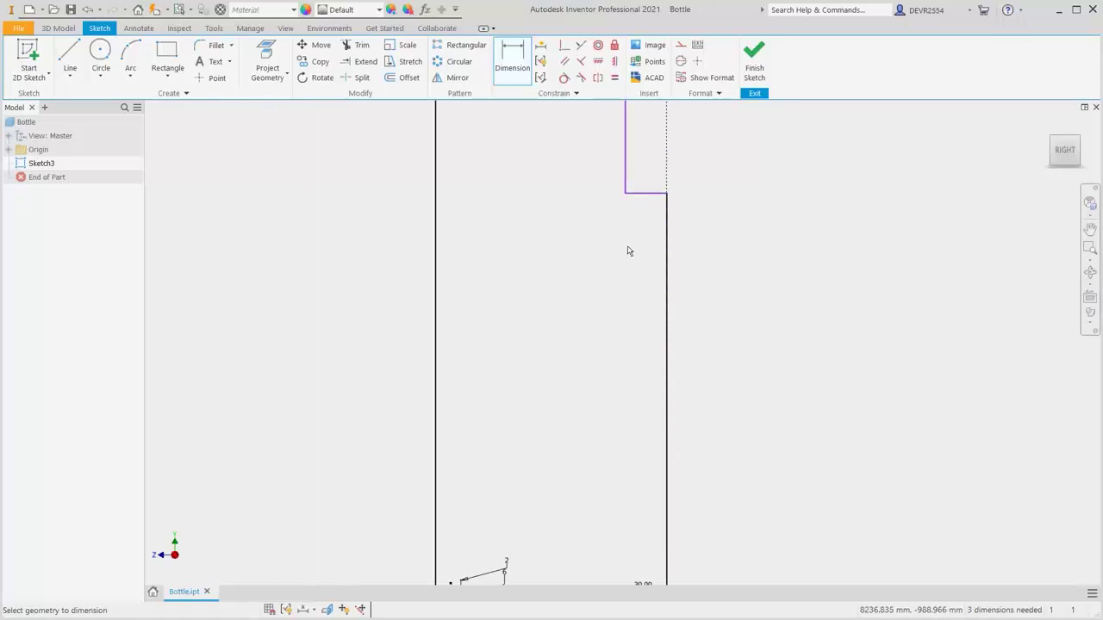
{"action": "left_click", "coordinate": [651, 196]}
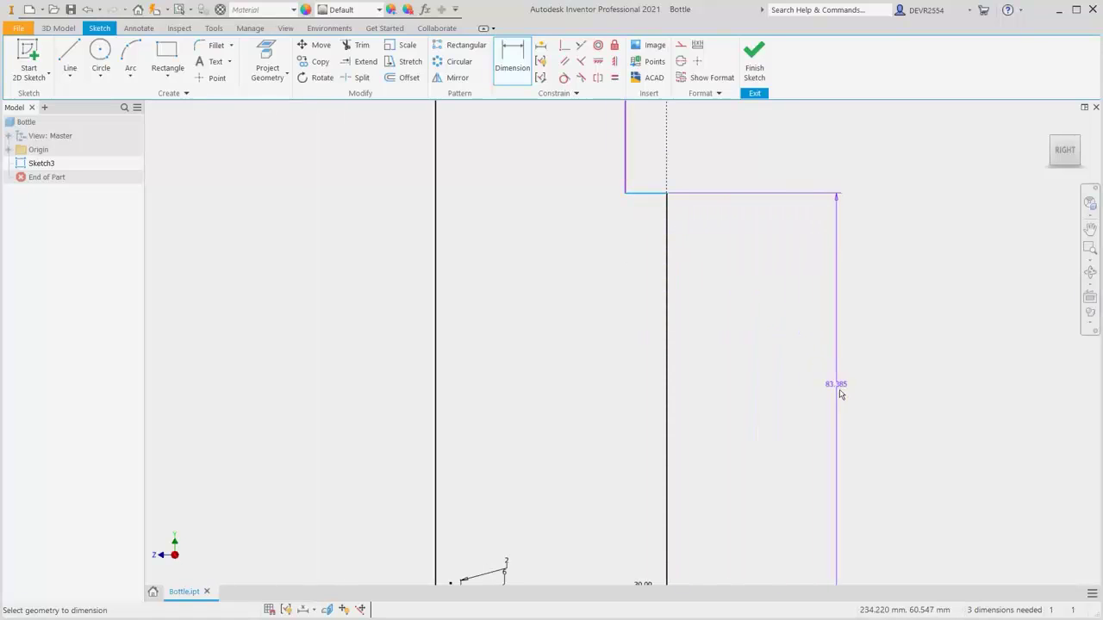
{"action": "left_click", "coordinate": [841, 403]}
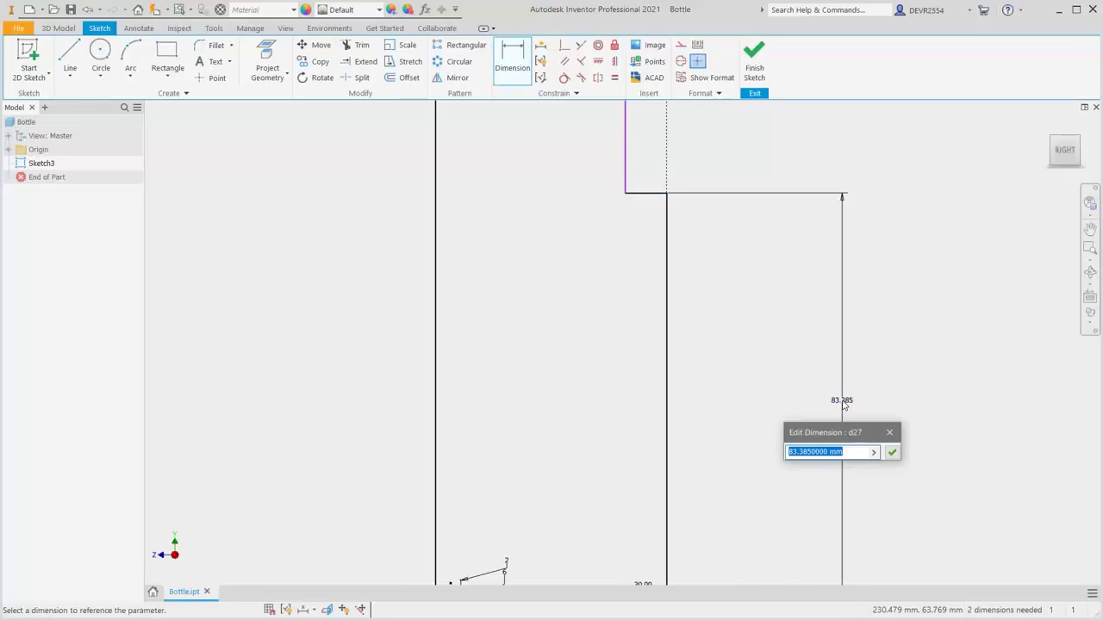
{"action": "type", "text": "80"}
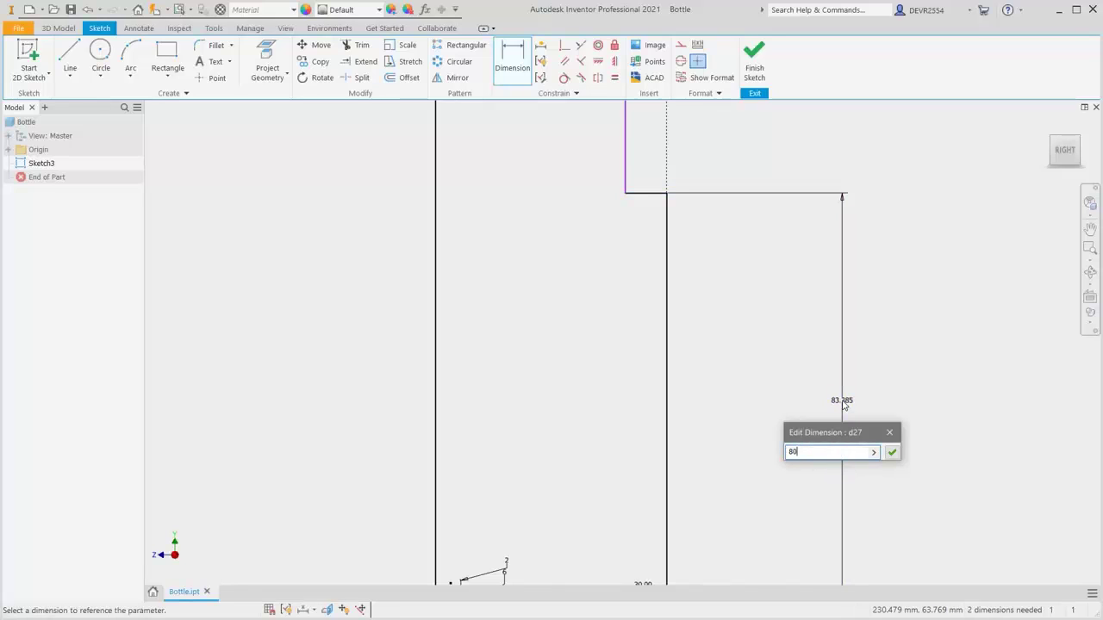
{"action": "key", "text": "Return"}
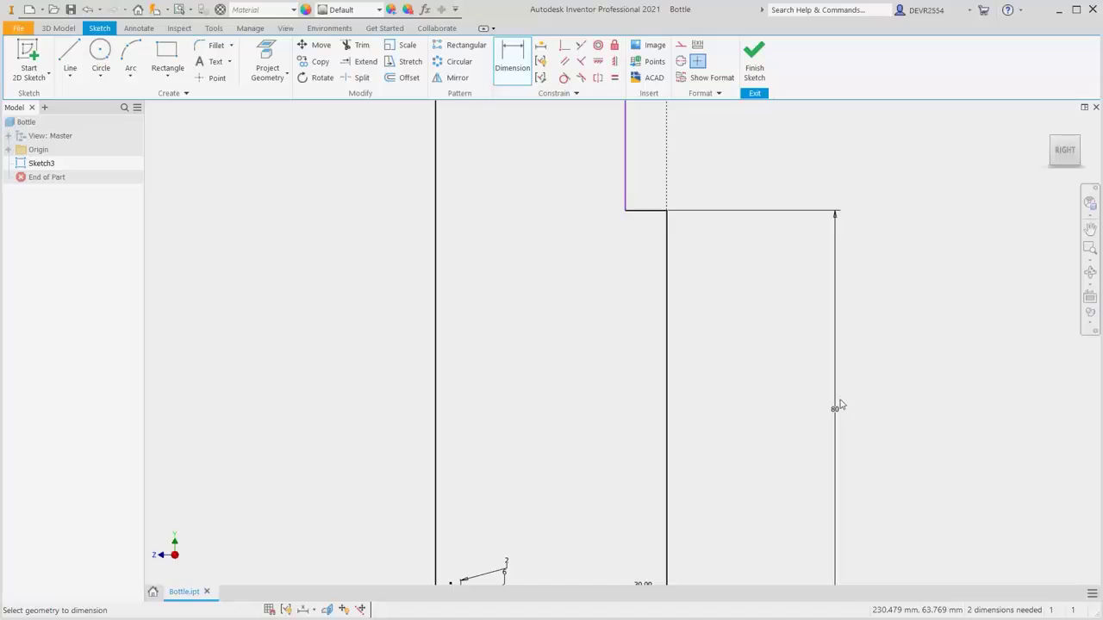
Dimension the recess's short lower edge and link its value to the parameter grips_thk
{"action": "left_click", "coordinate": [645, 211]}
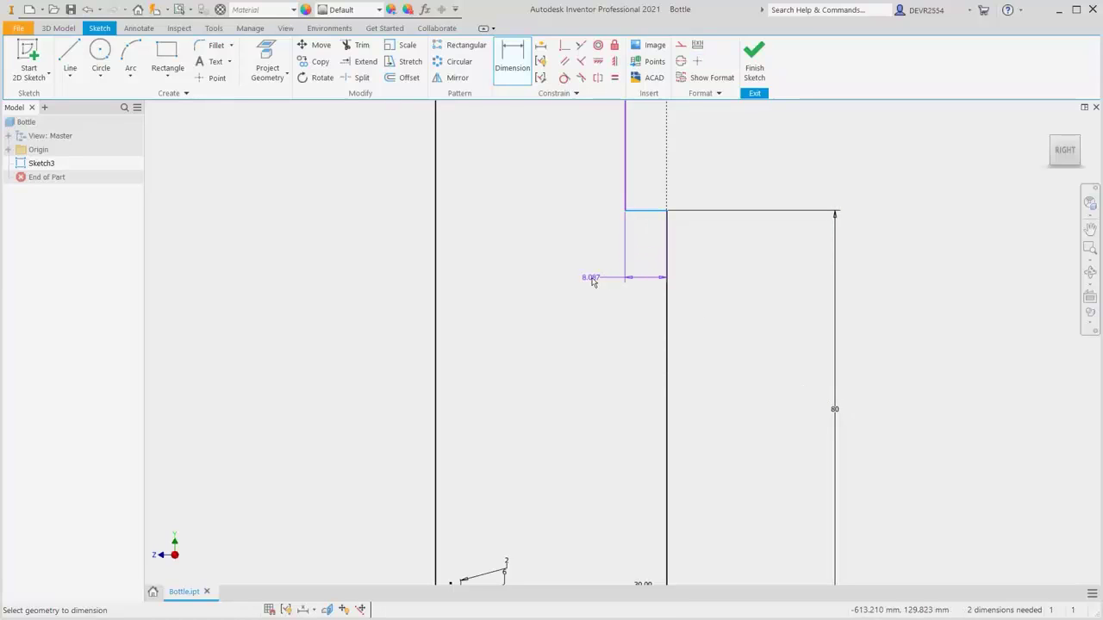
{"action": "left_click", "coordinate": [592, 282]}
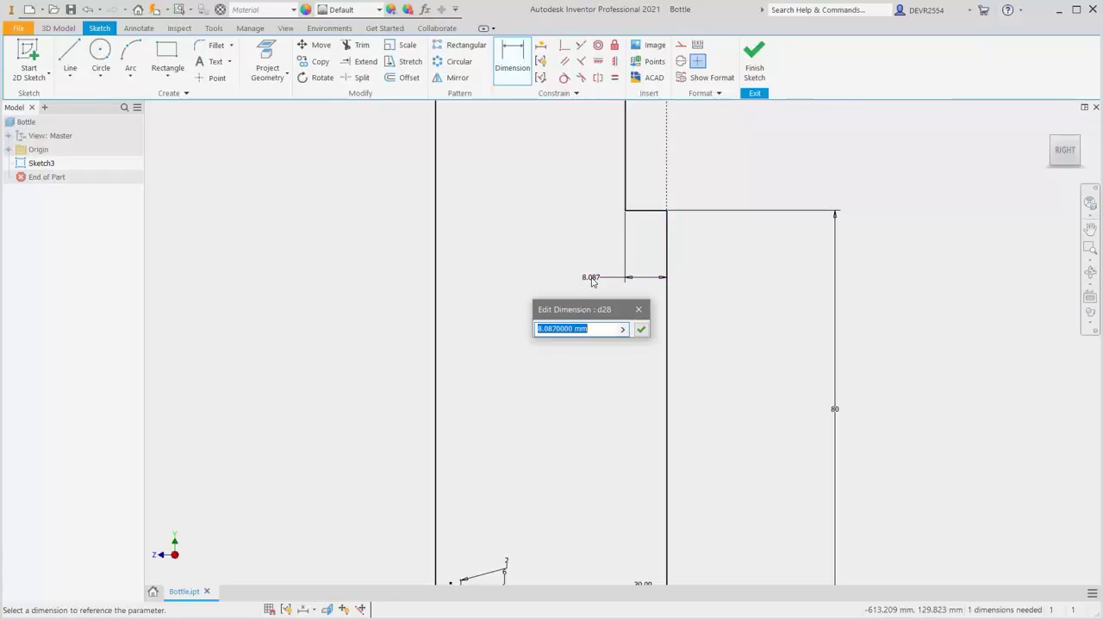
{"action": "left_click", "coordinate": [623, 330]}
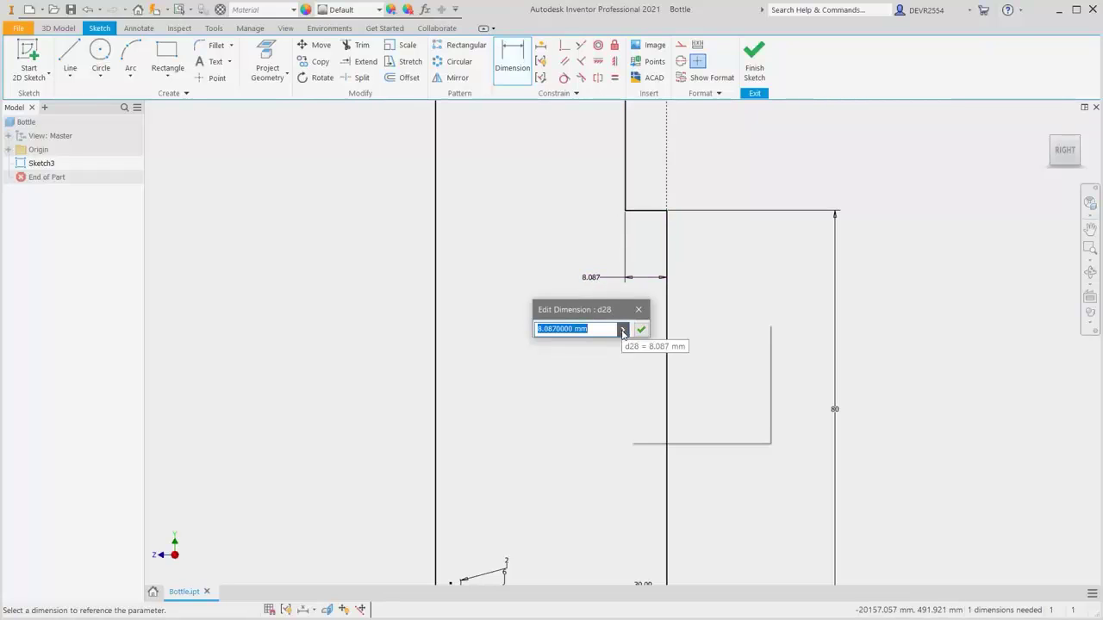
{"action": "left_click", "coordinate": [661, 369]}
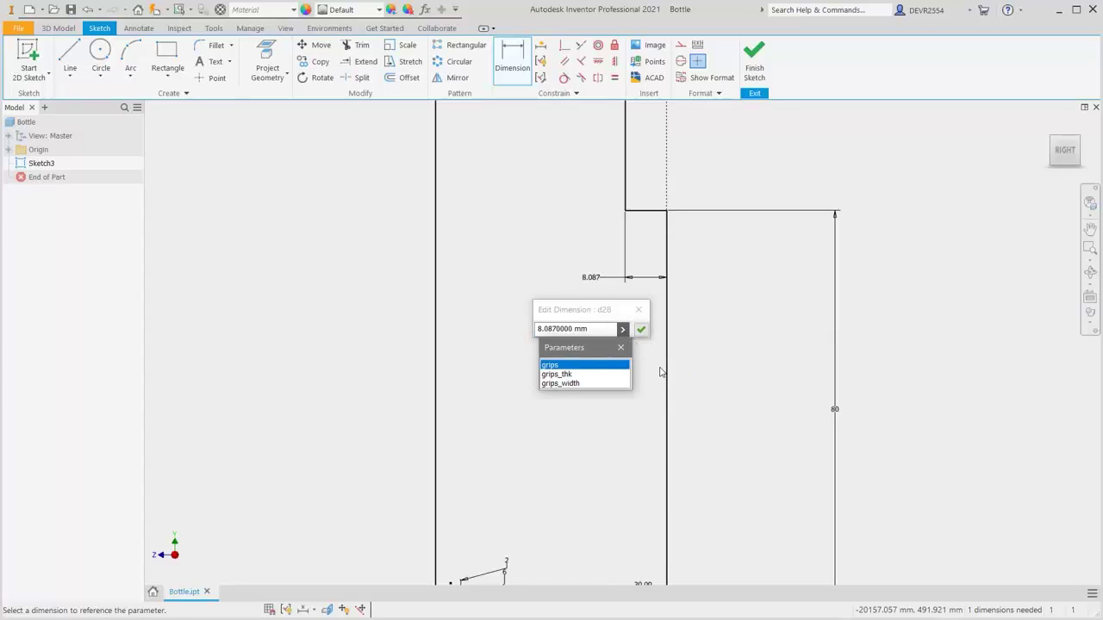
{"action": "left_click", "coordinate": [557, 374]}
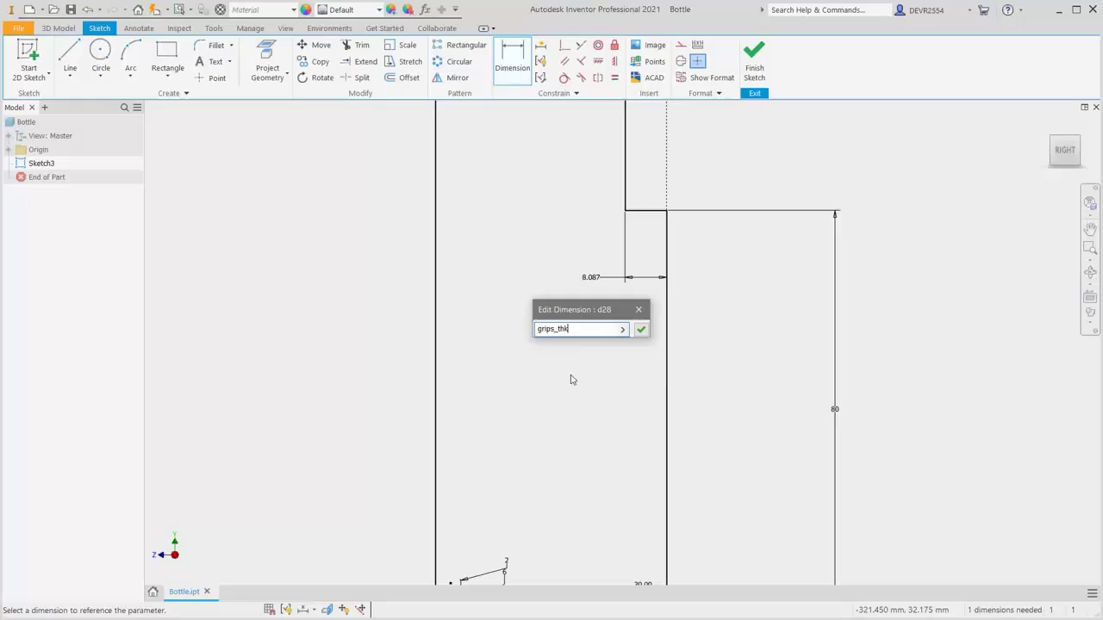
{"action": "left_click", "coordinate": [641, 330]}
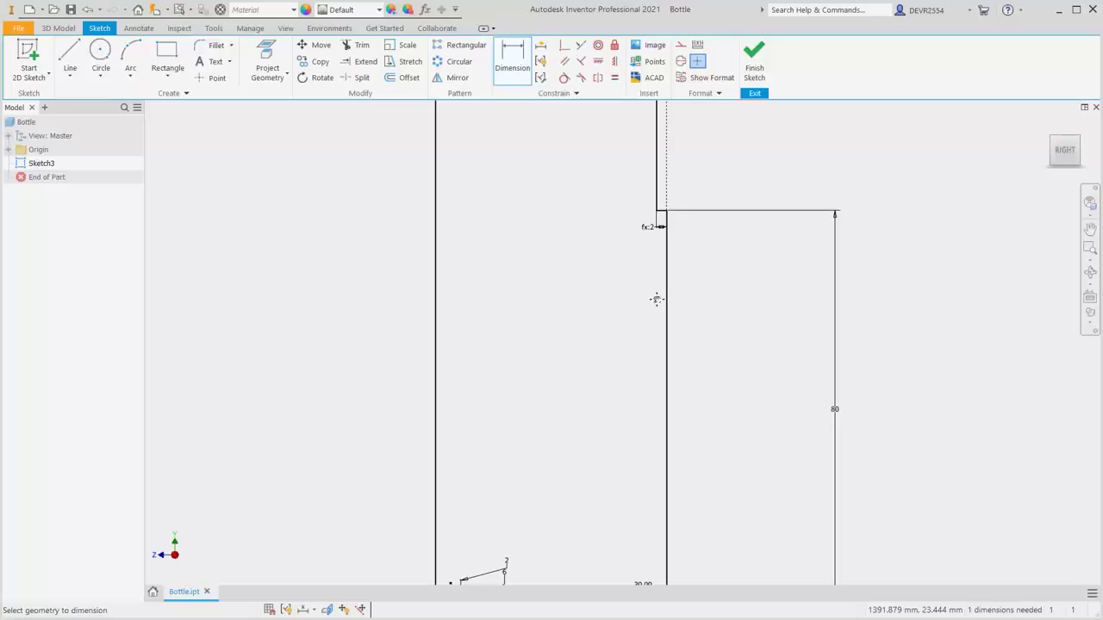
Dimension the height of the side recess's long vertical edge and drive it with the expression grips*grips_width
{"action": "mouse_move", "coordinate": [658, 269]}
{"action": "middle_mouse_down"}
{"action": "mouse_move", "coordinate": [639, 399]}
{"action": "mouse_move", "coordinate": [595, 569]}
{"action": "middle_mouse_up"}
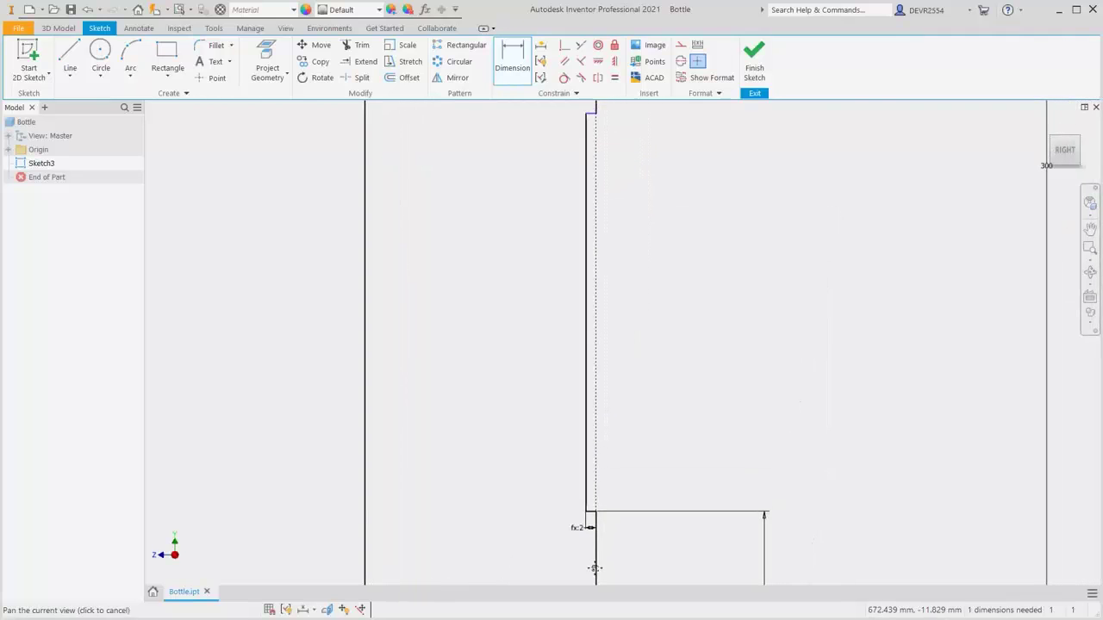
{"action": "scroll", "coordinate": [638, 450], "scroll_direction": "up", "scroll_amount": 1}
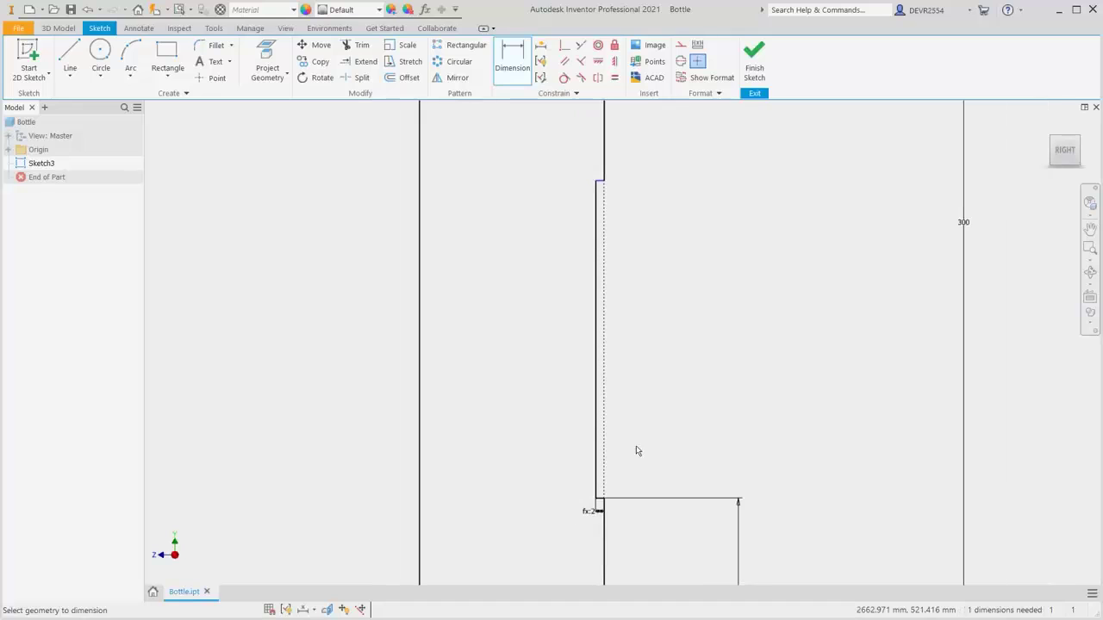
{"action": "left_click", "coordinate": [595, 409]}
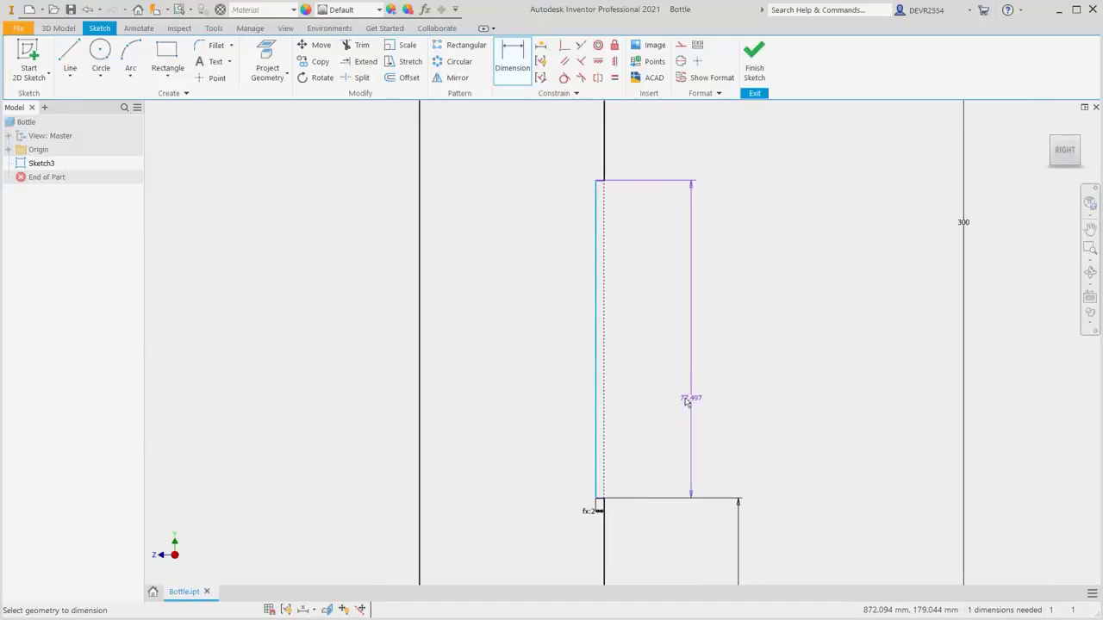
{"action": "left_click", "coordinate": [724, 405]}
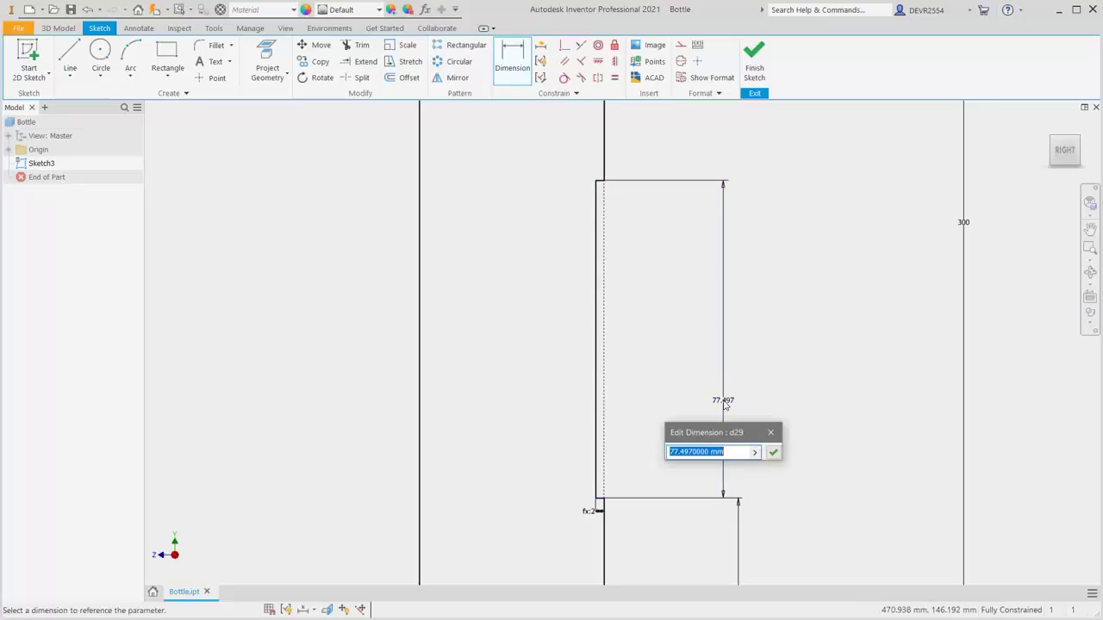
{"action": "left_click", "coordinate": [756, 452]}
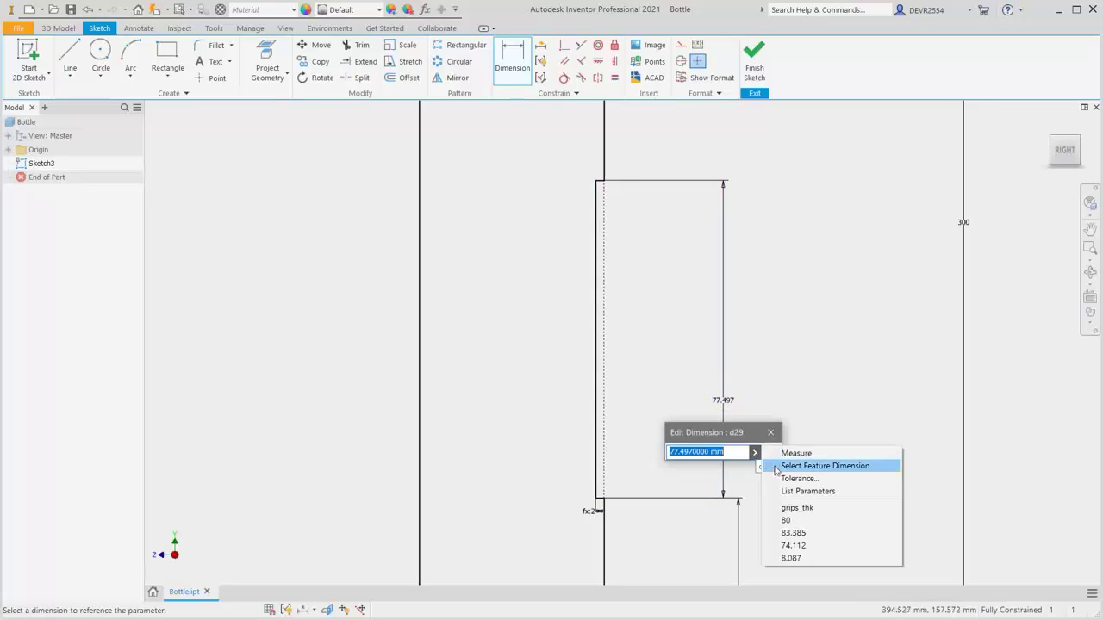
{"action": "left_click", "coordinate": [791, 491]}
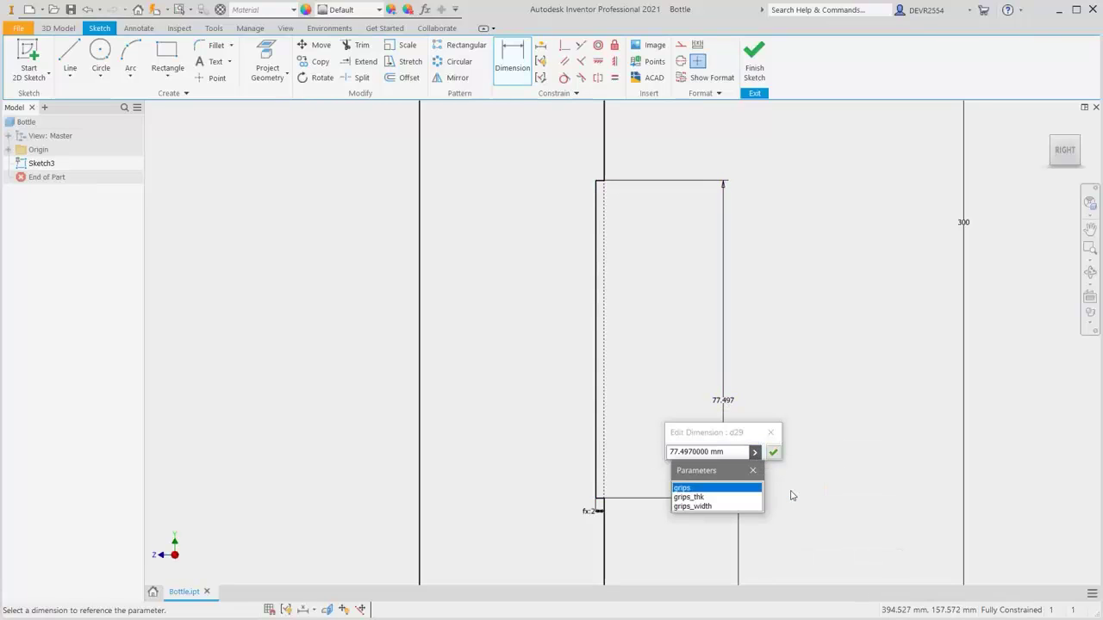
{"action": "left_click", "coordinate": [691, 488]}
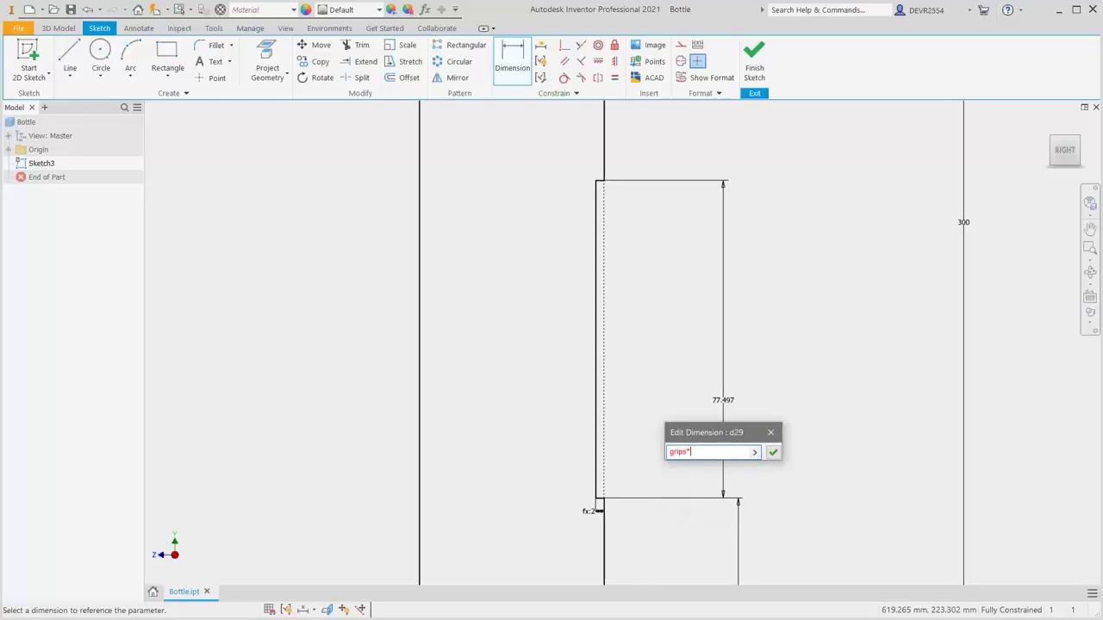
{"action": "left_click", "coordinate": [756, 453]}
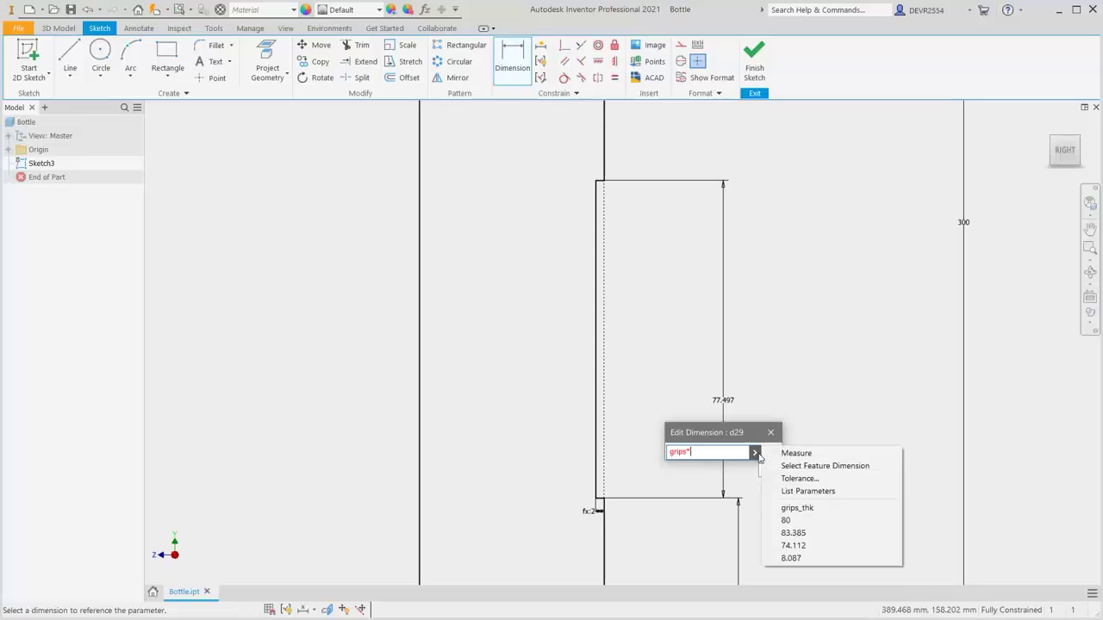
{"action": "left_click", "coordinate": [790, 492]}
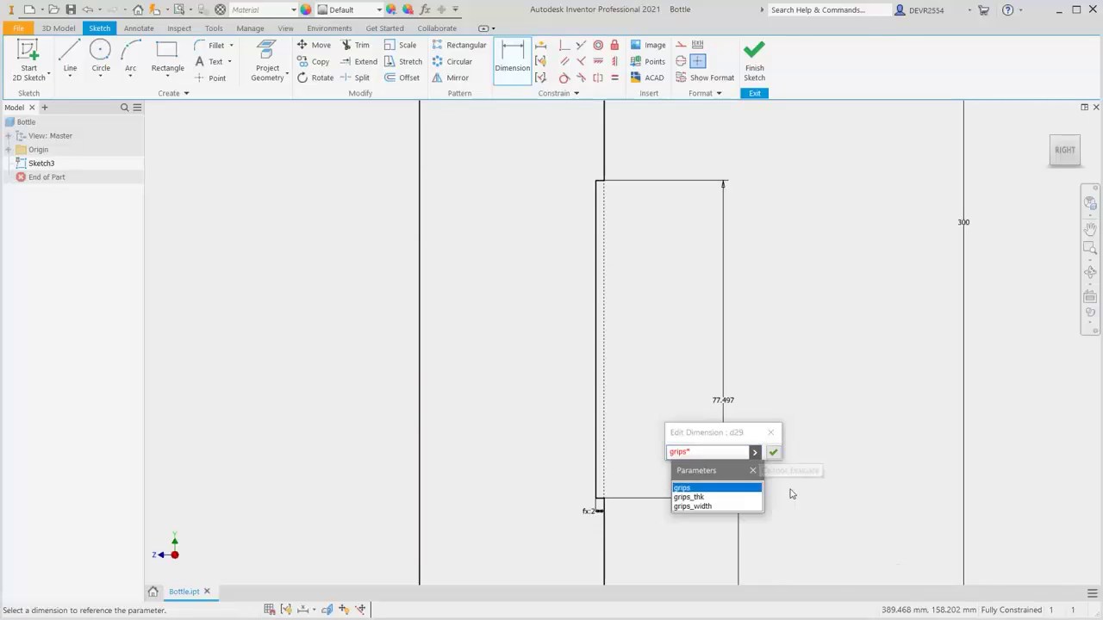
{"action": "left_click", "coordinate": [708, 508]}
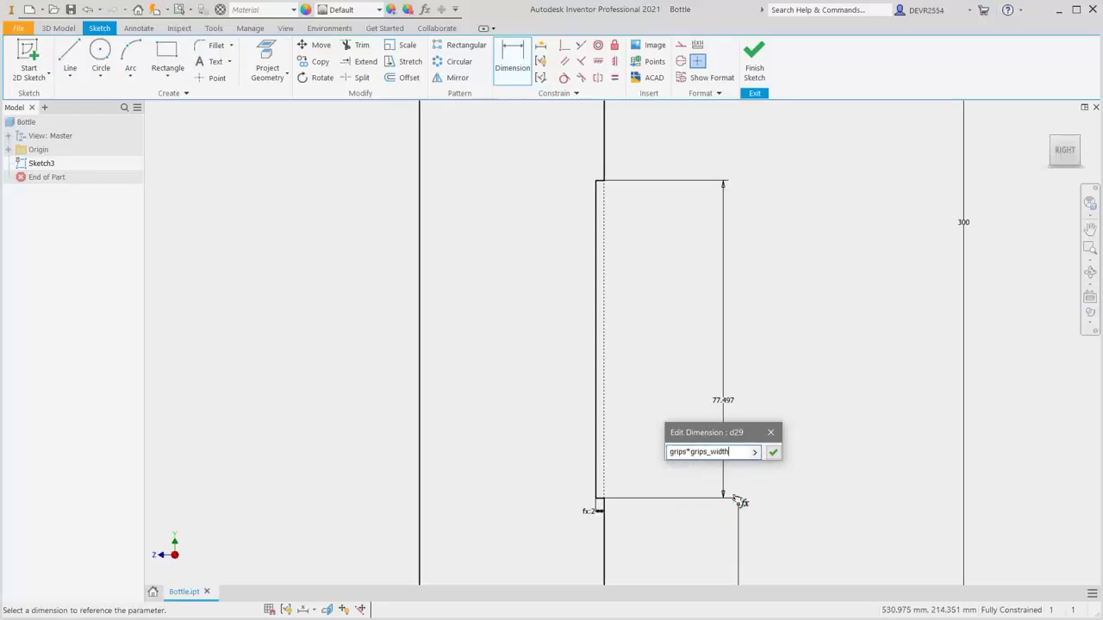
{"action": "left_click", "coordinate": [773, 453]}
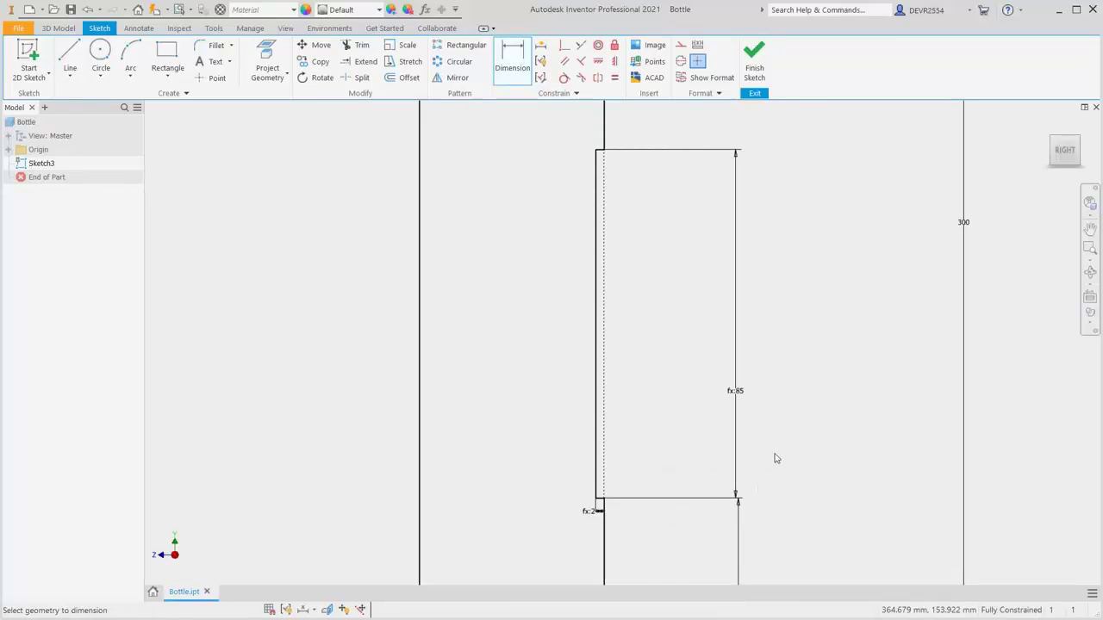
Check the fully dimensioned half profile of the bottle and finish the 2D sketch
{"action": "scroll", "coordinate": [776, 444], "scroll_direction": "up", "scroll_amount": 4}
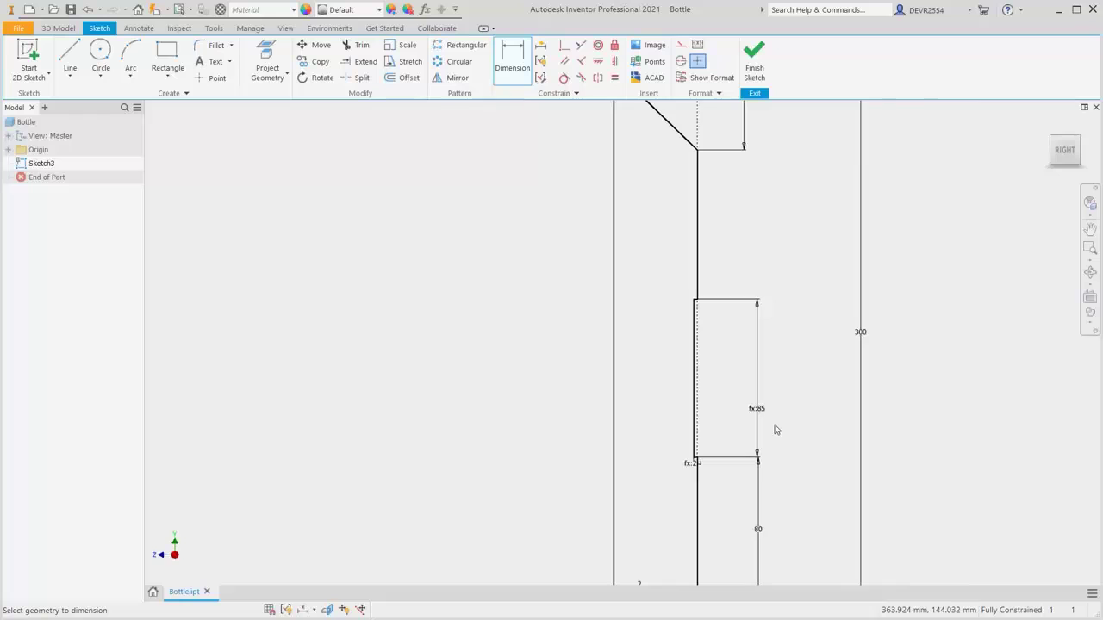
{"action": "scroll", "coordinate": [774, 429], "scroll_direction": "up", "scroll_amount": 2}
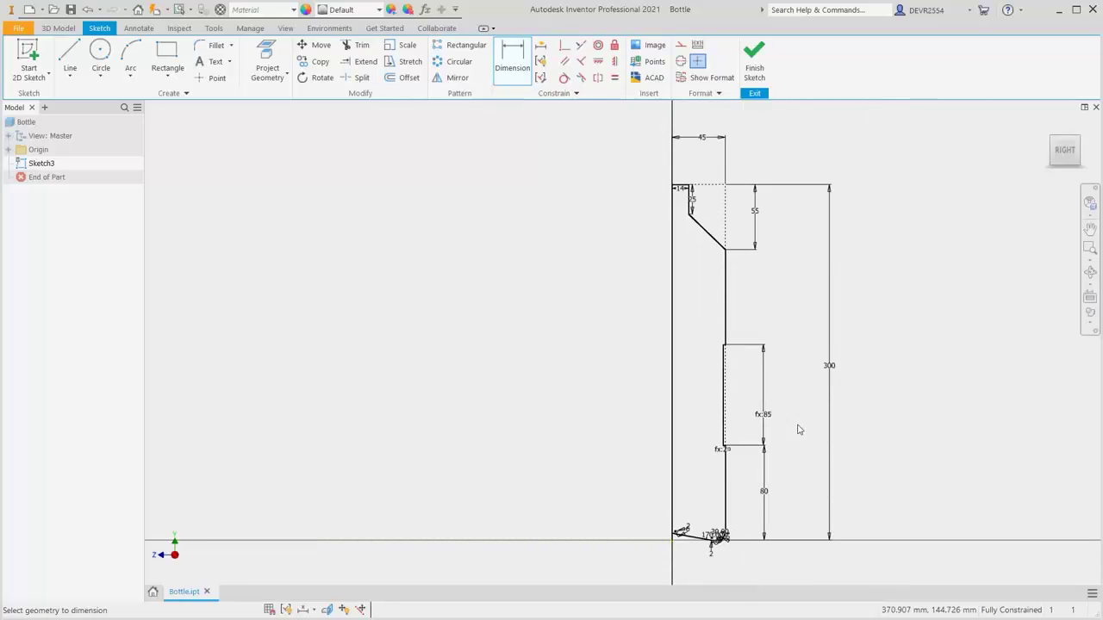
{"action": "right_click", "coordinate": [894, 338]}
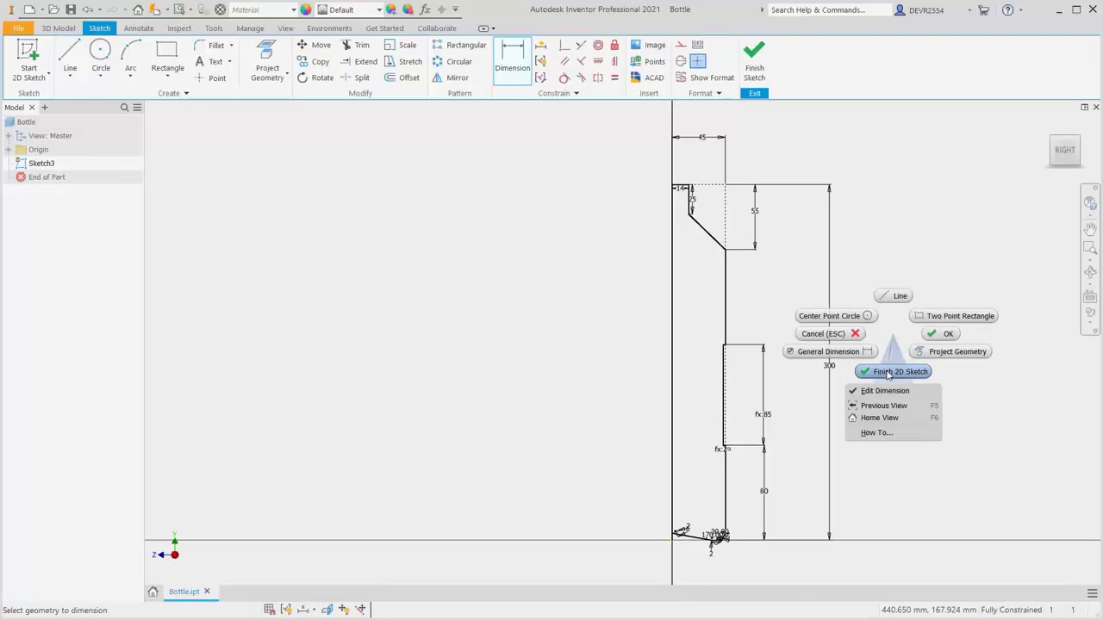
{"action": "left_click", "coordinate": [888, 373]}
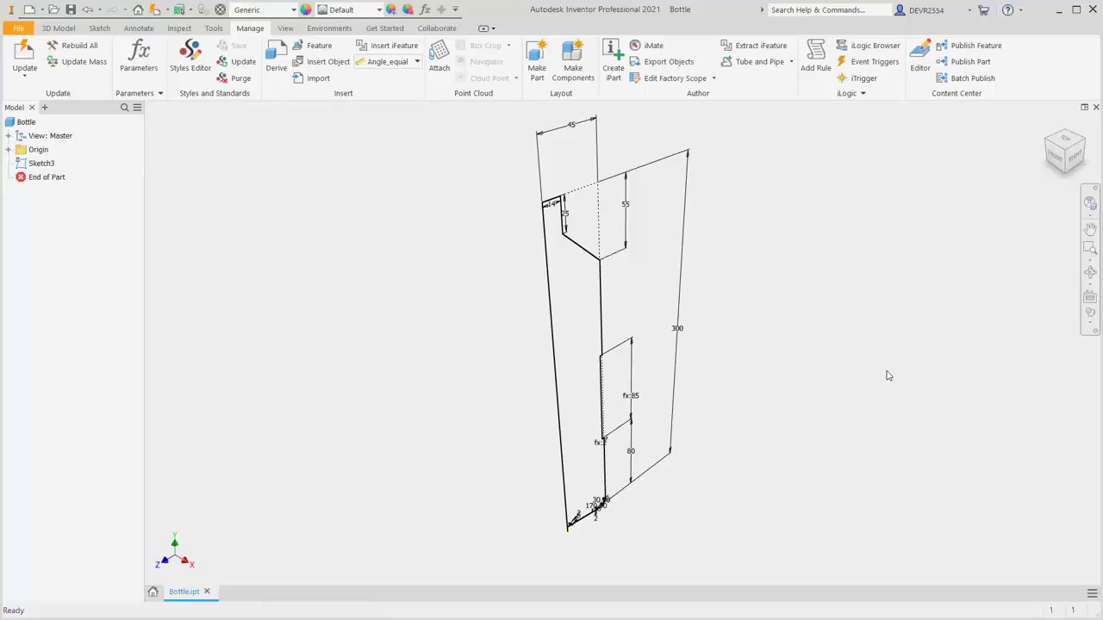
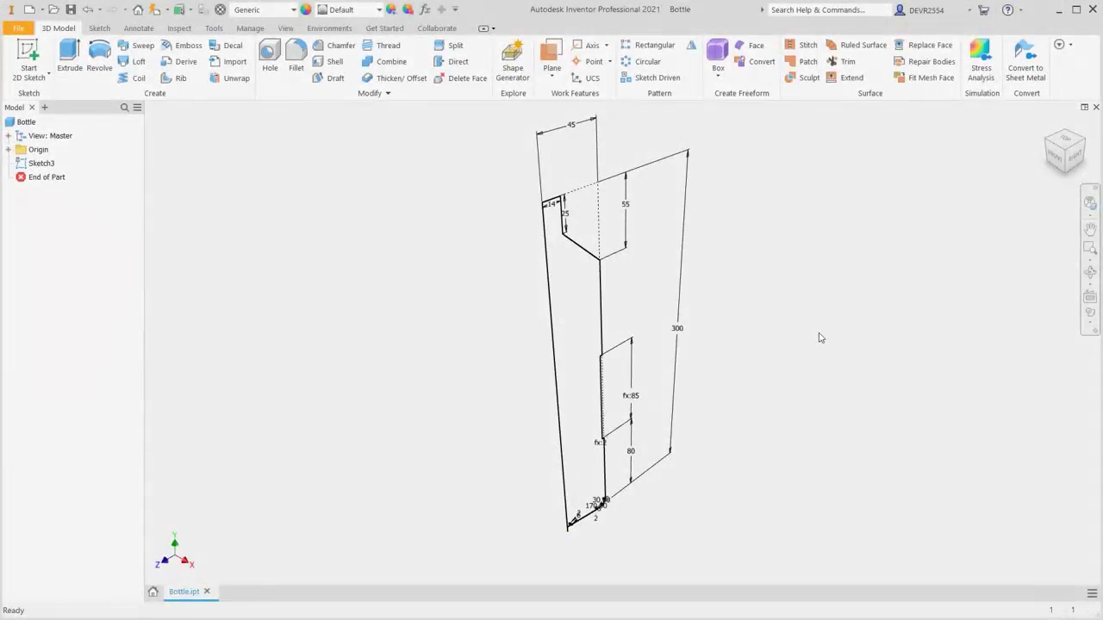
Revolve the half profile a full 360 degrees around its long vertical centre line to form the bottle's solid body
{"action": "key", "text": "F4"}
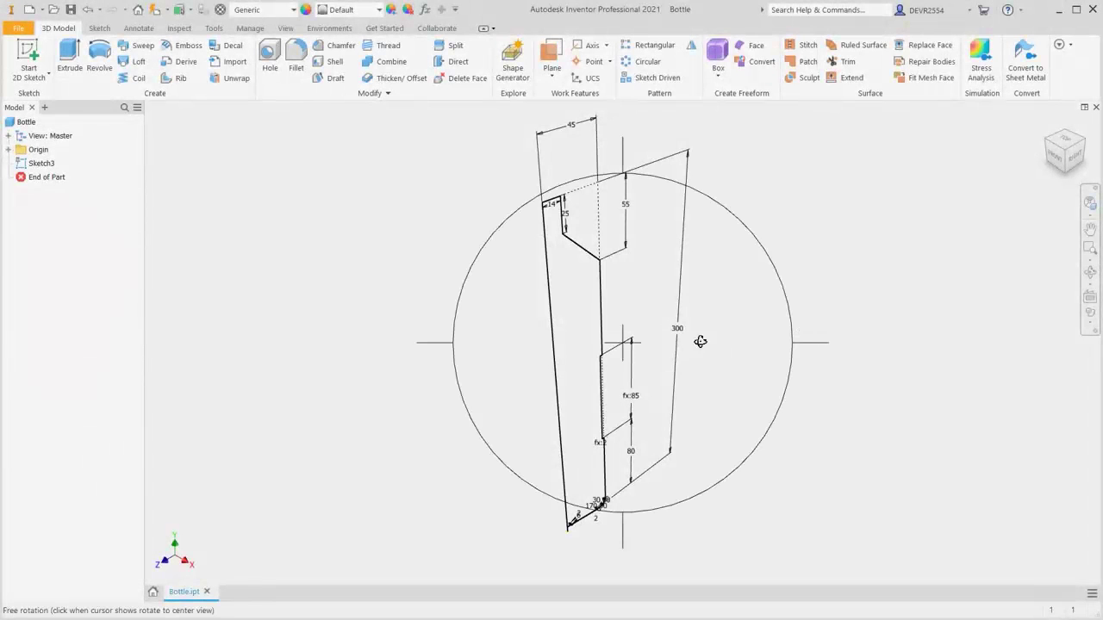
{"action": "mouse_move", "coordinate": [700, 341]}
{"action": "left_mouse_down"}
{"action": "mouse_move", "coordinate": [655, 328]}
{"action": "mouse_move", "coordinate": [598, 369]}
{"action": "mouse_move", "coordinate": [683, 331]}
{"action": "mouse_move", "coordinate": [743, 320]}
{"action": "left_mouse_up"}
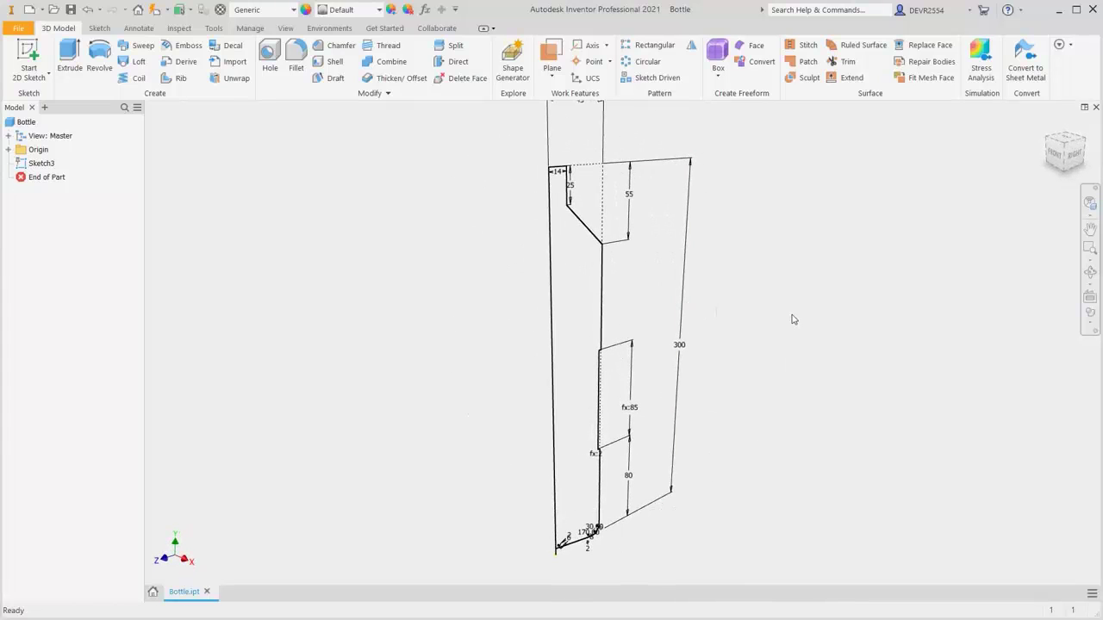
{"action": "key", "text": "F5"}
{"action": "right_click", "coordinate": [811, 279]}
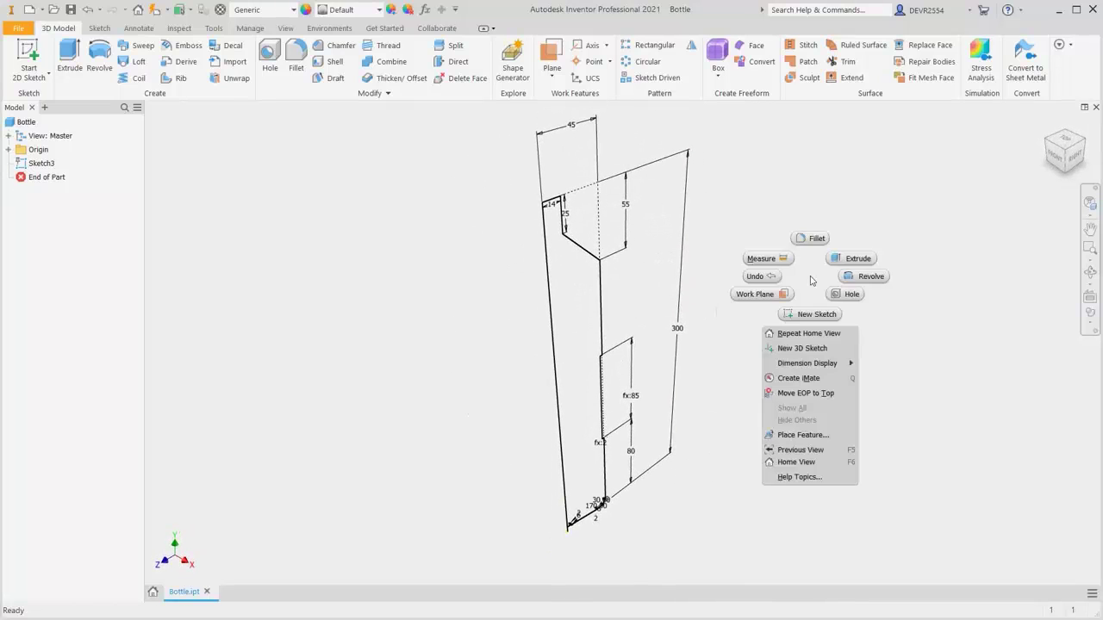
{"action": "left_click", "coordinate": [858, 278]}
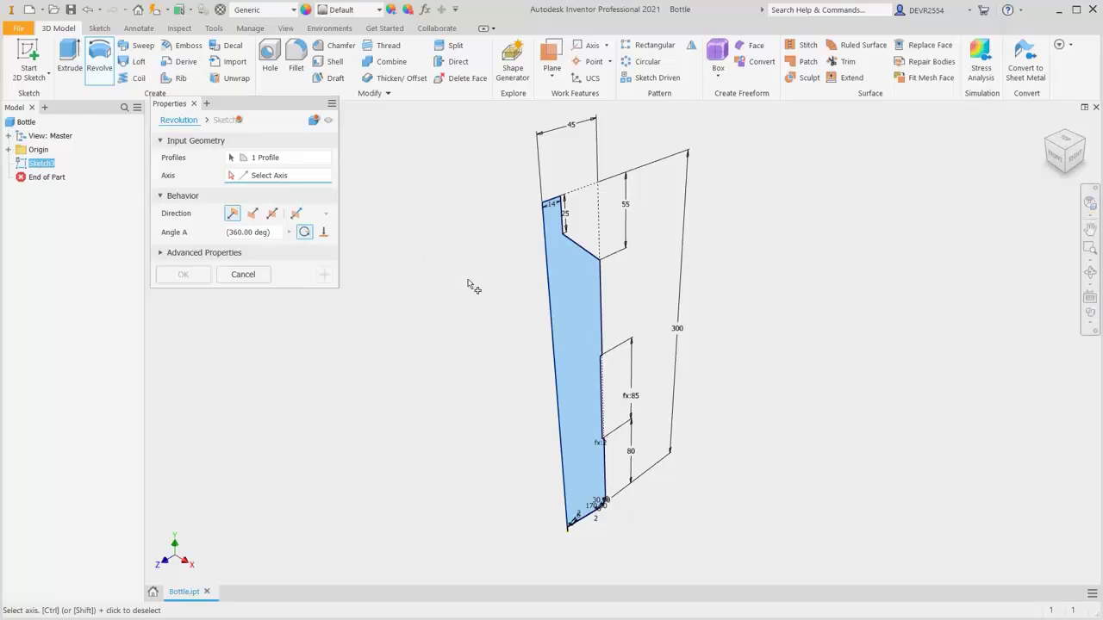
{"action": "left_click", "coordinate": [548, 308]}
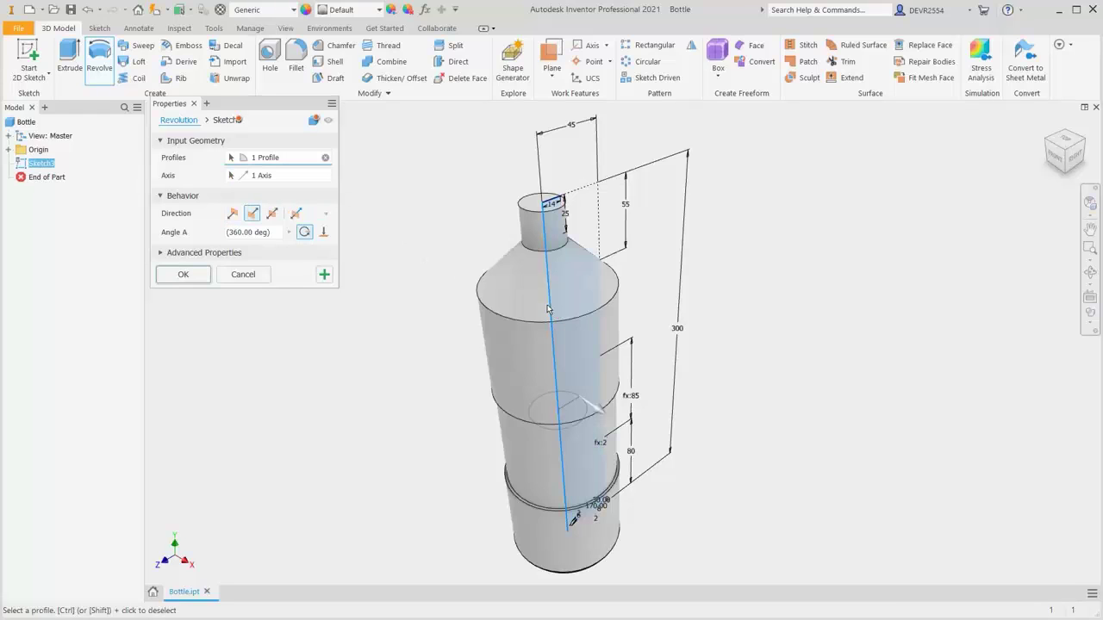
{"action": "left_click", "coordinate": [184, 274]}
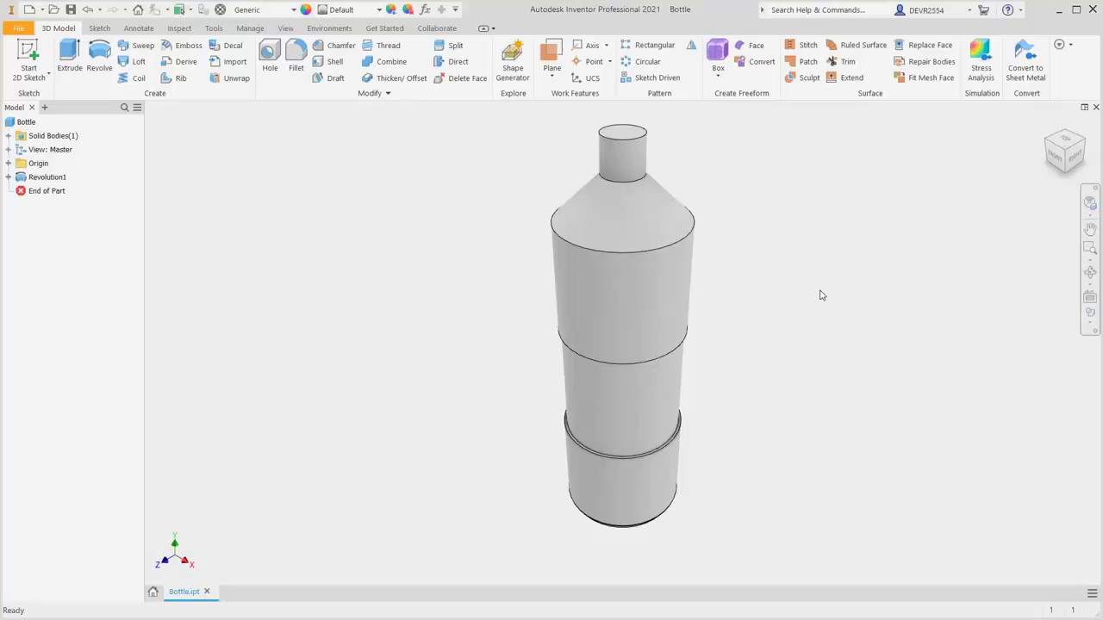
Start a constant-radius fillet on the outer shoulder edge of the bottle with a radius of 30 mm
{"action": "right_click", "coordinate": [820, 293]}
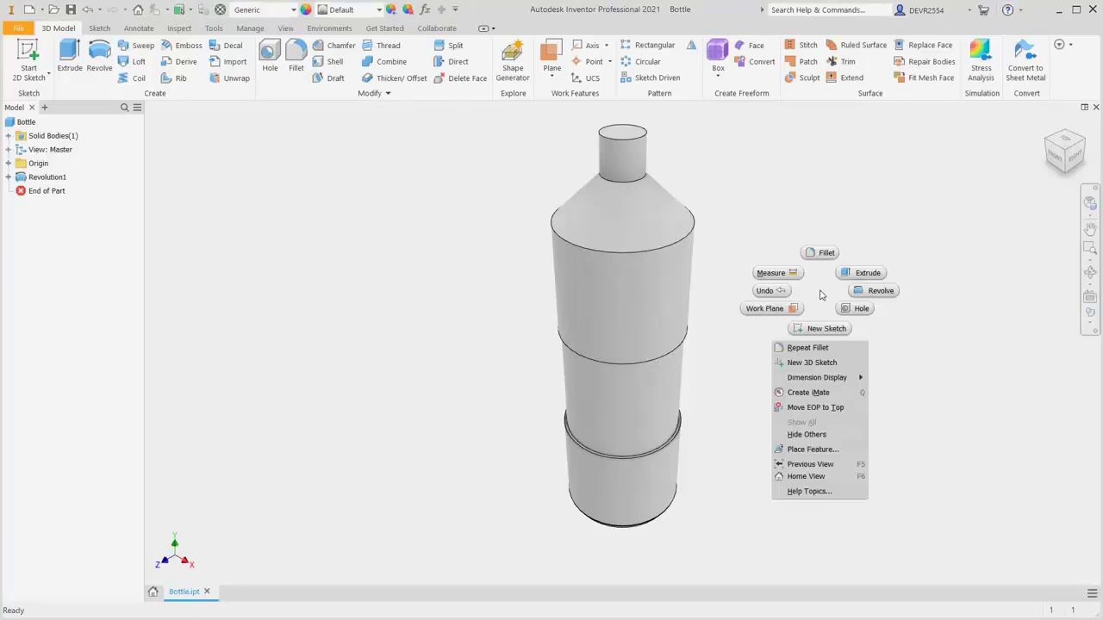
{"action": "left_click", "coordinate": [827, 258]}
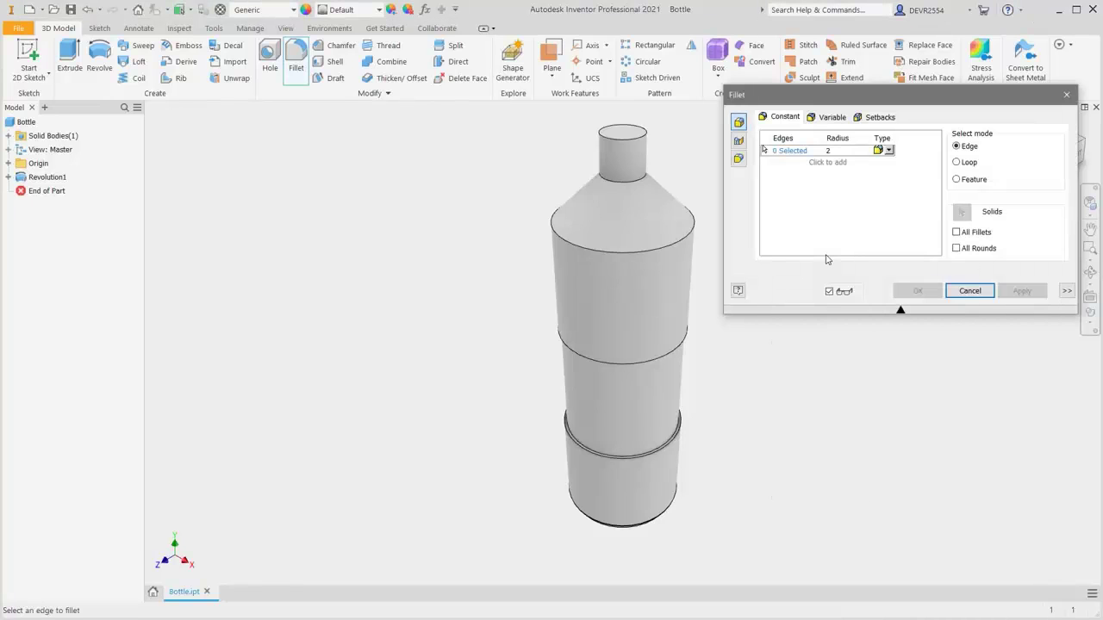
{"action": "left_click", "coordinate": [687, 234]}
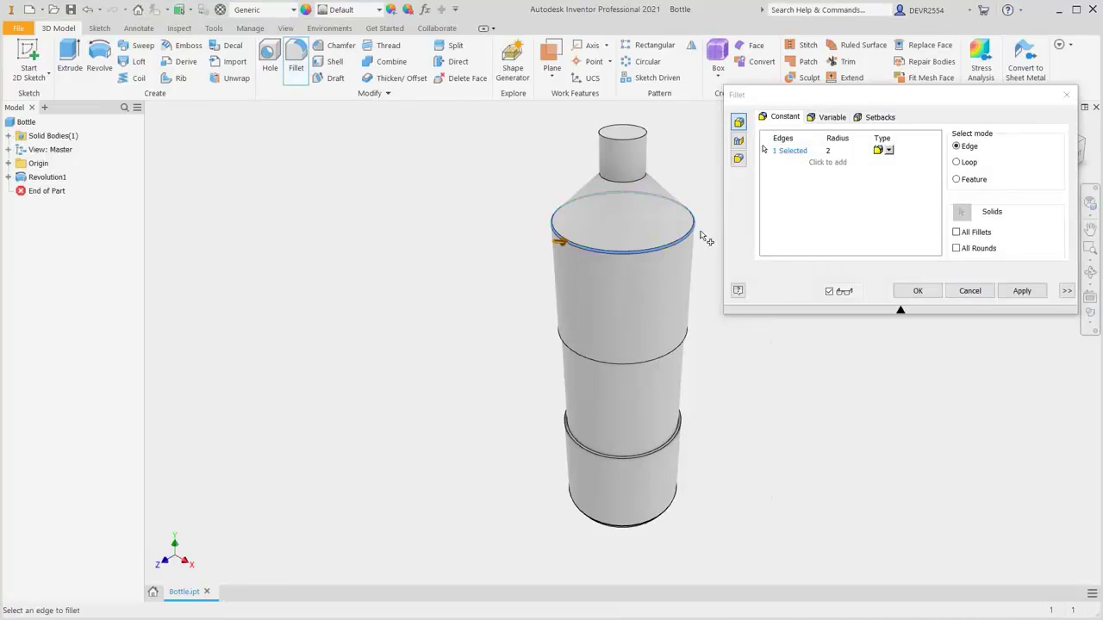
{"action": "left_click", "coordinate": [830, 151]}
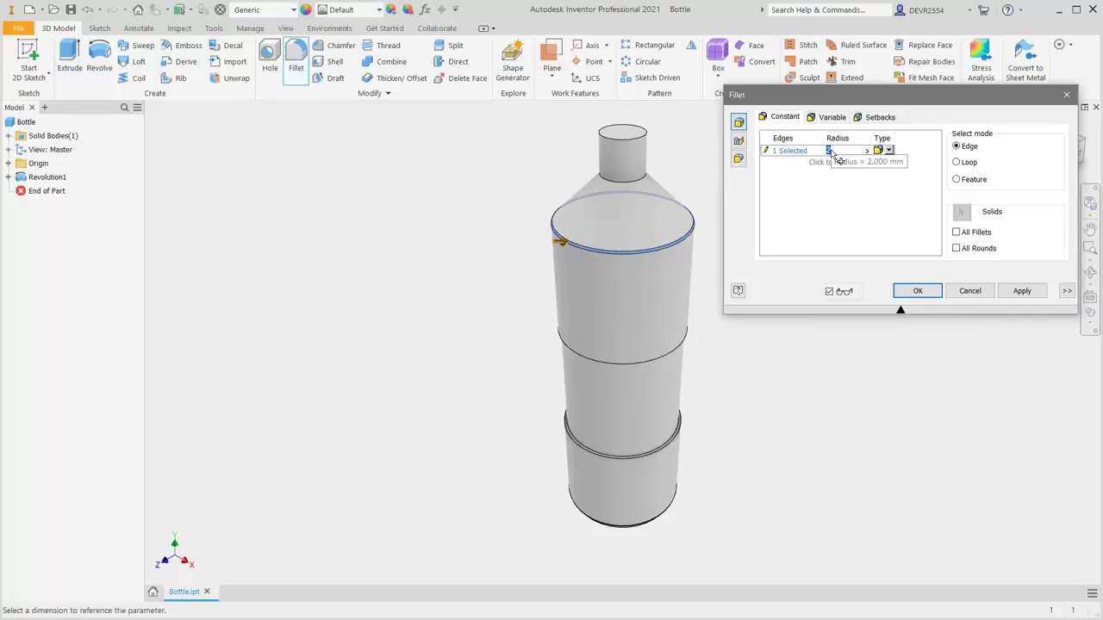
{"action": "type", "text": "30"}
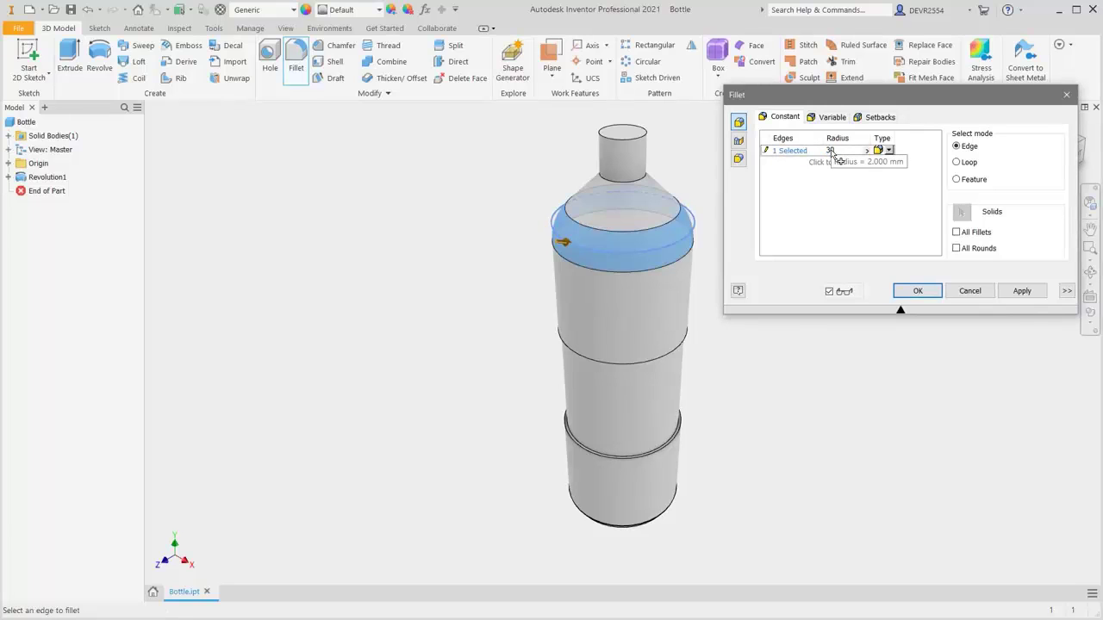
Add the two circular grip recess edges as a second fillet set with radius grips_thk*4 and create the fillets
{"action": "left_click", "coordinate": [821, 163]}
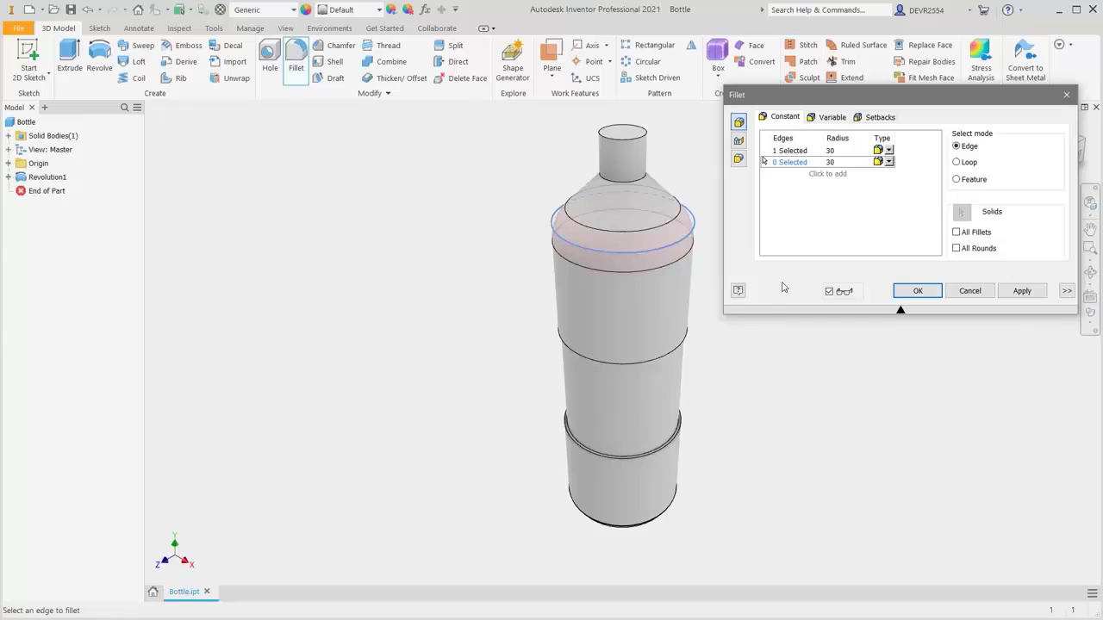
{"action": "left_click", "coordinate": [691, 351]}
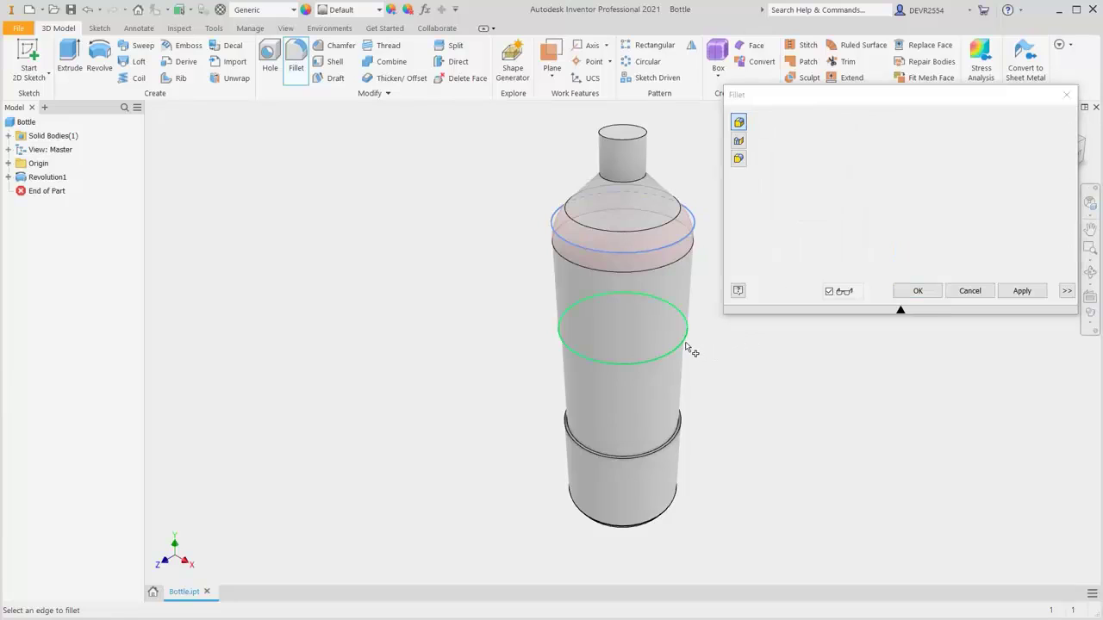
{"action": "left_click", "coordinate": [690, 431]}
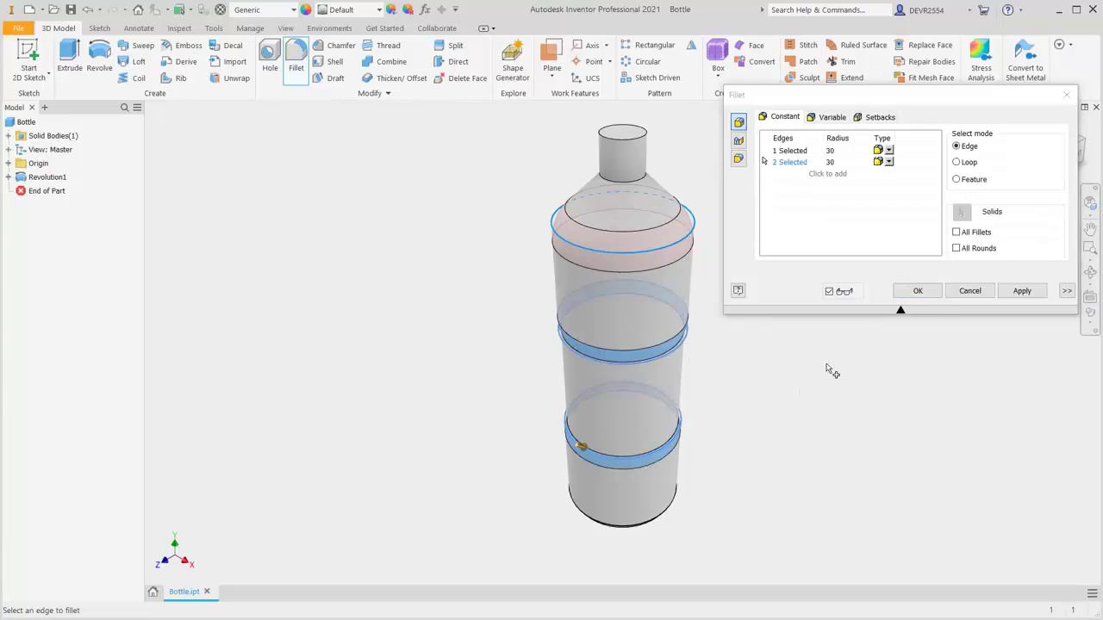
{"action": "left_click", "coordinate": [862, 164]}
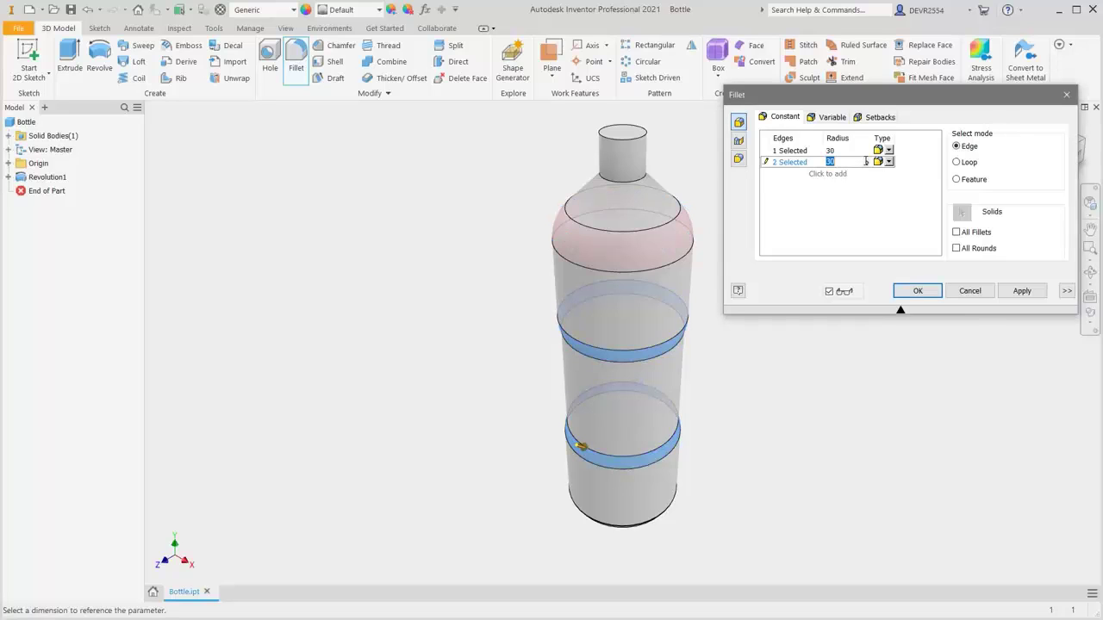
{"action": "left_click", "coordinate": [867, 162]}
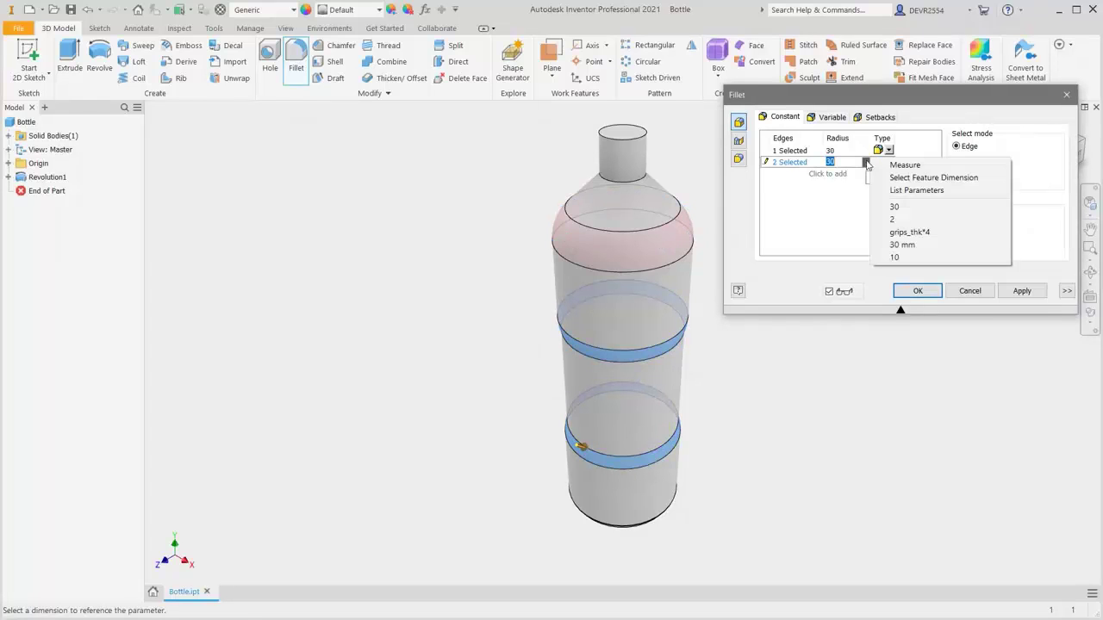
{"action": "left_click", "coordinate": [895, 194]}
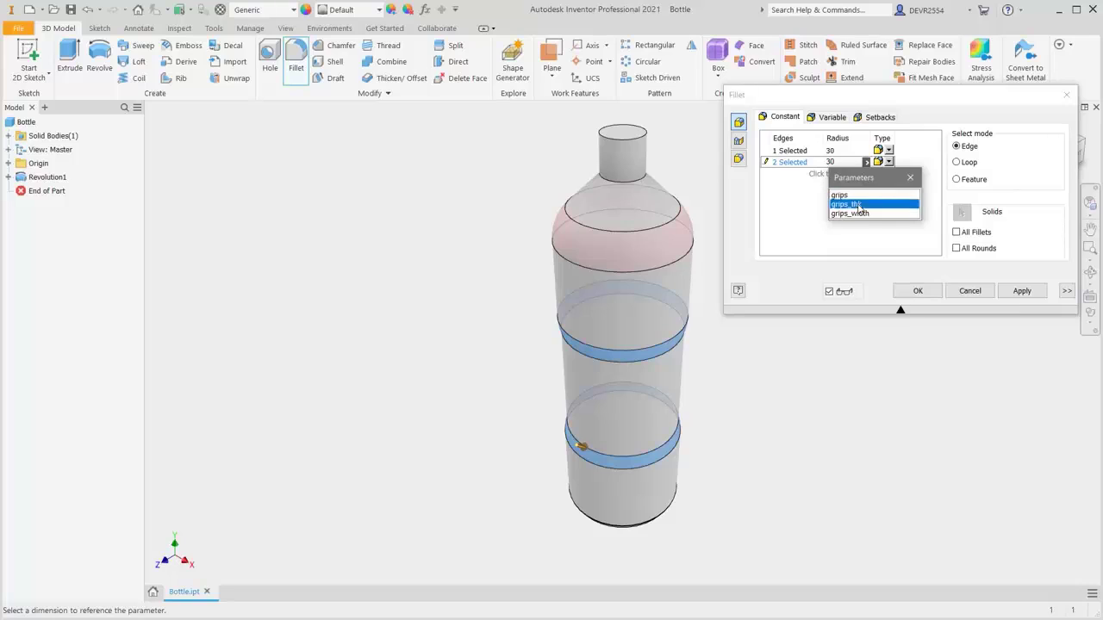
{"action": "left_click", "coordinate": [858, 205]}
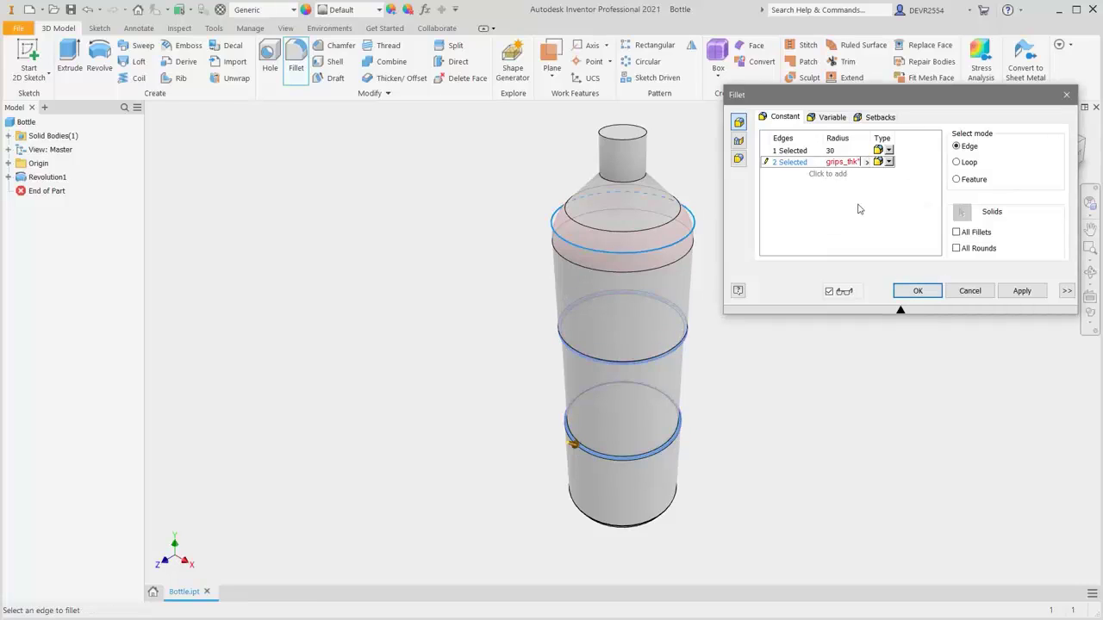
{"action": "type", "text": "*4"}
{"action": "key", "text": "Return"}
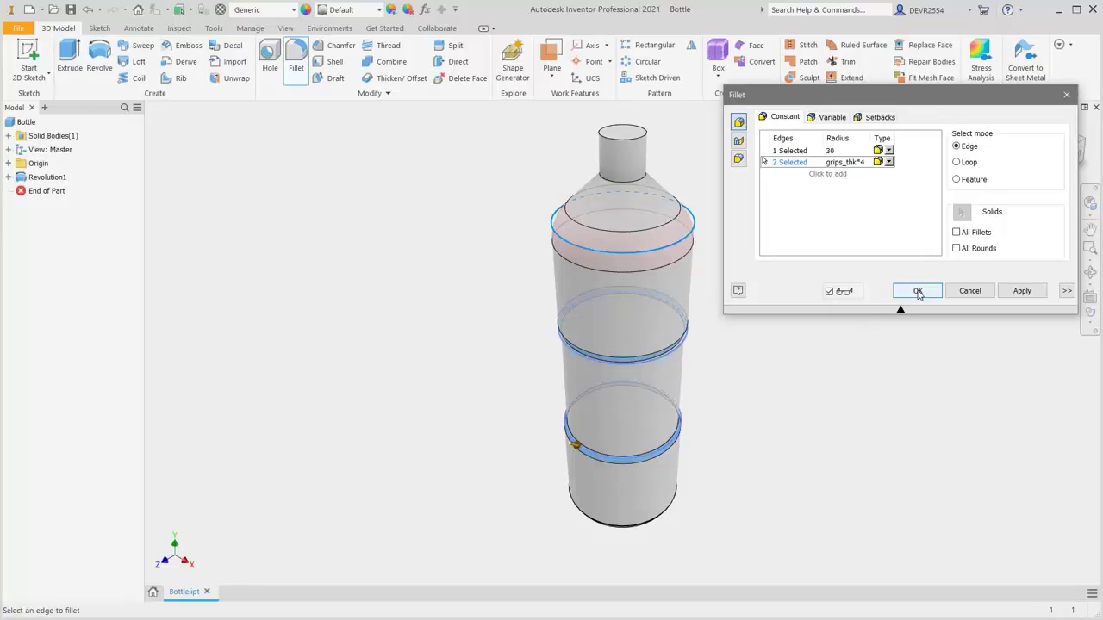
{"action": "left_click", "coordinate": [918, 293]}
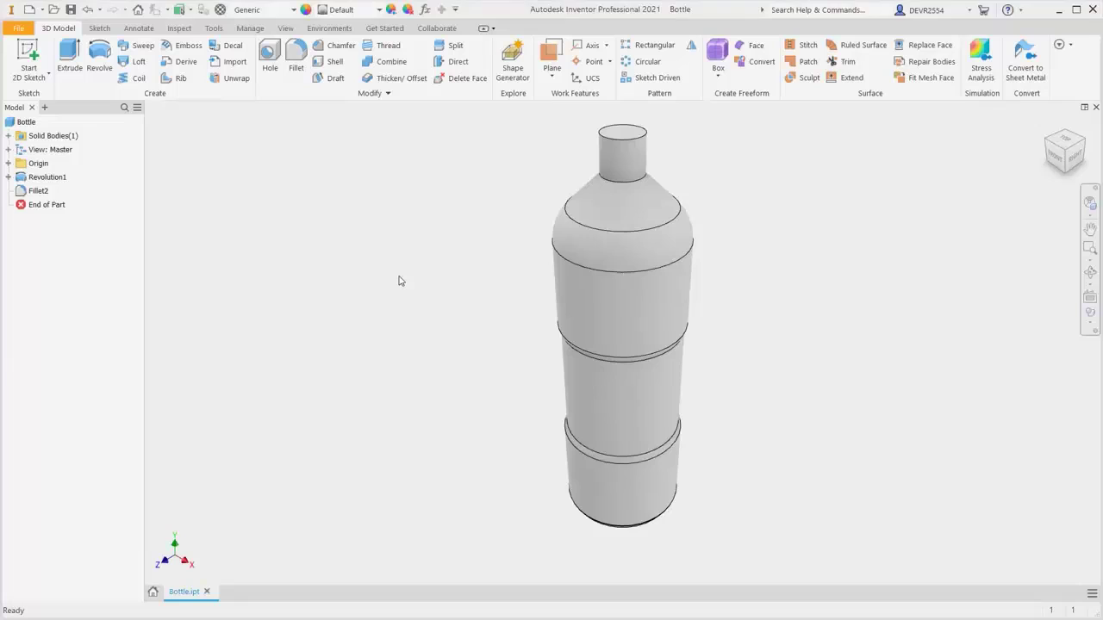
Start a new 2D sketch on the YZ plane and slice the bottle's display at the sketch plane
{"action": "right_click", "coordinate": [399, 281]}
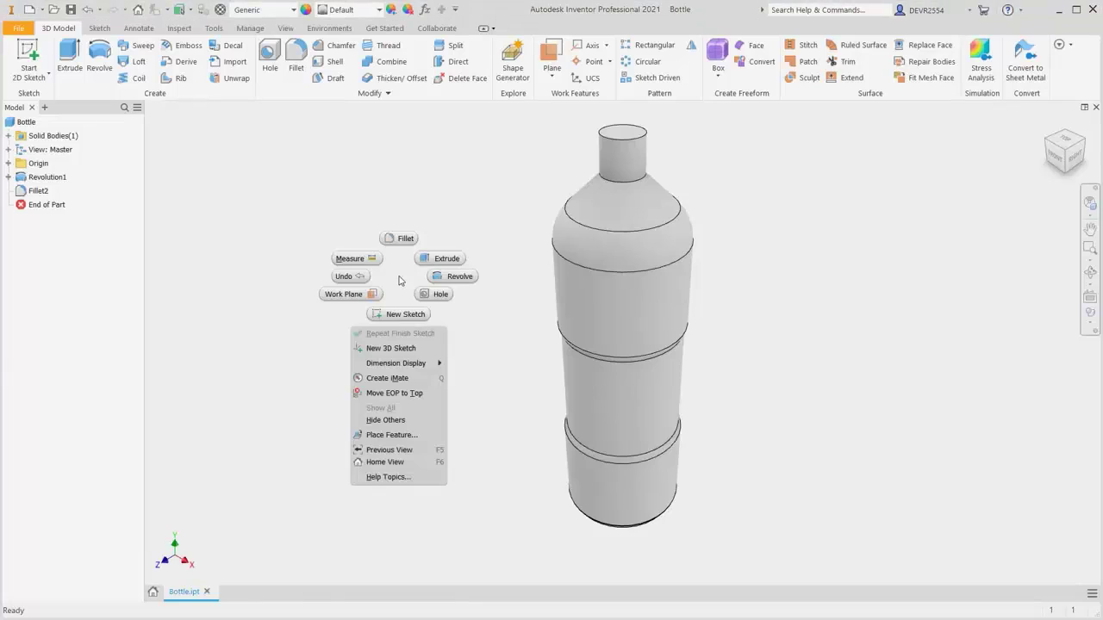
{"action": "left_click", "coordinate": [403, 314]}
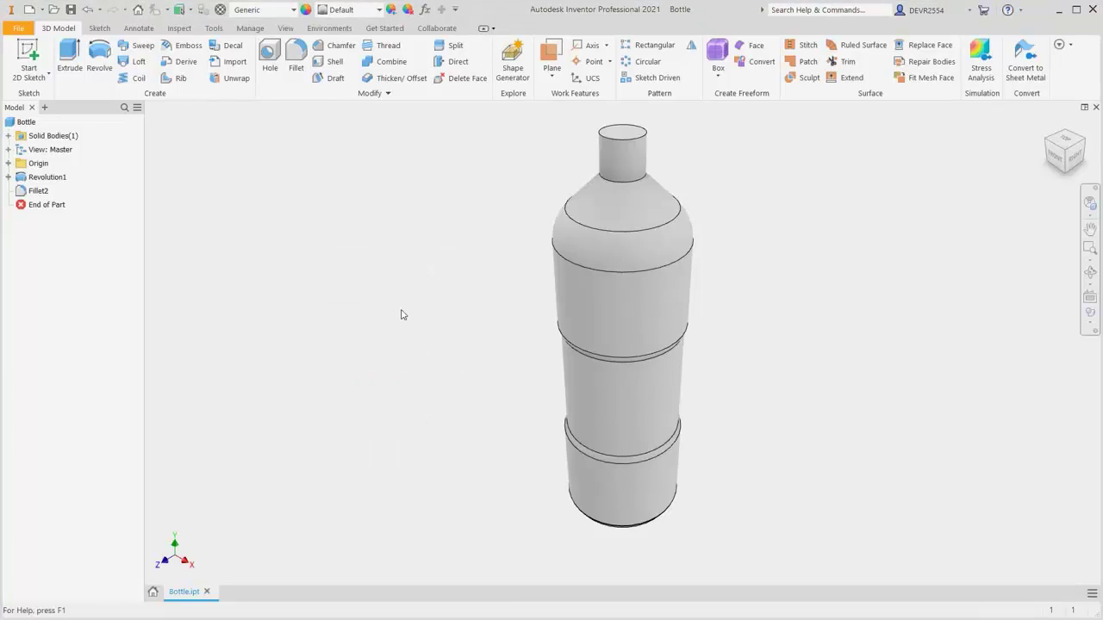
{"action": "left_click", "coordinate": [9, 164]}
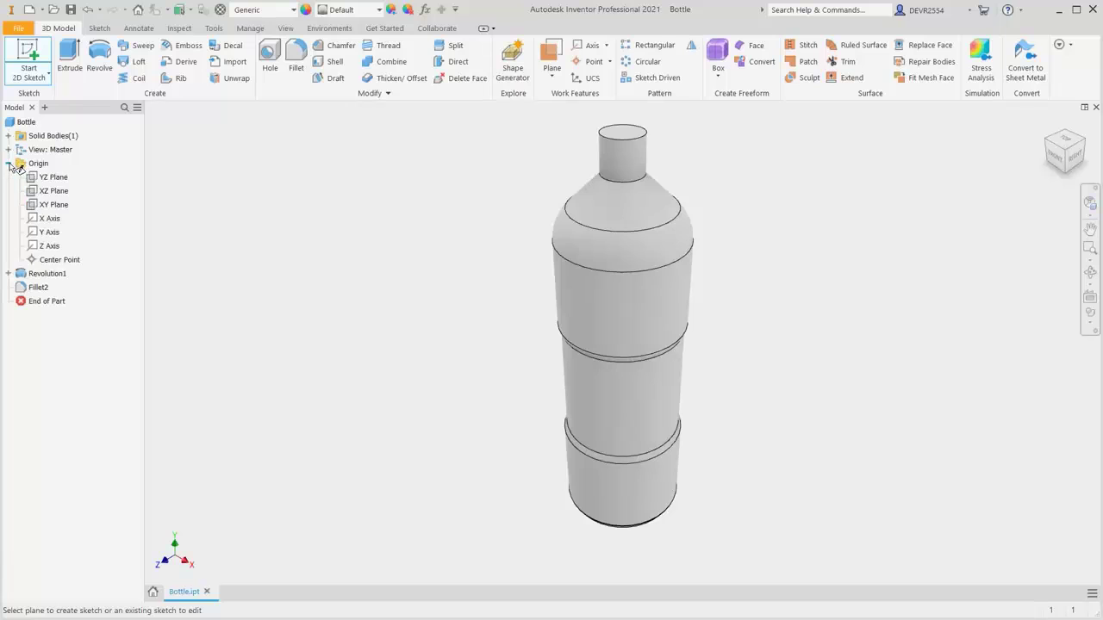
{"action": "left_click", "coordinate": [54, 180]}
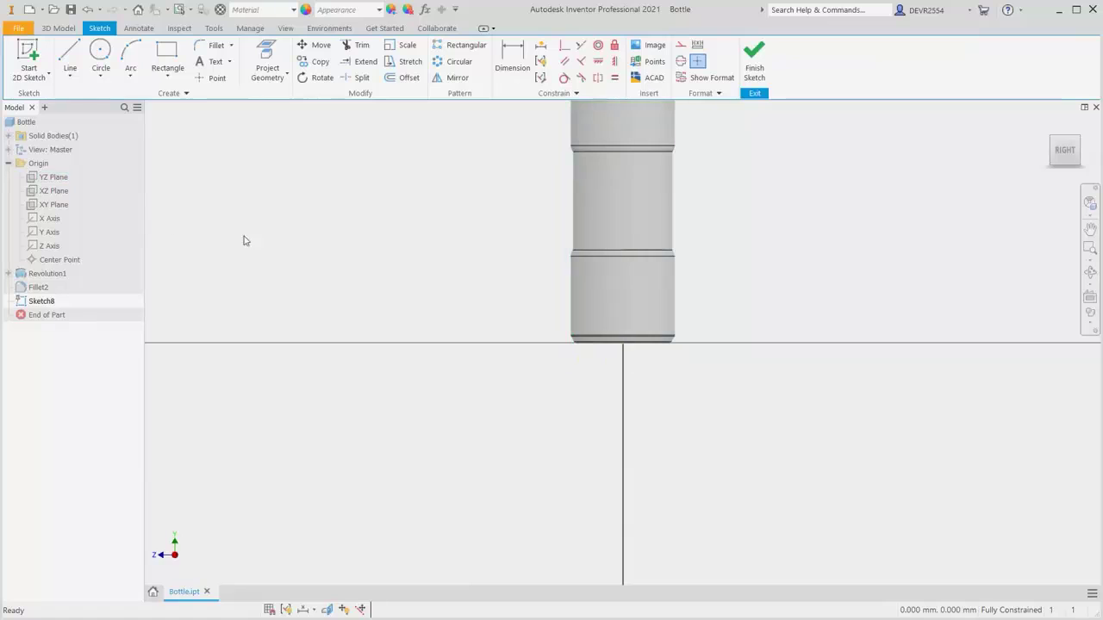
{"action": "key", "text": "F7"}
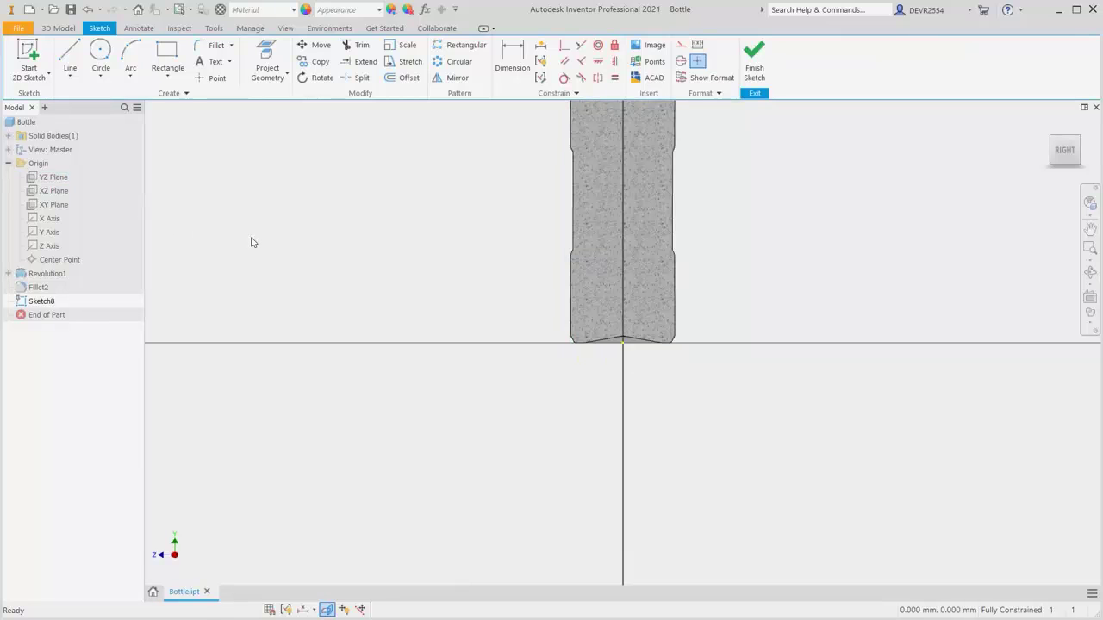
{"action": "left_click", "coordinate": [328, 610]}
{"action": "left_click", "coordinate": [329, 609]}
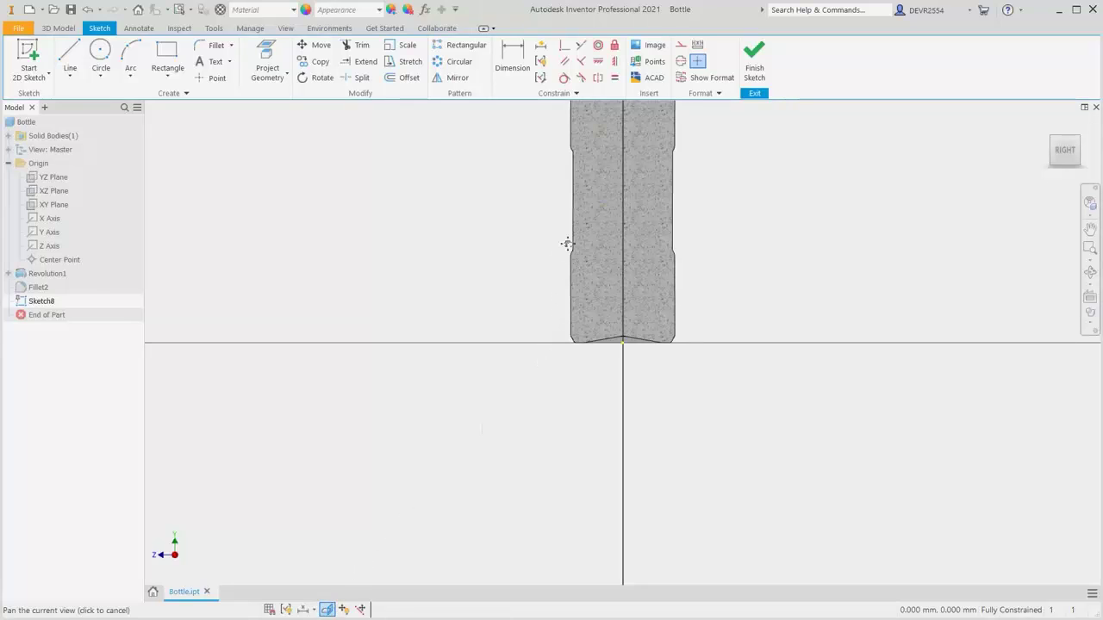
Project the grip recess's long vertical edge into the sketch near the recess's lower end
{"action": "middle_click_drag", "start_coordinate": [566, 241], "coordinate": [549, 299]}
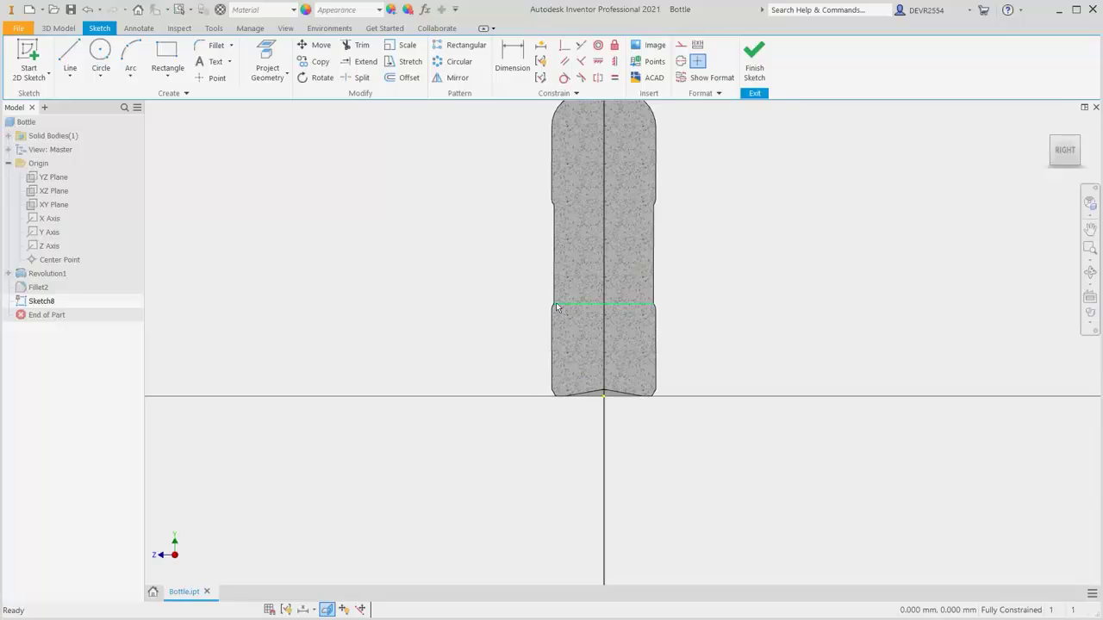
{"action": "scroll", "coordinate": [556, 307], "scroll_direction": "up", "scroll_amount": 10}
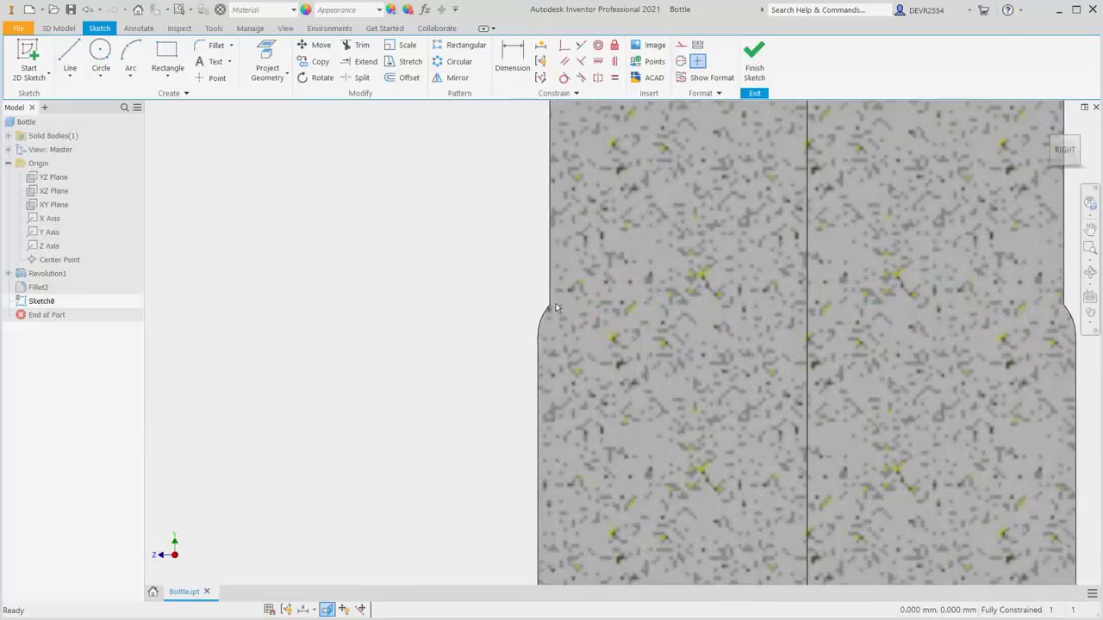
{"action": "scroll", "coordinate": [556, 308], "scroll_direction": "up", "scroll_amount": 3}
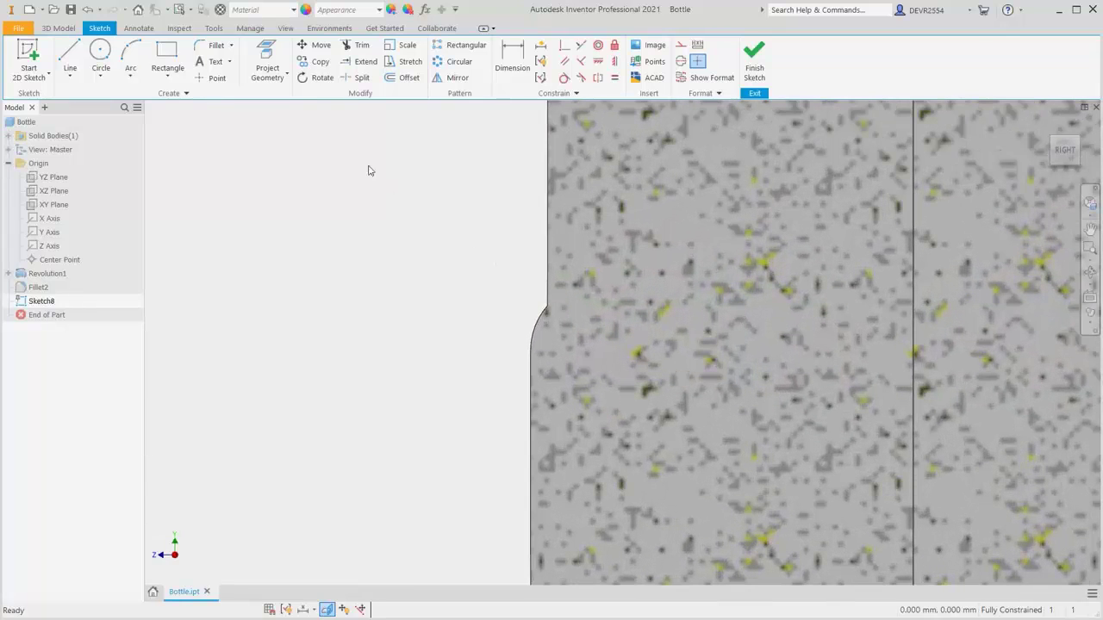
{"action": "left_click", "coordinate": [267, 67]}
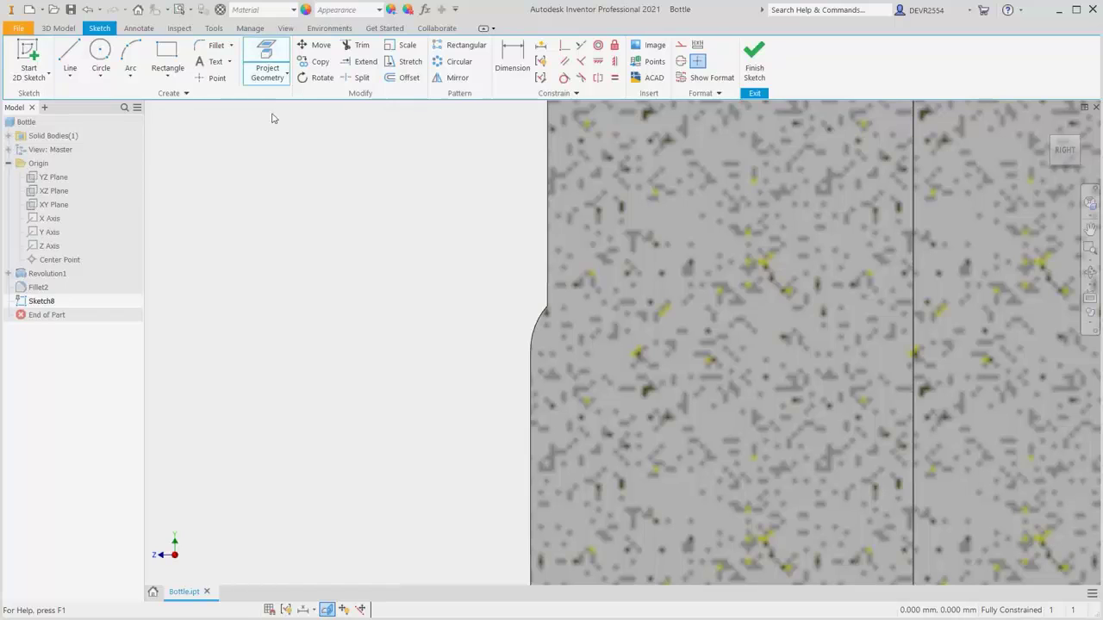
{"action": "left_click", "coordinate": [548, 231]}
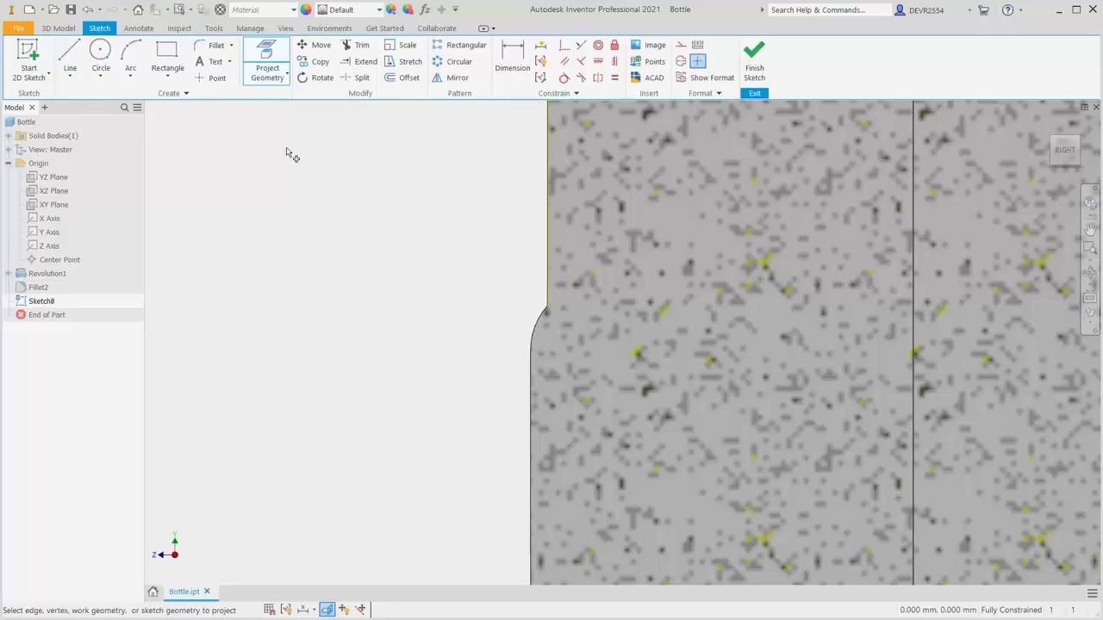
Sketch a construction circle about 4.7 mm in diameter just outside the projected recess edge, above its lower end
{"action": "left_click", "coordinate": [101, 53]}
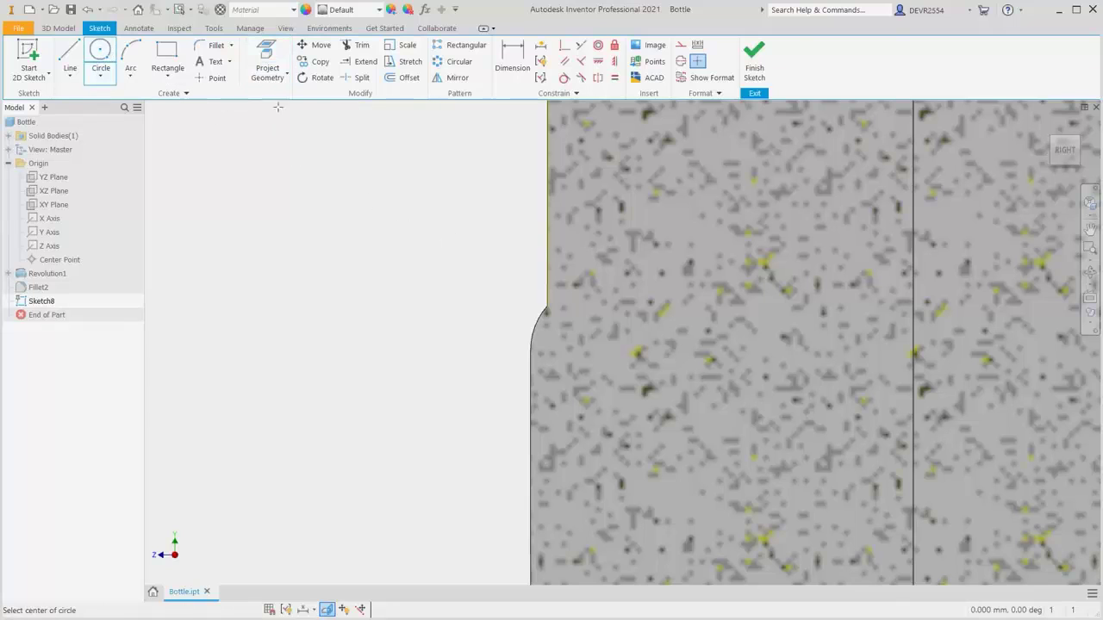
{"action": "left_click", "coordinate": [680, 44]}
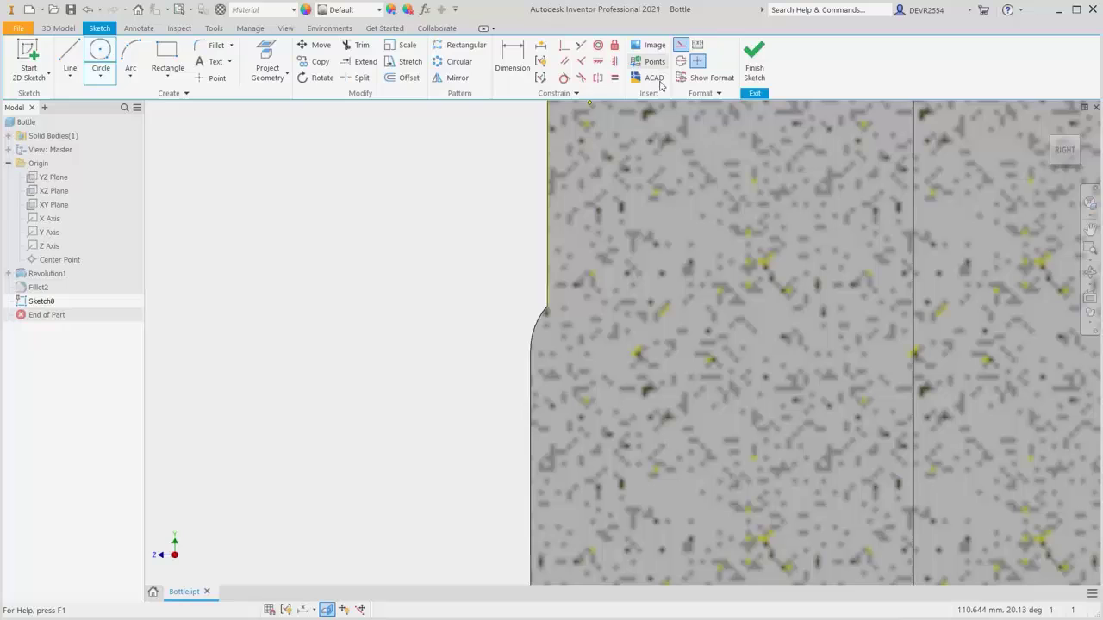
{"action": "left_click", "coordinate": [502, 206]}
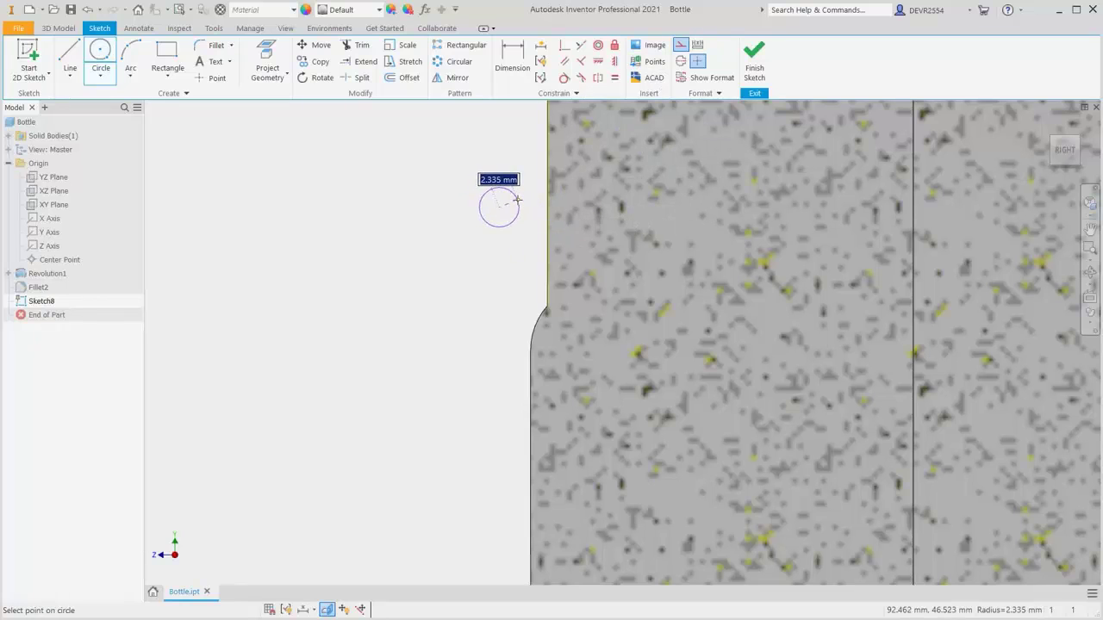
{"action": "left_click", "coordinate": [518, 200]}
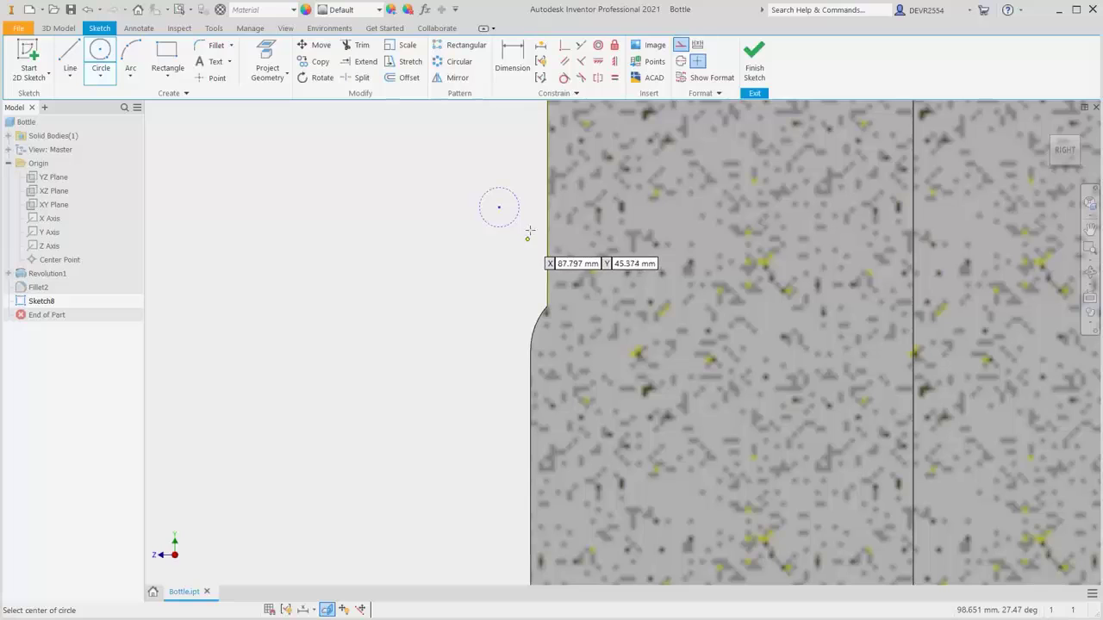
Make the construction circle tangent to the projected vertical recess edge
{"action": "left_click", "coordinate": [564, 77]}
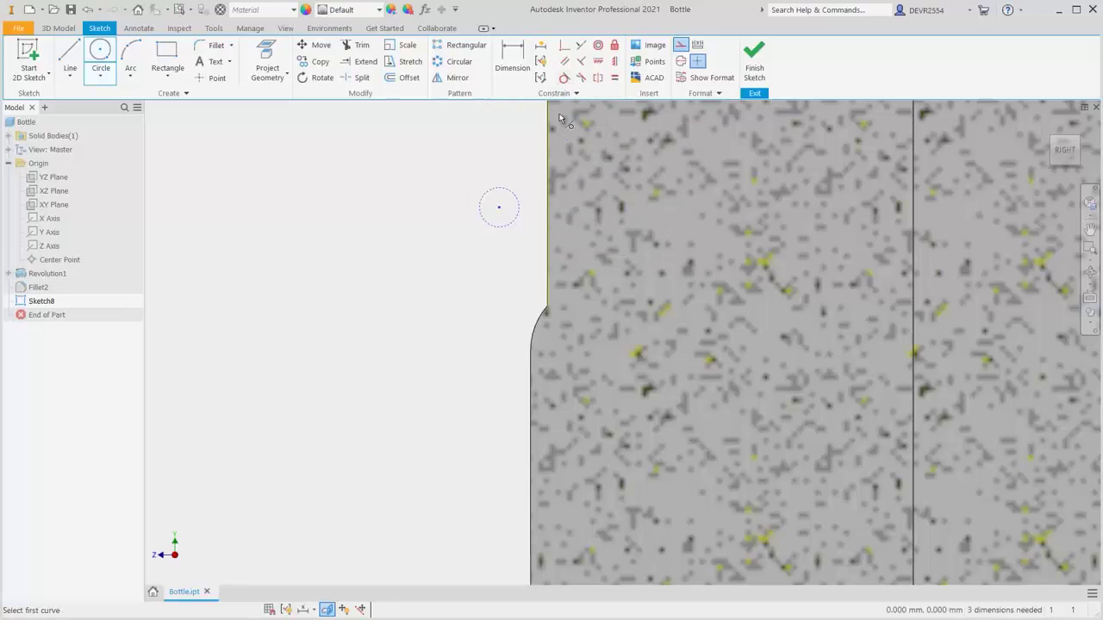
{"action": "left_click", "coordinate": [517, 203]}
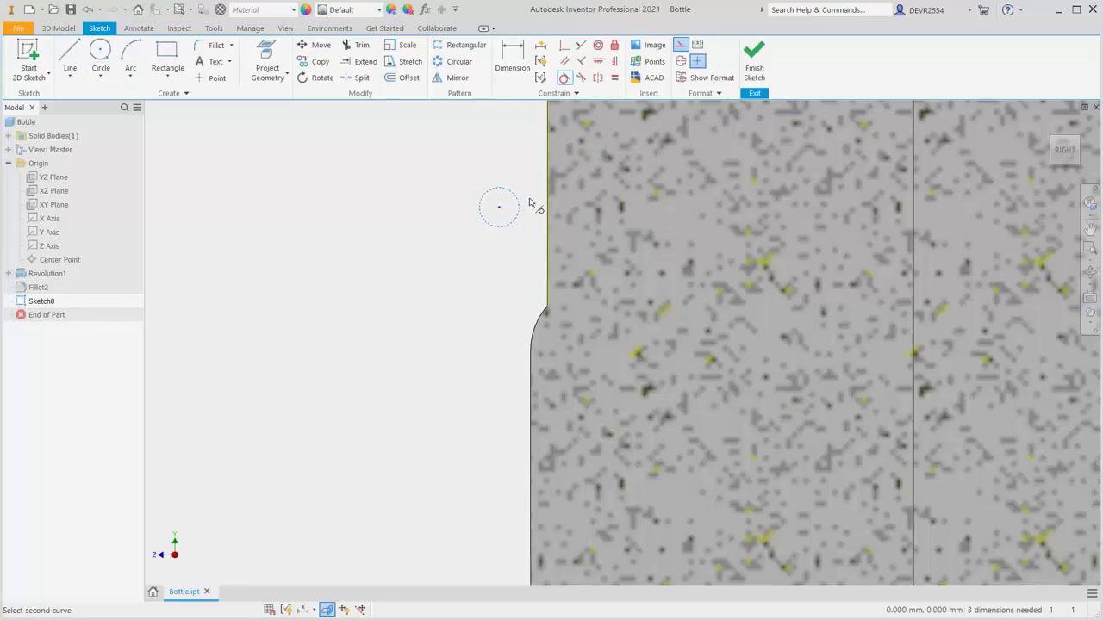
{"action": "left_click", "coordinate": [548, 207]}
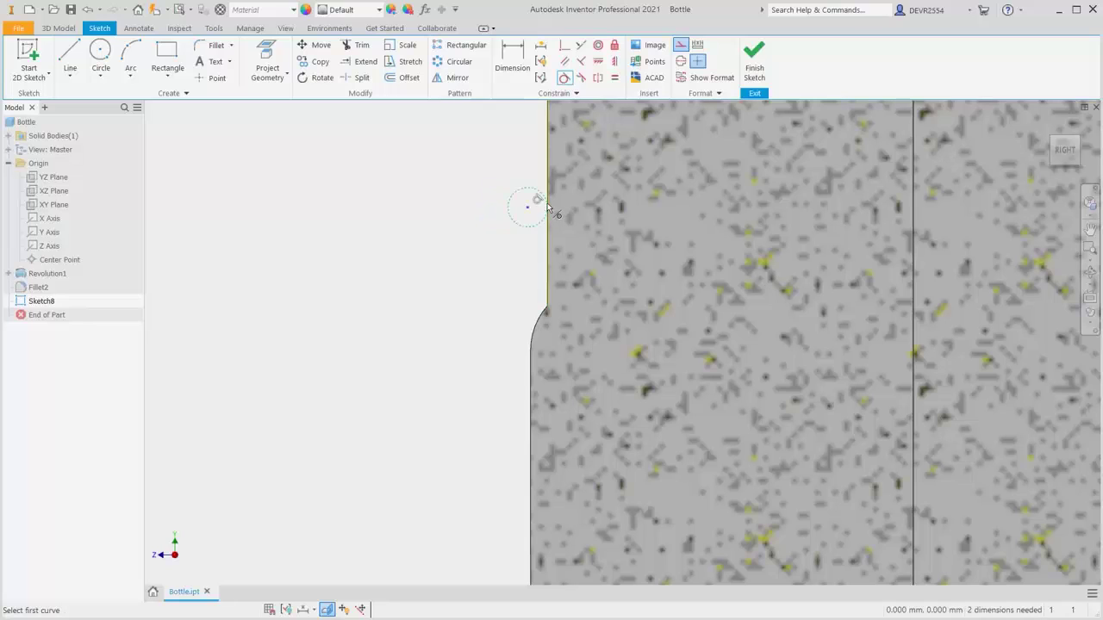
Dimension the vertical distance from the recess edge's lower endpoint to the construction circle's centre and drive it with grips_width/2
{"action": "left_click", "coordinate": [514, 60]}
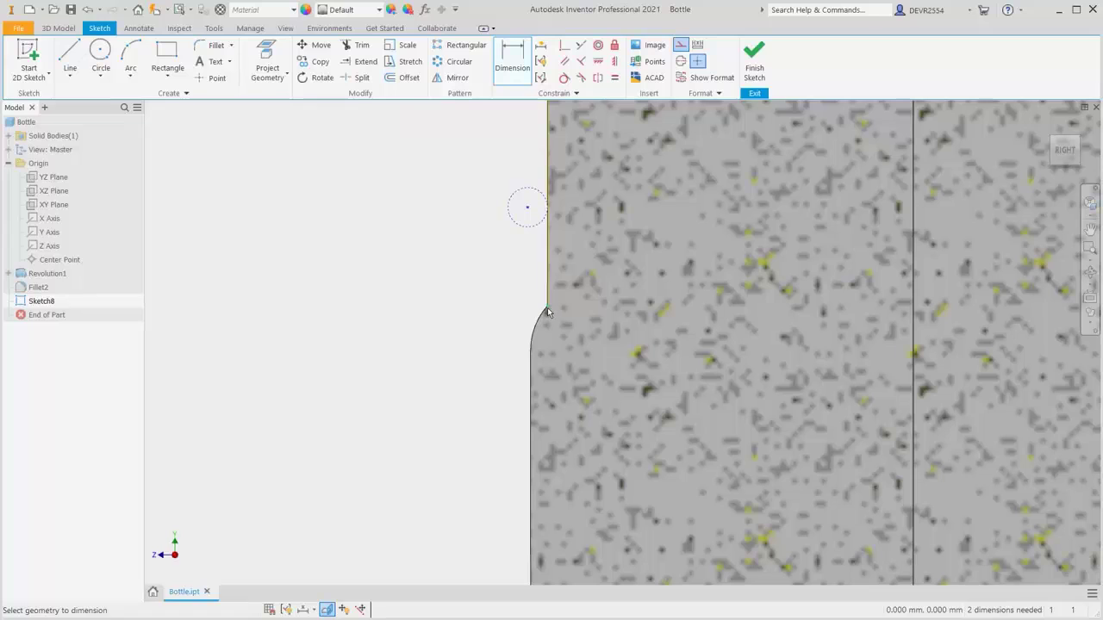
{"action": "left_click", "coordinate": [517, 222]}
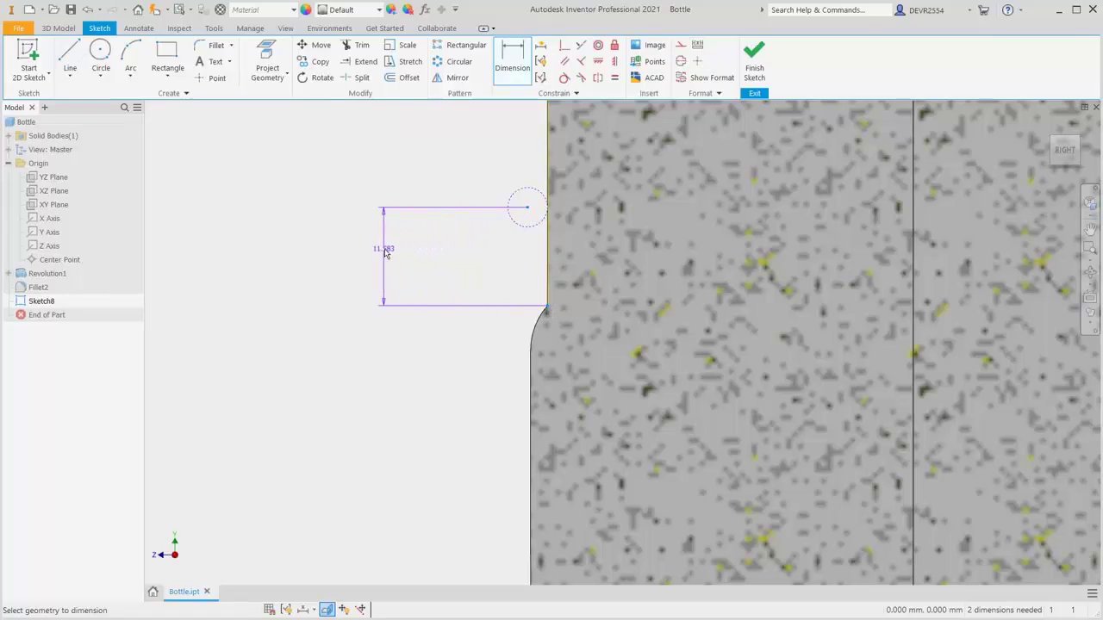
{"action": "left_click", "coordinate": [385, 252]}
{"action": "left_click", "coordinate": [413, 301]}
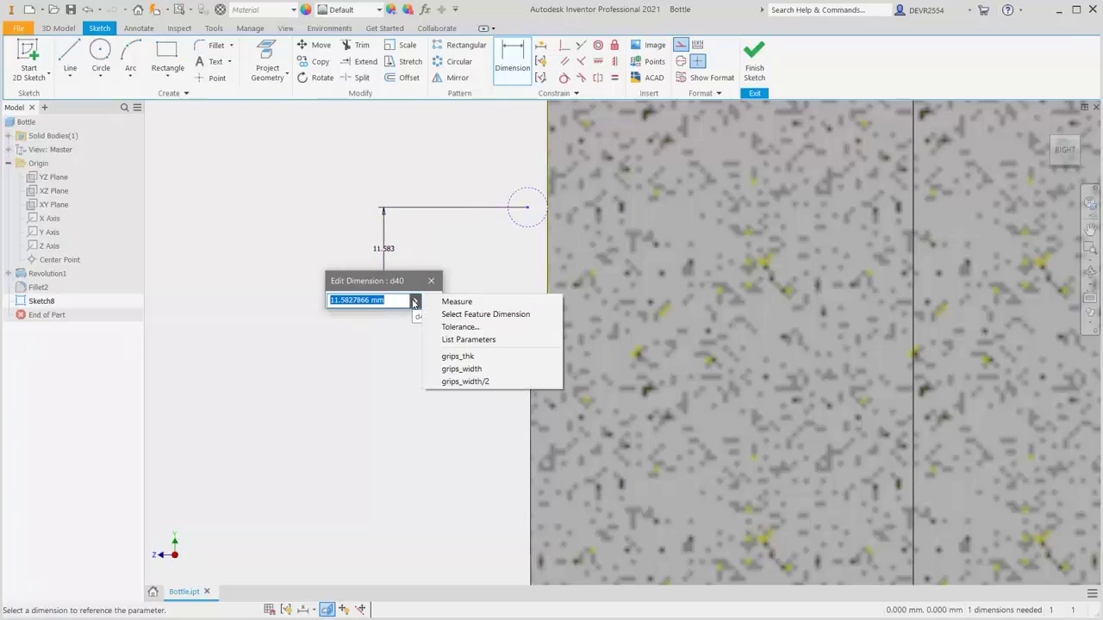
{"action": "left_click", "coordinate": [459, 370]}
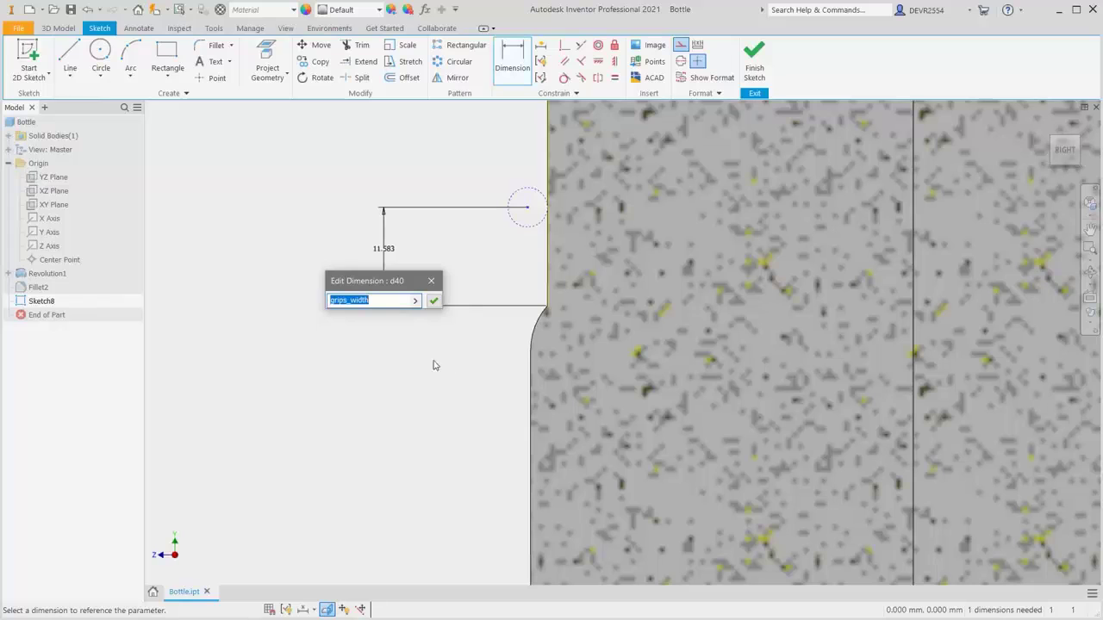
{"action": "left_click", "coordinate": [396, 305]}
{"action": "type", "text": "/2"}
{"action": "key", "text": "Return"}
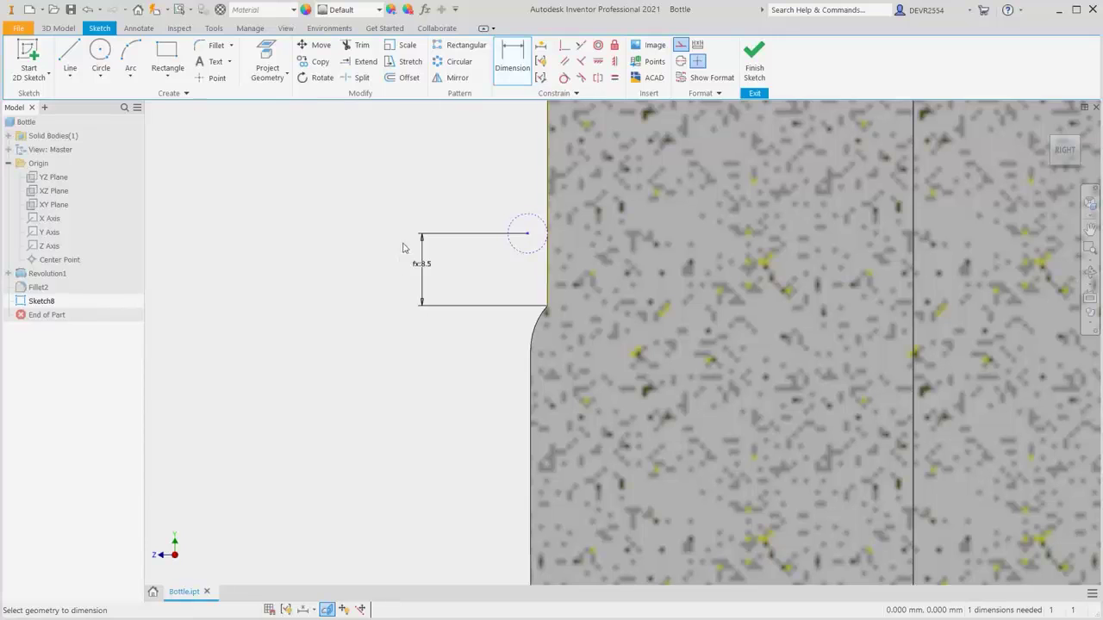
Dimension the construction circle's diameter and drive it with the grips_thk parameter
{"action": "left_click", "coordinate": [523, 230]}
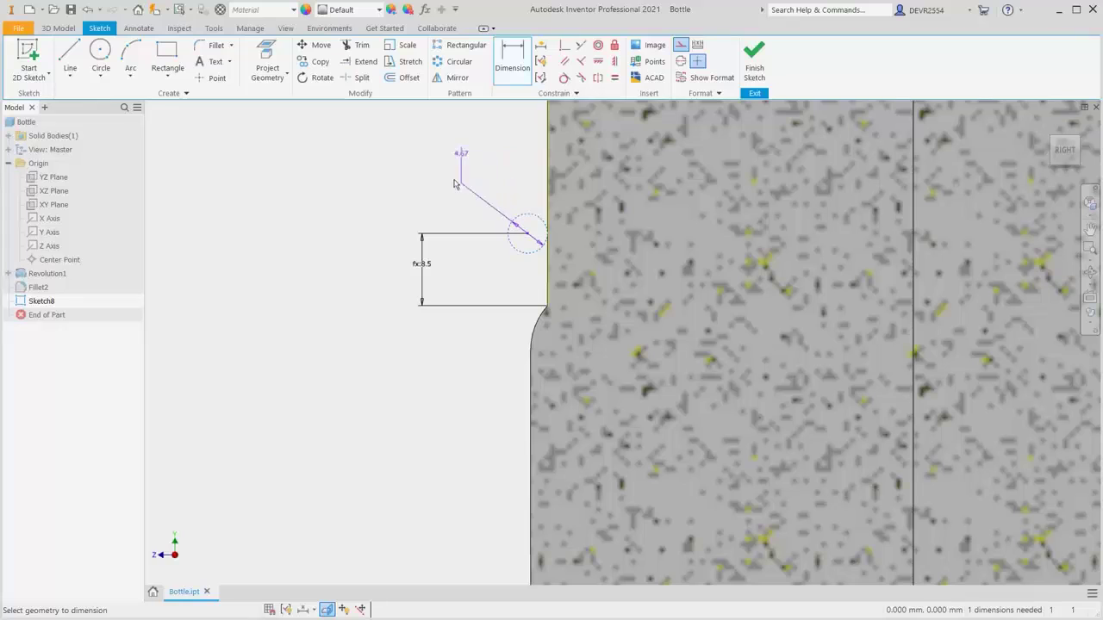
{"action": "left_click", "coordinate": [418, 137]}
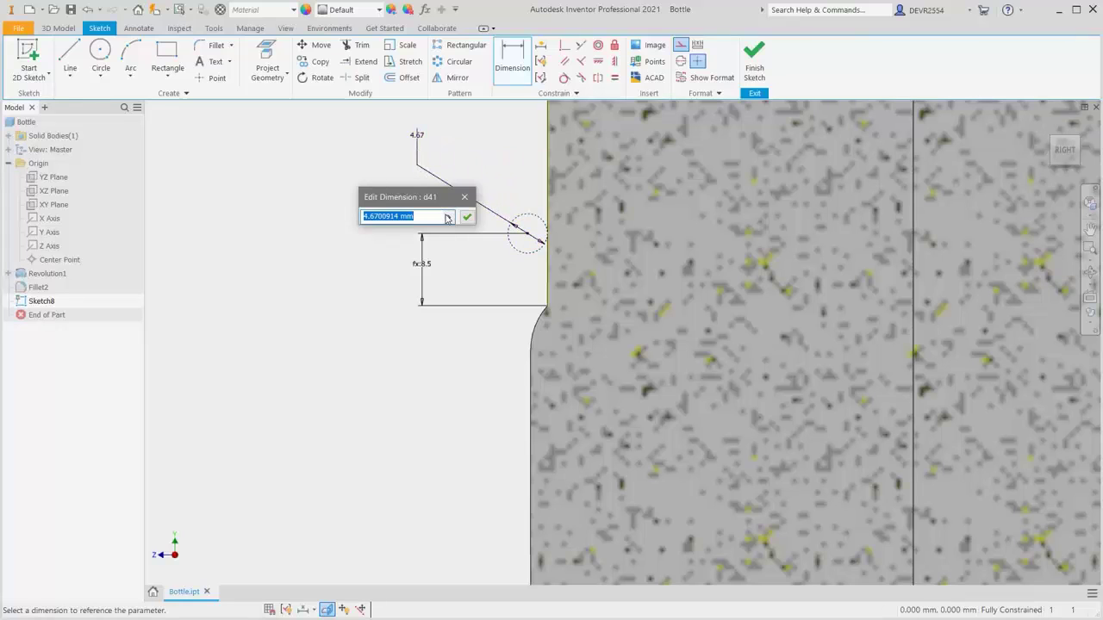
{"action": "left_click", "coordinate": [449, 217]}
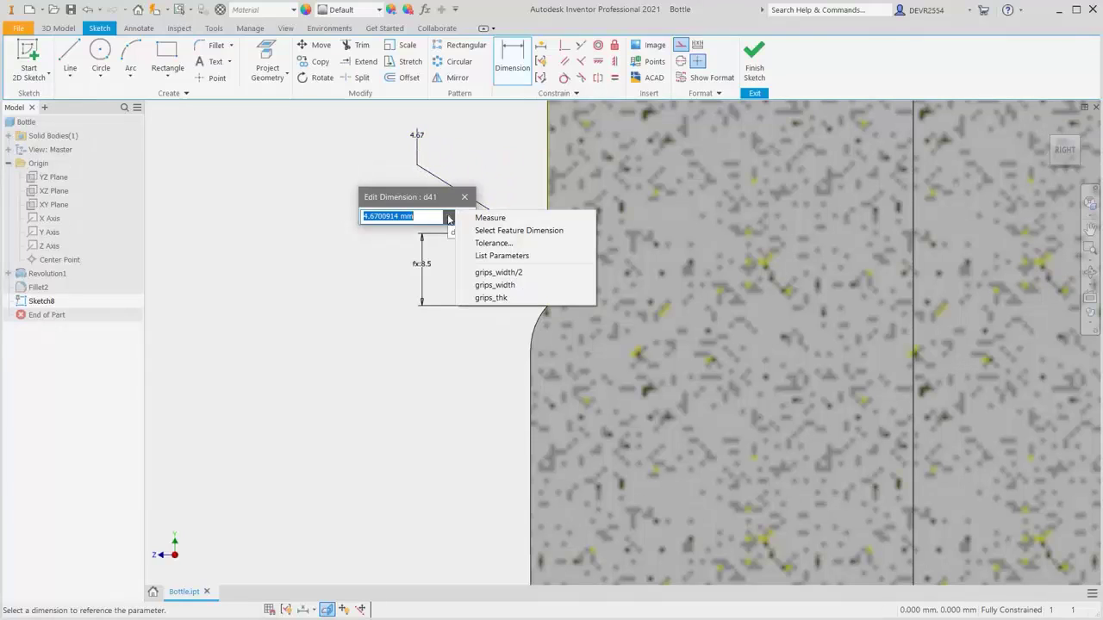
{"action": "left_click", "coordinate": [490, 298]}
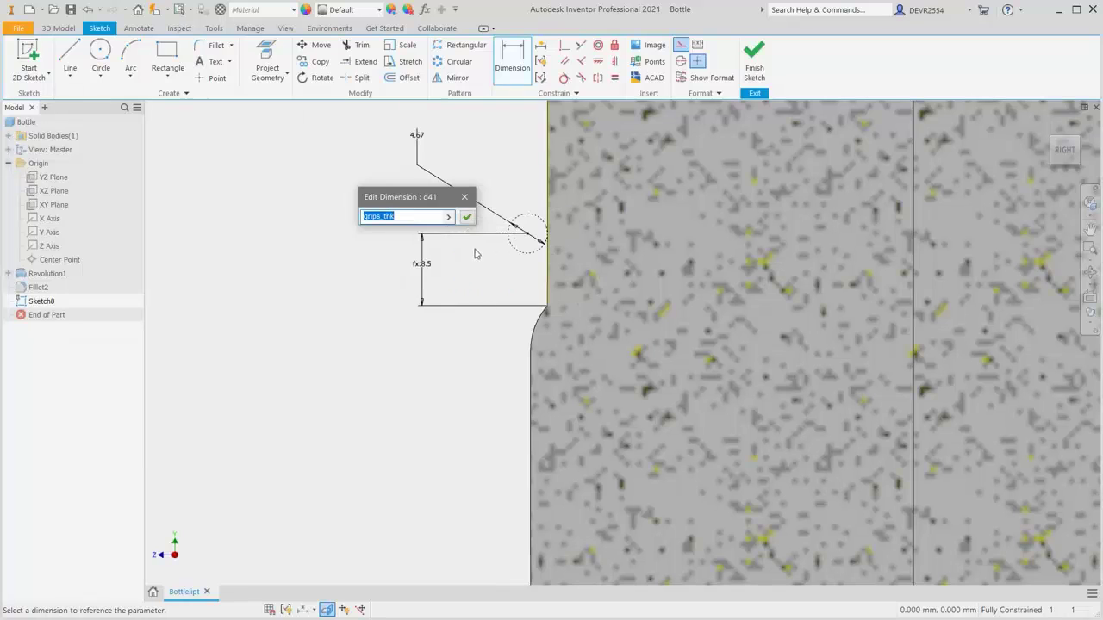
{"action": "left_click", "coordinate": [467, 219]}
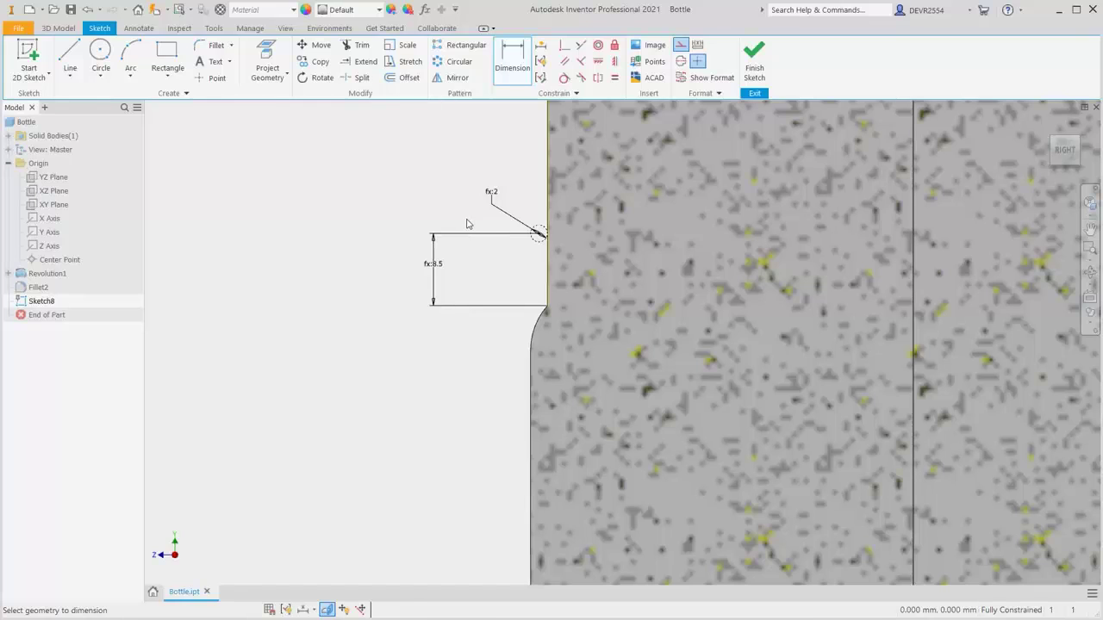
Turn off construction mode and sketch an outward-bulging three-point arc about 21 mm tall, from the recess edge's lower endpoint up to the same edge
{"action": "left_click", "coordinate": [136, 59]}
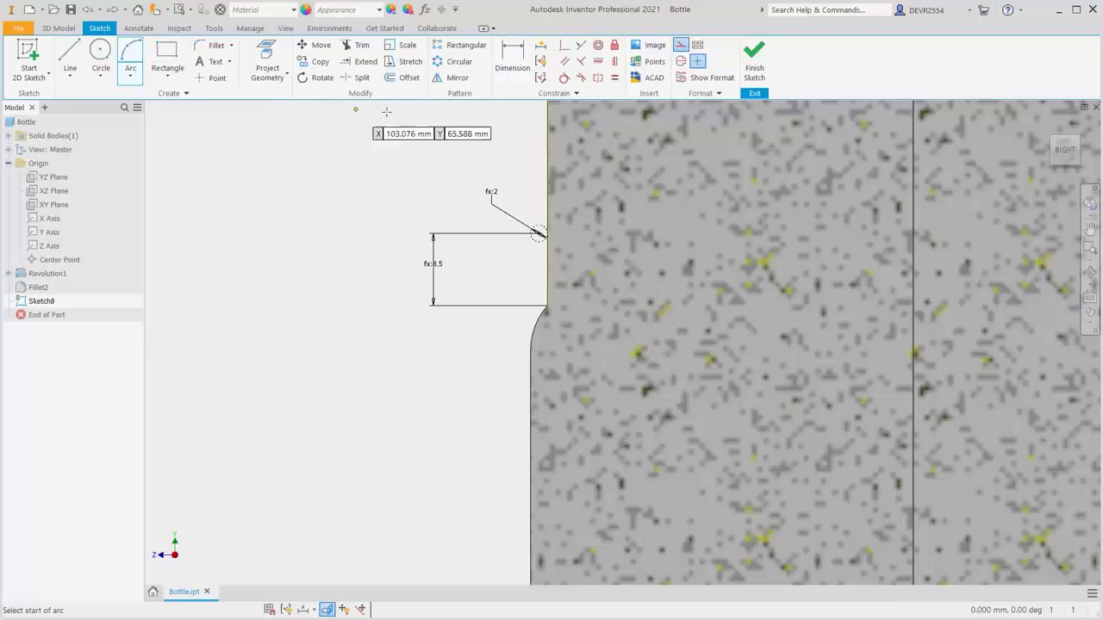
{"action": "left_click", "coordinate": [697, 61]}
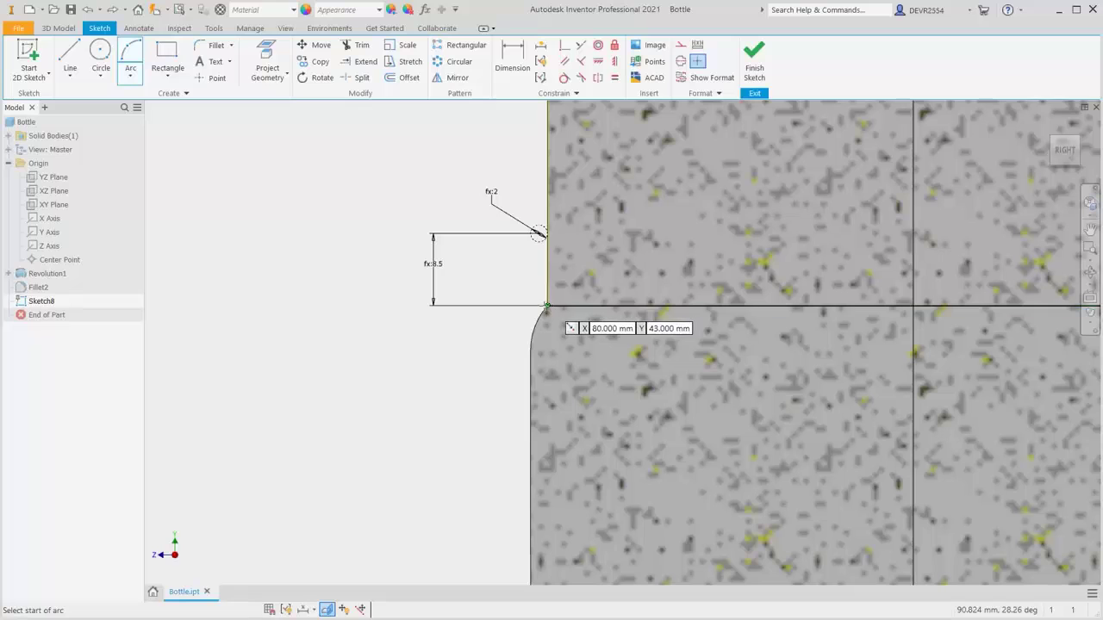
{"action": "left_click", "coordinate": [546, 305]}
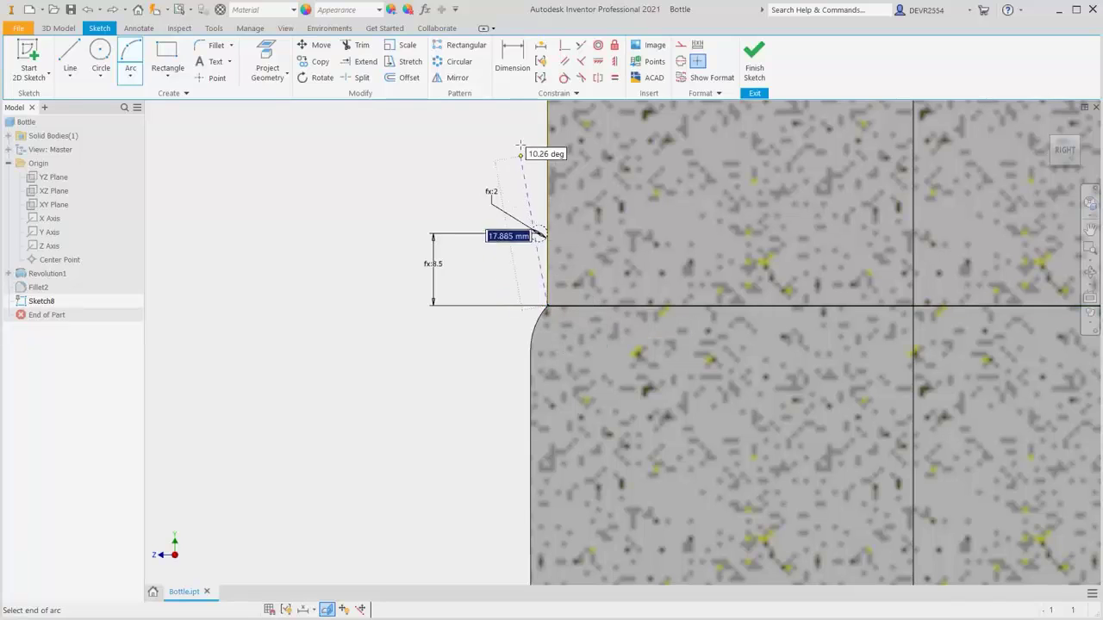
{"action": "left_click", "coordinate": [546, 129]}
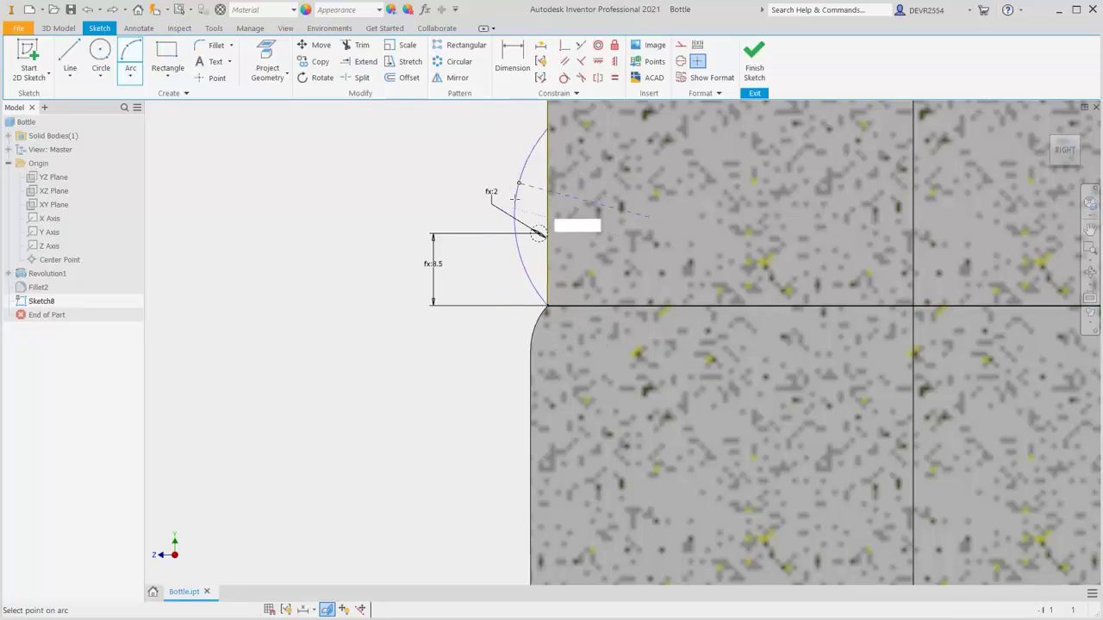
{"action": "left_click", "coordinate": [510, 226]}
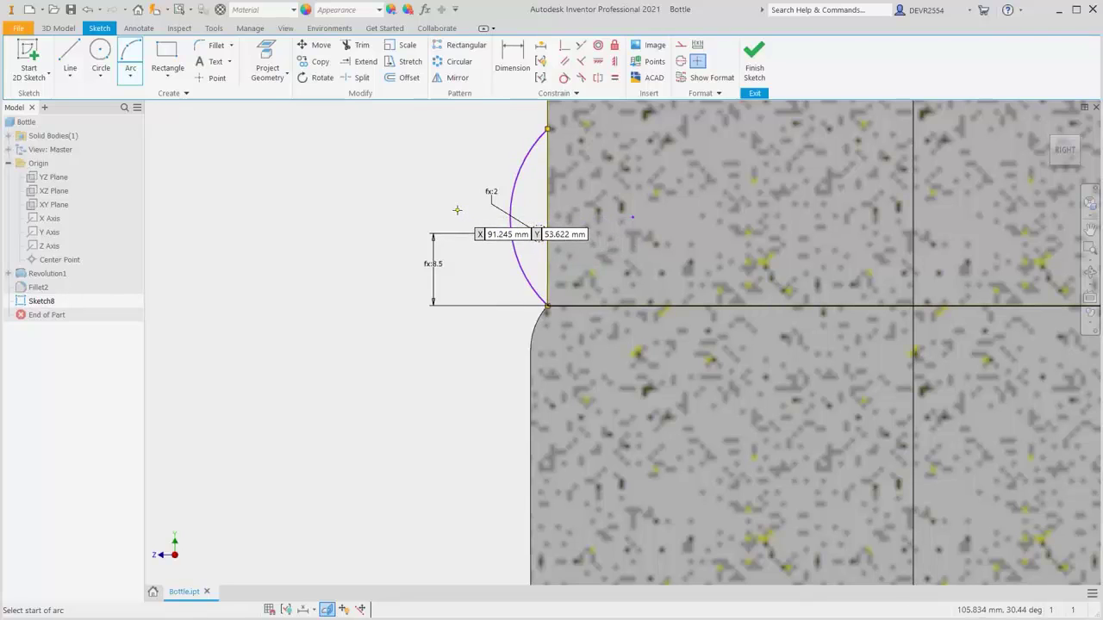
Dimension the vertical distance between the arc's endpoints and drive it with the grips_width parameter
{"action": "left_click", "coordinate": [503, 85]}
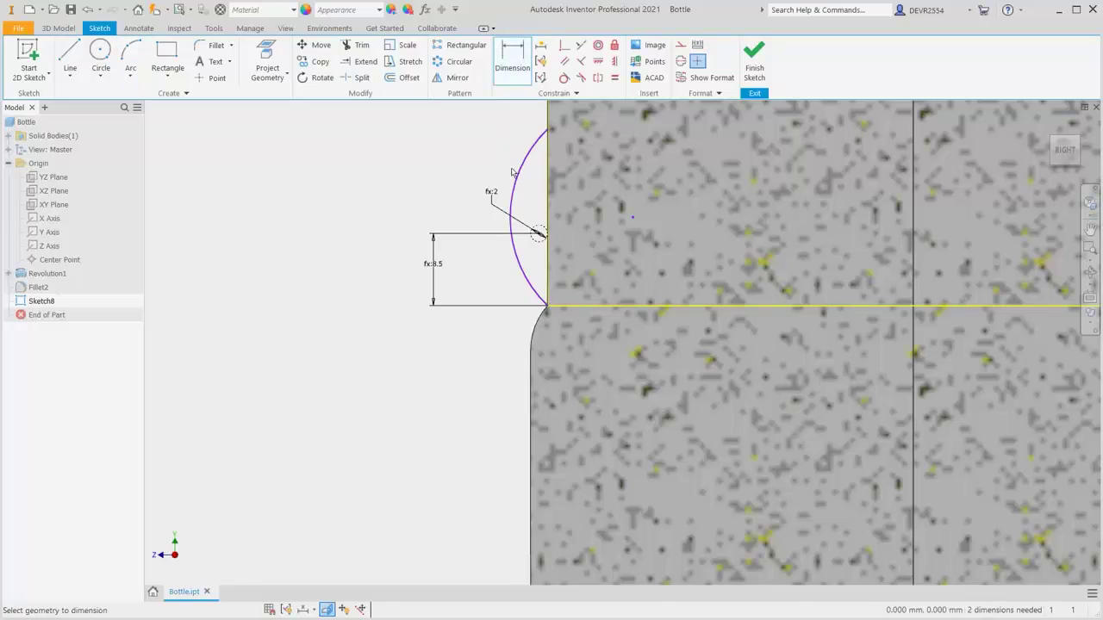
{"action": "left_click", "coordinate": [546, 131]}
{"action": "left_click", "coordinate": [546, 305]}
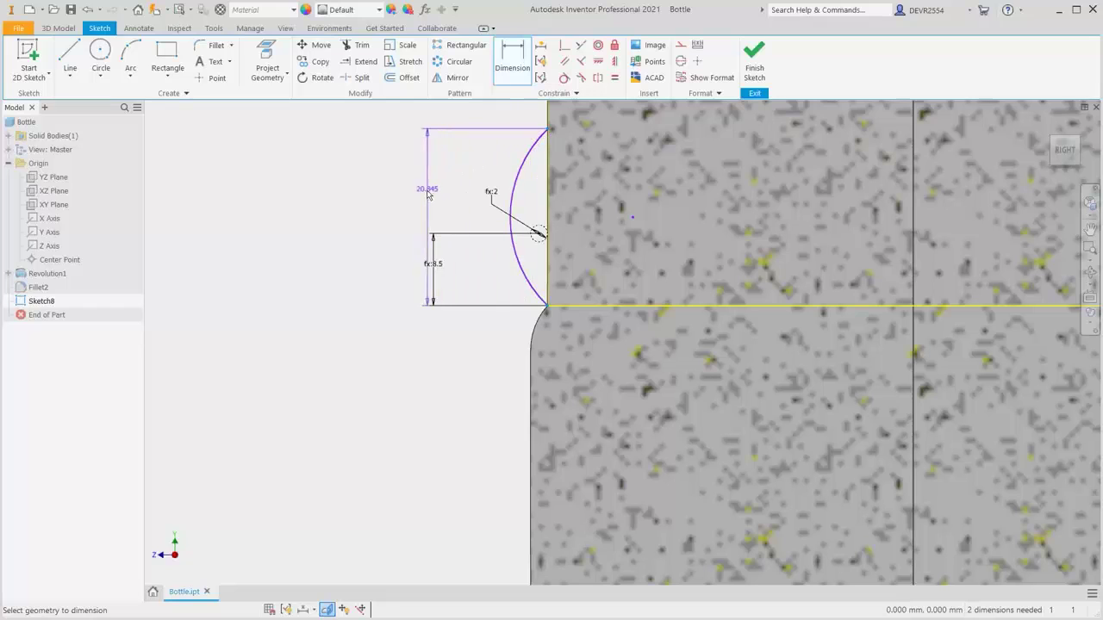
{"action": "left_click", "coordinate": [408, 213]}
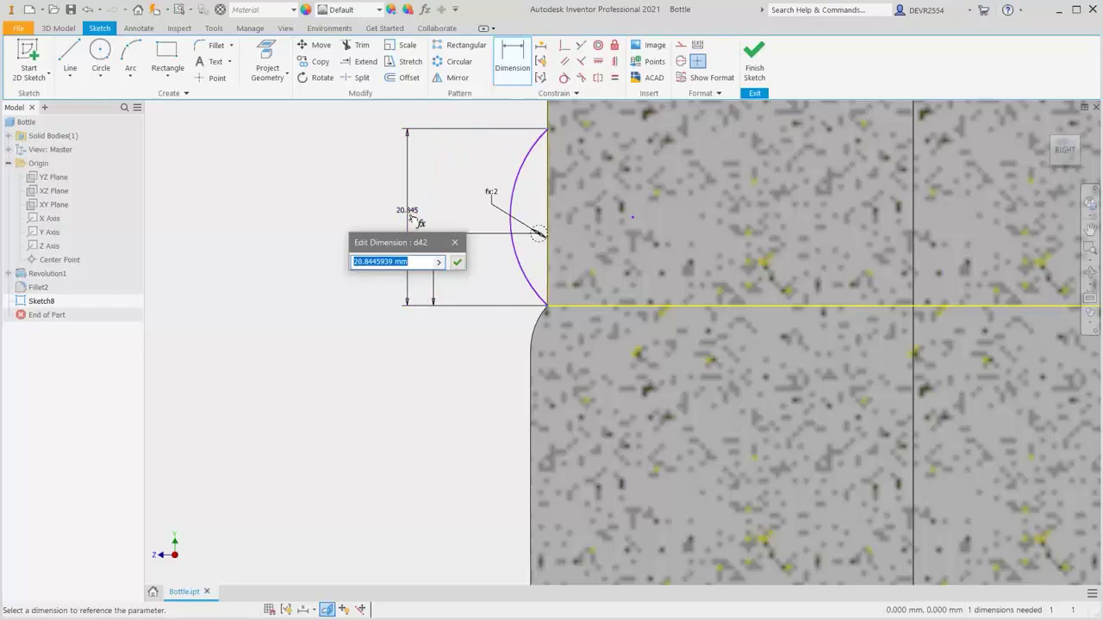
{"action": "left_click", "coordinate": [439, 263]}
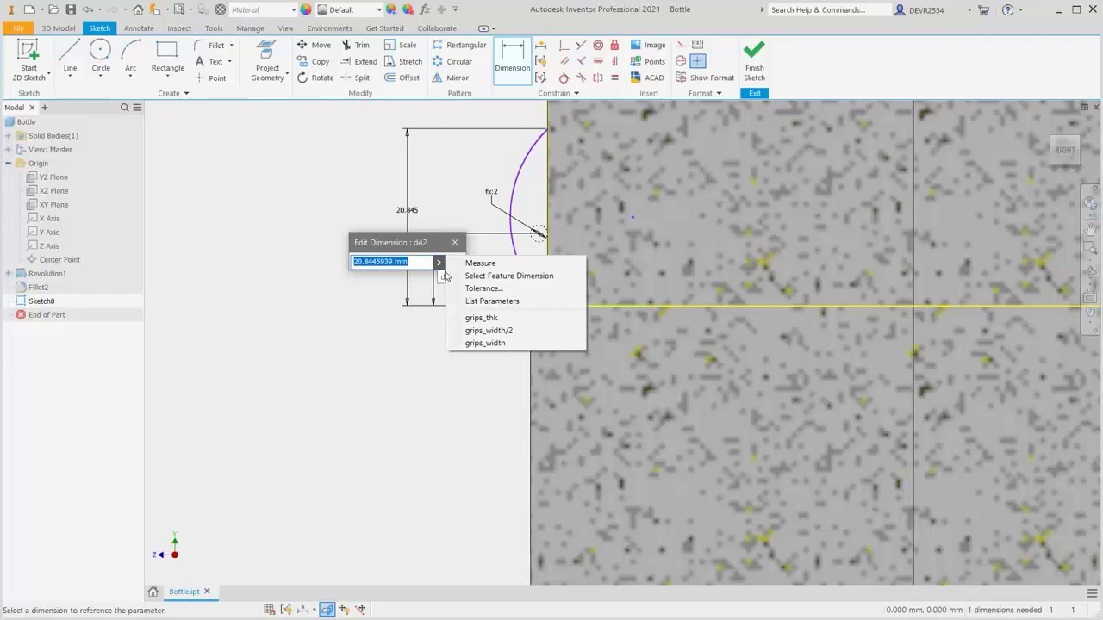
{"action": "left_click", "coordinate": [473, 344]}
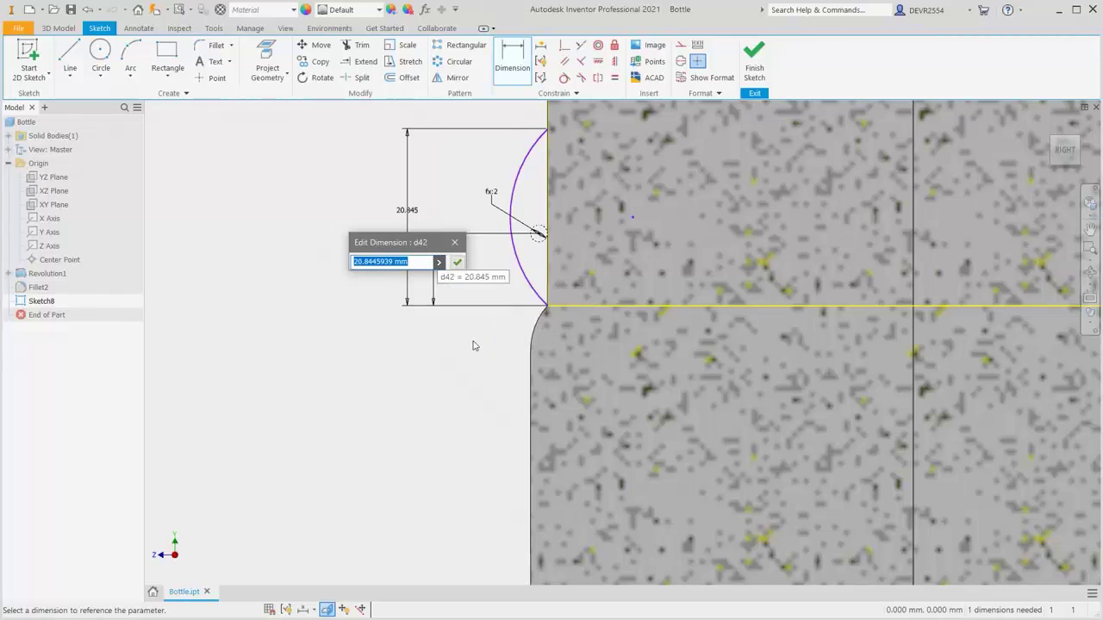
{"action": "left_click", "coordinate": [461, 268]}
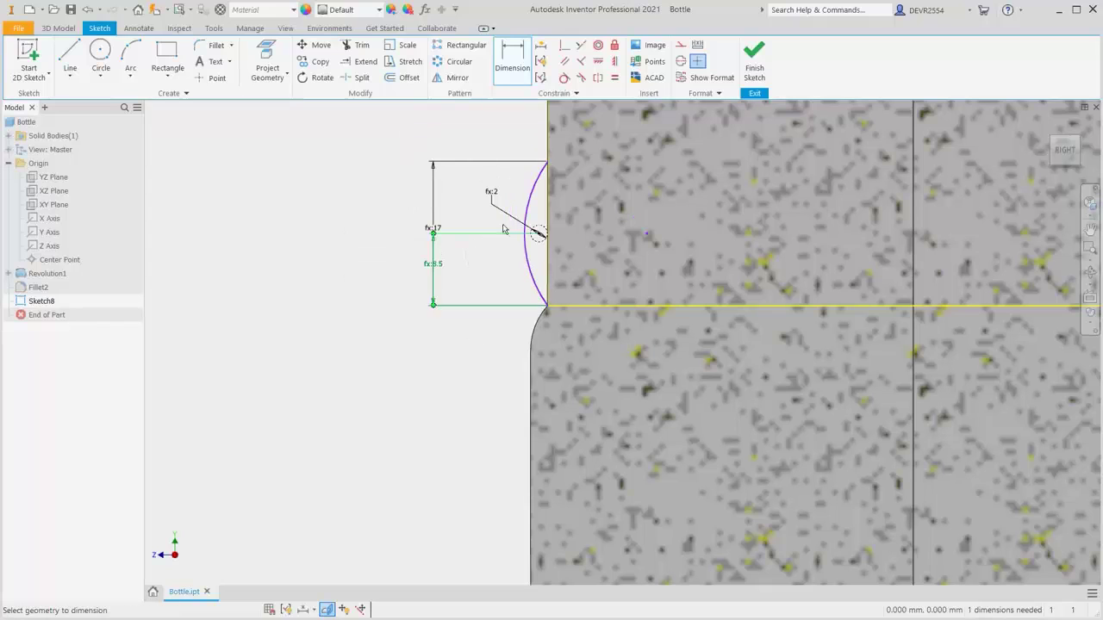
Make the arc tangent to the construction circle and finish the sketch
{"action": "left_click", "coordinate": [563, 79]}
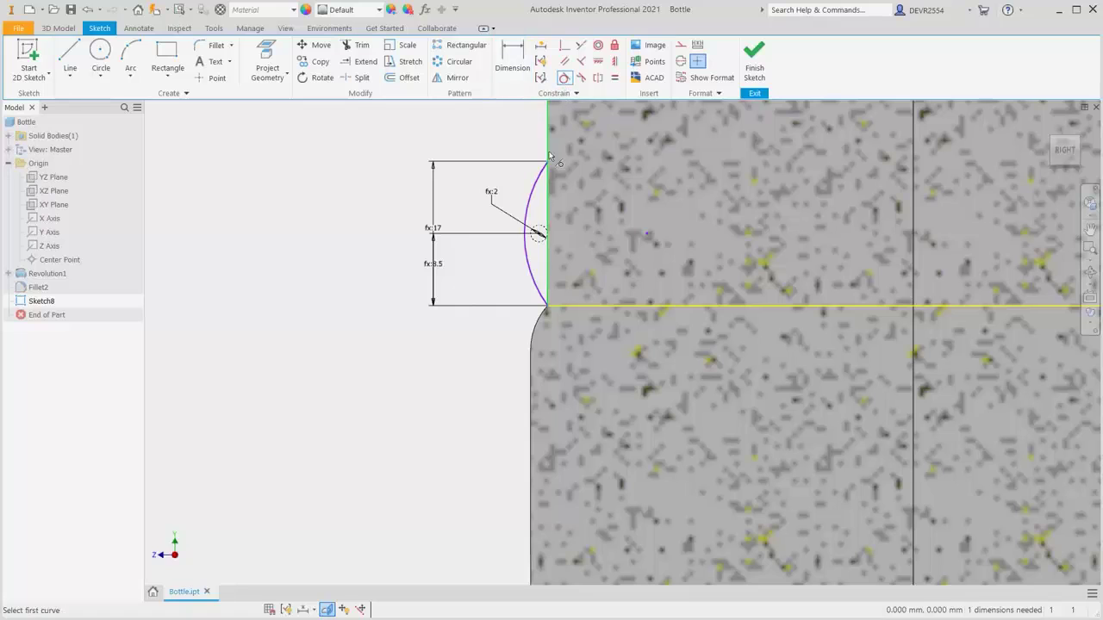
{"action": "left_click", "coordinate": [537, 229]}
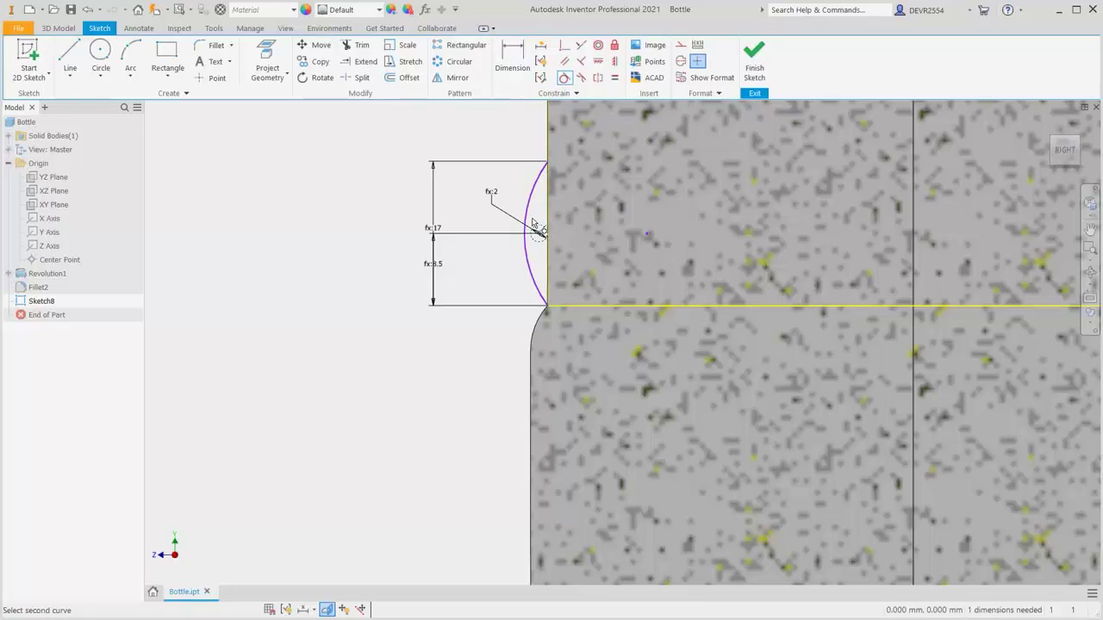
{"action": "left_click", "coordinate": [529, 219]}
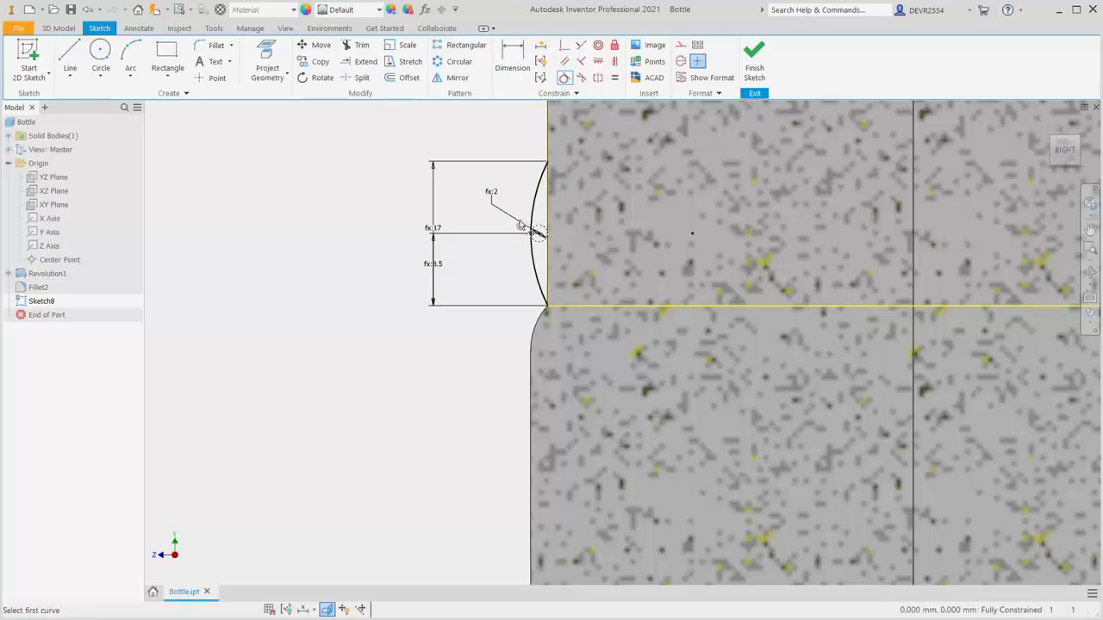
{"action": "scroll", "coordinate": [557, 222], "scroll_direction": "down", "scroll_amount": 3}
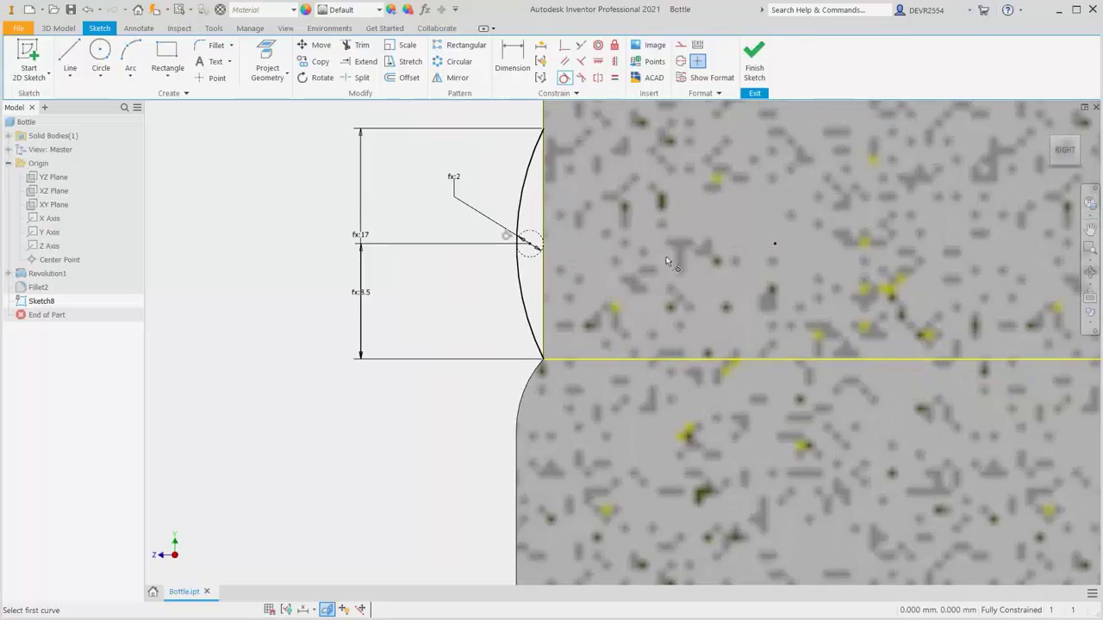
{"action": "right_click", "coordinate": [698, 247]}
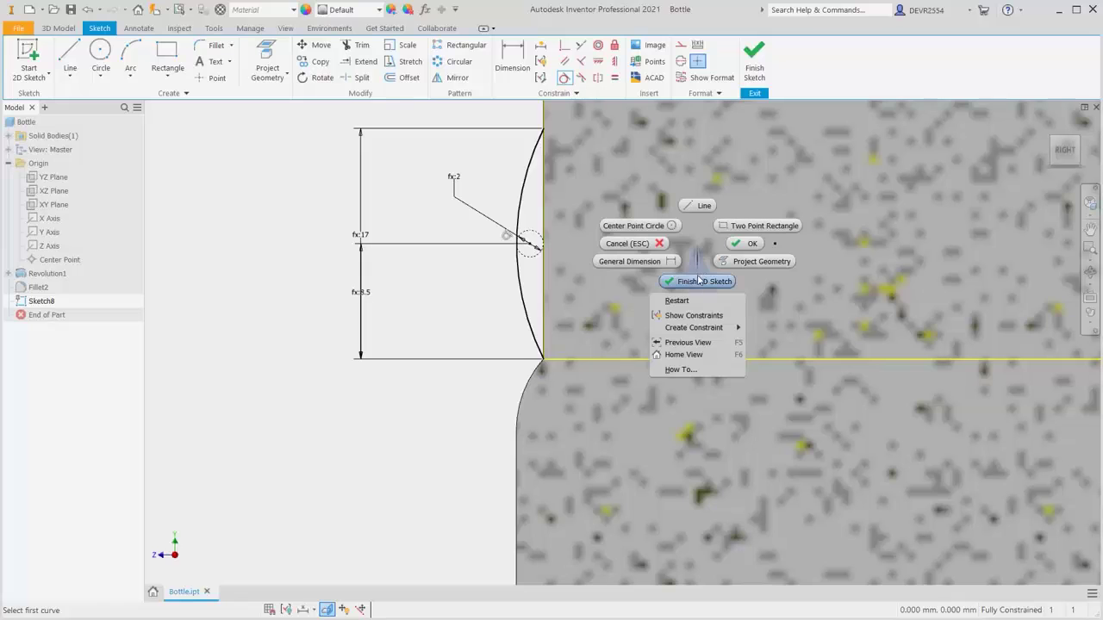
{"action": "left_click", "coordinate": [698, 282]}
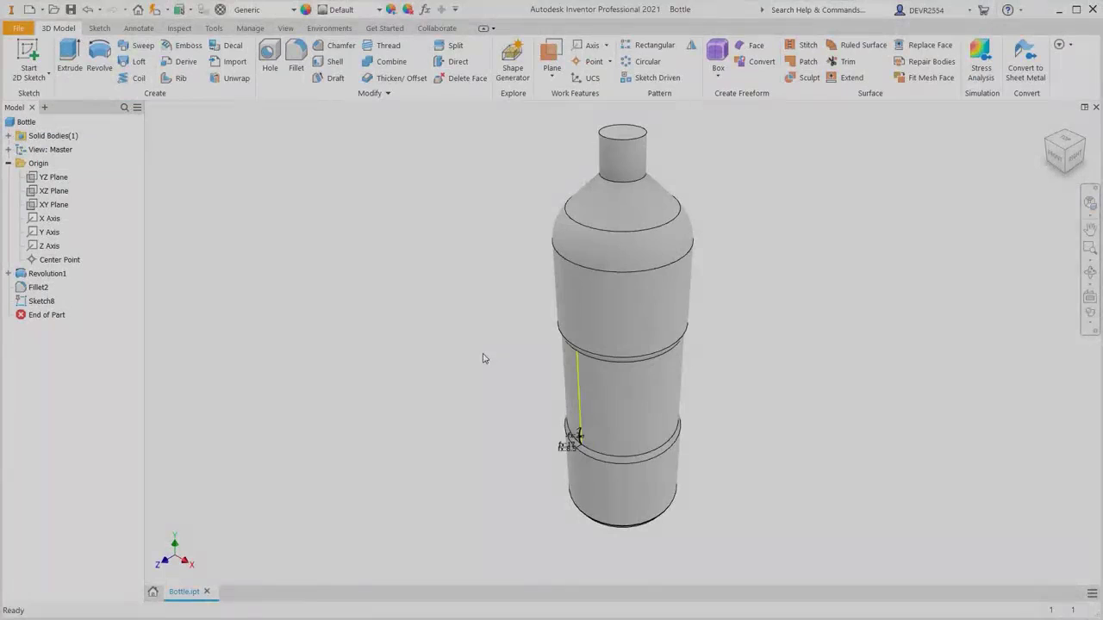
Revolve the grip profile a full 360 degrees around the Y axis, joining it to the bottle body
{"action": "scroll", "coordinate": [577, 467], "scroll_direction": "down", "scroll_amount": 5}
{"action": "scroll", "coordinate": [577, 456], "scroll_direction": "down", "scroll_amount": 4}
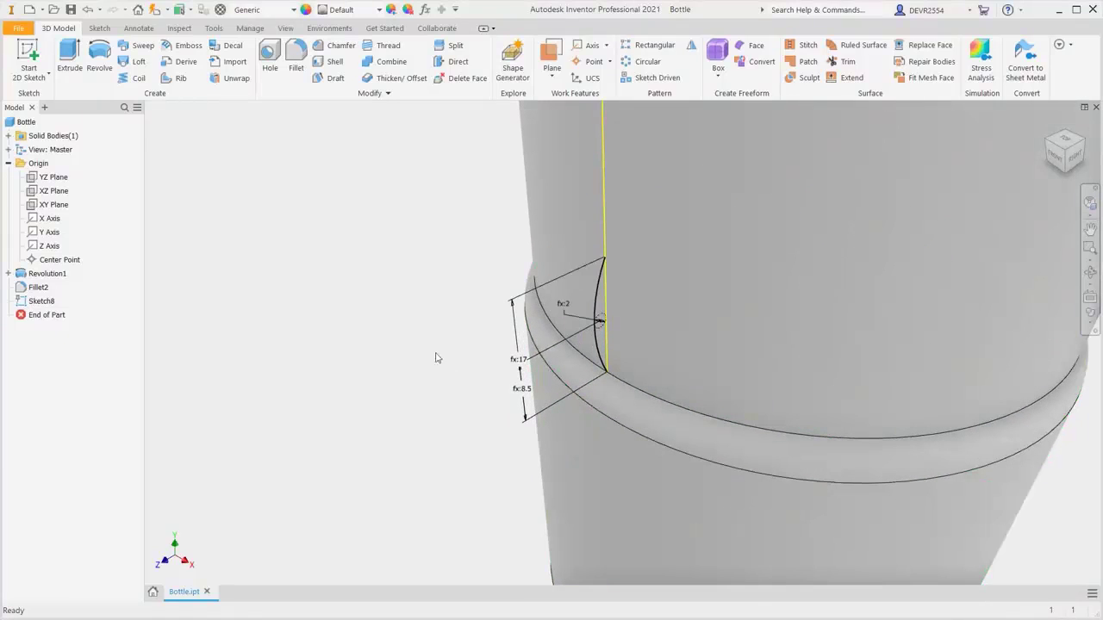
{"action": "right_click", "coordinate": [401, 272]}
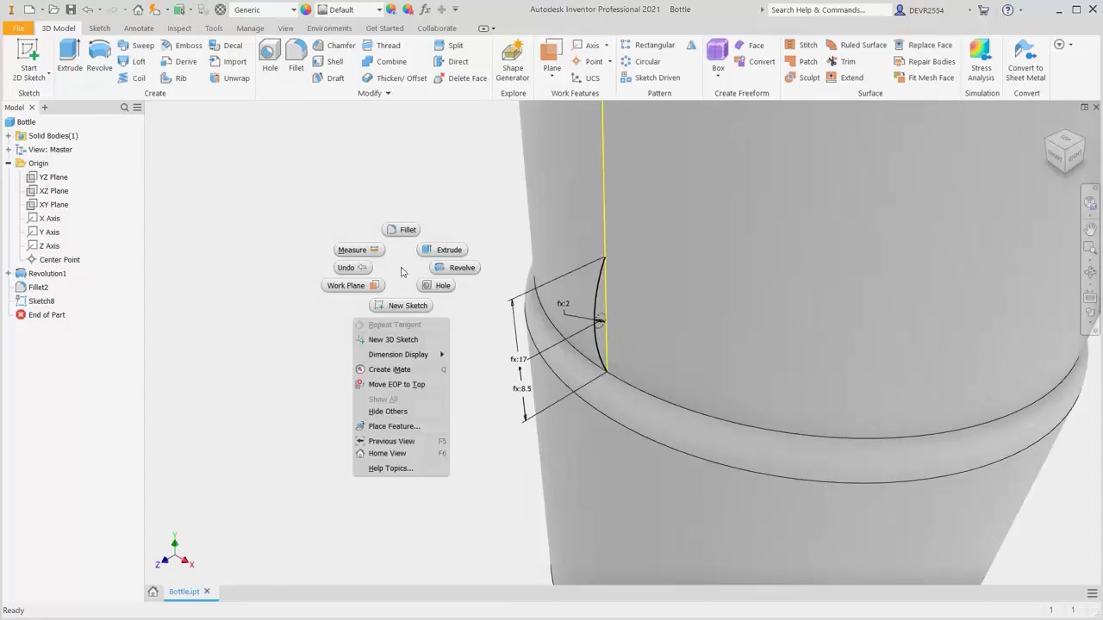
{"action": "left_click", "coordinate": [453, 268]}
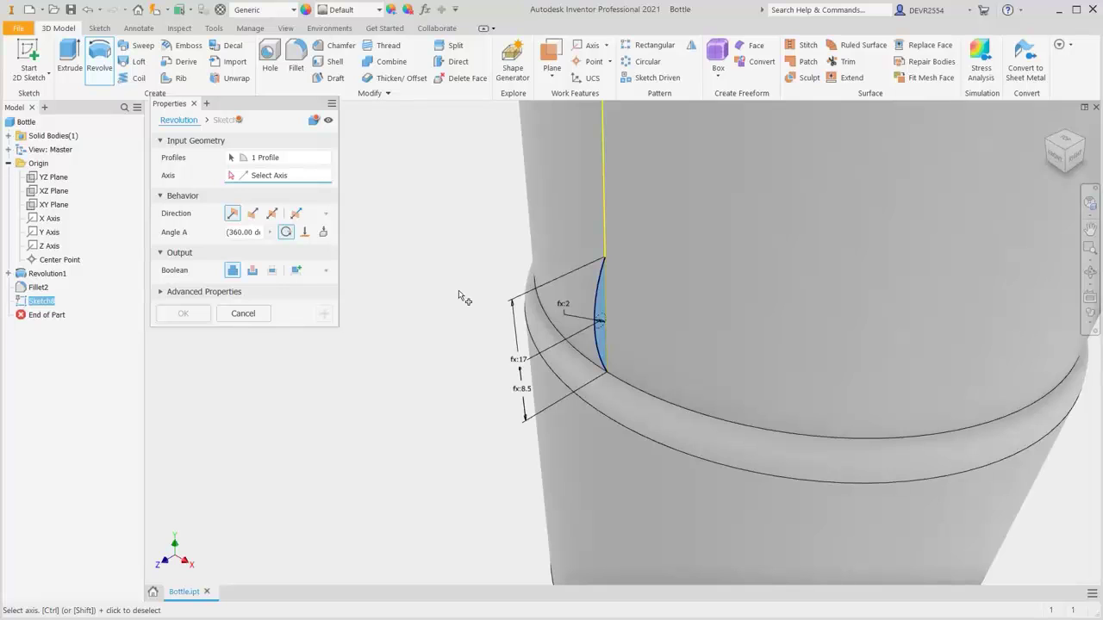
{"action": "scroll", "coordinate": [465, 299], "scroll_direction": "down", "scroll_amount": 6}
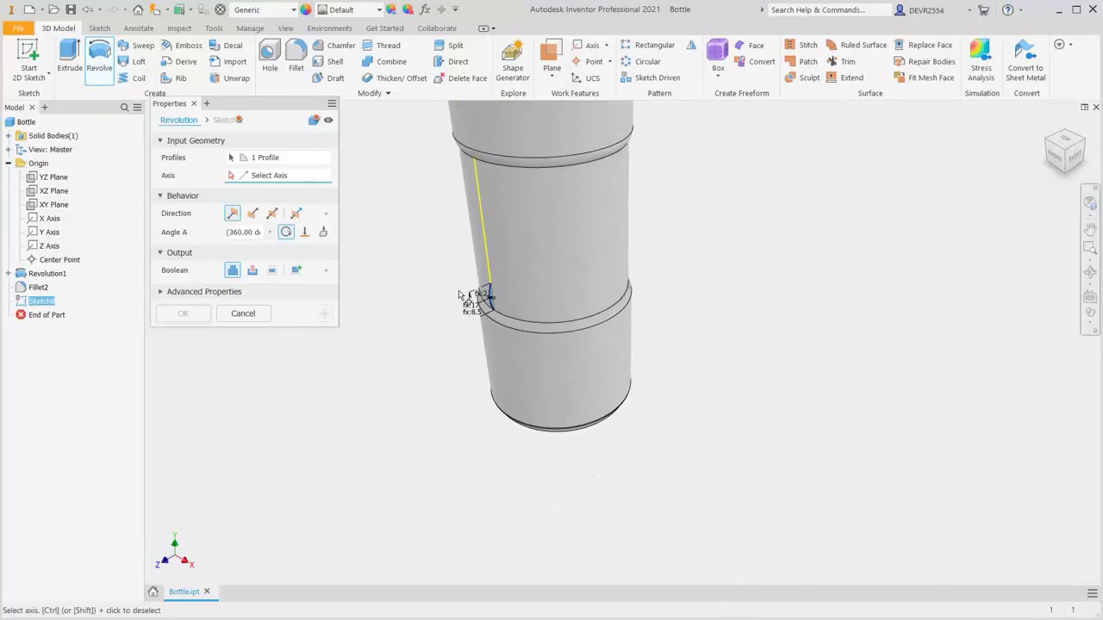
{"action": "left_click", "coordinate": [49, 232]}
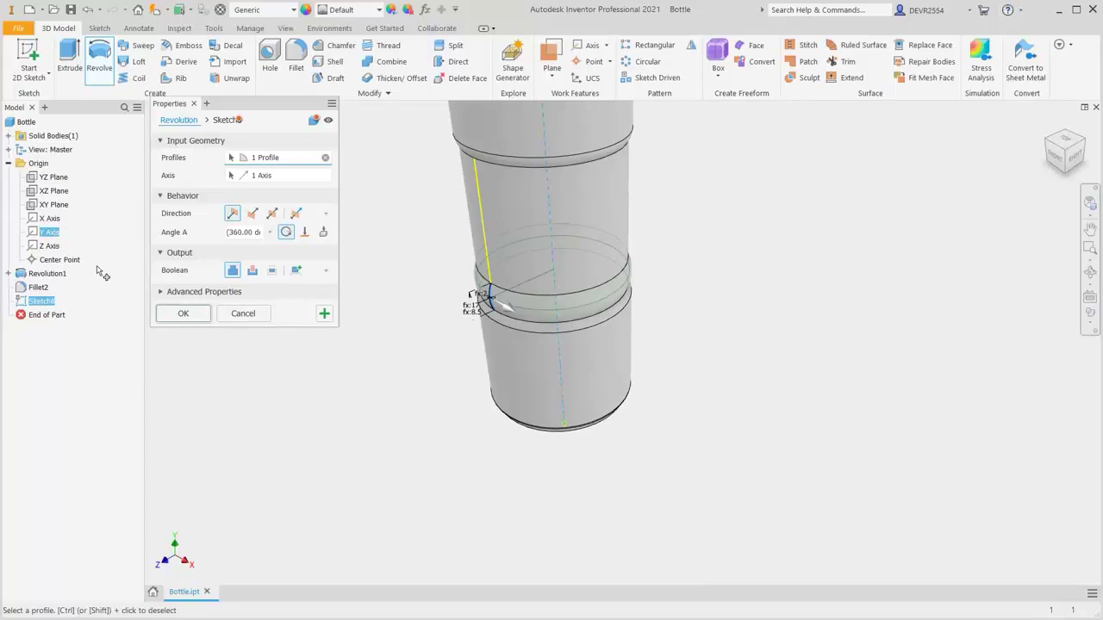
{"action": "left_click", "coordinate": [183, 314]}
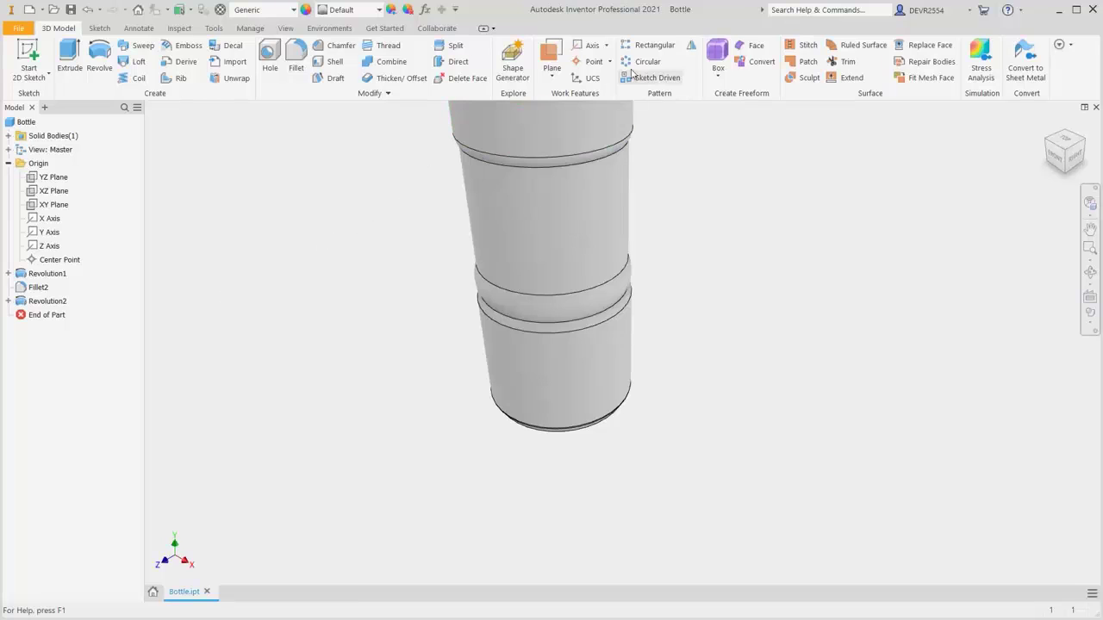
Set up a rectangular pattern of the revolved grip along the Y axis, with its count driven by the grips parameter
{"action": "left_click", "coordinate": [651, 45]}
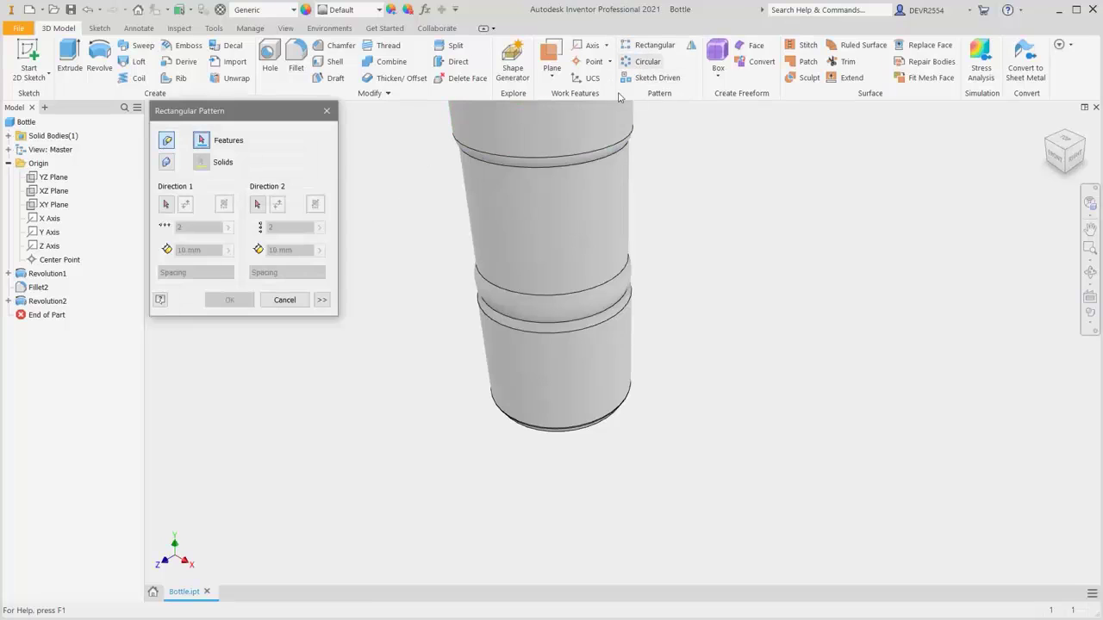
{"action": "left_click", "coordinate": [497, 300]}
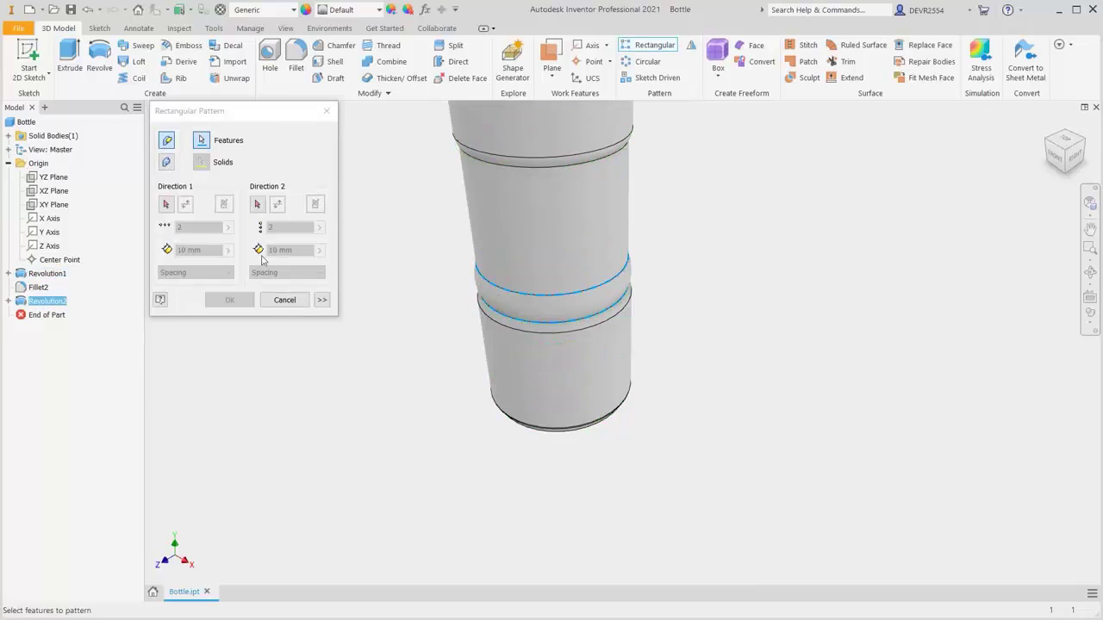
{"action": "left_click", "coordinate": [165, 204]}
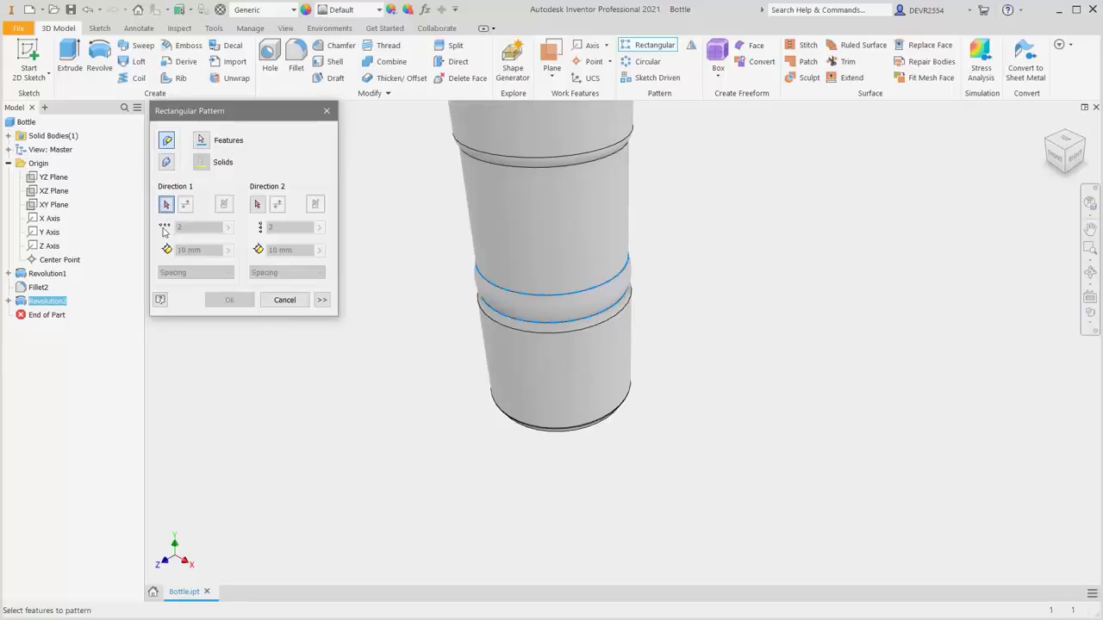
{"action": "left_click", "coordinate": [49, 233]}
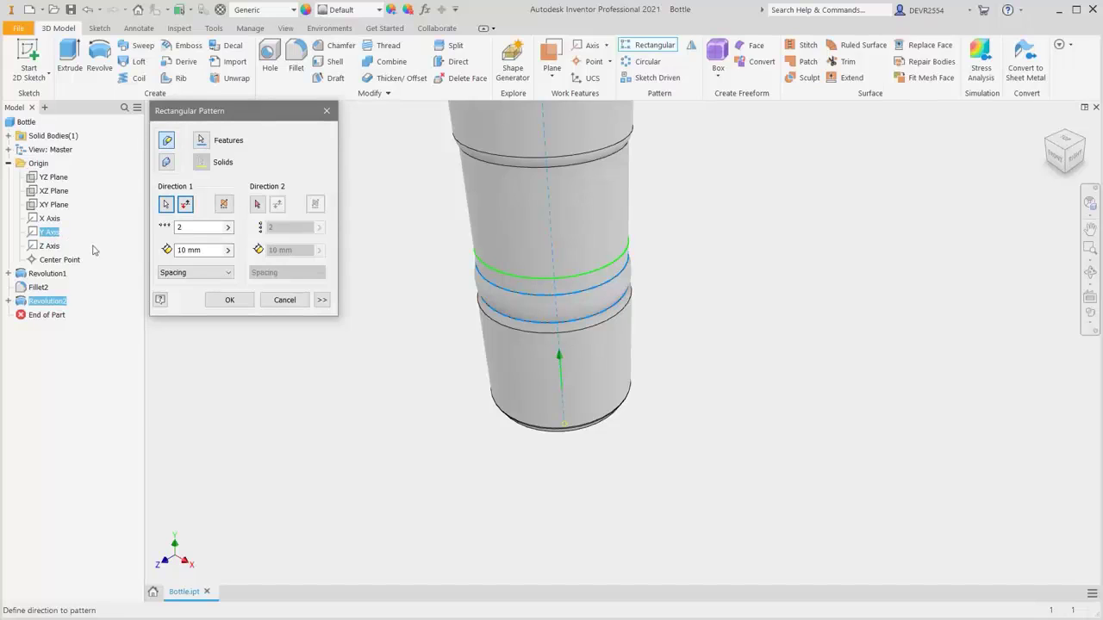
{"action": "left_click", "coordinate": [228, 228]}
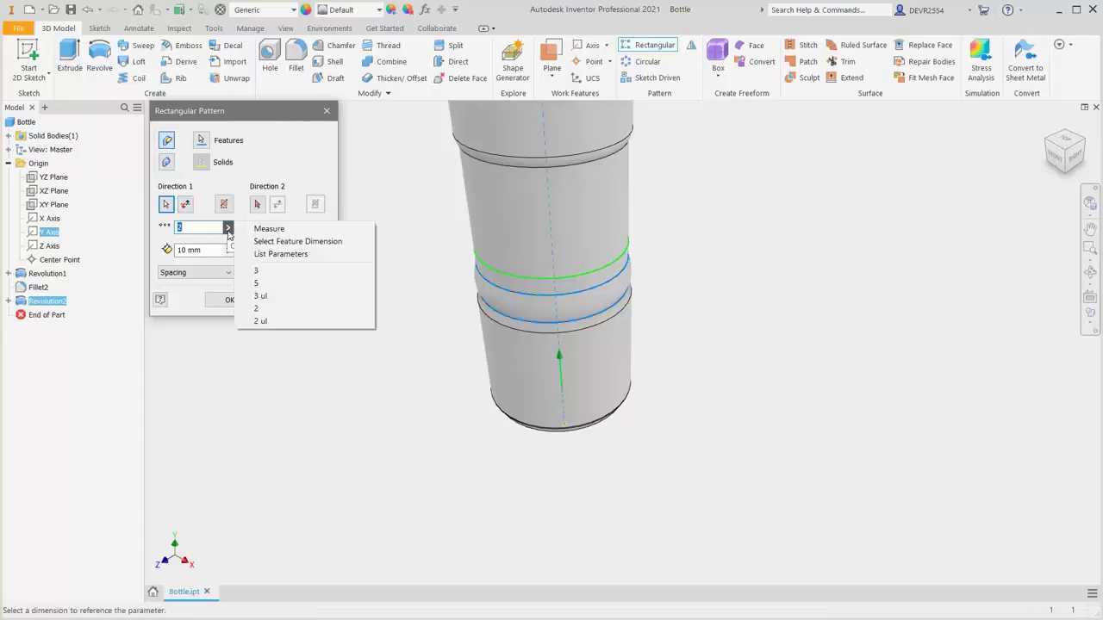
{"action": "left_click", "coordinate": [284, 255]}
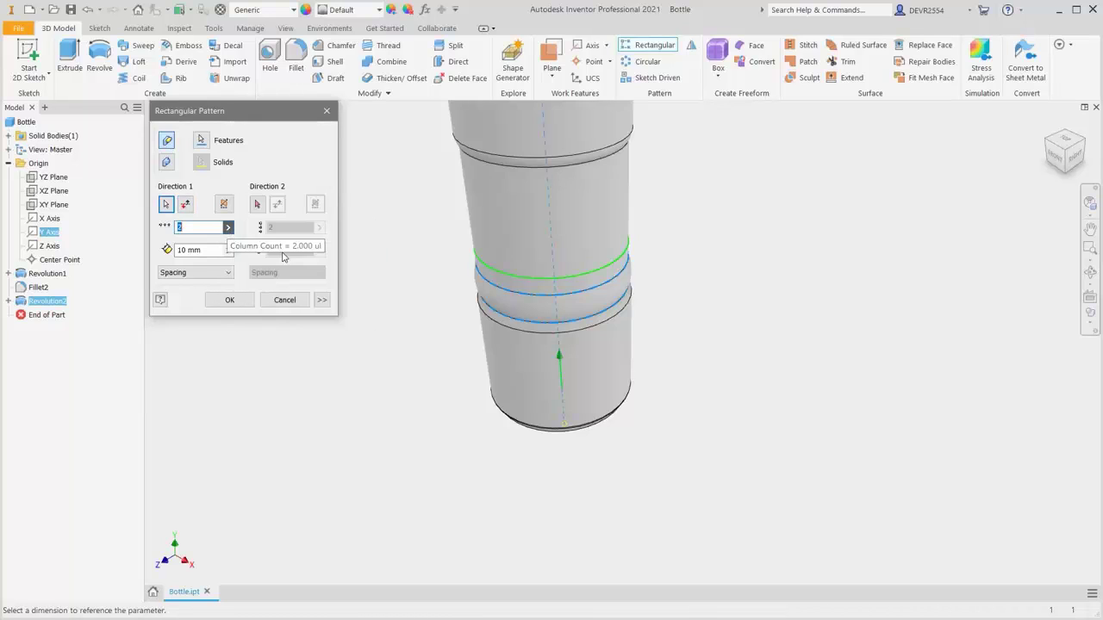
{"action": "left_click", "coordinate": [191, 264]}
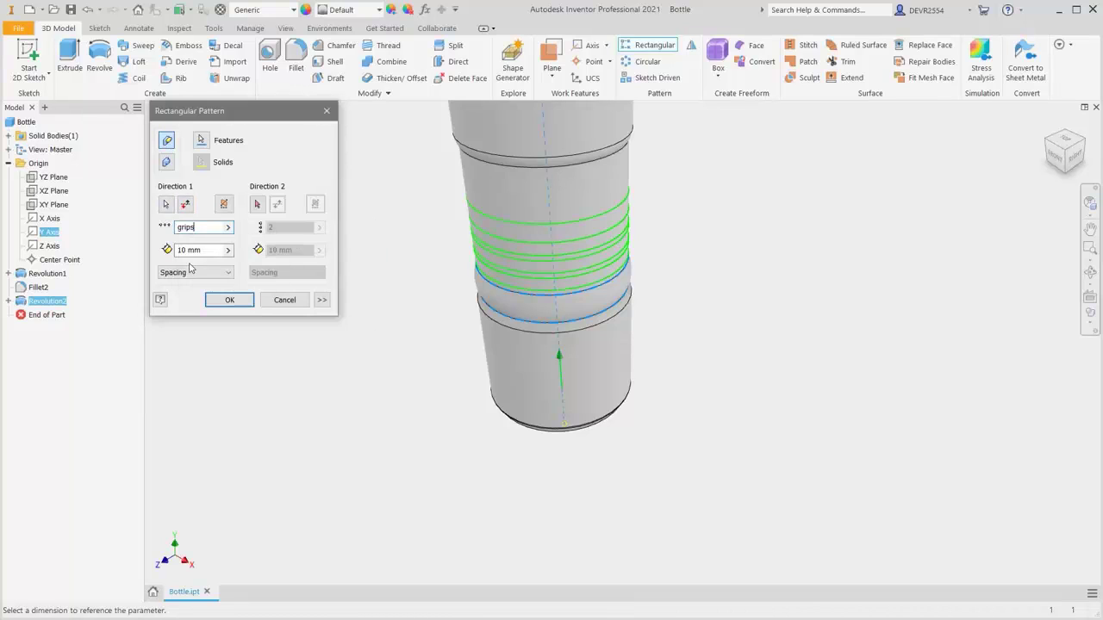
Drive the pattern spacing with the grips_width parameter and create the pattern
{"action": "left_click", "coordinate": [228, 252]}
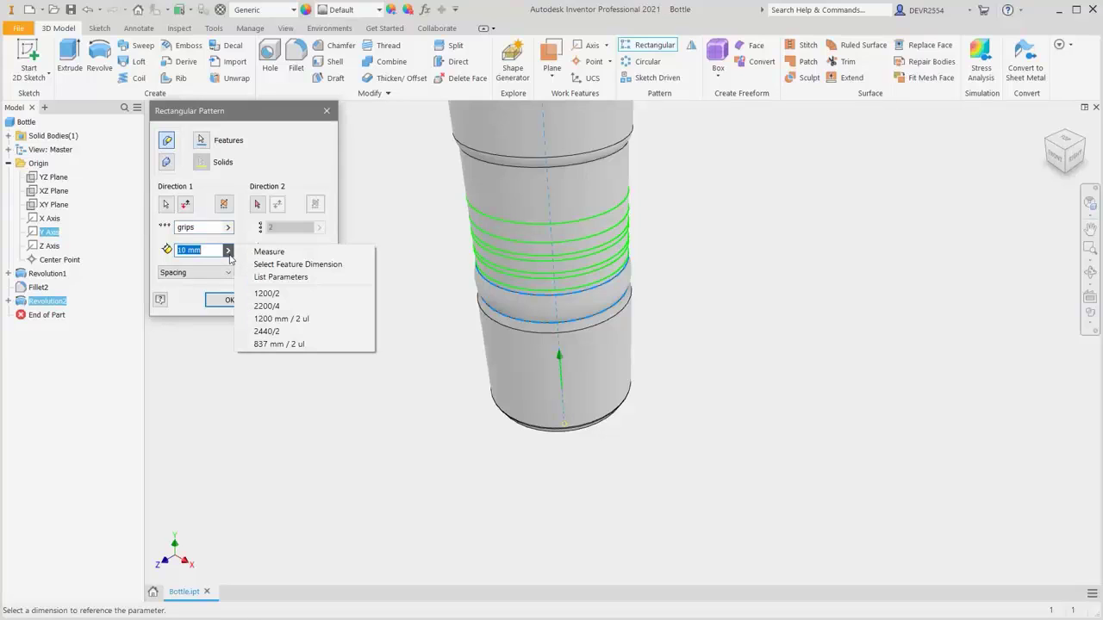
{"action": "left_click", "coordinate": [277, 277]}
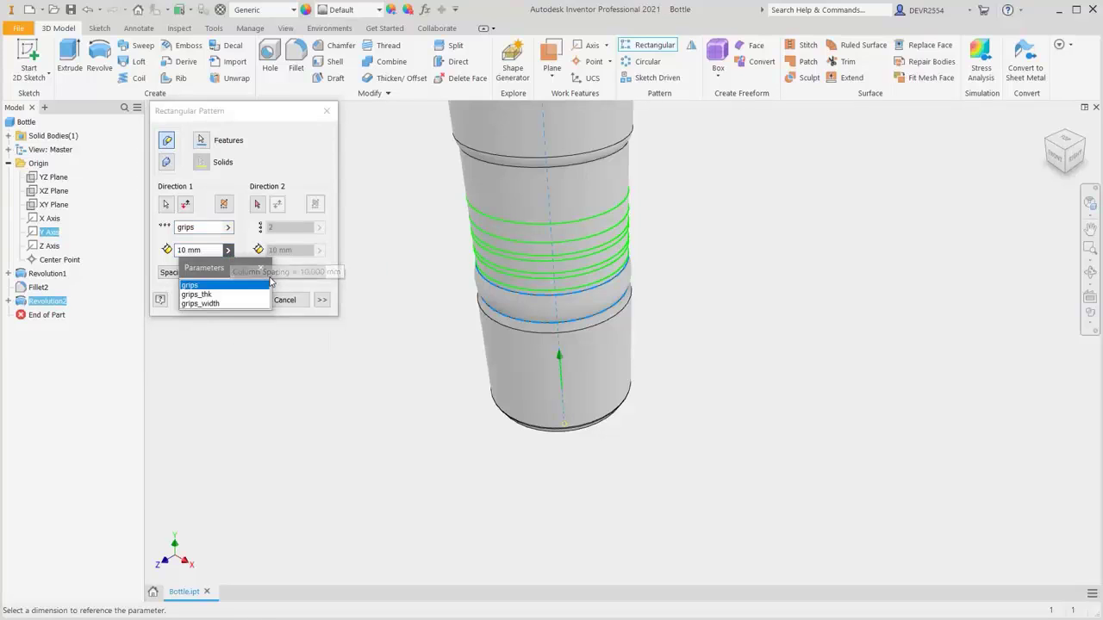
{"action": "left_click", "coordinate": [218, 305]}
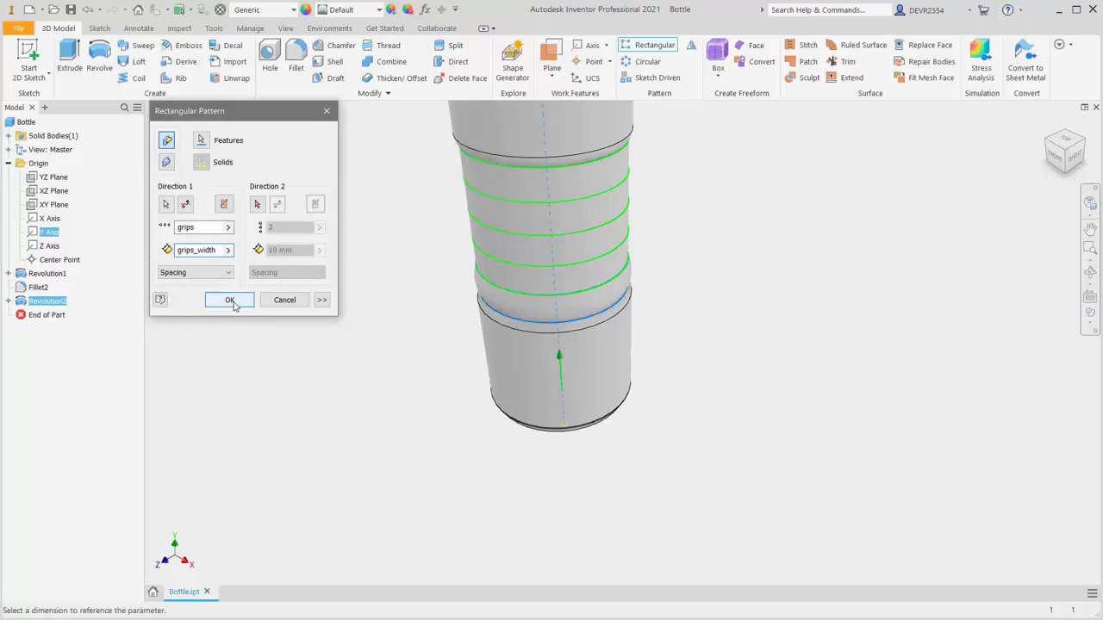
{"action": "left_click", "coordinate": [232, 301]}
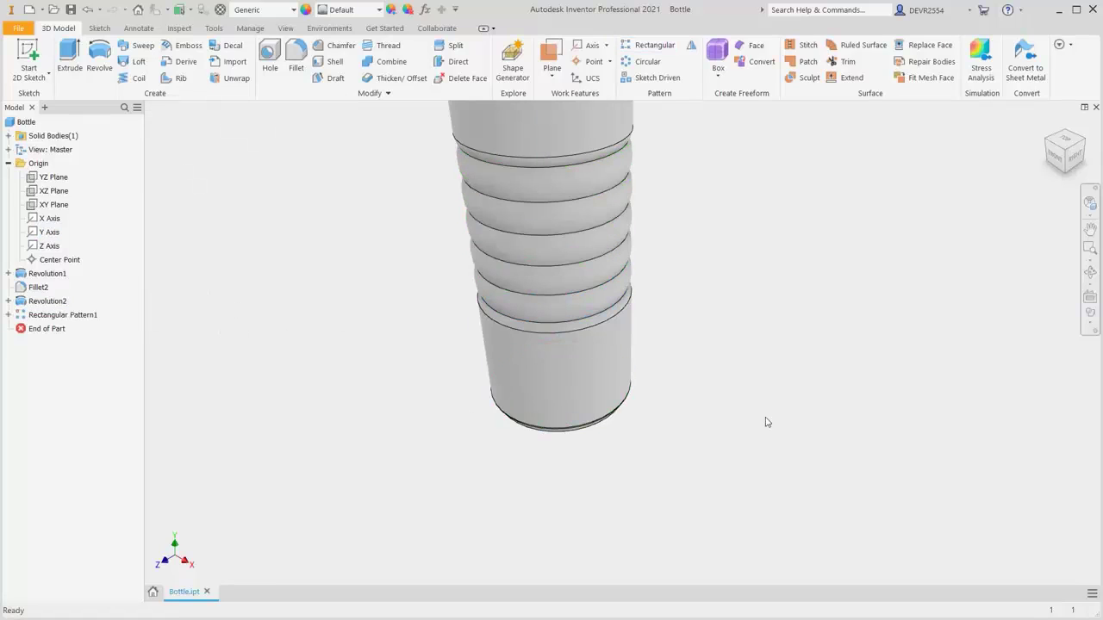
Set up an inside shell of the bottle with 0.3 mm thickness, removing the neck's top face
{"action": "mouse_move", "coordinate": [579, 327]}
{"action": "middle_mouse_down", "text": "shift"}
{"action": "mouse_move", "coordinate": [578, 299]}
{"action": "mouse_move", "coordinate": [603, 249]}
{"action": "mouse_move", "coordinate": [510, 255]}
{"action": "mouse_move", "coordinate": [534, 308]}
{"action": "mouse_move", "coordinate": [581, 343]}
{"action": "middle_mouse_up", "text": "shift"}
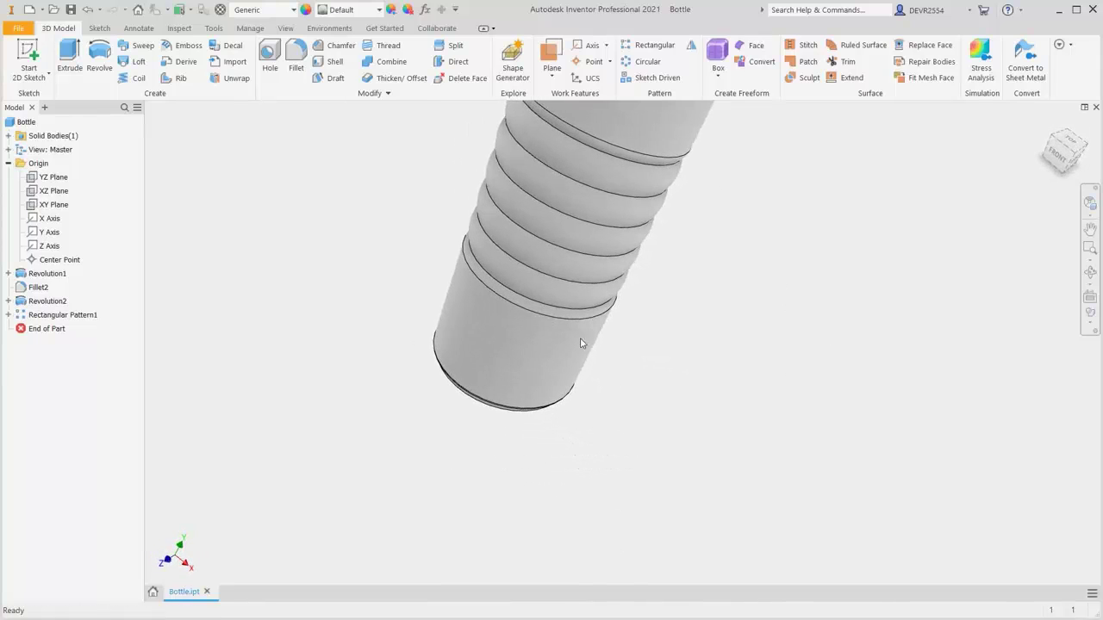
{"action": "key", "text": "F6"}
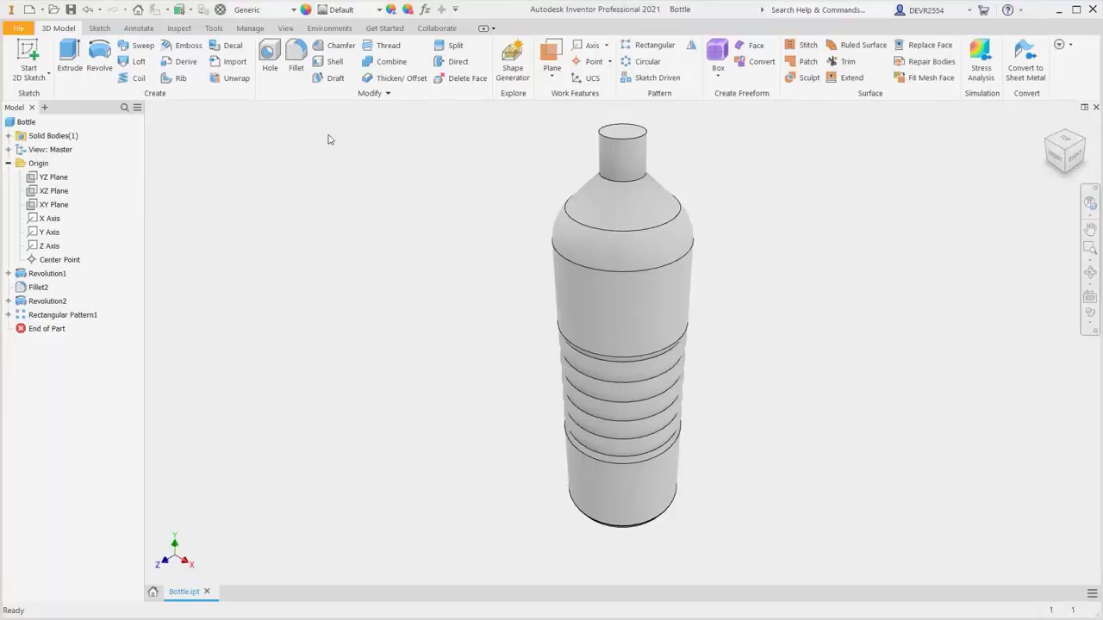
{"action": "left_click", "coordinate": [331, 62]}
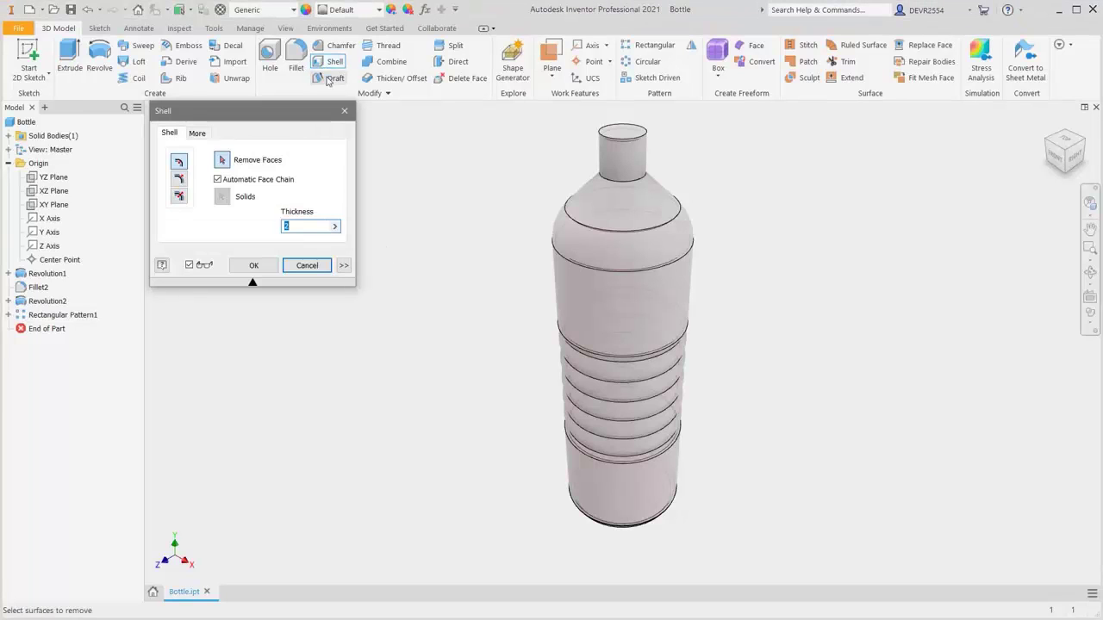
{"action": "left_click", "coordinate": [630, 135]}
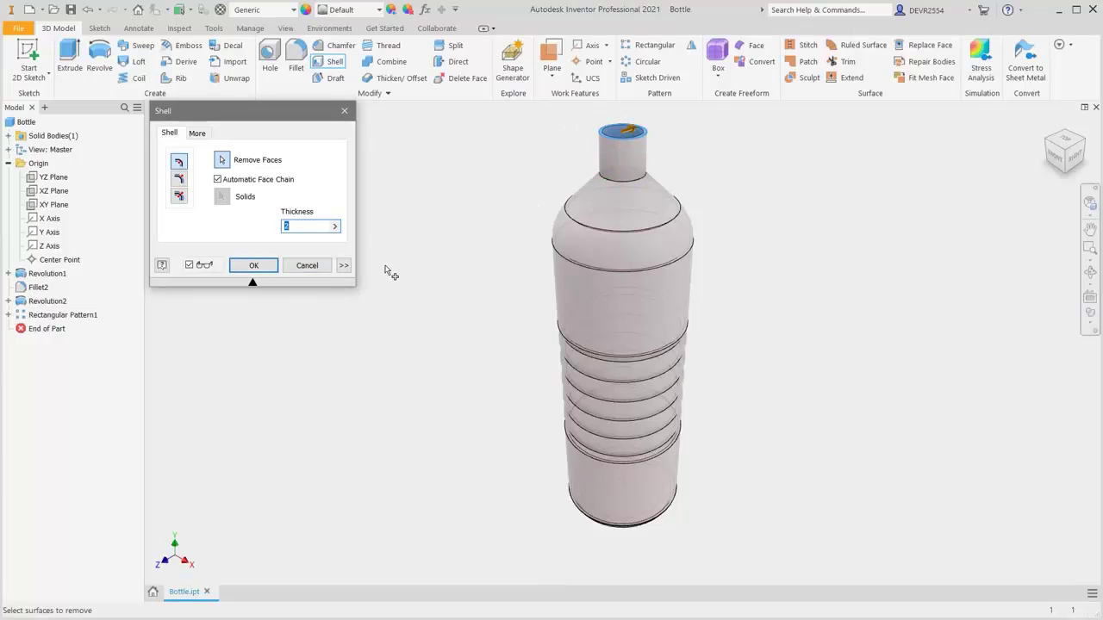
{"action": "type", "text": "0"}
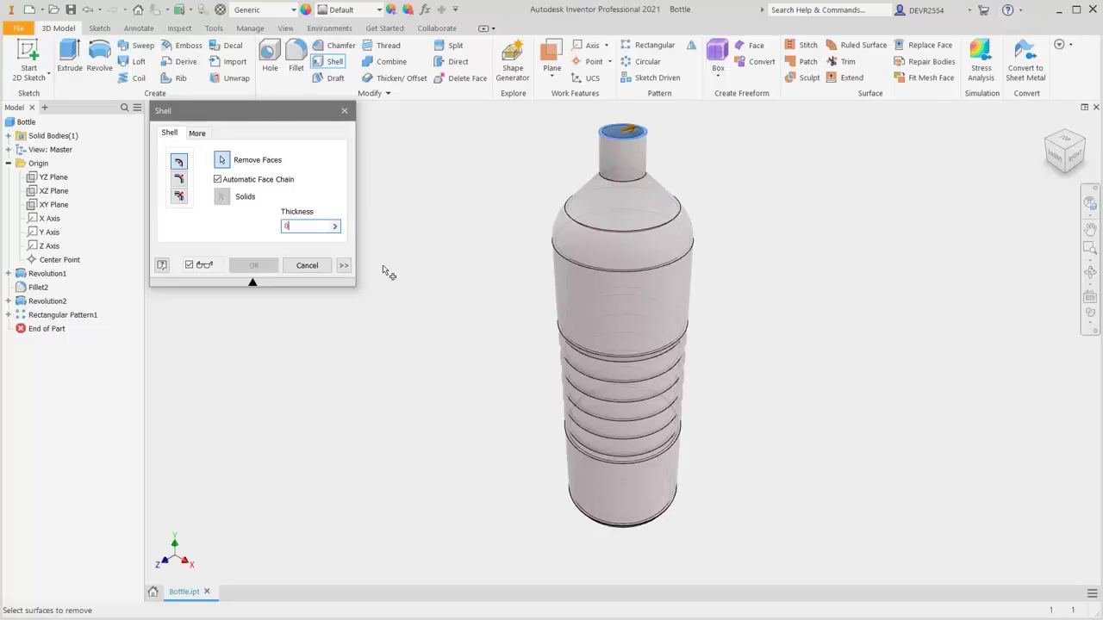
{"action": "type", "text": ".3"}
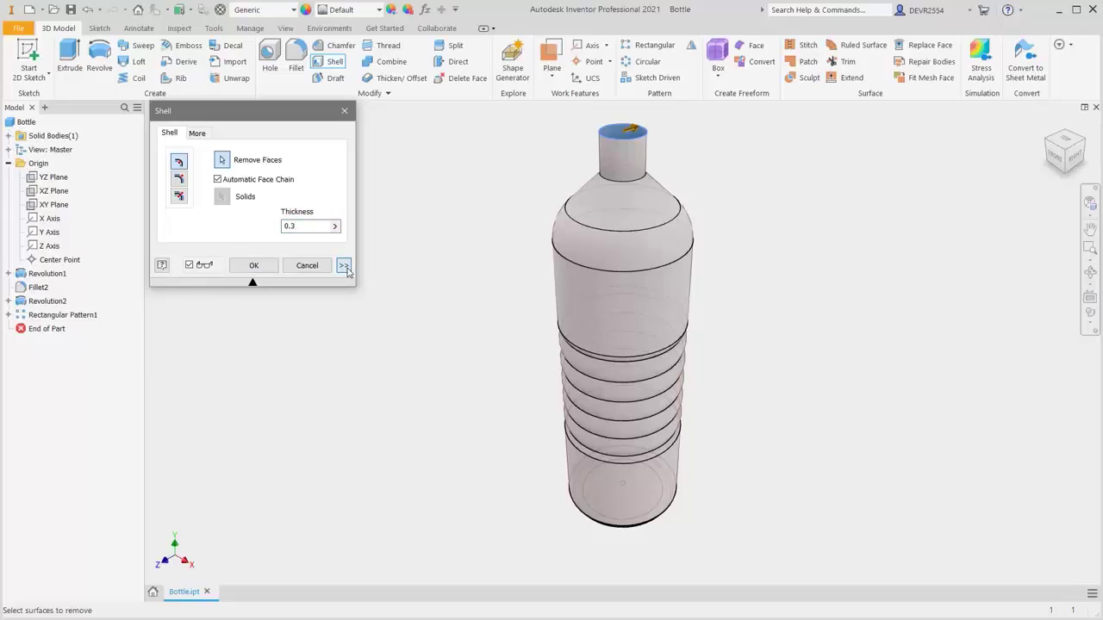
Give the neck's cylindrical face a unique shell thickness of 1.5 mm and create the shell
{"action": "left_click", "coordinate": [343, 265]}
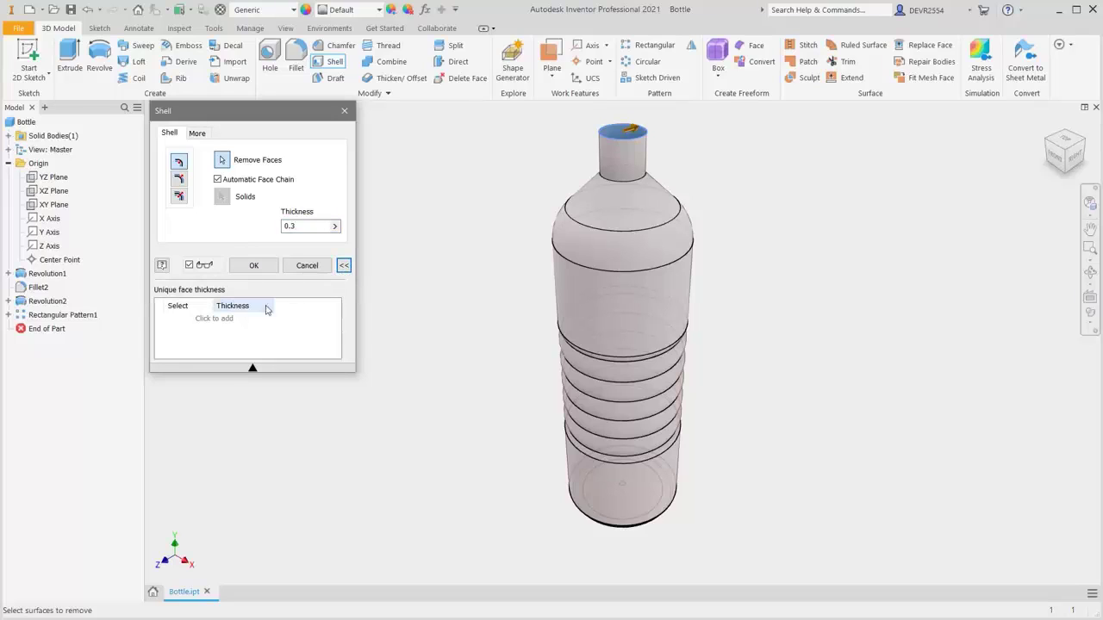
{"action": "left_click", "coordinate": [227, 321]}
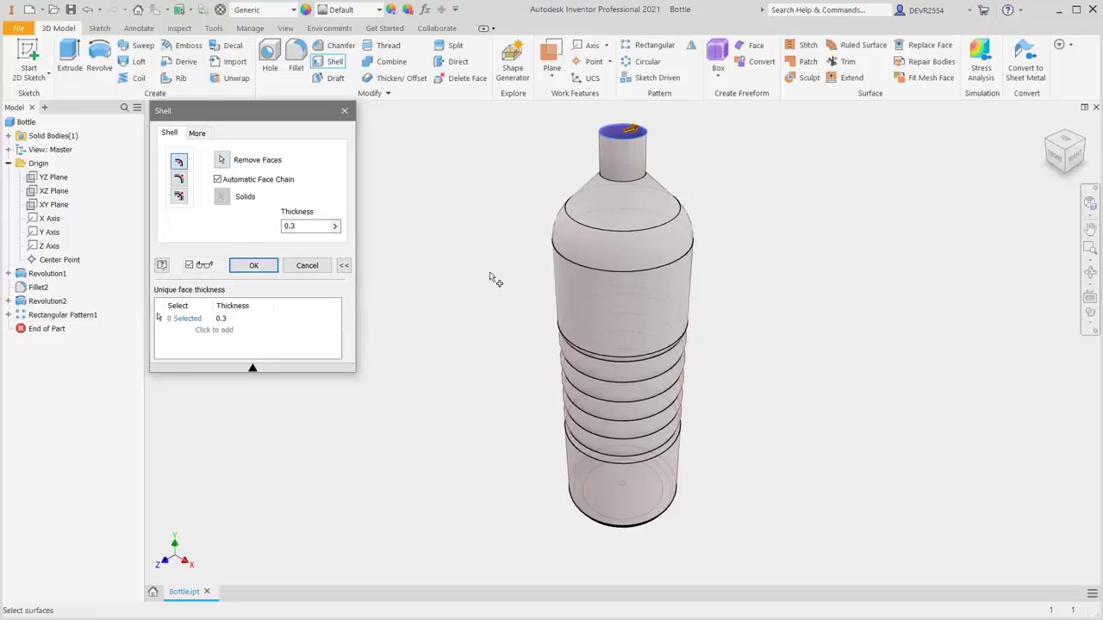
{"action": "left_click", "coordinate": [624, 173]}
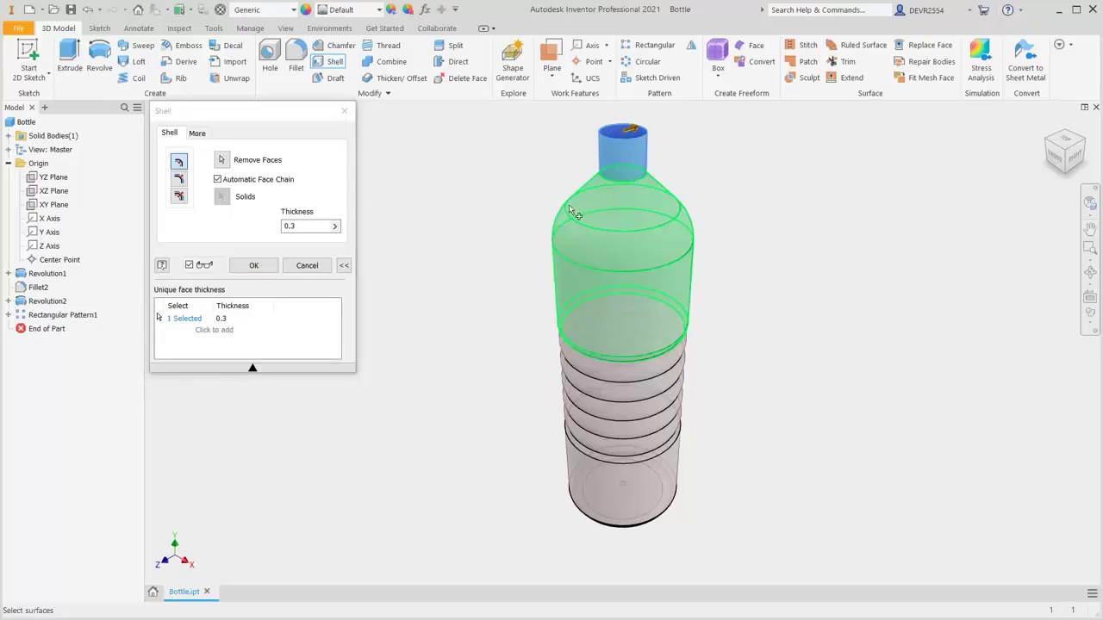
{"action": "left_click", "coordinate": [230, 319]}
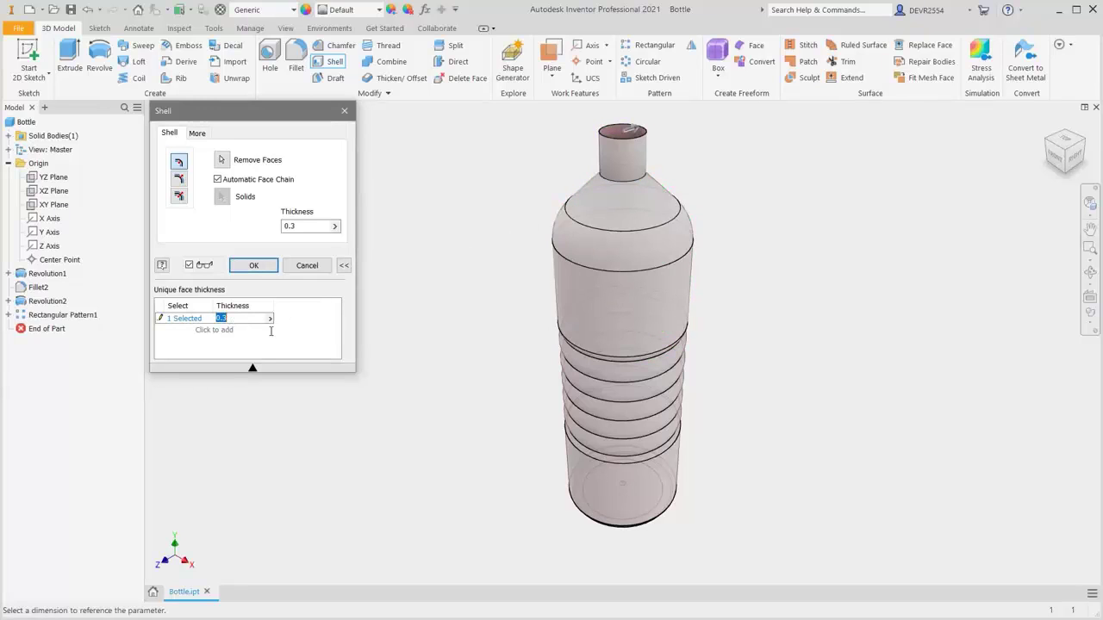
{"action": "type", "text": "1.5"}
{"action": "left_click", "coordinate": [254, 267]}
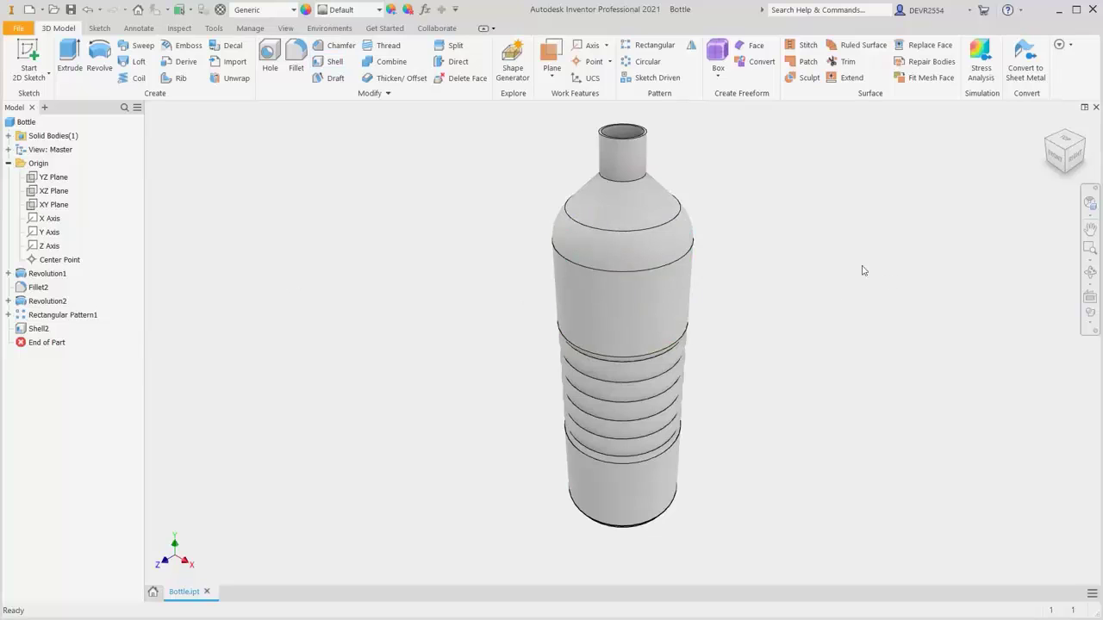
Set up a fillet of 4 mm radius on the outer edge where the neck meets the shoulder
{"action": "mouse_move", "coordinate": [664, 224]}
{"action": "middle_mouse_down", "text": "shift"}
{"action": "mouse_move", "coordinate": [653, 369]}
{"action": "mouse_move", "coordinate": [601, 366]}
{"action": "mouse_move", "coordinate": [630, 377]}
{"action": "mouse_move", "coordinate": [652, 336]}
{"action": "mouse_move", "coordinate": [664, 231]}
{"action": "middle_mouse_up", "text": "shift"}
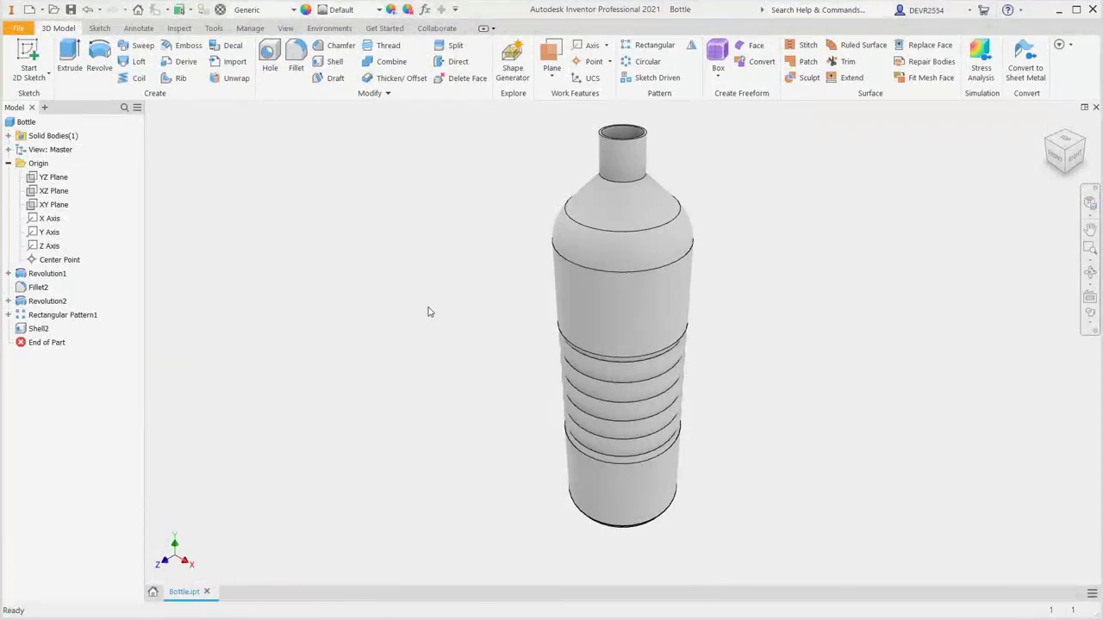
{"action": "right_click", "coordinate": [428, 312]}
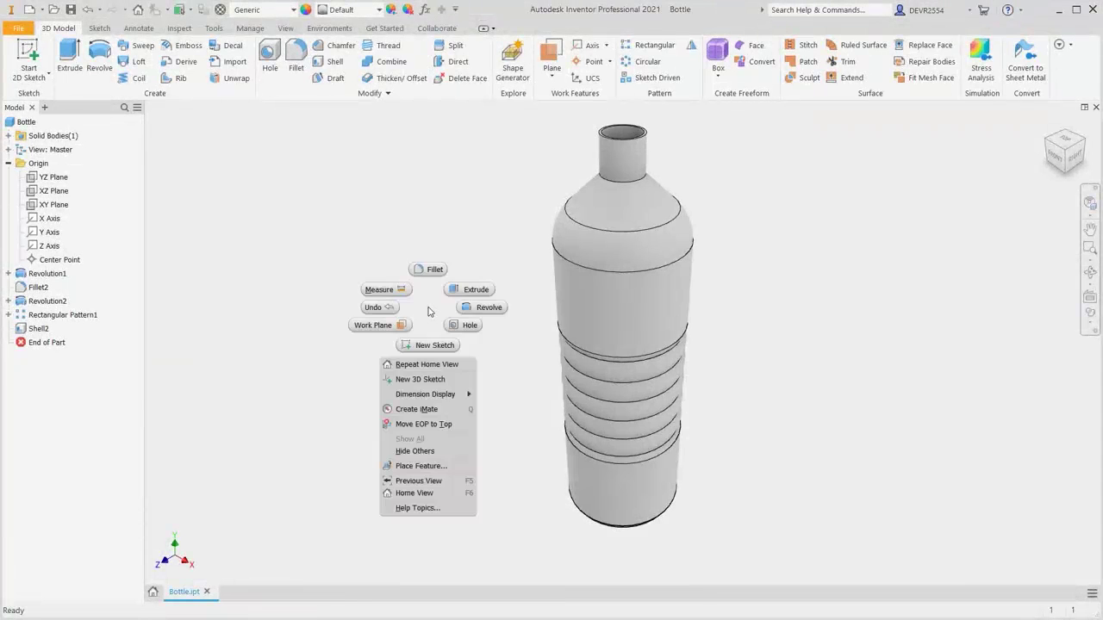
{"action": "left_click", "coordinate": [432, 270]}
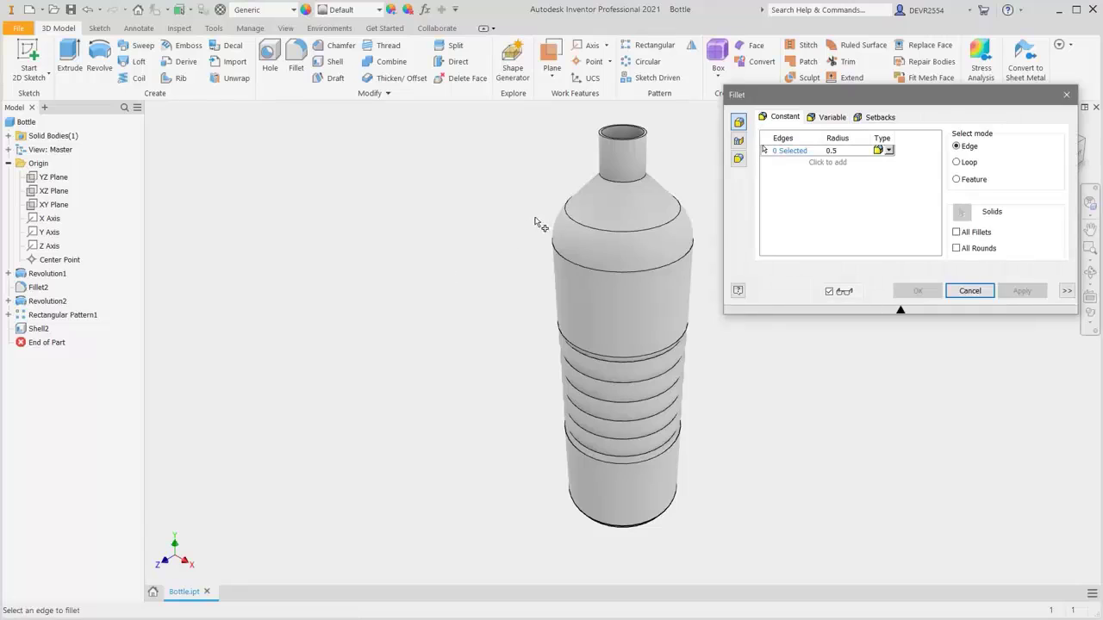
{"action": "left_click", "coordinate": [622, 188]}
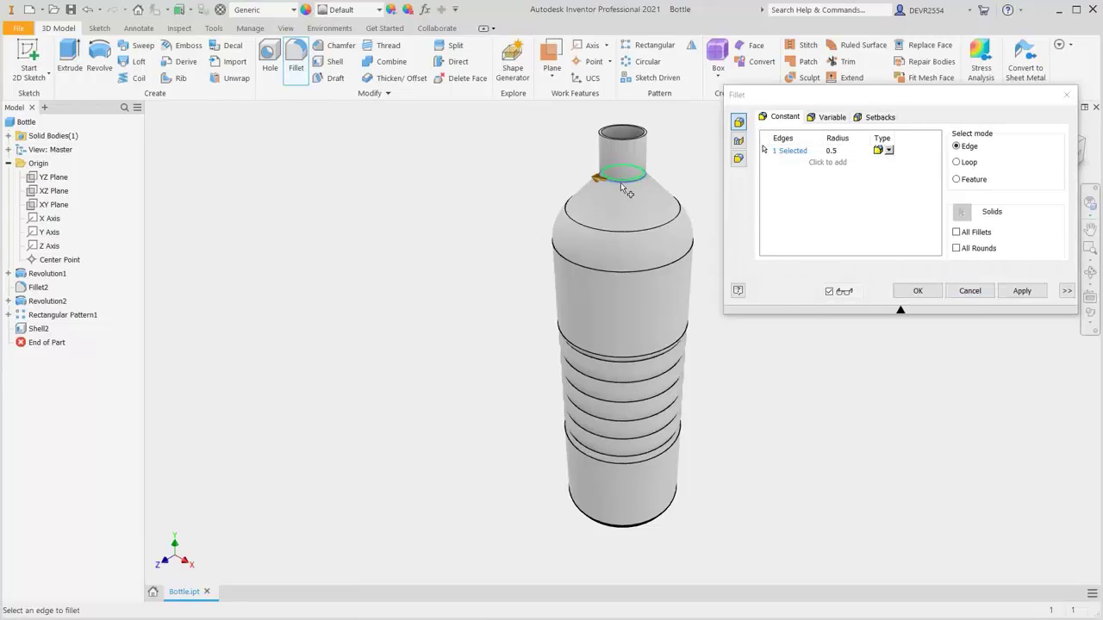
{"action": "left_click", "coordinate": [833, 151]}
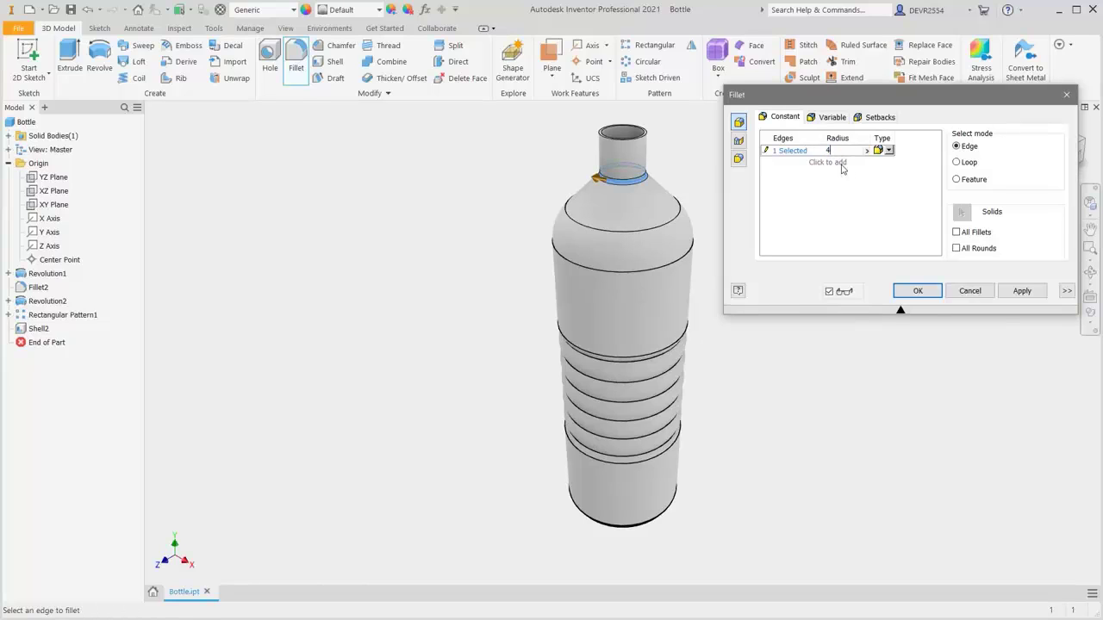
{"action": "type", "text": "4"}
Add a second fillet set of 2 mm radius on the inner edge at the base of the neck
{"action": "left_click", "coordinate": [828, 162]}
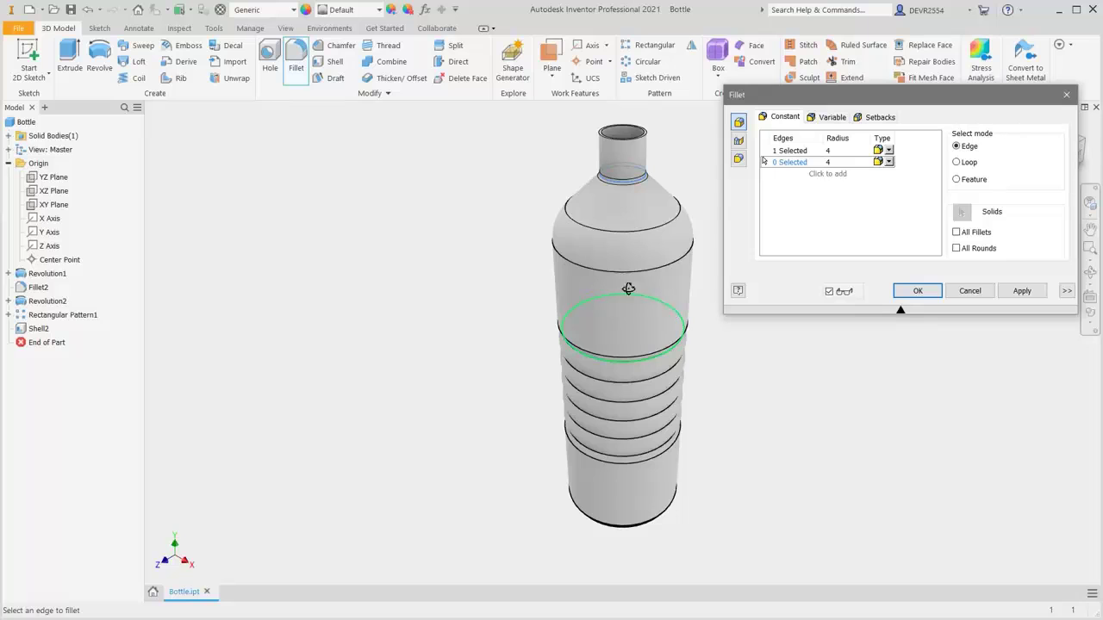
{"action": "middle_click_drag", "start_coordinate": [628, 289], "coordinate": [607, 362], "text": "shift"}
{"action": "scroll", "coordinate": [614, 244], "scroll_direction": "up", "scroll_amount": 2}
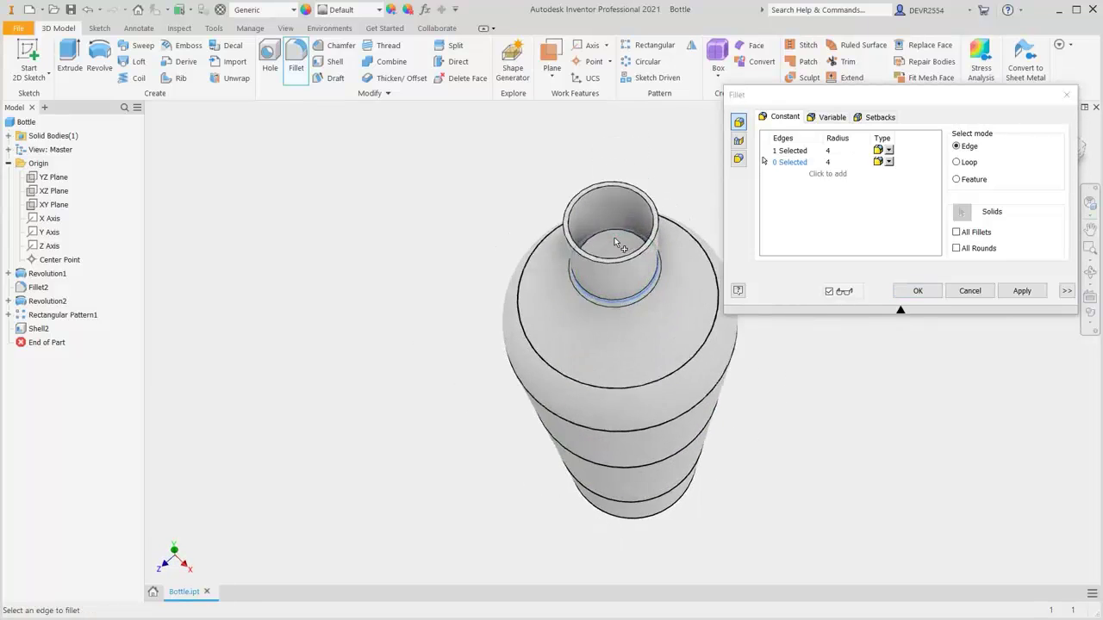
{"action": "scroll", "coordinate": [615, 244], "scroll_direction": "up", "scroll_amount": 2}
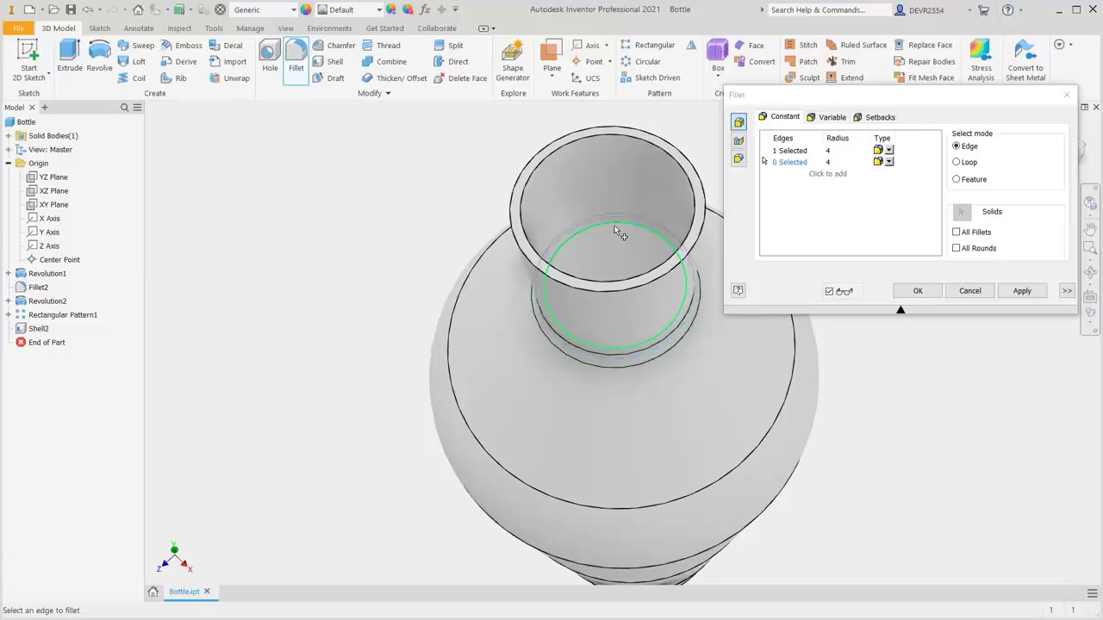
{"action": "left_click", "coordinate": [617, 232]}
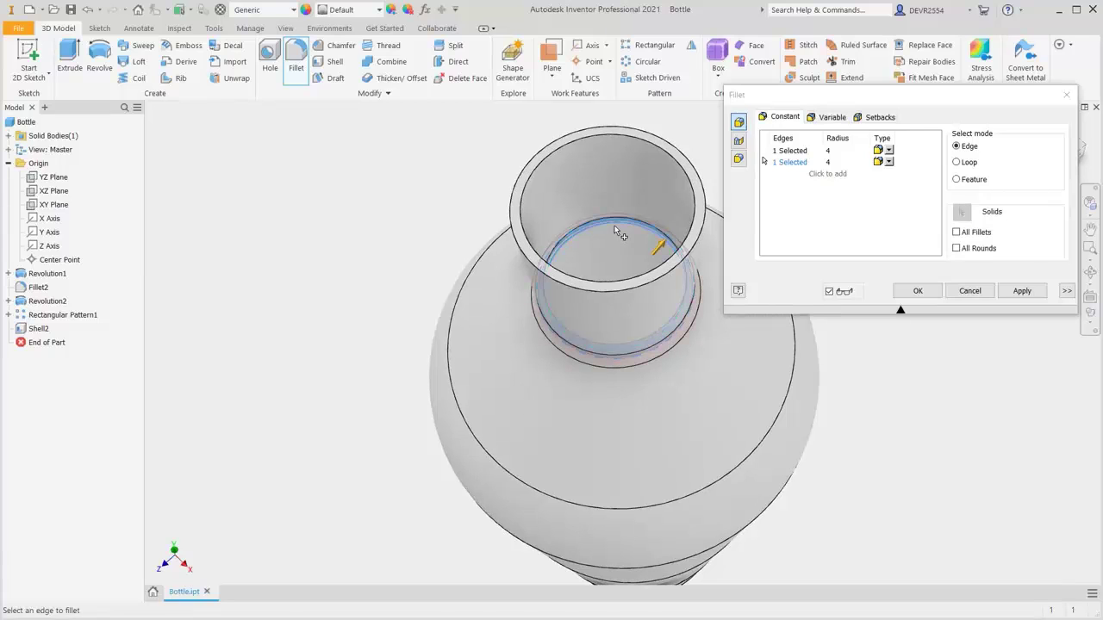
{"action": "left_click", "coordinate": [827, 162]}
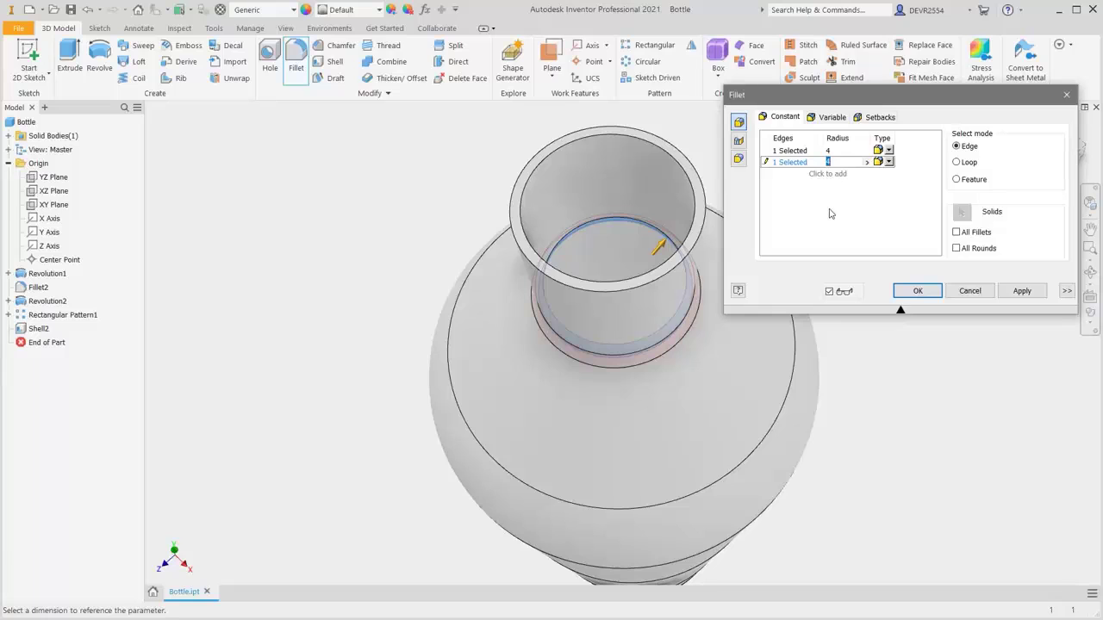
{"action": "key", "text": "Return"}
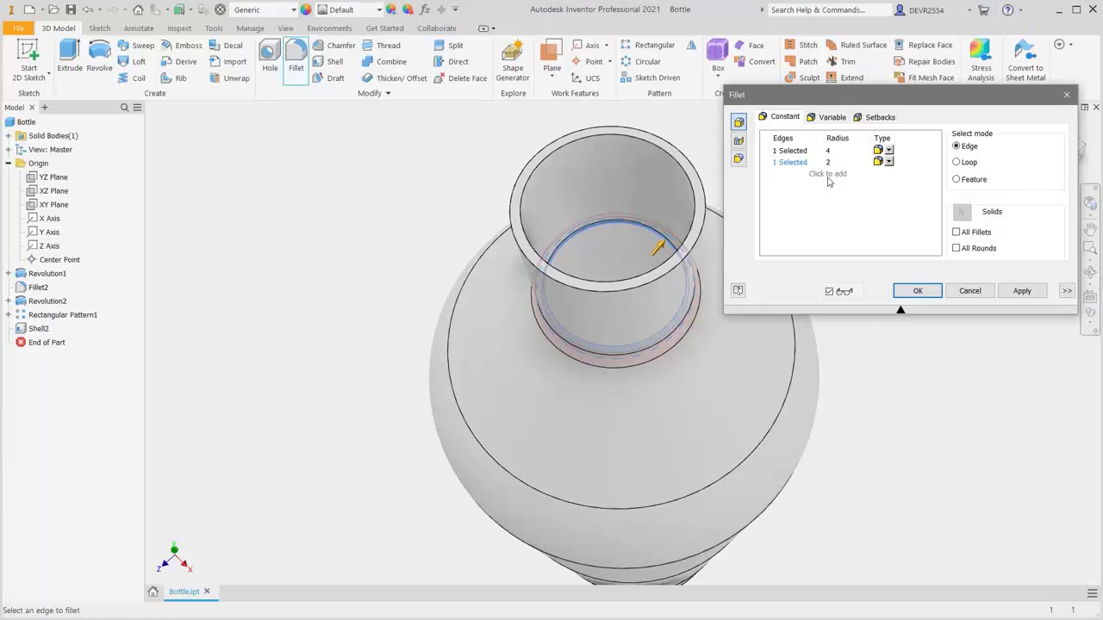
Add a 0.5 mm fillet set on the inner and outer edges of the neck's rim and create all fillets
{"action": "left_click", "coordinate": [827, 174]}
{"action": "left_click", "coordinate": [694, 245]}
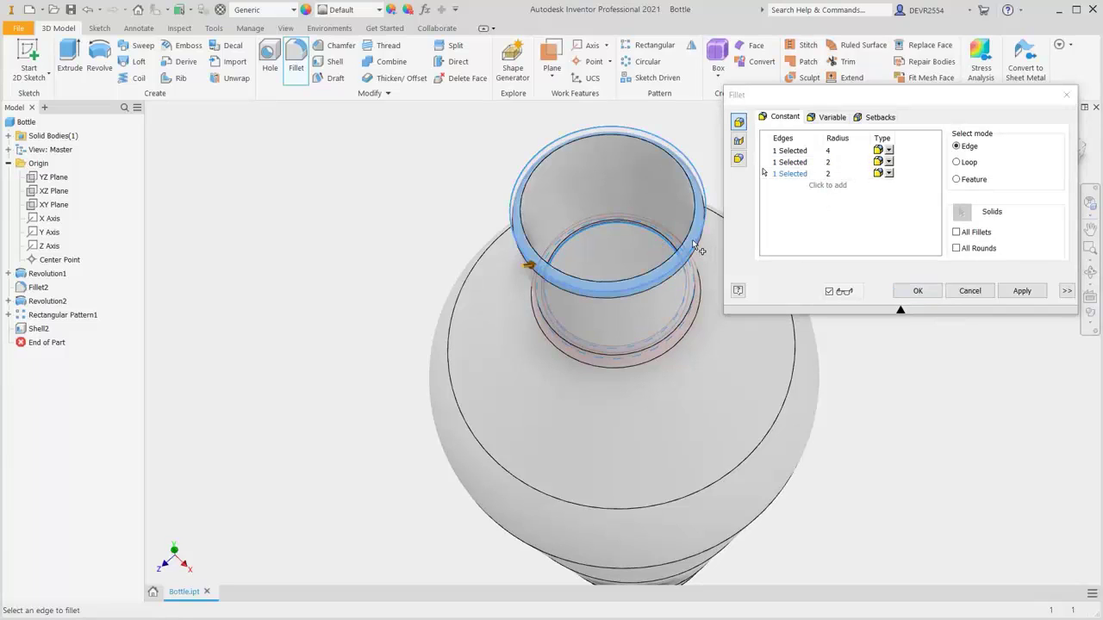
{"action": "left_click", "coordinate": [698, 188]}
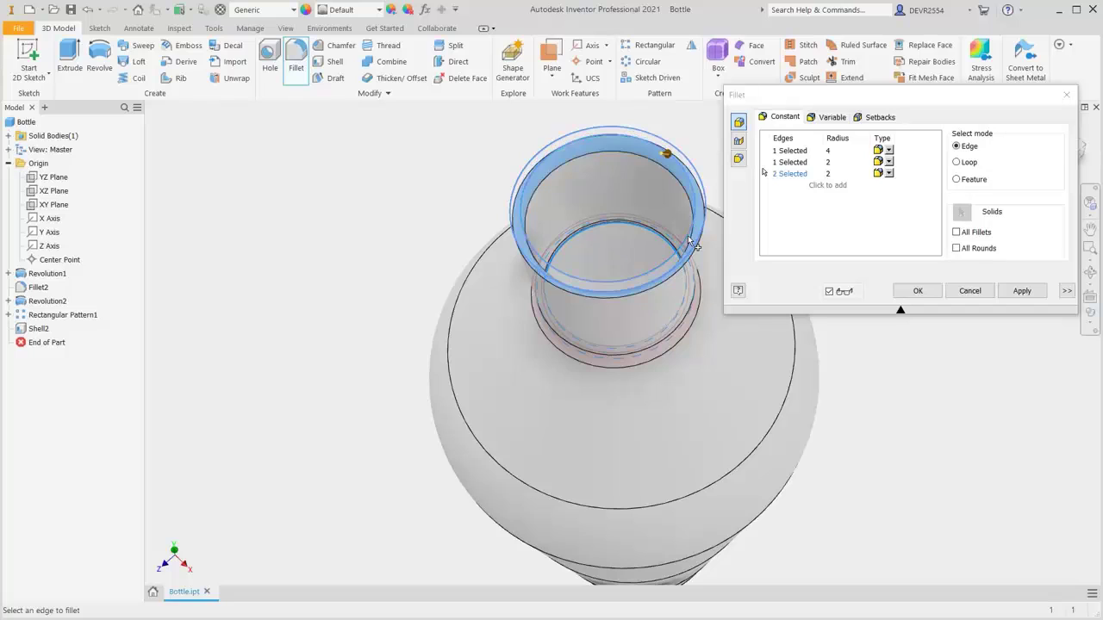
{"action": "left_click", "coordinate": [828, 174]}
{"action": "type", "text": "0.5"}
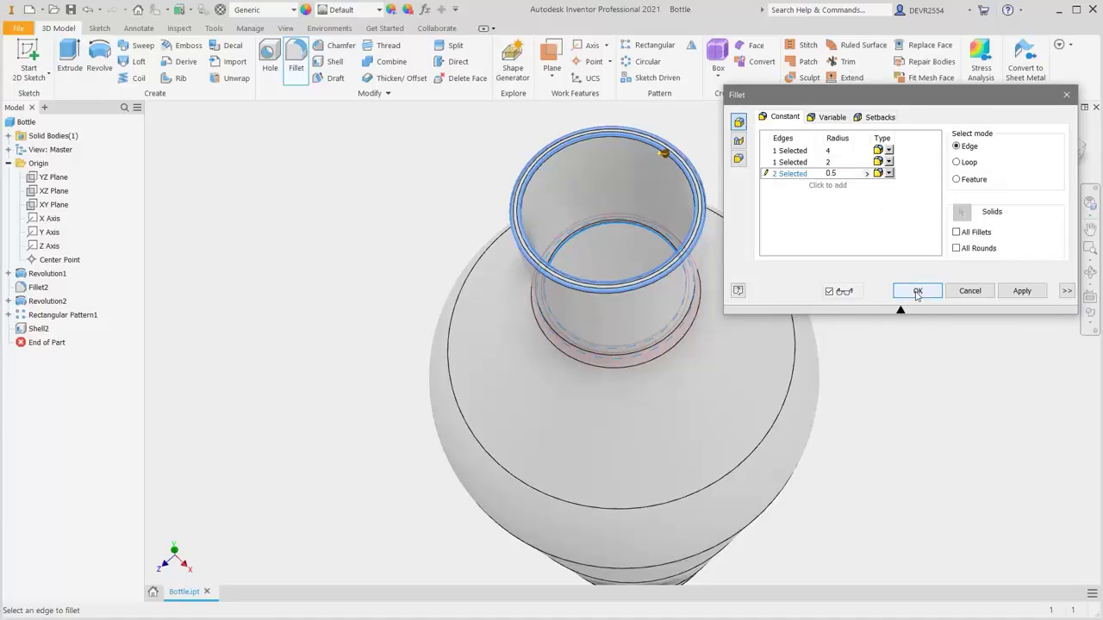
{"action": "left_click", "coordinate": [918, 293]}
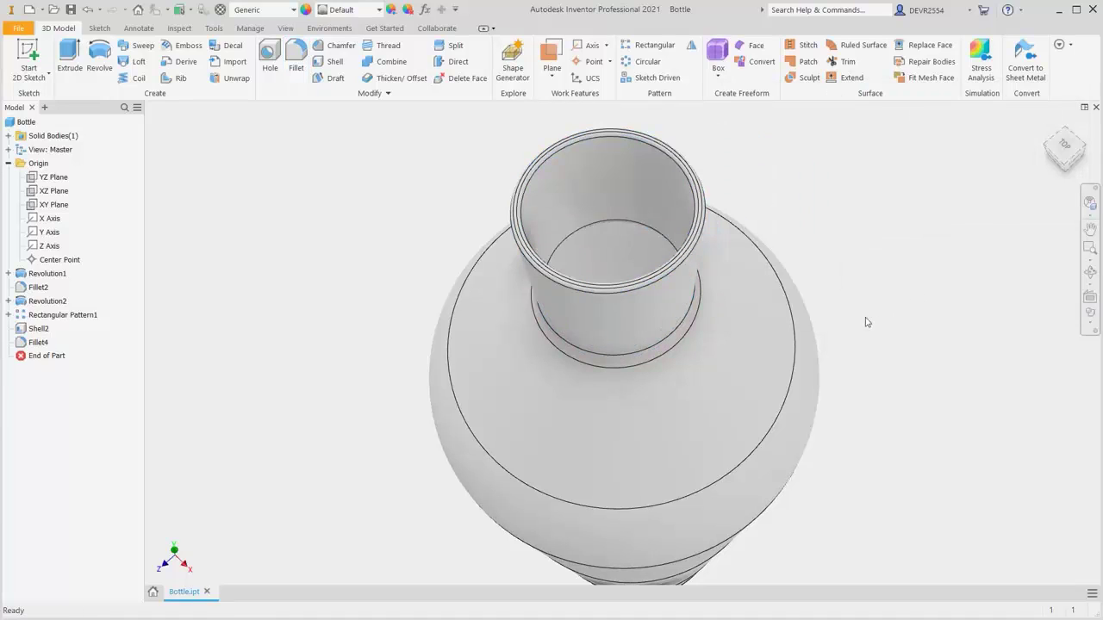
Start a new 2D sketch in the bottle part
{"action": "key", "text": "F4"}
{"action": "left_click_drag", "start_coordinate": [682, 305], "coordinate": [532, 324]}
{"action": "key", "text": "Escape"}
{"action": "key", "text": "F5"}
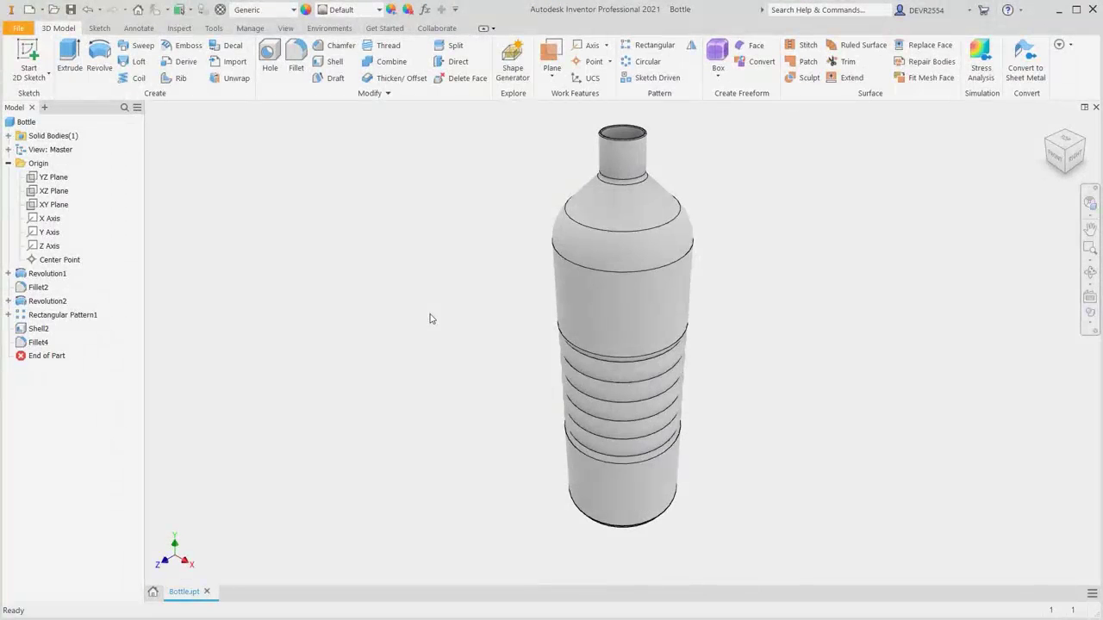
{"action": "right_click", "coordinate": [431, 318]}
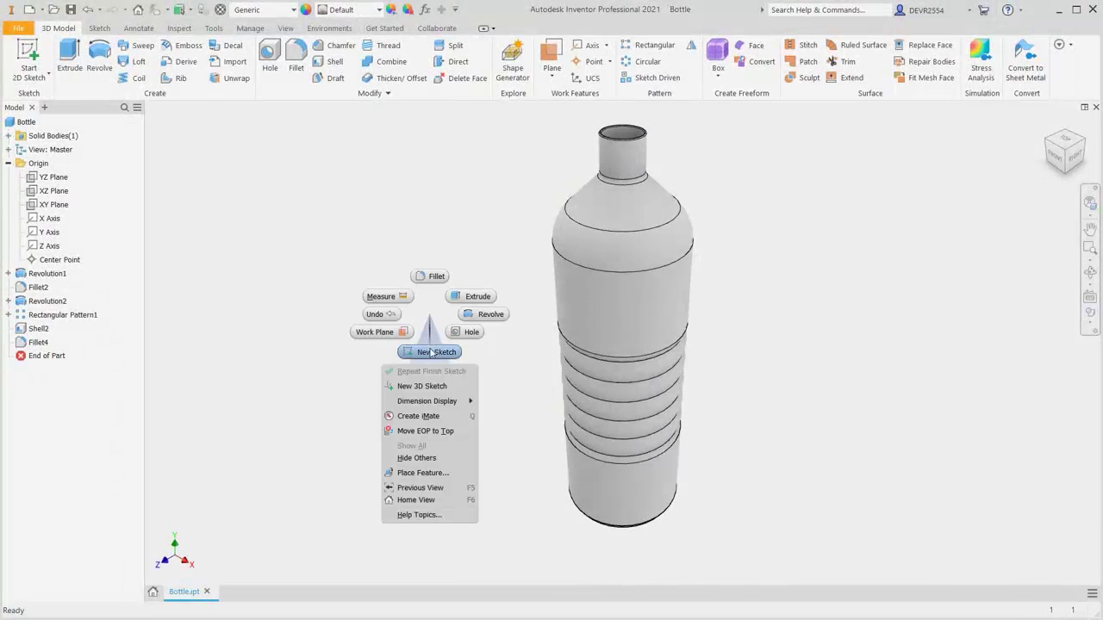
{"action": "left_click", "coordinate": [431, 354]}
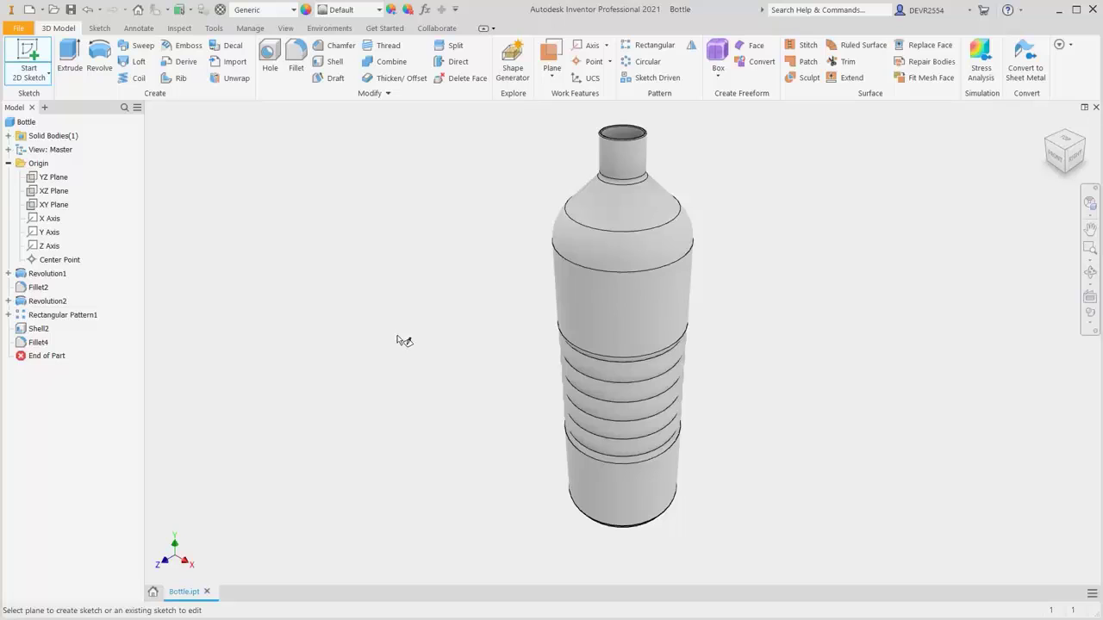
Start a 2D sketch on the YZ plane and slice the graphics through the bottle at the sketch plane
{"action": "left_click", "coordinate": [53, 178]}
{"action": "middle_click_drag", "start_coordinate": [619, 203], "coordinate": [601, 394]}
{"action": "scroll", "coordinate": [599, 235], "scroll_direction": "up", "scroll_amount": 10}
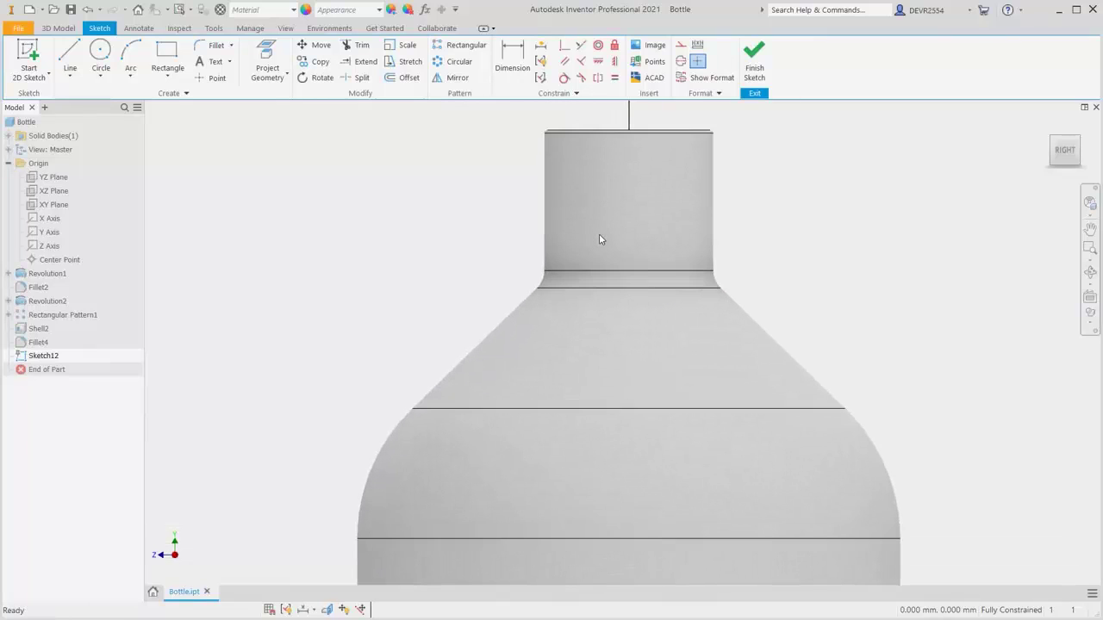
{"action": "key", "text": "F7"}
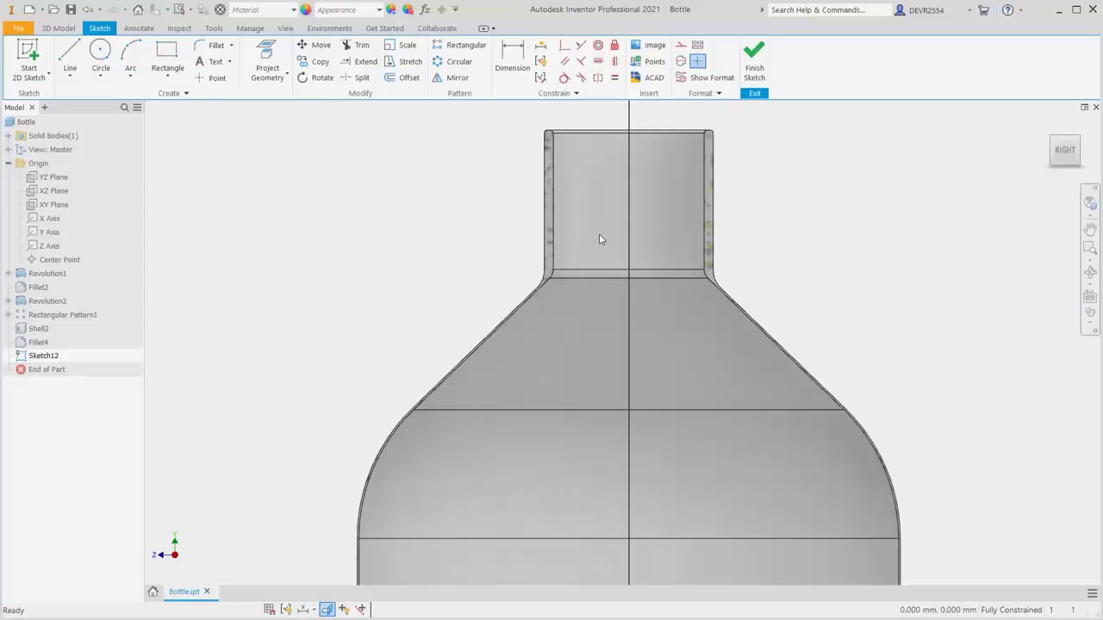
Project the neck's outer edge and draw a closed six-line stepped collar profile against it, about 5.5 mm wide and 11.3 mm tall
{"action": "left_click", "coordinate": [268, 57]}
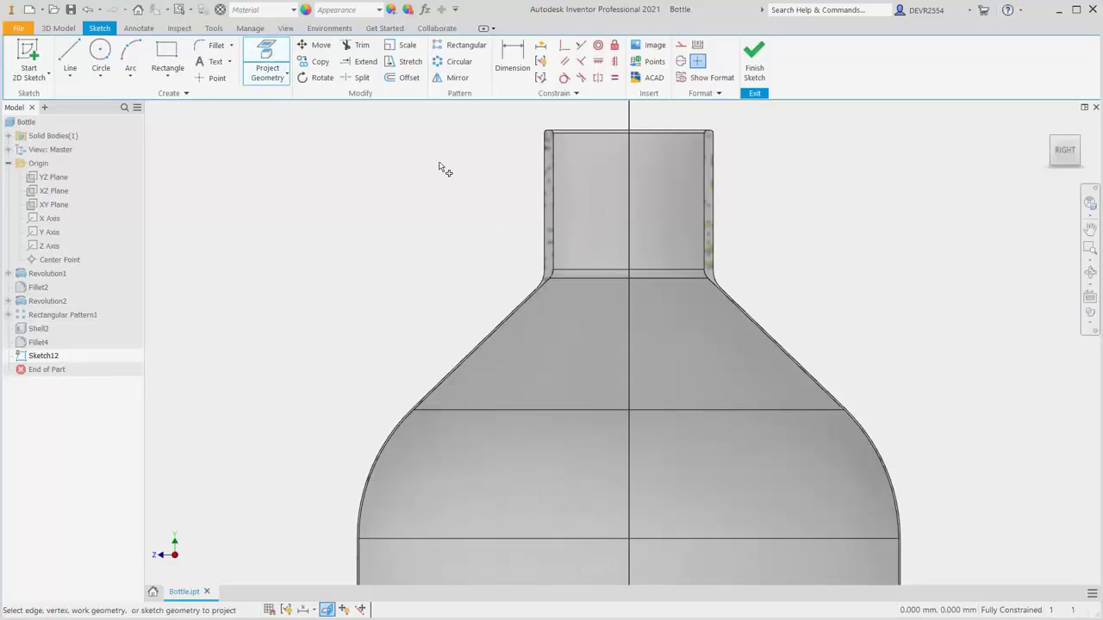
{"action": "left_click", "coordinate": [543, 183]}
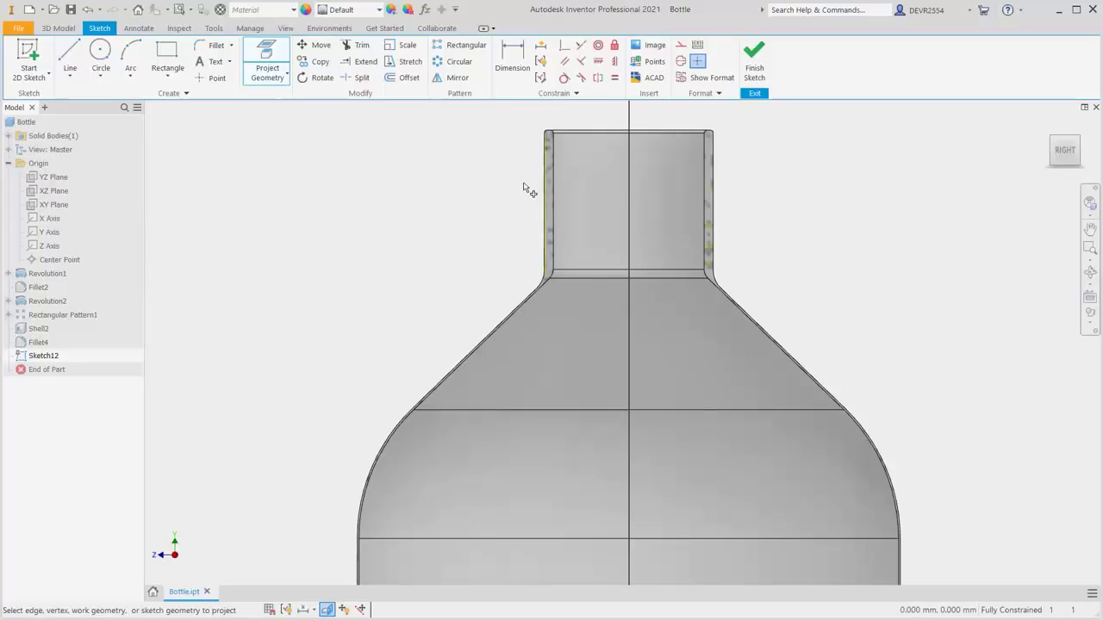
{"action": "right_click", "coordinate": [480, 183]}
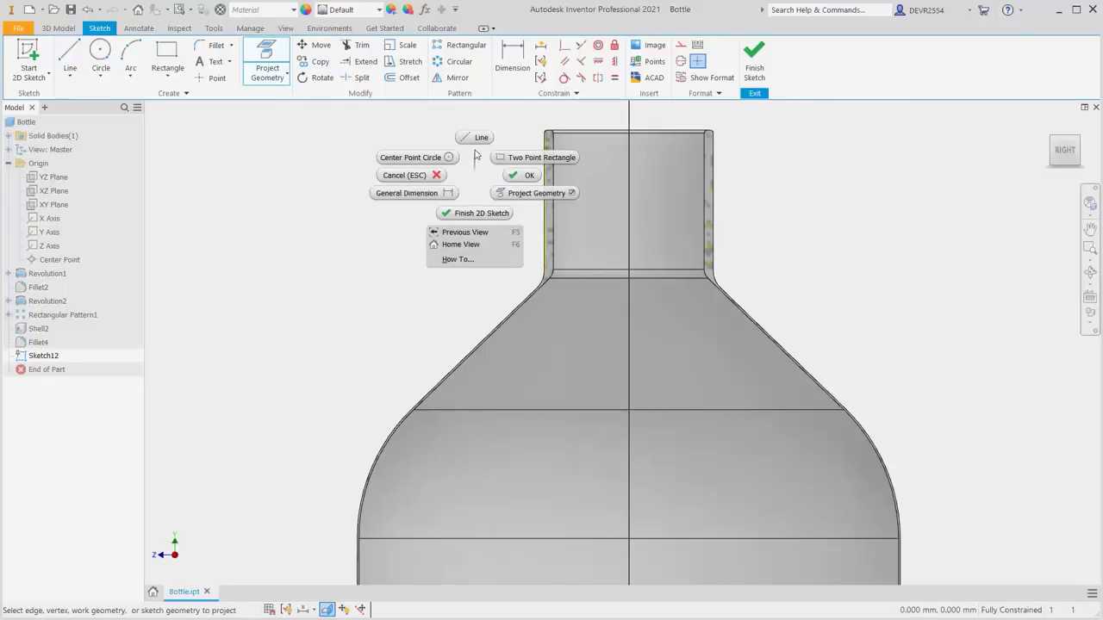
{"action": "left_click", "coordinate": [476, 140]}
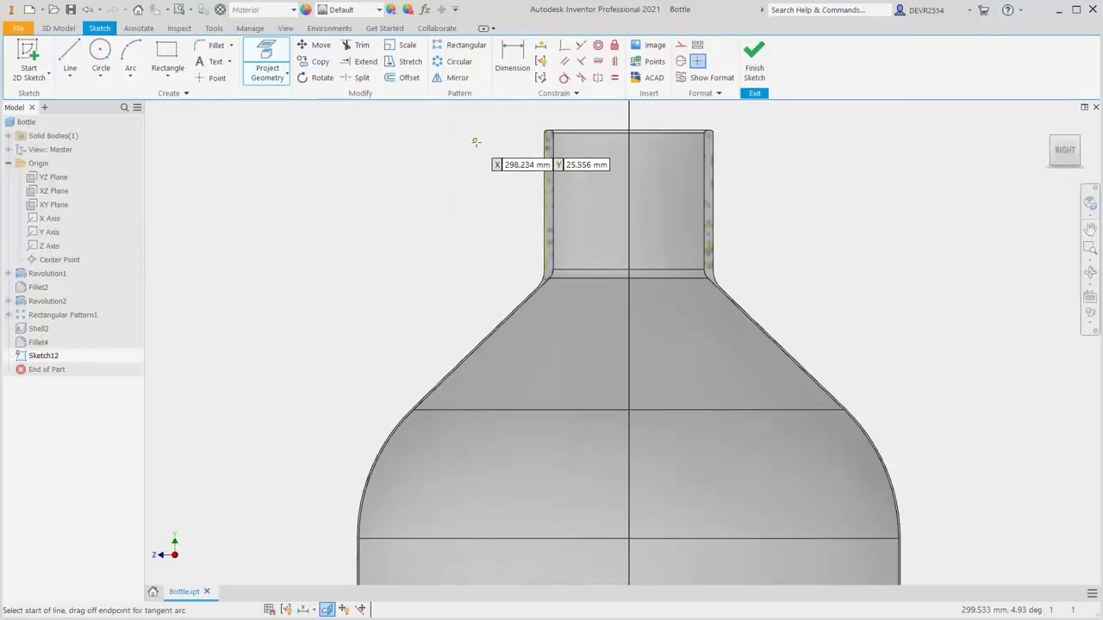
{"action": "left_click", "coordinate": [544, 186]}
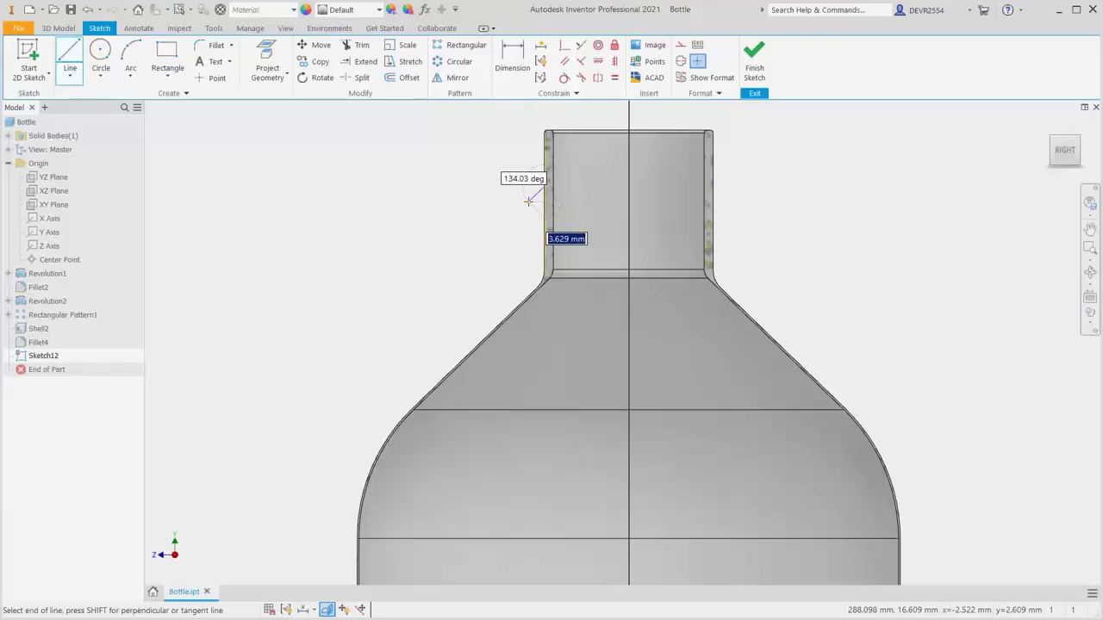
{"action": "left_click", "coordinate": [528, 201]}
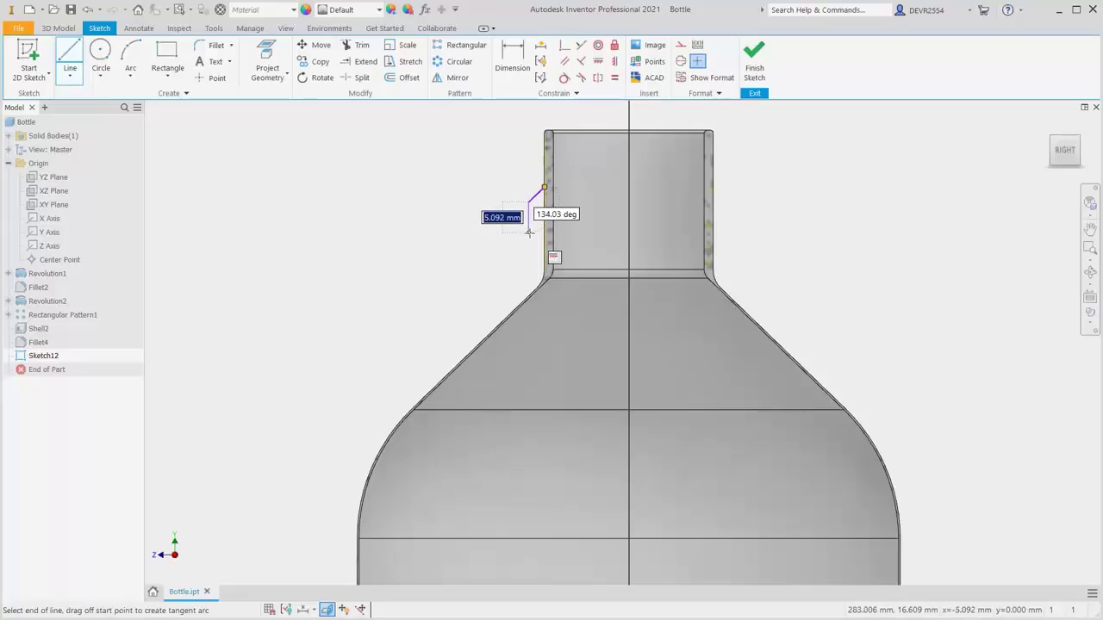
{"action": "left_click", "coordinate": [529, 232]}
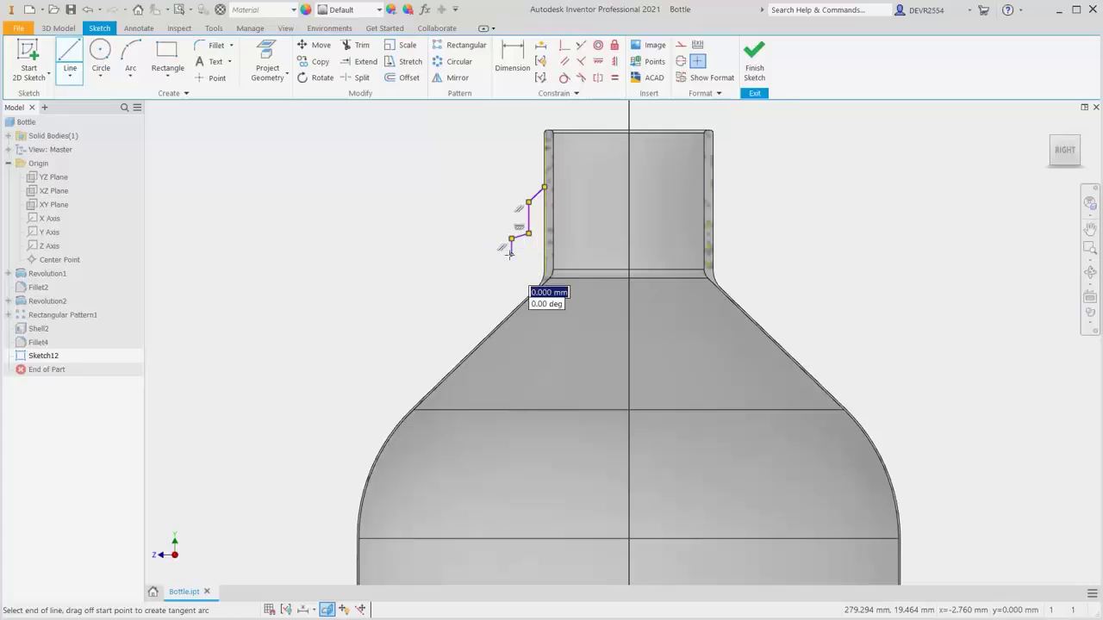
{"action": "left_click", "coordinate": [512, 239]}
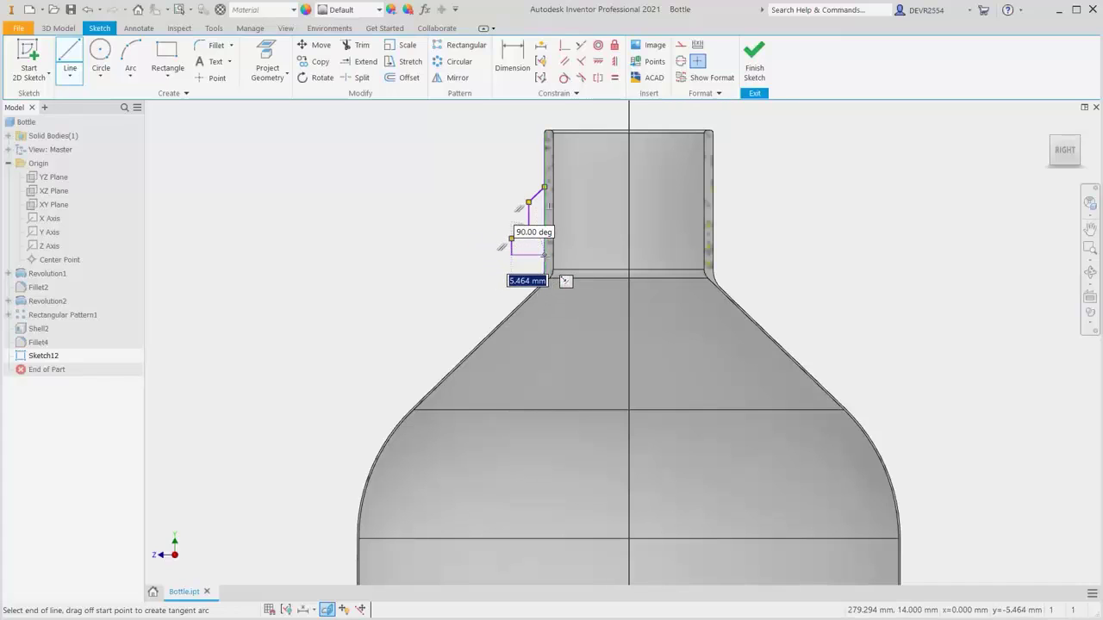
{"action": "left_click", "coordinate": [543, 255]}
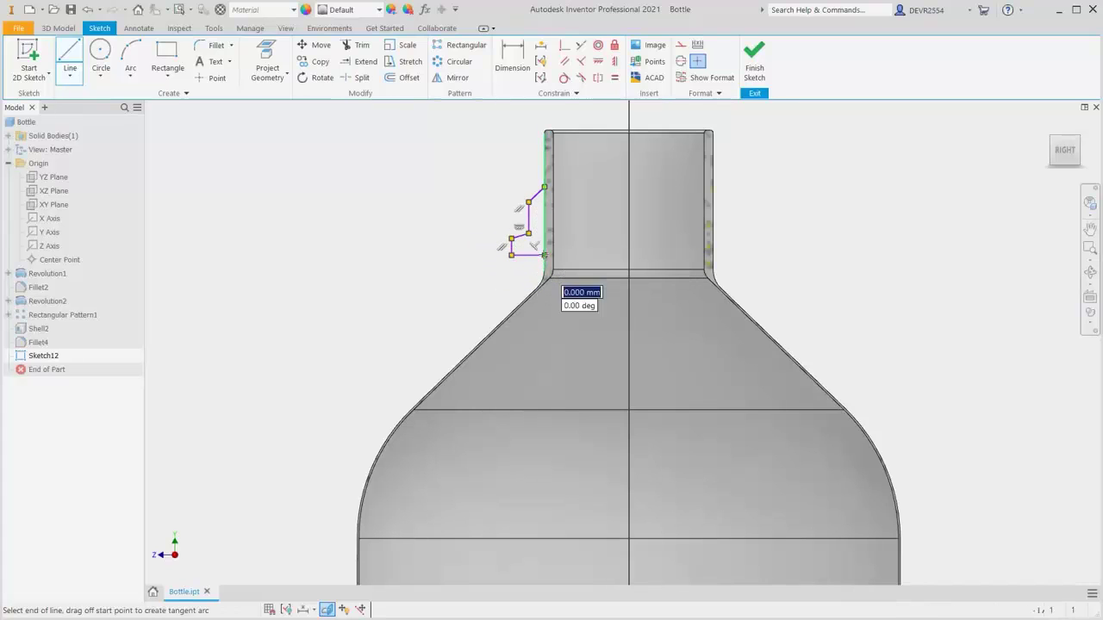
{"action": "left_click", "coordinate": [544, 255]}
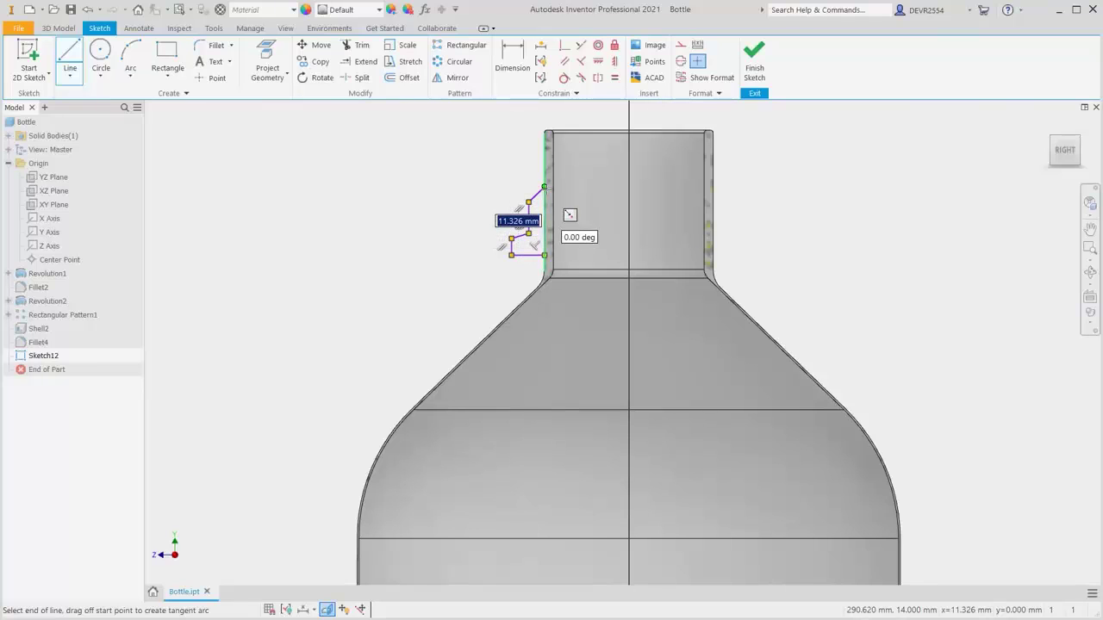
{"action": "left_click", "coordinate": [544, 187]}
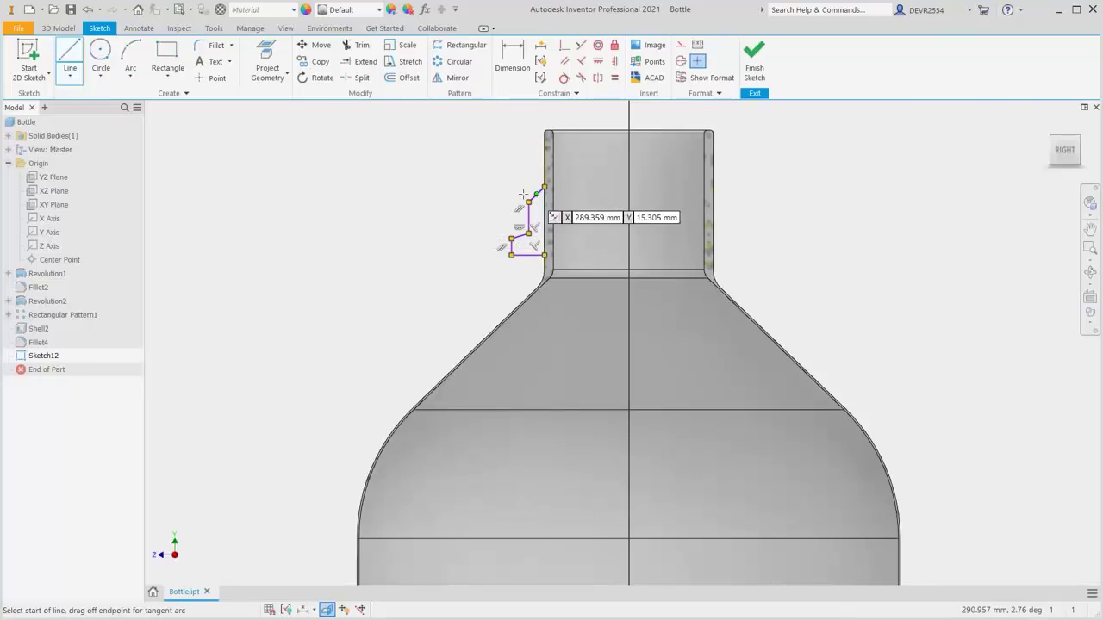
Dimension the profile's upper corner 10 mm below the bottle's top edge
{"action": "right_click", "coordinate": [391, 199]}
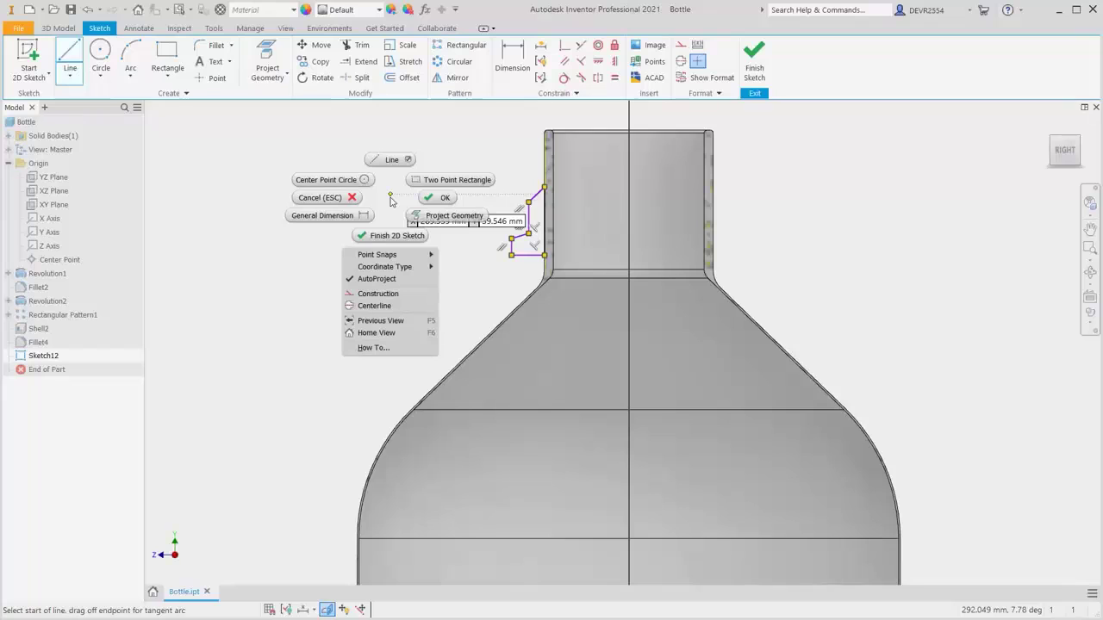
{"action": "left_click", "coordinate": [338, 217]}
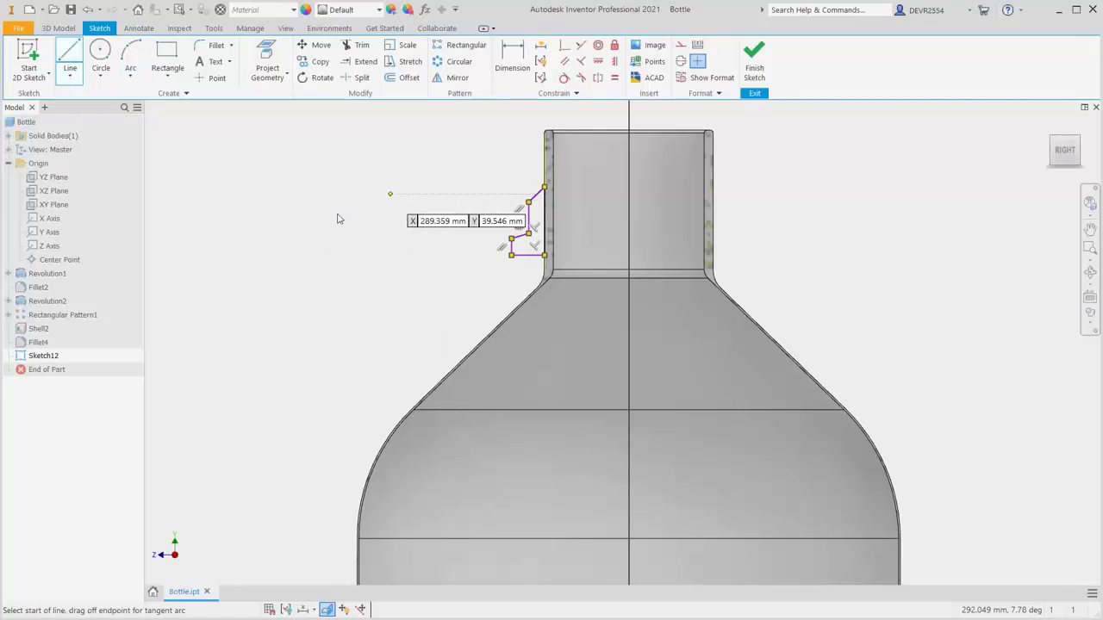
{"action": "left_click", "coordinate": [586, 131]}
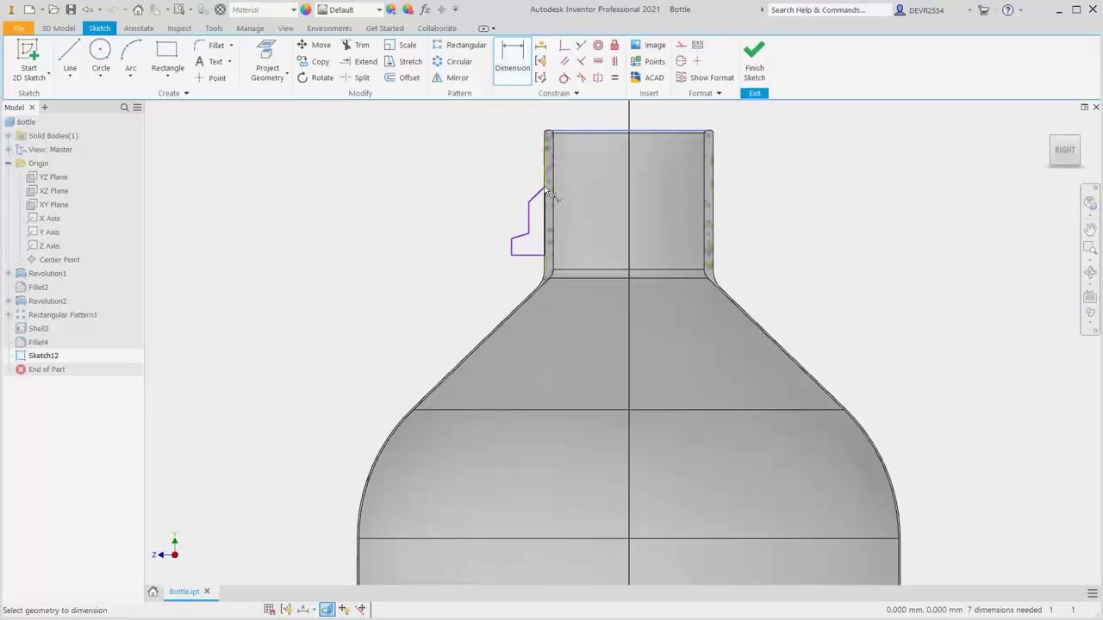
{"action": "left_click", "coordinate": [544, 186]}
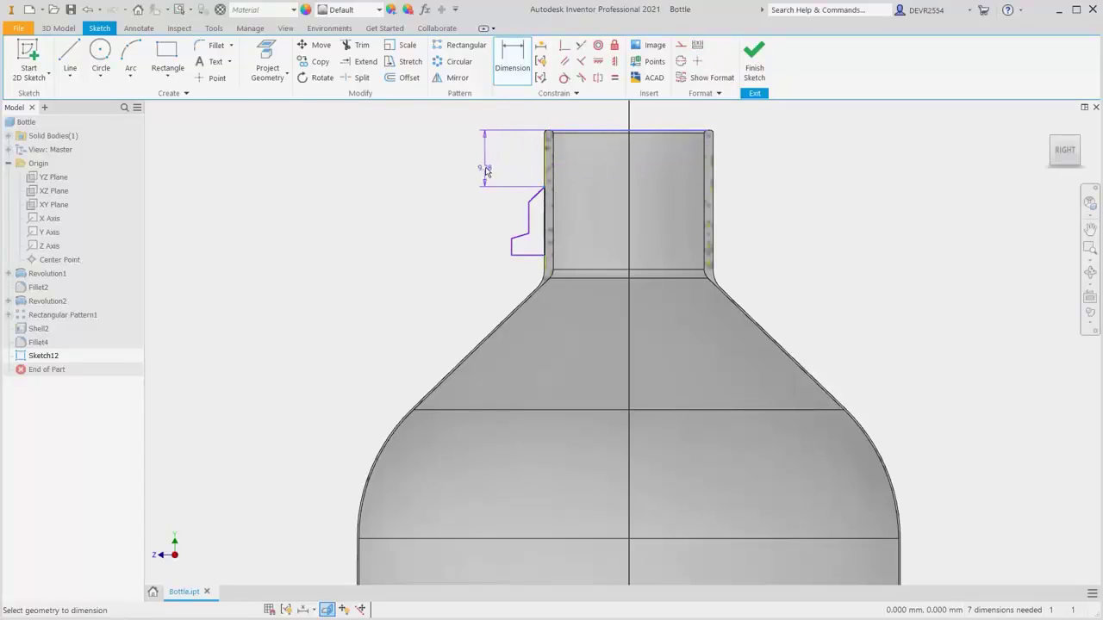
{"action": "left_click", "coordinate": [486, 172]}
{"action": "type", "text": "1"}
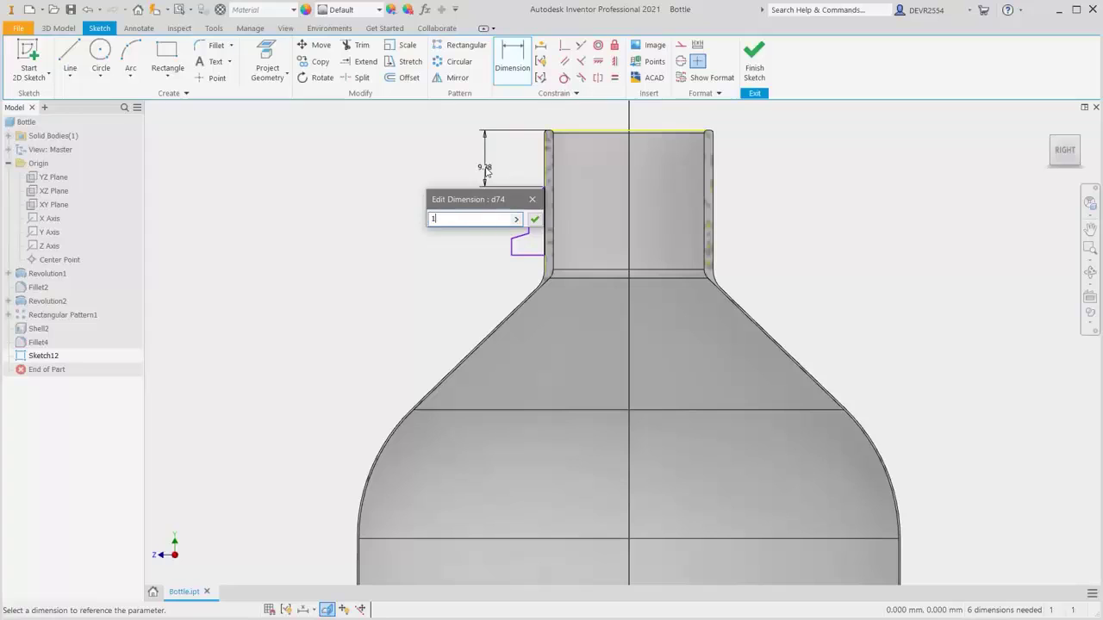
{"action": "type", "text": "0"}
{"action": "key", "text": "Return"}
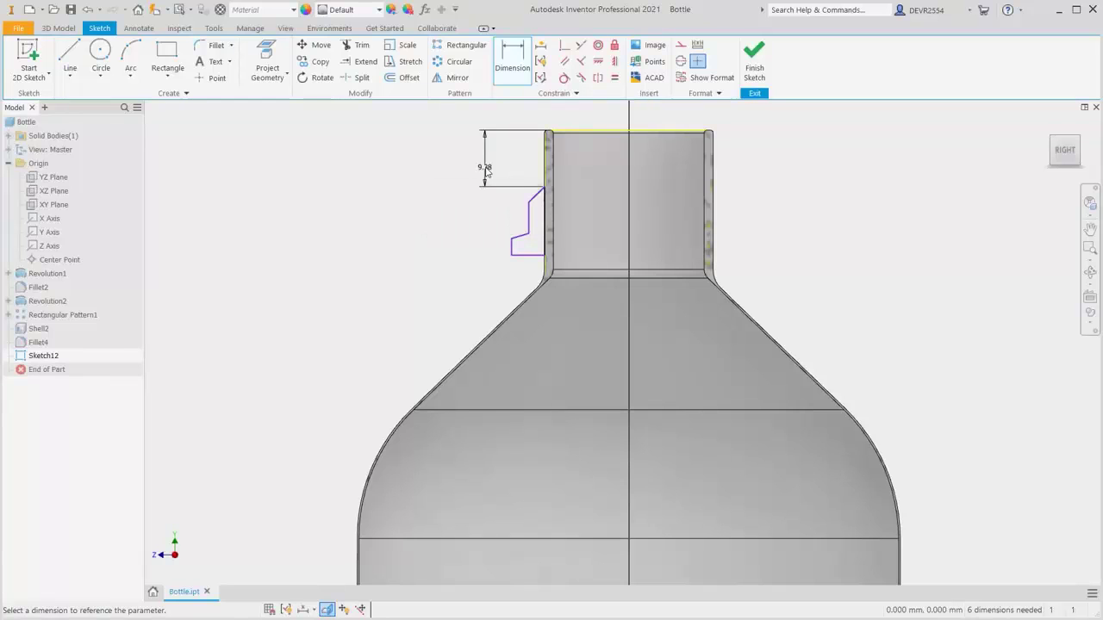
Set the upper sloped line's angle to the neck wall to 30° and the upper vertical line's length to 5 mm
{"action": "left_click", "coordinate": [544, 210]}
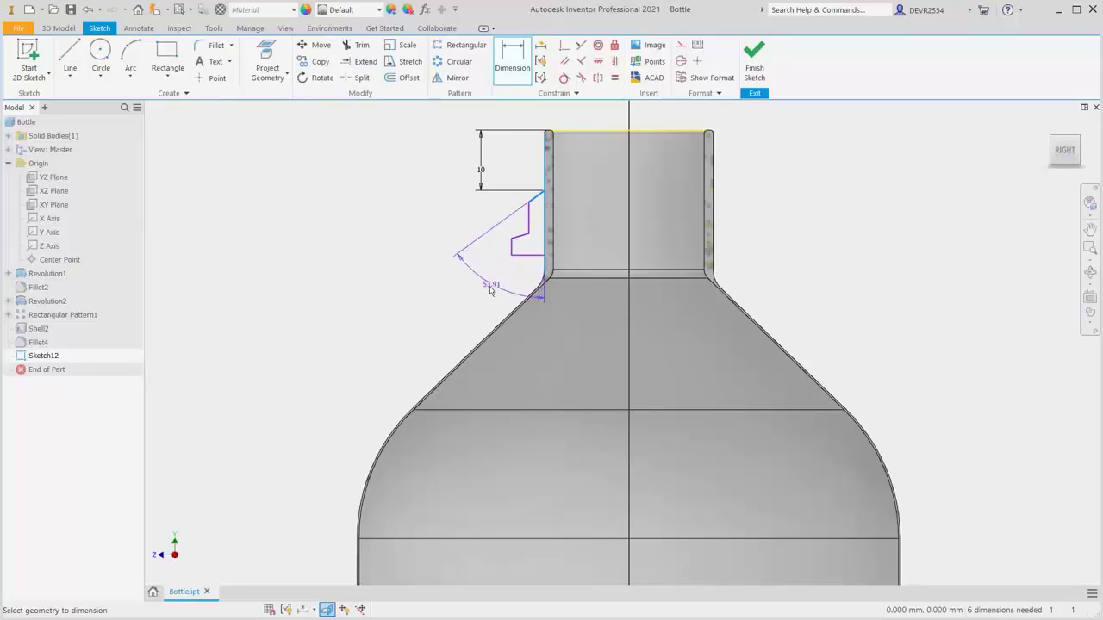
{"action": "left_click", "coordinate": [490, 291]}
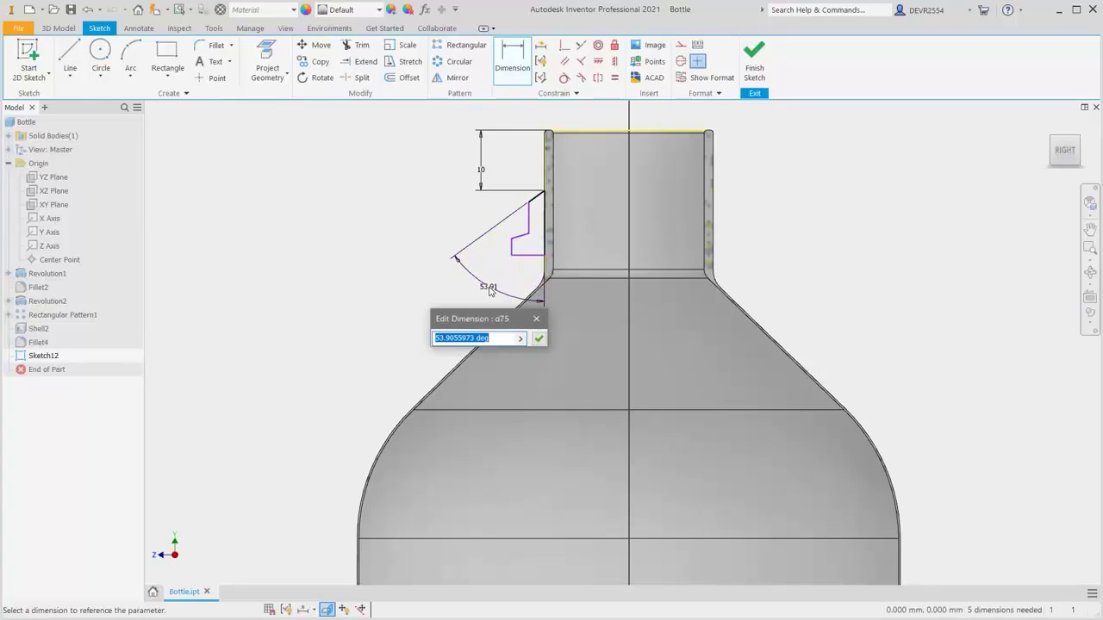
{"action": "type", "text": "30"}
{"action": "key", "text": "Return"}
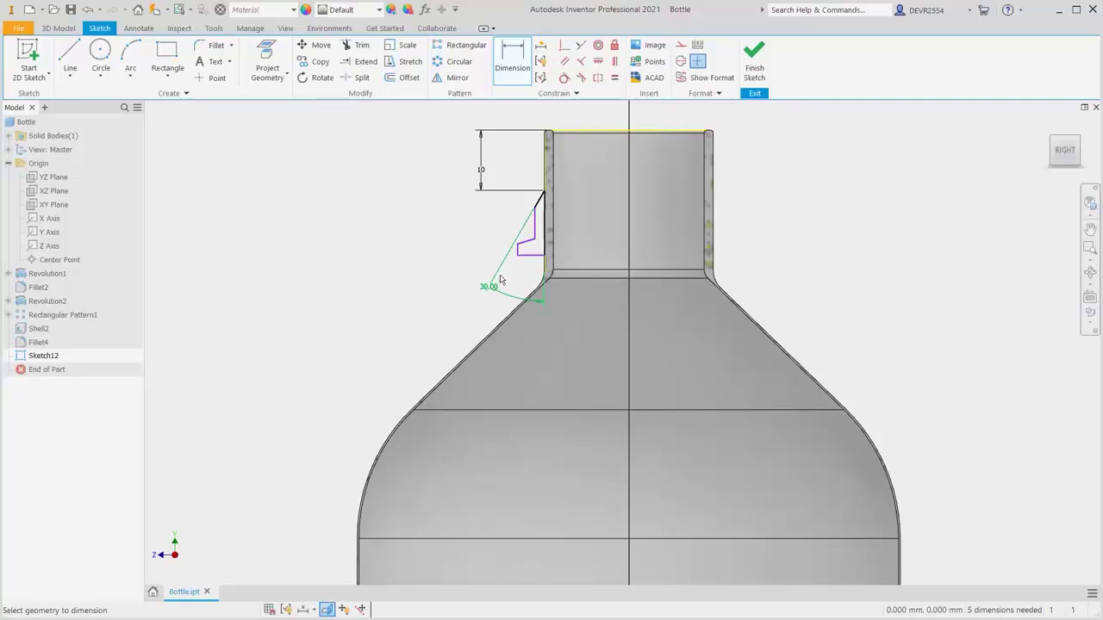
{"action": "left_click", "coordinate": [535, 226]}
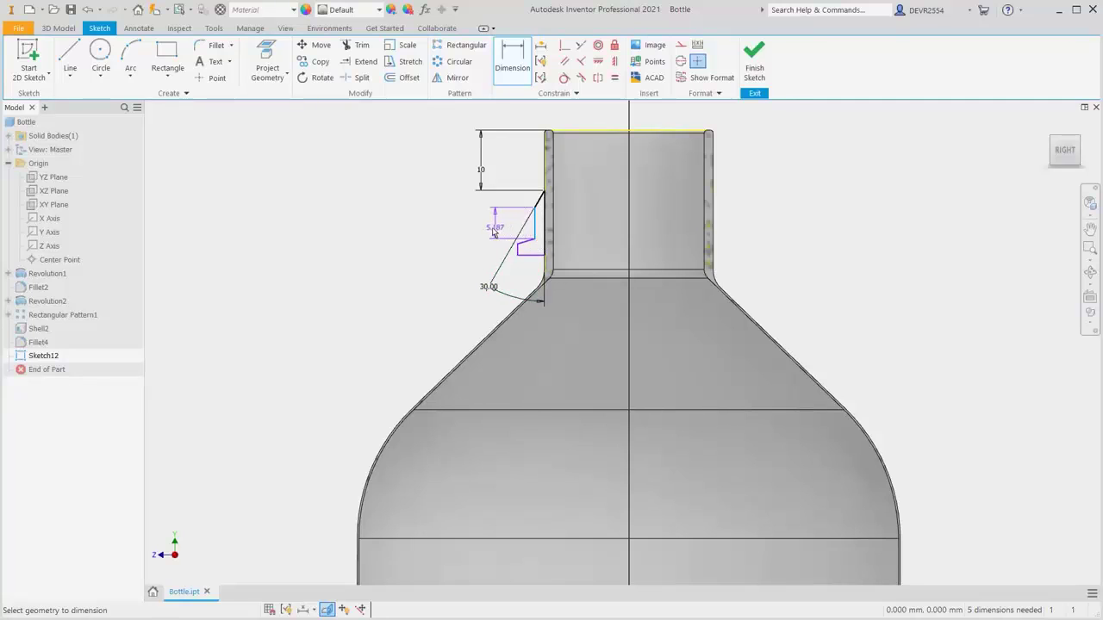
{"action": "left_click", "coordinate": [481, 233]}
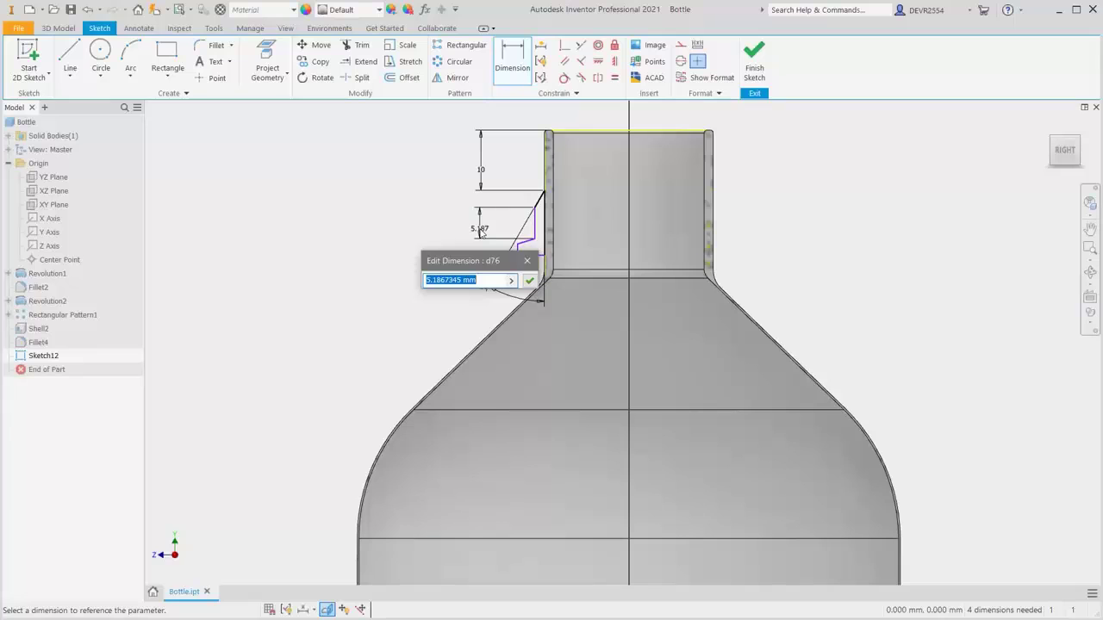
{"action": "type", "text": "5"}
{"action": "key", "text": "Return"}
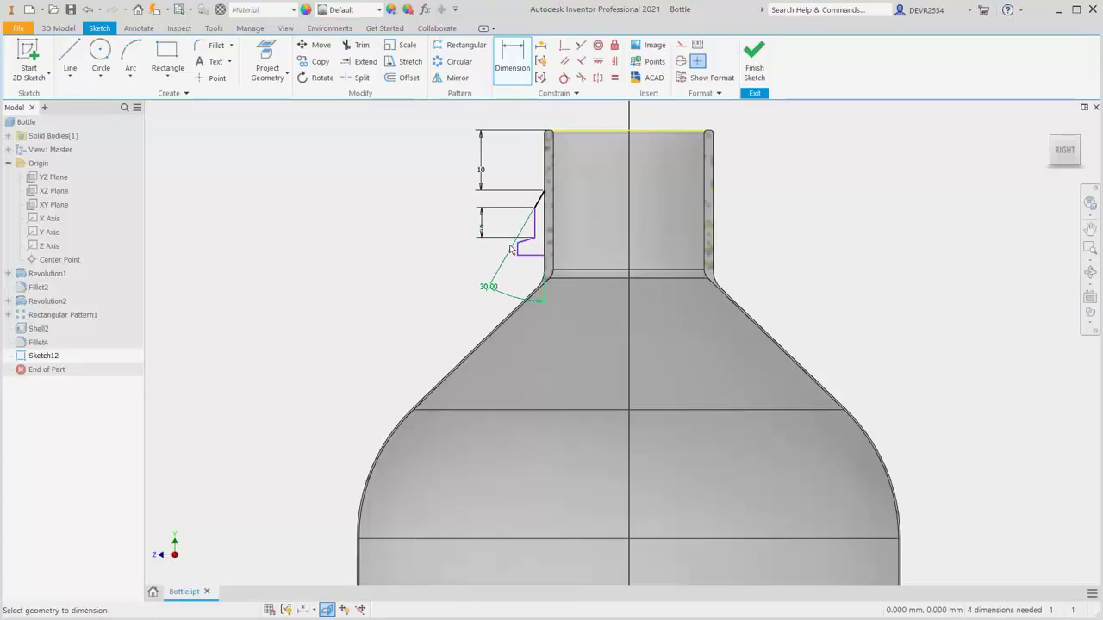
Set the angle between the profile's lower sloped line and its horizontal base line to 10°
{"action": "scroll", "coordinate": [515, 247], "scroll_direction": "up", "scroll_amount": 5}
{"action": "scroll", "coordinate": [510, 250], "scroll_direction": "up", "scroll_amount": 1}
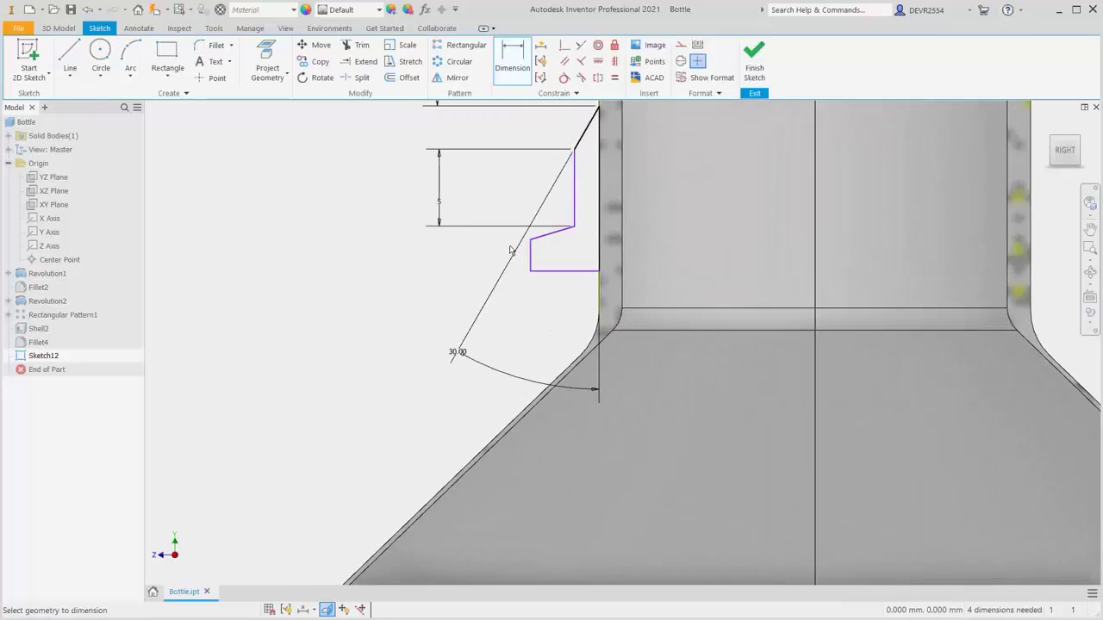
{"action": "left_click", "coordinate": [560, 232]}
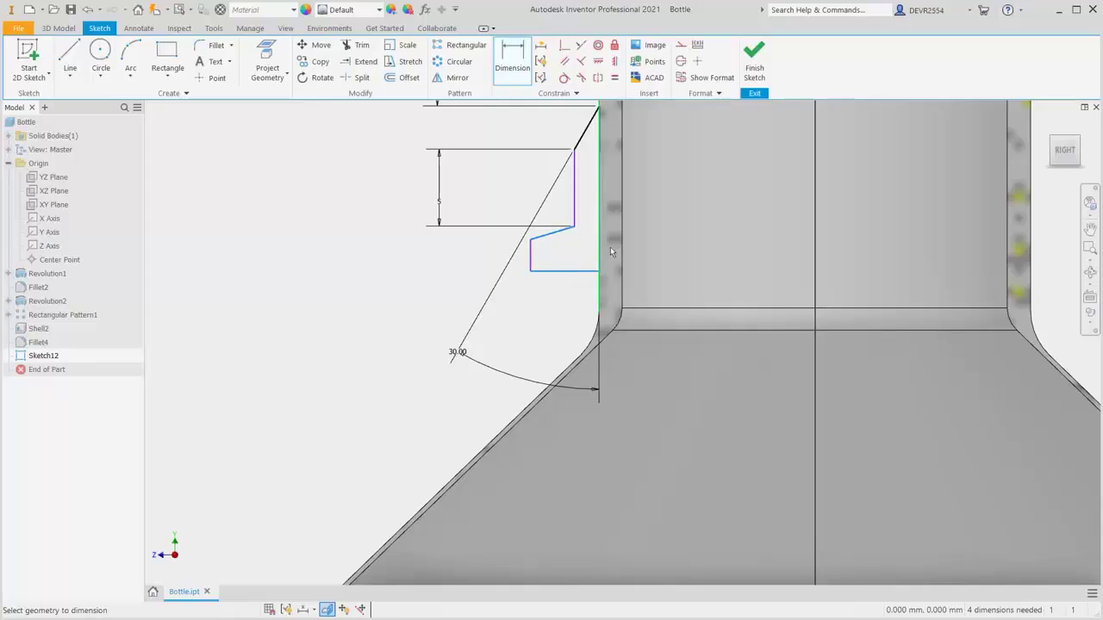
{"action": "left_click", "coordinate": [565, 271]}
{"action": "left_click", "coordinate": [676, 222]}
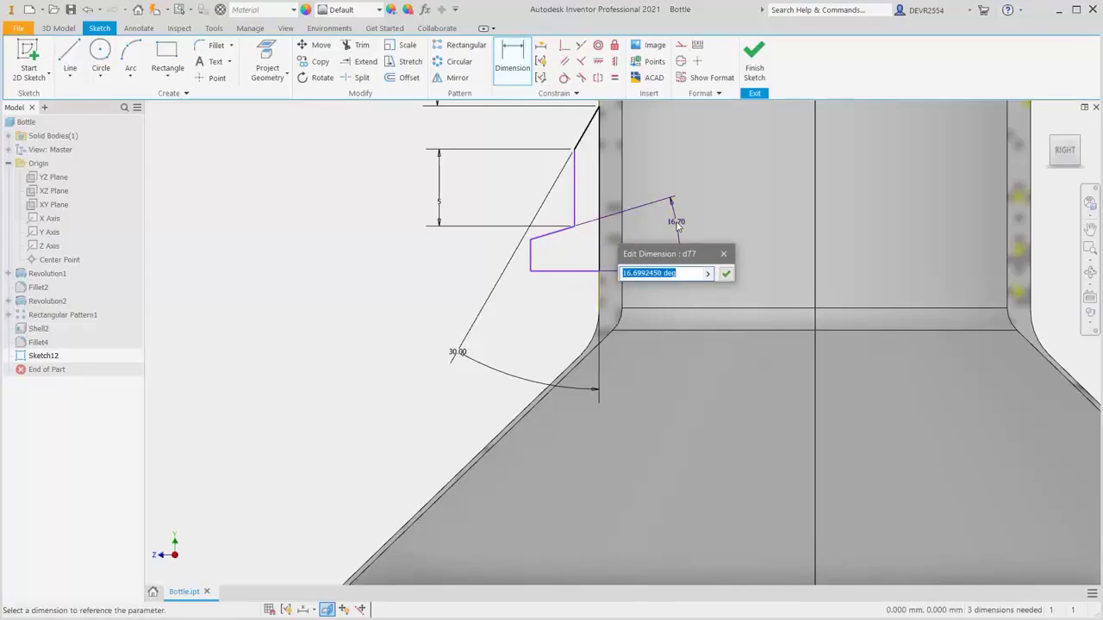
{"action": "type", "text": "10"}
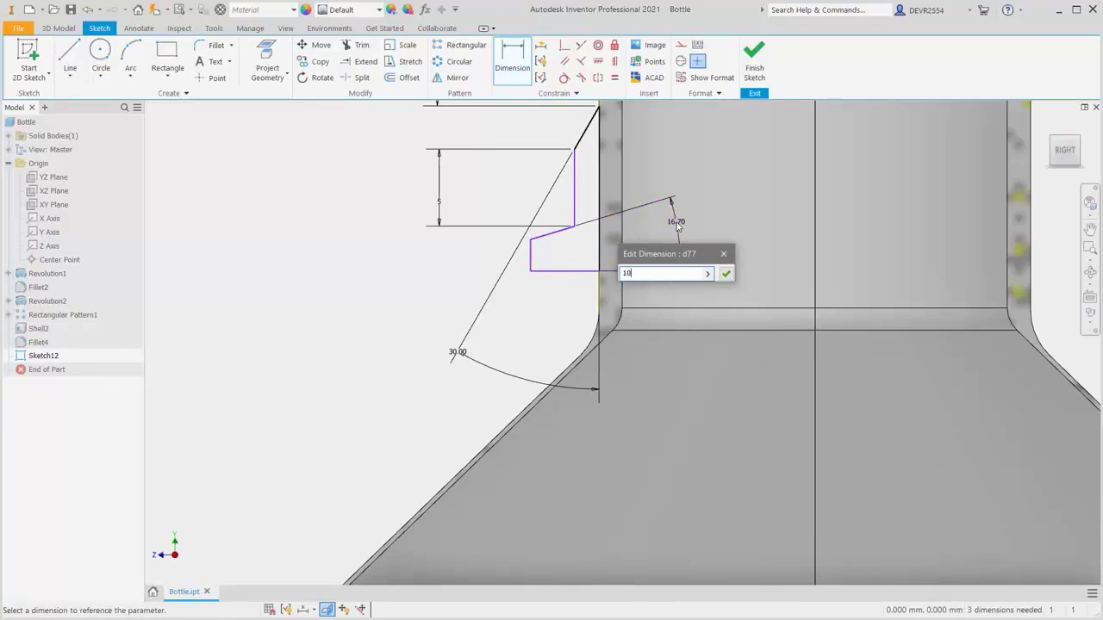
{"action": "key", "text": "Return"}
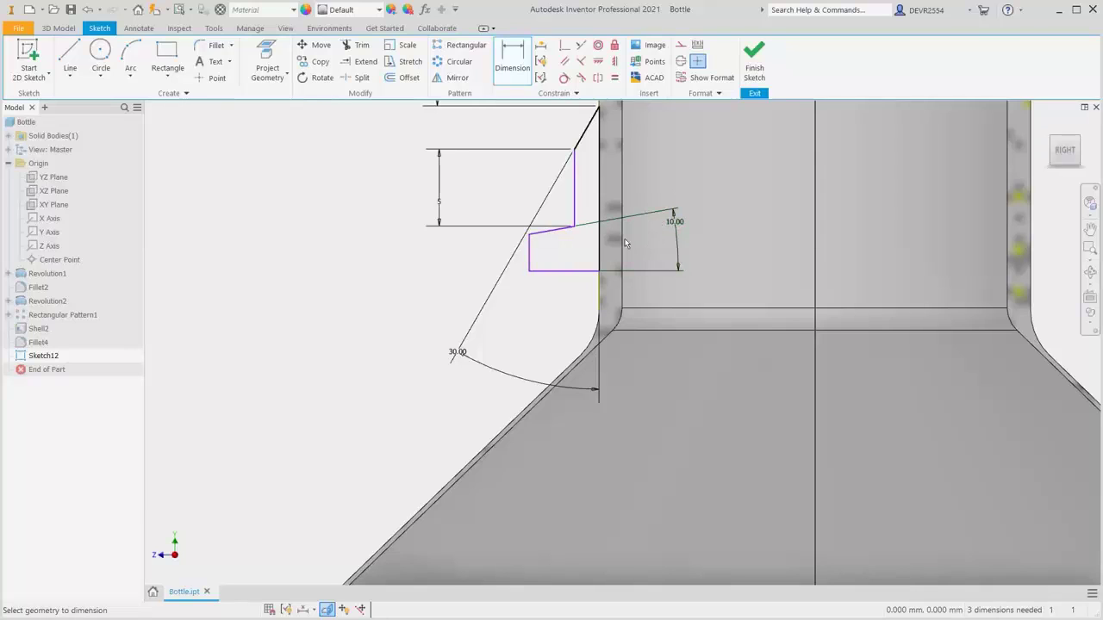
Set the lower vertical line's length to 1 mm and the horizontal base line's length to 3 mm
{"action": "left_click", "coordinate": [529, 249]}
{"action": "left_click", "coordinate": [445, 264]}
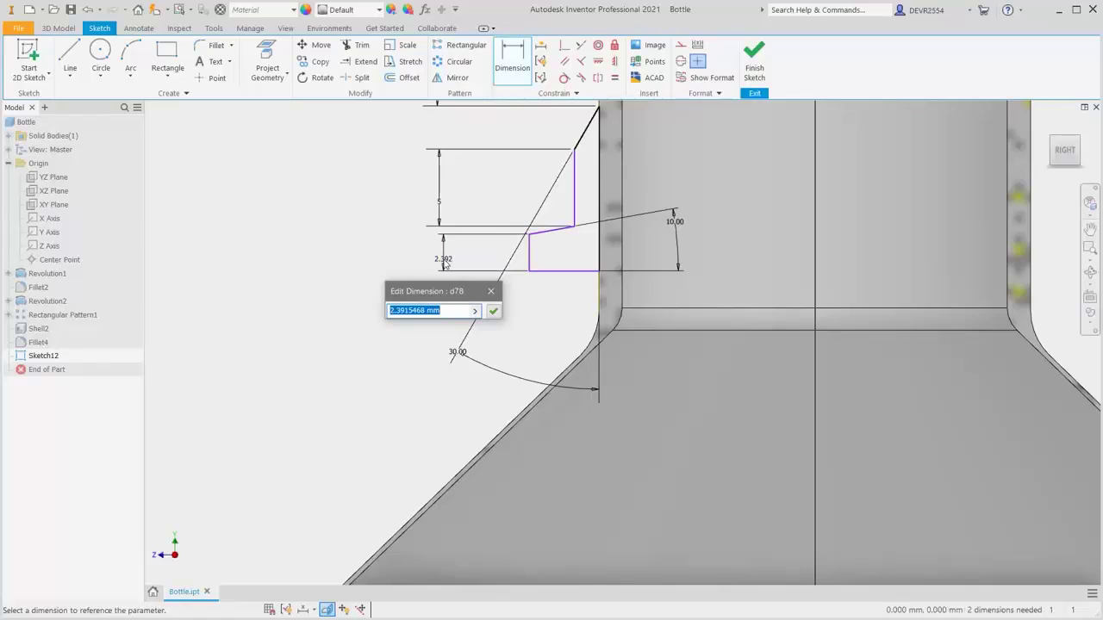
{"action": "type", "text": "1"}
{"action": "key", "text": "Return"}
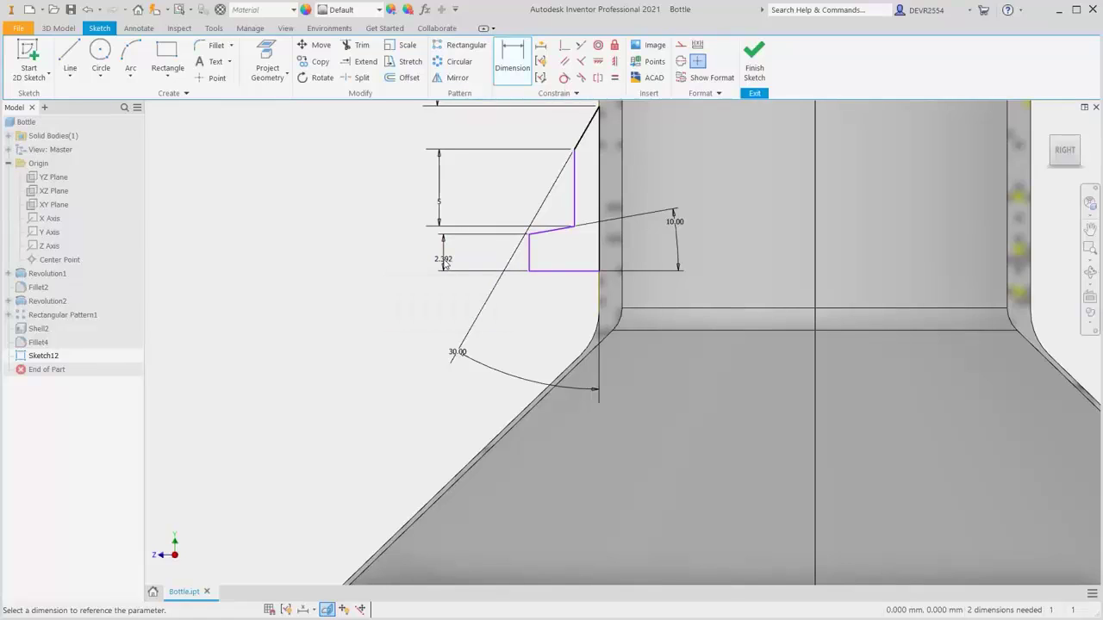
{"action": "left_click", "coordinate": [565, 254]}
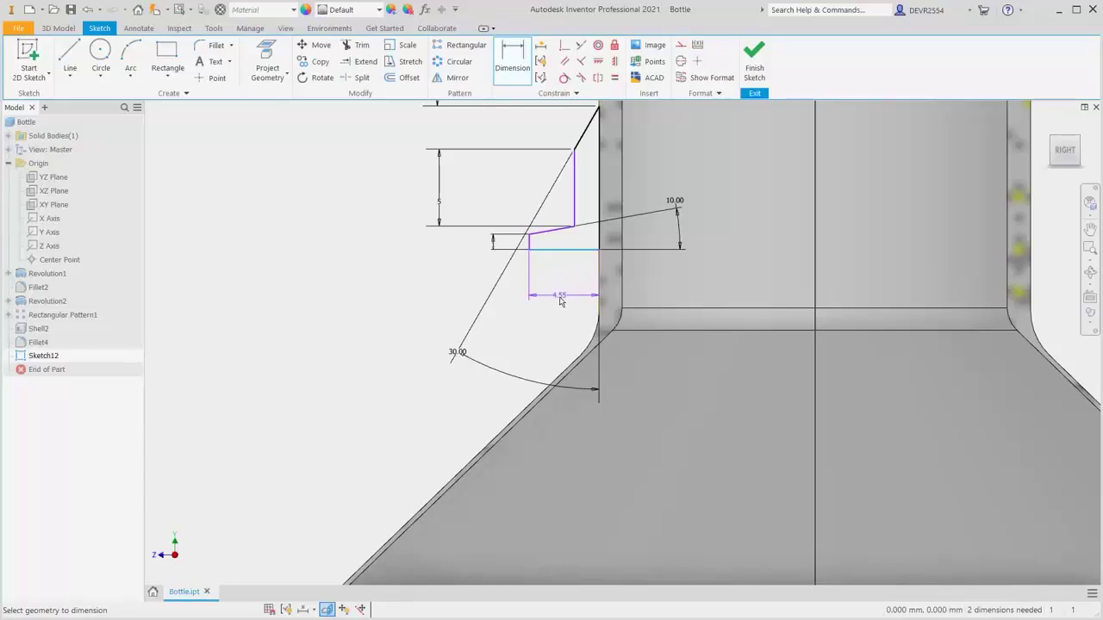
{"action": "left_click", "coordinate": [560, 299]}
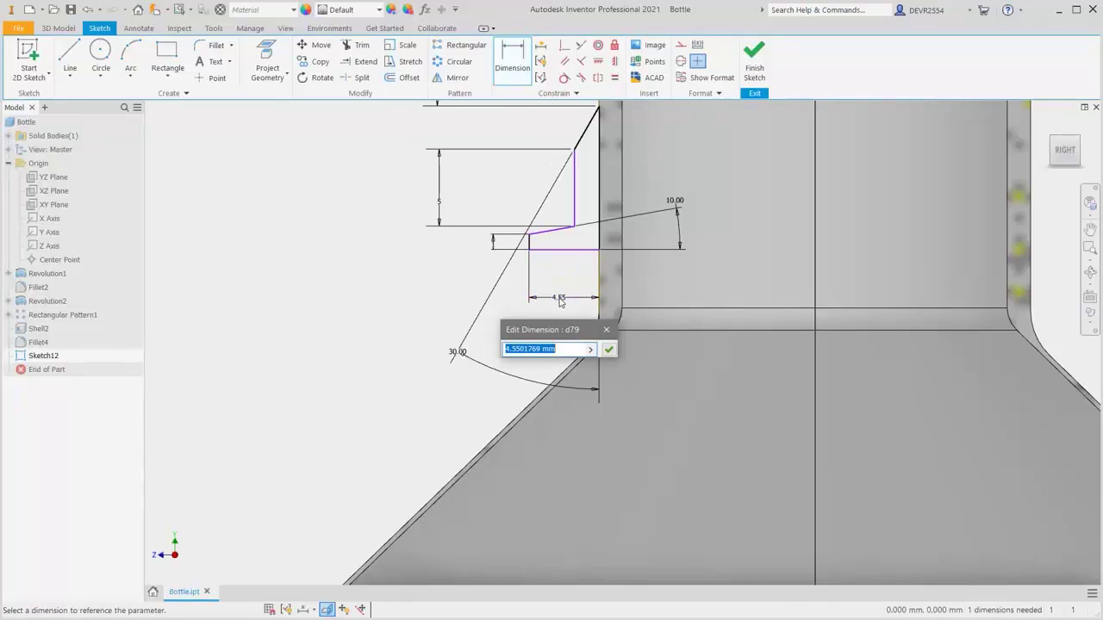
{"action": "type", "text": "3"}
{"action": "key", "text": "Return"}
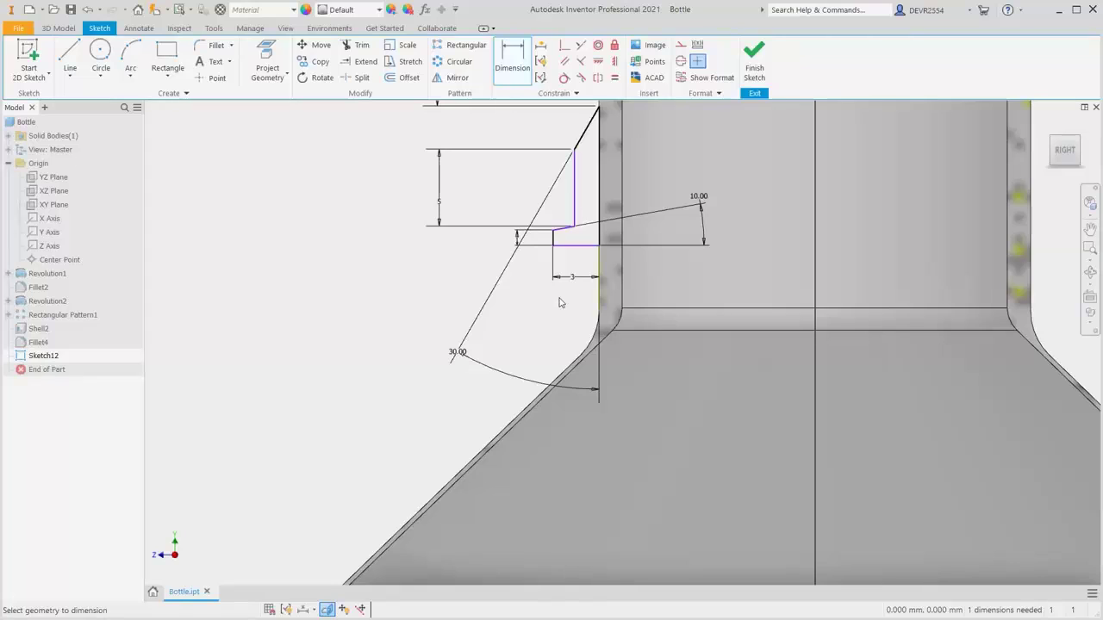
Set the distance between the profile's upper vertical line and the neck wall to 1 mm and finish the sketch
{"action": "left_click", "coordinate": [575, 212]}
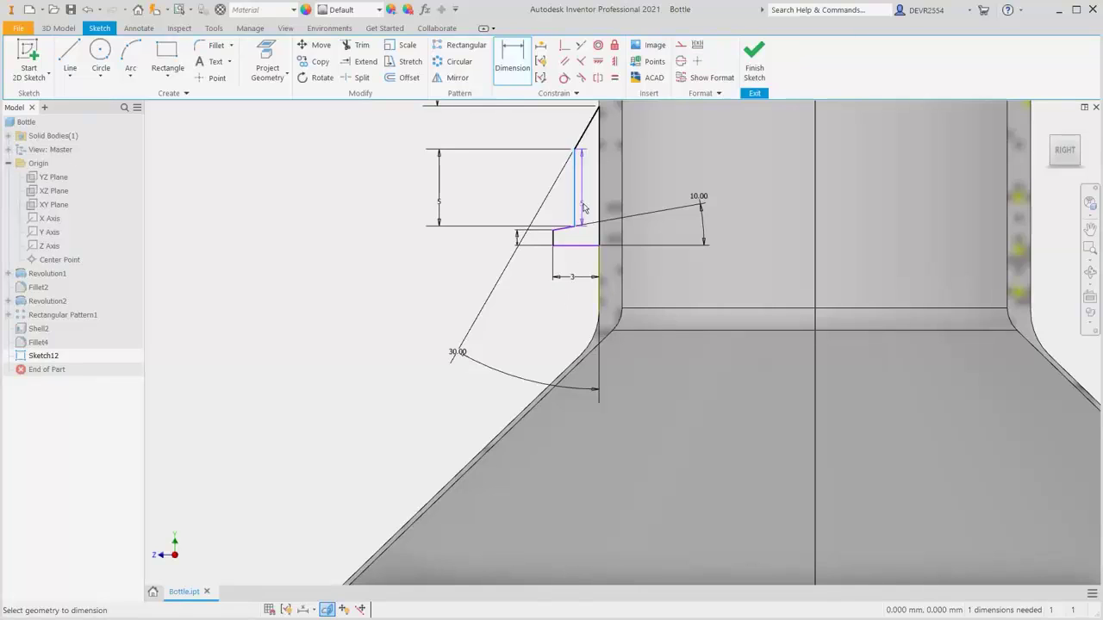
{"action": "left_click", "coordinate": [598, 209]}
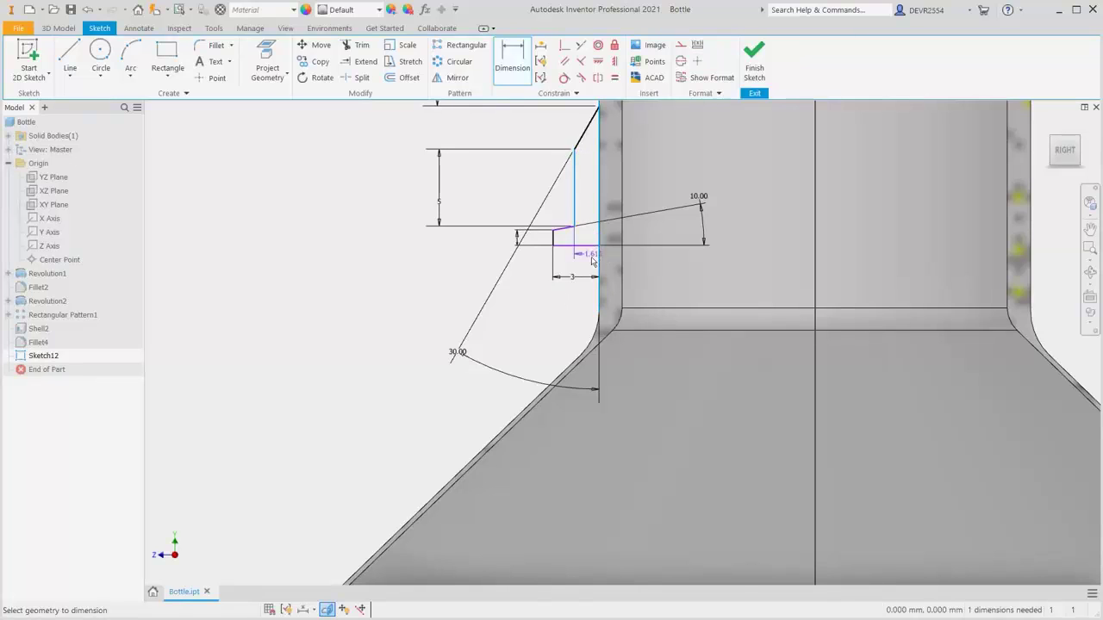
{"action": "left_click", "coordinate": [583, 263]}
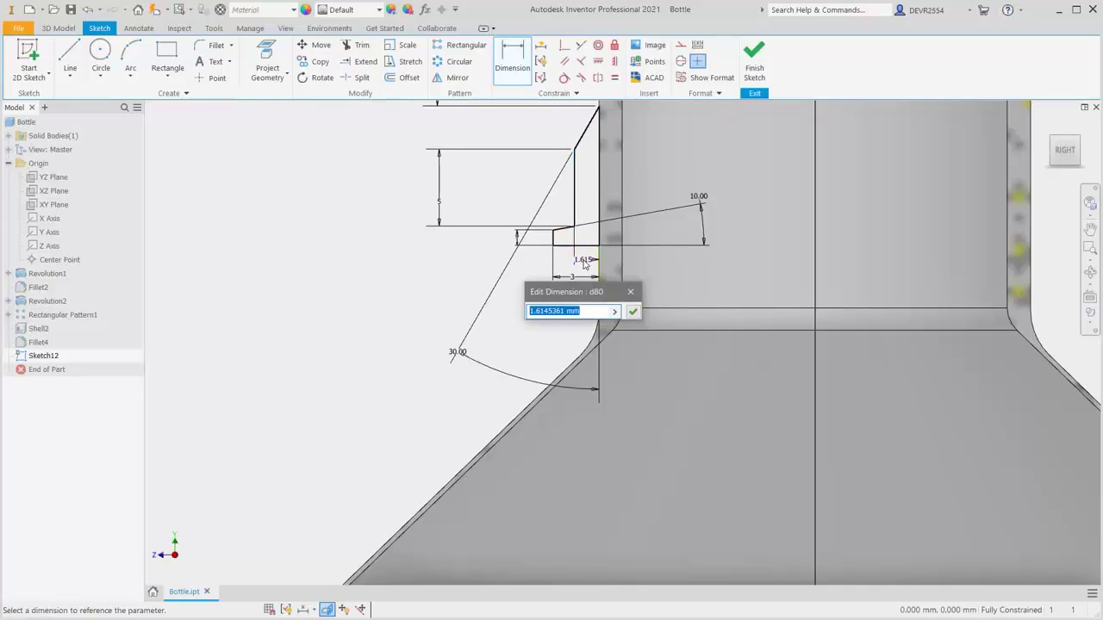
{"action": "type", "text": "1"}
{"action": "key", "text": "Return"}
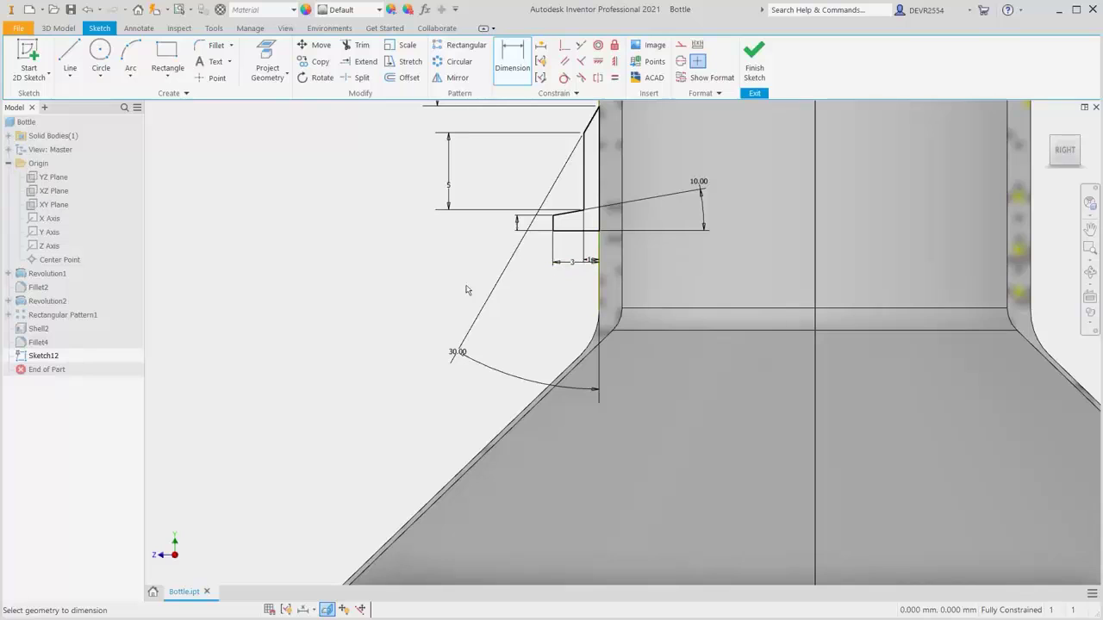
{"action": "mouse_move", "coordinate": [480, 268]}
{"action": "middle_mouse_down"}
{"action": "mouse_move", "coordinate": [460, 305]}
{"action": "mouse_move", "coordinate": [468, 389]}
{"action": "middle_mouse_up"}
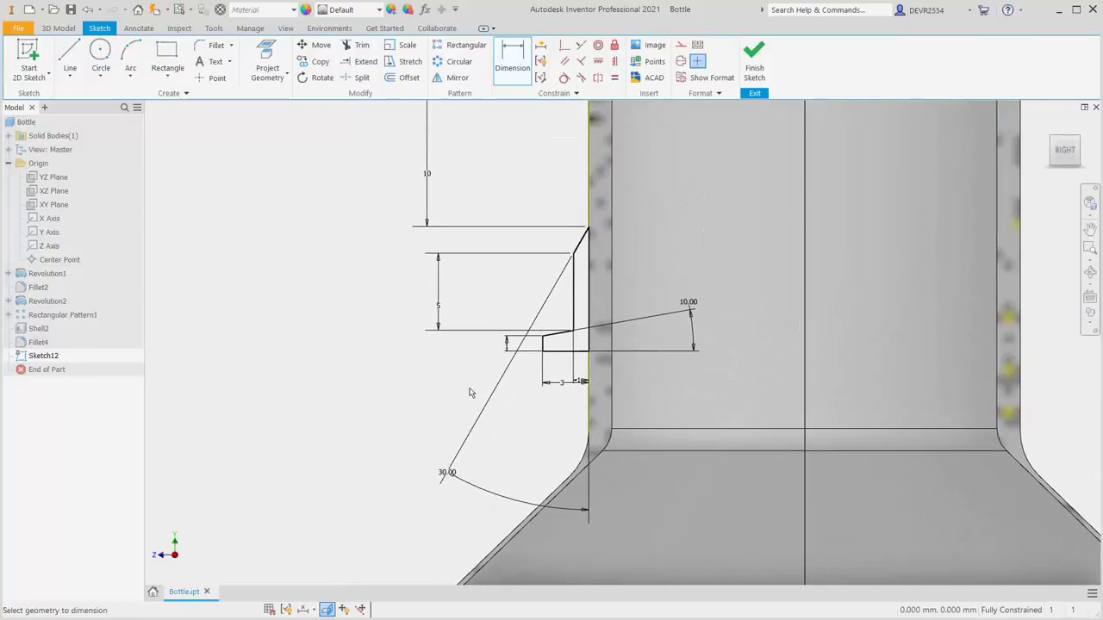
{"action": "right_click", "coordinate": [302, 285]}
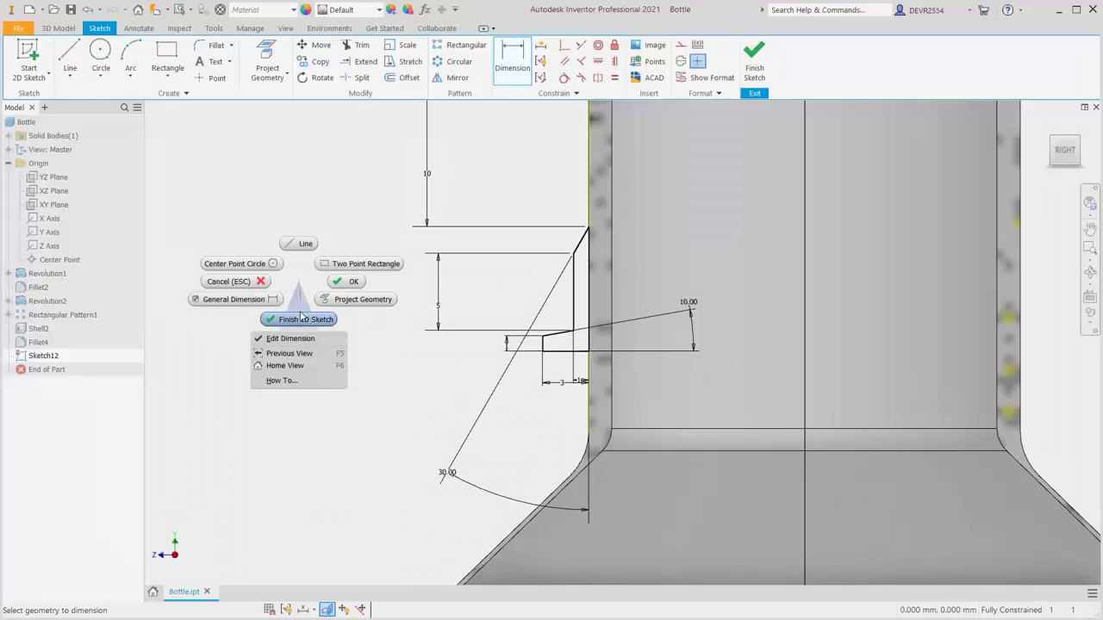
{"action": "left_click", "coordinate": [301, 320]}
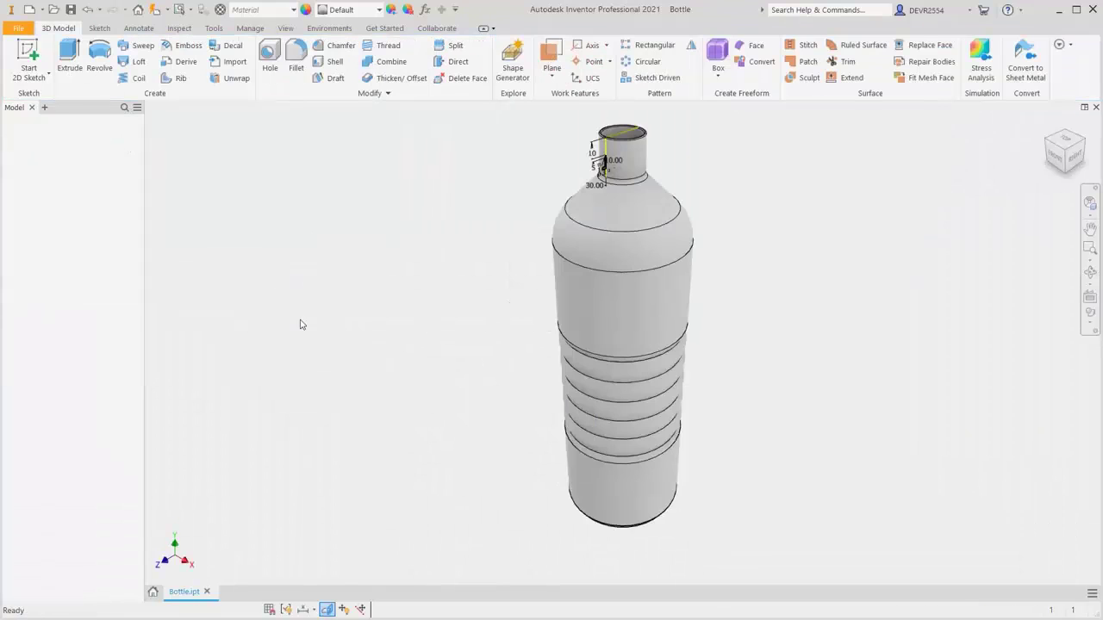
Revolve the collar profile a full 360° around the Y axis, joining it to the bottle
{"action": "right_click", "coordinate": [300, 324]}
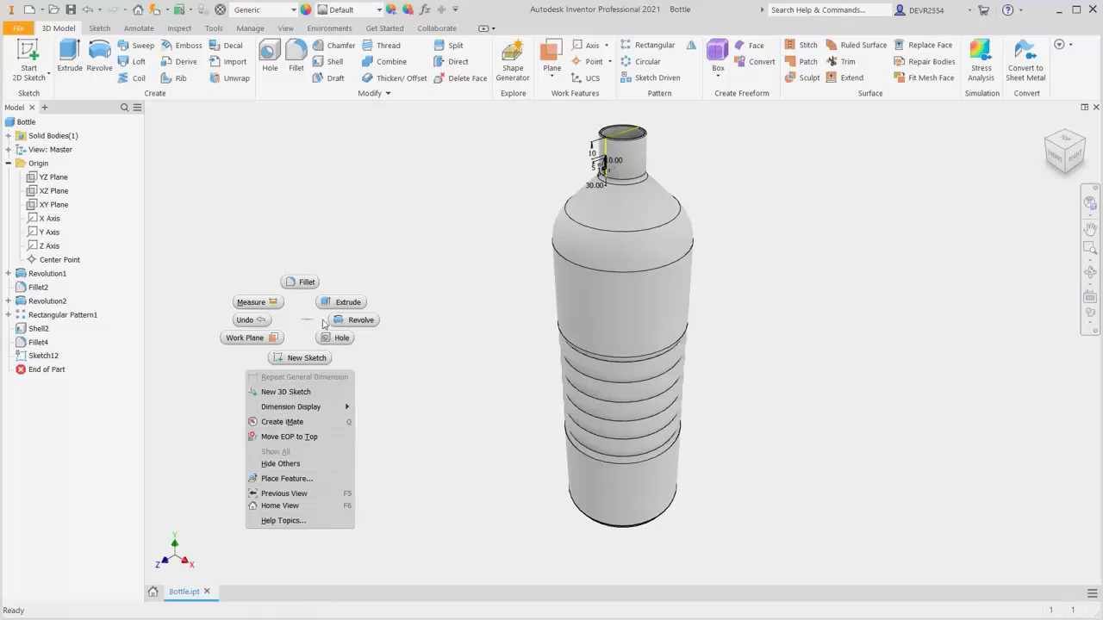
{"action": "left_click", "coordinate": [361, 327]}
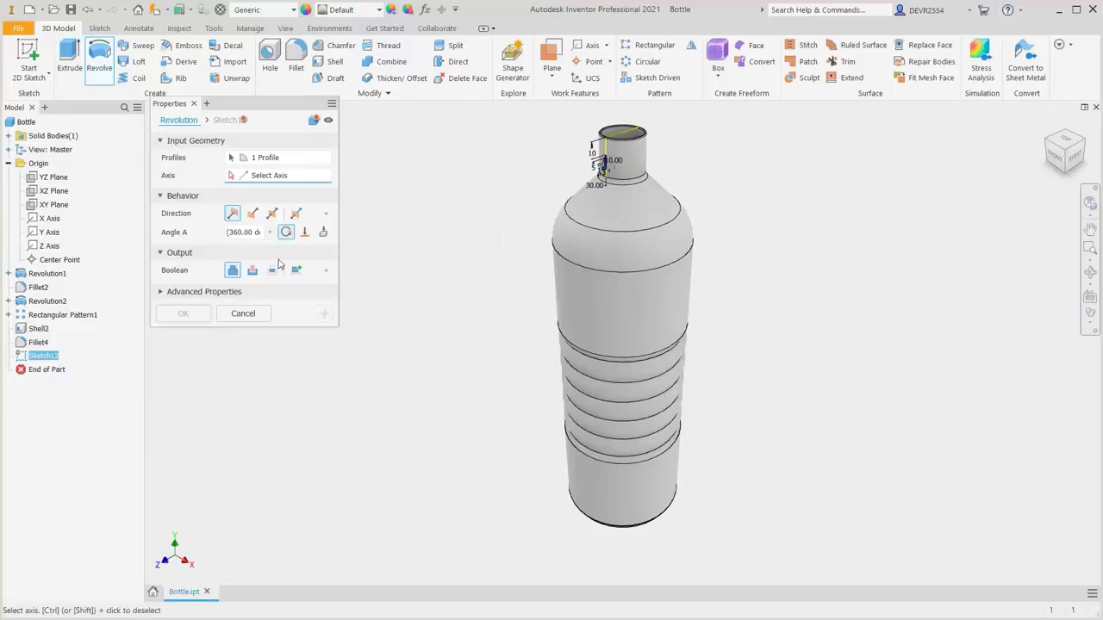
{"action": "left_click", "coordinate": [50, 233]}
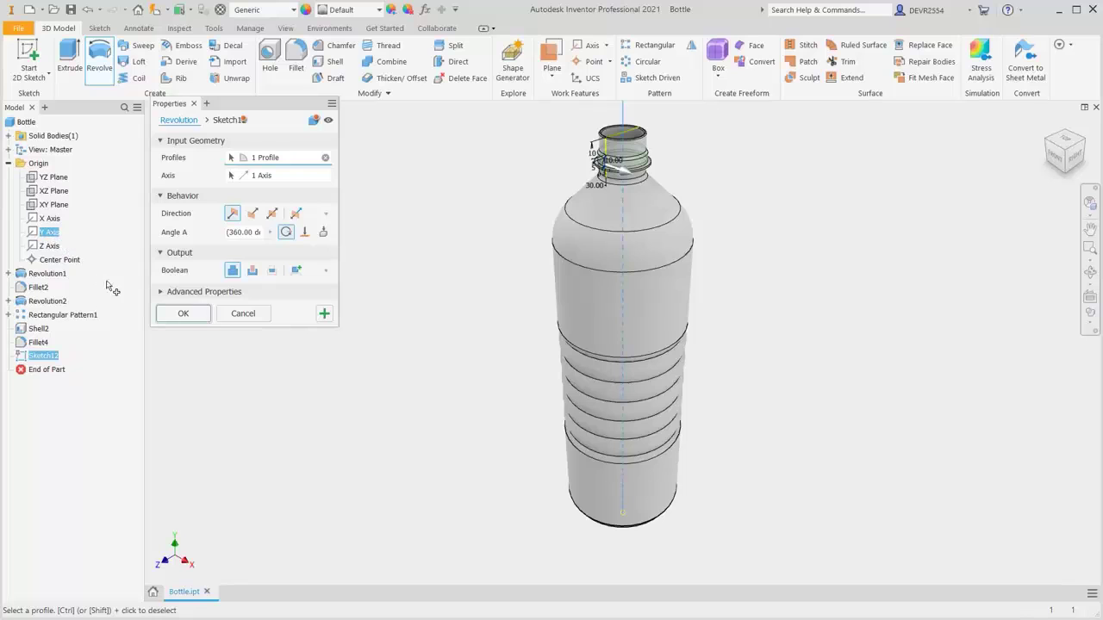
{"action": "left_click", "coordinate": [183, 314]}
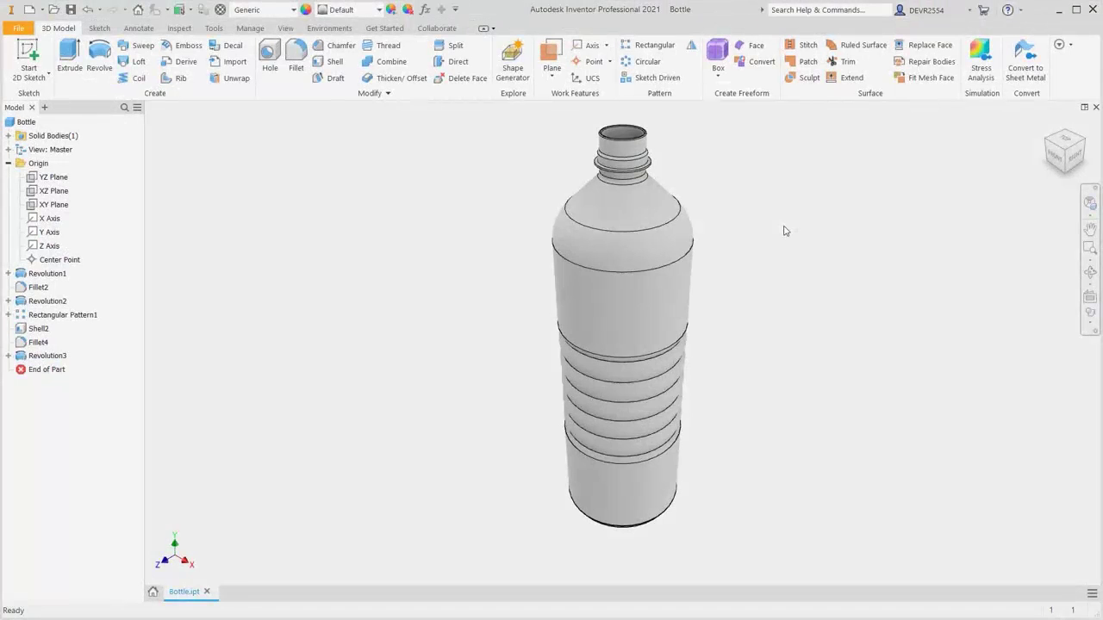
Fillet six circular edges of the neck collar, on its flange and upper step, with a 0.5 mm radius
{"action": "right_click", "coordinate": [785, 230]}
{"action": "left_click", "coordinate": [791, 188]}
{"action": "middle_click_drag", "start_coordinate": [617, 202], "coordinate": [603, 295]}
{"action": "scroll", "coordinate": [600, 291], "scroll_direction": "down", "scroll_amount": 5}
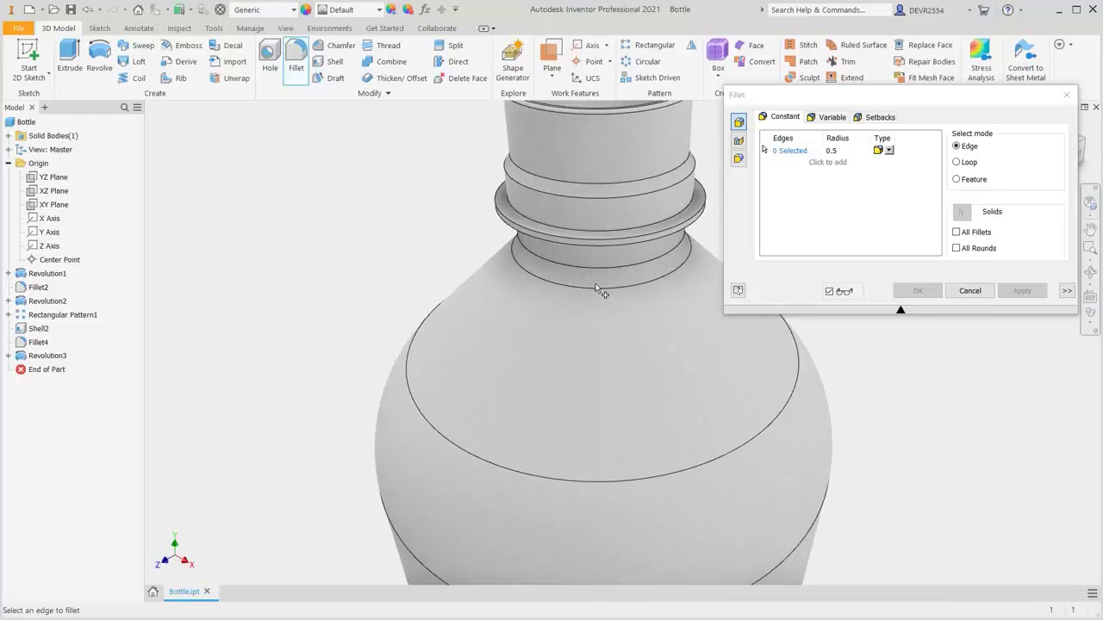
{"action": "key", "text": "F4"}
{"action": "left_click_drag", "start_coordinate": [644, 313], "coordinate": [614, 206]}
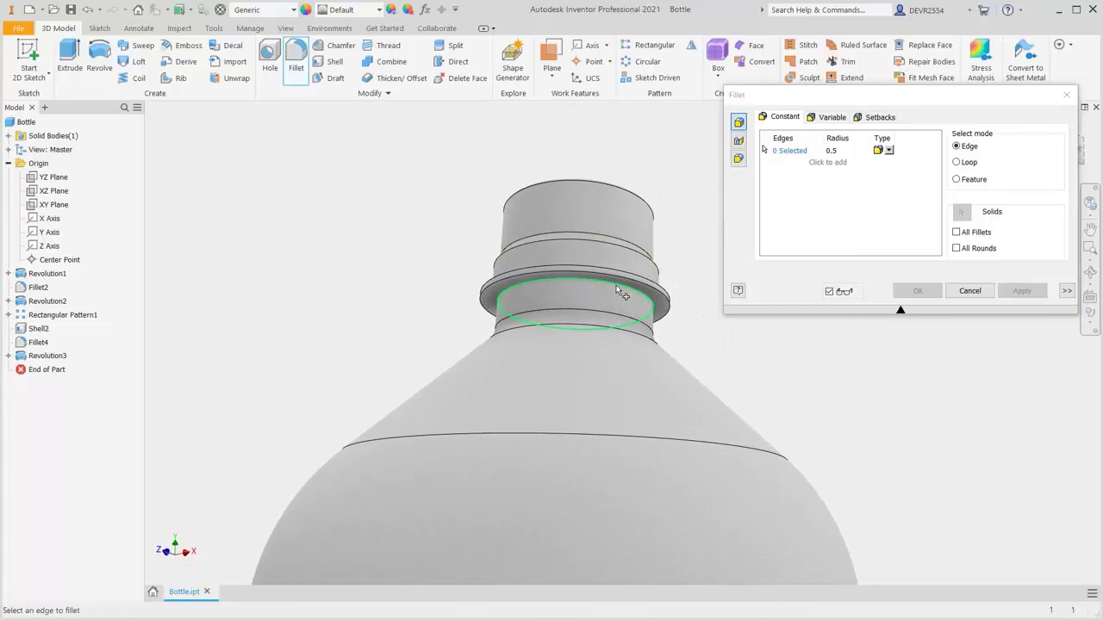
{"action": "left_click", "coordinate": [617, 291]}
{"action": "left_click", "coordinate": [628, 281]}
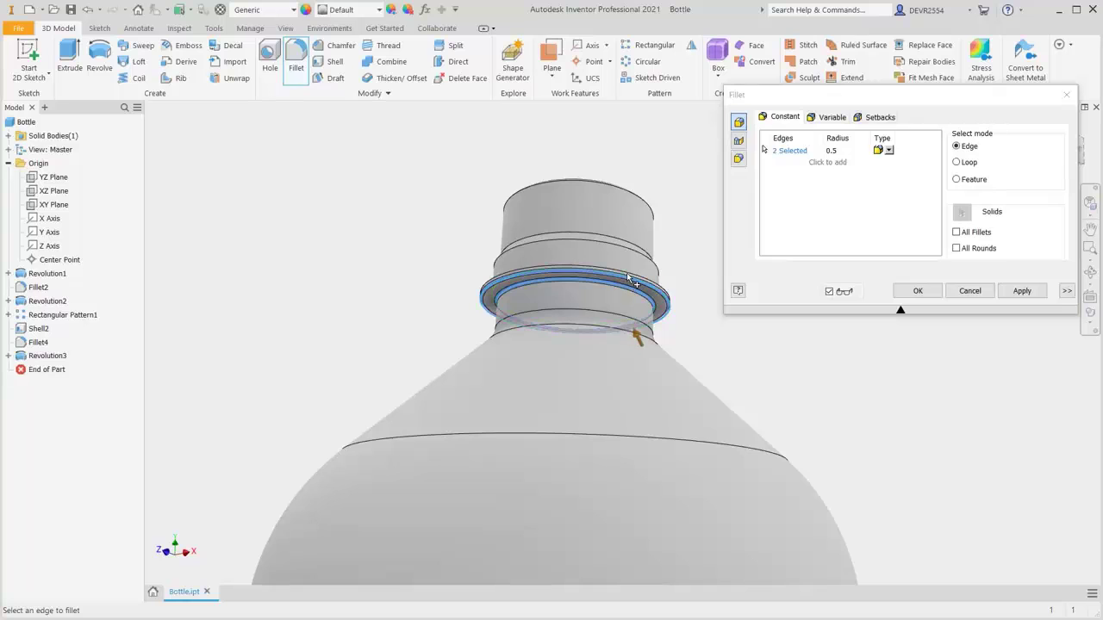
{"action": "left_click", "coordinate": [640, 320]}
{"action": "key", "text": "F4"}
{"action": "mouse_move", "coordinate": [609, 302]}
{"action": "left_mouse_down"}
{"action": "mouse_move", "coordinate": [611, 370]}
{"action": "mouse_move", "coordinate": [603, 315]}
{"action": "left_mouse_up"}
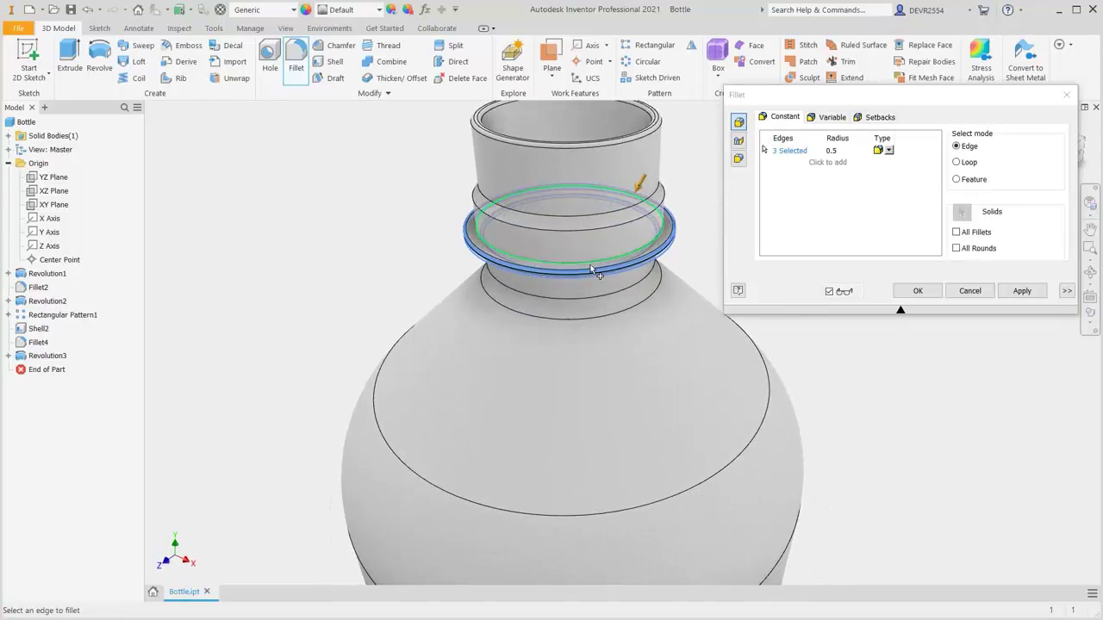
{"action": "left_click", "coordinate": [593, 270]}
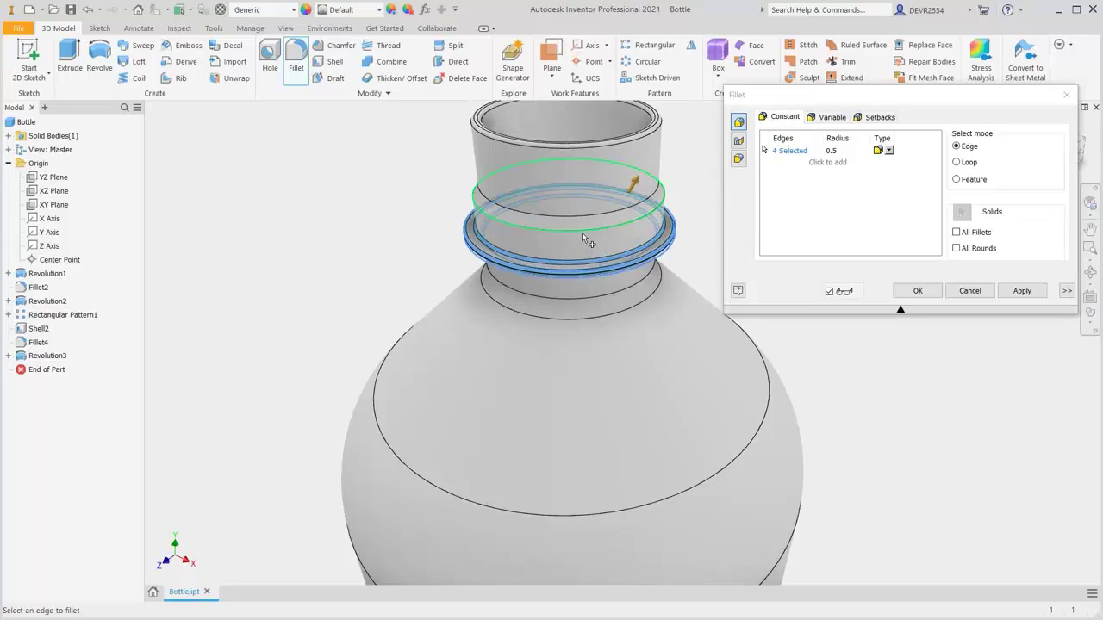
{"action": "left_click", "coordinate": [582, 231]}
{"action": "left_click", "coordinate": [582, 222]}
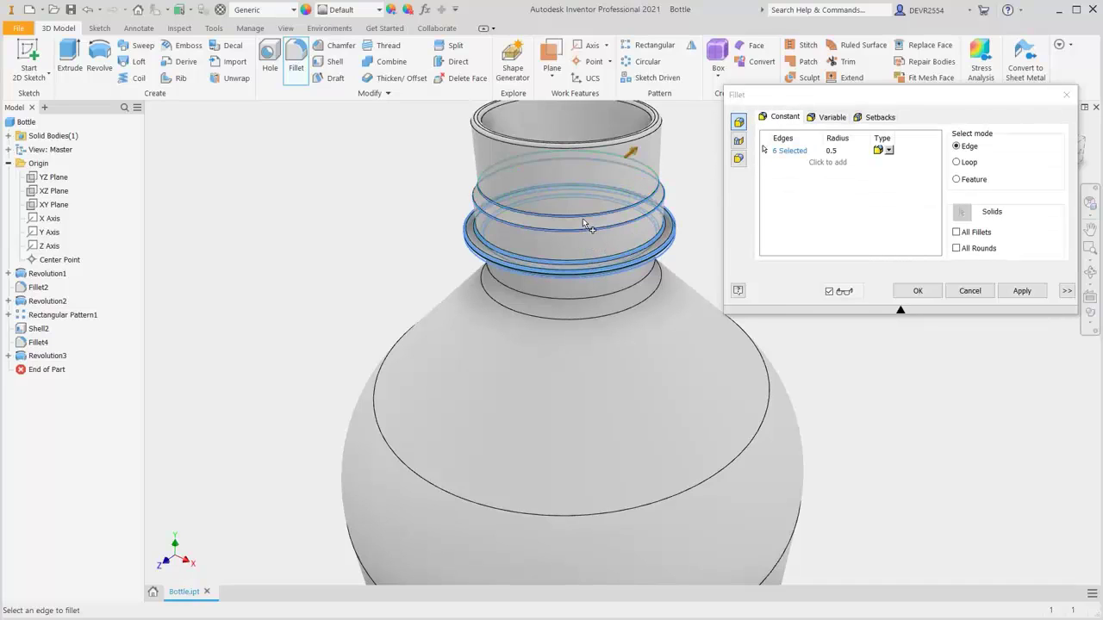
{"action": "left_click", "coordinate": [918, 291]}
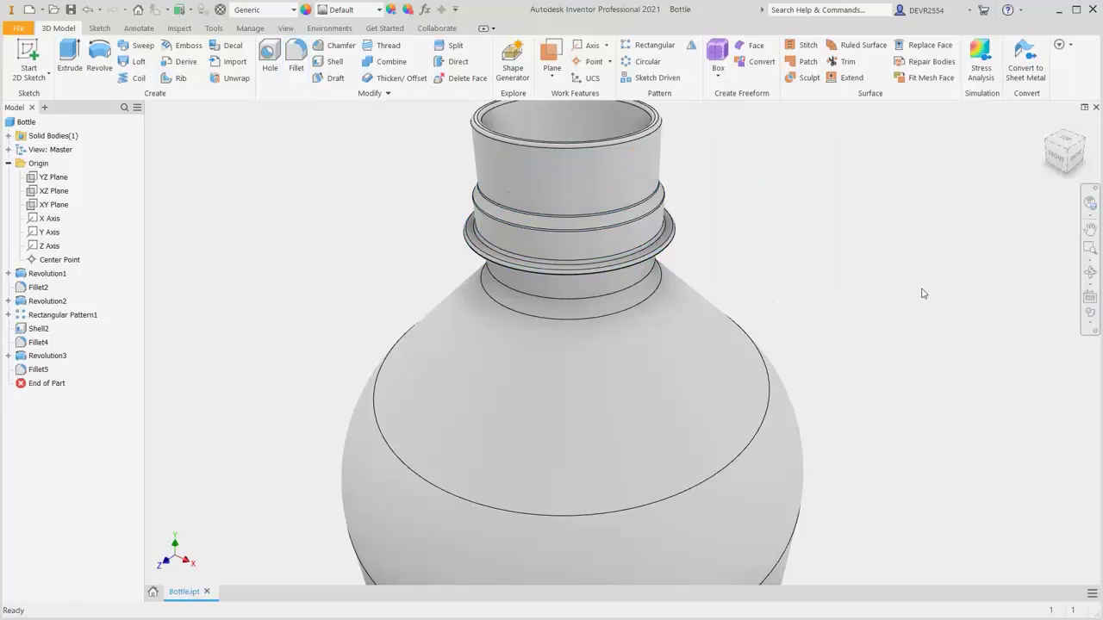
{"action": "key", "text": "Home"}
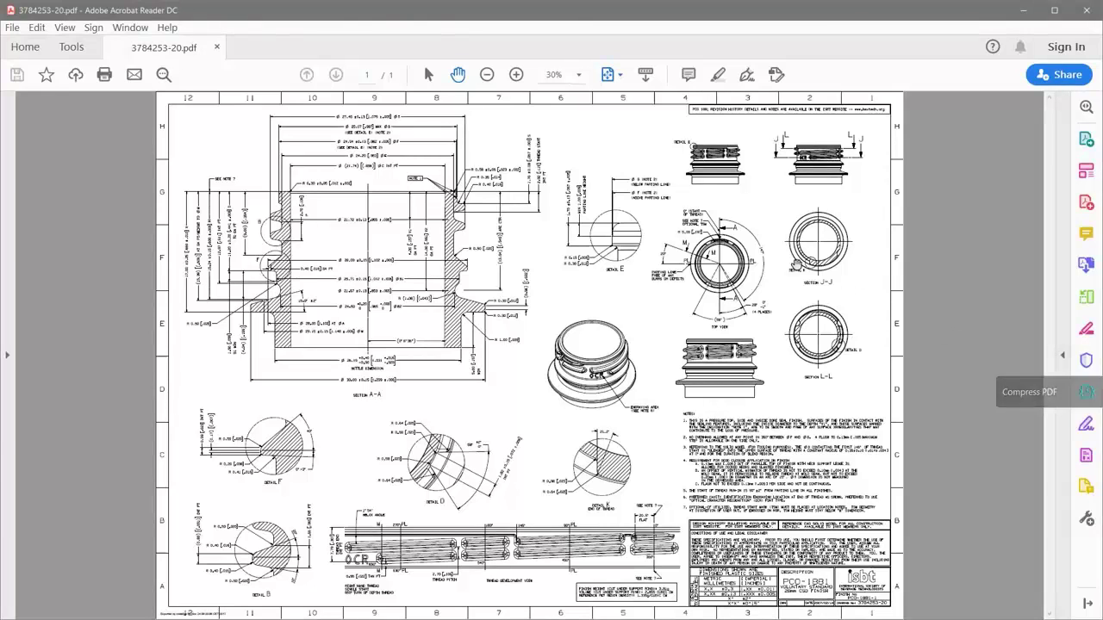
Switch to Acrobat Reader and examine section A-A and the thread views of the PCO-1881 neck finish drawing
{"action": "left_click", "coordinate": [516, 75]}
{"action": "left_click", "coordinate": [517, 75]}
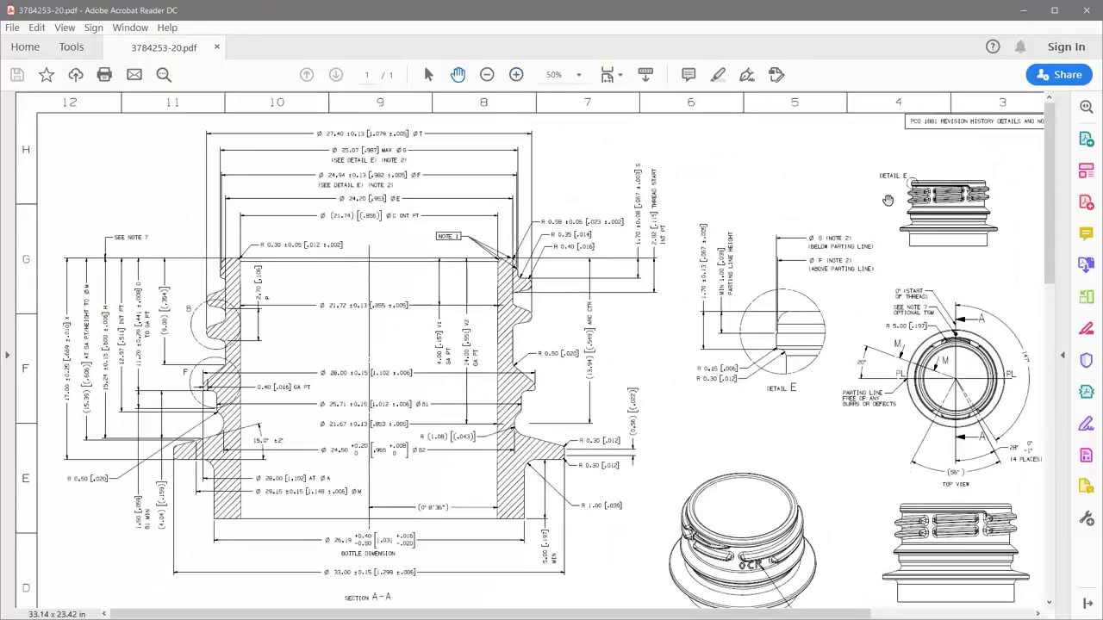
{"action": "left_click_drag", "start_coordinate": [620, 207], "coordinate": [533, 210]}
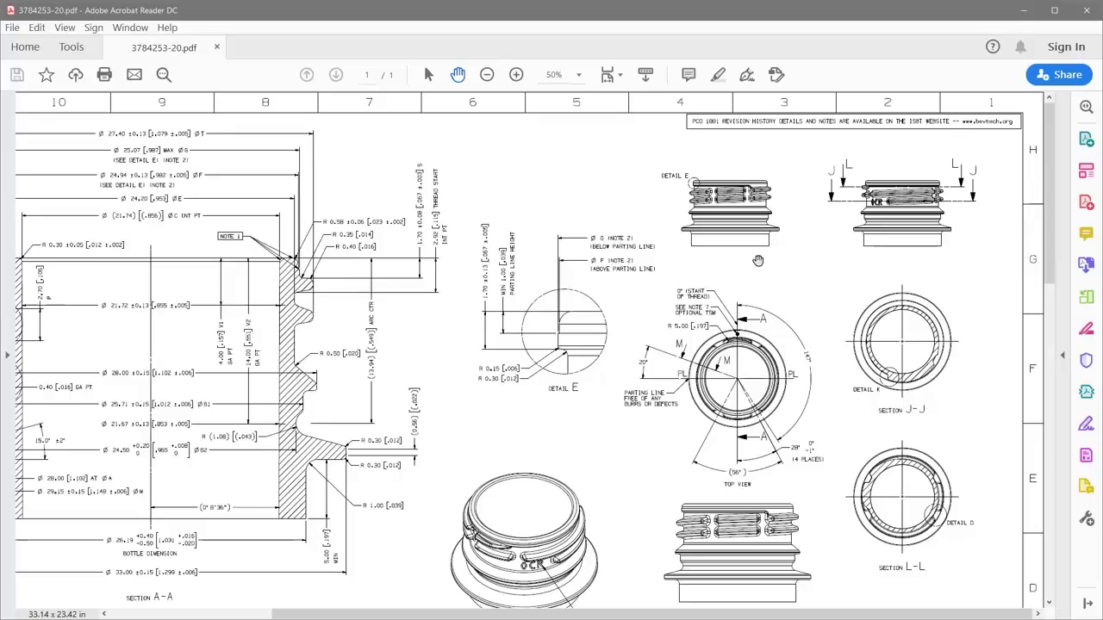
{"action": "mouse_move", "coordinate": [376, 343]}
{"action": "left_mouse_down"}
{"action": "mouse_move", "coordinate": [595, 308]}
{"action": "mouse_move", "coordinate": [695, 307]}
{"action": "left_mouse_up"}
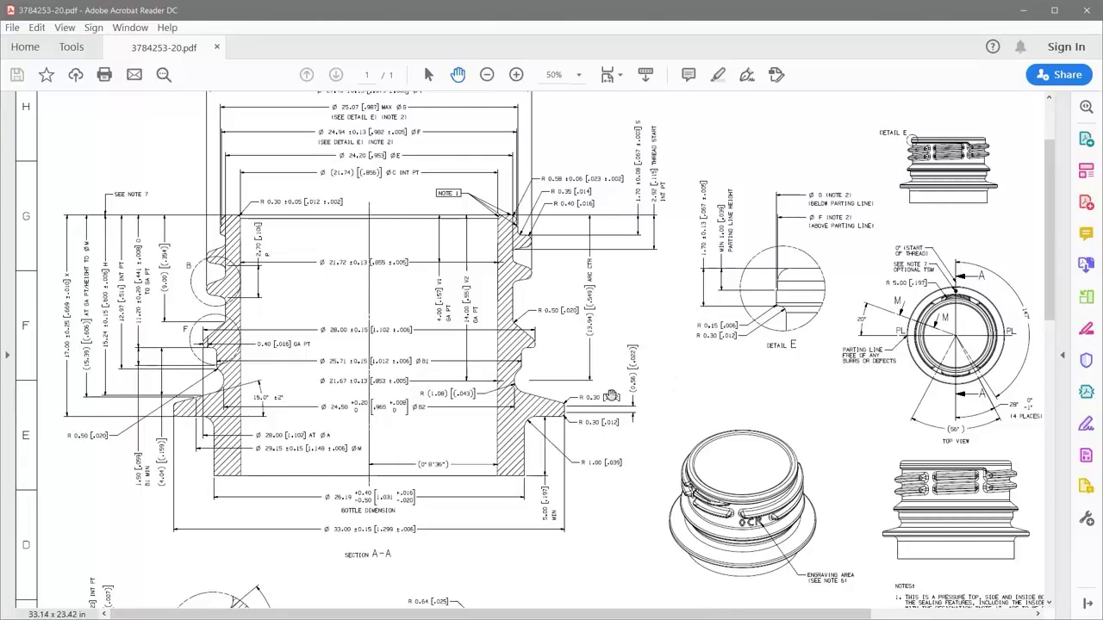
{"action": "left_click", "coordinate": [579, 76]}
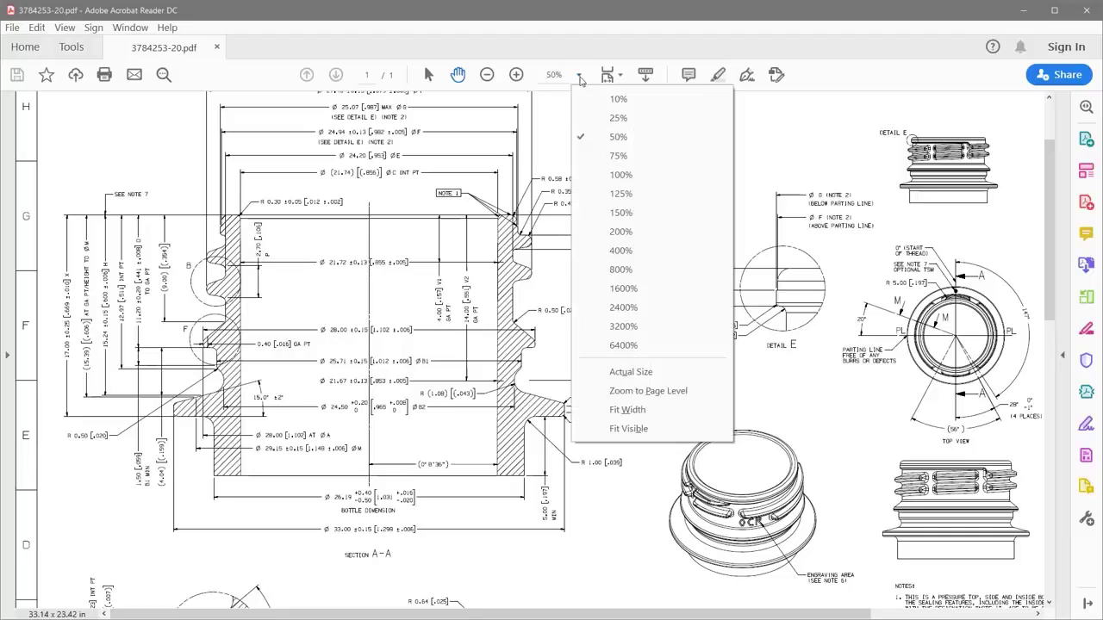
{"action": "left_click", "coordinate": [628, 410]}
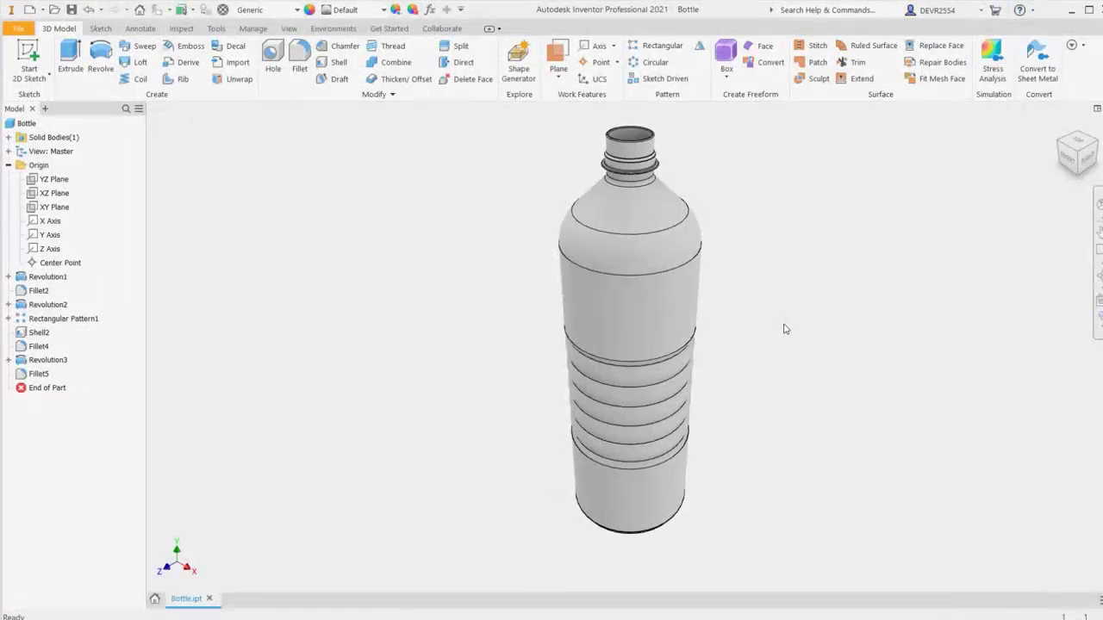
Create a work plane offset -10 mm from the flat underside of the collar's flange in the Bottle part in Inventor
{"action": "right_click", "coordinate": [784, 328]}
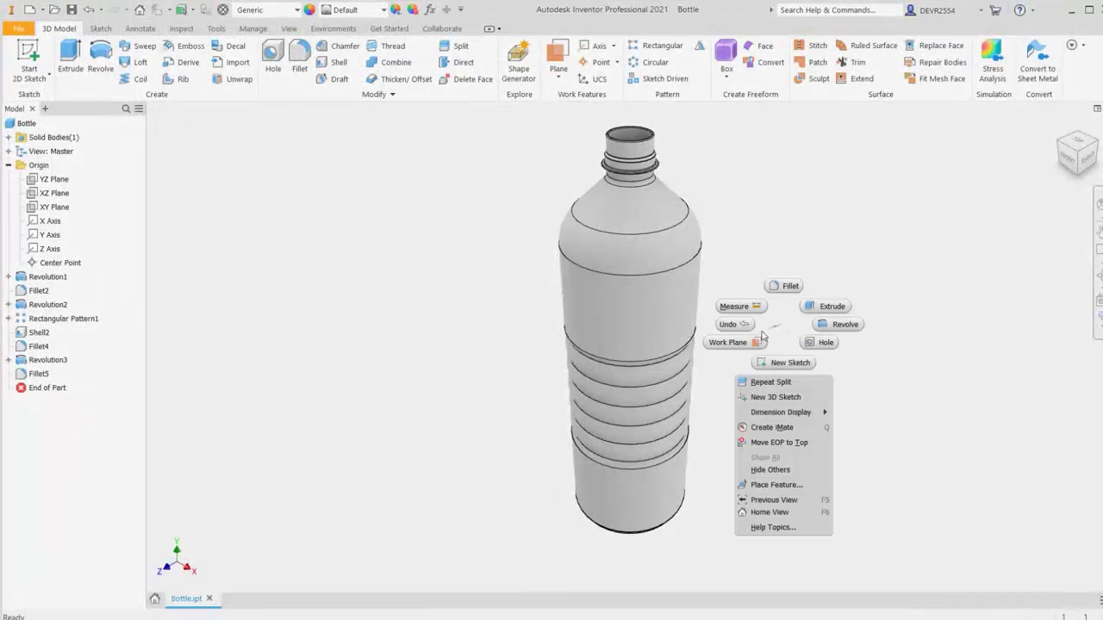
{"action": "left_click", "coordinate": [748, 344]}
{"action": "key", "text": "F4"}
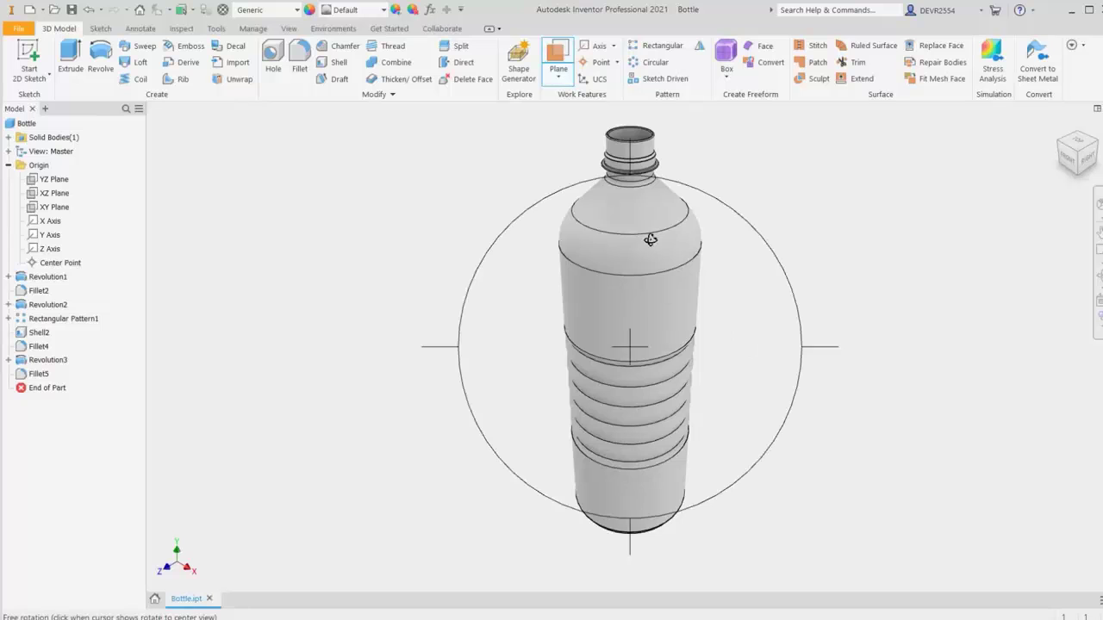
{"action": "left_click", "coordinate": [657, 268]}
{"action": "left_click_drag", "start_coordinate": [615, 352], "coordinate": [621, 312]}
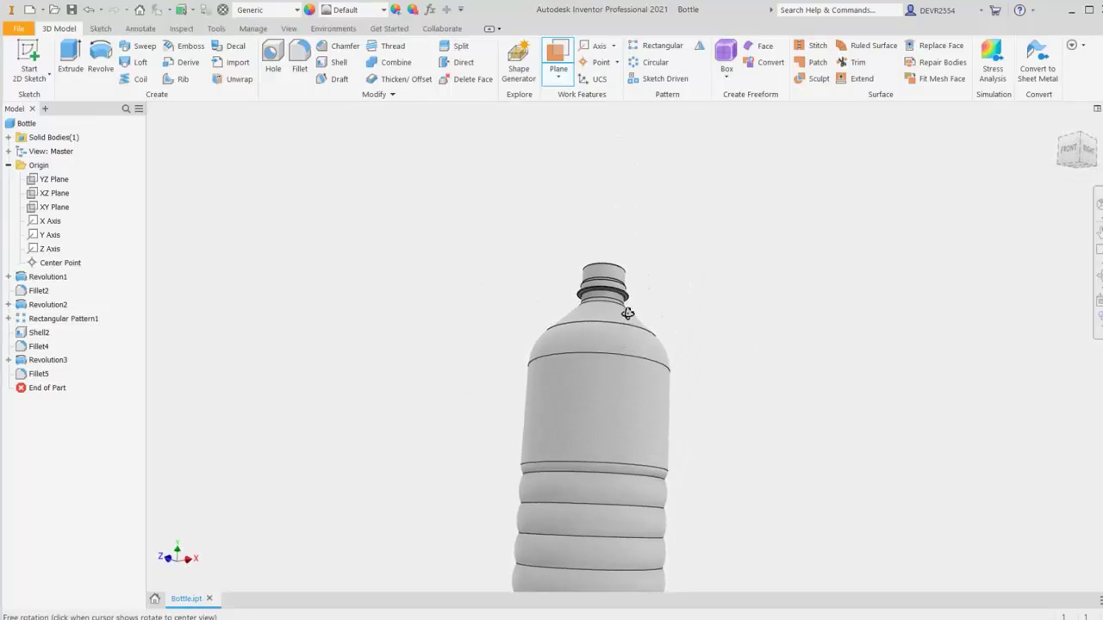
{"action": "scroll", "coordinate": [609, 313], "scroll_direction": "up", "scroll_amount": 2}
{"action": "scroll", "coordinate": [607, 312], "scroll_direction": "up", "scroll_amount": 6}
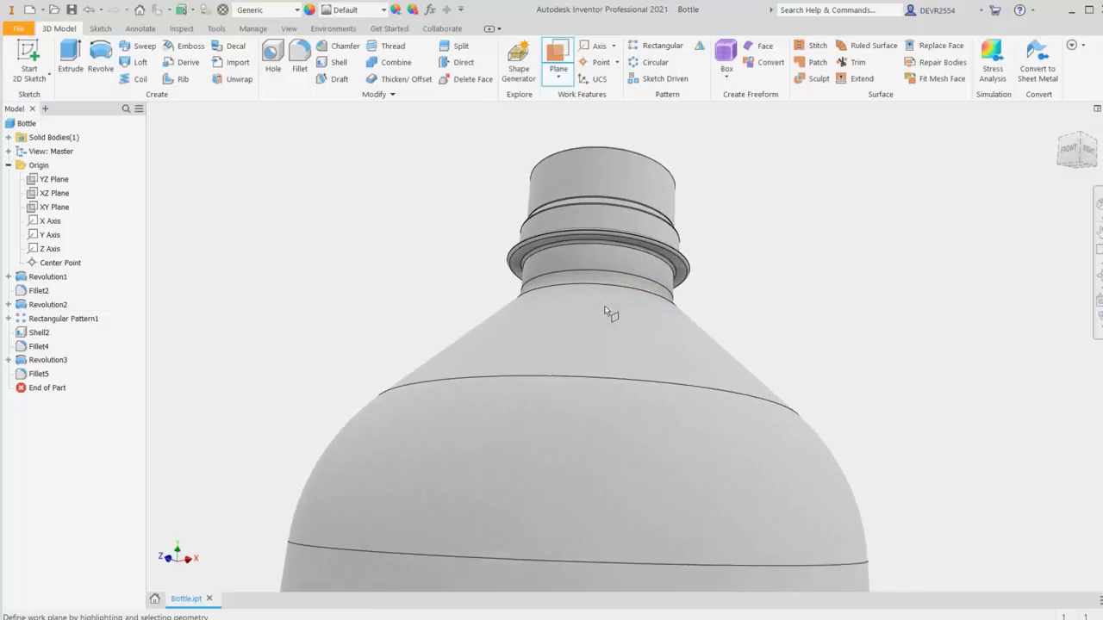
{"action": "scroll", "coordinate": [606, 312], "scroll_direction": "up", "scroll_amount": 3}
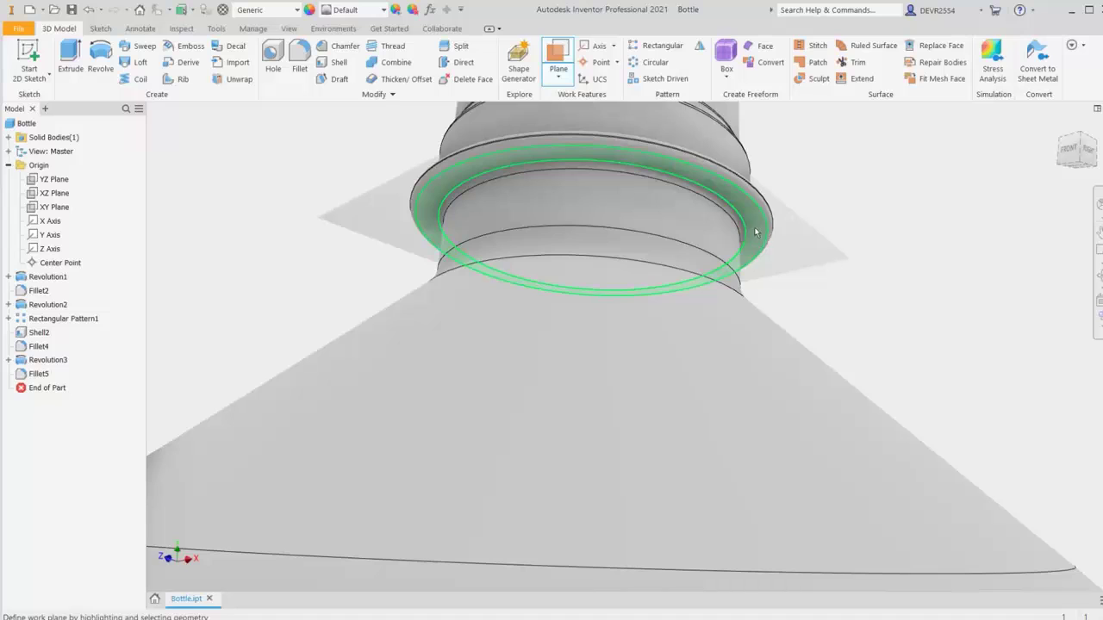
{"action": "left_click_drag", "start_coordinate": [754, 233], "coordinate": [762, 187]}
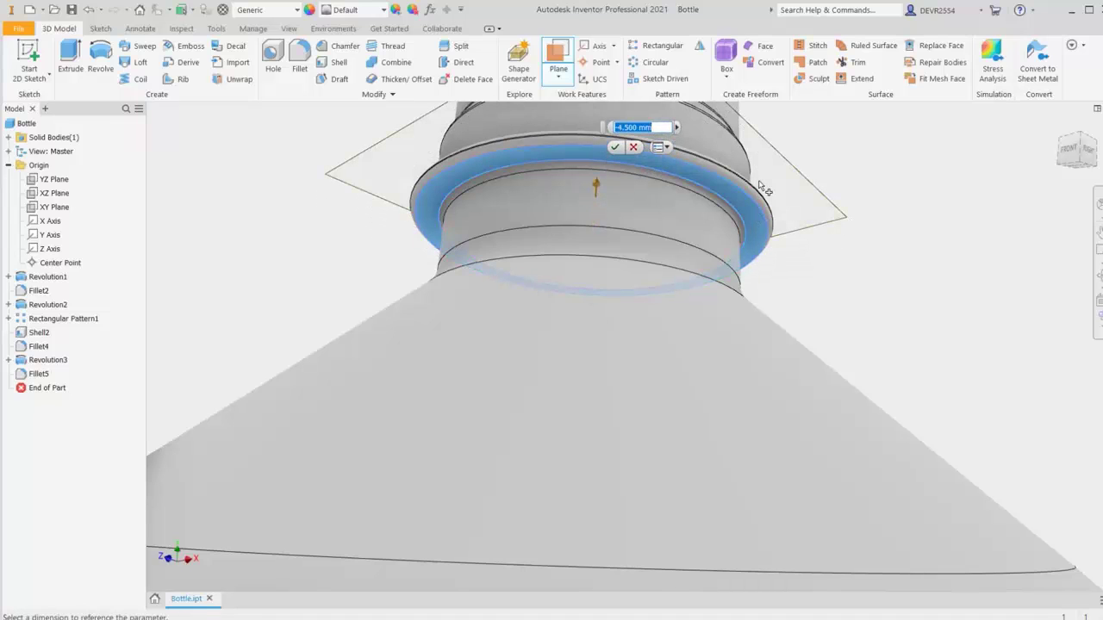
{"action": "type", "text": "-10"}
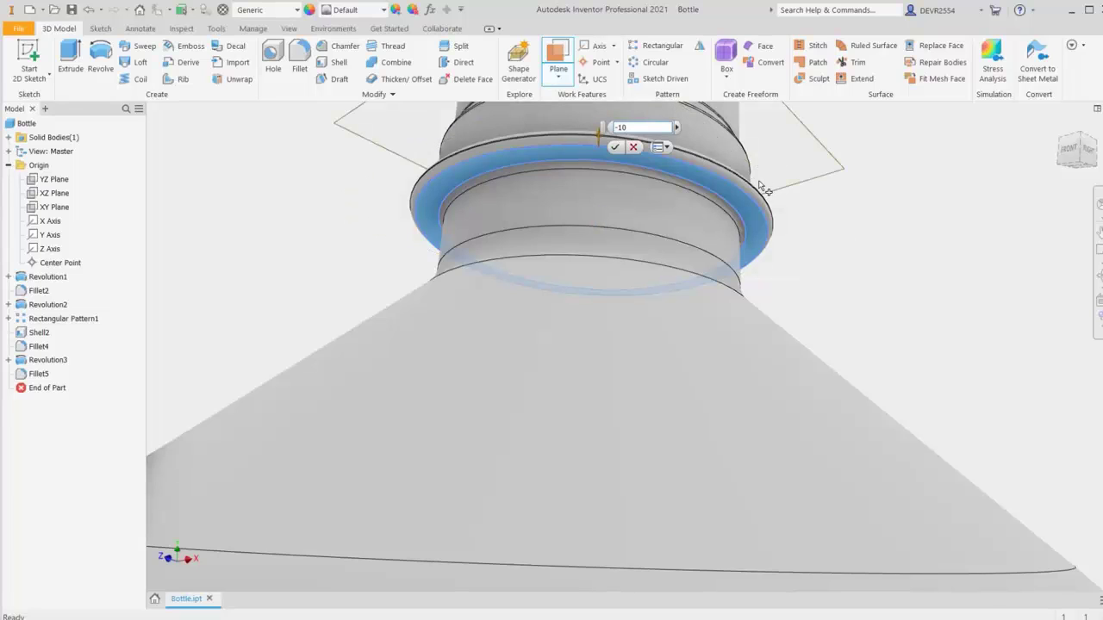
{"action": "key", "text": "Return"}
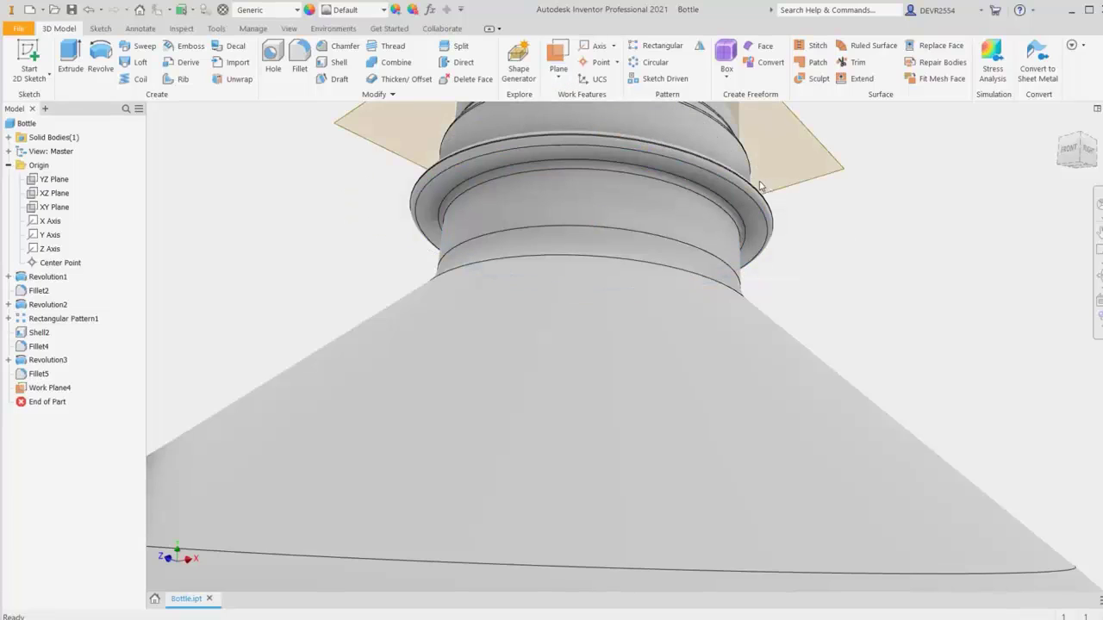
Create a second work plane offset -5 mm from the existing offset work plane at the bottle's neck
{"action": "right_click", "coordinate": [873, 218]}
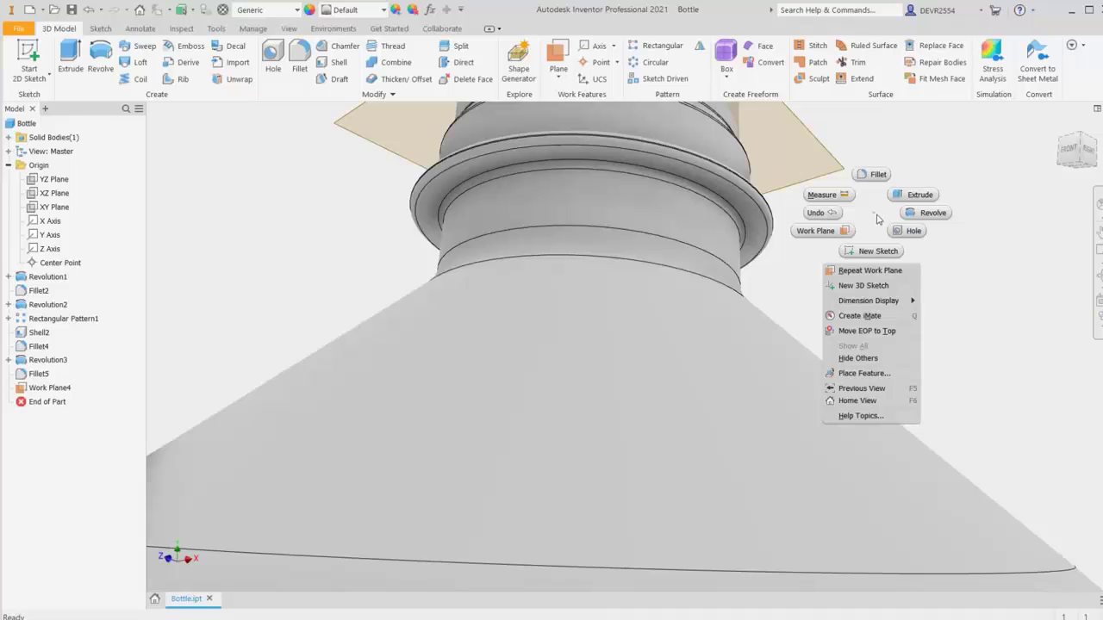
{"action": "left_click", "coordinate": [871, 270]}
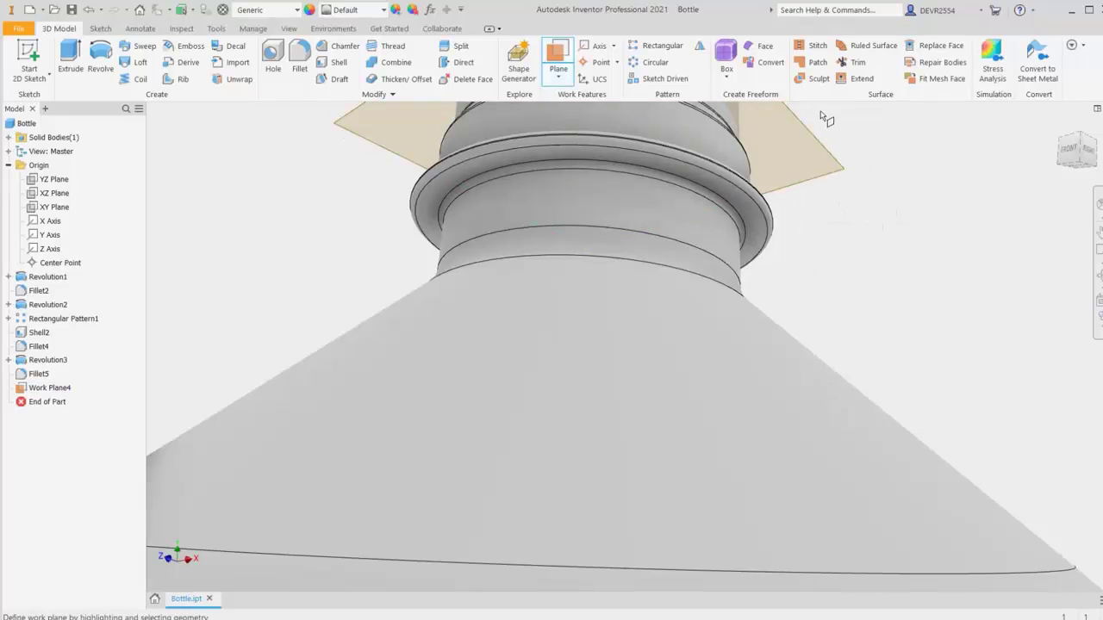
{"action": "scroll", "coordinate": [823, 162], "scroll_direction": "down", "scroll_amount": 5}
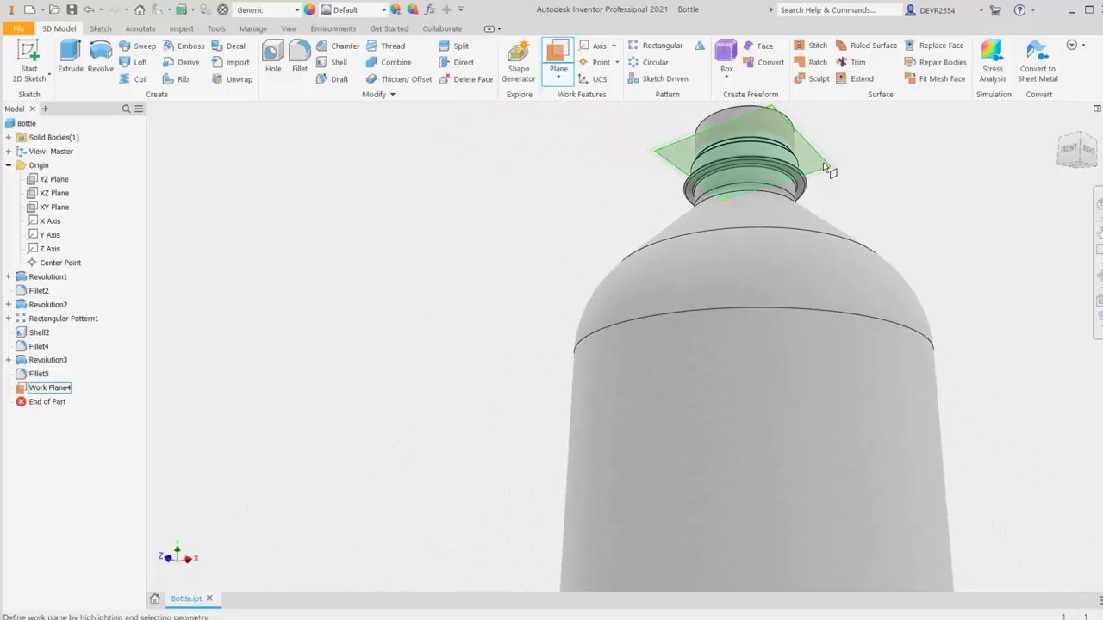
{"action": "left_click_drag", "start_coordinate": [825, 167], "coordinate": [826, 148]}
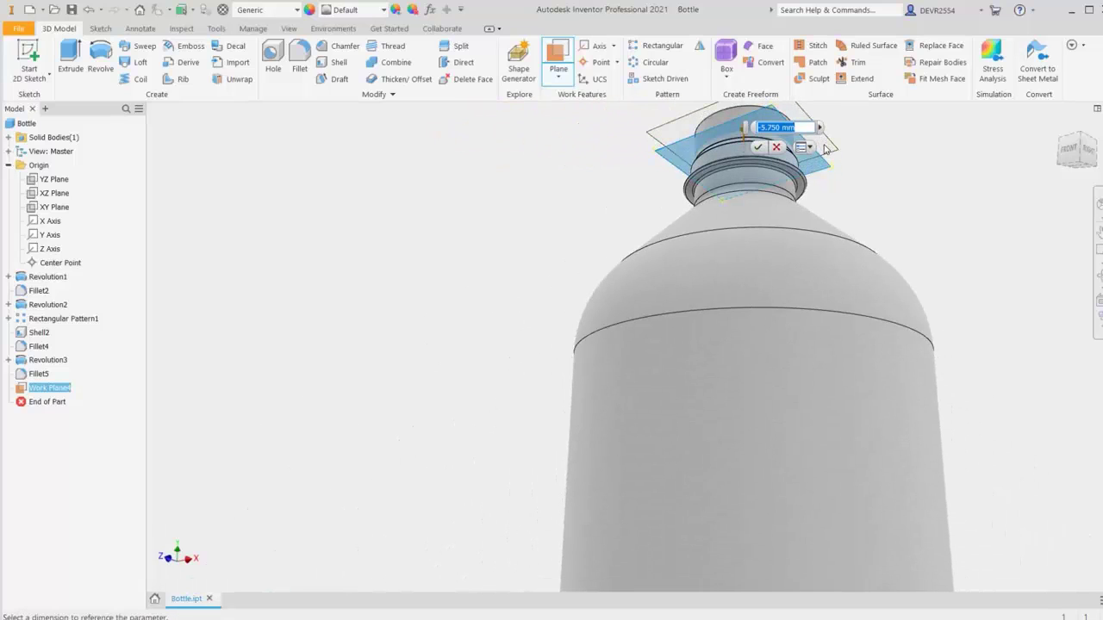
{"action": "type", "text": "-"}
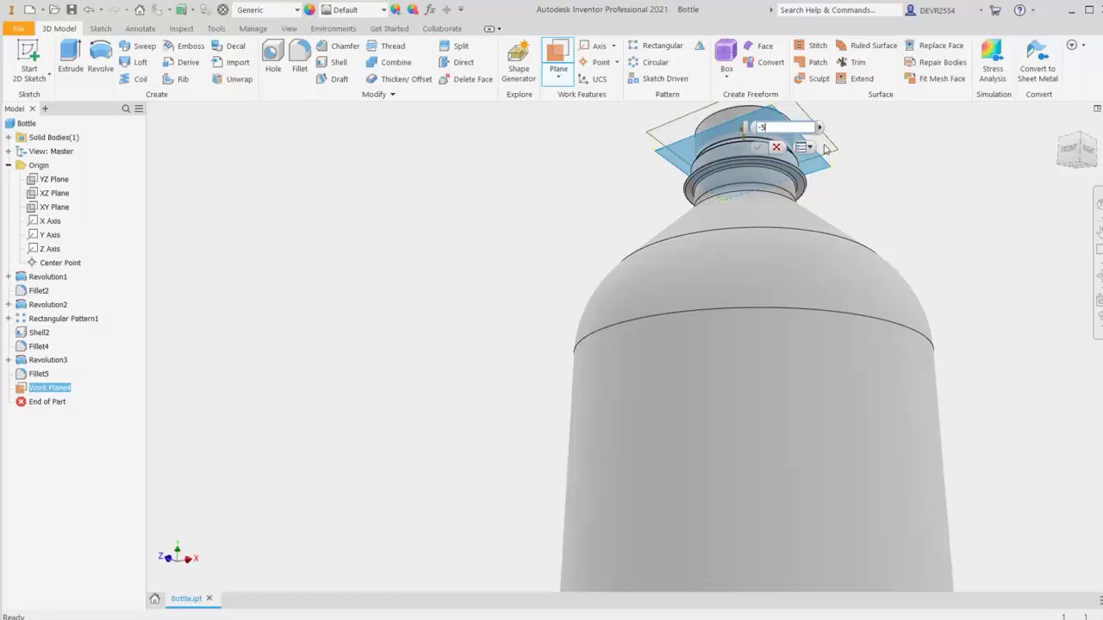
{"action": "type", "text": "5"}
{"action": "key", "text": "Return"}
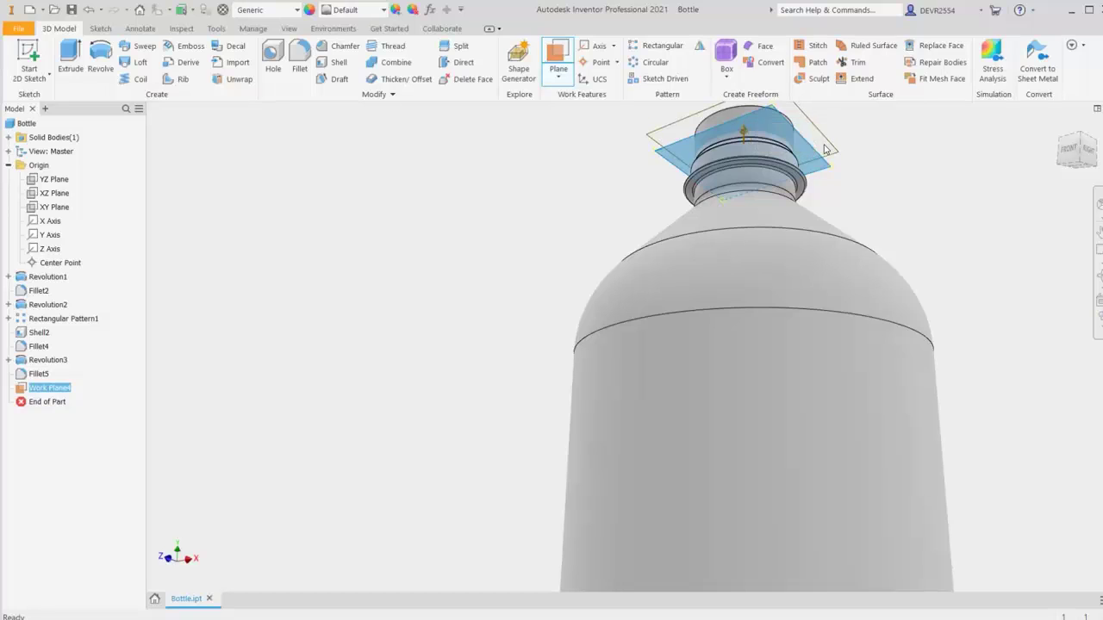
Split the neck's outer cylindrical face above the collar with the lower offset work plane
{"action": "key", "text": "F4"}
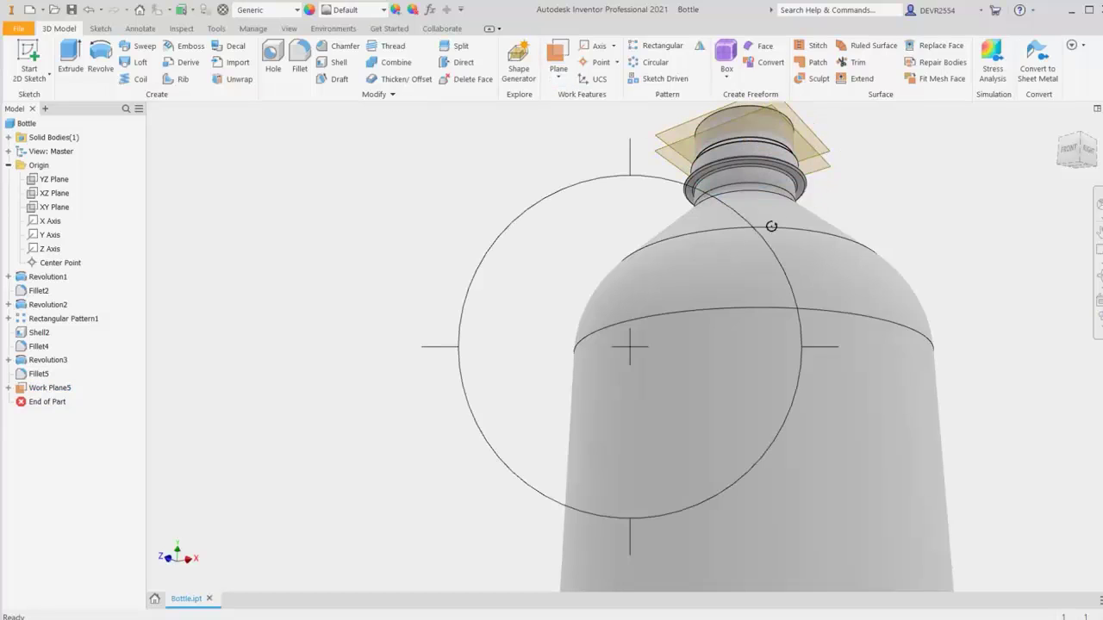
{"action": "left_click_drag", "start_coordinate": [714, 246], "coordinate": [589, 584]}
{"action": "key", "text": "F2"}
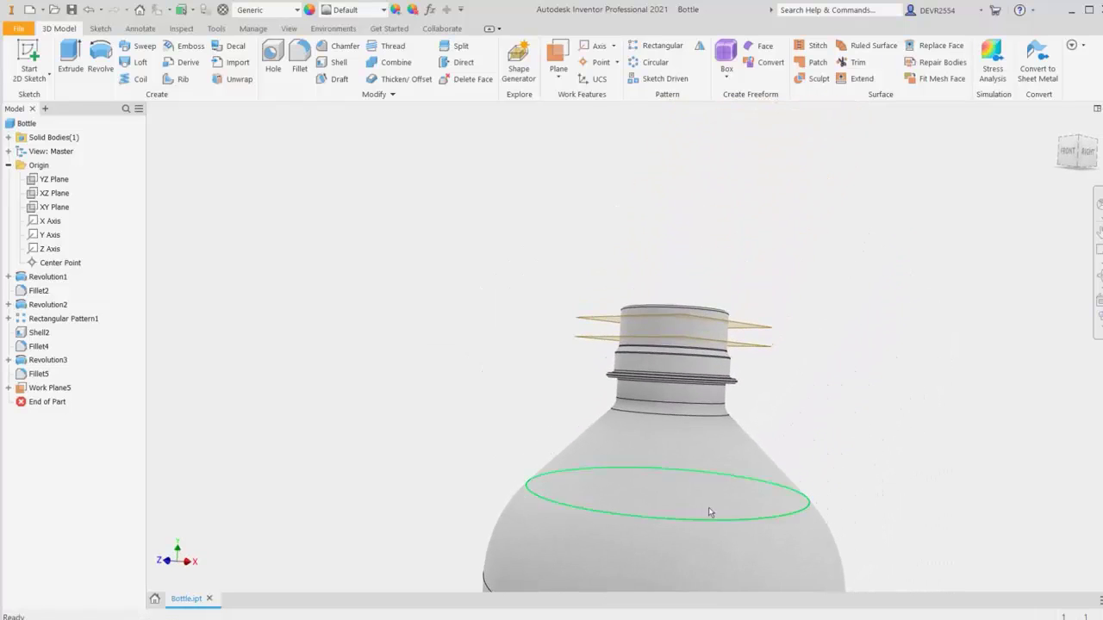
{"action": "key", "text": "F4"}
{"action": "left_click_drag", "start_coordinate": [692, 419], "coordinate": [632, 438]}
{"action": "key", "text": "Escape"}
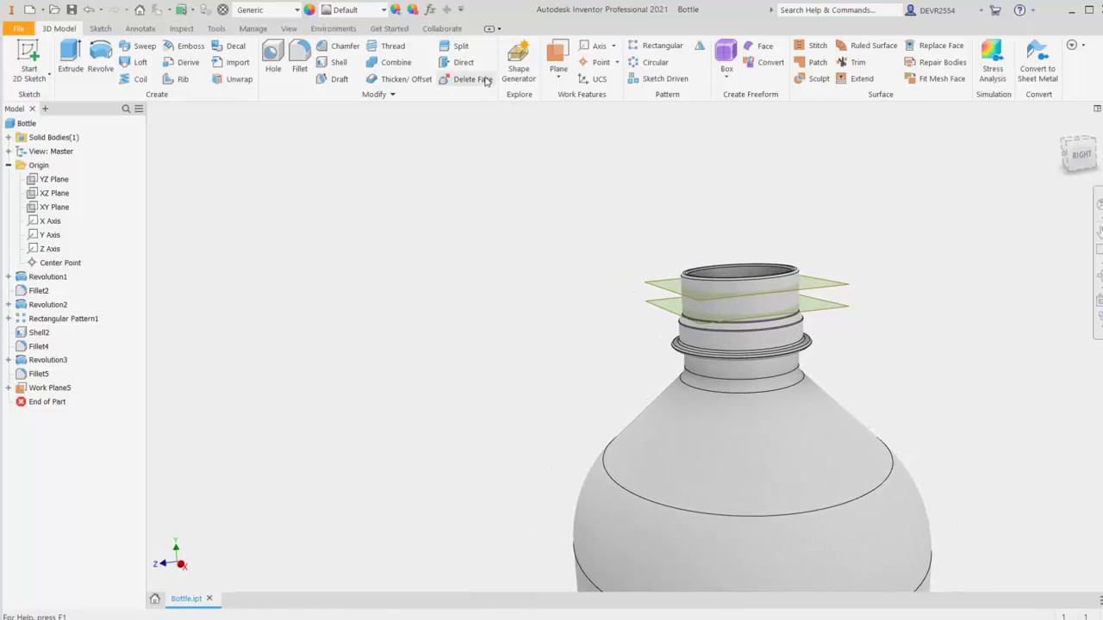
{"action": "left_click", "coordinate": [462, 50]}
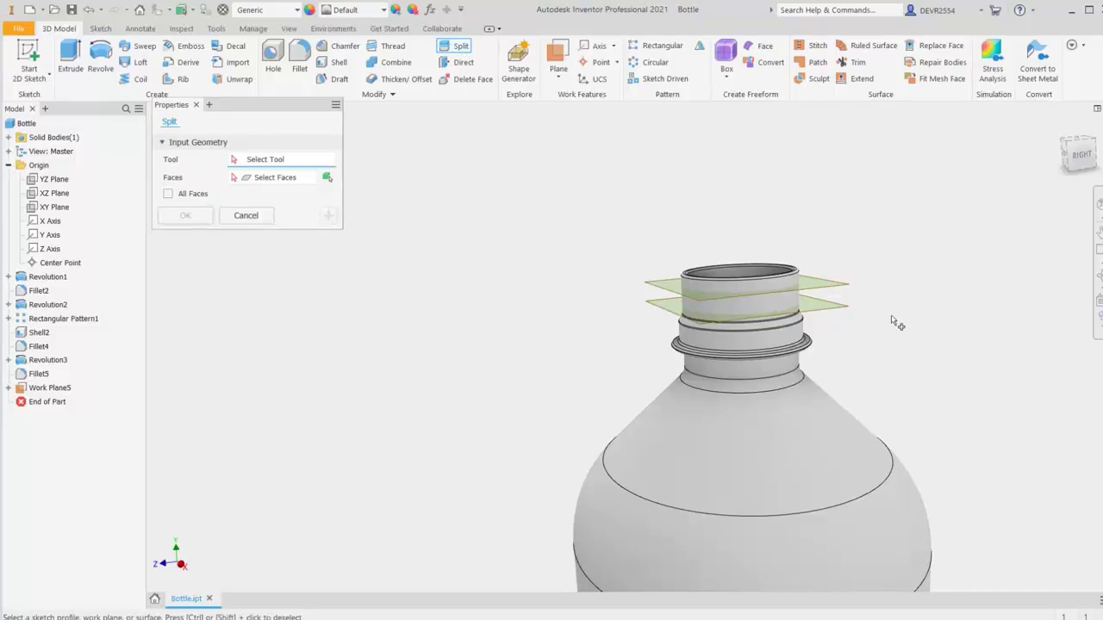
{"action": "left_click", "coordinate": [843, 314]}
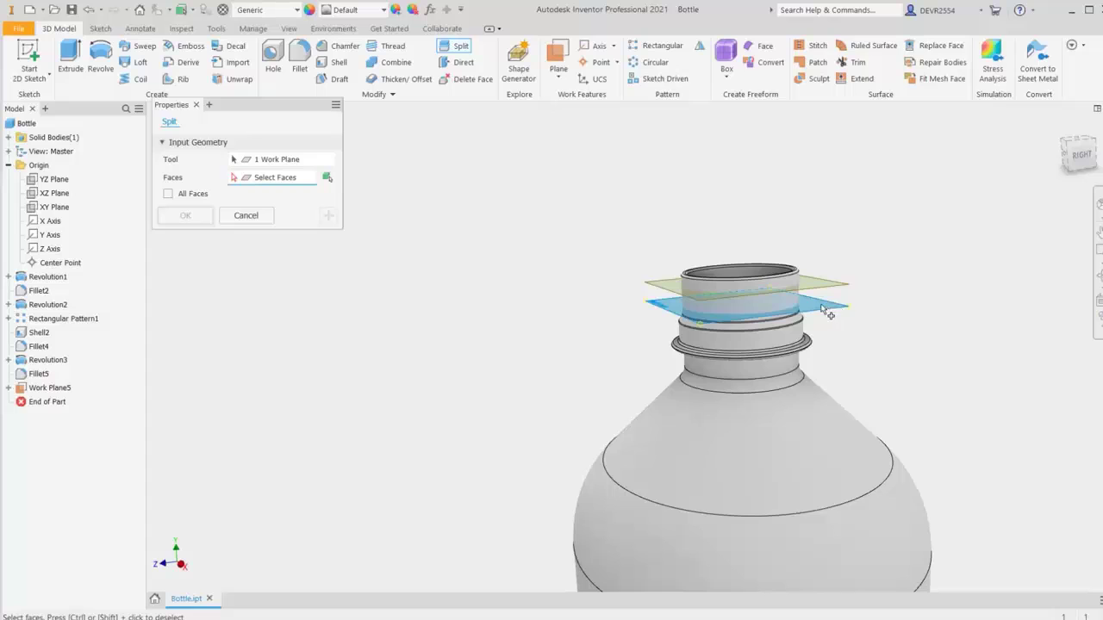
{"action": "left_click", "coordinate": [786, 306]}
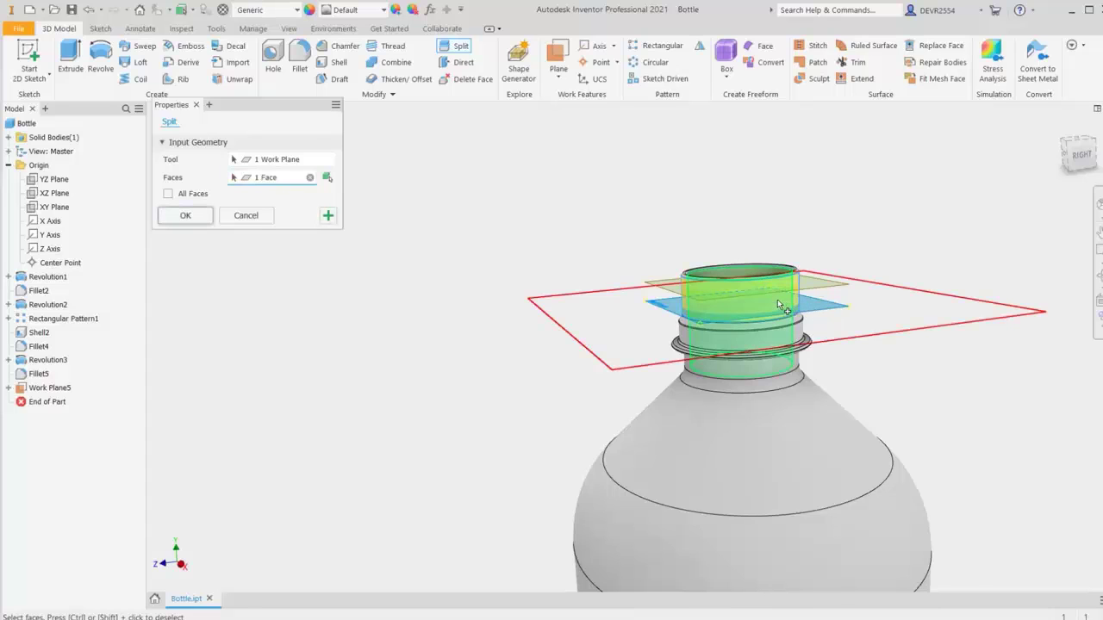
{"action": "left_click", "coordinate": [185, 215]}
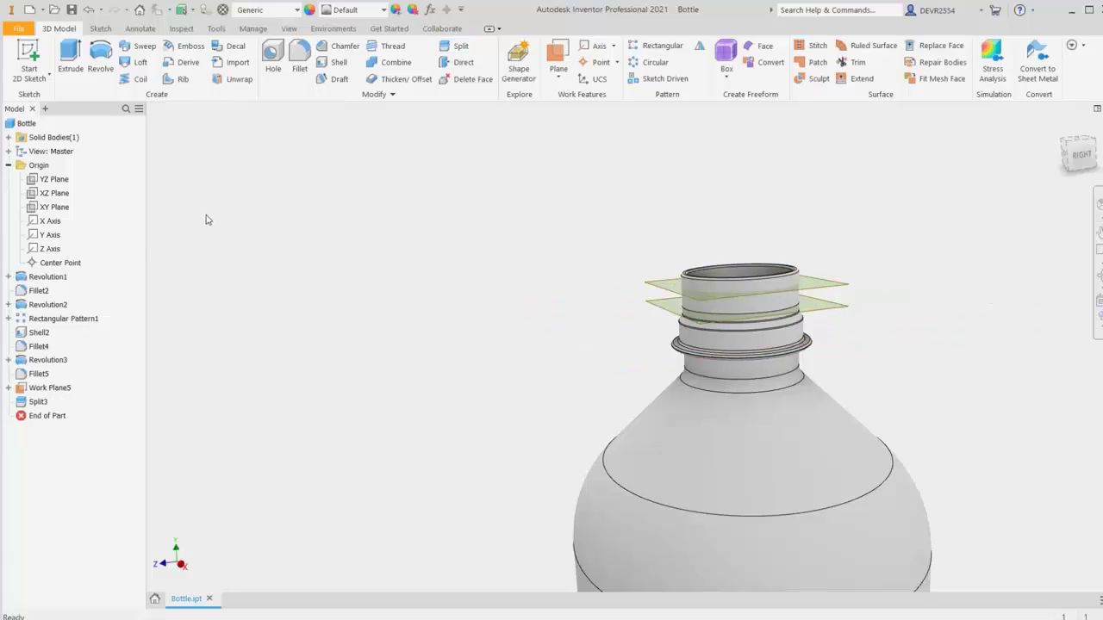
Split the remaining upper portion of the neck's outer face with the upper offset work plane
{"action": "right_click", "coordinate": [206, 220]}
{"action": "left_click", "coordinate": [220, 273]}
{"action": "left_click", "coordinate": [662, 287]}
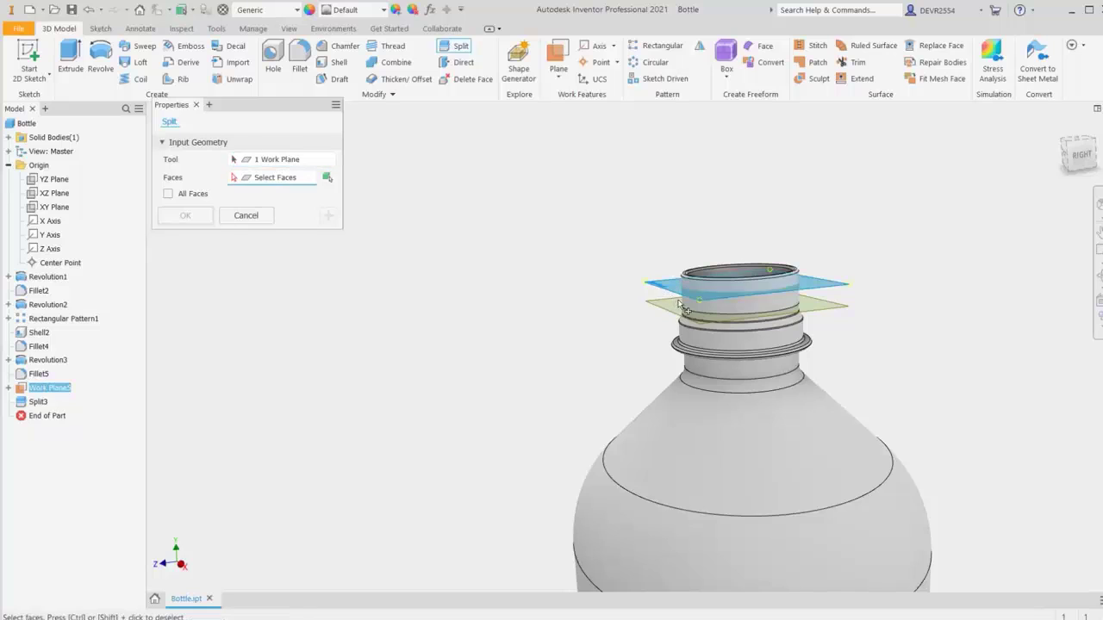
{"action": "left_click", "coordinate": [726, 306]}
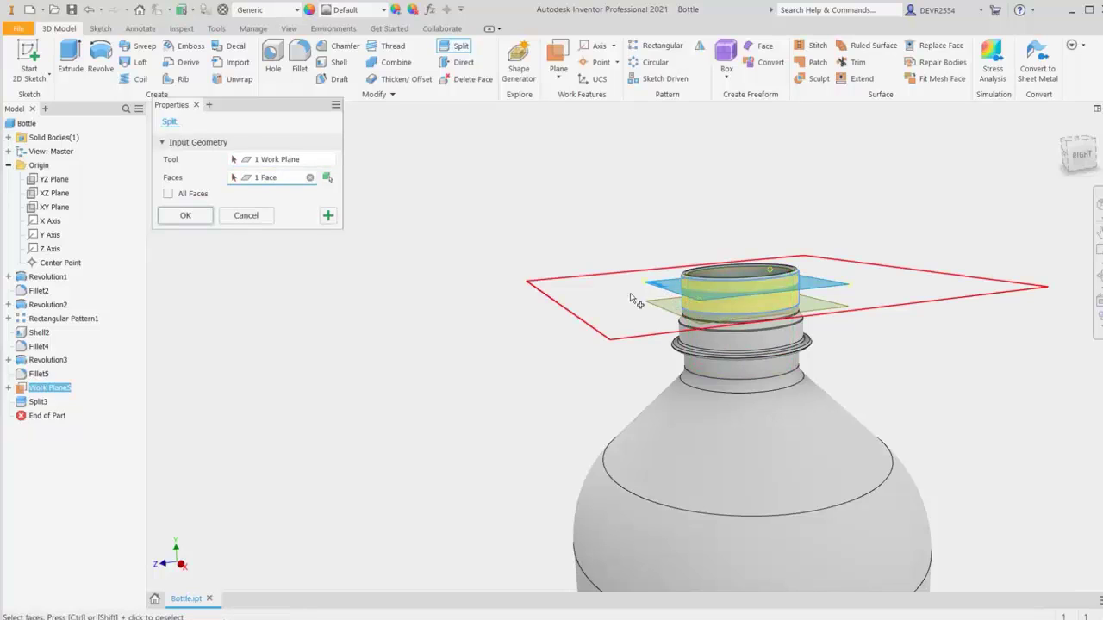
{"action": "left_click", "coordinate": [198, 220]}
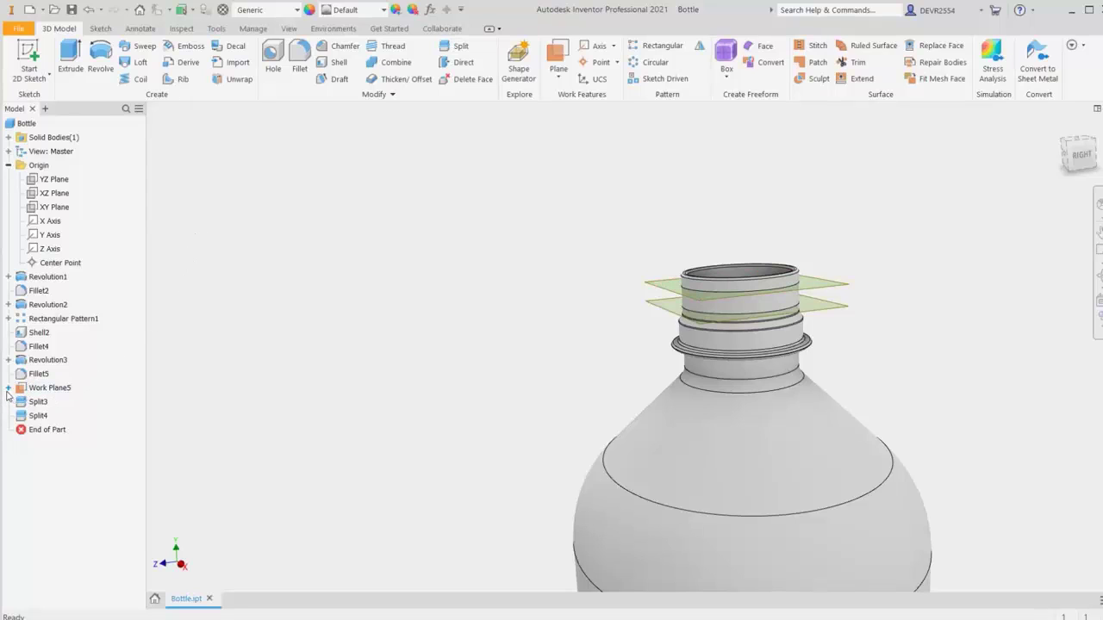
Hide both offset work planes at the neck, Work Plane4 and Work Plane5, and check the split face band
{"action": "left_click", "coordinate": [8, 389]}
{"action": "right_click", "coordinate": [59, 407]}
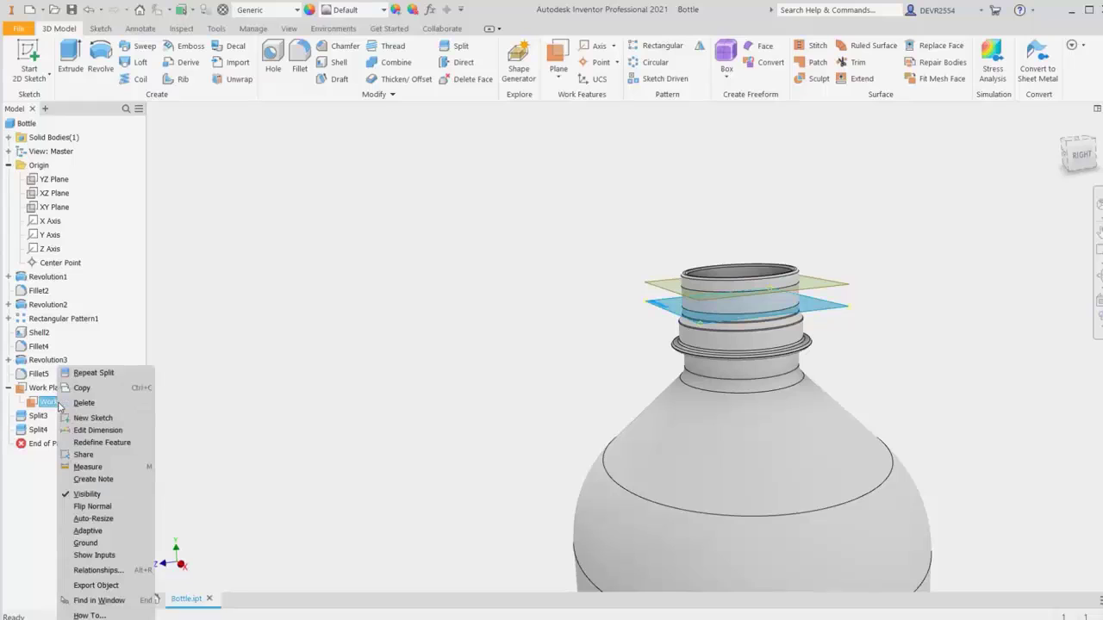
{"action": "left_click", "coordinate": [88, 494]}
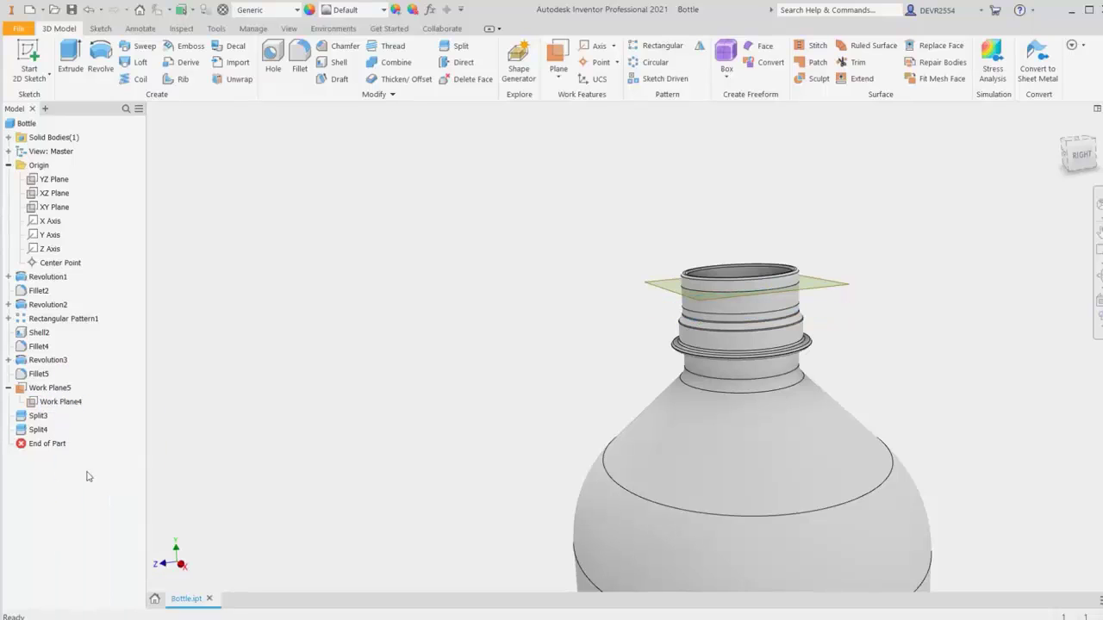
{"action": "right_click", "coordinate": [58, 388]}
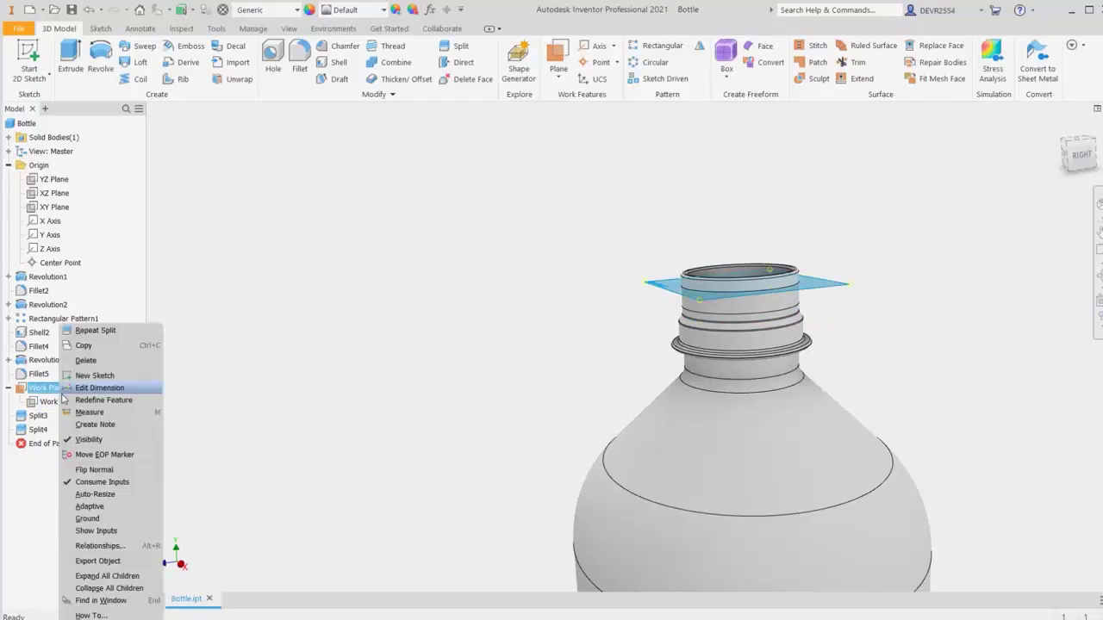
{"action": "left_click", "coordinate": [83, 440]}
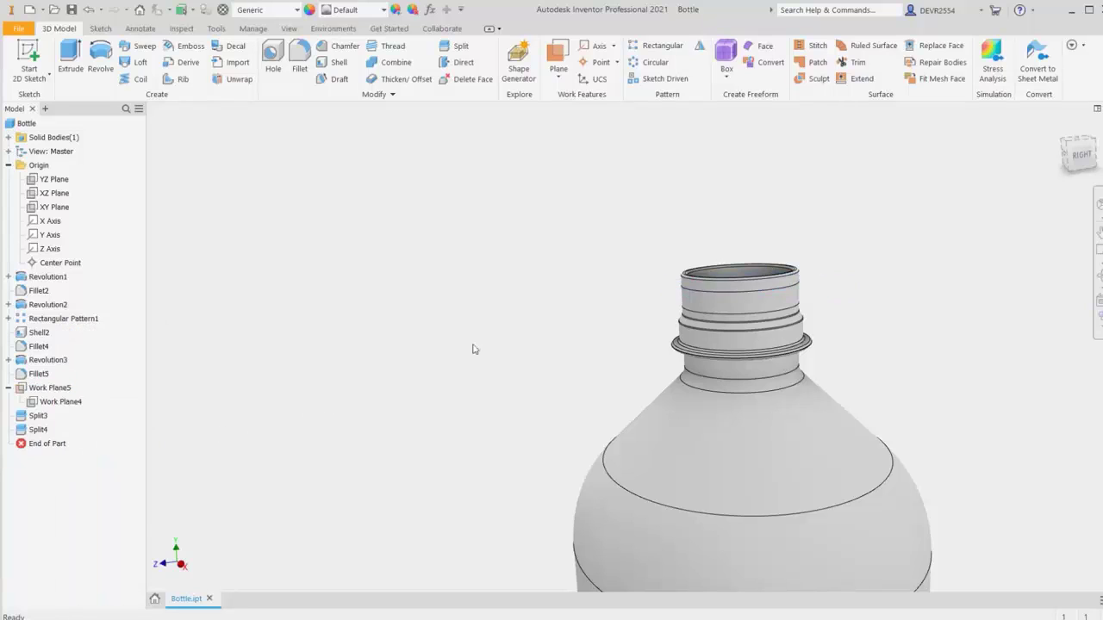
{"action": "left_click", "coordinate": [716, 305]}
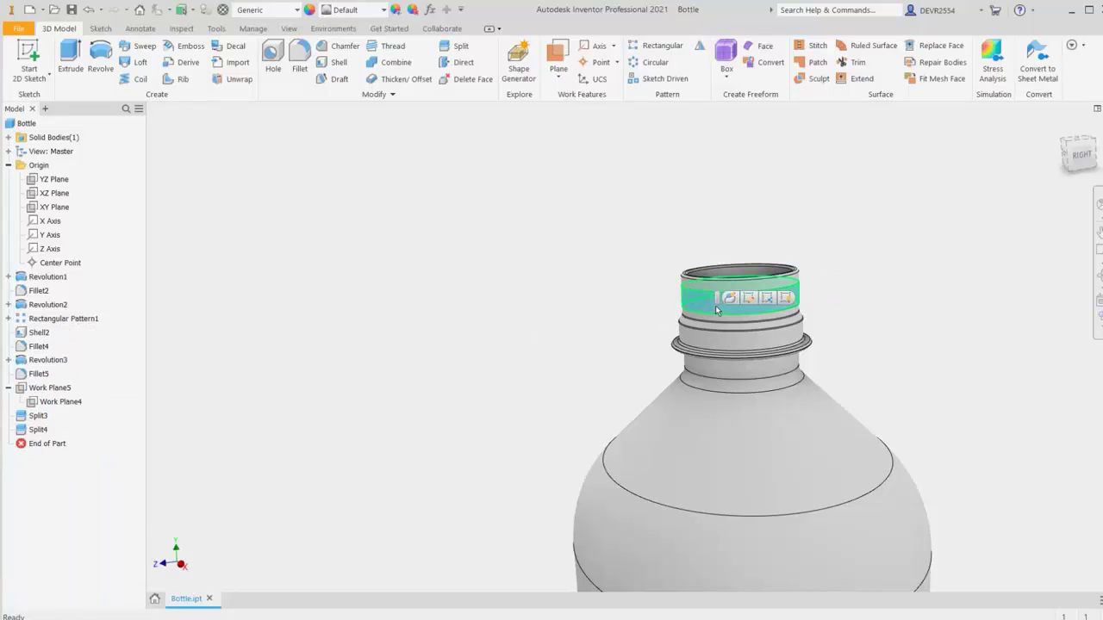
{"action": "left_click", "coordinate": [568, 315]}
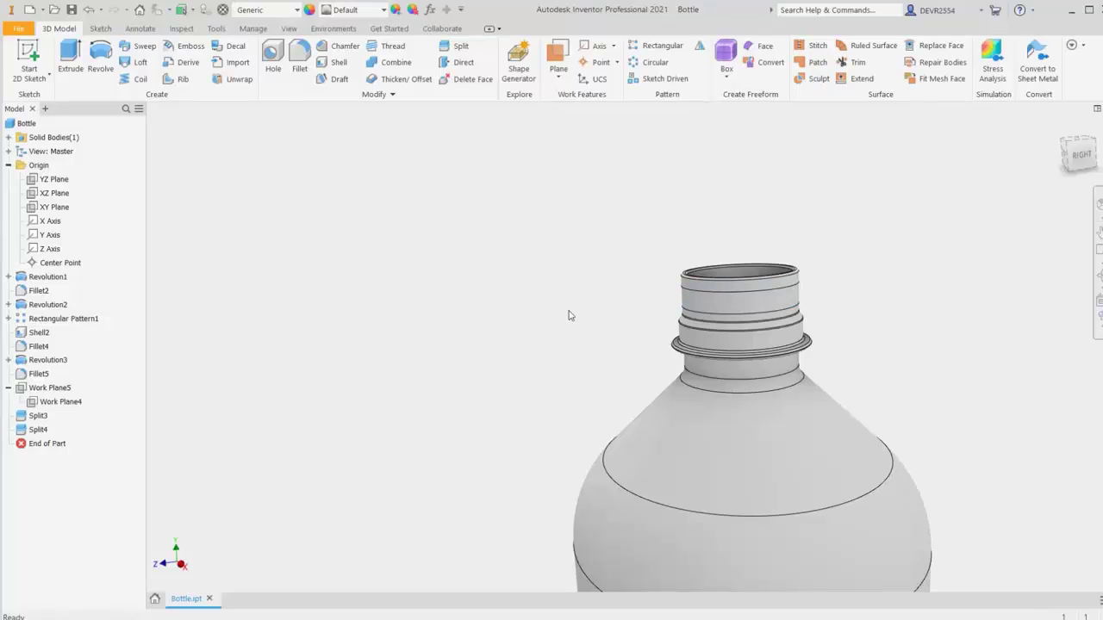
Assign the material Polyethylene, High Density to the bottle
{"action": "key", "text": "F6"}
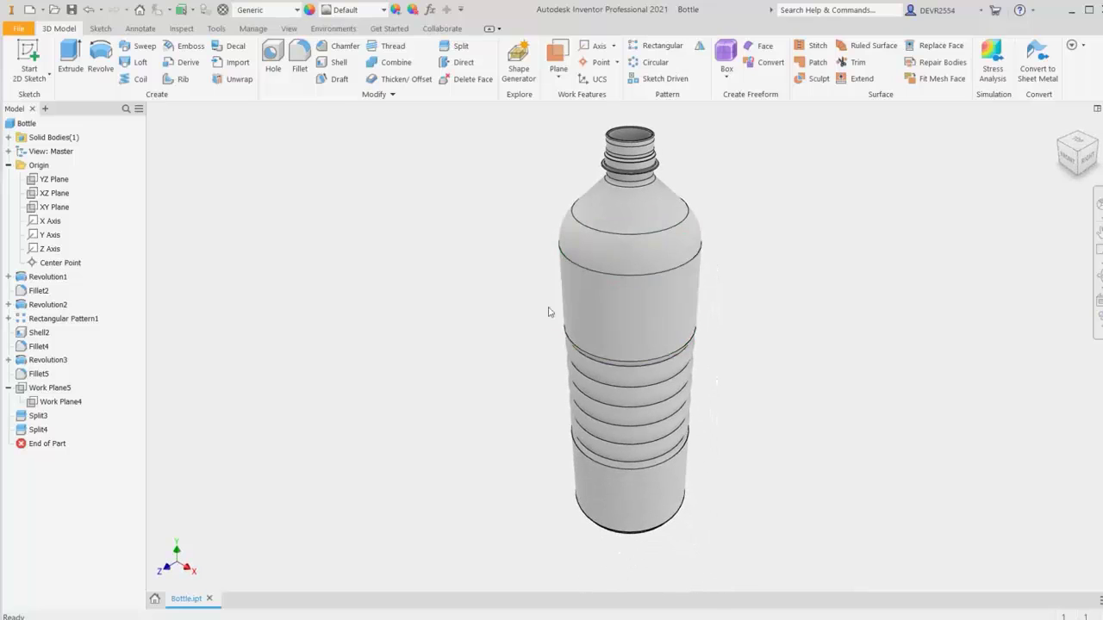
{"action": "left_click", "coordinate": [298, 10]}
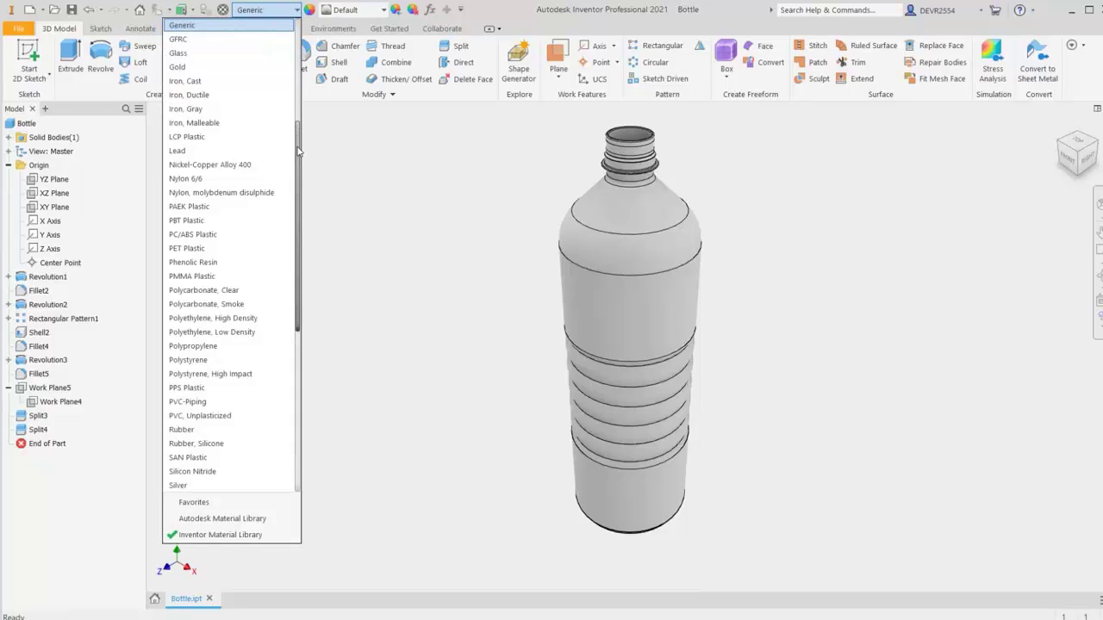
{"action": "scroll", "coordinate": [299, 155], "scroll_direction": "down", "scroll_amount": 1}
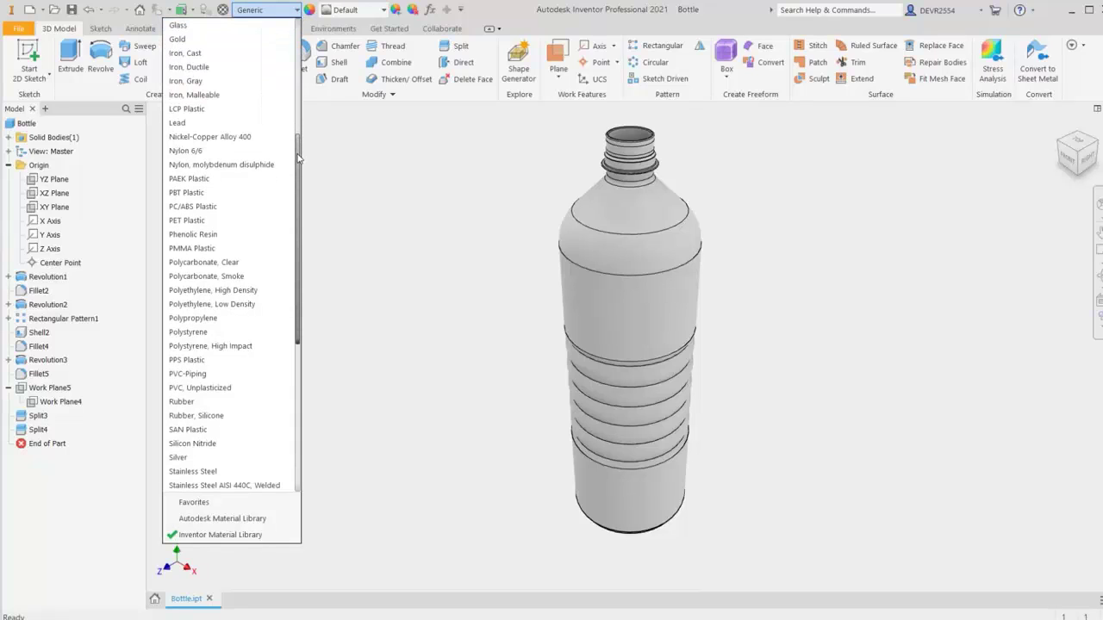
{"action": "left_click", "coordinate": [246, 291]}
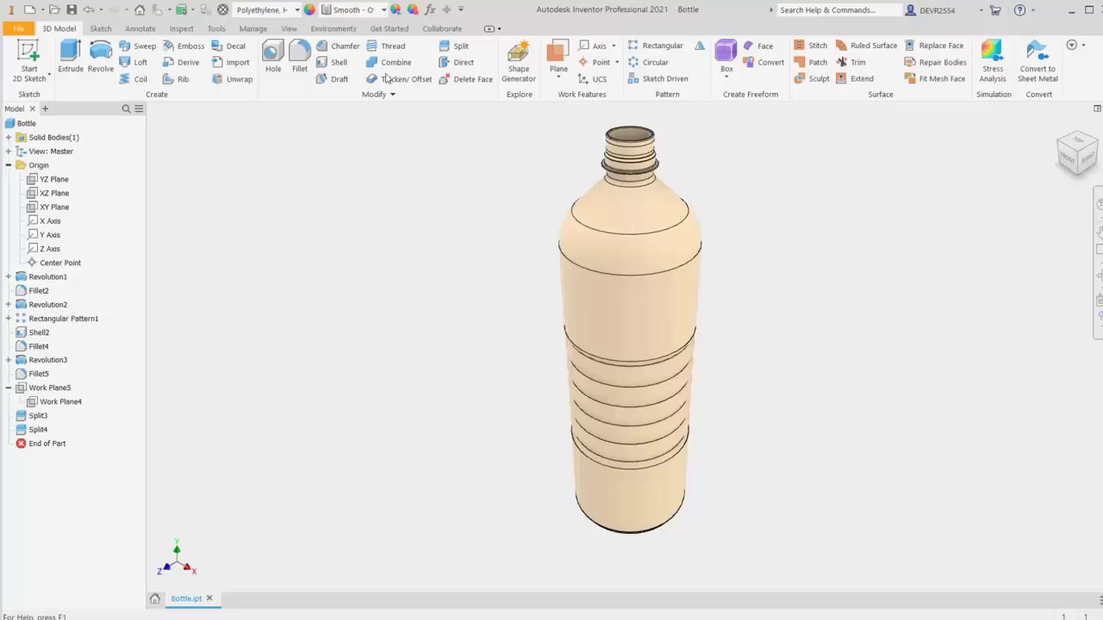
Override the bottle's appearance with Polycarbonate - Smoked from the Inventor Material Library
{"action": "left_click", "coordinate": [384, 10]}
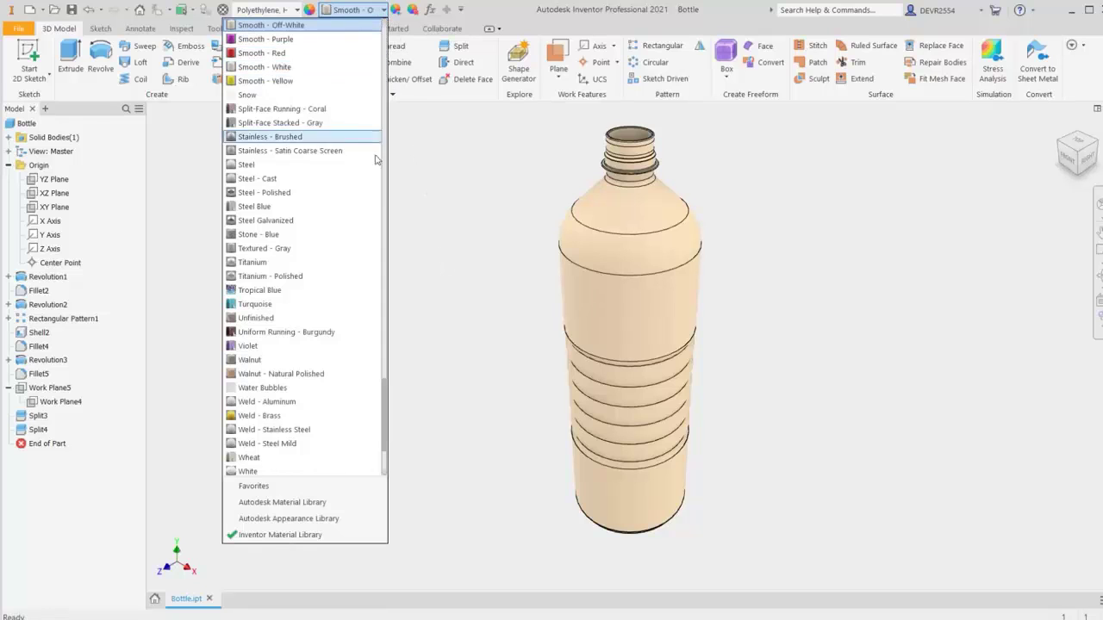
{"action": "scroll", "coordinate": [372, 249], "scroll_direction": "up", "scroll_amount": 3}
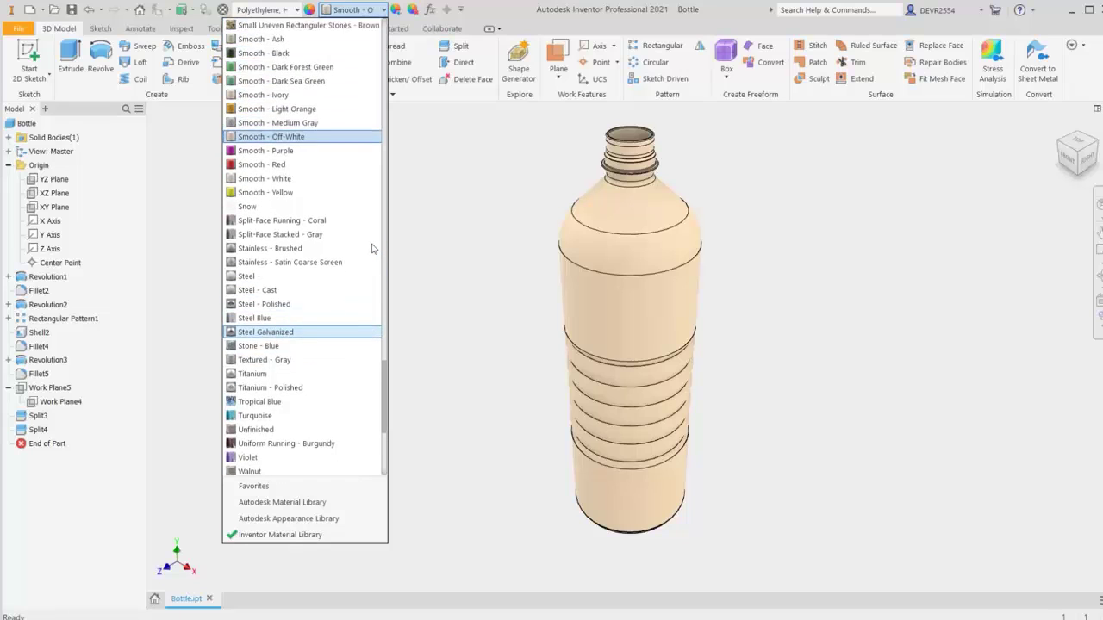
{"action": "scroll", "coordinate": [372, 248], "scroll_direction": "up", "scroll_amount": 8}
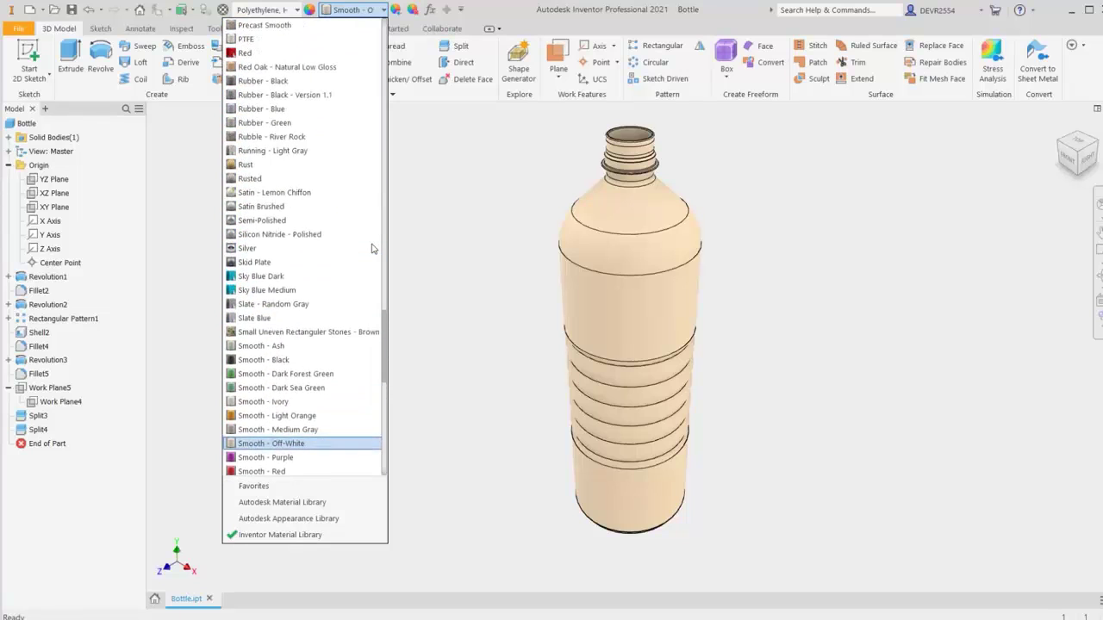
{"action": "scroll", "coordinate": [373, 248], "scroll_direction": "up", "scroll_amount": 3}
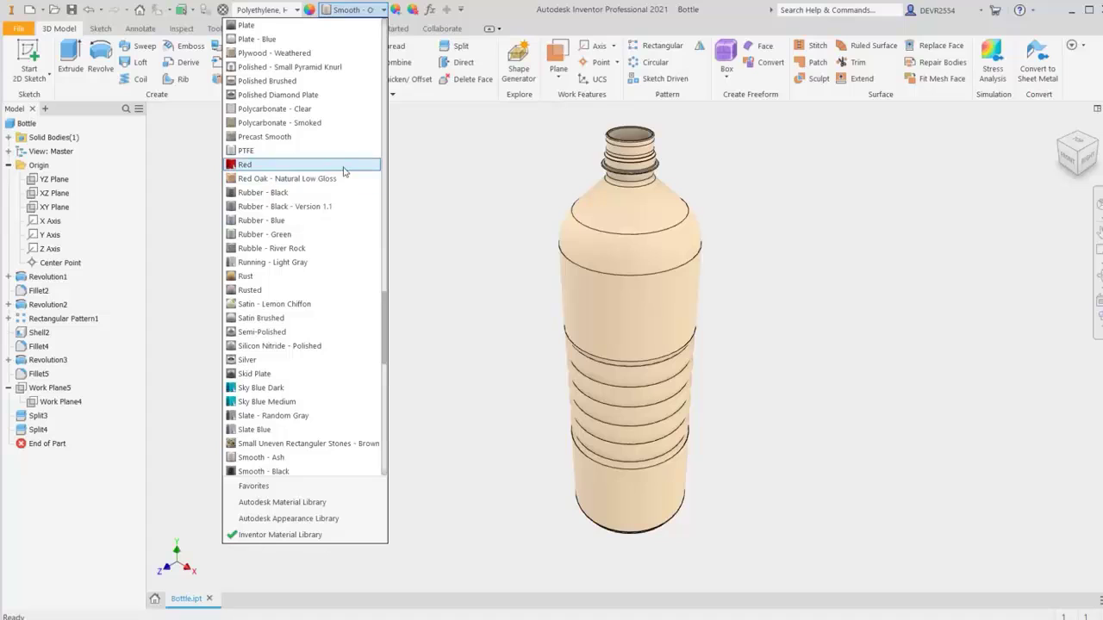
{"action": "left_click", "coordinate": [306, 125]}
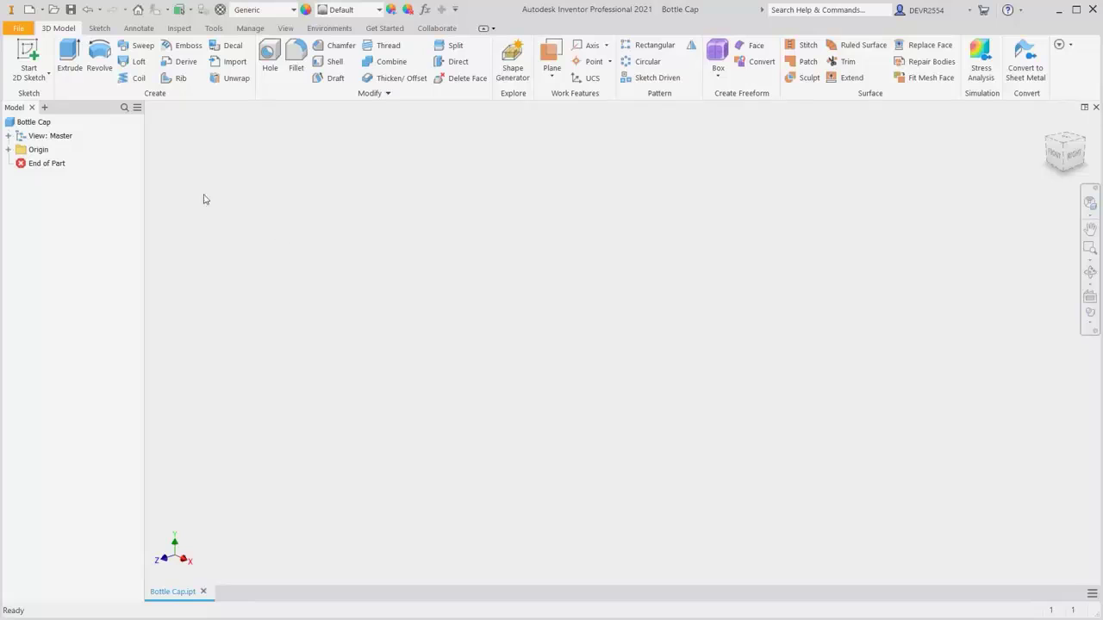
Start a sketch on the vertical YZ plane and open the AutoCAD drawing Bottle Cap from the Parts folder for import
{"action": "left_click", "coordinate": [33, 54]}
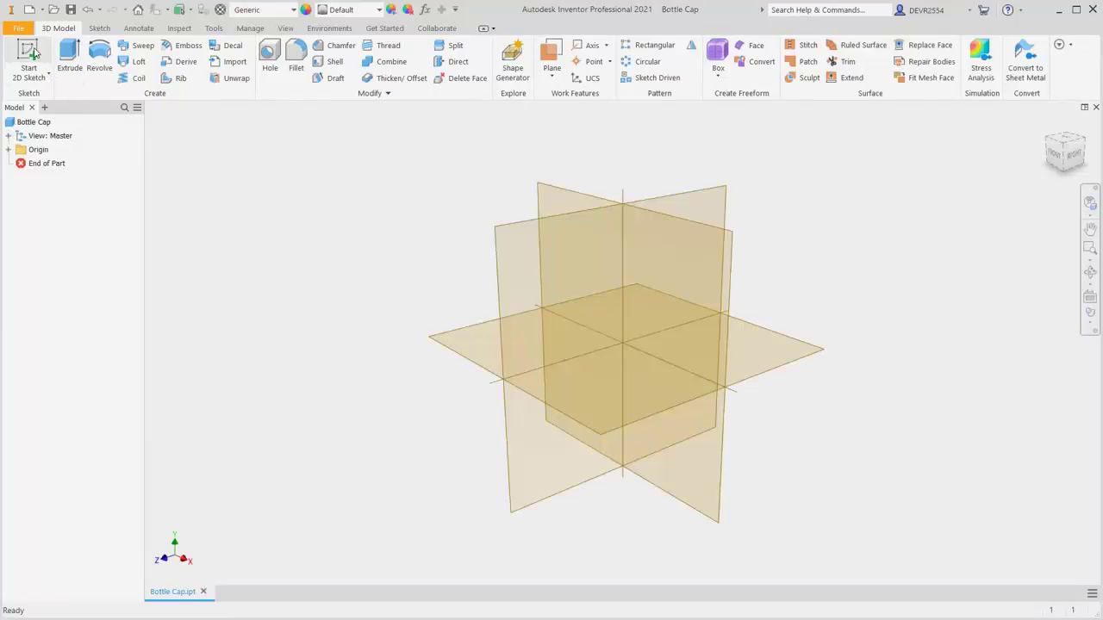
{"action": "left_click", "coordinate": [542, 274]}
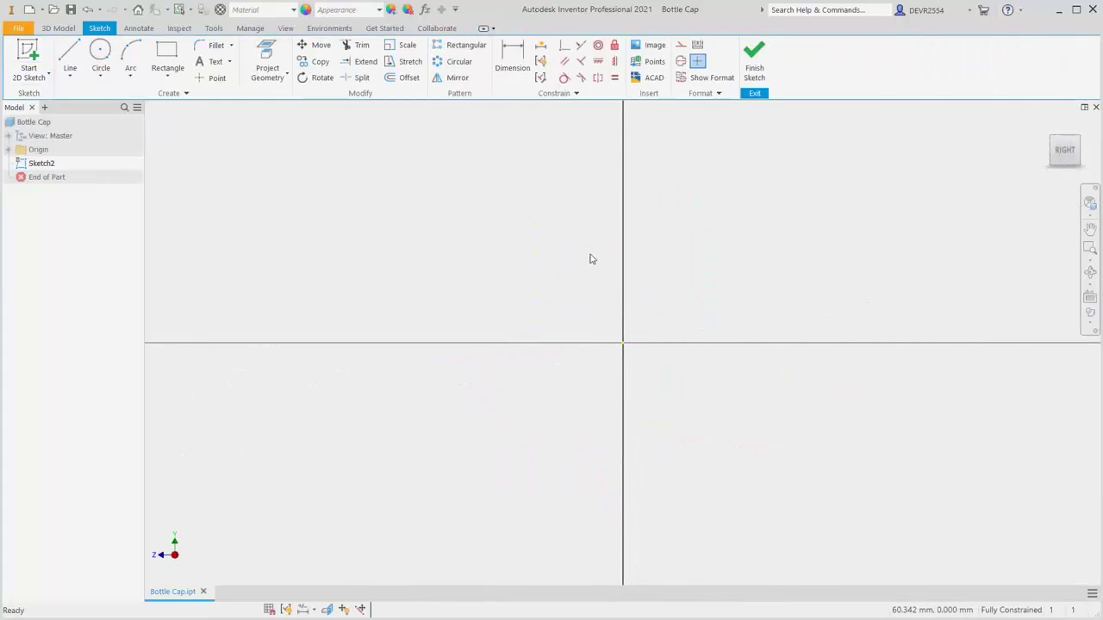
{"action": "left_click", "coordinate": [654, 78]}
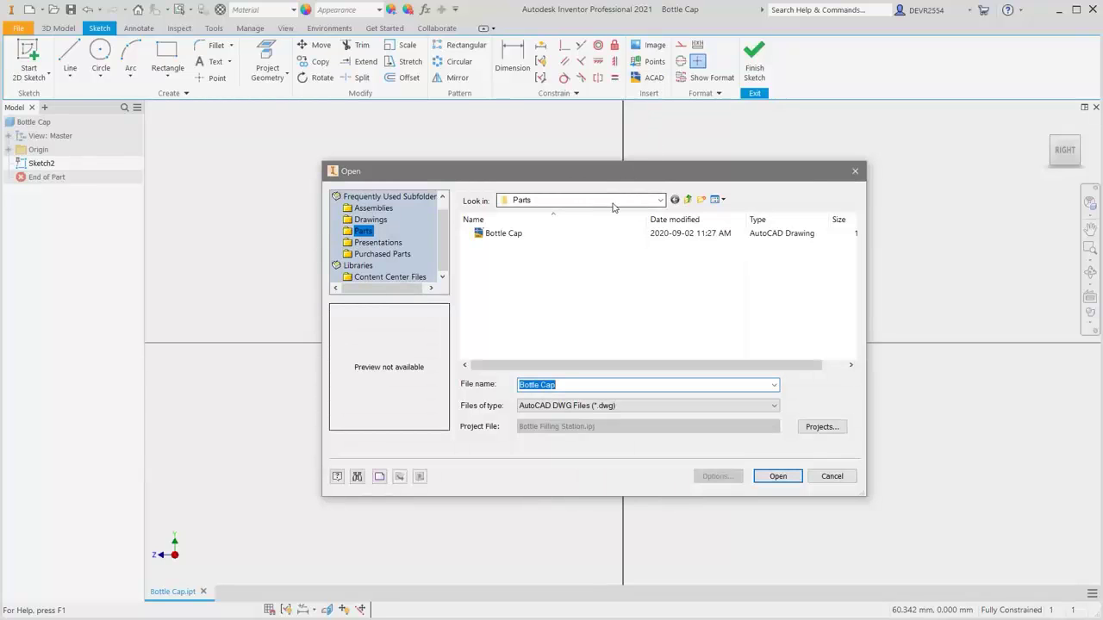
{"action": "left_click", "coordinate": [653, 406]}
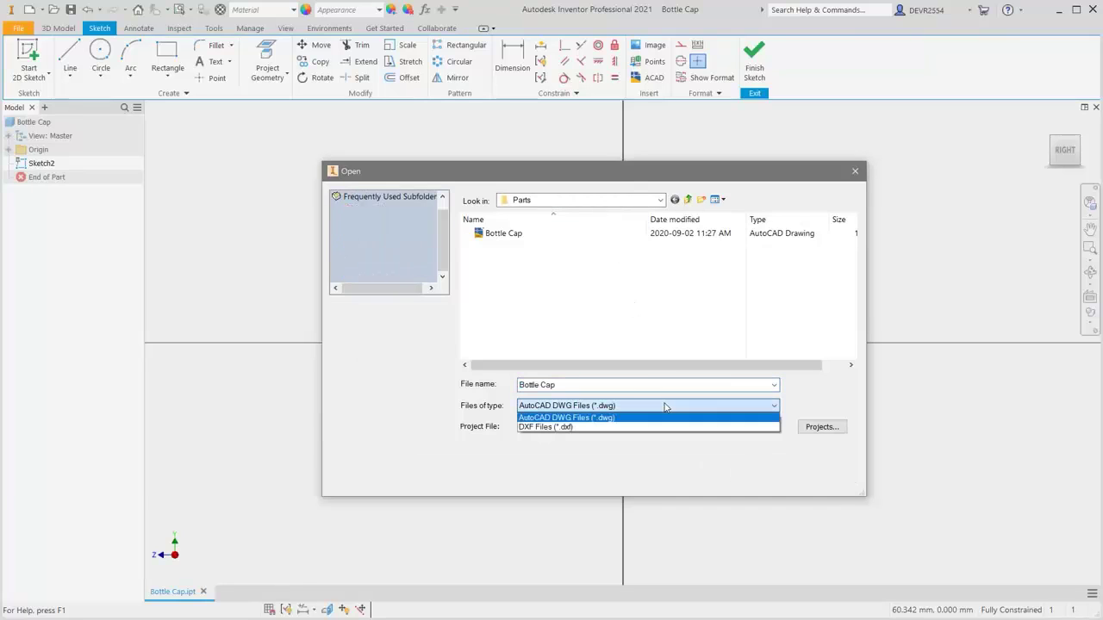
{"action": "left_click", "coordinate": [605, 421]}
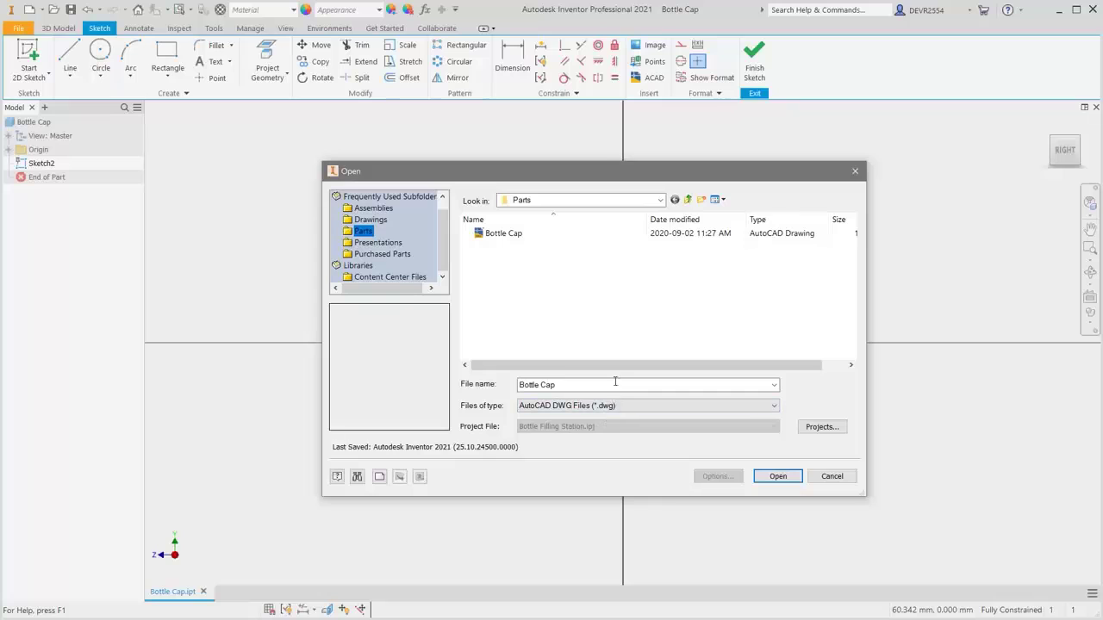
{"action": "left_click", "coordinate": [513, 236]}
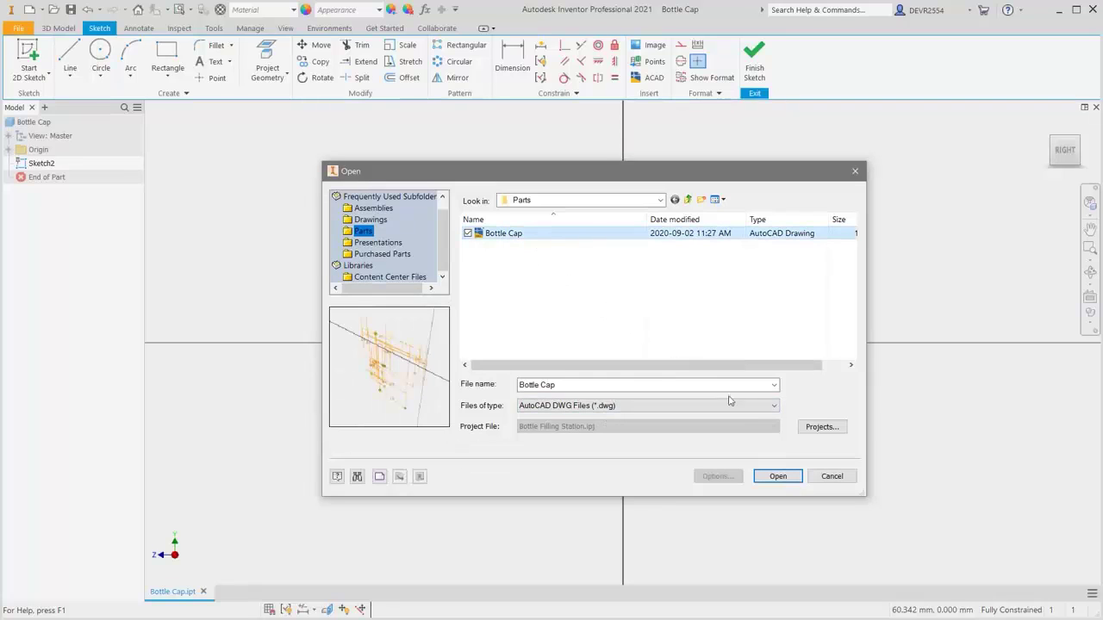
{"action": "left_click", "coordinate": [778, 477]}
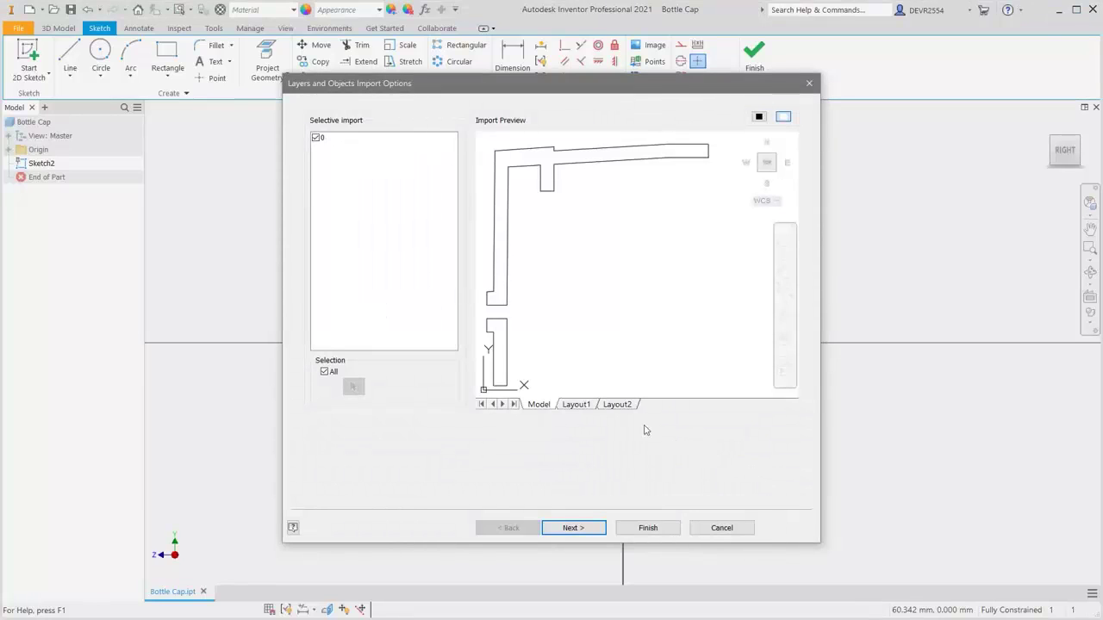
Check the drawing's layouts and import layer 0 from model space in detected mm units, with end points constrained and geometric constraints applied
{"action": "left_click", "coordinate": [576, 405]}
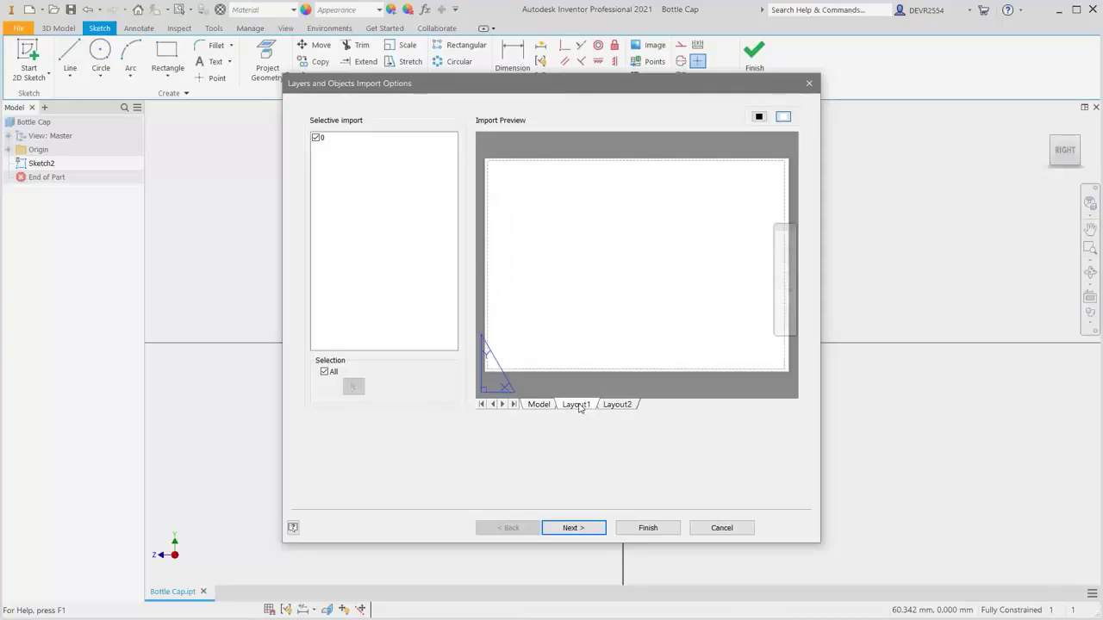
{"action": "left_click", "coordinate": [620, 406]}
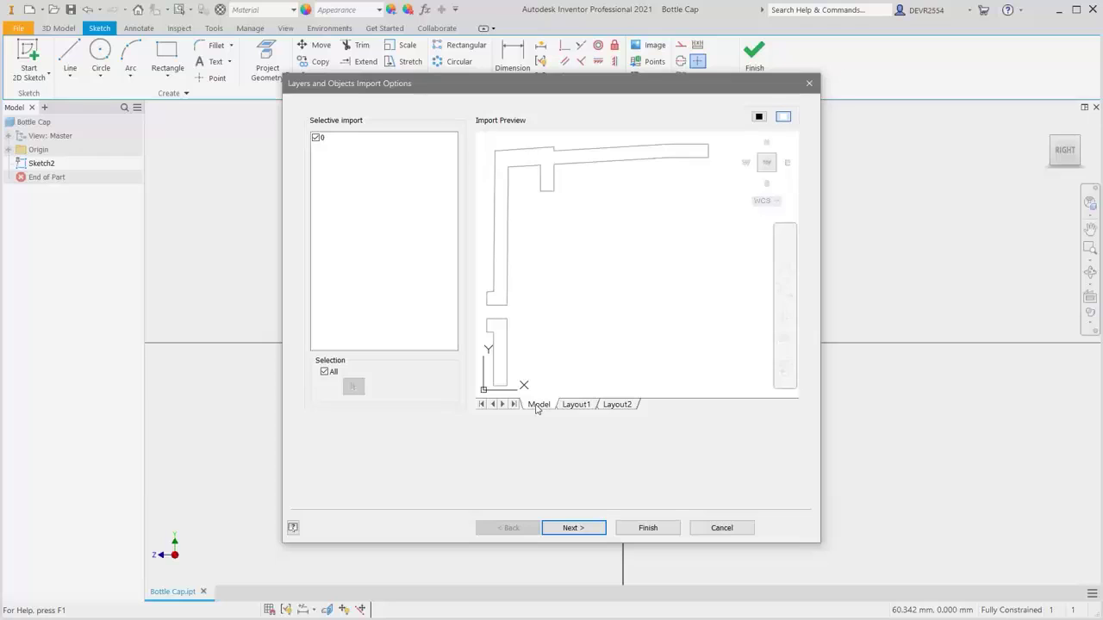
{"action": "left_click", "coordinate": [574, 530]}
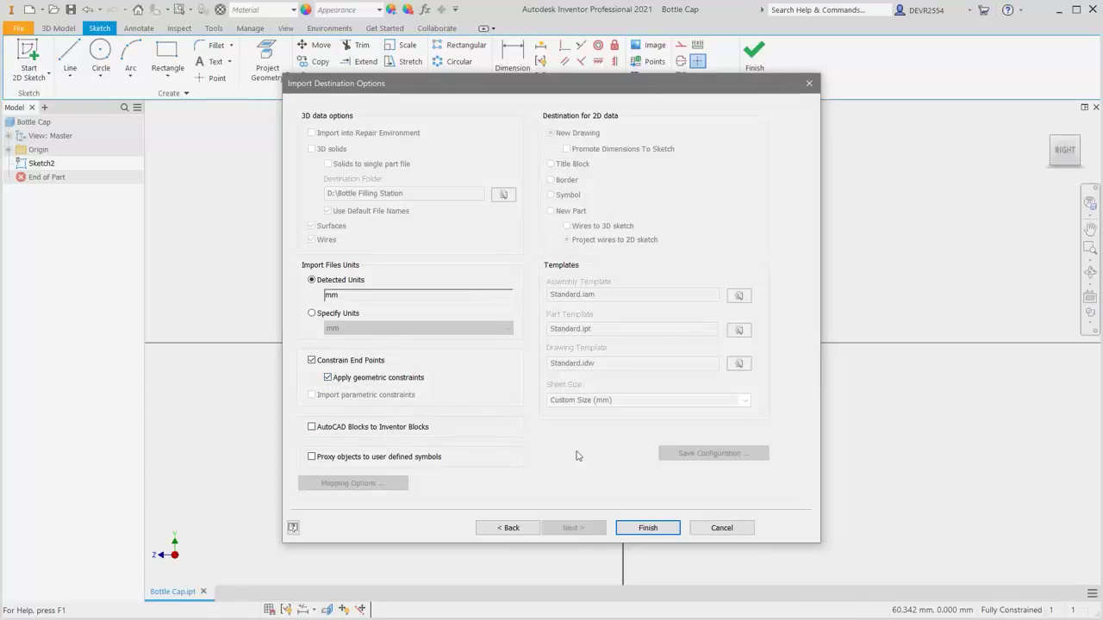
{"action": "left_click", "coordinate": [644, 528]}
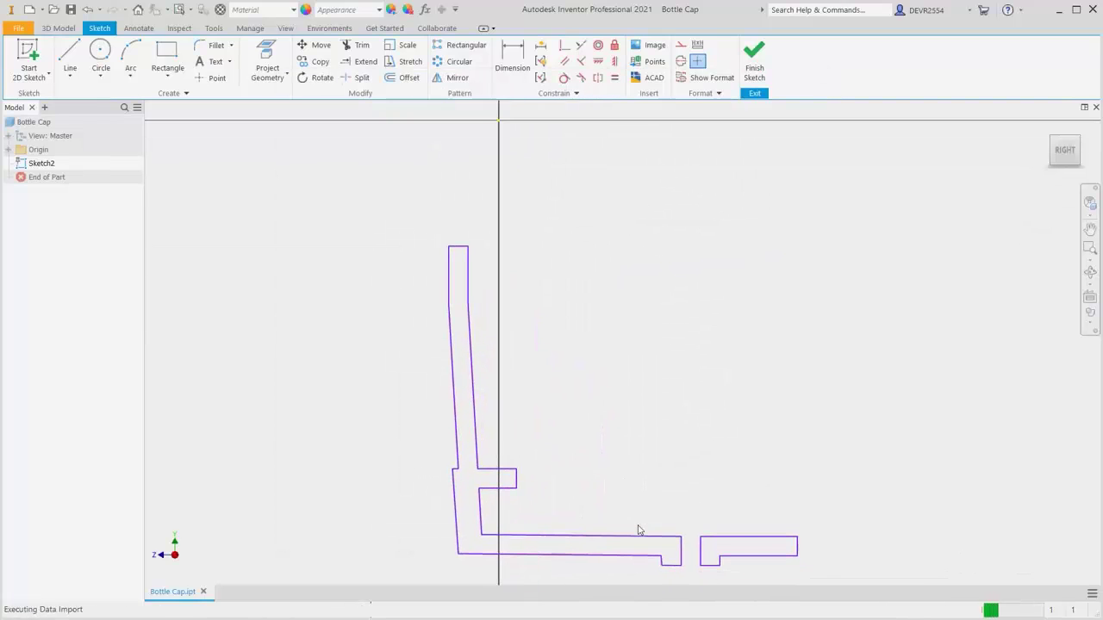
Try pulling the long inner edge of the imported profile upward to test its constraints, and undo the move
{"action": "key", "text": "F2"}
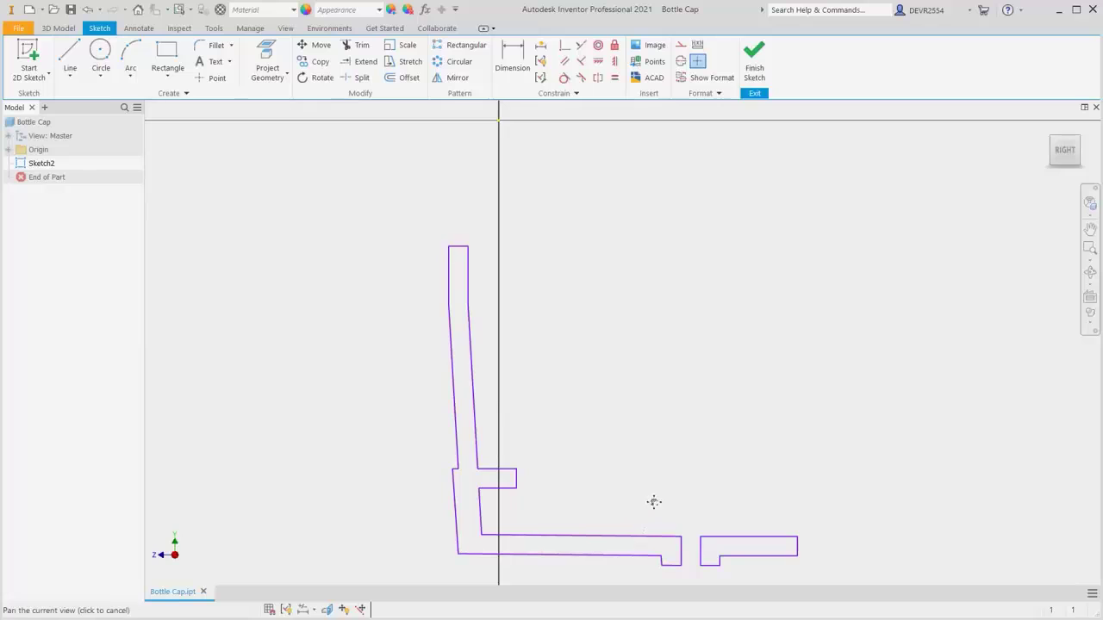
{"action": "mouse_move", "coordinate": [653, 502]}
{"action": "left_mouse_down"}
{"action": "mouse_move", "coordinate": [672, 370]}
{"action": "mouse_move", "coordinate": [641, 399]}
{"action": "mouse_move", "coordinate": [657, 377]}
{"action": "left_mouse_up"}
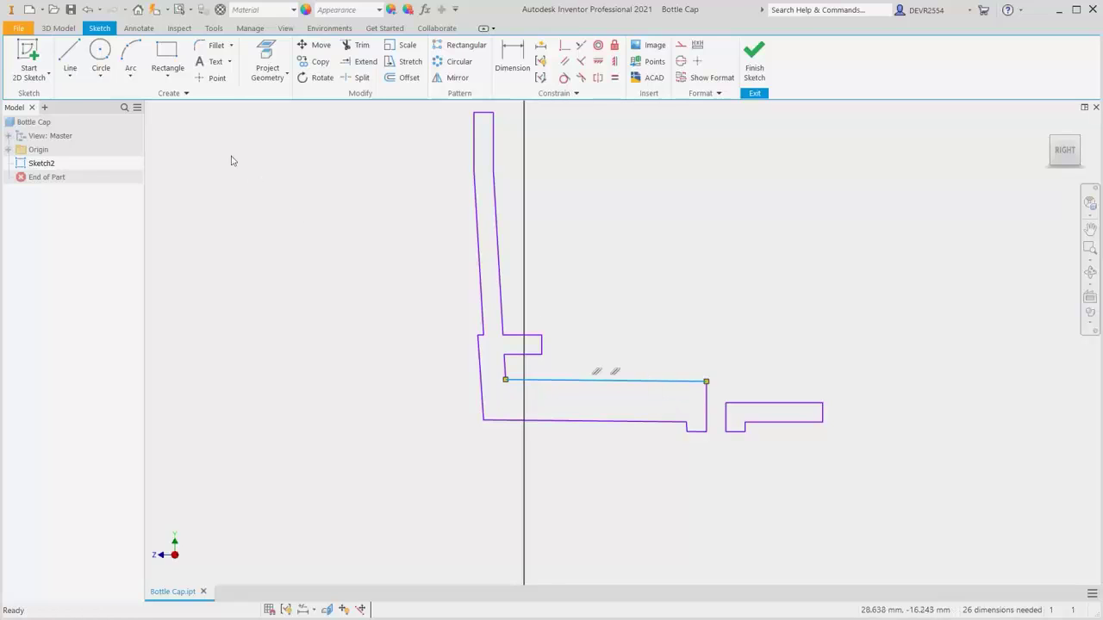
{"action": "left_click", "coordinate": [88, 15]}
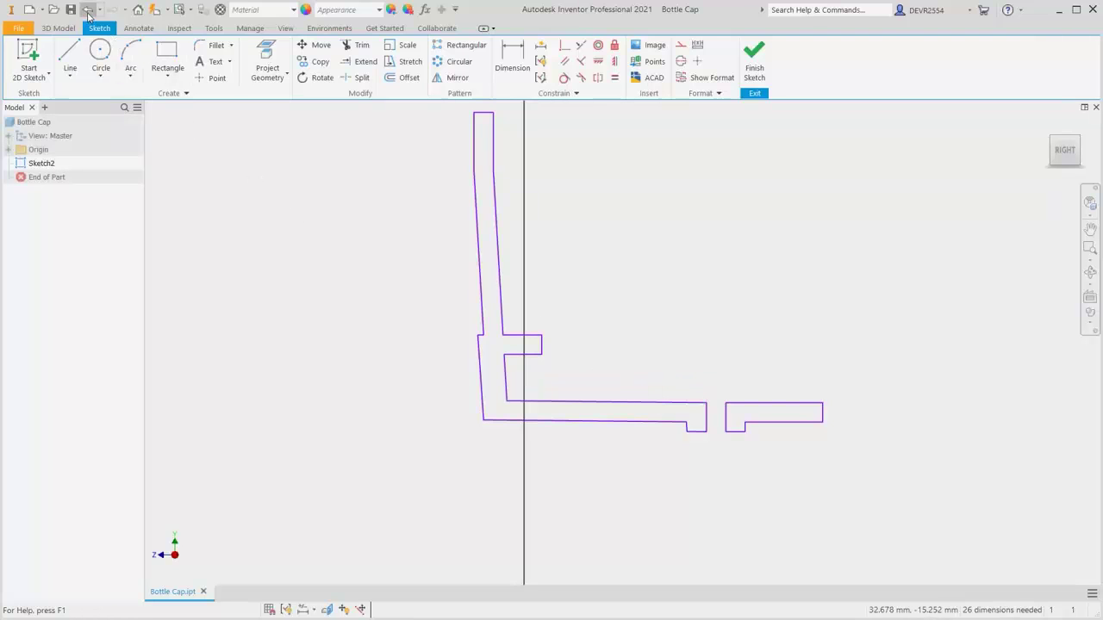
Rotate the whole imported profile a quarter turn clockwise about the upper corner of the small separate piece's free end
{"action": "scroll", "coordinate": [390, 385], "scroll_direction": "down", "scroll_amount": 1}
{"action": "scroll", "coordinate": [390, 385], "scroll_direction": "down", "scroll_amount": 3}
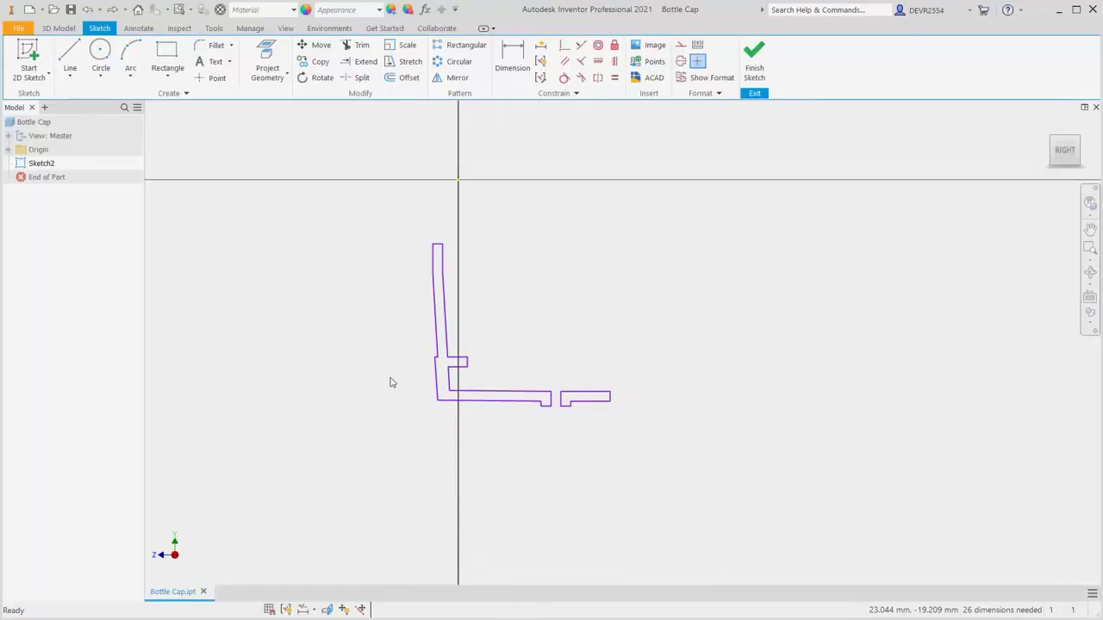
{"action": "left_click", "coordinate": [317, 83]}
{"action": "mouse_move", "coordinate": [388, 441]}
{"action": "left_mouse_down"}
{"action": "mouse_move", "coordinate": [578, 446]}
{"action": "mouse_move", "coordinate": [630, 273]}
{"action": "mouse_move", "coordinate": [626, 236]}
{"action": "left_mouse_up"}
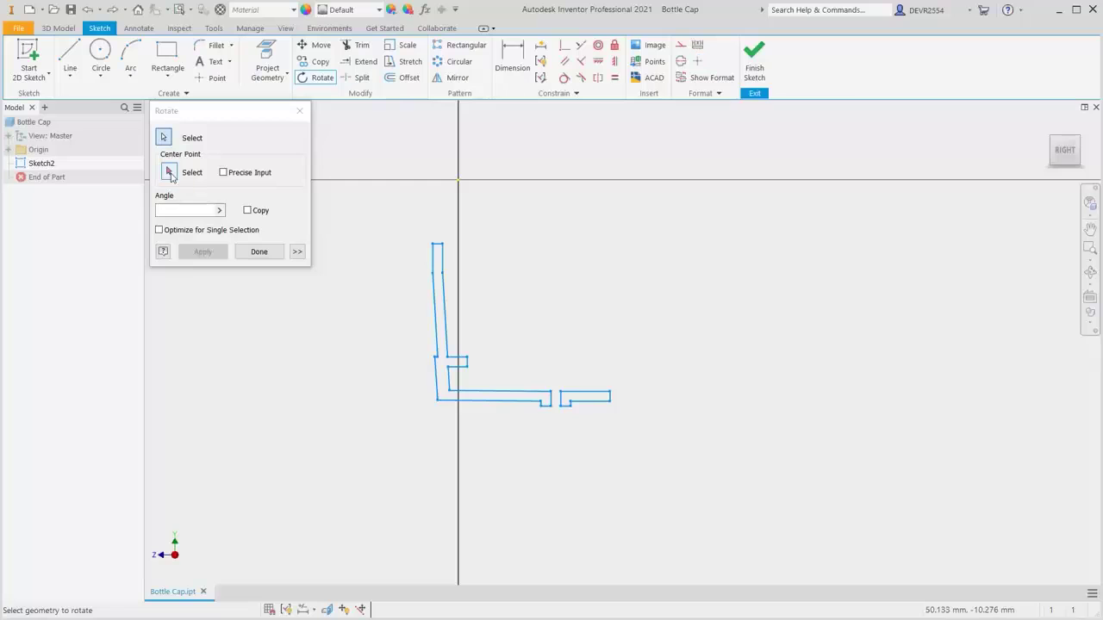
{"action": "left_click", "coordinate": [170, 172]}
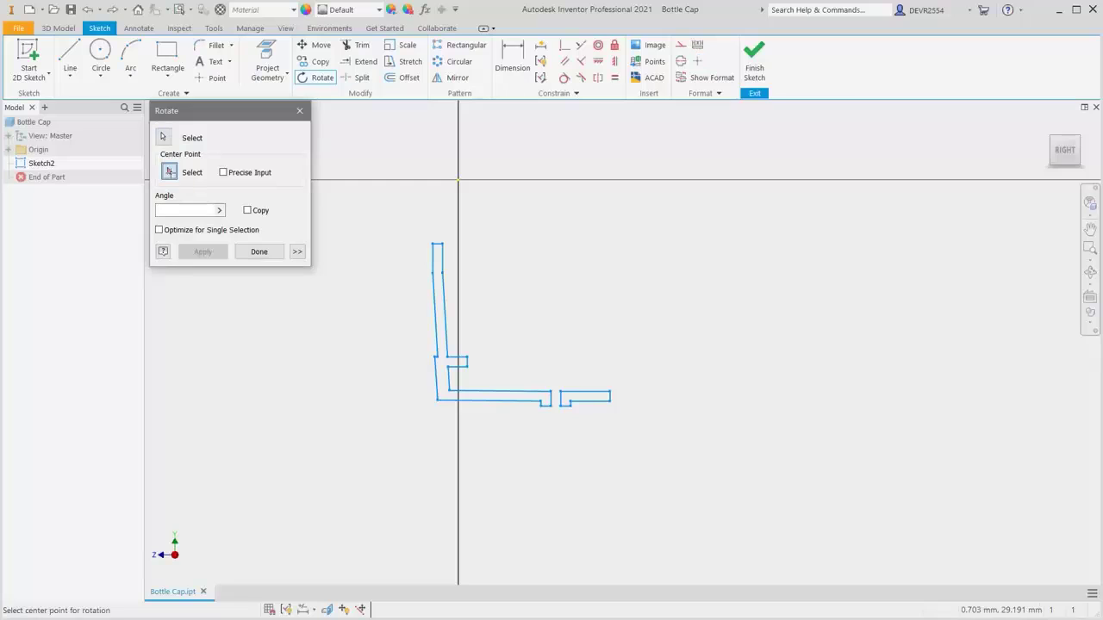
{"action": "left_click", "coordinate": [610, 393]}
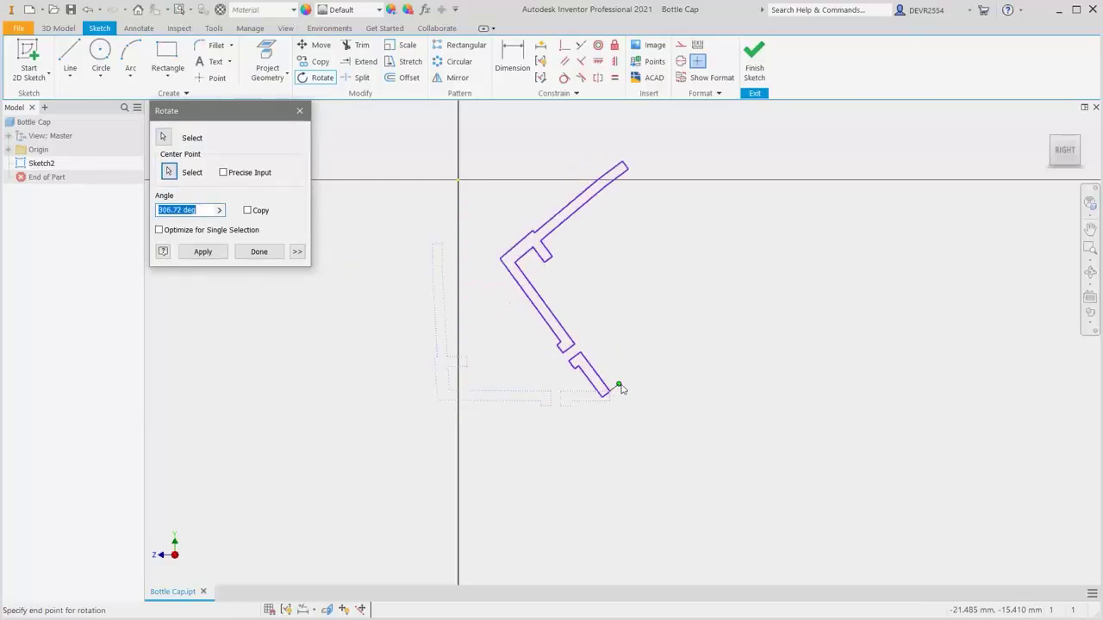
{"action": "left_click", "coordinate": [635, 393]}
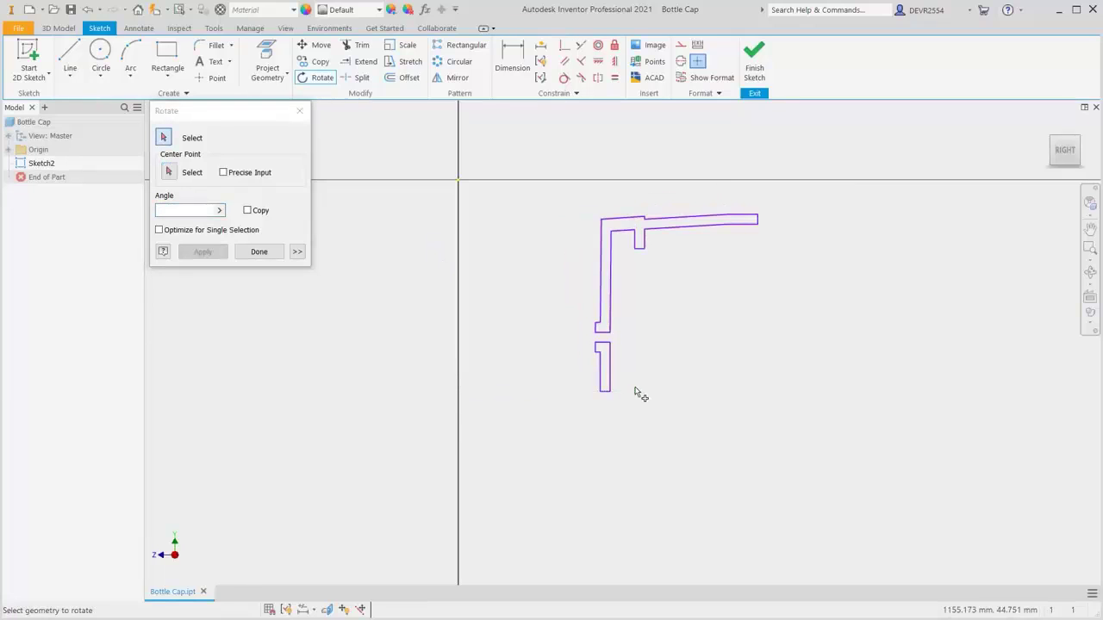
{"action": "left_click", "coordinate": [259, 252]}
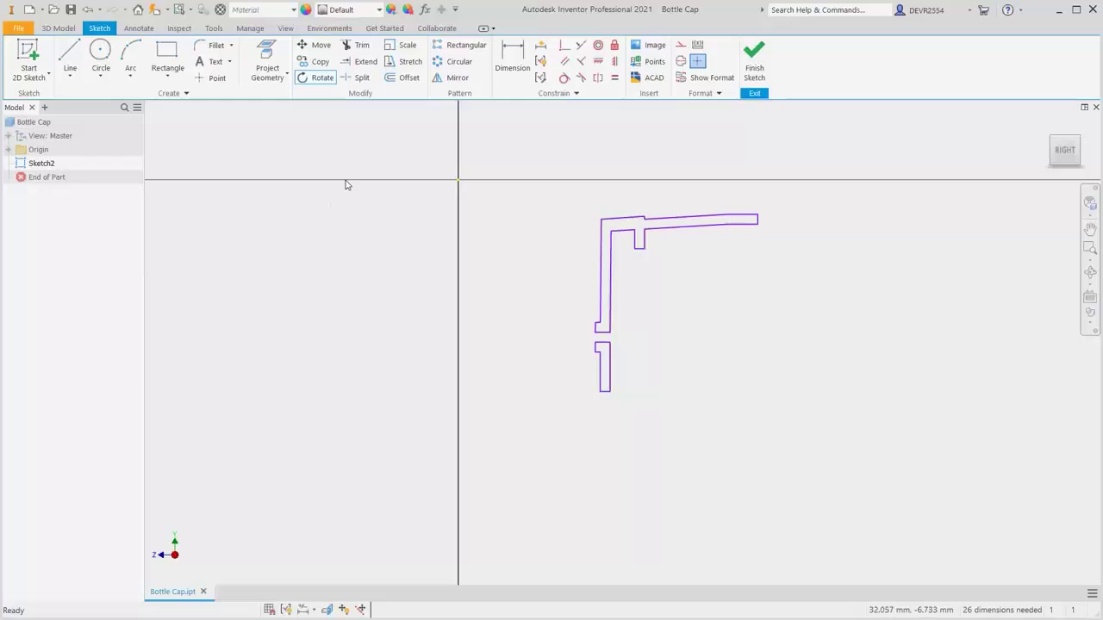
Move the whole profile from the bottom-left corner of its lower piece onto the sketch origin
{"action": "left_click", "coordinate": [323, 45]}
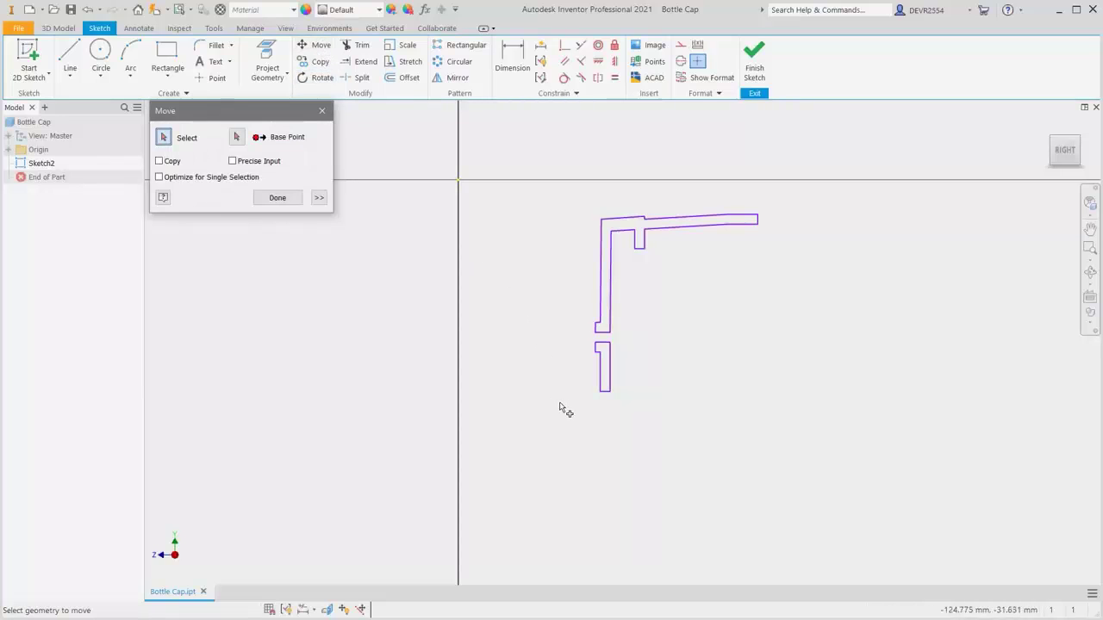
{"action": "mouse_move", "coordinate": [560, 403]}
{"action": "left_mouse_down"}
{"action": "mouse_move", "coordinate": [723, 315]}
{"action": "mouse_move", "coordinate": [793, 203]}
{"action": "left_mouse_up"}
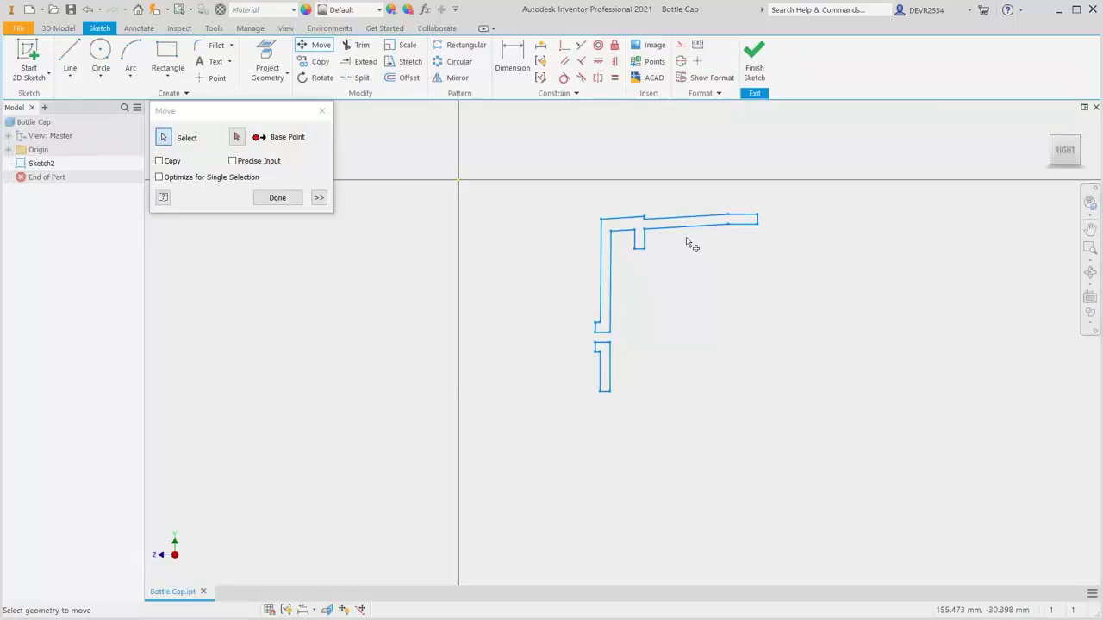
{"action": "left_click", "coordinate": [237, 137]}
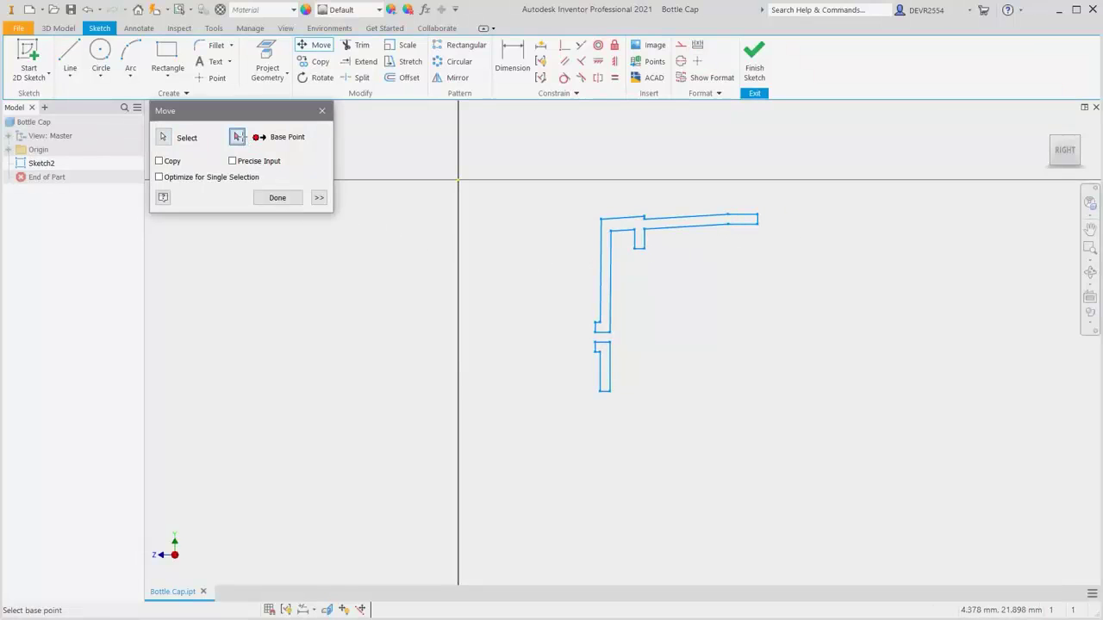
{"action": "left_click", "coordinate": [599, 391]}
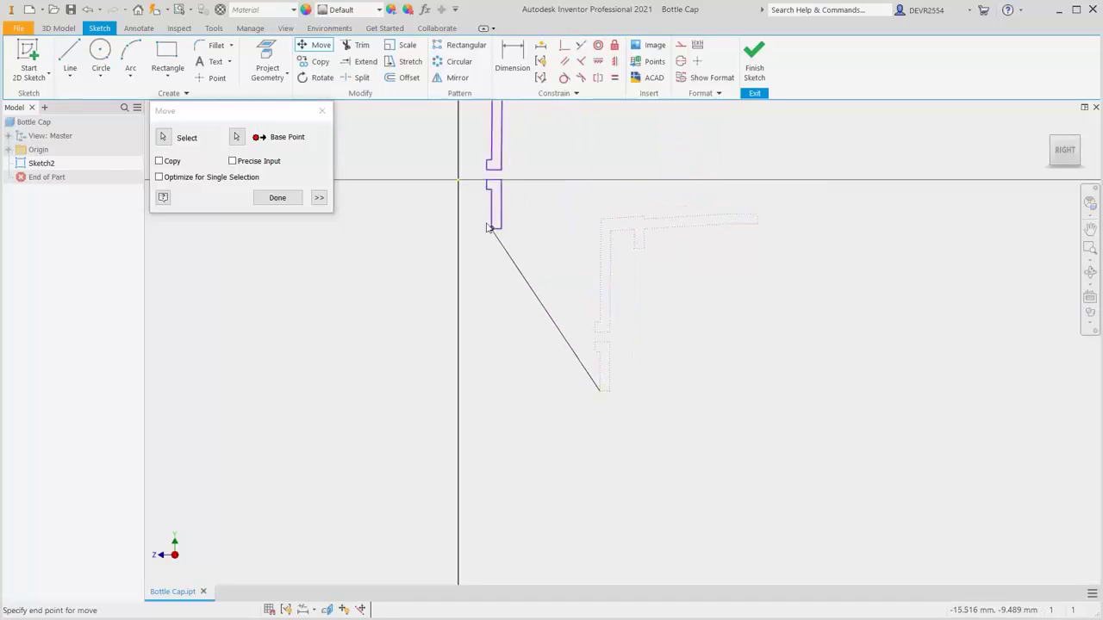
{"action": "left_click", "coordinate": [468, 191]}
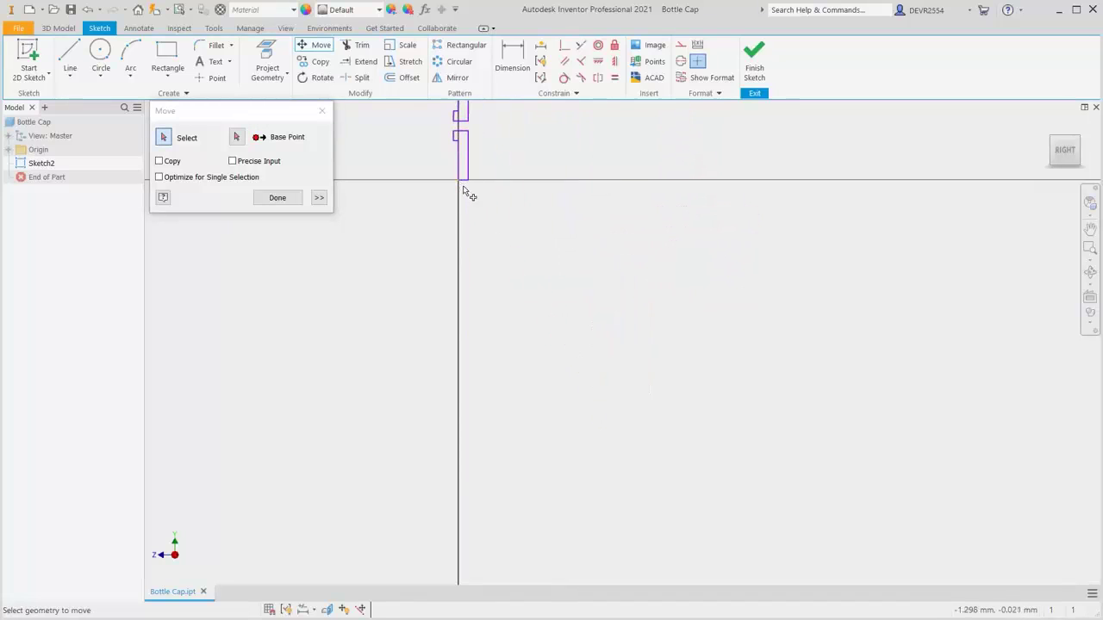
{"action": "left_click", "coordinate": [277, 198]}
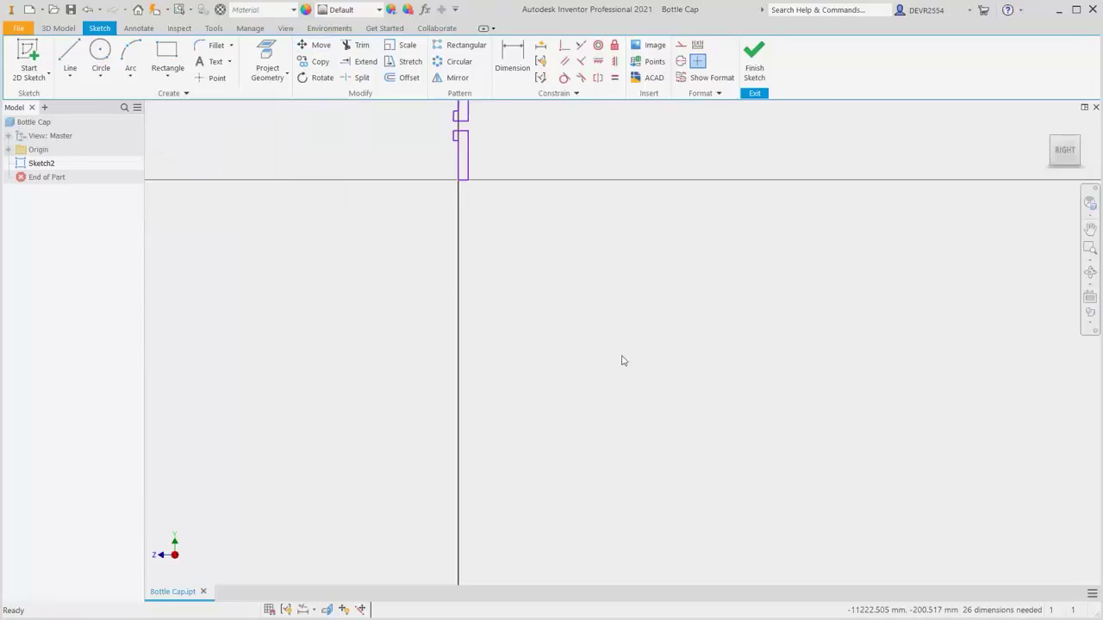
Auto-dimension the cap profile with both dimensions and constraints enabled
{"action": "mouse_move", "coordinate": [596, 313]}
{"action": "middle_mouse_down"}
{"action": "mouse_move", "coordinate": [650, 526]}
{"action": "mouse_move", "coordinate": [689, 509]}
{"action": "middle_mouse_up"}
{"action": "scroll", "coordinate": [613, 437], "scroll_direction": "up", "scroll_amount": 2}
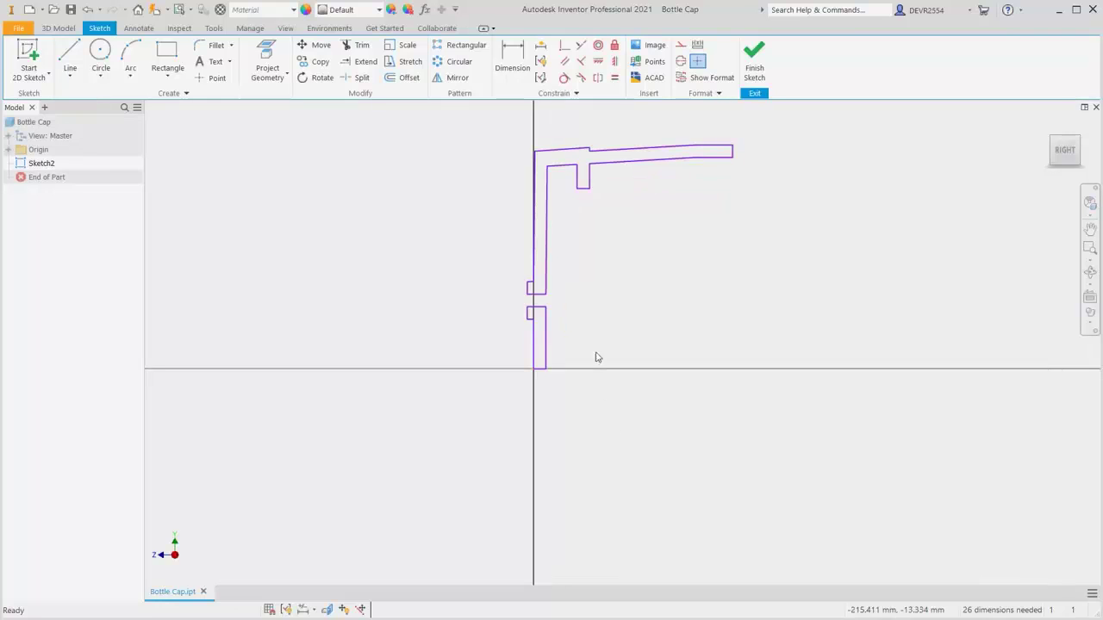
{"action": "left_click", "coordinate": [541, 48]}
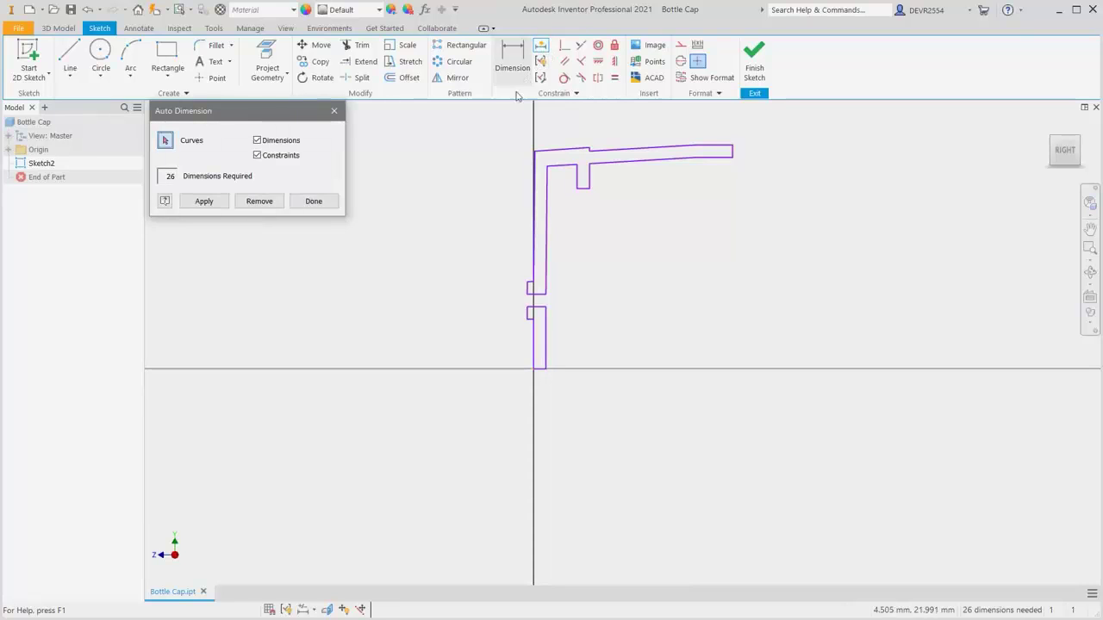
{"action": "left_click", "coordinate": [204, 202]}
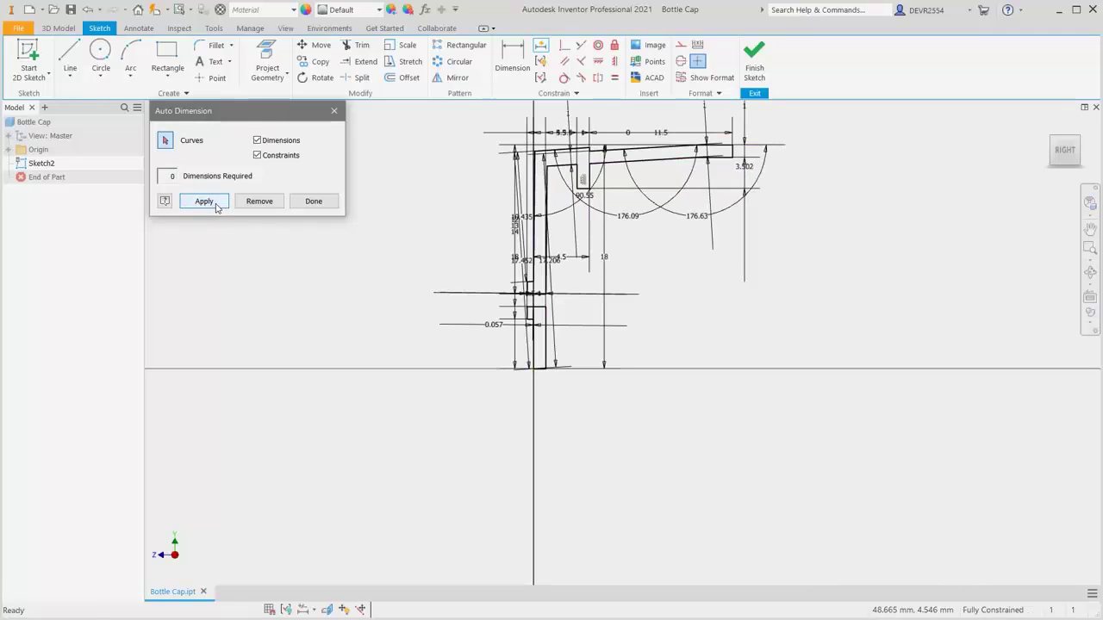
{"action": "left_click", "coordinate": [313, 202]}
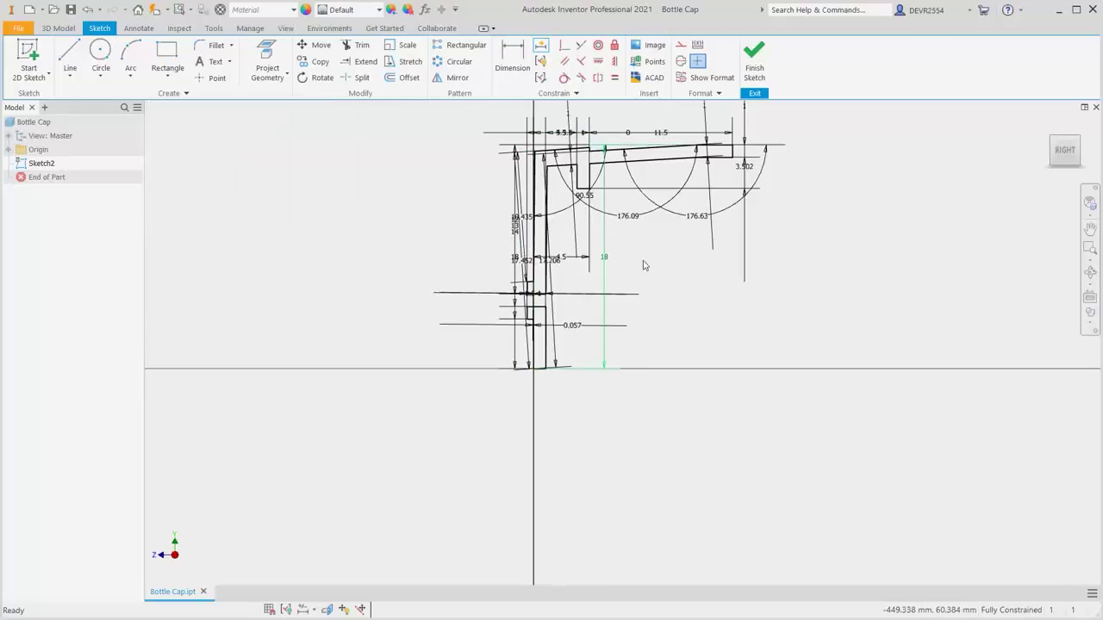
Reposition the 176.09 angle dimension slightly lower beneath the cap's top edge and finish the sketch
{"action": "scroll", "coordinate": [655, 276], "scroll_direction": "up", "scroll_amount": 3}
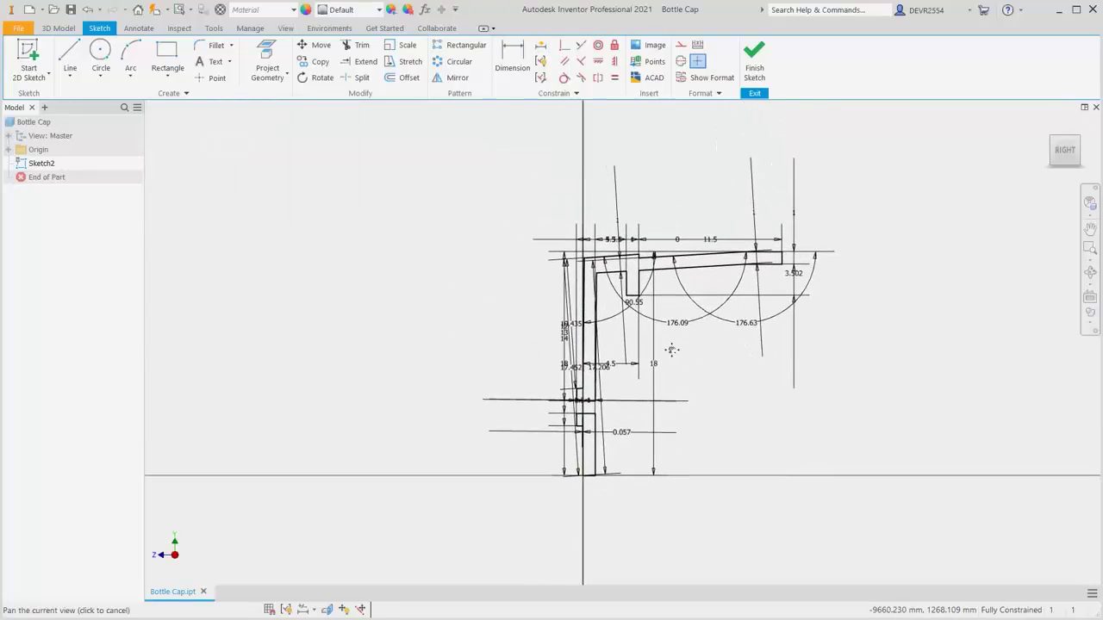
{"action": "scroll", "coordinate": [668, 347], "scroll_direction": "up", "scroll_amount": 2}
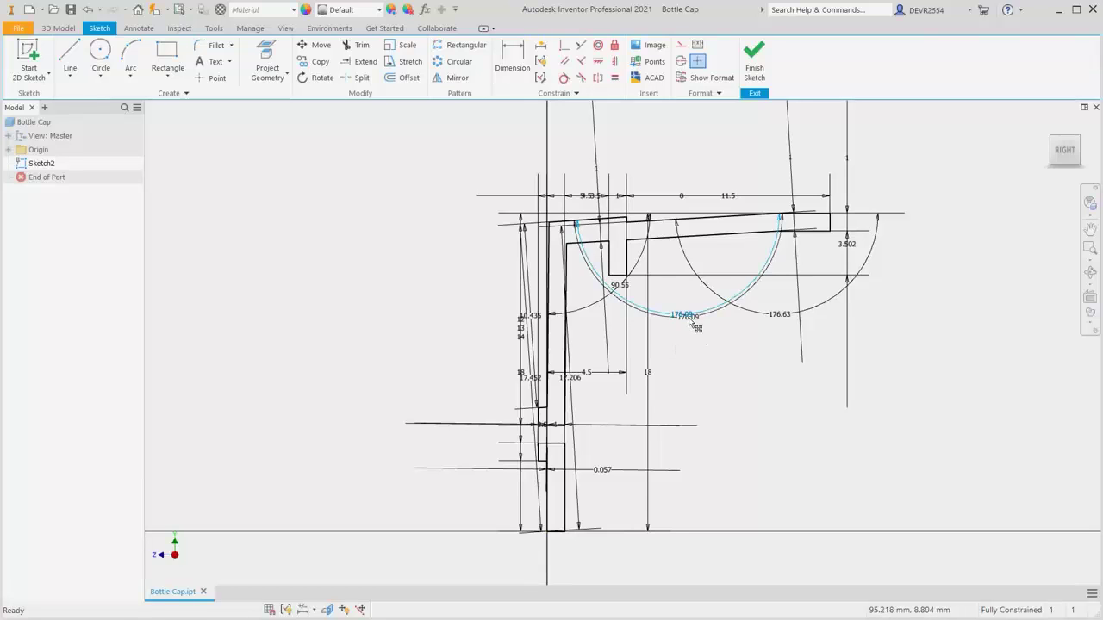
{"action": "left_click_drag", "start_coordinate": [692, 323], "coordinate": [693, 339]}
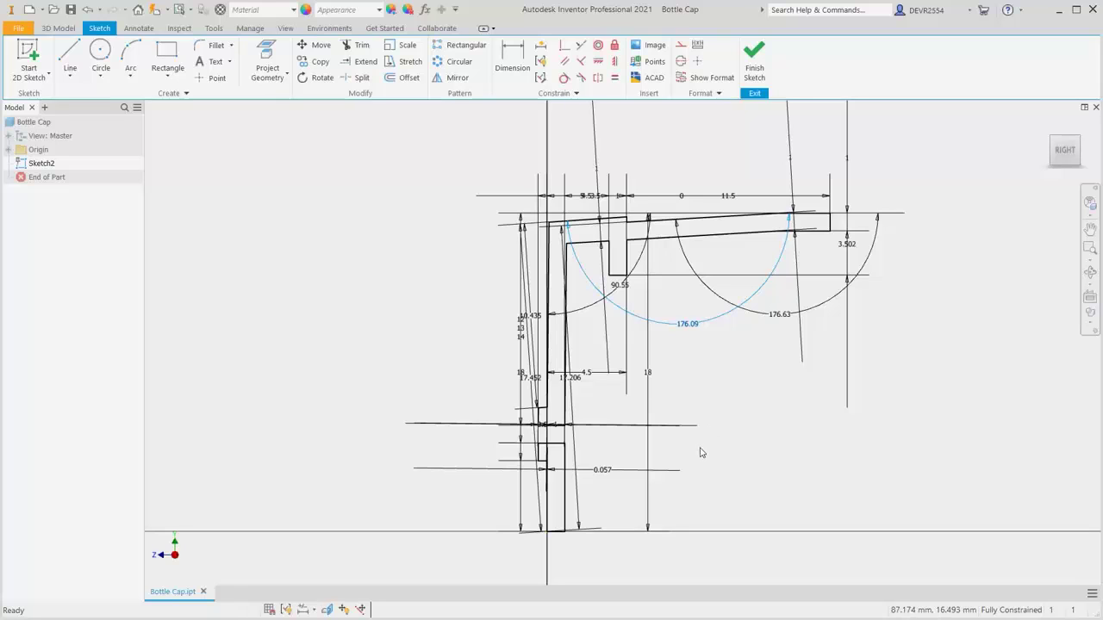
{"action": "right_click", "coordinate": [738, 400]}
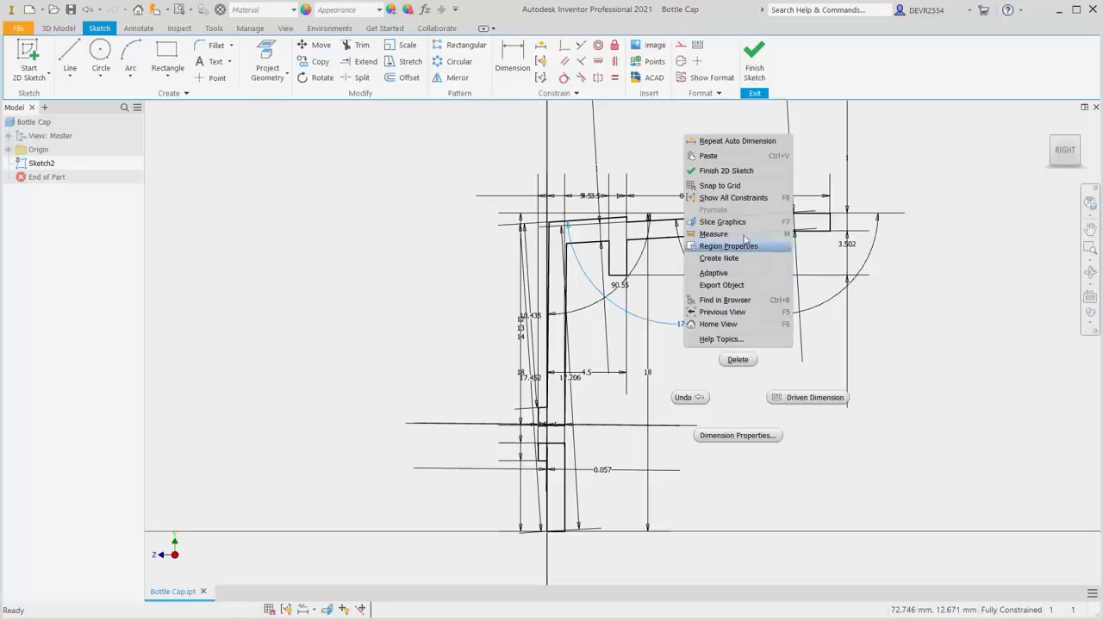
{"action": "left_click", "coordinate": [735, 176]}
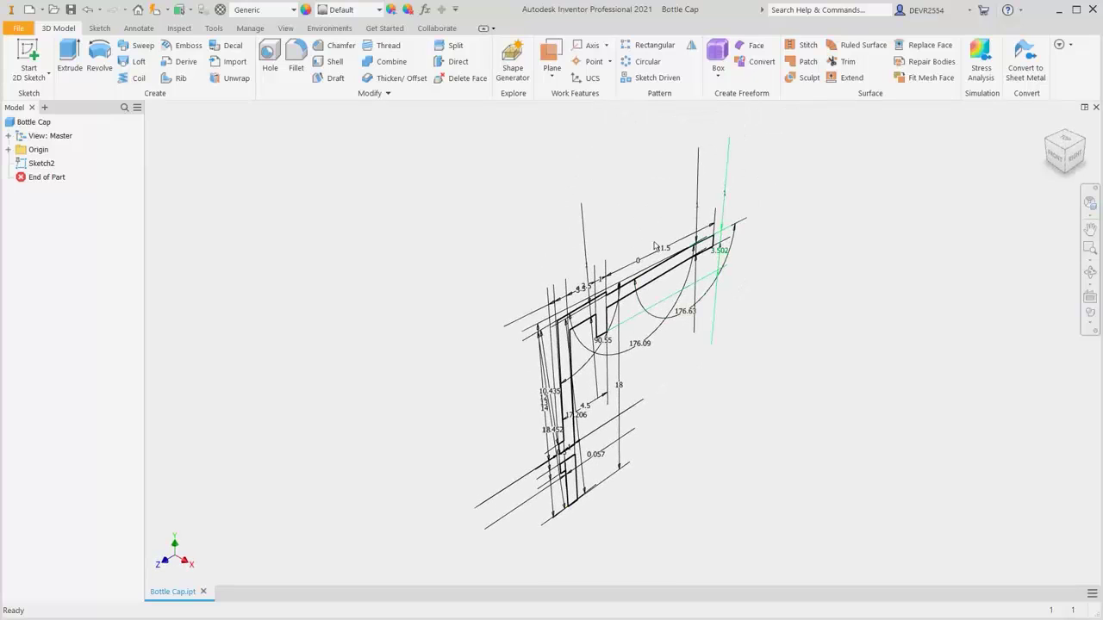
Hide the cap sketch's dimensions and revolve both profiles a full 360 degrees about the short end edge of the cap's top wall
{"action": "right_click", "coordinate": [41, 164]}
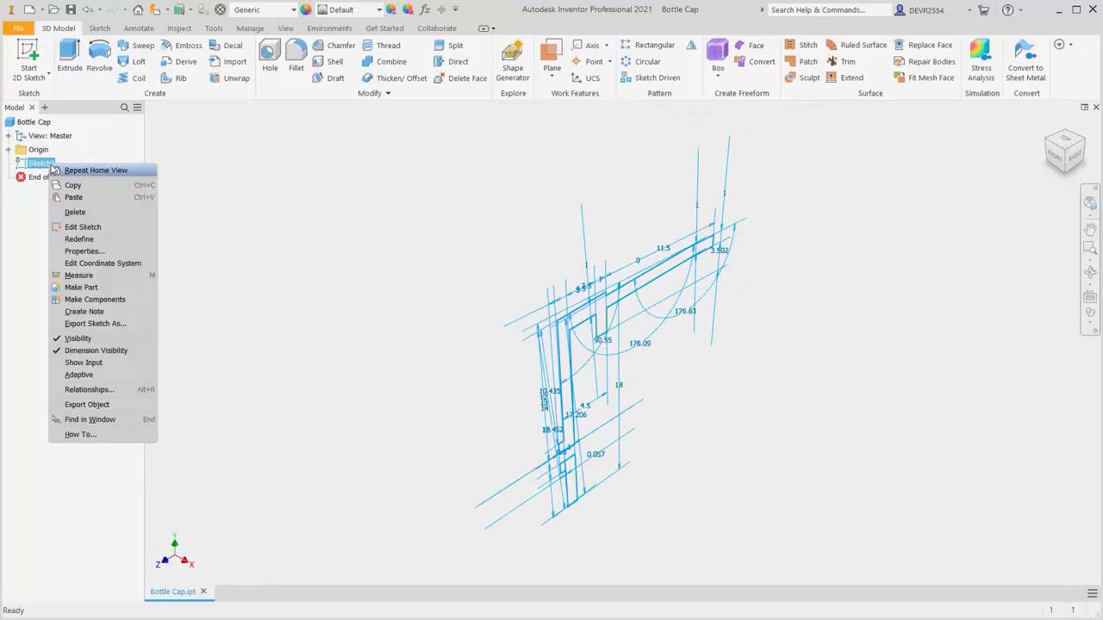
{"action": "left_click", "coordinate": [121, 351]}
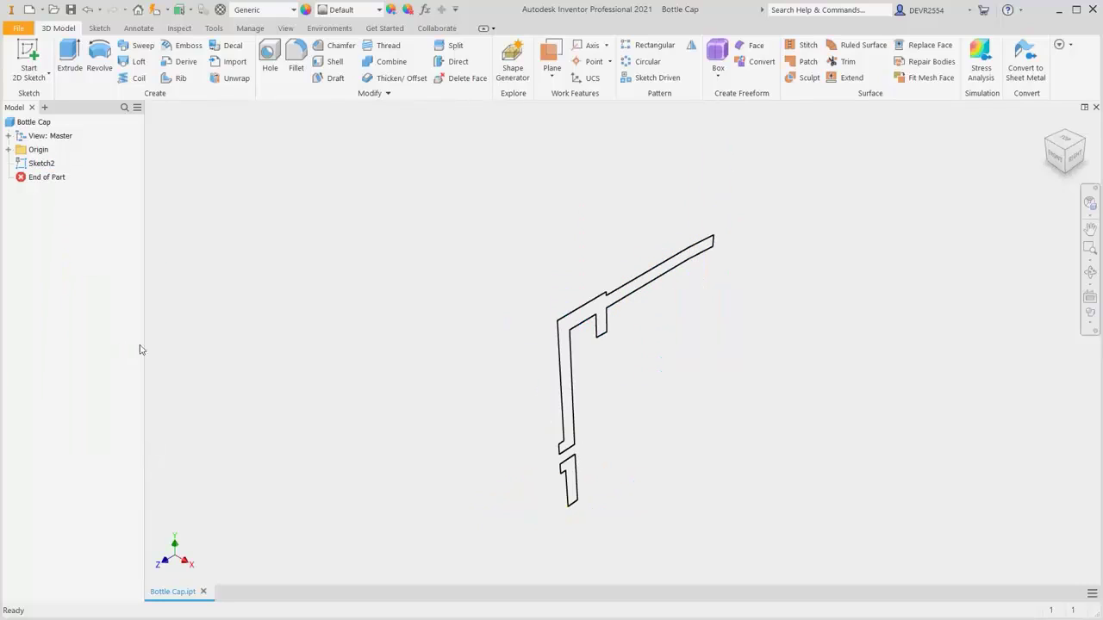
{"action": "right_click", "coordinate": [244, 343]}
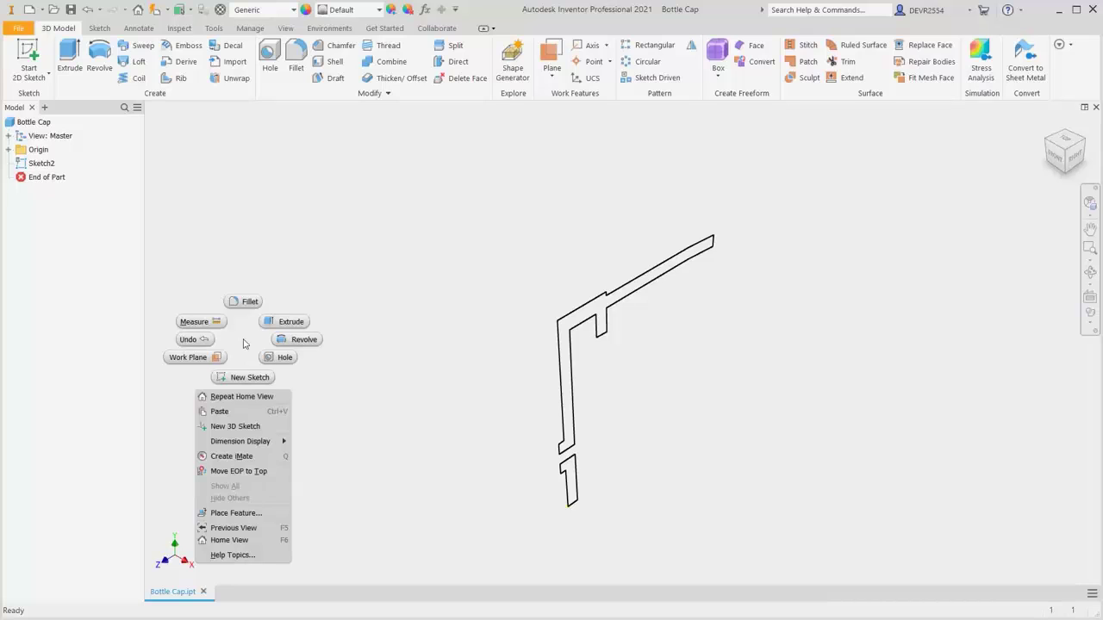
{"action": "left_click", "coordinate": [301, 345]}
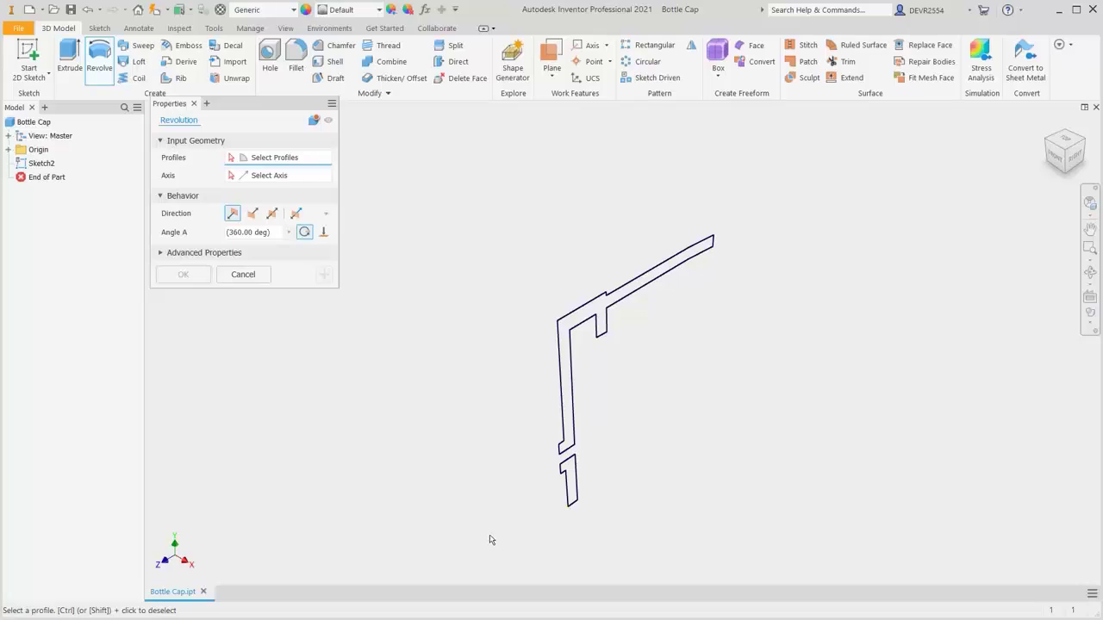
{"action": "mouse_move", "coordinate": [486, 534]}
{"action": "left_mouse_down"}
{"action": "mouse_move", "coordinate": [722, 408]}
{"action": "mouse_move", "coordinate": [753, 264]}
{"action": "mouse_move", "coordinate": [748, 222]}
{"action": "left_mouse_up"}
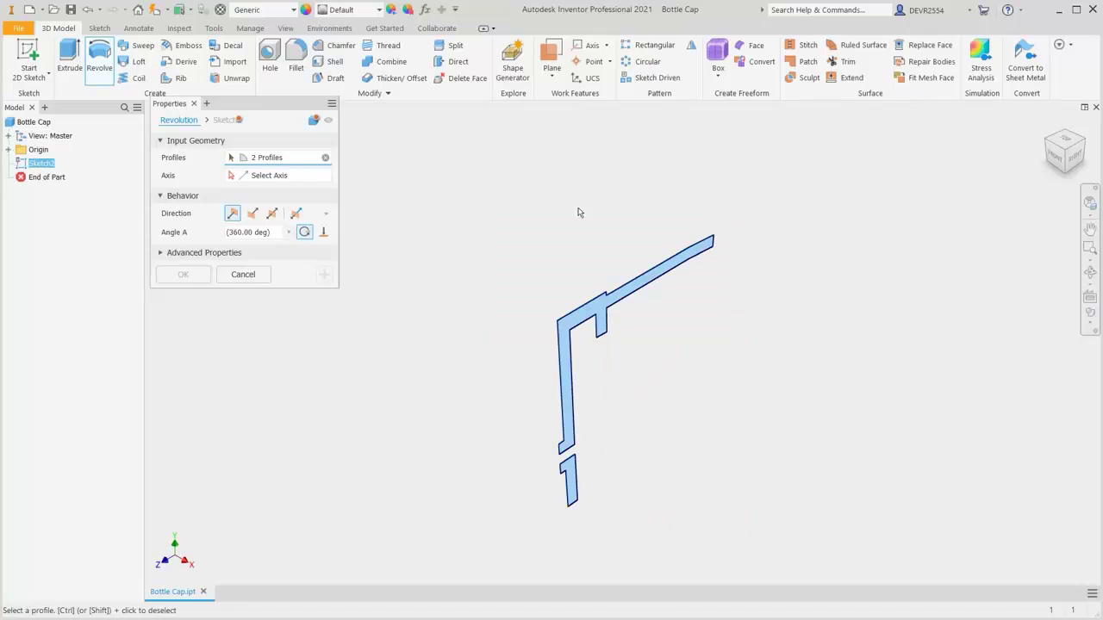
{"action": "left_click", "coordinate": [293, 176]}
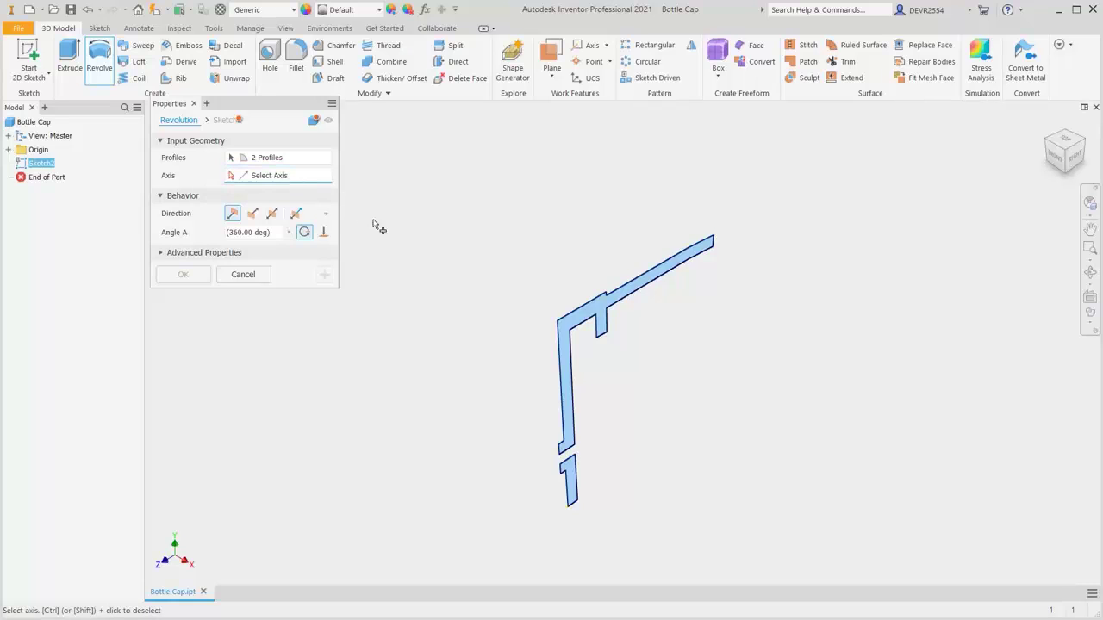
{"action": "scroll", "coordinate": [715, 258], "scroll_direction": "up", "scroll_amount": 5}
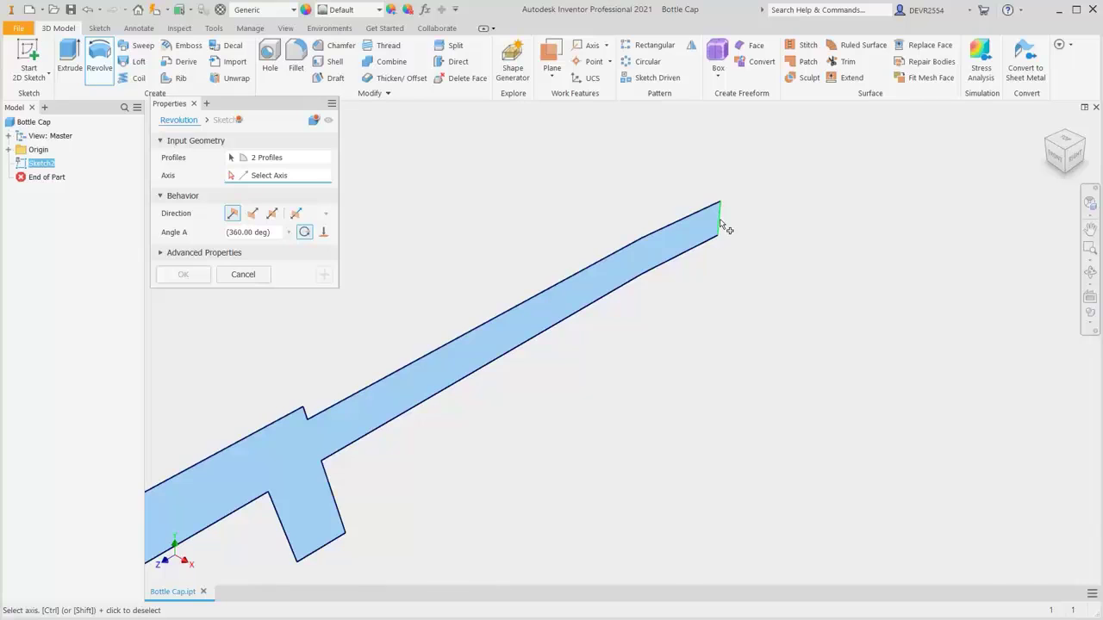
{"action": "left_click", "coordinate": [720, 224]}
{"action": "scroll", "coordinate": [698, 306], "scroll_direction": "down", "scroll_amount": 6}
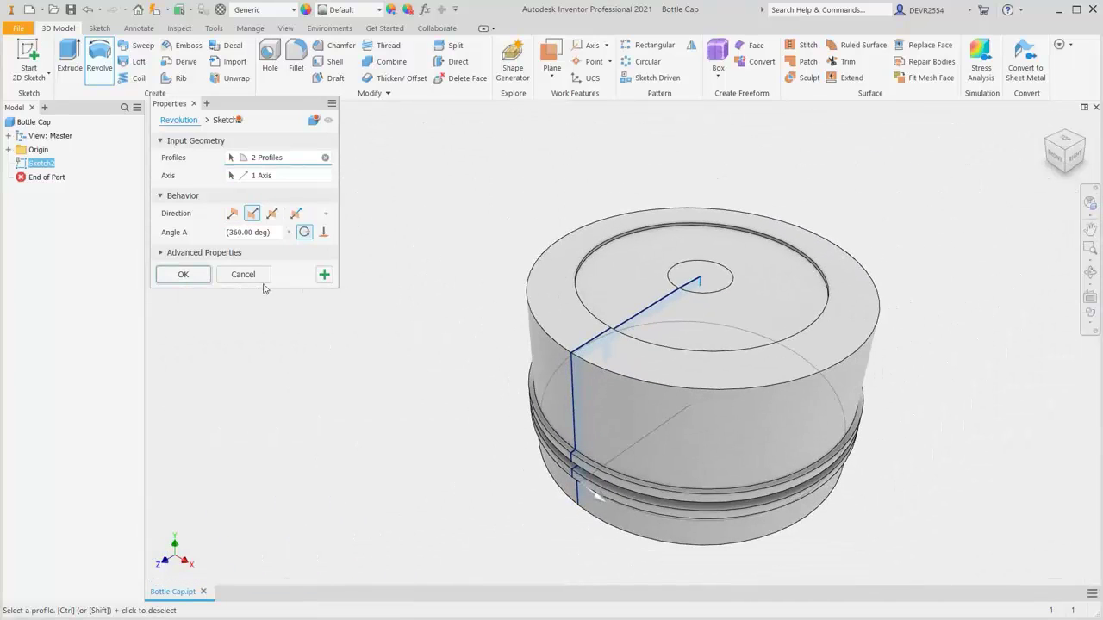
{"action": "left_click", "coordinate": [183, 274]}
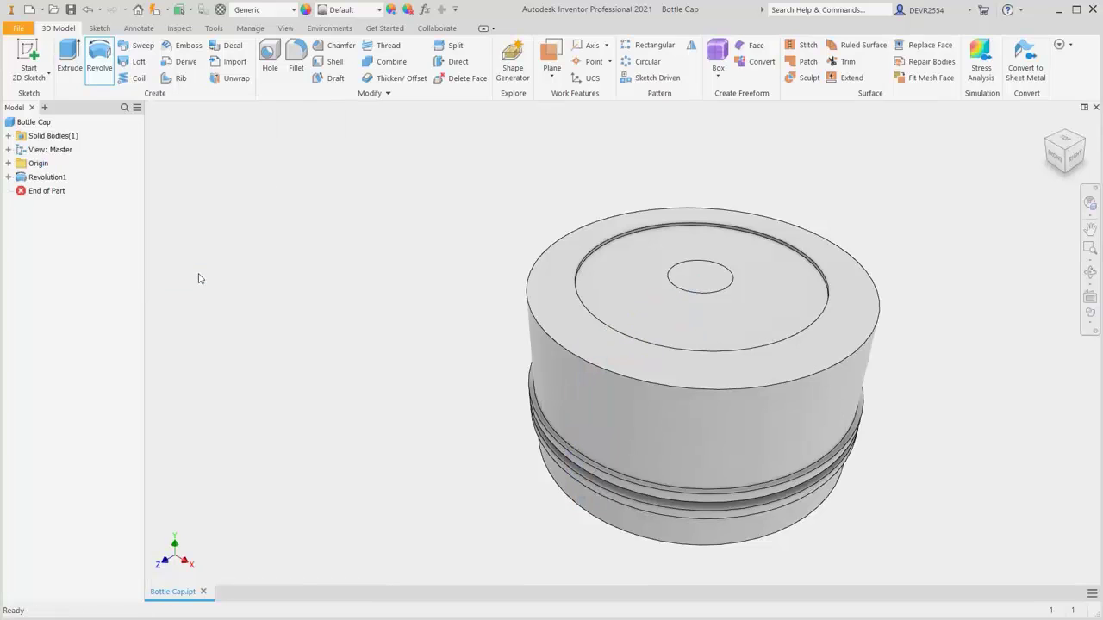
Start a constant fillet on the cap's outer top edge with a 1.5 mm radius
{"action": "key", "text": "Home"}
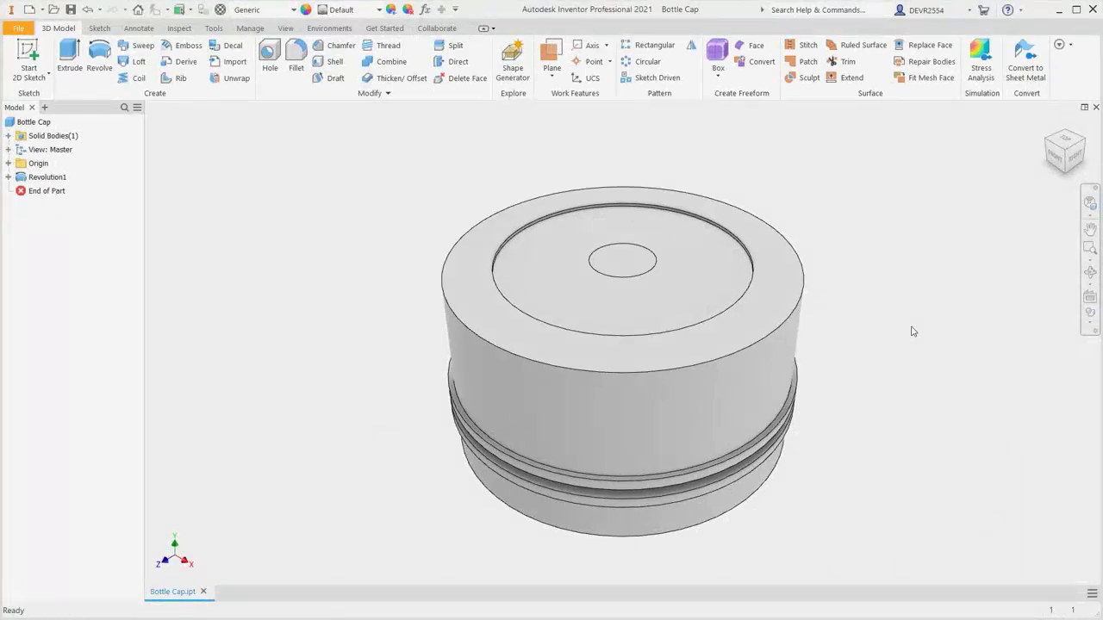
{"action": "right_click", "coordinate": [912, 331]}
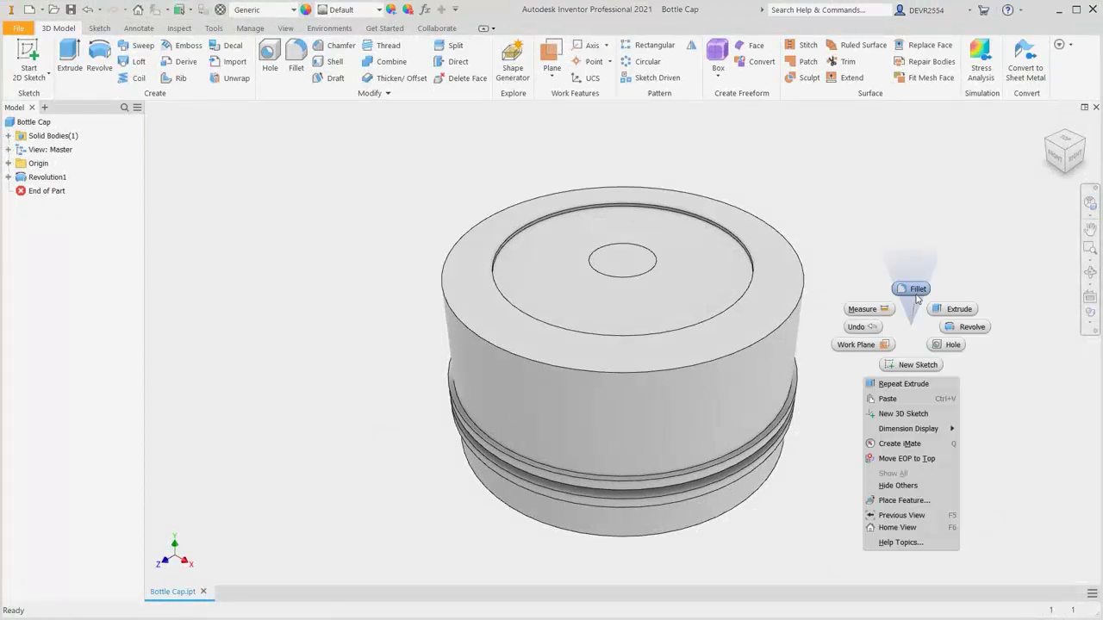
{"action": "left_click", "coordinate": [917, 289]}
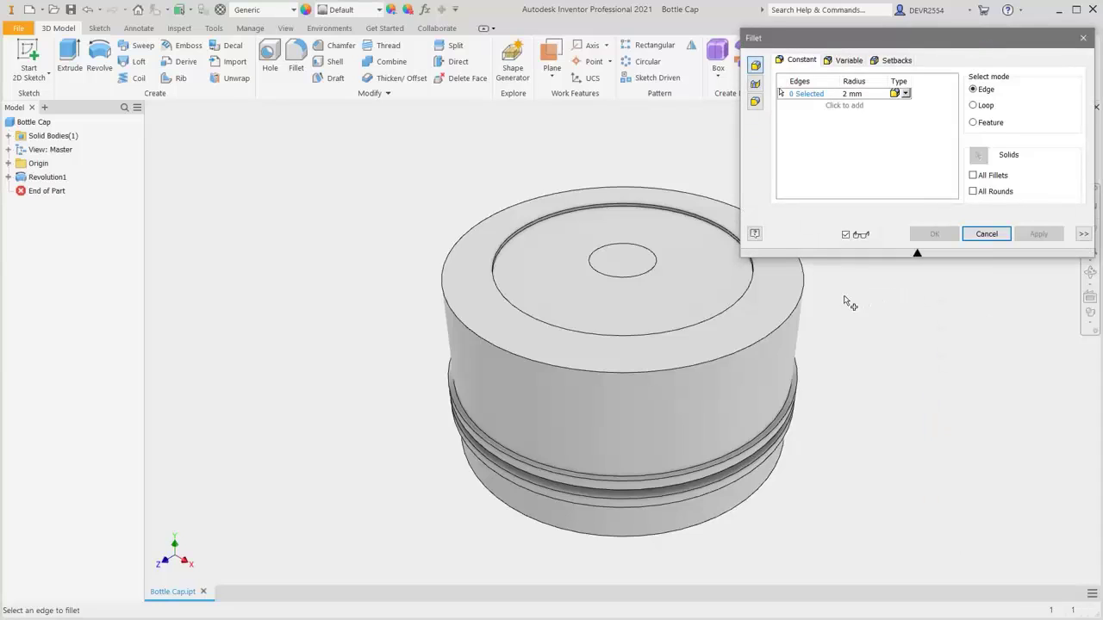
{"action": "left_click", "coordinate": [809, 300]}
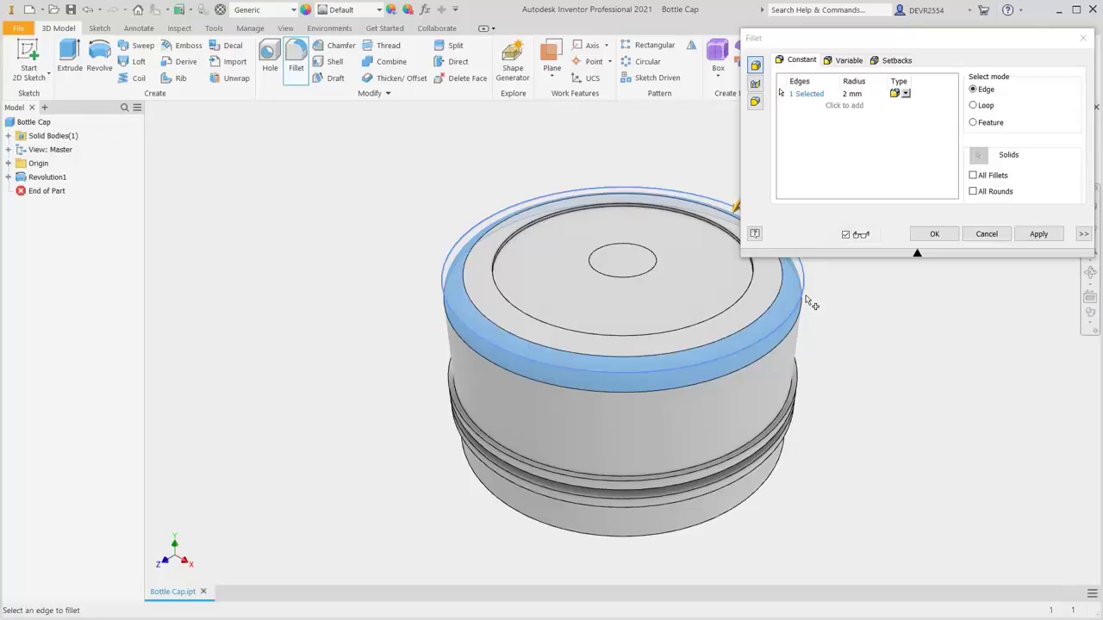
{"action": "left_click", "coordinate": [851, 94]}
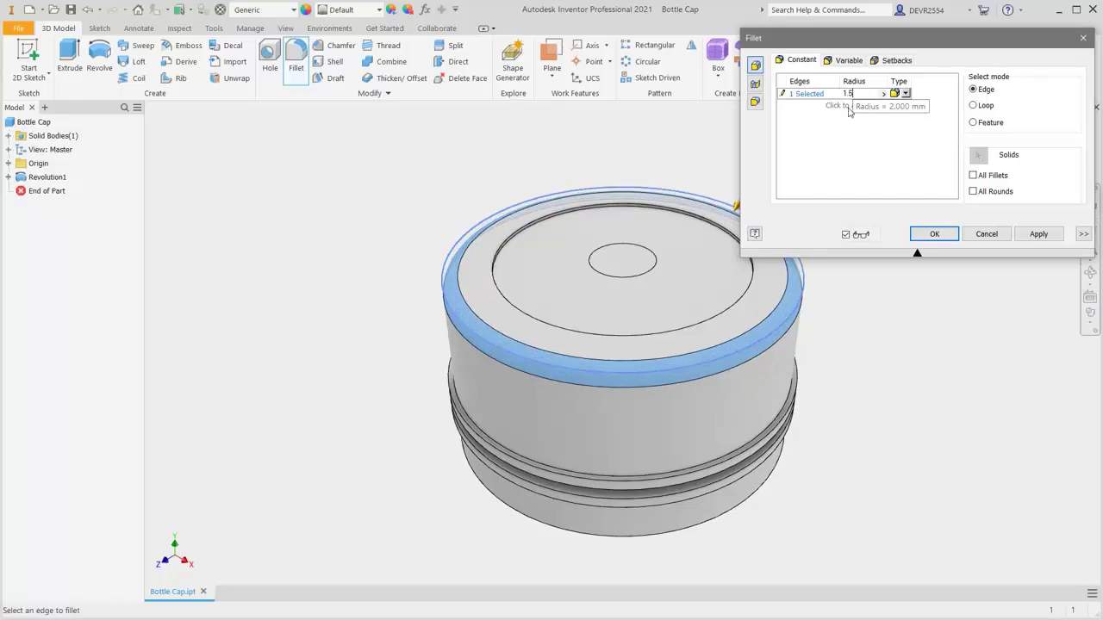
Add a second fillet set for the circular edge of the top face's recess with a 0.5 mm radius
{"action": "left_click", "coordinate": [833, 108]}
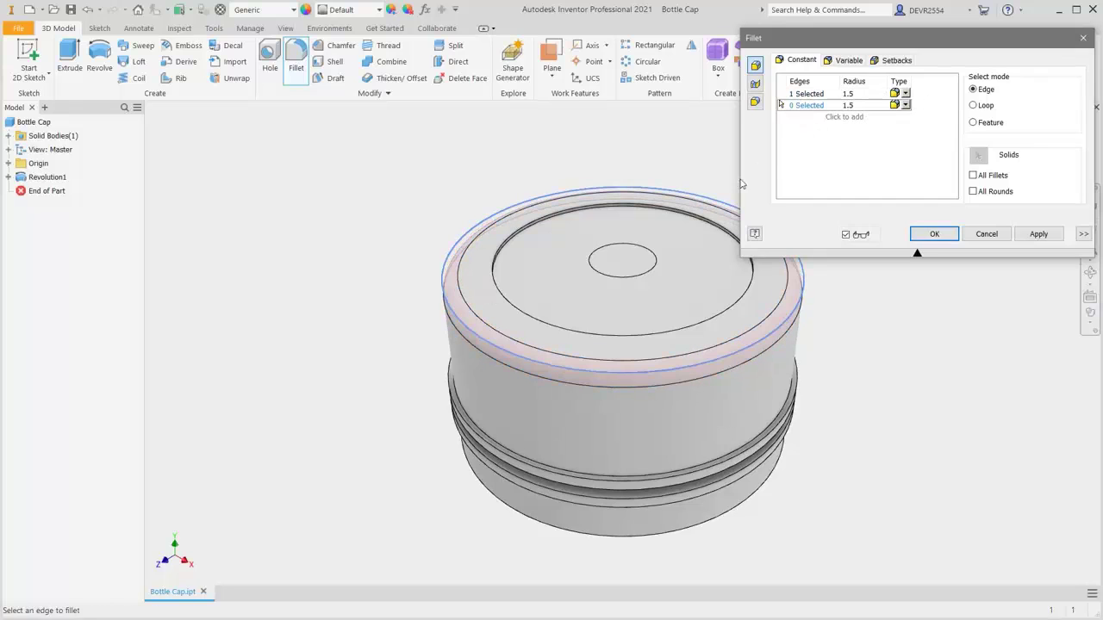
{"action": "left_click", "coordinate": [705, 220]}
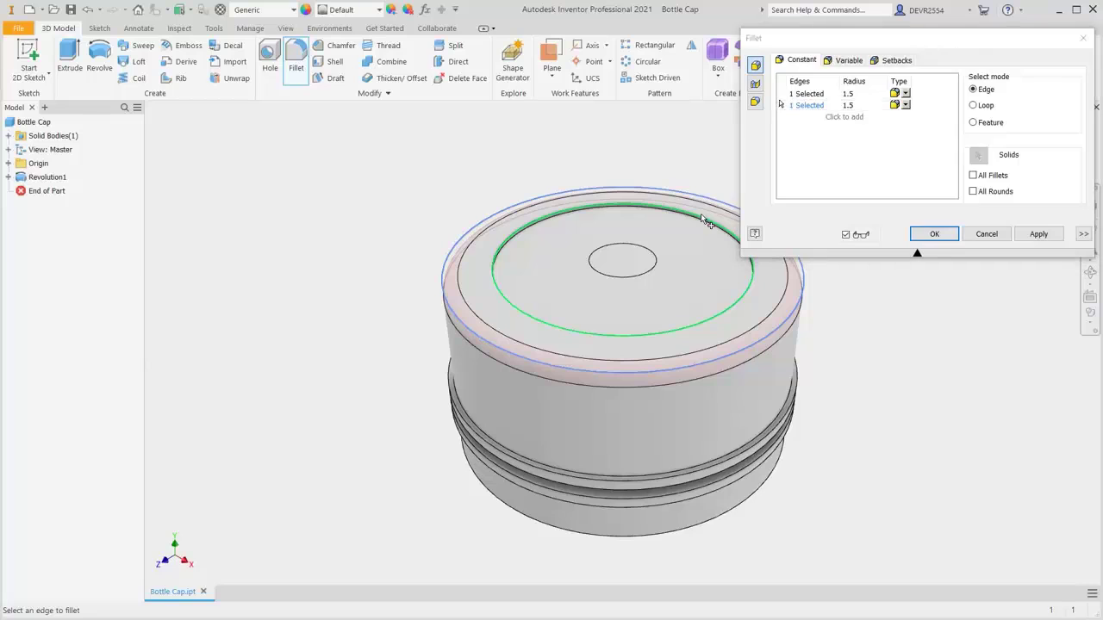
{"action": "left_click", "coordinate": [847, 105]}
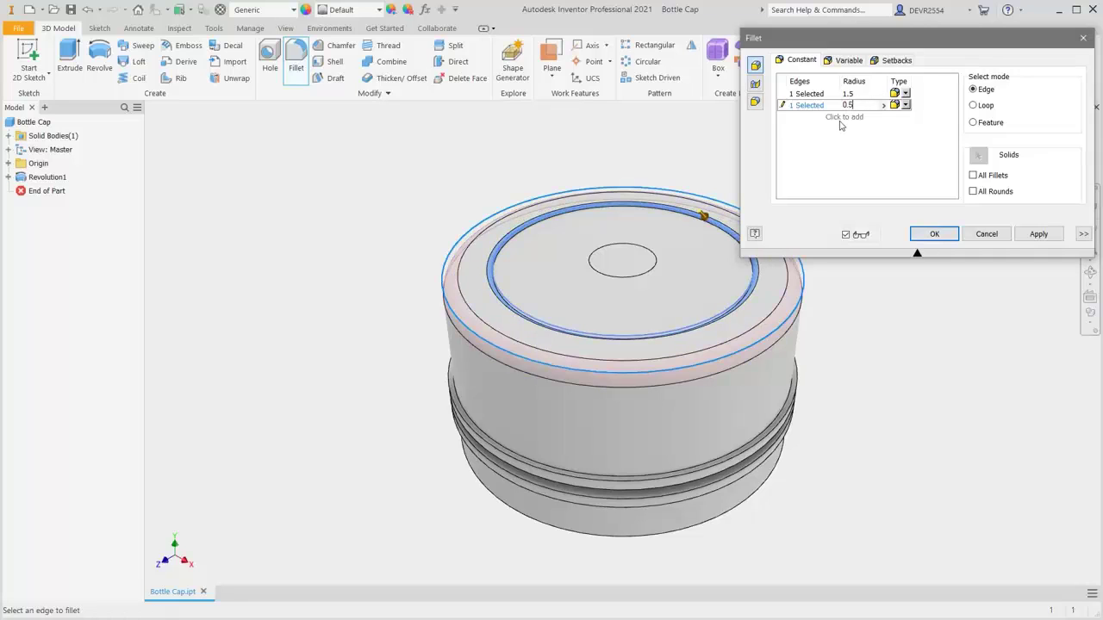
Add a third fillet set of five circular edges around the ring inside the cap, set its radius to 0.2 mm and create the fillets
{"action": "left_click", "coordinate": [842, 121]}
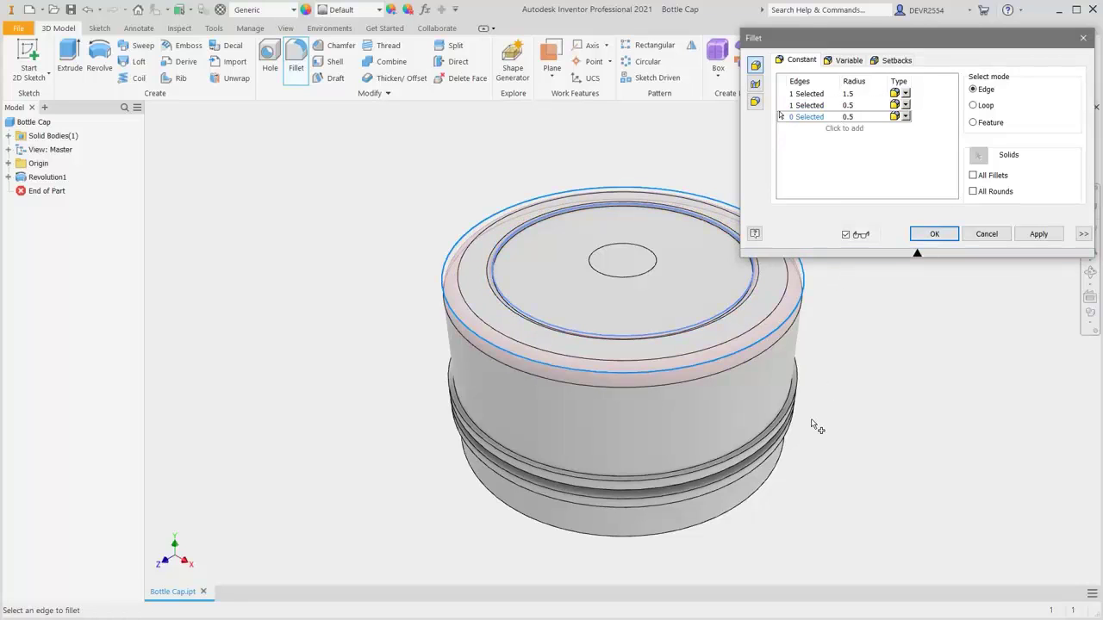
{"action": "middle_click_drag", "start_coordinate": [696, 431], "coordinate": [615, 207], "text": "shift"}
{"action": "scroll", "coordinate": [537, 352], "scroll_direction": "down", "scroll_amount": 4}
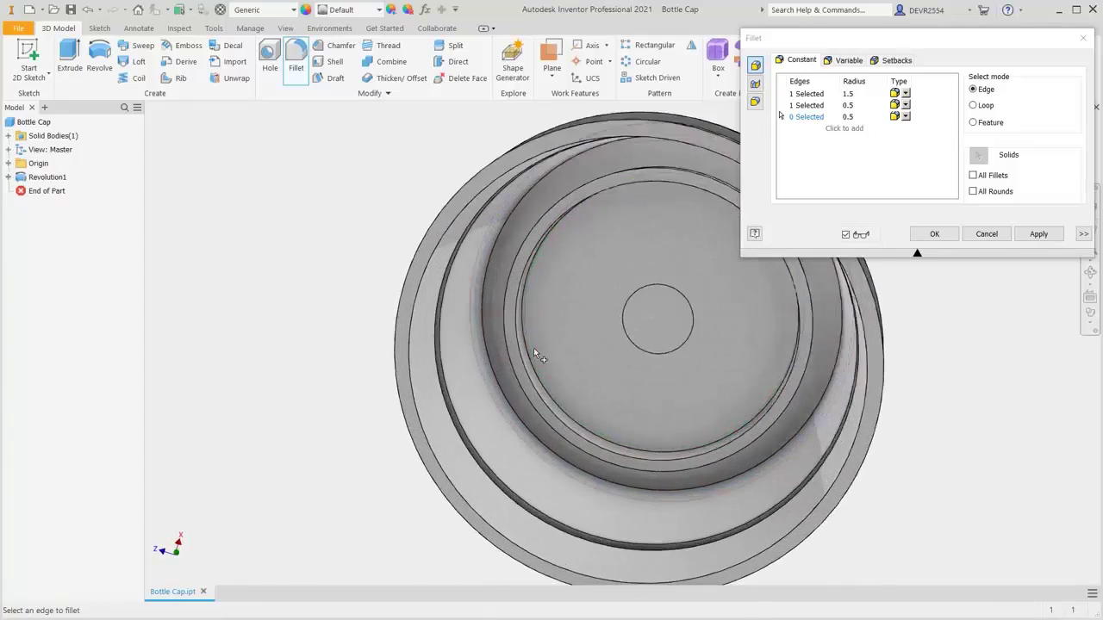
{"action": "scroll", "coordinate": [533, 348], "scroll_direction": "down", "scroll_amount": 2}
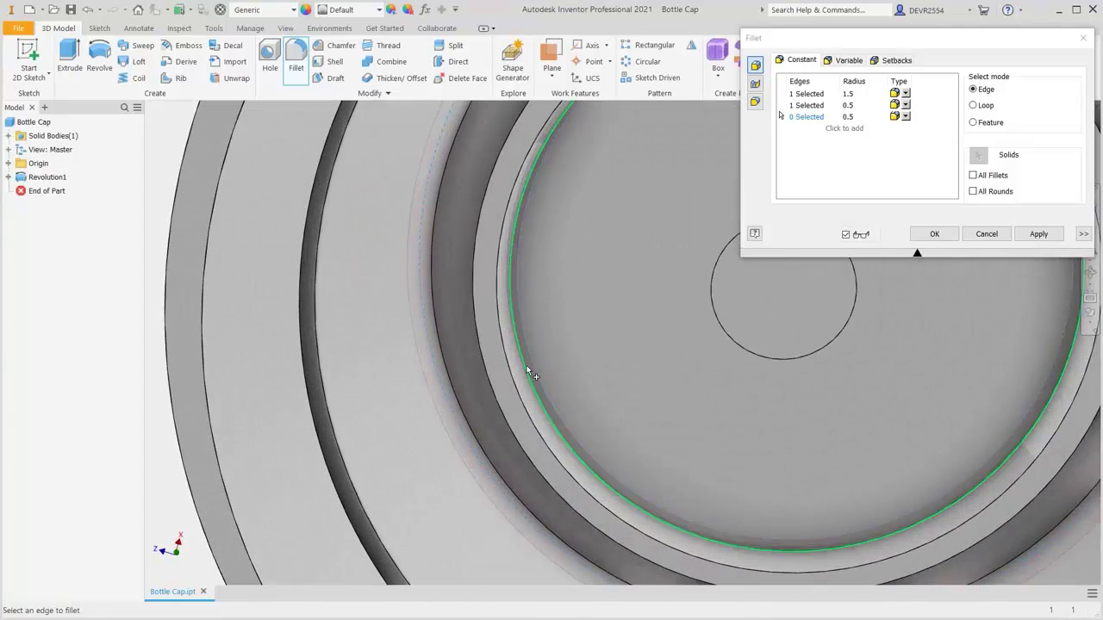
{"action": "left_click", "coordinate": [527, 368]}
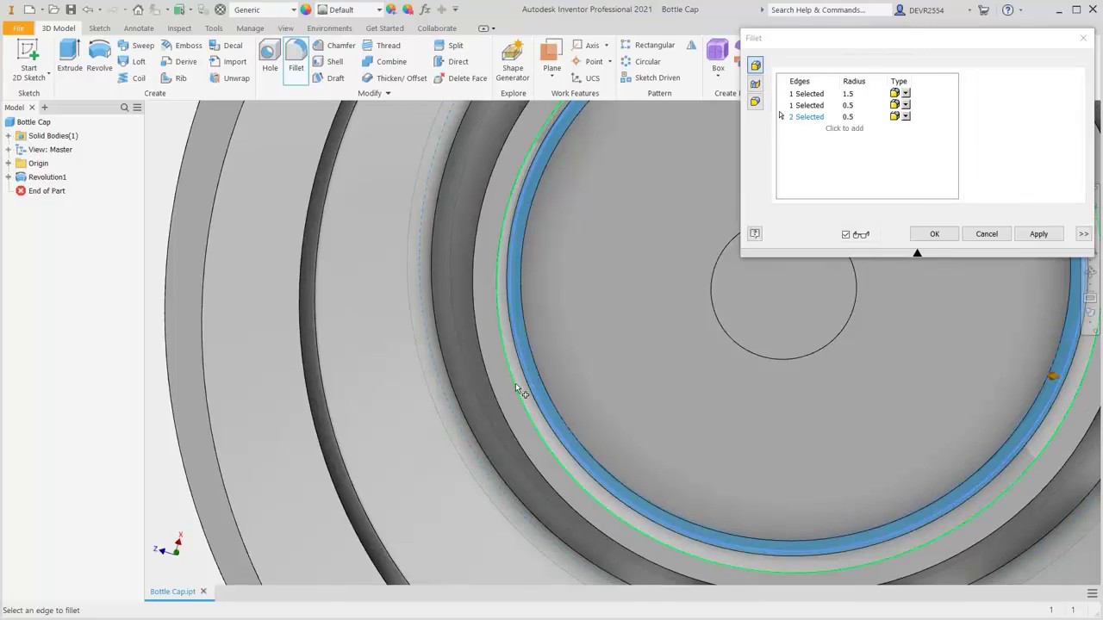
{"action": "left_click", "coordinate": [505, 409]}
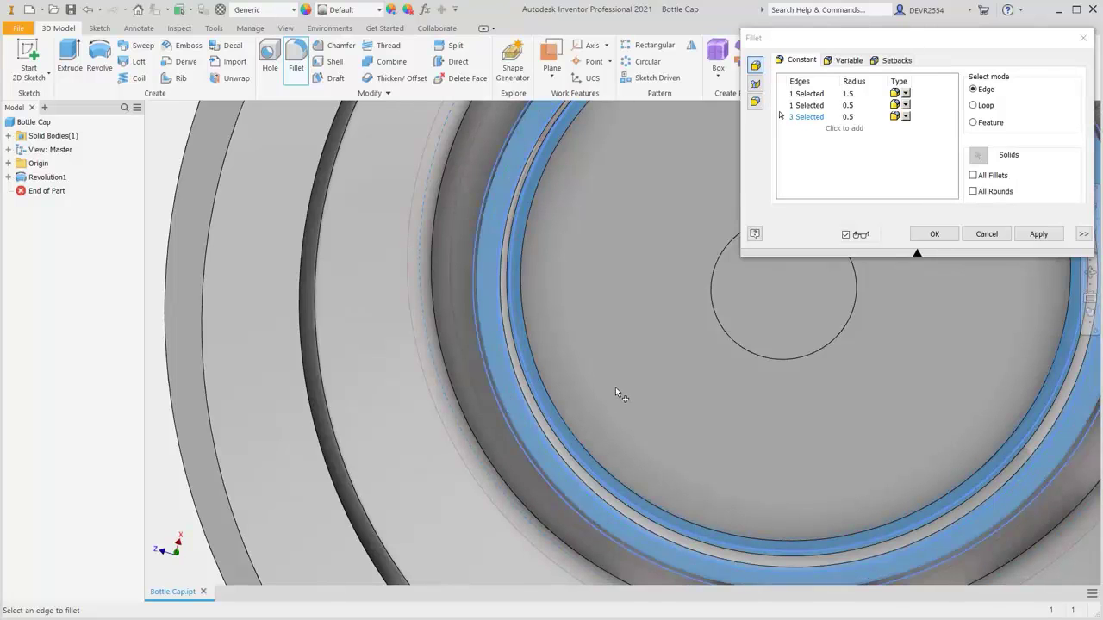
{"action": "middle_click_drag", "start_coordinate": [620, 380], "coordinate": [748, 355], "text": "shift"}
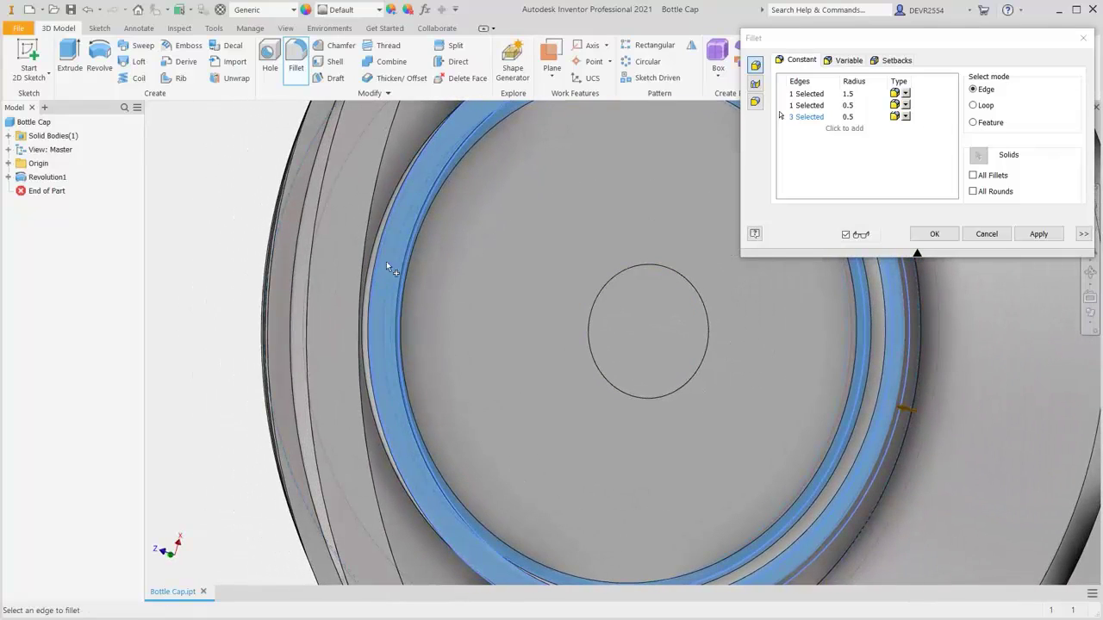
{"action": "scroll", "coordinate": [379, 240], "scroll_direction": "down", "scroll_amount": 3}
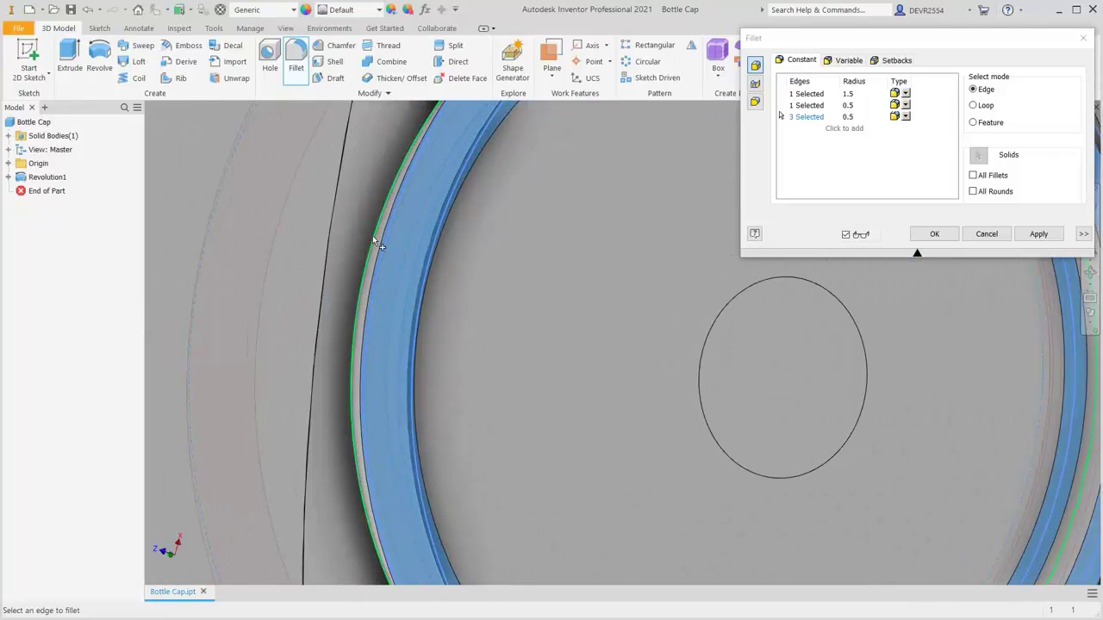
{"action": "left_click", "coordinate": [373, 236]}
{"action": "middle_click_drag", "start_coordinate": [565, 350], "coordinate": [487, 362], "text": "shift"}
{"action": "left_click", "coordinate": [441, 362]}
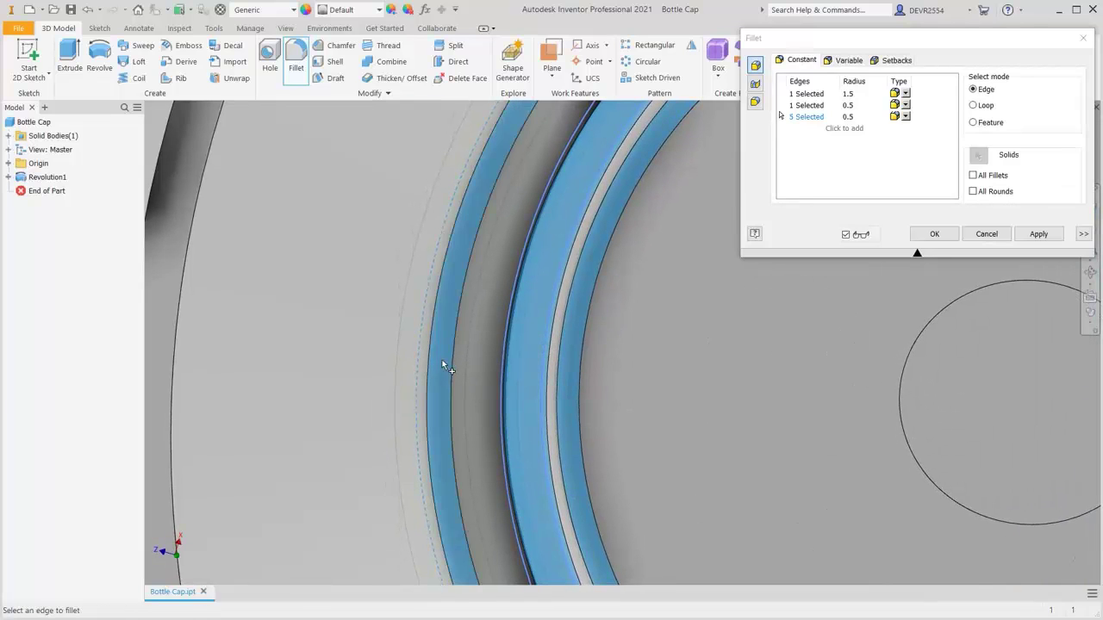
{"action": "left_click", "coordinate": [851, 117]}
{"action": "type", "text": "0"}
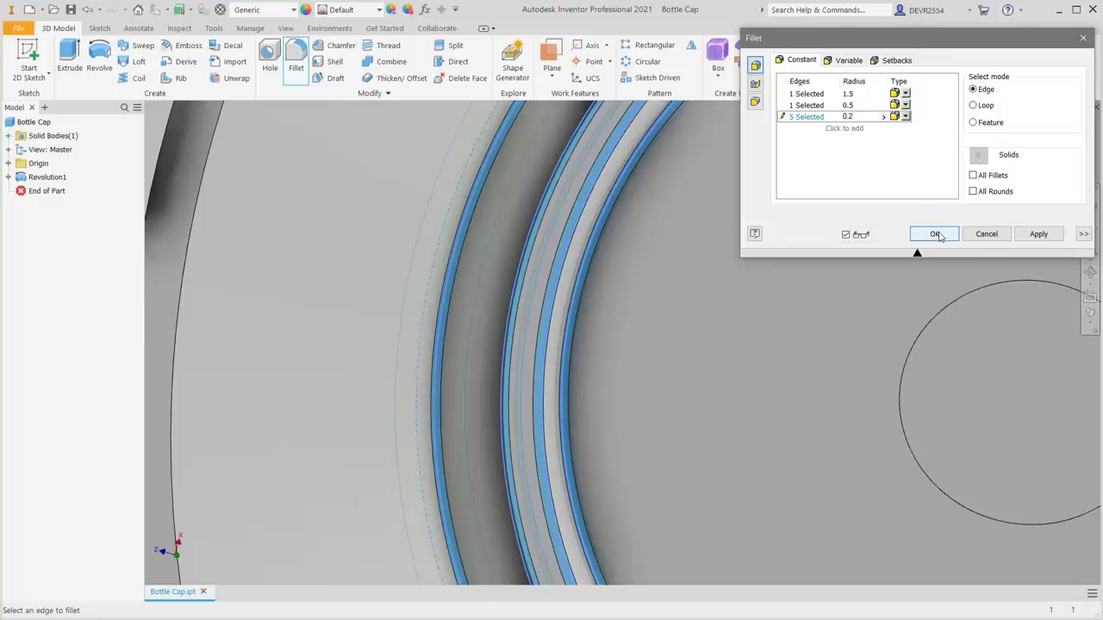
{"action": "left_click", "coordinate": [936, 235]}
Show the whole cap in its home view with the Shaded with hidden edges visual style
{"action": "scroll", "coordinate": [833, 300], "scroll_direction": "up", "scroll_amount": 2}
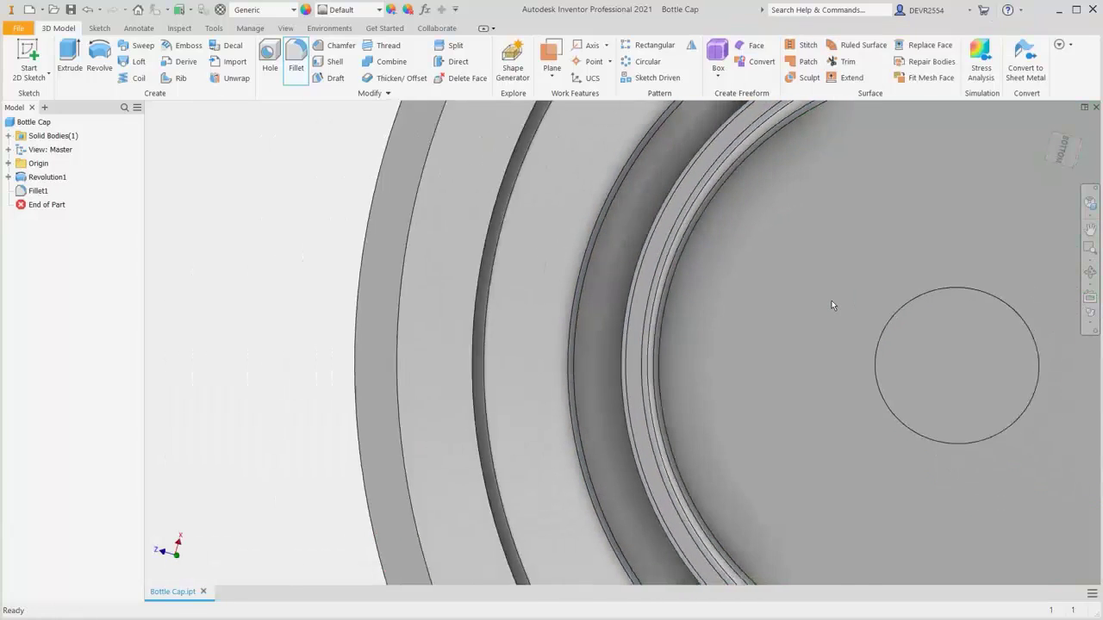
{"action": "scroll", "coordinate": [832, 304], "scroll_direction": "up", "scroll_amount": 3}
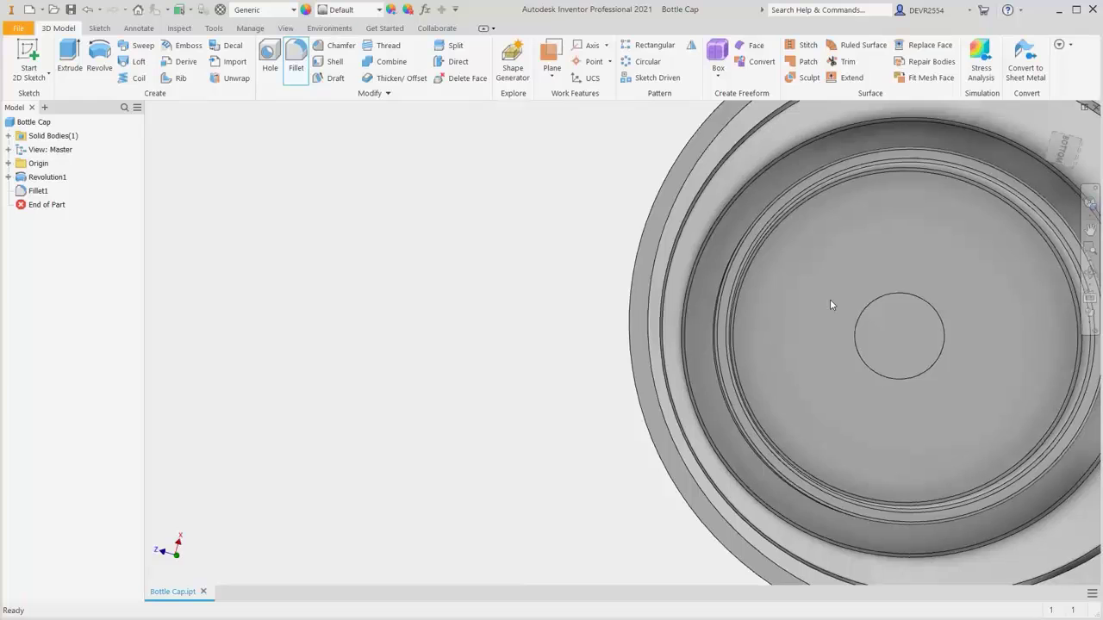
{"action": "key", "text": "F6"}
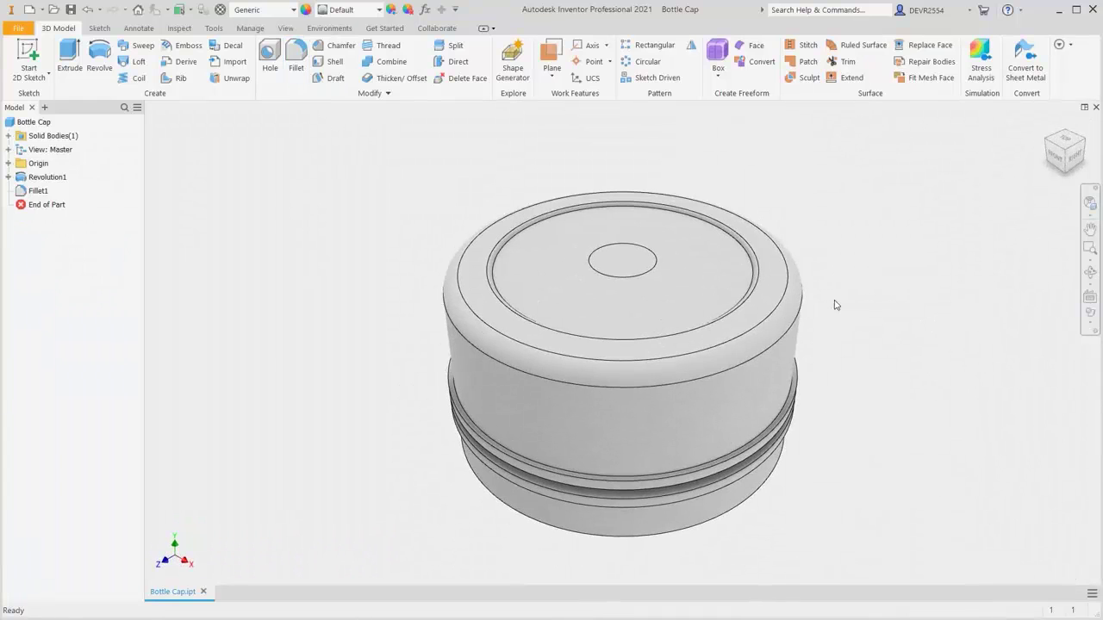
{"action": "left_click", "coordinate": [1090, 323]}
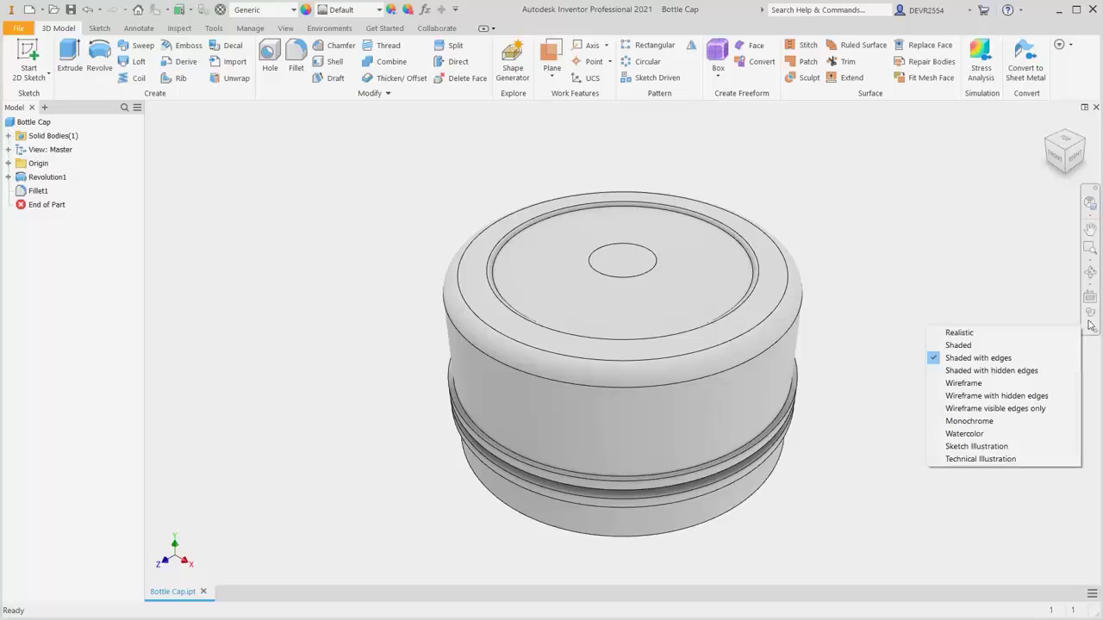
{"action": "left_click", "coordinate": [996, 372]}
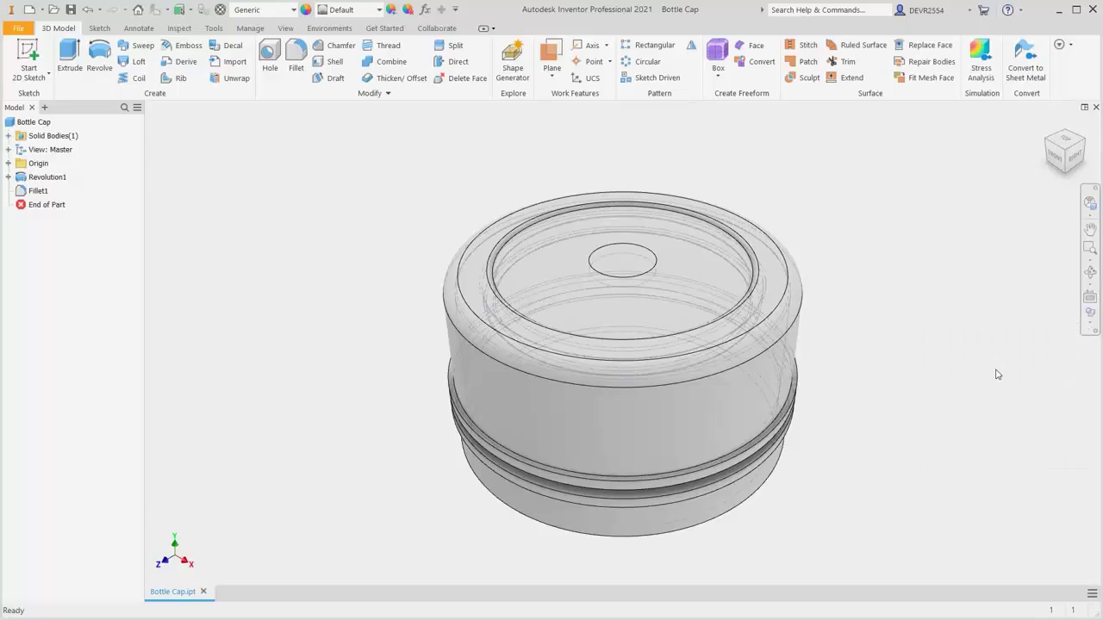
Set the view projection to Perspective with Ortho Faces while viewing the cap's upper edge from the front
{"action": "left_click", "coordinate": [1055, 158]}
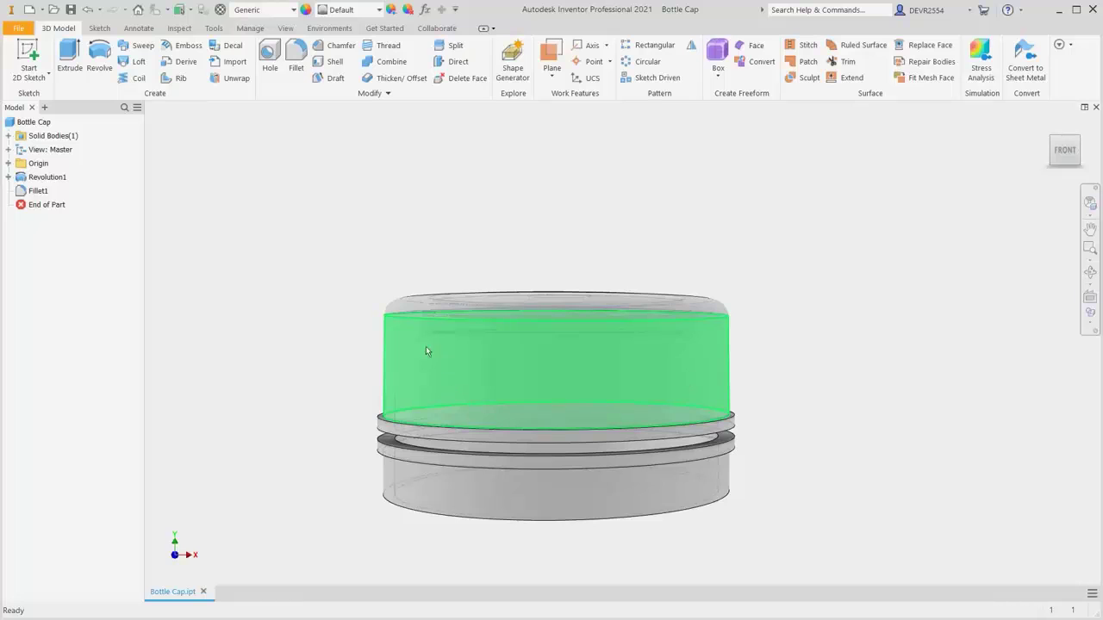
{"action": "scroll", "coordinate": [418, 331], "scroll_direction": "up", "scroll_amount": 6}
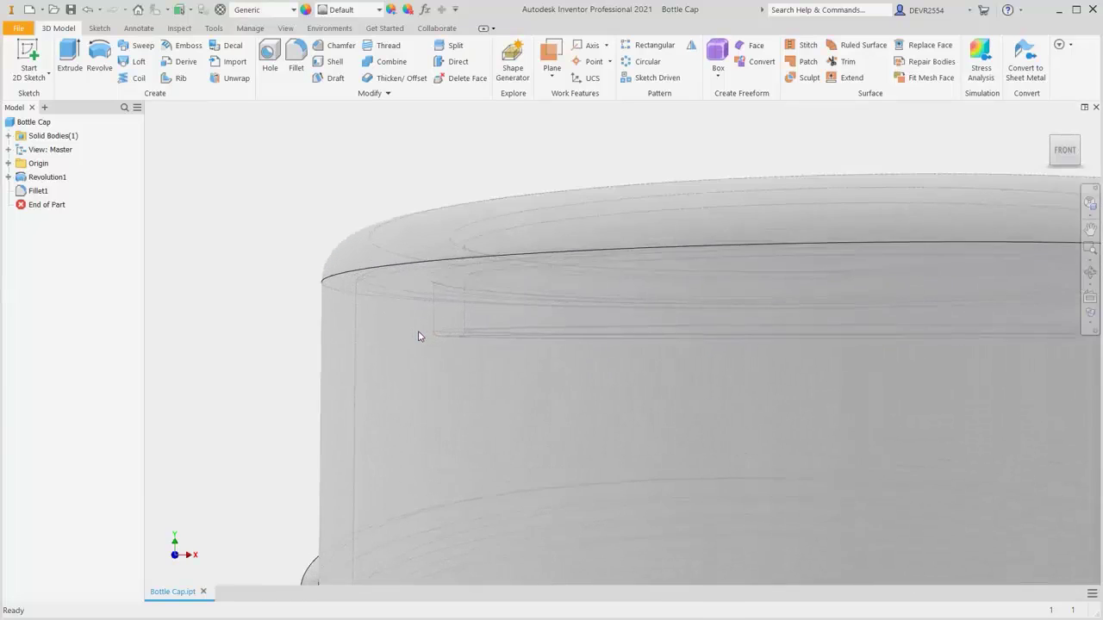
{"action": "scroll", "coordinate": [419, 336], "scroll_direction": "up", "scroll_amount": 2}
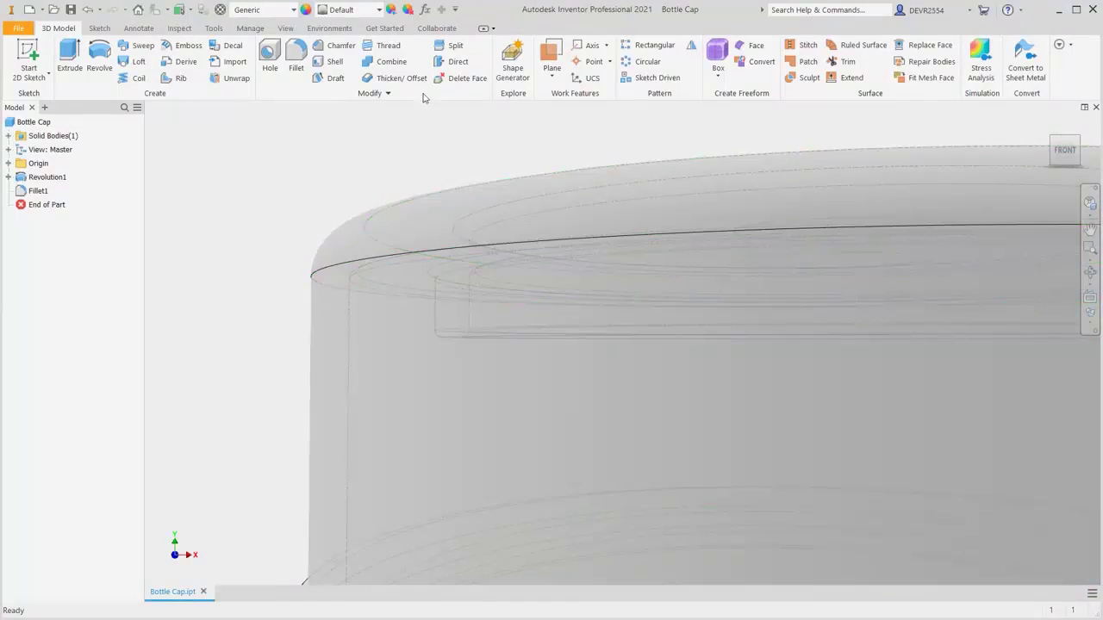
{"action": "left_click", "coordinate": [285, 29]}
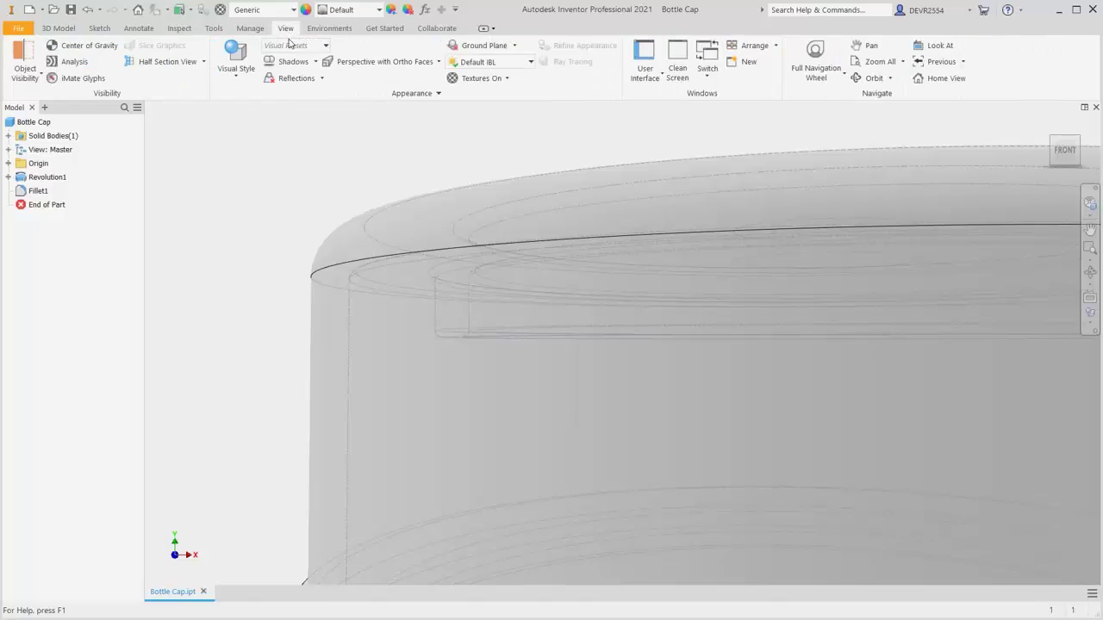
{"action": "left_click", "coordinate": [359, 66]}
{"action": "left_click", "coordinate": [350, 139]}
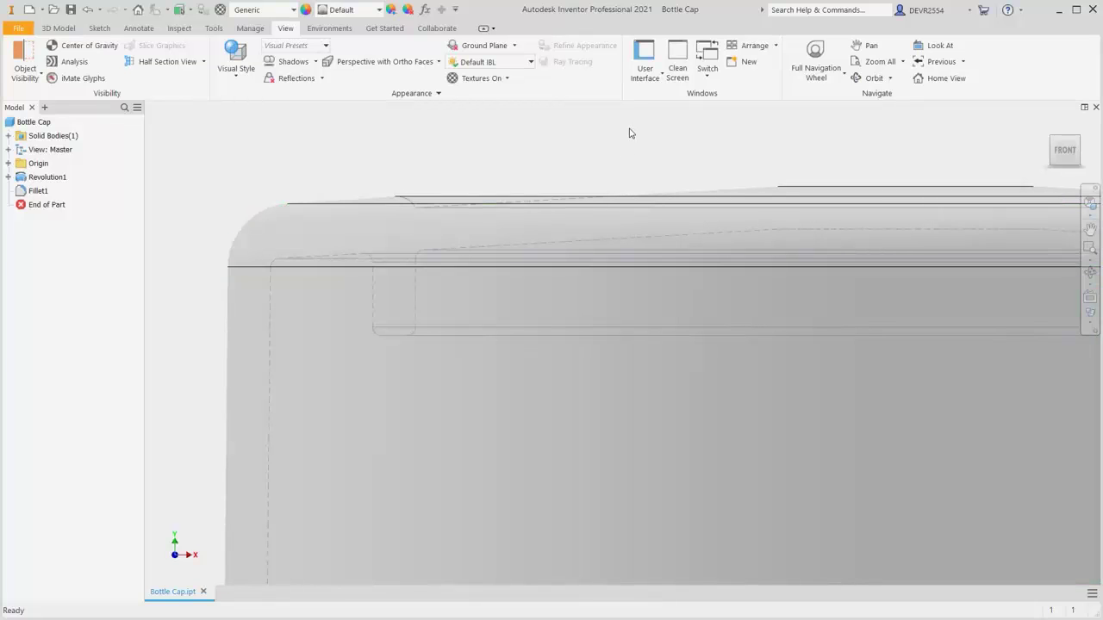
Show the cap in its home view with the Shaded with Edges visual style
{"action": "key", "text": "F6"}
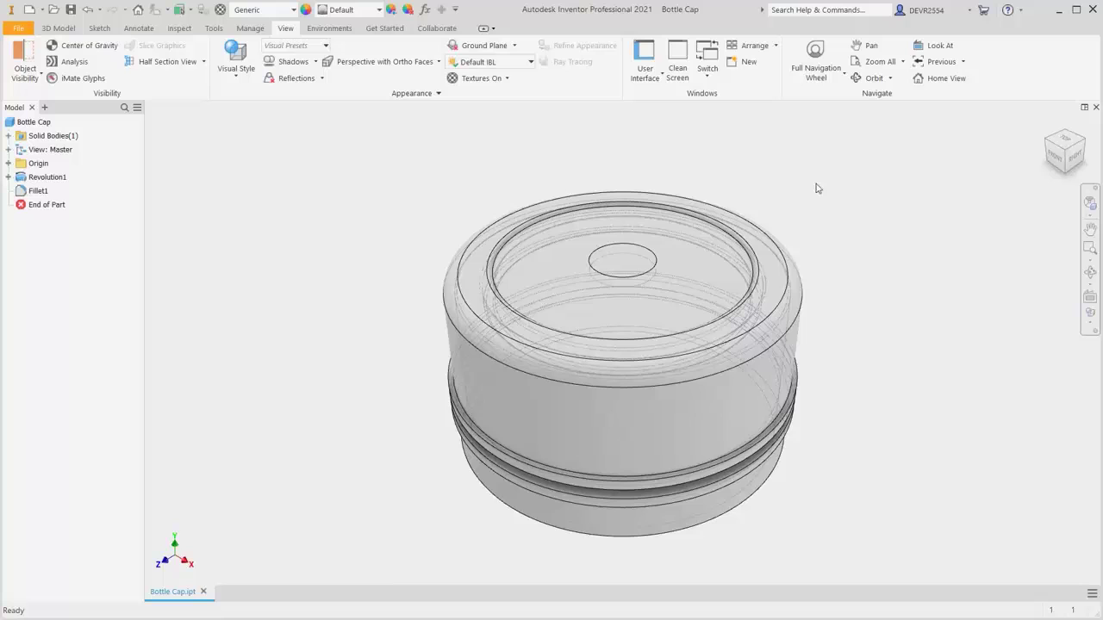
{"action": "left_click", "coordinate": [1090, 319]}
{"action": "left_click", "coordinate": [1008, 357]}
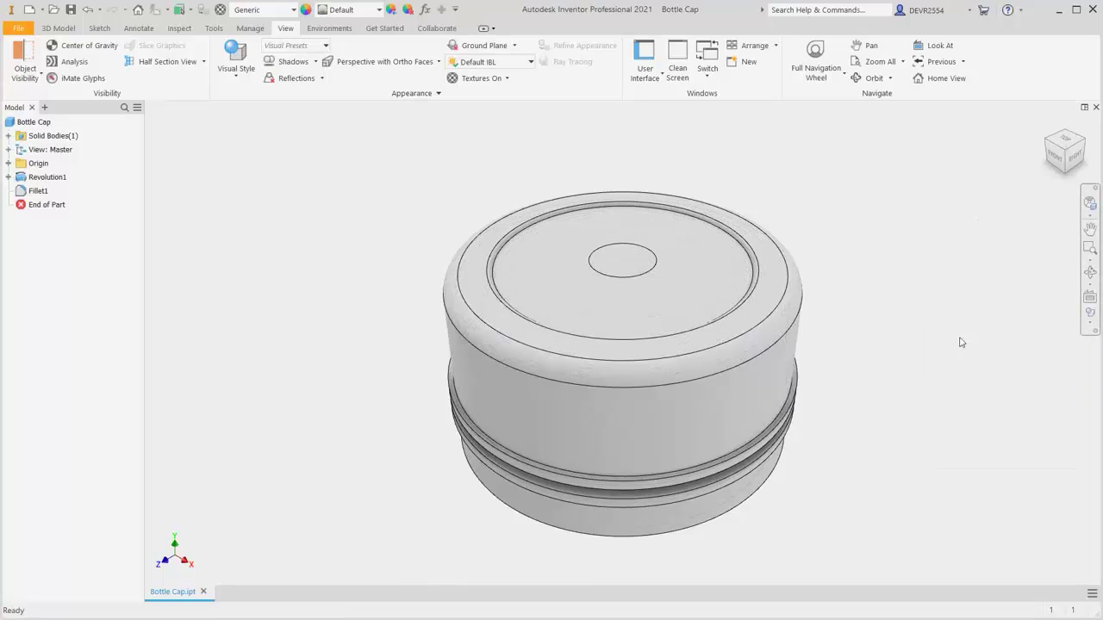
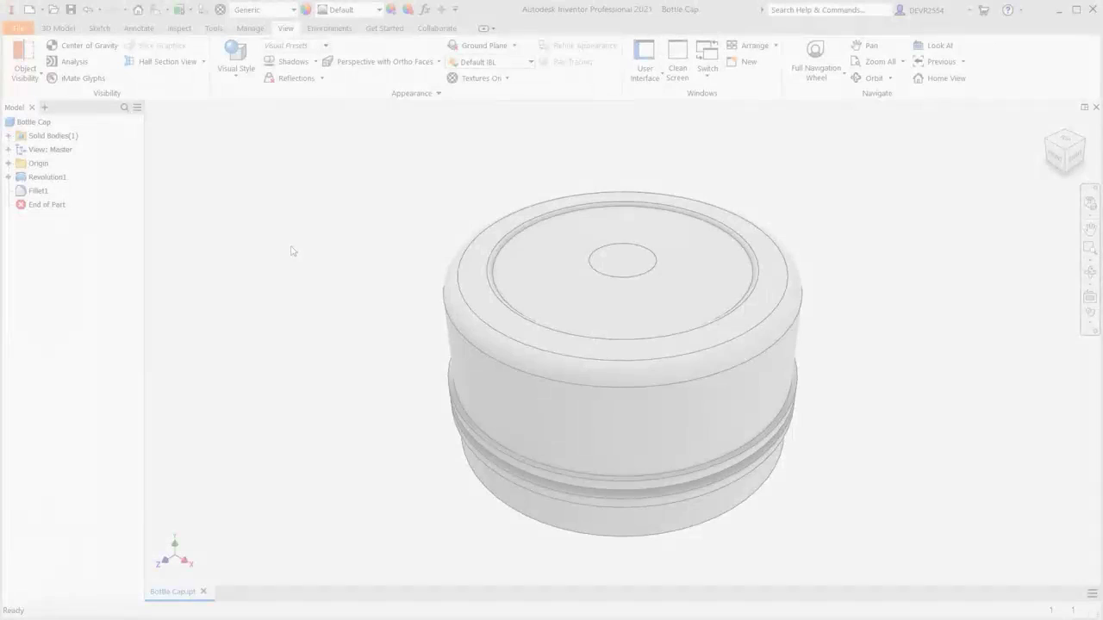
Start a 2D sketch on the YZ plane and slice the model graphics at the sketch plane
{"action": "left_click", "coordinate": [58, 28]}
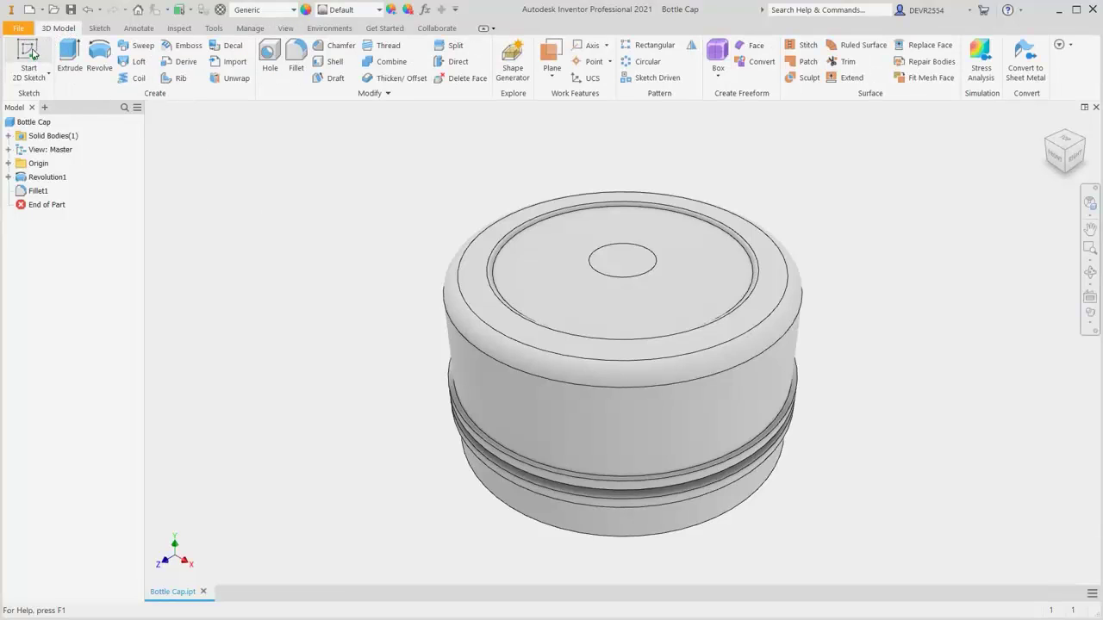
{"action": "left_click", "coordinate": [40, 62]}
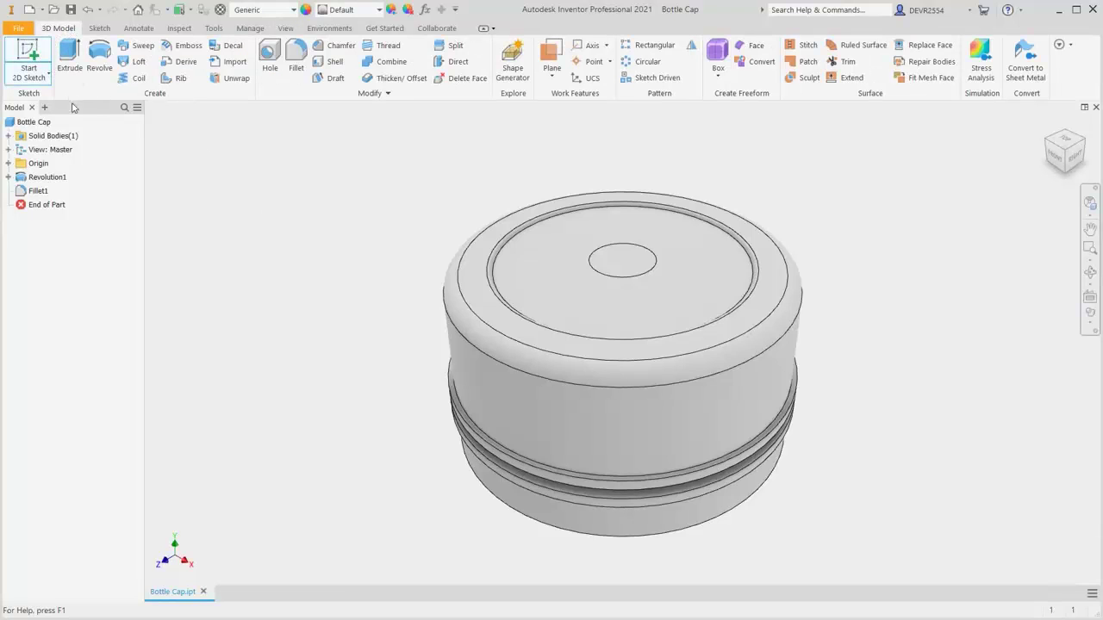
{"action": "left_click", "coordinate": [9, 164]}
{"action": "left_click", "coordinate": [52, 176]}
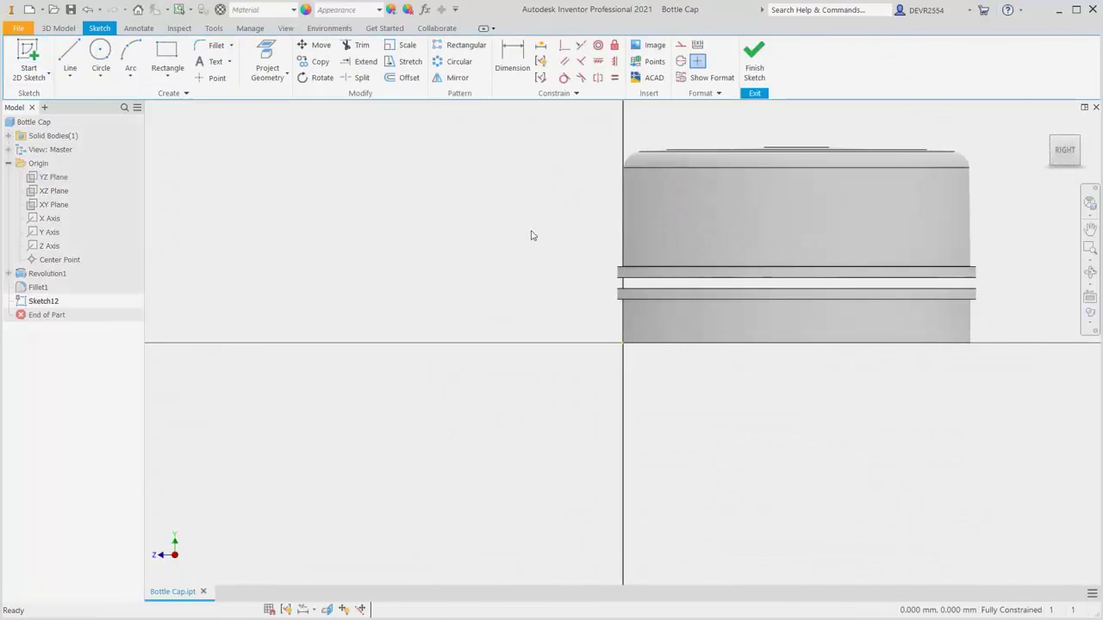
{"action": "key", "text": "F2"}
{"action": "left_click_drag", "start_coordinate": [581, 199], "coordinate": [492, 303]}
{"action": "scroll", "coordinate": [508, 295], "scroll_direction": "up", "scroll_amount": 2}
{"action": "scroll", "coordinate": [508, 294], "scroll_direction": "up", "scroll_amount": 1}
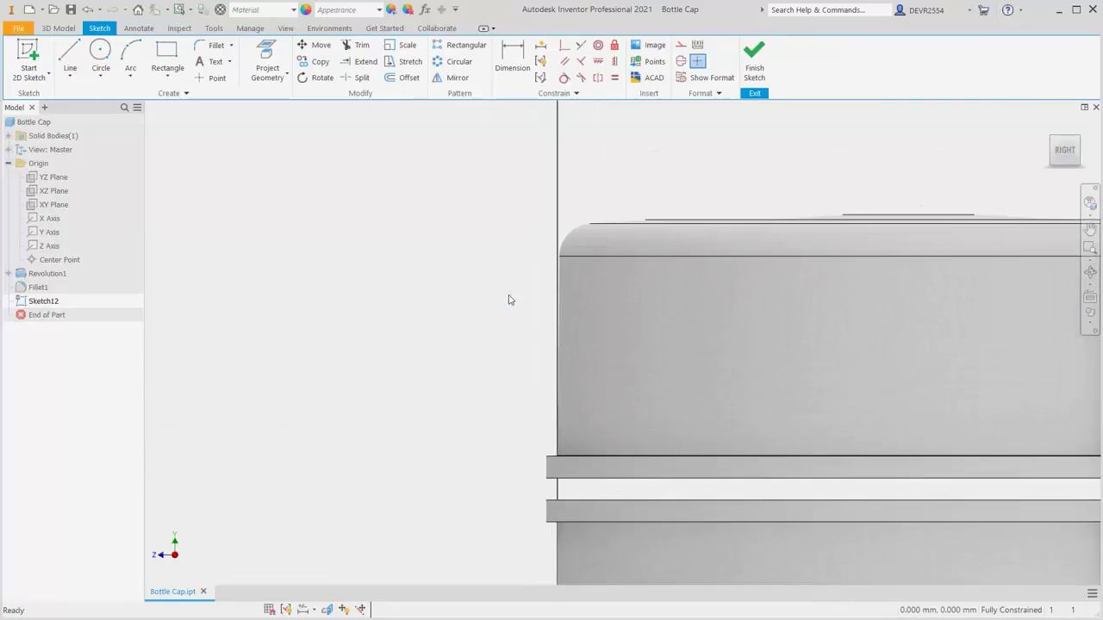
{"action": "key", "text": "F7"}
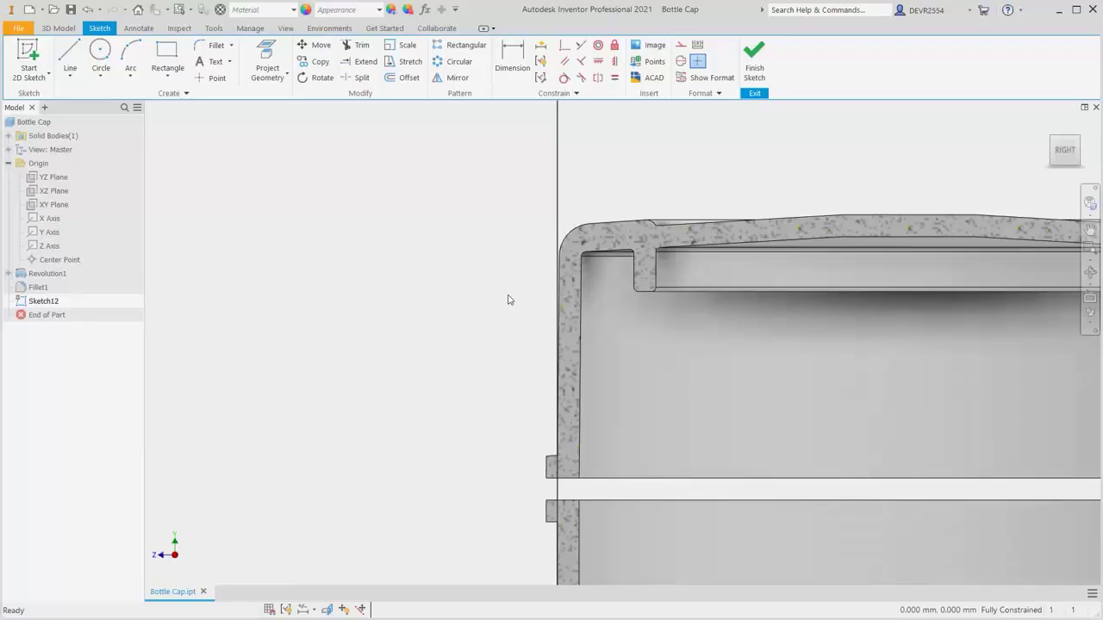
Project the cap's rounded upper corner, outer wall and the upper outer ring's edges into the sketch
{"action": "left_click", "coordinate": [274, 56]}
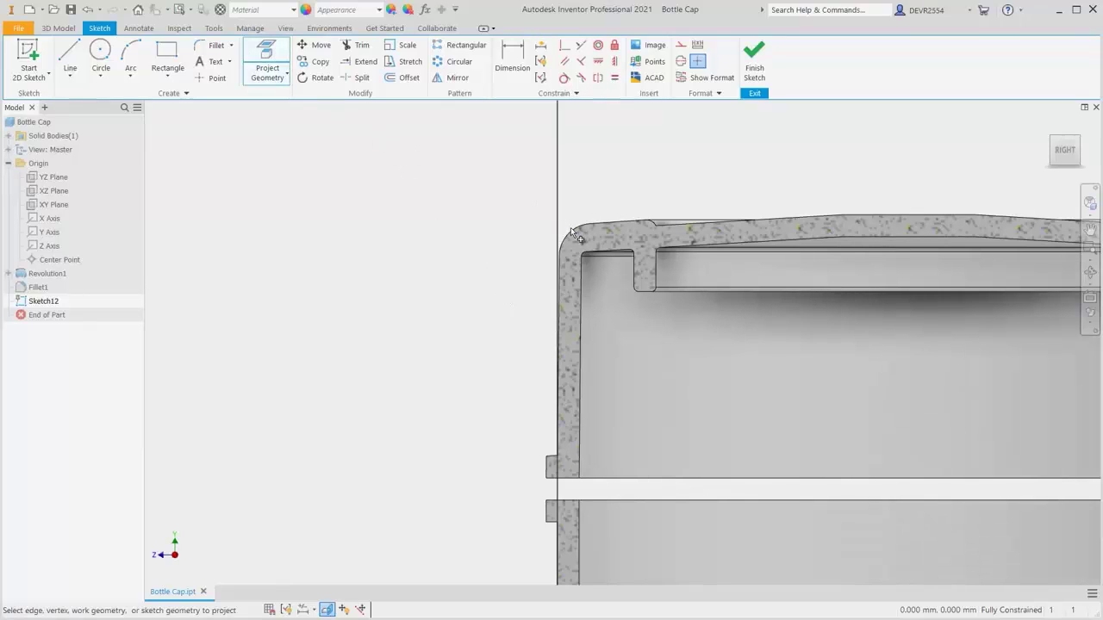
{"action": "left_click", "coordinate": [567, 269]}
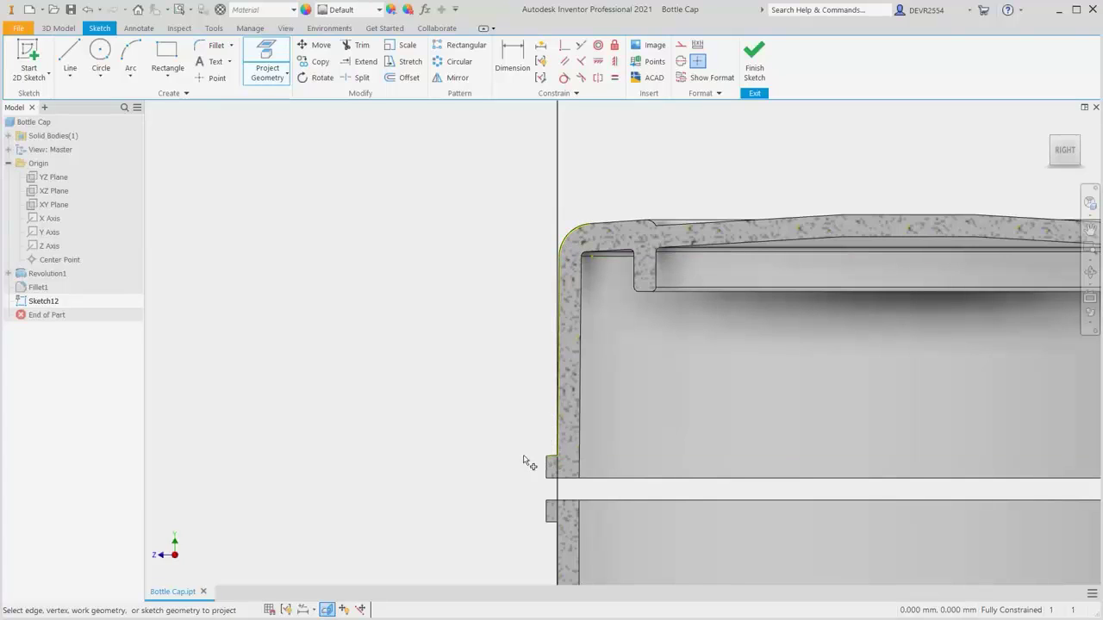
{"action": "left_click", "coordinate": [548, 475]}
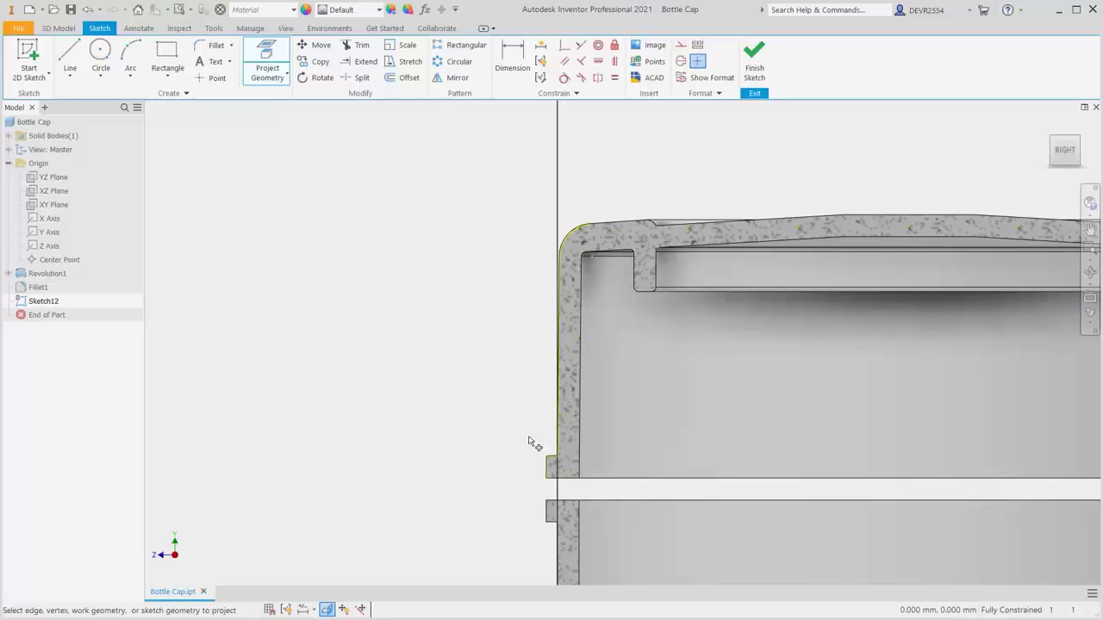
Draw a 2 mm line straight up from the outer top corner of the upper outer ring
{"action": "right_click", "coordinate": [501, 392]}
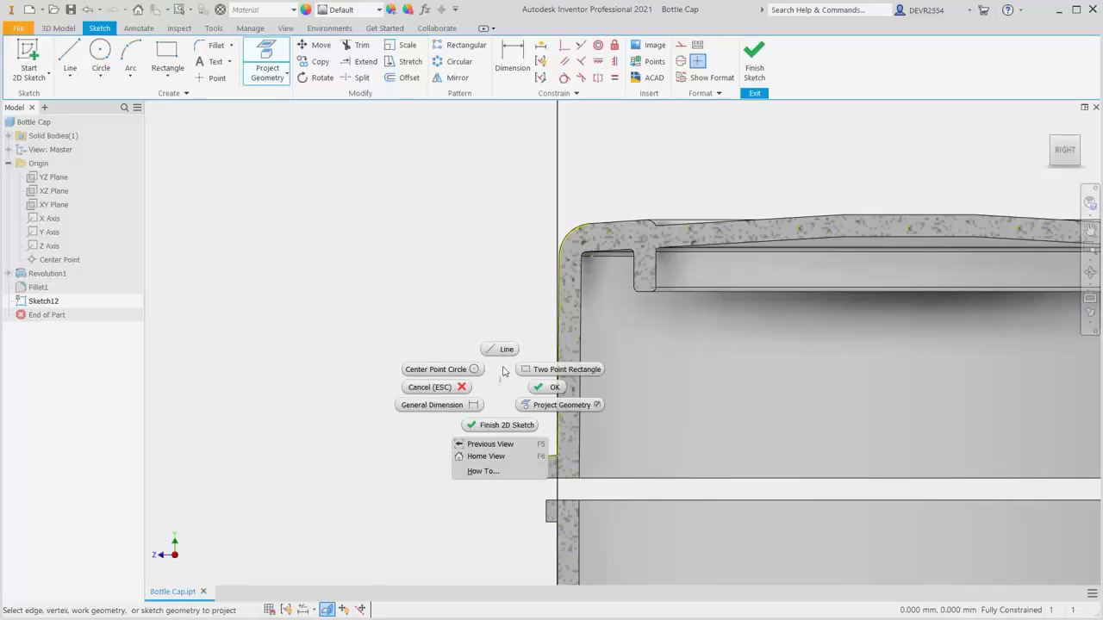
{"action": "left_click", "coordinate": [505, 351]}
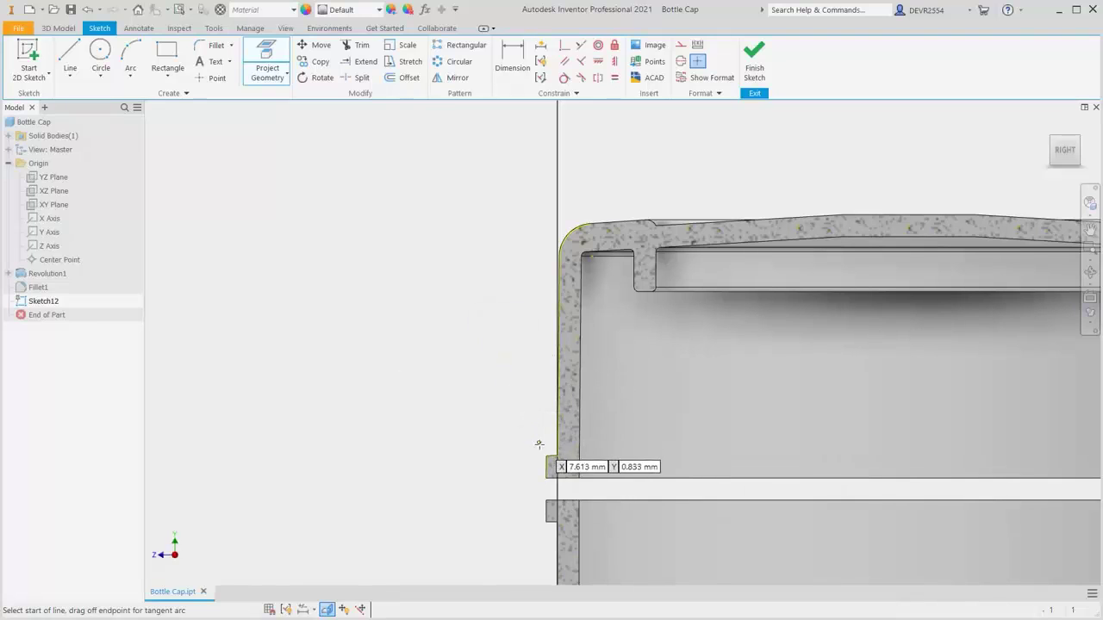
{"action": "left_click", "coordinate": [545, 455]}
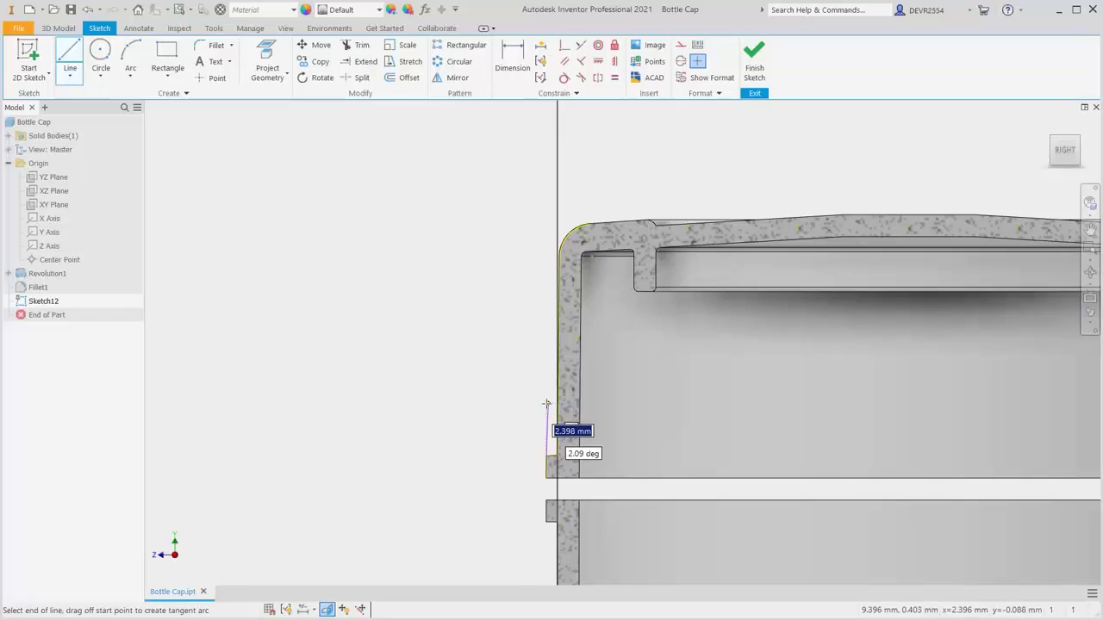
{"action": "type", "text": "2"}
{"action": "key", "text": "Return"}
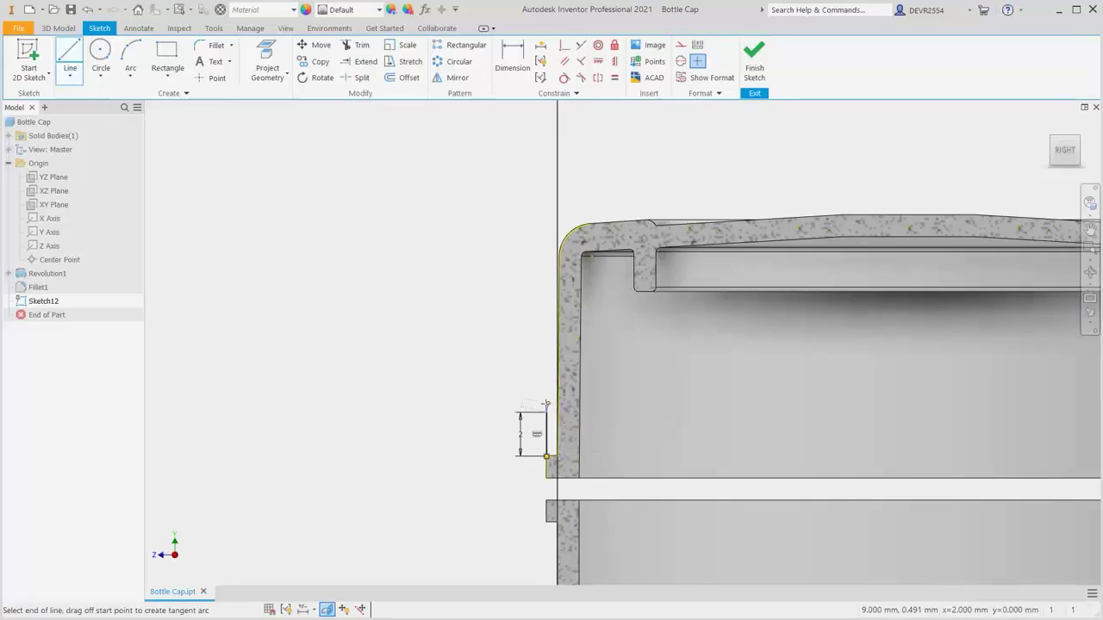
{"action": "key", "text": "Escape"}
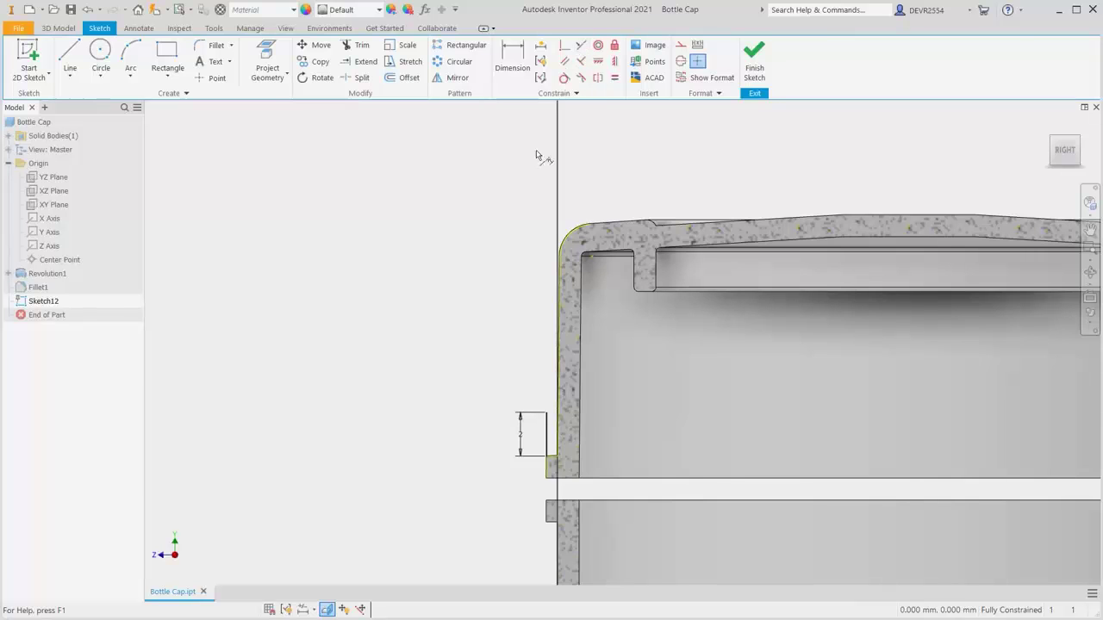
Try to make the 2 mm line collinear with the ring's projected outer edge
{"action": "scroll", "coordinate": [552, 490], "scroll_direction": "up", "scroll_amount": 5}
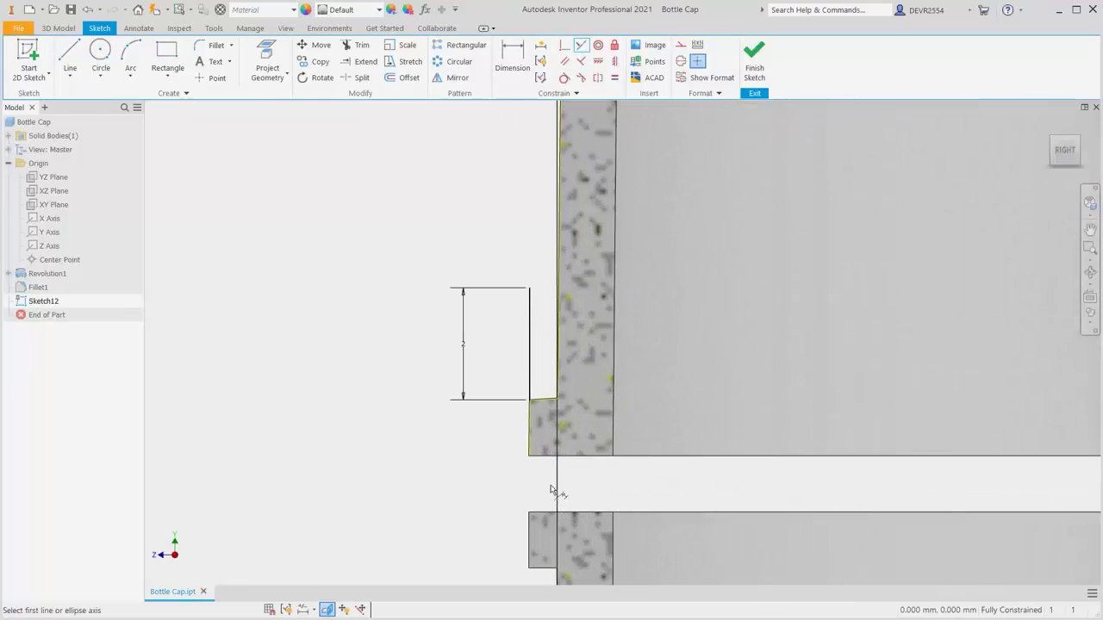
{"action": "left_click", "coordinate": [529, 345]}
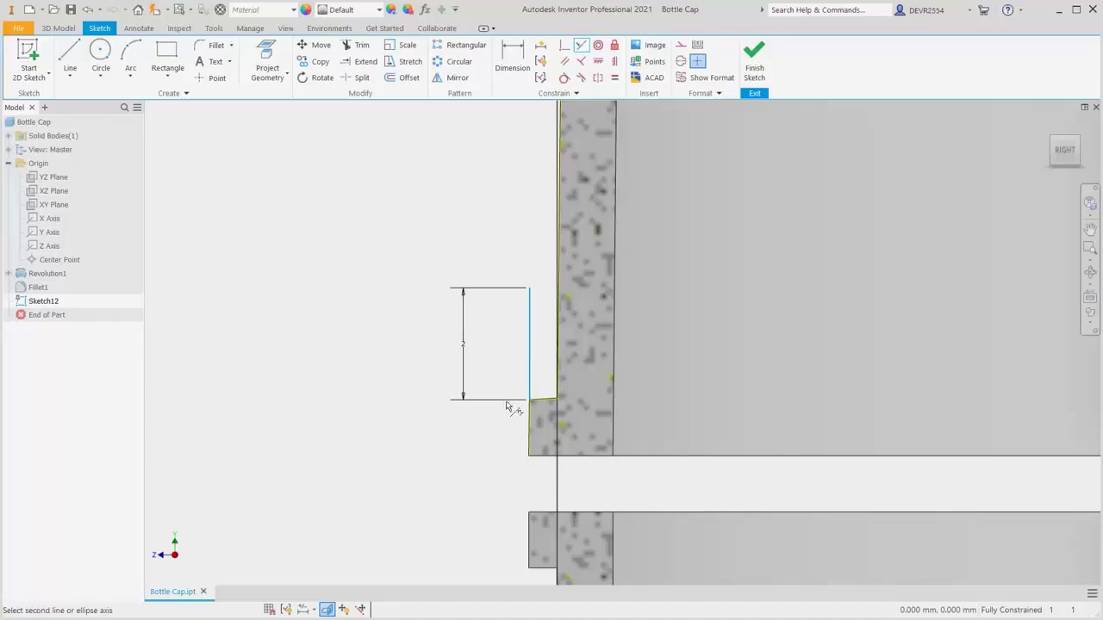
{"action": "left_click", "coordinate": [530, 439]}
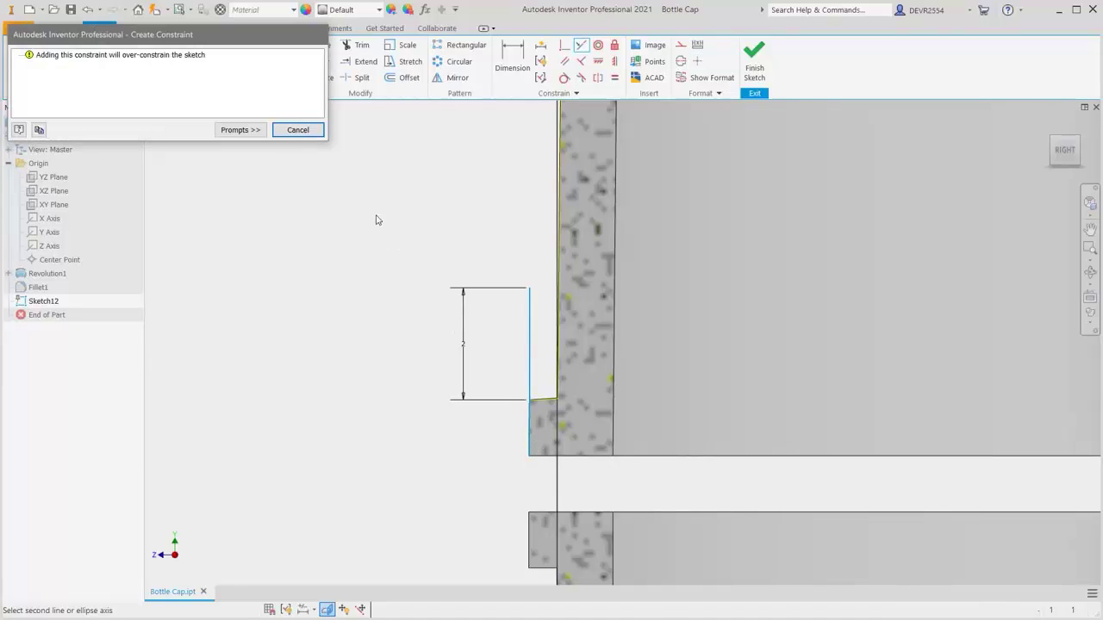
{"action": "left_click", "coordinate": [298, 130]}
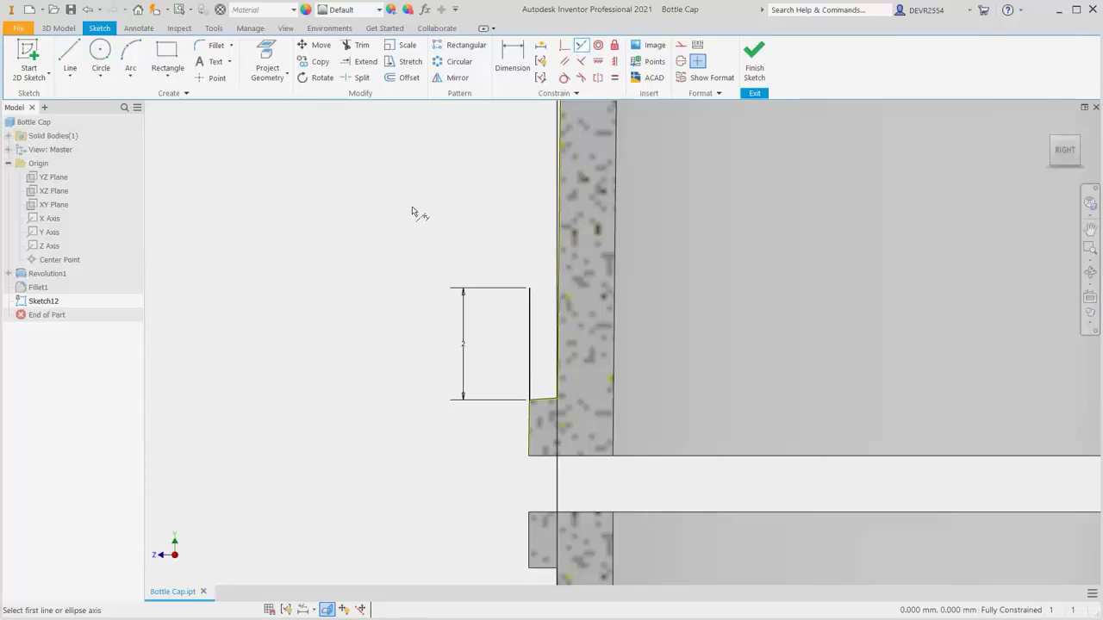
Draw a line about 1.5 mm long from the lower end of the cap's corner arc, slanting slightly outward and down
{"action": "scroll", "coordinate": [412, 211], "scroll_direction": "down", "scroll_amount": 3}
{"action": "key", "text": "F2"}
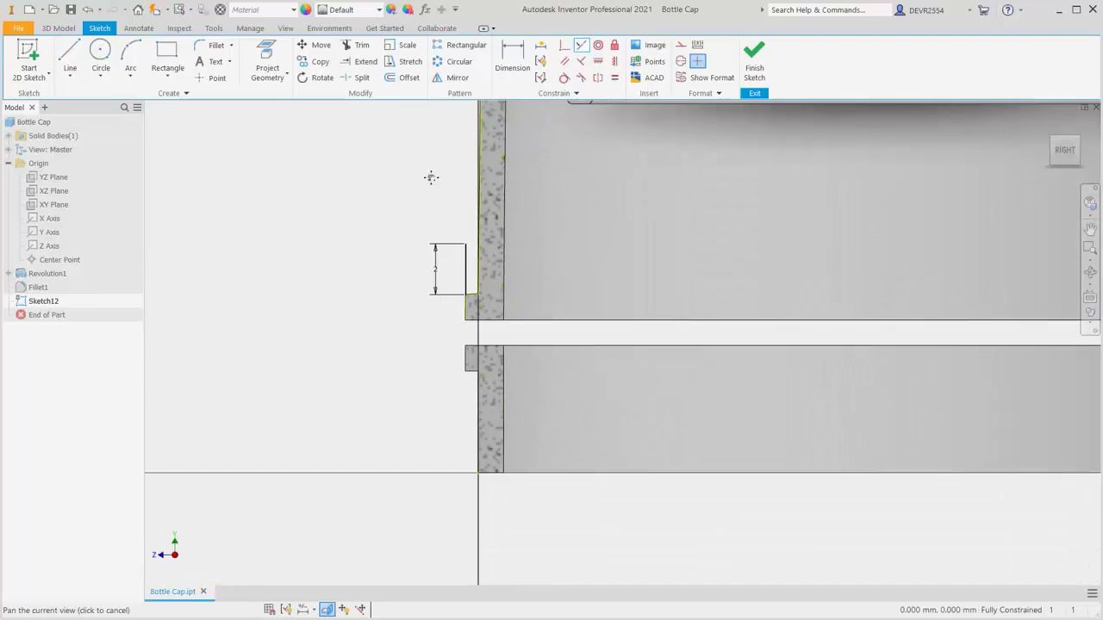
{"action": "left_click_drag", "start_coordinate": [431, 177], "coordinate": [496, 313]}
{"action": "key", "text": "Escape"}
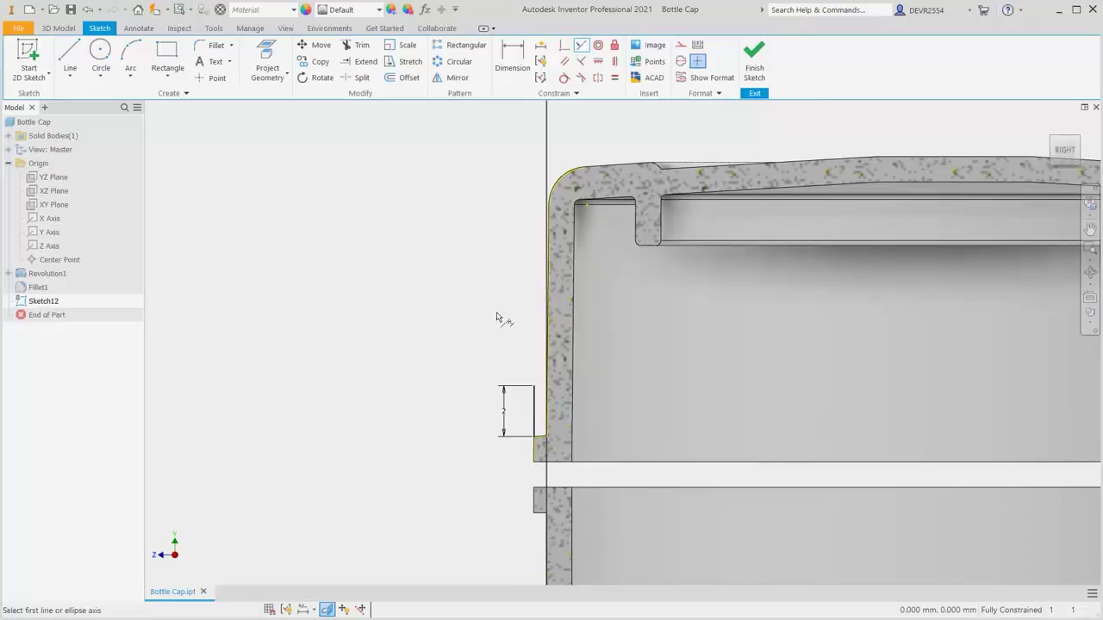
{"action": "right_click", "coordinate": [462, 267]}
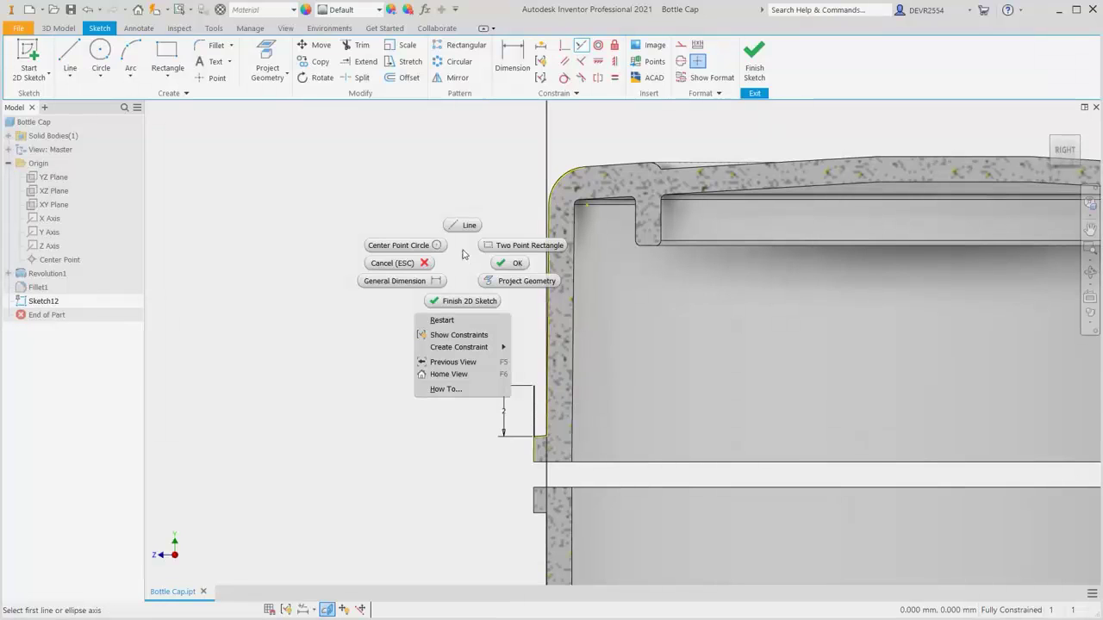
{"action": "left_click", "coordinate": [466, 226]}
{"action": "scroll", "coordinate": [548, 226], "scroll_direction": "up", "scroll_amount": 1}
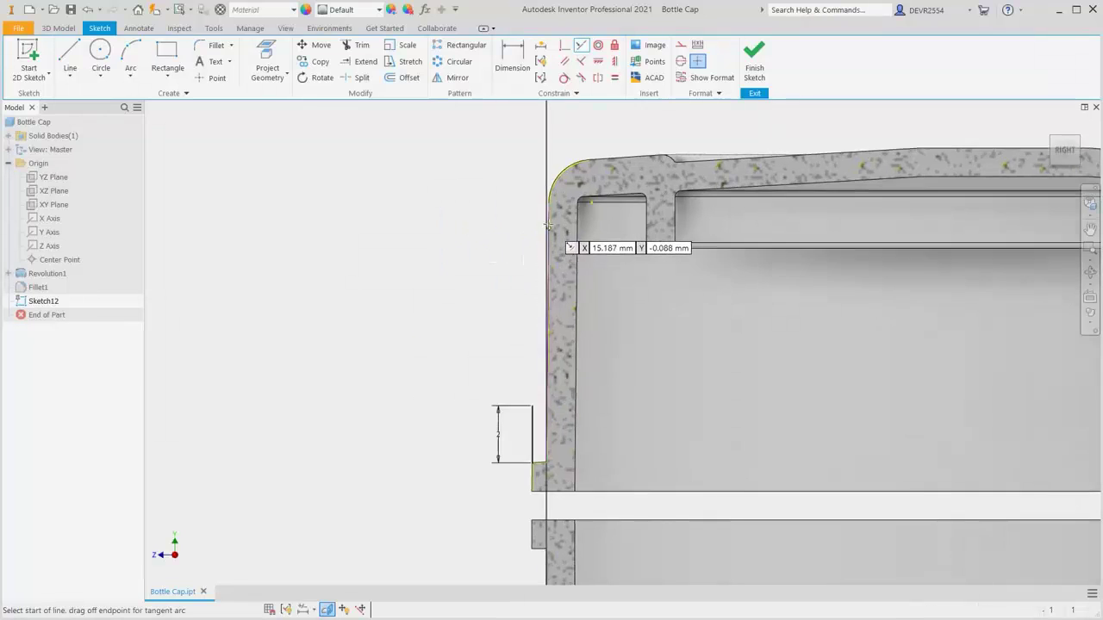
{"action": "scroll", "coordinate": [548, 226], "scroll_direction": "up", "scroll_amount": 3}
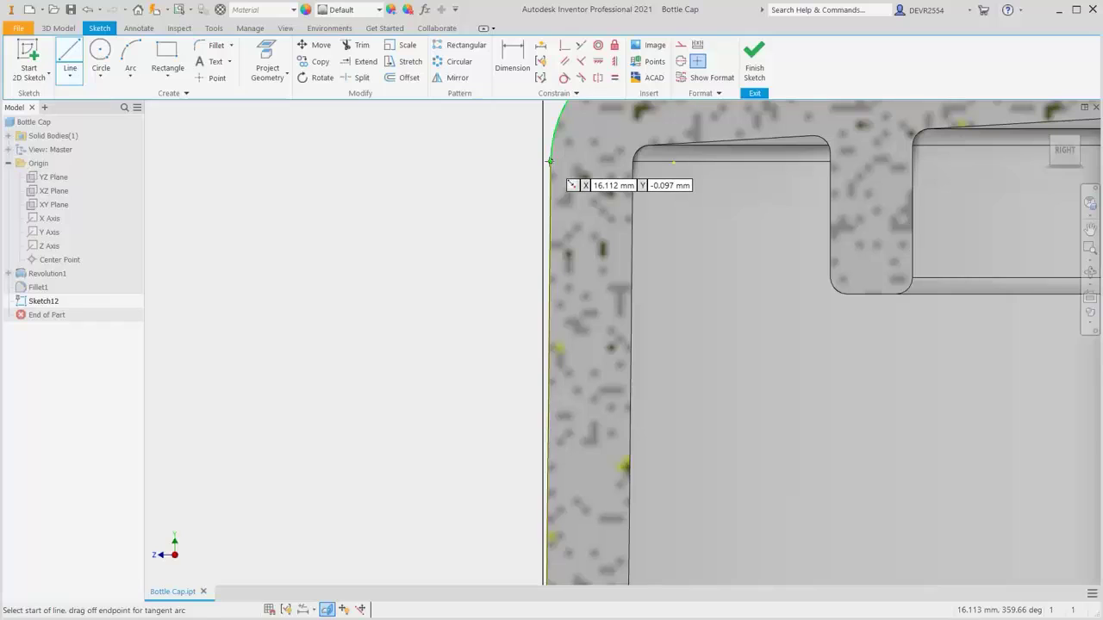
{"action": "left_click", "coordinate": [550, 160]}
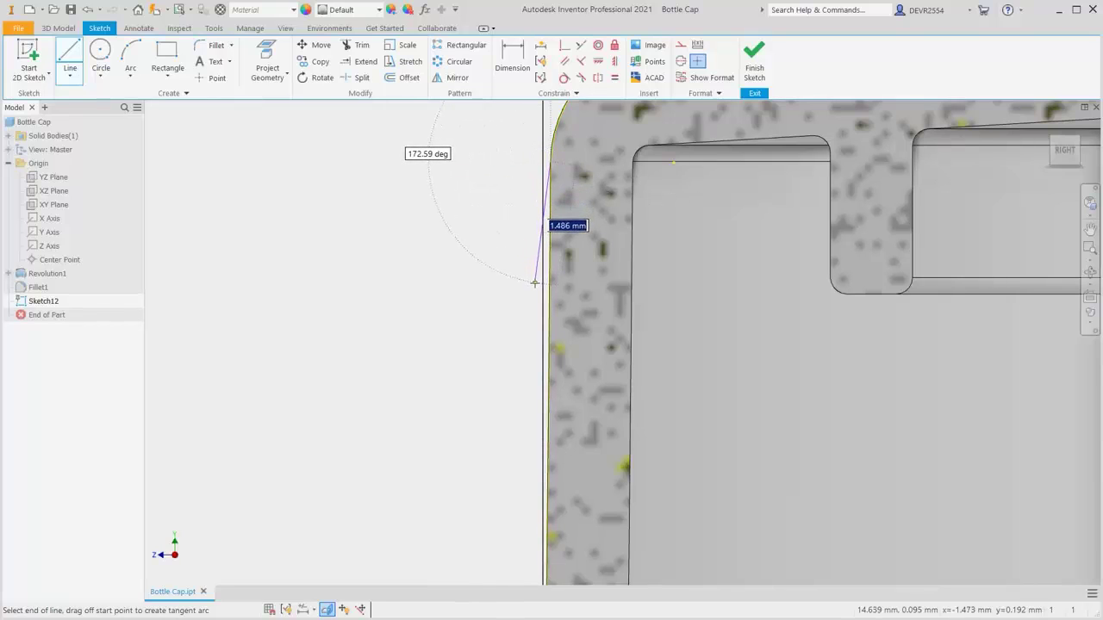
{"action": "left_click", "coordinate": [534, 283]}
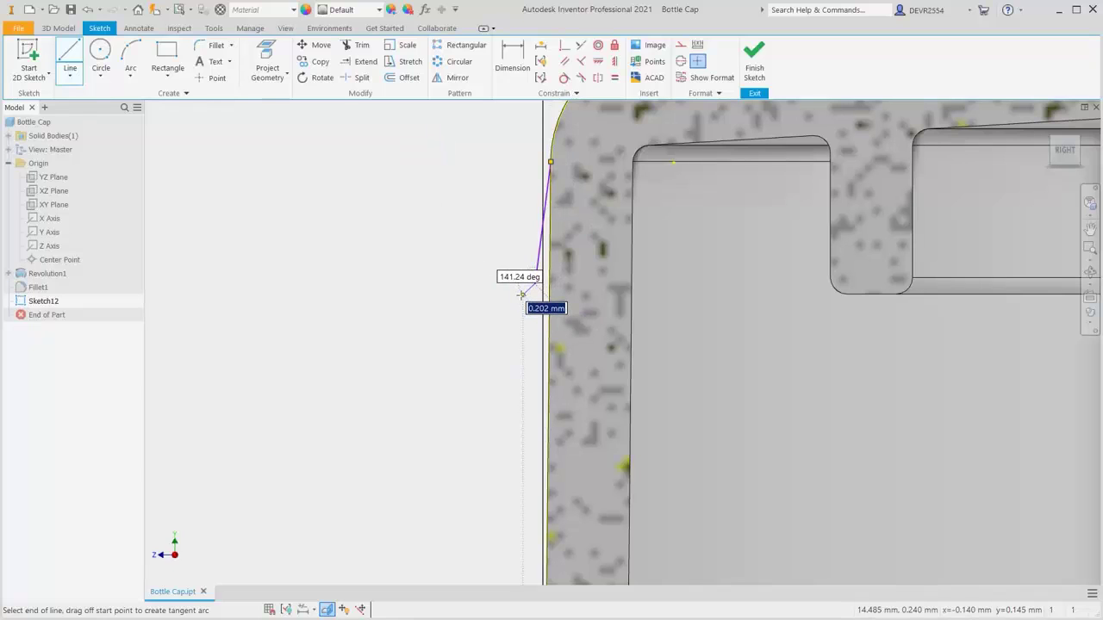
Draw a three-point arc from the upper end of the 2 mm line to near the slanted line's lower end, bulging slightly outward
{"action": "left_click", "coordinate": [138, 60]}
{"action": "scroll", "coordinate": [416, 350], "scroll_direction": "down", "scroll_amount": 3}
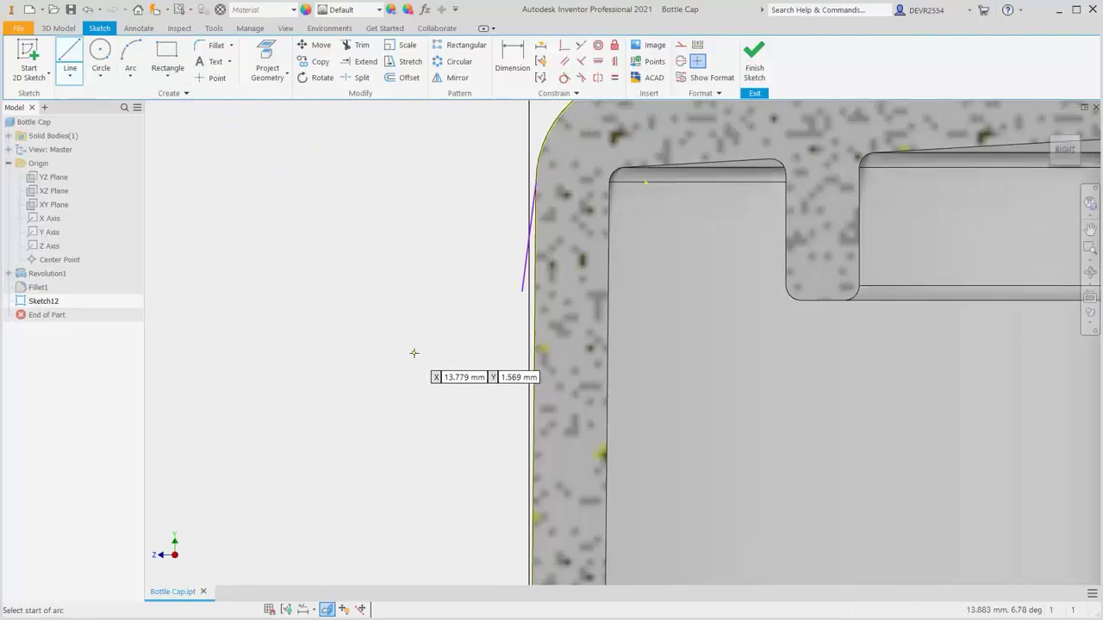
{"action": "scroll", "coordinate": [418, 350], "scroll_direction": "down", "scroll_amount": 1}
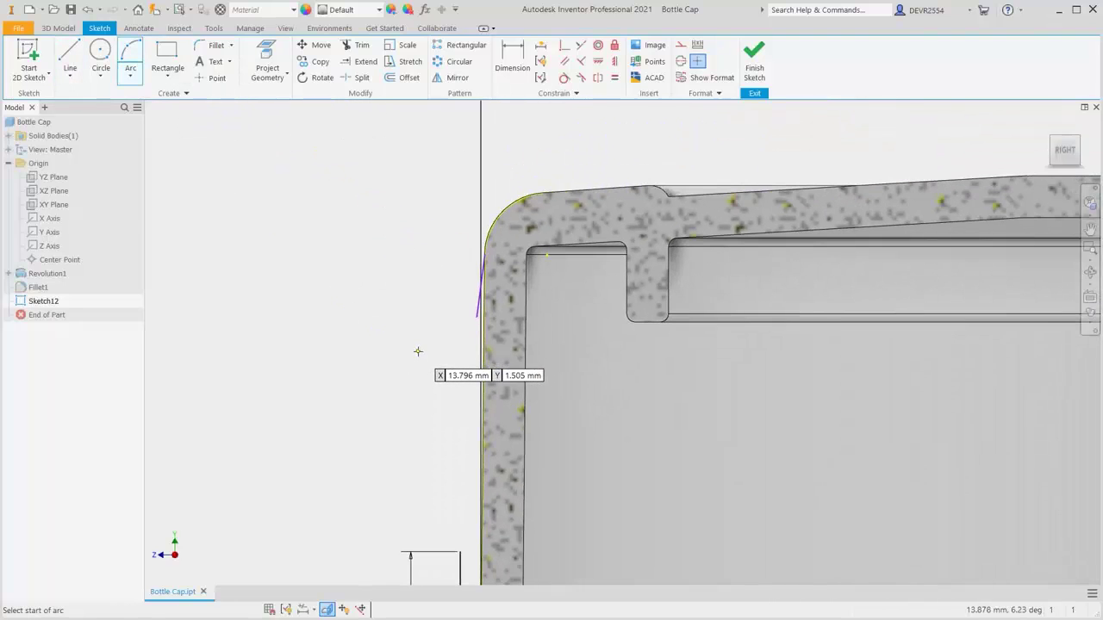
{"action": "middle_click_drag", "start_coordinate": [414, 362], "coordinate": [456, 228]}
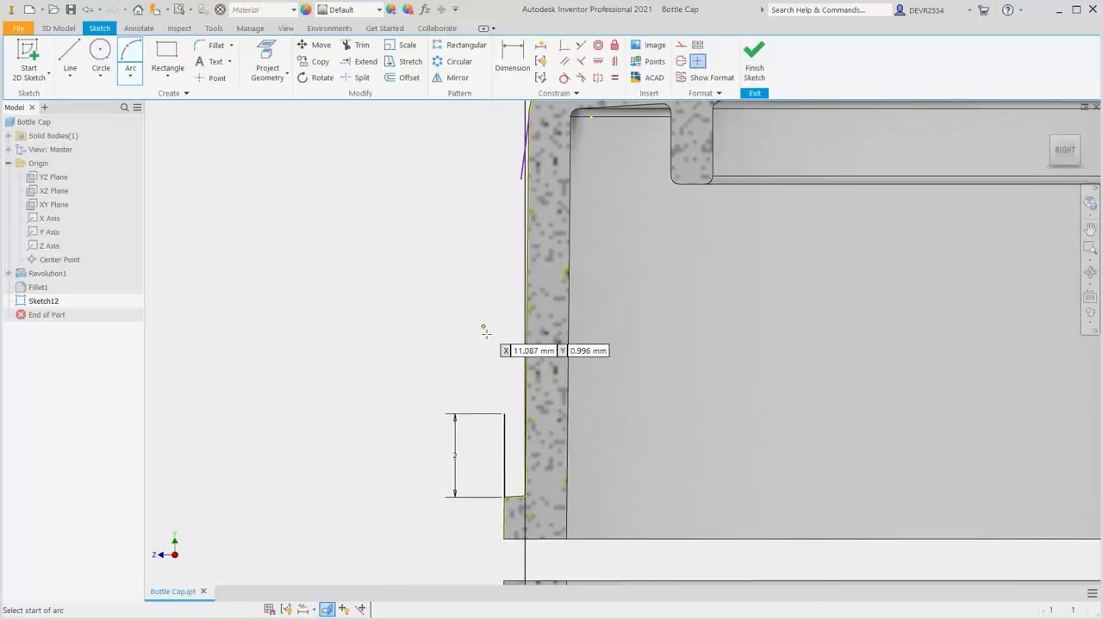
{"action": "left_click", "coordinate": [505, 413]}
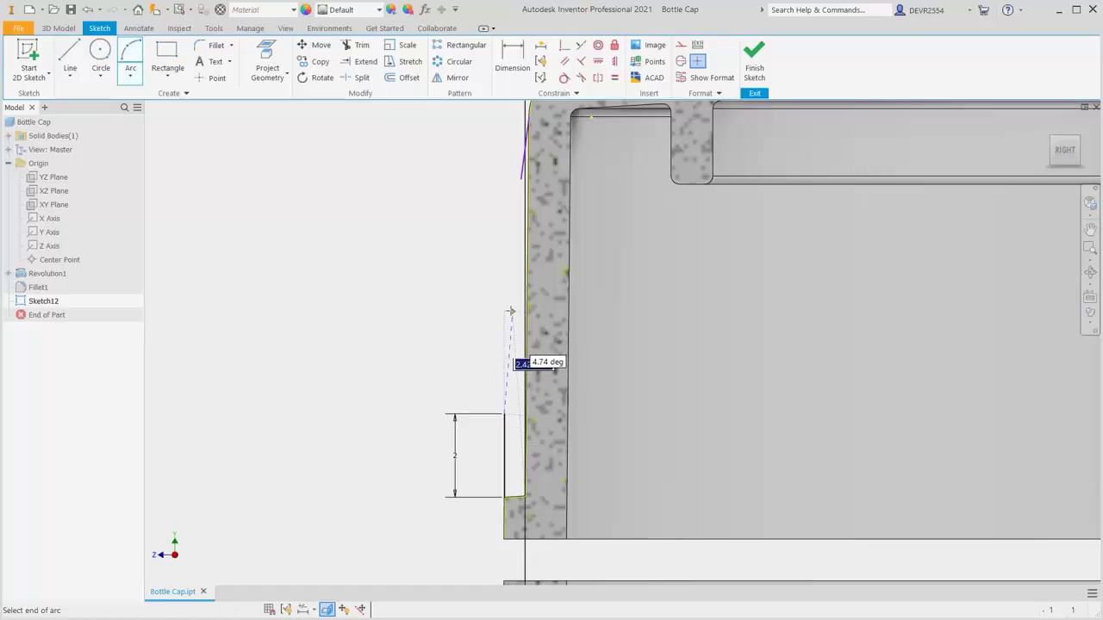
{"action": "scroll", "coordinate": [515, 234], "scroll_direction": "up", "scroll_amount": 3}
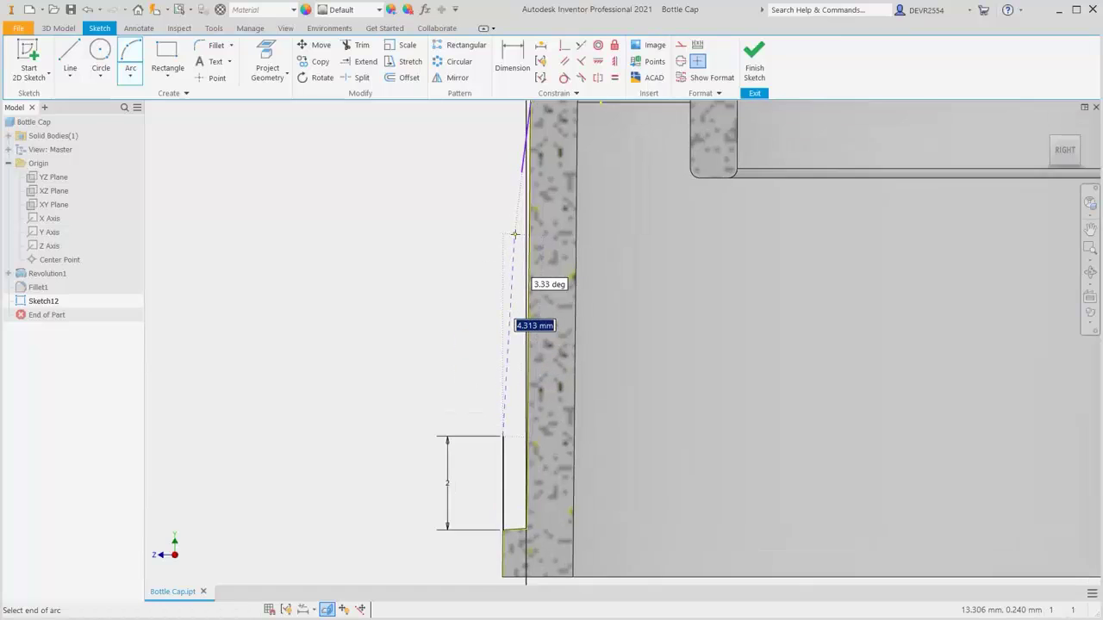
{"action": "left_click", "coordinate": [518, 157]}
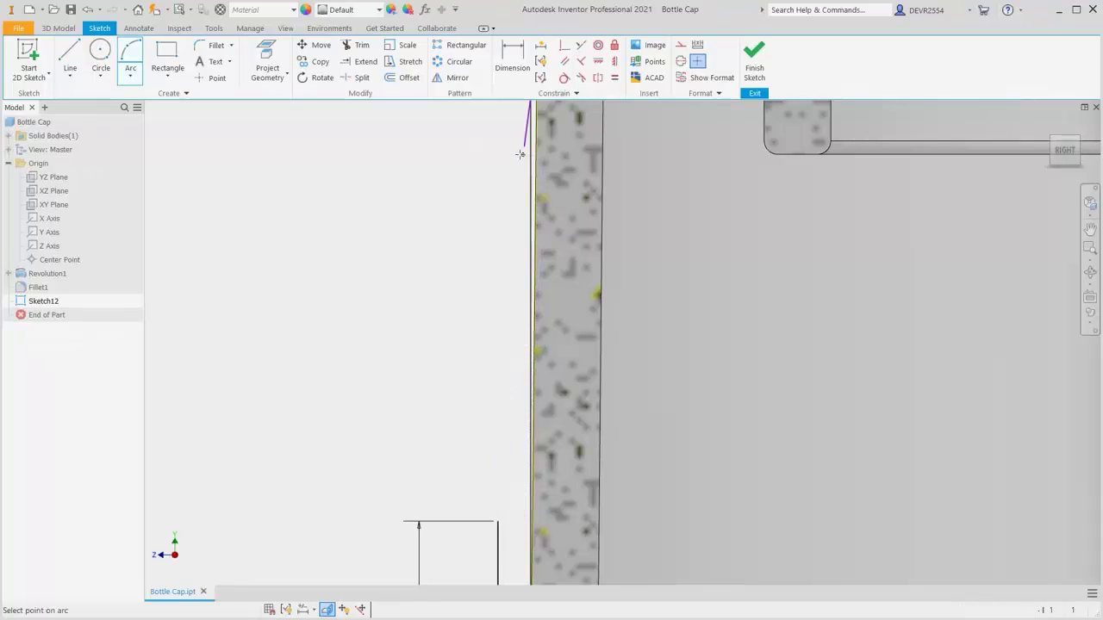
{"action": "left_click", "coordinate": [515, 215]}
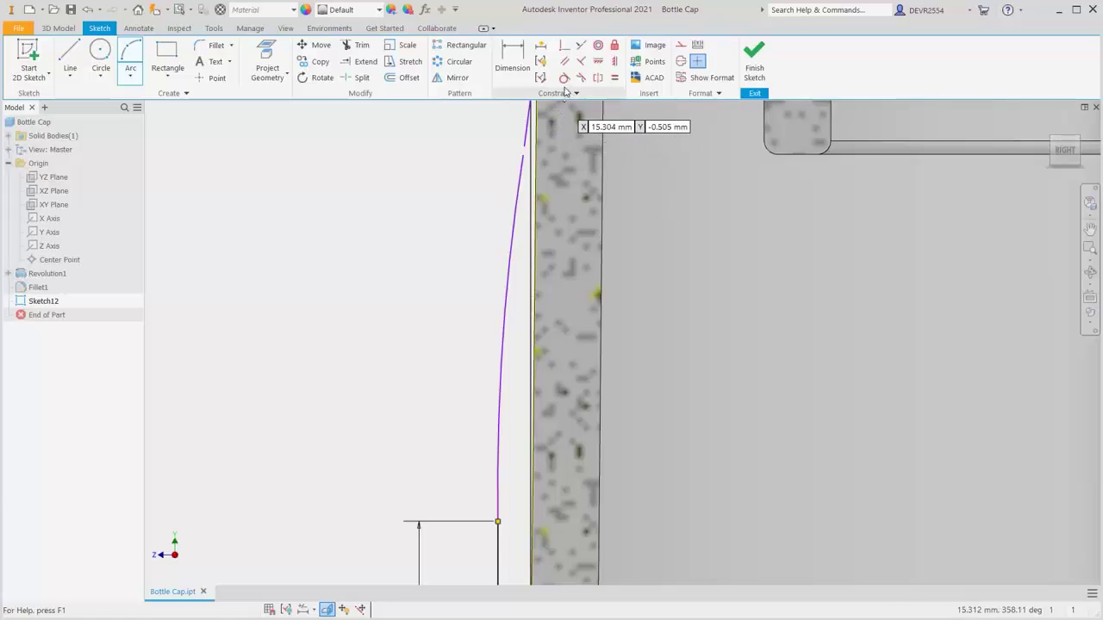
Make the arc tangent to the vertical 2 mm line and to the slanted line near the cap's corner
{"action": "left_click", "coordinate": [564, 78]}
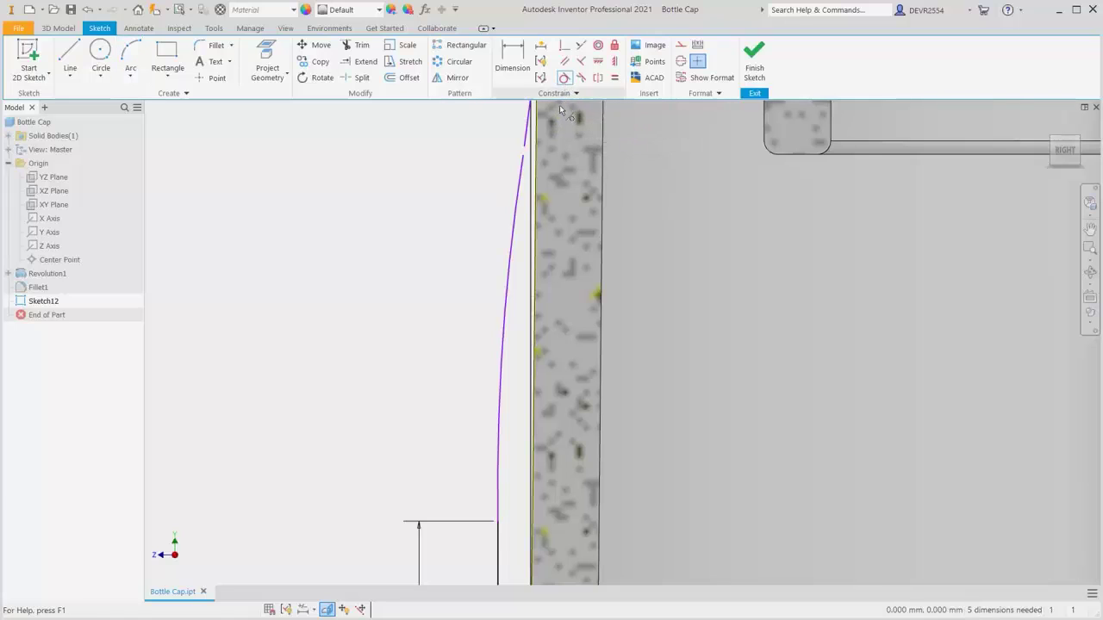
{"action": "left_click", "coordinate": [505, 423]}
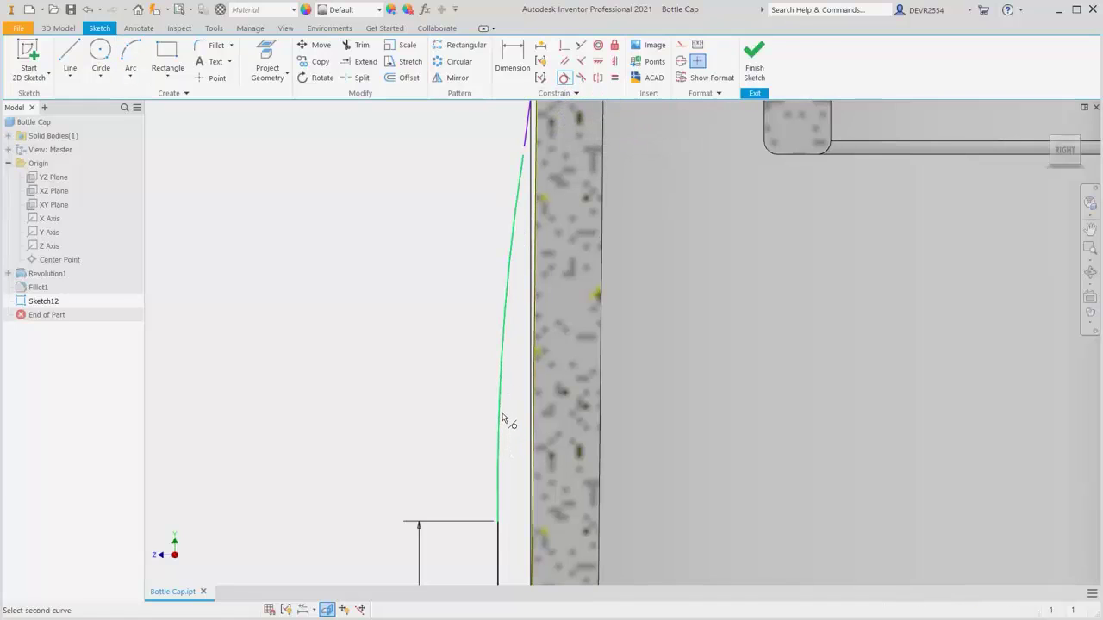
{"action": "left_click", "coordinate": [498, 545]}
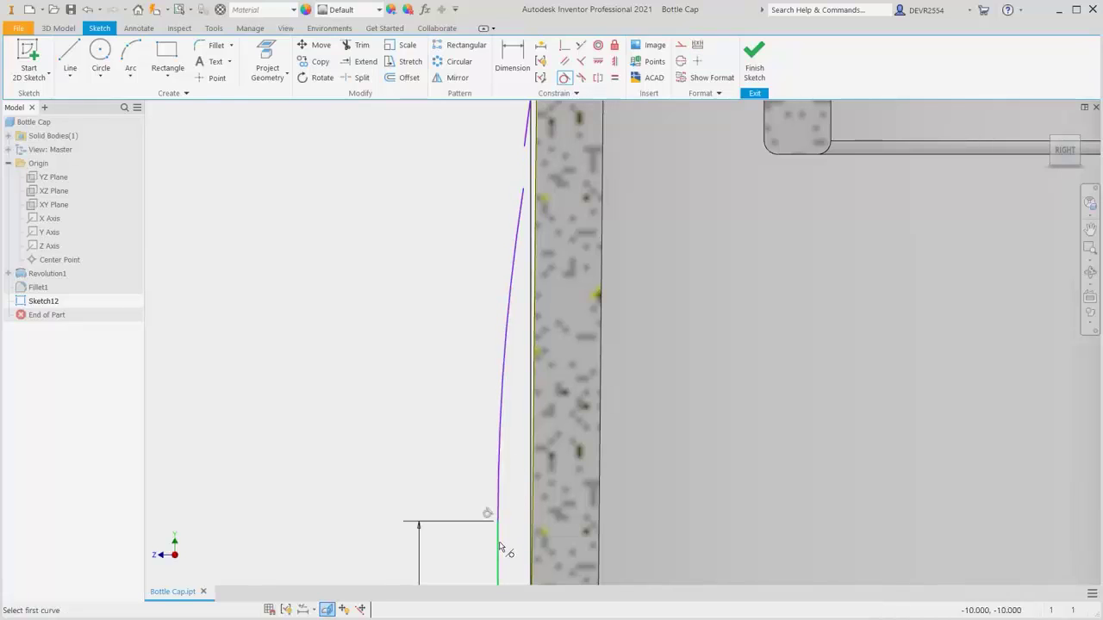
{"action": "left_click", "coordinate": [524, 143]}
{"action": "left_click", "coordinate": [523, 198]}
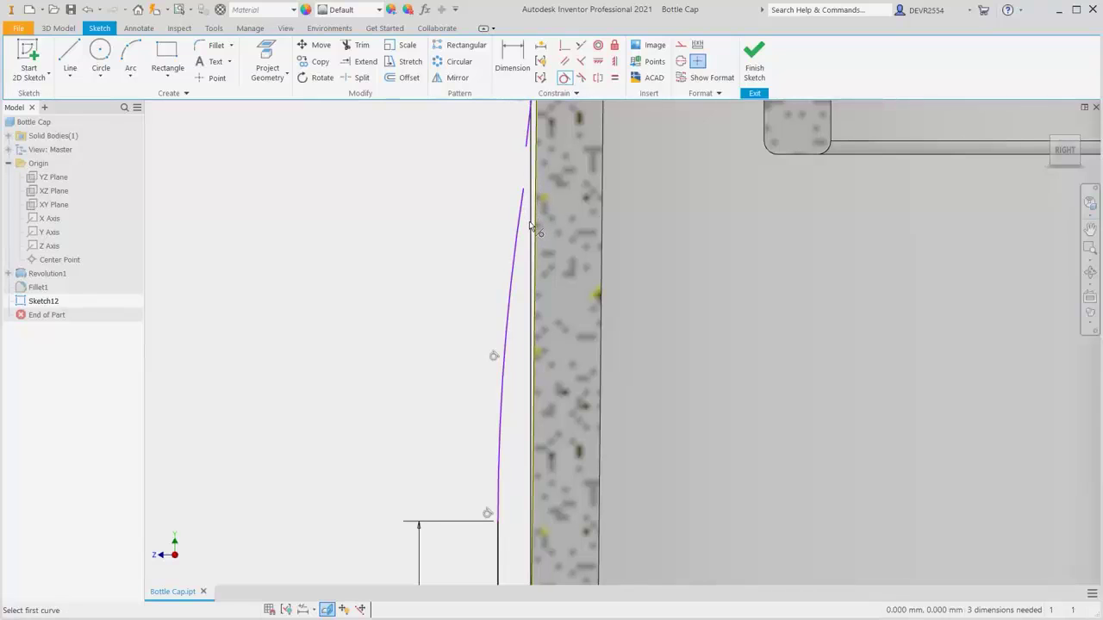
Extend the slanted line to meet the arc, trim off the arc's excess upper end, and finish the sketch
{"action": "left_click", "coordinate": [366, 63]}
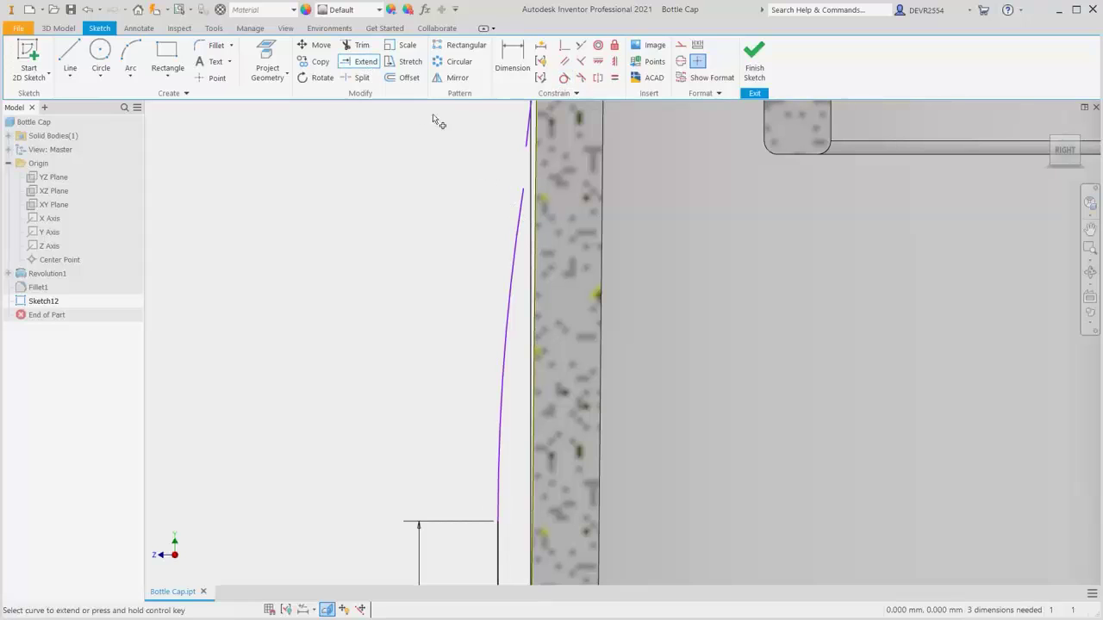
{"action": "left_click", "coordinate": [529, 145]}
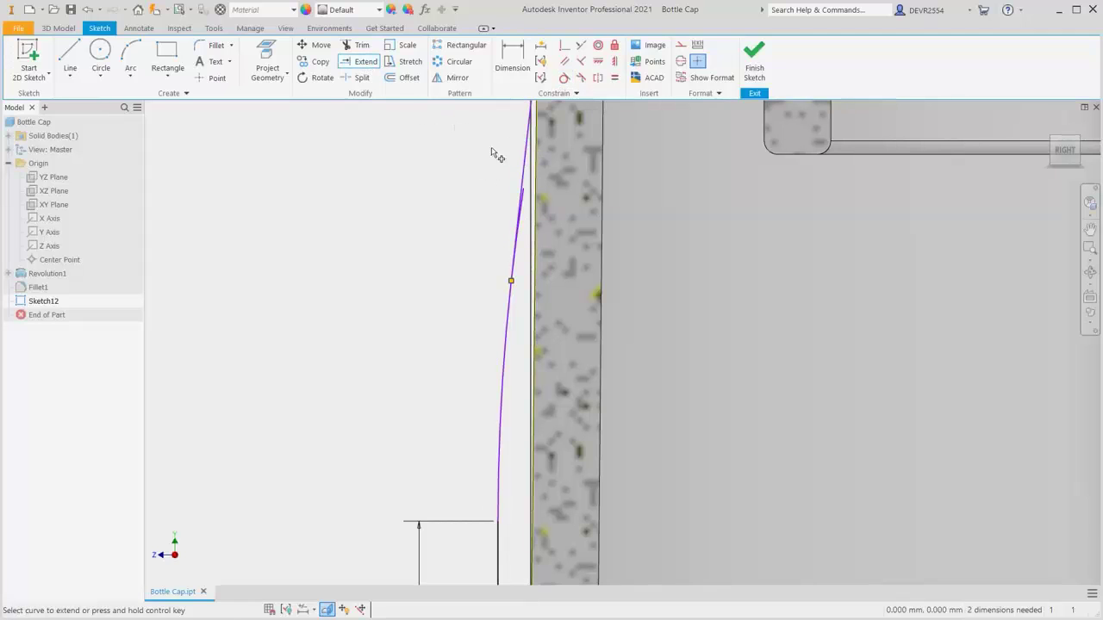
{"action": "left_click", "coordinate": [356, 49]}
{"action": "scroll", "coordinate": [497, 204], "scroll_direction": "up", "scroll_amount": 3}
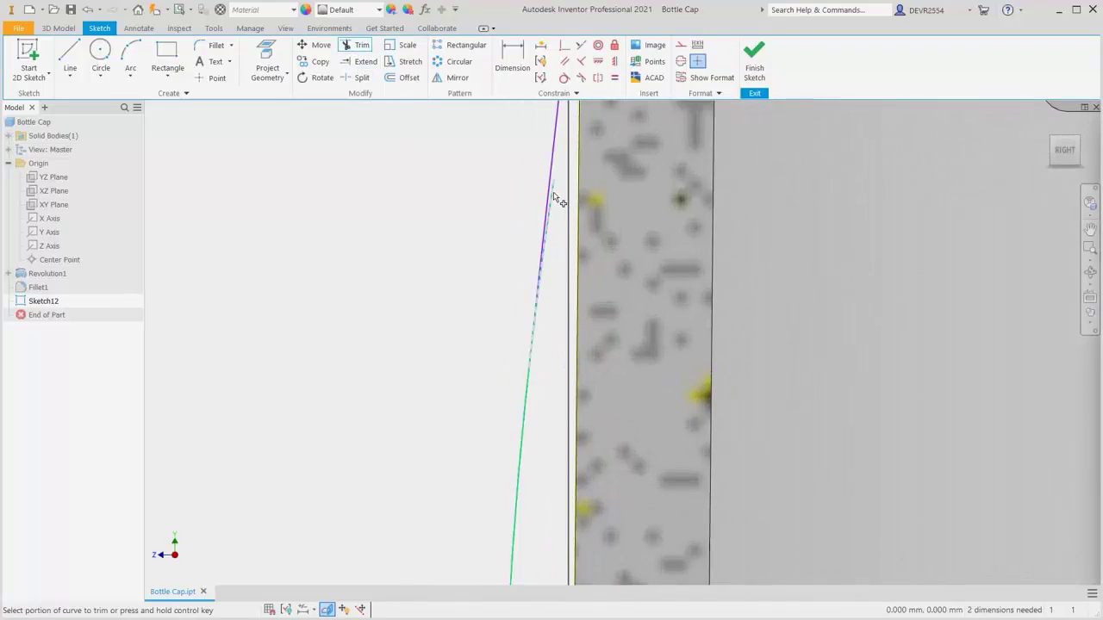
{"action": "left_click", "coordinate": [556, 197]}
{"action": "scroll", "coordinate": [503, 241], "scroll_direction": "down", "scroll_amount": 3}
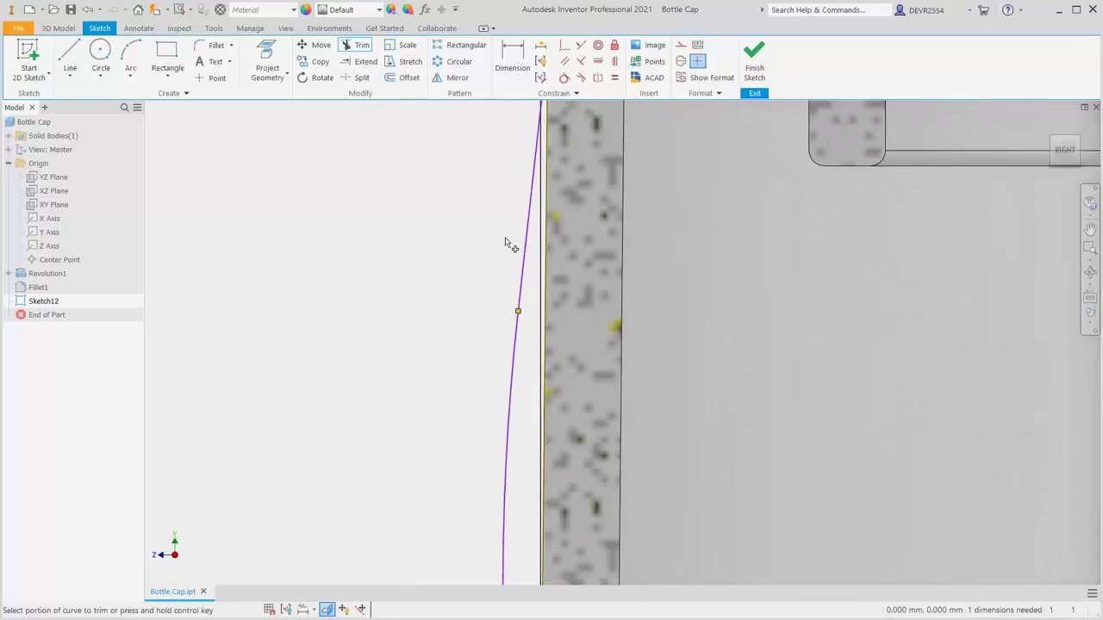
{"action": "scroll", "coordinate": [490, 239], "scroll_direction": "down", "scroll_amount": 4}
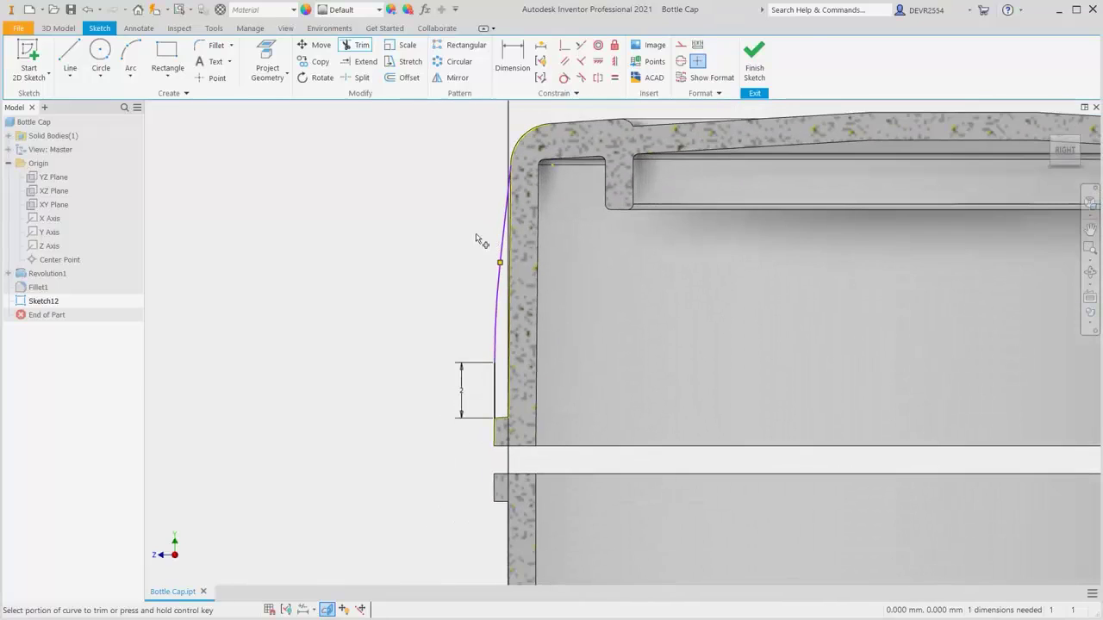
{"action": "right_click", "coordinate": [447, 239]}
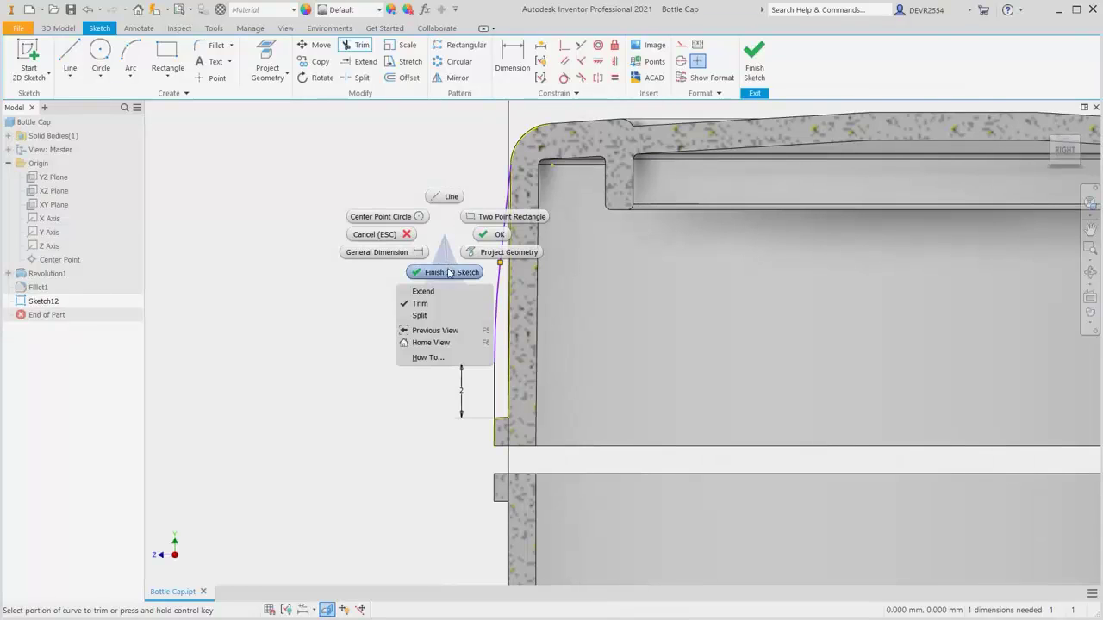
{"action": "left_click", "coordinate": [449, 273]}
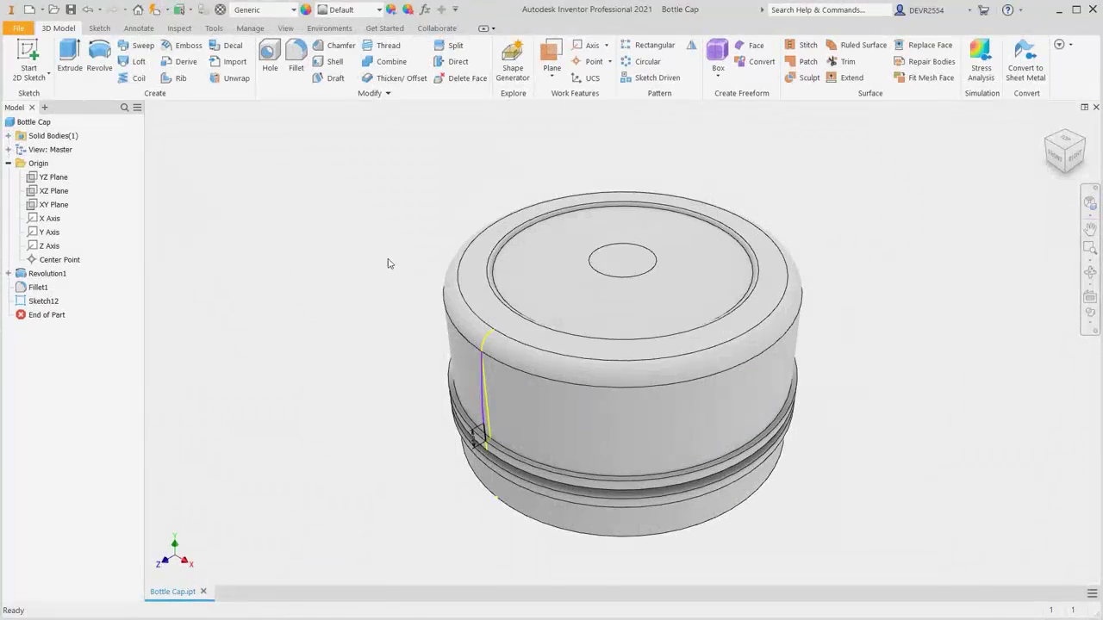
Create a work axis through the cap's centre from its top face and move it before the detail sketch in the feature history
{"action": "left_click", "coordinate": [581, 51]}
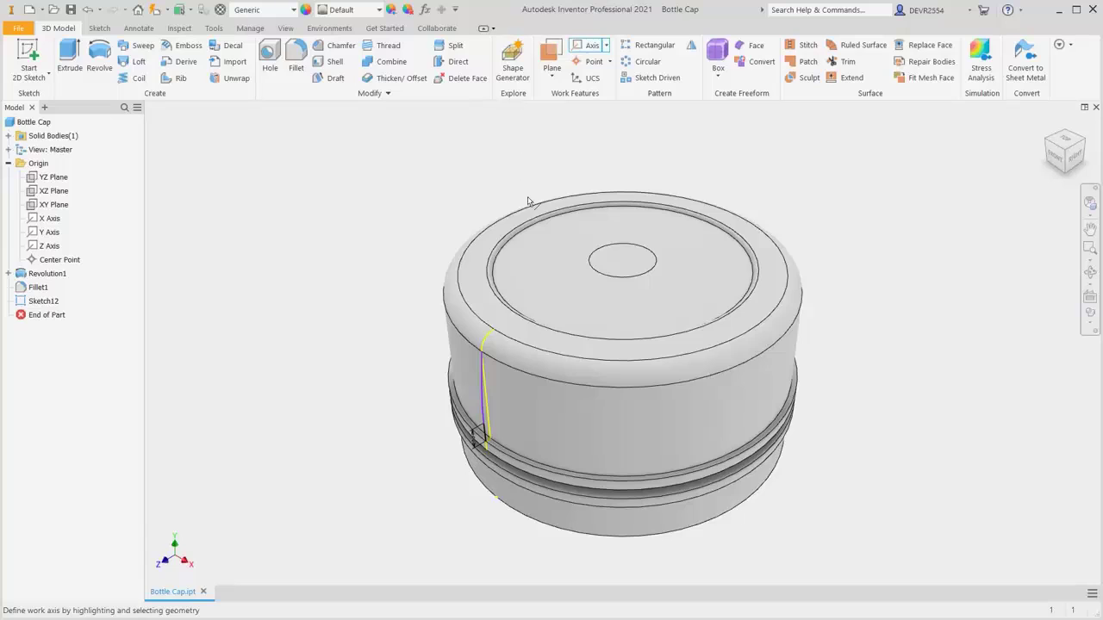
{"action": "left_click", "coordinate": [549, 247]}
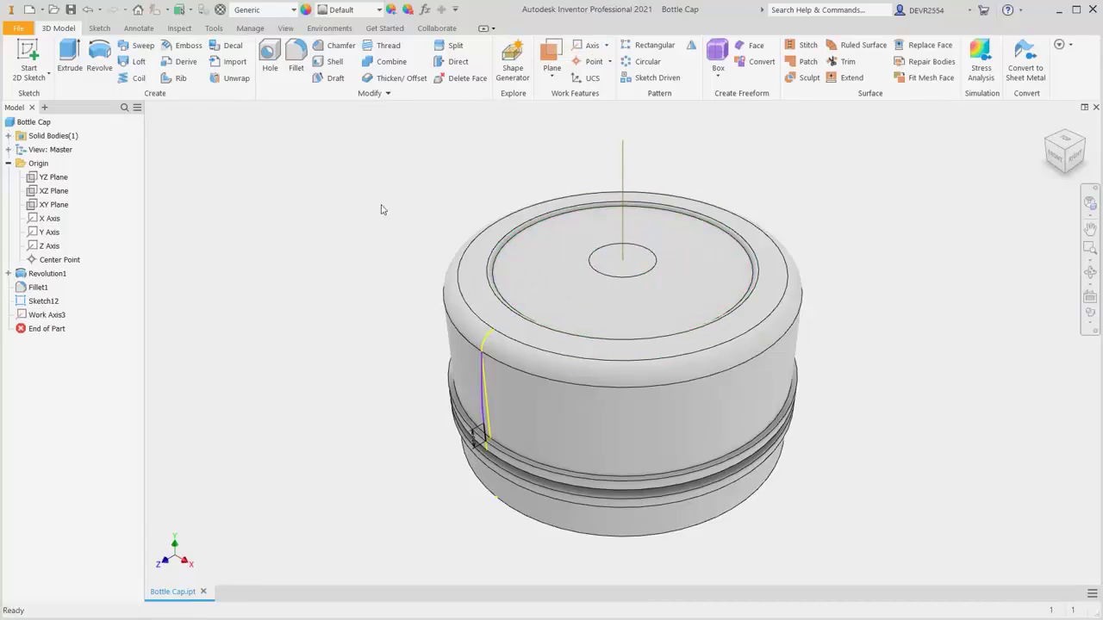
{"action": "left_click", "coordinate": [60, 319]}
{"action": "left_click_drag", "start_coordinate": [60, 316], "coordinate": [61, 306]}
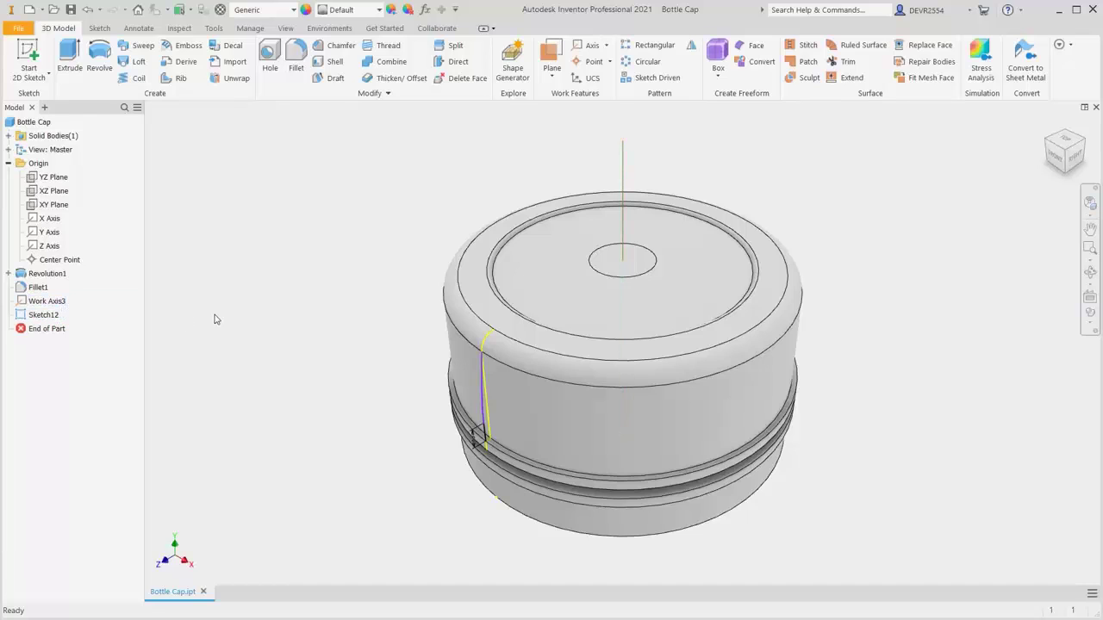
Revolve the outer-wall detail profile symmetrically by 2 degrees about the central work axis, joining it to the cap
{"action": "right_click", "coordinate": [246, 316]}
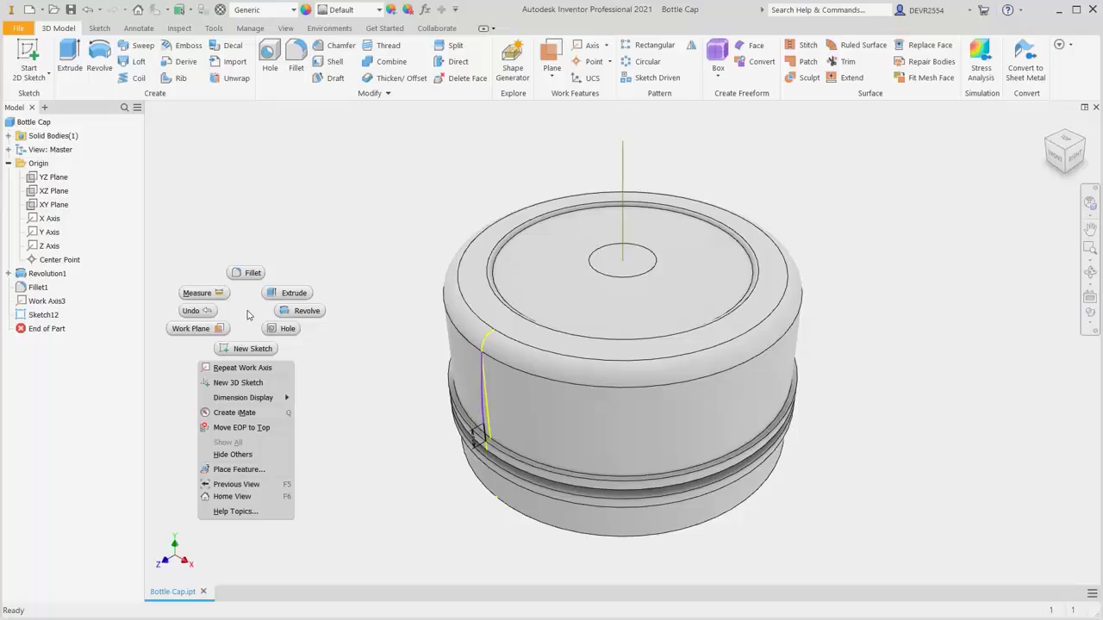
{"action": "left_click", "coordinate": [296, 316]}
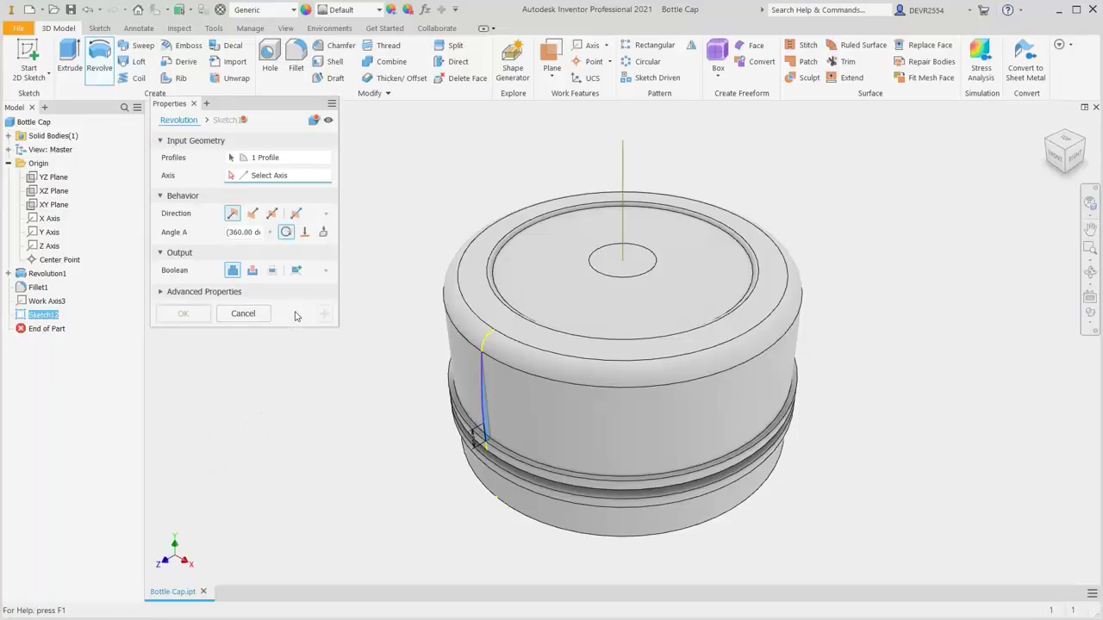
{"action": "left_click", "coordinate": [623, 166]}
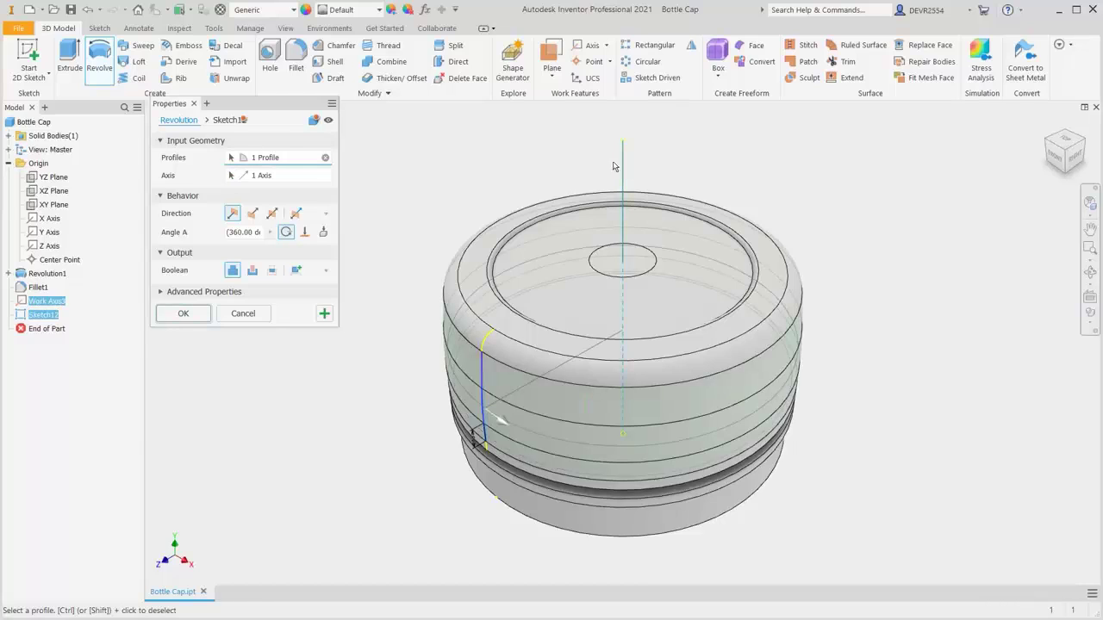
{"action": "left_click", "coordinate": [273, 213]}
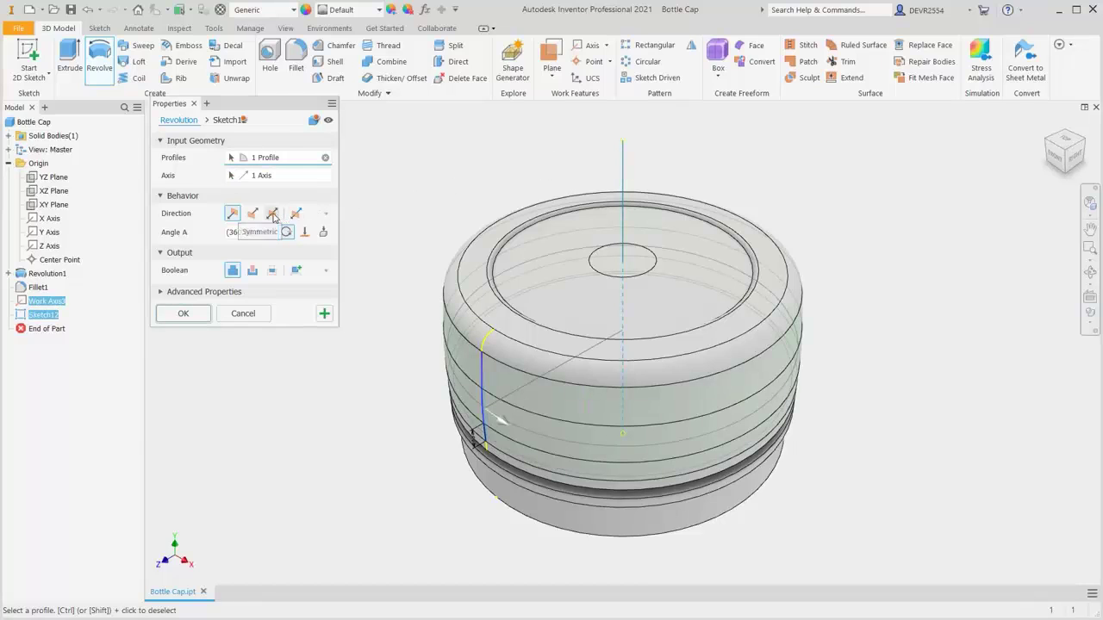
{"action": "type", "text": "2"}
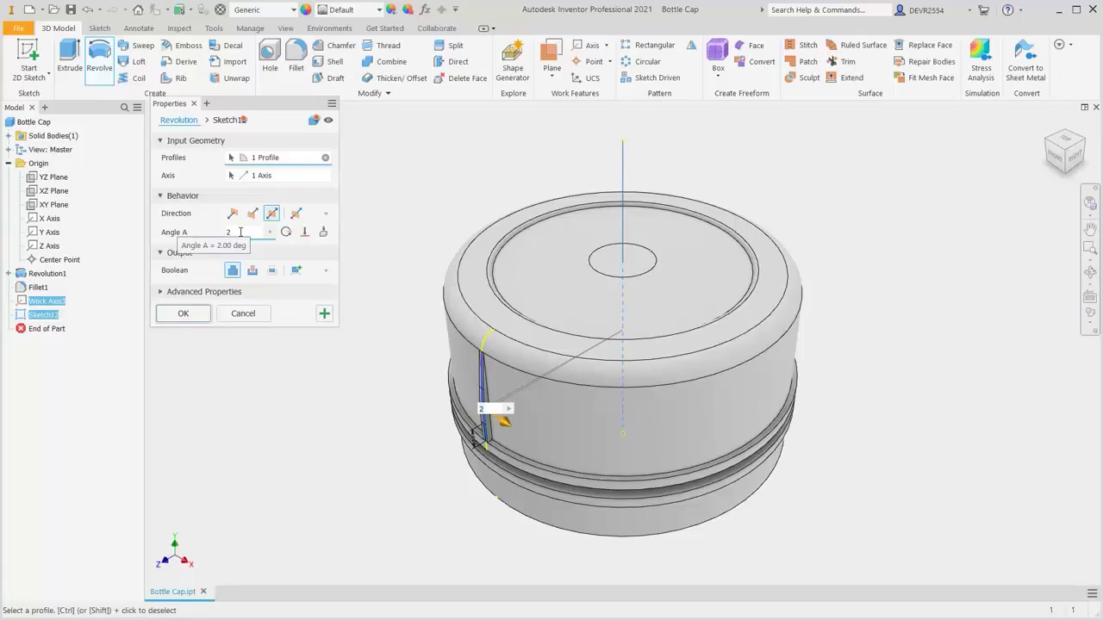
{"action": "left_click", "coordinate": [182, 315]}
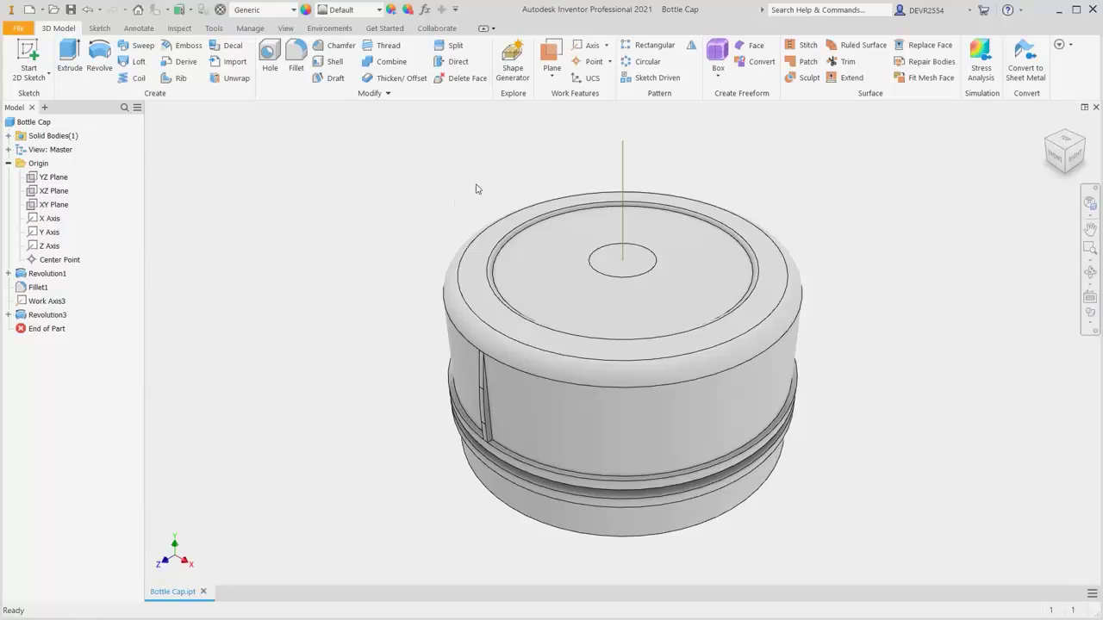
Create a circular pattern of the revolved rib around the central work axis with 60 instances over 360 degrees
{"action": "left_click", "coordinate": [637, 64]}
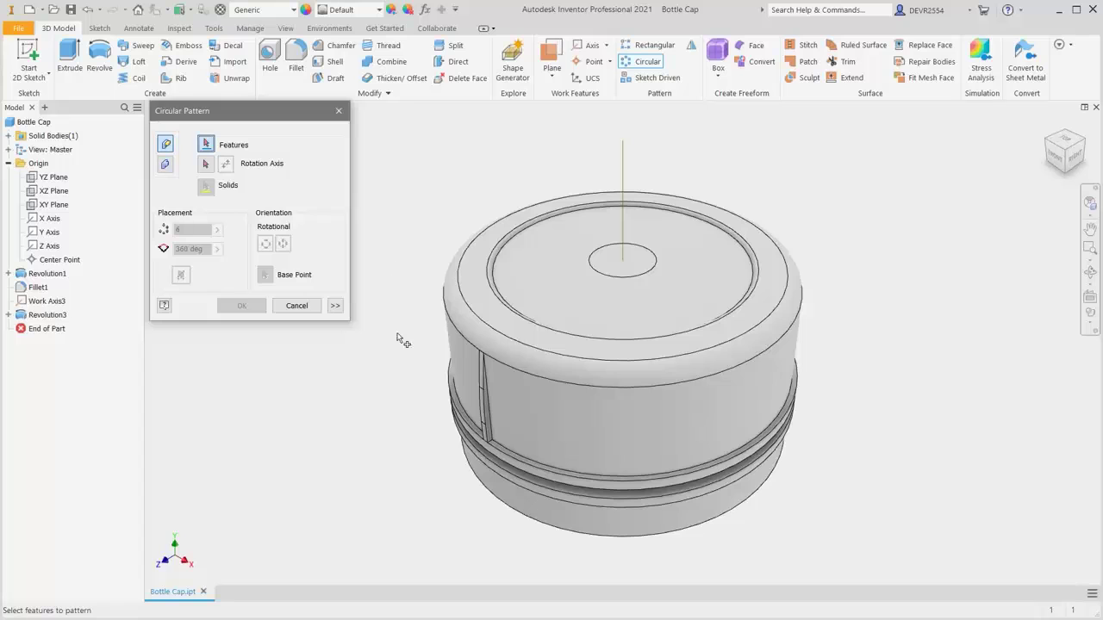
{"action": "left_click", "coordinate": [482, 408]}
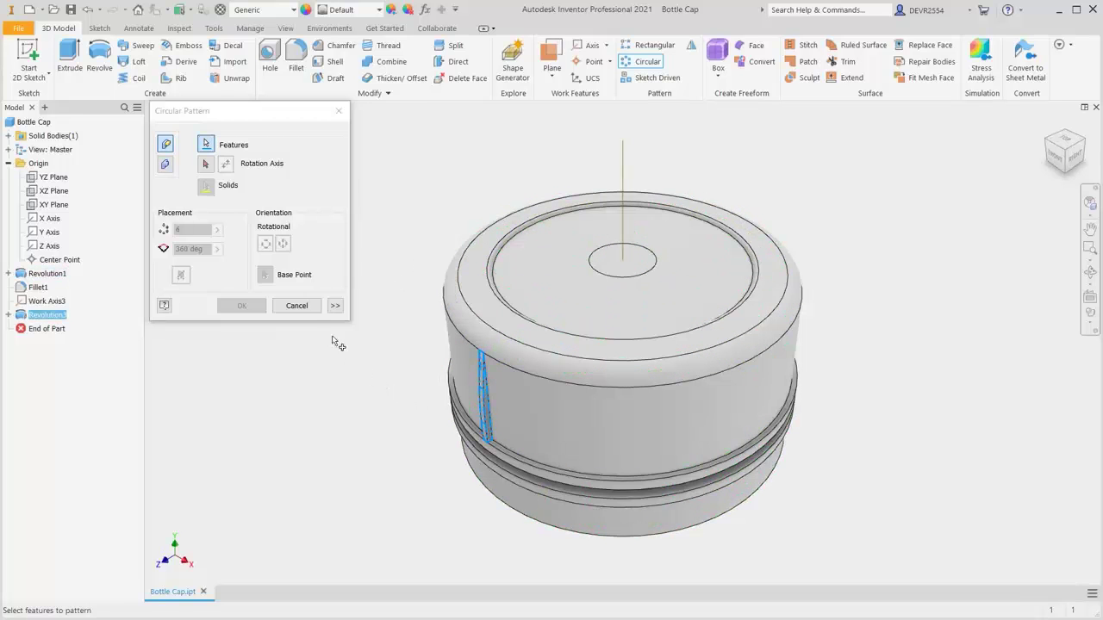
{"action": "left_click", "coordinate": [206, 163]}
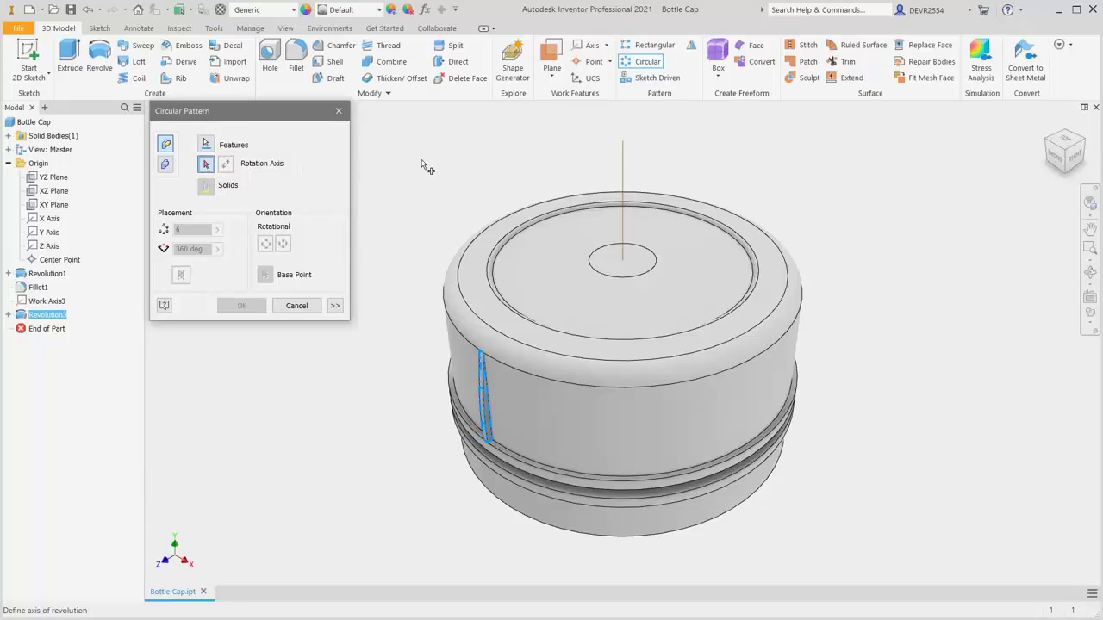
{"action": "left_click", "coordinate": [622, 170]}
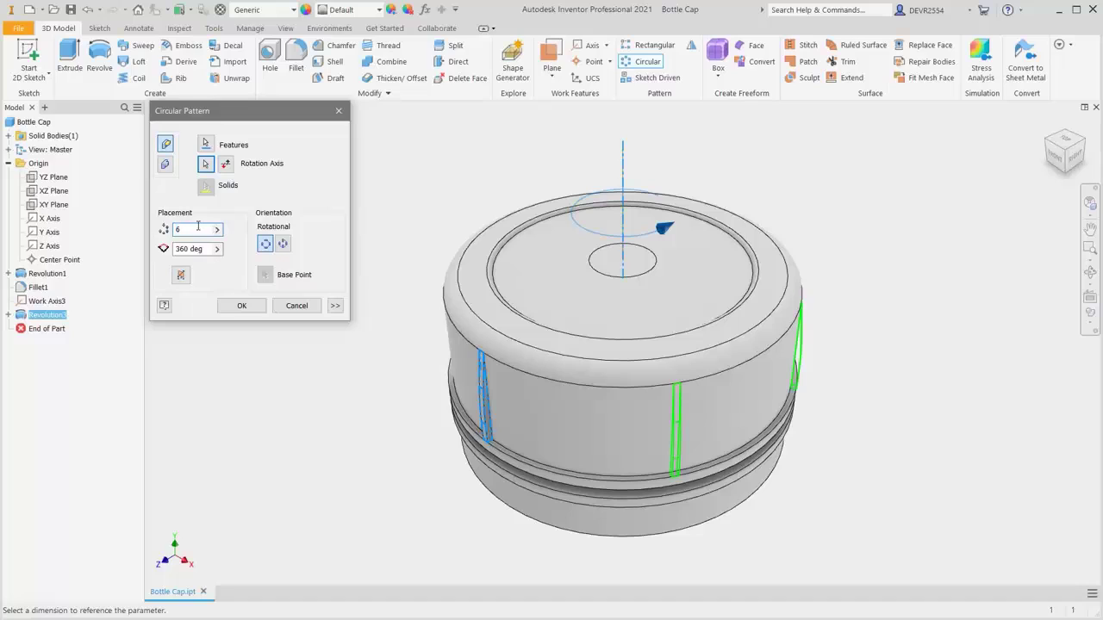
{"action": "type", "text": "0"}
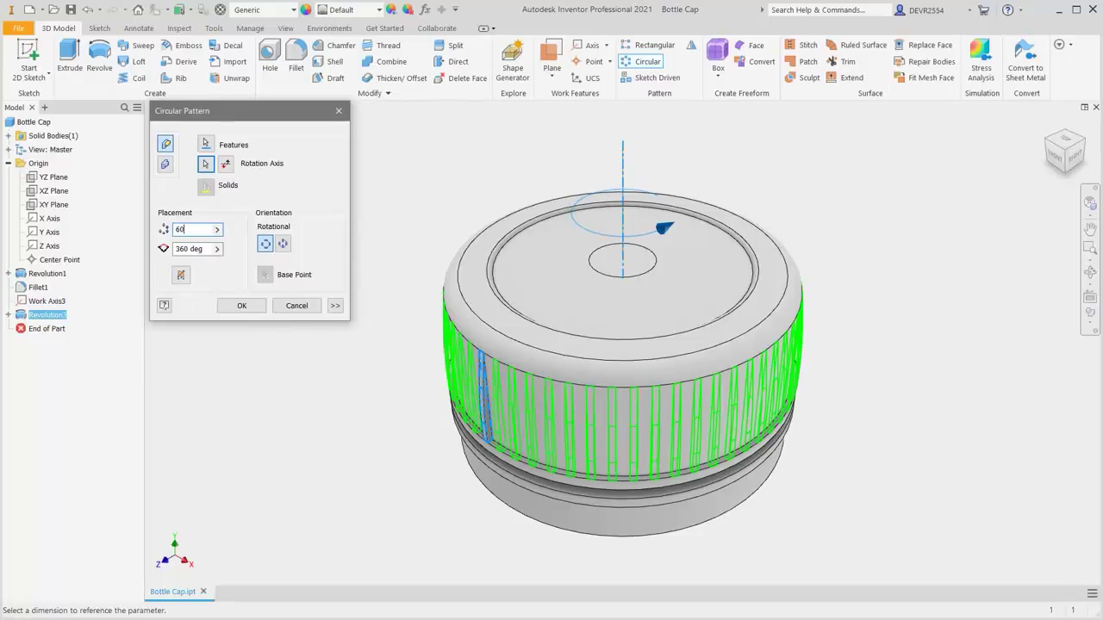
{"action": "left_click", "coordinate": [243, 306]}
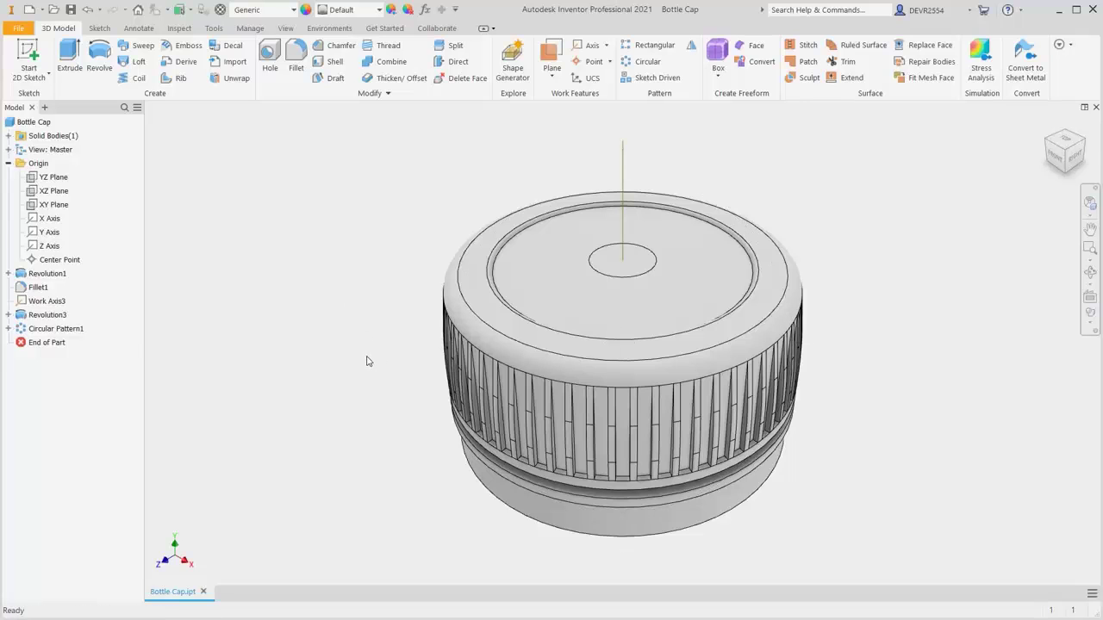
{"action": "key", "text": "F4"}
{"action": "left_click_drag", "start_coordinate": [544, 376], "coordinate": [616, 412]}
{"action": "key", "text": "Escape"}
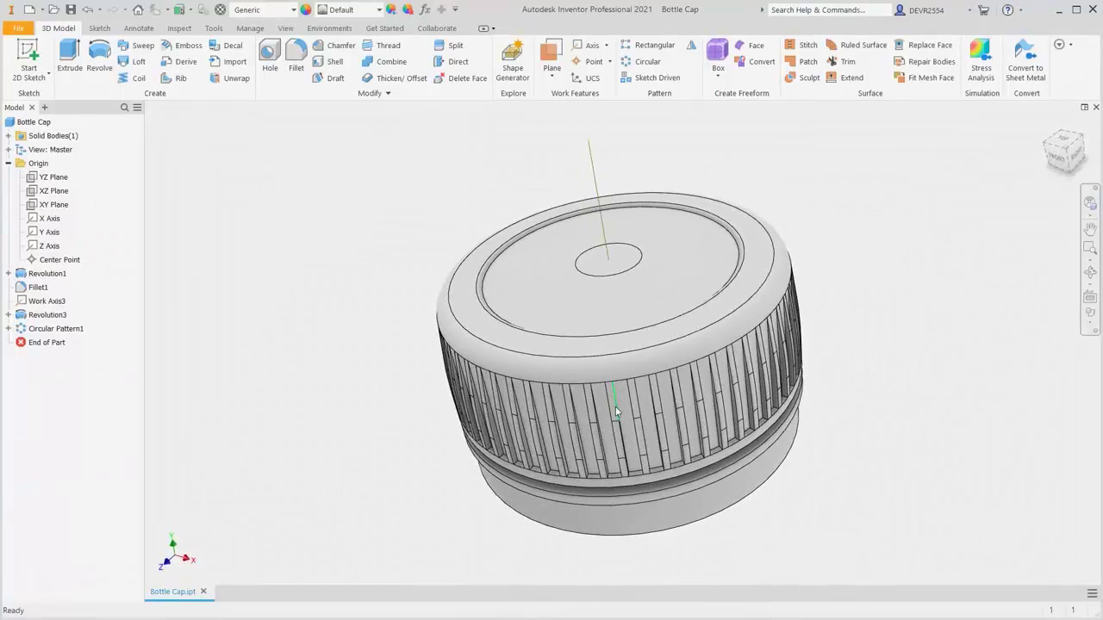
{"action": "key", "text": "F6"}
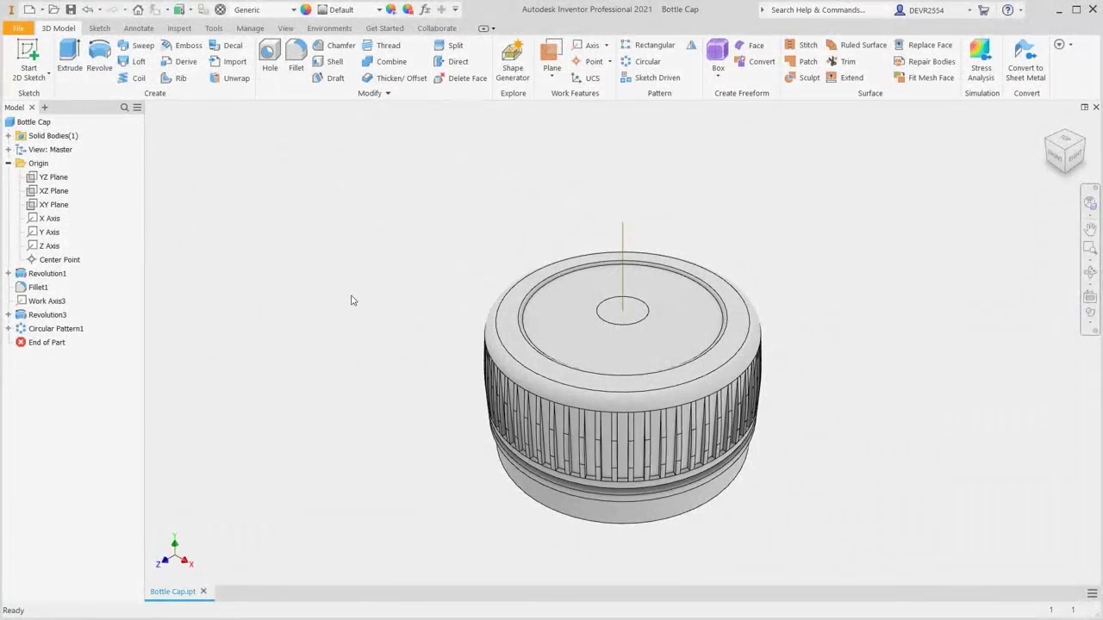
Start a new sketch on the YZ plane and slice the graphics to expose the wall section around the ring gap
{"action": "right_click", "coordinate": [350, 300]}
{"action": "left_click", "coordinate": [353, 334]}
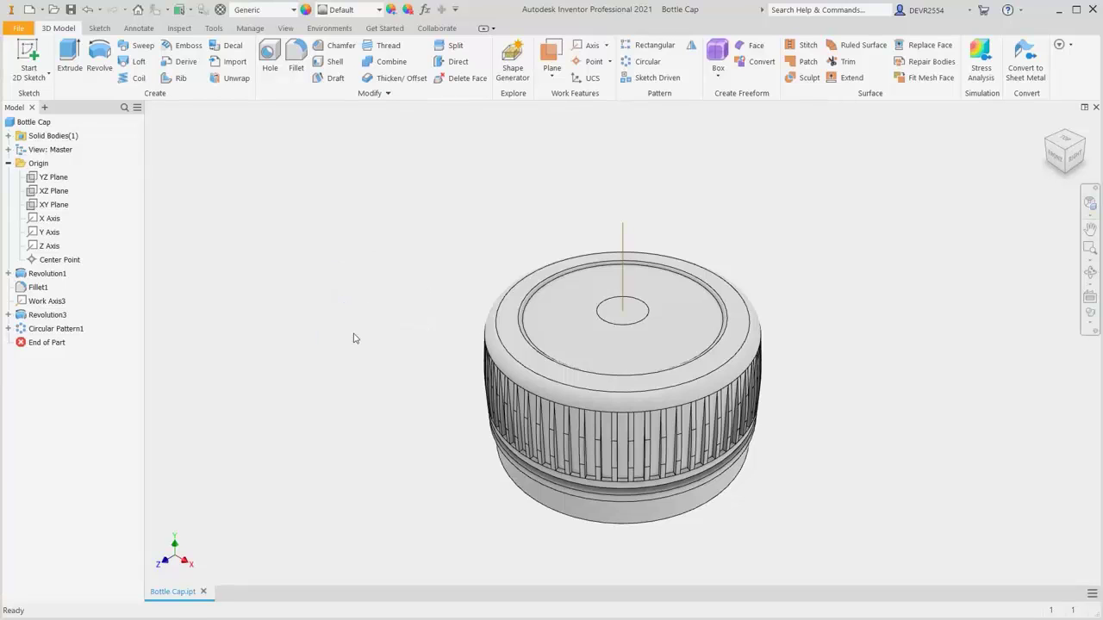
{"action": "left_click", "coordinate": [60, 179]}
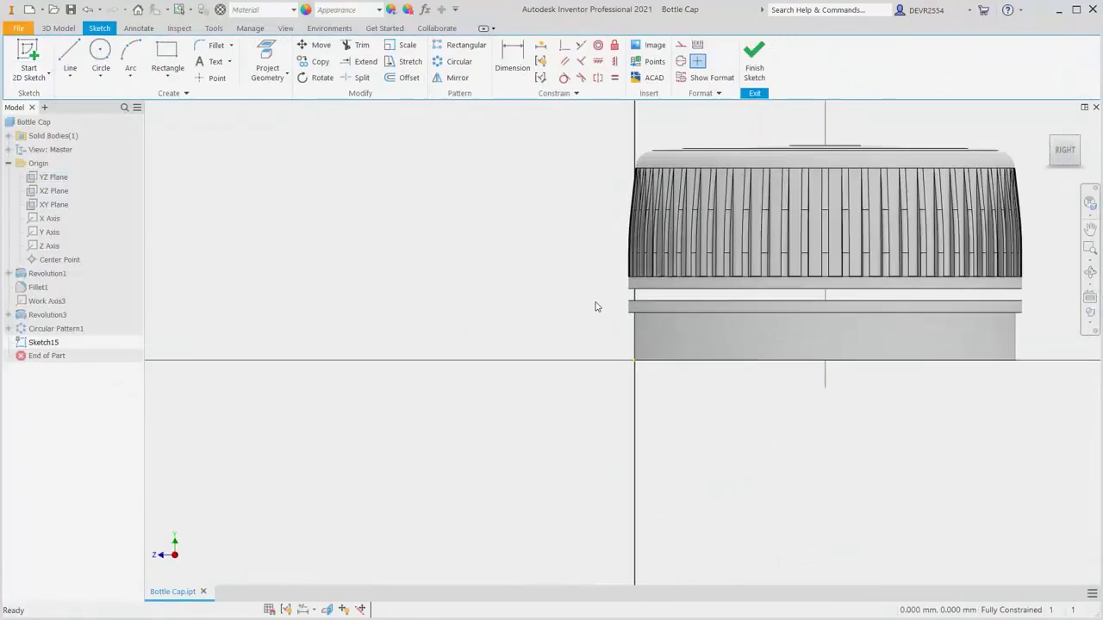
{"action": "scroll", "coordinate": [597, 303], "scroll_direction": "down", "scroll_amount": 5}
{"action": "scroll", "coordinate": [601, 302], "scroll_direction": "down", "scroll_amount": 3}
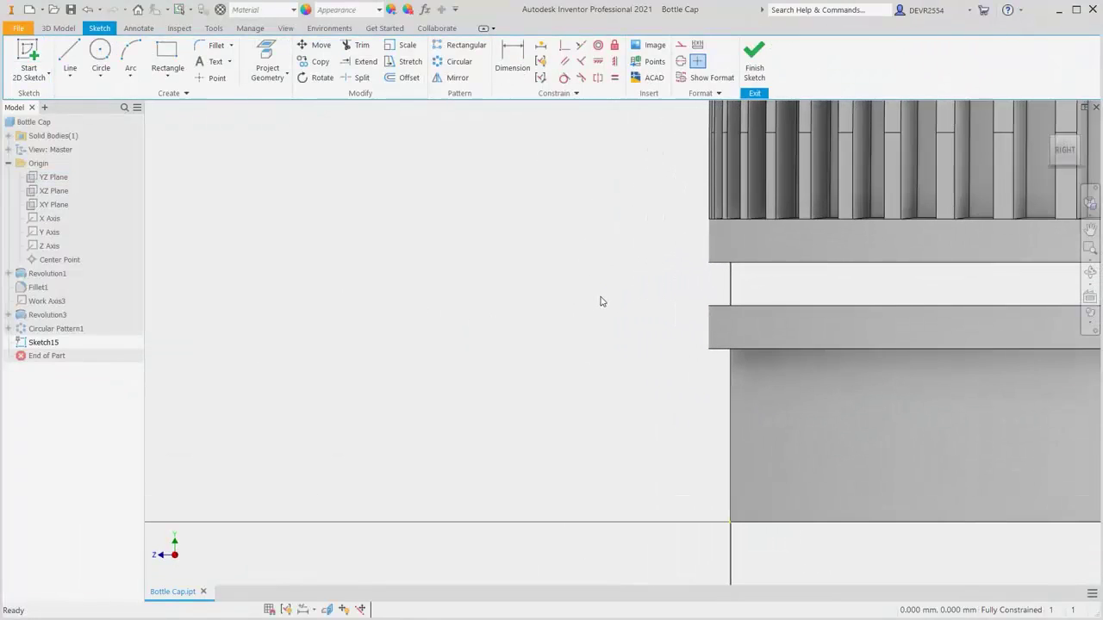
{"action": "key", "text": "F7"}
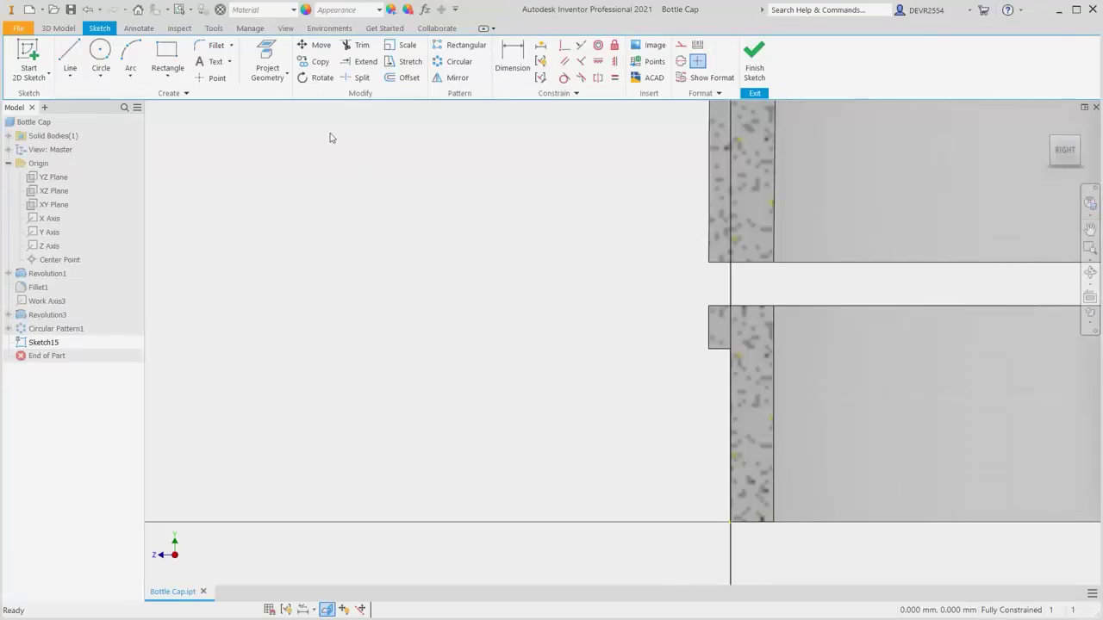
Project the upper and lower edges of the ring gap and the adjoining inner wall edges into the sketch
{"action": "left_click", "coordinate": [267, 69]}
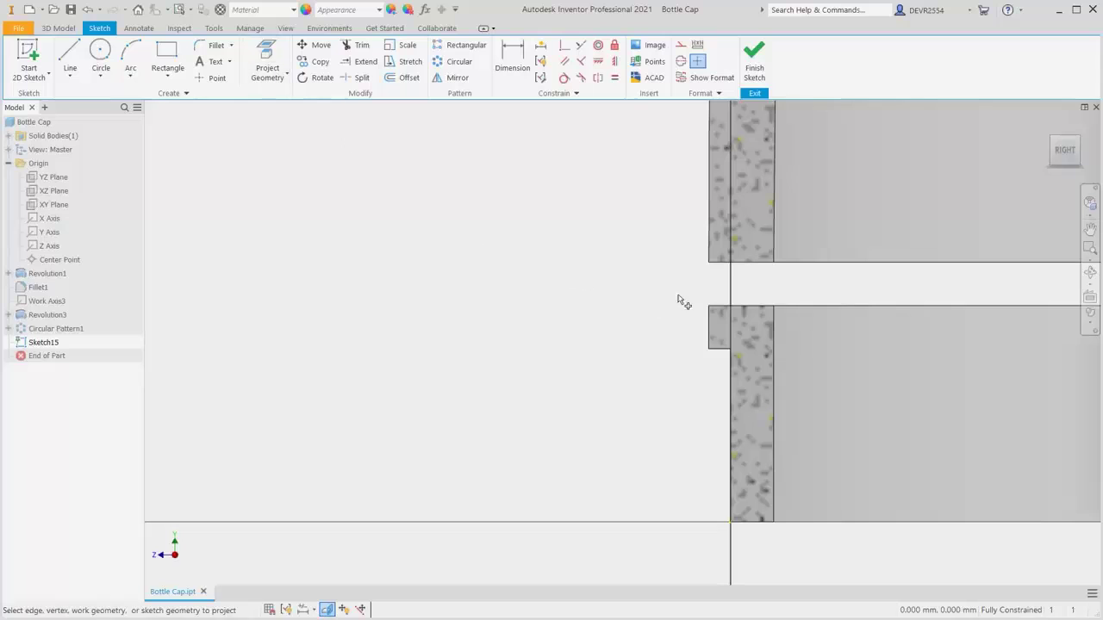
{"action": "left_click", "coordinate": [756, 297]}
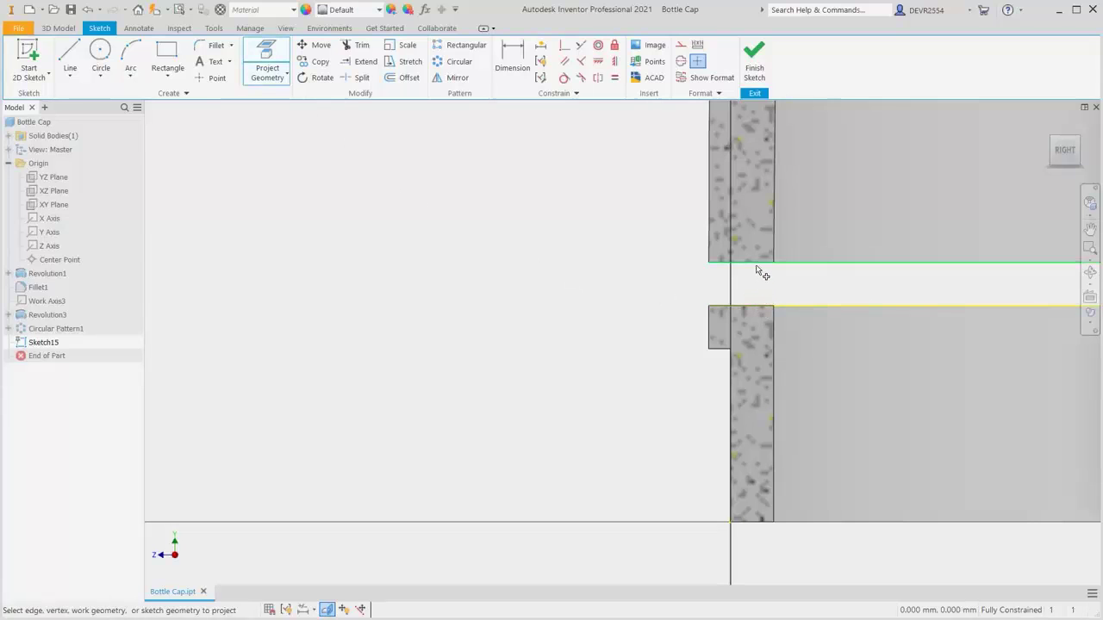
{"action": "left_click", "coordinate": [771, 262]}
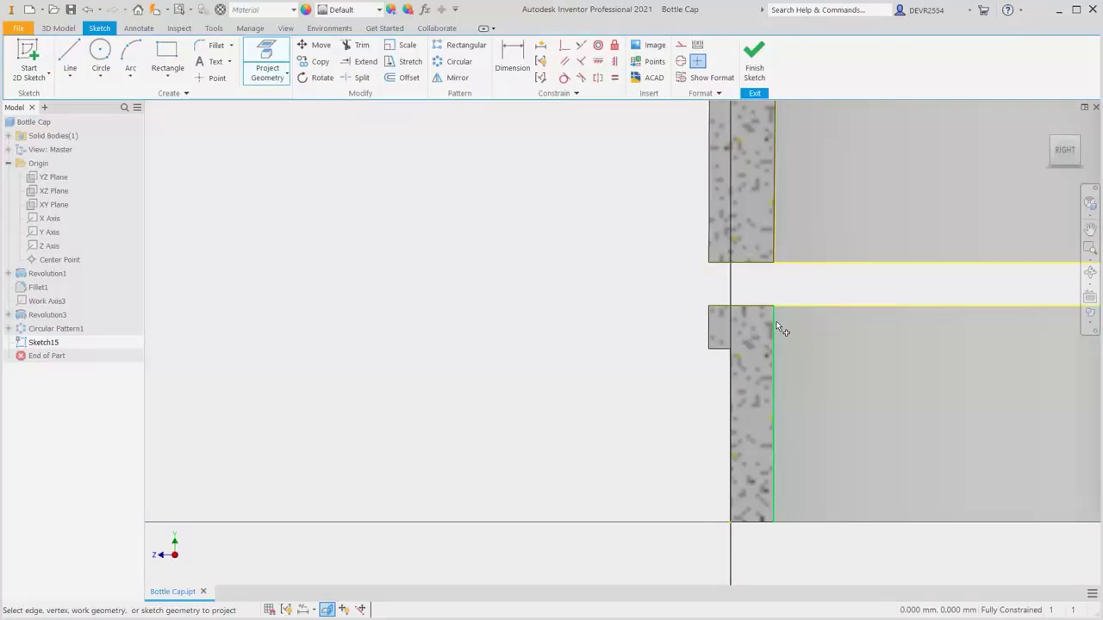
{"action": "left_click", "coordinate": [773, 328]}
Draw a vertical line across the gap along the inner wall, then a 0.4 mm line outward along the gap's upper edge
{"action": "right_click", "coordinate": [568, 237]}
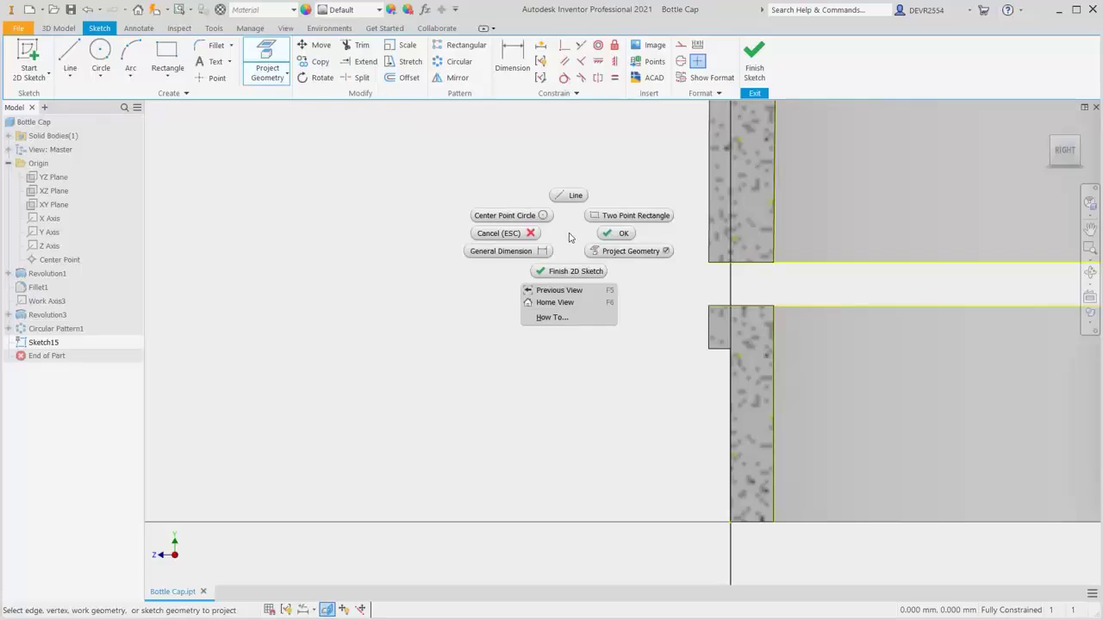
{"action": "left_click", "coordinate": [565, 197]}
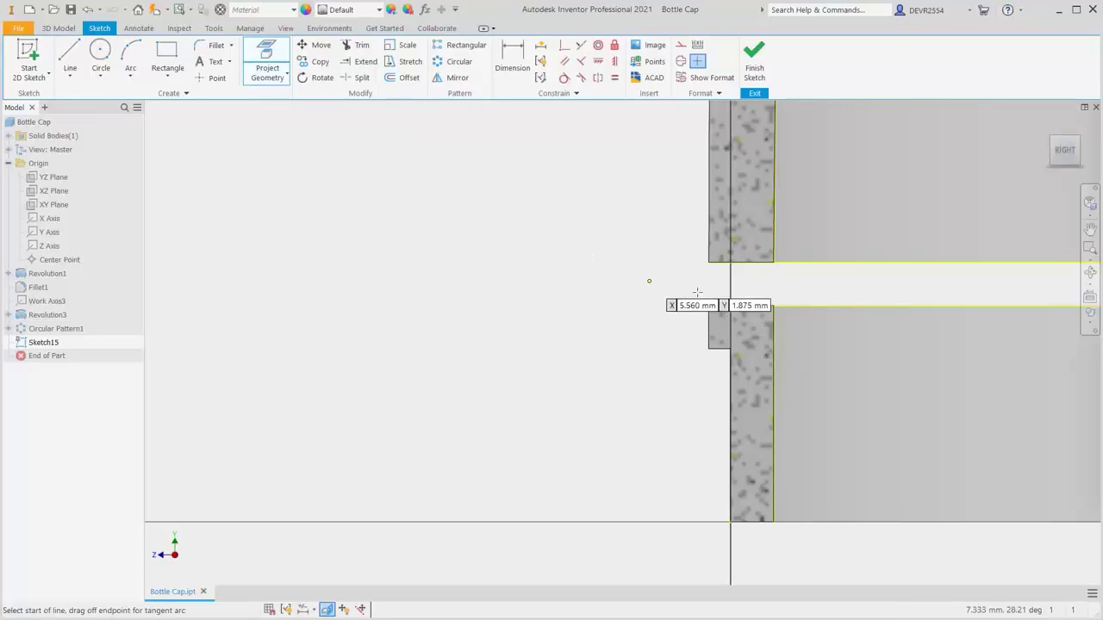
{"action": "scroll", "coordinate": [808, 281], "scroll_direction": "up", "scroll_amount": 3}
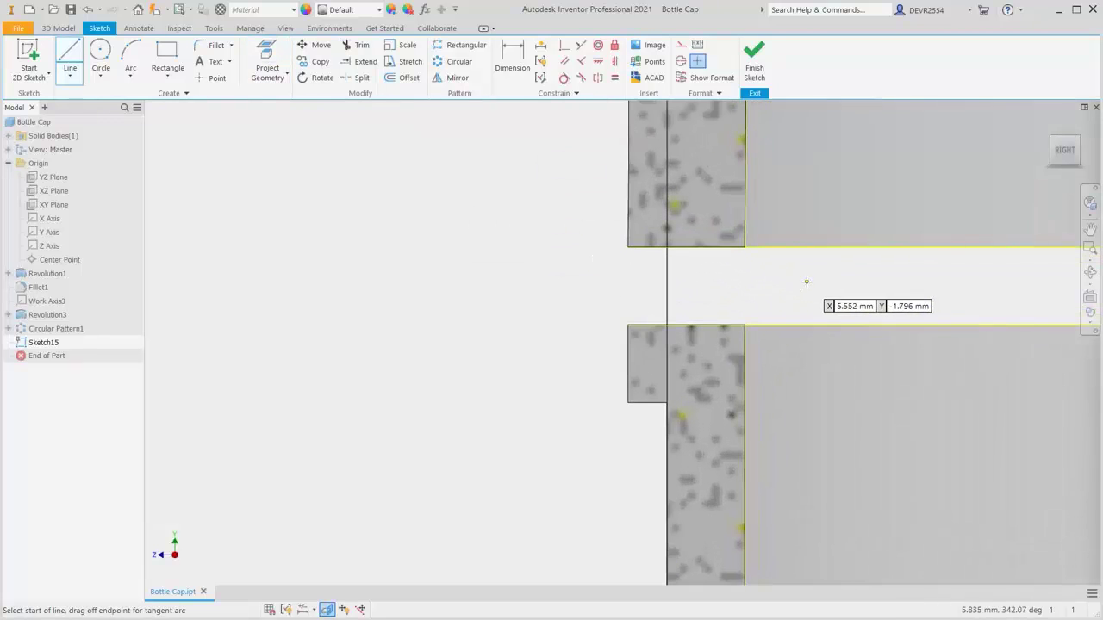
{"action": "scroll", "coordinate": [809, 281], "scroll_direction": "up", "scroll_amount": 2}
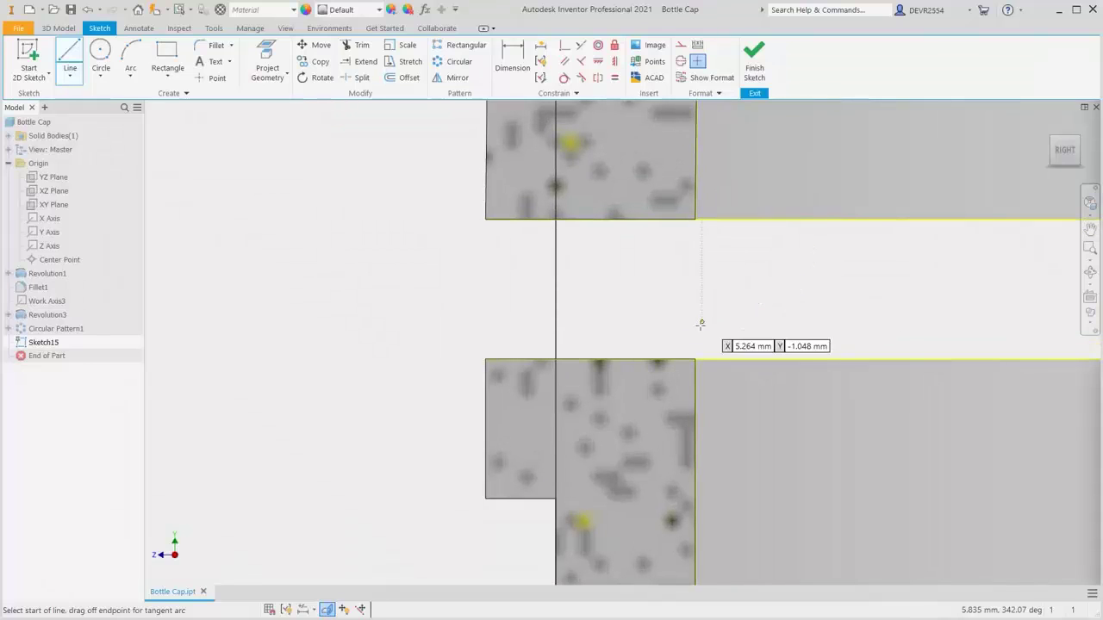
{"action": "left_click", "coordinate": [695, 358]}
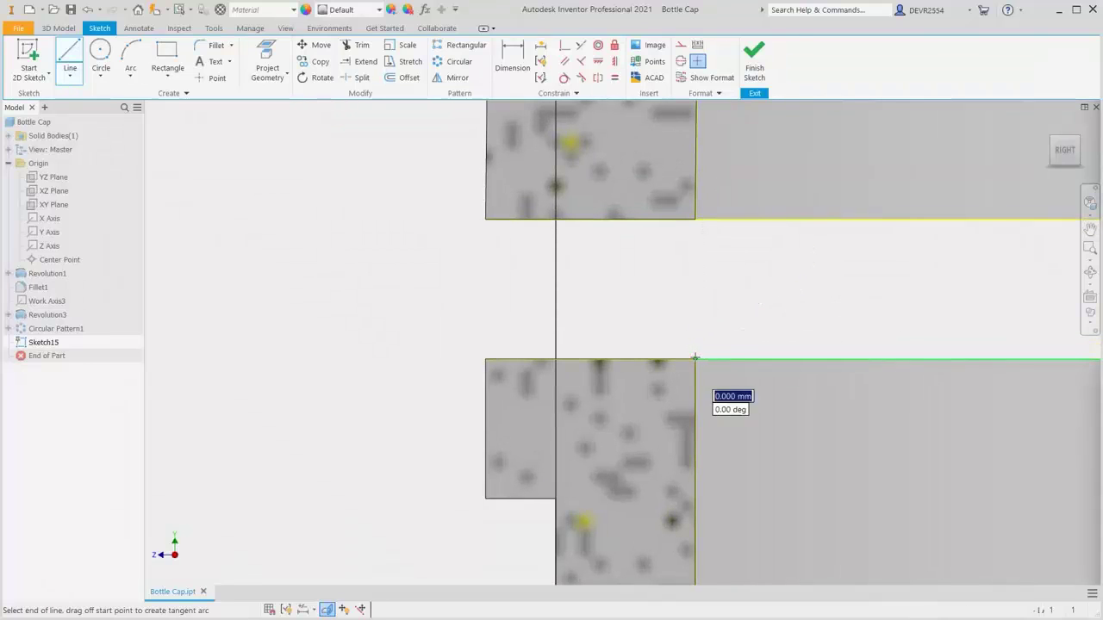
{"action": "left_click", "coordinate": [695, 220]}
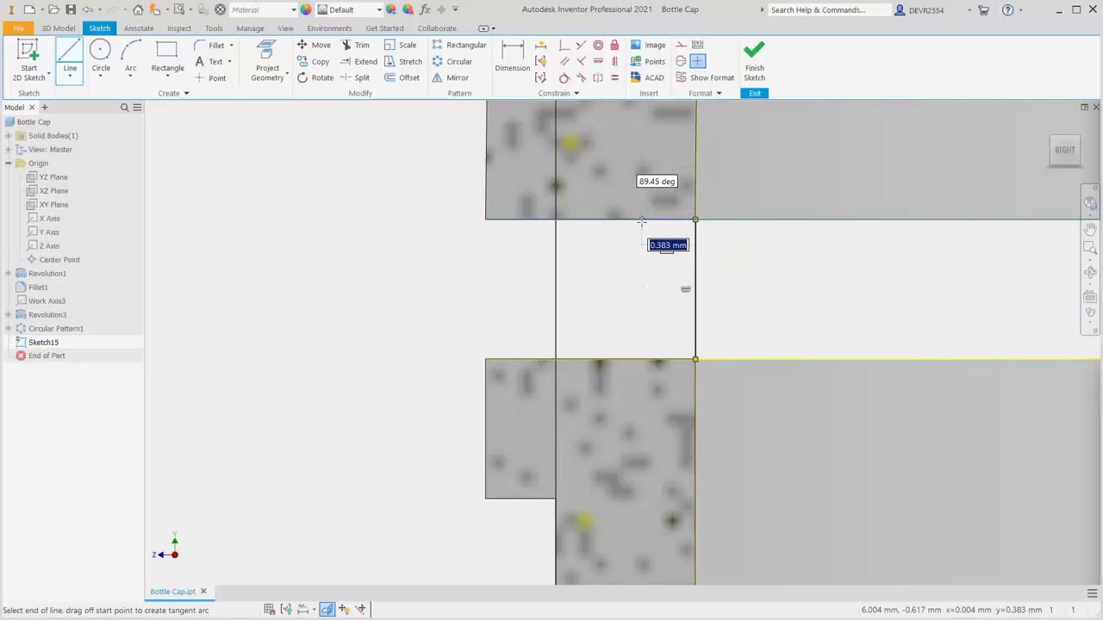
{"action": "type", "text": "0.4"}
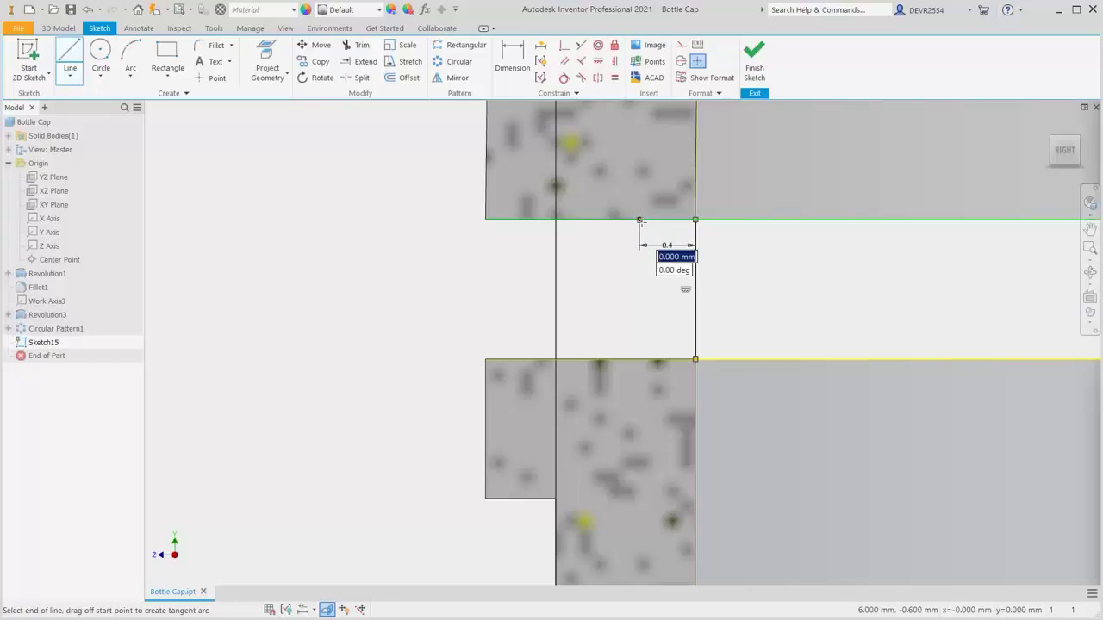
{"action": "key", "text": "Return"}
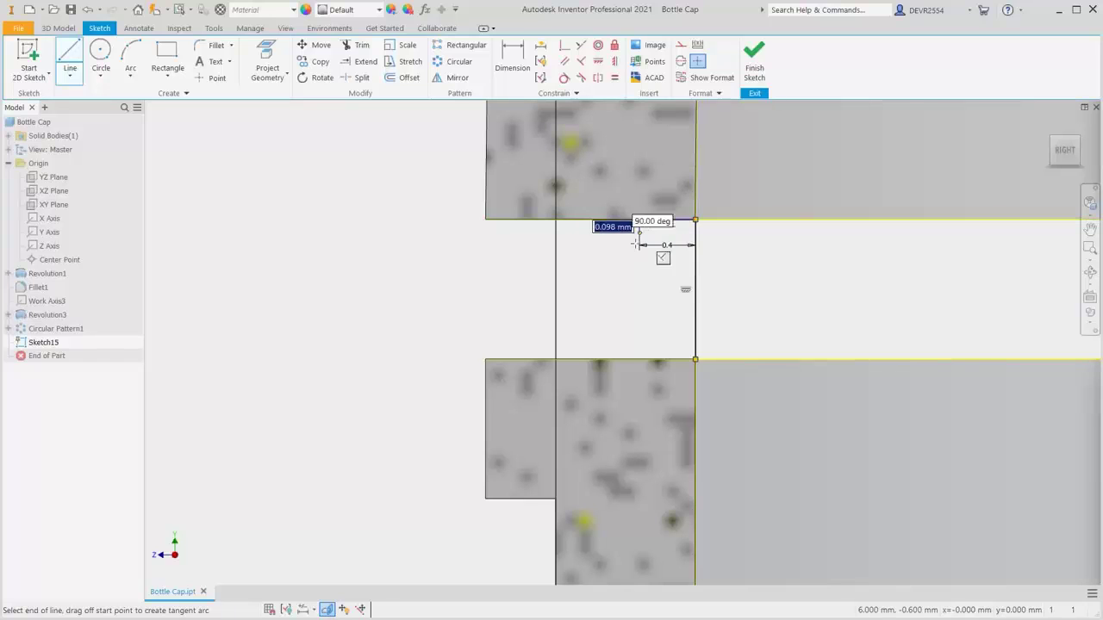
Close the bridge profile with an outward-slanting line to the gap's lower edge and a bottom line about 0.71 mm long
{"action": "double_click", "coordinate": [598, 358]}
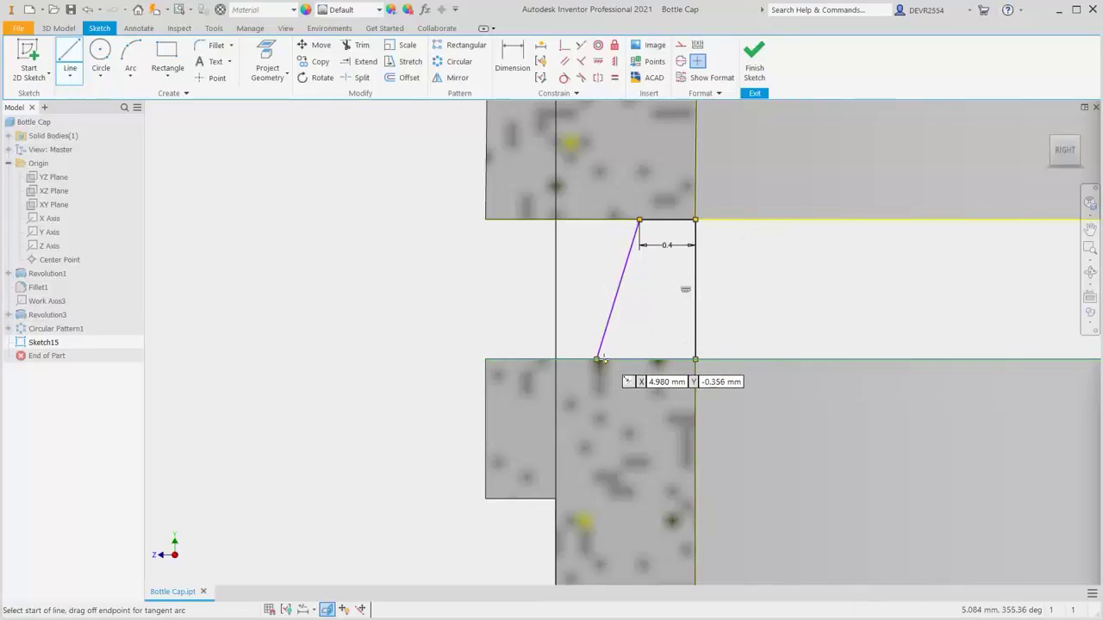
{"action": "left_click", "coordinate": [597, 358]}
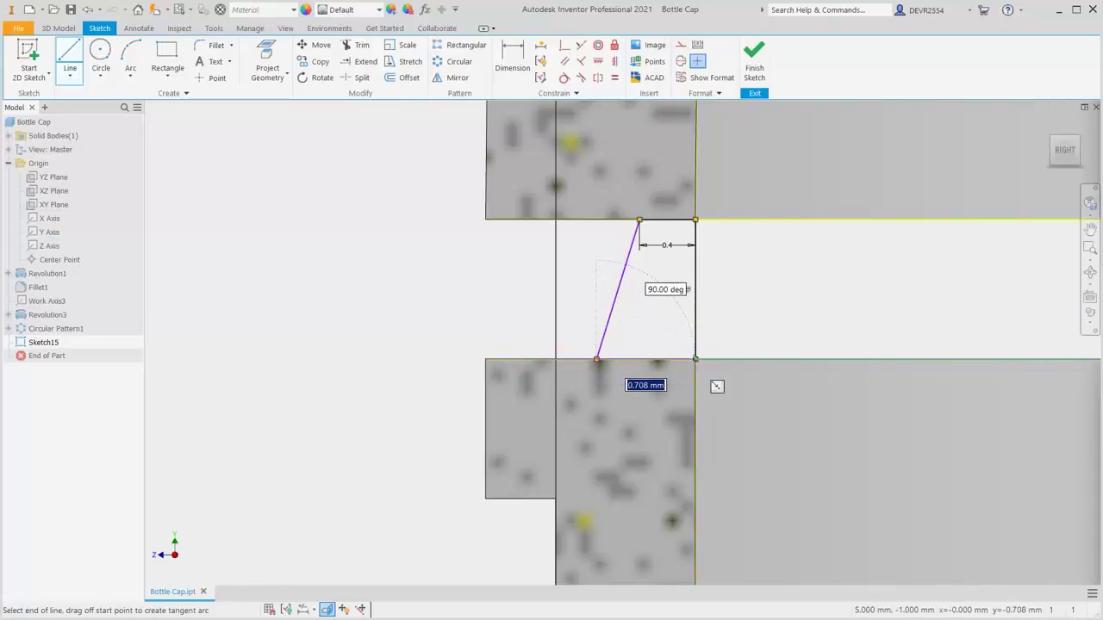
{"action": "left_click", "coordinate": [696, 358]}
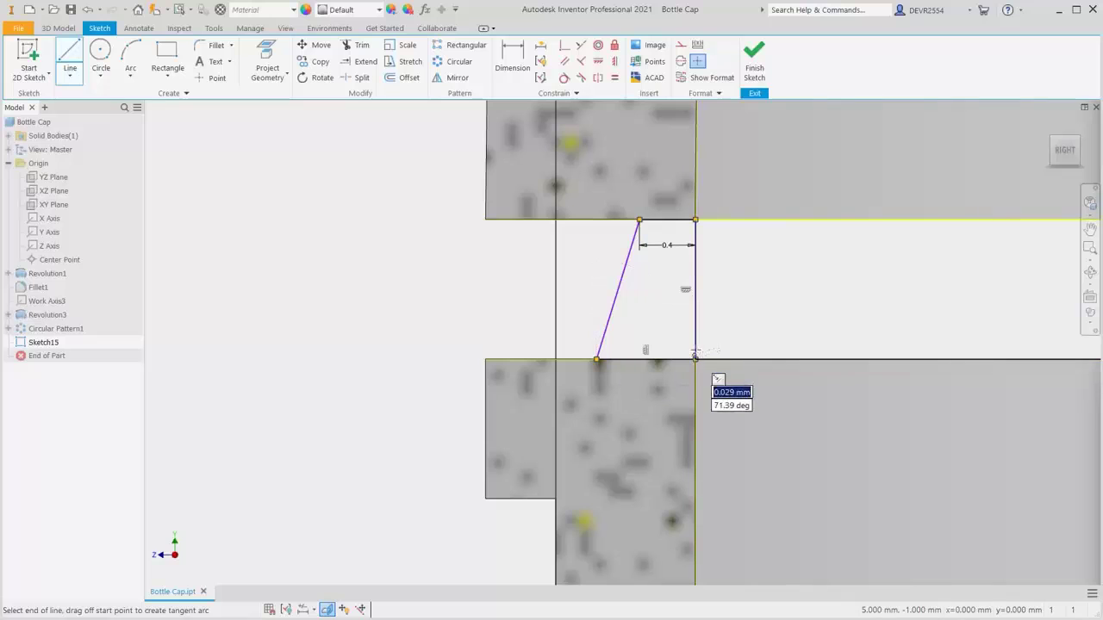
Dimension the bridge profile's bottom edge to 0.7 mm and finish the sketch
{"action": "right_click", "coordinate": [480, 280]}
{"action": "left_click", "coordinate": [424, 297]}
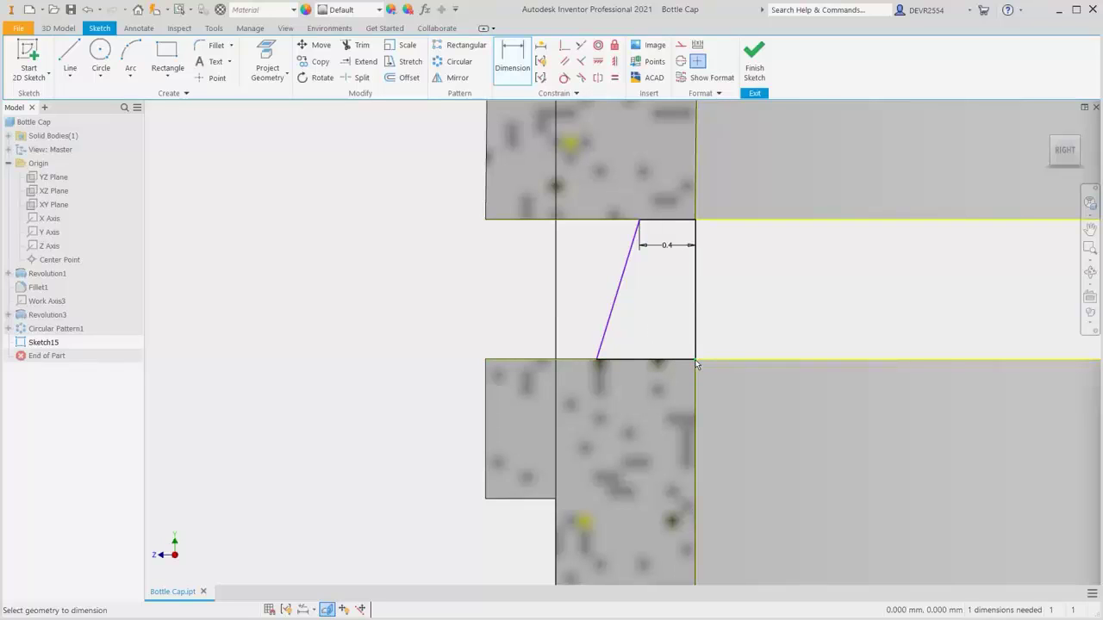
{"action": "left_click", "coordinate": [595, 362]}
{"action": "left_click", "coordinate": [651, 343]}
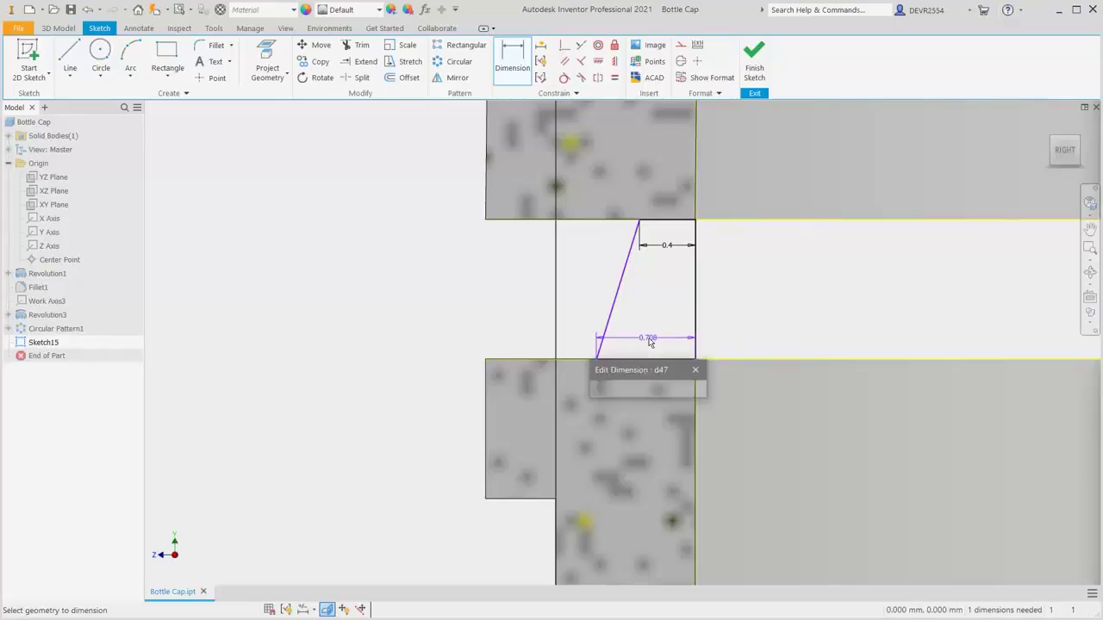
{"action": "type", "text": "0."}
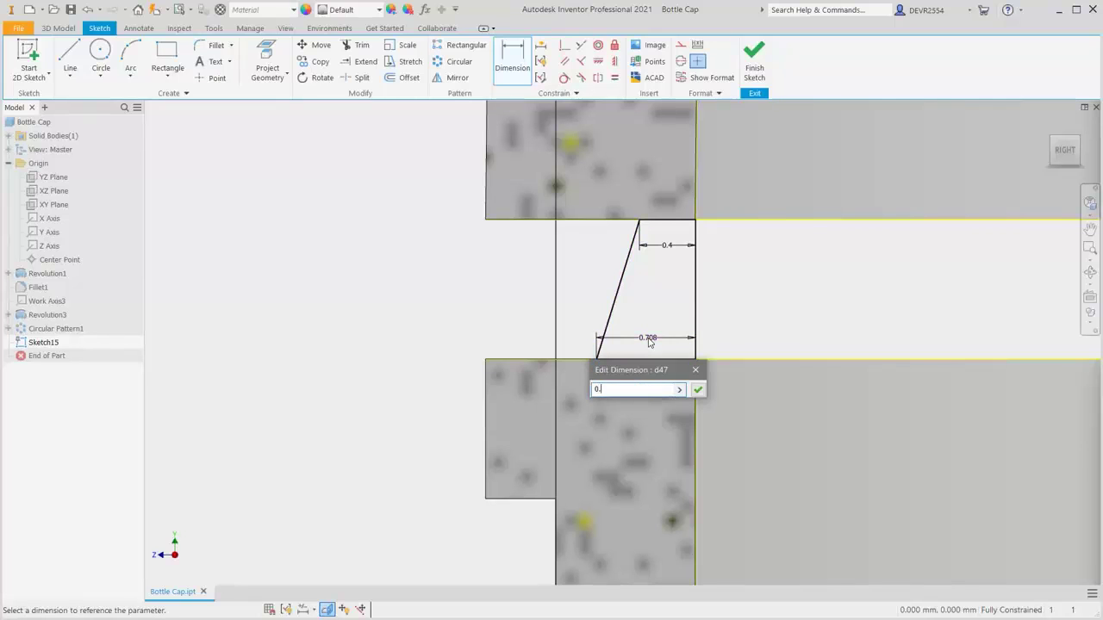
{"action": "type", "text": "7"}
{"action": "key", "text": "Return"}
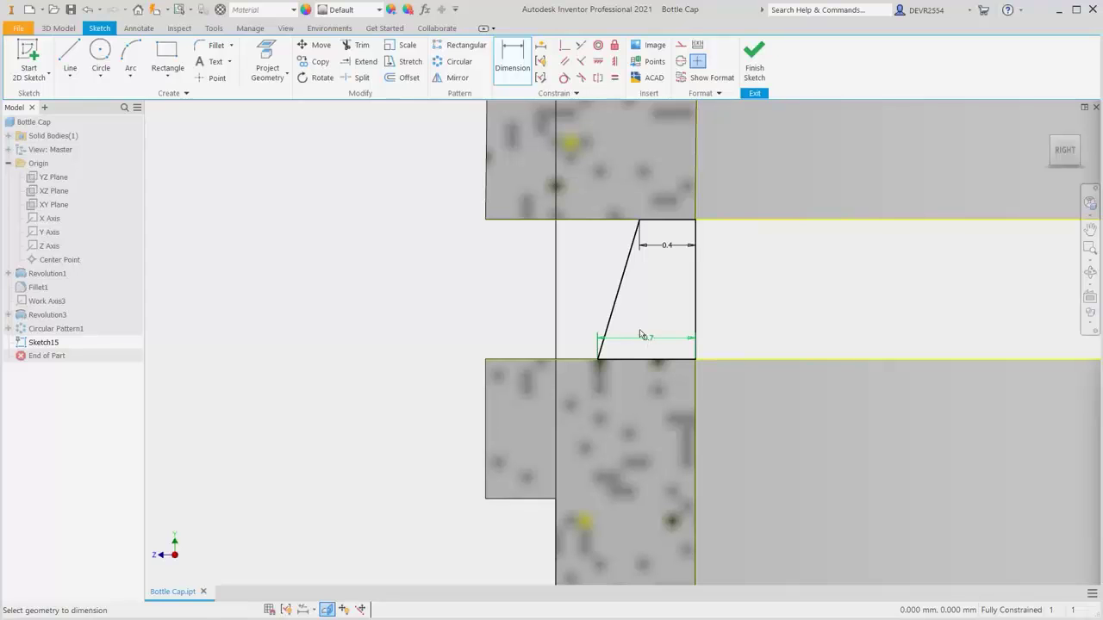
{"action": "key", "text": "F4"}
{"action": "left_click_drag", "start_coordinate": [517, 295], "coordinate": [594, 341]}
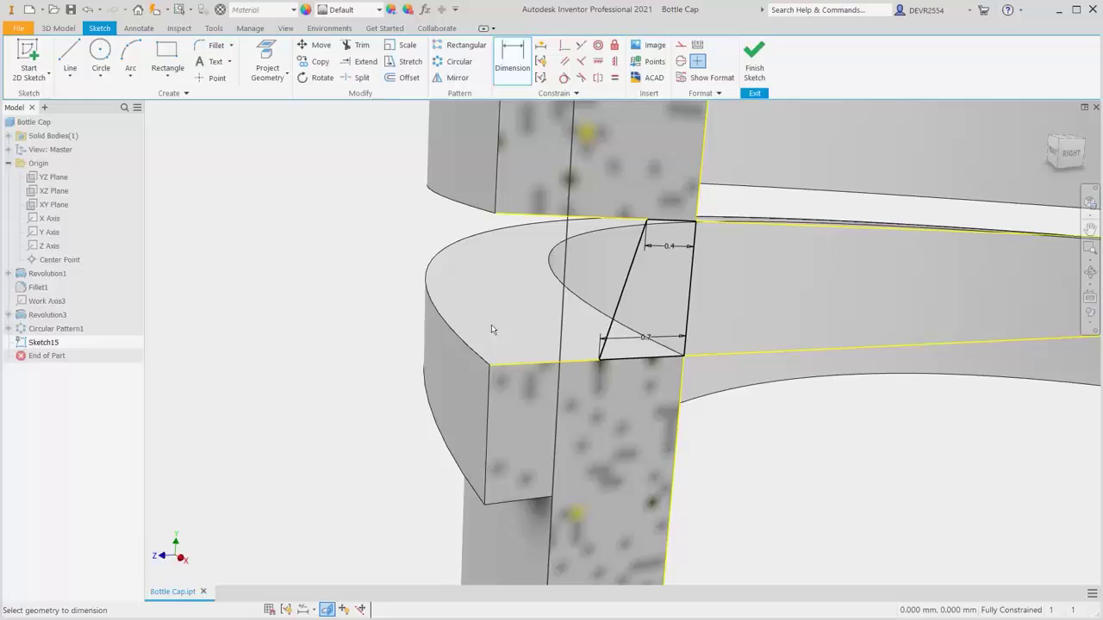
{"action": "right_click", "coordinate": [293, 248]}
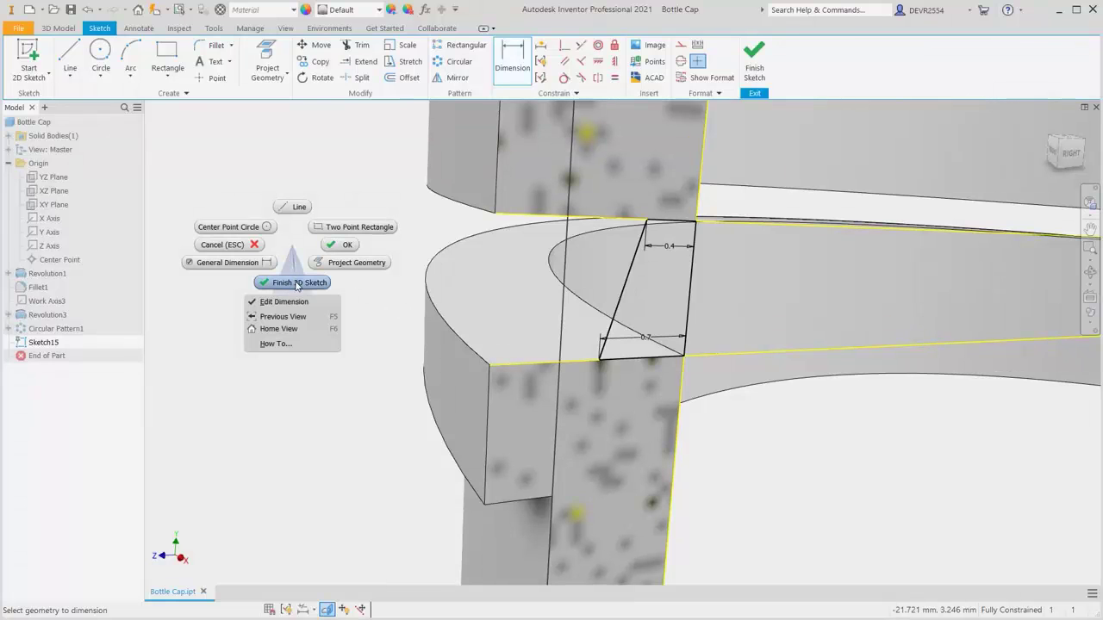
{"action": "left_click", "coordinate": [297, 283]}
Revolve the bridge profile symmetrically by 4 degrees about the central work axis, joining it to the cap
{"action": "right_click", "coordinate": [296, 285]}
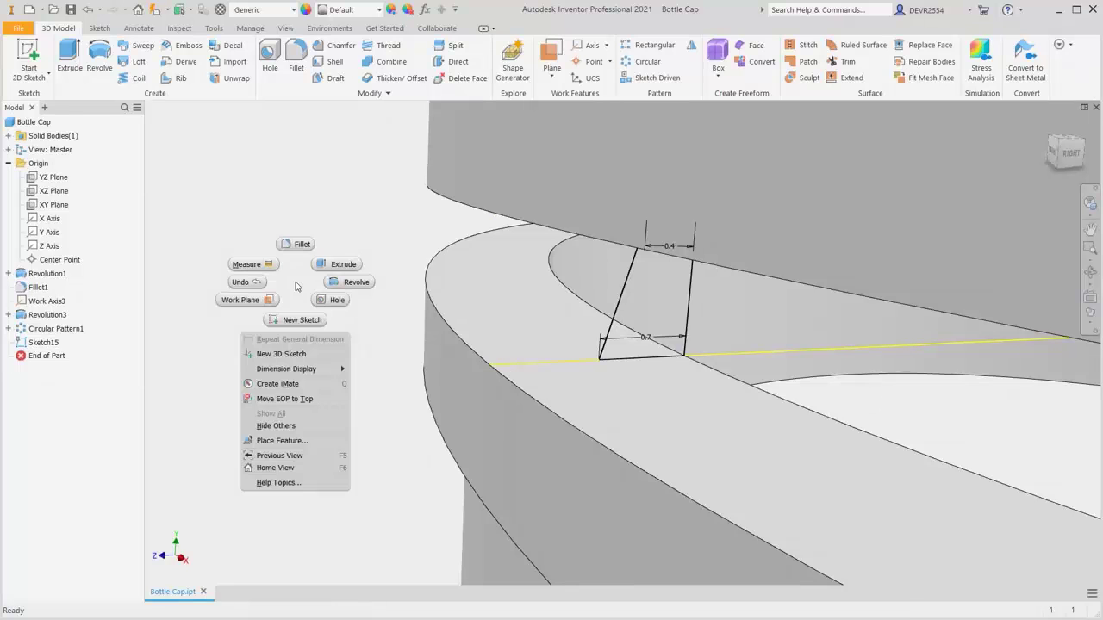
{"action": "left_click", "coordinate": [342, 286]}
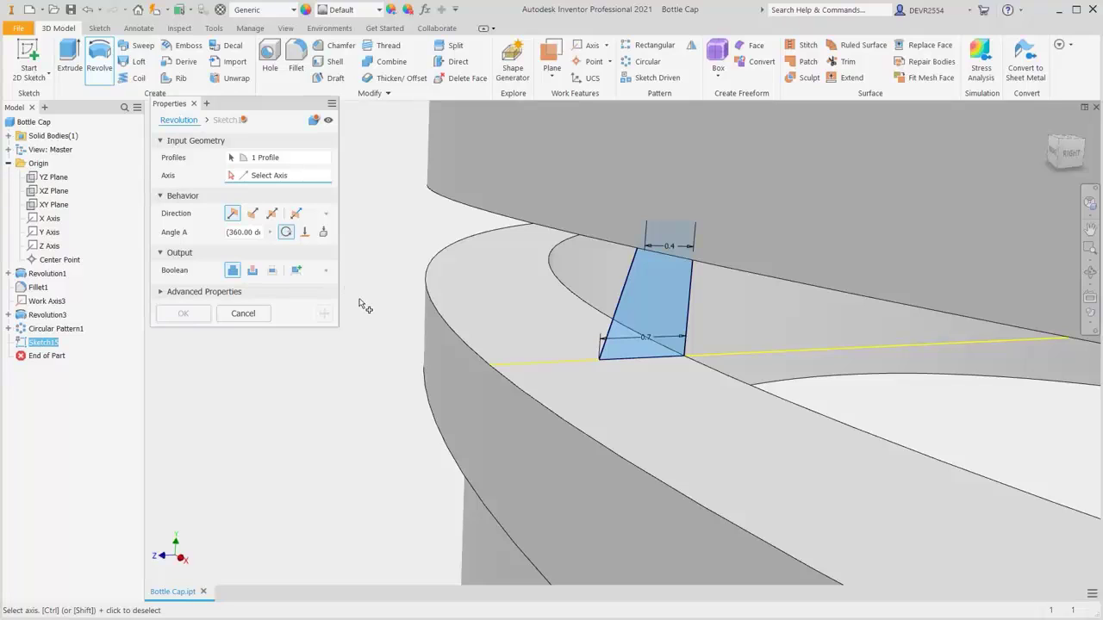
{"action": "left_click", "coordinate": [60, 303]}
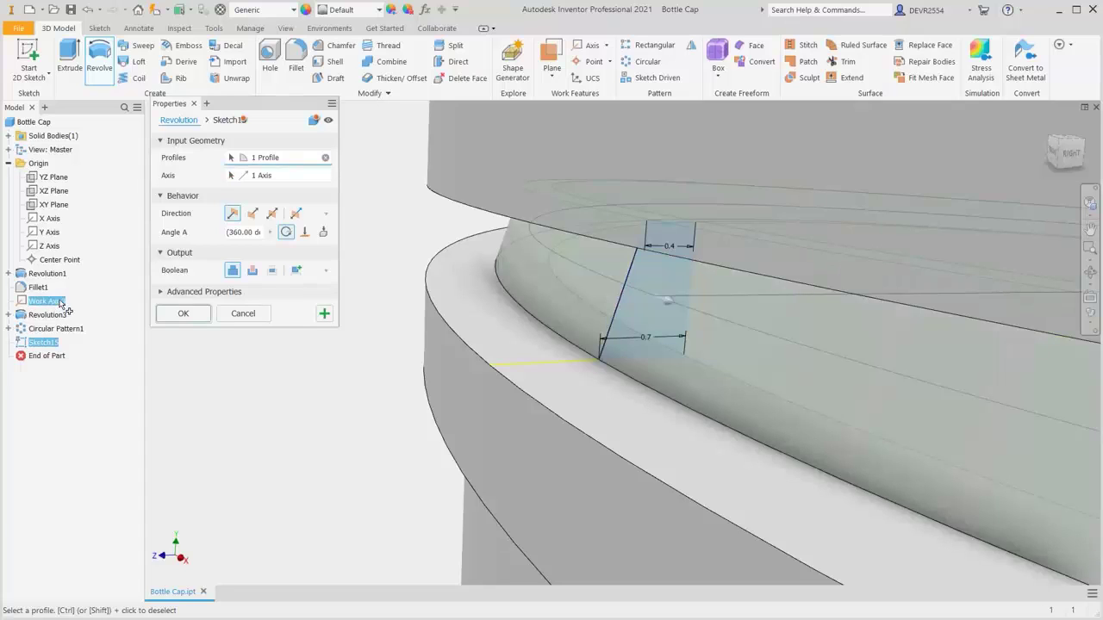
{"action": "left_click", "coordinate": [246, 232]}
{"action": "type", "text": "2"}
{"action": "left_click", "coordinate": [272, 213]}
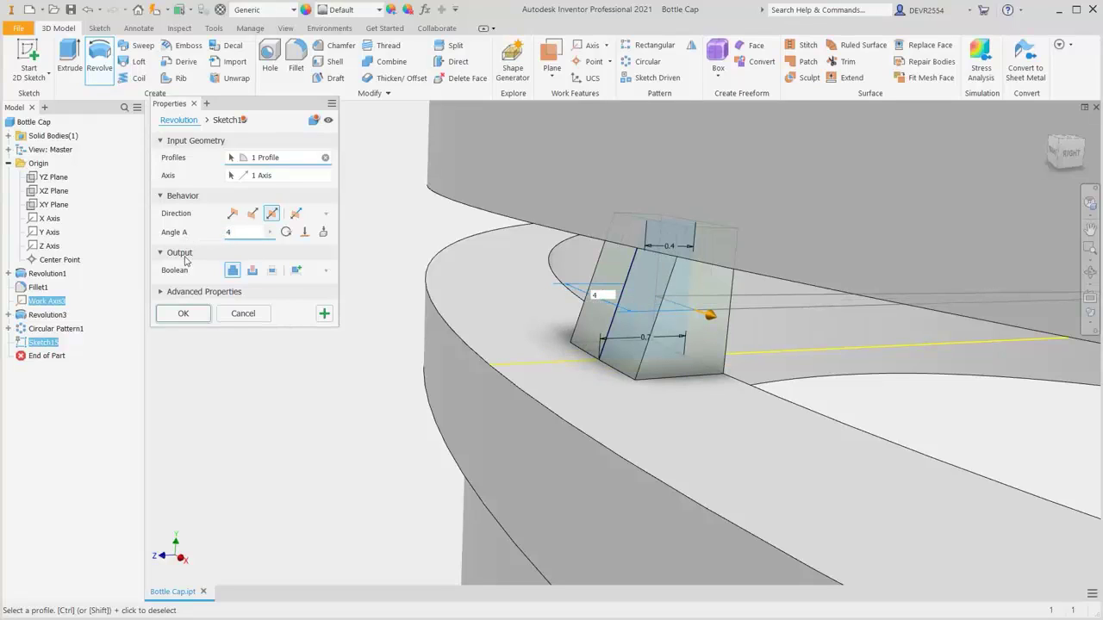
{"action": "left_click", "coordinate": [182, 316]}
Pattern the bridge circularly about the central work axis with 12 instances over 360 degrees
{"action": "scroll", "coordinate": [360, 362], "scroll_direction": "up", "scroll_amount": 2}
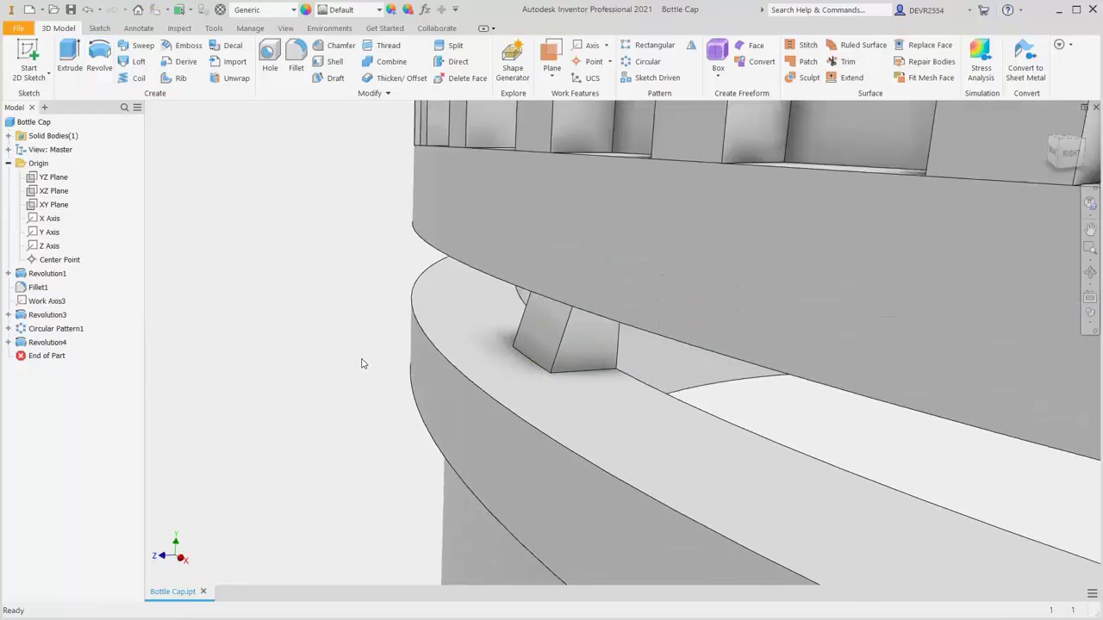
{"action": "scroll", "coordinate": [362, 364], "scroll_direction": "up", "scroll_amount": 4}
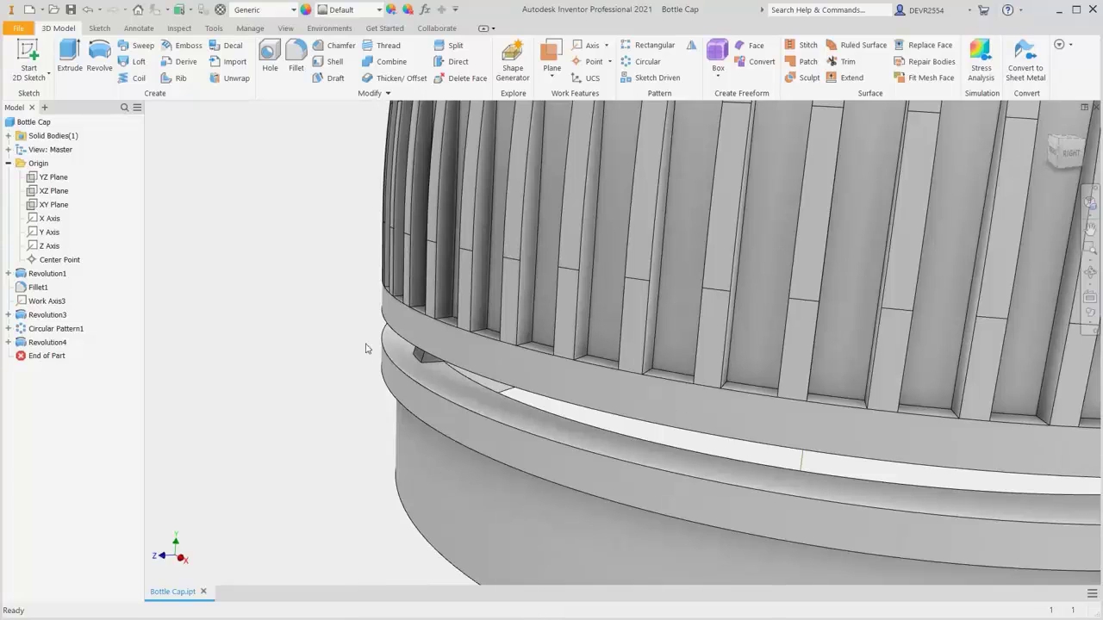
{"action": "left_click", "coordinate": [648, 62]}
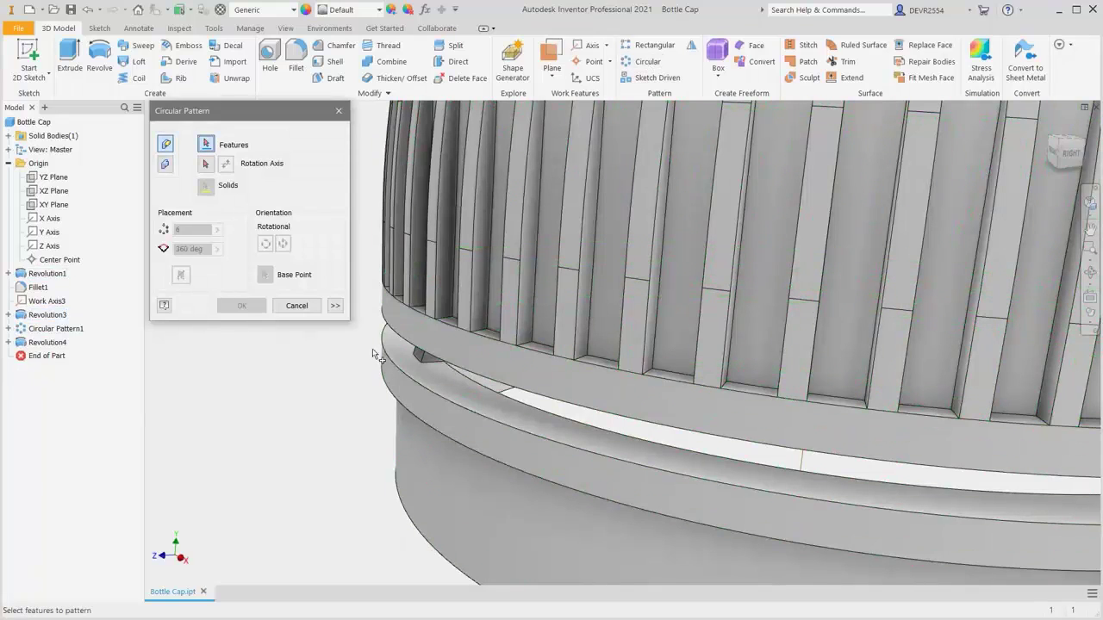
{"action": "left_click", "coordinate": [427, 361]}
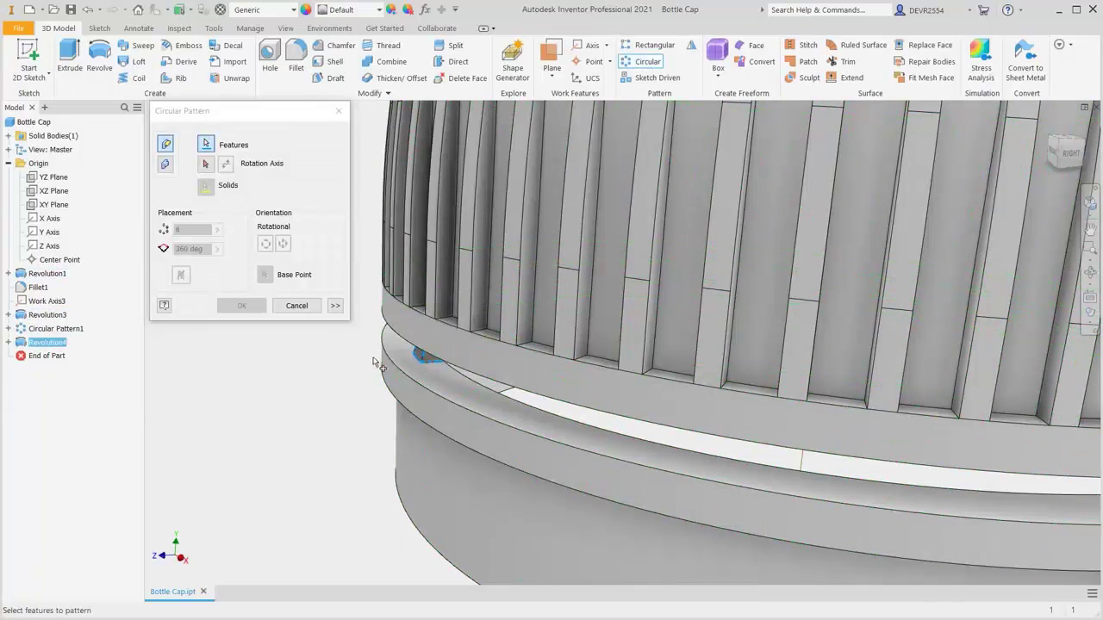
{"action": "left_click", "coordinate": [205, 163]}
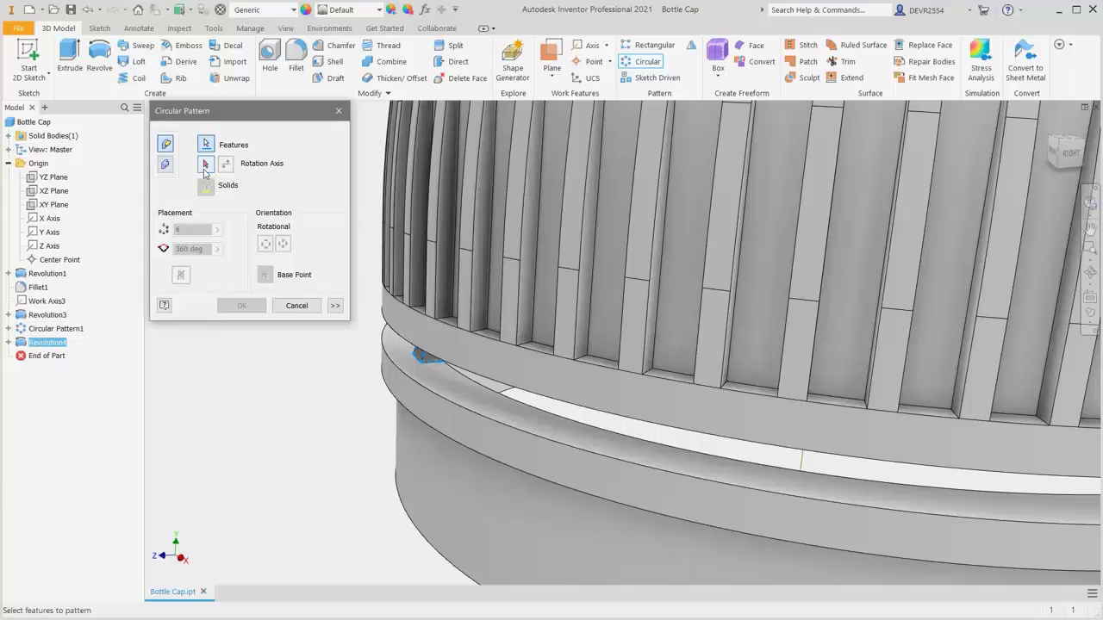
{"action": "left_click", "coordinate": [57, 302]}
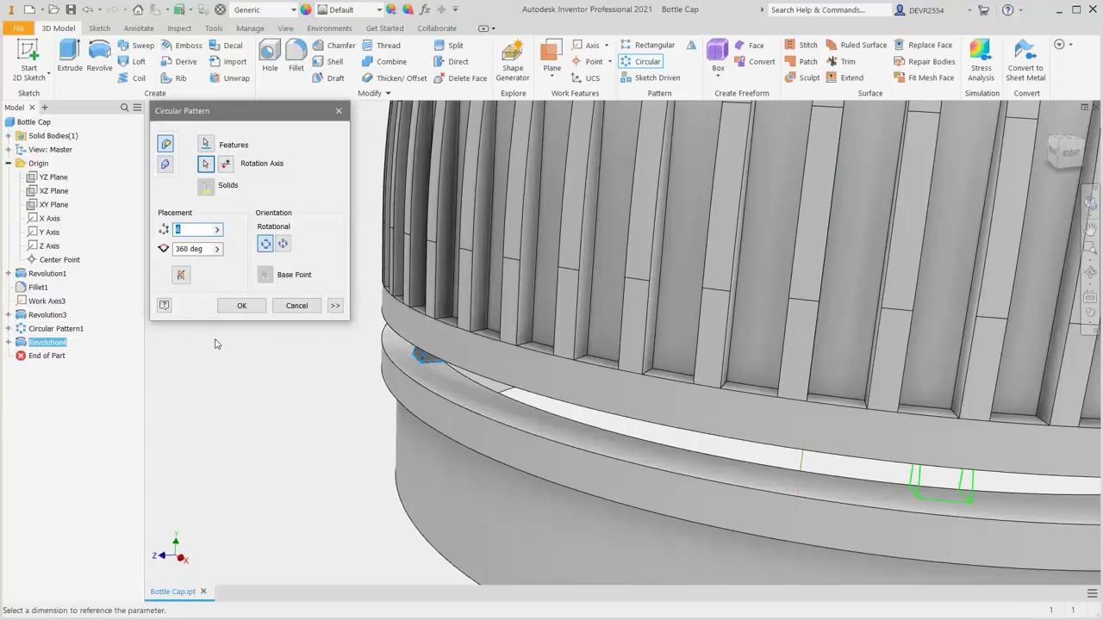
{"action": "type", "text": "12"}
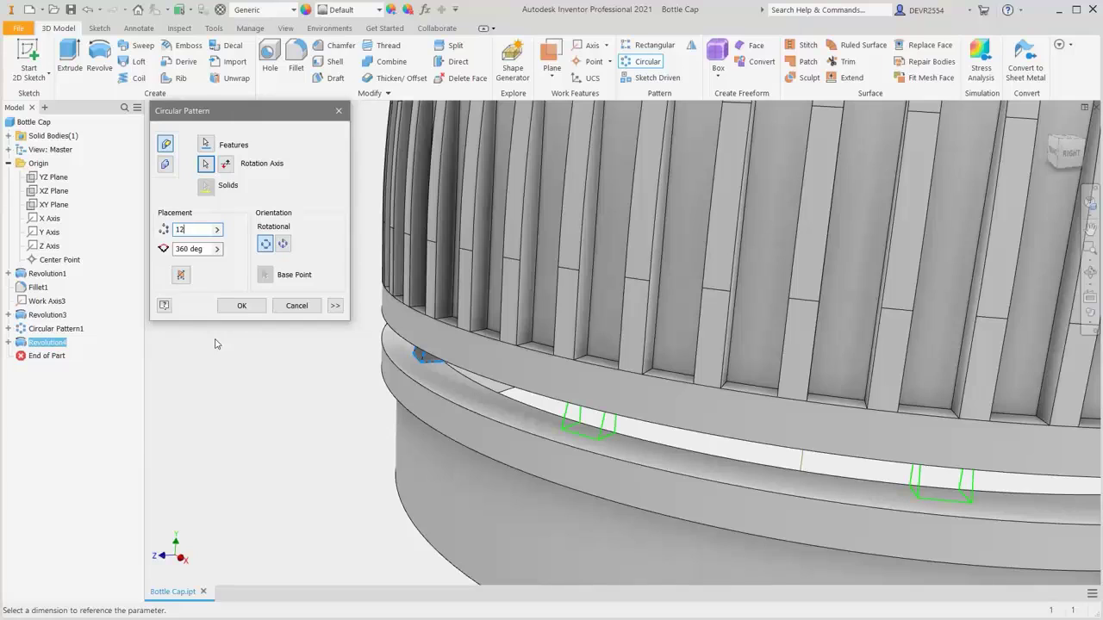
{"action": "left_click", "coordinate": [241, 306]}
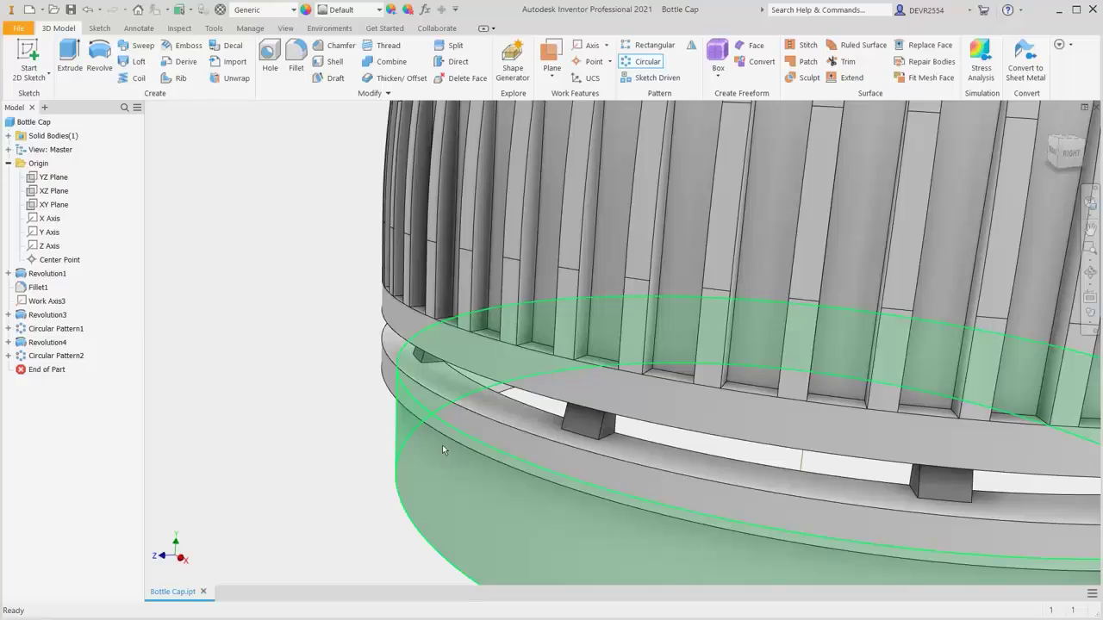
Start a new sketch on the YZ plane and slice the cap at the sketch plane
{"action": "scroll", "coordinate": [442, 444], "scroll_direction": "down", "scroll_amount": 5}
{"action": "scroll", "coordinate": [400, 445], "scroll_direction": "down", "scroll_amount": 1}
{"action": "key", "text": "F4"}
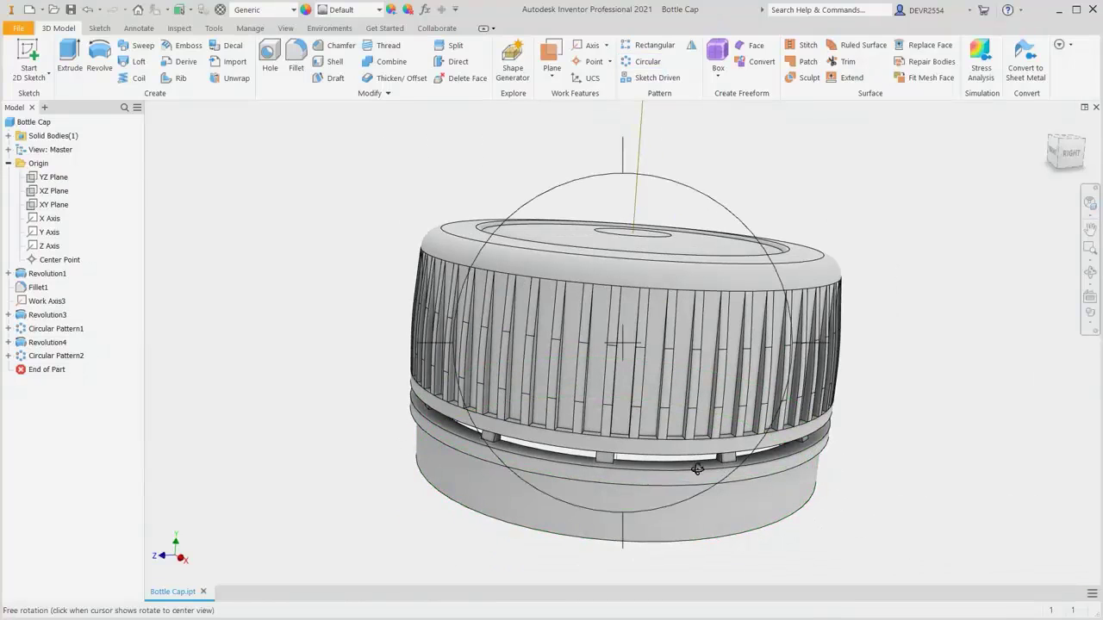
{"action": "left_click_drag", "start_coordinate": [683, 466], "coordinate": [508, 466]}
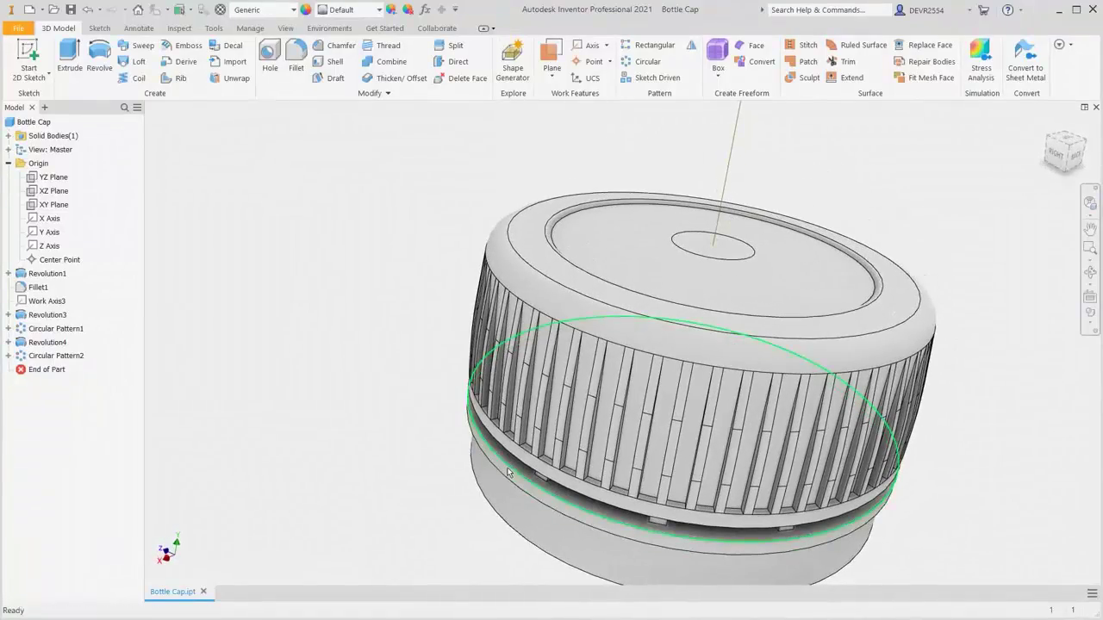
{"action": "key", "text": "F6"}
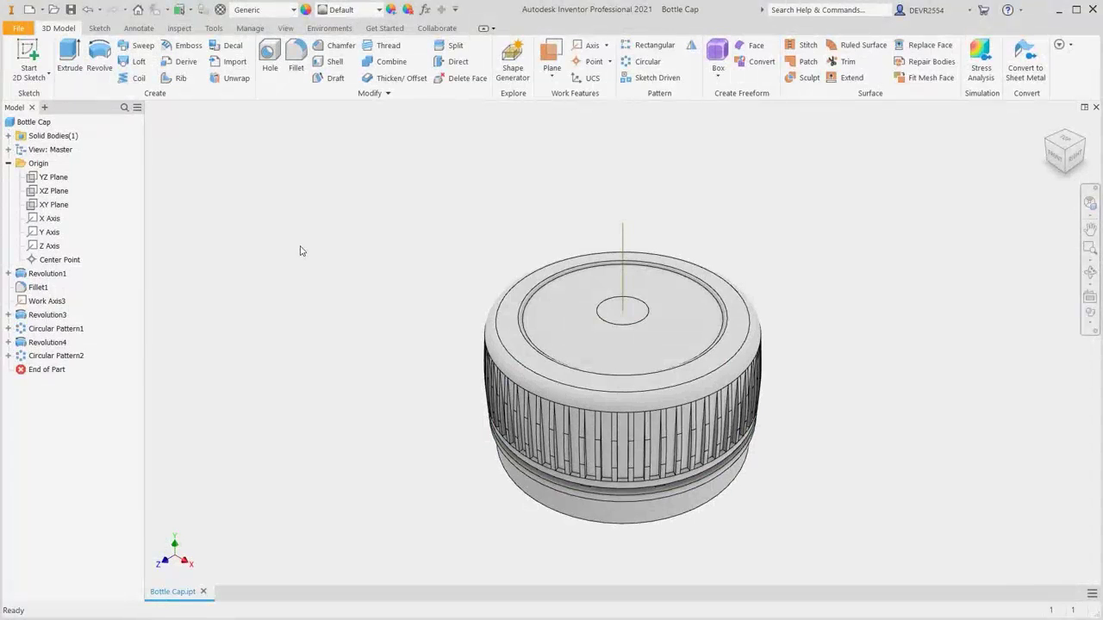
{"action": "right_click", "coordinate": [301, 250]}
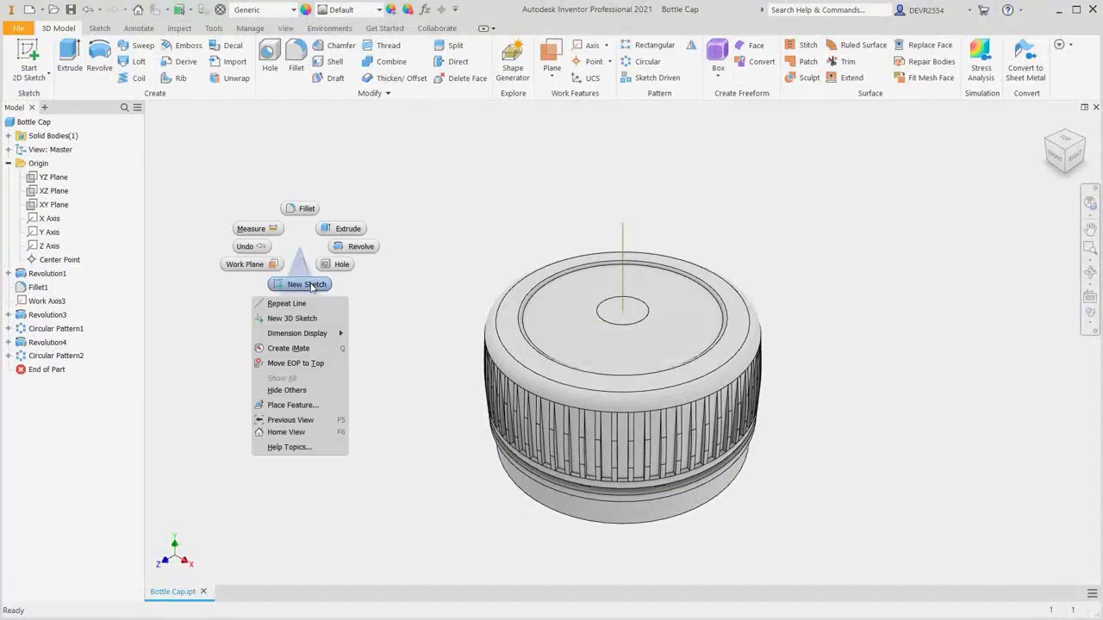
{"action": "left_click", "coordinate": [306, 284]}
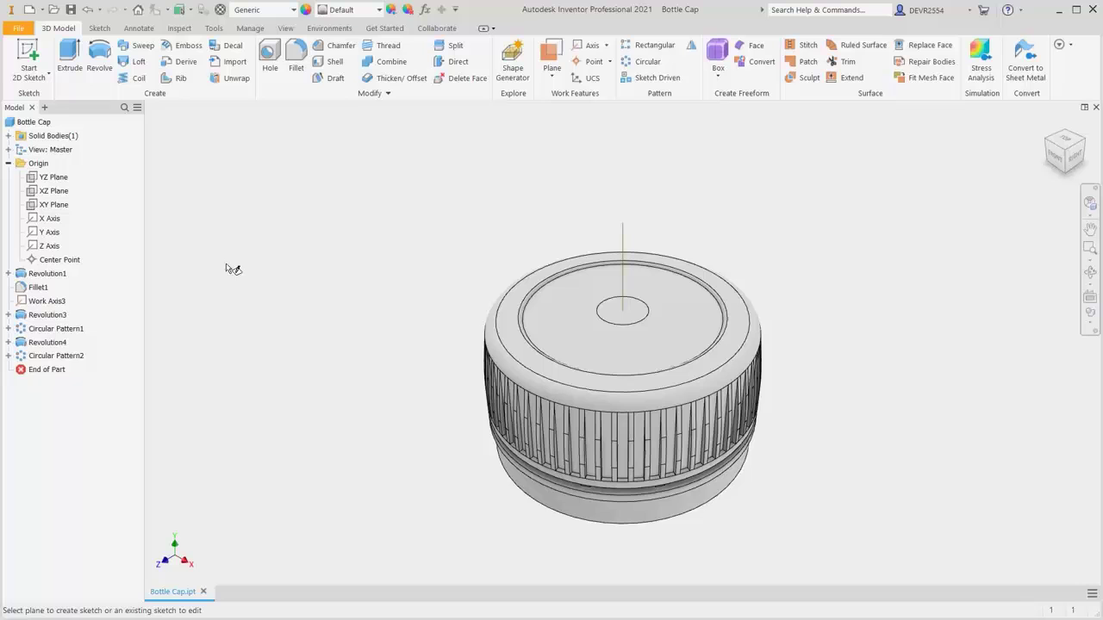
{"action": "left_click", "coordinate": [61, 180]}
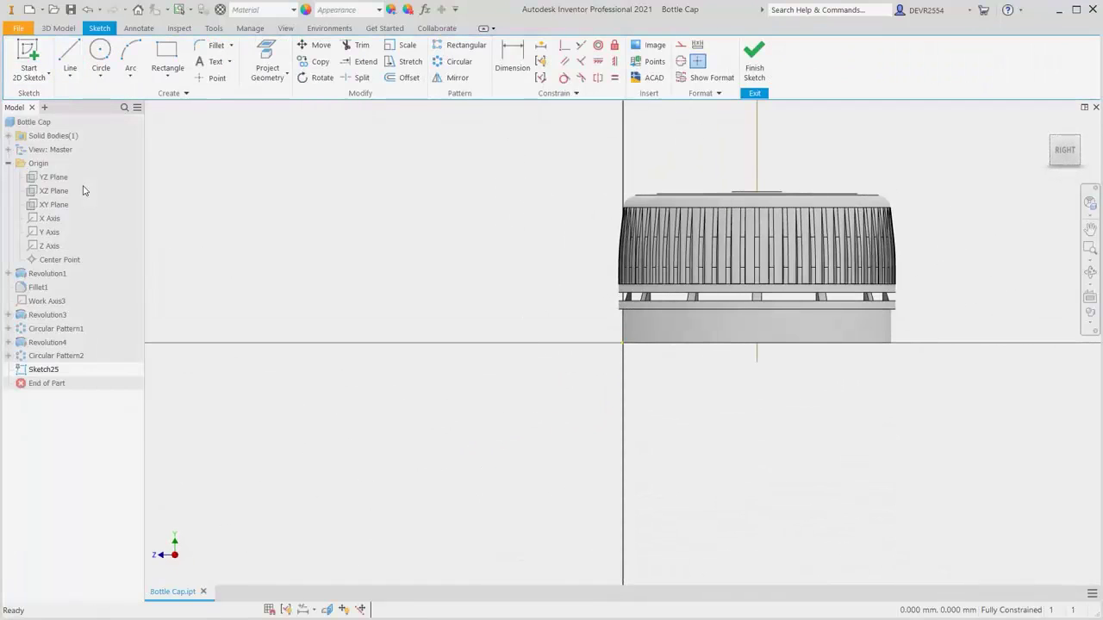
{"action": "key", "text": "F7"}
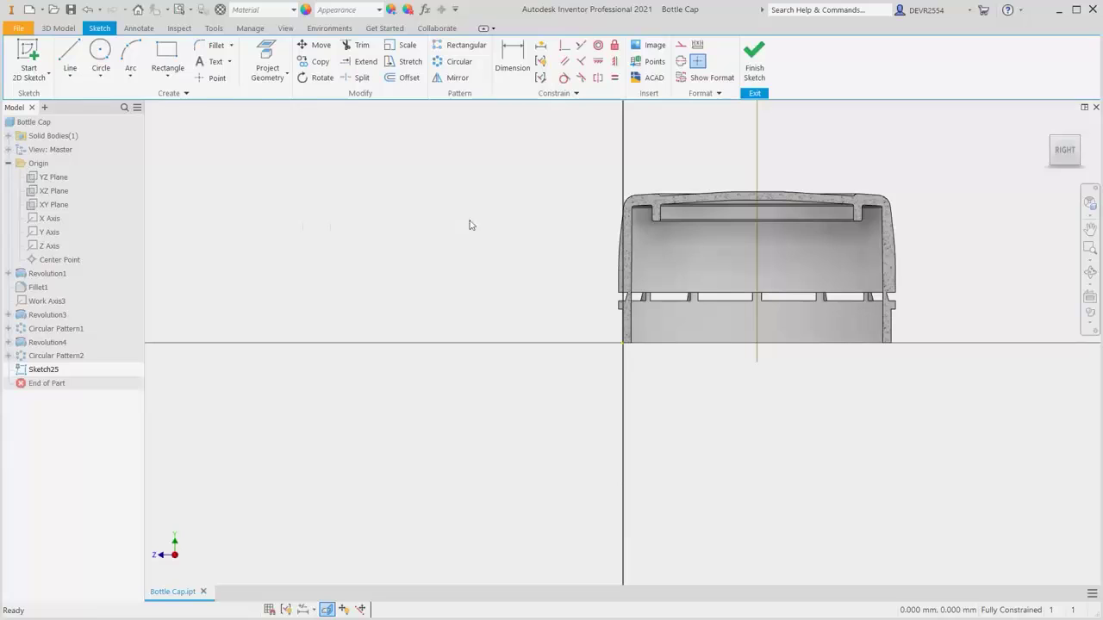
Project the cap's straight inner wall edge above the bridge gap into the sketch
{"action": "scroll", "coordinate": [586, 286], "scroll_direction": "down", "scroll_amount": 6}
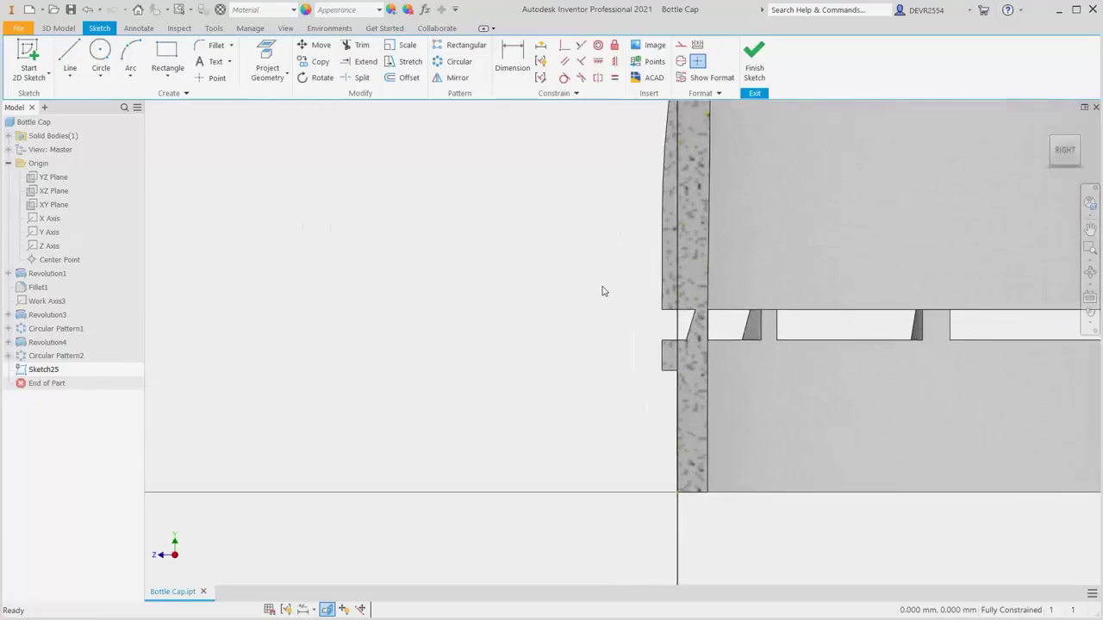
{"action": "scroll", "coordinate": [602, 291], "scroll_direction": "down", "scroll_amount": 2}
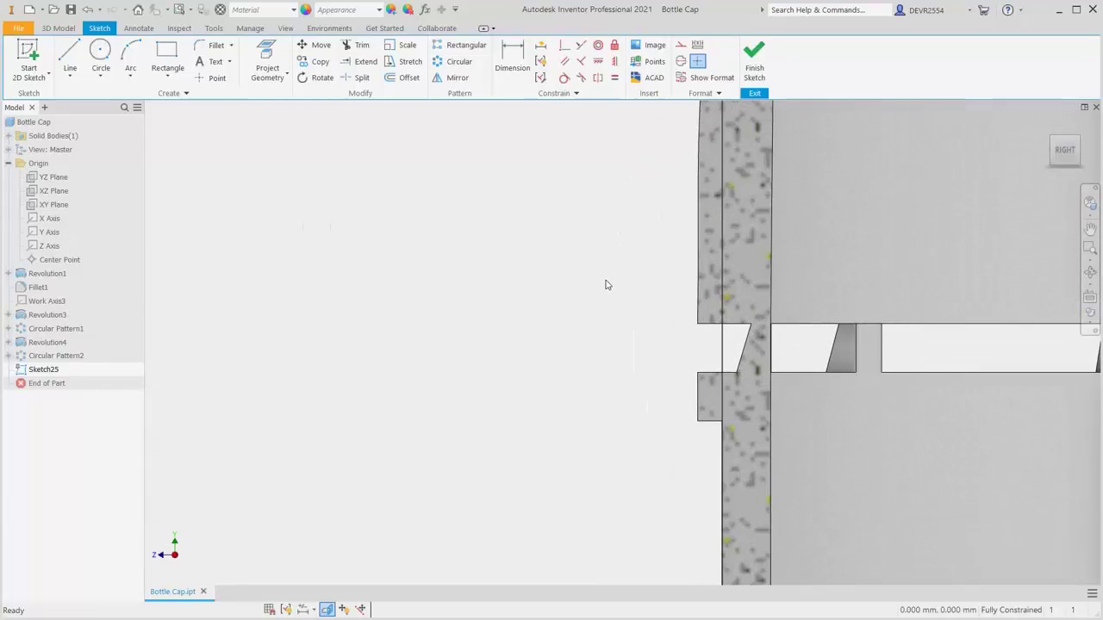
{"action": "middle_click_drag", "start_coordinate": [605, 279], "coordinate": [434, 383]}
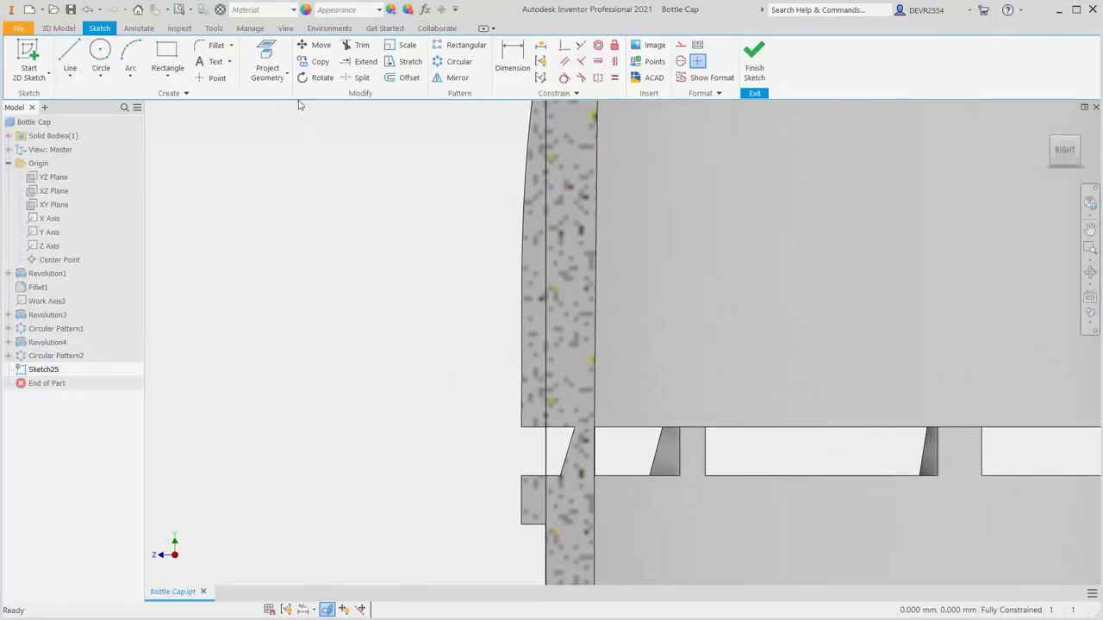
{"action": "left_click", "coordinate": [267, 56]}
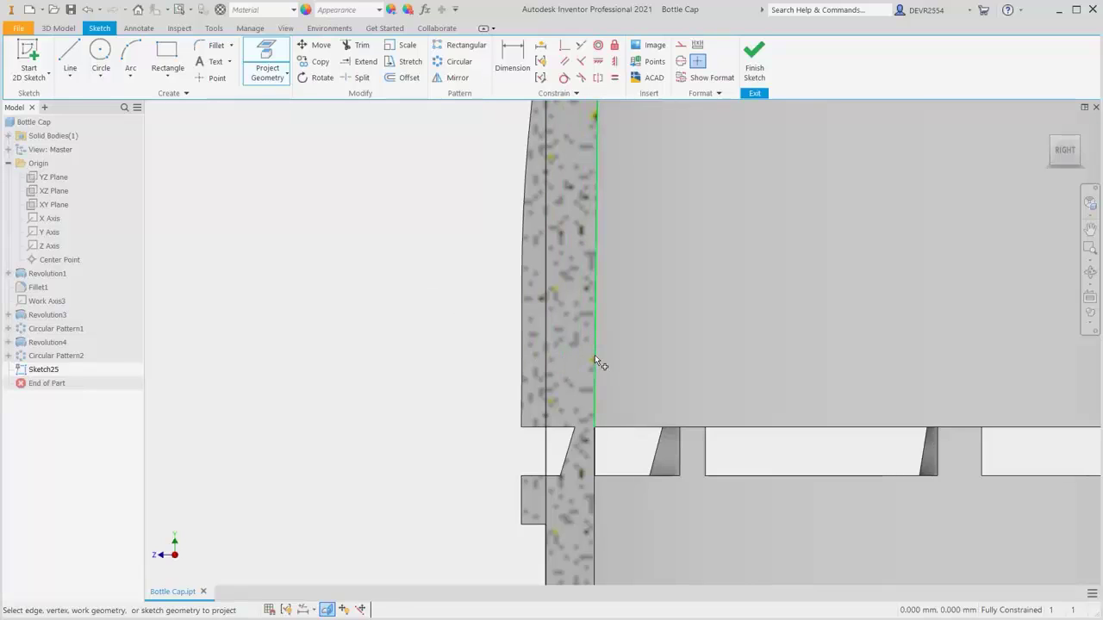
{"action": "left_click", "coordinate": [594, 357]}
Draw a 1 mm line inward from the projected inner wall edge, perpendicular to it, above the bridge gap
{"action": "right_click", "coordinate": [441, 307]}
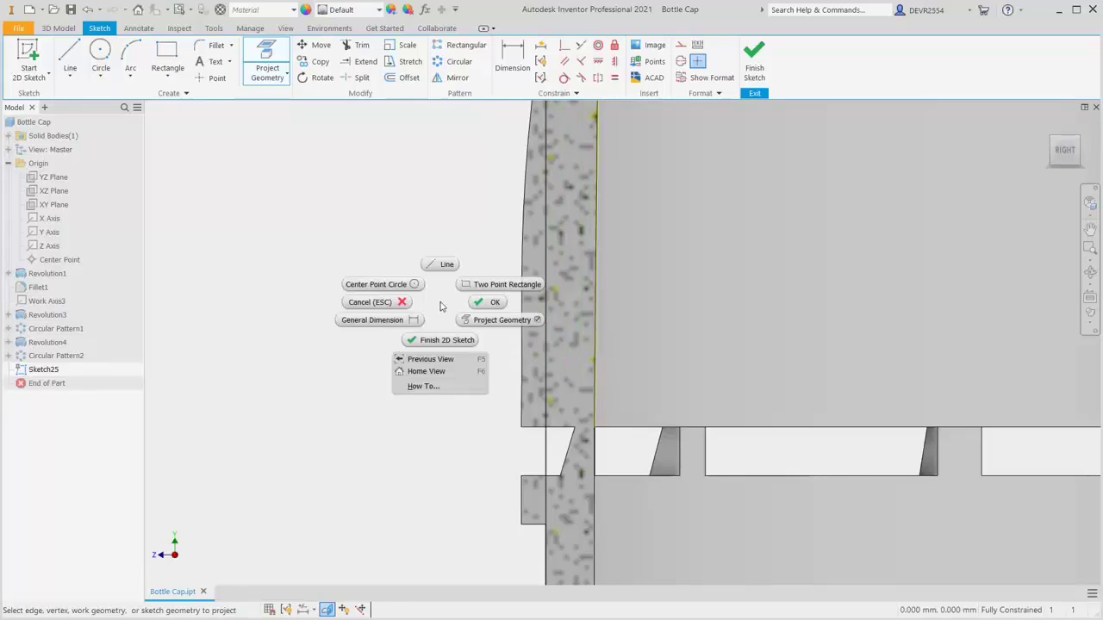
{"action": "left_click", "coordinate": [444, 265]}
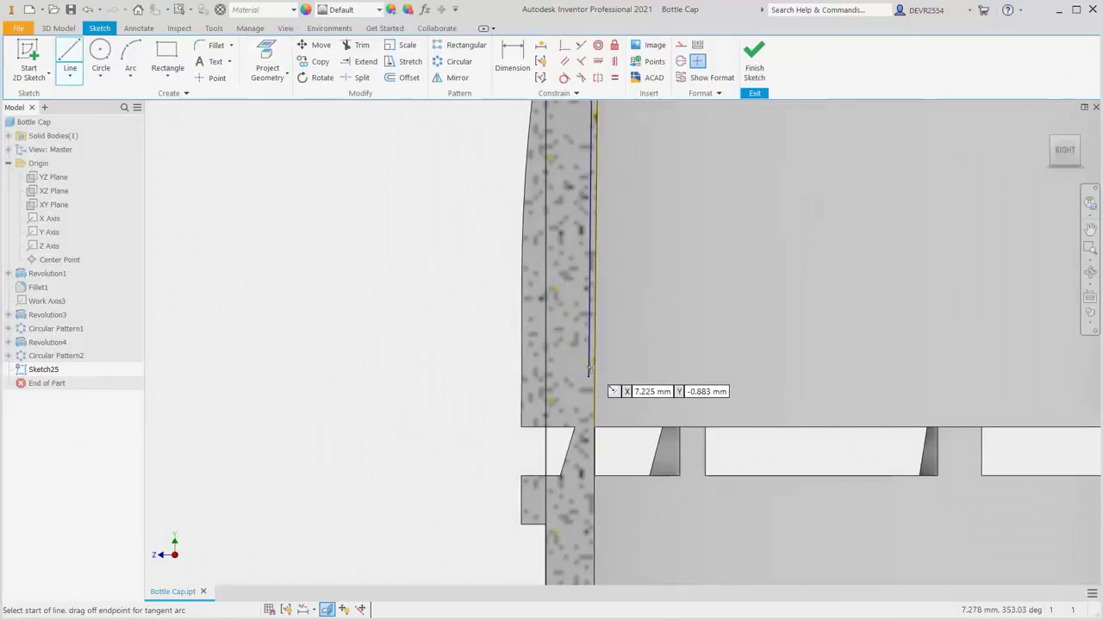
{"action": "scroll", "coordinate": [594, 344], "scroll_direction": "up", "scroll_amount": 5}
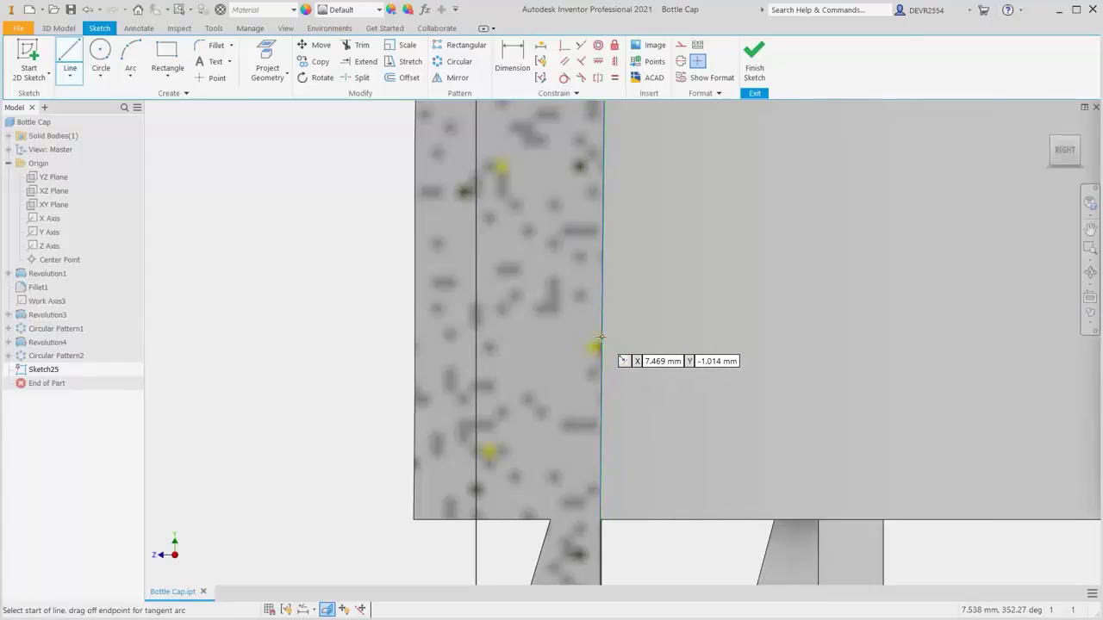
{"action": "left_click", "coordinate": [600, 337]}
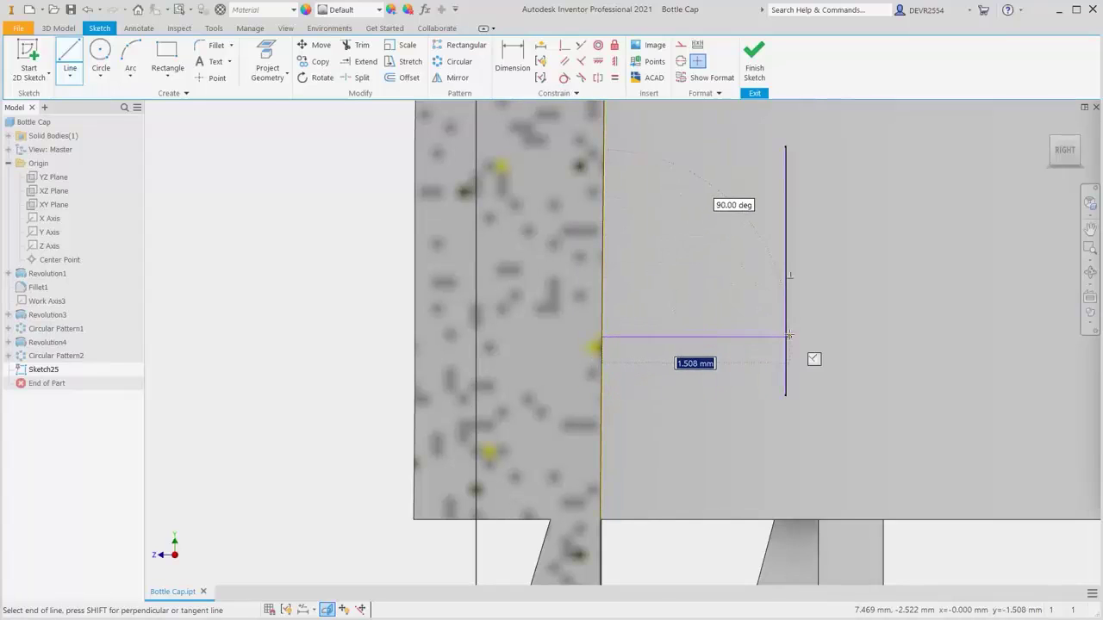
{"action": "type", "text": "1"}
{"action": "key", "text": "Tab"}
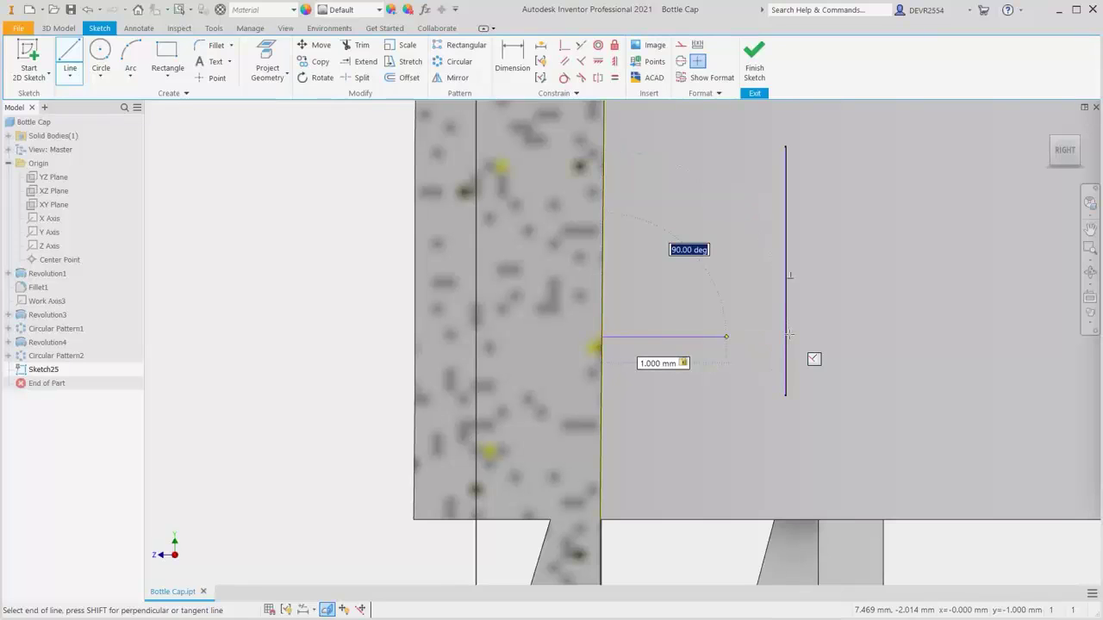
{"action": "key", "text": "Return"}
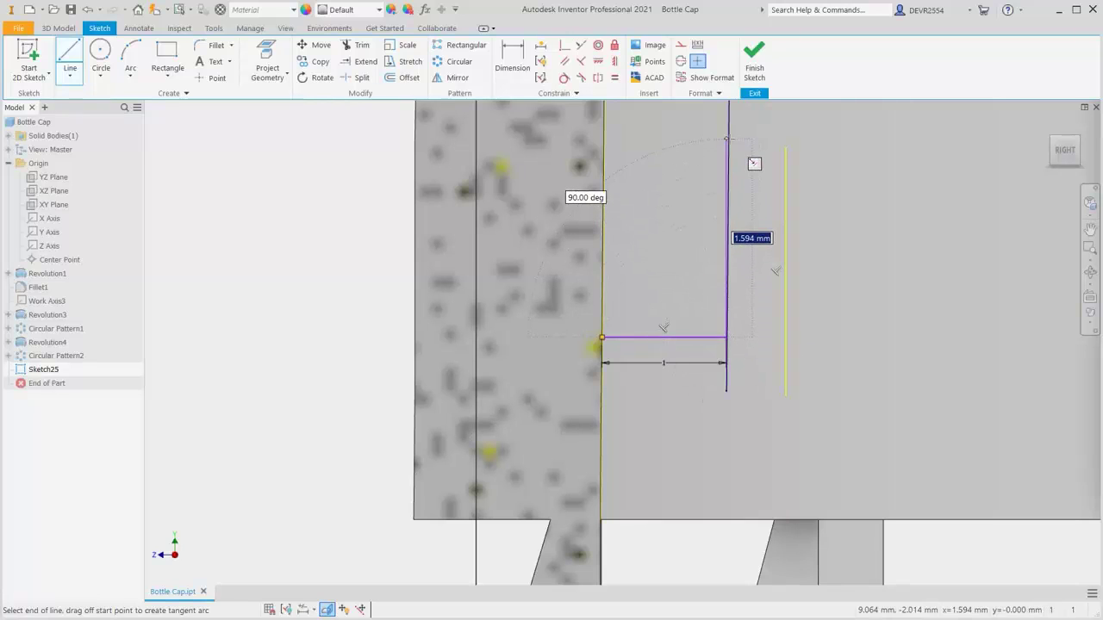
Continue with a 7 mm line upward at 90 degrees from the inner end of the 1 mm line
{"action": "type", "text": "7"}
{"action": "key", "text": "Tab"}
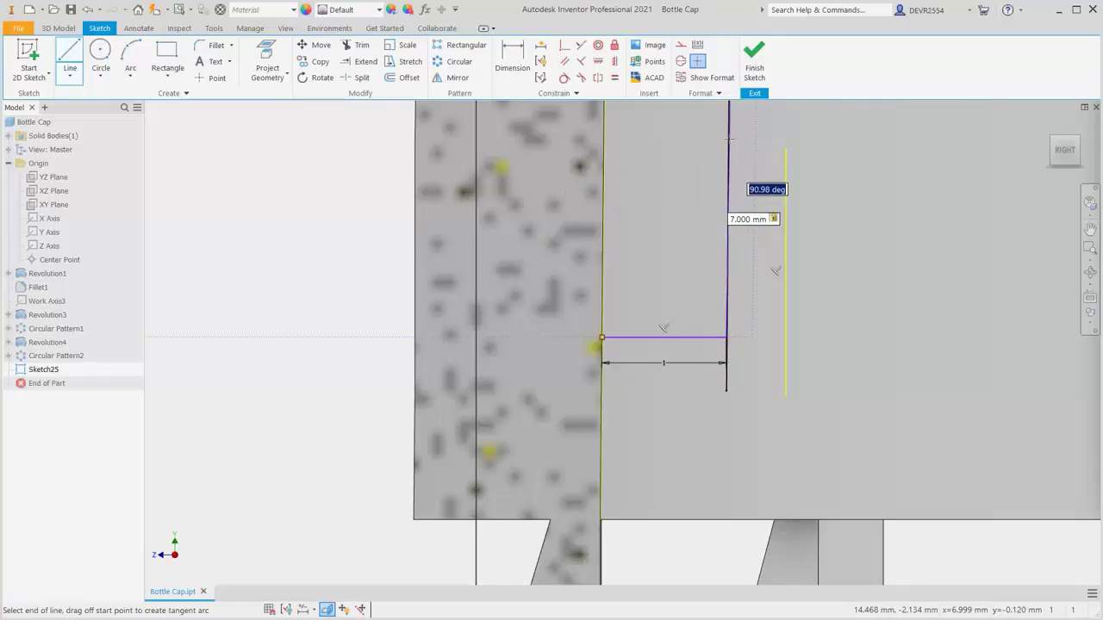
{"action": "type", "text": "90"}
{"action": "key", "text": "Return"}
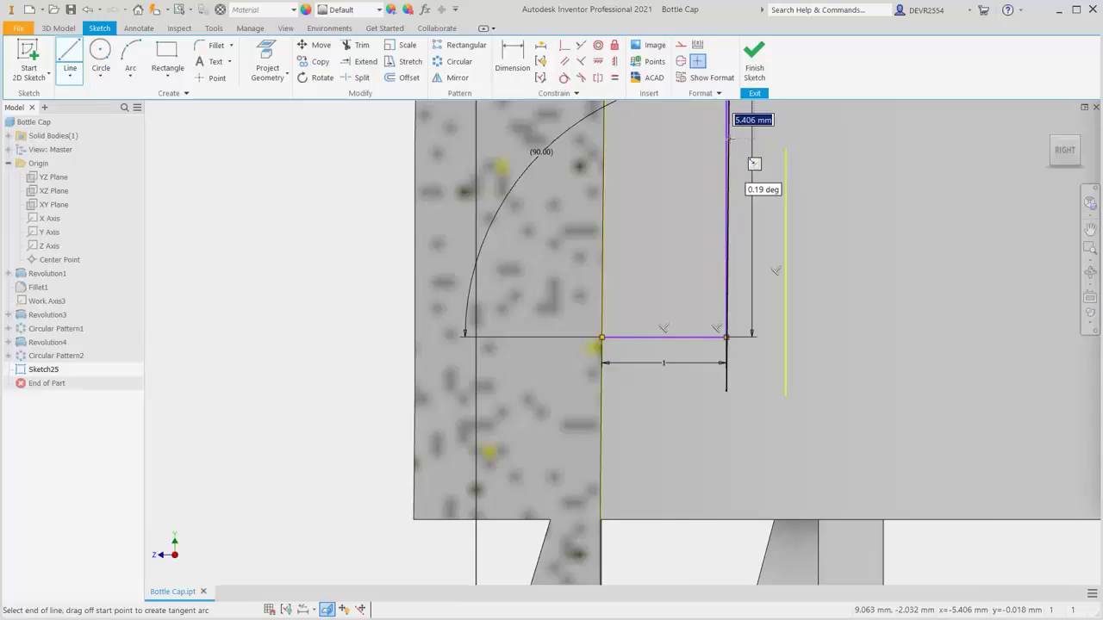
Draw a line about 0.93 mm long from the upper end of the 7 mm line perpendicularly back to the inner wall
{"action": "scroll", "coordinate": [729, 144], "scroll_direction": "up", "scroll_amount": 3}
{"action": "scroll", "coordinate": [729, 147], "scroll_direction": "up", "scroll_amount": 2}
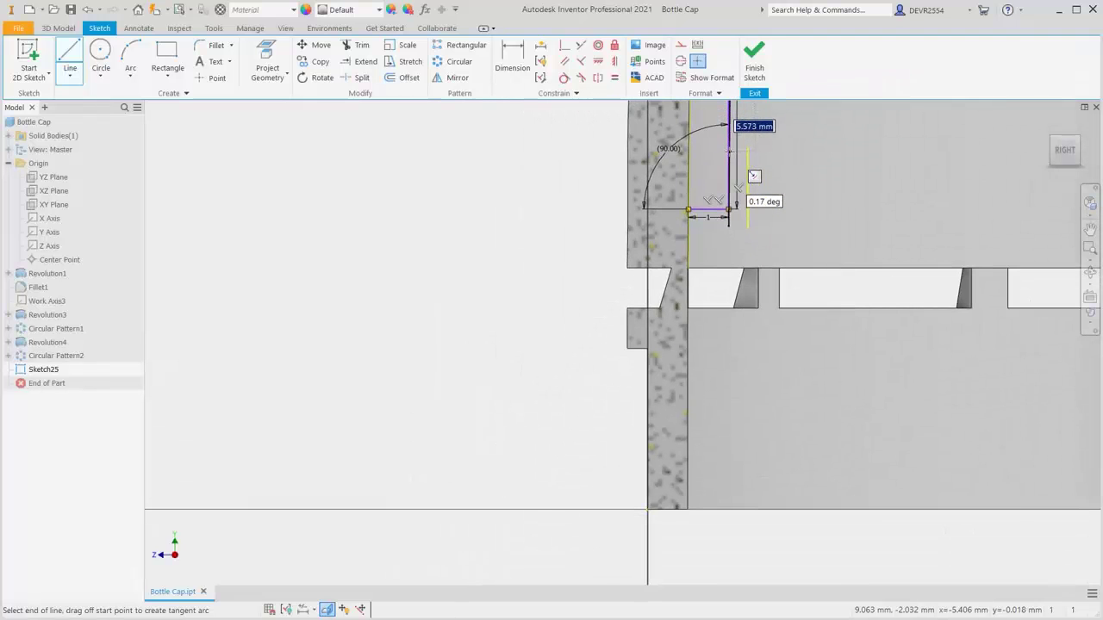
{"action": "mouse_move", "coordinate": [566, 162]}
{"action": "middle_mouse_down"}
{"action": "mouse_move", "coordinate": [542, 187]}
{"action": "mouse_move", "coordinate": [468, 374]}
{"action": "mouse_move", "coordinate": [463, 439]}
{"action": "middle_mouse_up"}
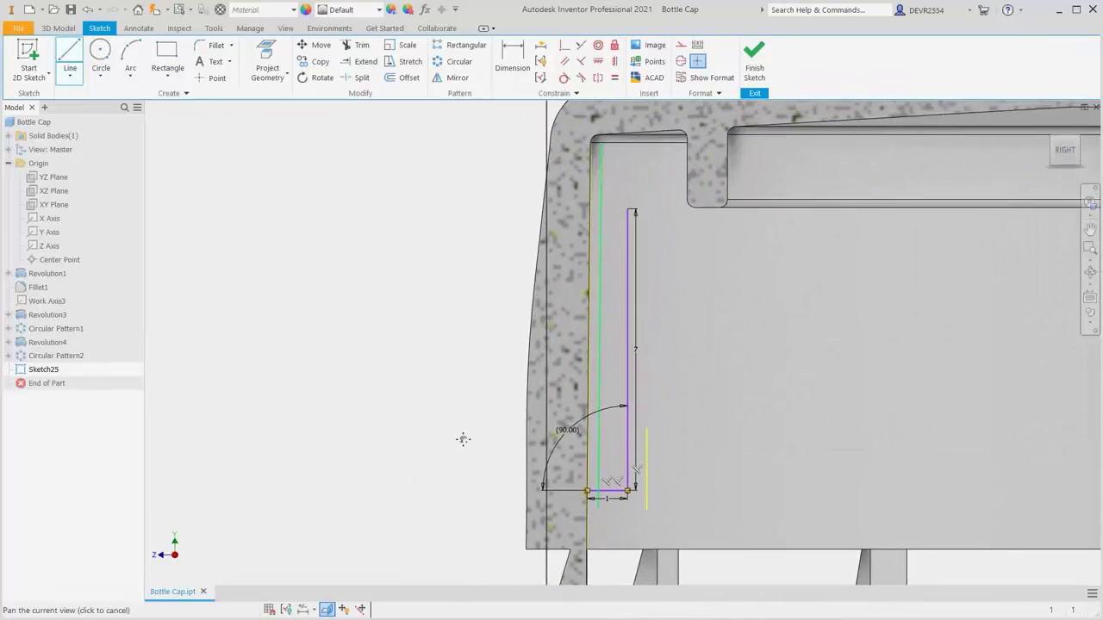
{"action": "scroll", "coordinate": [604, 218], "scroll_direction": "down", "scroll_amount": 5}
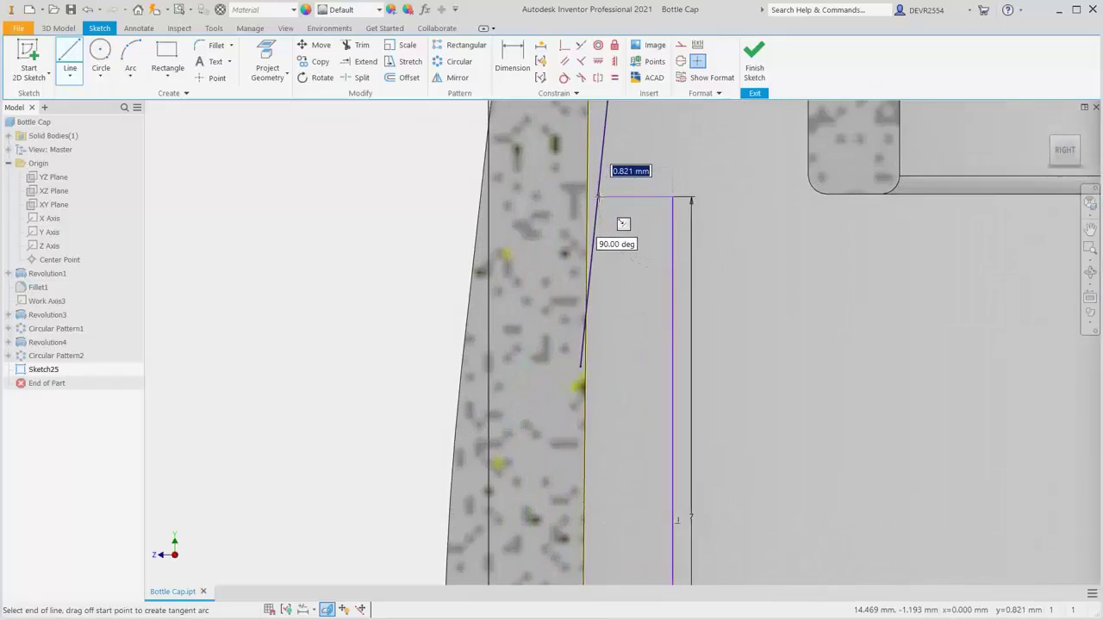
{"action": "scroll", "coordinate": [596, 199], "scroll_direction": "down", "scroll_amount": 2}
{"action": "scroll", "coordinate": [596, 200], "scroll_direction": "down", "scroll_amount": 3}
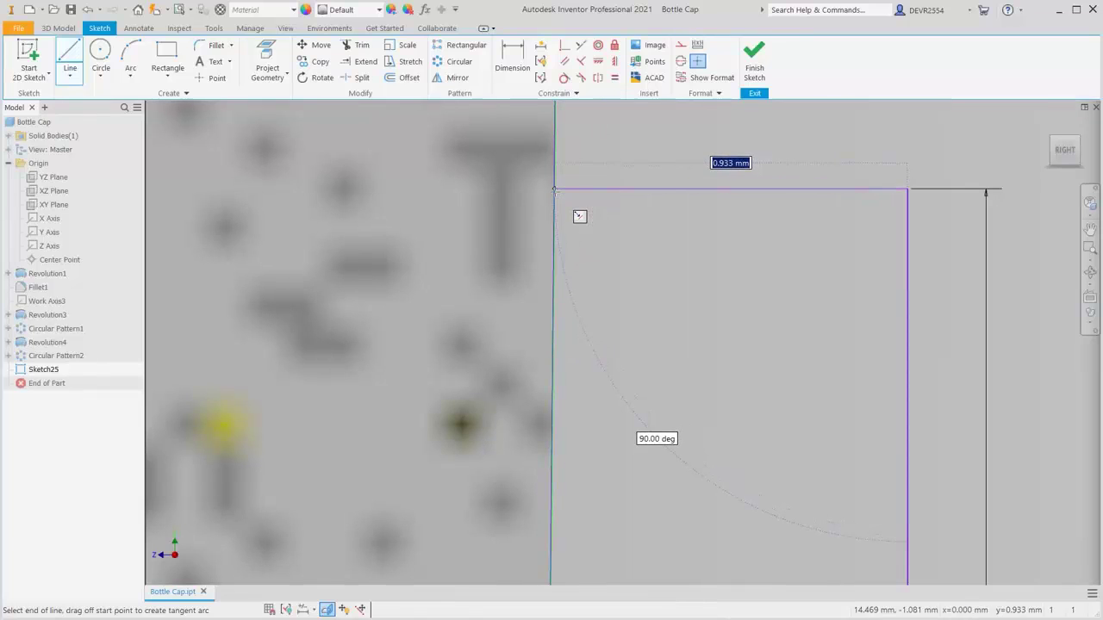
{"action": "double_click", "coordinate": [555, 188]}
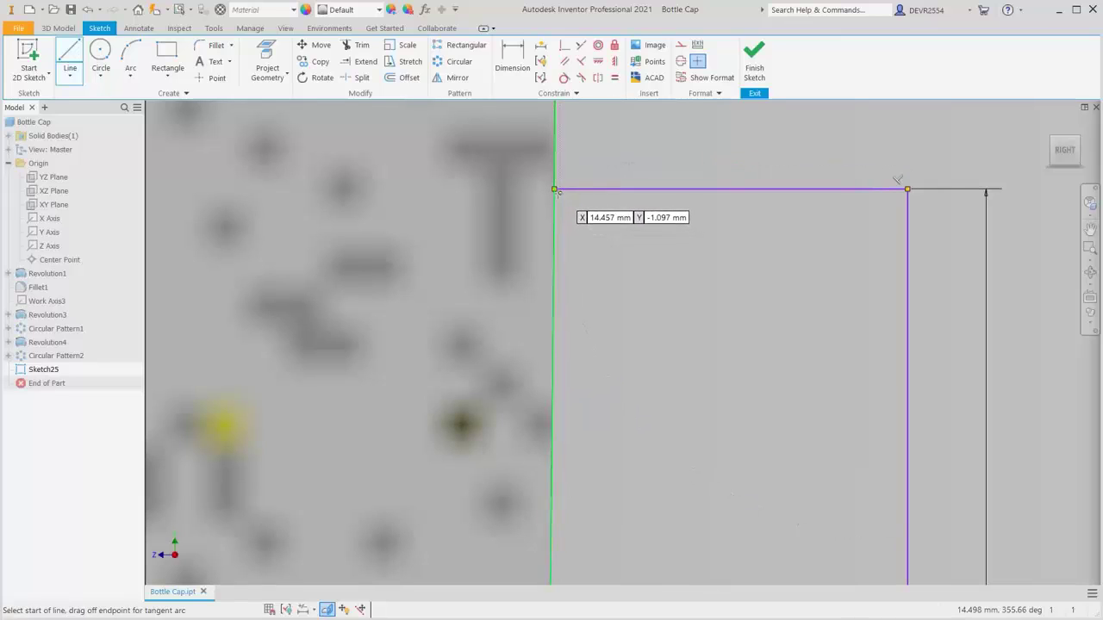
Close the profile with a line along the inner wall from the upper line's end to the 1 mm line's outer end
{"action": "left_click", "coordinate": [554, 188]}
{"action": "scroll", "coordinate": [558, 207], "scroll_direction": "up", "scroll_amount": 5}
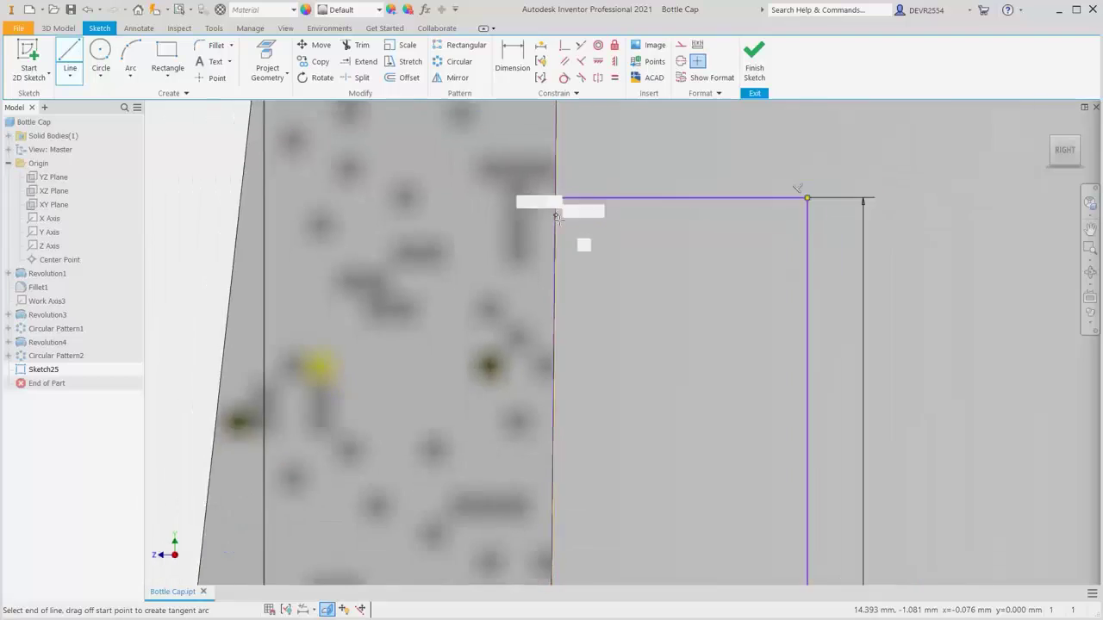
{"action": "scroll", "coordinate": [562, 223], "scroll_direction": "down", "scroll_amount": 2}
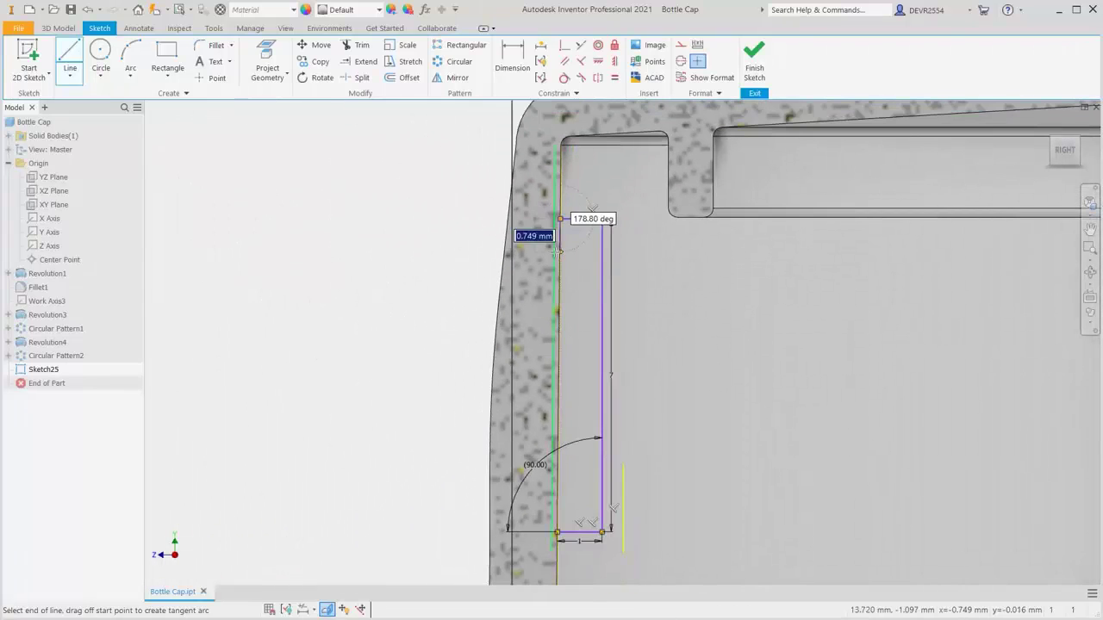
{"action": "key", "text": "F2"}
{"action": "left_click_drag", "start_coordinate": [464, 388], "coordinate": [463, 130]}
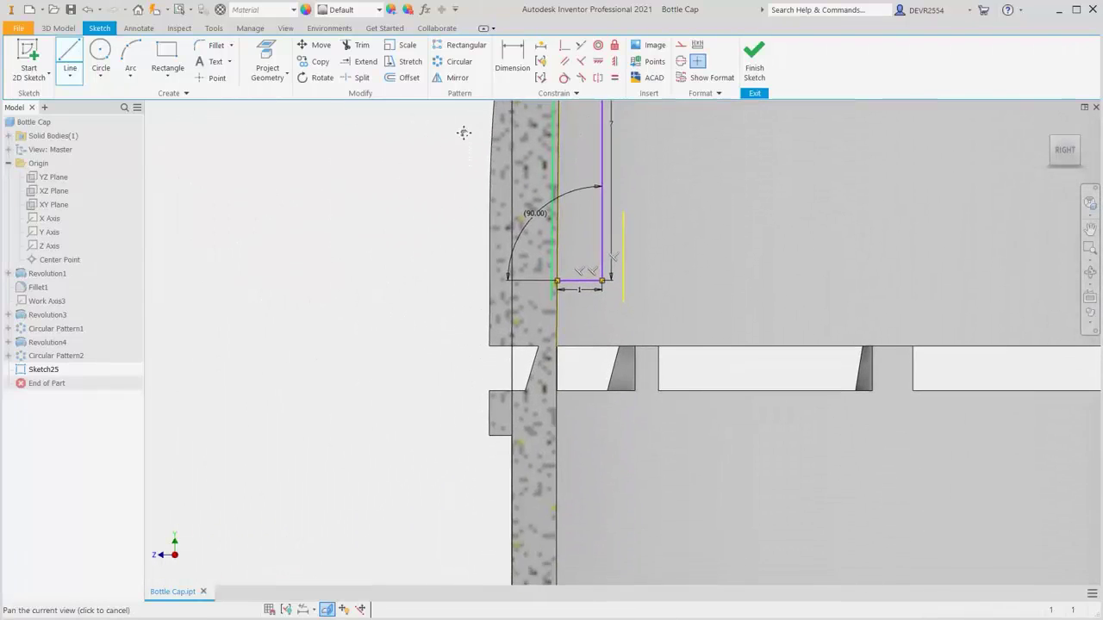
{"action": "scroll", "coordinate": [562, 285], "scroll_direction": "up", "scroll_amount": 6}
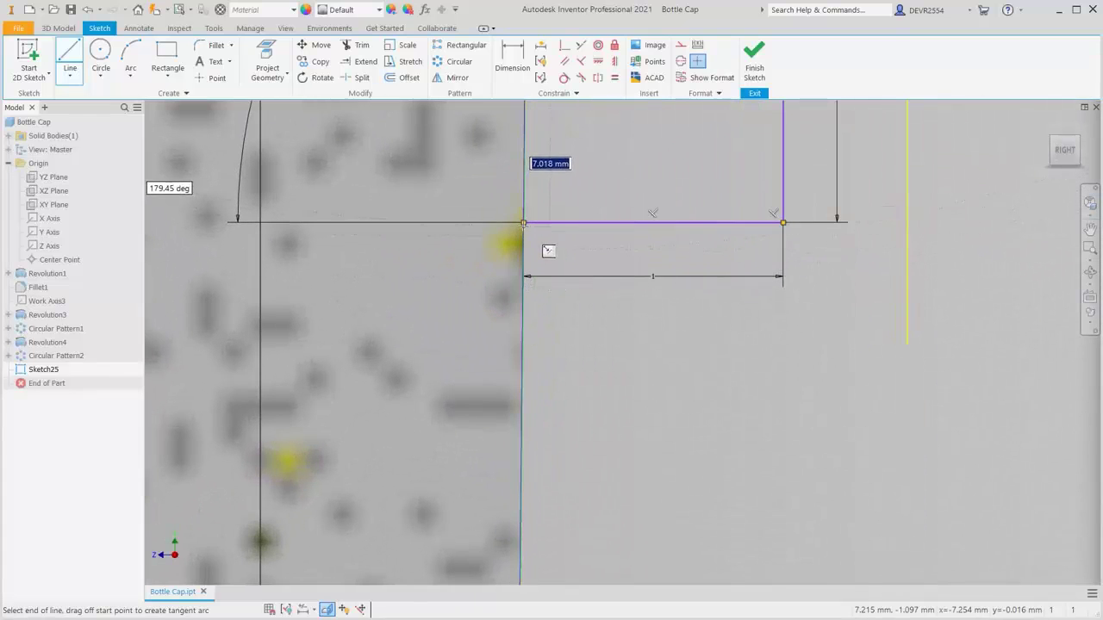
{"action": "left_click", "coordinate": [524, 223]}
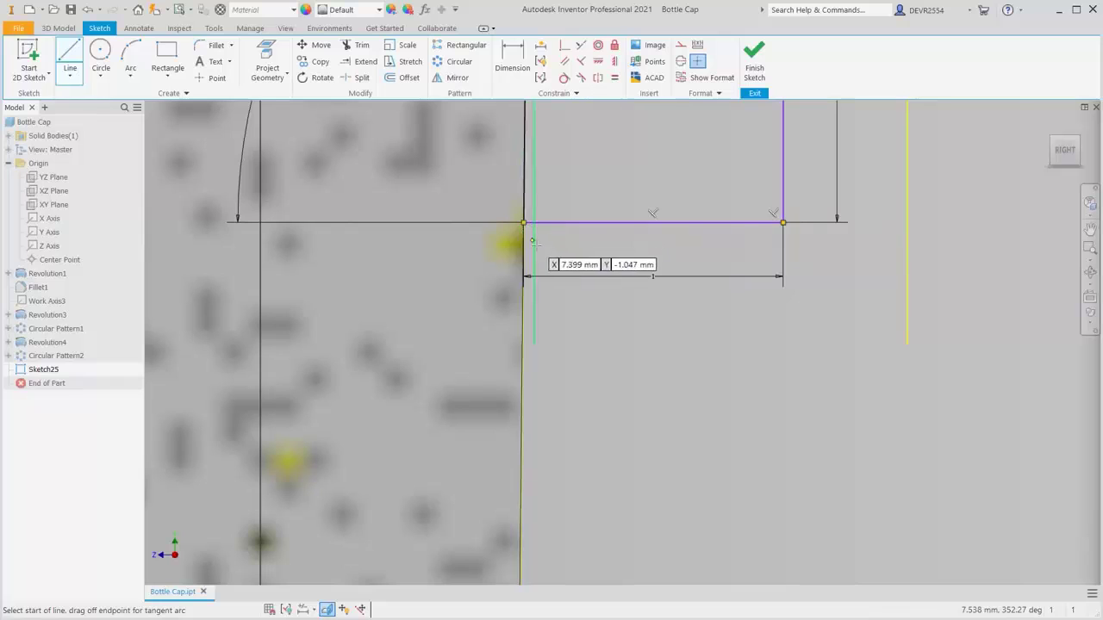
{"action": "scroll", "coordinate": [582, 301], "scroll_direction": "down", "scroll_amount": 4}
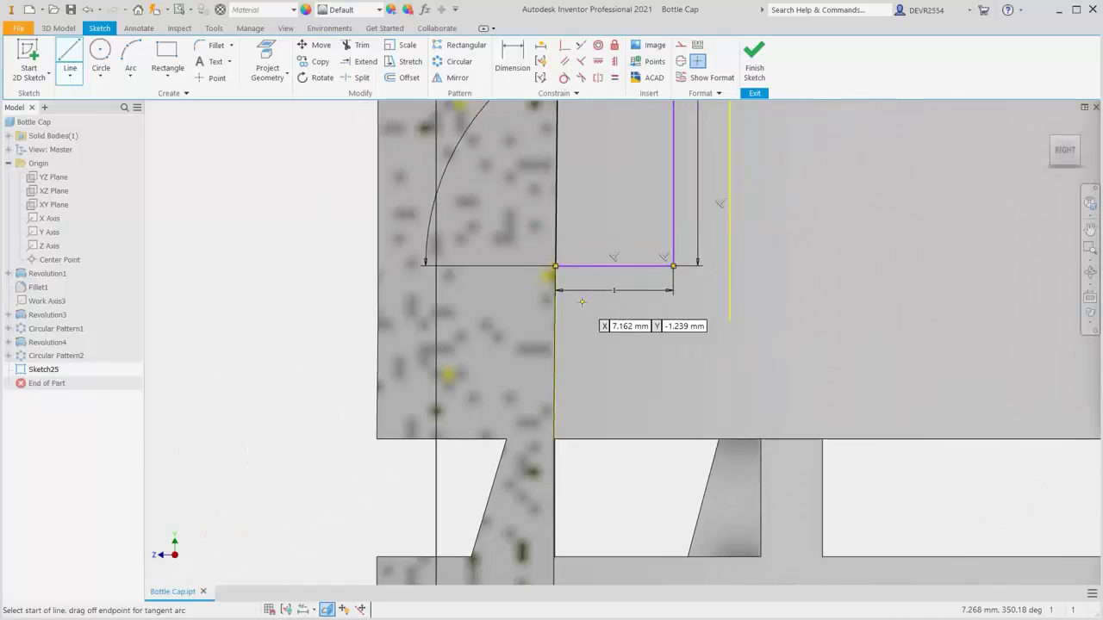
Dimension the profile's lower line at 1 mm above the upper edge of the bridge gap and finish the sketch
{"action": "left_click", "coordinate": [512, 62]}
{"action": "left_click", "coordinate": [606, 265]}
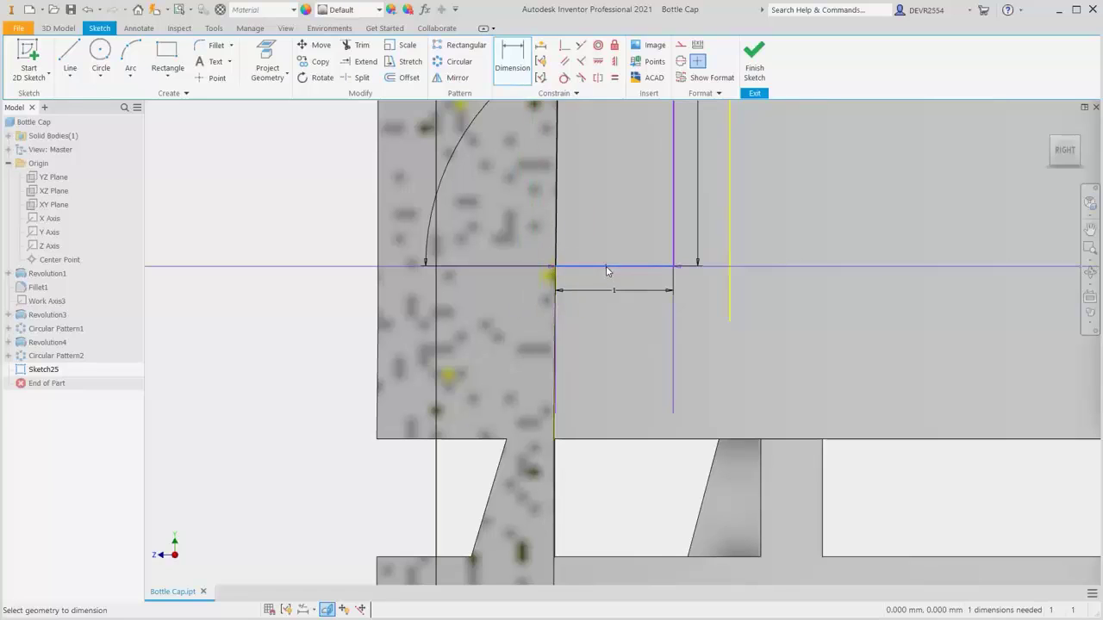
{"action": "left_click", "coordinate": [488, 440]}
{"action": "left_click", "coordinate": [311, 336]}
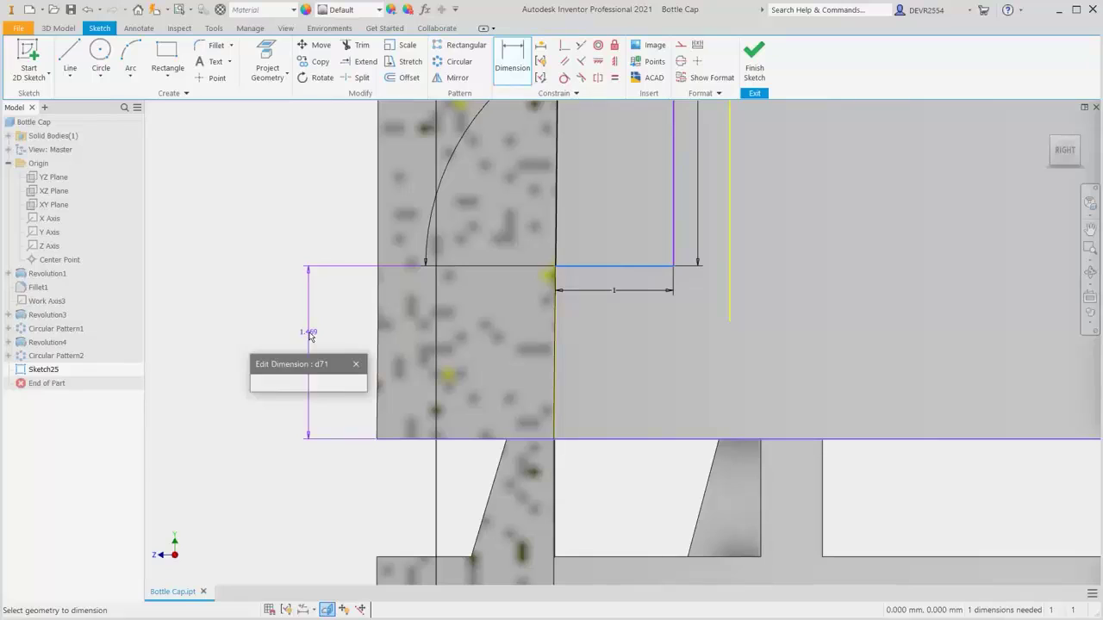
{"action": "type", "text": "1"}
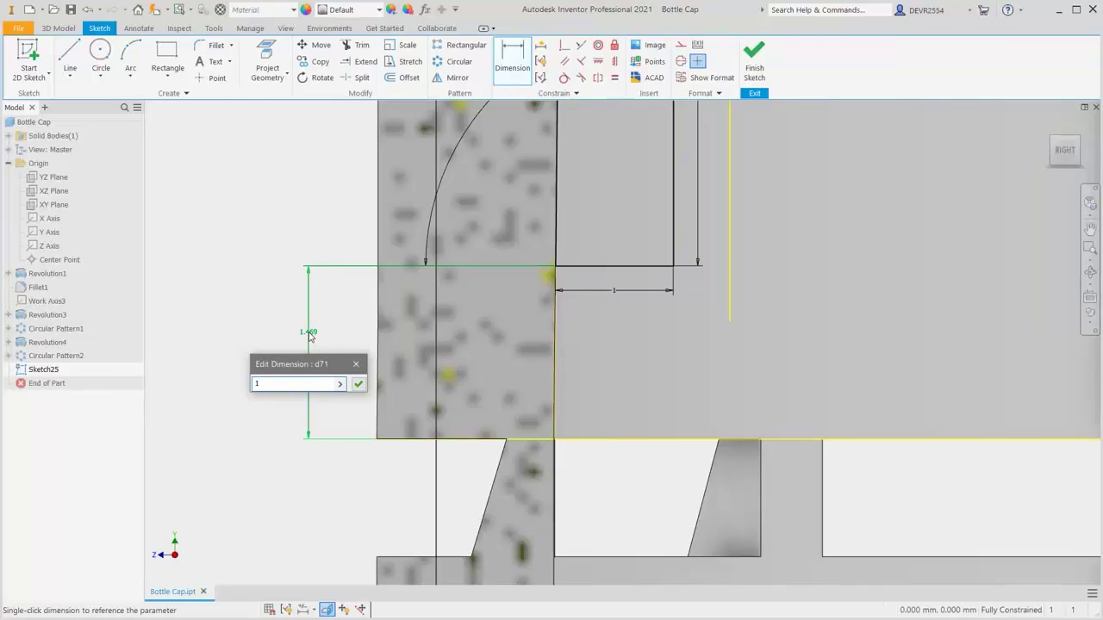
{"action": "key", "text": "Return"}
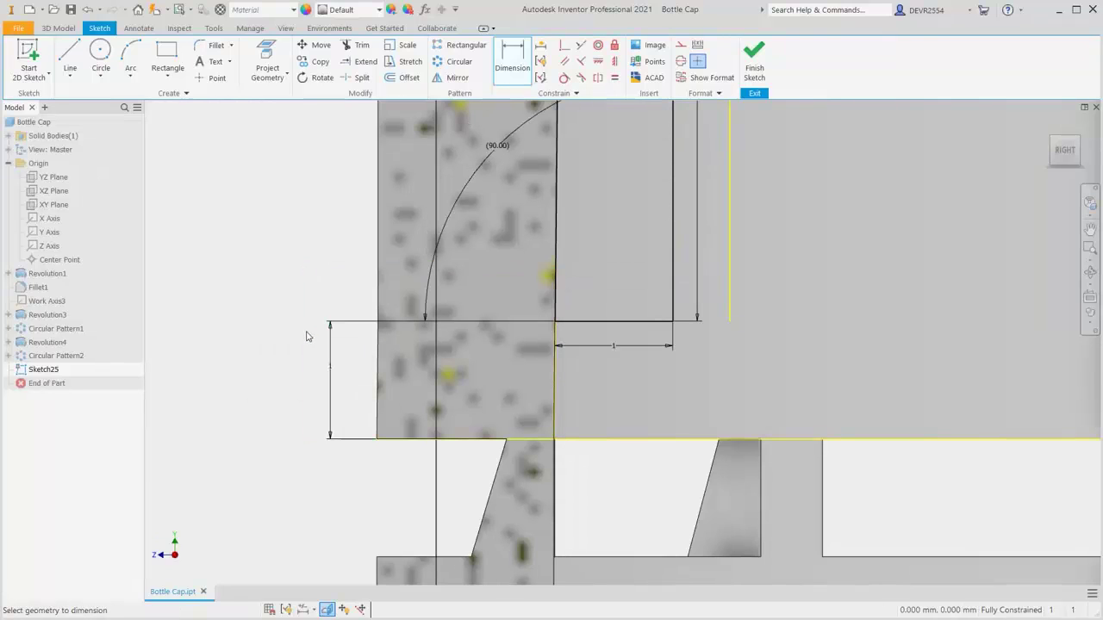
{"action": "right_click", "coordinate": [302, 315]}
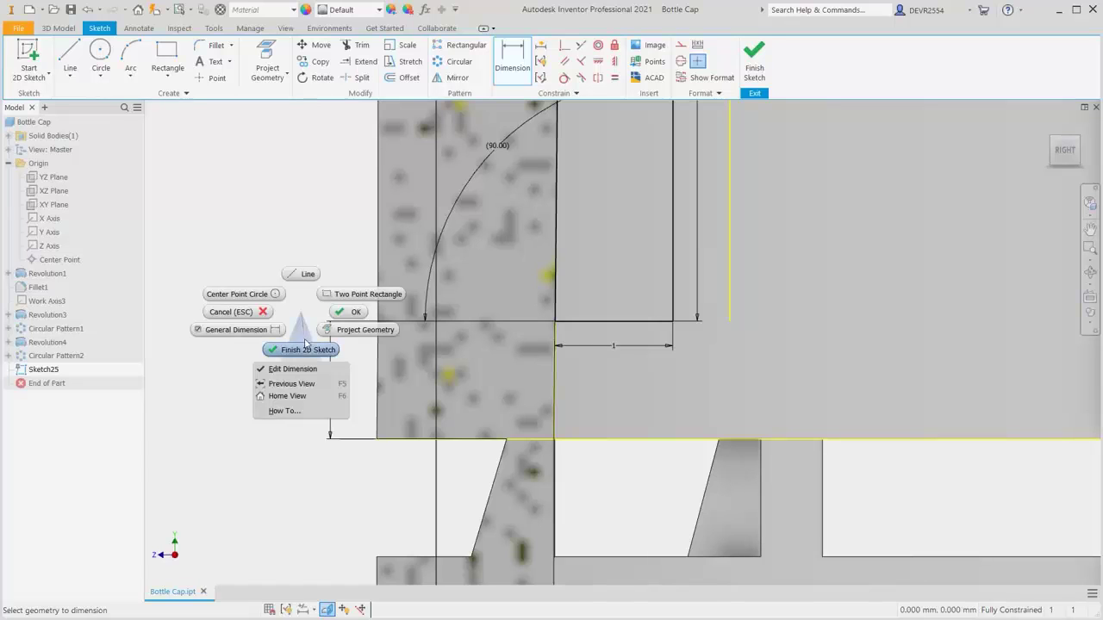
{"action": "left_click", "coordinate": [304, 350]}
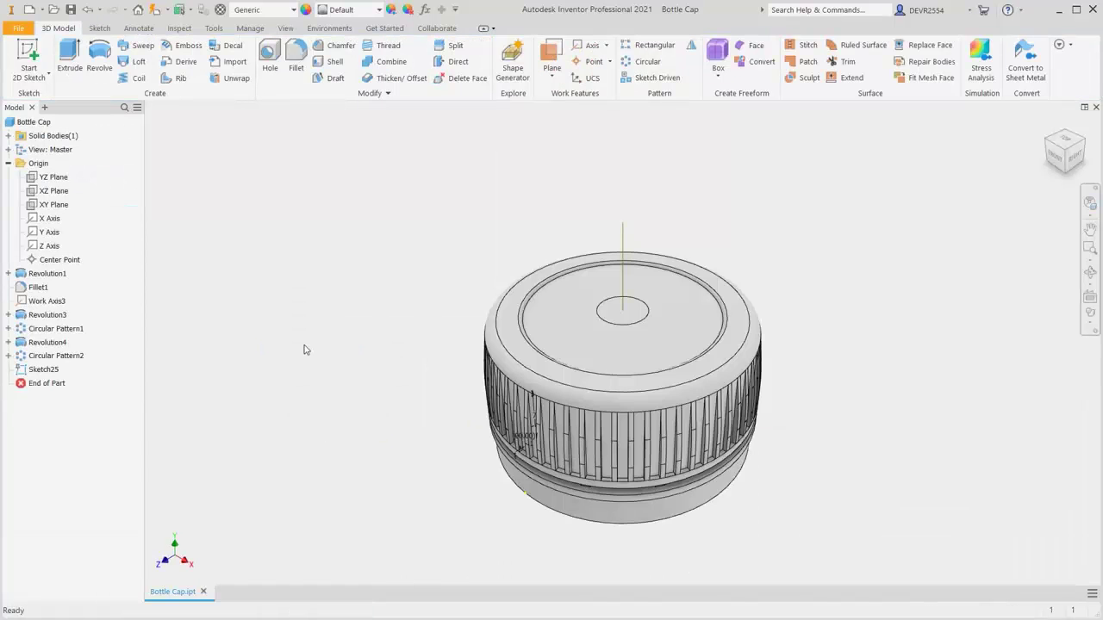
Revolve the inner wall profile a full 360 degrees around the cap's central work axis, joining it to the body
{"action": "right_click", "coordinate": [306, 341]}
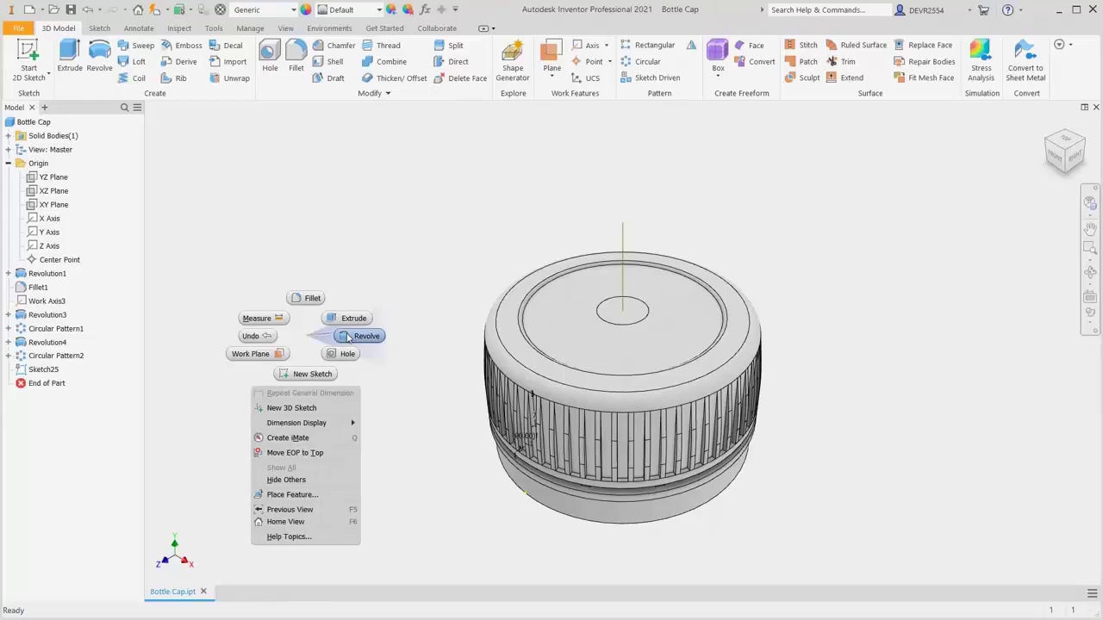
{"action": "left_click", "coordinate": [347, 337]}
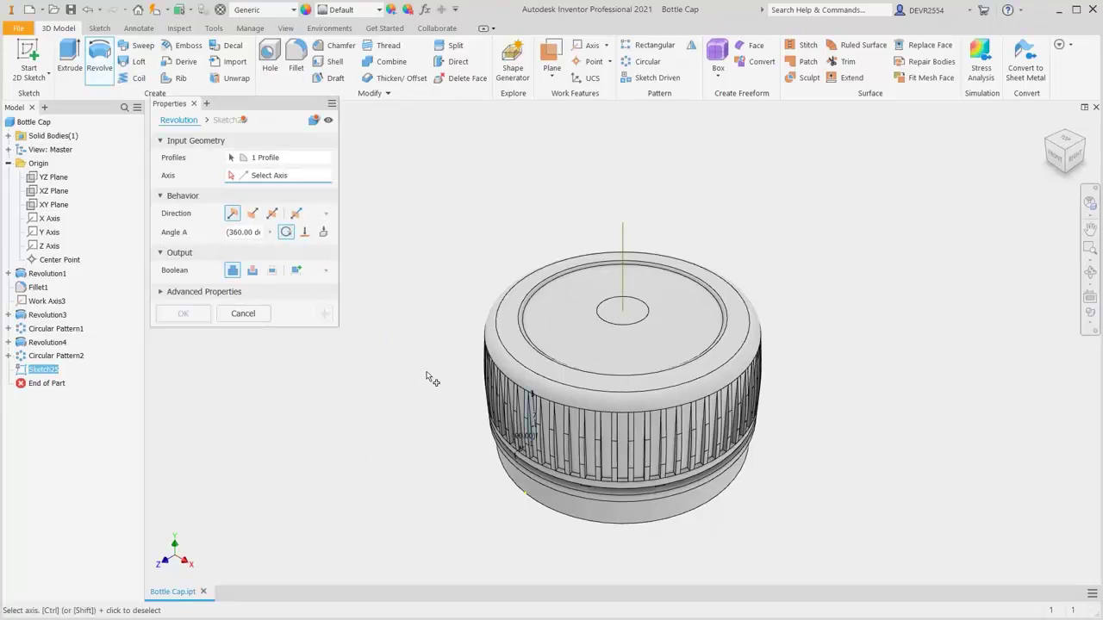
{"action": "key", "text": "F4"}
{"action": "left_click_drag", "start_coordinate": [596, 439], "coordinate": [489, 207]}
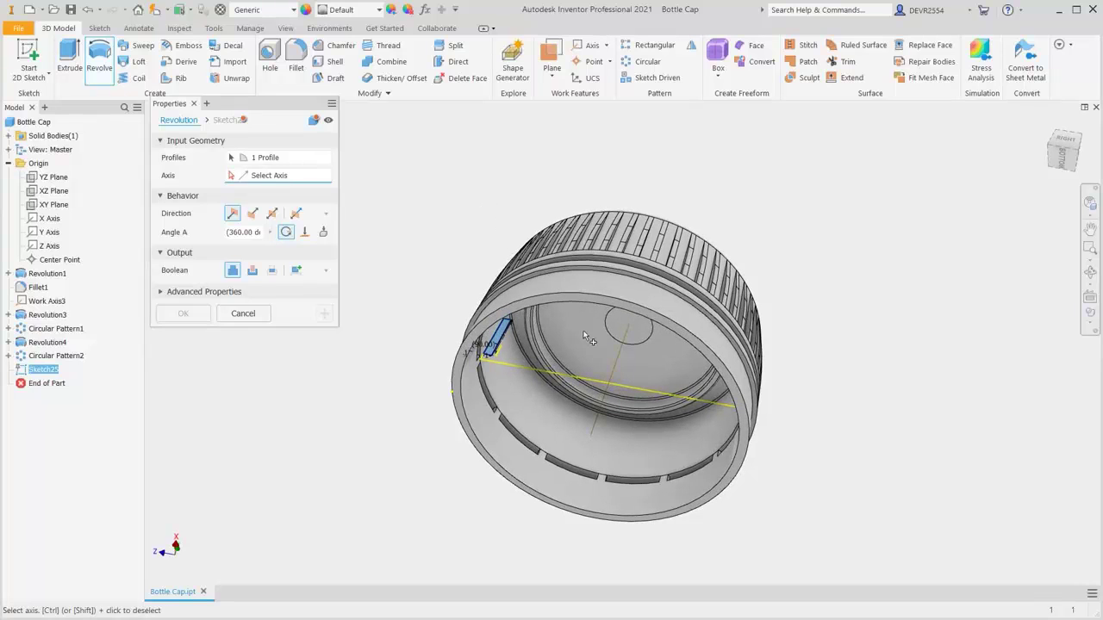
{"action": "left_click", "coordinate": [619, 366]}
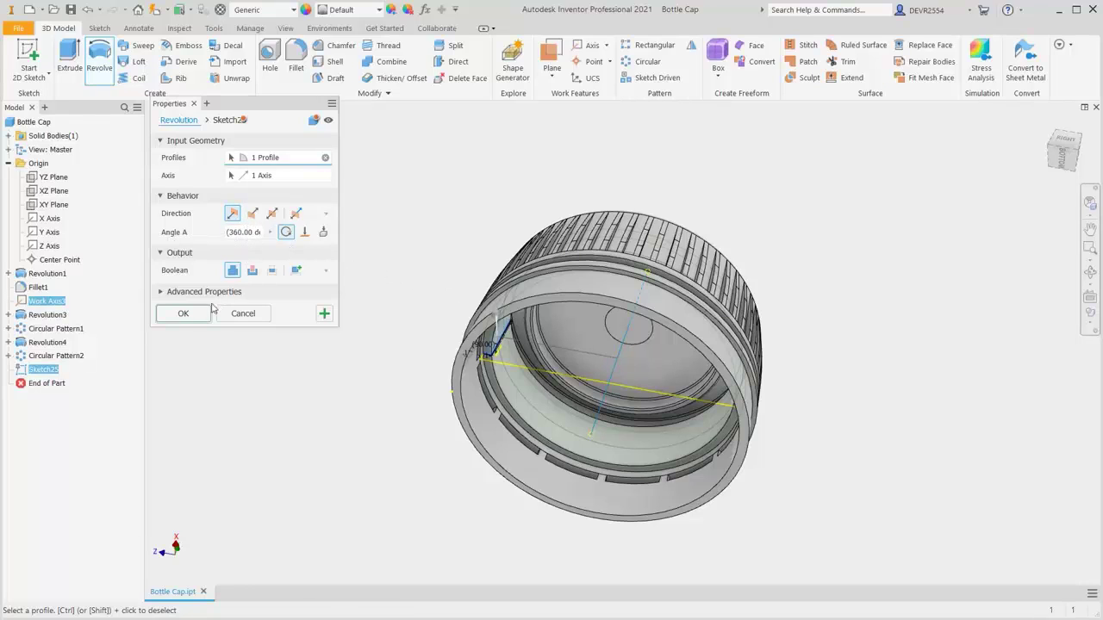
{"action": "left_click", "coordinate": [183, 314]}
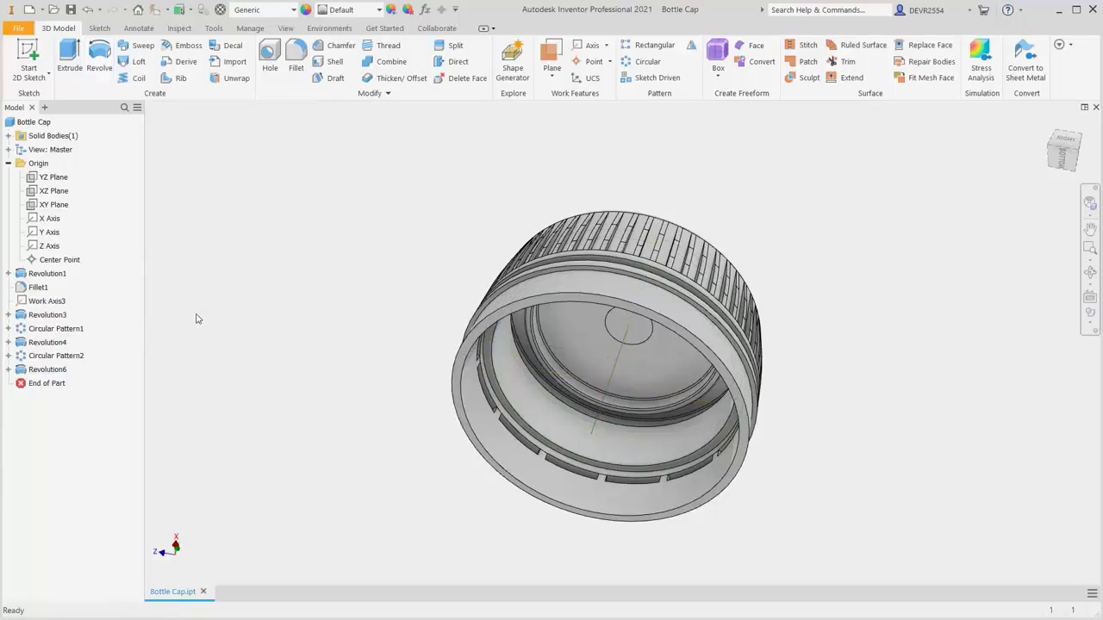
Hide the work axis running through the cap's center
{"action": "middle_click_drag", "start_coordinate": [566, 394], "coordinate": [625, 399], "text": "shift"}
{"action": "key", "text": "F6"}
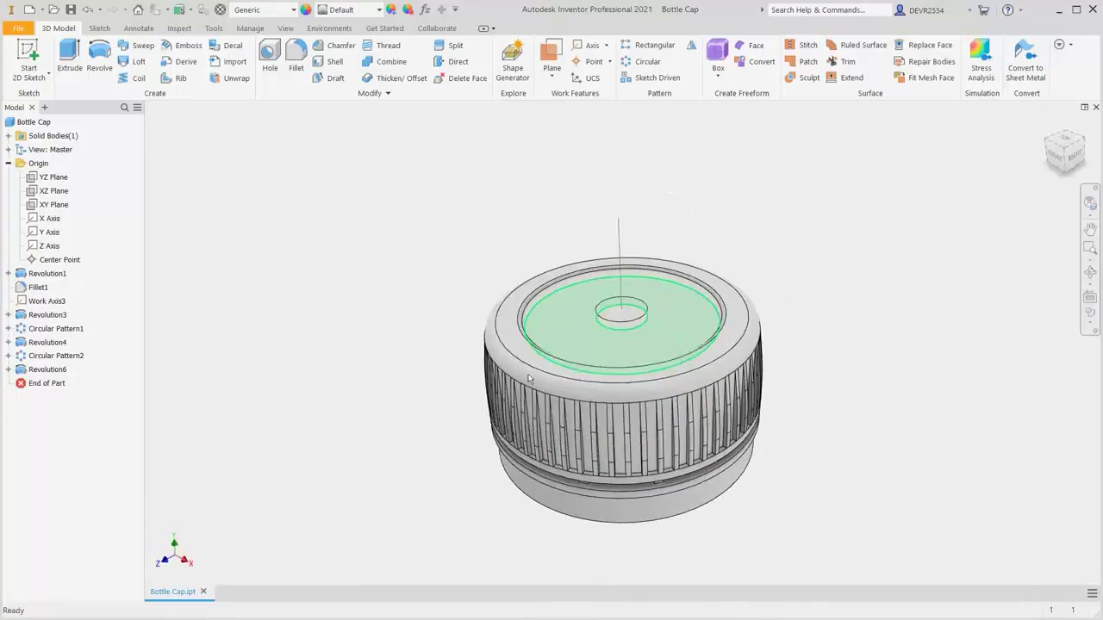
{"action": "left_click", "coordinate": [59, 302]}
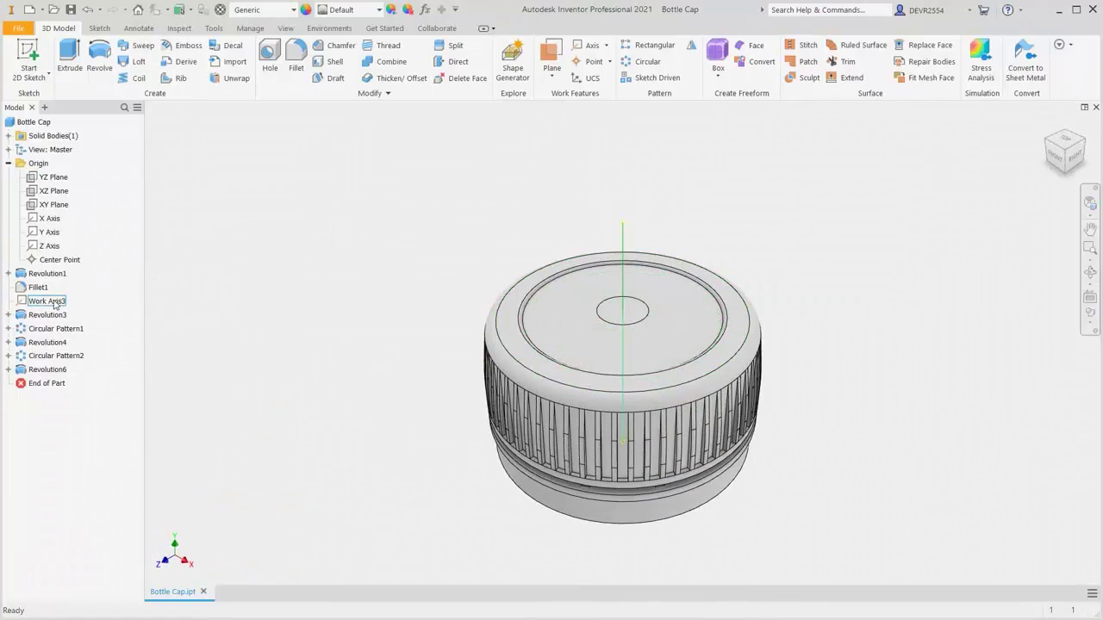
{"action": "right_click", "coordinate": [57, 302]}
{"action": "left_click", "coordinate": [86, 389]}
Assign the Polypropylene material and the Smooth - Red appearance to the cap
{"action": "left_click", "coordinate": [294, 12]}
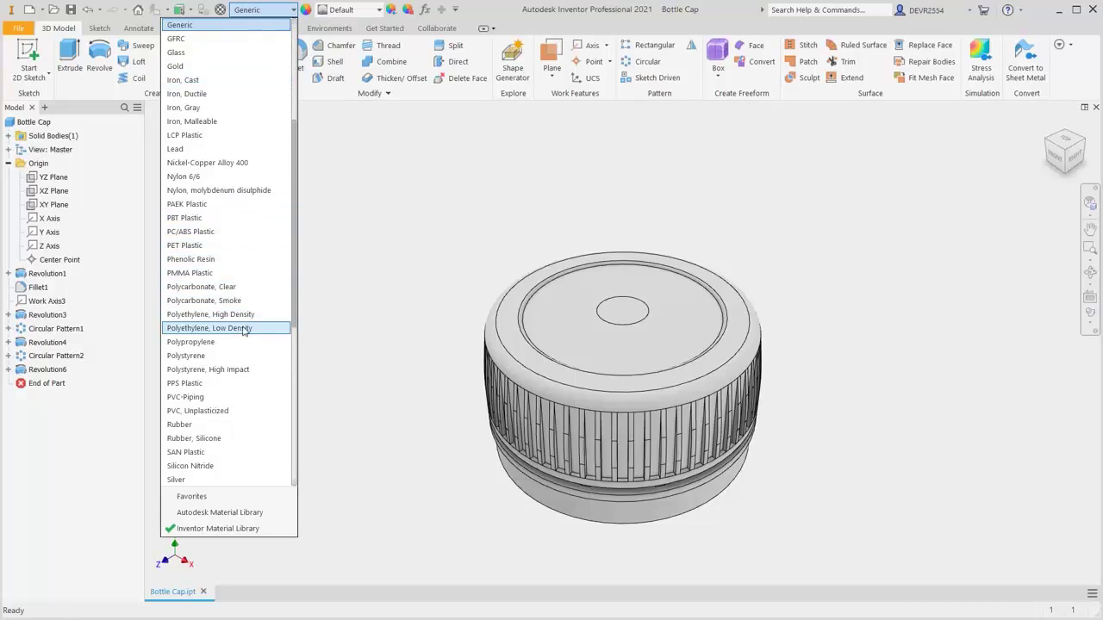
{"action": "left_click", "coordinate": [215, 344]}
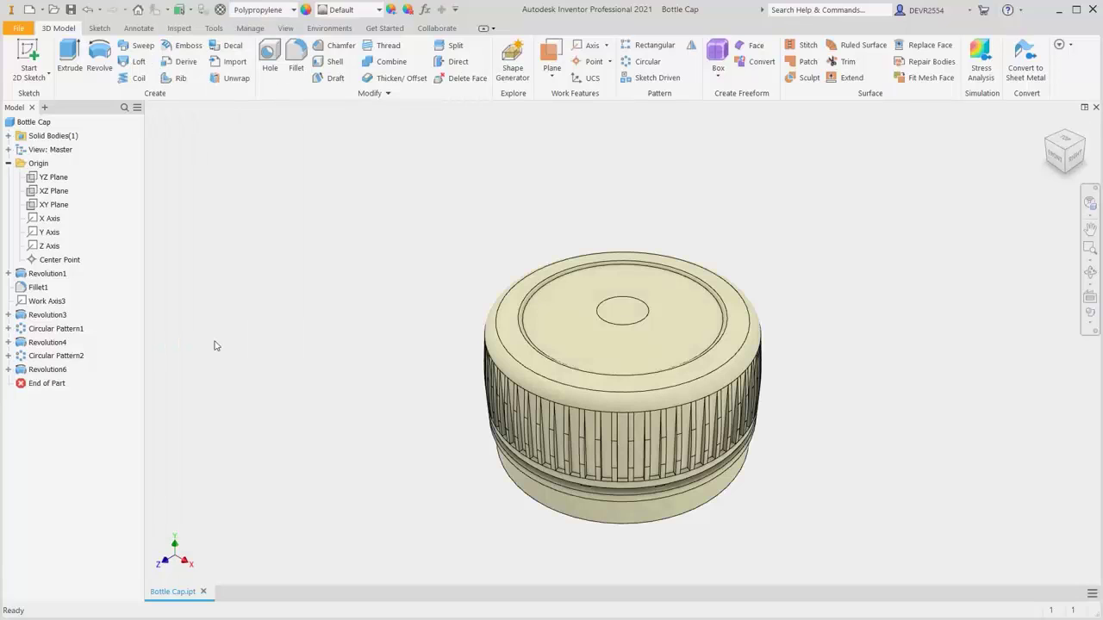
{"action": "left_click", "coordinate": [379, 11]}
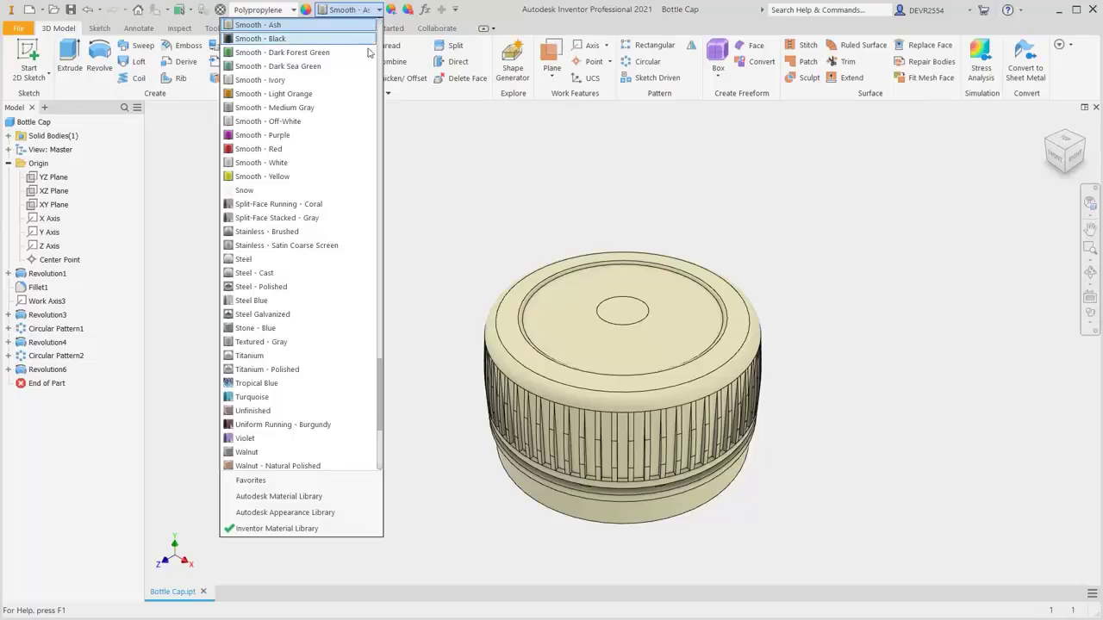
{"action": "left_click", "coordinate": [284, 153]}
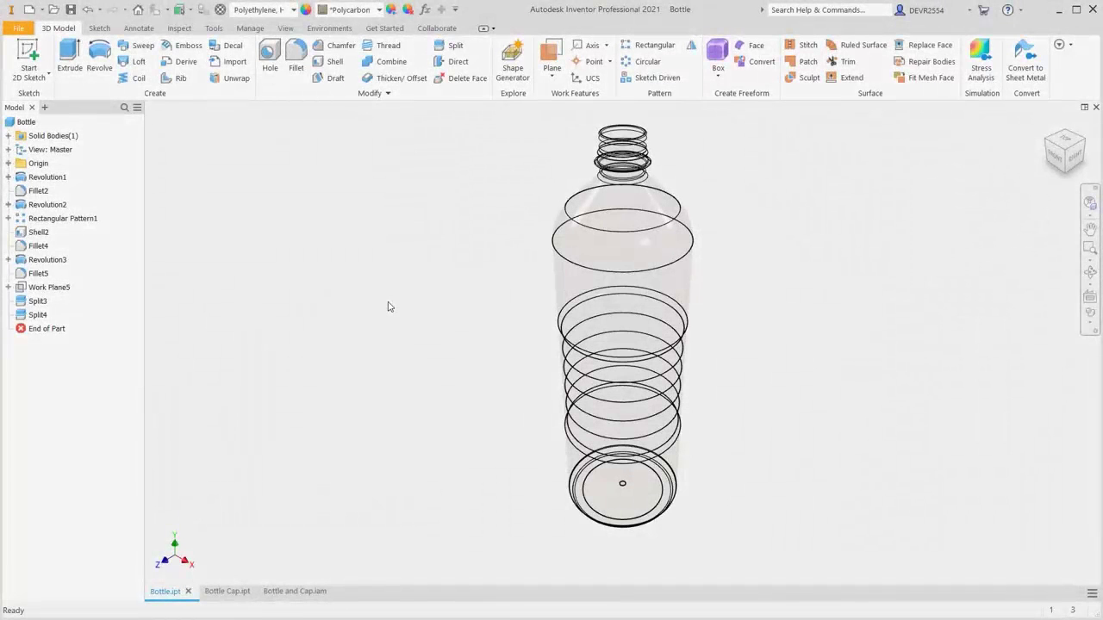
{"action": "left_click", "coordinate": [229, 592]}
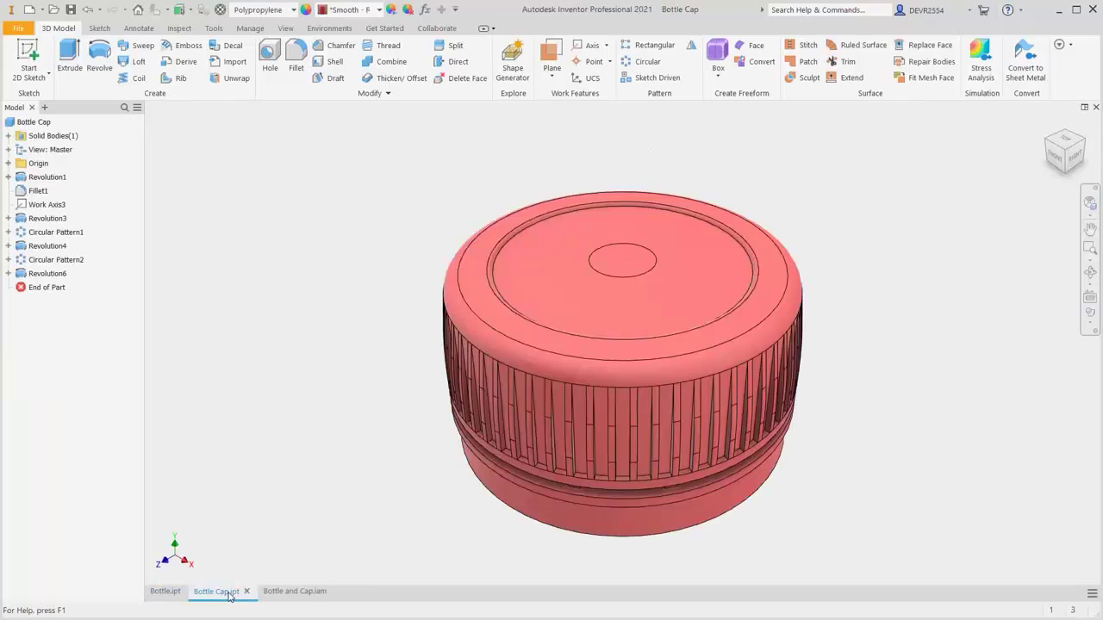
{"action": "left_click", "coordinate": [290, 592]}
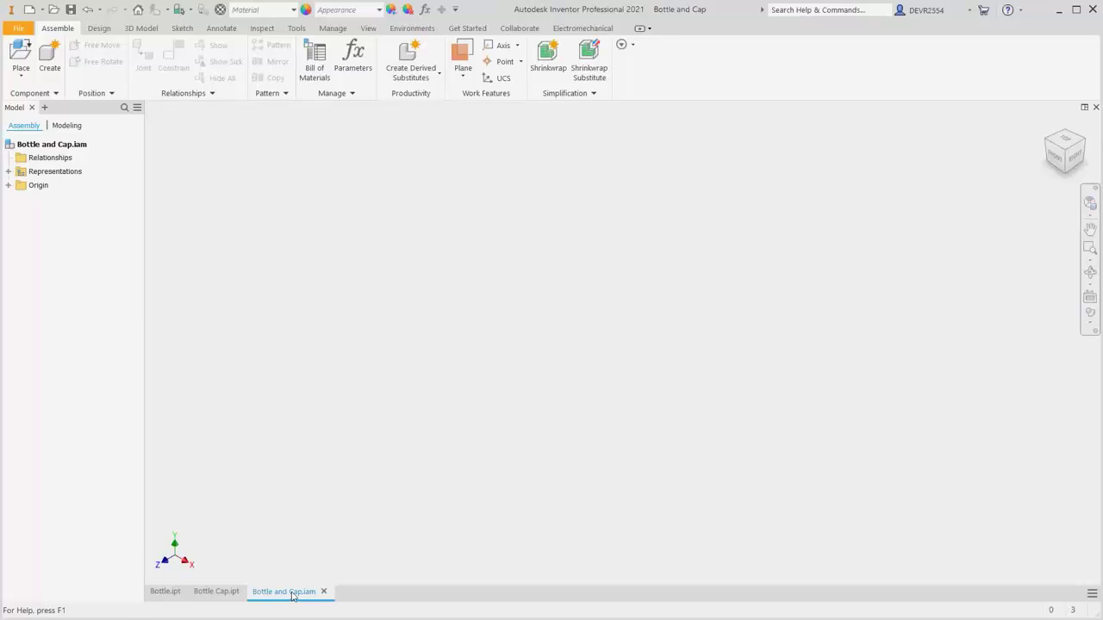
{"action": "left_click", "coordinate": [166, 592]}
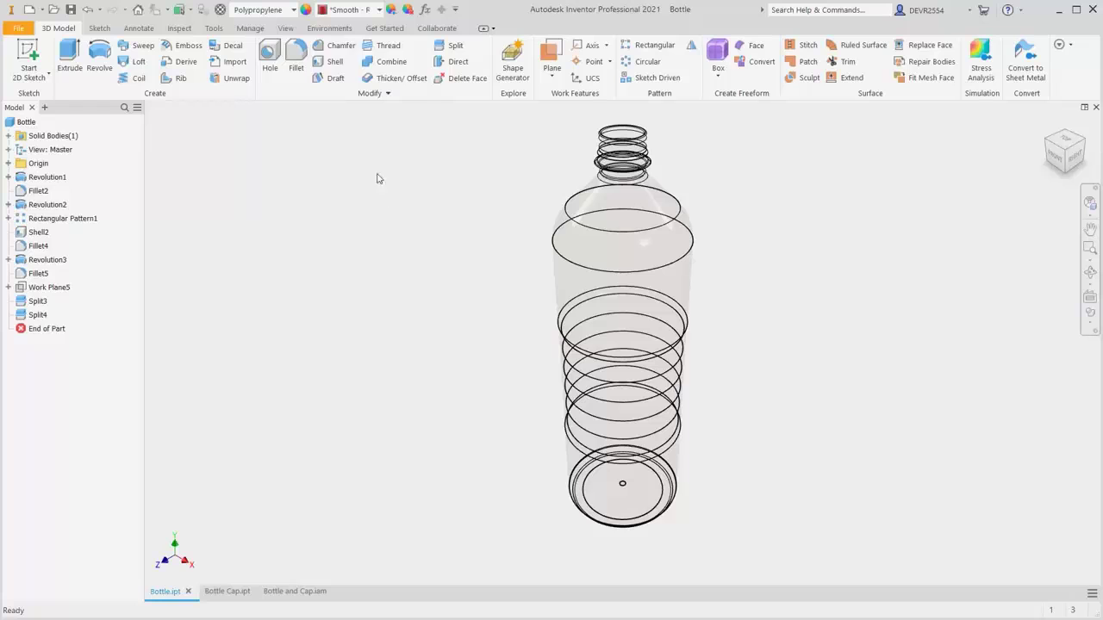
Create an Insert iMate on the circular edge of the bottle neck's support ring with 0 mm offset and the Aligned solution
{"action": "left_click", "coordinate": [252, 28]}
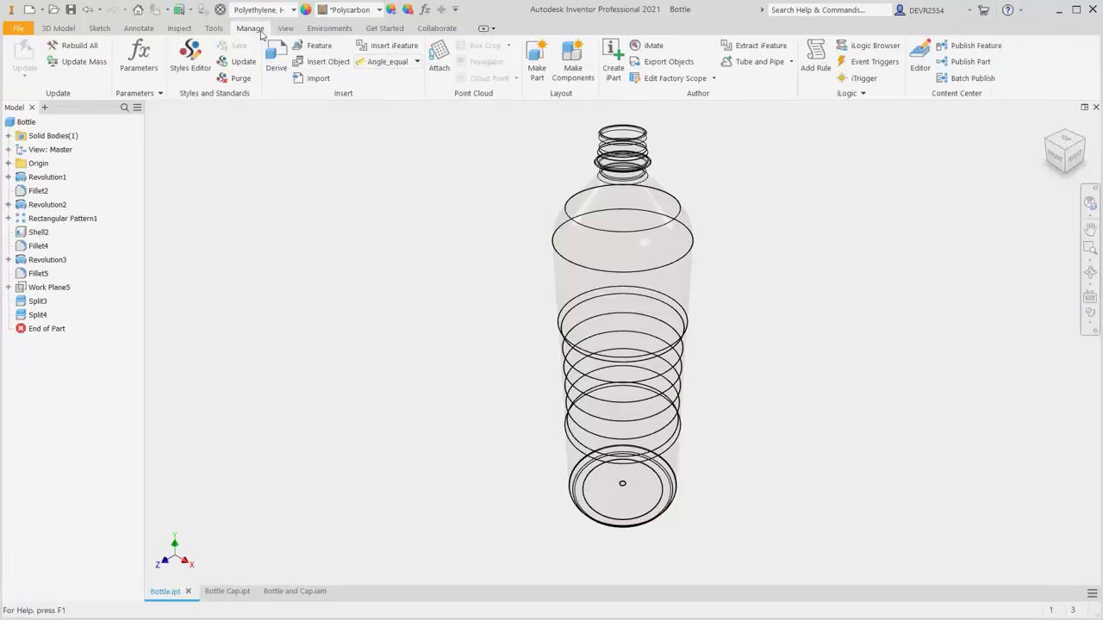
{"action": "left_click", "coordinate": [650, 46]}
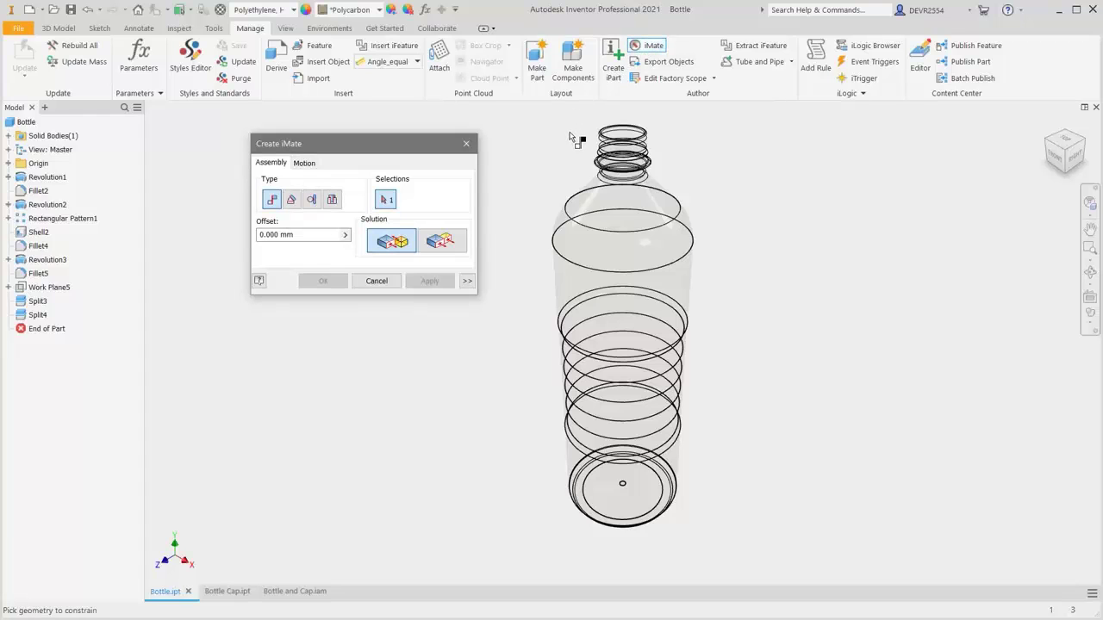
{"action": "key", "text": "F2"}
{"action": "left_click_drag", "start_coordinate": [694, 183], "coordinate": [701, 263]}
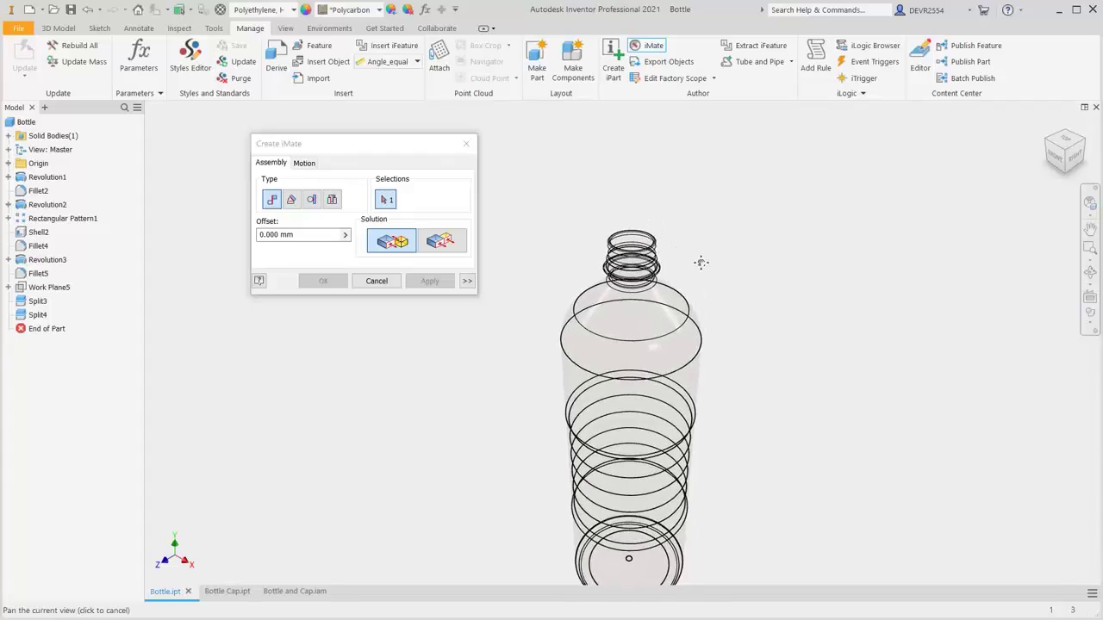
{"action": "scroll", "coordinate": [655, 263], "scroll_direction": "down", "scroll_amount": 5}
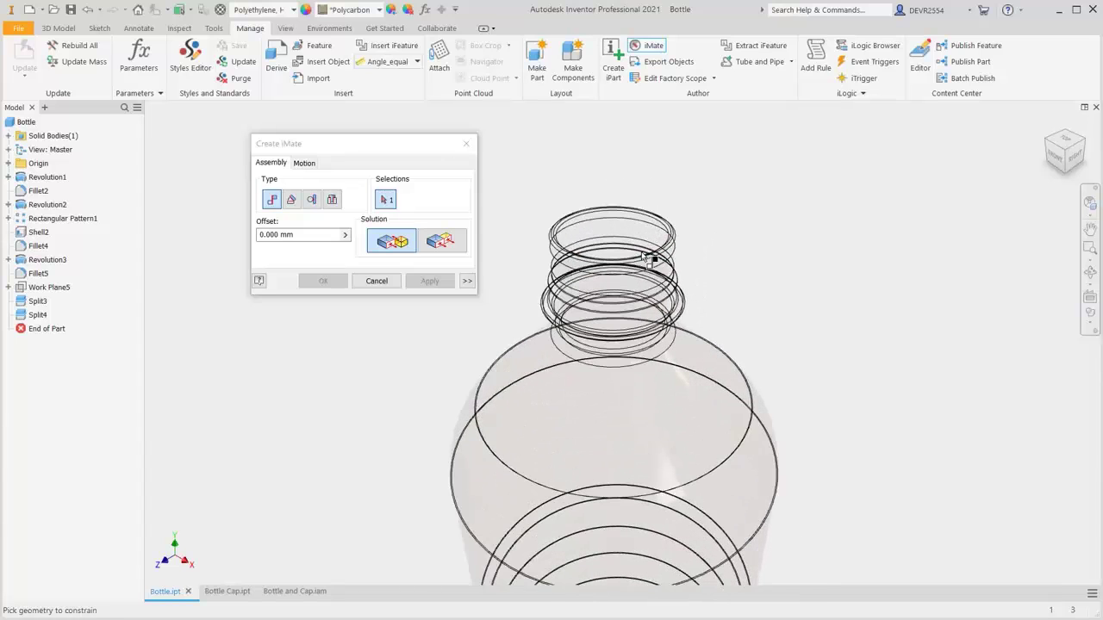
{"action": "scroll", "coordinate": [648, 258], "scroll_direction": "down", "scroll_amount": 2}
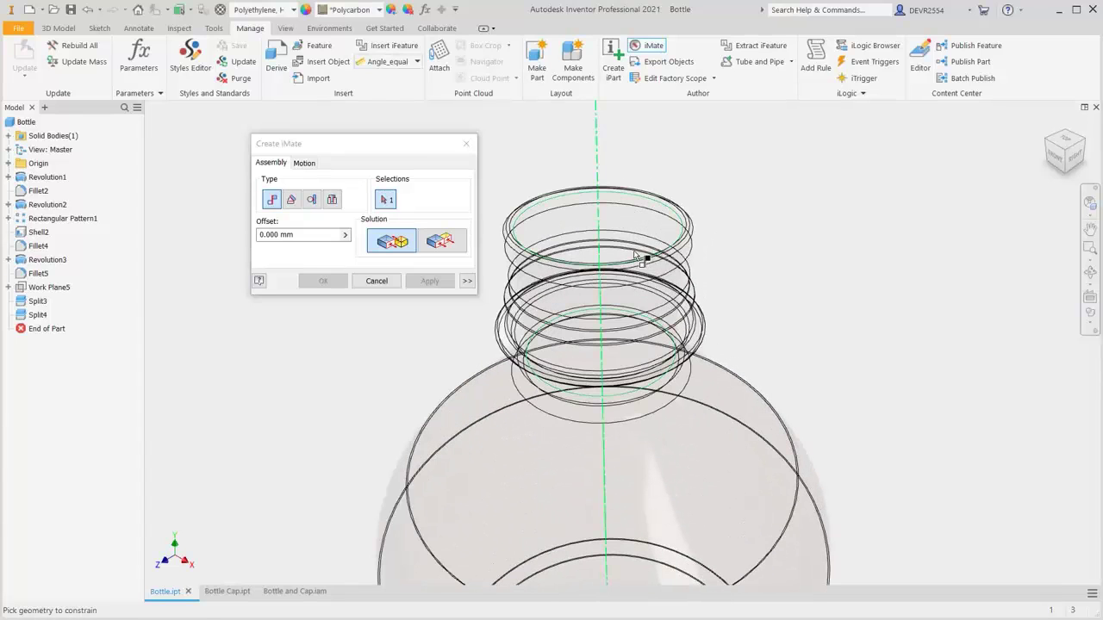
{"action": "left_click", "coordinate": [333, 200]}
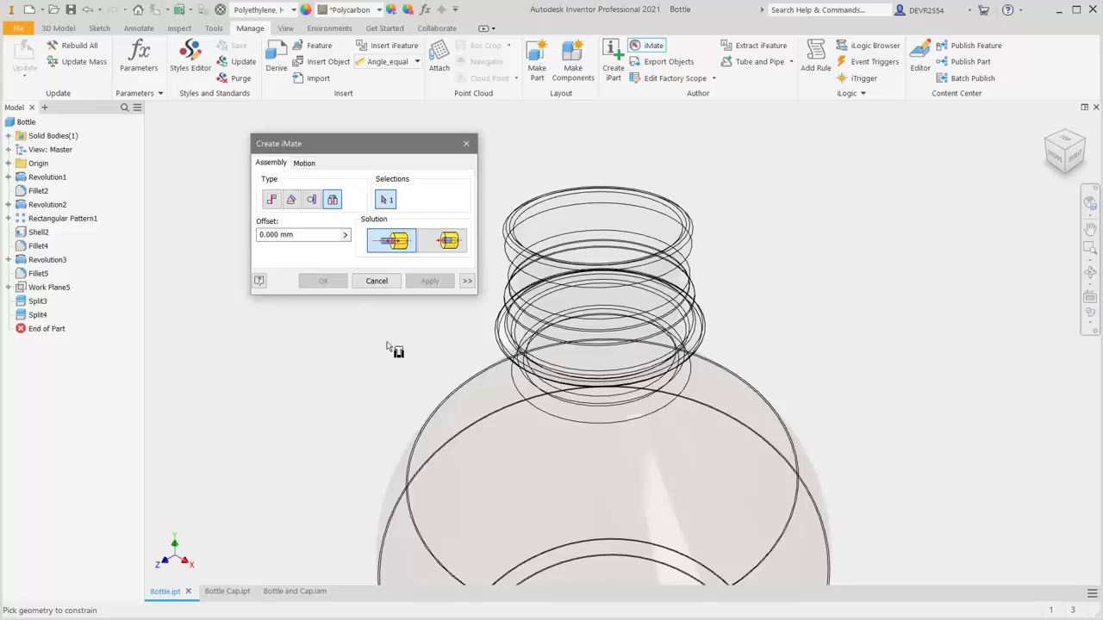
{"action": "scroll", "coordinate": [499, 385], "scroll_direction": "down", "scroll_amount": 1}
{"action": "scroll", "coordinate": [502, 386], "scroll_direction": "down", "scroll_amount": 4}
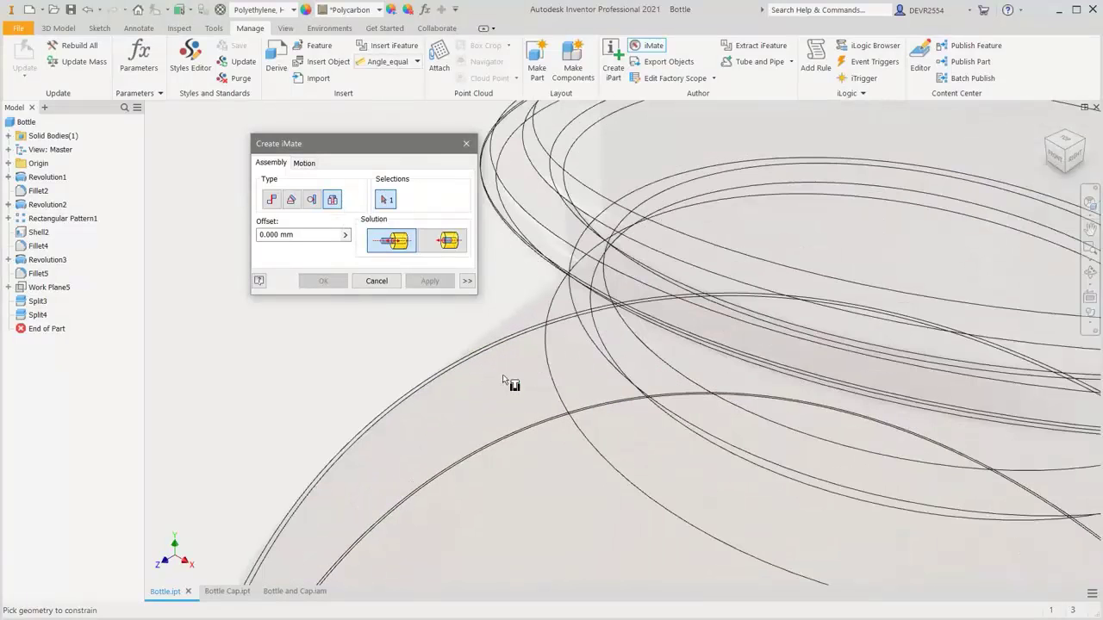
{"action": "left_click", "coordinate": [577, 252]}
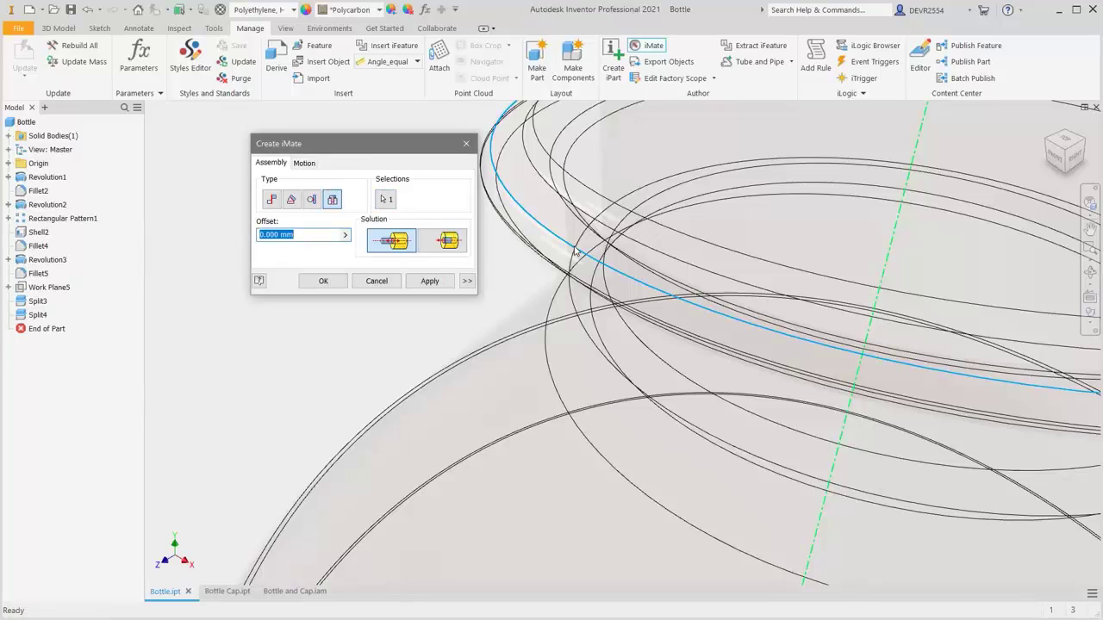
{"action": "left_click", "coordinate": [453, 242]}
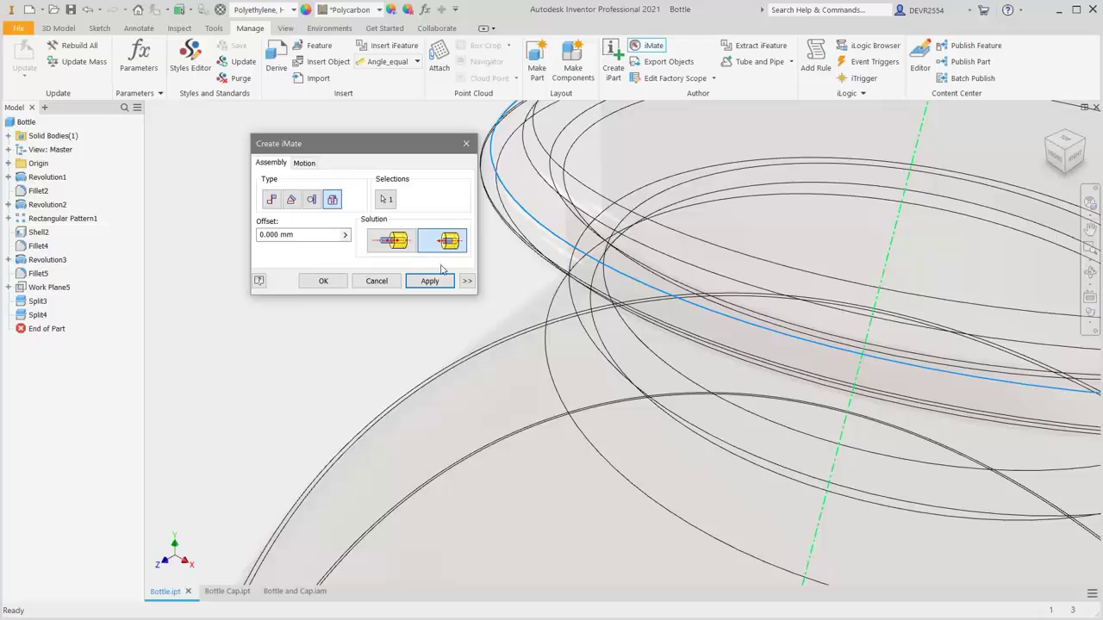
{"action": "left_click", "coordinate": [324, 281]}
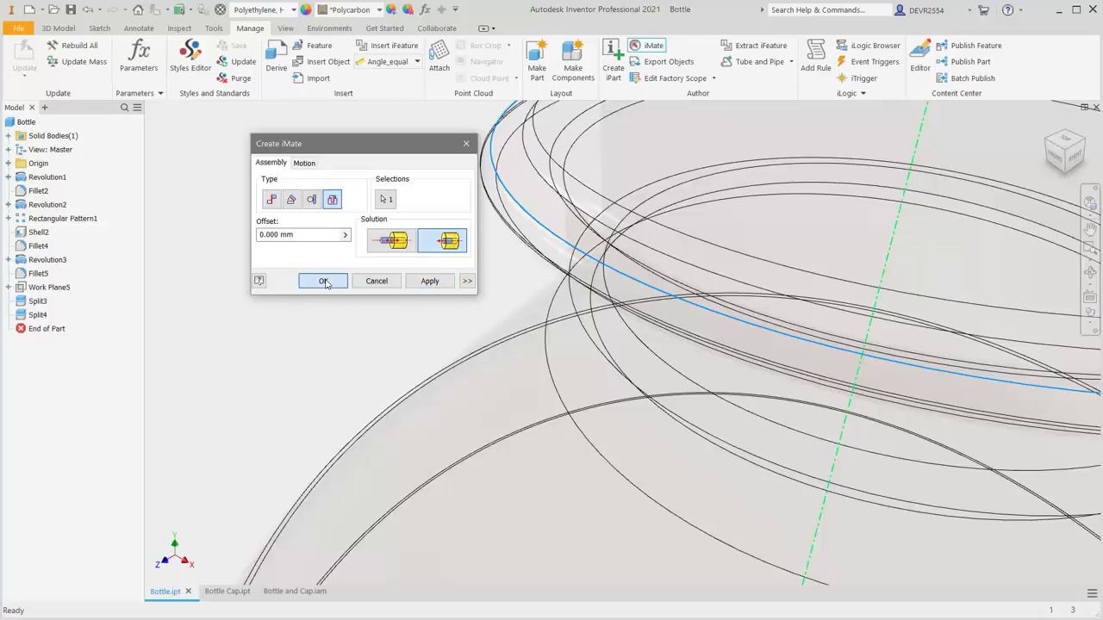
Create an Angle iMate at 0 degrees on the bottle's YZ origin plane
{"action": "scroll", "coordinate": [326, 284], "scroll_direction": "down", "scroll_amount": 5}
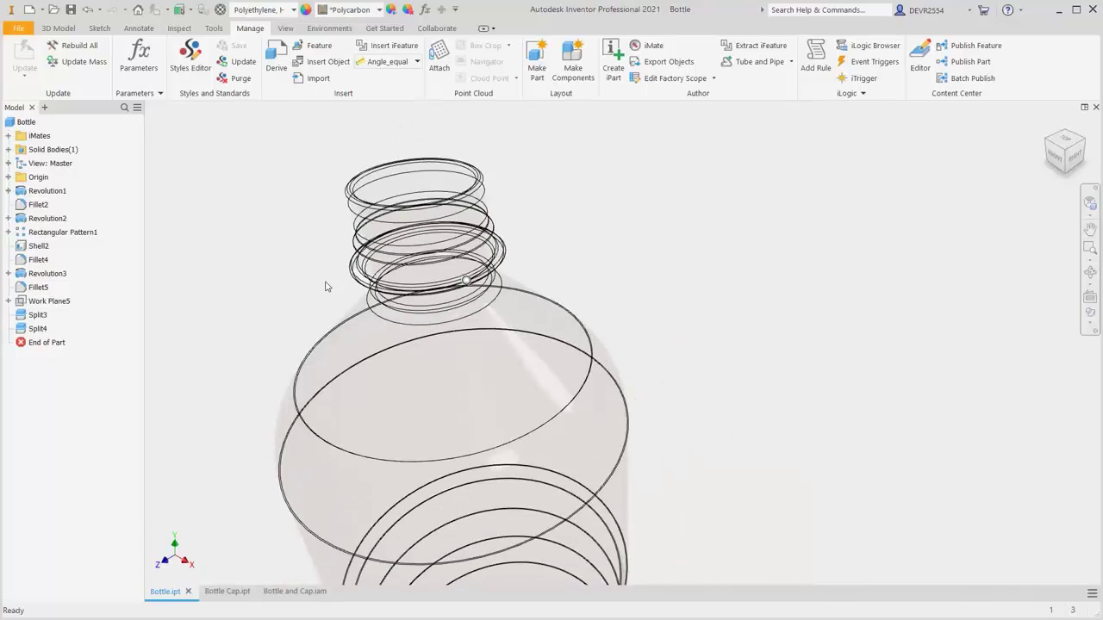
{"action": "key", "text": "F2"}
{"action": "left_click_drag", "start_coordinate": [344, 271], "coordinate": [473, 273]}
{"action": "key", "text": "Escape"}
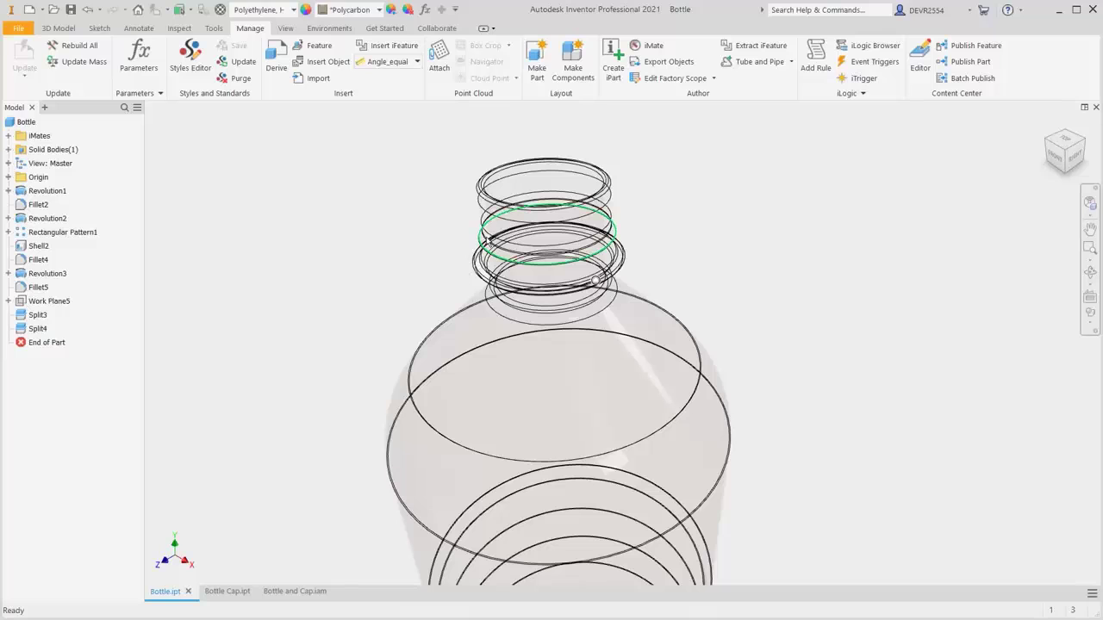
{"action": "left_click", "coordinate": [651, 48]}
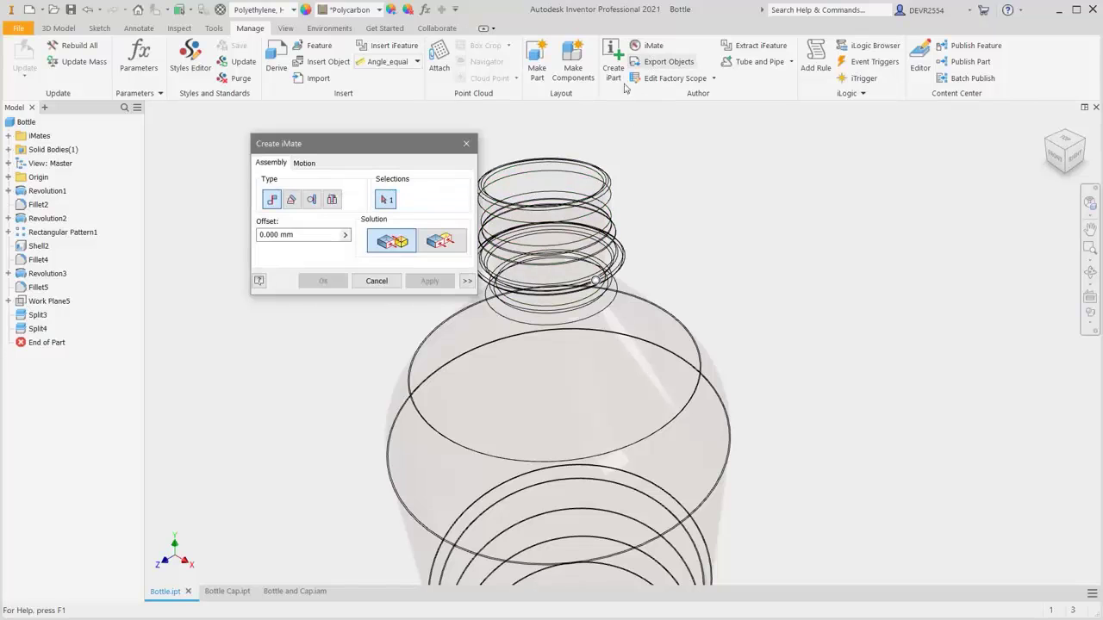
{"action": "left_click", "coordinate": [292, 200]}
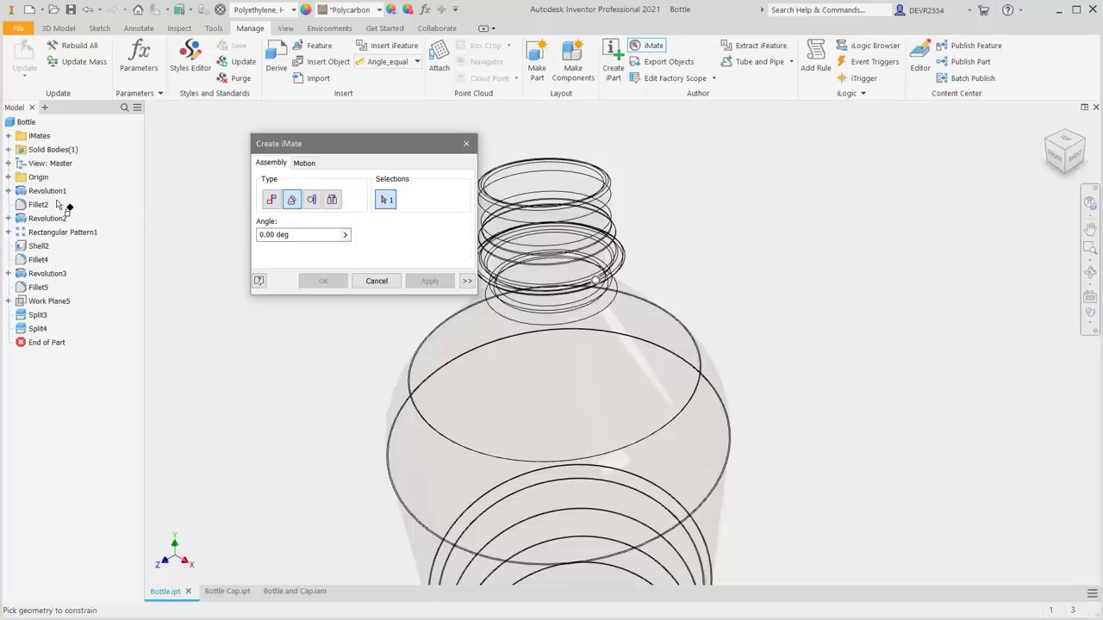
{"action": "left_click", "coordinate": [8, 176]}
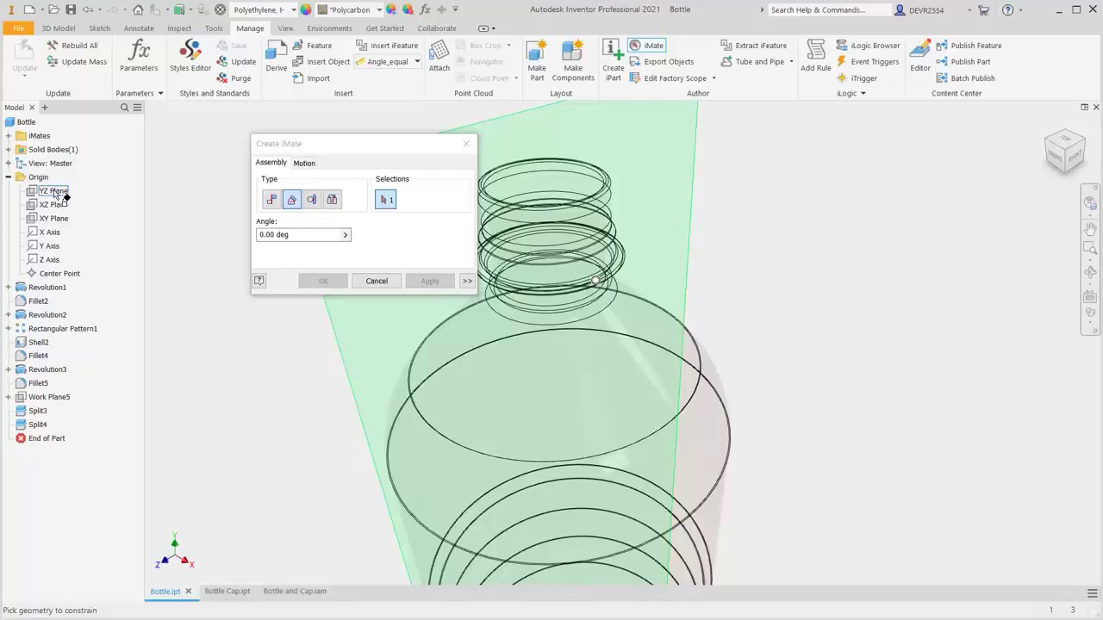
{"action": "left_click", "coordinate": [54, 192]}
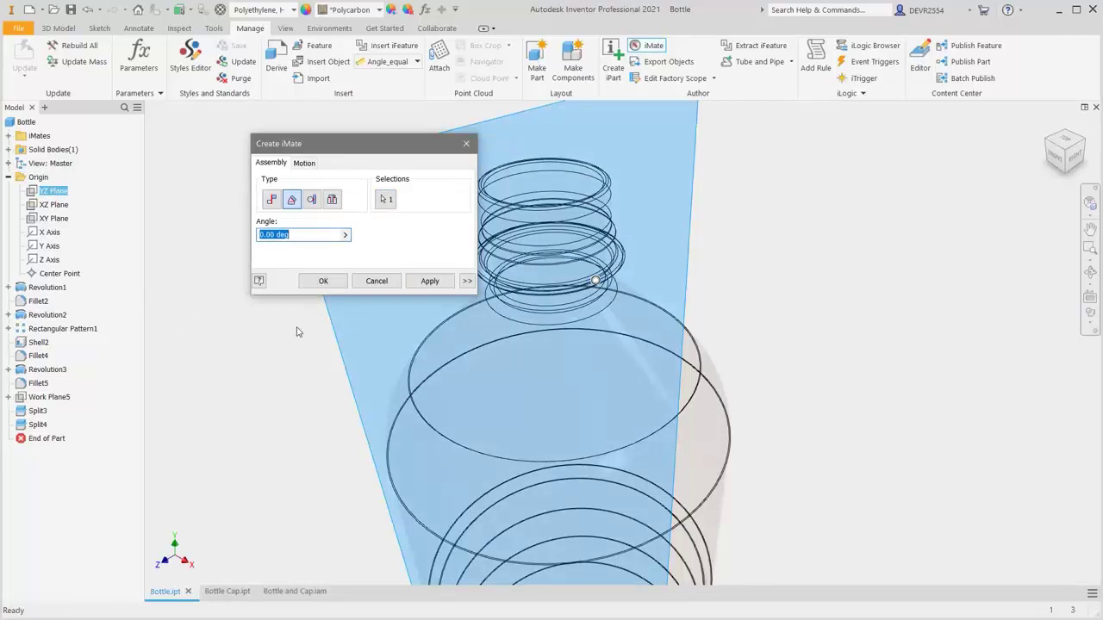
{"action": "left_click", "coordinate": [323, 281]}
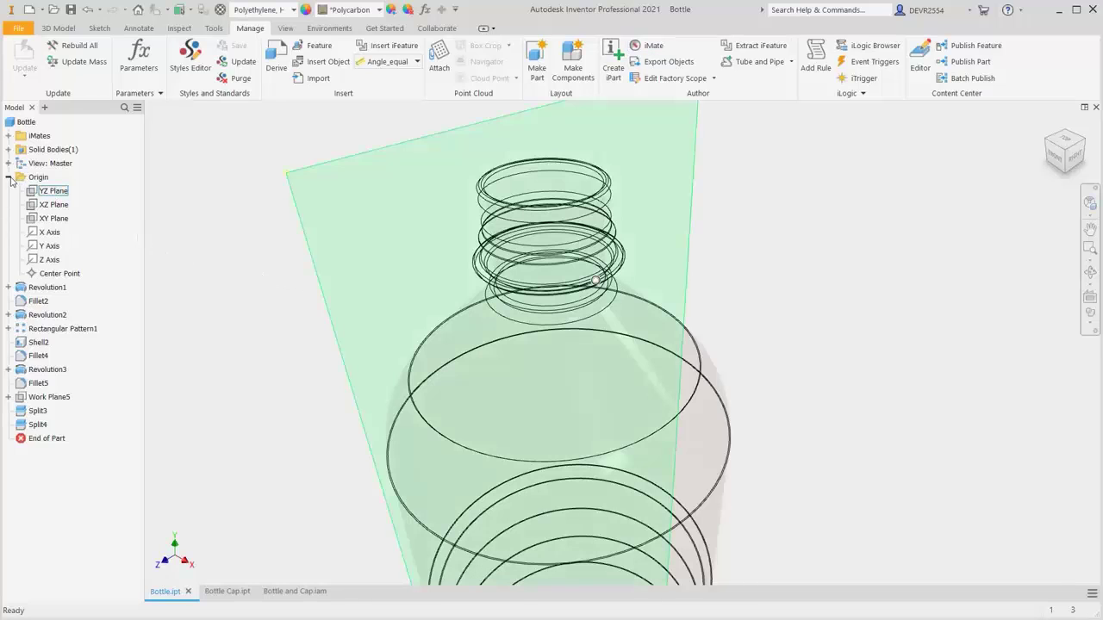
{"action": "left_click", "coordinate": [8, 177]}
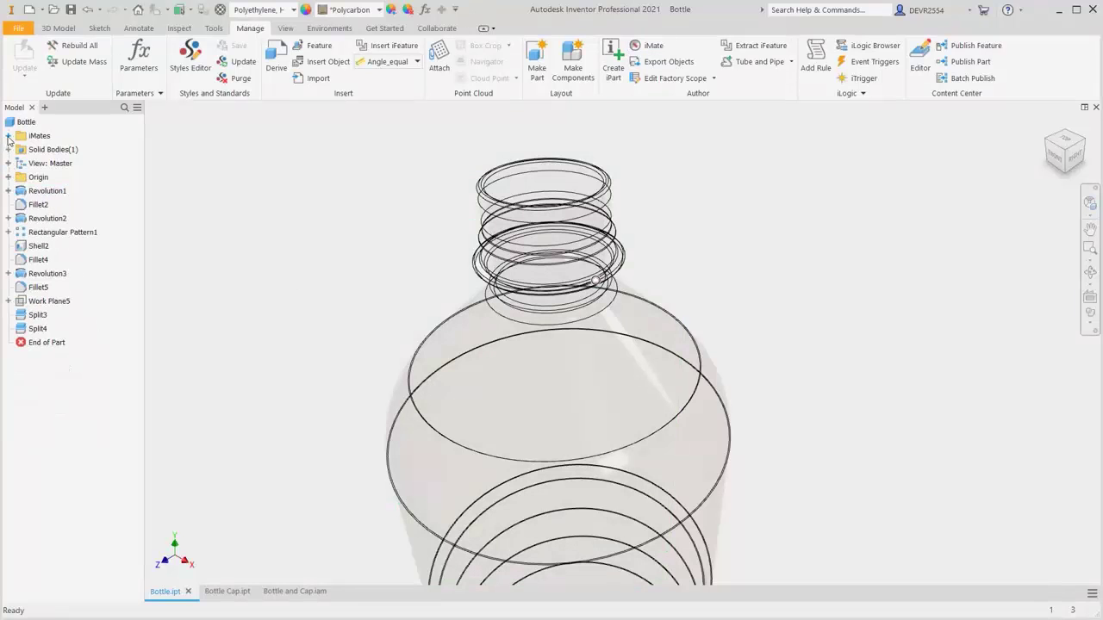
Rename the bottle's Insert iMate as Bottle01 and its Angle iMate as Bottle02
{"action": "left_click", "coordinate": [8, 135]}
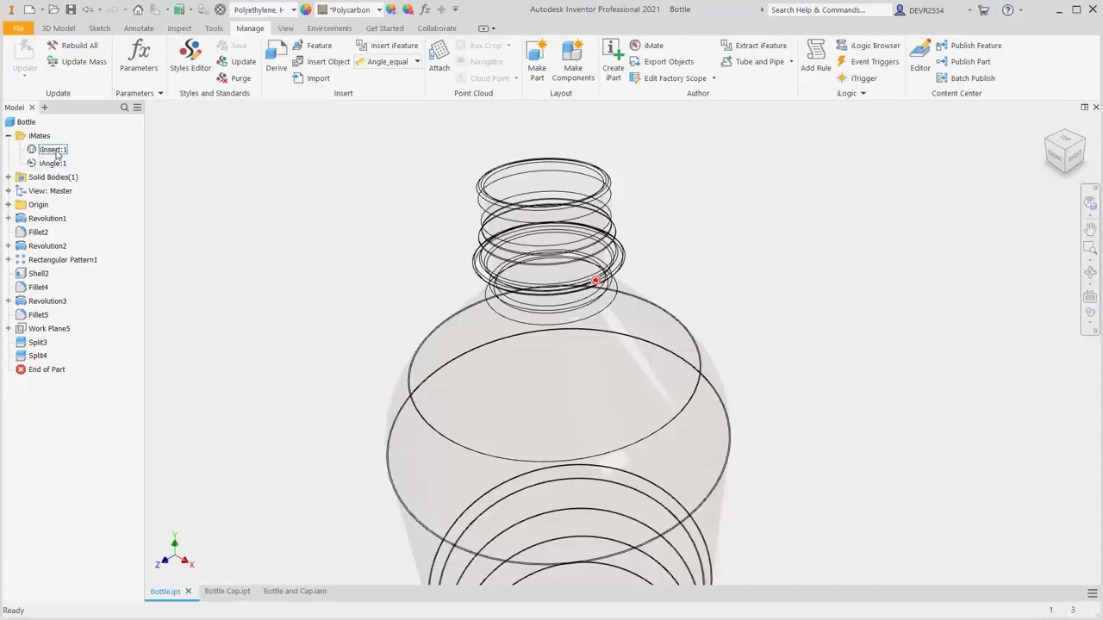
{"action": "left_click", "coordinate": [55, 150]}
{"action": "left_click", "coordinate": [55, 150]}
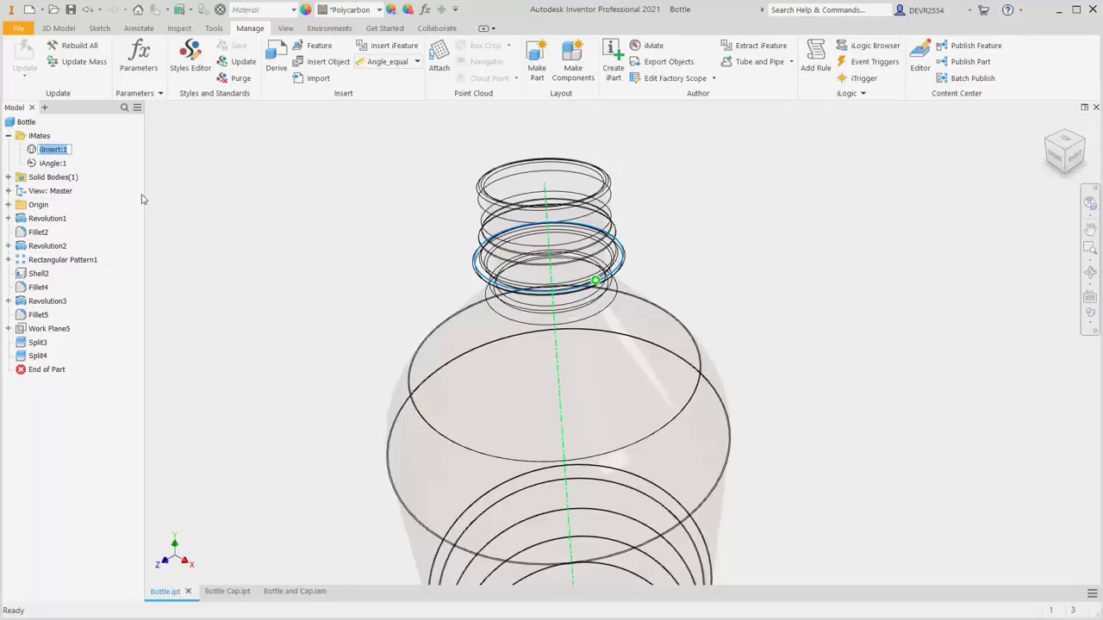
{"action": "type", "text": "Bottle01"}
{"action": "key", "text": "Return"}
{"action": "left_click", "coordinate": [54, 164]}
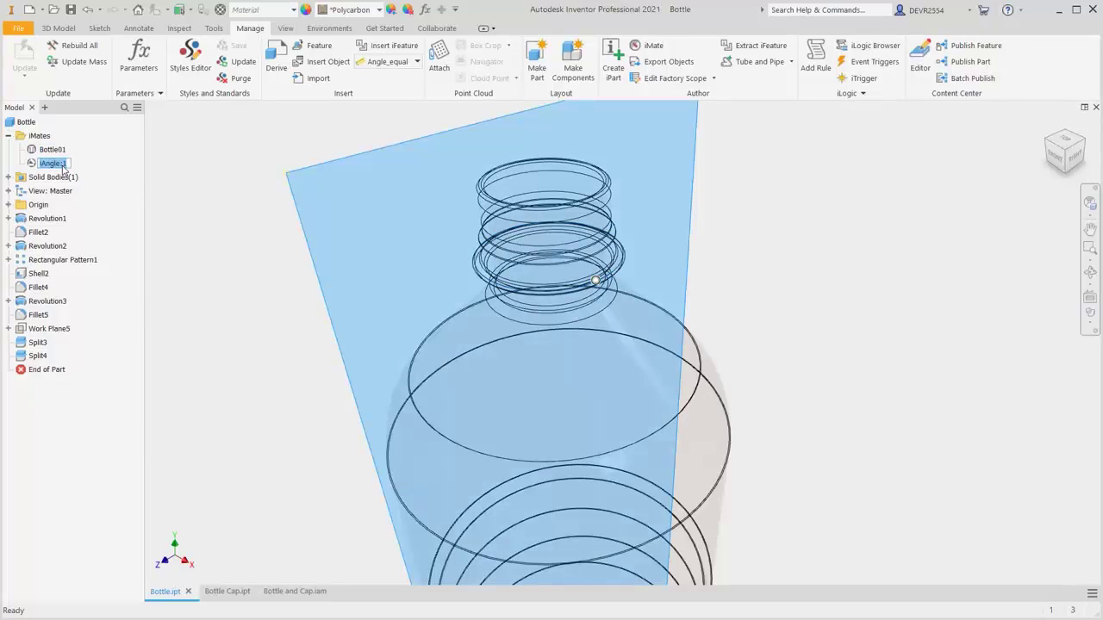
{"action": "type", "text": "Bottle02"}
{"action": "key", "text": "Return"}
{"action": "left_click", "coordinate": [94, 190]}
Combine the Bottle01 and Bottle02 iMates into a composite iMate and rename it Bottle
{"action": "left_click", "coordinate": [51, 150]}
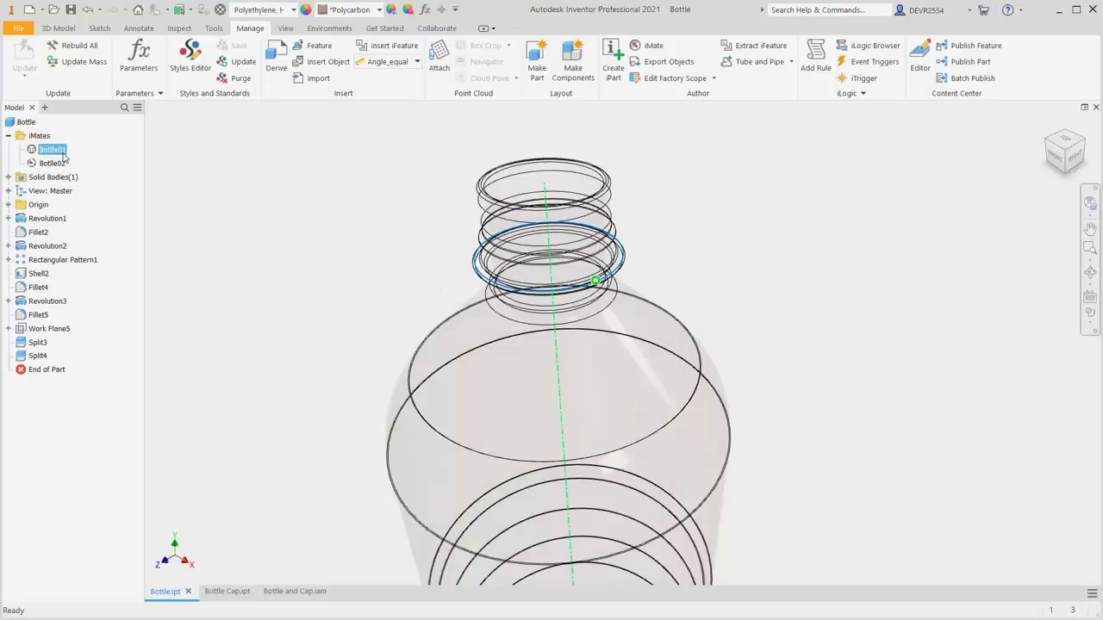
{"action": "left_click", "coordinate": [54, 164], "text": "ctrl"}
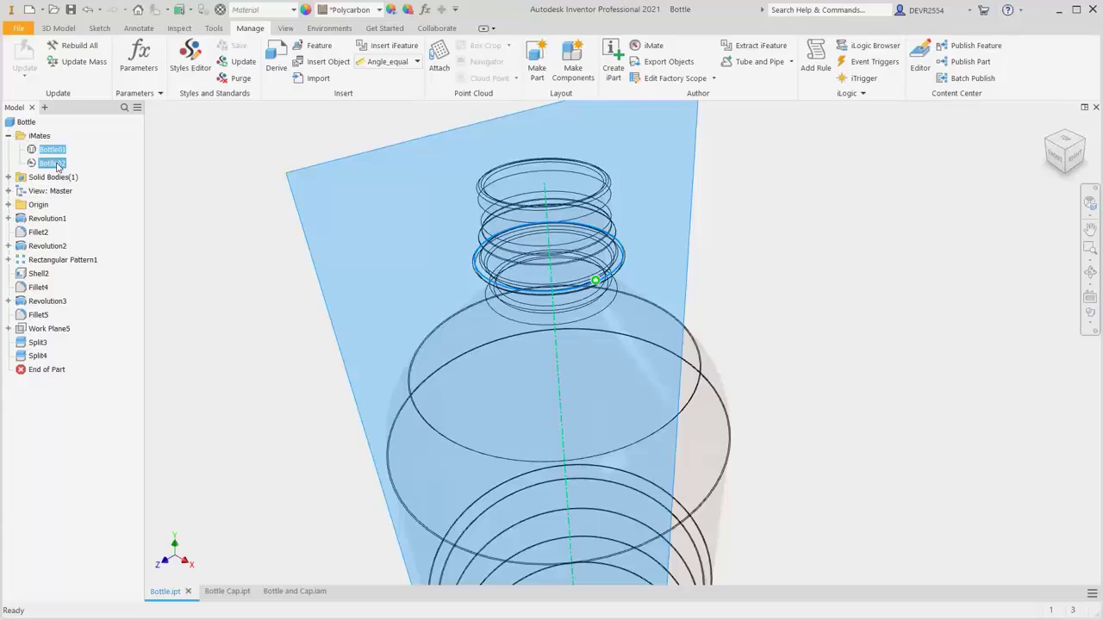
{"action": "right_click", "coordinate": [59, 167]}
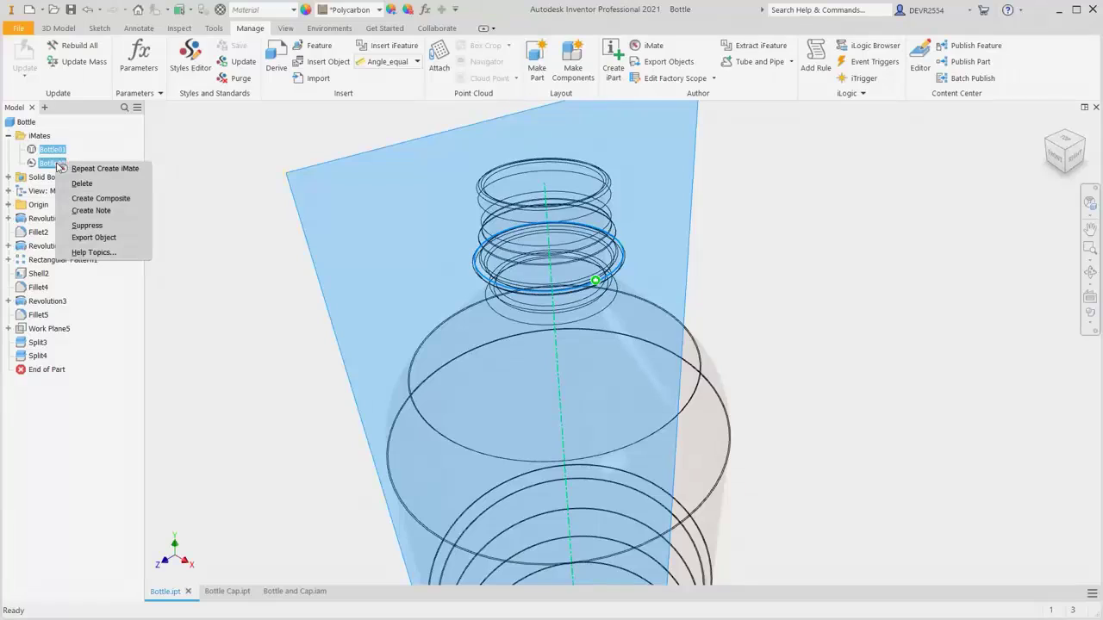
{"action": "left_click", "coordinate": [89, 199]}
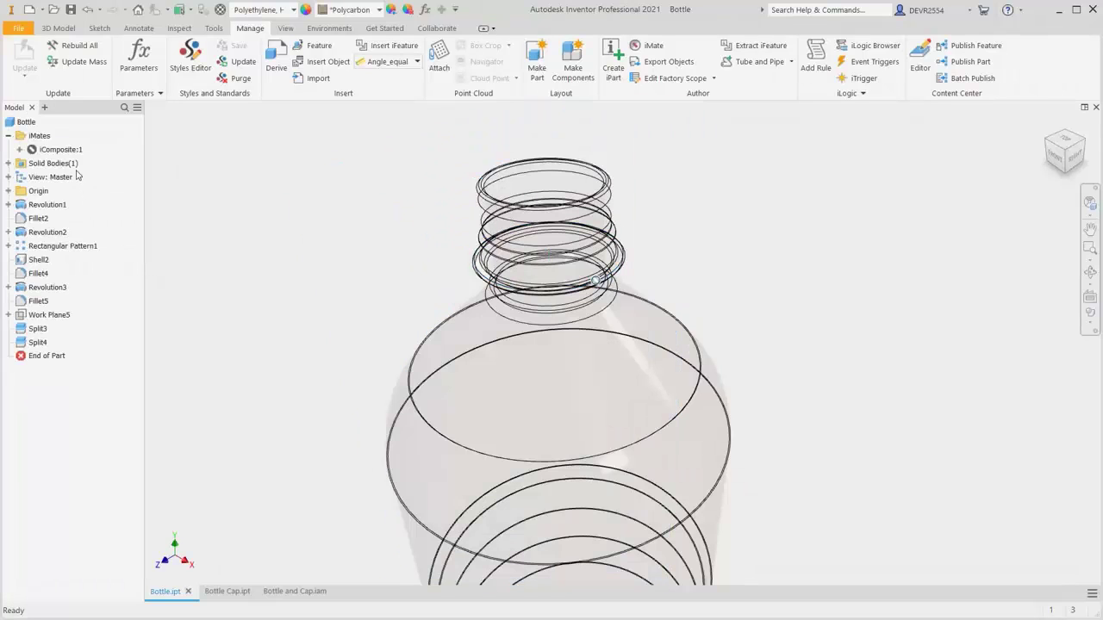
{"action": "left_click", "coordinate": [69, 151]}
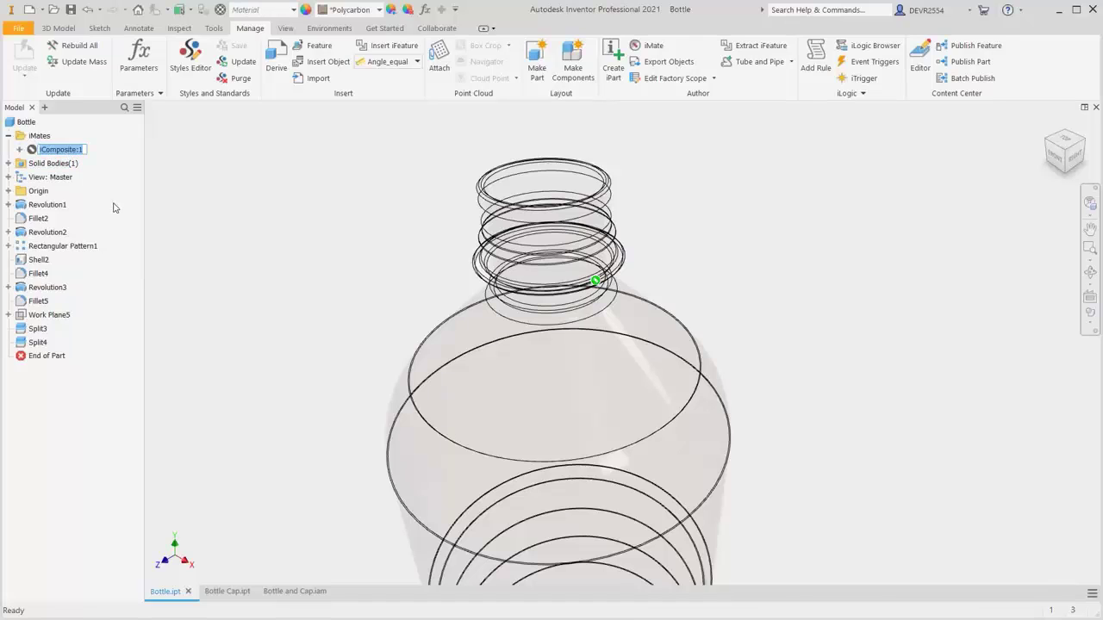
{"action": "type", "text": "Bottle"}
{"action": "key", "text": "Return"}
{"action": "left_click", "coordinate": [215, 219]}
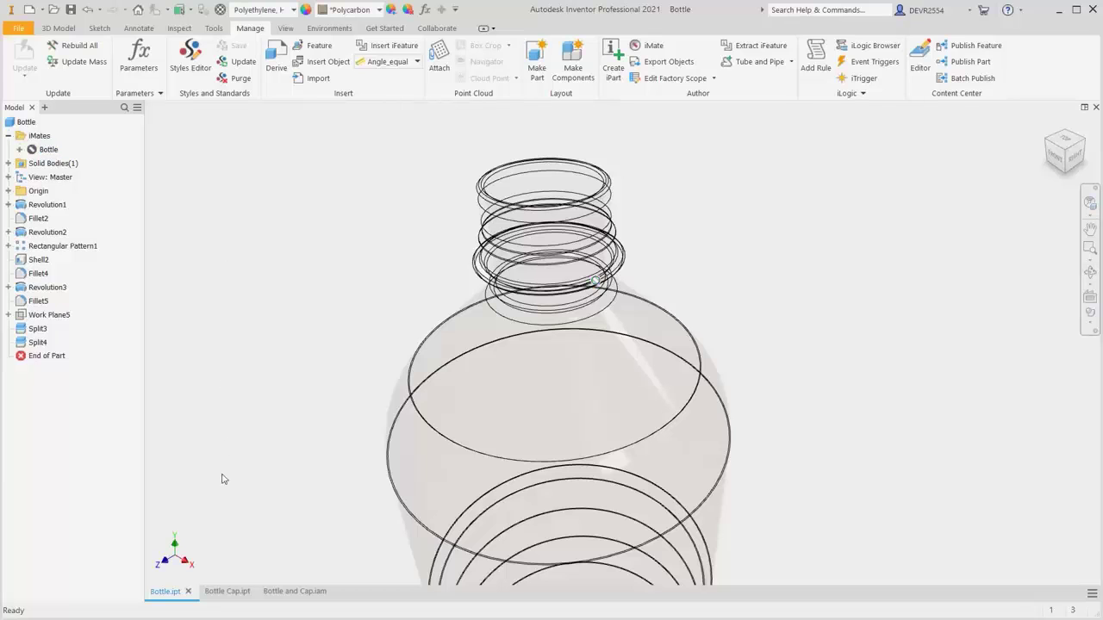
In the Bottle Cap part, create an Insert iMate on the cap's bottom outer edge with 0 mm offset and the Aligned solution
{"action": "left_click", "coordinate": [227, 592]}
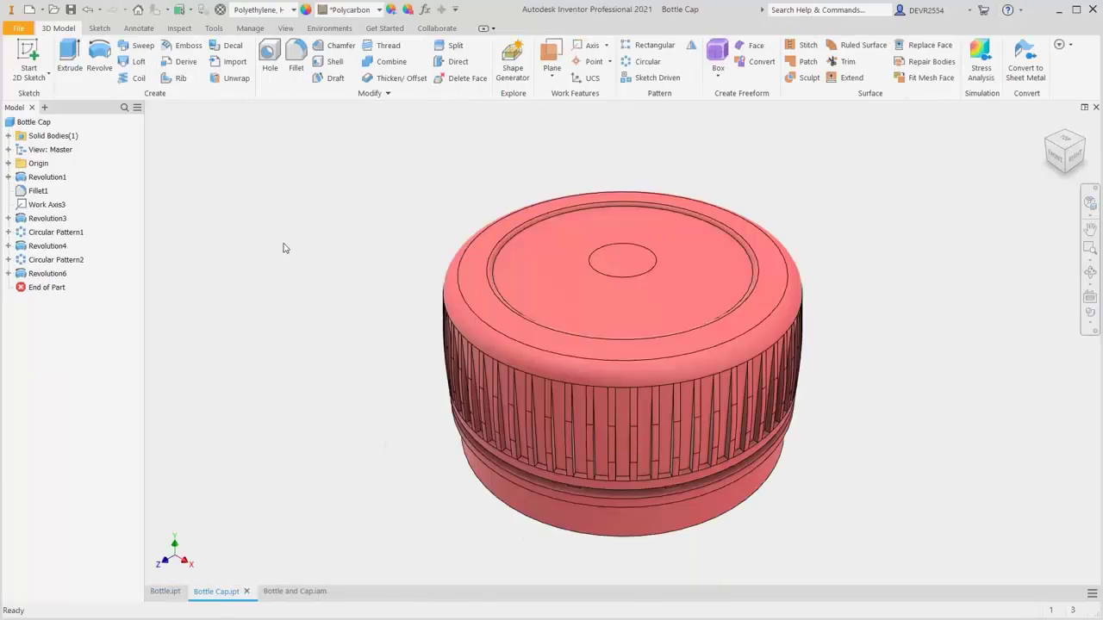
{"action": "left_click", "coordinate": [252, 28]}
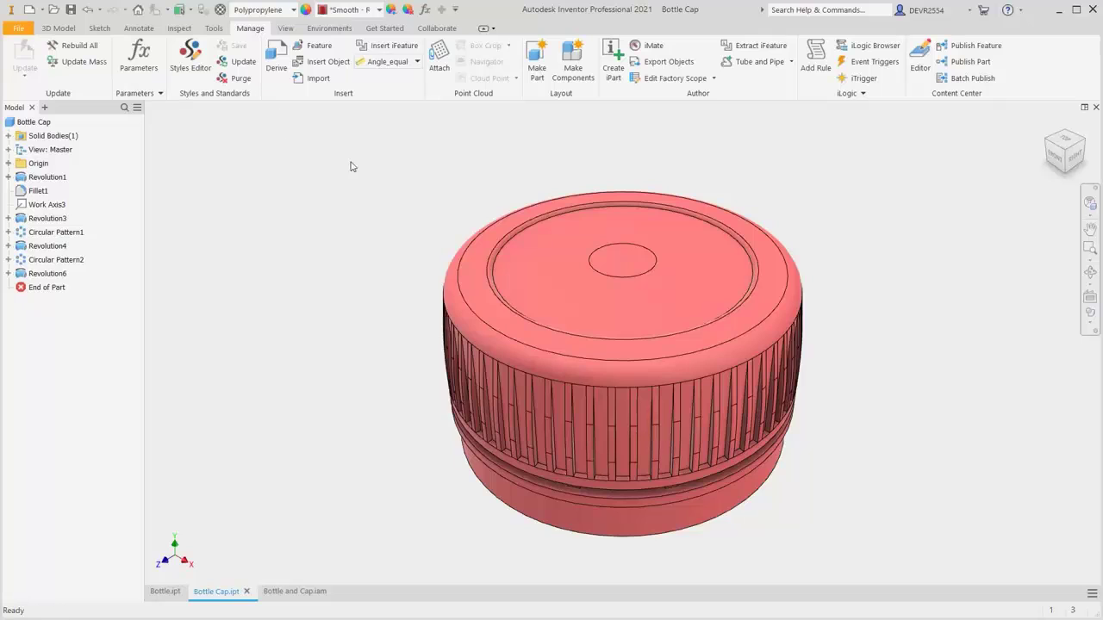
{"action": "left_click", "coordinate": [653, 45]}
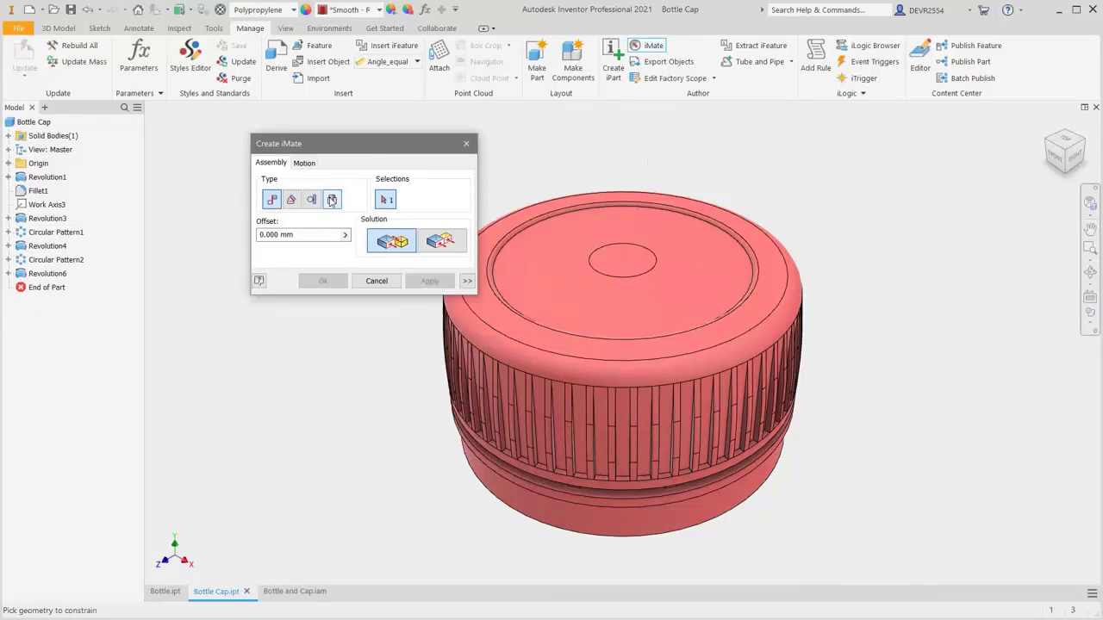
{"action": "left_click", "coordinate": [332, 200]}
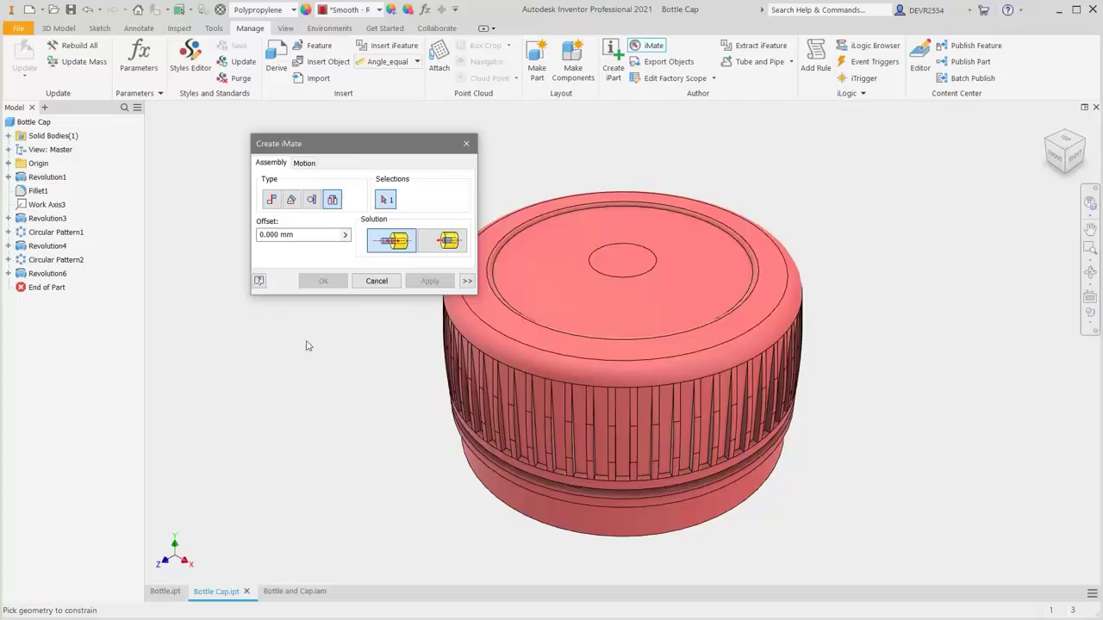
{"action": "left_click", "coordinate": [536, 525]}
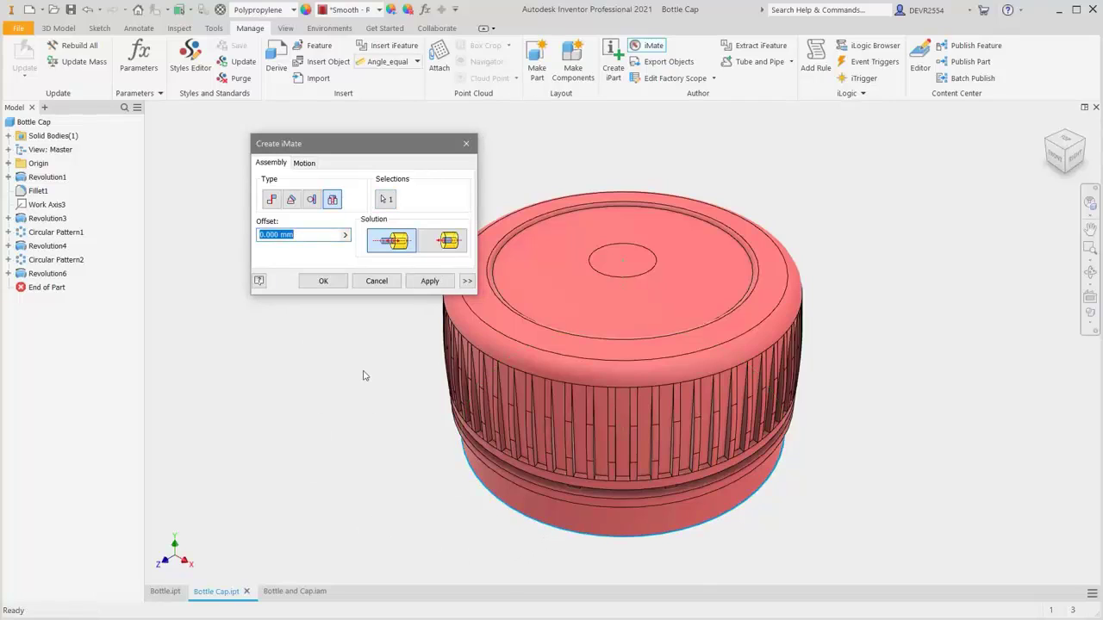
{"action": "left_click", "coordinate": [441, 249]}
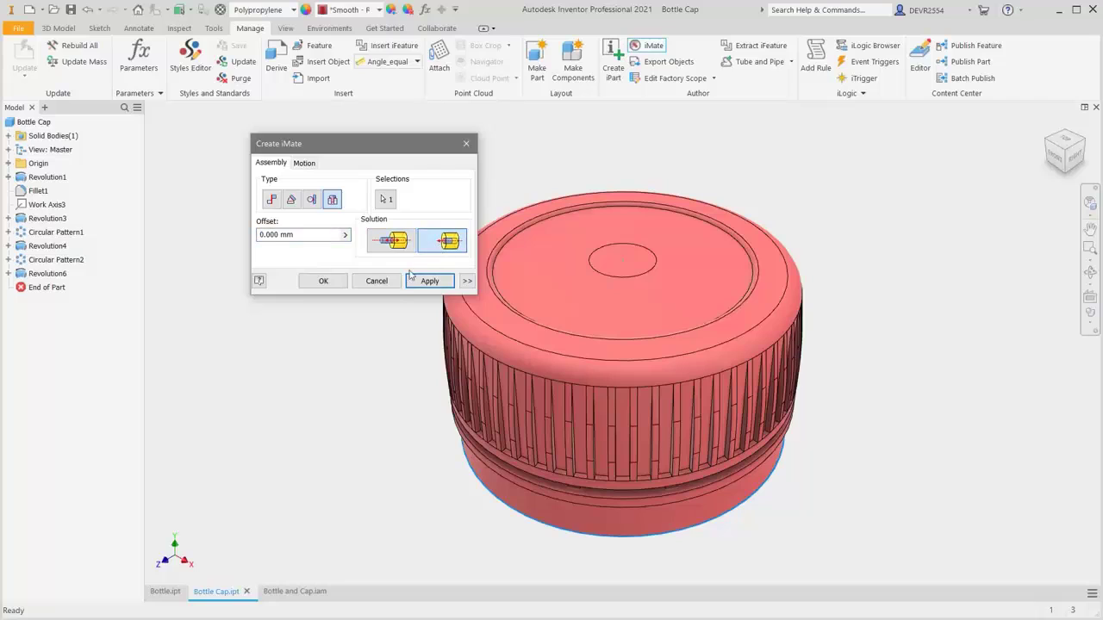
{"action": "left_click", "coordinate": [322, 282]}
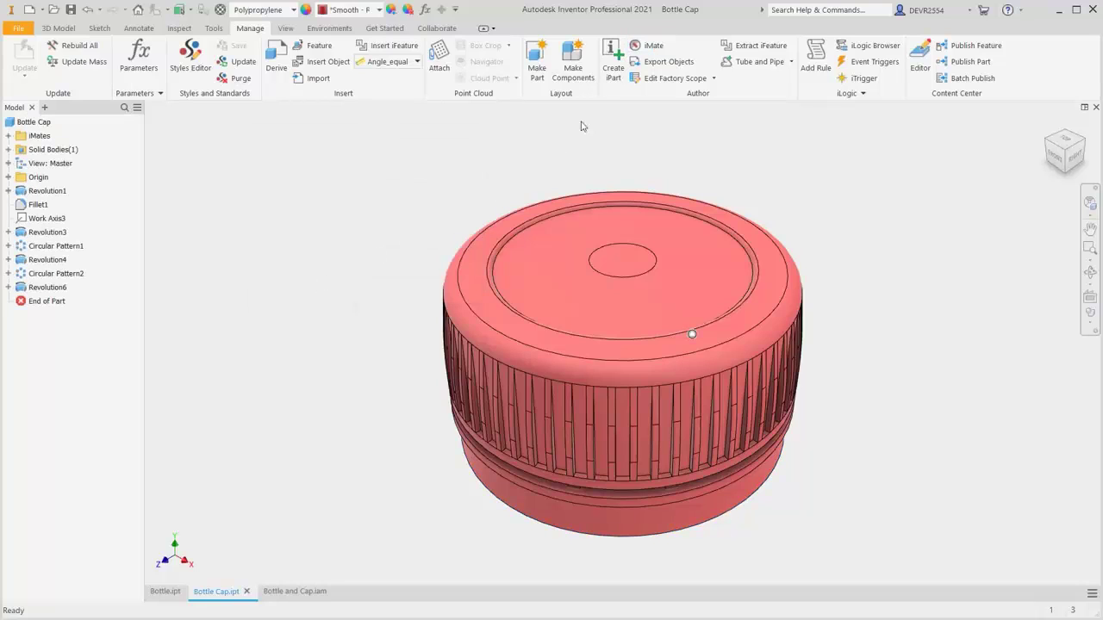
Create an Angle iMate at 0 degrees on the bottle cap's YZ origin plane
{"action": "left_click", "coordinate": [646, 48]}
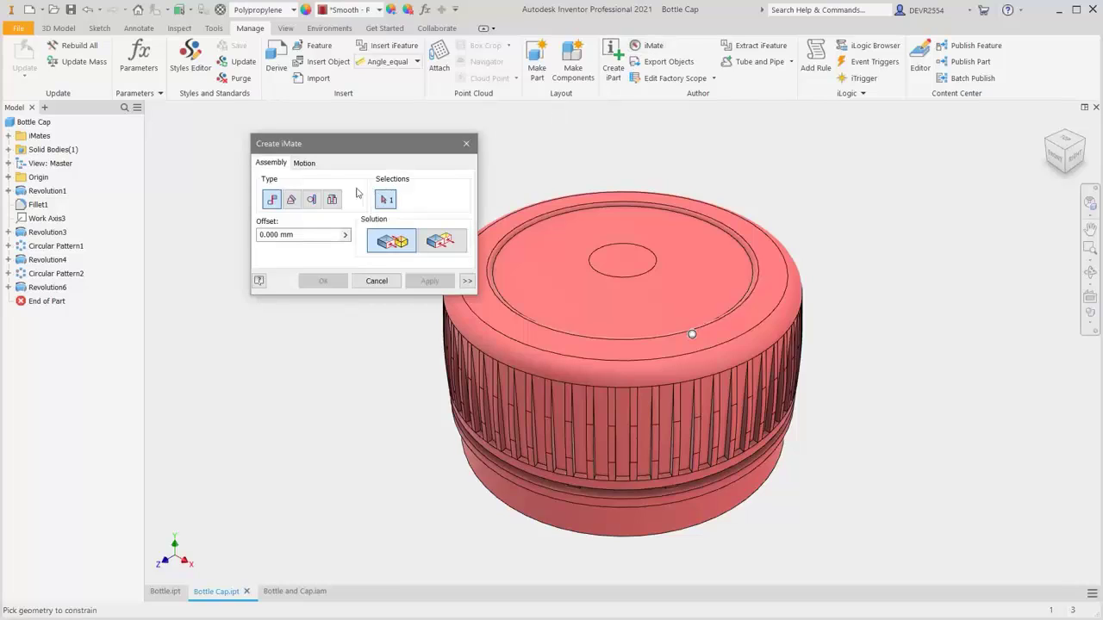
{"action": "left_click", "coordinate": [291, 201]}
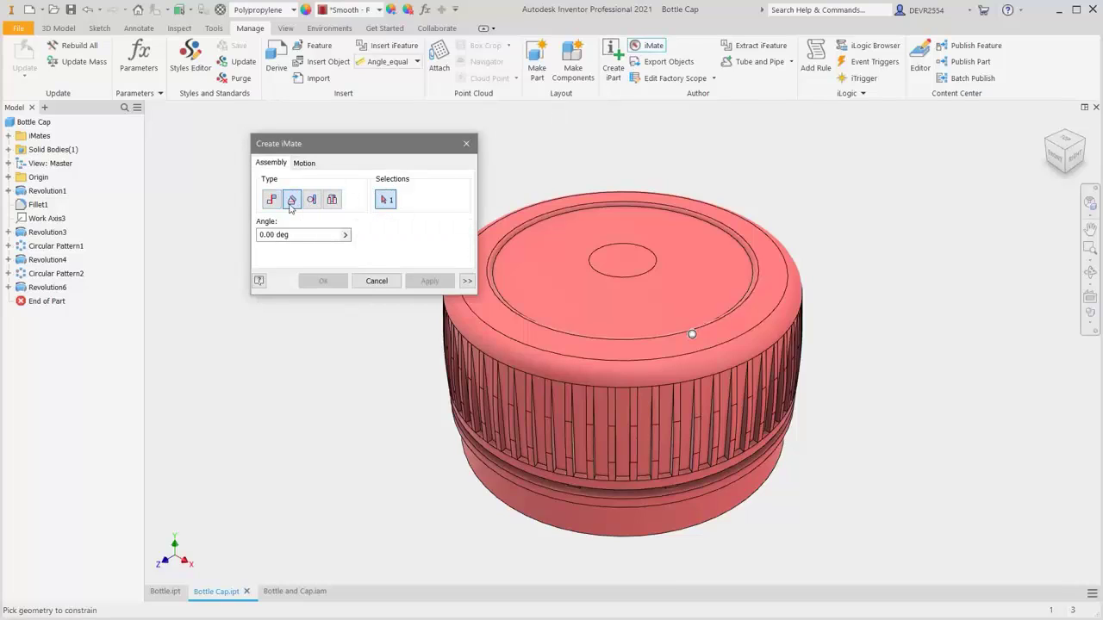
{"action": "left_click", "coordinate": [8, 176]}
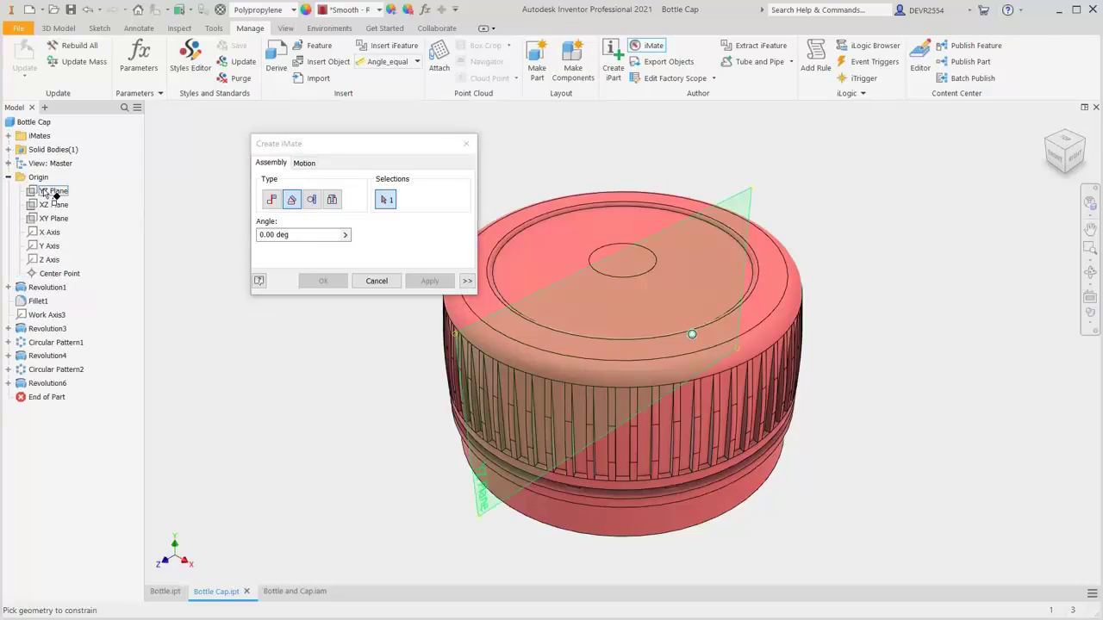
{"action": "left_click", "coordinate": [45, 191]}
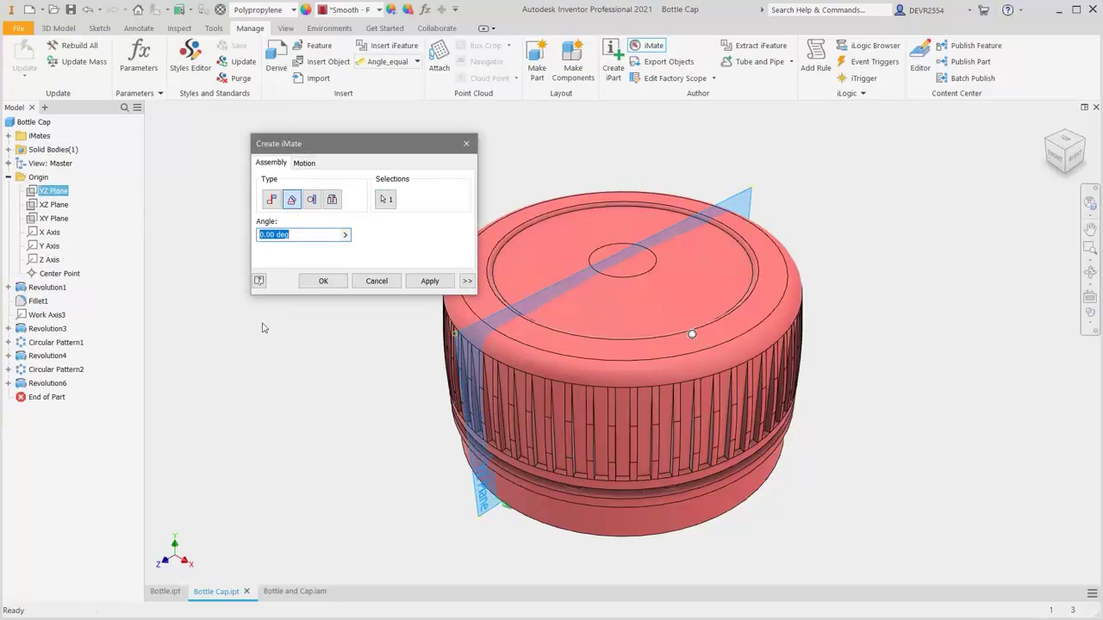
{"action": "left_click", "coordinate": [323, 281]}
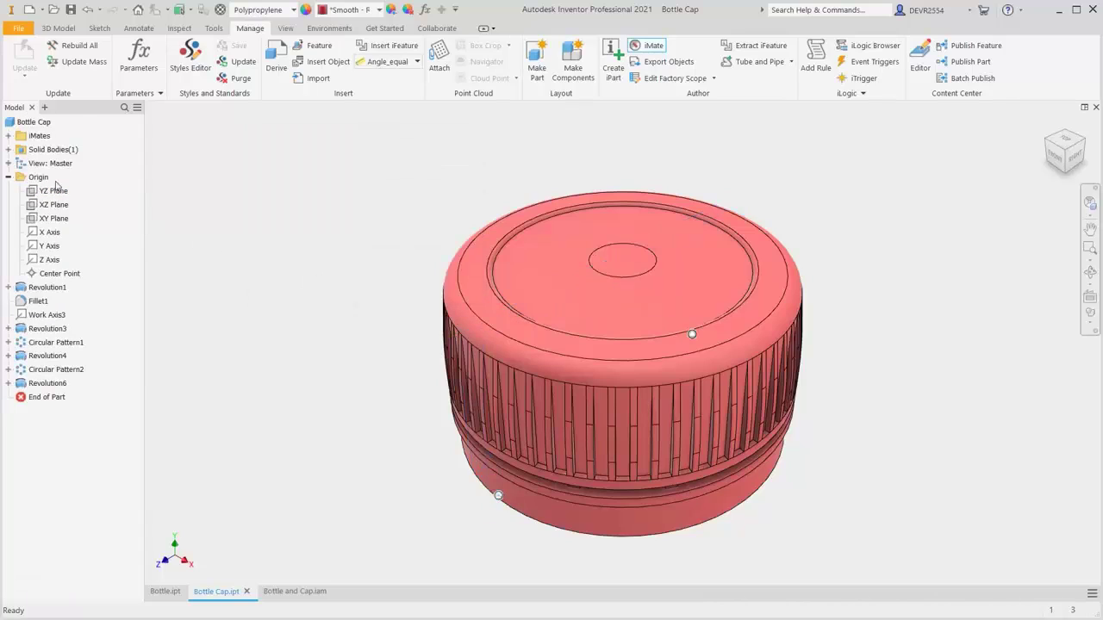
Rename the cap's Insert iMate as Cap01 and its Angle iMate as Cap02
{"action": "left_click", "coordinate": [7, 136]}
{"action": "left_click", "coordinate": [43, 150]}
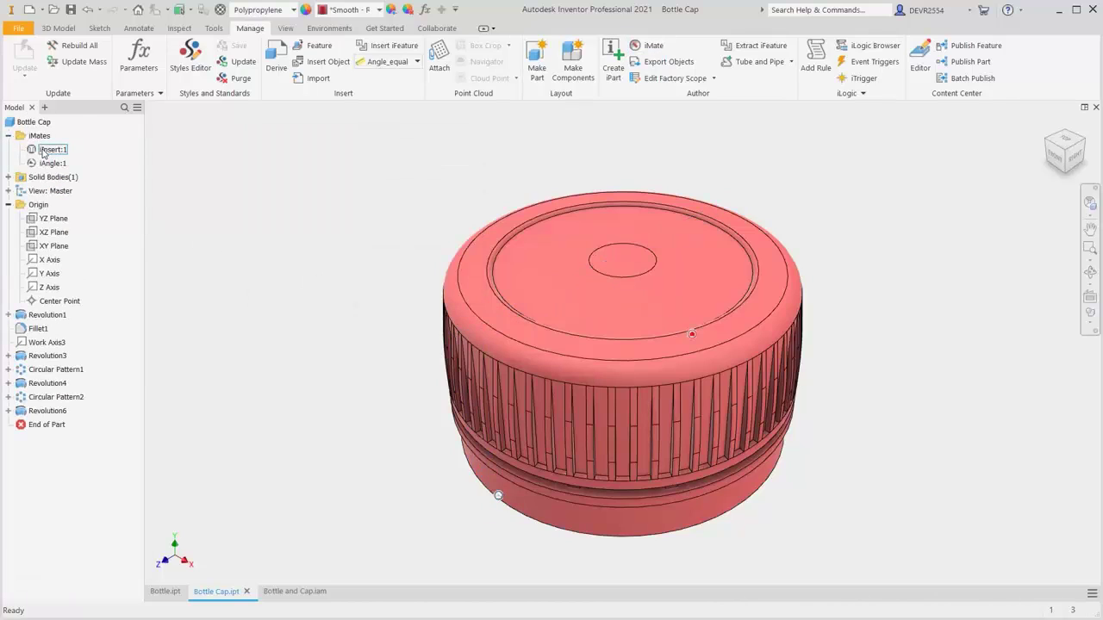
{"action": "left_click", "coordinate": [43, 149]}
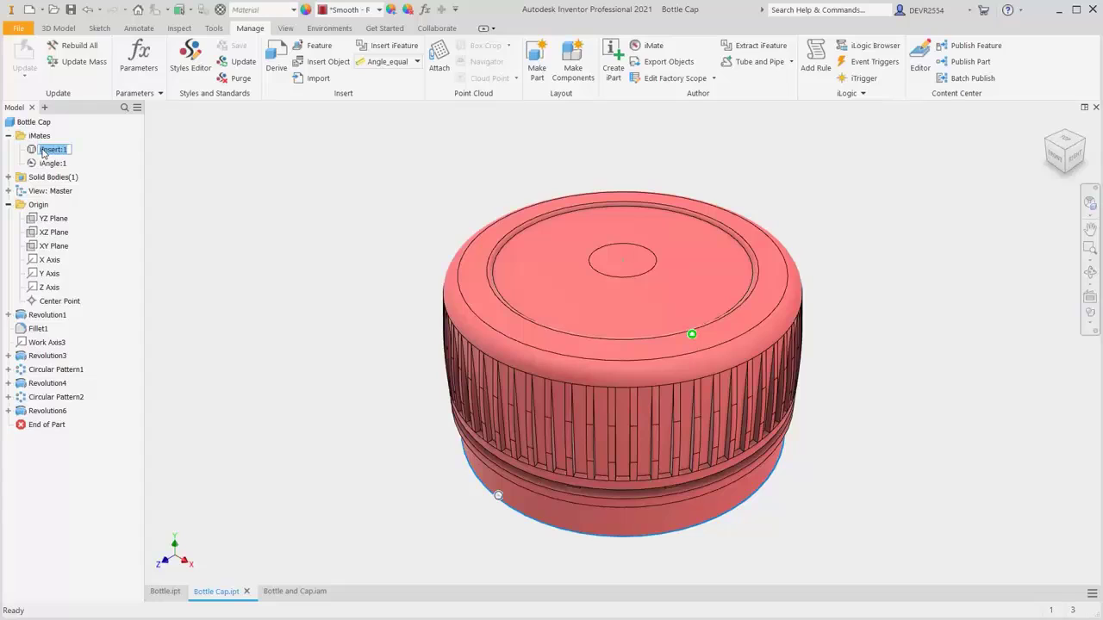
{"action": "type", "text": "Cap01"}
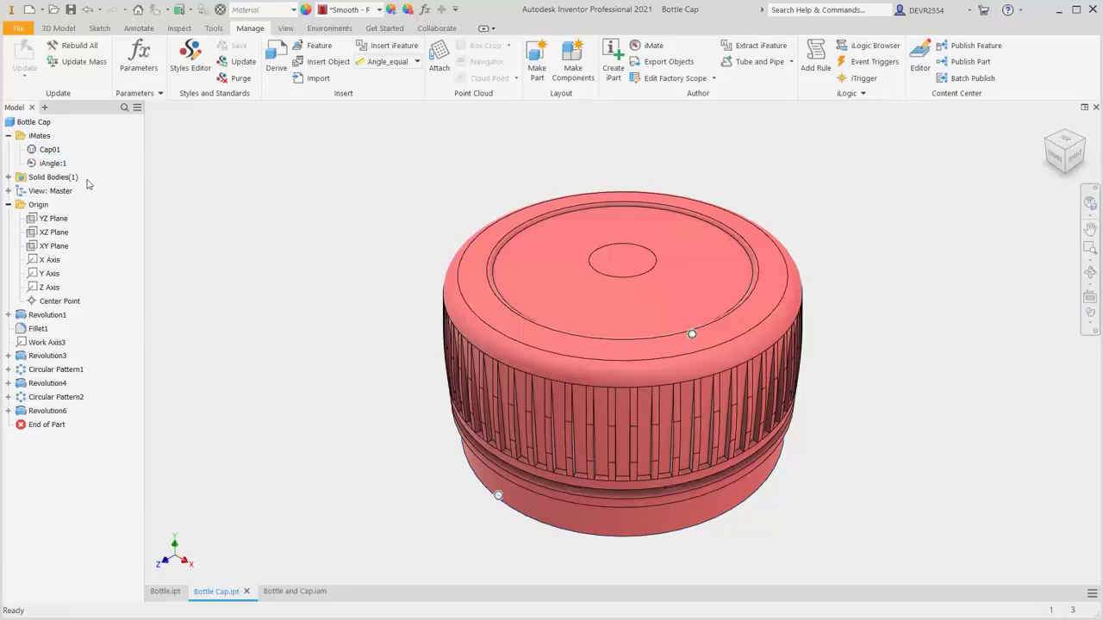
{"action": "left_click", "coordinate": [61, 168]}
{"action": "left_click", "coordinate": [60, 167]}
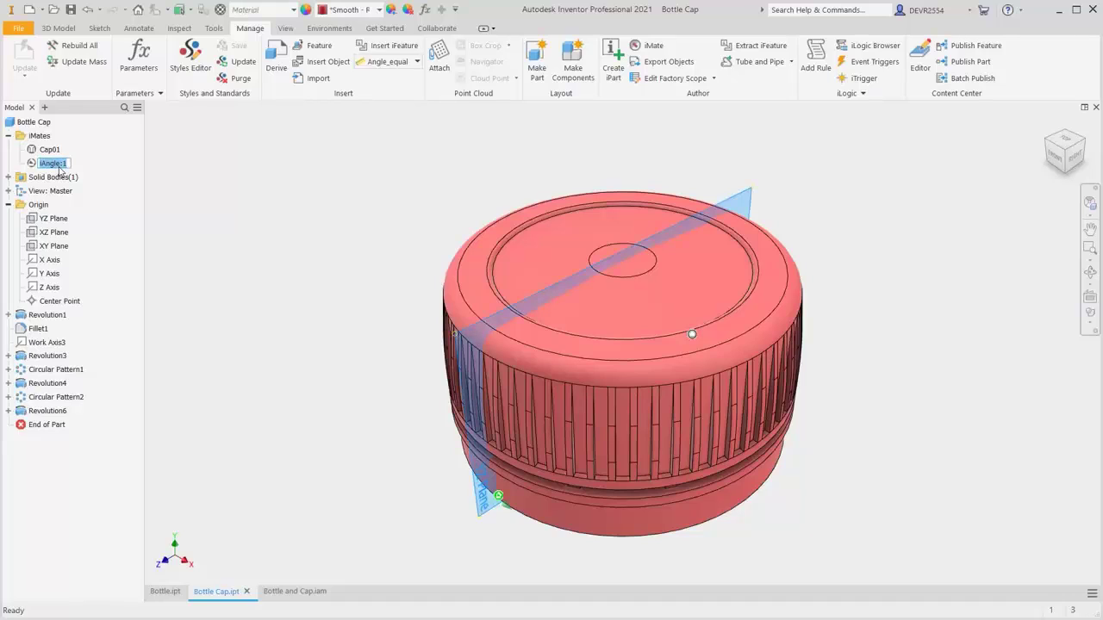
{"action": "type", "text": "Cap02"}
{"action": "key", "text": "Return"}
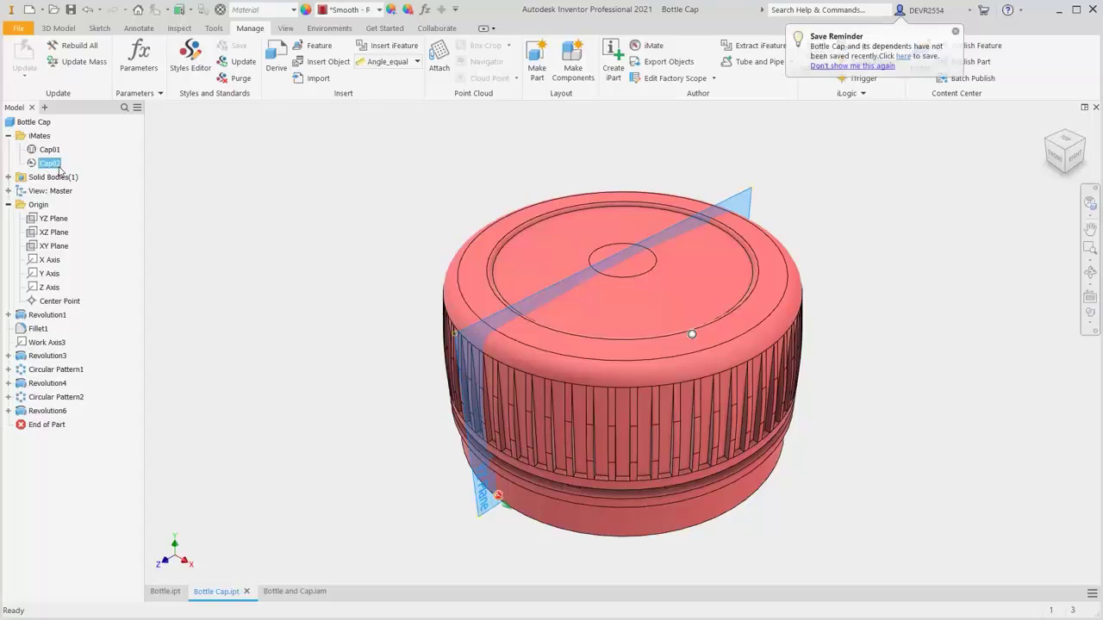
Combine the Cap01 and Cap02 iMates into a composite iMate and rename it Bottle
{"action": "left_click", "coordinate": [49, 150]}
{"action": "left_click", "coordinate": [50, 163], "text": "ctrl"}
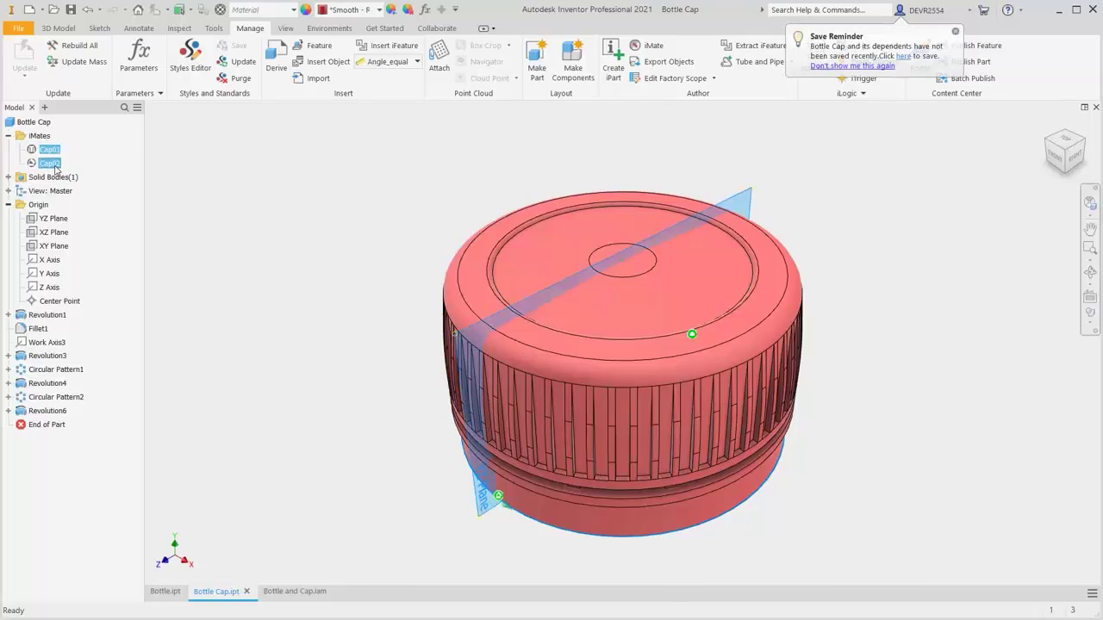
{"action": "right_click", "coordinate": [56, 169]}
{"action": "left_click", "coordinate": [86, 186]}
{"action": "left_click", "coordinate": [74, 152]}
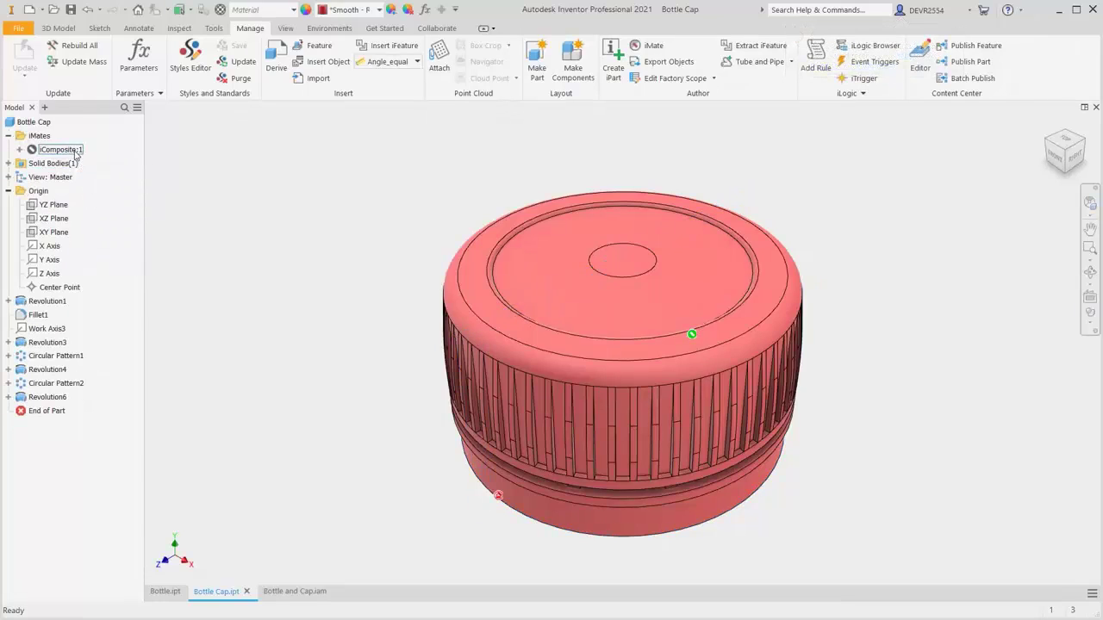
{"action": "left_click", "coordinate": [75, 152]}
{"action": "type", "text": "Bottle"}
{"action": "key", "text": "Return"}
{"action": "left_click", "coordinate": [218, 236]}
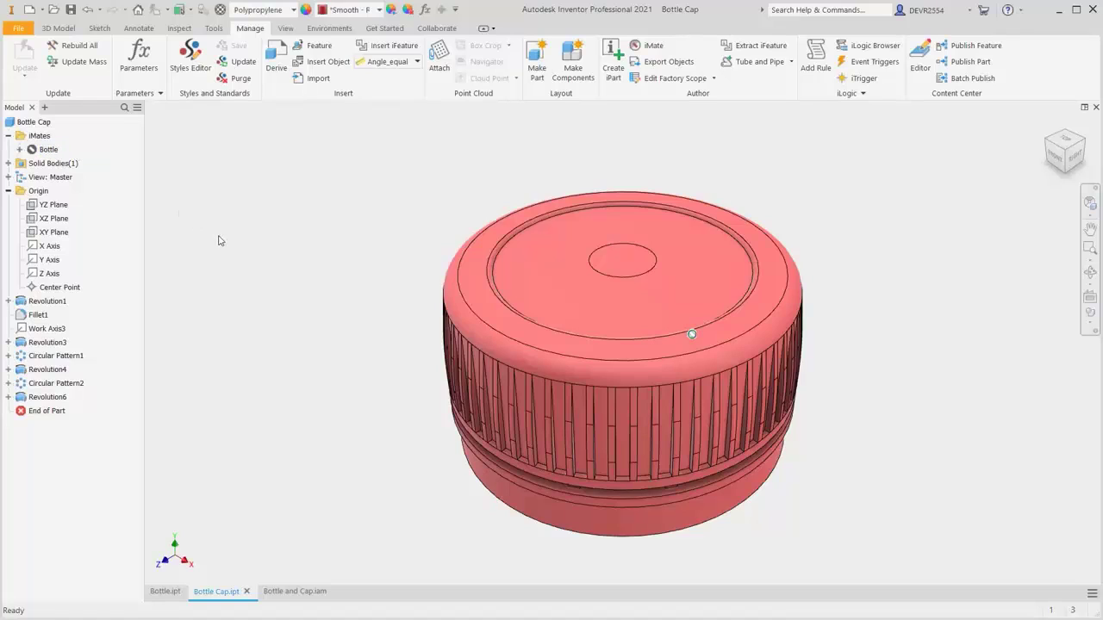
In the Bottle and Cap assembly, place one instance of the Bottle part from the Parts folder
{"action": "left_click", "coordinate": [290, 592]}
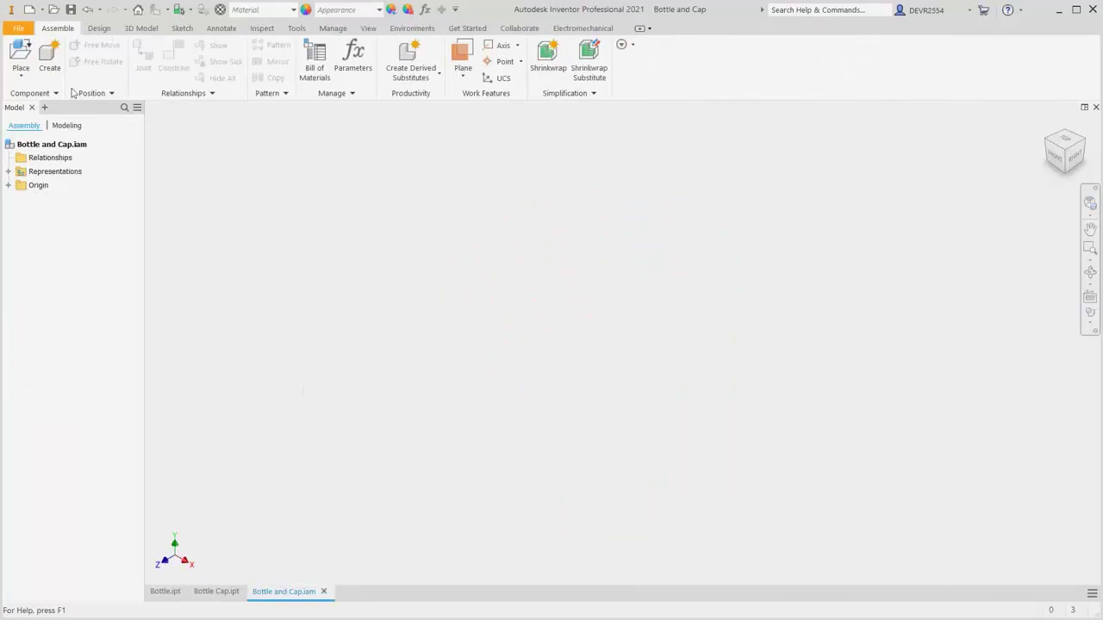
{"action": "left_click", "coordinate": [21, 53]}
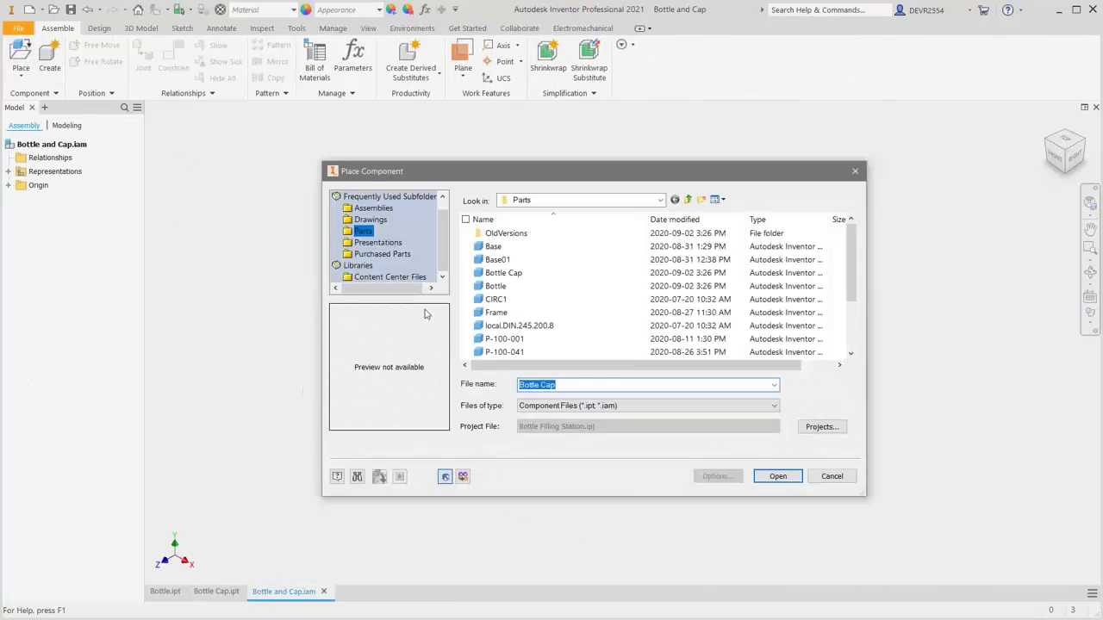
{"action": "left_click", "coordinate": [501, 287]}
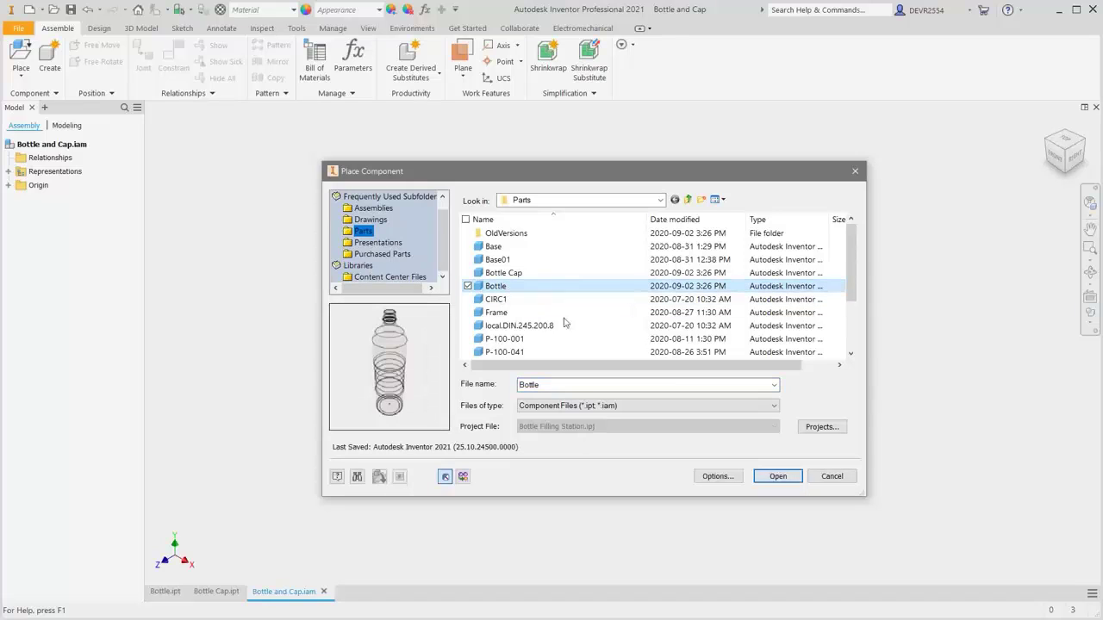
{"action": "left_click", "coordinate": [776, 471]}
{"action": "left_click", "coordinate": [739, 435]}
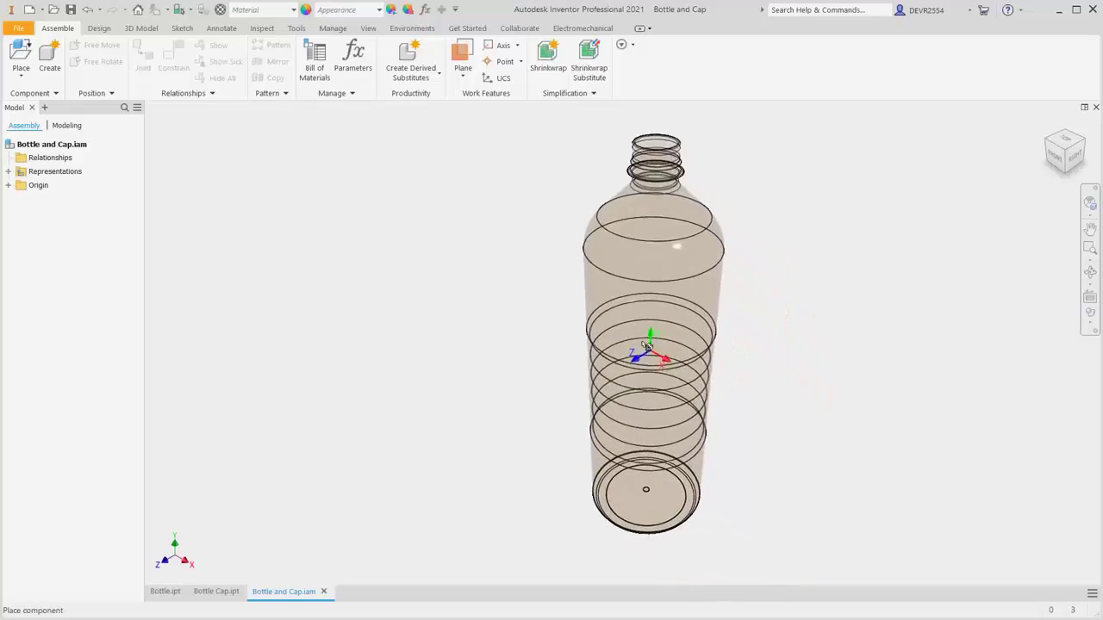
{"action": "left_click", "coordinate": [747, 342]}
{"action": "right_click", "coordinate": [746, 339]}
{"action": "left_click", "coordinate": [793, 338]}
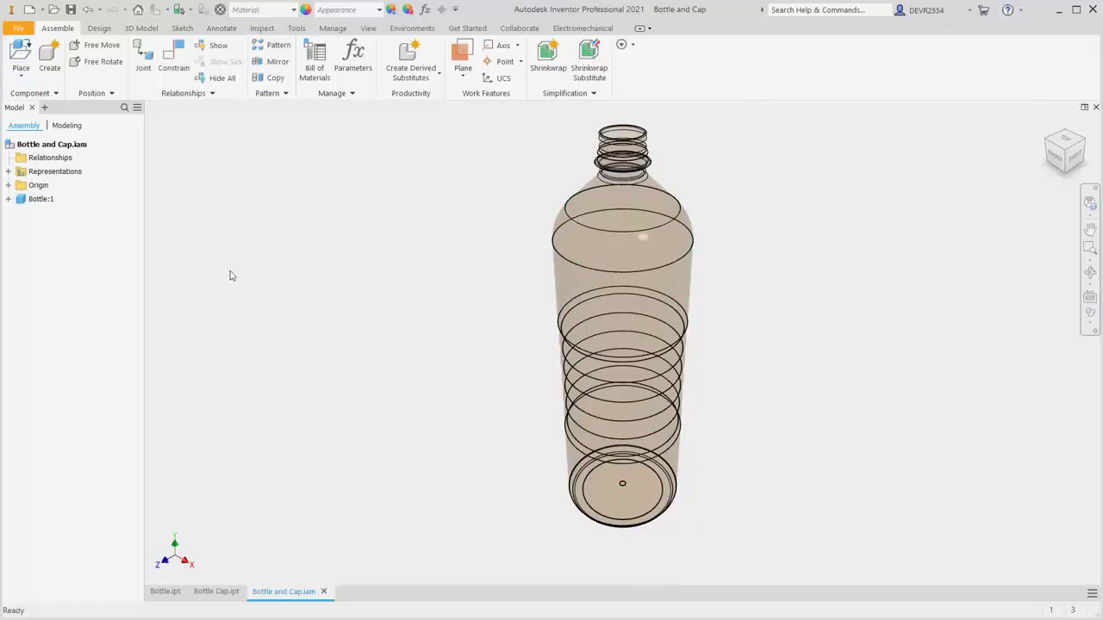
Ground the Bottle component in the assembly
{"action": "right_click", "coordinate": [47, 204]}
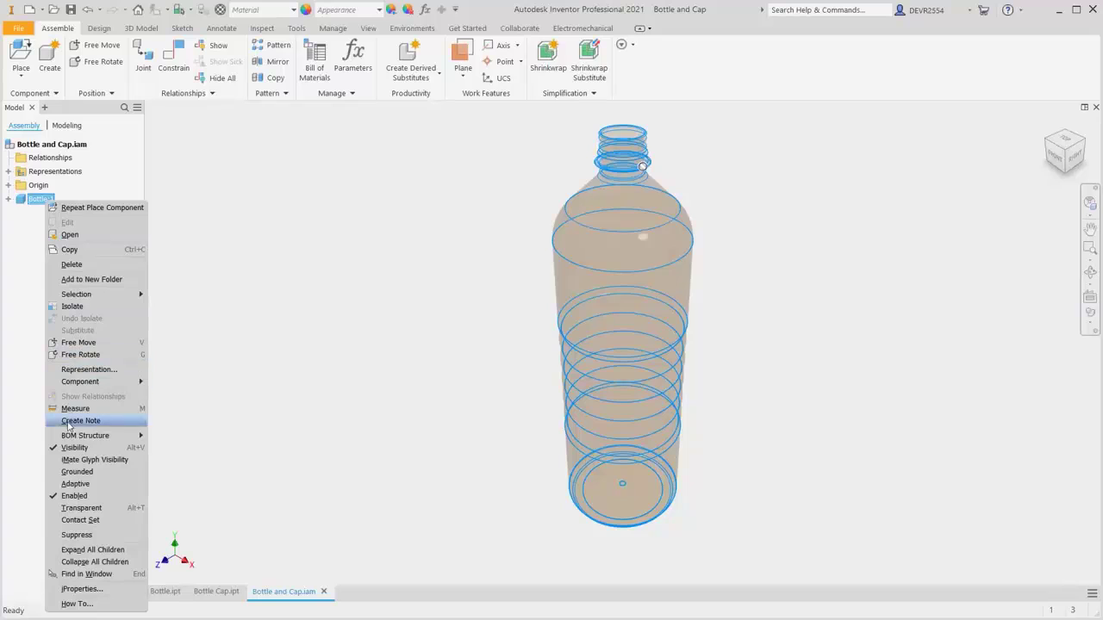
{"action": "left_click", "coordinate": [72, 473]}
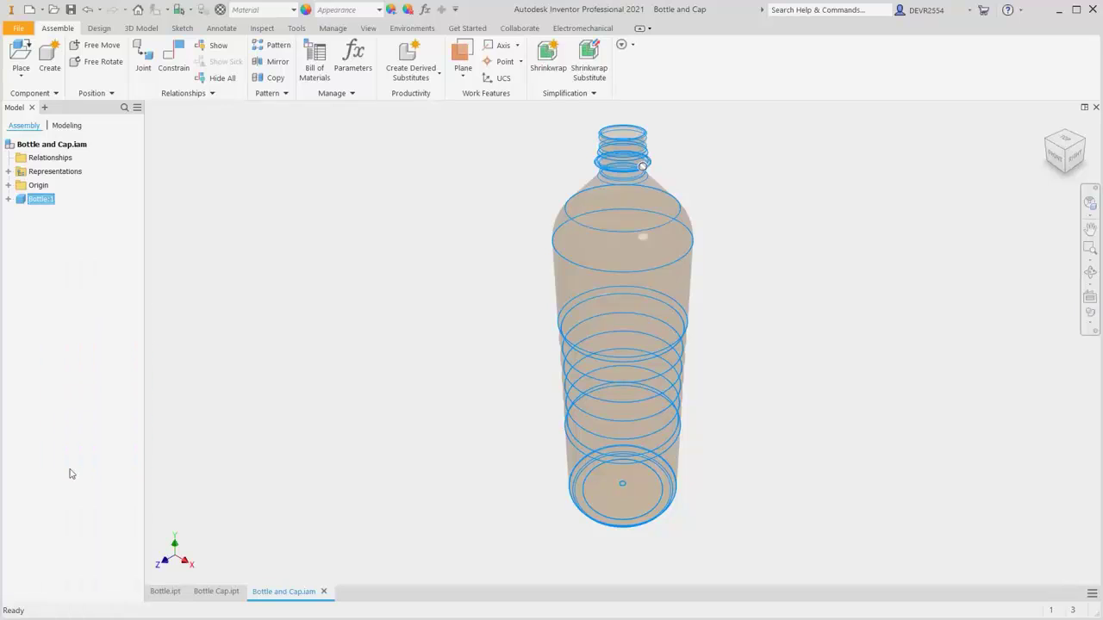
{"action": "left_click", "coordinate": [430, 401]}
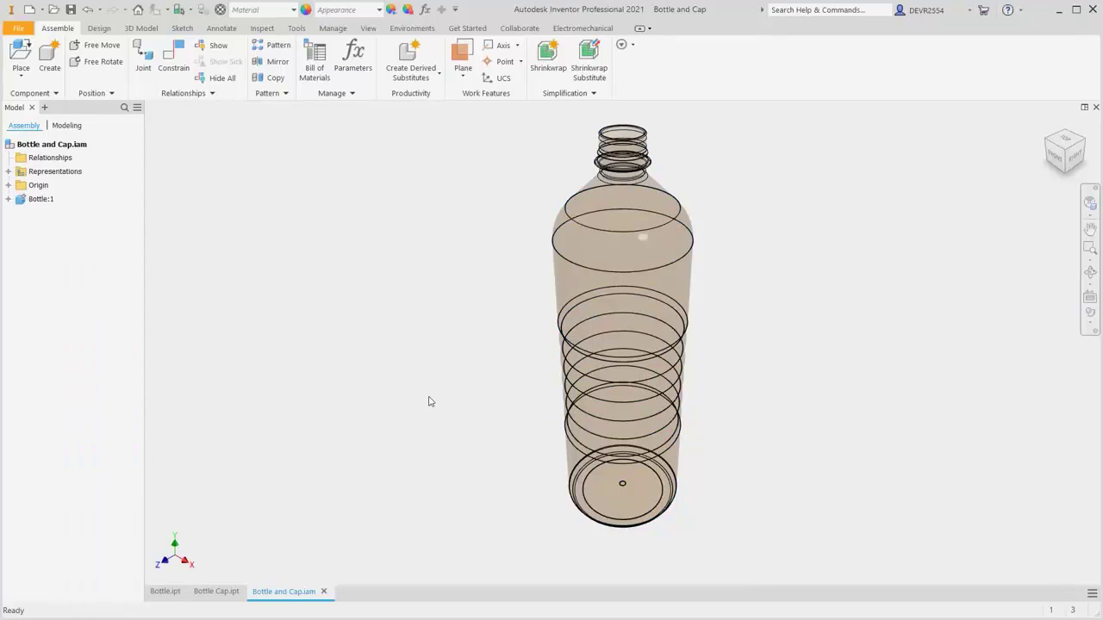
Place the Bottle Cap part in the assembly at all matching iMates
{"action": "left_click", "coordinate": [27, 57]}
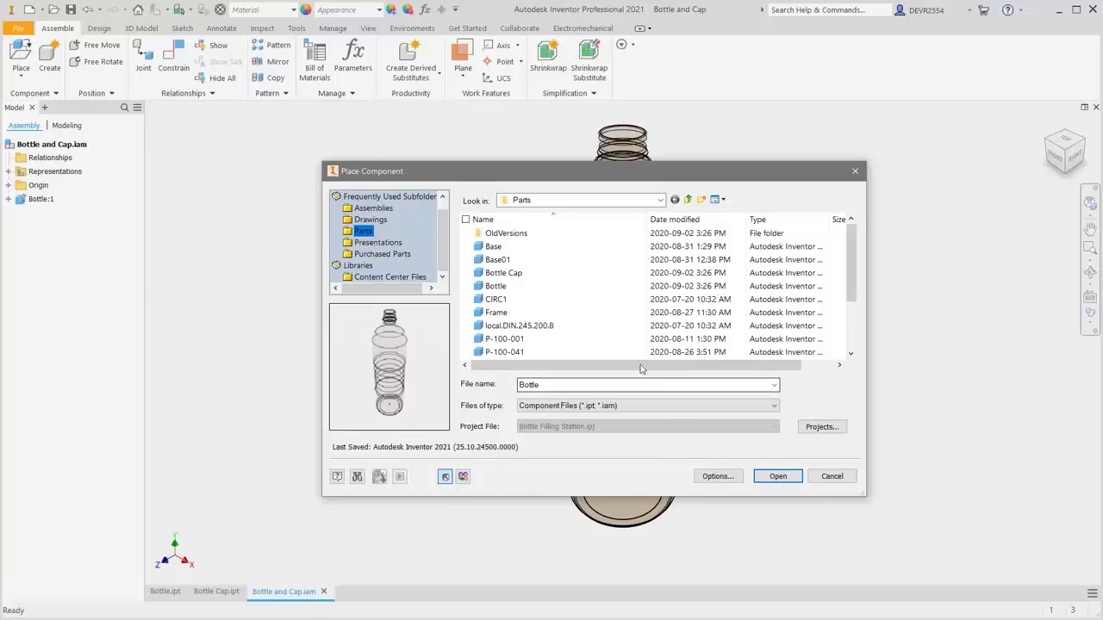
{"action": "left_click", "coordinate": [524, 274]}
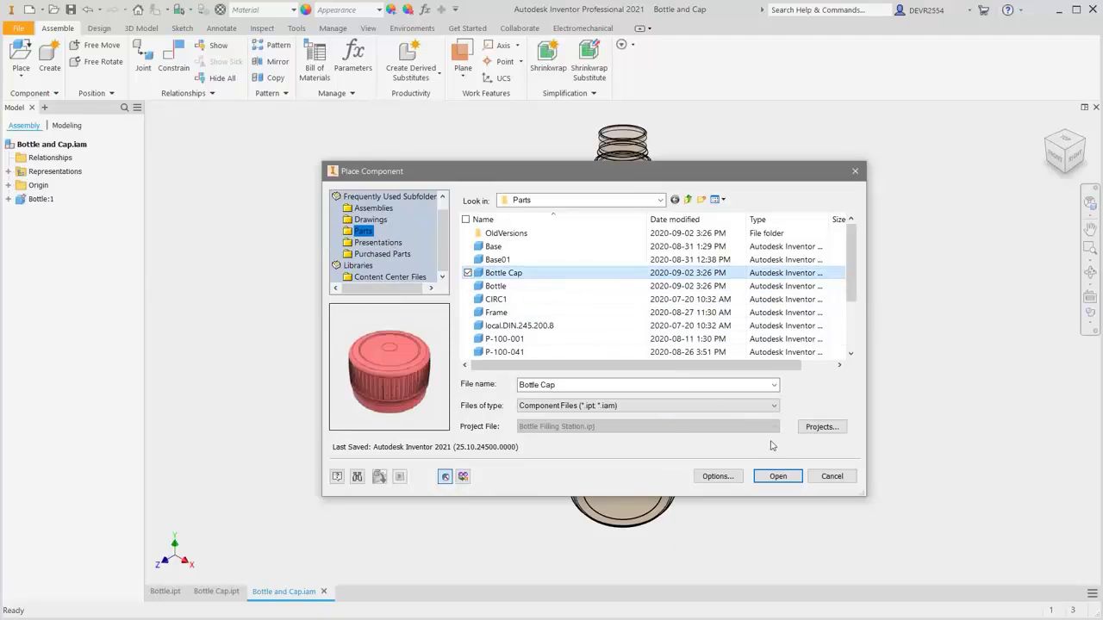
{"action": "left_click", "coordinate": [778, 476]}
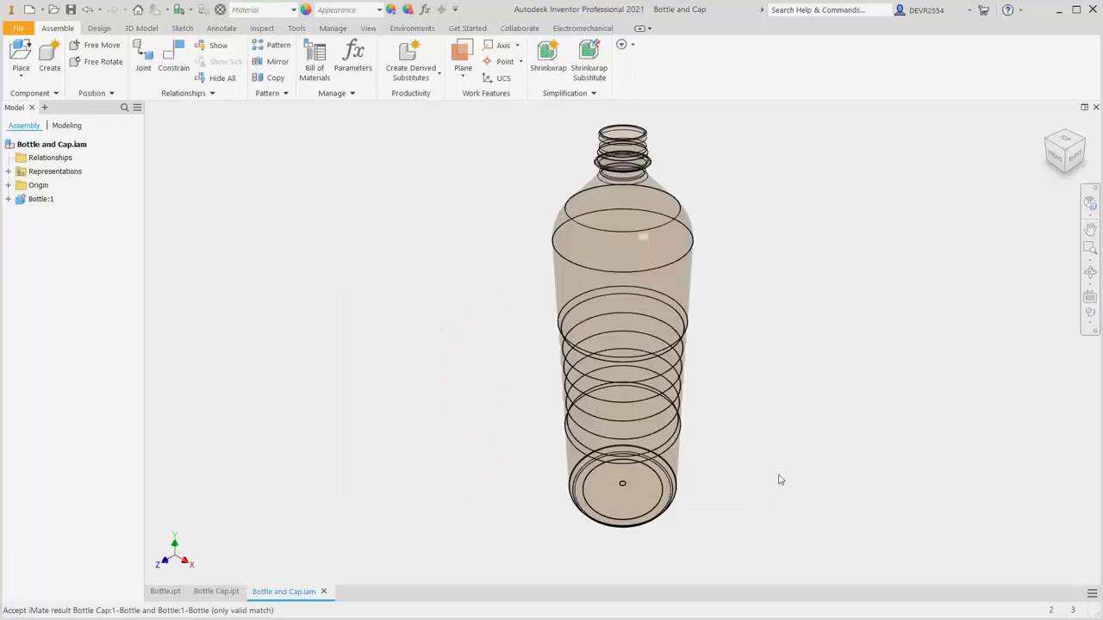
{"action": "right_click", "coordinate": [801, 244]}
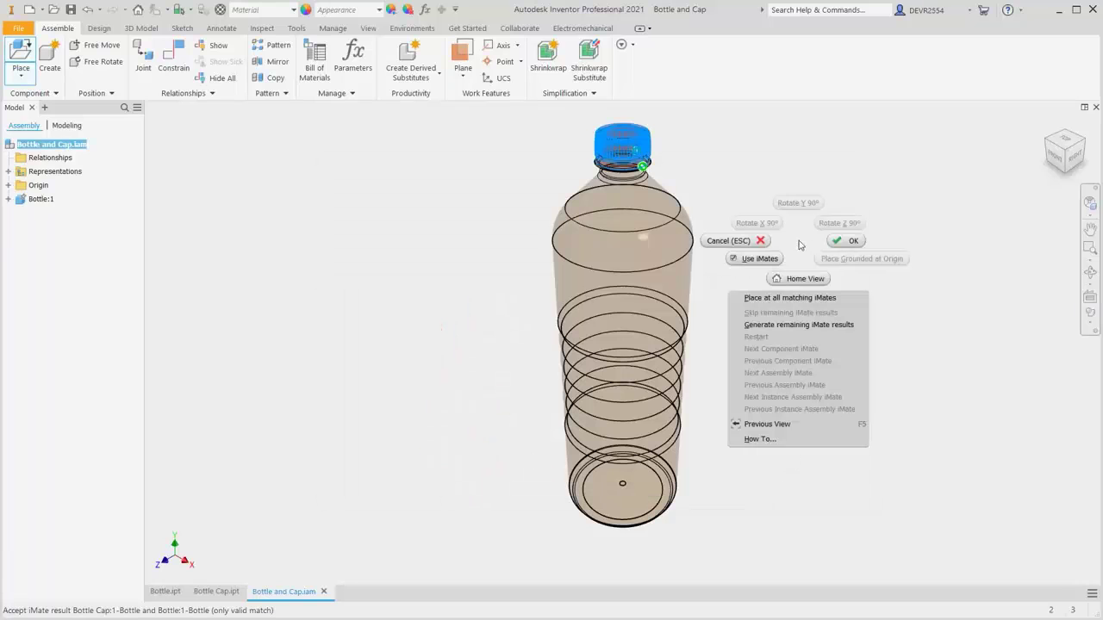
{"action": "left_click", "coordinate": [805, 298]}
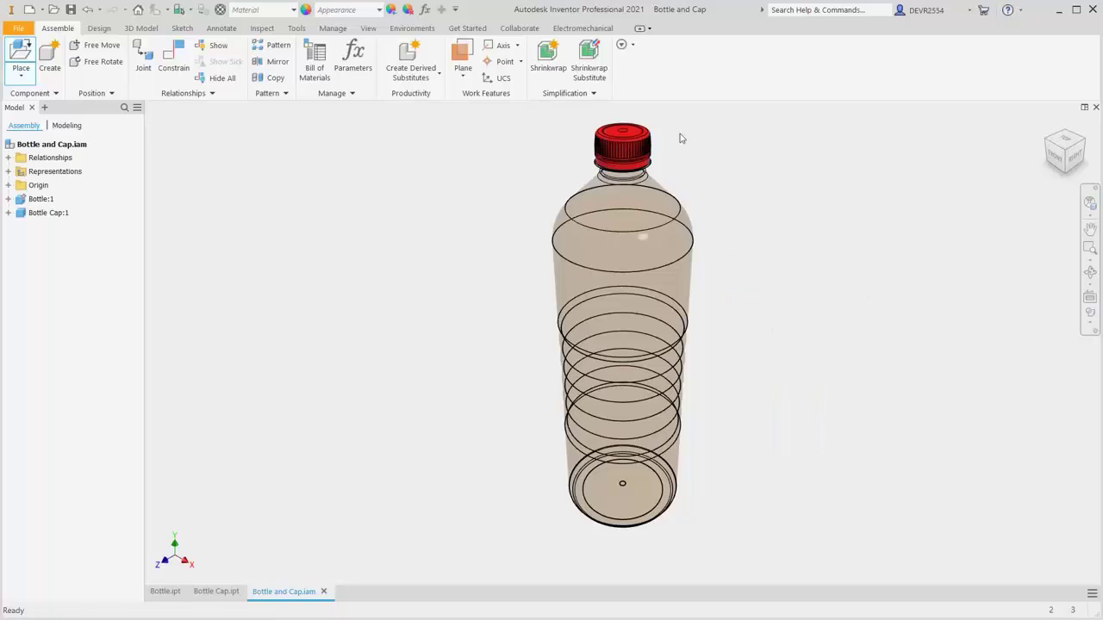
Examine how the cap sits on the bottle neck and test whether it can be moved
{"action": "scroll", "coordinate": [664, 178], "scroll_direction": "up", "scroll_amount": 5}
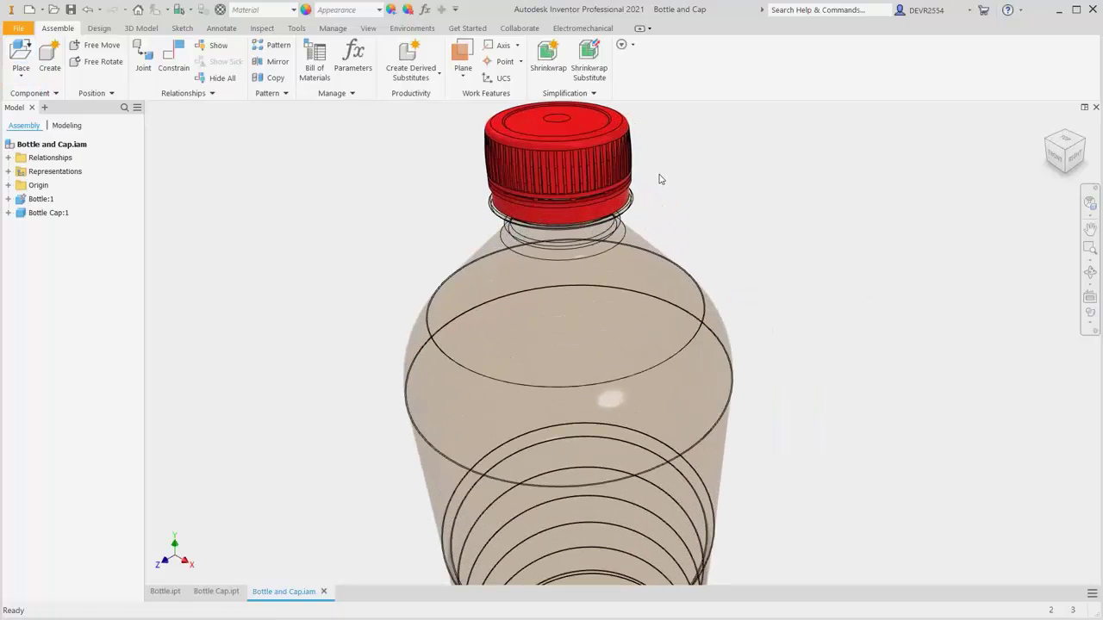
{"action": "middle_click_drag", "start_coordinate": [661, 178], "coordinate": [677, 326]}
{"action": "scroll", "coordinate": [676, 326], "scroll_direction": "up", "scroll_amount": 2}
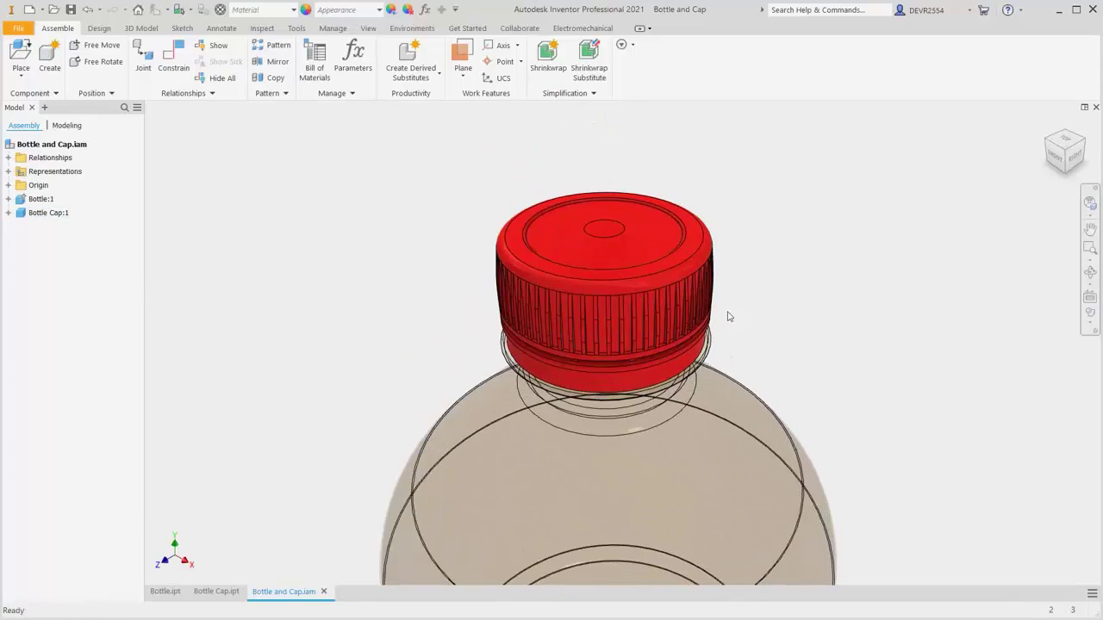
{"action": "left_click", "coordinate": [674, 317]}
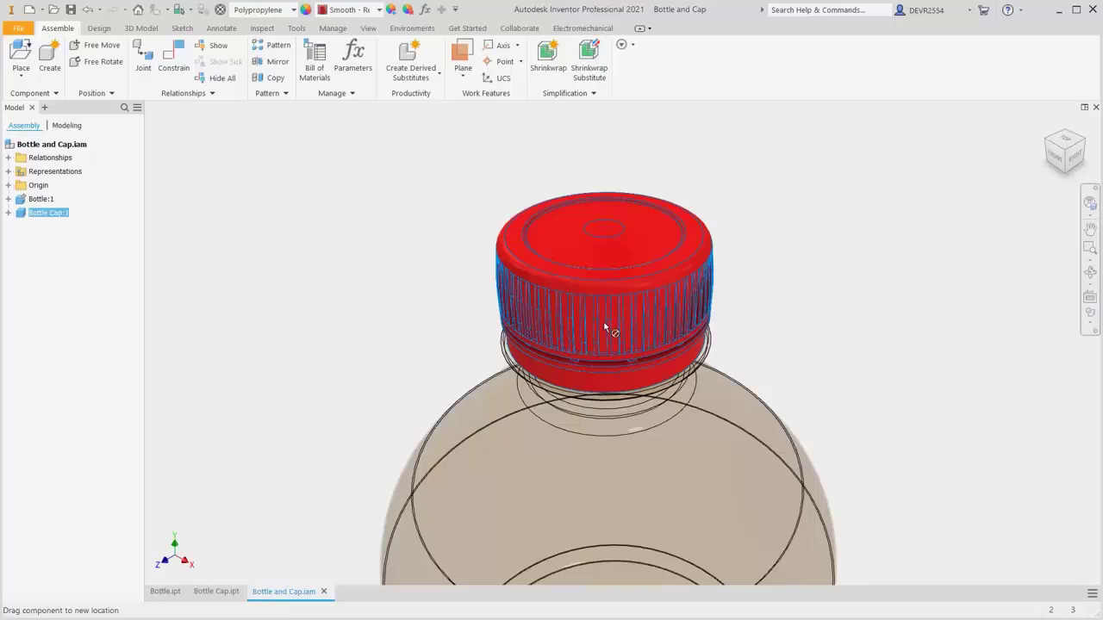
{"action": "left_click", "coordinate": [820, 304]}
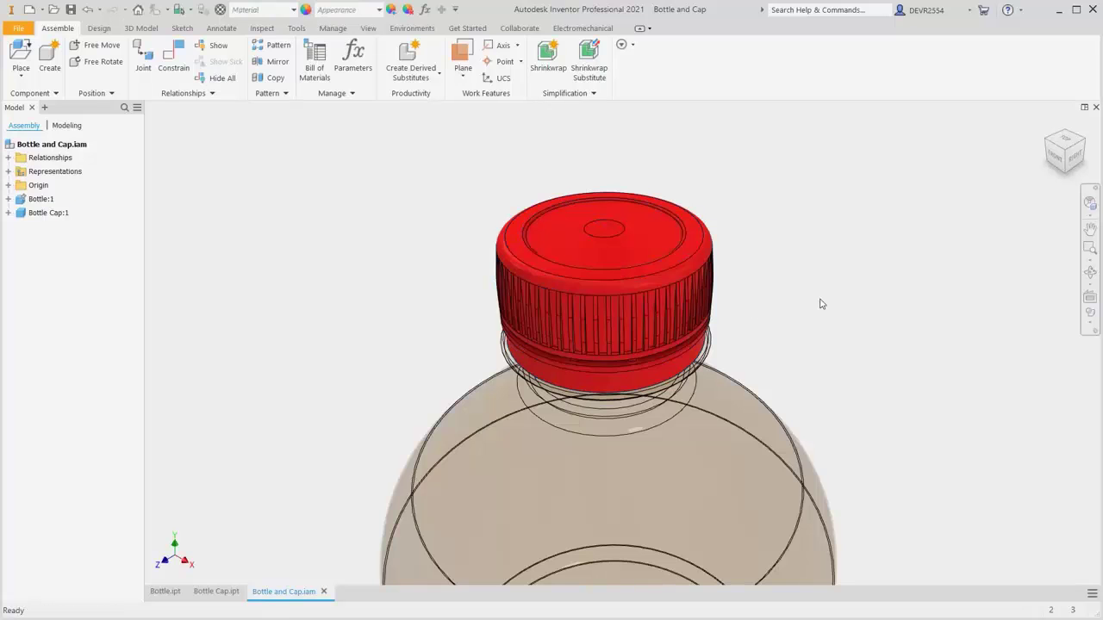
Save the Bottle and Cap assembly together with its edited Bottle and Bottle Cap parts
{"action": "key", "text": "Home"}
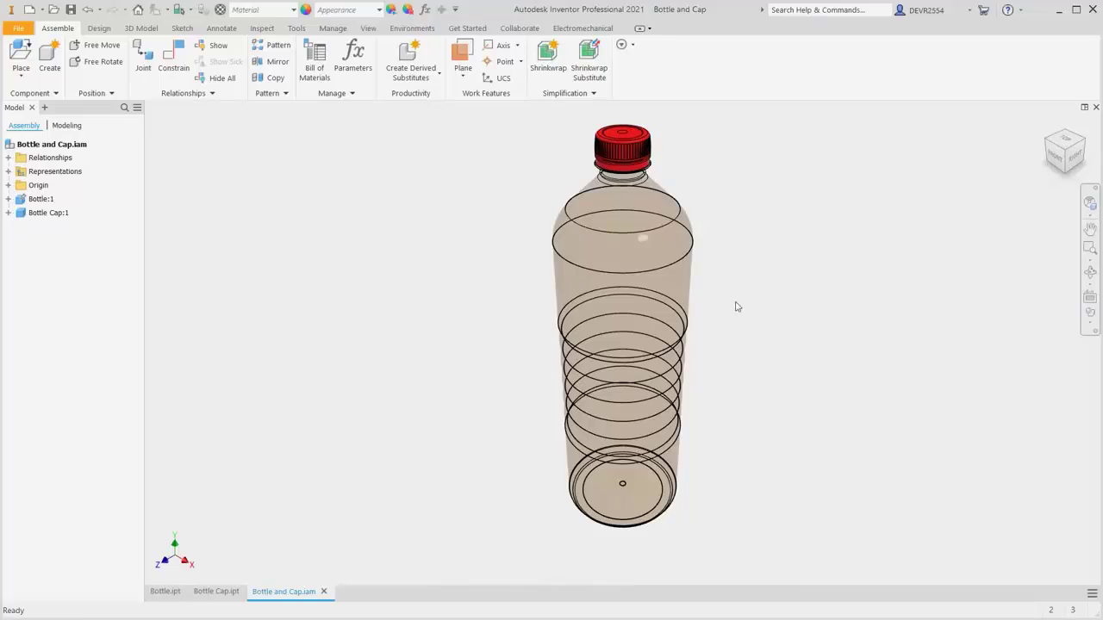
{"action": "left_click", "coordinate": [71, 9]}
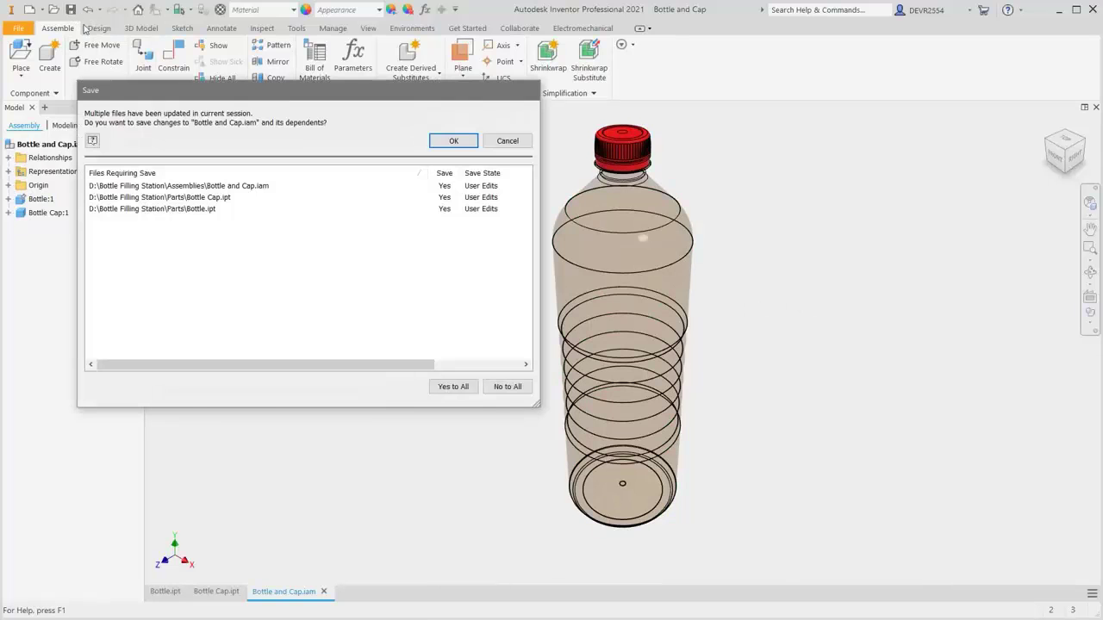
{"action": "left_click", "coordinate": [454, 141]}
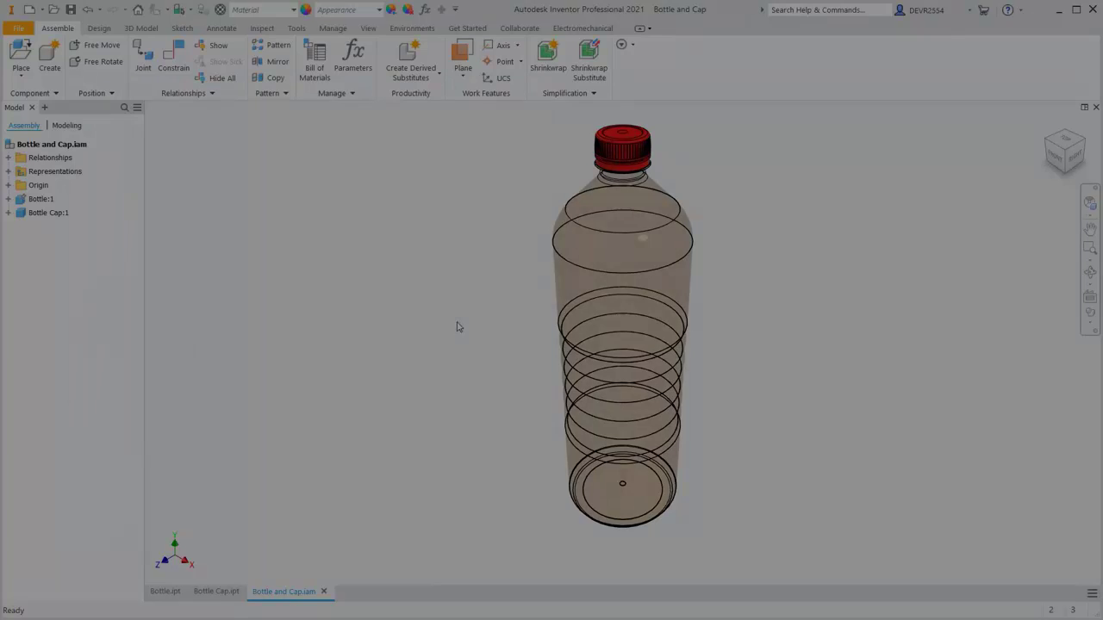
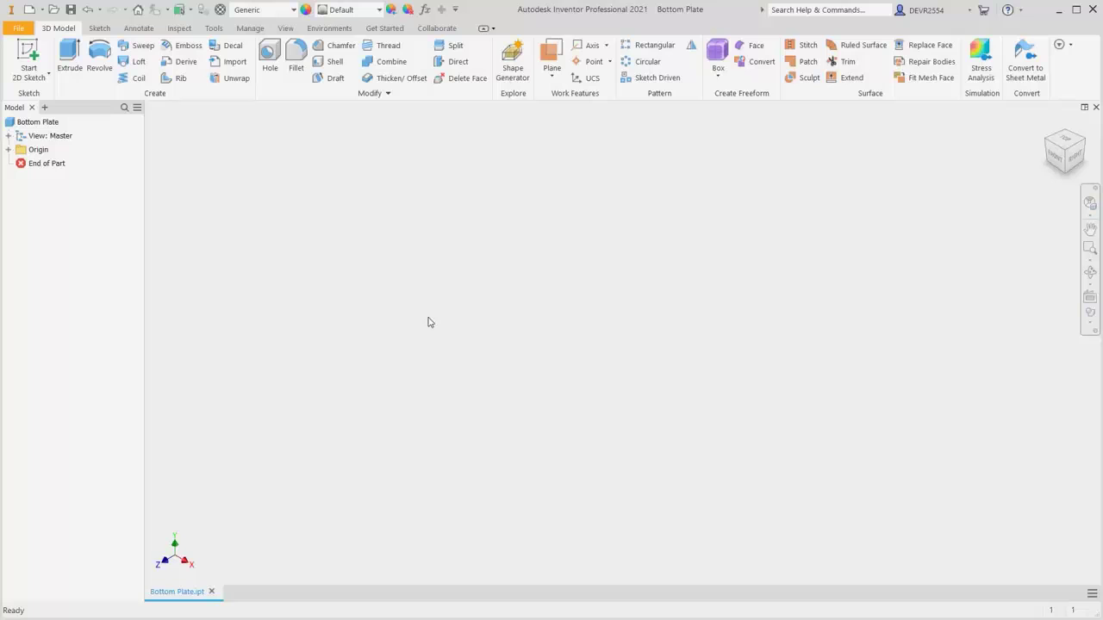
Start a new 2D sketch on the horizontal XZ origin plane of the Bottom Plate part
{"action": "right_click", "coordinate": [429, 322]}
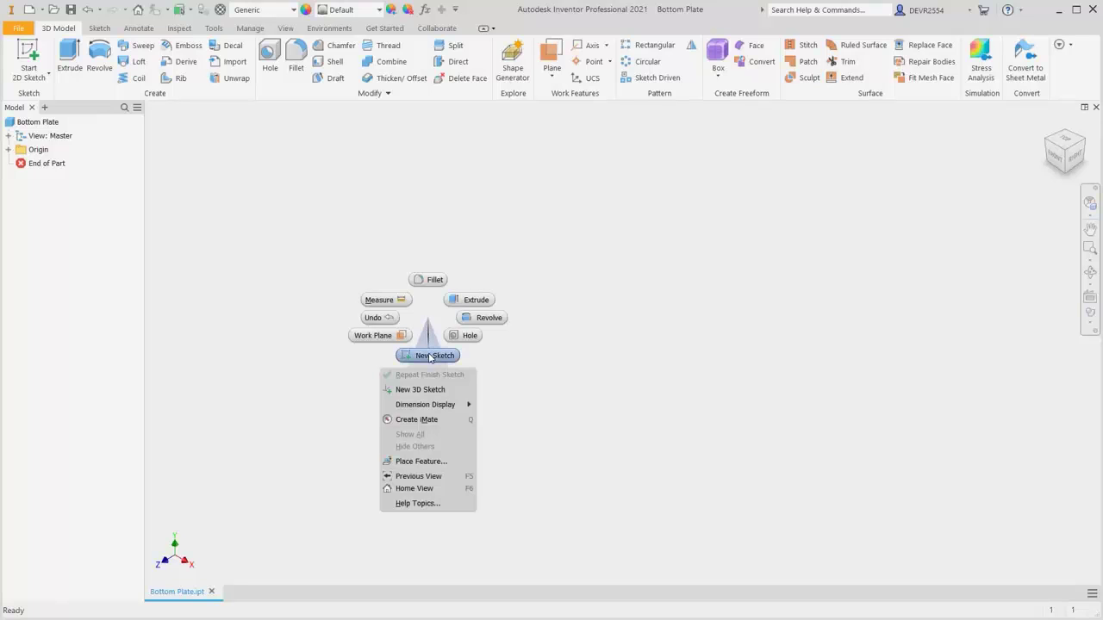
{"action": "left_click", "coordinate": [431, 355]}
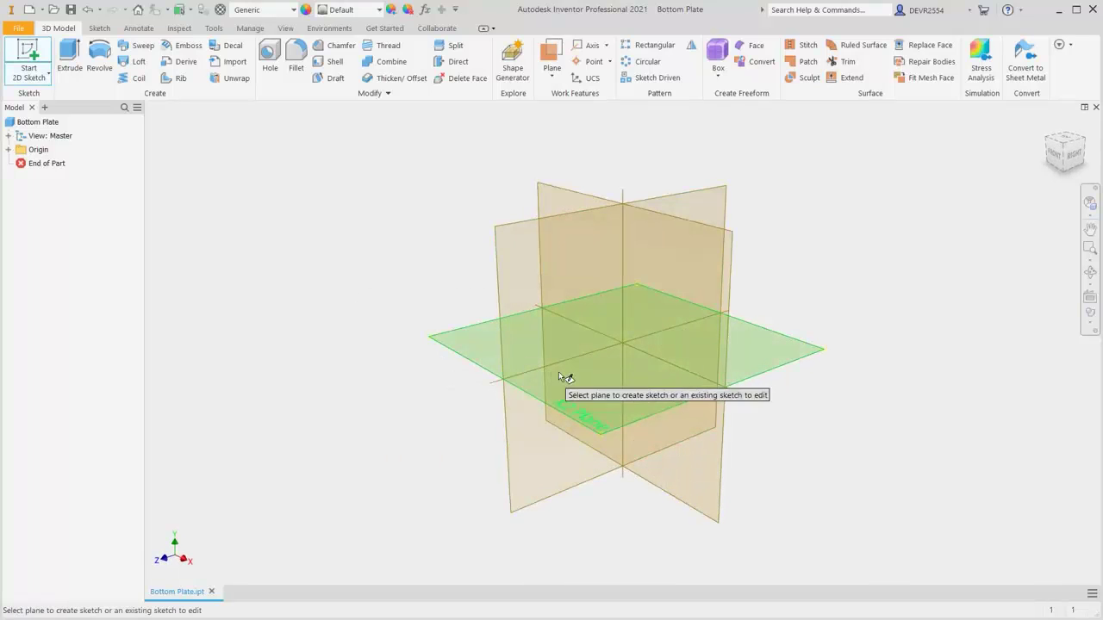
{"action": "left_click", "coordinate": [608, 377]}
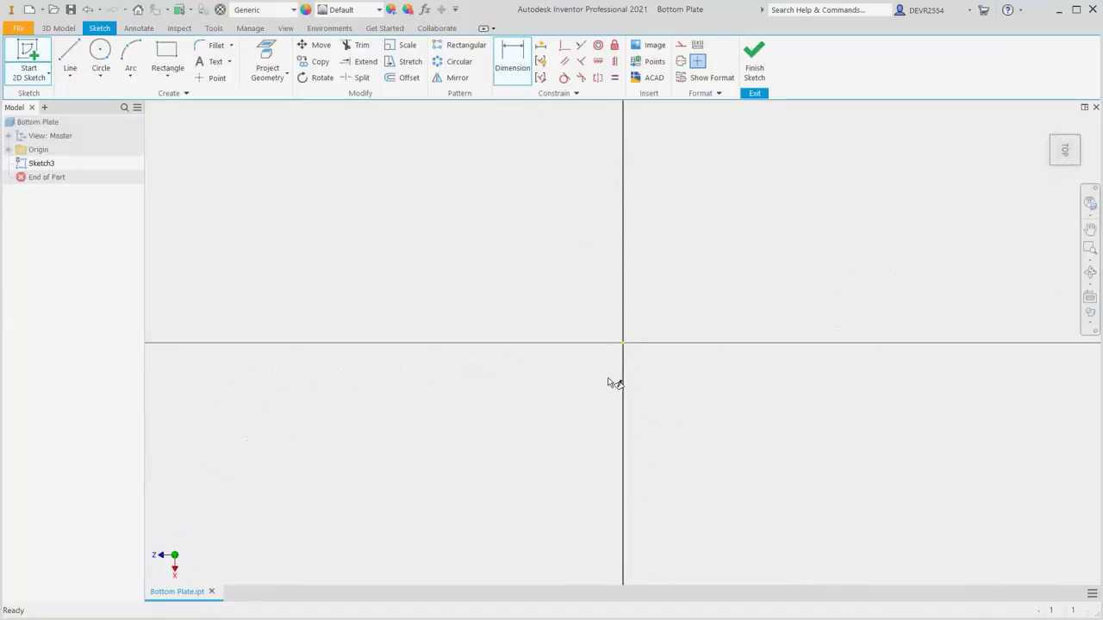
Draw a center point circle at the sketch origin, specified by diameter and set to 800 mm
{"action": "right_click", "coordinate": [606, 382]}
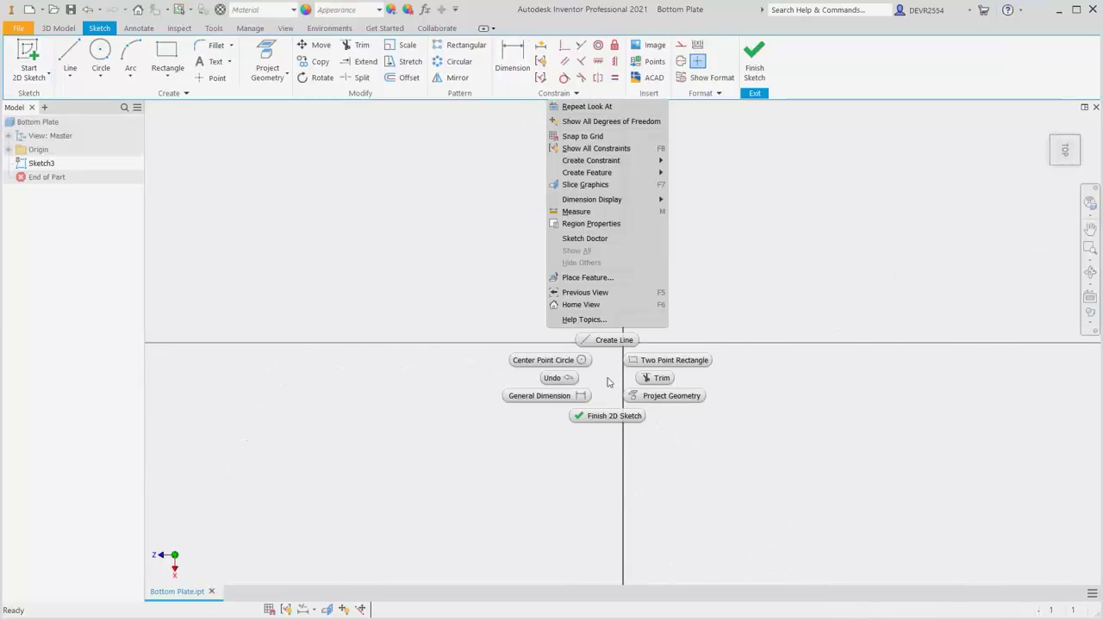
{"action": "left_click", "coordinate": [558, 369]}
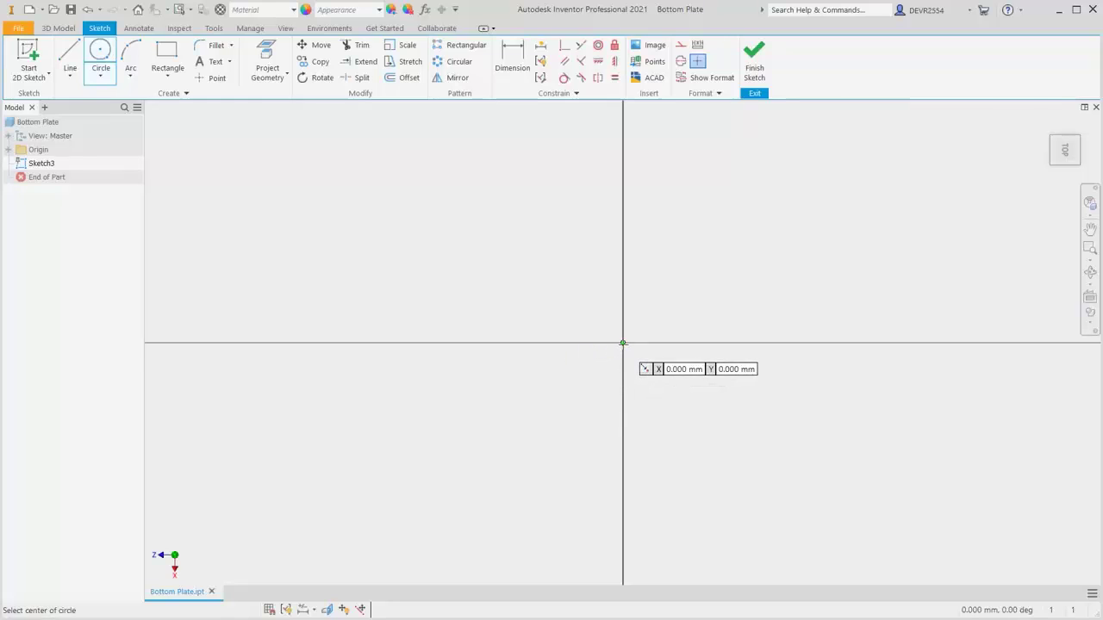
{"action": "left_click", "coordinate": [623, 343]}
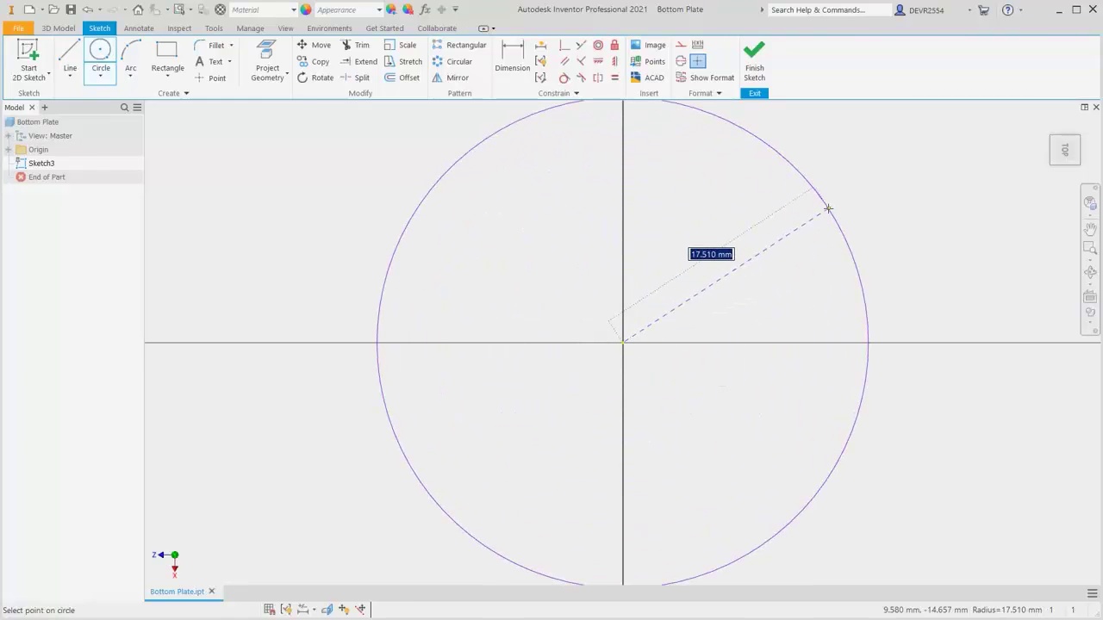
{"action": "right_click", "coordinate": [828, 209]}
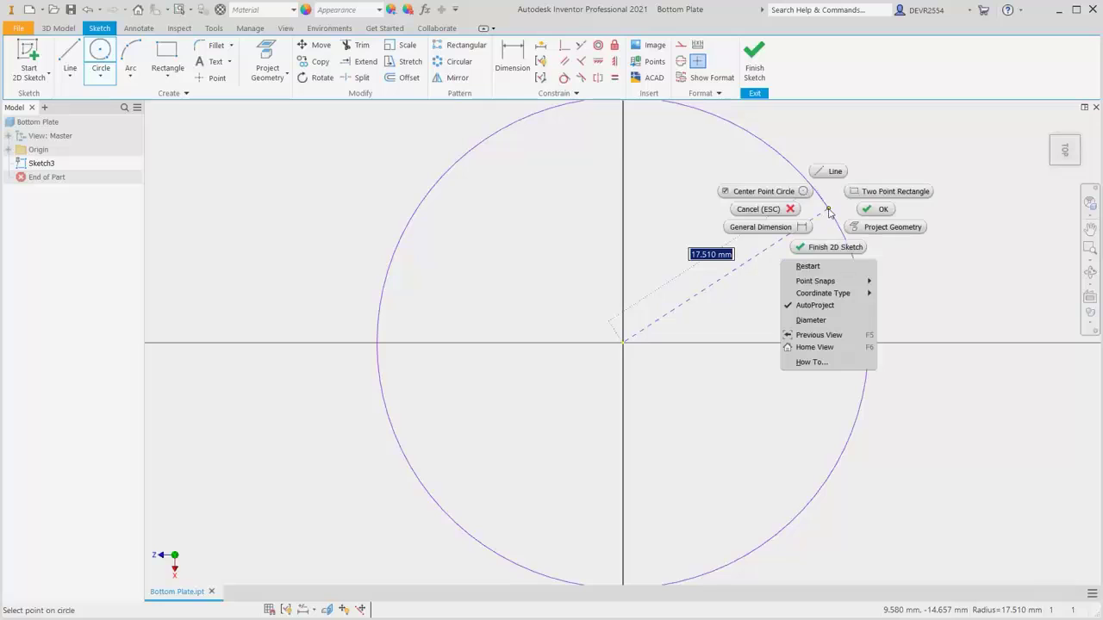
{"action": "left_click", "coordinate": [830, 320]}
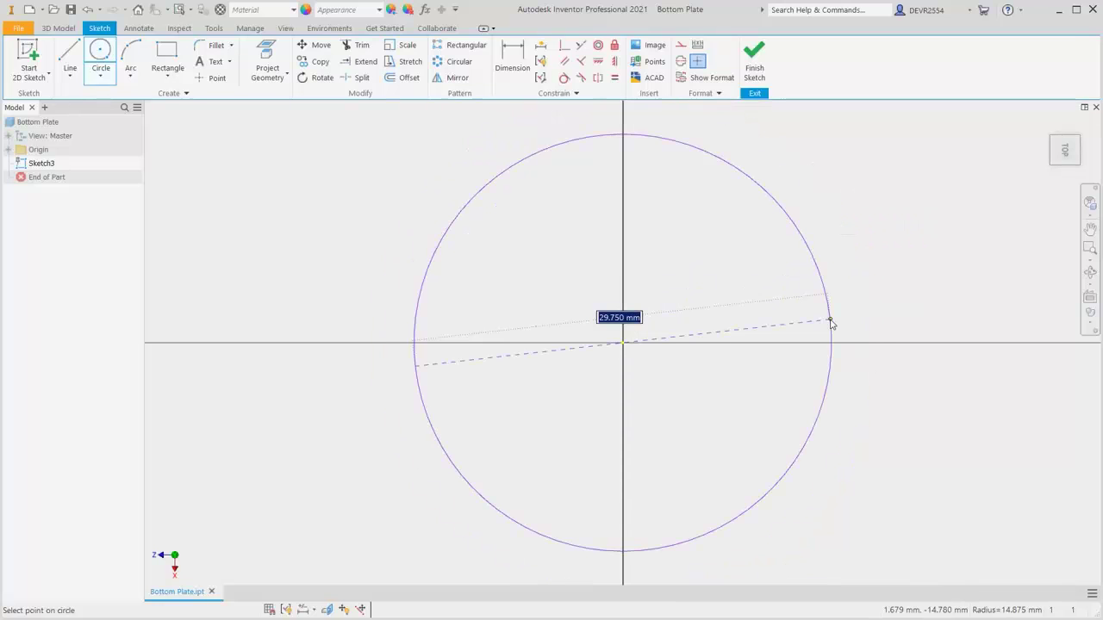
{"action": "type", "text": "800"}
{"action": "key", "text": "Return"}
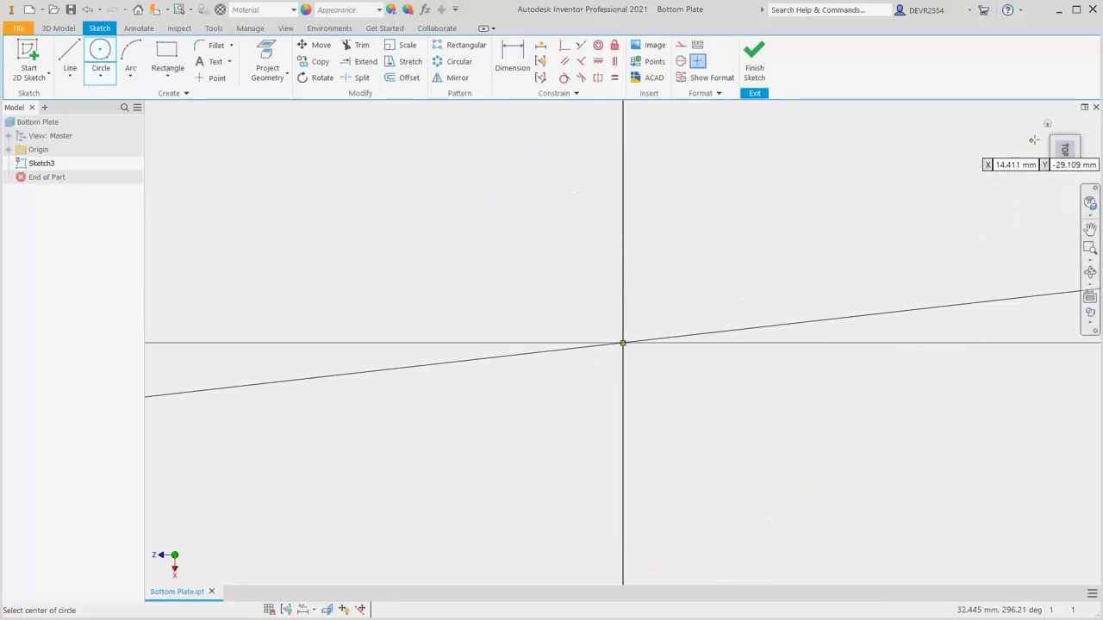
{"action": "left_click", "coordinate": [1048, 126]}
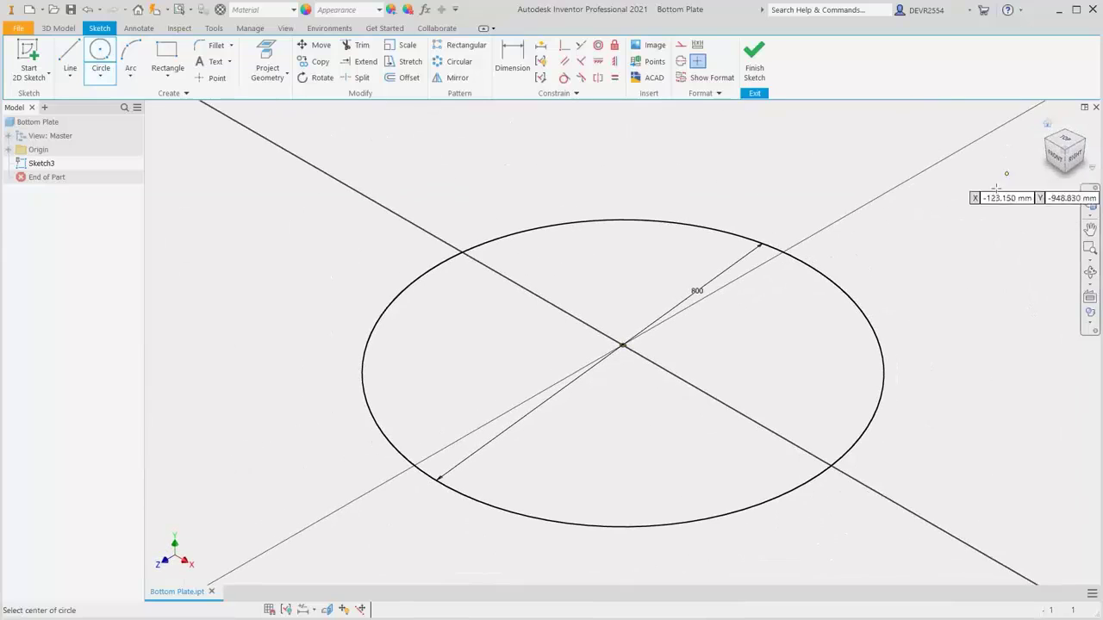
{"action": "right_click", "coordinate": [869, 278]}
{"action": "left_click", "coordinate": [912, 278]}
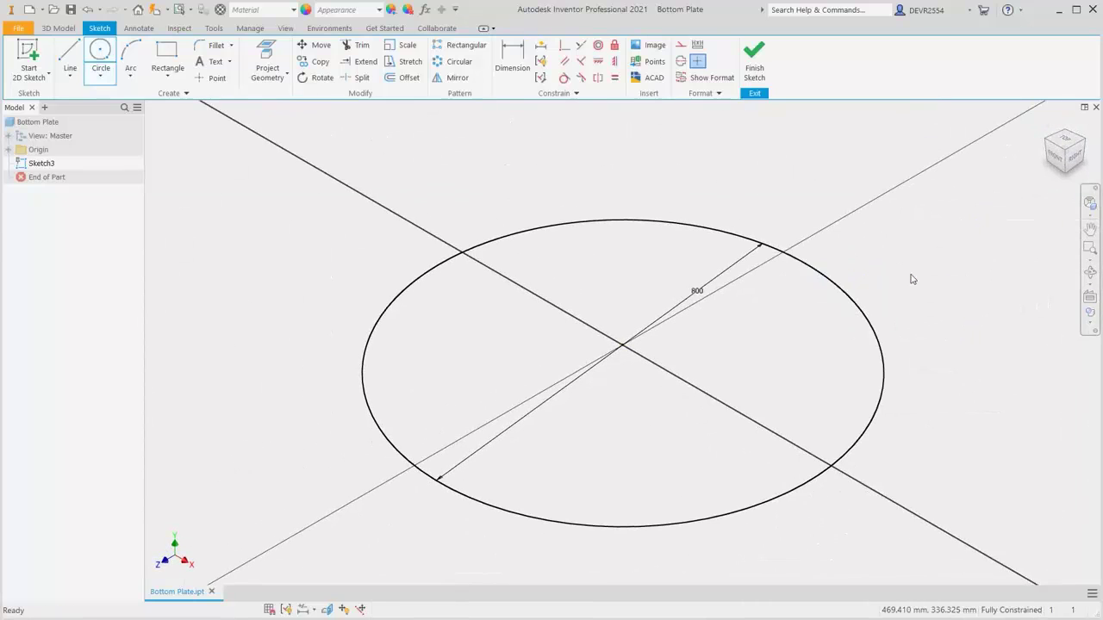
Extrude the 800 mm circle profile 50 mm downward from the sketch plane
{"action": "right_click", "coordinate": [911, 278]}
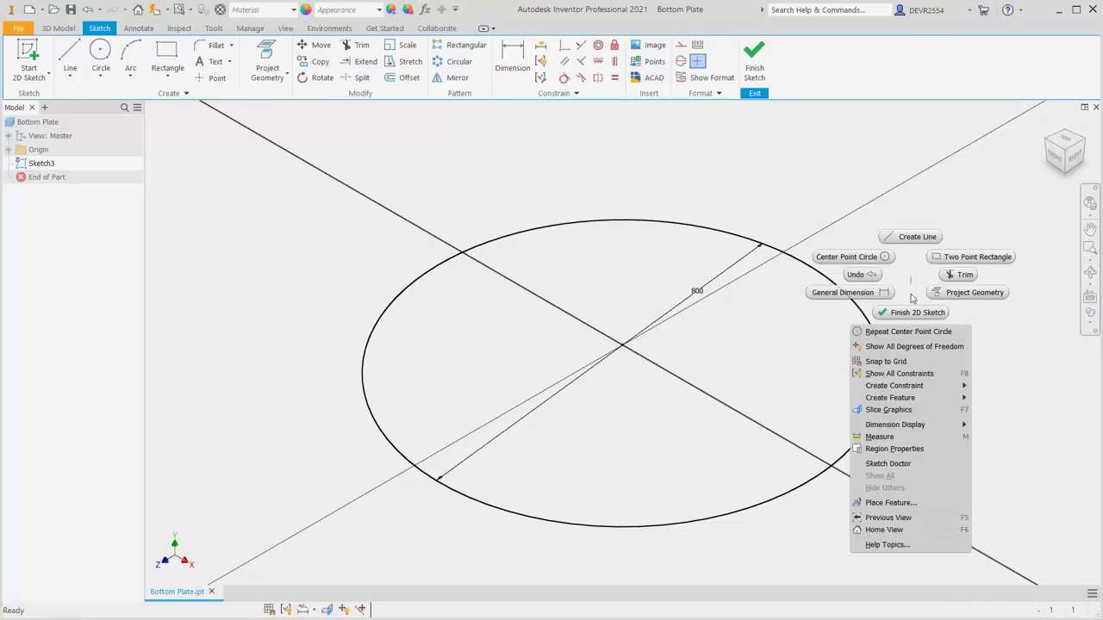
{"action": "mouse_move", "coordinate": [917, 400]}
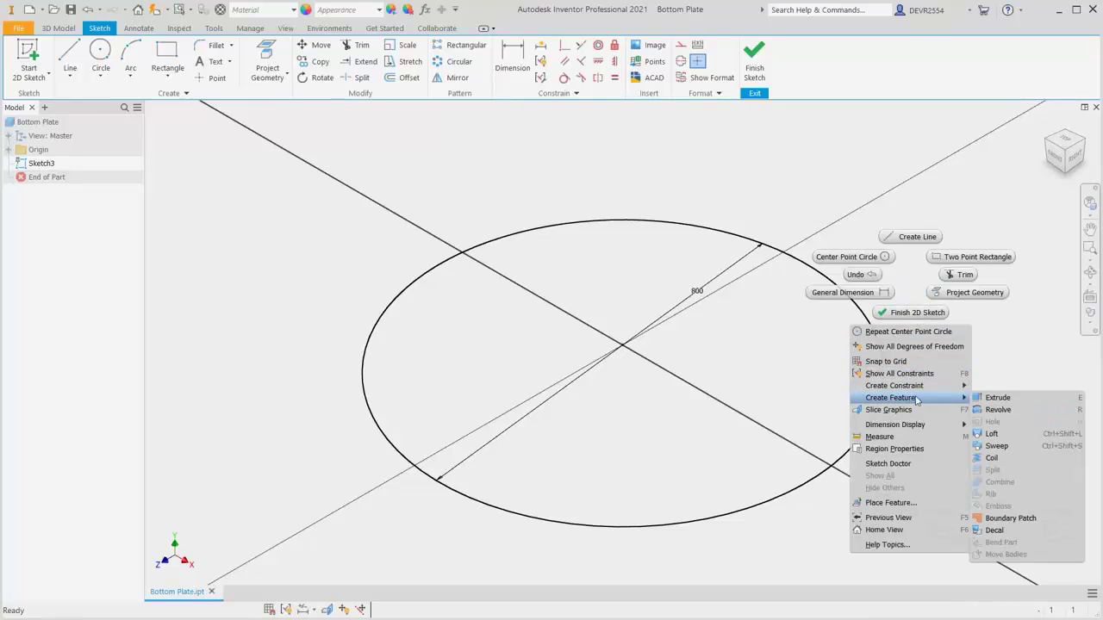
{"action": "left_click", "coordinate": [998, 399]}
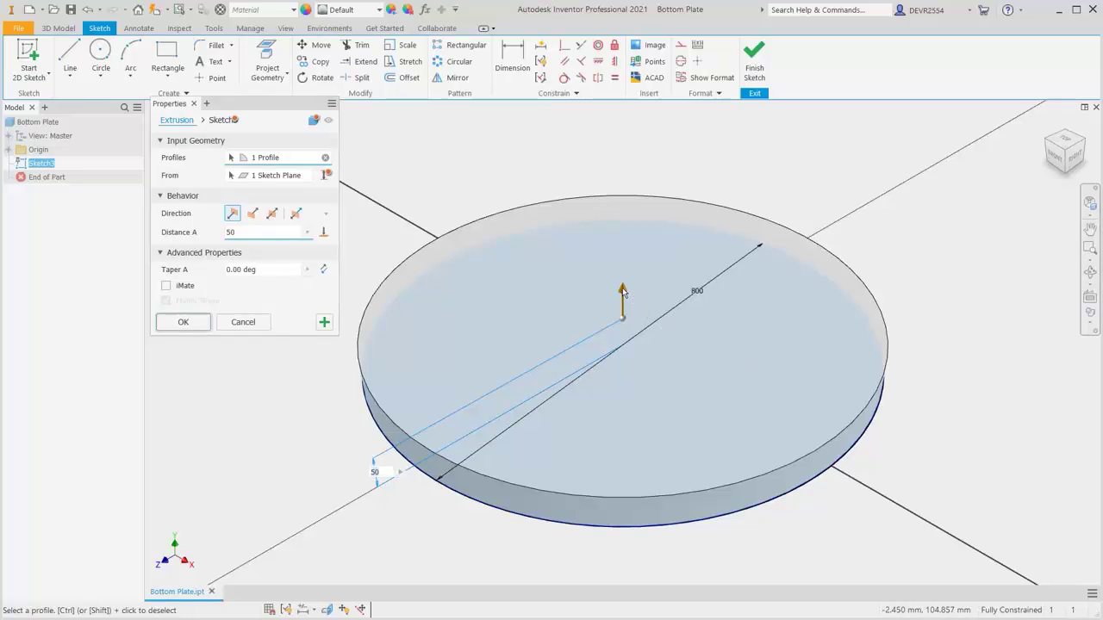
{"action": "left_click_drag", "start_coordinate": [622, 297], "coordinate": [623, 393]}
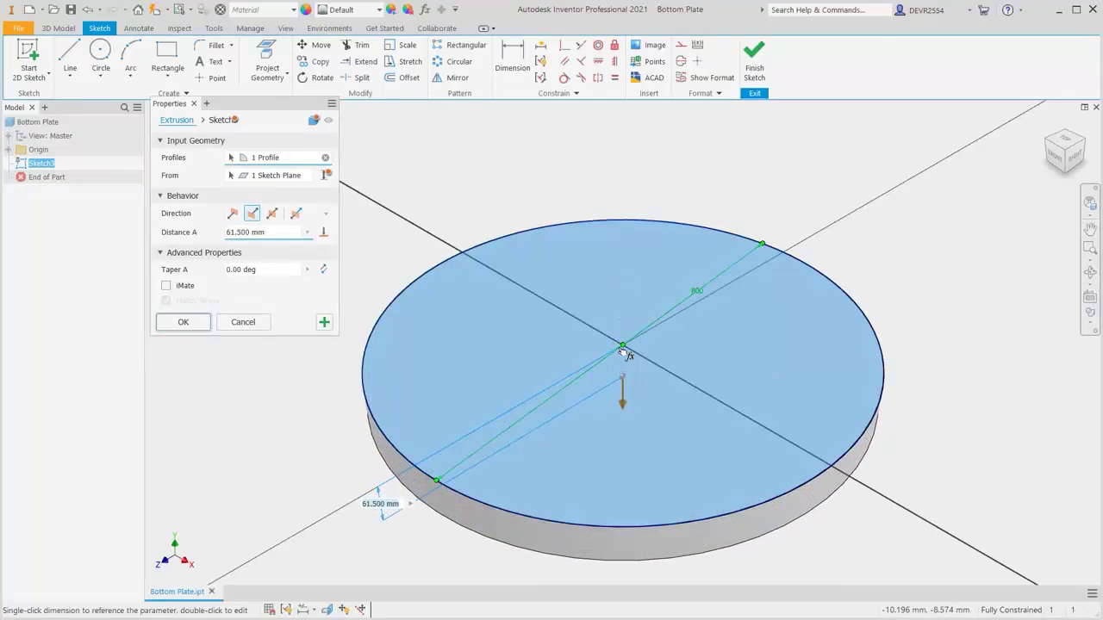
{"action": "type", "text": "50"}
{"action": "key", "text": "Return"}
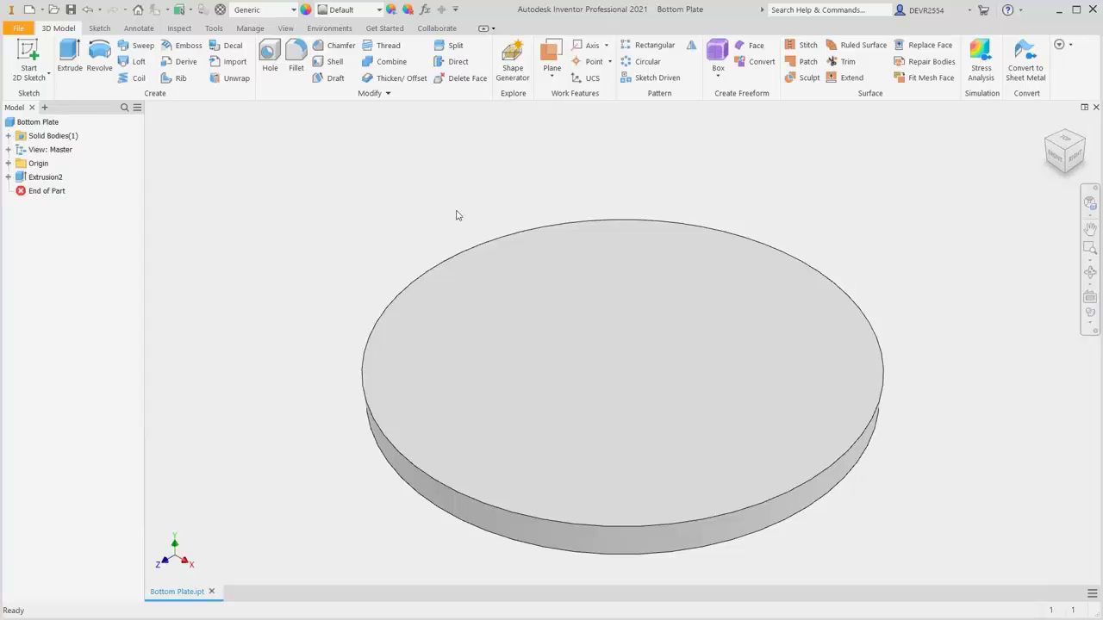
Start a sketch on the plate's top face and place a point about 242 mm above the centre
{"action": "right_click", "coordinate": [457, 215]}
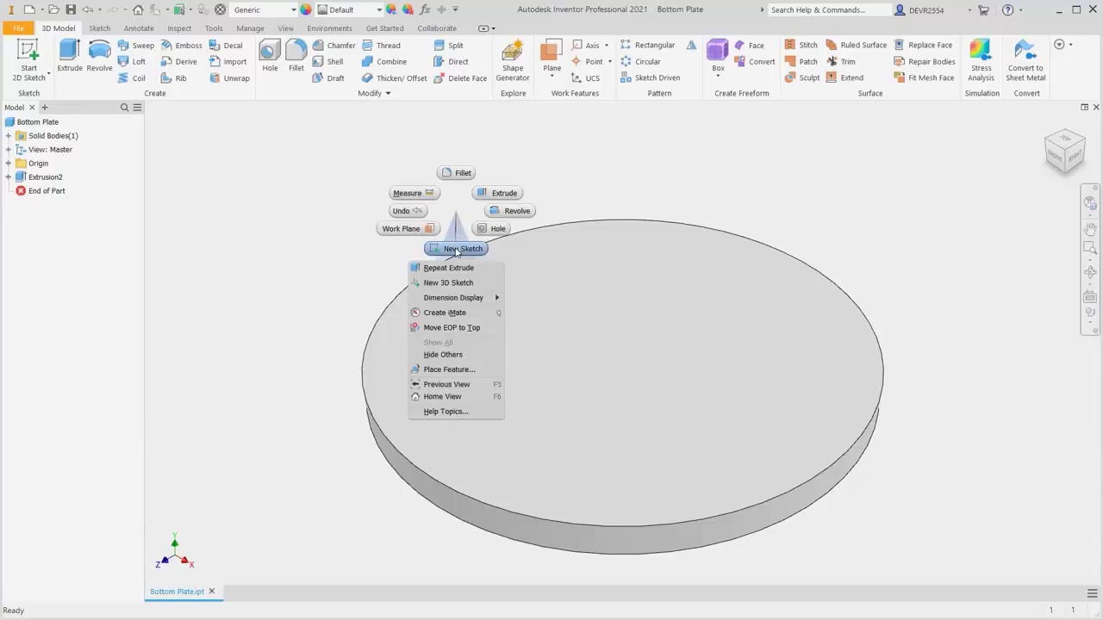
{"action": "left_click", "coordinate": [457, 249]}
{"action": "left_click", "coordinate": [577, 322]}
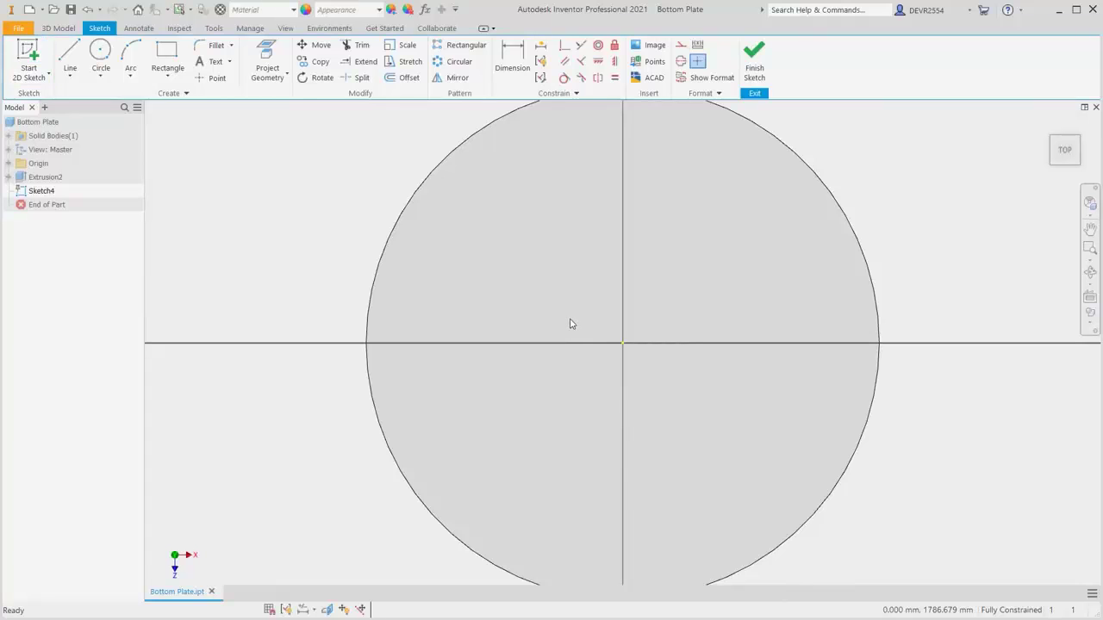
{"action": "left_click", "coordinate": [220, 84]}
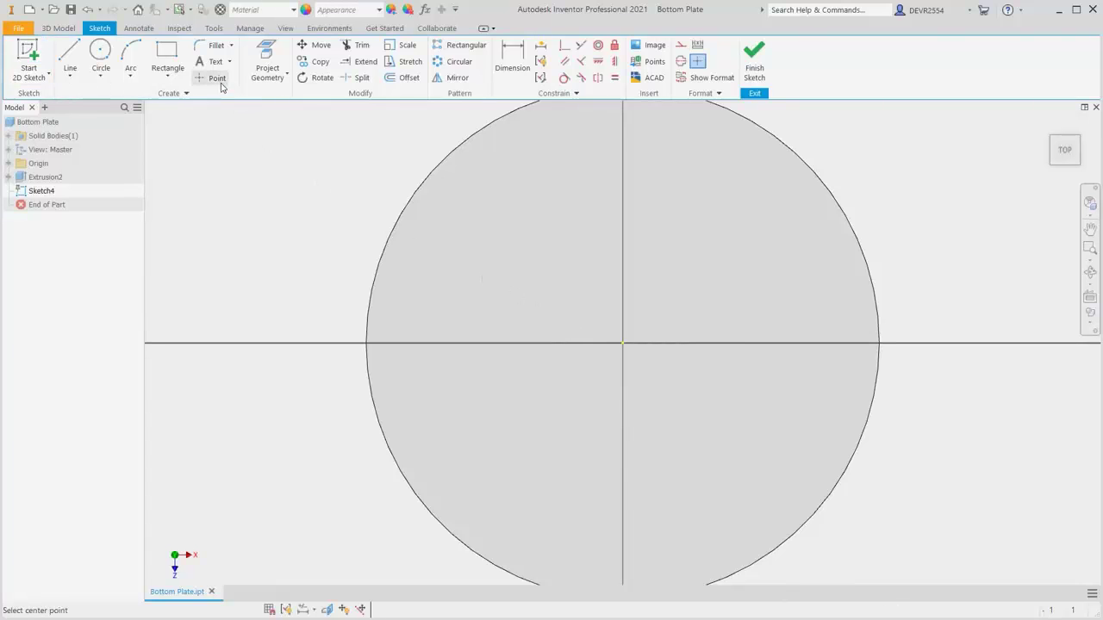
{"action": "left_click", "coordinate": [622, 187]}
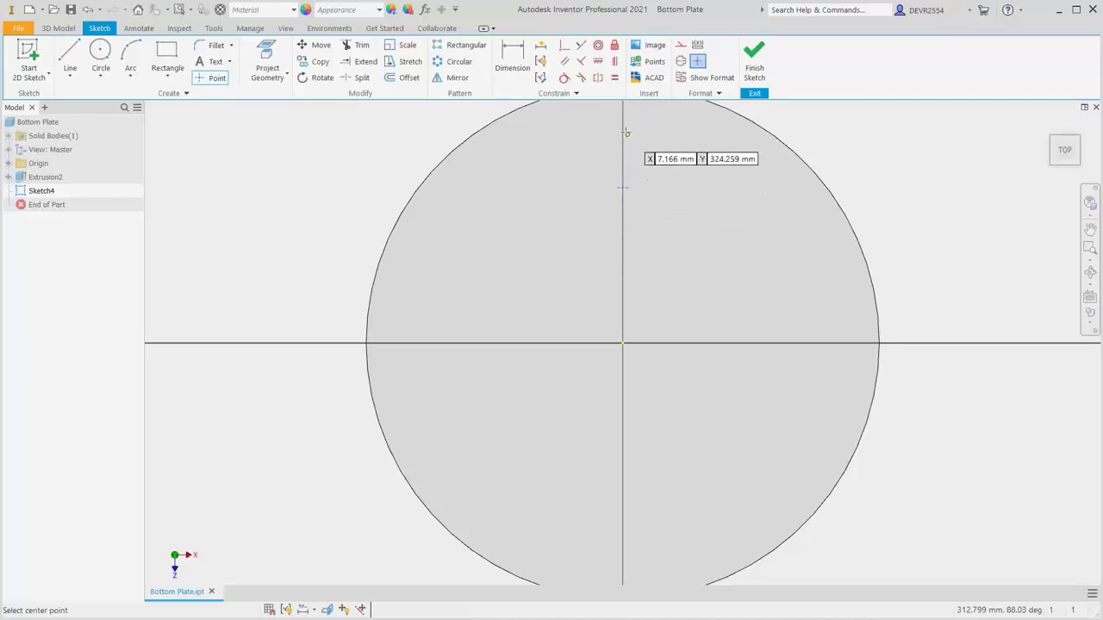
Align the sketch point with the plate's centre point using a vertical constraint
{"action": "left_click", "coordinate": [616, 62]}
{"action": "left_click", "coordinate": [630, 191]}
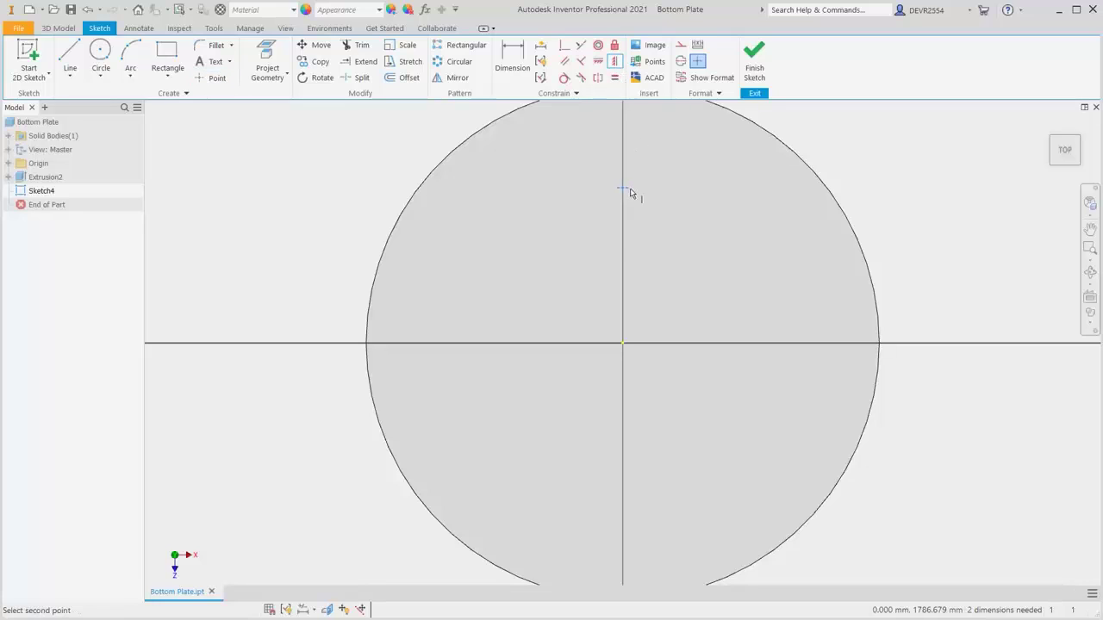
{"action": "left_click", "coordinate": [622, 343]}
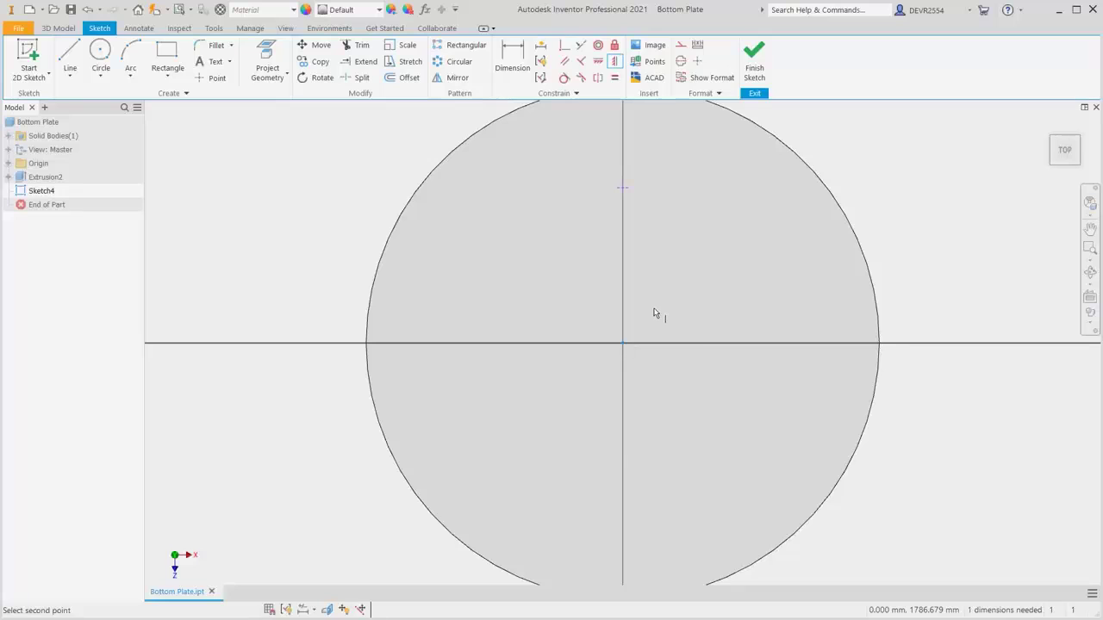
Dimension the distance from the plate's centre to the sketch point as 172.5 mm
{"action": "right_click", "coordinate": [654, 313]}
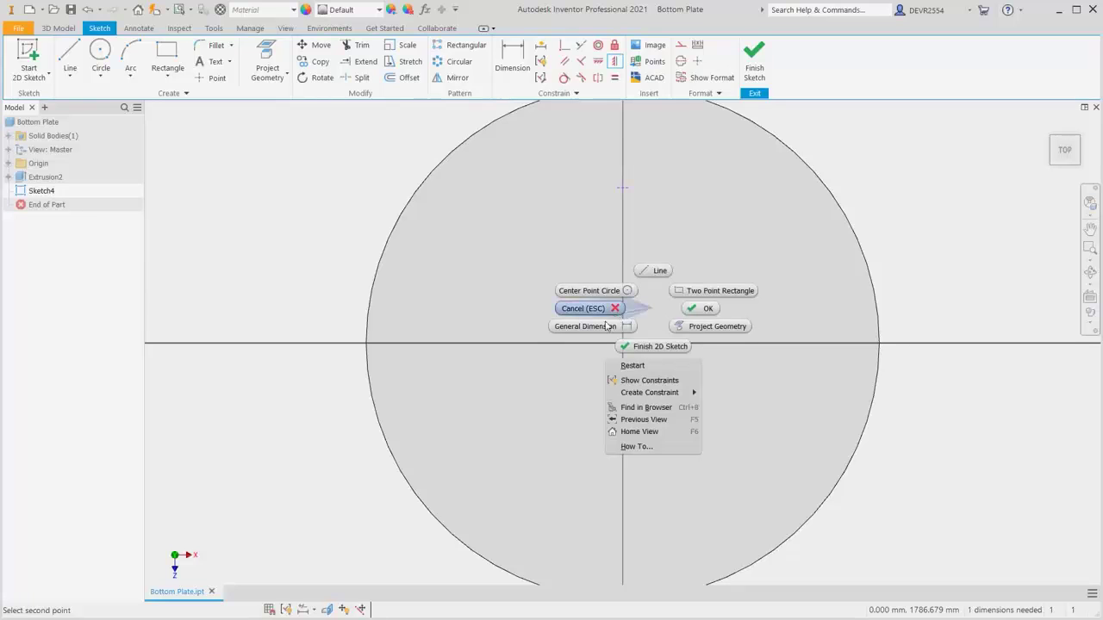
{"action": "left_click", "coordinate": [625, 326]}
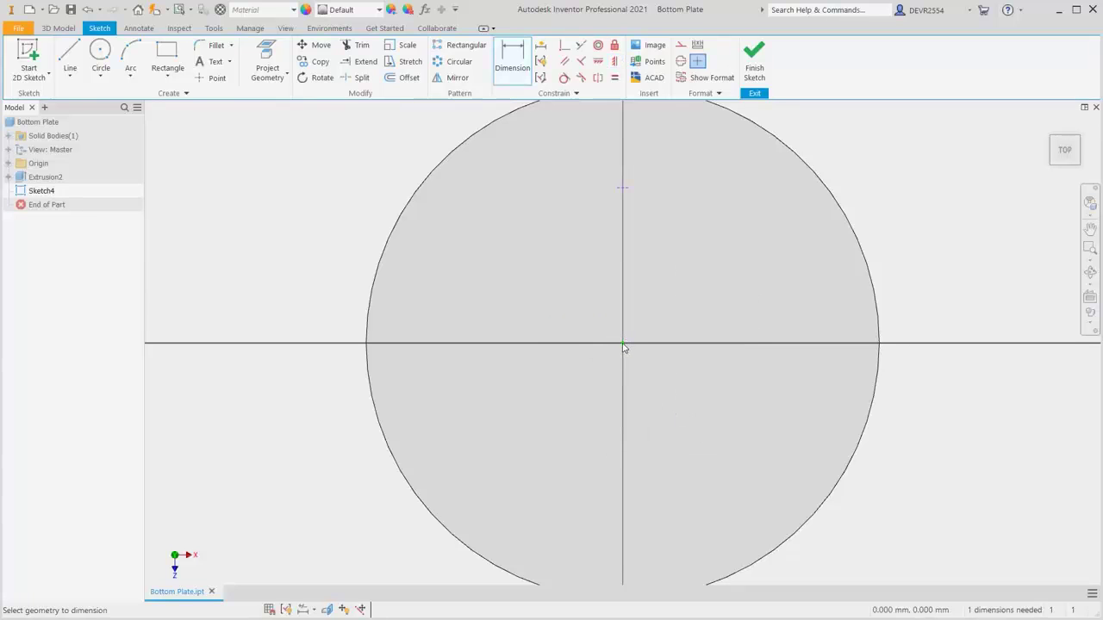
{"action": "left_click", "coordinate": [626, 191]}
{"action": "left_click", "coordinate": [566, 251]}
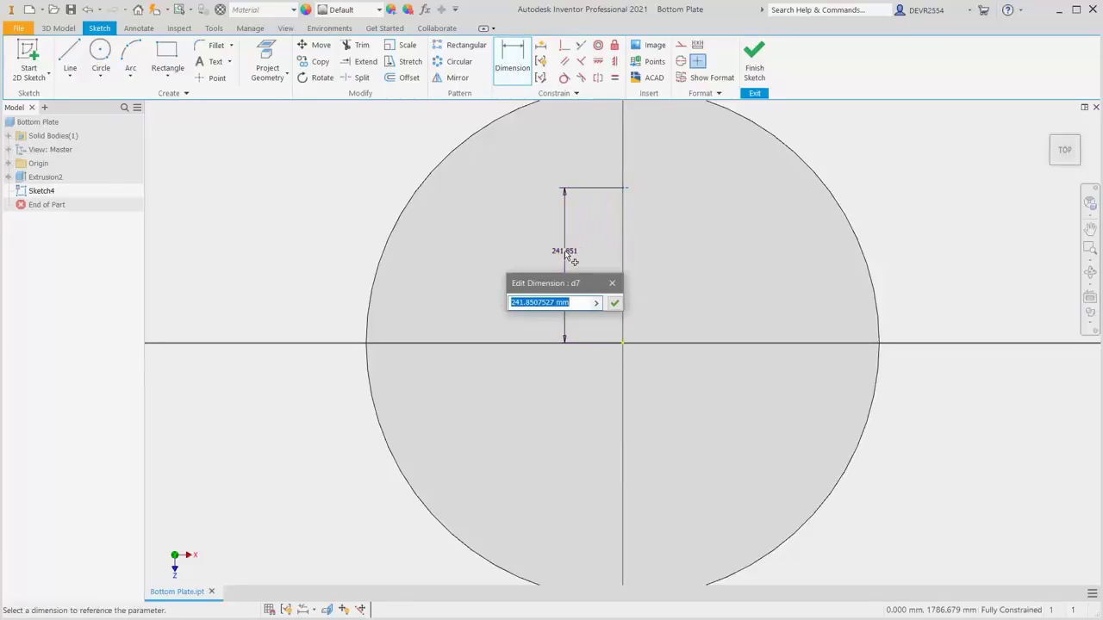
{"action": "type", "text": "172.5"}
{"action": "key", "text": "Return"}
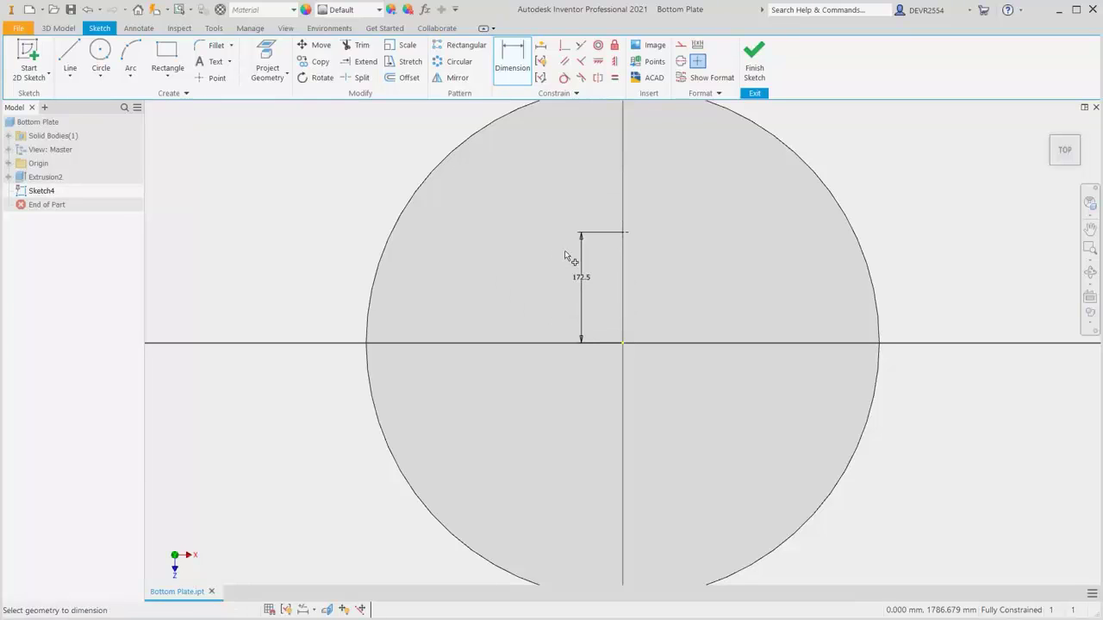
{"action": "right_click", "coordinate": [566, 252]}
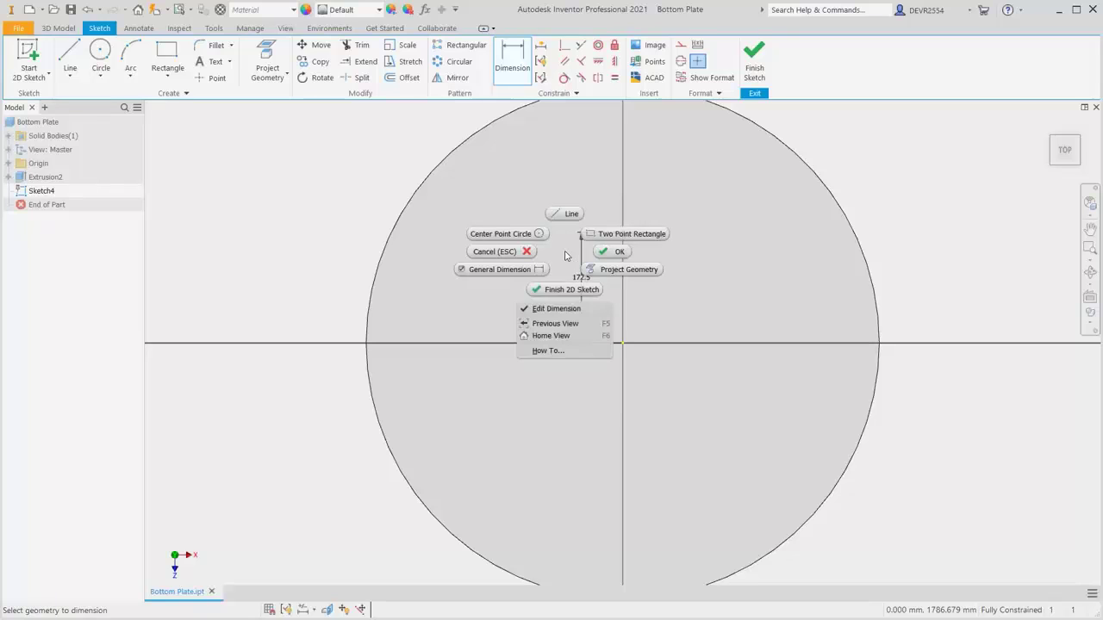
{"action": "left_click", "coordinate": [612, 252]}
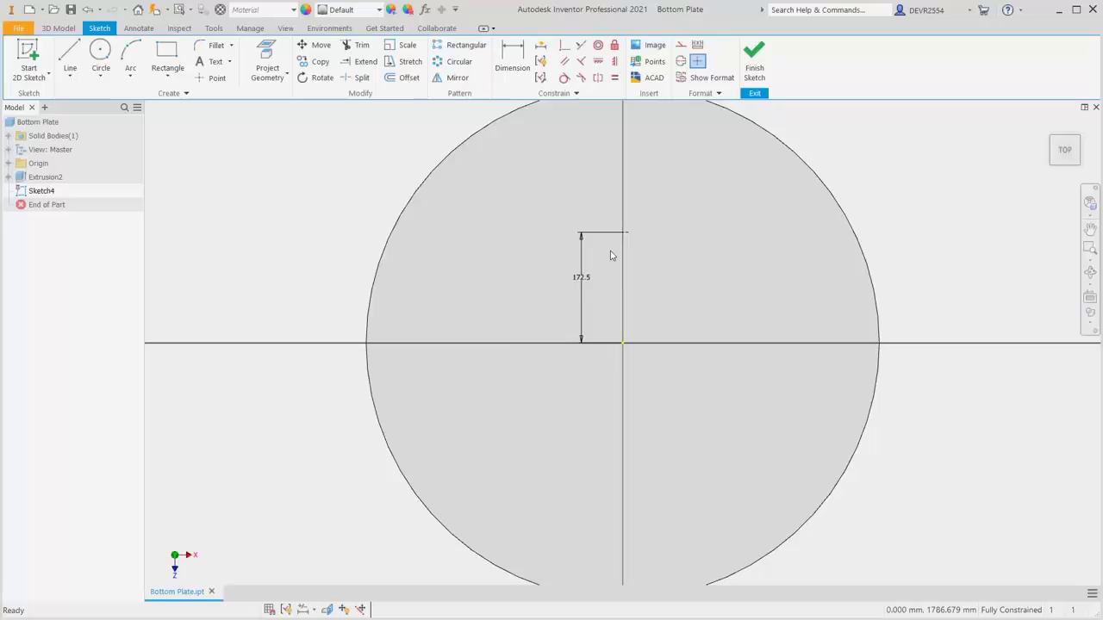
Create an ISO M10 clearance hole with normal fit and no seat at the sketch point, ending at the plate's bottom face
{"action": "right_click", "coordinate": [611, 254]}
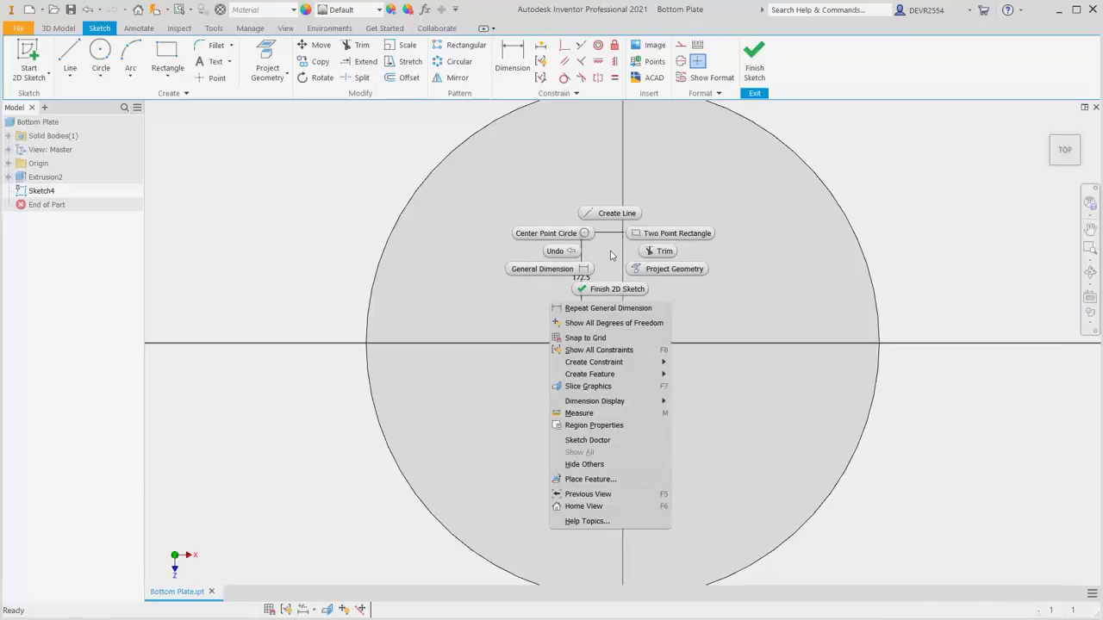
{"action": "mouse_move", "coordinate": [613, 375]}
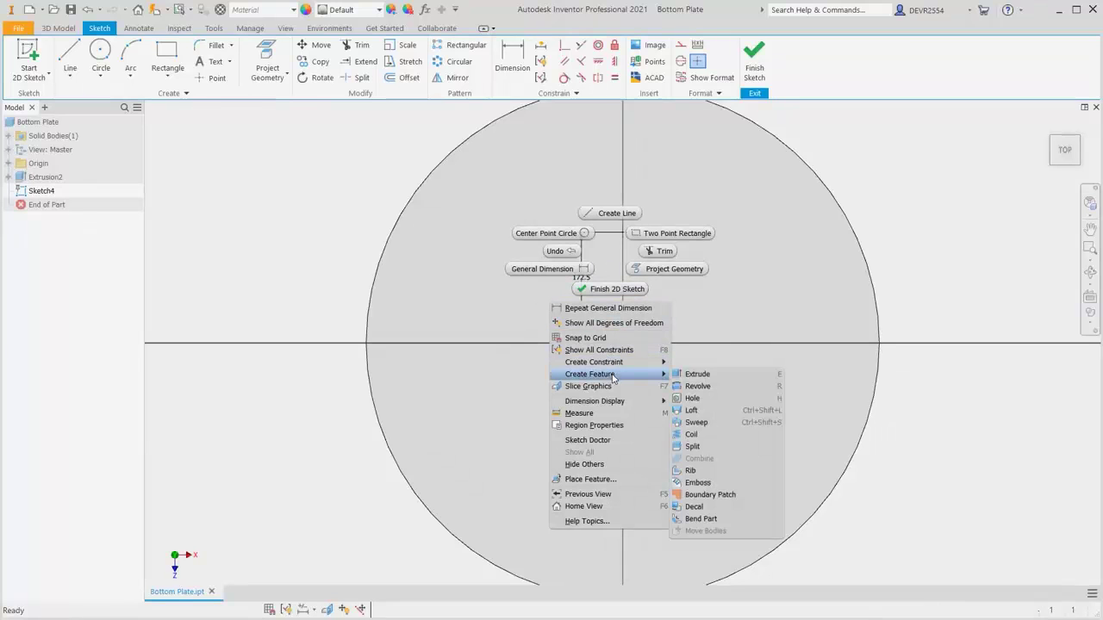
{"action": "left_click", "coordinate": [691, 399]}
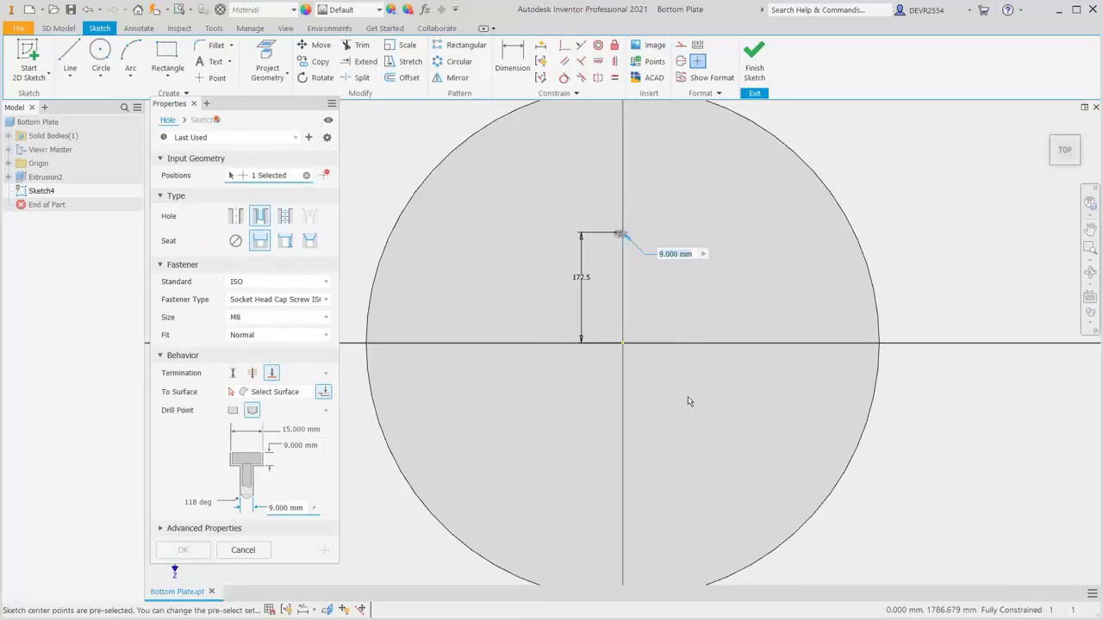
{"action": "key", "text": "F4"}
{"action": "left_click_drag", "start_coordinate": [646, 359], "coordinate": [578, 301]}
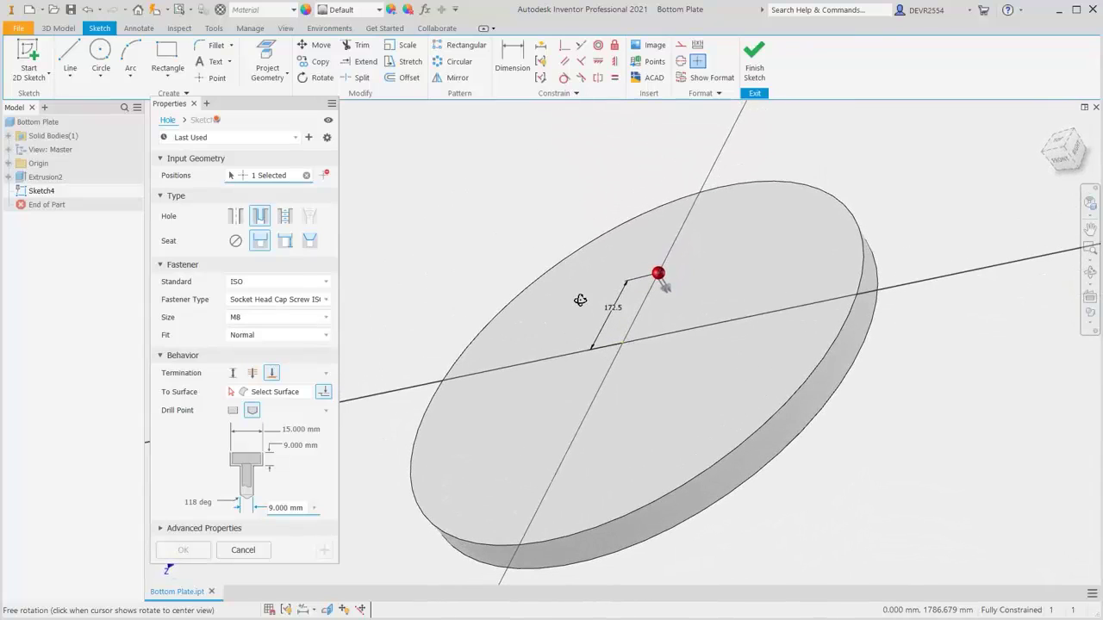
{"action": "key", "text": "Escape"}
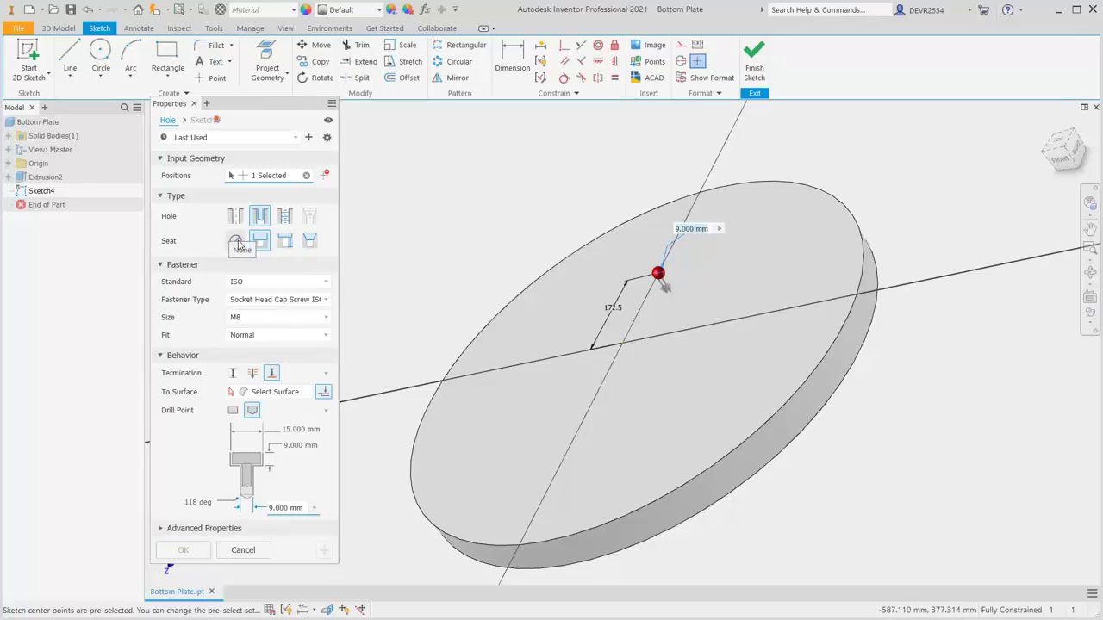
{"action": "left_click", "coordinate": [237, 241]}
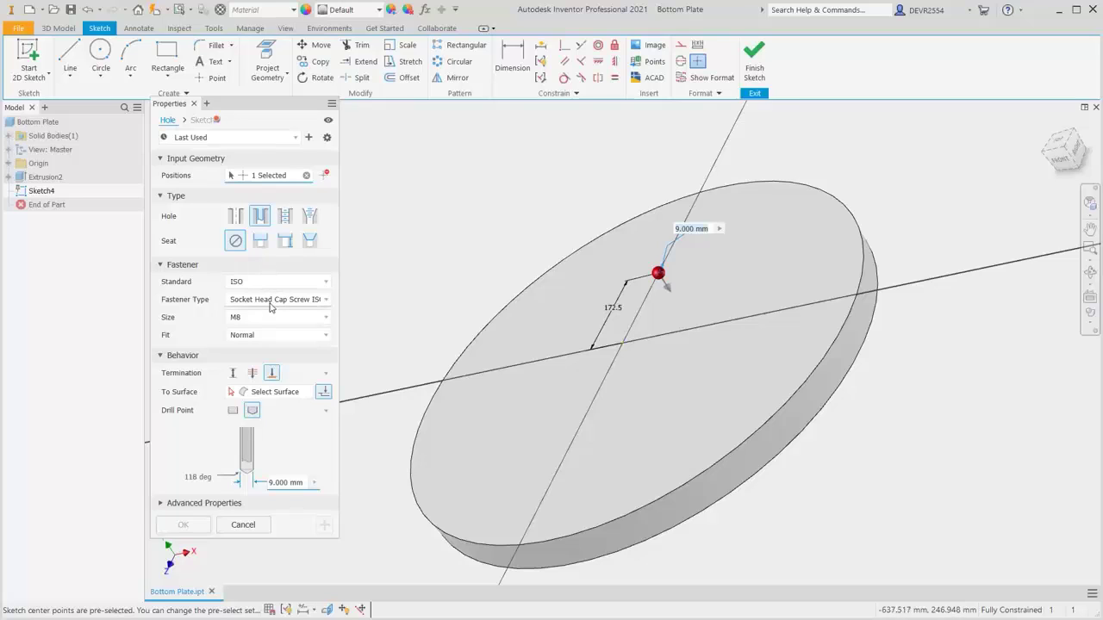
{"action": "left_click", "coordinate": [326, 319]}
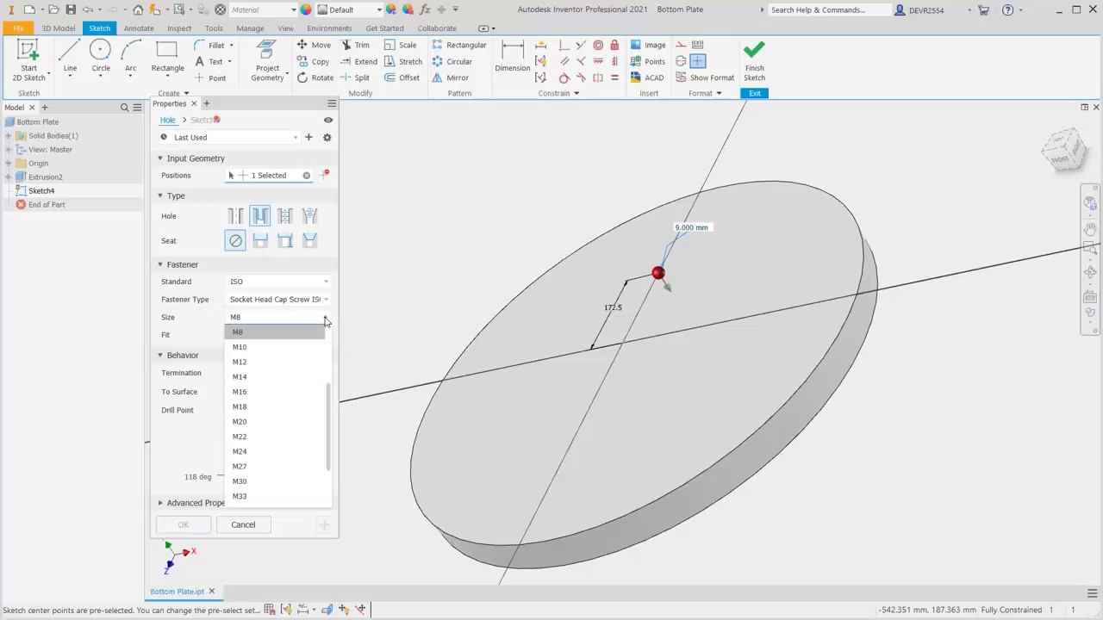
{"action": "left_click", "coordinate": [288, 348]}
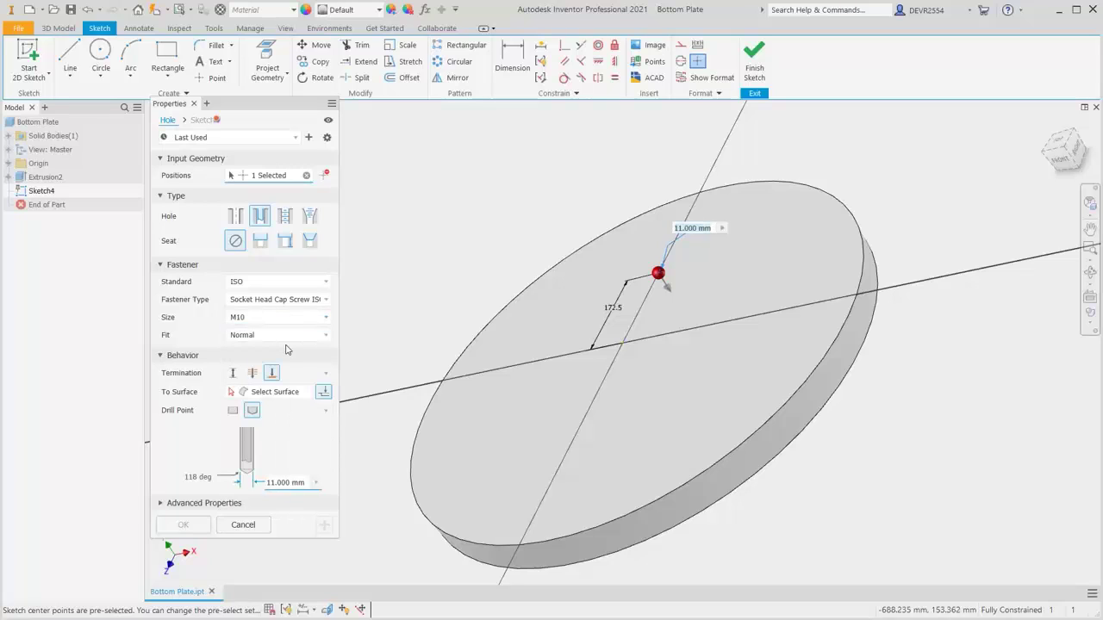
{"action": "left_click", "coordinate": [281, 395]}
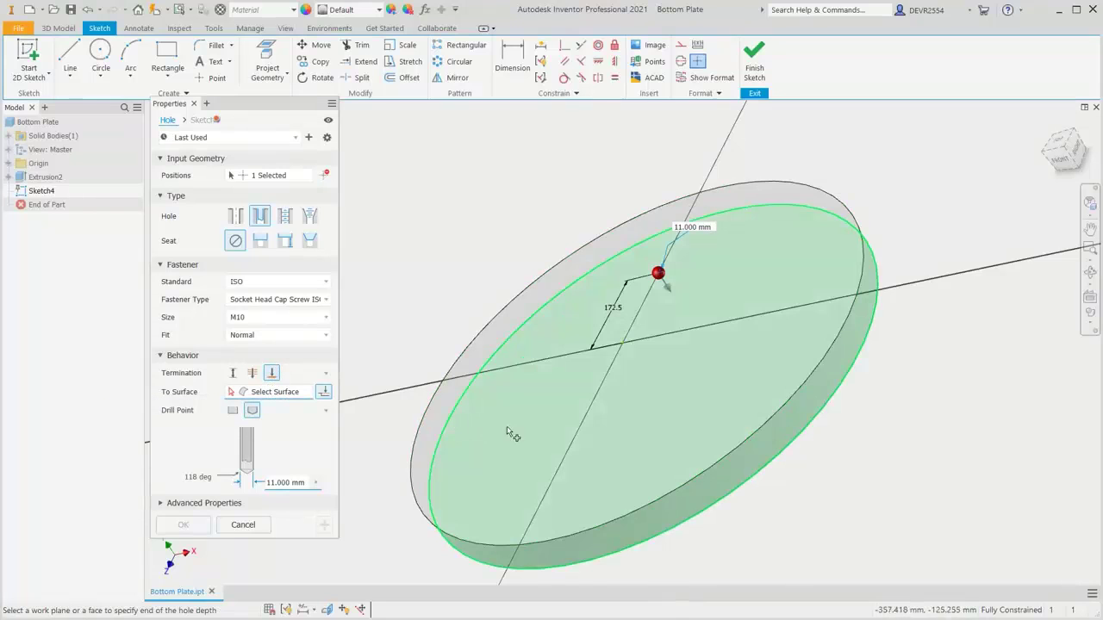
{"action": "left_click", "coordinate": [520, 433]}
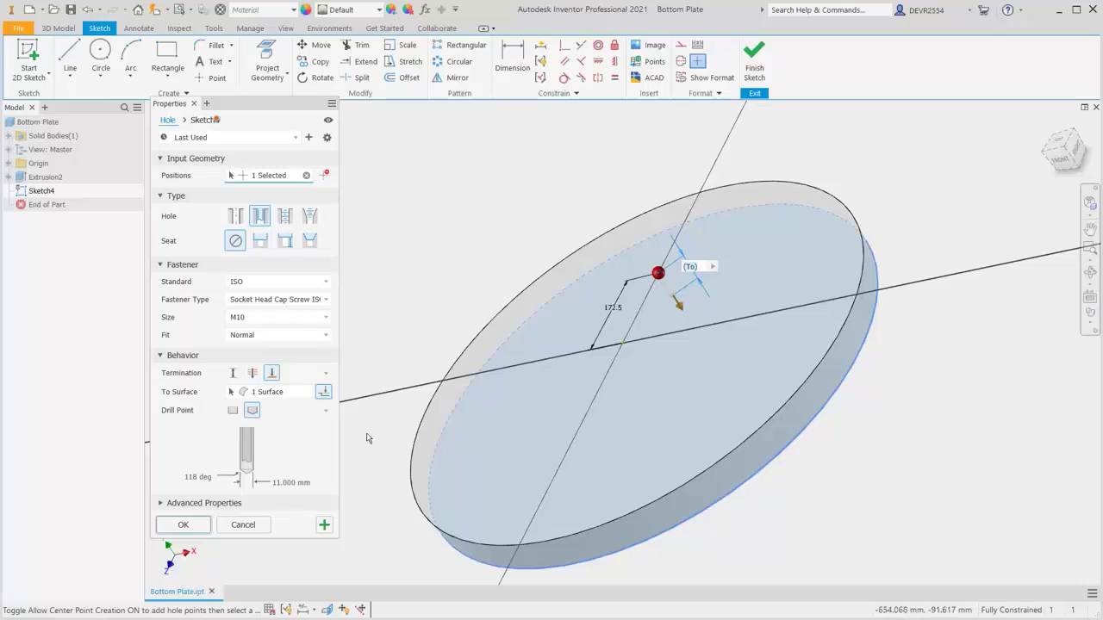
{"action": "left_click", "coordinate": [198, 524]}
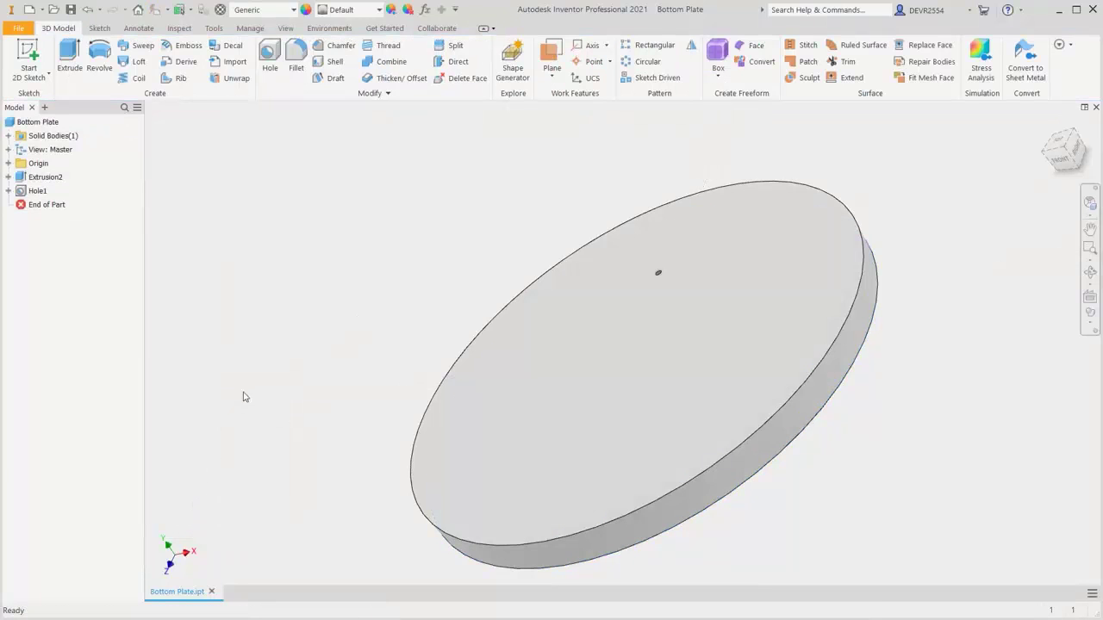
Create a circular pattern of the hole with 8 instances over 360 degrees around the plate's cylindrical axis
{"action": "left_click", "coordinate": [647, 63]}
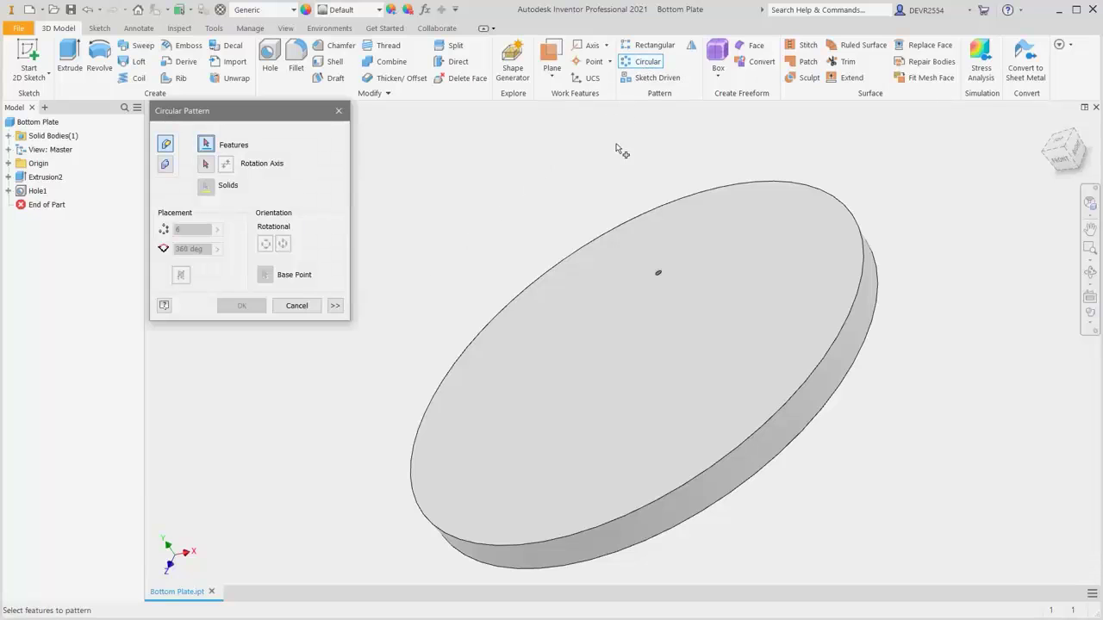
{"action": "left_click", "coordinate": [660, 273]}
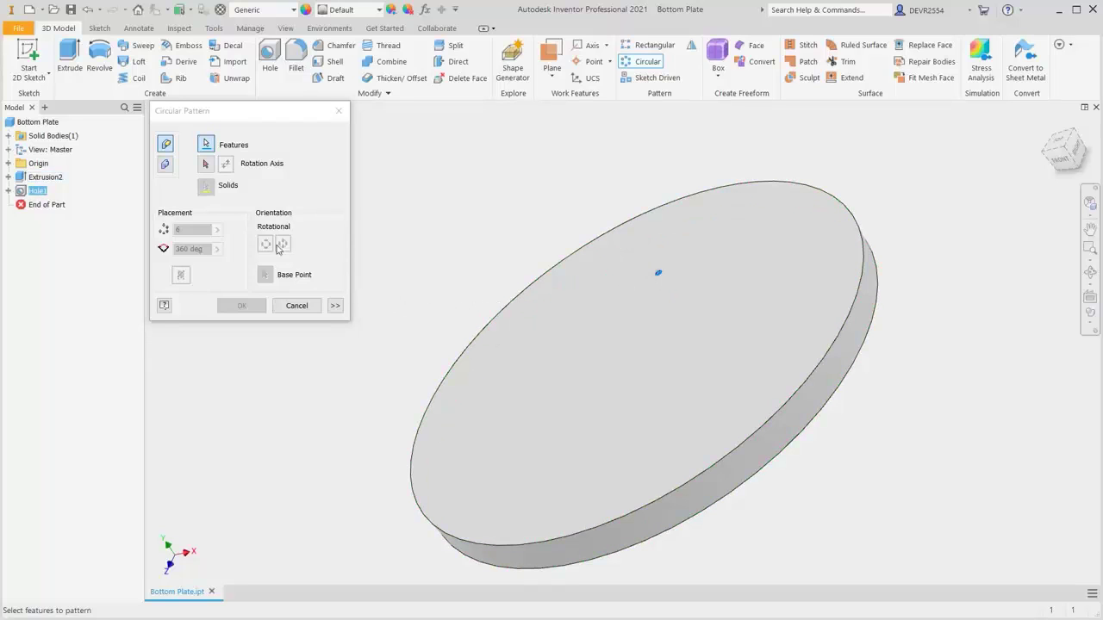
{"action": "left_click", "coordinate": [205, 164]}
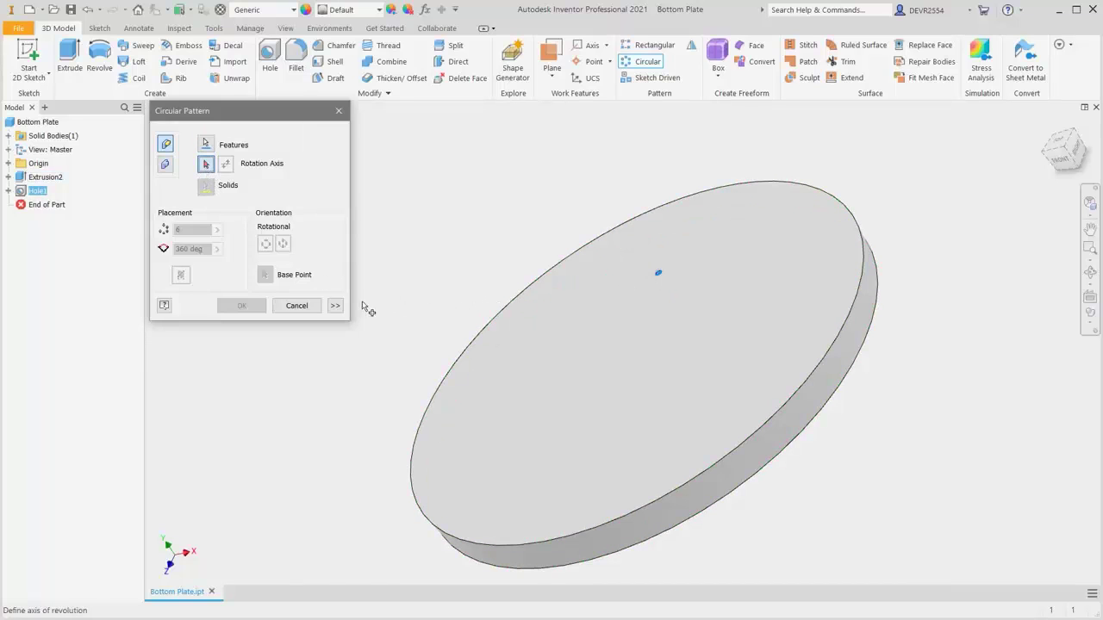
{"action": "left_click", "coordinate": [462, 554]}
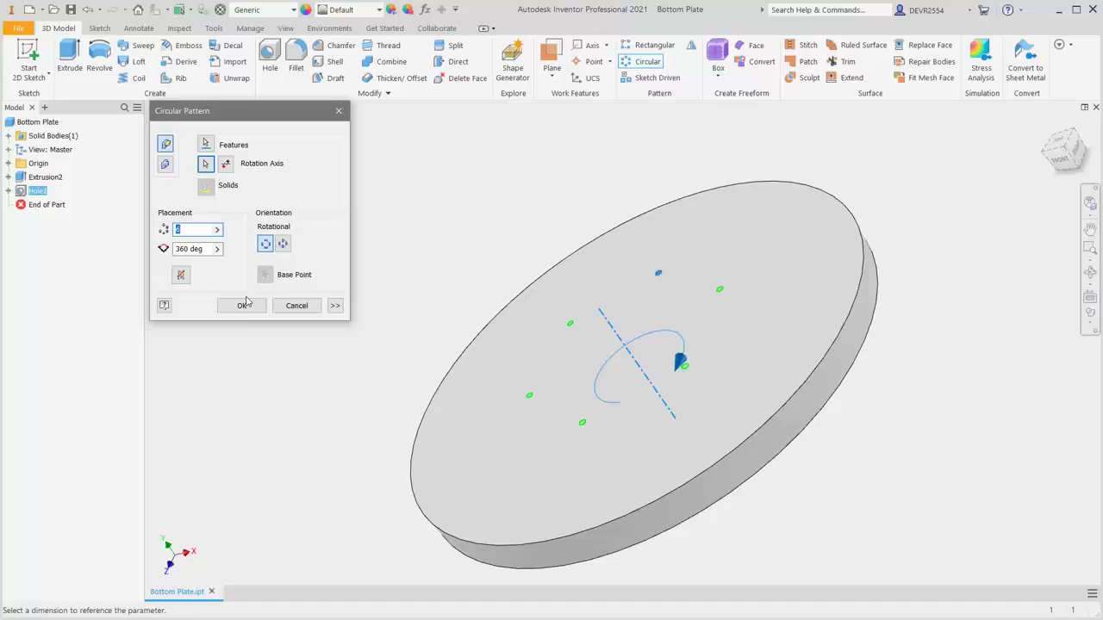
{"action": "type", "text": "8"}
{"action": "left_click", "coordinate": [246, 305]}
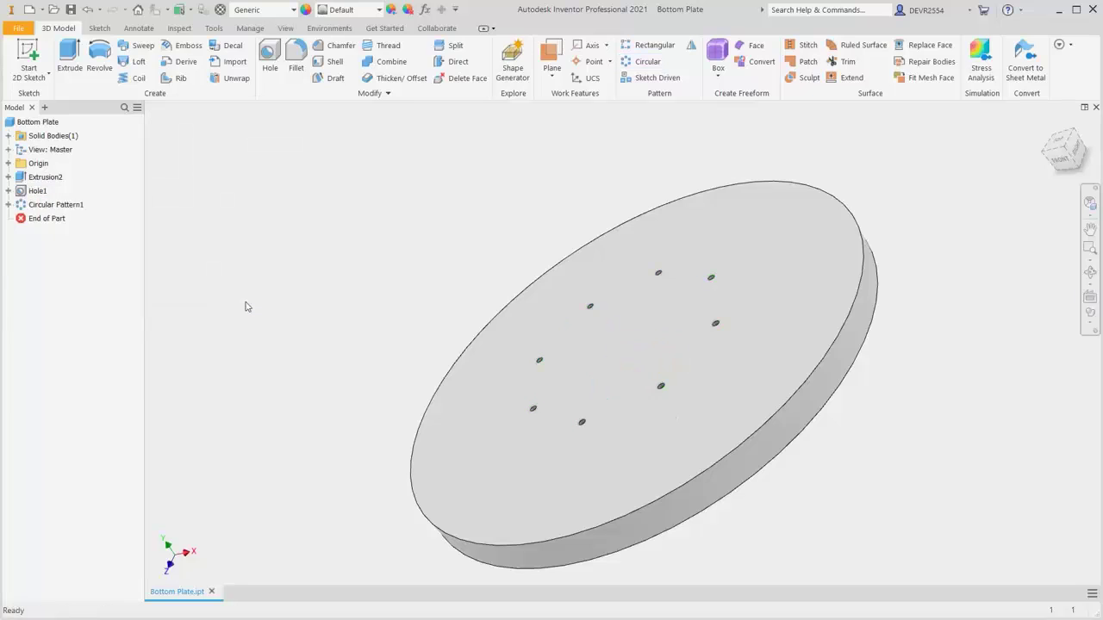
Chamfer the top and bottom outer edges of the round plate with a 2 mm distance
{"action": "key", "text": "F6"}
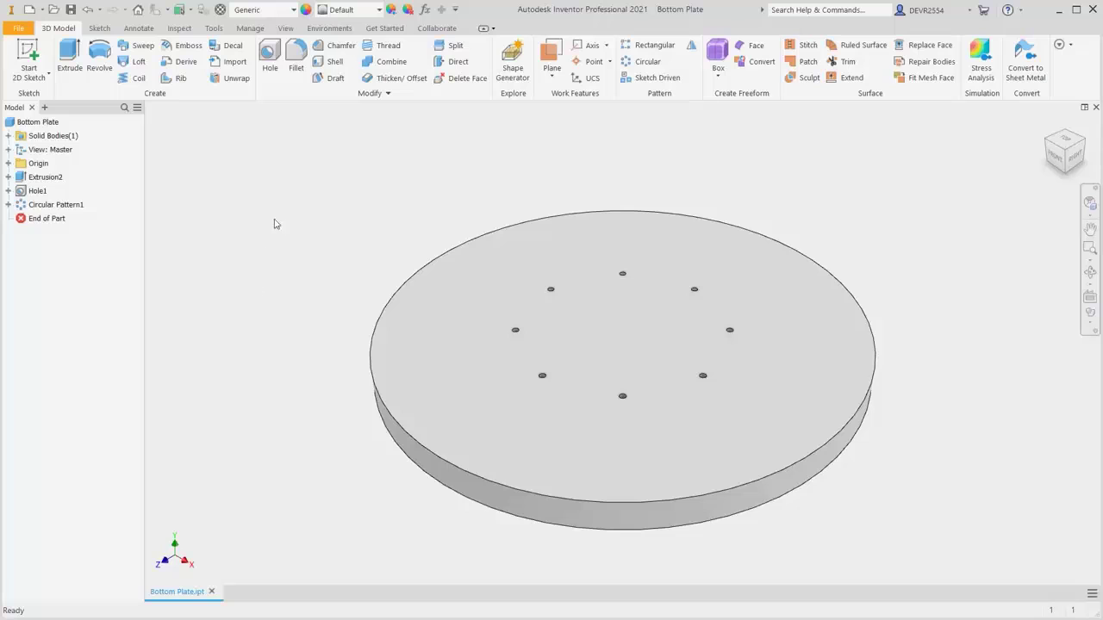
{"action": "left_click", "coordinate": [341, 49]}
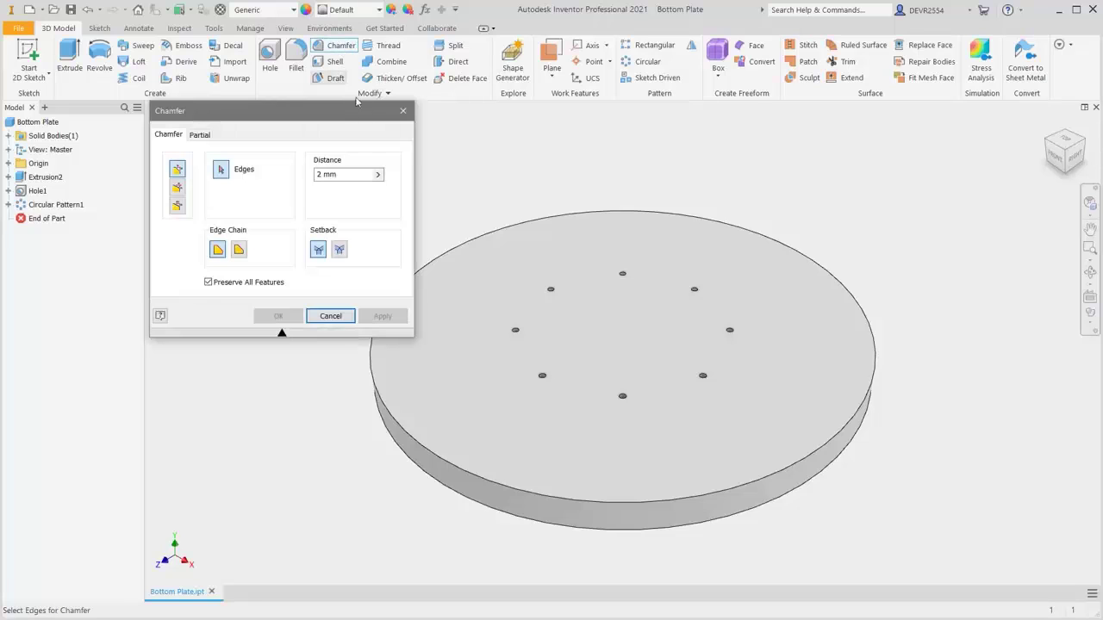
{"action": "left_click", "coordinate": [472, 245]}
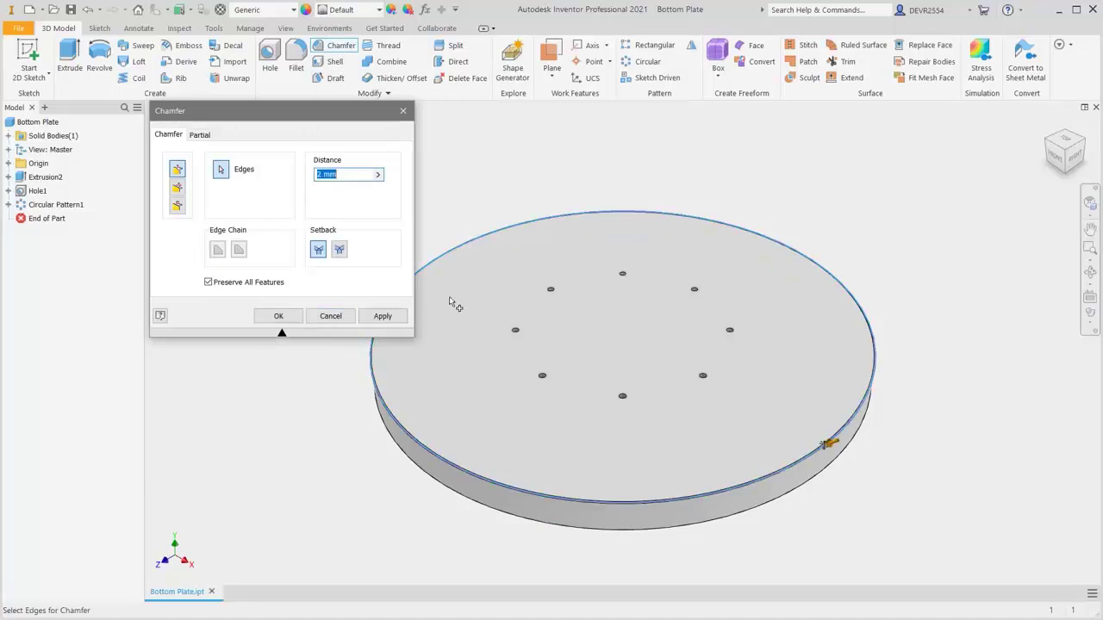
{"action": "left_click", "coordinate": [385, 429]}
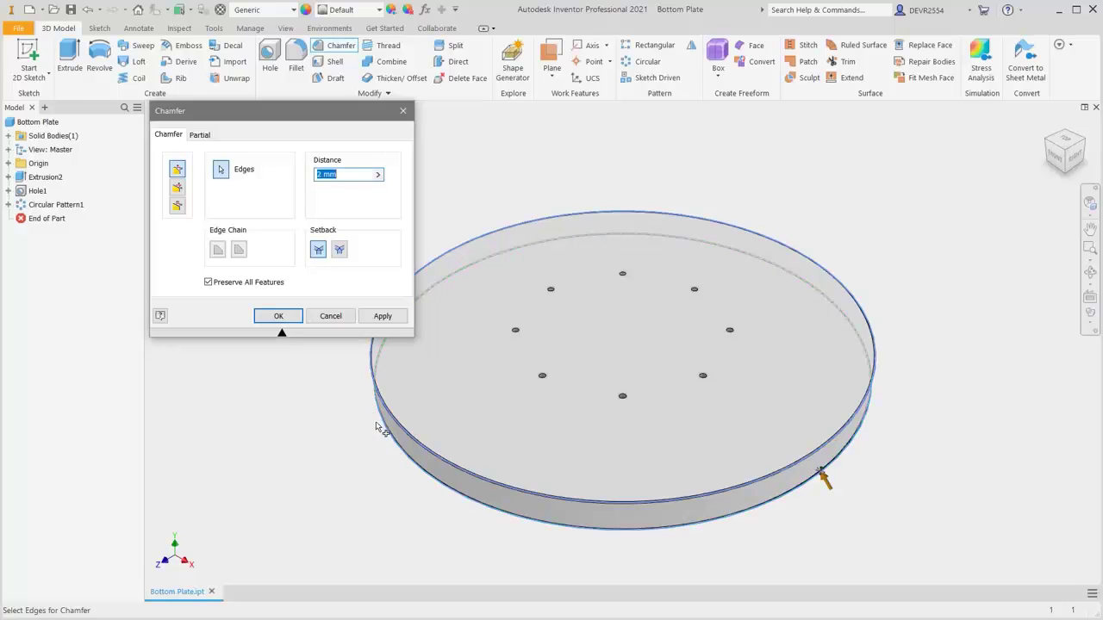
{"action": "left_click", "coordinate": [278, 316]}
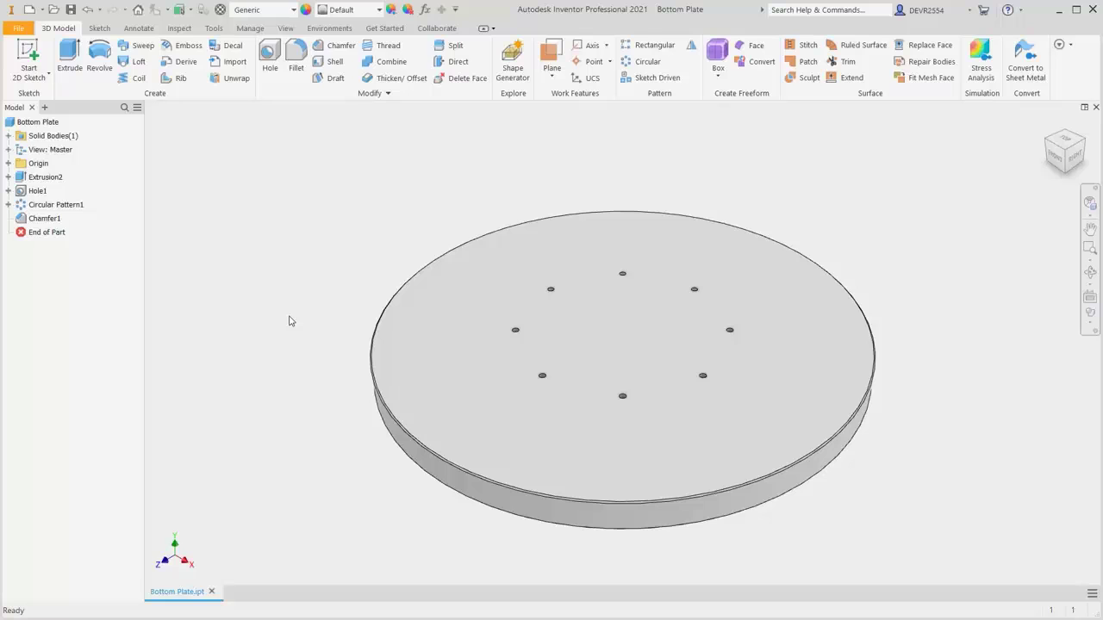
Assign the Polyethylene, High Density material to the Bottom Plate part
{"action": "left_click", "coordinate": [294, 11]}
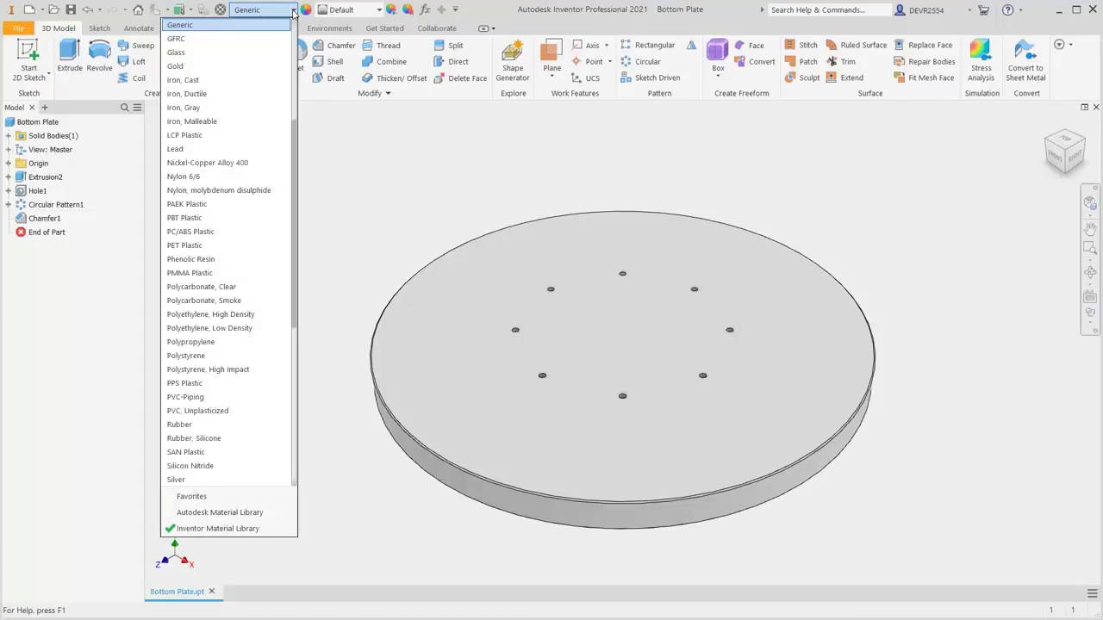
{"action": "left_click_drag", "start_coordinate": [295, 143], "coordinate": [295, 164]}
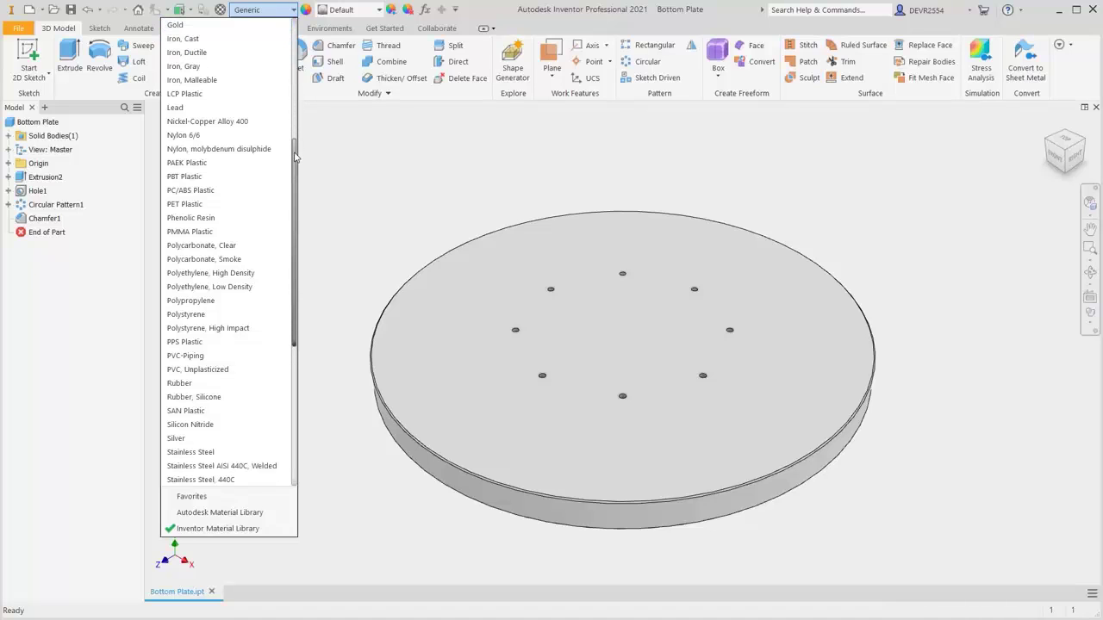
{"action": "left_click", "coordinate": [250, 273]}
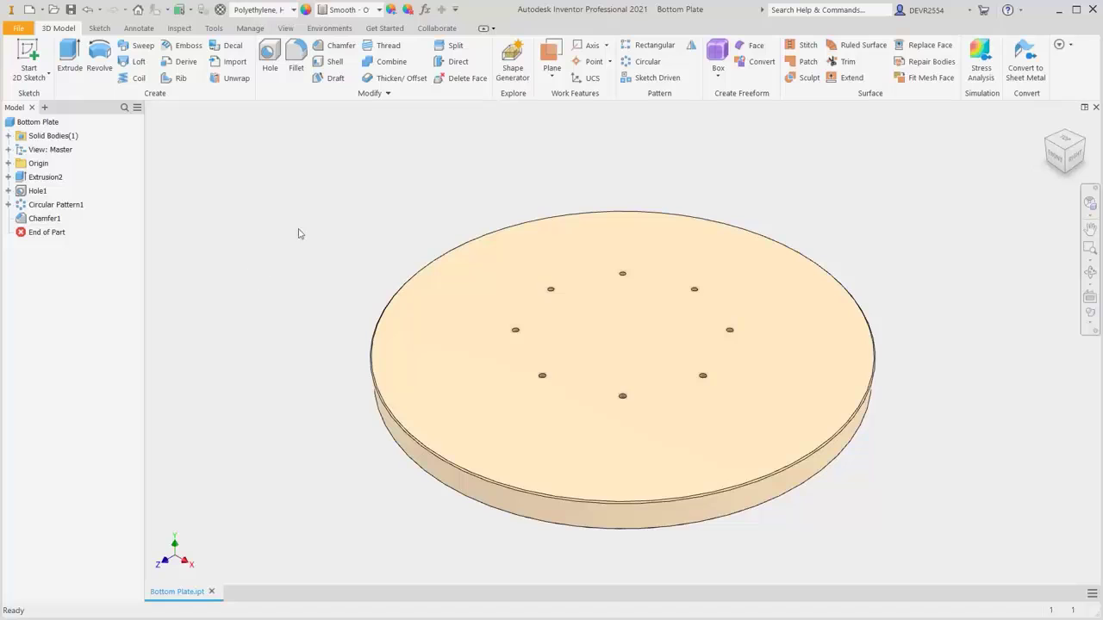
Set the Bottom Plate's appearance to Blue - Wall Paint - Glossy and inspect the part by orbiting it
{"action": "left_click", "coordinate": [379, 9]}
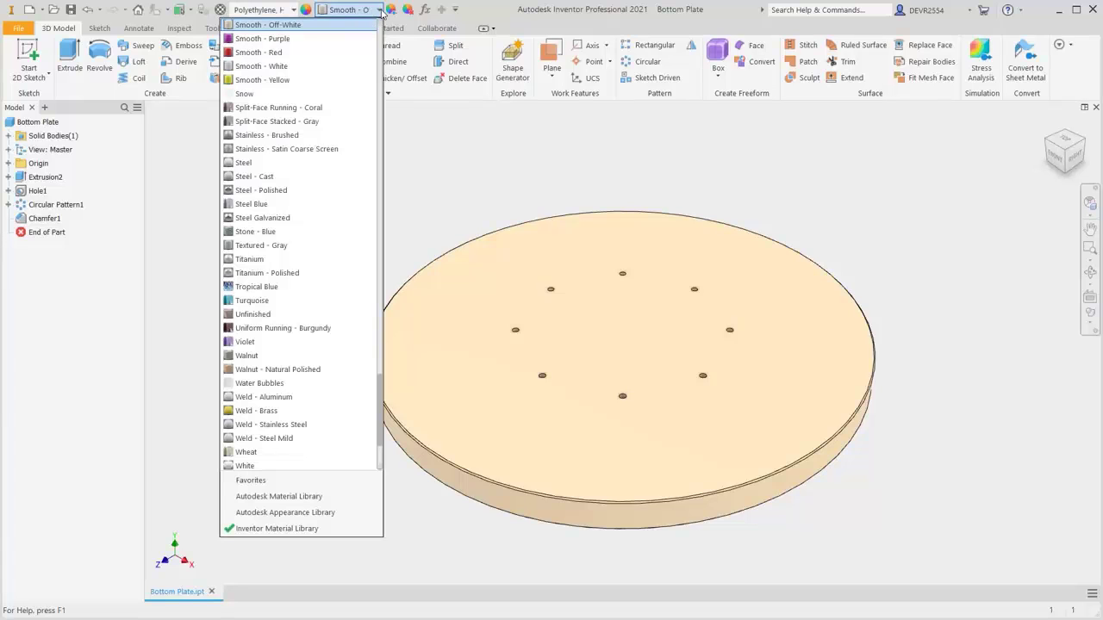
{"action": "scroll", "coordinate": [382, 11], "scroll_direction": "up", "scroll_amount": 15}
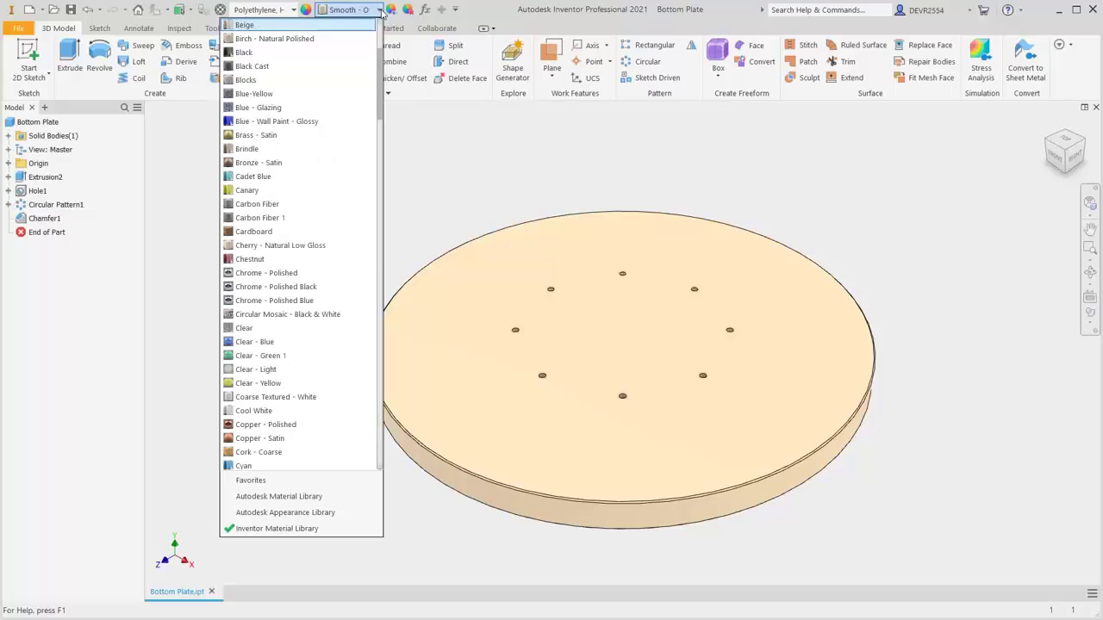
{"action": "left_click", "coordinate": [328, 121]}
{"action": "key", "text": "F4"}
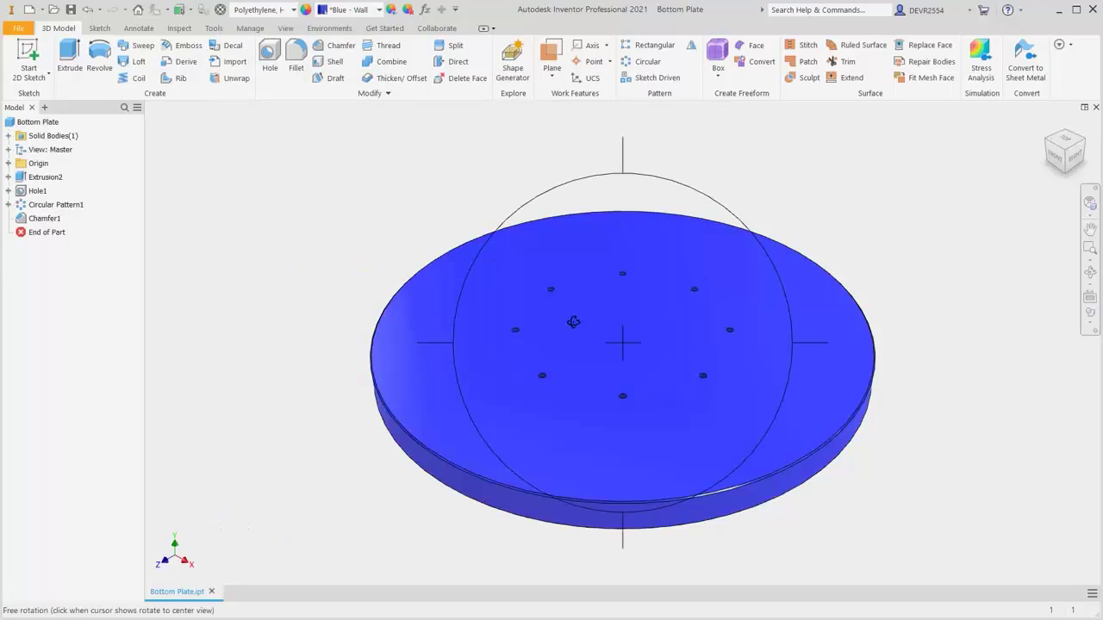
{"action": "left_click_drag", "start_coordinate": [603, 387], "coordinate": [579, 357]}
{"action": "key", "text": "Escape"}
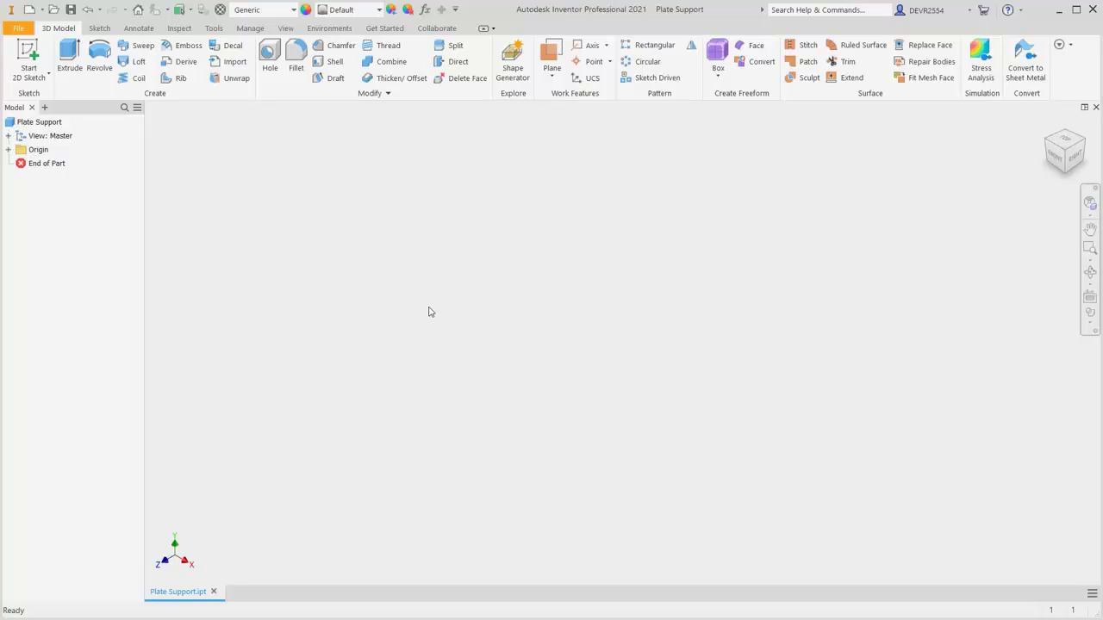
Start a sketch on the XZ plane of the Plate Support part and draw a 370 mm diameter circle centred on the origin
{"action": "right_click", "coordinate": [430, 311]}
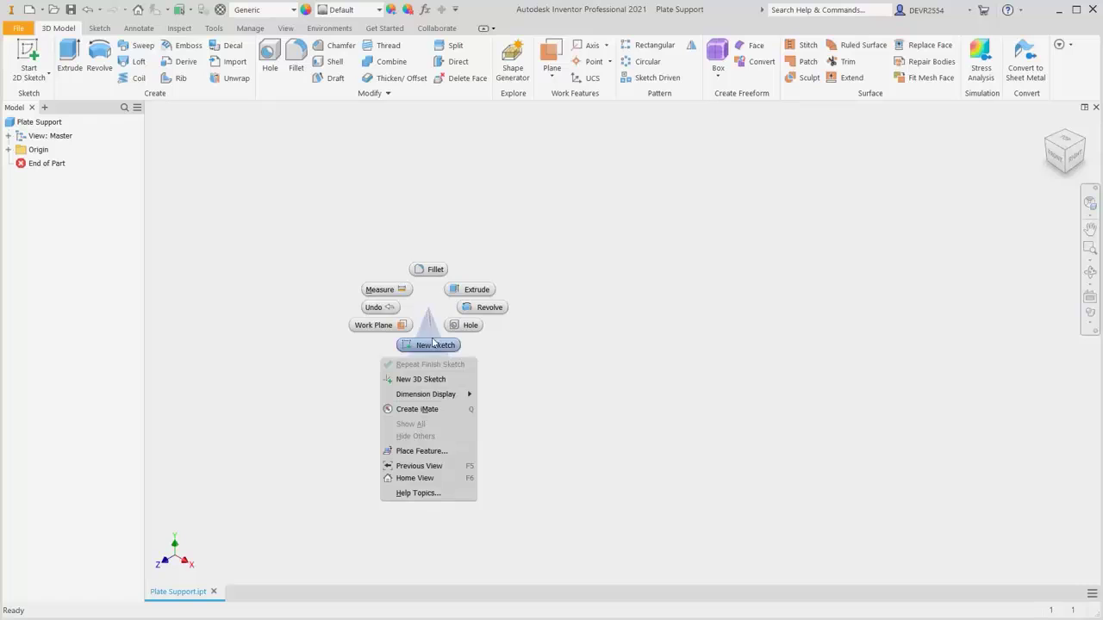
{"action": "left_click", "coordinate": [433, 344]}
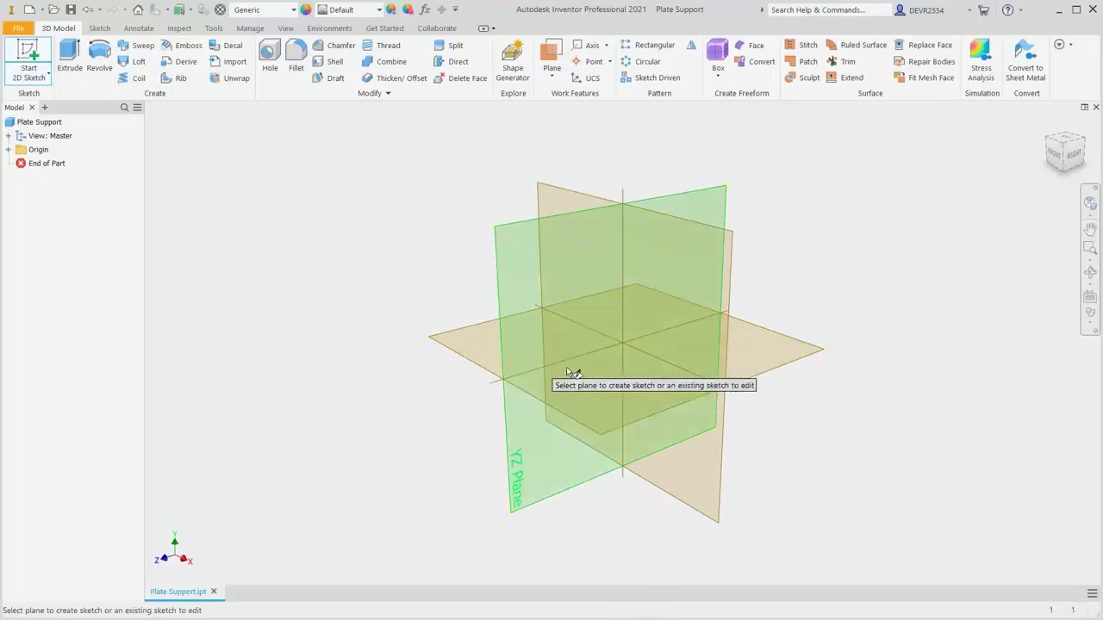
{"action": "left_click", "coordinate": [607, 380]}
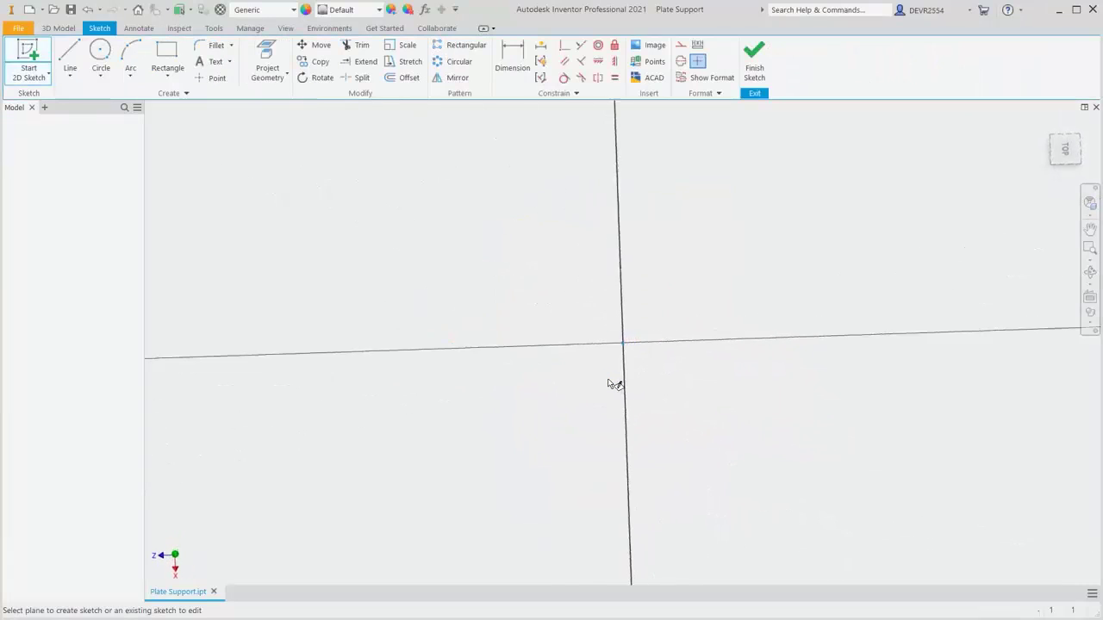
{"action": "right_click", "coordinate": [607, 383]}
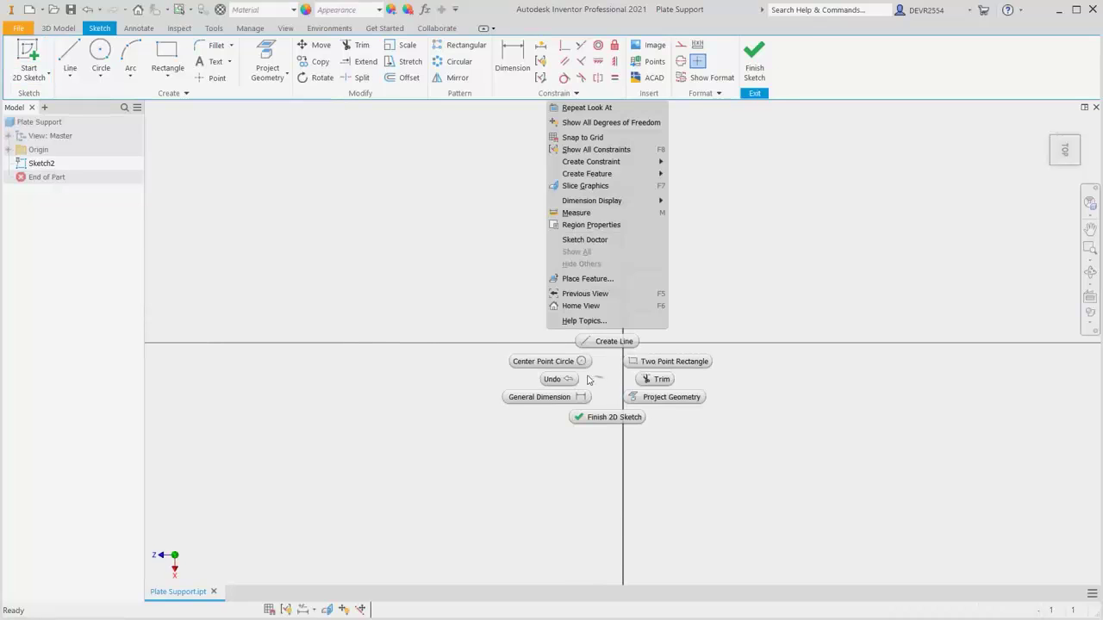
{"action": "left_click", "coordinate": [550, 362]}
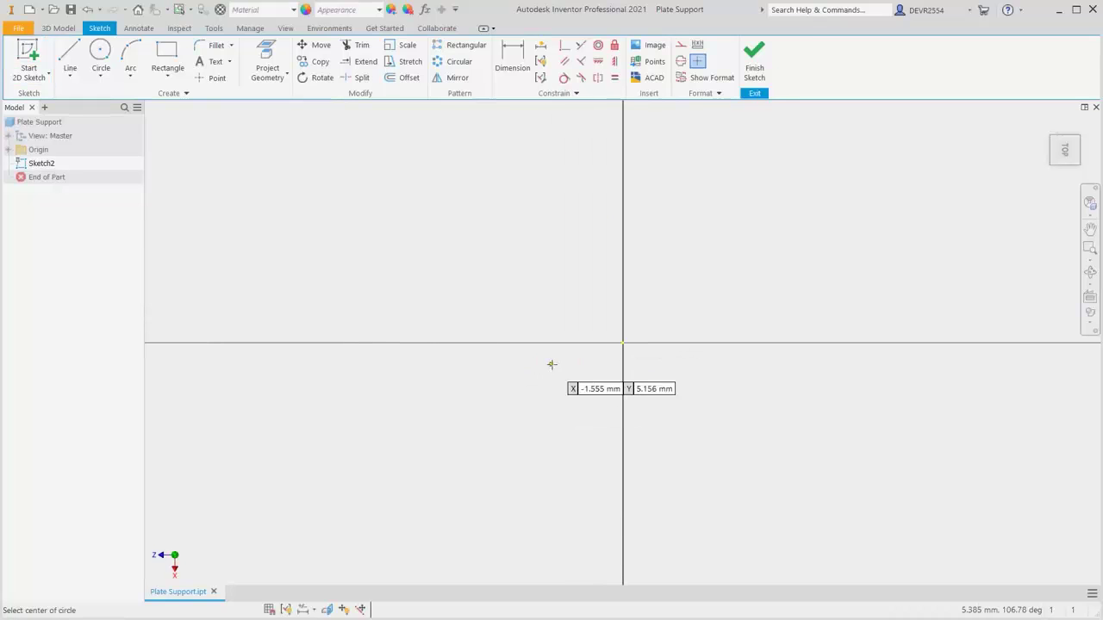
{"action": "left_click", "coordinate": [623, 343]}
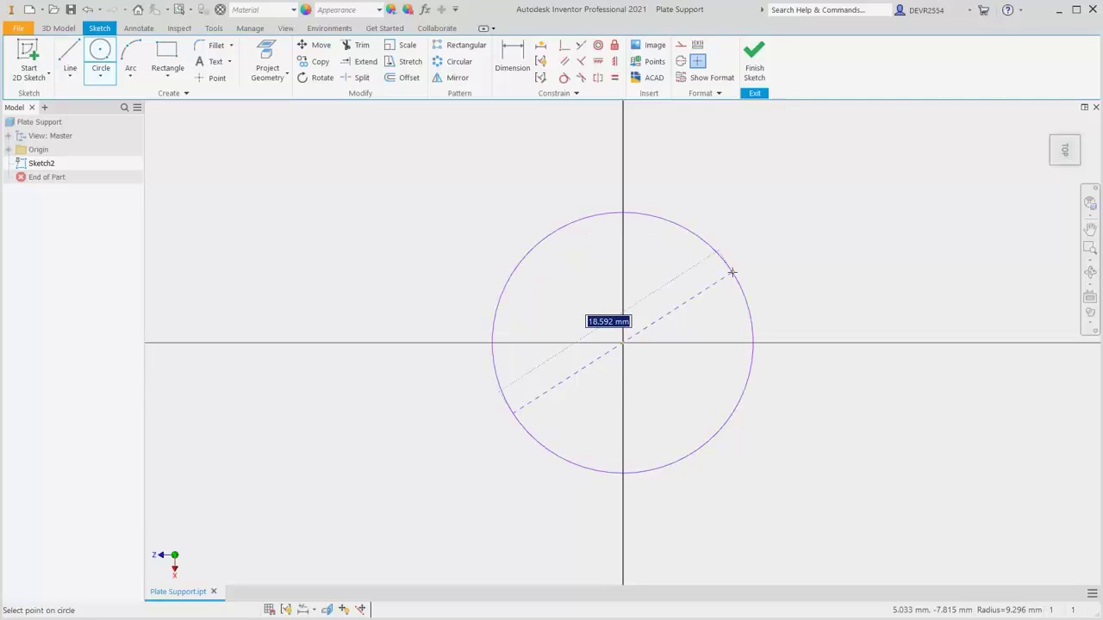
{"action": "type", "text": "370"}
{"action": "key", "text": "Return"}
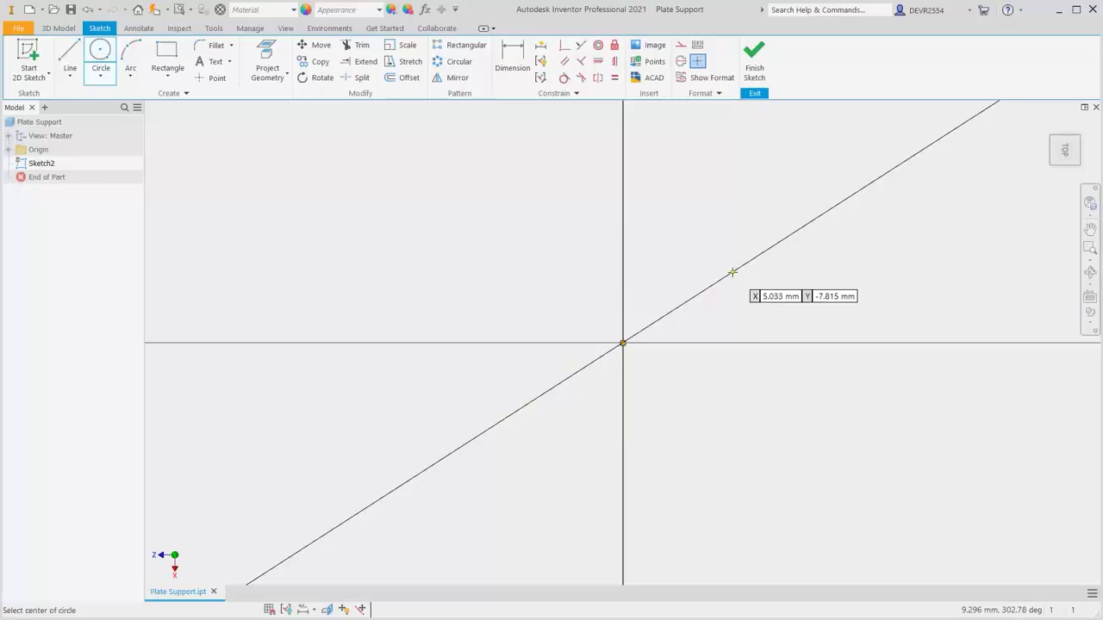
Add a concentric 320 mm diameter circle at the origin and finish the sketch
{"action": "key", "text": "F6"}
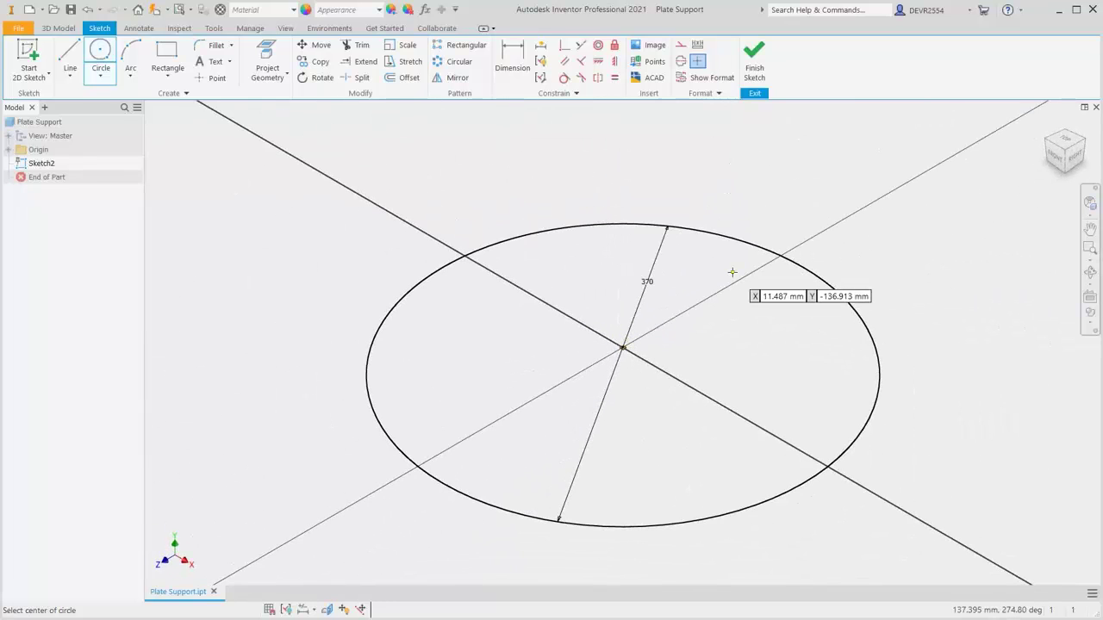
{"action": "left_click", "coordinate": [623, 347]}
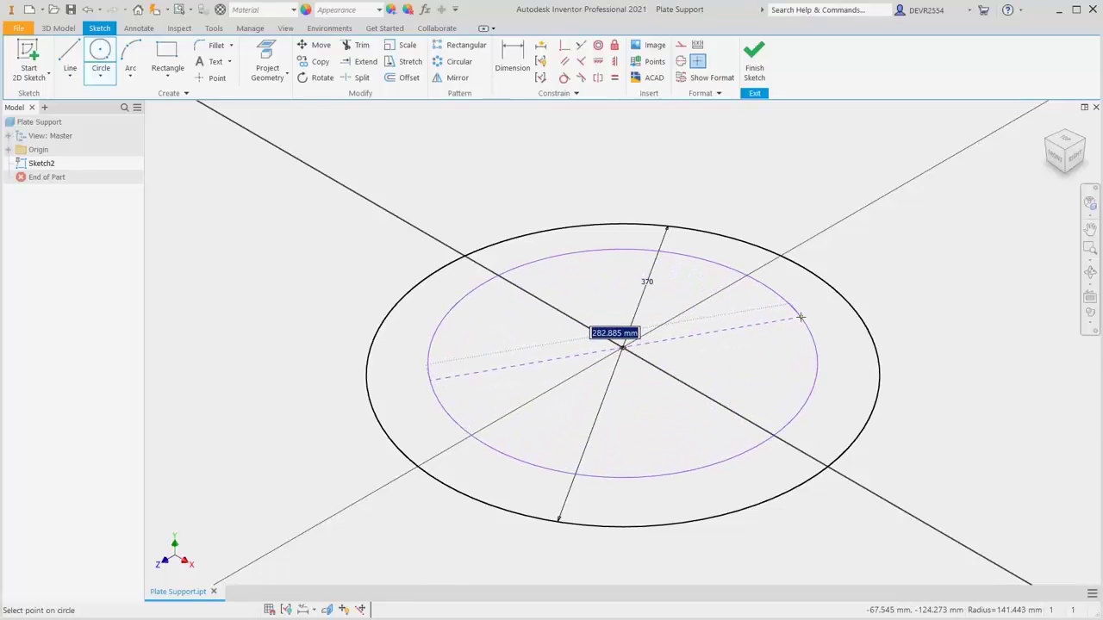
{"action": "type", "text": "320"}
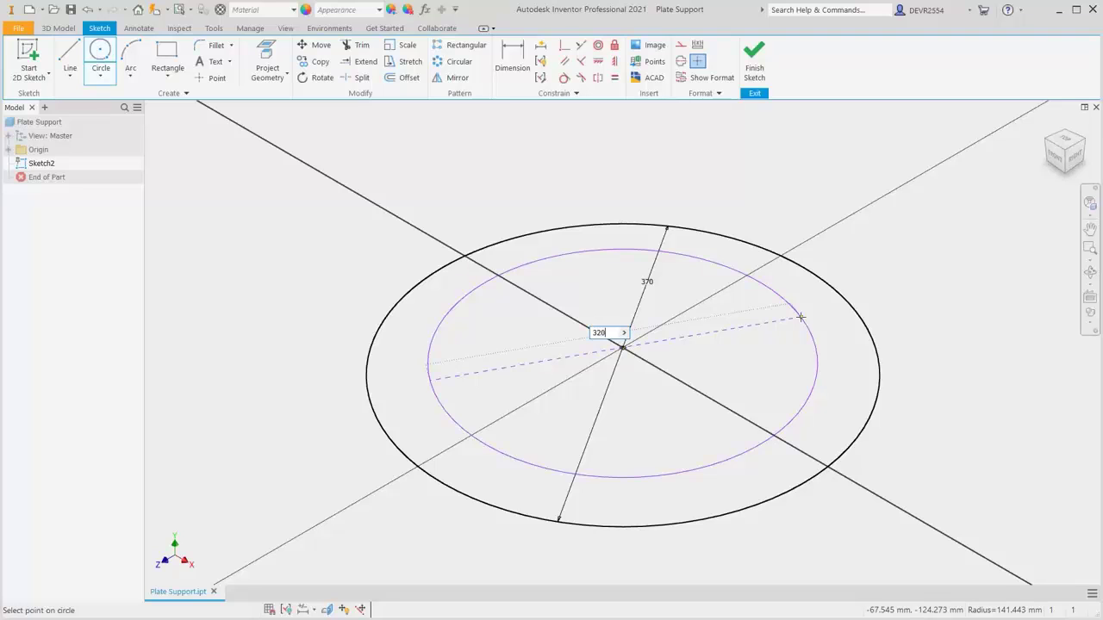
{"action": "key", "text": "Return"}
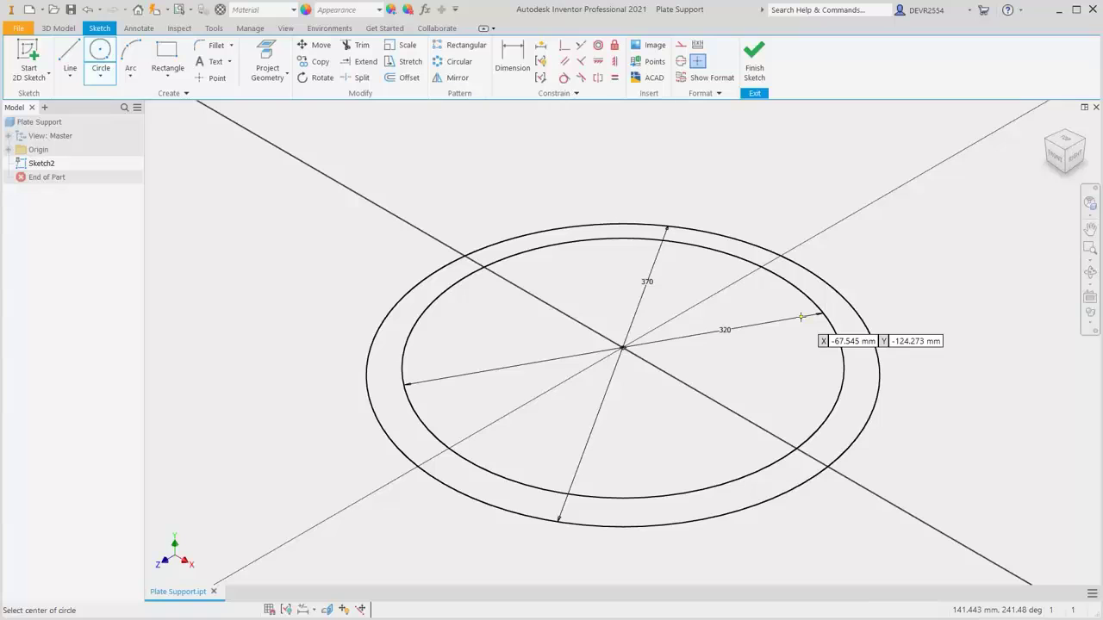
{"action": "right_click", "coordinate": [801, 326]}
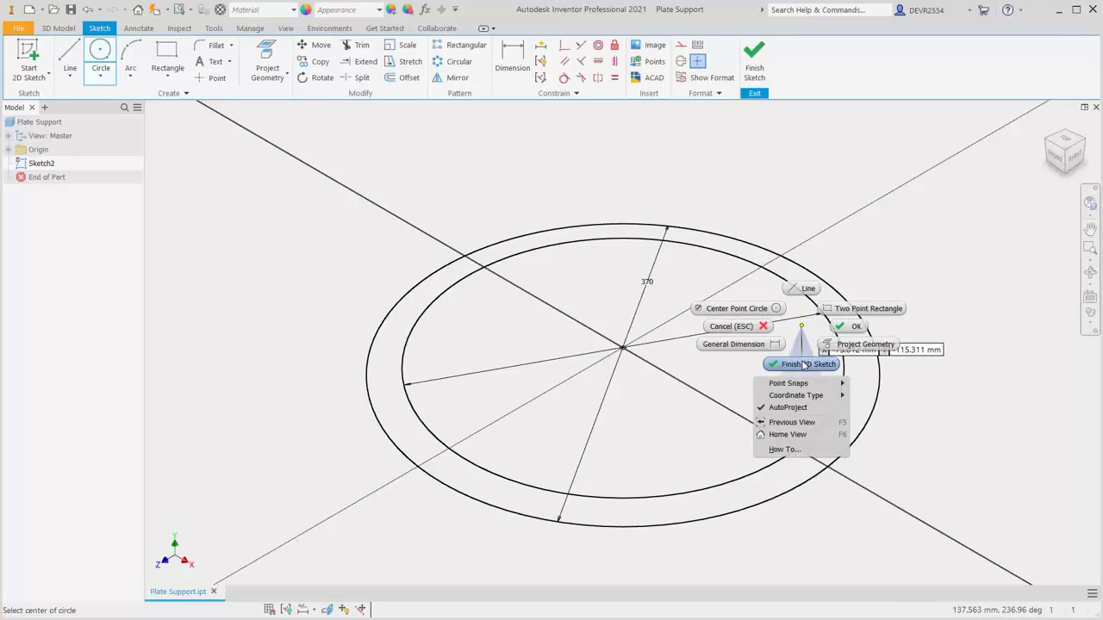
{"action": "left_click", "coordinate": [804, 366]}
Extrude the ring profile between the two circles 90 mm downward in the flipped direction
{"action": "right_click", "coordinate": [803, 366]}
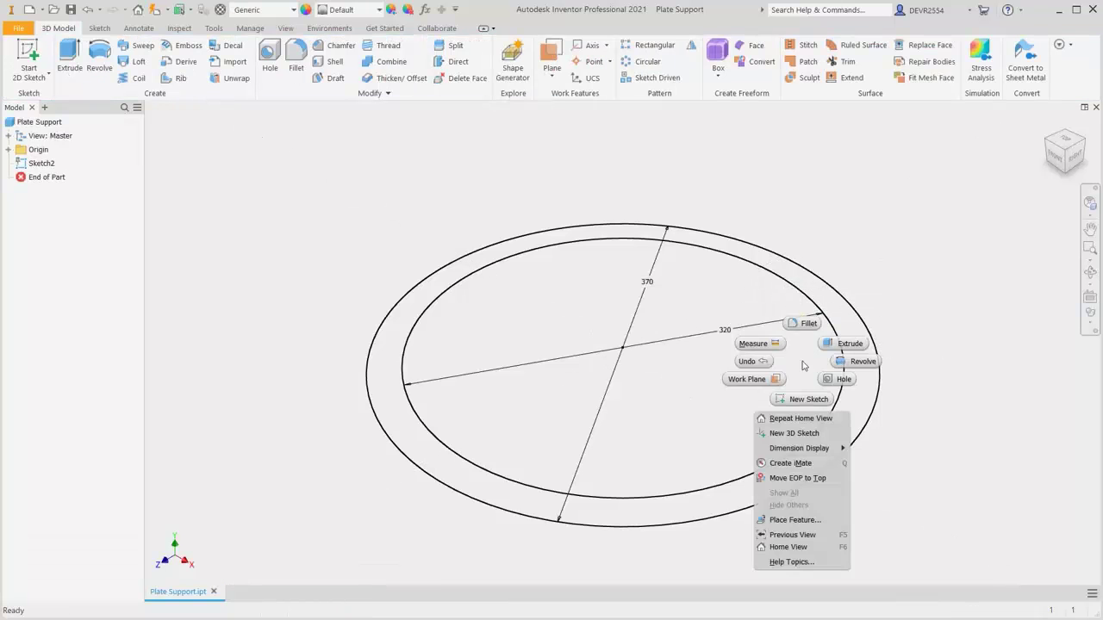
{"action": "left_click", "coordinate": [849, 349]}
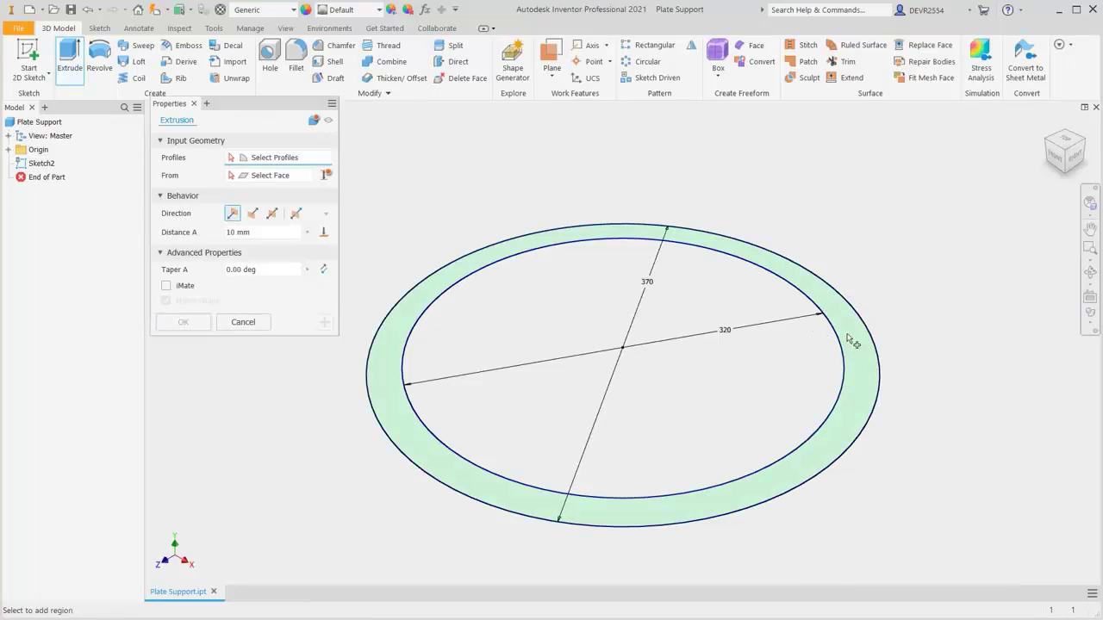
{"action": "left_click", "coordinate": [850, 340]}
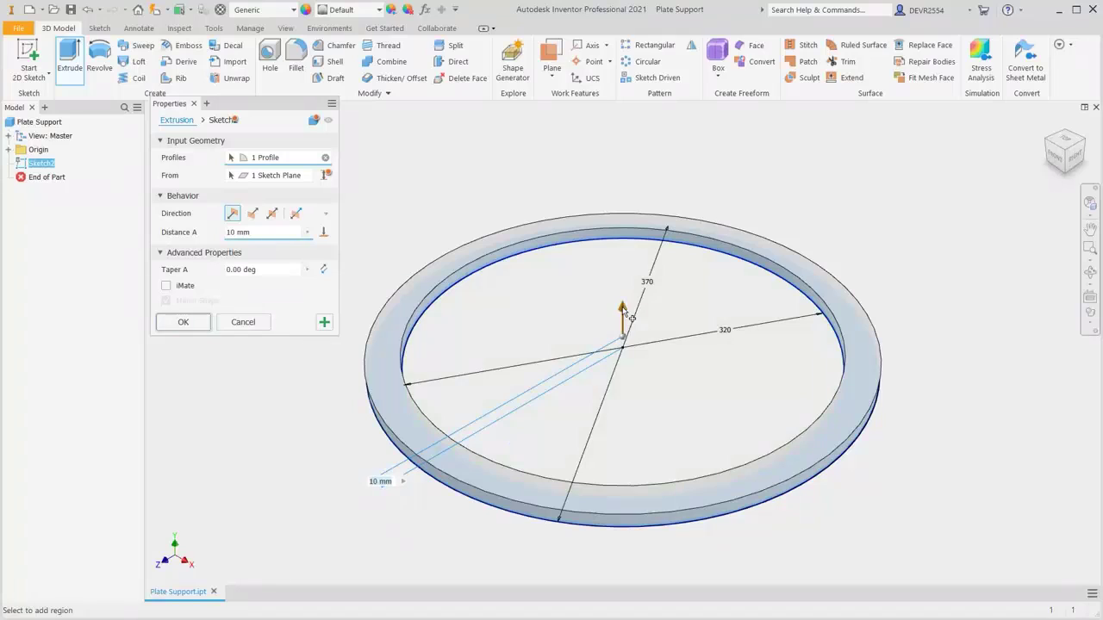
{"action": "left_click_drag", "start_coordinate": [631, 317], "coordinate": [618, 405]}
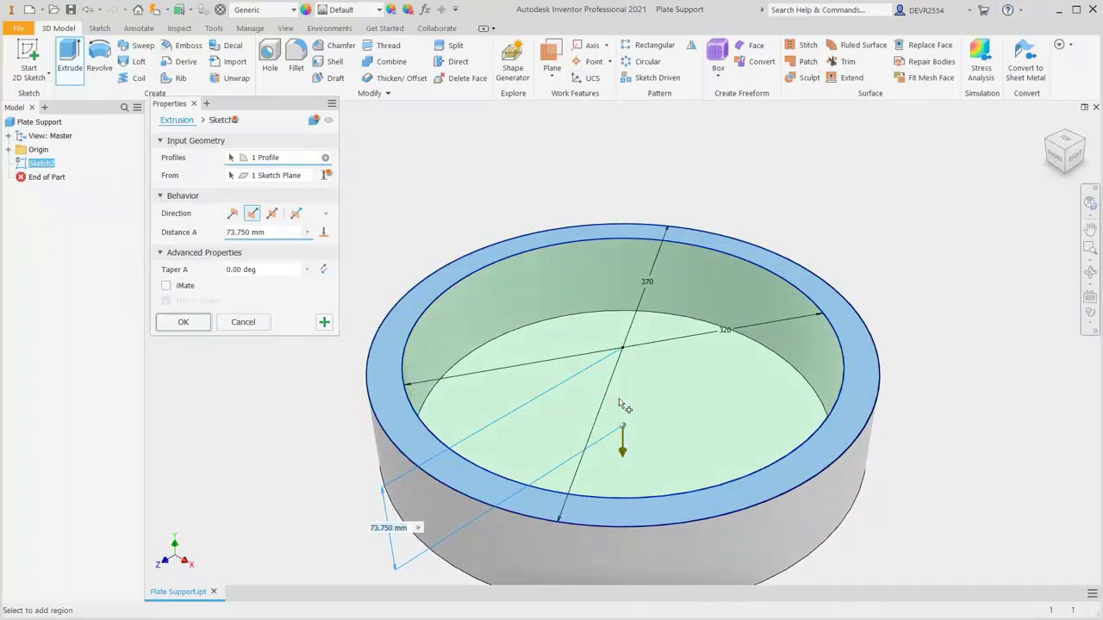
{"action": "type", "text": "90"}
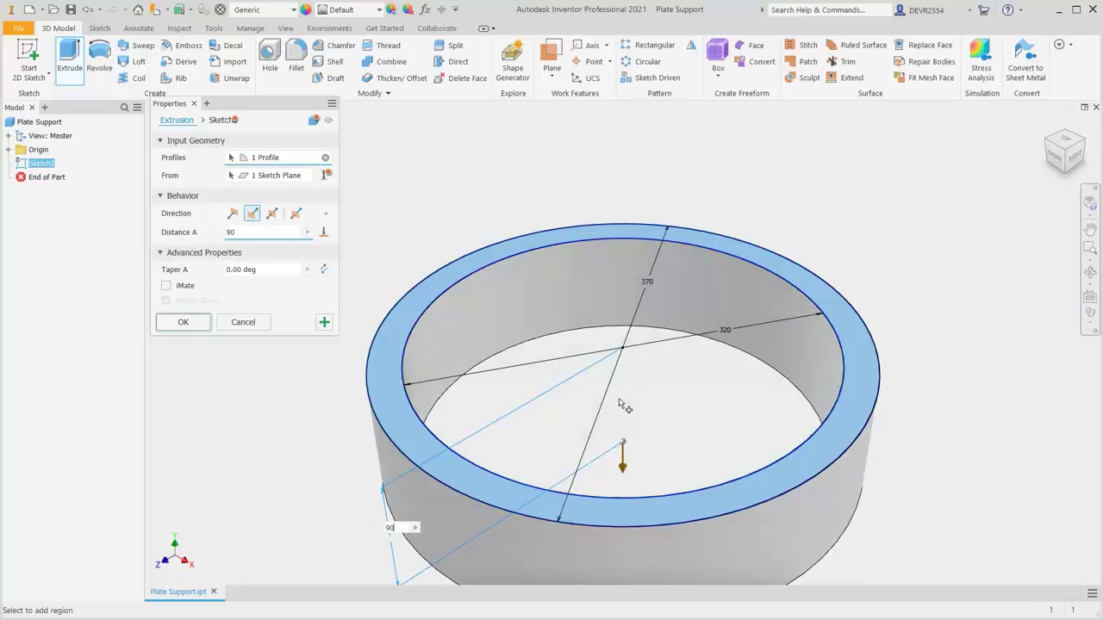
{"action": "key", "text": "Return"}
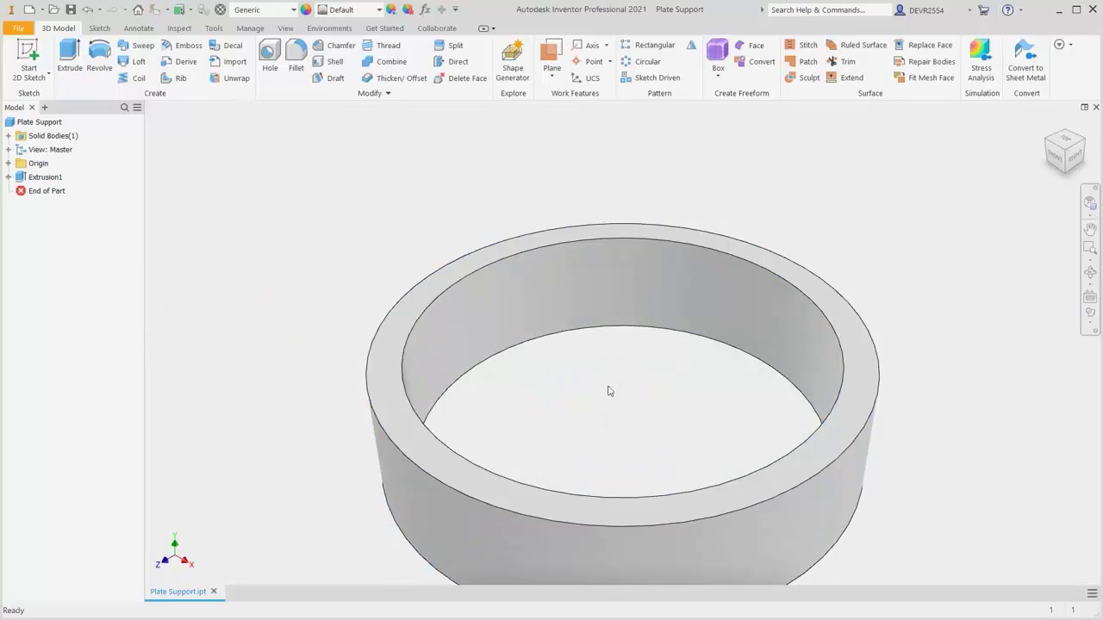
Start a new sketch on the top face of the extruded ring
{"action": "right_click", "coordinate": [601, 384]}
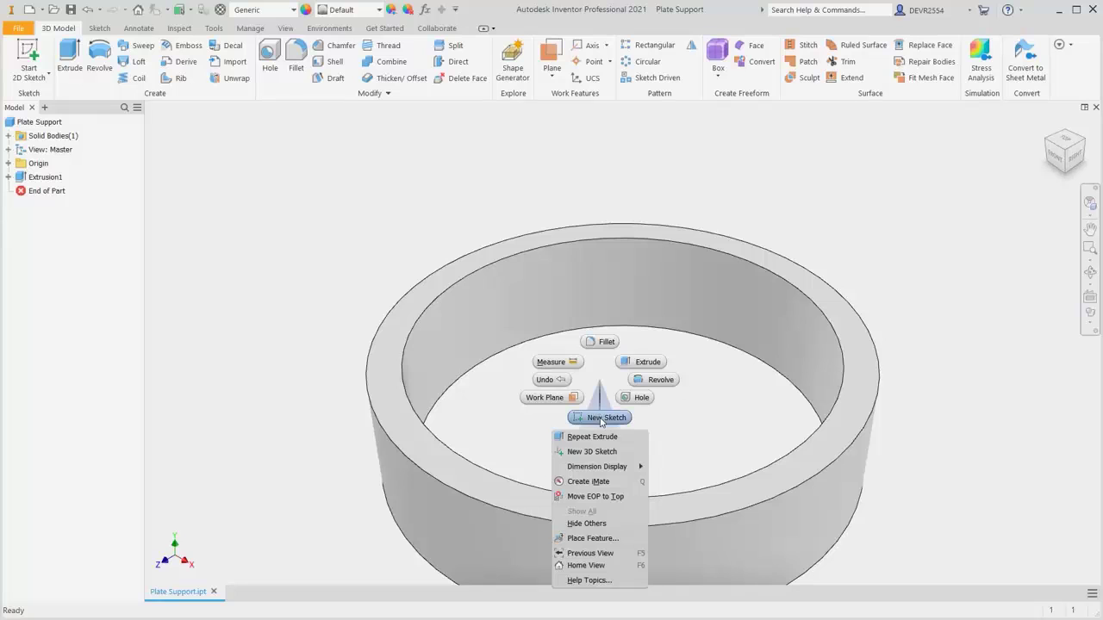
{"action": "left_click", "coordinate": [603, 419]}
{"action": "left_click", "coordinate": [551, 236]}
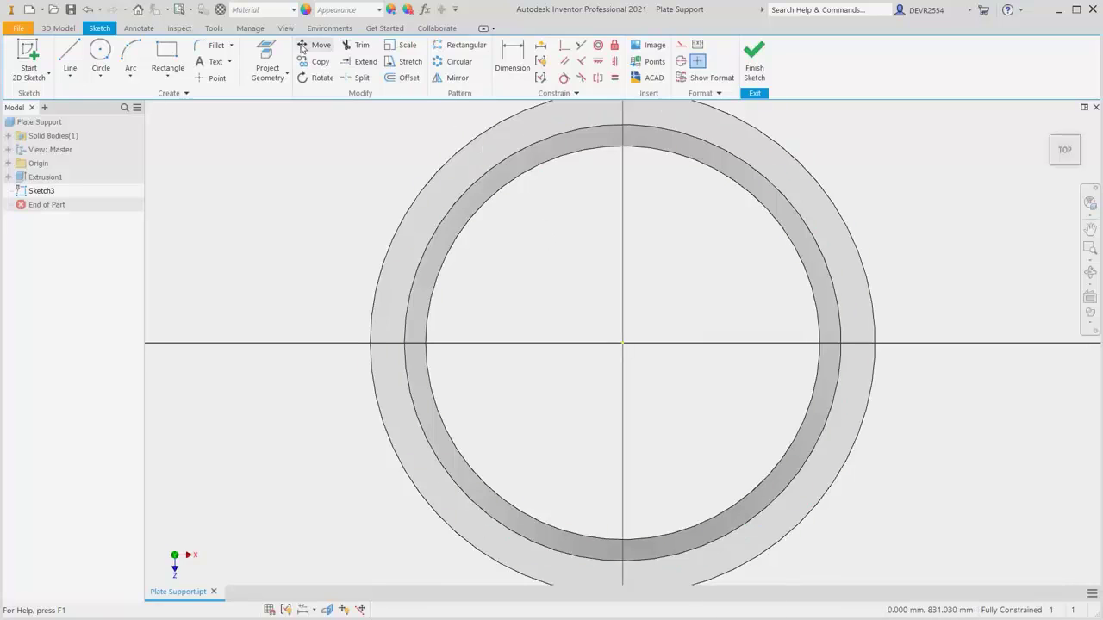
Switch the view projection to Perspective with Ortho Faces and return to the sketch tools
{"action": "left_click", "coordinate": [285, 28]}
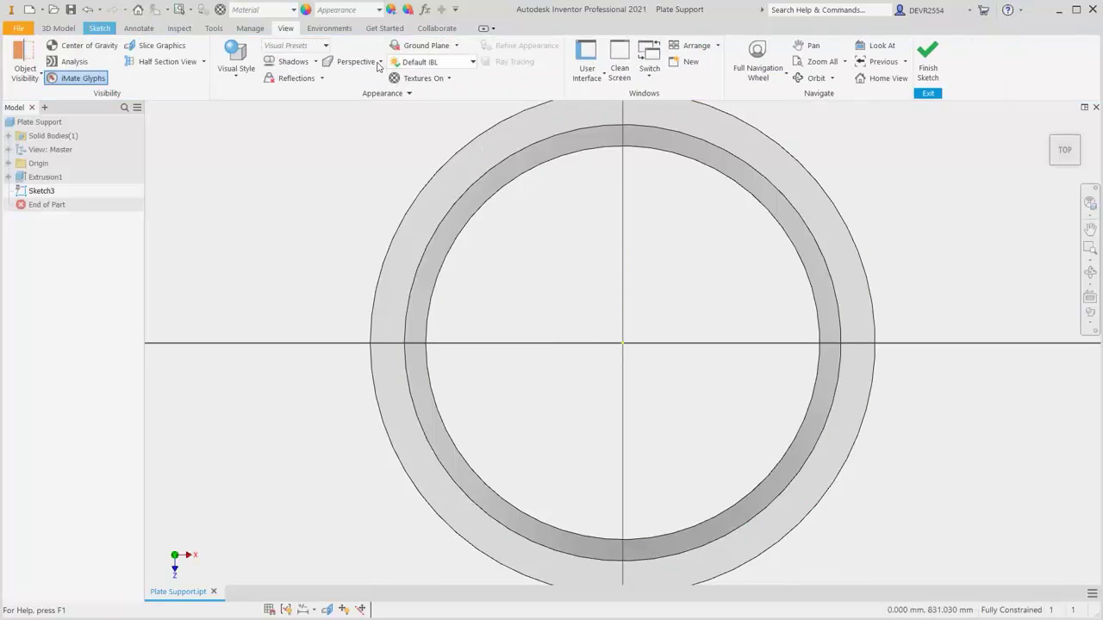
{"action": "left_click", "coordinate": [379, 62]}
{"action": "left_click", "coordinate": [360, 138]}
{"action": "scroll", "coordinate": [545, 290], "scroll_direction": "down", "scroll_amount": 2}
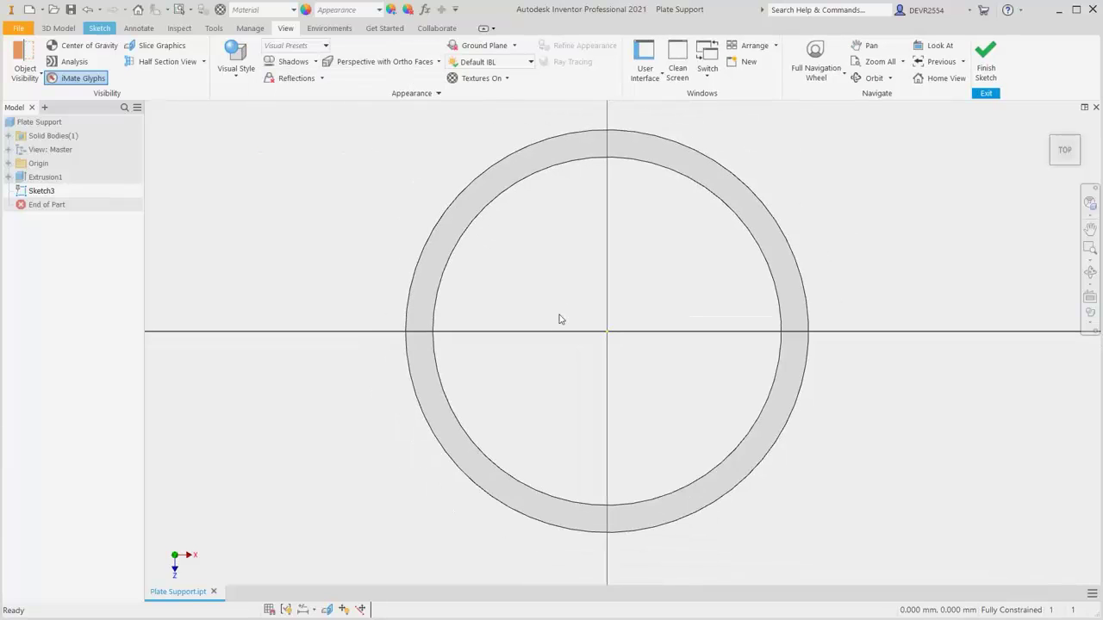
{"action": "left_click", "coordinate": [99, 27]}
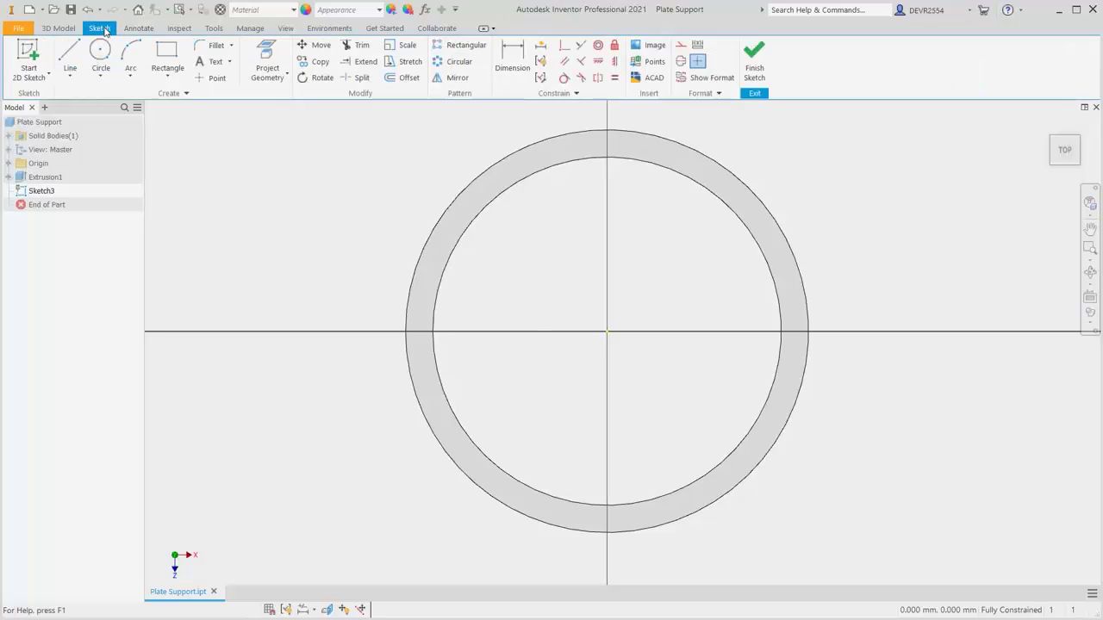
Place a sketch point on the ring's top face above the origin and align it vertically with the origin
{"action": "left_click", "coordinate": [212, 78]}
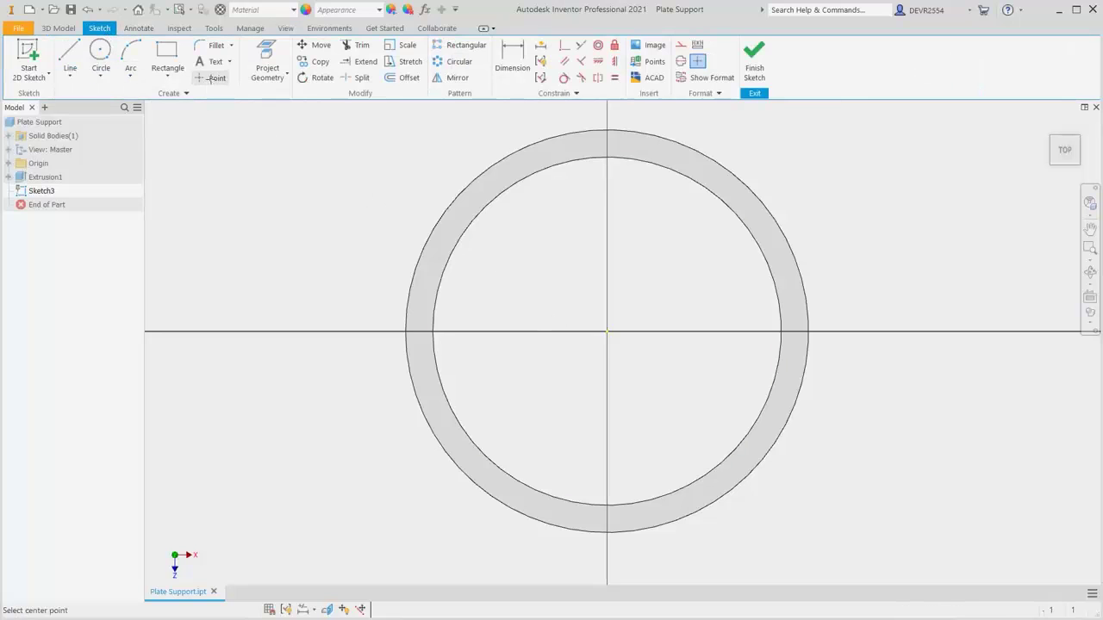
{"action": "left_click", "coordinate": [607, 139]}
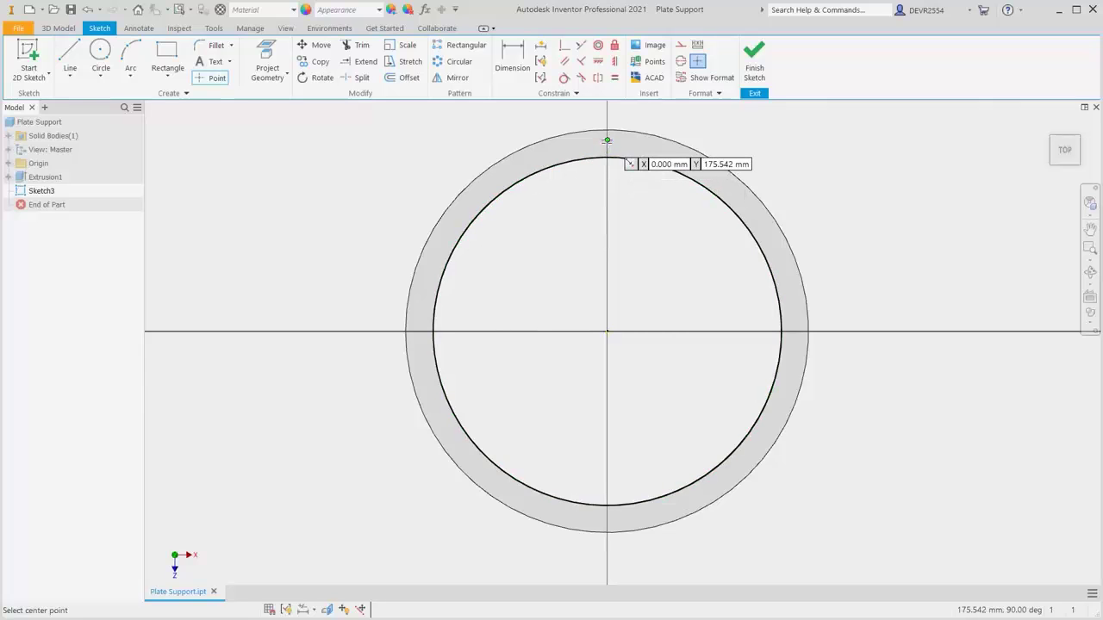
{"action": "left_click", "coordinate": [615, 61]}
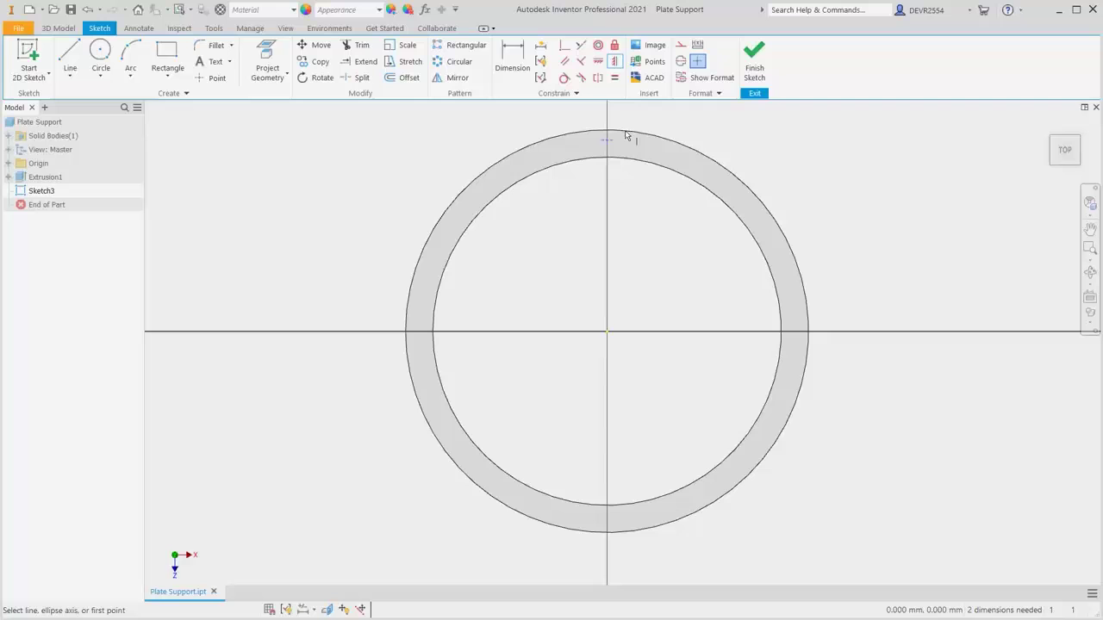
{"action": "left_click", "coordinate": [609, 334]}
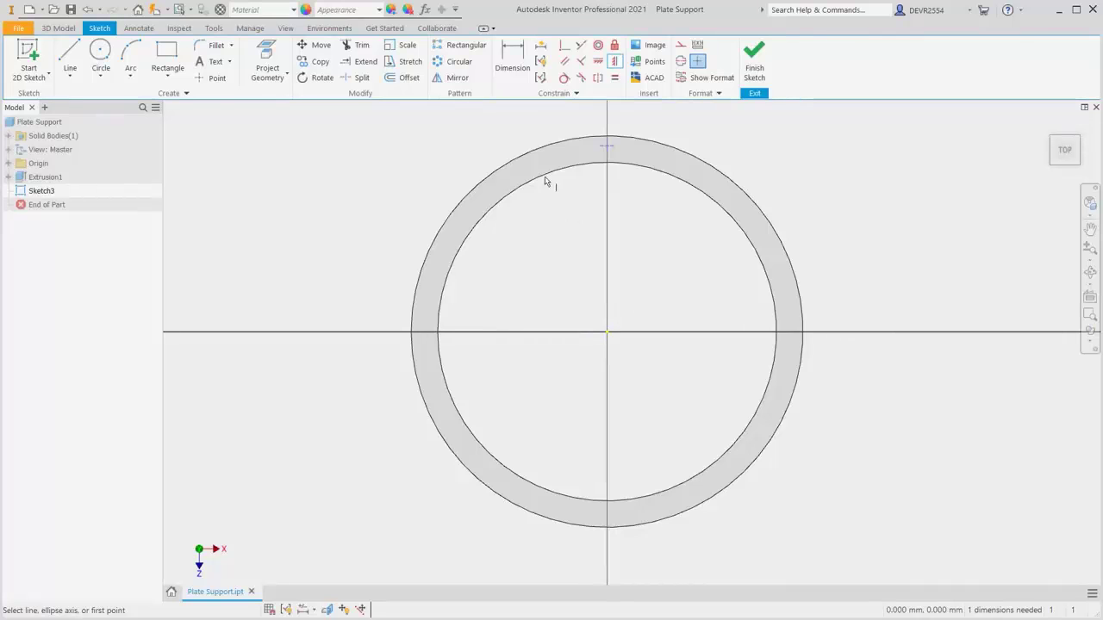
Dimension the sketch point's vertical distance from the origin as 172.5 mm
{"action": "key", "text": "d"}
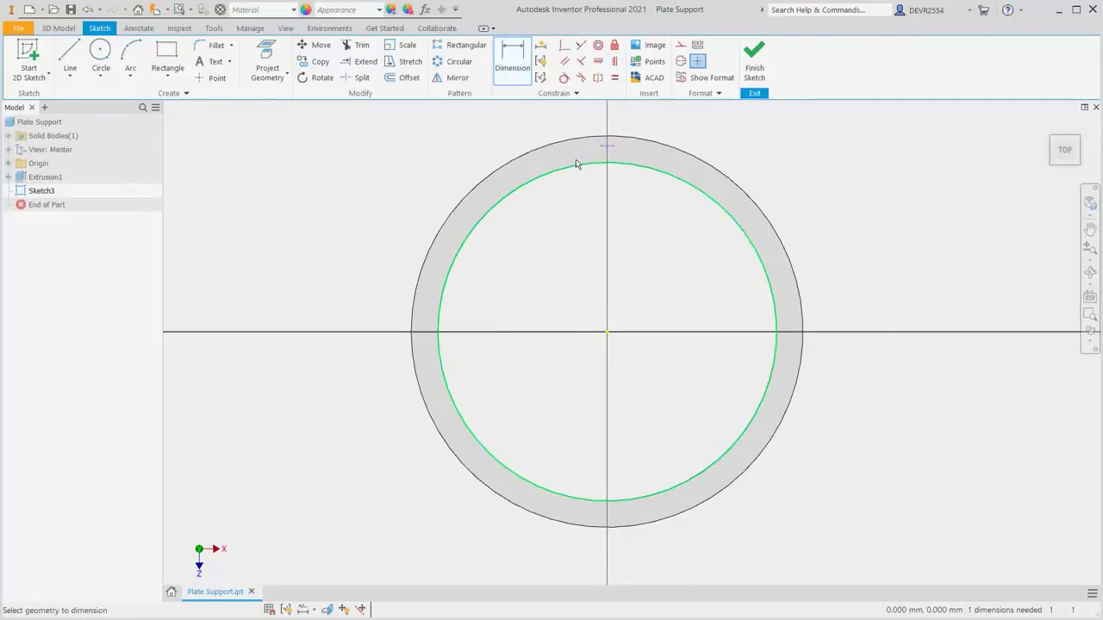
{"action": "left_click", "coordinate": [608, 332]}
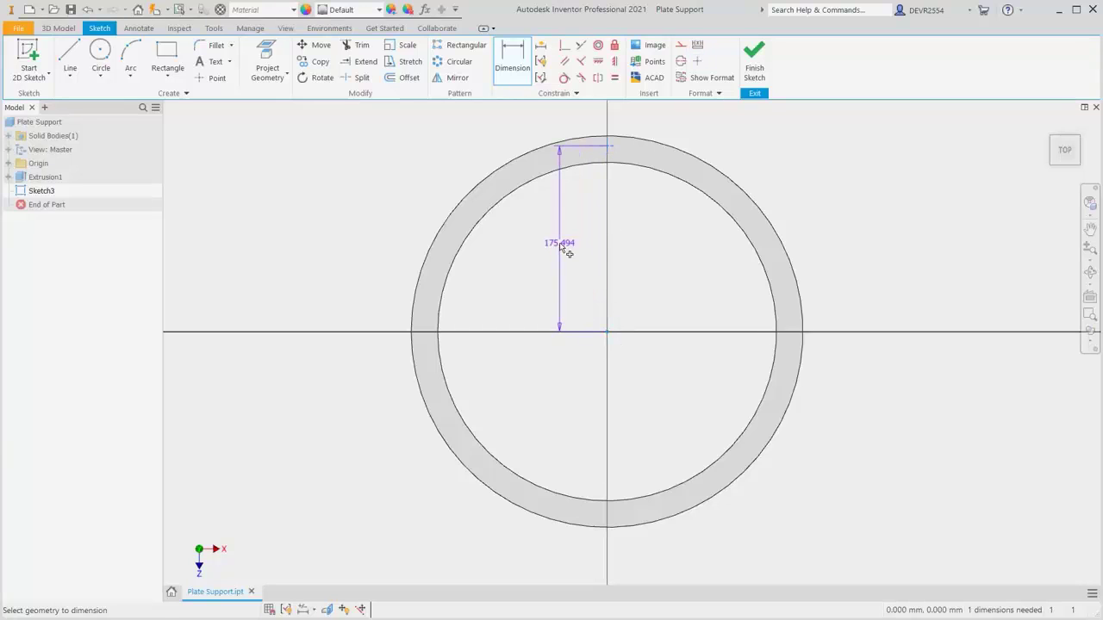
{"action": "left_click", "coordinate": [561, 244]}
{"action": "type", "text": "172"}
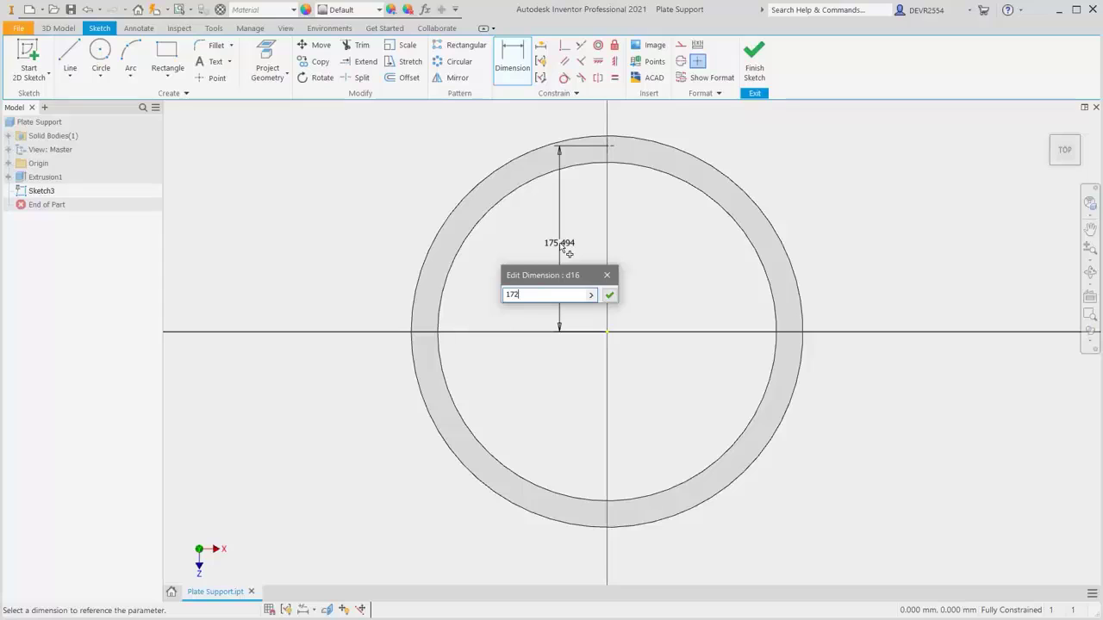
{"action": "type", "text": ".5"}
{"action": "key", "text": "Return"}
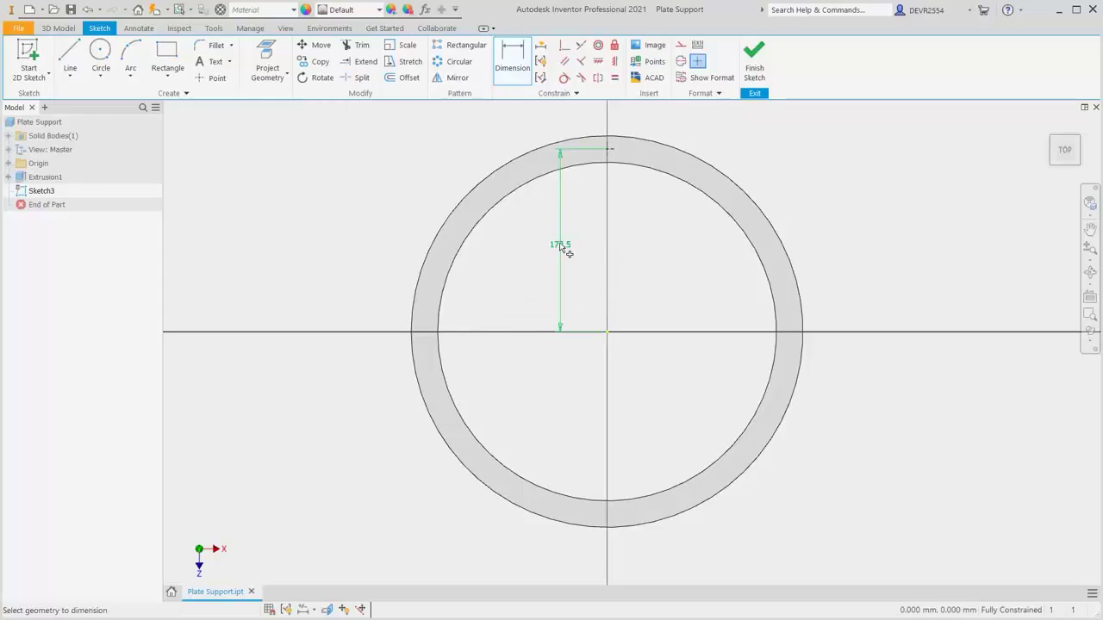
{"action": "right_click", "coordinate": [663, 261]}
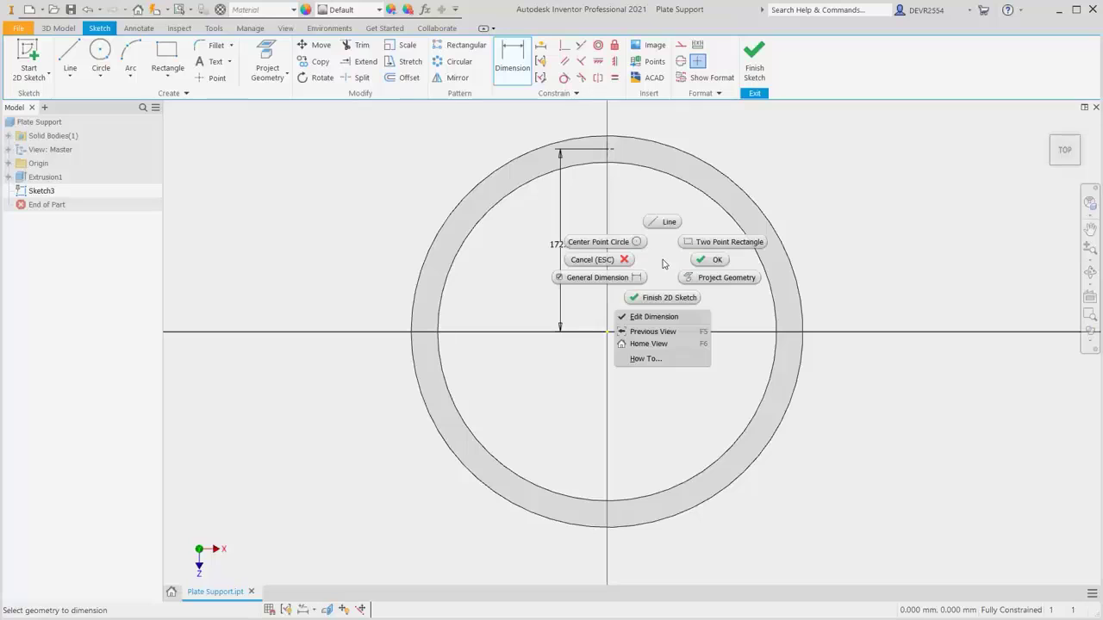
{"action": "left_click", "coordinate": [719, 261]}
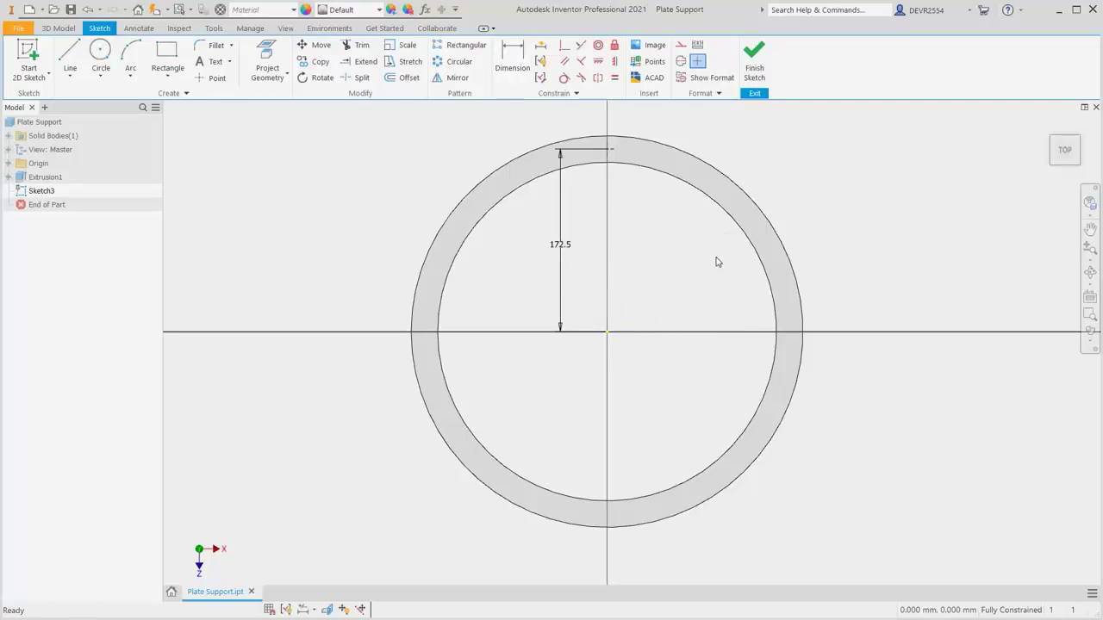
Create an ISO M10 socket head cap screw clearance hole, normal fit, at the sketch point, ending at the ring's bottom face
{"action": "right_click", "coordinate": [716, 261]}
{"action": "mouse_move", "coordinate": [722, 382]}
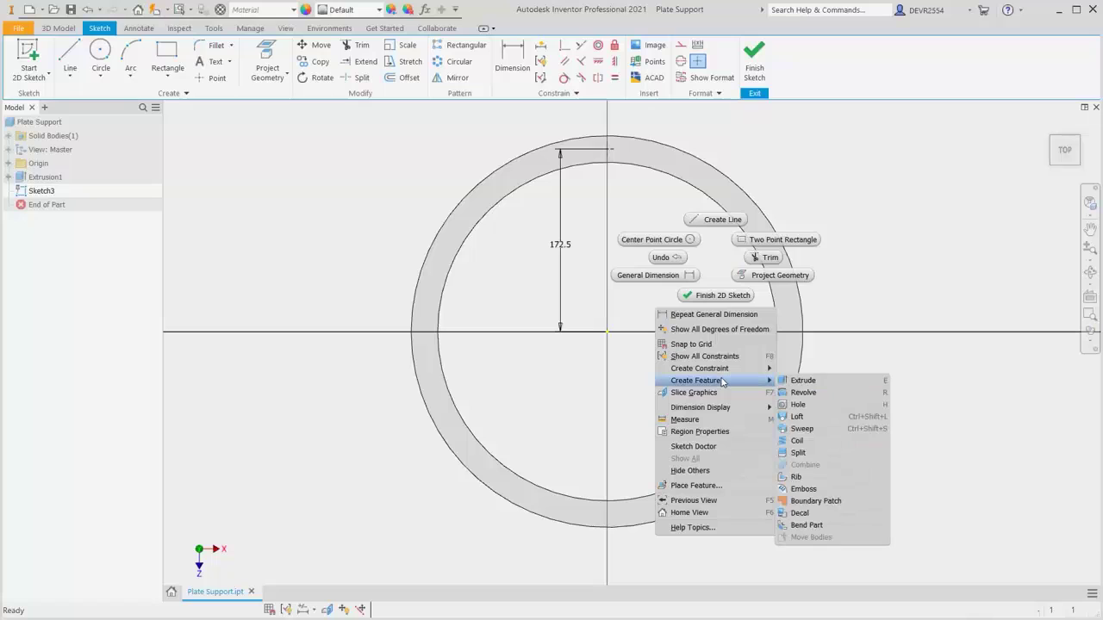
{"action": "left_click", "coordinate": [797, 406]}
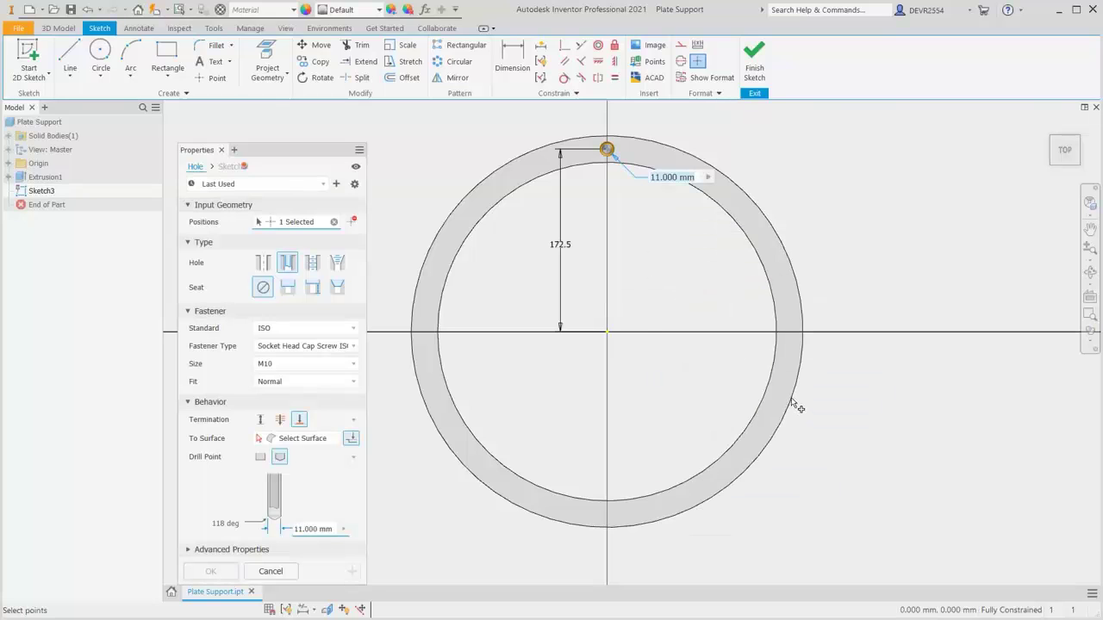
{"action": "middle_click_drag", "start_coordinate": [794, 407], "coordinate": [557, 313], "text": "shift"}
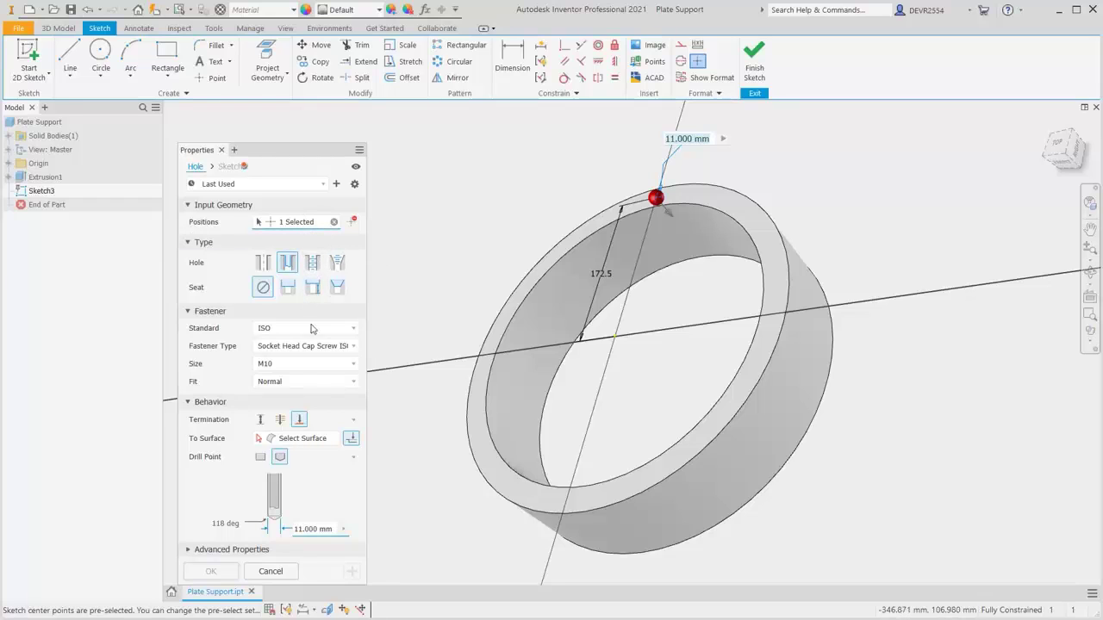
{"action": "left_click", "coordinate": [304, 439]}
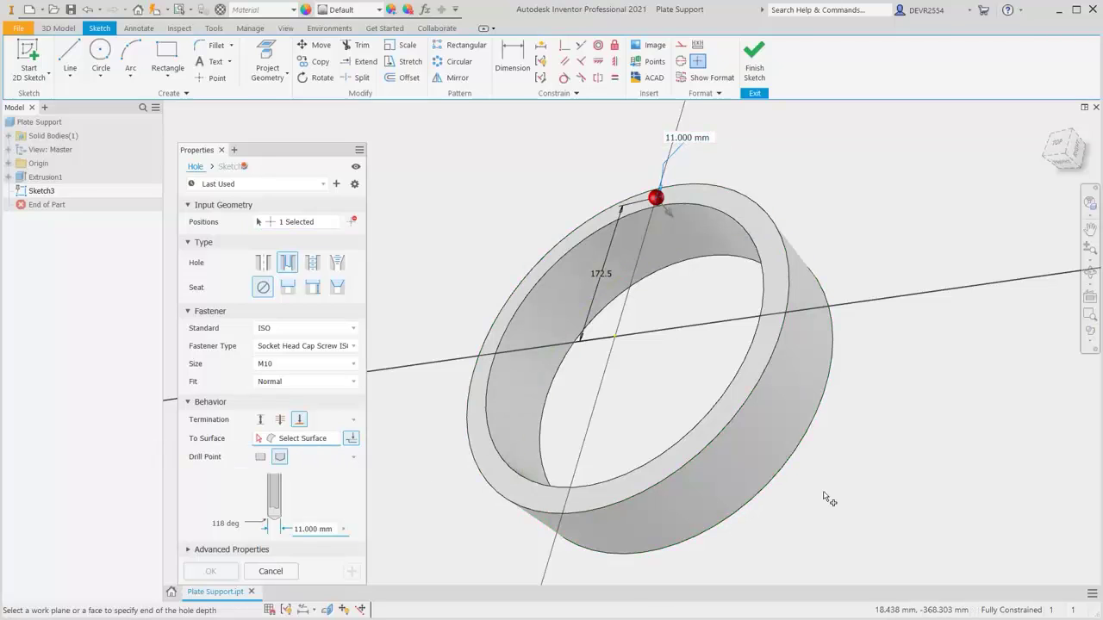
{"action": "middle_click_drag", "start_coordinate": [832, 485], "coordinate": [574, 295], "text": "shift"}
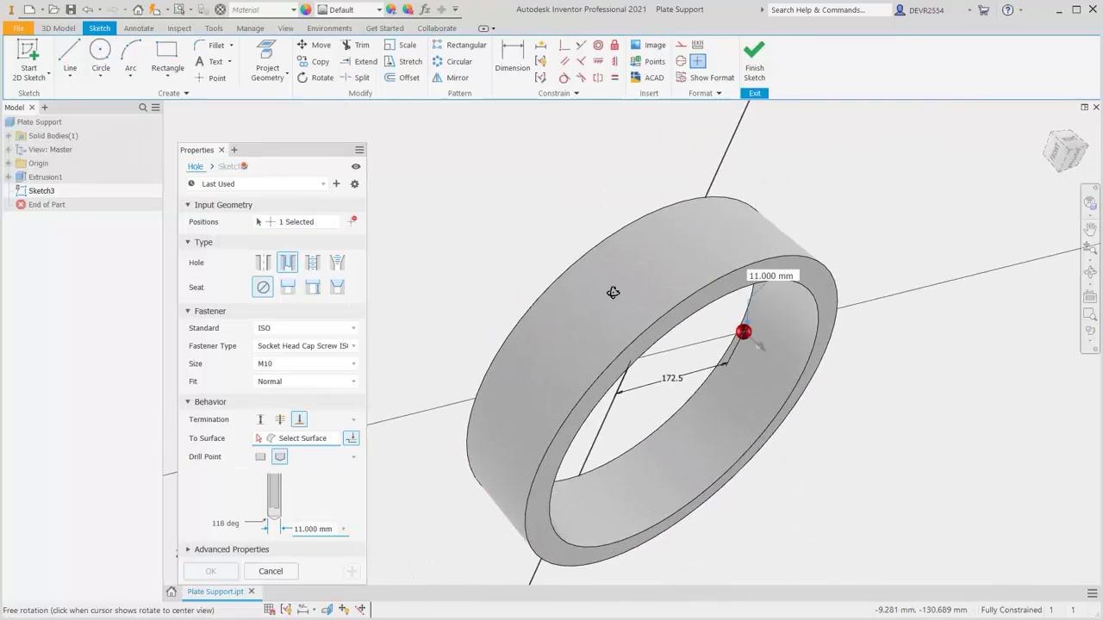
{"action": "left_click", "coordinate": [680, 317]}
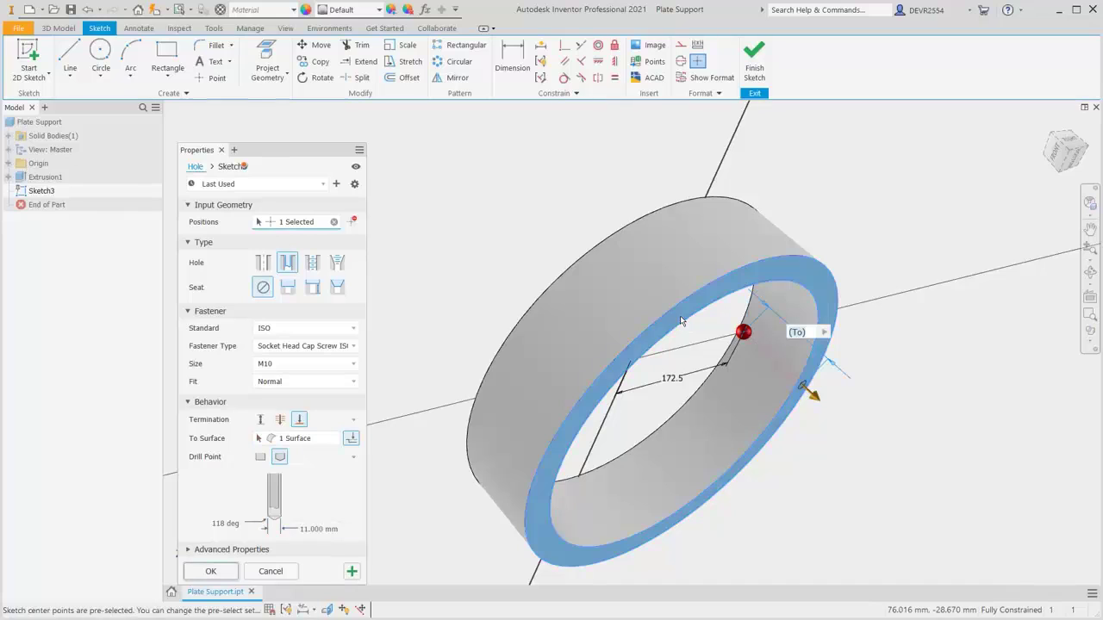
{"action": "left_click", "coordinate": [210, 572]}
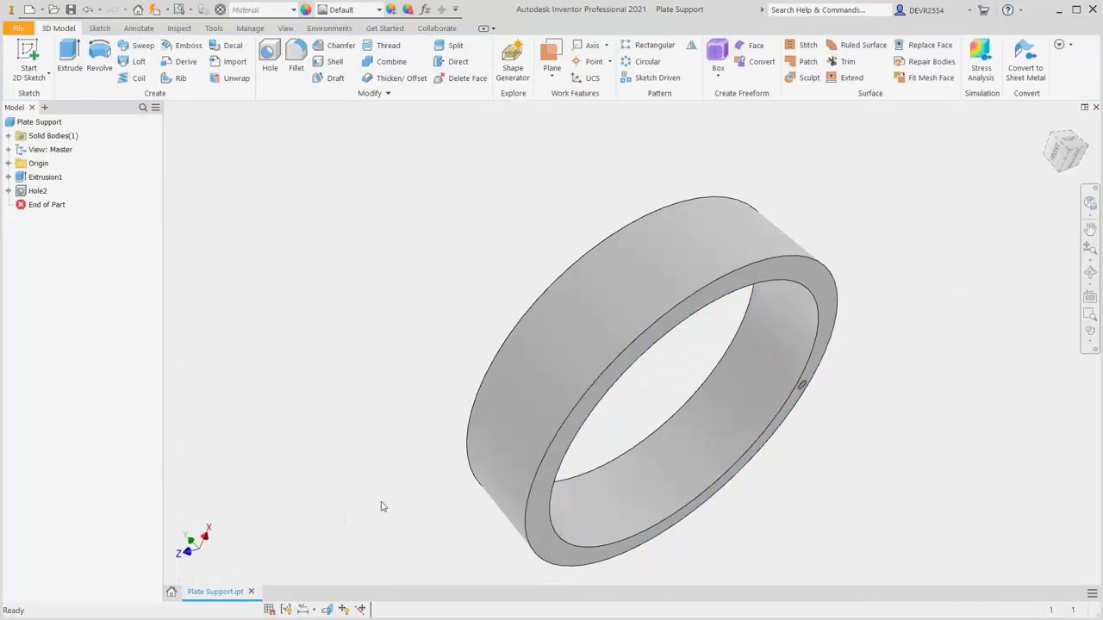
Pattern the hole circularly around the ring's axis with 8 occurrences over 360 degrees
{"action": "middle_click_drag", "start_coordinate": [394, 500], "coordinate": [443, 465], "text": "shift"}
{"action": "key", "text": "F6"}
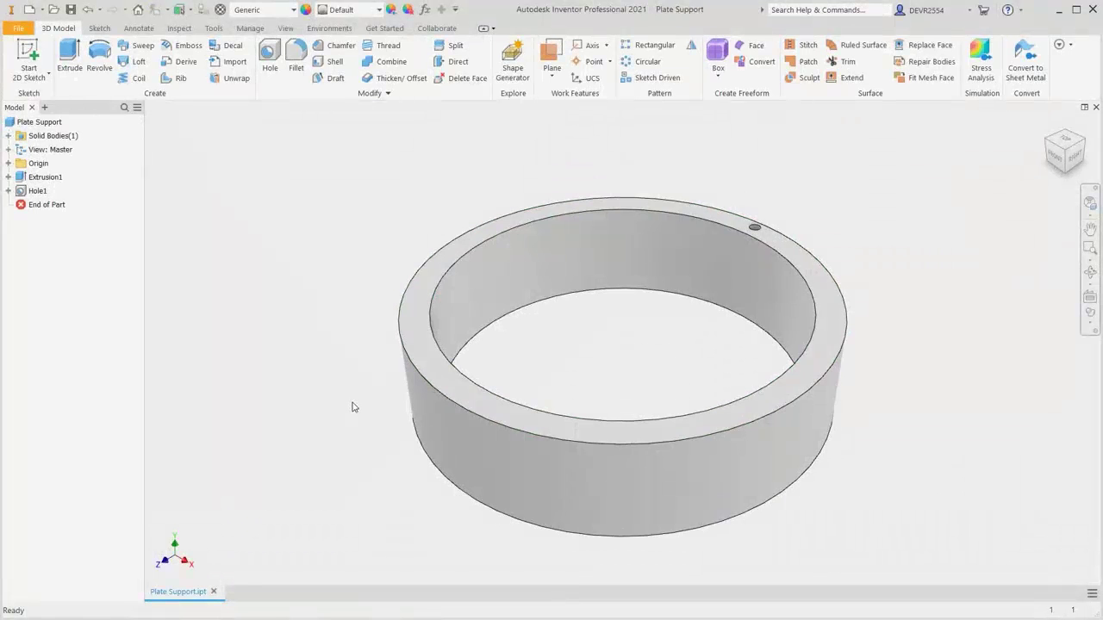
{"action": "left_click", "coordinate": [644, 62]}
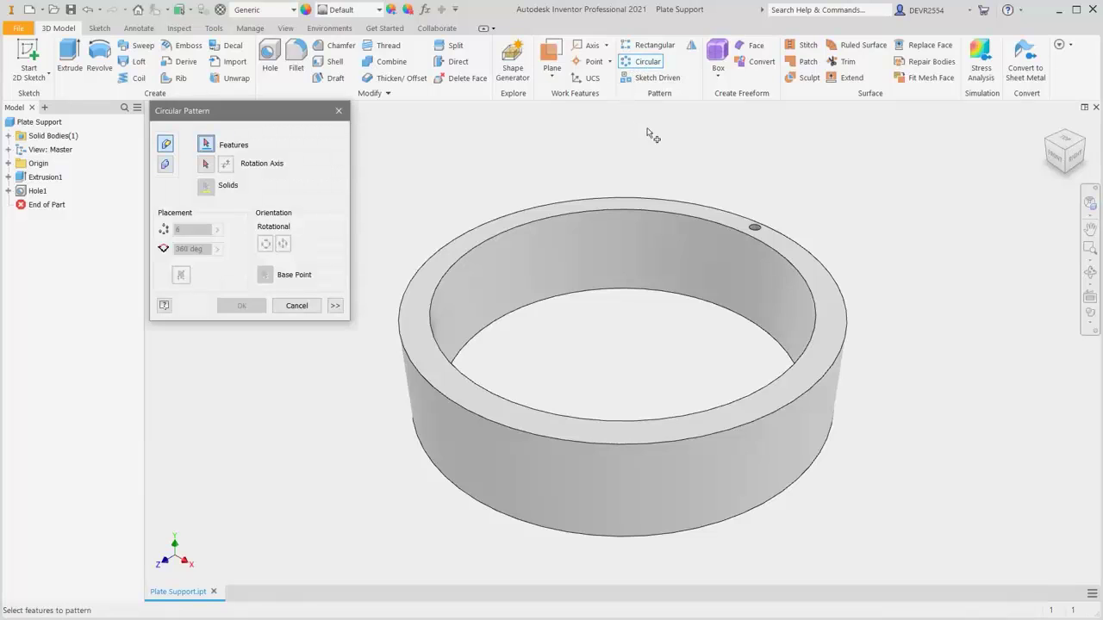
{"action": "left_click", "coordinate": [755, 228]}
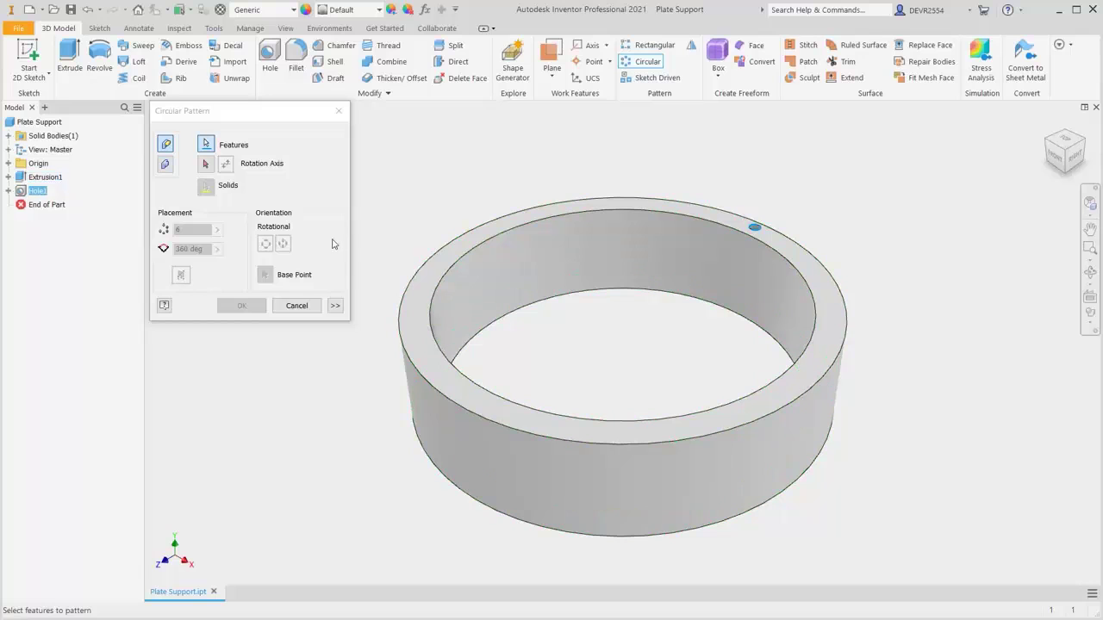
{"action": "left_click", "coordinate": [206, 163]}
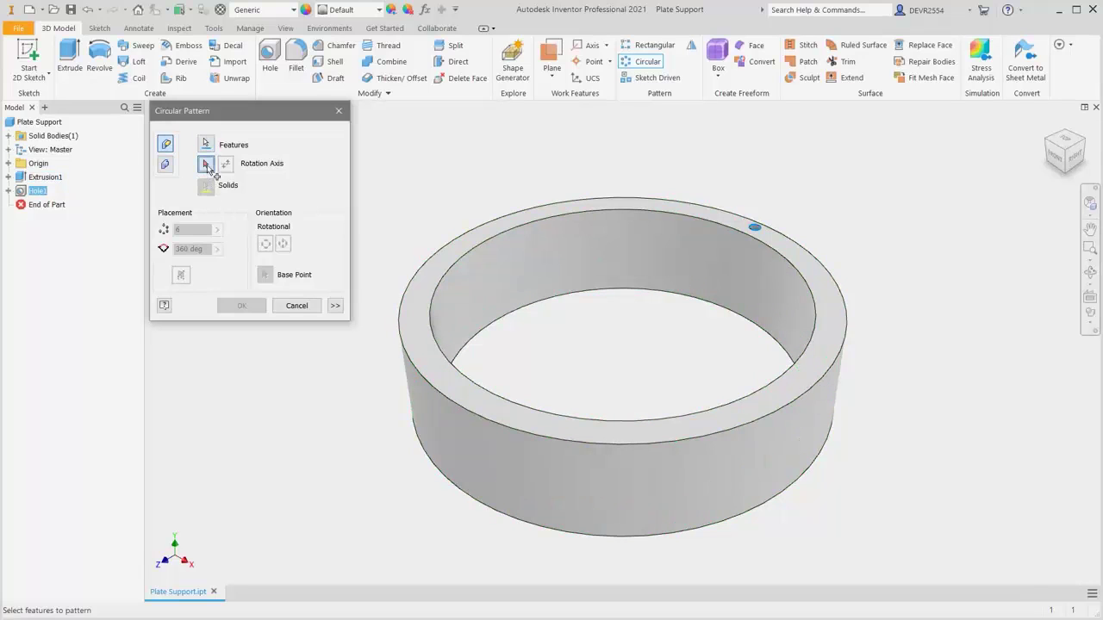
{"action": "left_click", "coordinate": [432, 415]}
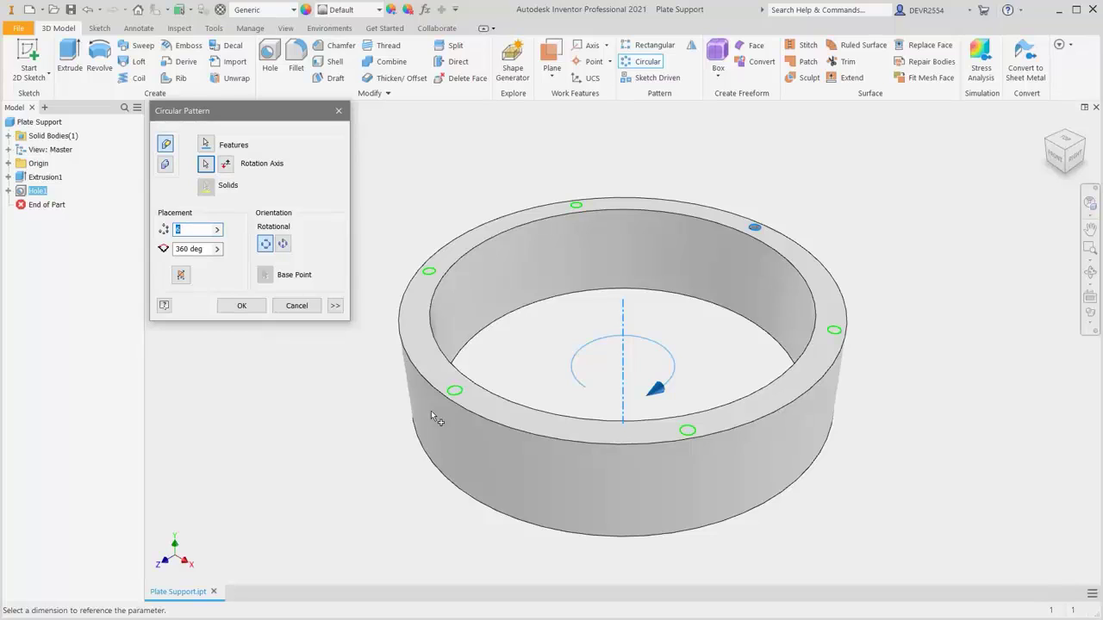
{"action": "type", "text": "8"}
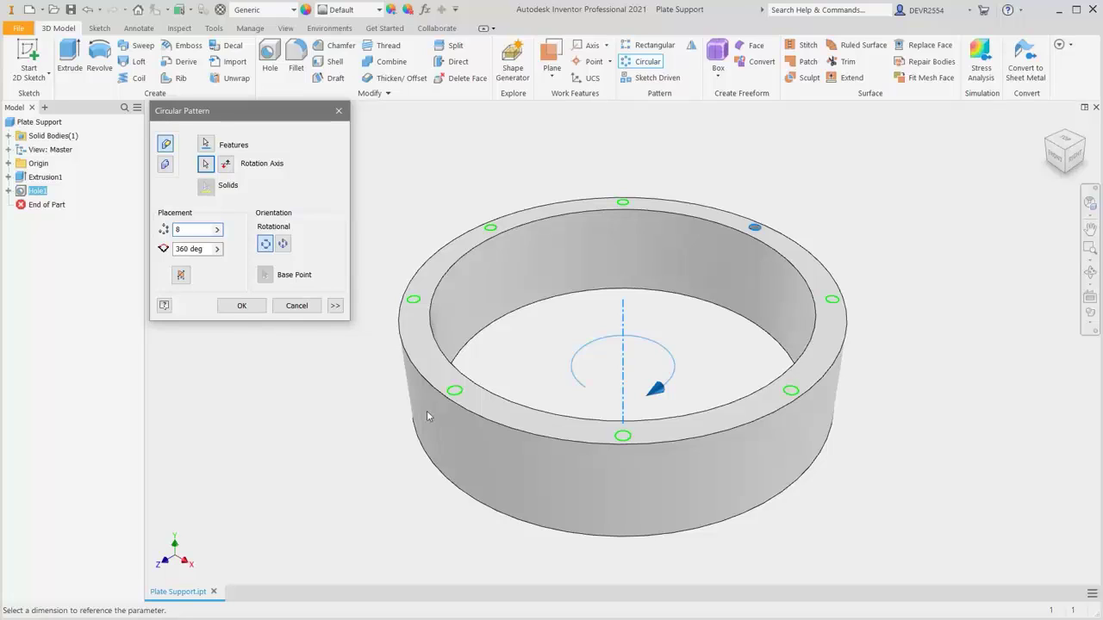
{"action": "left_click", "coordinate": [242, 306]}
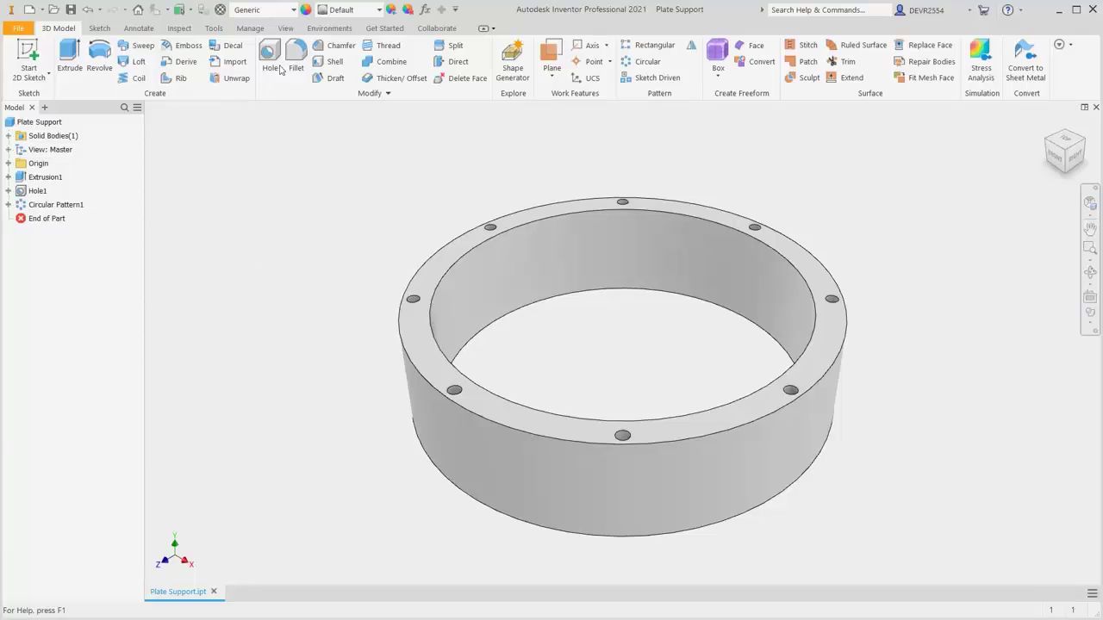
Give the ring the Polyethylene, High Density material with the Blue - Wall Paint - Glossy appearance, and save the part
{"action": "left_click", "coordinate": [294, 10]}
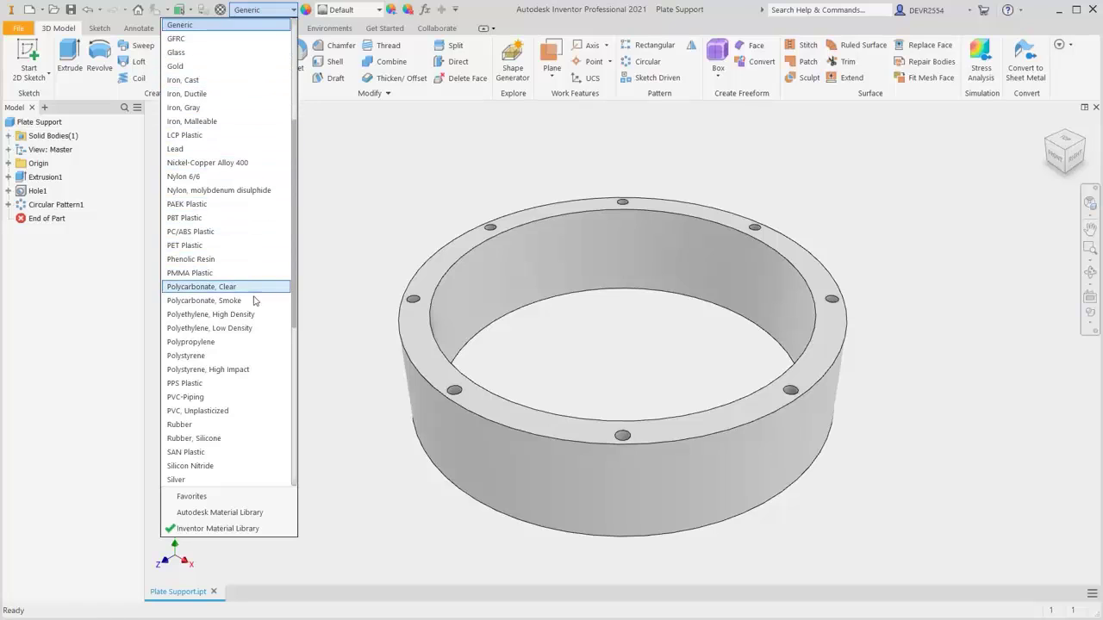
{"action": "left_click", "coordinate": [274, 315]}
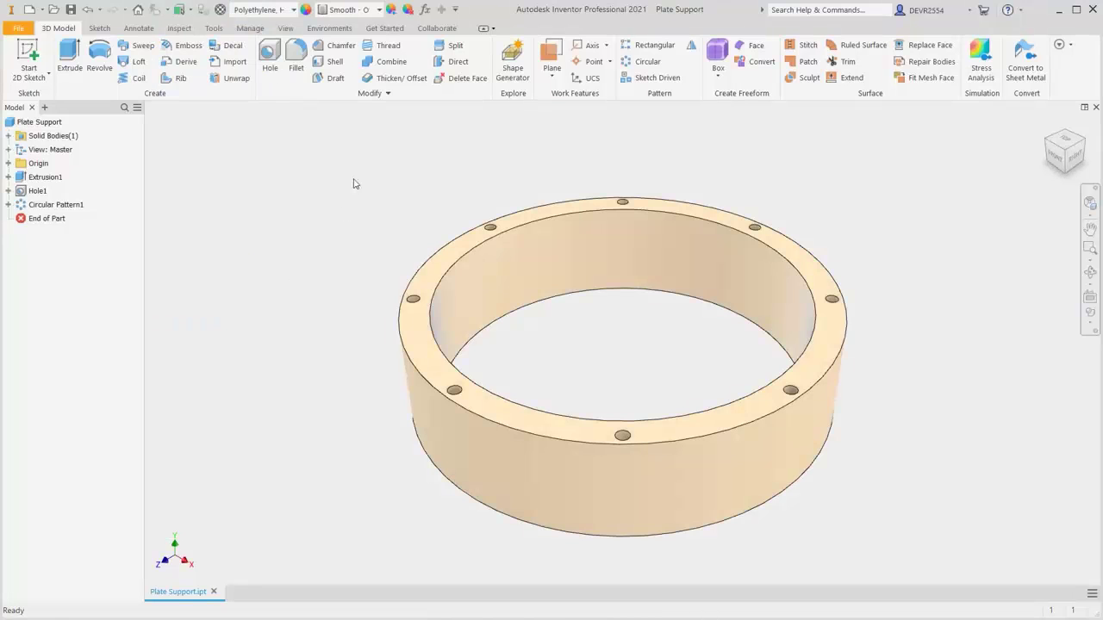
{"action": "left_click", "coordinate": [380, 11]}
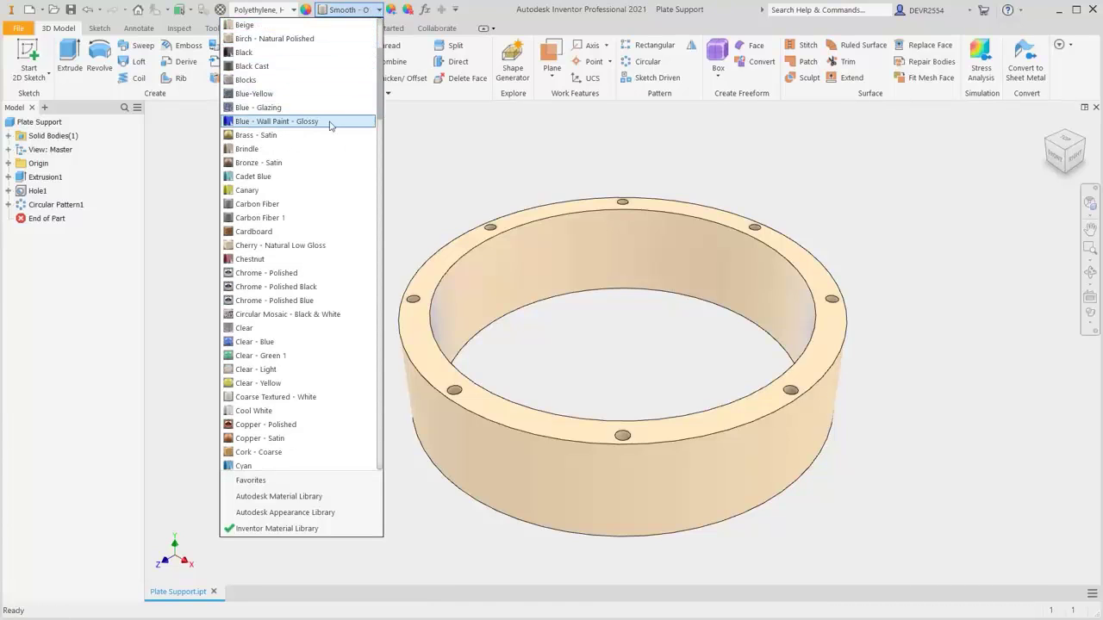
{"action": "left_click", "coordinate": [330, 122]}
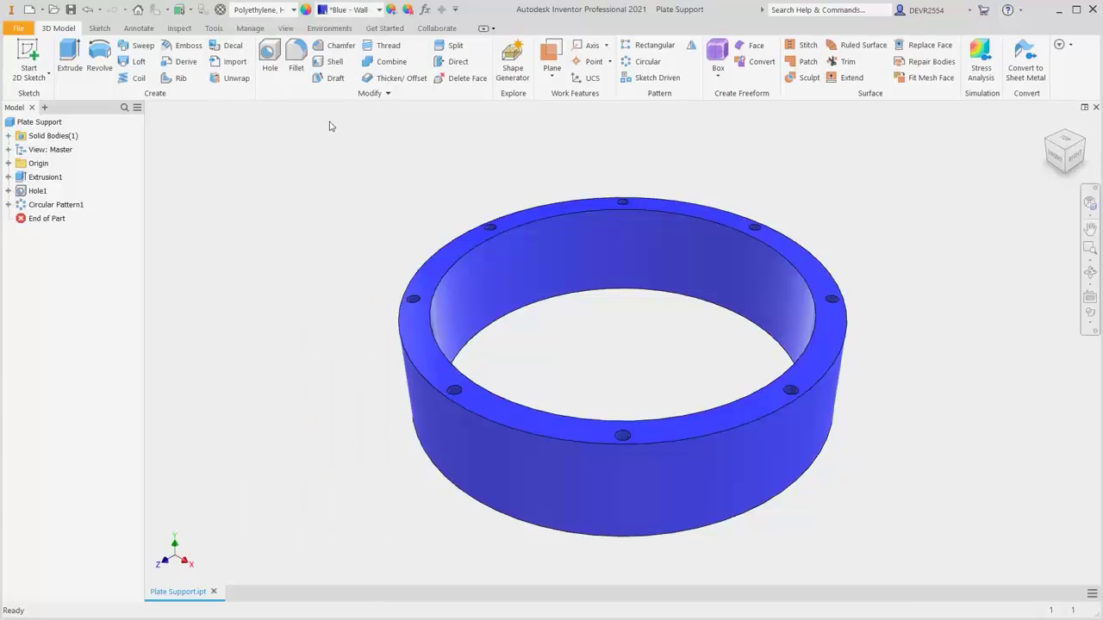
{"action": "left_click", "coordinate": [72, 10]}
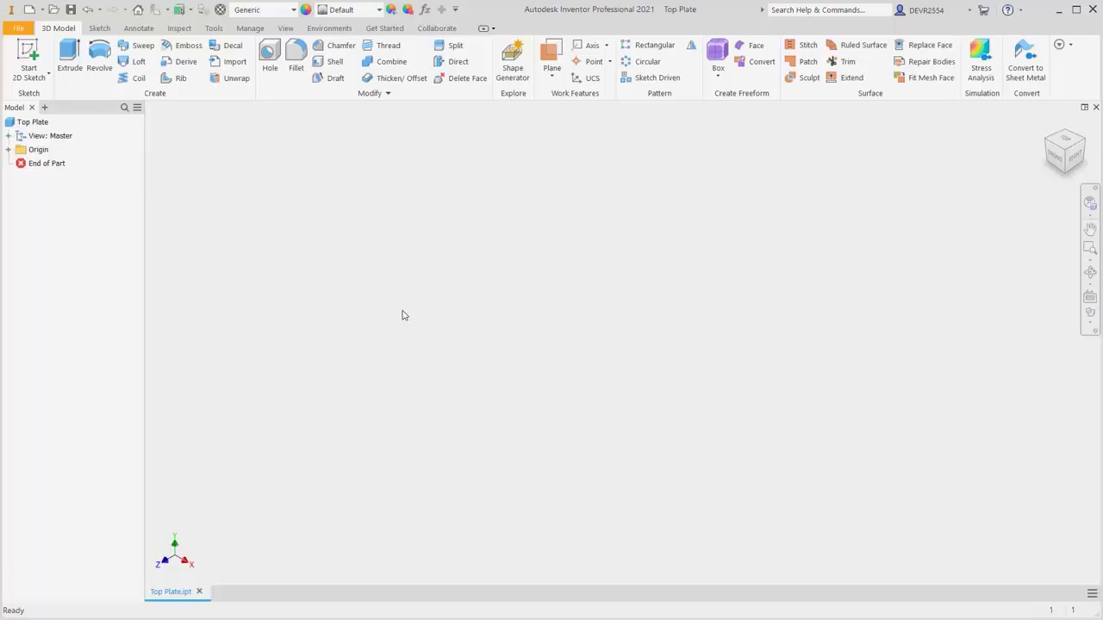
Start a 2D sketch on the horizontal XZ origin plane of the Top Plate part
{"action": "right_click", "coordinate": [402, 315]}
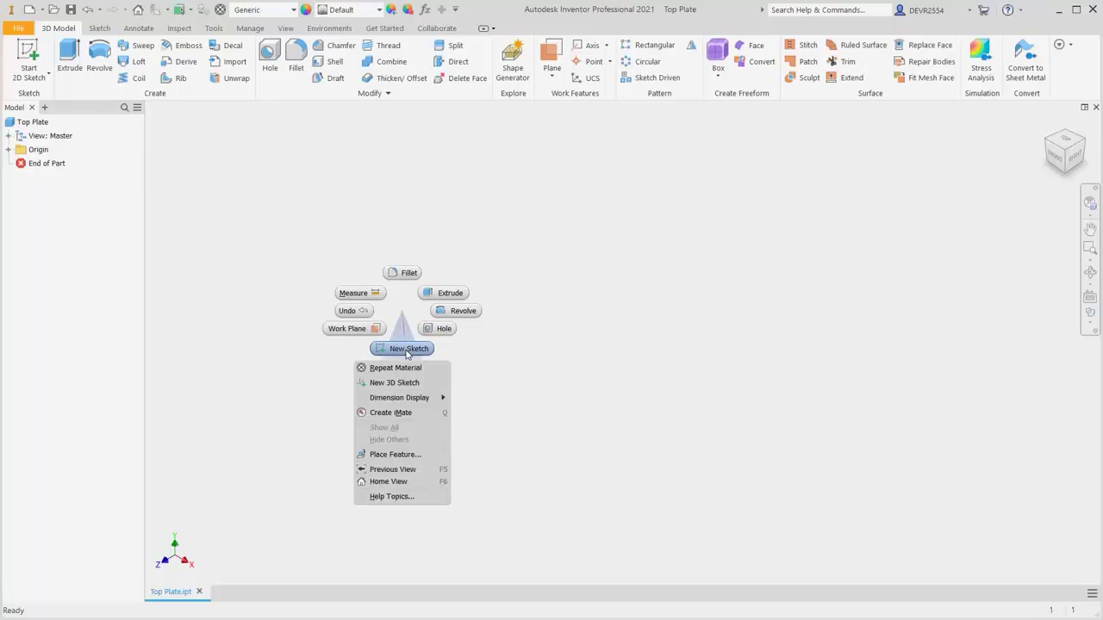
{"action": "left_click", "coordinate": [406, 350]}
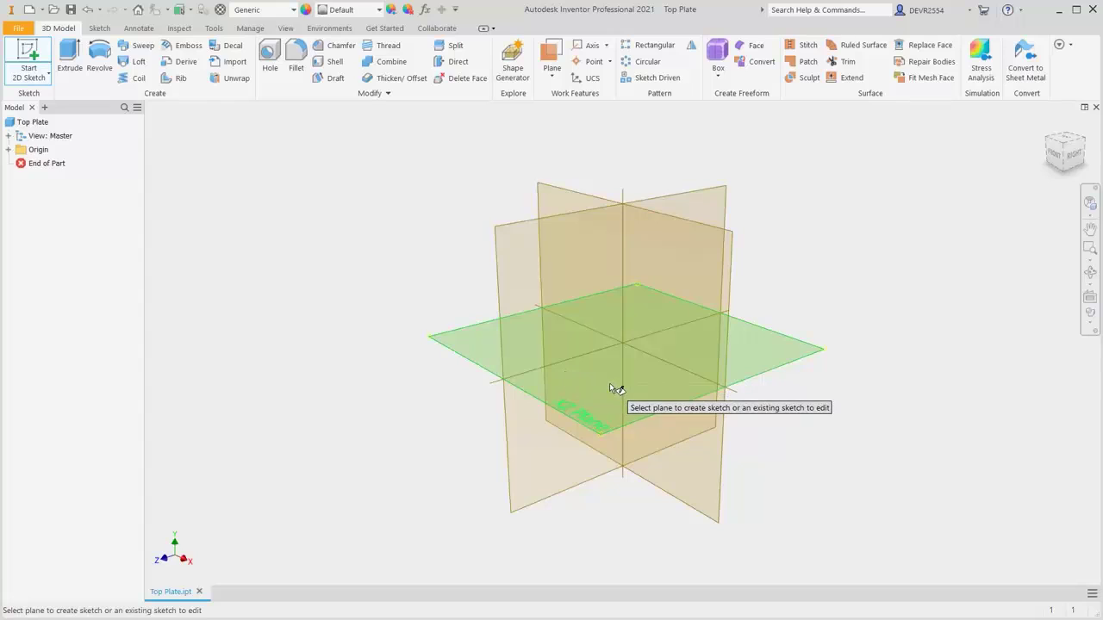
{"action": "left_click", "coordinate": [611, 386]}
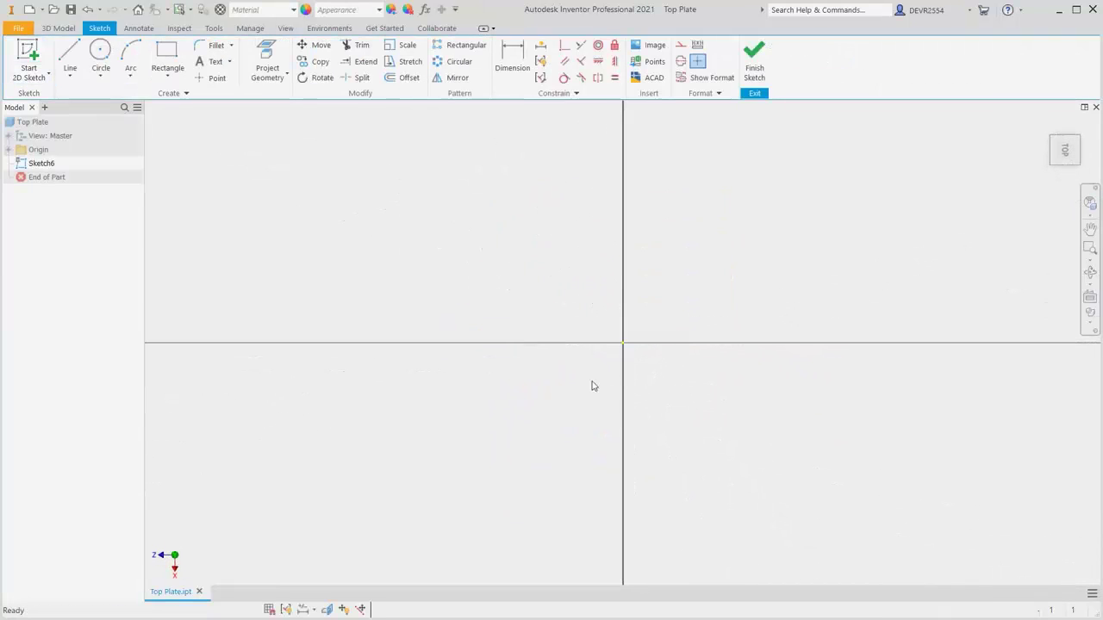
Draw a 750 mm diameter circle centred on the origin
{"action": "right_click", "coordinate": [592, 386]}
{"action": "left_click", "coordinate": [531, 363]}
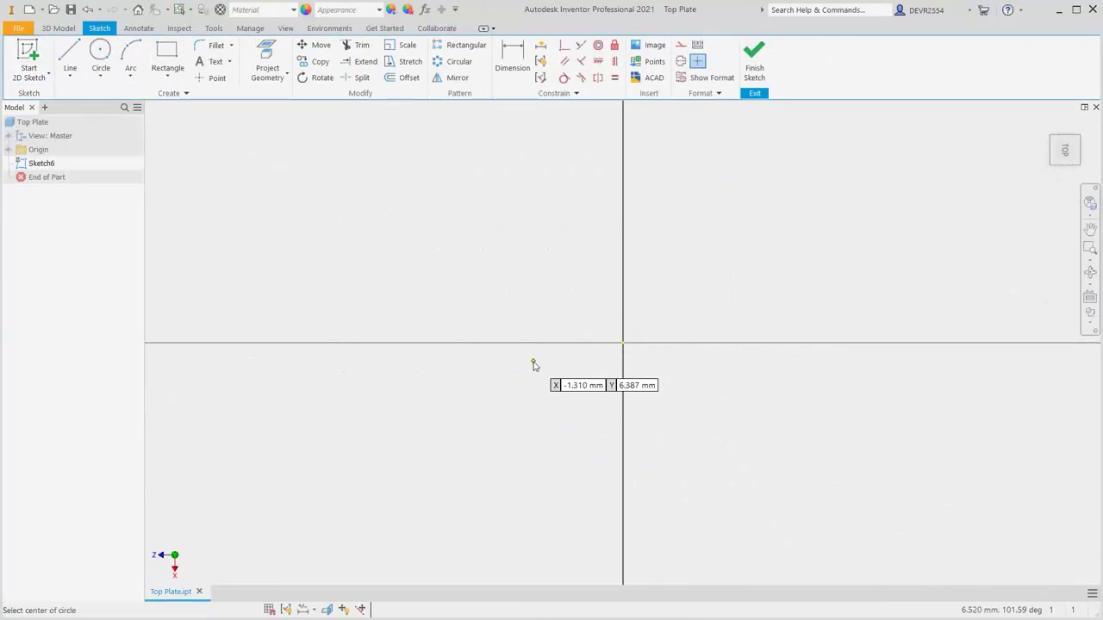
{"action": "left_click", "coordinate": [623, 342]}
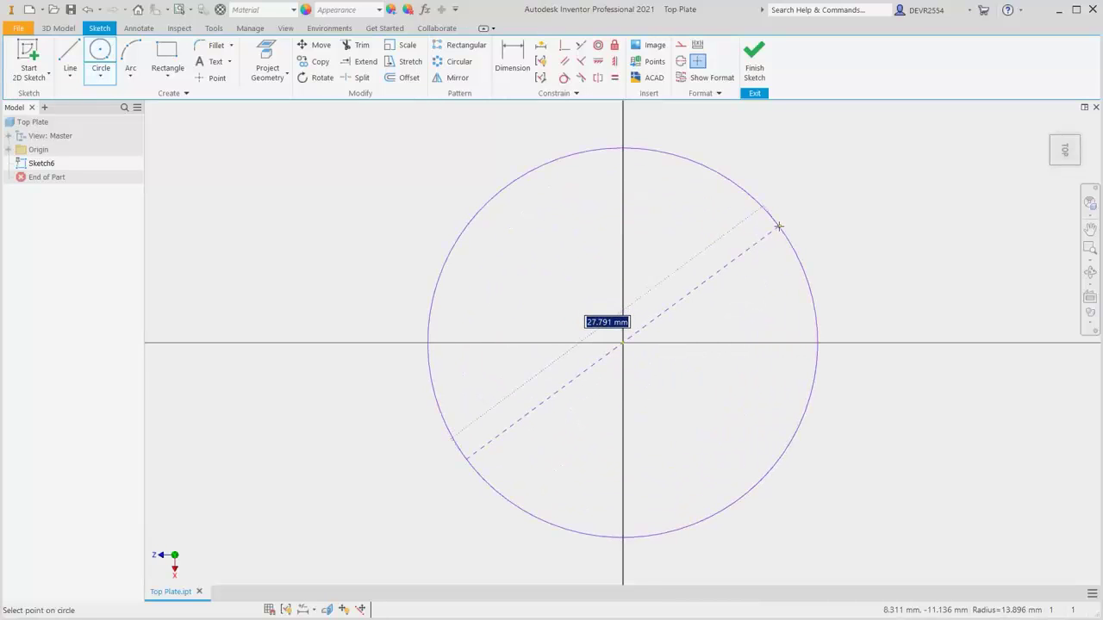
{"action": "type", "text": "750"}
{"action": "key", "text": "Return"}
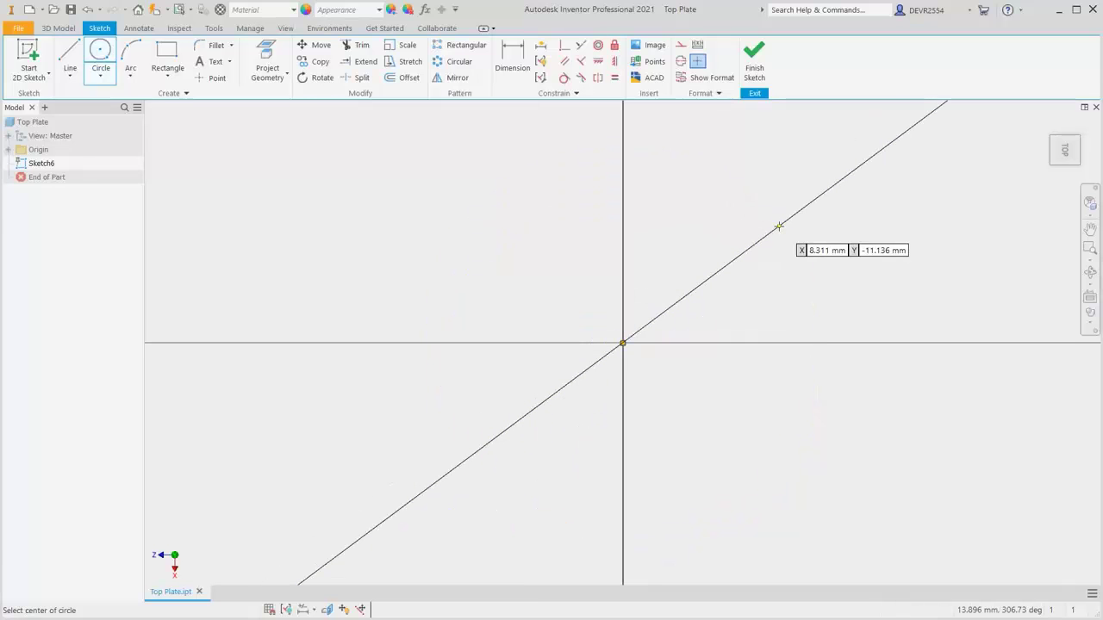
Extrude the 750 mm circle 50 mm downward from its sketch plane
{"action": "key", "text": "F6"}
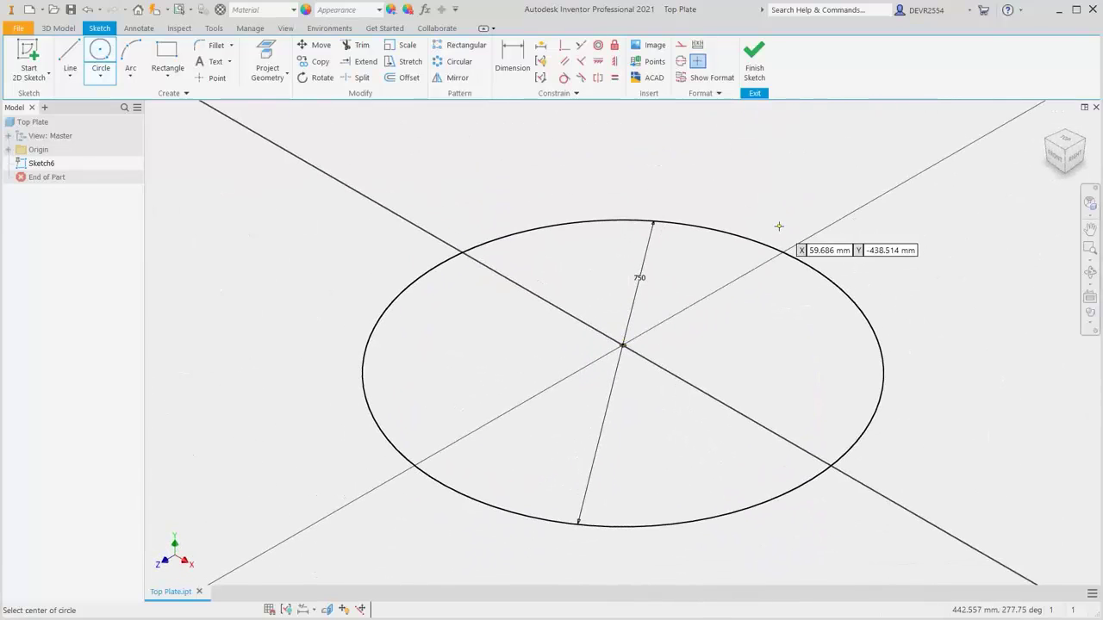
{"action": "right_click", "coordinate": [778, 226]}
{"action": "left_click", "coordinate": [823, 231]}
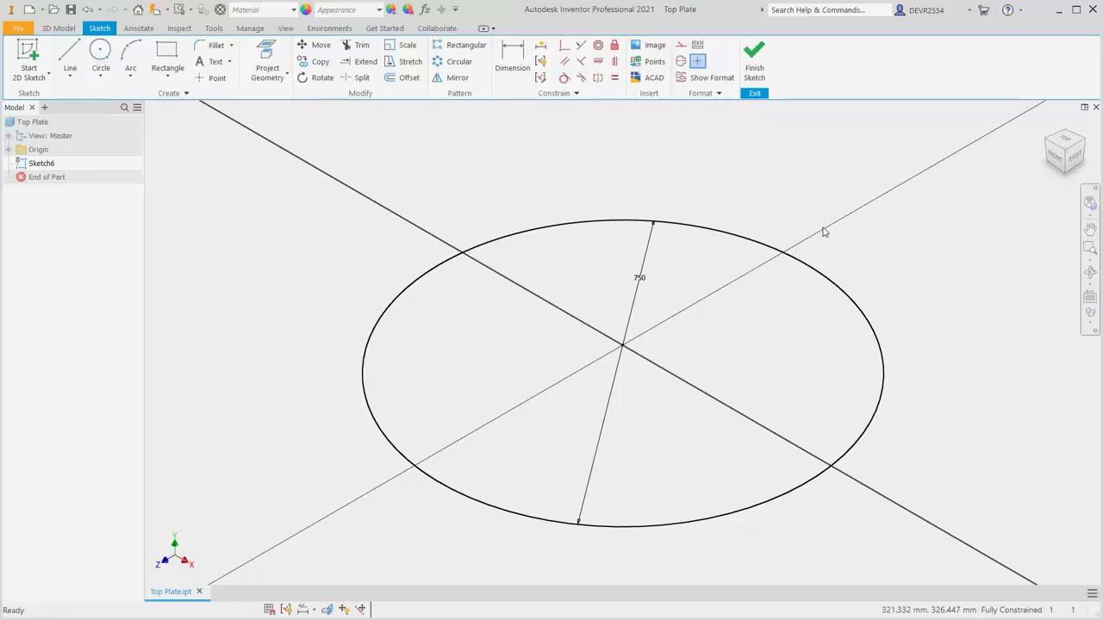
{"action": "right_click", "coordinate": [823, 231]}
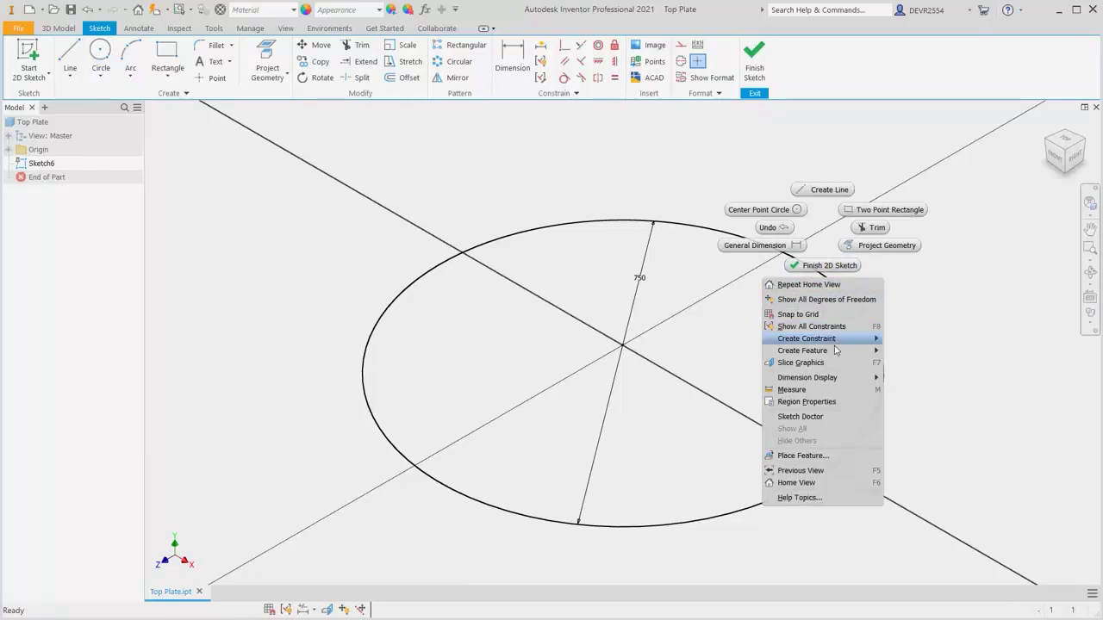
{"action": "mouse_move", "coordinate": [834, 351]}
{"action": "left_click", "coordinate": [912, 352]}
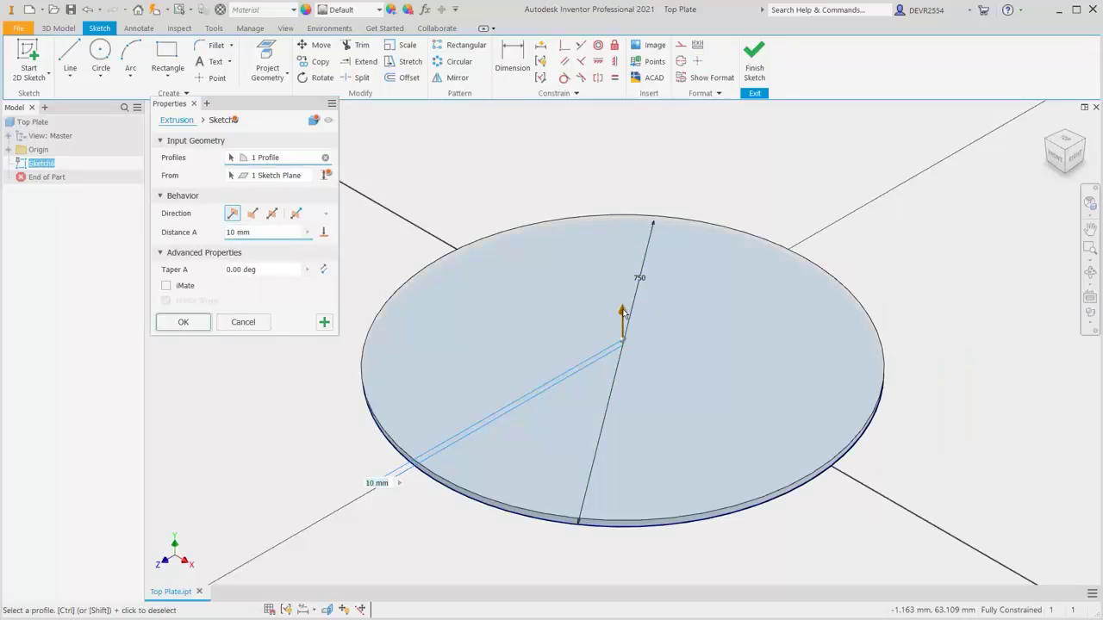
{"action": "left_click_drag", "start_coordinate": [623, 317], "coordinate": [689, 365]}
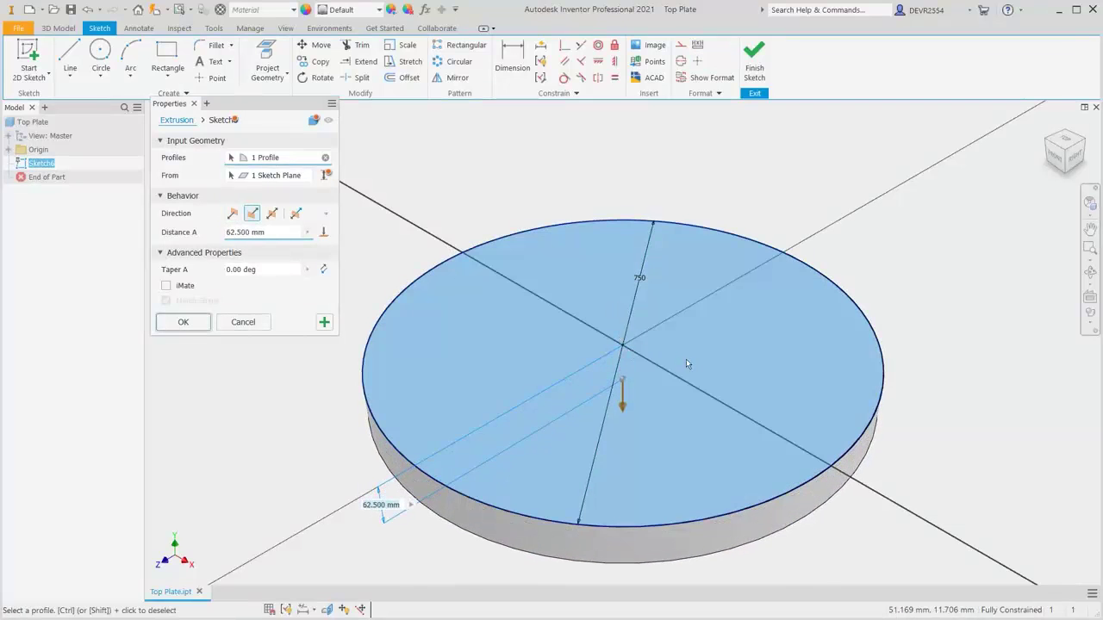
{"action": "type", "text": "50"}
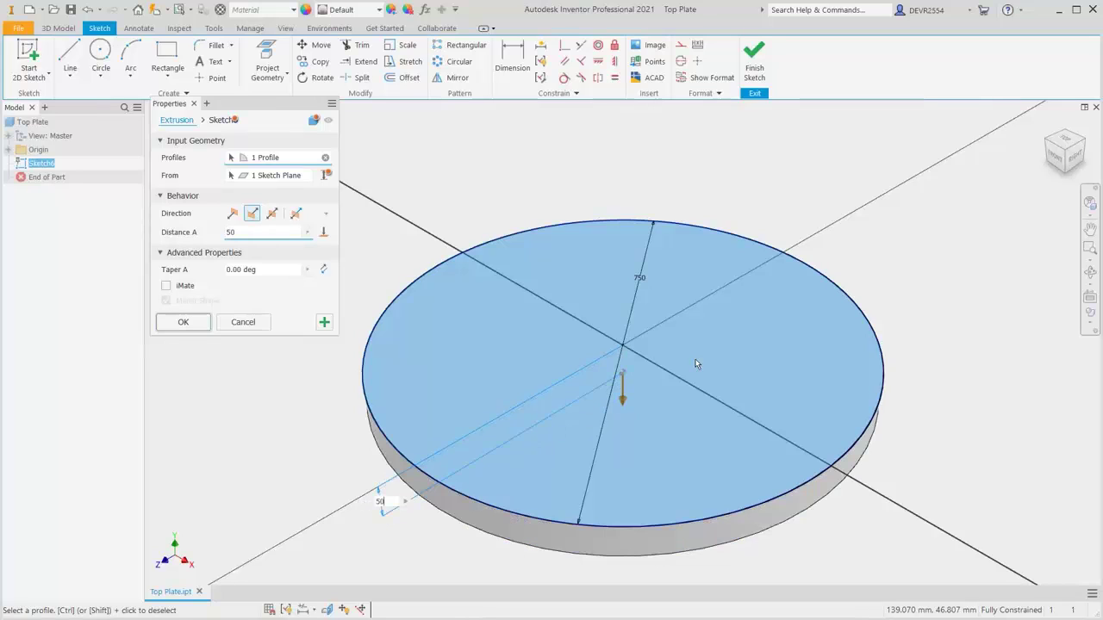
{"action": "key", "text": "Return"}
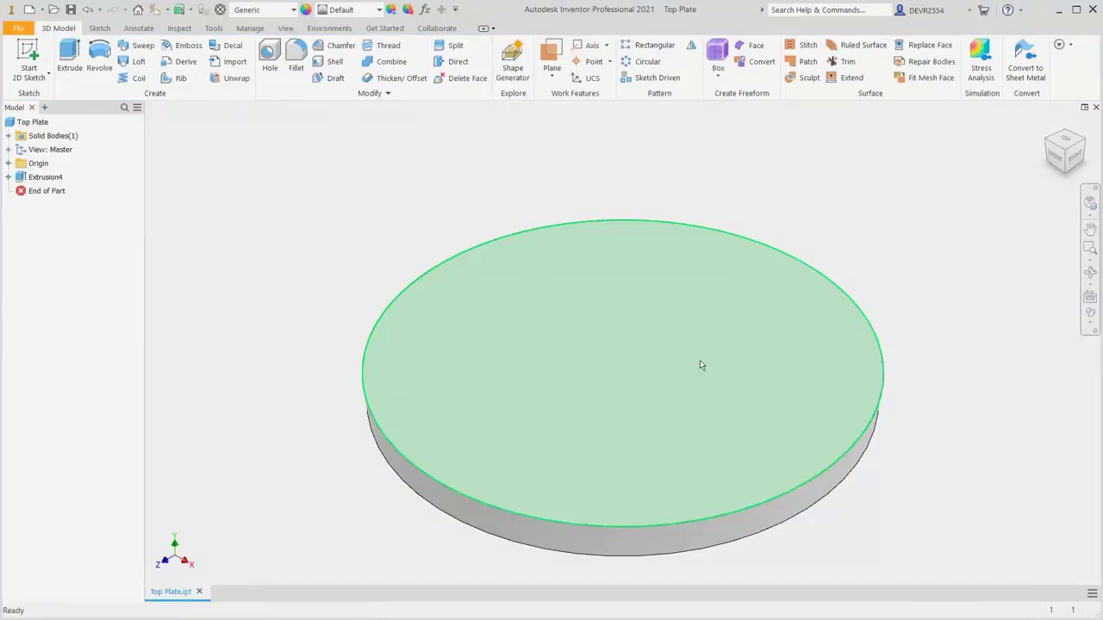
Start a sketch on the plate's top face and place a point near the rim, constrained vertically in line with the centre
{"action": "right_click", "coordinate": [700, 360]}
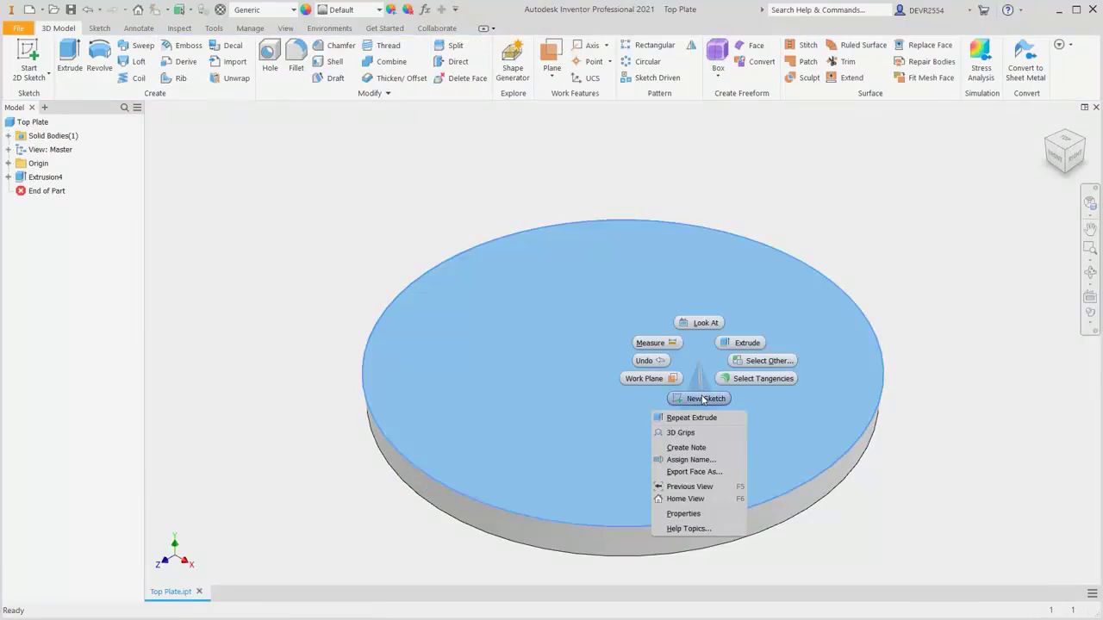
{"action": "left_click", "coordinate": [702, 398]}
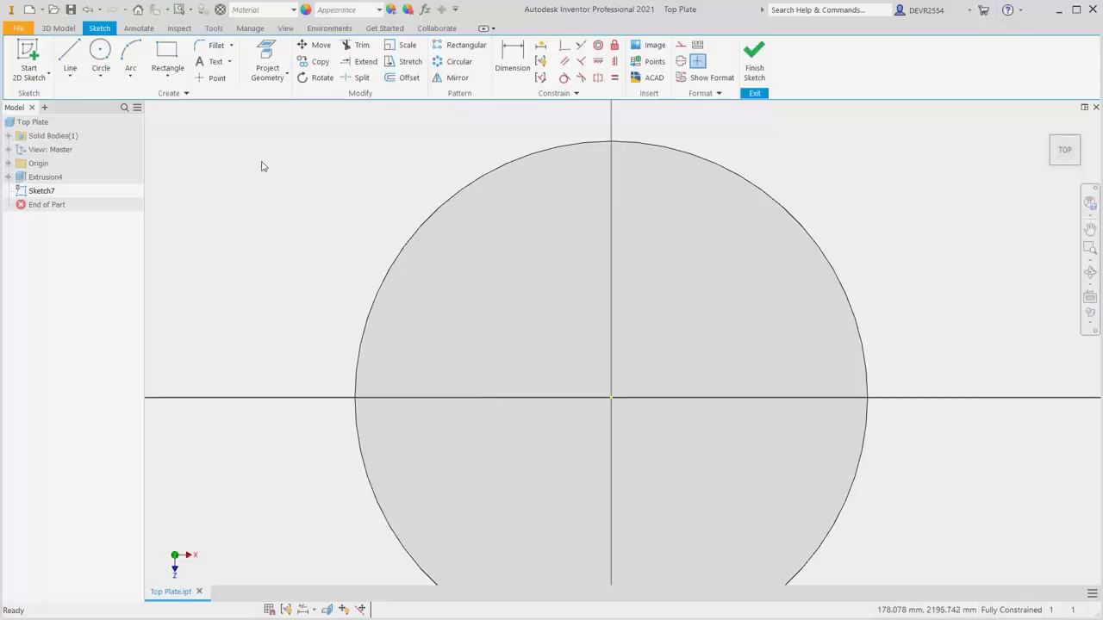
{"action": "left_click", "coordinate": [212, 77]}
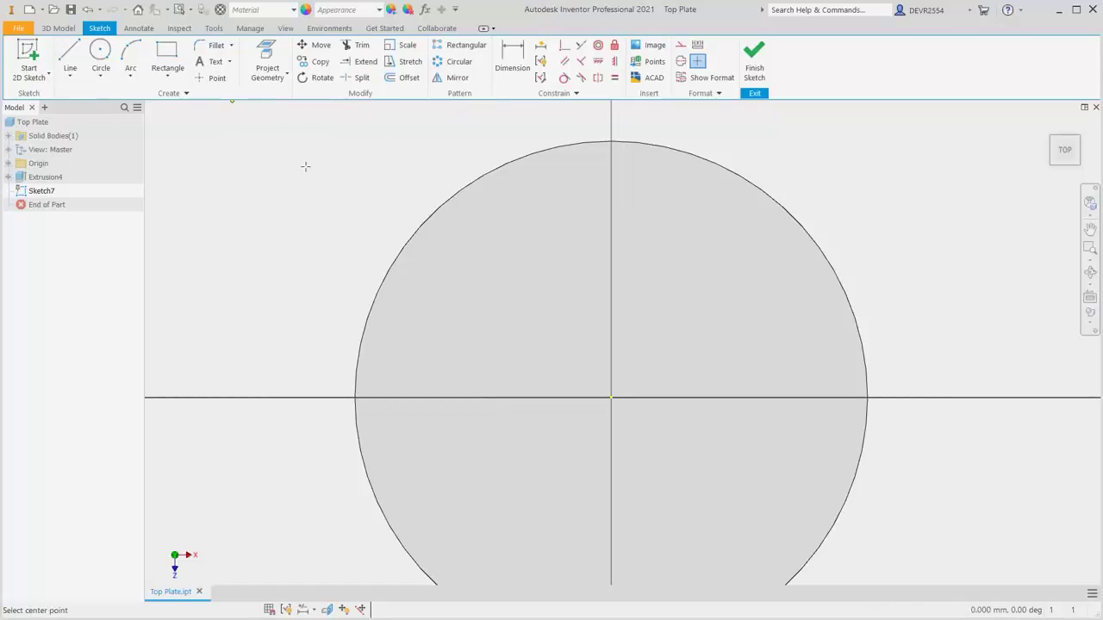
{"action": "left_click", "coordinate": [611, 185]}
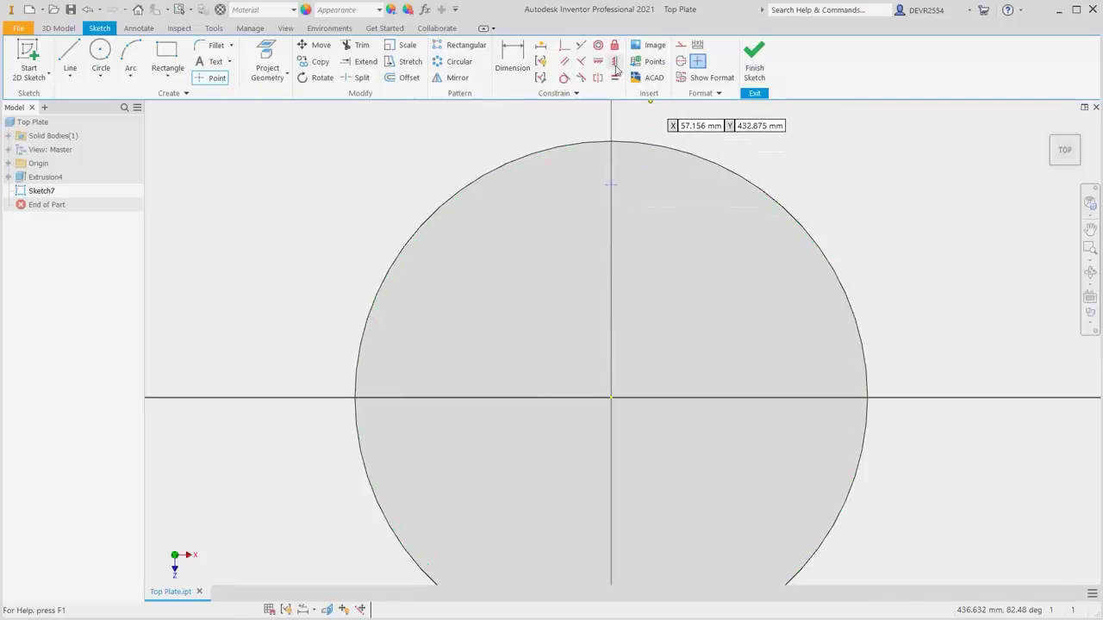
{"action": "left_click", "coordinate": [614, 61]}
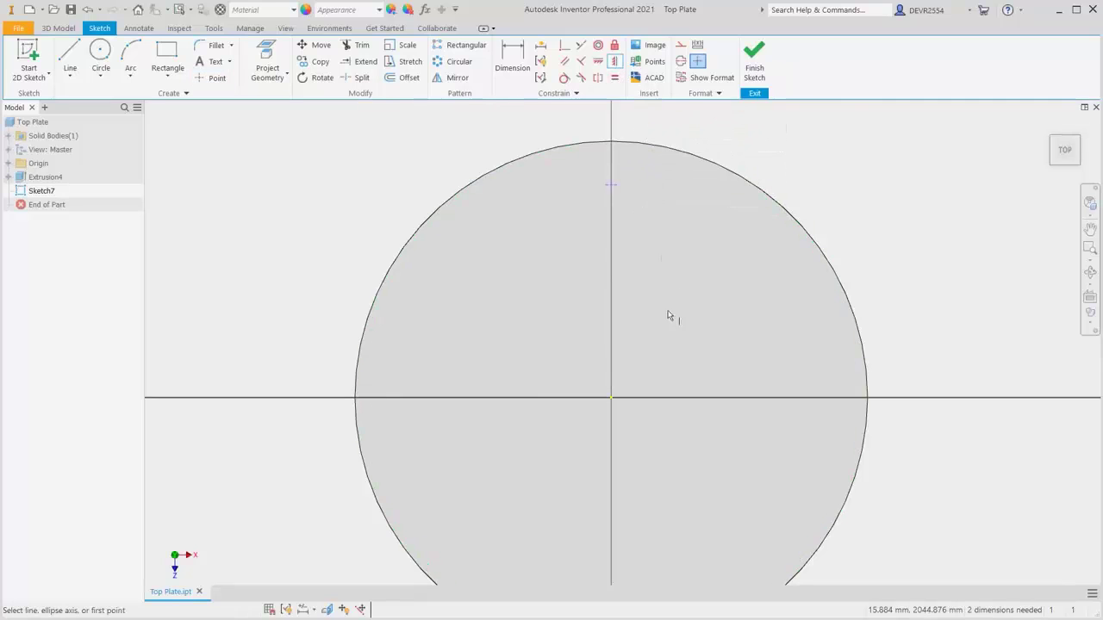
{"action": "left_click", "coordinate": [611, 398]}
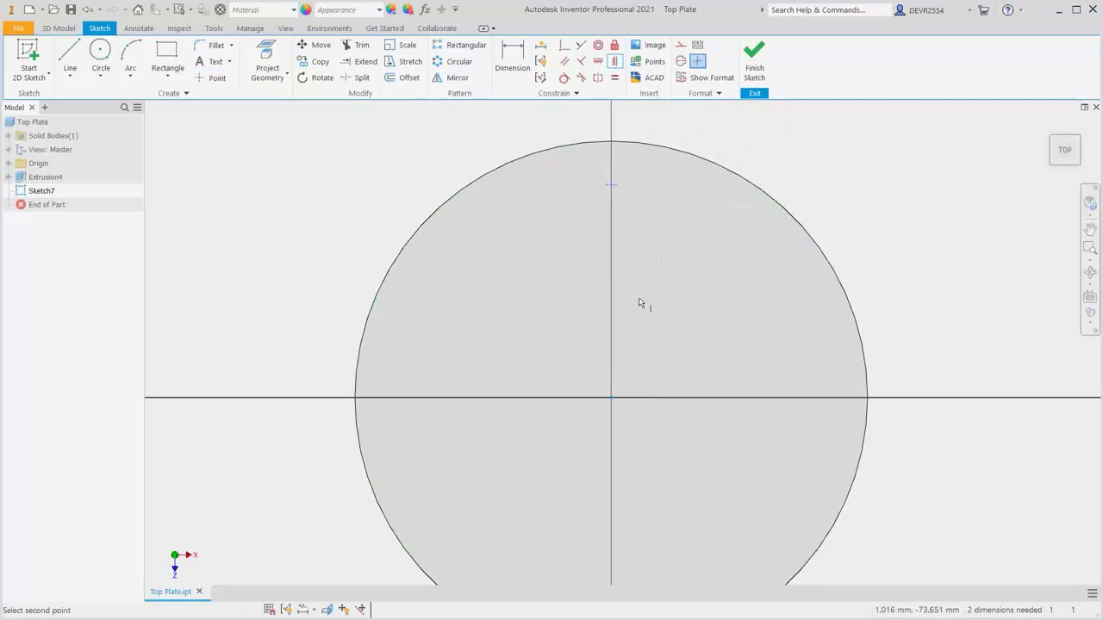
{"action": "left_click", "coordinate": [613, 185]}
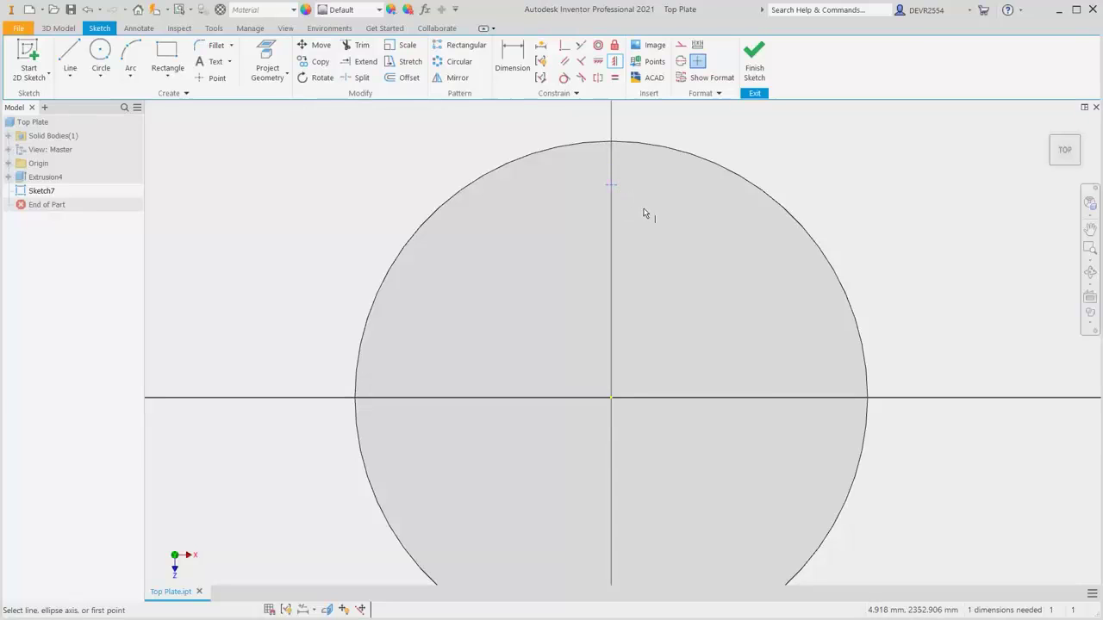
Dimension the sketch point 350 mm from the plate's centre
{"action": "left_click", "coordinate": [512, 60]}
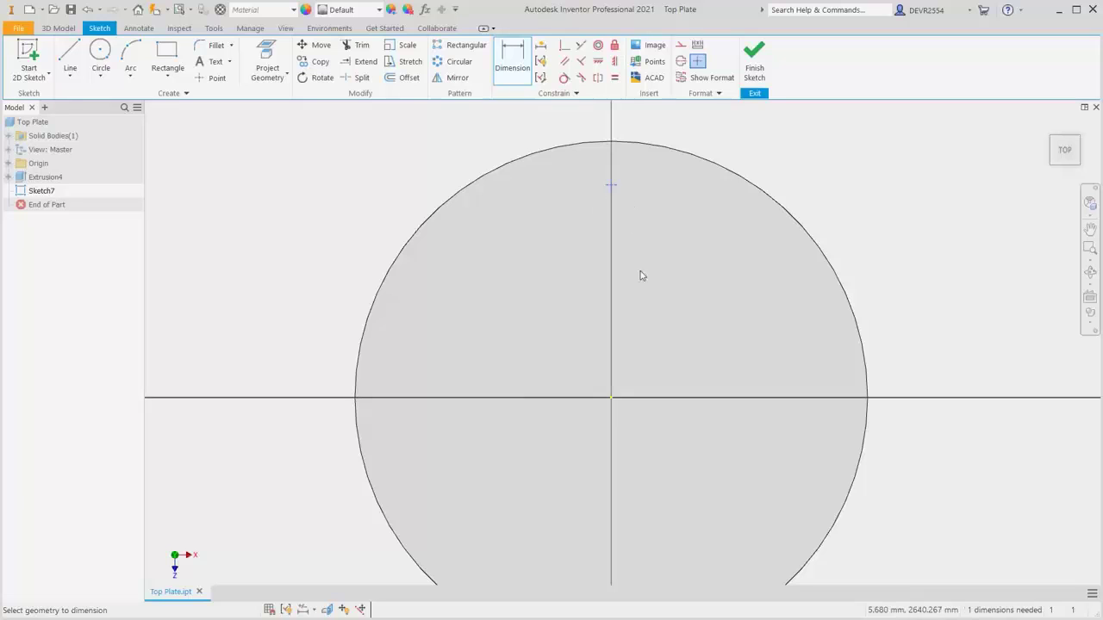
{"action": "left_click", "coordinate": [611, 375]}
{"action": "left_click", "coordinate": [561, 290]}
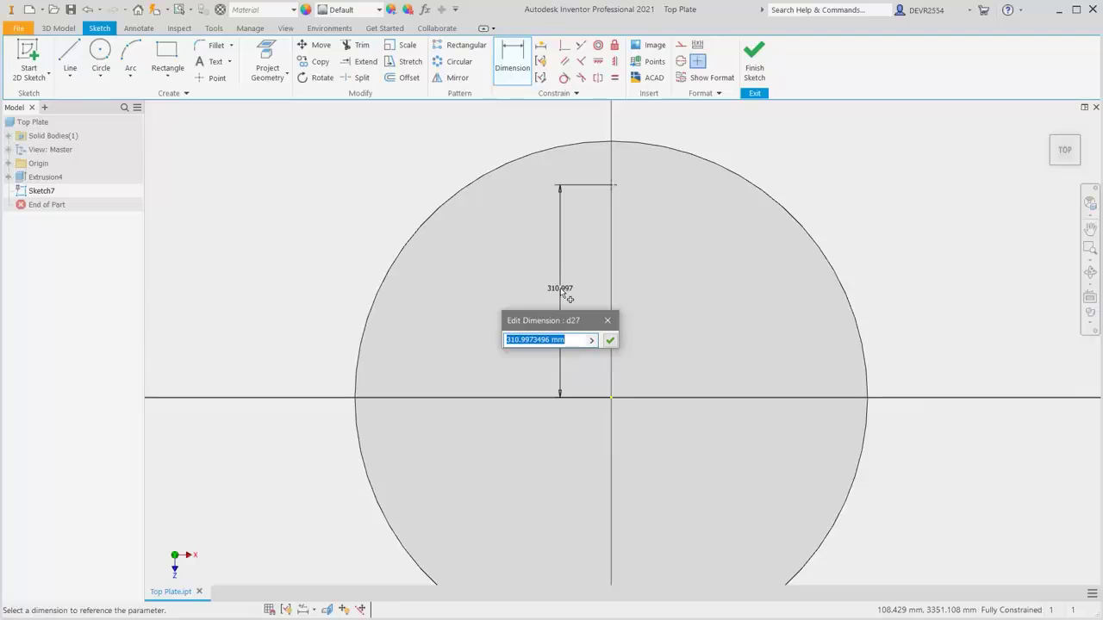
{"action": "type", "text": "350"}
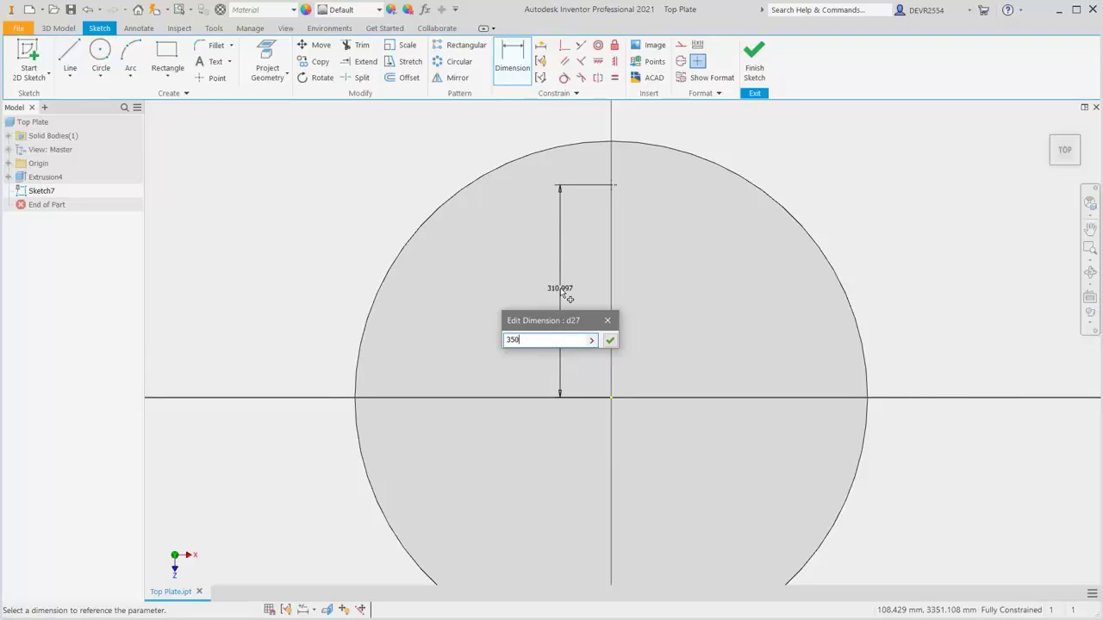
{"action": "key", "text": "Return"}
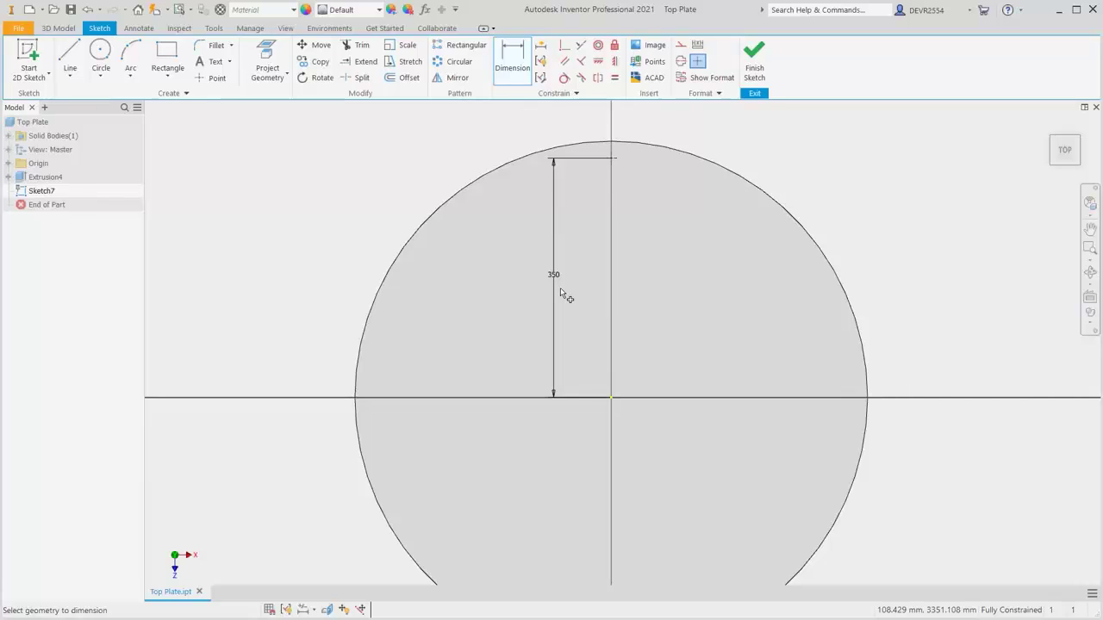
Draw a 95 mm diameter circle centred on the sketch point near the plate's rim
{"action": "right_click", "coordinate": [561, 294]}
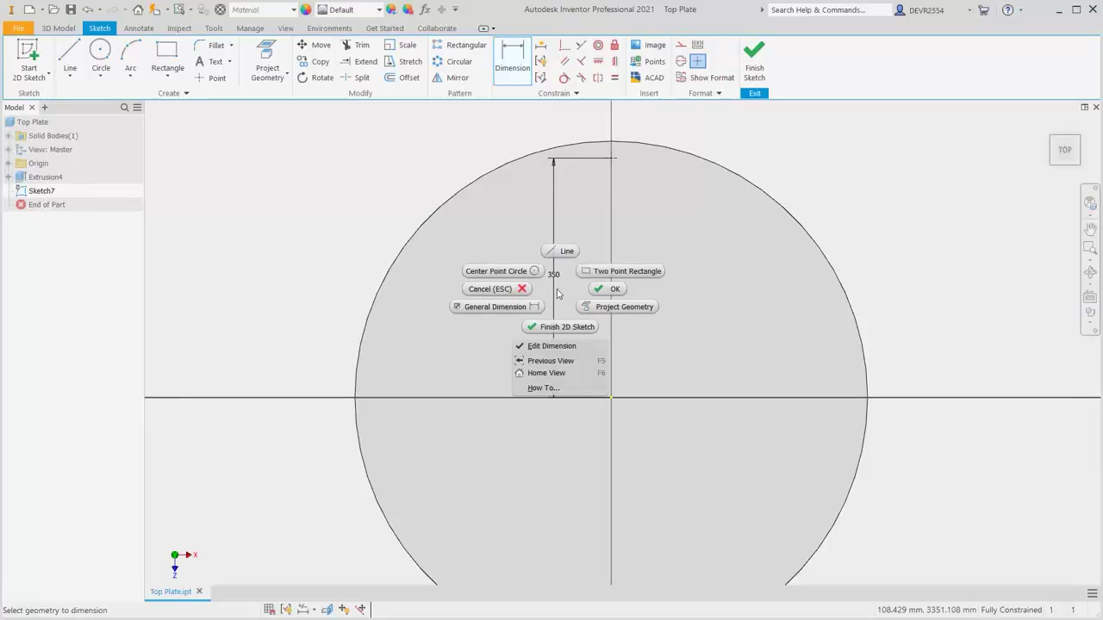
{"action": "left_click", "coordinate": [521, 271]}
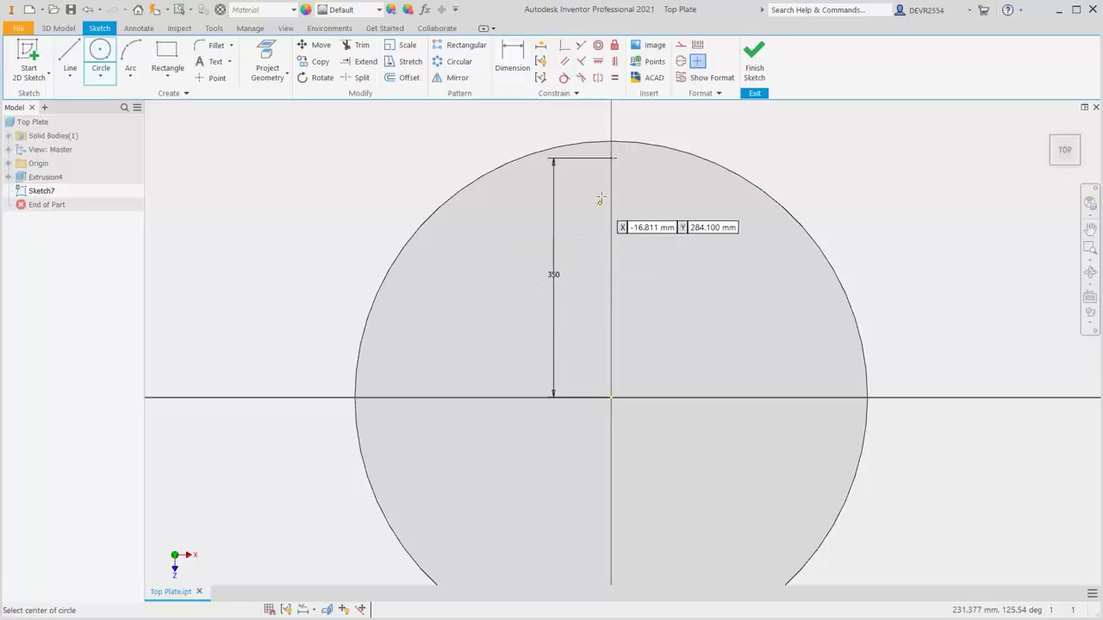
{"action": "left_click", "coordinate": [611, 157]}
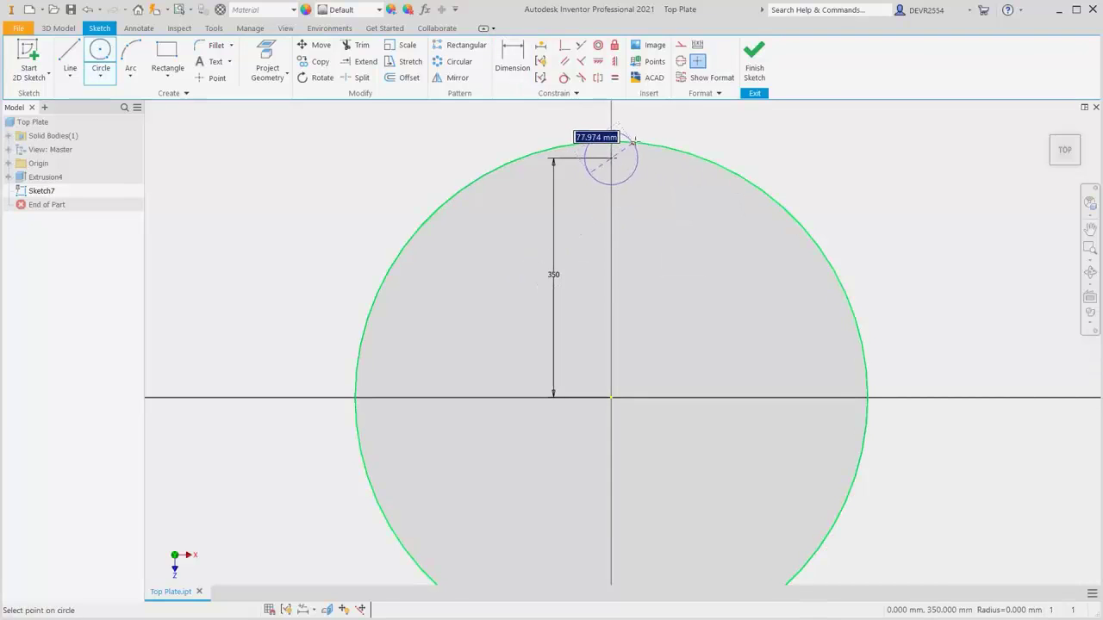
{"action": "type", "text": "95"}
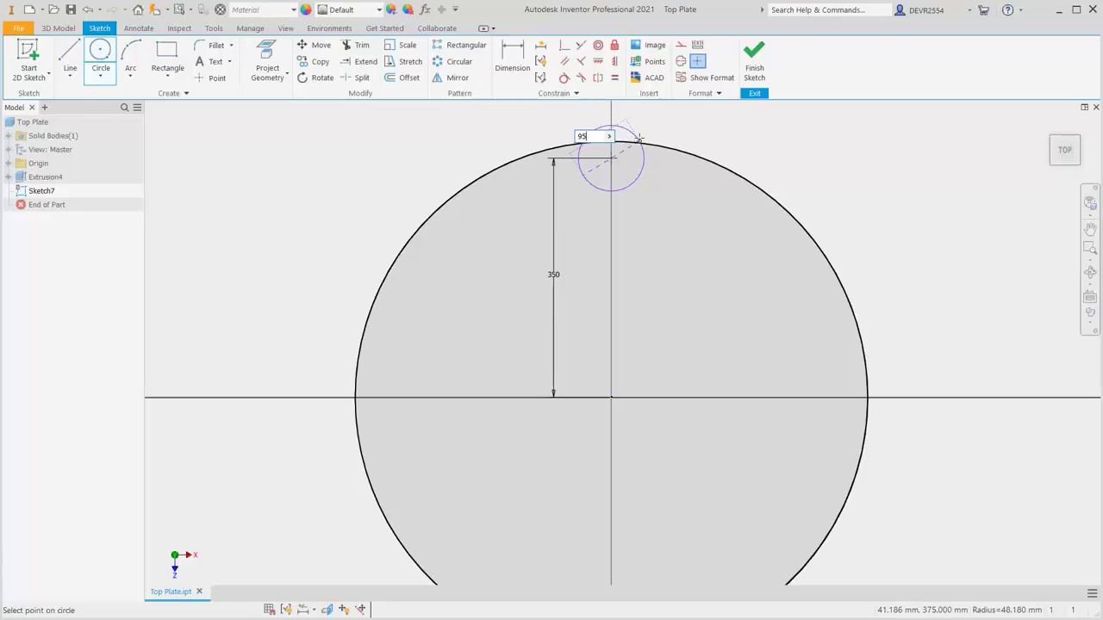
{"action": "key", "text": "Return"}
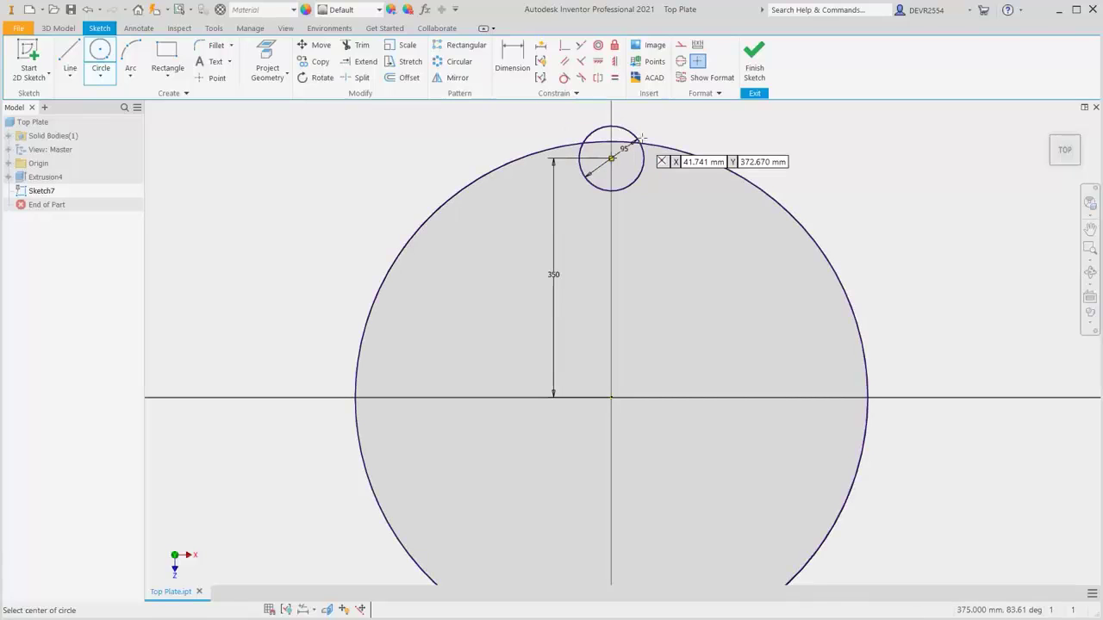
{"action": "right_click", "coordinate": [819, 184]}
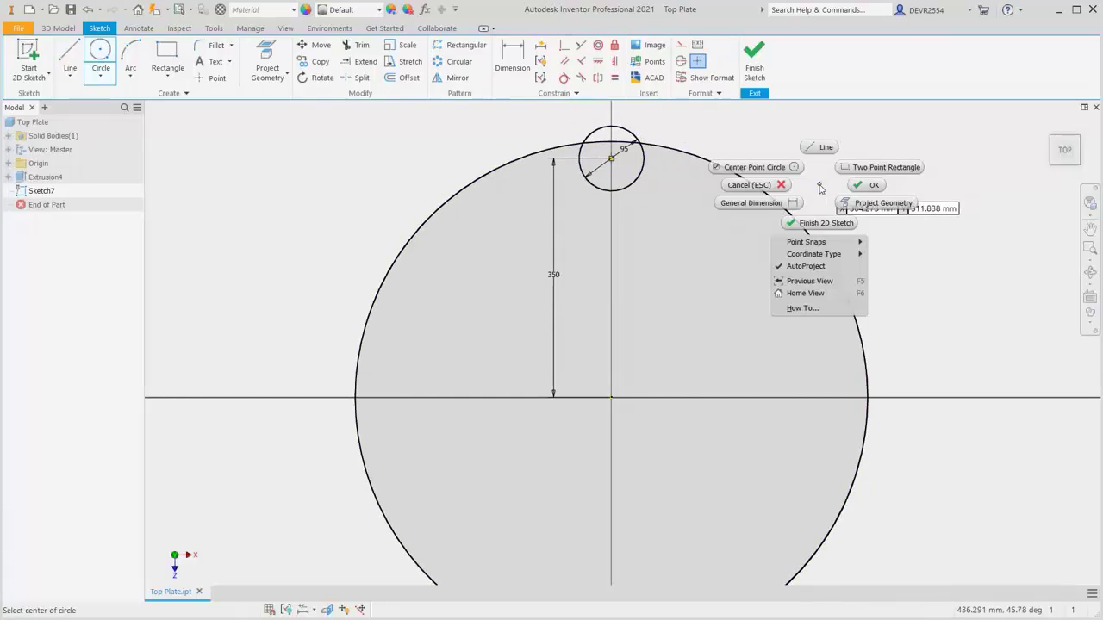
{"action": "left_click", "coordinate": [865, 186]}
Cut the 95 mm circle through the plate with an extrusion ending at the plate's bottom face
{"action": "right_click", "coordinate": [866, 224]}
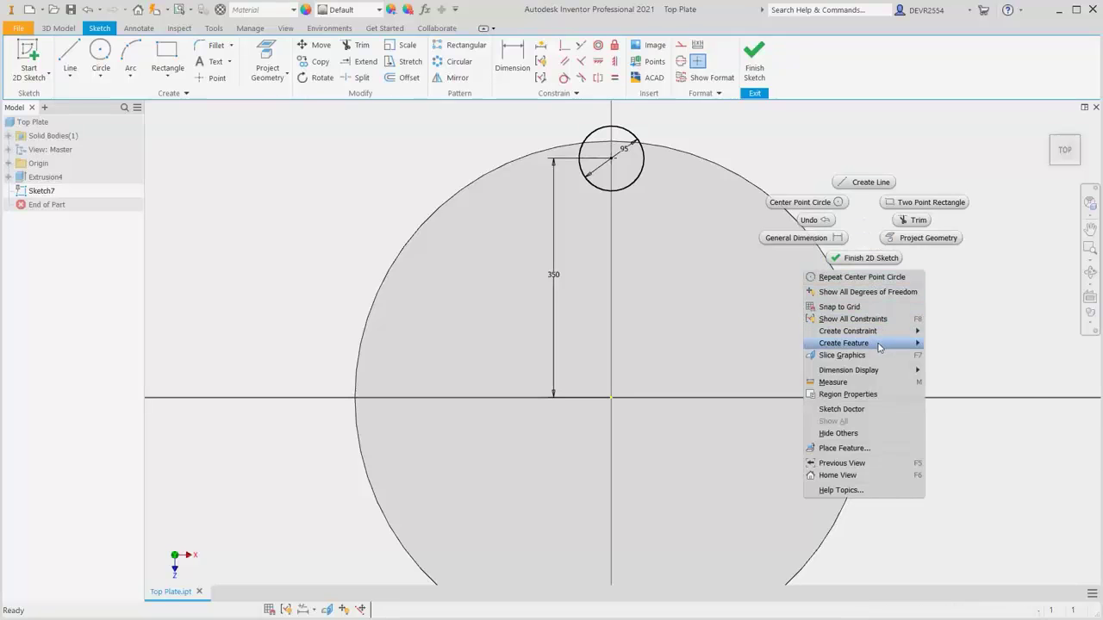
{"action": "mouse_move", "coordinate": [882, 347]}
{"action": "left_click", "coordinate": [948, 345]}
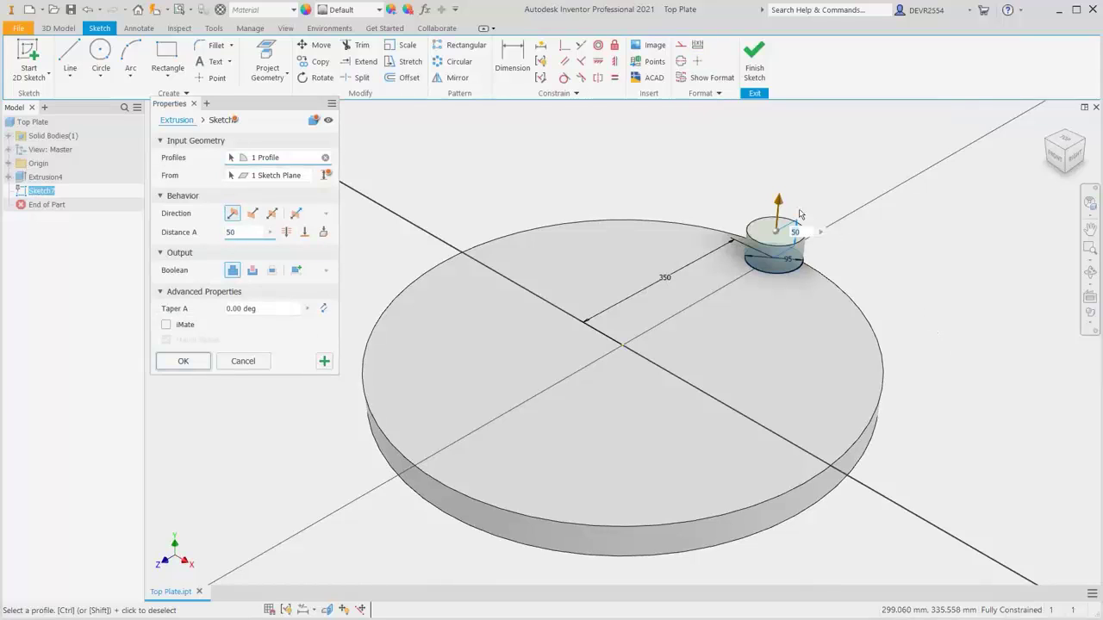
{"action": "left_click_drag", "start_coordinate": [780, 203], "coordinate": [778, 272]}
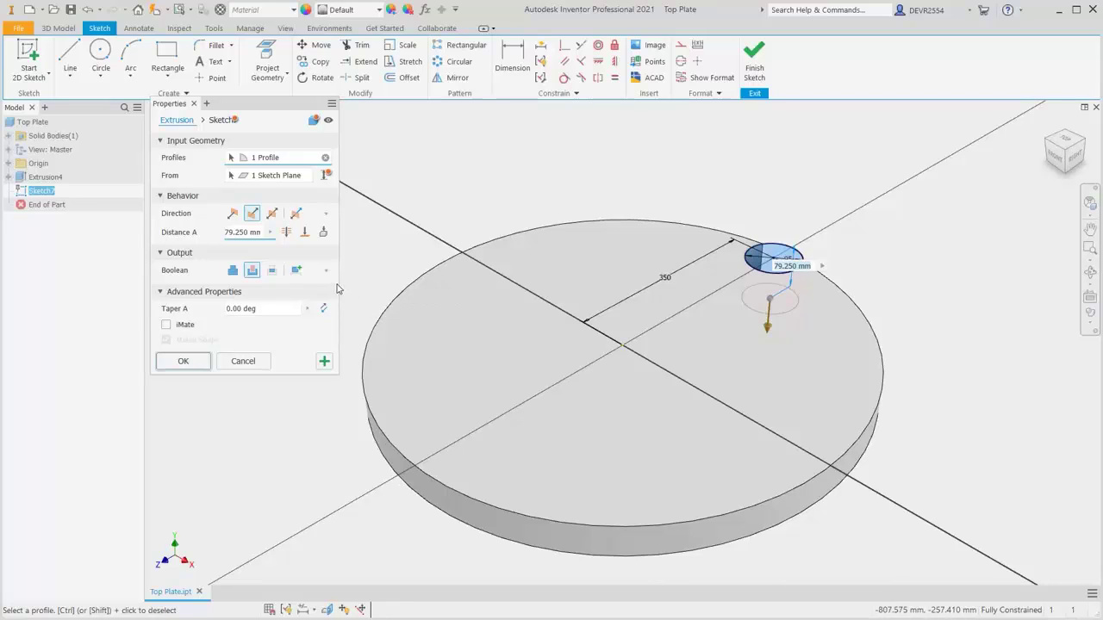
{"action": "left_click", "coordinate": [306, 234]}
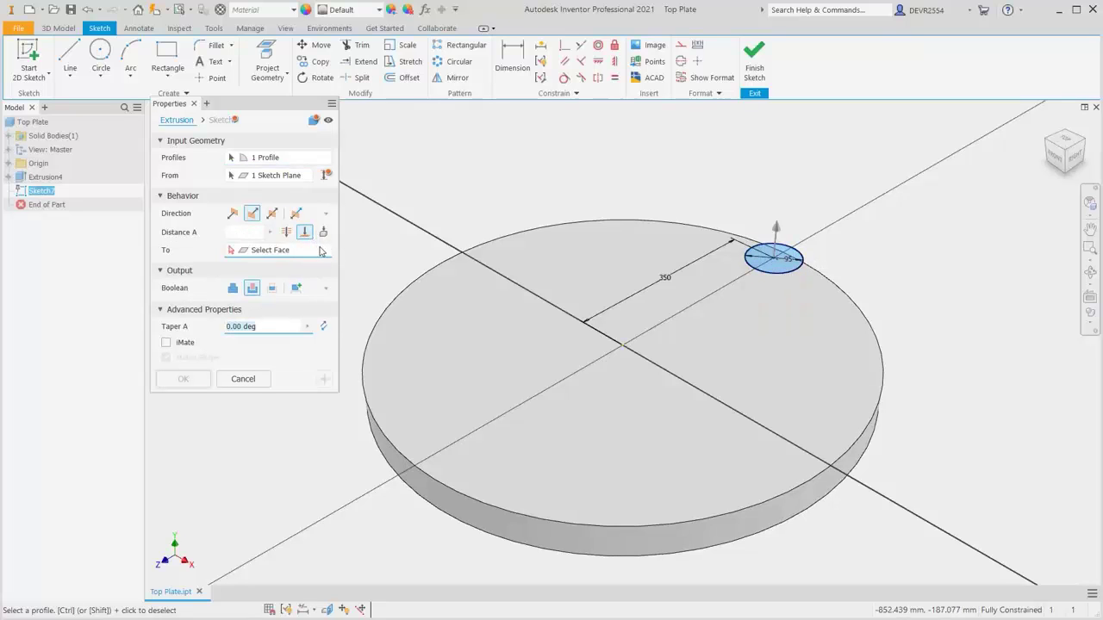
{"action": "key", "text": "F4"}
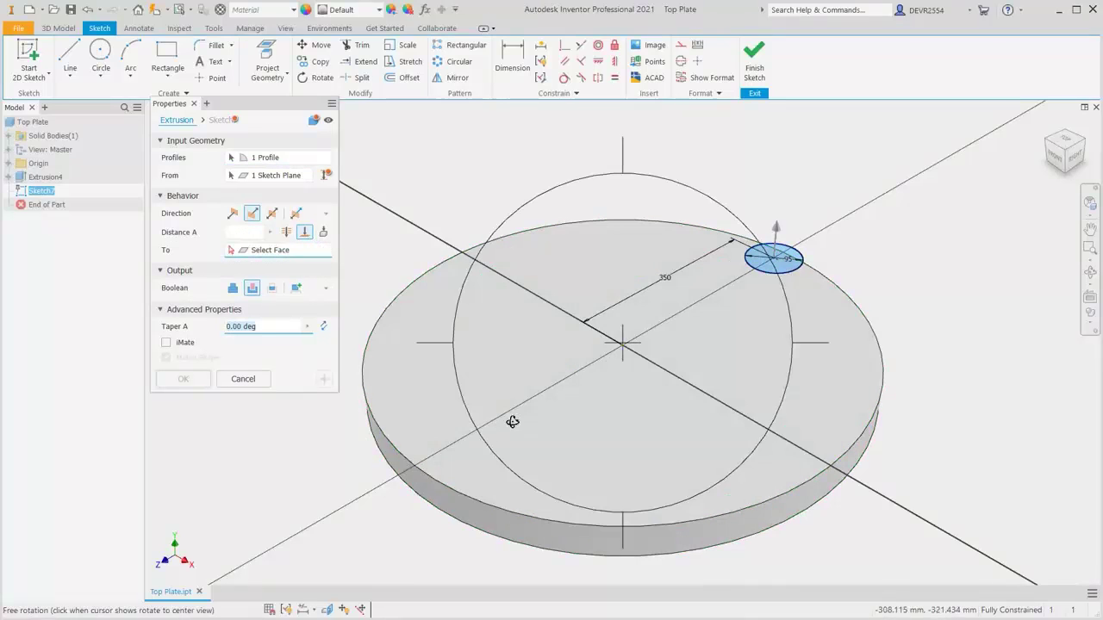
{"action": "left_click_drag", "start_coordinate": [512, 419], "coordinate": [574, 319]}
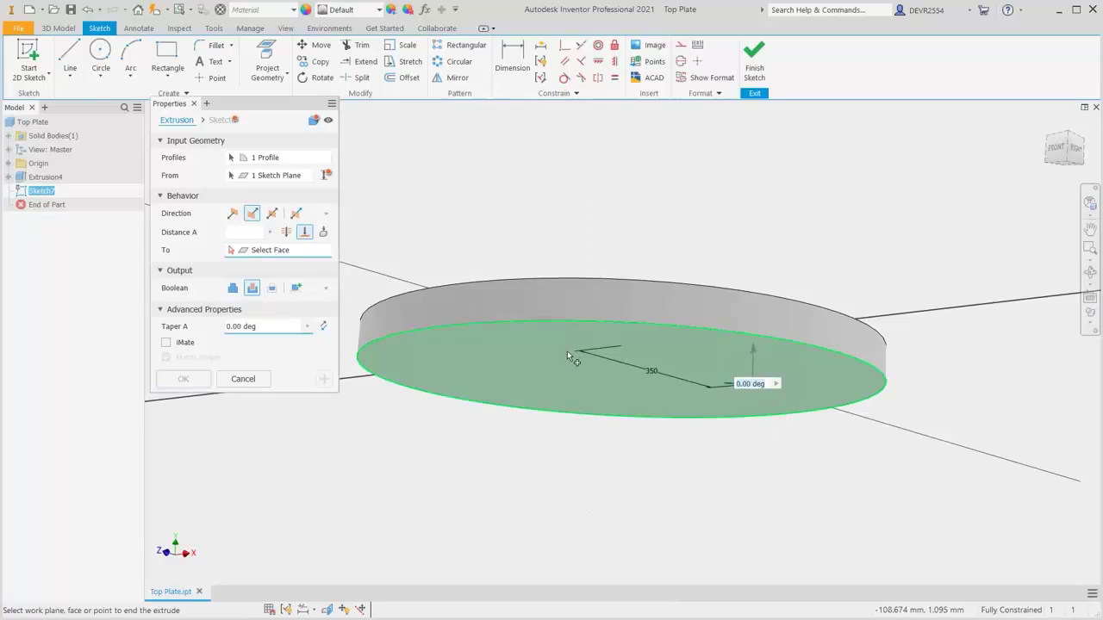
{"action": "left_click", "coordinate": [567, 350]}
{"action": "key", "text": "F5"}
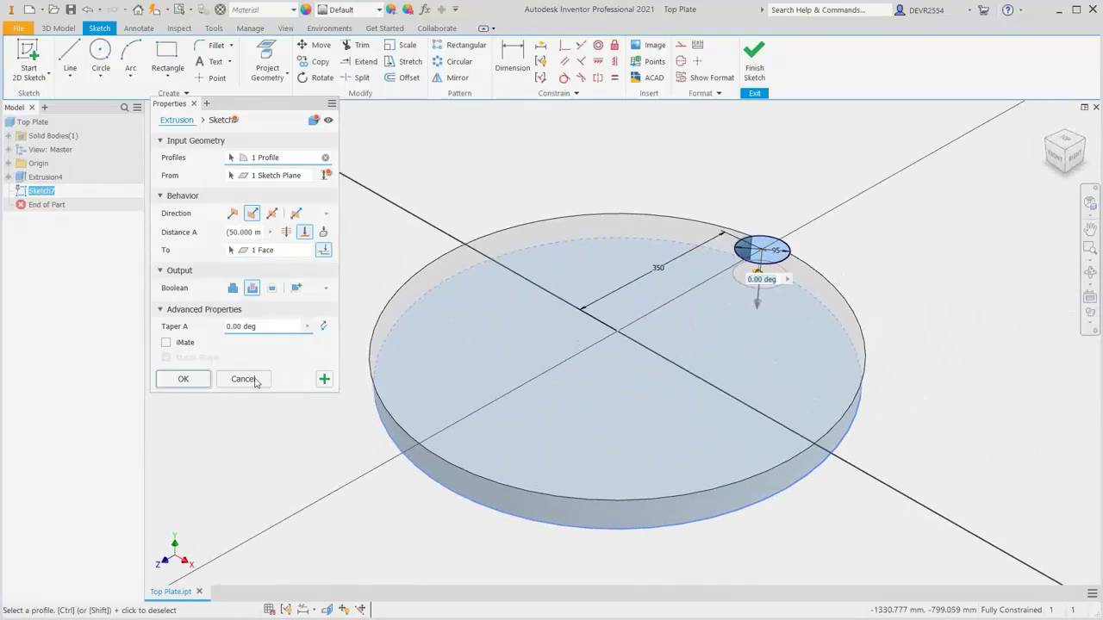
{"action": "left_click", "coordinate": [206, 382]}
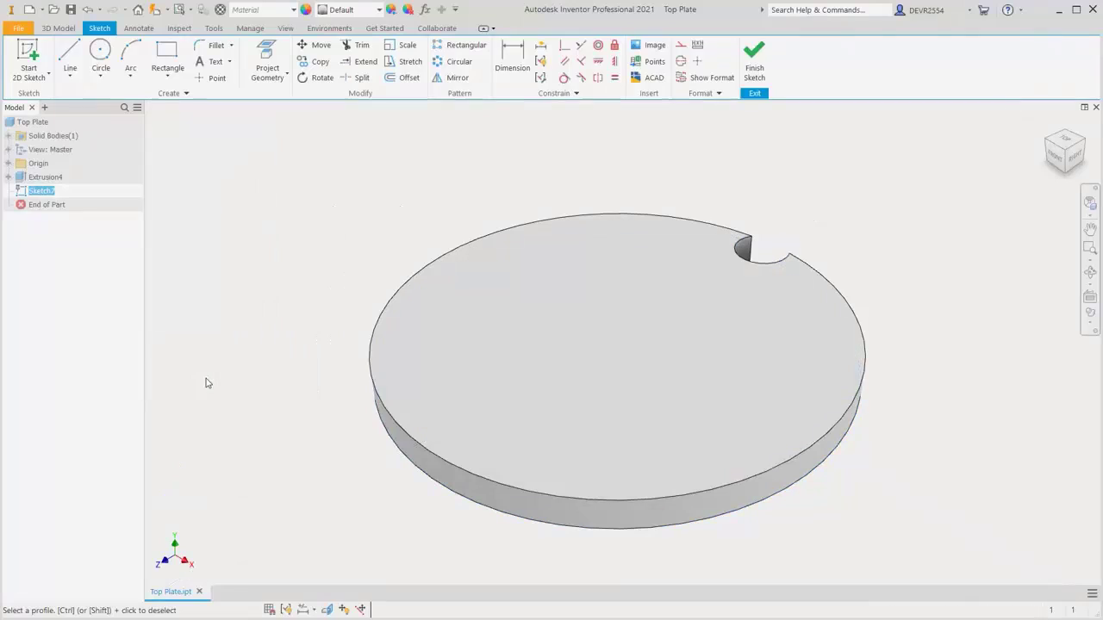
Fillet the two vertical edges where the notch meets the plate's rim with a 5 mm radius
{"action": "right_click", "coordinate": [418, 233]}
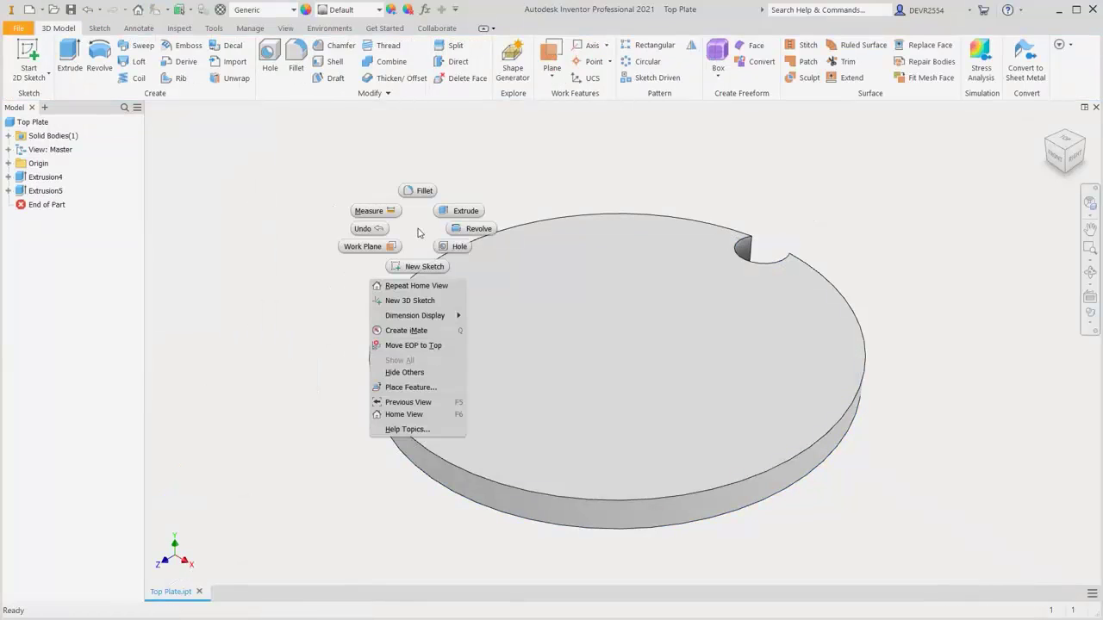
{"action": "left_click", "coordinate": [422, 191]}
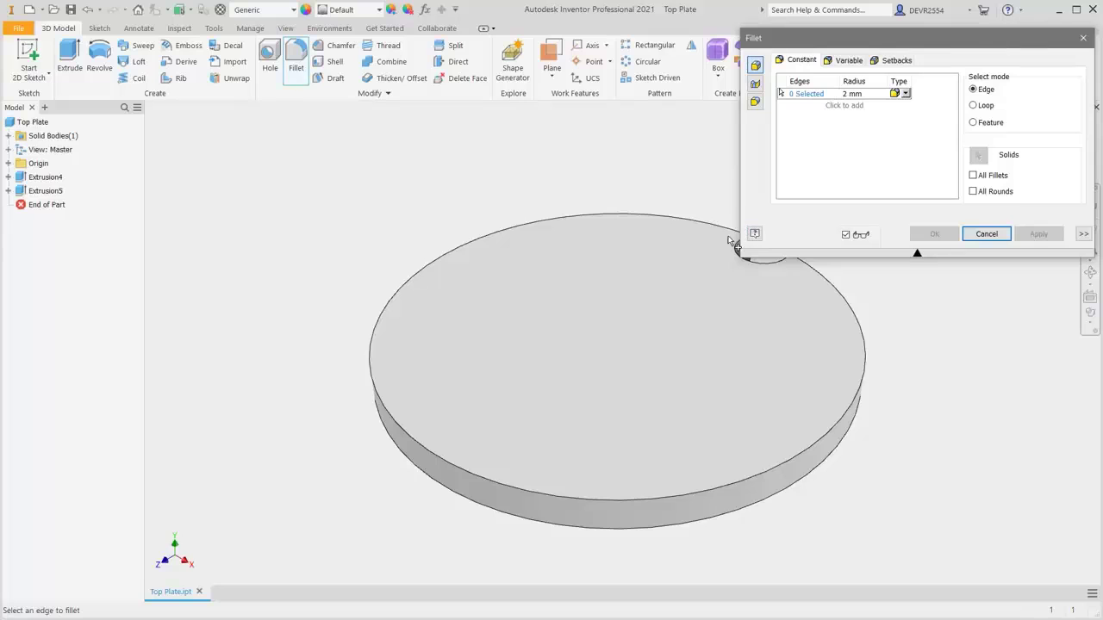
{"action": "middle_click_drag", "start_coordinate": [678, 251], "coordinate": [598, 288], "text": "shift"}
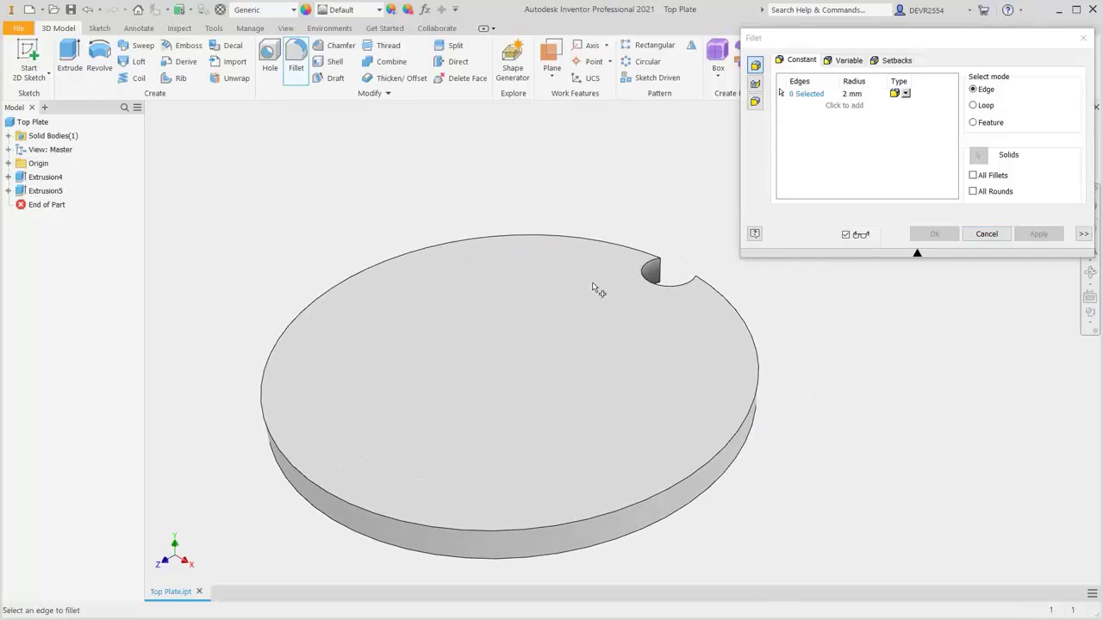
{"action": "left_click", "coordinate": [661, 273]}
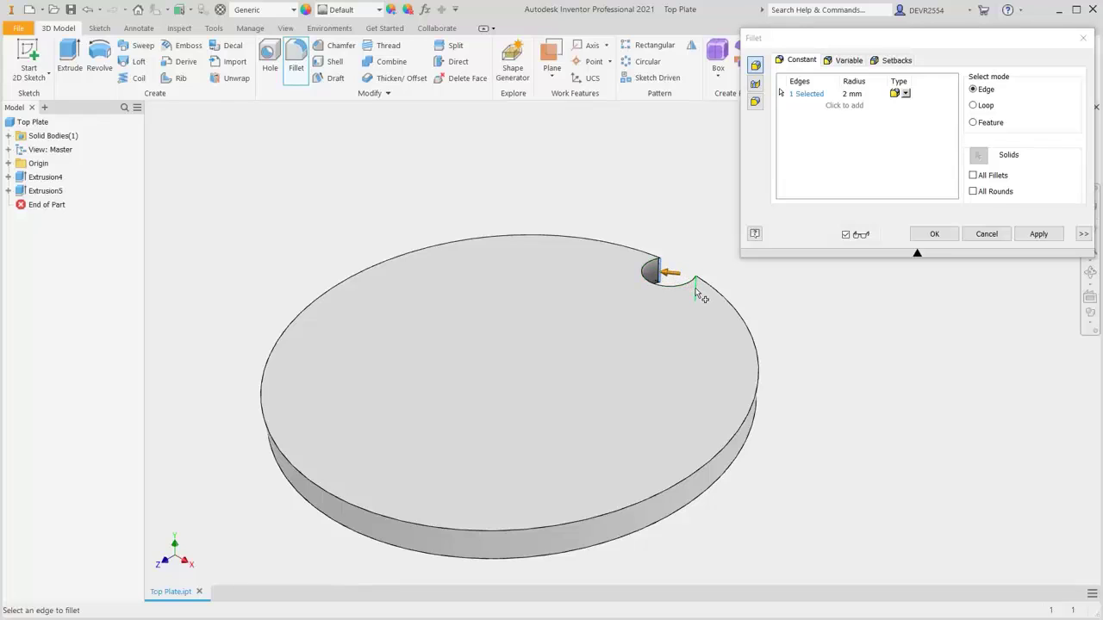
{"action": "left_click", "coordinate": [858, 94]}
{"action": "type", "text": "5"}
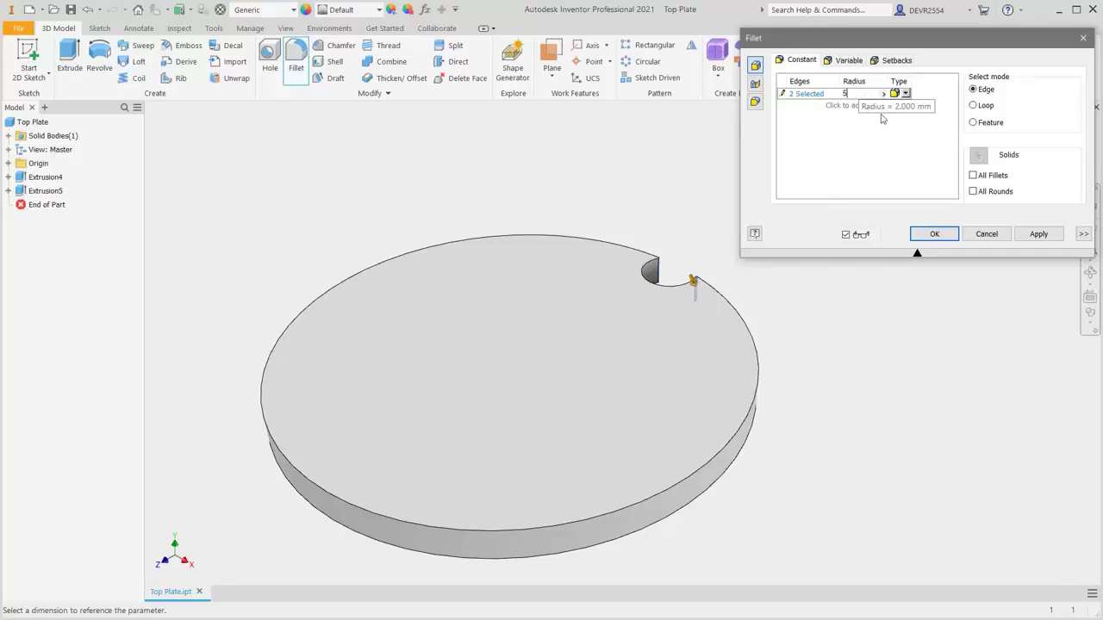
{"action": "key", "text": "Return"}
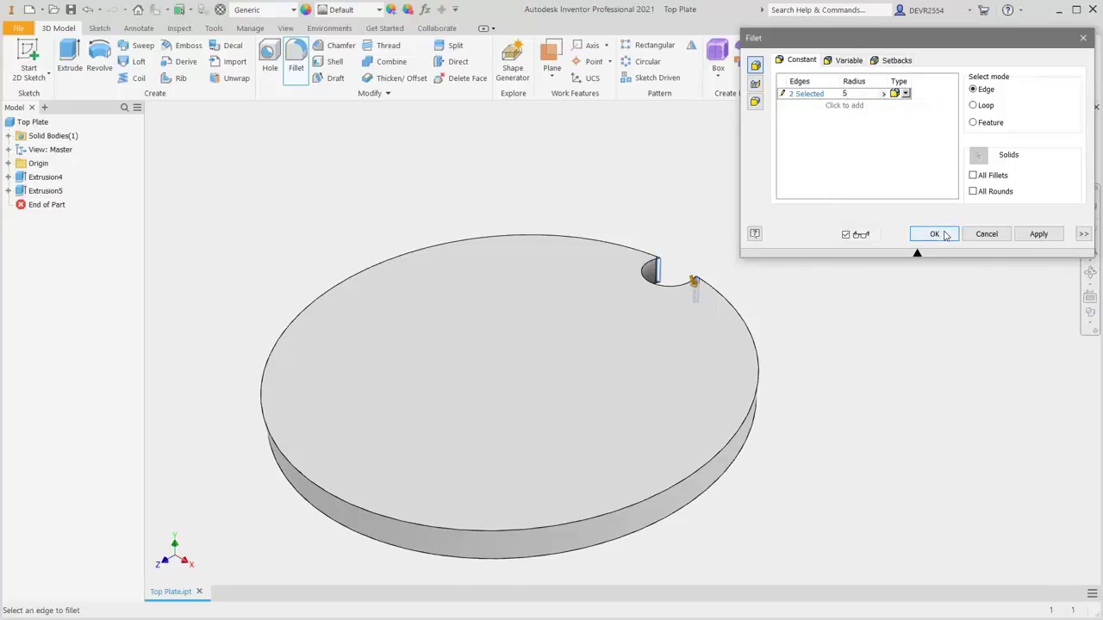
{"action": "left_click", "coordinate": [934, 235]}
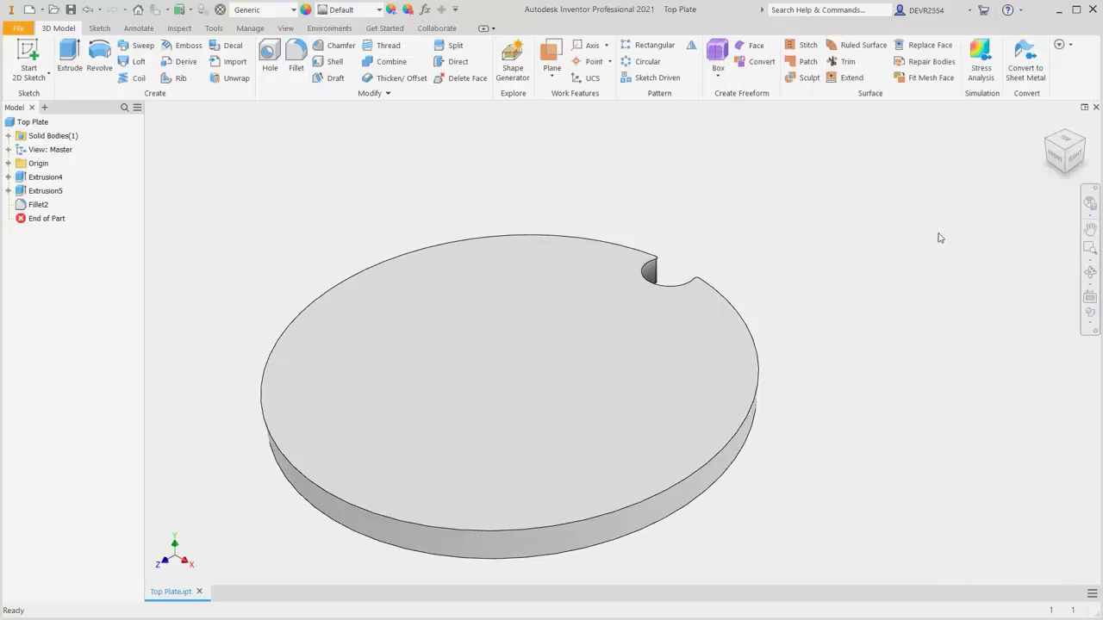
Create a circular pattern of the notch cut and its fillet around the plate's axis with 8 occurrences over 360 degrees
{"action": "left_click", "coordinate": [648, 63]}
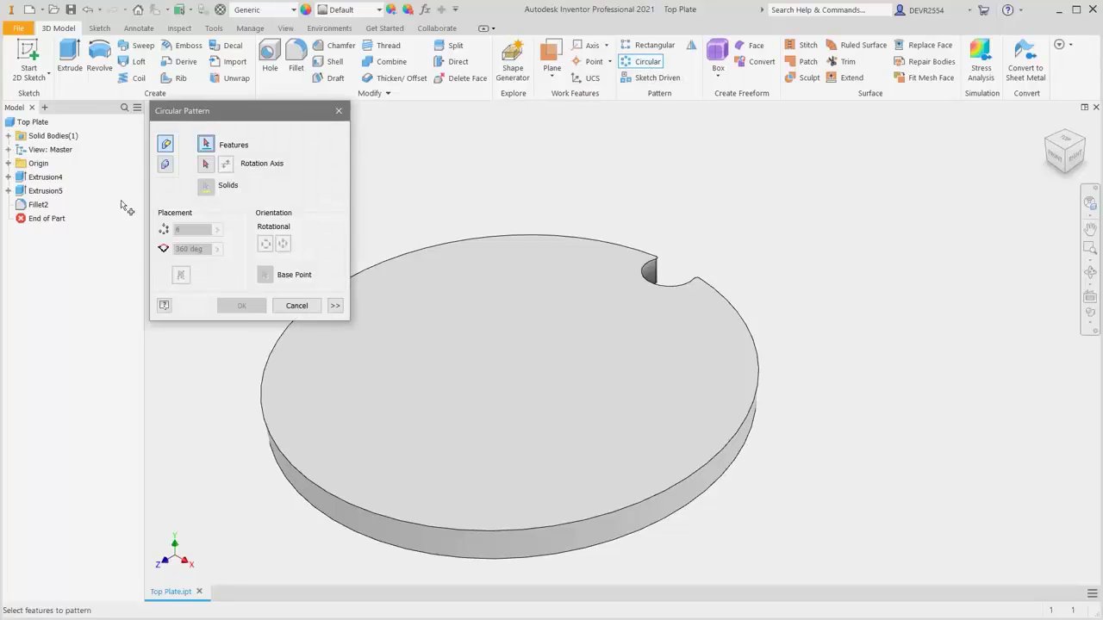
{"action": "left_click", "coordinate": [57, 192]}
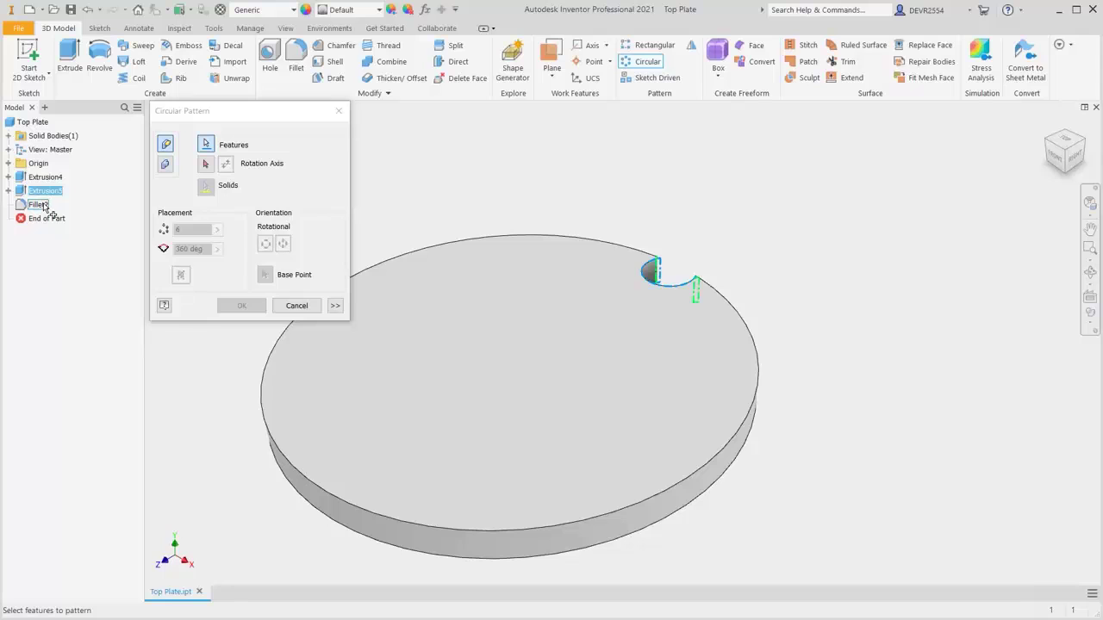
{"action": "left_click", "coordinate": [38, 204]}
{"action": "left_click", "coordinate": [205, 170]}
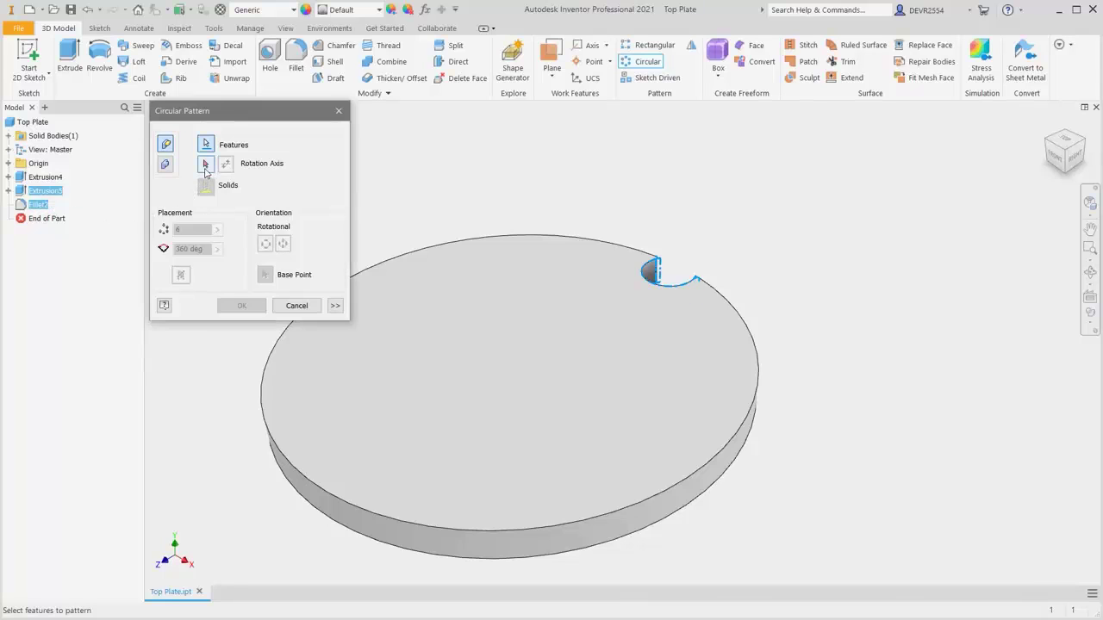
{"action": "left_click", "coordinate": [206, 166]}
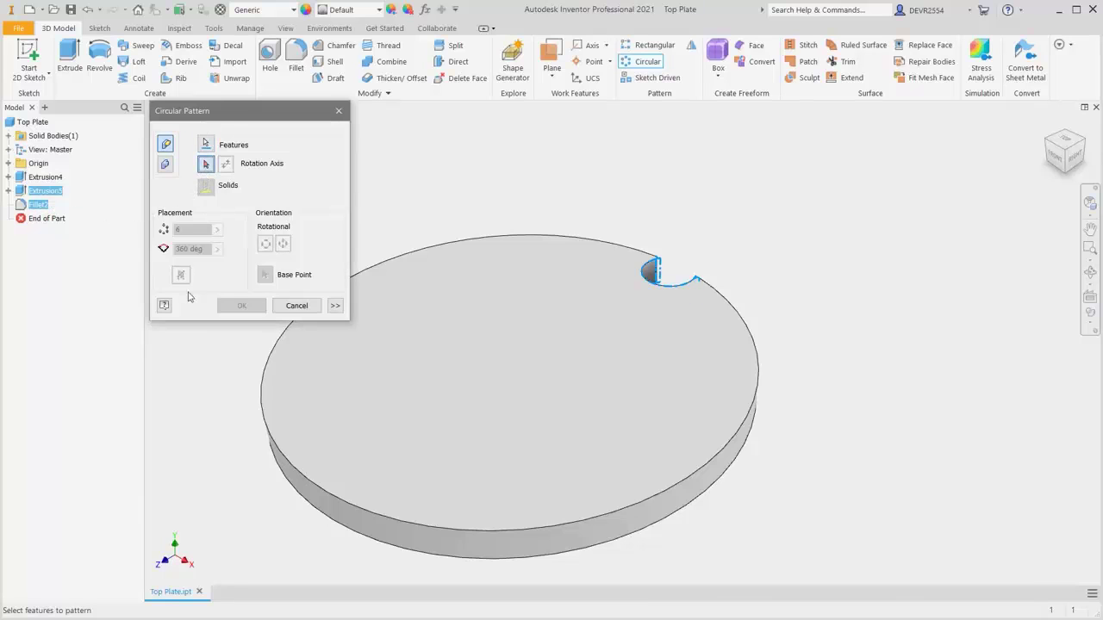
{"action": "left_click", "coordinate": [288, 471]}
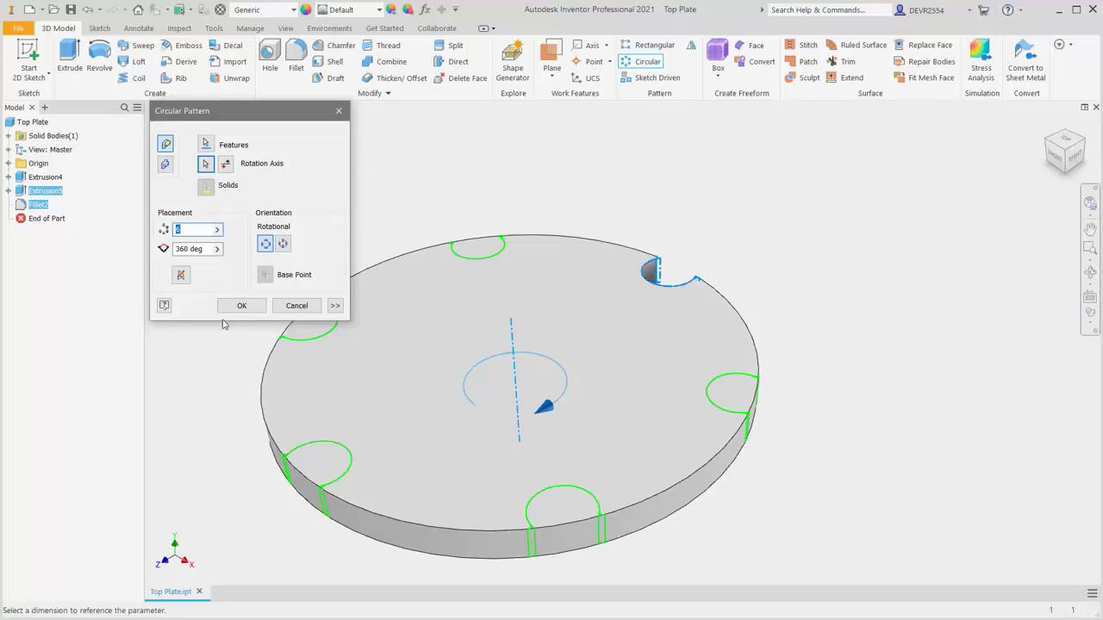
{"action": "type", "text": "8"}
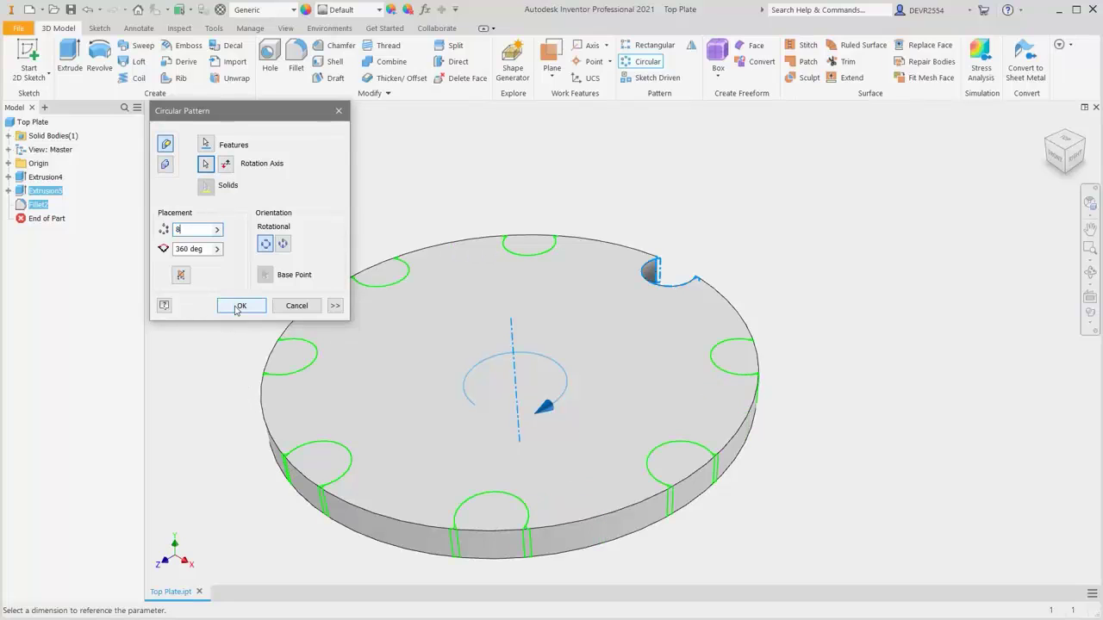
{"action": "left_click", "coordinate": [240, 307]}
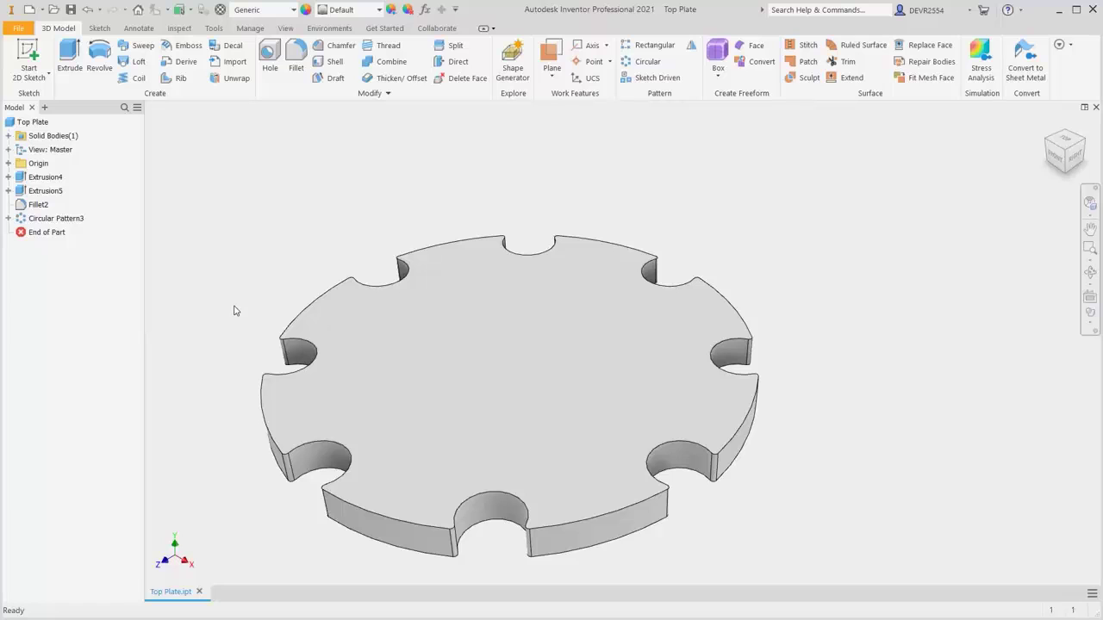
{"action": "key", "text": "F6"}
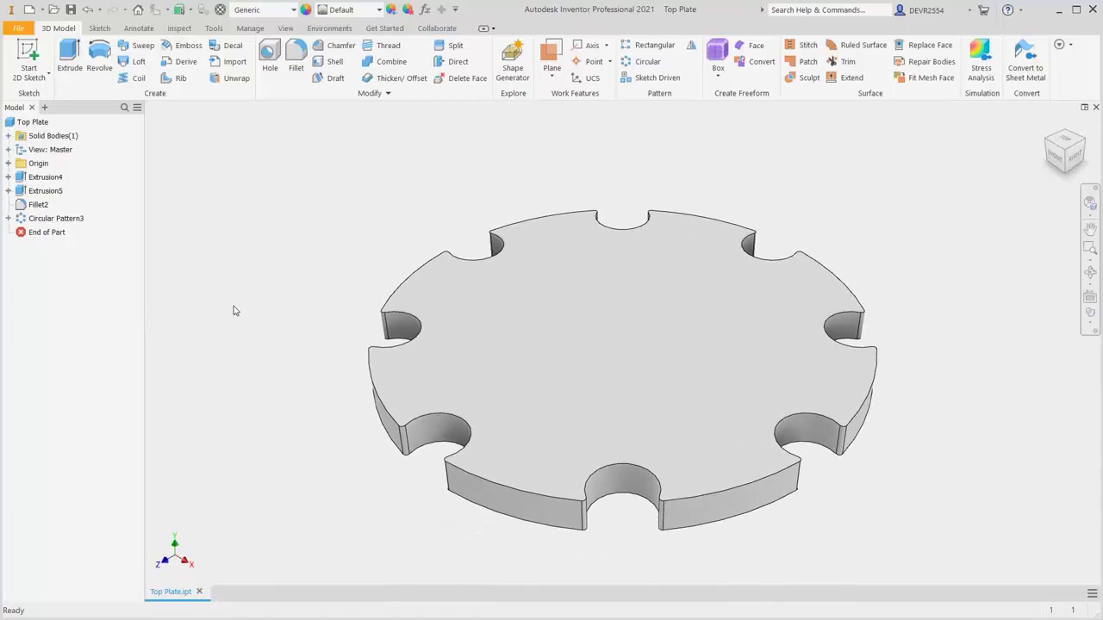
Start a sketch on the plate's top face and set the view projection to Perspective with Ortho Faces
{"action": "right_click", "coordinate": [233, 310]}
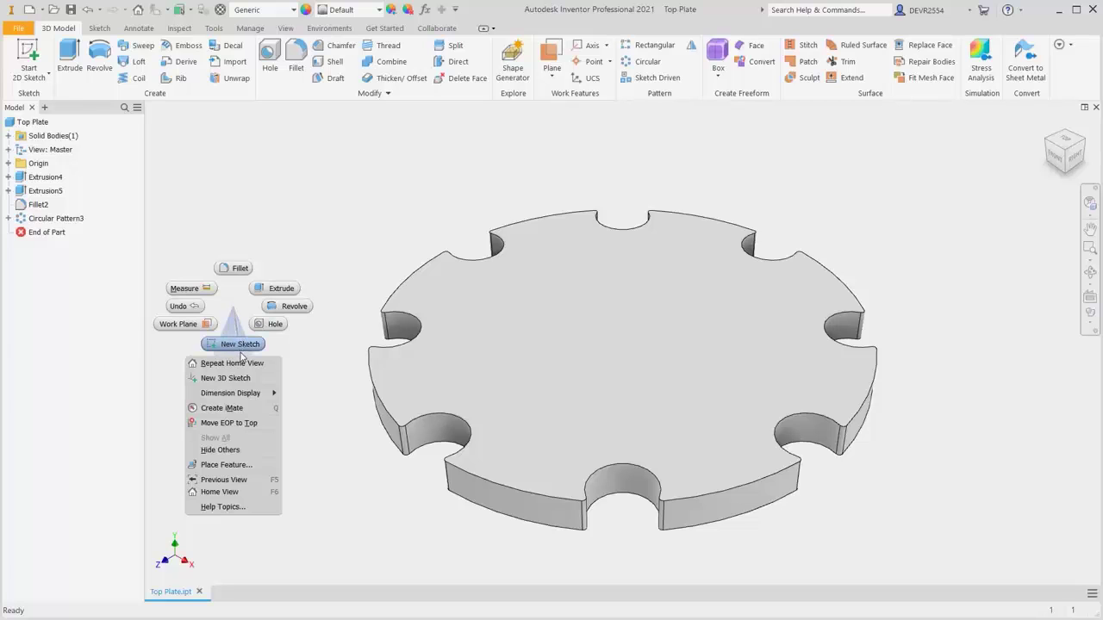
{"action": "left_click", "coordinate": [240, 346]}
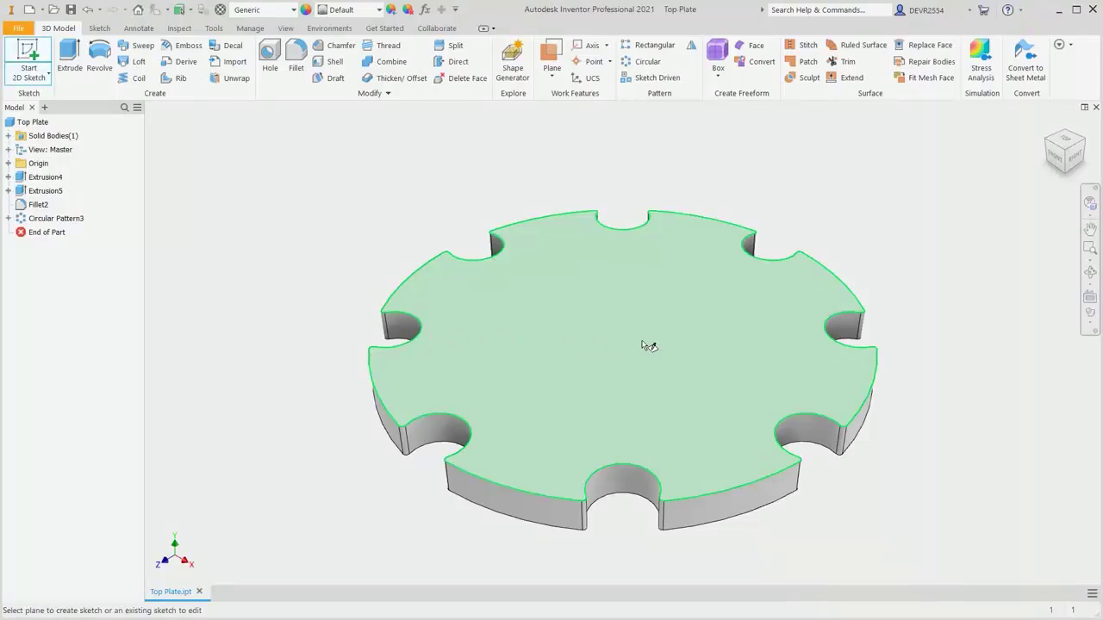
{"action": "left_click", "coordinate": [648, 345]}
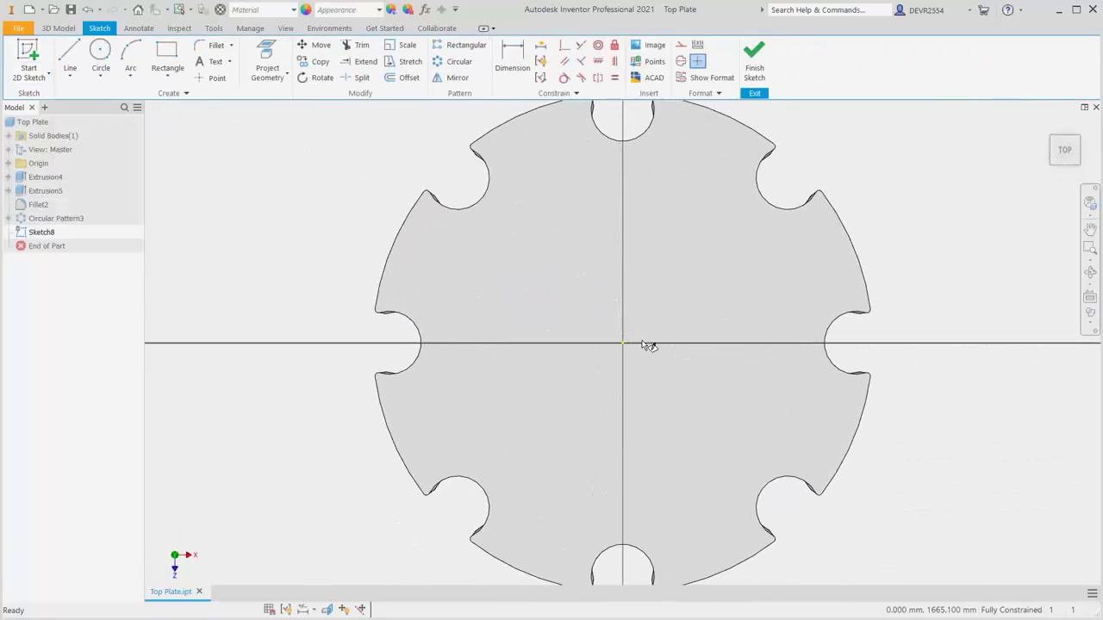
{"action": "left_click", "coordinate": [285, 28]}
{"action": "left_click", "coordinate": [374, 63]}
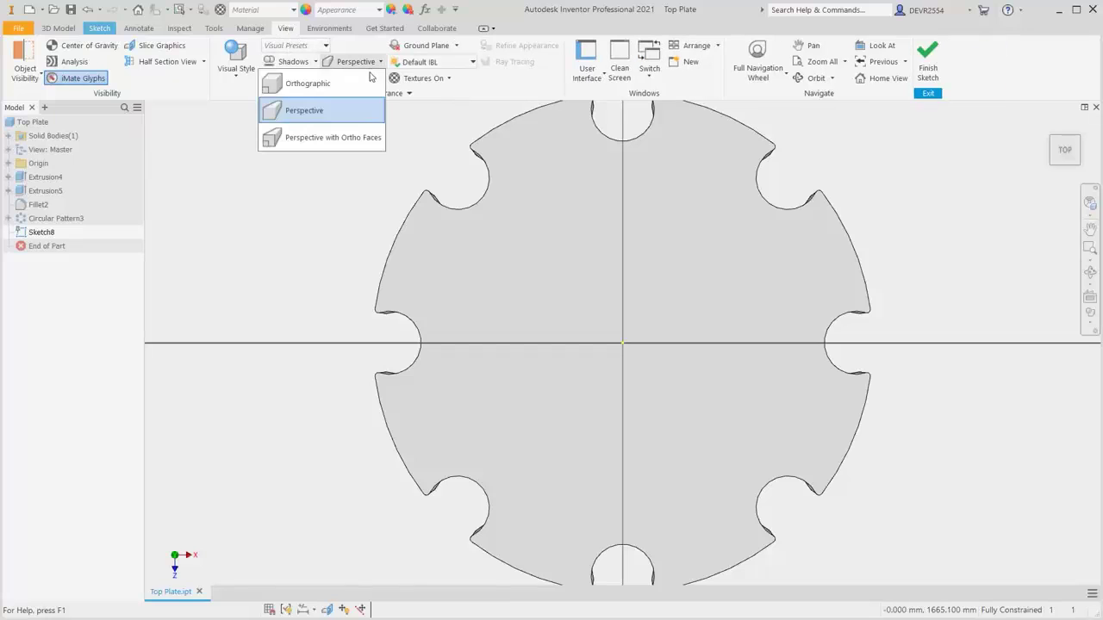
{"action": "left_click", "coordinate": [367, 140]}
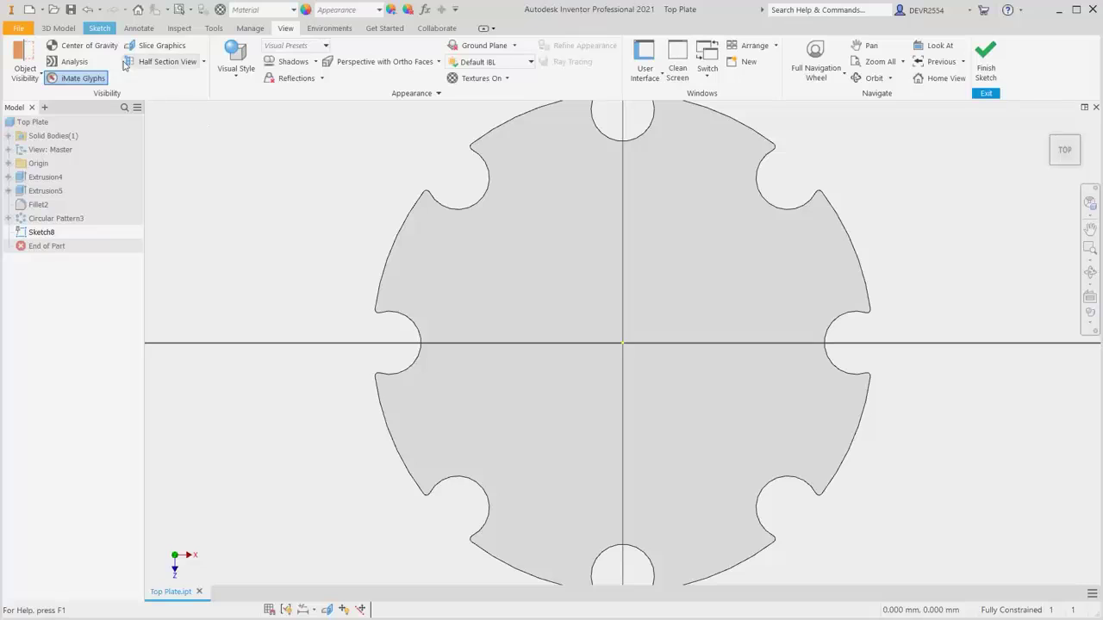
{"action": "left_click", "coordinate": [103, 30]}
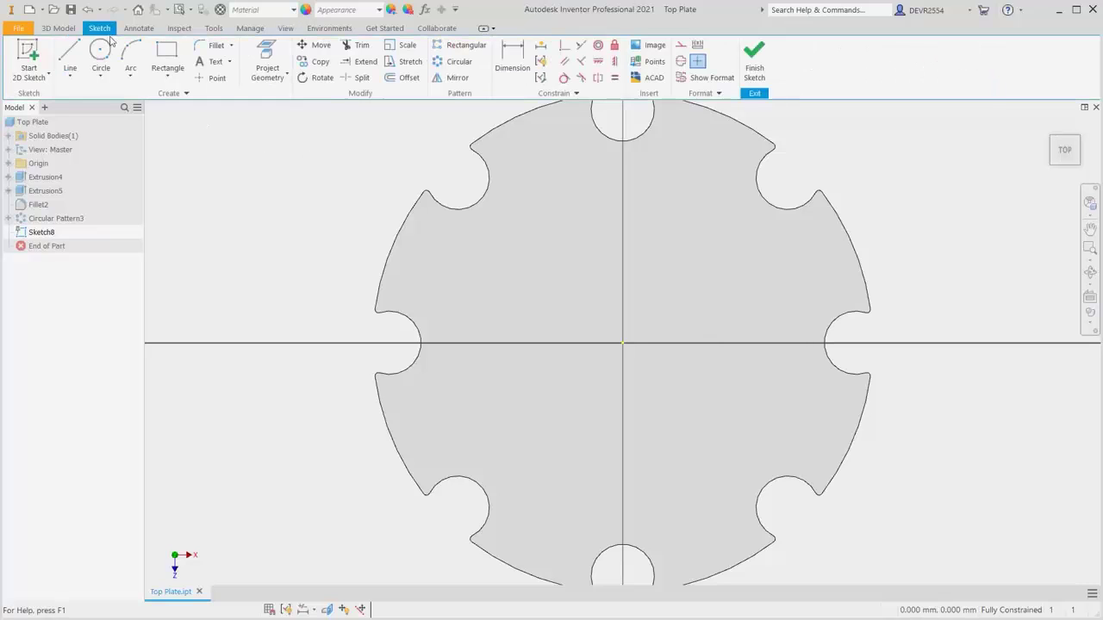
Place a sketch point about 175 mm from the plate's centre and constrain it vertically in line with the centre
{"action": "left_click", "coordinate": [217, 79]}
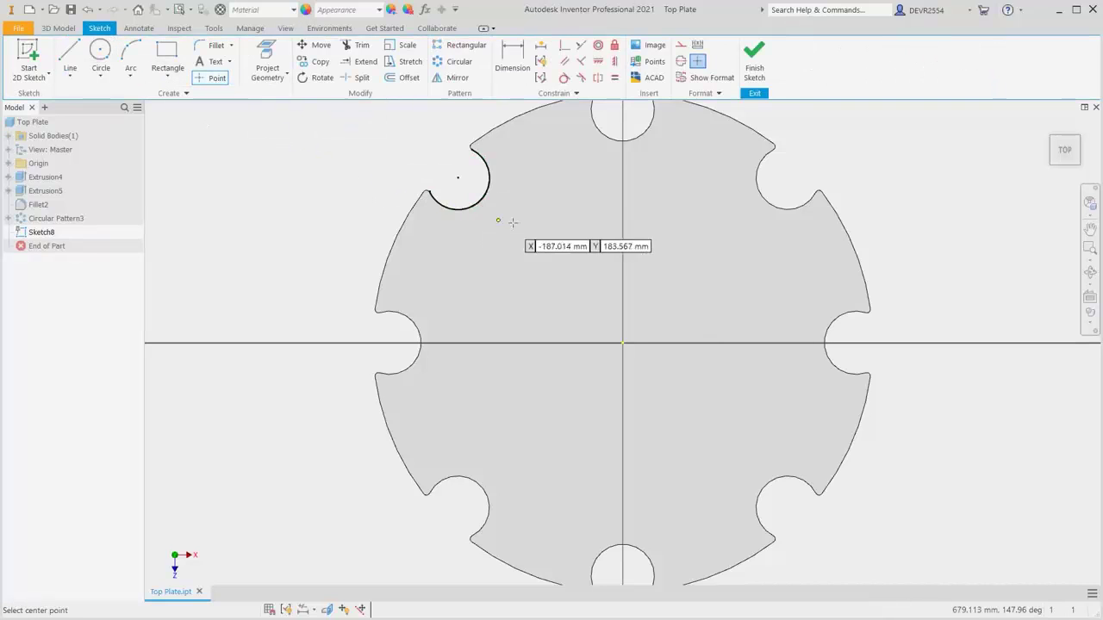
{"action": "left_click", "coordinate": [622, 225]}
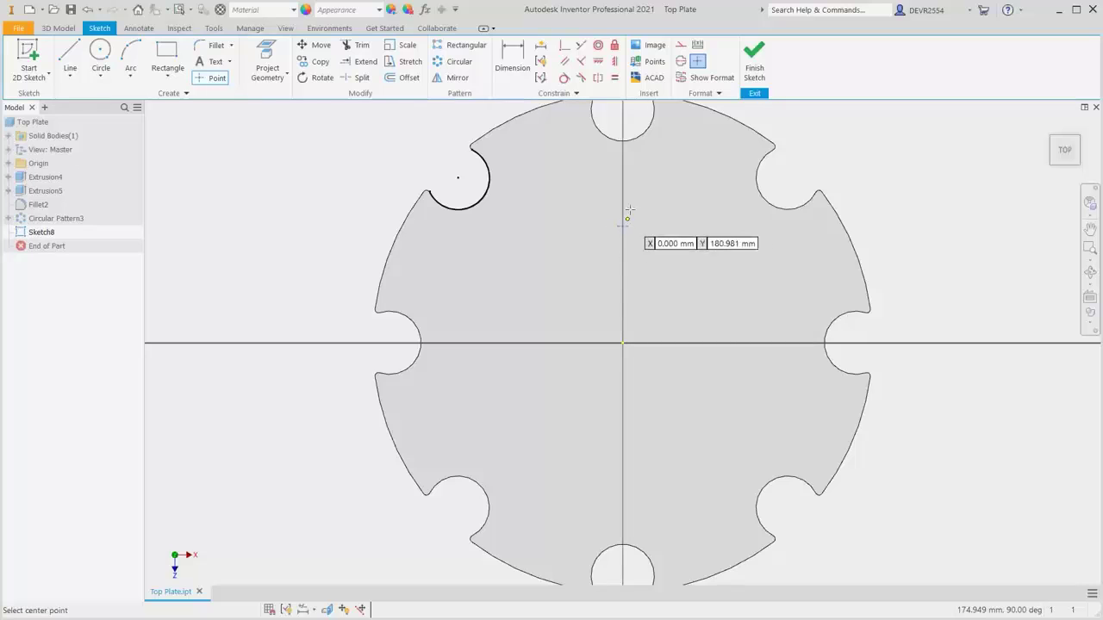
{"action": "left_click", "coordinate": [614, 61]}
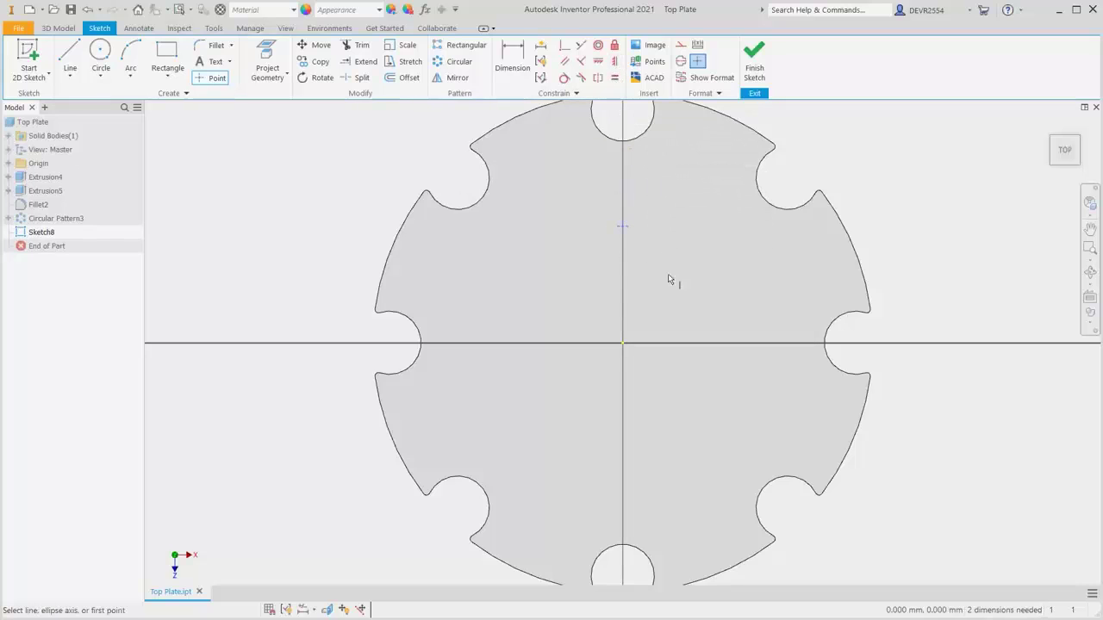
{"action": "left_click", "coordinate": [621, 343]}
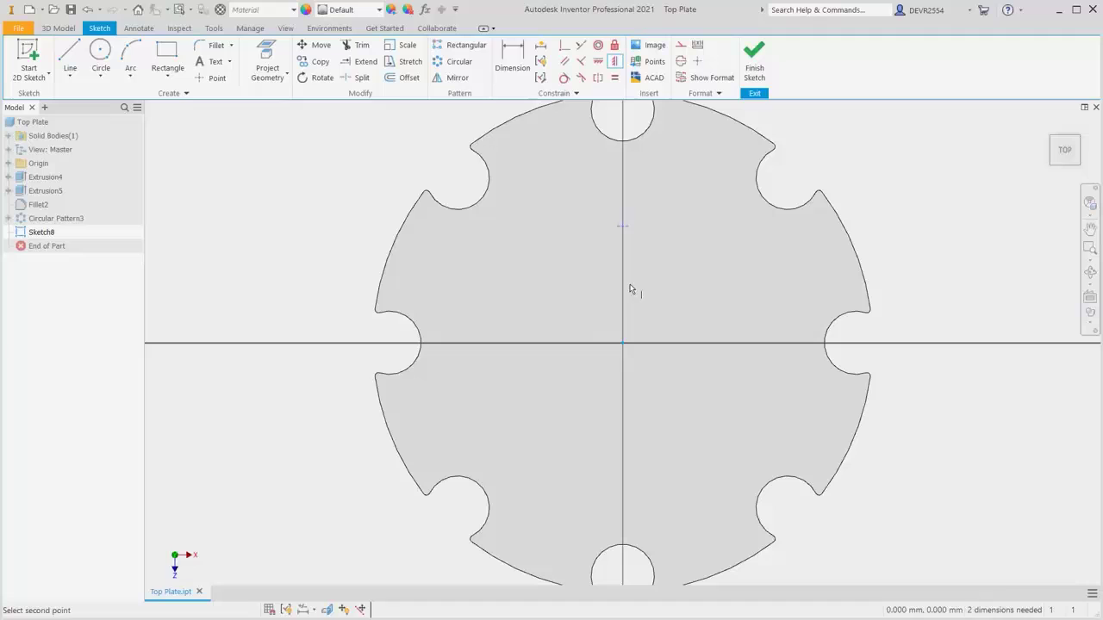
{"action": "left_click", "coordinate": [630, 229]}
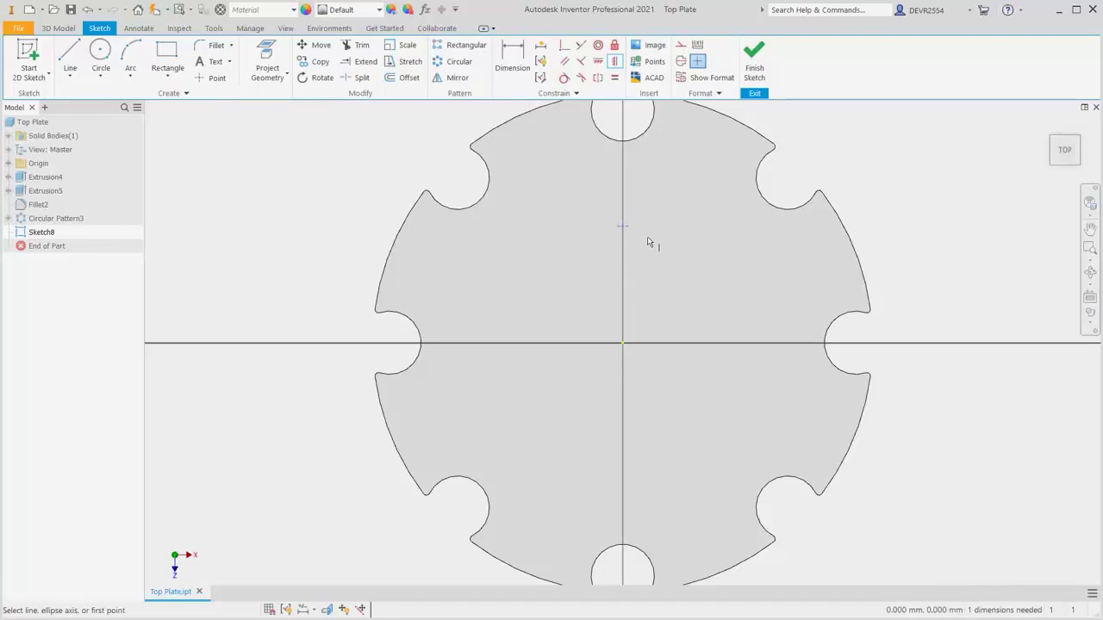
Dimension the sketch point 172.5 mm from the plate's centre
{"action": "left_click", "coordinate": [513, 60]}
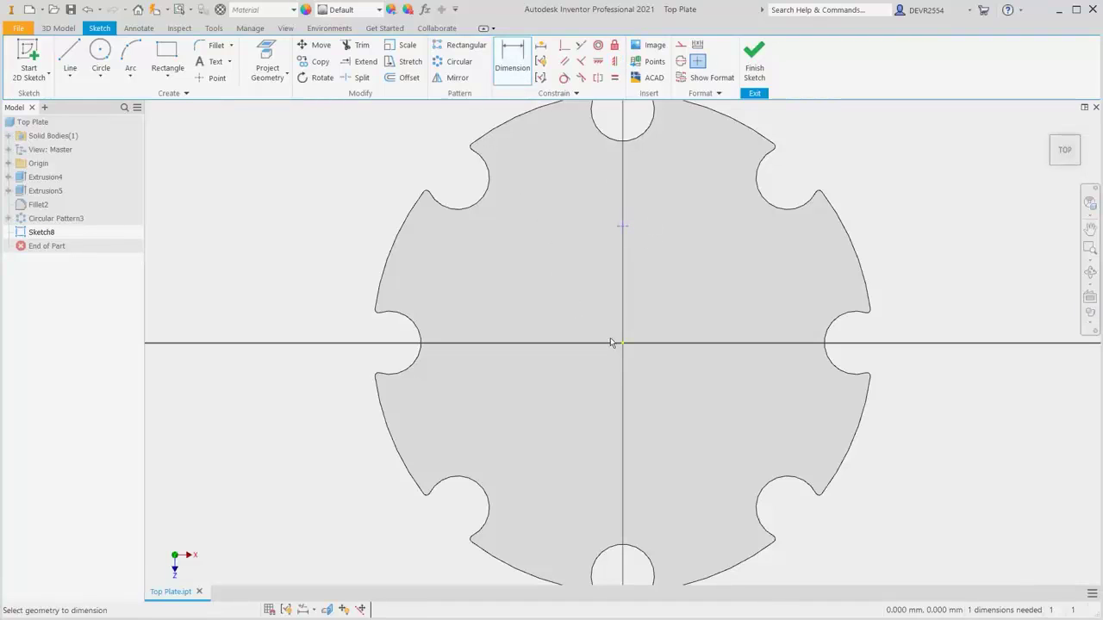
{"action": "left_click", "coordinate": [623, 229]}
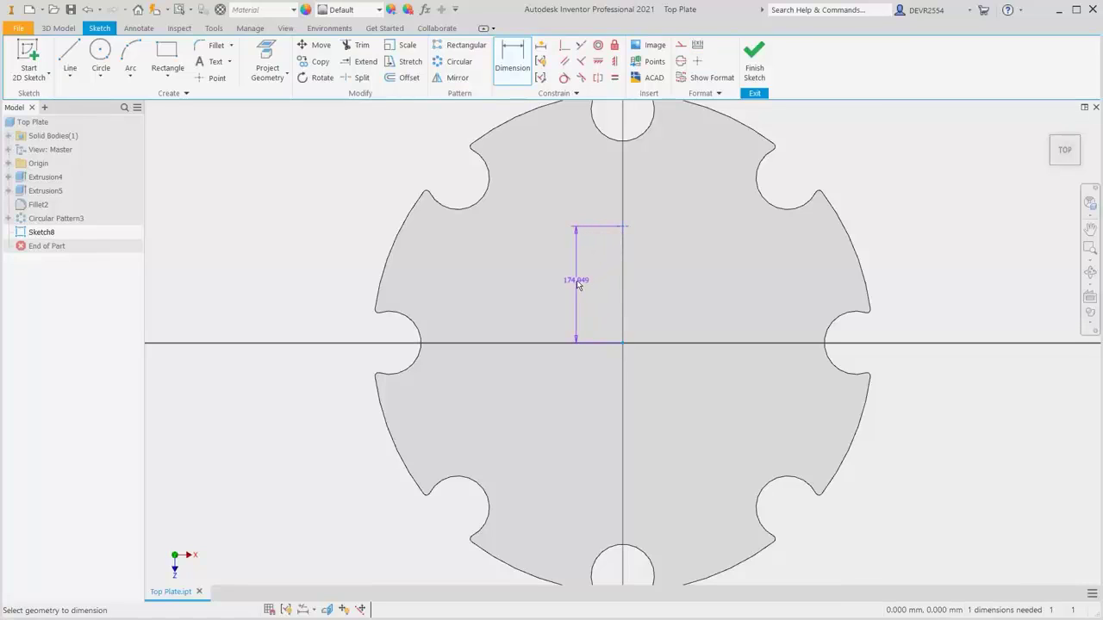
{"action": "left_click", "coordinate": [578, 284]}
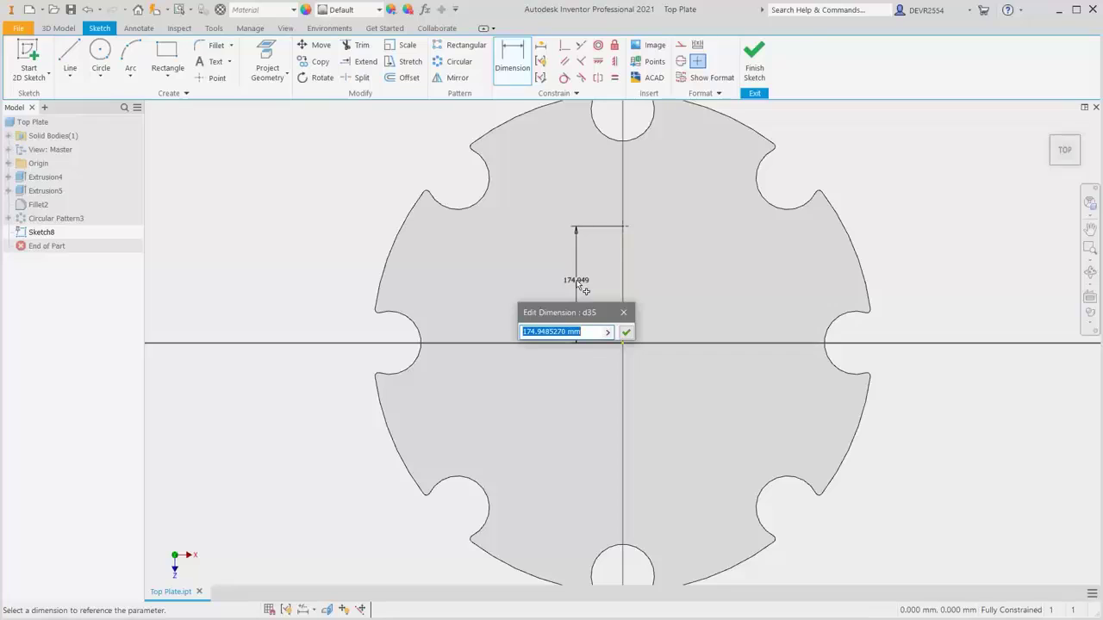
{"action": "type", "text": "172.5"}
{"action": "key", "text": "Return"}
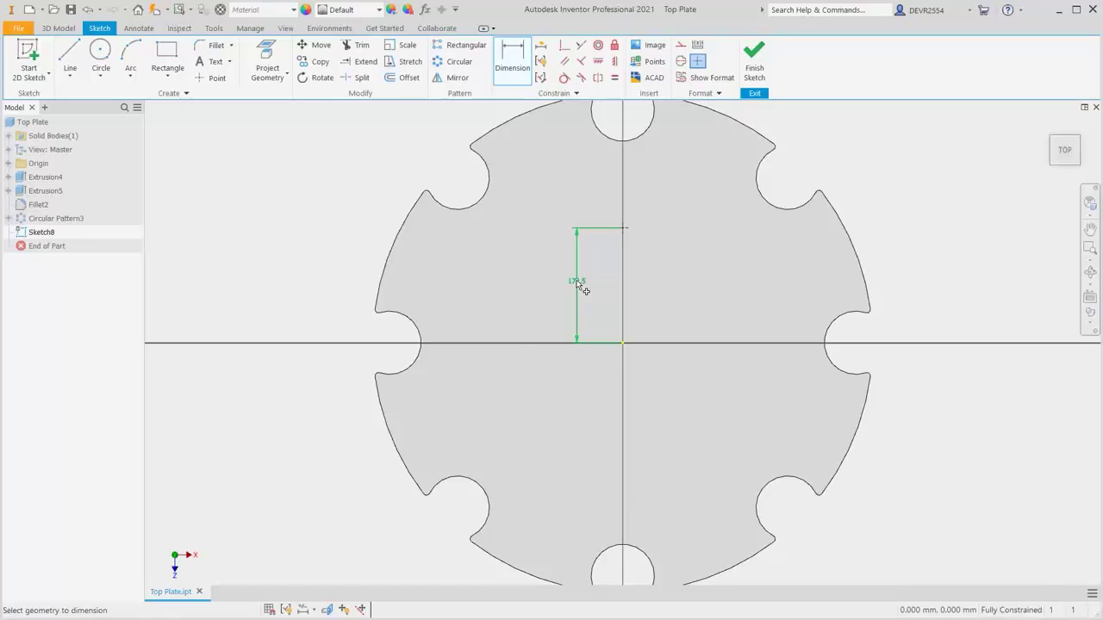
{"action": "right_click", "coordinate": [534, 274]}
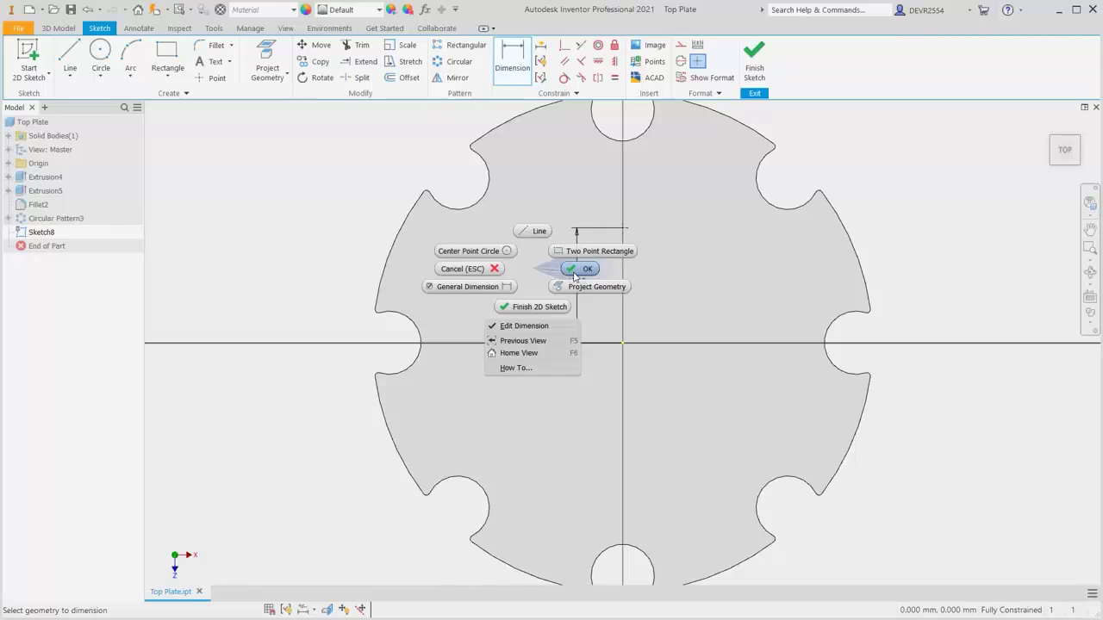
{"action": "left_click", "coordinate": [574, 271]}
Create a counterbored clearance hole for an M10 ISO socket head cap screw at the sketch point, terminating at the plate's bottom face
{"action": "right_click", "coordinate": [533, 277]}
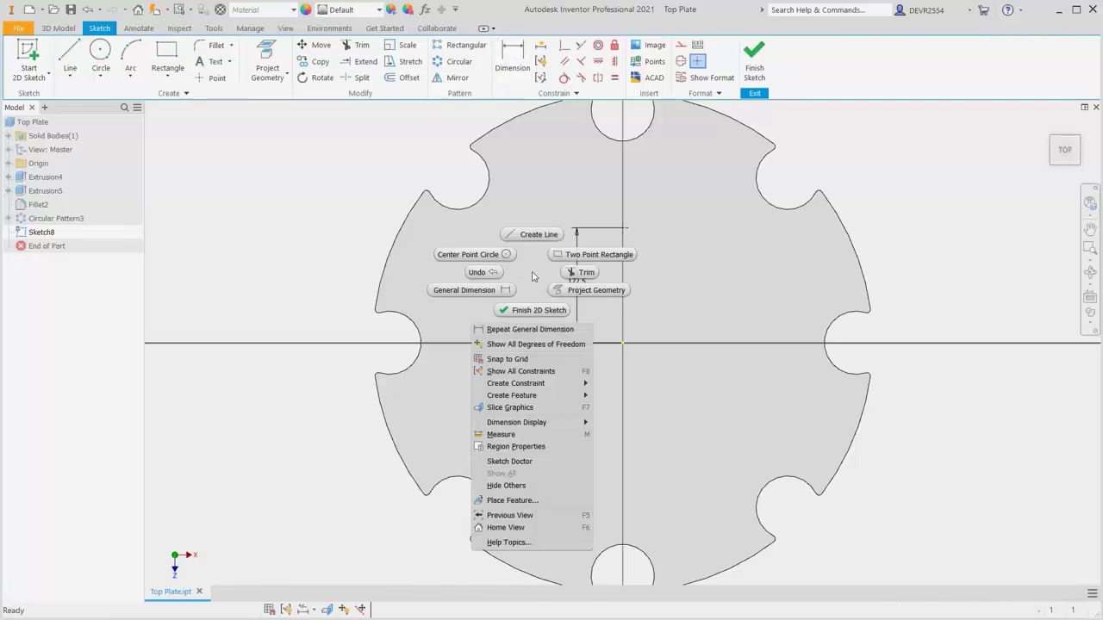
{"action": "mouse_move", "coordinate": [537, 396]}
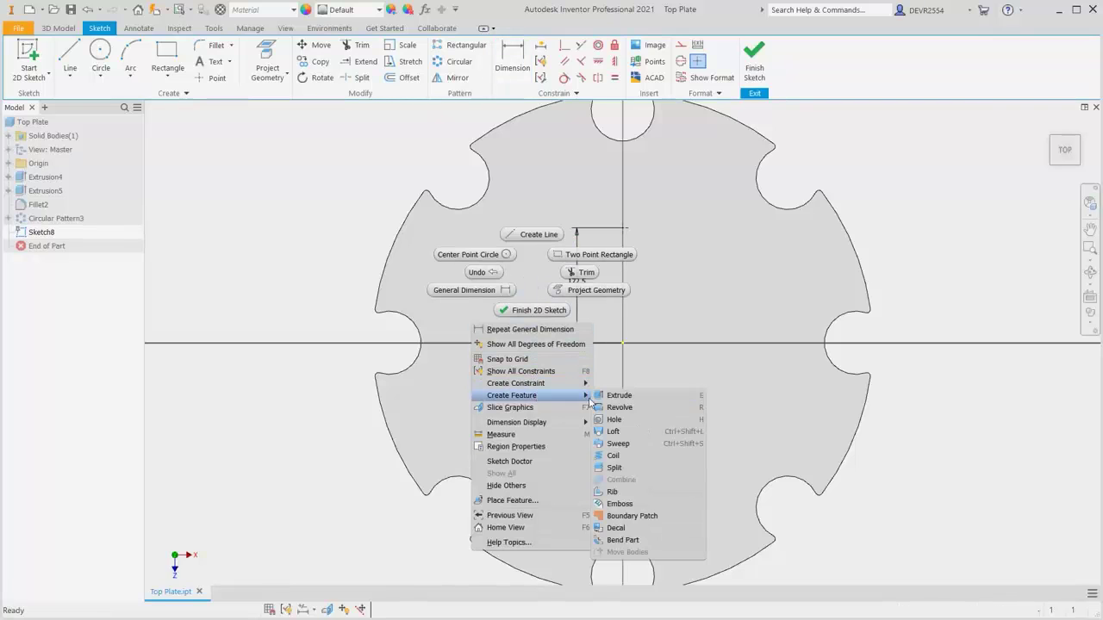
{"action": "left_click", "coordinate": [615, 420]}
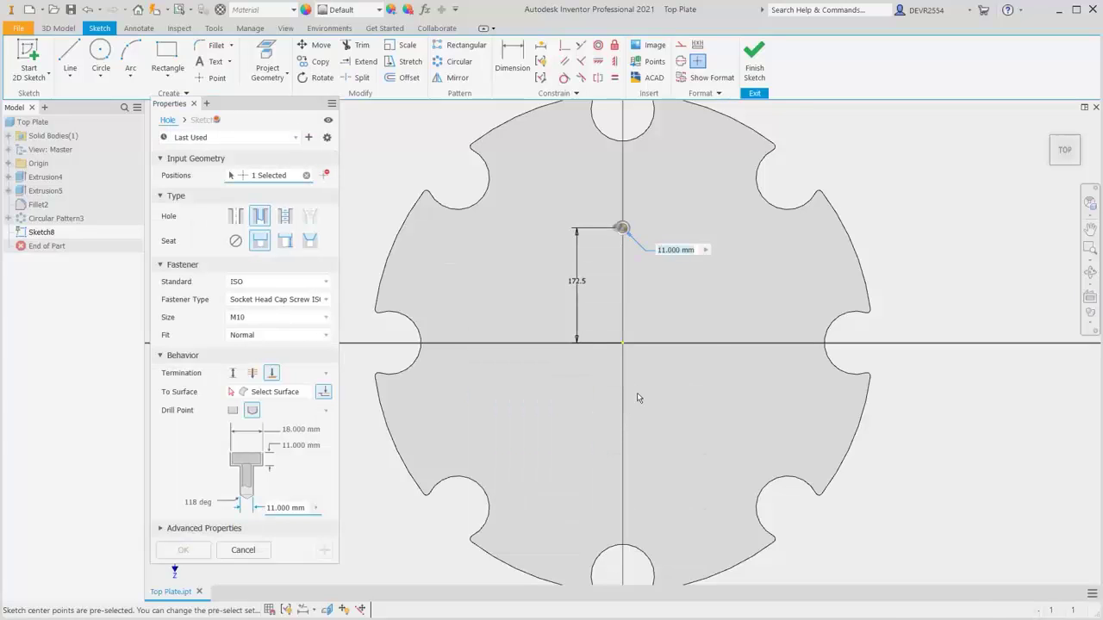
{"action": "key", "text": "F4"}
{"action": "left_click_drag", "start_coordinate": [635, 393], "coordinate": [435, 352]}
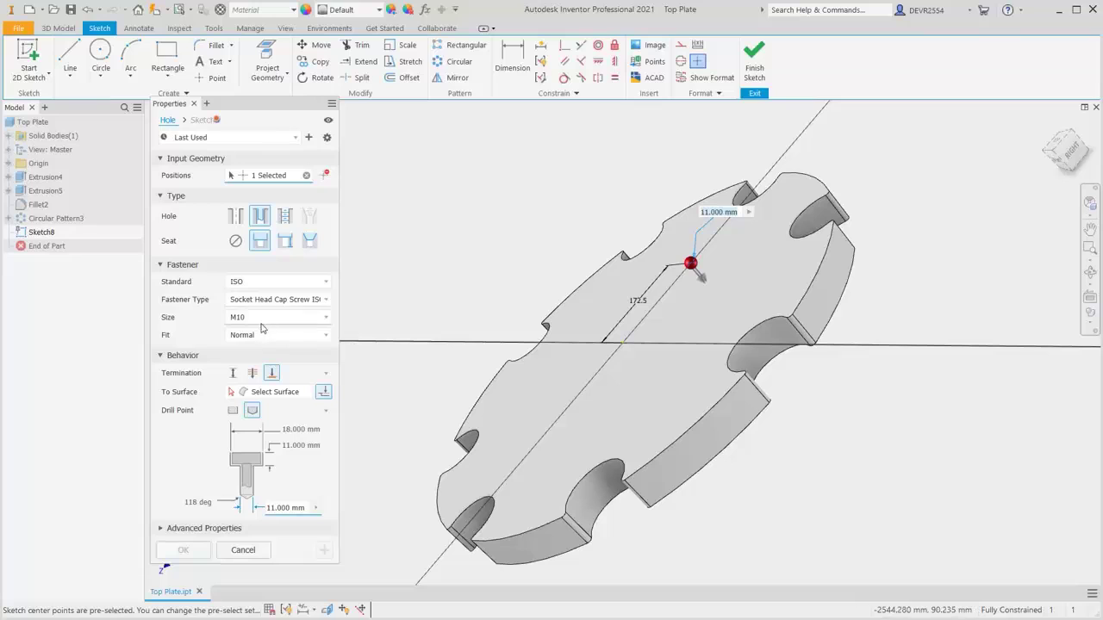
{"action": "left_click", "coordinate": [270, 373]}
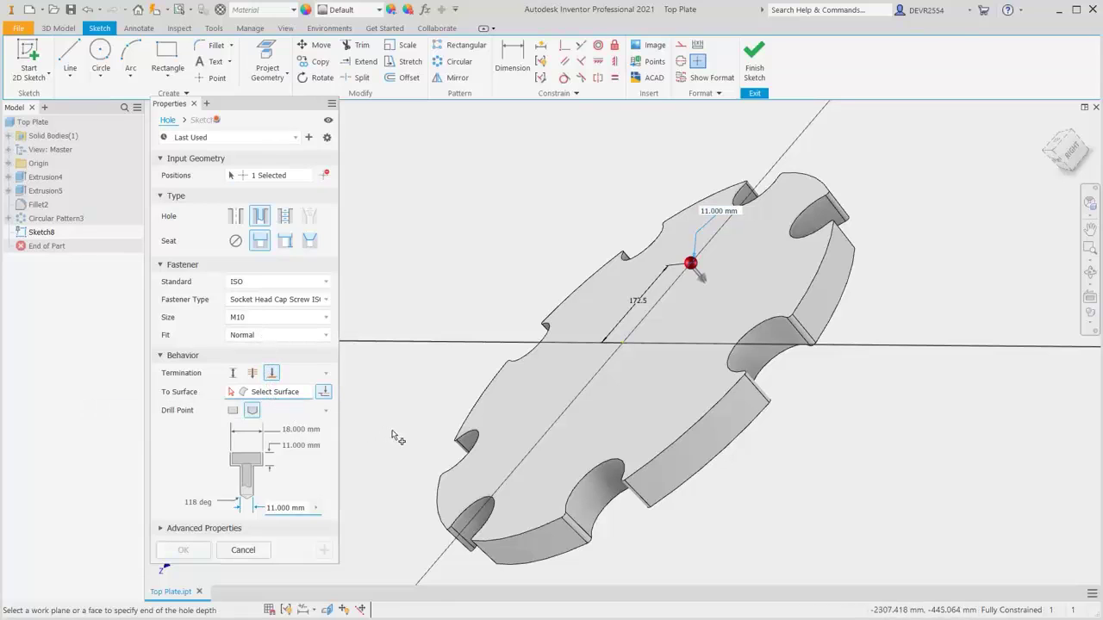
{"action": "middle_click_drag", "start_coordinate": [817, 495], "coordinate": [589, 370], "text": "shift"}
{"action": "left_click", "coordinate": [590, 370]}
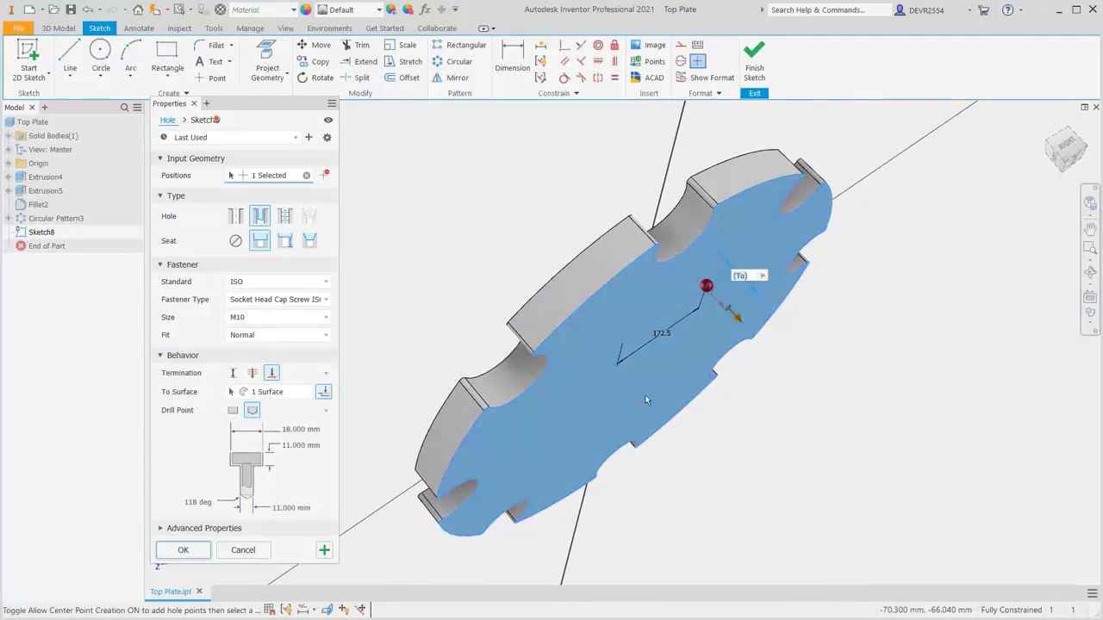
{"action": "key", "text": "F5"}
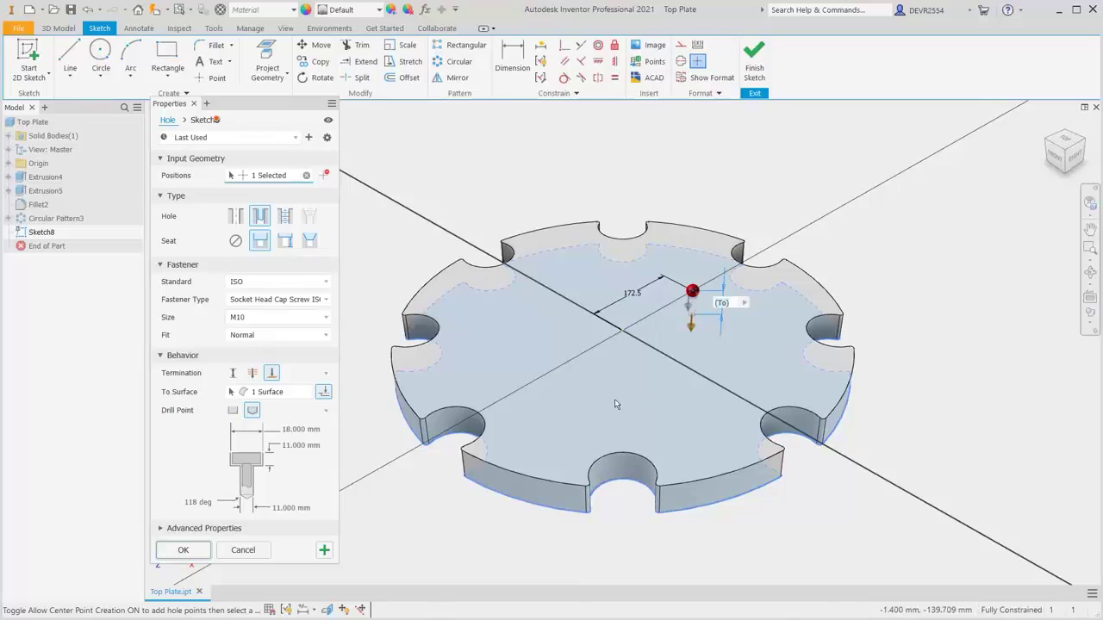
{"action": "left_click", "coordinate": [189, 555]}
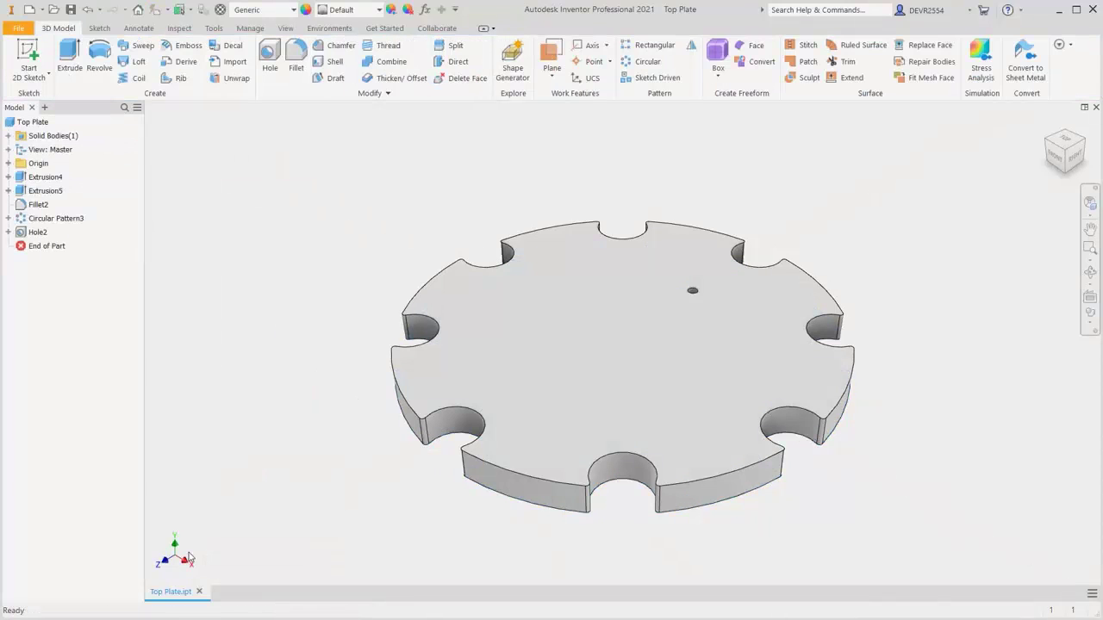
Create a circular pattern of the screw hole around the plate's axis with 8 occurrences over 360 degrees
{"action": "left_click", "coordinate": [641, 63]}
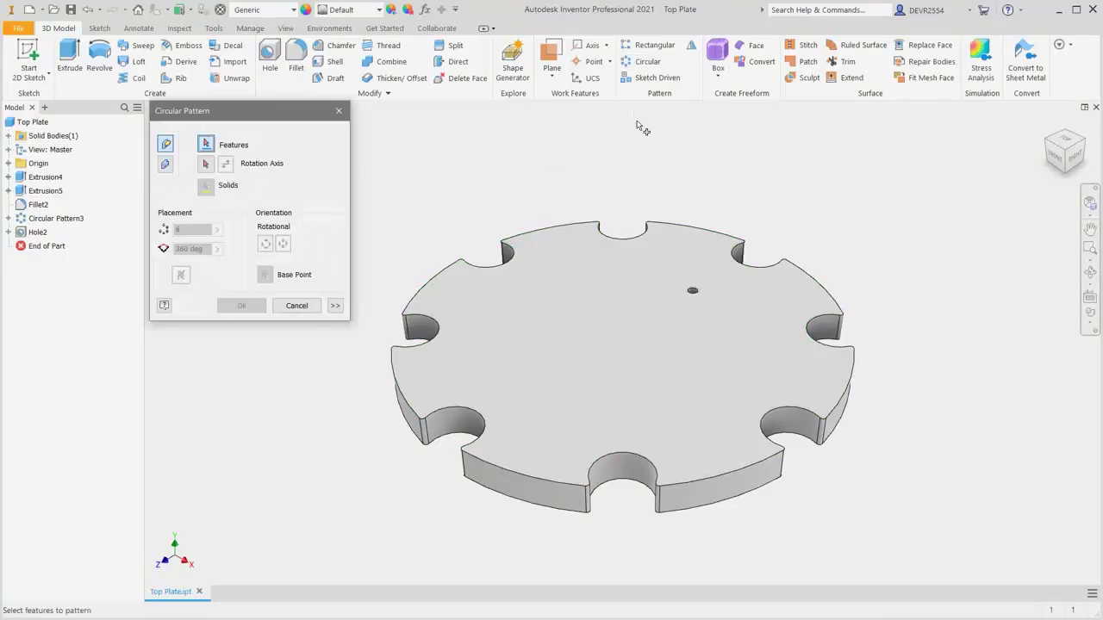
{"action": "left_click", "coordinate": [694, 296]}
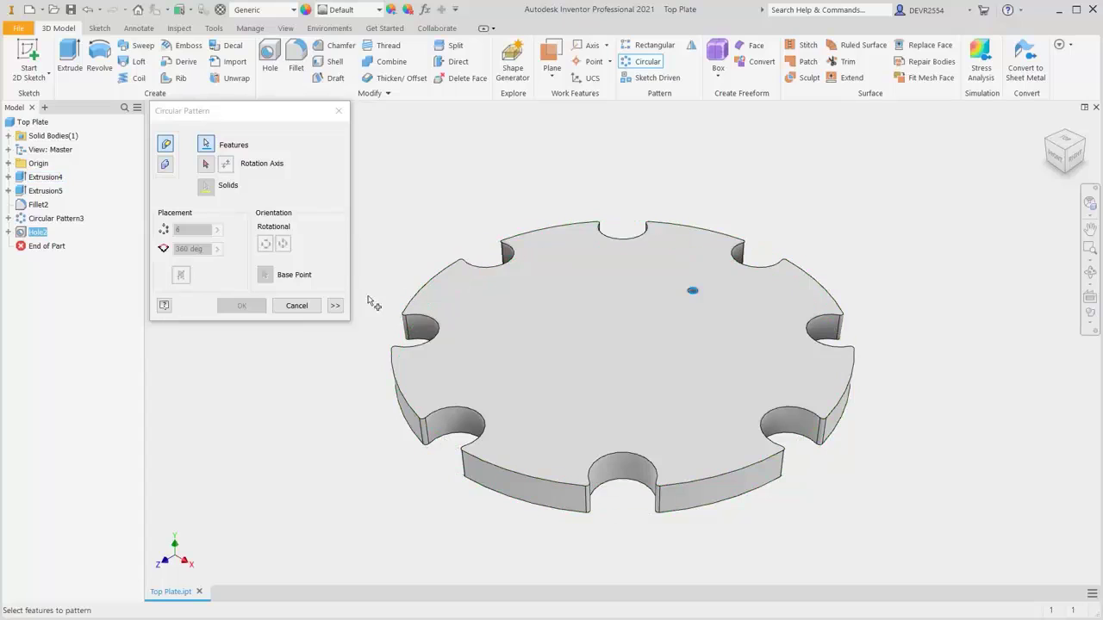
{"action": "left_click", "coordinate": [206, 163]}
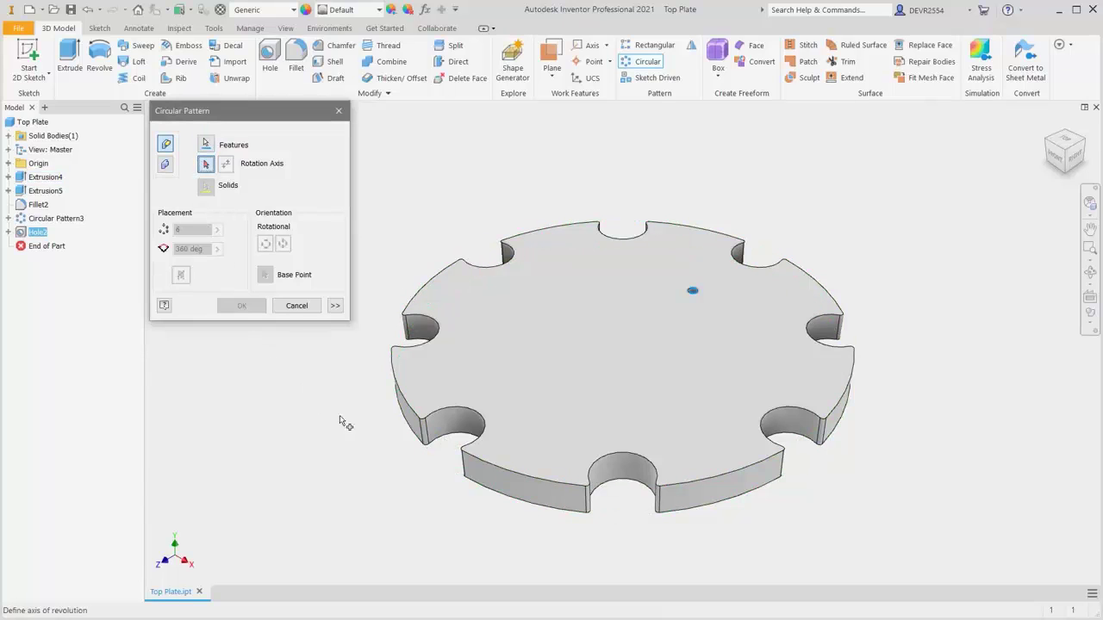
{"action": "left_click", "coordinate": [412, 423]}
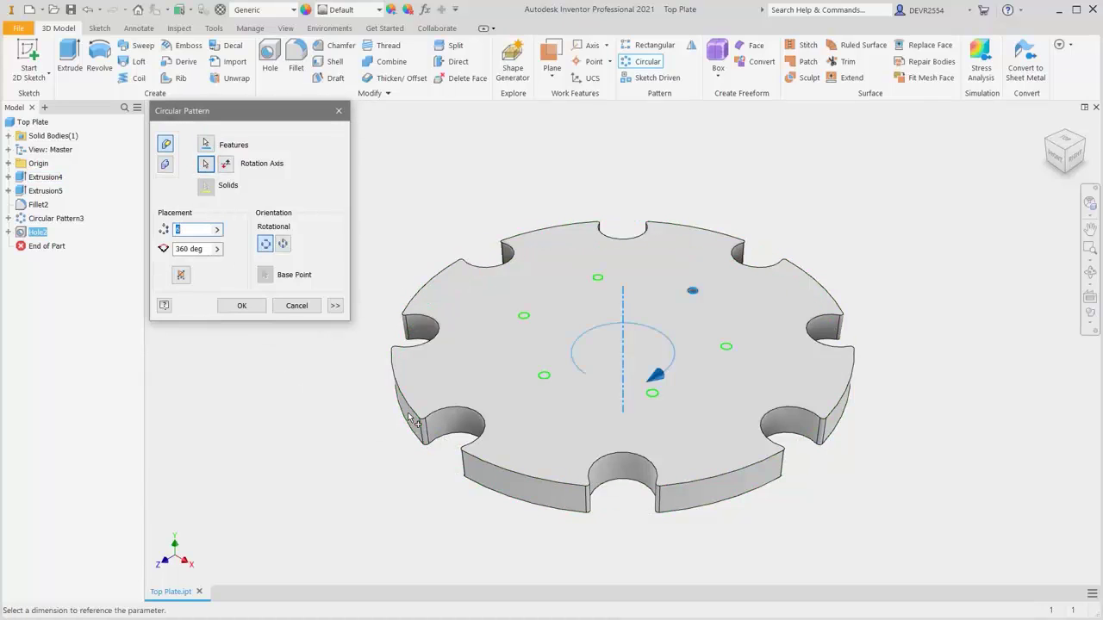
{"action": "type", "text": "8"}
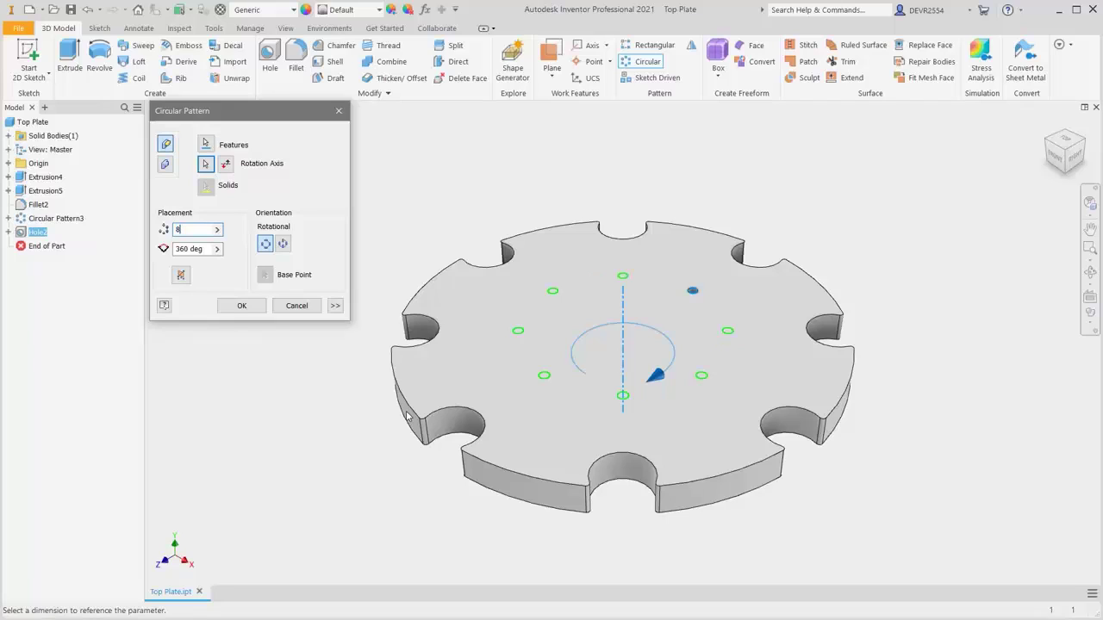
{"action": "left_click", "coordinate": [242, 306]}
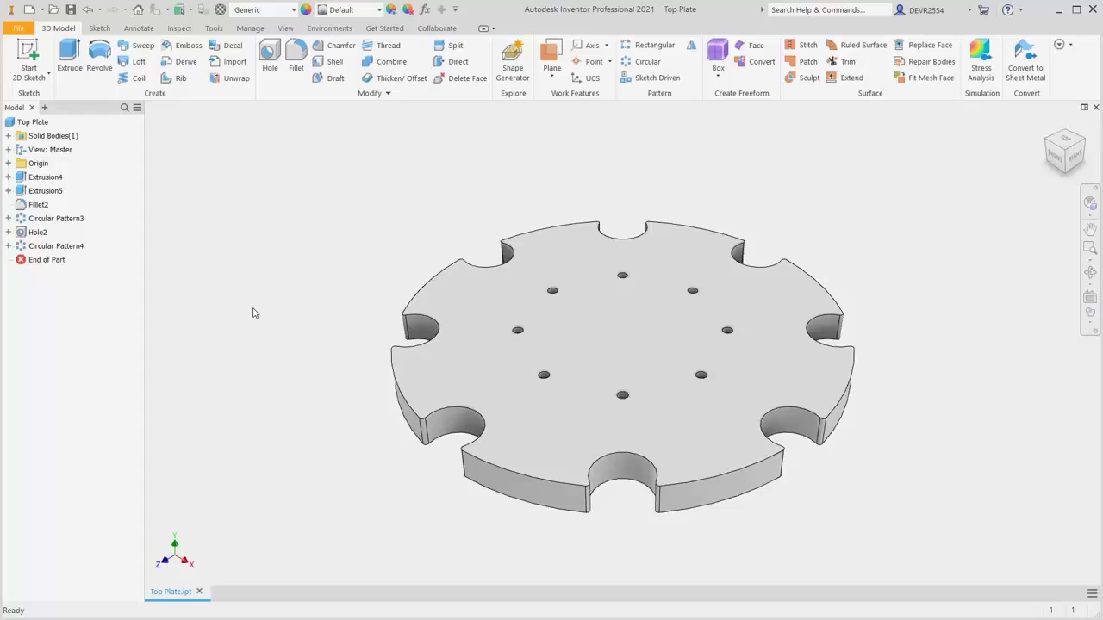
Assign the material Polyethylene, High Density and the appearance Blue - Wall Paint - Glossy to the Top Plate
{"action": "left_click", "coordinate": [293, 10]}
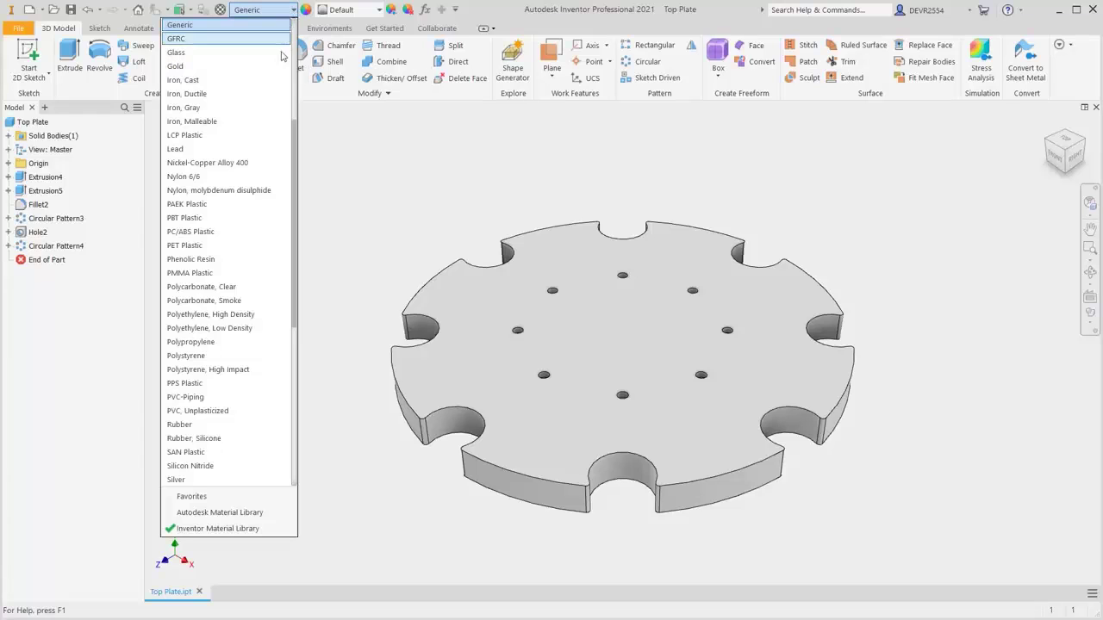
{"action": "left_click", "coordinate": [247, 316]}
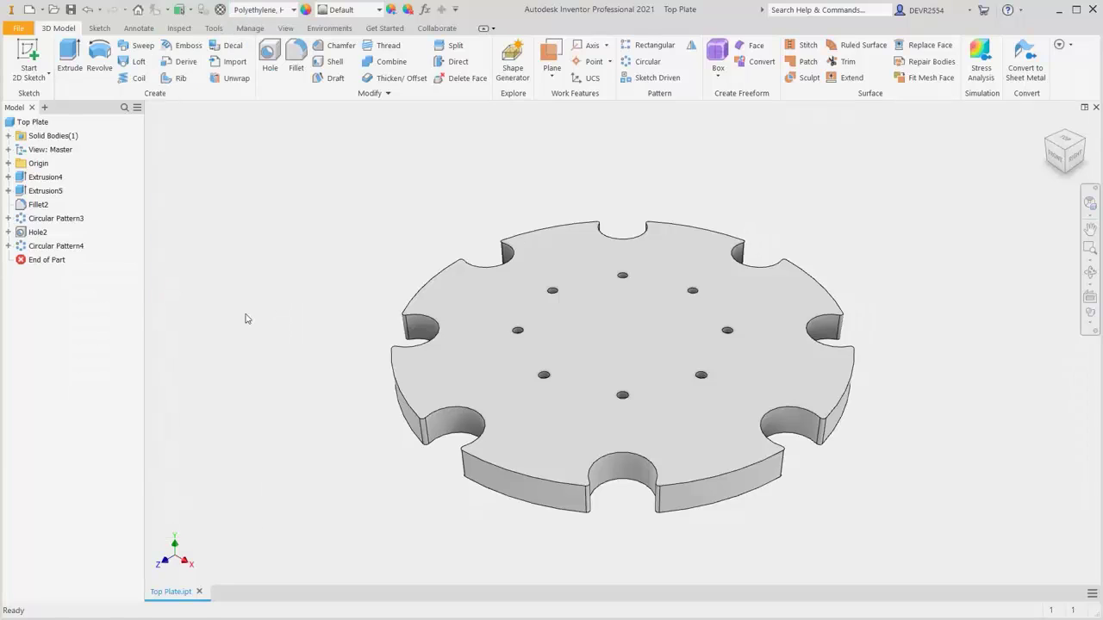
{"action": "left_click", "coordinate": [379, 10]}
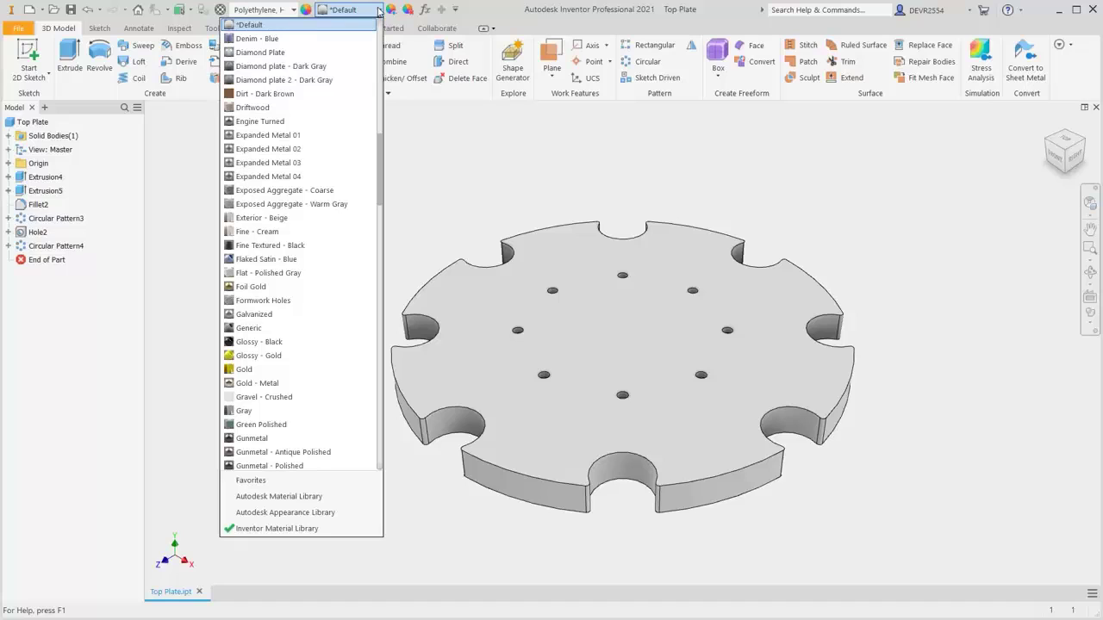
{"action": "scroll", "coordinate": [379, 11], "scroll_direction": "up", "scroll_amount": 10}
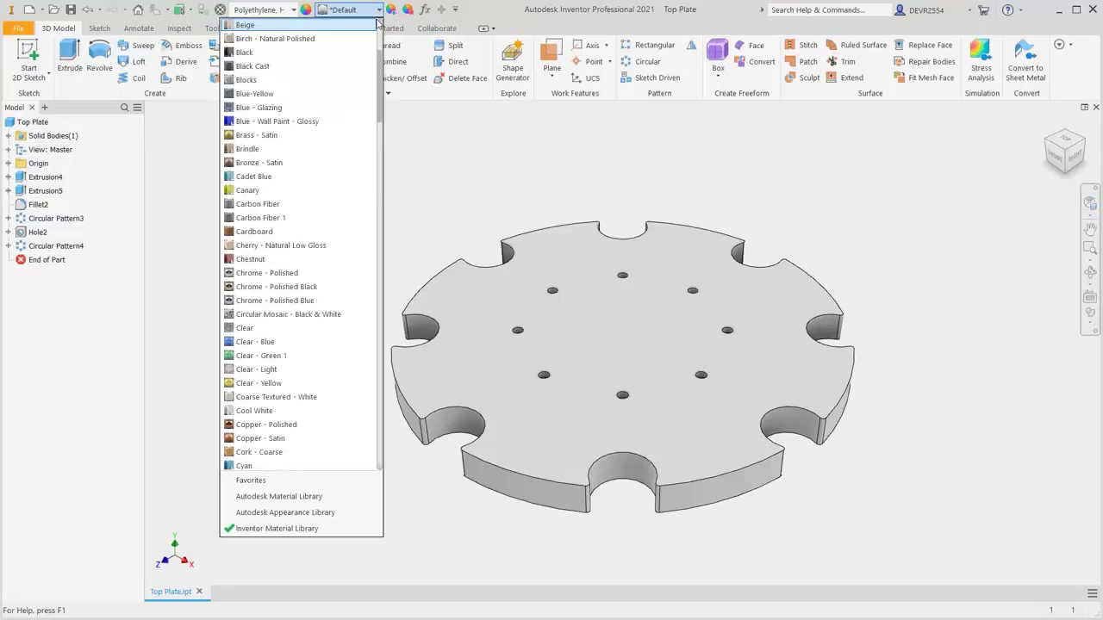
{"action": "left_click", "coordinate": [278, 121]}
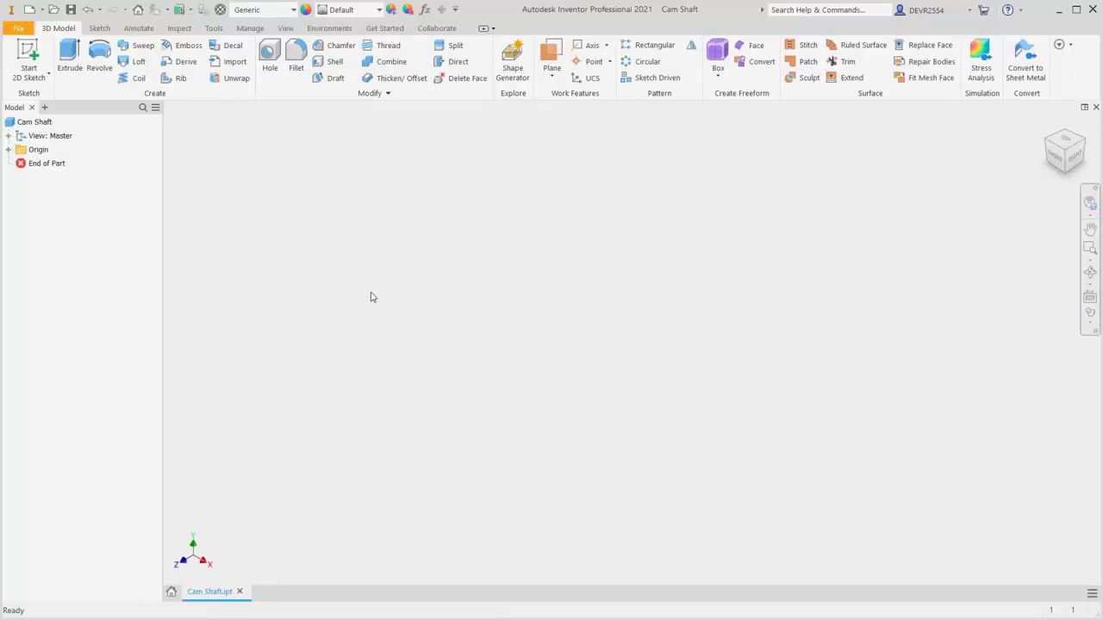
Start a sketch on the Cam Shaft part's horizontal XZ origin plane and draw a 50 mm diameter circle centred on the origin
{"action": "left_click", "coordinate": [31, 53]}
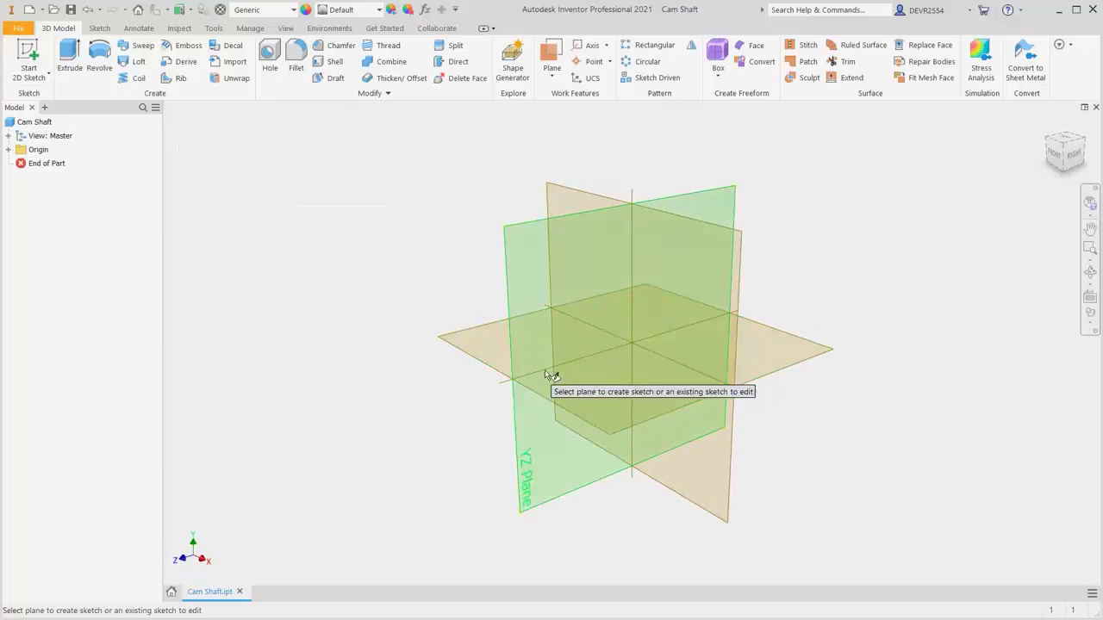
{"action": "left_click", "coordinate": [615, 387]}
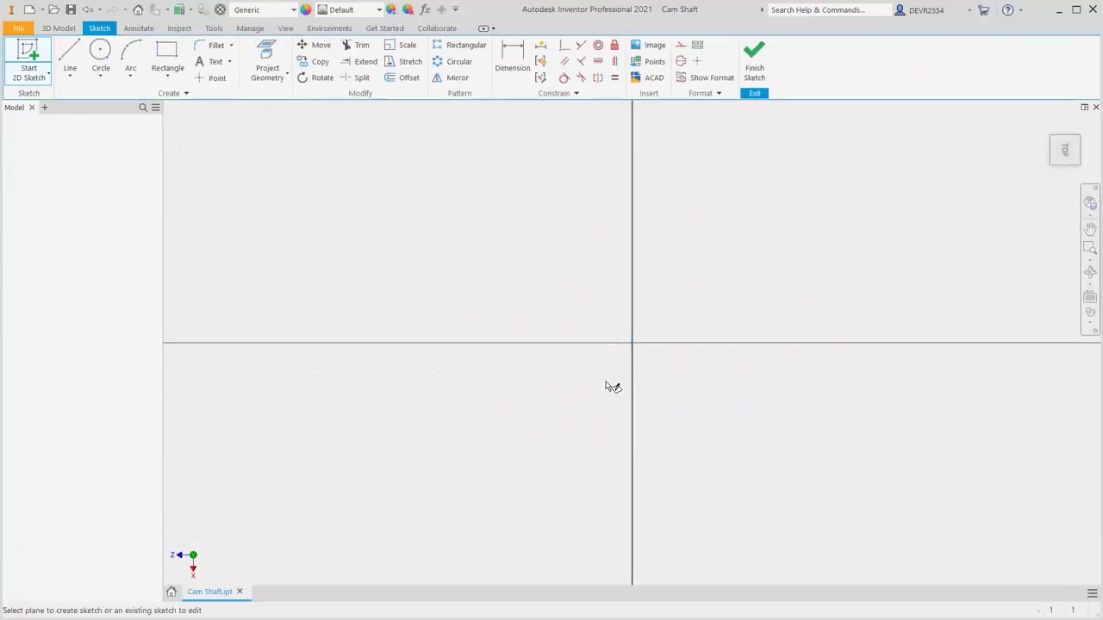
{"action": "right_click", "coordinate": [606, 386]}
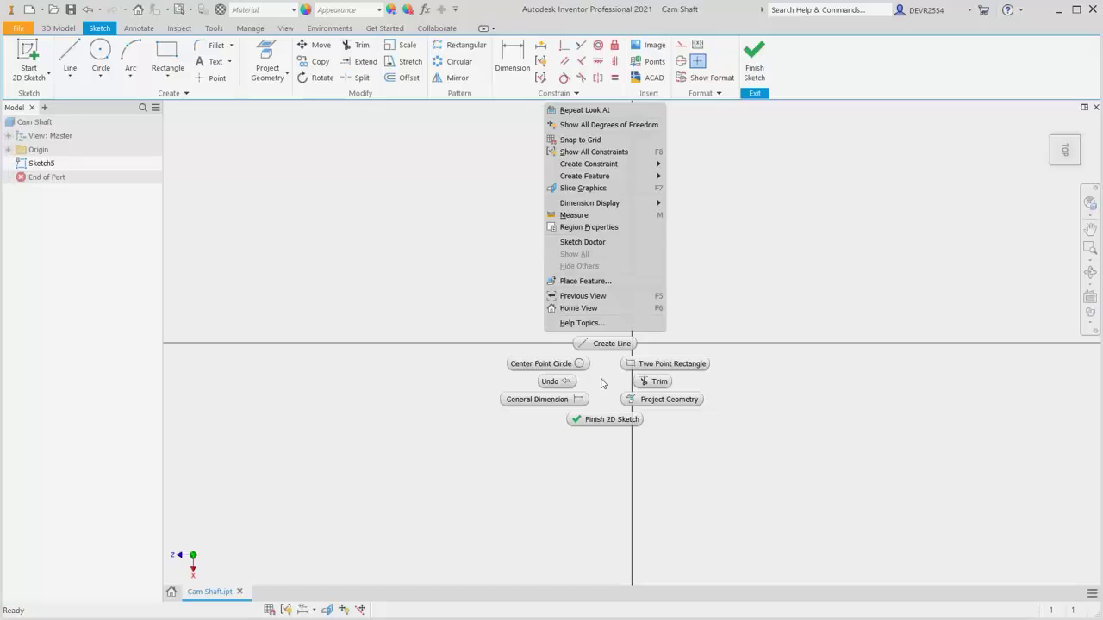
{"action": "left_click", "coordinate": [556, 365]}
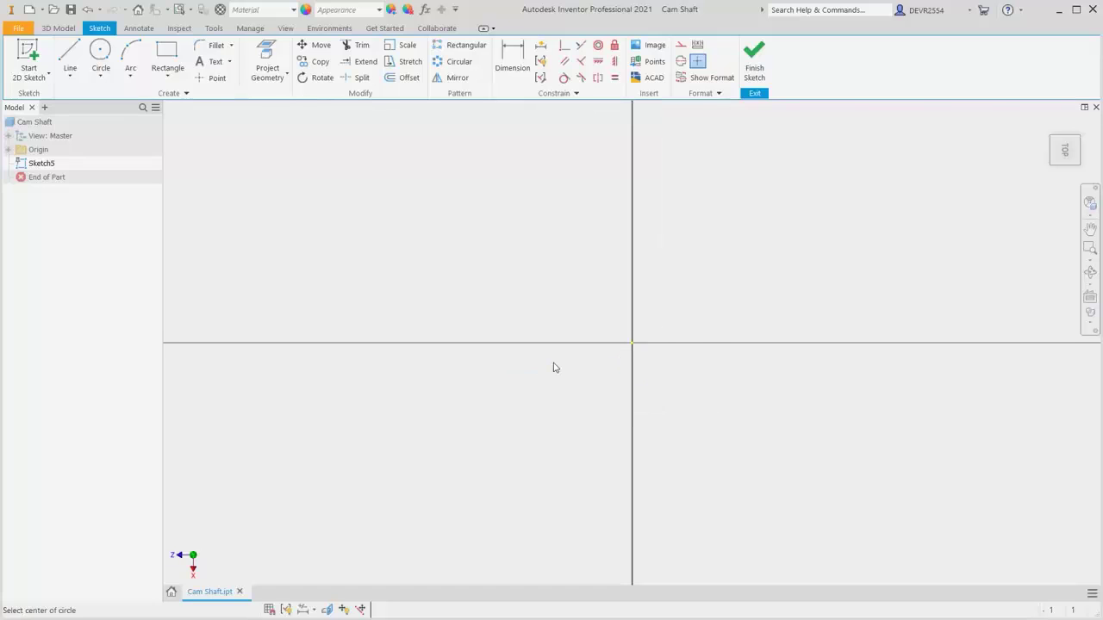
{"action": "left_click", "coordinate": [630, 344]}
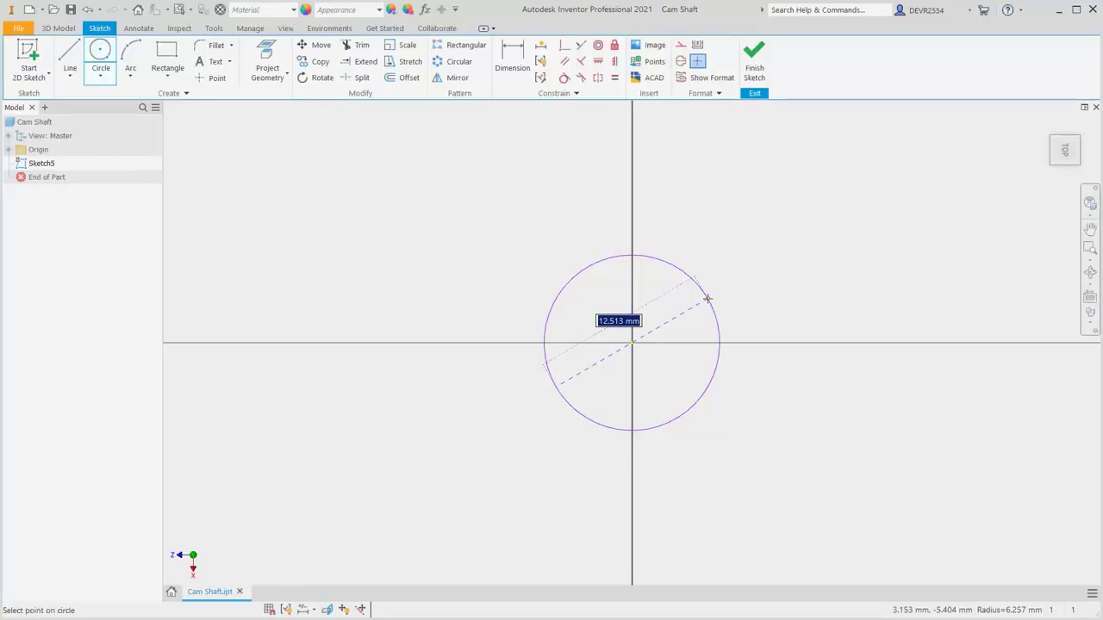
{"action": "type", "text": "50"}
{"action": "key", "text": "Return"}
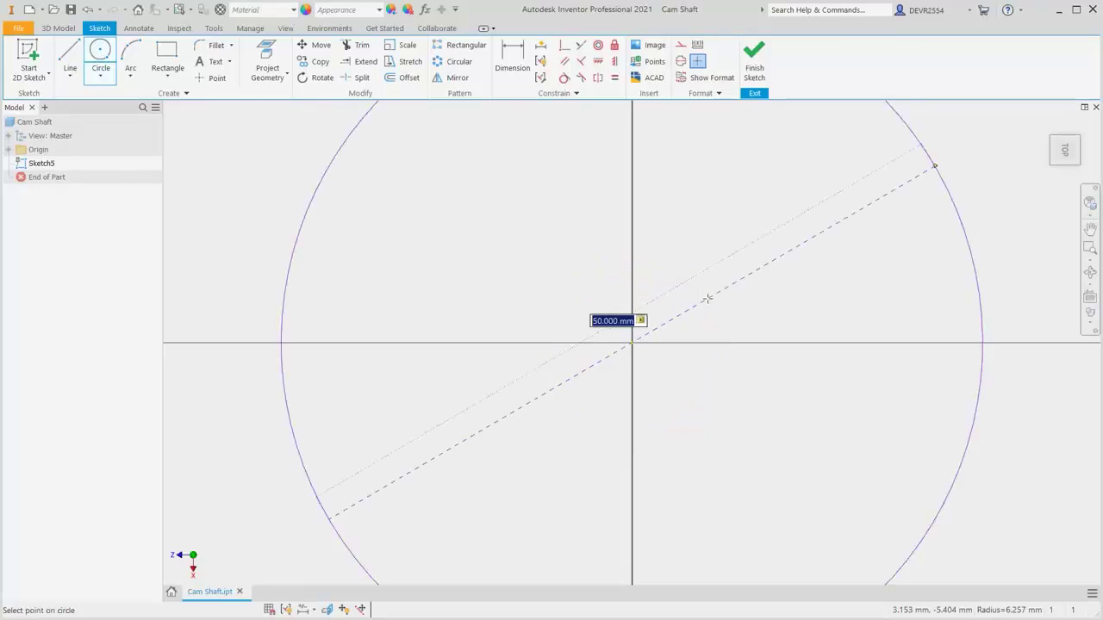
{"action": "scroll", "coordinate": [706, 298], "scroll_direction": "up", "scroll_amount": 8}
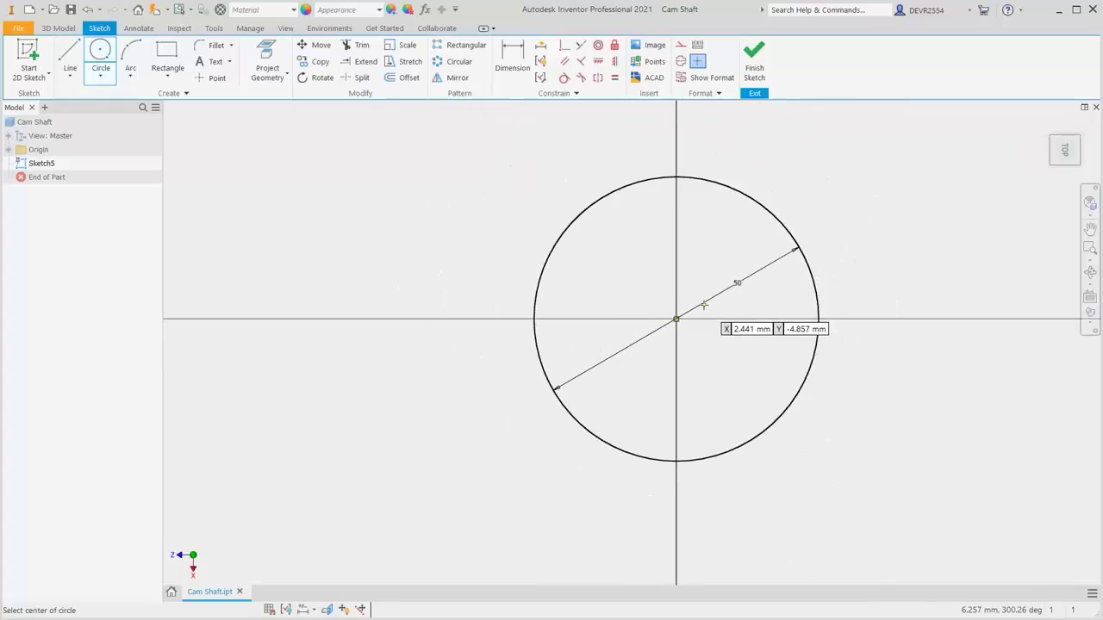
{"action": "scroll", "coordinate": [702, 306], "scroll_direction": "up", "scroll_amount": 4}
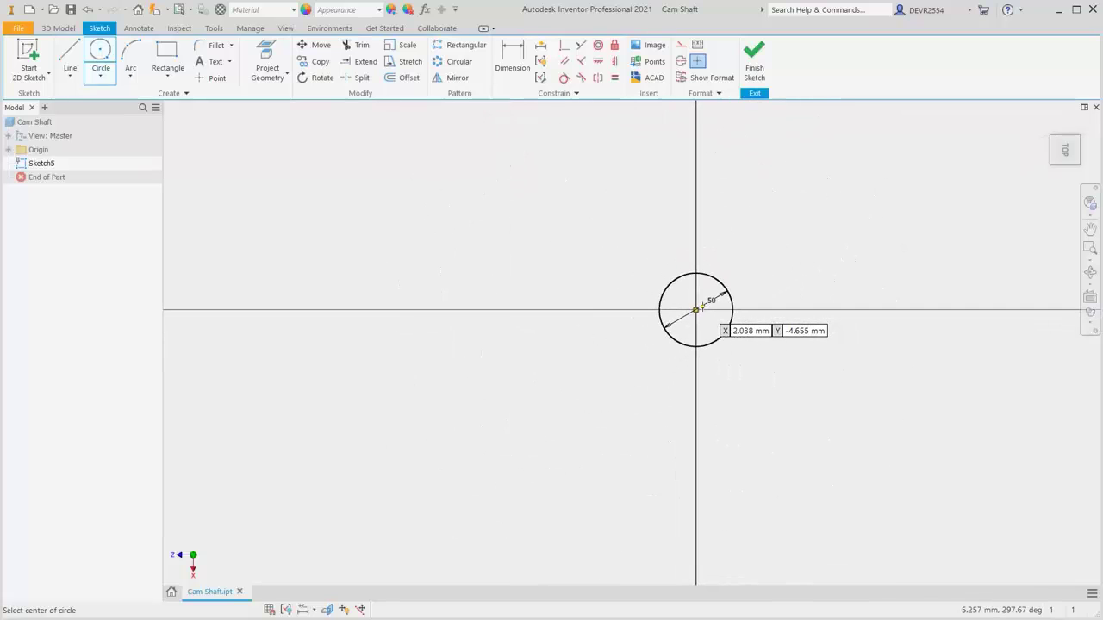
Draw a horizontal construction line above the circle, crossing the vertical axis about 109 mm from the circle's centre
{"action": "right_click", "coordinate": [588, 241]}
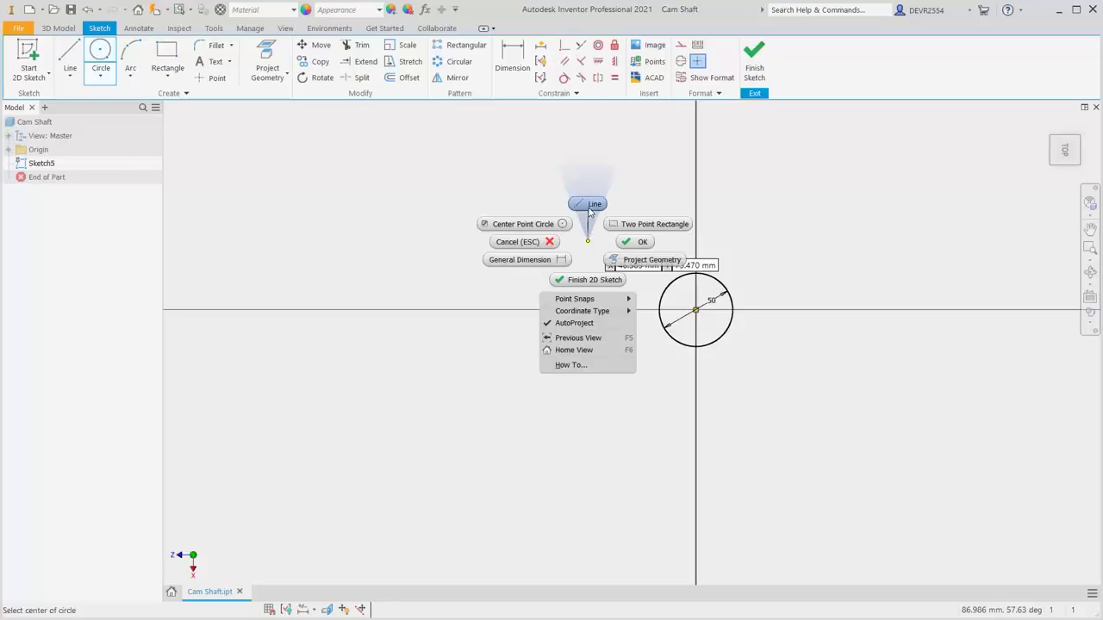
{"action": "left_click", "coordinate": [590, 207]}
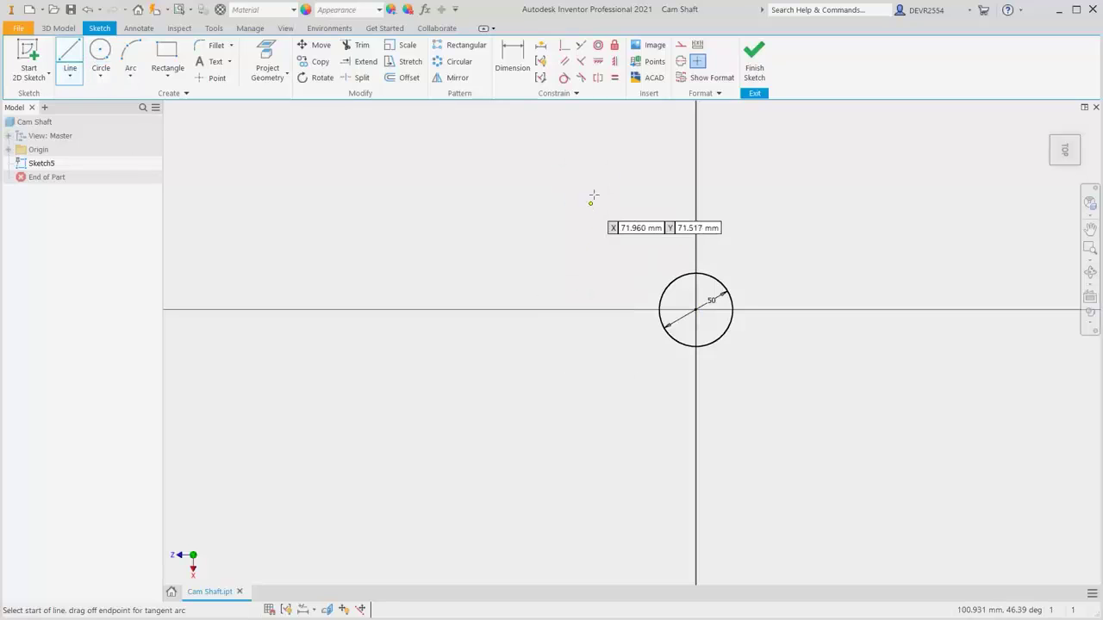
{"action": "left_click", "coordinate": [680, 48]}
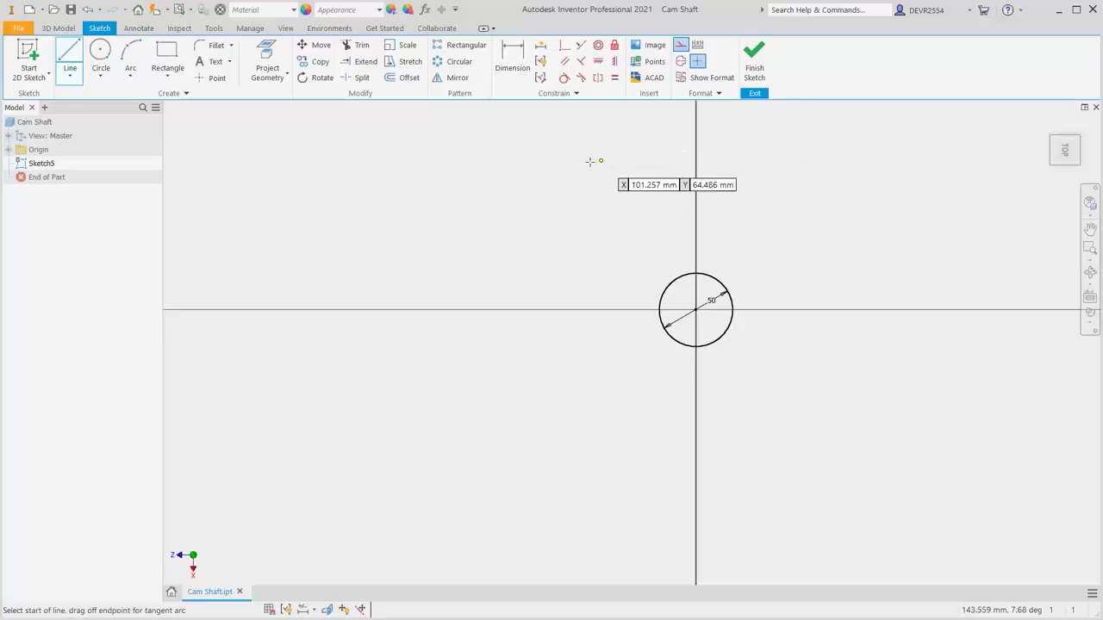
{"action": "left_click", "coordinate": [583, 149]}
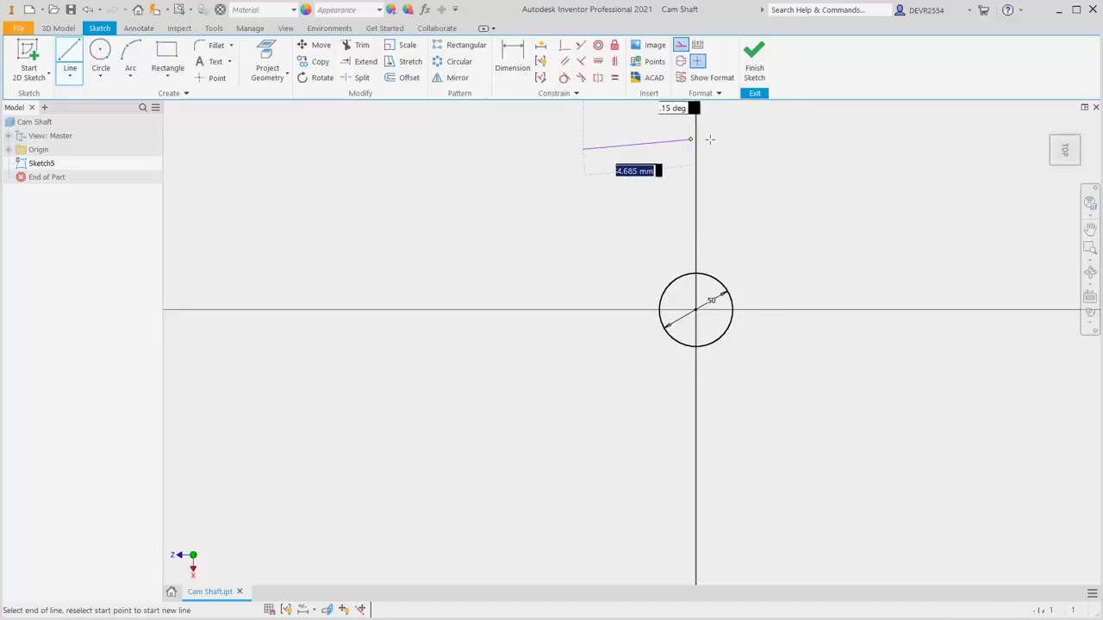
{"action": "left_click", "coordinate": [802, 149]}
{"action": "right_click", "coordinate": [802, 149]}
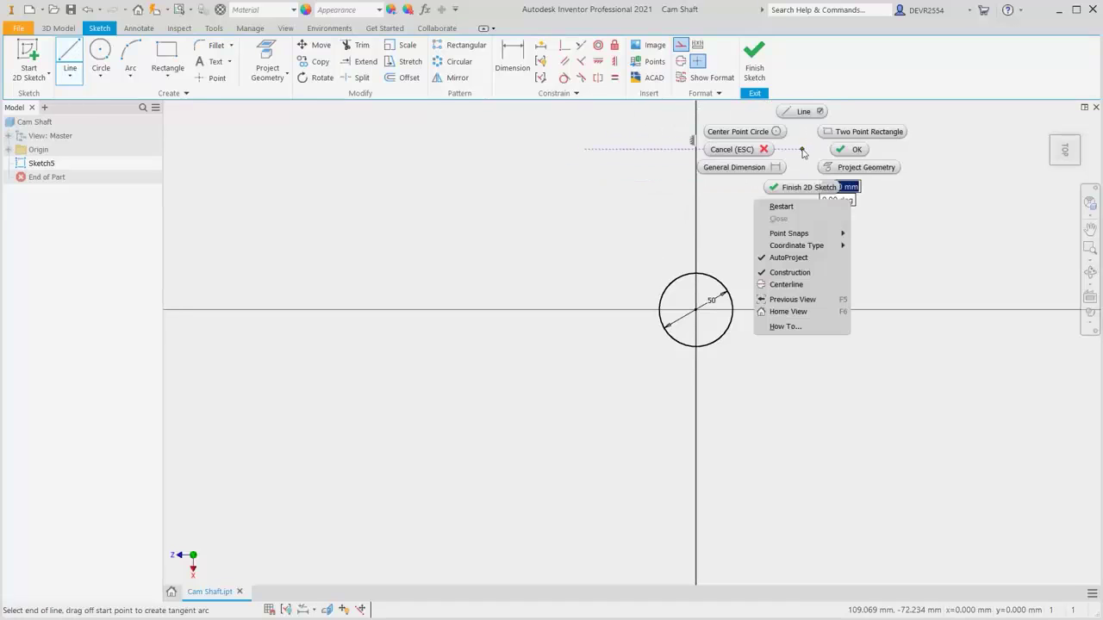
{"action": "left_click", "coordinate": [846, 152]}
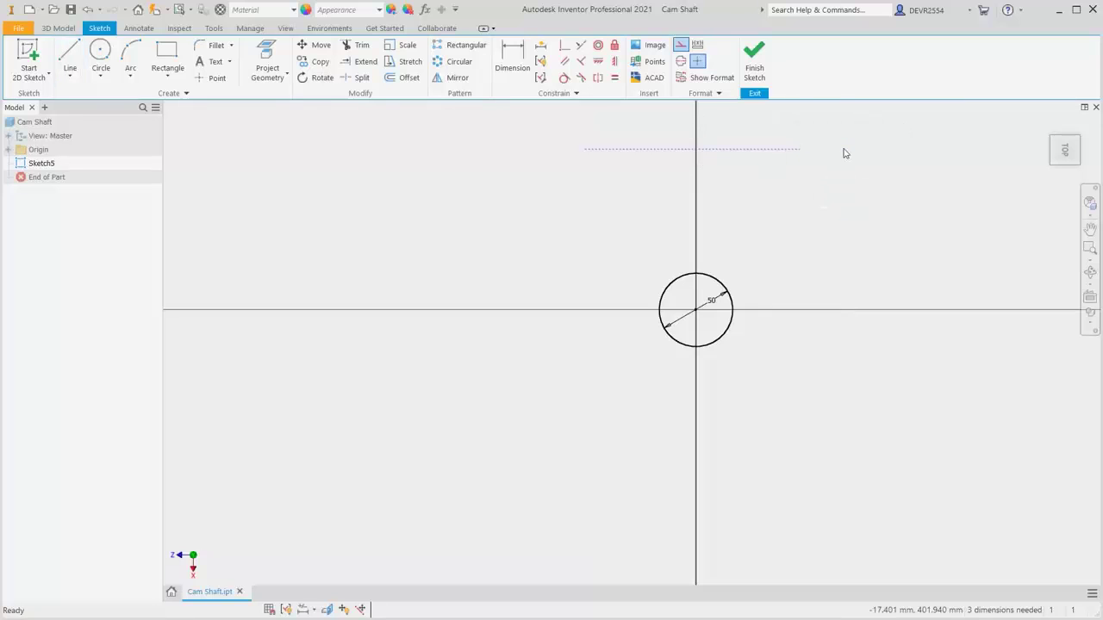
Draw a line about 89 mm long from the circle's lower left side upward, leaning outward at 7.5 degrees from vertical
{"action": "right_click", "coordinate": [798, 201]}
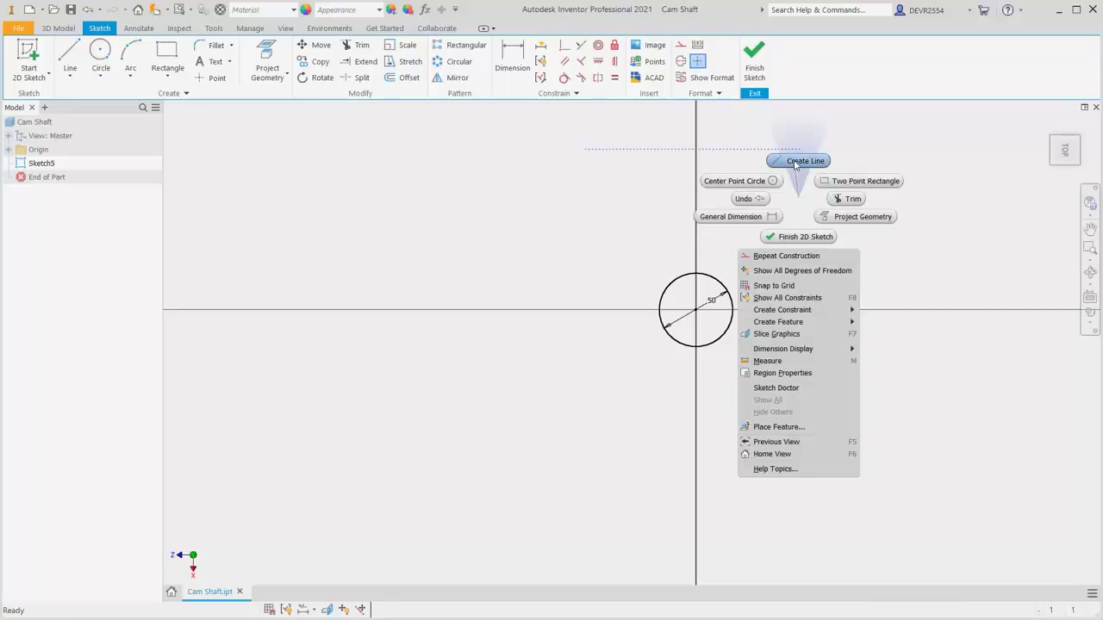
{"action": "left_click", "coordinate": [796, 161]}
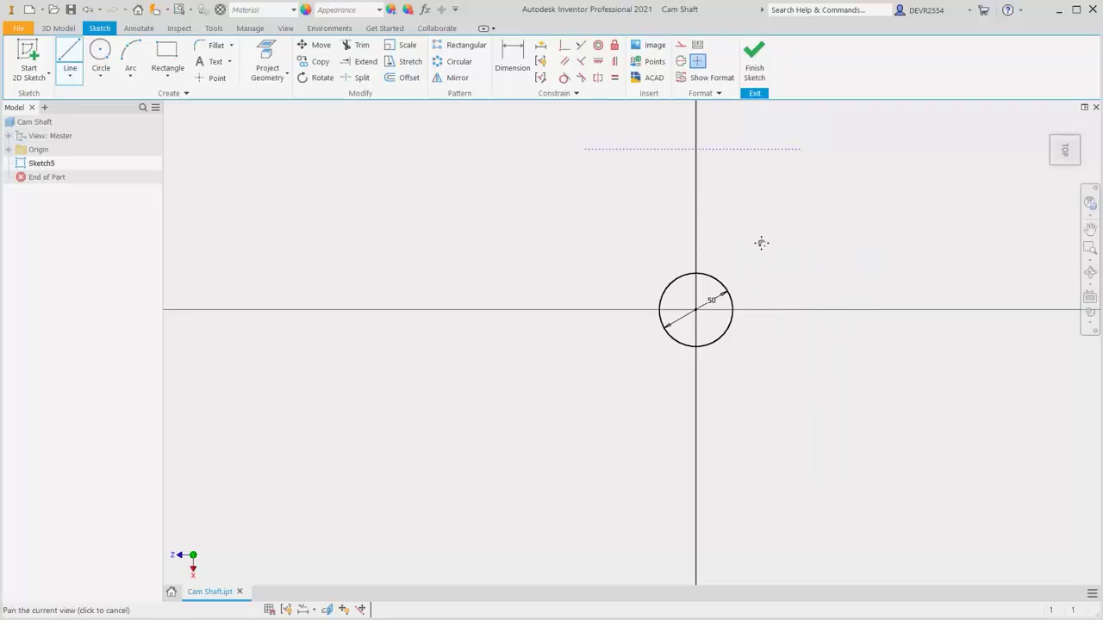
{"action": "middle_click_drag", "start_coordinate": [761, 241], "coordinate": [630, 303]}
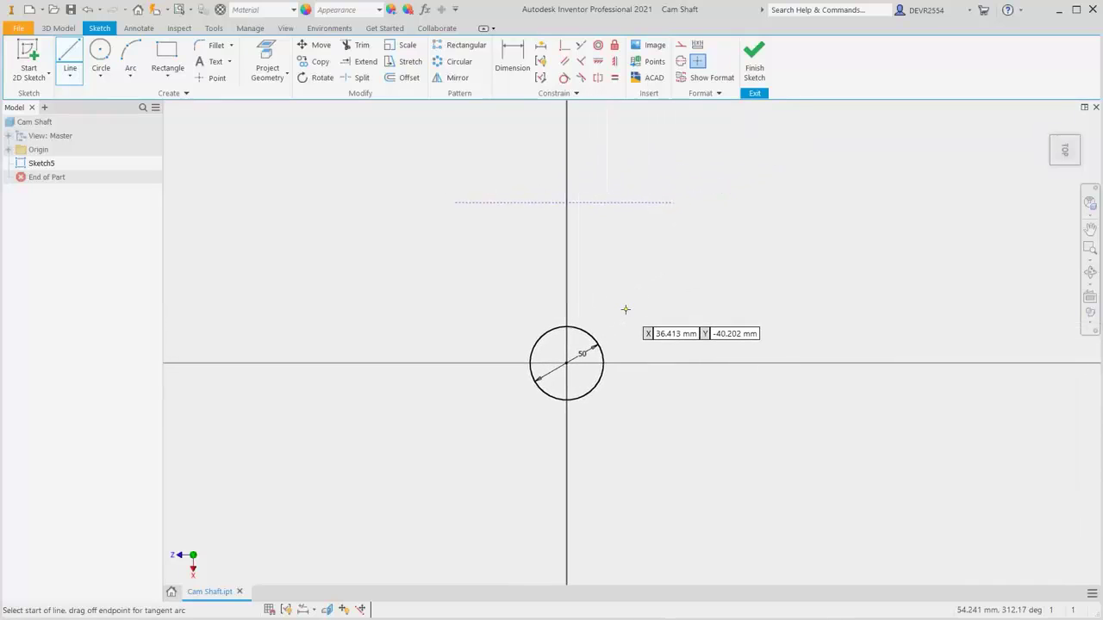
{"action": "scroll", "coordinate": [626, 308], "scroll_direction": "up", "scroll_amount": 3}
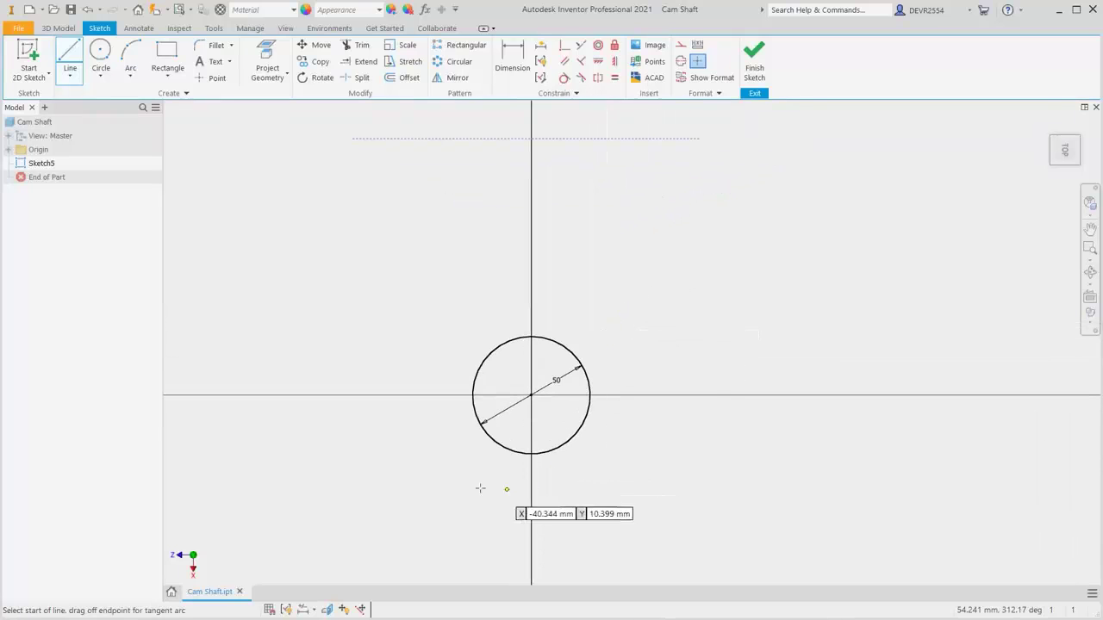
{"action": "left_click", "coordinate": [476, 418]}
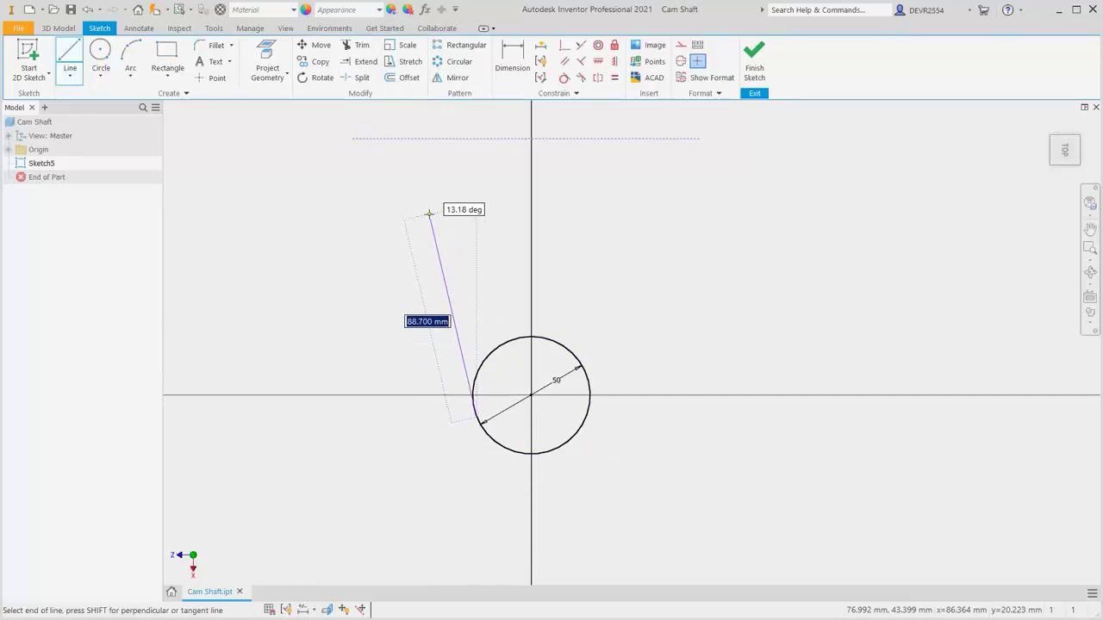
{"action": "key", "text": "Tab"}
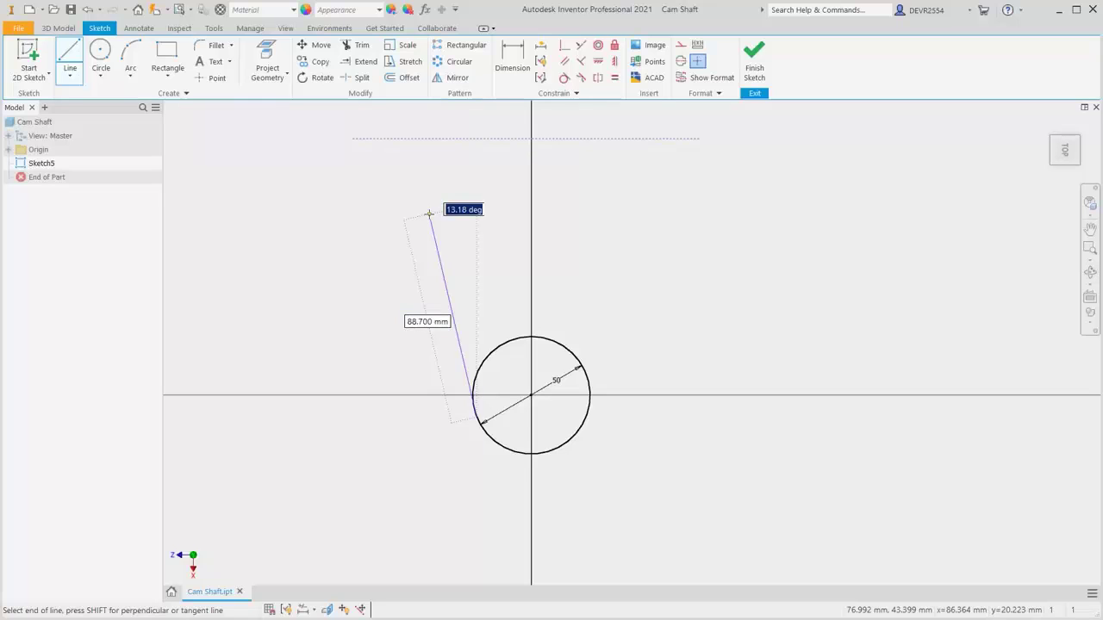
{"action": "type", "text": "7"}
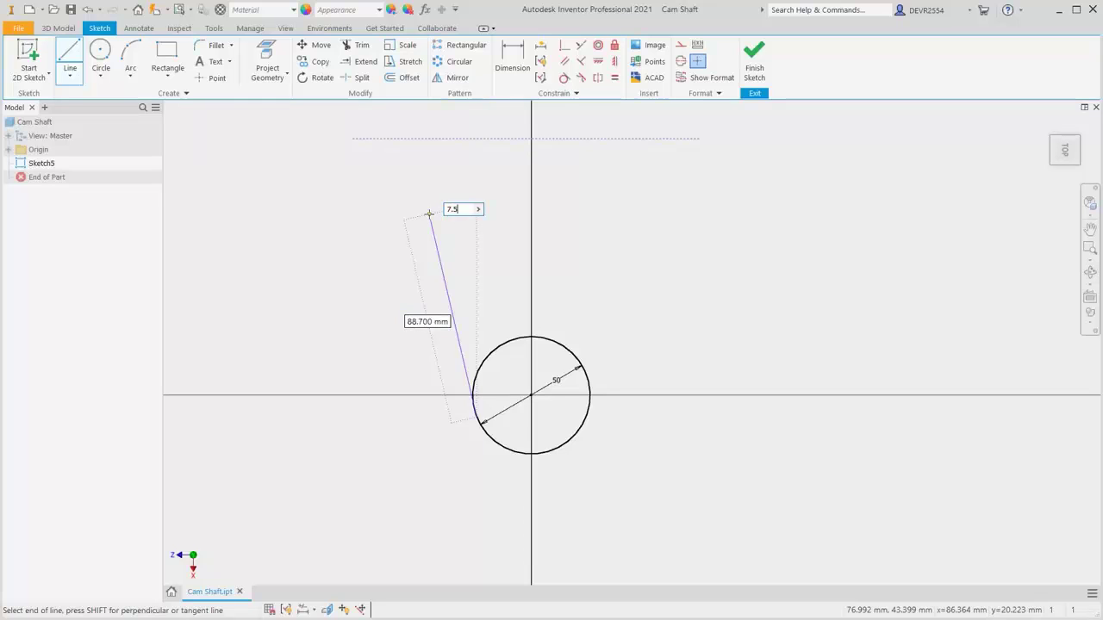
{"action": "type", "text": ".5"}
{"action": "key", "text": "Return"}
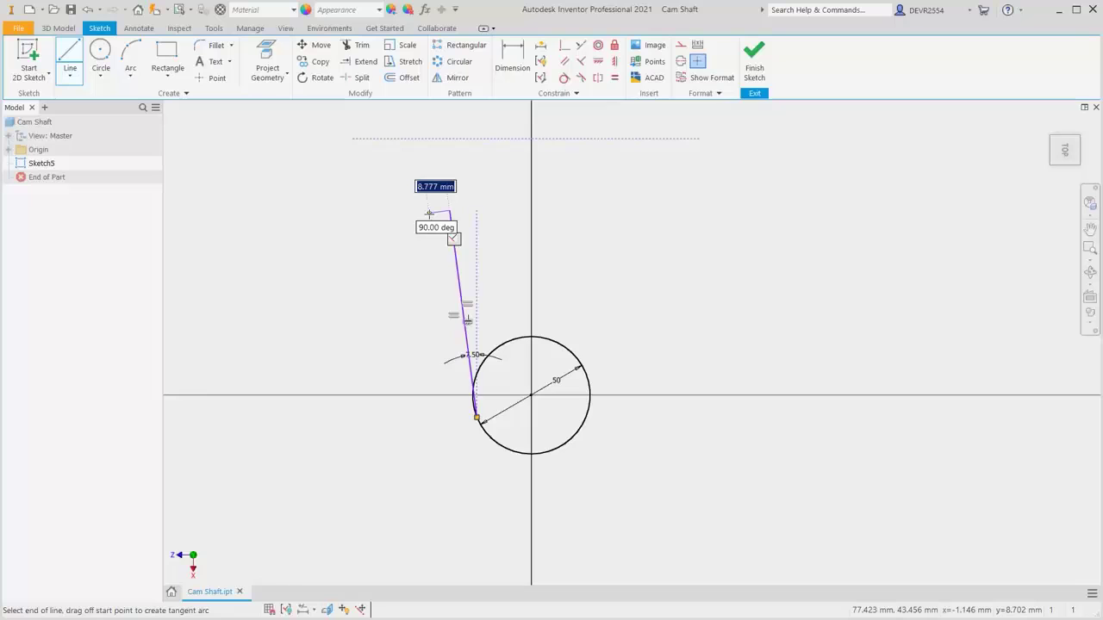
{"action": "right_click", "coordinate": [429, 209]}
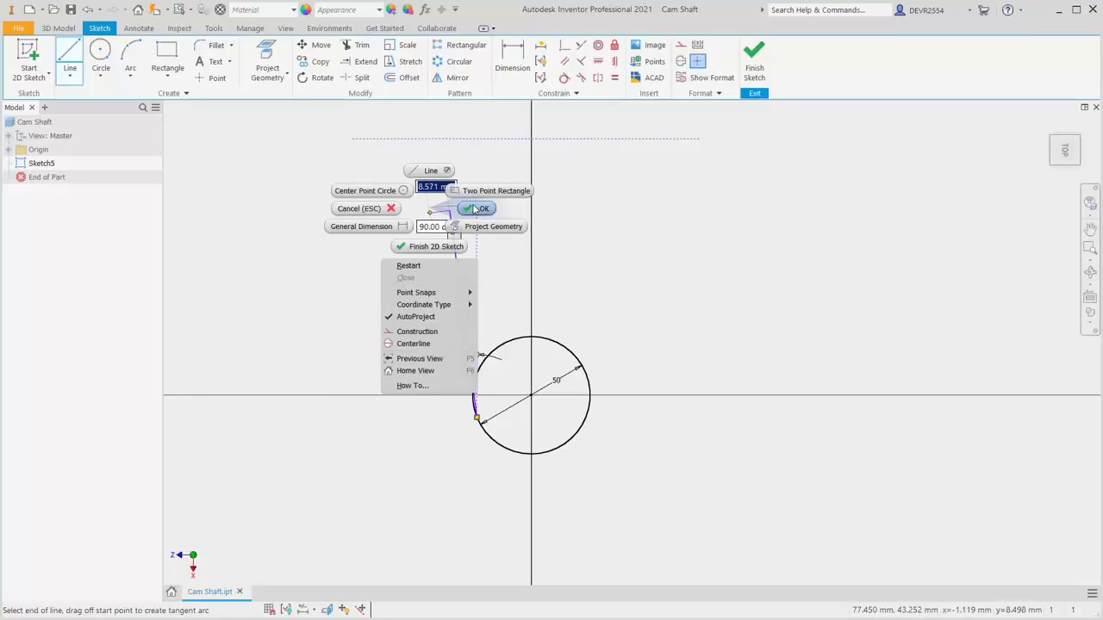
{"action": "left_click", "coordinate": [472, 210]}
Draw an opposite line about 90 mm long from the circle's lower right side upward, leaning outward at 7.5 degrees from vertical
{"action": "right_click", "coordinate": [726, 233]}
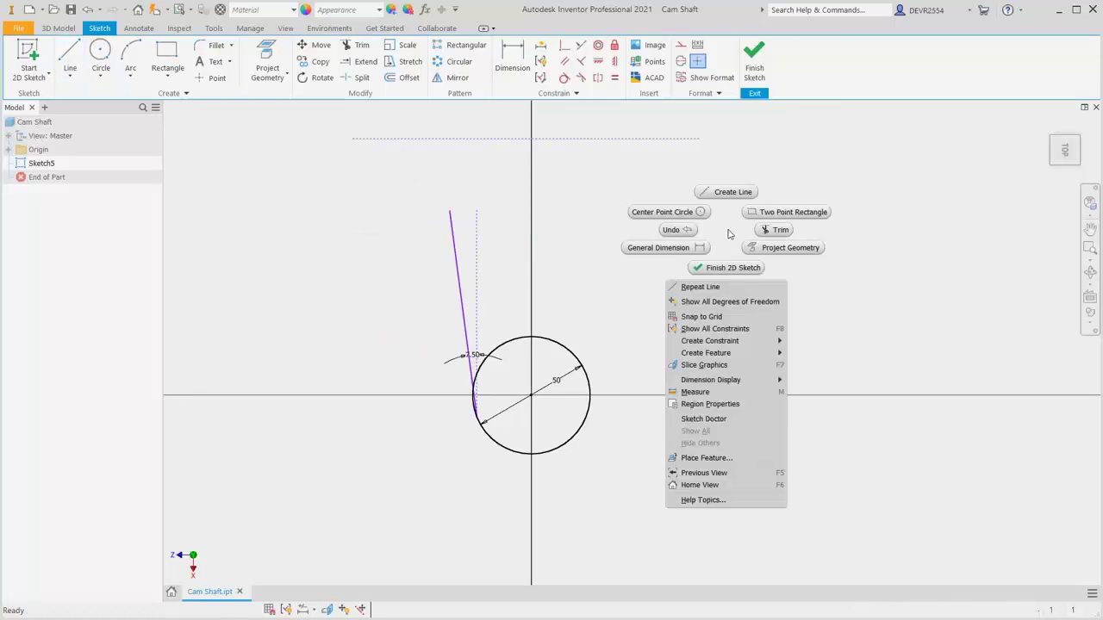
{"action": "left_click", "coordinate": [737, 193]}
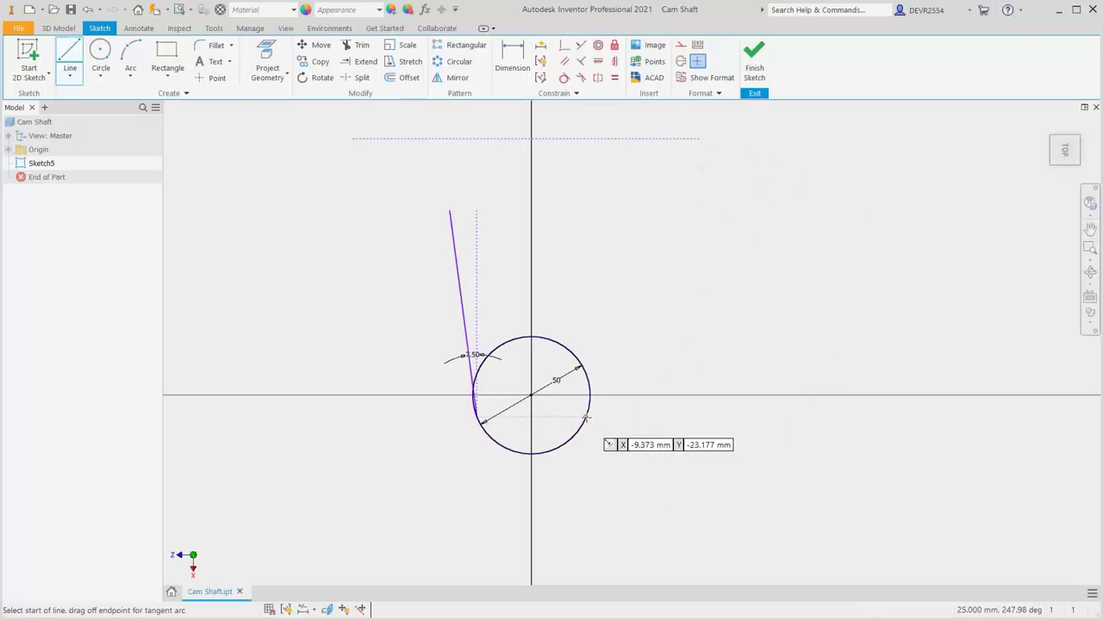
{"action": "left_click", "coordinate": [585, 418]}
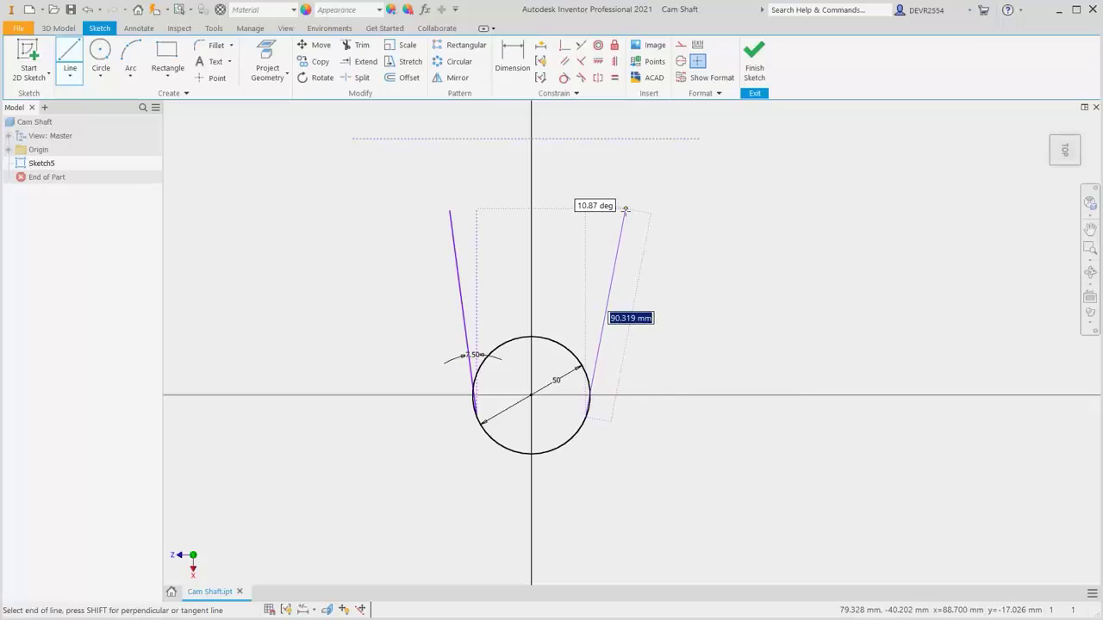
{"action": "key", "text": "Tab"}
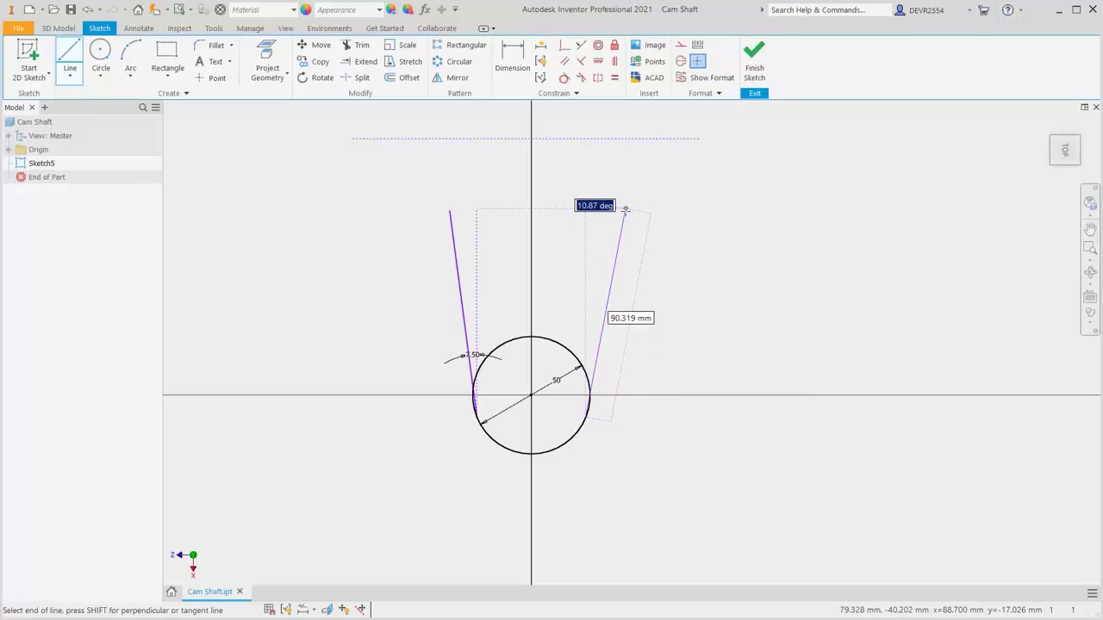
{"action": "type", "text": "7.5"}
{"action": "key", "text": "Return"}
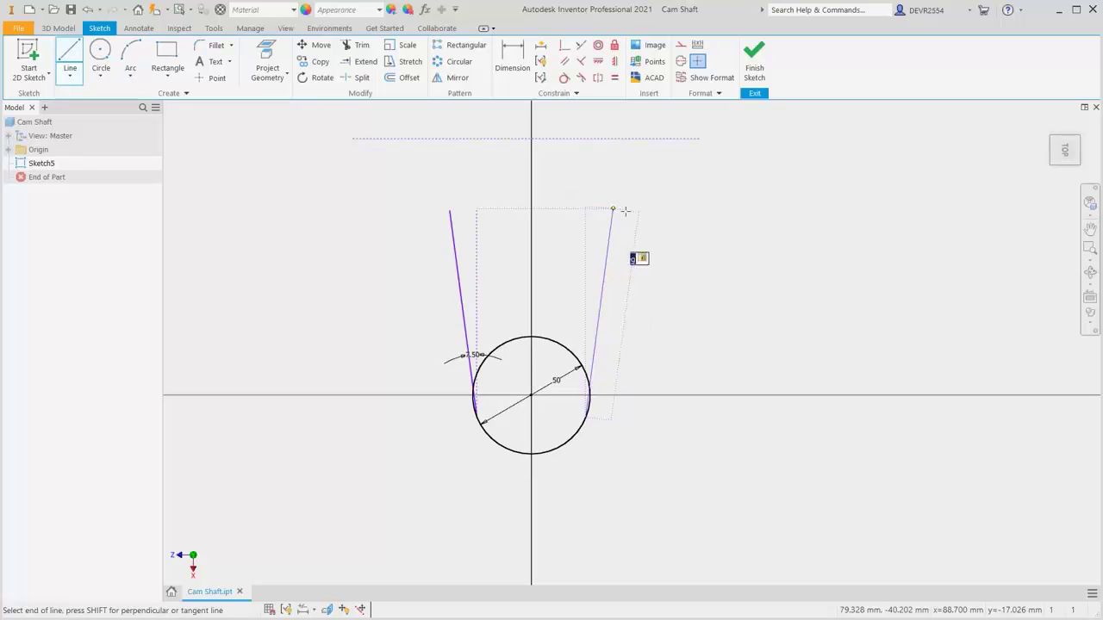
{"action": "right_click", "coordinate": [626, 212]}
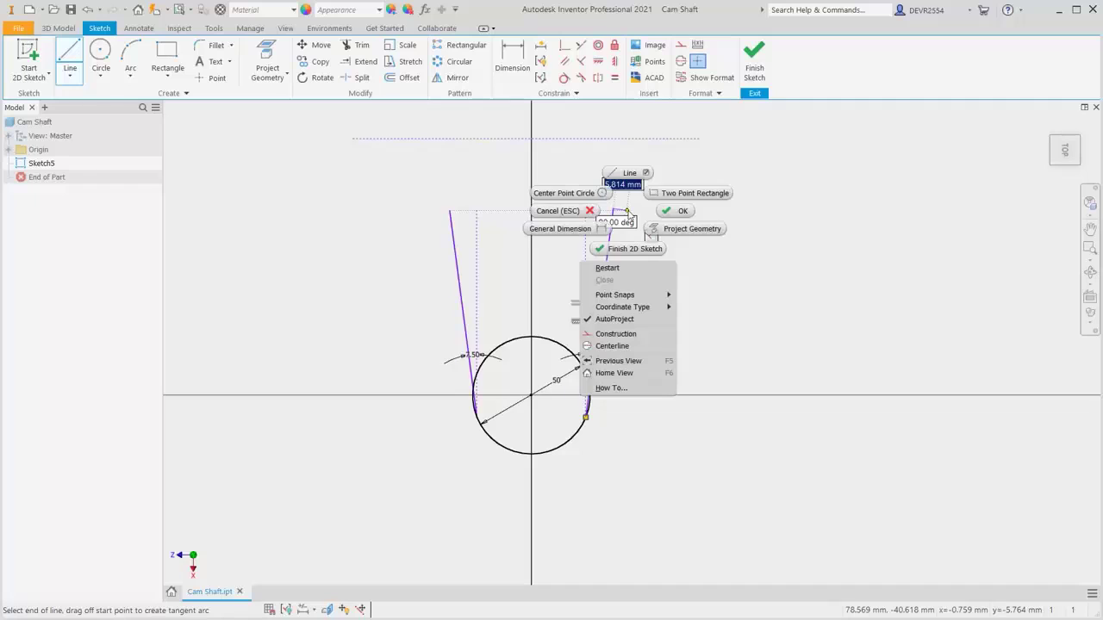
{"action": "left_click", "coordinate": [682, 213]}
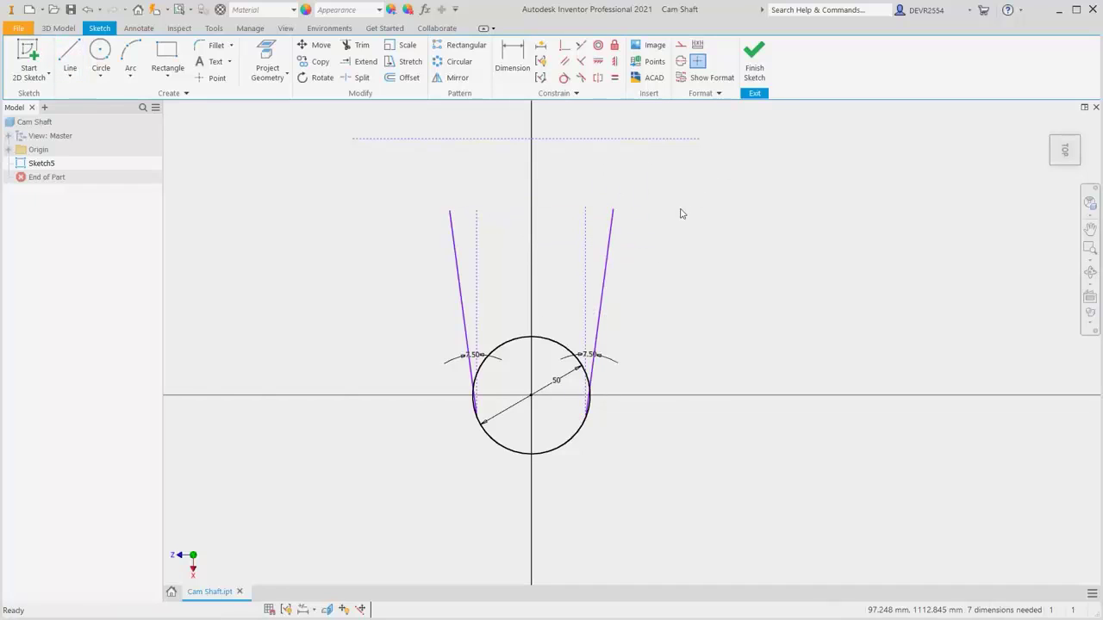
Apply tangent constraints between the 50 mm circle and both slanted lines
{"action": "left_click", "coordinate": [564, 78]}
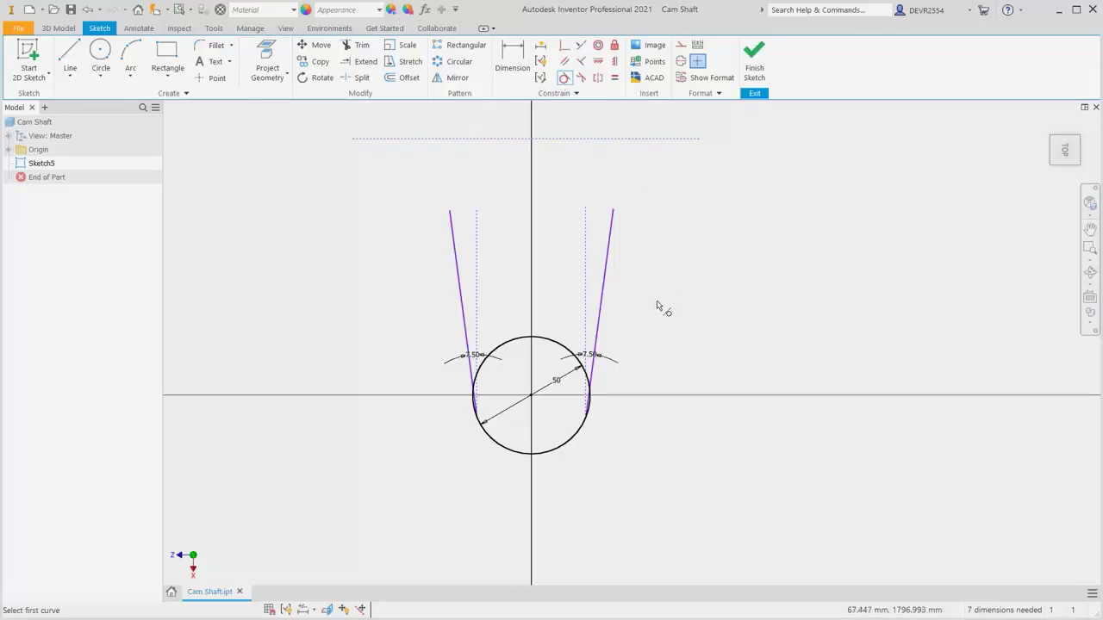
{"action": "left_click", "coordinate": [603, 309]}
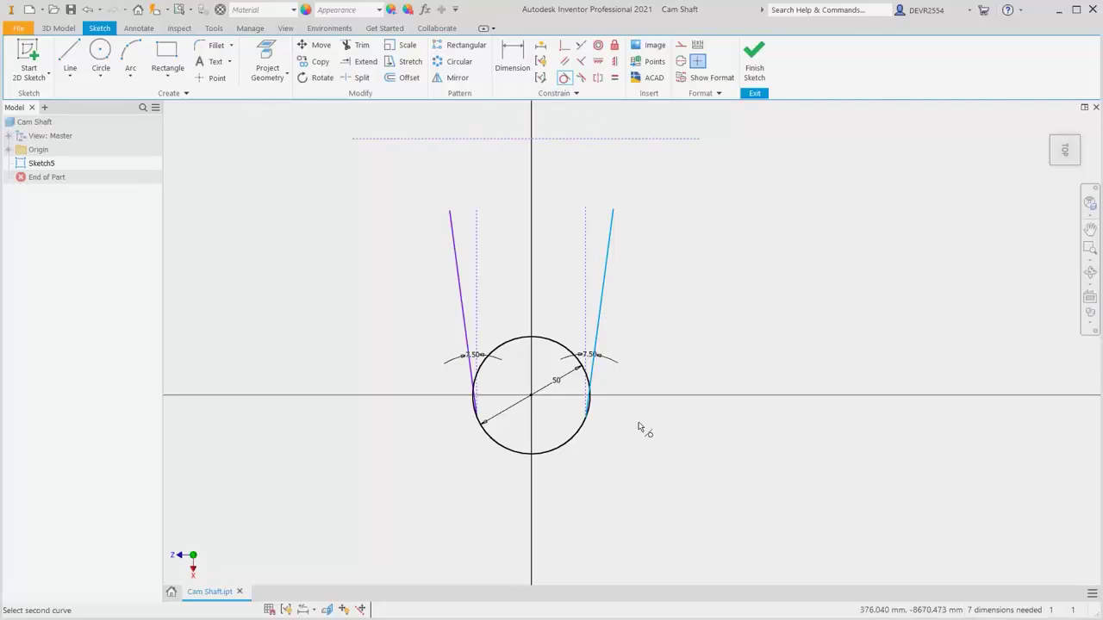
{"action": "left_click", "coordinate": [573, 441]}
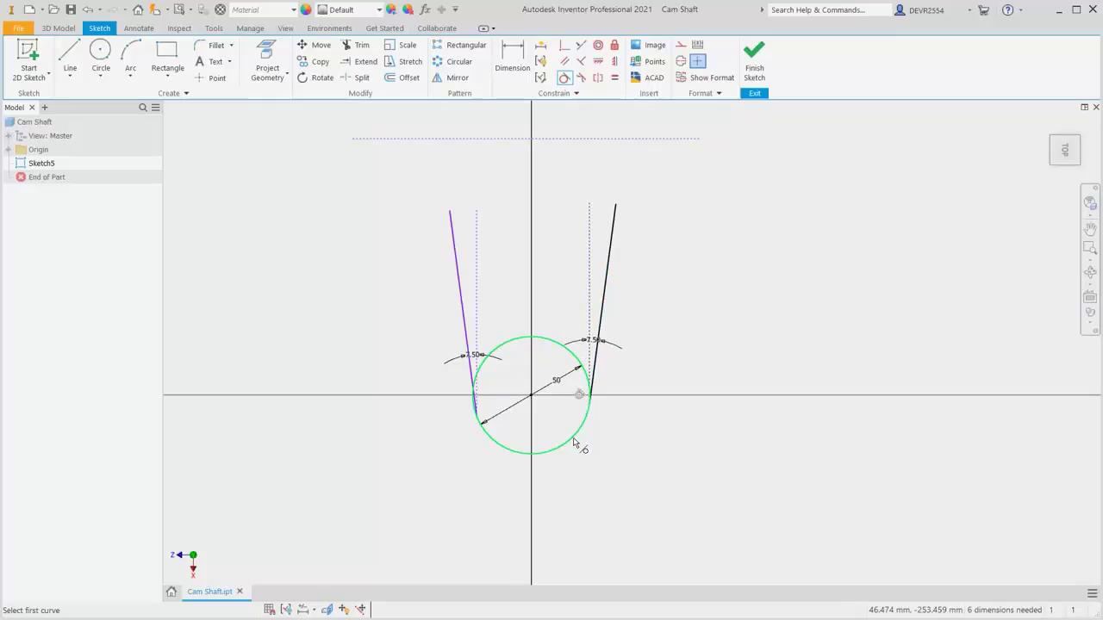
{"action": "left_click", "coordinate": [487, 441]}
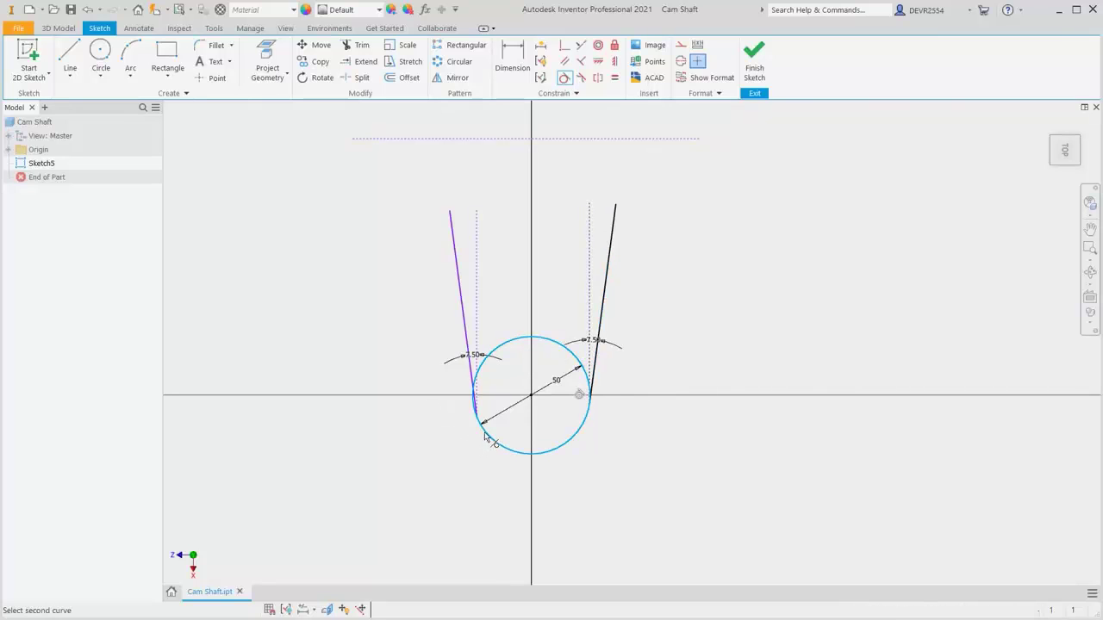
{"action": "left_click", "coordinate": [459, 299]}
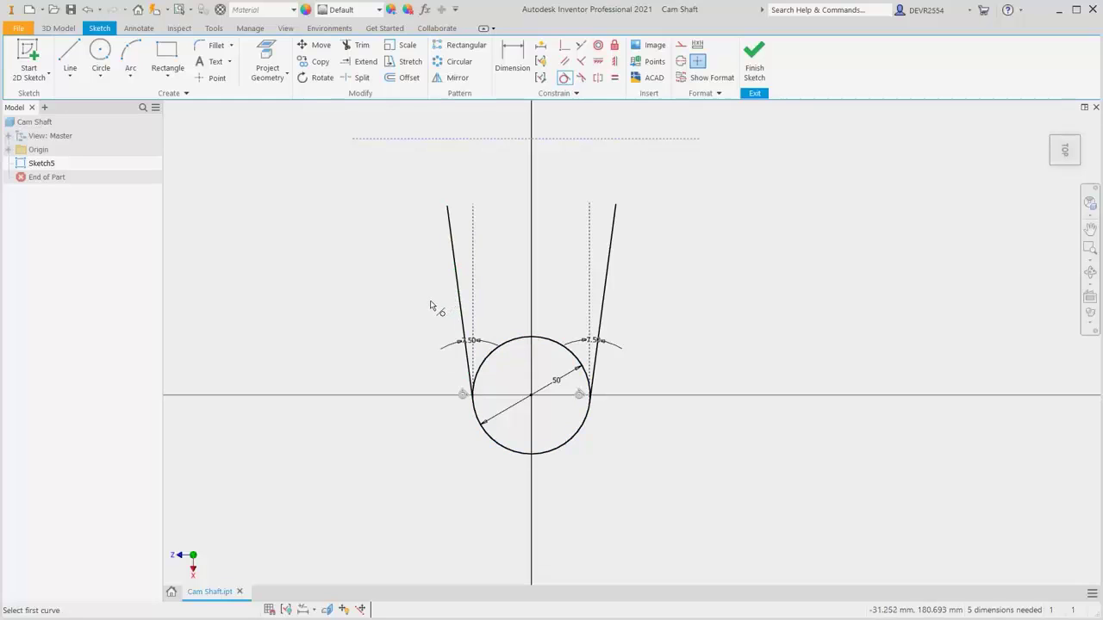
Extend both slanted lines up to the horizontal construction line
{"action": "left_click", "coordinate": [360, 61]}
{"action": "left_click", "coordinate": [455, 241]}
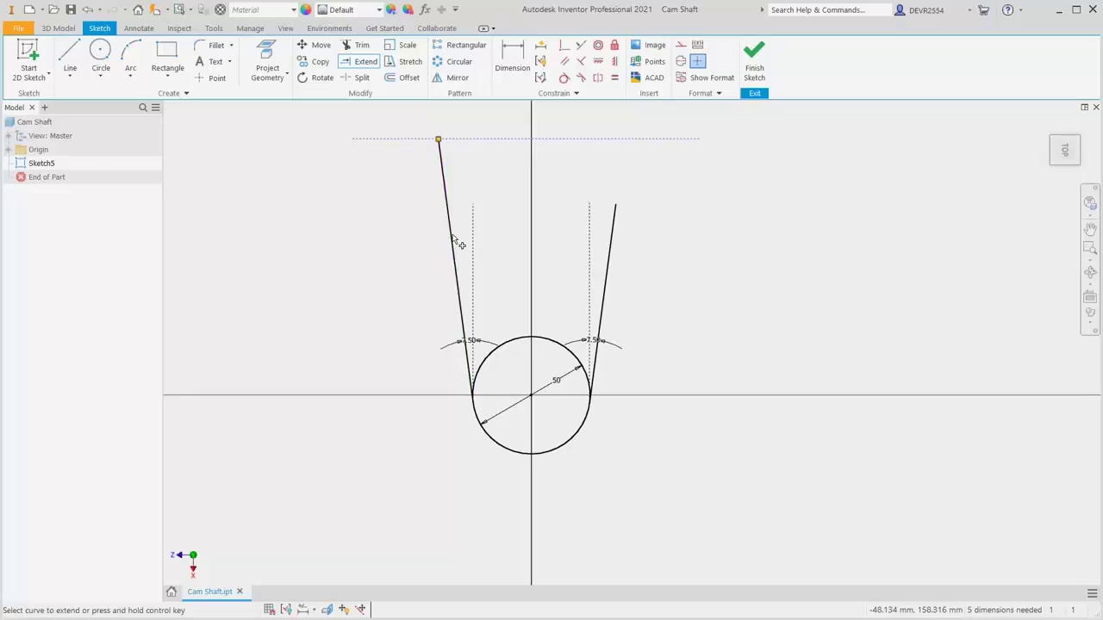
{"action": "left_click", "coordinate": [611, 238]}
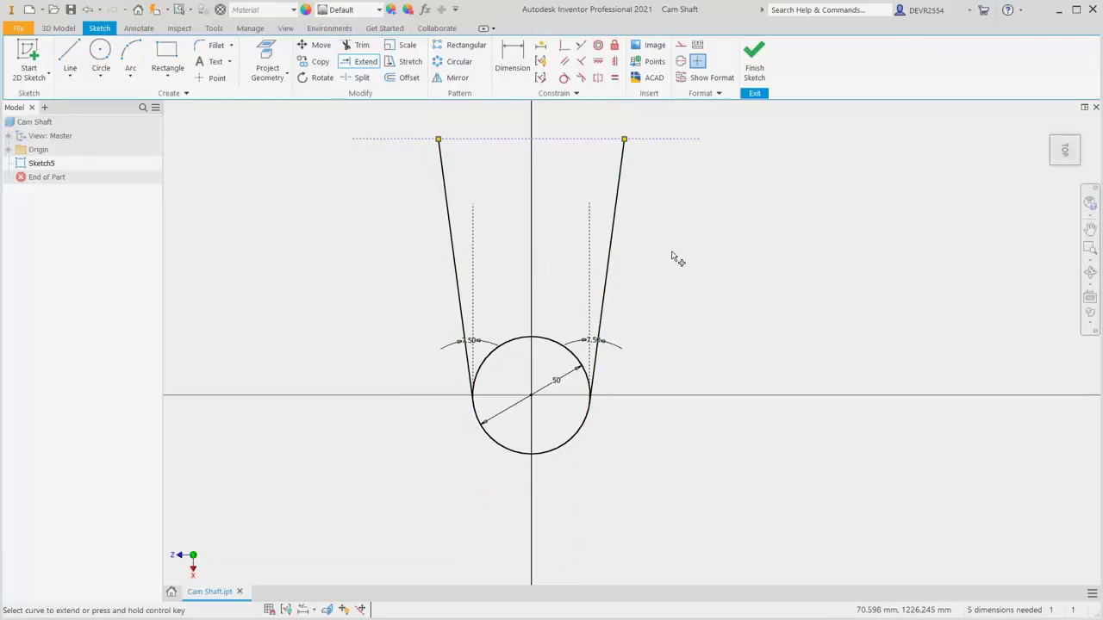
Draw a three-point arc with a 50 mm radius bulging upward between the upper ends of the two slanted lines
{"action": "mouse_move", "coordinate": [591, 241]}
{"action": "middle_mouse_down"}
{"action": "mouse_move", "coordinate": [574, 236]}
{"action": "mouse_move", "coordinate": [569, 328]}
{"action": "middle_mouse_up"}
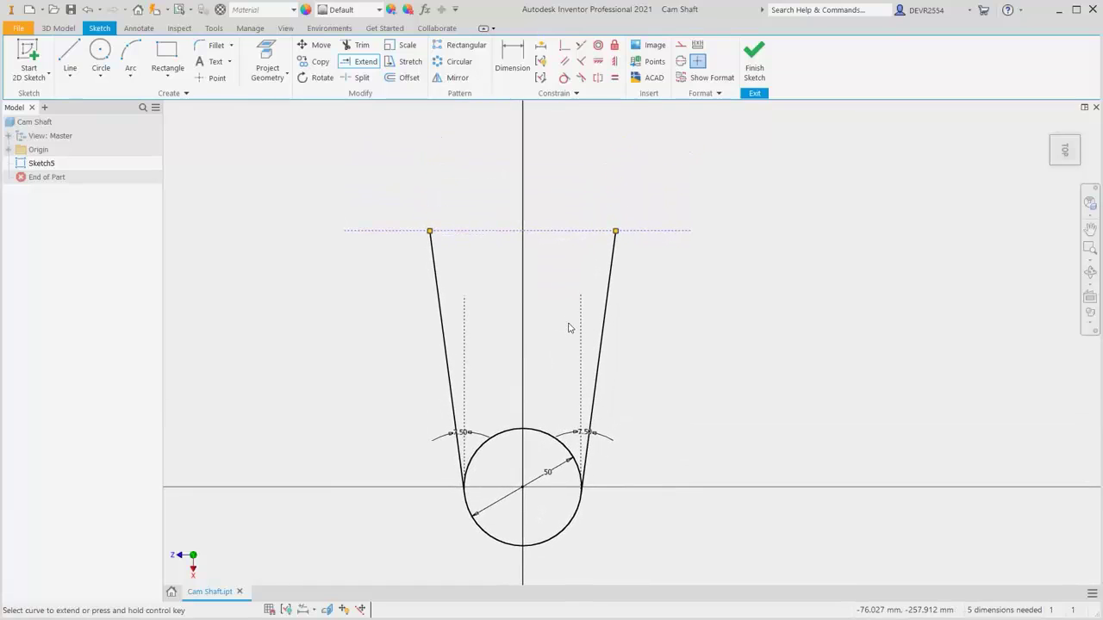
{"action": "left_click", "coordinate": [130, 61]}
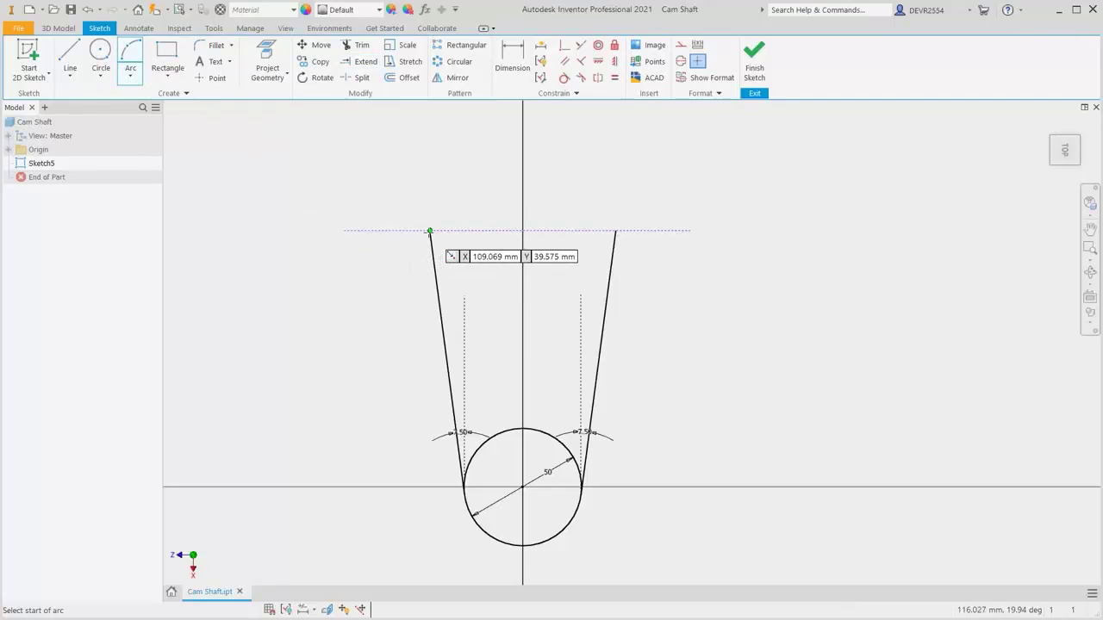
{"action": "left_click", "coordinate": [430, 231]}
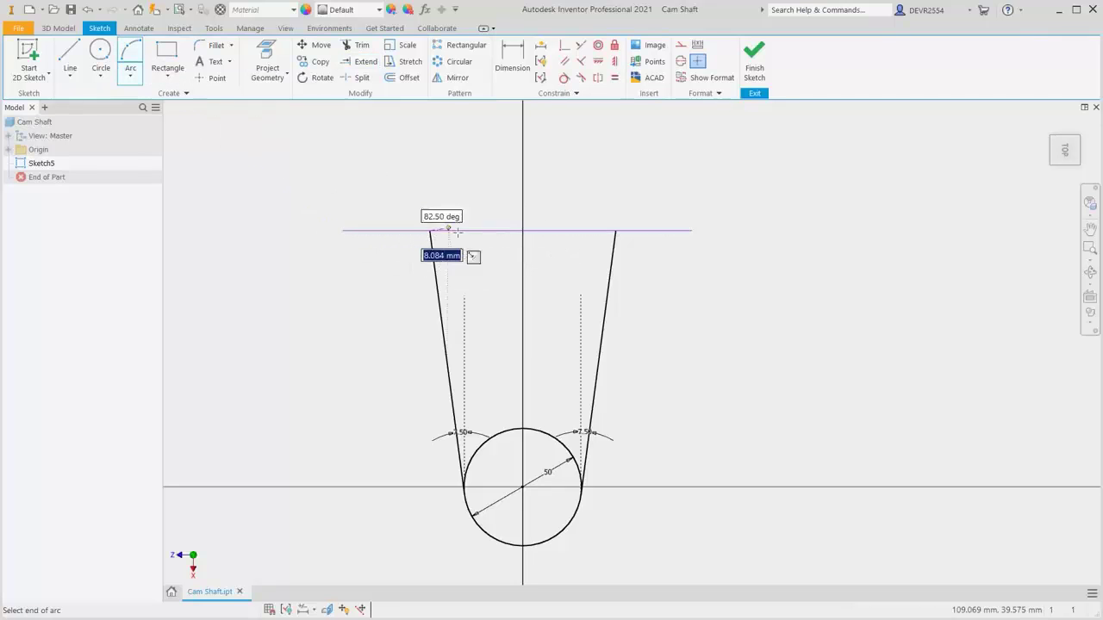
{"action": "left_click", "coordinate": [615, 231]}
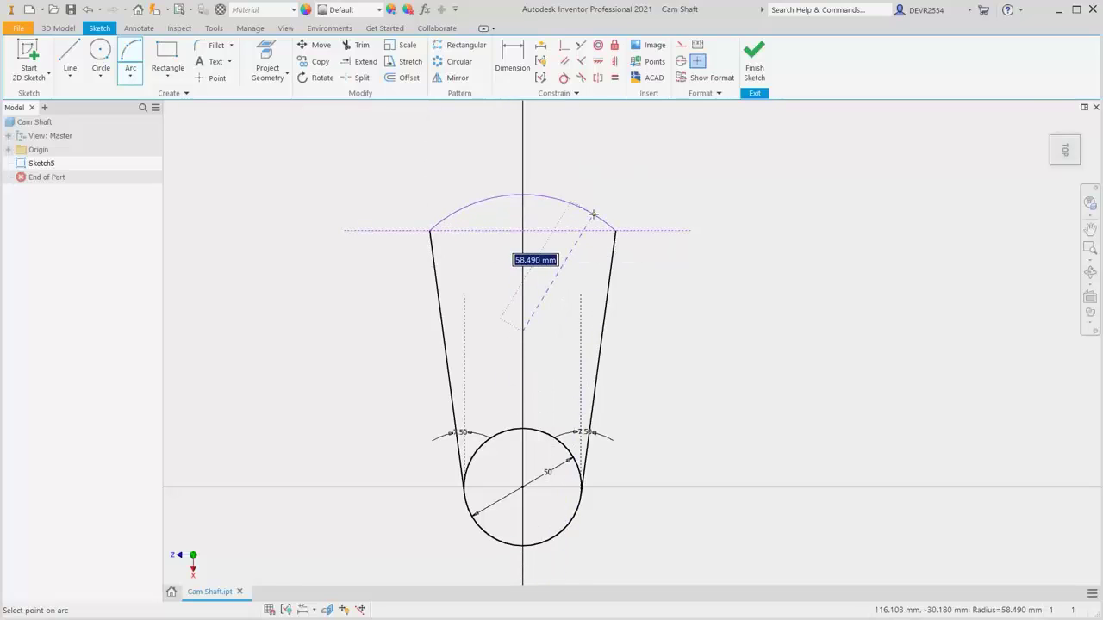
{"action": "type", "text": "50"}
{"action": "key", "text": "Return"}
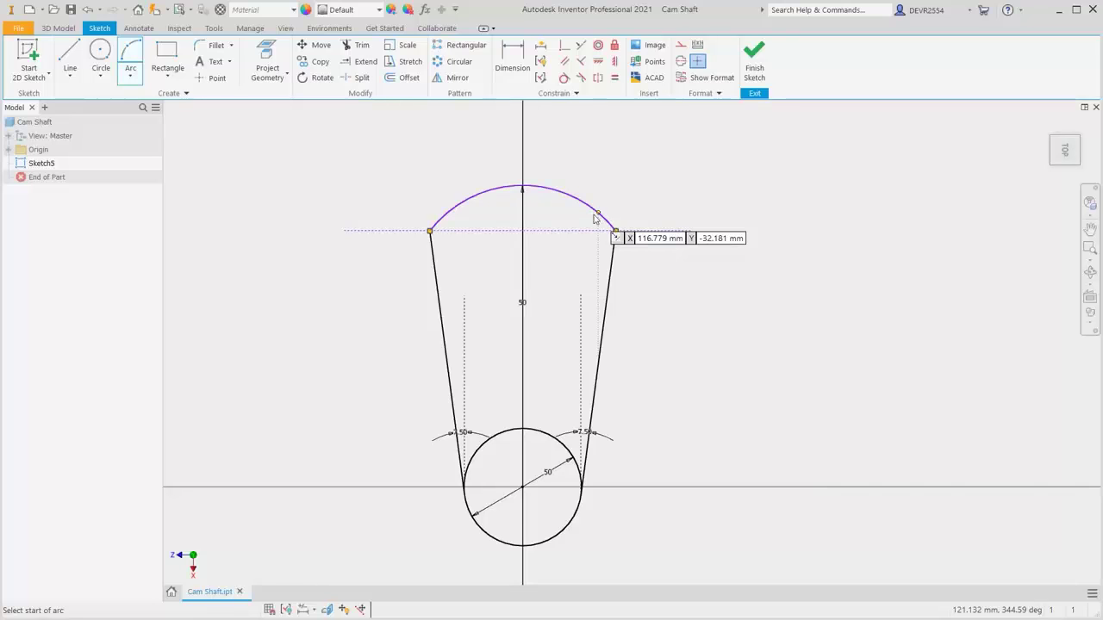
Trim the construction line's overhanging ends and the circle's upper portion between the slanted lines
{"action": "left_click", "coordinate": [351, 49]}
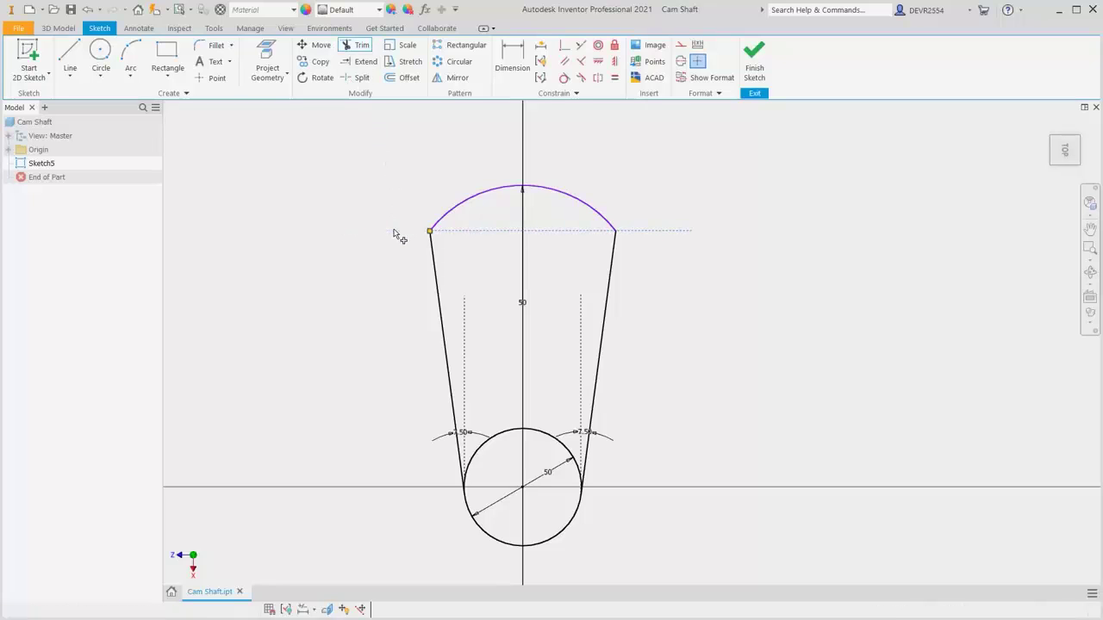
{"action": "left_click", "coordinate": [665, 232]}
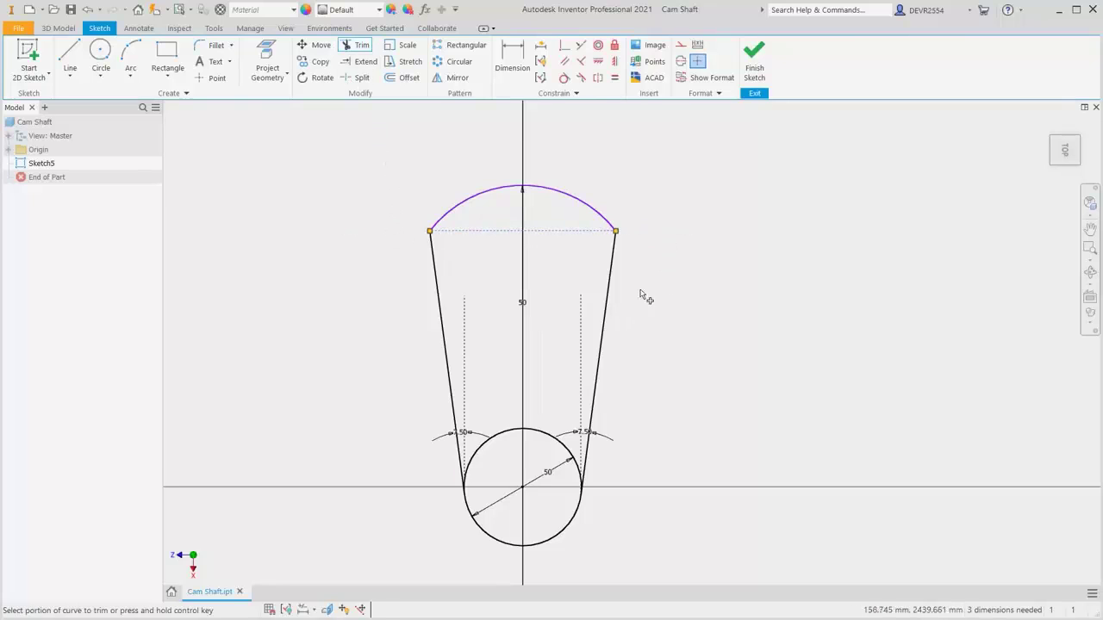
{"action": "left_click", "coordinate": [546, 439]}
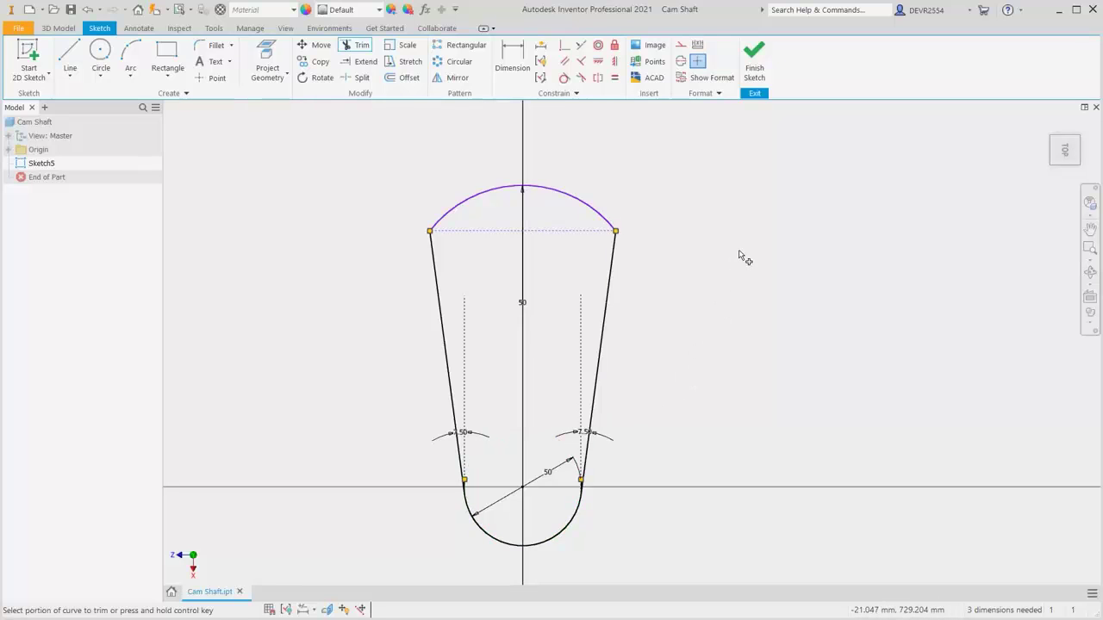
Dimension the vertical distance between the horizontal construction line and the circle's center as 70 mm
{"action": "left_click", "coordinate": [514, 56]}
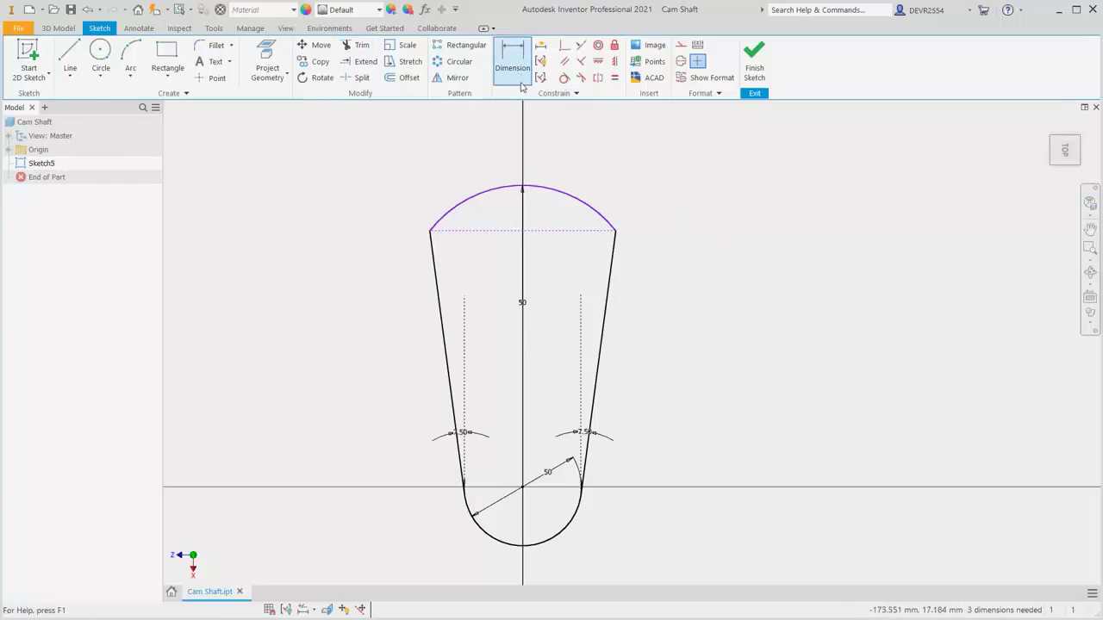
{"action": "left_click", "coordinate": [563, 231]}
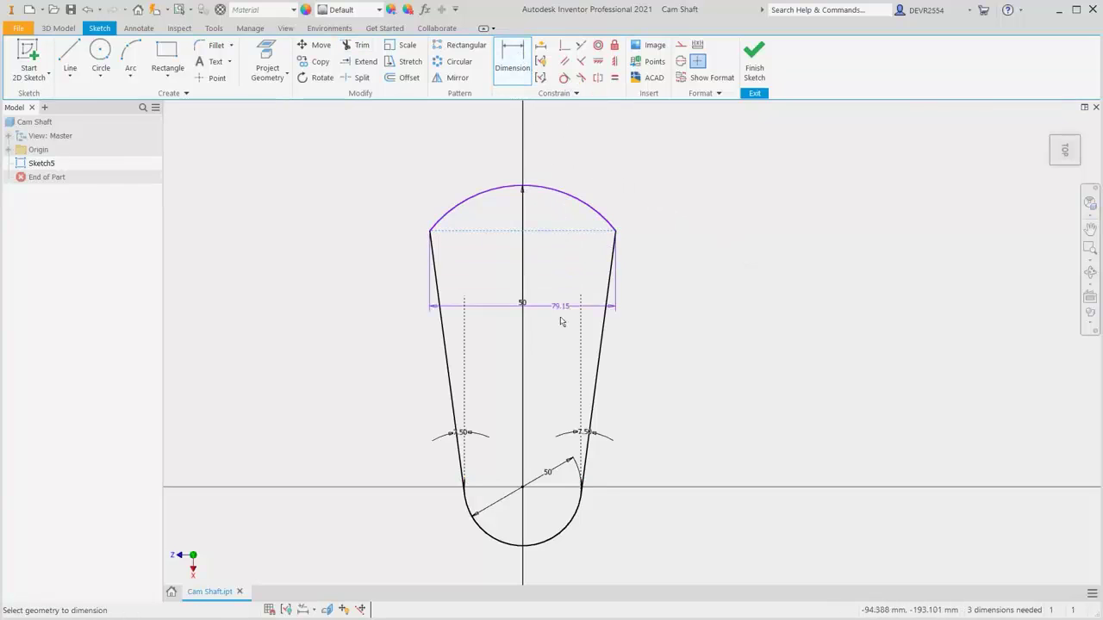
{"action": "left_click", "coordinate": [523, 489]}
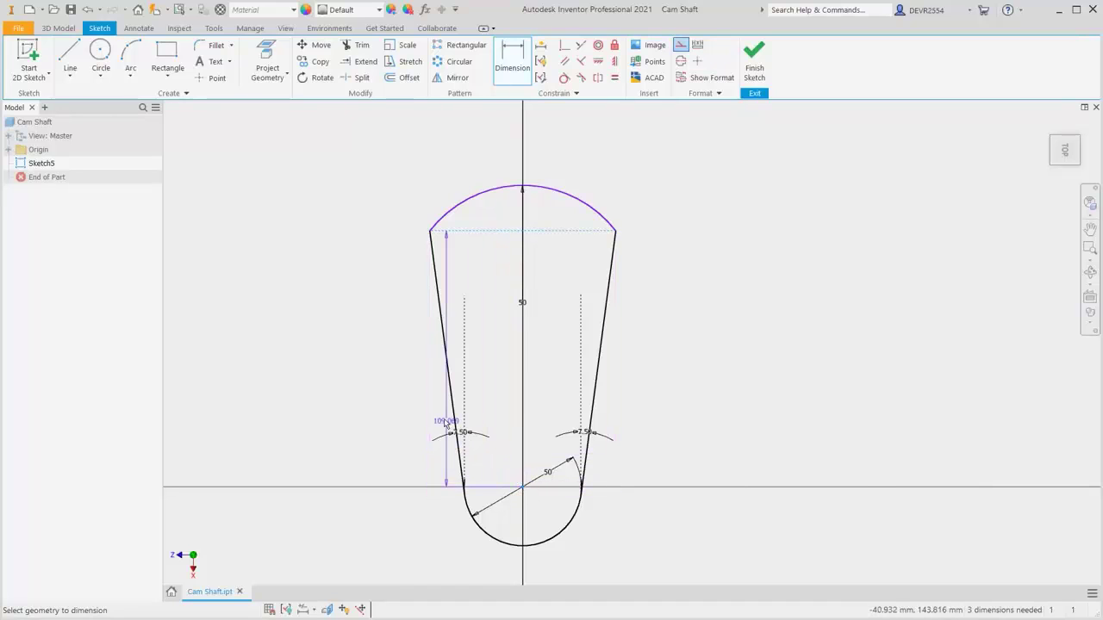
{"action": "left_click", "coordinate": [360, 372]}
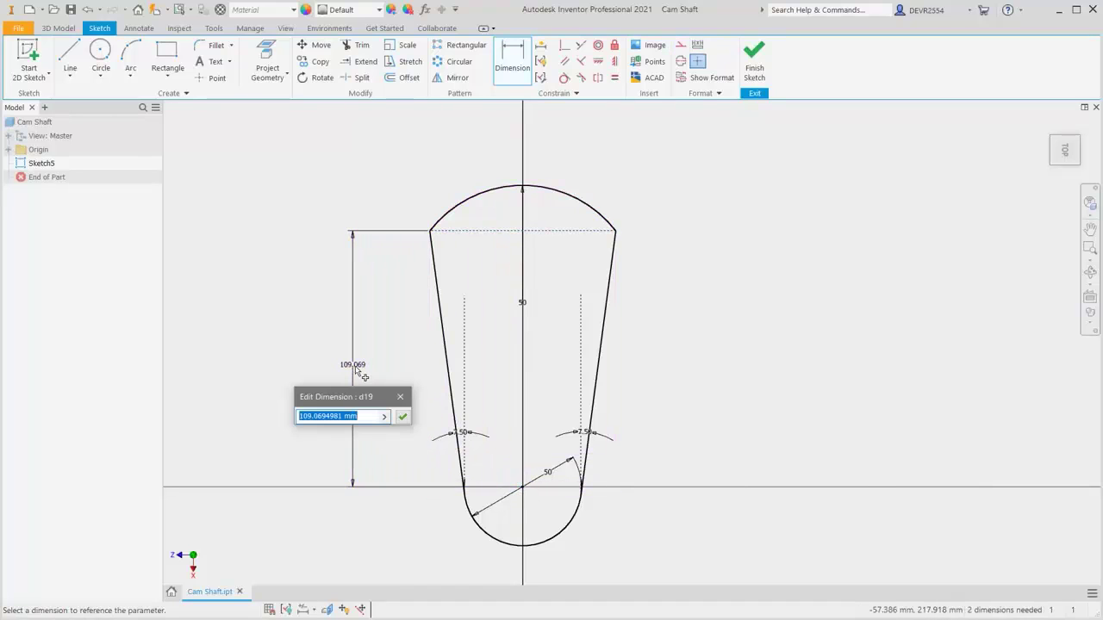
{"action": "type", "text": "70"}
{"action": "key", "text": "Return"}
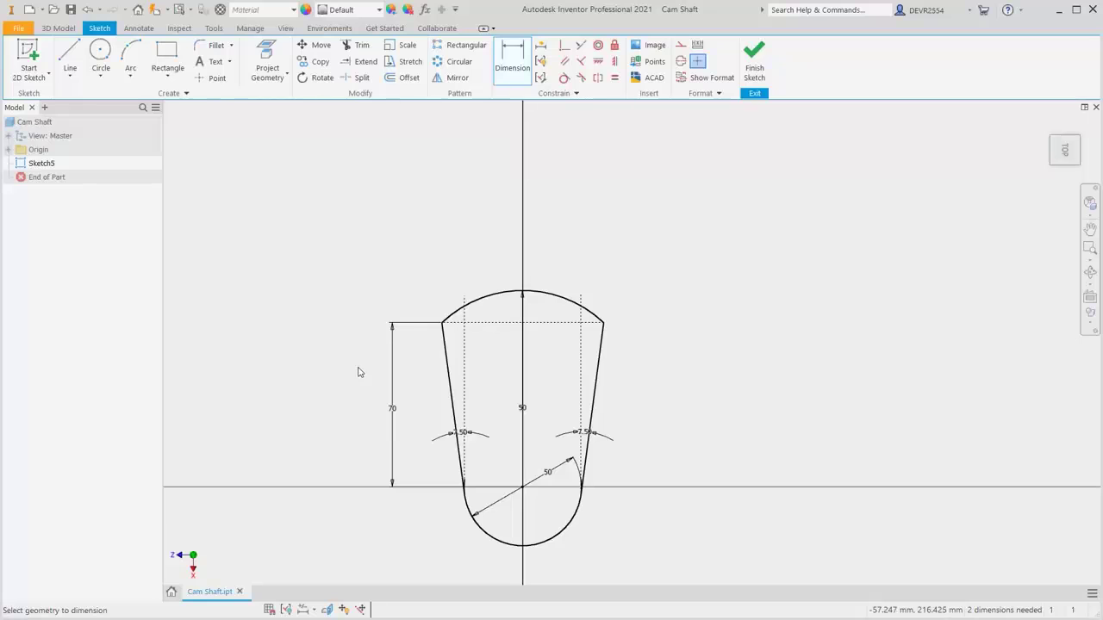
{"action": "right_click", "coordinate": [359, 372]}
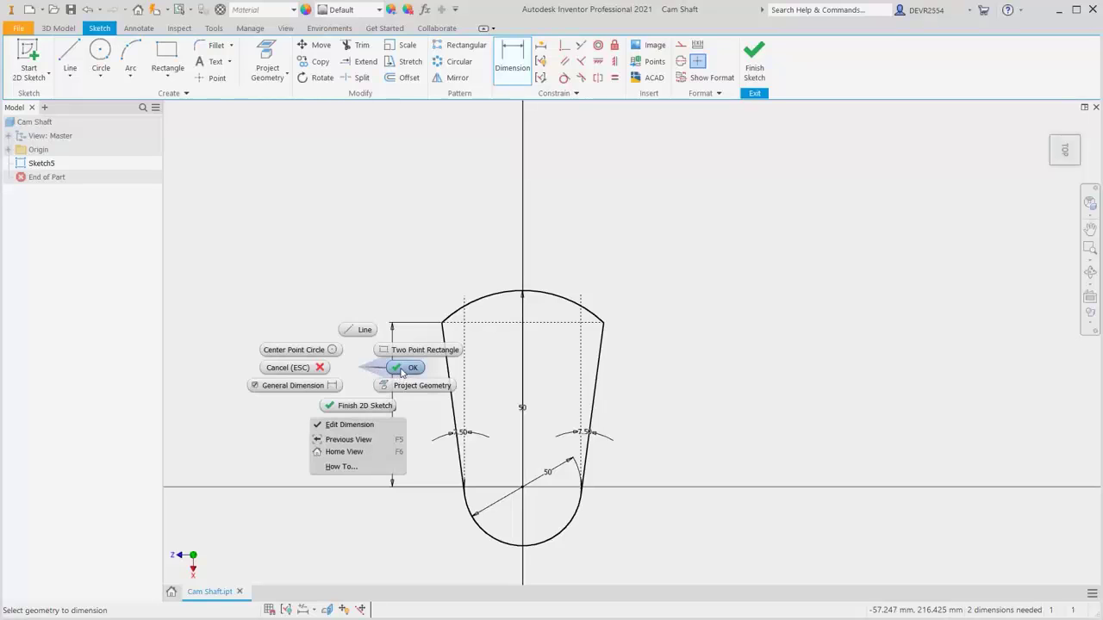
{"action": "left_click", "coordinate": [401, 370]}
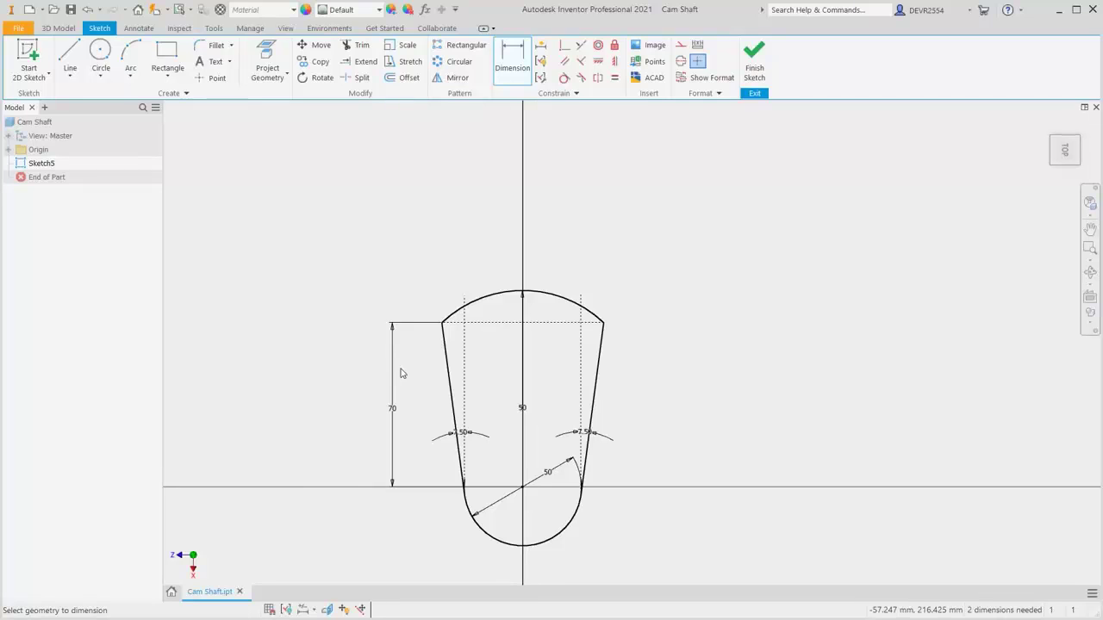
{"action": "key", "text": "Escape"}
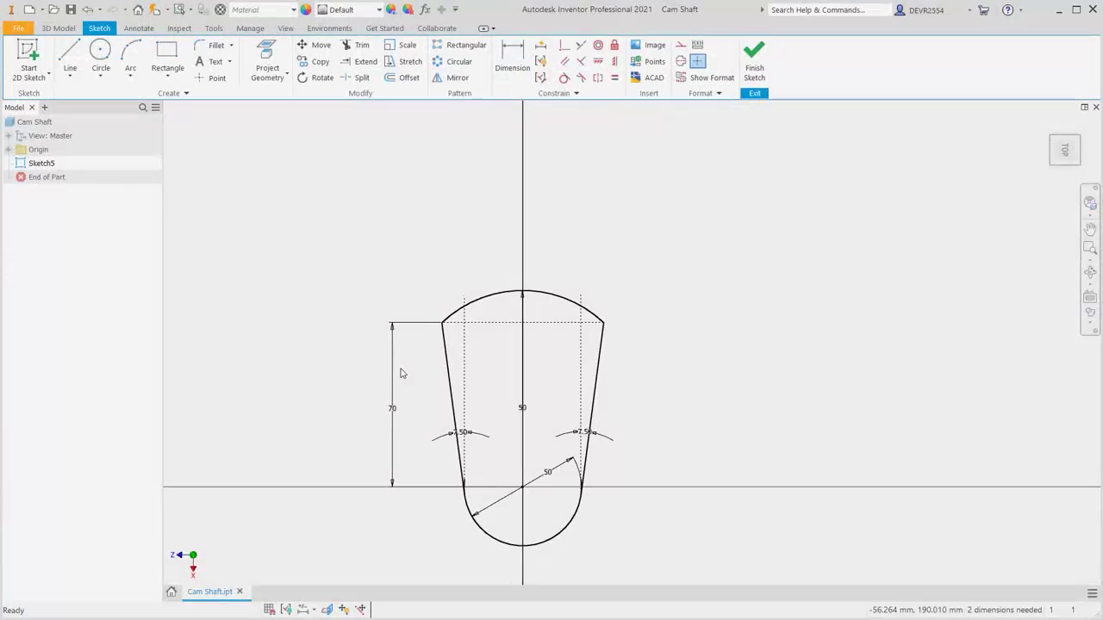
Extrude the closed cam profile 10 mm downward, in the flipped direction from the sketch plane
{"action": "right_click", "coordinate": [400, 373]}
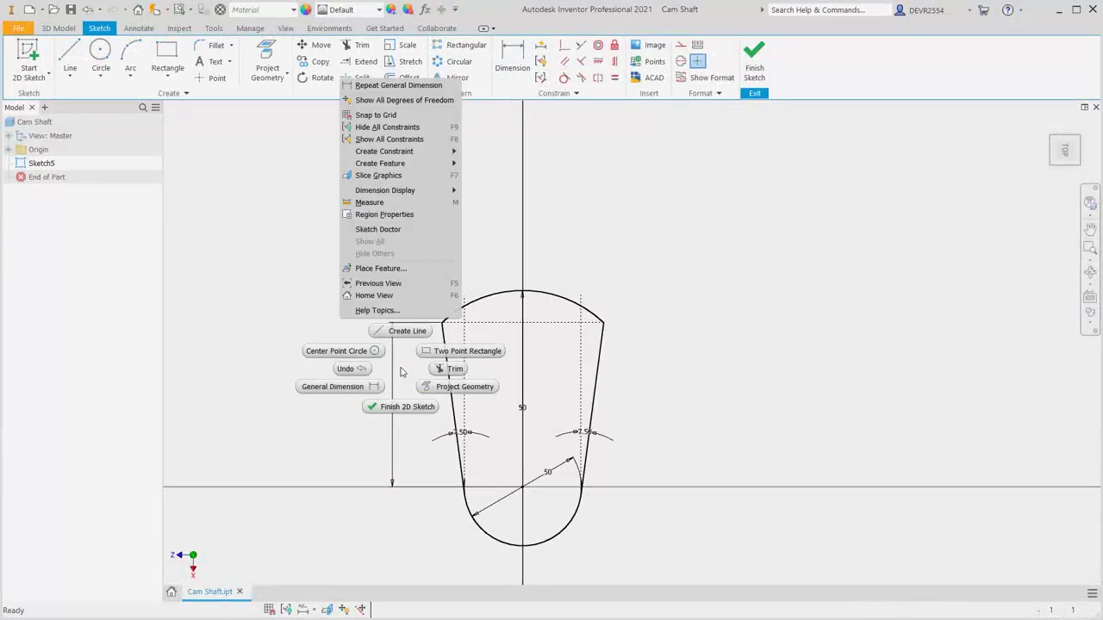
{"action": "mouse_move", "coordinate": [417, 164]}
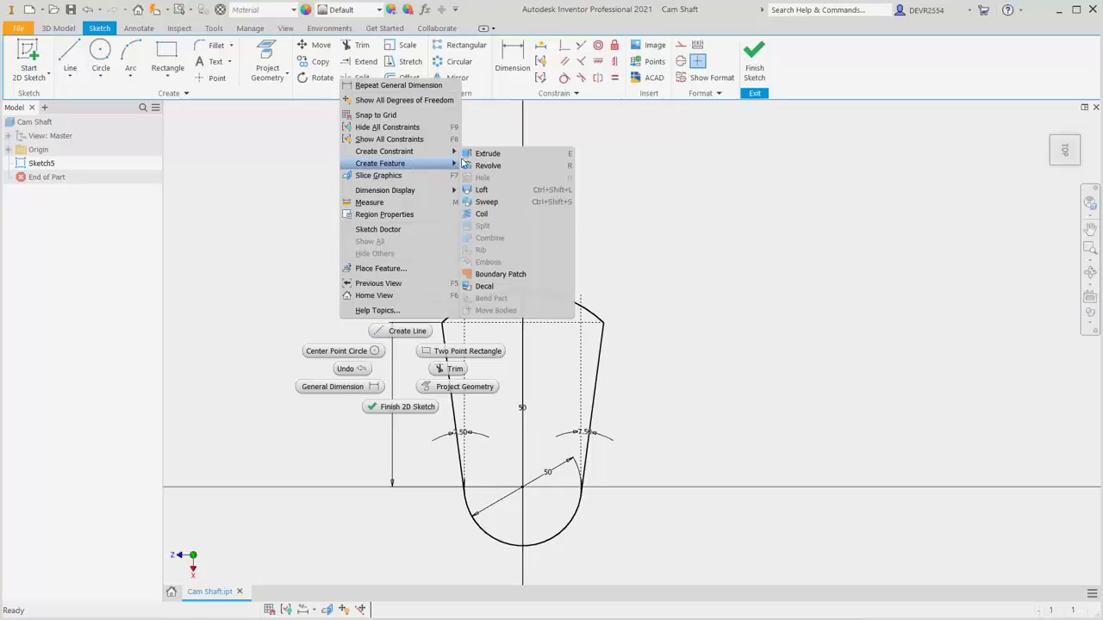
{"action": "left_click", "coordinate": [496, 155]}
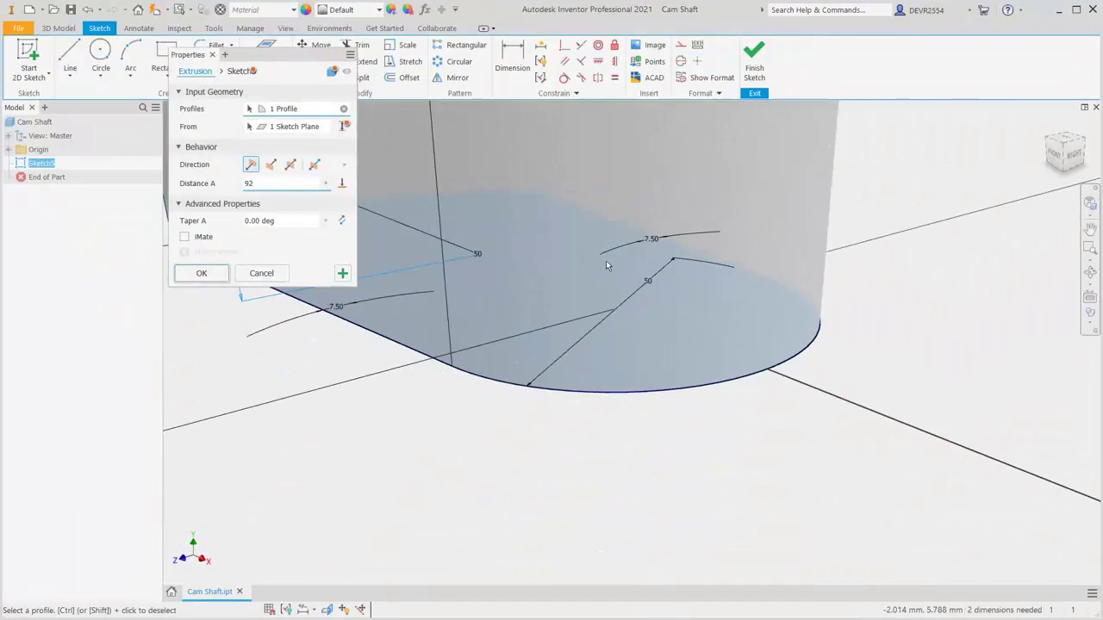
{"action": "scroll", "coordinate": [605, 260], "scroll_direction": "up", "scroll_amount": 2}
{"action": "key", "text": "F2"}
{"action": "left_click_drag", "start_coordinate": [580, 248], "coordinate": [632, 359]}
{"action": "scroll", "coordinate": [632, 359], "scroll_direction": "up", "scroll_amount": 2}
{"action": "scroll", "coordinate": [631, 358], "scroll_direction": "up", "scroll_amount": 3}
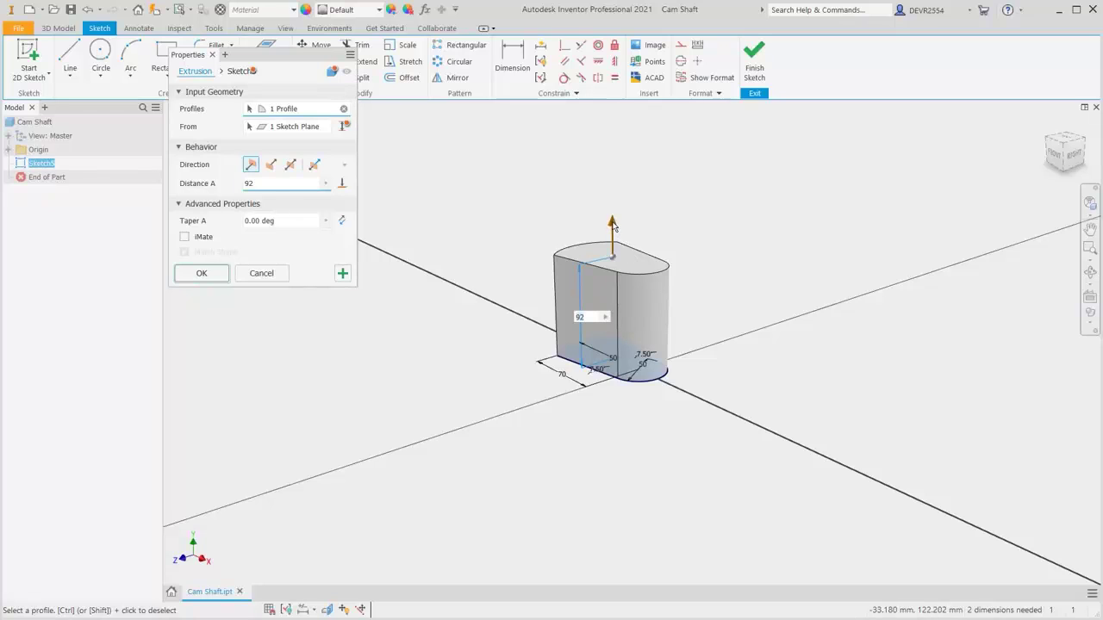
{"action": "left_click_drag", "start_coordinate": [613, 226], "coordinate": [613, 420]}
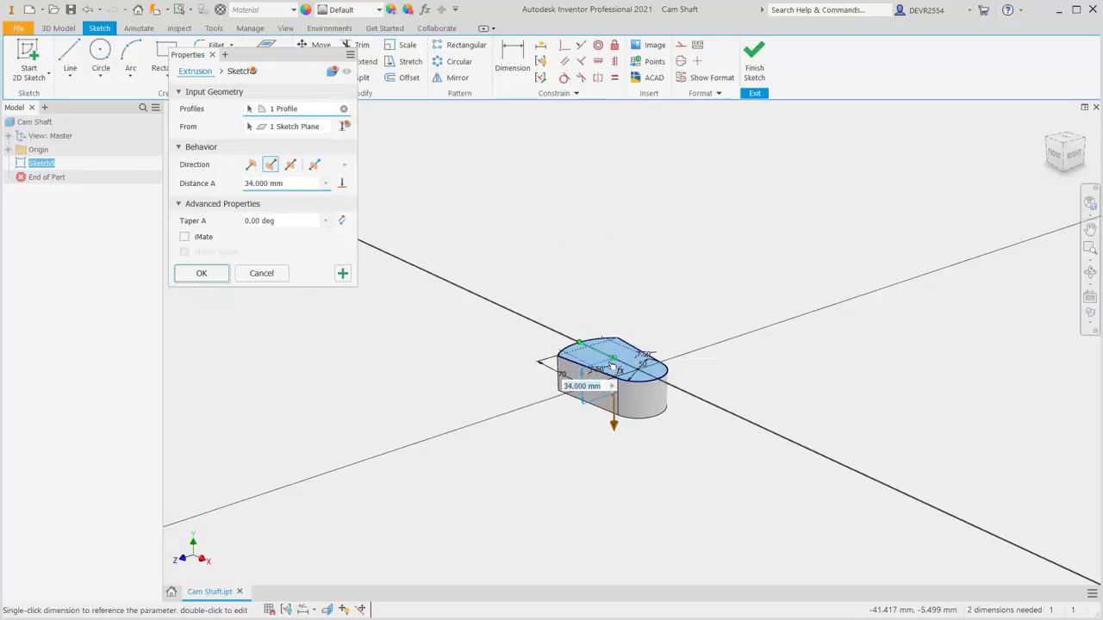
{"action": "type", "text": "10"}
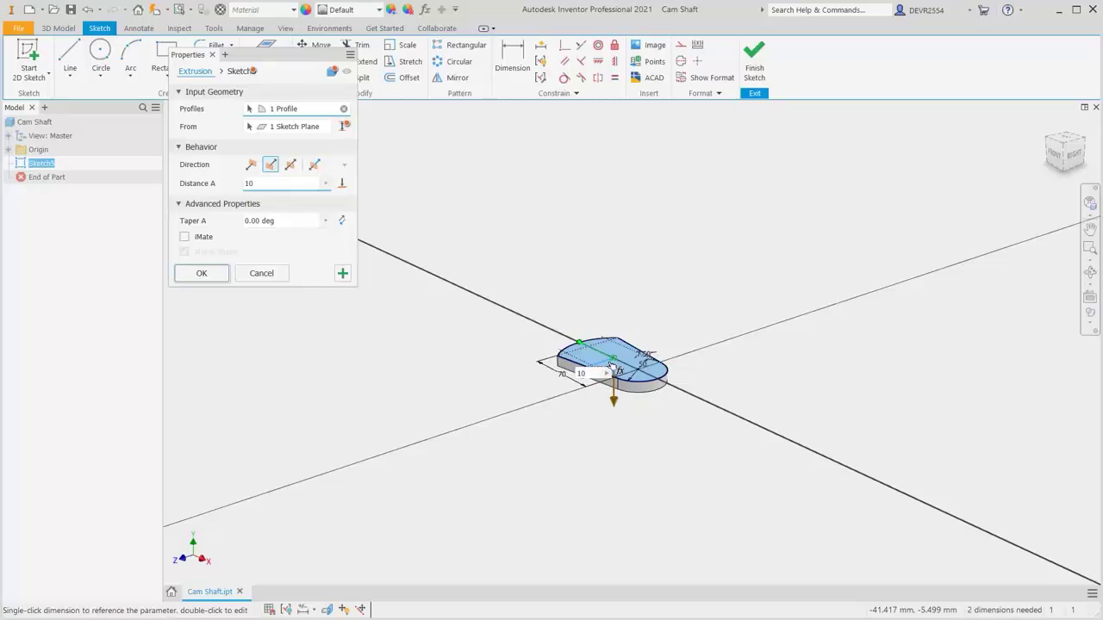
{"action": "key", "text": "Return"}
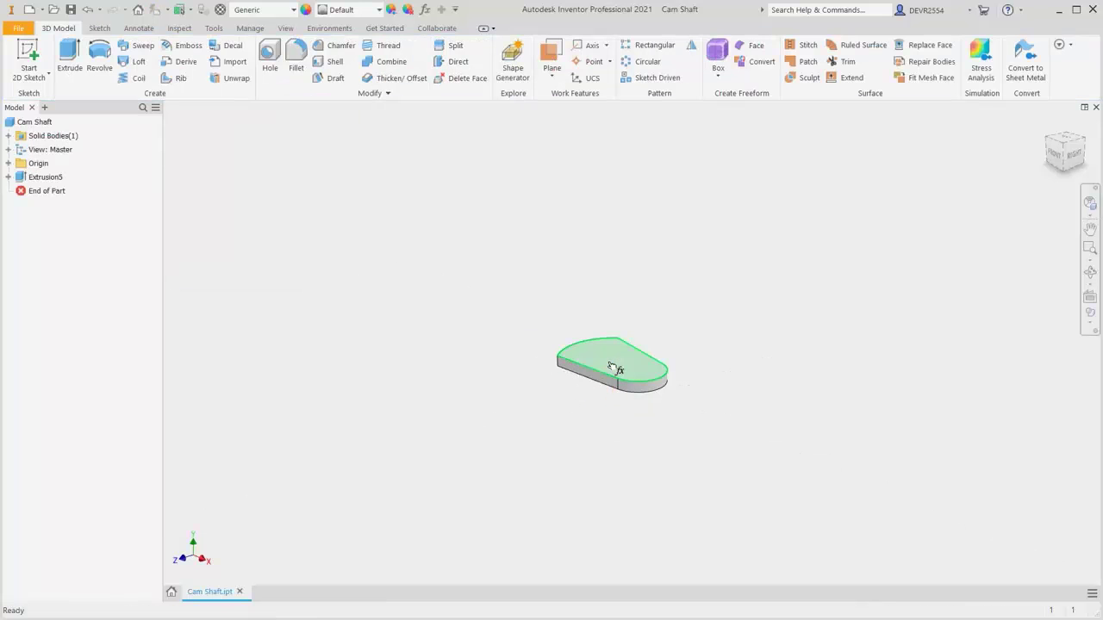
Start a sketch on the cam's top face and draw a 29.5 mm diameter circle centered on the origin
{"action": "scroll", "coordinate": [621, 377], "scroll_direction": "down", "scroll_amount": 5}
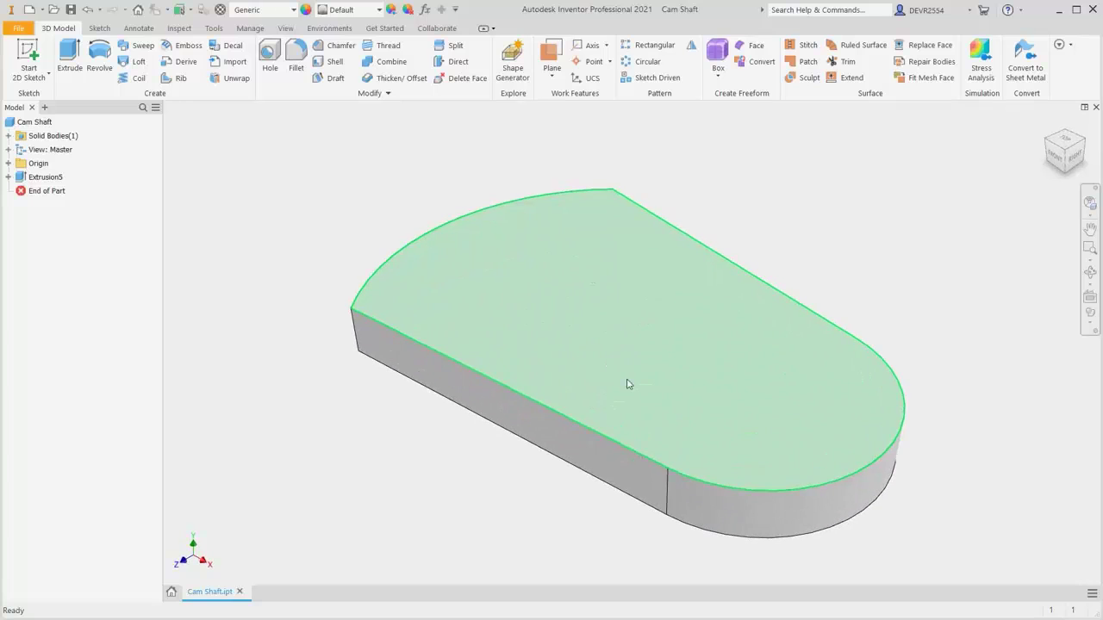
{"action": "right_click", "coordinate": [819, 249]}
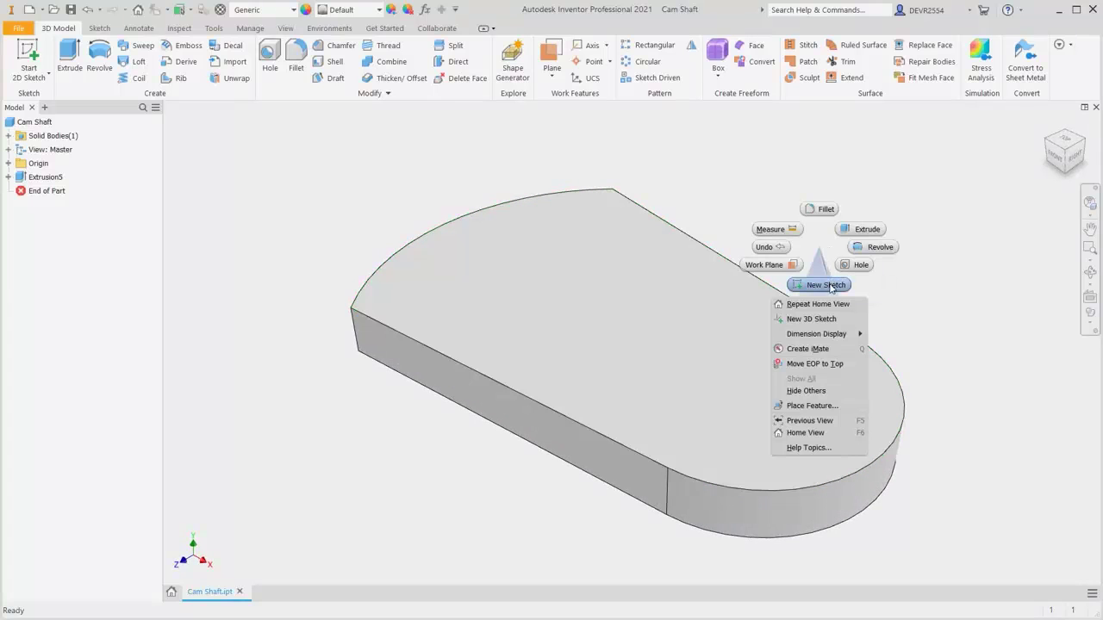
{"action": "left_click", "coordinate": [826, 285]}
{"action": "left_click", "coordinate": [768, 371]}
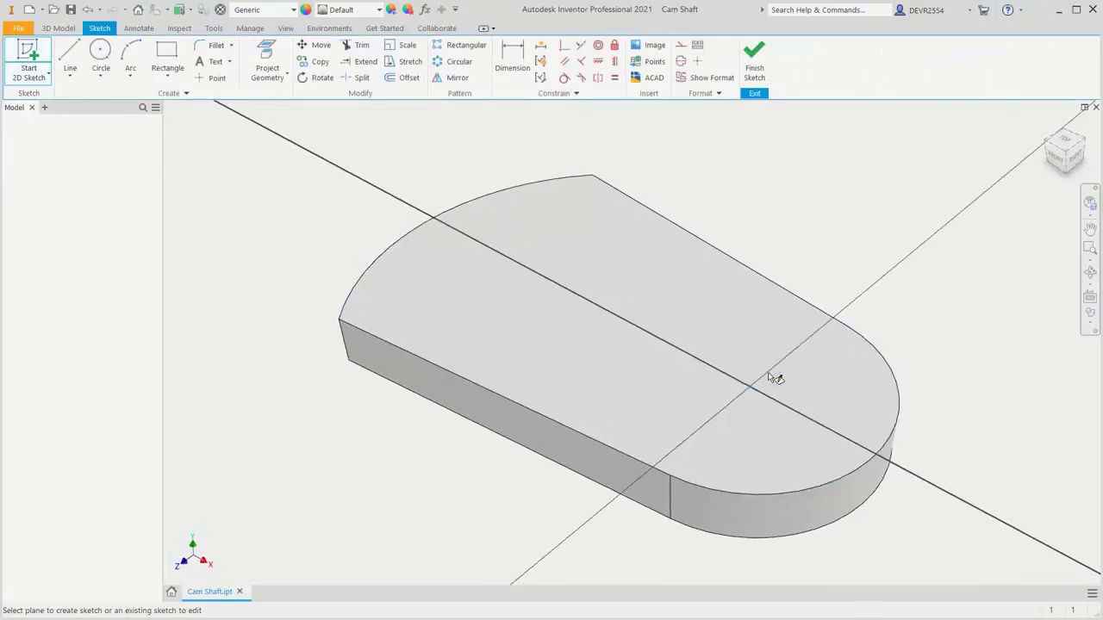
{"action": "right_click", "coordinate": [829, 361]}
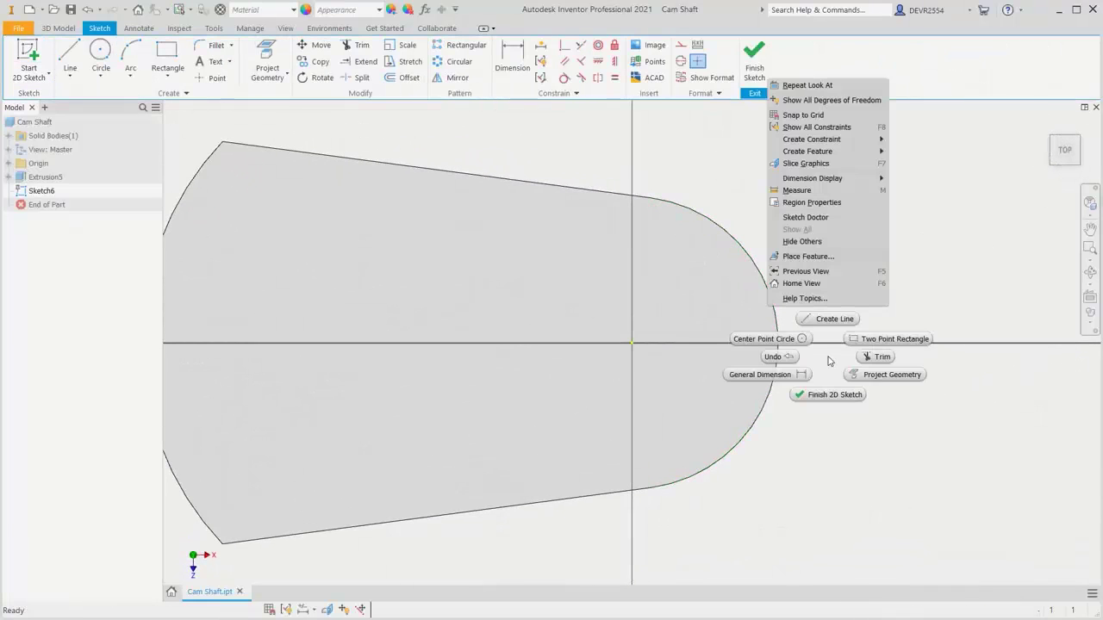
{"action": "left_click", "coordinate": [767, 339]}
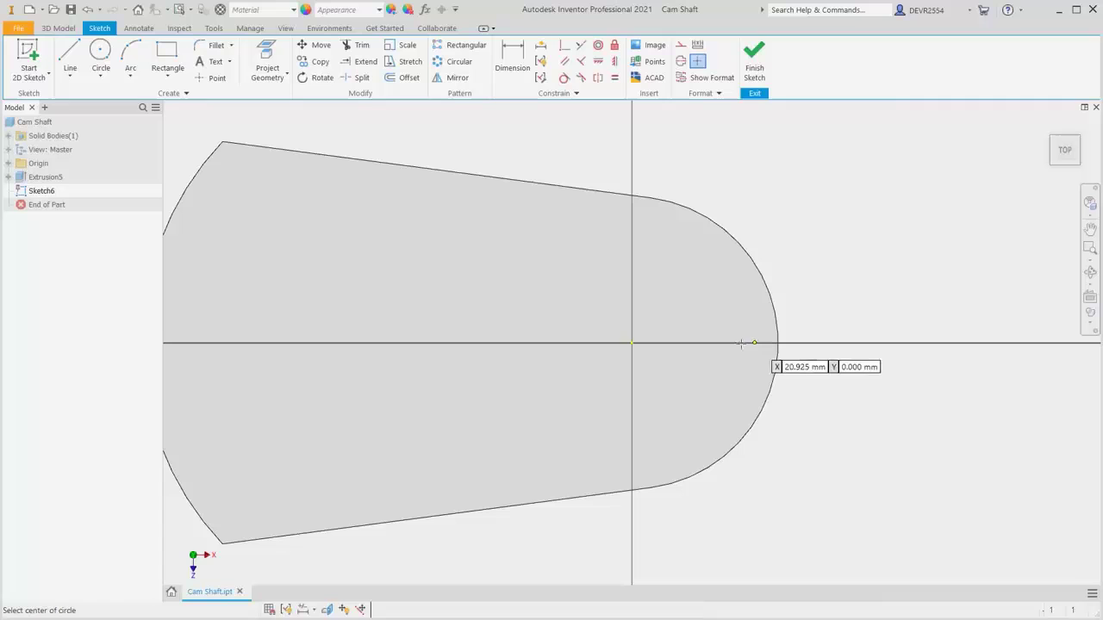
{"action": "left_click", "coordinate": [631, 342]}
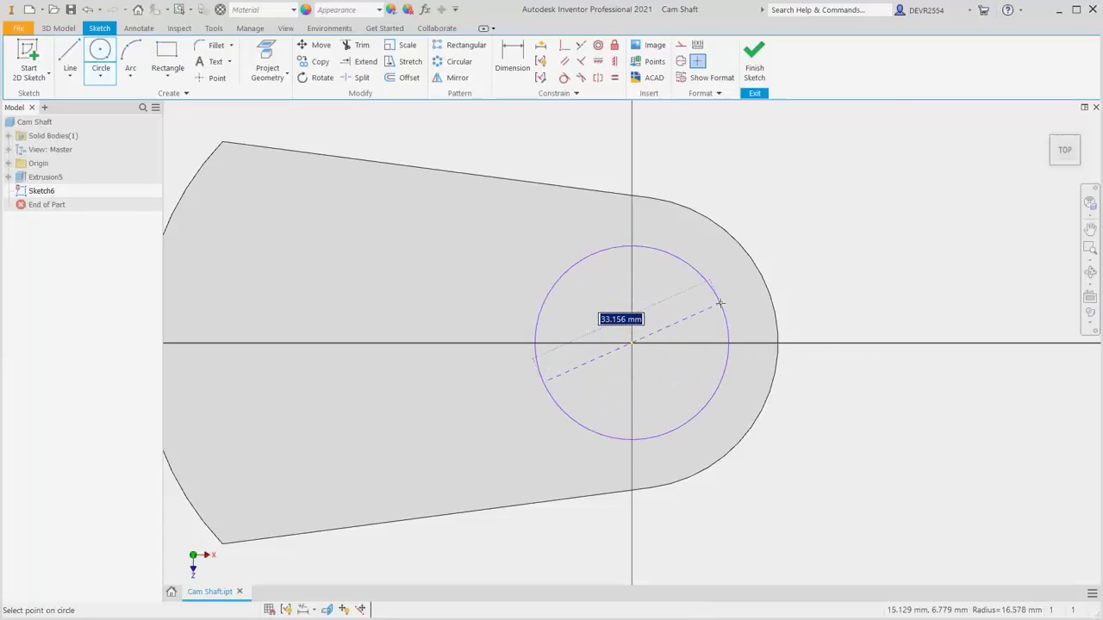
{"action": "type", "text": "29.5"}
{"action": "key", "text": "Return"}
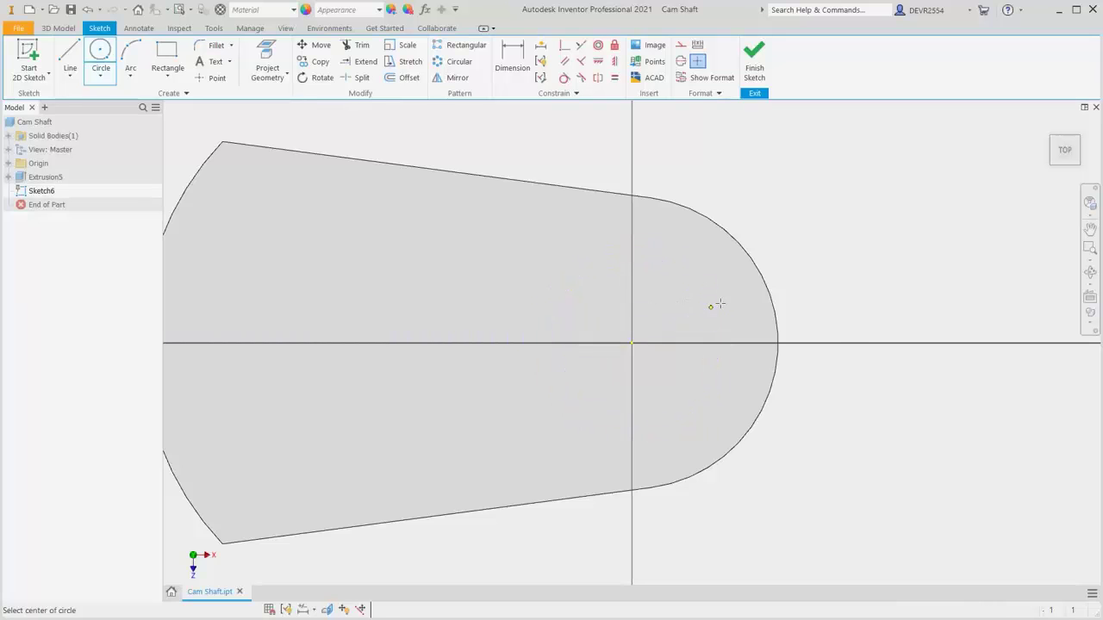
{"action": "right_click", "coordinate": [829, 222]}
{"action": "left_click", "coordinate": [869, 224]}
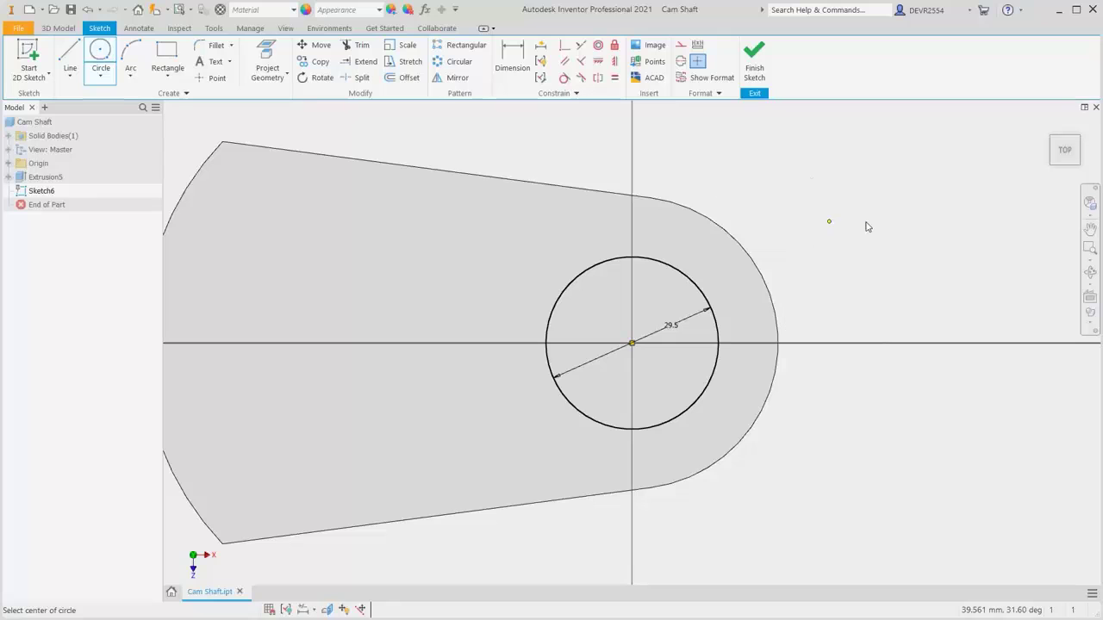
Extrude the 29.5 mm circle 10 mm upward from the cam's top face, joined to the body
{"action": "right_click", "coordinate": [860, 226]}
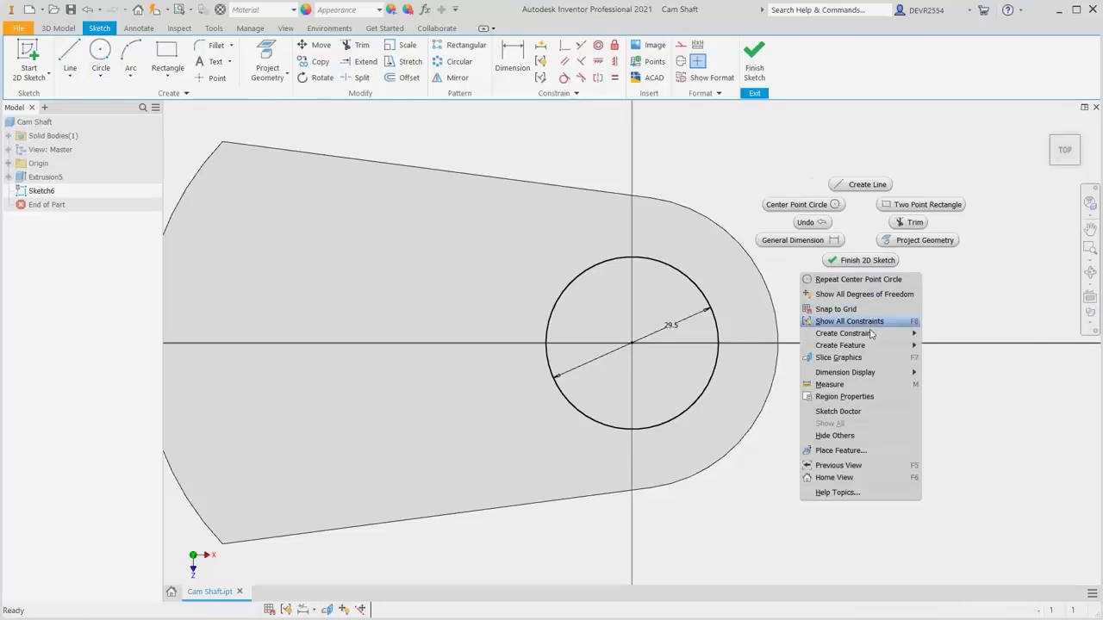
{"action": "mouse_move", "coordinate": [871, 347]}
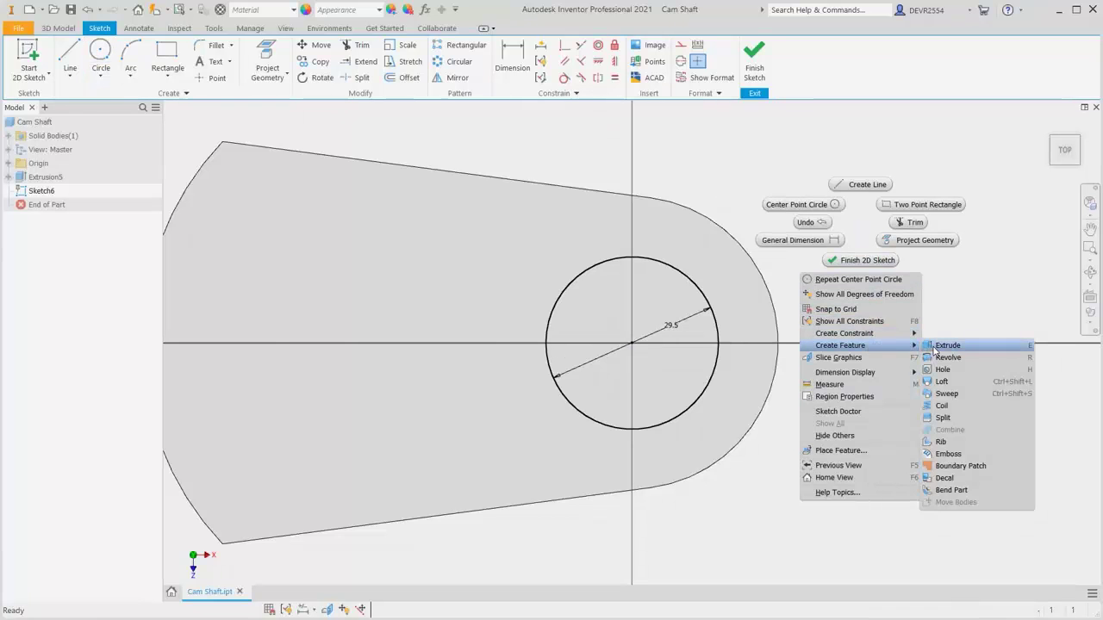
{"action": "left_click", "coordinate": [947, 345]}
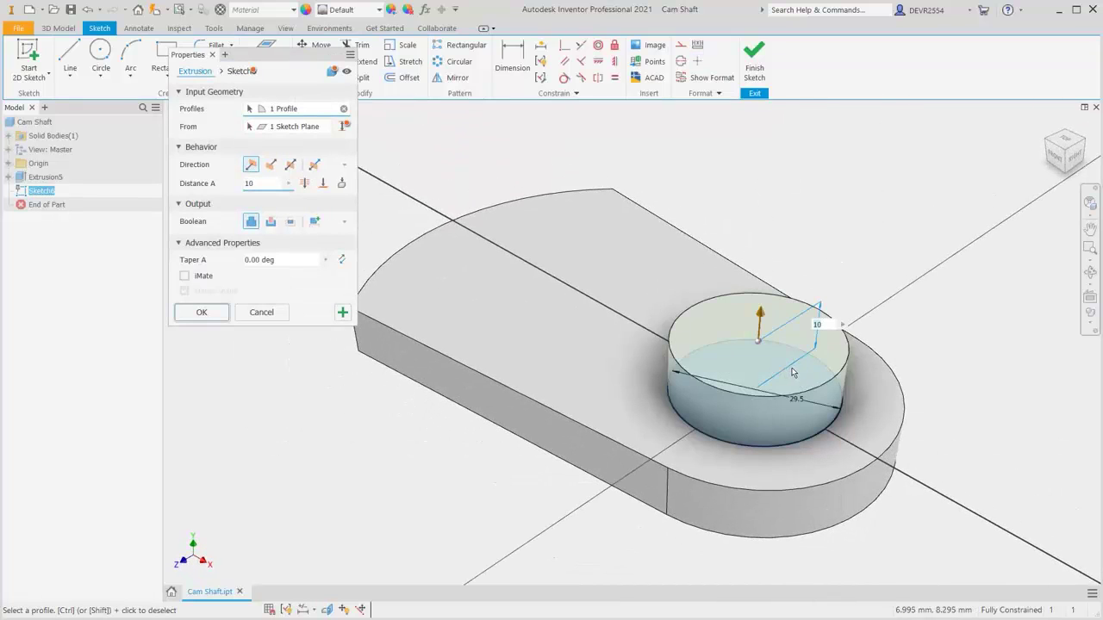
{"action": "key", "text": "Return"}
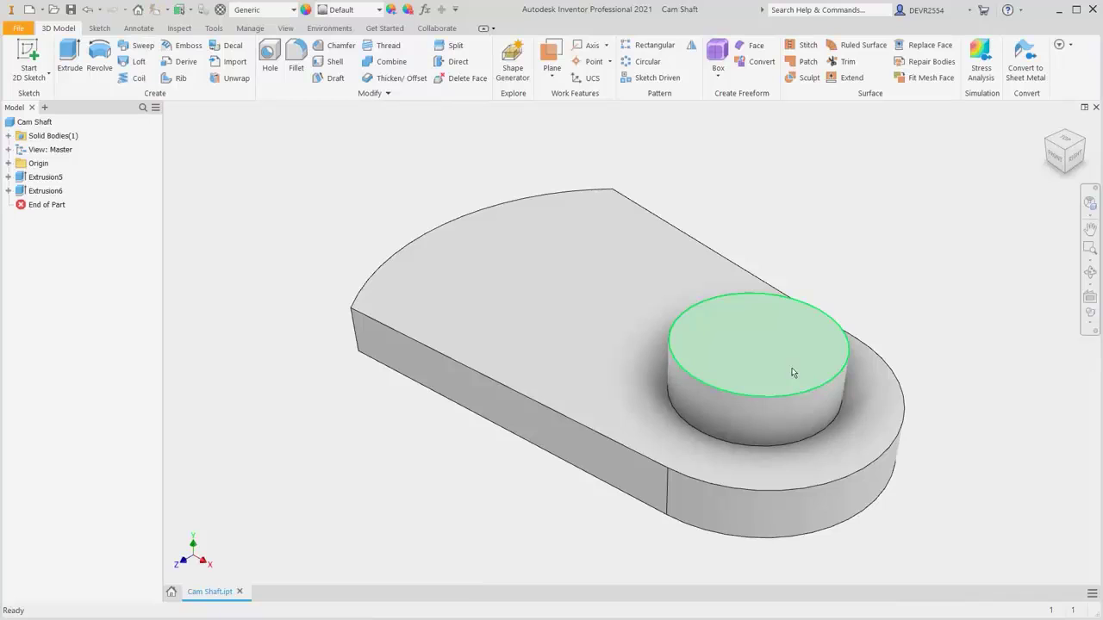
Start a sketch on the cam's underside and draw a 38 mm diameter circle centered on the origin
{"action": "scroll", "coordinate": [794, 371], "scroll_direction": "down", "scroll_amount": 4}
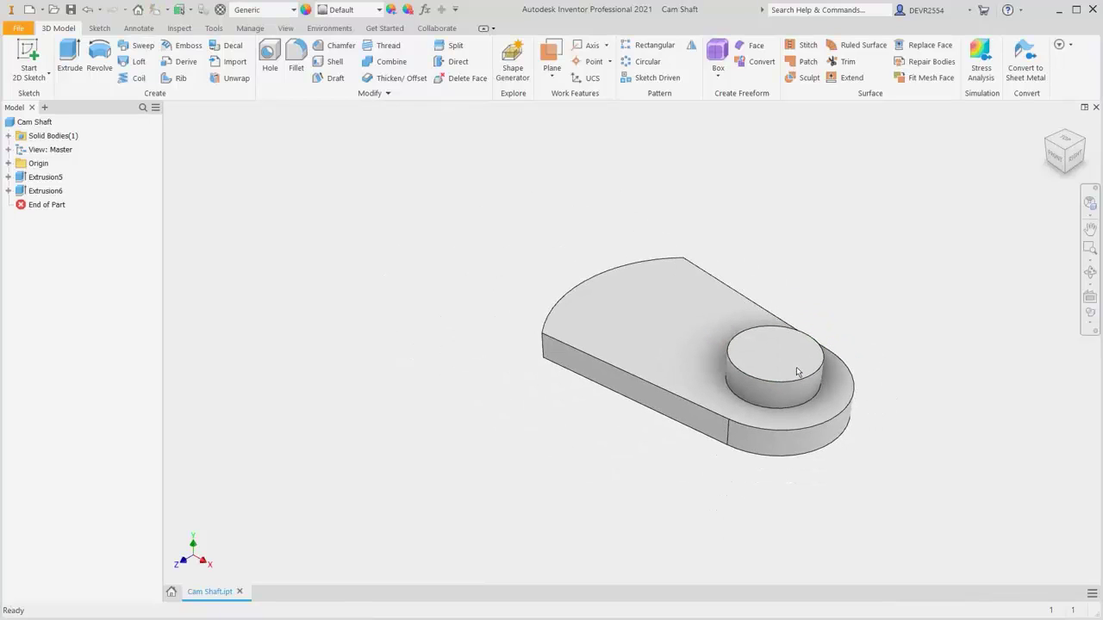
{"action": "key", "text": "F4"}
{"action": "left_click_drag", "start_coordinate": [646, 406], "coordinate": [629, 243]}
{"action": "right_click", "coordinate": [853, 170]}
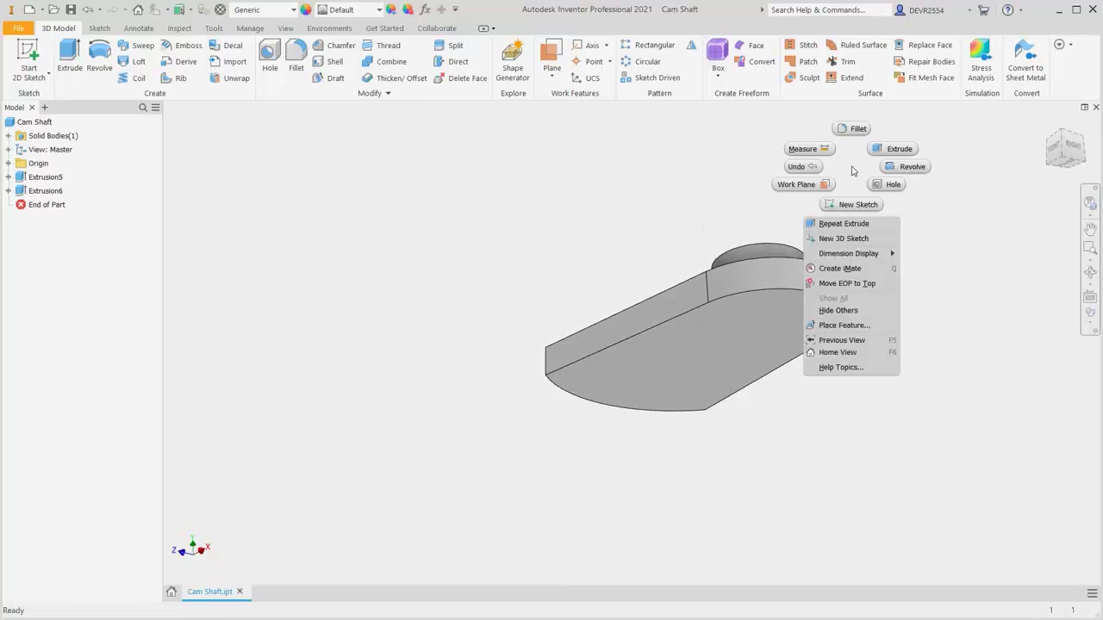
{"action": "left_click", "coordinate": [858, 205]}
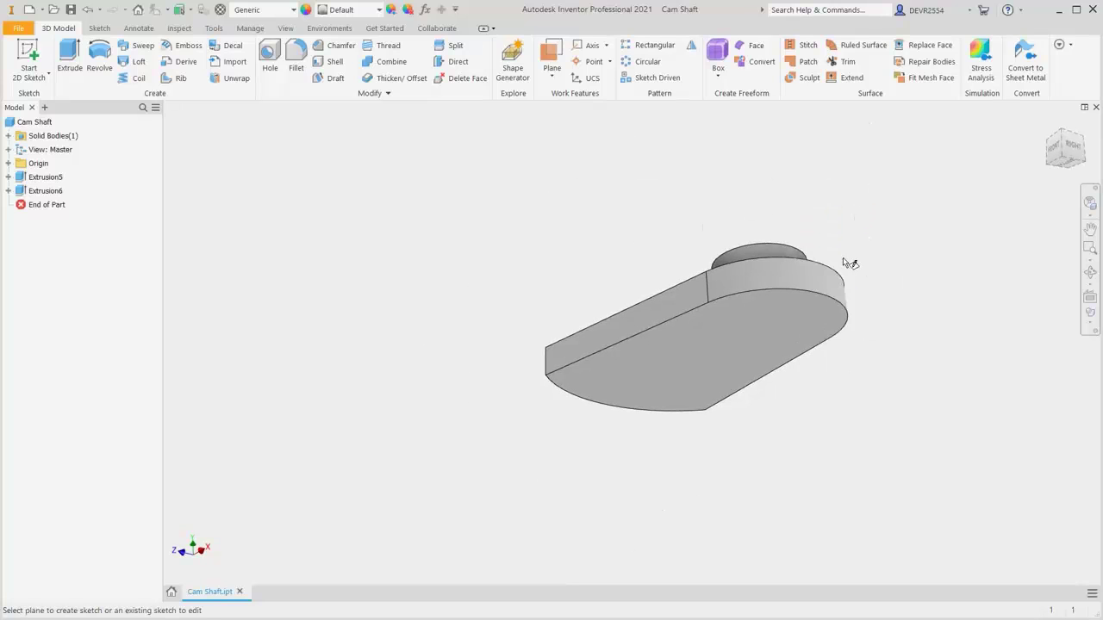
{"action": "left_click", "coordinate": [784, 326]}
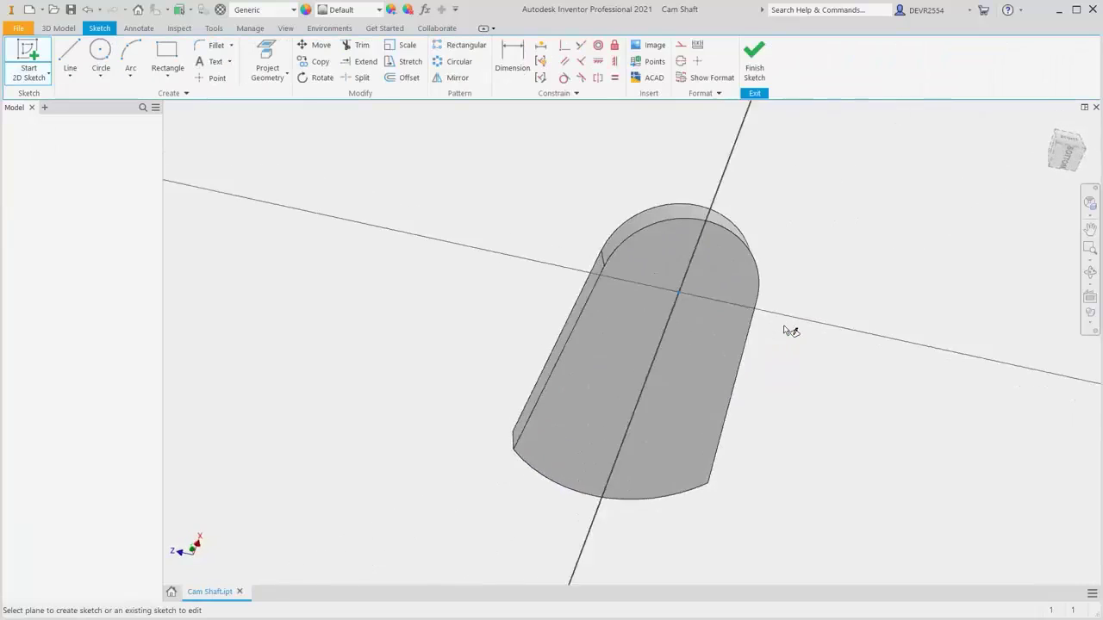
{"action": "right_click", "coordinate": [771, 248]}
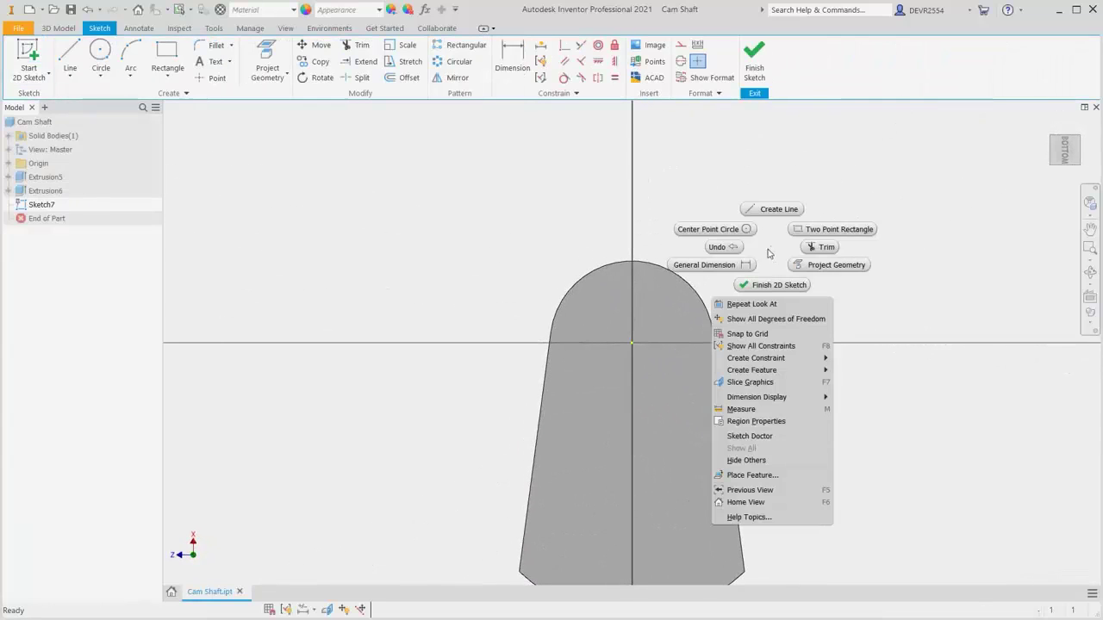
{"action": "left_click", "coordinate": [710, 230]}
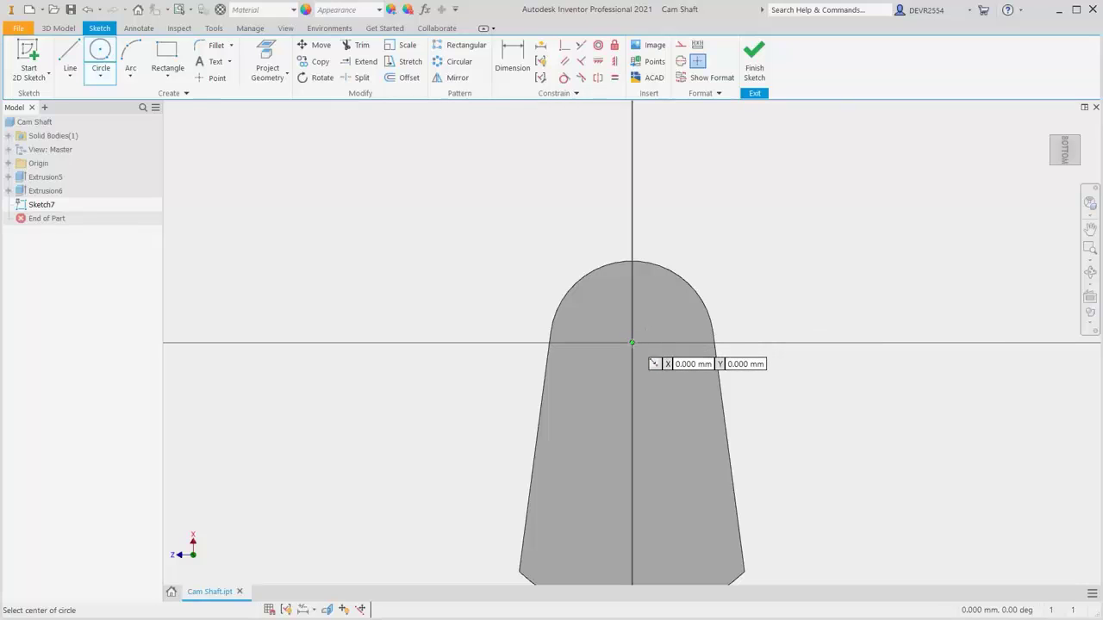
{"action": "left_click", "coordinate": [632, 342]}
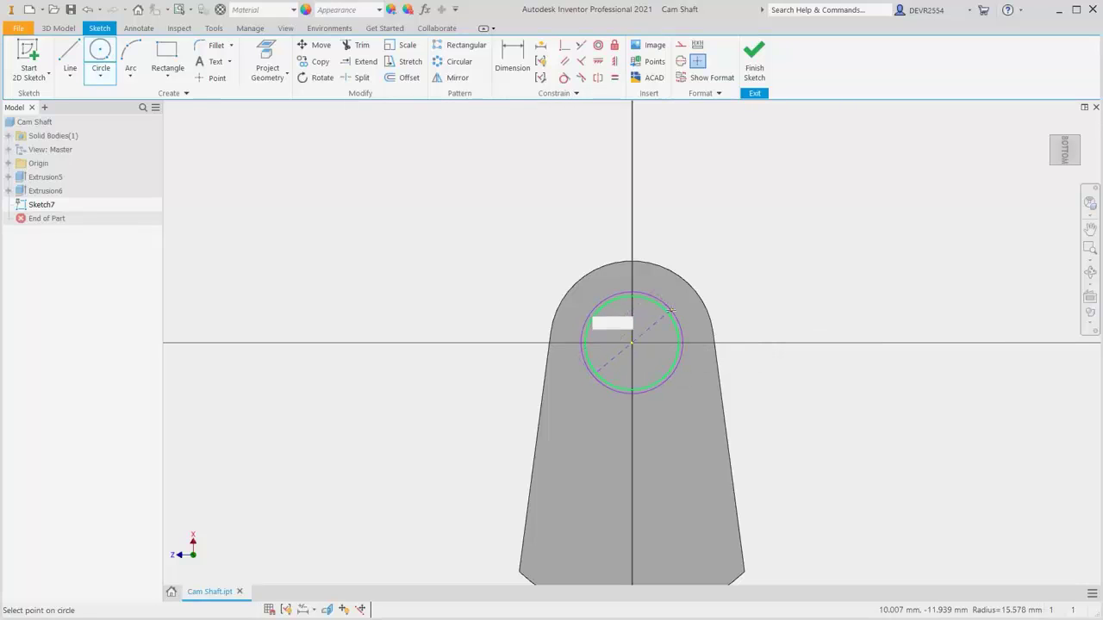
{"action": "type", "text": "38"}
{"action": "key", "text": "Return"}
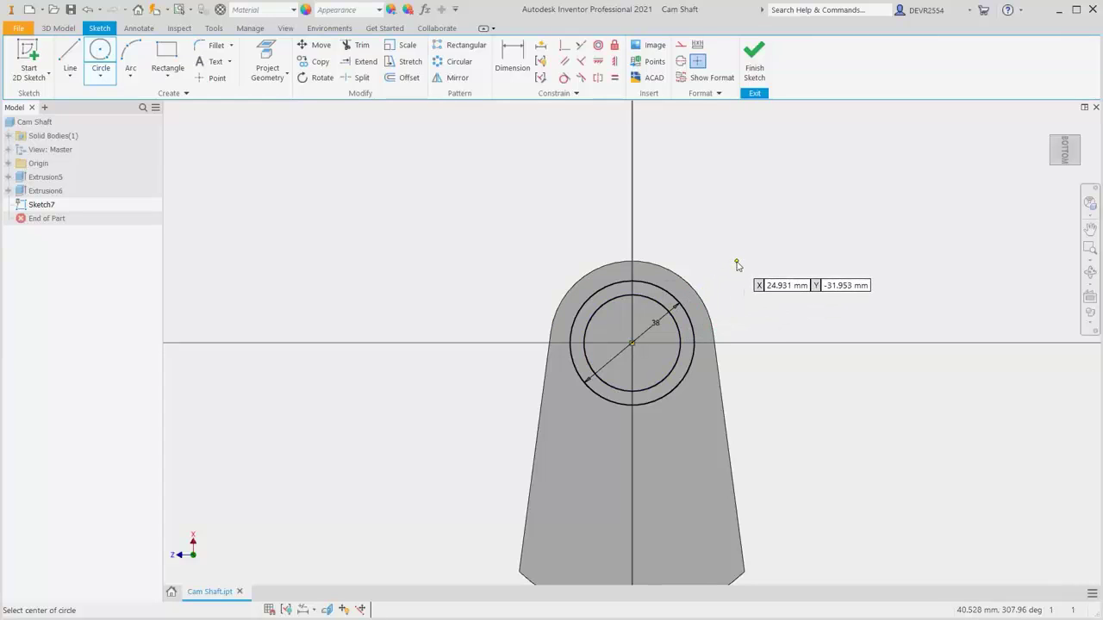
Extrude the 38 mm circle 50 mm downward from the cam's underside, joined to the body
{"action": "right_click", "coordinate": [737, 265]}
{"action": "key", "text": "Escape"}
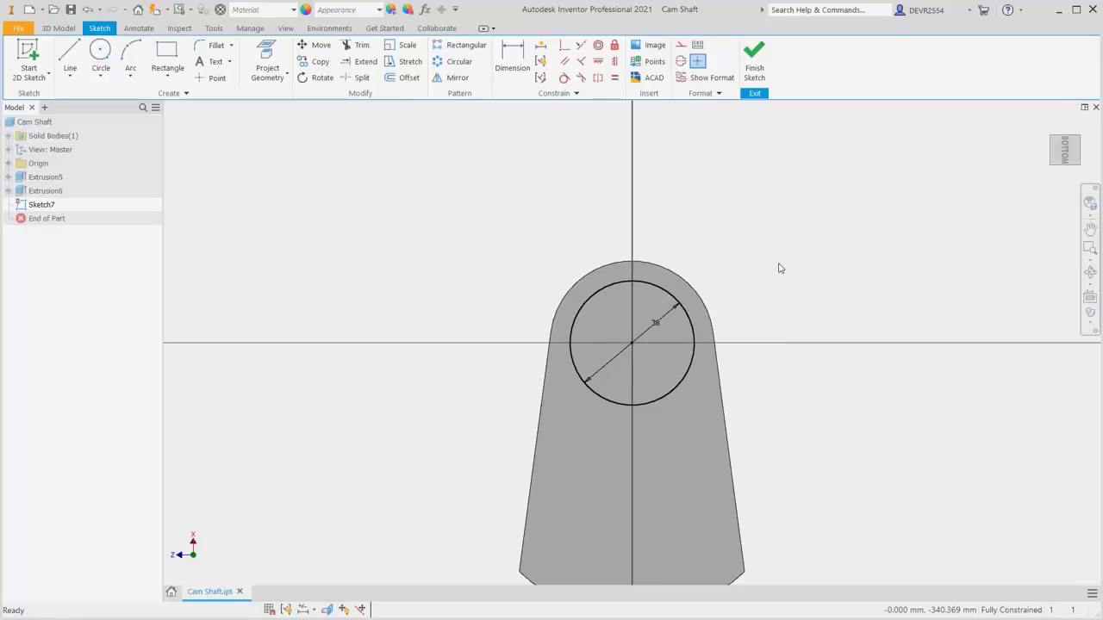
{"action": "right_click", "coordinate": [780, 268]}
{"action": "mouse_move", "coordinate": [784, 387]}
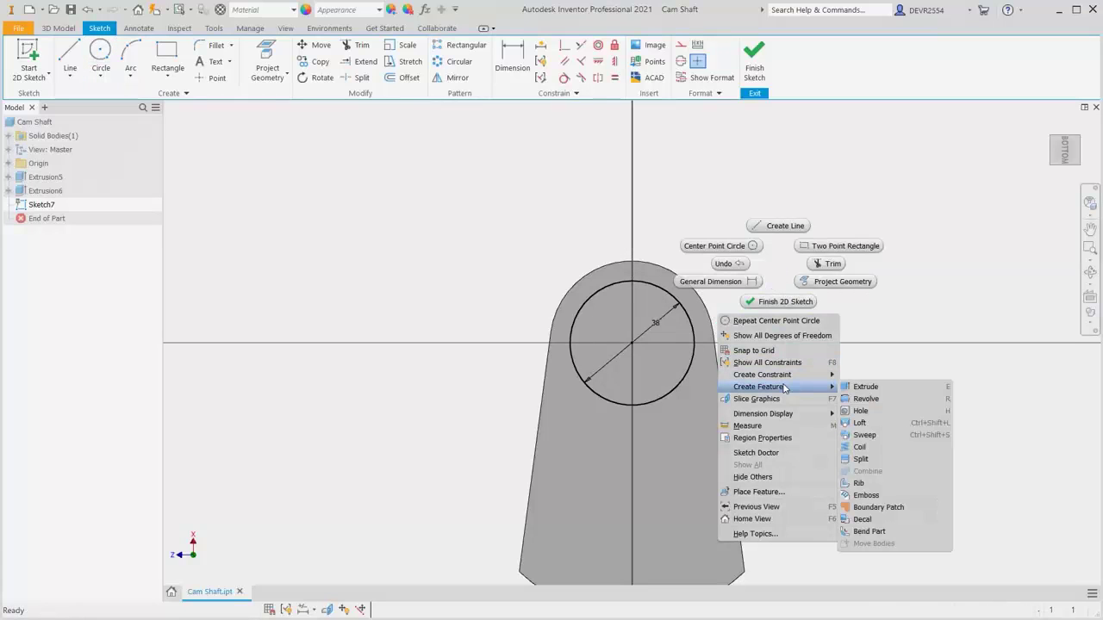
{"action": "left_click", "coordinate": [860, 388]}
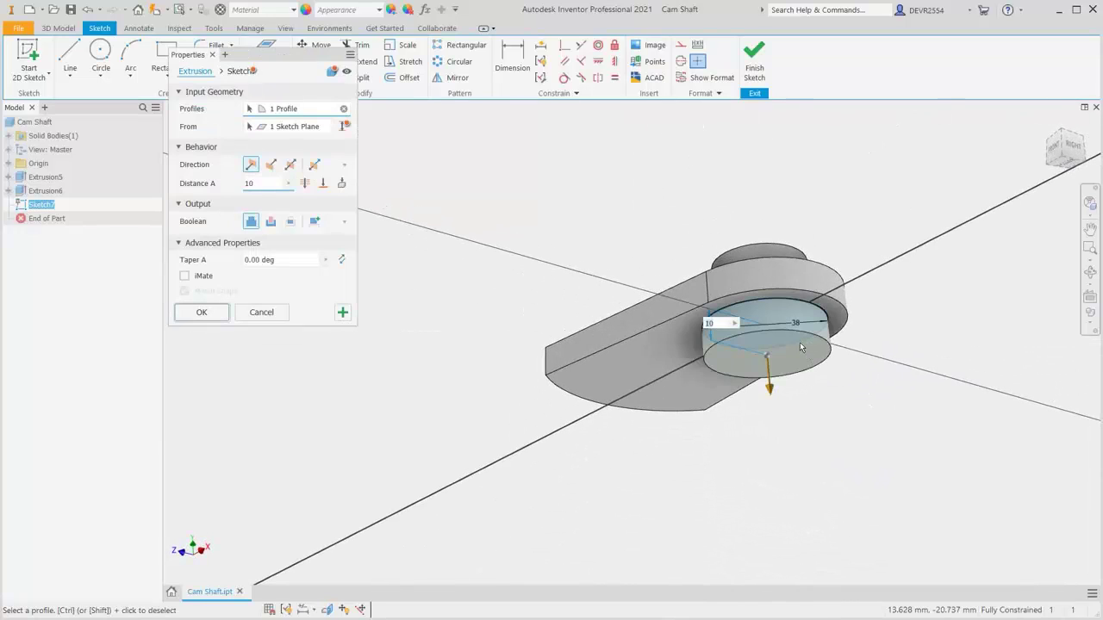
{"action": "left_click_drag", "start_coordinate": [770, 386], "coordinate": [784, 443]}
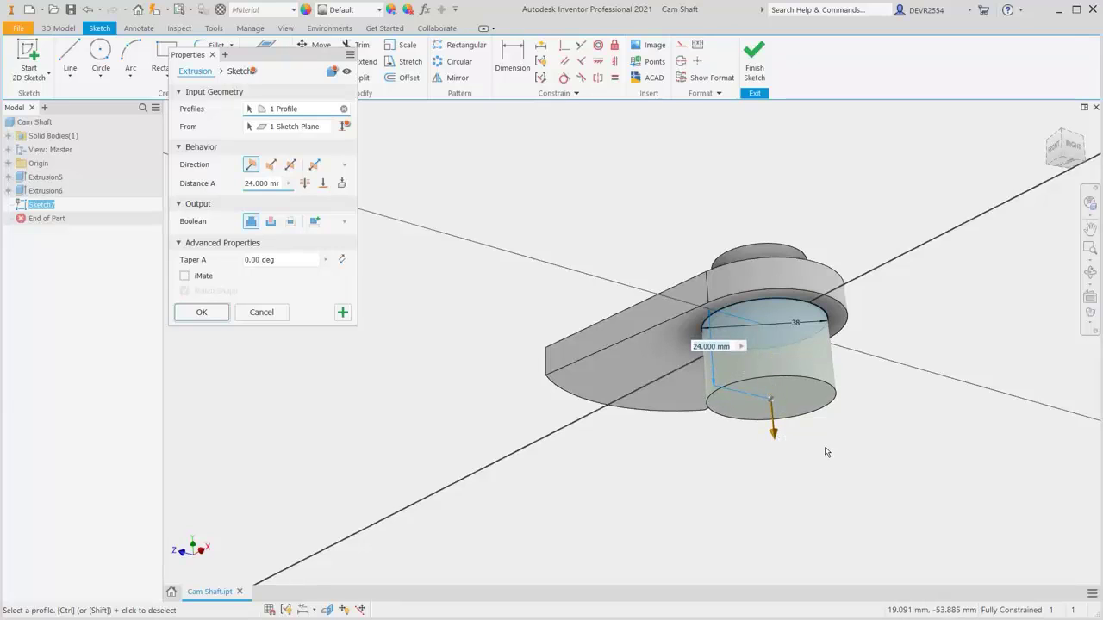
{"action": "type", "text": "50"}
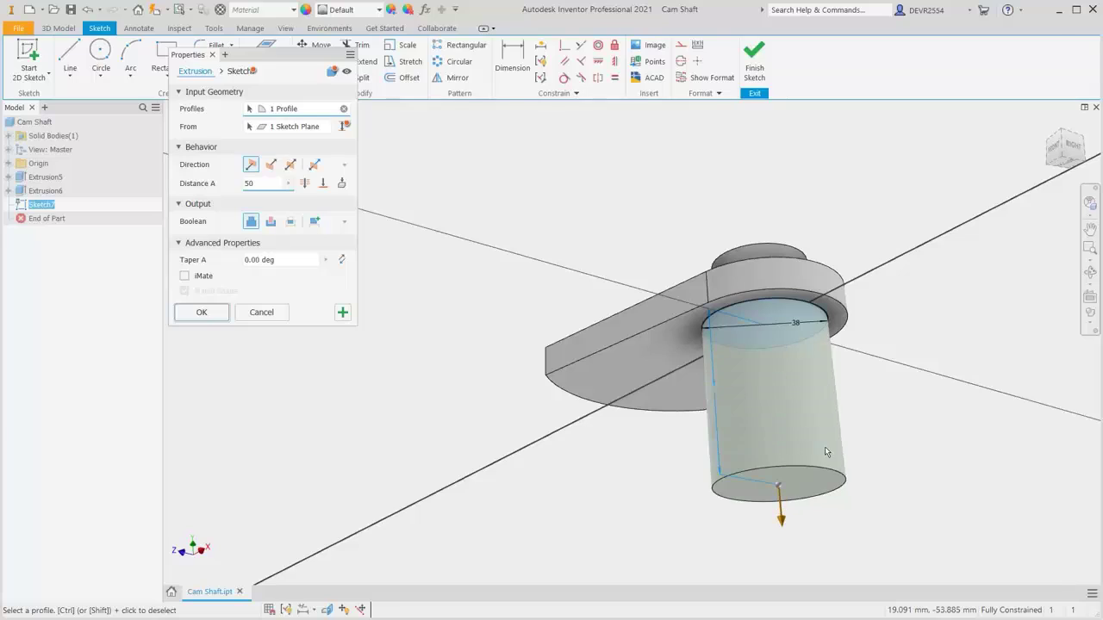
{"action": "key", "text": "Return"}
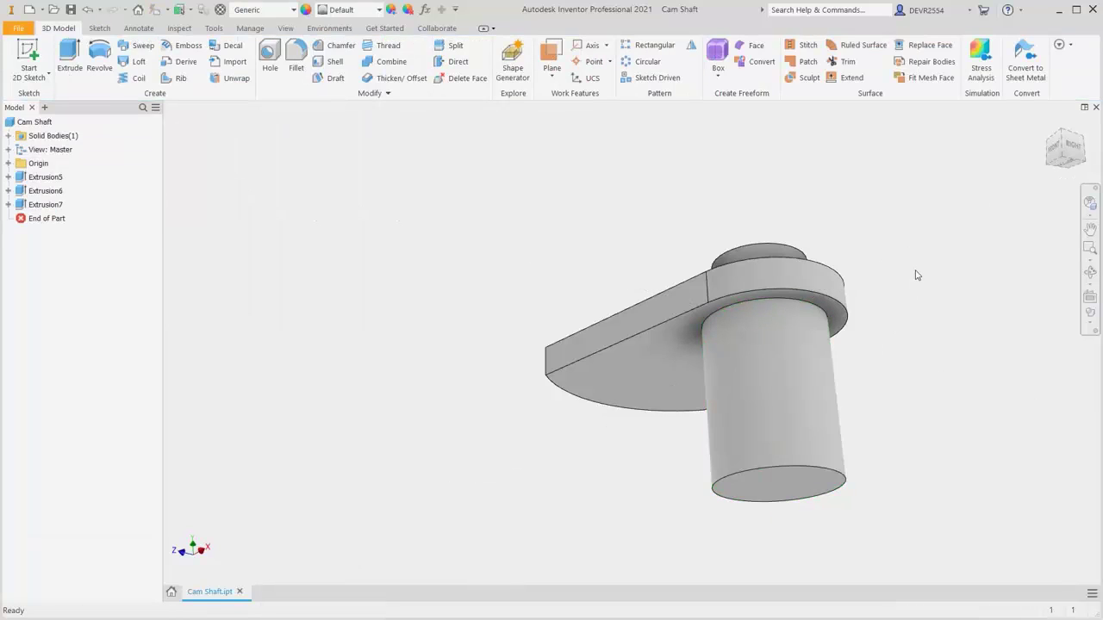
Start a sketch on the lower end face of the 38 mm shaft section and draw a 30 mm diameter circle centered on the origin
{"action": "right_click", "coordinate": [917, 275]}
{"action": "left_click", "coordinate": [921, 308]}
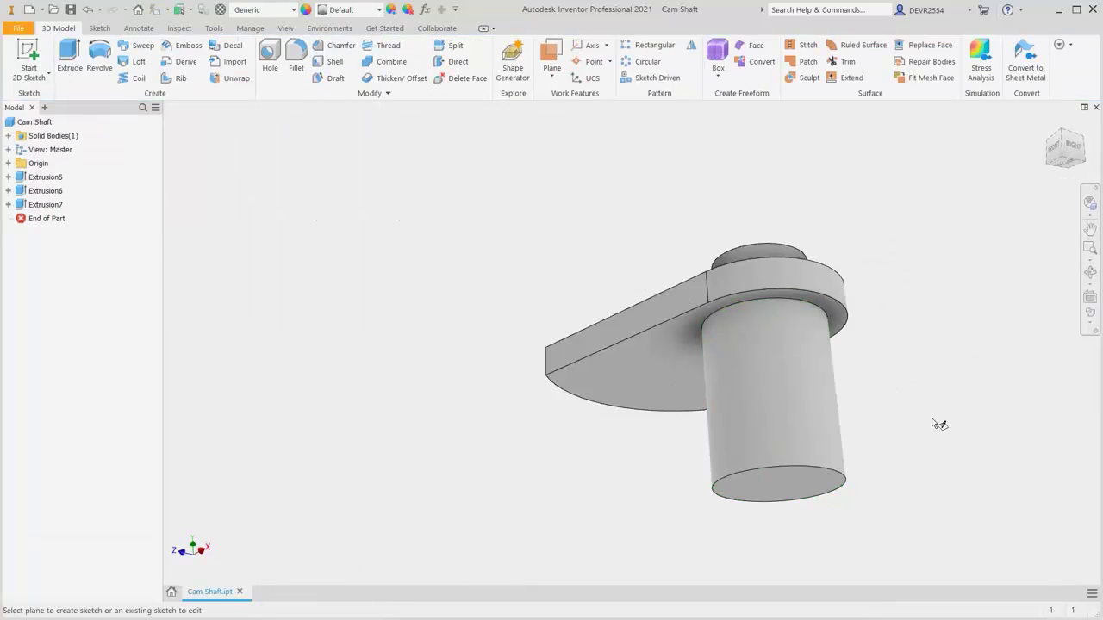
{"action": "left_click", "coordinate": [810, 497]}
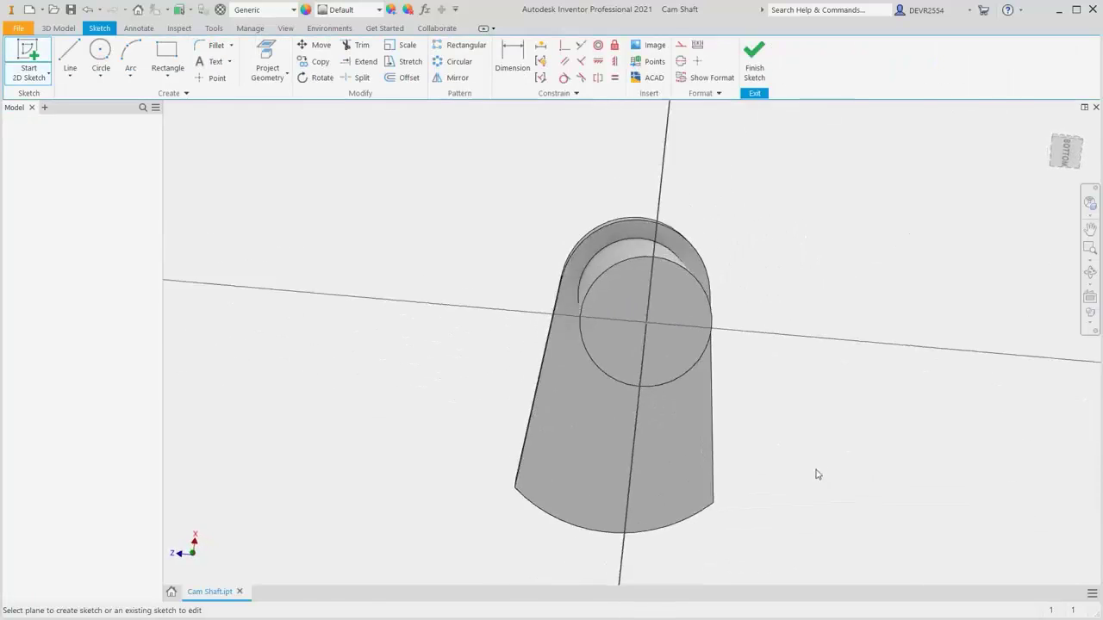
{"action": "right_click", "coordinate": [794, 418]}
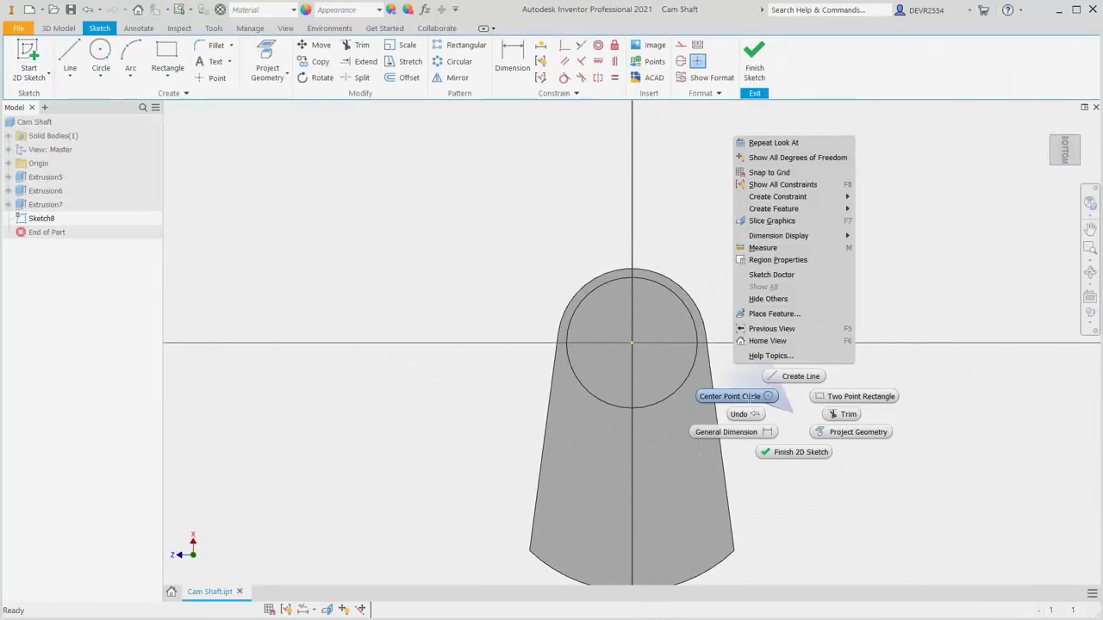
{"action": "left_click", "coordinate": [748, 397]}
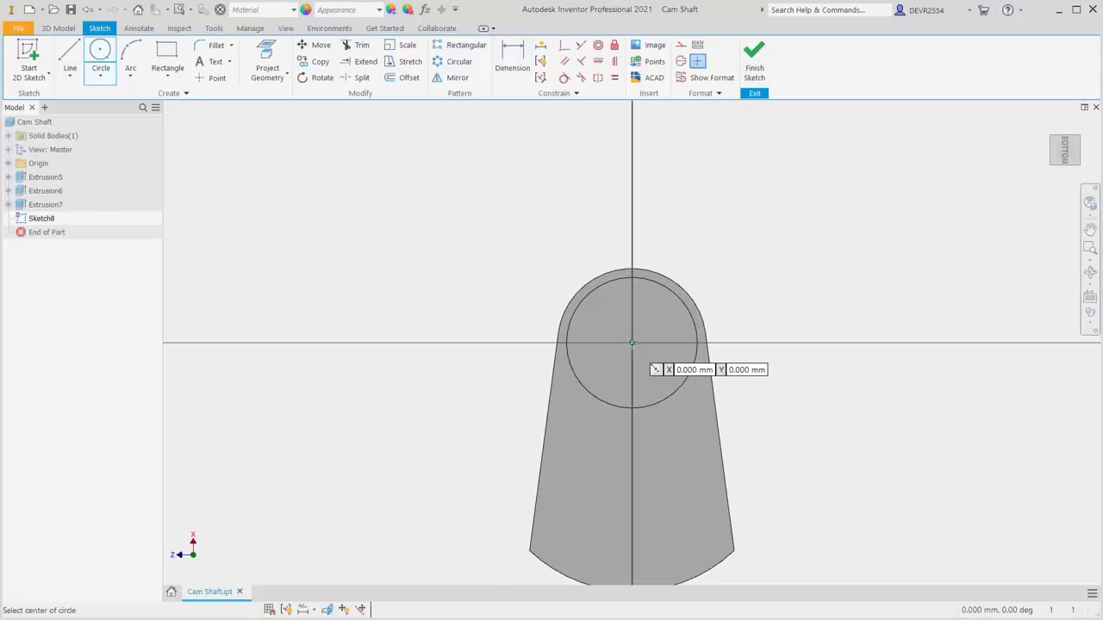
{"action": "left_click", "coordinate": [632, 343]}
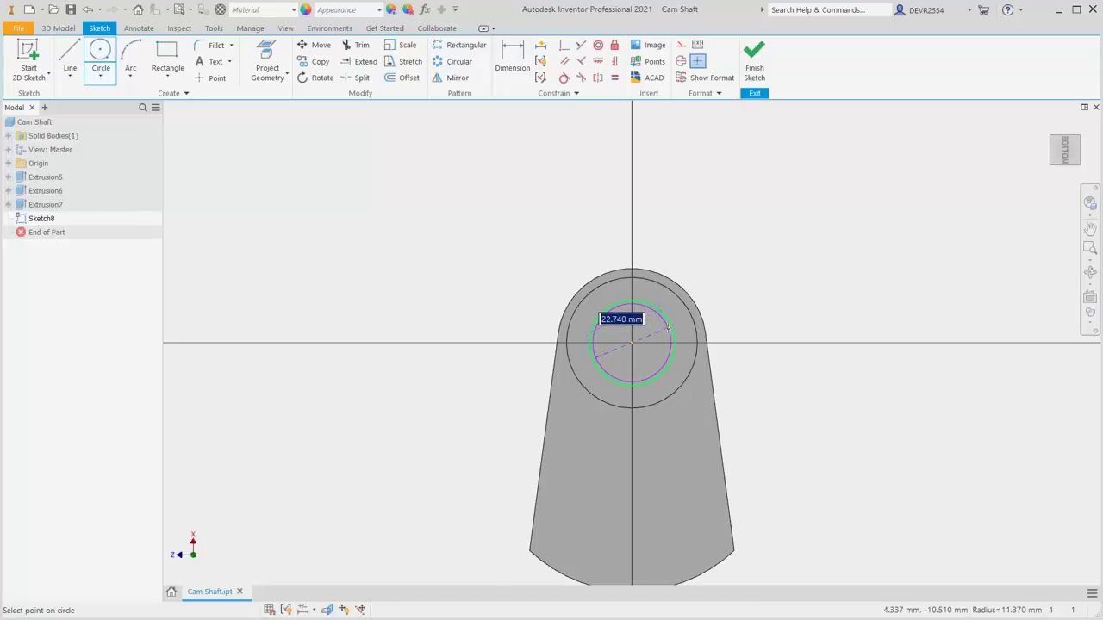
{"action": "type", "text": "30"}
{"action": "key", "text": "Return"}
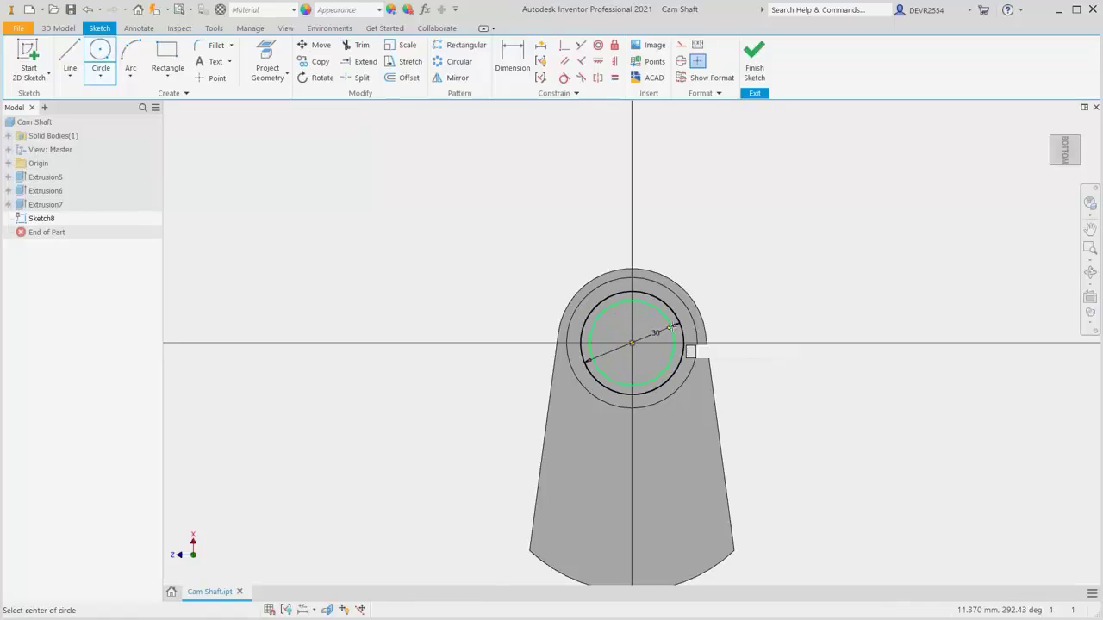
{"action": "right_click", "coordinate": [745, 259]}
{"action": "key", "text": "Escape"}
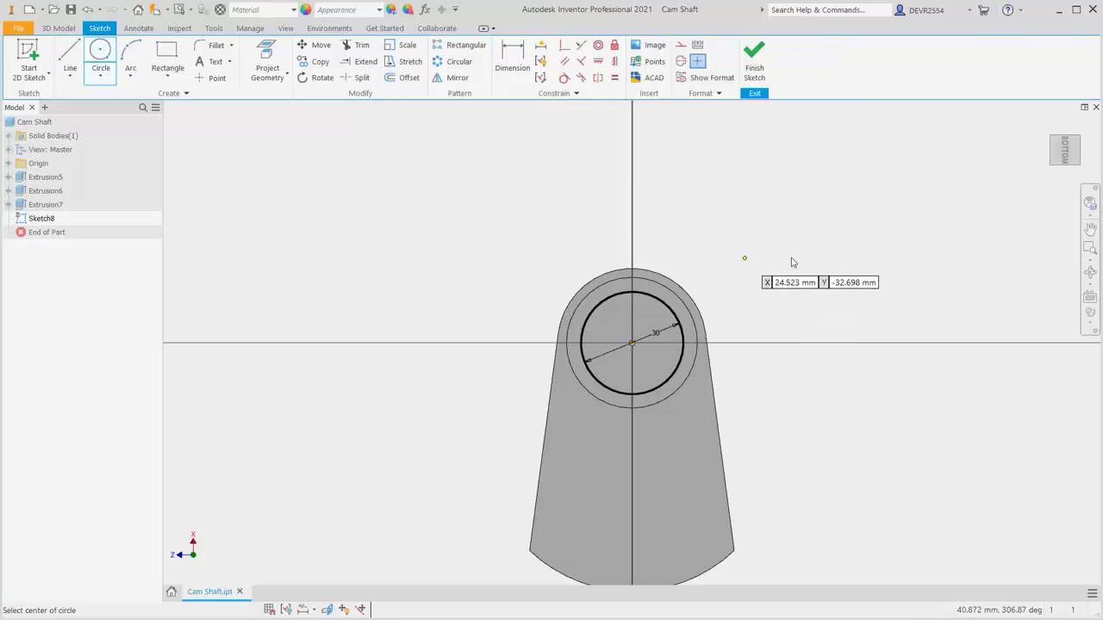
{"action": "key", "text": "Escape"}
Extrude the 30 mm circle 50 mm downward from the shaft's end face, joined to the body
{"action": "right_click", "coordinate": [793, 260]}
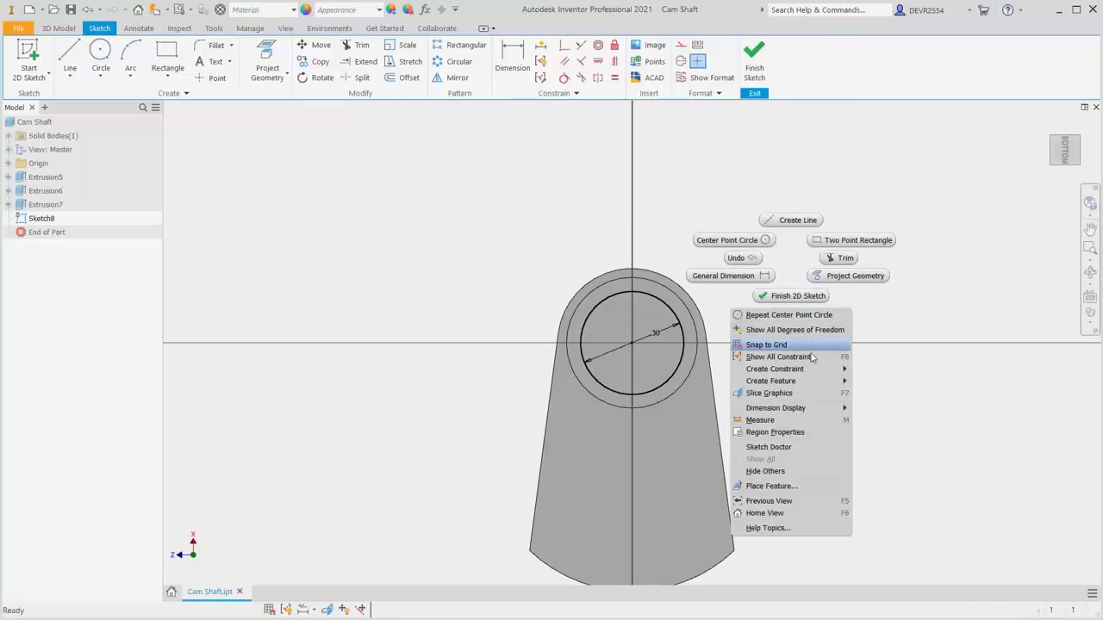
{"action": "mouse_move", "coordinate": [810, 387]}
{"action": "left_click", "coordinate": [878, 381]}
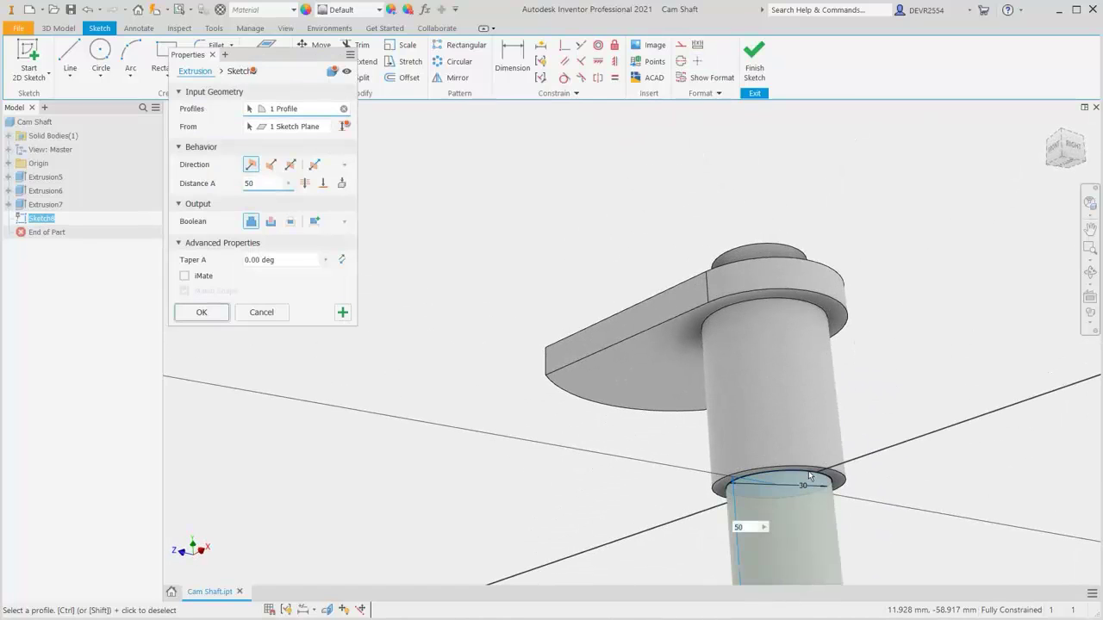
{"action": "key", "text": "Return"}
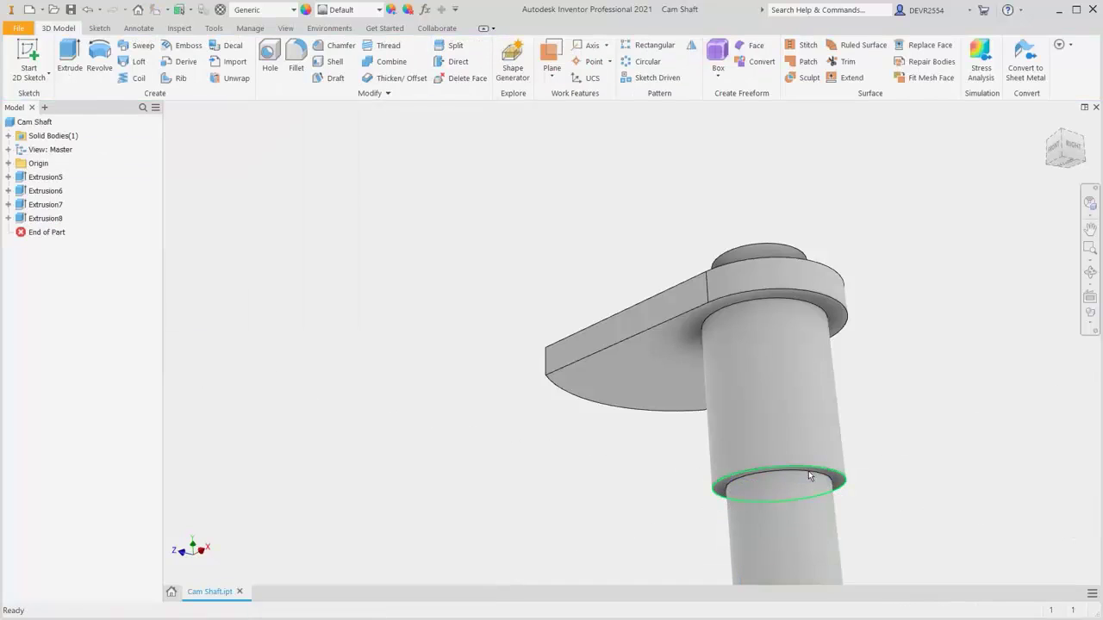
{"action": "key", "text": "F6"}
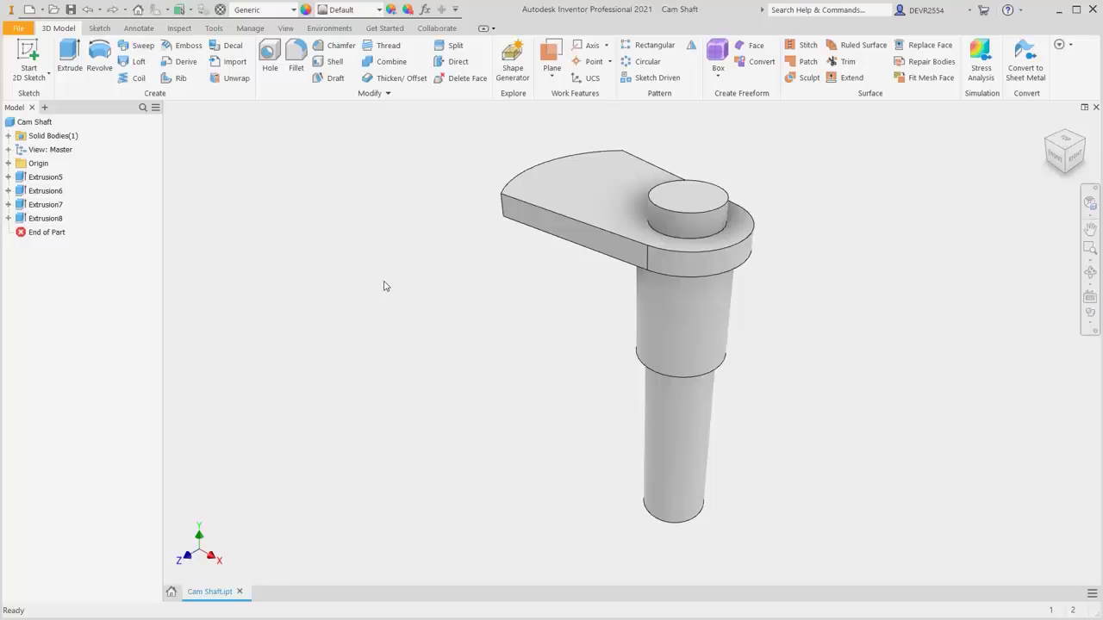
Create a work plane tangent to the narrow lower shaft section and parallel to the YZ plane
{"action": "left_click", "coordinate": [550, 79]}
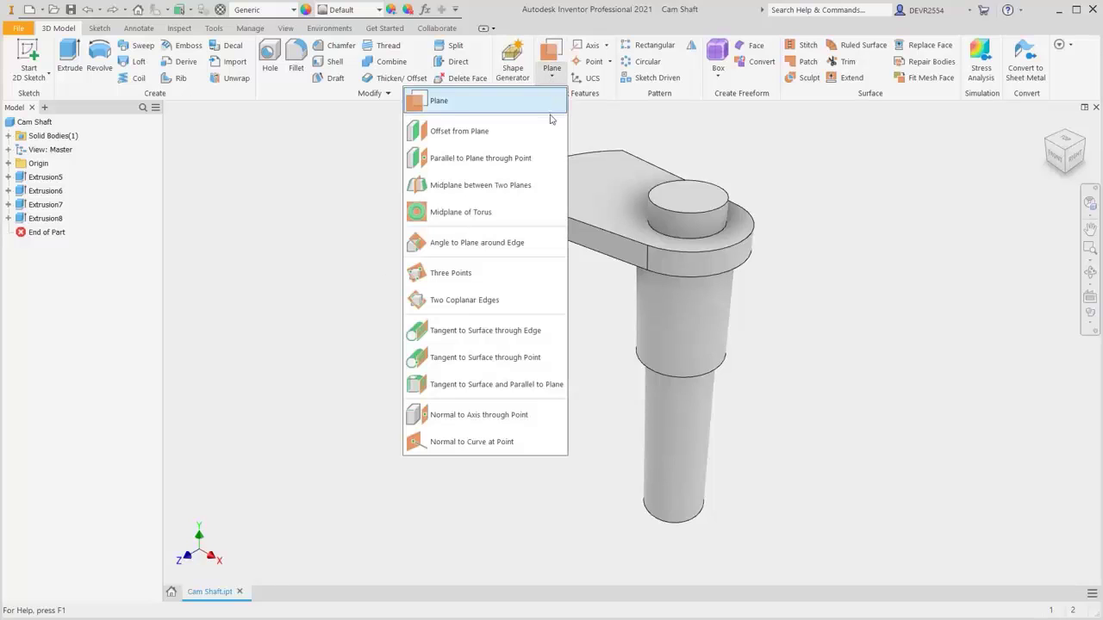
{"action": "left_click", "coordinate": [536, 386]}
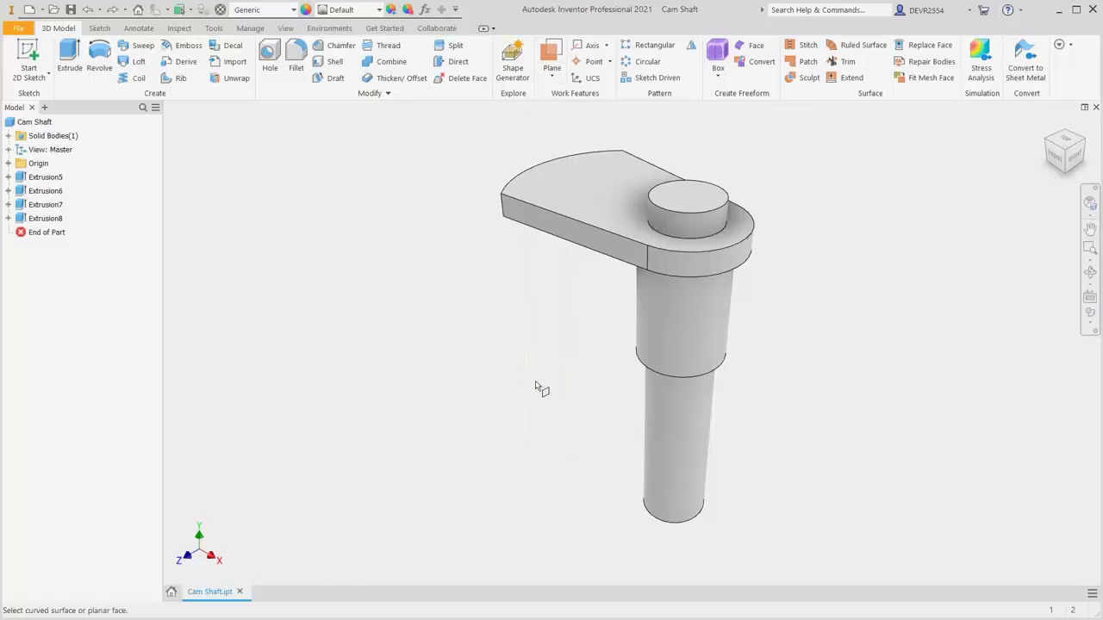
{"action": "left_click", "coordinate": [696, 500]}
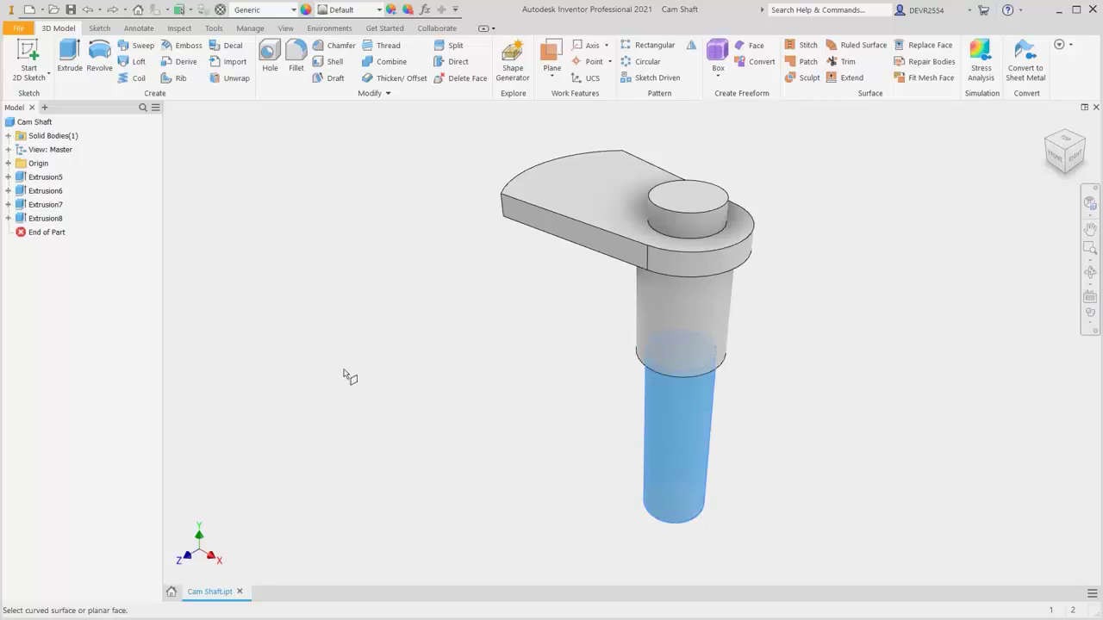
{"action": "left_click", "coordinate": [9, 164]}
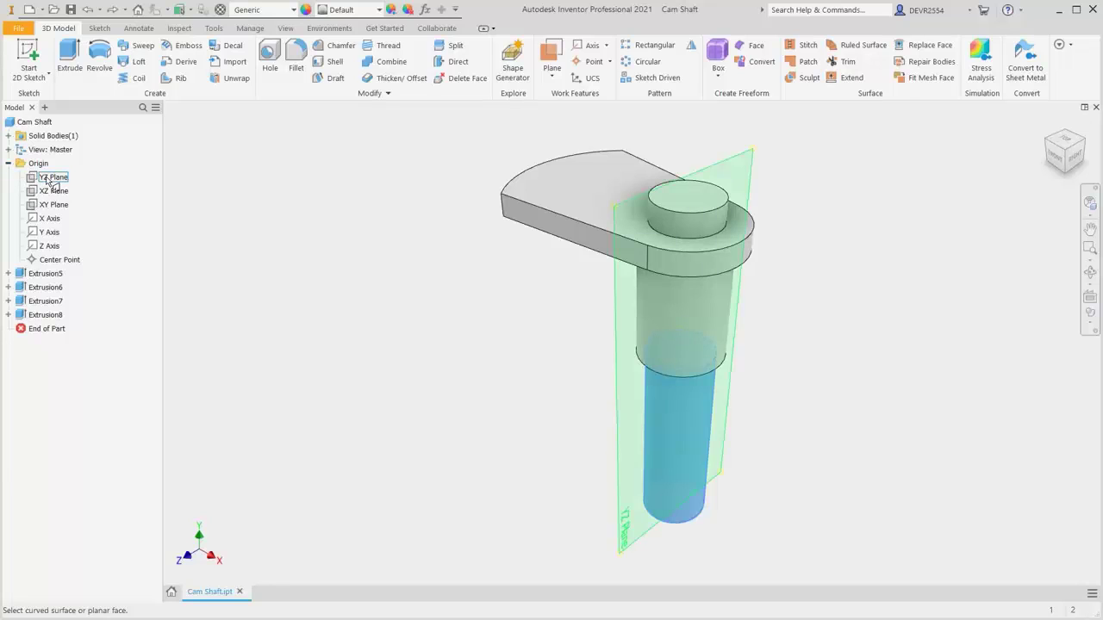
{"action": "left_click", "coordinate": [49, 179]}
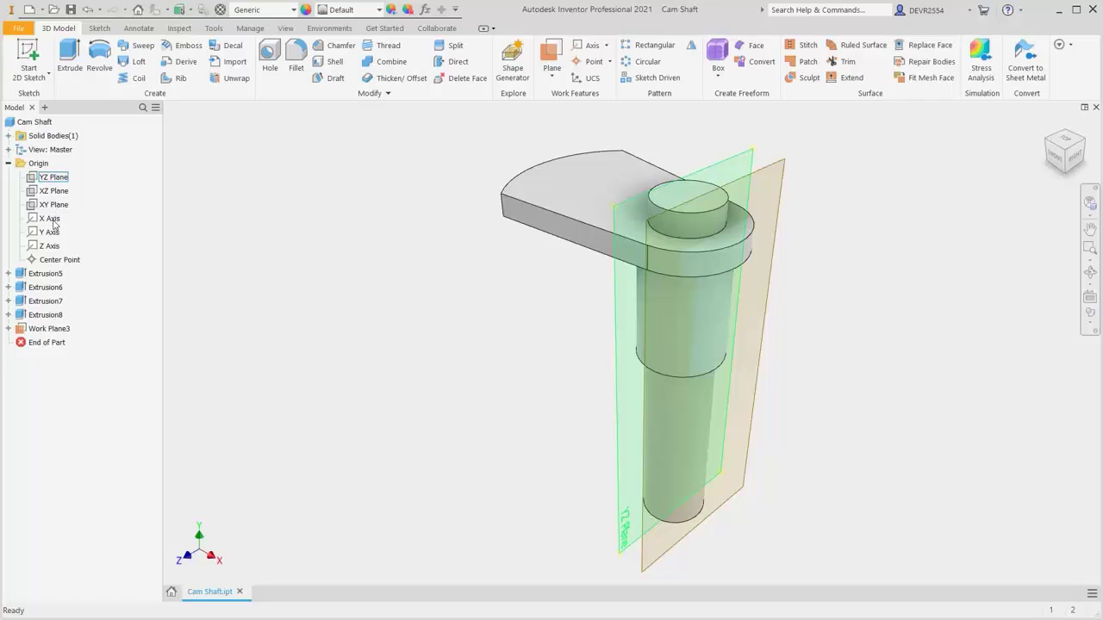
Start a sketch on the tangent work plane and hide that plane
{"action": "right_click", "coordinate": [55, 333]}
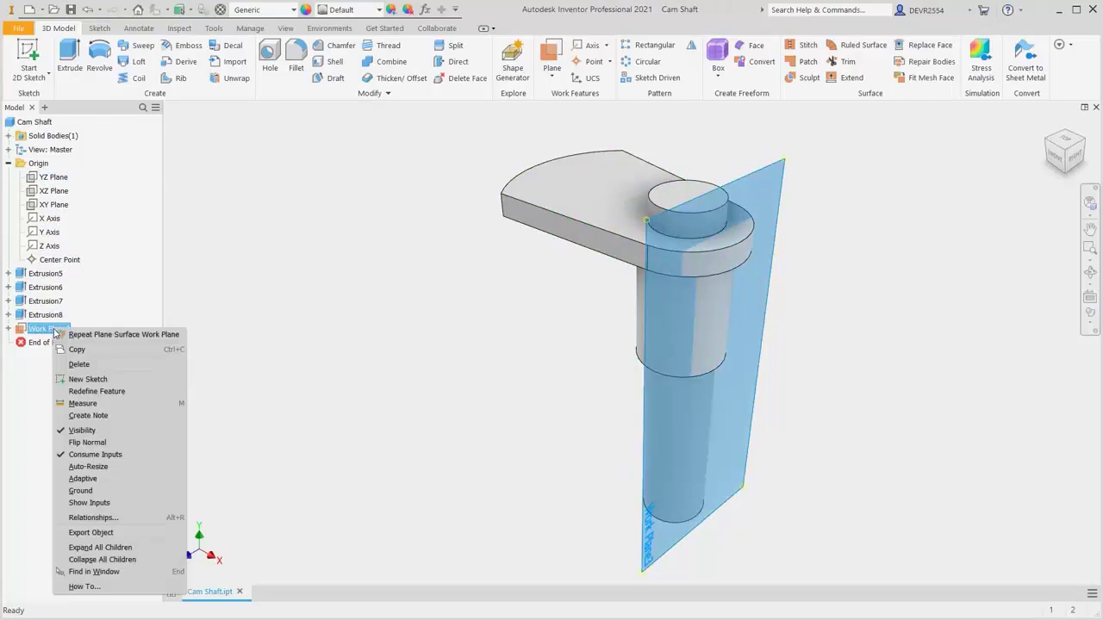
{"action": "left_click", "coordinate": [90, 380]}
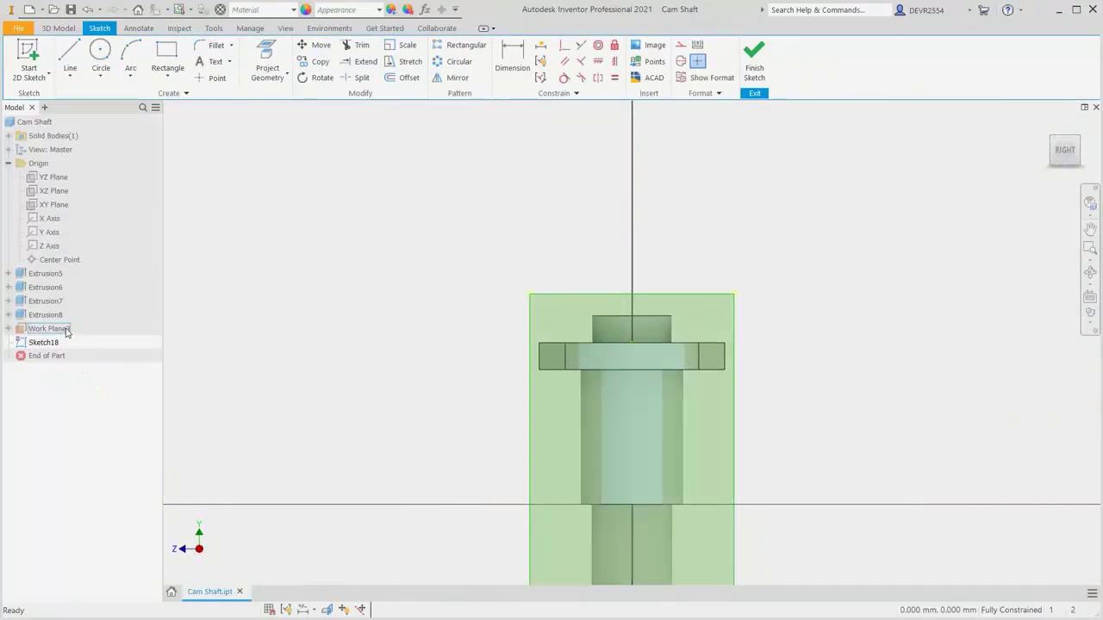
{"action": "right_click", "coordinate": [67, 329]}
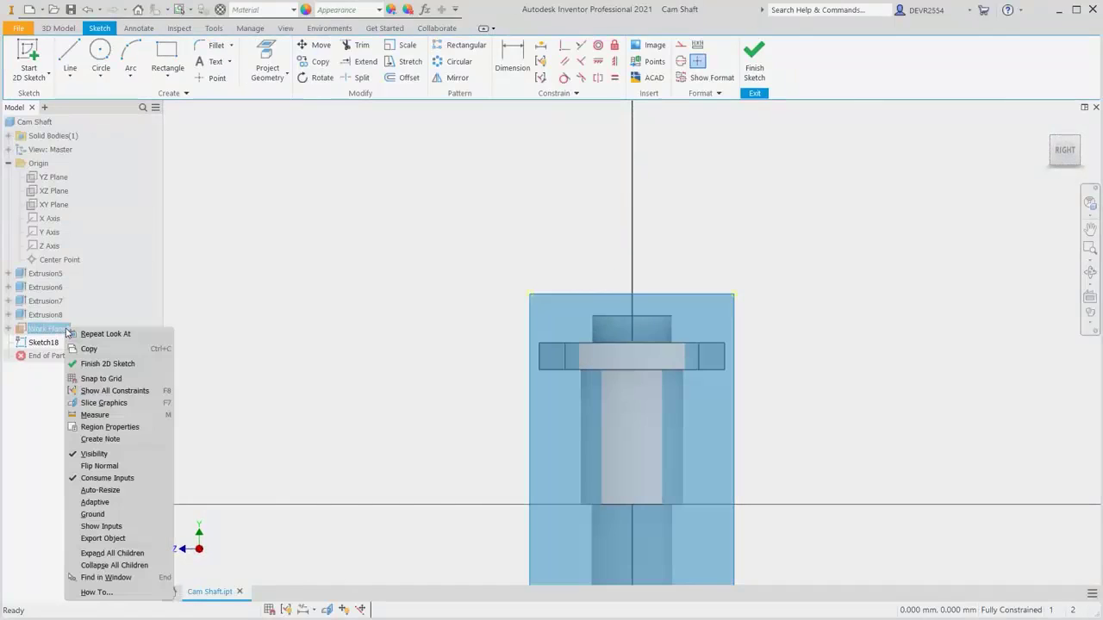
{"action": "left_click", "coordinate": [96, 455]}
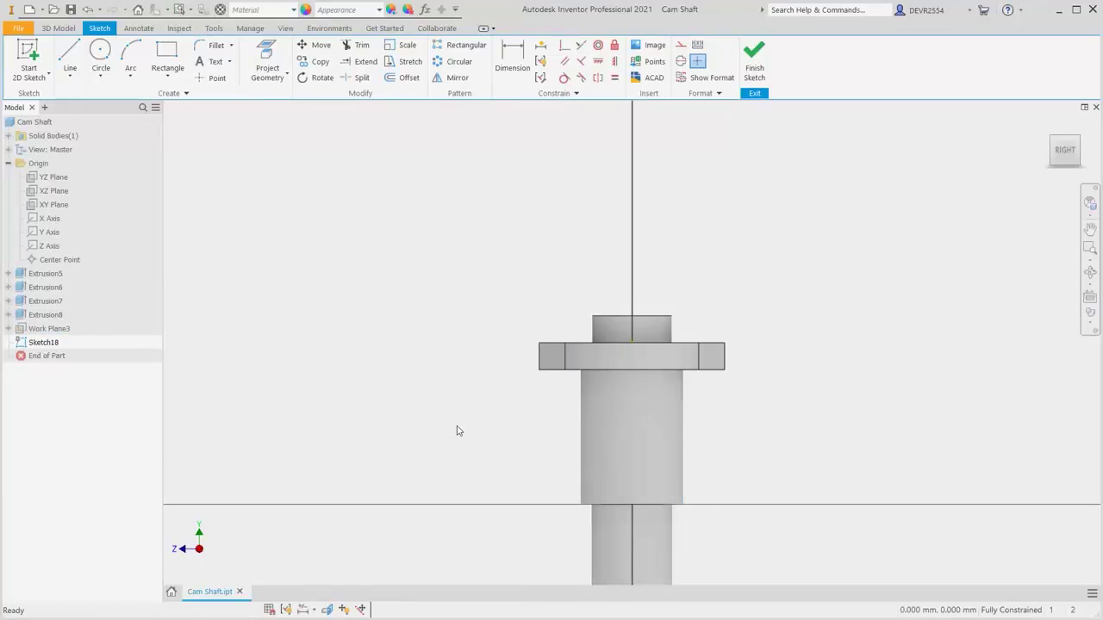
Draw a vertical center-to-center slot on the narrow shaft section's axis, with 12 mm between centers and 8 mm width
{"action": "middle_click_drag", "start_coordinate": [520, 414], "coordinate": [481, 135]}
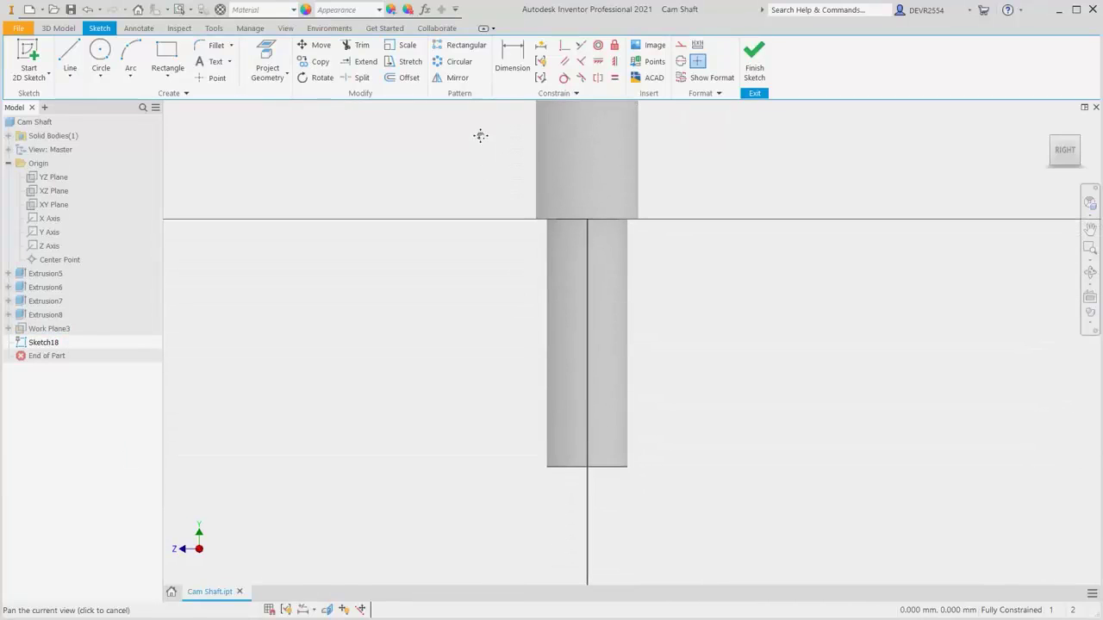
{"action": "scroll", "coordinate": [652, 431], "scroll_direction": "up", "scroll_amount": 2}
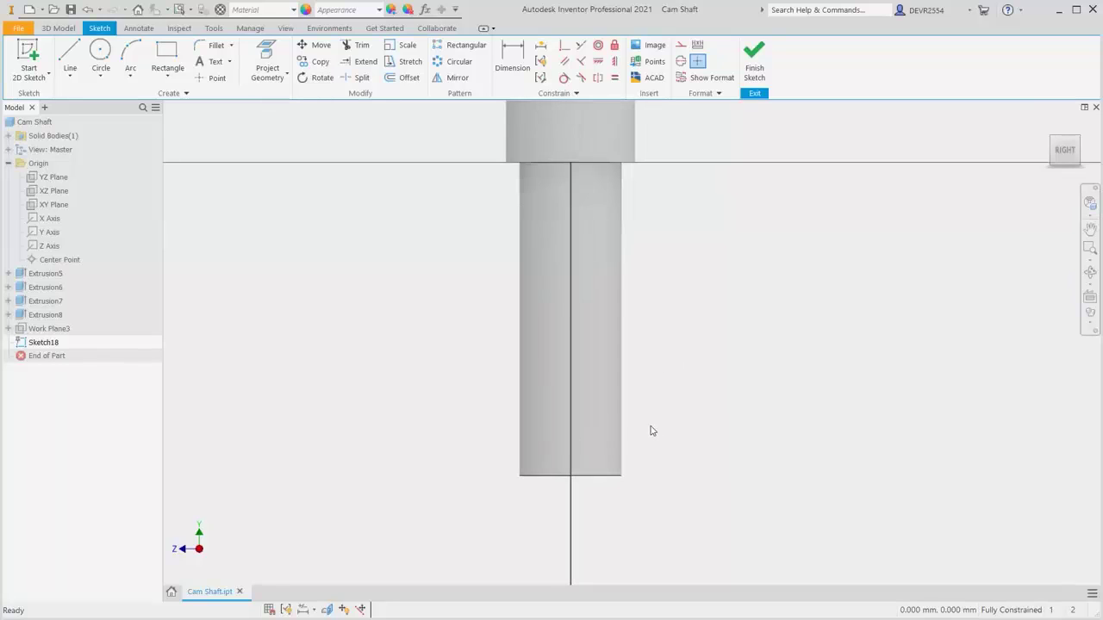
{"action": "scroll", "coordinate": [653, 431], "scroll_direction": "up", "scroll_amount": 1}
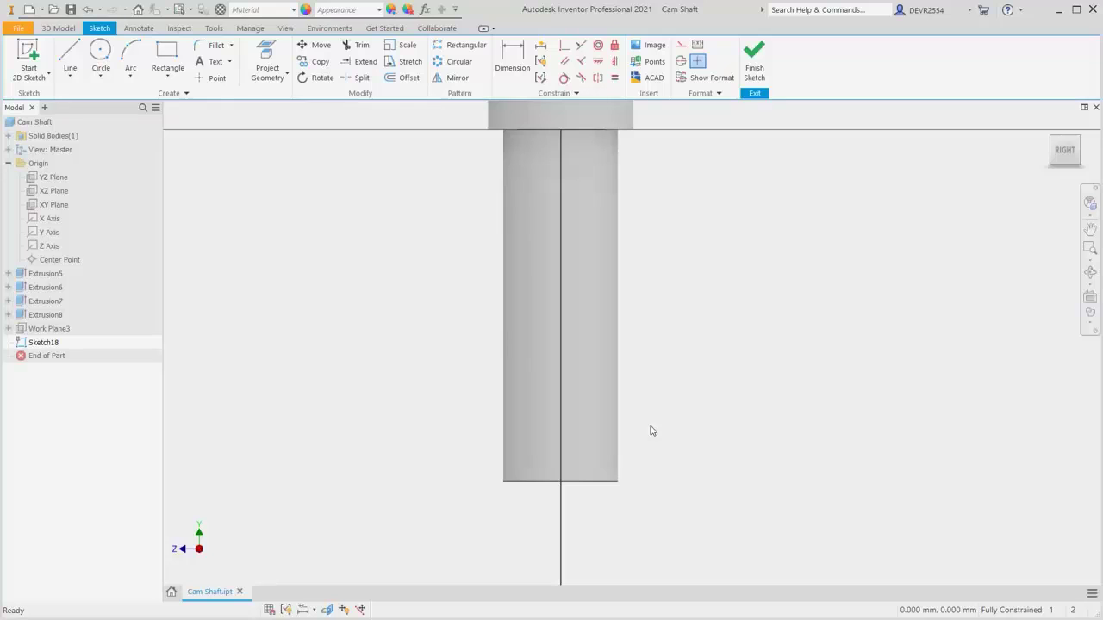
{"action": "left_click", "coordinate": [168, 79]}
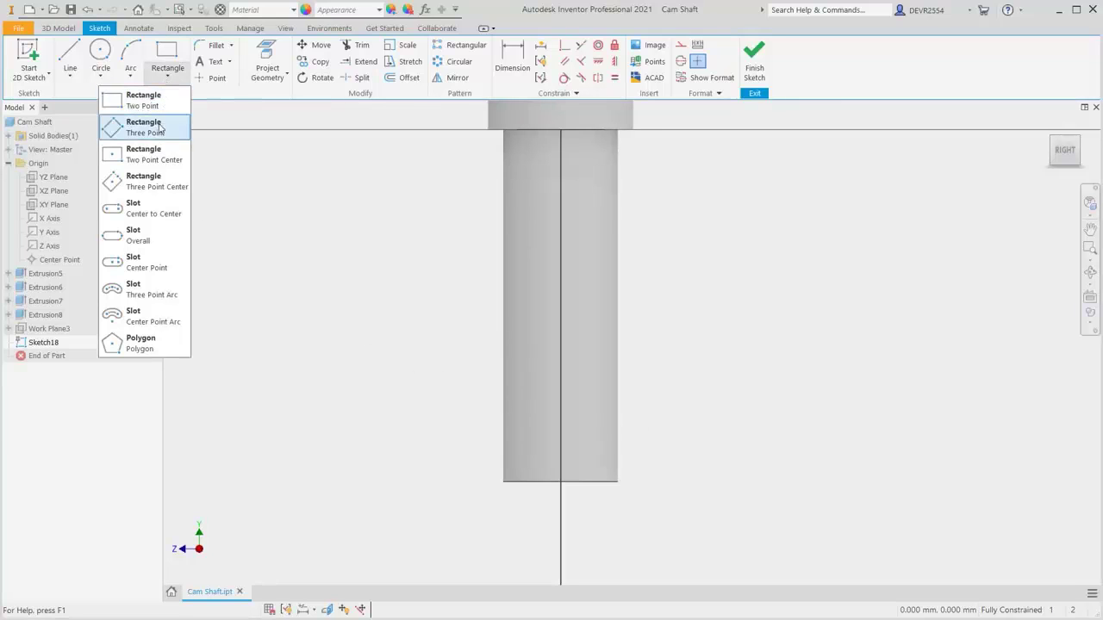
{"action": "left_click", "coordinate": [156, 215]}
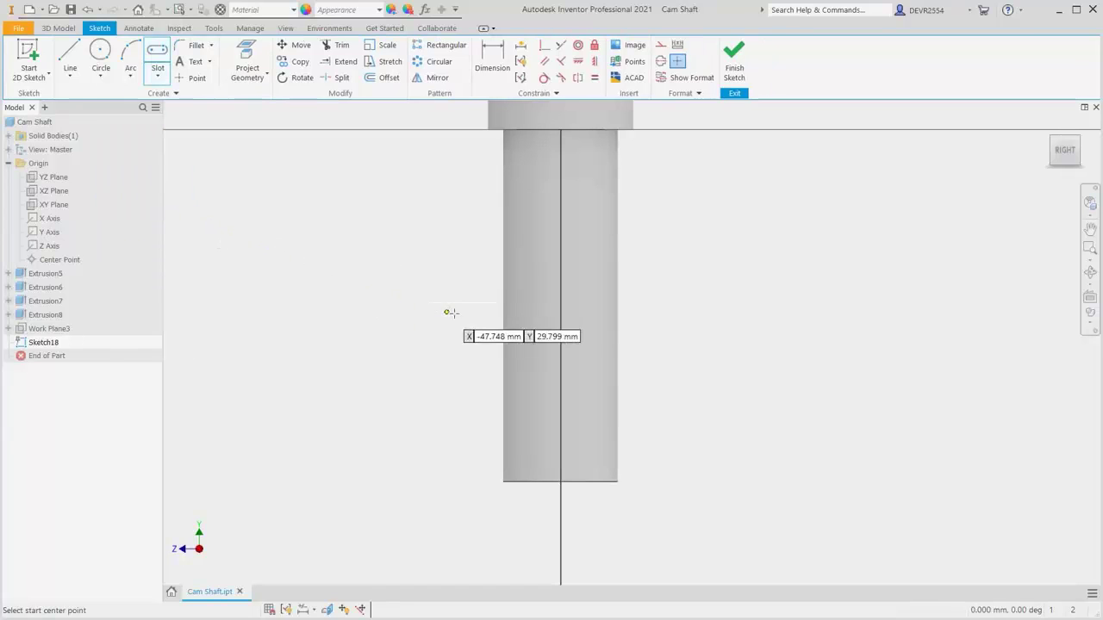
{"action": "left_click", "coordinate": [559, 319]}
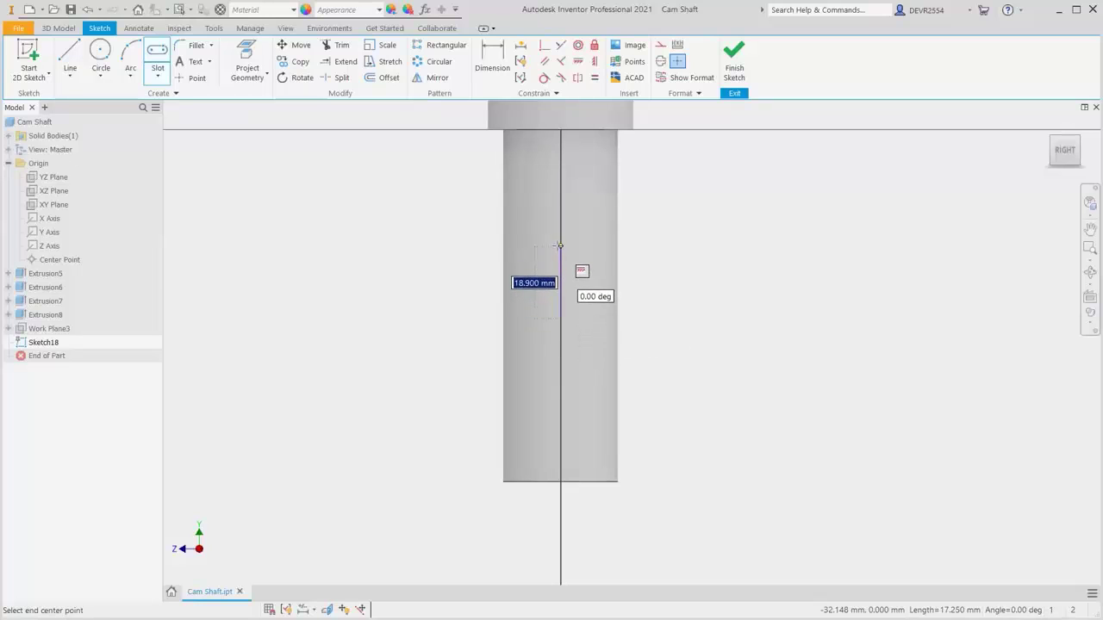
{"action": "type", "text": "12"}
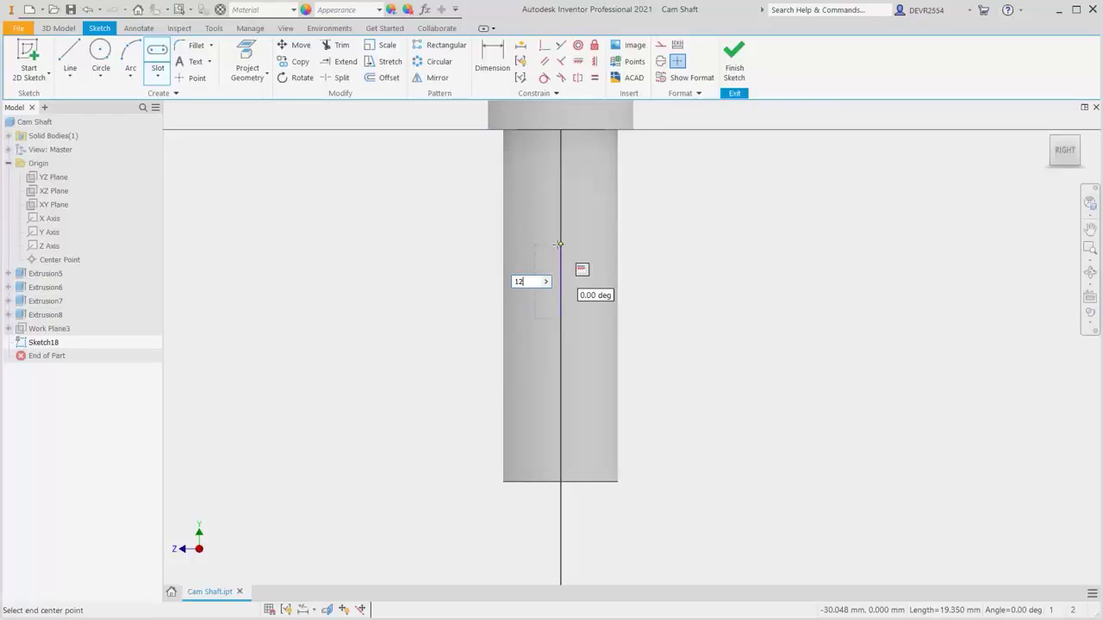
{"action": "key", "text": "Return"}
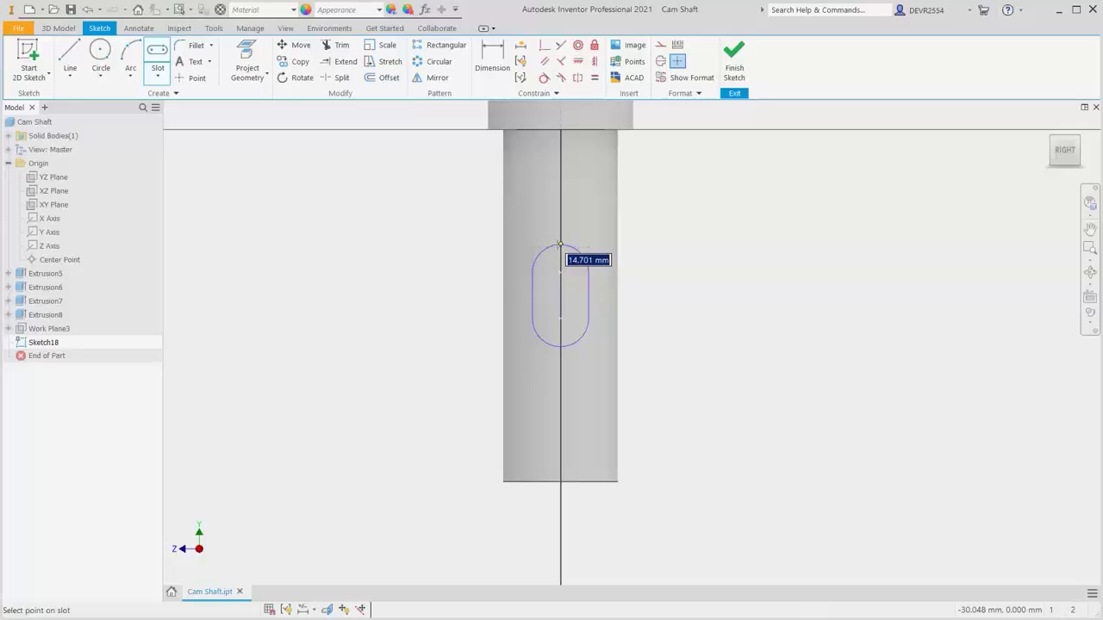
{"action": "type", "text": "8"}
{"action": "key", "text": "Return"}
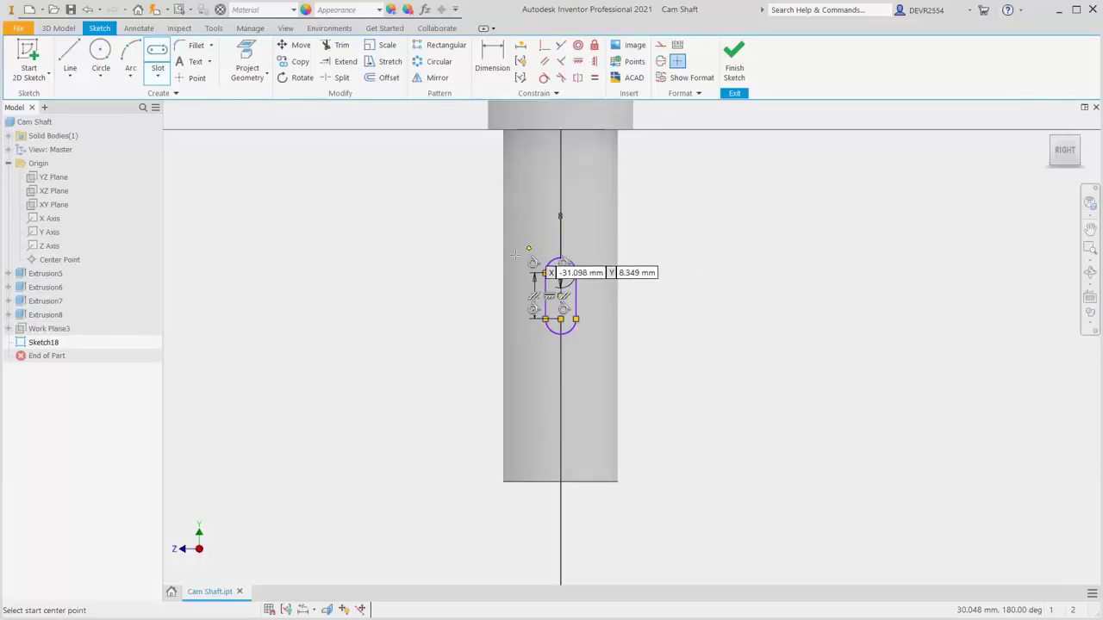
Dimension the slot's lower center point 39 mm above the narrow shaft section's bottom edge
{"action": "right_click", "coordinate": [461, 275]}
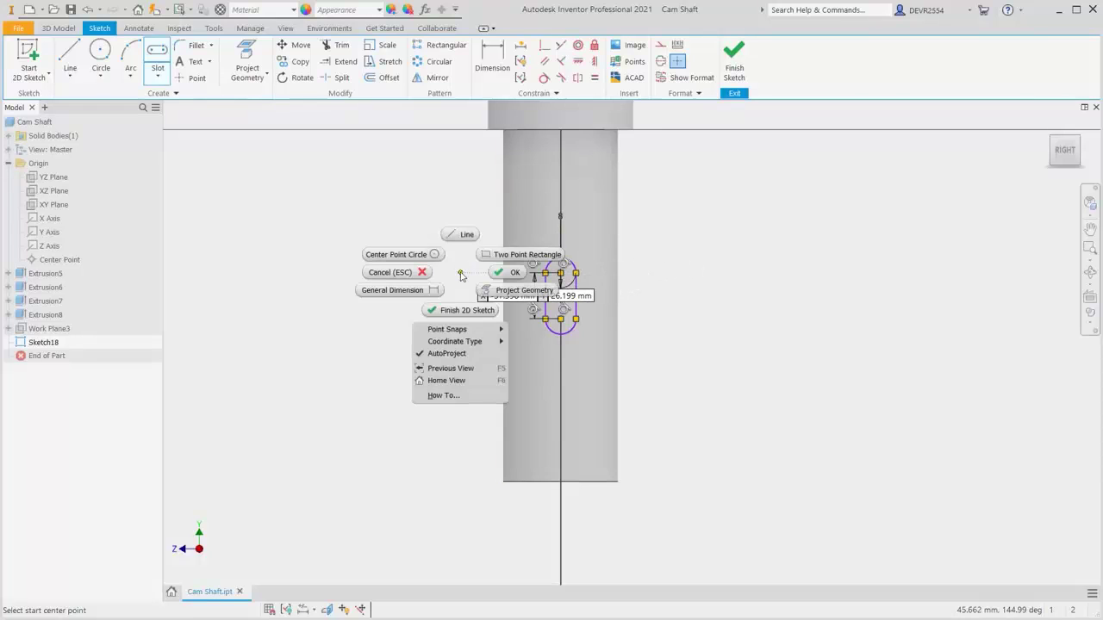
{"action": "left_click", "coordinate": [408, 292]}
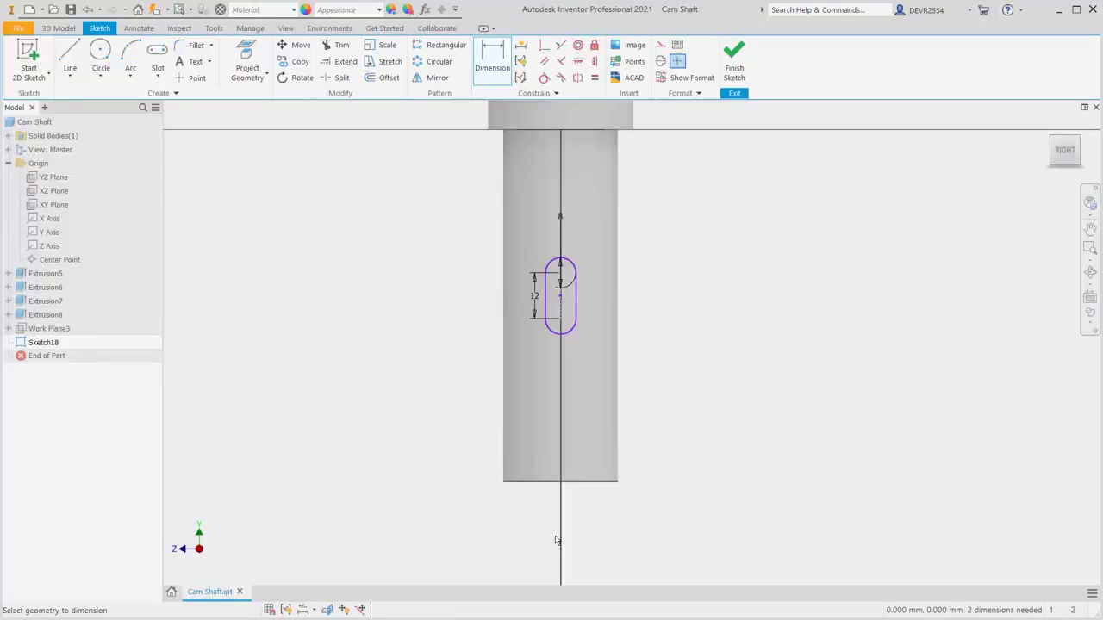
{"action": "left_click", "coordinate": [569, 481]}
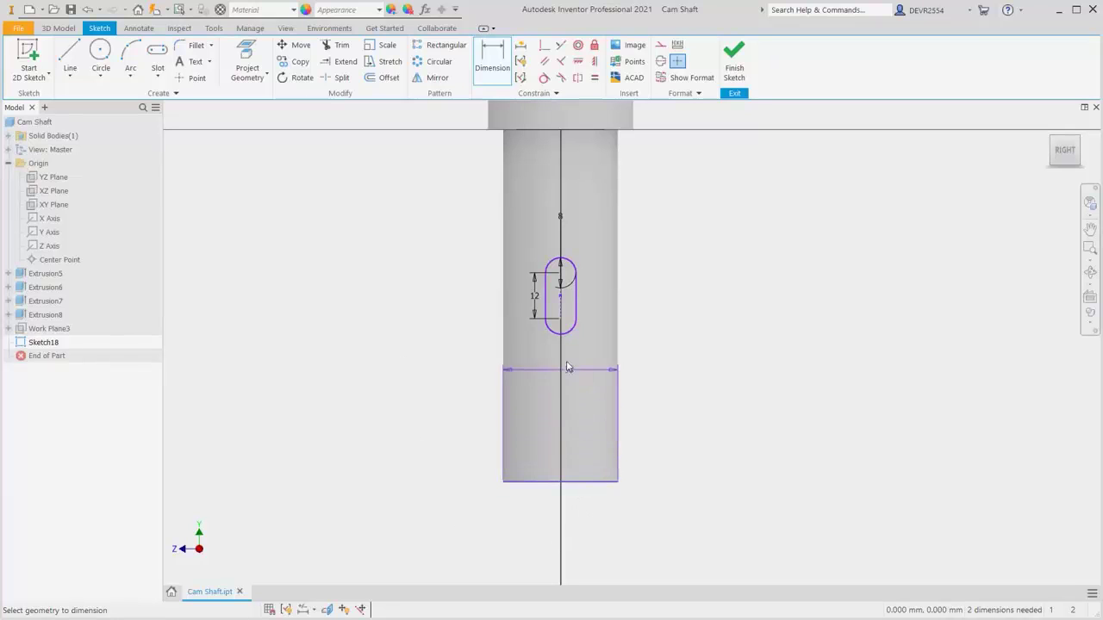
{"action": "left_click", "coordinate": [561, 319]}
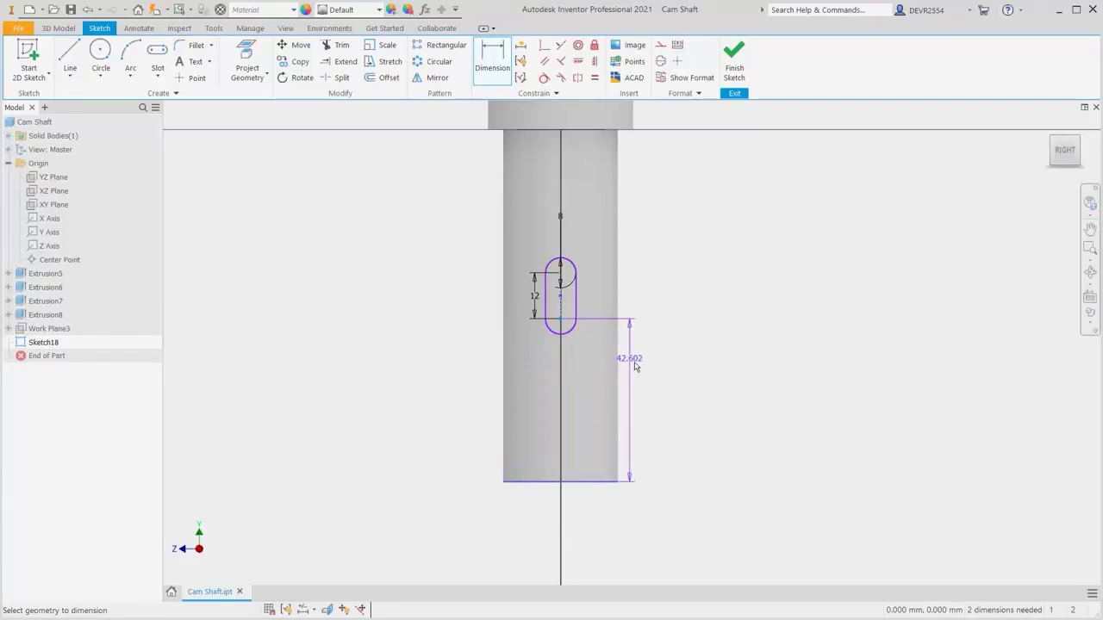
{"action": "left_click", "coordinate": [664, 393]}
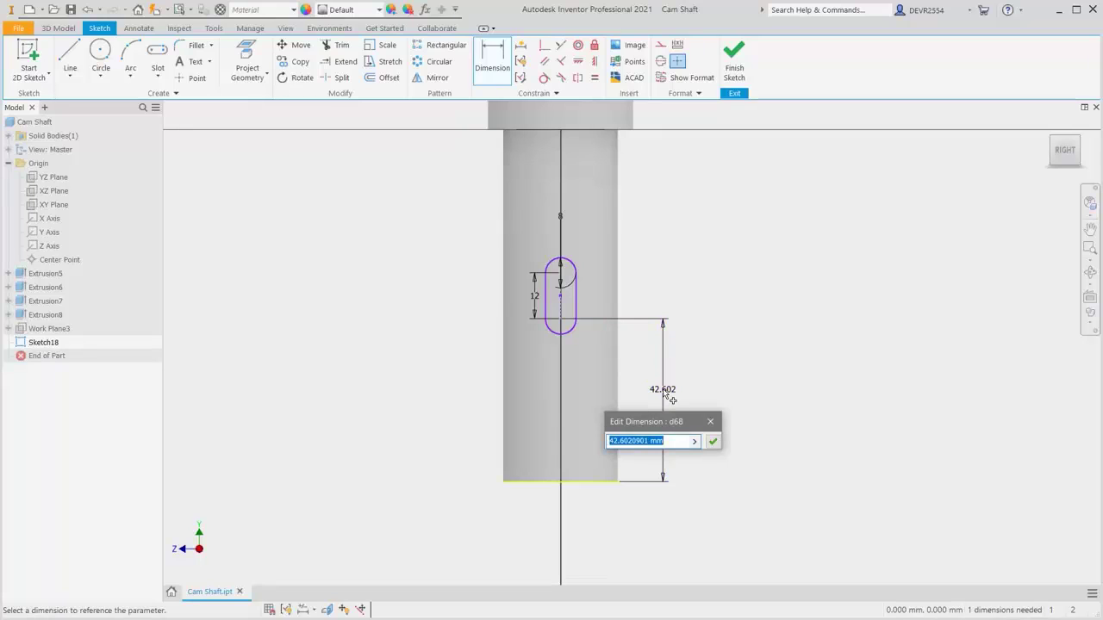
{"action": "type", "text": "3"}
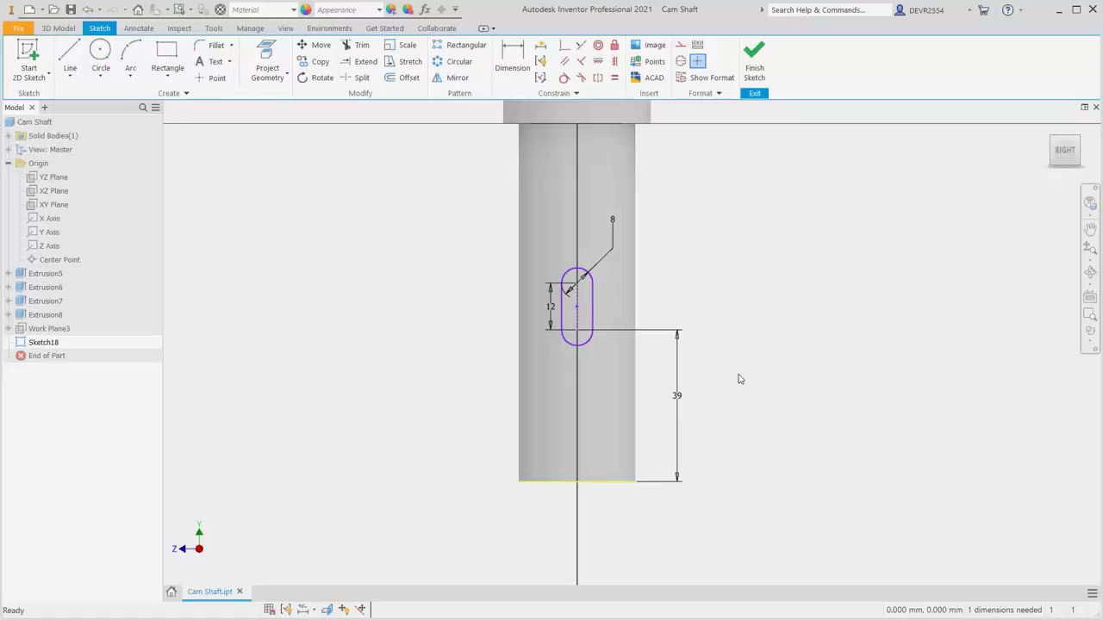
Apply Auto Dimension with dimensions and constraints to fully constrain the slot, and finish the sketch
{"action": "left_click", "coordinate": [541, 61]}
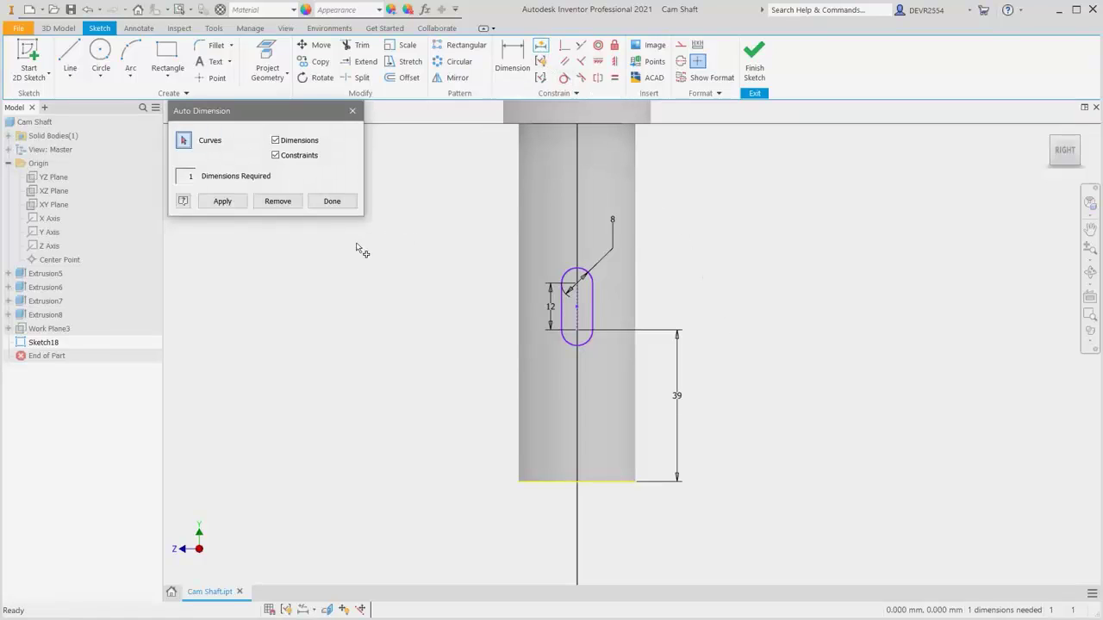
{"action": "left_click", "coordinate": [223, 201]}
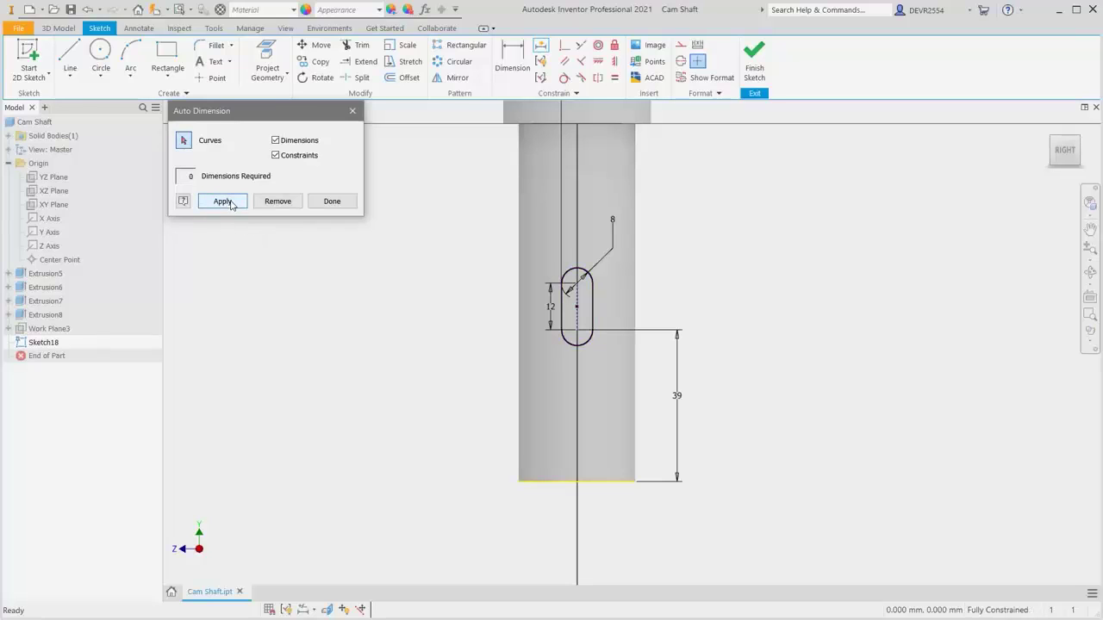
{"action": "scroll", "coordinate": [659, 309], "scroll_direction": "down", "scroll_amount": 4}
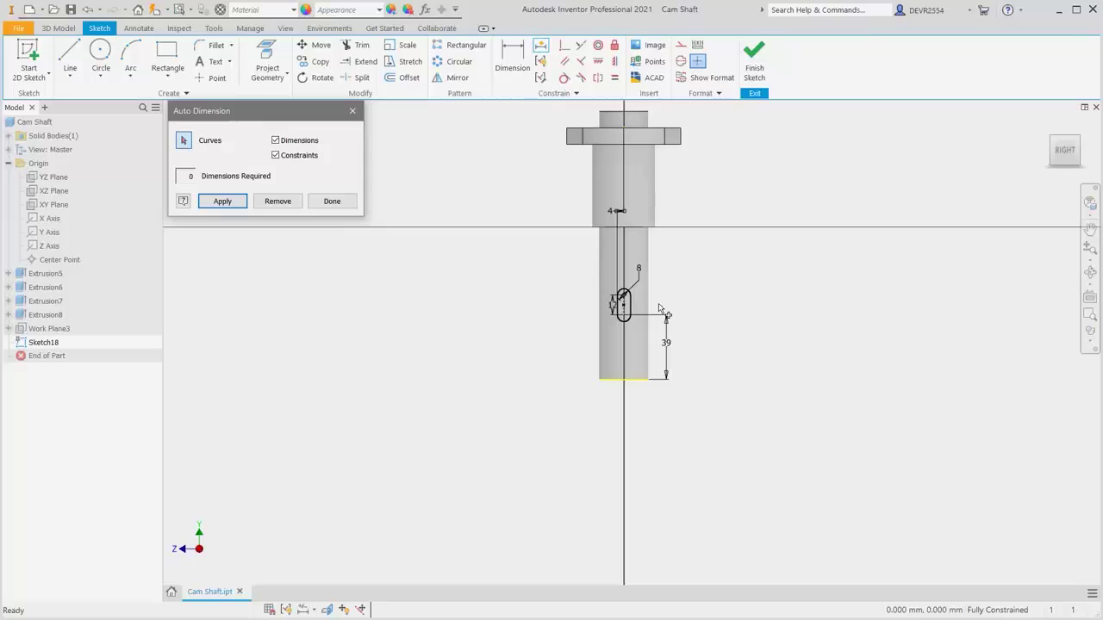
{"action": "scroll", "coordinate": [659, 308], "scroll_direction": "up", "scroll_amount": 3}
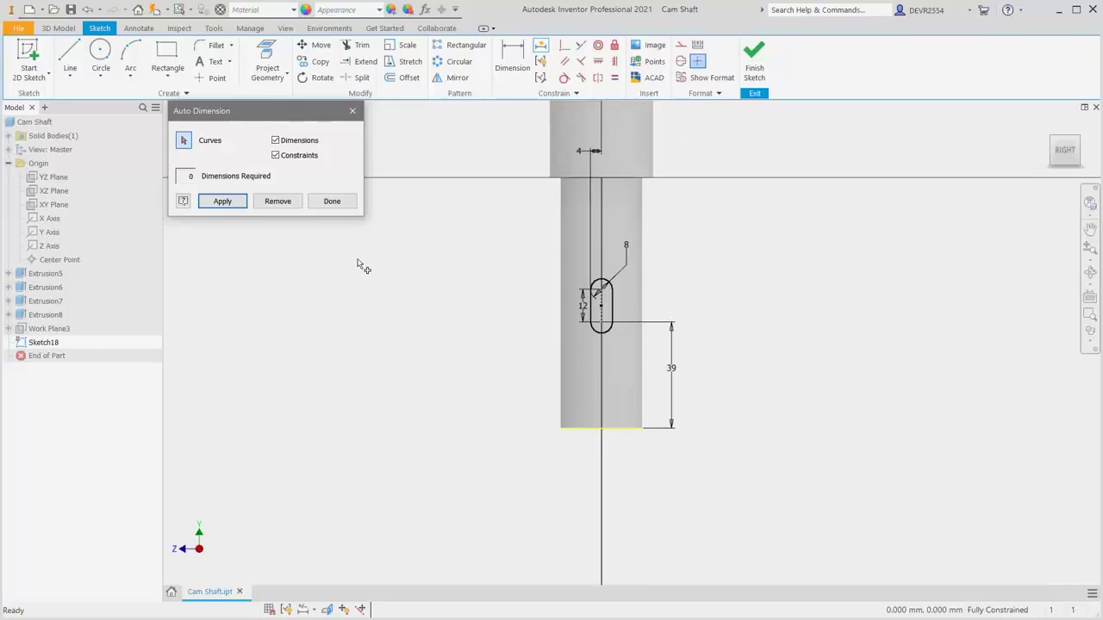
{"action": "left_click", "coordinate": [331, 201]}
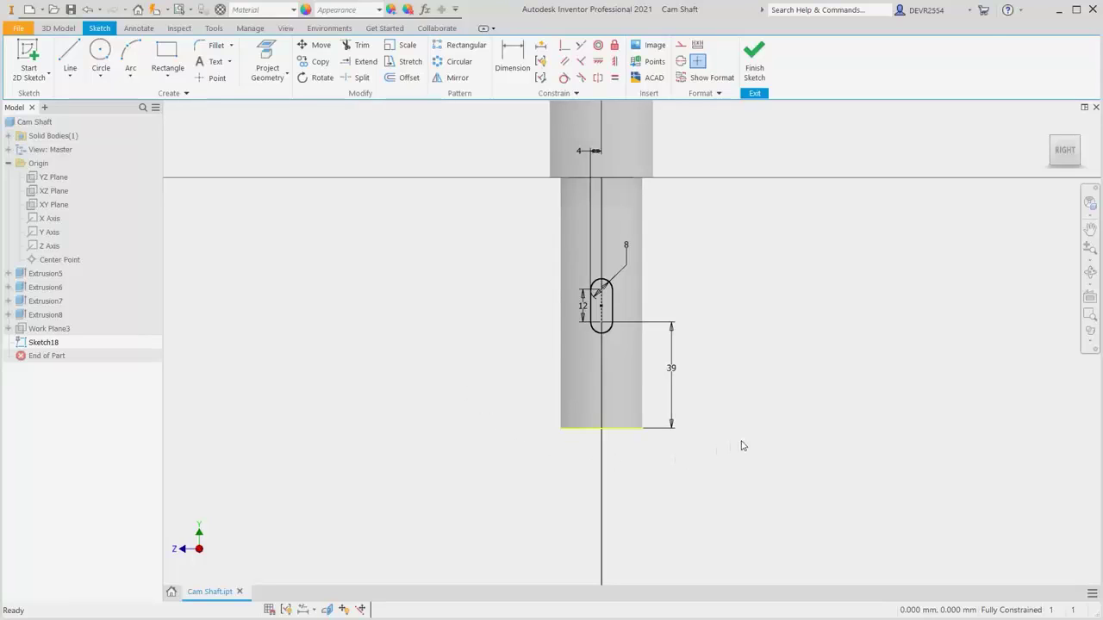
{"action": "right_click", "coordinate": [769, 362]}
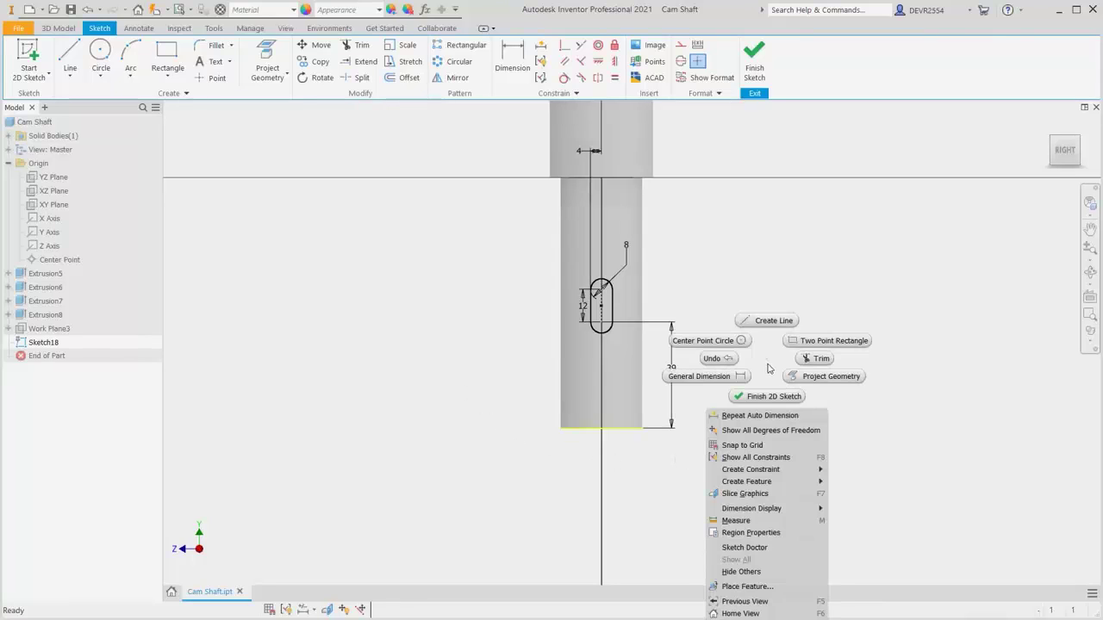
{"action": "left_click", "coordinate": [774, 397]}
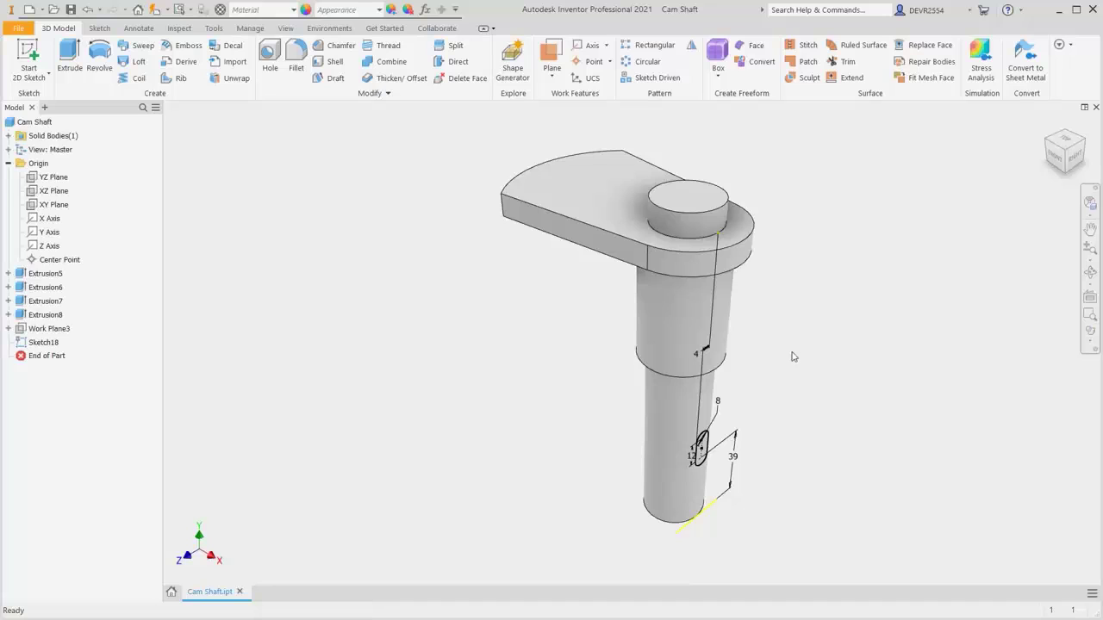
Extrude the slot profile as a 4 mm deep cut into the narrow shaft section
{"action": "right_click", "coordinate": [828, 288]}
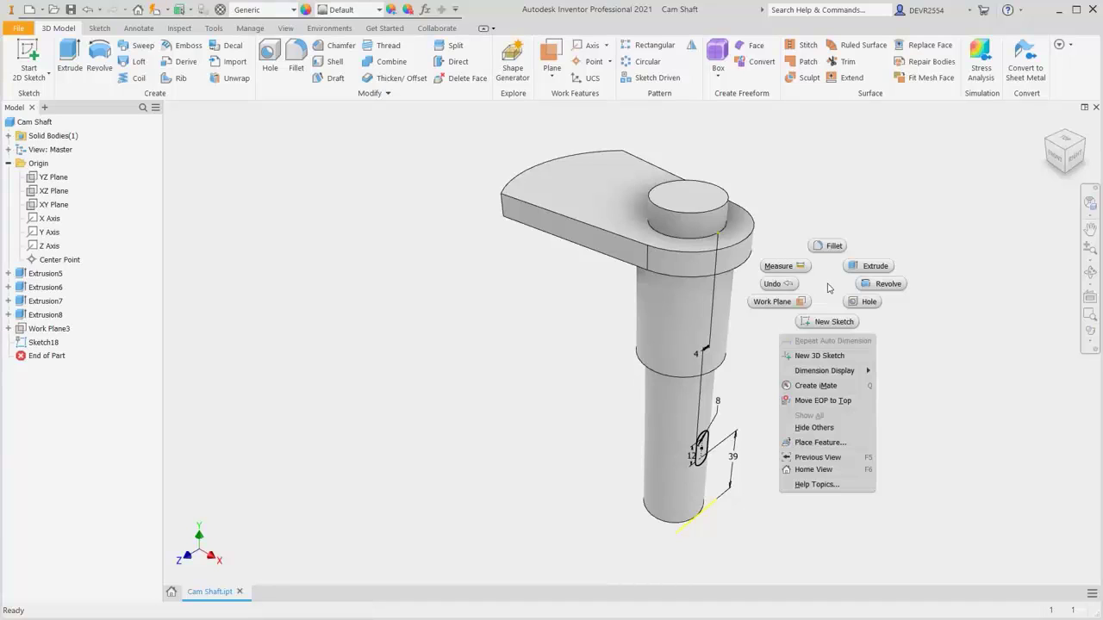
{"action": "left_click", "coordinate": [872, 266]}
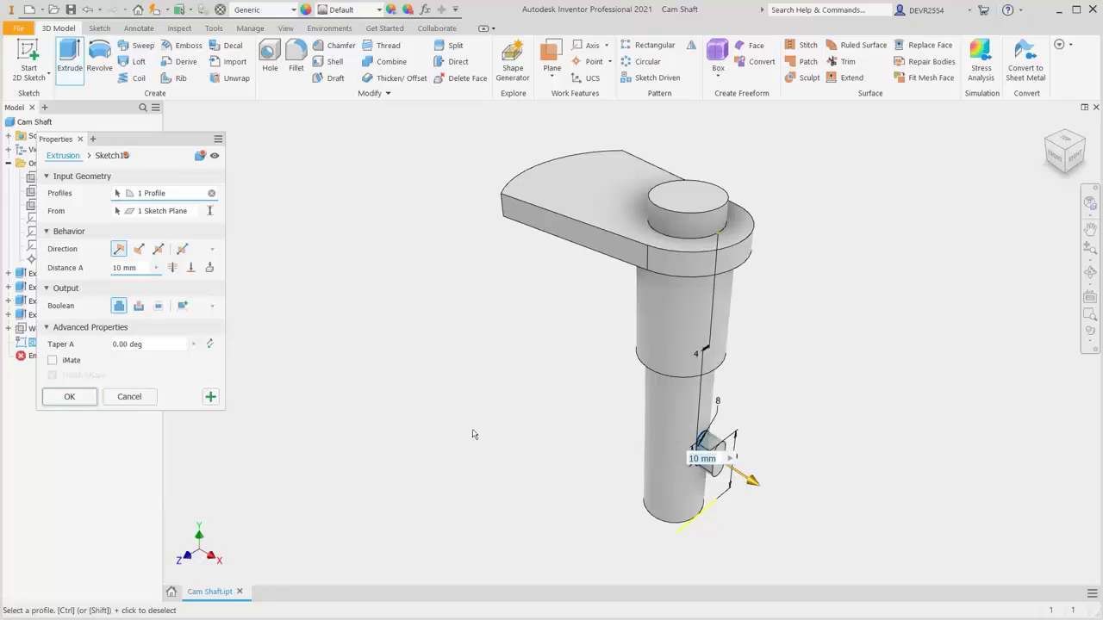
{"action": "left_click", "coordinate": [138, 307]}
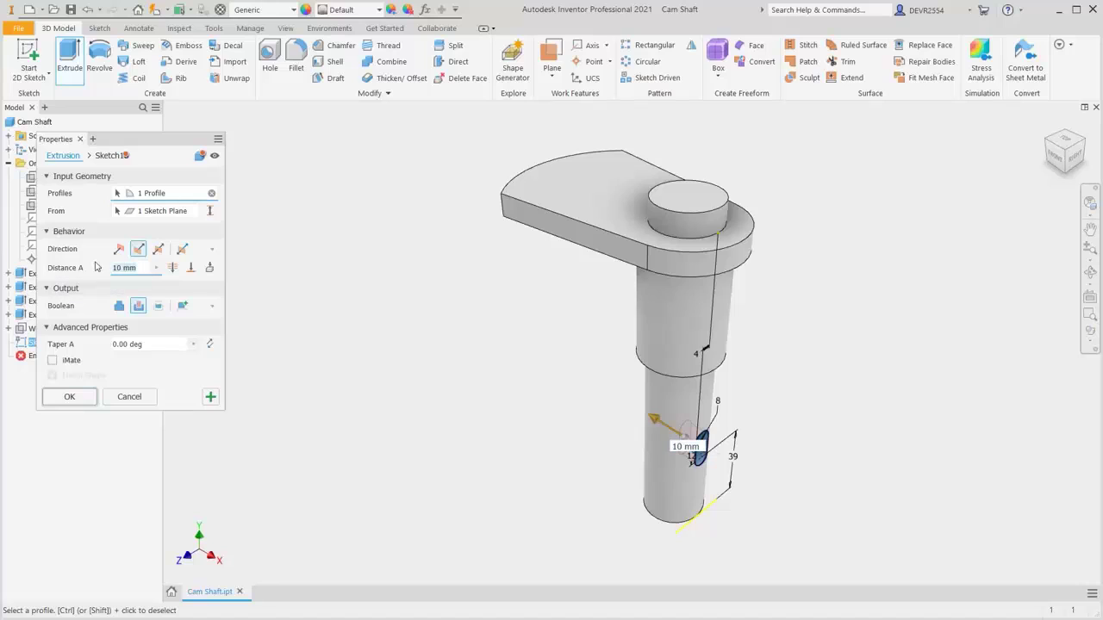
{"action": "type", "text": "4"}
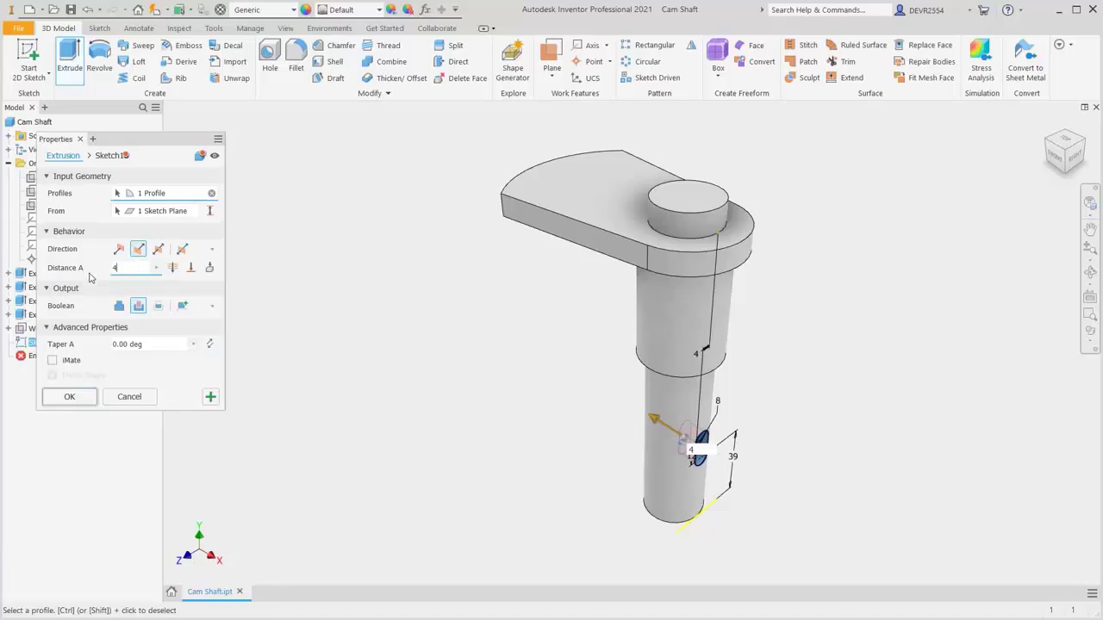
{"action": "left_click", "coordinate": [83, 398]}
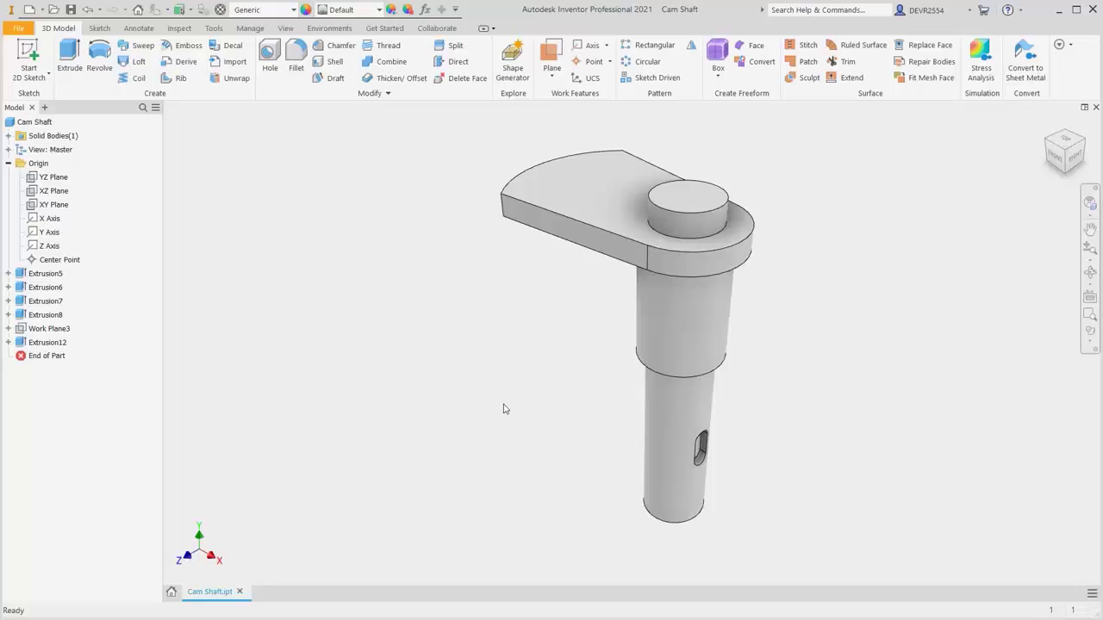
Fillet the inner floor edges of the slot pocket with a 0.2 mm radius and return to the home view
{"action": "left_click", "coordinate": [297, 64]}
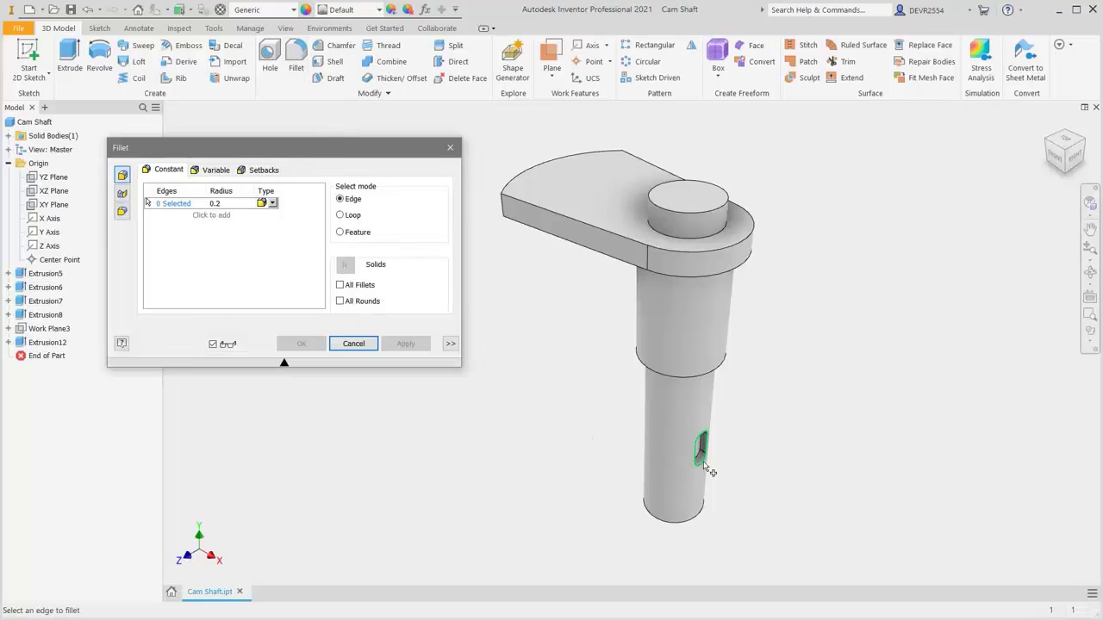
{"action": "middle_click_drag", "start_coordinate": [764, 468], "coordinate": [506, 377], "text": "shift"}
{"action": "scroll", "coordinate": [602, 431], "scroll_direction": "down", "scroll_amount": 6}
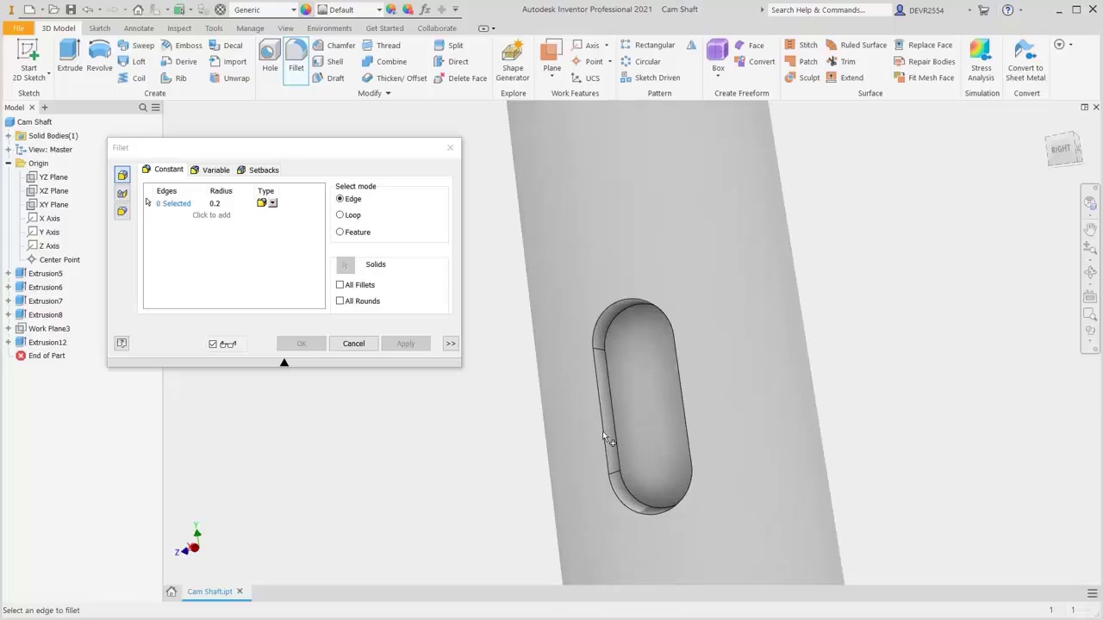
{"action": "left_click", "coordinate": [619, 434]}
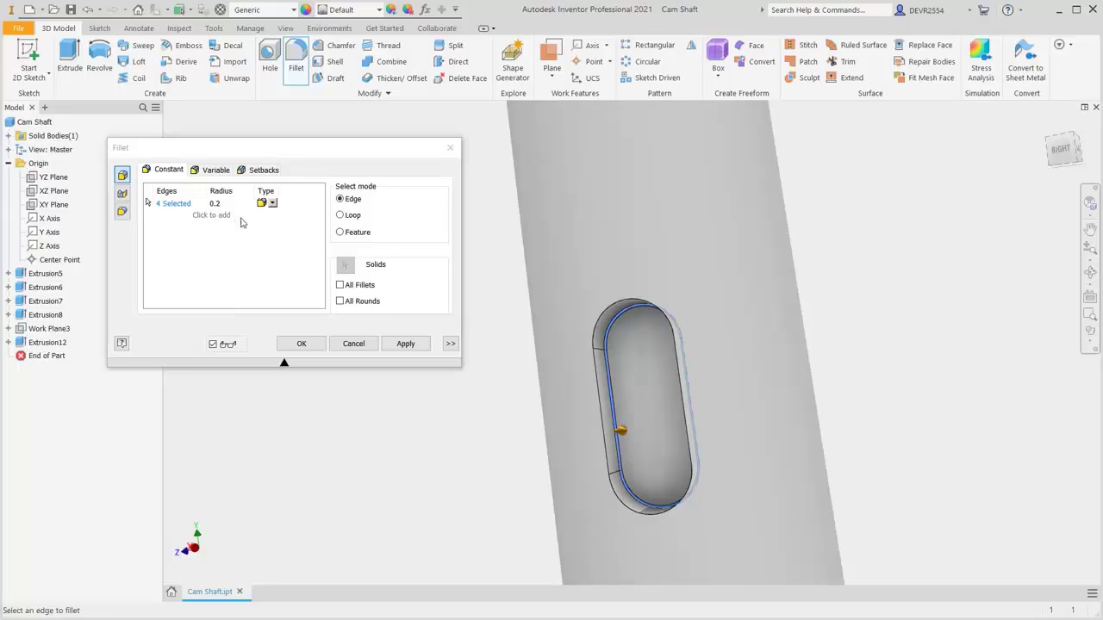
{"action": "left_click", "coordinate": [302, 343]}
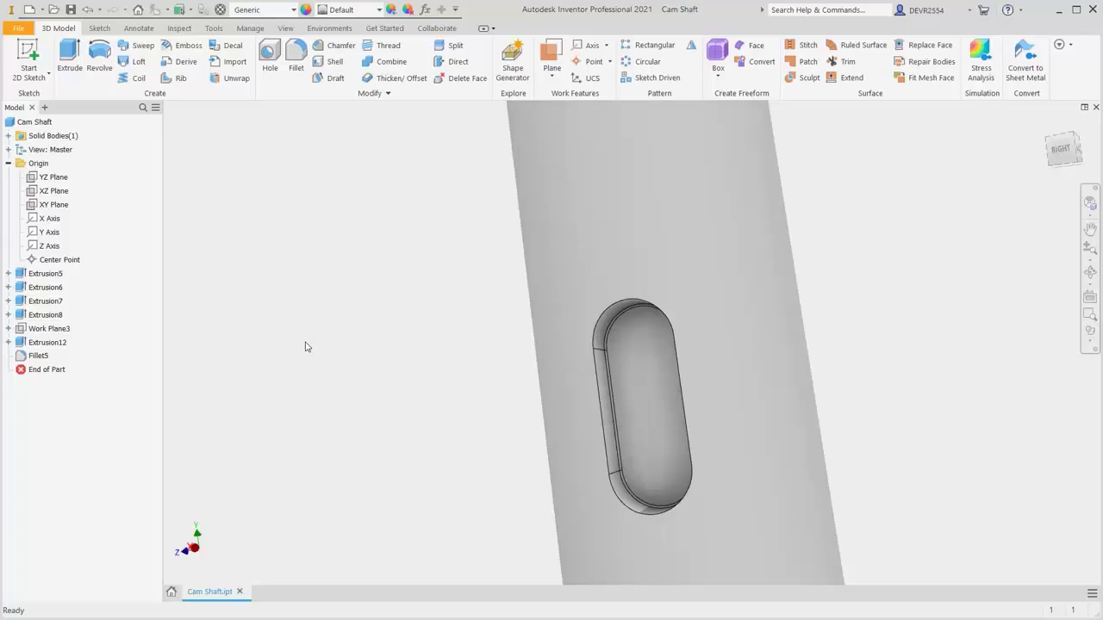
{"action": "key", "text": "F6"}
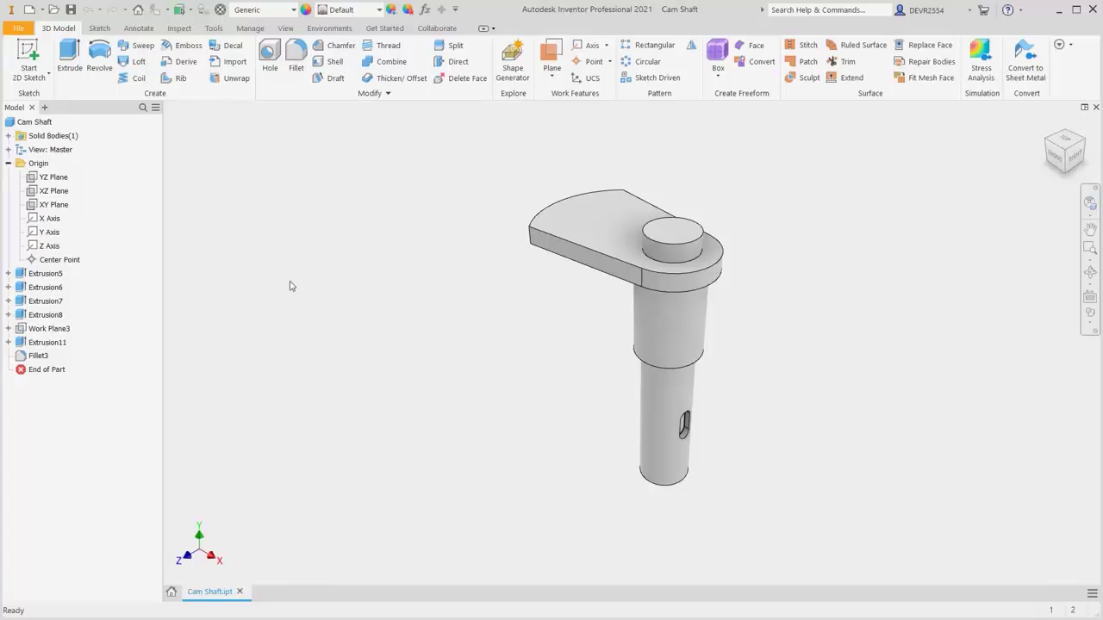
Start a sketch on the XY plane and slice the graphics to expose the slot pocket's section
{"action": "right_click", "coordinate": [56, 209]}
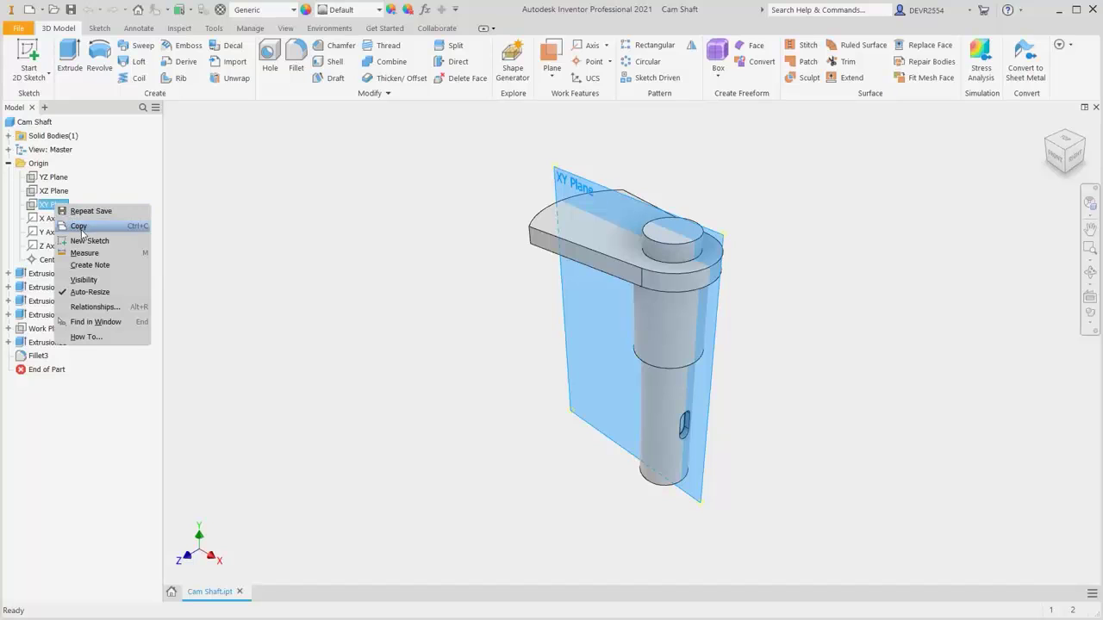
{"action": "left_click", "coordinate": [83, 242]}
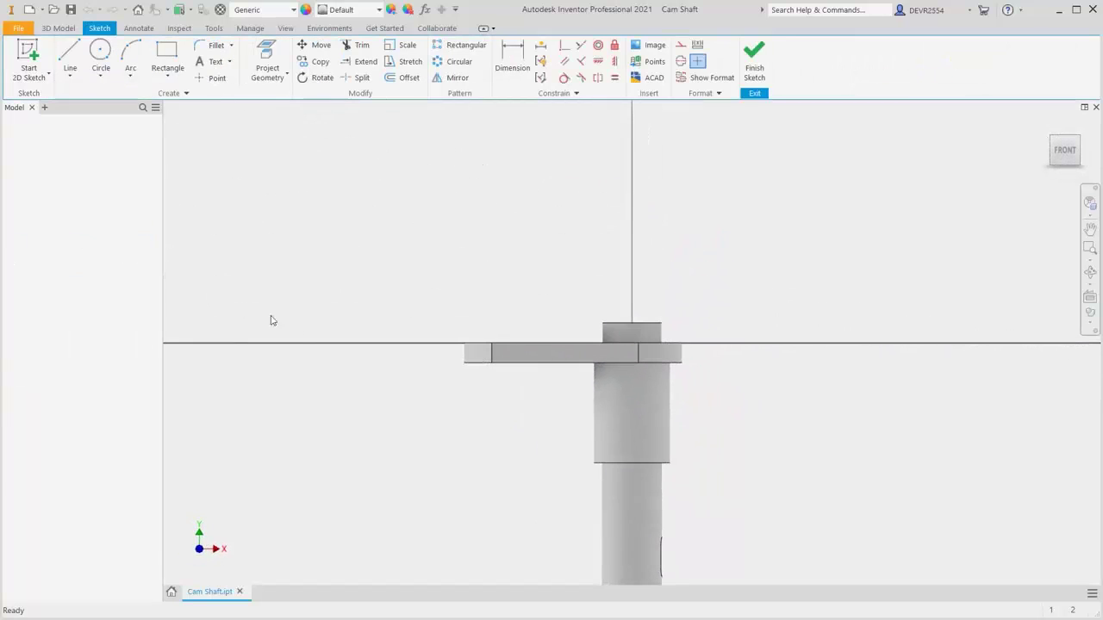
{"action": "key", "text": "F2"}
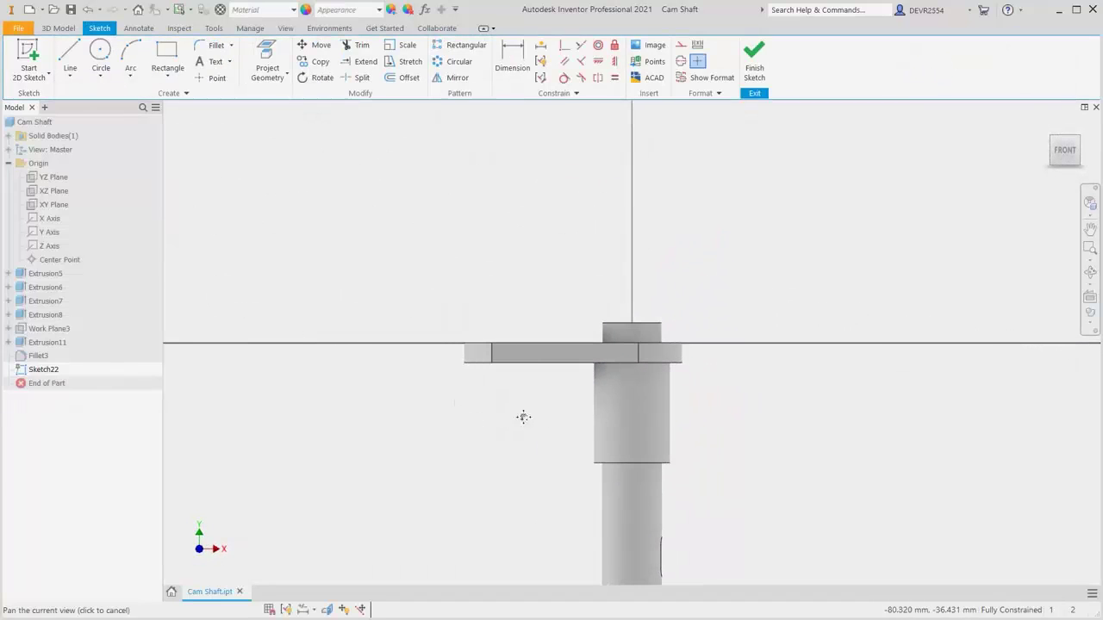
{"action": "left_click_drag", "start_coordinate": [630, 444], "coordinate": [561, 226]}
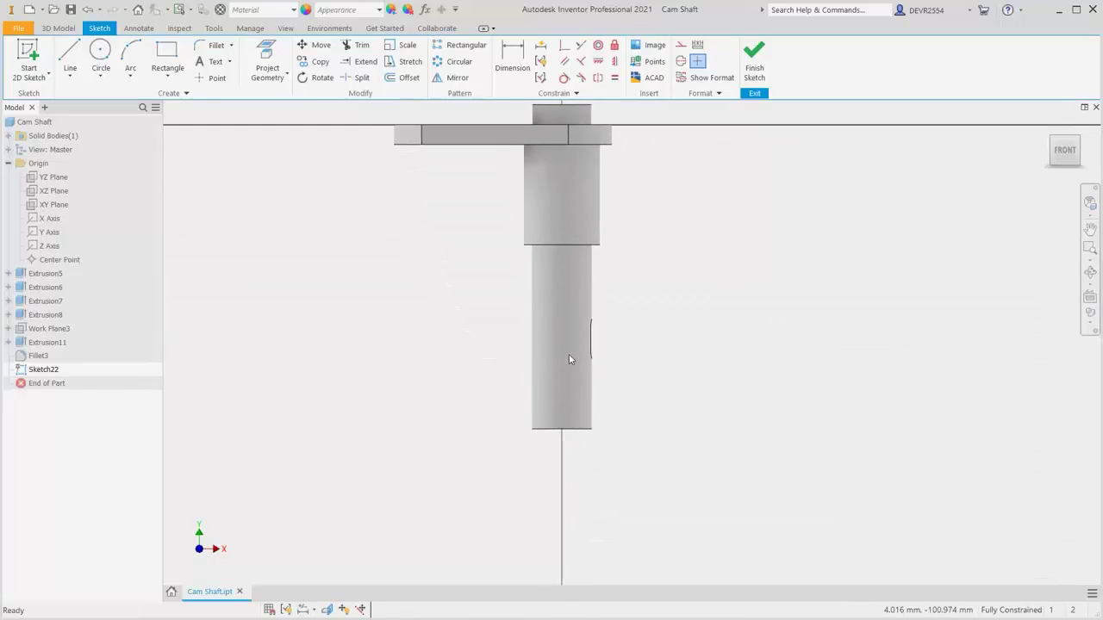
{"action": "scroll", "coordinate": [569, 360], "scroll_direction": "up", "scroll_amount": 2}
{"action": "scroll", "coordinate": [569, 360], "scroll_direction": "up", "scroll_amount": 2}
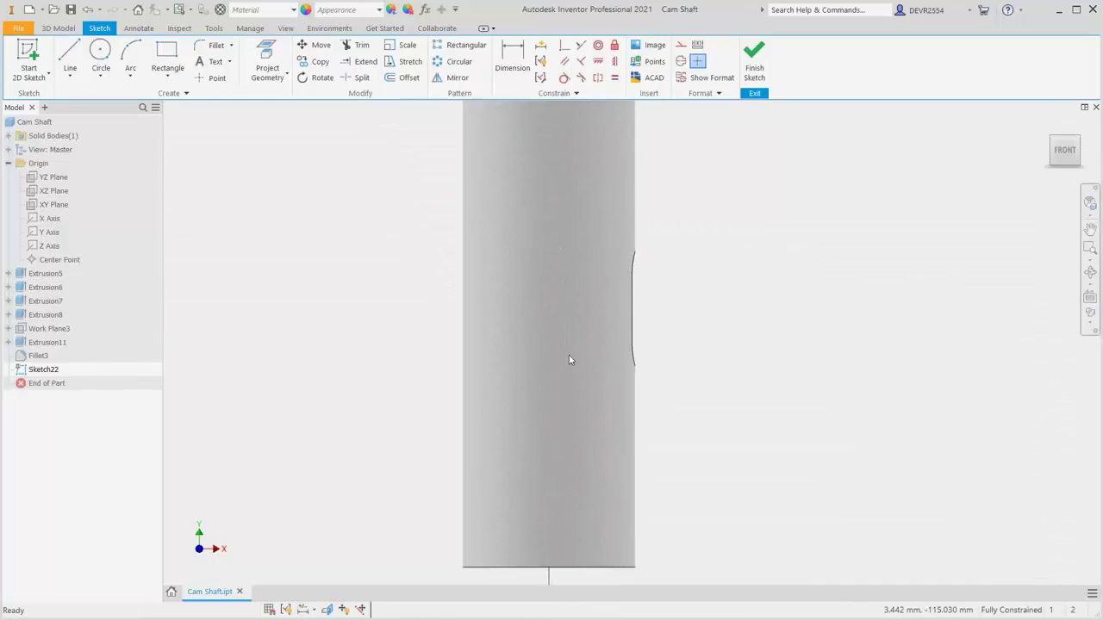
{"action": "key", "text": "F7"}
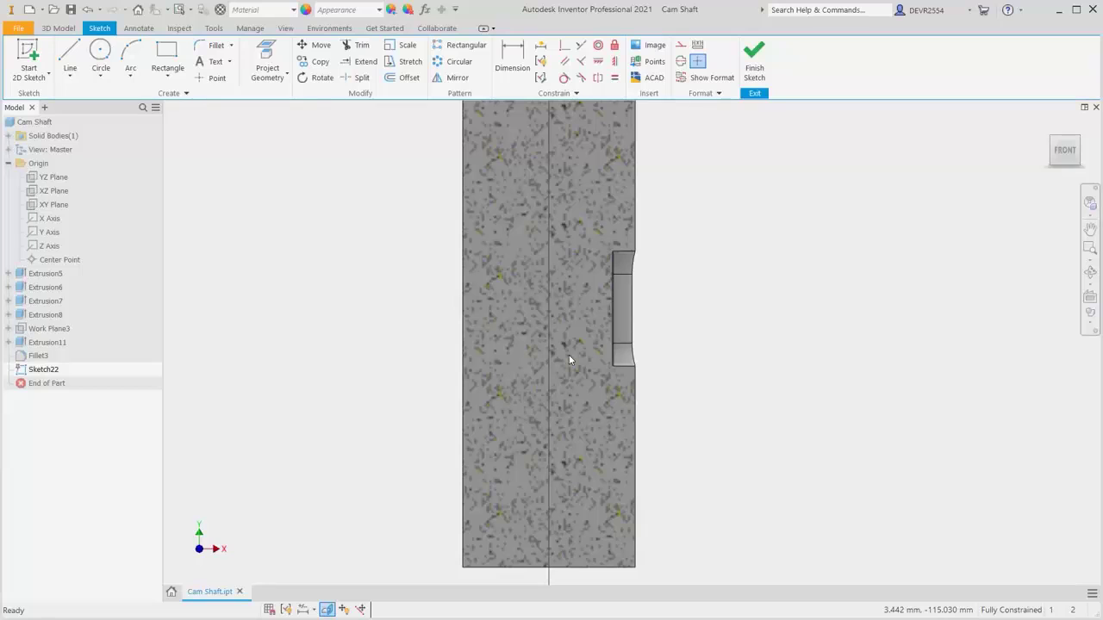
Project the slot pocket's lower edge and the narrow shaft section's adjacent side edge into the sketch
{"action": "right_click", "coordinate": [756, 347]}
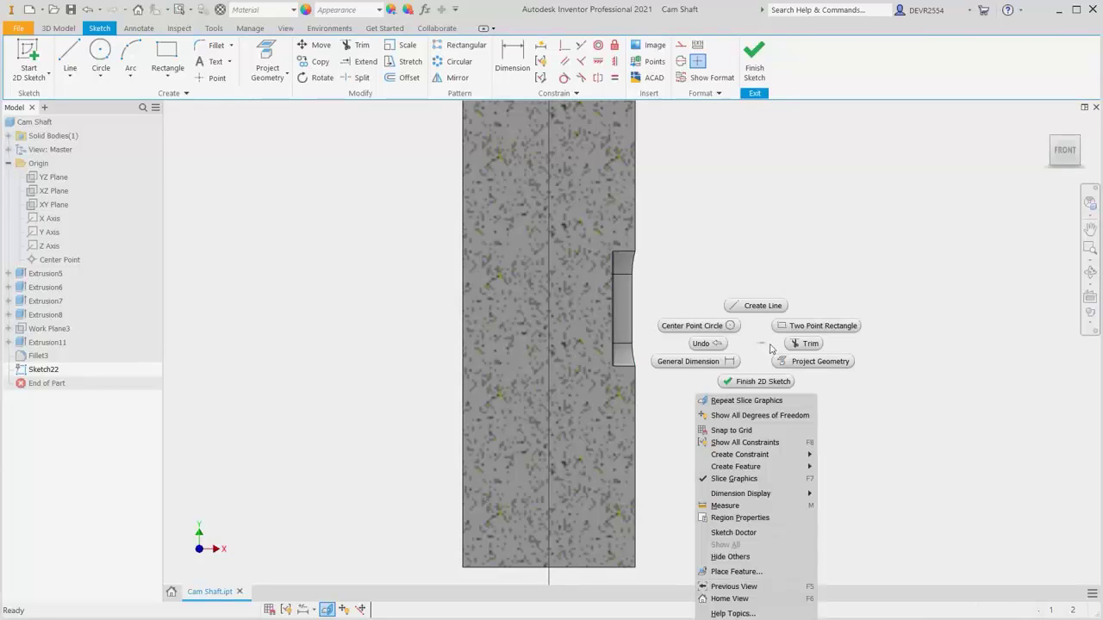
{"action": "left_click", "coordinate": [799, 360]}
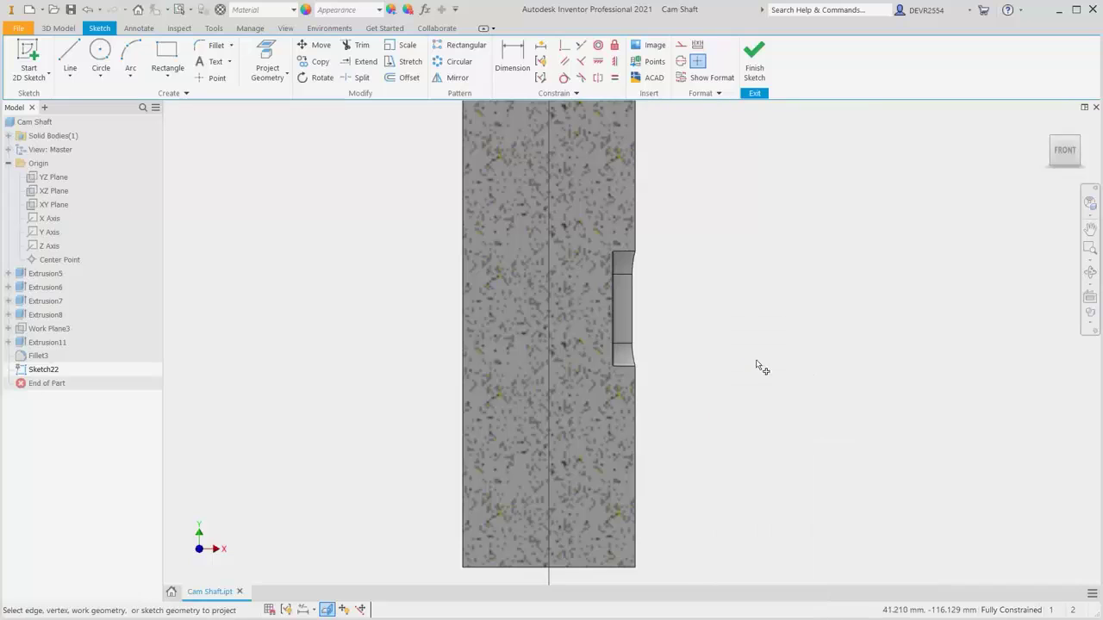
{"action": "left_click", "coordinate": [622, 367]}
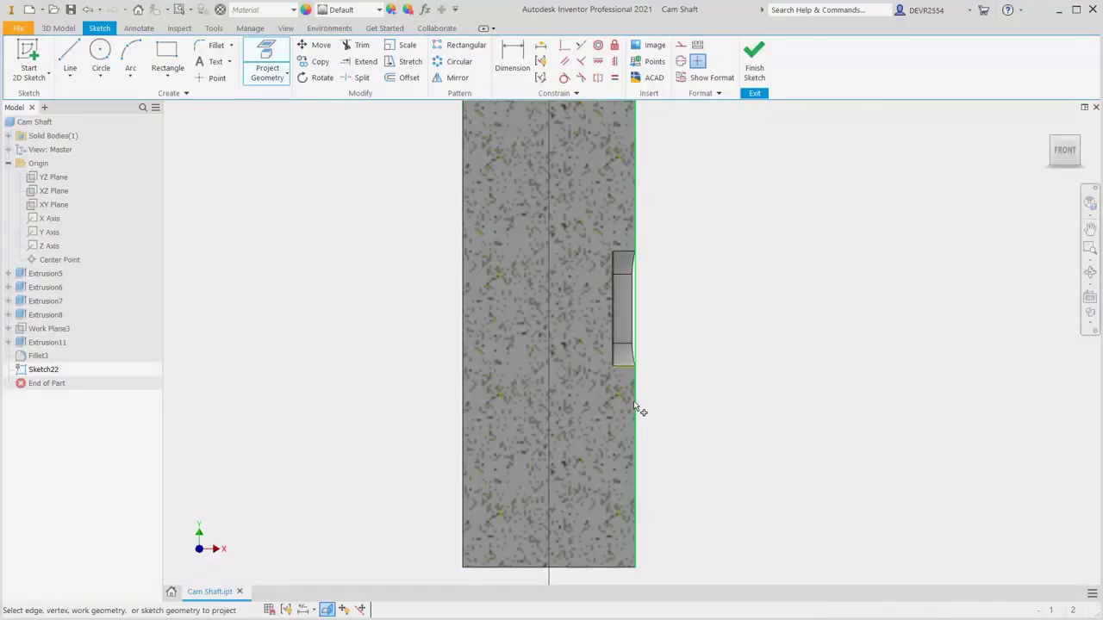
{"action": "left_click", "coordinate": [644, 412]}
{"action": "scroll", "coordinate": [645, 405], "scroll_direction": "down", "scroll_amount": 2}
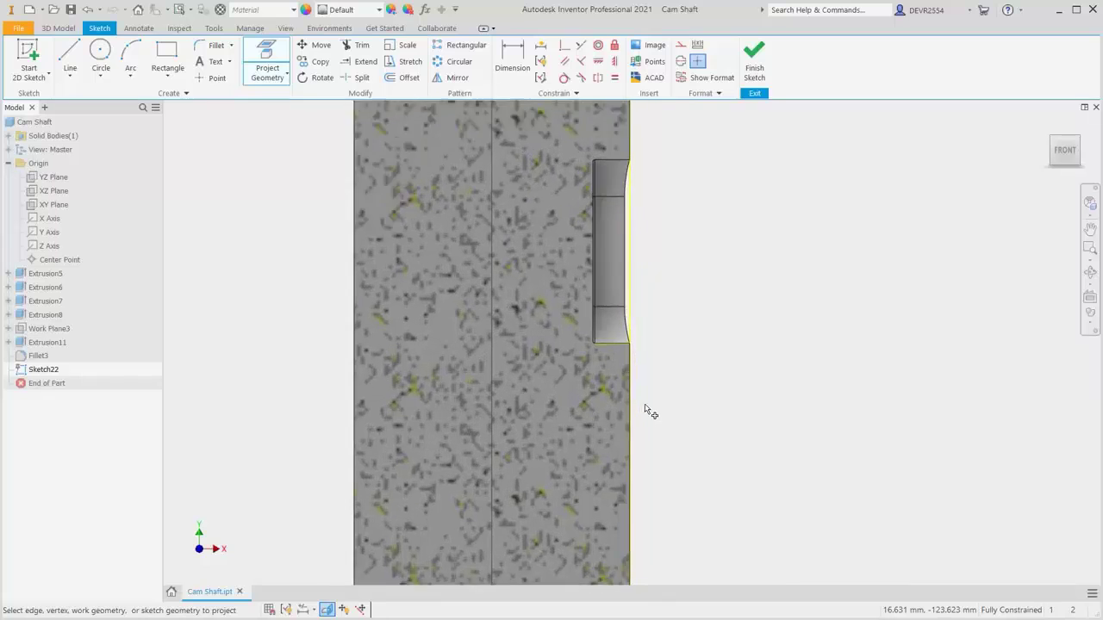
{"action": "scroll", "coordinate": [650, 412], "scroll_direction": "down", "scroll_amount": 3}
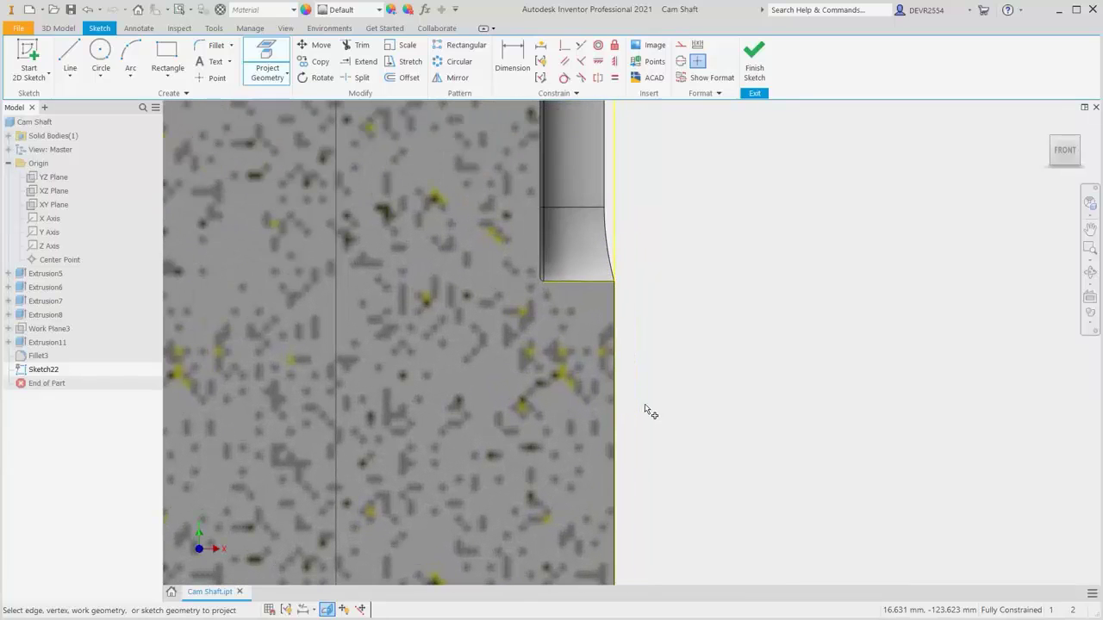
{"action": "right_click", "coordinate": [722, 341]}
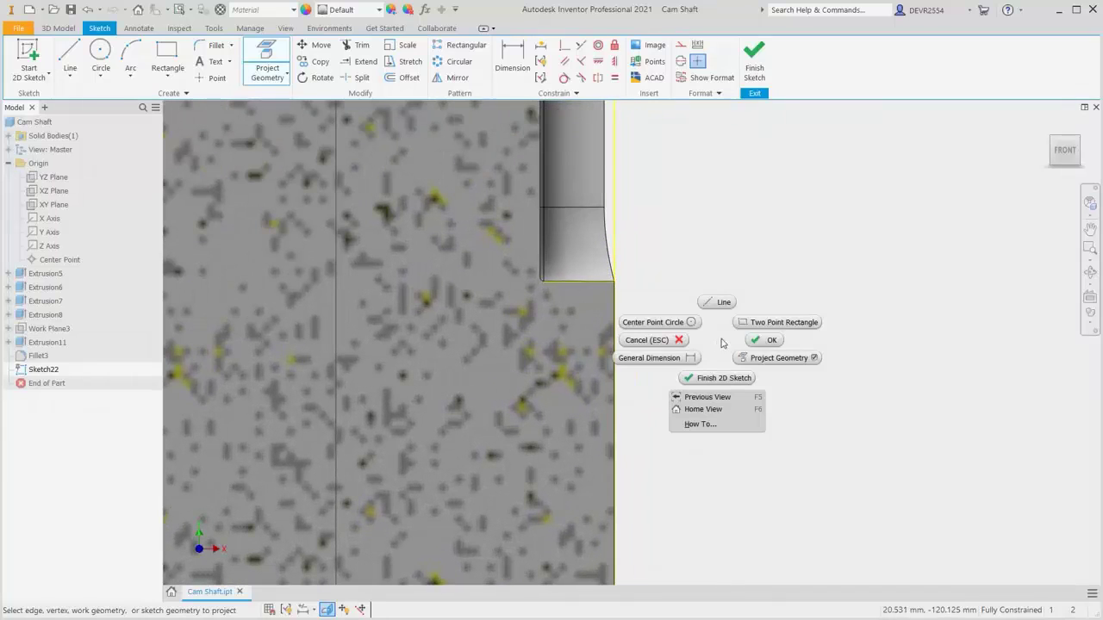
Draw a rectangle about 2 by 2.7 mm below the slot pocket and make its outer side collinear with the projected shaft edge
{"action": "left_click", "coordinate": [776, 323]}
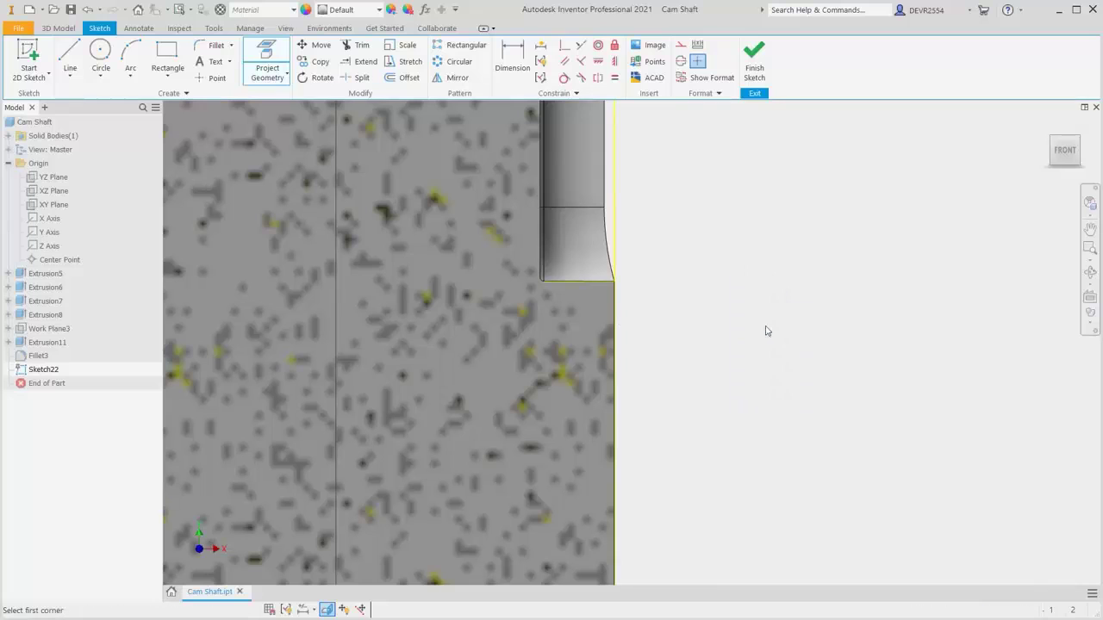
{"action": "left_click", "coordinate": [560, 322]}
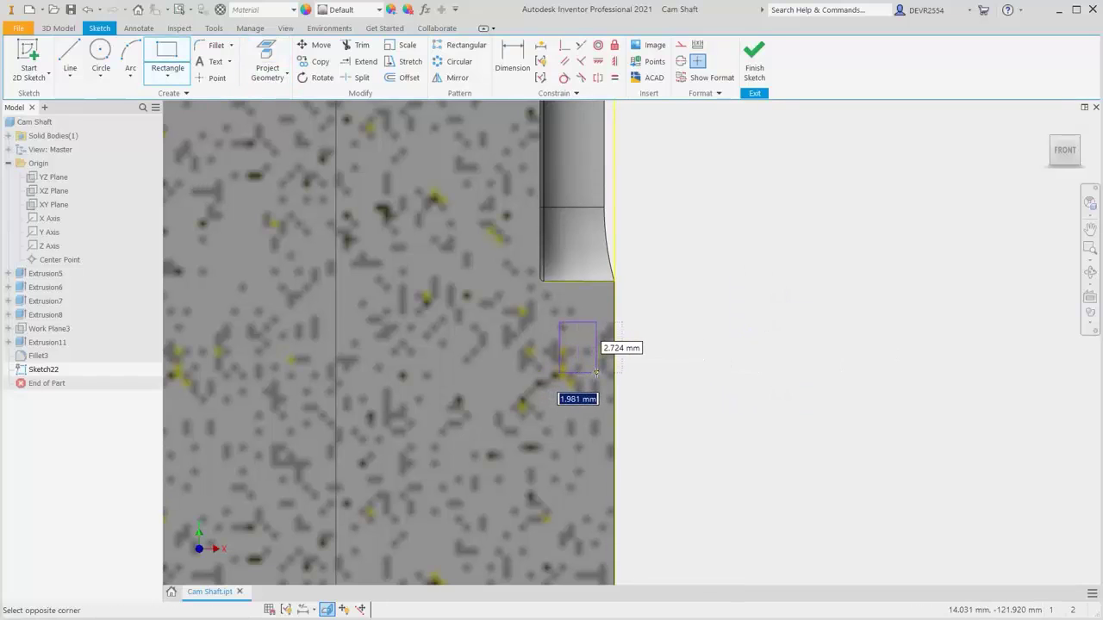
{"action": "left_click", "coordinate": [597, 372]}
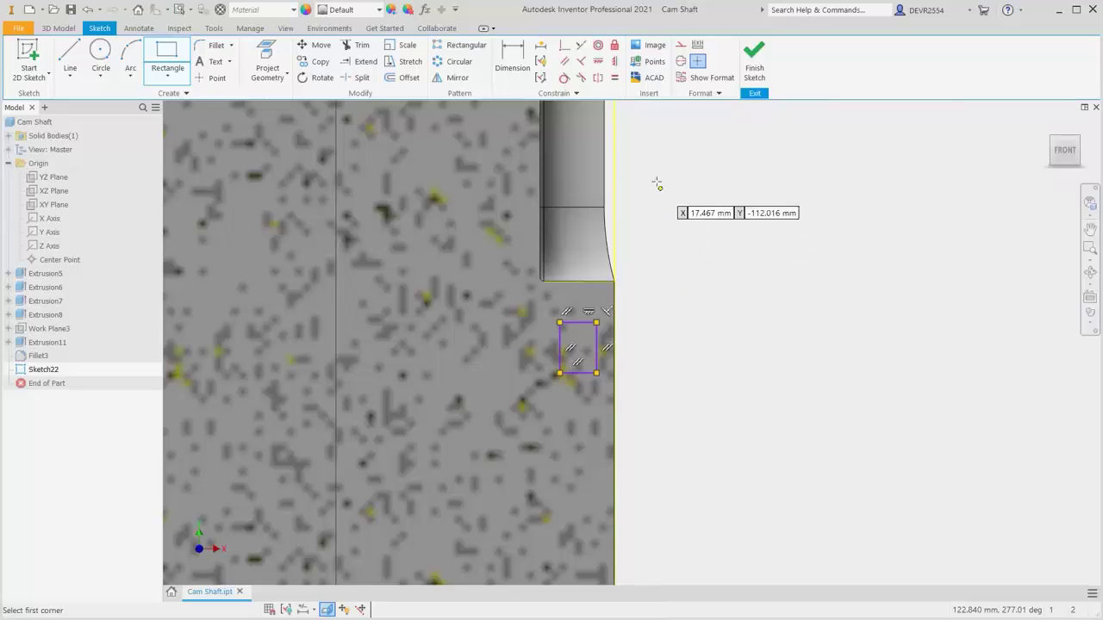
{"action": "left_click", "coordinate": [583, 46]}
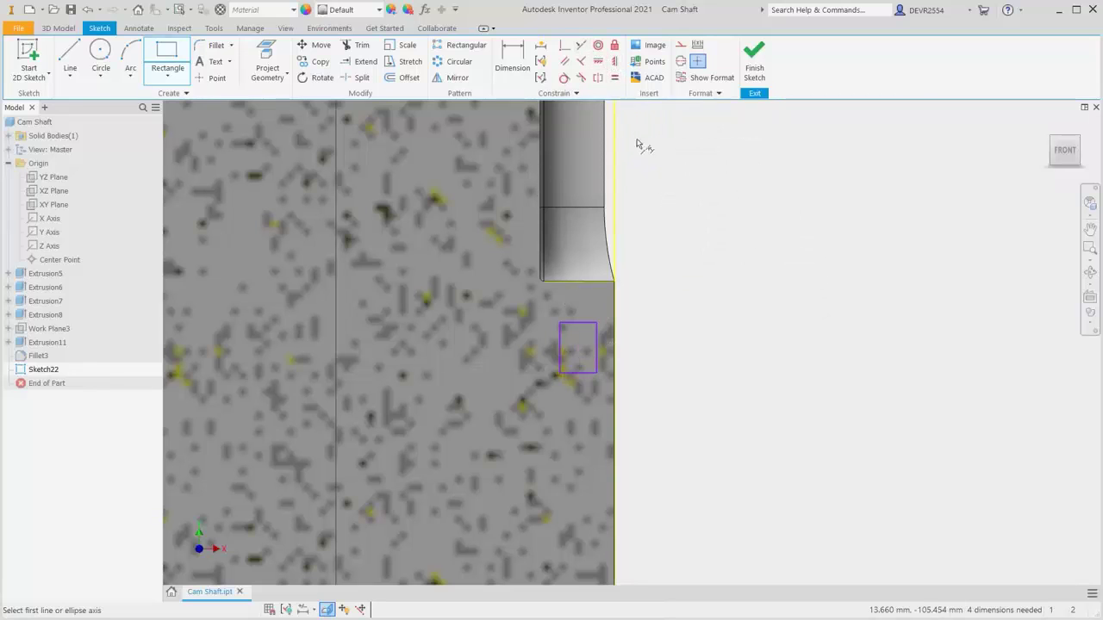
{"action": "left_click", "coordinate": [595, 353]}
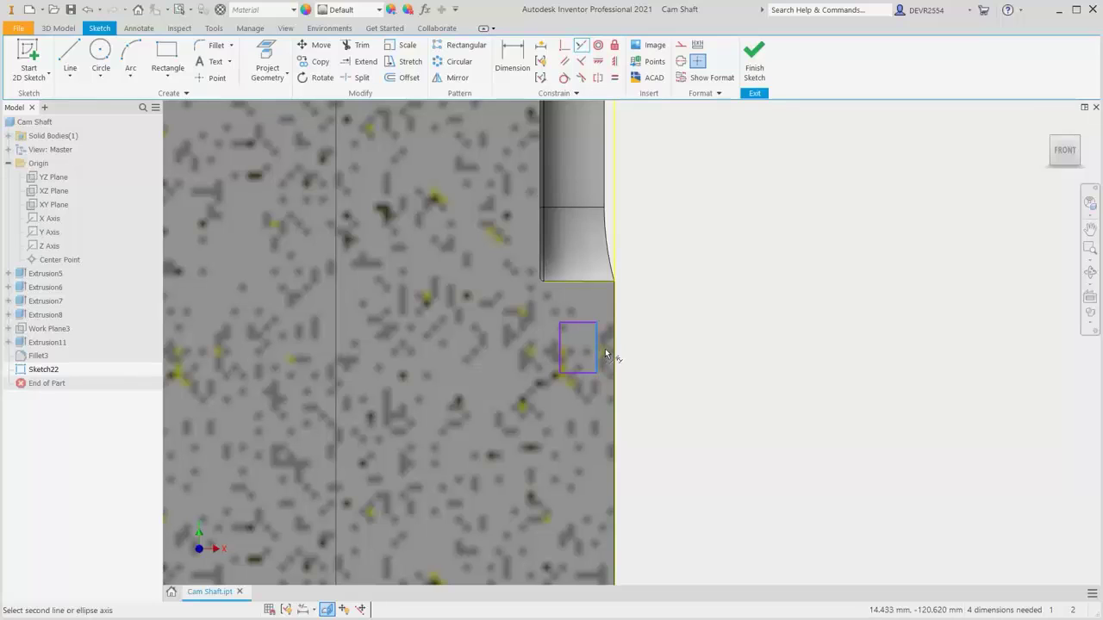
{"action": "left_click", "coordinate": [614, 353]}
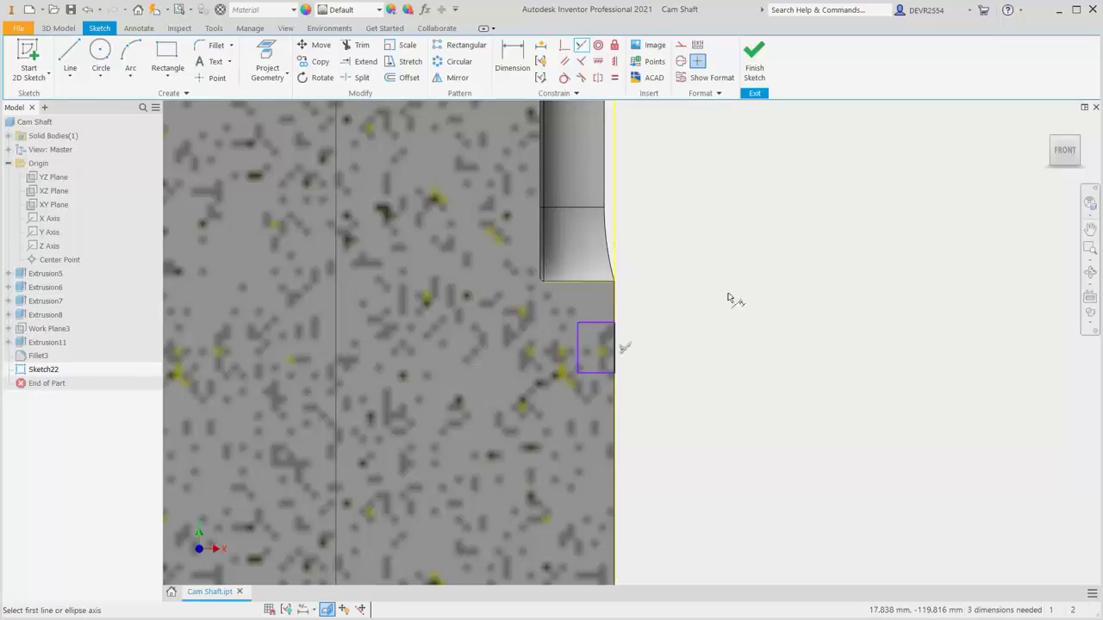
Dimension the small rectangle to 0.7 mm wide and 1.6 mm high
{"action": "right_click", "coordinate": [751, 280]}
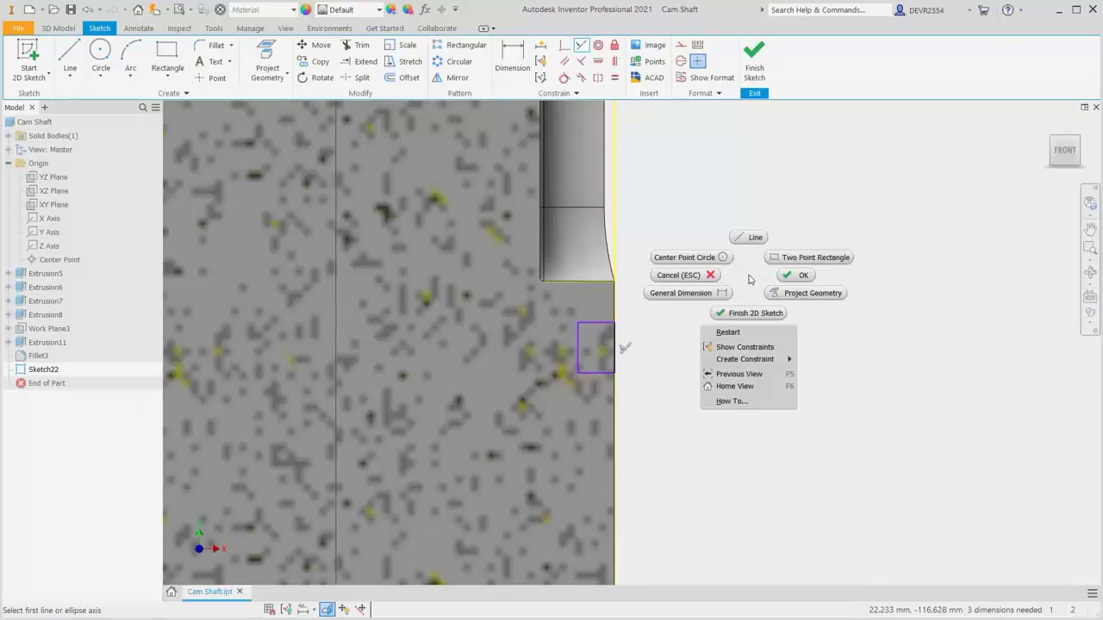
{"action": "left_click", "coordinate": [688, 294]}
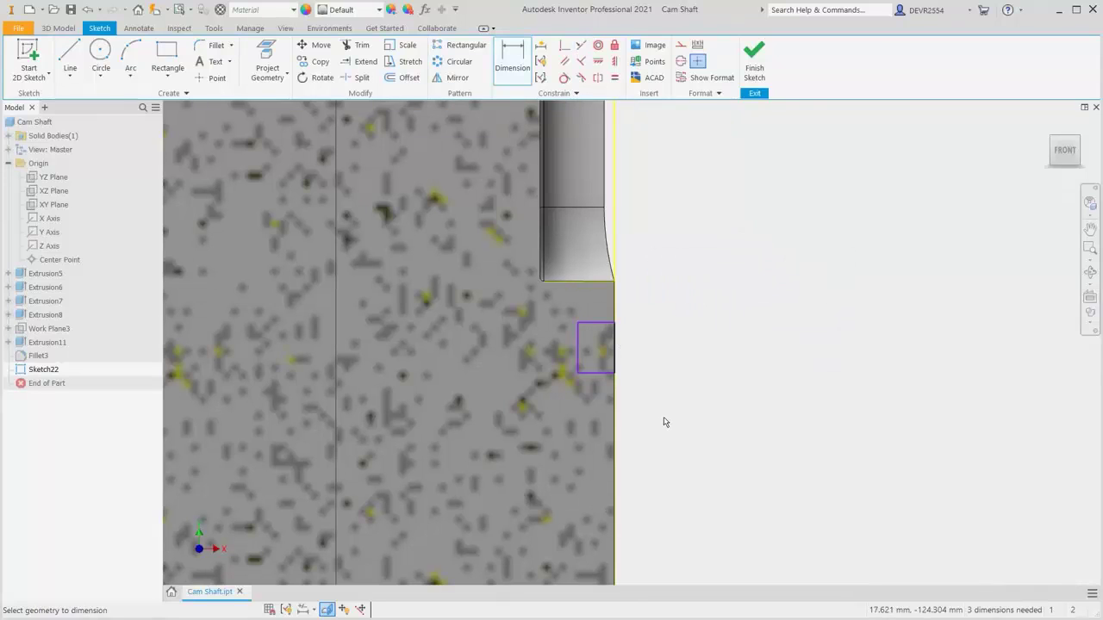
{"action": "left_click", "coordinate": [595, 373]}
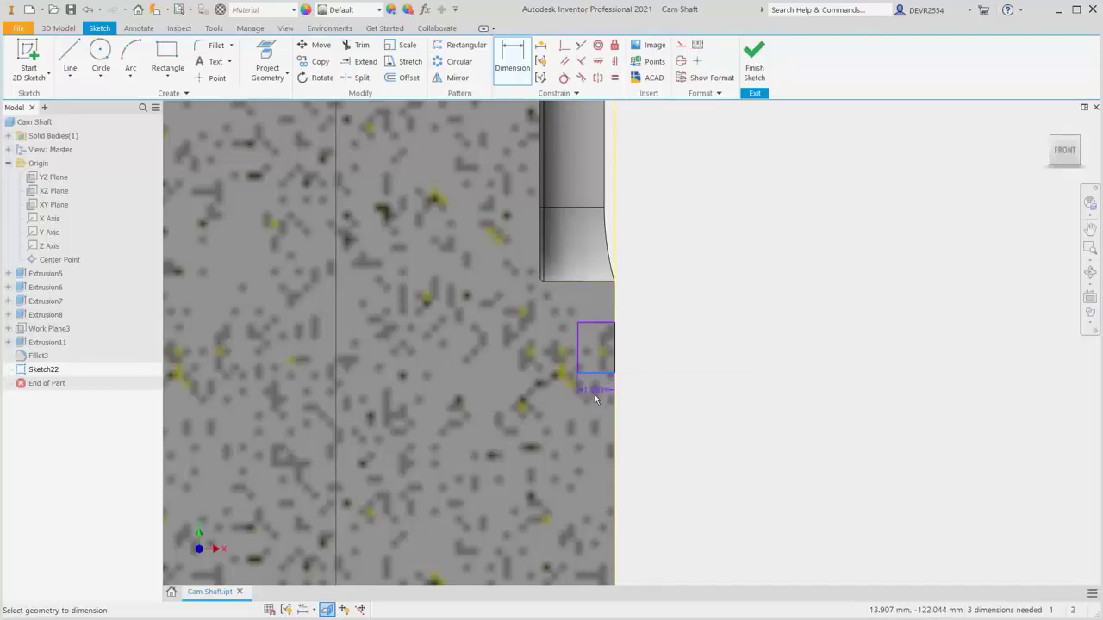
{"action": "left_click", "coordinate": [653, 423]}
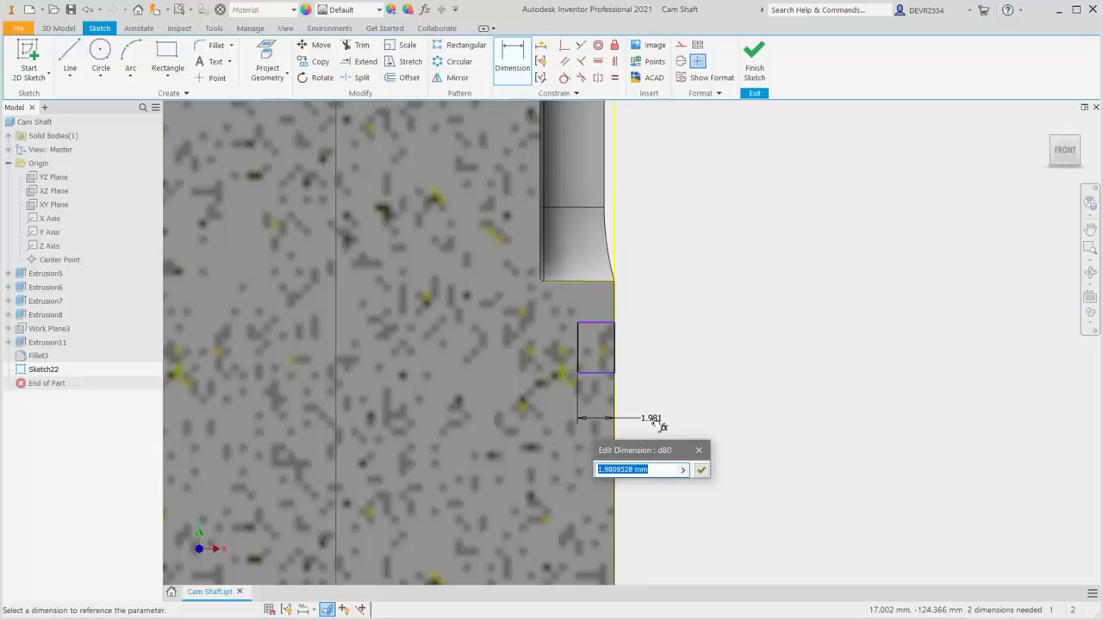
{"action": "type", "text": "0.7"}
{"action": "key", "text": "Return"}
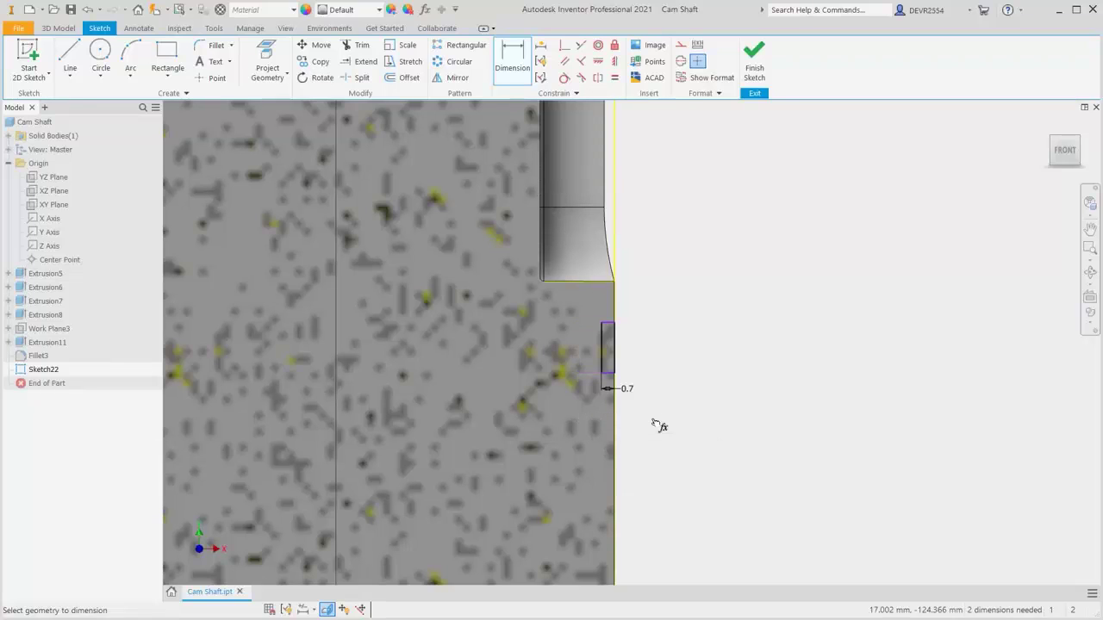
{"action": "left_click", "coordinate": [603, 358]}
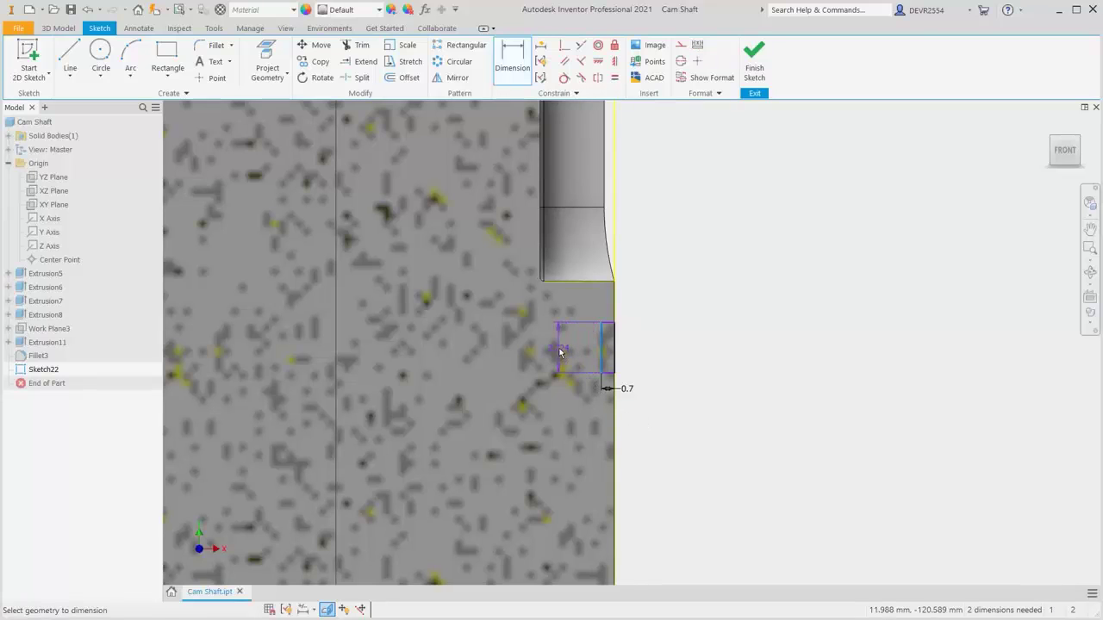
{"action": "left_click", "coordinate": [561, 349]}
{"action": "type", "text": "1"}
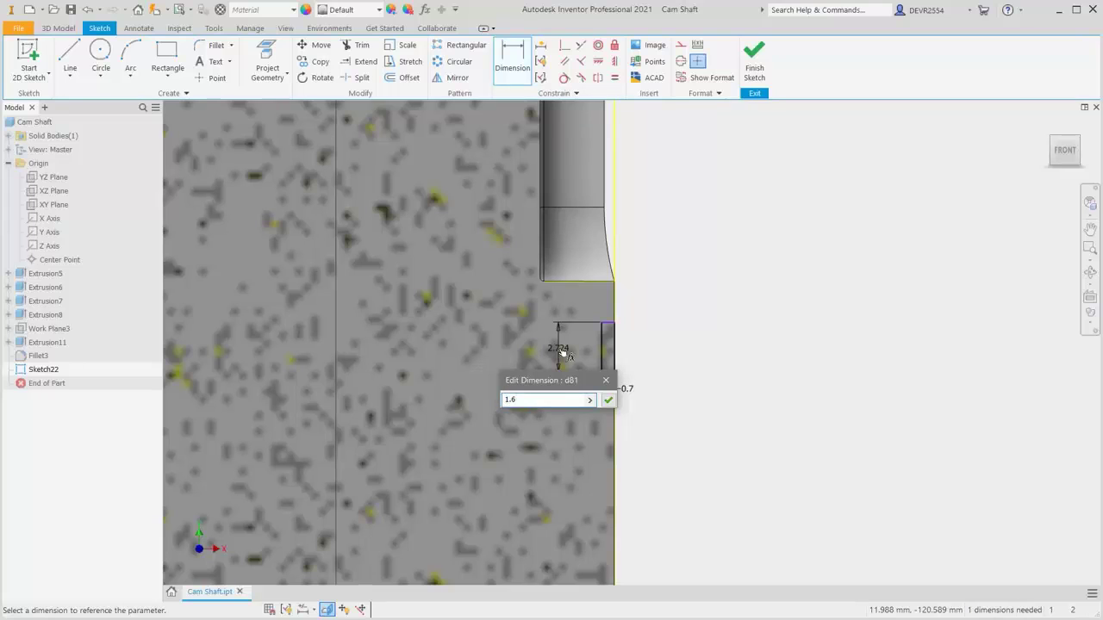
{"action": "type", "text": ".6"}
{"action": "key", "text": "Return"}
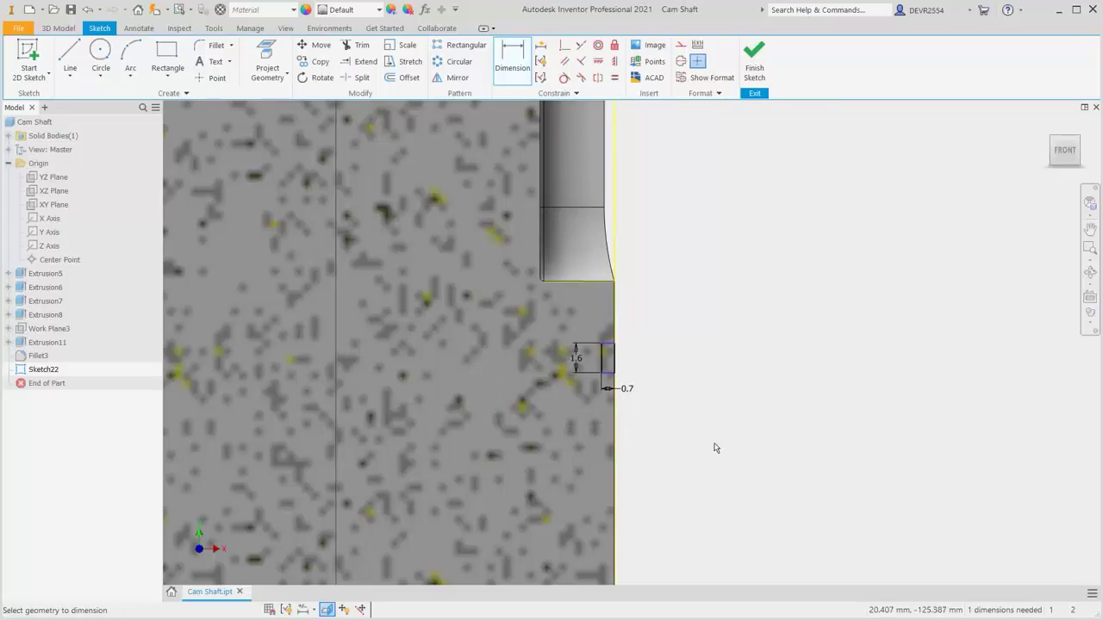
Dimension the distance from the rectangle's upper edge to the bottom end of the shaft as 33 mm
{"action": "scroll", "coordinate": [700, 456], "scroll_direction": "down", "scroll_amount": 1}
{"action": "scroll", "coordinate": [699, 456], "scroll_direction": "down", "scroll_amount": 2}
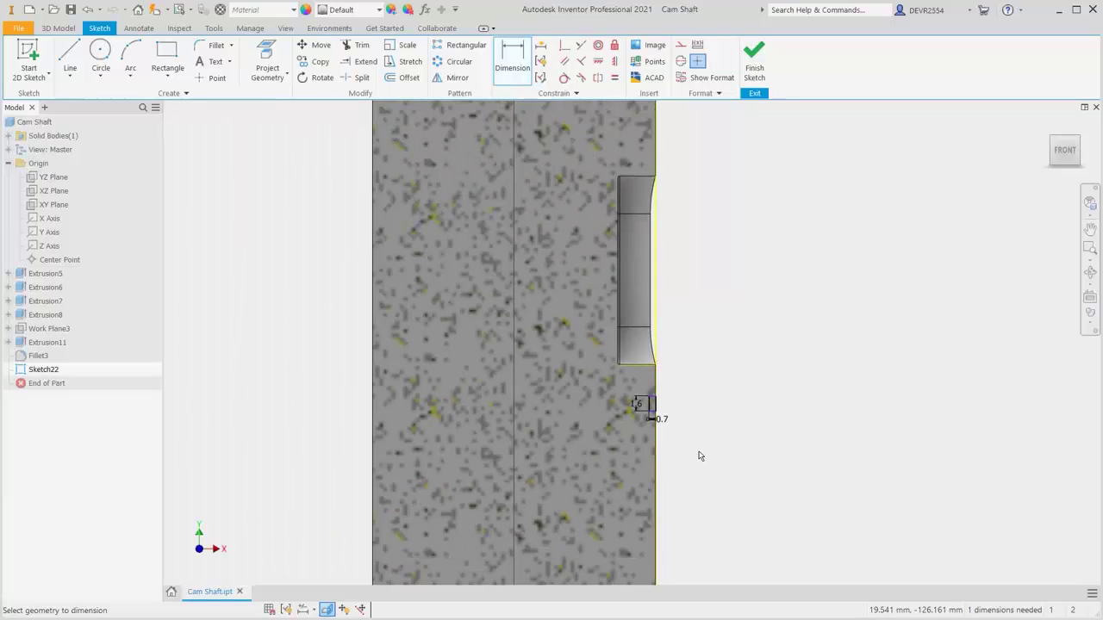
{"action": "scroll", "coordinate": [701, 457], "scroll_direction": "down", "scroll_amount": 1}
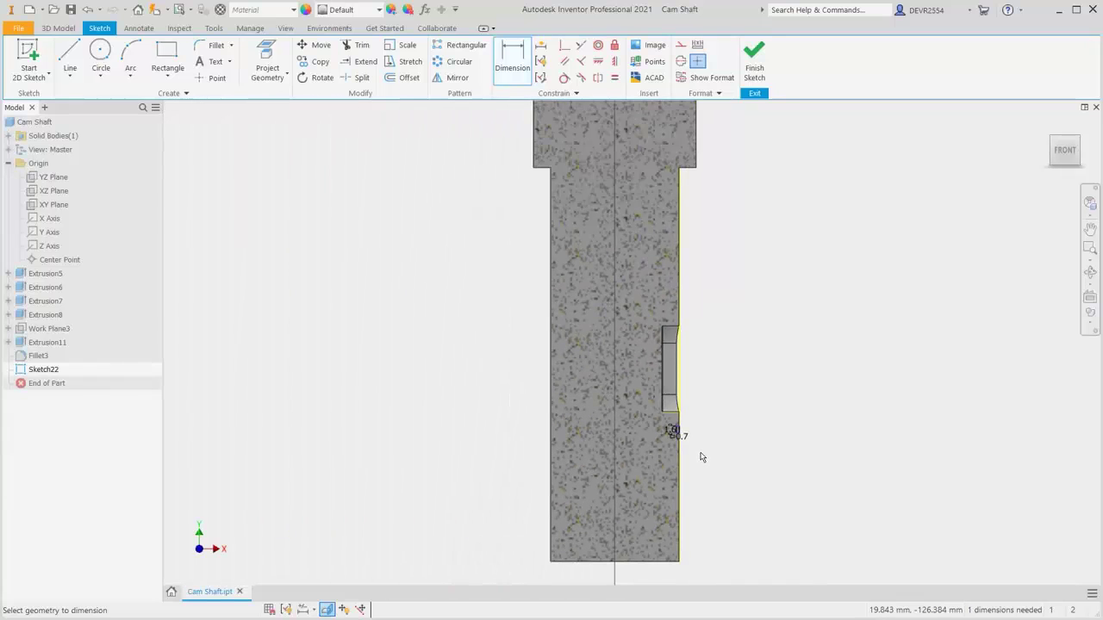
{"action": "mouse_move", "coordinate": [700, 453]}
{"action": "middle_mouse_down"}
{"action": "mouse_move", "coordinate": [620, 374]}
{"action": "mouse_move", "coordinate": [584, 306]}
{"action": "mouse_move", "coordinate": [589, 323]}
{"action": "middle_mouse_up"}
{"action": "scroll", "coordinate": [589, 323], "scroll_direction": "up", "scroll_amount": 3}
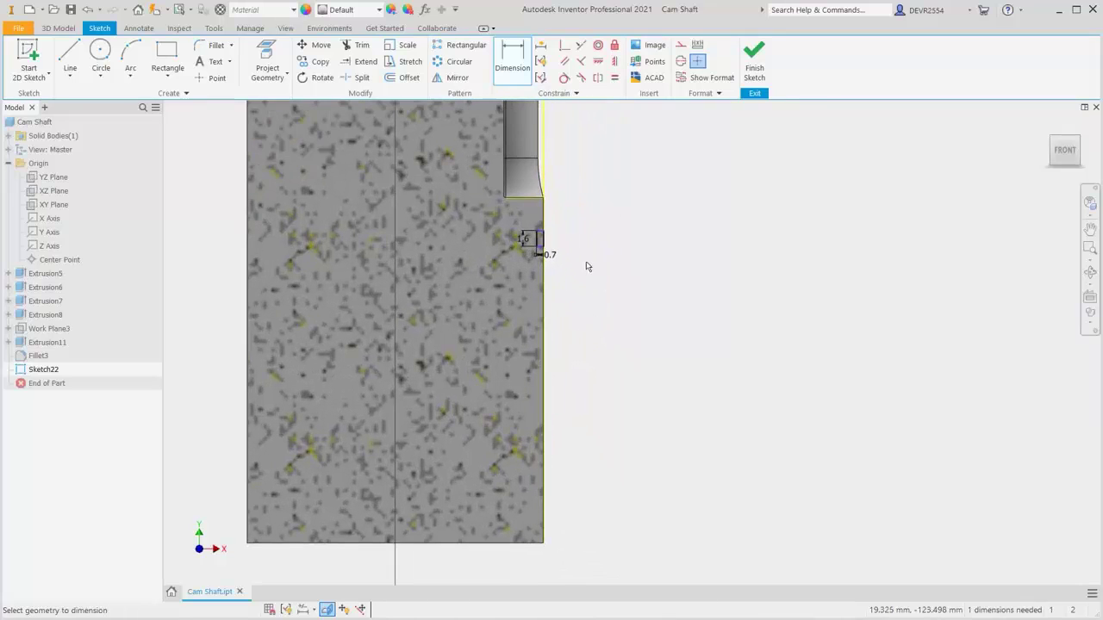
{"action": "scroll", "coordinate": [576, 256], "scroll_direction": "up", "scroll_amount": 2}
{"action": "scroll", "coordinate": [575, 256], "scroll_direction": "up", "scroll_amount": 1}
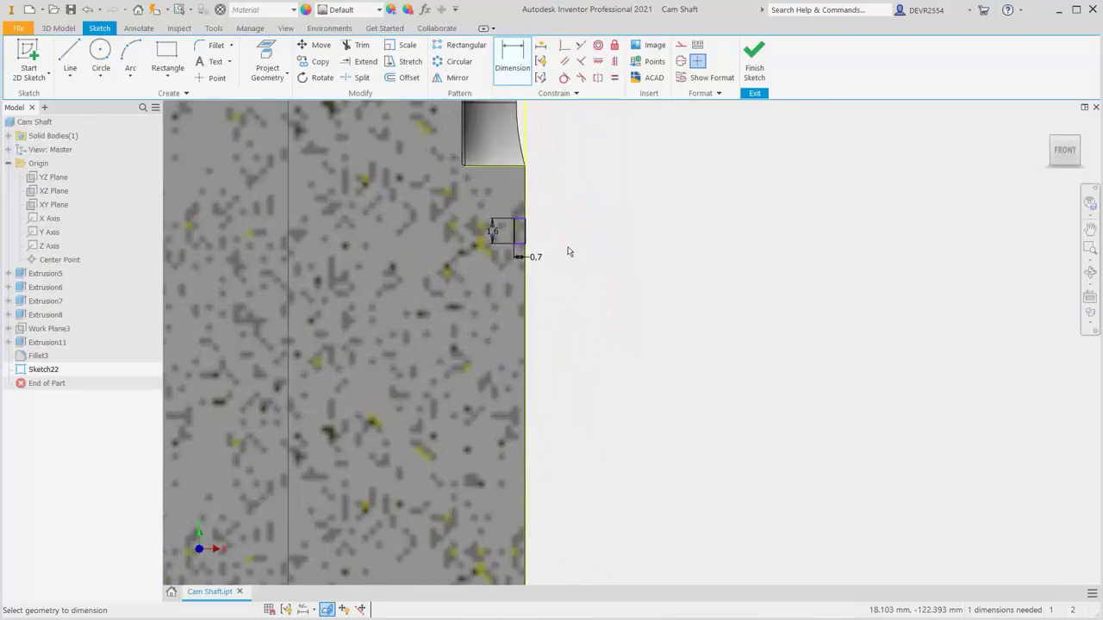
{"action": "left_click", "coordinate": [521, 224]}
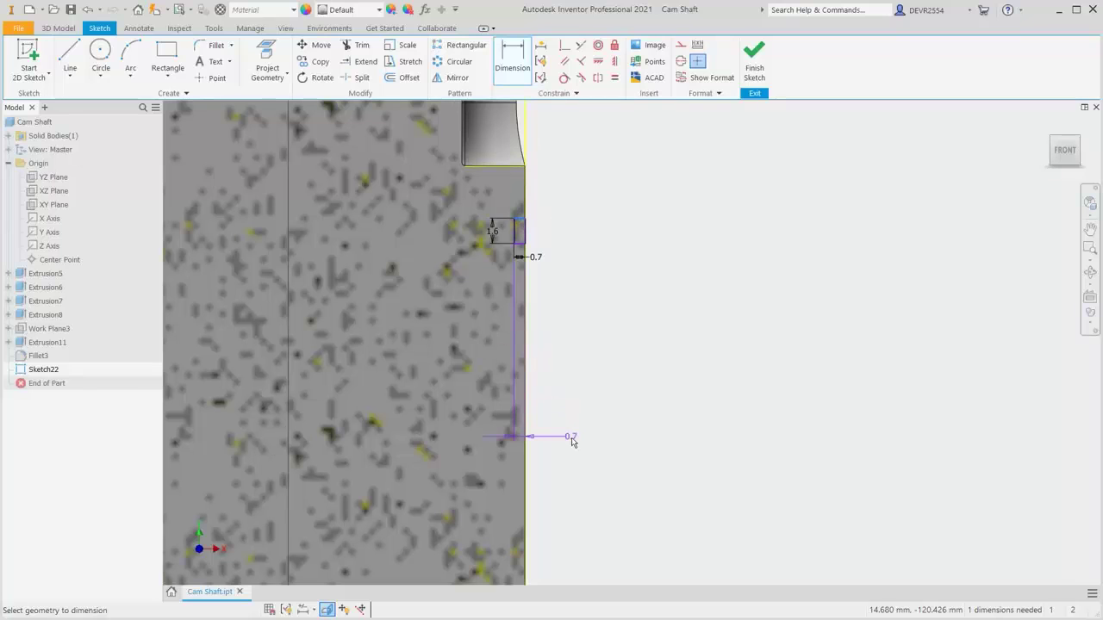
{"action": "scroll", "coordinate": [569, 439], "scroll_direction": "down", "scroll_amount": 4}
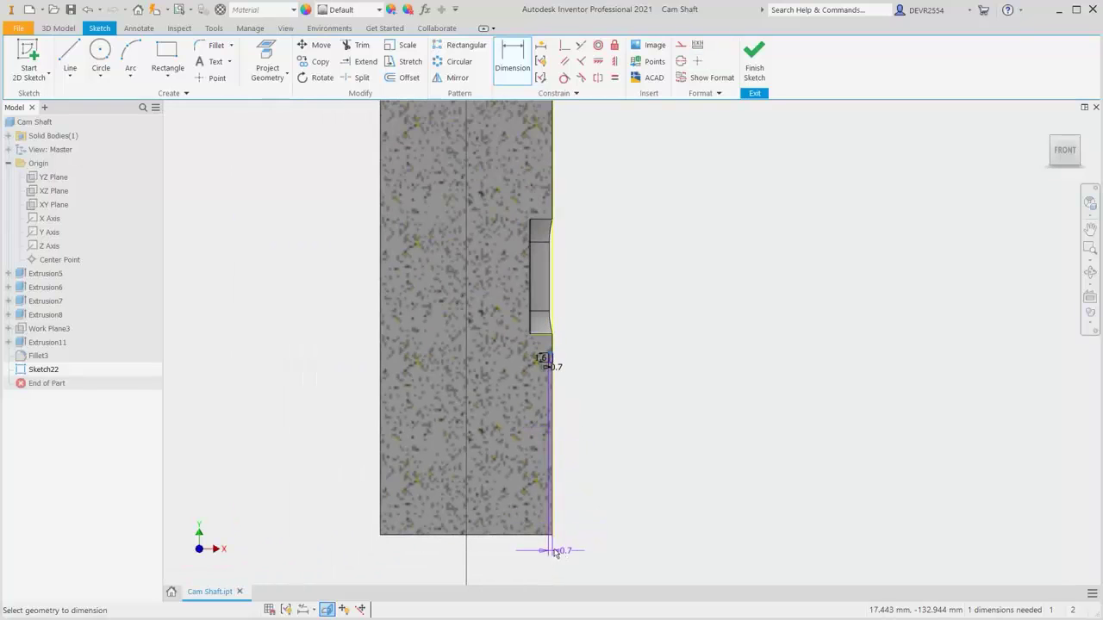
{"action": "key", "text": "Escape"}
{"action": "left_click", "coordinate": [565, 516]}
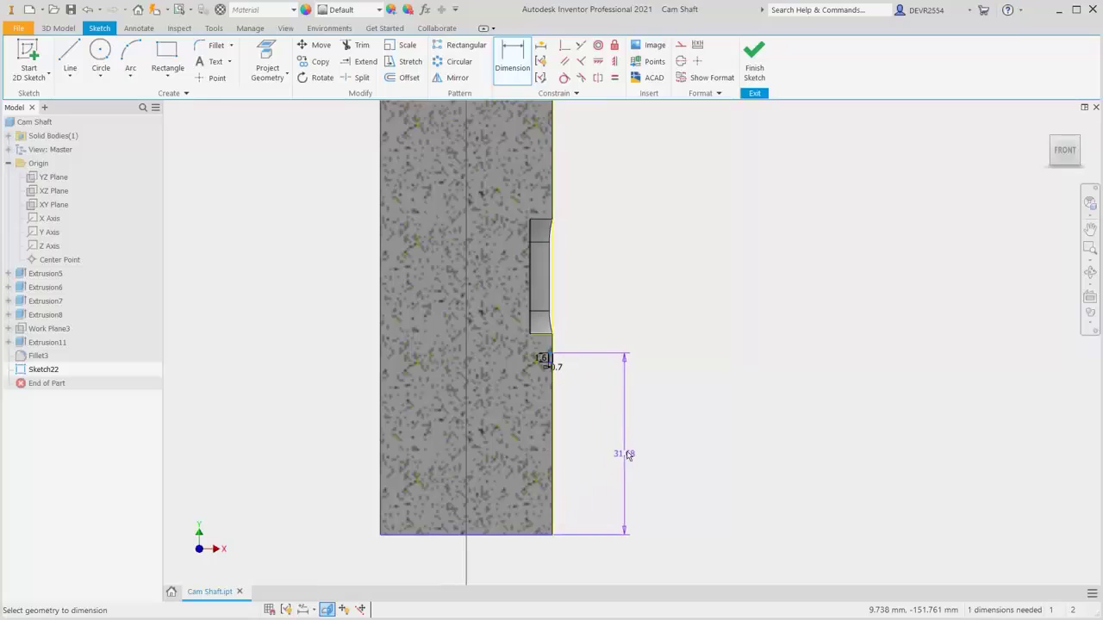
{"action": "left_click", "coordinate": [635, 438]}
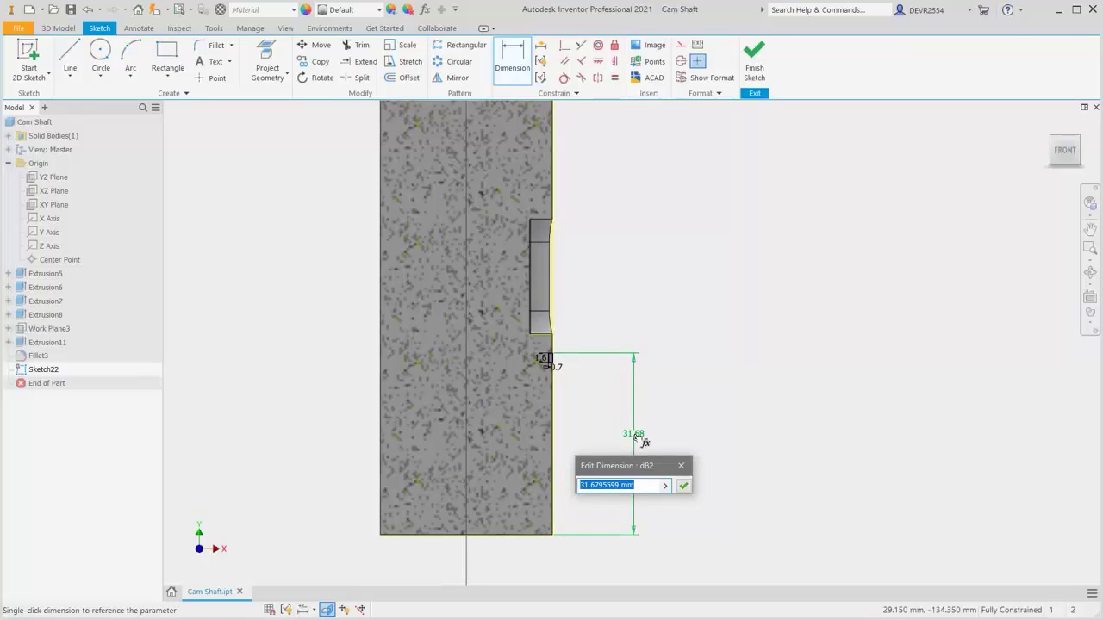
{"action": "type", "text": "33"}
{"action": "key", "text": "Return"}
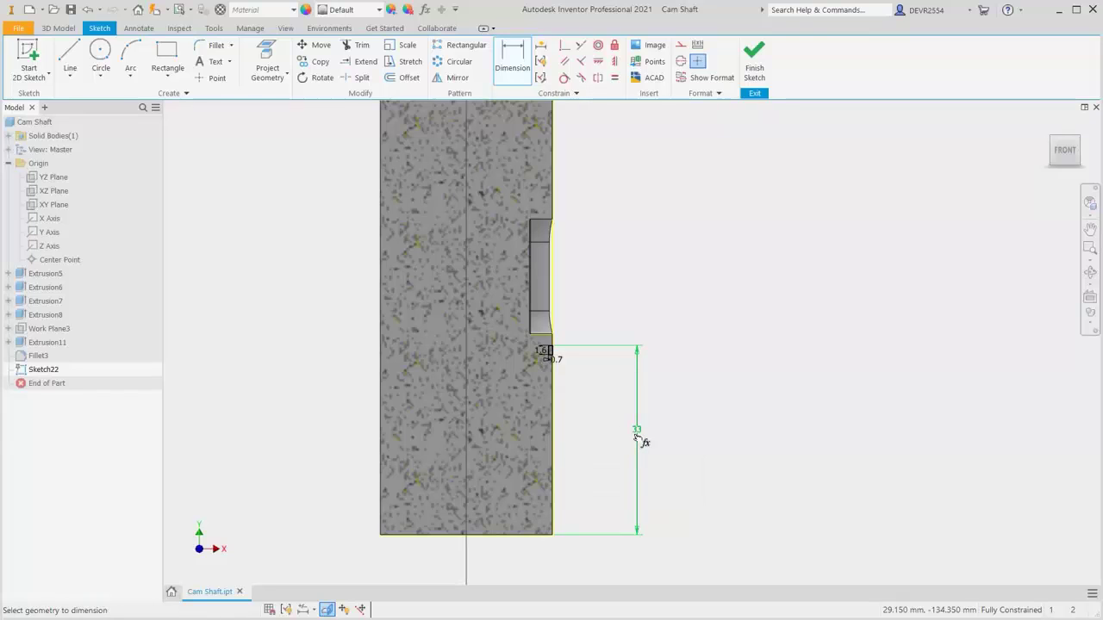
Finish the sketch and revolve the rectangle as a full 360-degree cut around the Y axis
{"action": "right_click", "coordinate": [762, 302]}
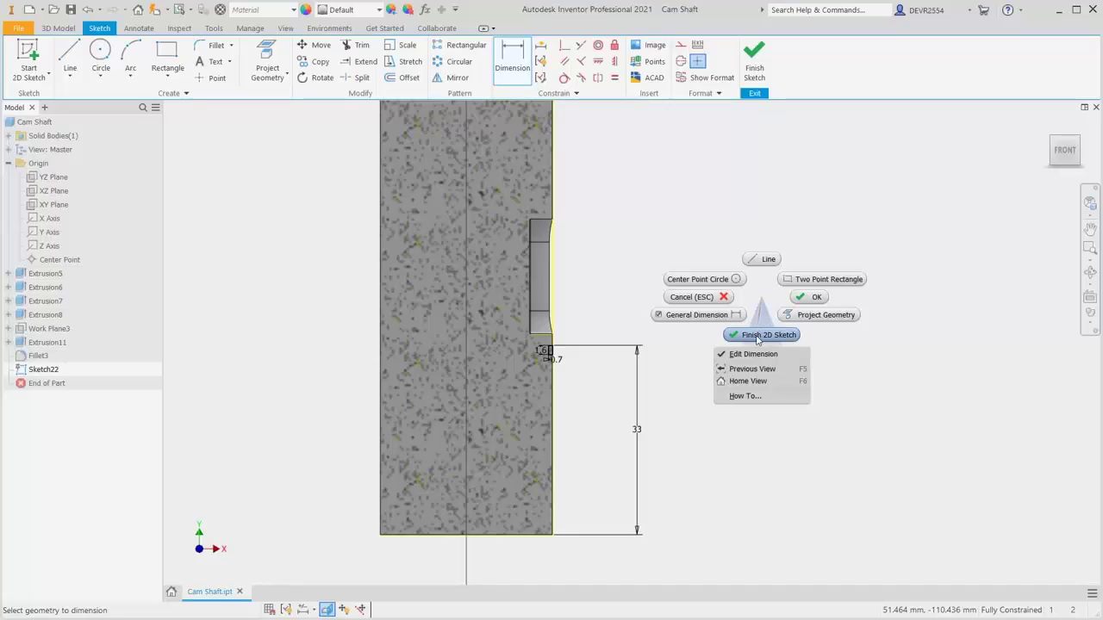
{"action": "left_click", "coordinate": [758, 336]}
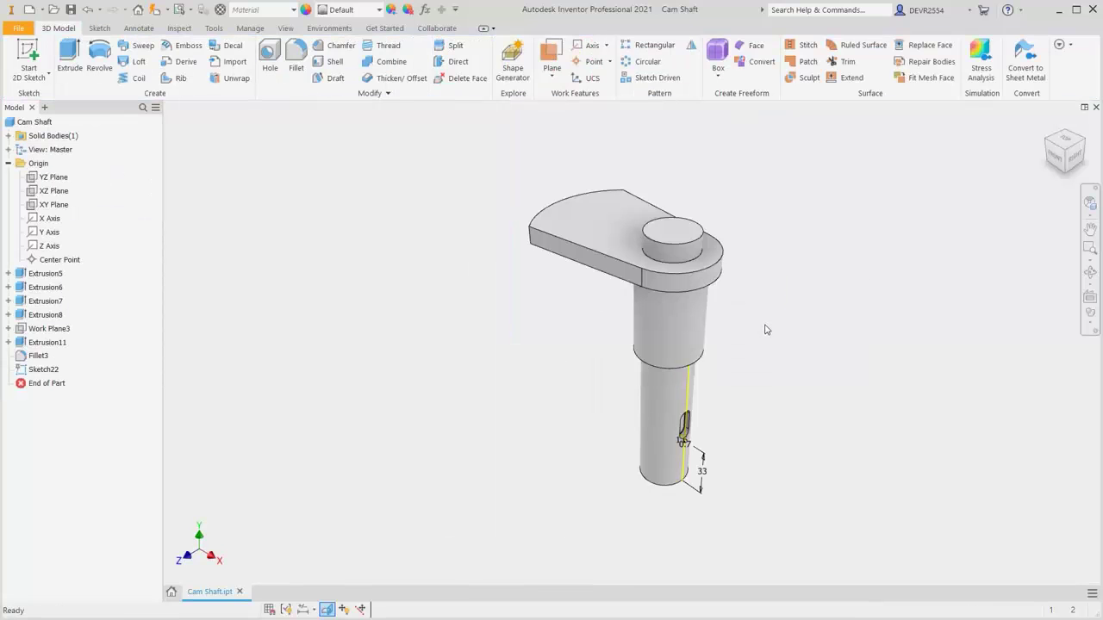
{"action": "right_click", "coordinate": [766, 330]}
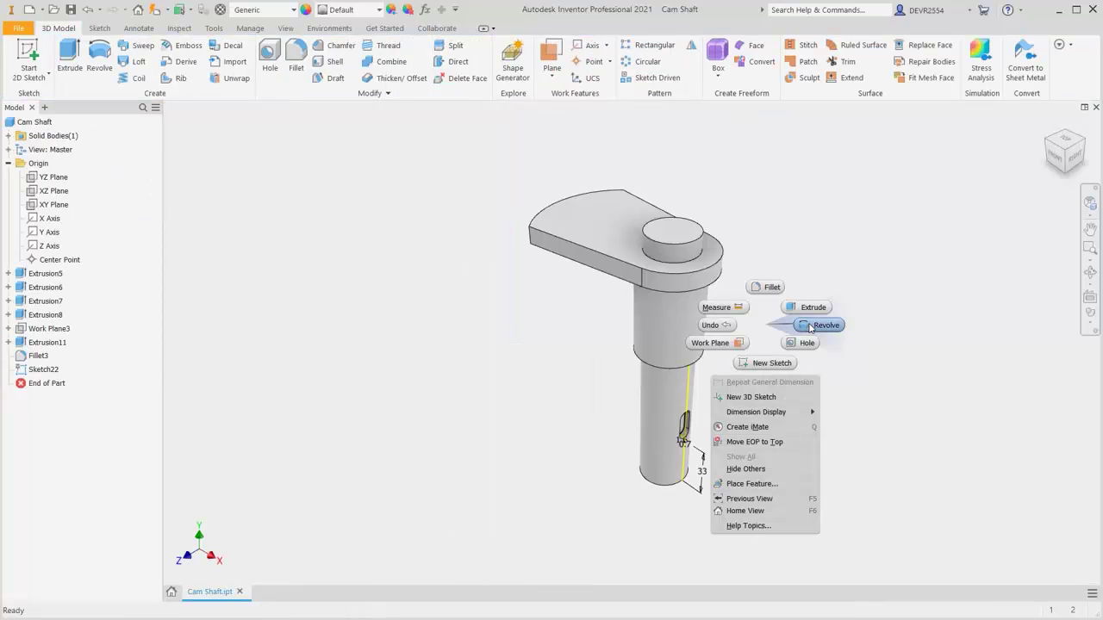
{"action": "left_click", "coordinate": [810, 328]}
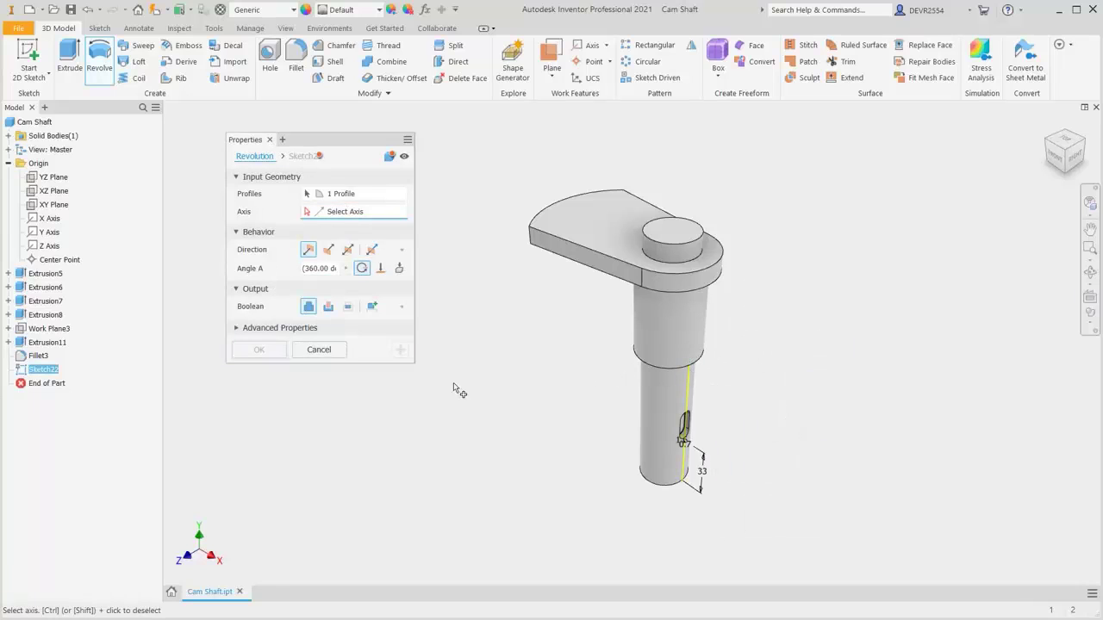
{"action": "left_click", "coordinate": [50, 231]}
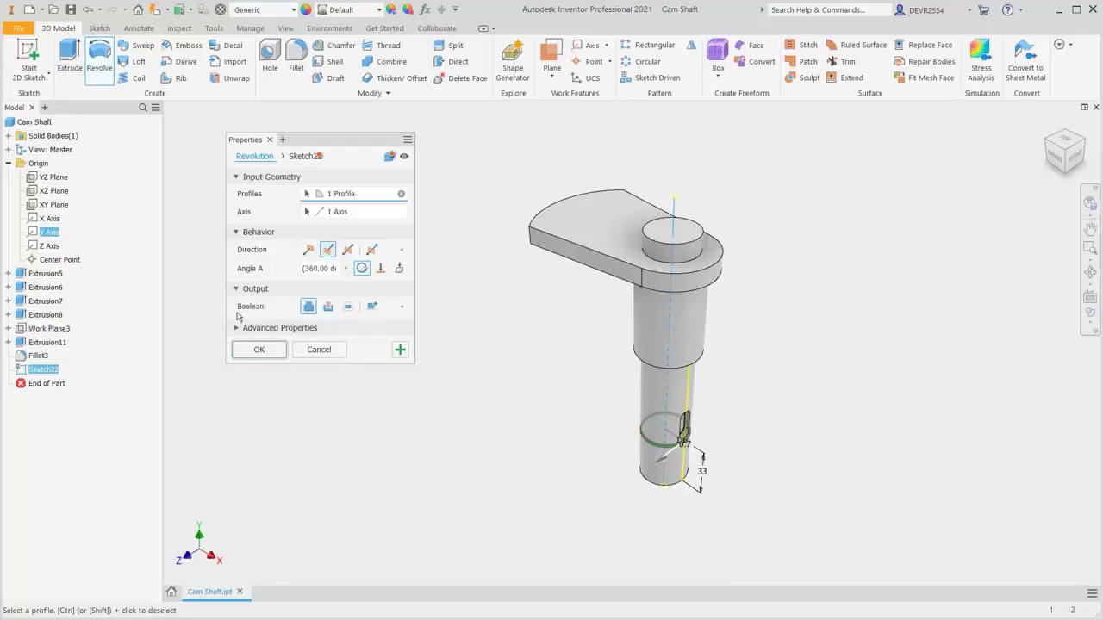
{"action": "left_click", "coordinate": [329, 308]}
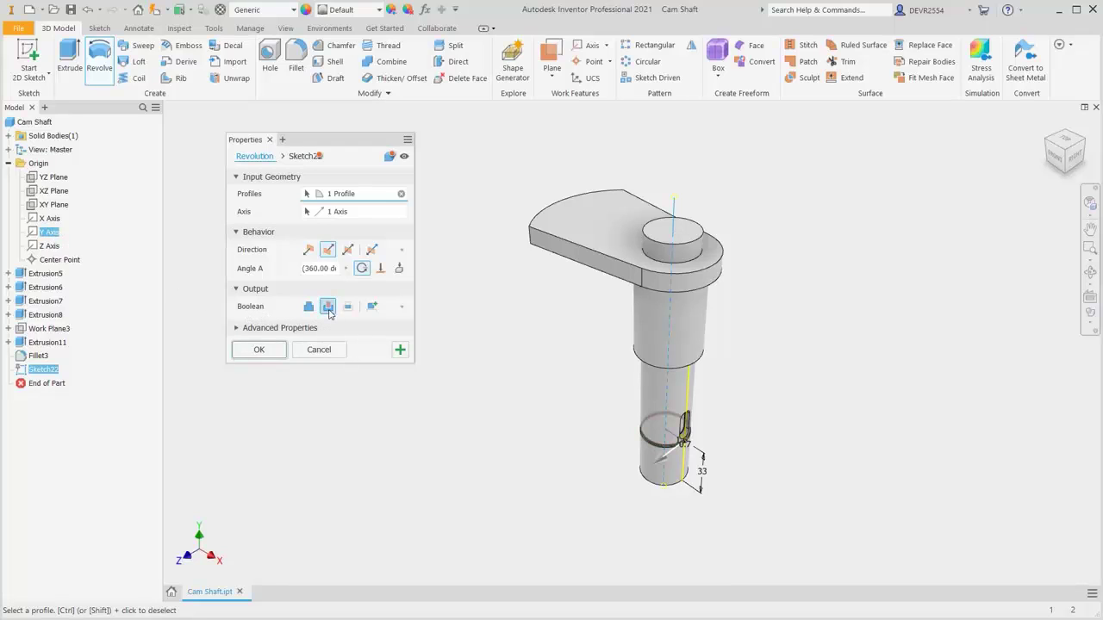
{"action": "left_click", "coordinate": [259, 350]}
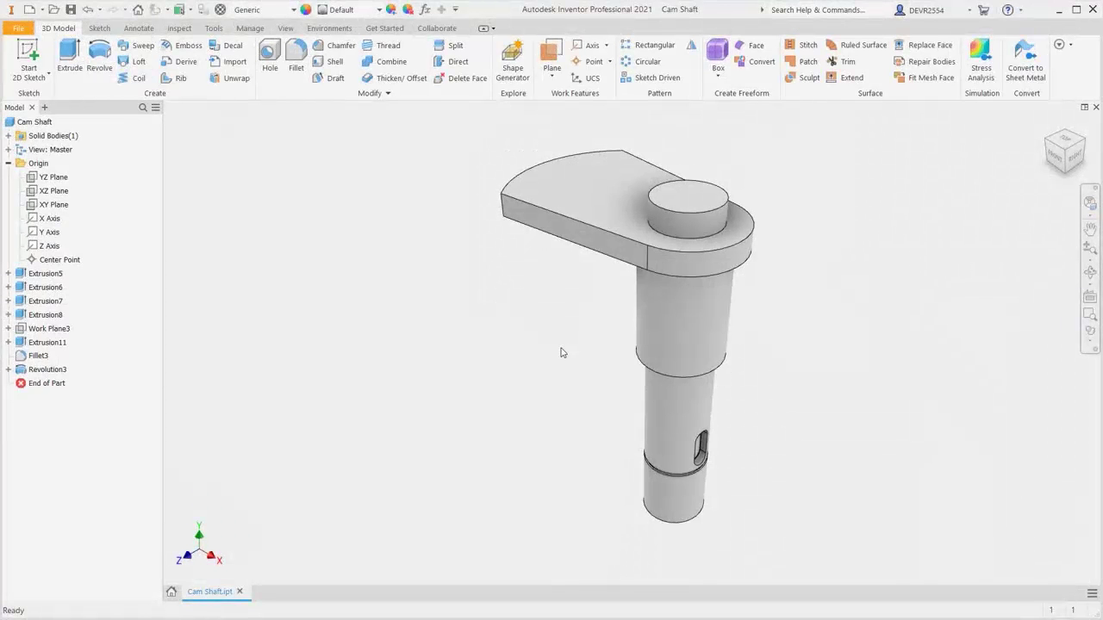
Try to fillet the two inner edges at the floor of the shaft's ring groove with a 0.05 mm radius
{"action": "right_click", "coordinate": [561, 352]}
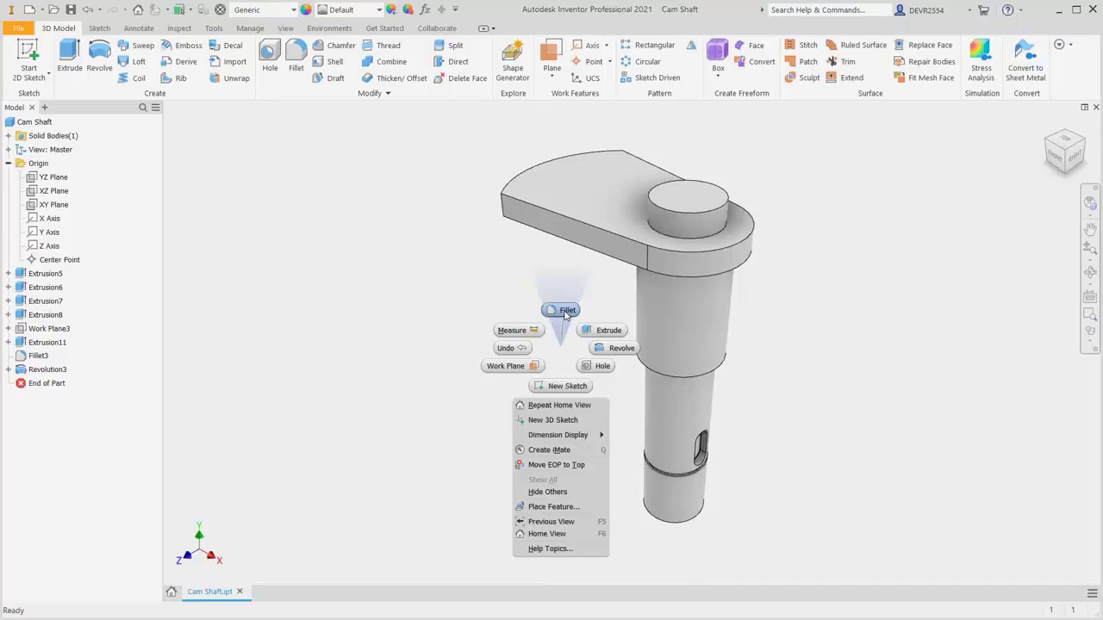
{"action": "left_click", "coordinate": [566, 311]}
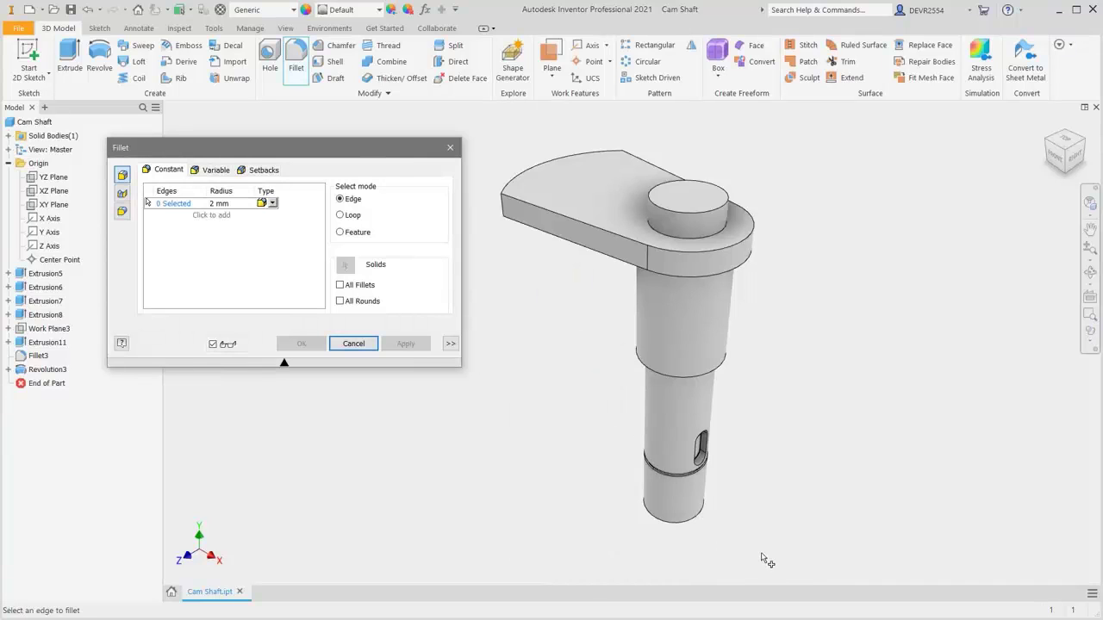
{"action": "key", "text": "F4"}
{"action": "mouse_move", "coordinate": [692, 468]}
{"action": "middle_mouse_down", "text": "shift"}
{"action": "mouse_move", "coordinate": [698, 453]}
{"action": "mouse_move", "coordinate": [686, 458]}
{"action": "middle_mouse_up", "text": "shift"}
{"action": "scroll", "coordinate": [687, 458], "scroll_direction": "up", "scroll_amount": 4}
{"action": "scroll", "coordinate": [685, 449], "scroll_direction": "up", "scroll_amount": 4}
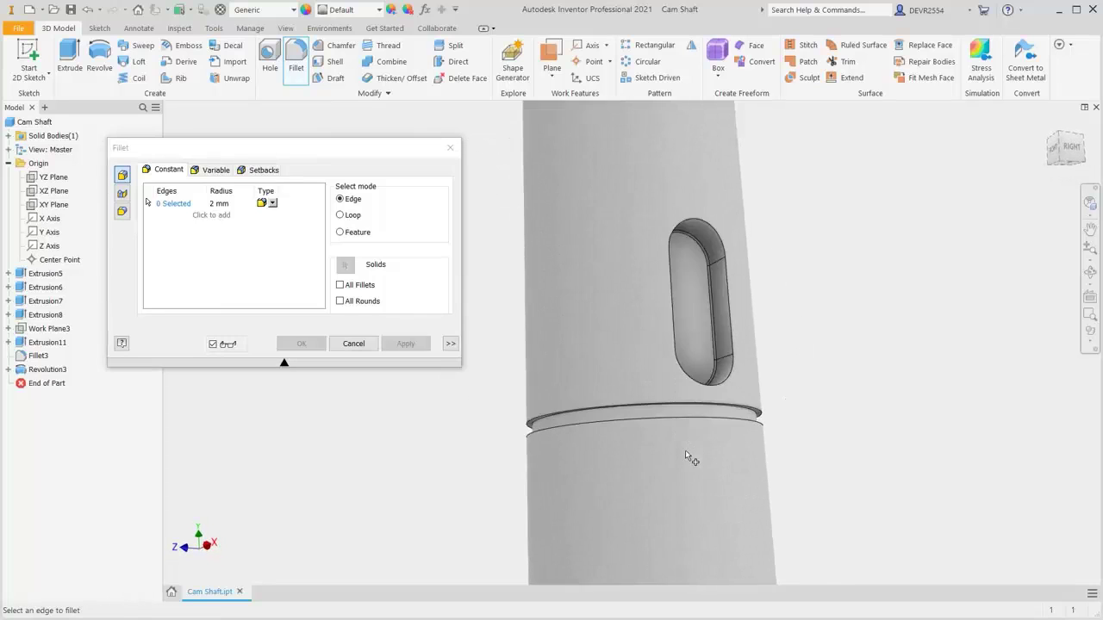
{"action": "scroll", "coordinate": [685, 450], "scroll_direction": "up", "scroll_amount": 4}
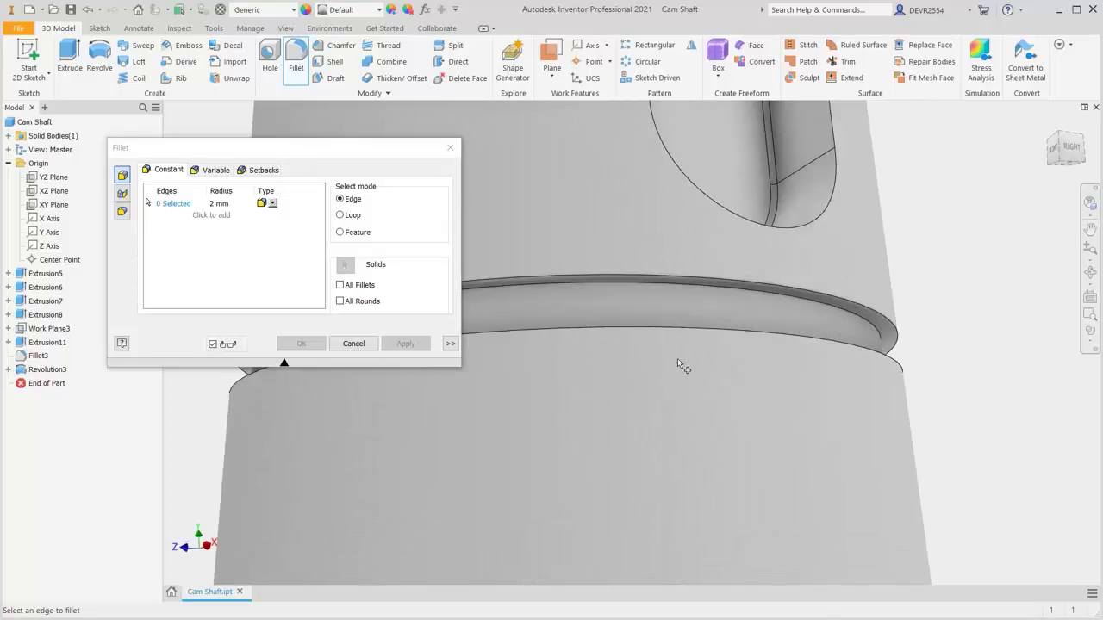
{"action": "left_click", "coordinate": [665, 286]}
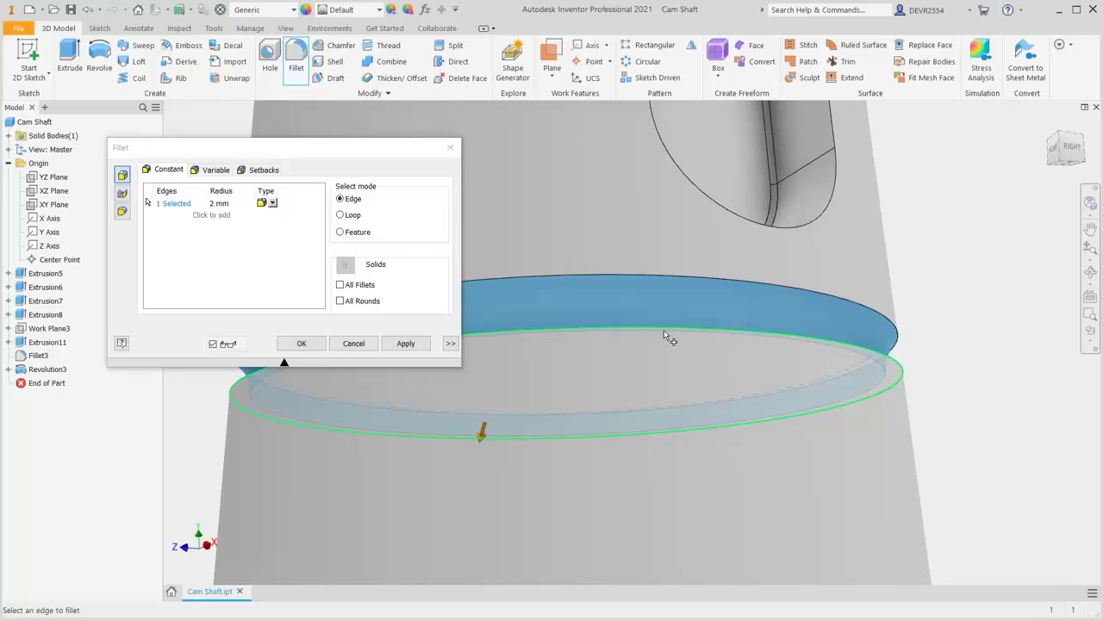
{"action": "middle_click_drag", "start_coordinate": [660, 322], "coordinate": [659, 433], "text": "shift"}
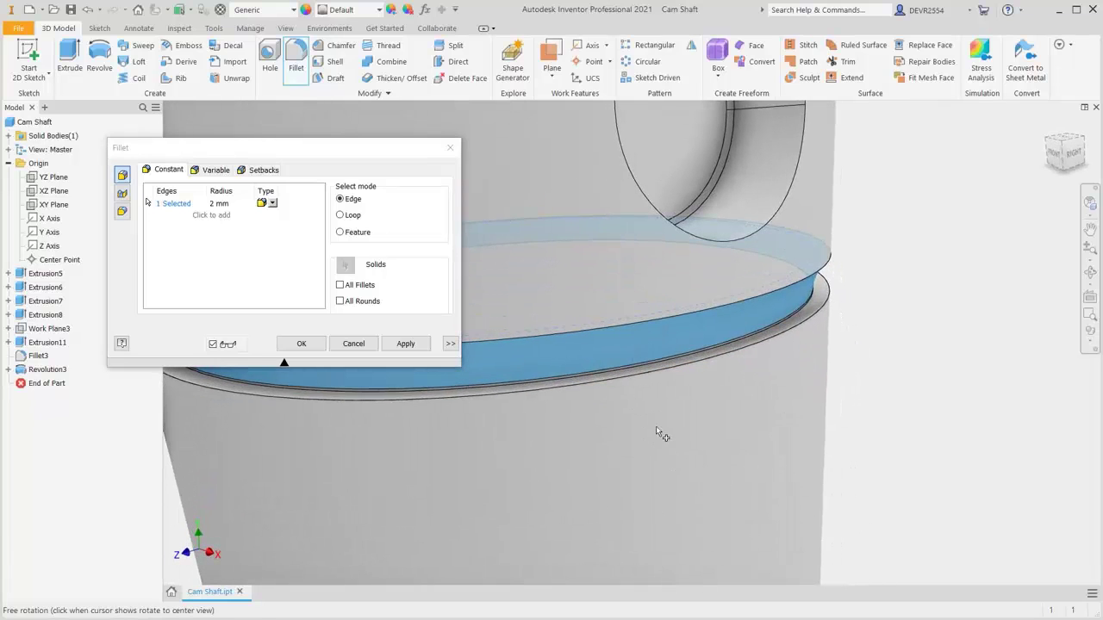
{"action": "left_click", "coordinate": [625, 374]}
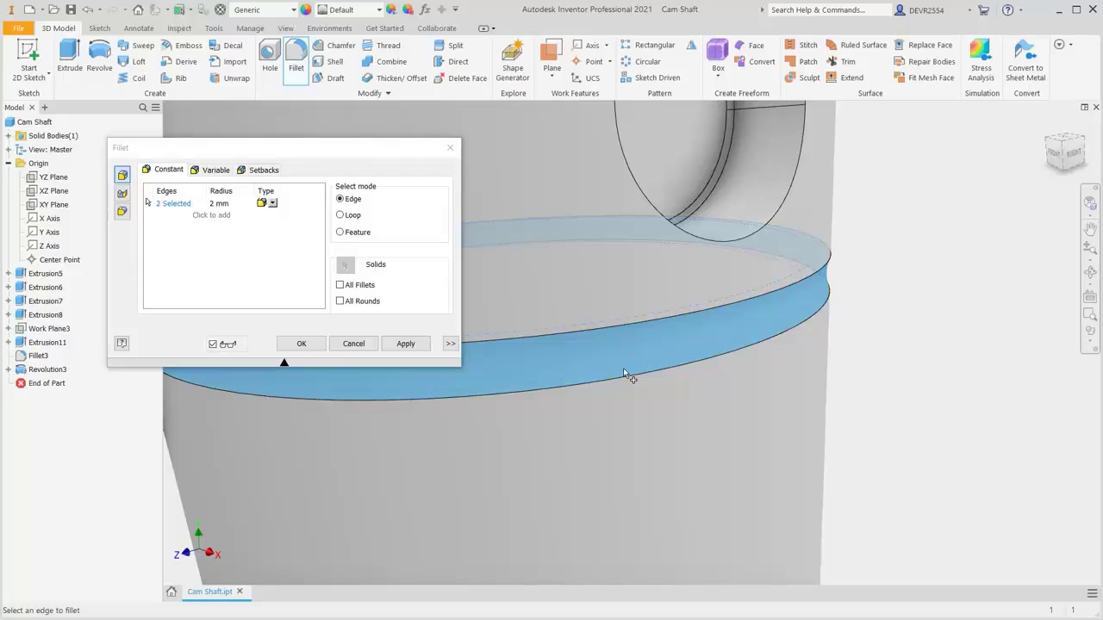
{"action": "left_click", "coordinate": [221, 206]}
{"action": "type", "text": "0"}
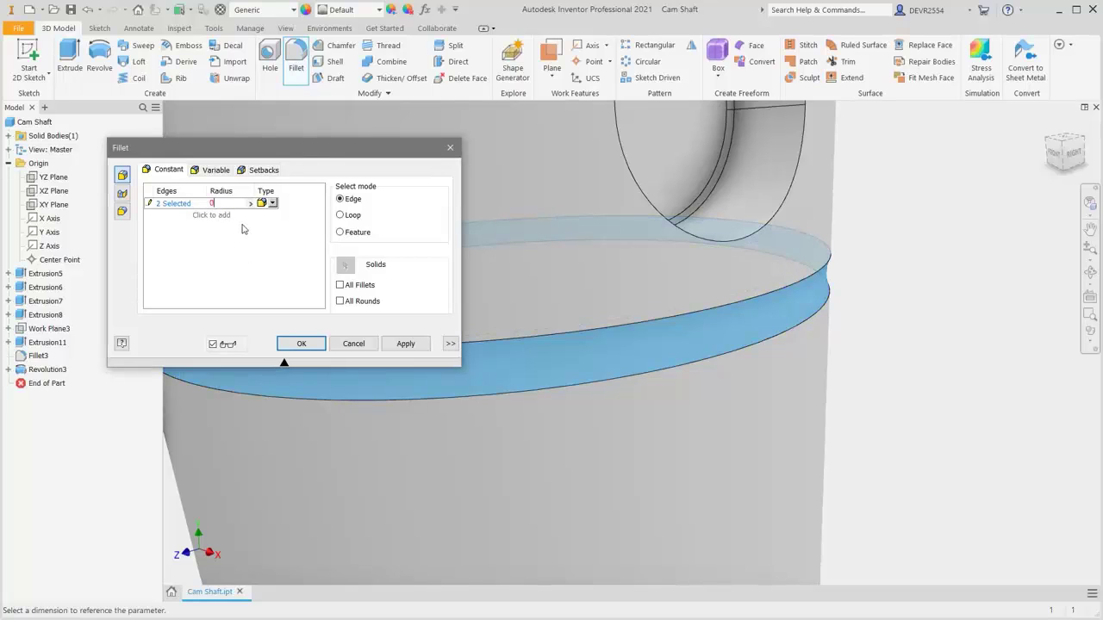
{"action": "type", "text": ".05"}
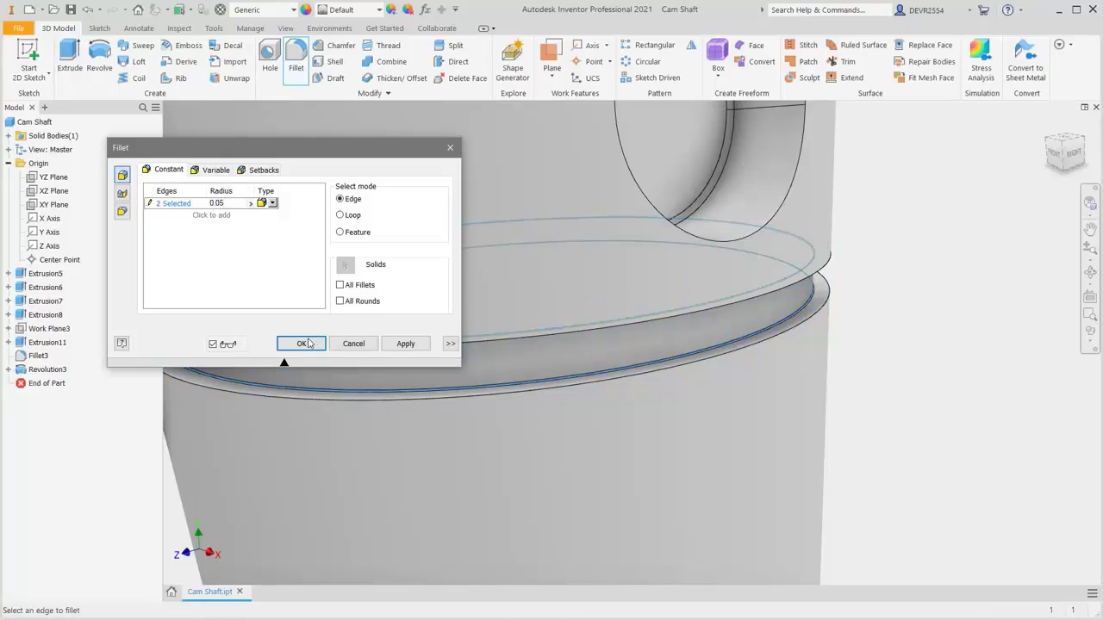
{"action": "left_click", "coordinate": [301, 343]}
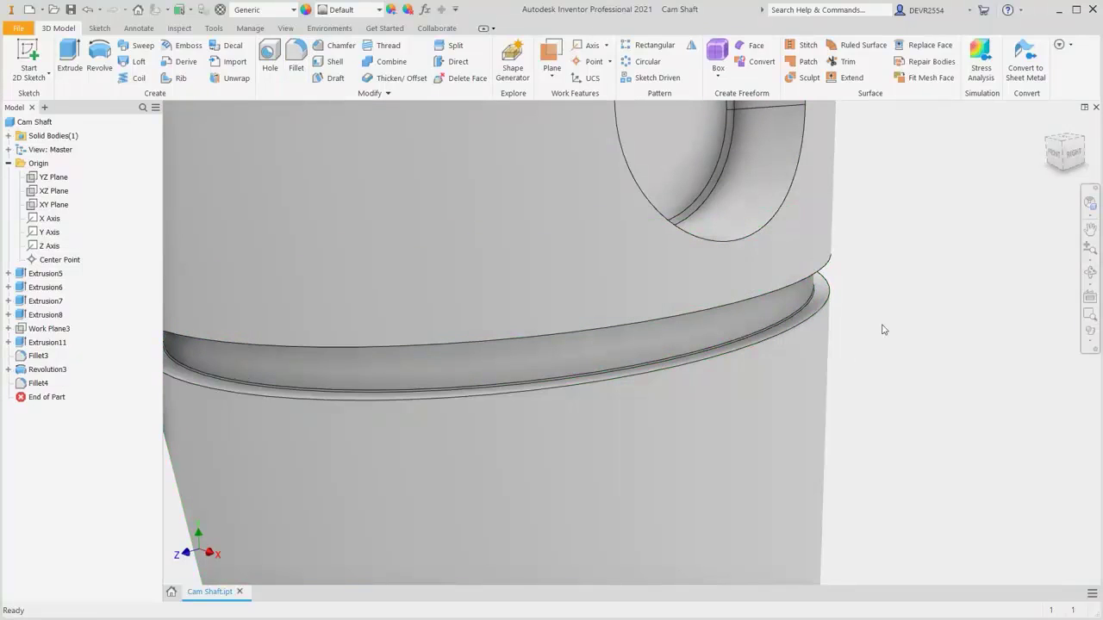
Chamfer the cam plate's upper and lower outlines, the top boss's edges, and the shaft's shoulder and end edges with a 0.5 mm distance
{"action": "key", "text": "Home"}
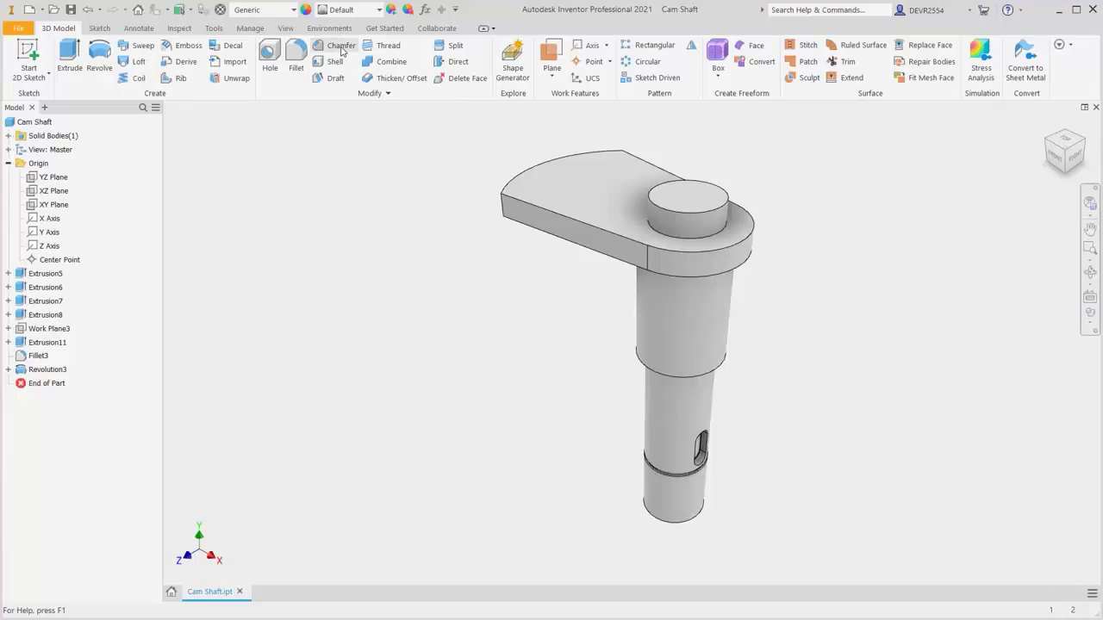
{"action": "left_click", "coordinate": [340, 47]}
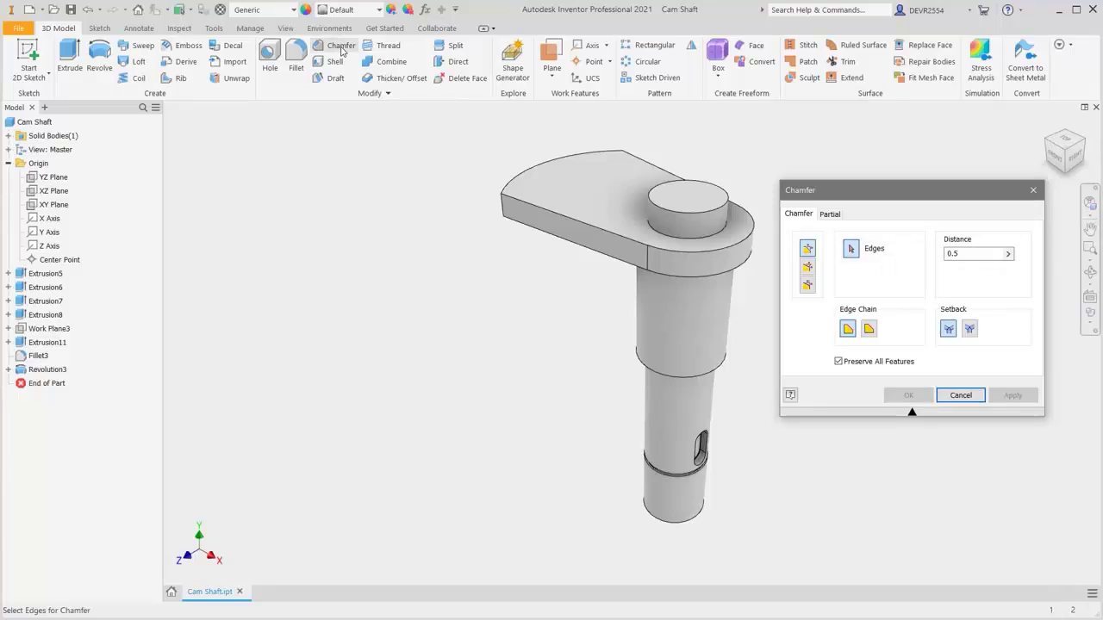
{"action": "left_click", "coordinate": [656, 210]}
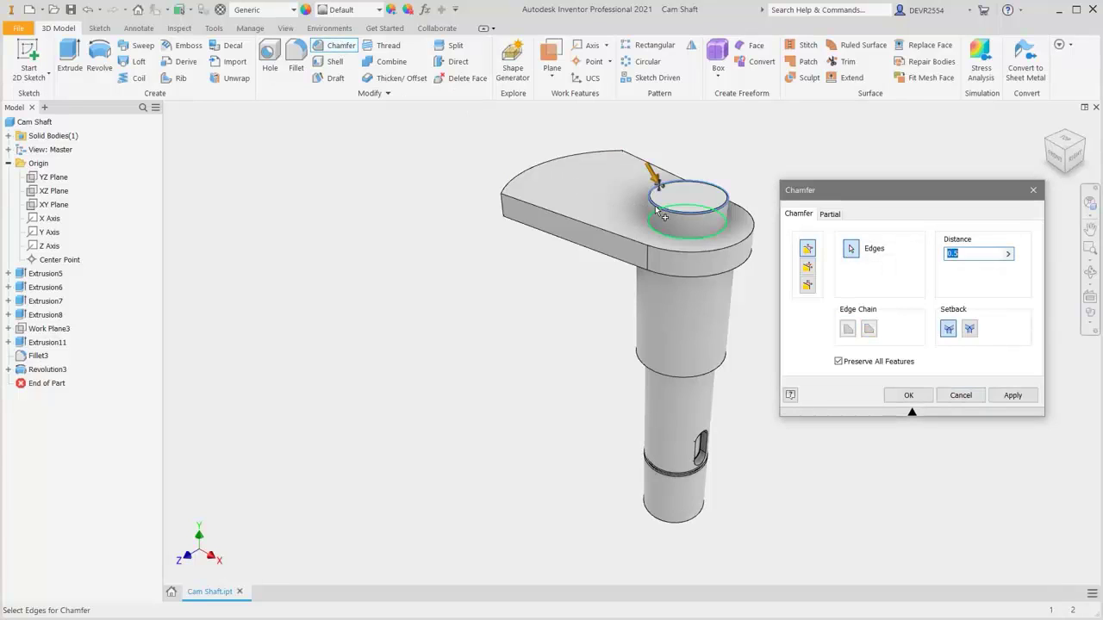
{"action": "left_click", "coordinate": [625, 241]}
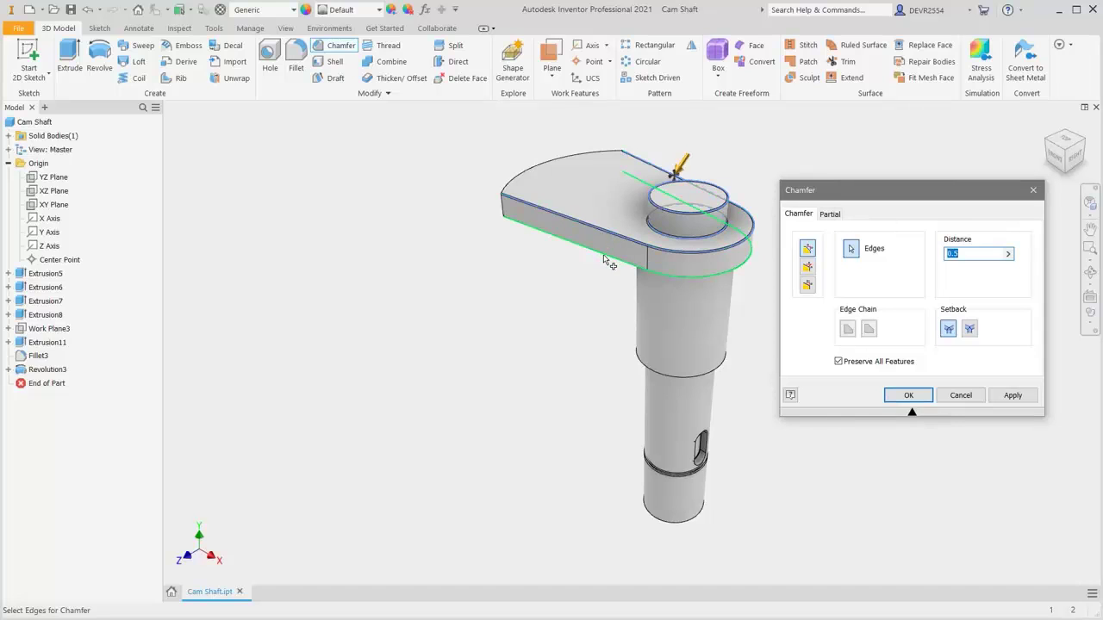
{"action": "left_click", "coordinate": [607, 263]}
{"action": "key", "text": "F4"}
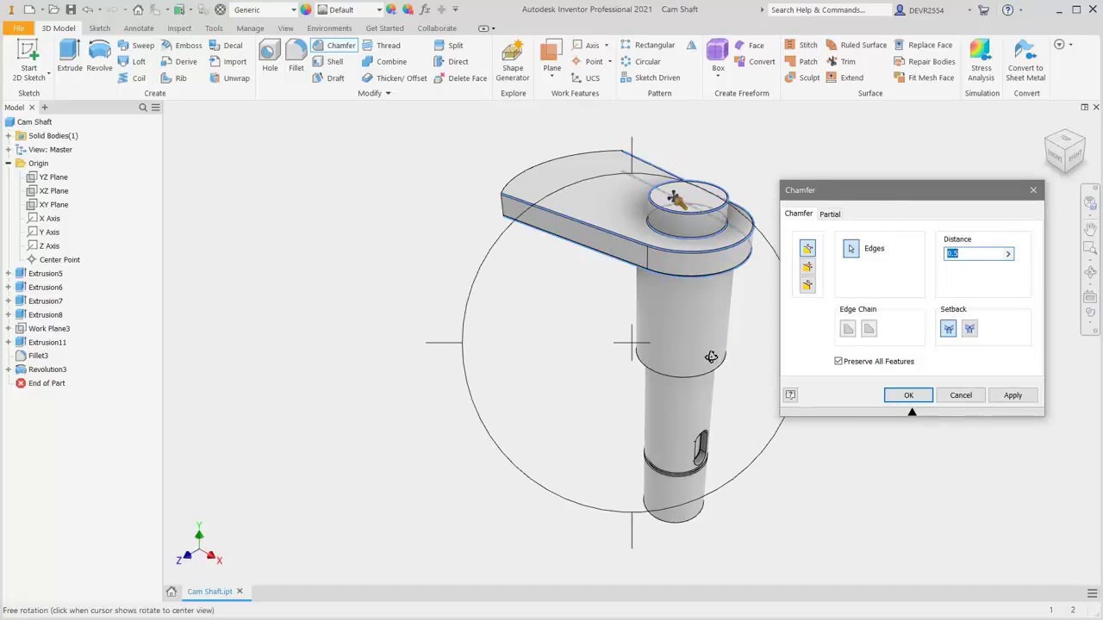
{"action": "left_click_drag", "start_coordinate": [711, 357], "coordinate": [702, 275]}
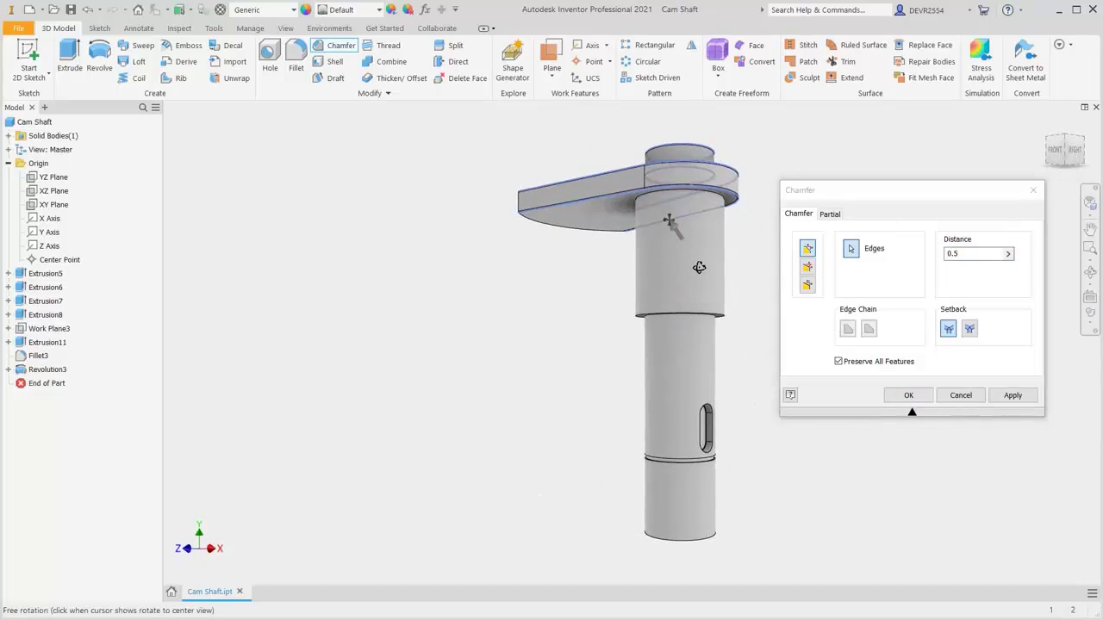
{"action": "left_click", "coordinate": [715, 197]}
{"action": "left_click", "coordinate": [734, 316]}
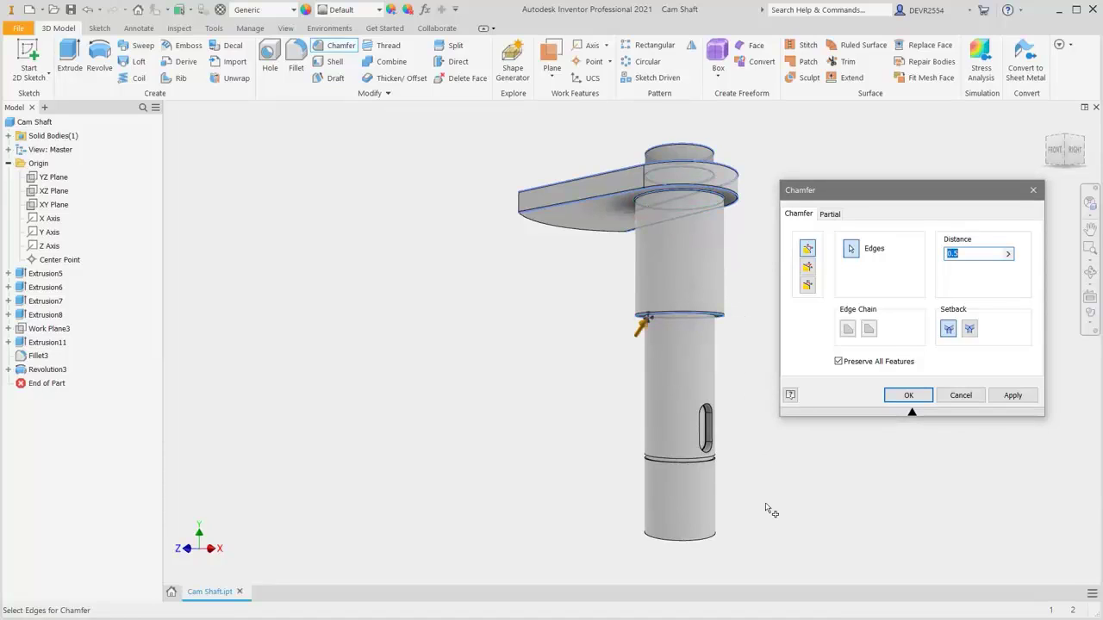
{"action": "left_click", "coordinate": [706, 538]}
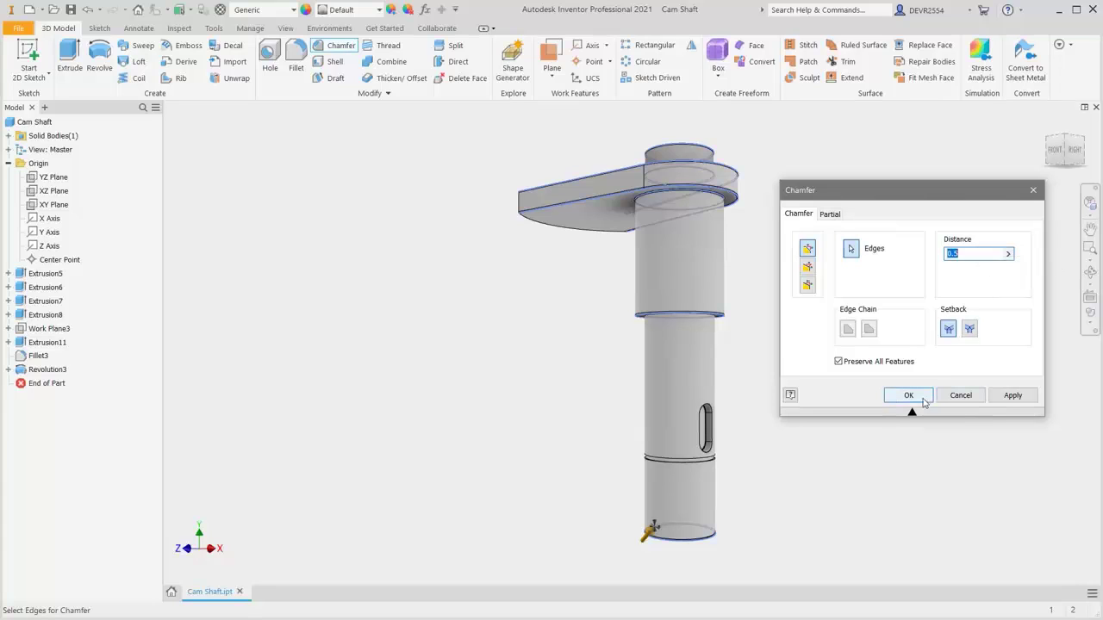
{"action": "left_click", "coordinate": [911, 398]}
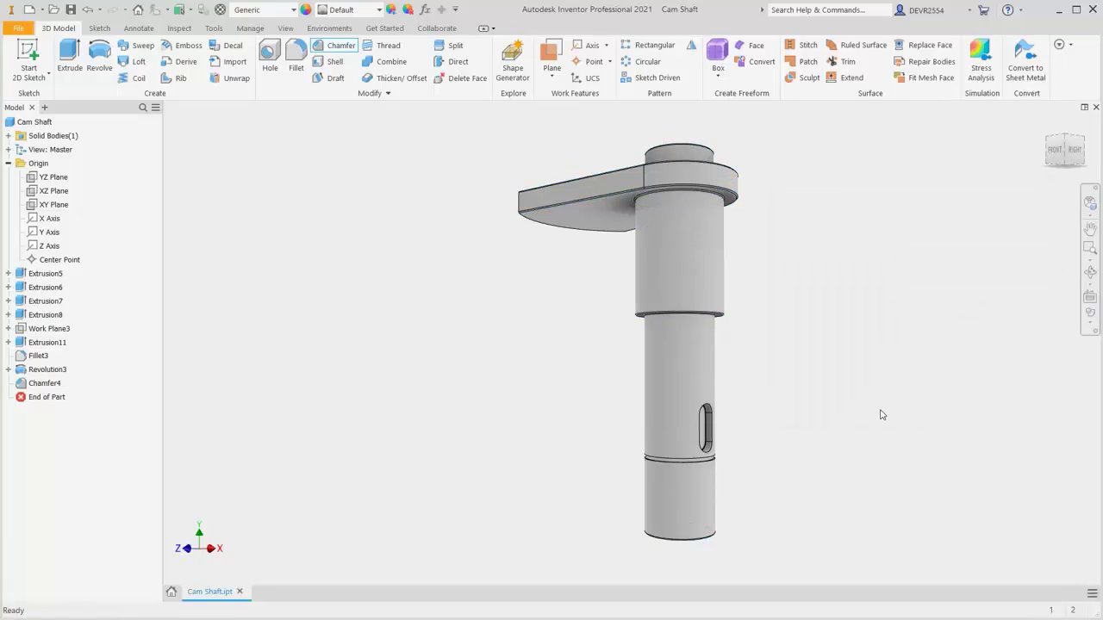
Assign the Steel, Carbon material to the cam shaft
{"action": "key", "text": "F6"}
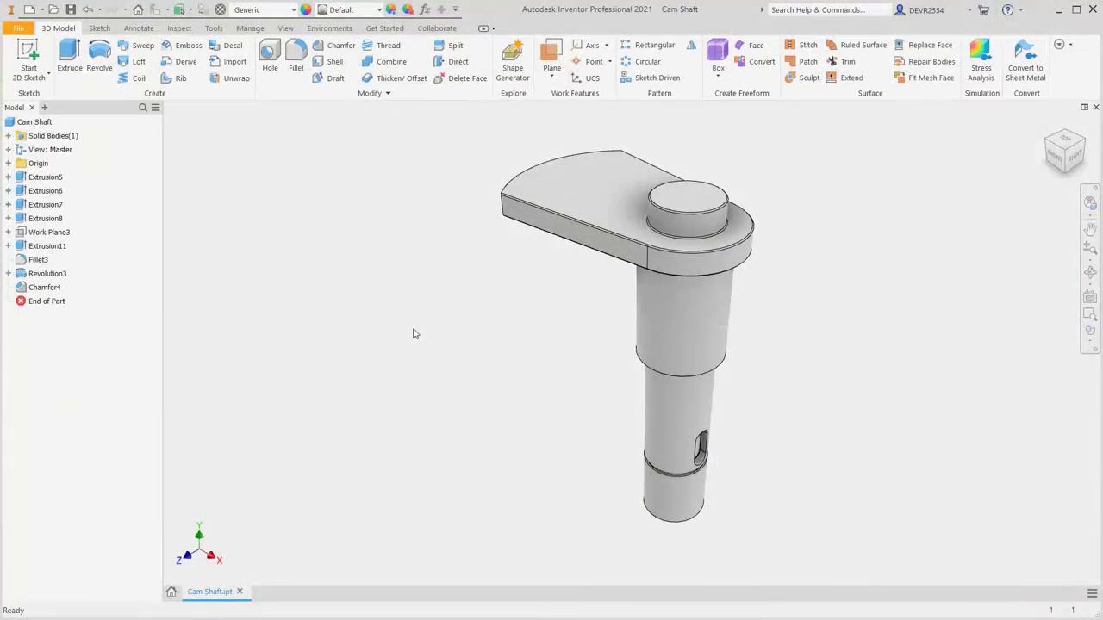
{"action": "left_click", "coordinate": [293, 10]}
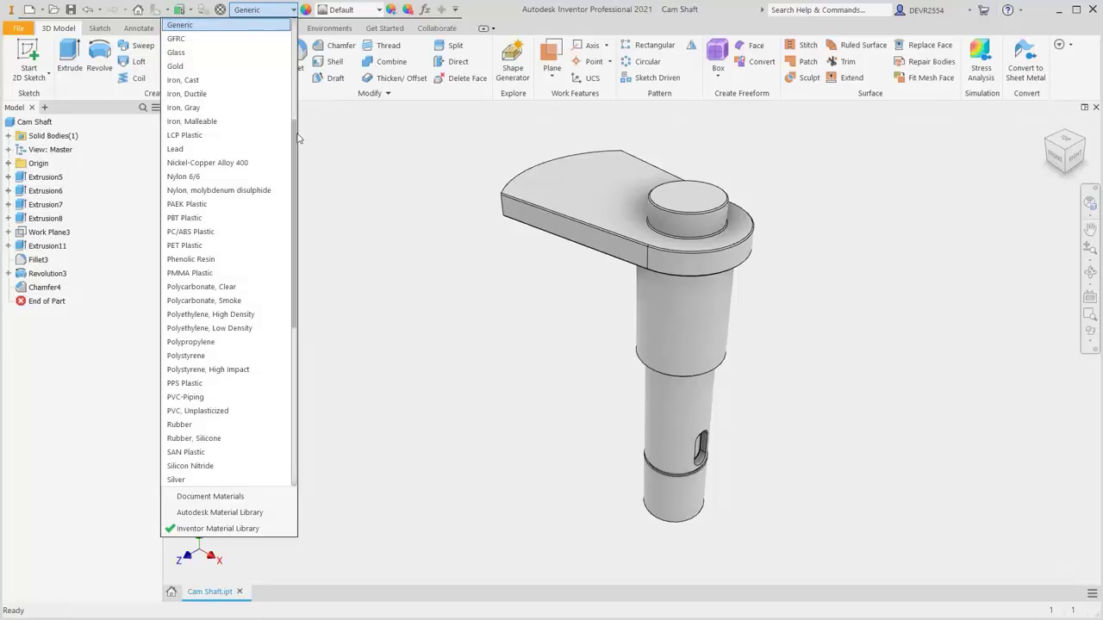
{"action": "left_click_drag", "start_coordinate": [294, 156], "coordinate": [293, 288]}
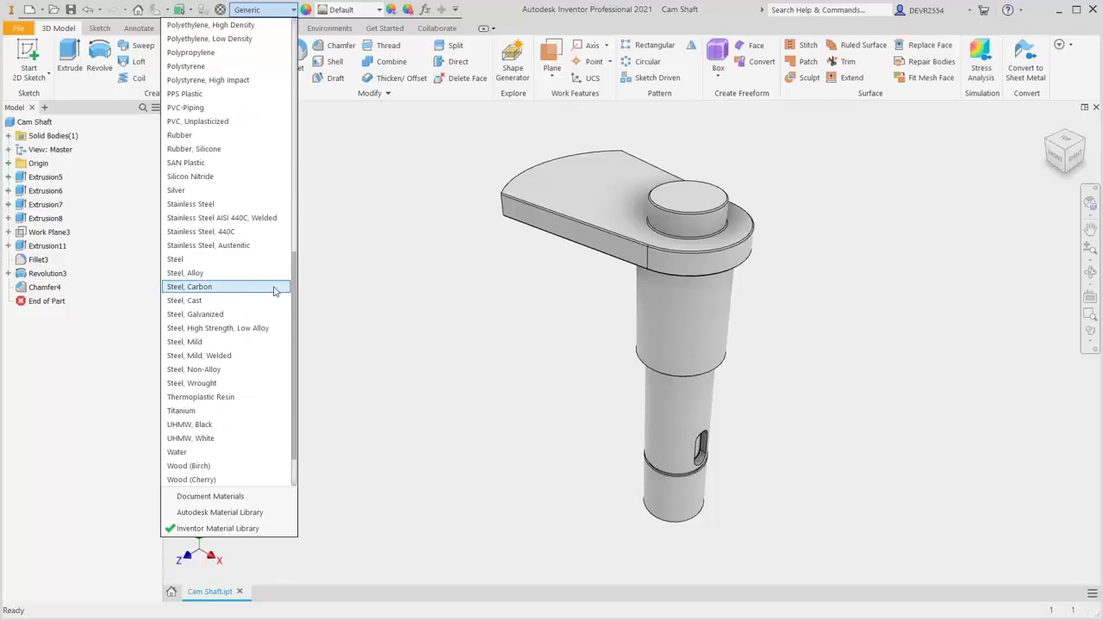
{"action": "left_click", "coordinate": [197, 287]}
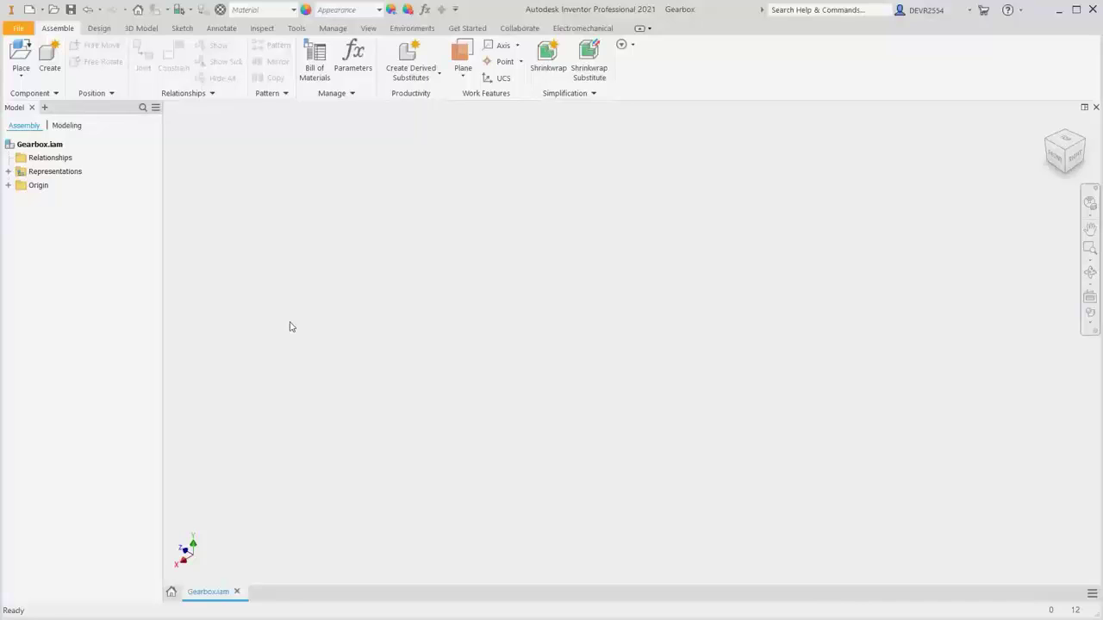
Check in the application's assembly options whether the first component is placed and grounded at the origin
{"action": "left_click", "coordinate": [296, 28]}
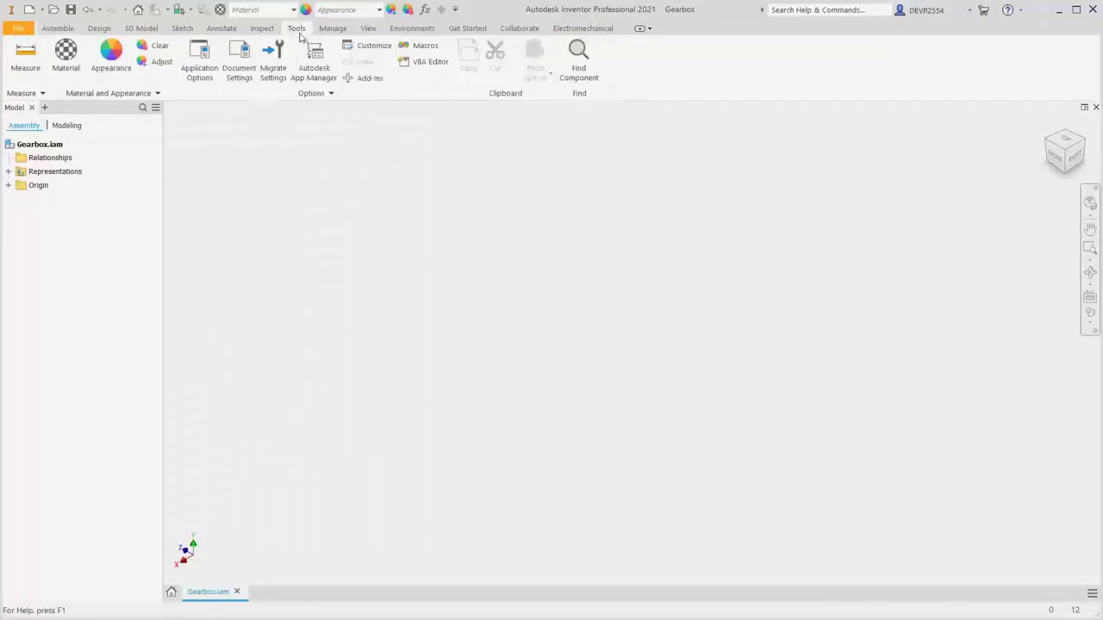
{"action": "left_click", "coordinate": [206, 79]}
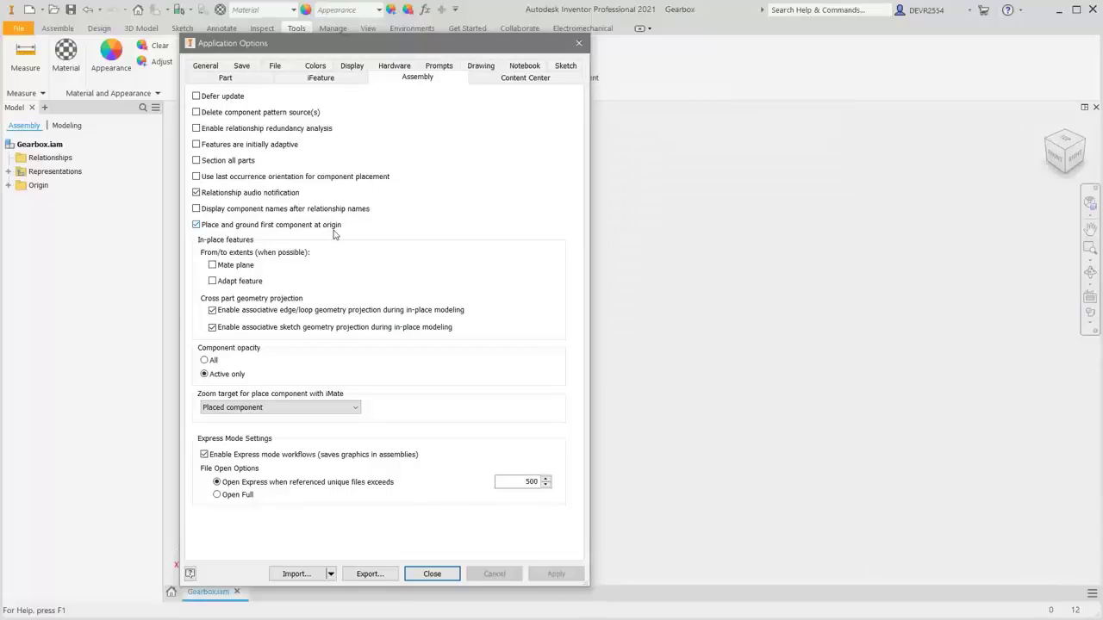
{"action": "left_click", "coordinate": [424, 574]}
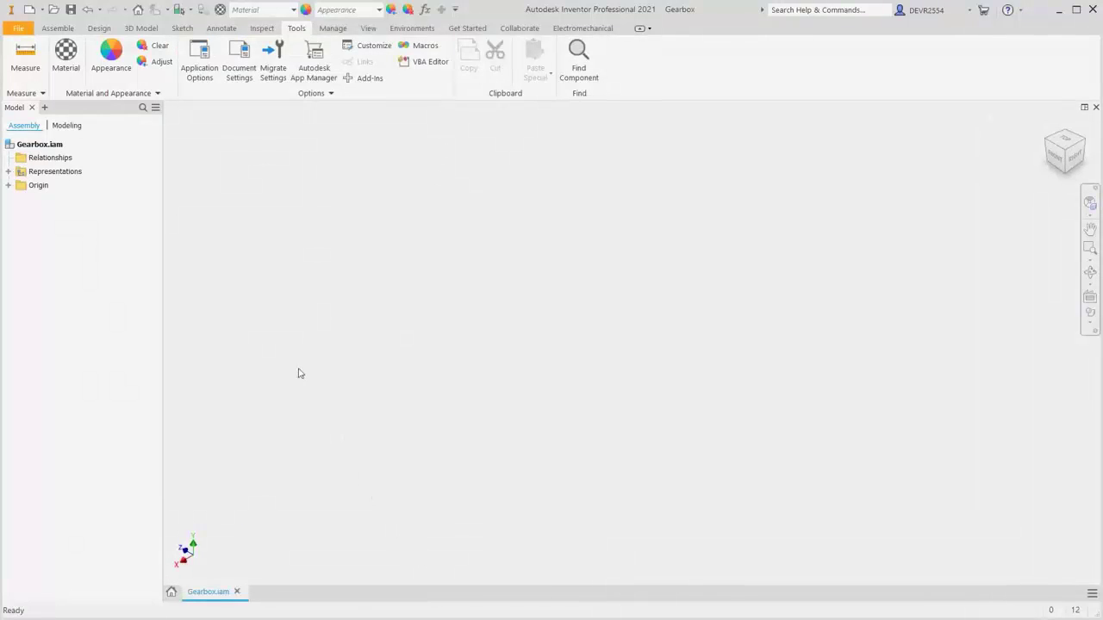
Place the part P-100-001 from the Parts folder as the first component of the Gearbox assembly
{"action": "left_click", "coordinate": [58, 31]}
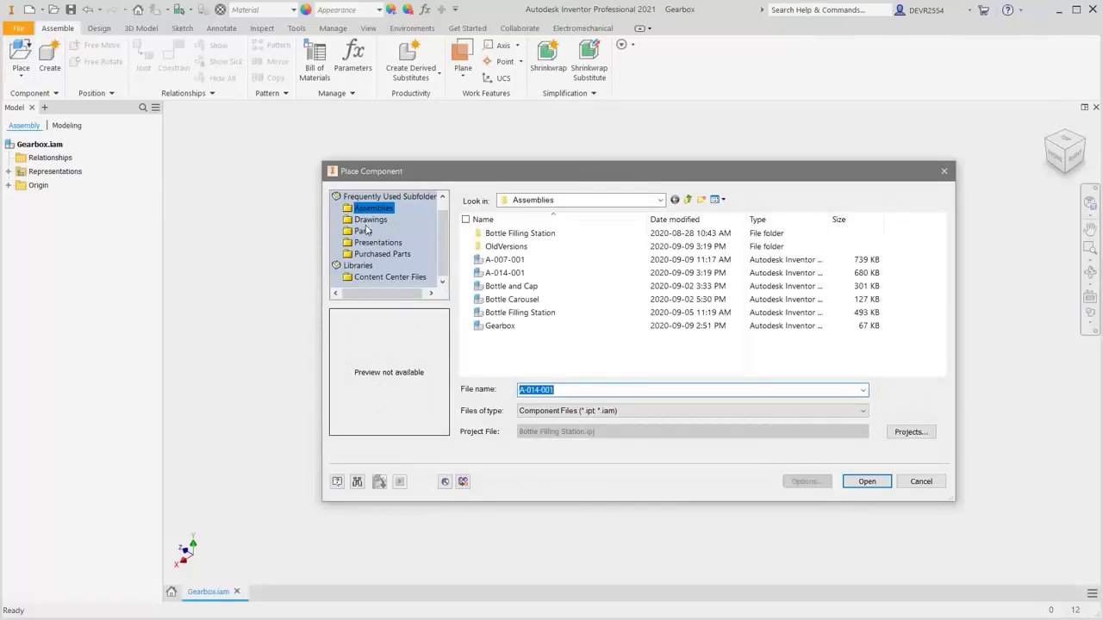
{"action": "left_click", "coordinate": [364, 231]}
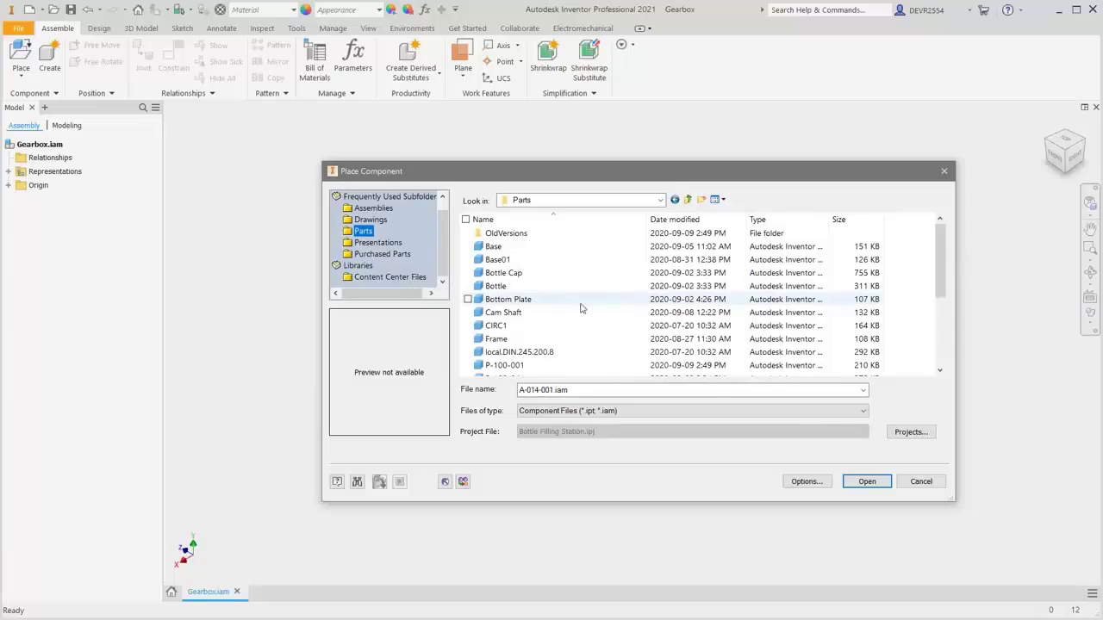
{"action": "left_click", "coordinate": [554, 366]}
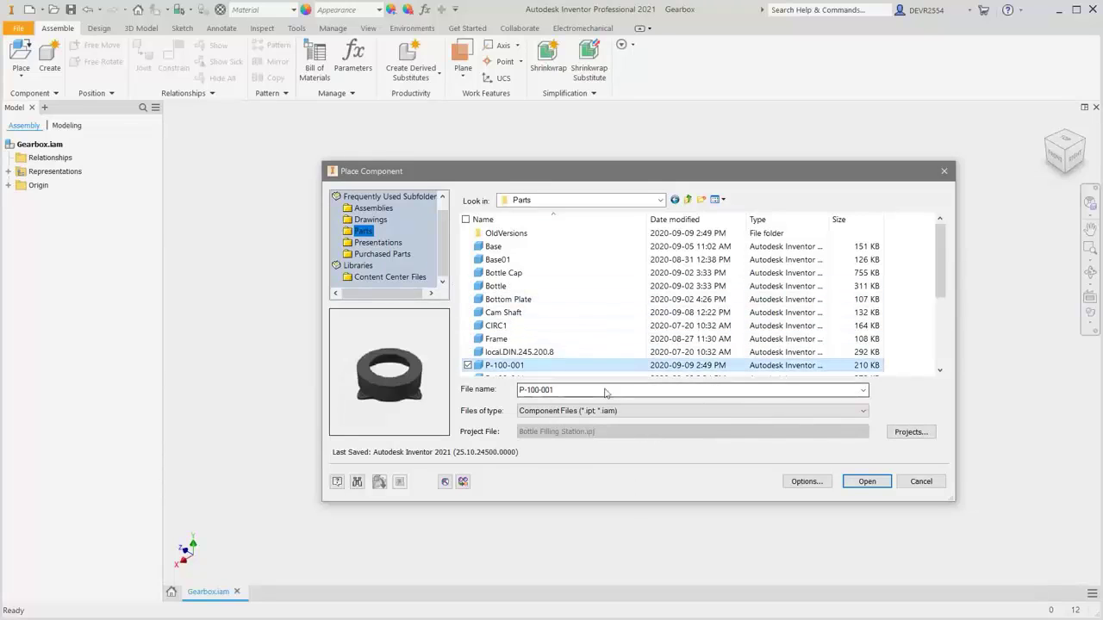
{"action": "left_click", "coordinate": [865, 482]}
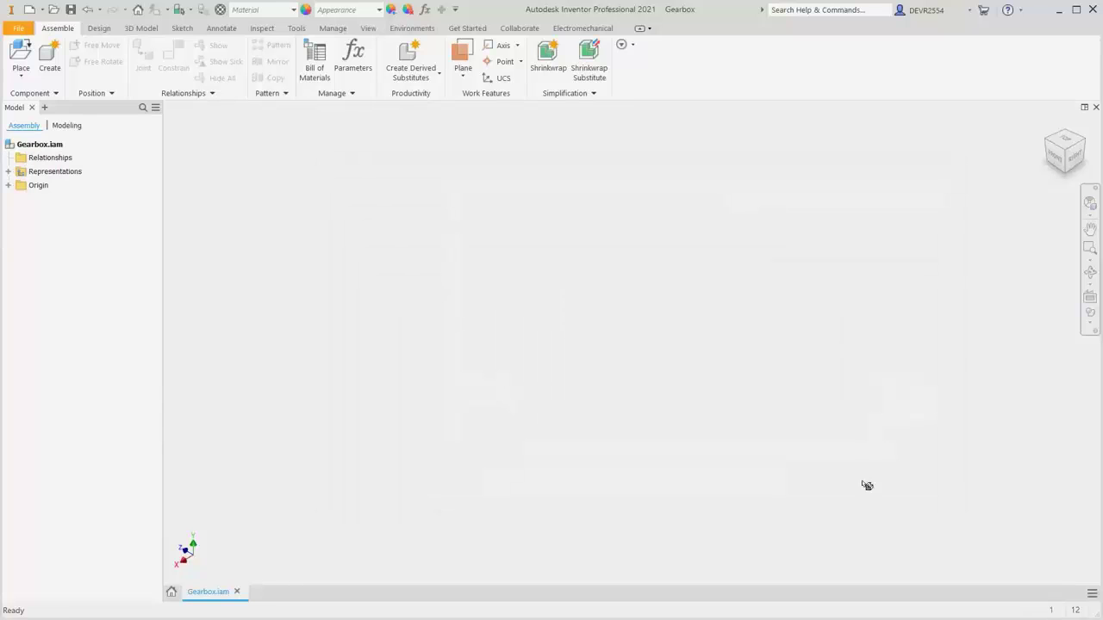
Place a single instance of part P-100-001 in the Gearbox assembly
{"action": "left_click", "coordinate": [671, 345]}
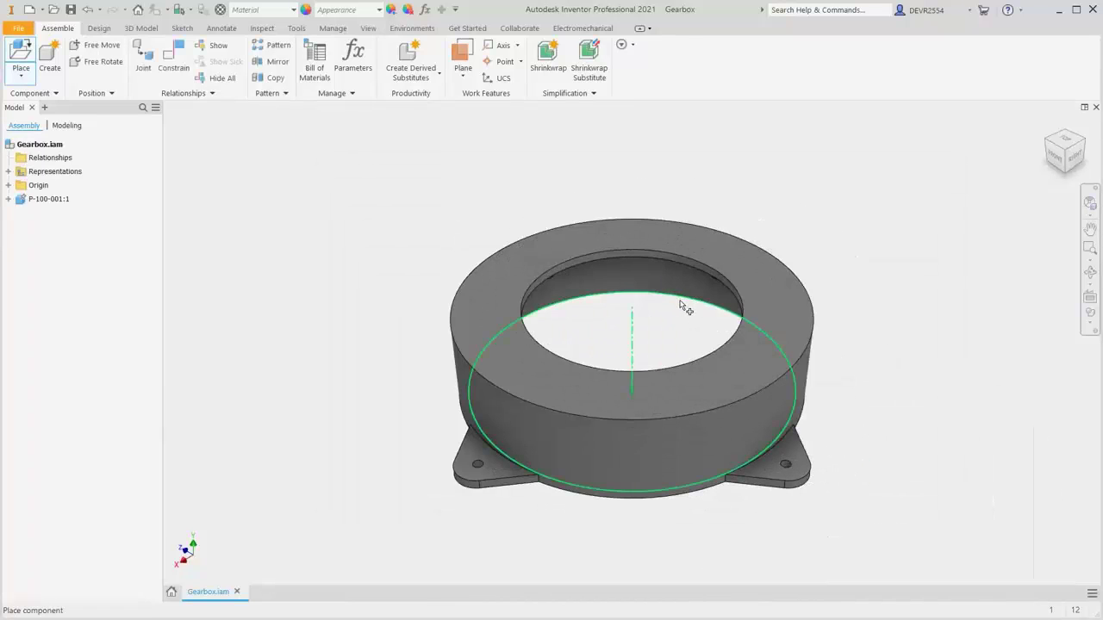
{"action": "right_click", "coordinate": [680, 309]}
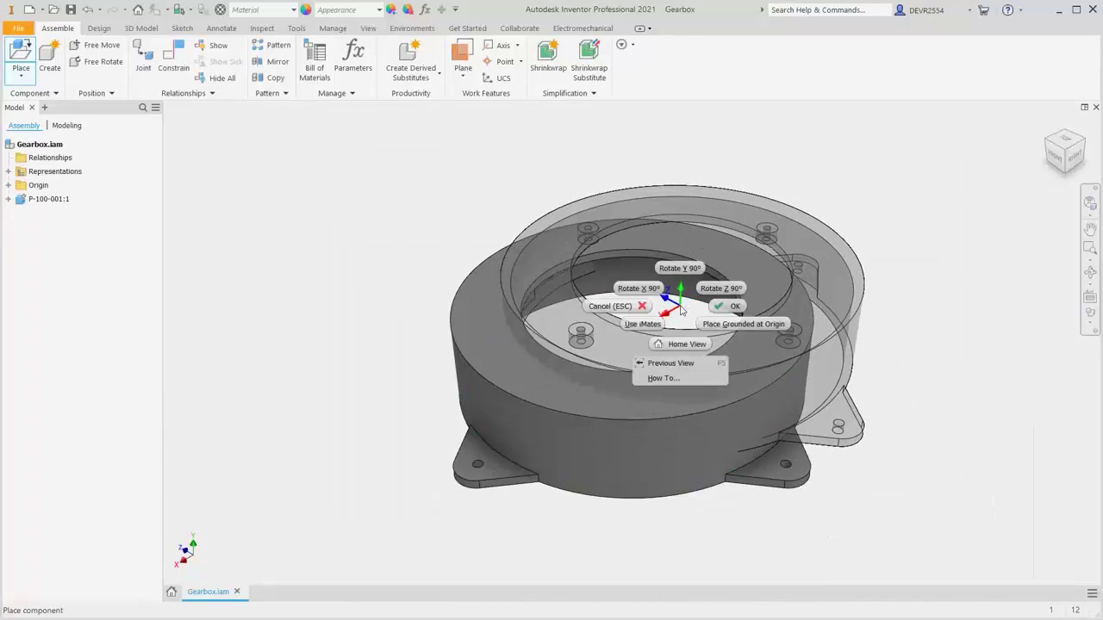
{"action": "left_click", "coordinate": [731, 307]}
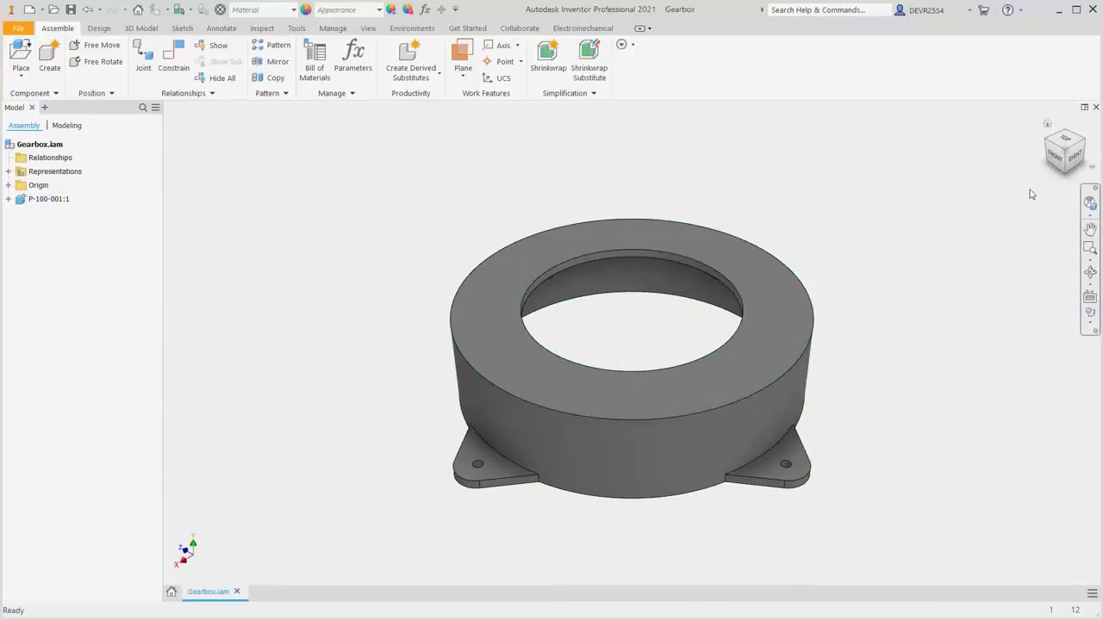
Set the isometric view between the top, front and right faces as the home view with Fit to View
{"action": "left_click", "coordinate": [1057, 162]}
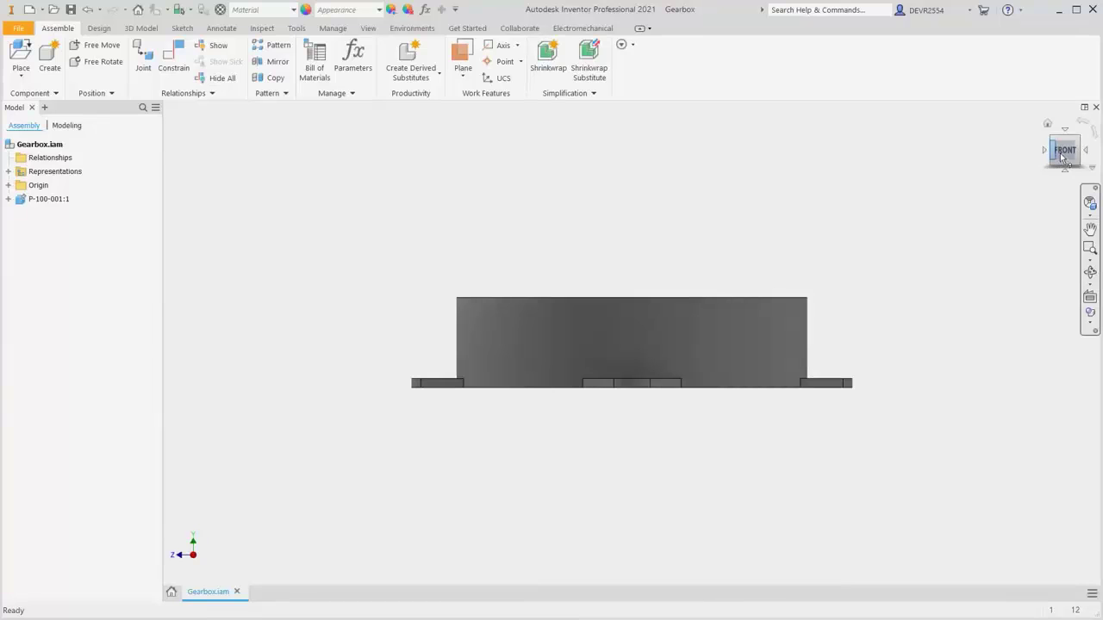
{"action": "left_click", "coordinate": [1079, 141]}
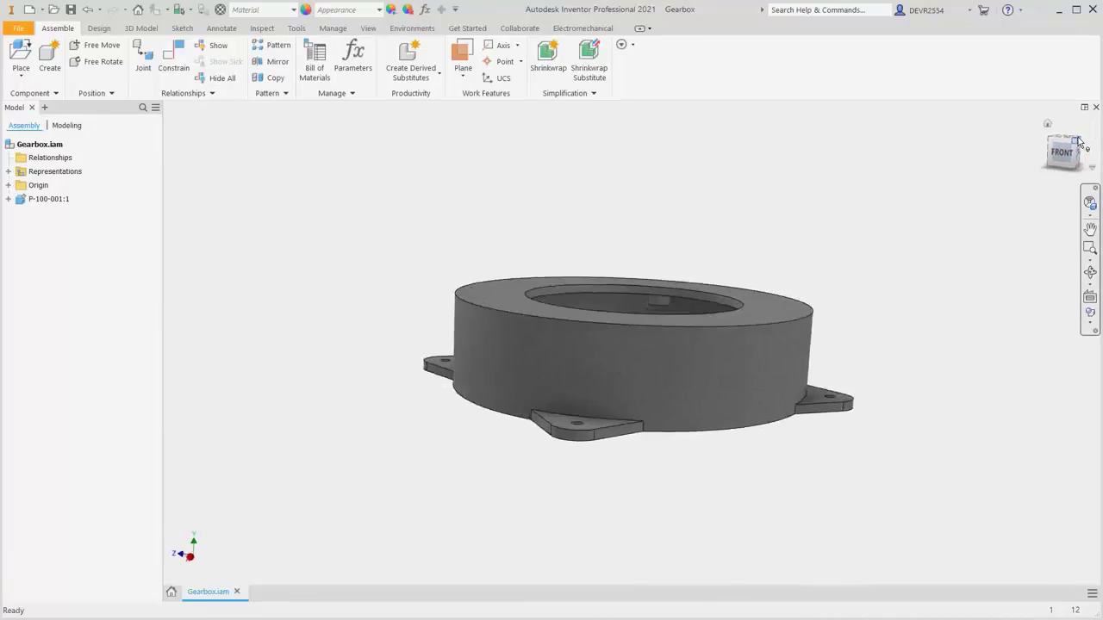
{"action": "right_click", "coordinate": [1059, 161]}
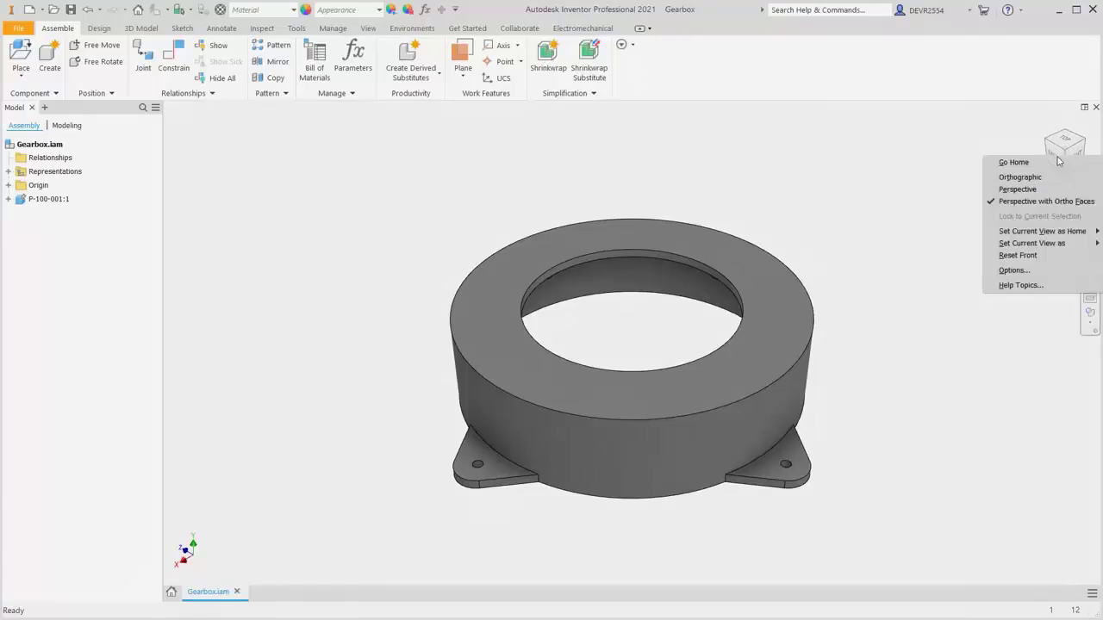
{"action": "mouse_move", "coordinate": [1039, 231]}
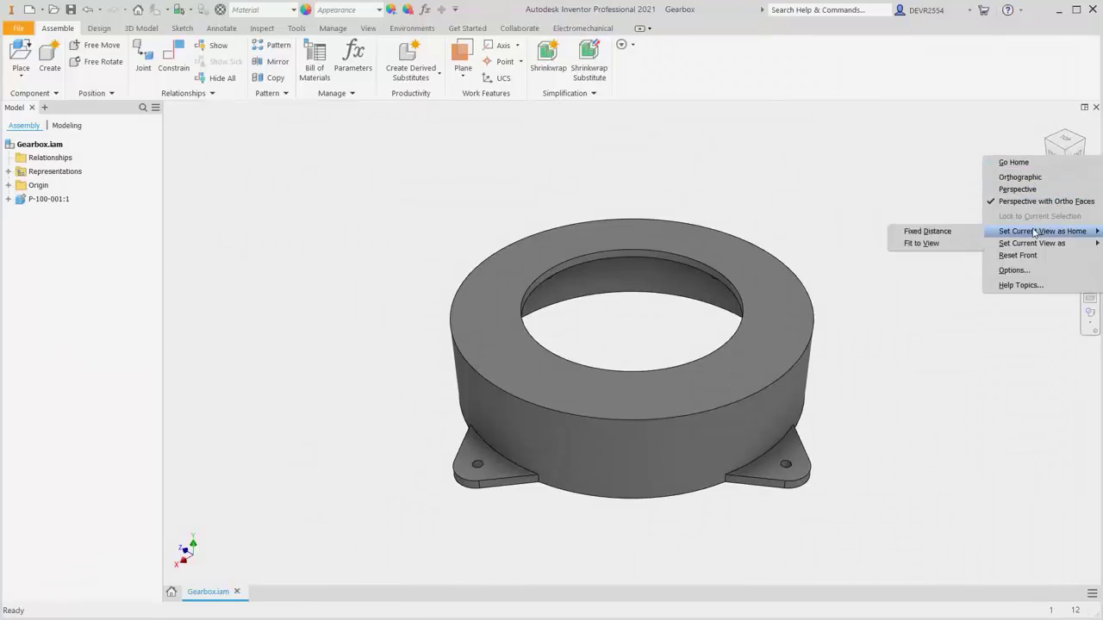
{"action": "left_click", "coordinate": [937, 243]}
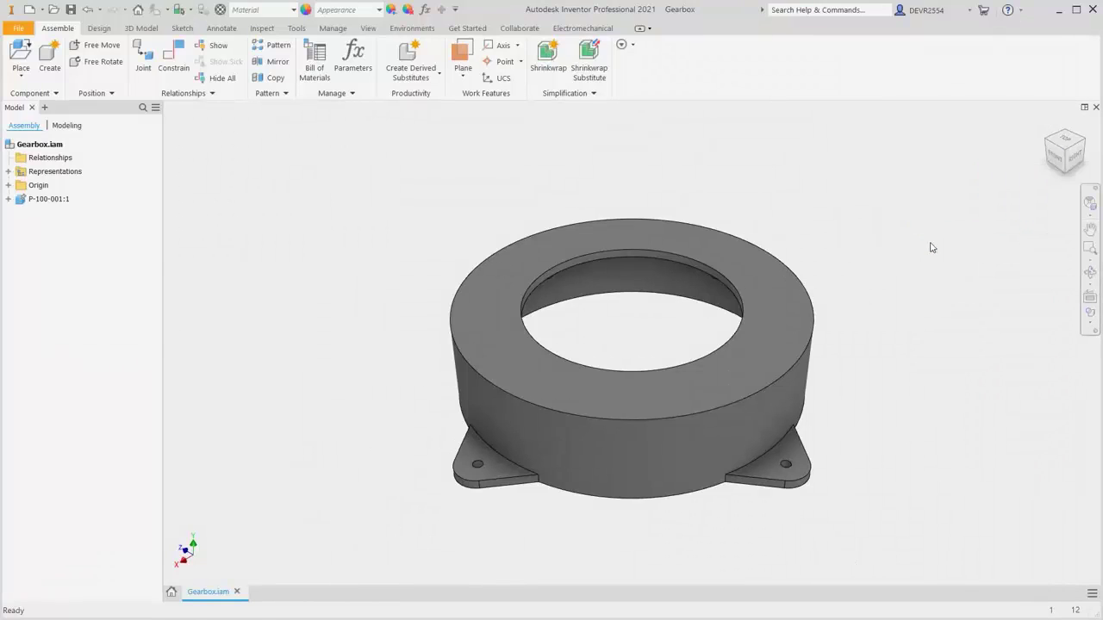
{"action": "scroll", "coordinate": [931, 248], "scroll_direction": "up", "scroll_amount": 3}
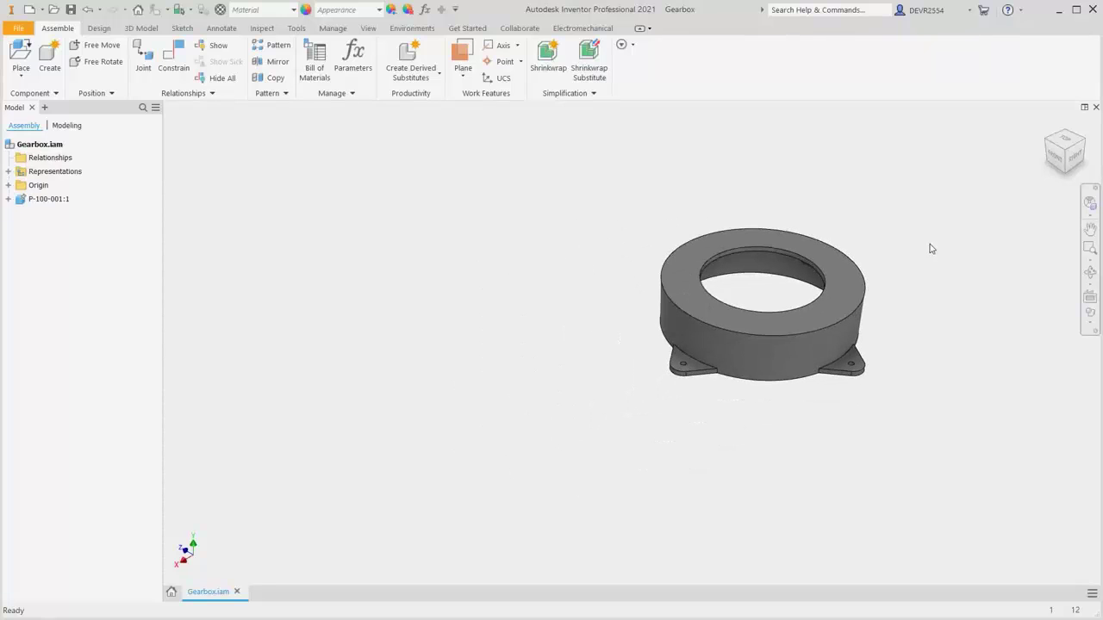
{"action": "scroll", "coordinate": [929, 248], "scroll_direction": "down", "scroll_amount": 4}
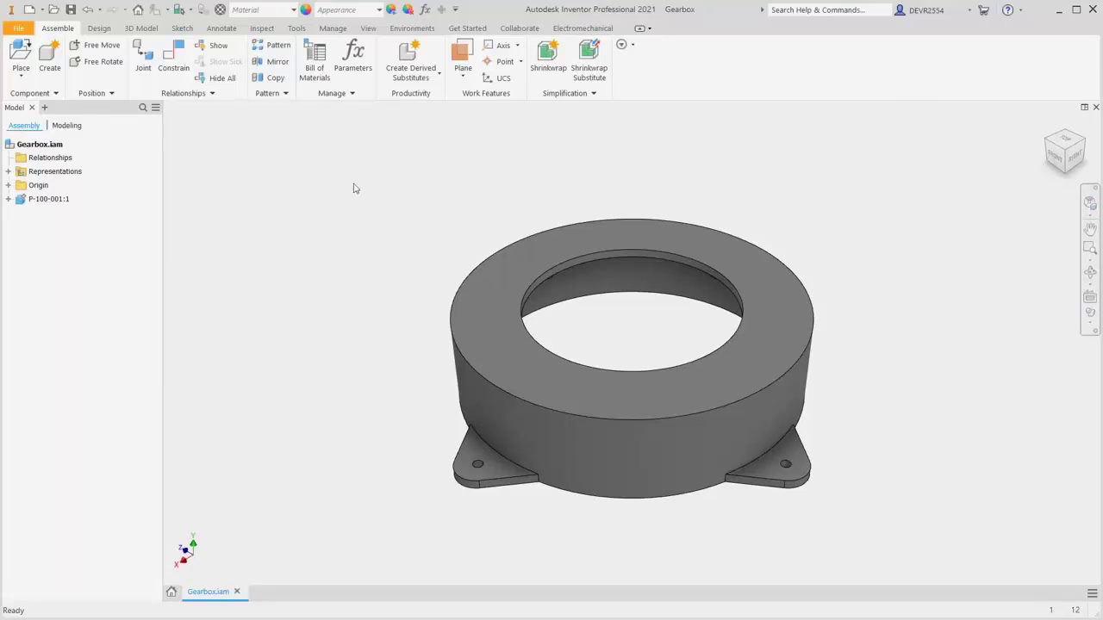
Place one instance of subassembly A-014-001 from the Assemblies folder beside the housing
{"action": "left_click", "coordinate": [26, 58]}
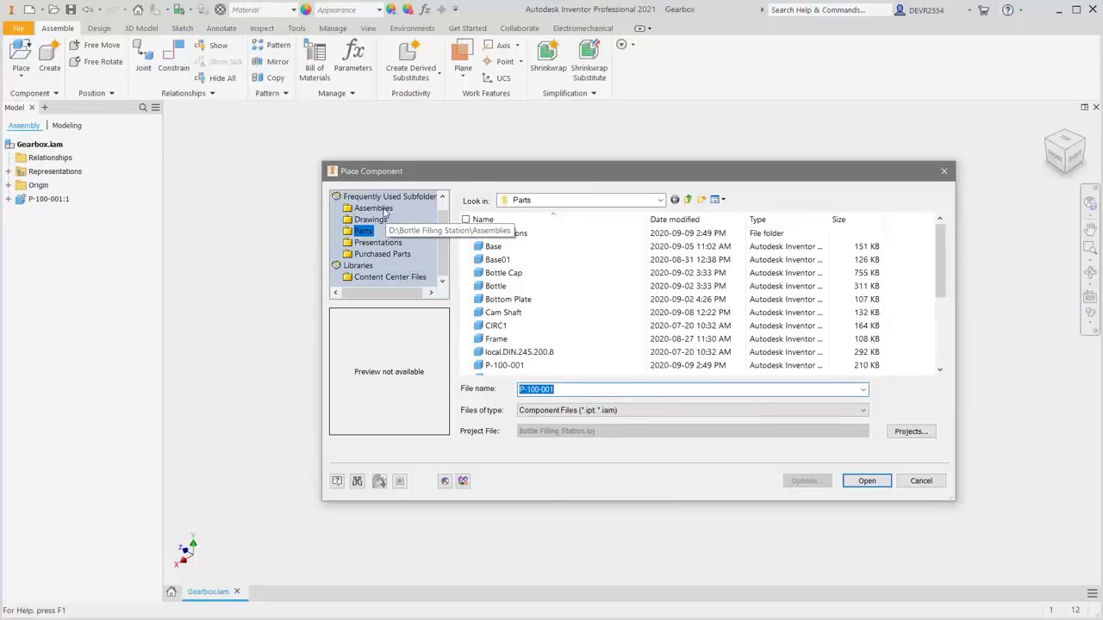
{"action": "left_click", "coordinate": [384, 209]}
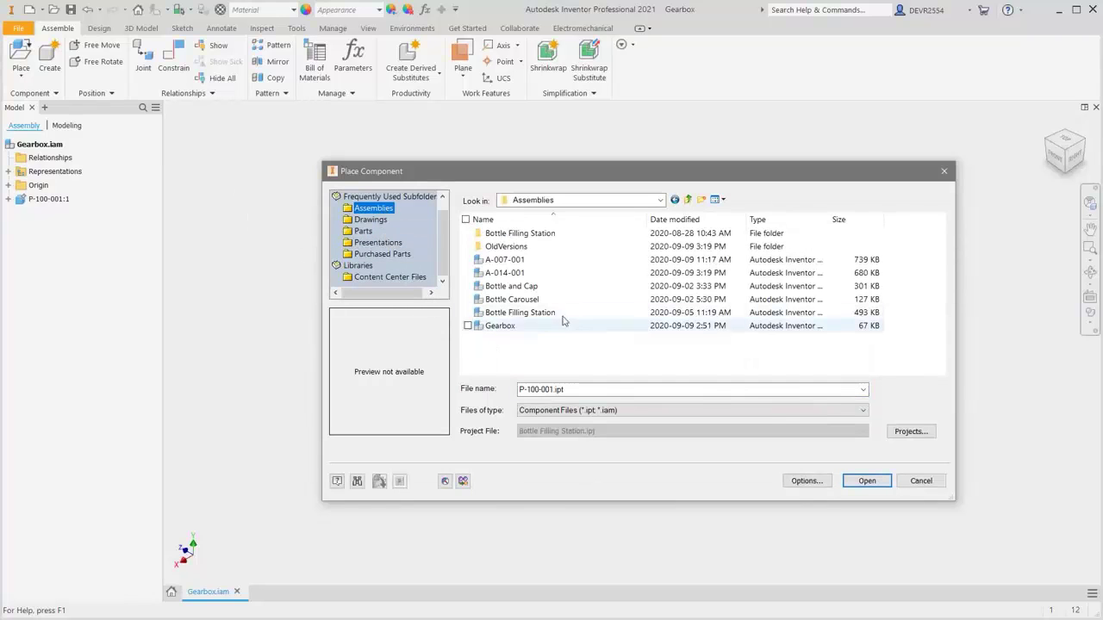
{"action": "mouse_move", "coordinate": [566, 299]}
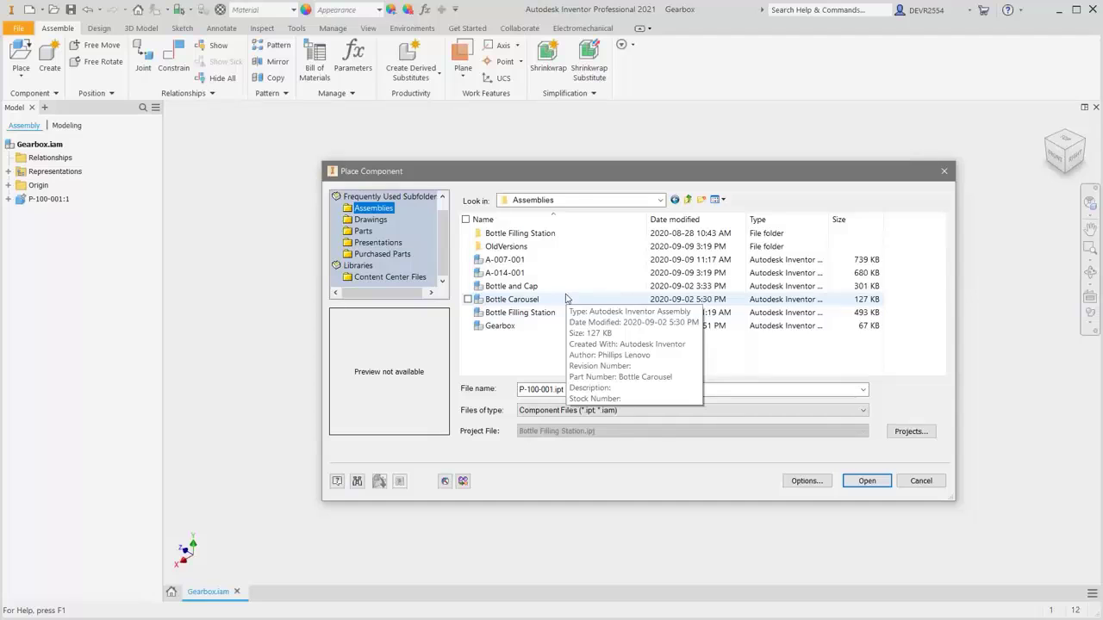
{"action": "left_click", "coordinate": [528, 274]}
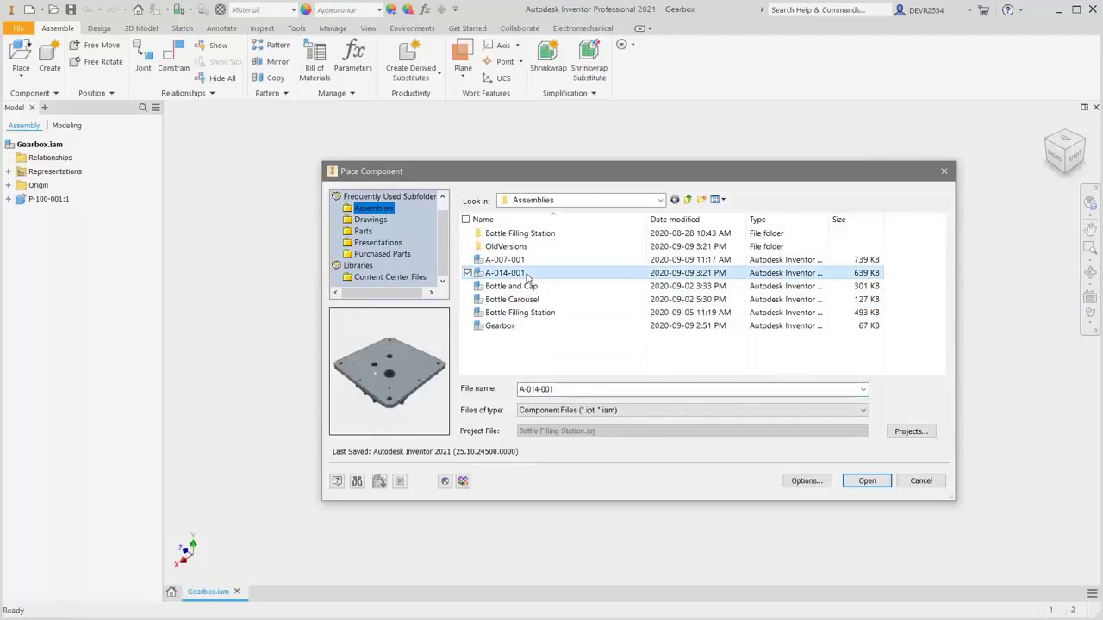
{"action": "left_click", "coordinate": [867, 481]}
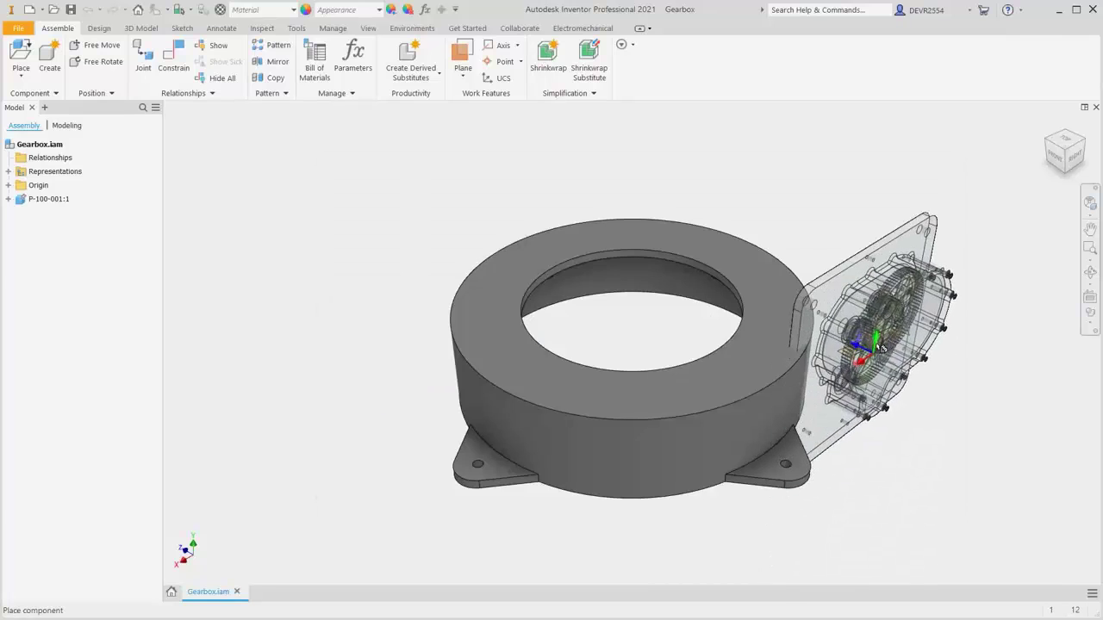
{"action": "left_click", "coordinate": [935, 317]}
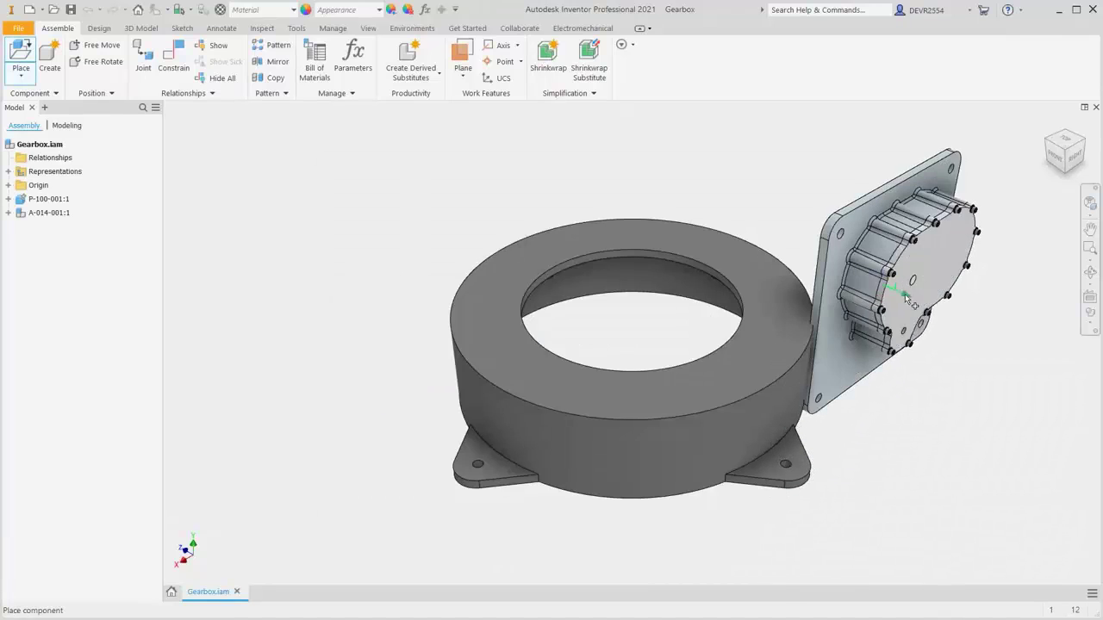
{"action": "right_click", "coordinate": [943, 326]}
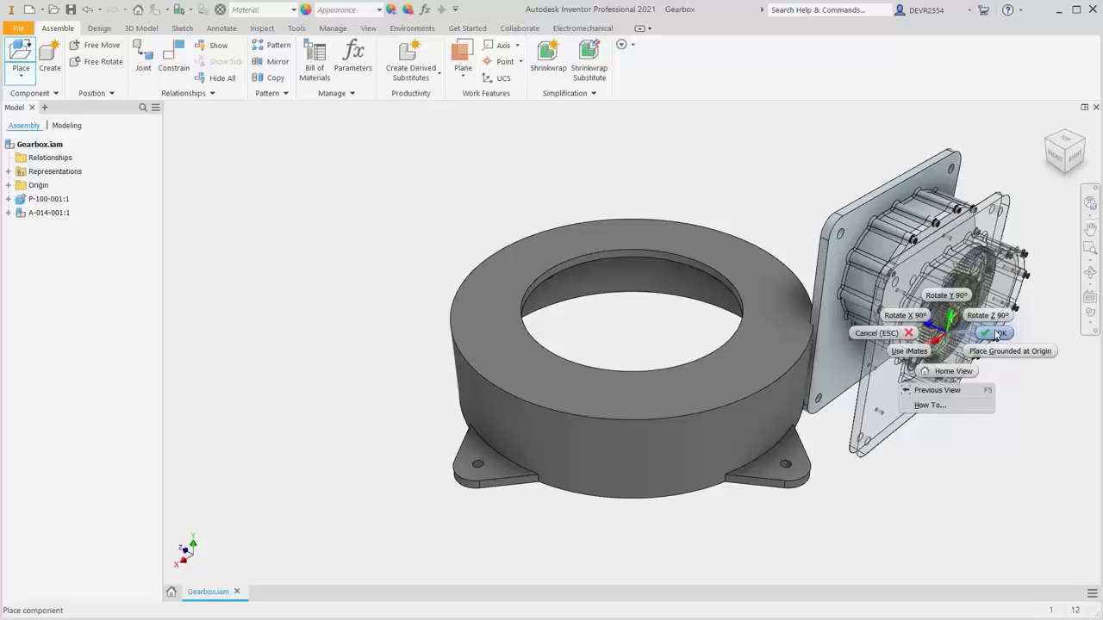
{"action": "left_click", "coordinate": [997, 334]}
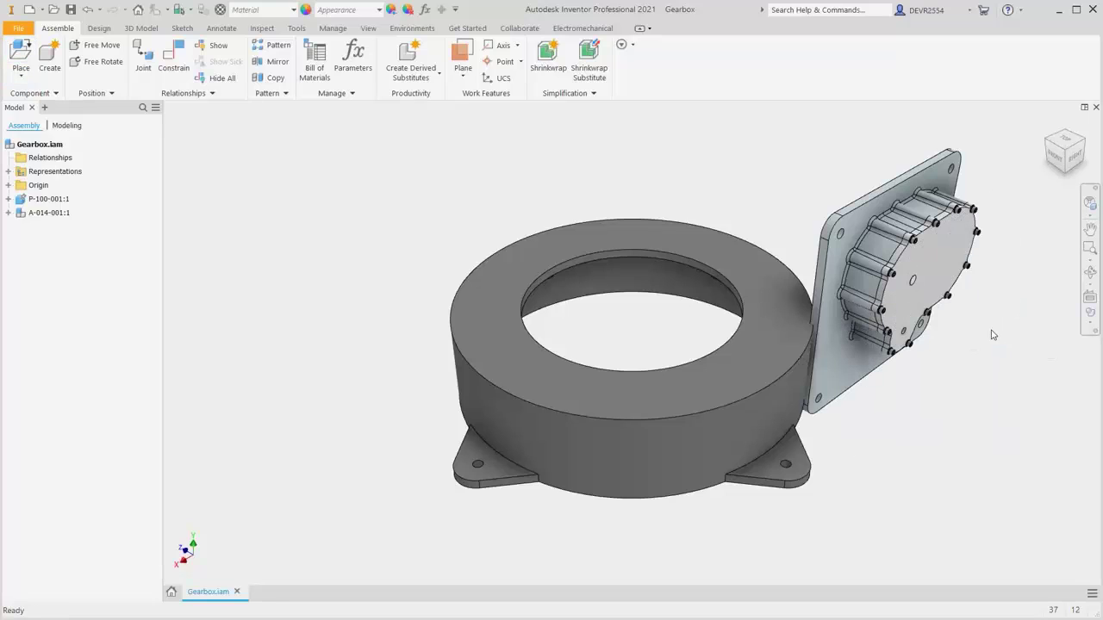
Begin a Rigid joint with its first origin at the upper corner mounting hole of the A-014-001 plate
{"action": "key", "text": "F4"}
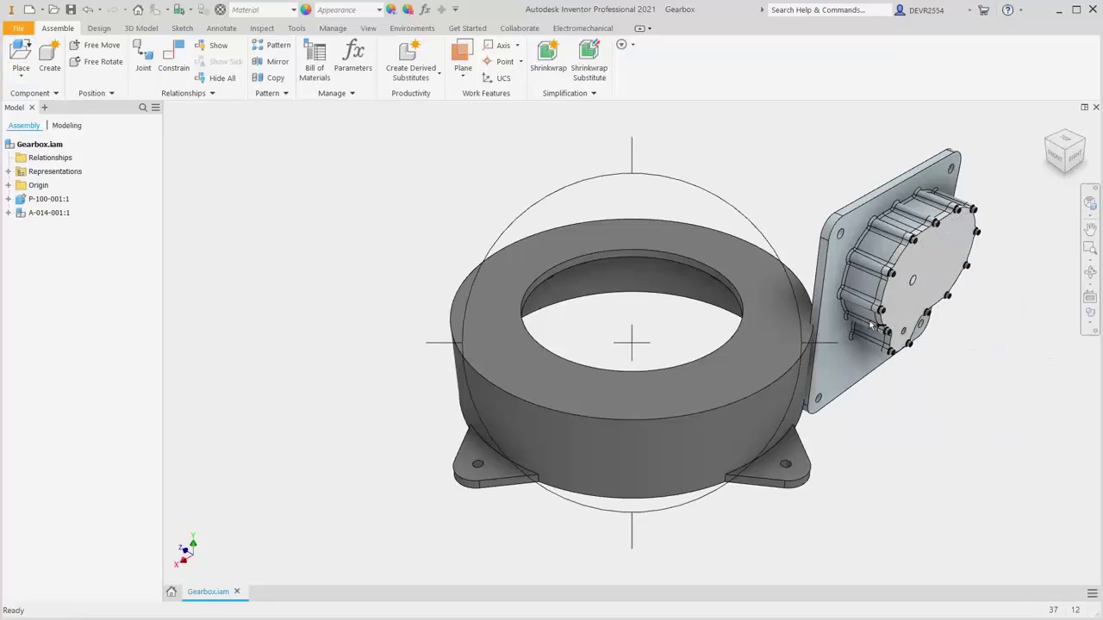
{"action": "left_click_drag", "start_coordinate": [701, 414], "coordinate": [782, 414]}
{"action": "key", "text": "Escape"}
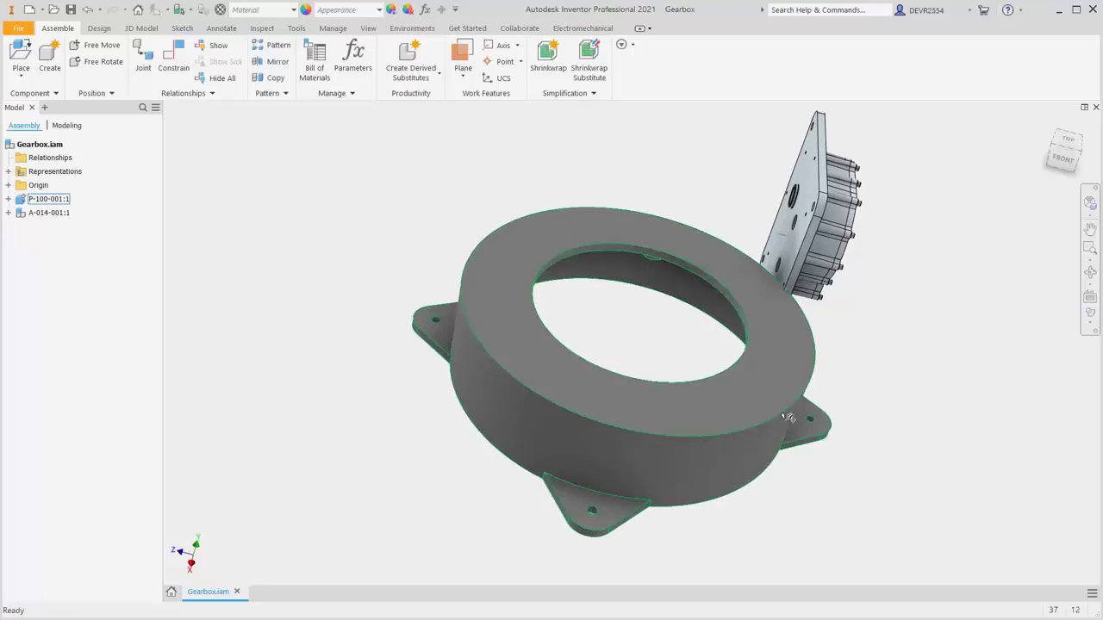
{"action": "left_click", "coordinate": [139, 55]}
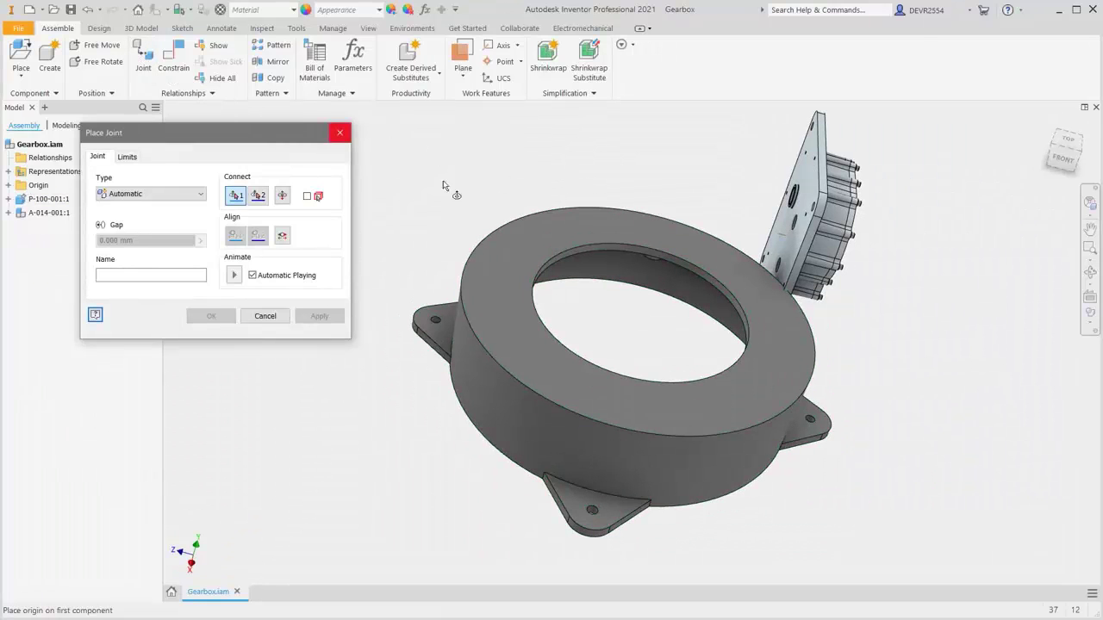
{"action": "left_click", "coordinate": [201, 193]}
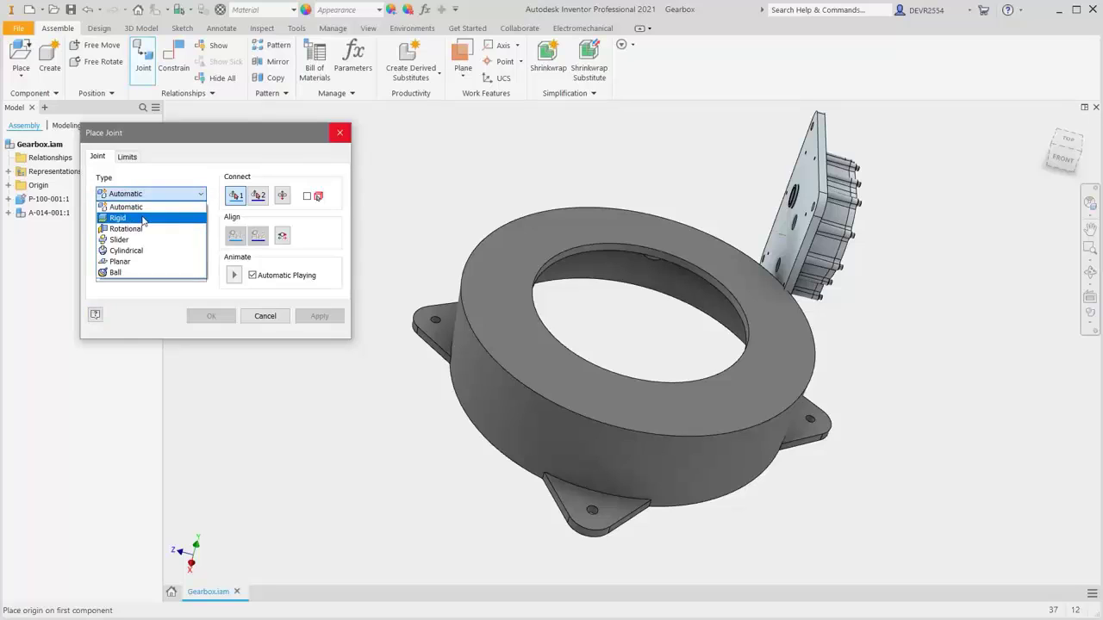
{"action": "left_click", "coordinate": [143, 219]}
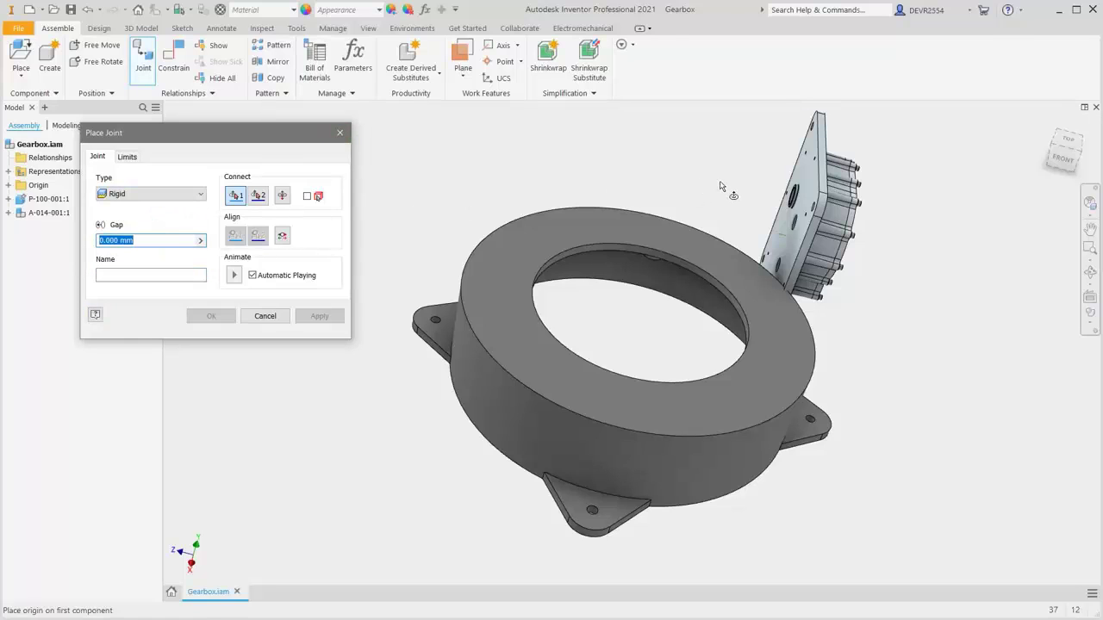
{"action": "key", "text": "F4"}
{"action": "middle_click_drag", "start_coordinate": [693, 254], "coordinate": [630, 388], "text": "shift"}
{"action": "scroll", "coordinate": [806, 228], "scroll_direction": "down", "scroll_amount": 6}
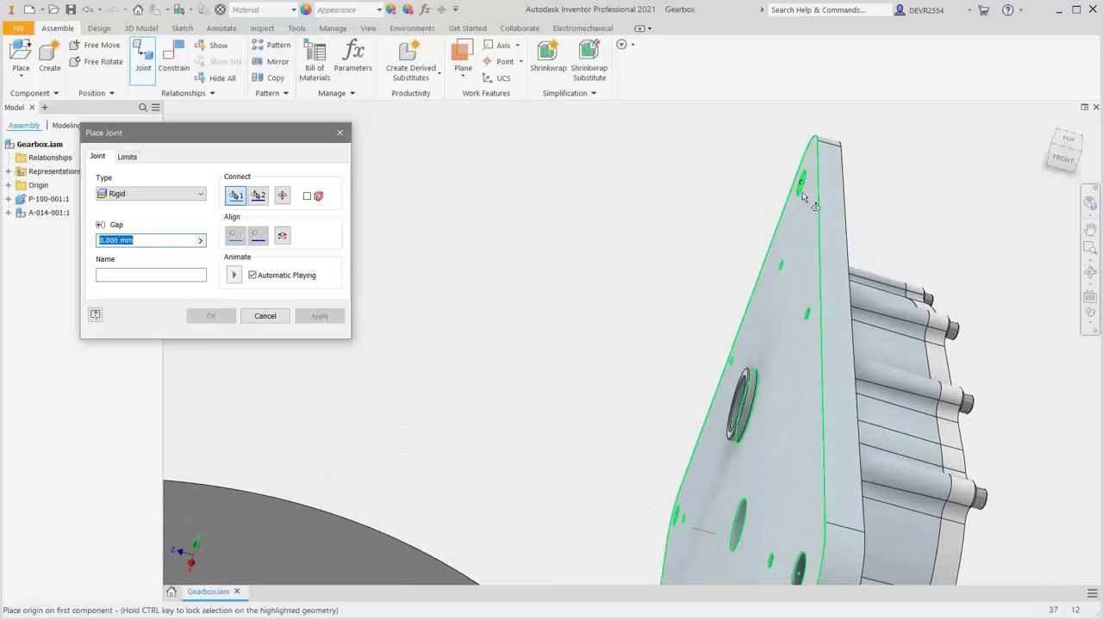
{"action": "left_click", "coordinate": [802, 184]}
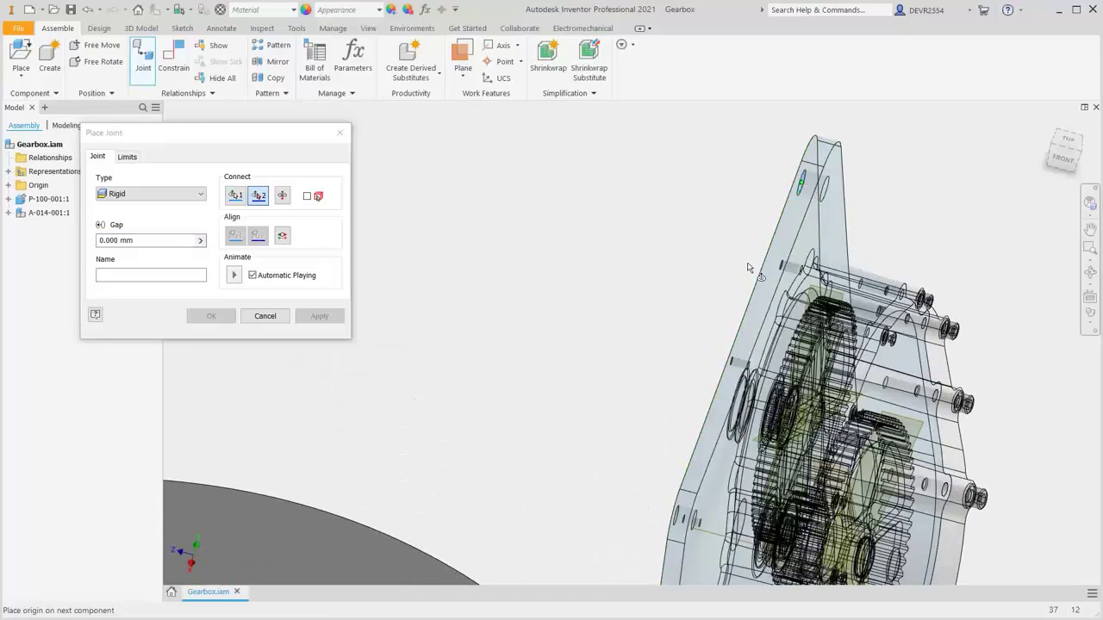
Set the joint's second origin at the hole of a mounting boss inside the underside of housing P-100-001
{"action": "scroll", "coordinate": [749, 269], "scroll_direction": "up", "scroll_amount": 8}
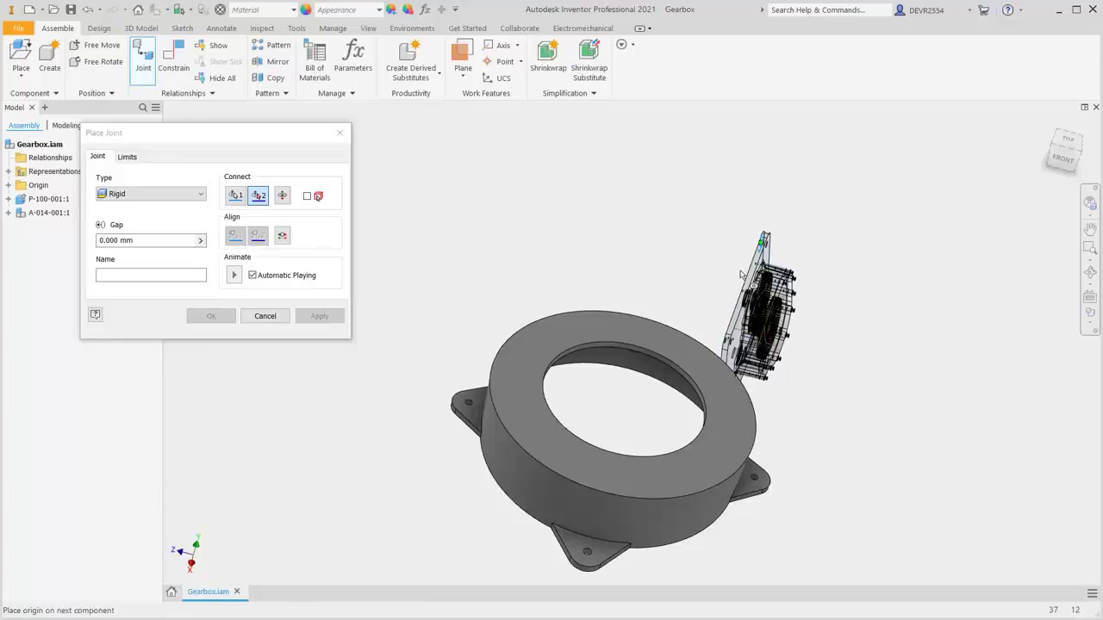
{"action": "middle_click_drag", "start_coordinate": [650, 423], "coordinate": [634, 190], "text": "shift"}
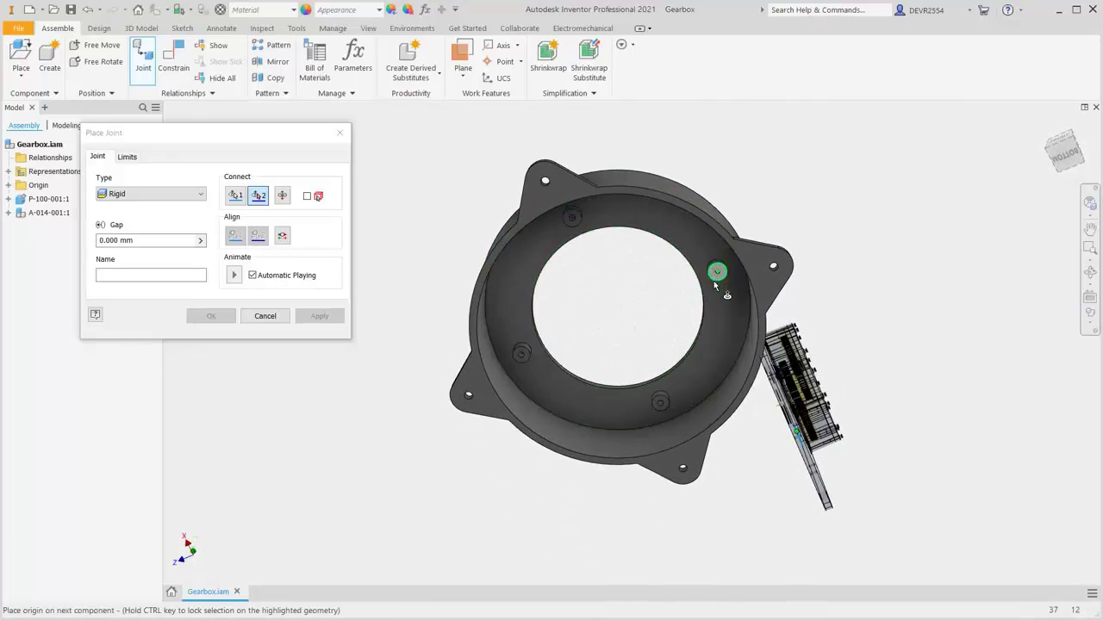
{"action": "scroll", "coordinate": [718, 276], "scroll_direction": "down", "scroll_amount": 5}
{"action": "scroll", "coordinate": [719, 285], "scroll_direction": "down", "scroll_amount": 4}
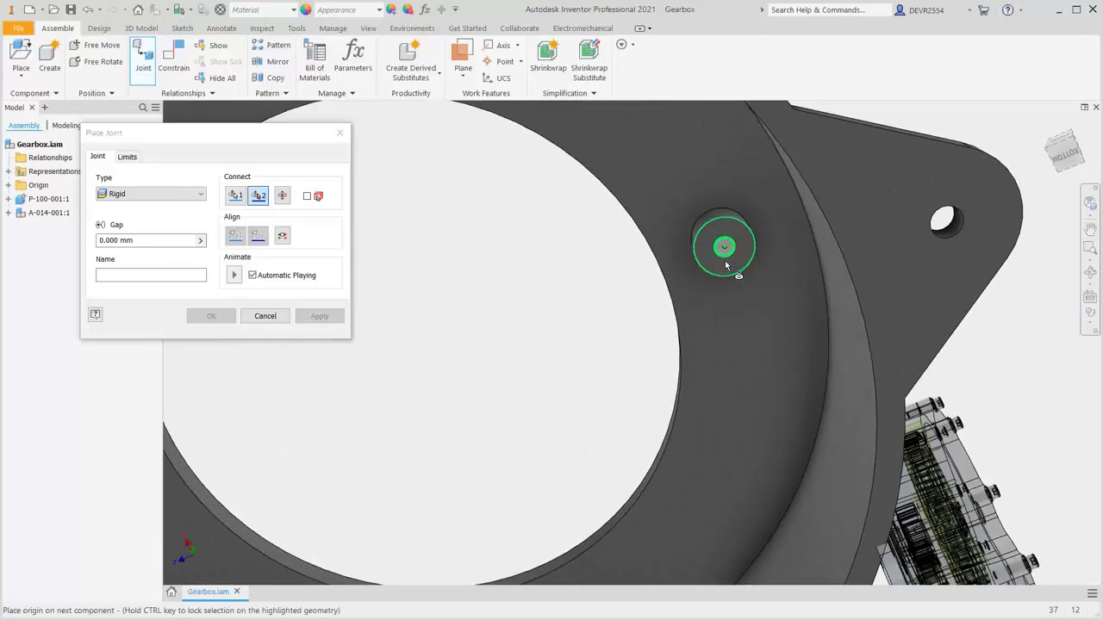
{"action": "left_click", "coordinate": [725, 259]}
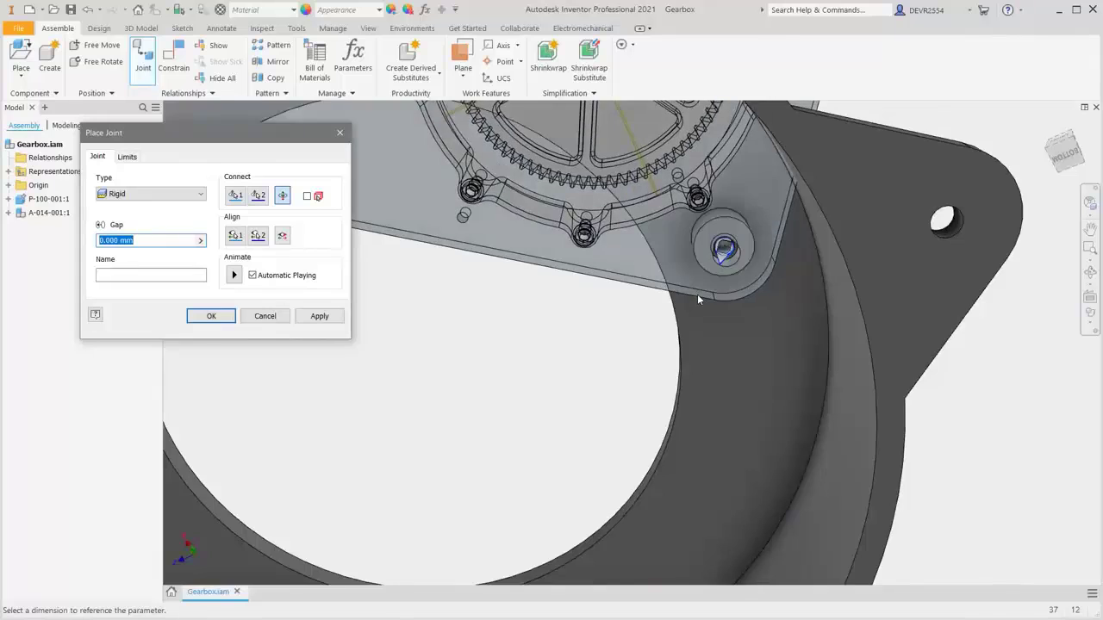
Set the joint's first alignment to the adjacent corner hole along the plate's lower edge
{"action": "scroll", "coordinate": [701, 297], "scroll_direction": "up", "scroll_amount": 2}
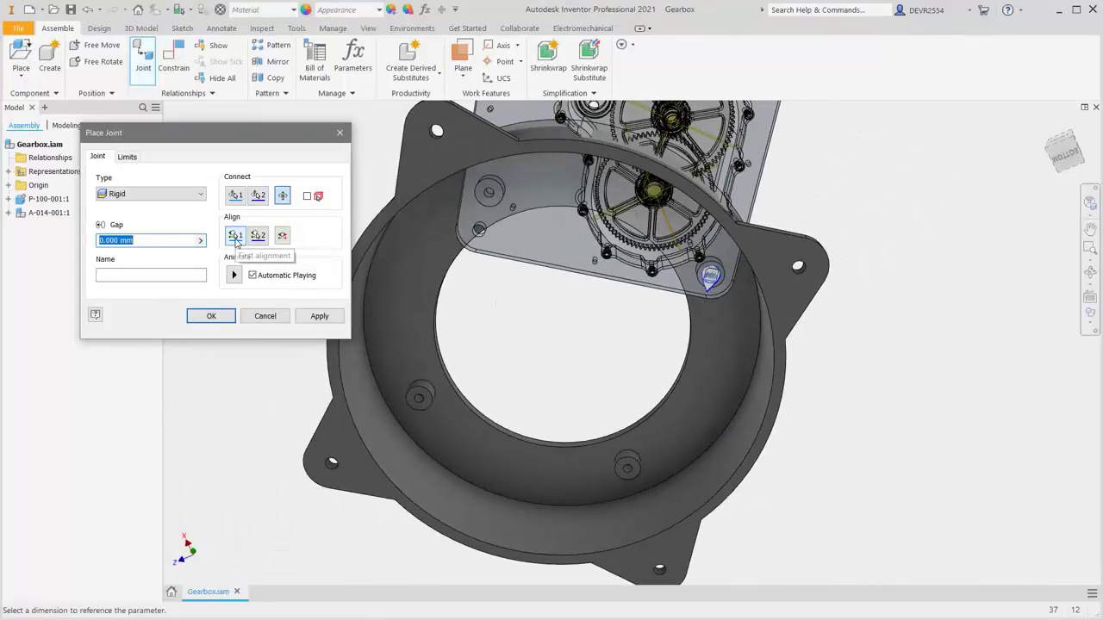
{"action": "left_click", "coordinate": [235, 236]}
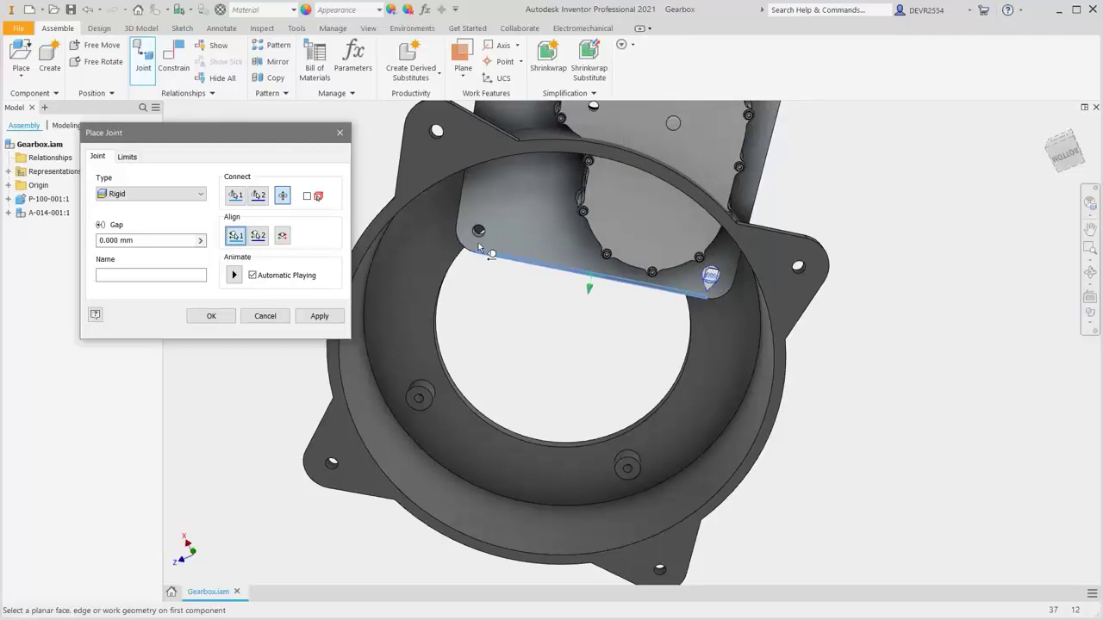
{"action": "scroll", "coordinate": [480, 248], "scroll_direction": "down", "scroll_amount": 3}
{"action": "scroll", "coordinate": [478, 242], "scroll_direction": "down", "scroll_amount": 3}
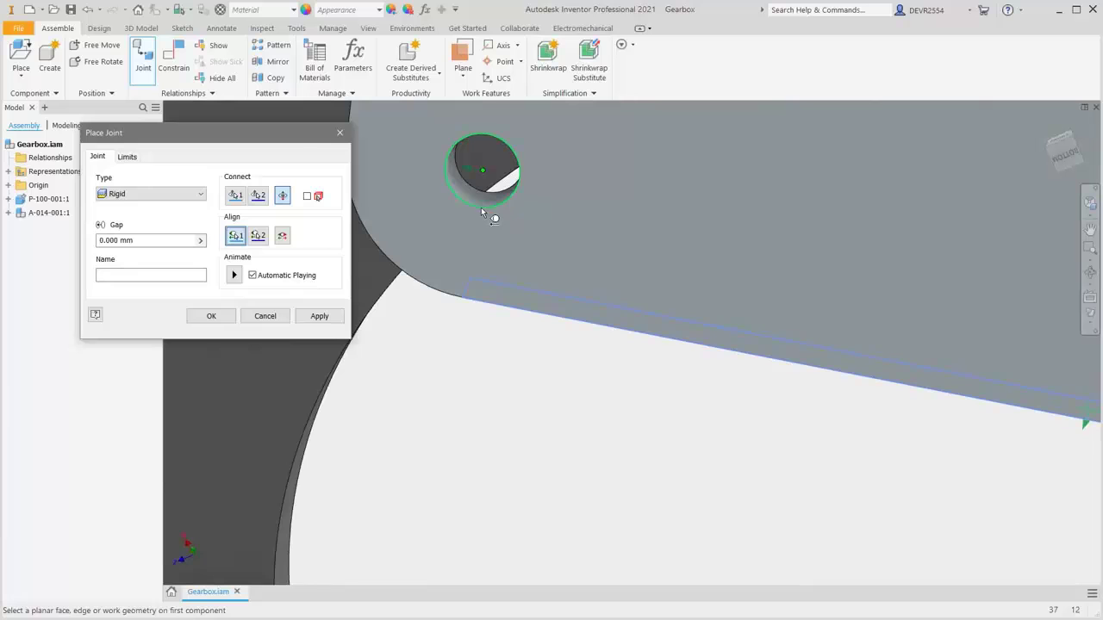
{"action": "left_click", "coordinate": [479, 193]}
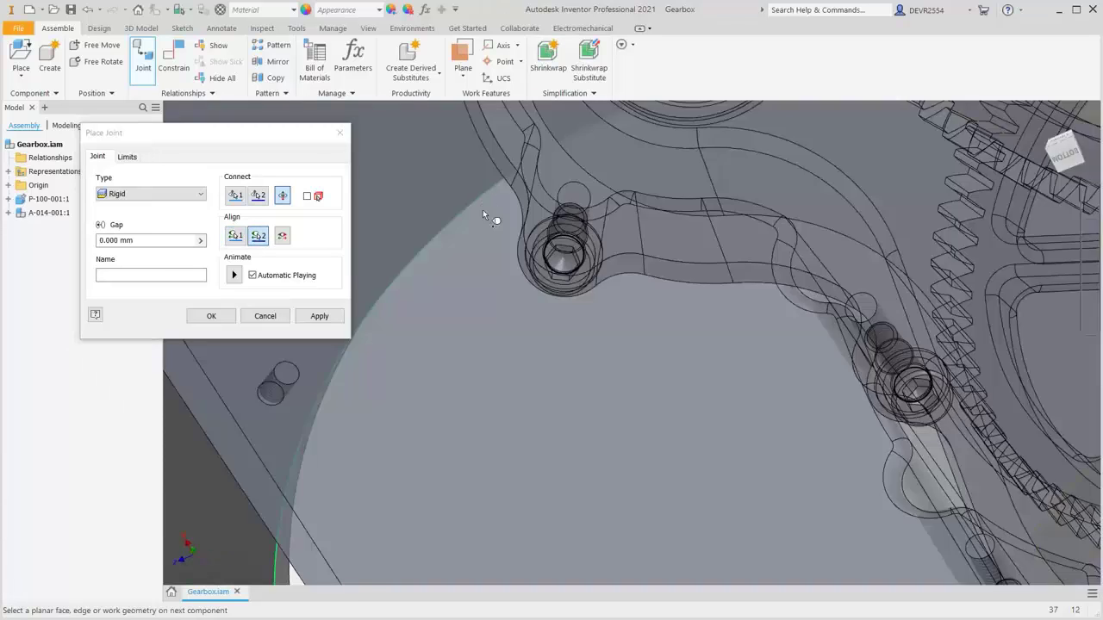
Set the rigid joint's second alignment to the housing's mounting boss beneath the plate's adjacent corner hole and apply the joint
{"action": "scroll", "coordinate": [503, 264], "scroll_direction": "up", "scroll_amount": 6}
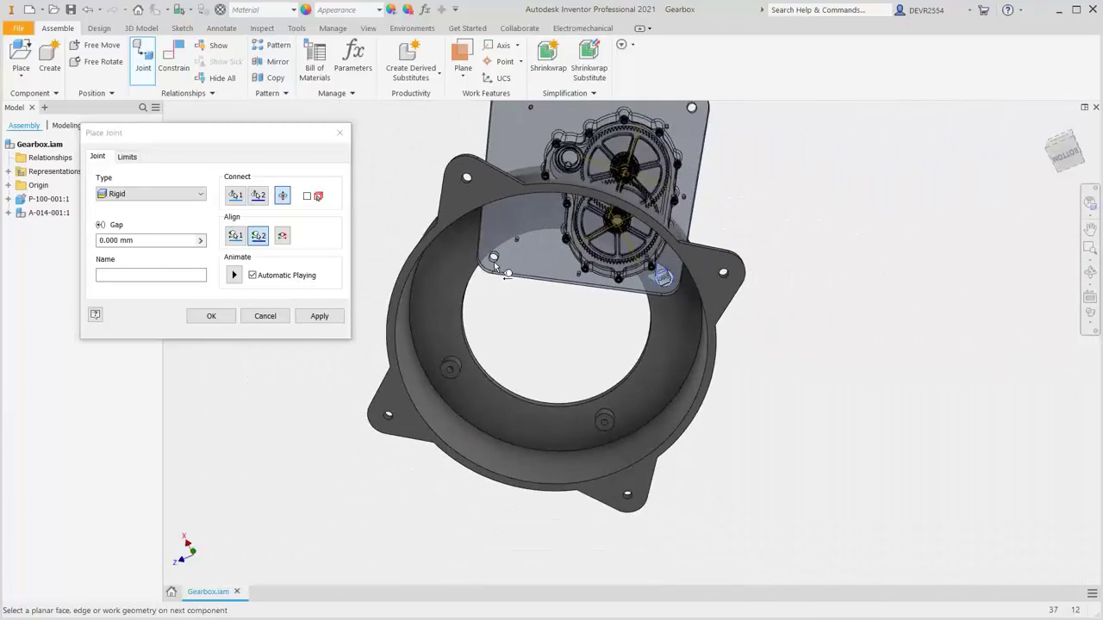
{"action": "middle_click_drag", "start_coordinate": [494, 261], "coordinate": [586, 389], "text": "shift"}
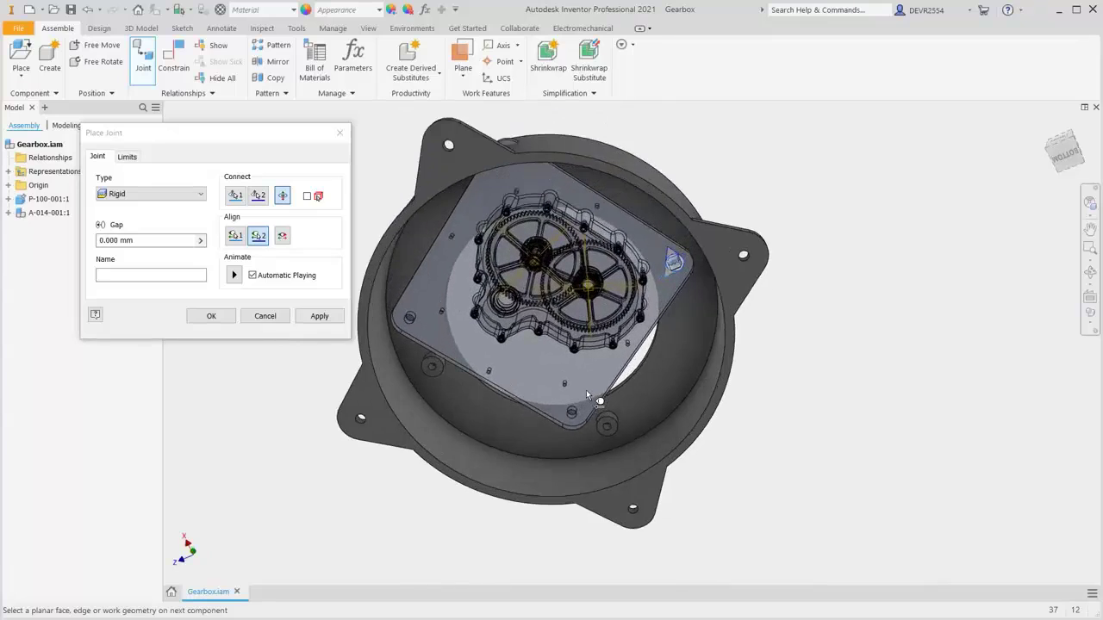
{"action": "scroll", "coordinate": [587, 393], "scroll_direction": "down", "scroll_amount": 6}
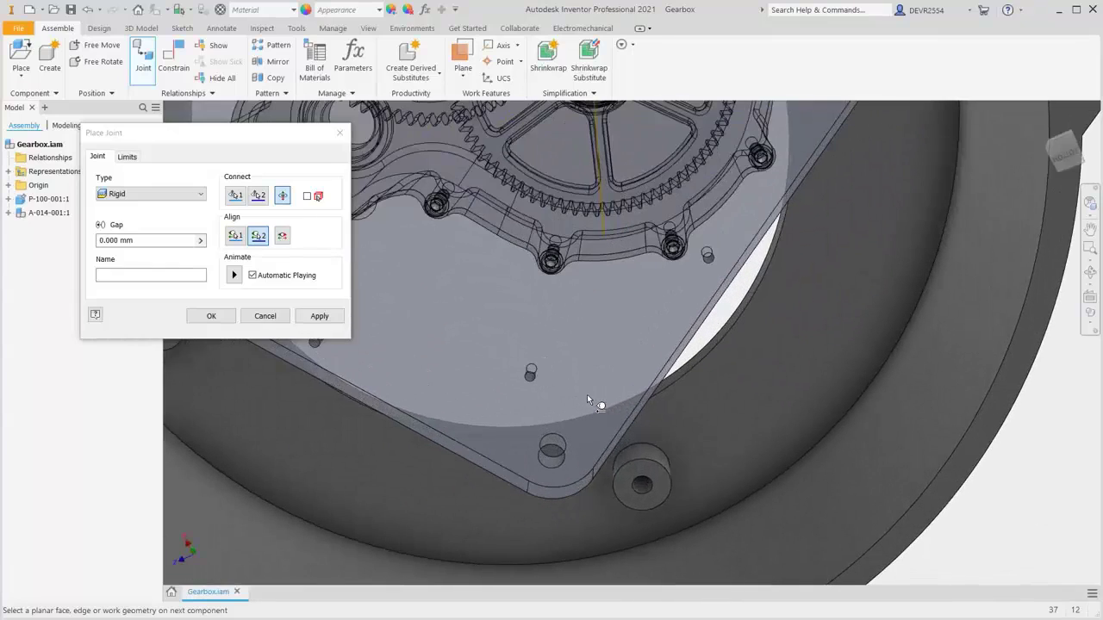
{"action": "middle_click_drag", "start_coordinate": [587, 393], "coordinate": [632, 476], "text": "shift"}
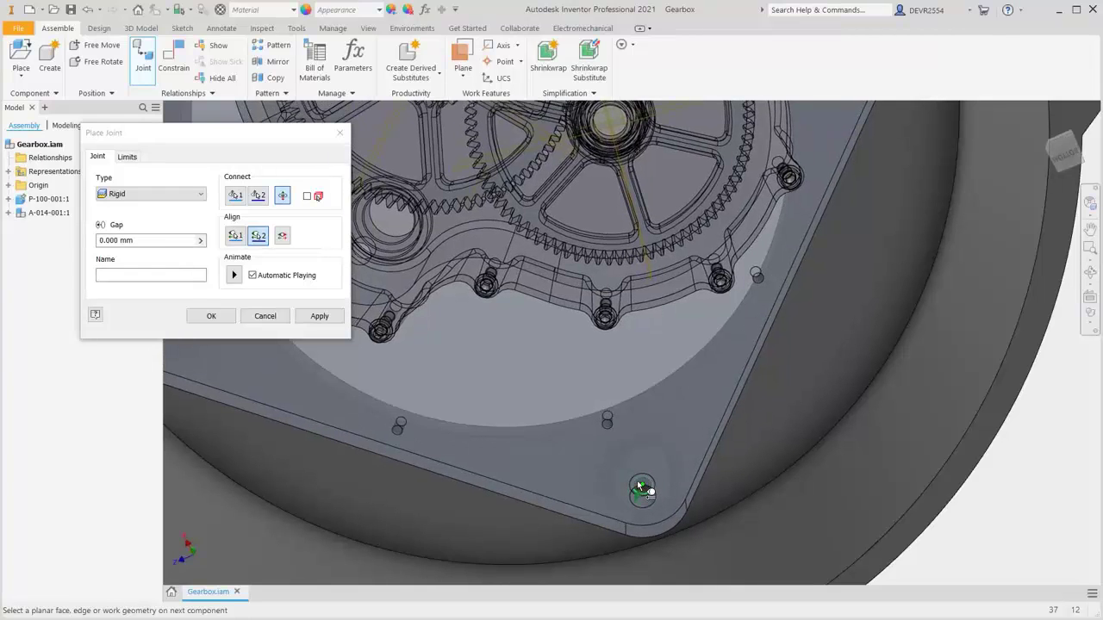
{"action": "left_click", "coordinate": [639, 488]}
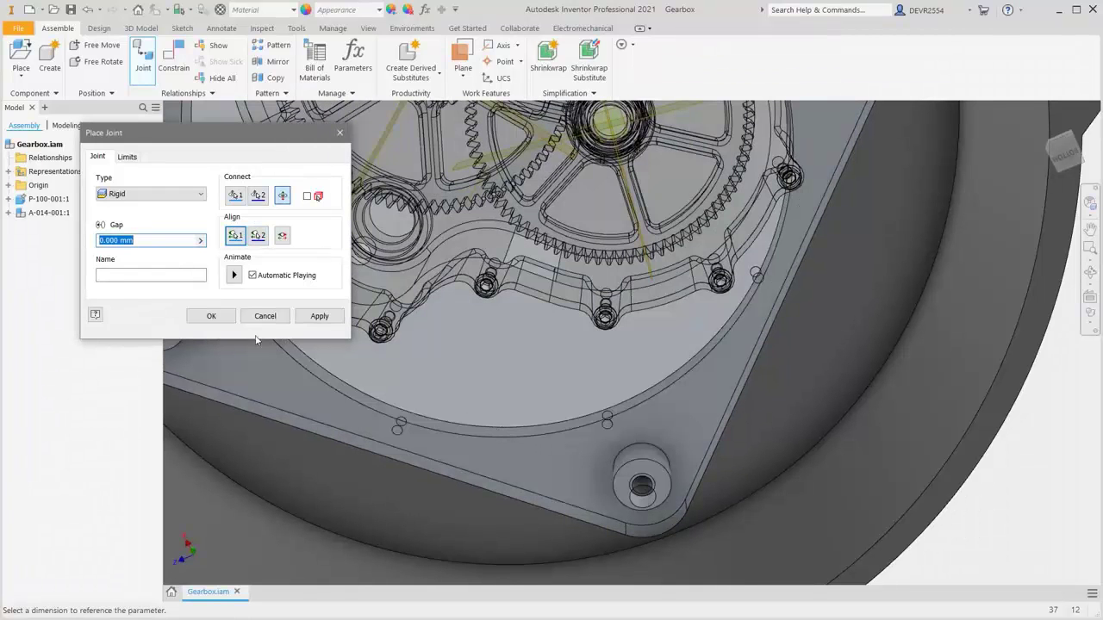
{"action": "left_click", "coordinate": [212, 316]}
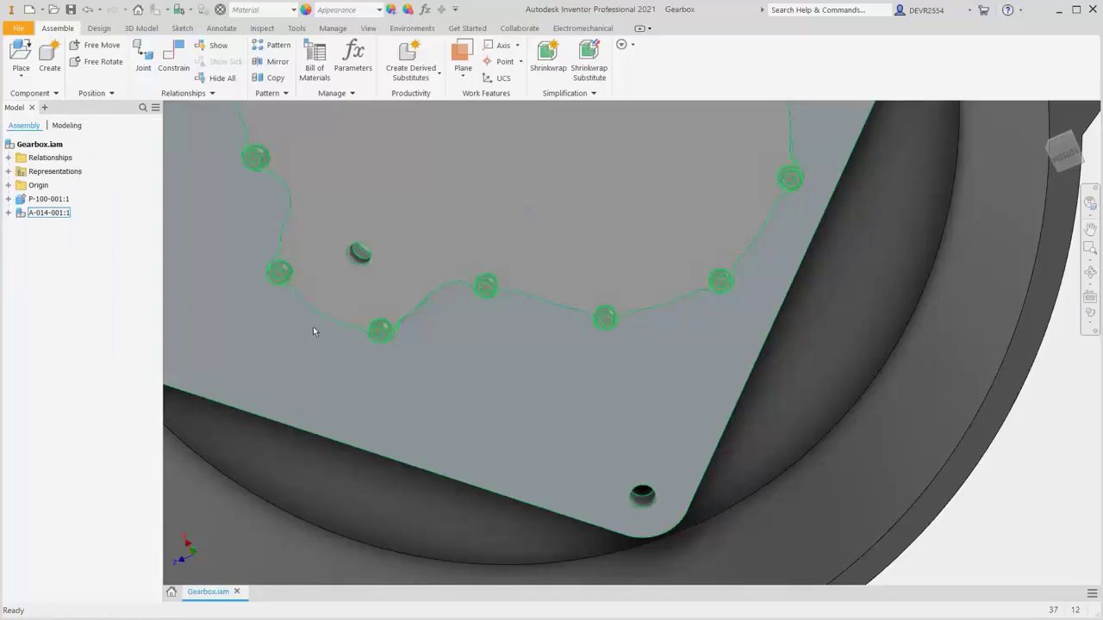
{"action": "key", "text": "F6"}
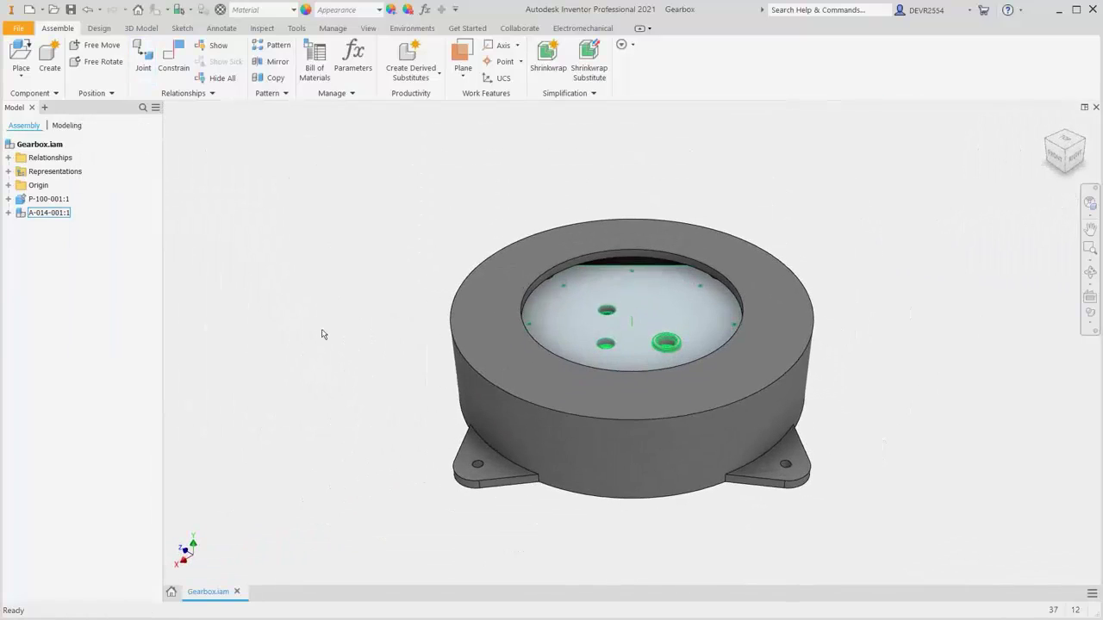
{"action": "left_click", "coordinate": [343, 324]}
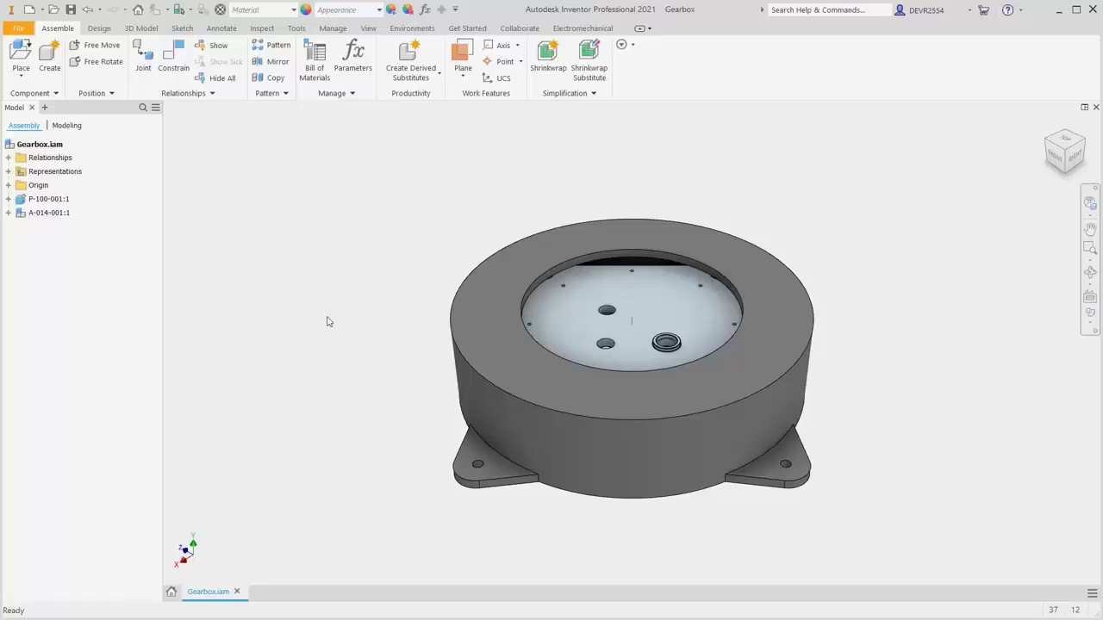
Open subassembly A-014-001 in its own window and hide its bottom cover P-100-140
{"action": "left_click", "coordinate": [68, 216]}
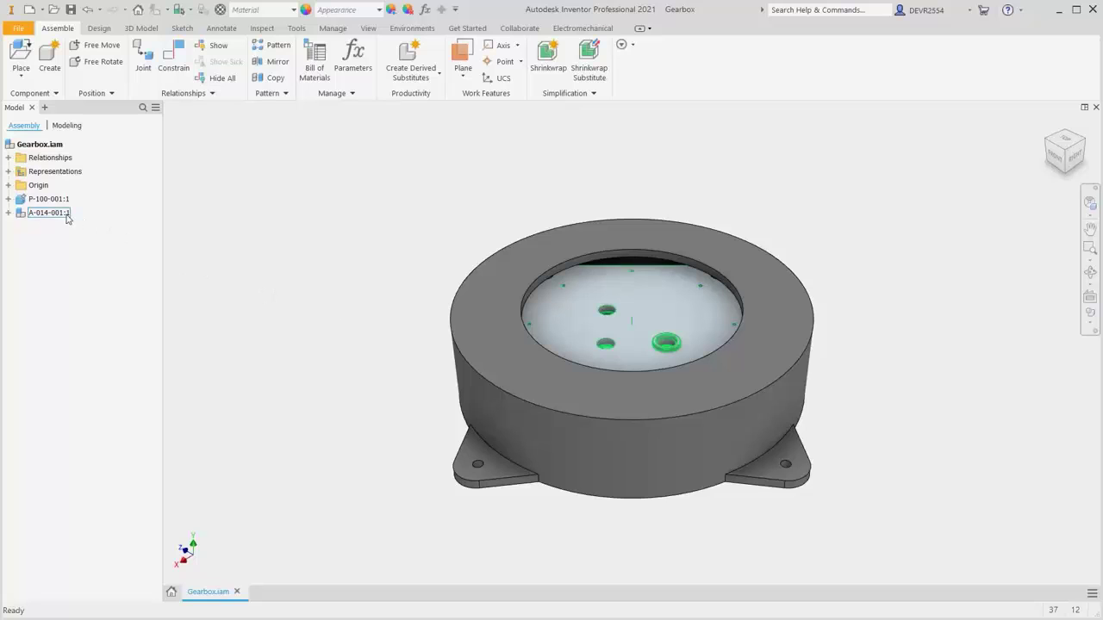
{"action": "right_click", "coordinate": [66, 215]}
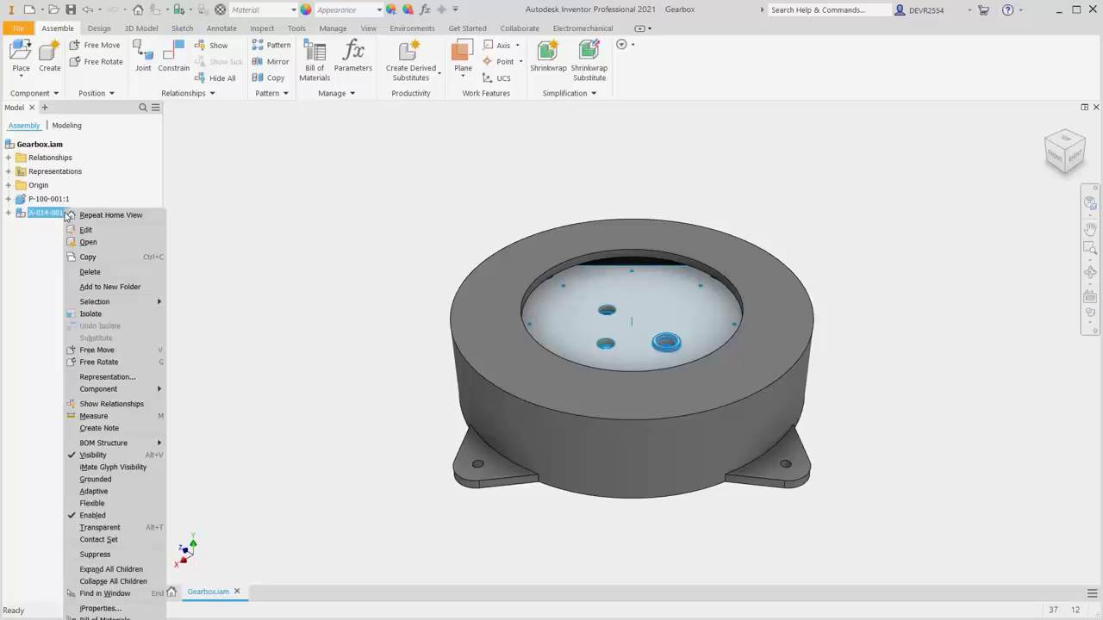
{"action": "left_click", "coordinate": [98, 250]}
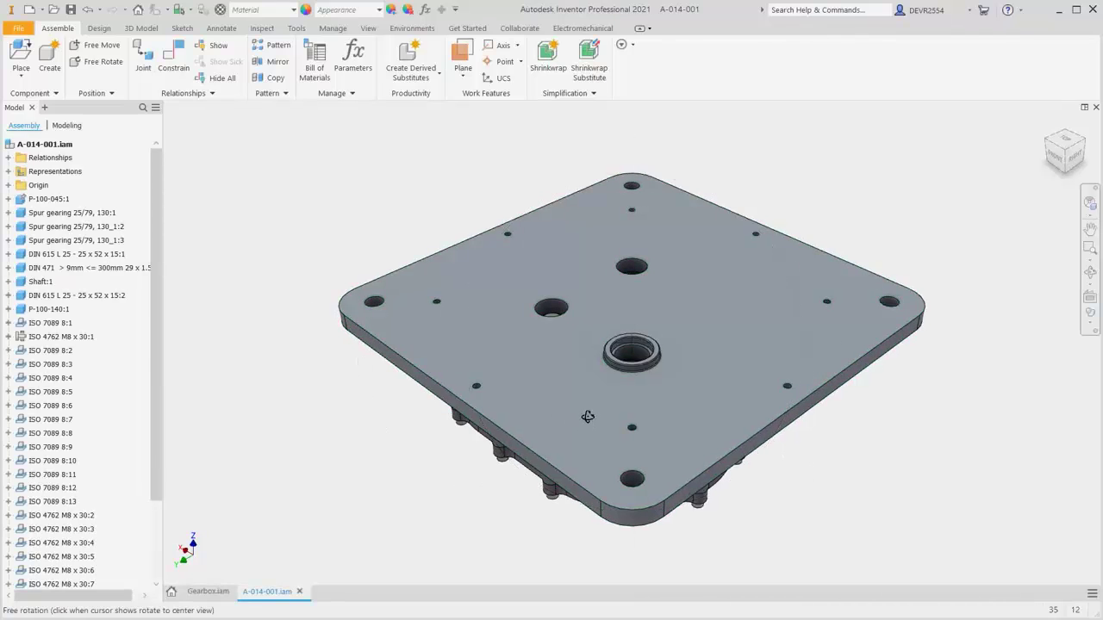
{"action": "middle_click_drag", "start_coordinate": [588, 427], "coordinate": [594, 232], "text": "shift"}
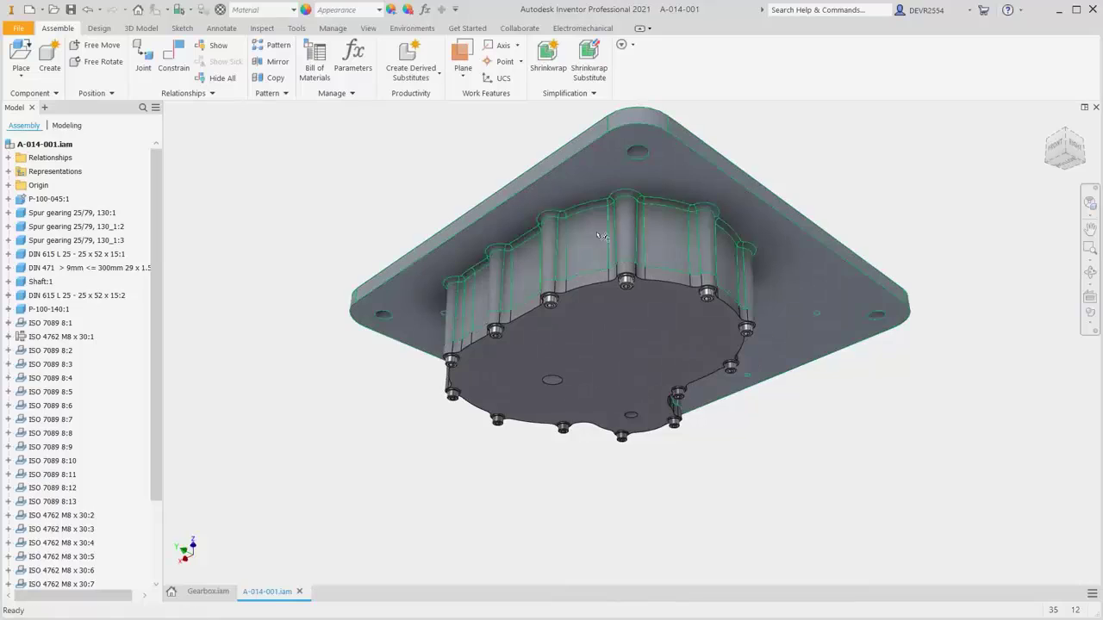
{"action": "right_click", "coordinate": [632, 326]}
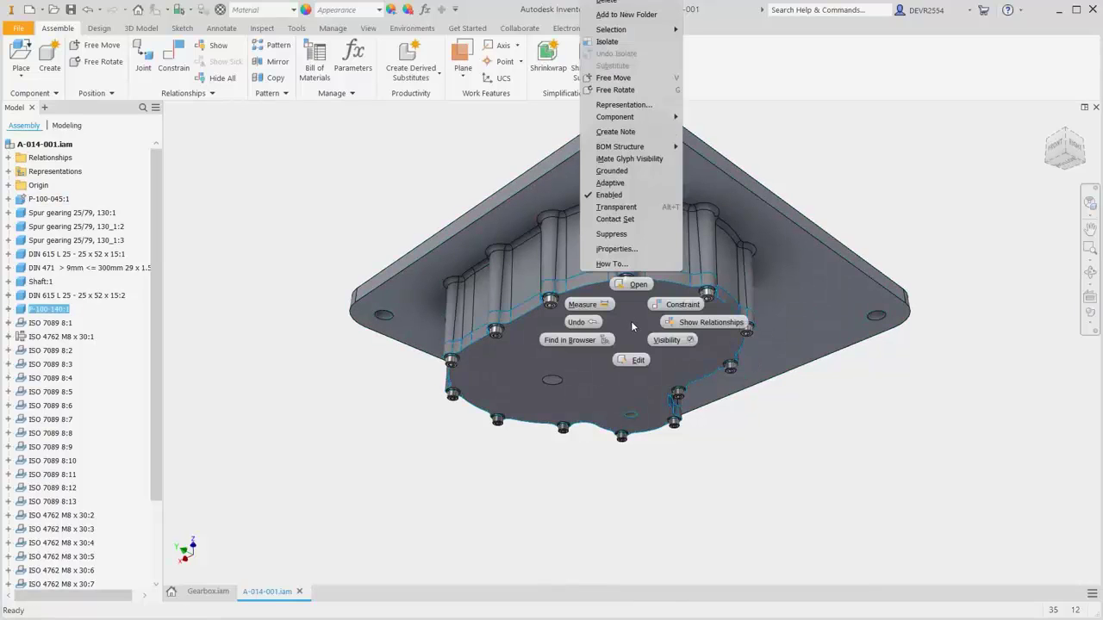
{"action": "left_click", "coordinate": [672, 339]}
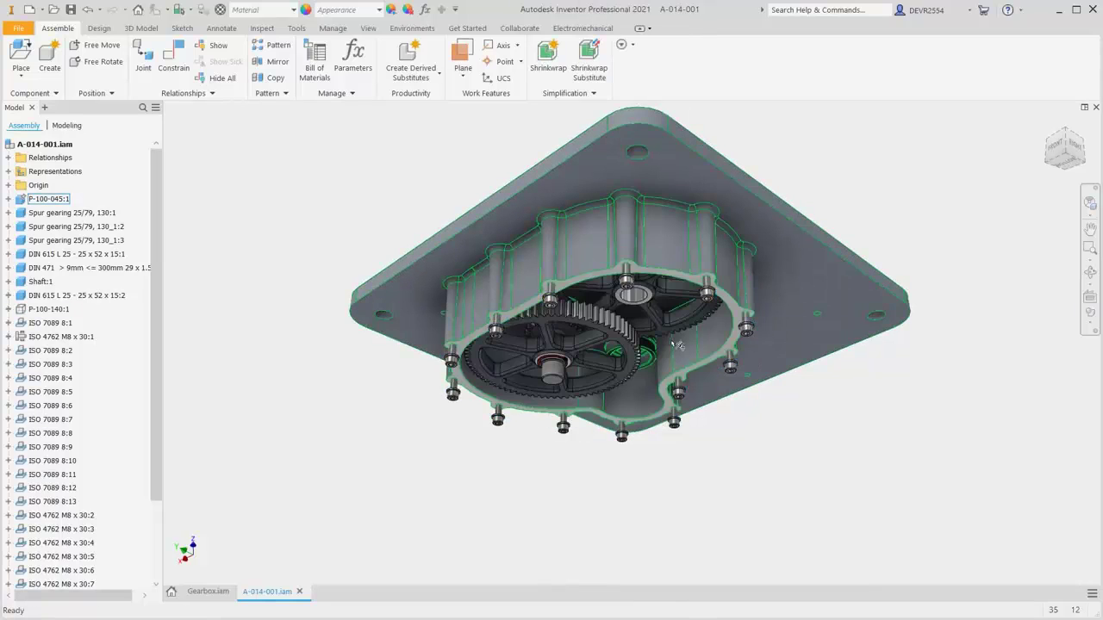
Turn the large front gear and examine how the gear train meshes around the empty bearing bore from the open underside
{"action": "middle_click_drag", "start_coordinate": [641, 399], "coordinate": [607, 302], "text": "shift"}
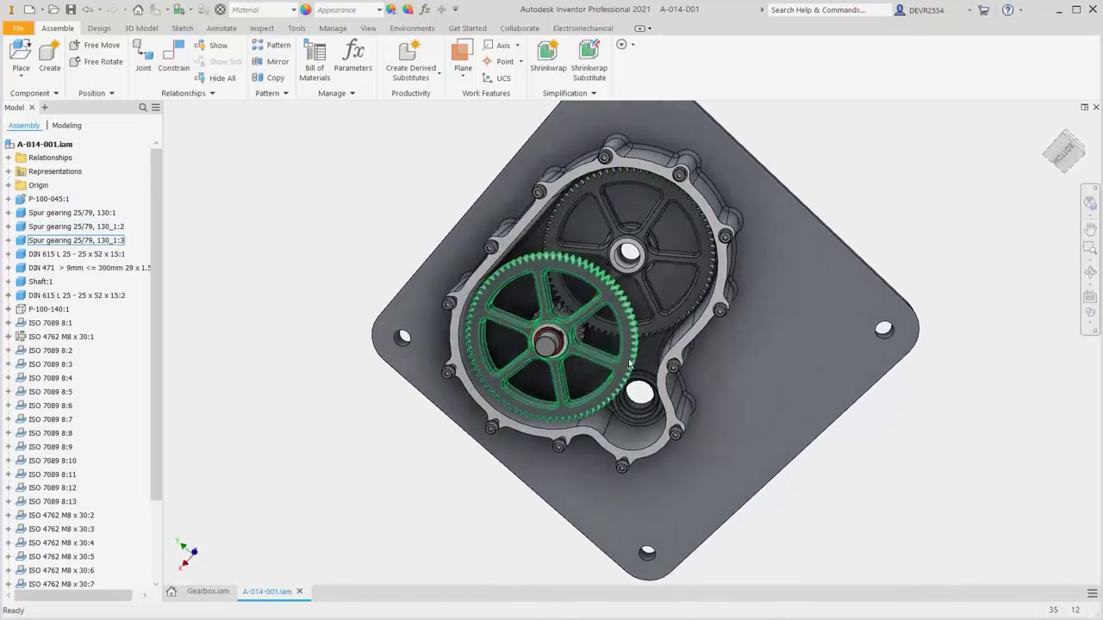
{"action": "scroll", "coordinate": [629, 377], "scroll_direction": "up", "scroll_amount": 4}
{"action": "scroll", "coordinate": [630, 376], "scroll_direction": "up", "scroll_amount": 5}
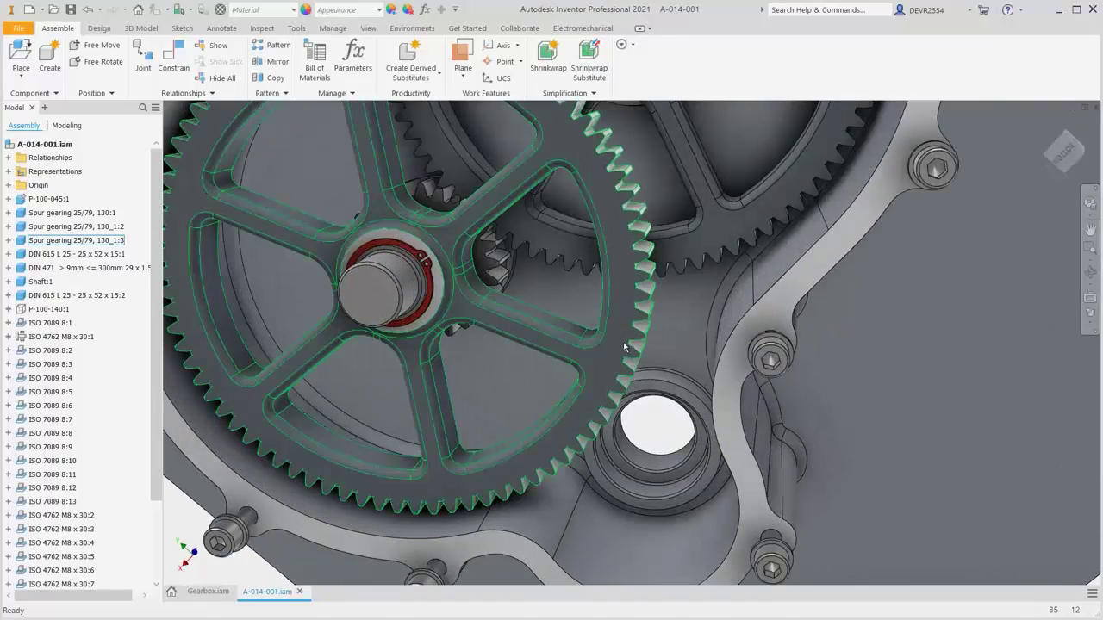
{"action": "left_click_drag", "start_coordinate": [626, 265], "coordinate": [504, 349]}
{"action": "scroll", "coordinate": [474, 293], "scroll_direction": "up", "scroll_amount": 5}
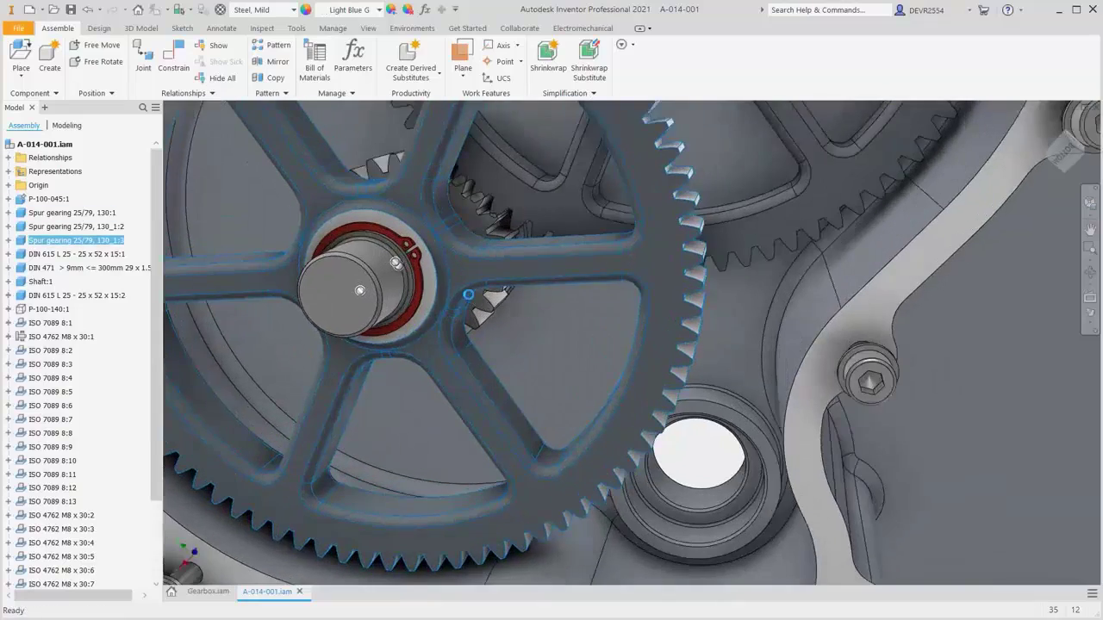
{"action": "mouse_move", "coordinate": [753, 253]}
{"action": "left_mouse_down"}
{"action": "mouse_move", "coordinate": [742, 359]}
{"action": "mouse_move", "coordinate": [748, 246]}
{"action": "left_mouse_up"}
{"action": "scroll", "coordinate": [724, 318], "scroll_direction": "down", "scroll_amount": 5}
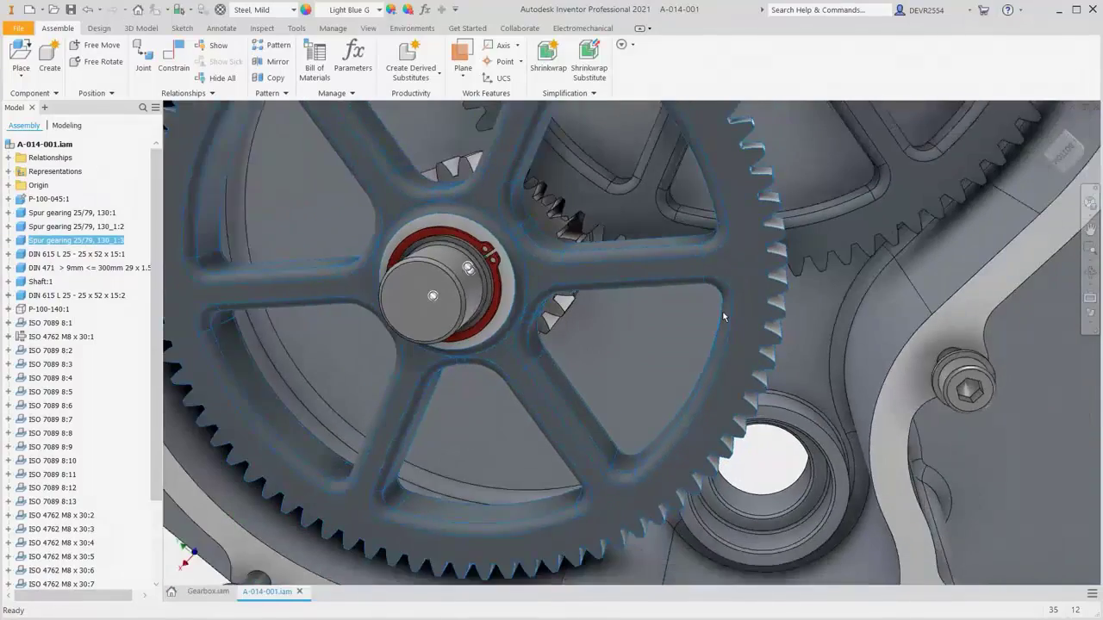
{"action": "scroll", "coordinate": [723, 317], "scroll_direction": "down", "scroll_amount": 5}
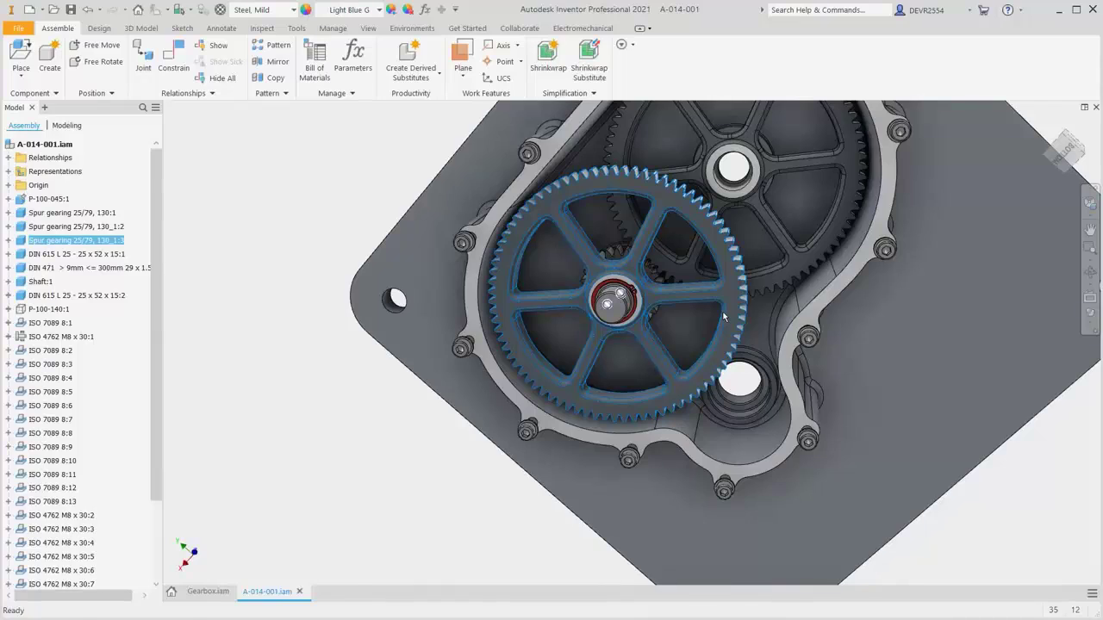
{"action": "scroll", "coordinate": [724, 317], "scroll_direction": "up", "scroll_amount": 2}
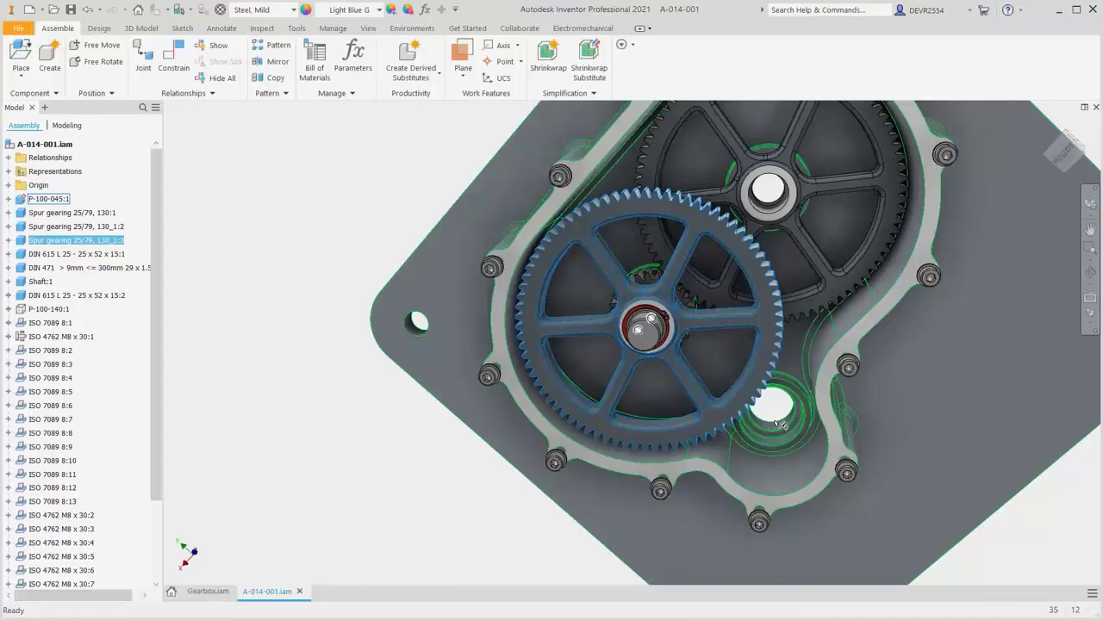
Return to subassembly A-014-001 and examine its open underside, checking the large front gear beside the empty bearing bore
{"action": "key", "text": "F6"}
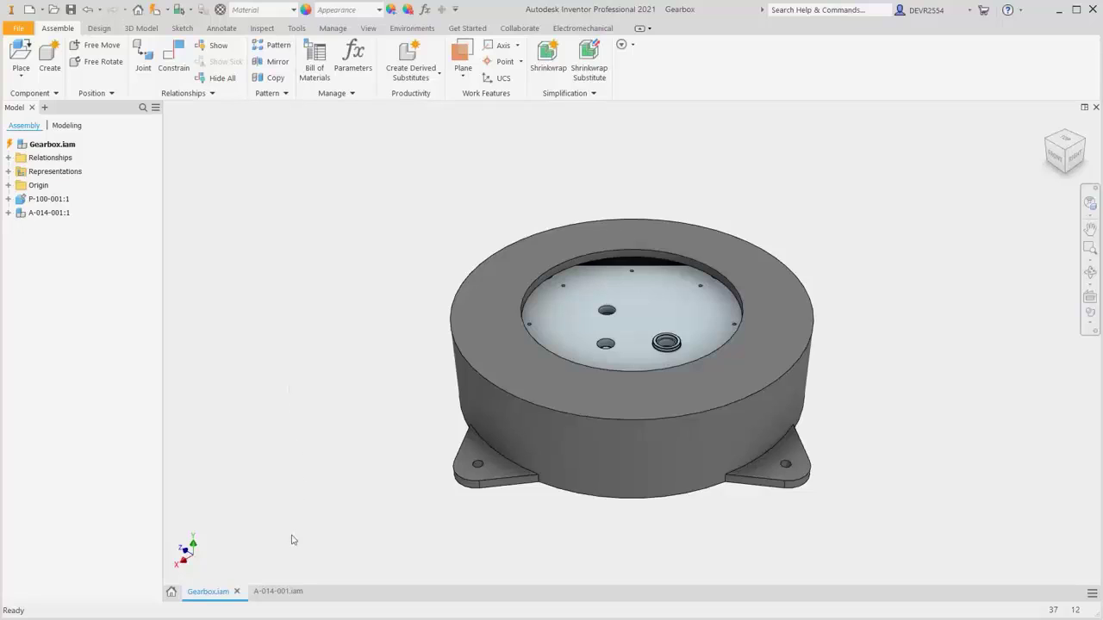
{"action": "left_click", "coordinate": [287, 592]}
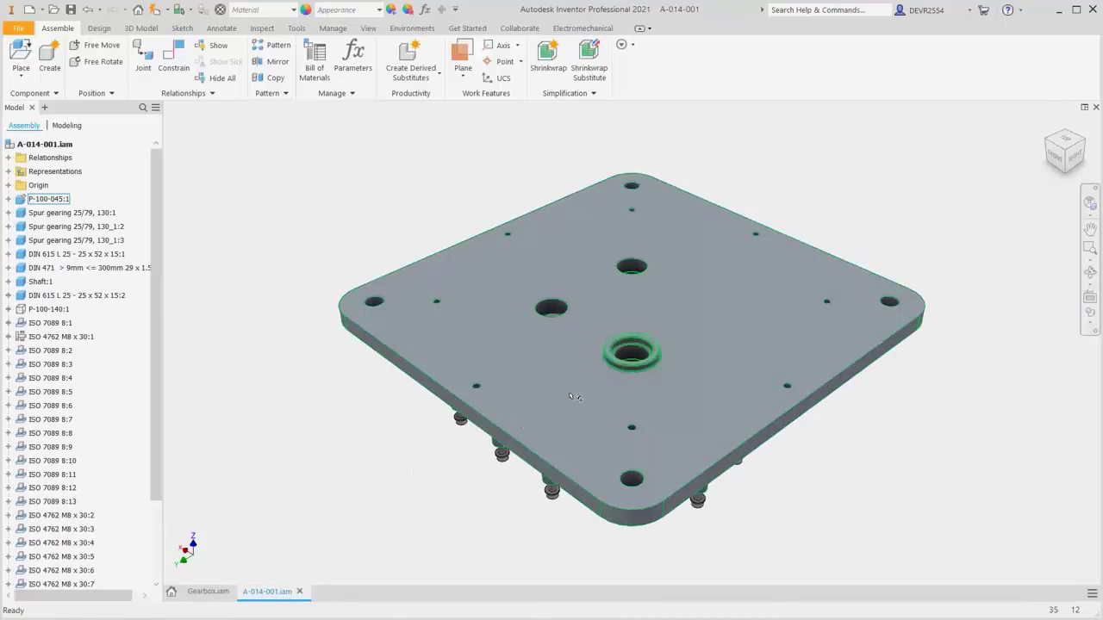
{"action": "key", "text": "F4"}
{"action": "left_click_drag", "start_coordinate": [625, 435], "coordinate": [617, 204]}
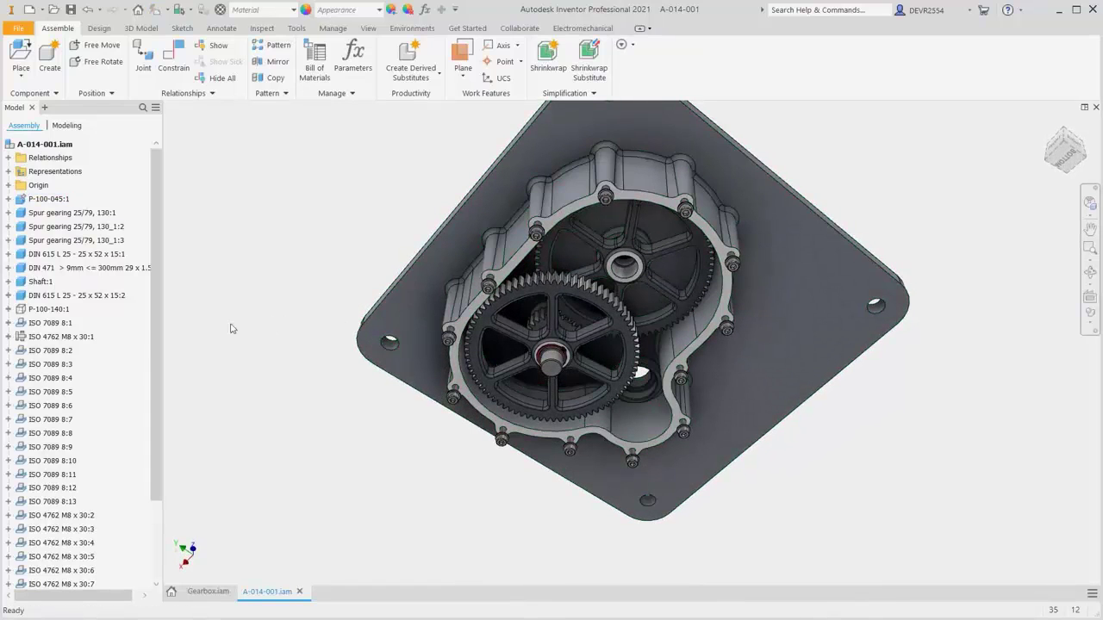
{"action": "left_click", "coordinate": [64, 312]}
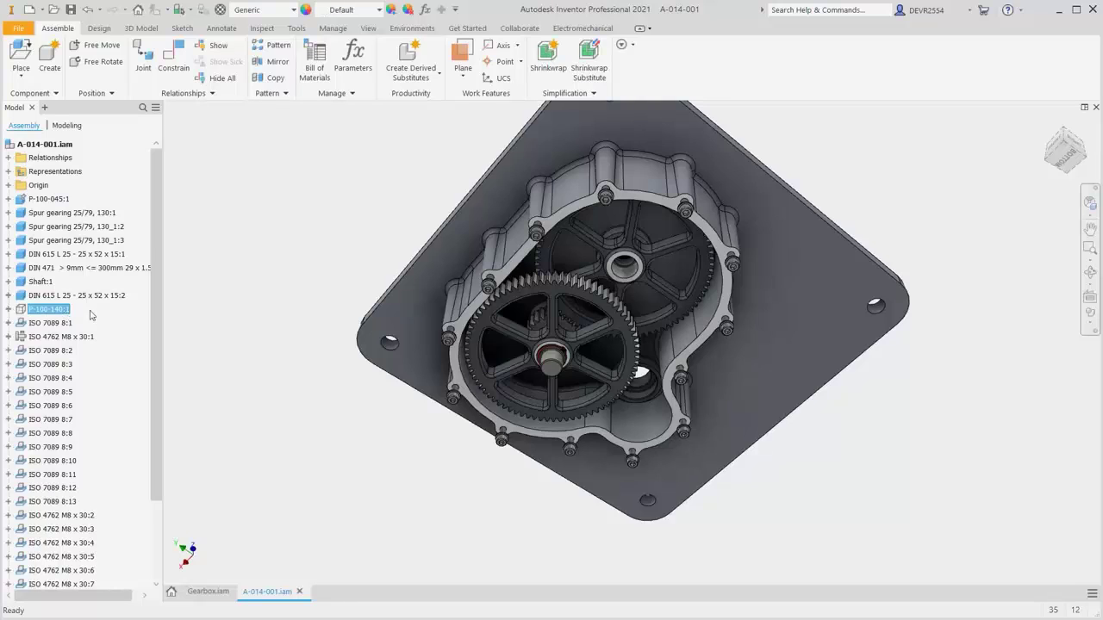
{"action": "left_click", "coordinate": [249, 311]}
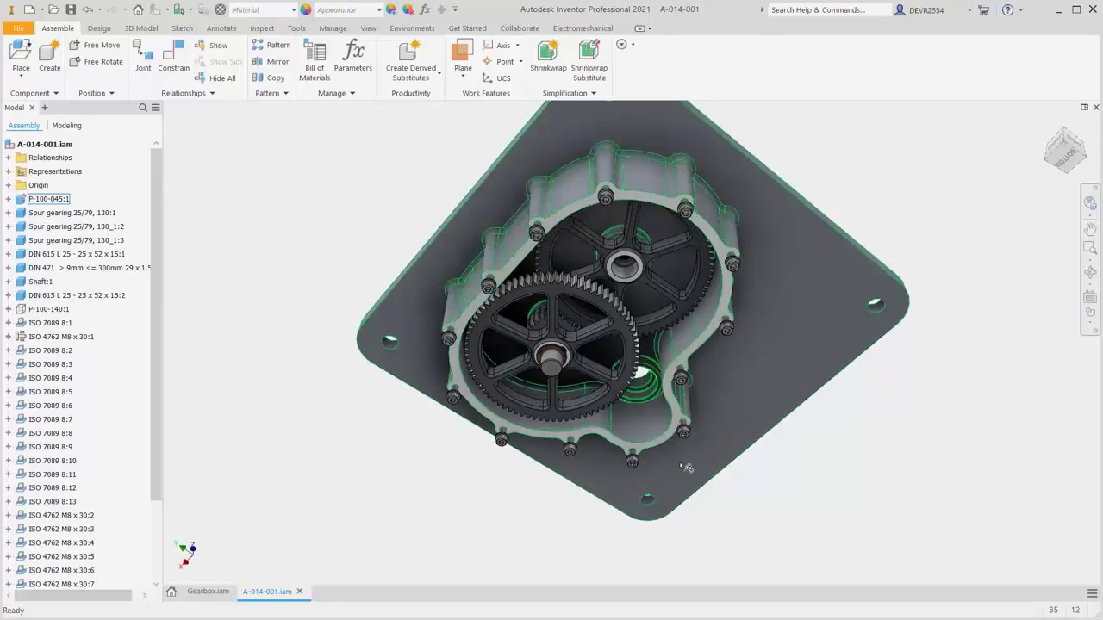
{"action": "key", "text": "F4"}
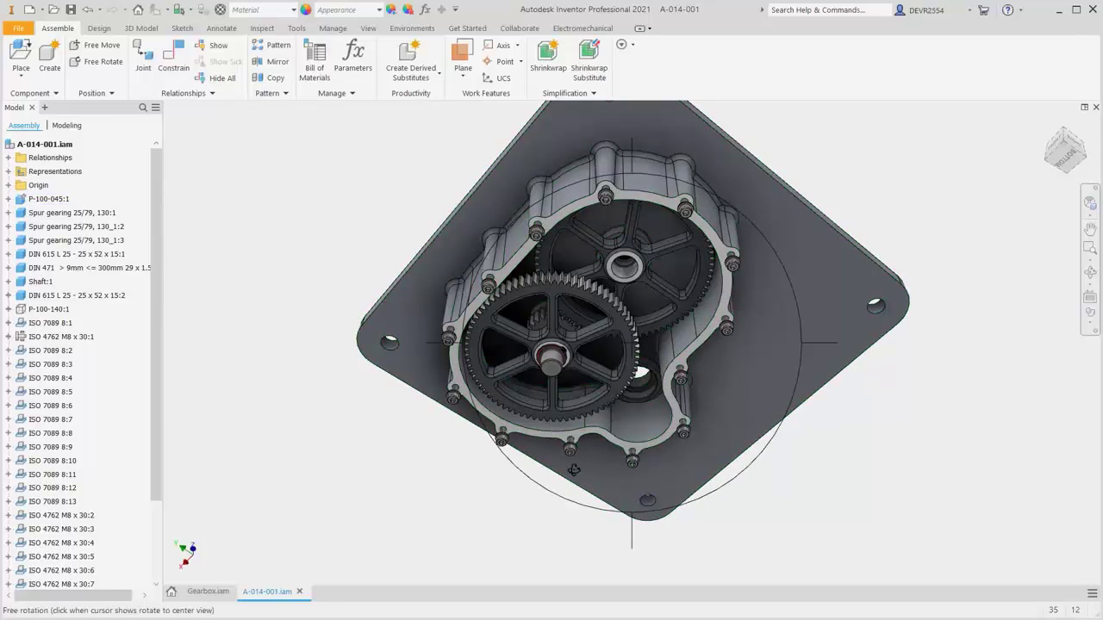
{"action": "left_click_drag", "start_coordinate": [573, 470], "coordinate": [622, 420]}
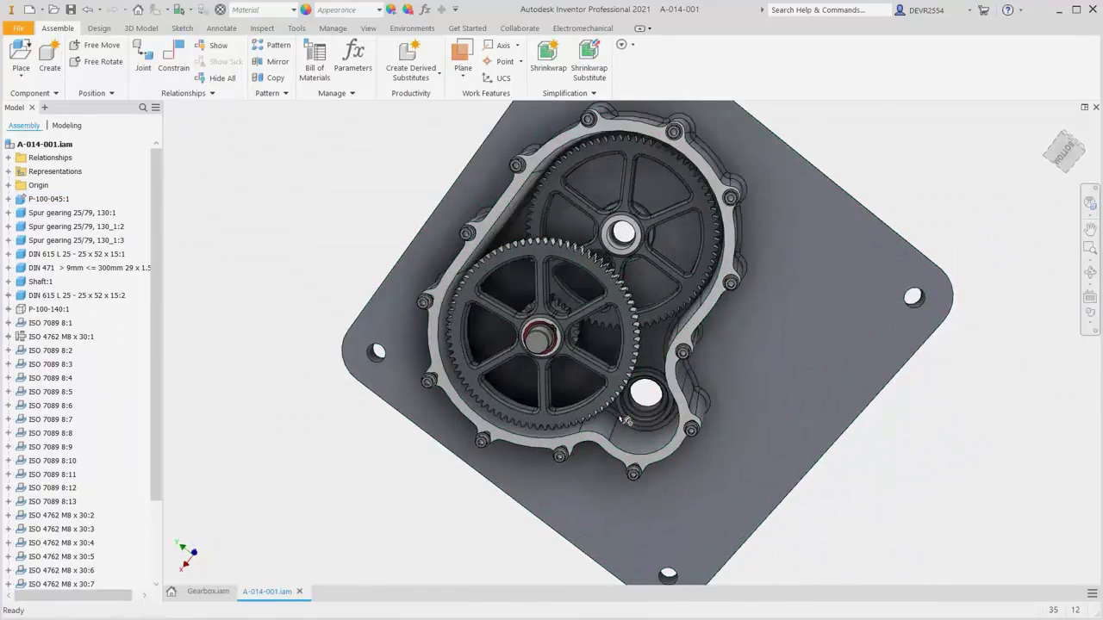
{"action": "scroll", "coordinate": [625, 421], "scroll_direction": "down", "scroll_amount": 5}
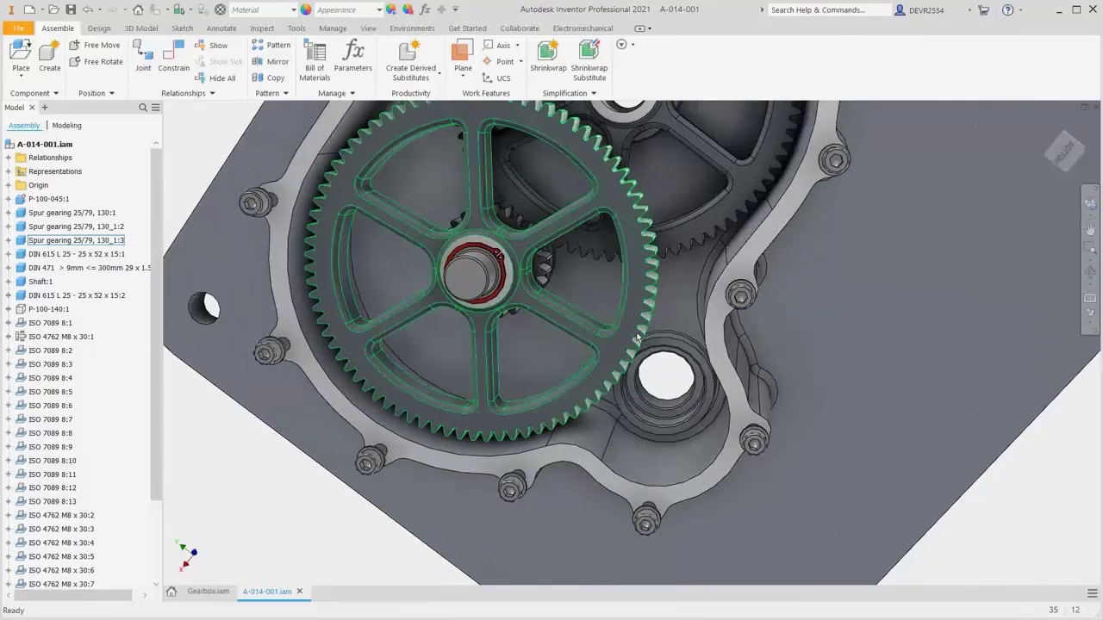
{"action": "left_click_drag", "start_coordinate": [642, 369], "coordinate": [646, 338]}
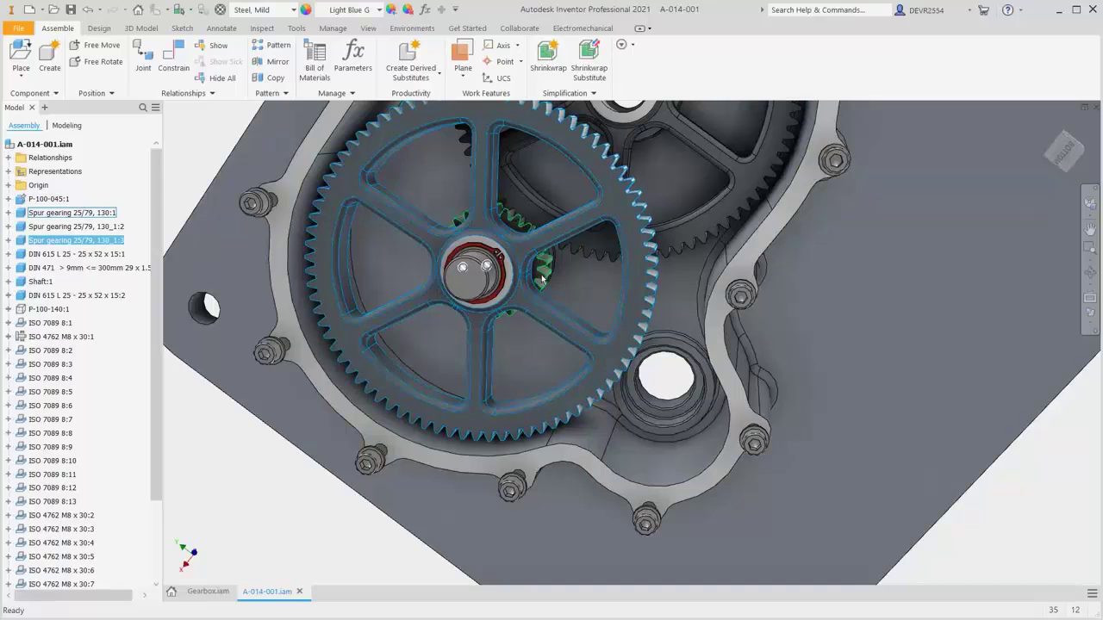
Place one instance of gear P-100-041 from the Parts folder beside the gear train in A-014-001
{"action": "left_click", "coordinate": [20, 59]}
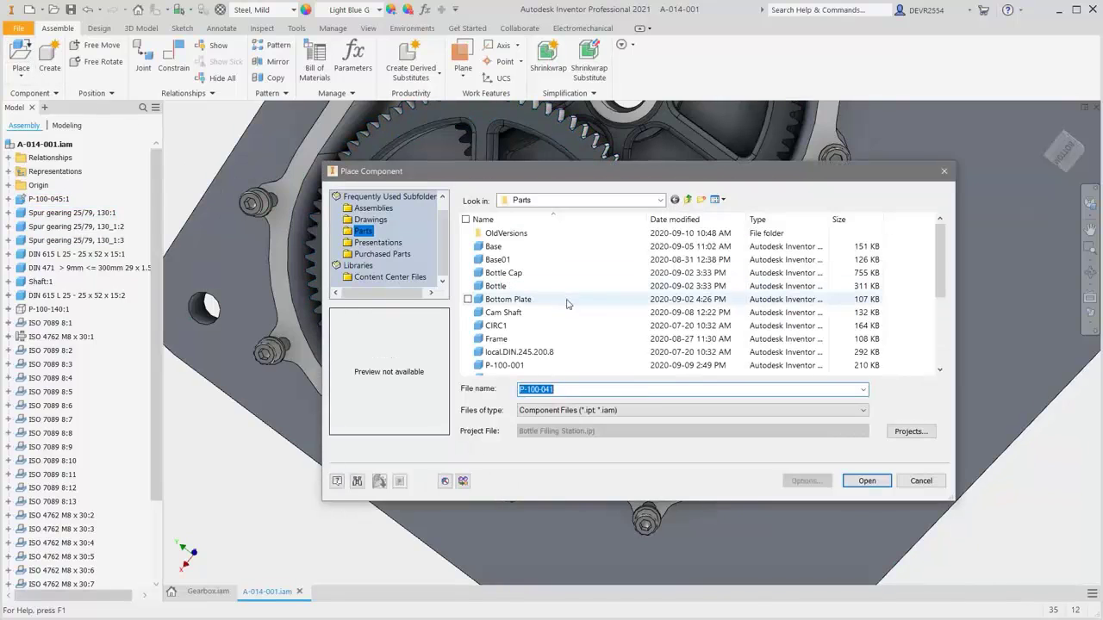
{"action": "left_click_drag", "start_coordinate": [938, 286], "coordinate": [946, 332]}
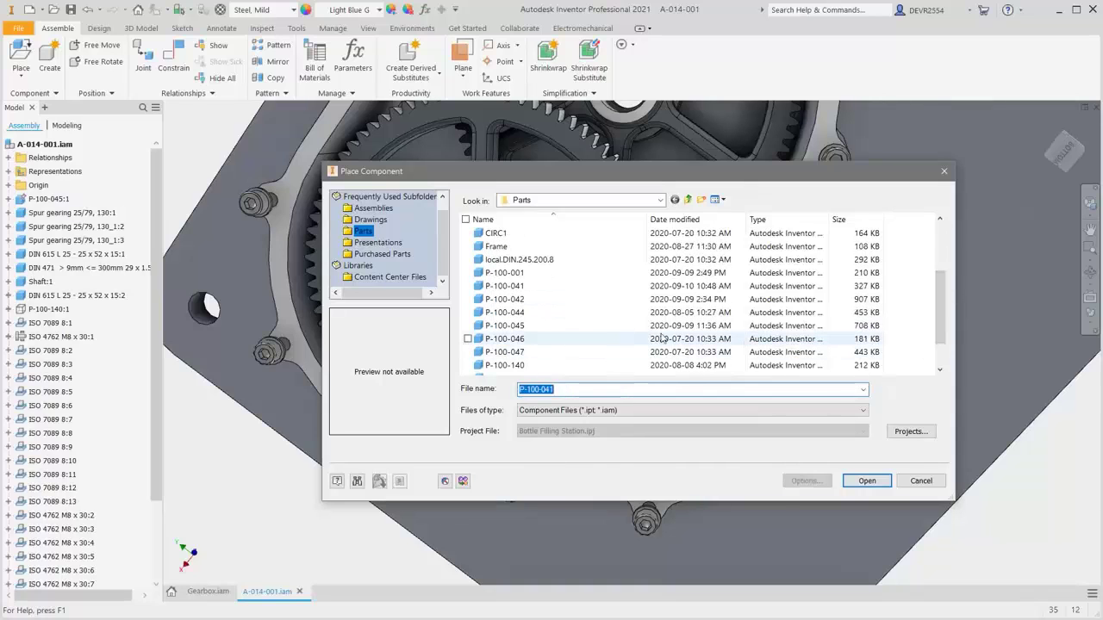
{"action": "left_click", "coordinate": [521, 288]}
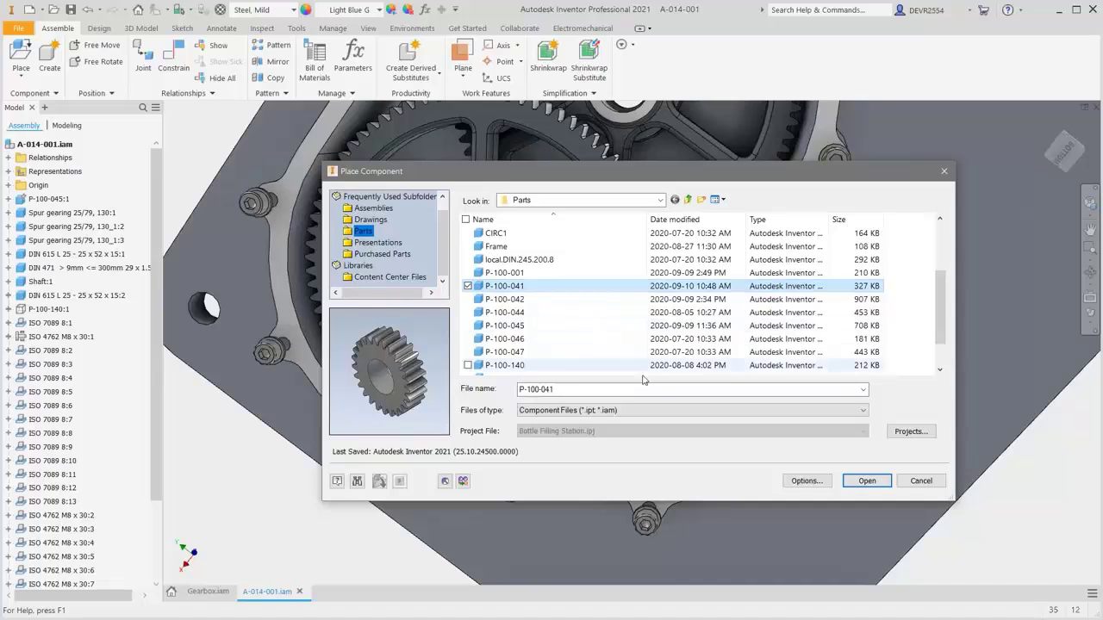
{"action": "left_click", "coordinate": [867, 481]}
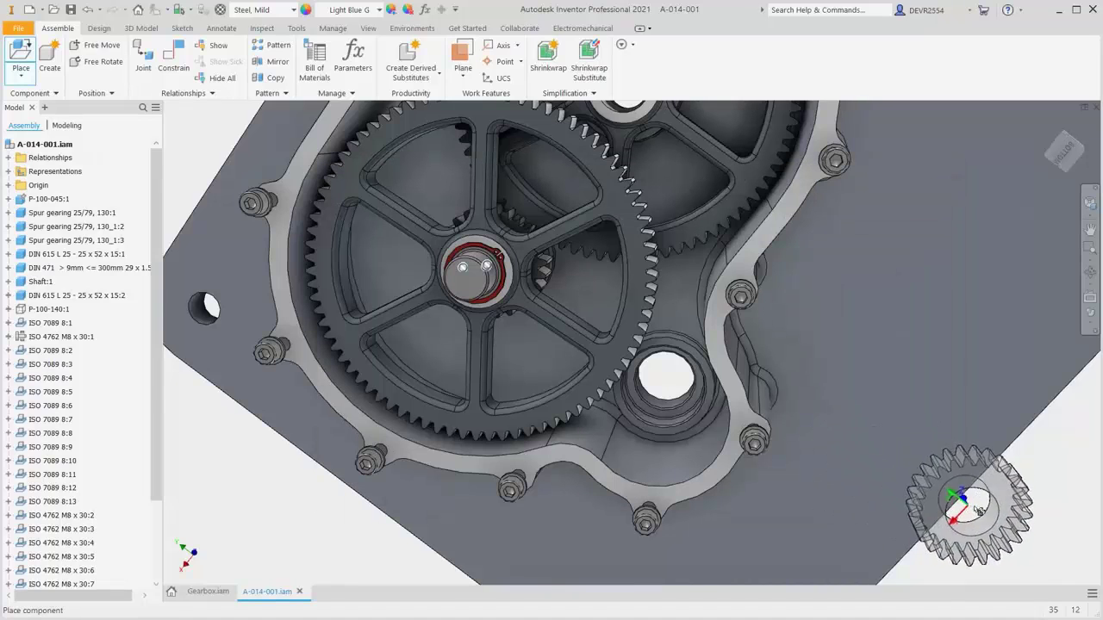
{"action": "left_click", "coordinate": [989, 512]}
{"action": "right_click", "coordinate": [991, 512]}
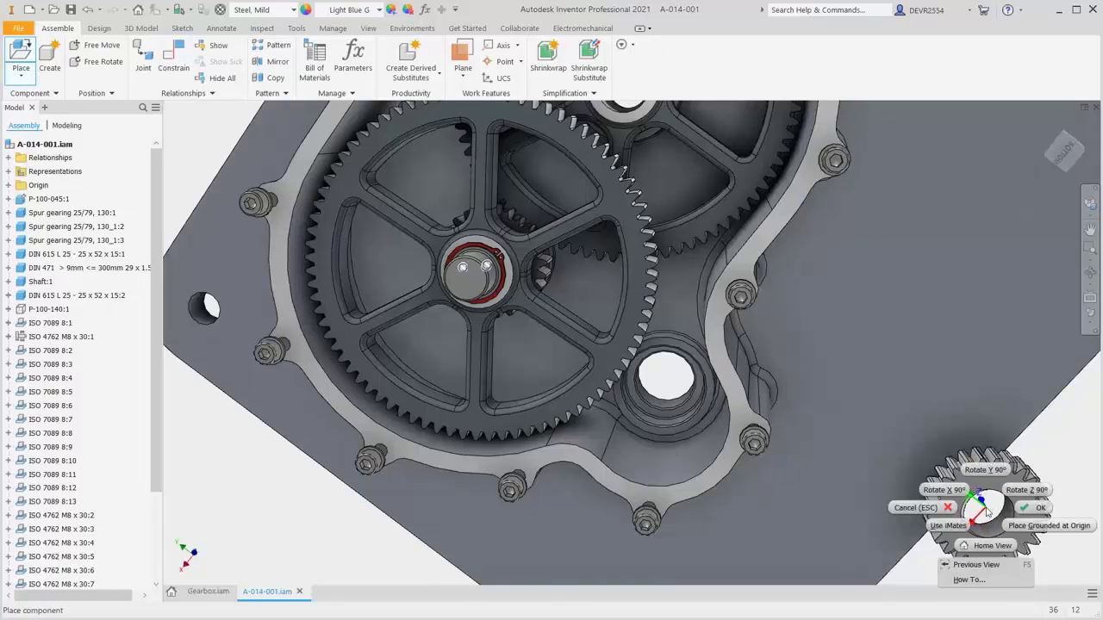
{"action": "left_click", "coordinate": [1034, 509]}
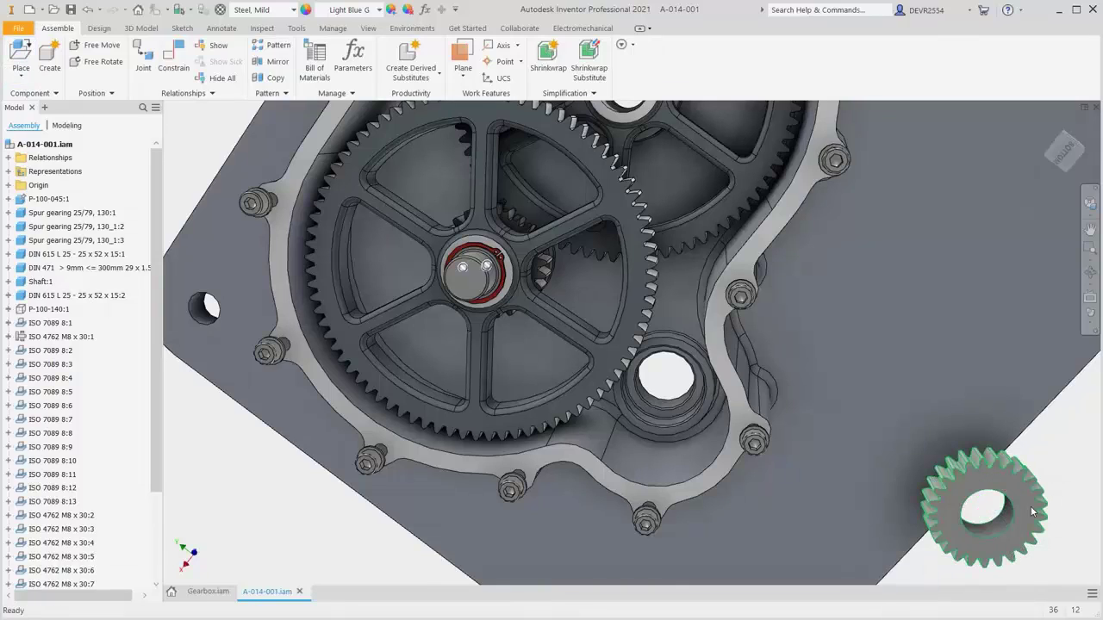
Mate the bore axis of gear P-100-041 with the axis of the empty bearing bore in the housing at 0 mm offset
{"action": "right_click", "coordinate": [580, 356]}
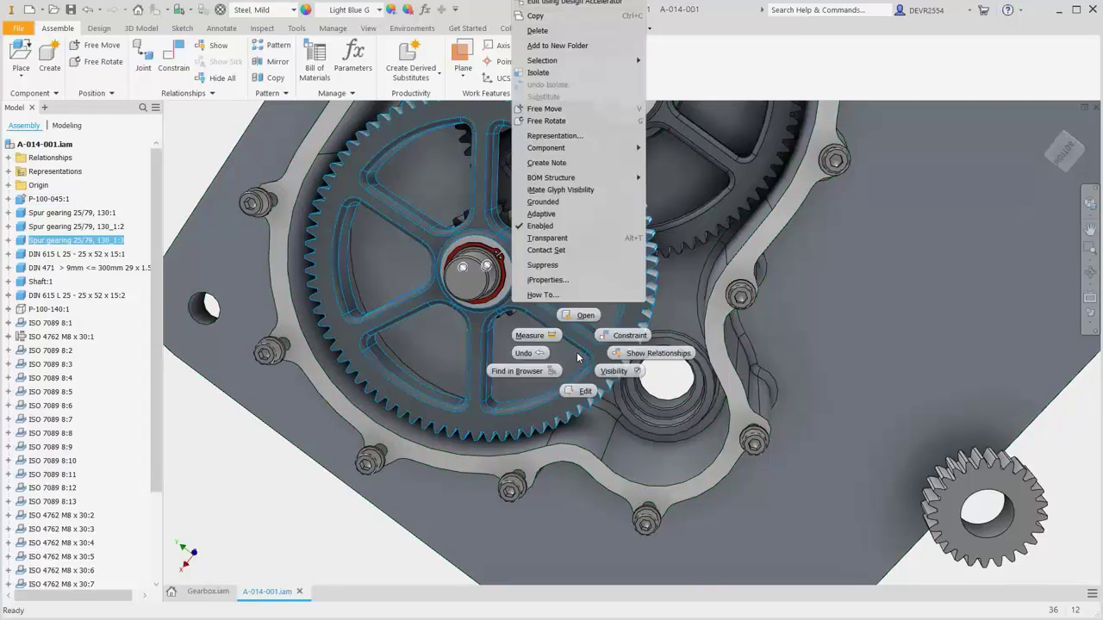
{"action": "left_click", "coordinate": [617, 338]}
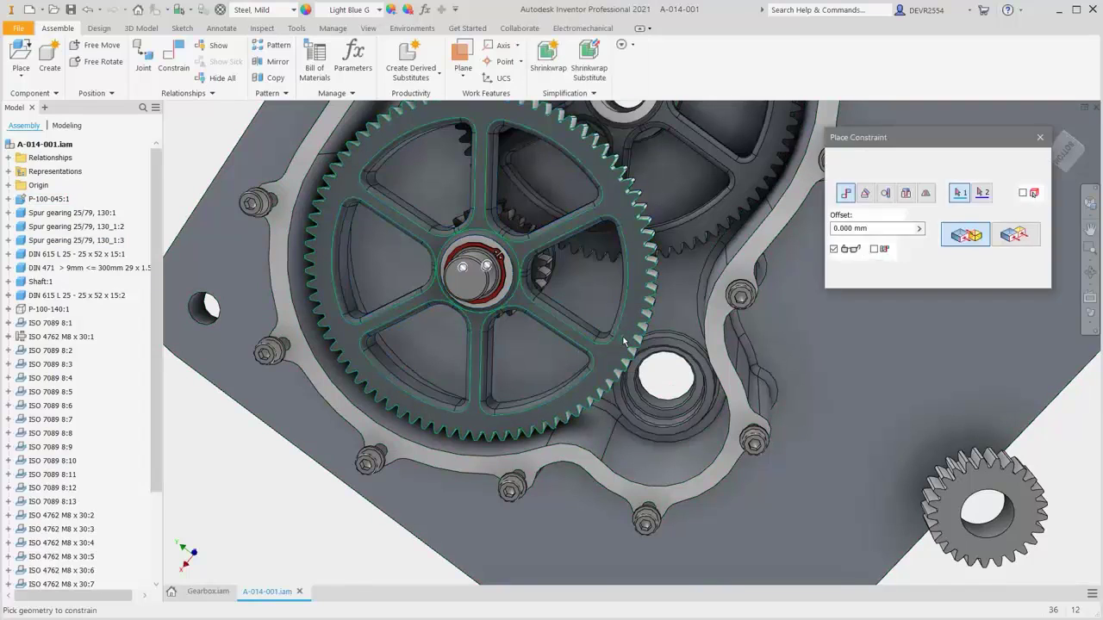
{"action": "left_click", "coordinate": [999, 527]}
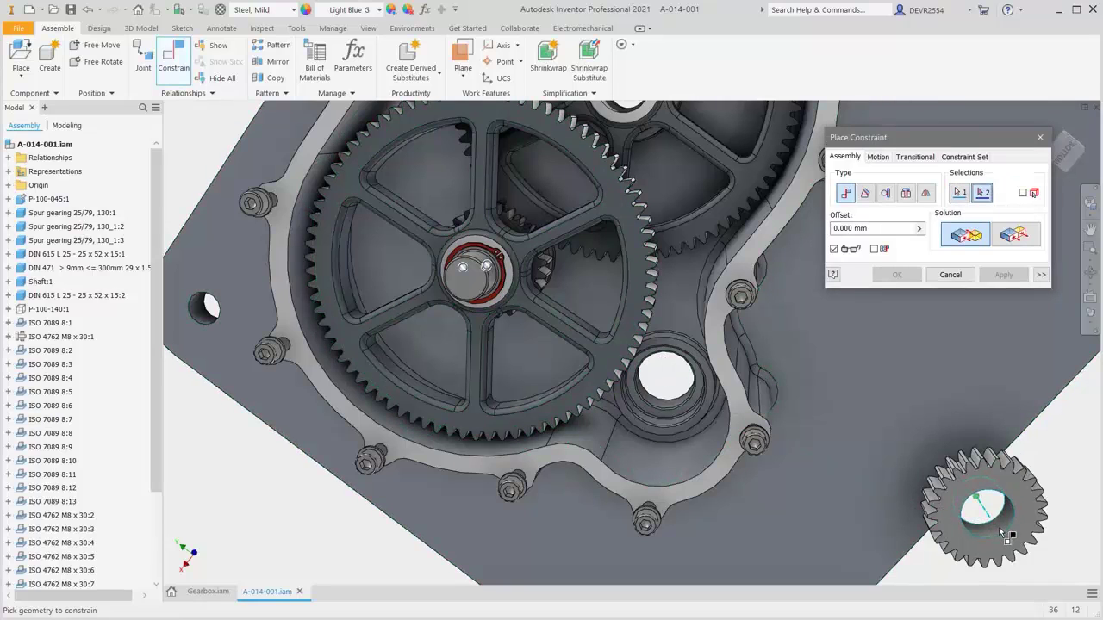
{"action": "scroll", "coordinate": [687, 440], "scroll_direction": "down", "scroll_amount": 4}
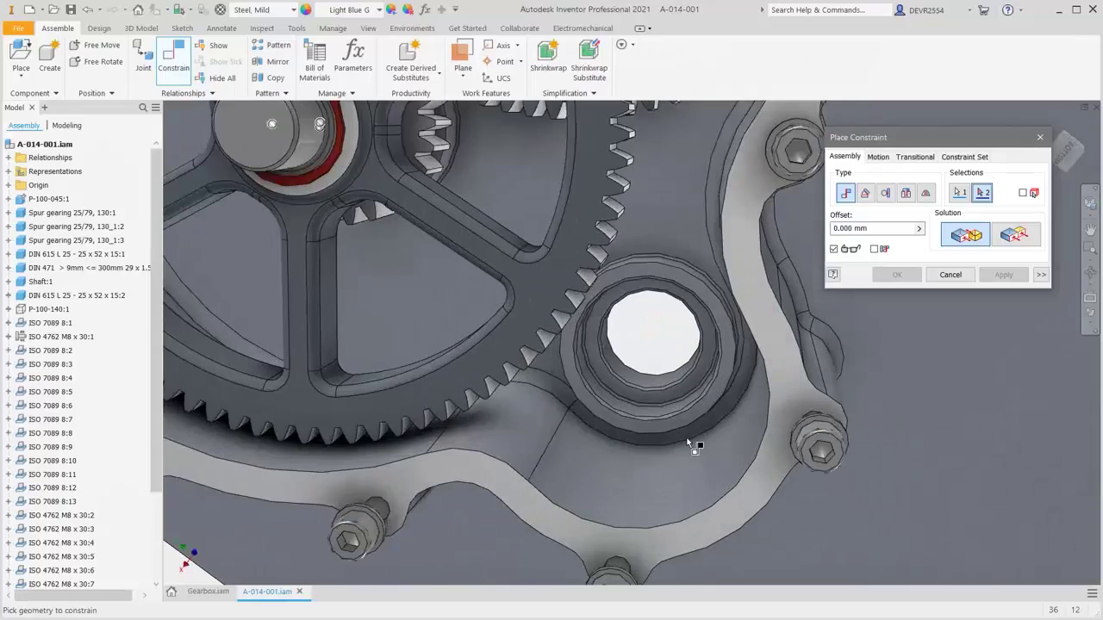
{"action": "left_click", "coordinate": [636, 372]}
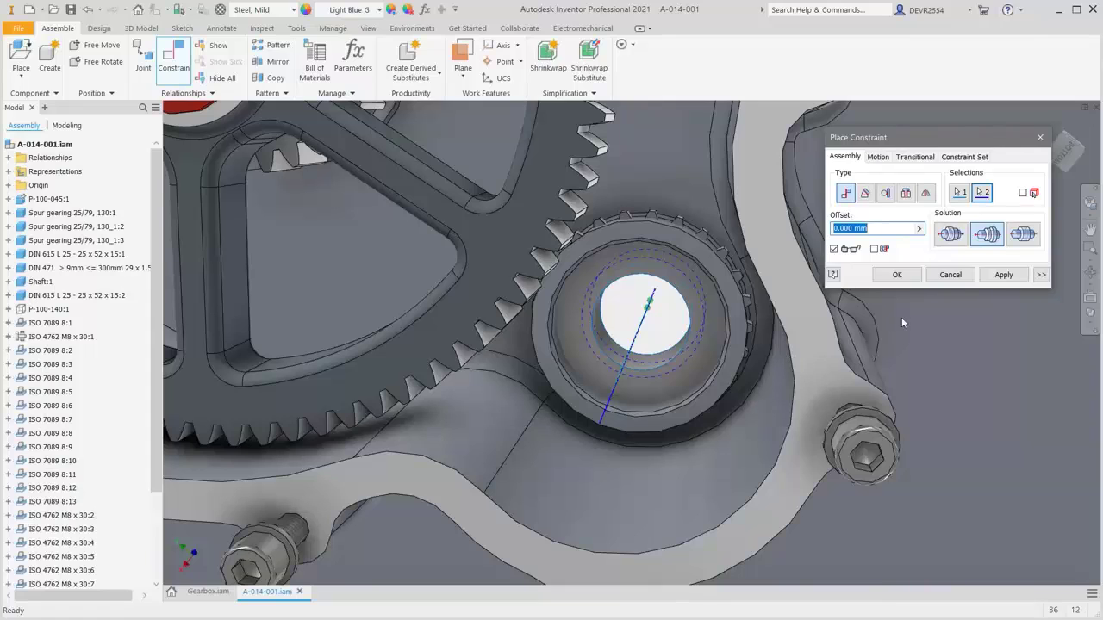
{"action": "left_click", "coordinate": [1004, 275]}
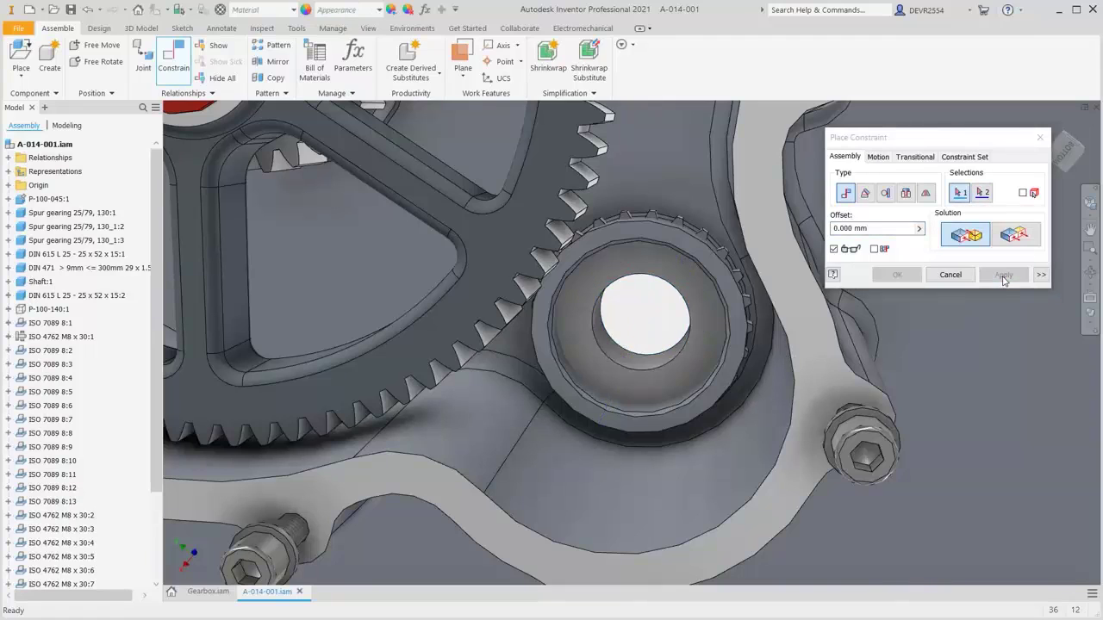
Constrain the face of gear P-100-041 flush with the large front gear's face at 0 mm offset and turn both gears to test their rotation
{"action": "left_click", "coordinate": [1010, 238]}
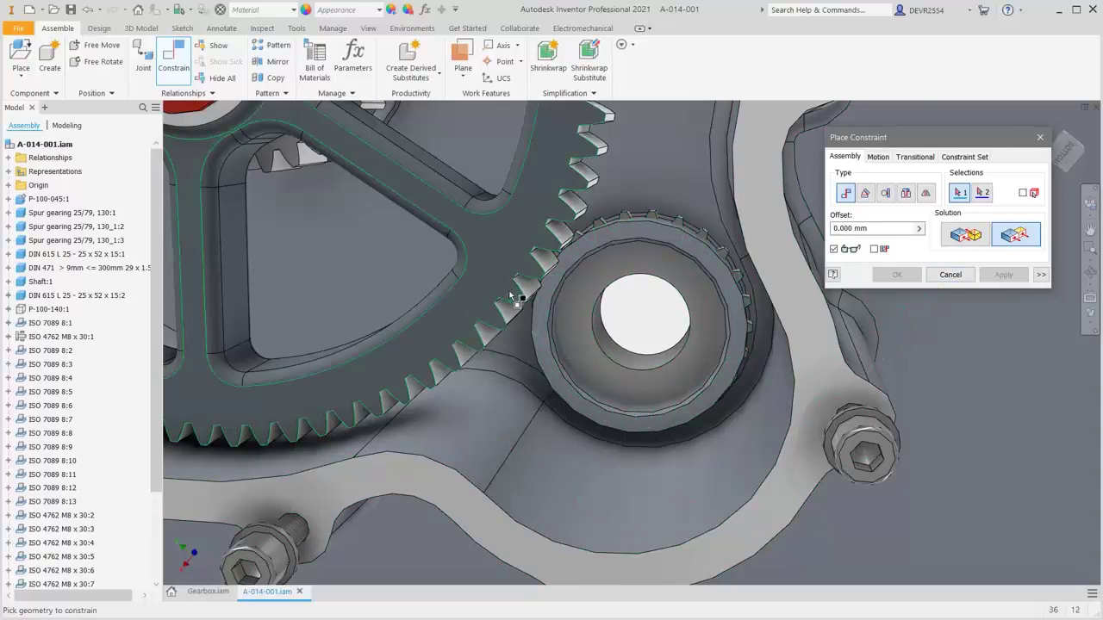
{"action": "left_click", "coordinate": [497, 261]}
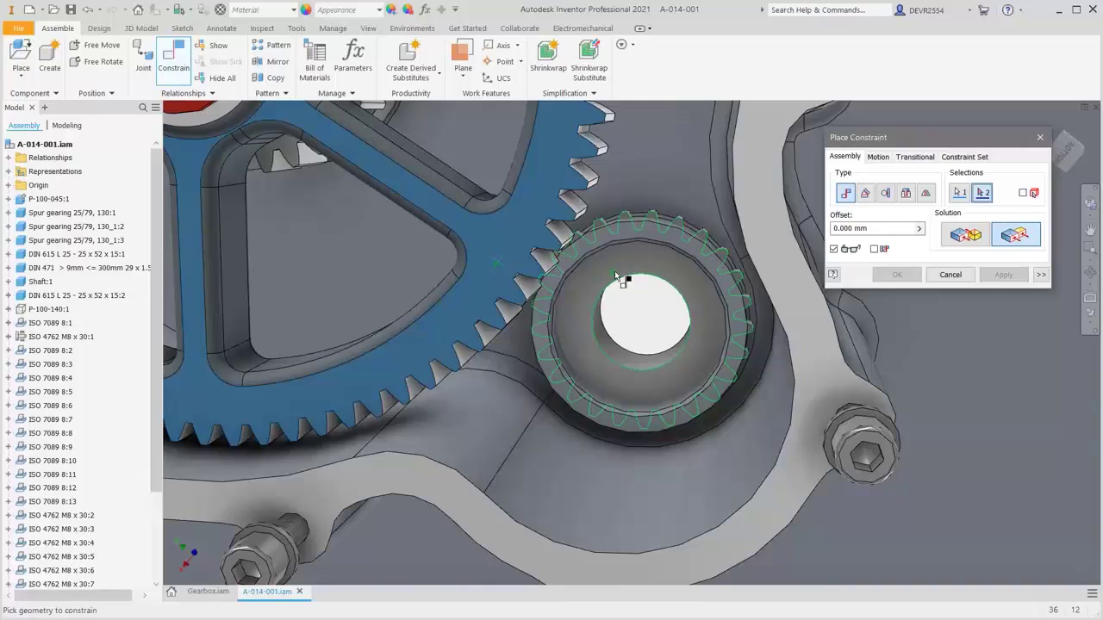
{"action": "mouse_move", "coordinate": [617, 277]}
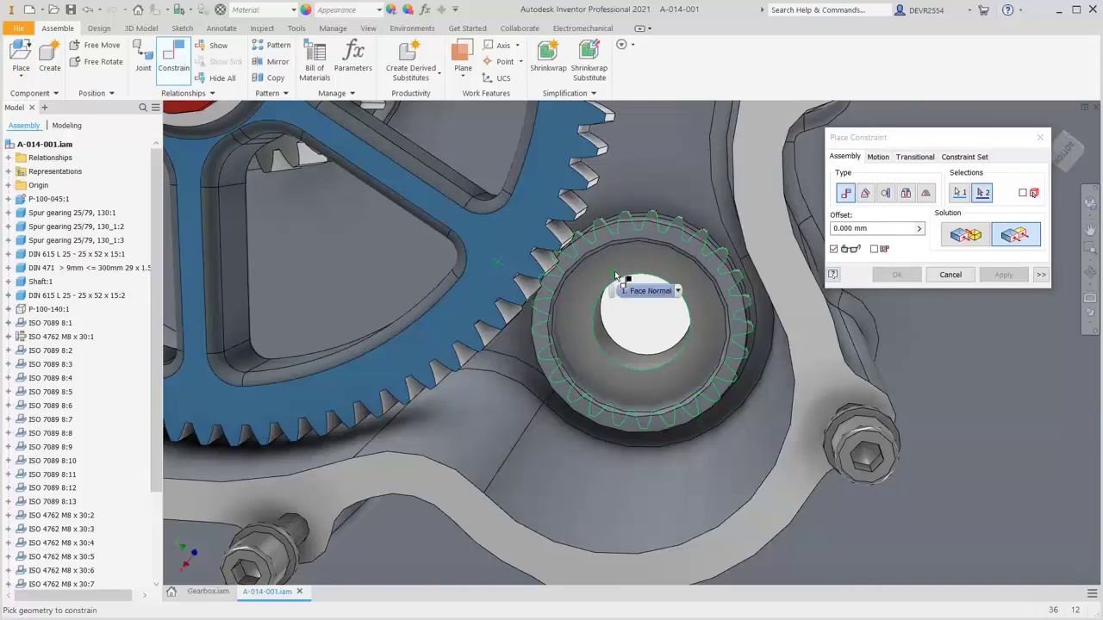
{"action": "left_click", "coordinate": [678, 292]}
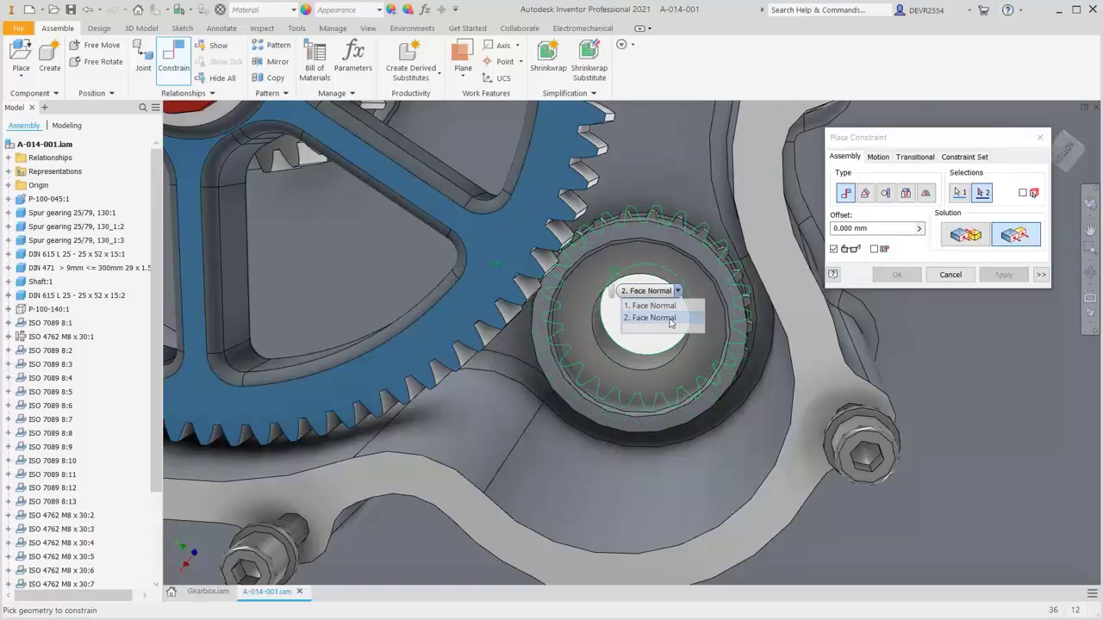
{"action": "left_click", "coordinate": [670, 316]}
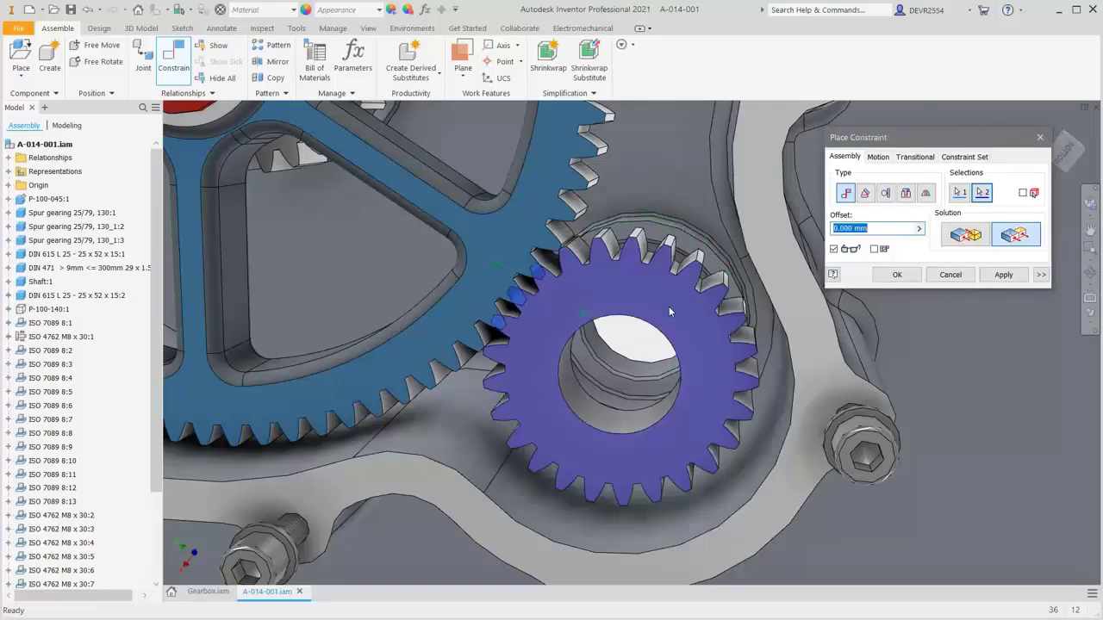
{"action": "left_click", "coordinate": [893, 275]}
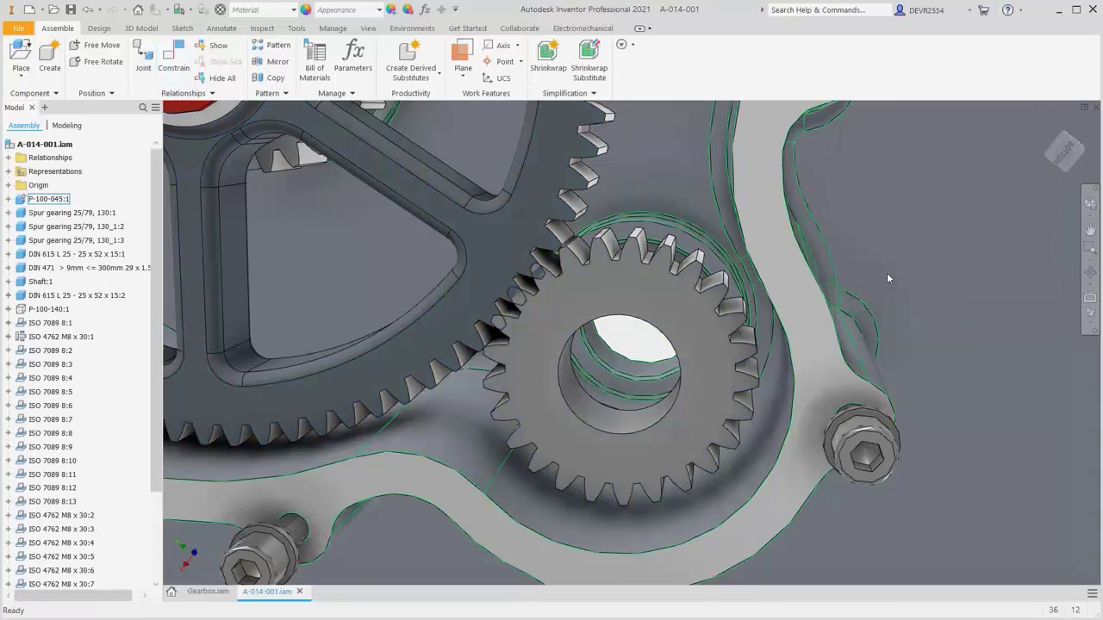
{"action": "mouse_move", "coordinate": [552, 212]}
{"action": "left_mouse_down"}
{"action": "mouse_move", "coordinate": [511, 239]}
{"action": "mouse_move", "coordinate": [543, 204]}
{"action": "mouse_move", "coordinate": [569, 207]}
{"action": "left_mouse_up"}
{"action": "left_click_drag", "start_coordinate": [601, 278], "coordinate": [569, 288]}
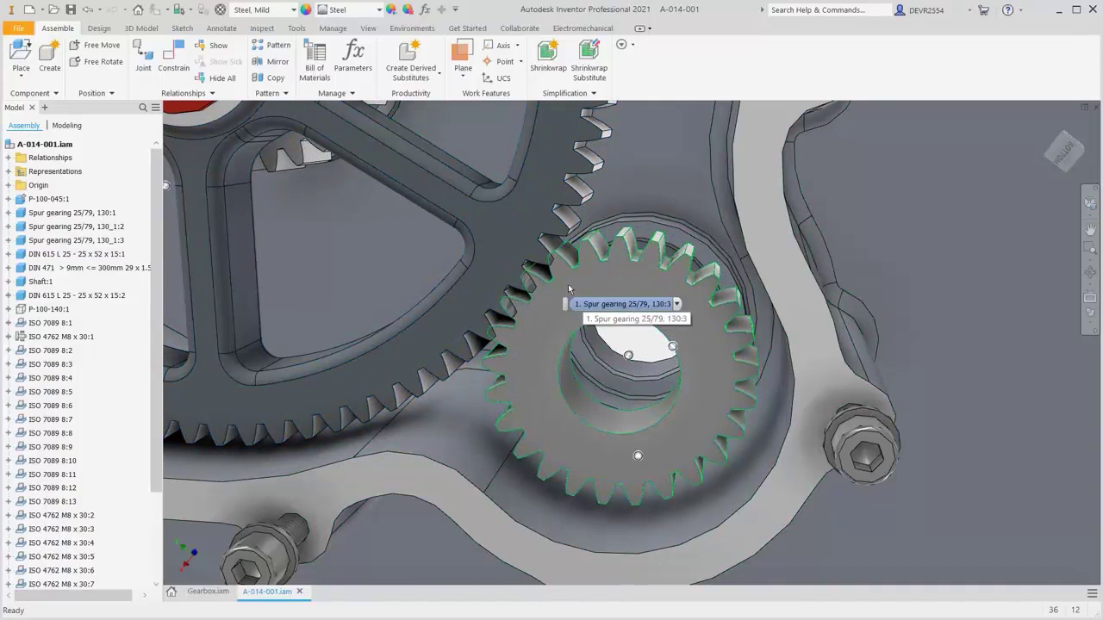
Open gear P-100-041 in its own window, show its GearAlign work plane and examine the plane's position relative to the teeth from the front
{"action": "right_click", "coordinate": [612, 286]}
{"action": "left_click", "coordinate": [617, 244]}
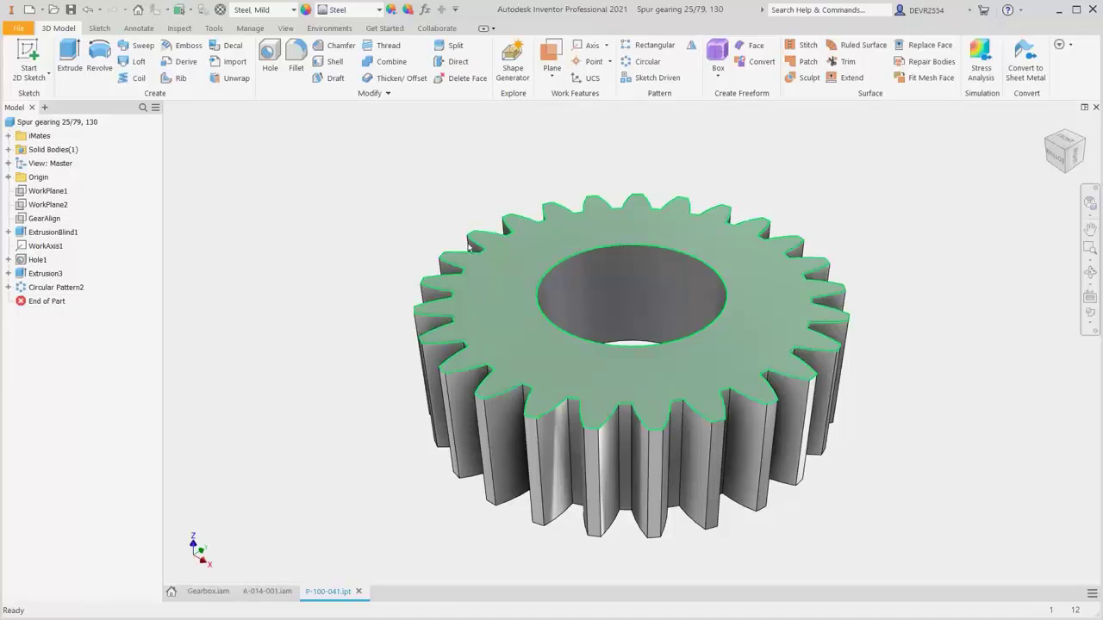
{"action": "right_click", "coordinate": [47, 223]}
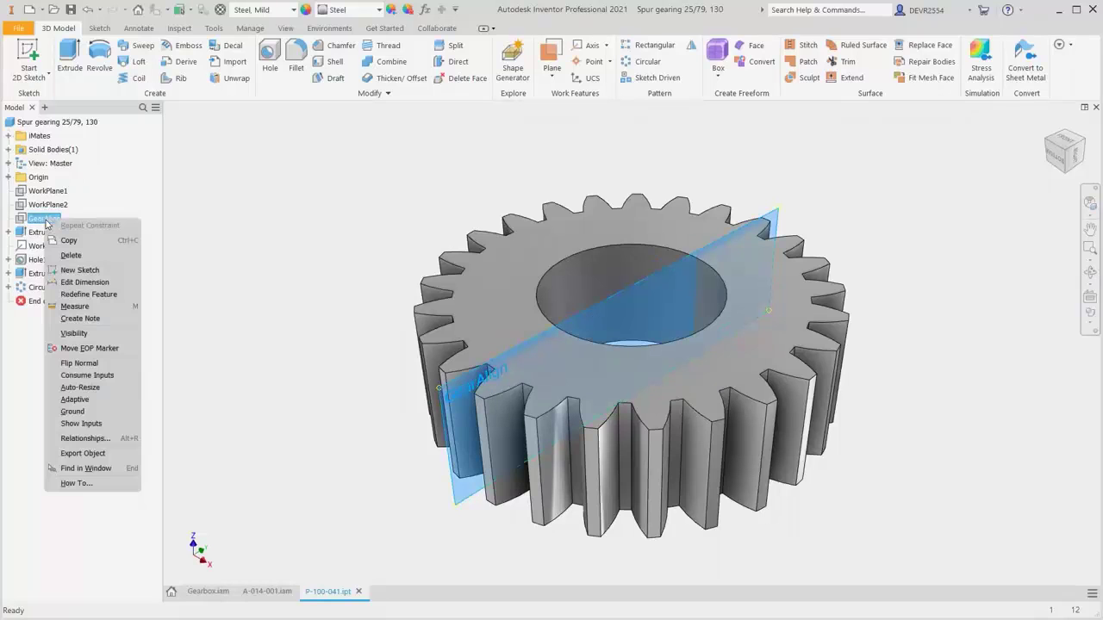
{"action": "left_click", "coordinate": [74, 335]}
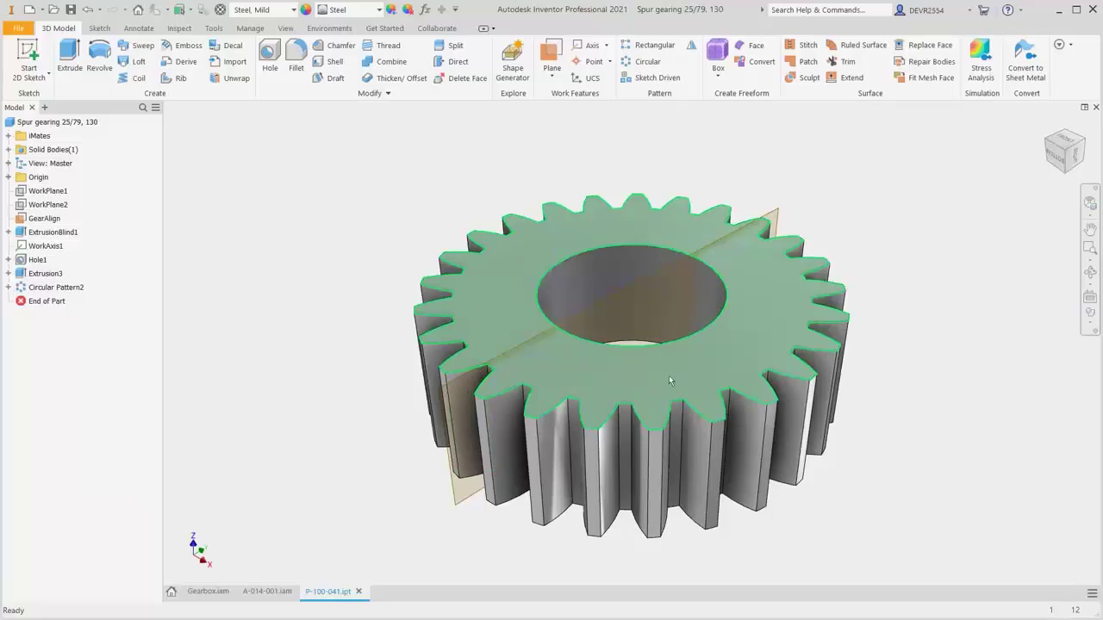
{"action": "left_click", "coordinate": [1068, 144]}
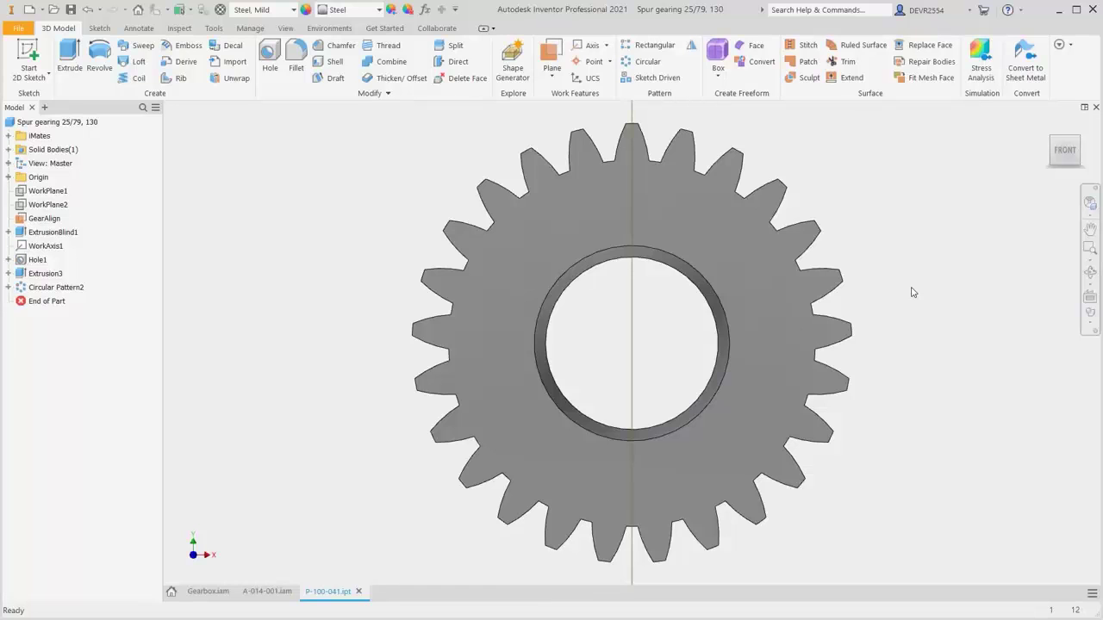
{"action": "key", "text": "F6"}
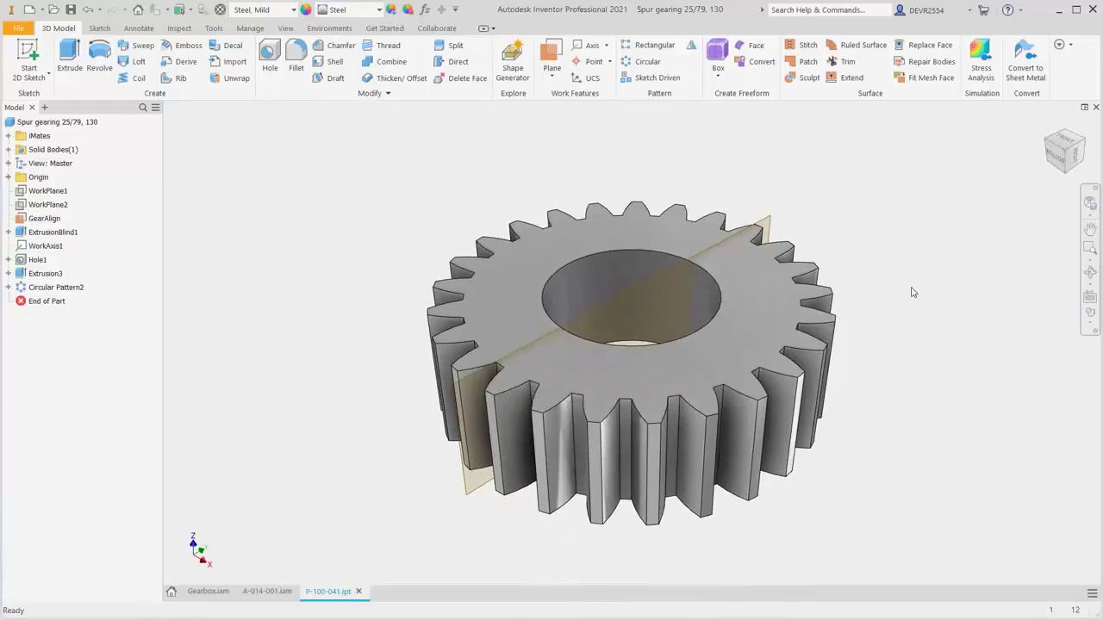
Hide the GearAlign work plane and close part P-100-041 without saving it
{"action": "right_click", "coordinate": [38, 221]}
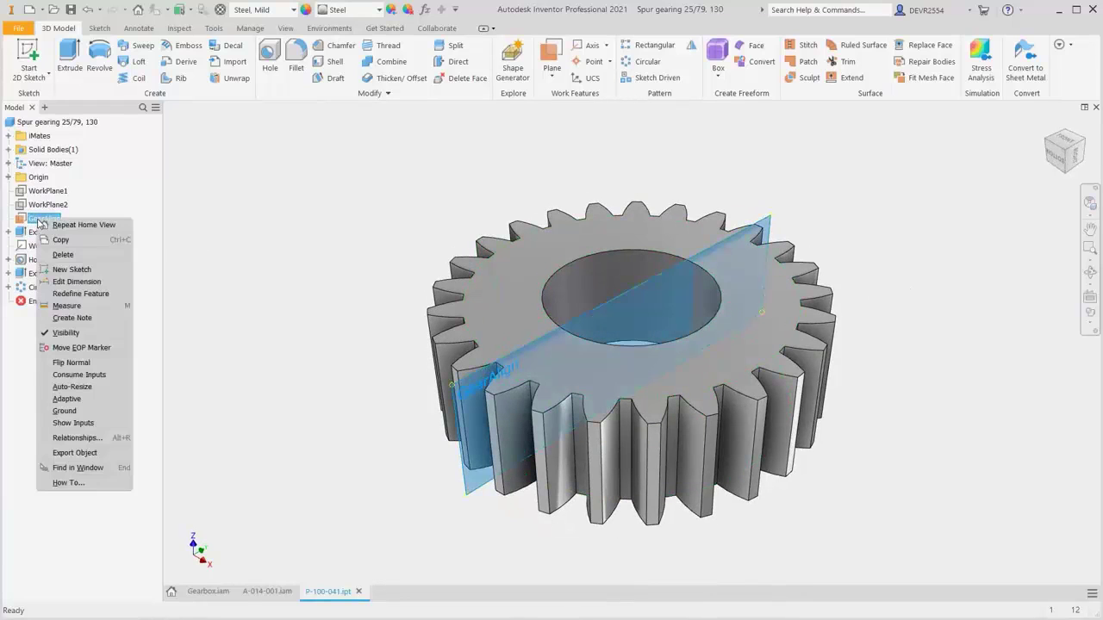
{"action": "left_click", "coordinate": [65, 333]}
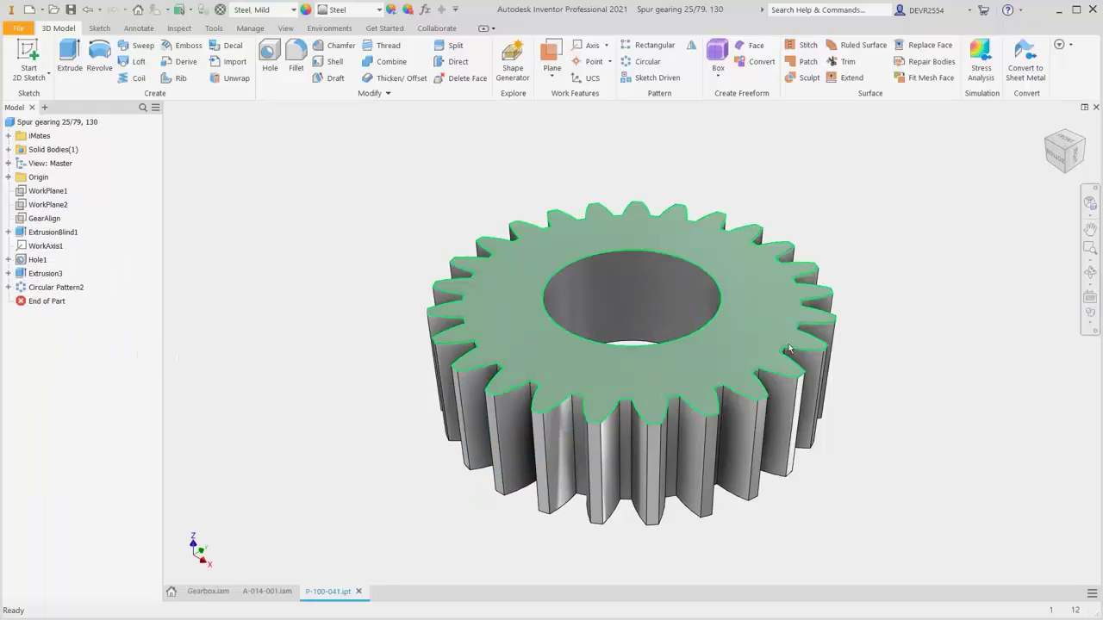
{"action": "left_click", "coordinate": [1095, 108]}
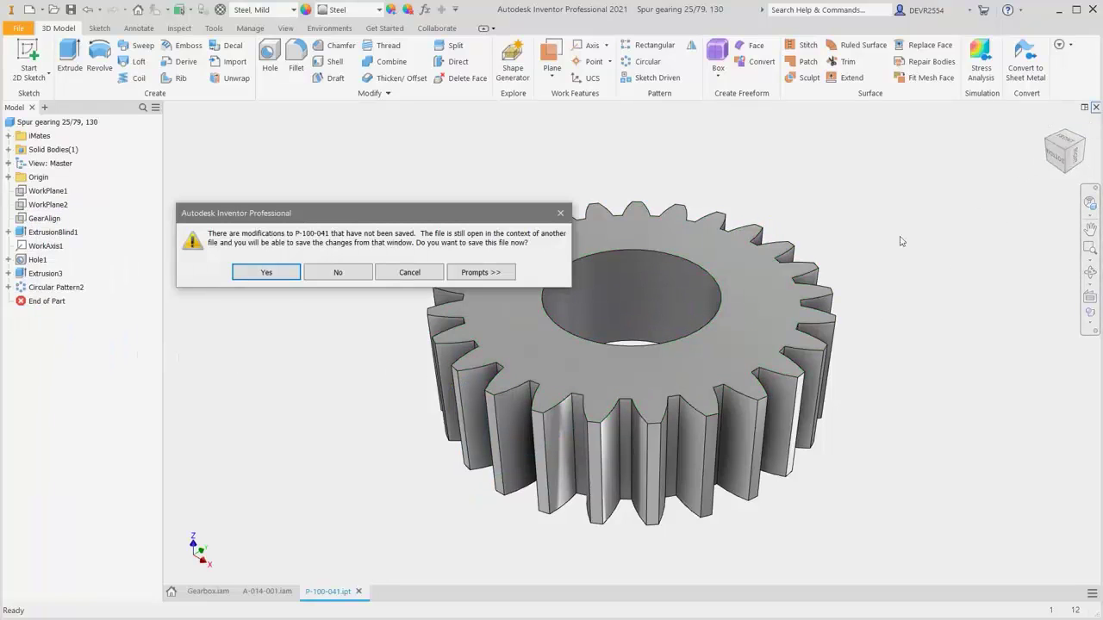
{"action": "left_click", "coordinate": [345, 273]}
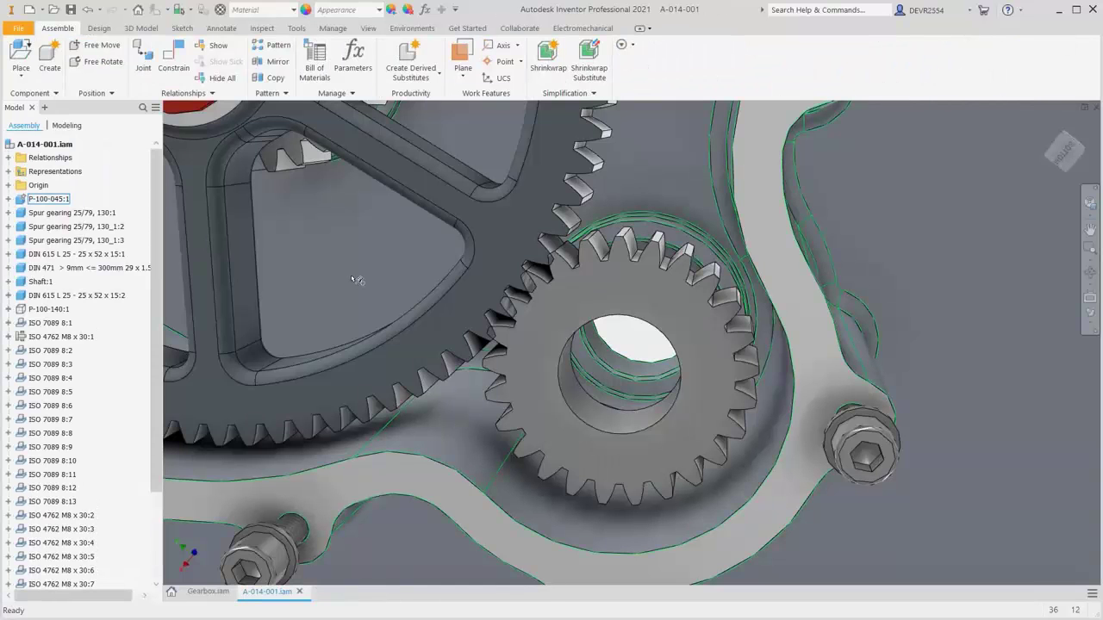
Mate the GearAlign plane of Spur gearing 25/79, 130:3 with the GearAlign plane of Spur gearing 25/79, 130_1:3 at 0 mm offset
{"action": "right_click", "coordinate": [351, 276]}
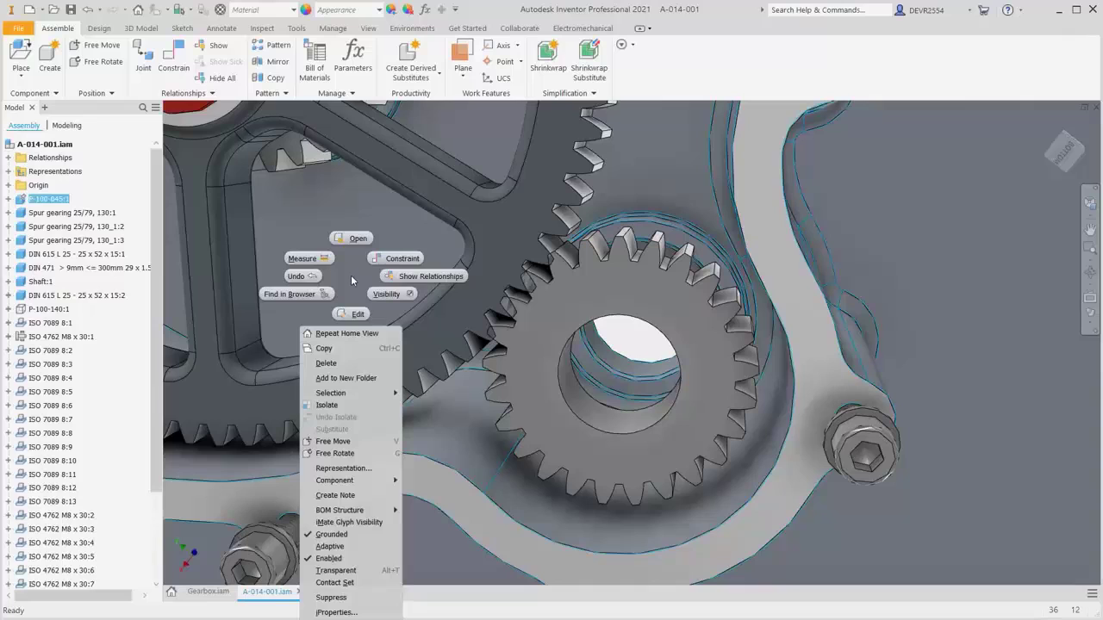
{"action": "left_click", "coordinate": [392, 260]}
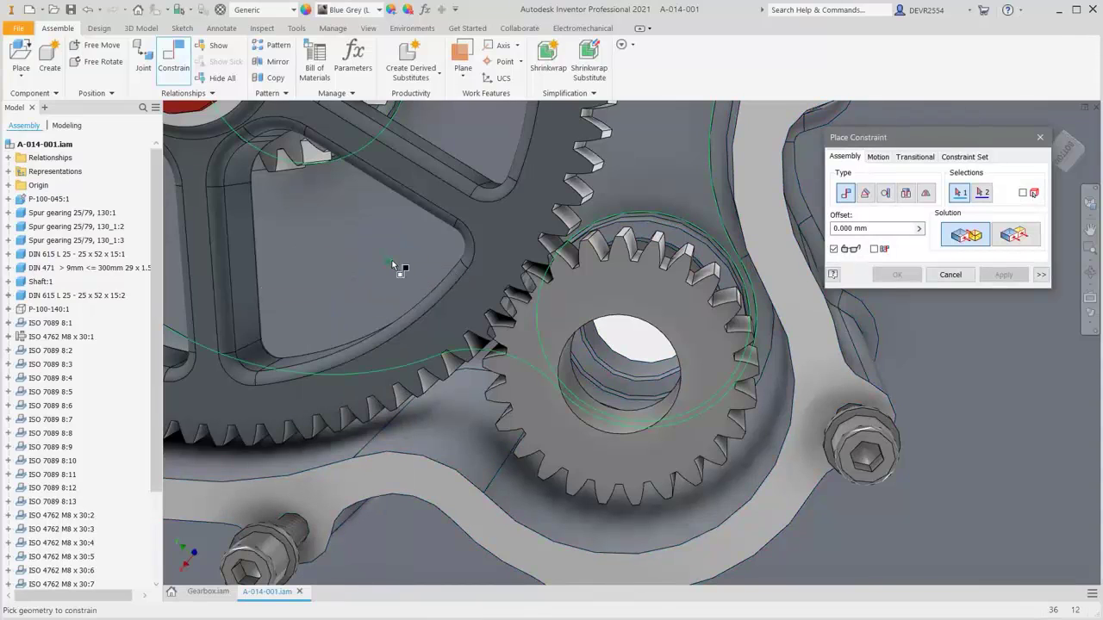
{"action": "left_click_drag", "start_coordinate": [158, 244], "coordinate": [159, 331]}
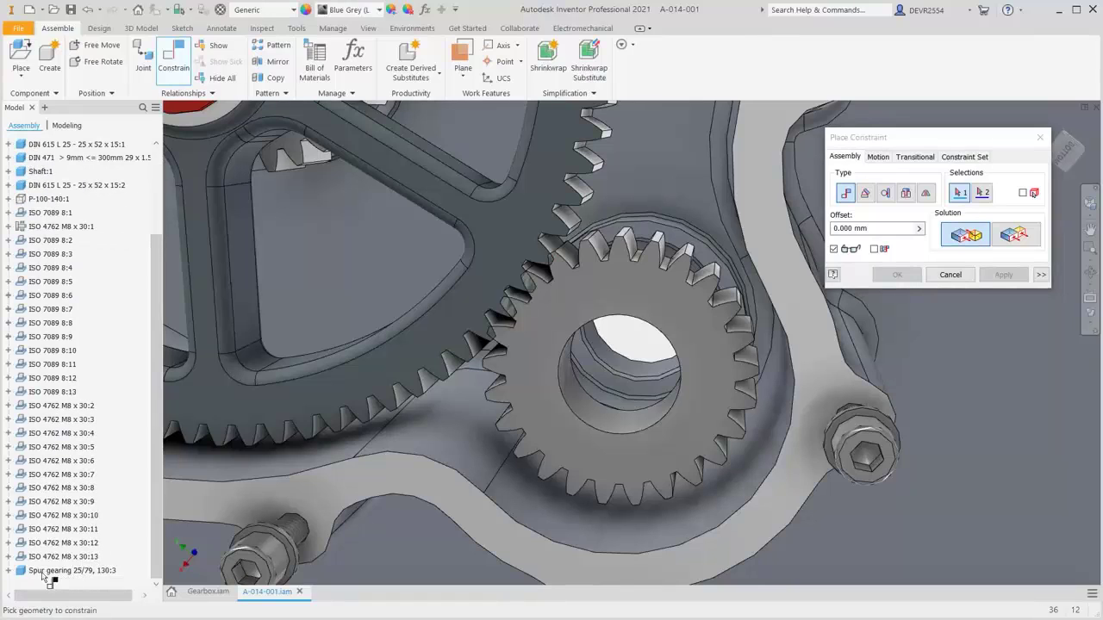
{"action": "left_click", "coordinate": [10, 573]}
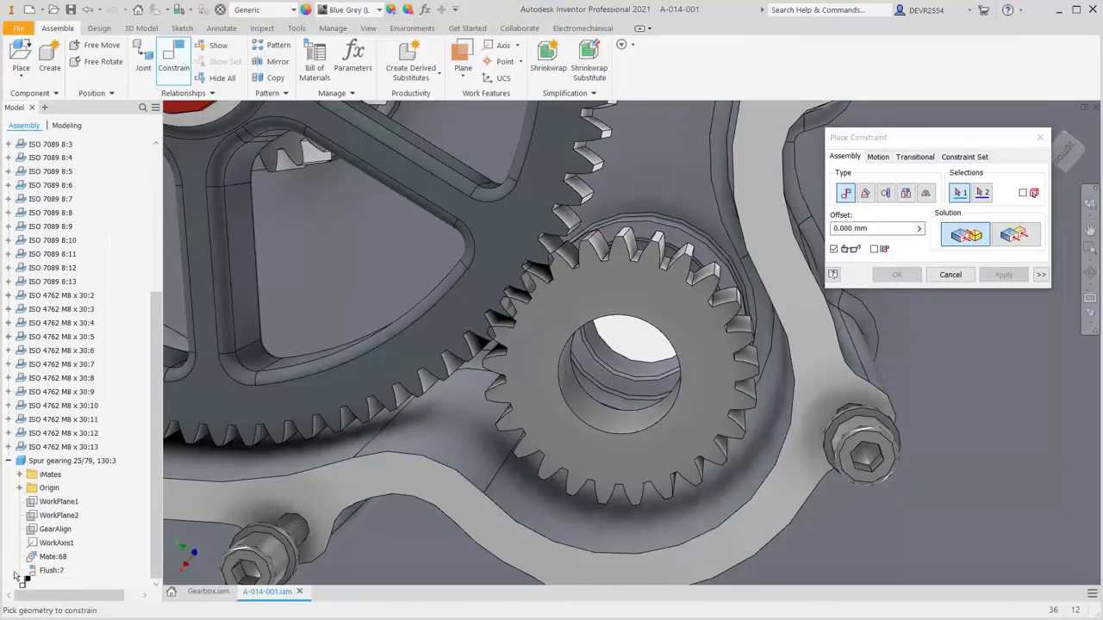
{"action": "left_click", "coordinate": [55, 529]}
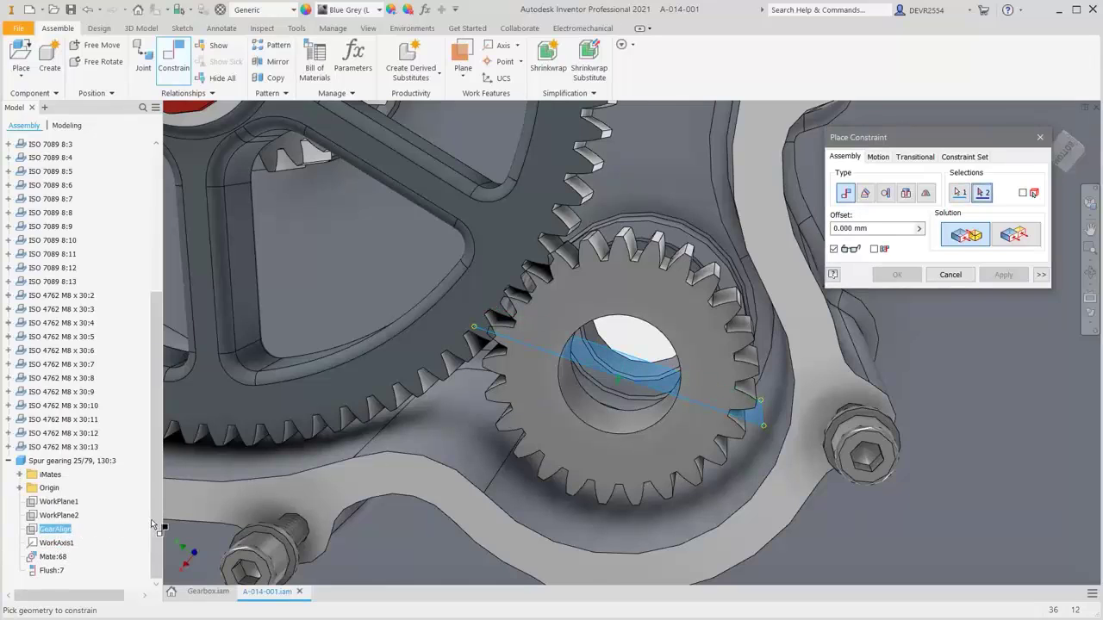
{"action": "left_click_drag", "start_coordinate": [157, 523], "coordinate": [160, 320]}
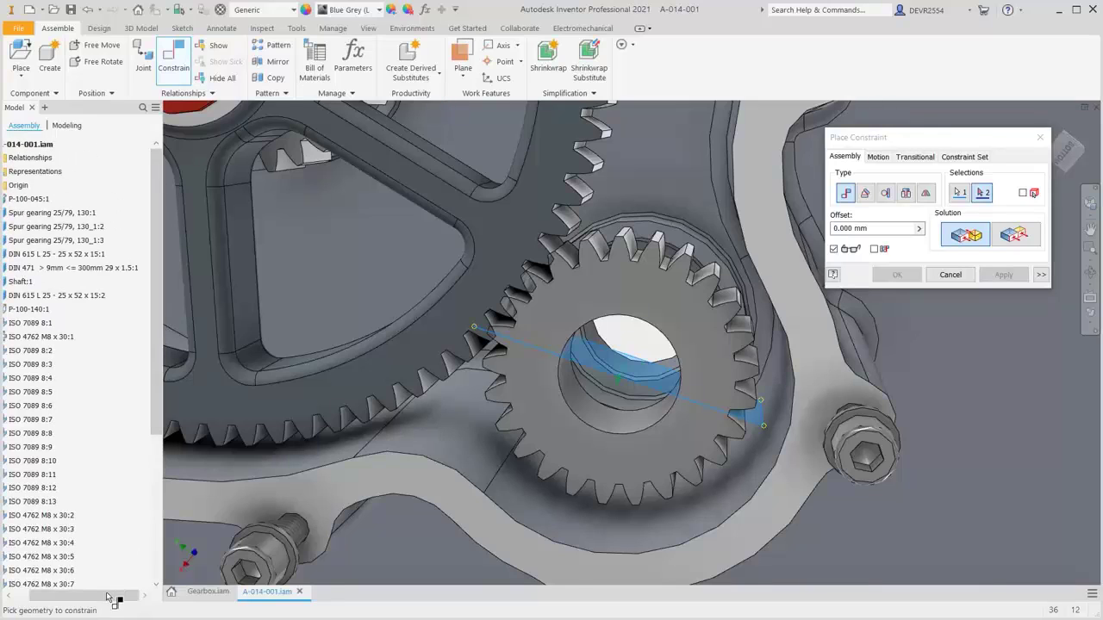
{"action": "left_click_drag", "start_coordinate": [111, 598], "coordinate": [82, 597]}
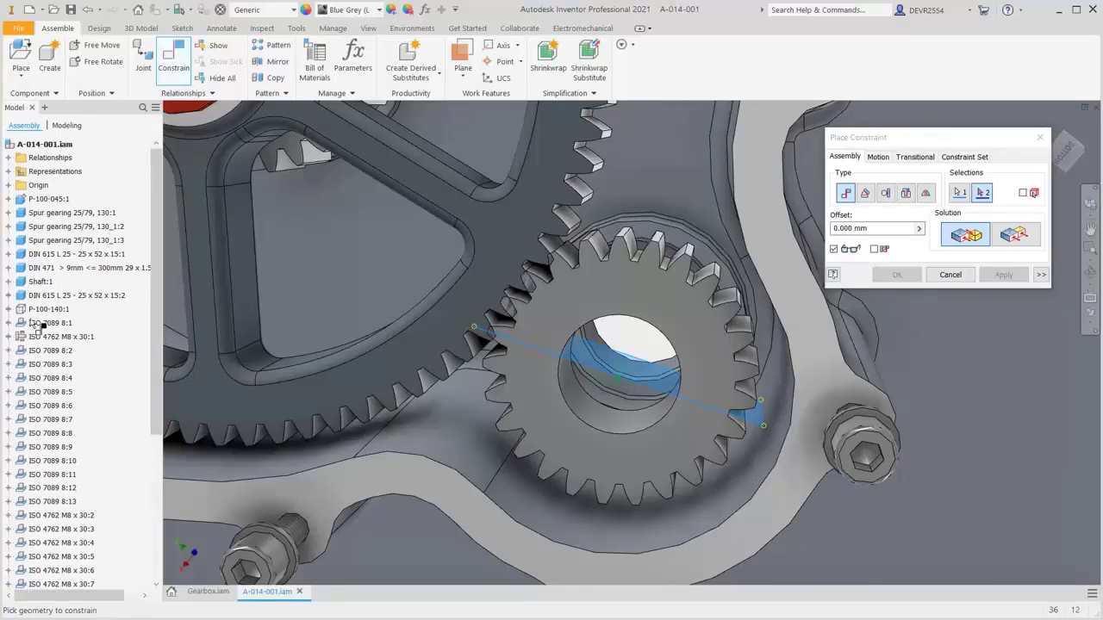
{"action": "left_click", "coordinate": [8, 241]}
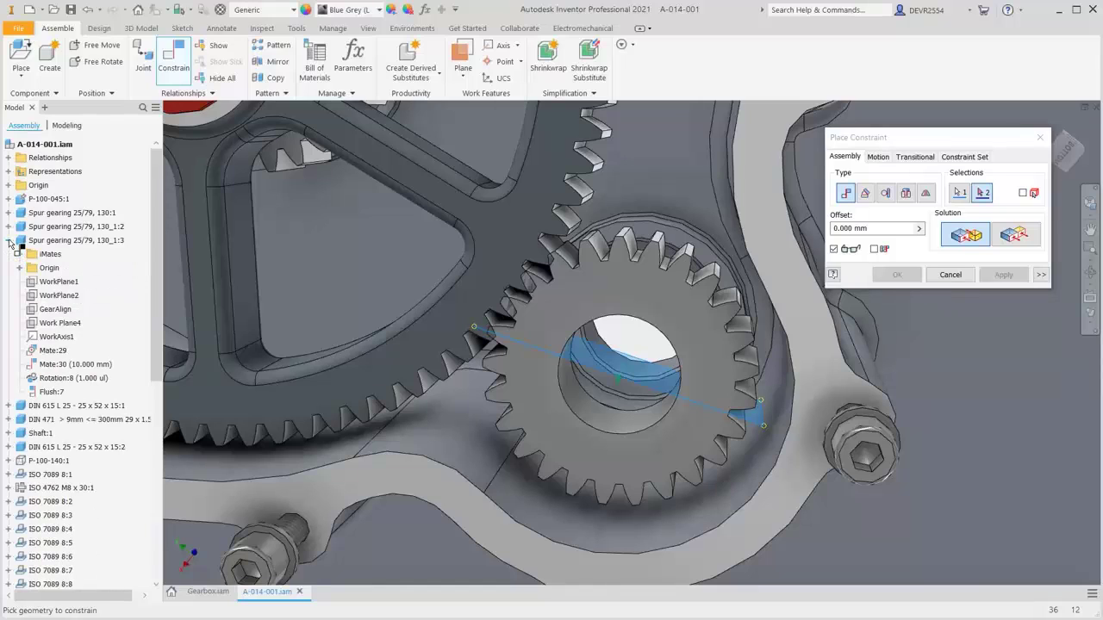
{"action": "left_click", "coordinate": [55, 310]}
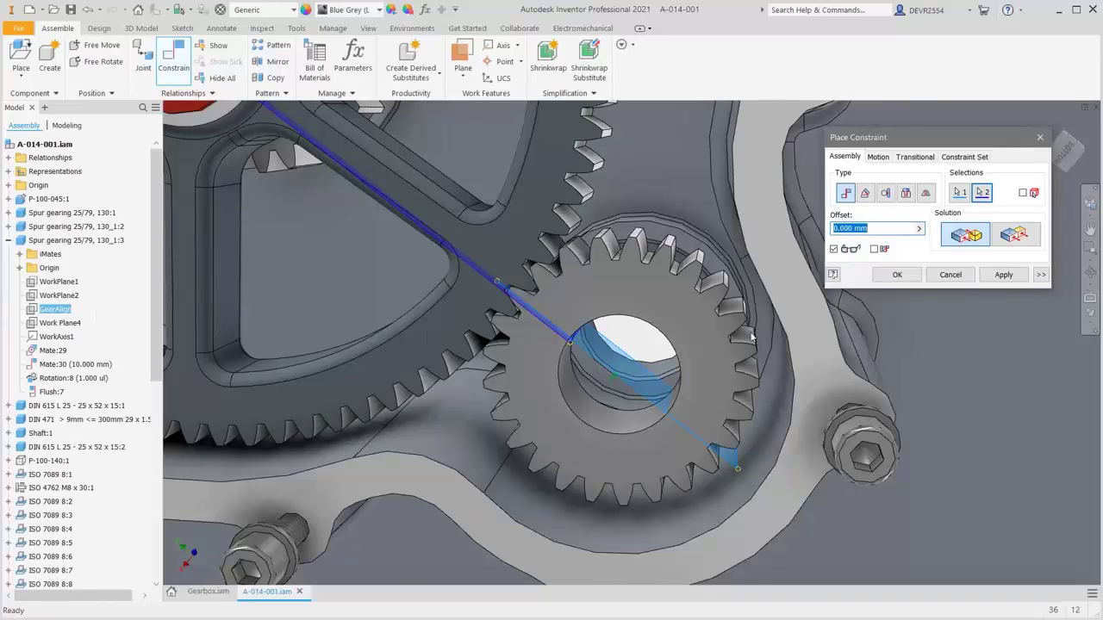
{"action": "left_click", "coordinate": [894, 275]}
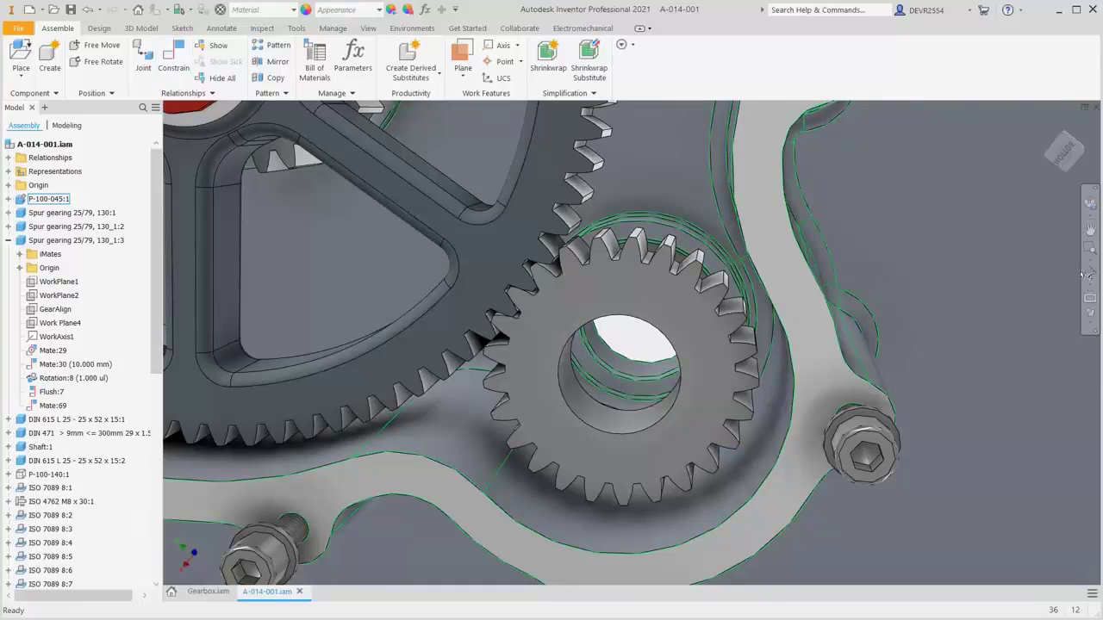
Look squarely at the large front gear's face and examine how its teeth mesh with gear P-100-041
{"action": "left_click", "coordinate": [1091, 299]}
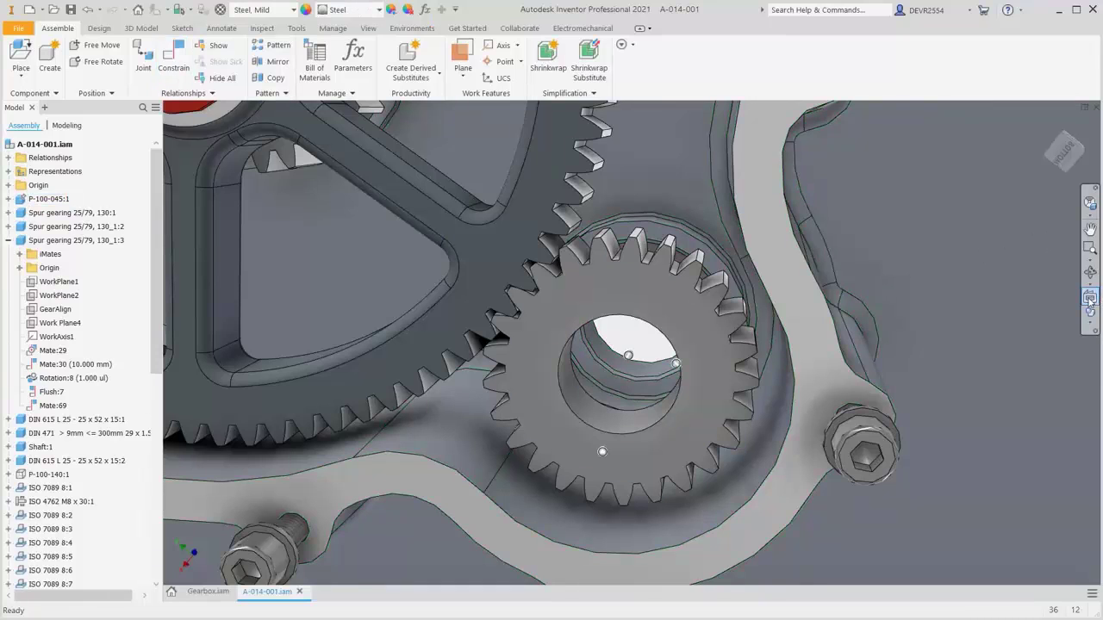
{"action": "left_click", "coordinate": [495, 270]}
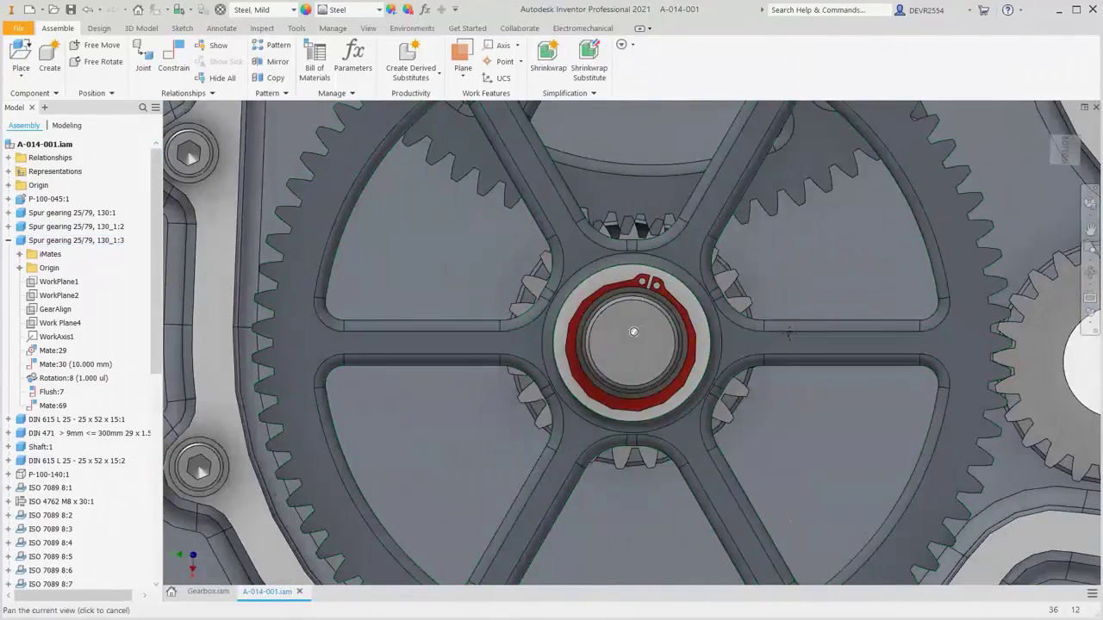
{"action": "middle_click_drag", "start_coordinate": [747, 346], "coordinate": [498, 353]}
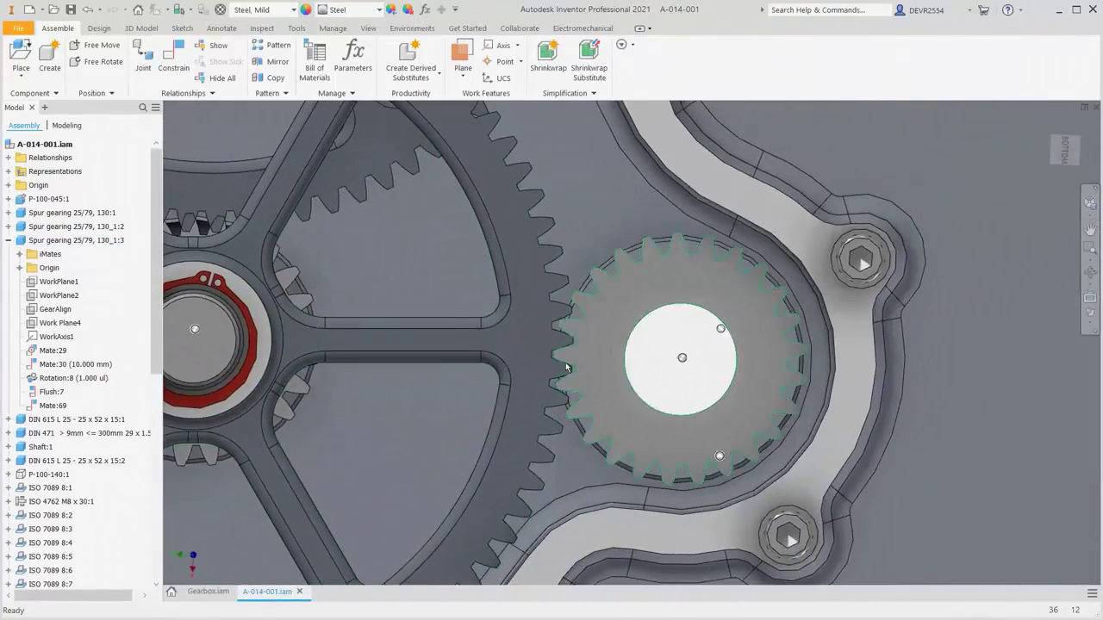
Locate the new GearAlign mate among the assembly relationships and try to turn the large front gear while the mate is active
{"action": "scroll", "coordinate": [565, 362], "scroll_direction": "up", "scroll_amount": 6}
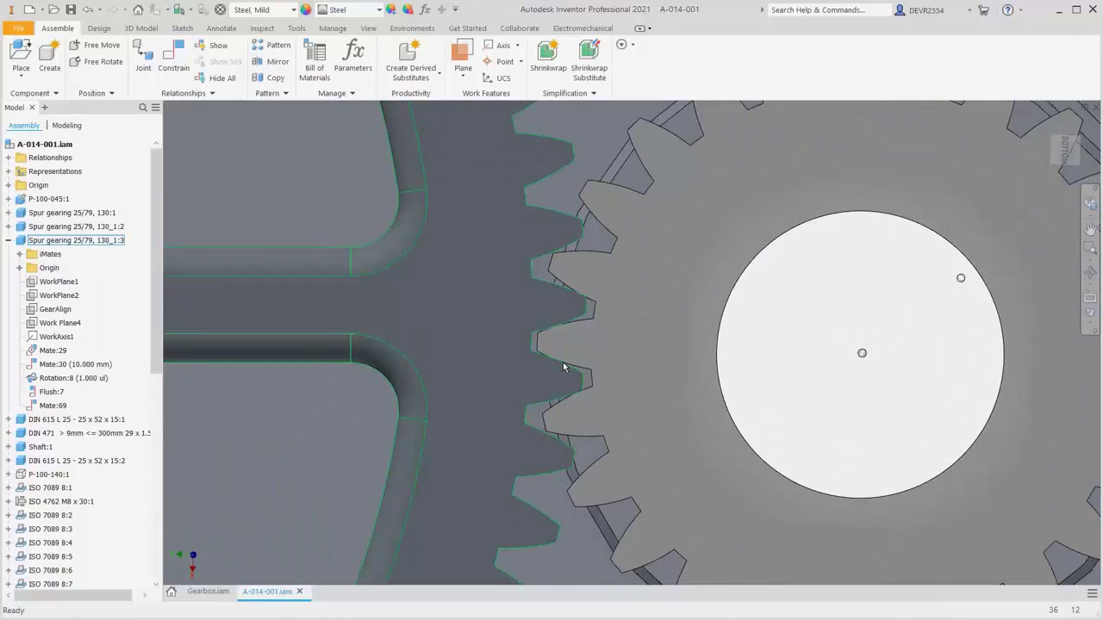
{"action": "left_click", "coordinate": [9, 159]}
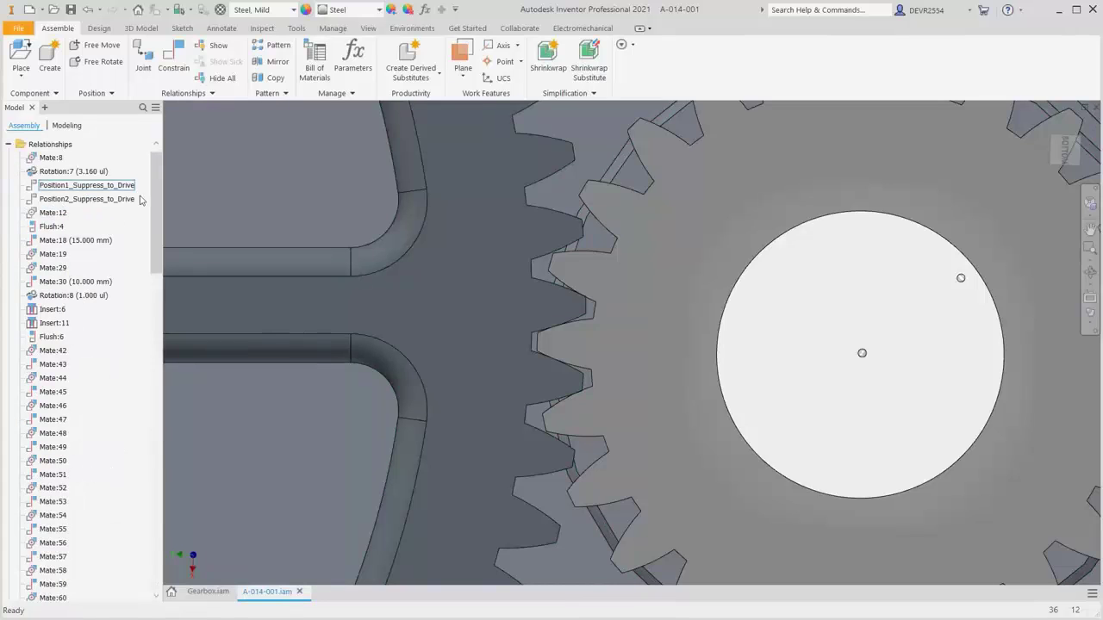
{"action": "left_click_drag", "start_coordinate": [156, 191], "coordinate": [160, 366]}
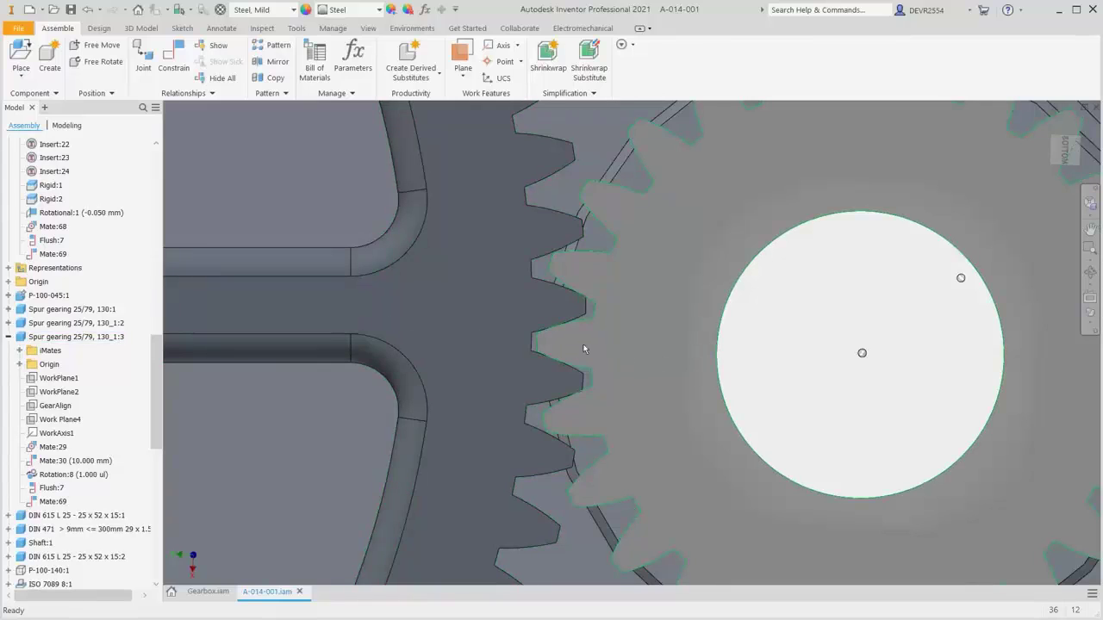
{"action": "left_click_drag", "start_coordinate": [504, 306], "coordinate": [490, 336]}
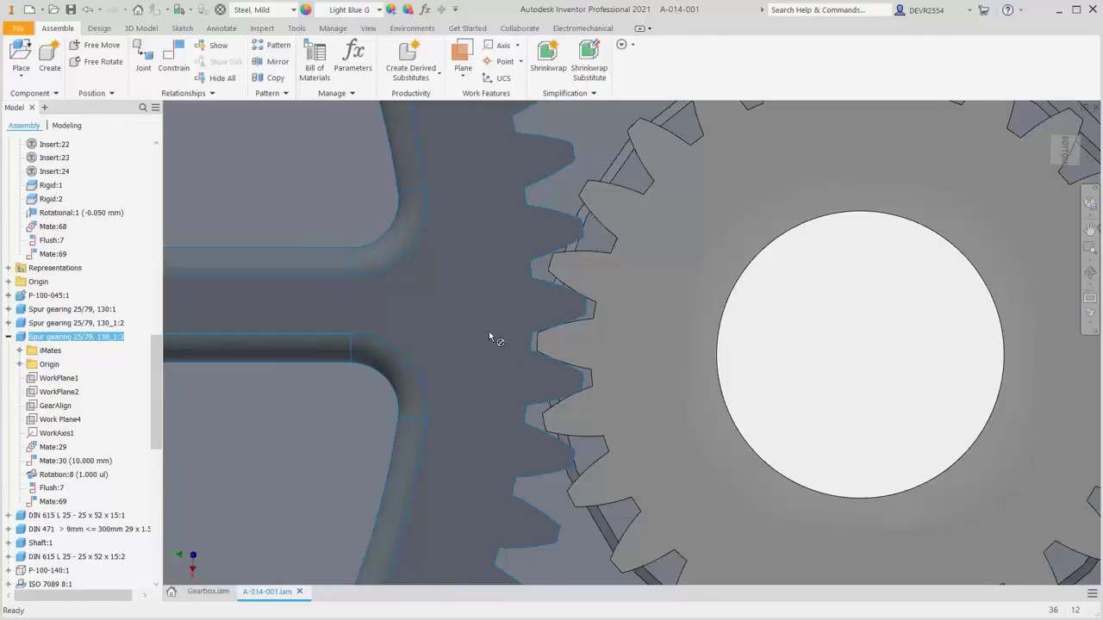
{"action": "key", "text": "Escape"}
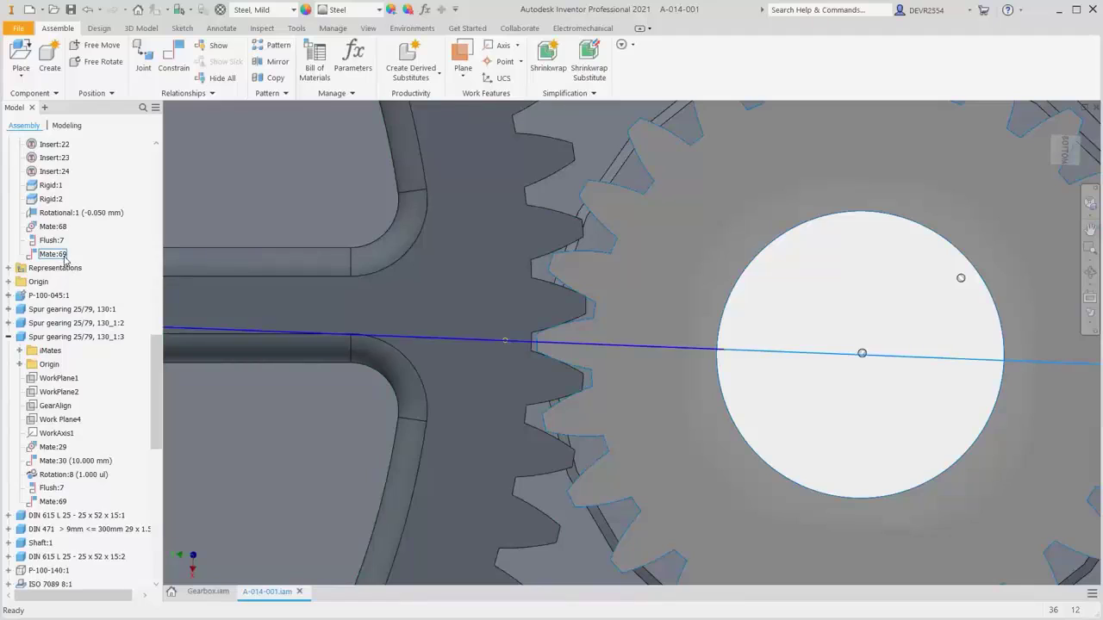
Suppress Mate:69 between the GearAlign planes and turn the large front gear slightly to test its free rotation
{"action": "right_click", "coordinate": [55, 256]}
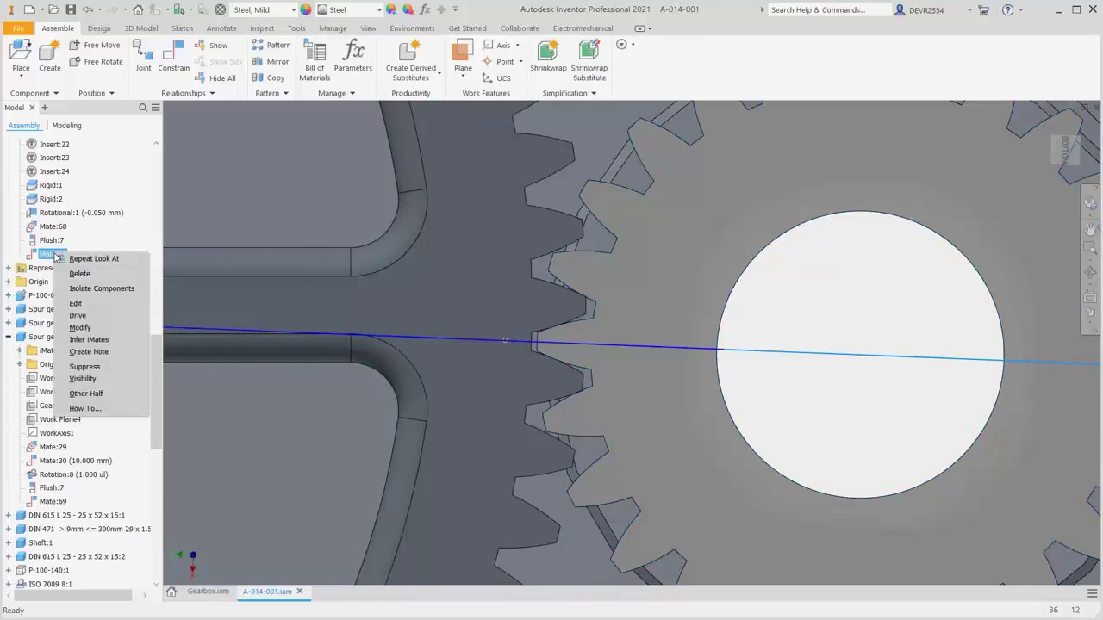
{"action": "left_click", "coordinate": [84, 368]}
{"action": "left_click", "coordinate": [489, 419]}
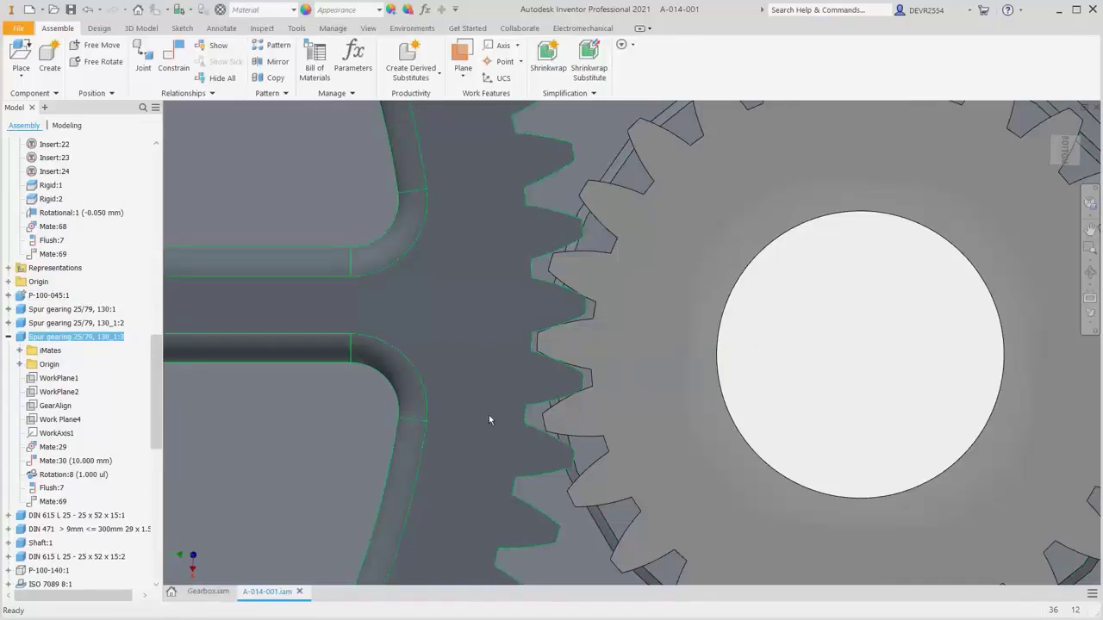
{"action": "left_click_drag", "start_coordinate": [488, 419], "coordinate": [468, 382]}
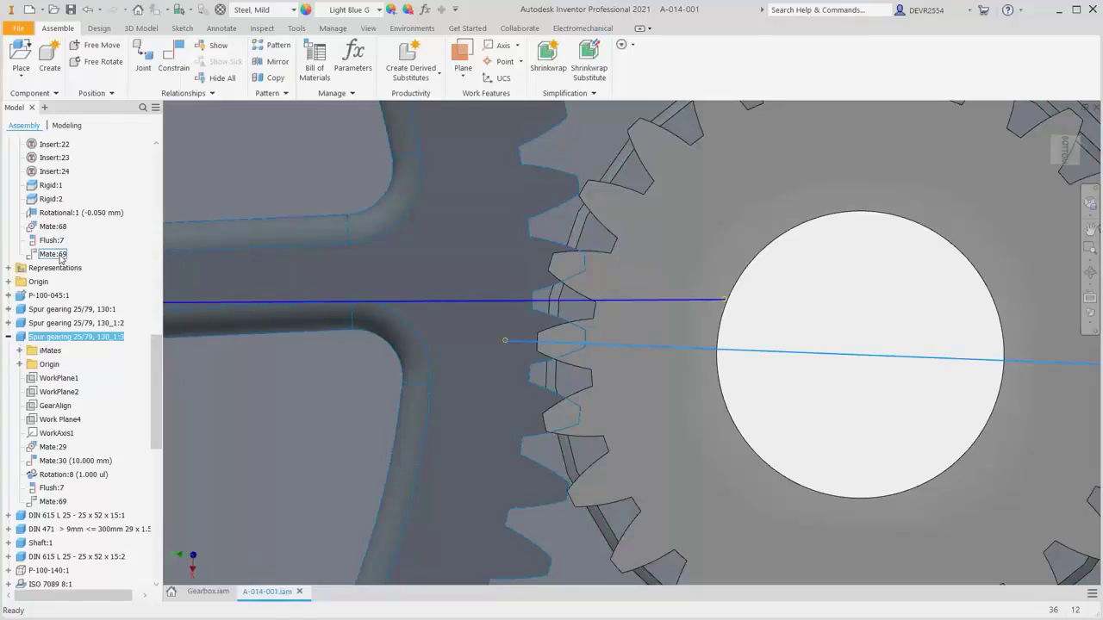
Rename Mate:69 as Suppress to Drive and unsuppress it
{"action": "left_click", "coordinate": [57, 255]}
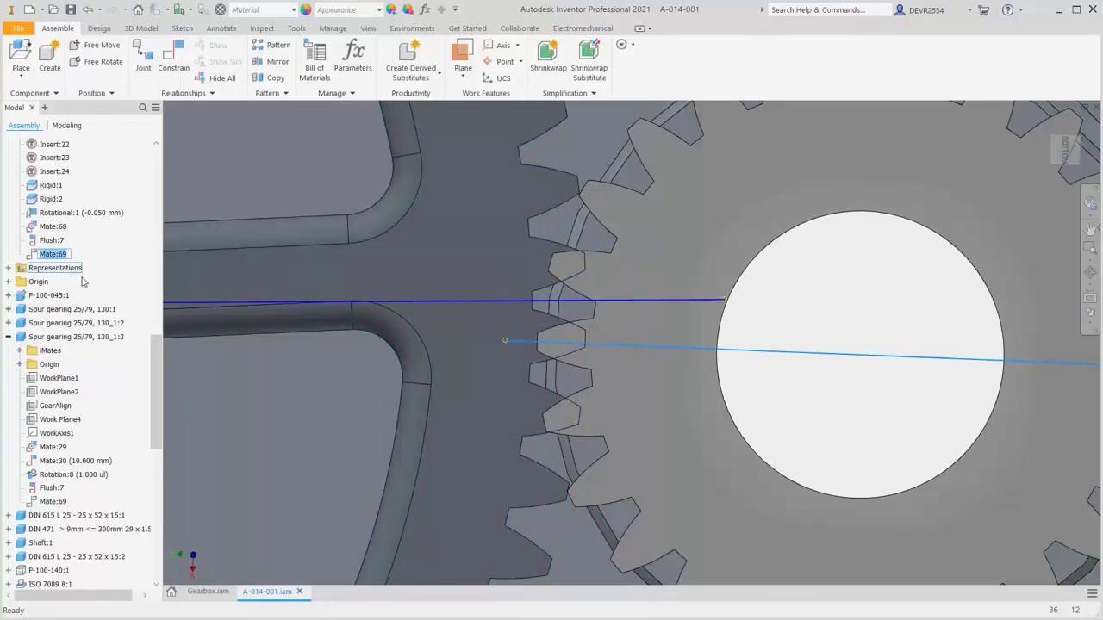
{"action": "type", "text": "Su"}
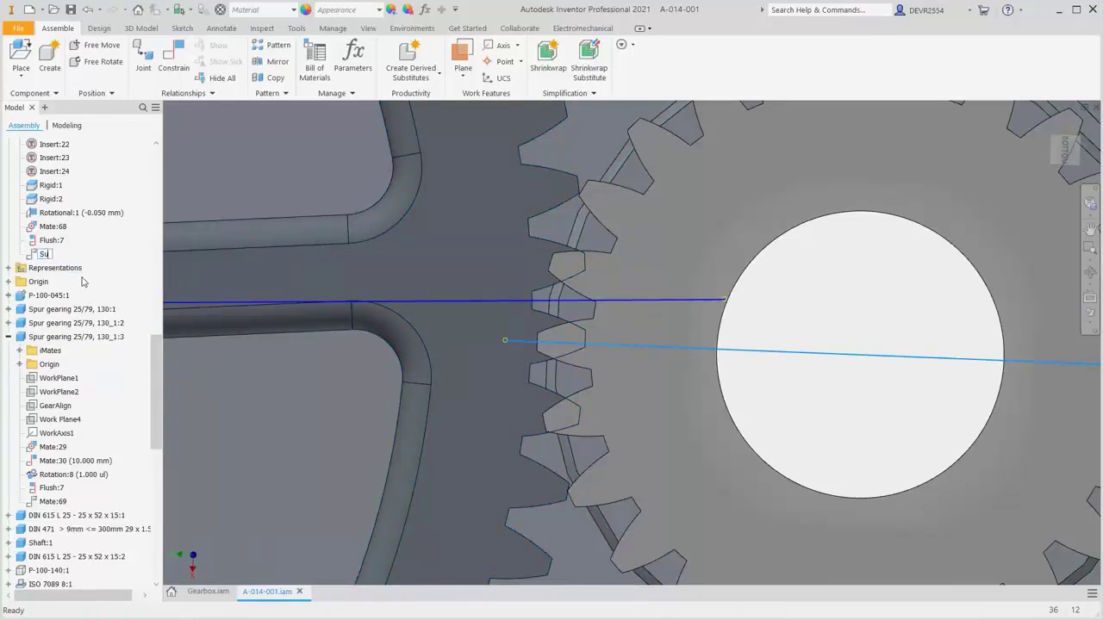
{"action": "type", "text": "ppress to Drive"}
{"action": "key", "text": "Return"}
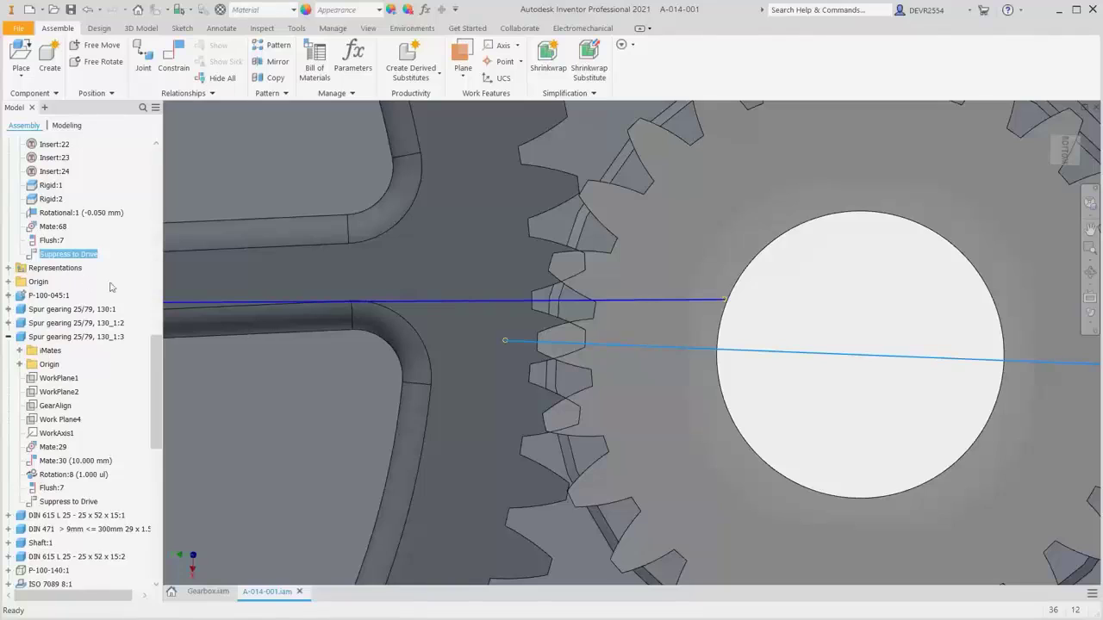
{"action": "key", "text": "Escape"}
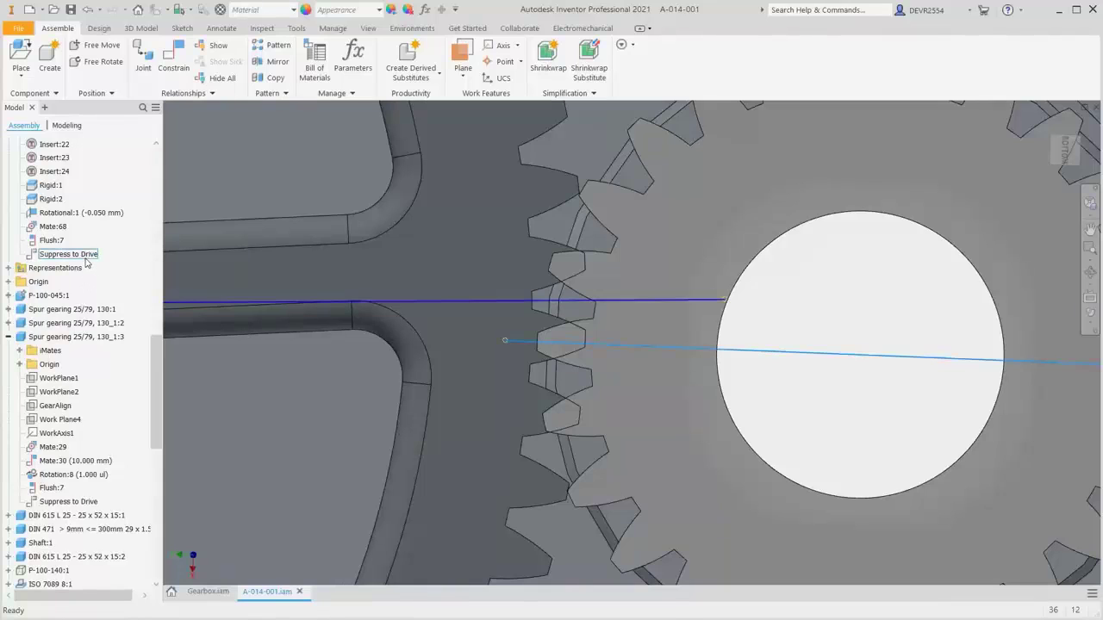
{"action": "right_click", "coordinate": [86, 255]}
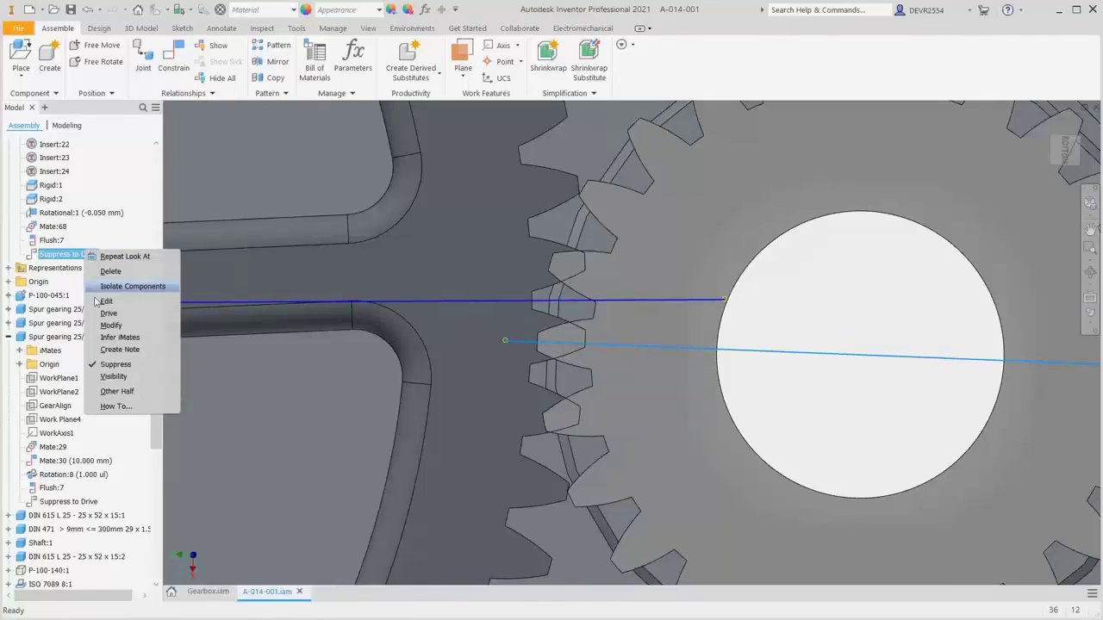
{"action": "left_click", "coordinate": [115, 364]}
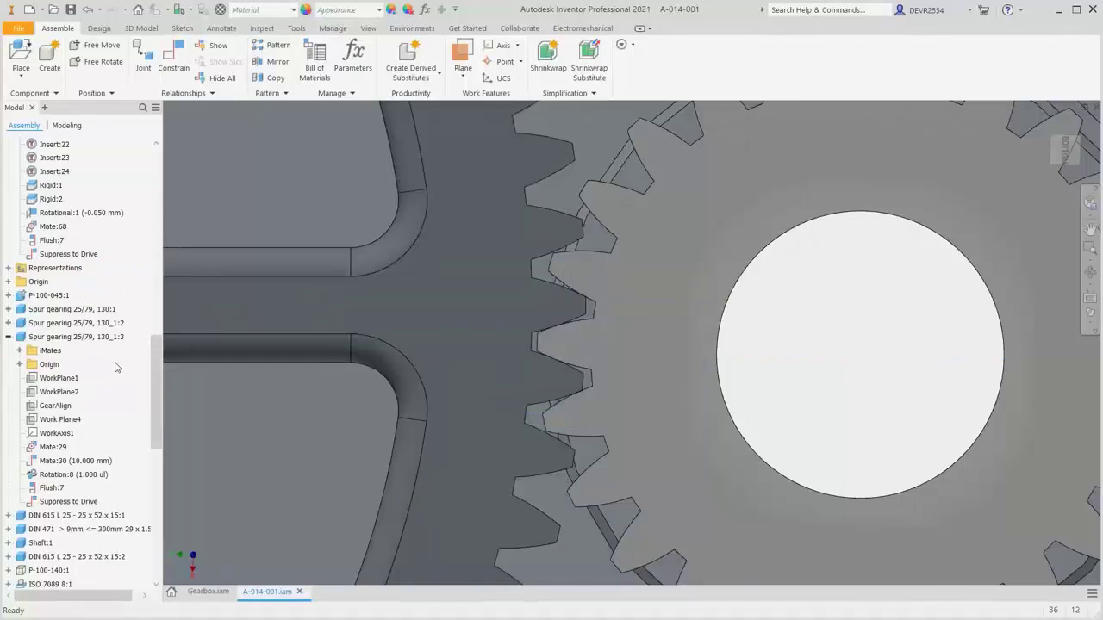
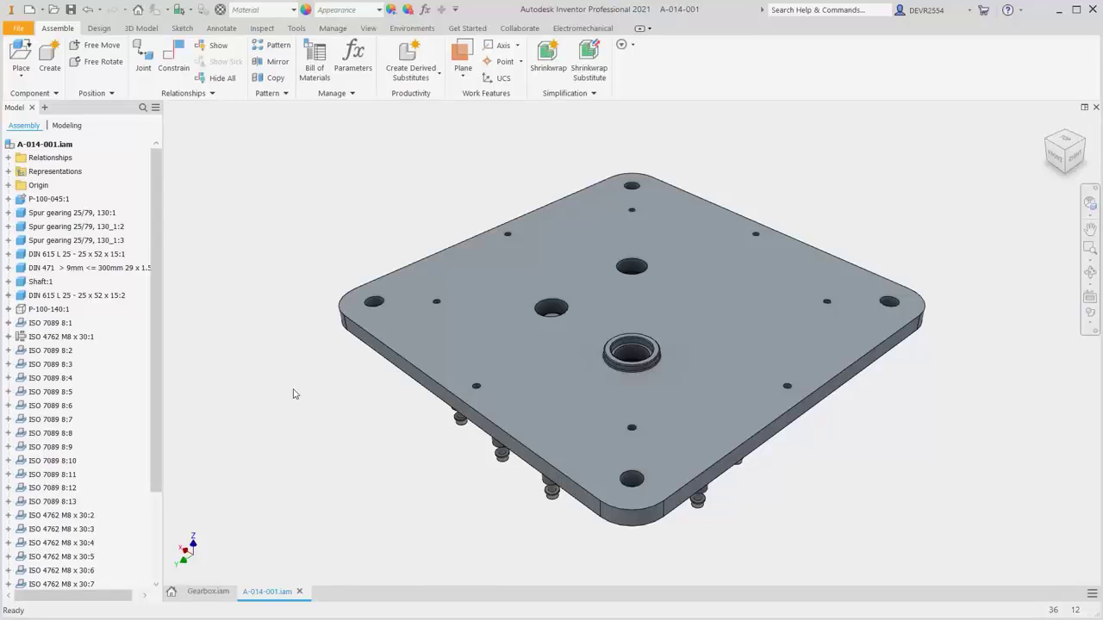
Suppress the Suppress to Drive mate between the large front gear and gear P-100-041, viewing both gears from the plate's underside
{"action": "key", "text": "F4"}
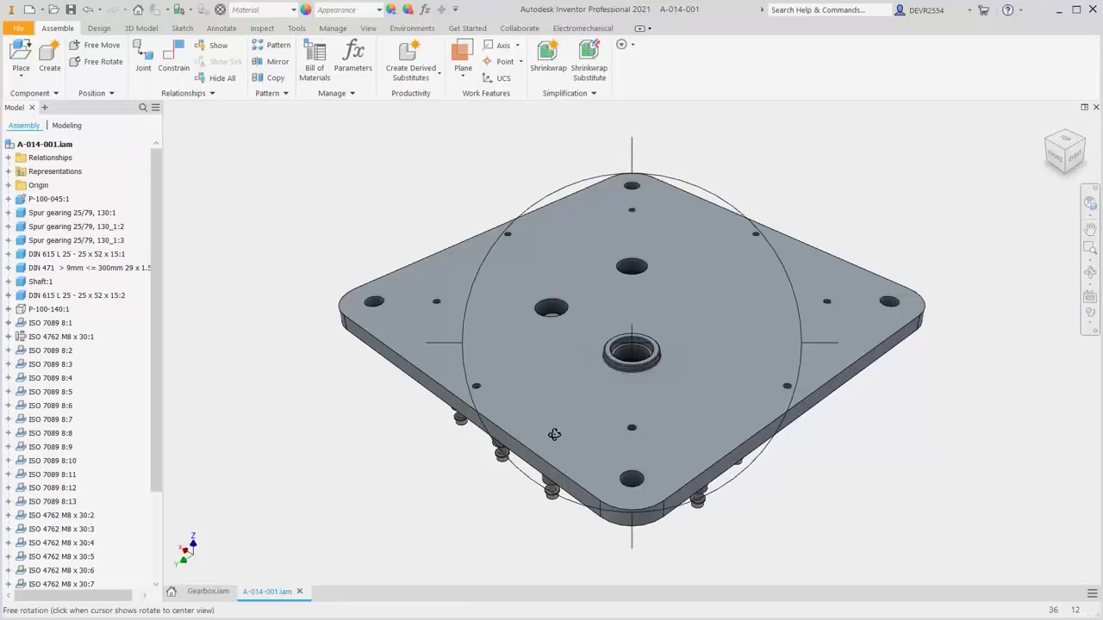
{"action": "left_click_drag", "start_coordinate": [423, 423], "coordinate": [430, 224]}
{"action": "key", "text": "Escape"}
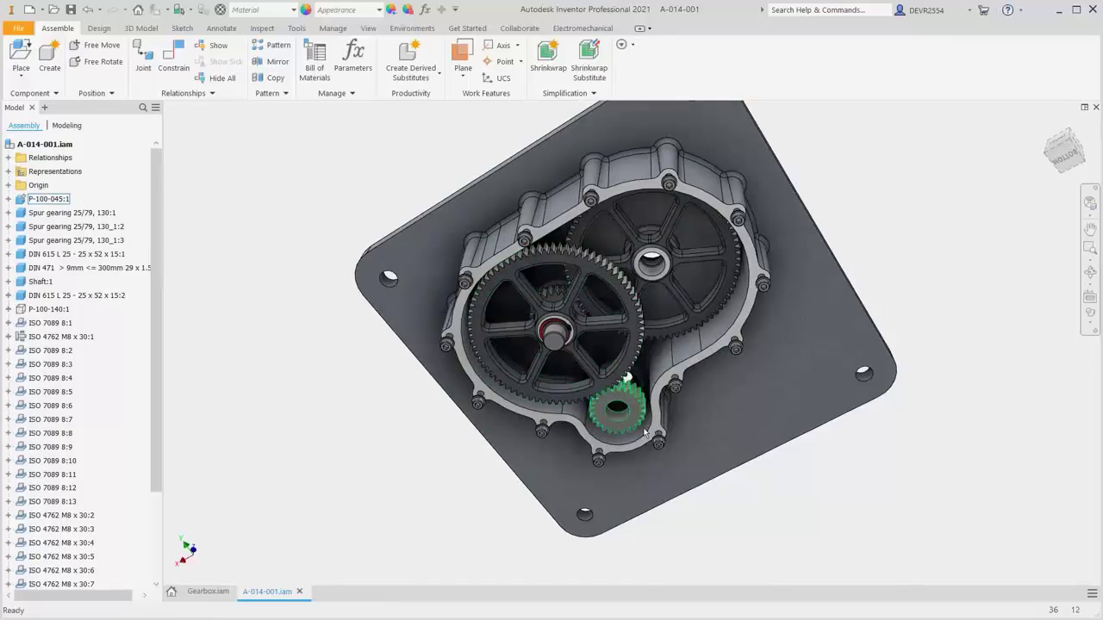
{"action": "scroll", "coordinate": [631, 429], "scroll_direction": "up", "scroll_amount": 5}
{"action": "scroll", "coordinate": [624, 423], "scroll_direction": "up", "scroll_amount": 4}
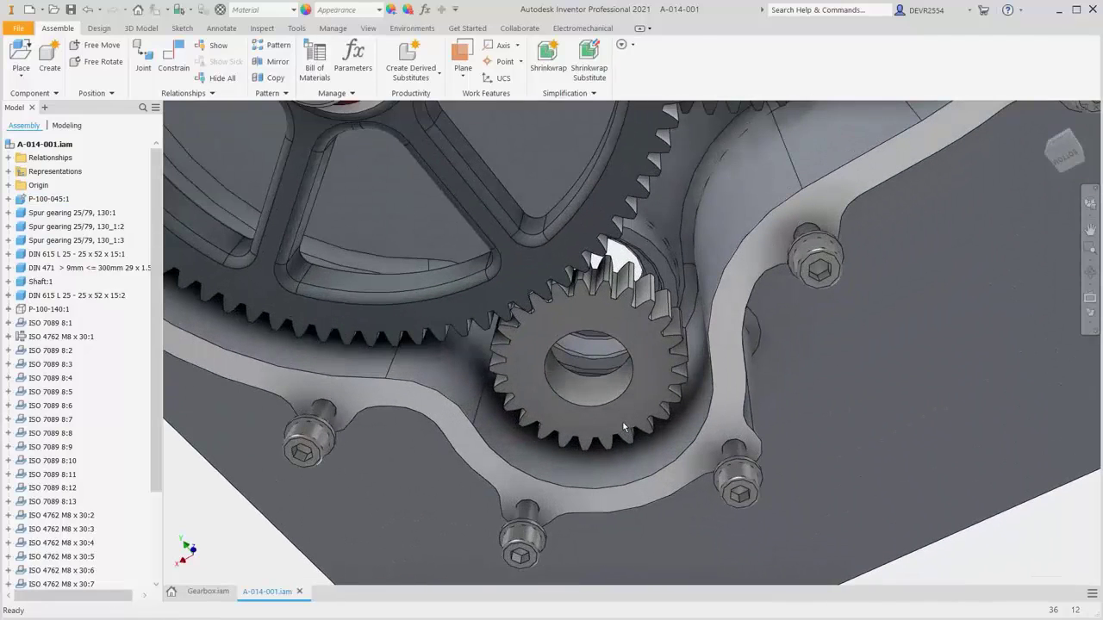
{"action": "left_click", "coordinate": [536, 287]}
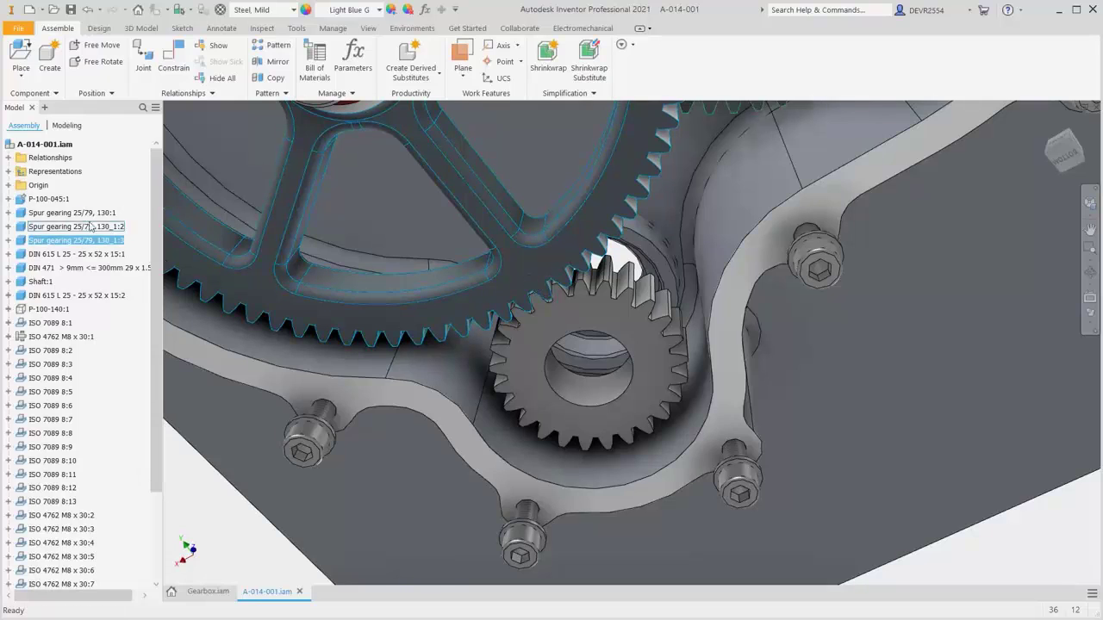
{"action": "left_click", "coordinate": [8, 159]}
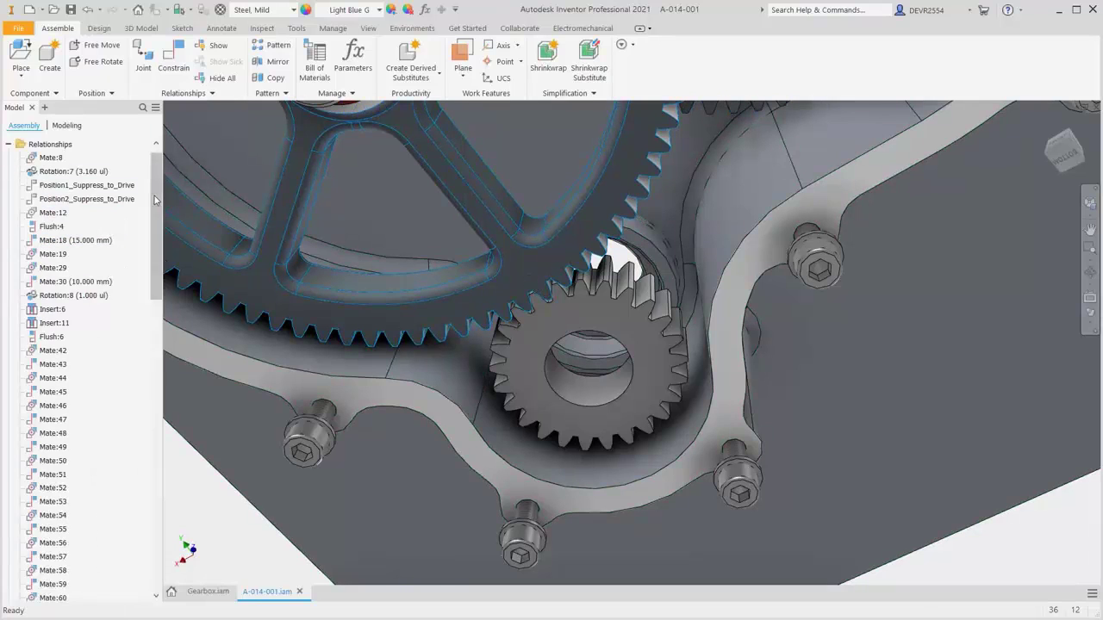
{"action": "left_click_drag", "start_coordinate": [155, 208], "coordinate": [150, 407]}
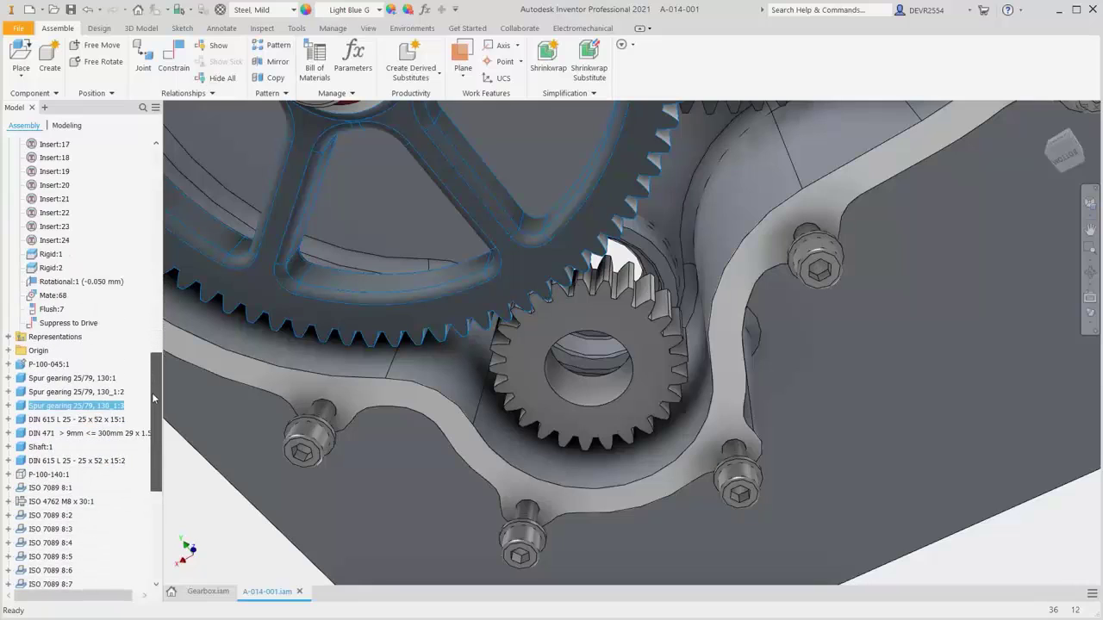
{"action": "right_click", "coordinate": [86, 328]}
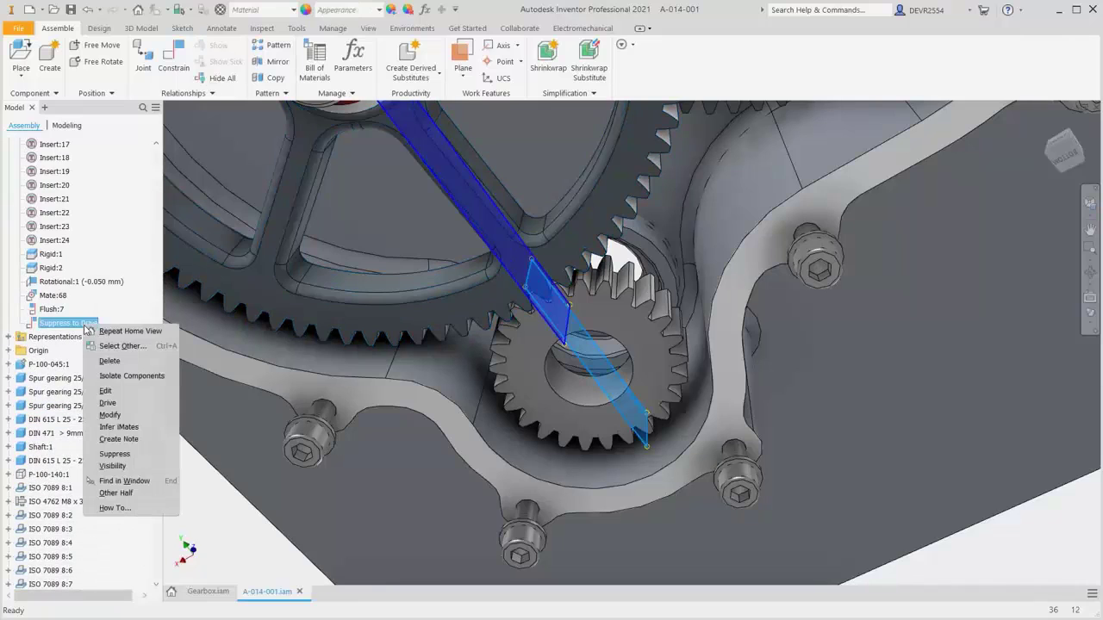
{"action": "left_click", "coordinate": [117, 454]}
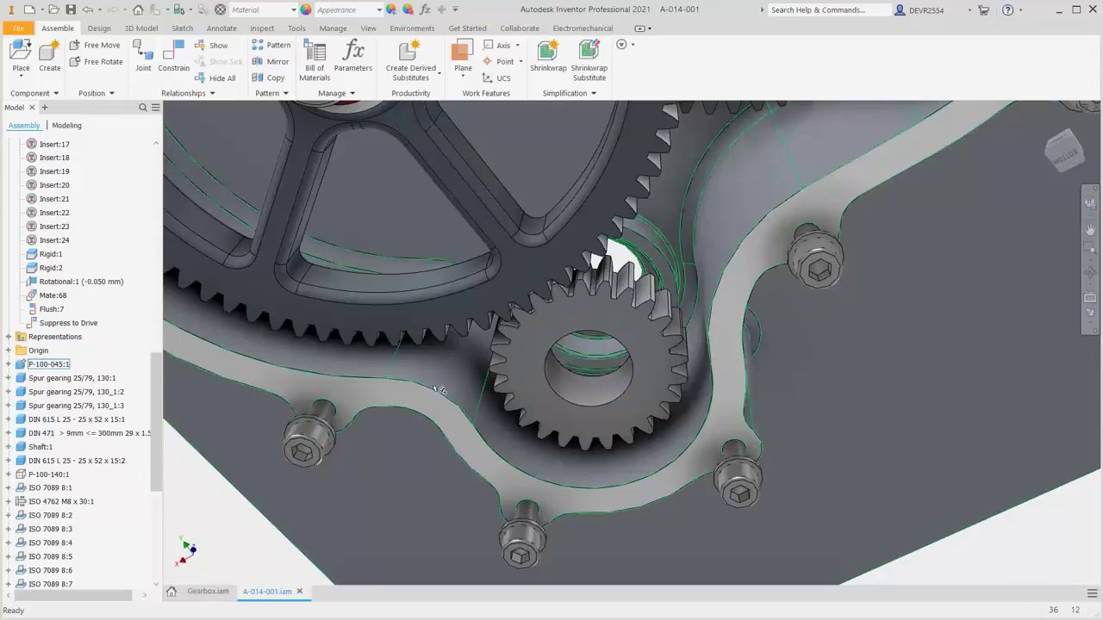
Rotate the large front gear and gear P-100-041 independently, and unsuppress the Suppress to Drive mate to realign their teeth
{"action": "mouse_move", "coordinate": [531, 274]}
{"action": "left_mouse_down"}
{"action": "mouse_move", "coordinate": [472, 285]}
{"action": "mouse_move", "coordinate": [526, 289]}
{"action": "left_mouse_up"}
{"action": "left_click_drag", "start_coordinate": [543, 315], "coordinate": [525, 339]}
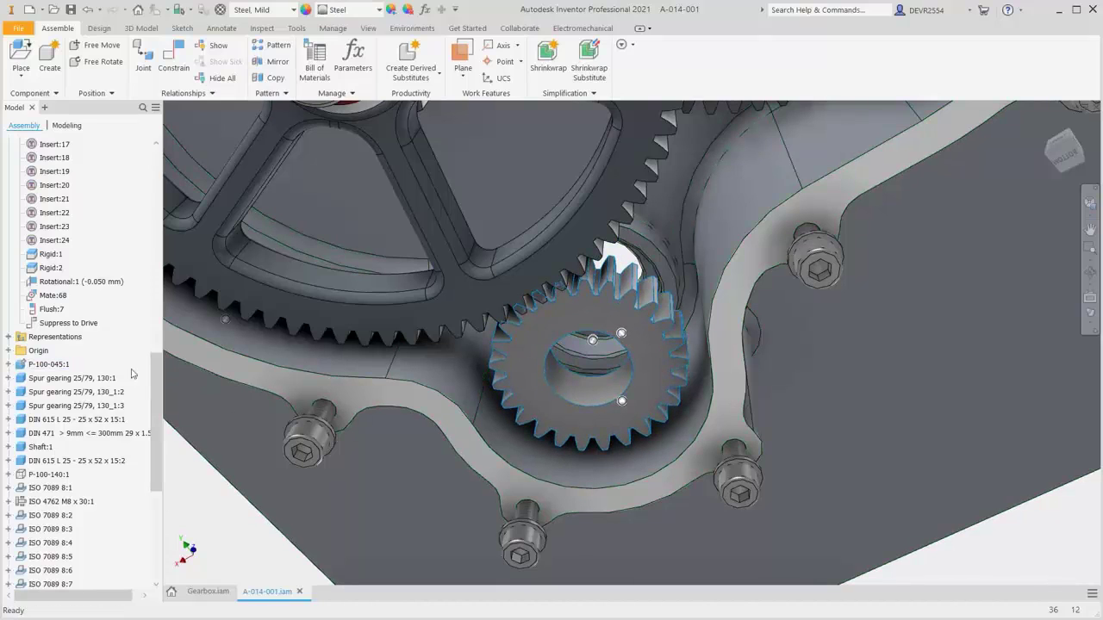
{"action": "right_click", "coordinate": [83, 324]}
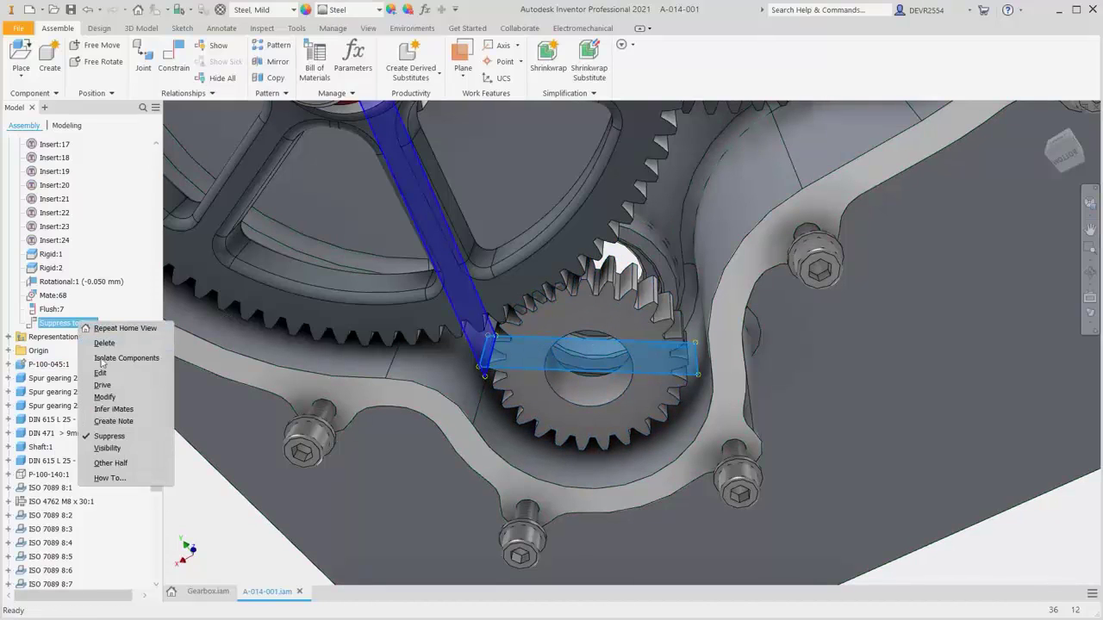
{"action": "left_click", "coordinate": [111, 437]}
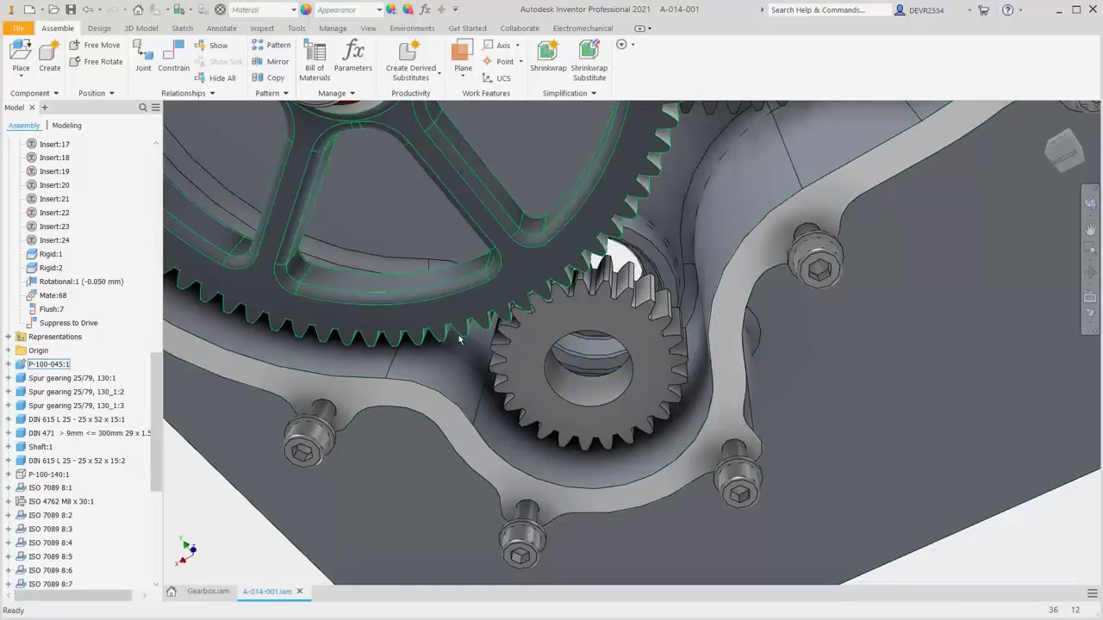
Isolate the large front gear and gear P-100-041 from the rest of the assembly
{"action": "left_click", "coordinate": [517, 280]}
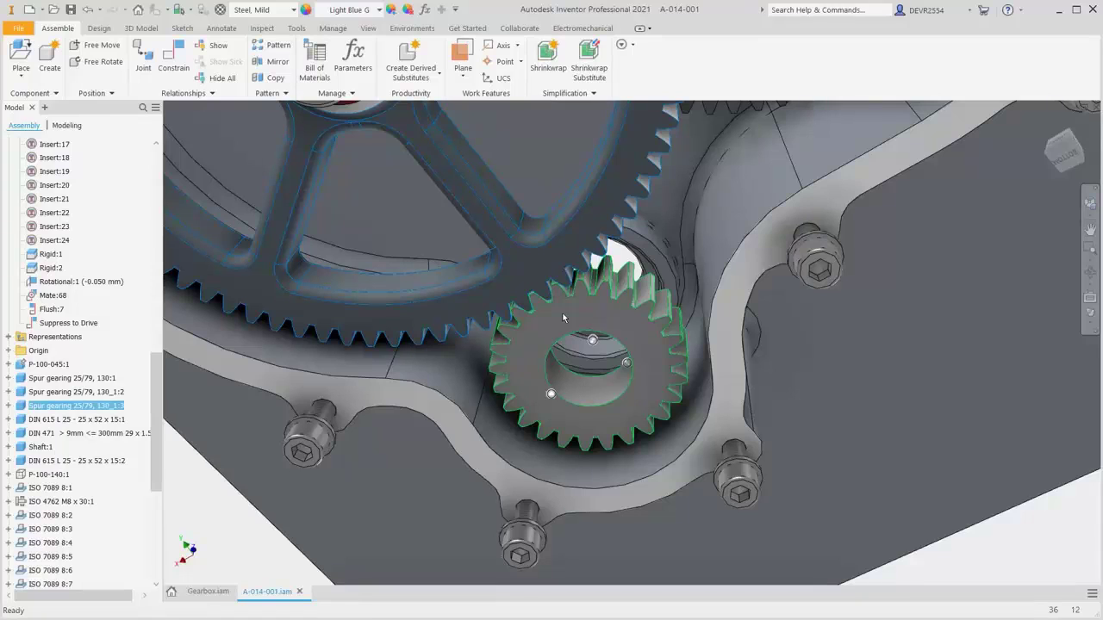
{"action": "right_click", "coordinate": [562, 318]}
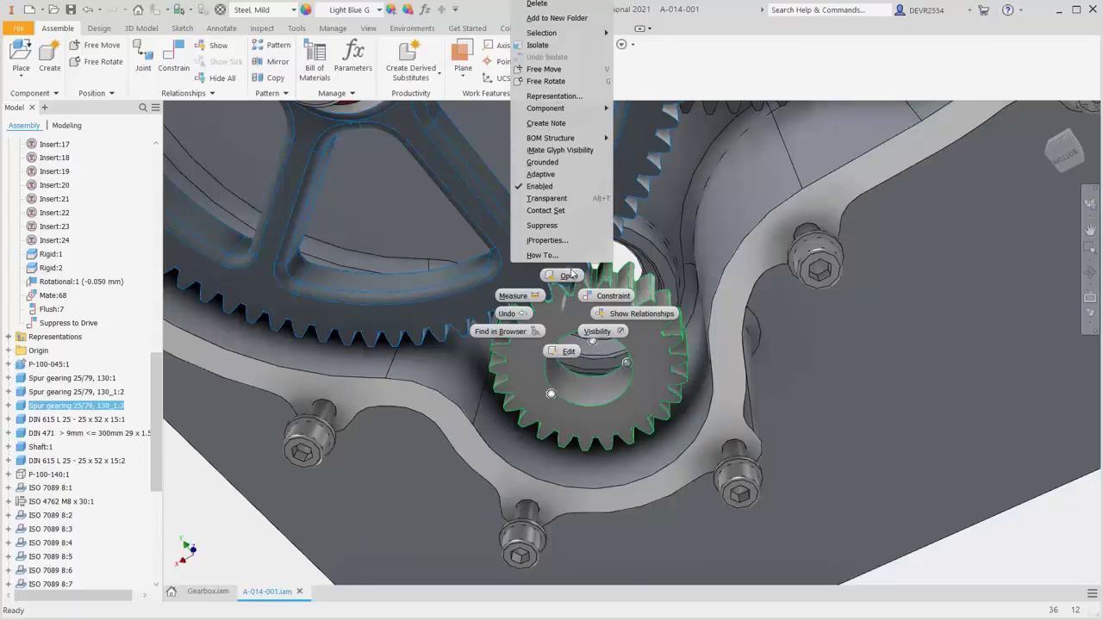
{"action": "left_click", "coordinate": [553, 45]}
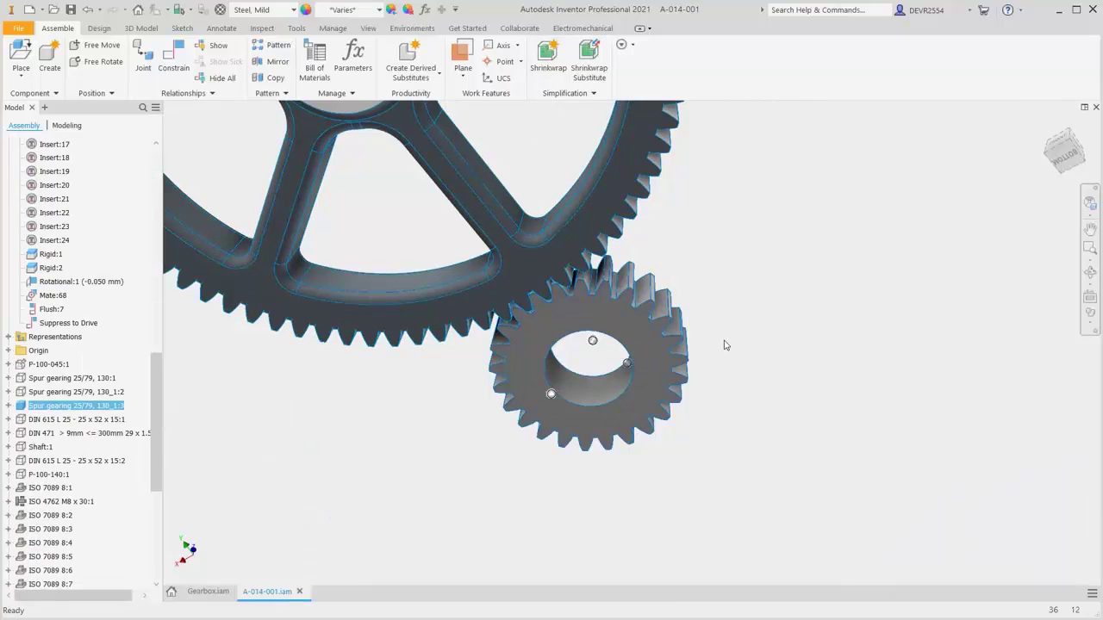
Add a reverse-direction rotation motion constraint between the bores of gear P-100-041 and the large front gear, with ratio 1.000 ul
{"action": "key", "text": "F4"}
{"action": "left_click_drag", "start_coordinate": [724, 345], "coordinate": [606, 295]}
{"action": "middle_click_drag", "start_coordinate": [616, 307], "coordinate": [666, 381]}
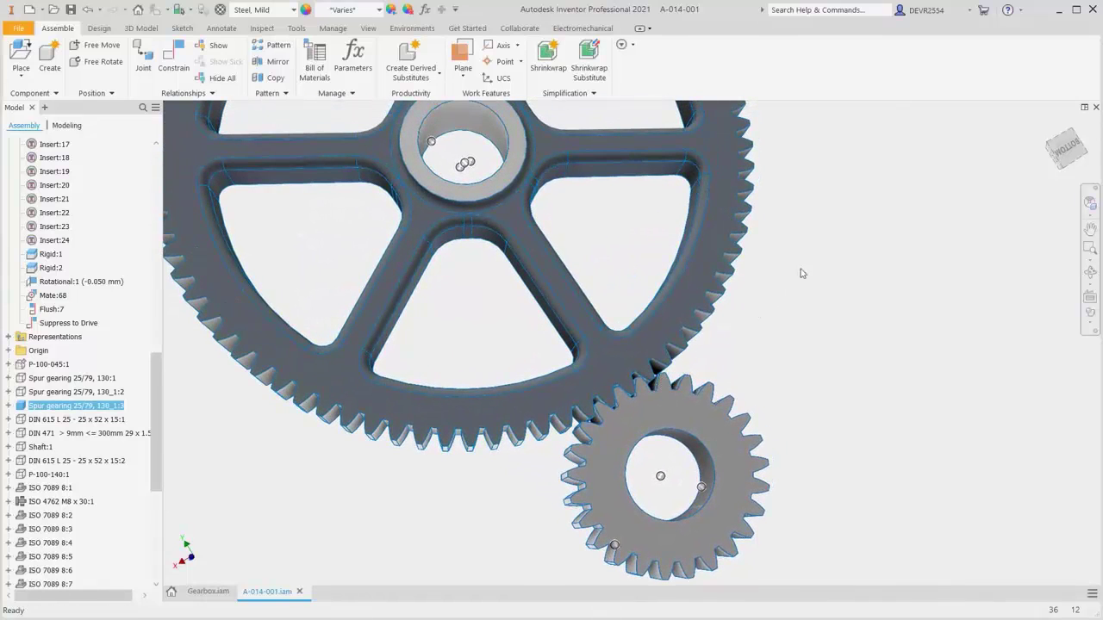
{"action": "right_click", "coordinate": [819, 234]}
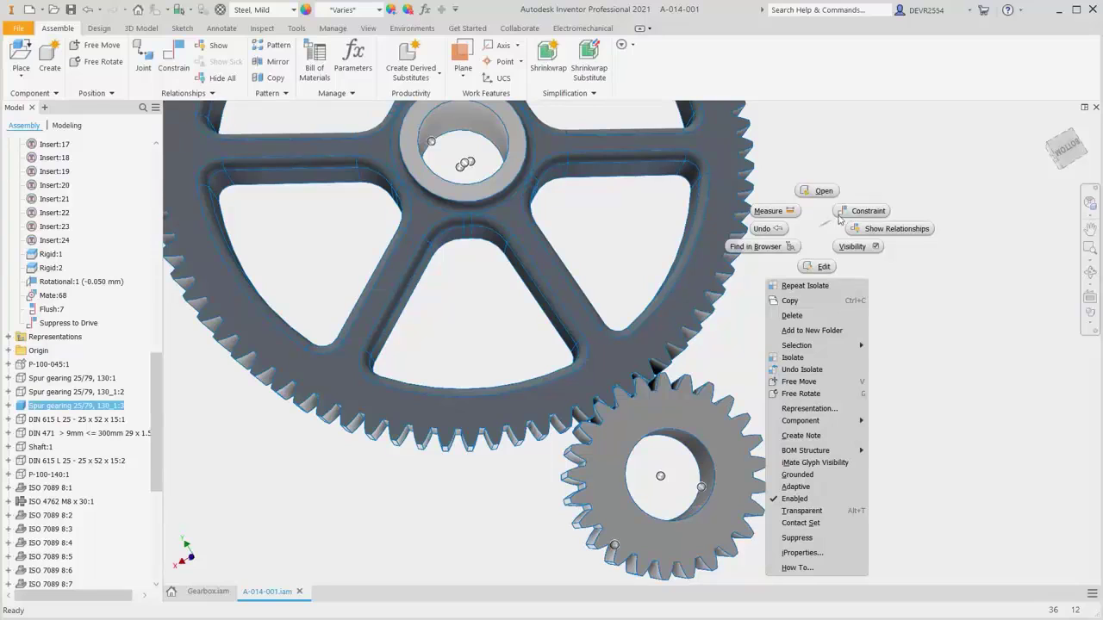
{"action": "left_click", "coordinate": [860, 211]}
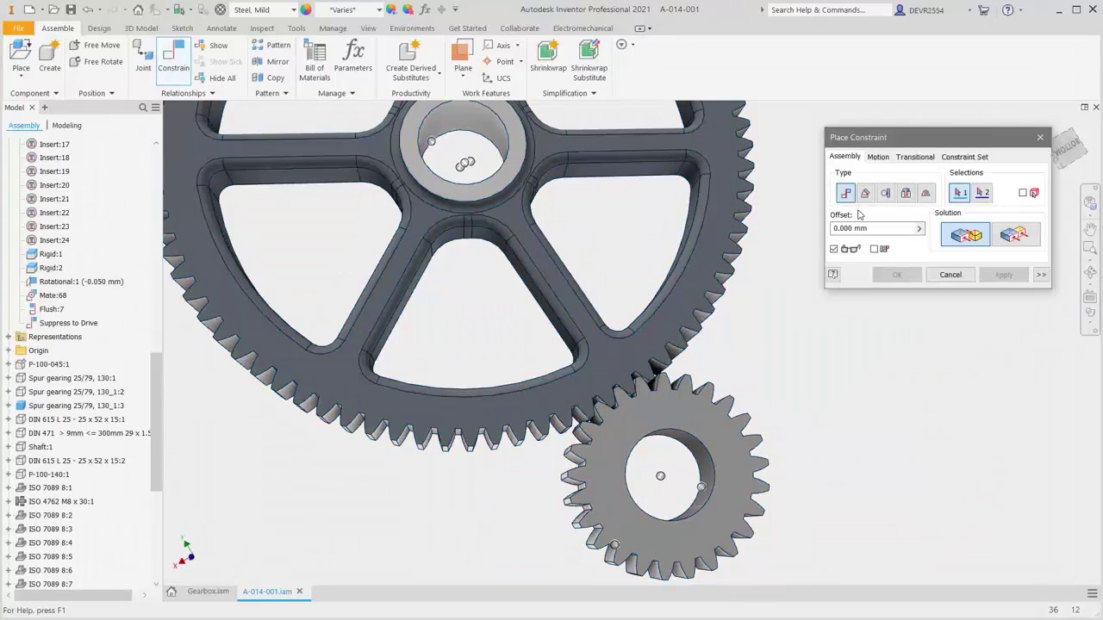
{"action": "left_click", "coordinate": [878, 158]}
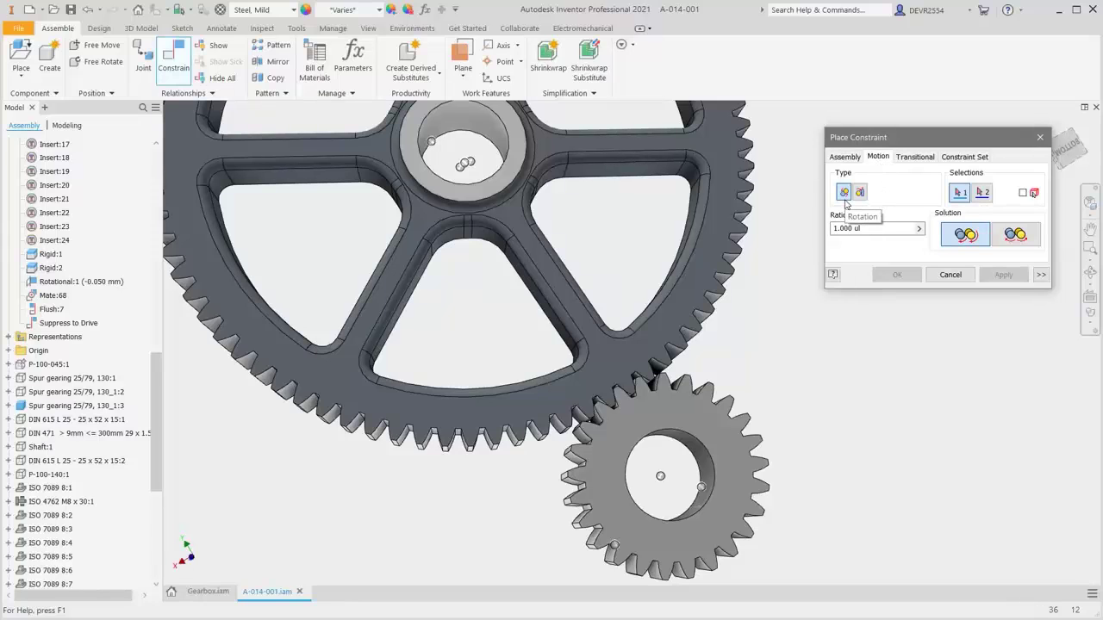
{"action": "left_click", "coordinate": [1016, 235]}
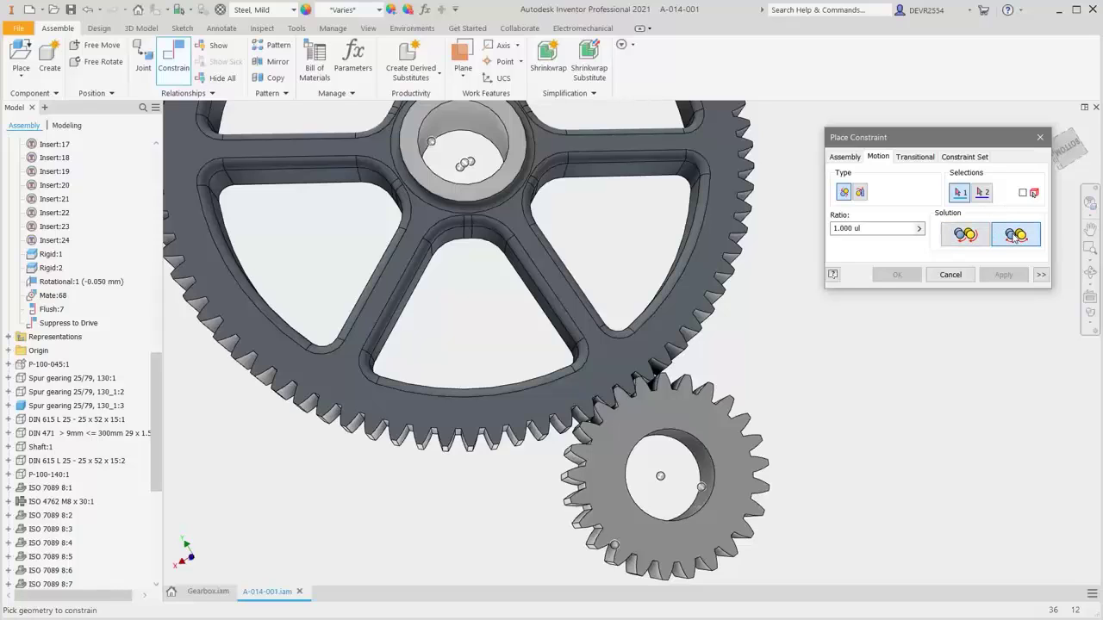
{"action": "left_click", "coordinate": [710, 475]}
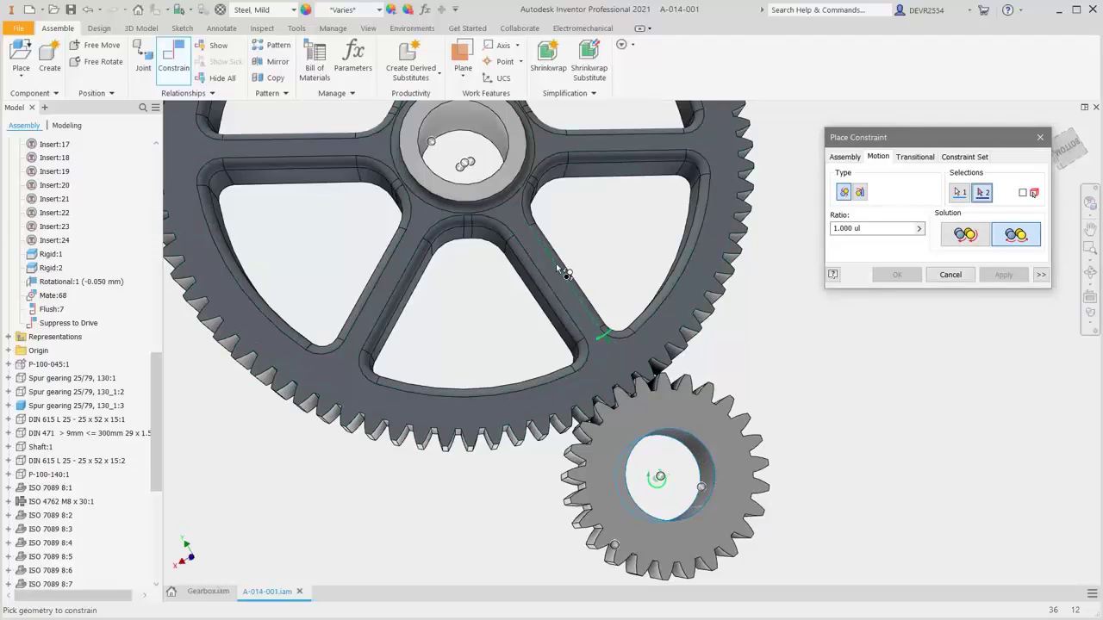
{"action": "left_click", "coordinate": [484, 130]}
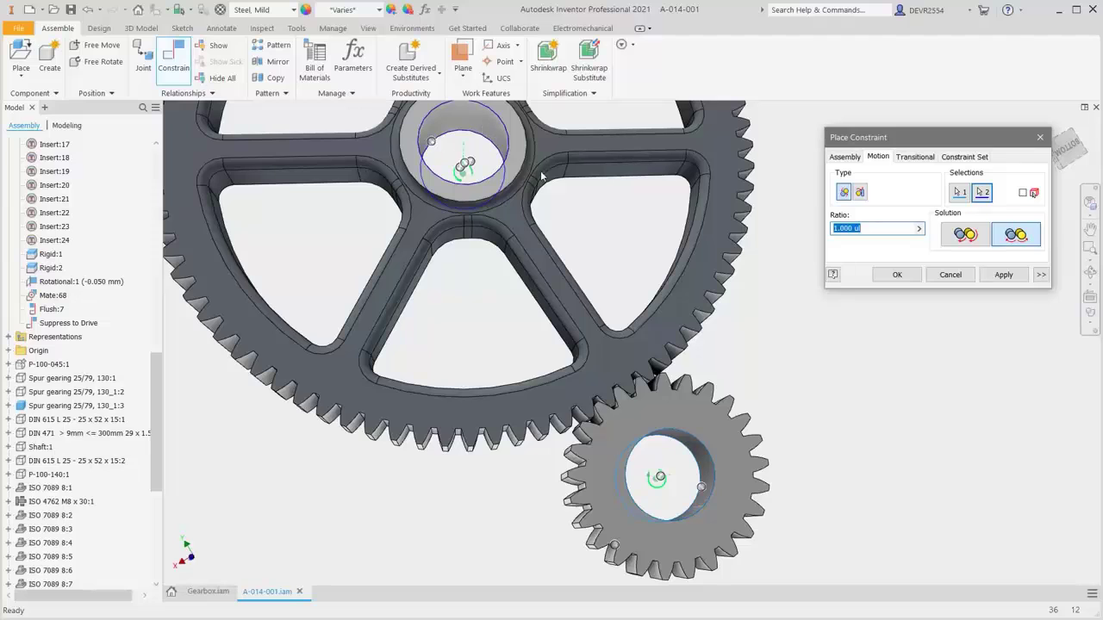
{"action": "left_click", "coordinate": [888, 280]}
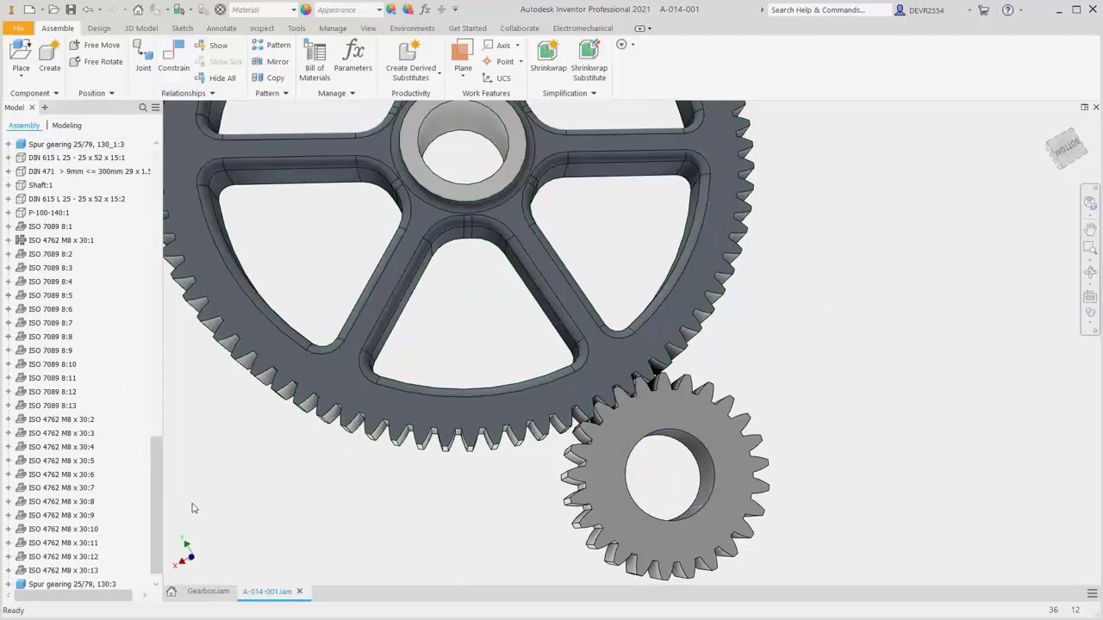
Suppress the Suppress to Drive mate between the two gears
{"action": "left_click_drag", "start_coordinate": [157, 508], "coordinate": [161, 447]}
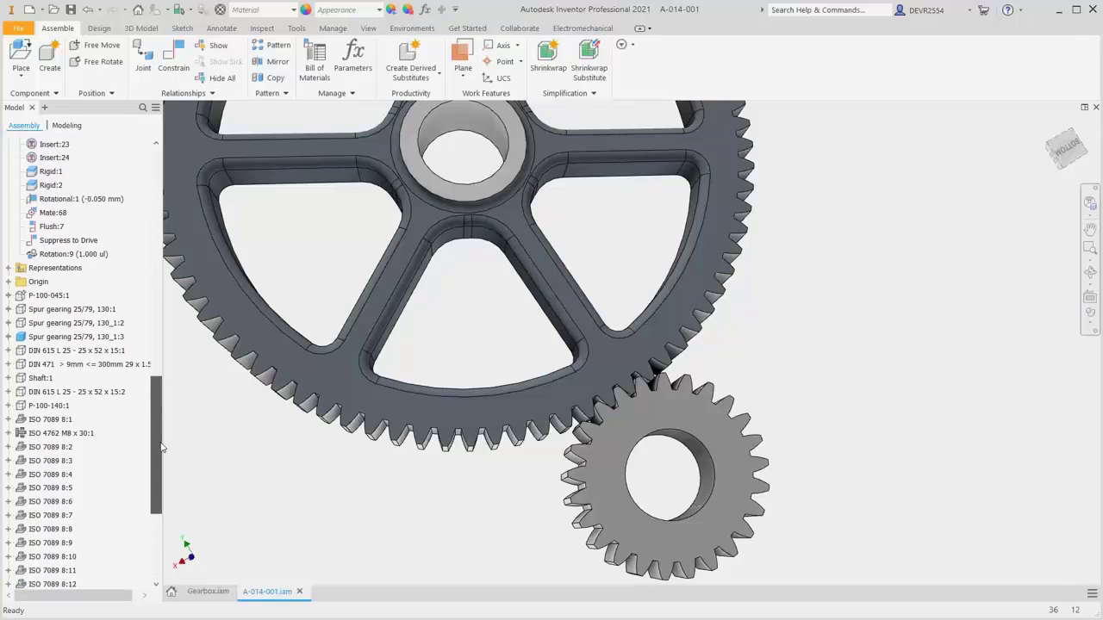
{"action": "right_click", "coordinate": [85, 245]}
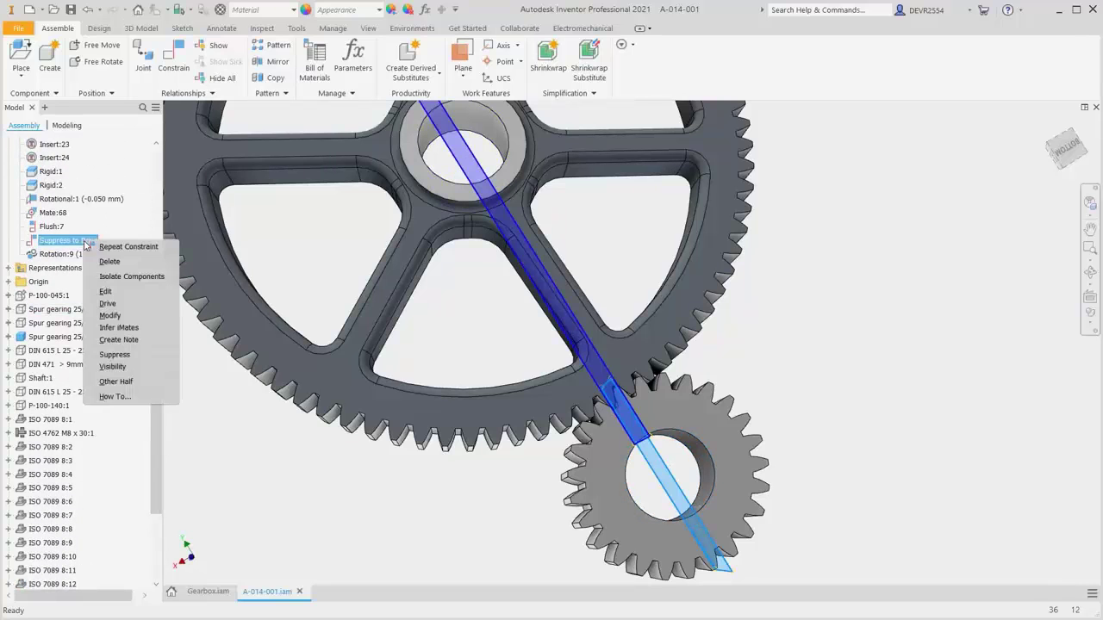
{"action": "left_click", "coordinate": [113, 355]}
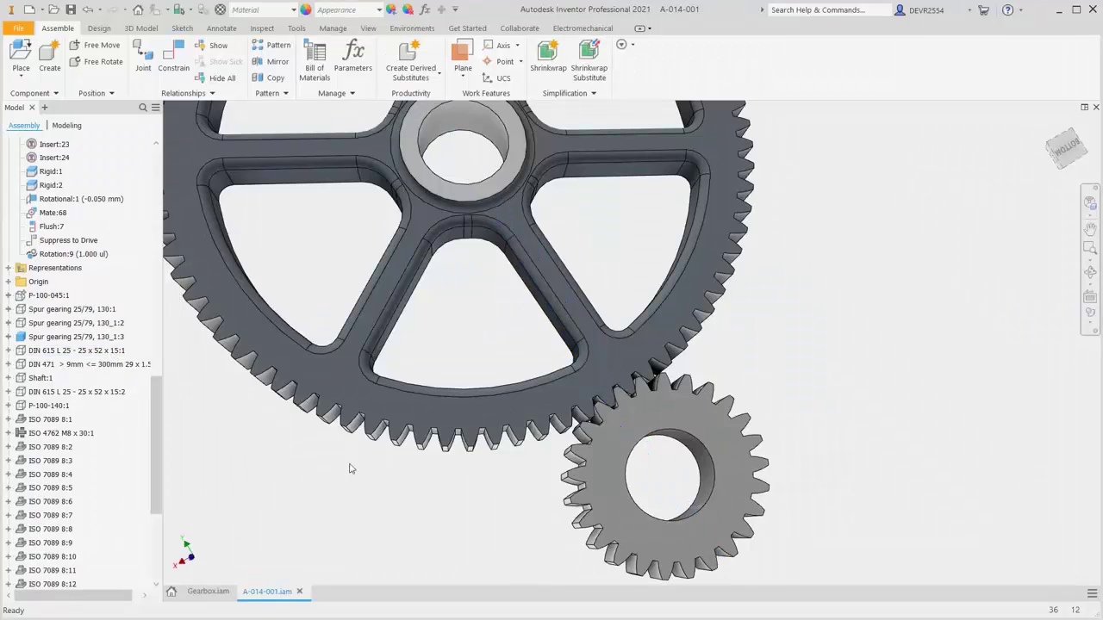
Try rotating the large front gear against gear P-100-041 at the 1:1 ratio, and undo the rotation
{"action": "scroll", "coordinate": [674, 404], "scroll_direction": "up", "scroll_amount": 2}
{"action": "scroll", "coordinate": [674, 404], "scroll_direction": "up", "scroll_amount": 3}
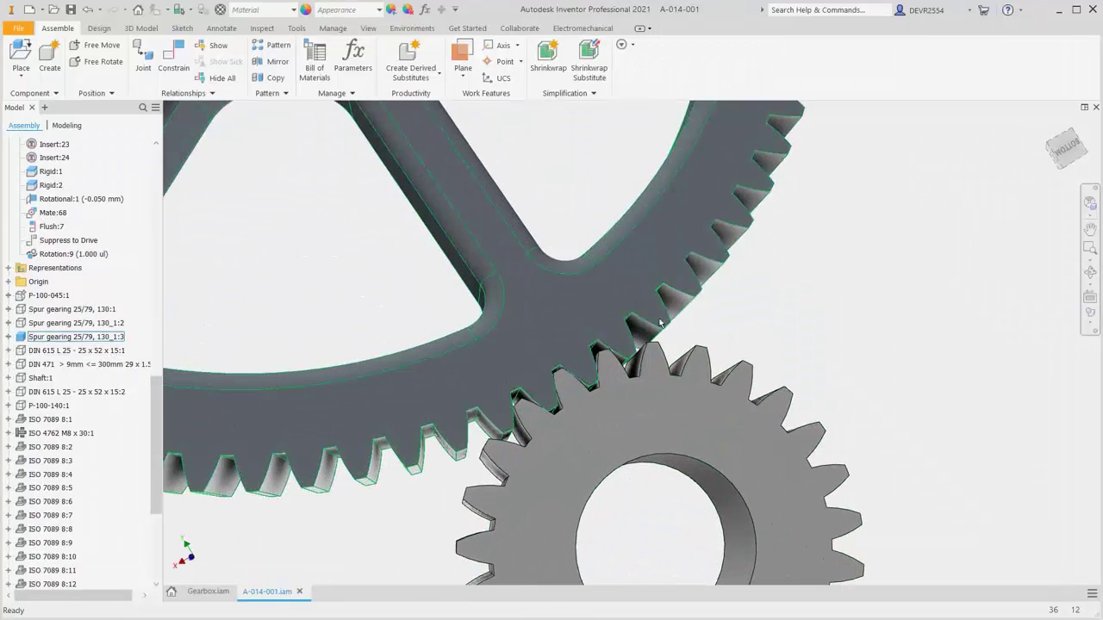
{"action": "left_click_drag", "start_coordinate": [649, 292], "coordinate": [299, 443]}
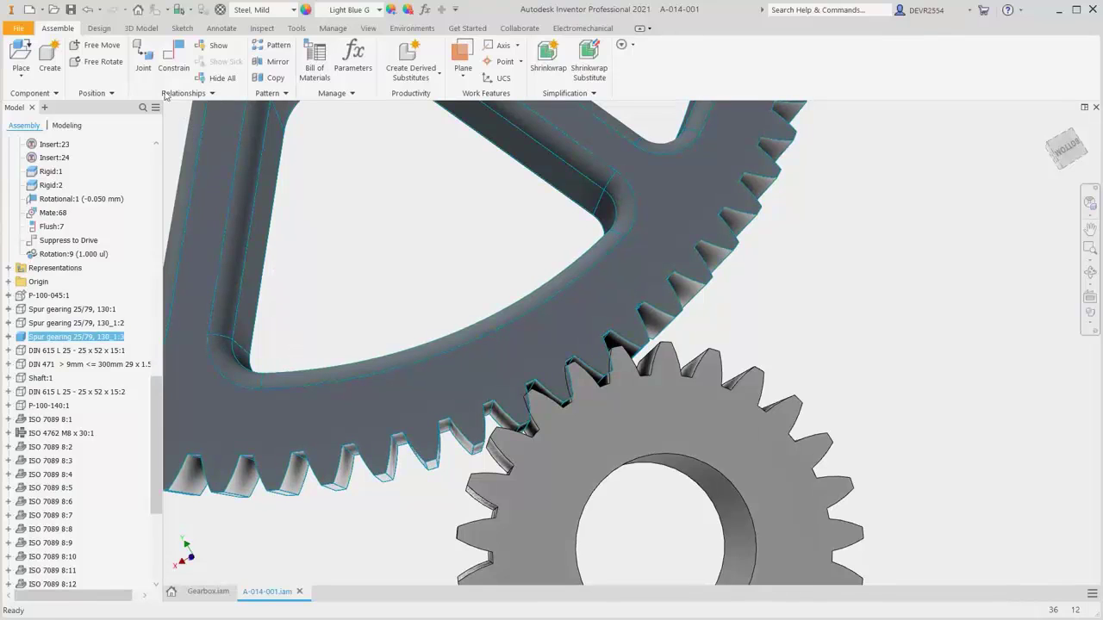
{"action": "left_click", "coordinate": [88, 10]}
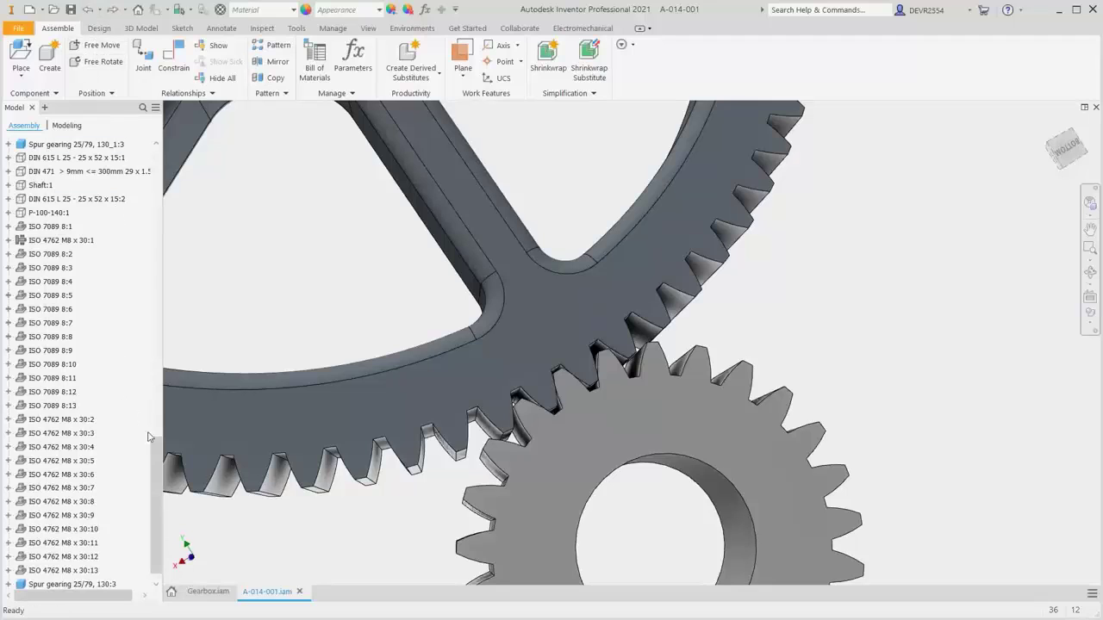
Set the ratio of the two gears' rotation constraint to 25 ul / 79, and rotate the large front gear to test it
{"action": "scroll", "coordinate": [125, 311], "scroll_direction": "up", "scroll_amount": 5}
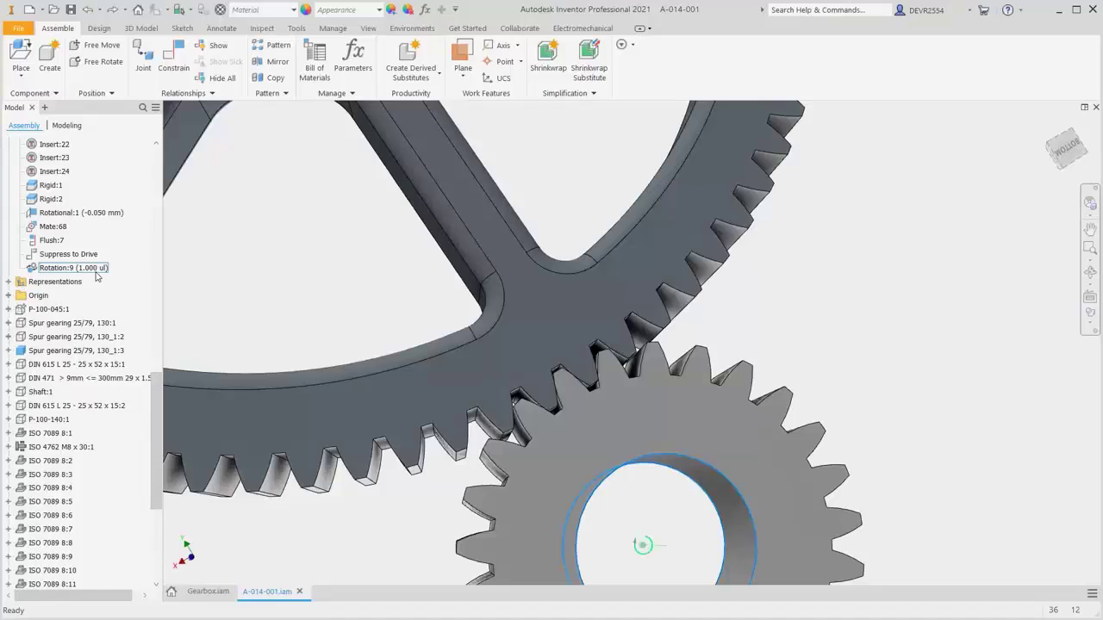
{"action": "double_click", "coordinate": [98, 271]}
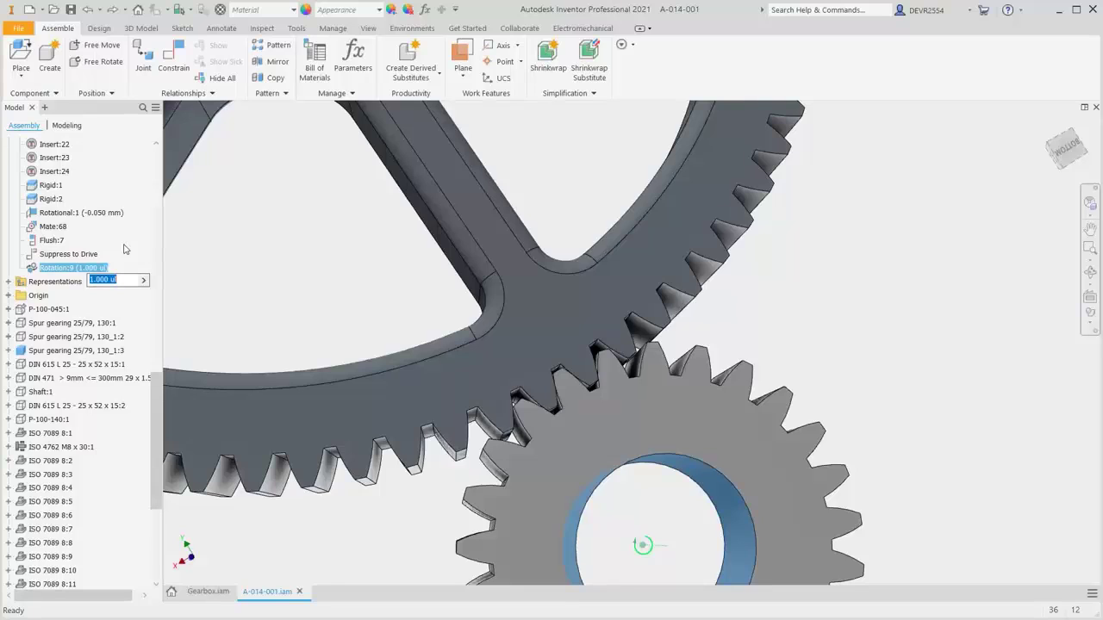
{"action": "type", "text": "25 ul / 79"}
{"action": "key", "text": "Return"}
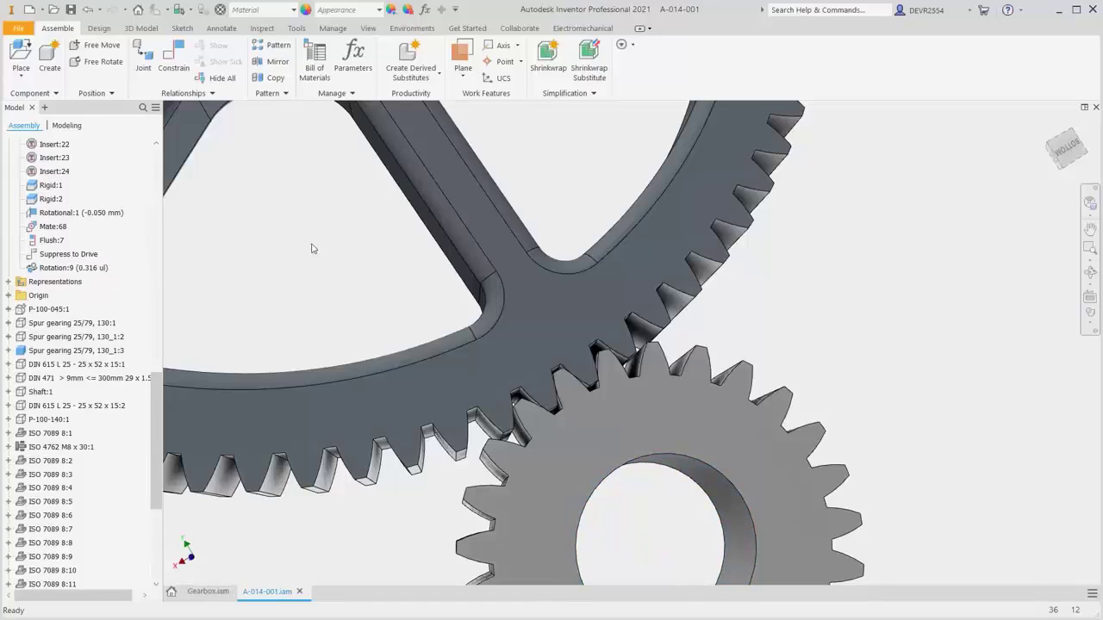
{"action": "left_click_drag", "start_coordinate": [598, 299], "coordinate": [625, 313]}
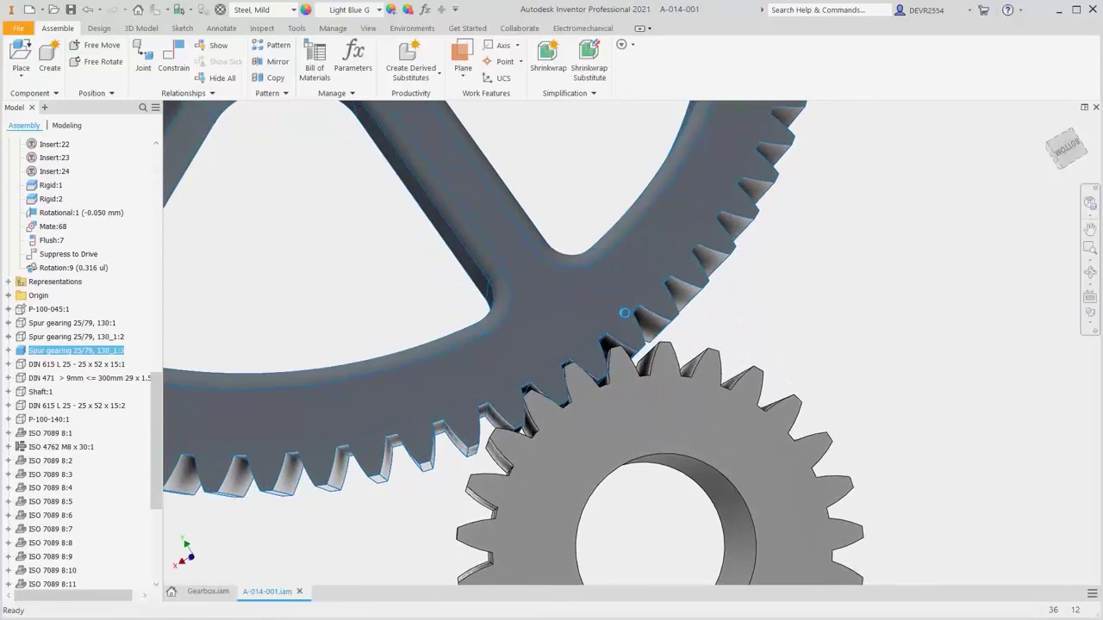
Undo the isolation to bring back the rest of the gearbox components
{"action": "right_click", "coordinate": [673, 213]}
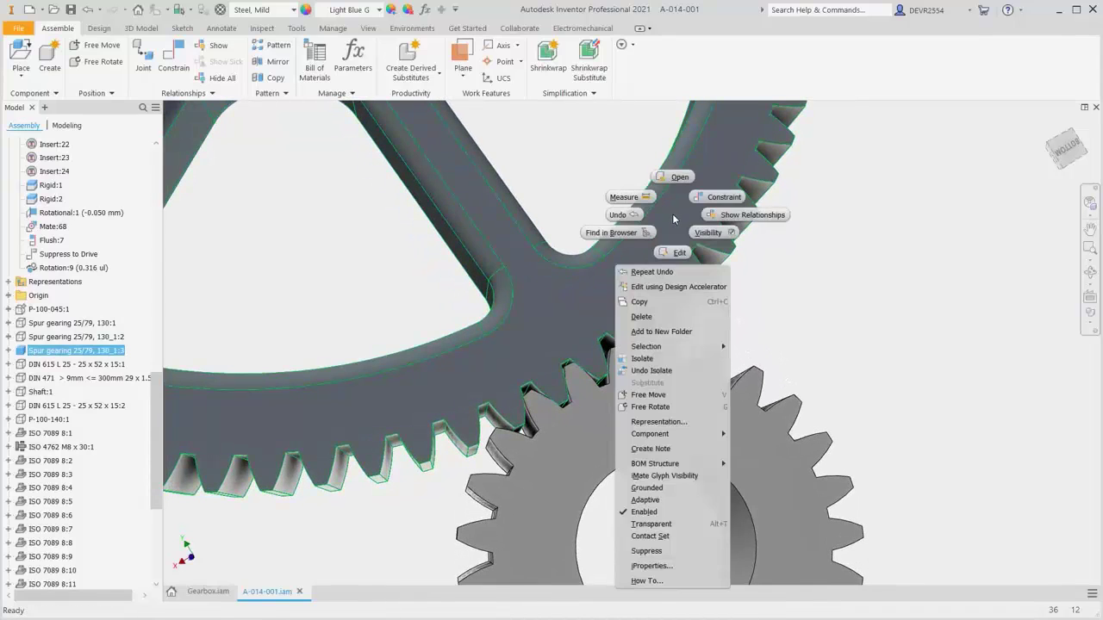
{"action": "left_click", "coordinate": [660, 373]}
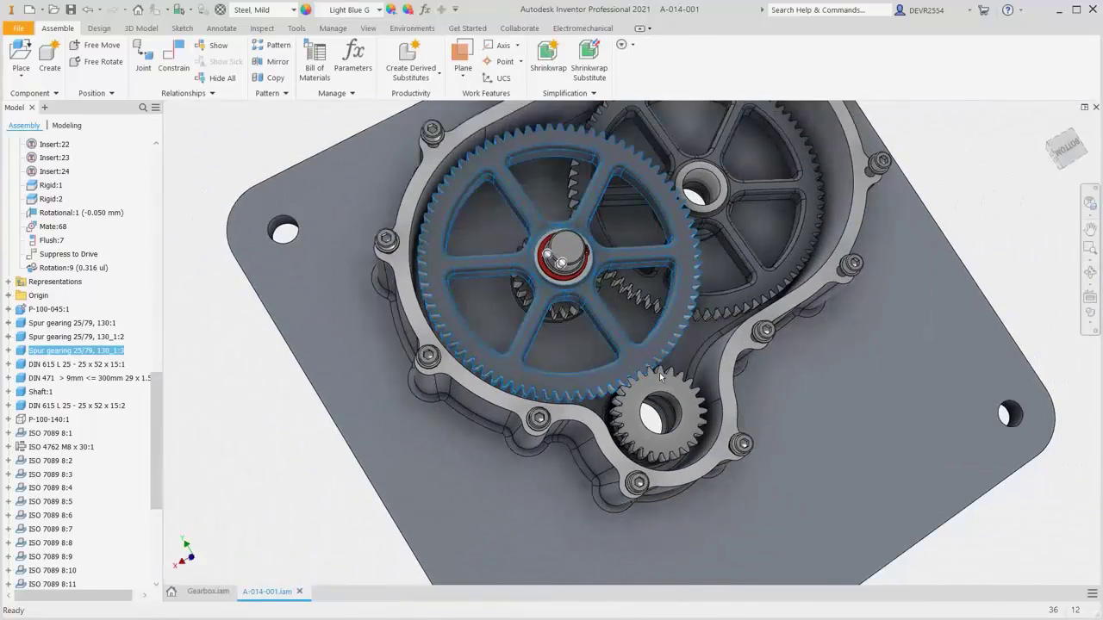
{"action": "left_click", "coordinate": [659, 372]}
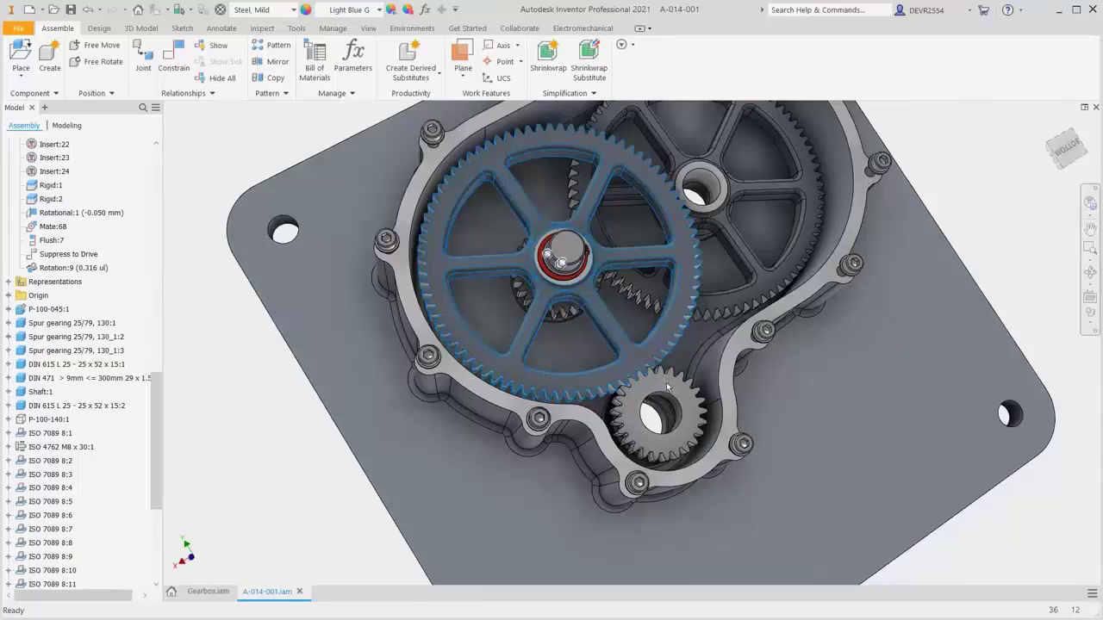
Rotate the large front gear inside the housing and examine how the meshing gears of the train drive one another
{"action": "left_click_drag", "start_coordinate": [475, 394], "coordinate": [648, 239]}
{"action": "left_click", "coordinate": [645, 366]}
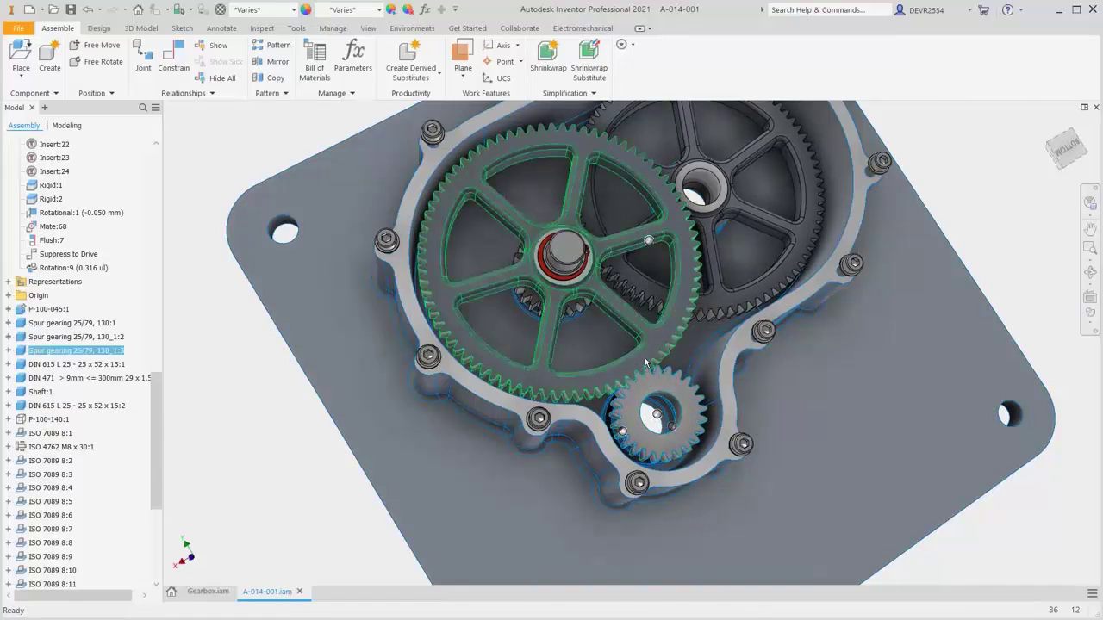
{"action": "left_click", "coordinate": [644, 366]}
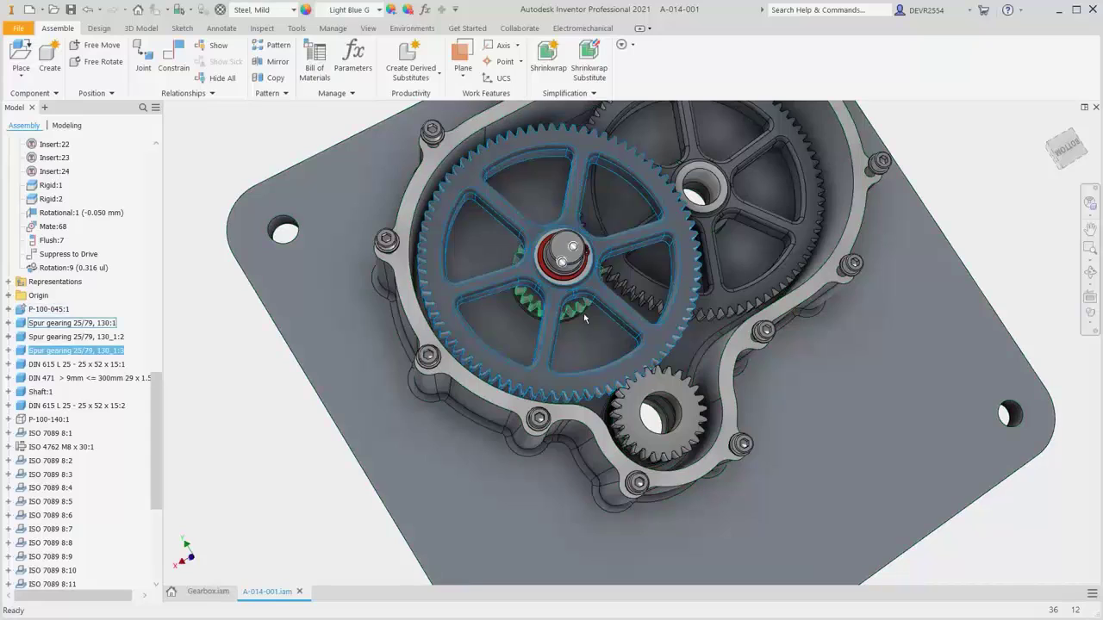
{"action": "left_click", "coordinate": [582, 313]}
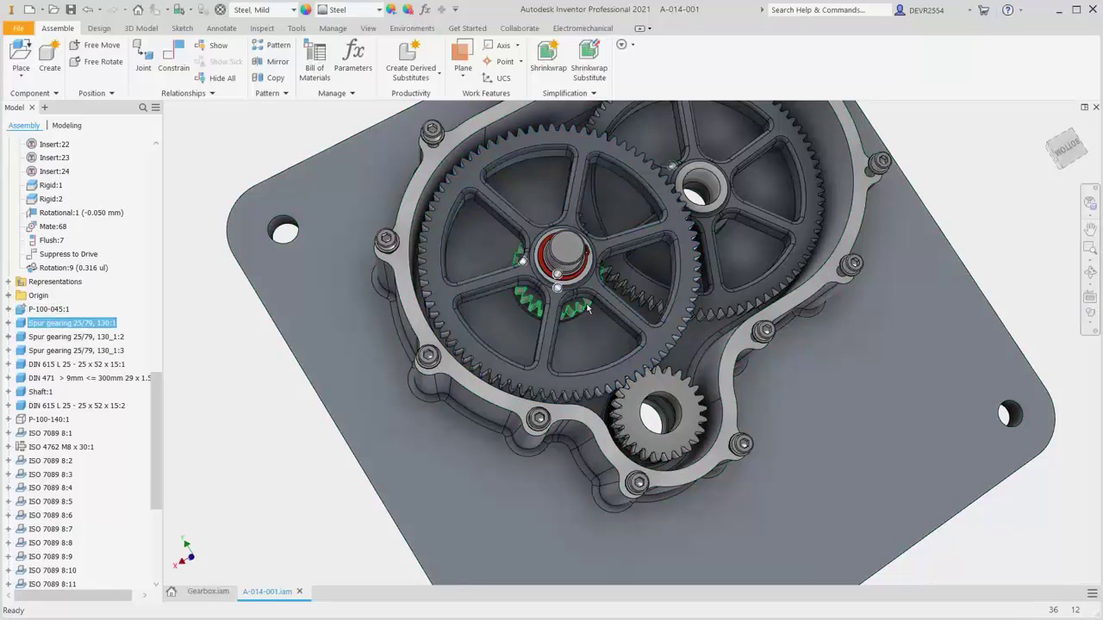
{"action": "left_click", "coordinate": [638, 293]}
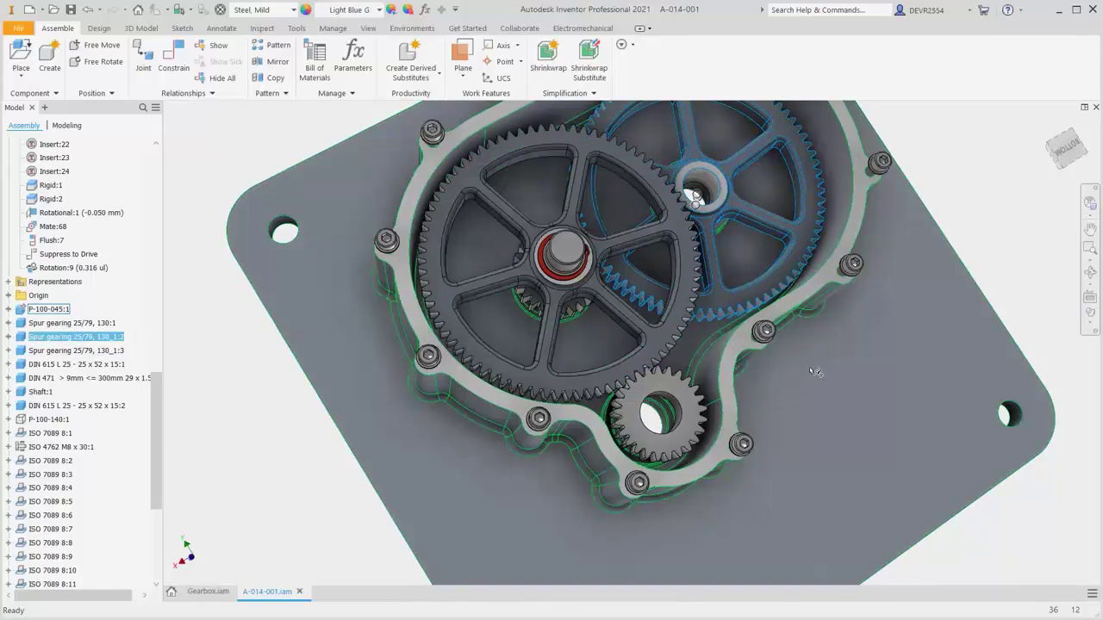
Create a new browser folder named Fasteners in assembly A-014-001
{"action": "key", "text": "F6"}
{"action": "left_click", "coordinate": [885, 222]}
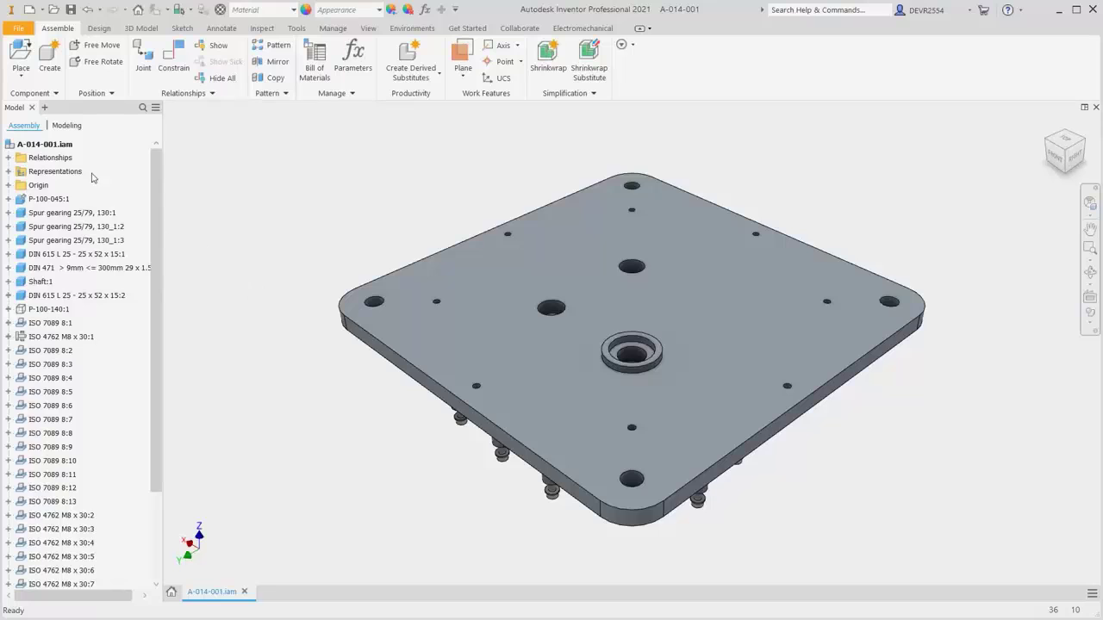
{"action": "left_click", "coordinate": [61, 146]}
{"action": "right_click", "coordinate": [61, 148]}
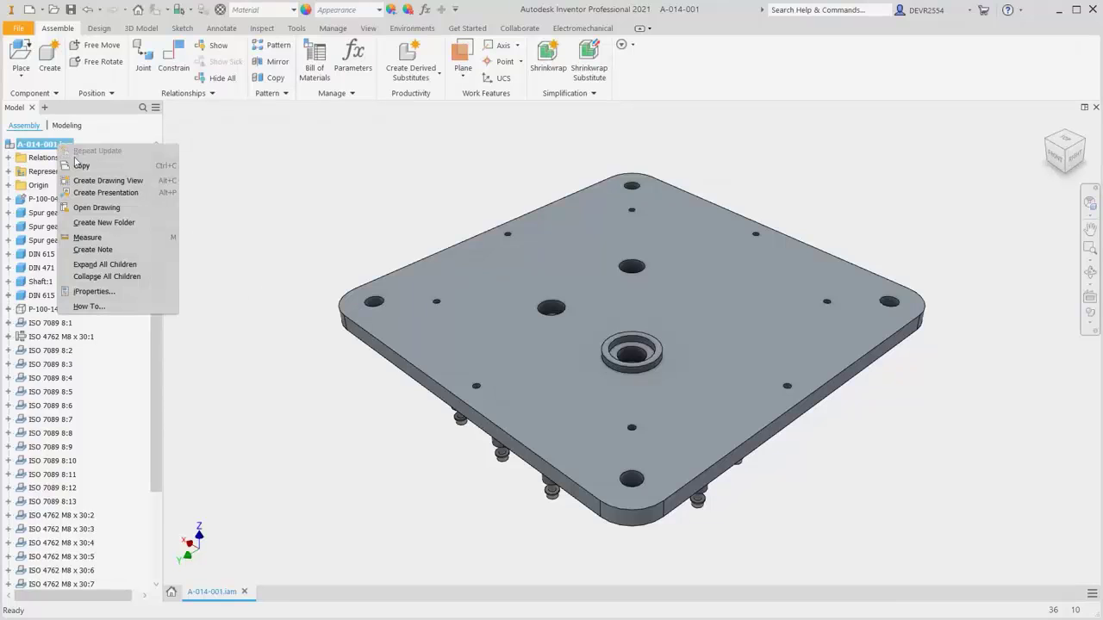
{"action": "left_click", "coordinate": [117, 223]}
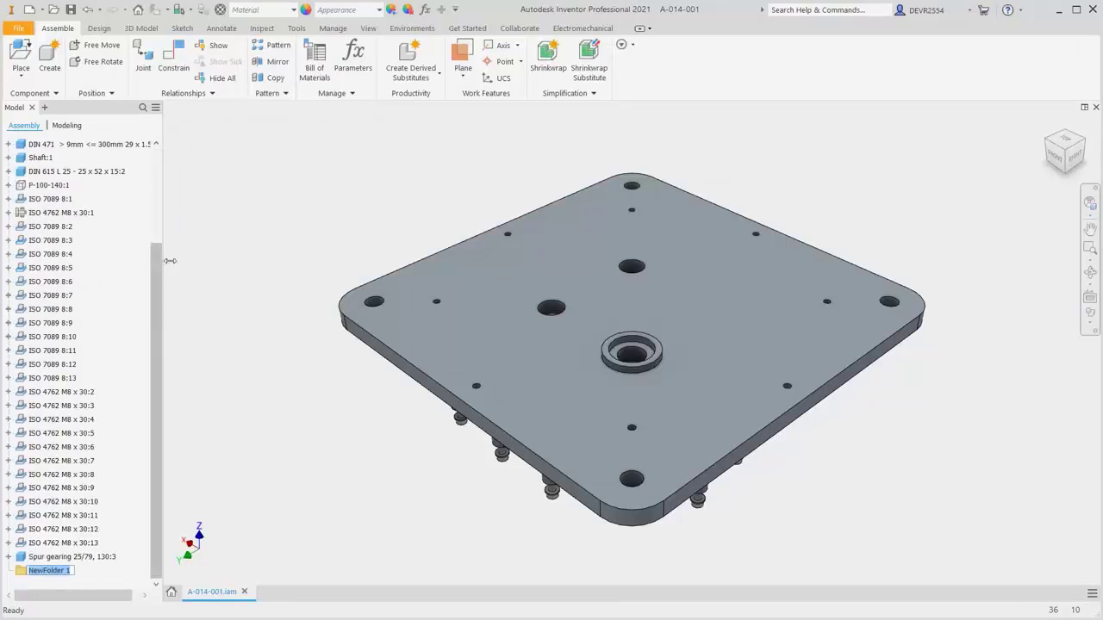
{"action": "type", "text": "Fasteners"}
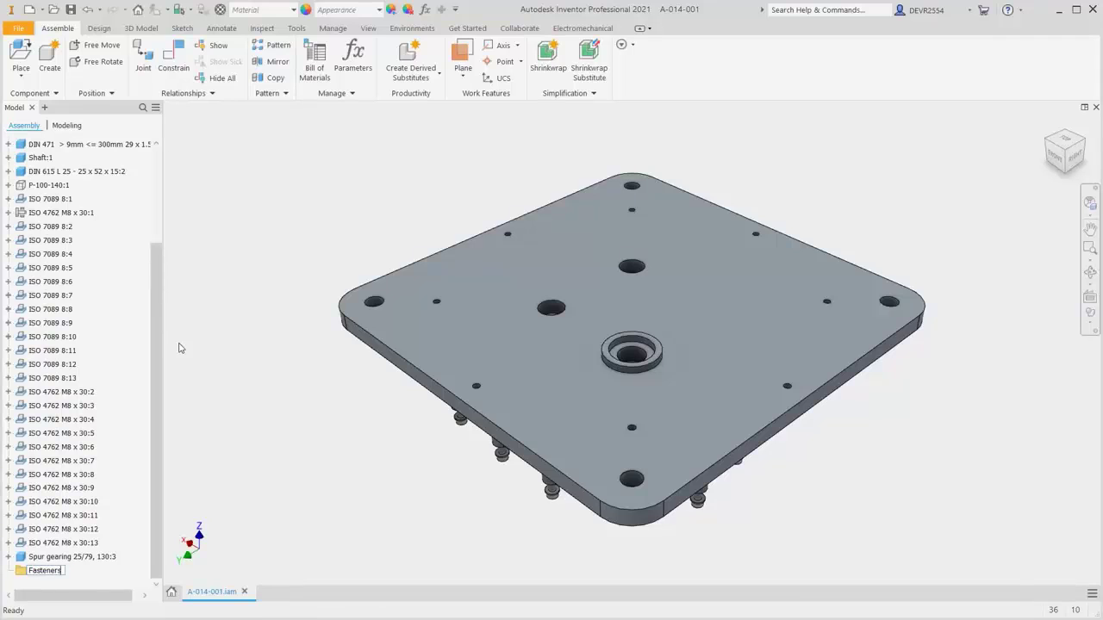
{"action": "key", "text": "Return"}
Move all ISO 7089 washers and ISO 4762 M8 x 30 screws into the Fasteners folder
{"action": "left_click", "coordinate": [69, 199]}
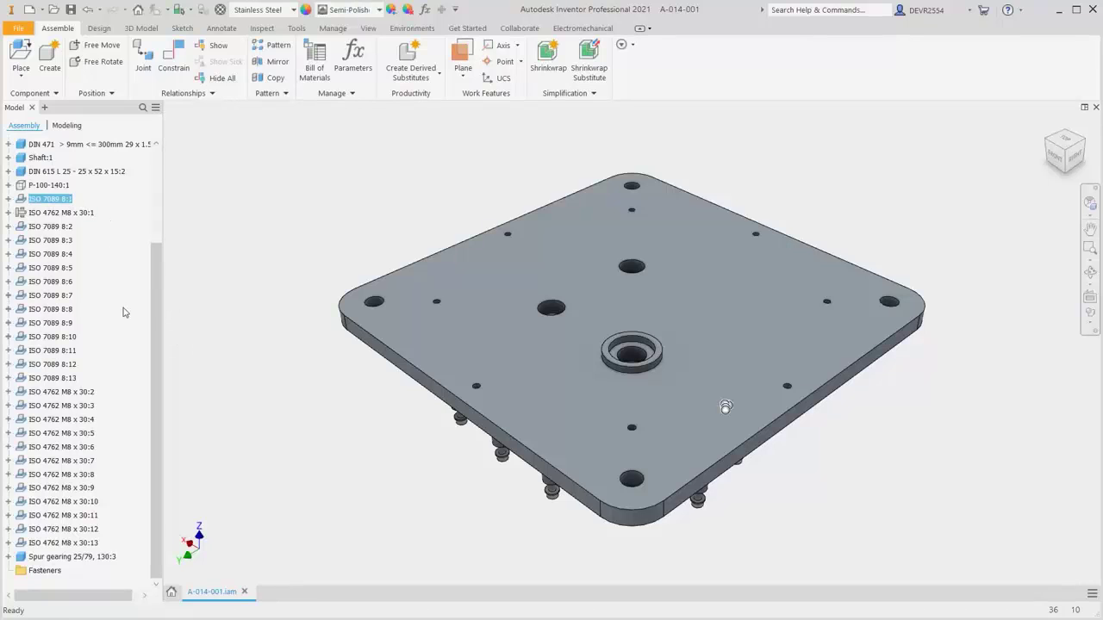
{"action": "left_click", "coordinate": [87, 544], "text": "shift"}
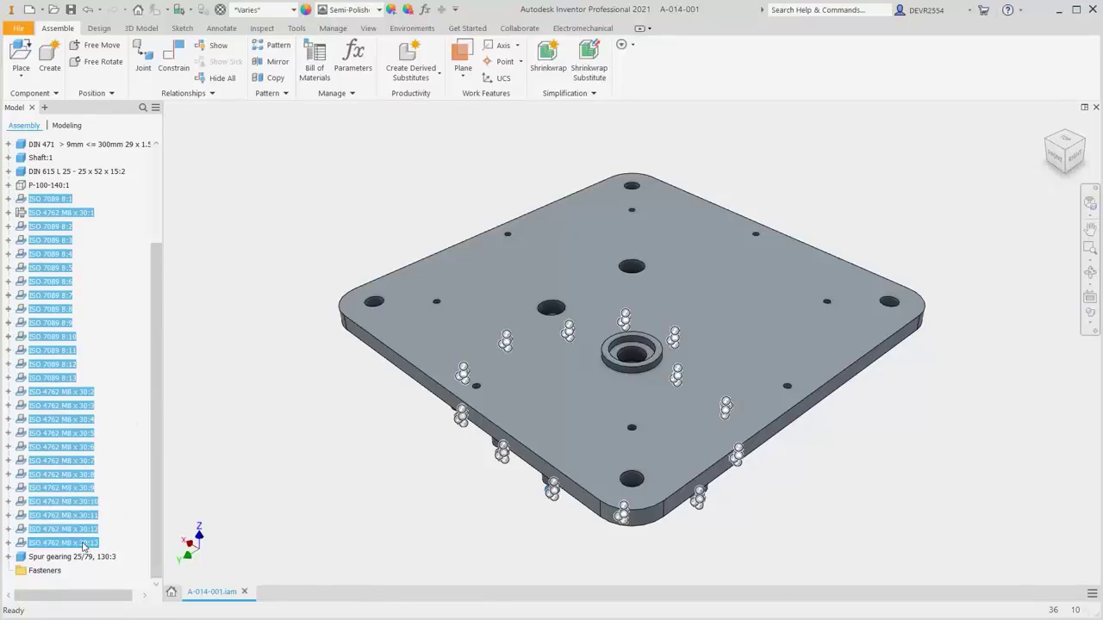
{"action": "left_click_drag", "start_coordinate": [86, 544], "coordinate": [57, 572]}
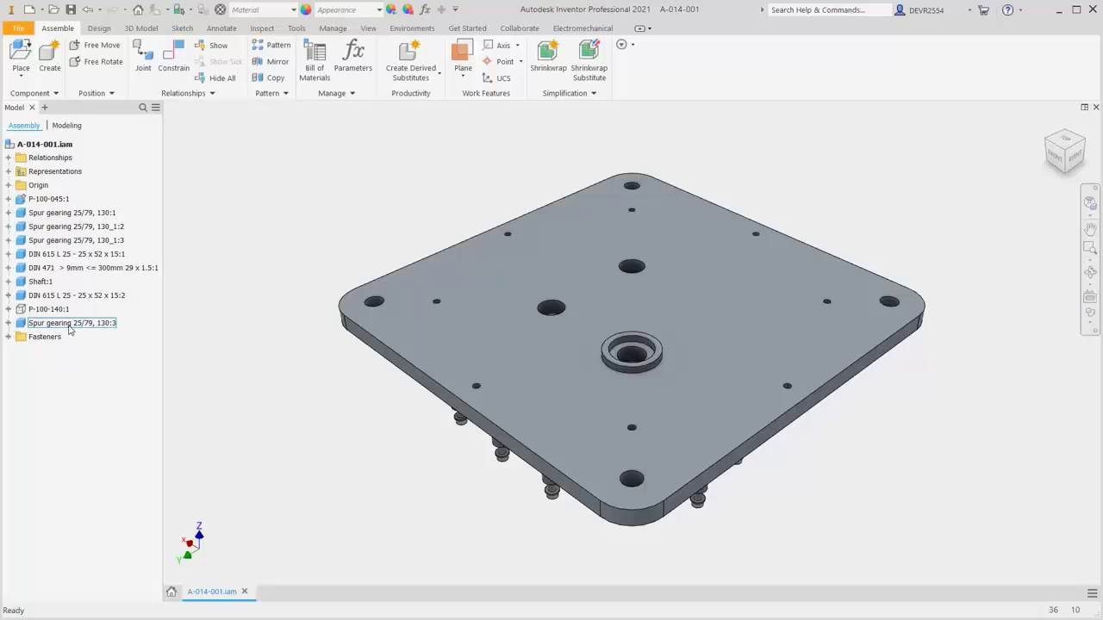
Reorder Spur gearing 25/79, 130:3 directly below Spur gearing 25/79, 130_1:3, and view the gearbox from the plate's underside
{"action": "left_click_drag", "start_coordinate": [69, 327], "coordinate": [68, 257]}
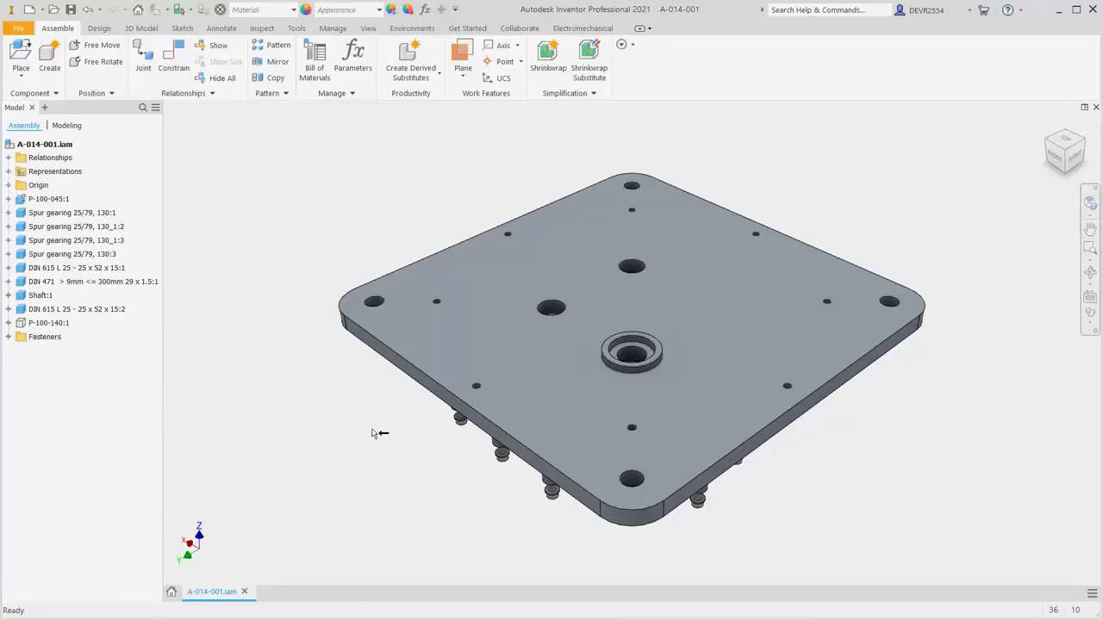
{"action": "middle_click_drag", "start_coordinate": [613, 426], "coordinate": [655, 323], "text": "shift"}
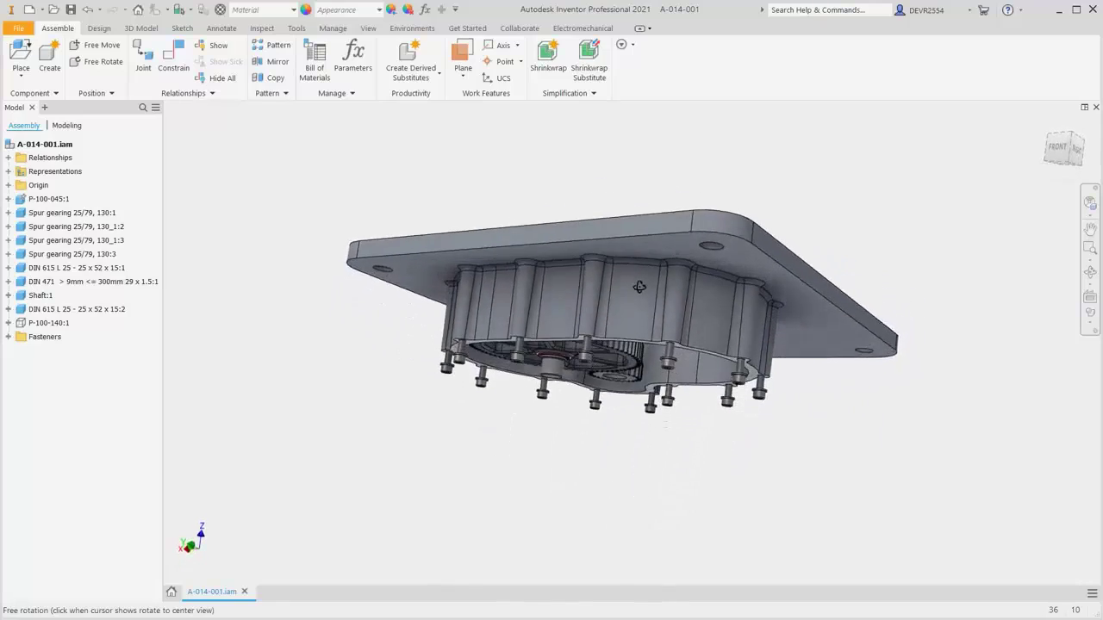
{"action": "middle_click_drag", "start_coordinate": [638, 287], "coordinate": [680, 241], "text": "shift"}
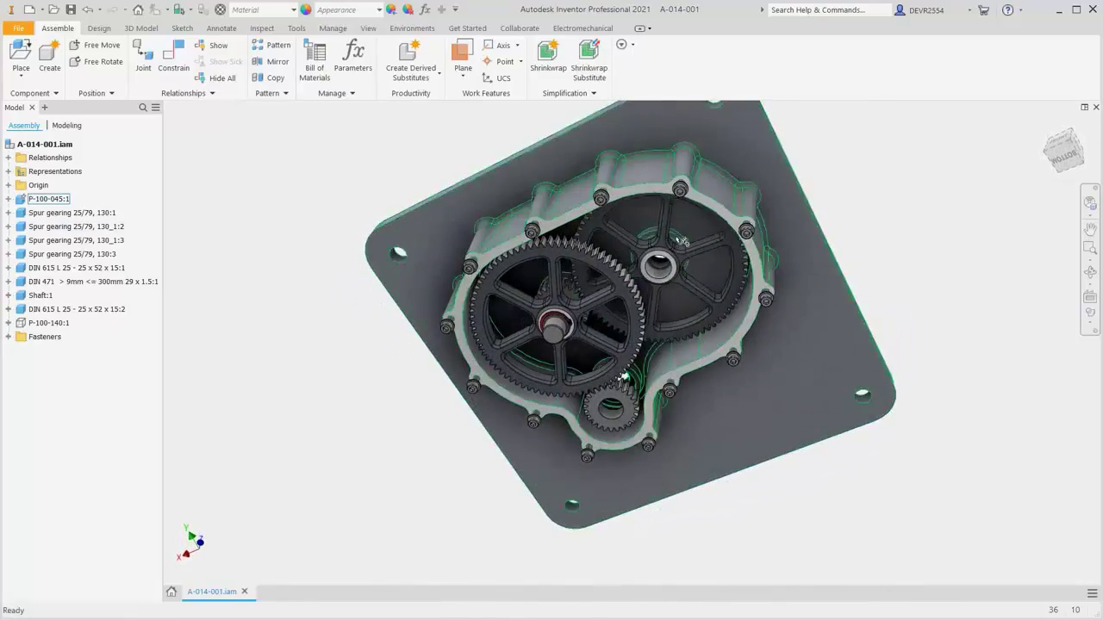
Open the part of Spur gearing 25/79, 130_1:2 for editing and start a 2D sketch on its hub's ring-shaped end face
{"action": "scroll", "coordinate": [680, 239], "scroll_direction": "down", "scroll_amount": 5}
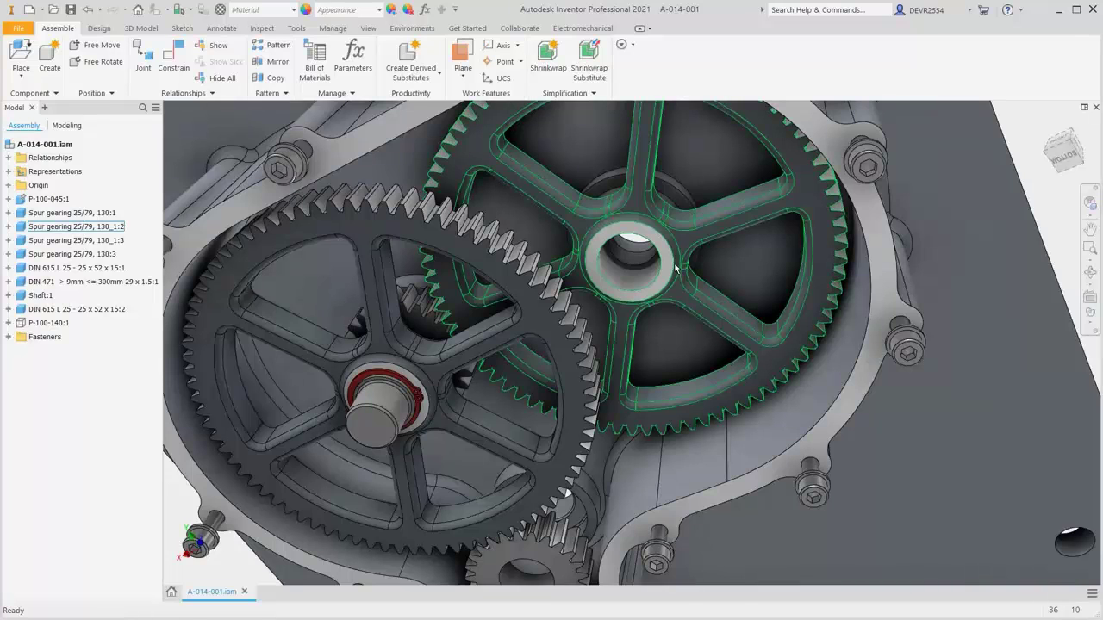
{"action": "right_click", "coordinate": [676, 267]}
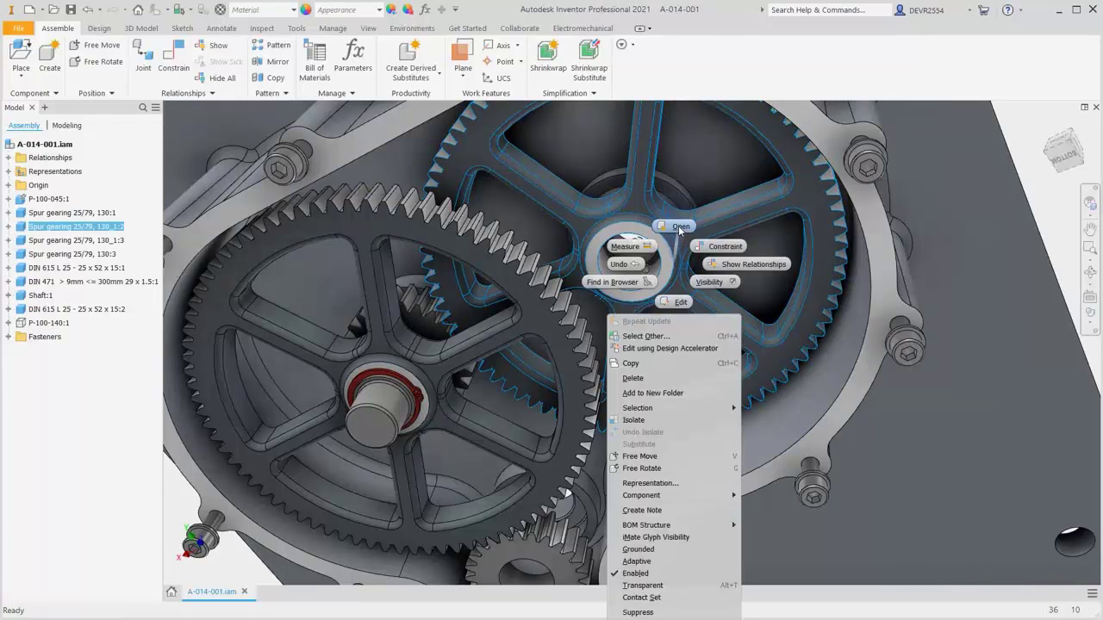
{"action": "left_click", "coordinate": [679, 226]}
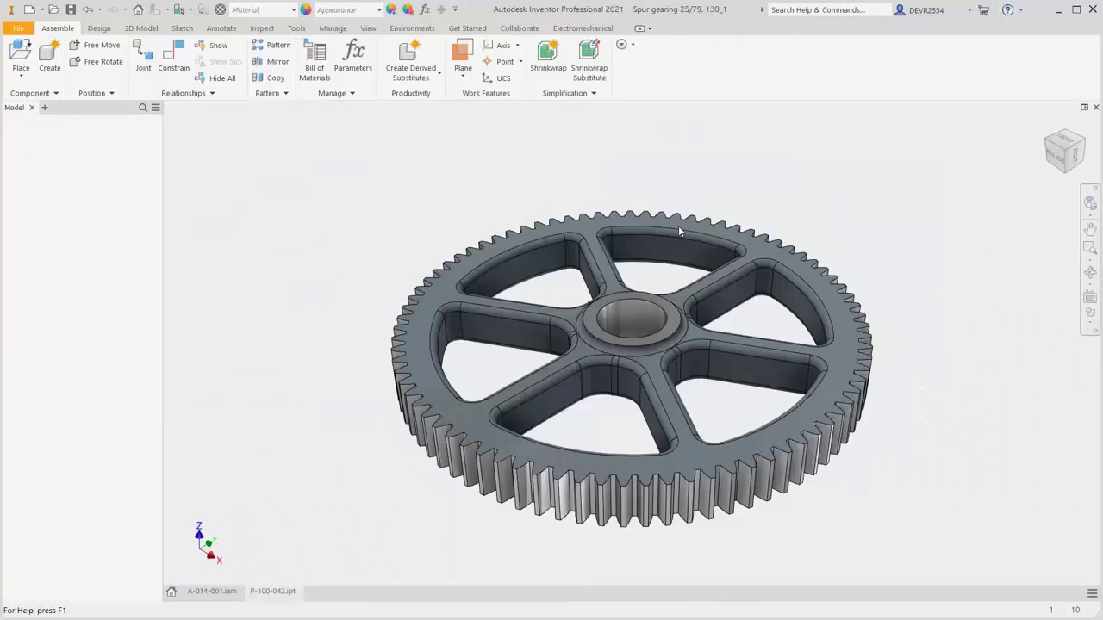
{"action": "right_click", "coordinate": [778, 161]}
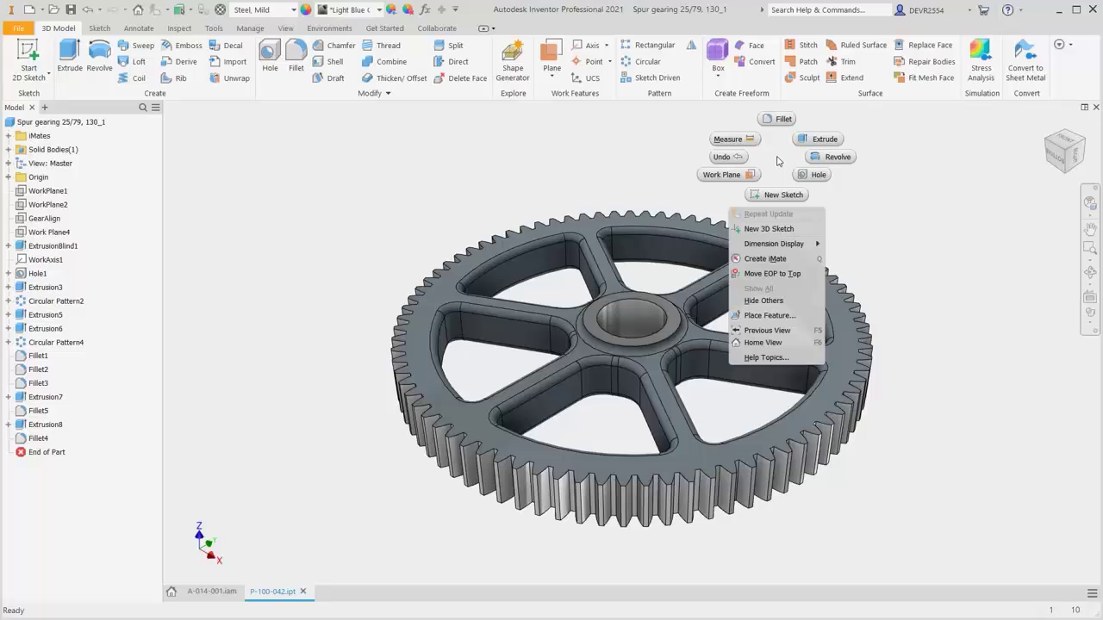
{"action": "left_click", "coordinate": [780, 194]}
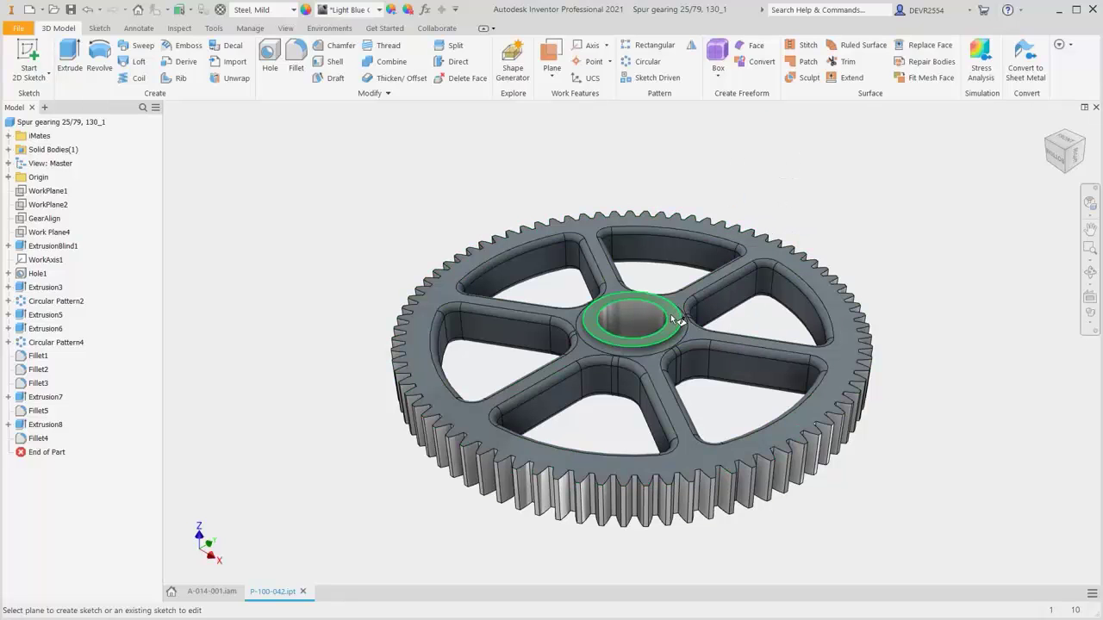
{"action": "left_click", "coordinate": [671, 316]}
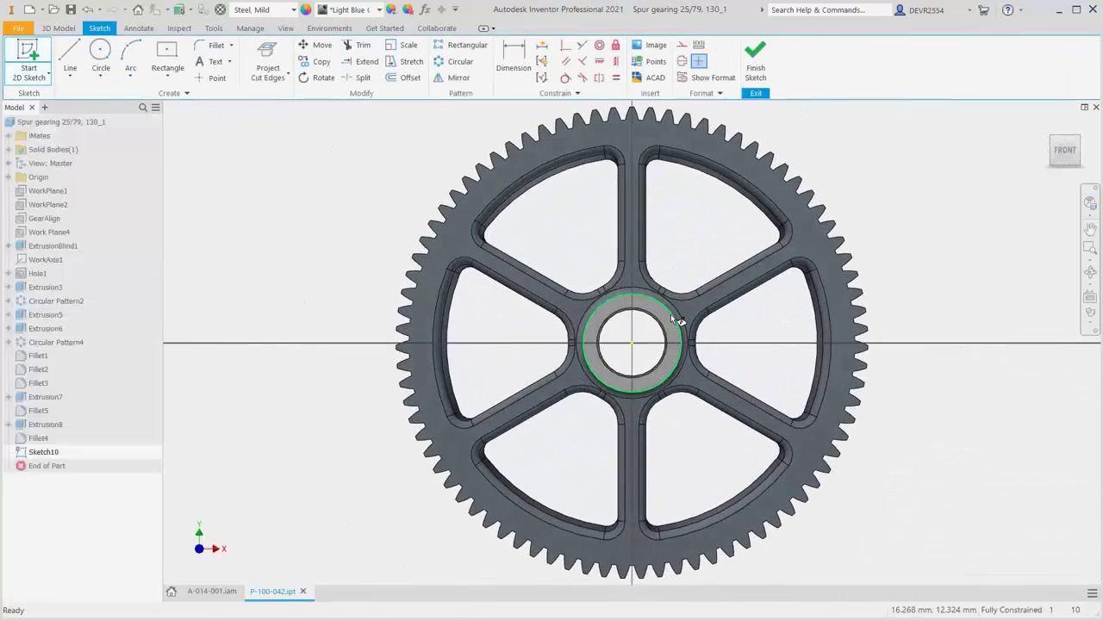
Set the view projection to Perspective with Ortho Faces
{"action": "scroll", "coordinate": [671, 317], "scroll_direction": "down", "scroll_amount": 5}
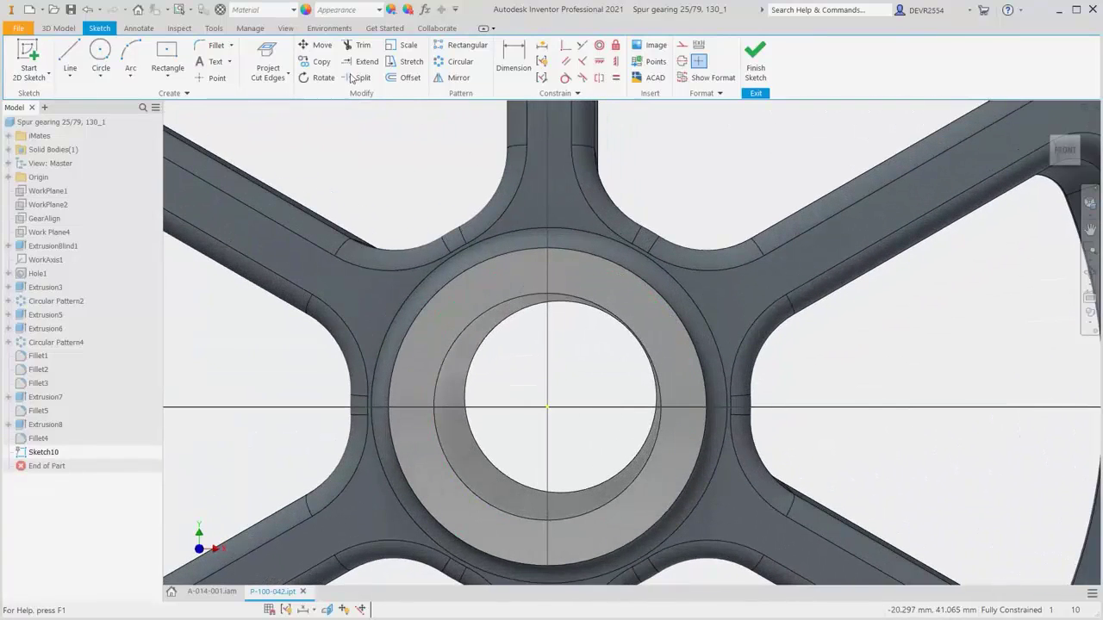
{"action": "left_click", "coordinate": [291, 29]}
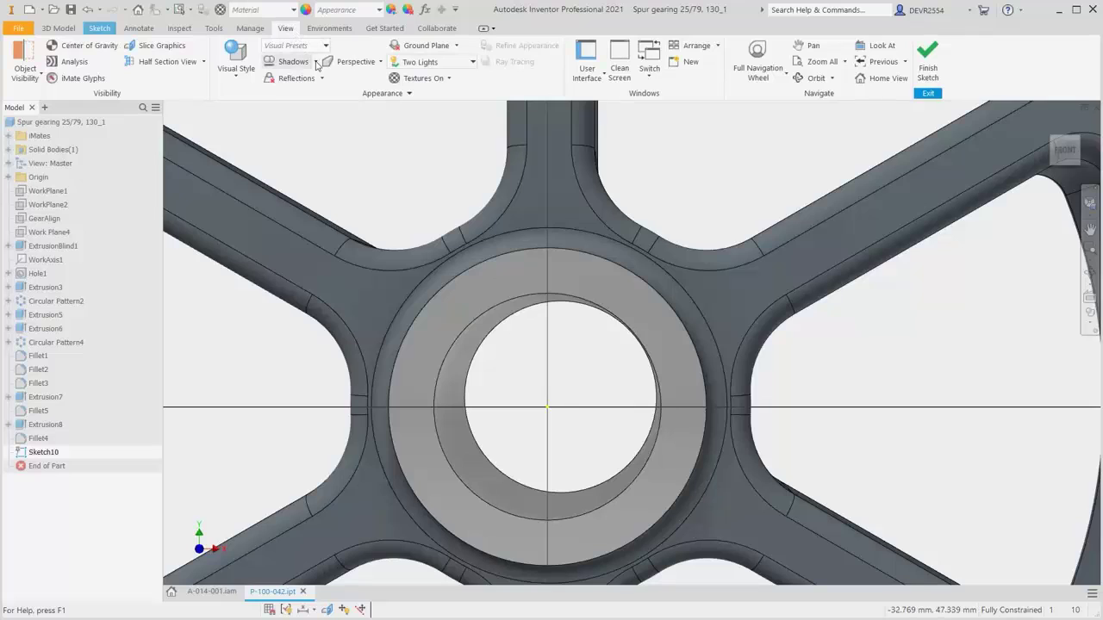
{"action": "left_click", "coordinate": [359, 63]}
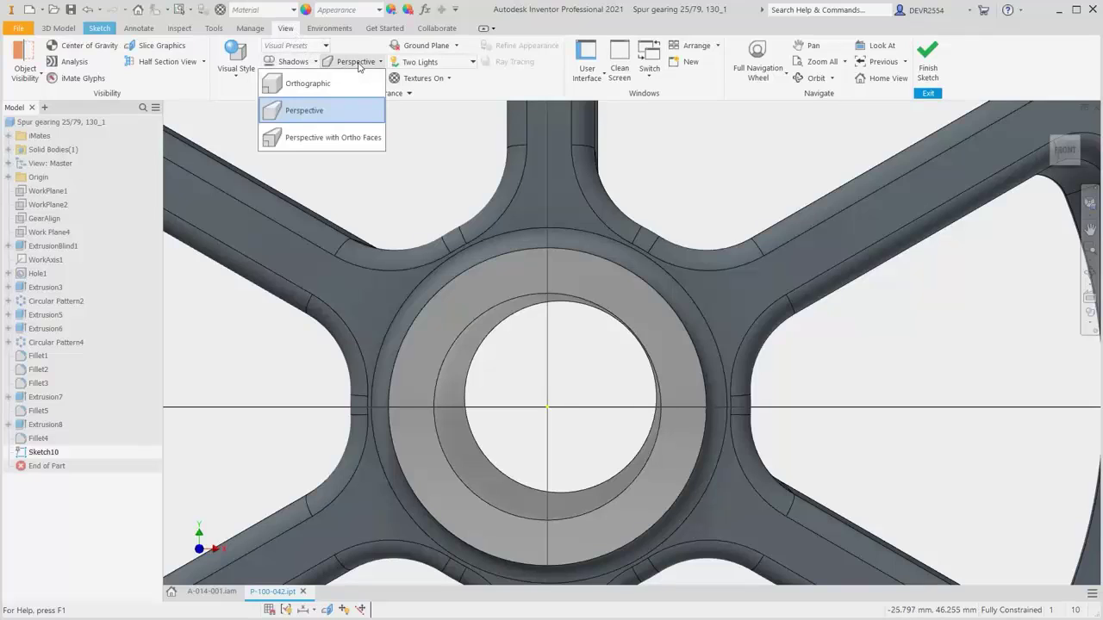
{"action": "left_click", "coordinate": [349, 139]}
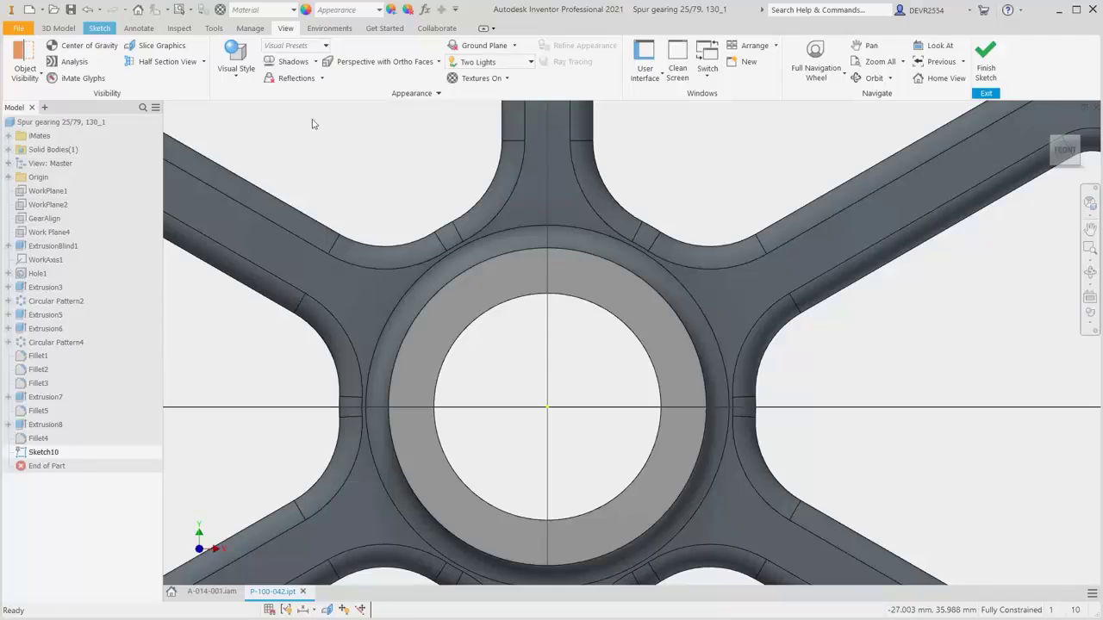
Sketch a three-line keyway profile on the bore's upper edge, with an 8 mm horizontal top line and a right side about 3.5 mm long
{"action": "left_click", "coordinate": [101, 28]}
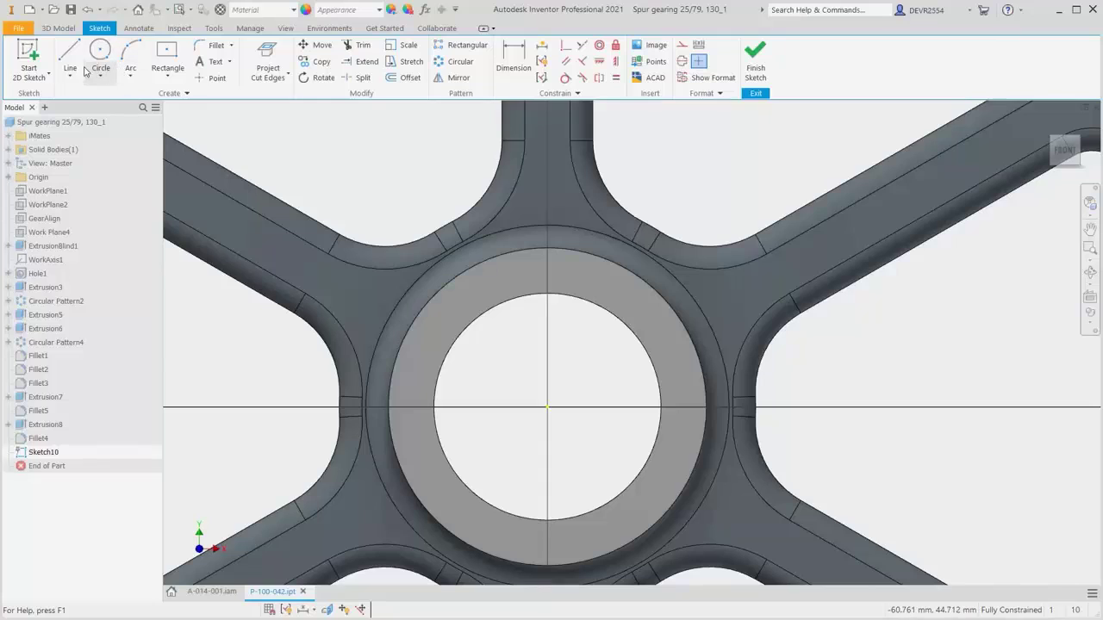
{"action": "left_click", "coordinate": [68, 56]}
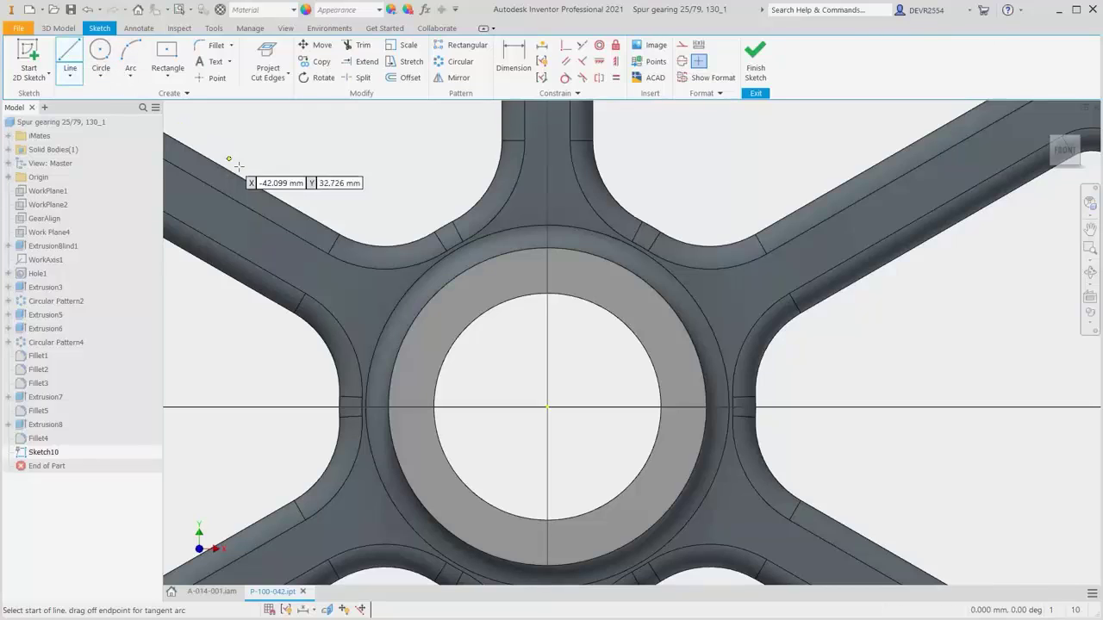
{"action": "left_click", "coordinate": [509, 300]}
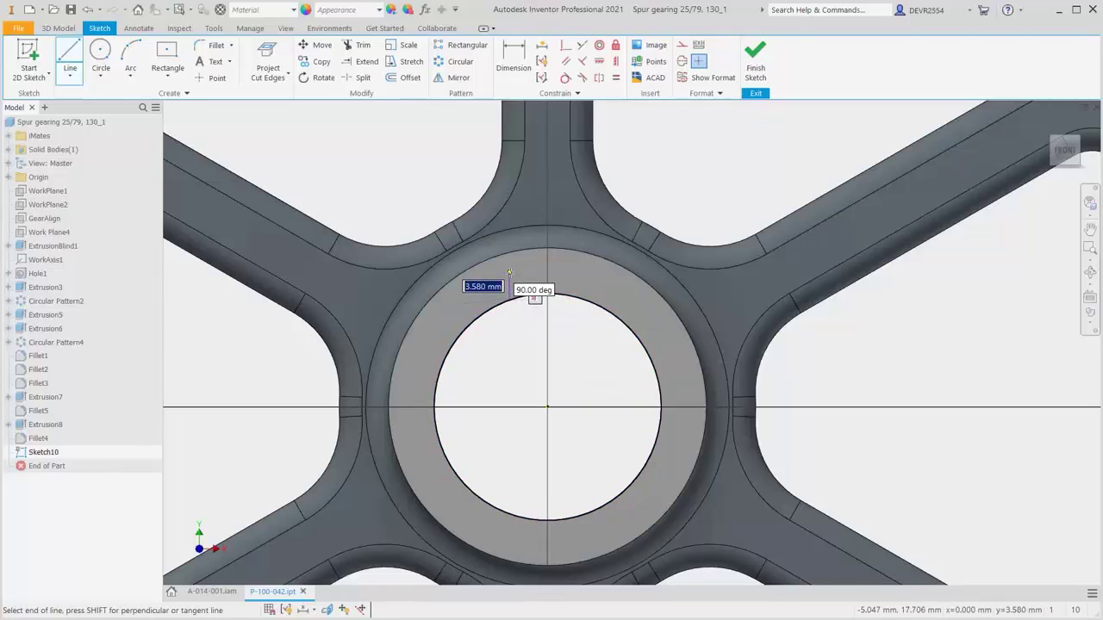
{"action": "left_click", "coordinate": [509, 270]}
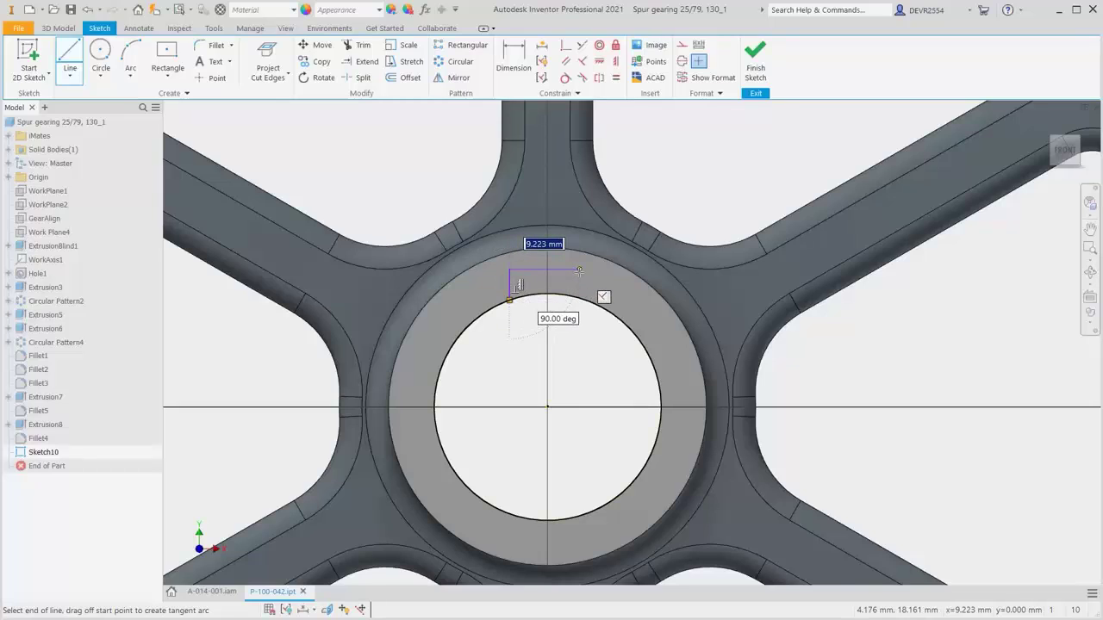
{"action": "type", "text": "8"}
{"action": "key", "text": "Return"}
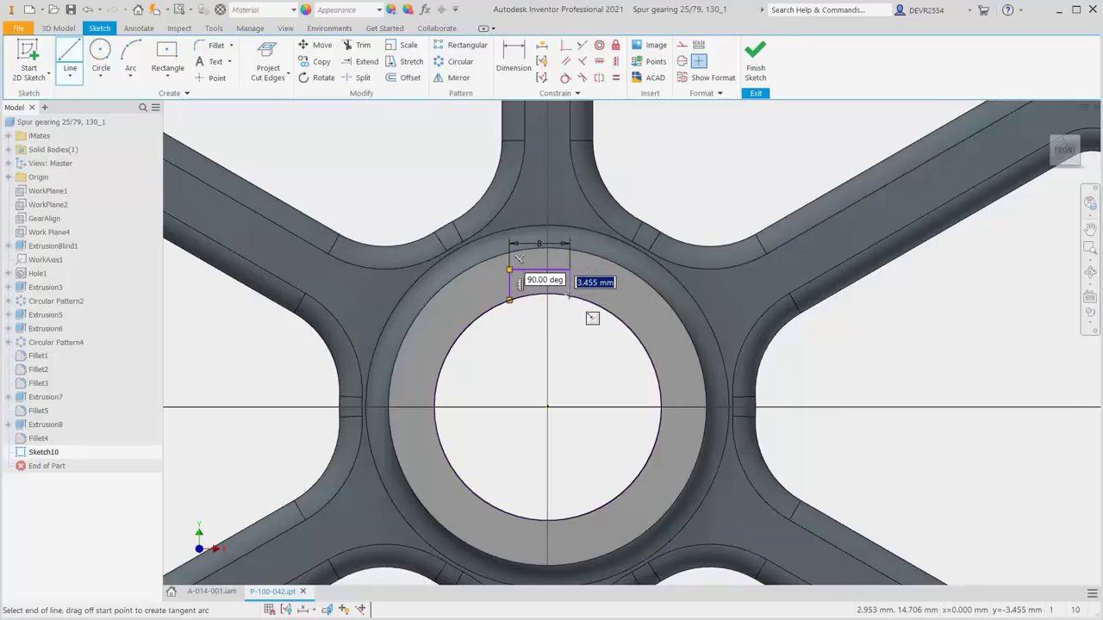
{"action": "scroll", "coordinate": [569, 294], "scroll_direction": "down", "scroll_amount": 6}
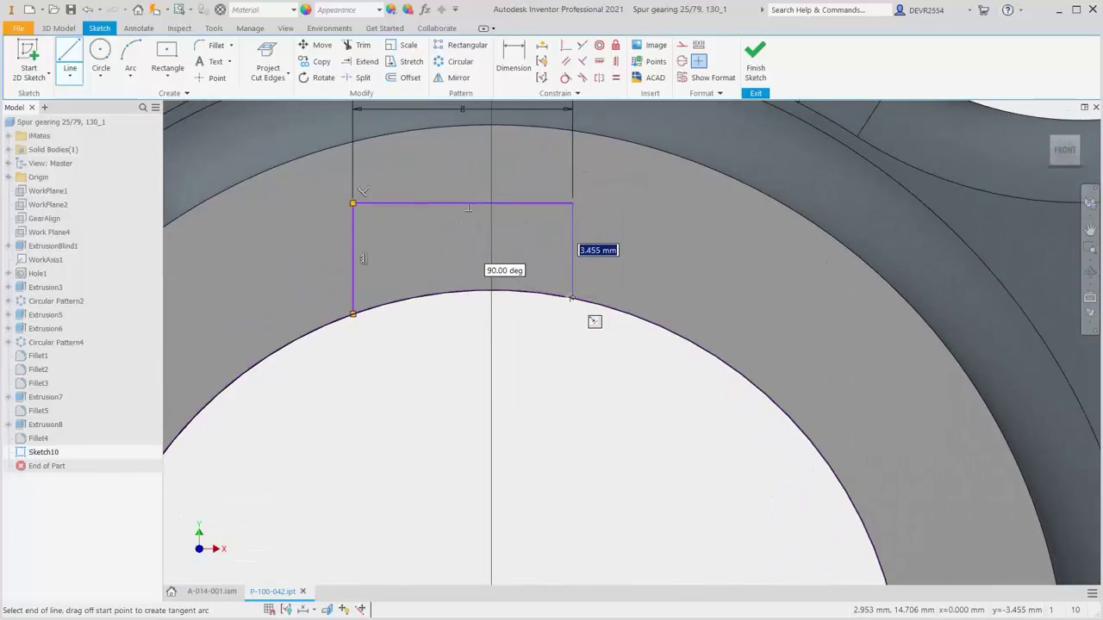
{"action": "double_click", "coordinate": [571, 297]}
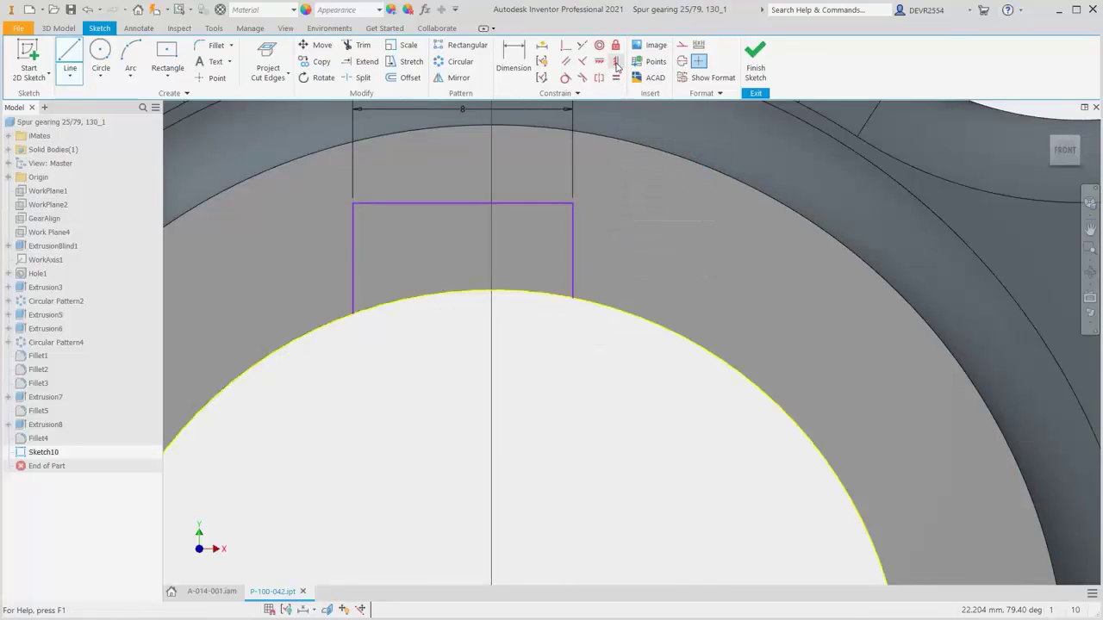
Align the midpoint of the keyway's top line vertically with the bore centre
{"action": "left_click", "coordinate": [617, 62]}
{"action": "scroll", "coordinate": [520, 267], "scroll_direction": "down", "scroll_amount": 3}
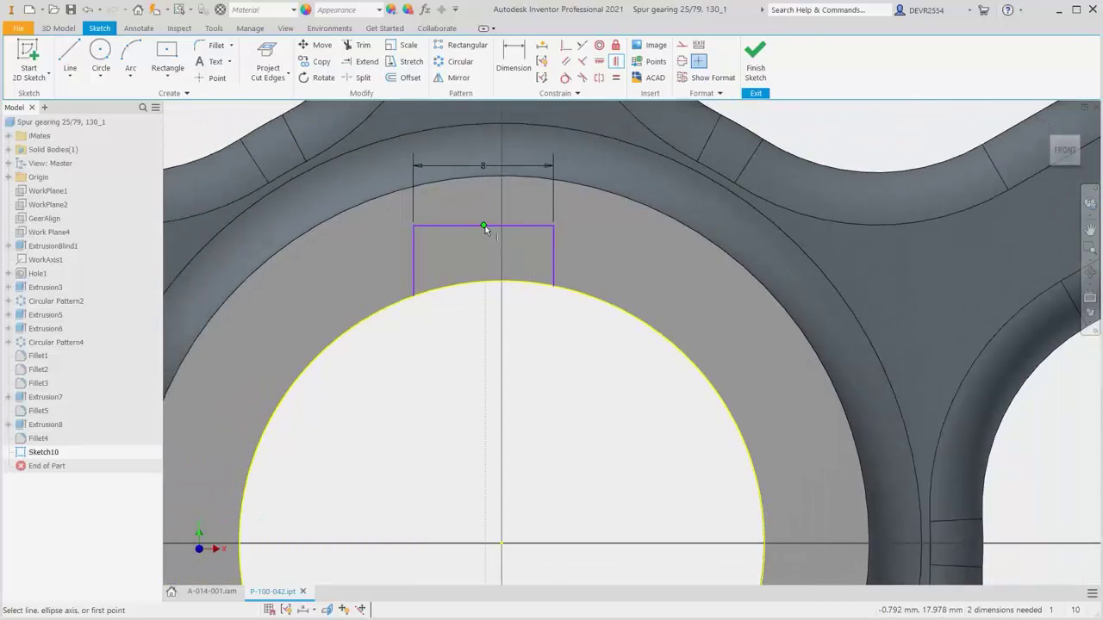
{"action": "left_click", "coordinate": [483, 225]}
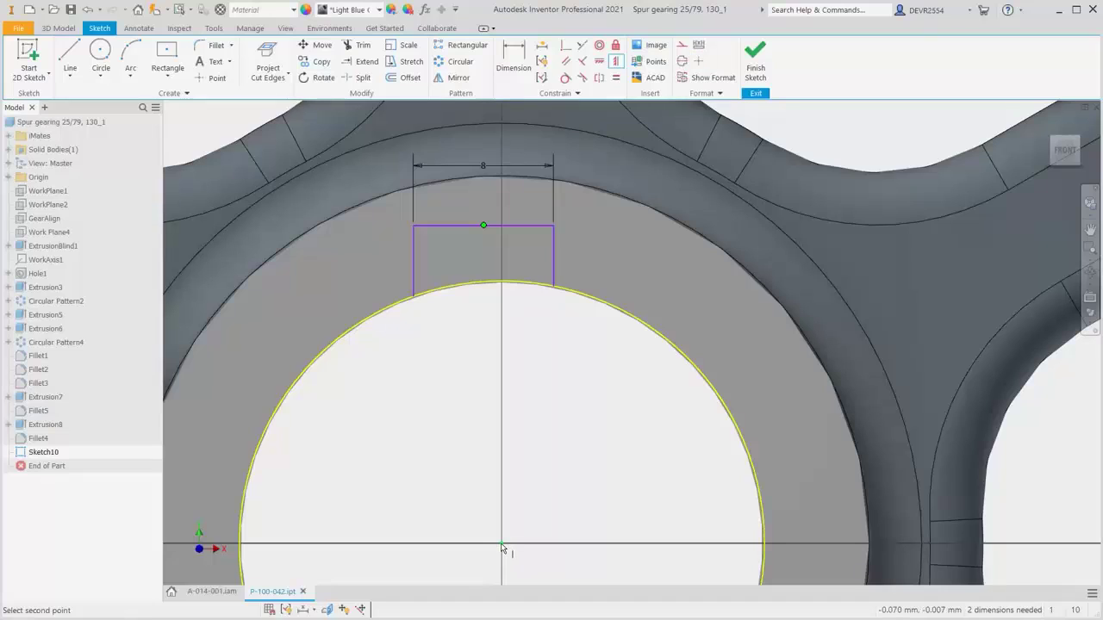
{"action": "left_click", "coordinate": [504, 548]}
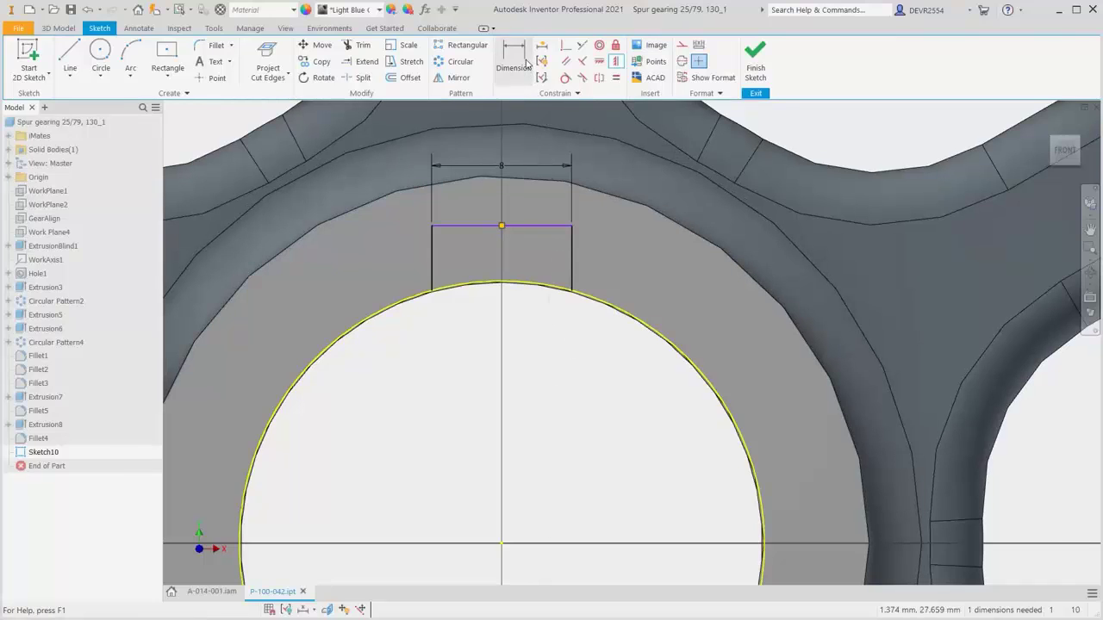
Dimension the keyway's top line 18.3 mm from the bore centre and finish the sketch
{"action": "left_click", "coordinate": [526, 71]}
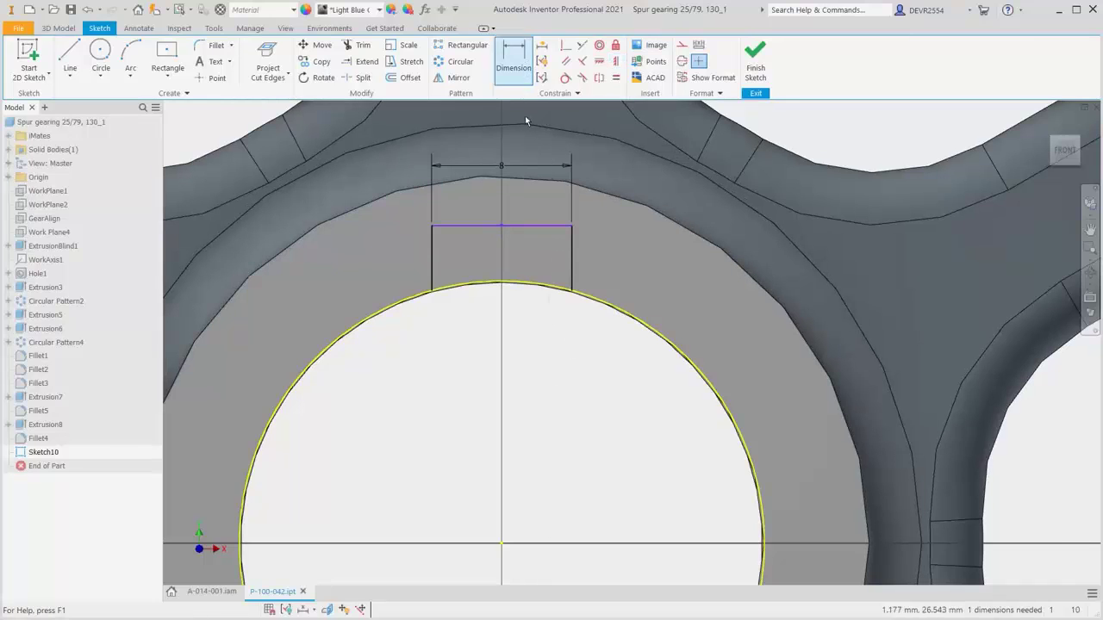
{"action": "left_click", "coordinate": [531, 224]}
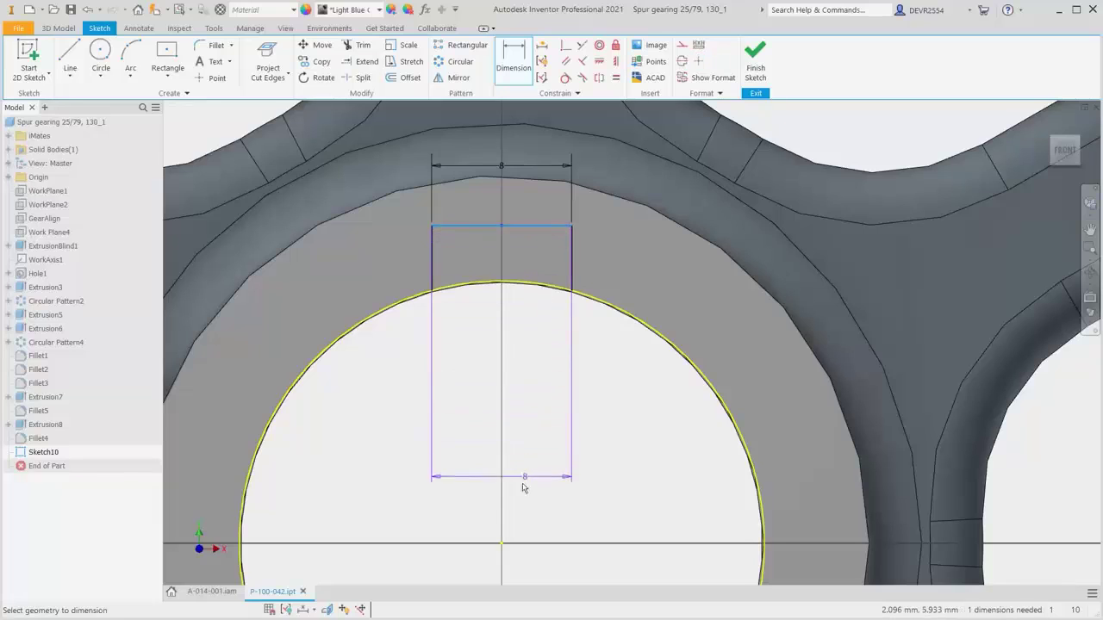
{"action": "left_click", "coordinate": [501, 544]}
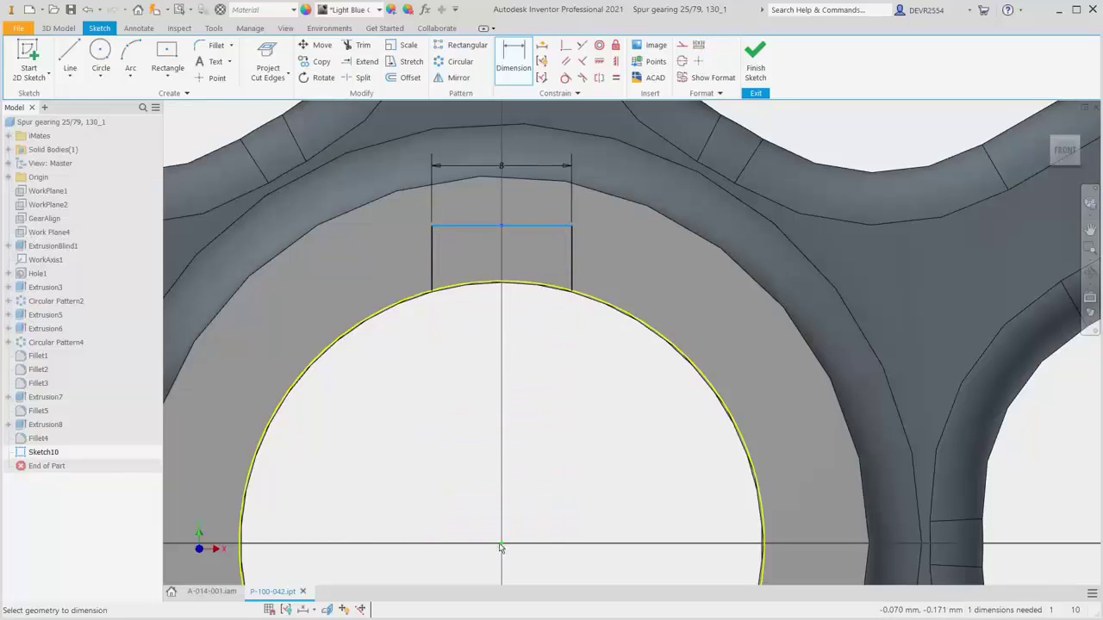
{"action": "left_click", "coordinate": [382, 395]}
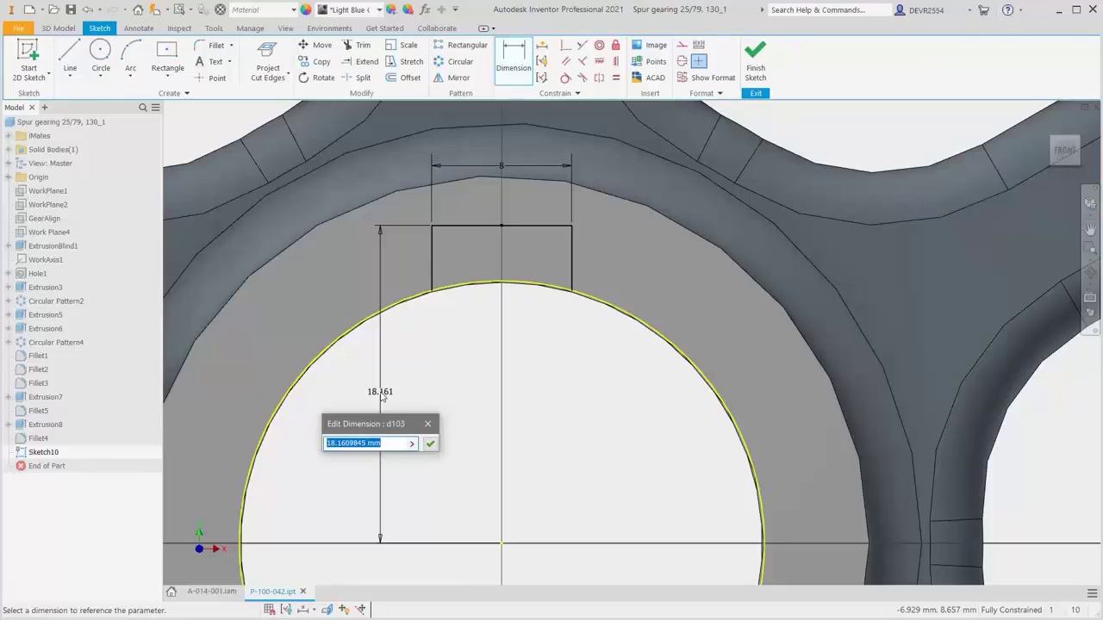
{"action": "type", "text": "18.3"}
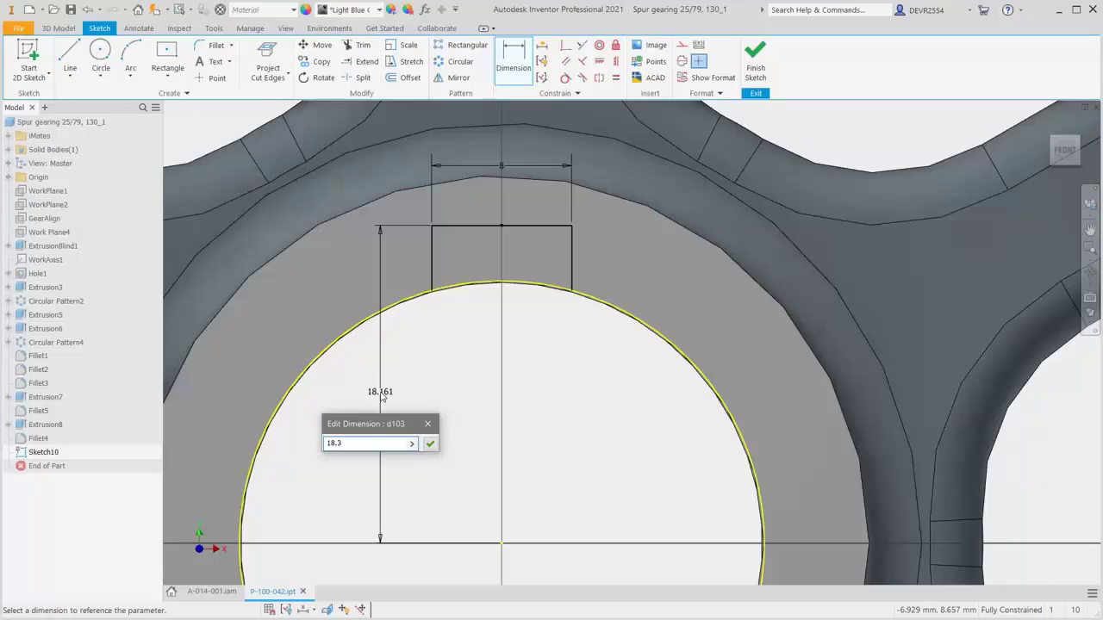
{"action": "key", "text": "Return"}
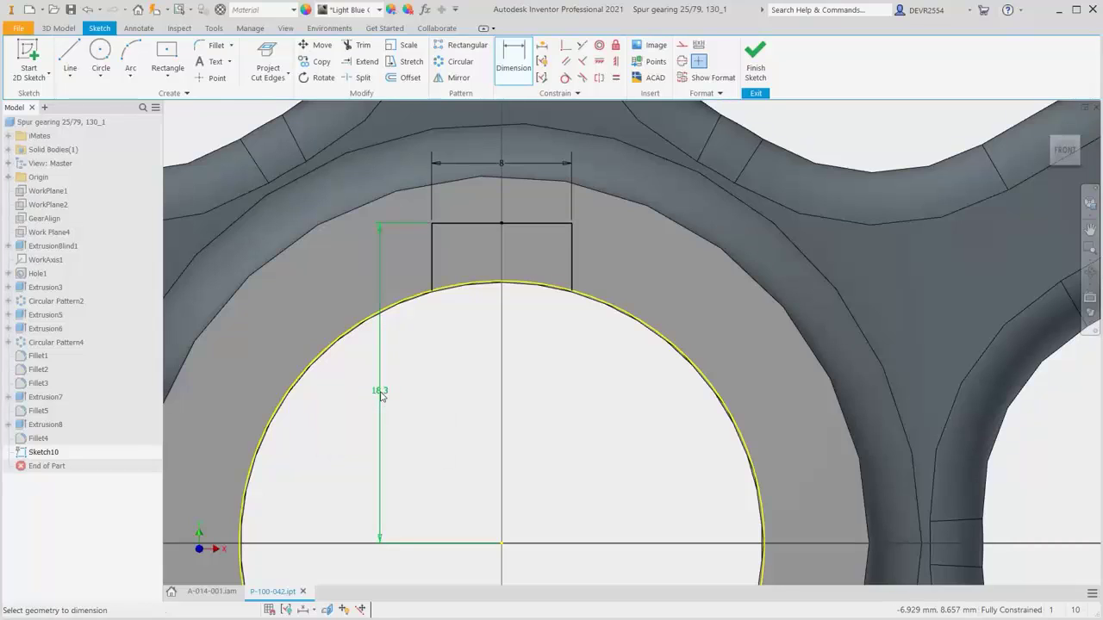
{"action": "right_click", "coordinate": [469, 414]}
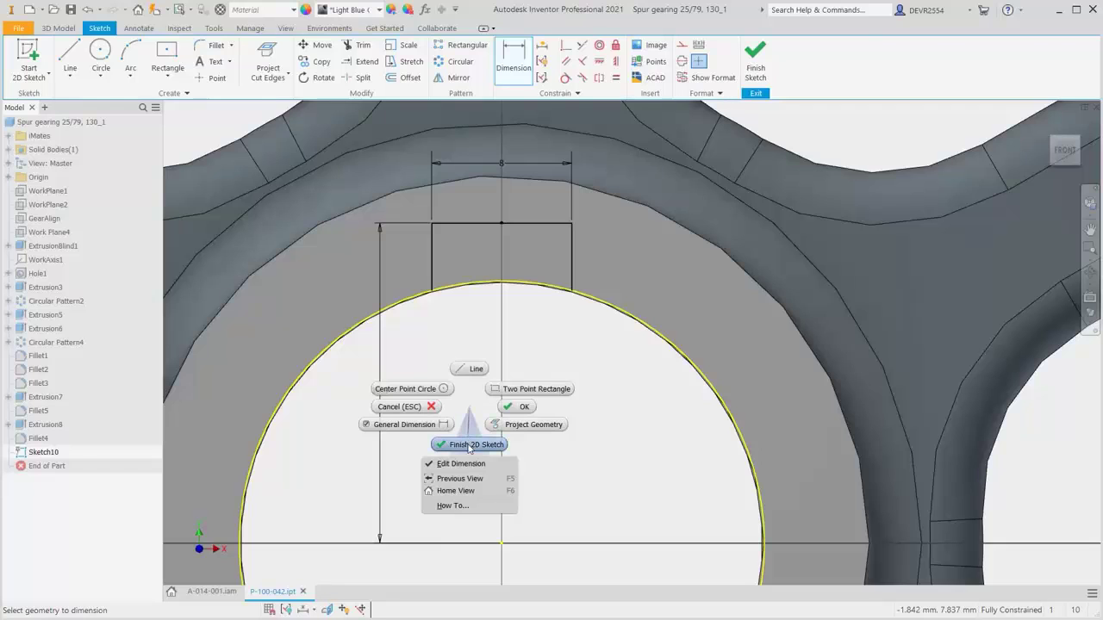
{"action": "left_click", "coordinate": [470, 446]}
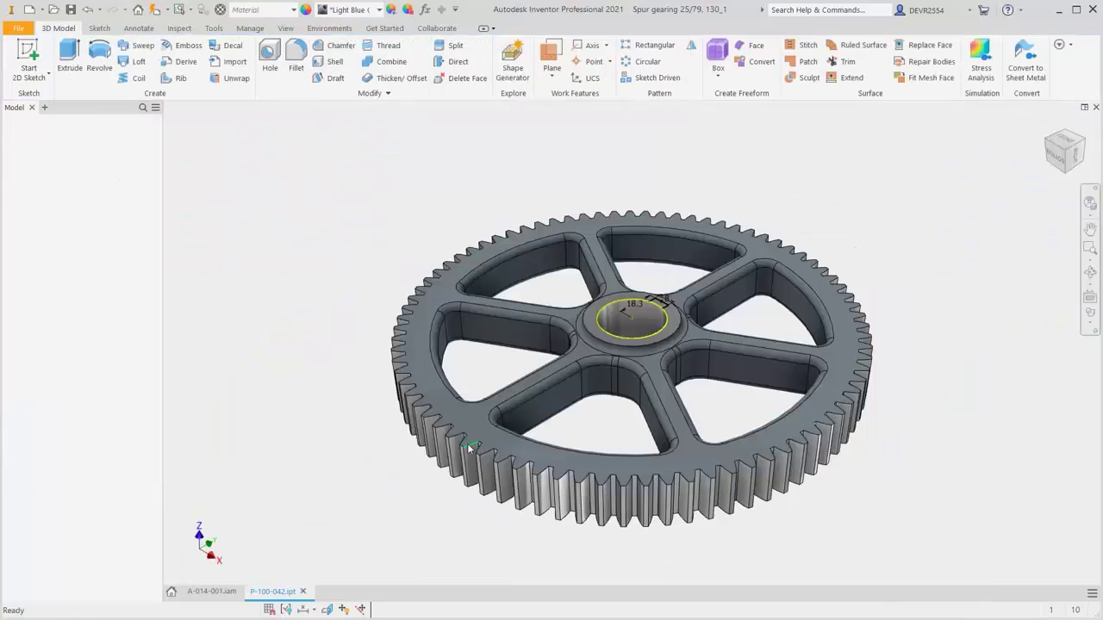
Start an Extrude of the small keyway profile beside the hub bore and set it to cut into the gear
{"action": "right_click", "coordinate": [486, 378]}
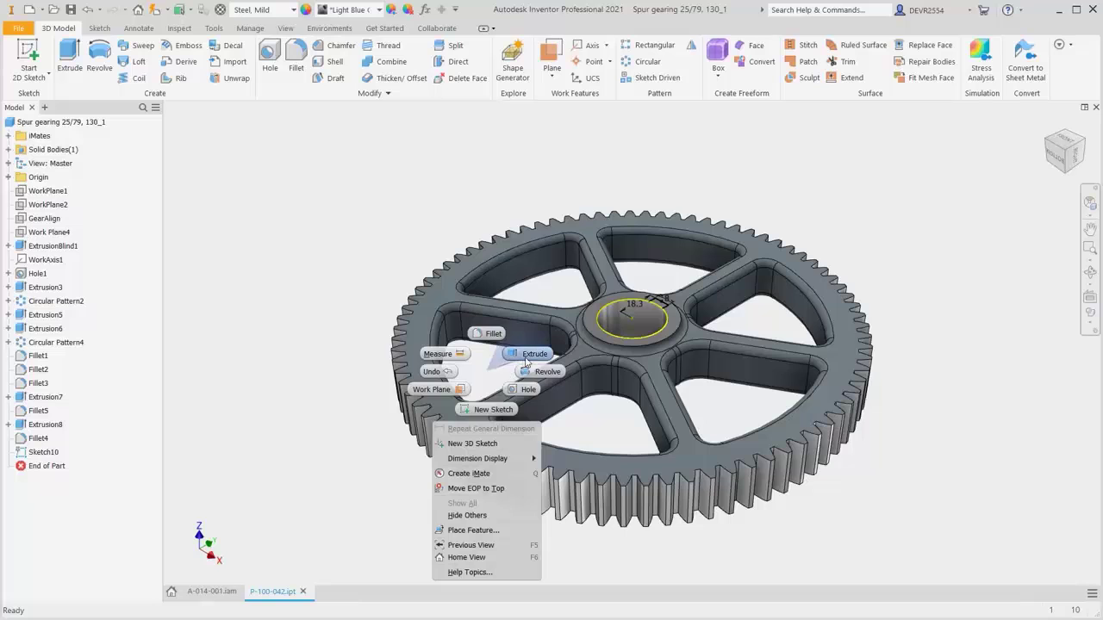
{"action": "left_click", "coordinate": [527, 361]}
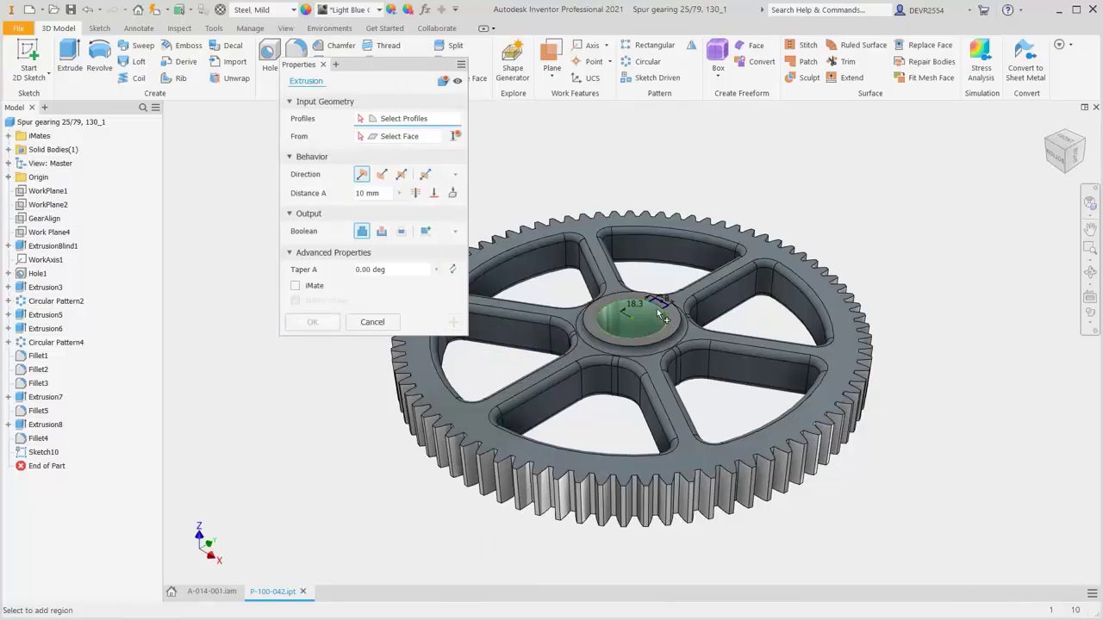
{"action": "scroll", "coordinate": [657, 309], "scroll_direction": "down", "scroll_amount": 5}
{"action": "scroll", "coordinate": [654, 311], "scroll_direction": "down", "scroll_amount": 2}
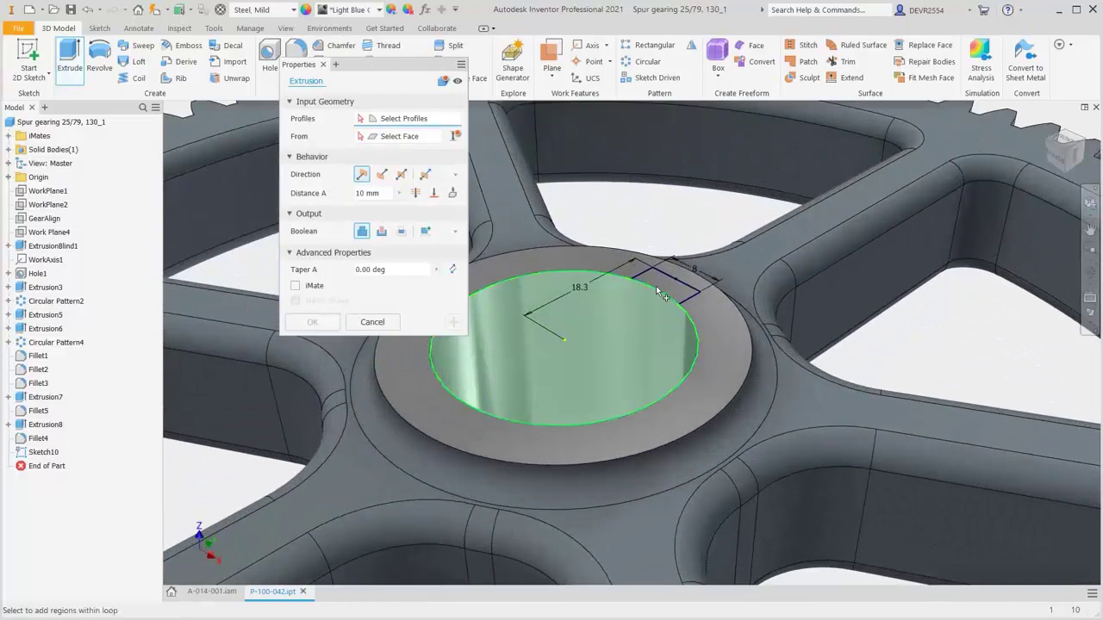
{"action": "left_click", "coordinate": [662, 286]}
{"action": "left_click", "coordinate": [662, 286]}
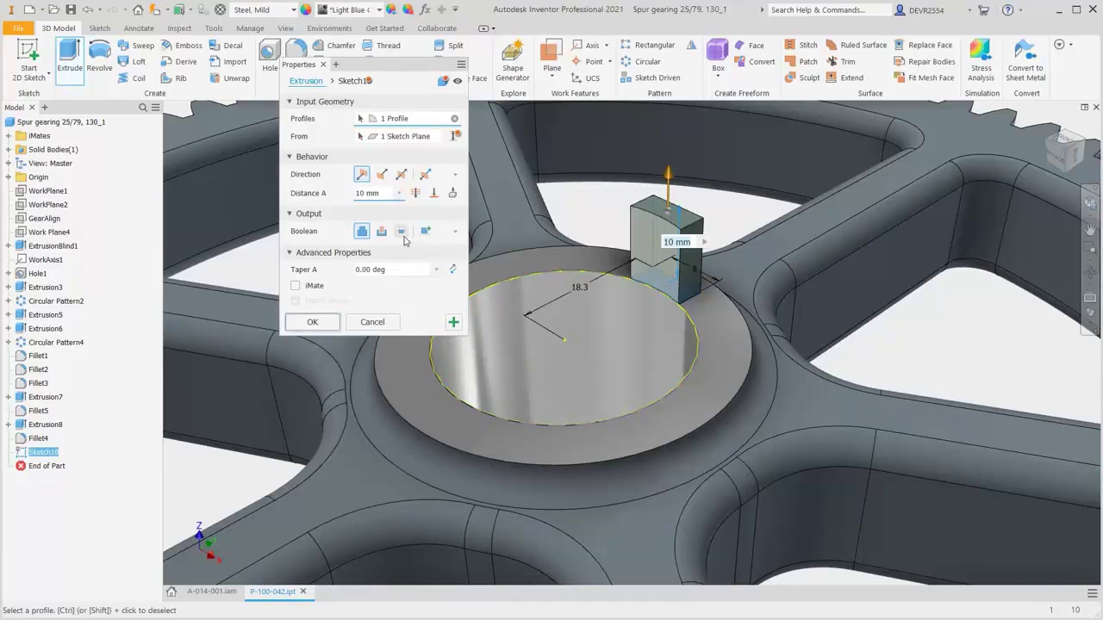
{"action": "left_click", "coordinate": [382, 231]}
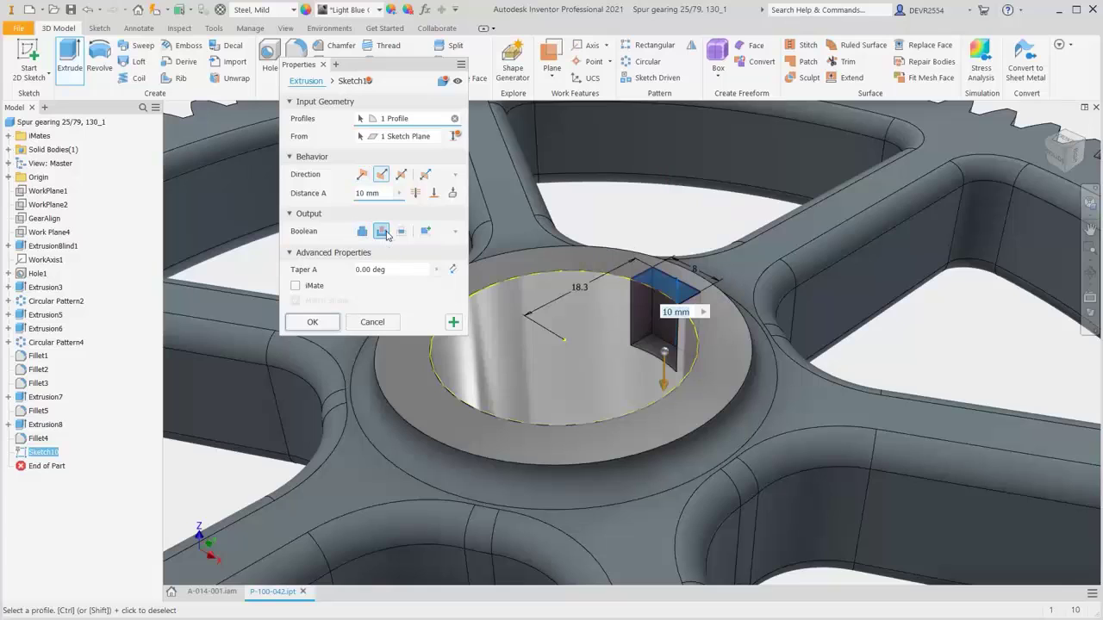
End the keyway cut at the hub's opposite end face and complete the extrusion
{"action": "left_click", "coordinate": [436, 194]}
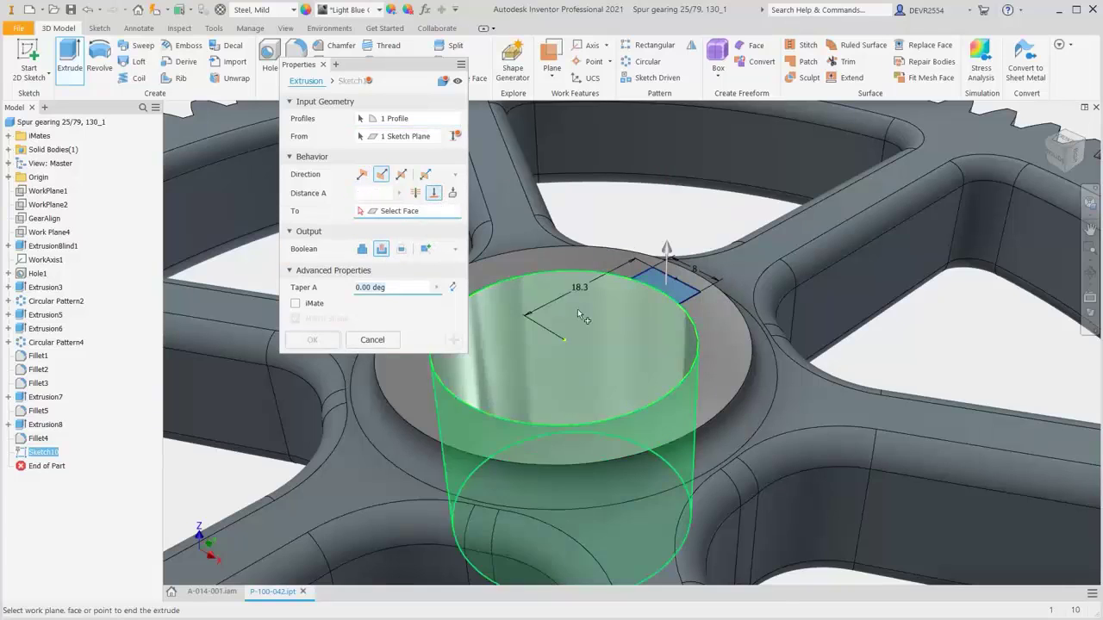
{"action": "scroll", "coordinate": [577, 309], "scroll_direction": "up", "scroll_amount": 5}
{"action": "scroll", "coordinate": [577, 309], "scroll_direction": "up", "scroll_amount": 2}
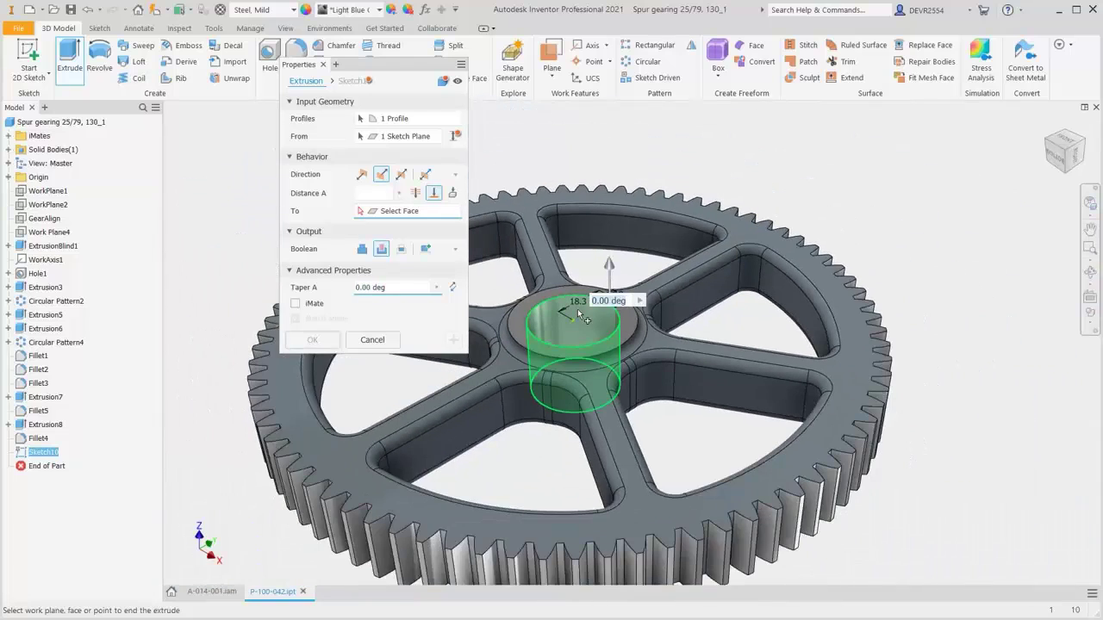
{"action": "key", "text": "F4"}
{"action": "left_click_drag", "start_coordinate": [558, 458], "coordinate": [572, 247]}
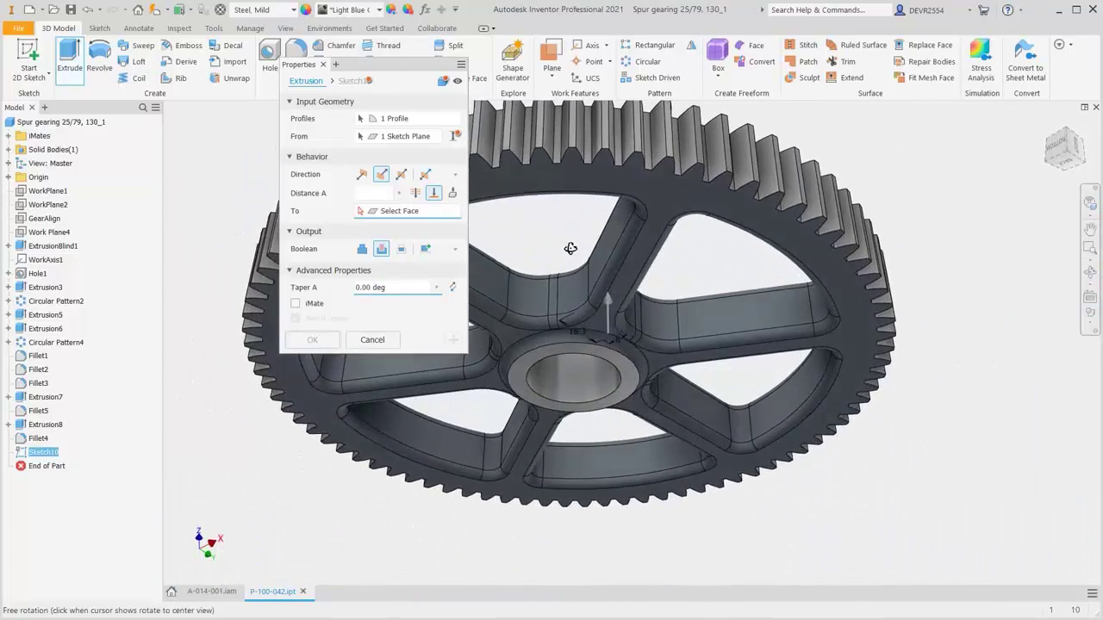
{"action": "left_click", "coordinate": [631, 368]}
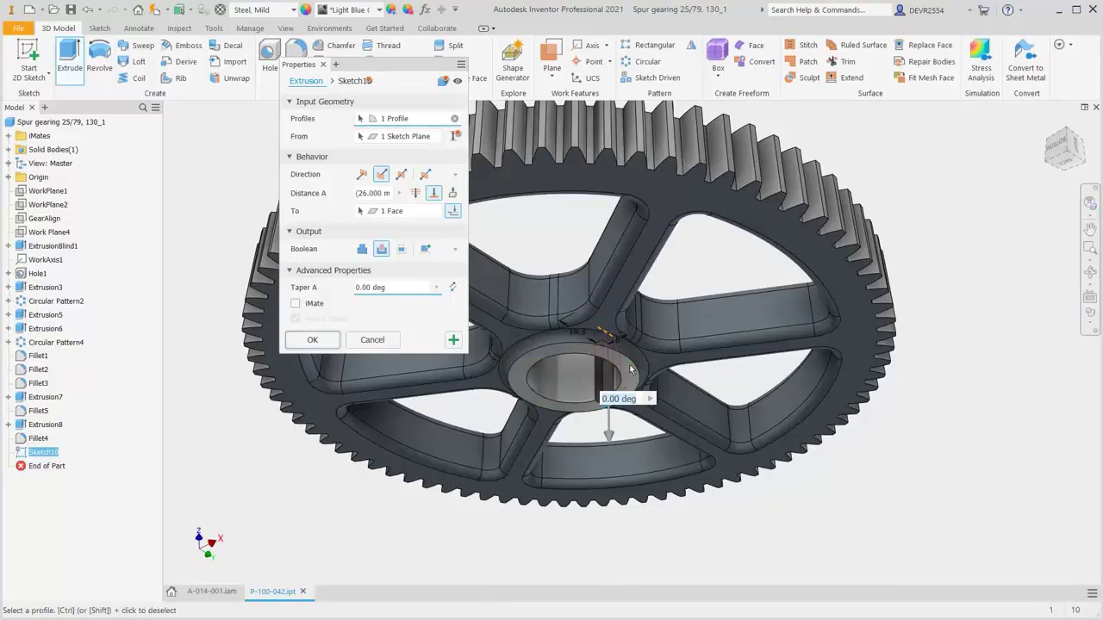
{"action": "left_click", "coordinate": [328, 341]}
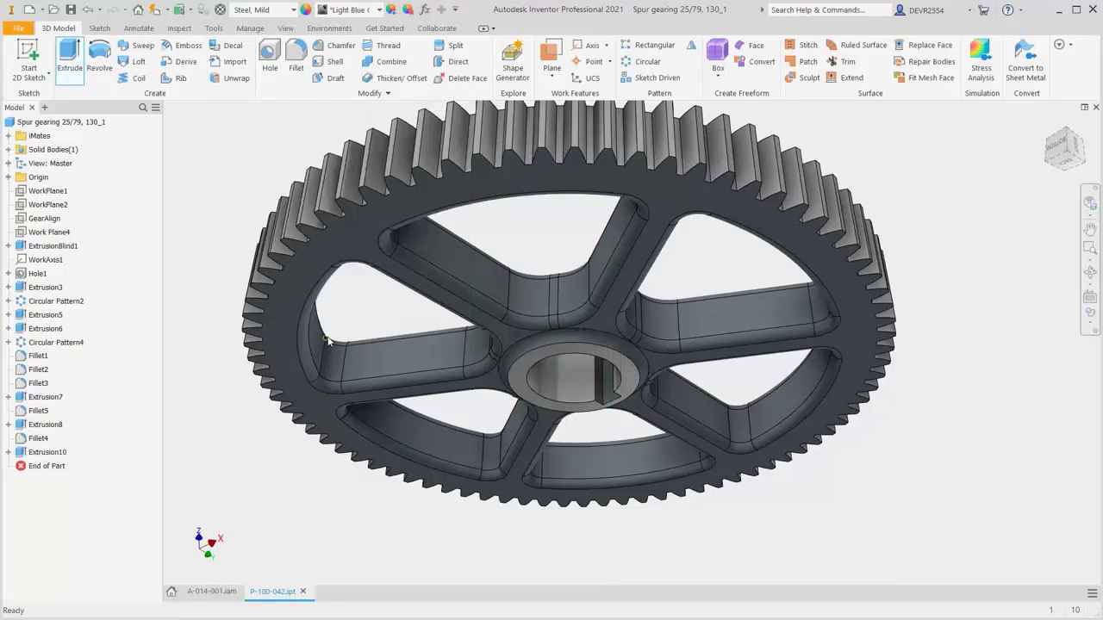
{"action": "key", "text": "F6"}
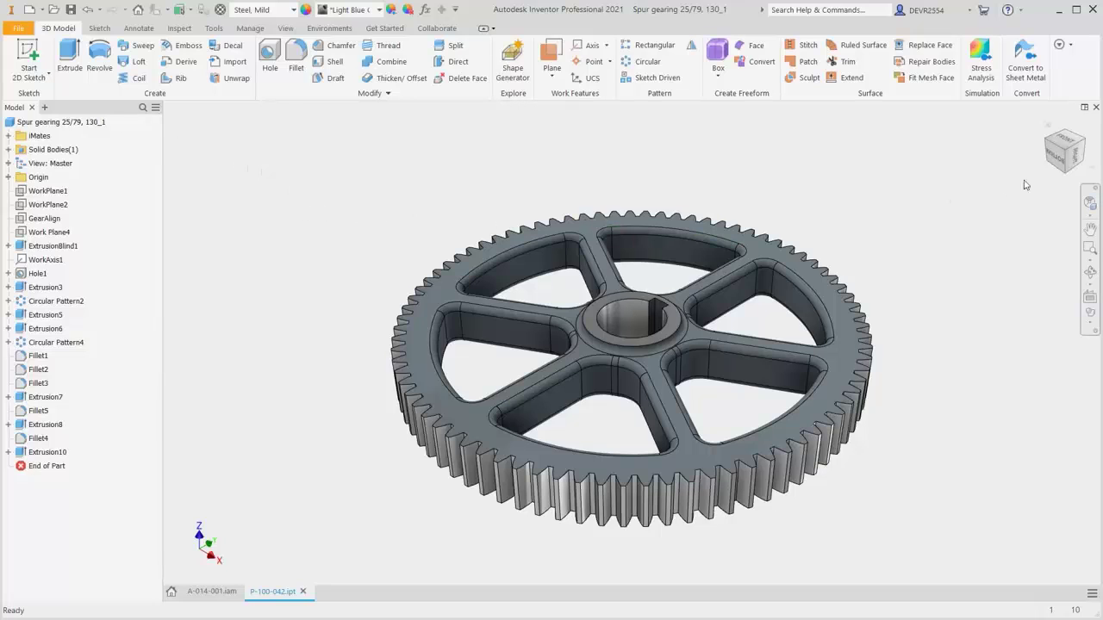
Close the gear part's window, return to the A-014-001 assembly and update it
{"action": "left_click", "coordinate": [1096, 107]}
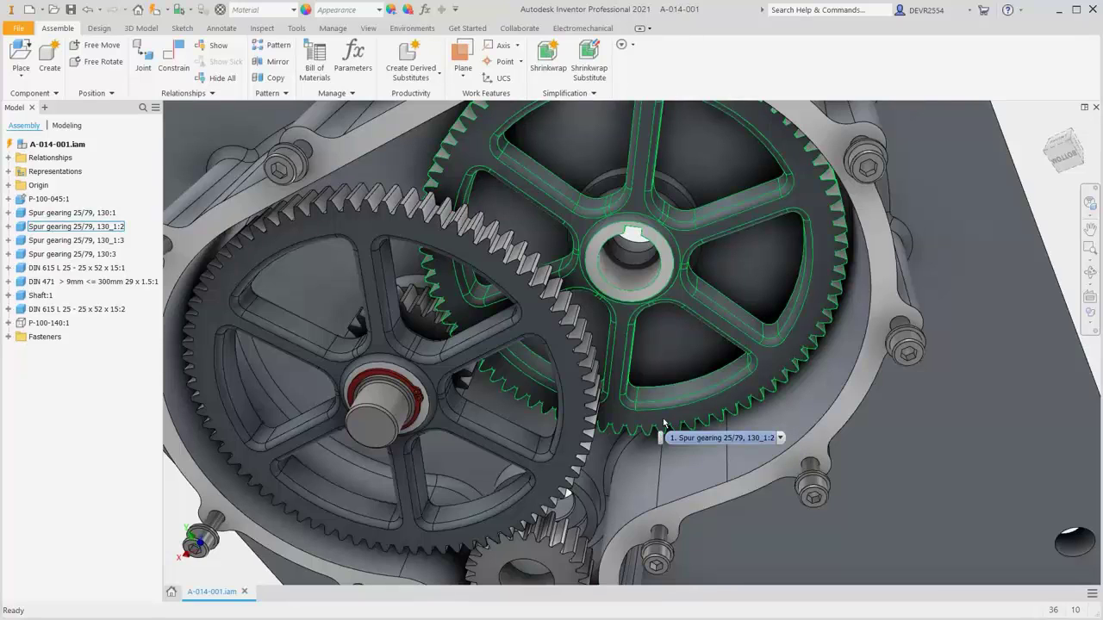
{"action": "key", "text": "F6"}
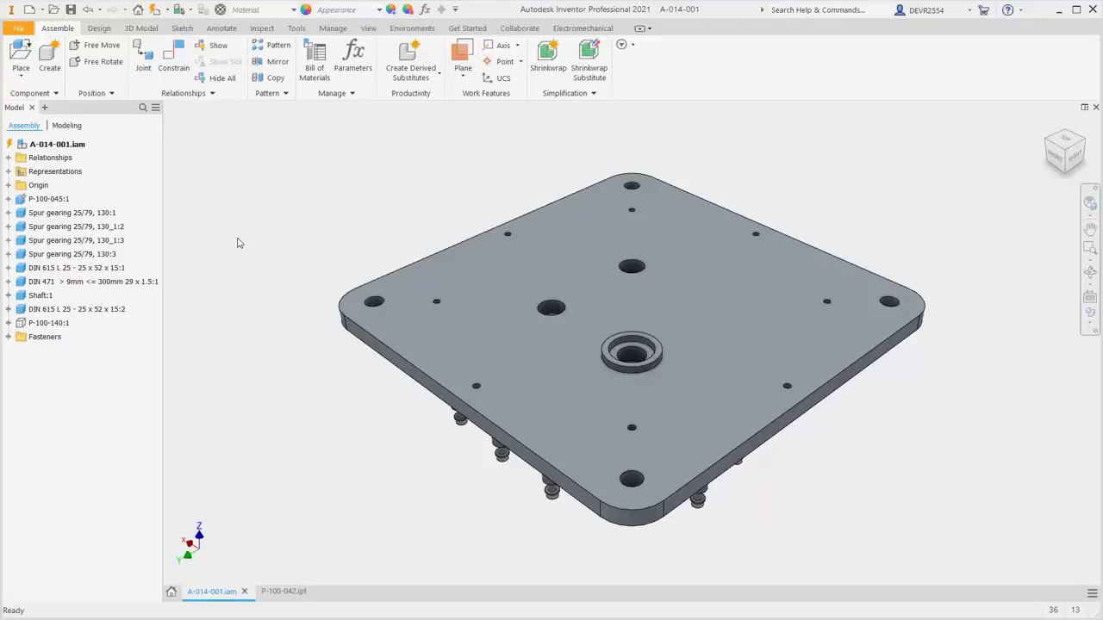
{"action": "left_click", "coordinate": [156, 12]}
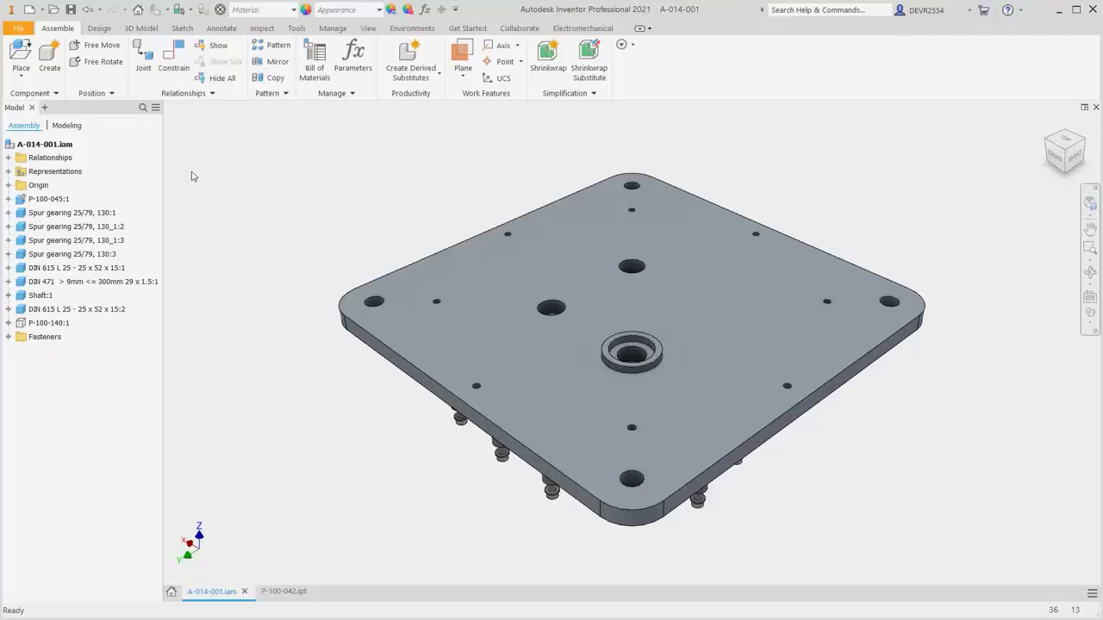
Place one Oil Shaft Seal from the Purchased Parts folder beside the base plate's corner
{"action": "left_click", "coordinate": [25, 58]}
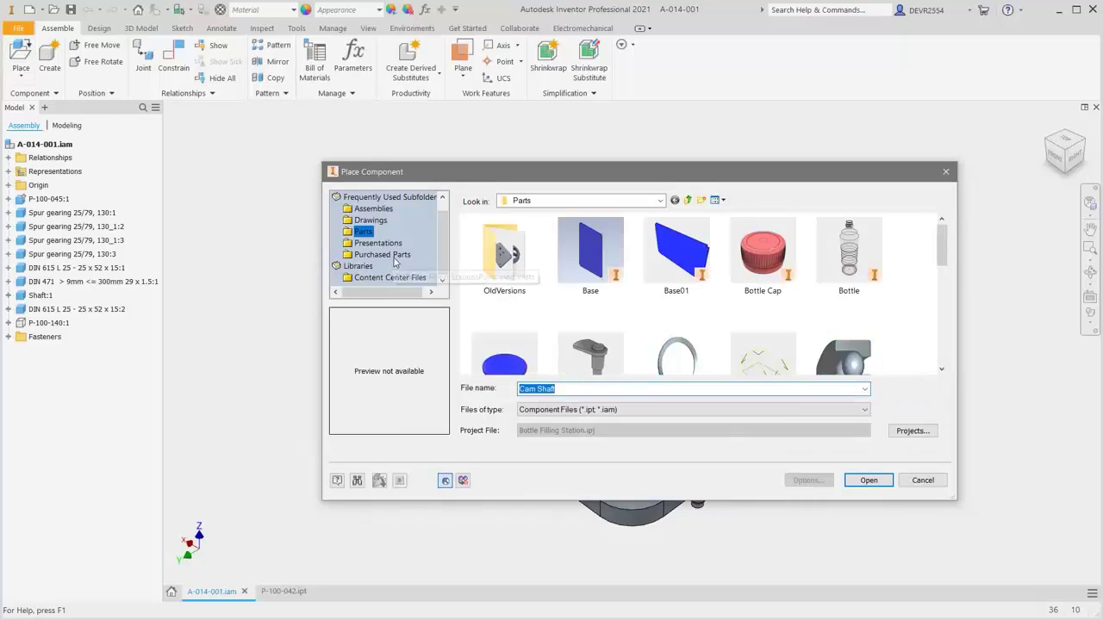
{"action": "left_click", "coordinate": [394, 257]}
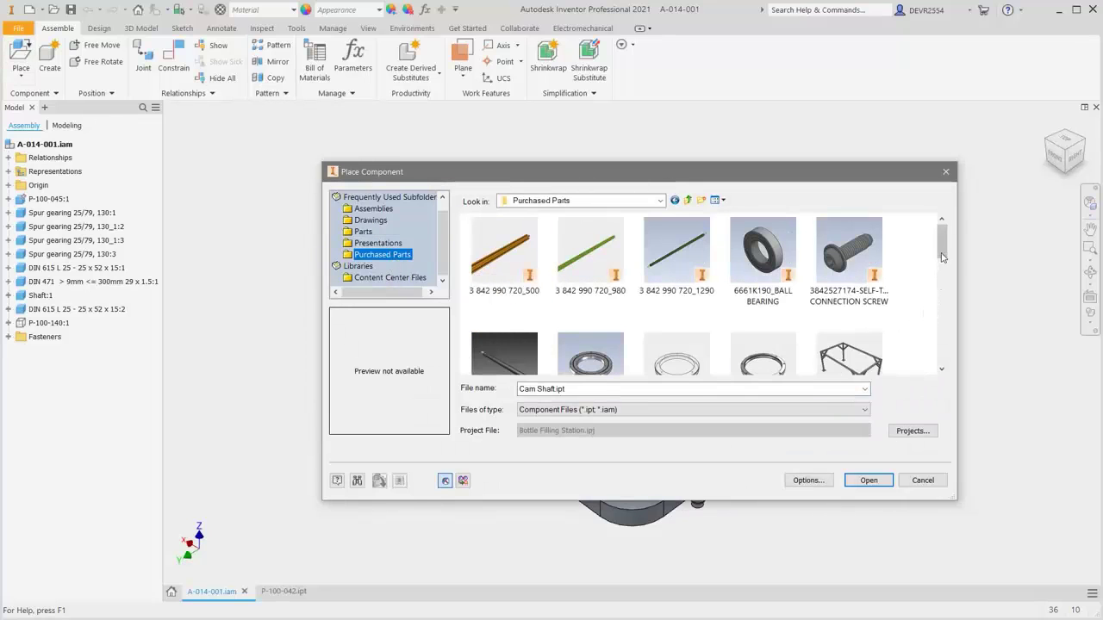
{"action": "left_click_drag", "start_coordinate": [942, 256], "coordinate": [939, 337]}
{"action": "left_click", "coordinate": [591, 317]}
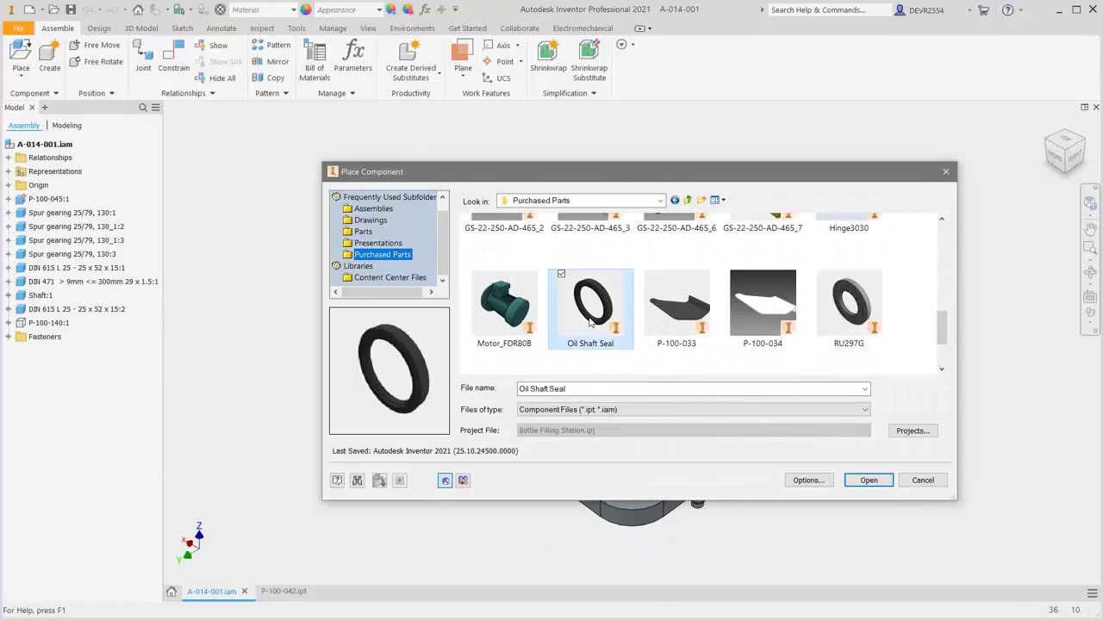
{"action": "left_click", "coordinate": [868, 480]}
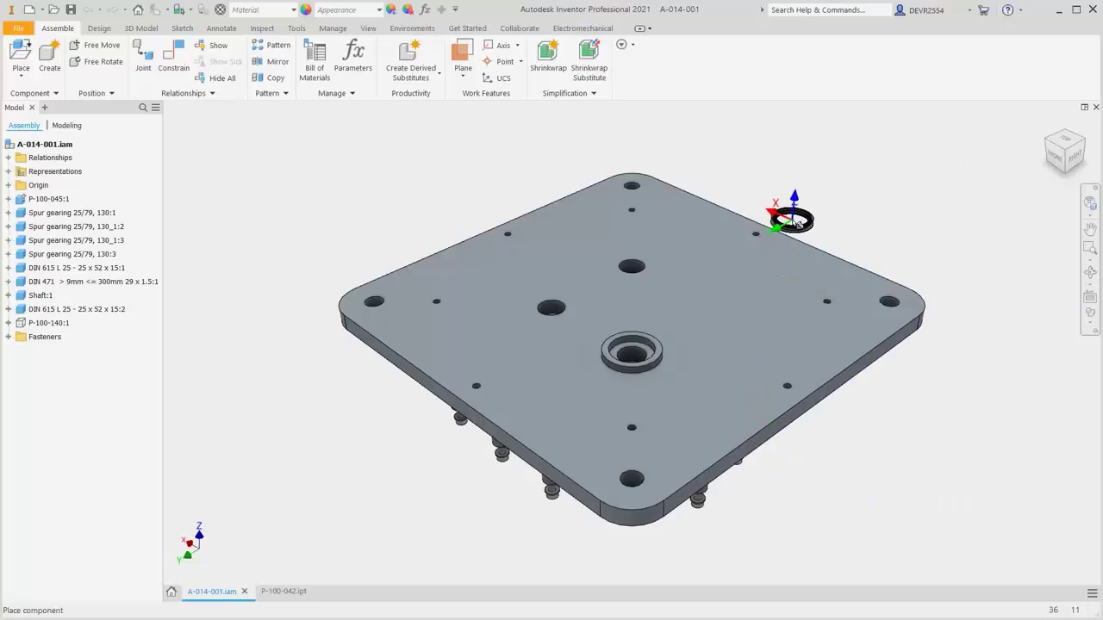
{"action": "left_click", "coordinate": [800, 219]}
{"action": "right_click", "coordinate": [797, 220]}
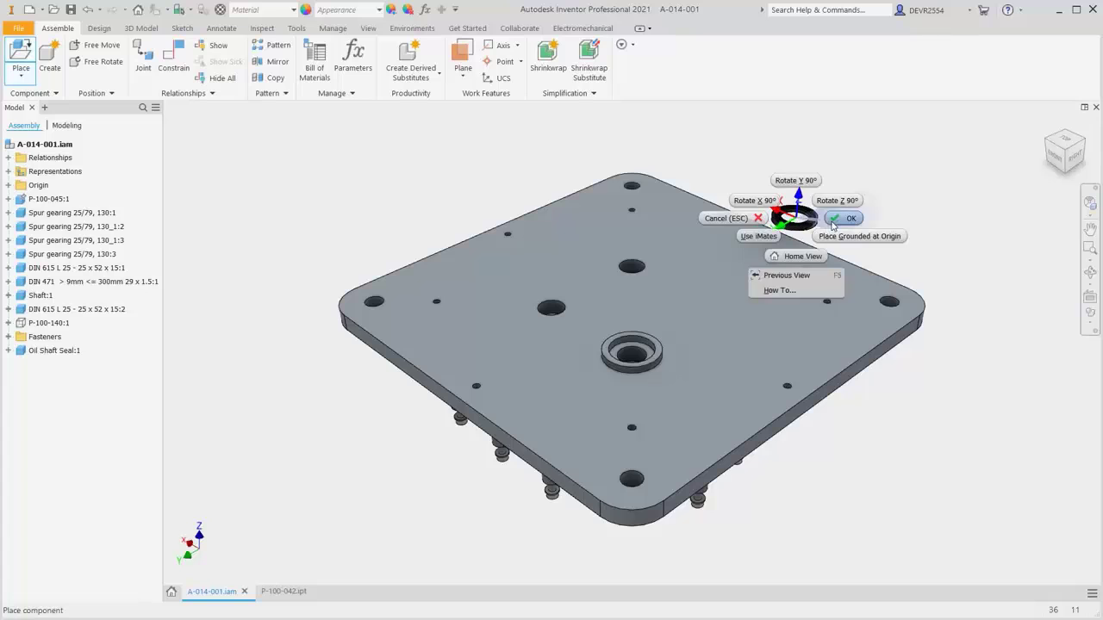
{"action": "left_click", "coordinate": [835, 220]}
Free-rotate the oil shaft seal until its underside faces the view
{"action": "scroll", "coordinate": [820, 227], "scroll_direction": "up", "scroll_amount": 3}
{"action": "scroll", "coordinate": [814, 228], "scroll_direction": "up", "scroll_amount": 5}
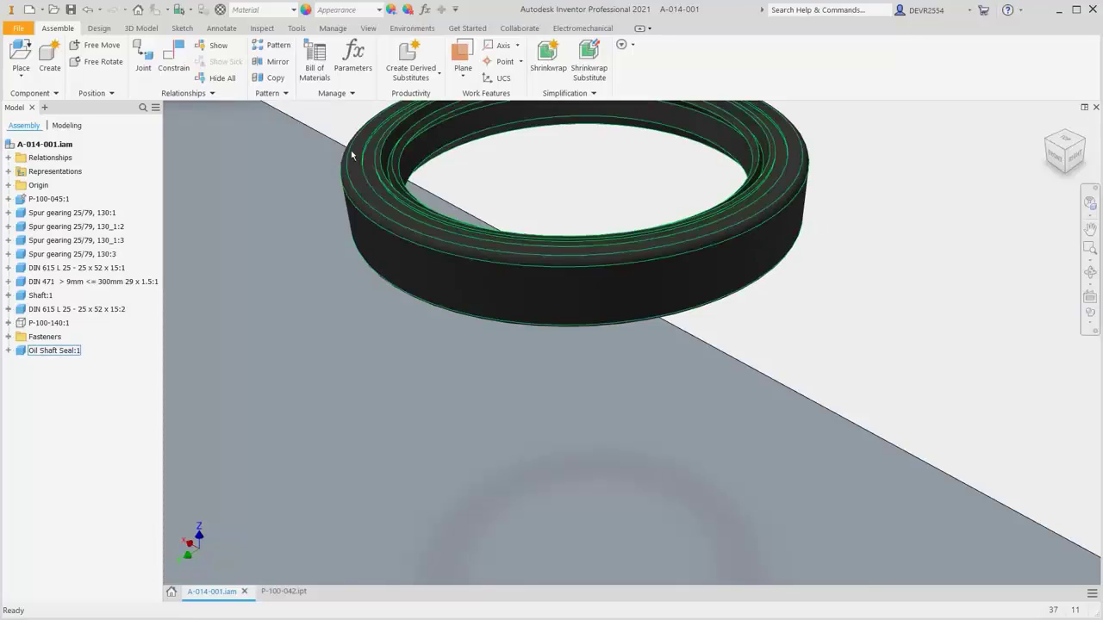
{"action": "left_click", "coordinate": [102, 65]}
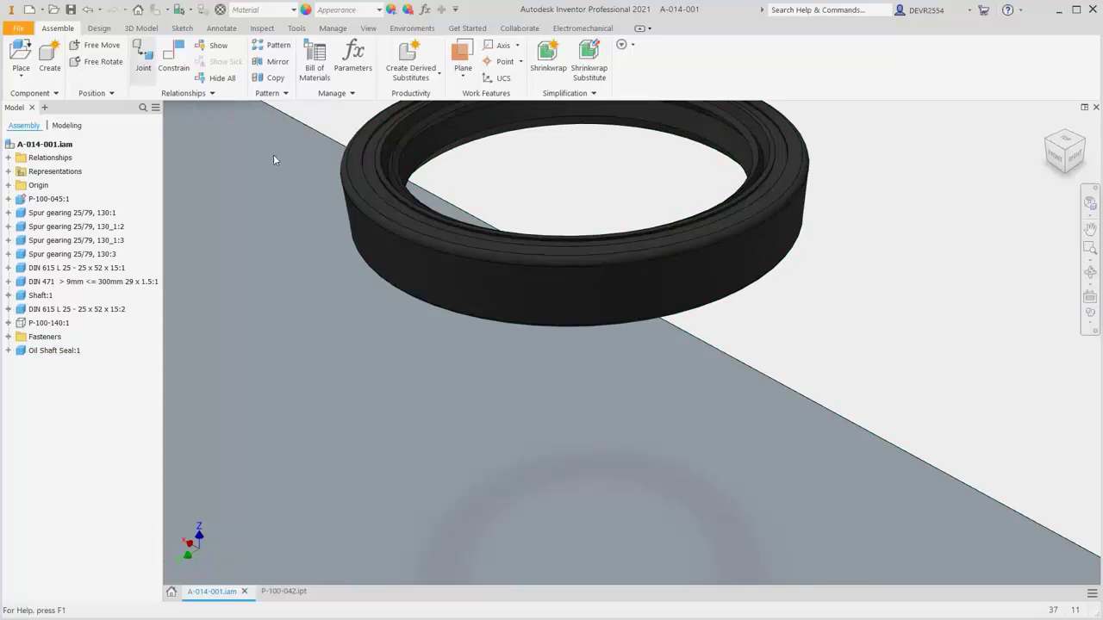
{"action": "left_click", "coordinate": [571, 266]}
{"action": "left_click_drag", "start_coordinate": [590, 282], "coordinate": [572, 359]}
{"action": "key", "text": "Escape"}
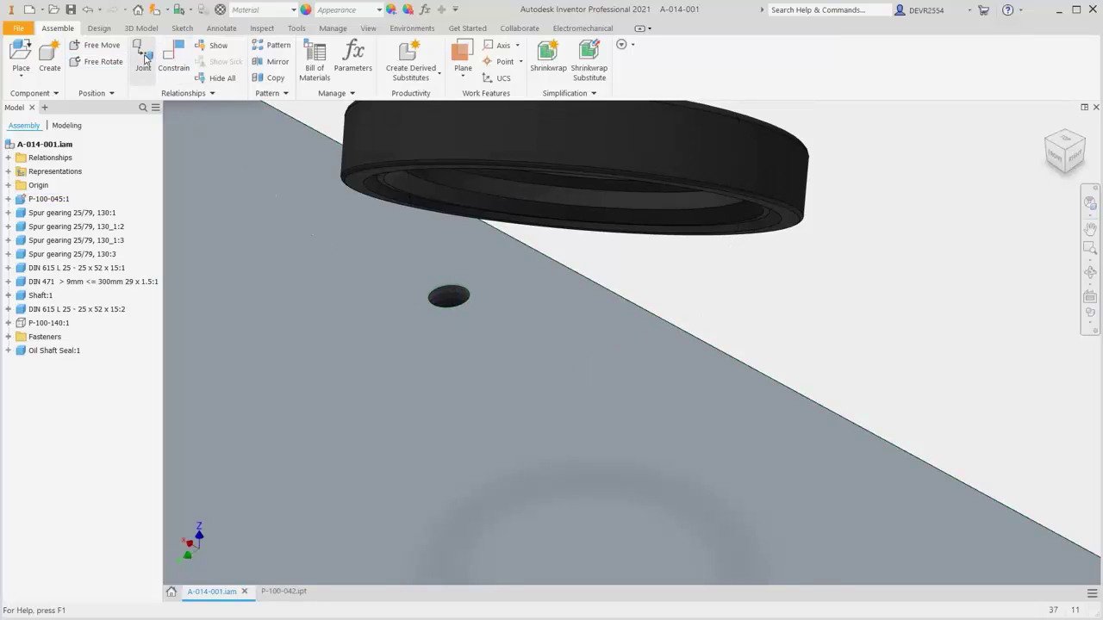
Start a Rigid joint with its first origin on the circular edge of the oil shaft seal's underside
{"action": "left_click", "coordinate": [144, 58]}
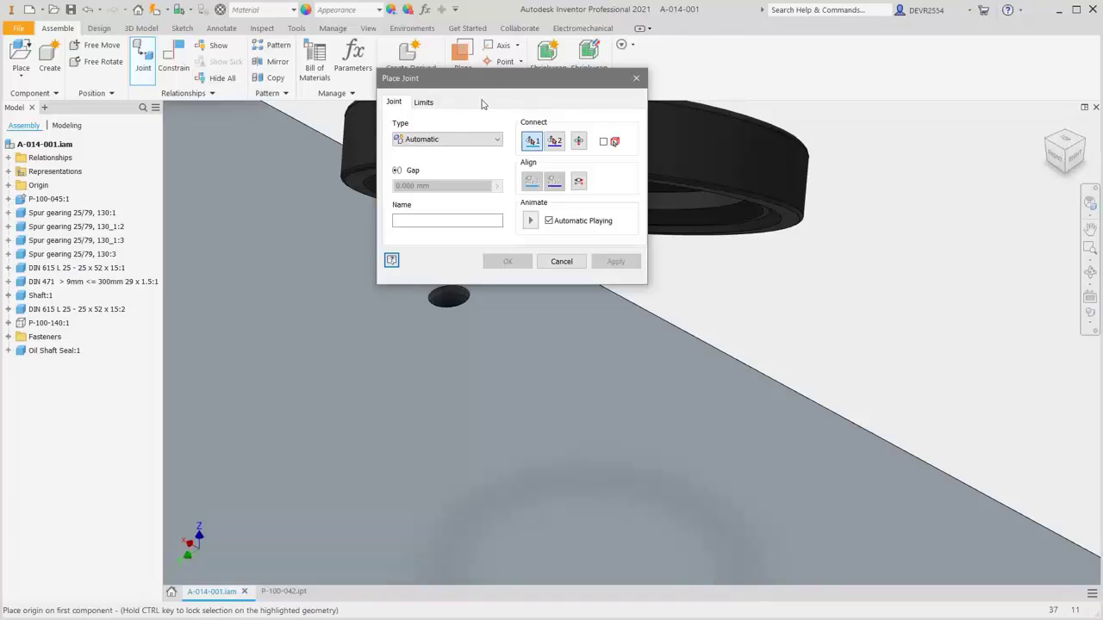
{"action": "left_click_drag", "start_coordinate": [495, 83], "coordinate": [887, 131]}
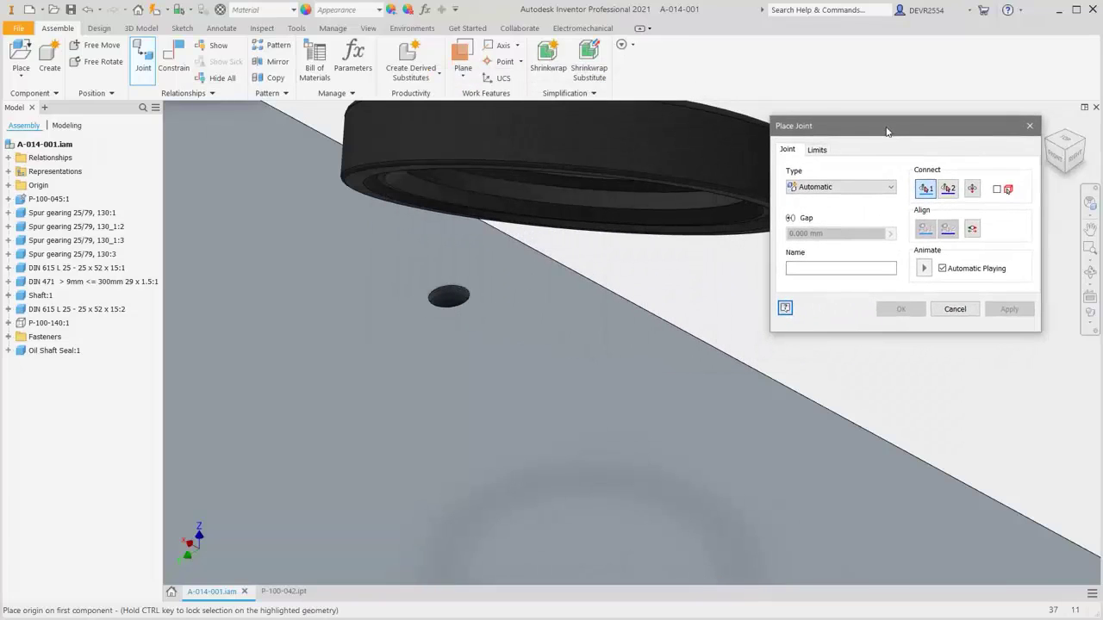
{"action": "left_click", "coordinate": [881, 188]}
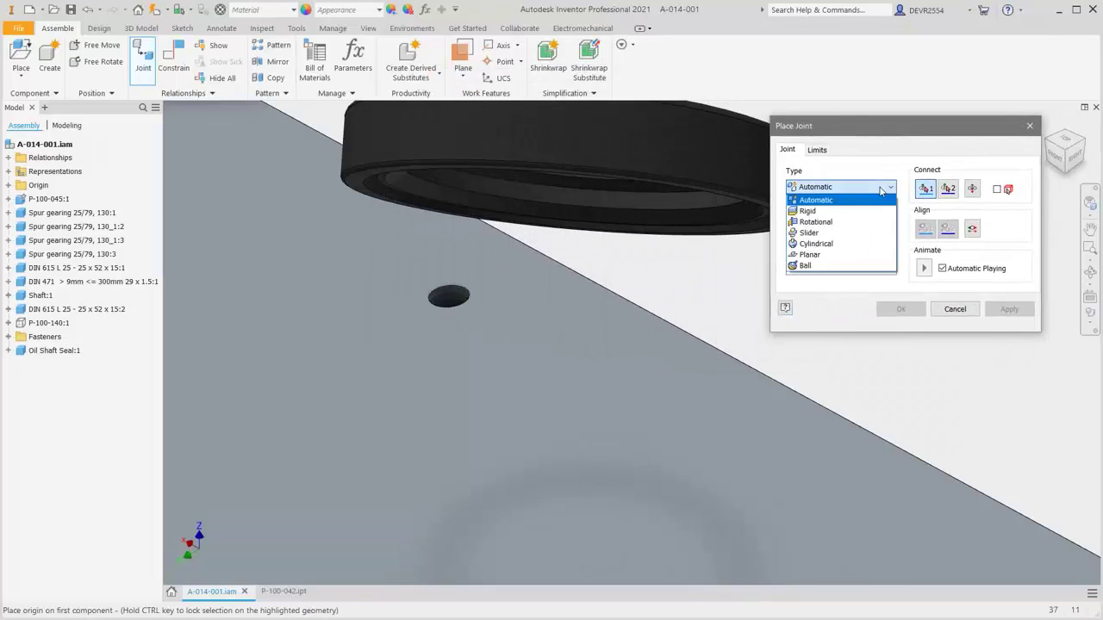
{"action": "left_click", "coordinate": [810, 212]}
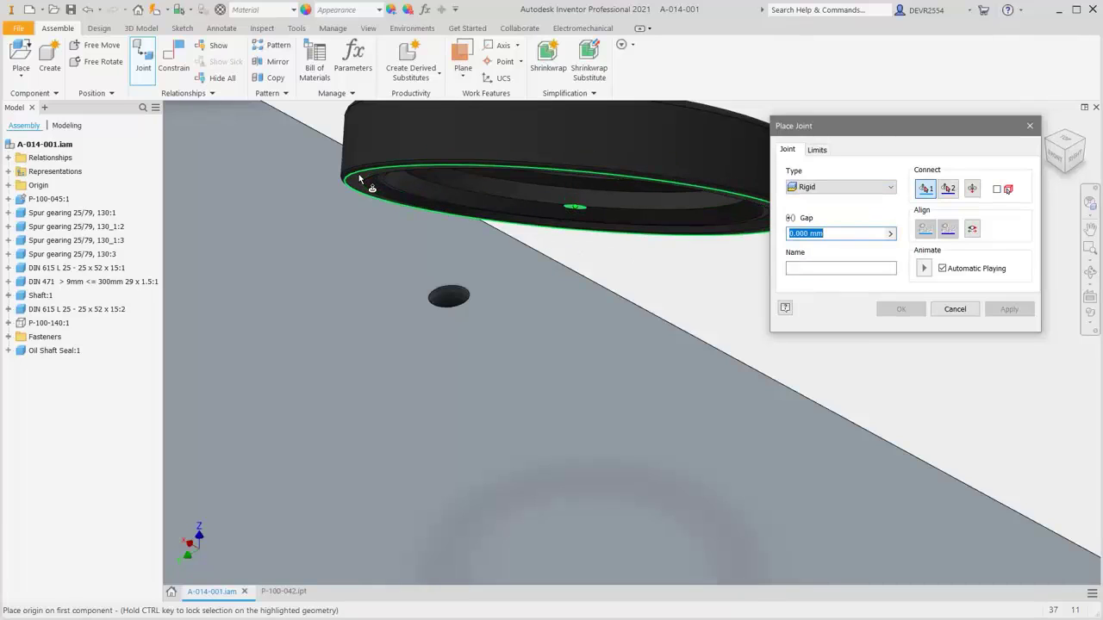
{"action": "mouse_move", "coordinate": [385, 200]}
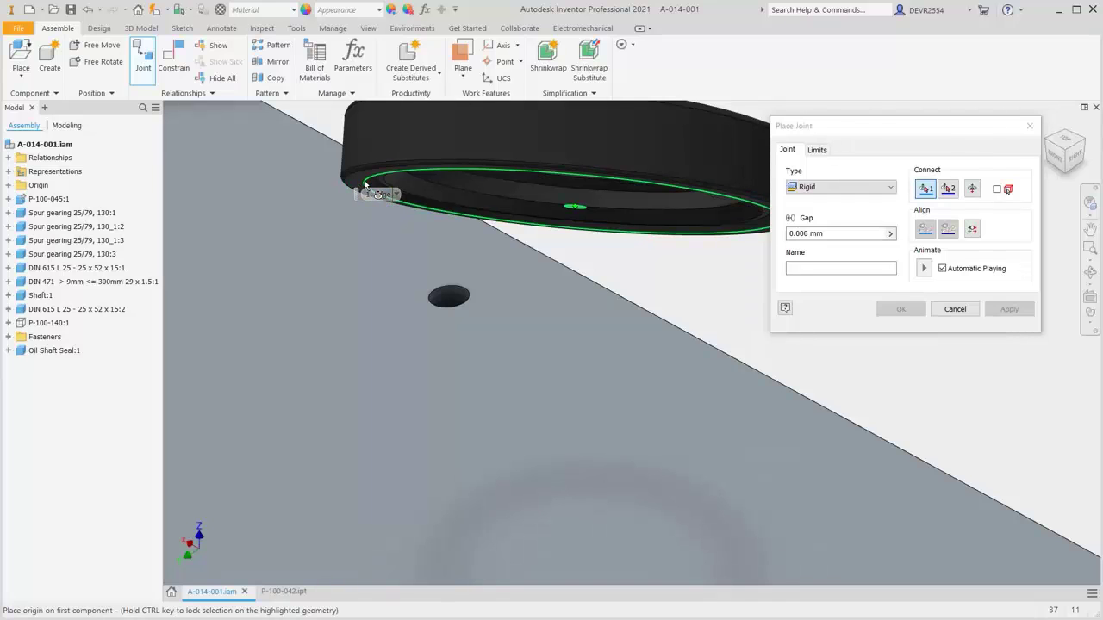
{"action": "left_click", "coordinate": [364, 184]}
Connect the seal to the circular inner seat edge of the plate's raised boss and complete the rigid joint
{"action": "scroll", "coordinate": [418, 380], "scroll_direction": "up", "scroll_amount": 5}
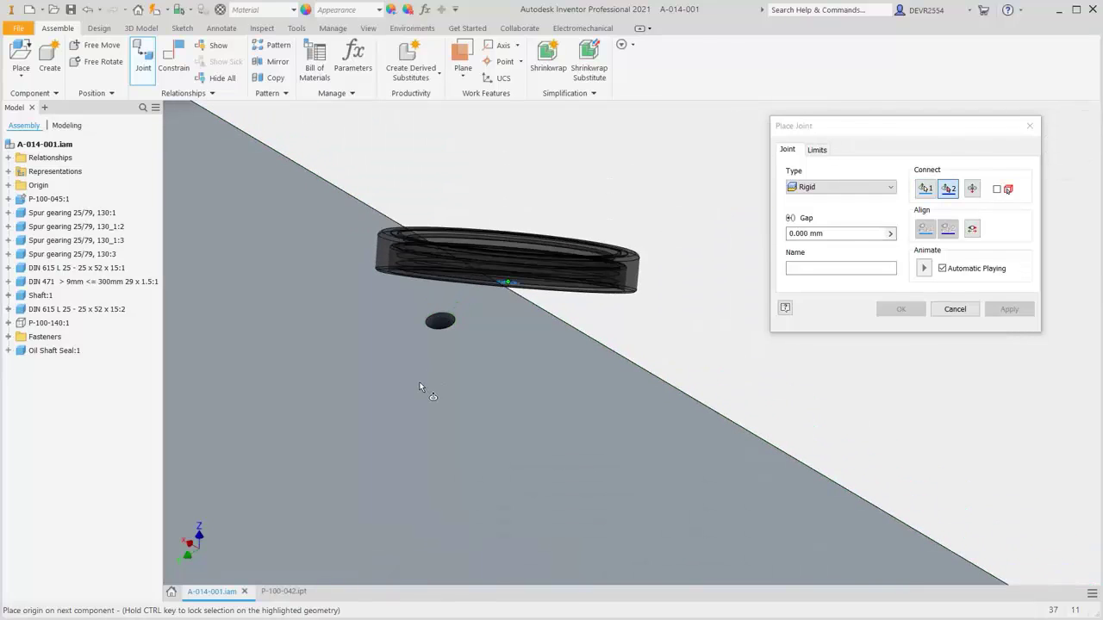
{"action": "middle_click_drag", "start_coordinate": [420, 383], "coordinate": [635, 259]}
{"action": "middle_click_drag", "start_coordinate": [564, 350], "coordinate": [616, 308]}
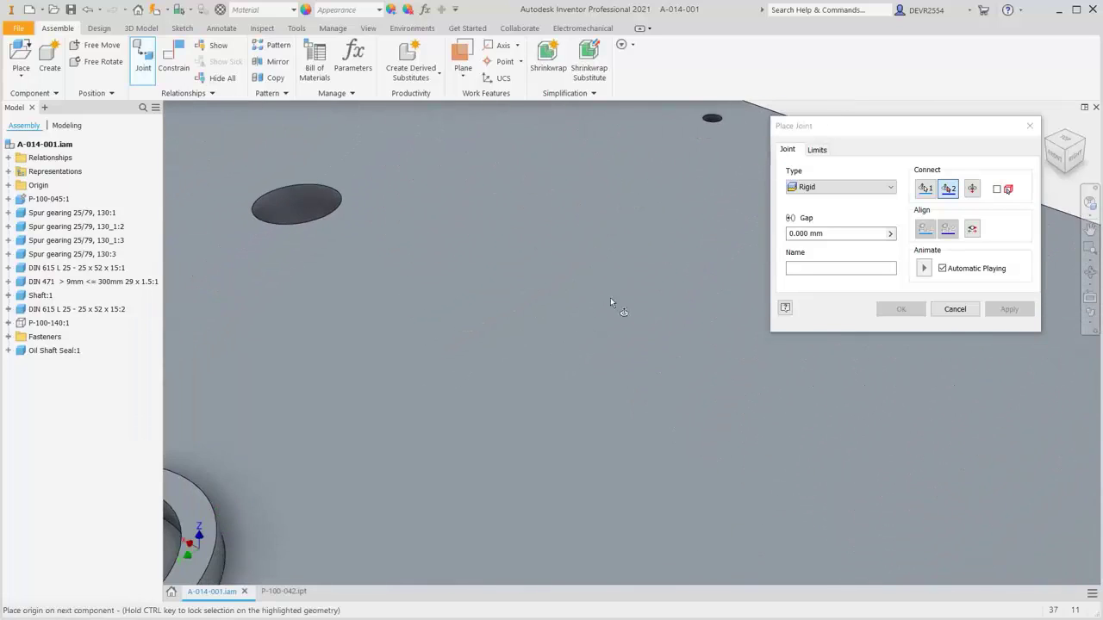
{"action": "middle_click_drag", "start_coordinate": [474, 357], "coordinate": [642, 257]}
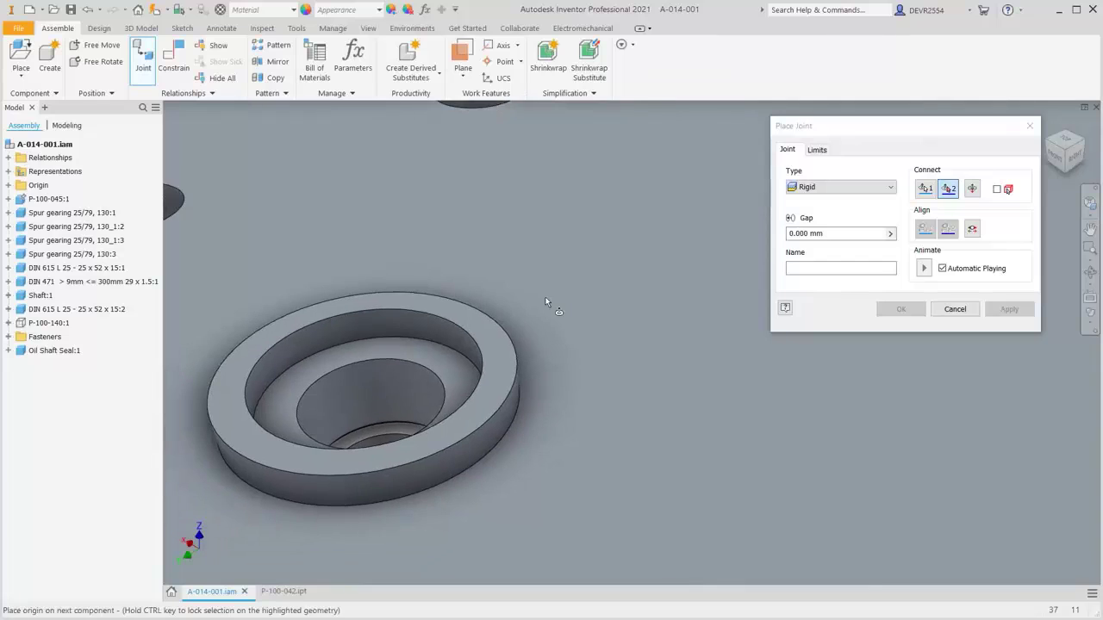
{"action": "left_click", "coordinate": [453, 352]}
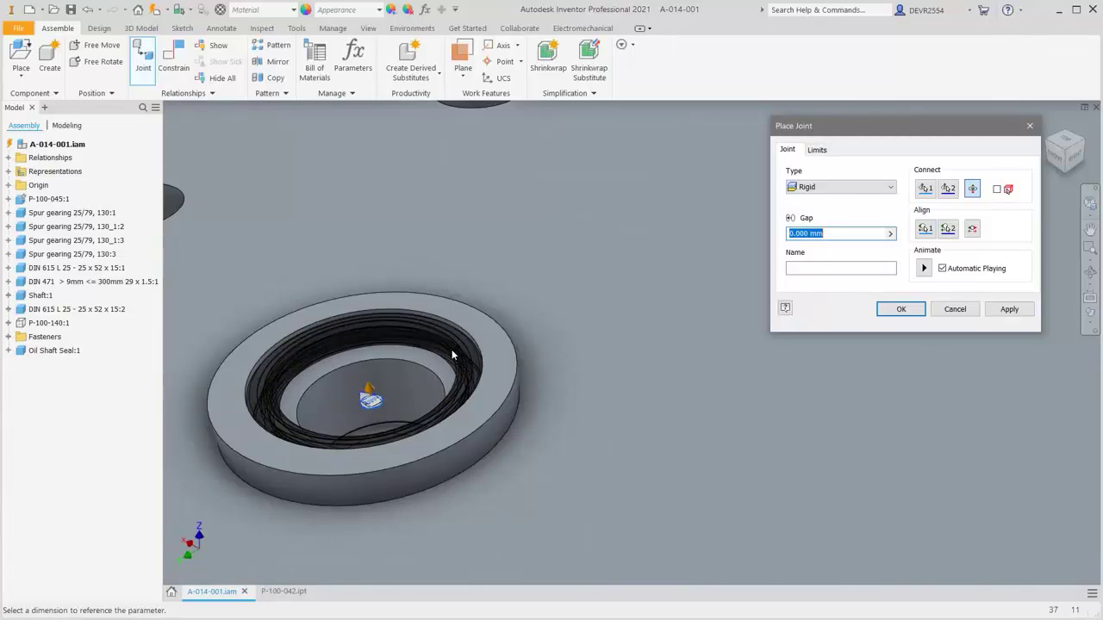
{"action": "scroll", "coordinate": [451, 349], "scroll_direction": "down", "scroll_amount": 5}
{"action": "scroll", "coordinate": [451, 354], "scroll_direction": "up", "scroll_amount": 3}
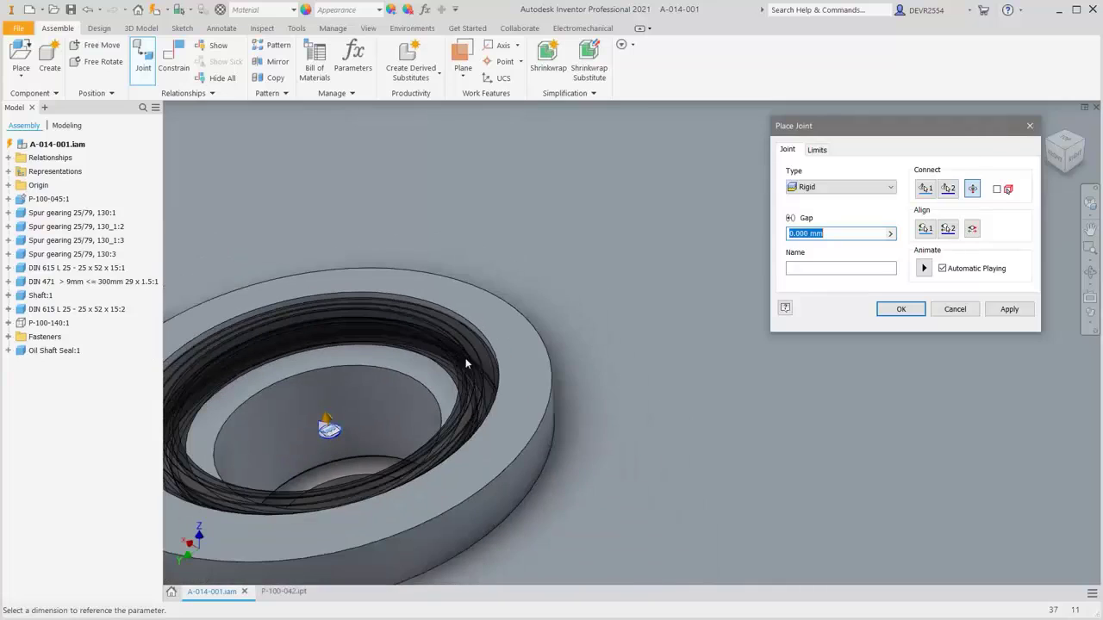
{"action": "left_click", "coordinate": [901, 310]}
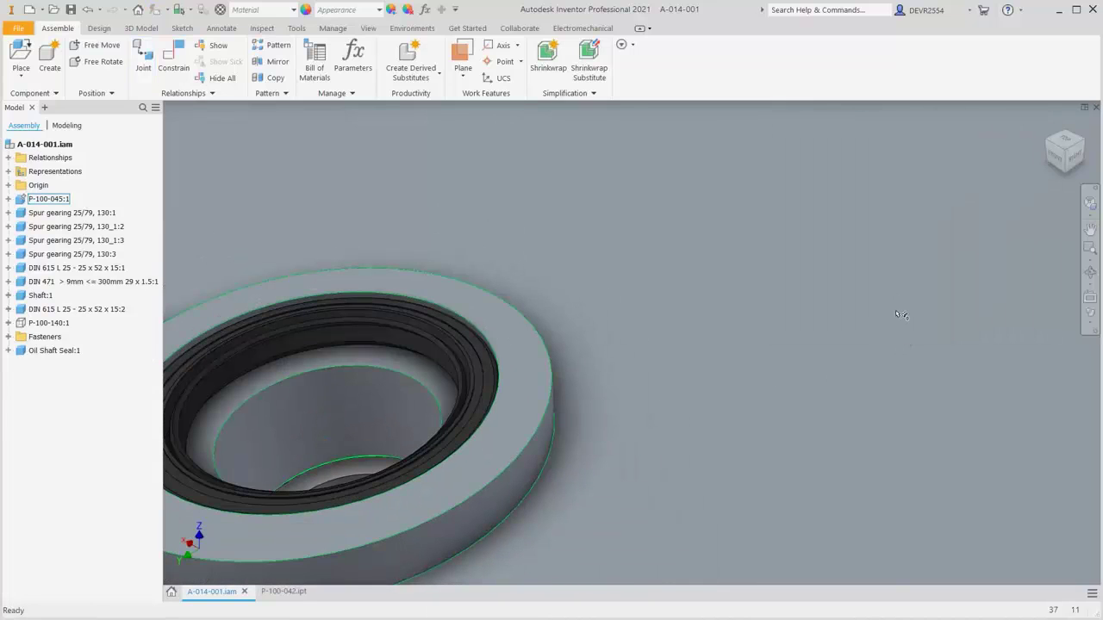
{"action": "key", "text": "F6"}
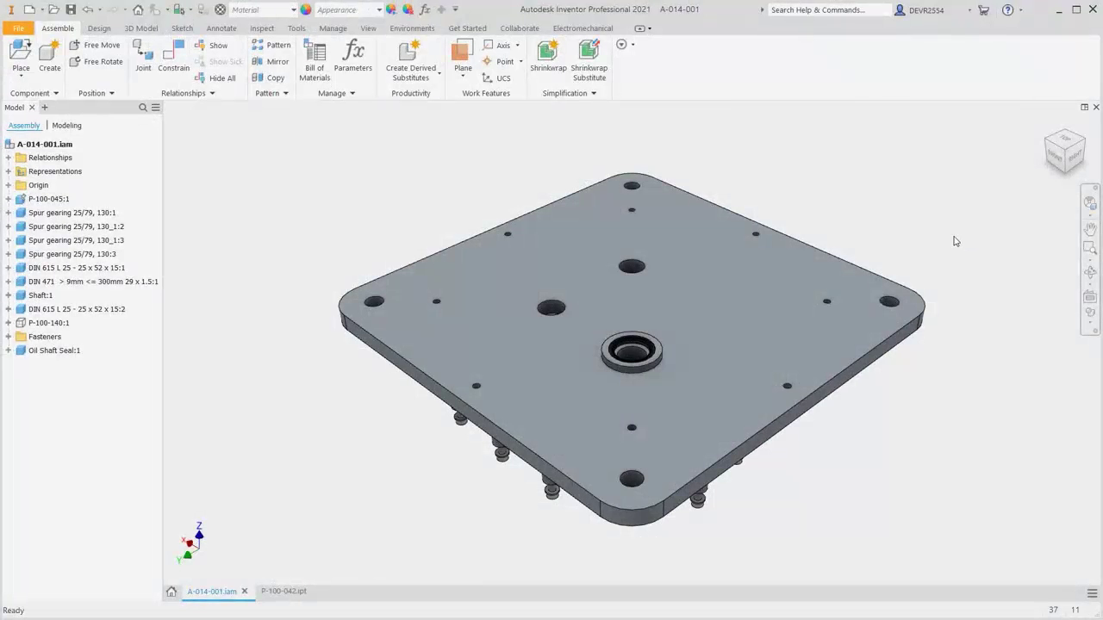
Place one Cam Shaft from the Parts folder near the plate's rear edge
{"action": "right_click", "coordinate": [954, 241]}
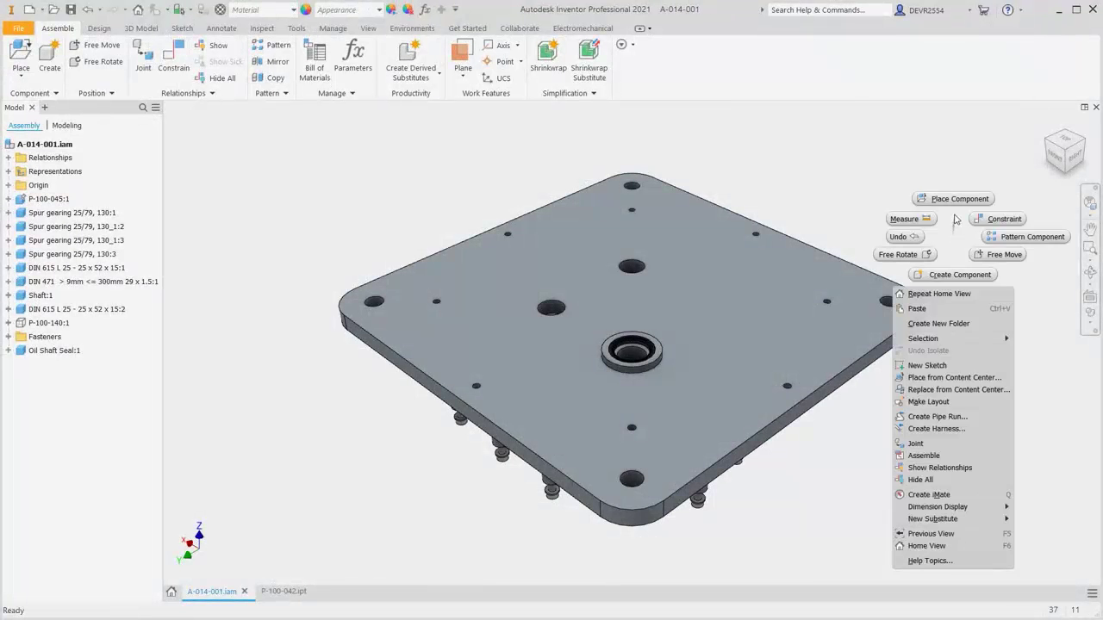
{"action": "left_click", "coordinate": [954, 200]}
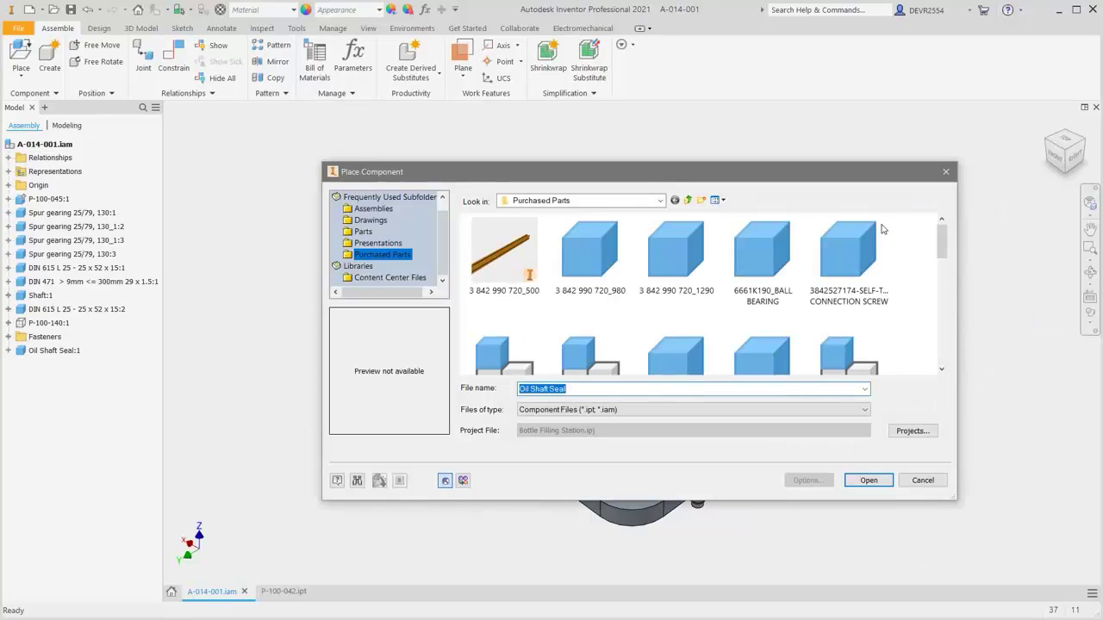
{"action": "left_click", "coordinate": [369, 232]}
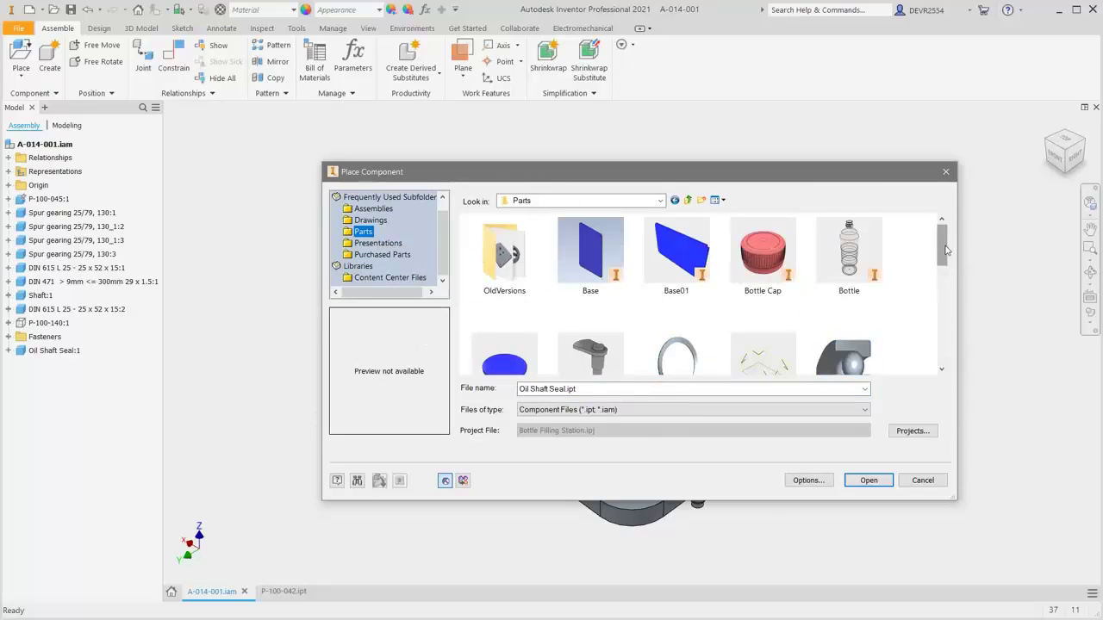
{"action": "scroll", "coordinate": [782, 317], "scroll_direction": "down", "scroll_amount": 2}
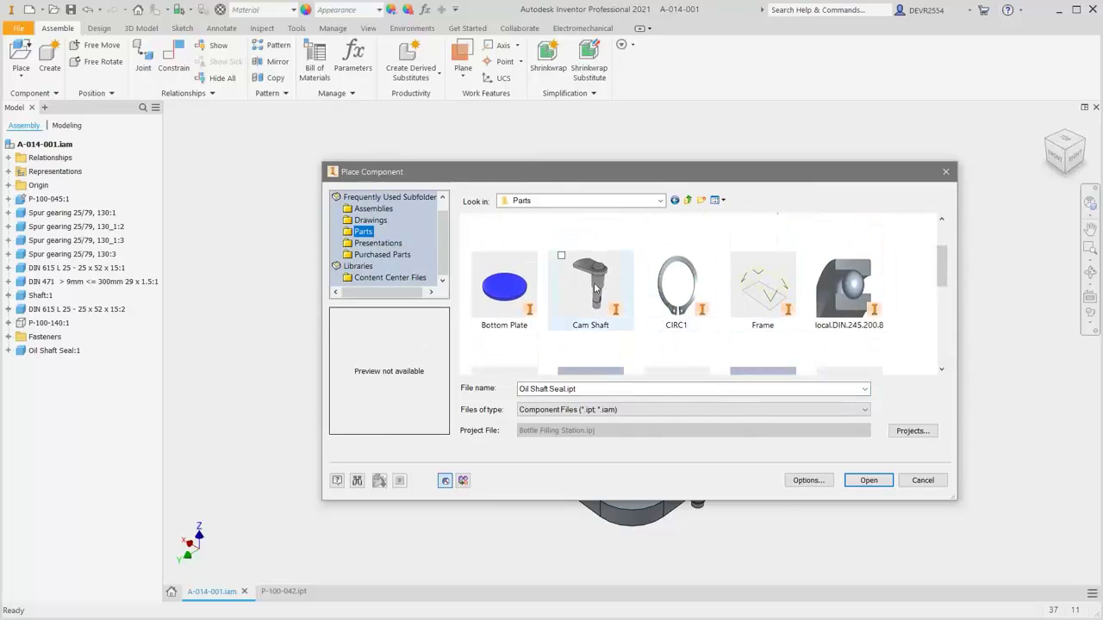
{"action": "left_click", "coordinate": [590, 289]}
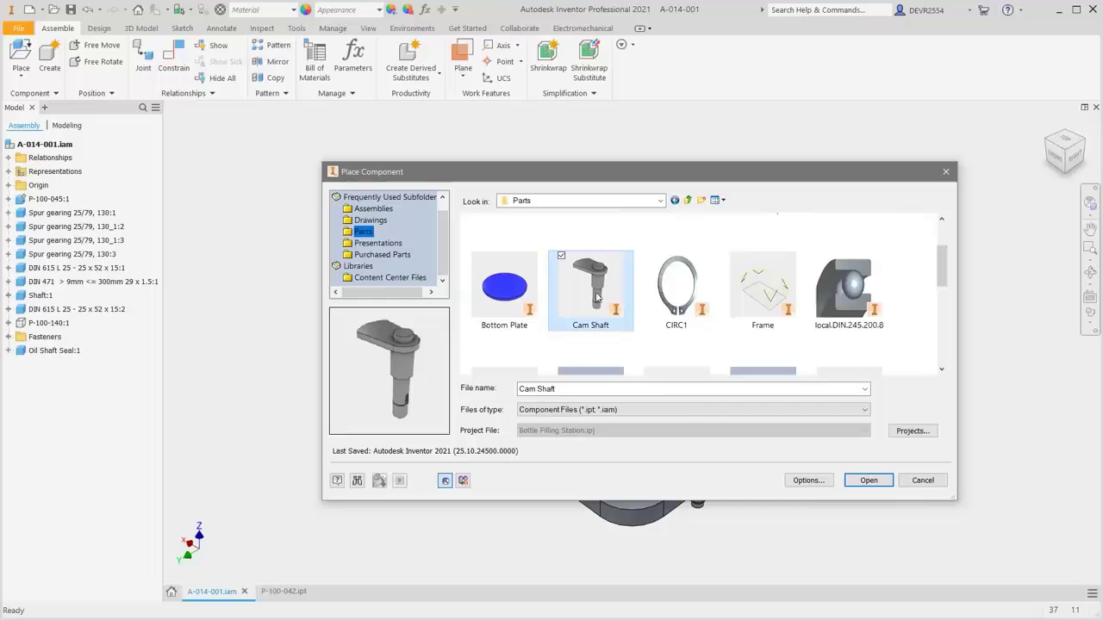
{"action": "left_click", "coordinate": [868, 481]}
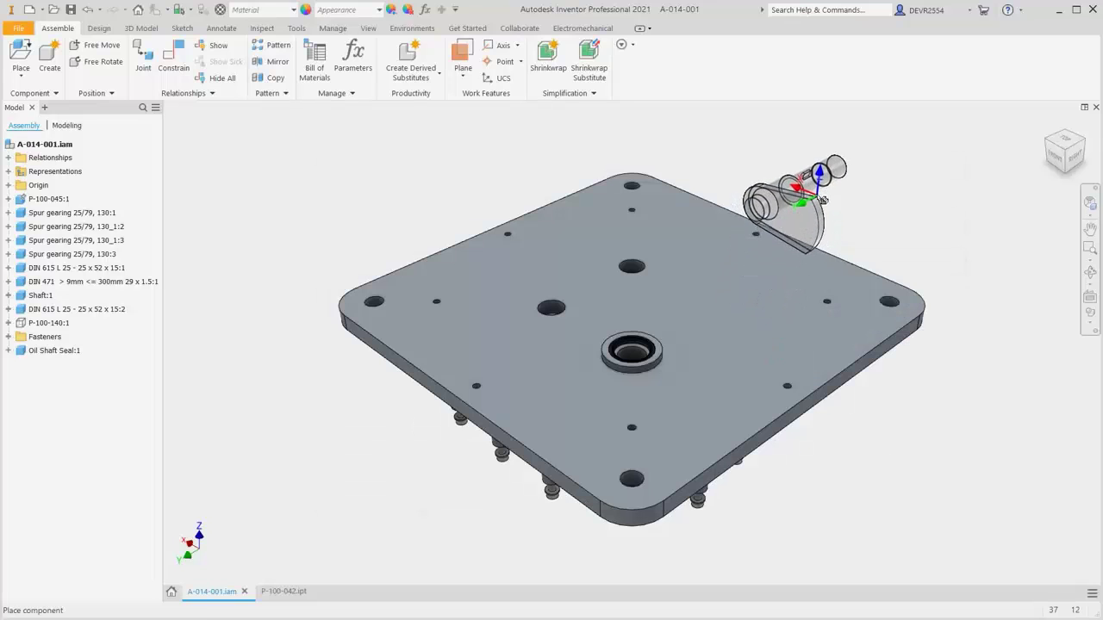
{"action": "left_click", "coordinate": [824, 199]}
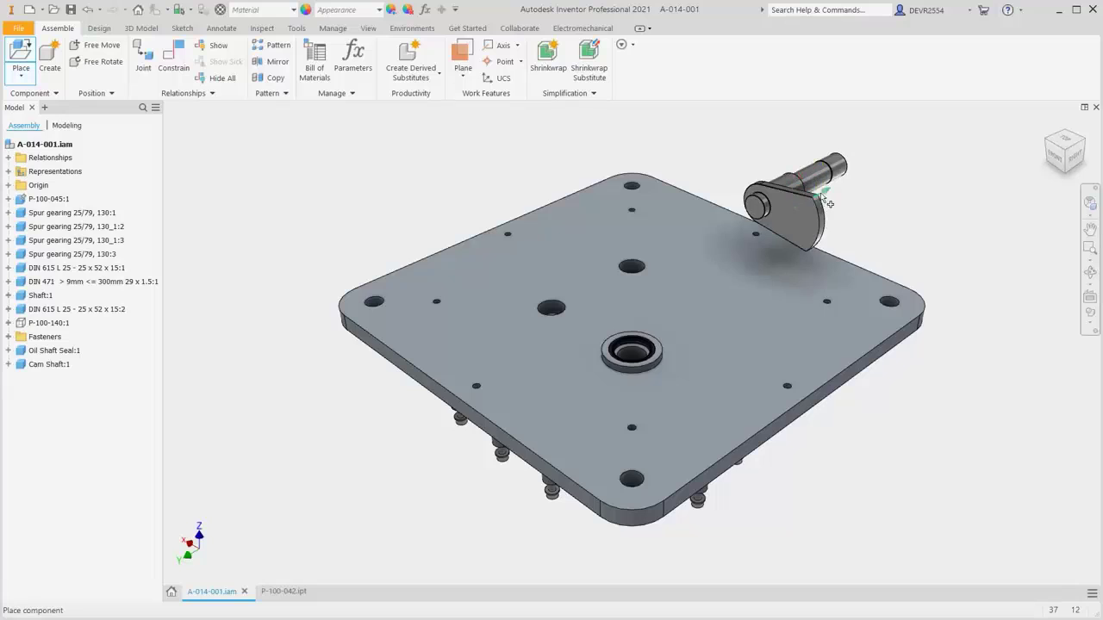
{"action": "right_click", "coordinate": [840, 201]}
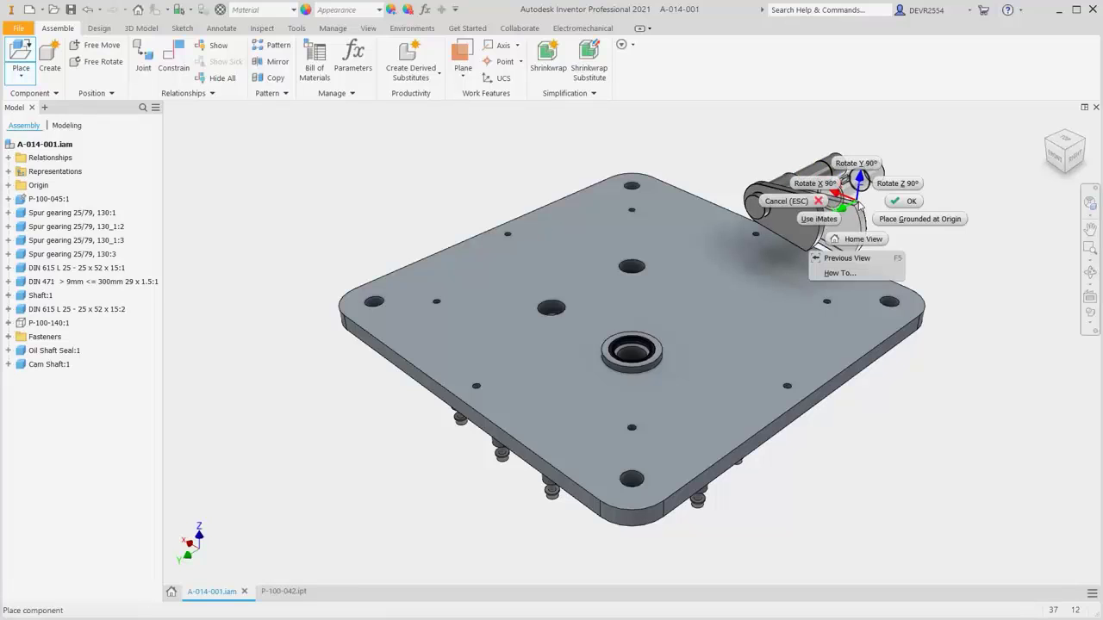
{"action": "left_click", "coordinate": [902, 203]}
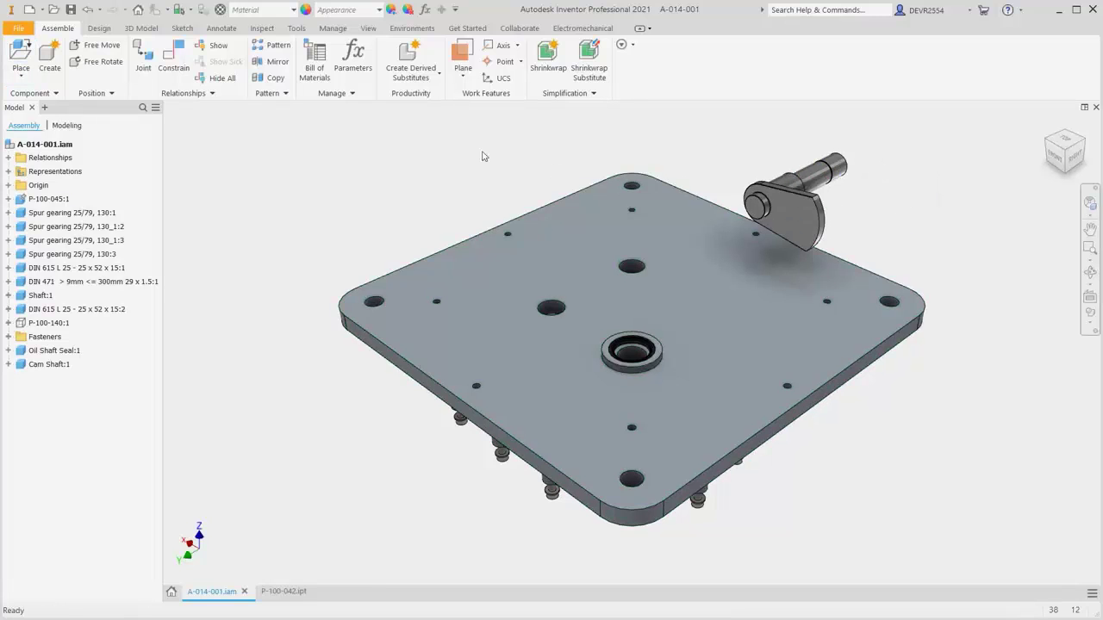
Free-rotate the cam shaft until its stepped shaft end points toward the plate and faces the view
{"action": "left_click", "coordinate": [802, 211]}
{"action": "key", "text": "g"}
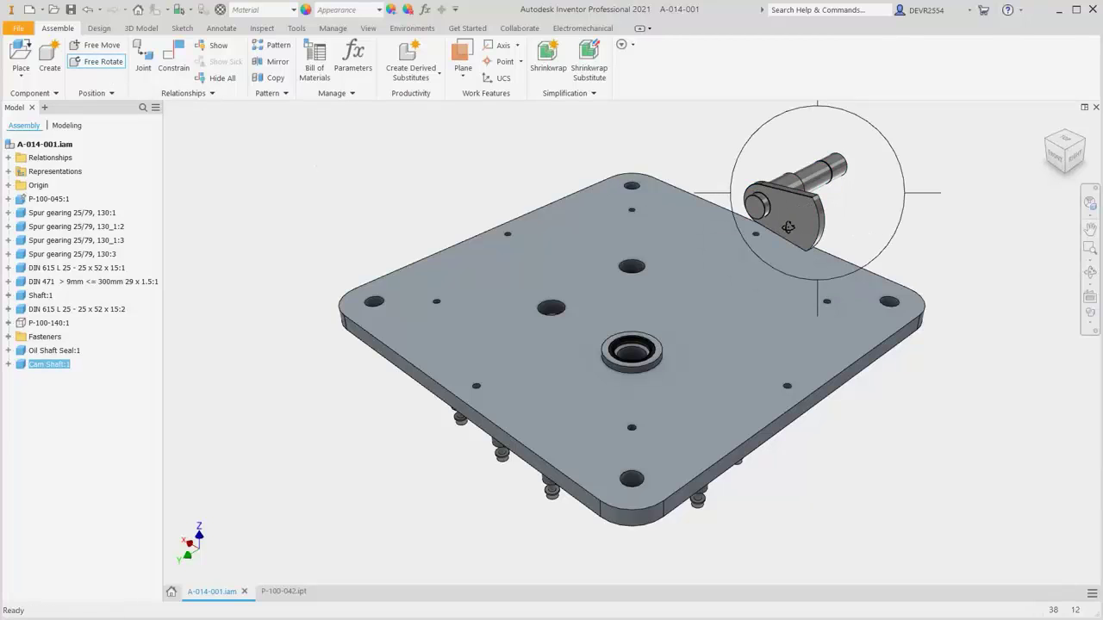
{"action": "left_click_drag", "start_coordinate": [786, 226], "coordinate": [676, 191]}
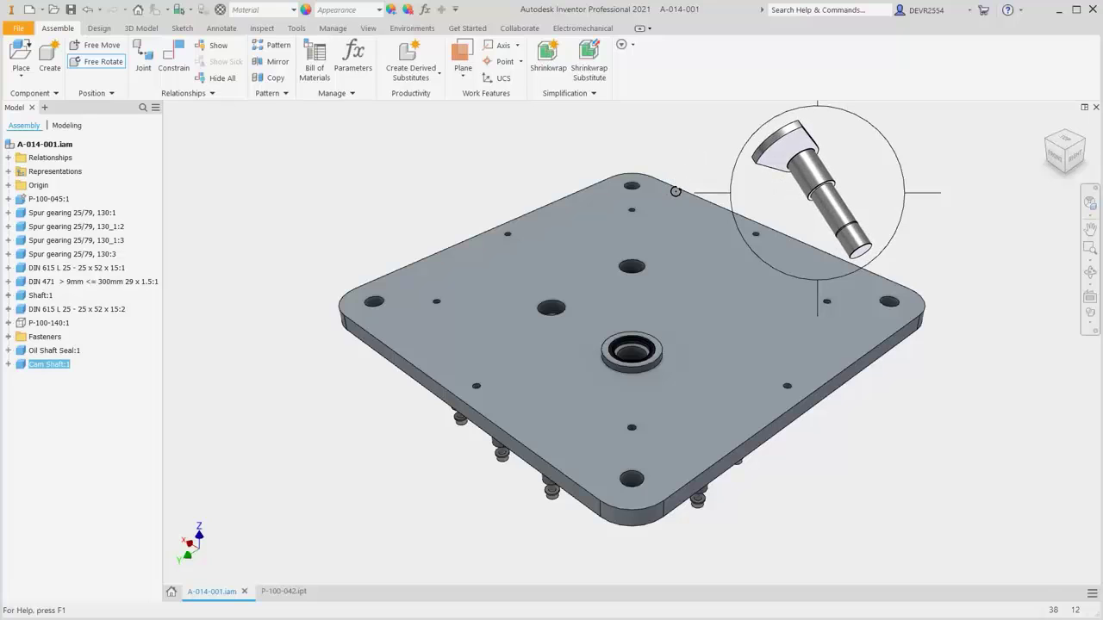
{"action": "key", "text": "Escape"}
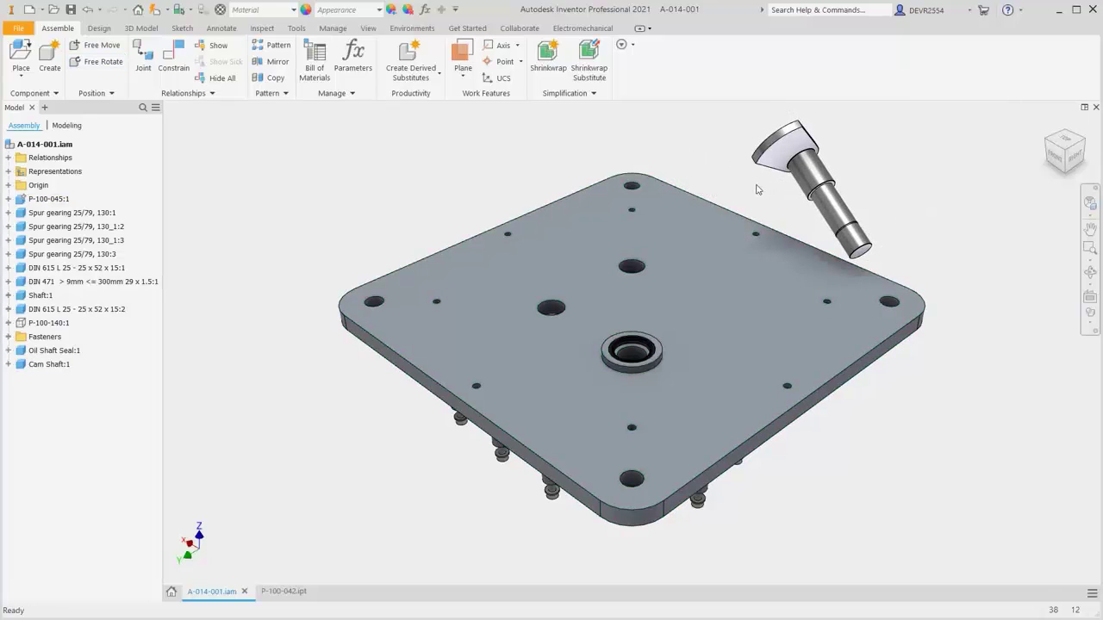
Start a joint from the circular edge at the cam shaft's middle shoulder to the circular seat edge inside the seal's bore
{"action": "left_click", "coordinate": [143, 59]}
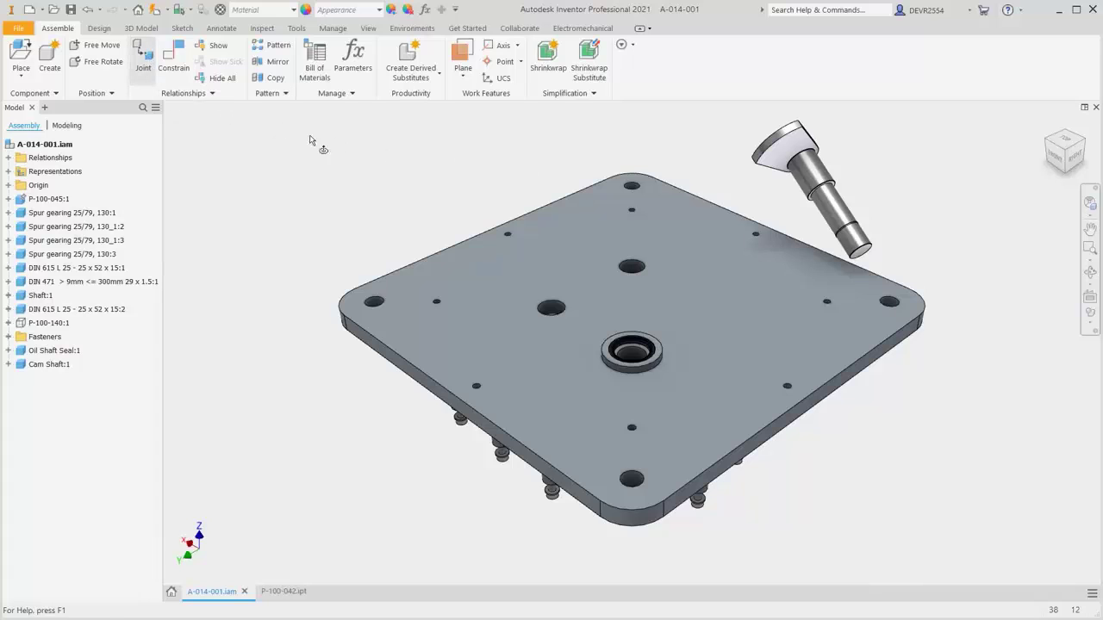
{"action": "left_click_drag", "start_coordinate": [841, 131], "coordinate": [345, 106]}
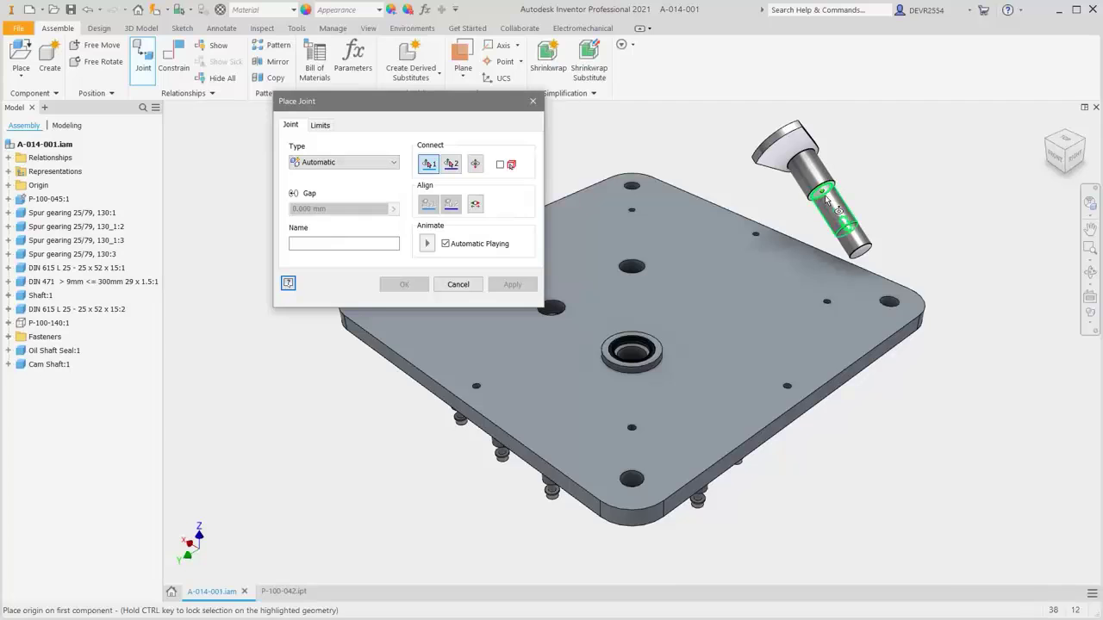
{"action": "scroll", "coordinate": [825, 196], "scroll_direction": "up", "scroll_amount": 5}
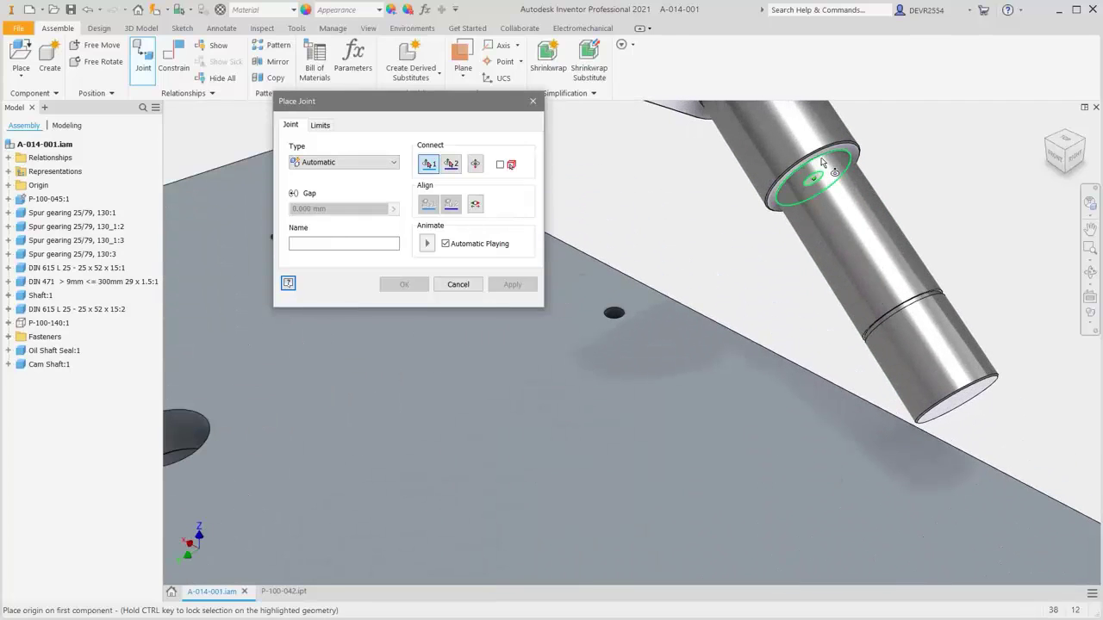
{"action": "left_click", "coordinate": [822, 161]}
{"action": "scroll", "coordinate": [426, 412], "scroll_direction": "down", "scroll_amount": 6}
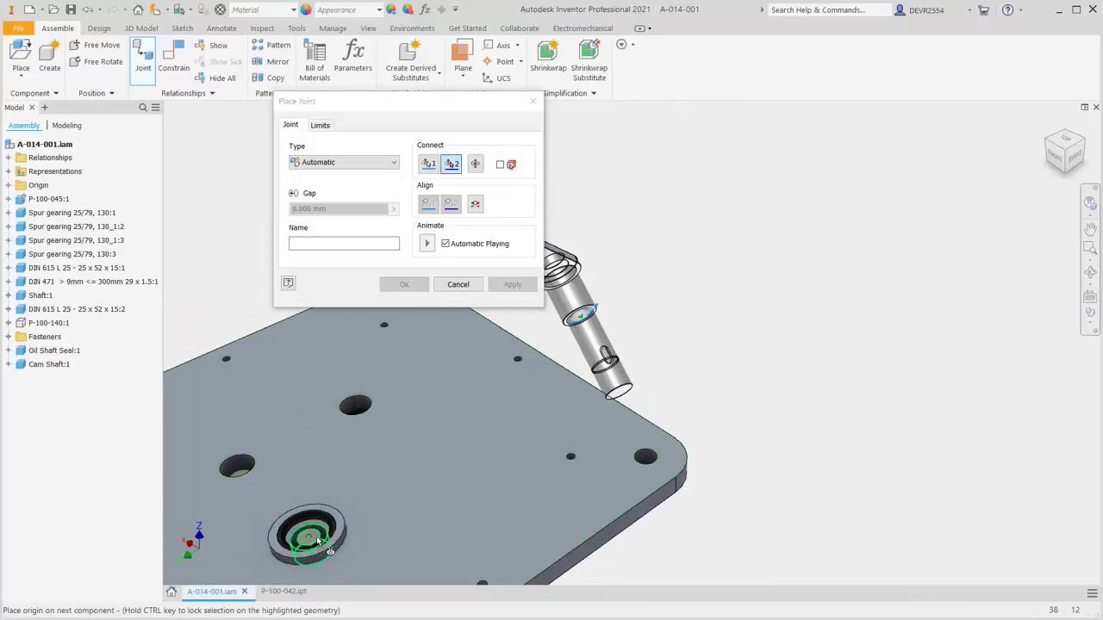
{"action": "scroll", "coordinate": [306, 538], "scroll_direction": "up", "scroll_amount": 4}
{"action": "scroll", "coordinate": [305, 543], "scroll_direction": "up", "scroll_amount": 2}
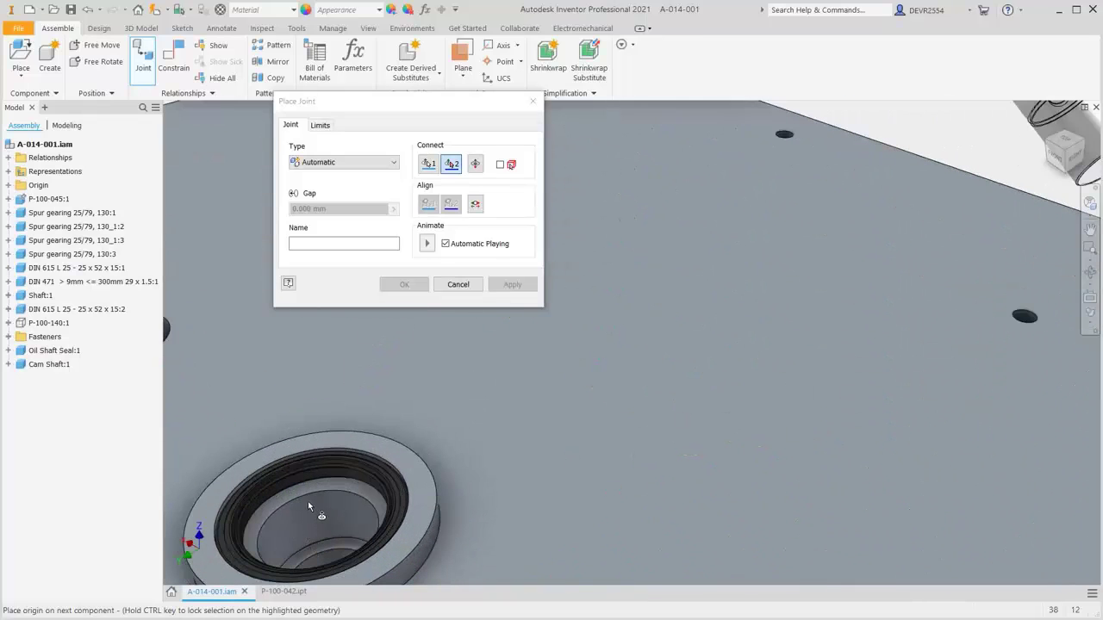
{"action": "left_click", "coordinate": [308, 502]}
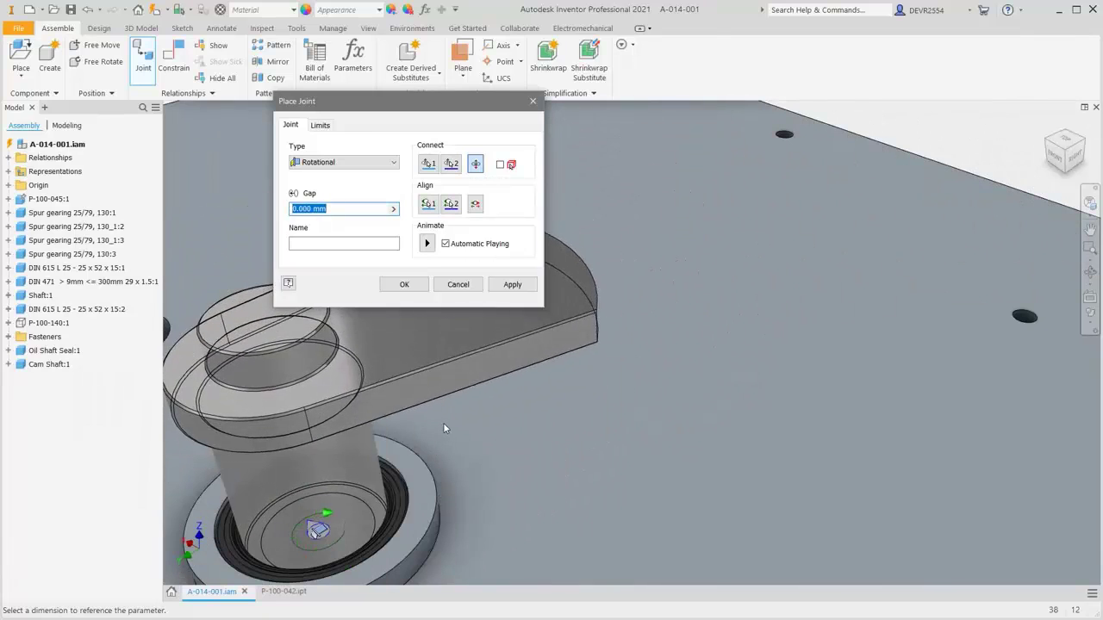
Set the rotational joint's gap to -1 mm, complete the joint and turn the cam slightly to test its rotation
{"action": "key", "text": "F2"}
{"action": "left_click_drag", "start_coordinate": [540, 423], "coordinate": [879, 315]}
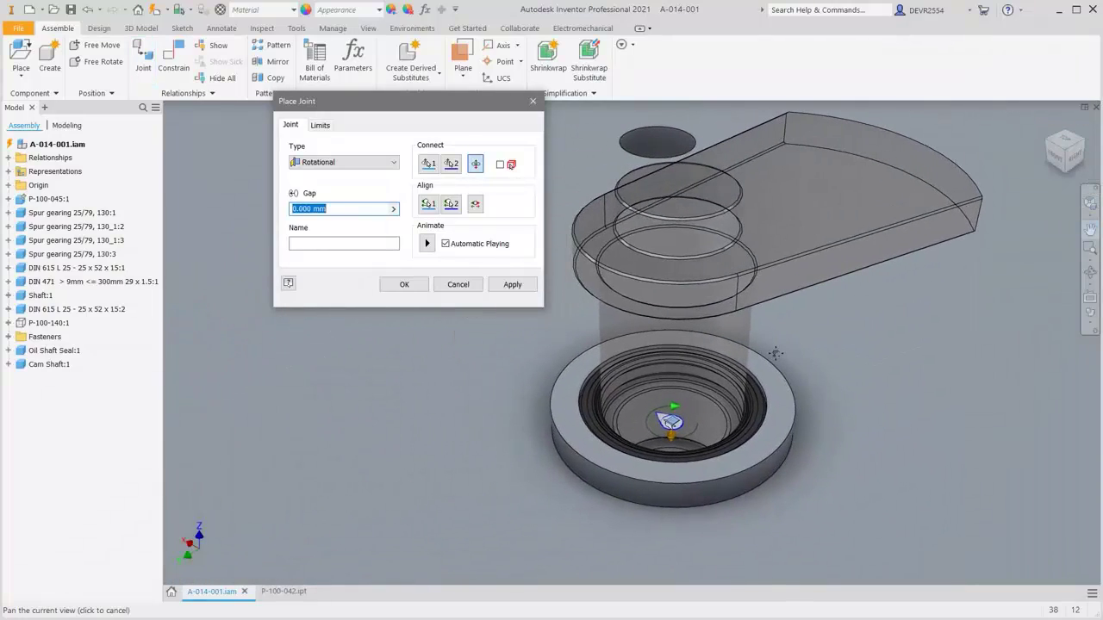
{"action": "key", "text": "Escape"}
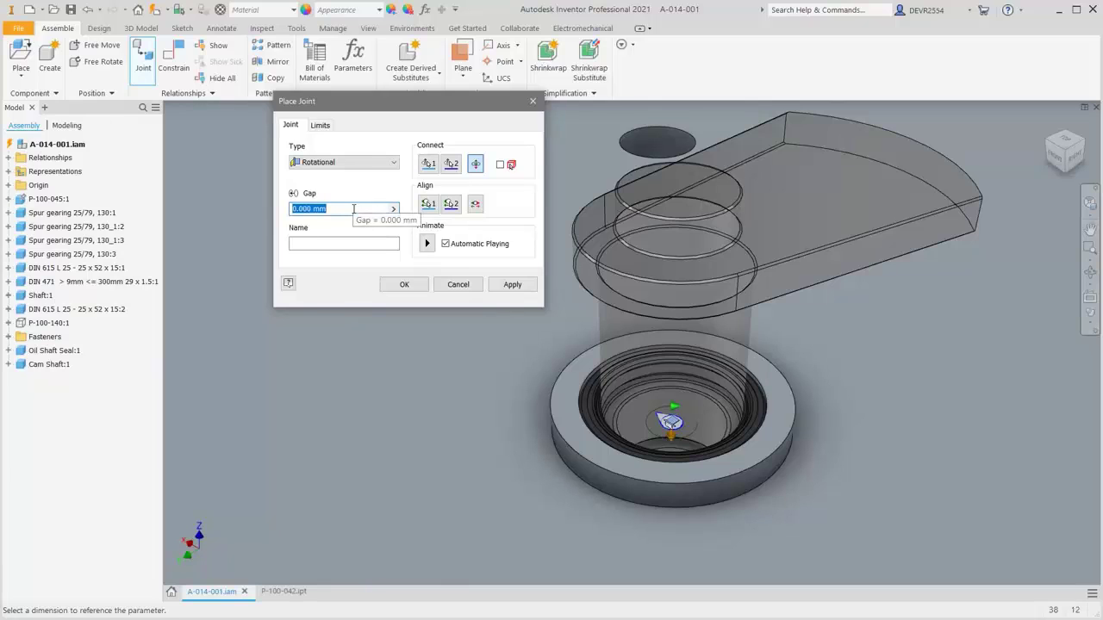
{"action": "type", "text": "-1"}
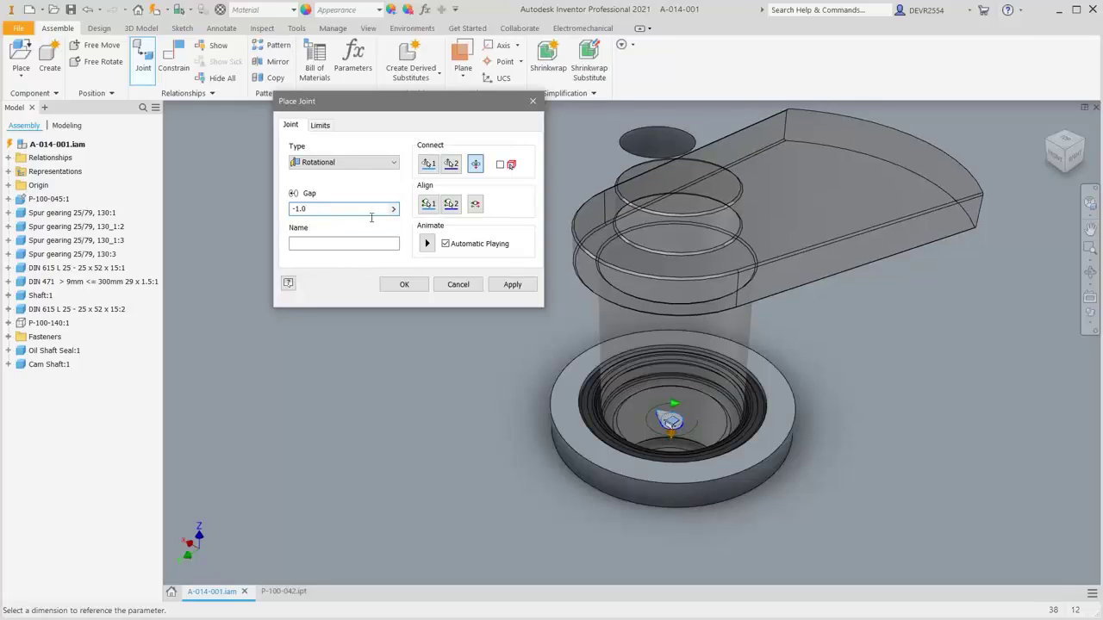
{"action": "left_click", "coordinate": [404, 285]}
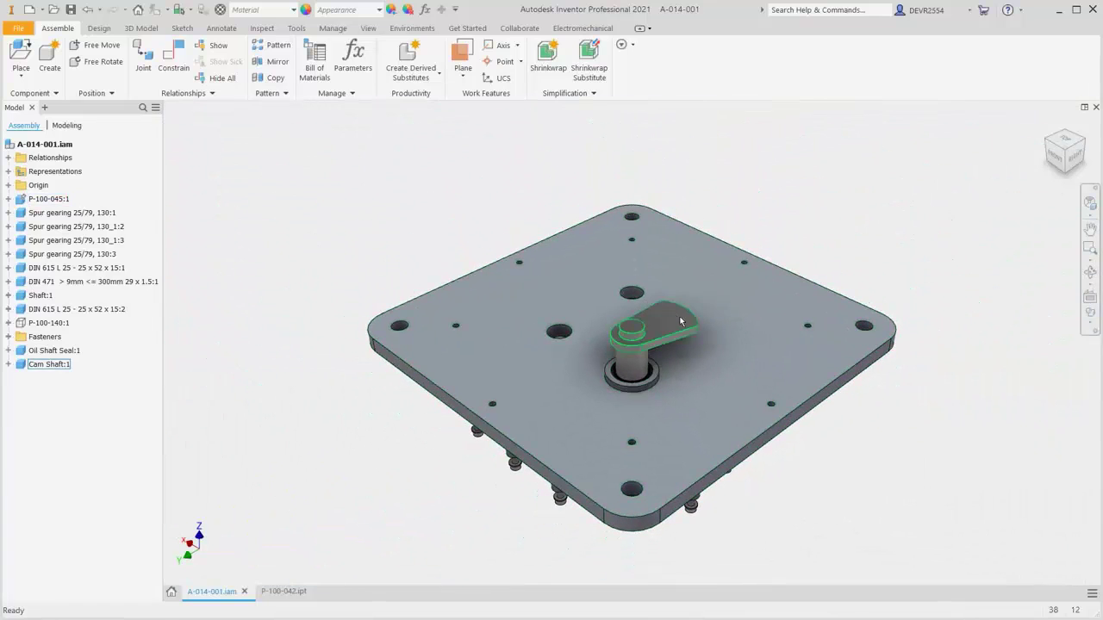
{"action": "left_click_drag", "start_coordinate": [681, 322], "coordinate": [705, 316]}
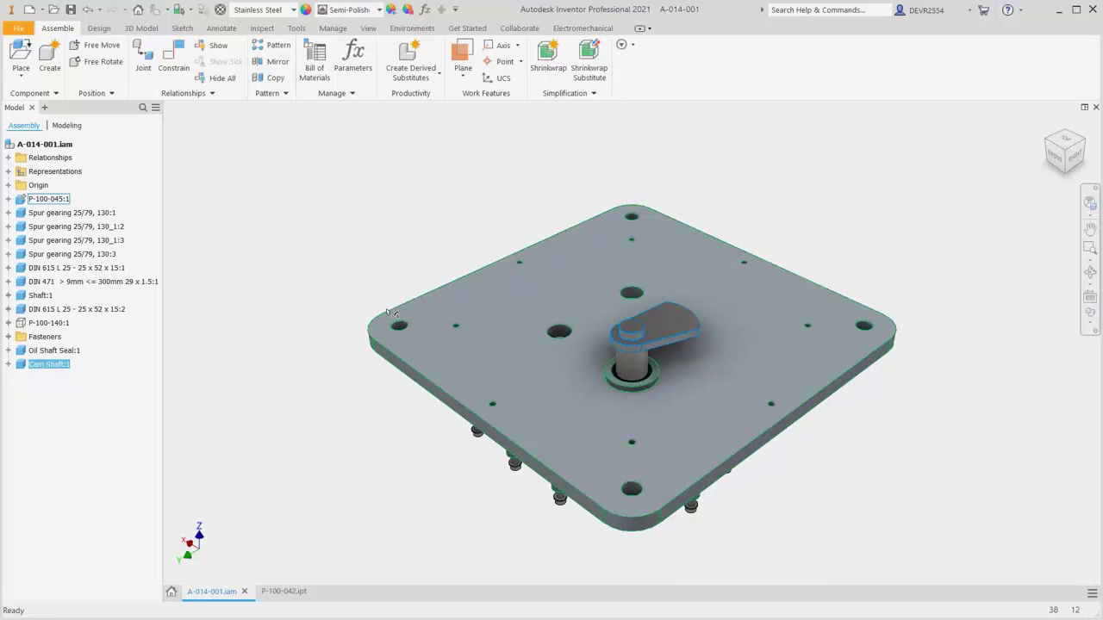
{"action": "left_click", "coordinate": [312, 266]}
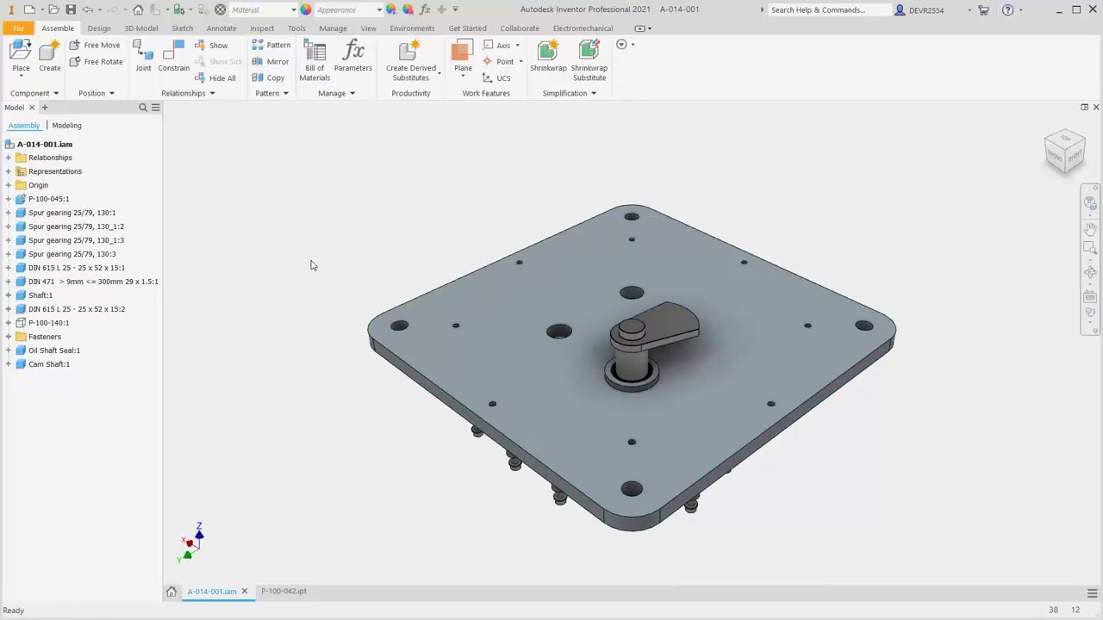
Place one DIN 6885-1 A rounded key from Content Center for a 22 - 30 mm shaft, 20 mm long, beside the plate
{"action": "right_click", "coordinate": [312, 266]}
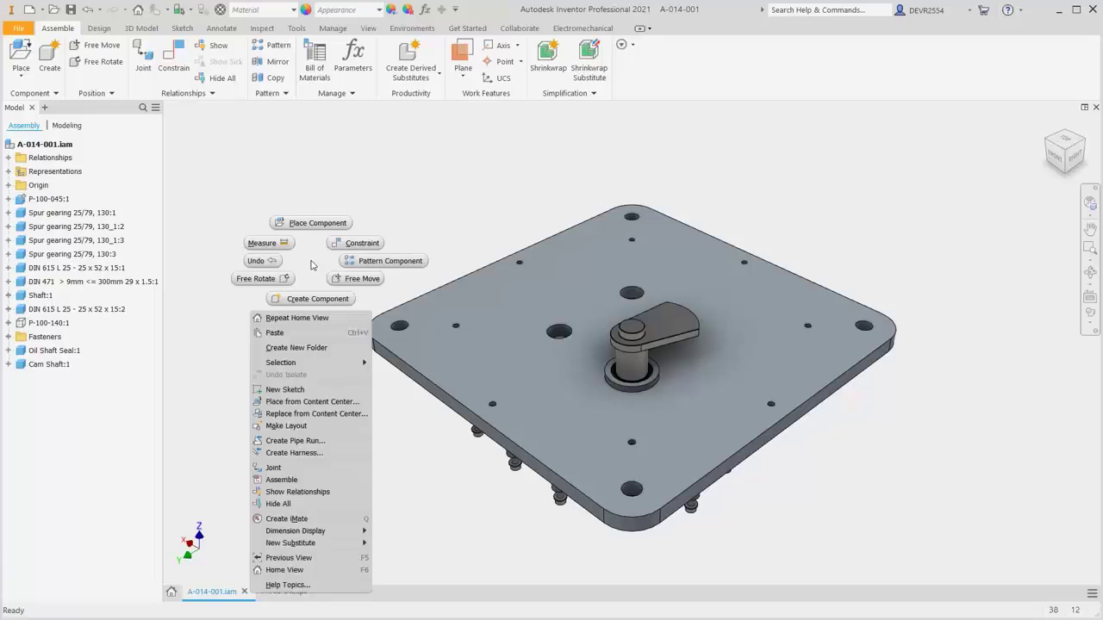
{"action": "left_click", "coordinate": [313, 402]}
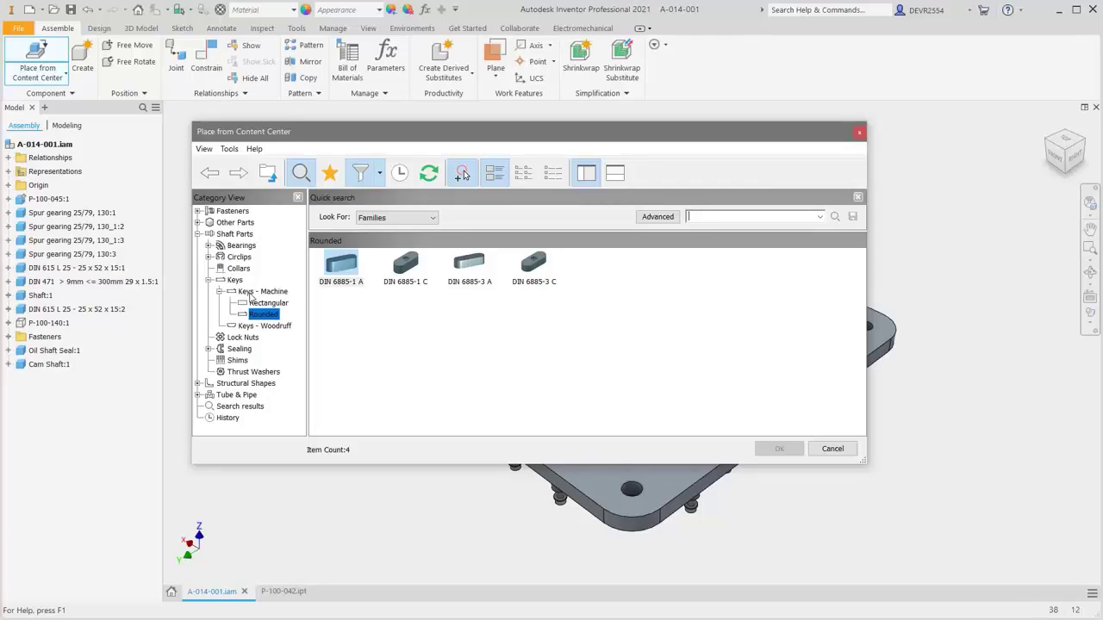
{"action": "left_click", "coordinate": [349, 274]}
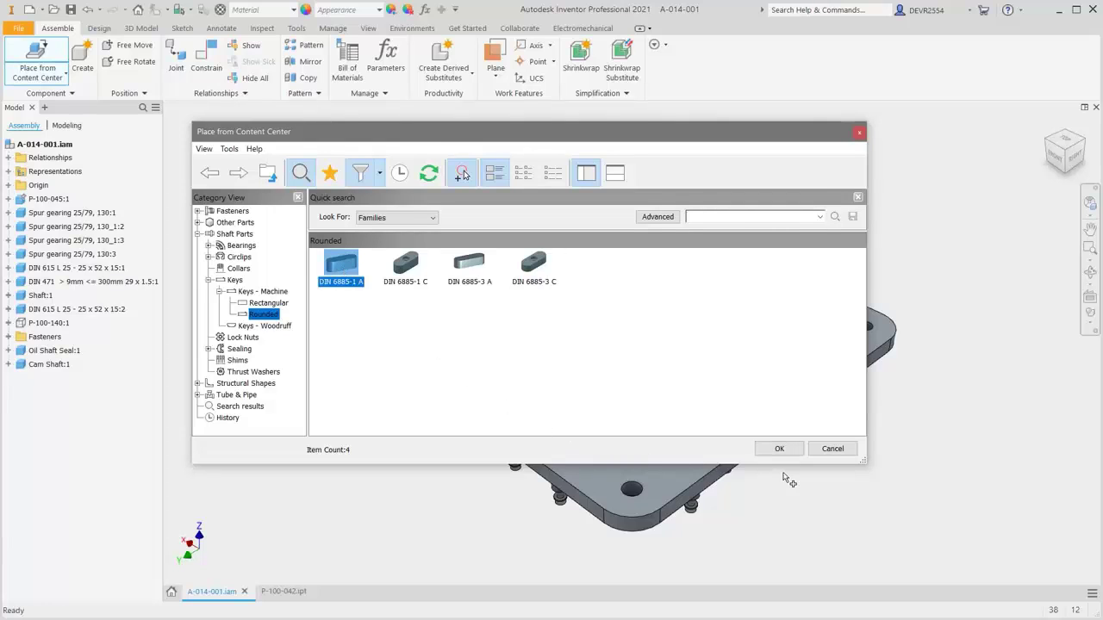
{"action": "left_click", "coordinate": [786, 452]}
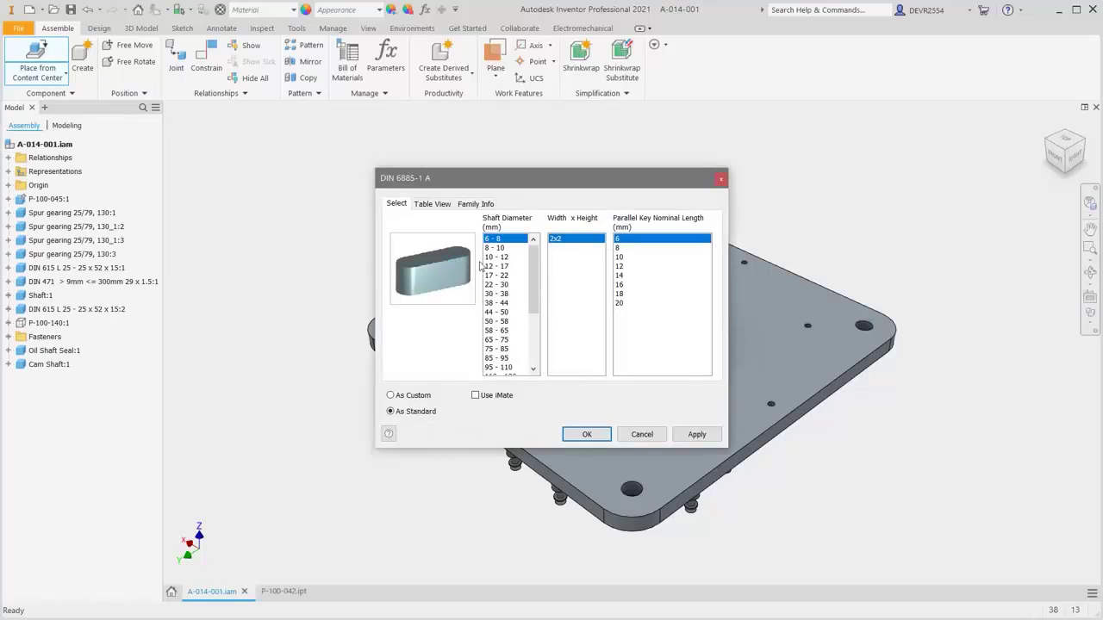
{"action": "left_click", "coordinate": [500, 285]}
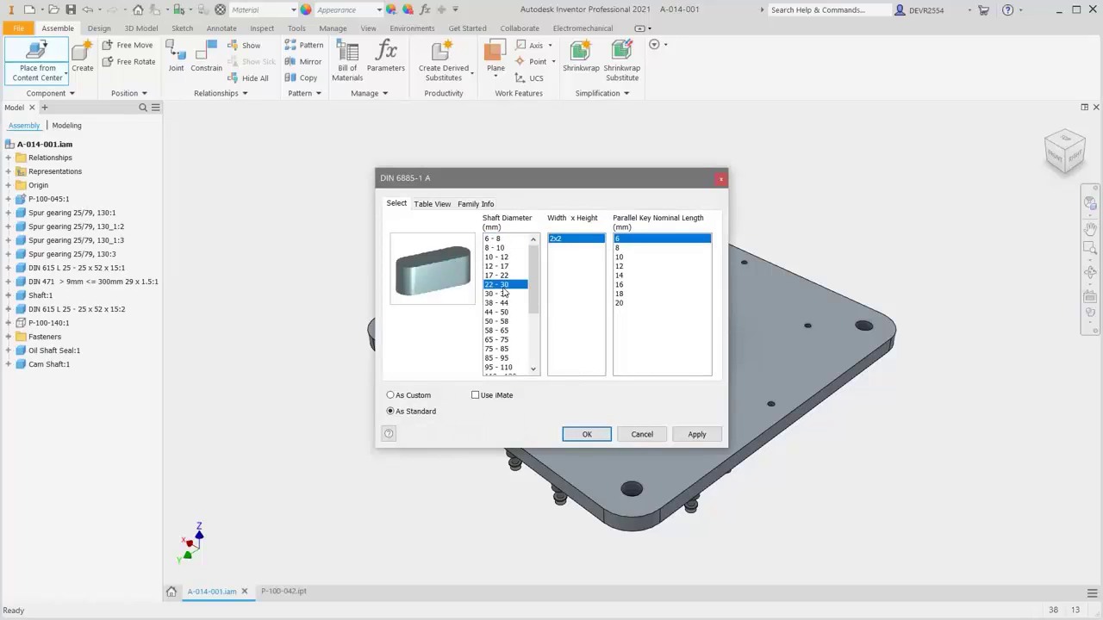
{"action": "left_click", "coordinate": [620, 248]}
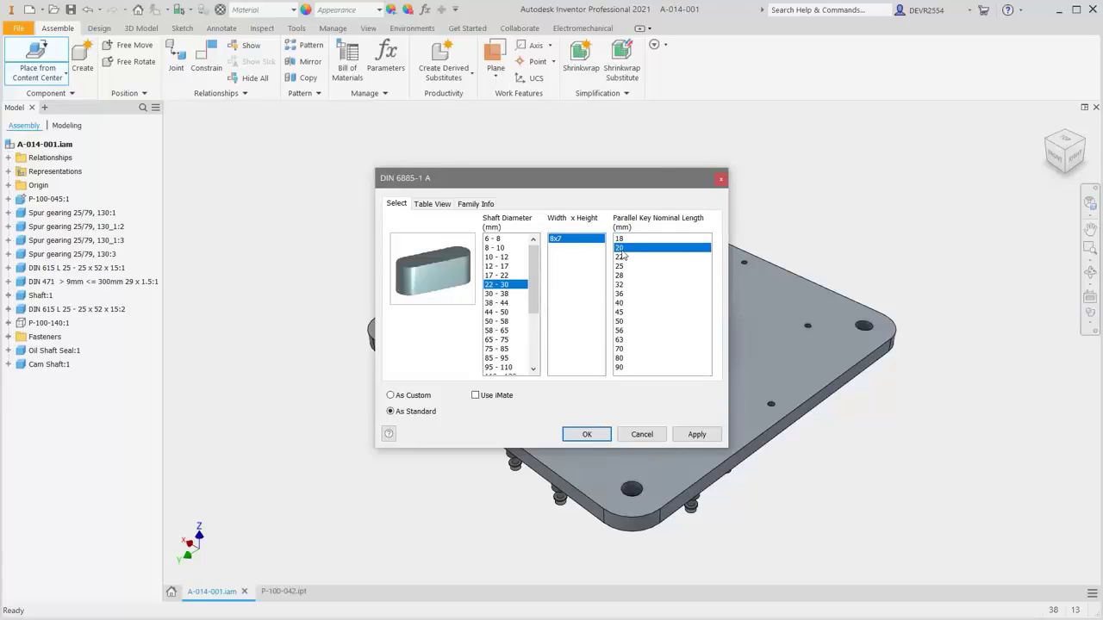
{"action": "left_click", "coordinate": [587, 435]}
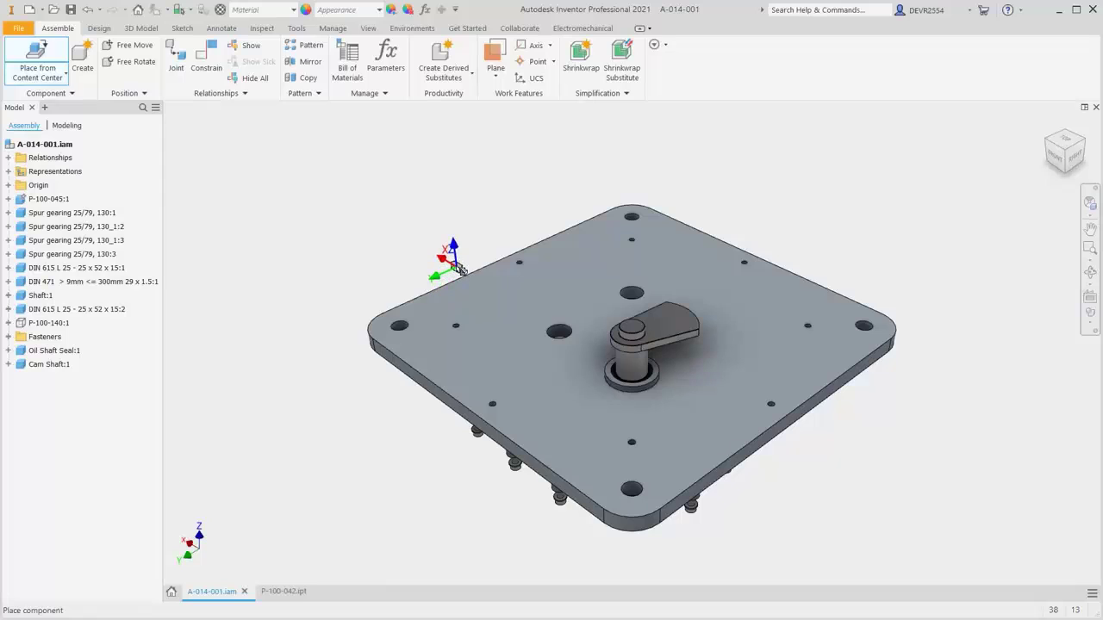
{"action": "right_click", "coordinate": [509, 234]}
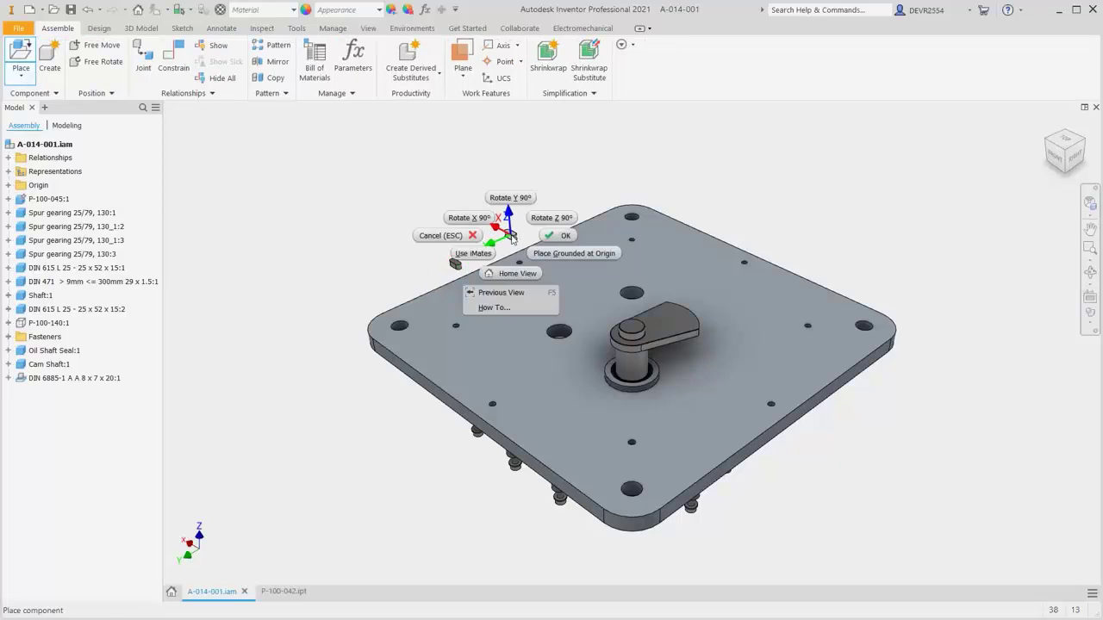
{"action": "left_click", "coordinate": [549, 237]}
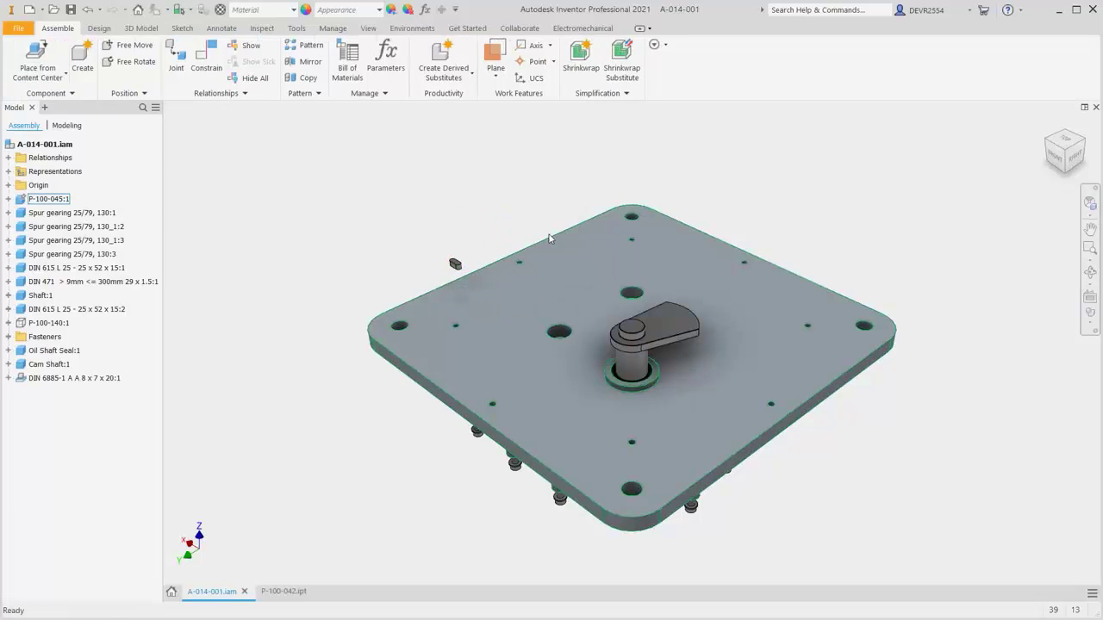
Isolate the DIN 6885-1 rounded key together with the cam shaft
{"action": "left_click", "coordinate": [455, 262]}
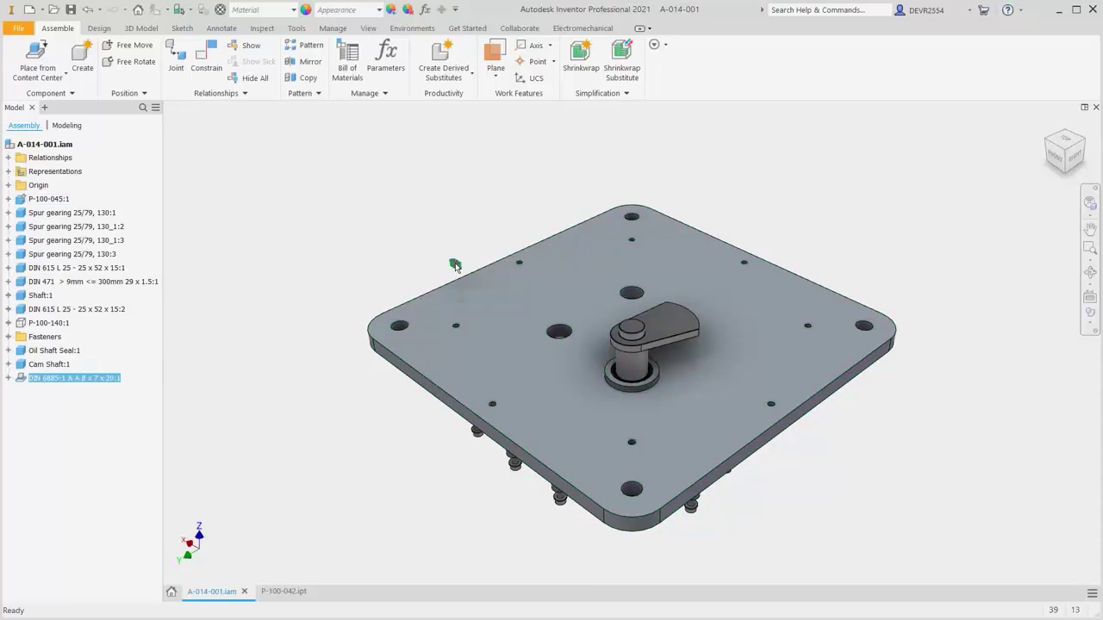
{"action": "left_click", "coordinate": [637, 340], "text": "ctrl"}
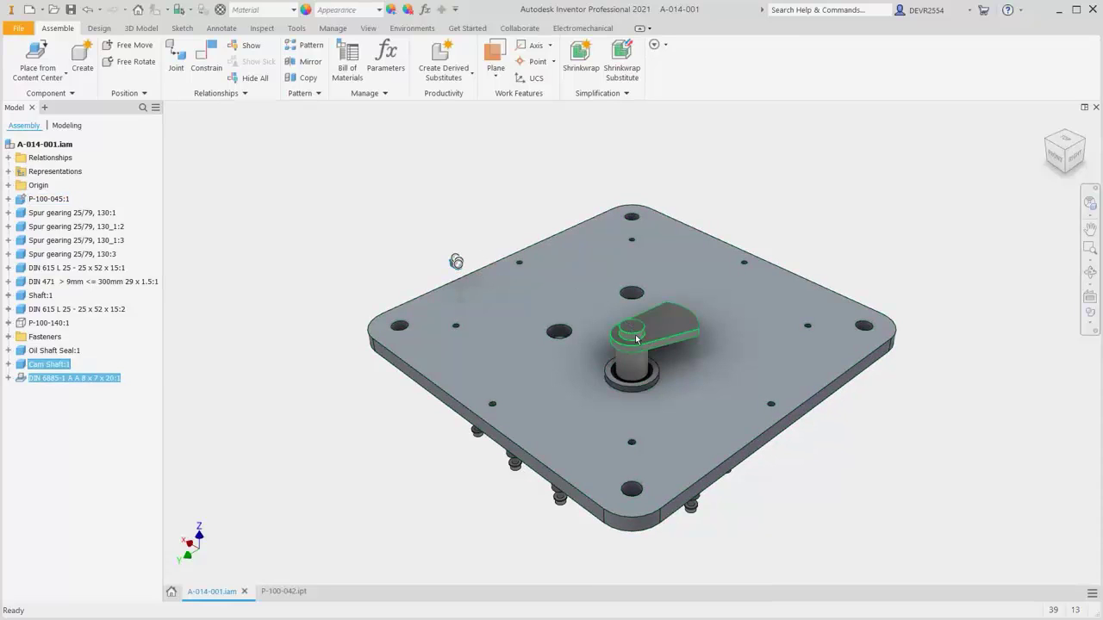
{"action": "right_click", "coordinate": [636, 339]}
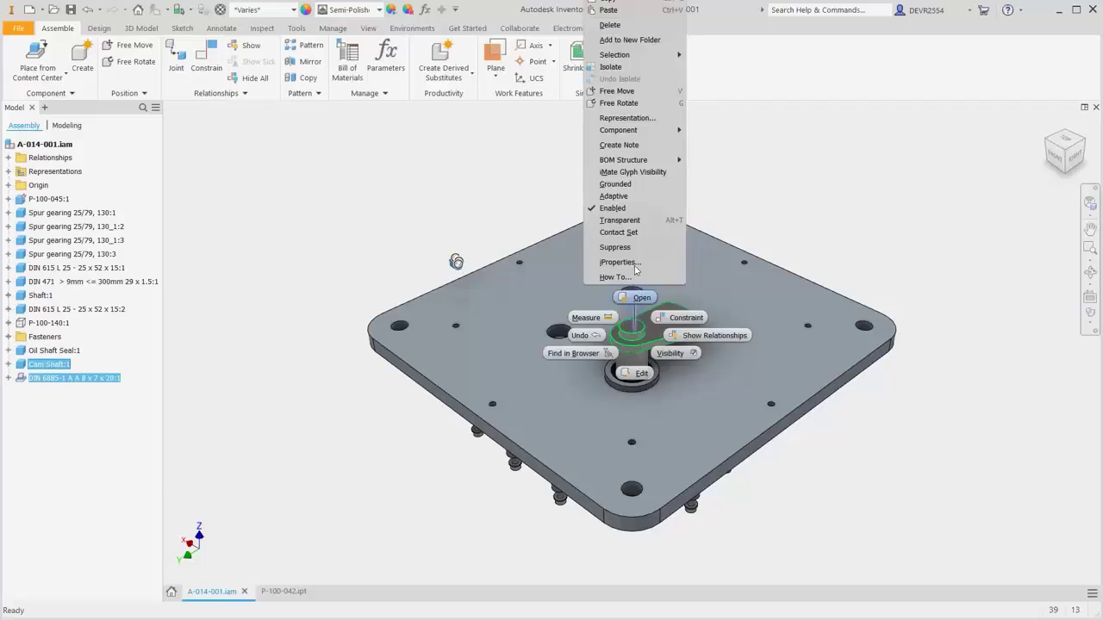
{"action": "left_click", "coordinate": [608, 67]}
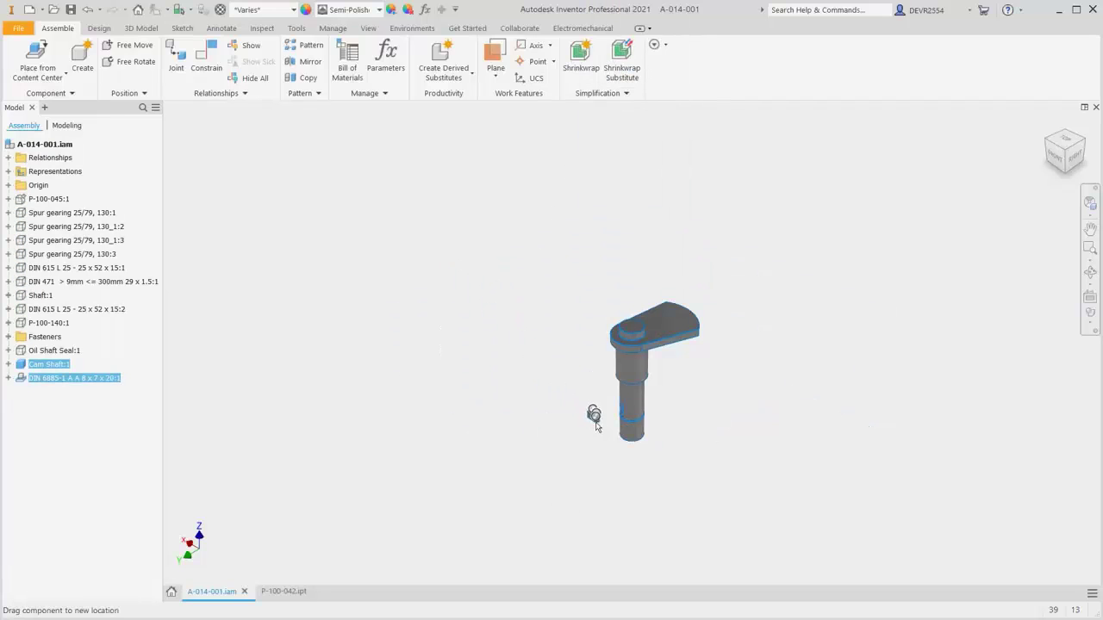
Seat the key in the cam shaft's keyway with a Rigid joint from the key's end-arc center to the keyway floor's upper arc center
{"action": "scroll", "coordinate": [625, 429], "scroll_direction": "down", "scroll_amount": 10}
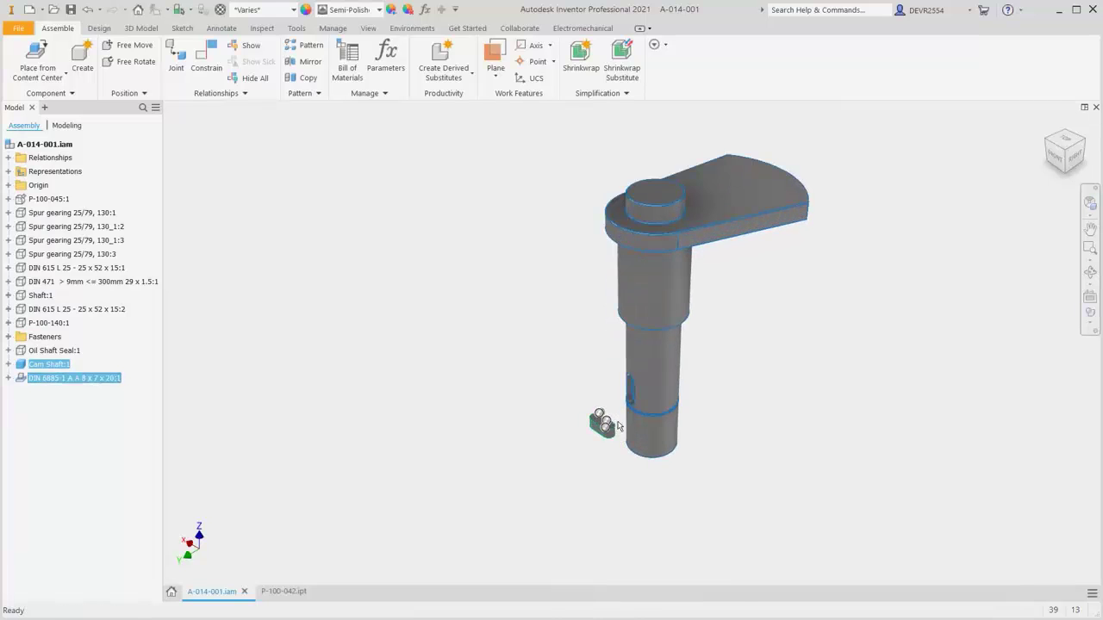
{"action": "scroll", "coordinate": [627, 429], "scroll_direction": "up", "scroll_amount": 4}
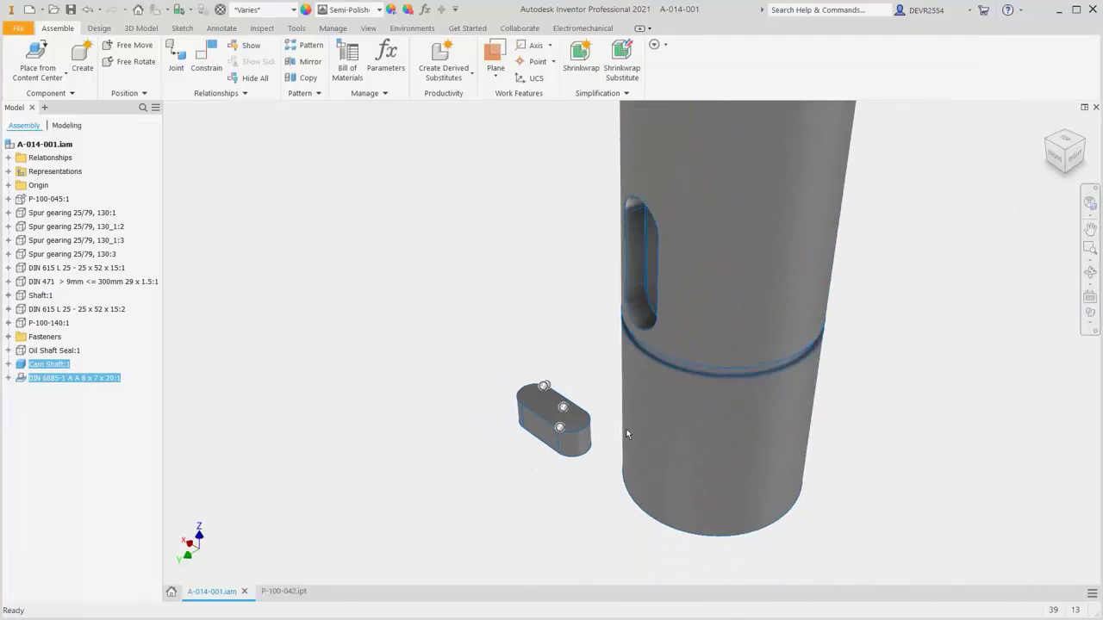
{"action": "left_click", "coordinate": [556, 330]}
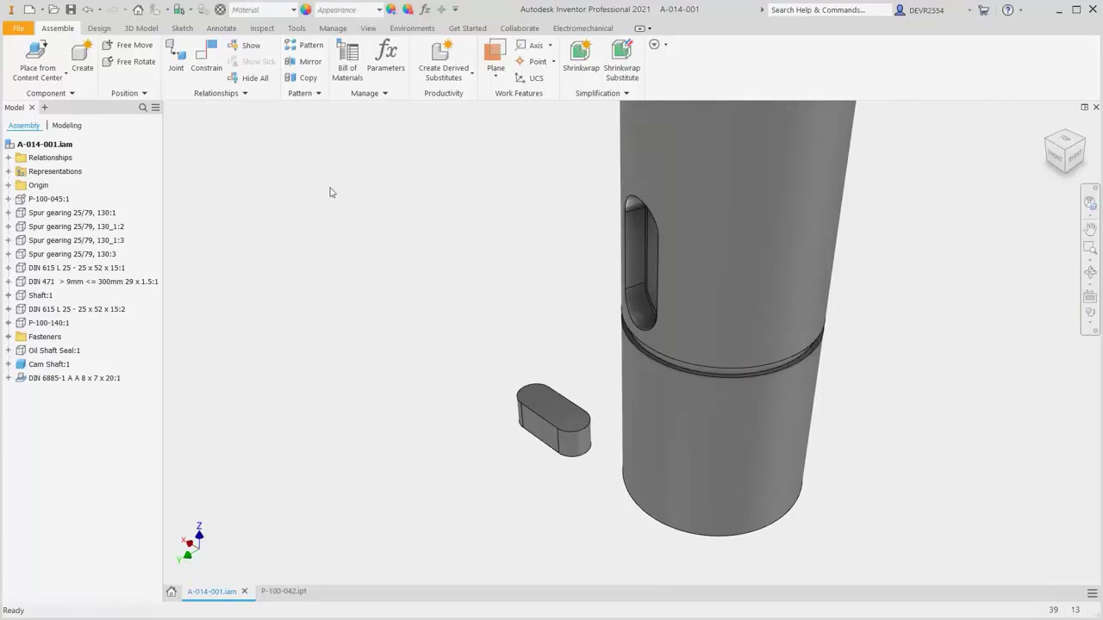
{"action": "left_click", "coordinate": [175, 56]}
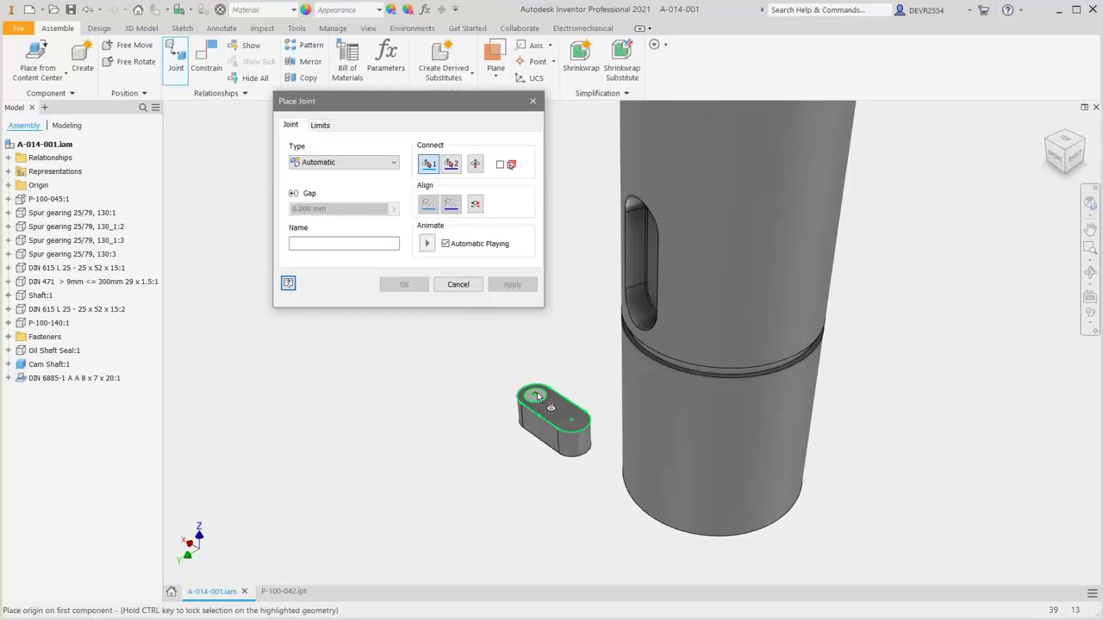
{"action": "left_click", "coordinate": [536, 394]}
{"action": "middle_click_drag", "start_coordinate": [687, 389], "coordinate": [682, 346], "text": "shift"}
{"action": "left_click_drag", "start_coordinate": [643, 338], "coordinate": [612, 250]}
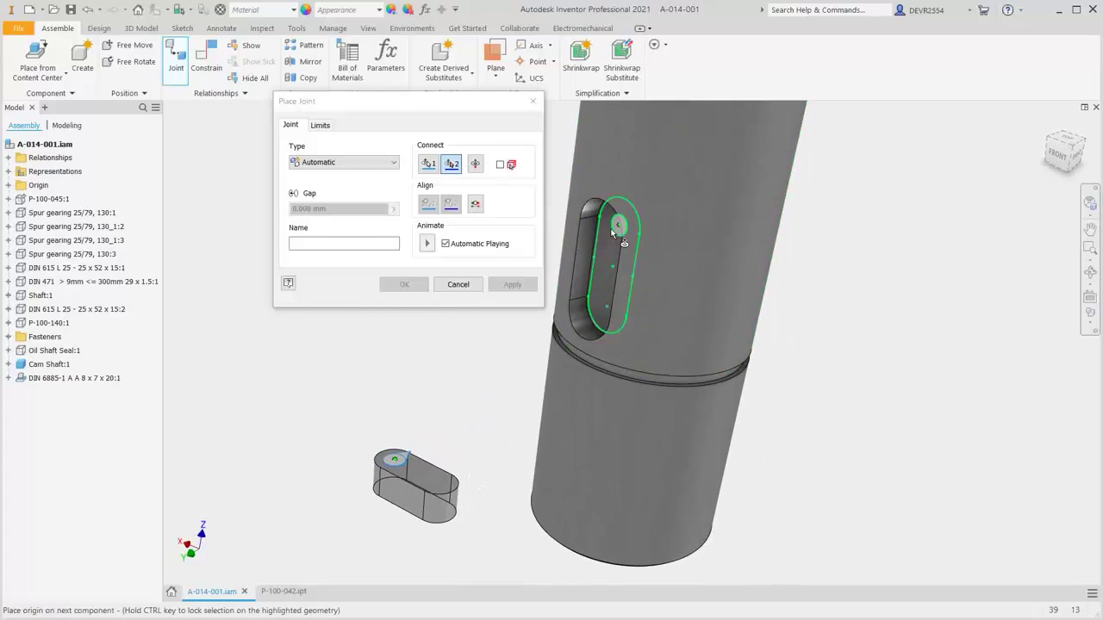
{"action": "left_click", "coordinate": [615, 231]}
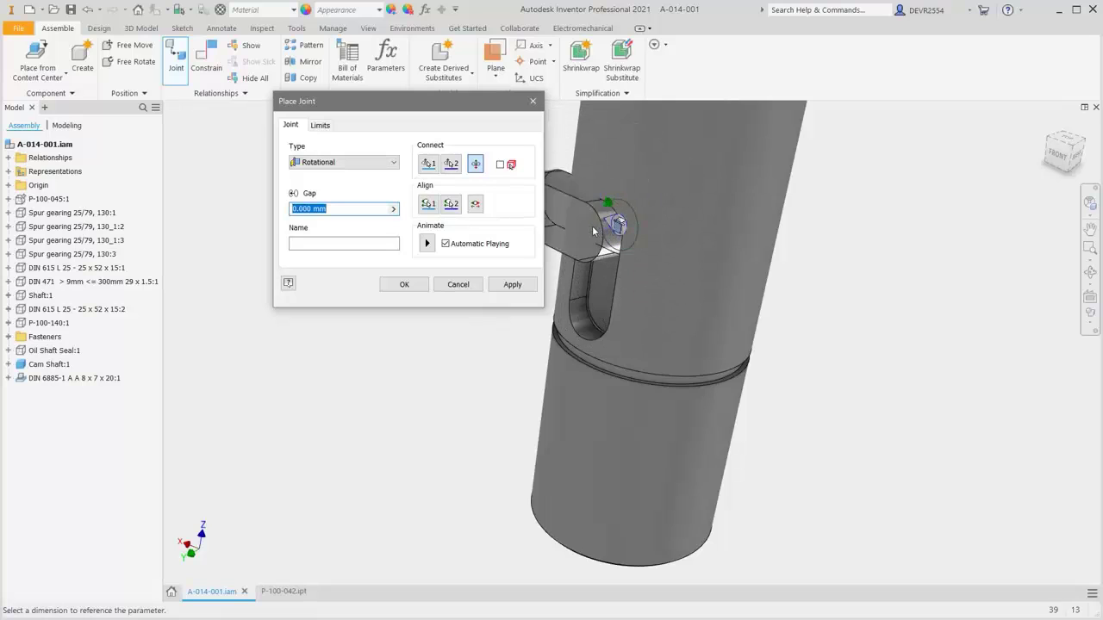
{"action": "left_click", "coordinate": [393, 162]}
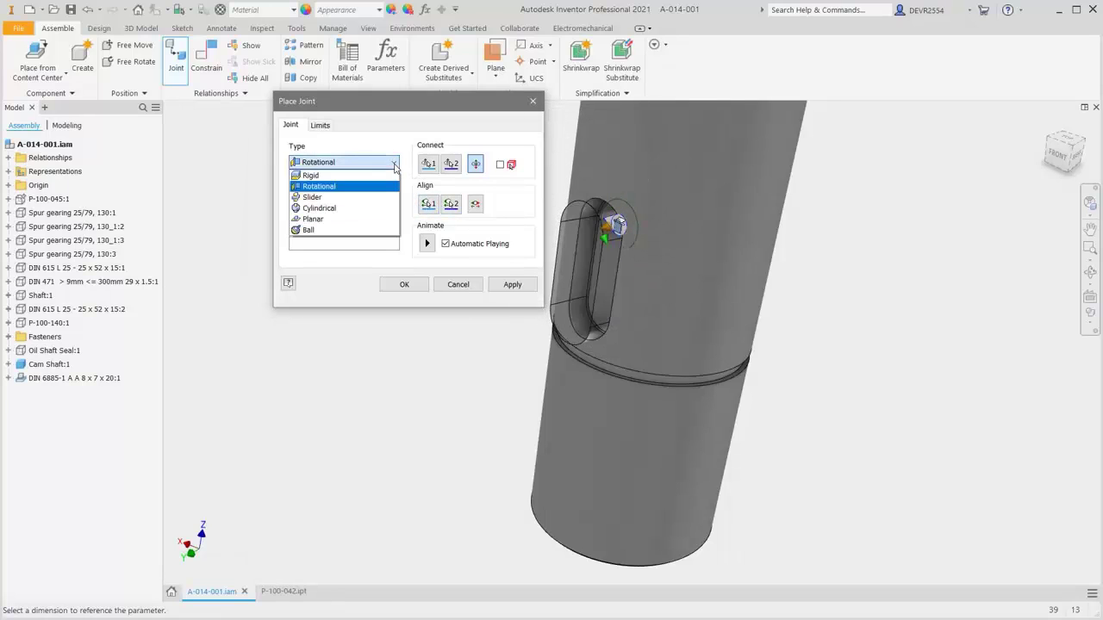
{"action": "left_click", "coordinate": [327, 177]}
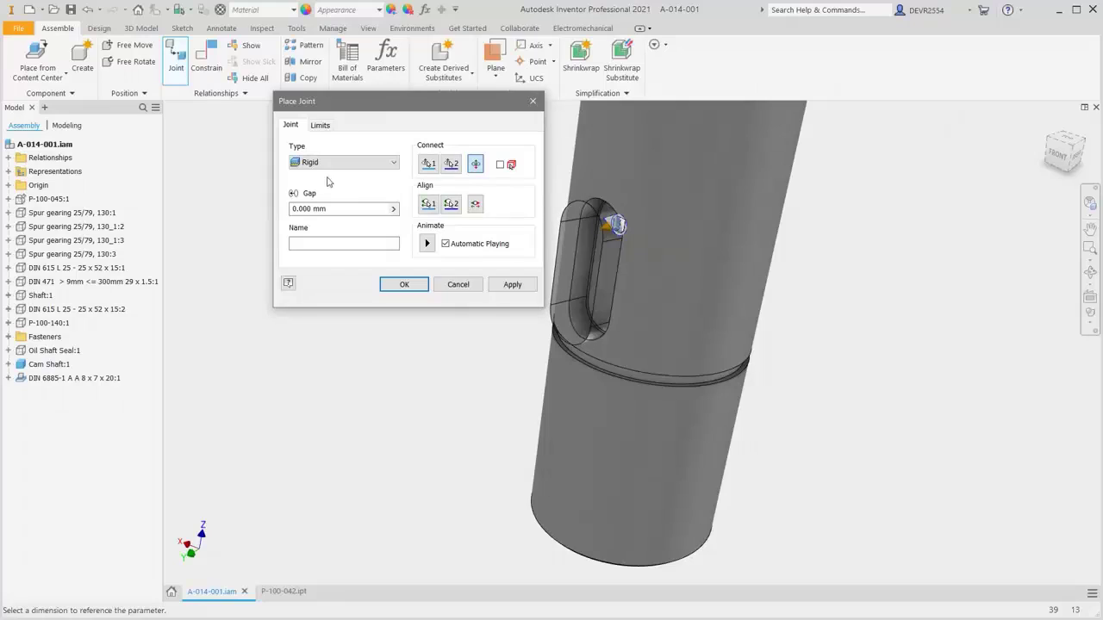
{"action": "left_click", "coordinate": [404, 286]}
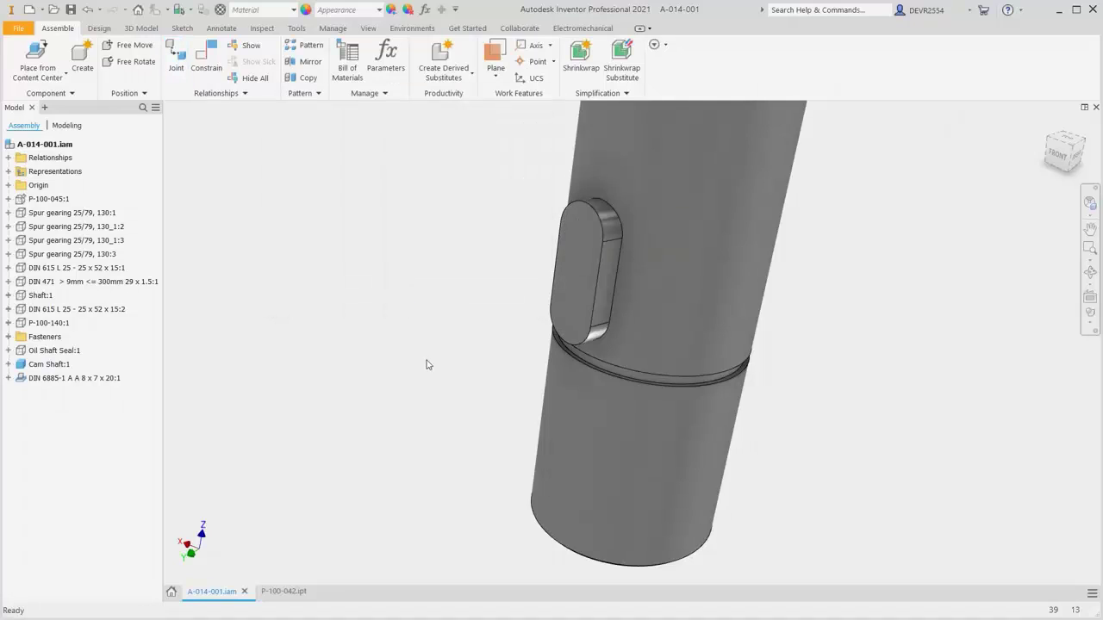
Undo the isolation so the whole gearbox assembly is displayed around the keyed cam shaft again
{"action": "key", "text": "F6"}
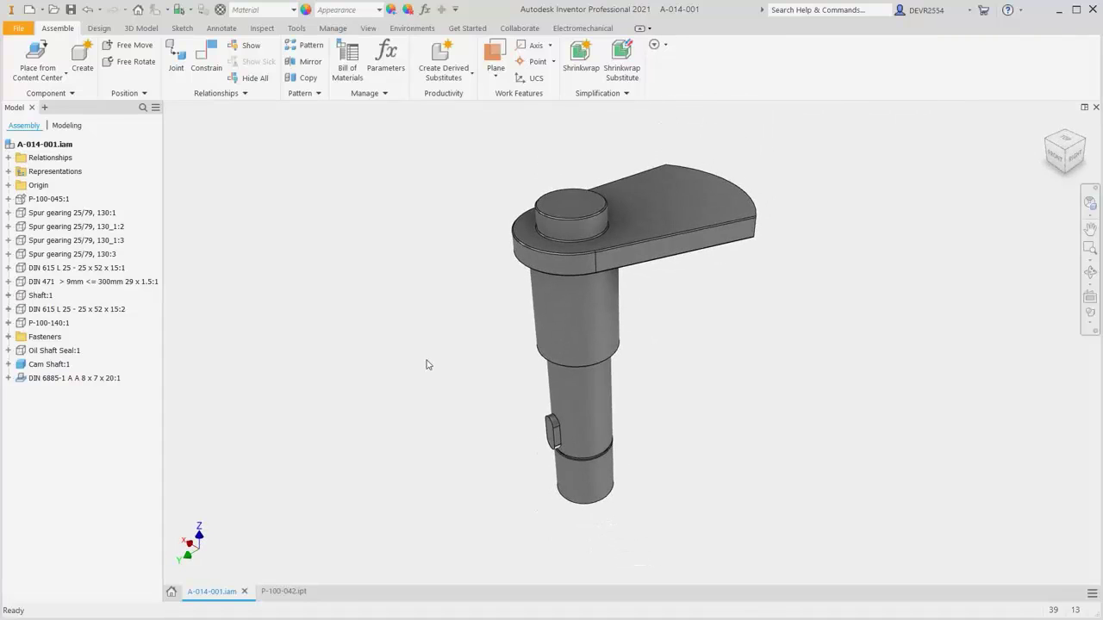
{"action": "left_click", "coordinate": [563, 336]}
{"action": "right_click", "coordinate": [563, 336]}
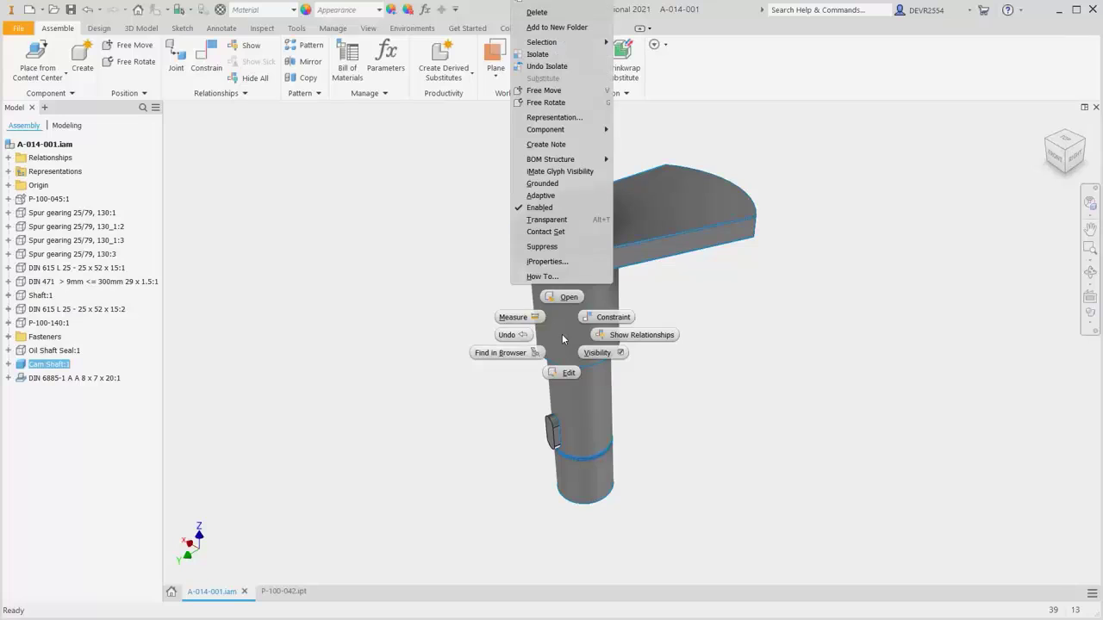
{"action": "left_click", "coordinate": [548, 68]}
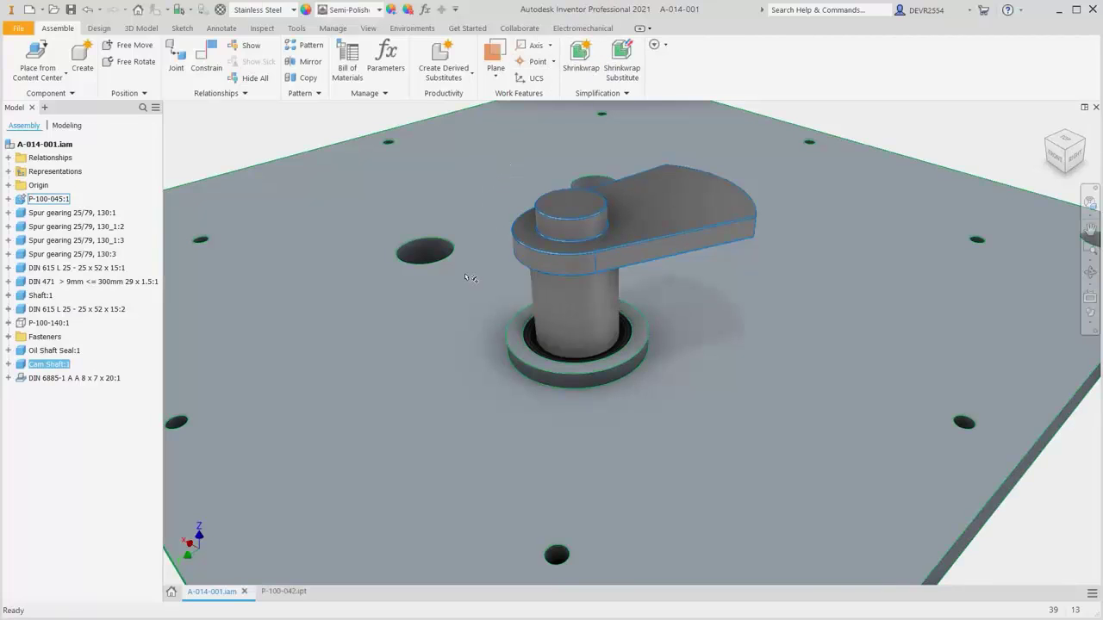
{"action": "key", "text": "Home"}
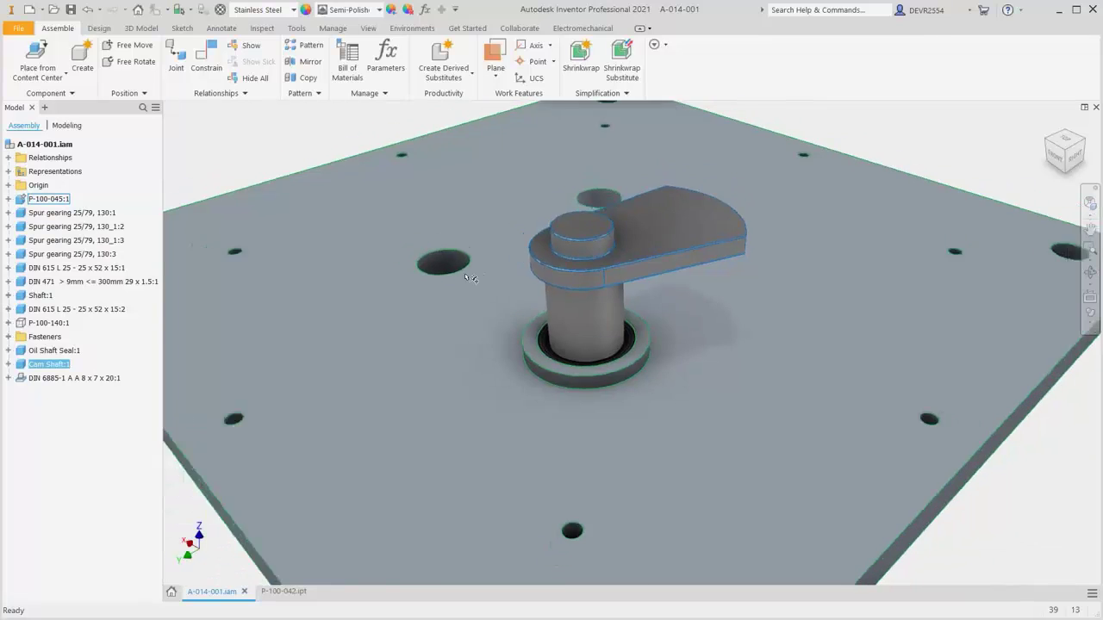
{"action": "left_click", "coordinate": [338, 275]}
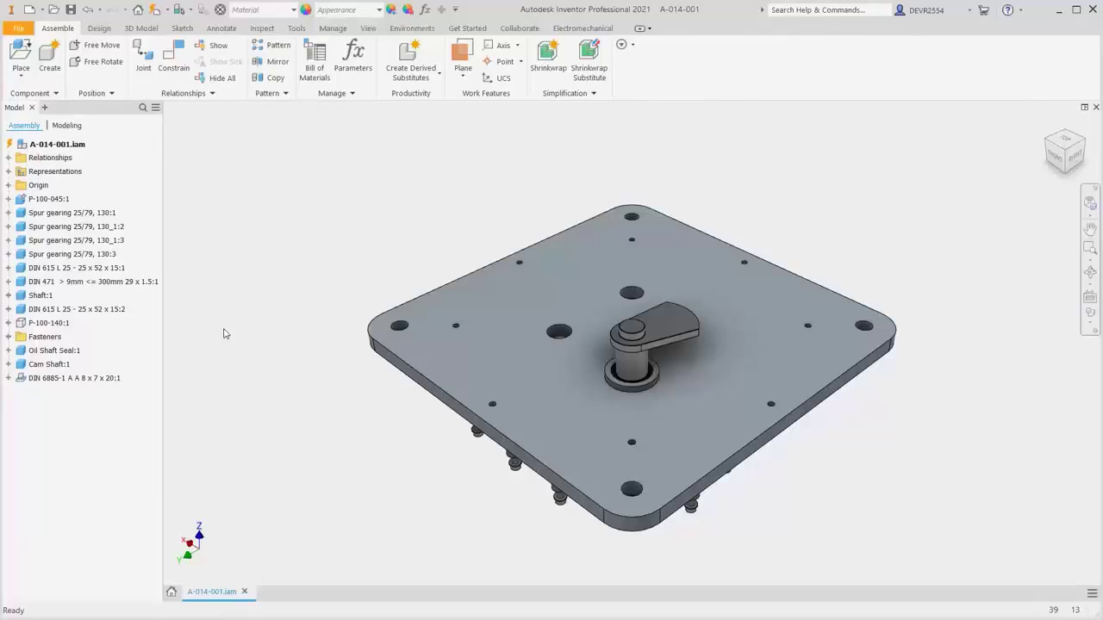
Update the assembly and reorder Cam Shaft:1 to sit directly below Spur gearing 25/79, 130:3 in the component tree
{"action": "left_click", "coordinate": [156, 10]}
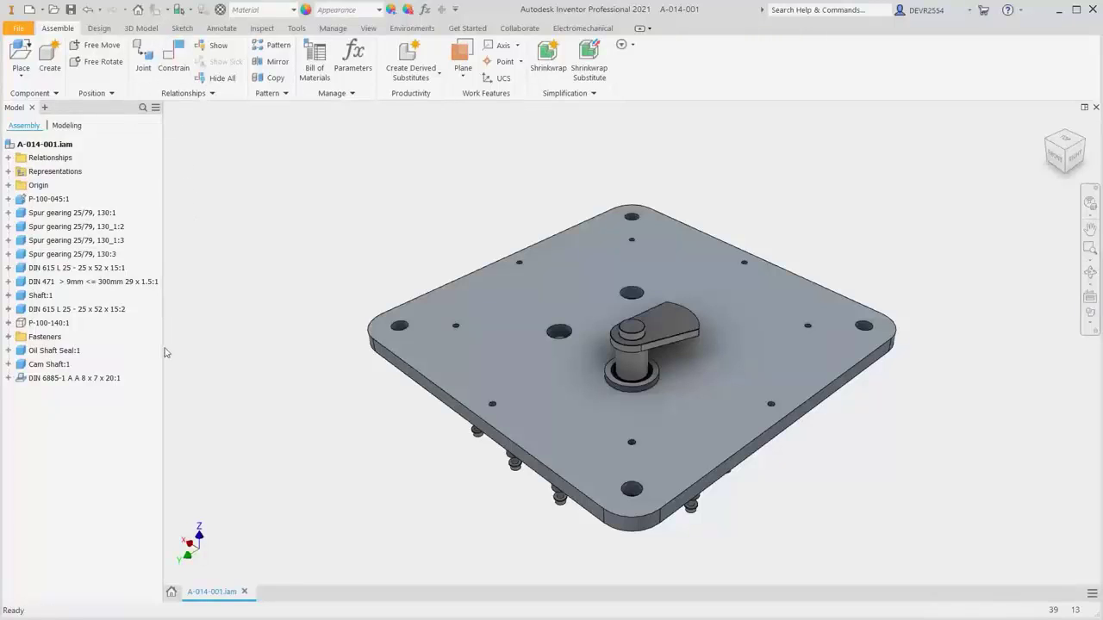
{"action": "left_click_drag", "start_coordinate": [64, 366], "coordinate": [74, 273]}
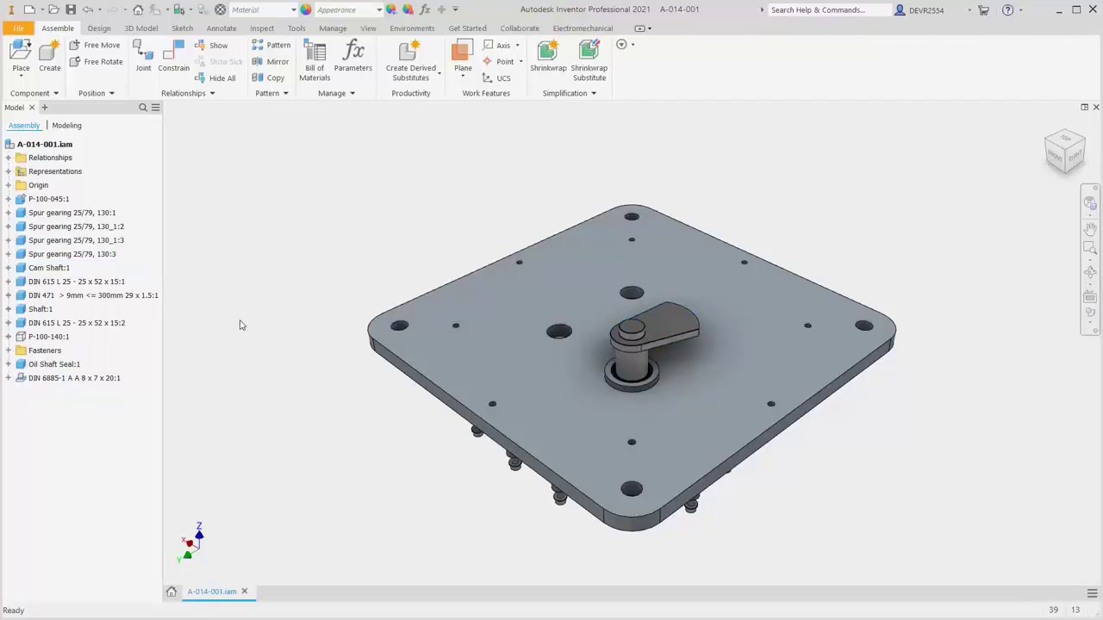
Isolate the cam shaft together with the large spur gear mounted on it, Spur gearing 25/79, 130_1:2
{"action": "left_click", "coordinate": [672, 327]}
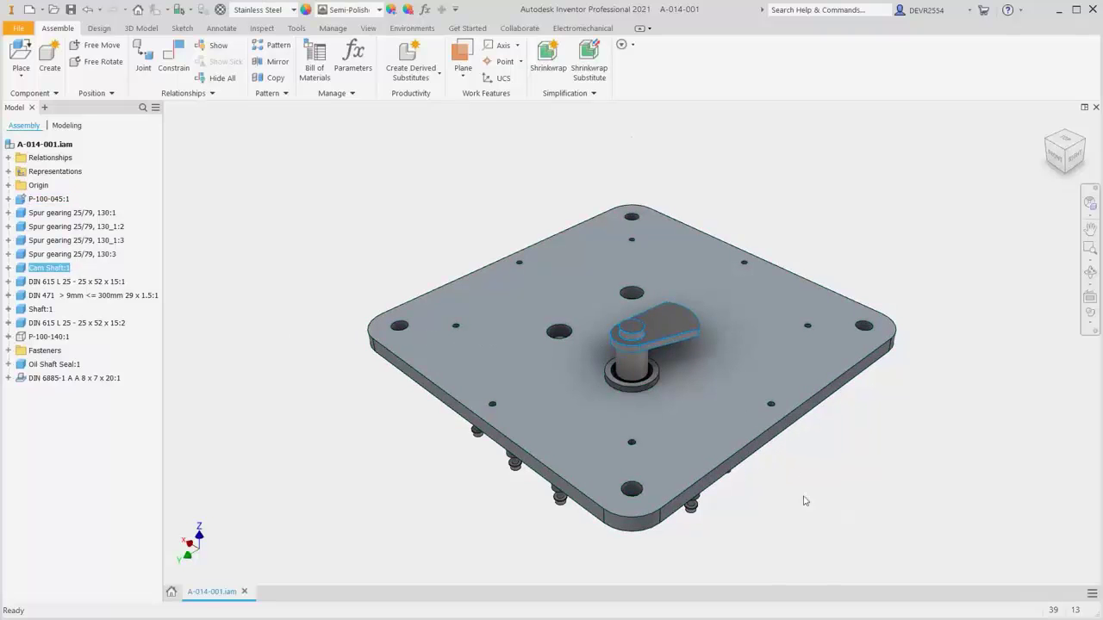
{"action": "middle_click_drag", "start_coordinate": [804, 500], "coordinate": [695, 233], "text": "shift"}
{"action": "left_click", "coordinate": [698, 303], "text": "ctrl"}
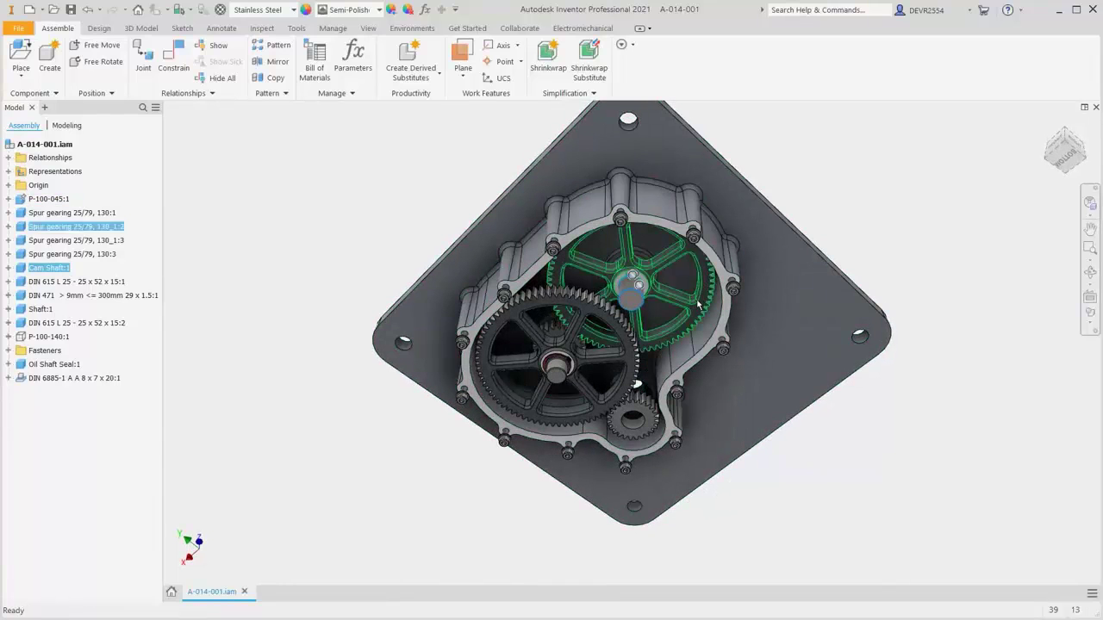
{"action": "right_click", "coordinate": [698, 303]}
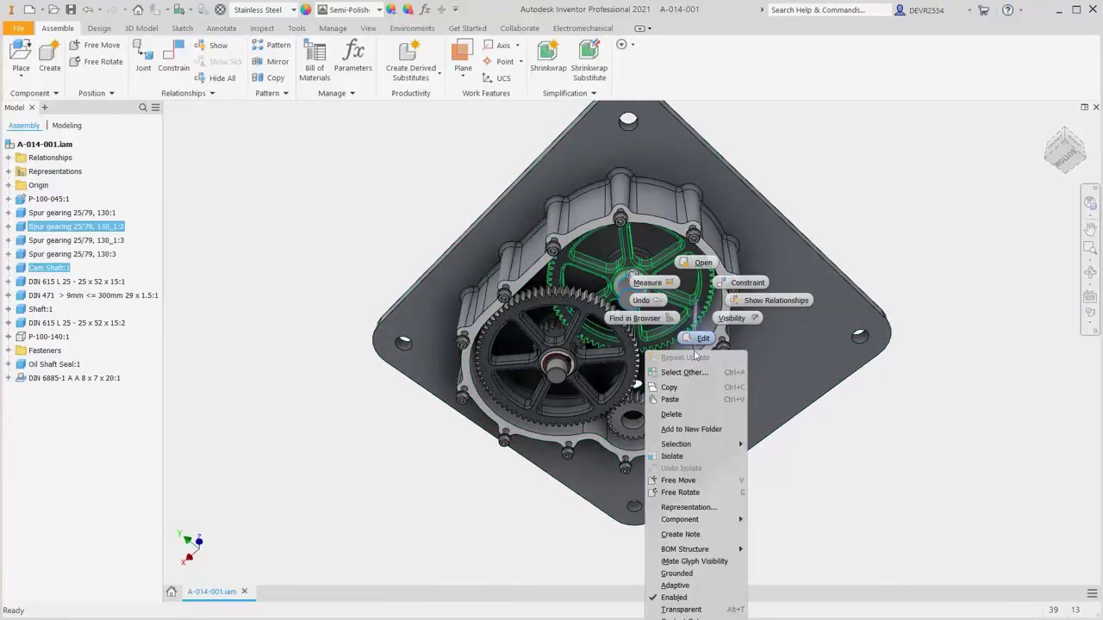
{"action": "left_click", "coordinate": [672, 457]}
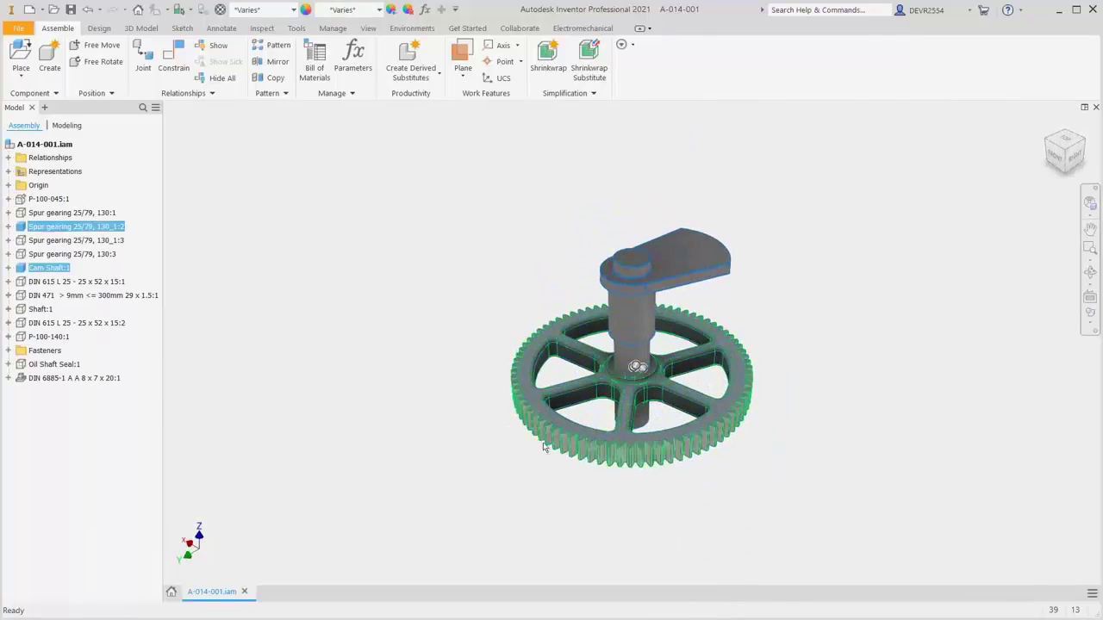
{"action": "left_click", "coordinate": [436, 408]}
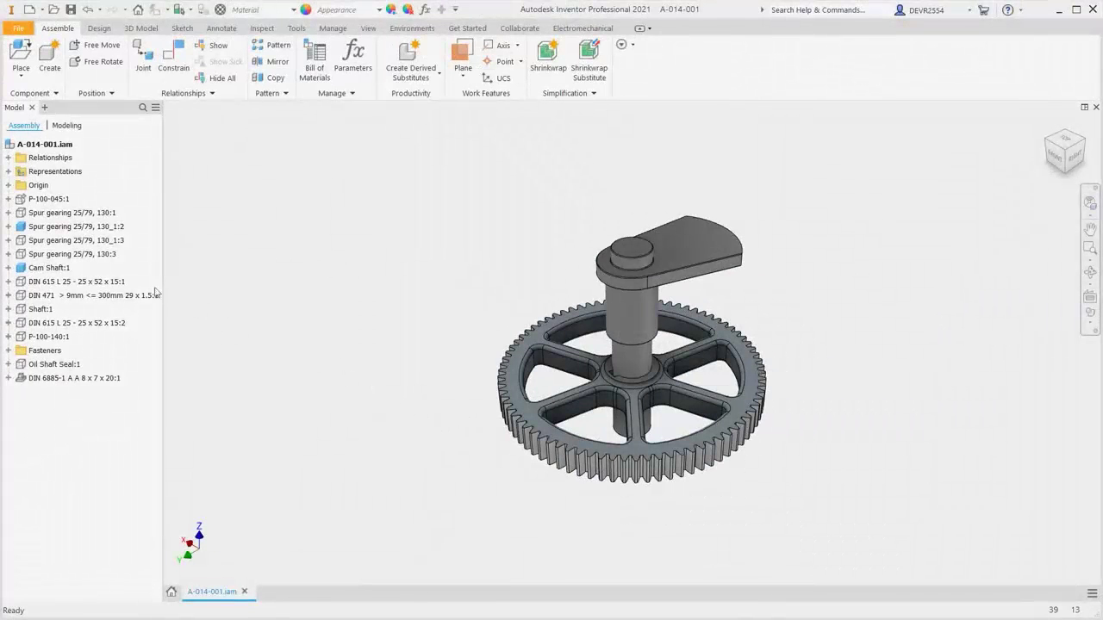
Start a Mate constraint between the cam shaft's XY Plane and the large gear's WorkPlane3, using their origin planes
{"action": "left_click", "coordinate": [9, 227]}
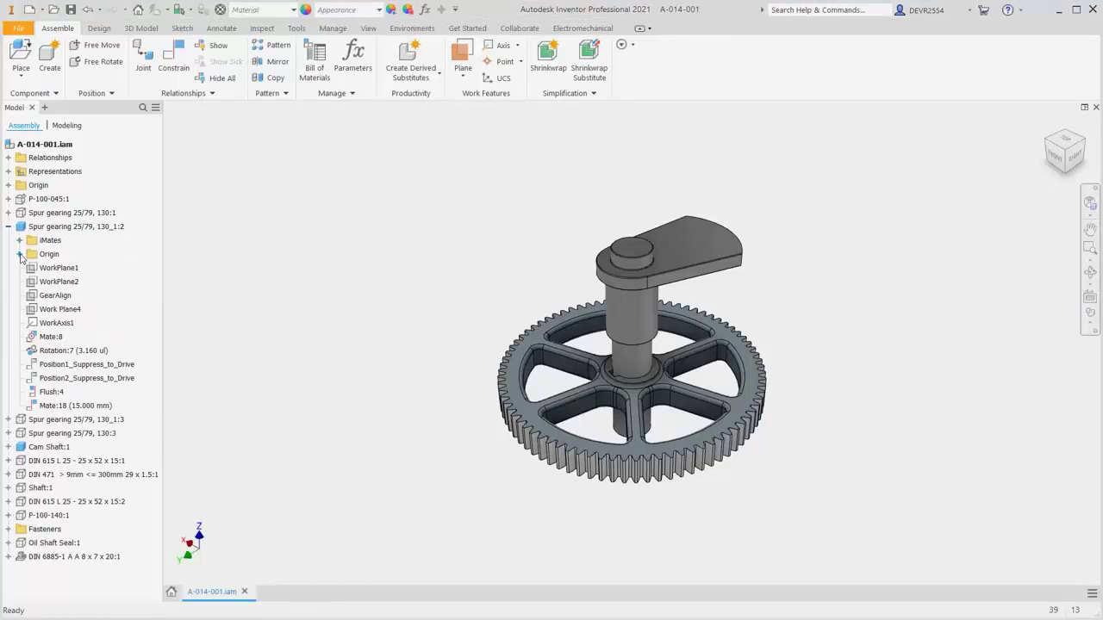
{"action": "left_click", "coordinate": [20, 254]}
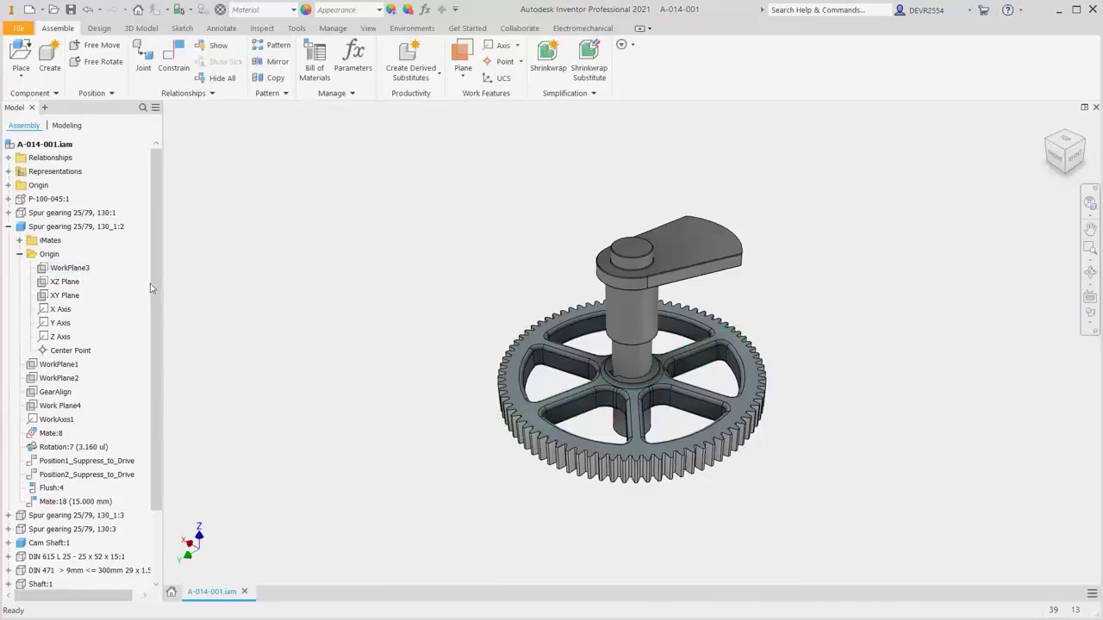
{"action": "scroll", "coordinate": [149, 430], "scroll_direction": "down", "scroll_amount": 2}
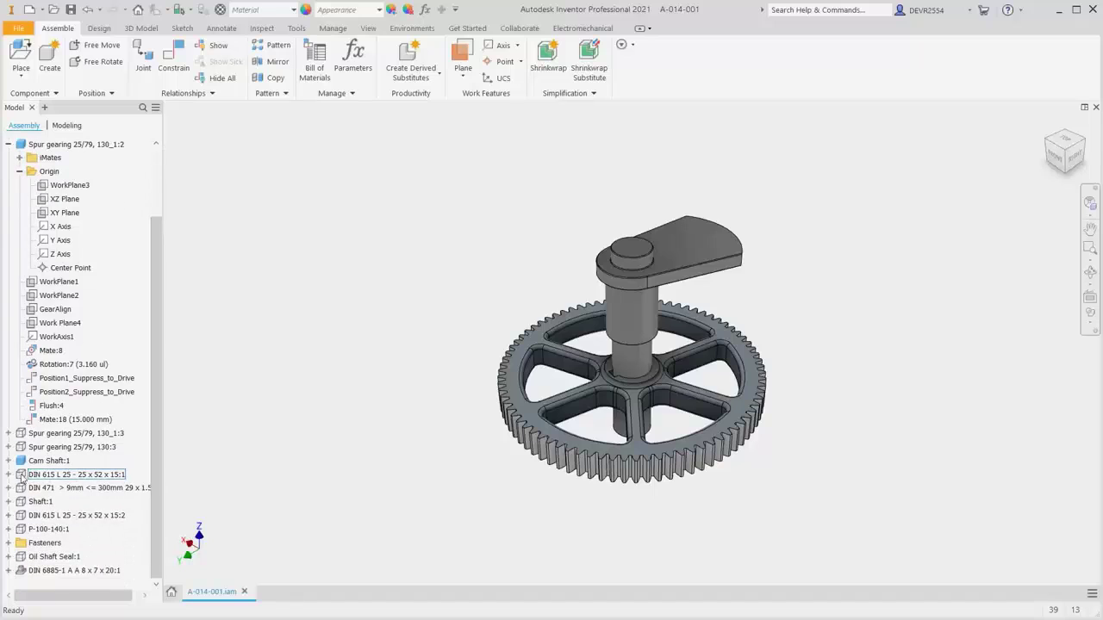
{"action": "left_click", "coordinate": [8, 461]}
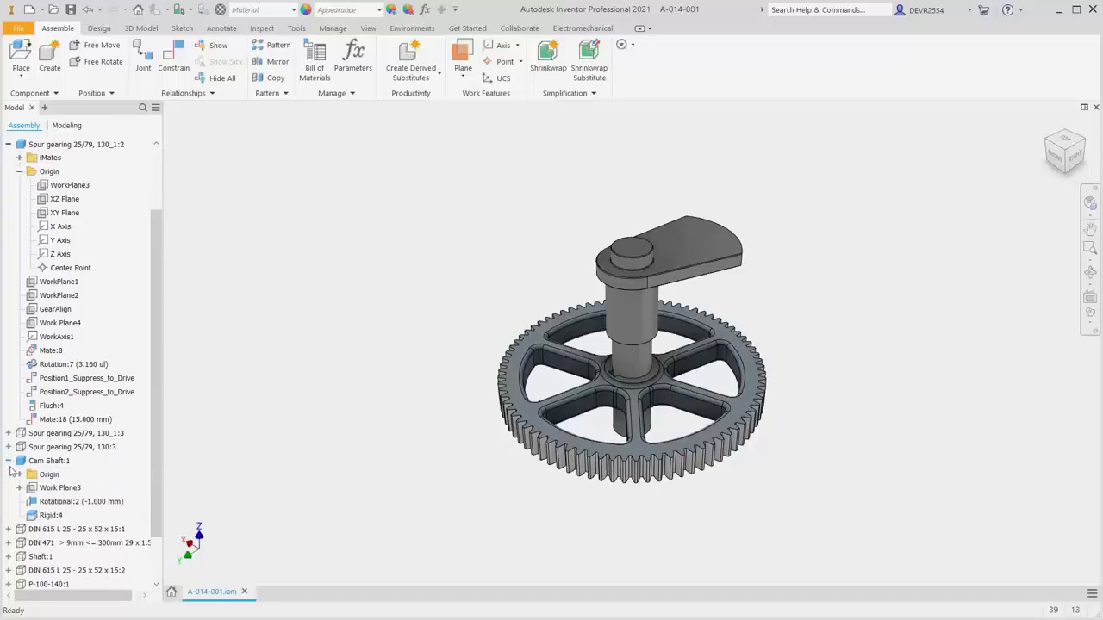
{"action": "left_click", "coordinate": [19, 475]}
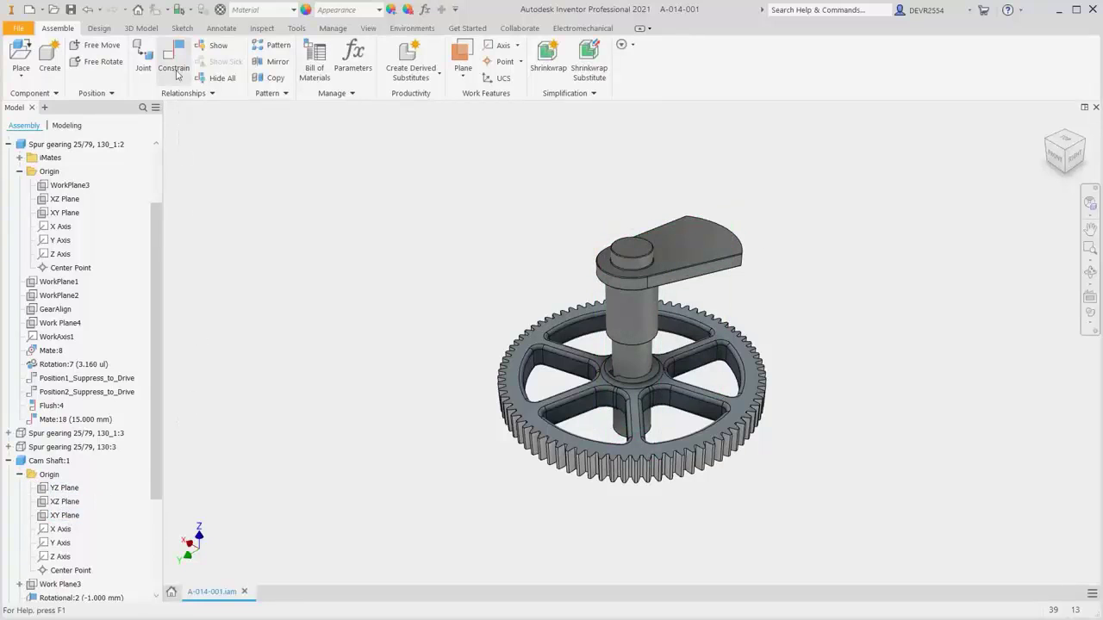
{"action": "left_click", "coordinate": [176, 72]}
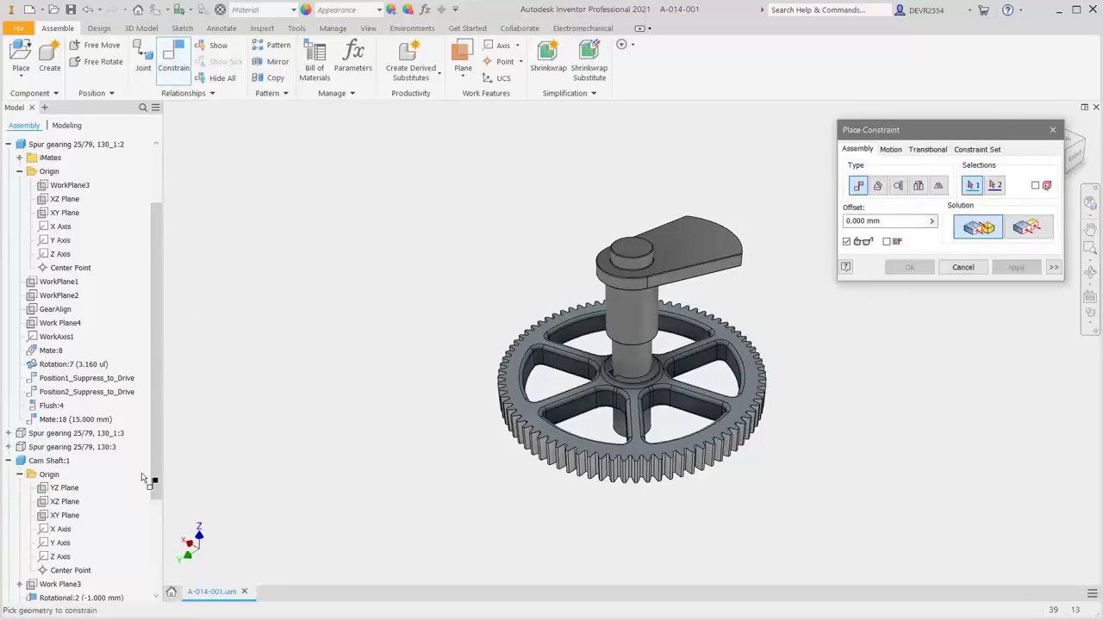
{"action": "left_click", "coordinate": [87, 519]}
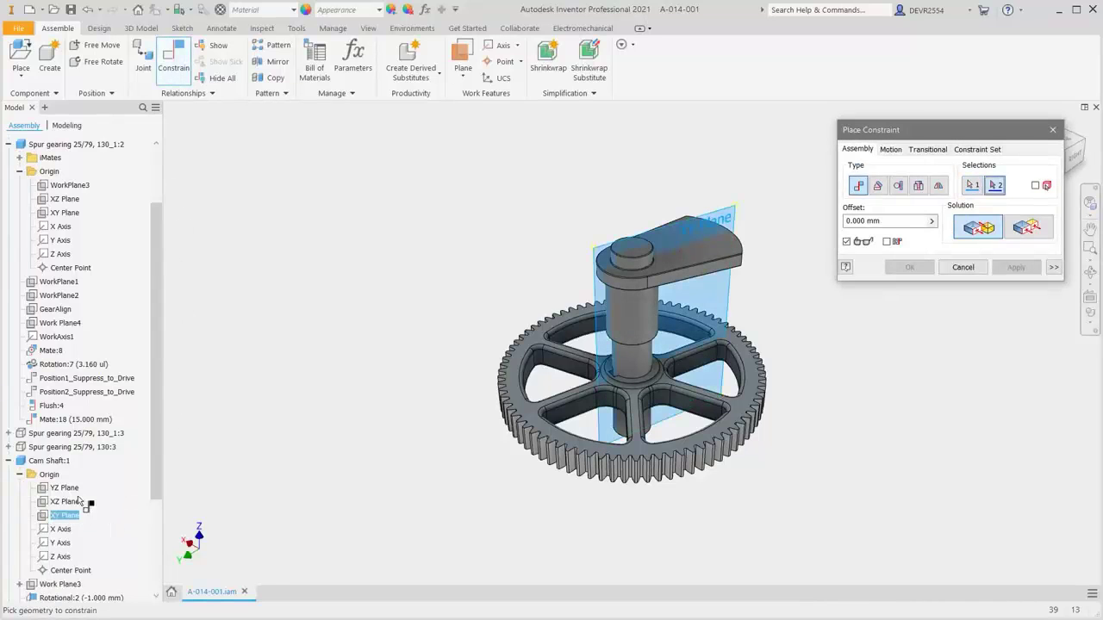
{"action": "left_click", "coordinate": [83, 189]}
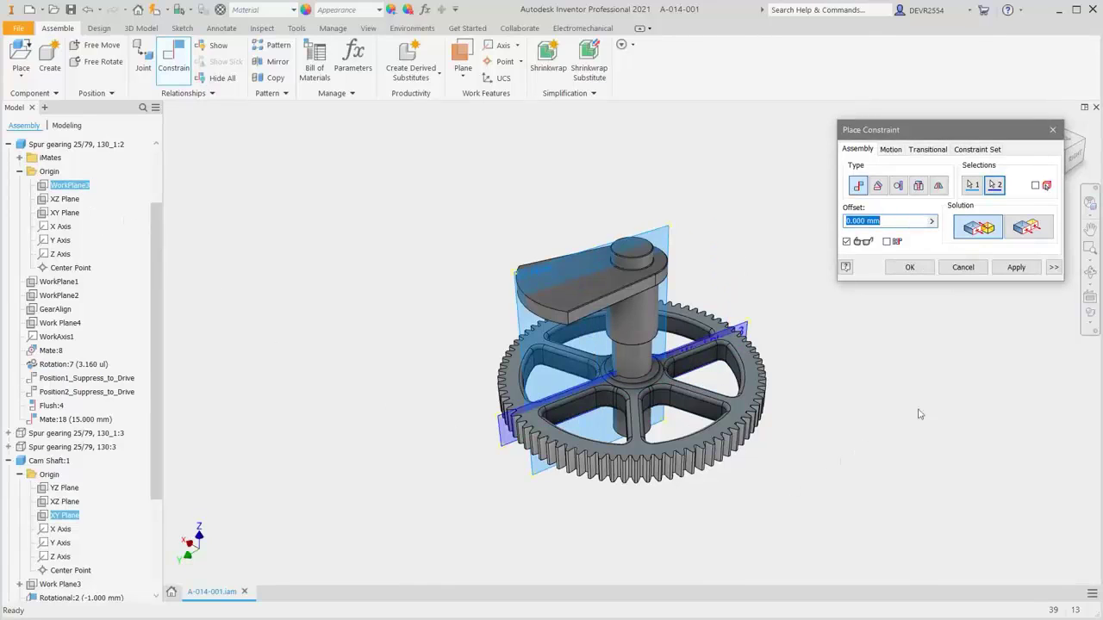
Change the visual style to Wireframe with hidden edges to inspect the keyway alignment between shaft and gear hub
{"action": "left_click", "coordinate": [1092, 326]}
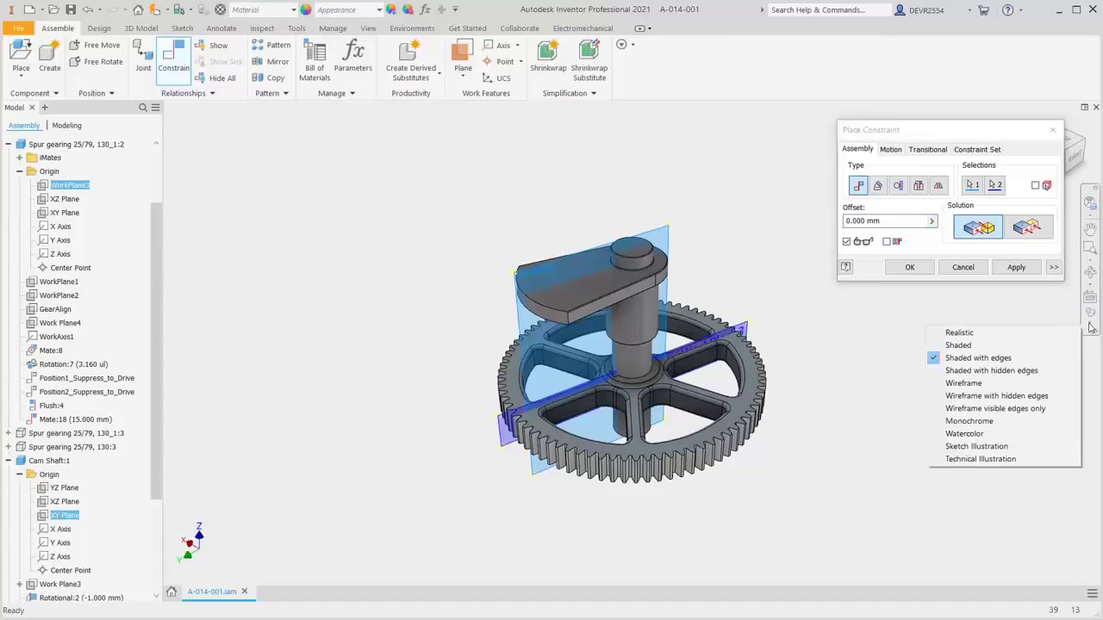
{"action": "left_click", "coordinate": [997, 396]}
{"action": "scroll", "coordinate": [651, 402], "scroll_direction": "up", "scroll_amount": 6}
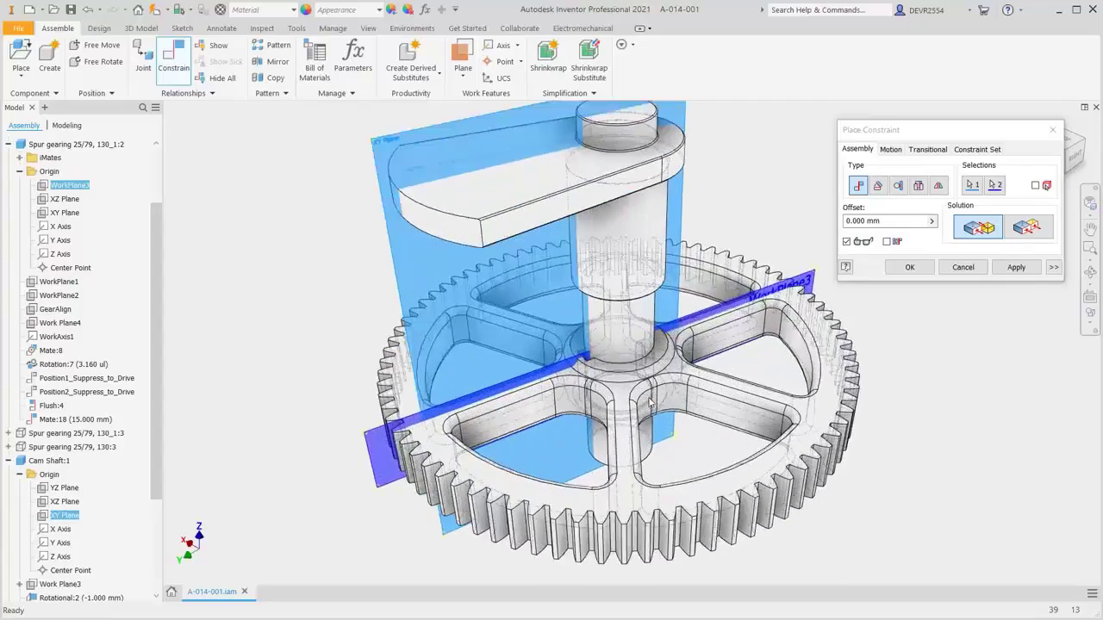
Switch the constraint between the cam shaft's XY Plane and the large gear's WorkPlane3 to the Flush solution and confirm it
{"action": "scroll", "coordinate": [648, 403], "scroll_direction": "up", "scroll_amount": 4}
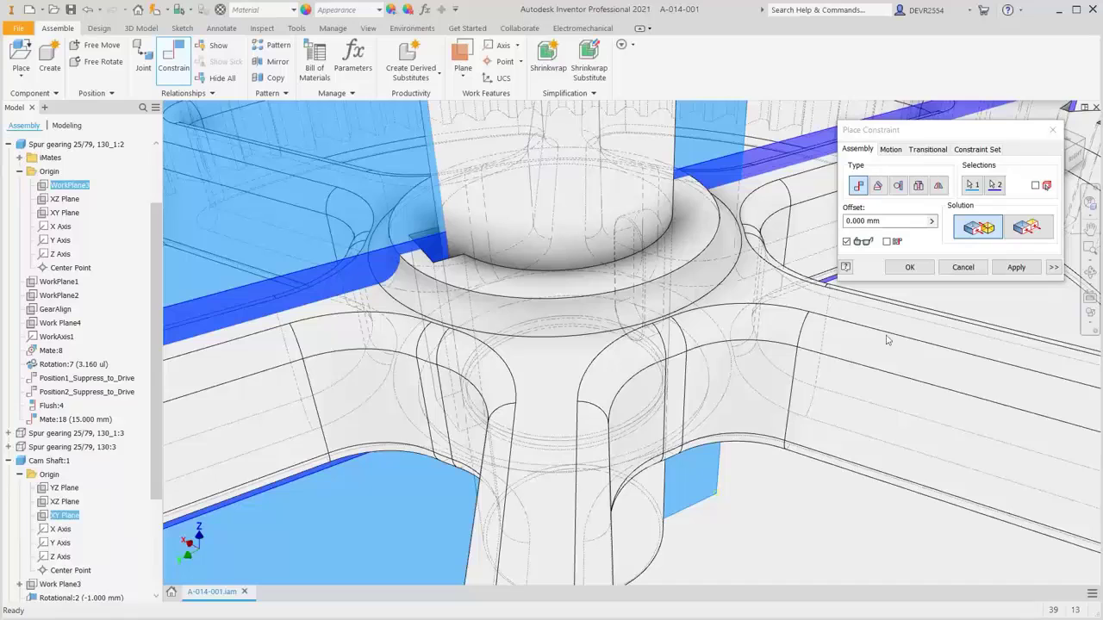
{"action": "left_click", "coordinate": [1019, 231]}
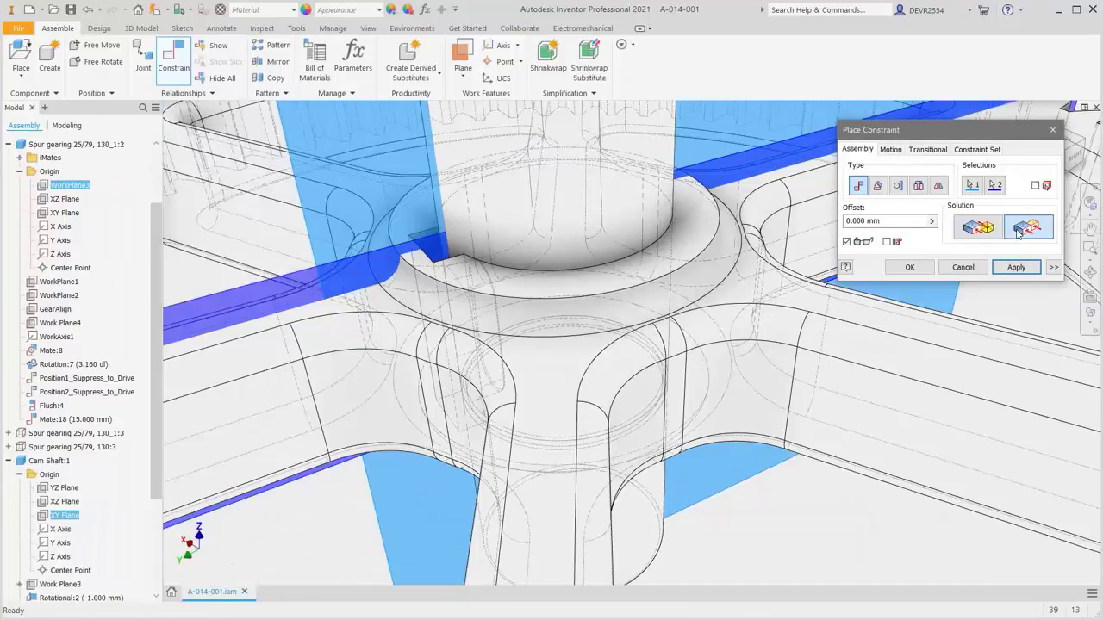
{"action": "left_click", "coordinate": [911, 268]}
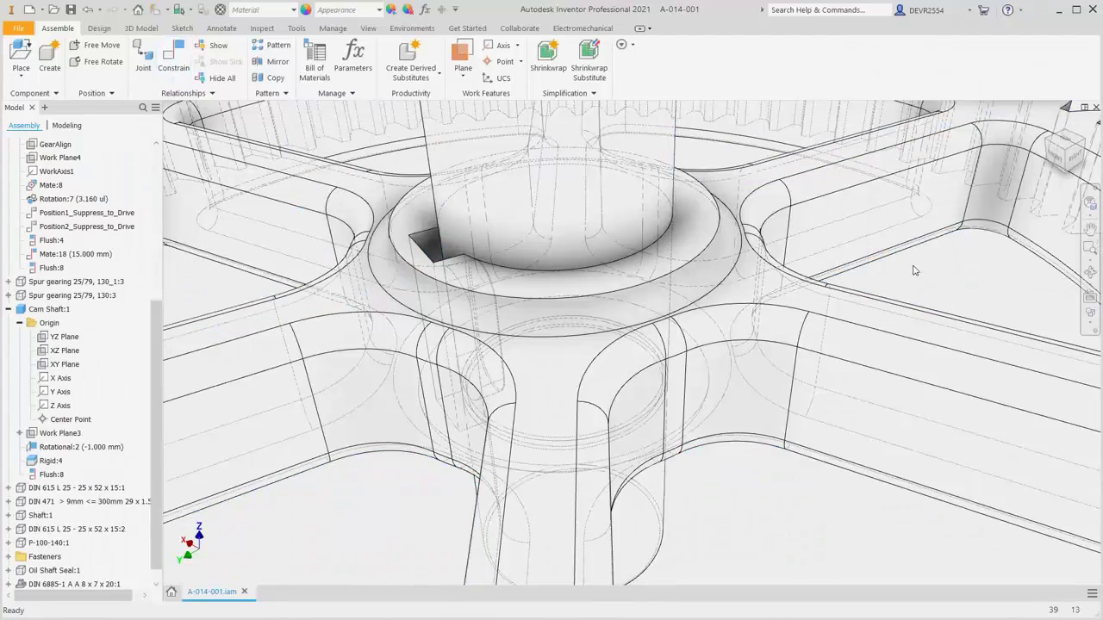
{"action": "key", "text": "Home"}
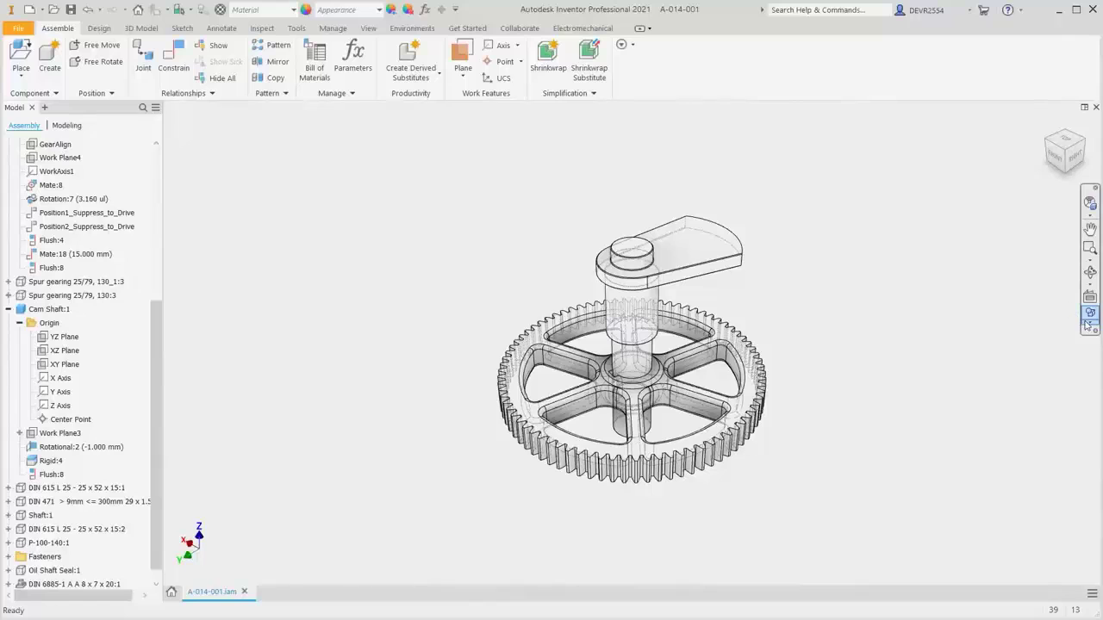
Restore the Shaded with Edges visual style and undo the isolation to bring back the whole gearbox assembly
{"action": "left_click", "coordinate": [1087, 324]}
{"action": "left_click", "coordinate": [997, 362]}
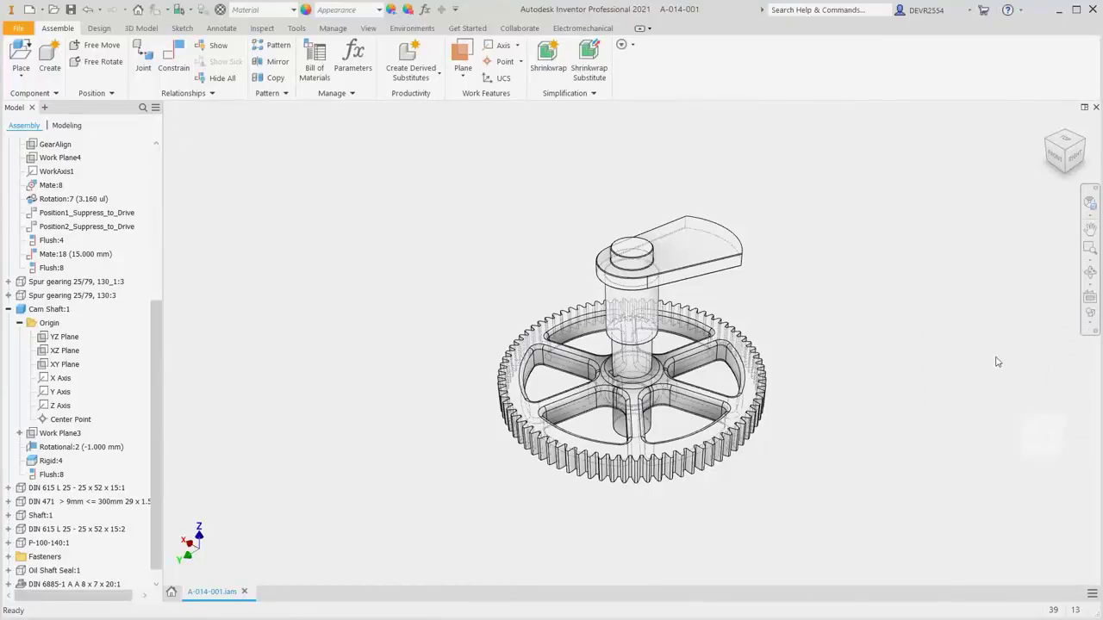
{"action": "right_click", "coordinate": [725, 266]}
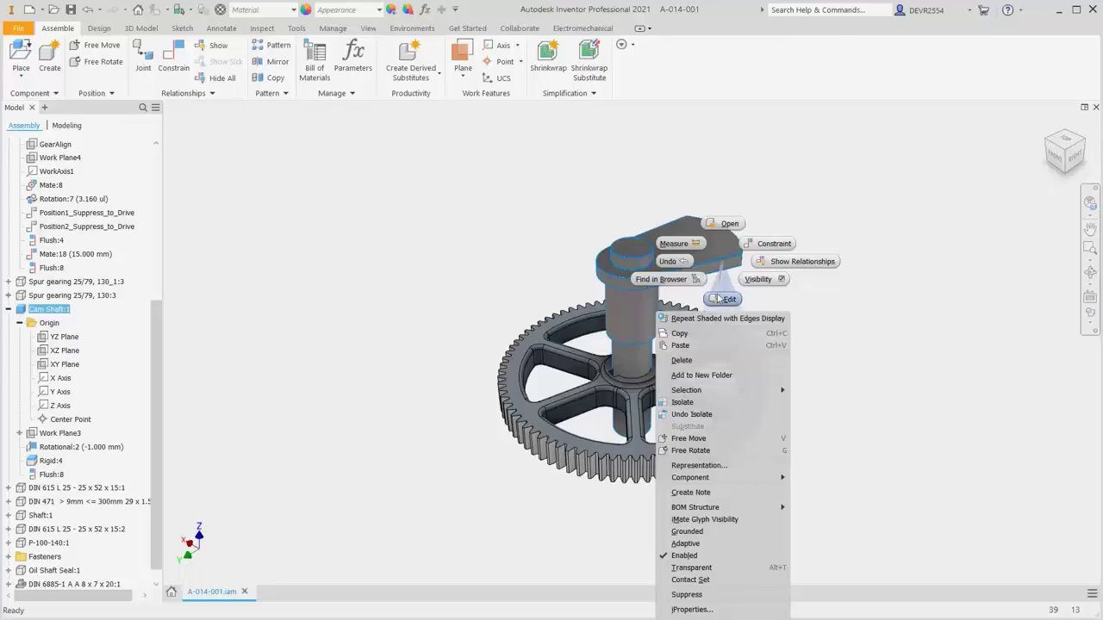
{"action": "left_click", "coordinate": [703, 415]}
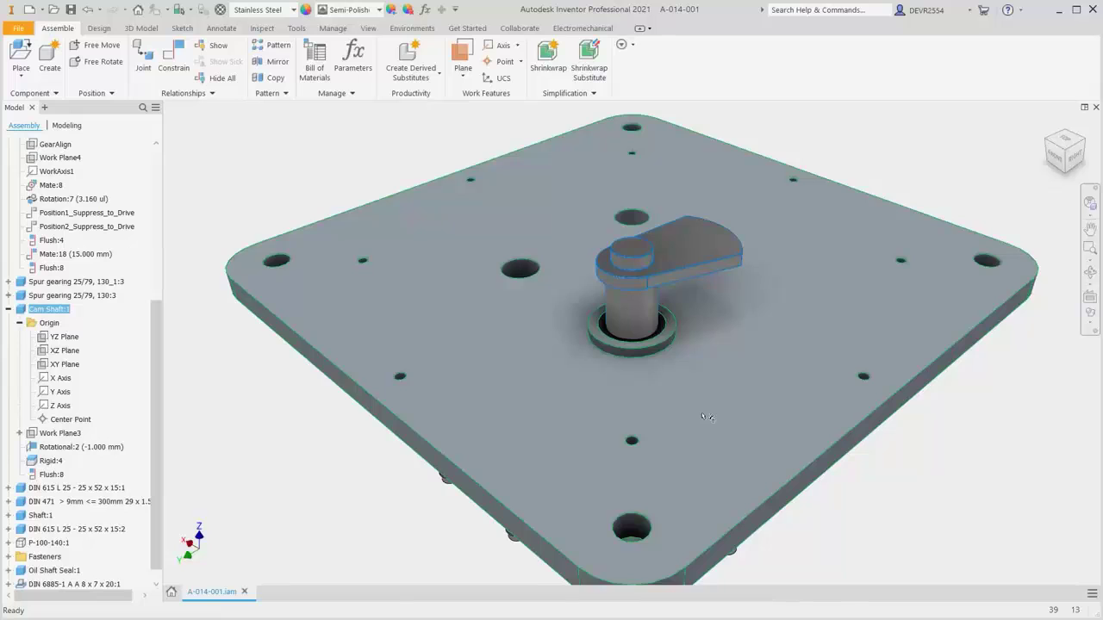
Turn the cam shaft to test its motion, and examine from below how its keyway lines up with the large gear's hub
{"action": "scroll", "coordinate": [702, 418], "scroll_direction": "down", "scroll_amount": 3}
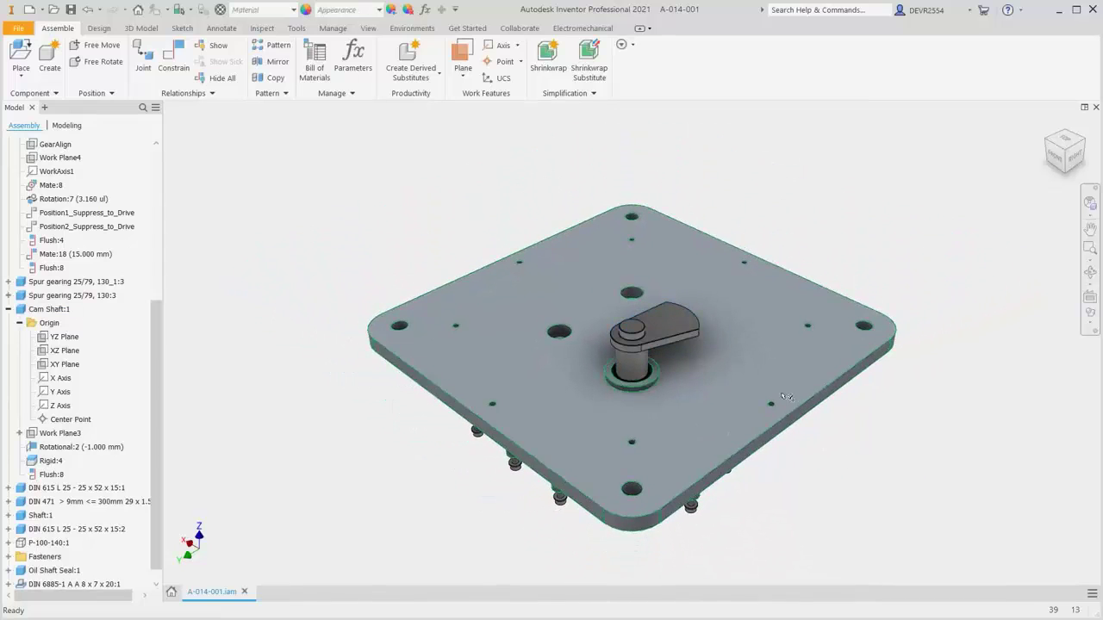
{"action": "left_click", "coordinate": [694, 336]}
{"action": "left_click_drag", "start_coordinate": [693, 336], "coordinate": [703, 398]}
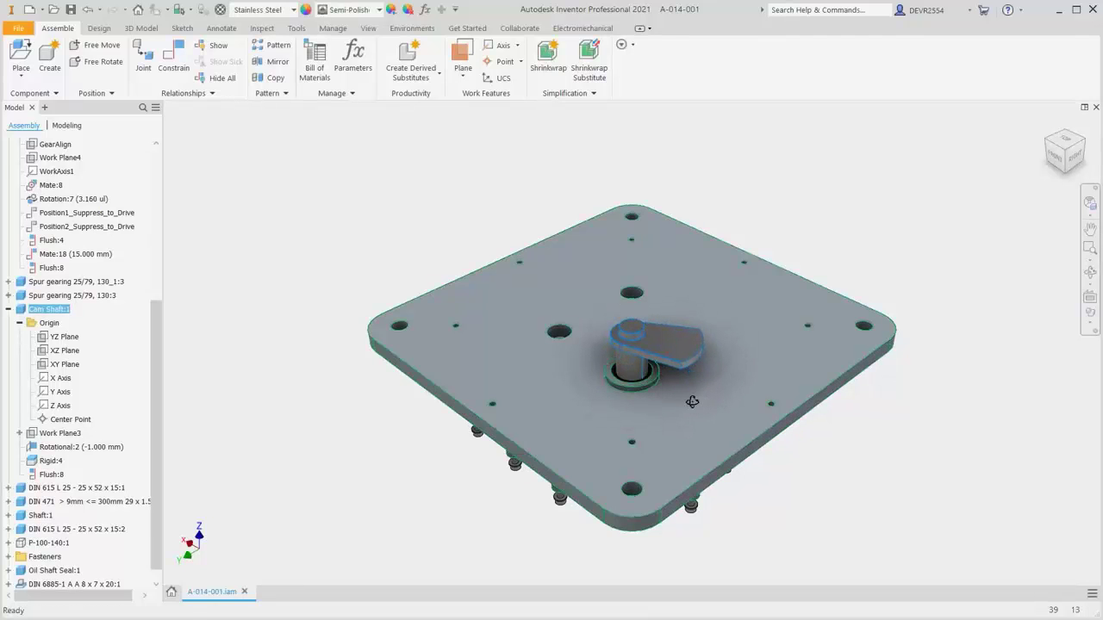
{"action": "middle_click_drag", "start_coordinate": [702, 398], "coordinate": [684, 199], "text": "shift"}
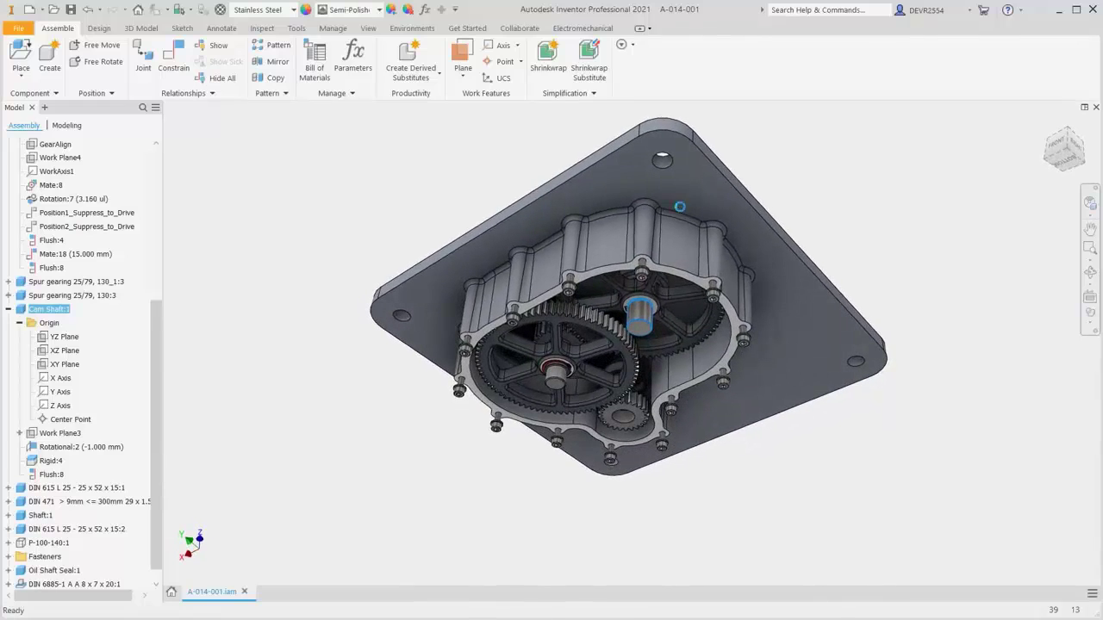
{"action": "left_click", "coordinate": [676, 317]}
{"action": "scroll", "coordinate": [678, 321], "scroll_direction": "up", "scroll_amount": 4}
{"action": "scroll", "coordinate": [677, 320], "scroll_direction": "up", "scroll_amount": 3}
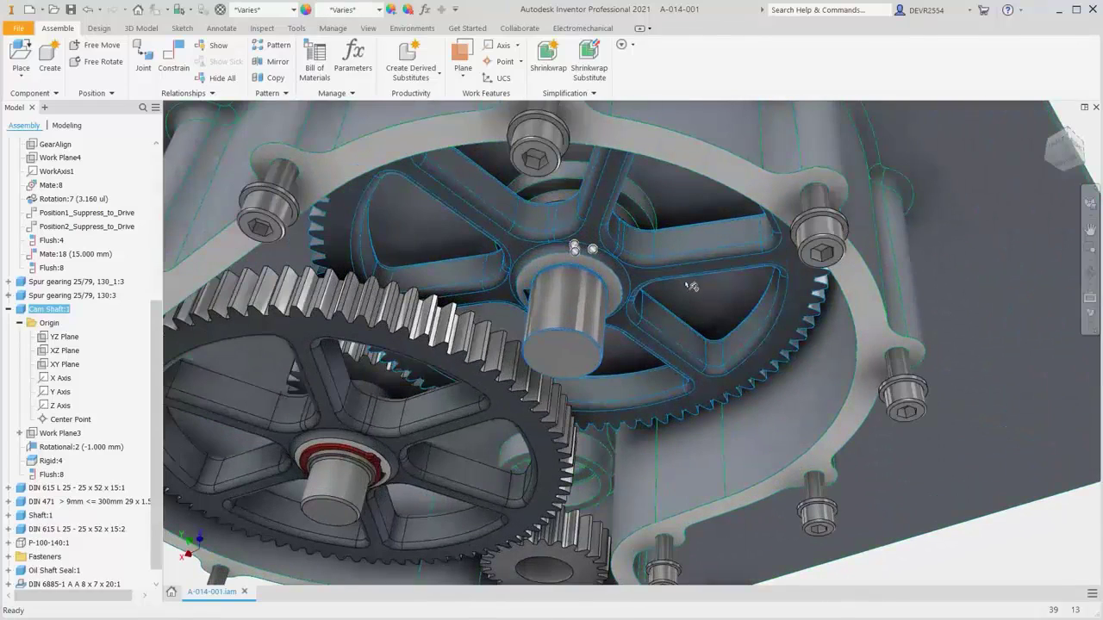
{"action": "left_click_drag", "start_coordinate": [688, 285], "coordinate": [655, 361]}
{"action": "scroll", "coordinate": [535, 323], "scroll_direction": "up", "scroll_amount": 5}
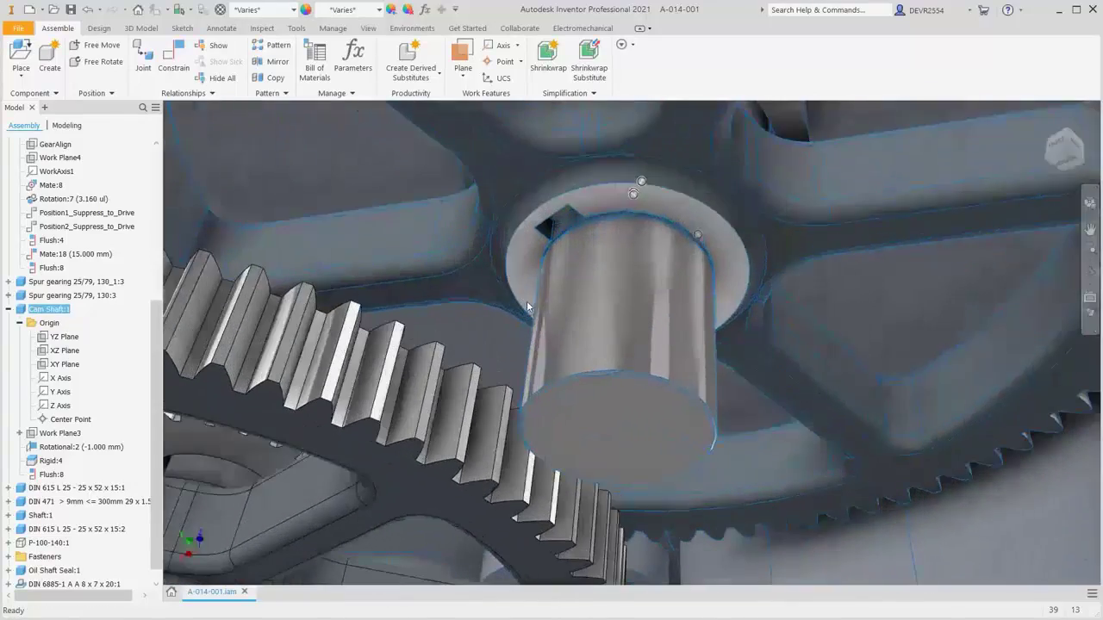
{"action": "key", "text": "F4"}
{"action": "left_click_drag", "start_coordinate": [586, 259], "coordinate": [735, 182]}
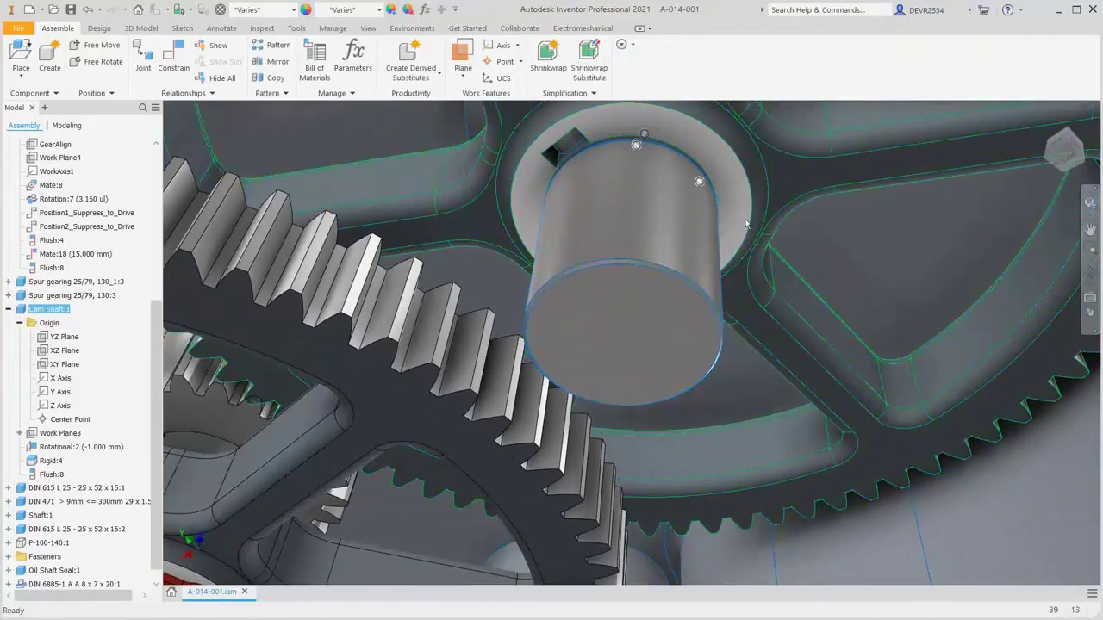
{"action": "key", "text": "F6"}
{"action": "left_click", "coordinate": [869, 227]}
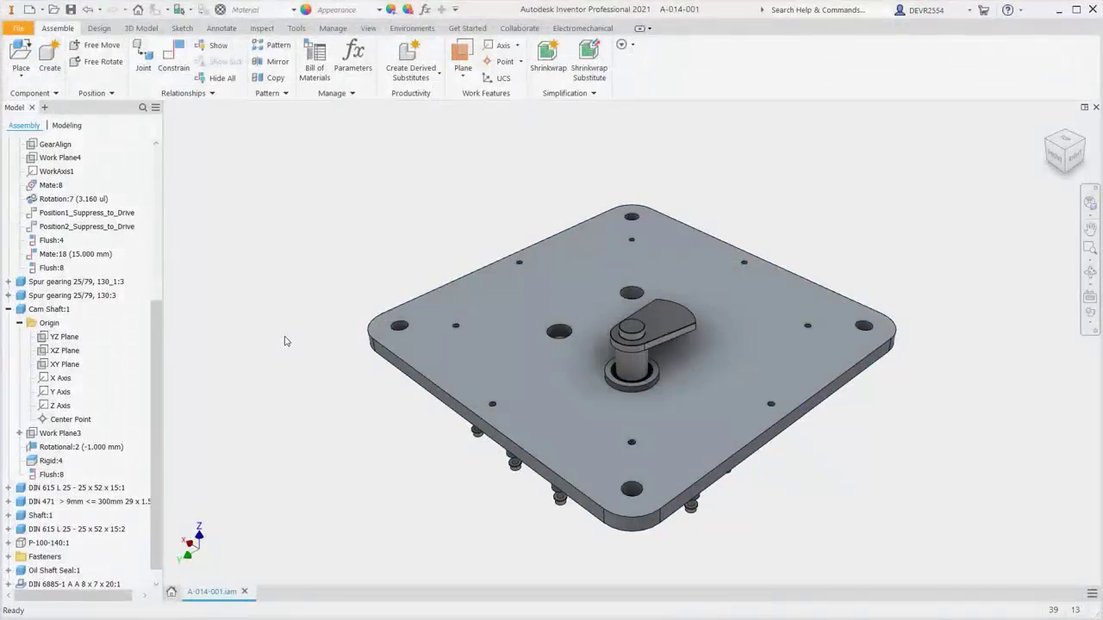
Copy the red DIN 471 retaining ring on the other gear shaft and place a second instance beside the gearbox housing
{"action": "key", "text": "F4"}
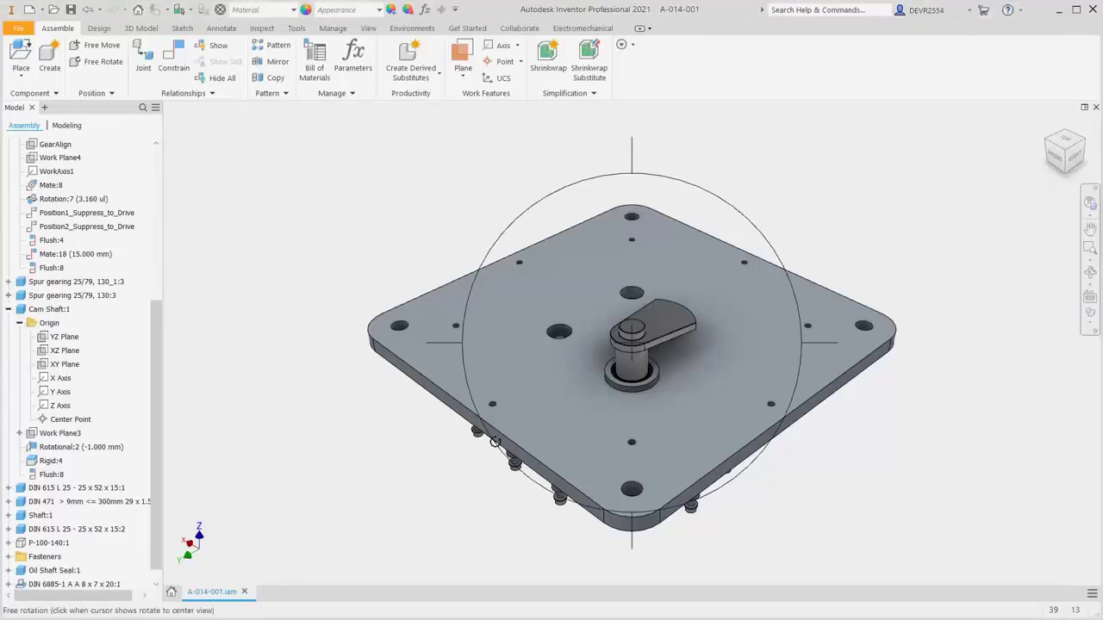
{"action": "left_click_drag", "start_coordinate": [556, 440], "coordinate": [652, 279]}
{"action": "scroll", "coordinate": [651, 279], "scroll_direction": "down", "scroll_amount": 5}
{"action": "scroll", "coordinate": [651, 284], "scroll_direction": "down", "scroll_amount": 3}
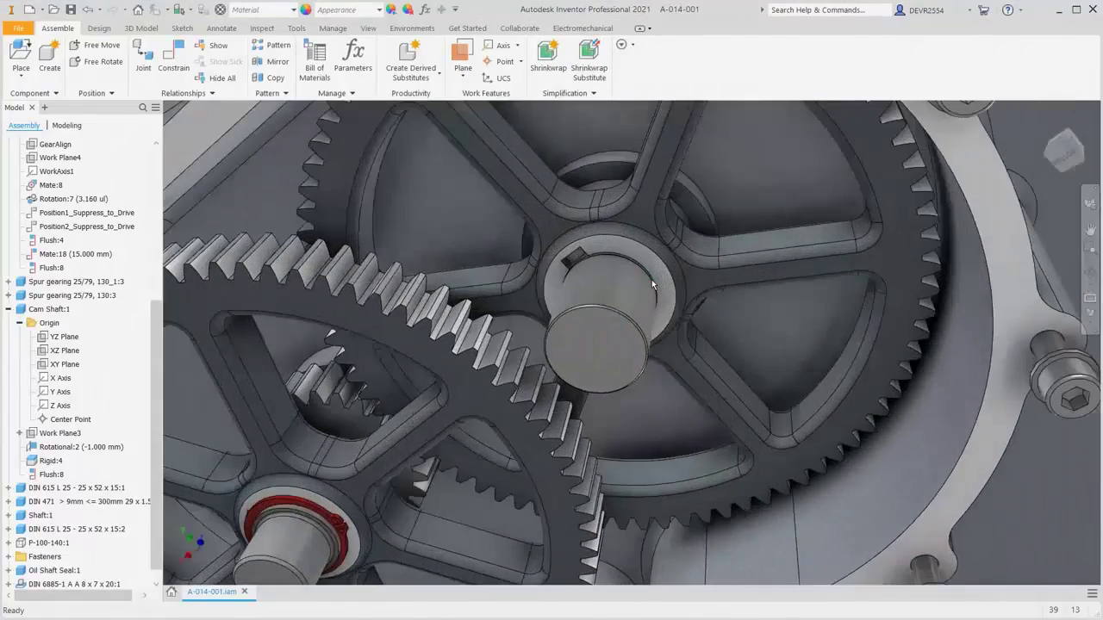
{"action": "middle_click_drag", "start_coordinate": [653, 284], "coordinate": [657, 353], "text": "shift"}
{"action": "scroll", "coordinate": [527, 356], "scroll_direction": "up", "scroll_amount": 3}
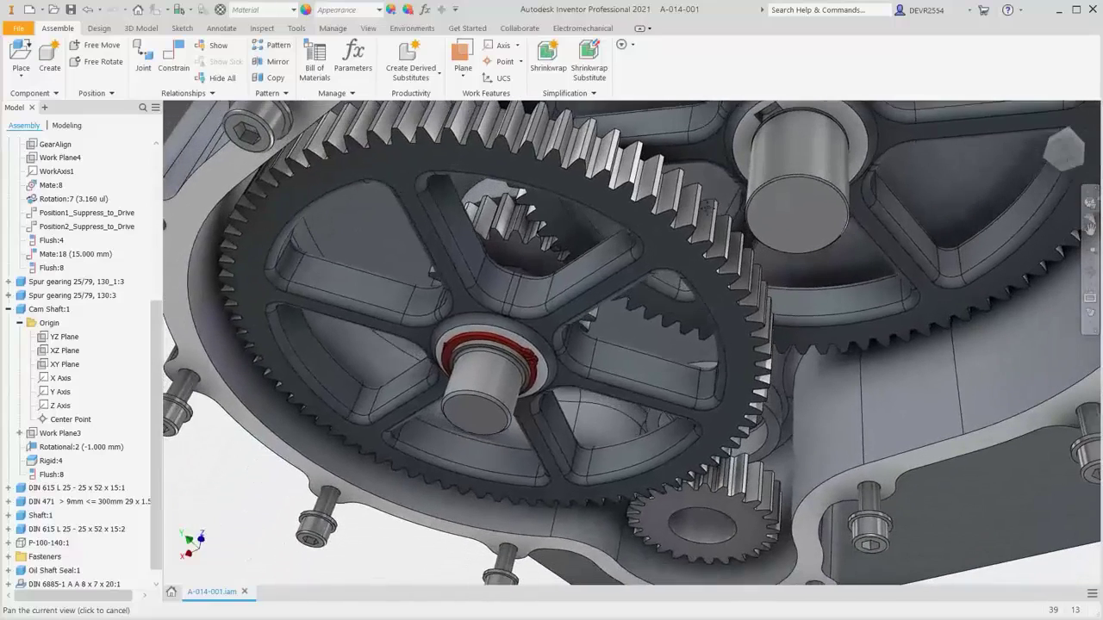
{"action": "right_click", "coordinate": [526, 356]}
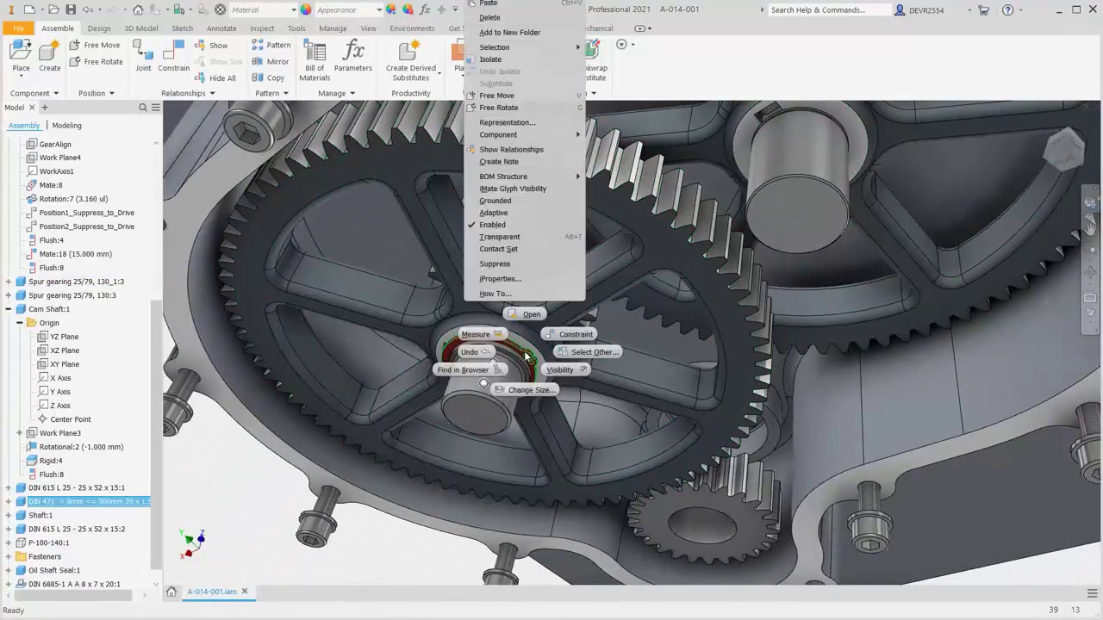
{"action": "left_click", "coordinate": [473, 373]}
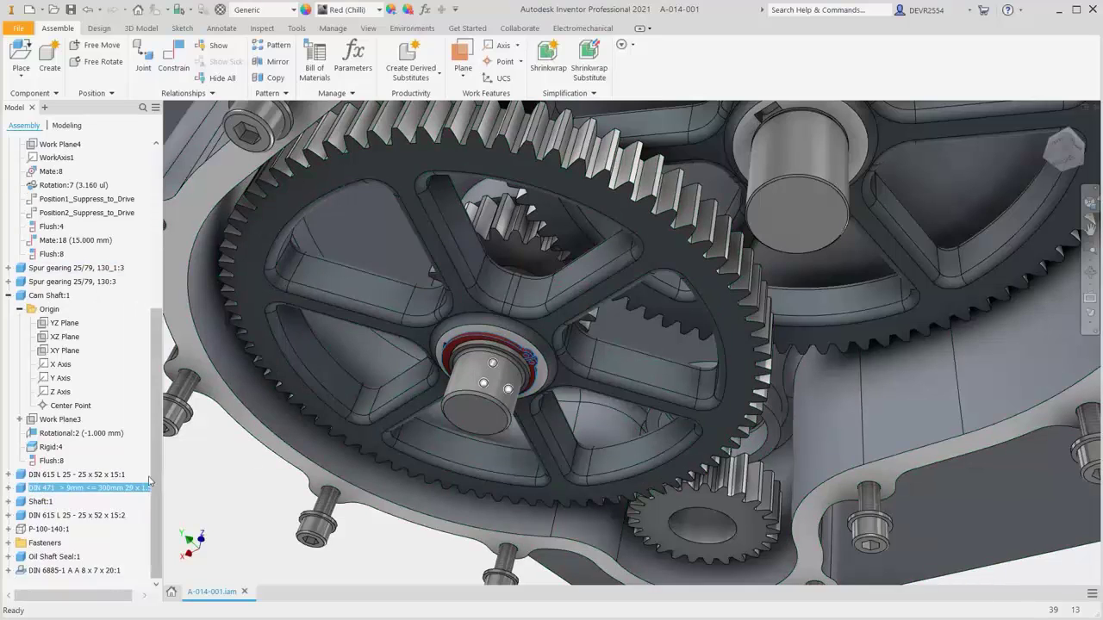
{"action": "left_click", "coordinate": [51, 494]}
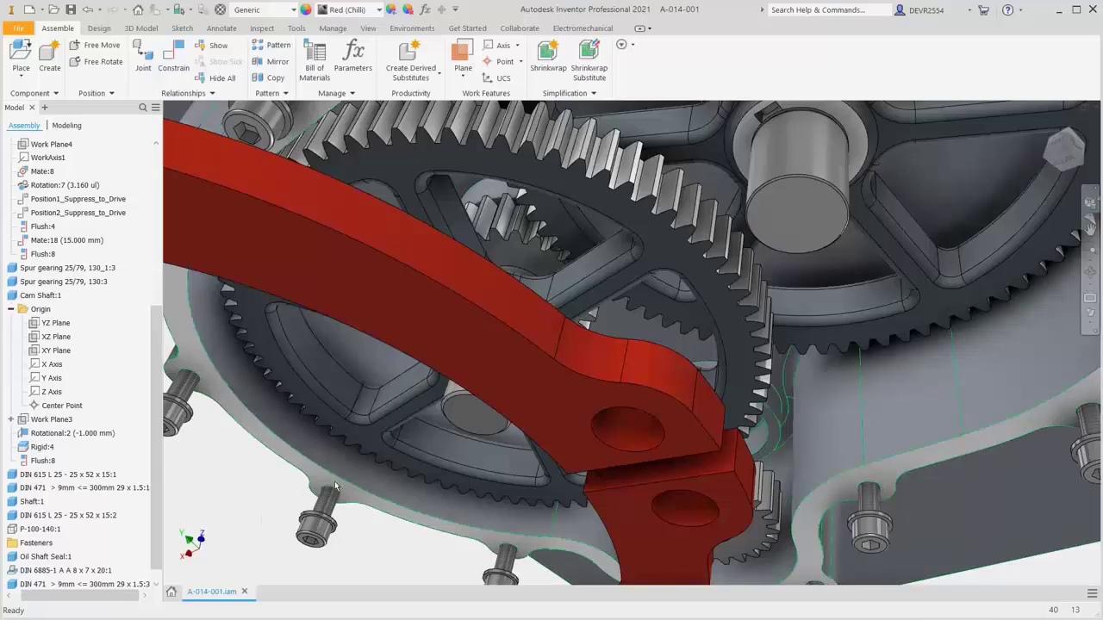
{"action": "key", "text": "F6"}
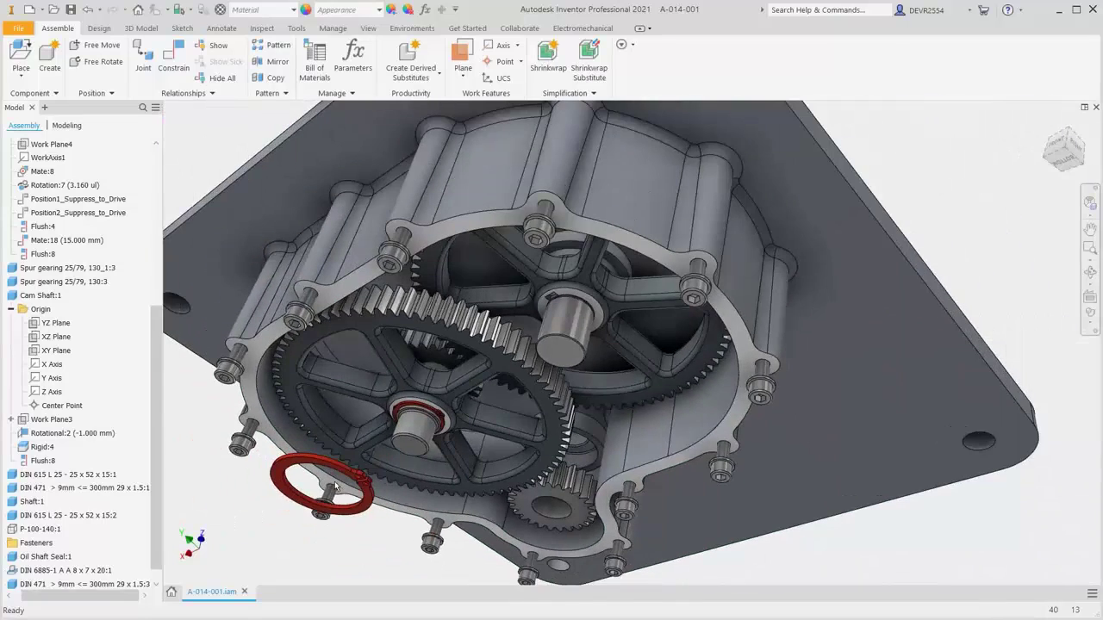
Add a Rotational joint with 0 mm gap between the new retaining ring's inner edge and the groove edge on the cam shaft
{"action": "left_click", "coordinate": [143, 56]}
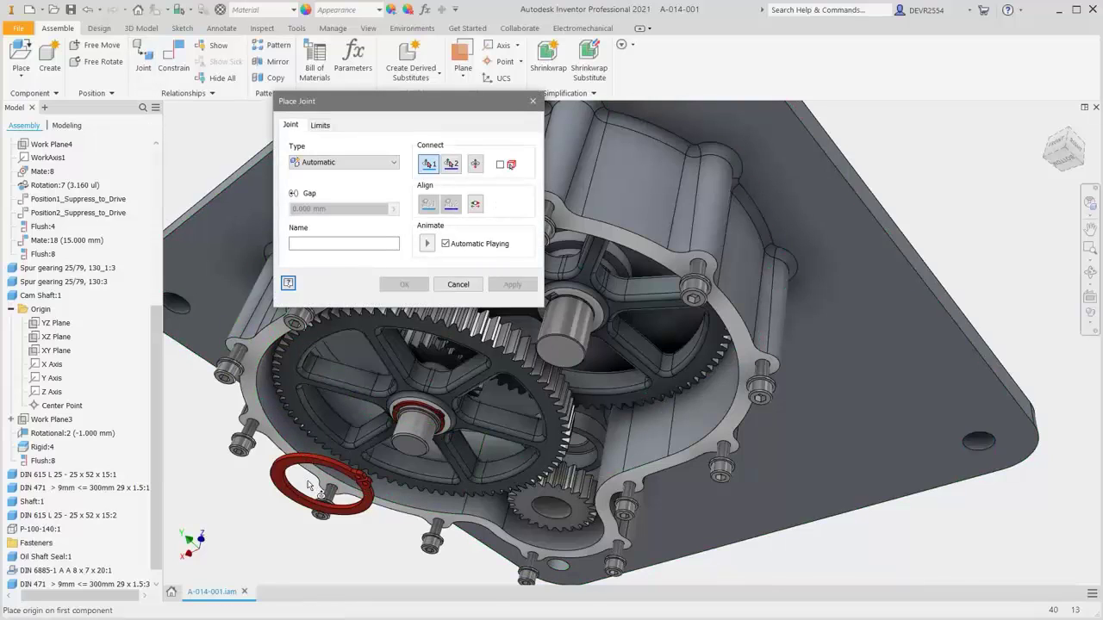
{"action": "scroll", "coordinate": [315, 493], "scroll_direction": "down", "scroll_amount": 5}
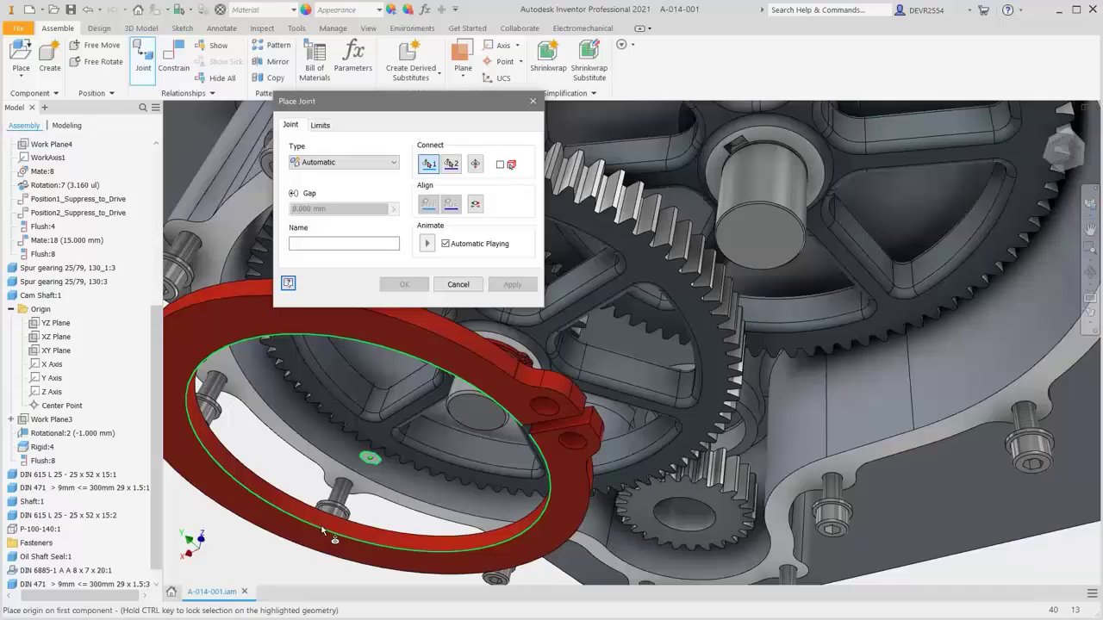
{"action": "left_click", "coordinate": [324, 529]}
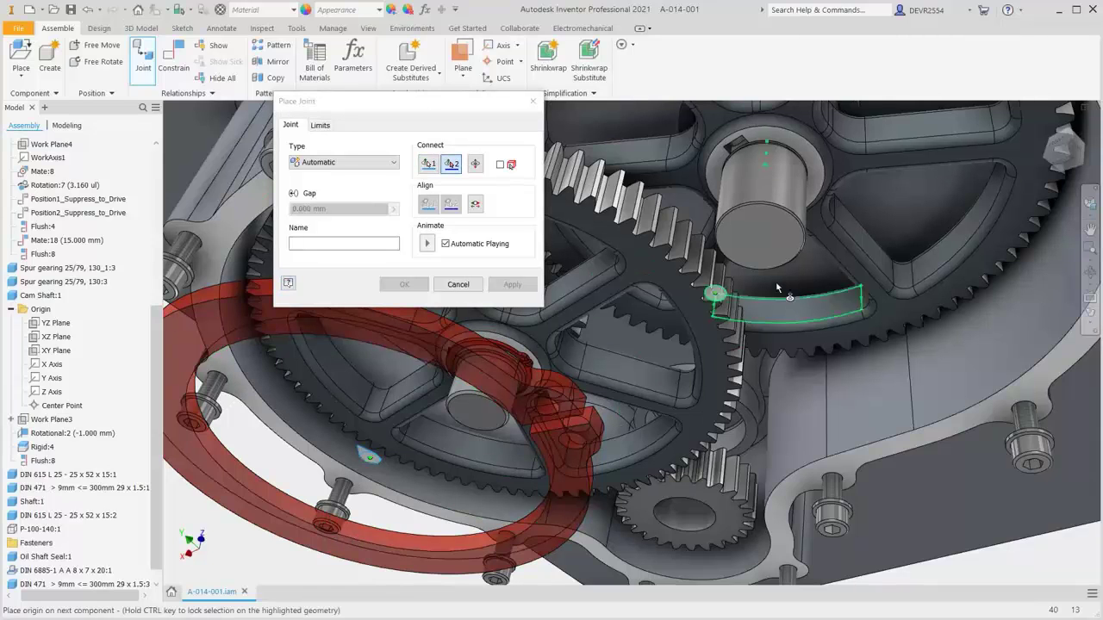
{"action": "scroll", "coordinate": [764, 179], "scroll_direction": "down", "scroll_amount": 6}
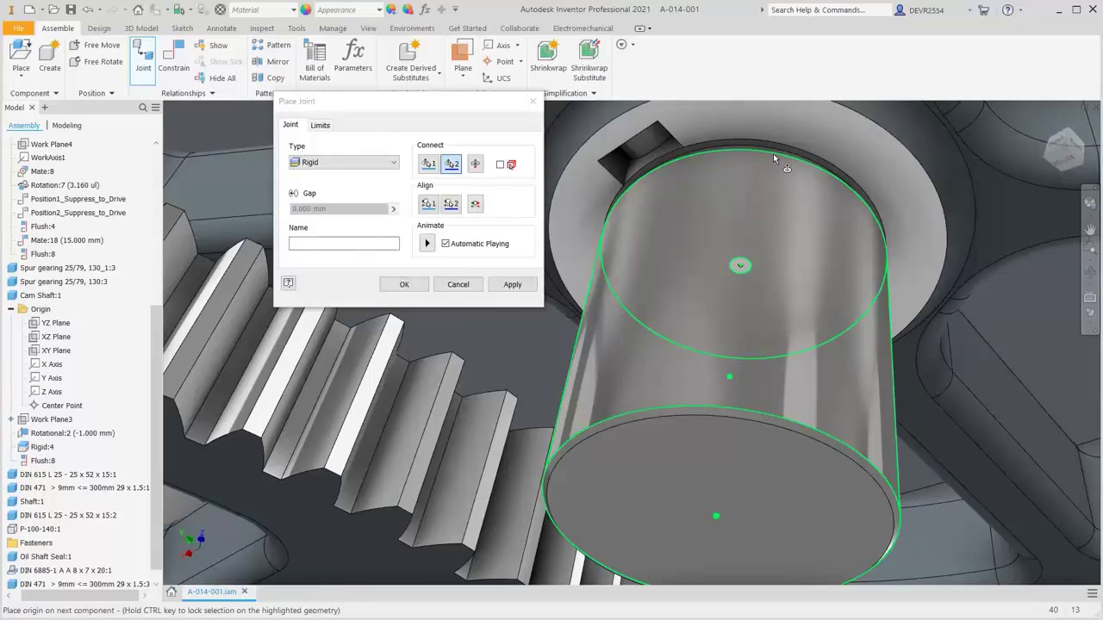
{"action": "left_click", "coordinate": [773, 154]}
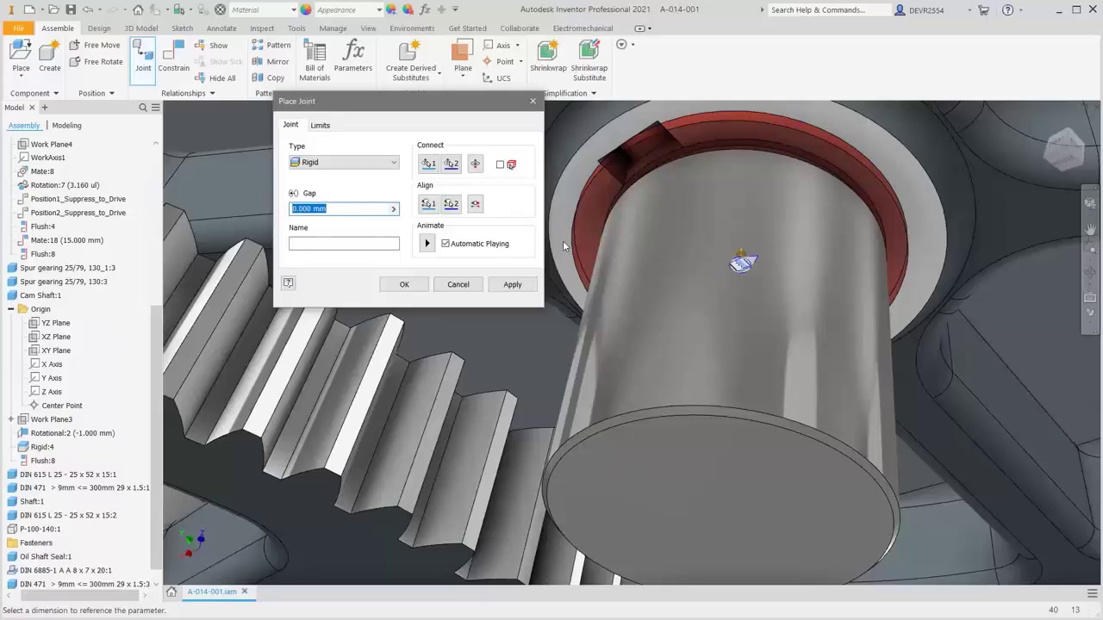
{"action": "left_click", "coordinate": [392, 165]}
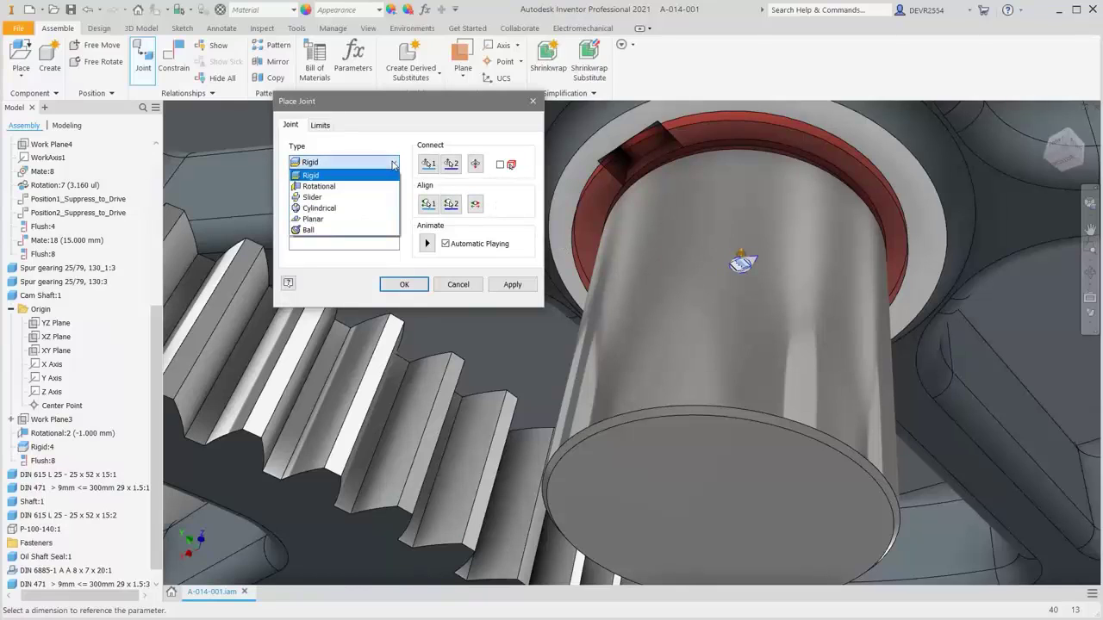
{"action": "left_click", "coordinate": [350, 187]}
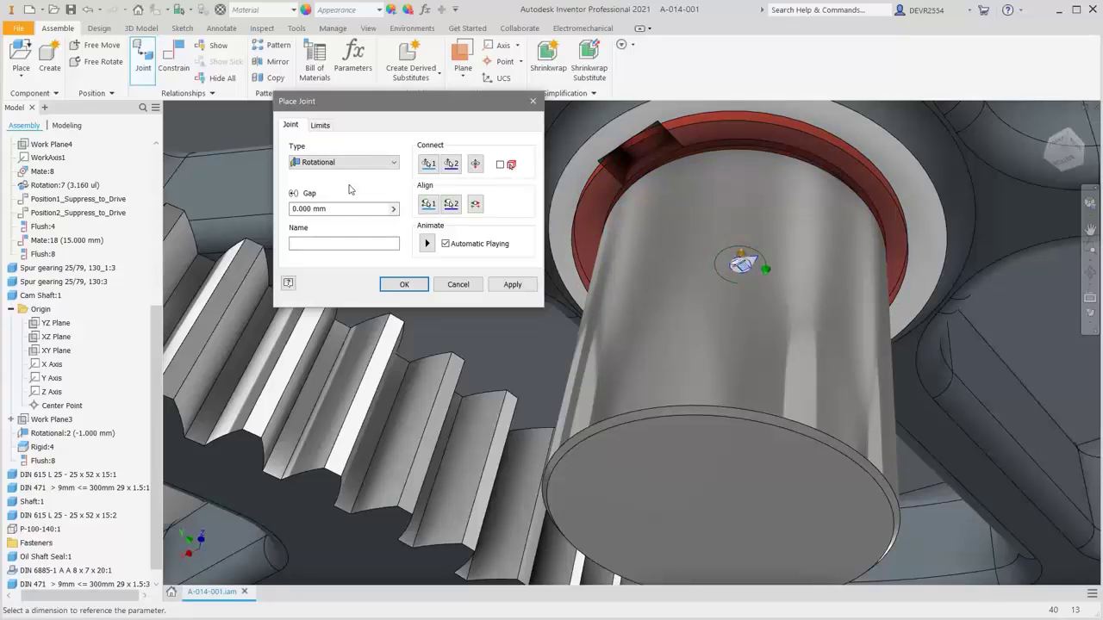
{"action": "left_click", "coordinate": [404, 285]}
Examine the retaining ring's seating against the gear hub, the gears and pinion from below, and the end of the component tree
{"action": "key", "text": "F4"}
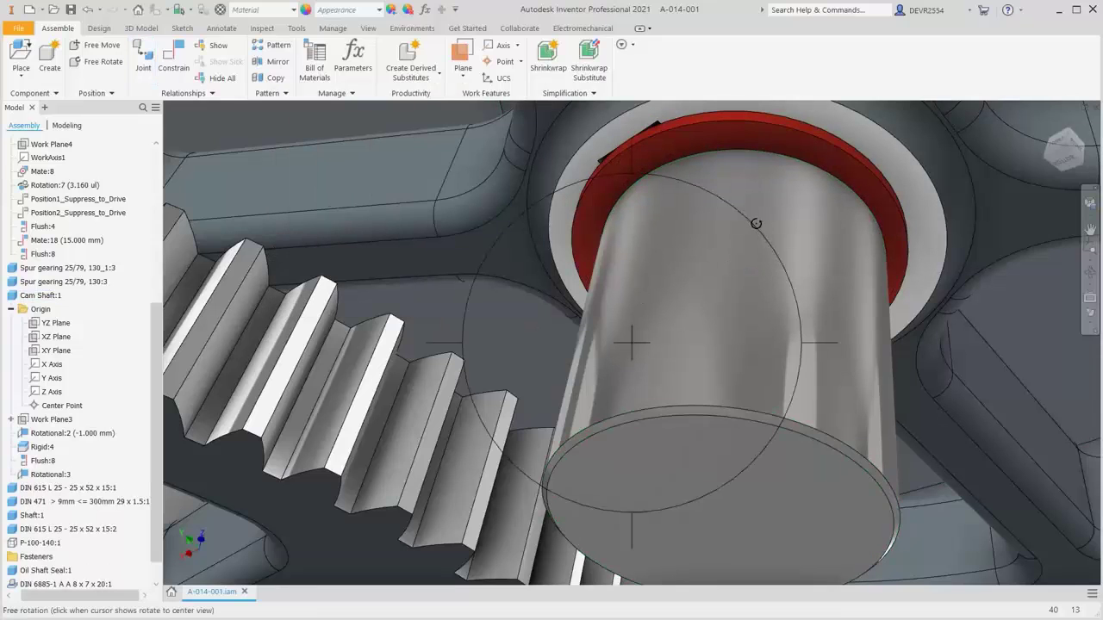
{"action": "left_click_drag", "start_coordinate": [695, 249], "coordinate": [687, 345]}
{"action": "scroll", "coordinate": [750, 170], "scroll_direction": "up", "scroll_amount": 2}
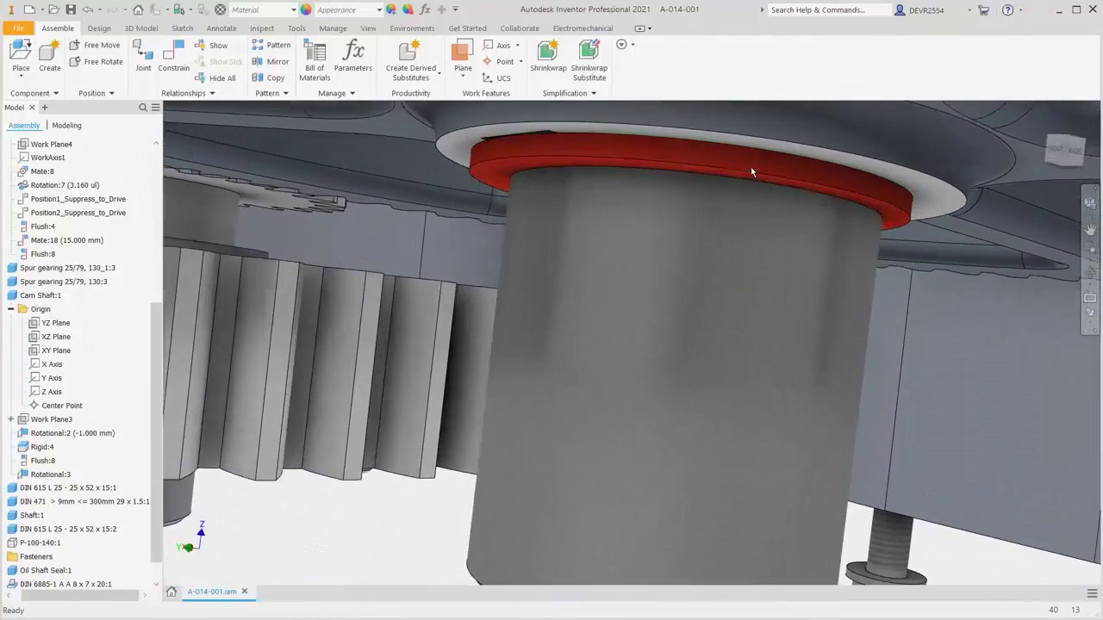
{"action": "middle_click_drag", "start_coordinate": [750, 171], "coordinate": [690, 308], "text": "shift"}
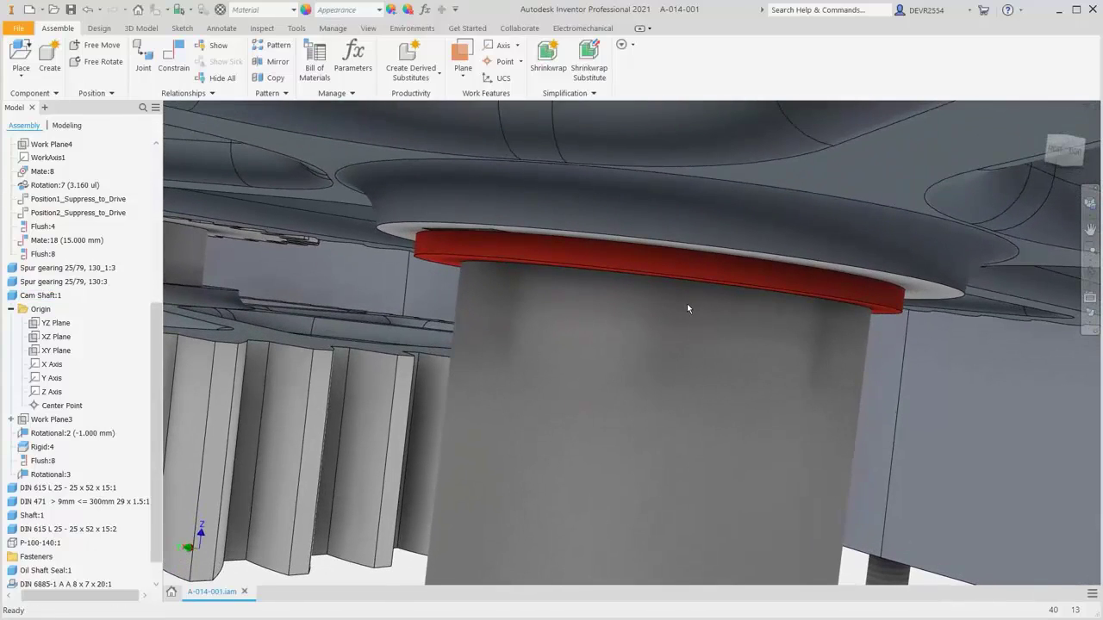
{"action": "key", "text": "F6"}
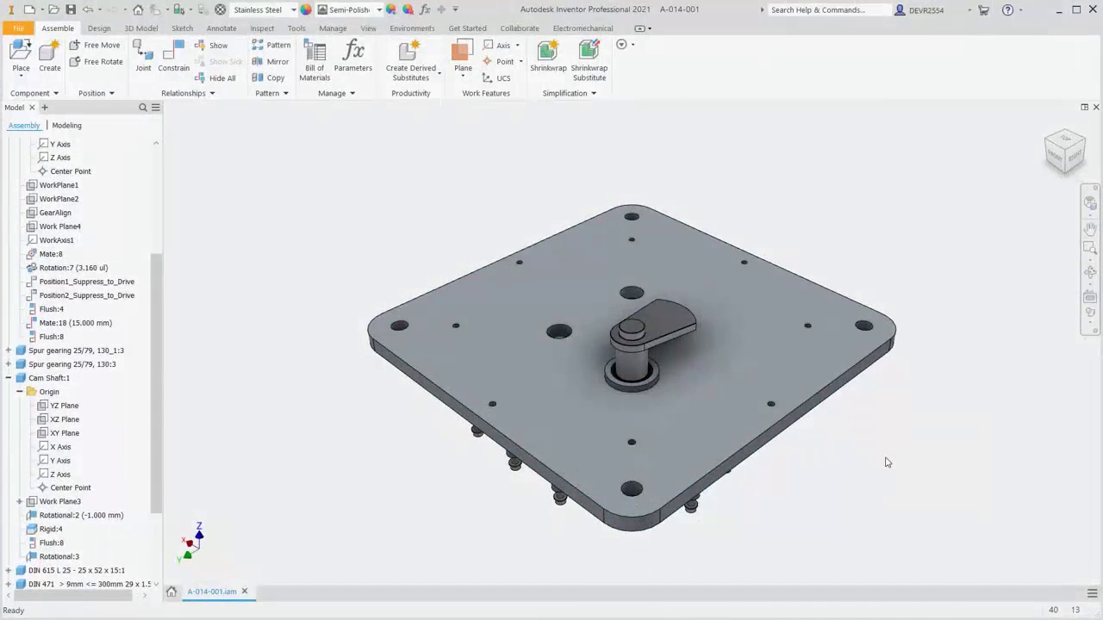
{"action": "middle_click_drag", "start_coordinate": [784, 454], "coordinate": [649, 421], "text": "shift"}
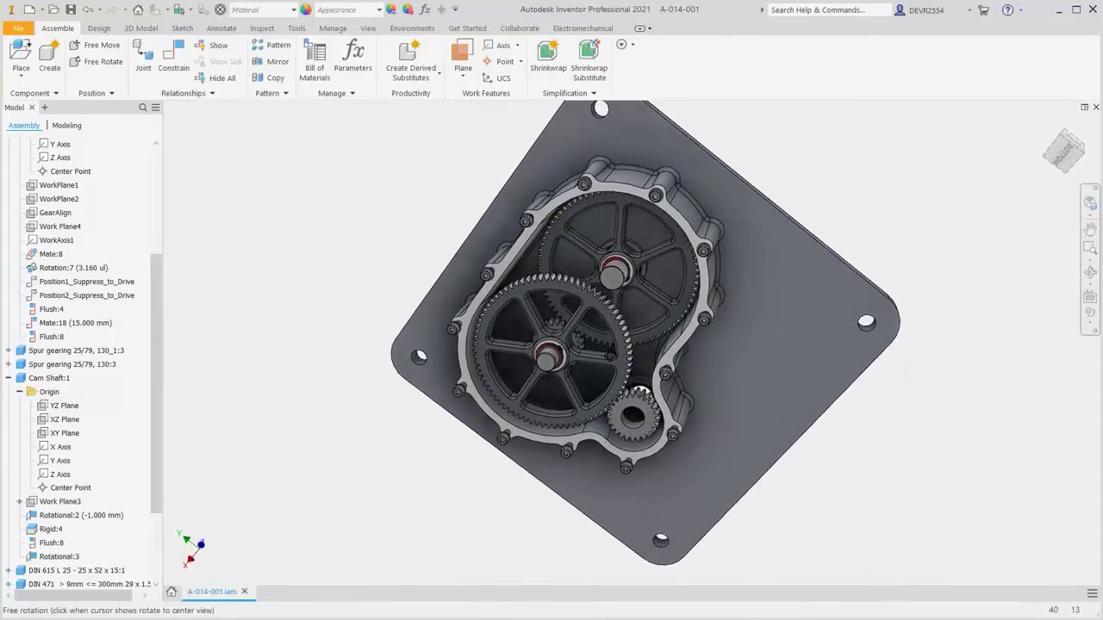
{"action": "scroll", "coordinate": [650, 425], "scroll_direction": "up", "scroll_amount": 5}
{"action": "scroll", "coordinate": [651, 425], "scroll_direction": "up", "scroll_amount": 3}
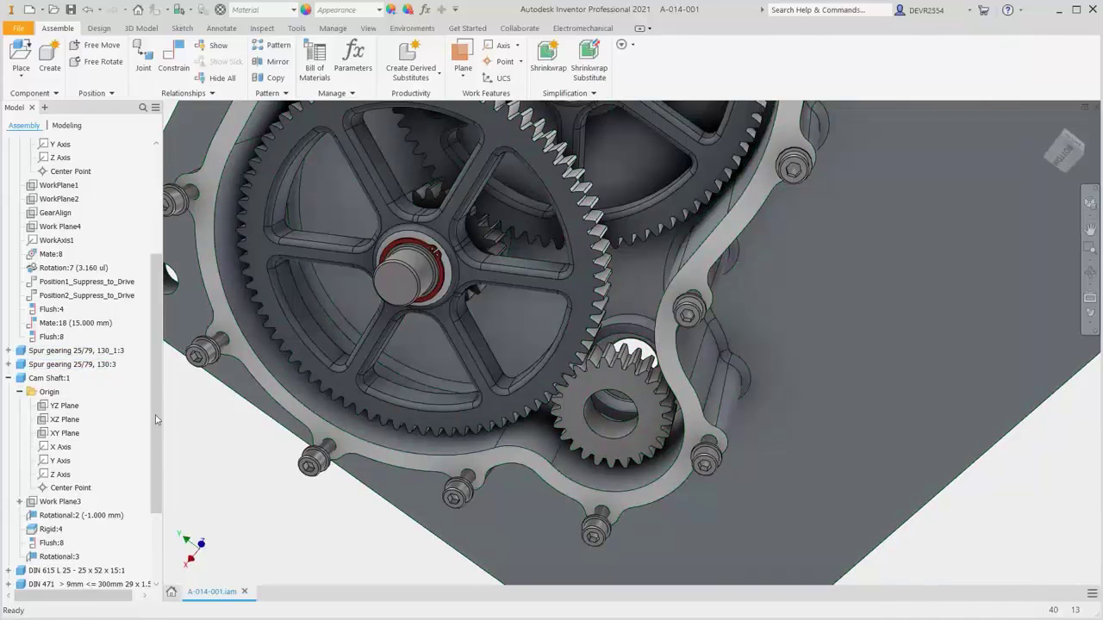
{"action": "left_click_drag", "start_coordinate": [156, 420], "coordinate": [148, 492]}
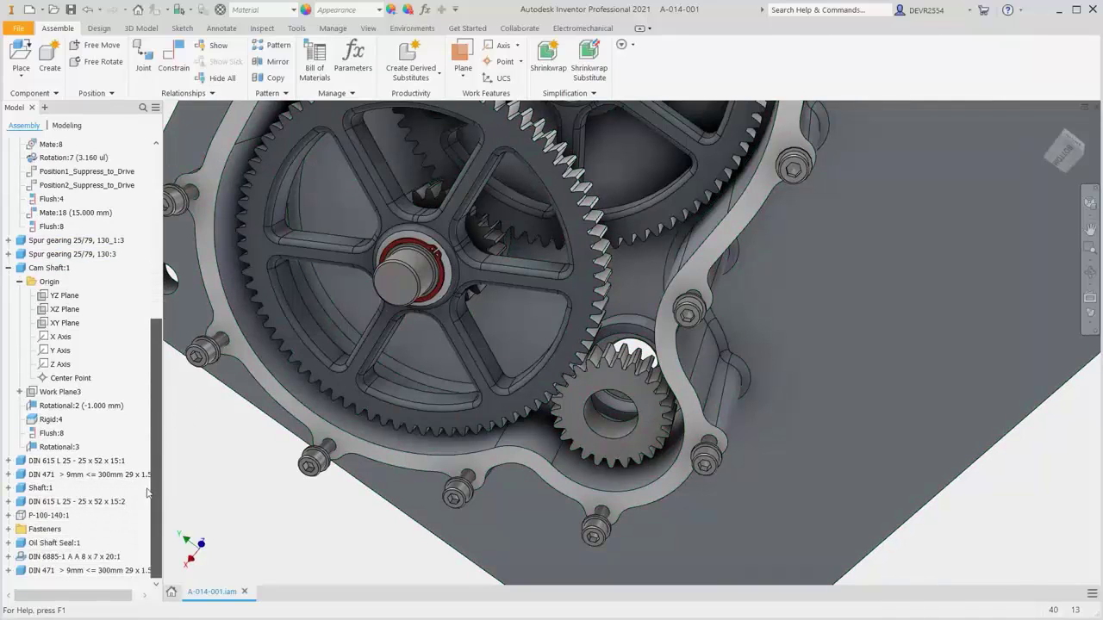
Add a 0° undirected Angle constraint between the small pinion's GearAlign work plane and the long side face of the base plate
{"action": "left_click", "coordinate": [598, 455]}
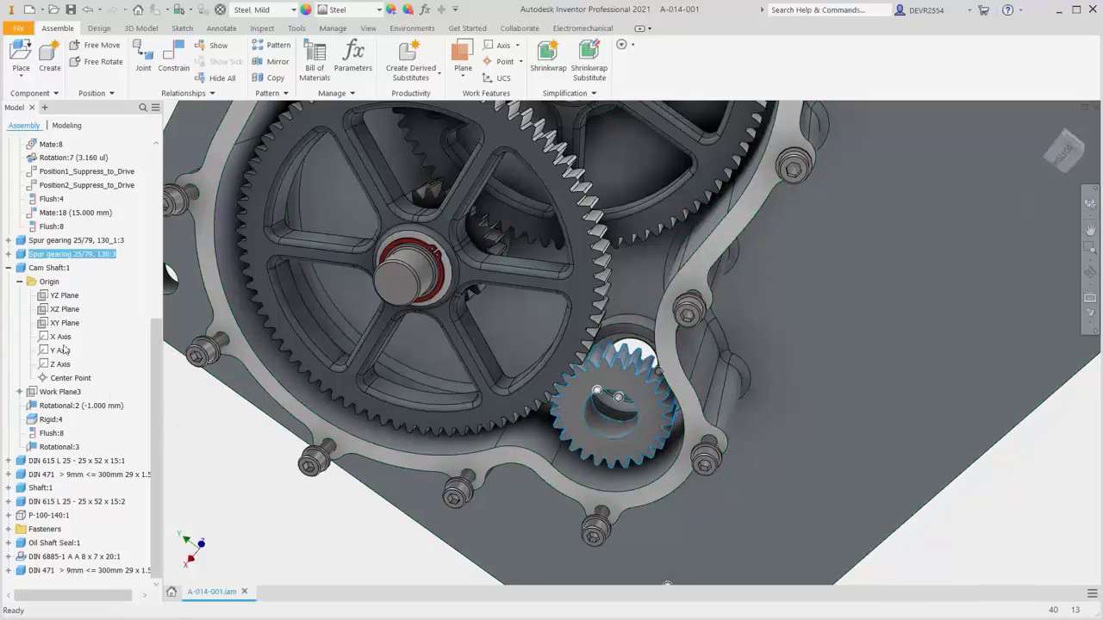
{"action": "left_click", "coordinate": [9, 255]}
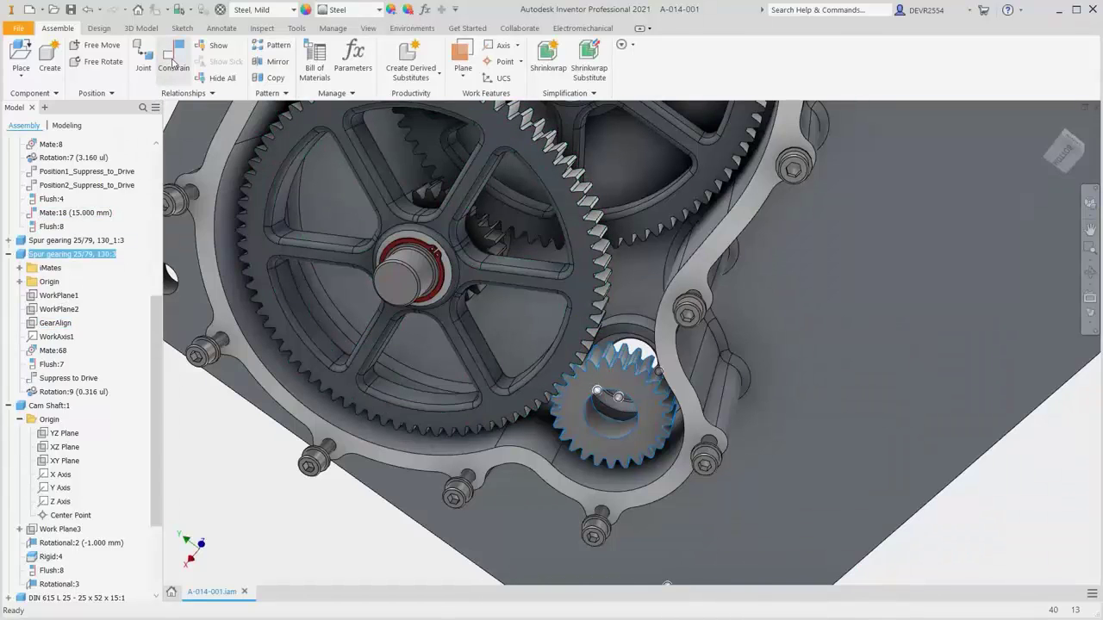
{"action": "left_click", "coordinate": [173, 63]}
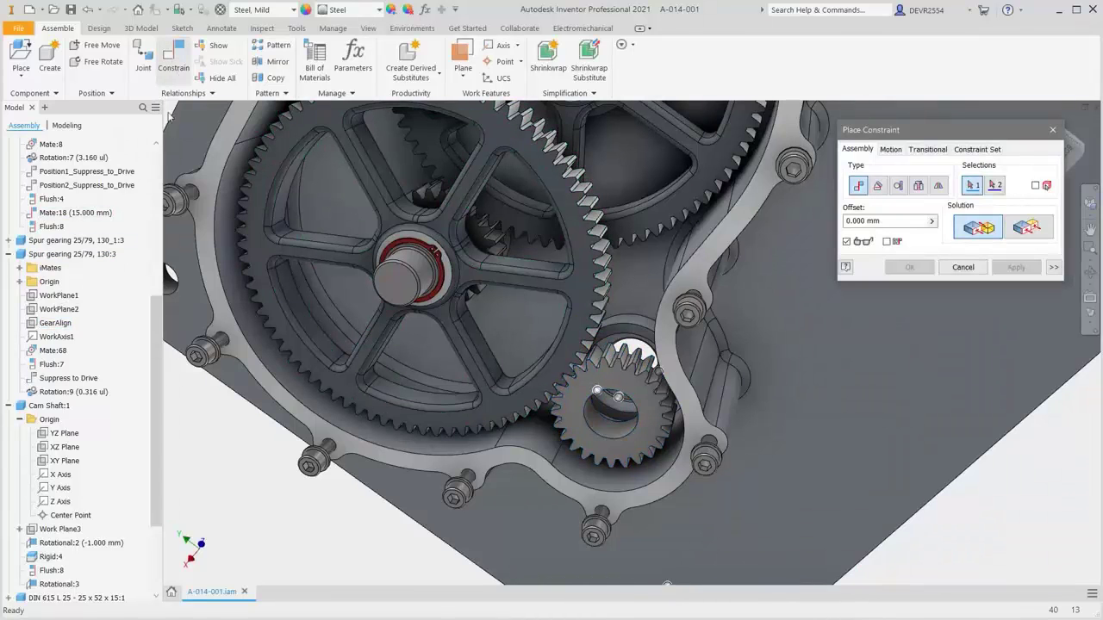
{"action": "left_click", "coordinate": [73, 324]}
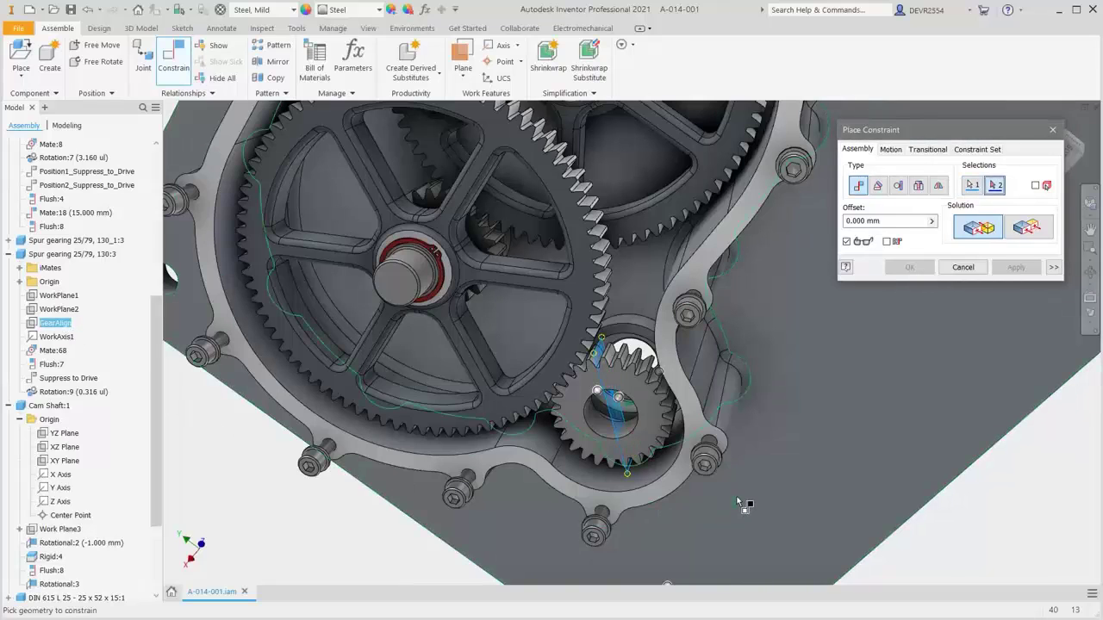
{"action": "scroll", "coordinate": [739, 498], "scroll_direction": "down", "scroll_amount": 3}
{"action": "scroll", "coordinate": [739, 497], "scroll_direction": "down", "scroll_amount": 2}
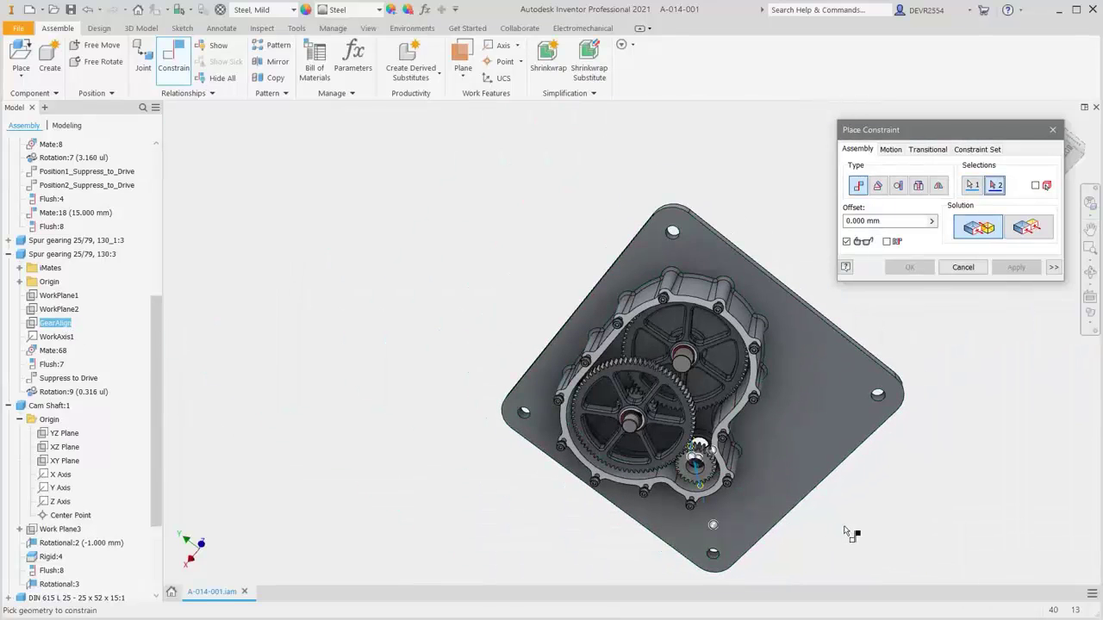
{"action": "key", "text": "F4"}
{"action": "left_click_drag", "start_coordinate": [740, 497], "coordinate": [455, 427]}
{"action": "key", "text": "Escape"}
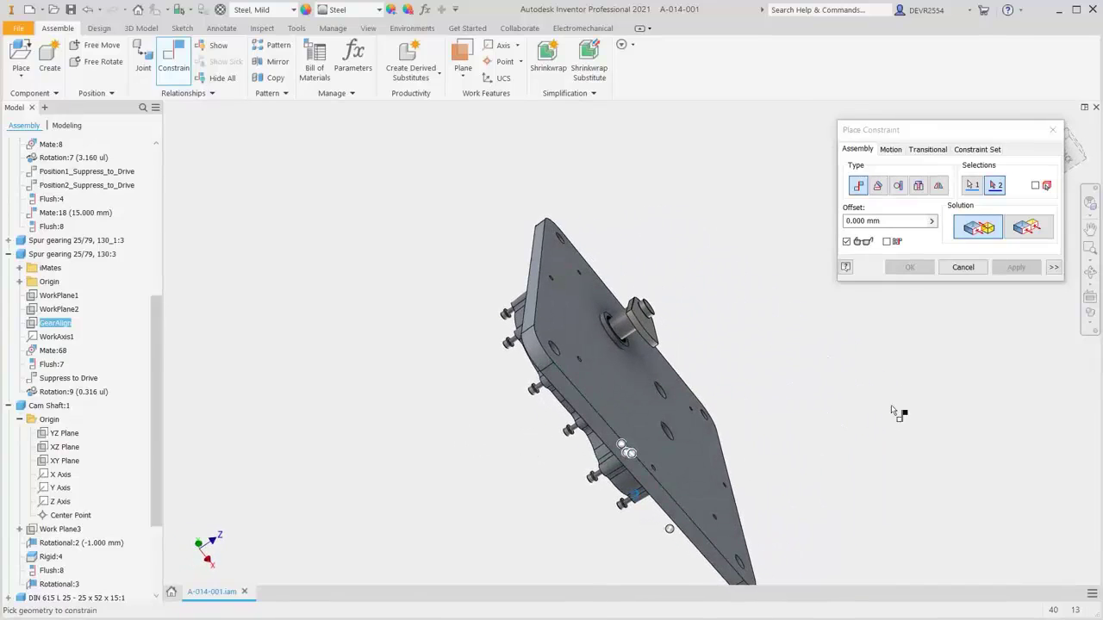
{"action": "left_click", "coordinate": [877, 185]}
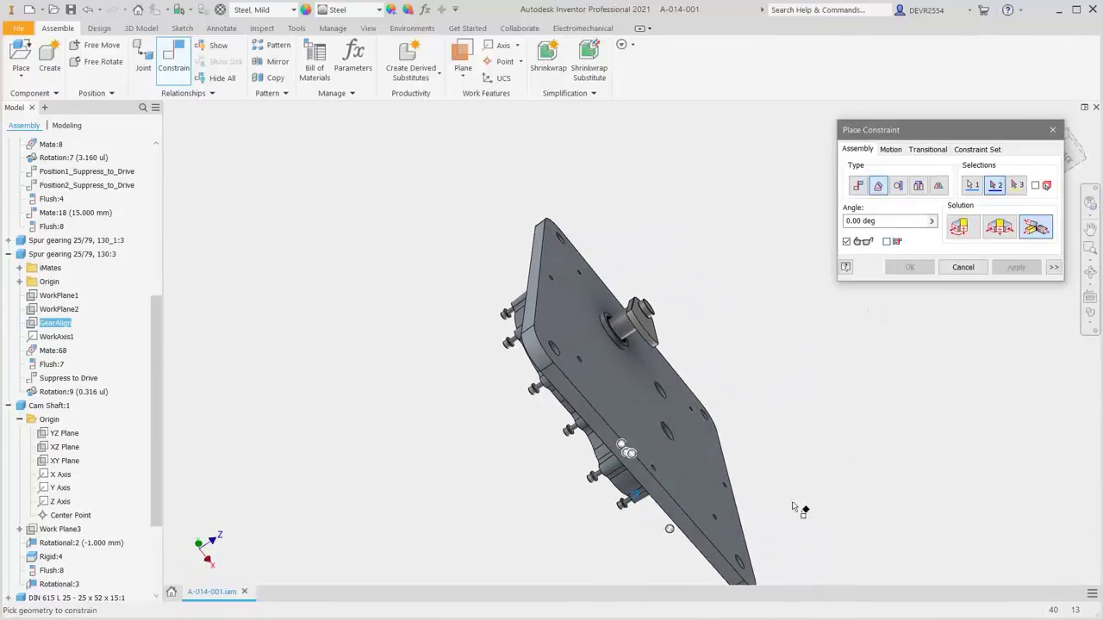
{"action": "scroll", "coordinate": [718, 565], "scroll_direction": "down", "scroll_amount": 3}
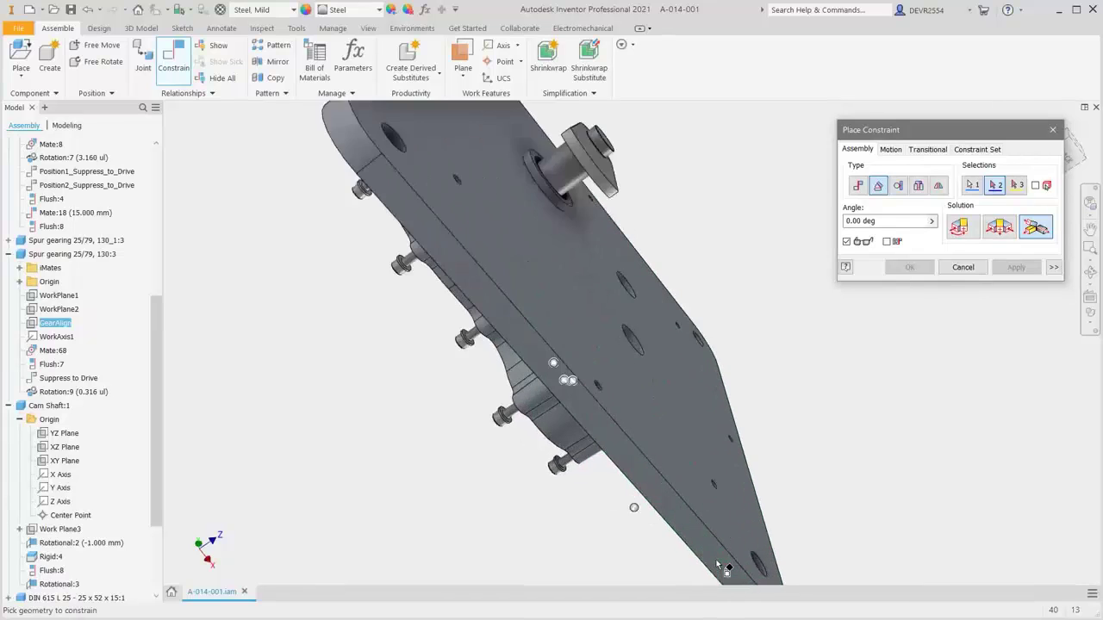
{"action": "left_click", "coordinate": [673, 507]}
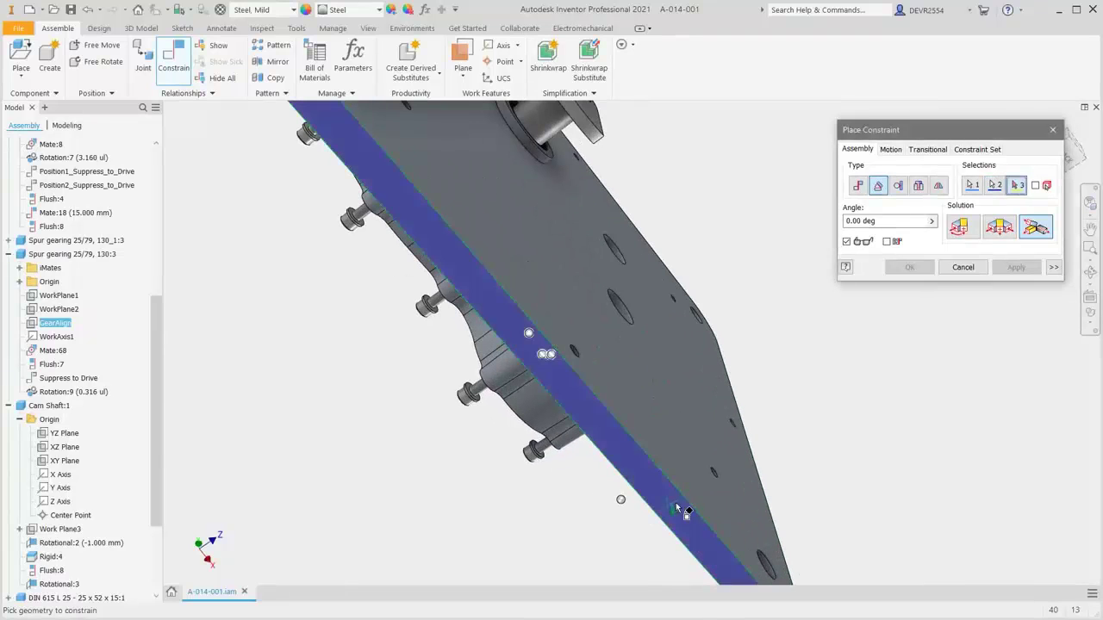
{"action": "left_click", "coordinate": [1000, 228]}
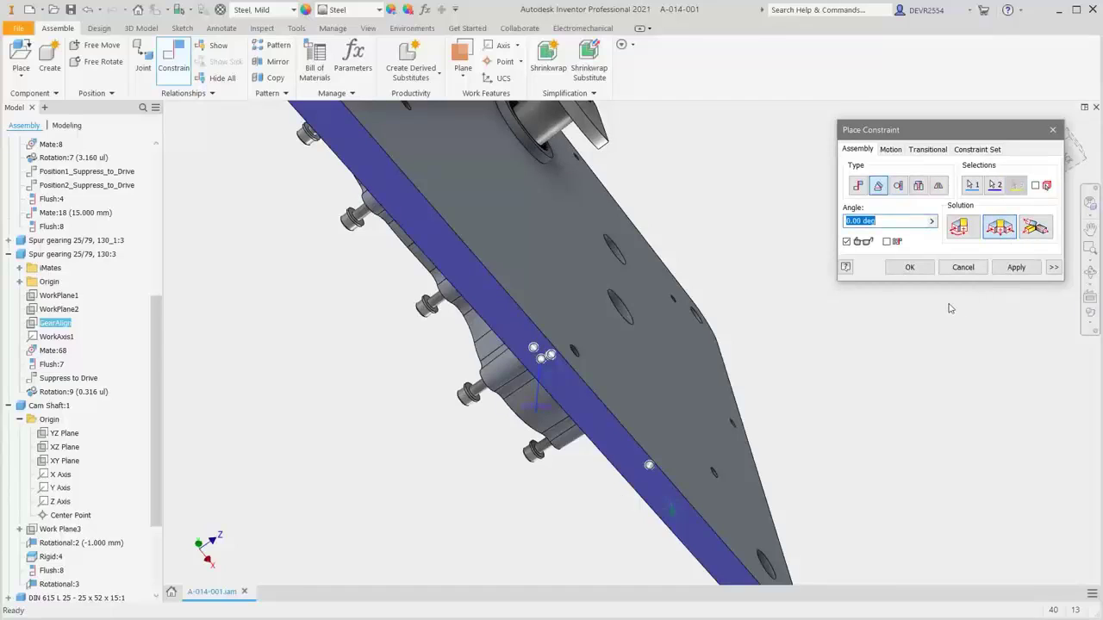
{"action": "left_click", "coordinate": [913, 271]}
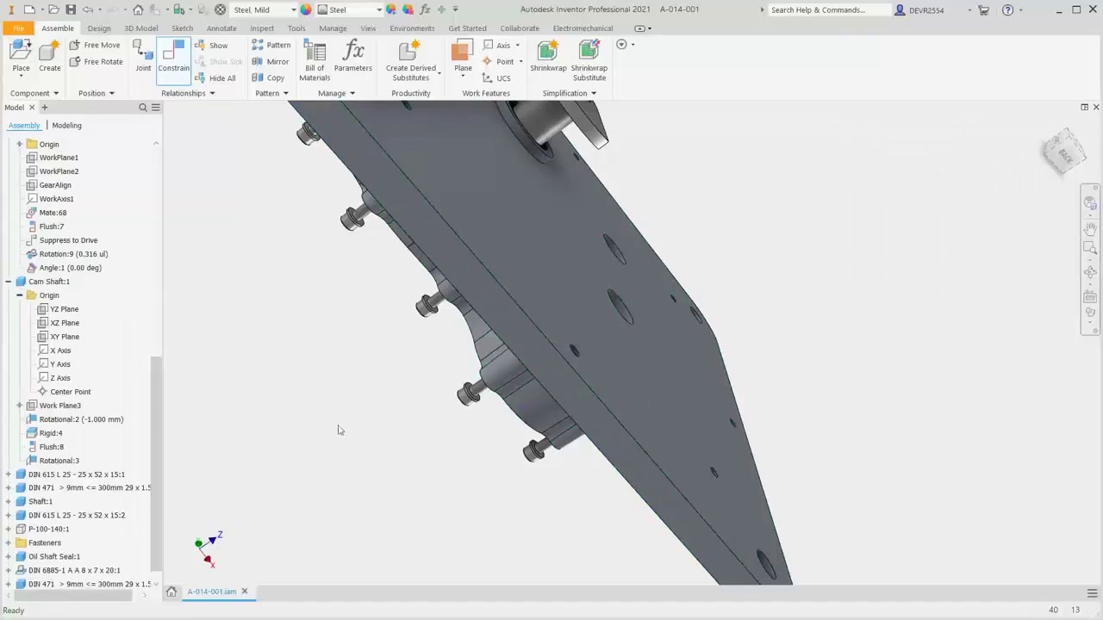
Rename the new angle constraint on the pinion as DriveMe
{"action": "left_click", "coordinate": [75, 273]}
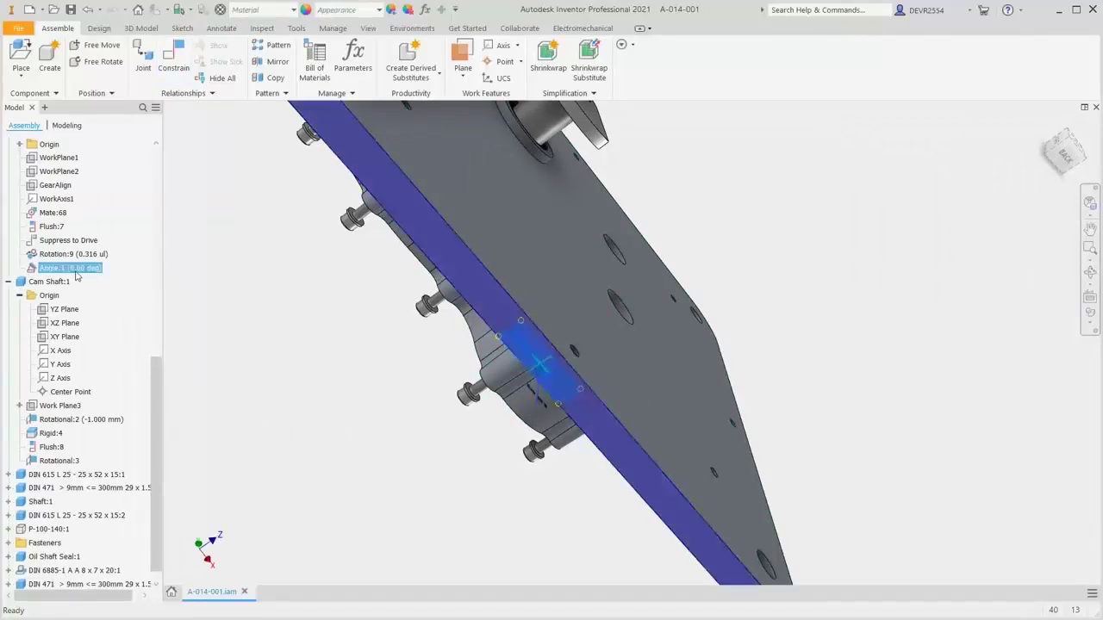
{"action": "left_click", "coordinate": [75, 273]}
{"action": "type", "text": "DriveMe"}
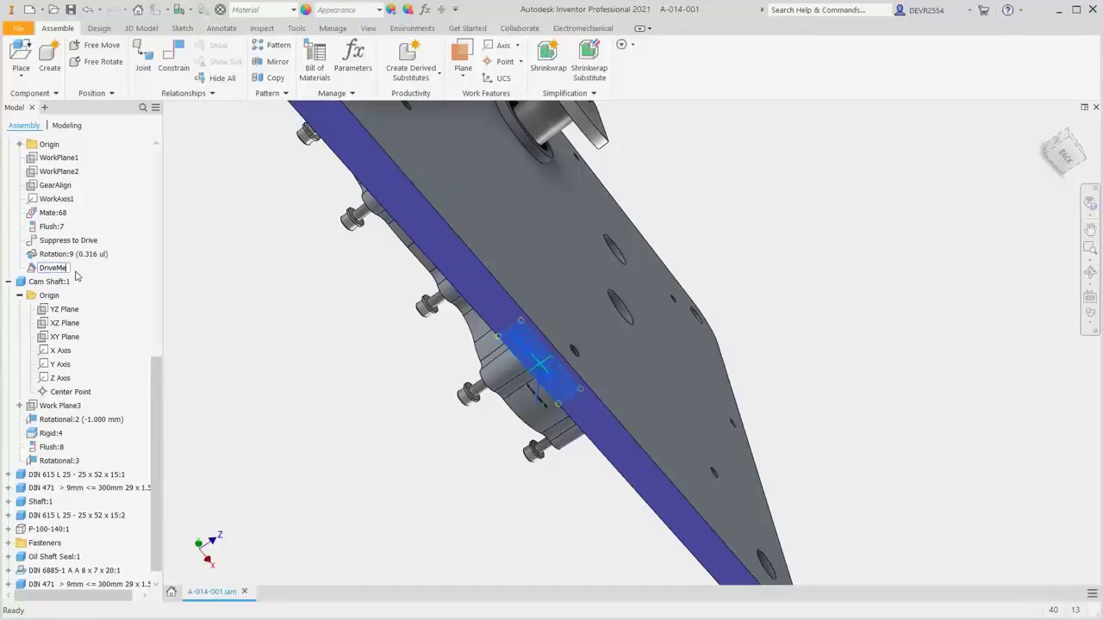
{"action": "key", "text": "Return"}
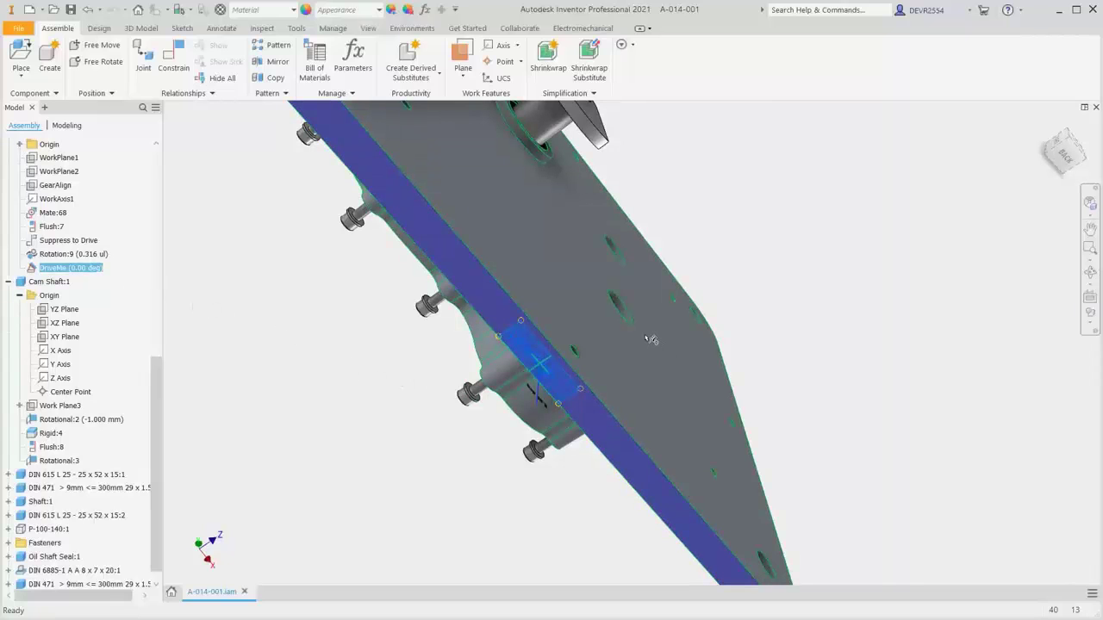
Try to turn the cam shaft by its arm in the home view while the DriveMe constraint is active
{"action": "key", "text": "F6"}
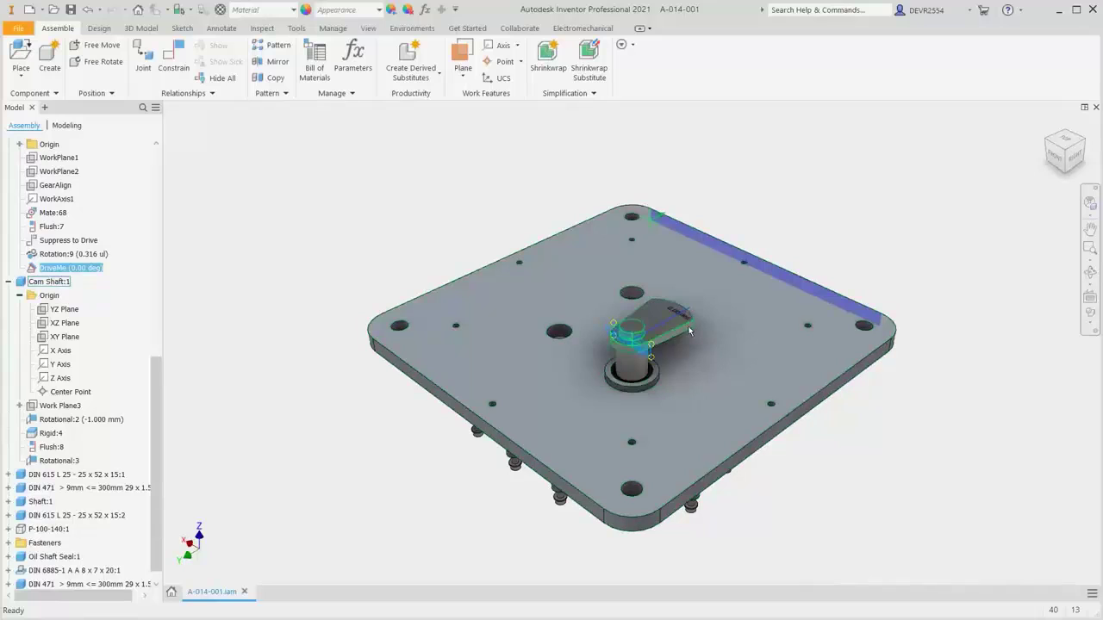
{"action": "mouse_move", "coordinate": [689, 330]}
{"action": "left_mouse_down"}
{"action": "mouse_move", "coordinate": [613, 308]}
{"action": "mouse_move", "coordinate": [674, 328]}
{"action": "left_mouse_up"}
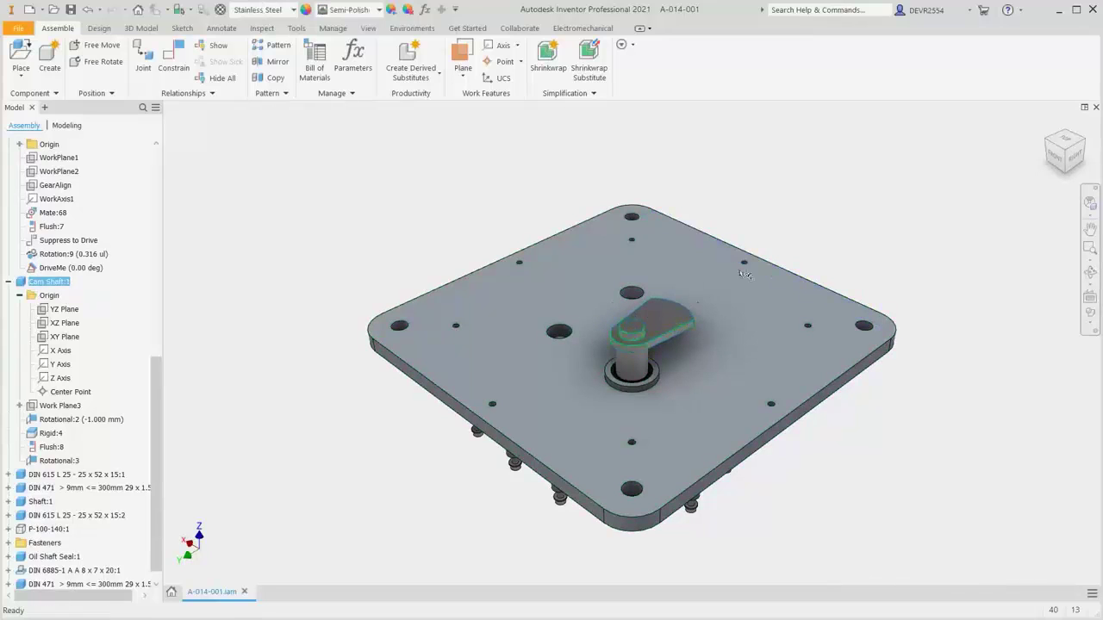
{"action": "left_click", "coordinate": [810, 215]}
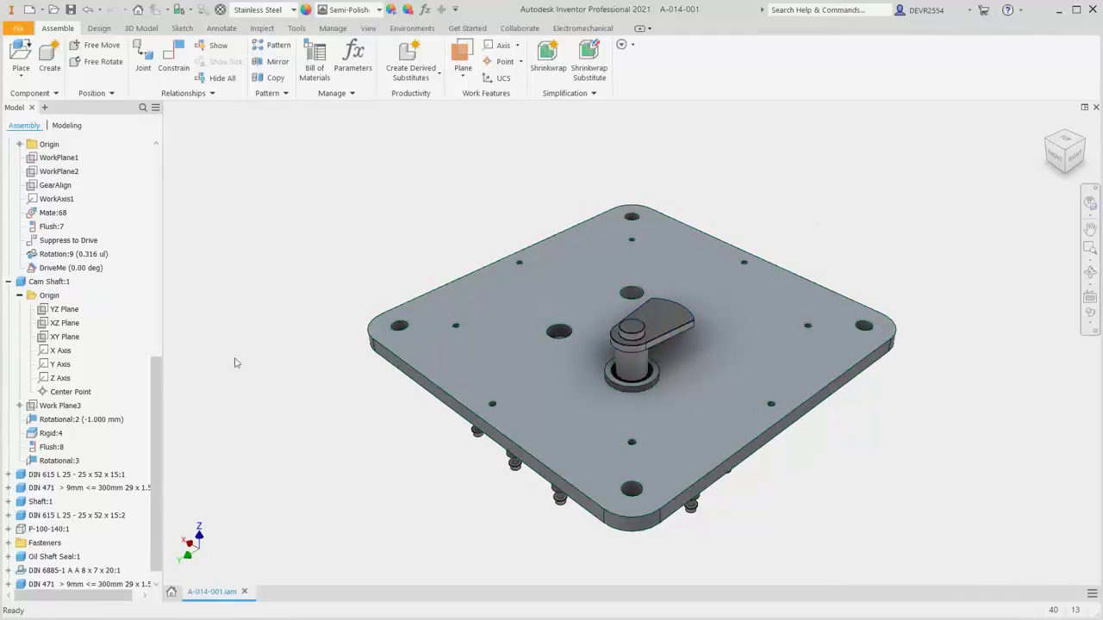
Test the cam shaft's free rotation with the DriveMe constraint temporarily suppressed, and reactivate the constraint
{"action": "left_click", "coordinate": [82, 271]}
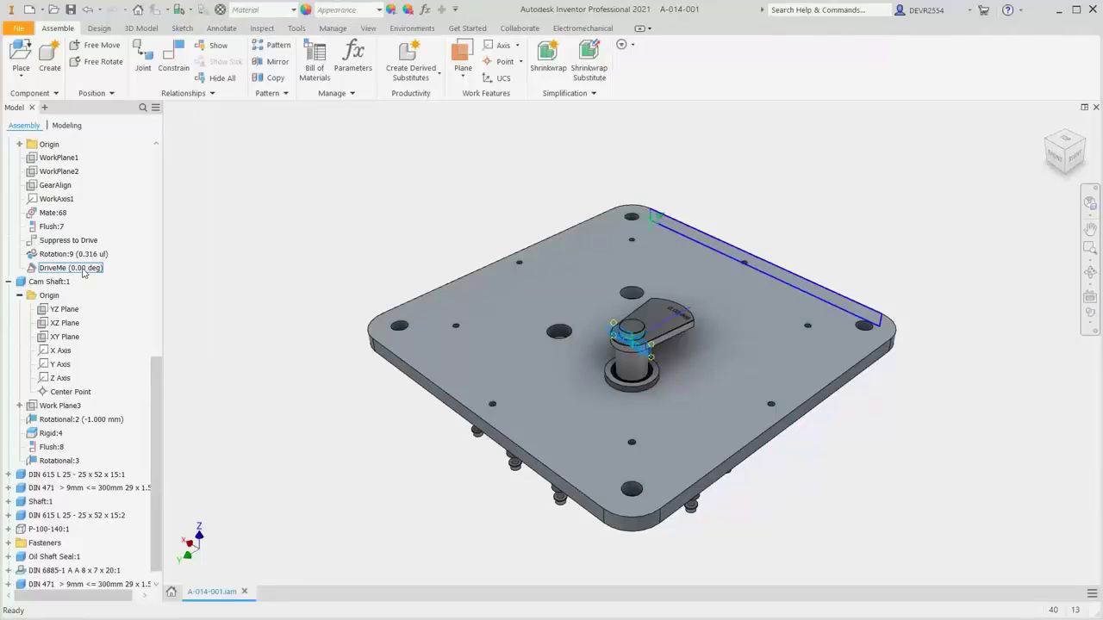
{"action": "right_click", "coordinate": [84, 270]}
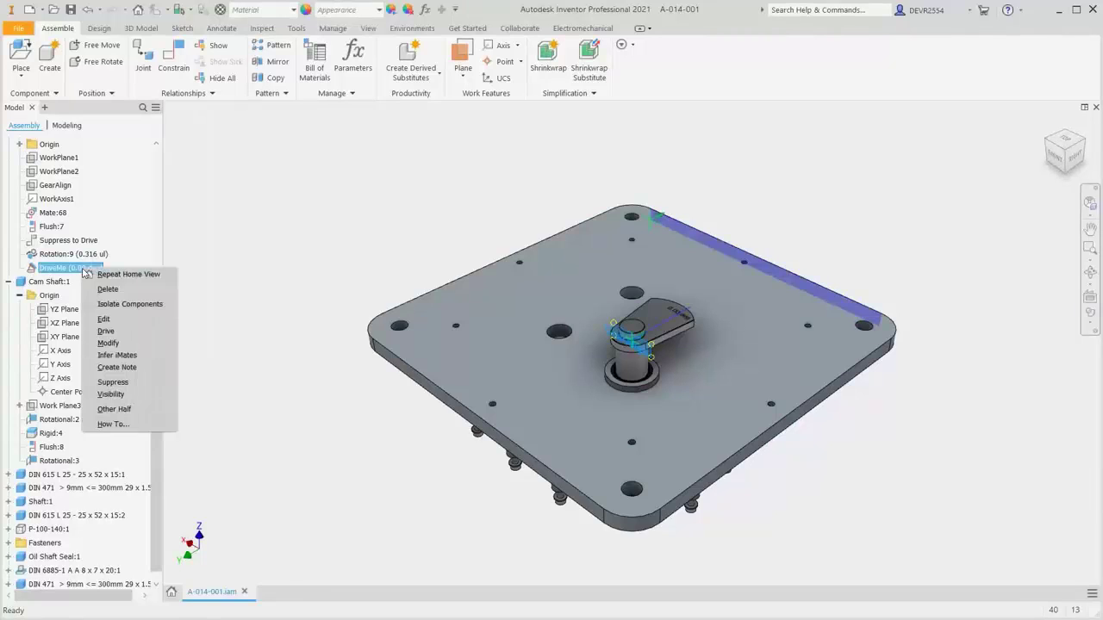
{"action": "left_click", "coordinate": [112, 382]}
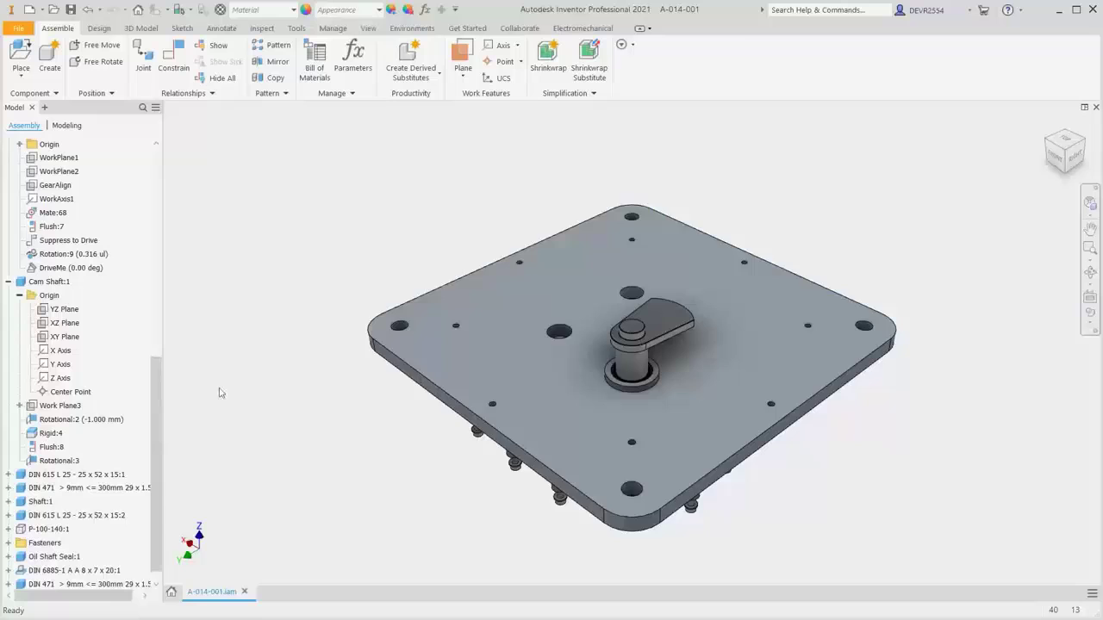
{"action": "left_click", "coordinate": [687, 327]}
{"action": "left_click_drag", "start_coordinate": [687, 326], "coordinate": [567, 356]}
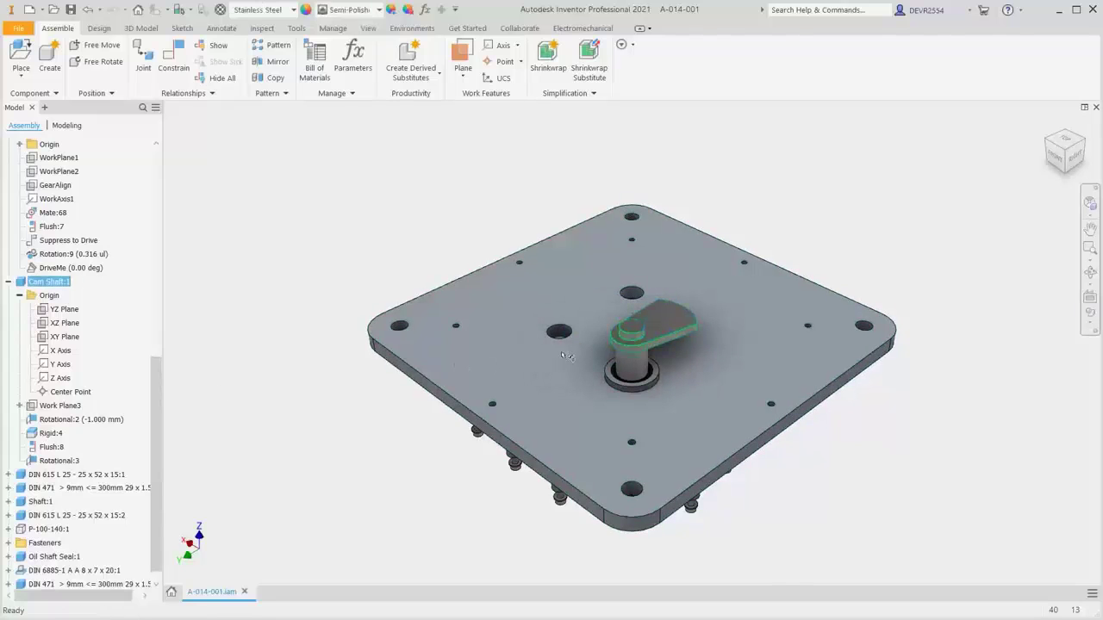
{"action": "right_click", "coordinate": [83, 269]}
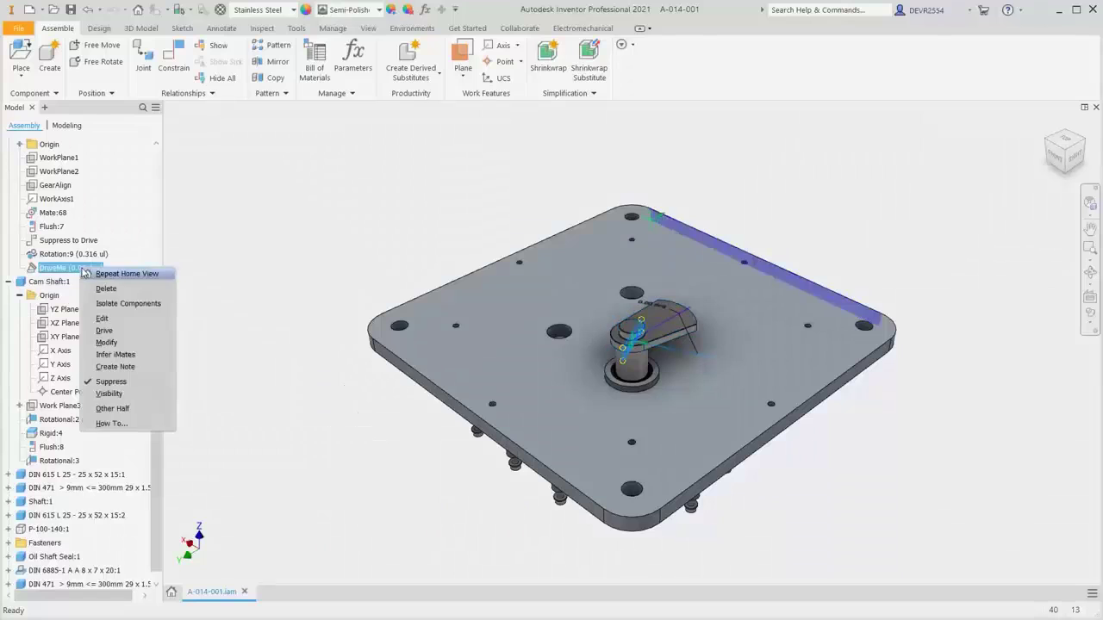
{"action": "left_click", "coordinate": [109, 383]}
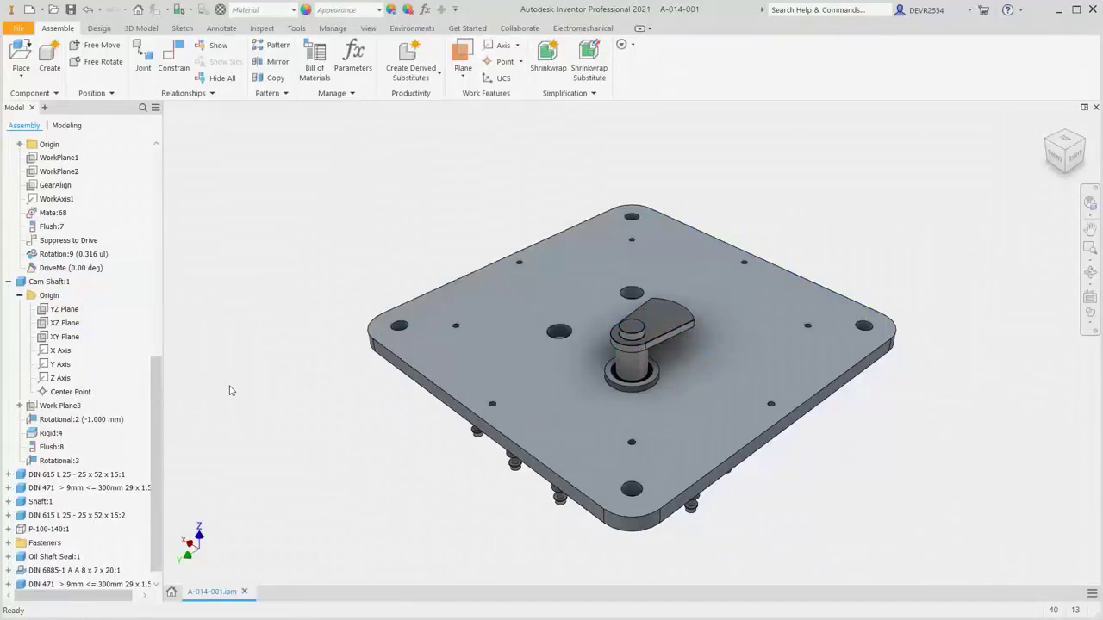
Change the assembly's visual style to Wireframe with hidden edges
{"action": "left_click", "coordinate": [1092, 327]}
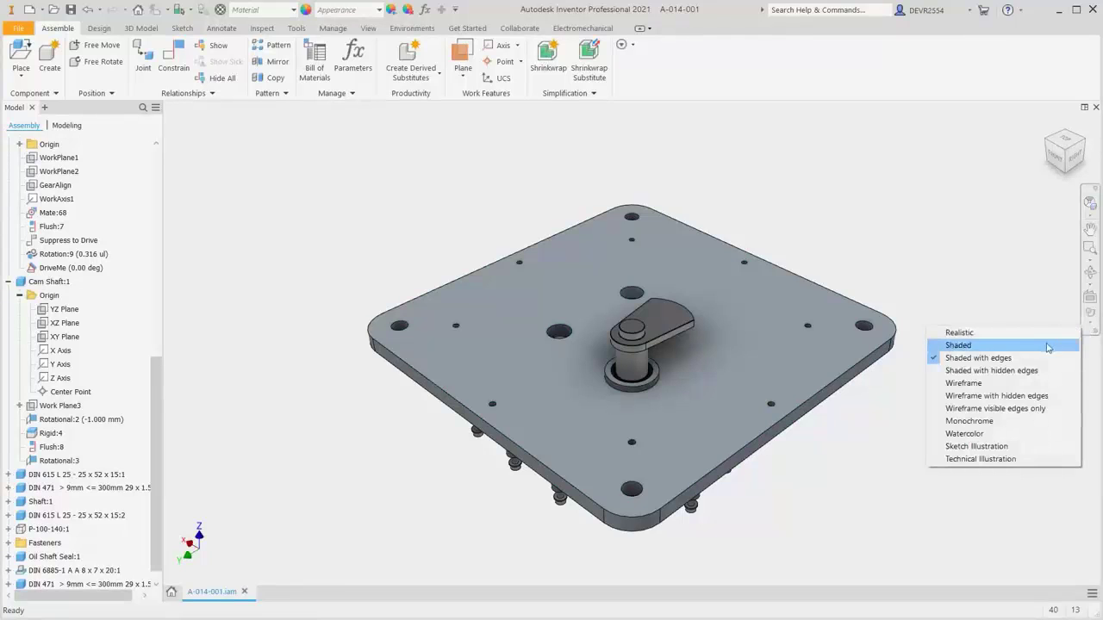
{"action": "left_click", "coordinate": [999, 398]}
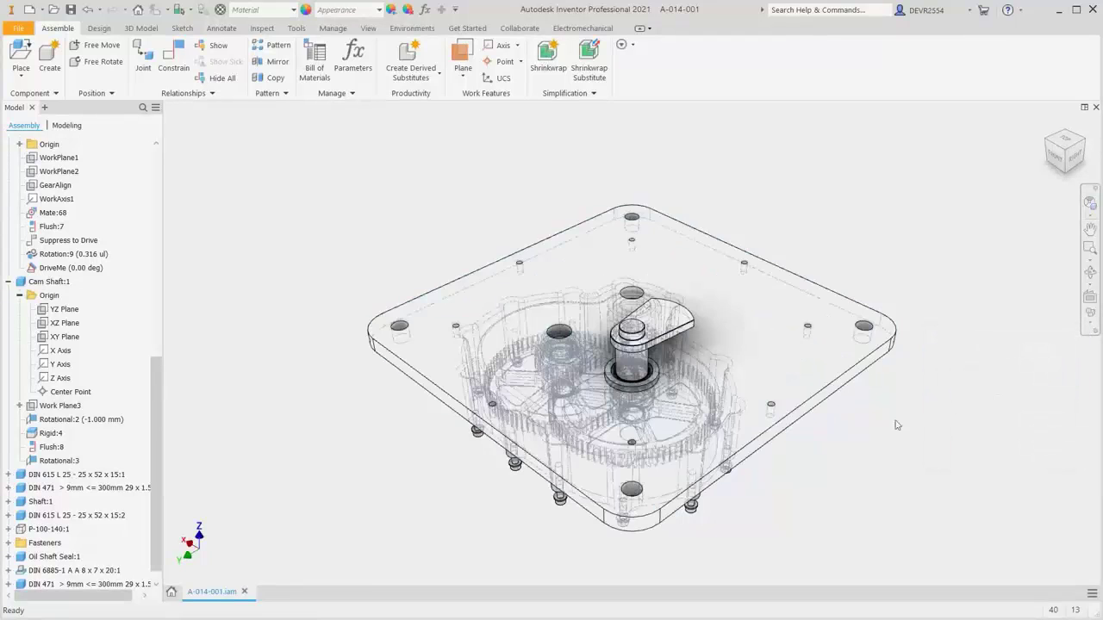
Drive the DriveMe constraint from 0 to 3600 degrees in increments of 10 degrees to animate the gear train
{"action": "left_click", "coordinate": [87, 269]}
{"action": "right_click", "coordinate": [86, 269]}
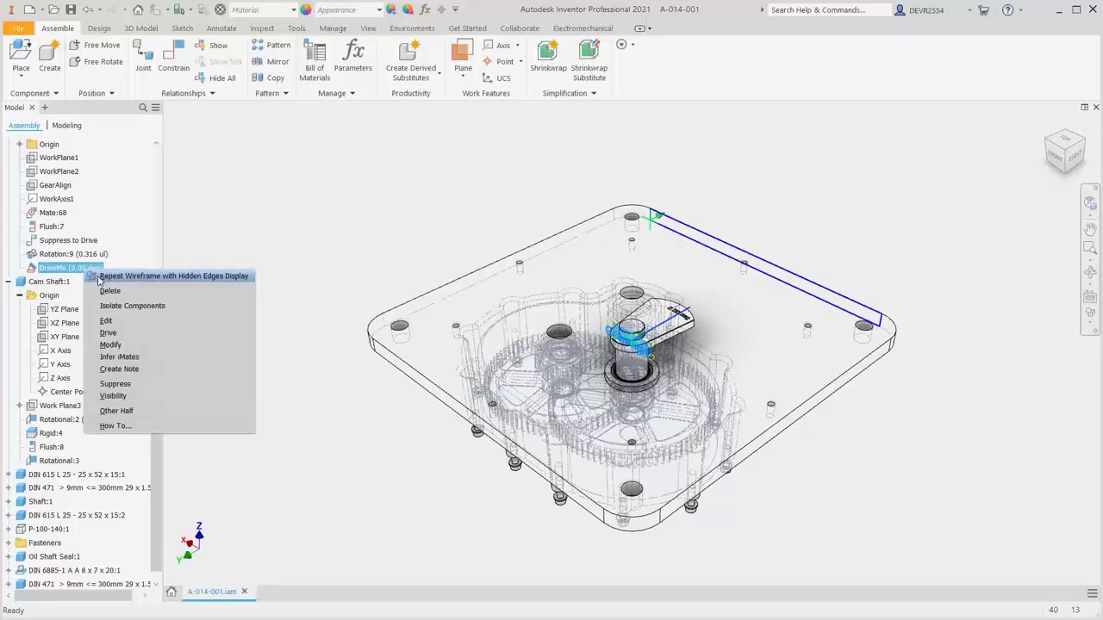
{"action": "left_click", "coordinate": [108, 333]}
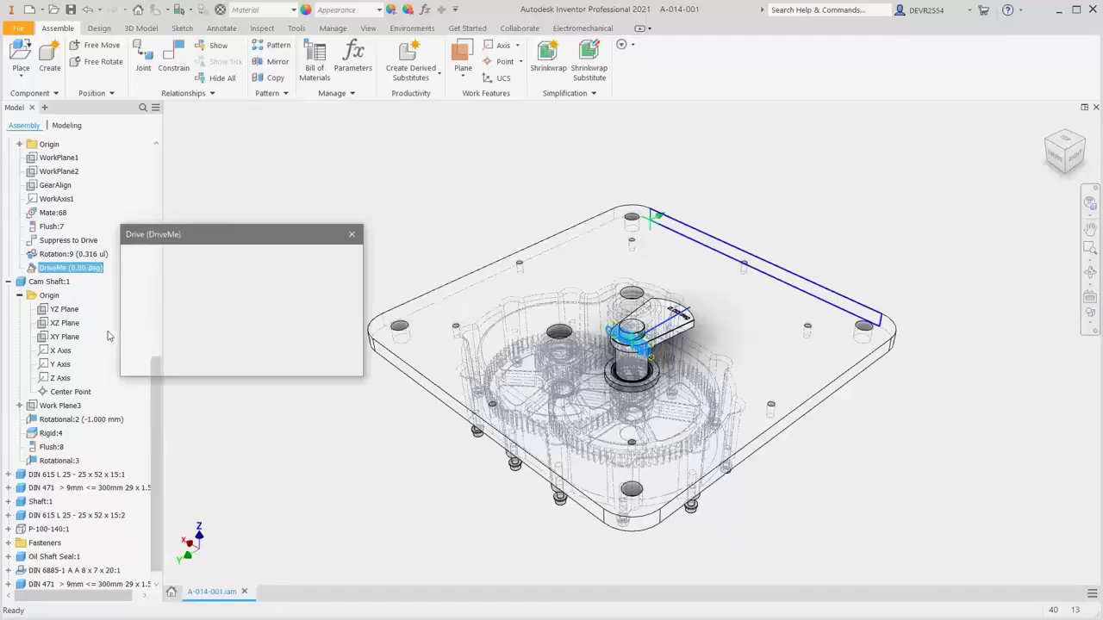
{"action": "left_click", "coordinate": [252, 293]}
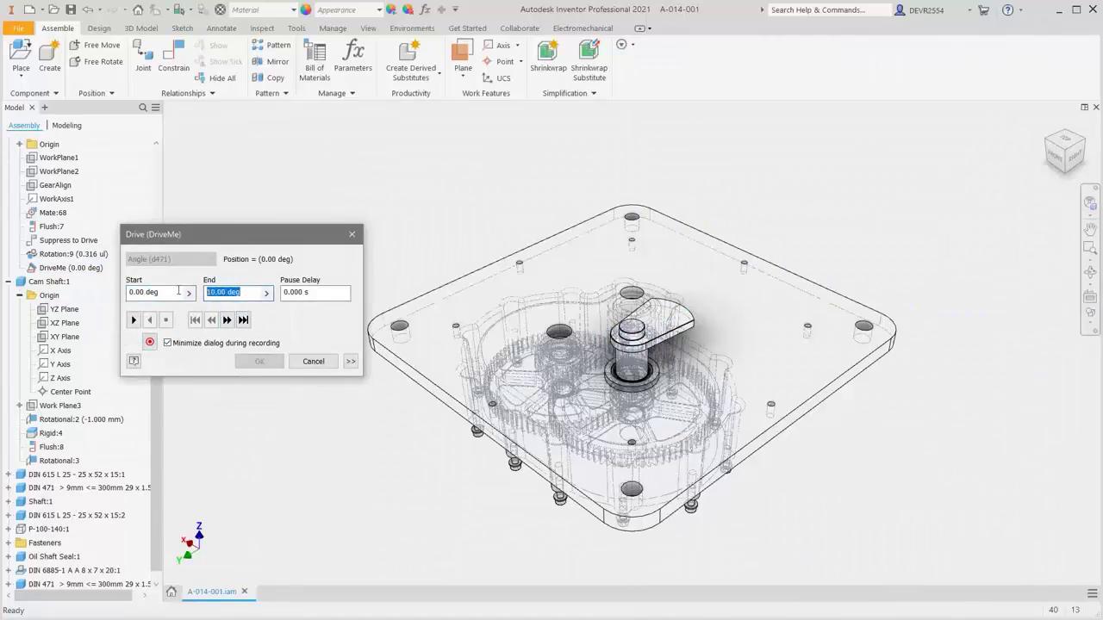
{"action": "type", "text": "3600"}
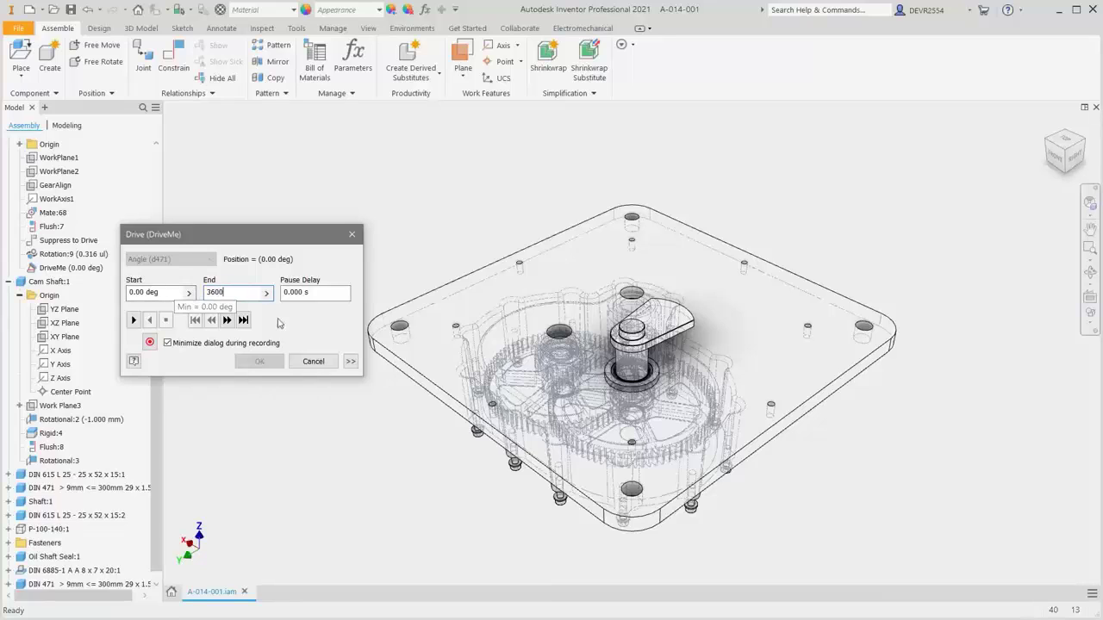
{"action": "left_click", "coordinate": [350, 361]}
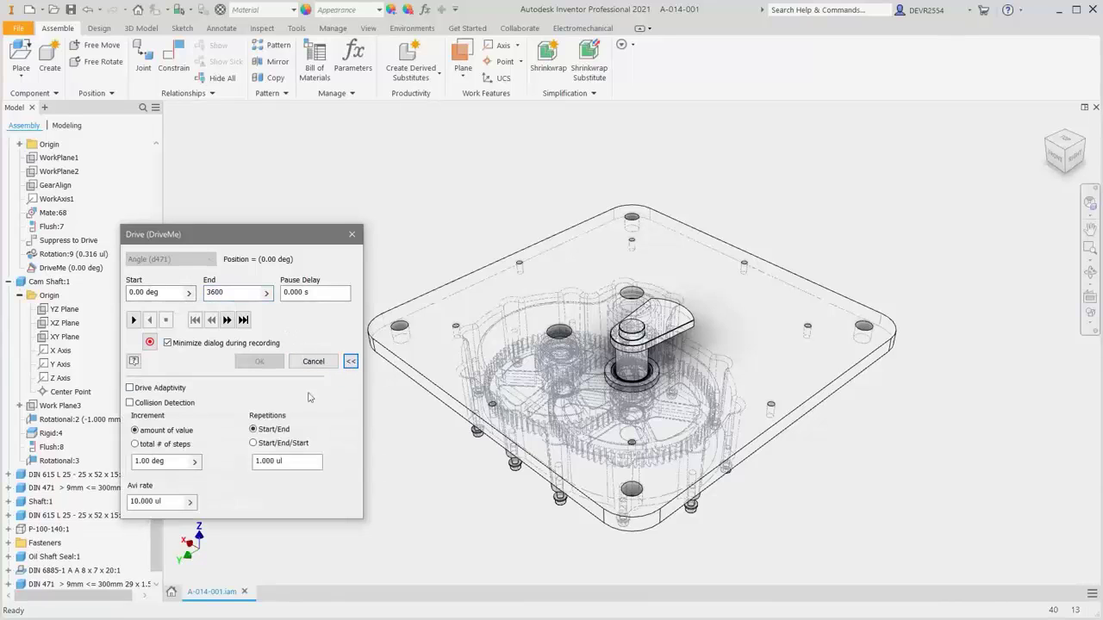
{"action": "left_click_drag", "start_coordinate": [177, 462], "coordinate": [124, 461]}
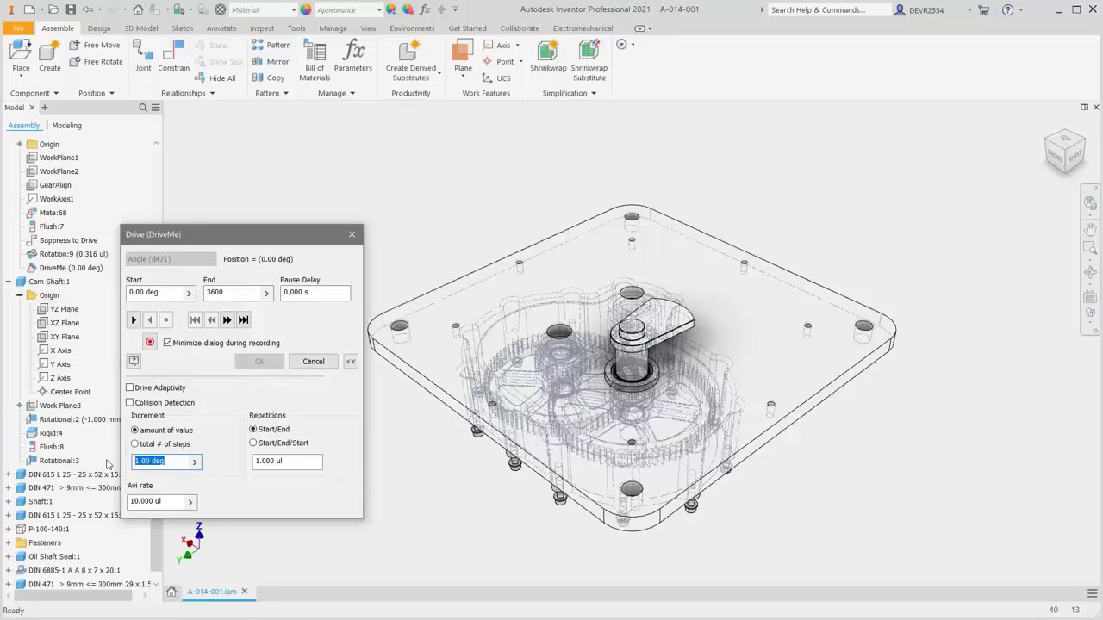
{"action": "type", "text": "10"}
{"action": "left_click", "coordinate": [133, 321]}
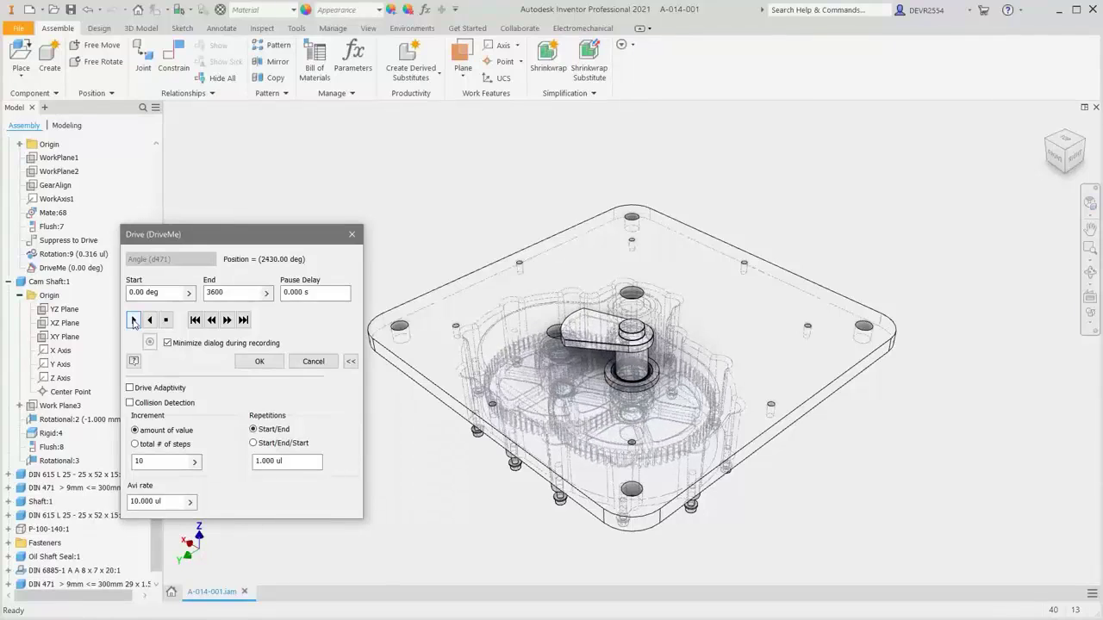
Replay the gear train motion from the start with a 1-degree increment, and cancel the drive
{"action": "left_click", "coordinate": [195, 321]}
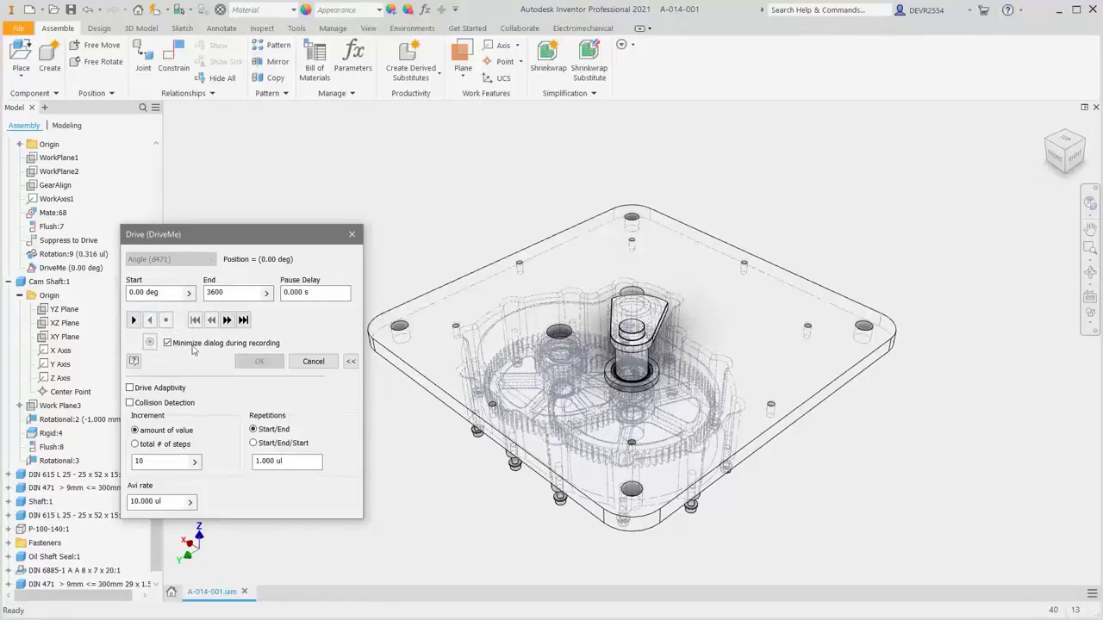
{"action": "double_click", "coordinate": [151, 463]}
{"action": "left_click", "coordinate": [135, 322]}
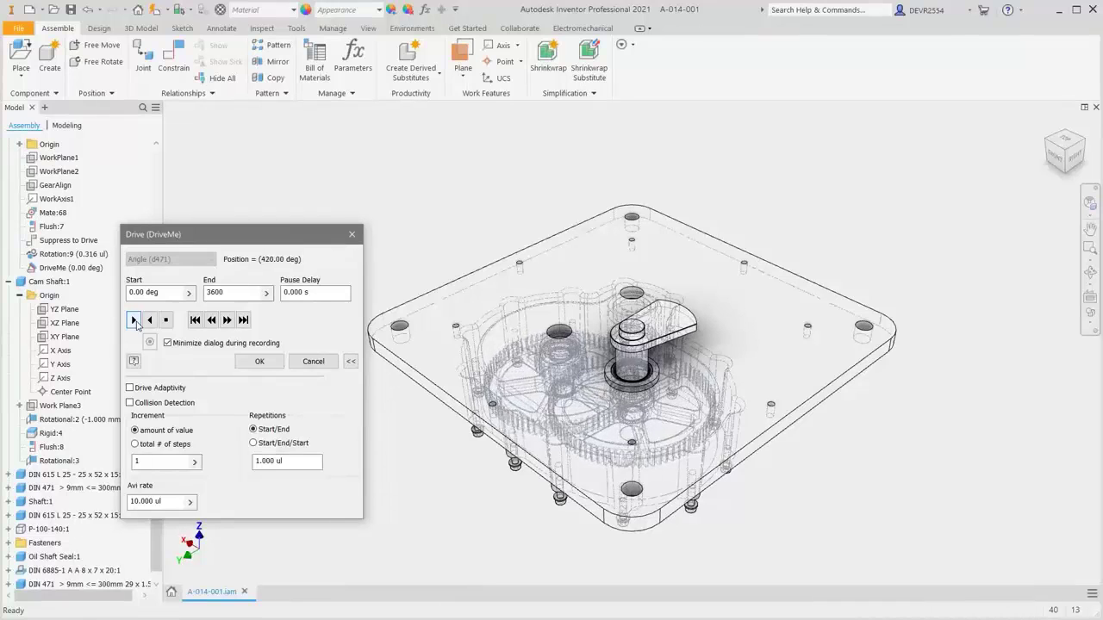
{"action": "left_click", "coordinate": [312, 363]}
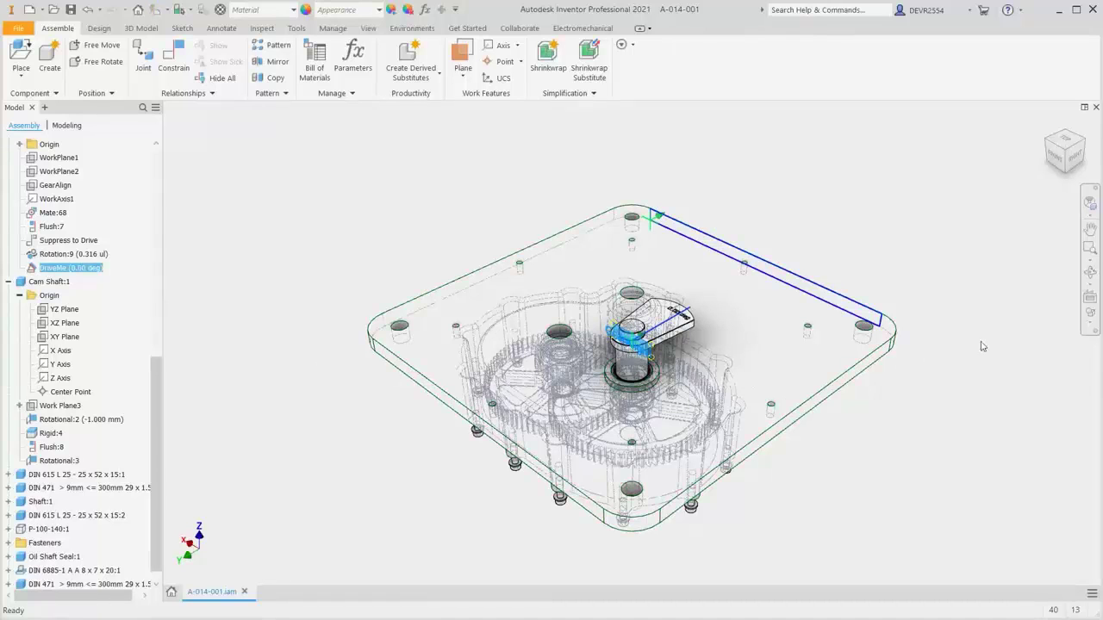
Change the assembly's visual style to Shaded with edges
{"action": "left_click", "coordinate": [1093, 324]}
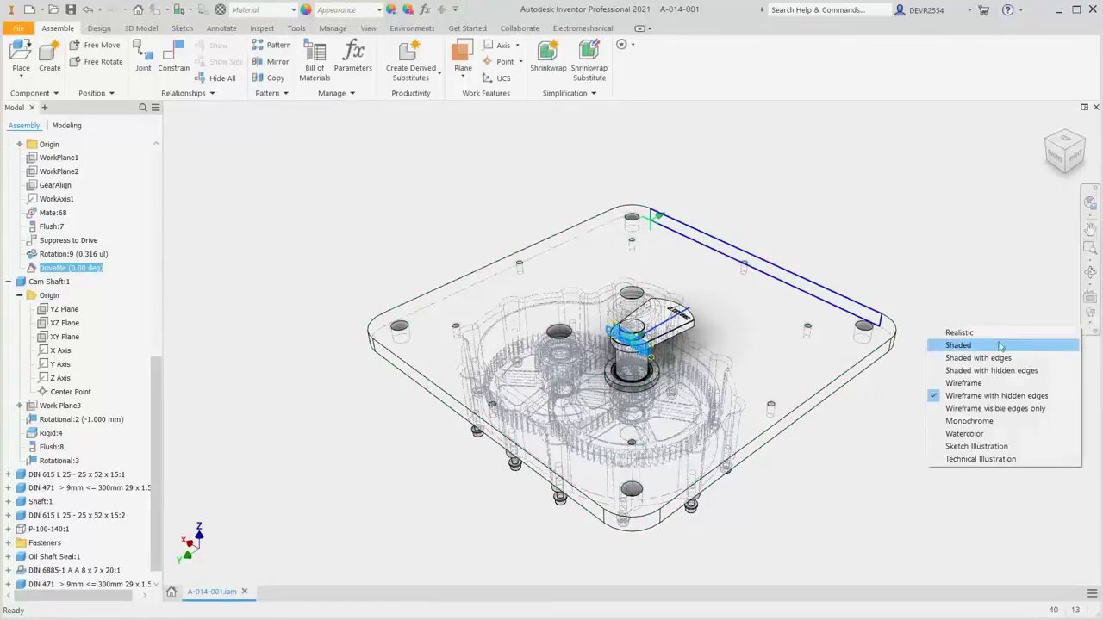
{"action": "left_click", "coordinate": [982, 360]}
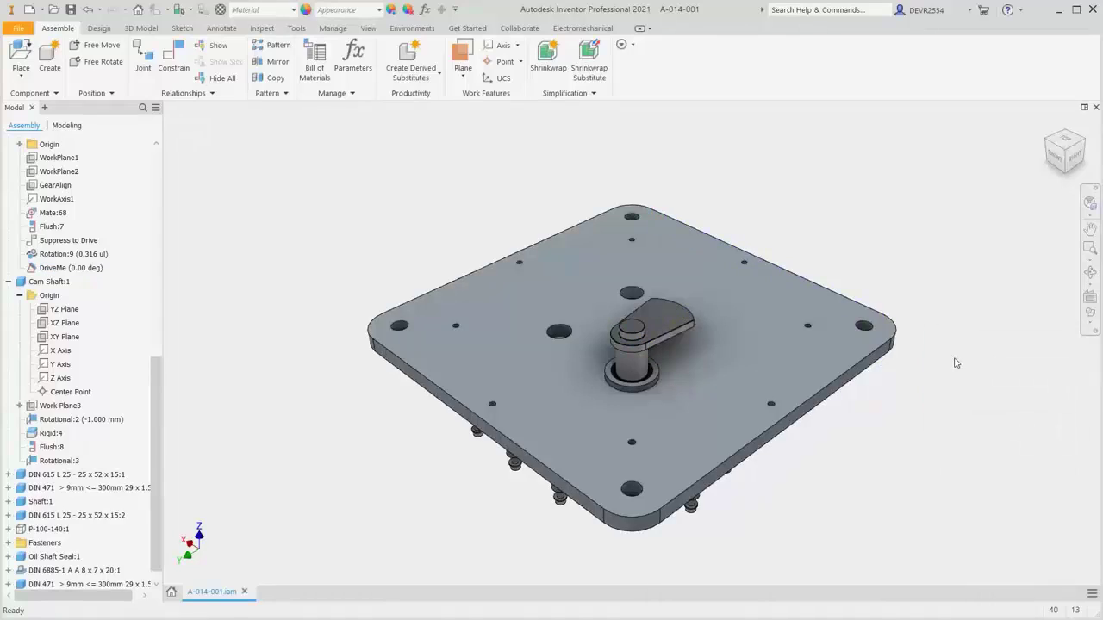
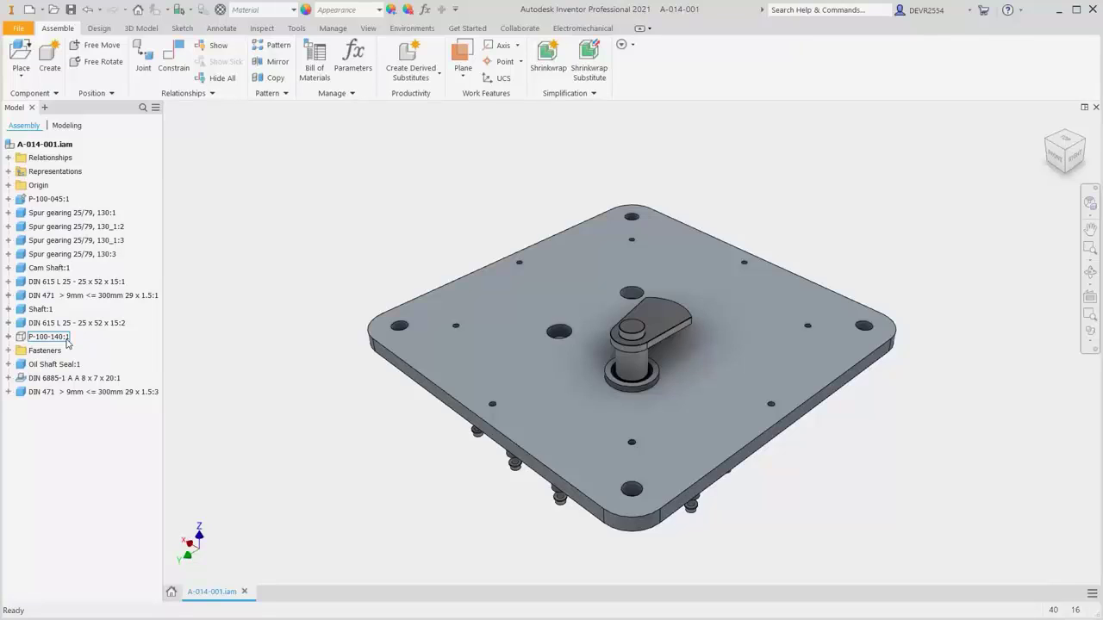
Place one instance of the BearingRing assembly from the Purchased Parts folder beside the base plate
{"action": "left_click", "coordinate": [23, 57]}
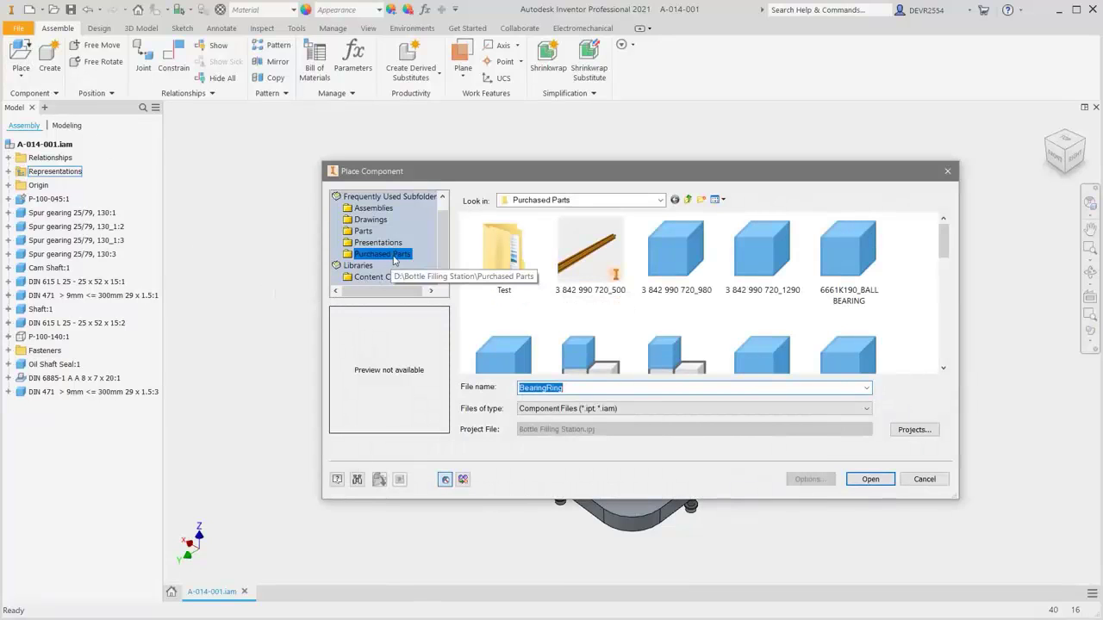
{"action": "scroll", "coordinate": [937, 270], "scroll_direction": "down", "scroll_amount": 2}
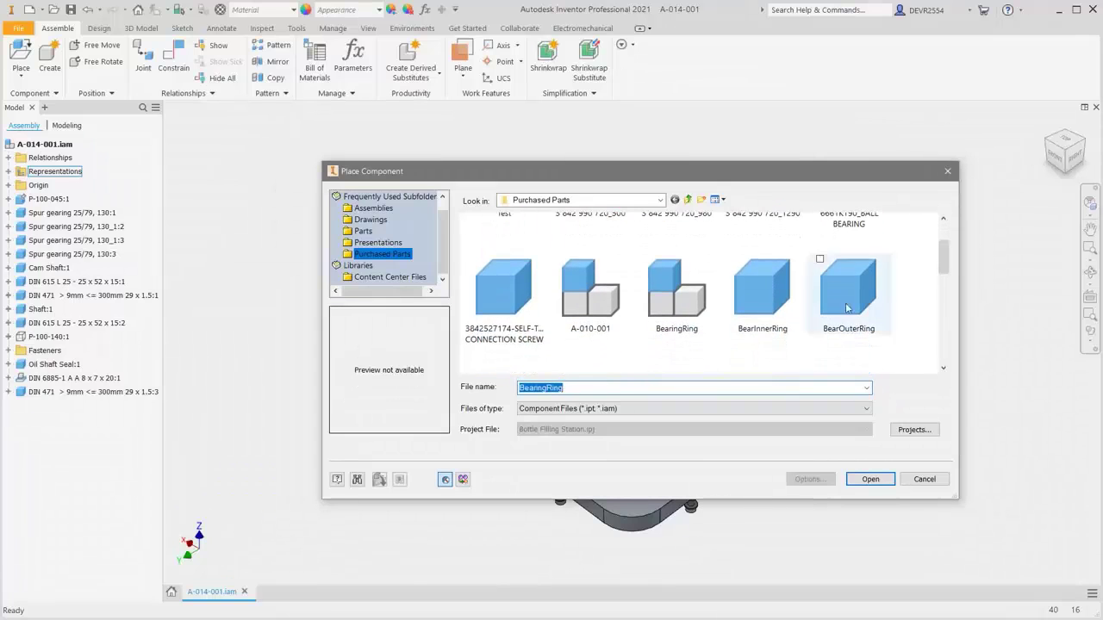
{"action": "left_click", "coordinate": [699, 304]}
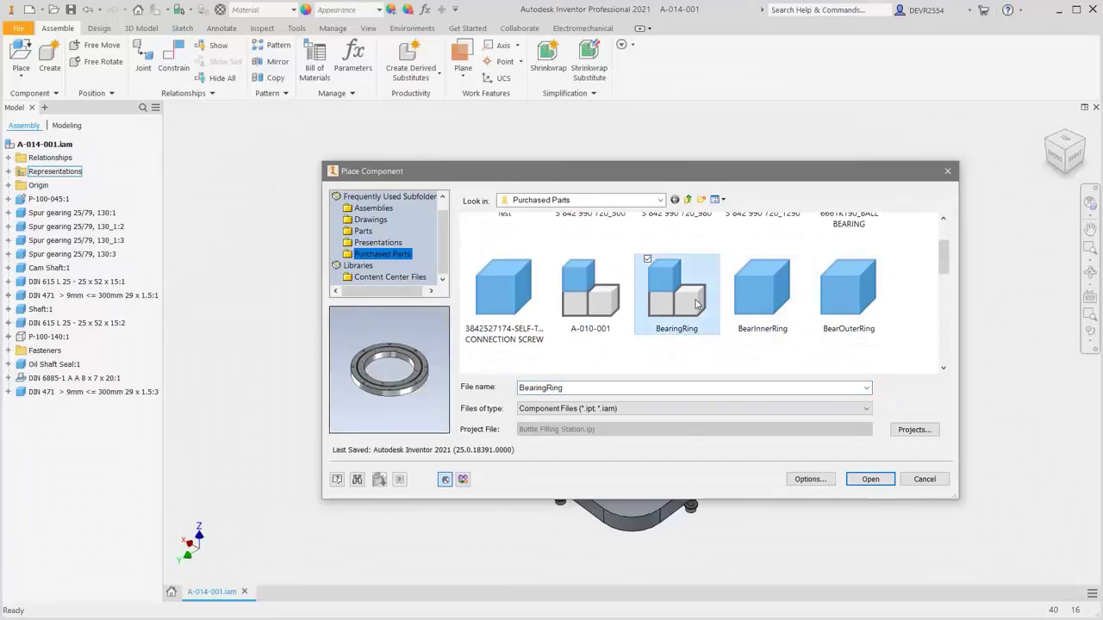
{"action": "left_click", "coordinate": [870, 479]}
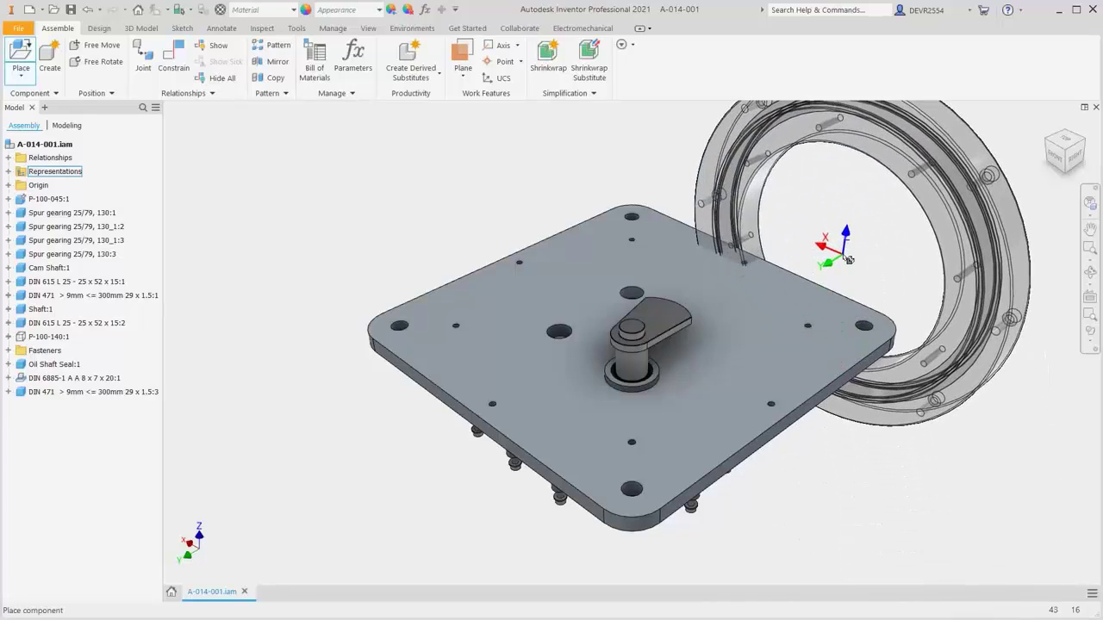
{"action": "left_click", "coordinate": [888, 250]}
{"action": "right_click", "coordinate": [889, 250]}
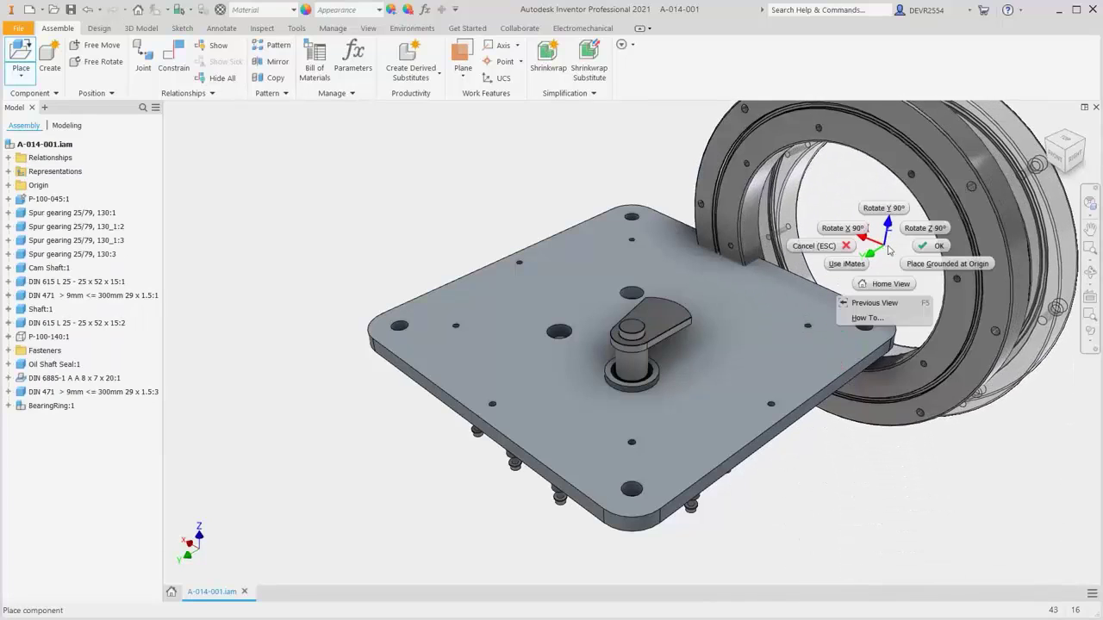
{"action": "left_click", "coordinate": [929, 248]}
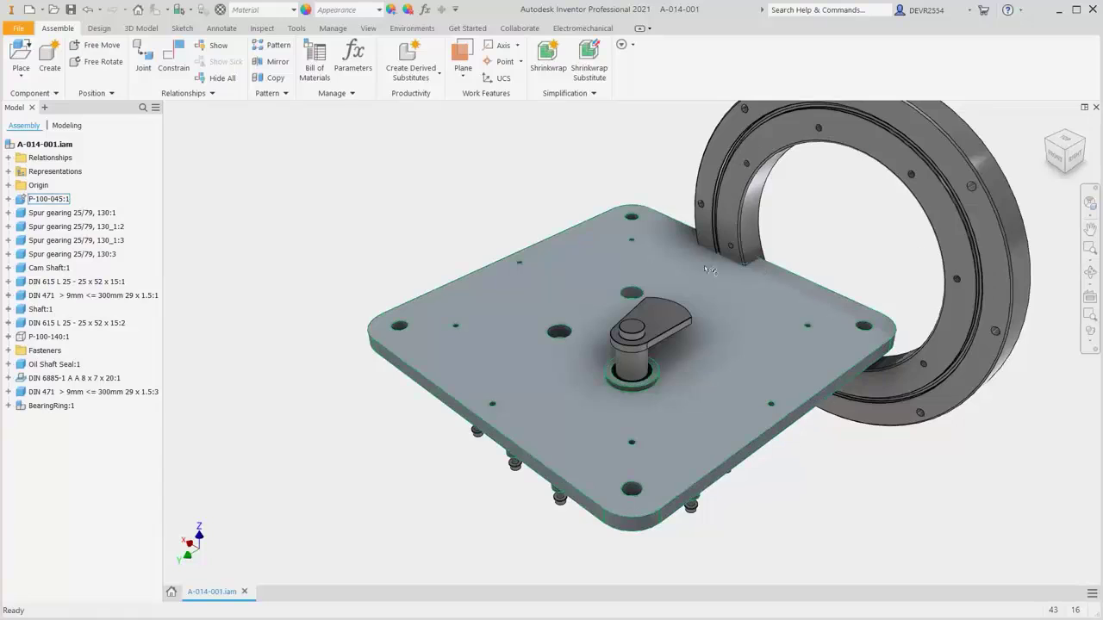
Define a Rigid joint from an outer-ring bolt hole of BearingRing to the matching small plate hole, flipping the ring over onto the plate
{"action": "left_click", "coordinate": [143, 68]}
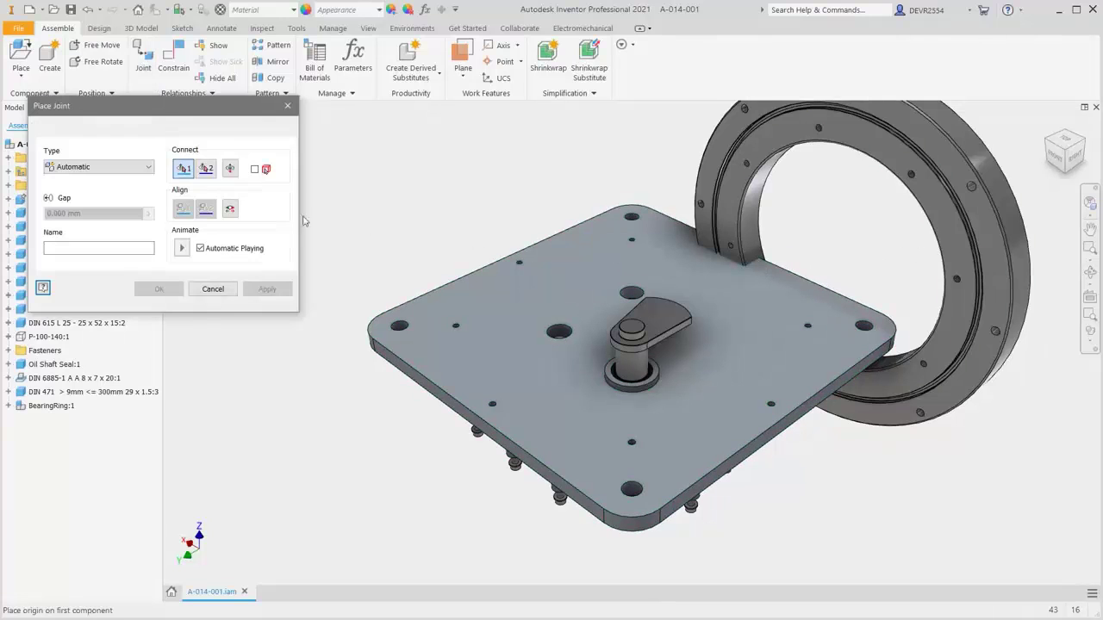
{"action": "left_click", "coordinate": [915, 415]}
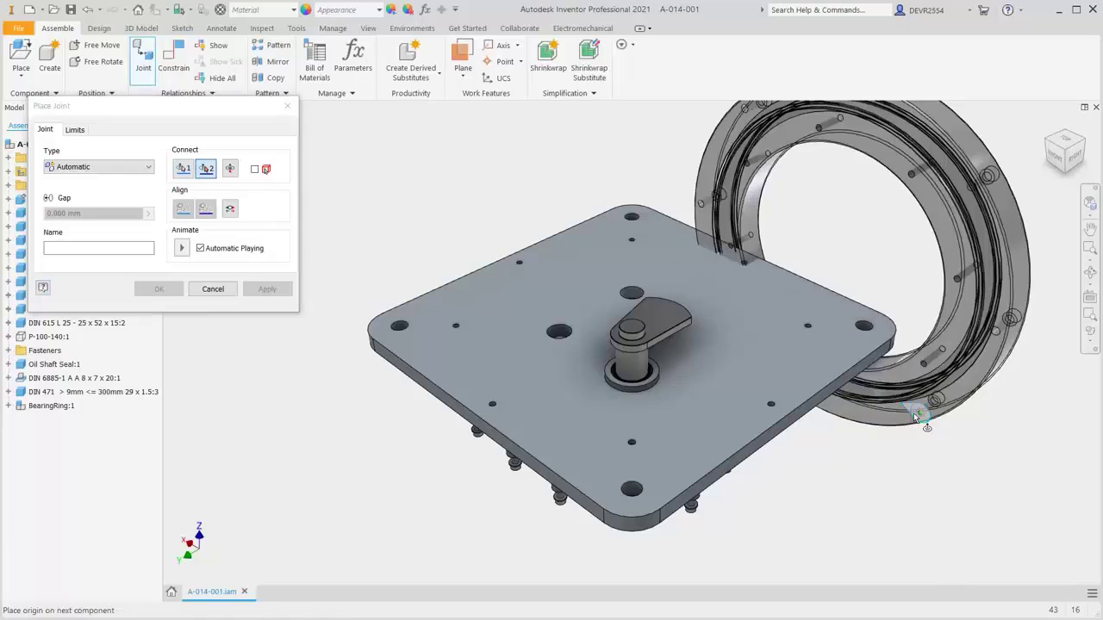
{"action": "left_click", "coordinate": [812, 331]}
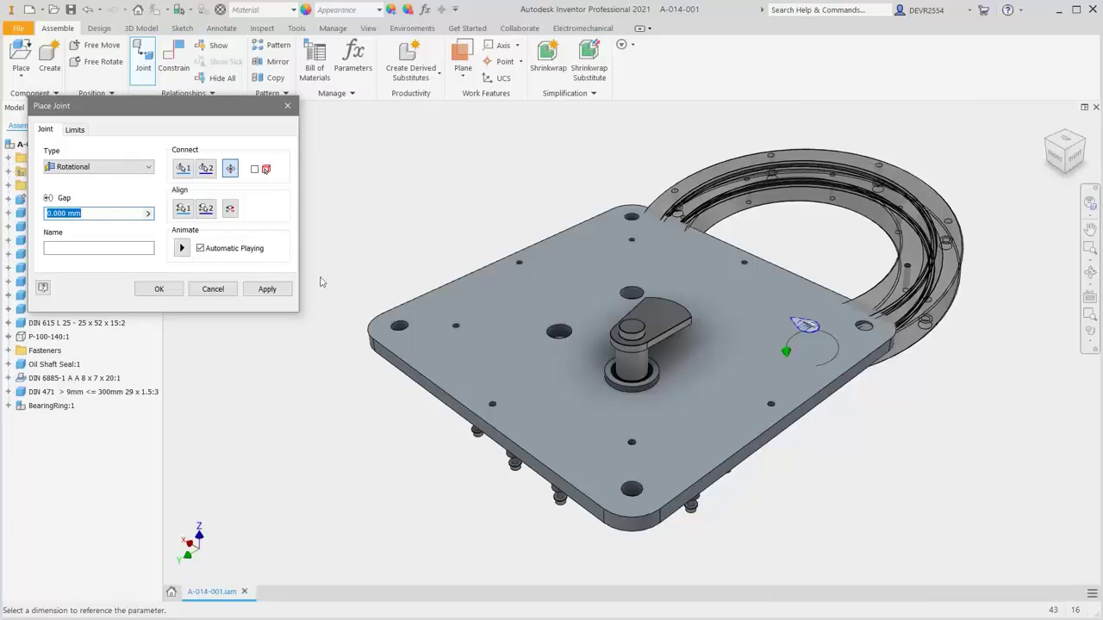
{"action": "left_click", "coordinate": [230, 169]}
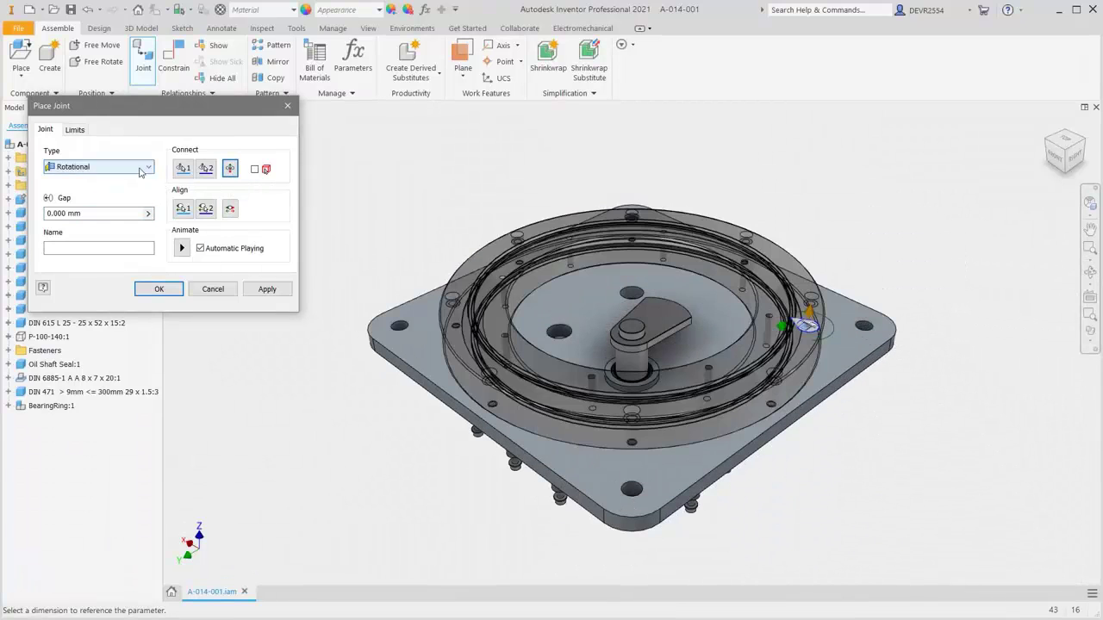
{"action": "left_click", "coordinate": [139, 169]}
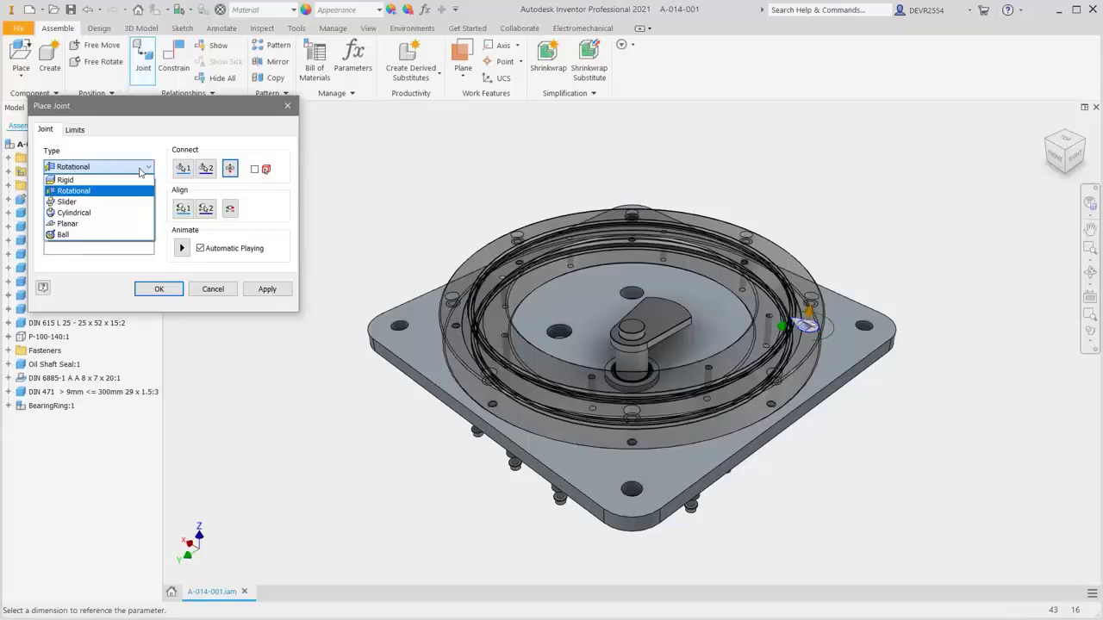
{"action": "left_click", "coordinate": [74, 183]}
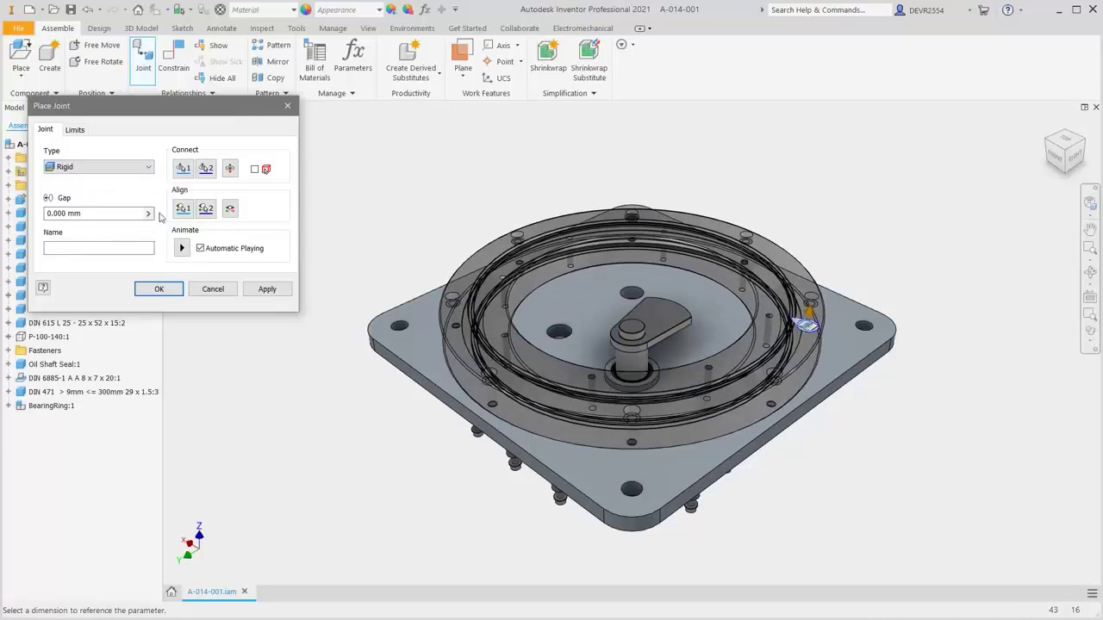
Align another outer-ring hole of BearingRing with the plate hole beneath it and apply the rigid joint
{"action": "left_click", "coordinate": [182, 208]}
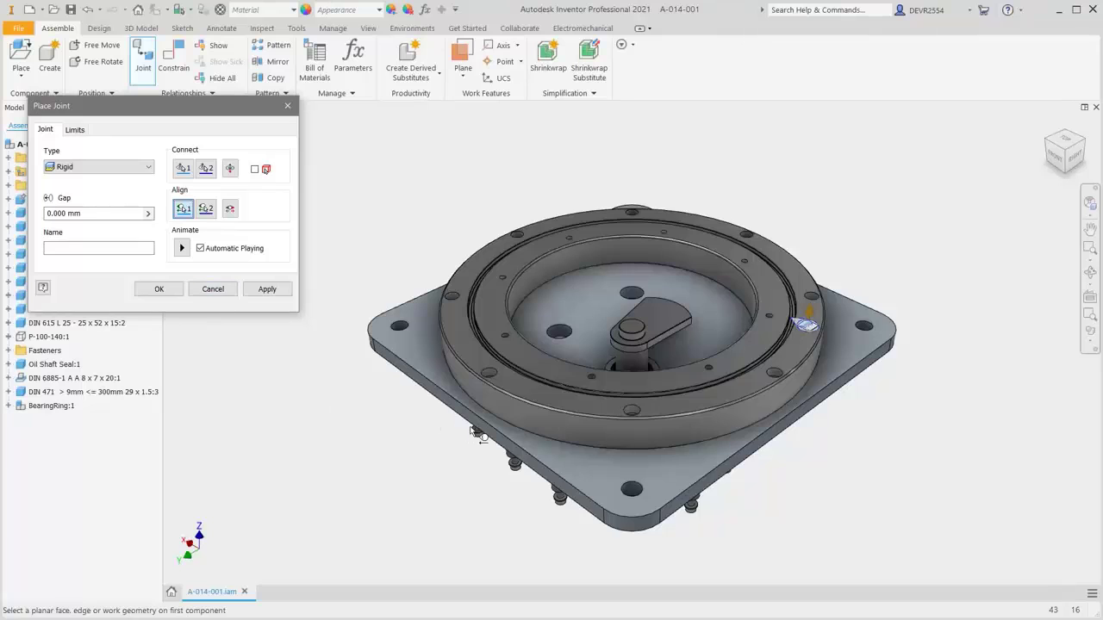
{"action": "scroll", "coordinate": [474, 430], "scroll_direction": "down", "scroll_amount": 5}
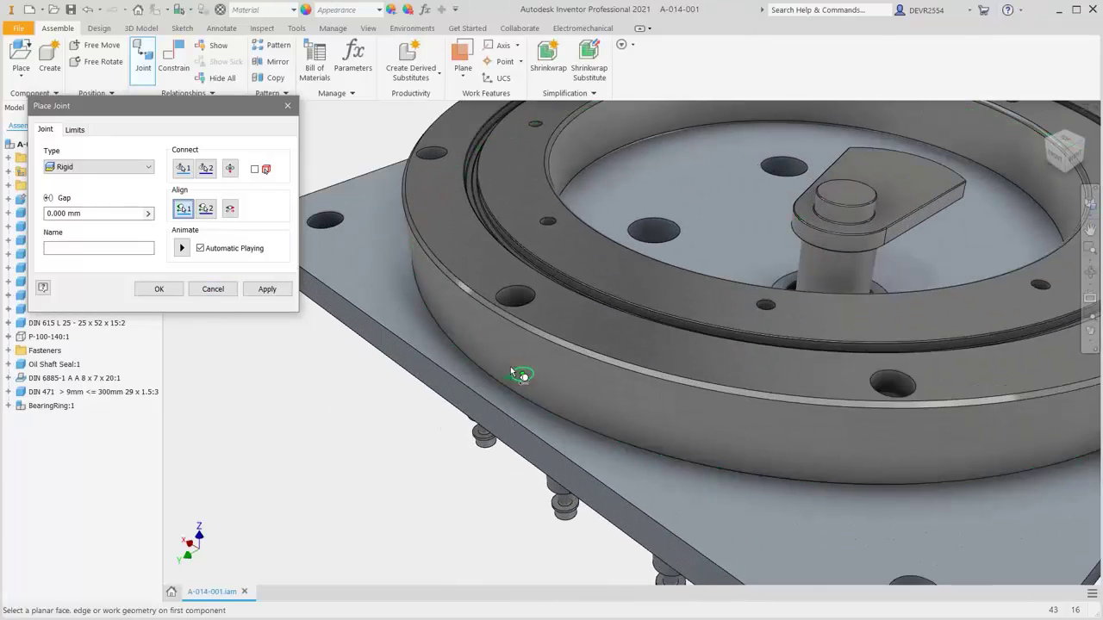
{"action": "left_click", "coordinate": [518, 375]}
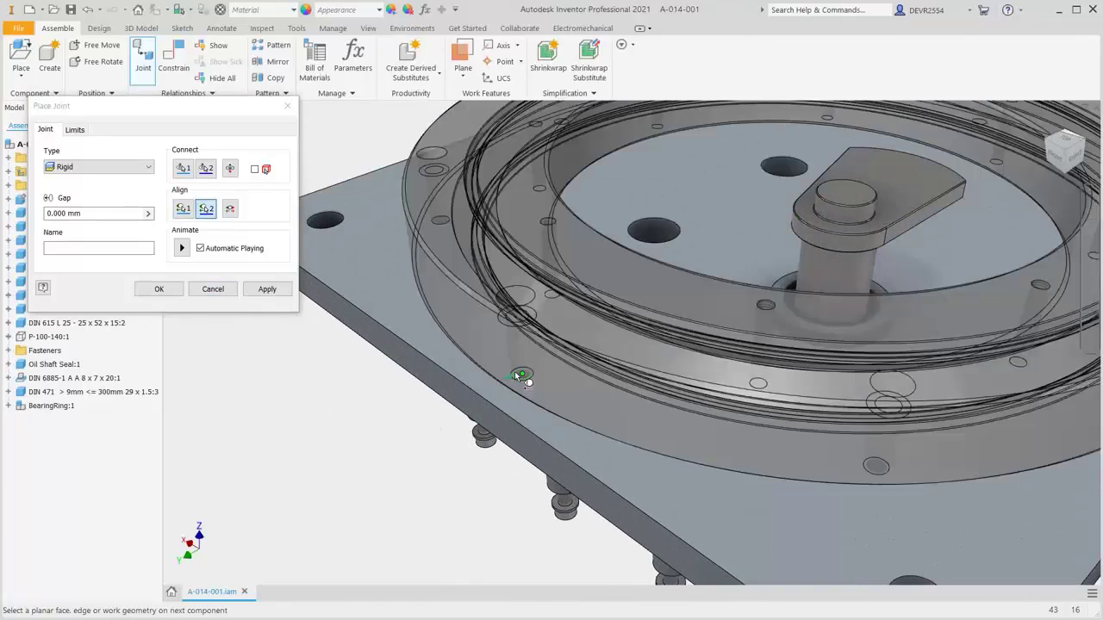
{"action": "left_click", "coordinate": [522, 377]}
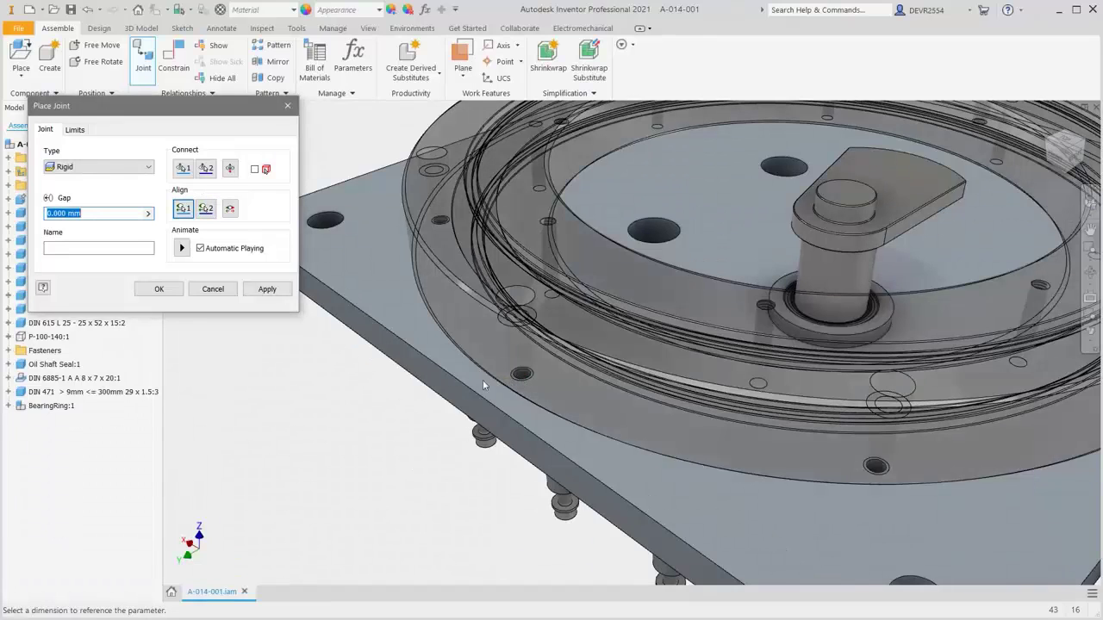
{"action": "left_click", "coordinate": [159, 291]}
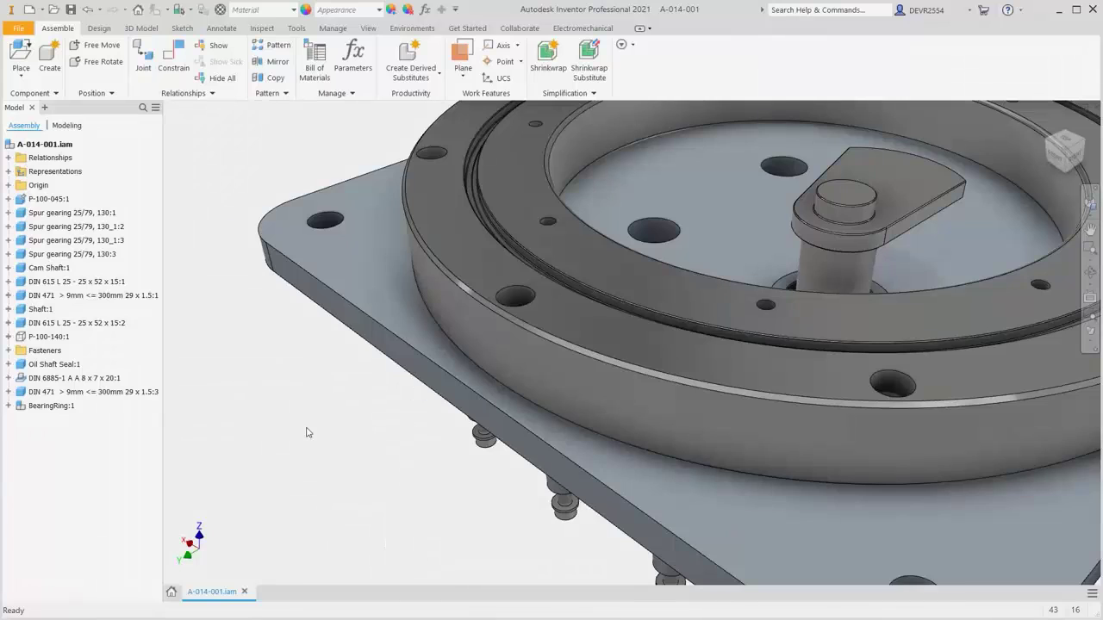
{"action": "key", "text": "Home"}
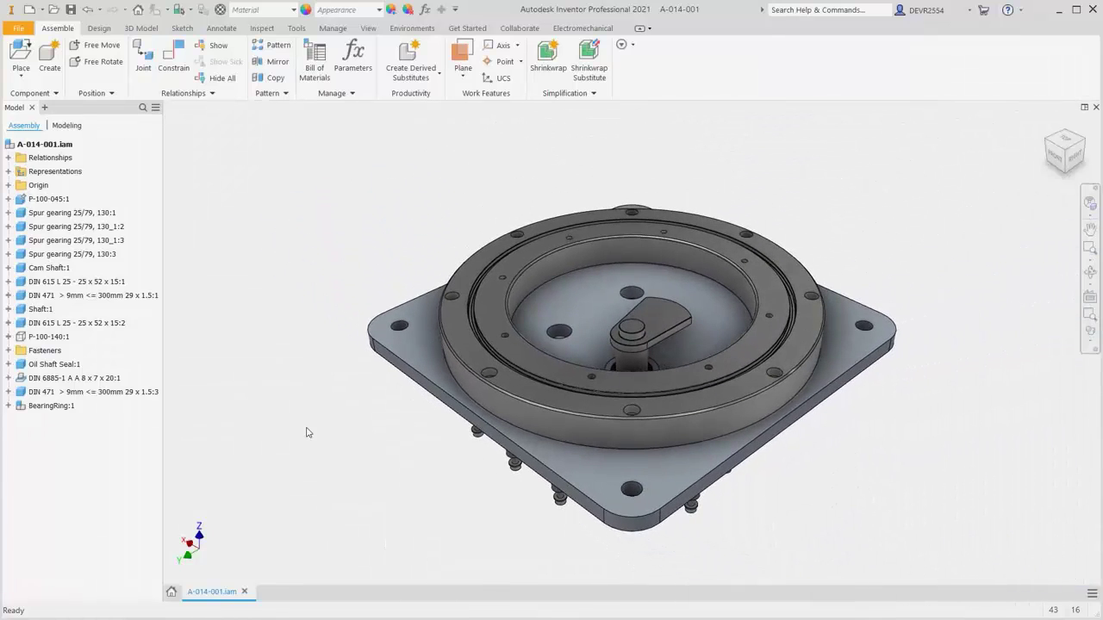
Try rotating the bearing's inner ring, and make the BearingRing subassembly flexible
{"action": "left_click", "coordinate": [517, 334]}
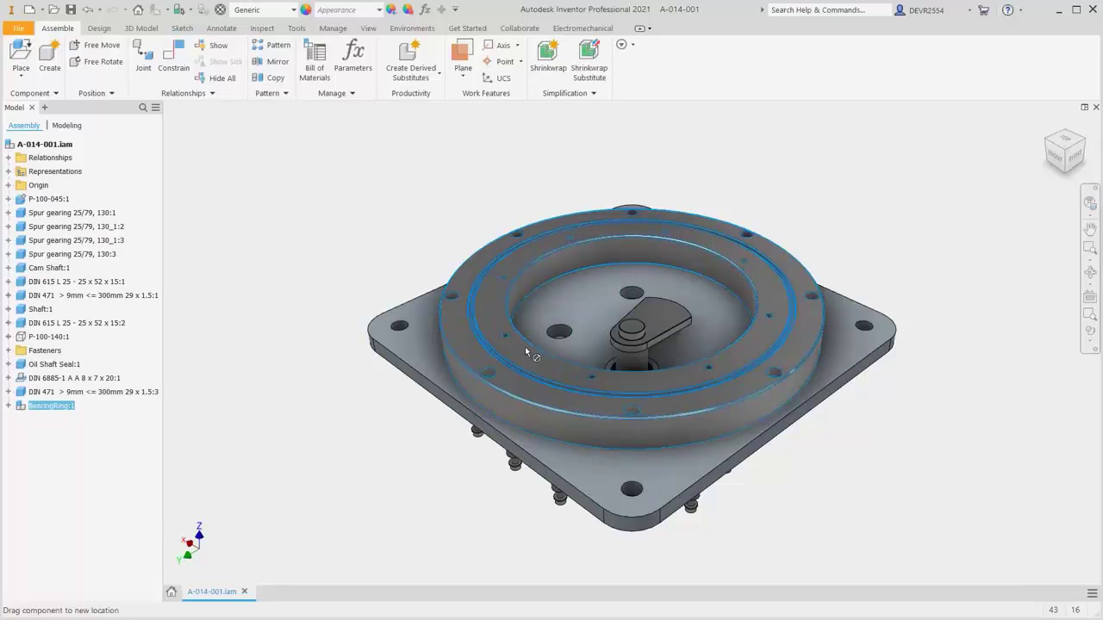
{"action": "left_click", "coordinate": [398, 243]}
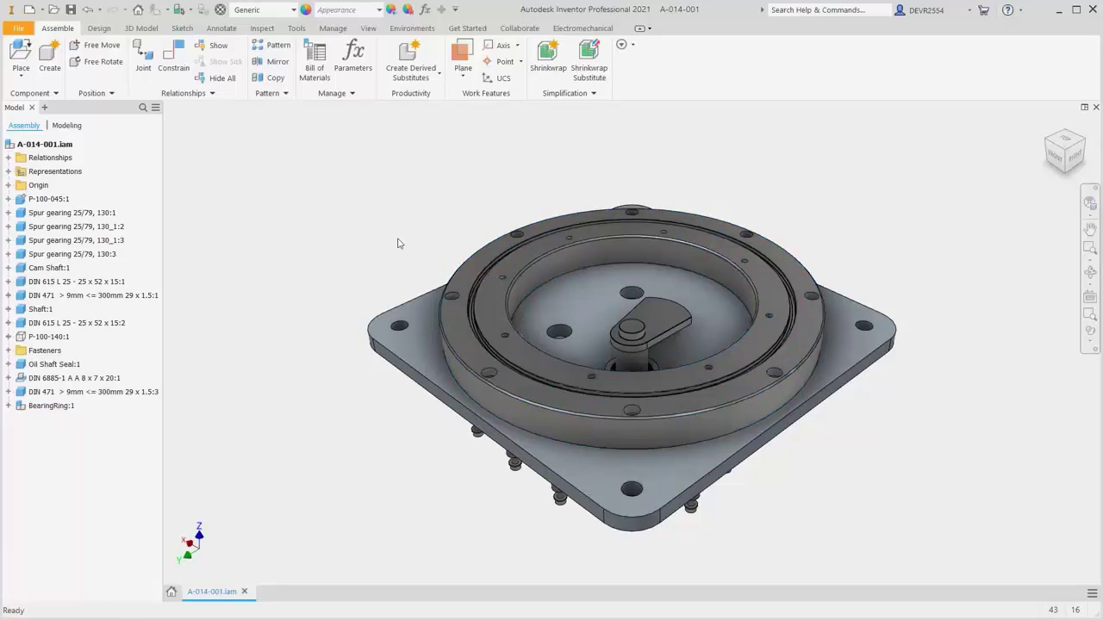
{"action": "right_click", "coordinate": [66, 407]}
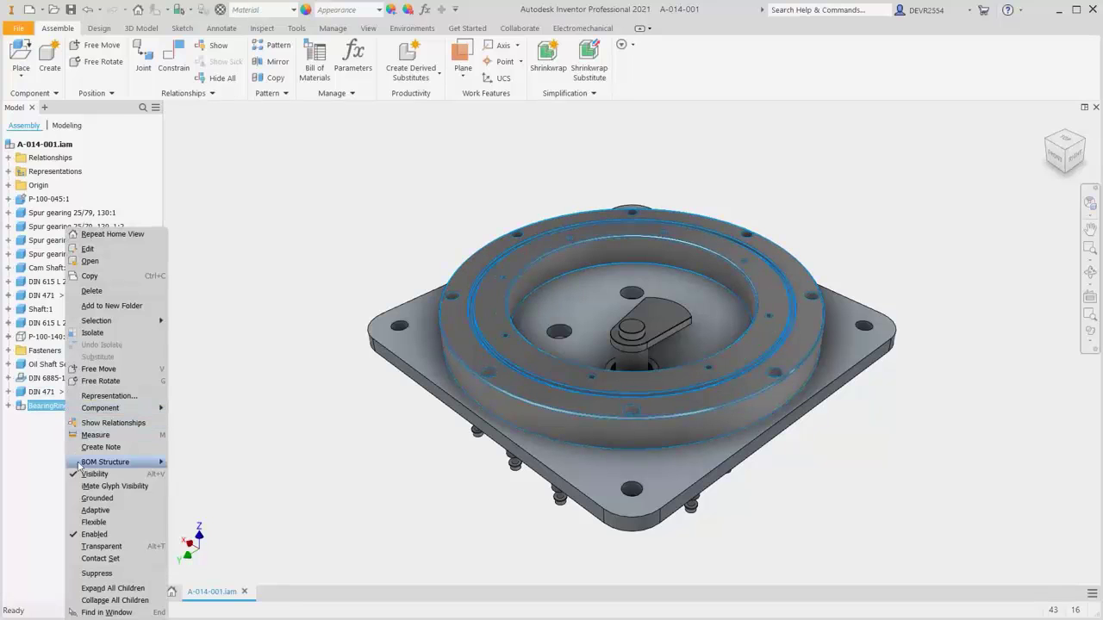
{"action": "left_click", "coordinate": [96, 522]}
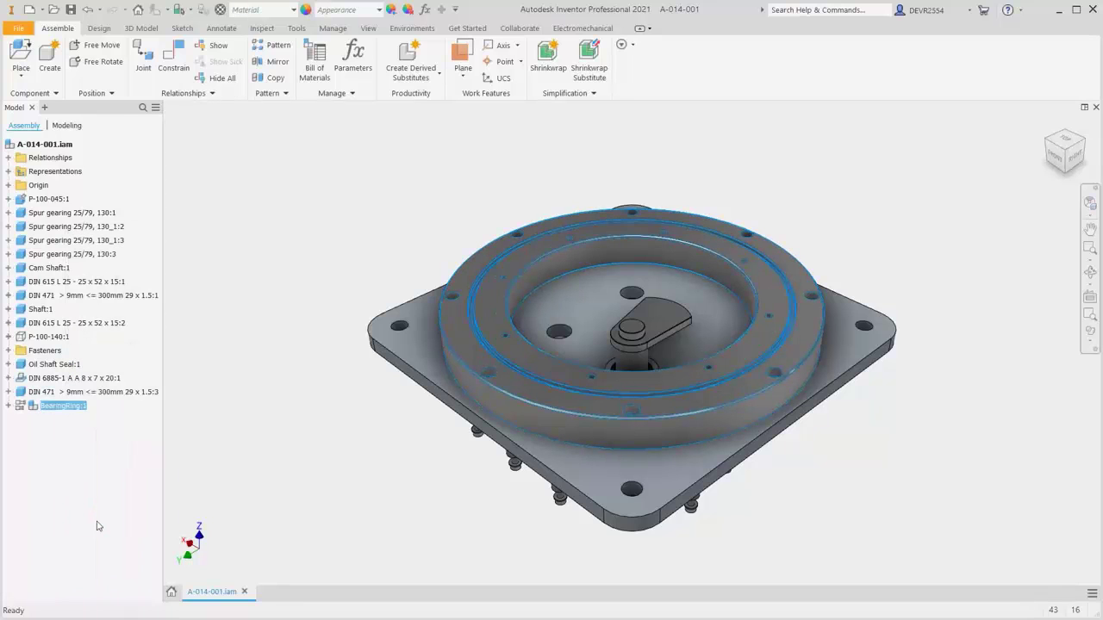
{"action": "left_click", "coordinate": [230, 453]}
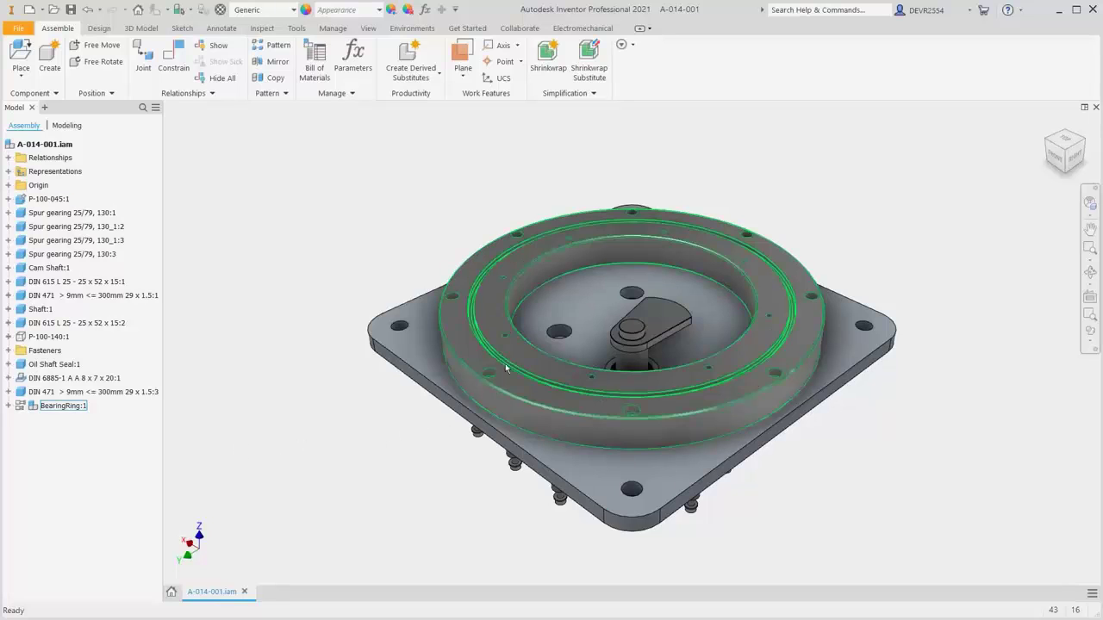
Rotate the inner ring of the flexible BearingRing to test its motion within the fixed outer ring
{"action": "left_click", "coordinate": [505, 336]}
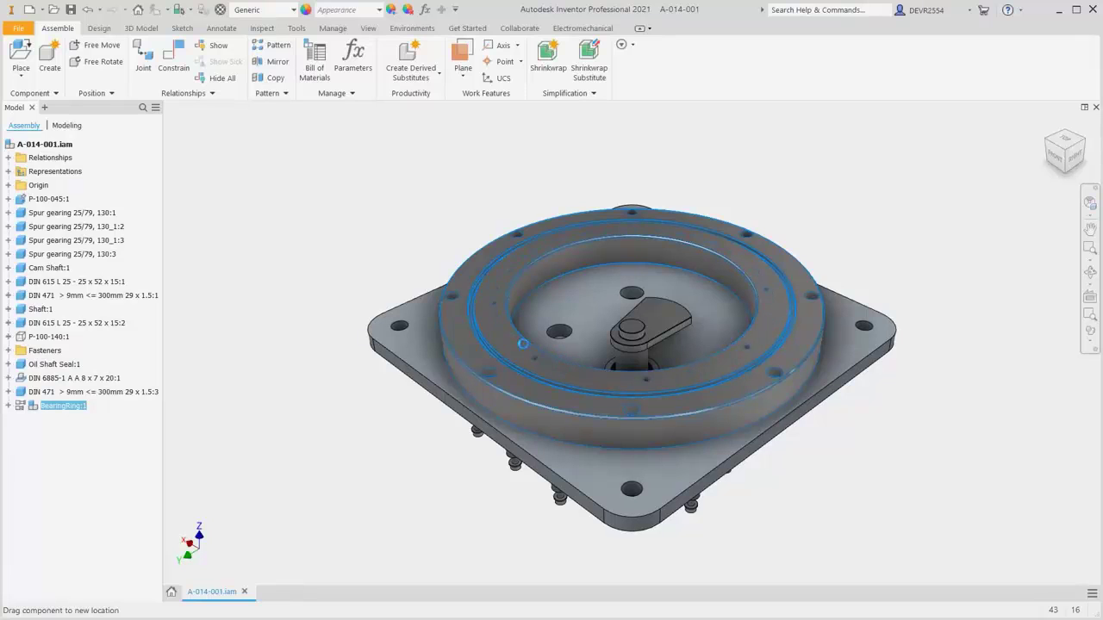
{"action": "left_click_drag", "start_coordinate": [542, 357], "coordinate": [472, 338]}
{"action": "left_click", "coordinate": [298, 273]}
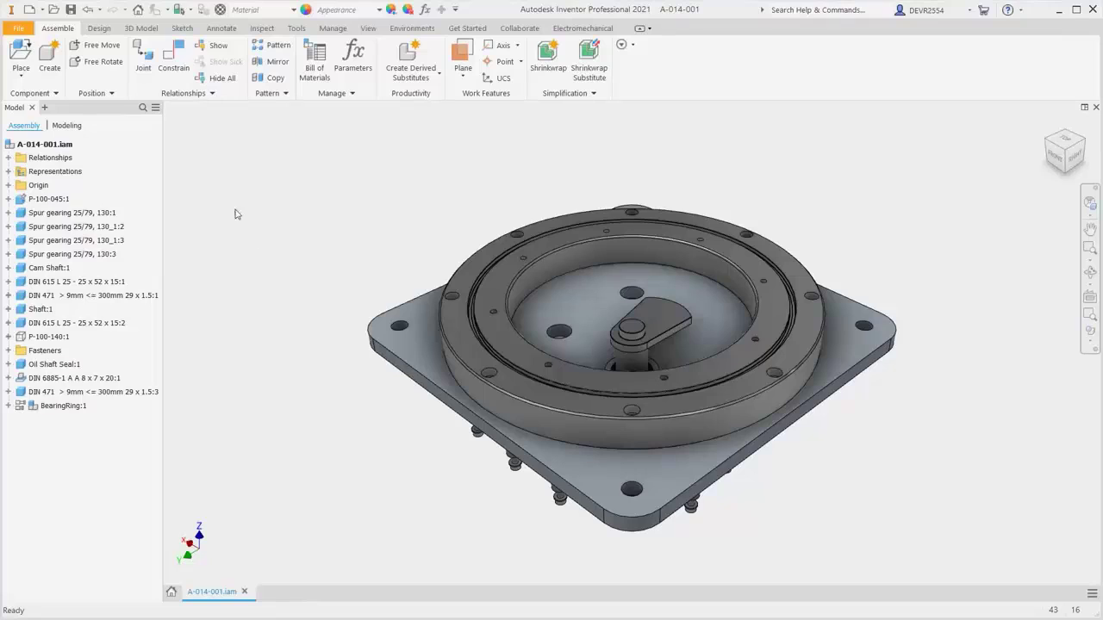
Bring up the design commands for the assembly
{"action": "left_click", "coordinate": [100, 29]}
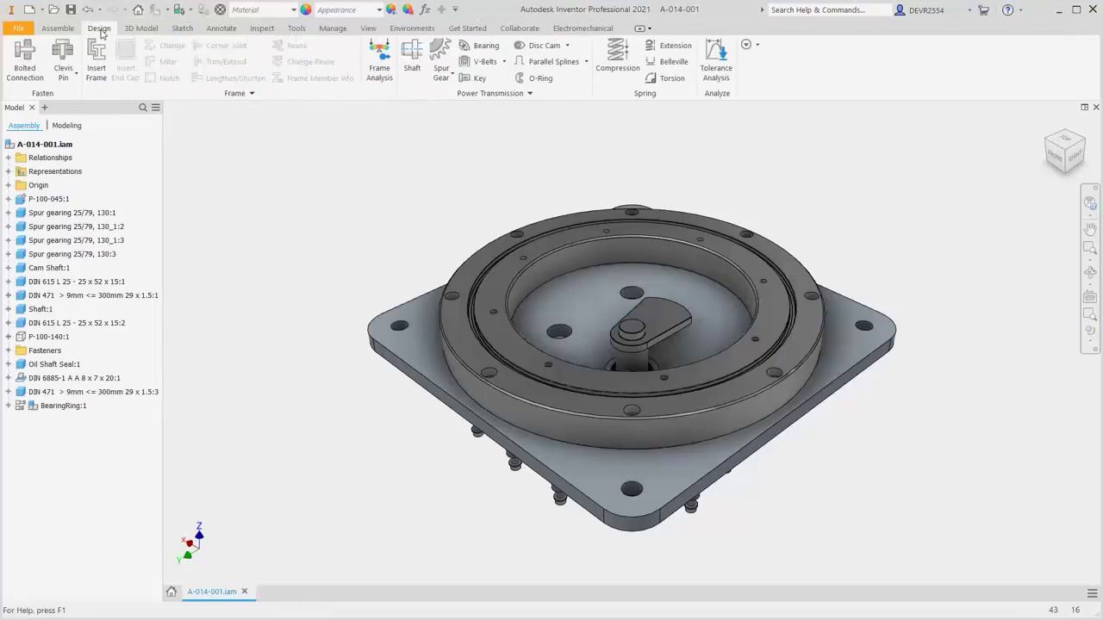
Set up a blind bolted connection by hole from the bearing ring's outer top face, following its hole pattern and starting blind at the base plate's upper face
{"action": "left_click", "coordinate": [40, 68]}
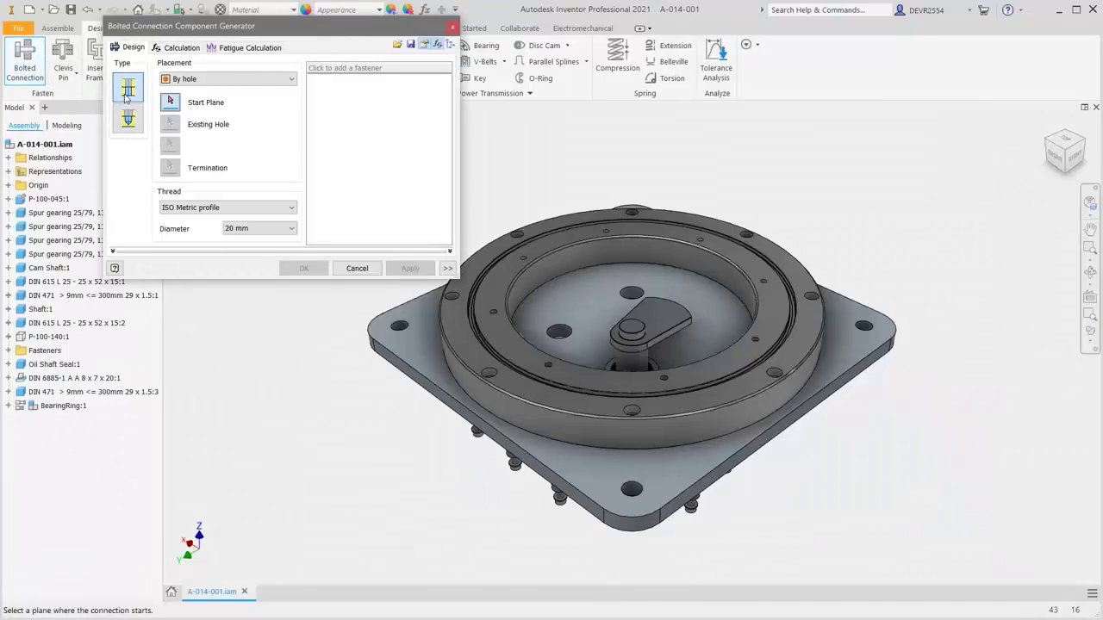
{"action": "left_click", "coordinate": [127, 120]}
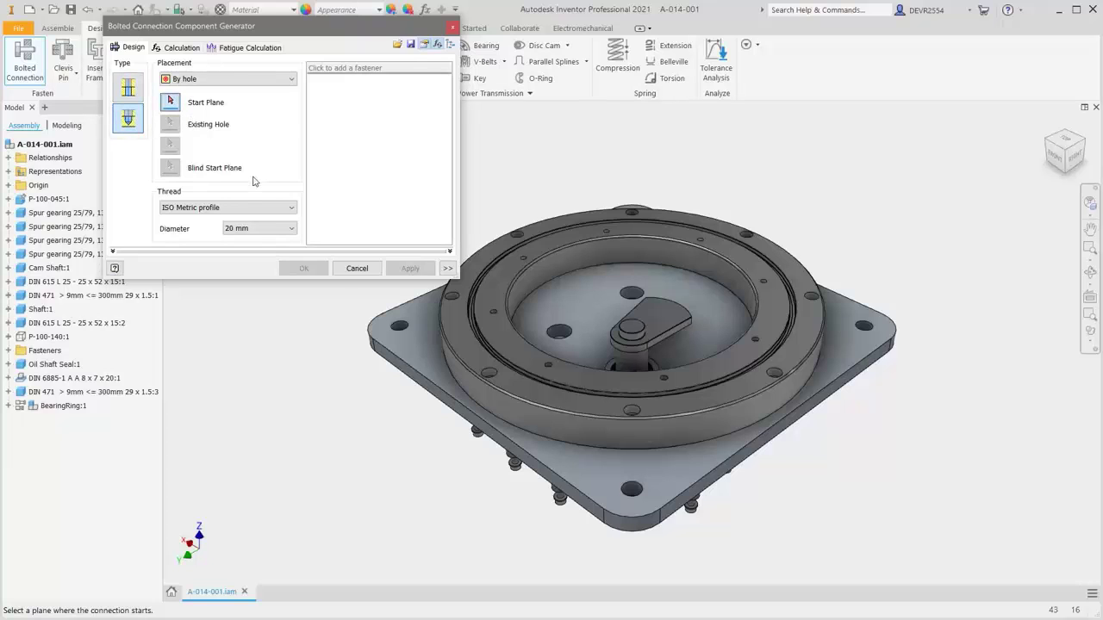
{"action": "left_click", "coordinate": [470, 354]}
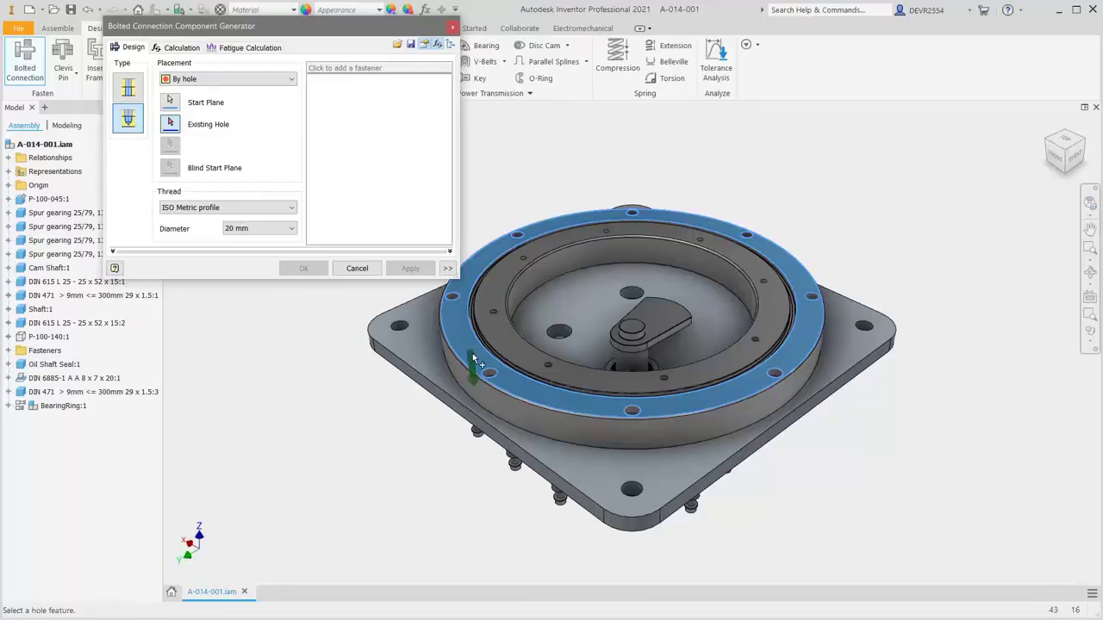
{"action": "scroll", "coordinate": [486, 370], "scroll_direction": "up", "scroll_amount": 3}
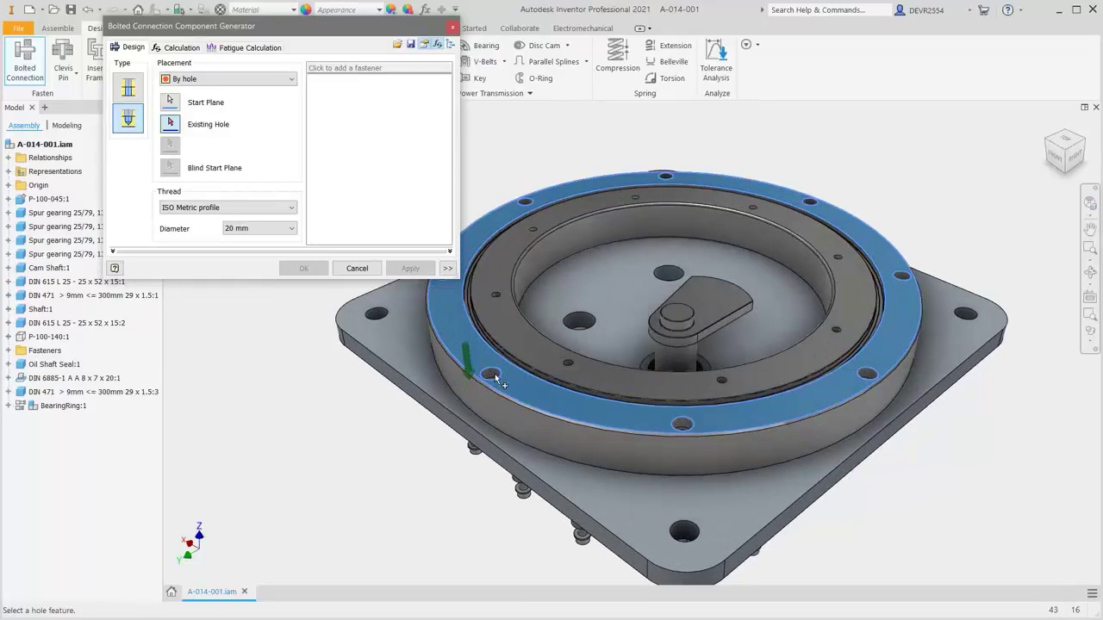
{"action": "left_click", "coordinate": [492, 380]}
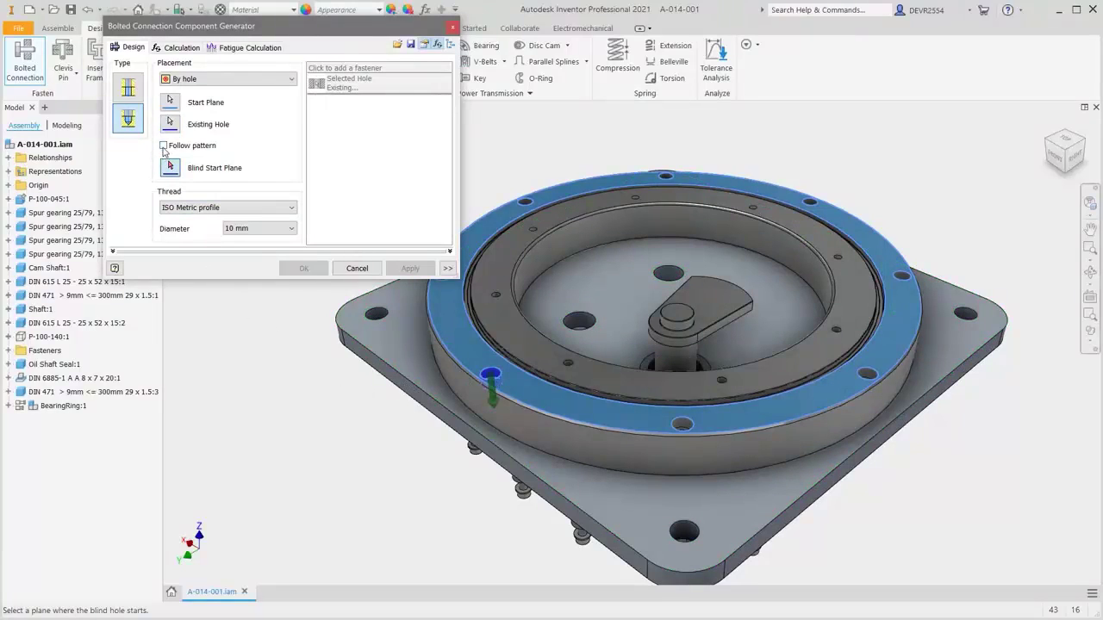
{"action": "left_click", "coordinate": [164, 147]}
{"action": "left_click", "coordinate": [420, 364]}
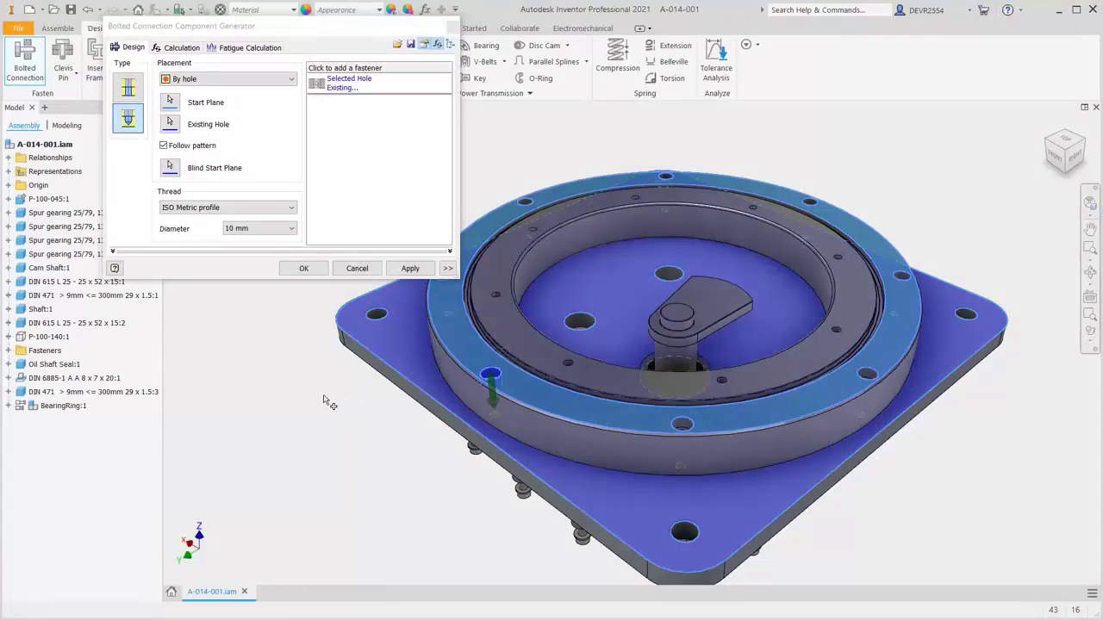
Add an ISO 4762 M10 x 50 socket head bolt to the connection and generate the bolts around the ring
{"action": "left_click", "coordinate": [382, 68]}
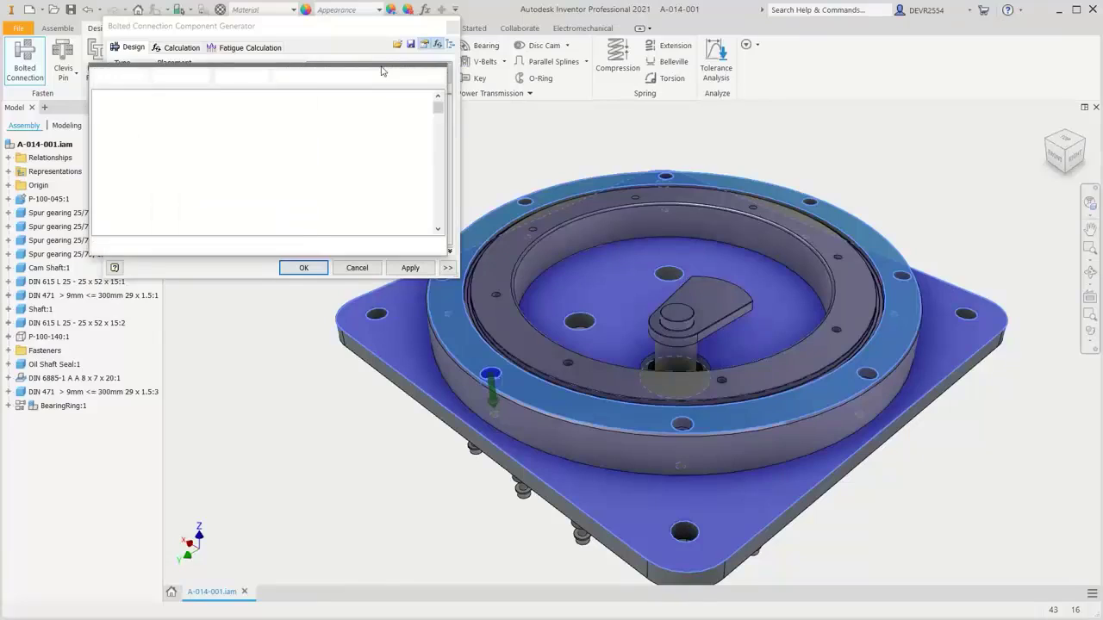
{"action": "left_click", "coordinate": [384, 77]}
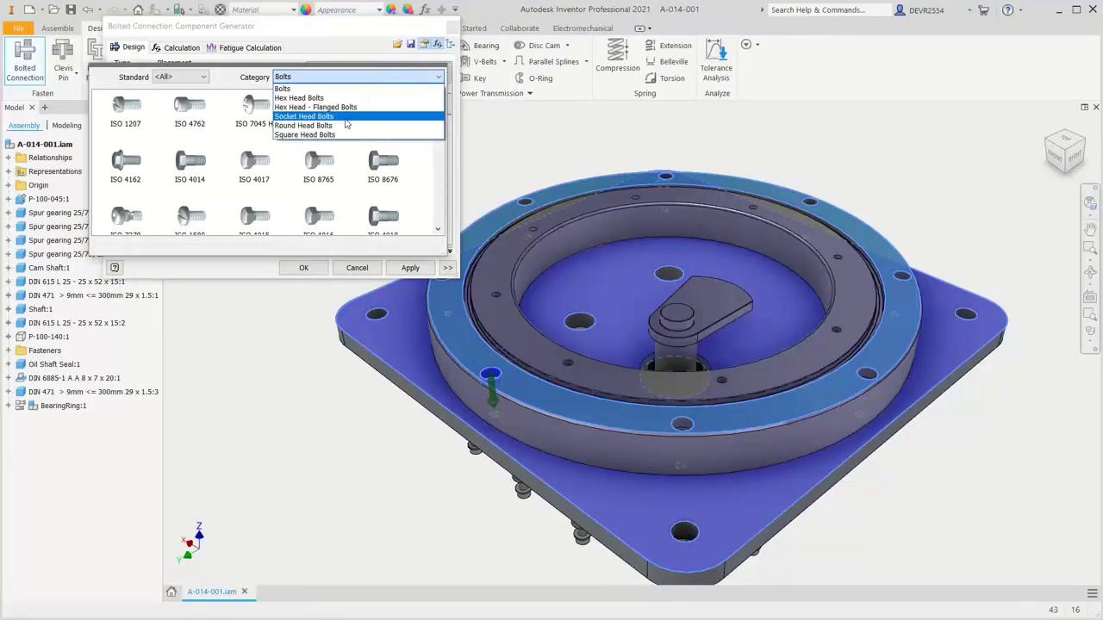
{"action": "left_click", "coordinate": [346, 124]}
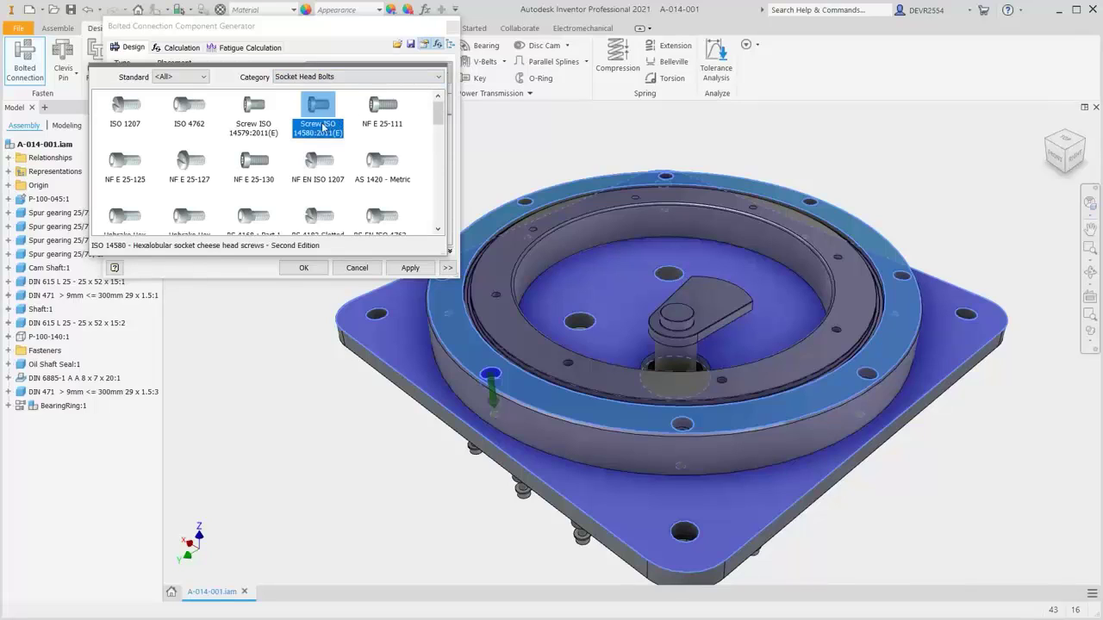
{"action": "left_click", "coordinate": [195, 113]}
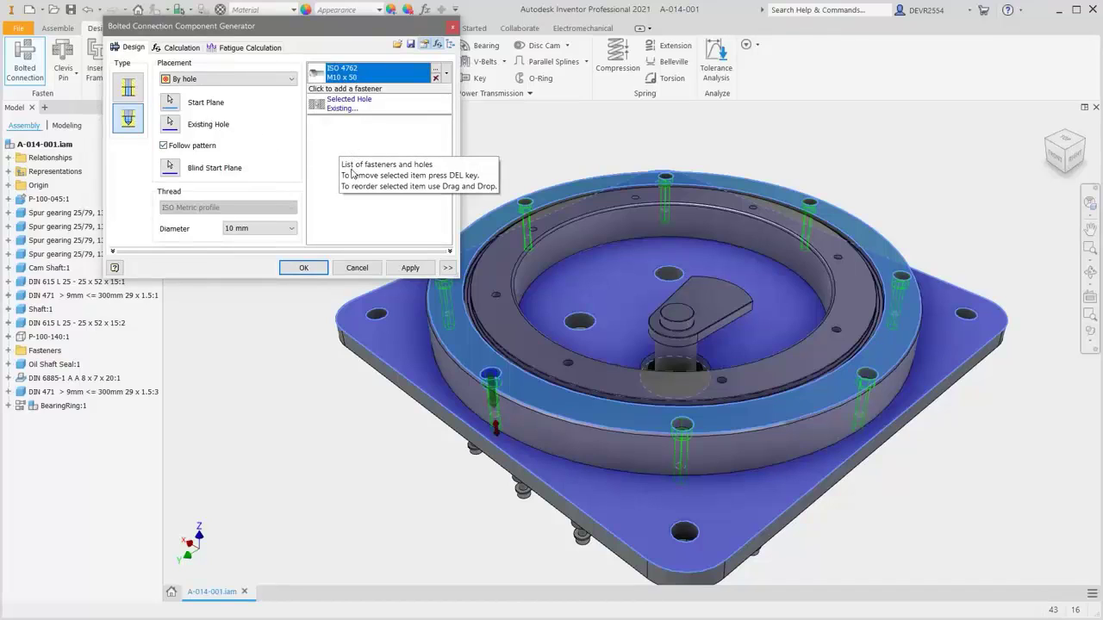
{"action": "left_click", "coordinate": [312, 269]}
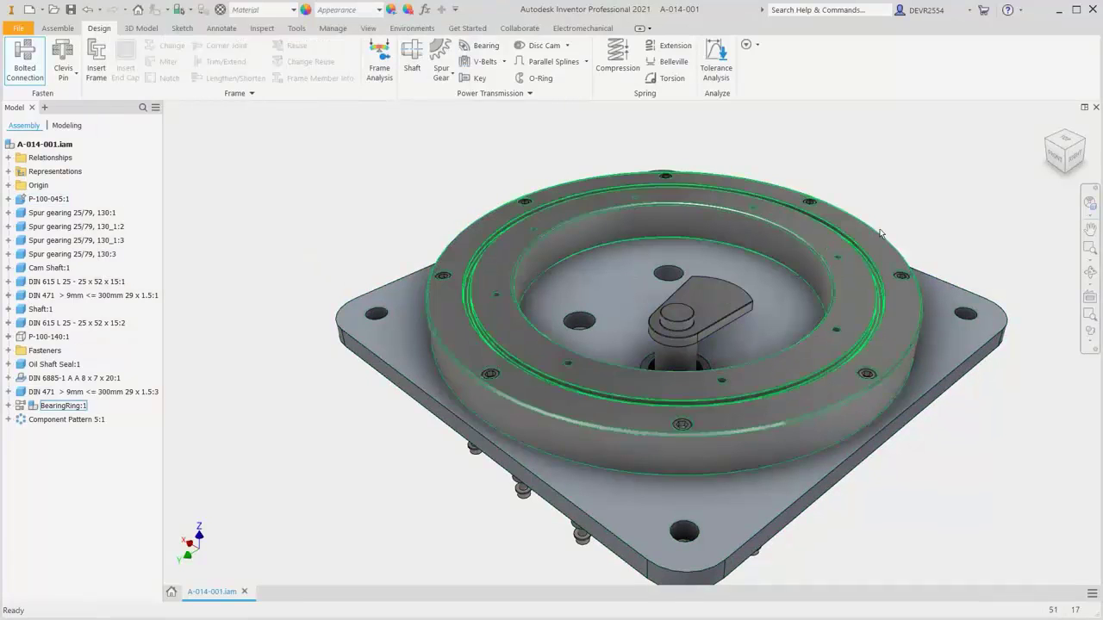
Show the assembly from the front in the Wireframe with hidden edges visual style
{"action": "left_click", "coordinate": [1057, 165]}
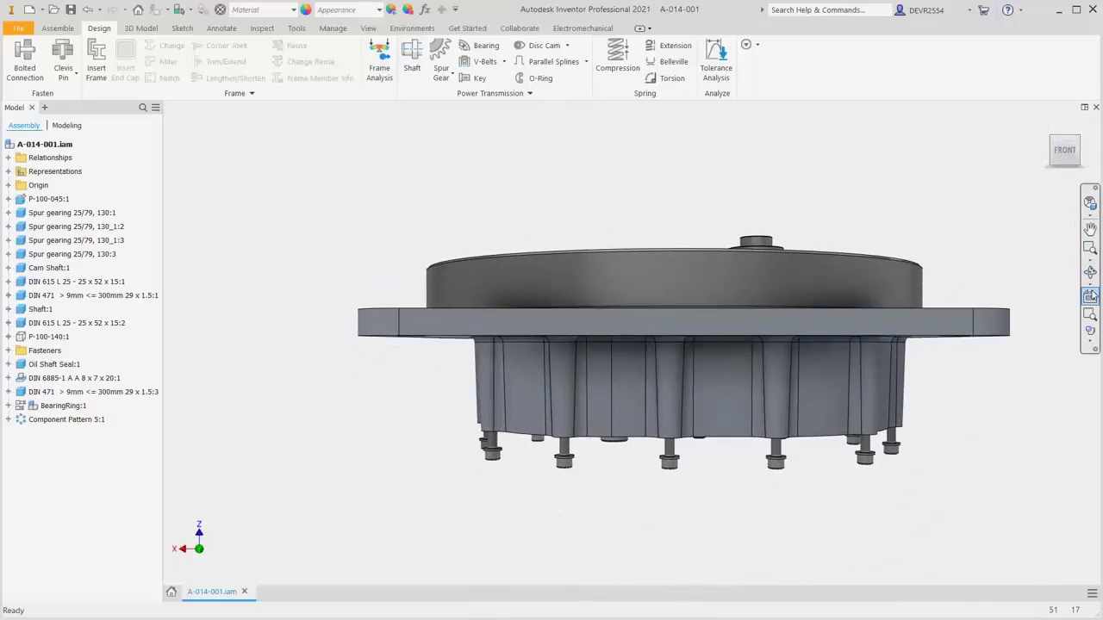
{"action": "left_click", "coordinate": [1090, 342]}
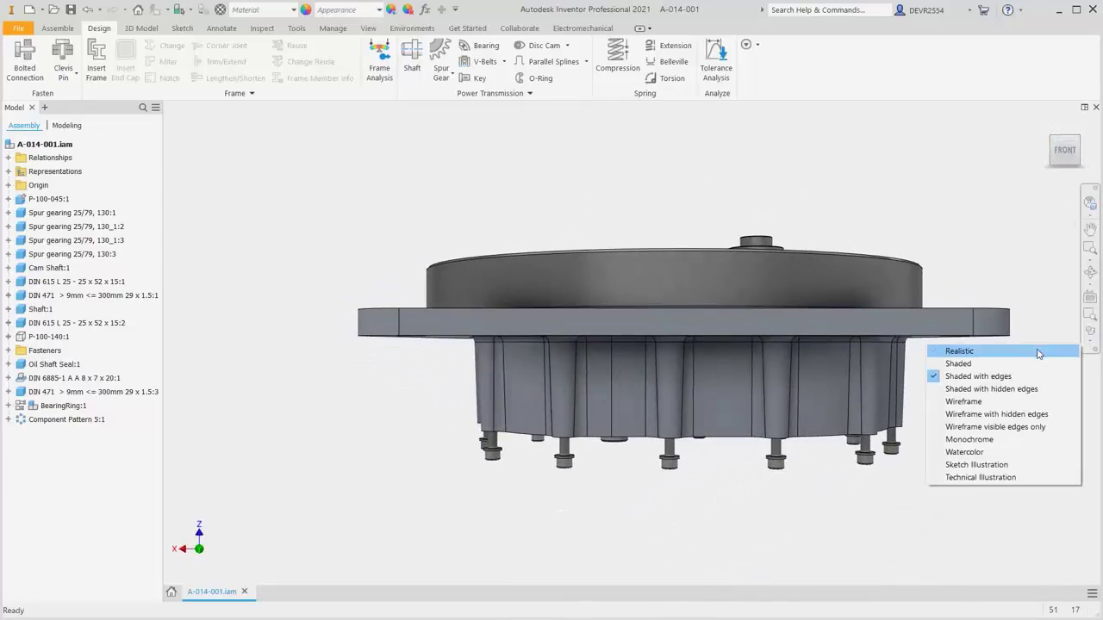
{"action": "left_click", "coordinate": [989, 416]}
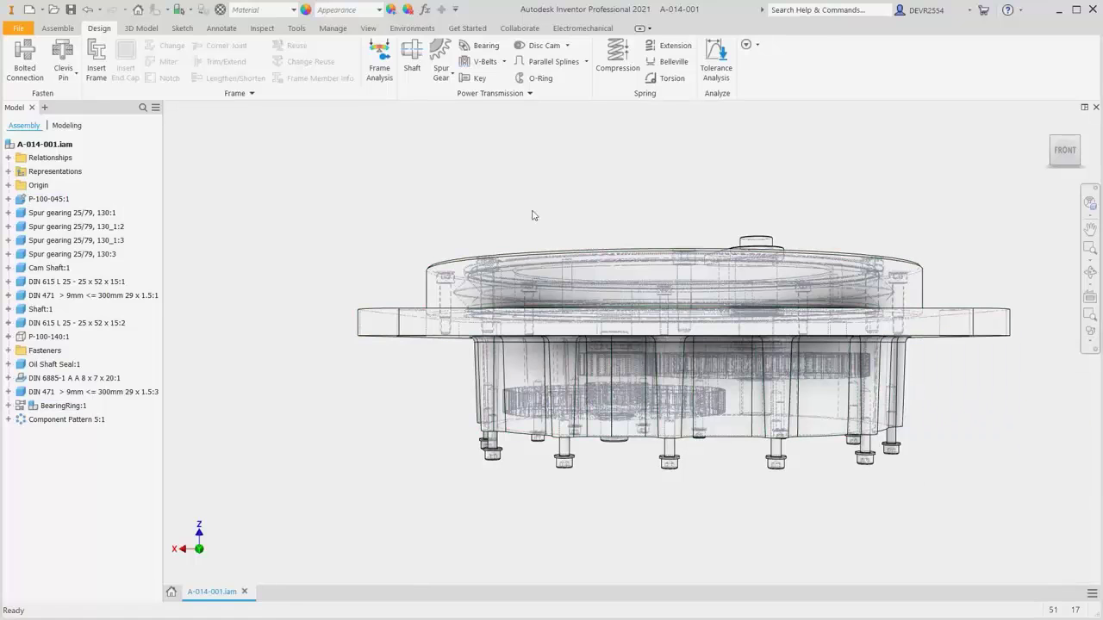
Set the view projection to Perspective with Ortho Faces and inspect how the ring bolts sit in the base plate
{"action": "left_click", "coordinate": [368, 28]}
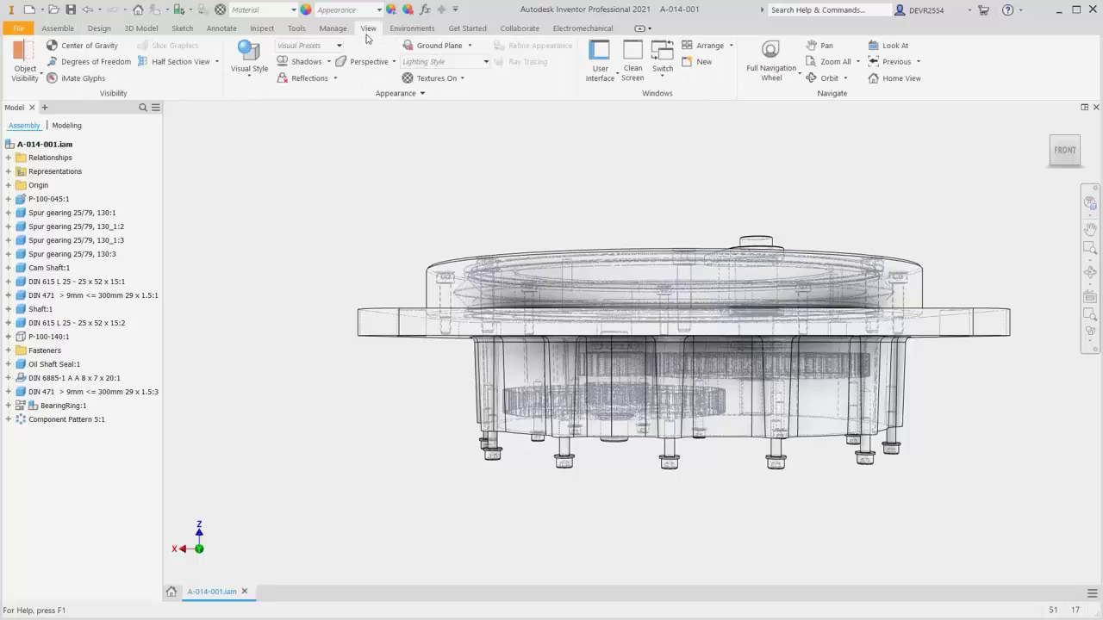
{"action": "left_click", "coordinate": [371, 61]}
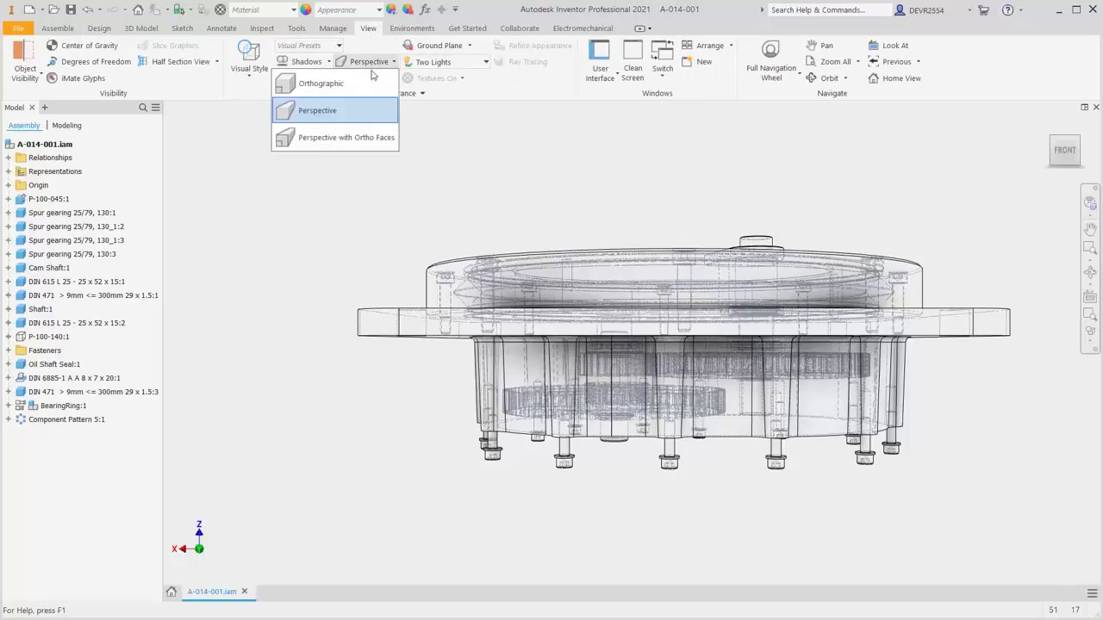
{"action": "left_click", "coordinate": [368, 139]}
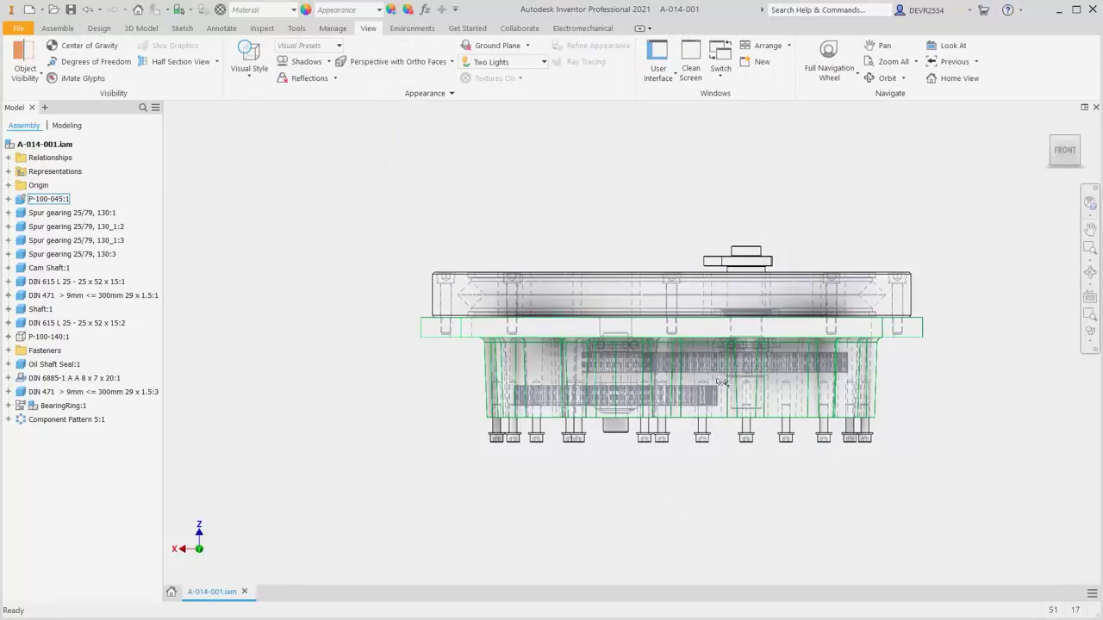
{"action": "scroll", "coordinate": [680, 345], "scroll_direction": "down", "scroll_amount": 10}
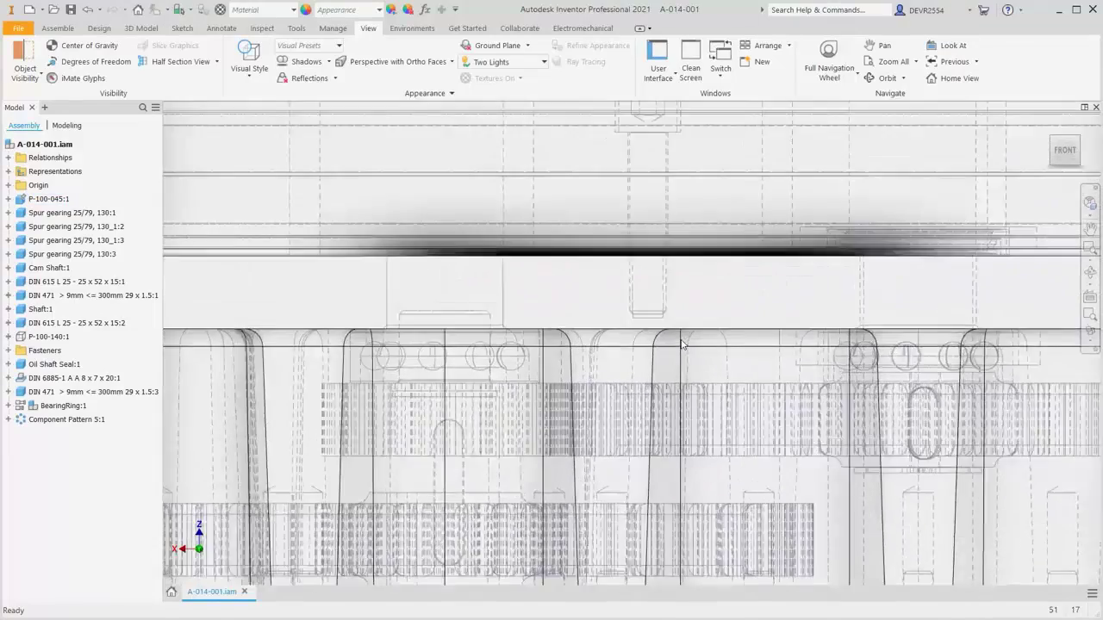
{"action": "scroll", "coordinate": [681, 345], "scroll_direction": "down", "scroll_amount": 5}
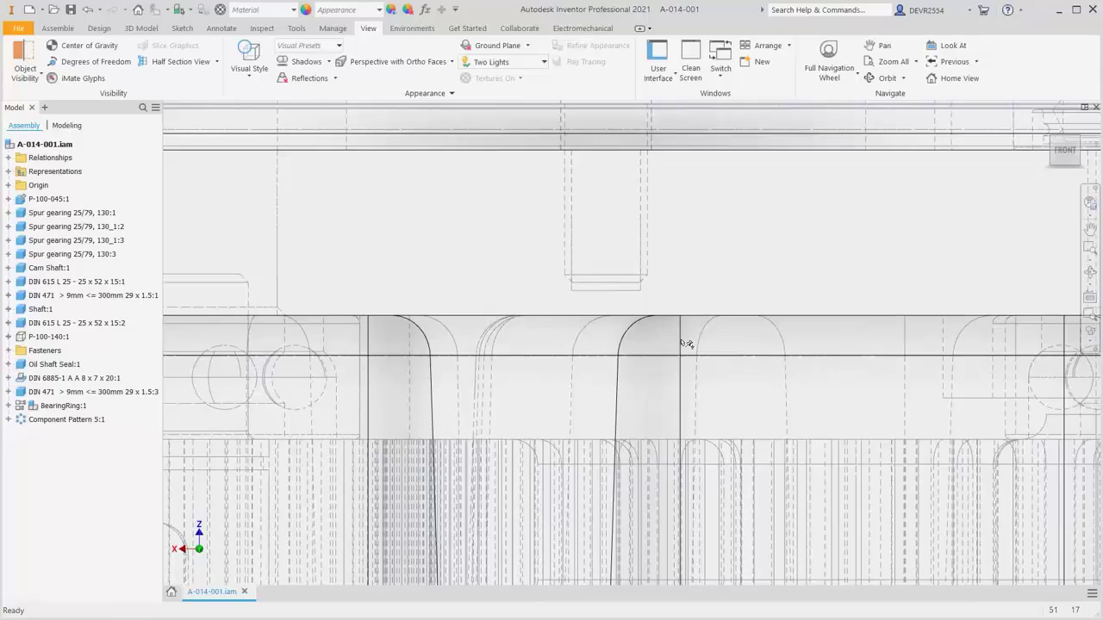
Return to the home view and display the assembly as Shaded with edges
{"action": "key", "text": "F6"}
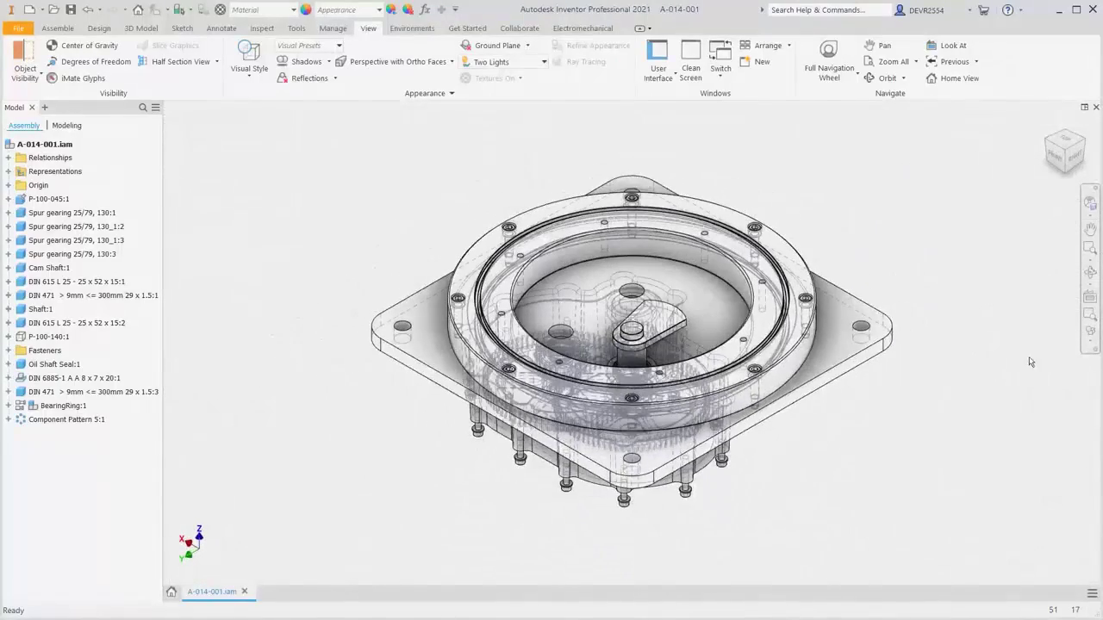
{"action": "right_click", "coordinate": [1081, 346]}
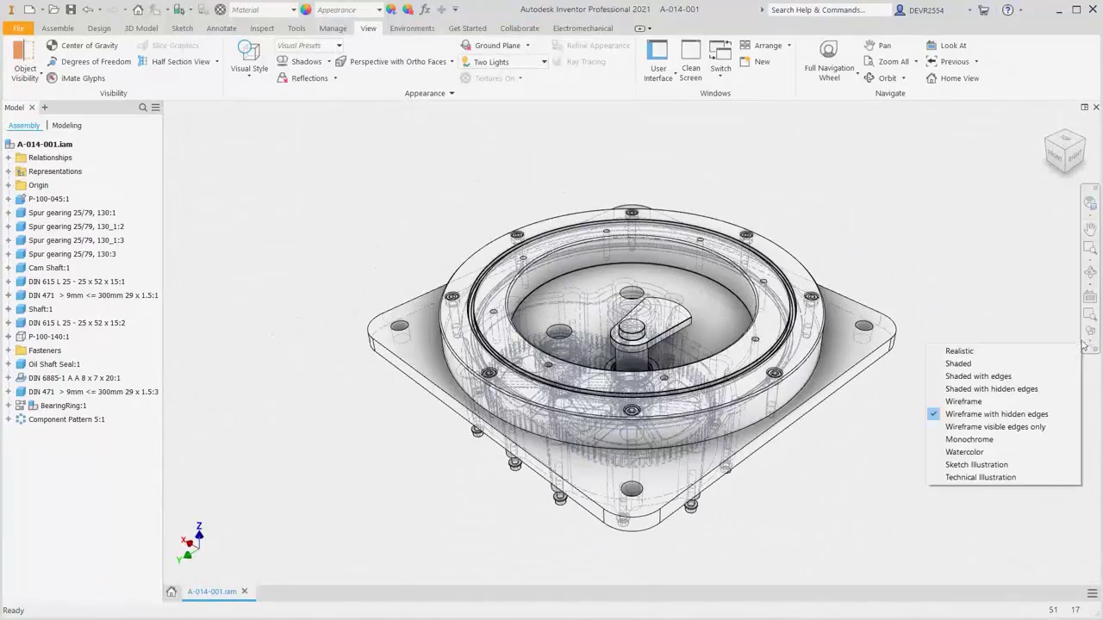
{"action": "left_click", "coordinate": [1026, 382]}
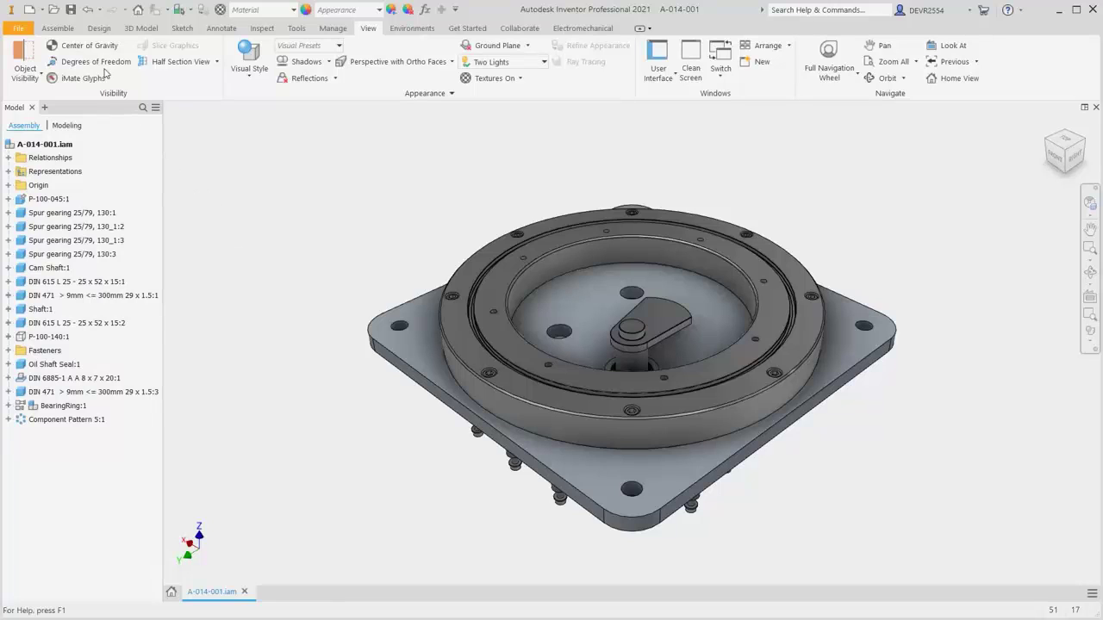
Place one instance of the P-100-044 component from the Parts folder beside the bearing ring
{"action": "left_click", "coordinate": [55, 31]}
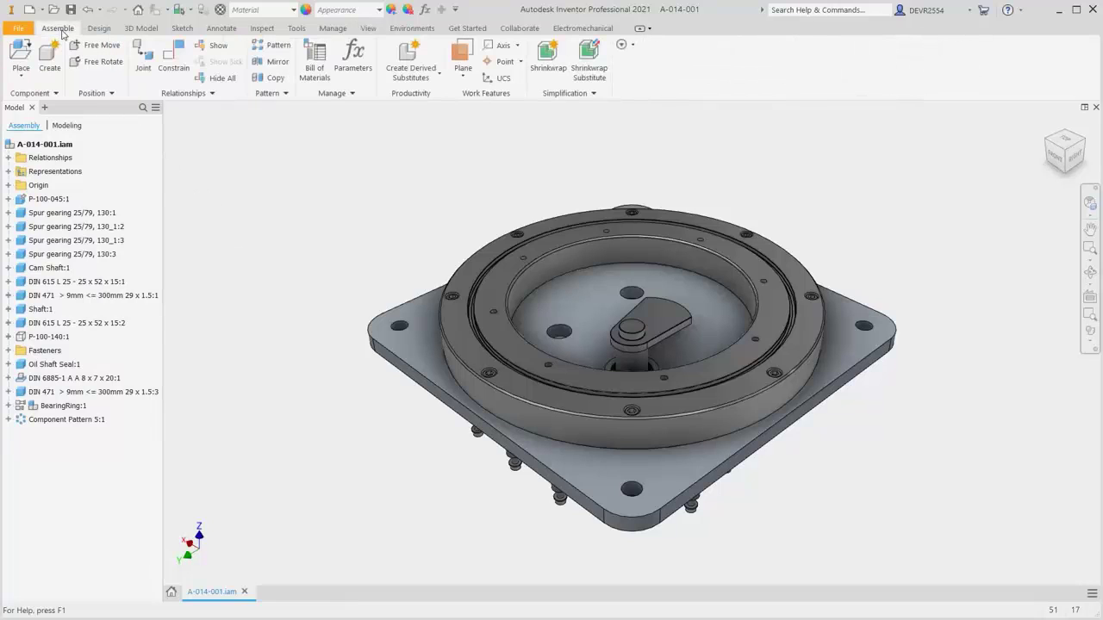
{"action": "left_click", "coordinate": [22, 53]}
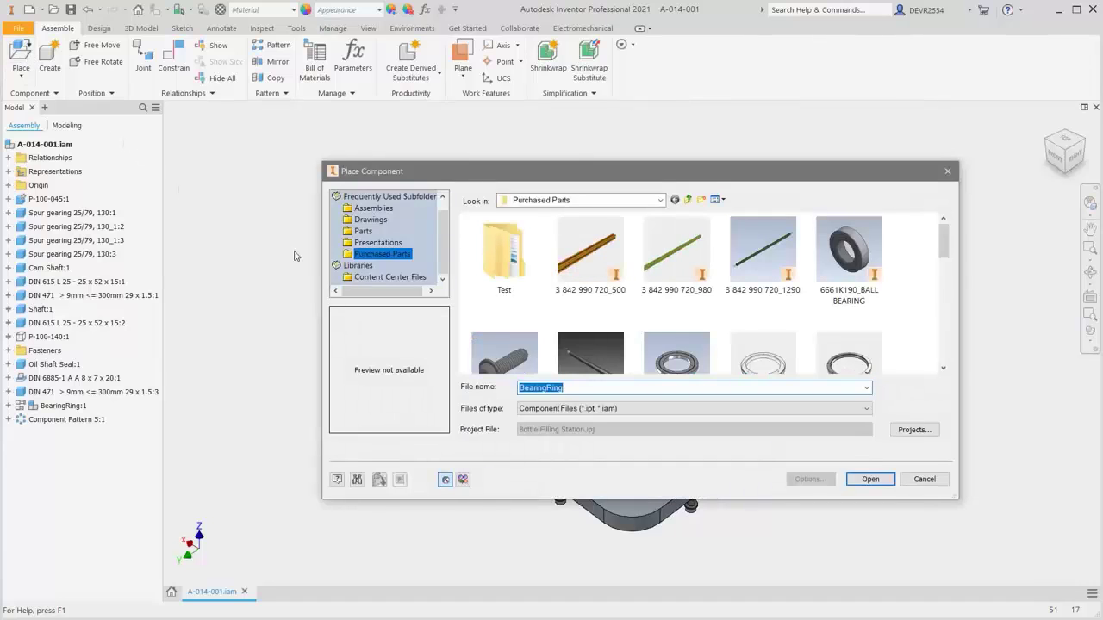
{"action": "left_click", "coordinate": [362, 231]}
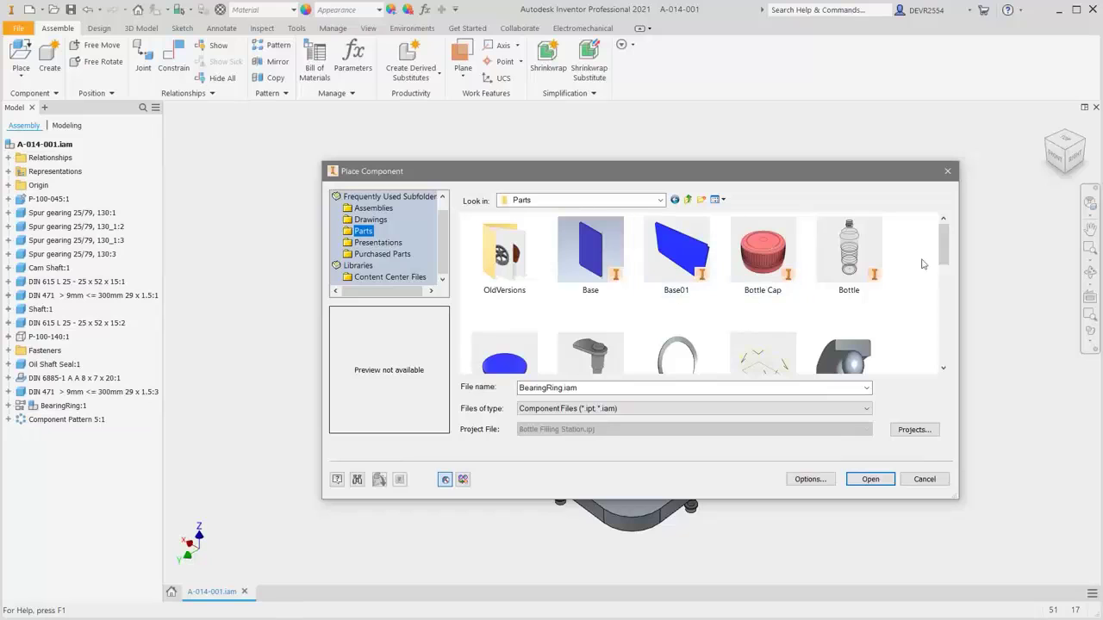
{"action": "left_click_drag", "start_coordinate": [944, 239], "coordinate": [943, 288]}
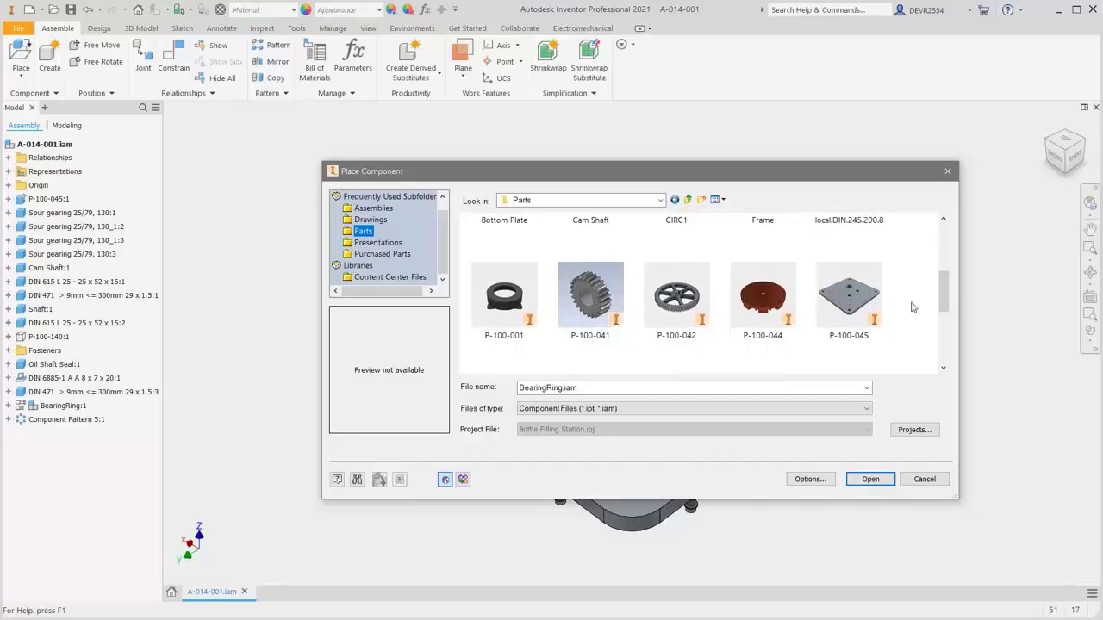
{"action": "left_click", "coordinate": [776, 301]}
{"action": "left_click", "coordinate": [871, 479]}
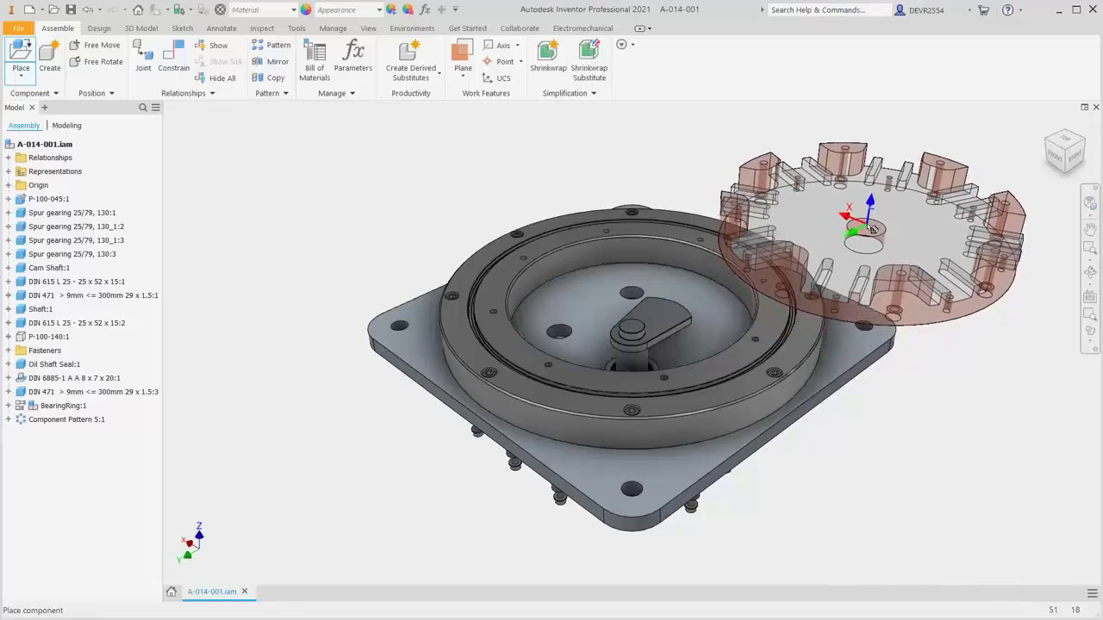
{"action": "left_click", "coordinate": [866, 228]}
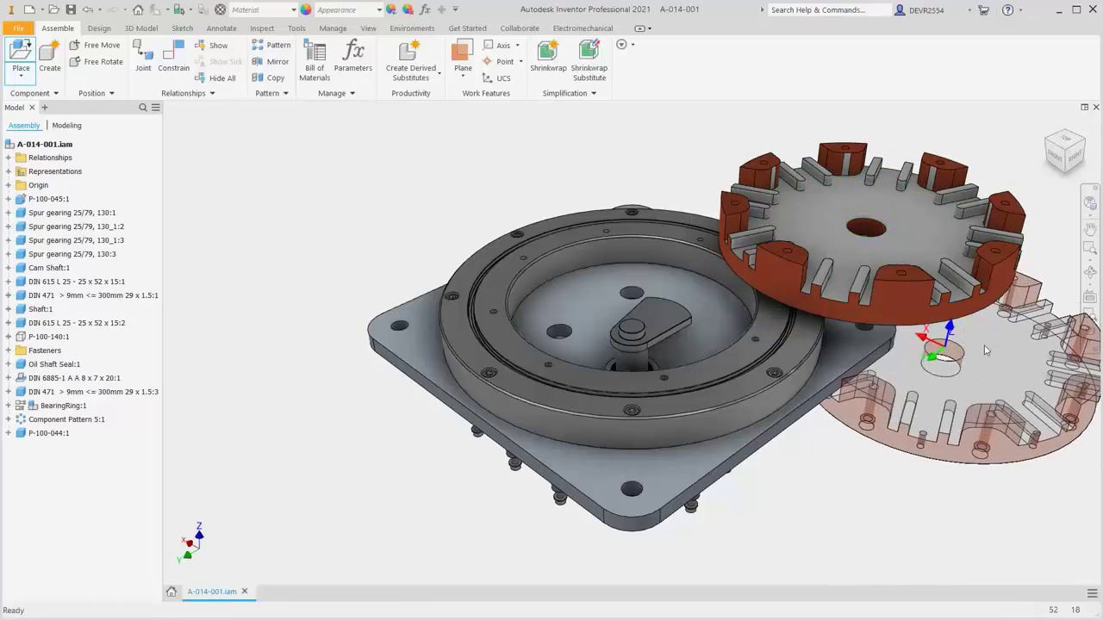
{"action": "key", "text": "Escape"}
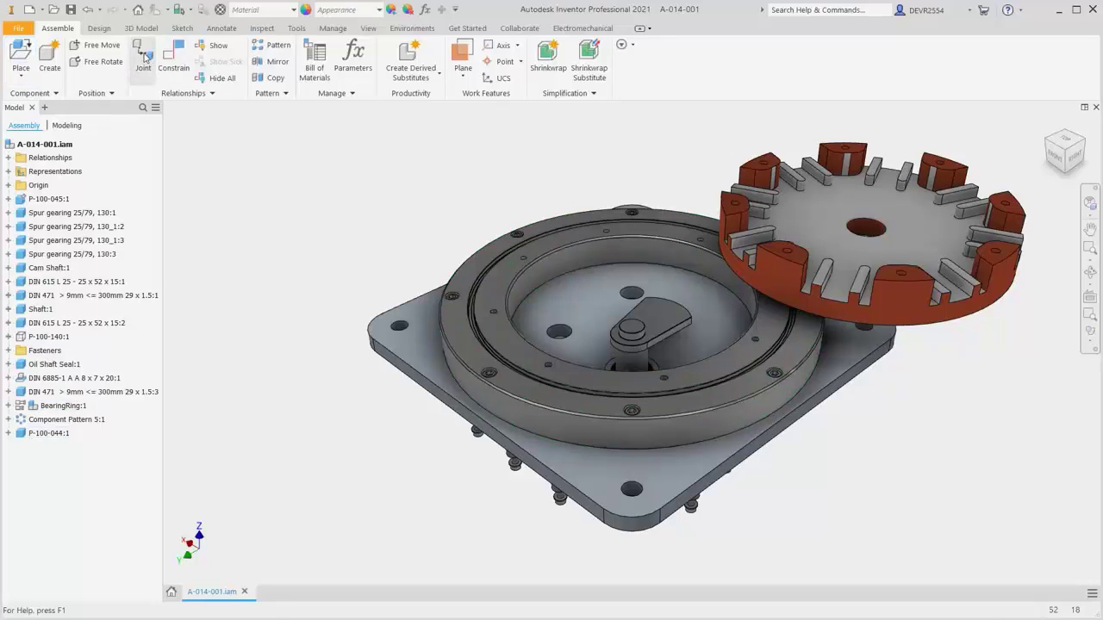
Define a Rigid joint from a bolt hole of the P-100-044 wheel to a bearing inner-ring hole and flip the wheel over
{"action": "left_click", "coordinate": [143, 59]}
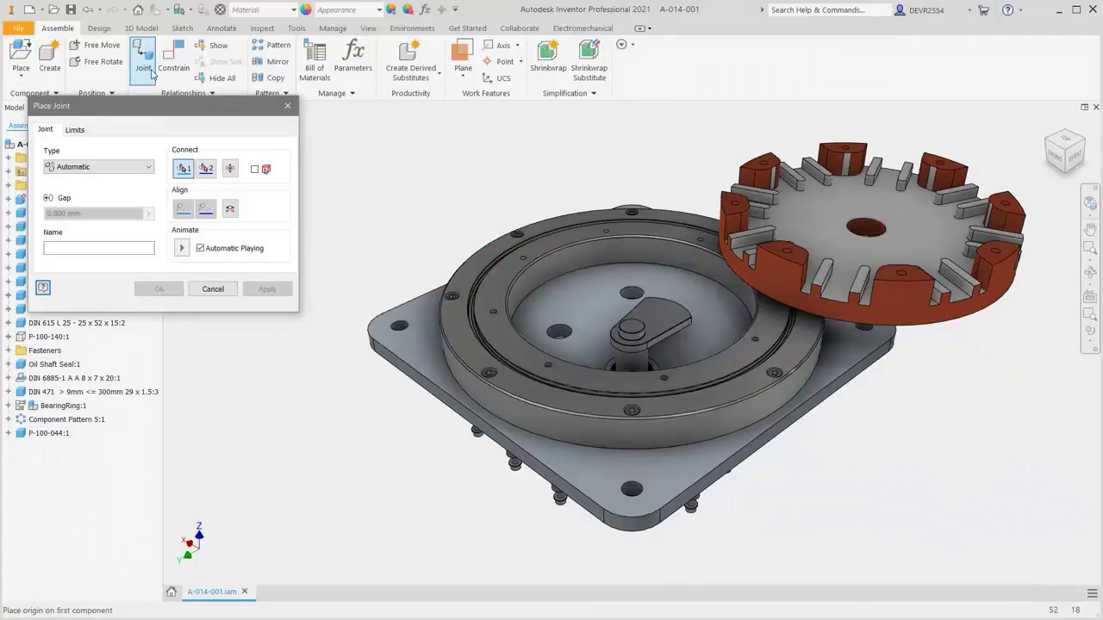
{"action": "left_click", "coordinate": [150, 166]}
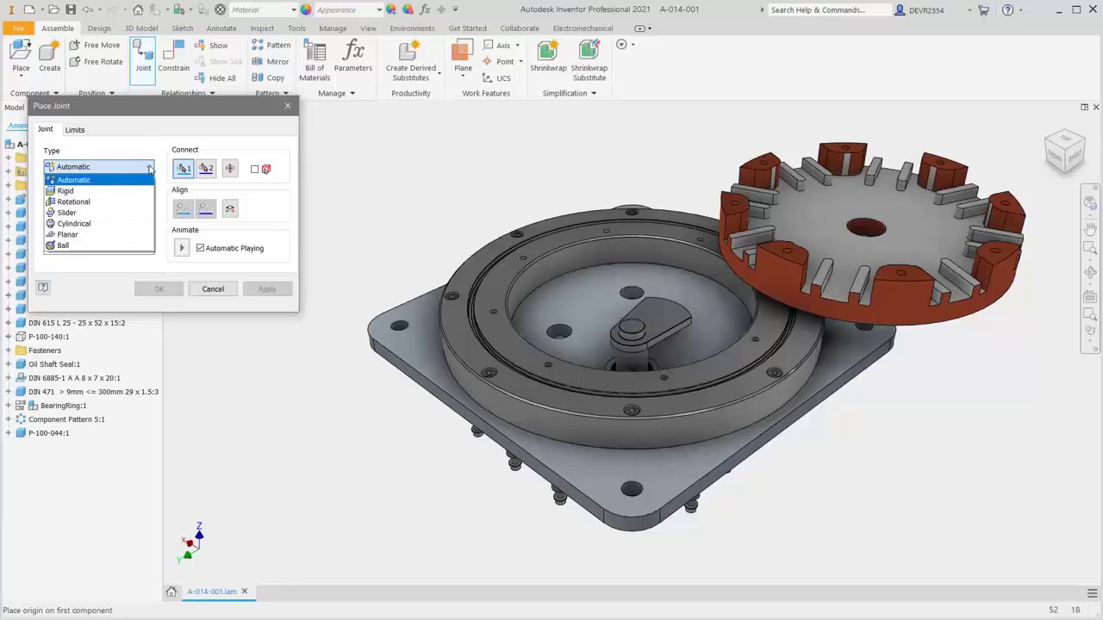
{"action": "left_click", "coordinate": [67, 190]}
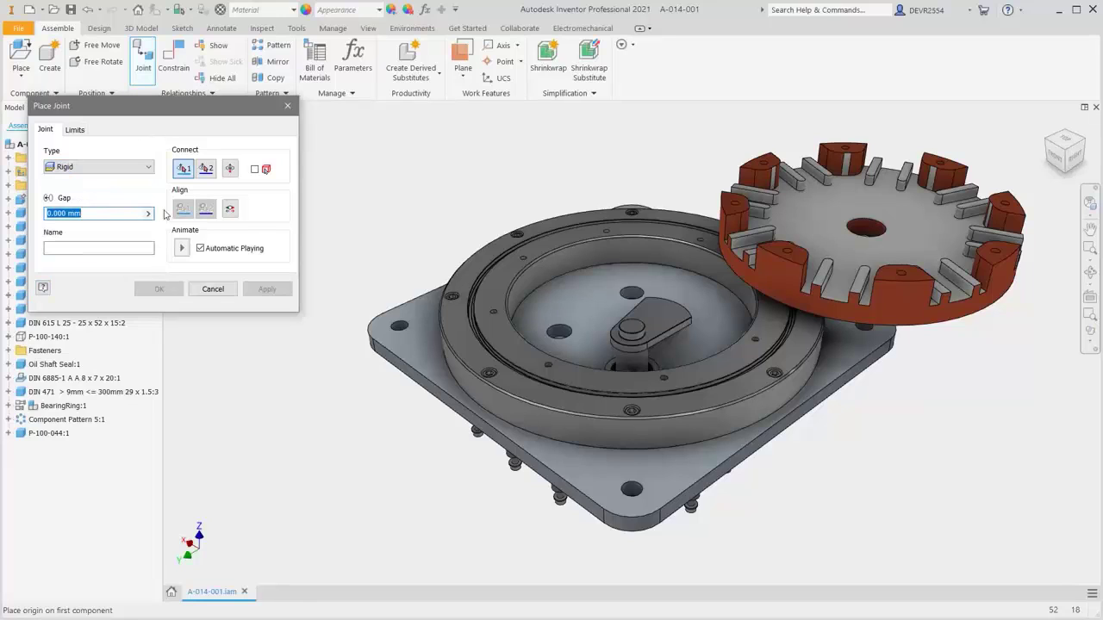
{"action": "left_click", "coordinate": [900, 276]}
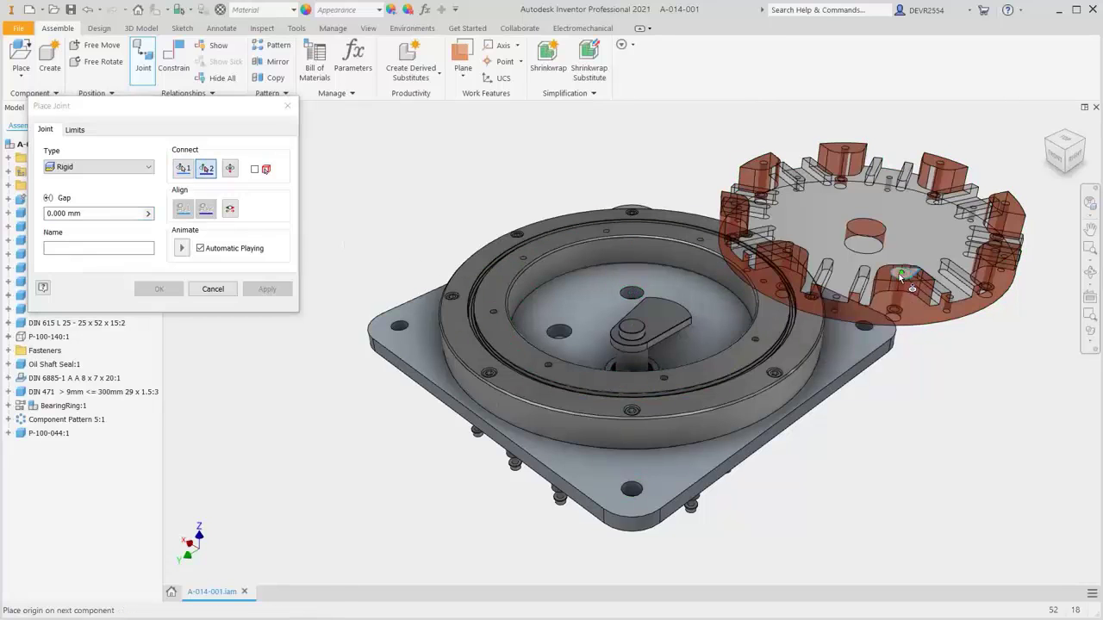
{"action": "left_click", "coordinate": [765, 344]}
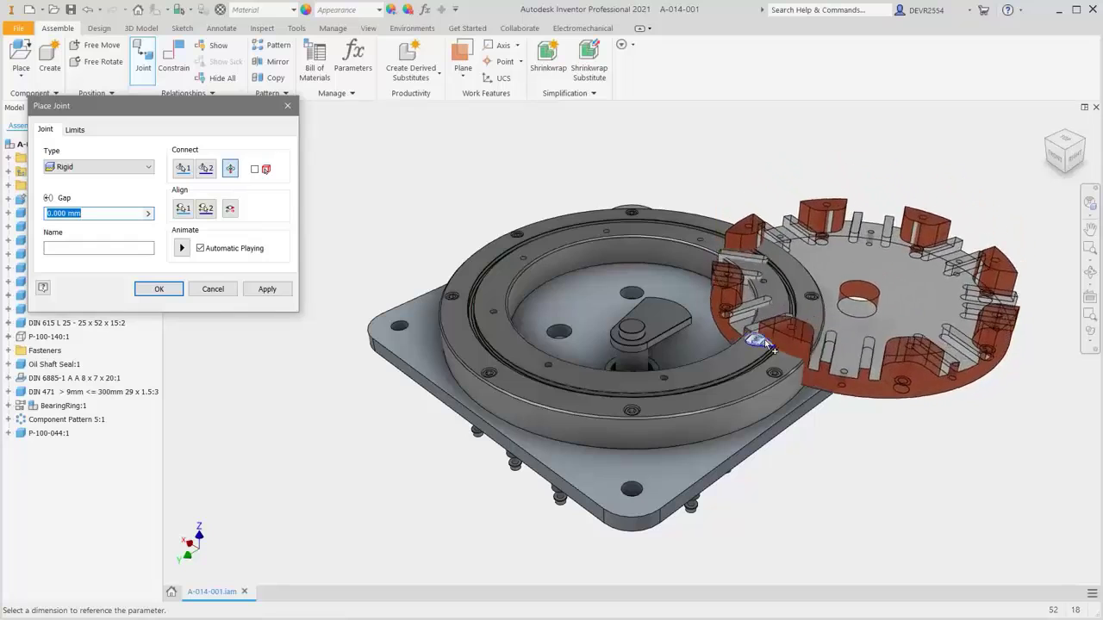
{"action": "left_click", "coordinate": [230, 168]}
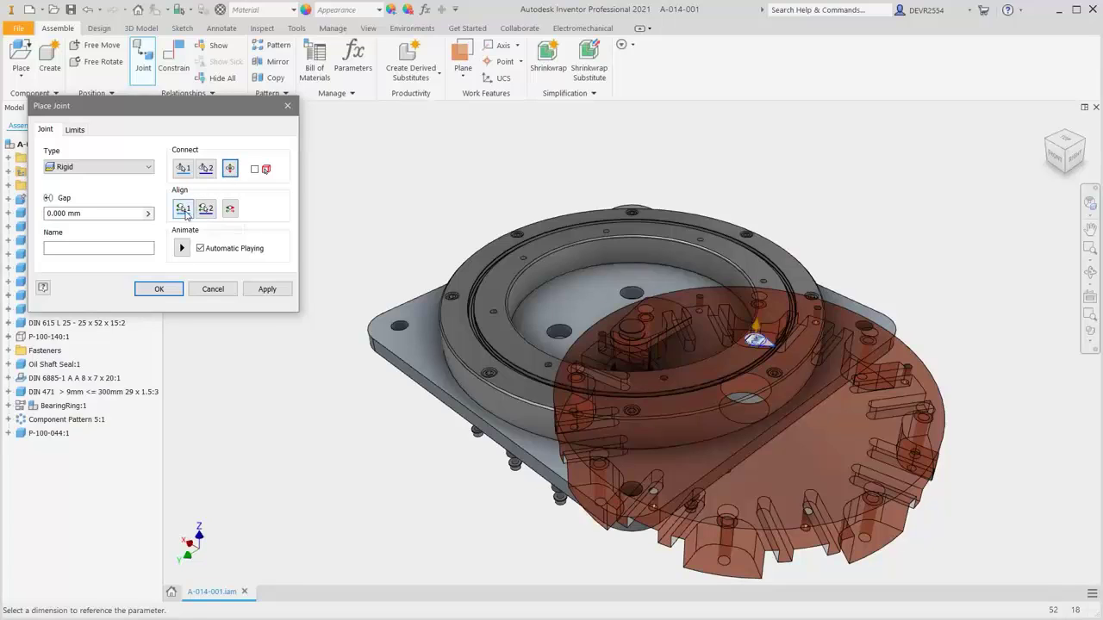
Align the wheel with the bearing's inner ring so they are concentric, create the rigid joint and return to the home view
{"action": "left_click", "coordinate": [184, 210]}
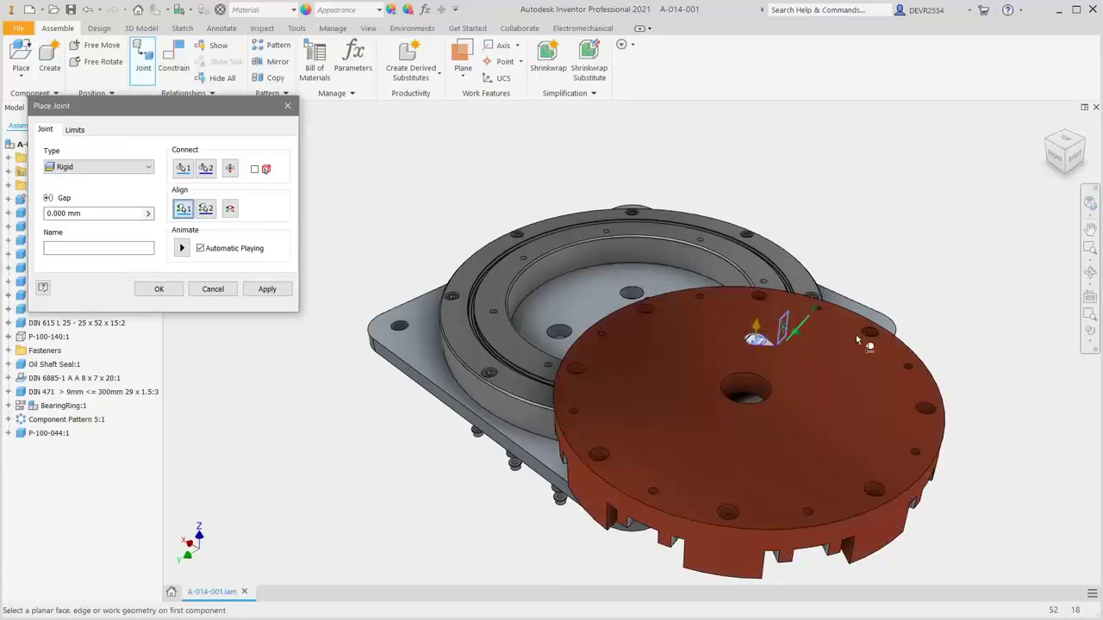
{"action": "key", "text": "F4"}
{"action": "left_click_drag", "start_coordinate": [740, 372], "coordinate": [608, 216]}
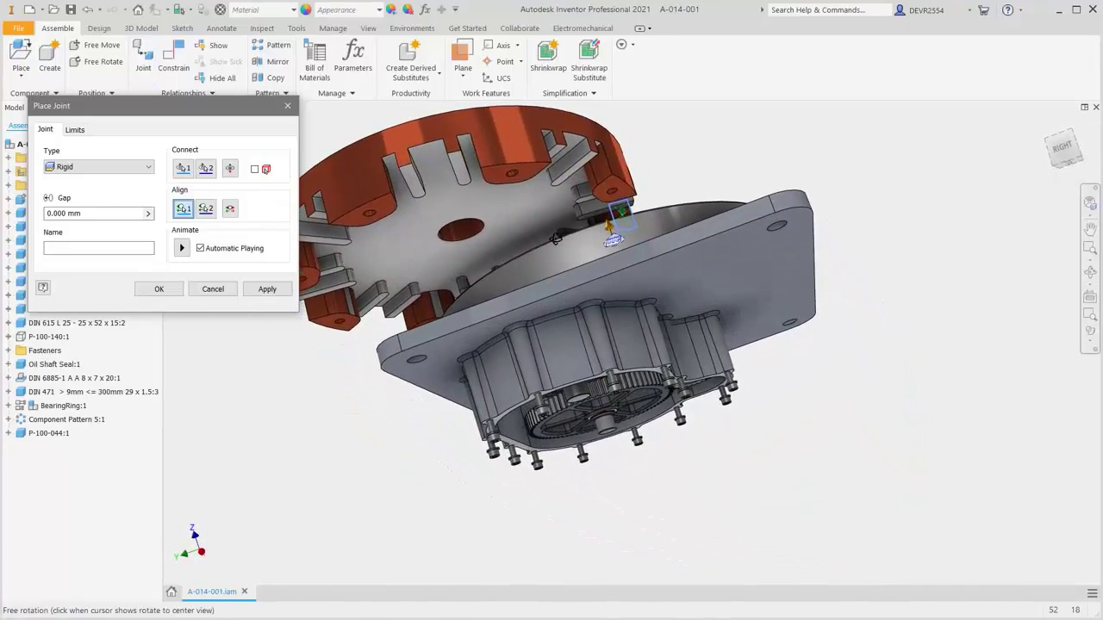
{"action": "left_click", "coordinate": [609, 213]}
{"action": "key", "text": "F4"}
{"action": "left_click_drag", "start_coordinate": [572, 226], "coordinate": [596, 424]}
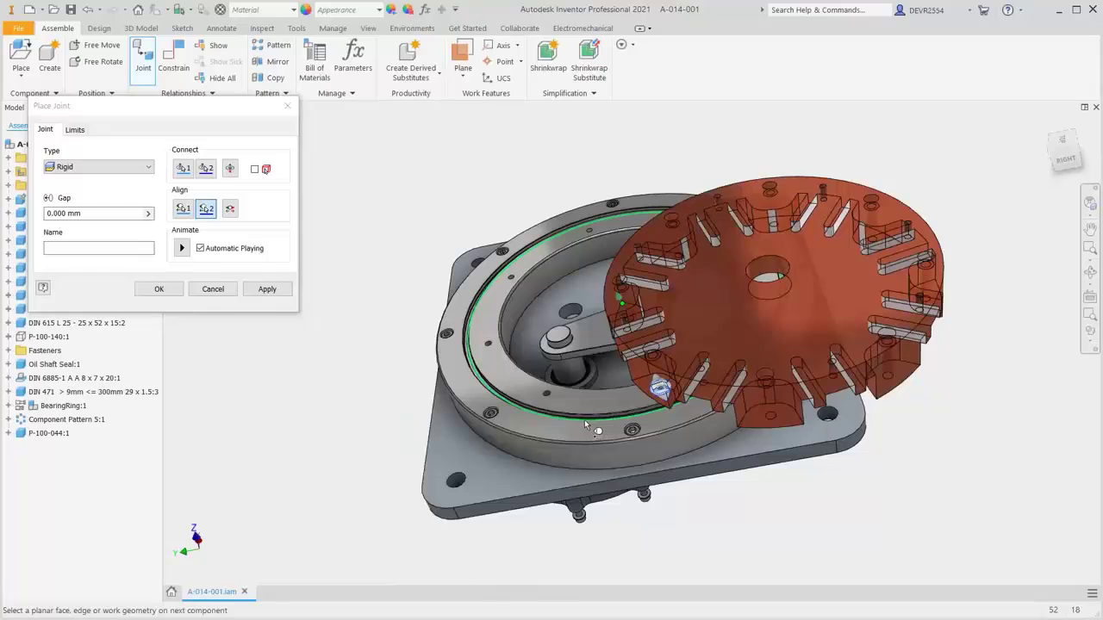
{"action": "left_click", "coordinate": [584, 420]}
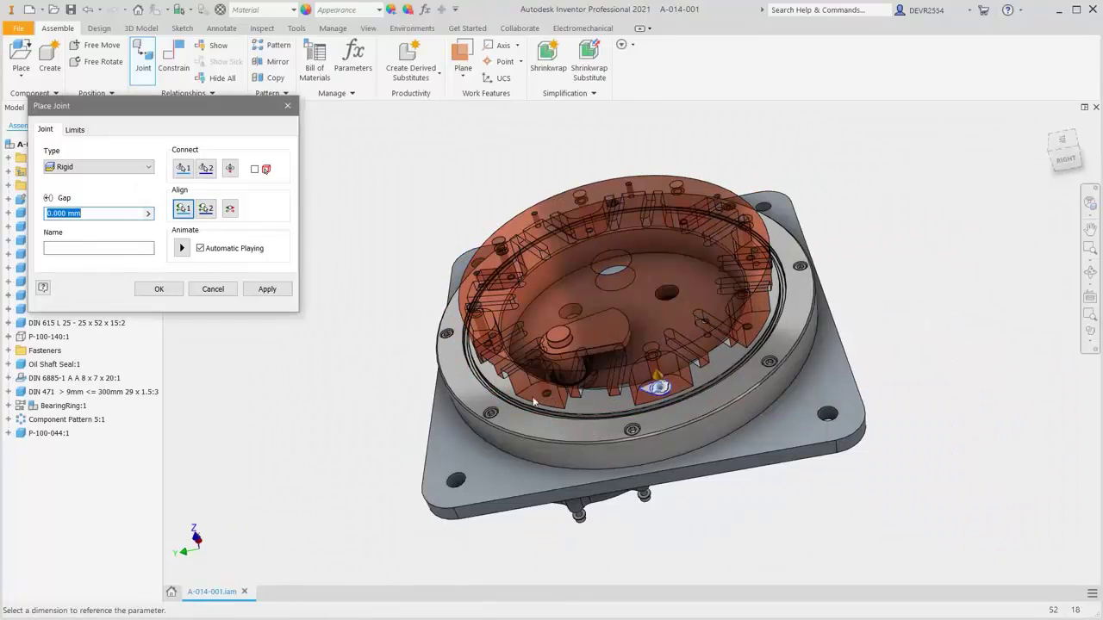
{"action": "left_click", "coordinate": [168, 294]}
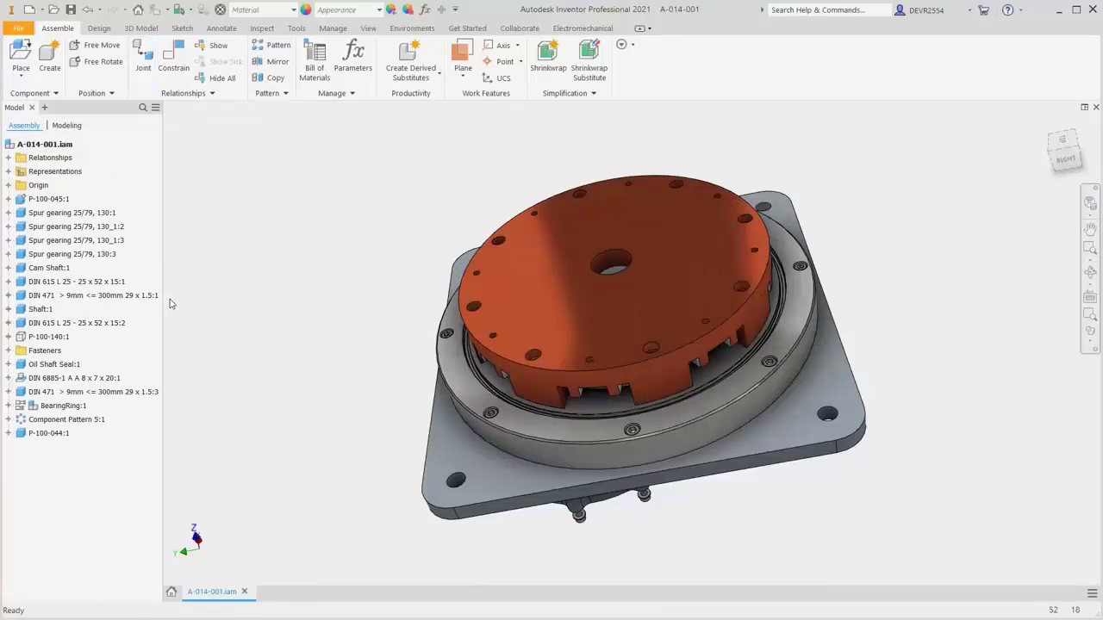
{"action": "key", "text": "F6"}
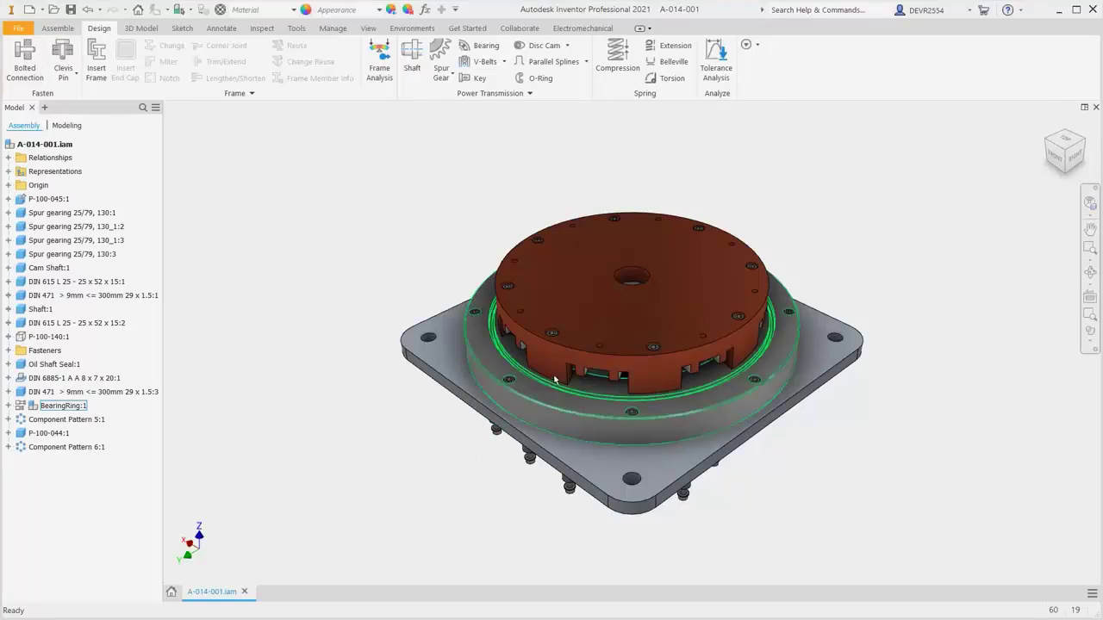
Inspect up close how the bolts sit in the counterbored holes of the P-100-044 wheel
{"action": "left_click", "coordinate": [593, 323]}
{"action": "key", "text": "F4"}
{"action": "left_click_drag", "start_coordinate": [598, 316], "coordinate": [531, 380]}
{"action": "key", "text": "Escape"}
{"action": "scroll", "coordinate": [532, 380], "scroll_direction": "down", "scroll_amount": 3}
{"action": "scroll", "coordinate": [532, 380], "scroll_direction": "down", "scroll_amount": 6}
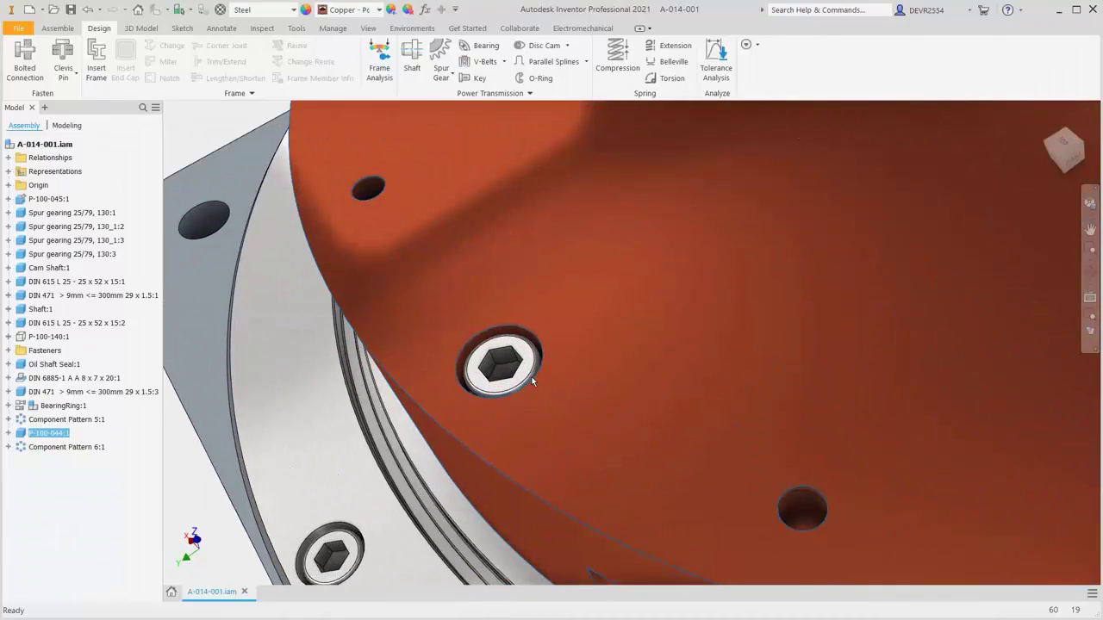
{"action": "key", "text": "F6"}
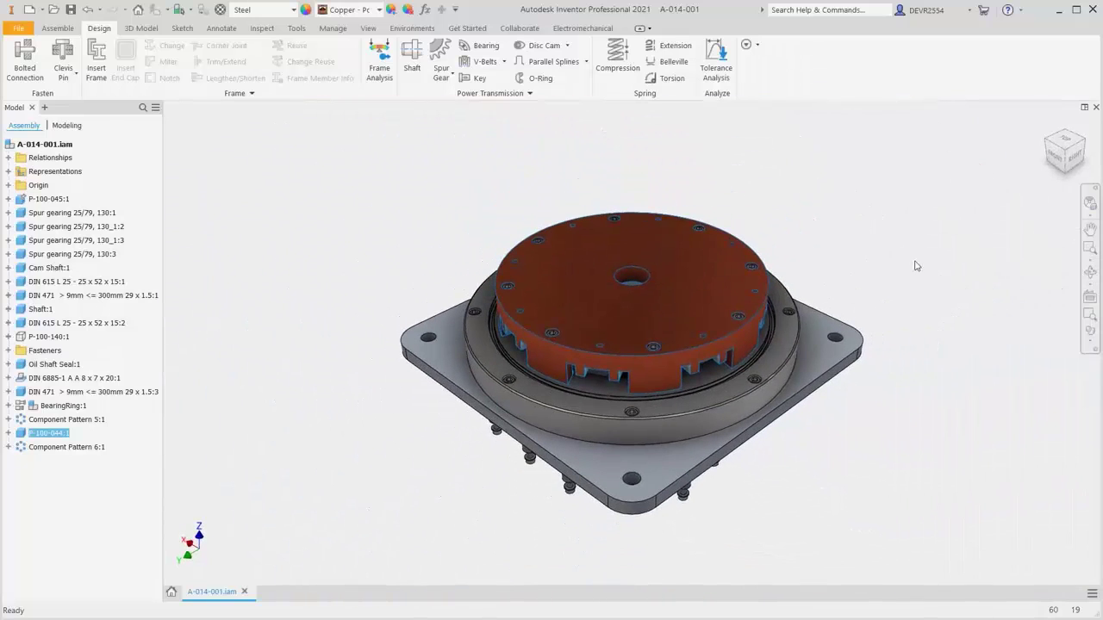
Rotate the P-100-044 wheel slightly on its bearing to test its movement
{"action": "left_click", "coordinate": [909, 265]}
{"action": "left_click", "coordinate": [681, 366]}
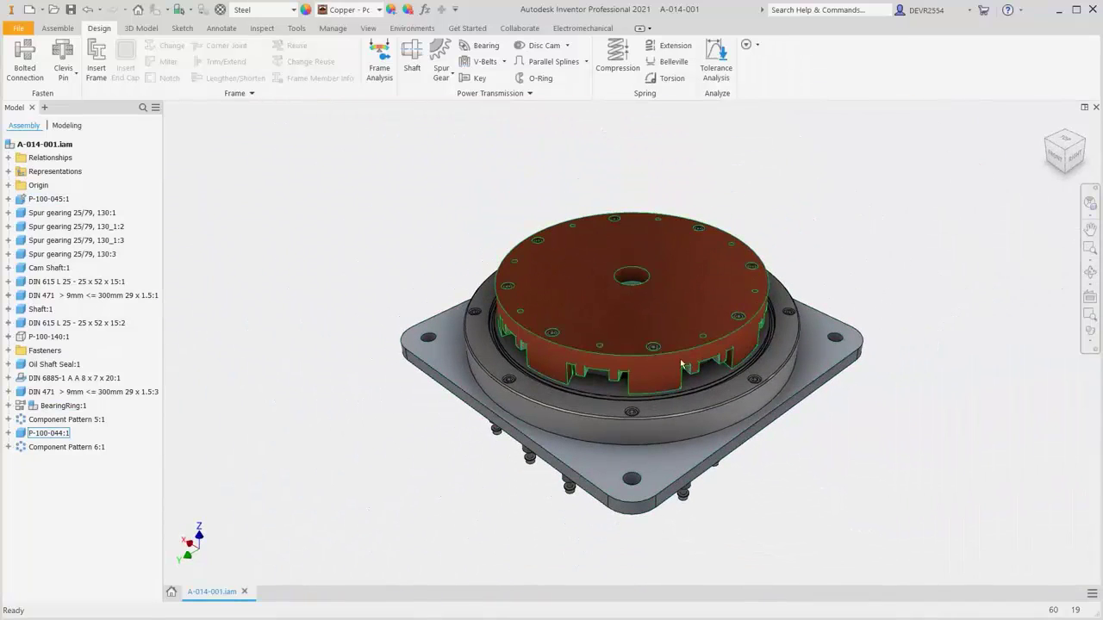
{"action": "mouse_move", "coordinate": [681, 366]}
{"action": "left_mouse_down"}
{"action": "mouse_move", "coordinate": [713, 354]}
{"action": "mouse_move", "coordinate": [729, 327]}
{"action": "mouse_move", "coordinate": [678, 347]}
{"action": "left_mouse_up"}
{"action": "left_click", "coordinate": [840, 233]}
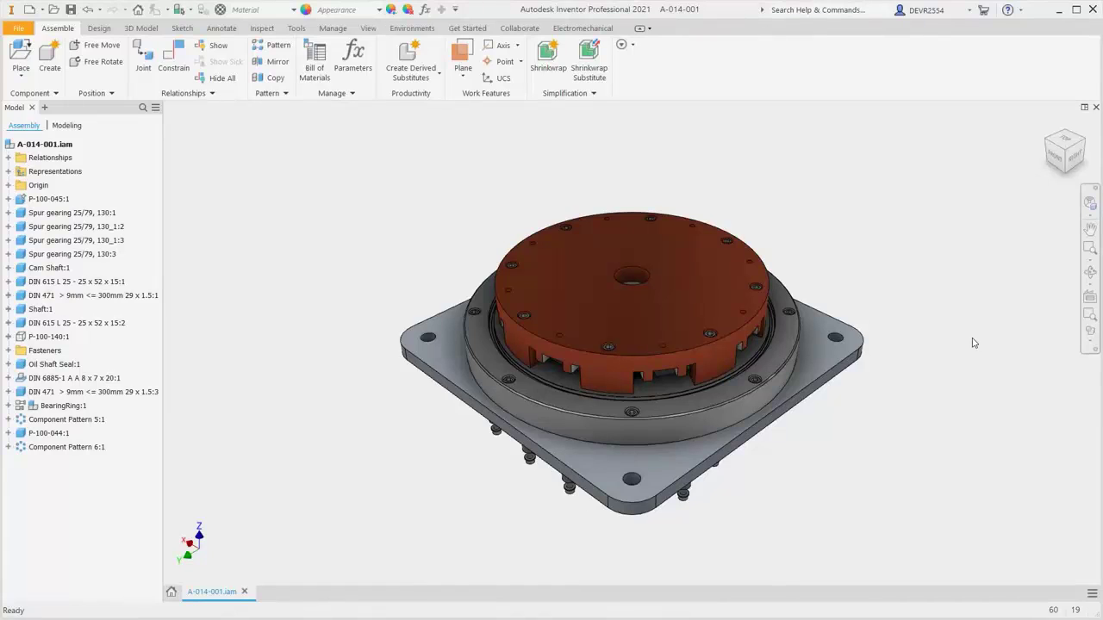
Display the assembly as Wireframe with hidden edges and move a spur gear to examine the gear train from below
{"action": "left_click", "coordinate": [1090, 331]}
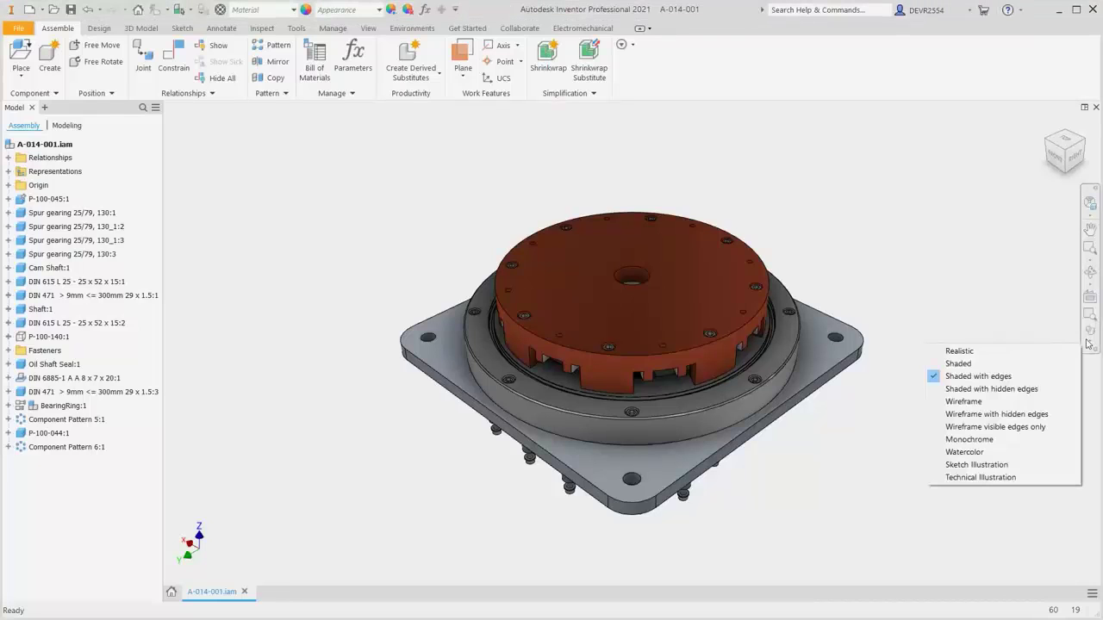
{"action": "left_click", "coordinate": [1020, 417]}
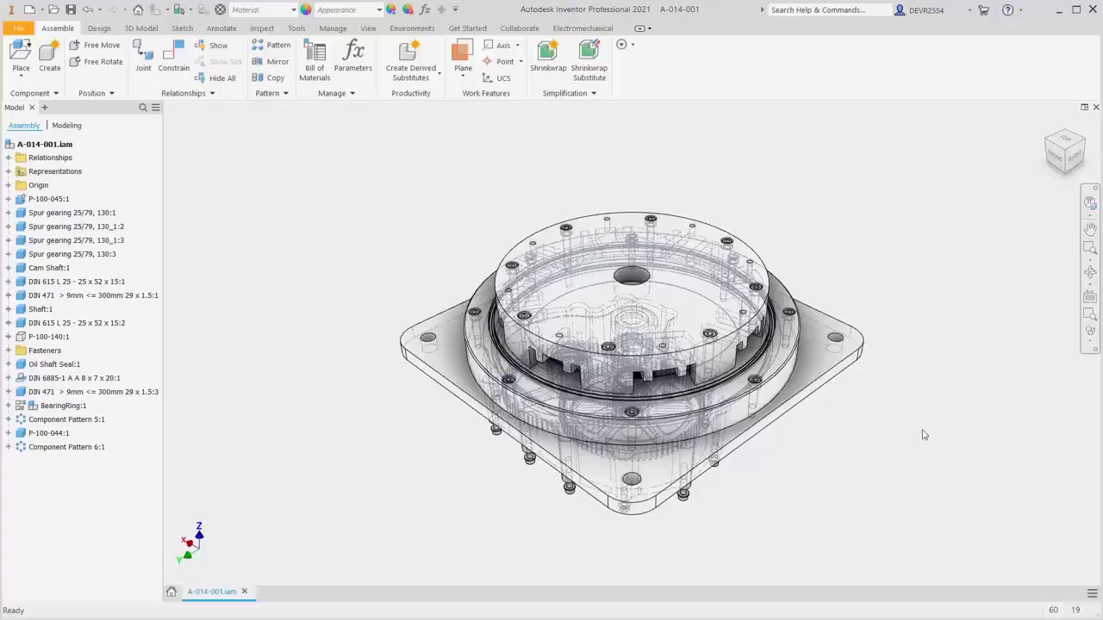
{"action": "key", "text": "F4"}
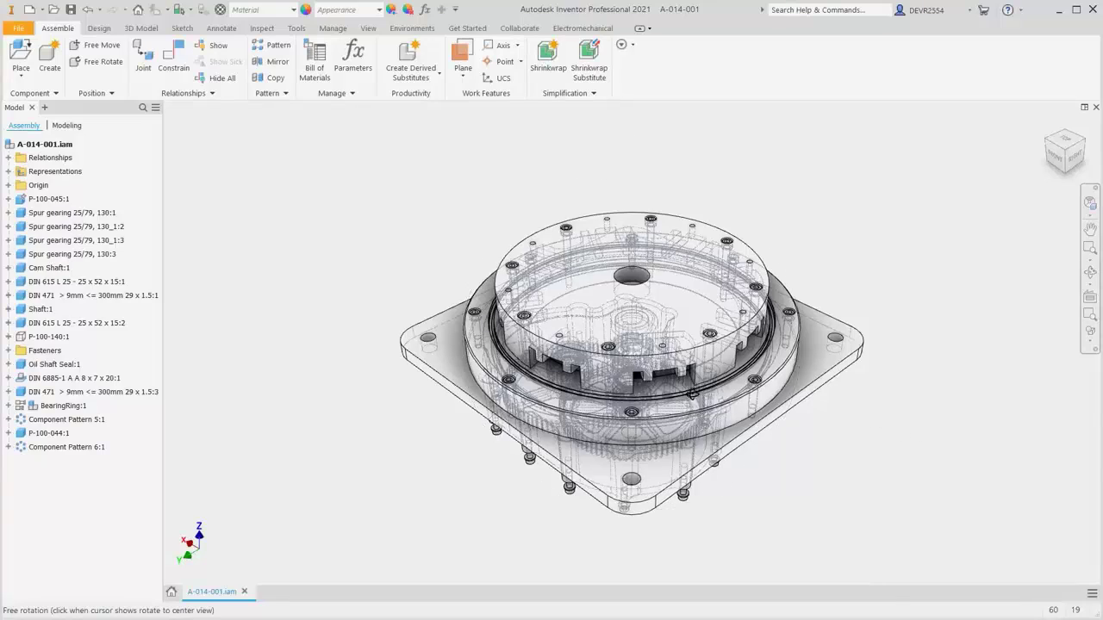
{"action": "left_click_drag", "start_coordinate": [695, 412], "coordinate": [637, 300]}
{"action": "scroll", "coordinate": [651, 293], "scroll_direction": "up", "scroll_amount": 5}
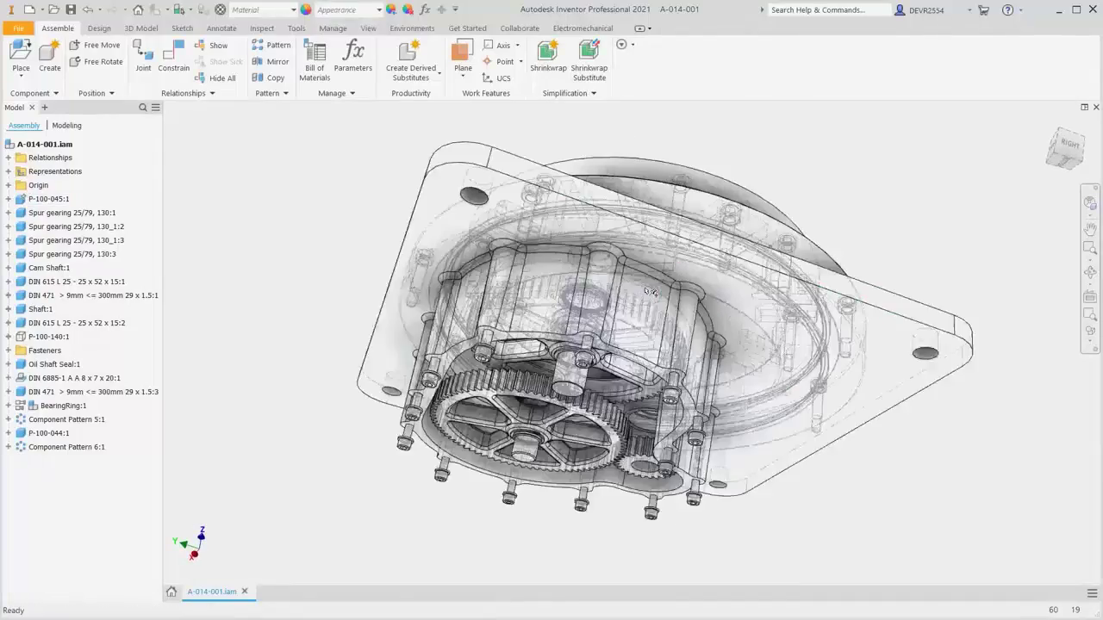
{"action": "left_click_drag", "start_coordinate": [642, 422], "coordinate": [560, 346]}
{"action": "left_click_drag", "start_coordinate": [440, 314], "coordinate": [654, 405]}
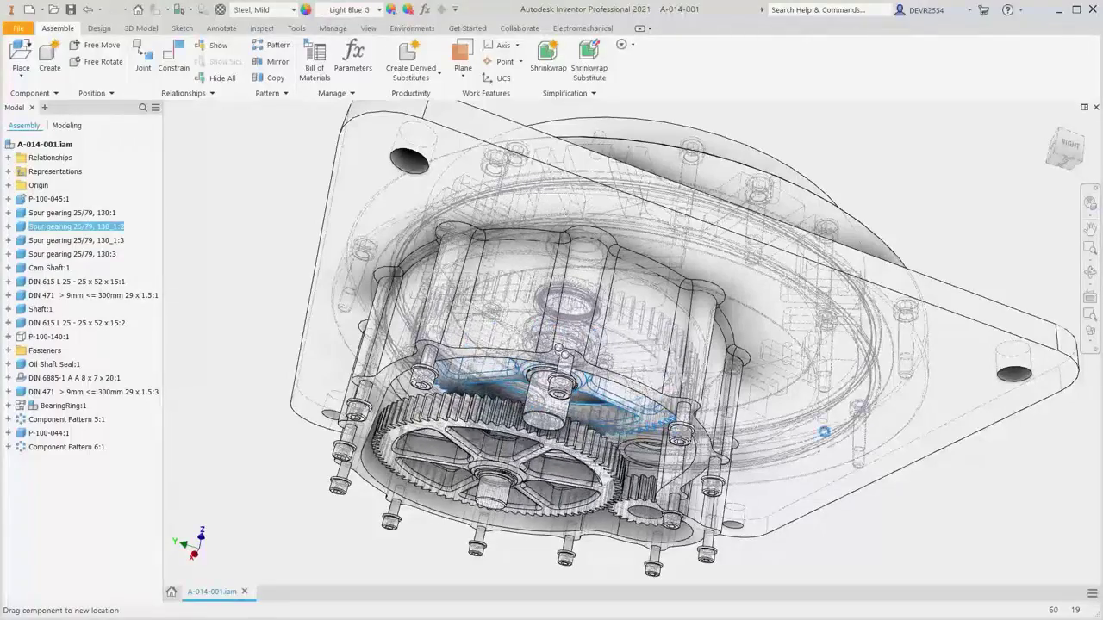
Return to the home view and restore the Shaded with edges visual style
{"action": "key", "text": "F6"}
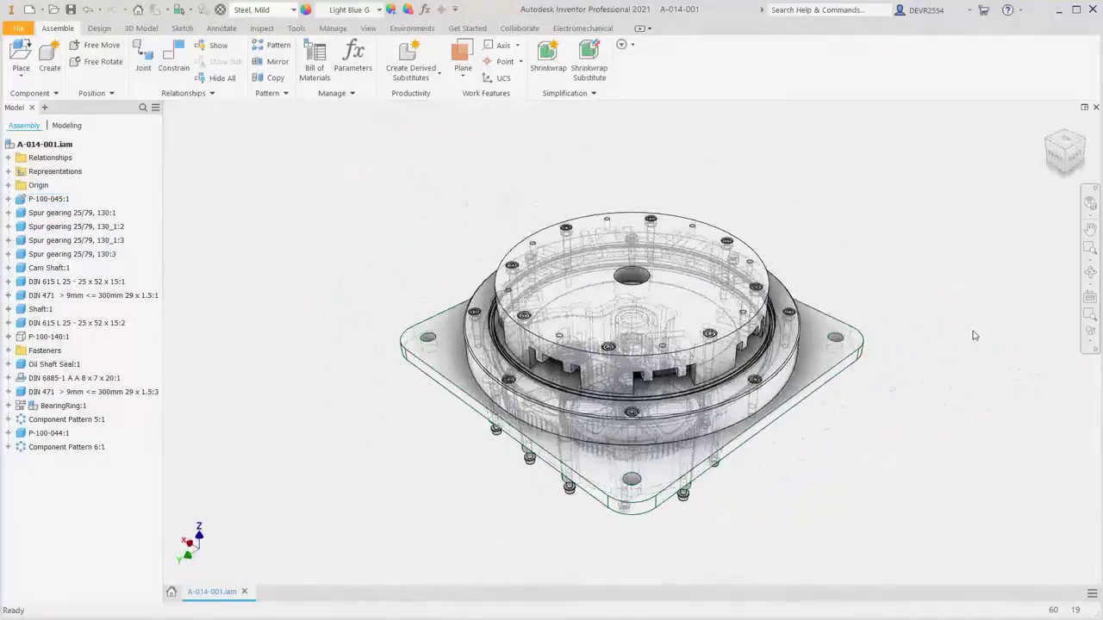
{"action": "left_click", "coordinate": [1093, 343]}
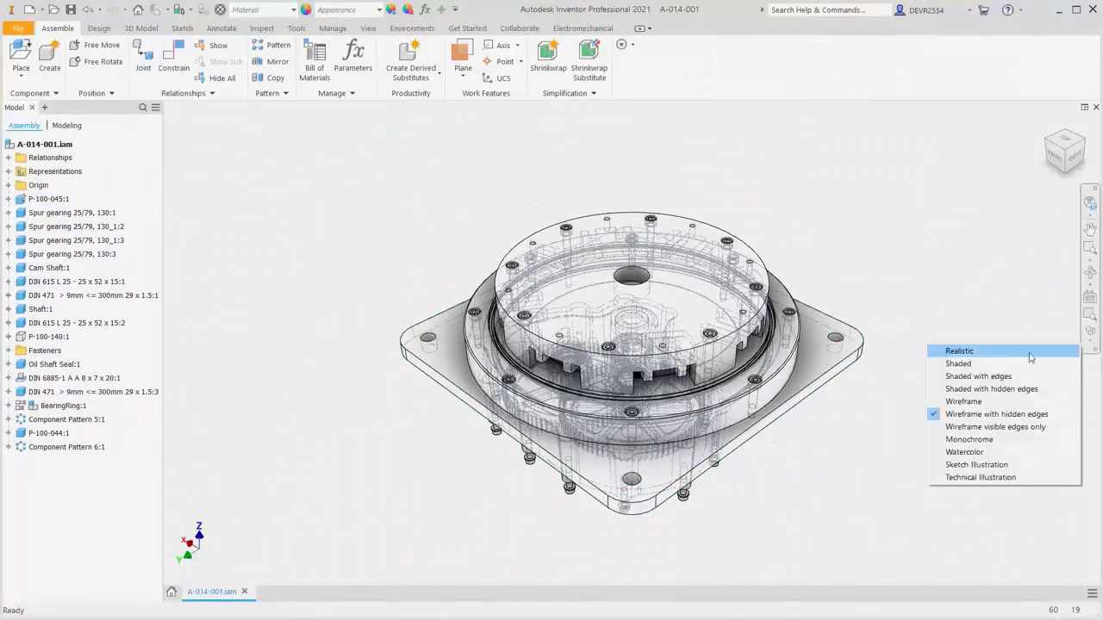
{"action": "left_click", "coordinate": [1004, 378]}
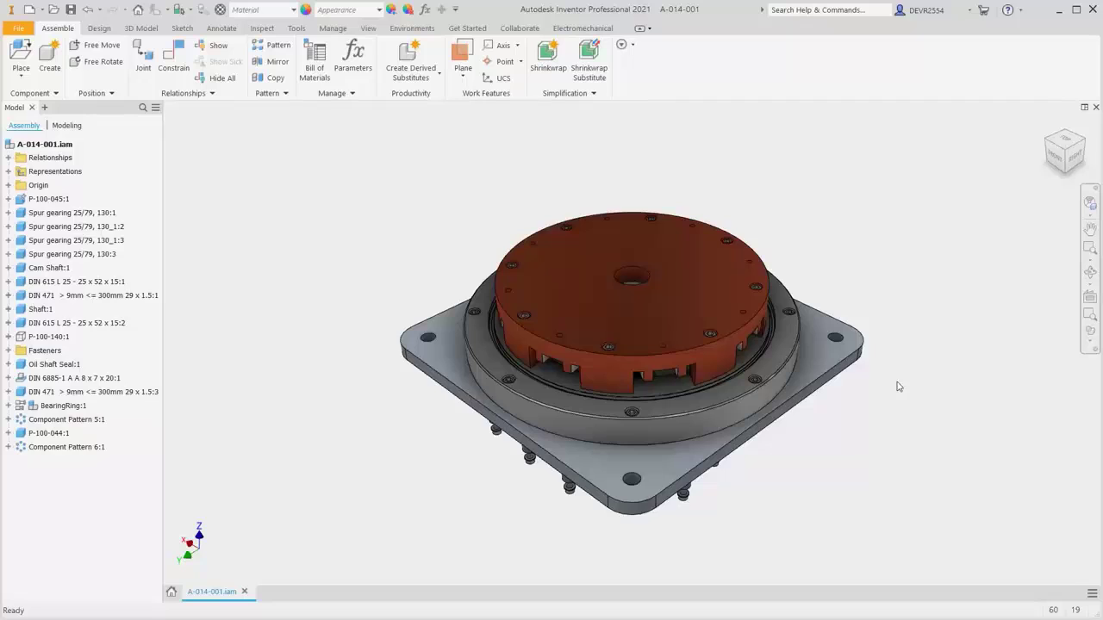
Isolate the Cam Shaft and the P-100-044 wheel from the rest of the assembly
{"action": "left_click", "coordinate": [52, 268]}
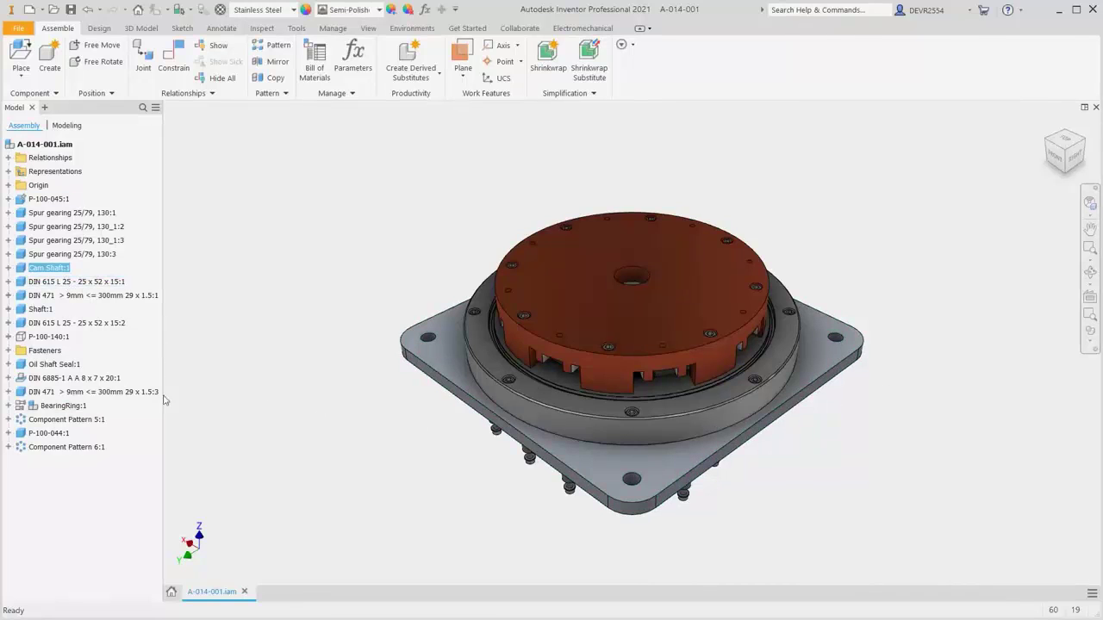
{"action": "left_click", "coordinate": [64, 437], "text": "ctrl"}
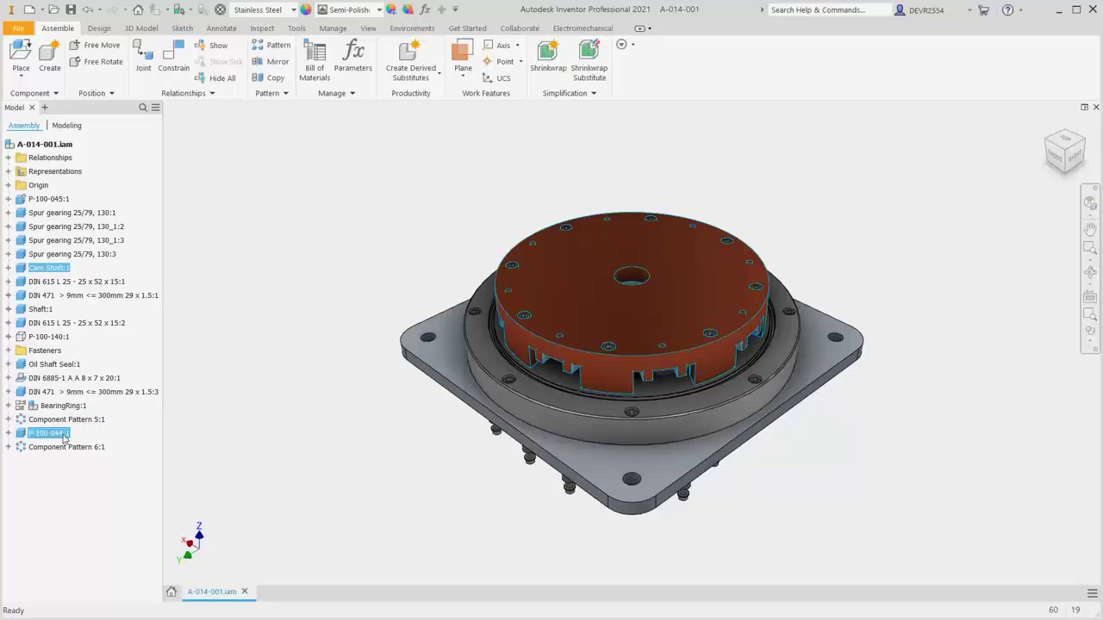
{"action": "right_click", "coordinate": [64, 438]}
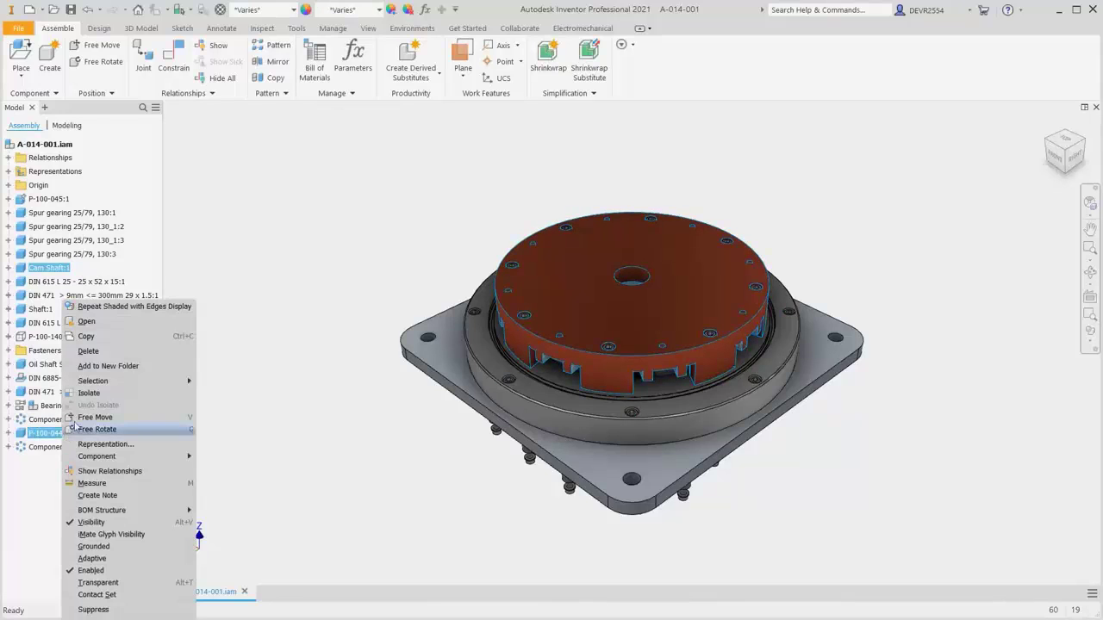
{"action": "left_click", "coordinate": [88, 393]}
{"action": "left_click", "coordinate": [651, 459]}
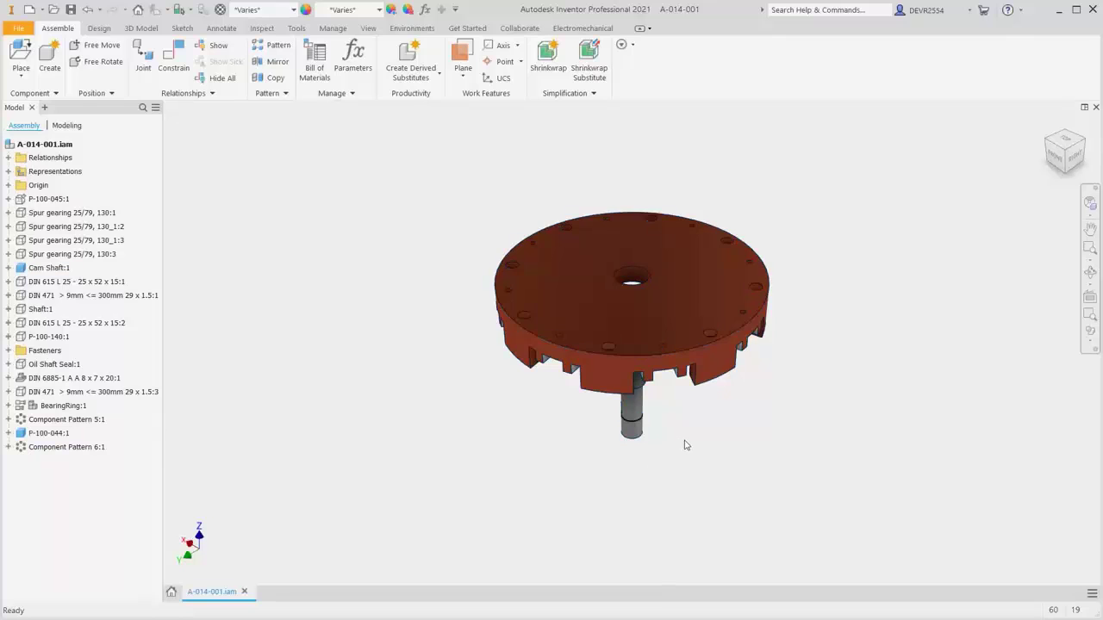
View the wheel's underside and rotate the cam shaft toward the wheel's ribs to test its movement
{"action": "middle_click_drag", "start_coordinate": [685, 434], "coordinate": [668, 296], "text": "shift"}
{"action": "scroll", "coordinate": [671, 300], "scroll_direction": "up", "scroll_amount": 5}
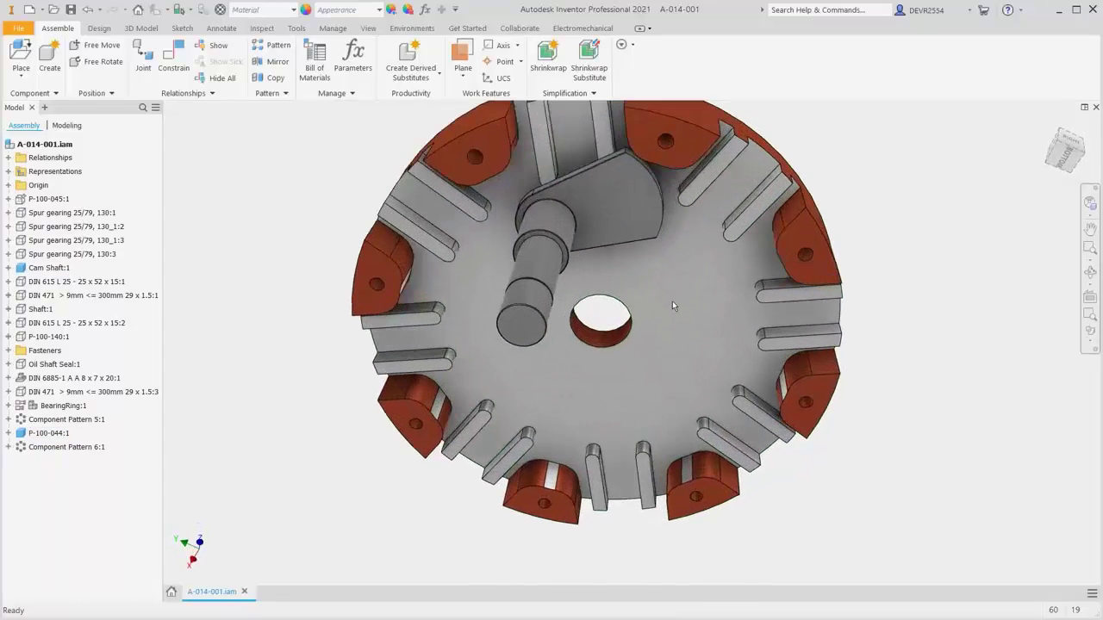
{"action": "left_click", "coordinate": [629, 207]}
{"action": "left_click_drag", "start_coordinate": [629, 207], "coordinate": [588, 138]}
{"action": "left_click", "coordinate": [353, 164]}
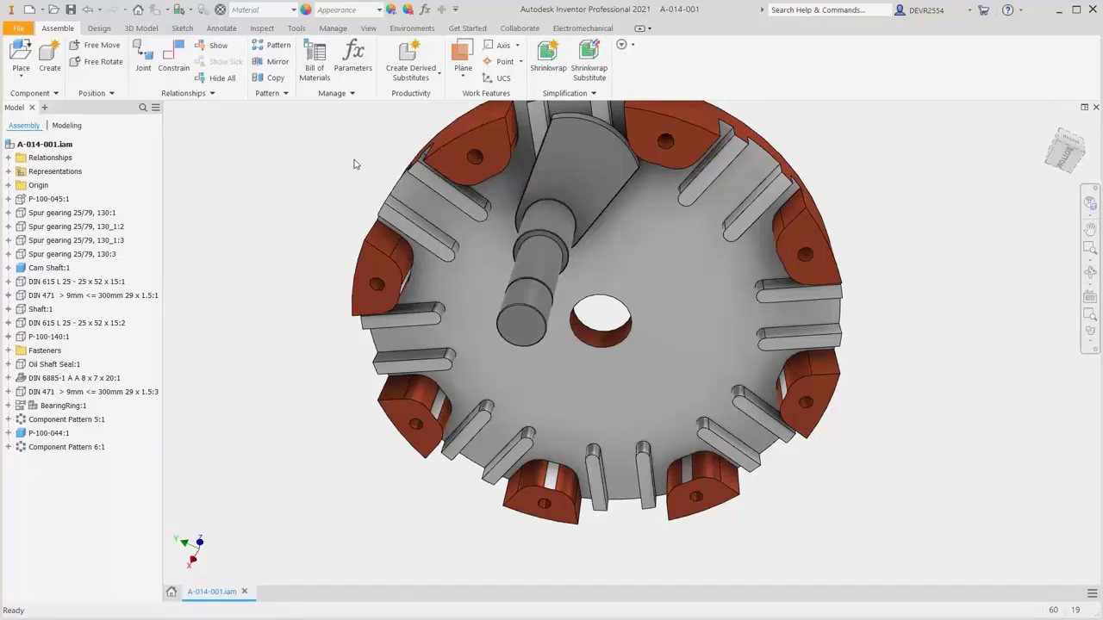
Add the Cam Shaft and the P-100-044 wheel to the contact set and turn the cam against the wheel's ribs
{"action": "left_click", "coordinate": [53, 269]}
{"action": "left_click", "coordinate": [54, 434], "text": "ctrl"}
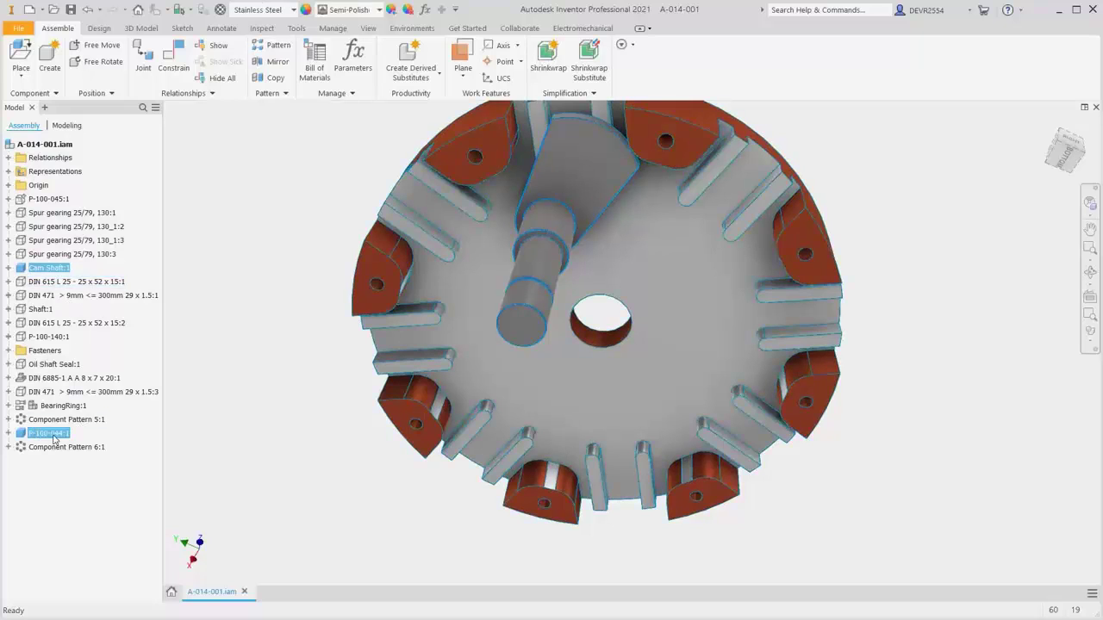
{"action": "right_click", "coordinate": [54, 439]}
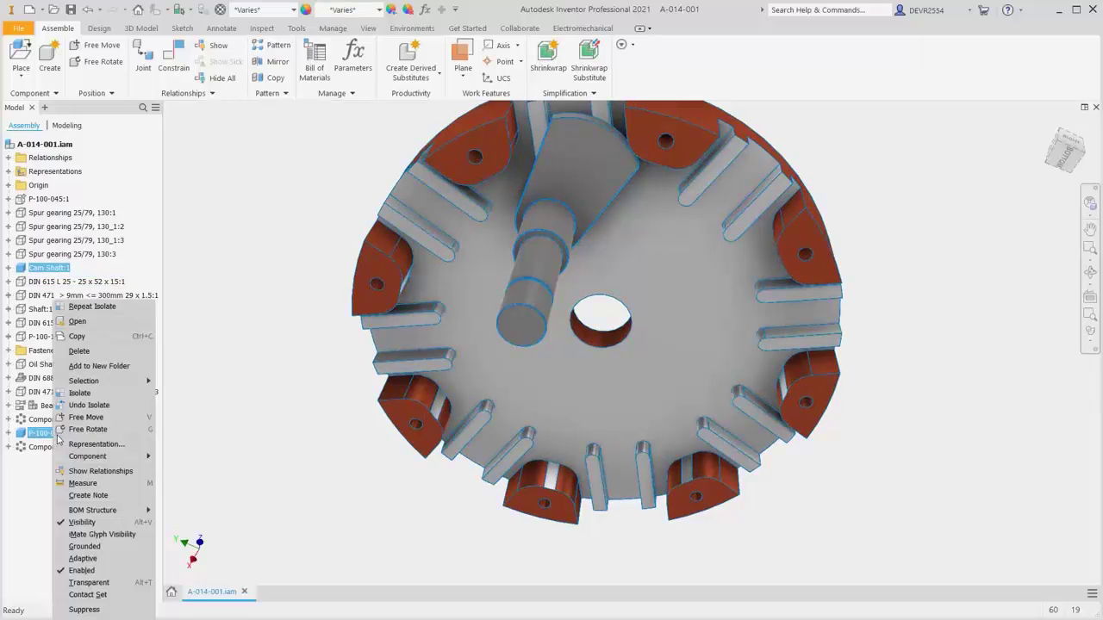
{"action": "left_click", "coordinate": [88, 595]}
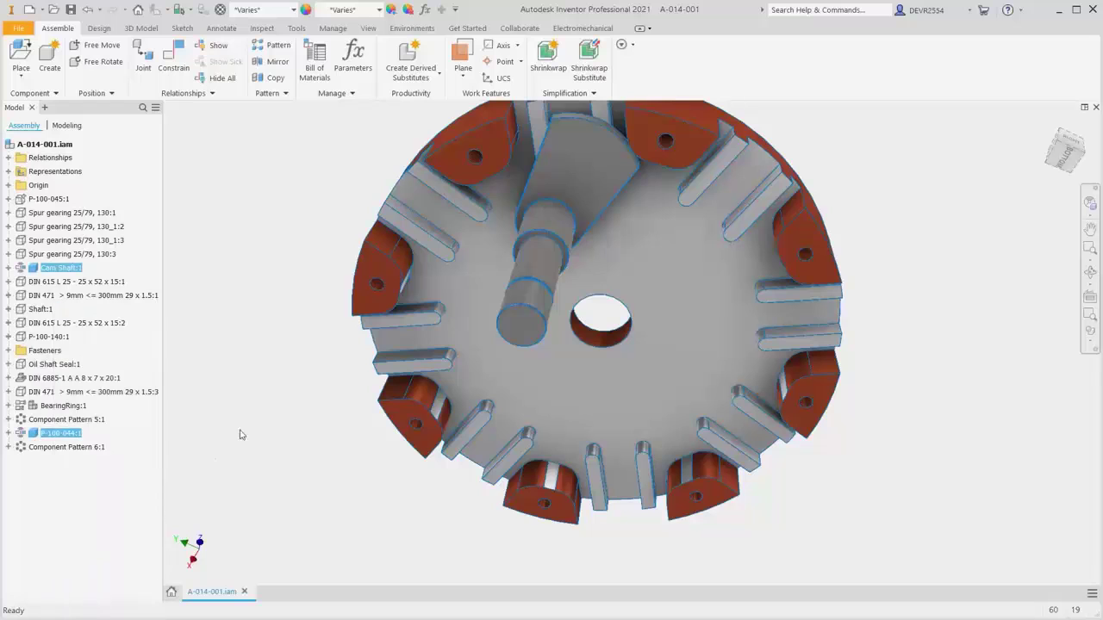
{"action": "left_click", "coordinate": [256, 420]}
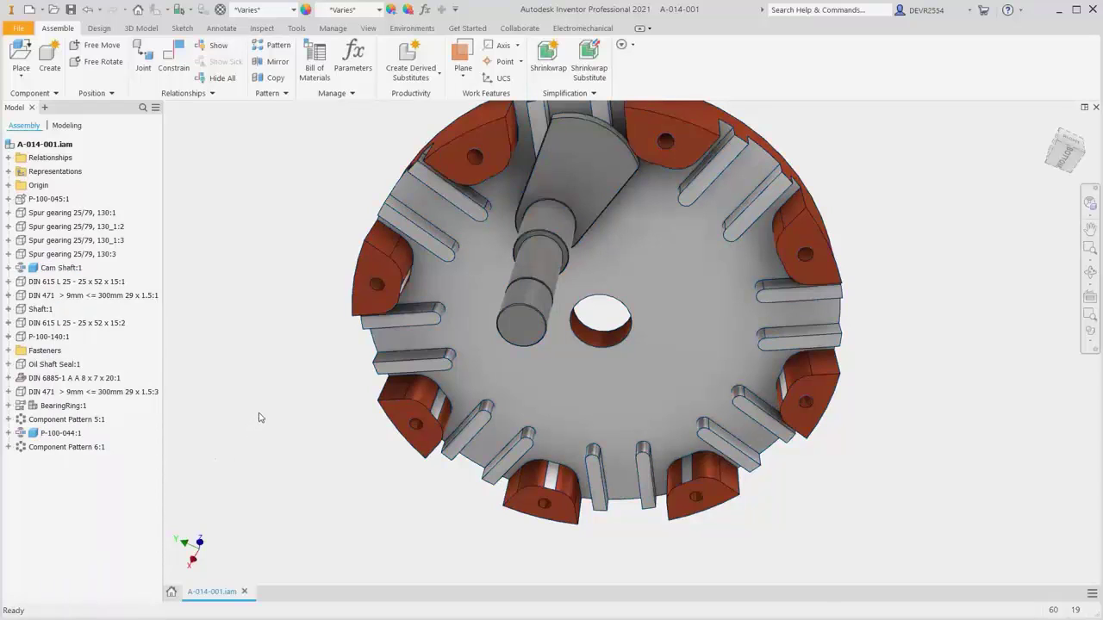
{"action": "left_click_drag", "start_coordinate": [521, 179], "coordinate": [552, 153]}
{"action": "left_click", "coordinate": [310, 164]}
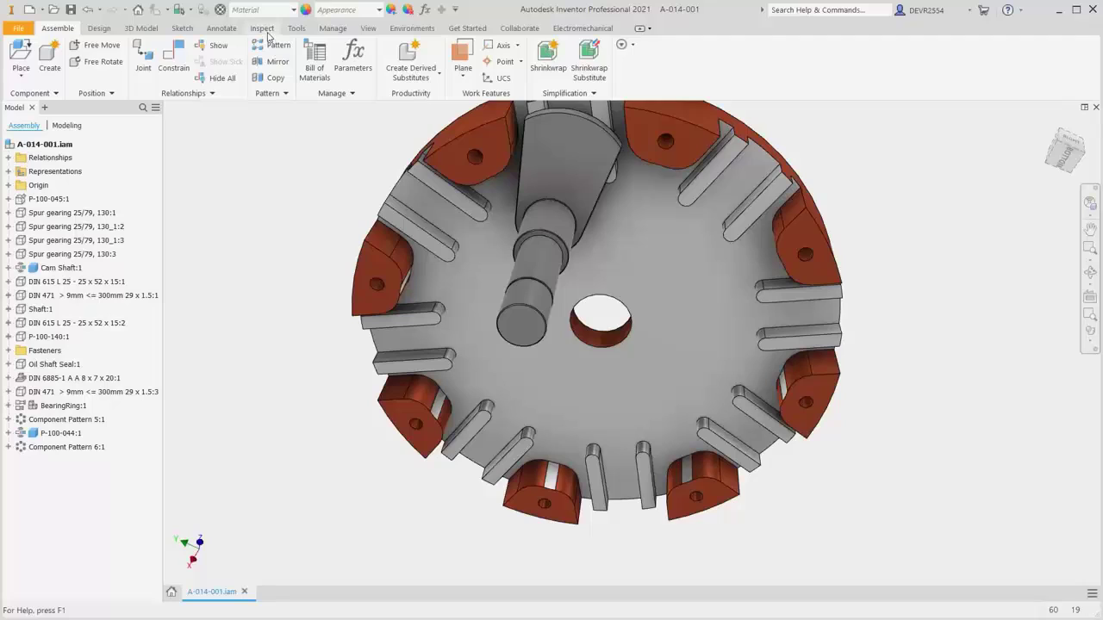
Activate the Contact Solver and rotate the cam shaft against the ribs to drive the P-100-044 wheel
{"action": "left_click", "coordinate": [266, 31]}
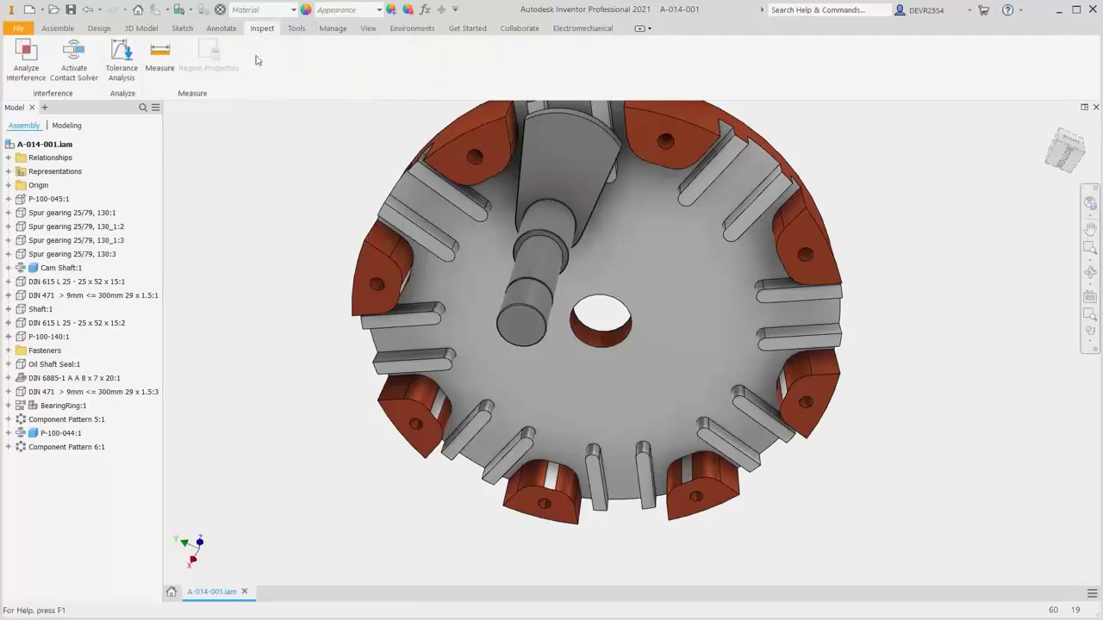
{"action": "left_click", "coordinate": [83, 77]}
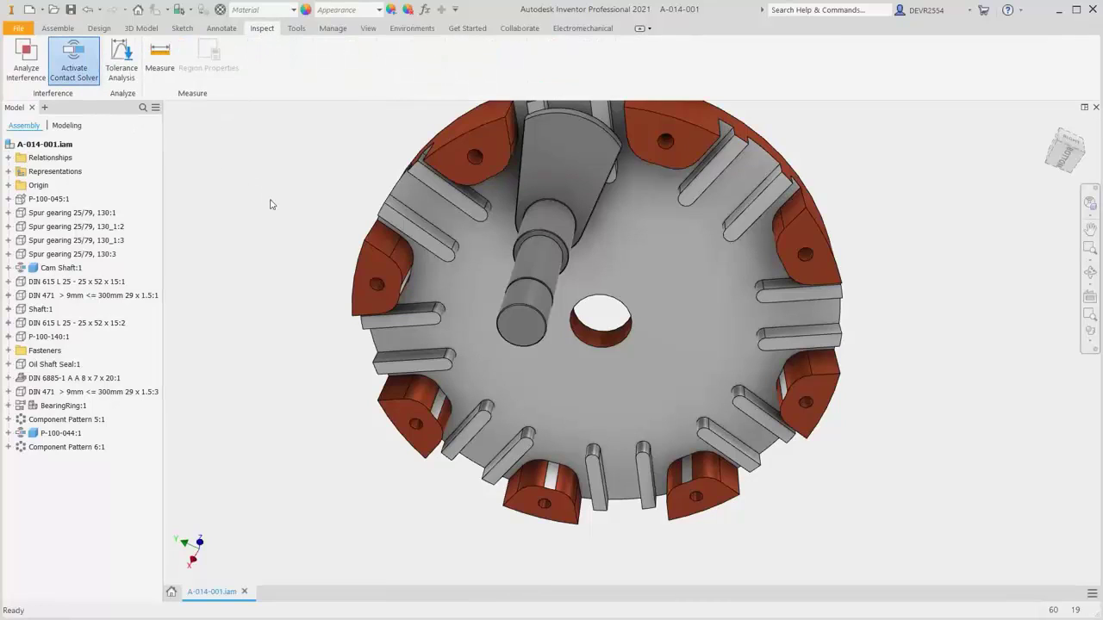
{"action": "left_click_drag", "start_coordinate": [561, 167], "coordinate": [495, 236]}
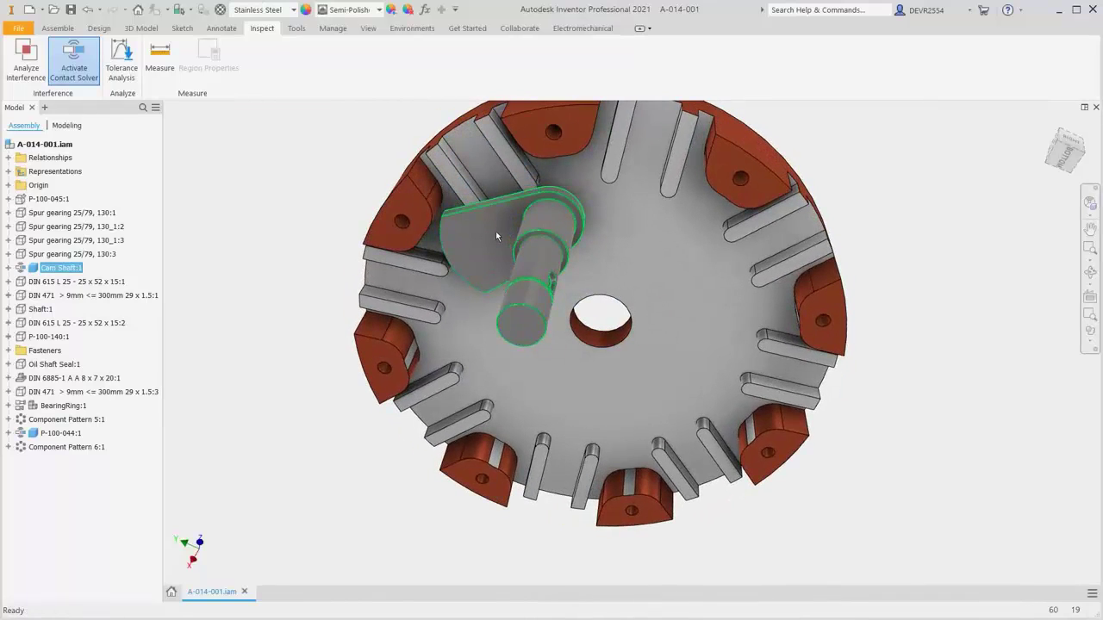
Undo the isolation and rotate the large spur gear in the Wireframe with hidden edges style to test the drive
{"action": "right_click", "coordinate": [495, 235]}
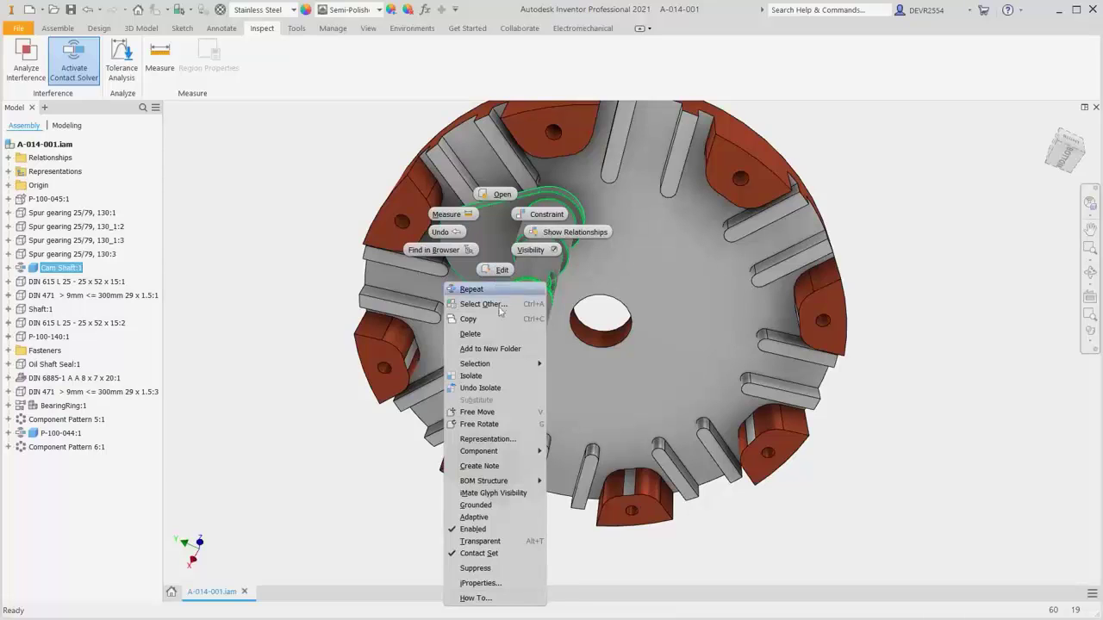
{"action": "left_click", "coordinate": [495, 389]}
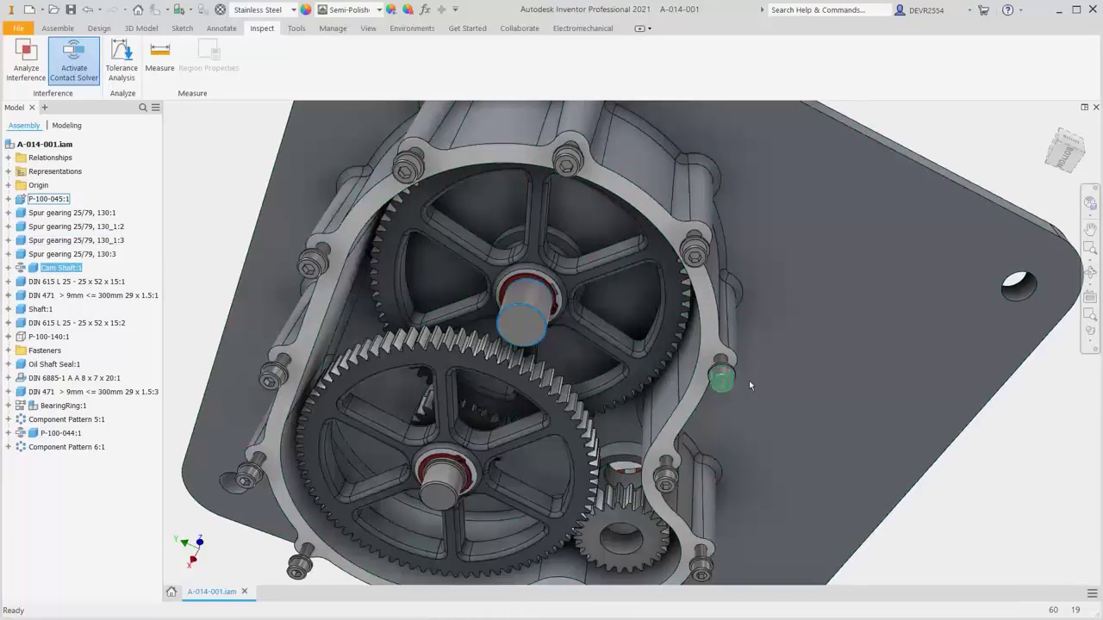
{"action": "left_click", "coordinate": [1092, 344]}
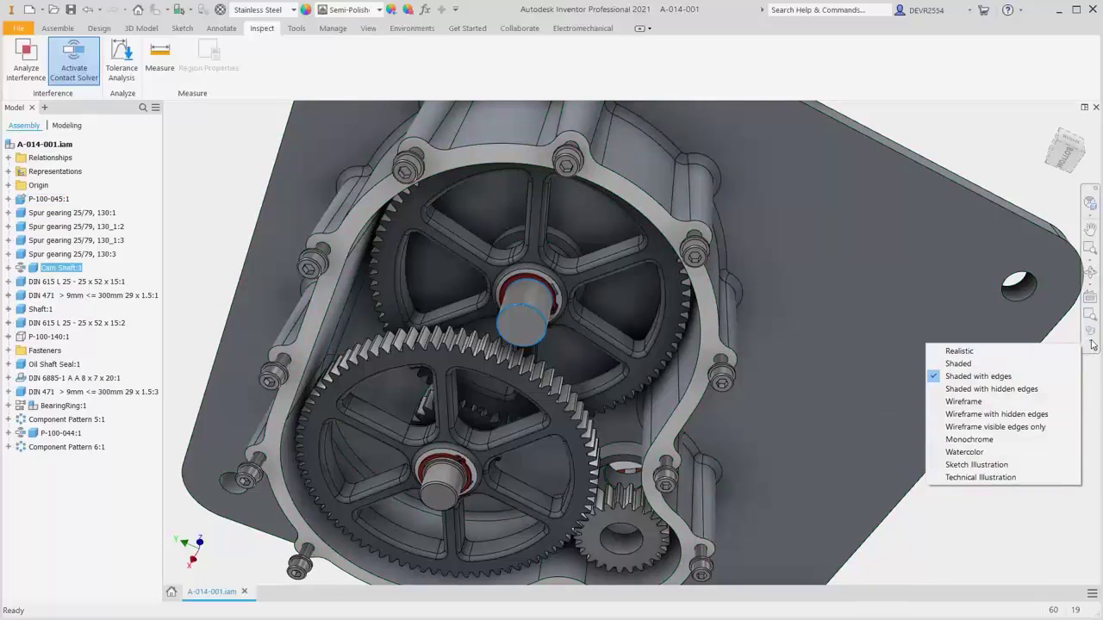
{"action": "left_click", "coordinate": [1023, 417]}
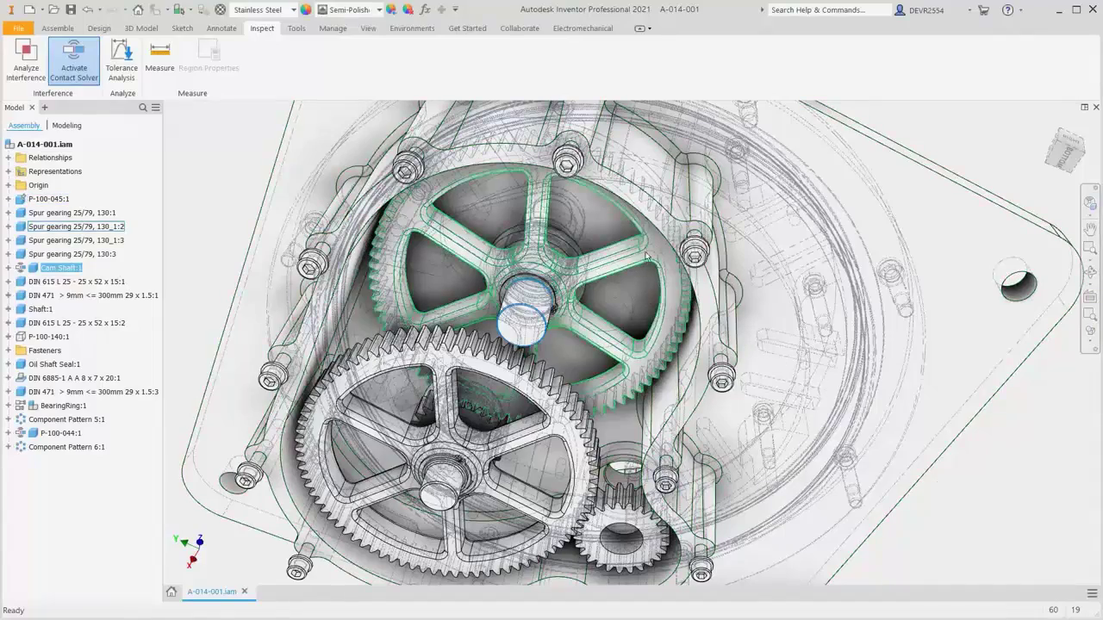
{"action": "left_click_drag", "start_coordinate": [646, 254], "coordinate": [583, 369]}
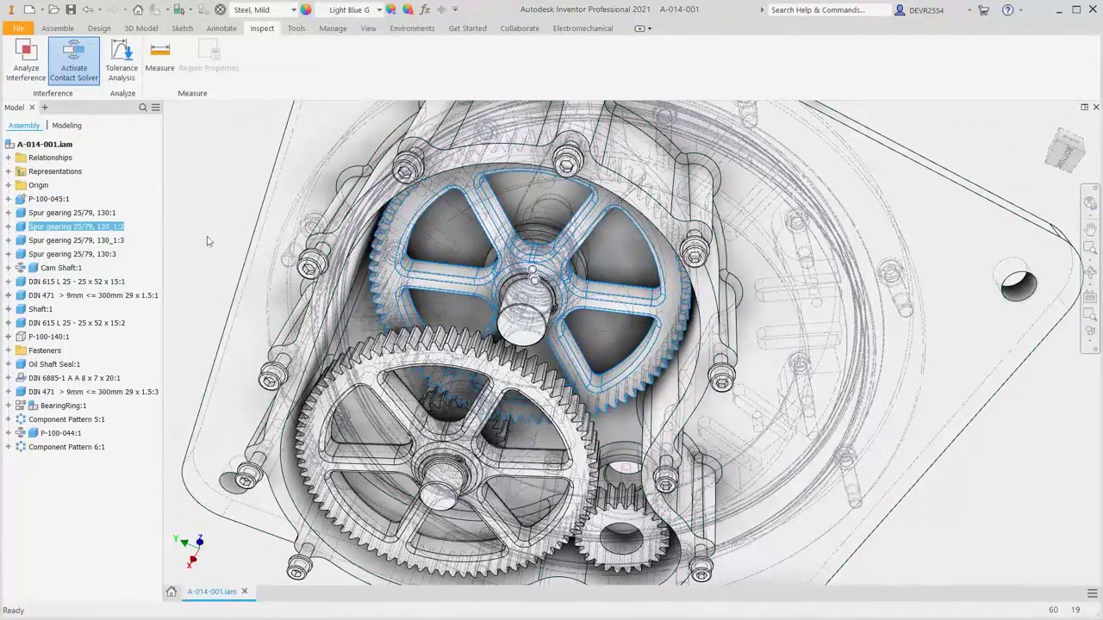
{"action": "left_click", "coordinate": [541, 474], "text": "ctrl"}
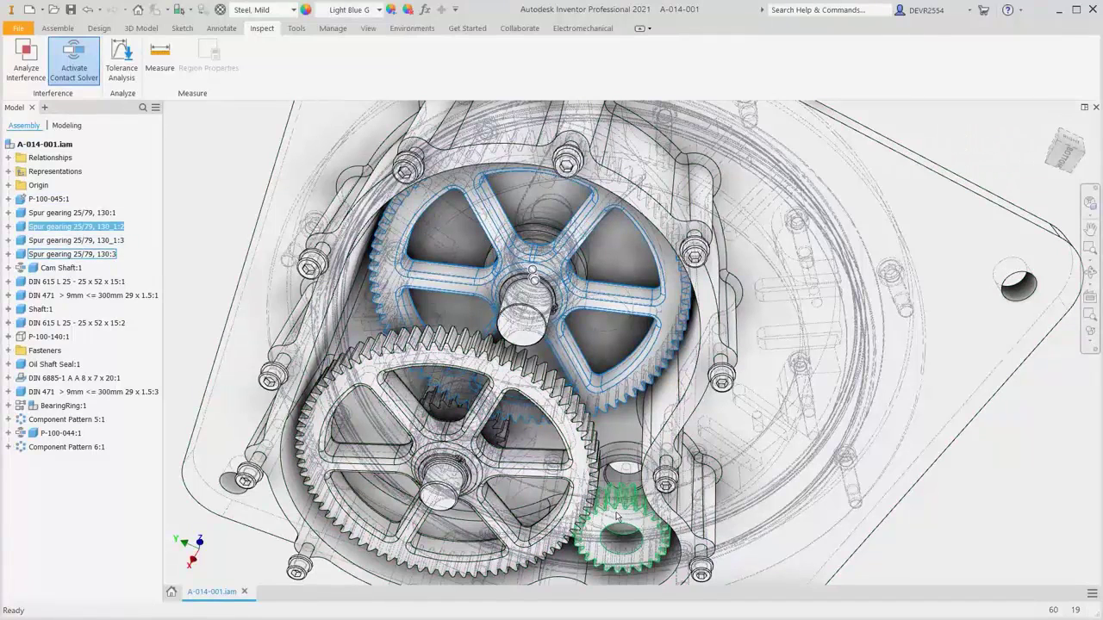
Return to the home view, restore the Shaded with edges visual style and clear the selection
{"action": "key", "text": "F6"}
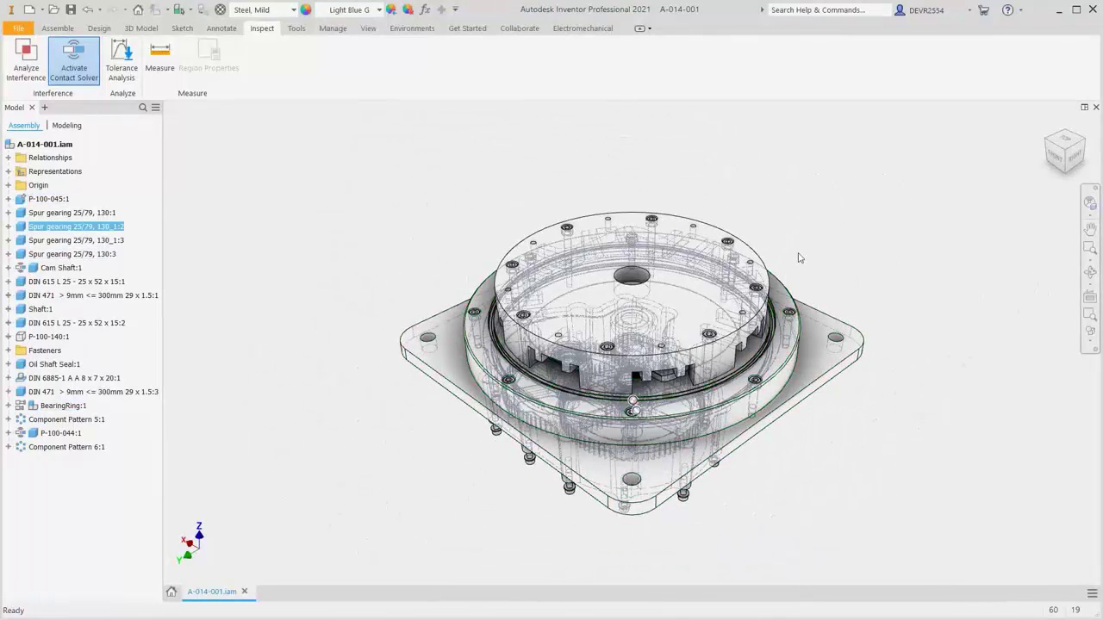
{"action": "left_click", "coordinate": [1088, 341]}
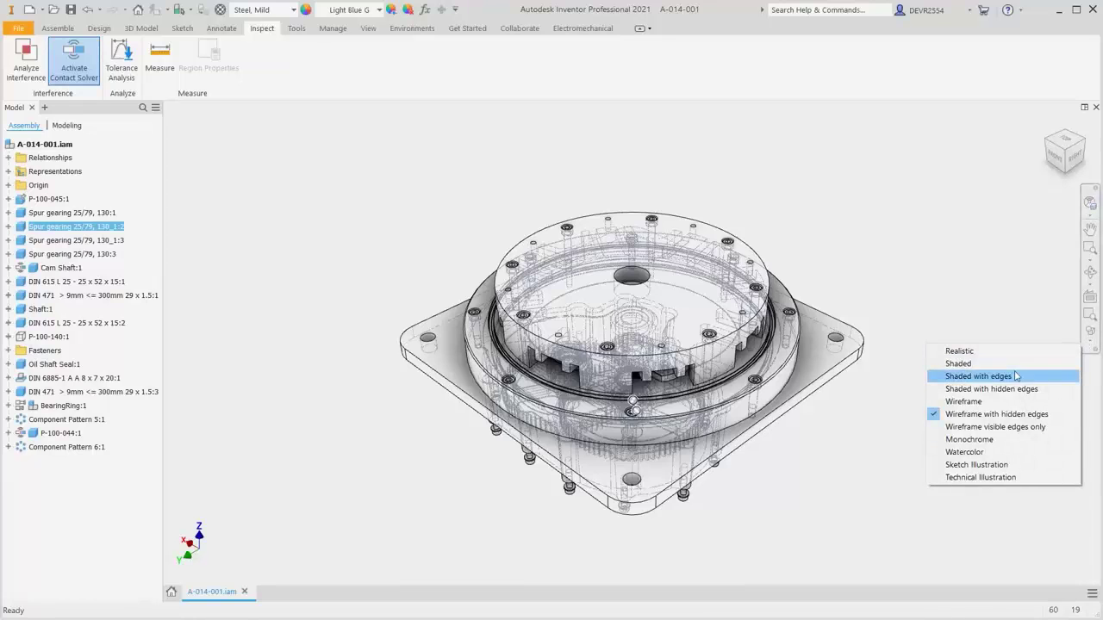
{"action": "left_click", "coordinate": [1015, 377]}
{"action": "left_click", "coordinate": [278, 219]}
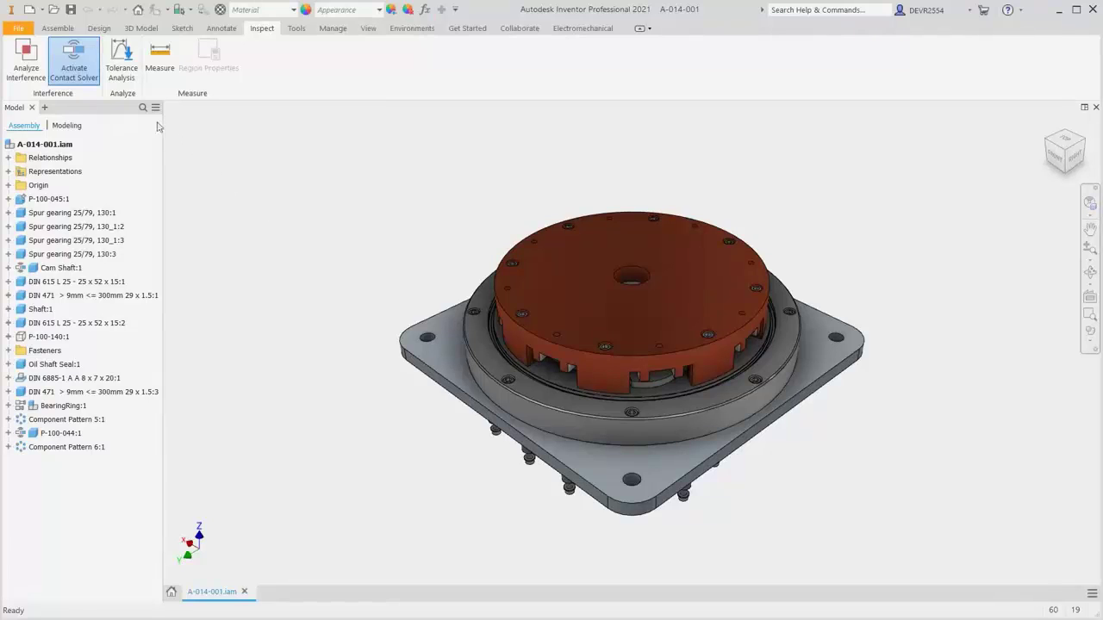
Deactivate the Contact Solver for the assembly
{"action": "left_click", "coordinate": [82, 69]}
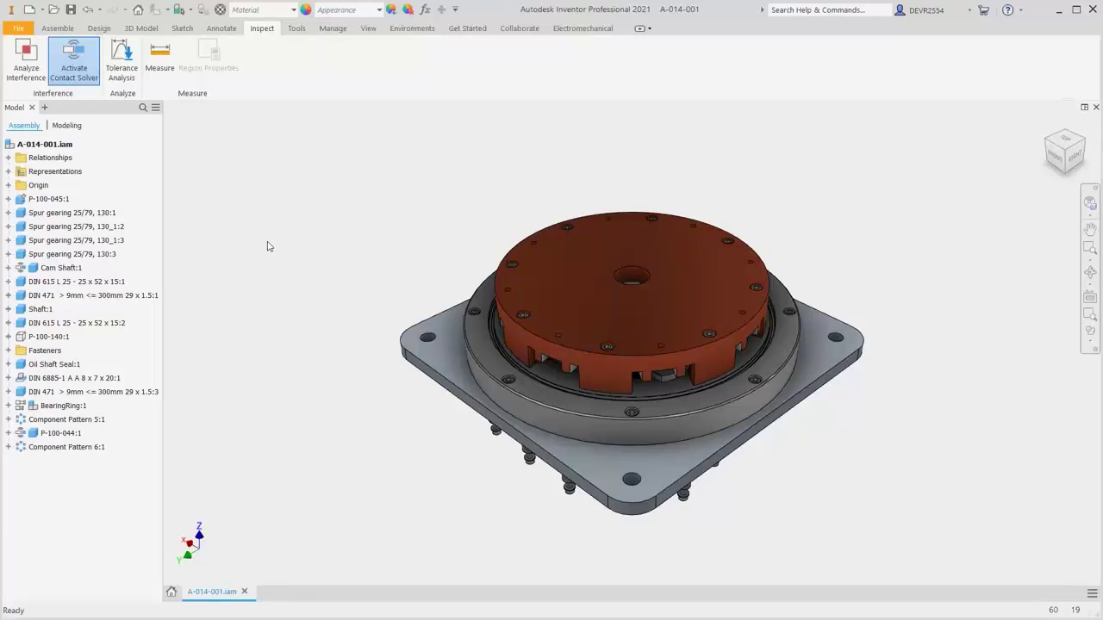
{"action": "left_click", "coordinate": [82, 66]}
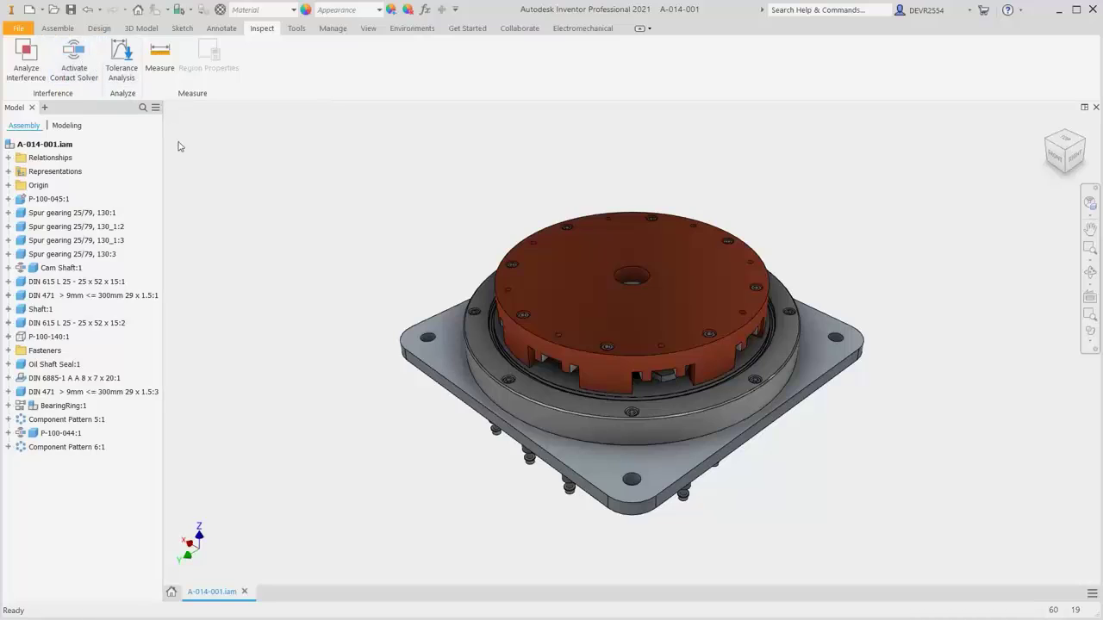
Place one instance of the Bottom Plate part from the Parts folder beside the gearbox assembly
{"action": "left_click", "coordinate": [67, 31]}
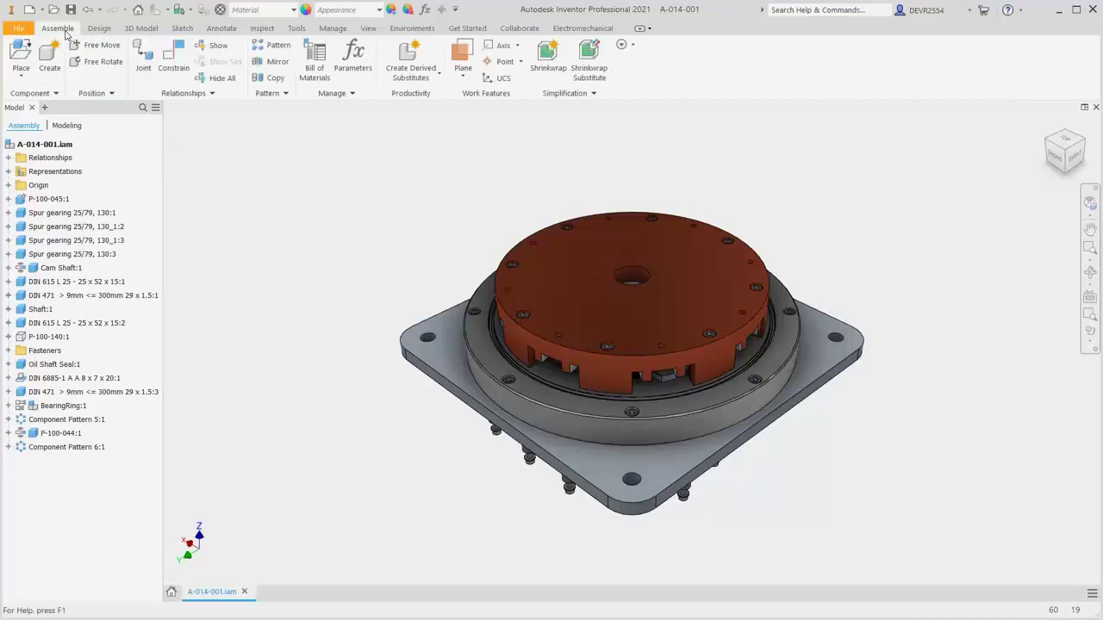
{"action": "left_click", "coordinate": [21, 55]}
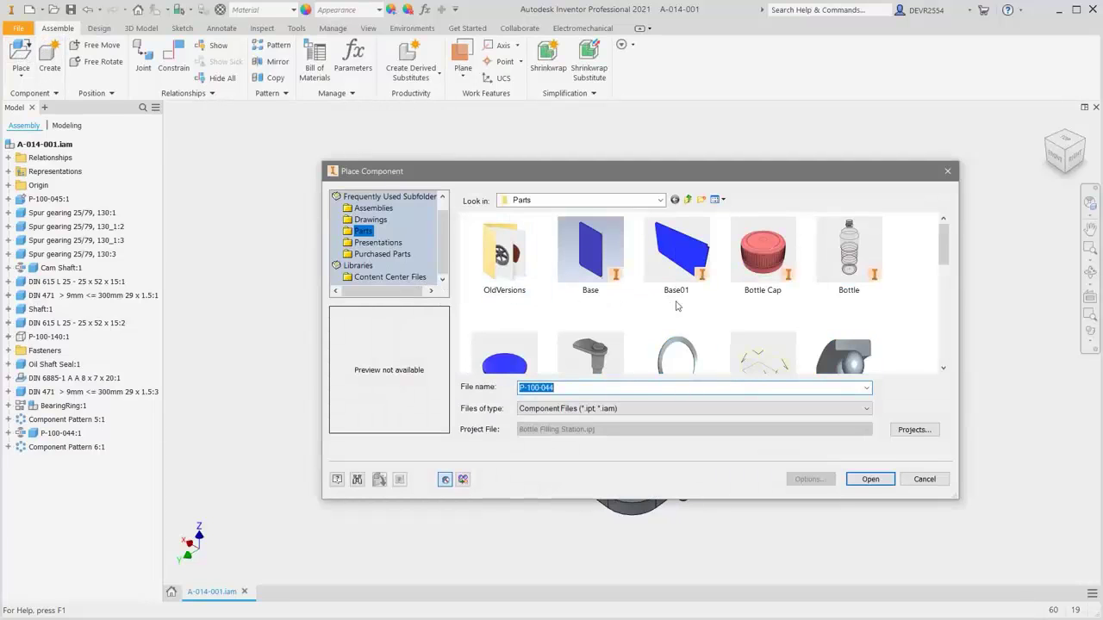
{"action": "scroll", "coordinate": [940, 235], "scroll_direction": "down", "scroll_amount": 1}
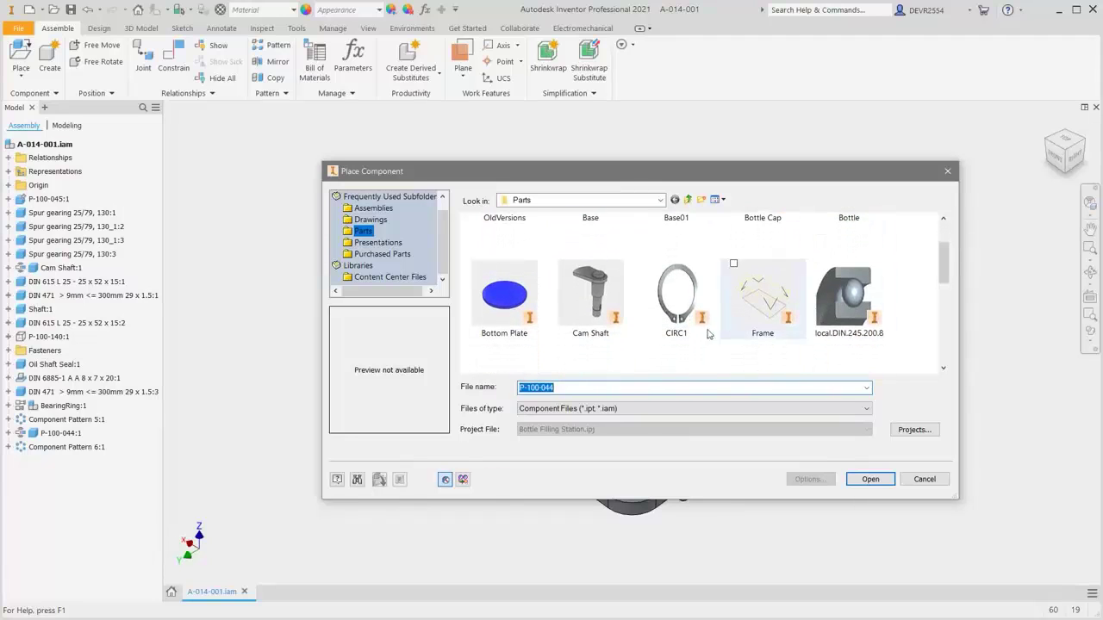
{"action": "left_click", "coordinate": [507, 301]}
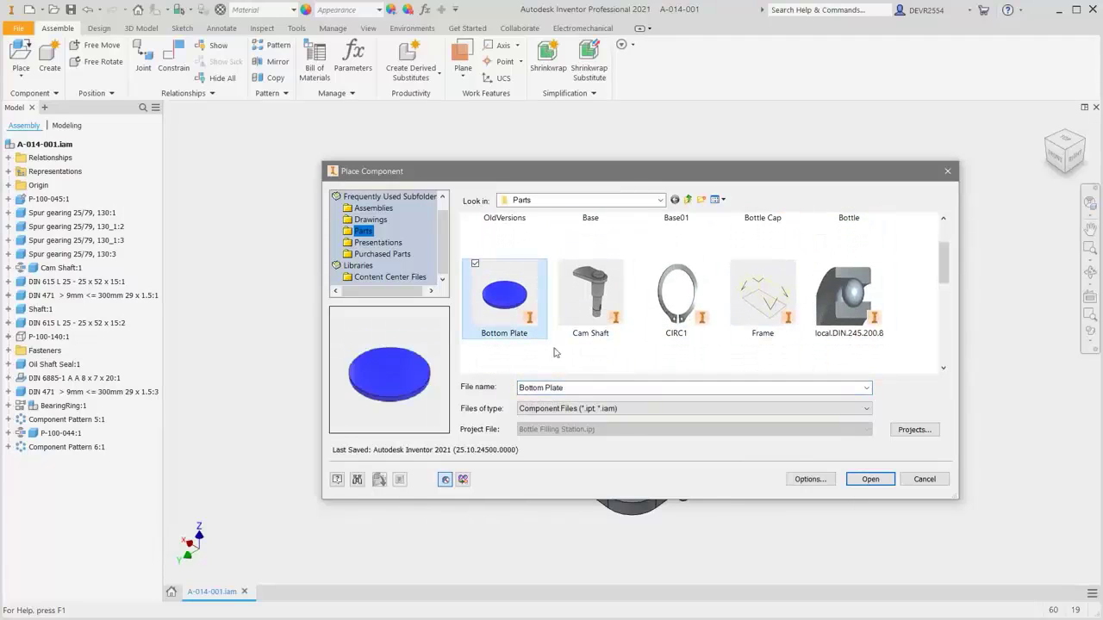
{"action": "left_click", "coordinate": [870, 479]}
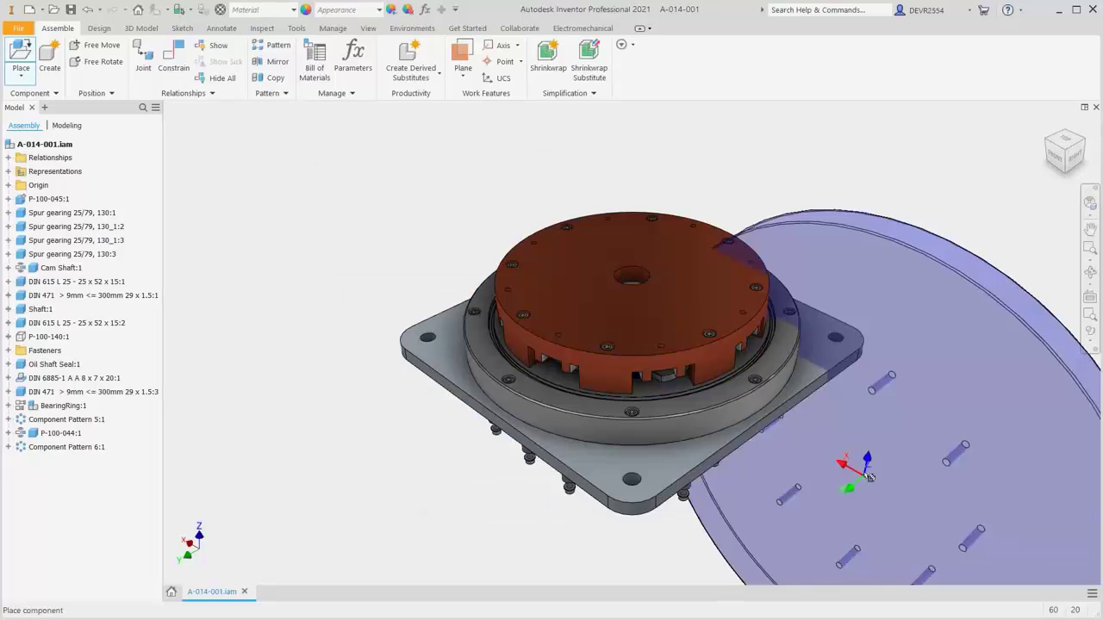
{"action": "left_click", "coordinate": [843, 278]}
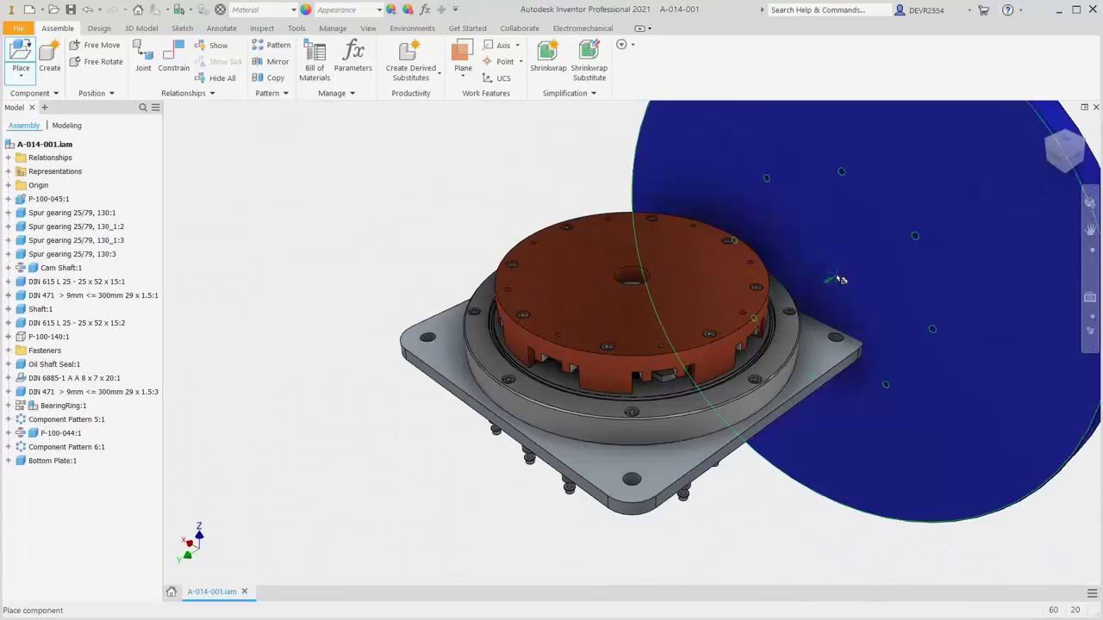
{"action": "right_click", "coordinate": [878, 276]}
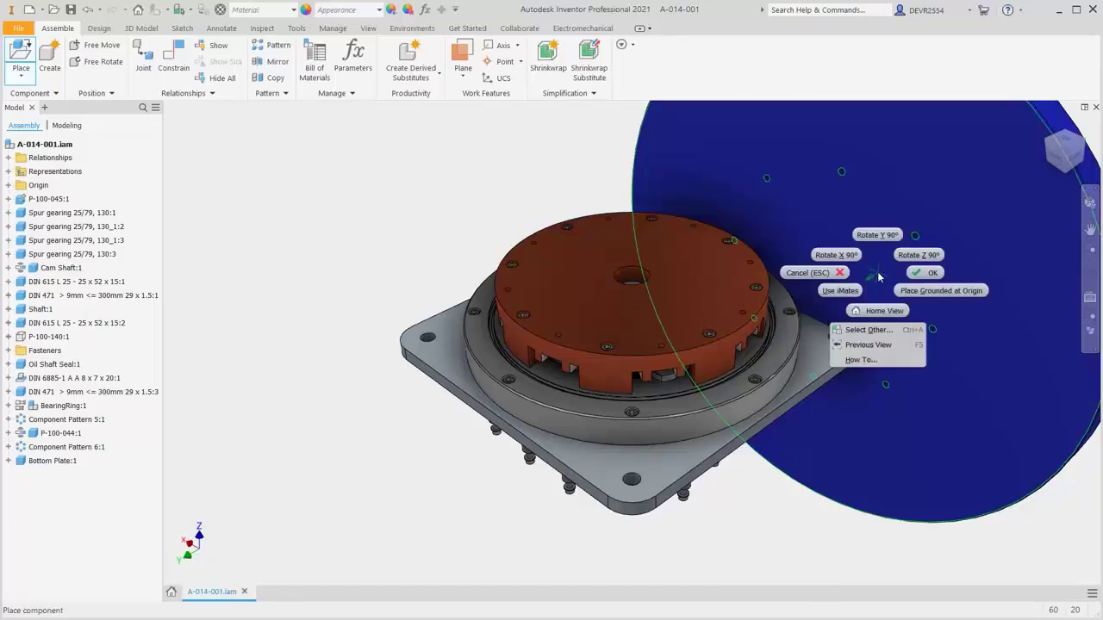
{"action": "left_click", "coordinate": [926, 278]}
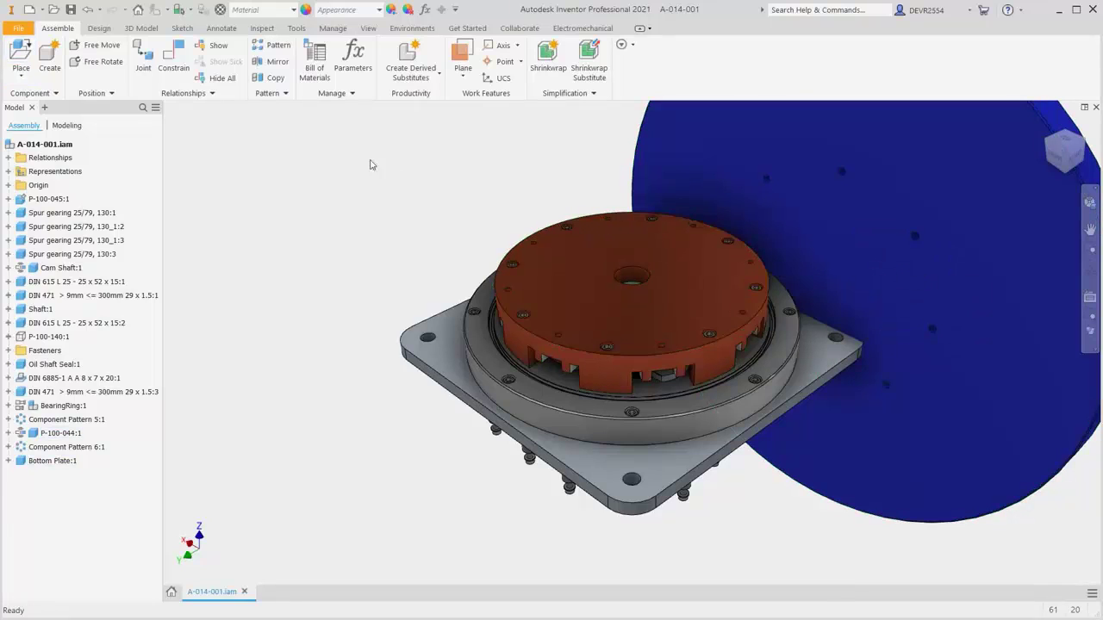
Set up a Rigid joint from a Bottom Plate hole to a small hole in the wheel's top face, flipping the plate's direction
{"action": "left_click", "coordinate": [146, 59]}
{"action": "left_click", "coordinate": [140, 169]}
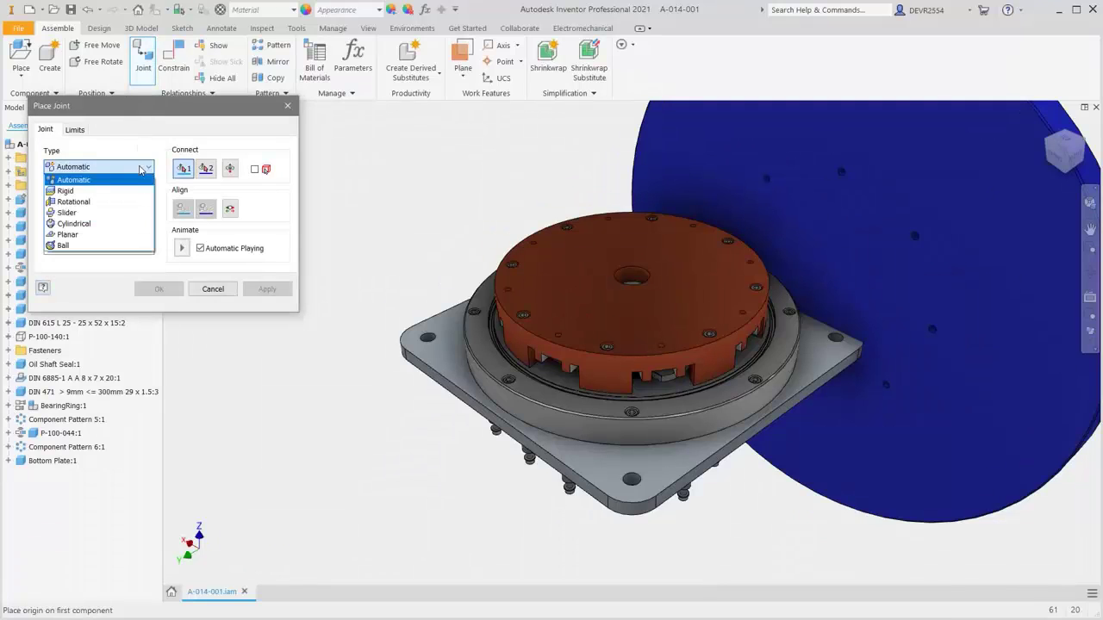
{"action": "left_click", "coordinate": [65, 191]}
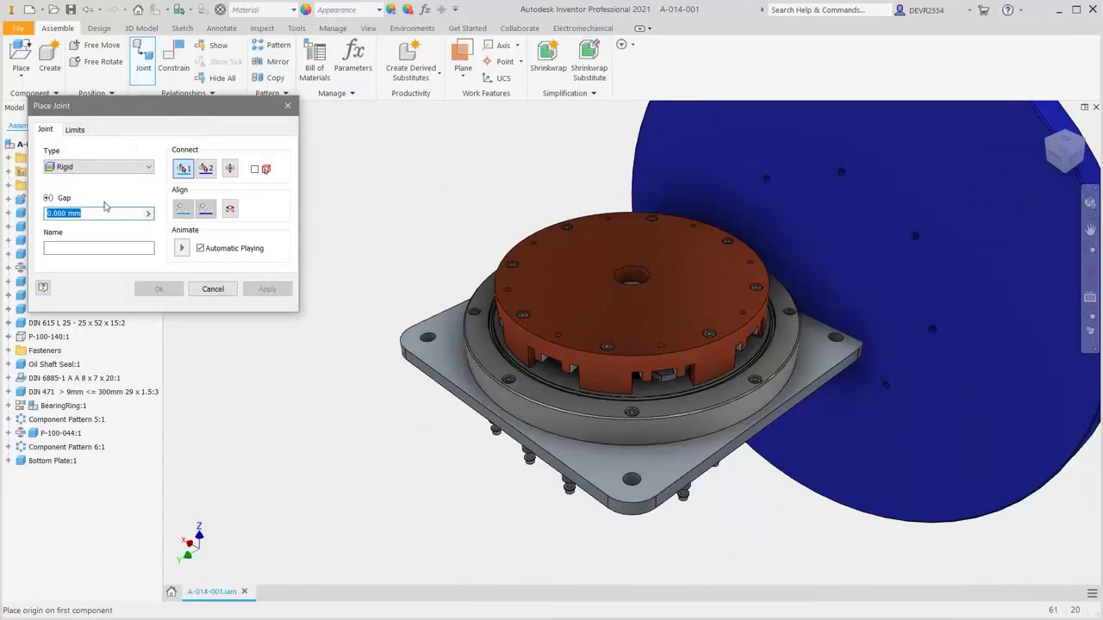
{"action": "left_click", "coordinate": [937, 343]}
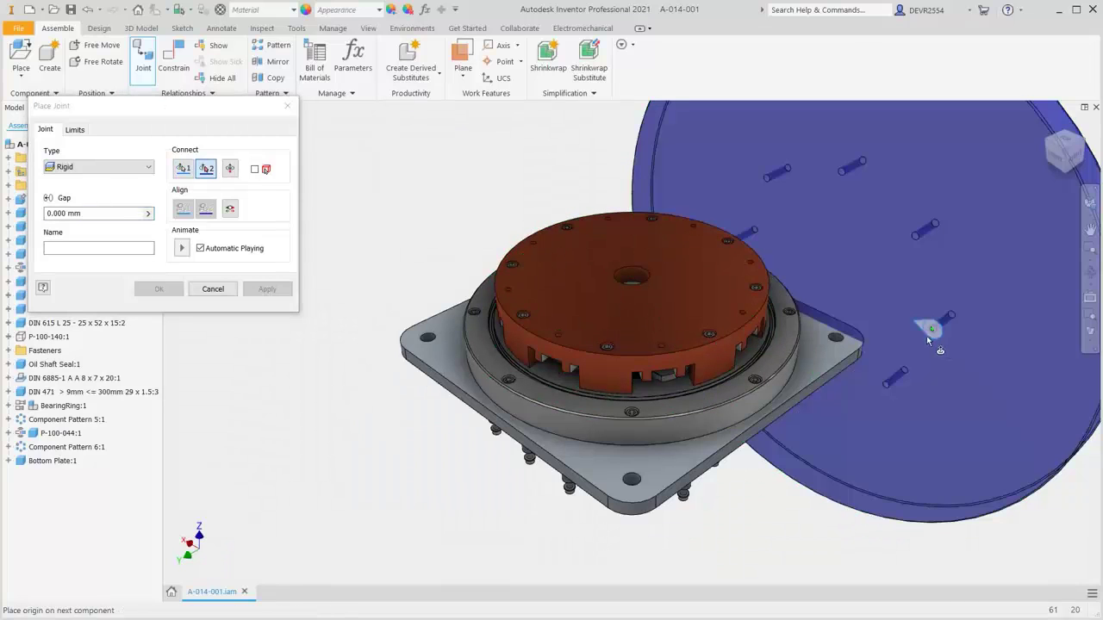
{"action": "left_click", "coordinate": [745, 315]}
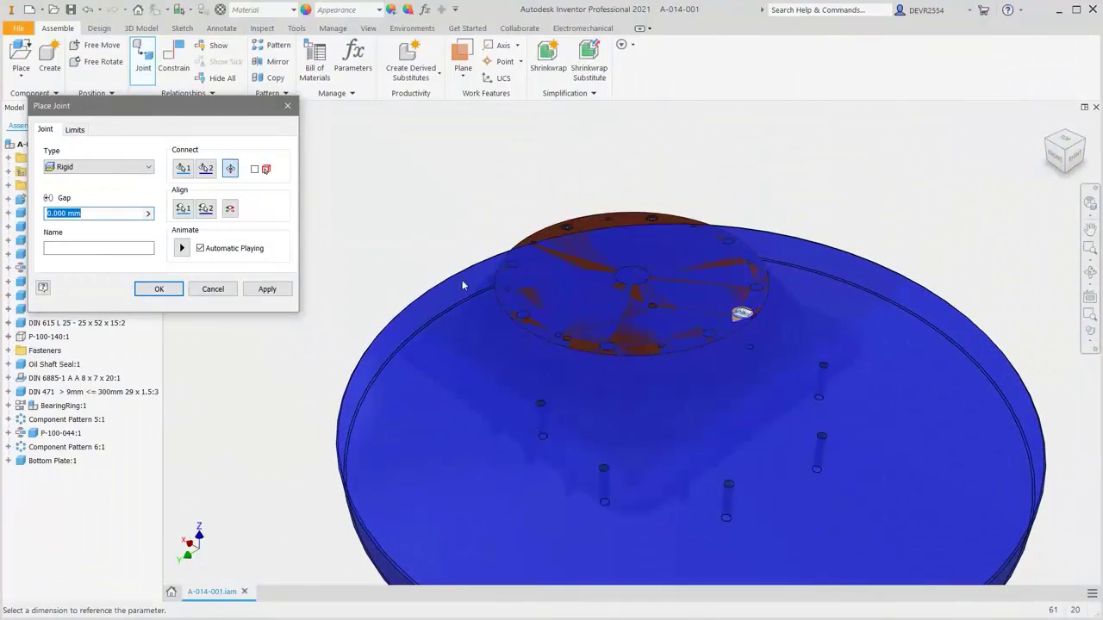
{"action": "left_click", "coordinate": [235, 175]}
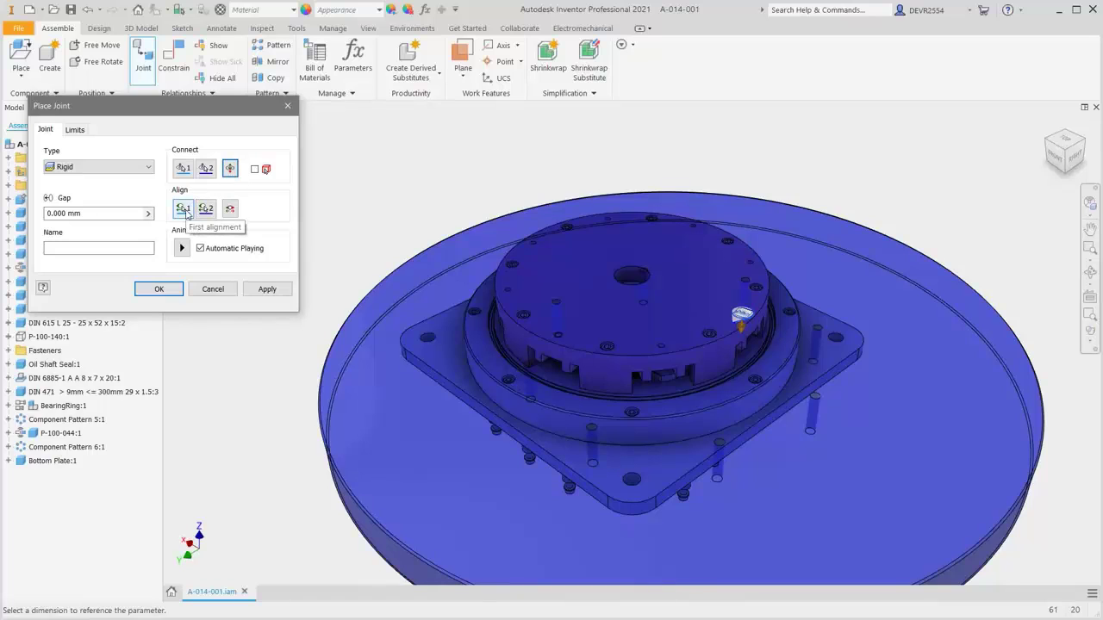
Align the joint using another hole in the Bottom Plate and its matching hole in the wheel, and apply the Rigid joint
{"action": "left_click", "coordinate": [184, 210]}
{"action": "key", "text": "F4"}
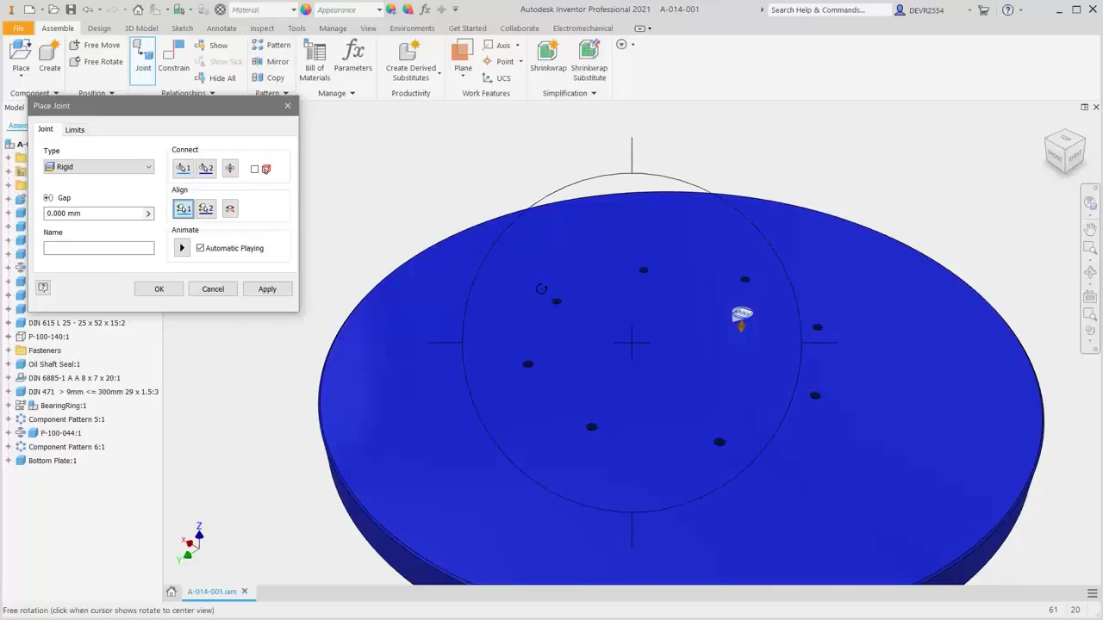
{"action": "left_click_drag", "start_coordinate": [657, 403], "coordinate": [549, 307]}
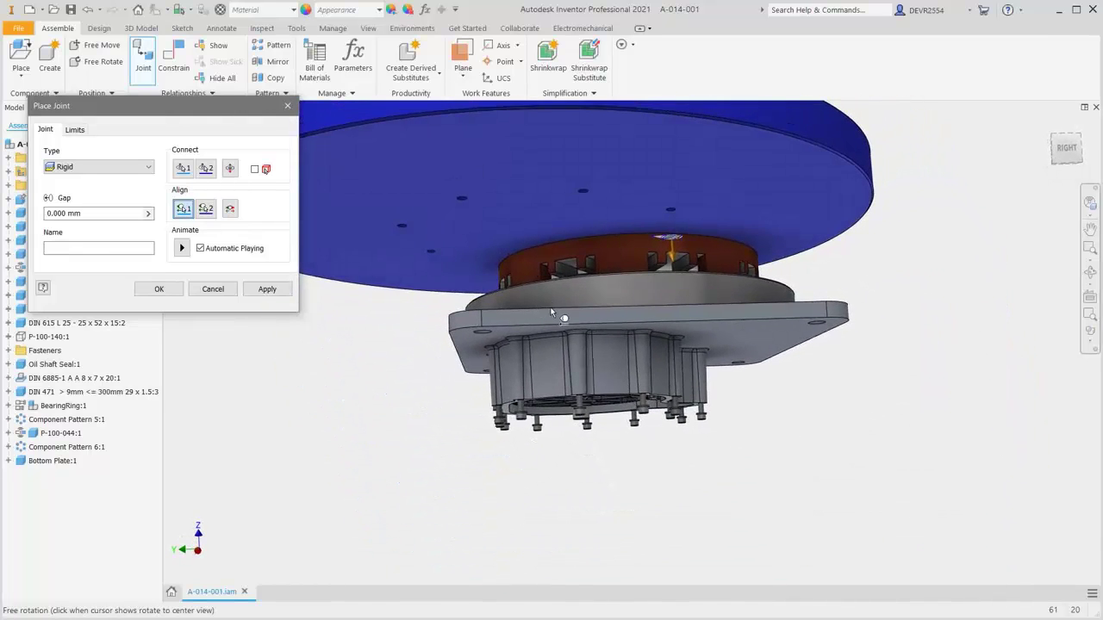
{"action": "left_click", "coordinate": [671, 214]}
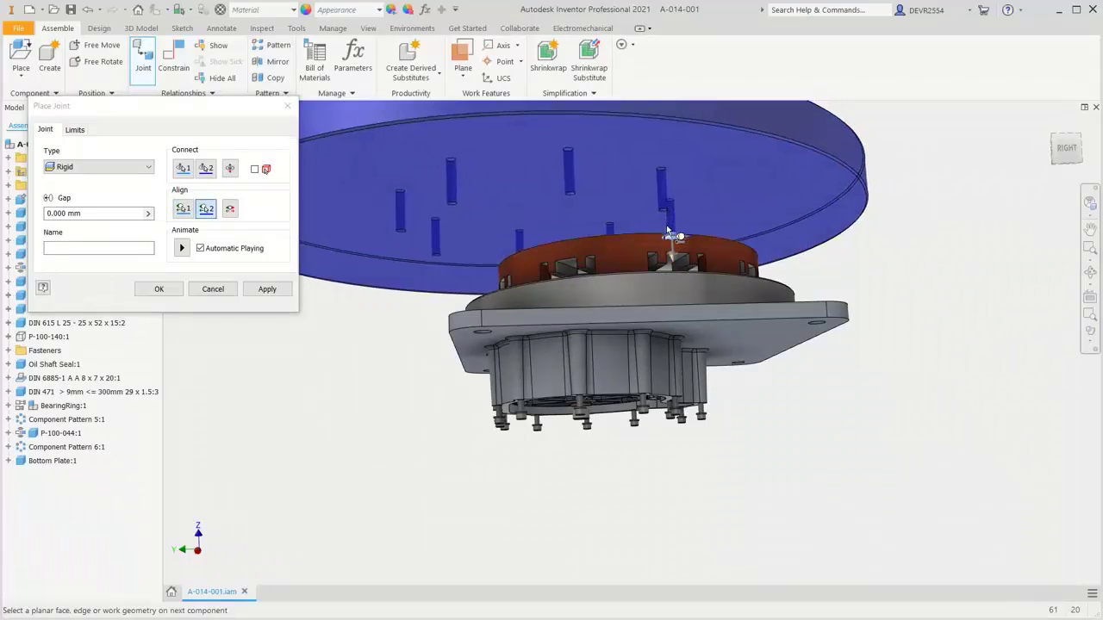
{"action": "key", "text": "F4"}
{"action": "left_click_drag", "start_coordinate": [672, 215], "coordinate": [614, 382]}
{"action": "middle_click_drag", "start_coordinate": [615, 381], "coordinate": [591, 372], "text": "shift"}
{"action": "left_click", "coordinate": [590, 371]}
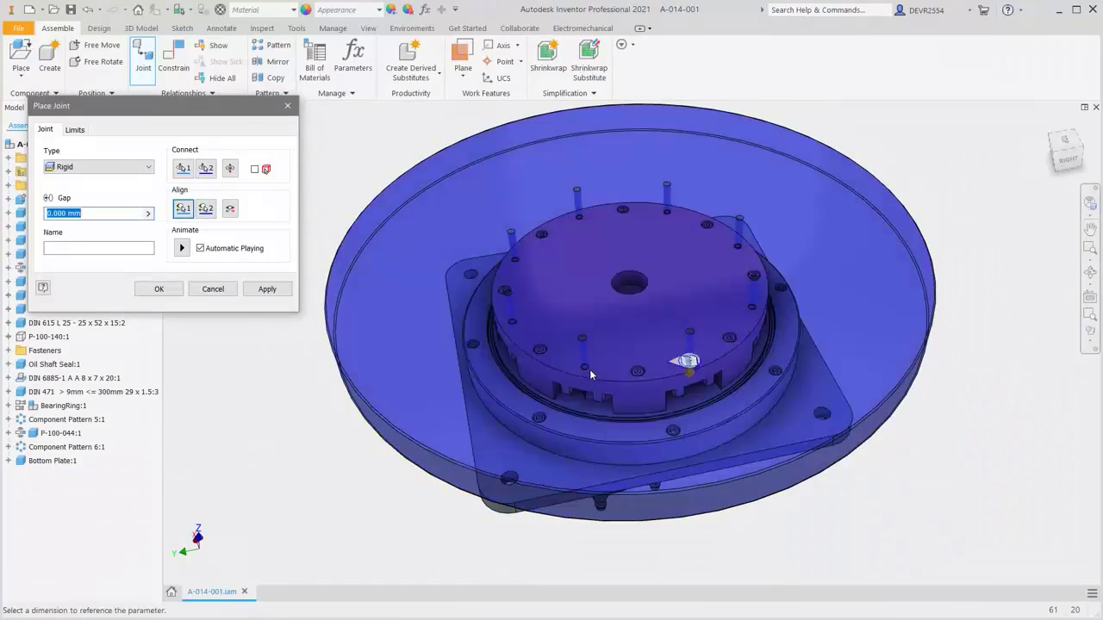
{"action": "left_click", "coordinate": [159, 290]}
{"action": "key", "text": "F6"}
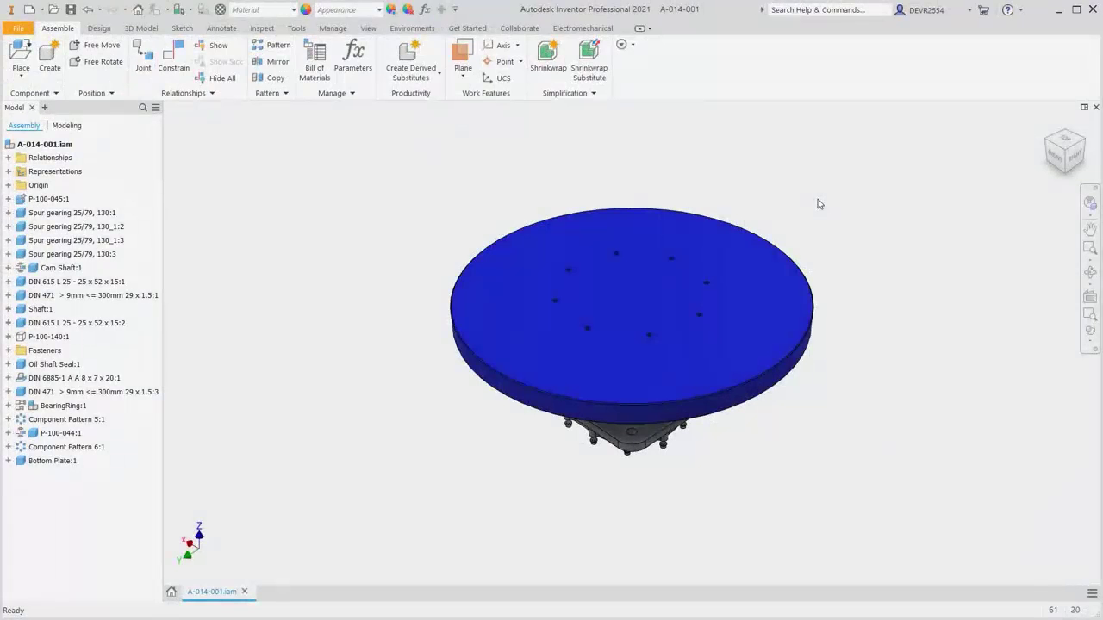
Place one instance of the Plate Support part from the Parts folder beside the Bottom Plate
{"action": "right_click", "coordinate": [819, 203]}
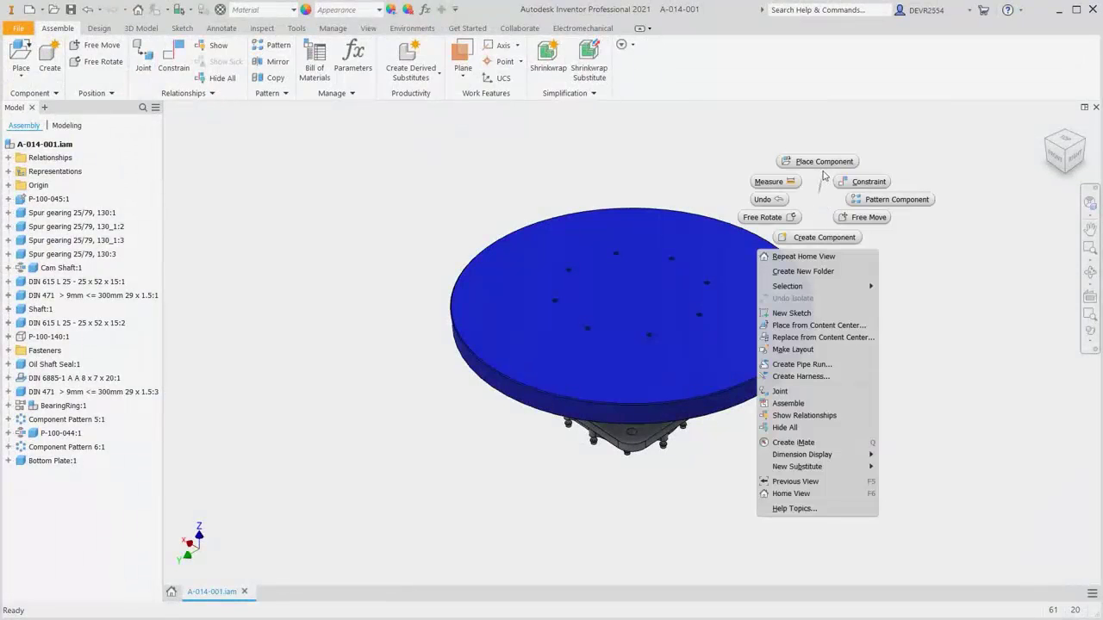
{"action": "left_click", "coordinate": [821, 163]}
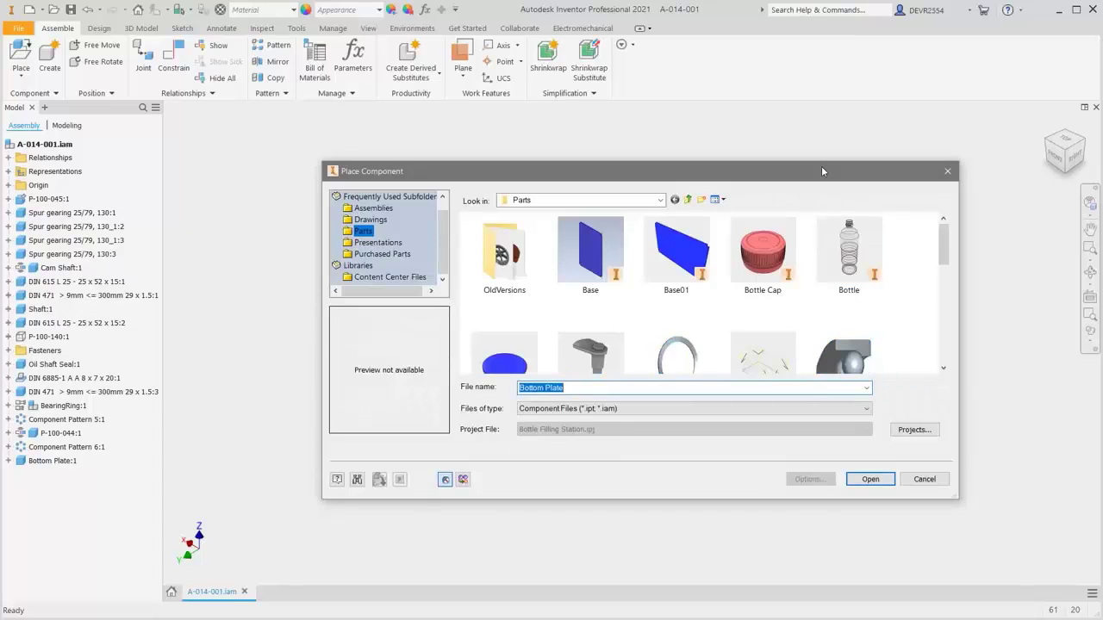
{"action": "left_click_drag", "start_coordinate": [944, 244], "coordinate": [932, 316]}
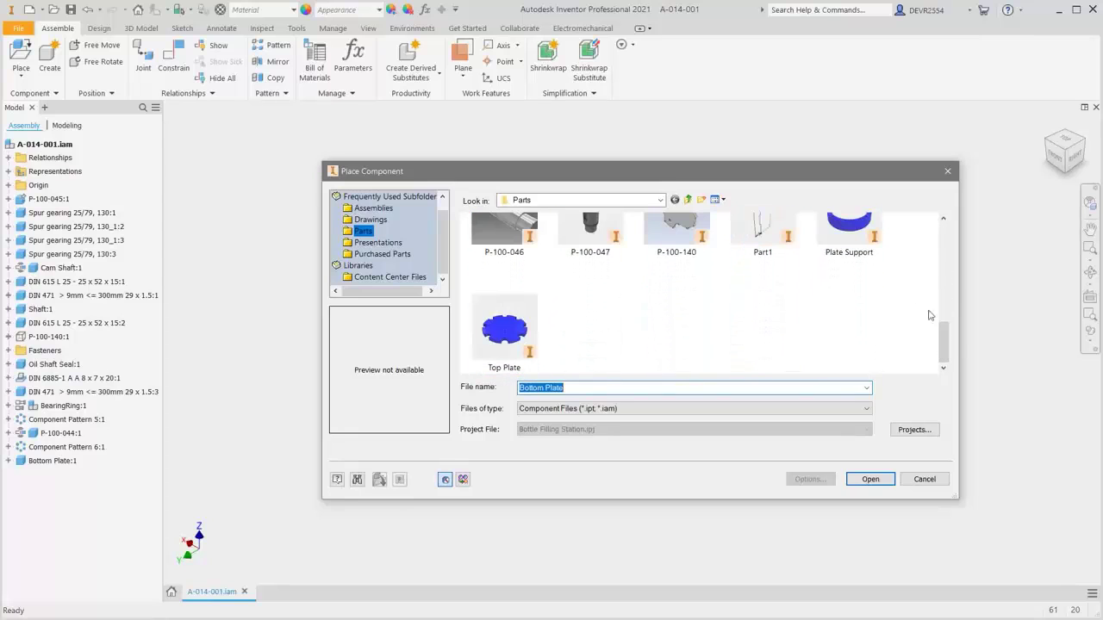
{"action": "left_click", "coordinate": [848, 249]}
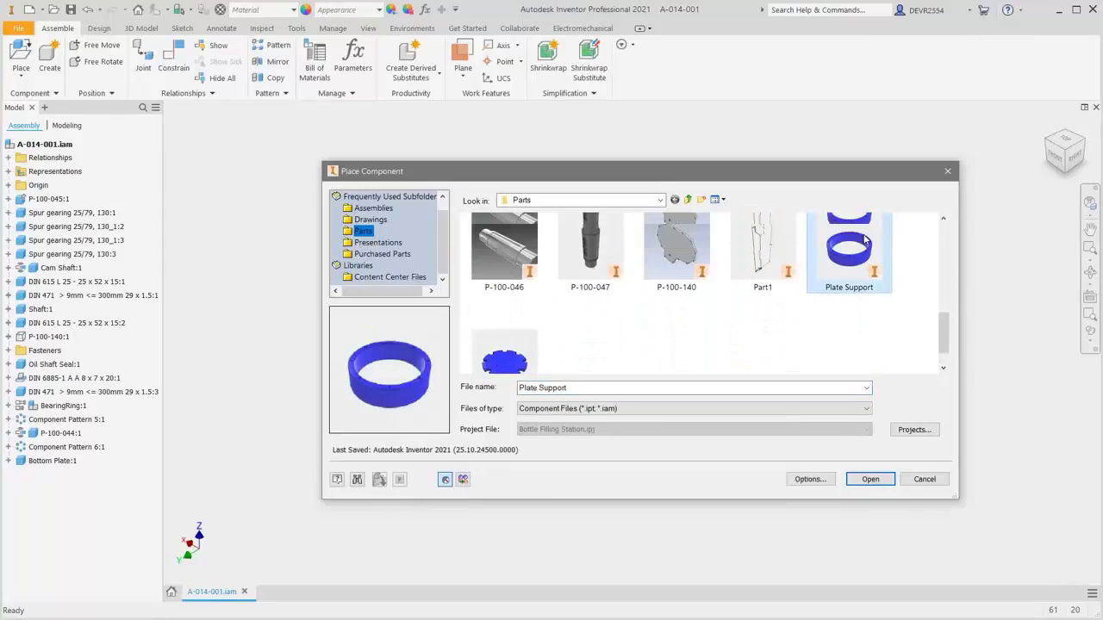
{"action": "left_click", "coordinate": [869, 480]}
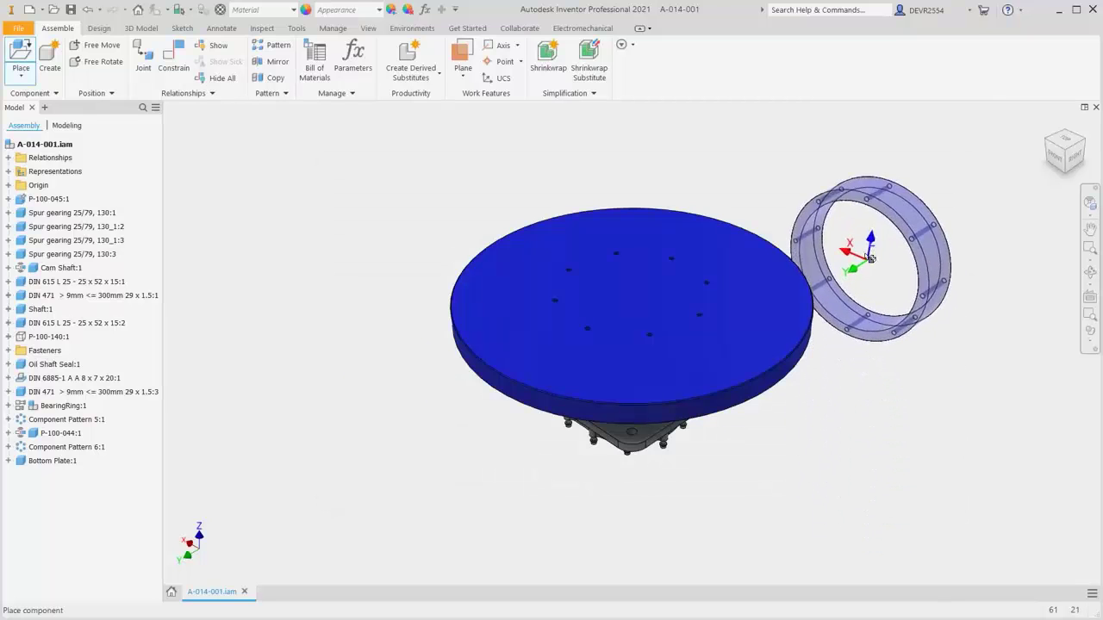
{"action": "left_click", "coordinate": [861, 238]}
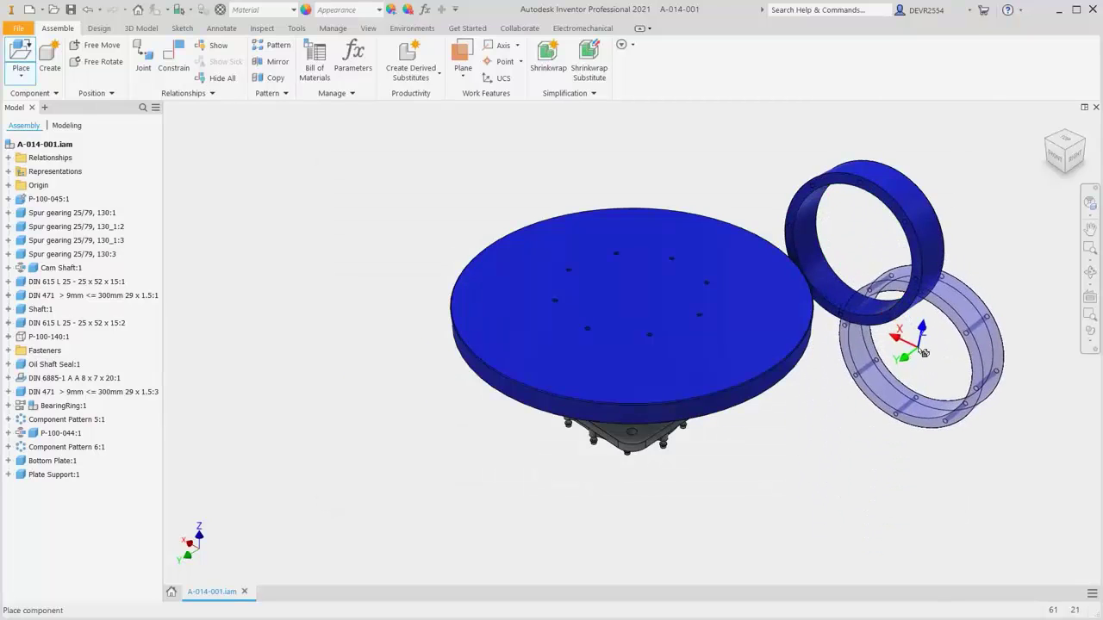
{"action": "right_click", "coordinate": [907, 347]}
{"action": "left_click", "coordinate": [970, 349]}
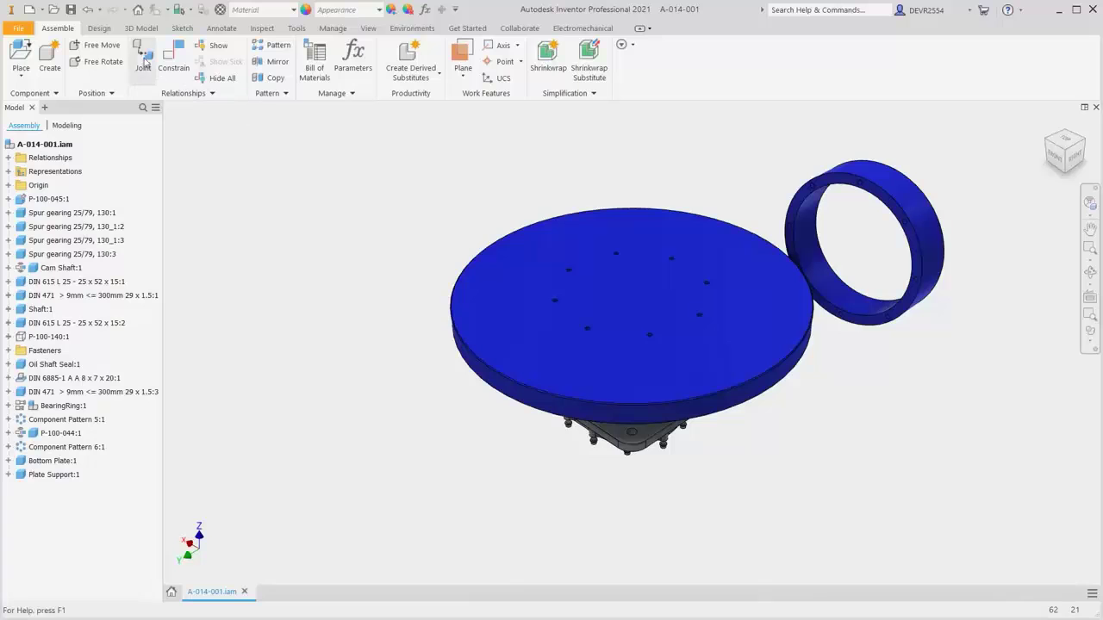
Set up a Rigid joint from a hole in the Plate Support's end face to a matching hole in the Bottom Plate's top face
{"action": "left_click", "coordinate": [141, 57]}
{"action": "scroll", "coordinate": [919, 318], "scroll_direction": "down", "scroll_amount": 4}
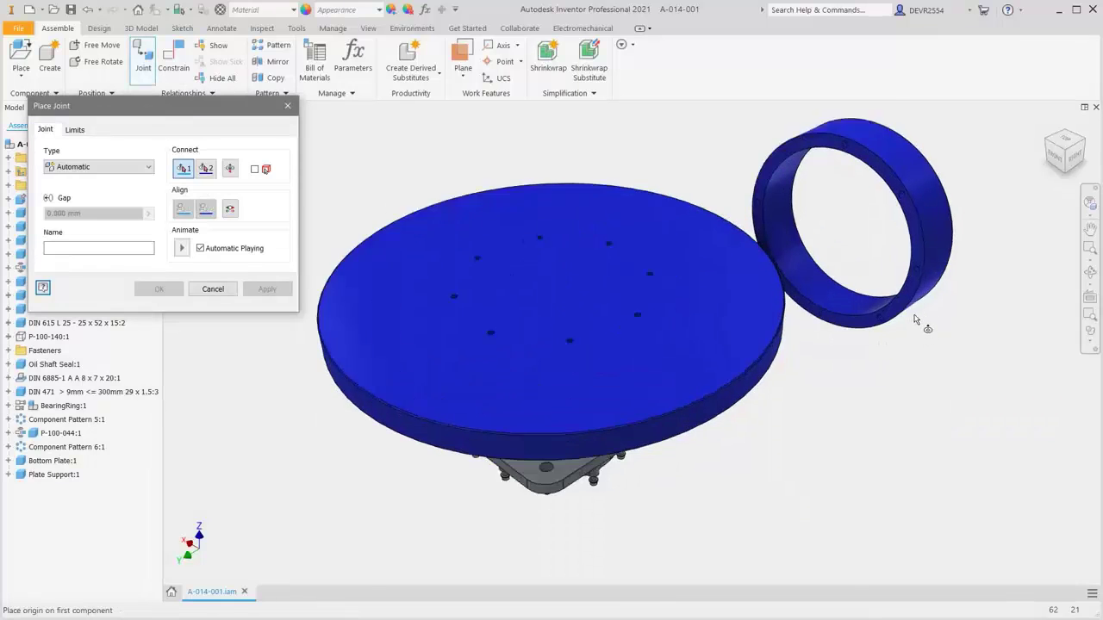
{"action": "scroll", "coordinate": [917, 320], "scroll_direction": "down", "scroll_amount": 3}
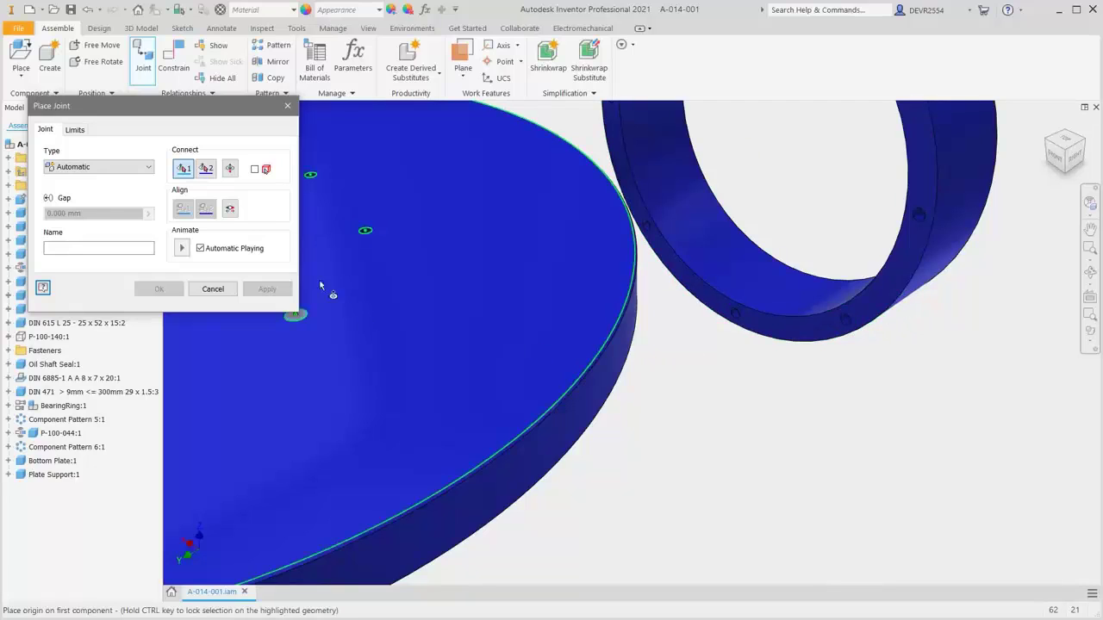
{"action": "left_click", "coordinate": [149, 170]}
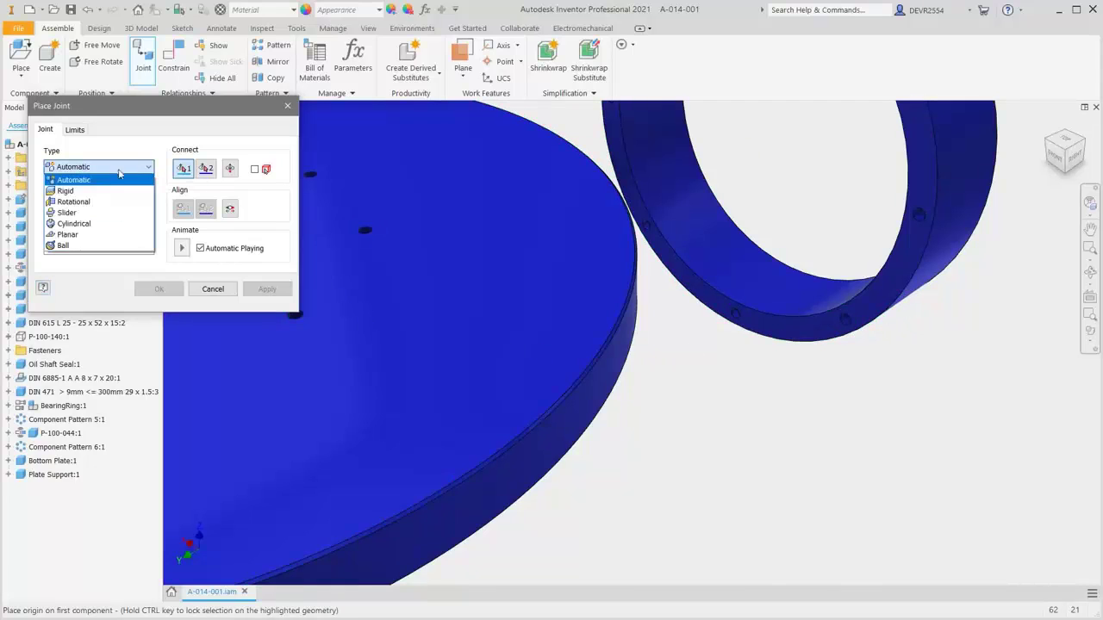
{"action": "left_click", "coordinate": [73, 192]}
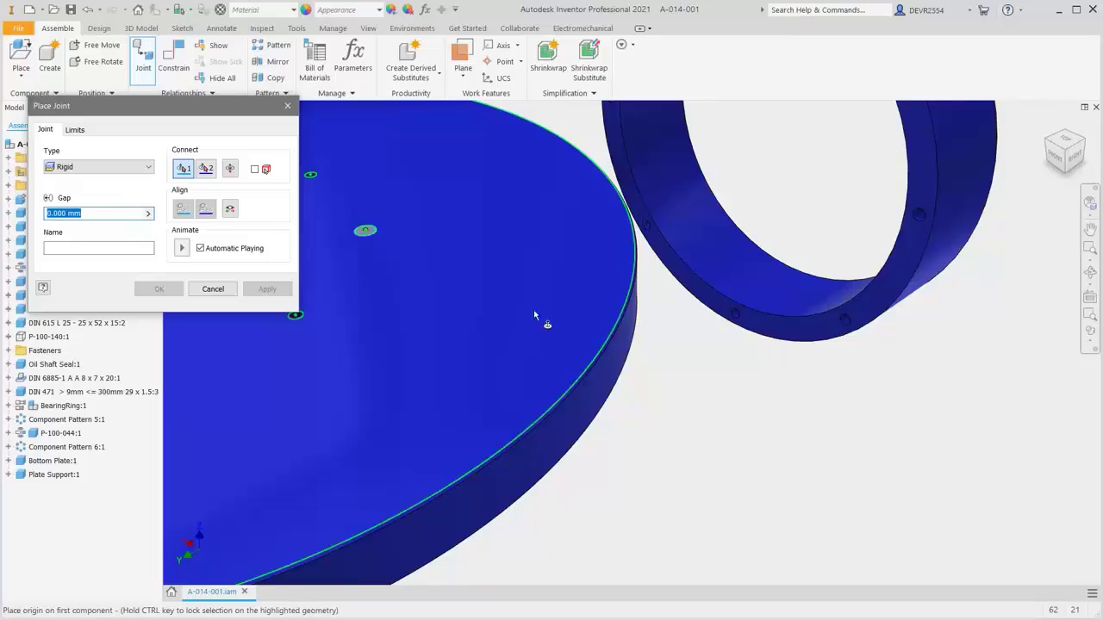
{"action": "left_click", "coordinate": [916, 223]}
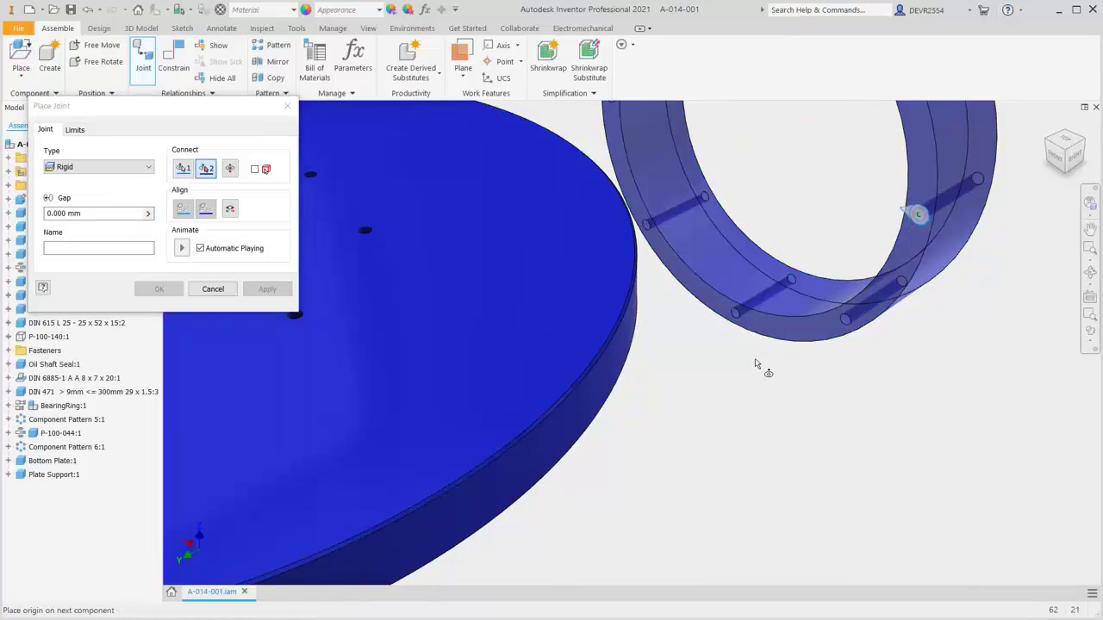
{"action": "middle_click_drag", "start_coordinate": [526, 311], "coordinate": [591, 337]}
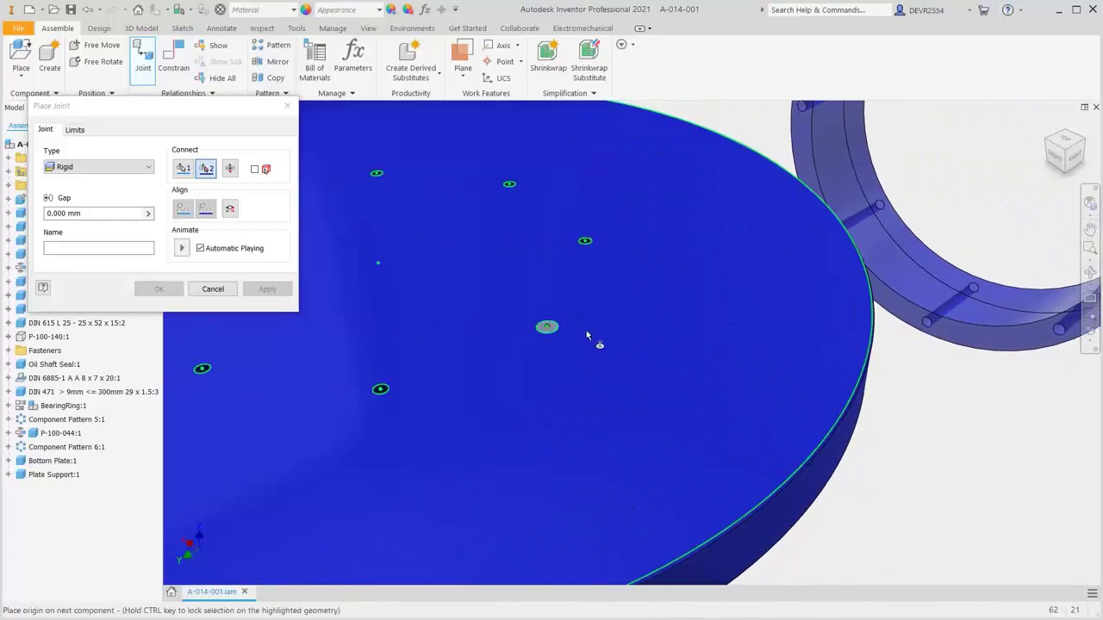
{"action": "left_click", "coordinate": [558, 326]}
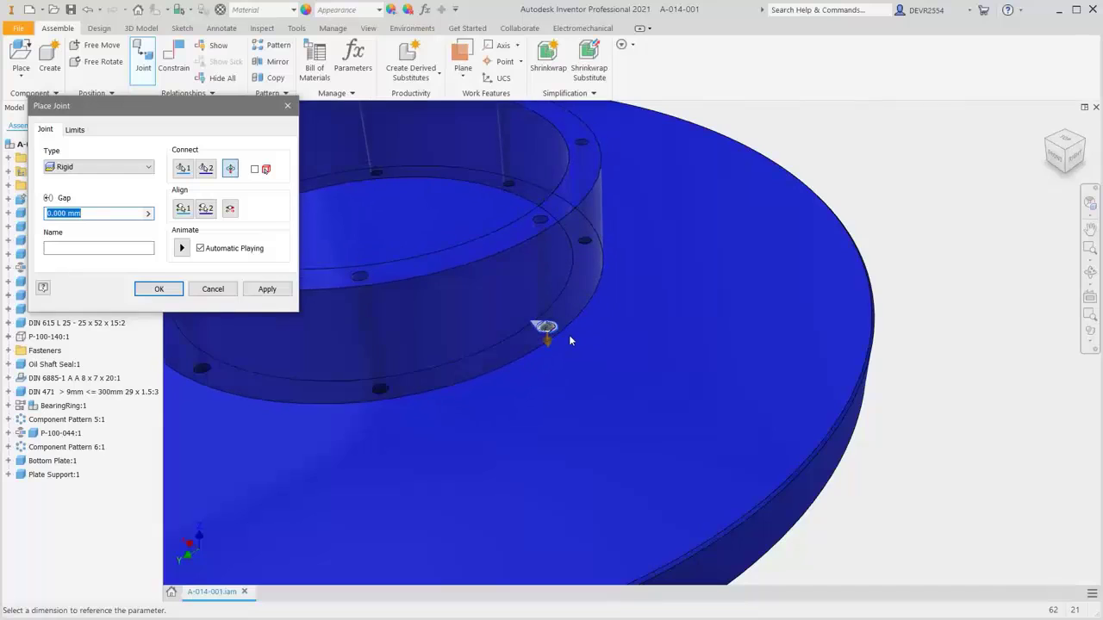
Align the joint using another Plate Support hole and its matching hole in the Bottom Plate, and confirm the Rigid joint
{"action": "scroll", "coordinate": [568, 339], "scroll_direction": "down", "scroll_amount": 3}
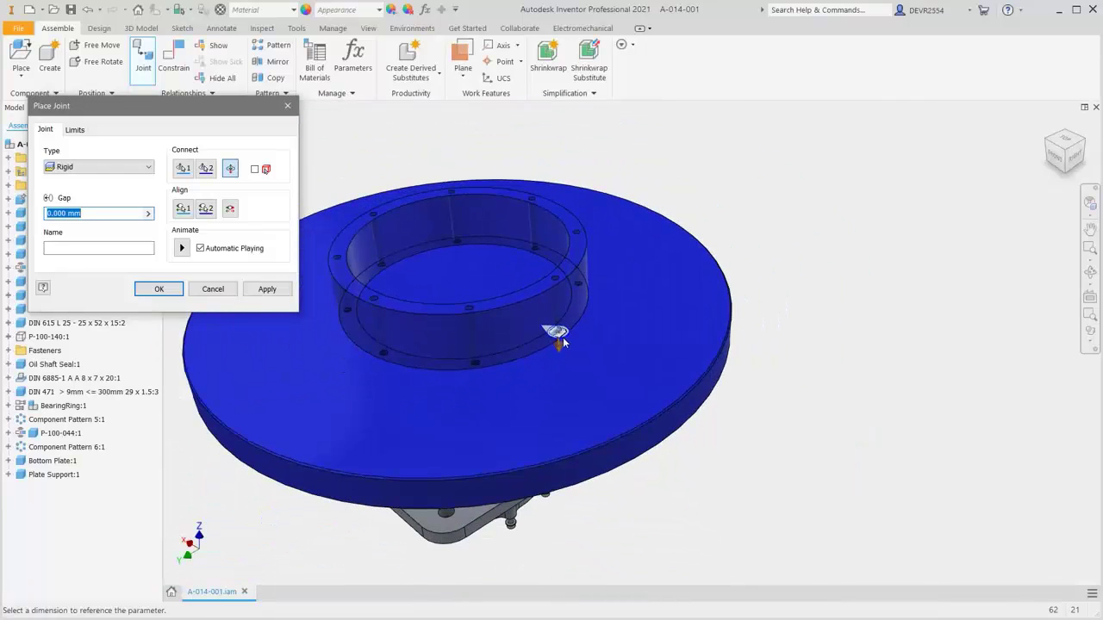
{"action": "left_click", "coordinate": [183, 209]}
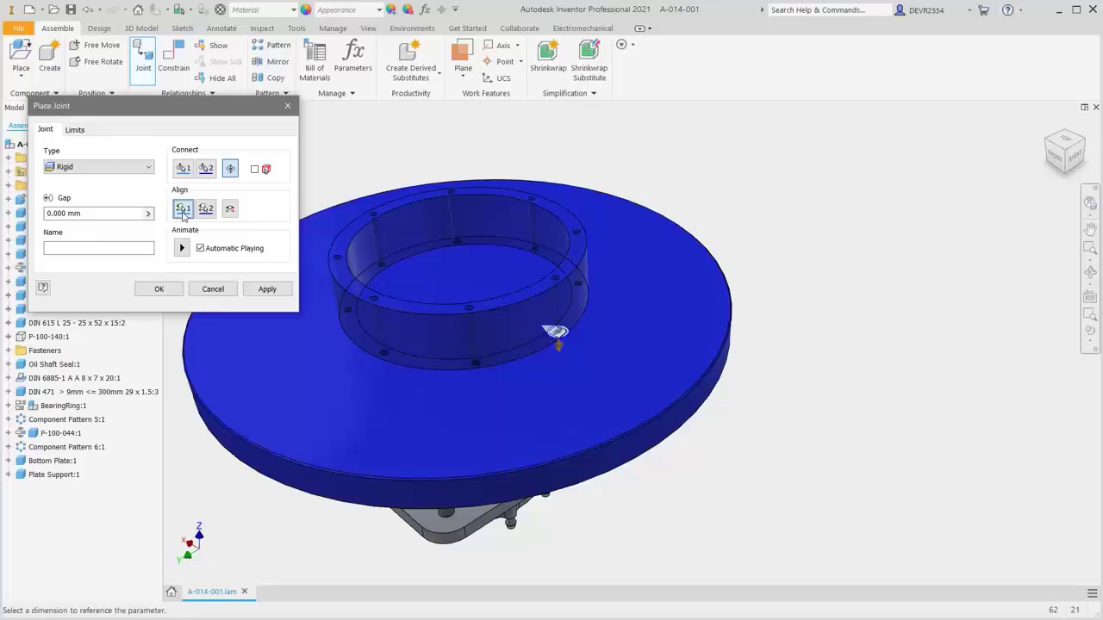
{"action": "left_click", "coordinate": [474, 363]}
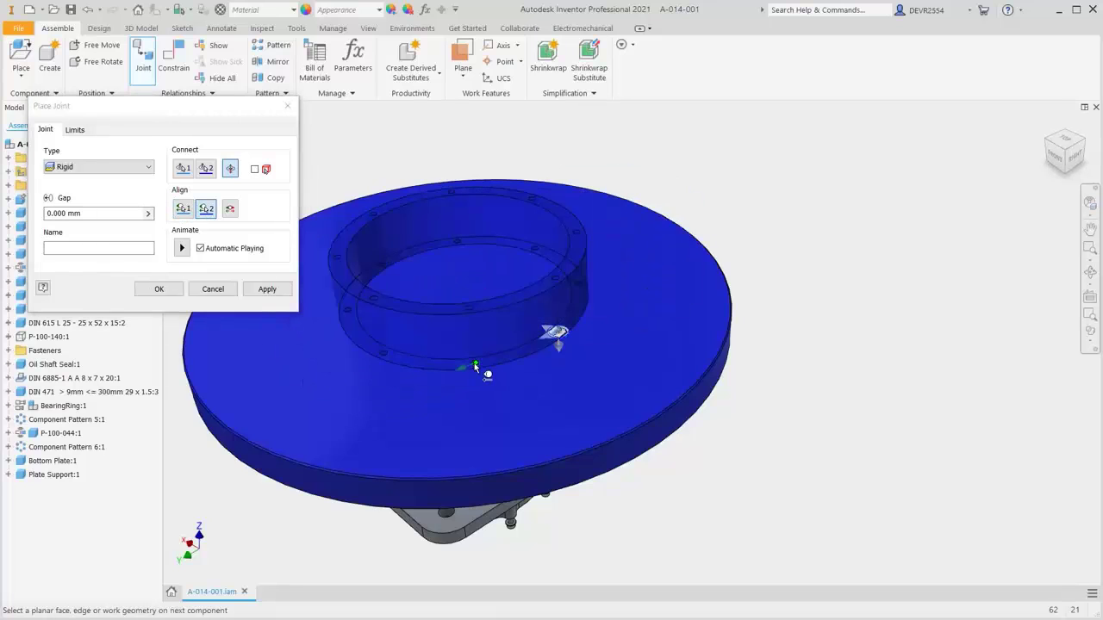
{"action": "scroll", "coordinate": [474, 363], "scroll_direction": "up", "scroll_amount": 5}
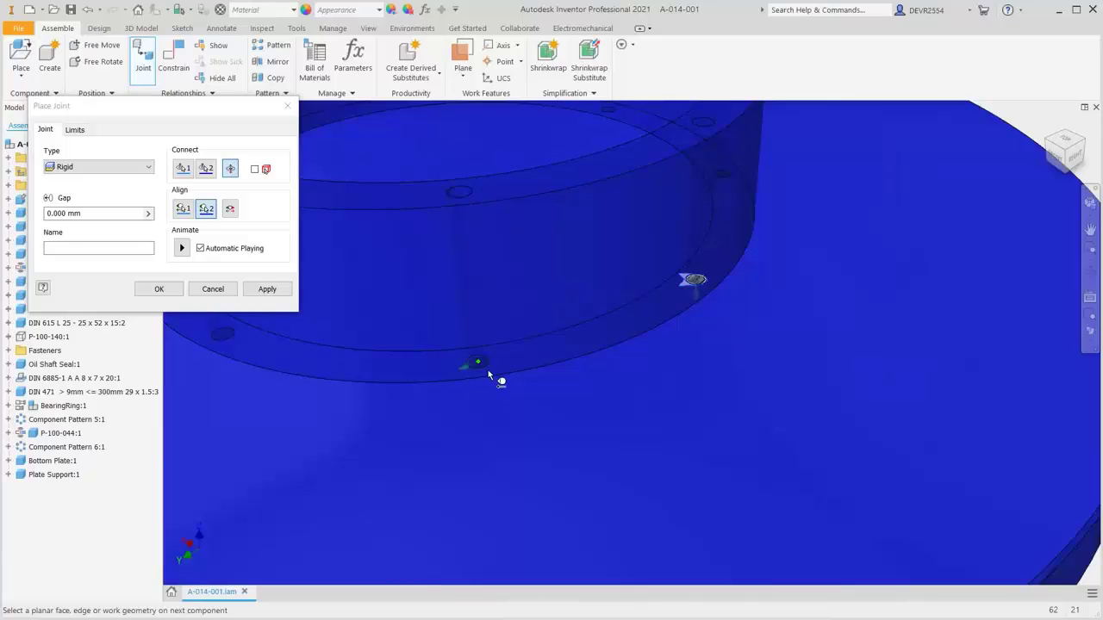
{"action": "left_click", "coordinate": [487, 372]}
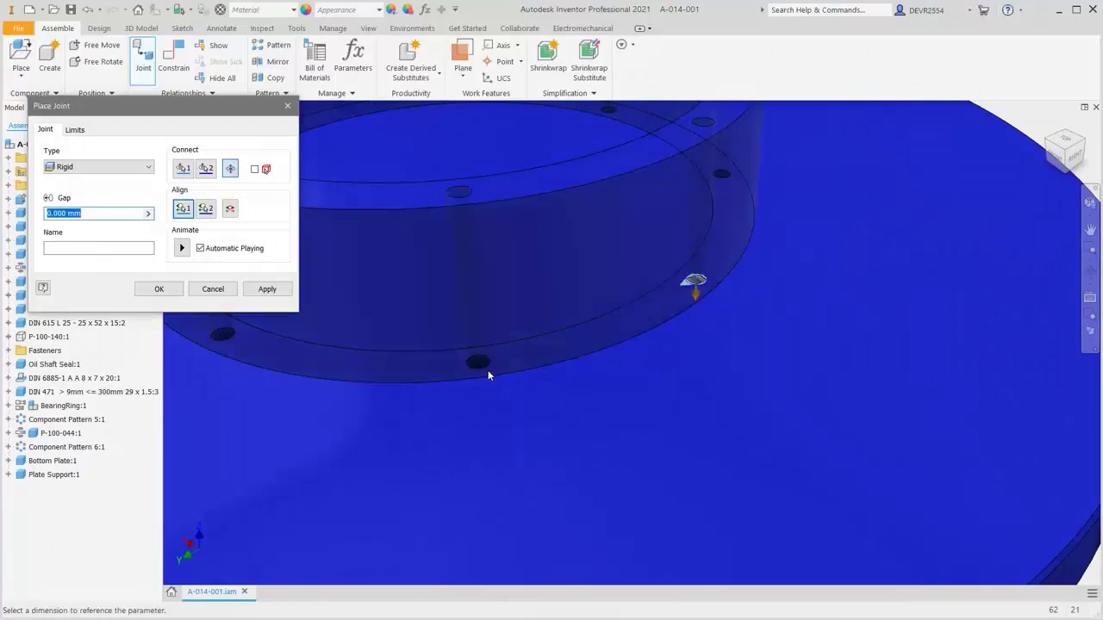
{"action": "left_click", "coordinate": [160, 289]}
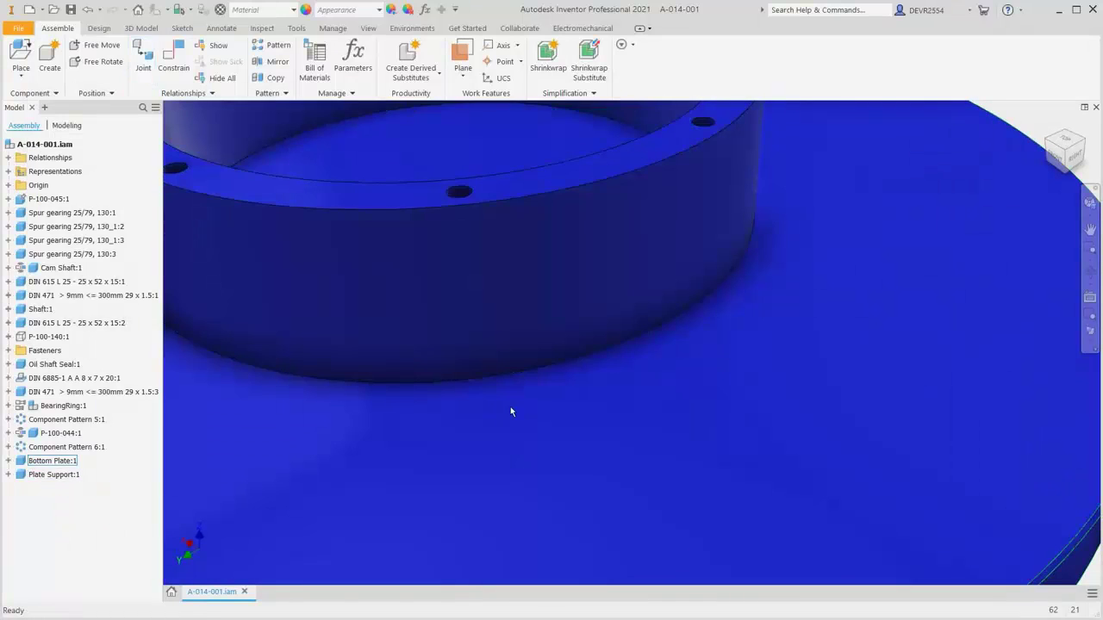
Place one instance of the Top Plate part from the Parts folder beside the assembly
{"action": "key", "text": "Home"}
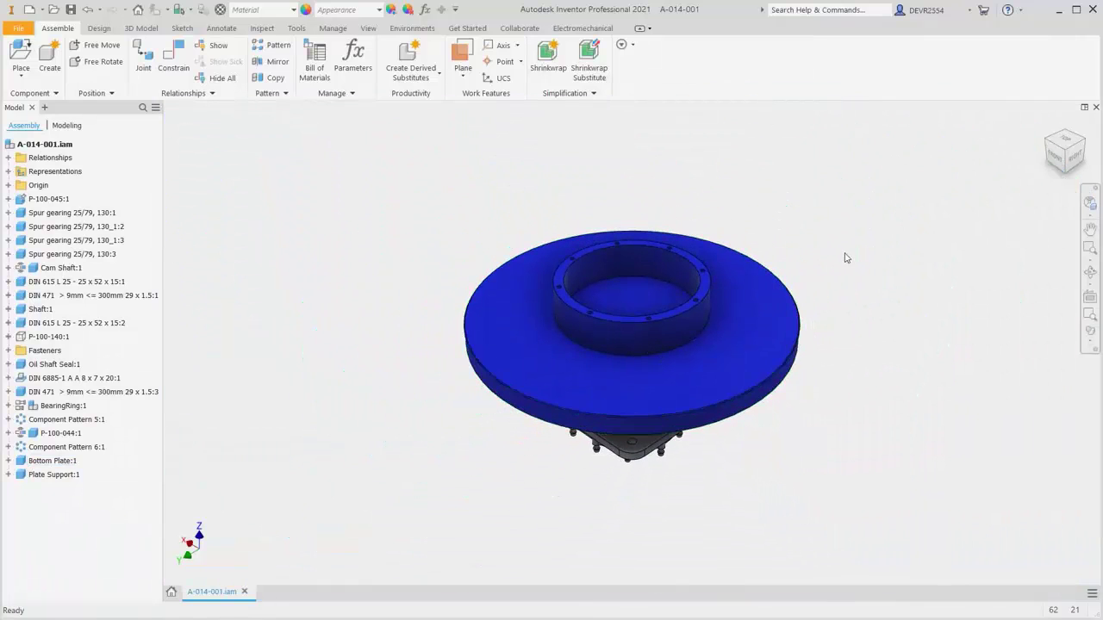
{"action": "right_click", "coordinate": [846, 257]}
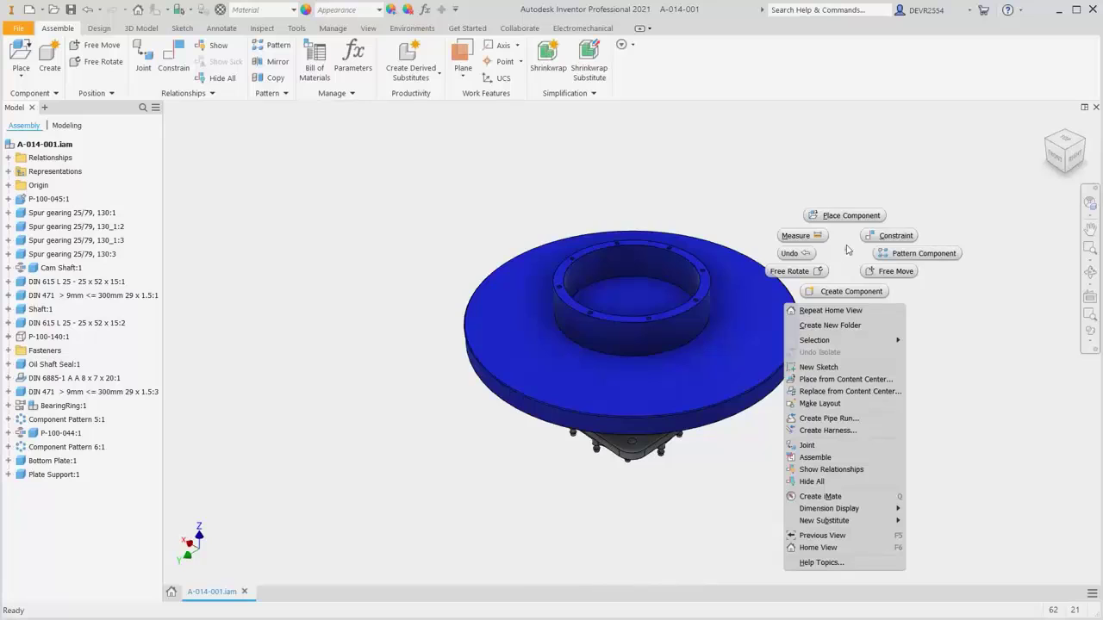
{"action": "left_click", "coordinate": [848, 217]}
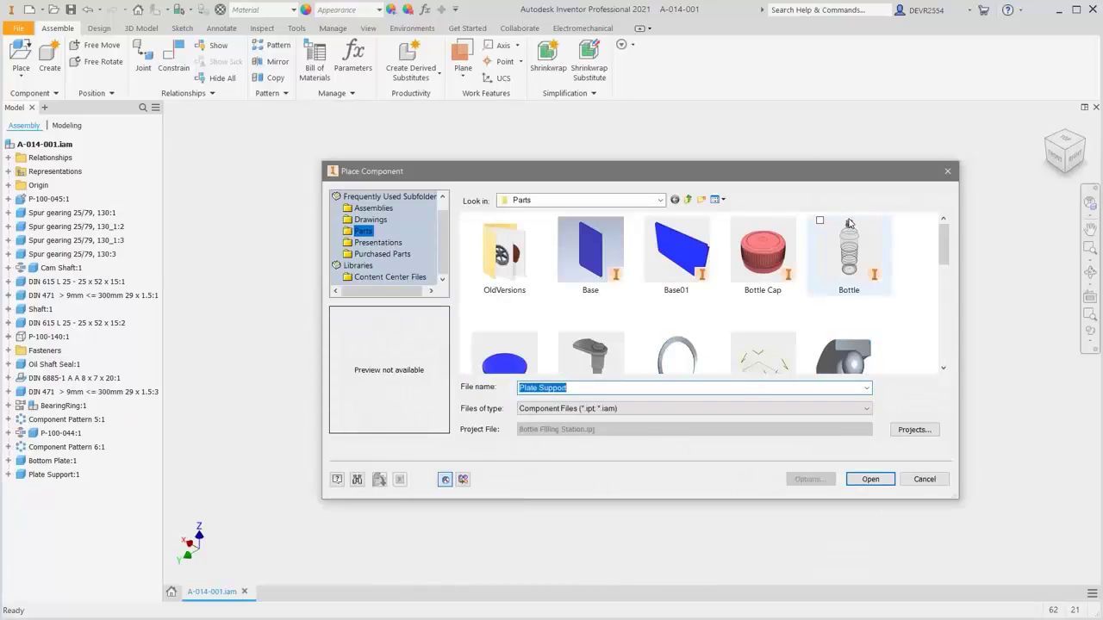
{"action": "left_click_drag", "start_coordinate": [943, 240], "coordinate": [965, 360]}
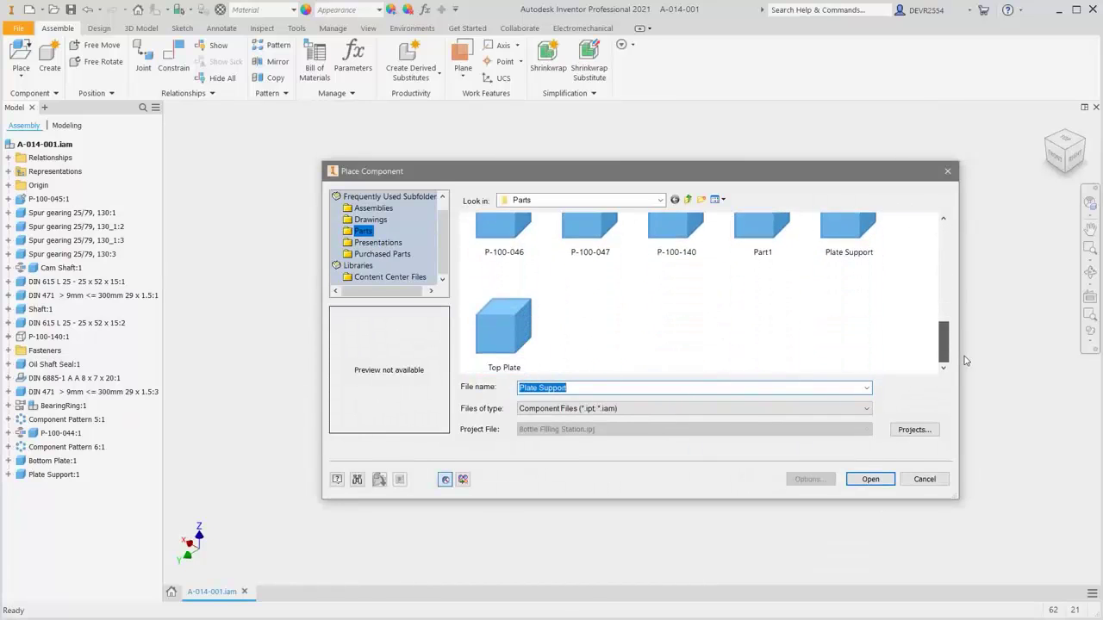
{"action": "left_click", "coordinate": [520, 338]}
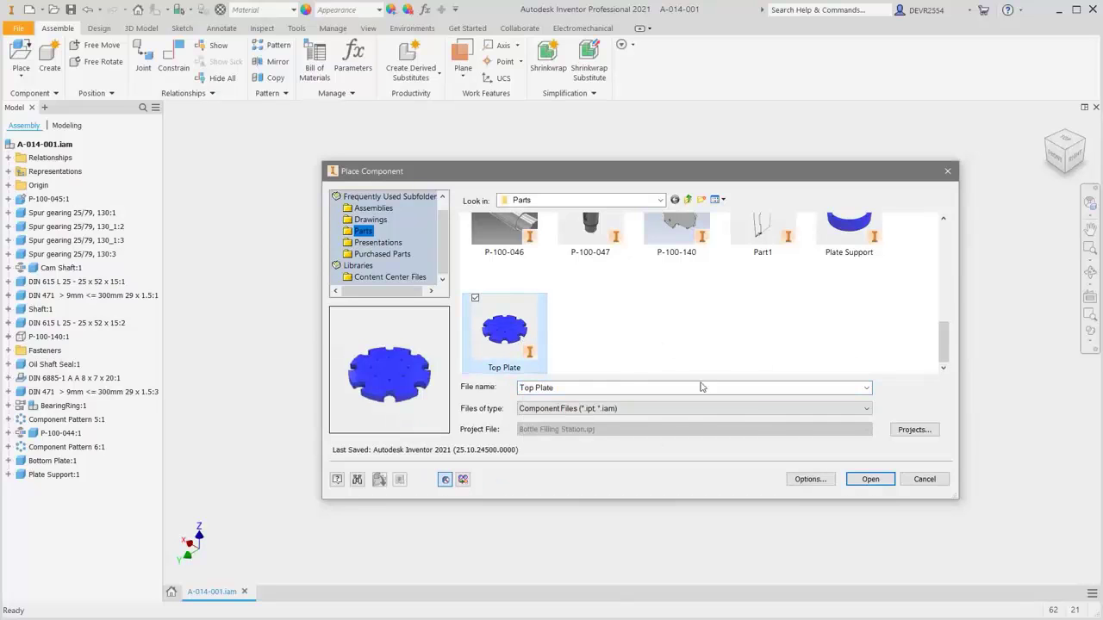
{"action": "left_click", "coordinate": [870, 481]}
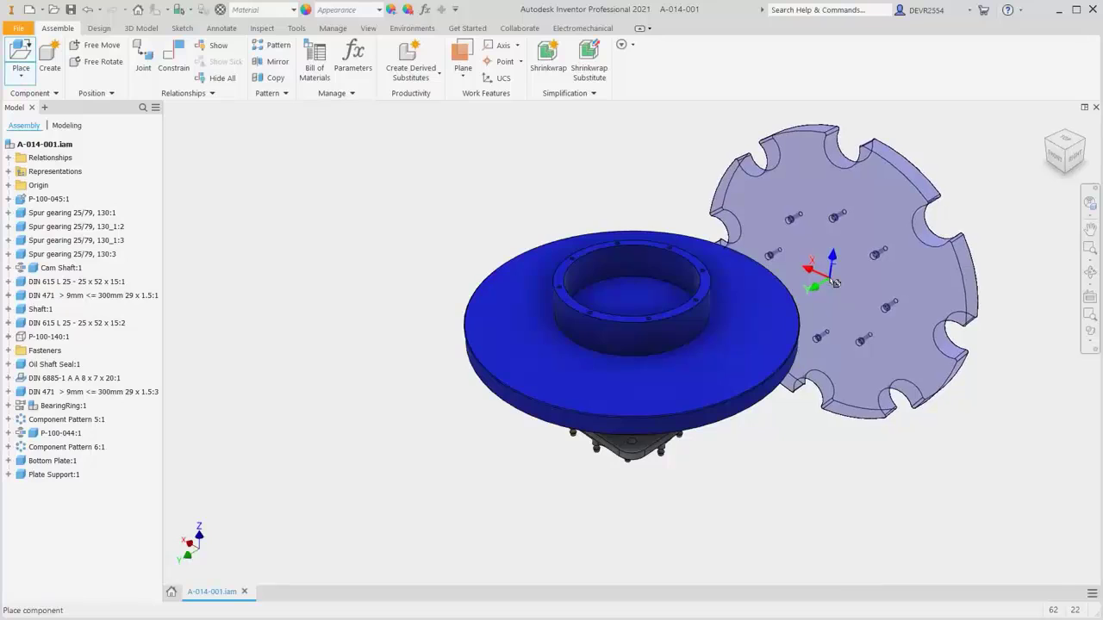
{"action": "left_click", "coordinate": [836, 283]}
{"action": "right_click", "coordinate": [854, 280]}
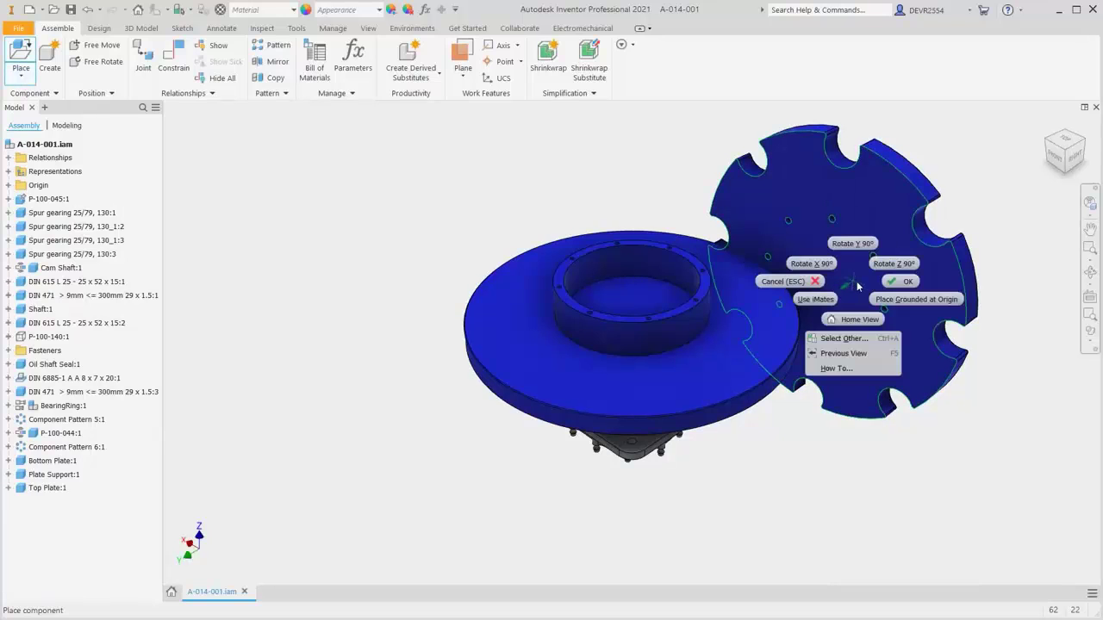
{"action": "left_click", "coordinate": [904, 282]}
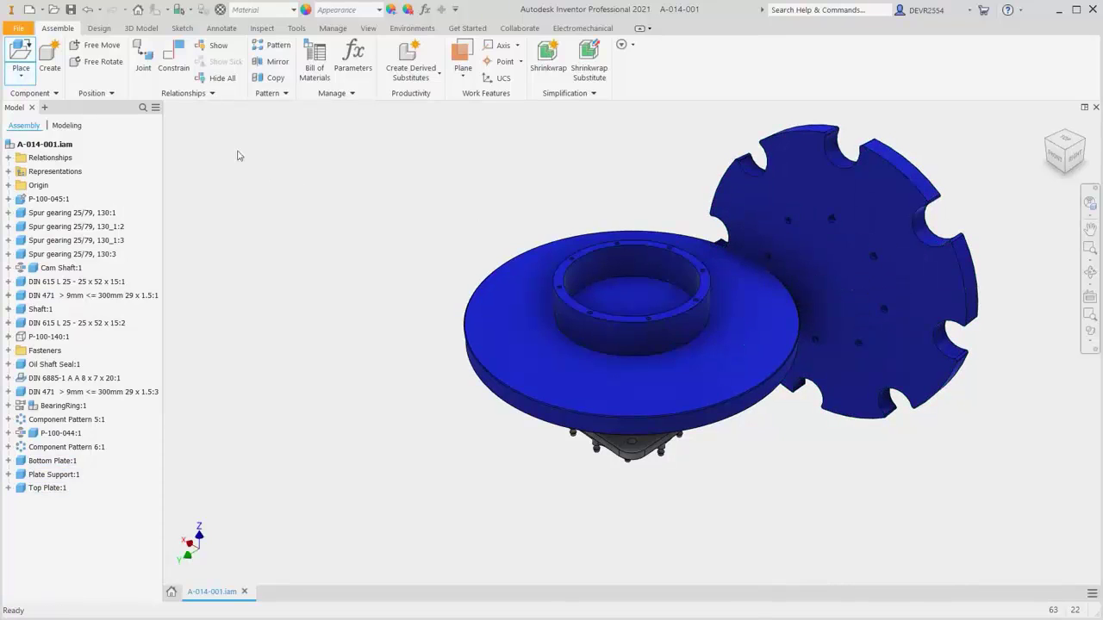
Set up a Rigid joint from a hole in the Top Plate to a hole in the Plate Support's top rim
{"action": "left_click", "coordinate": [144, 68]}
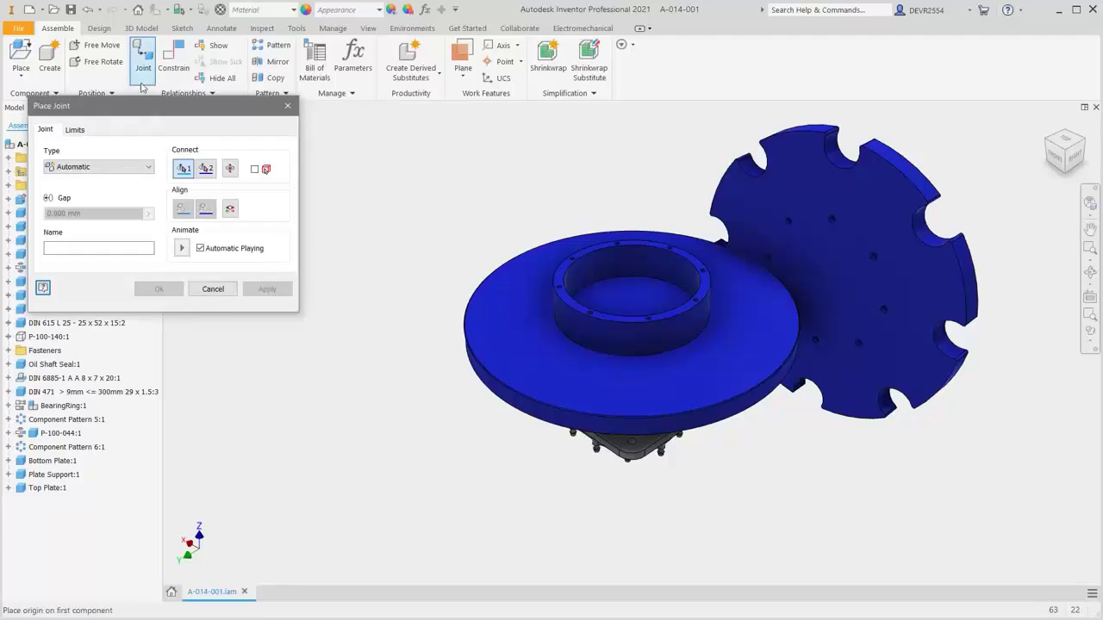
{"action": "left_click", "coordinate": [136, 168]}
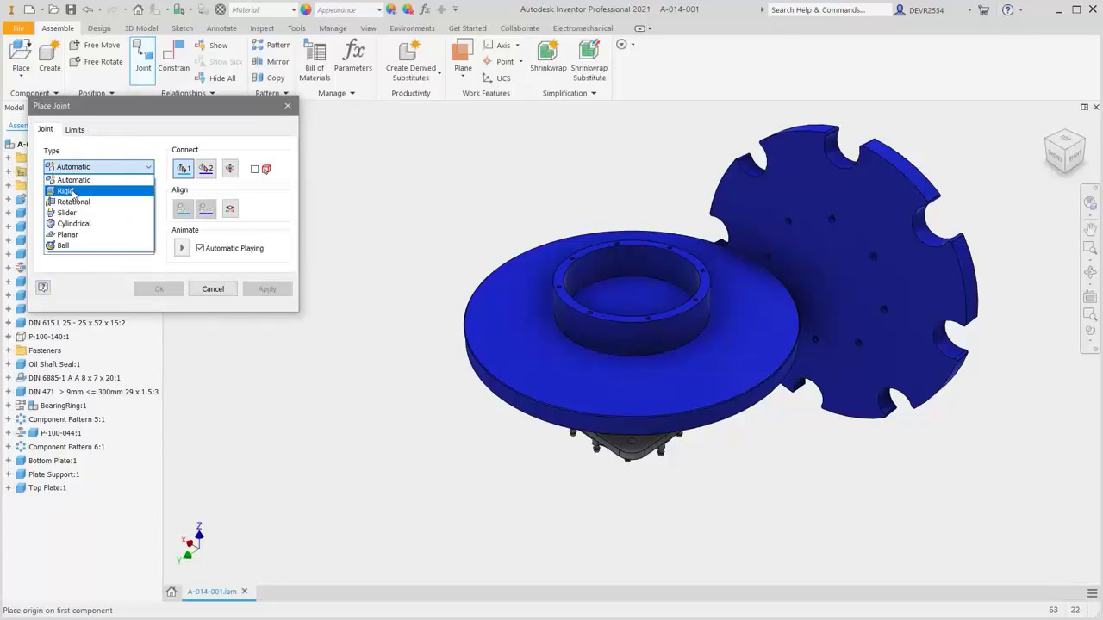
{"action": "left_click", "coordinate": [68, 191]}
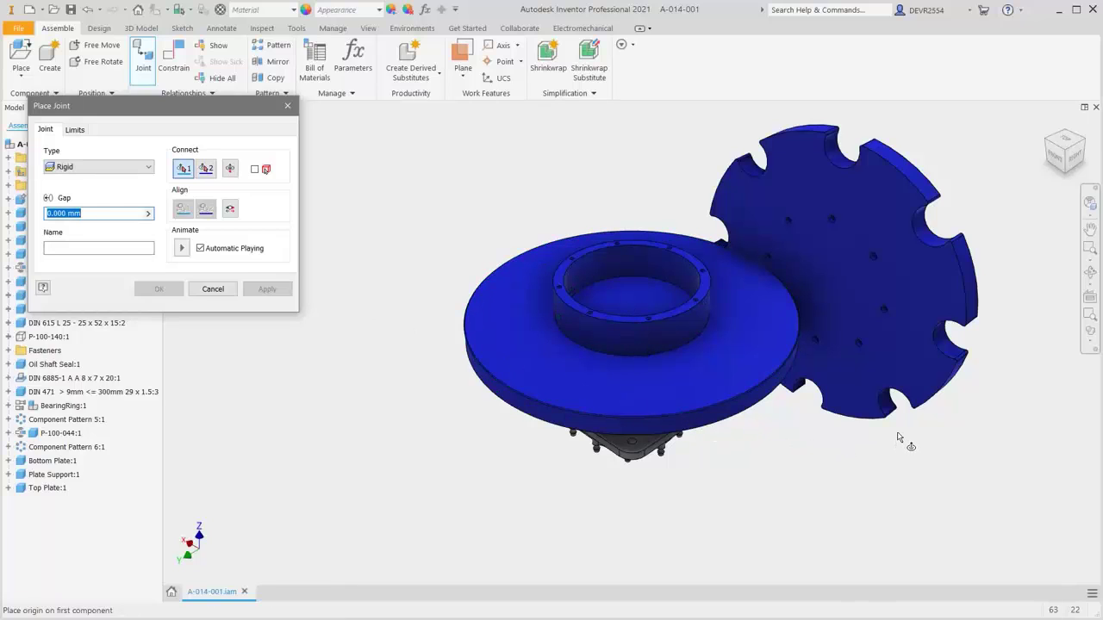
{"action": "key", "text": "F4"}
{"action": "left_click_drag", "start_coordinate": [759, 331], "coordinate": [681, 338]}
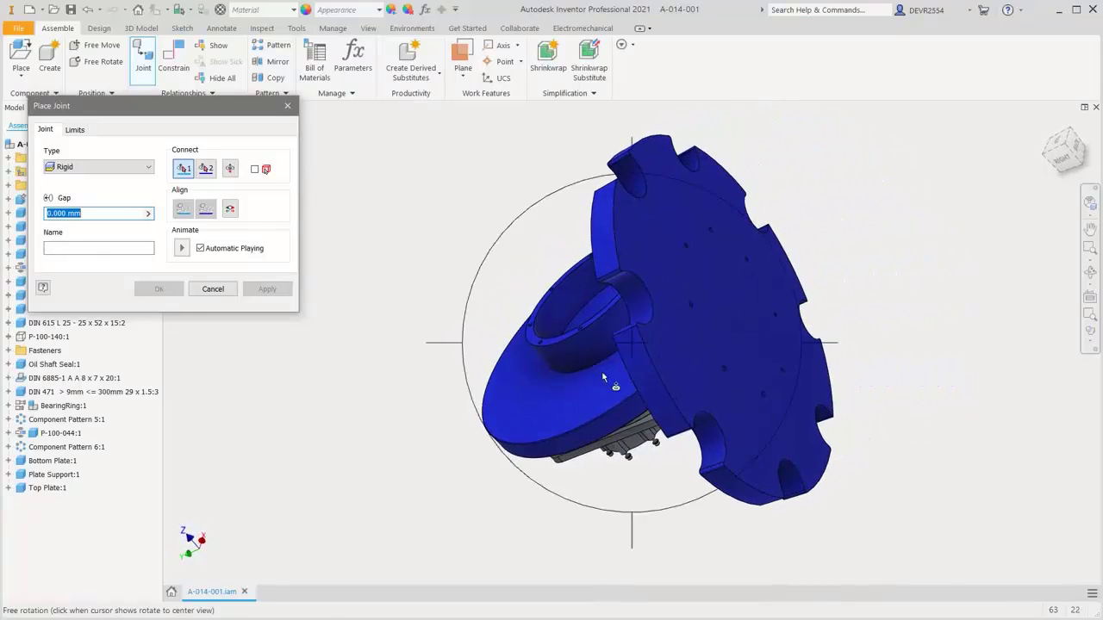
{"action": "left_click", "coordinate": [691, 312]}
{"action": "key", "text": "F4"}
{"action": "left_click_drag", "start_coordinate": [690, 312], "coordinate": [672, 362]}
{"action": "scroll", "coordinate": [670, 344], "scroll_direction": "up", "scroll_amount": 5}
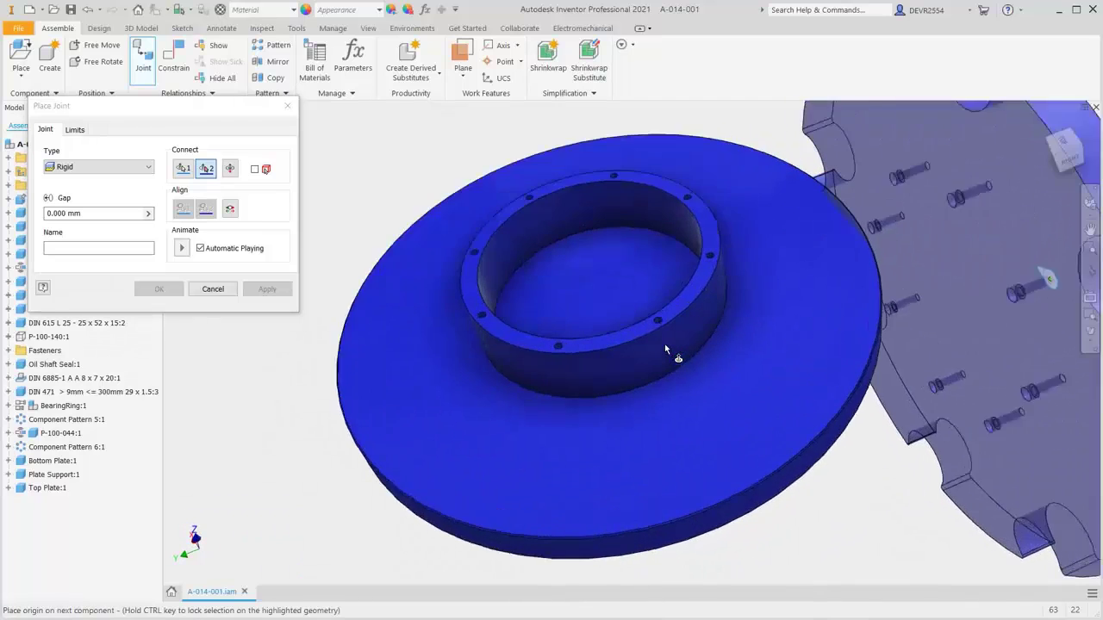
{"action": "left_click", "coordinate": [660, 317]}
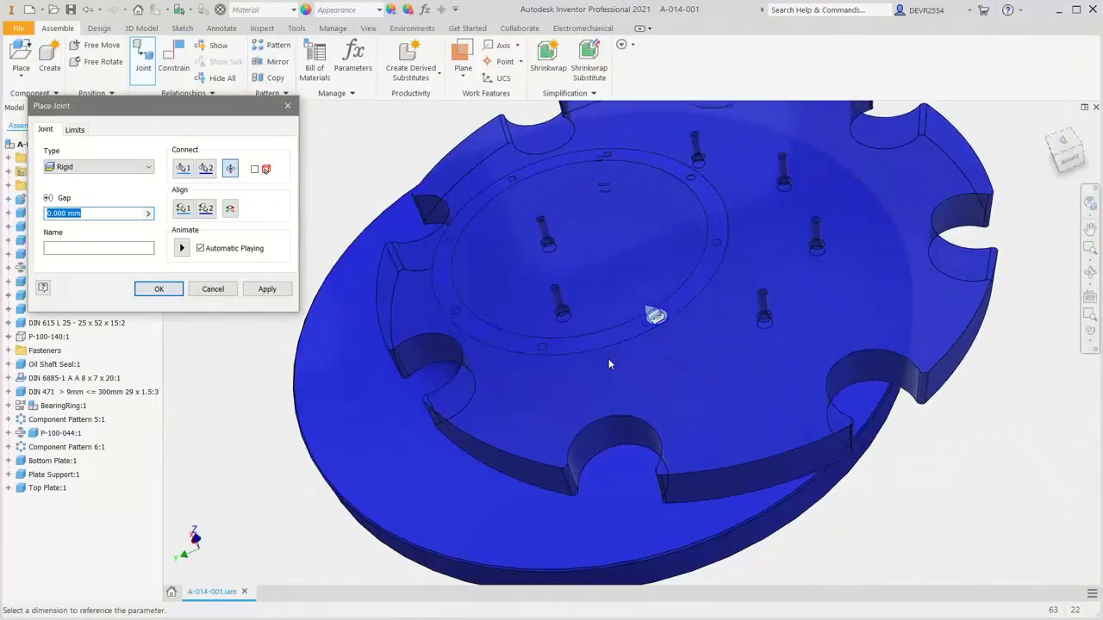
Flip the Top Plate, align the joint using another of its holes and the matching Plate Support hole, and confirm the Rigid joint
{"action": "left_click", "coordinate": [230, 171]}
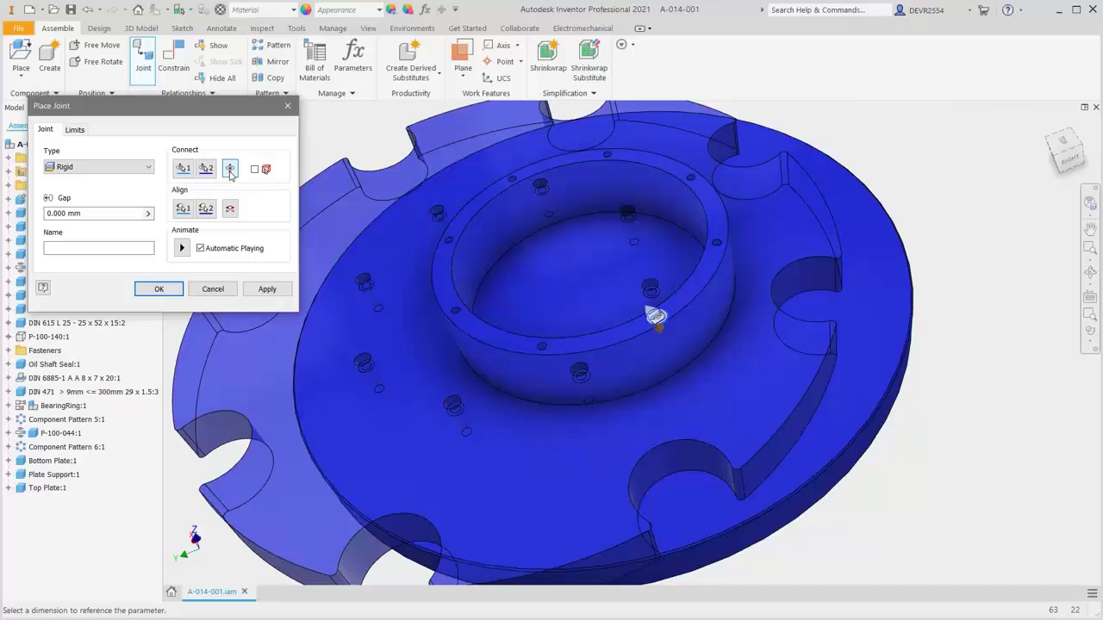
{"action": "left_click", "coordinate": [186, 214]}
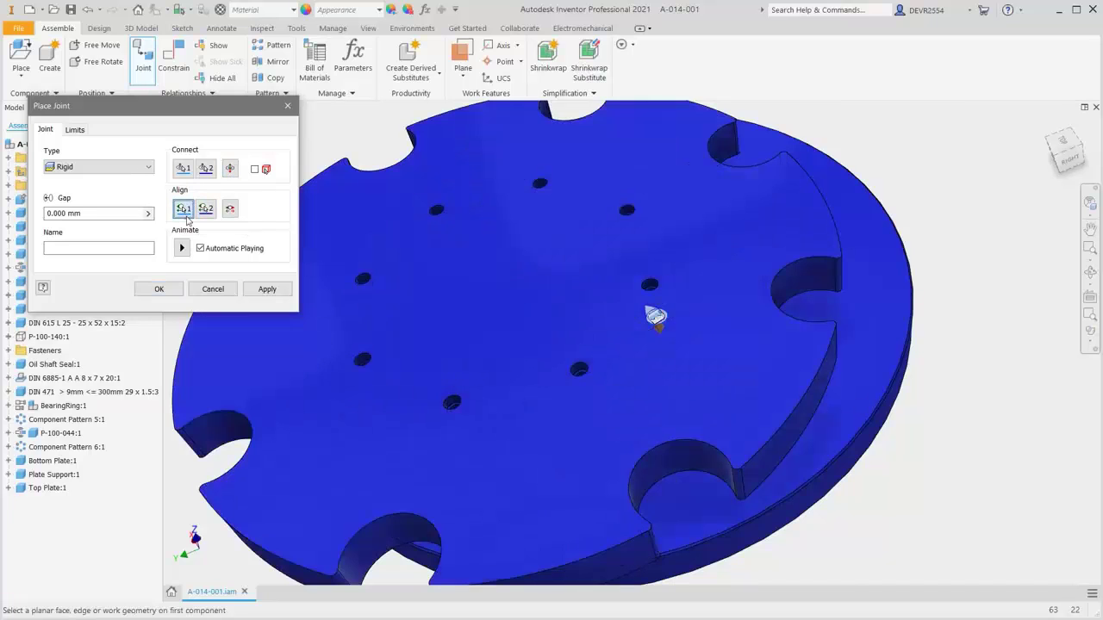
{"action": "middle_click_drag", "start_coordinate": [603, 393], "coordinate": [590, 370], "text": "shift"}
{"action": "left_click", "coordinate": [575, 186]}
{"action": "left_click", "coordinate": [591, 371]}
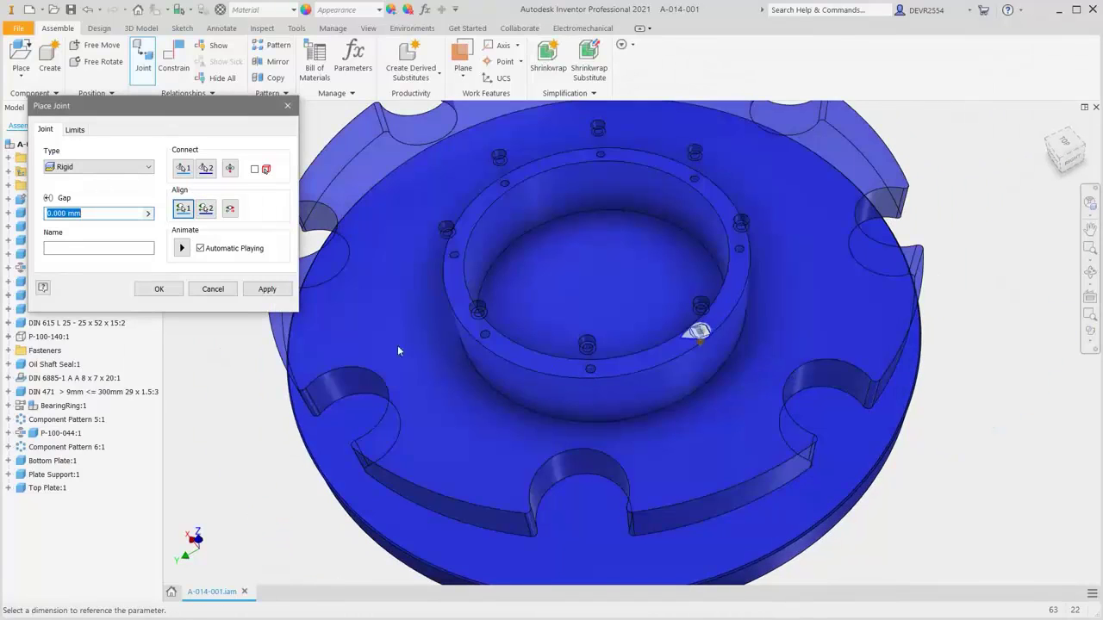
{"action": "left_click", "coordinate": [158, 289]}
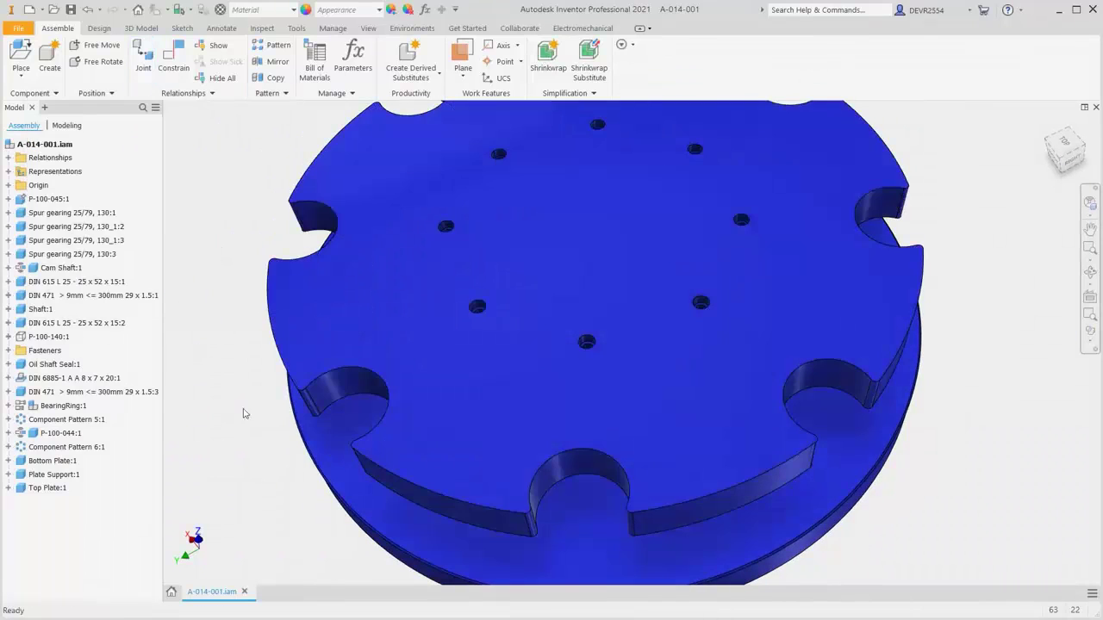
Turn the Top Plate by hand to test the movement of the stacked plates
{"action": "key", "text": "F6"}
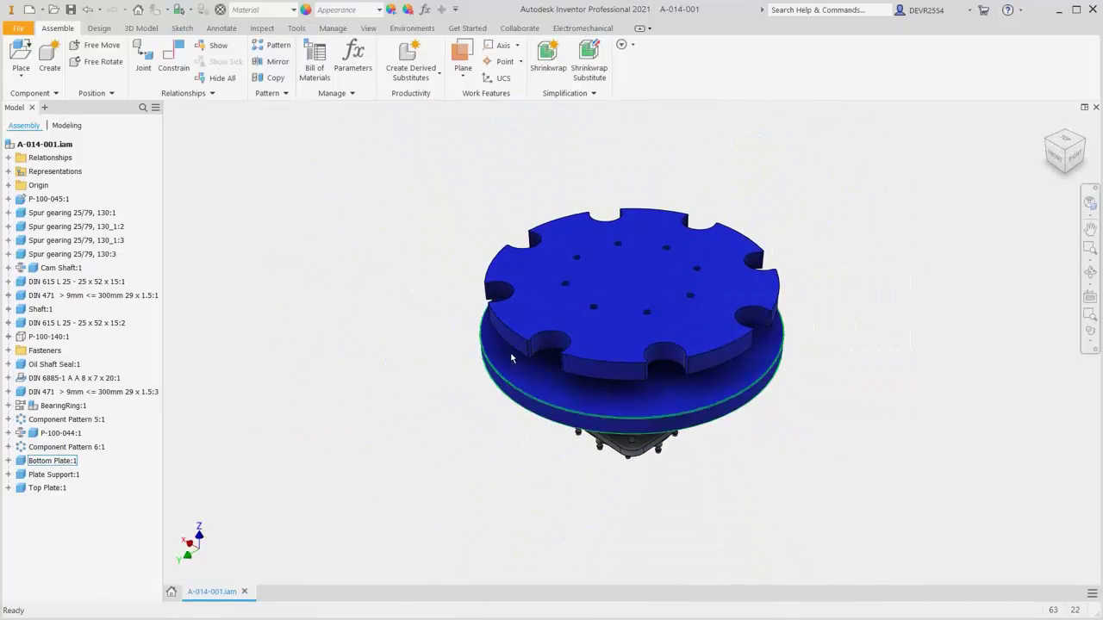
{"action": "left_click_drag", "start_coordinate": [515, 342], "coordinate": [569, 354]}
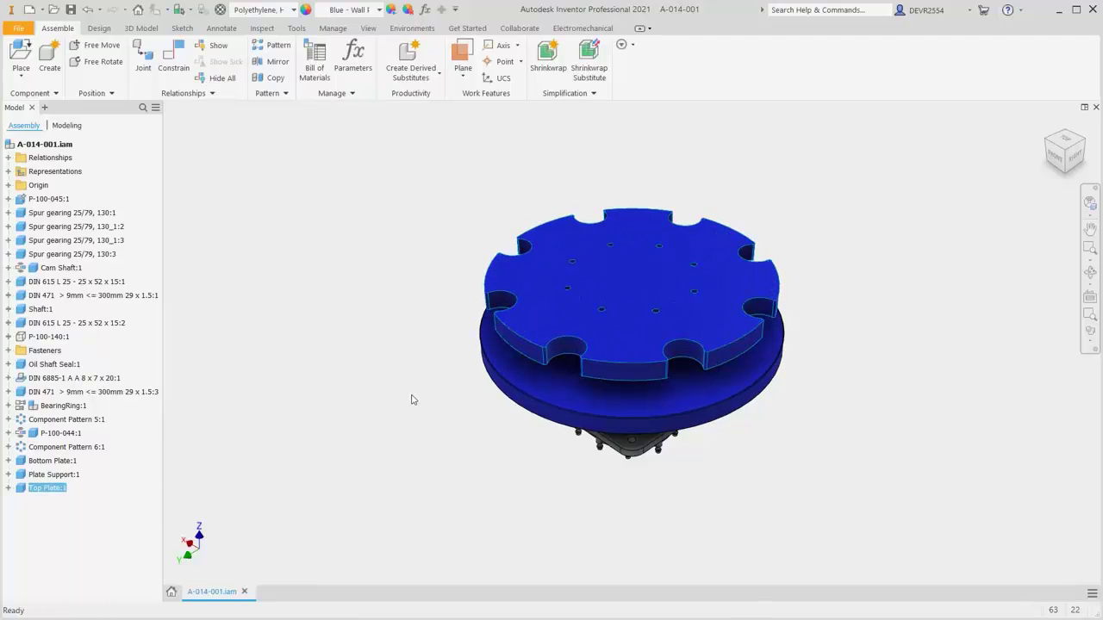
{"action": "left_click", "coordinate": [411, 400]}
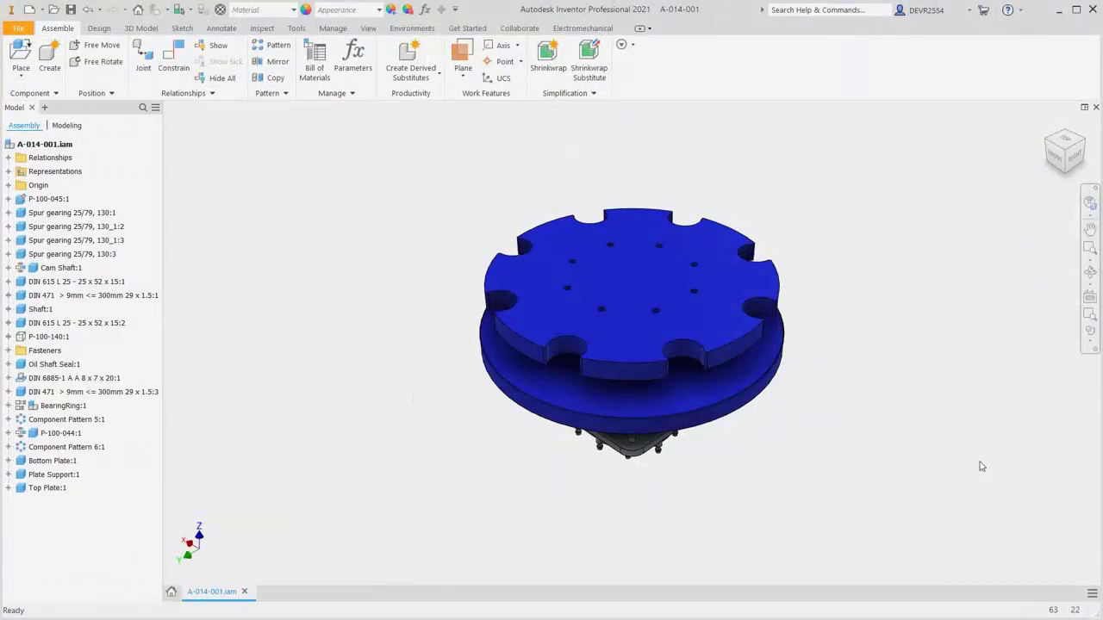
Display the assembly in wireframe with hidden edges and view the gear train from below
{"action": "left_click", "coordinate": [1090, 352]}
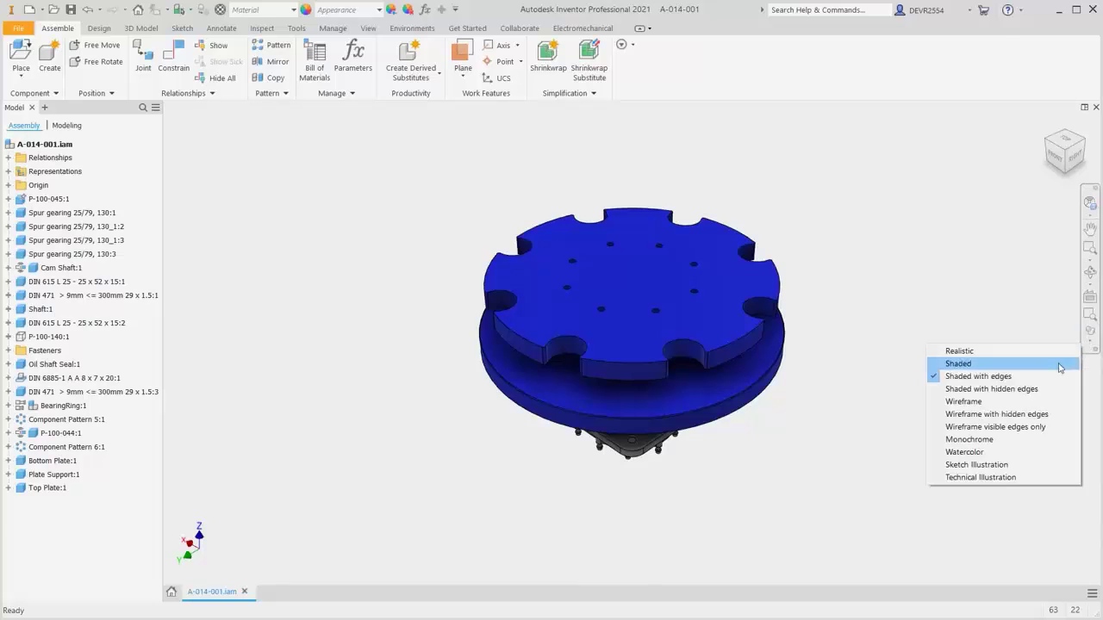
{"action": "left_click", "coordinate": [1014, 417]}
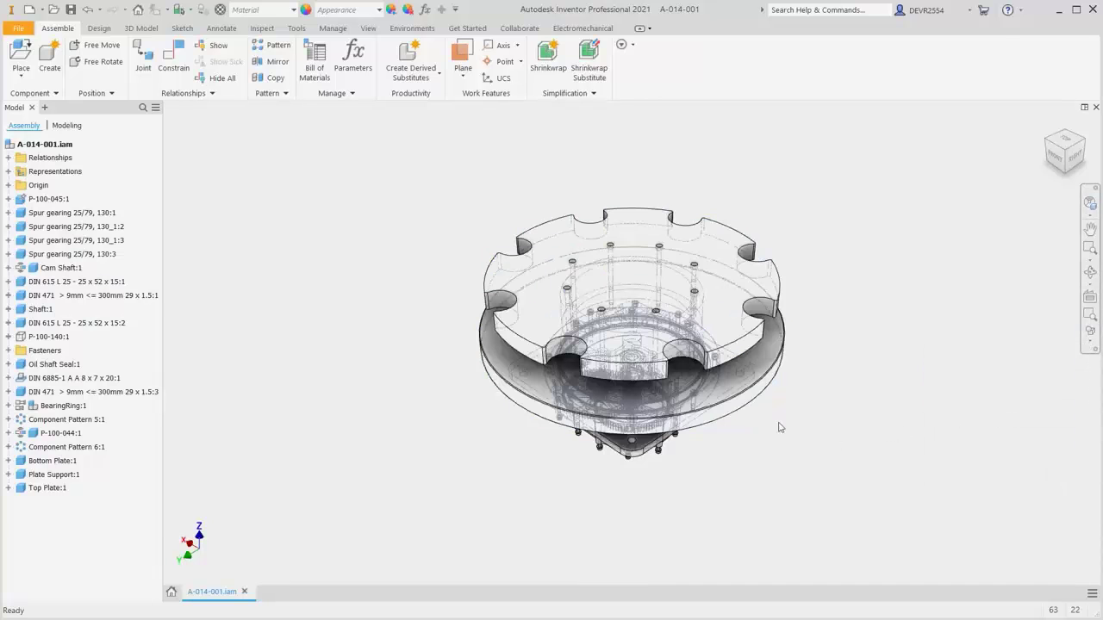
{"action": "key", "text": "F4"}
{"action": "left_click_drag", "start_coordinate": [635, 407], "coordinate": [613, 245]}
{"action": "scroll", "coordinate": [626, 335], "scroll_direction": "down", "scroll_amount": 5}
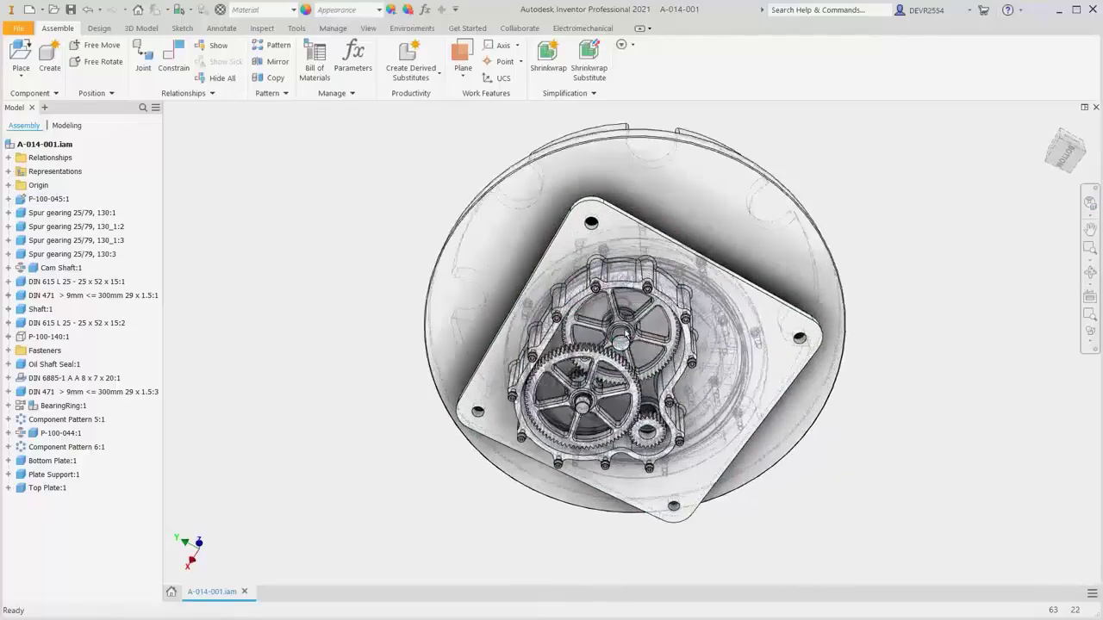
{"action": "scroll", "coordinate": [627, 334], "scroll_direction": "down", "scroll_amount": 3}
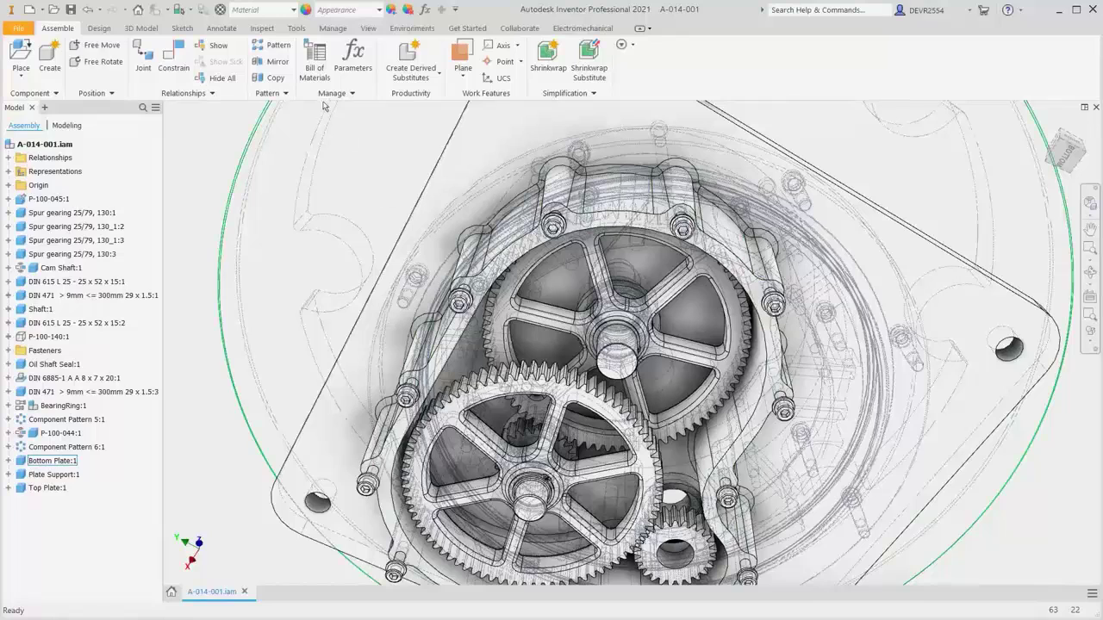
Activate the contact solver and rotate the upper large spur gear repeatedly to test the indexing motion
{"action": "left_click", "coordinate": [266, 33]}
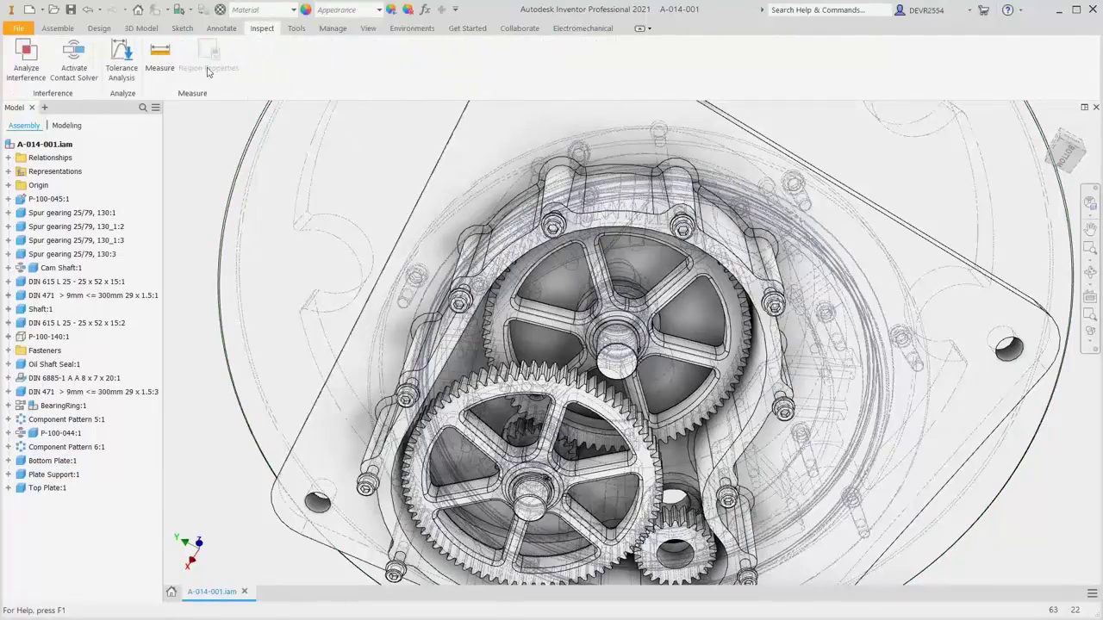
{"action": "left_click", "coordinate": [91, 72]}
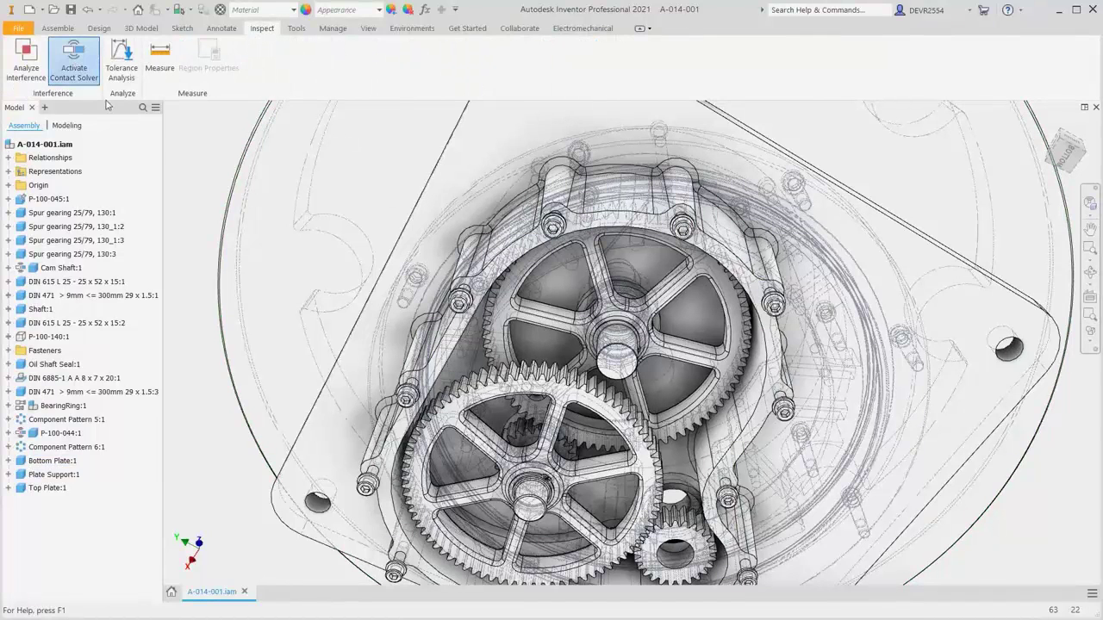
{"action": "left_click", "coordinate": [707, 278]}
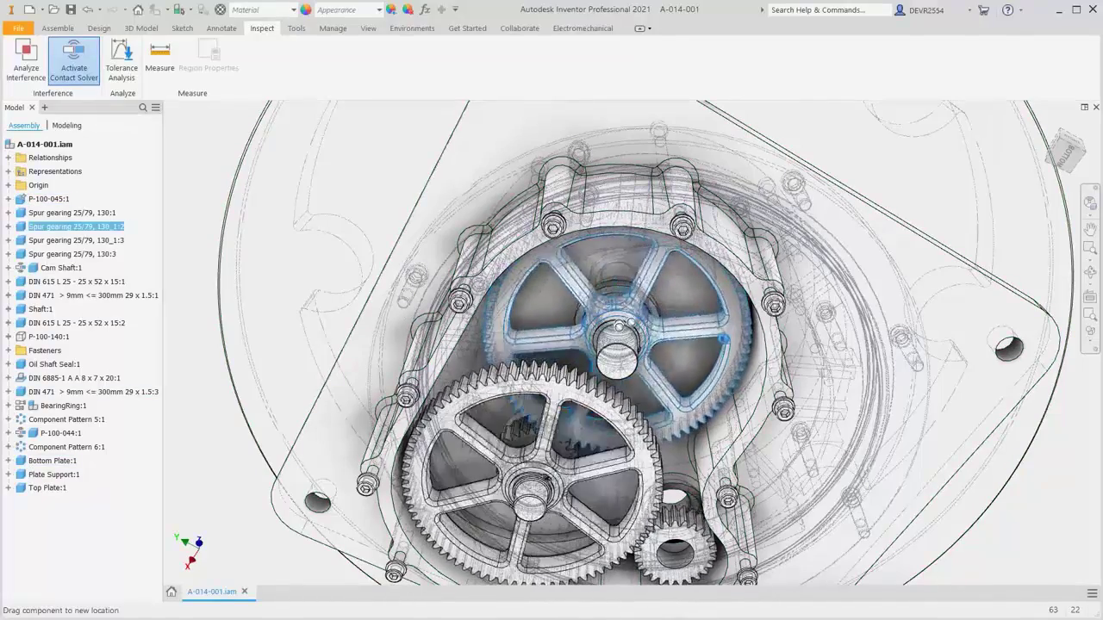
{"action": "left_click_drag", "start_coordinate": [722, 337], "coordinate": [565, 371]}
{"action": "left_click_drag", "start_coordinate": [511, 328], "coordinate": [666, 339]}
{"action": "left_click_drag", "start_coordinate": [645, 377], "coordinate": [566, 371]}
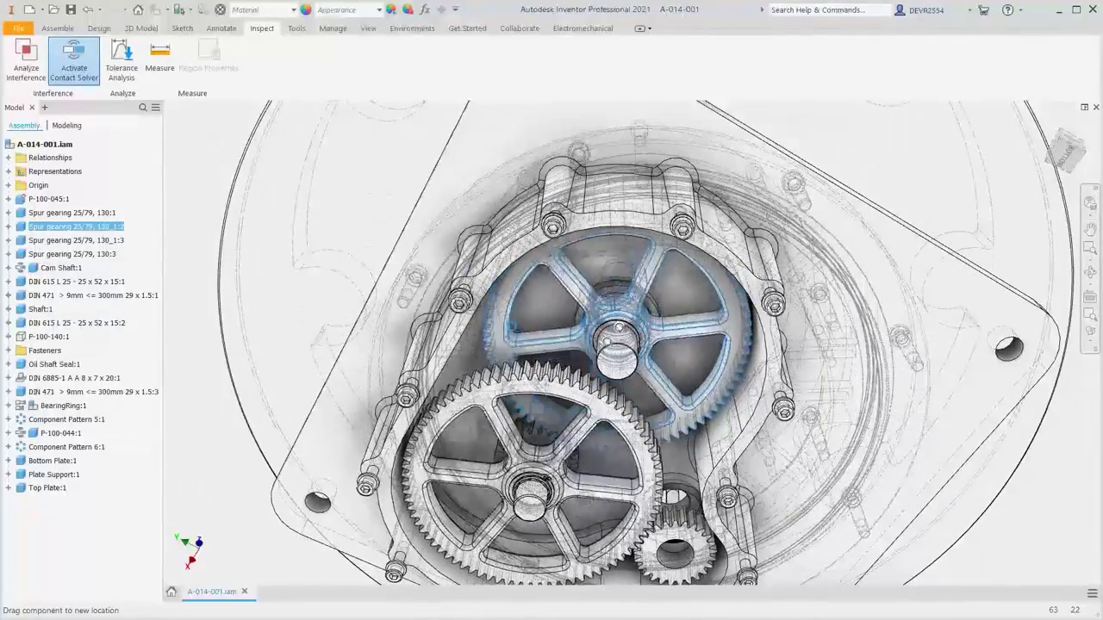
{"action": "left_click_drag", "start_coordinate": [511, 328], "coordinate": [666, 347]}
Restore the home view and the Shaded with edges display, and deactivate the contact solver
{"action": "key", "text": "F6"}
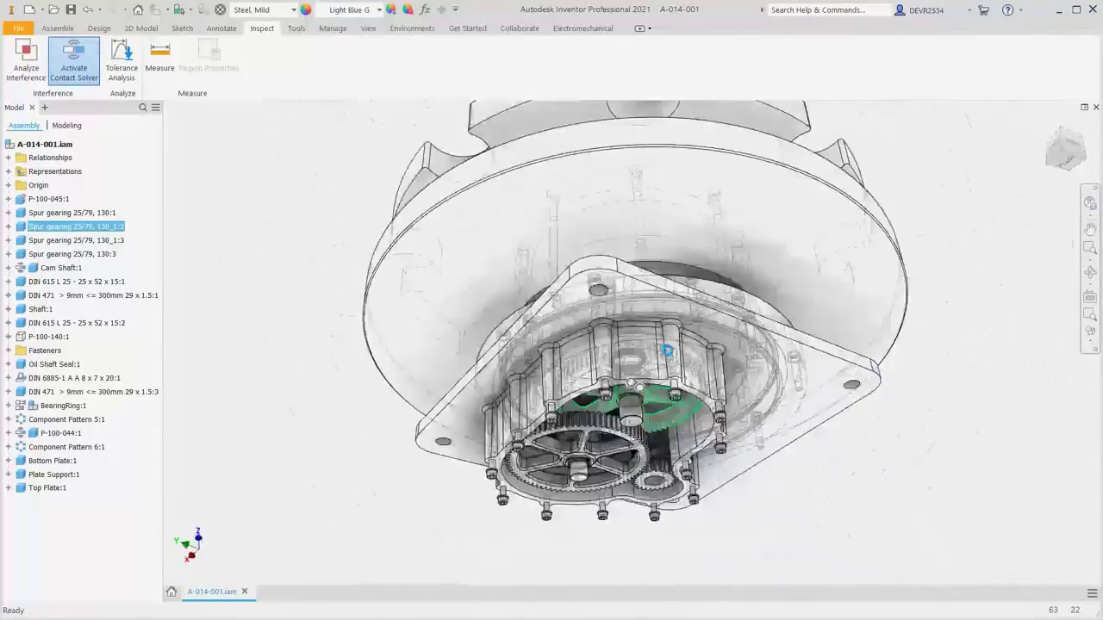
{"action": "left_click", "coordinate": [1026, 372]}
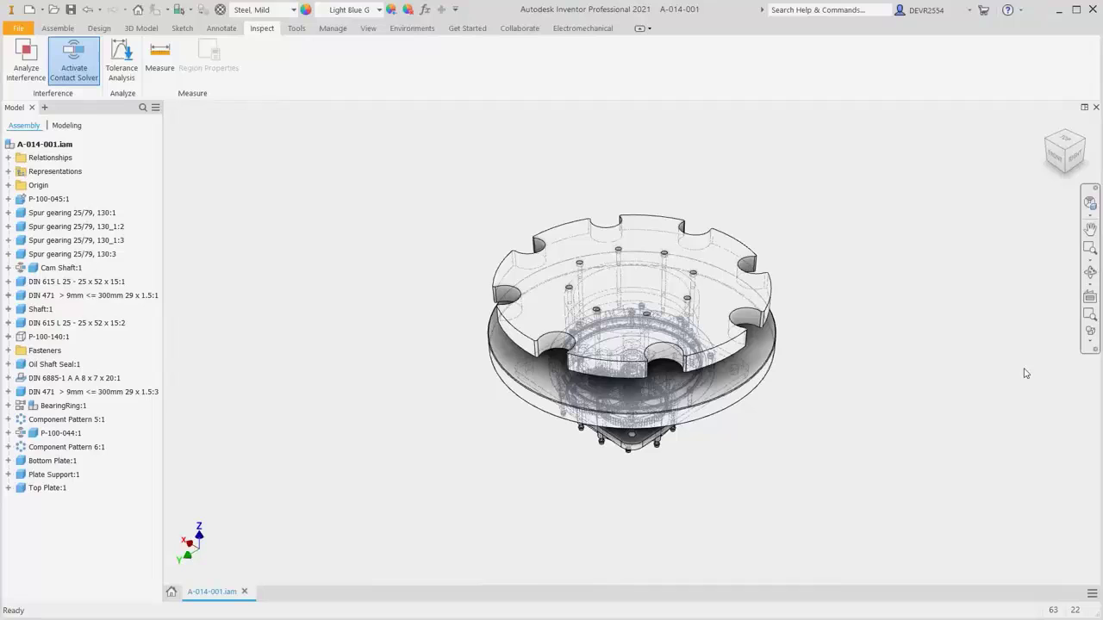
{"action": "left_click", "coordinate": [1090, 343]}
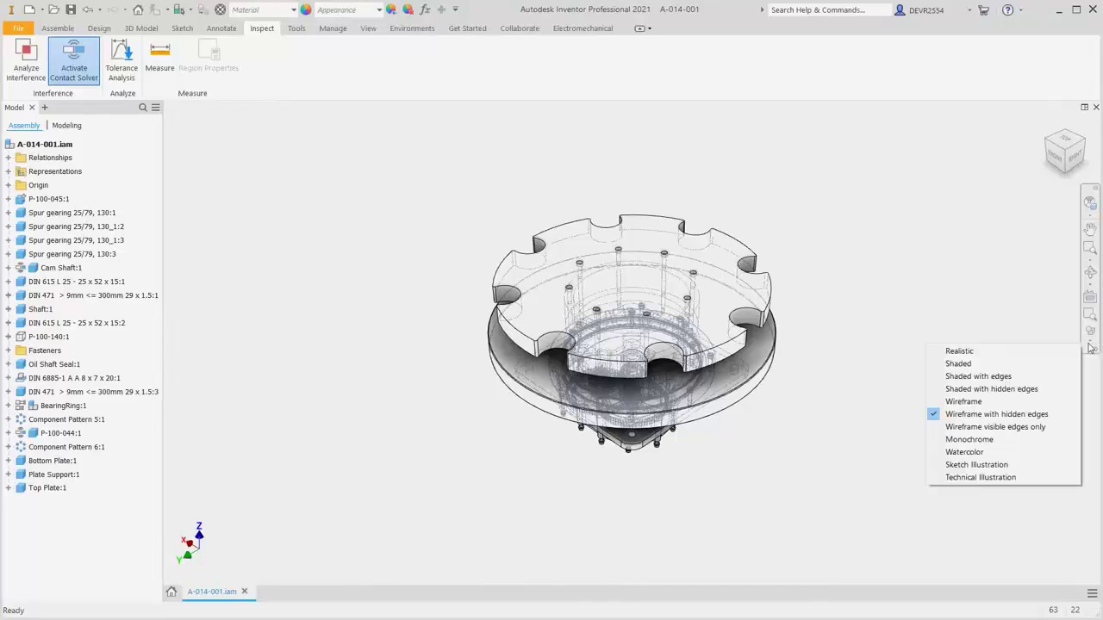
{"action": "left_click", "coordinate": [1008, 377]}
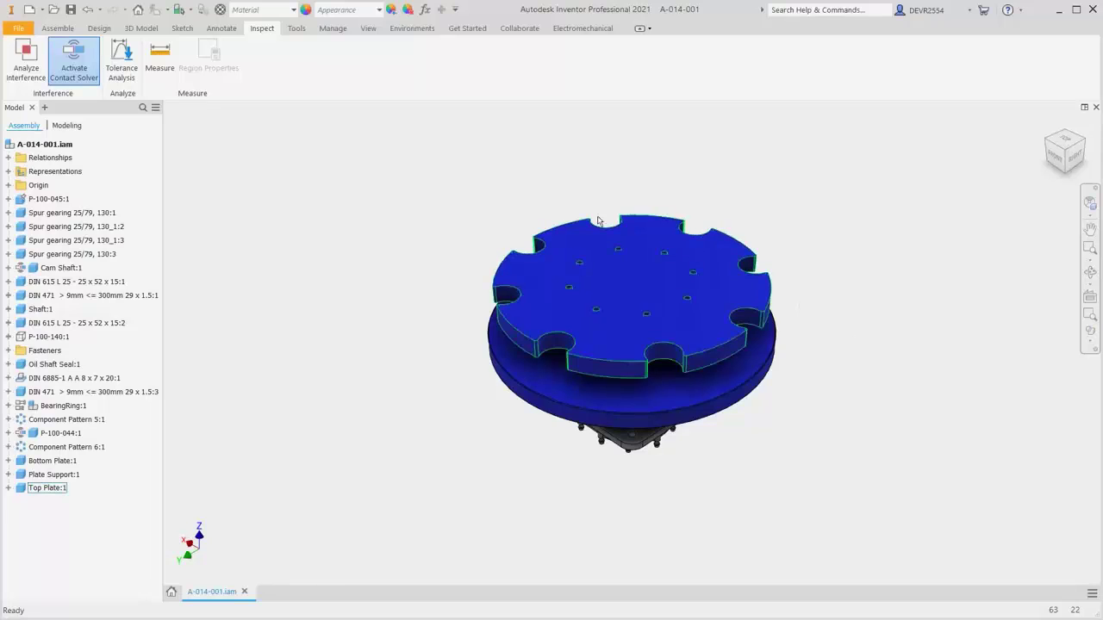
{"action": "left_click", "coordinate": [74, 62]}
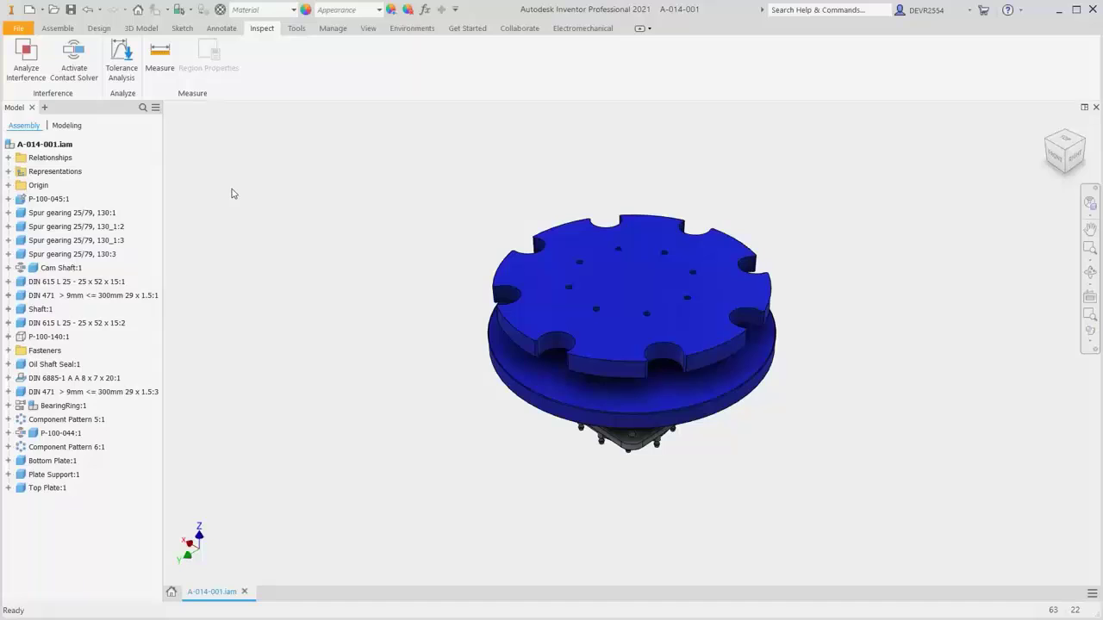
Set up a blind by-hole bolted connection on a Top Plate hole, following its pattern, with the Bottom Plate's top face as blind start plane
{"action": "left_click", "coordinate": [59, 31]}
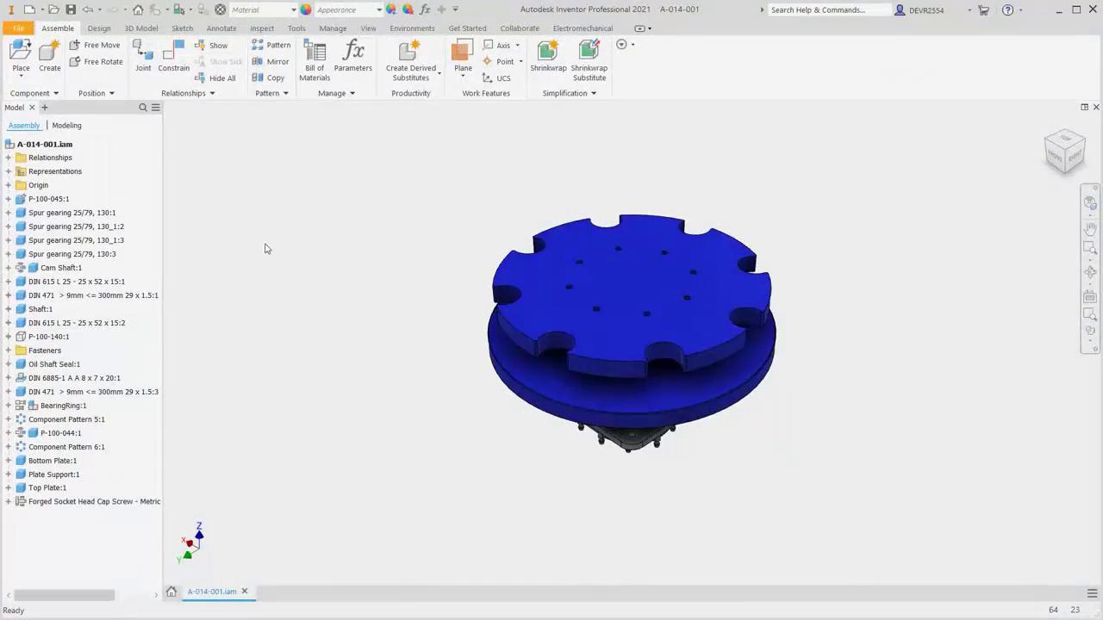
{"action": "left_click", "coordinate": [98, 28]}
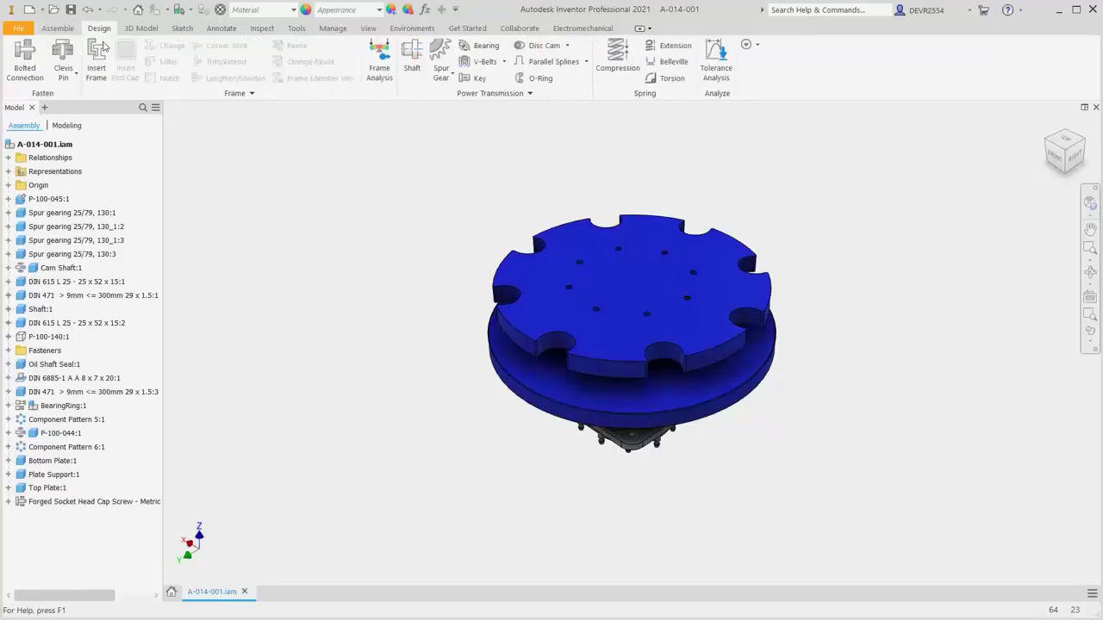
{"action": "left_click", "coordinate": [25, 61]}
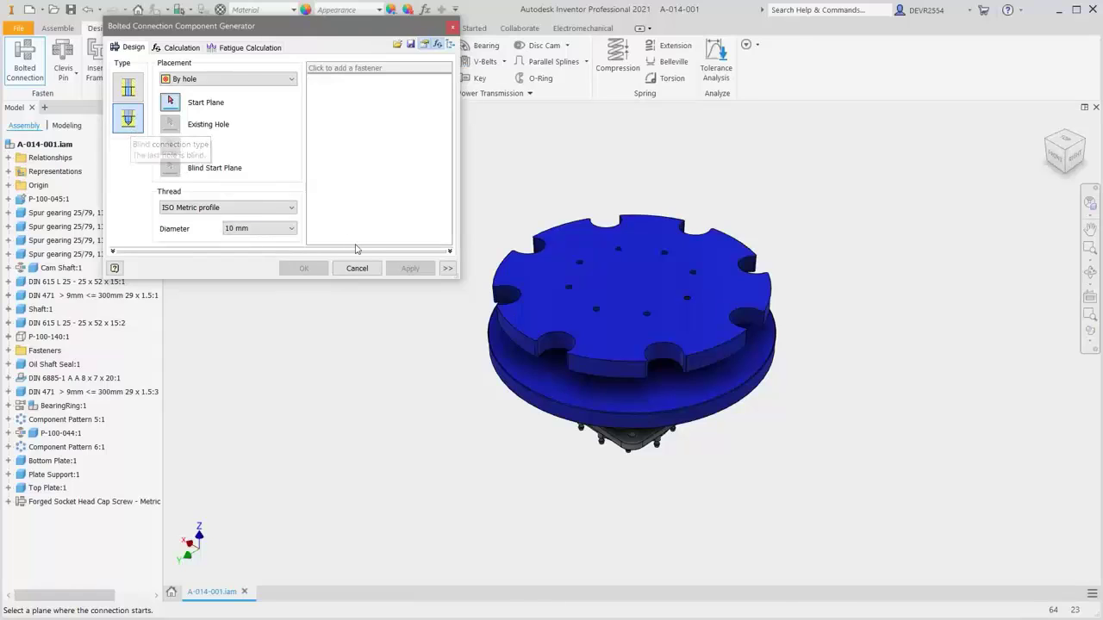
{"action": "left_click", "coordinate": [530, 284]}
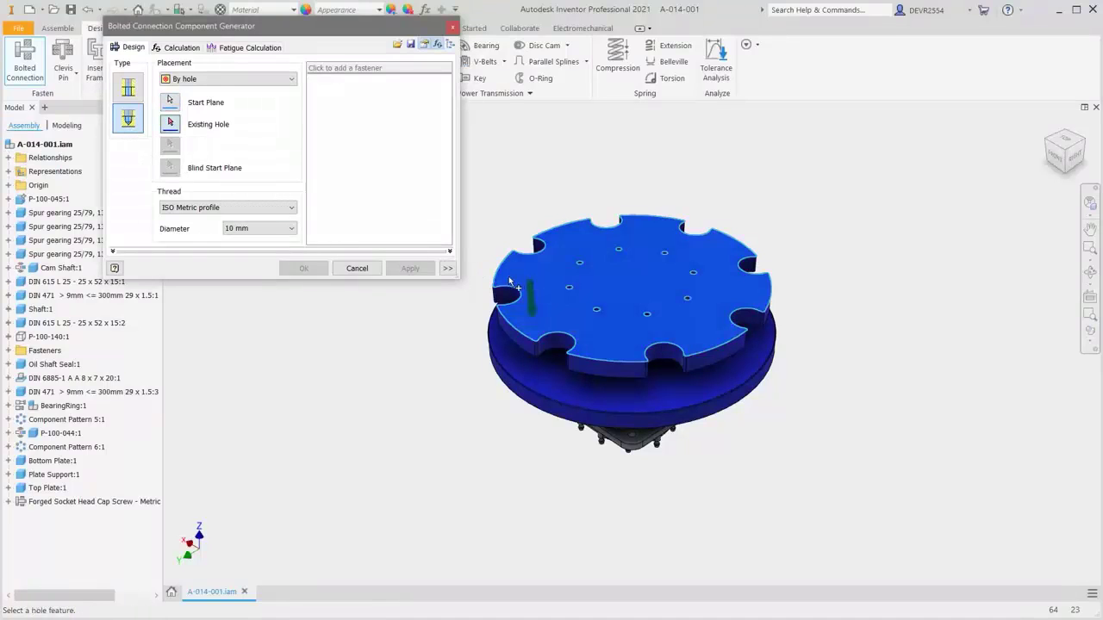
{"action": "left_click", "coordinate": [596, 312]}
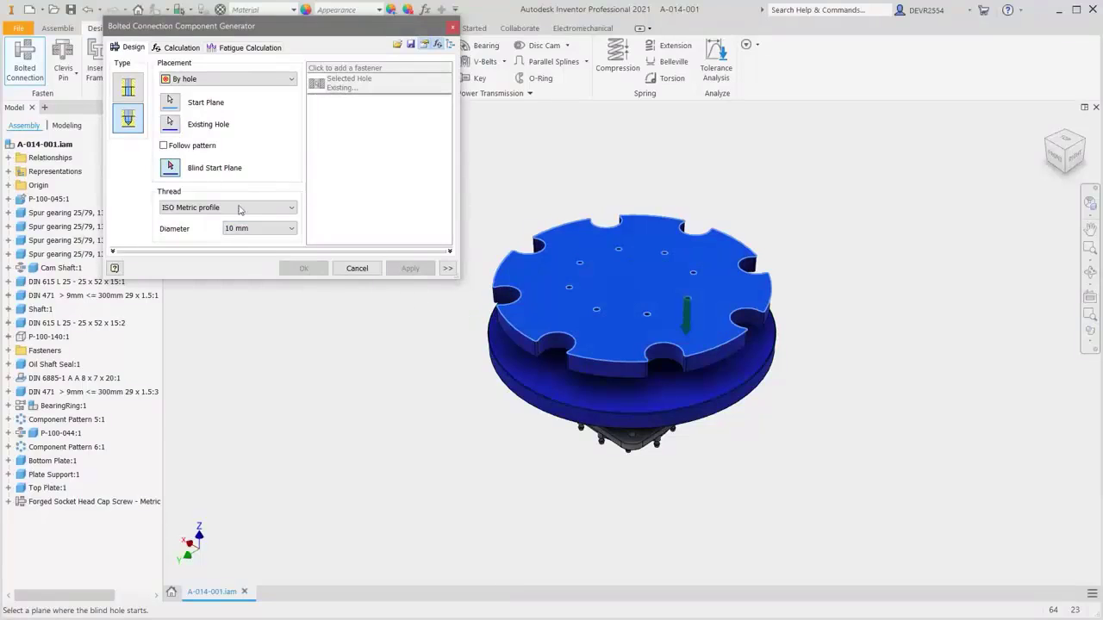
{"action": "left_click", "coordinate": [167, 147]}
{"action": "left_click", "coordinate": [556, 386]}
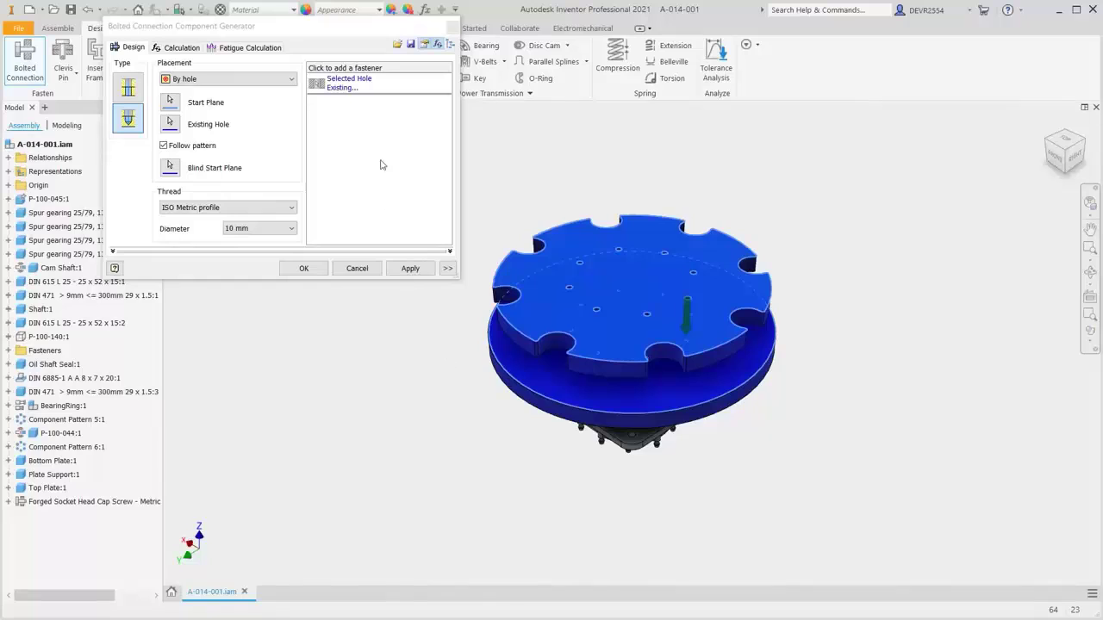
Add a Forged Socket Head Cap Screw from the Socket Head Bolts category to the bolted connection
{"action": "left_click", "coordinate": [368, 69]}
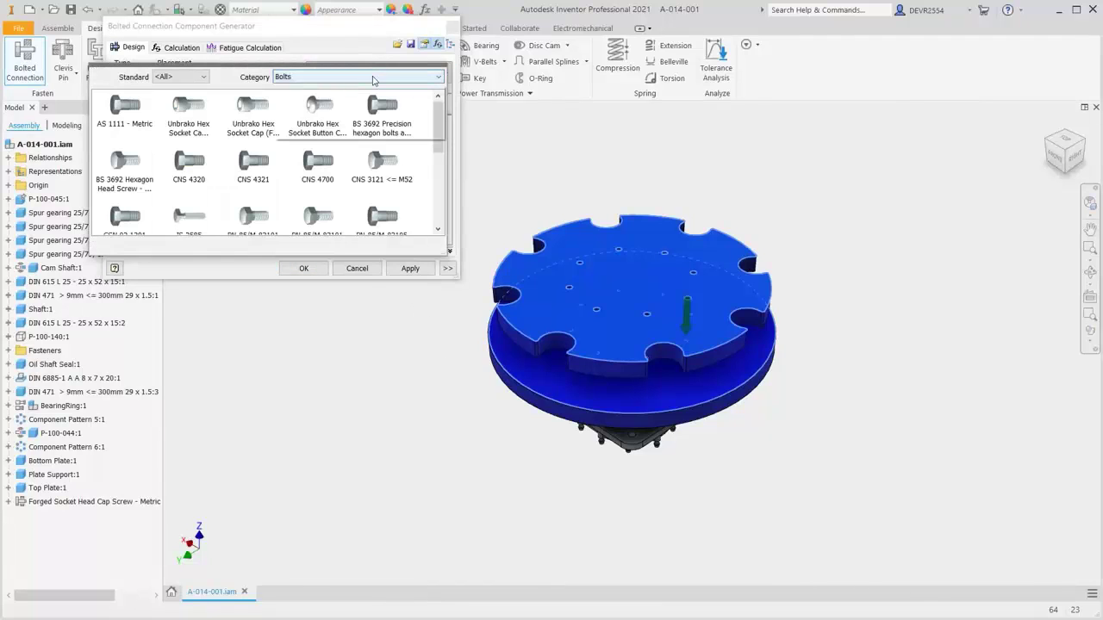
{"action": "left_click", "coordinate": [373, 76]}
{"action": "left_click", "coordinate": [320, 116]}
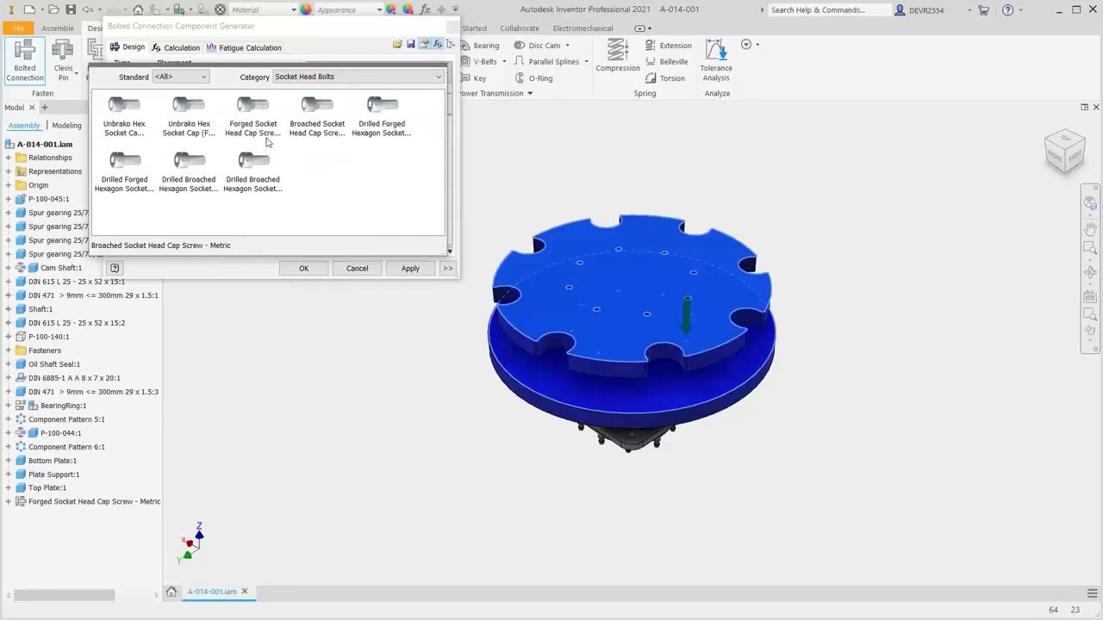
{"action": "left_click", "coordinate": [253, 112]}
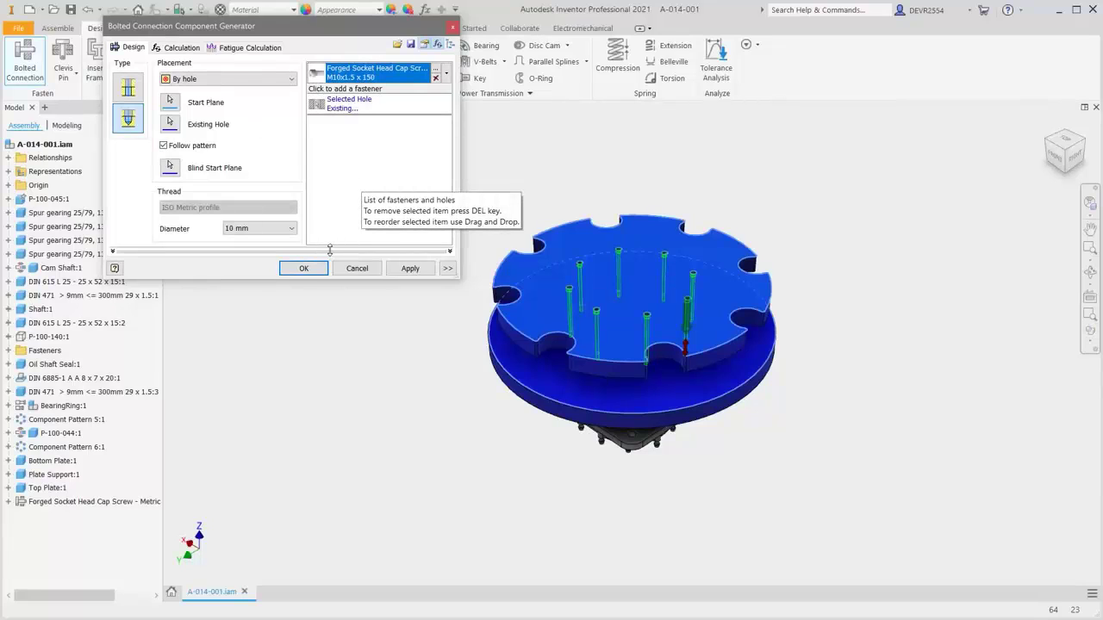
Generate the M10 bolted connection through the plates and make the P-100-140:1 housing visible again
{"action": "left_click", "coordinate": [303, 268]}
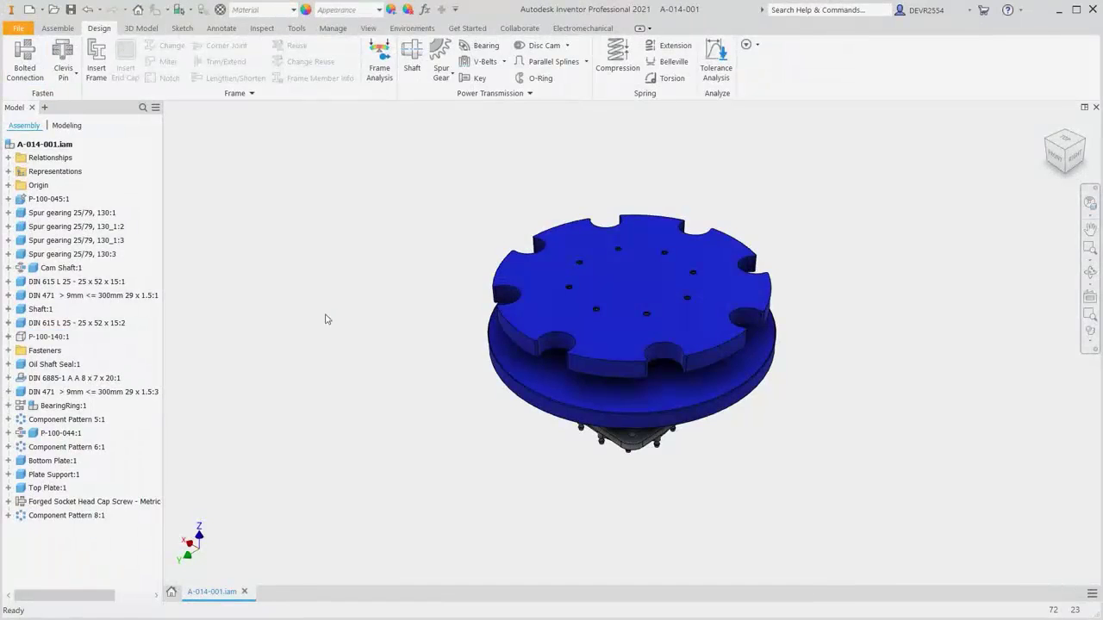
{"action": "right_click", "coordinate": [57, 340]}
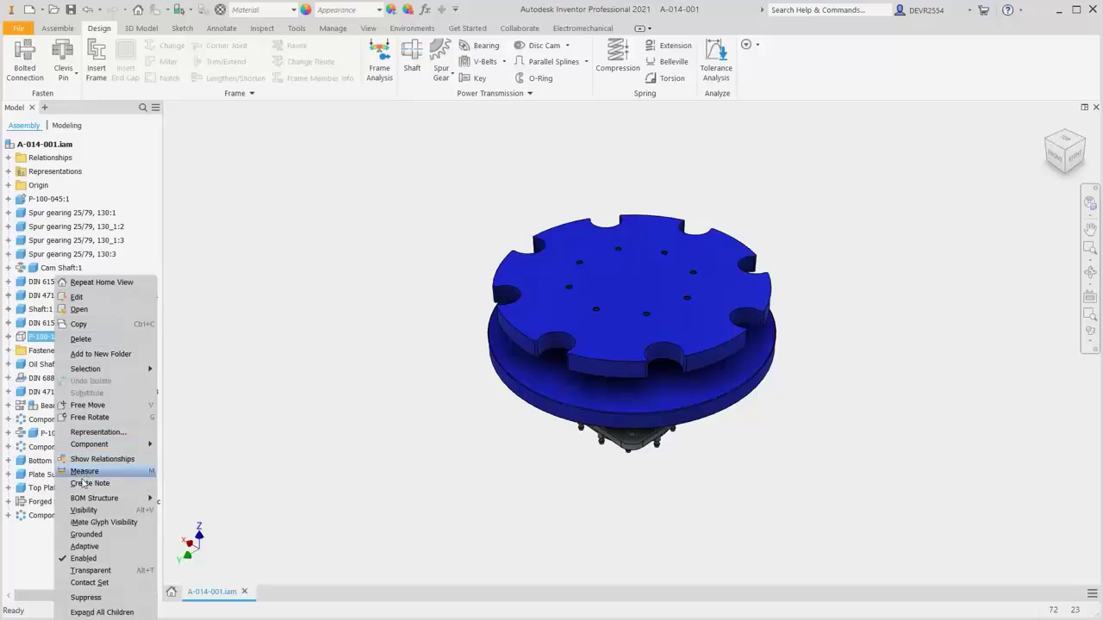
{"action": "left_click", "coordinate": [85, 512]}
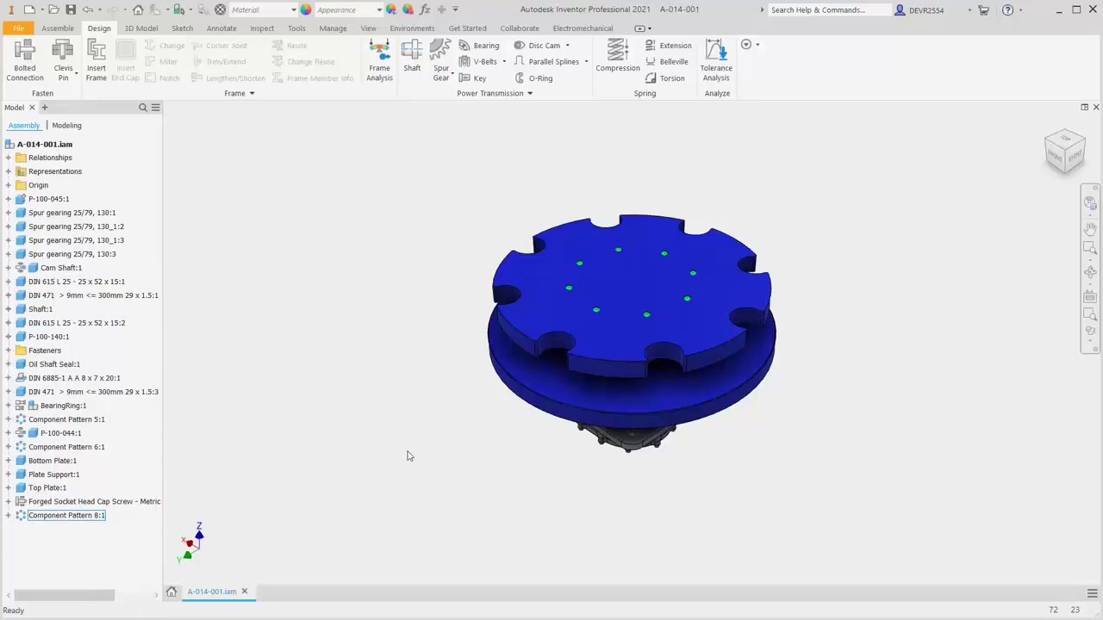
{"action": "key", "text": "F4"}
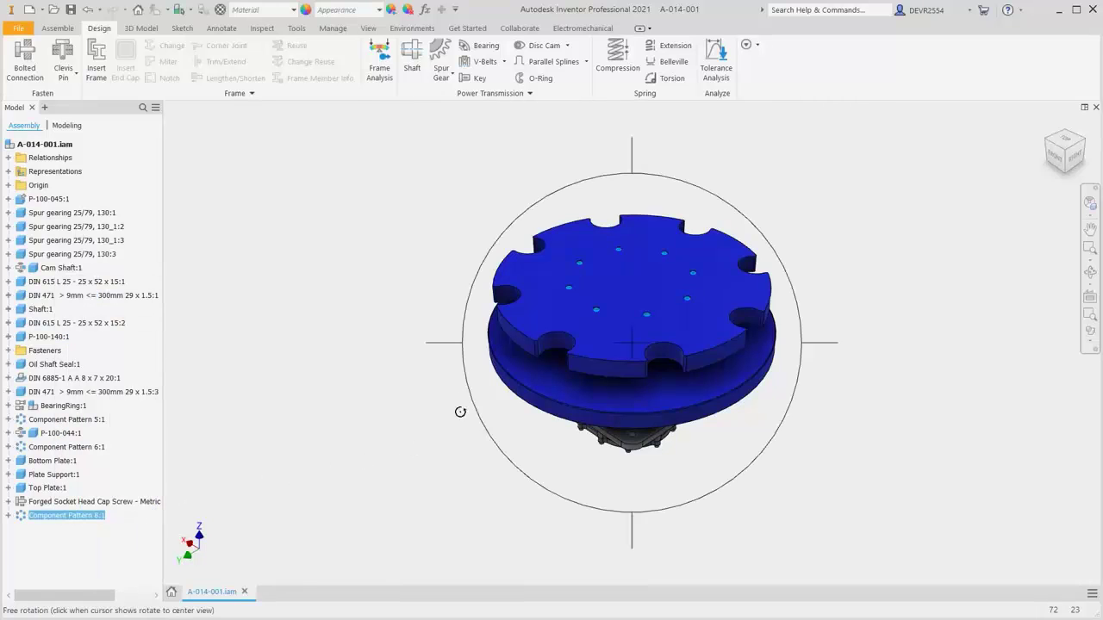
{"action": "left_click_drag", "start_coordinate": [577, 392], "coordinate": [577, 293]}
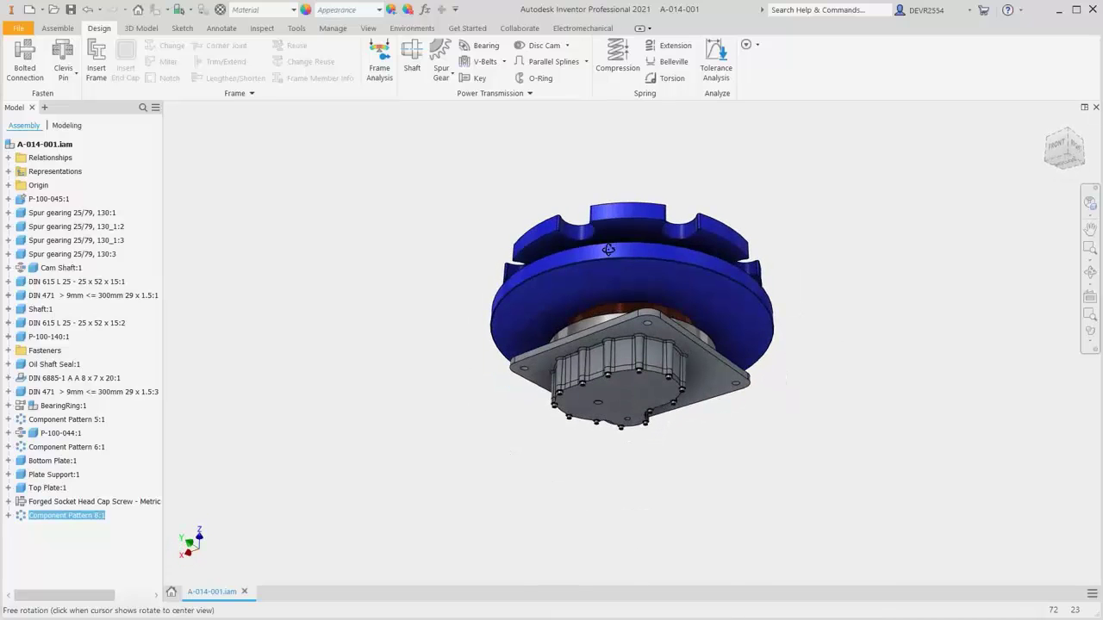
{"action": "key", "text": "Escape"}
{"action": "key", "text": "F5"}
{"action": "key", "text": "Escape"}
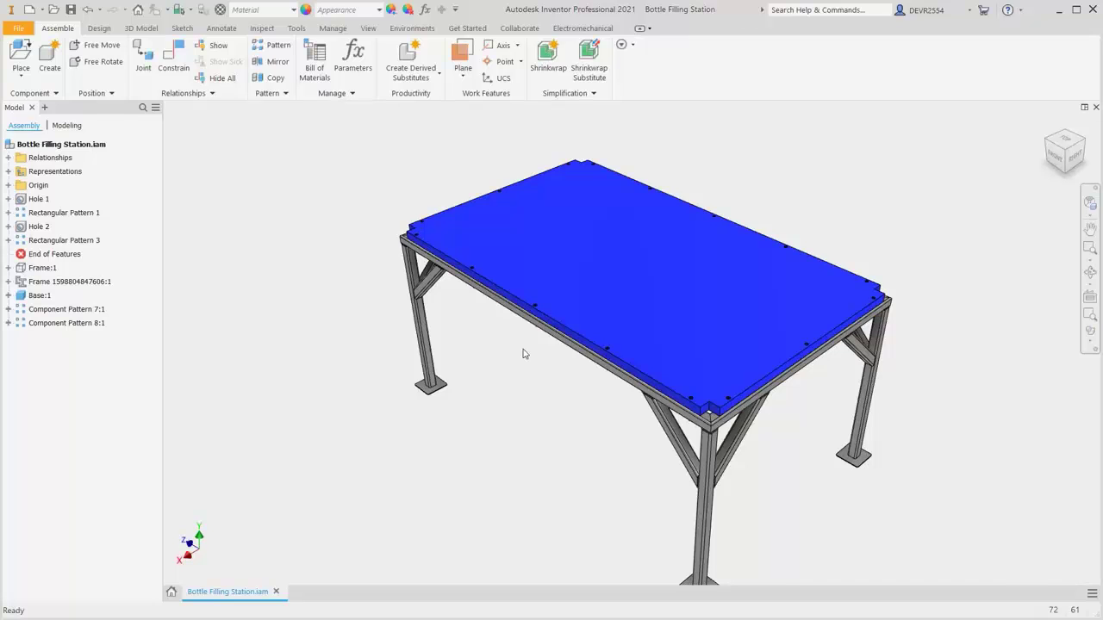
In the Bottle Filling Station assembly, suppress the third and eighth occurrences of Rectangular Pattern 1
{"action": "scroll", "coordinate": [523, 353], "scroll_direction": "down", "scroll_amount": 5}
{"action": "key", "text": "F4"}
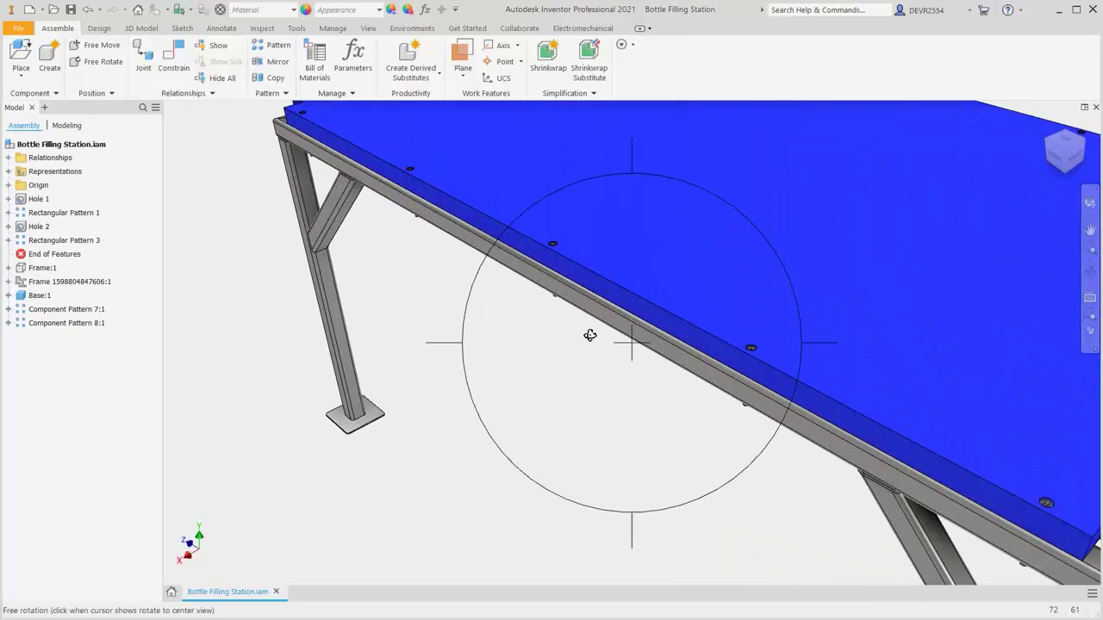
{"action": "left_click_drag", "start_coordinate": [591, 332], "coordinate": [570, 339]}
{"action": "left_click_drag", "start_coordinate": [600, 299], "coordinate": [591, 346]}
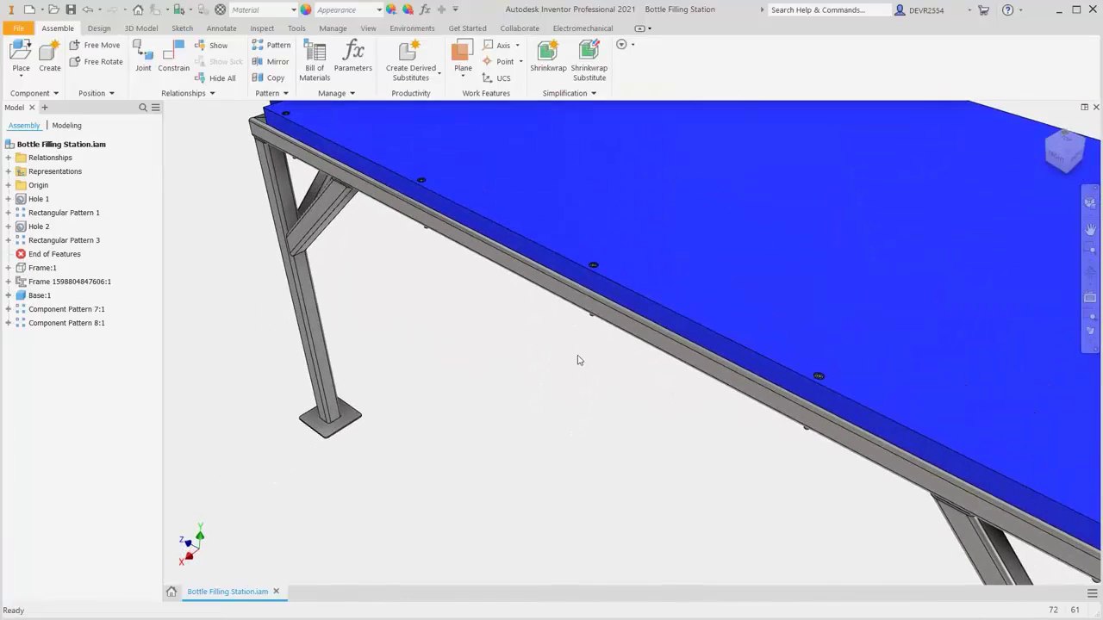
{"action": "key", "text": "Home"}
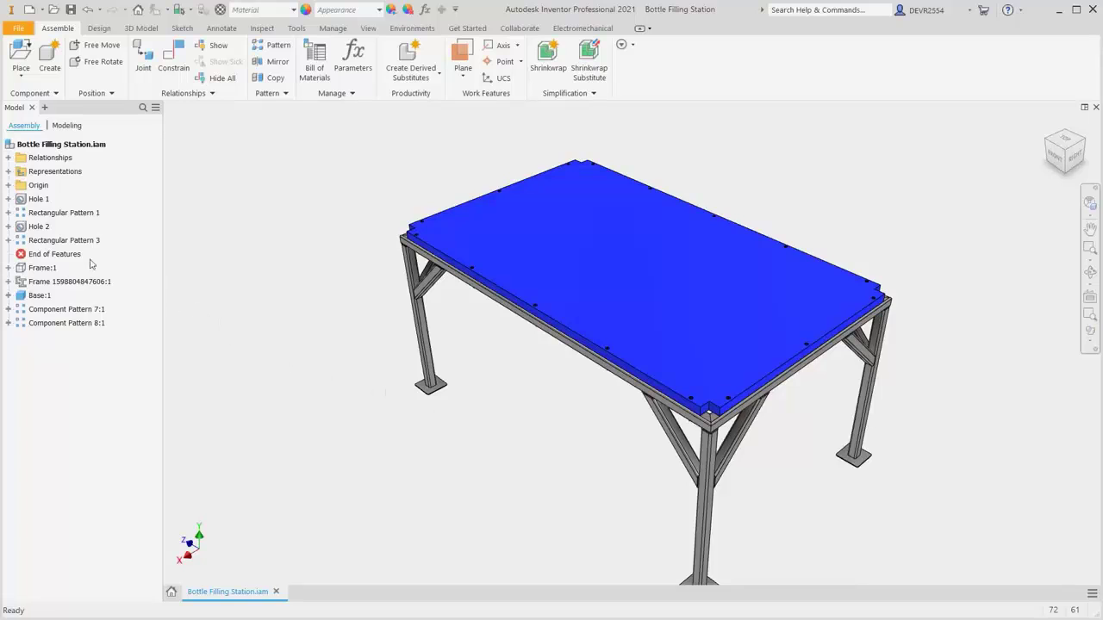
{"action": "left_click", "coordinate": [9, 213]}
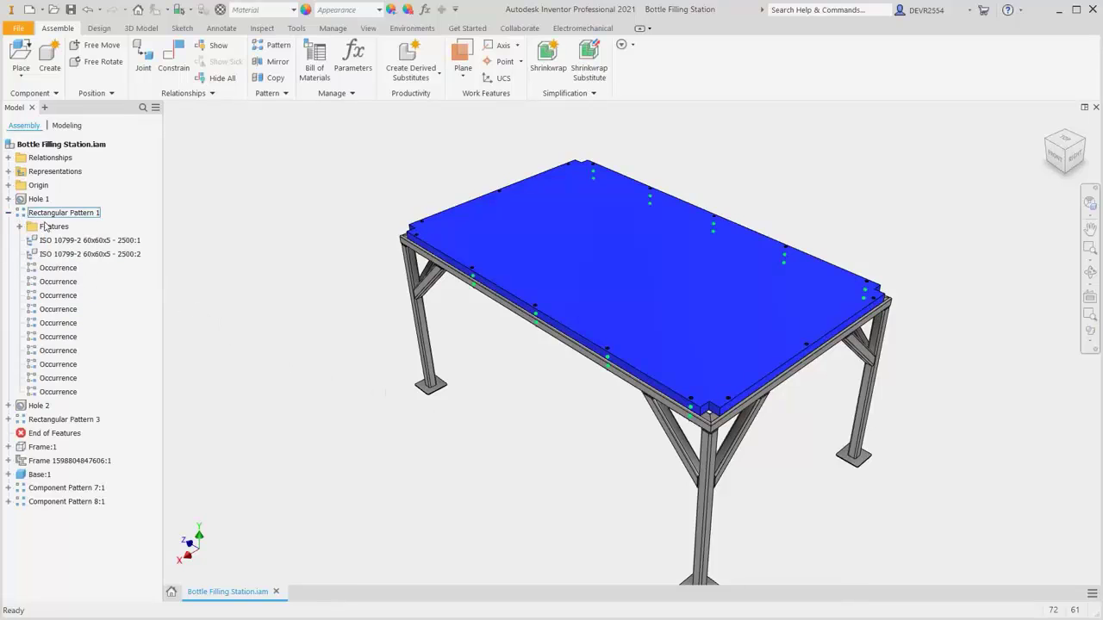
{"action": "right_click", "coordinate": [65, 298]}
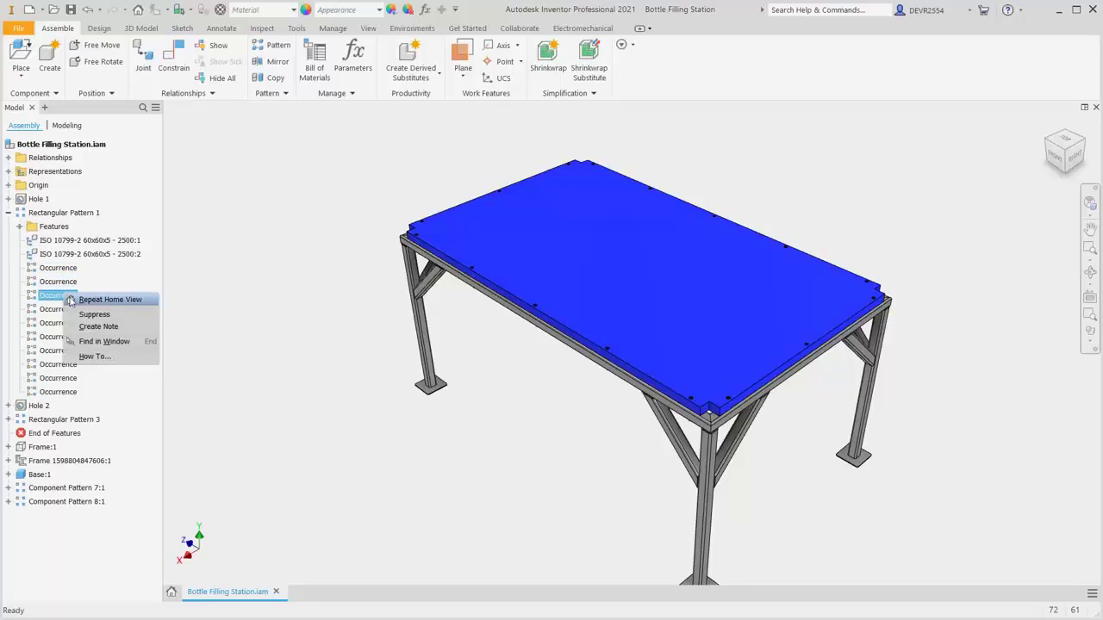
{"action": "left_click", "coordinate": [82, 313]}
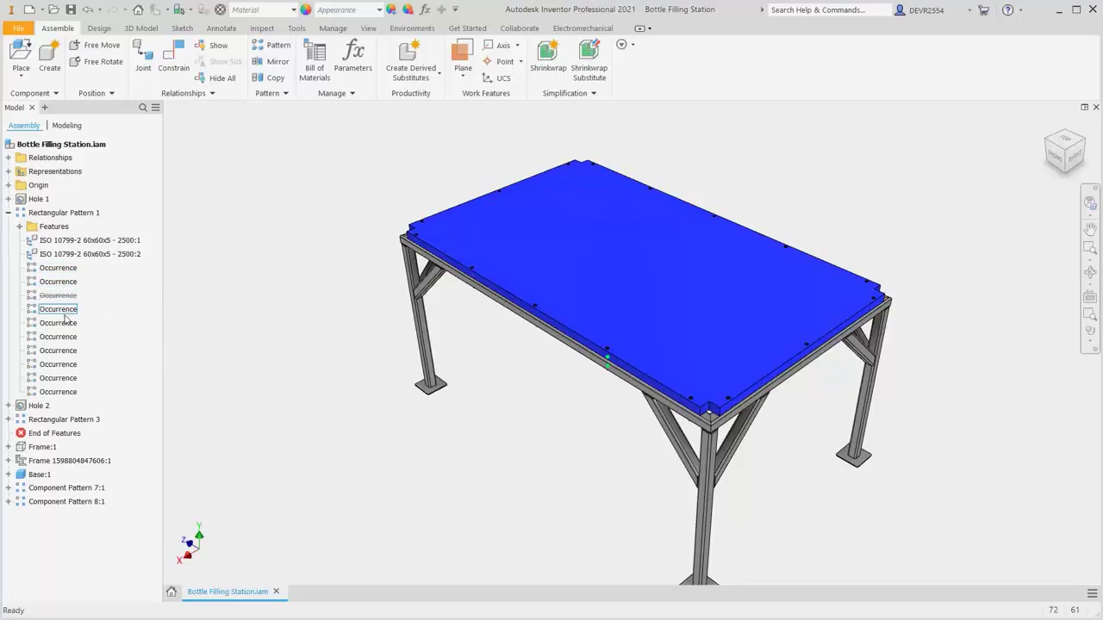
{"action": "right_click", "coordinate": [70, 365]}
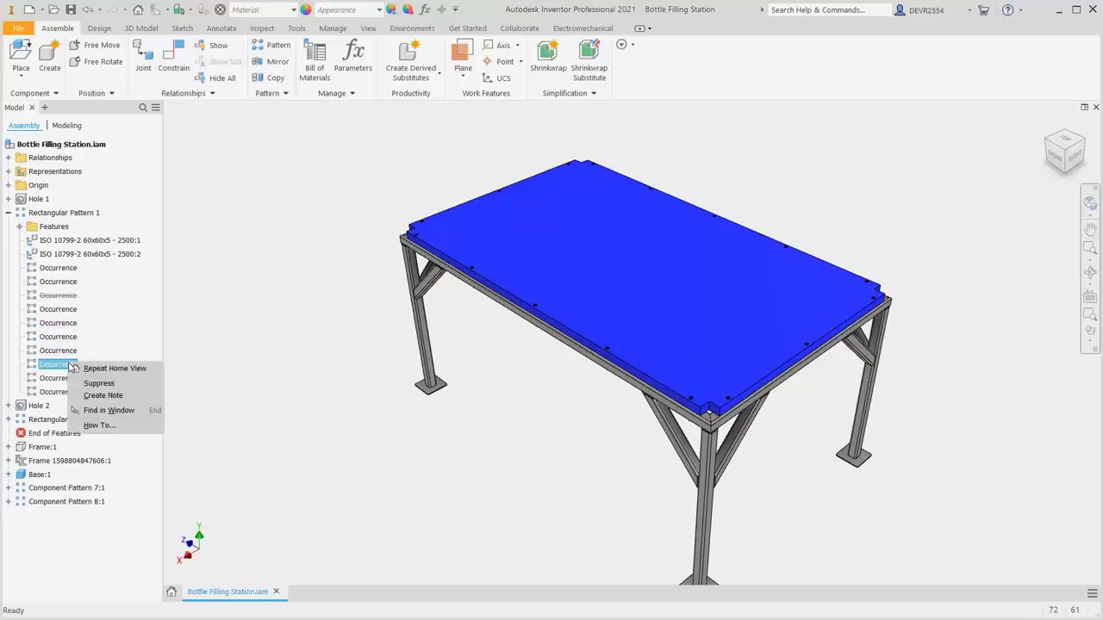
{"action": "left_click", "coordinate": [97, 382]}
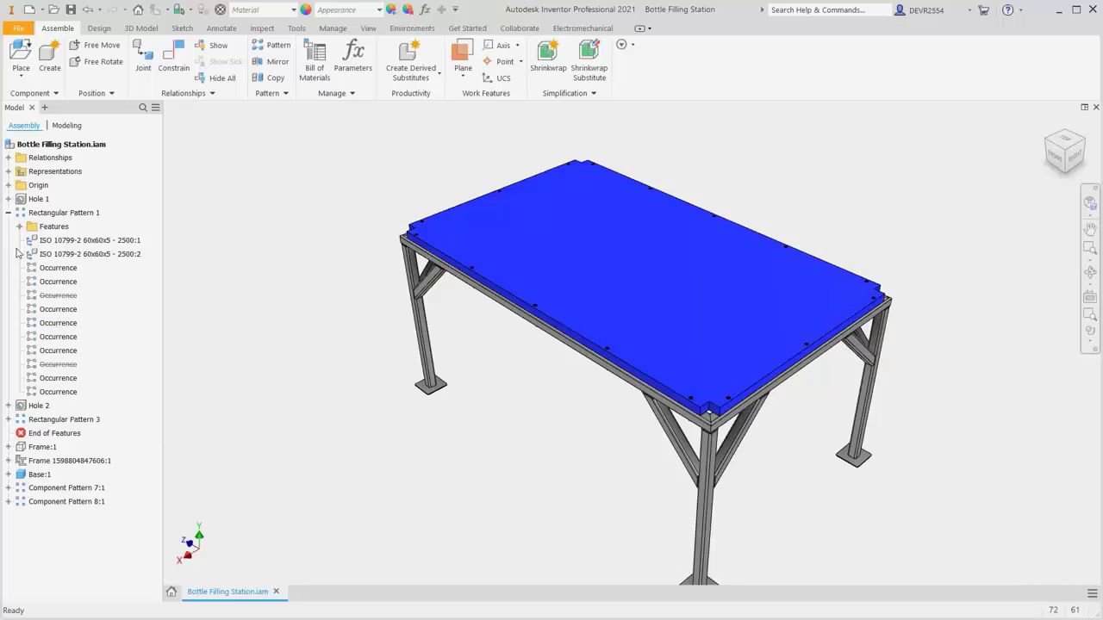
{"action": "left_click", "coordinate": [9, 213]}
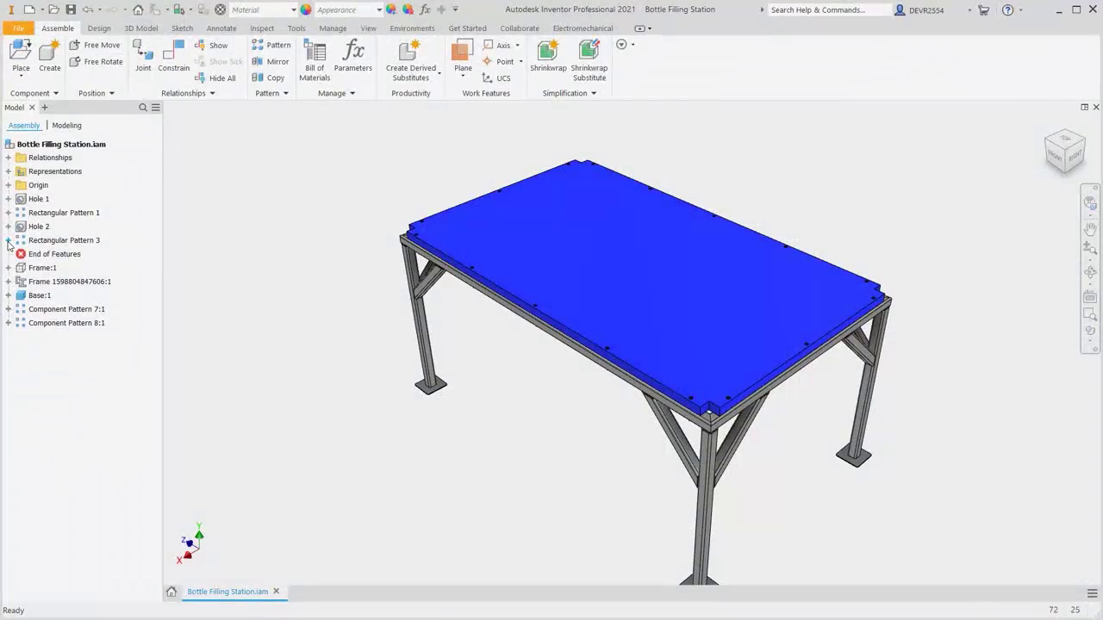
Suppress Element:5 and Element:6 of Component Pattern 7:1 to remove the two middle bolts
{"action": "left_click", "coordinate": [9, 309]}
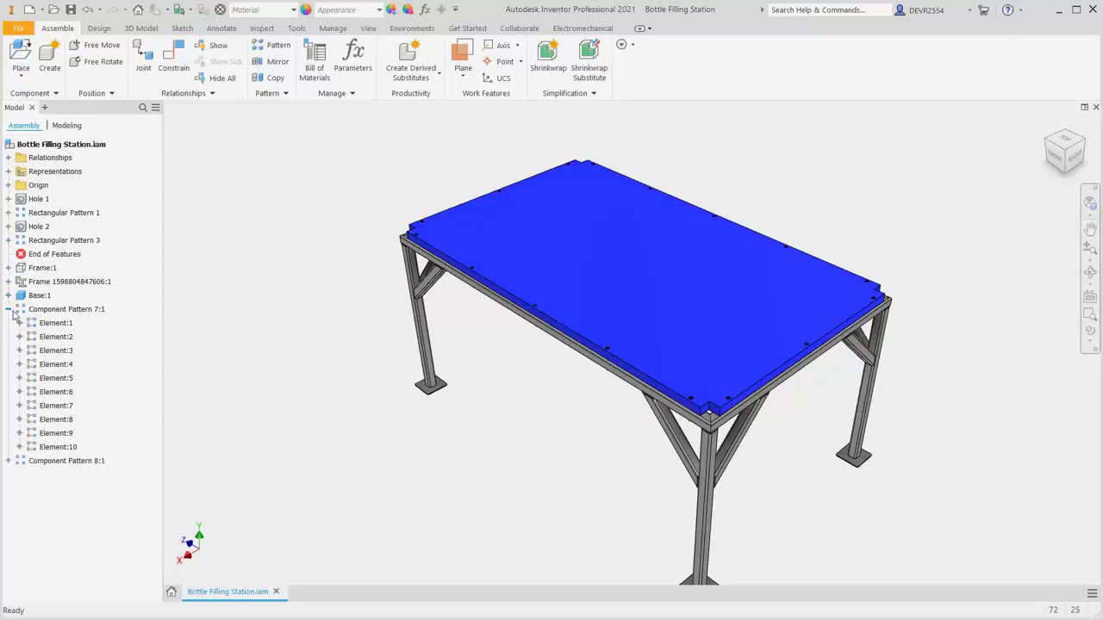
{"action": "right_click", "coordinate": [61, 384]}
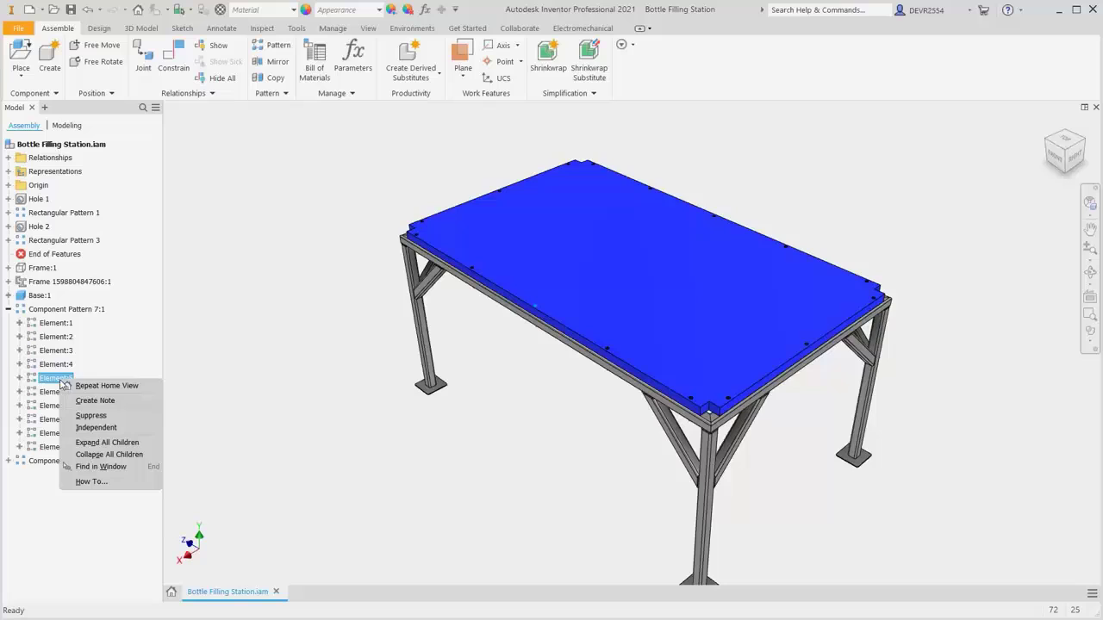
{"action": "left_click", "coordinate": [87, 417]}
{"action": "right_click", "coordinate": [61, 396]}
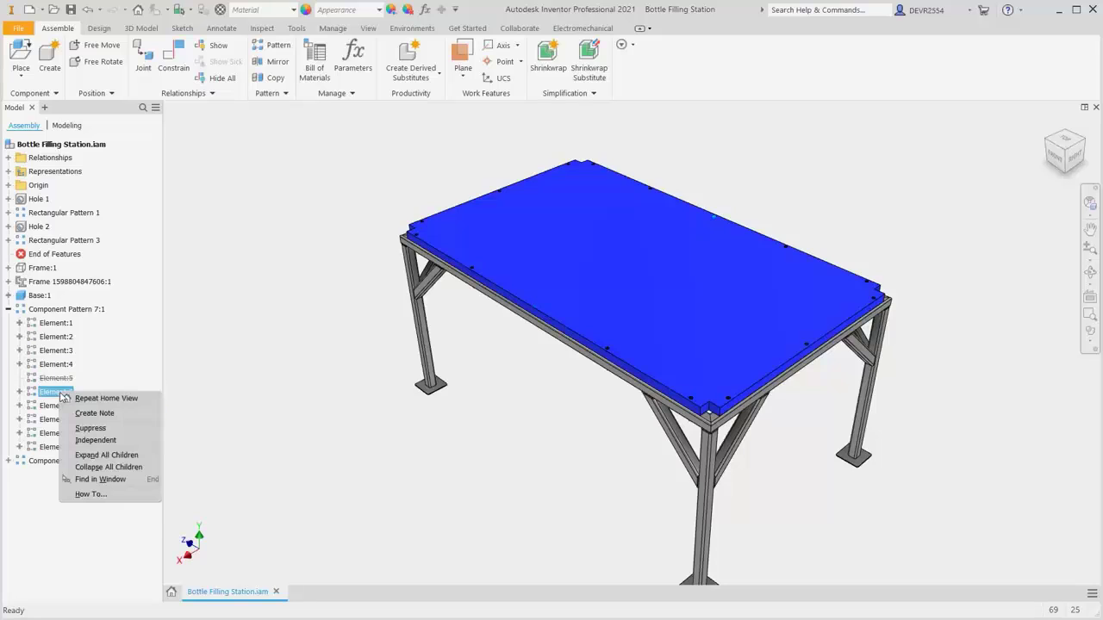
{"action": "left_click", "coordinate": [87, 429]}
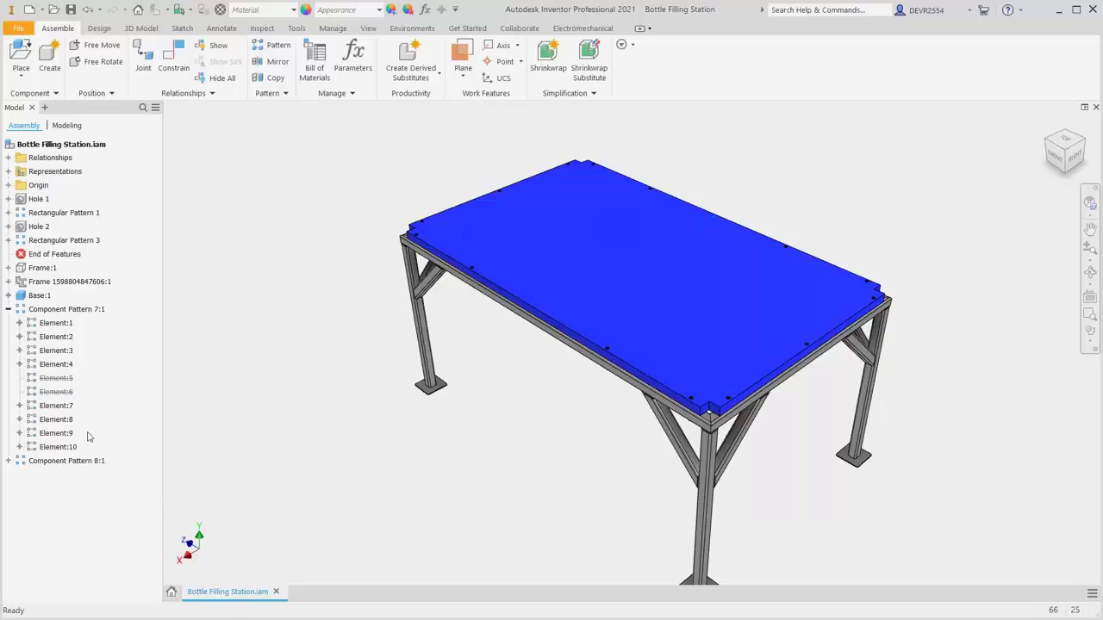
{"action": "left_click", "coordinate": [7, 310]}
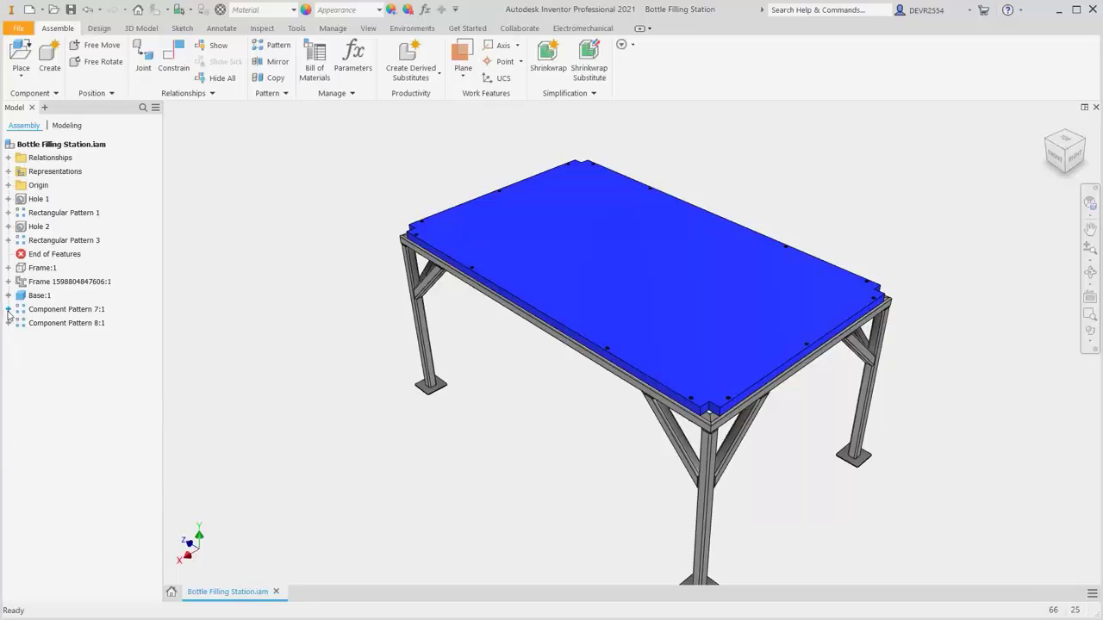
Edit the Base:1 part in place and suppress the third and eighth occurrences of its Rectangular Pattern3
{"action": "left_click", "coordinate": [44, 300]}
{"action": "right_click", "coordinate": [44, 298]}
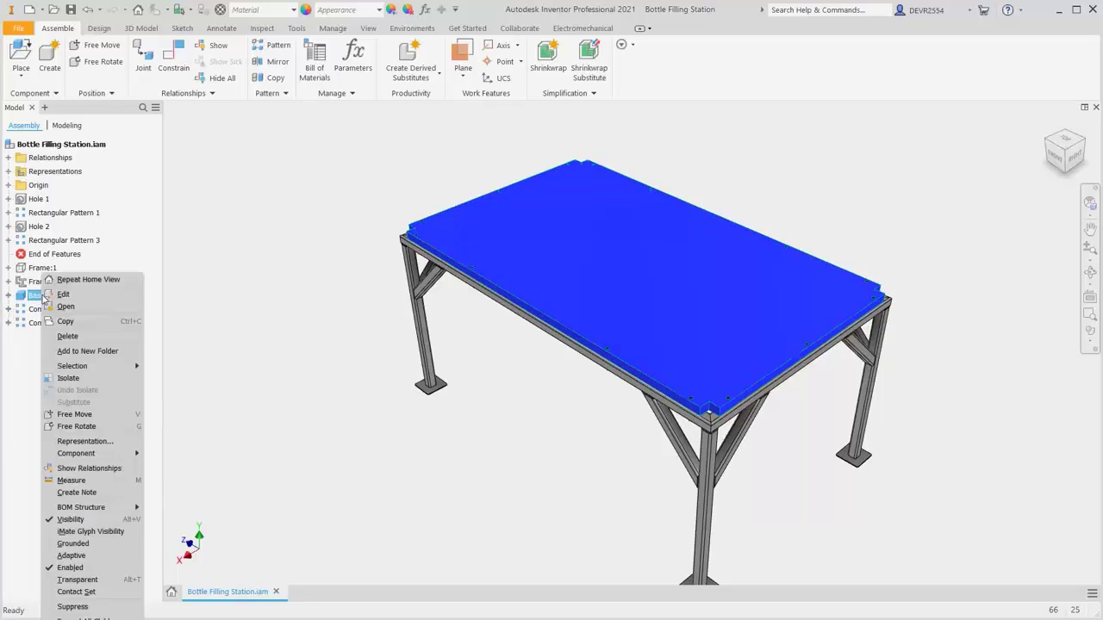
{"action": "left_click", "coordinate": [65, 295]}
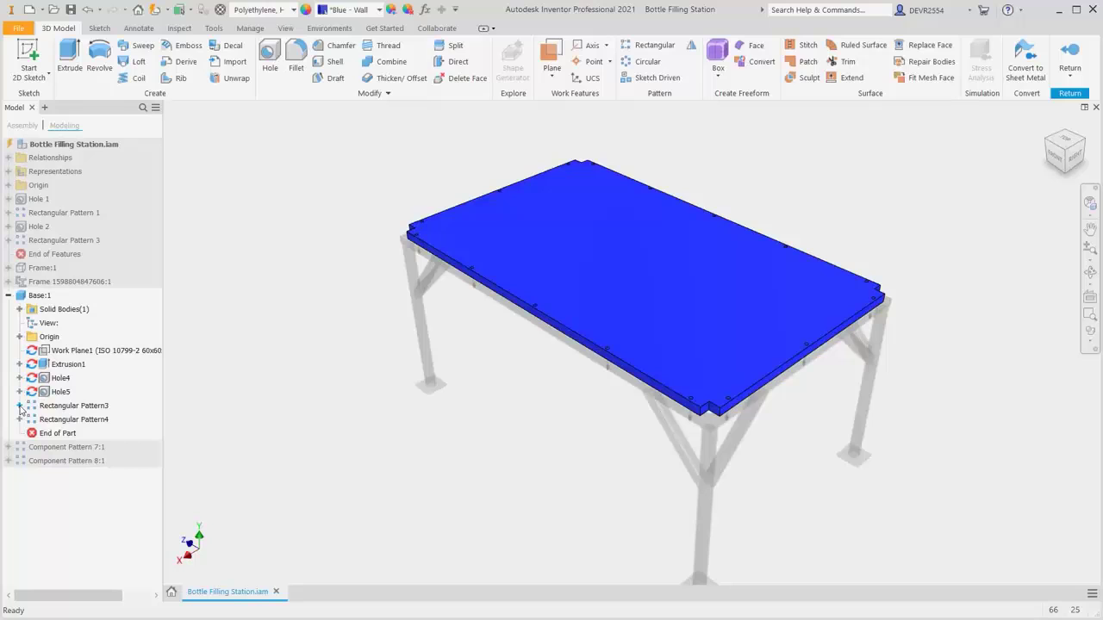
{"action": "left_click", "coordinate": [19, 406]}
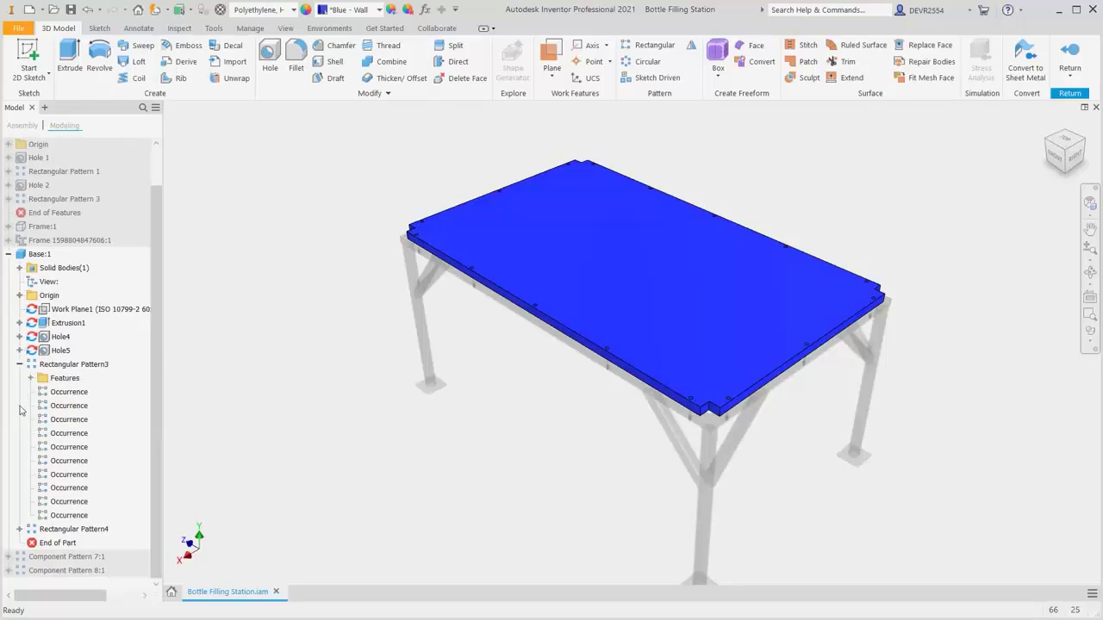
{"action": "right_click", "coordinate": [71, 423]}
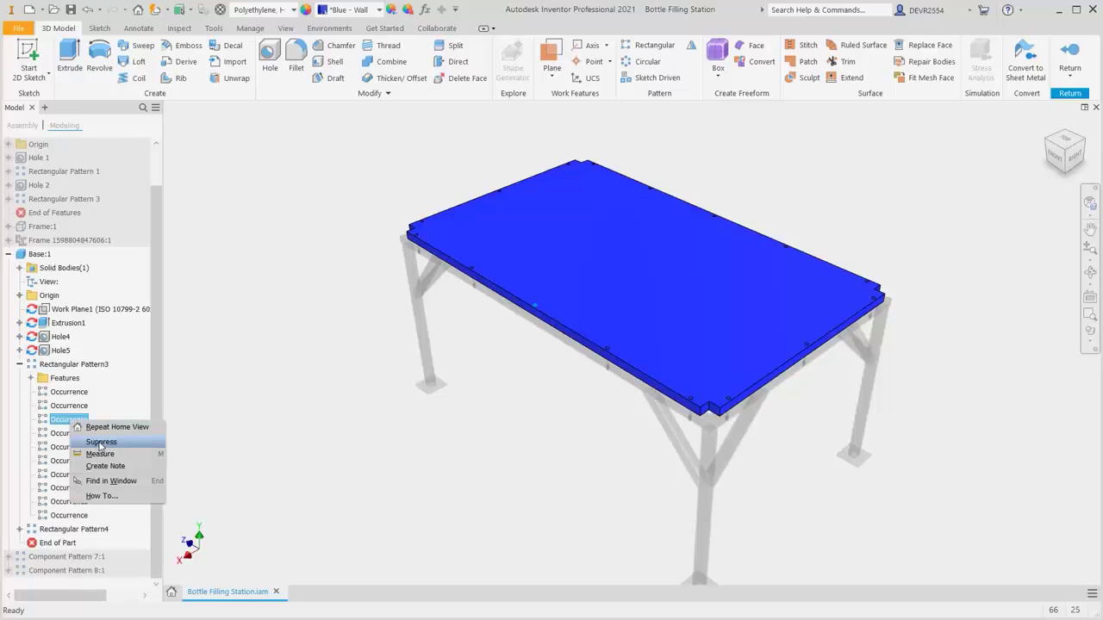
{"action": "left_click", "coordinate": [83, 438]}
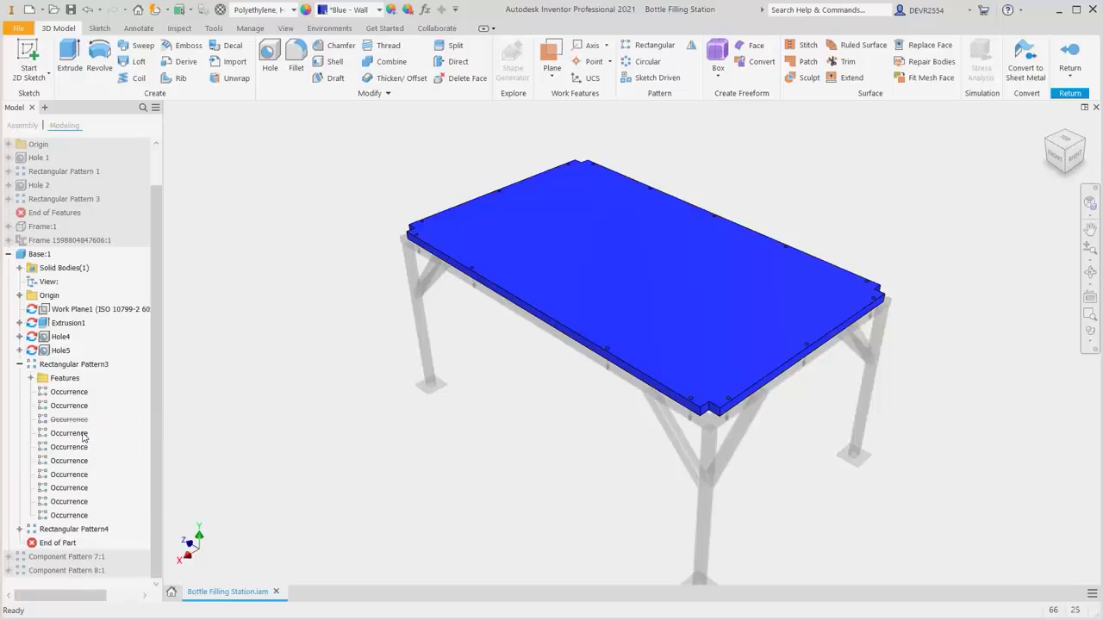
{"action": "right_click", "coordinate": [80, 493]}
{"action": "left_click", "coordinate": [96, 509]}
{"action": "left_click", "coordinate": [19, 364]}
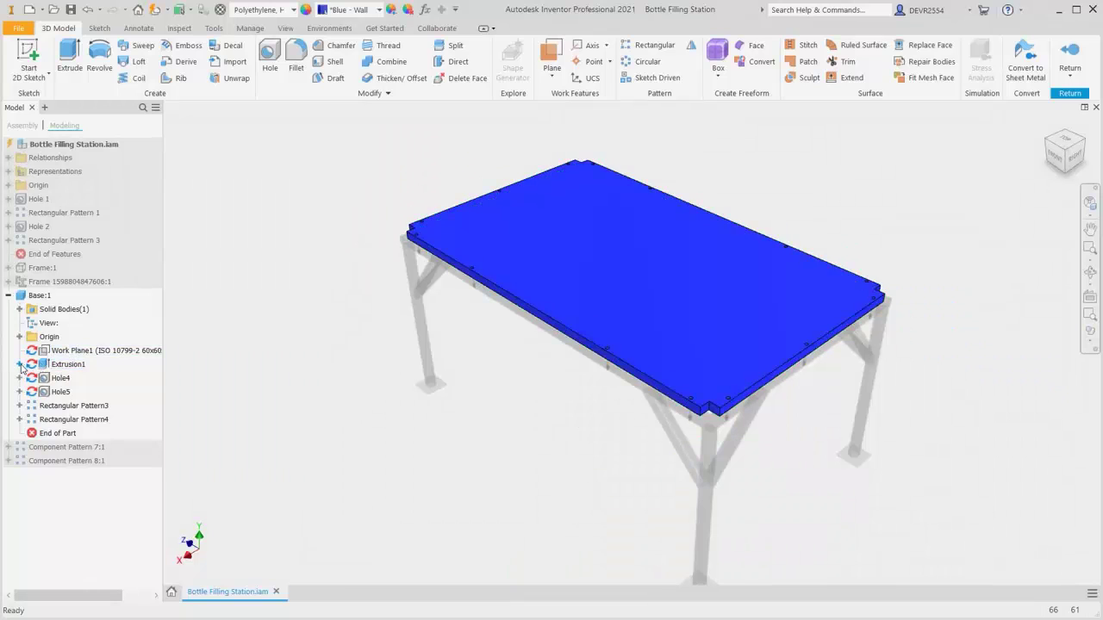
Edit Sketch1 of Extrusion1 and draw a rectangle 65 mm wide and 60 mm high inside the outline, near its upper long edge
{"action": "left_click", "coordinate": [19, 365]}
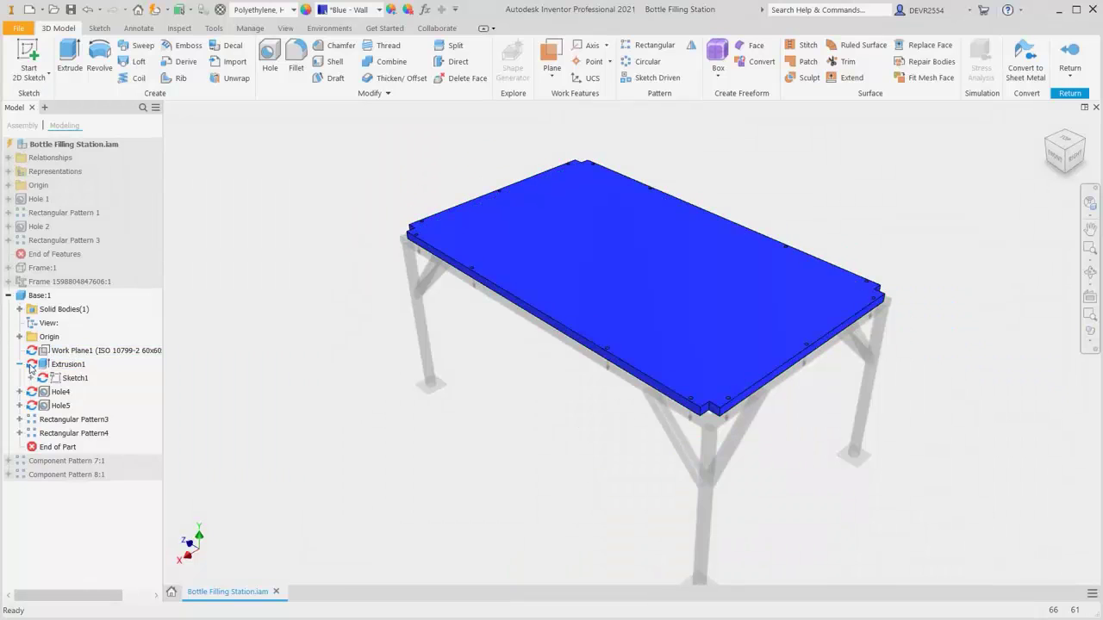
{"action": "right_click", "coordinate": [75, 381]}
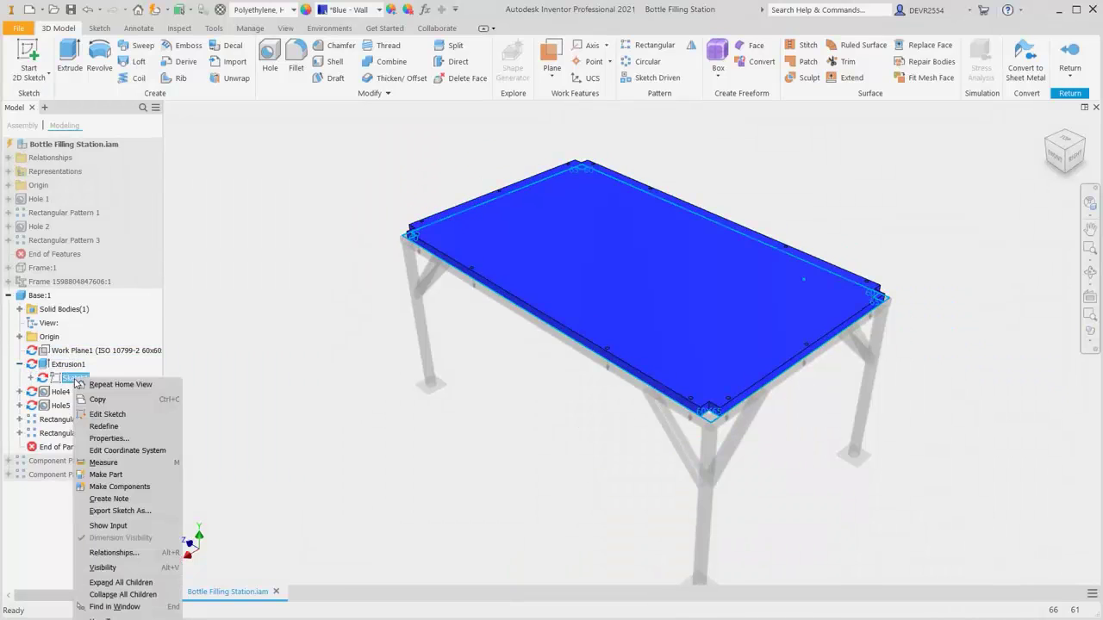
{"action": "left_click", "coordinate": [107, 415]}
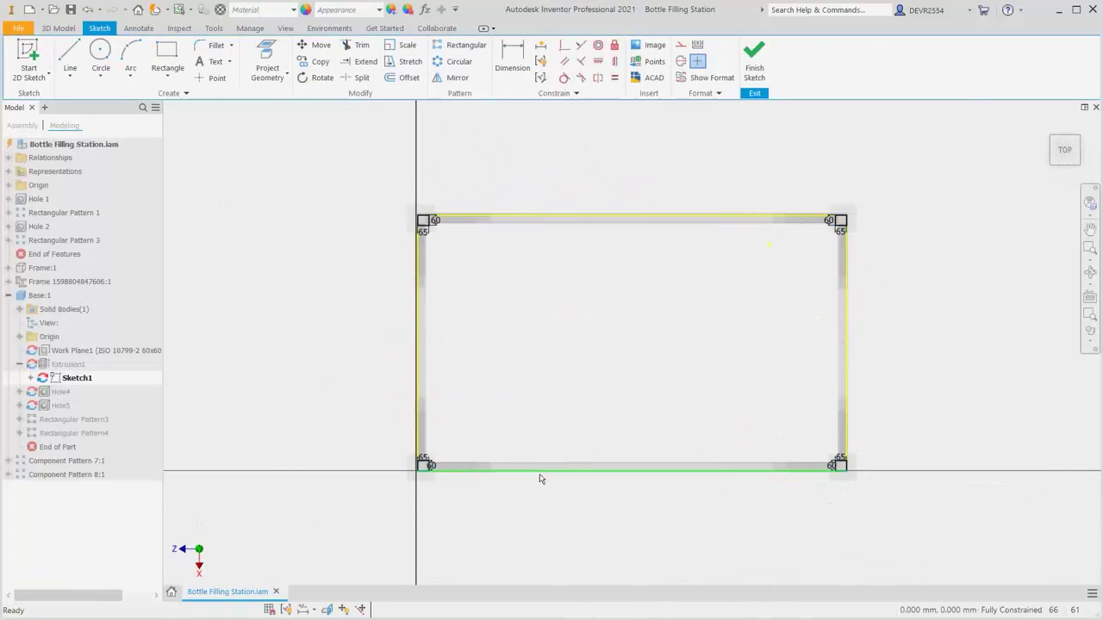
{"action": "left_click", "coordinate": [167, 59]}
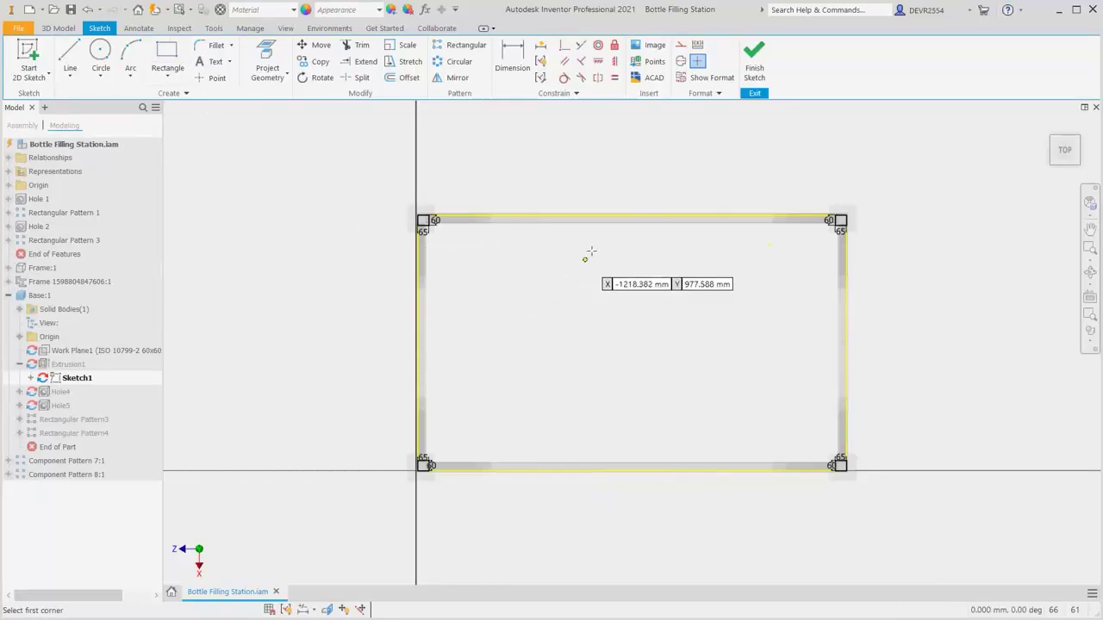
{"action": "left_click", "coordinate": [614, 234]}
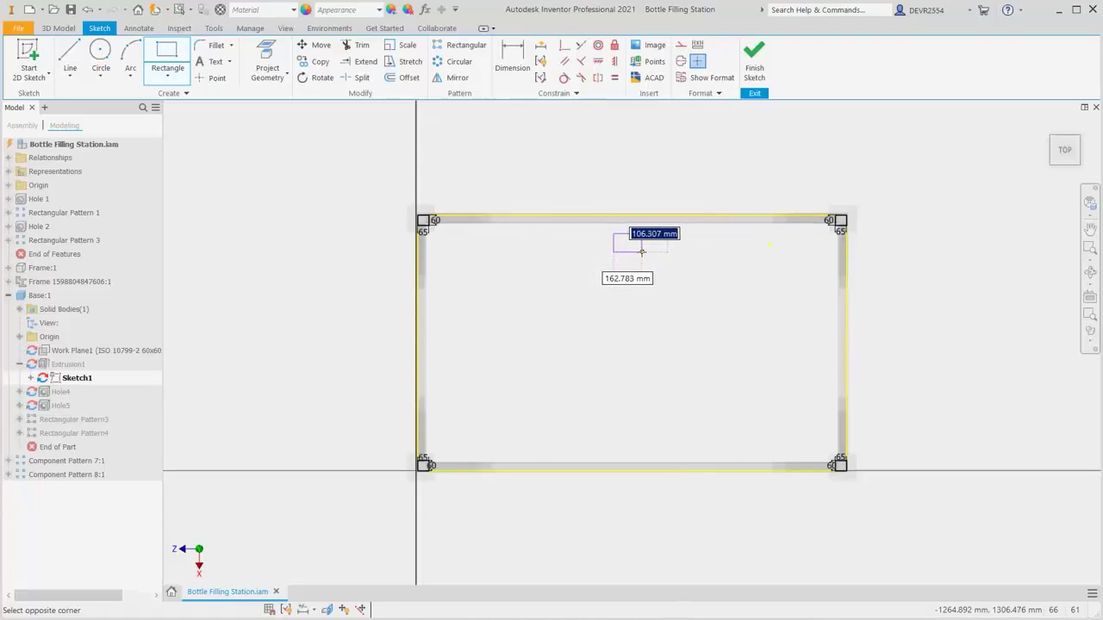
{"action": "type", "text": "9"}
{"action": "key", "text": "BackSpace"}
{"action": "type", "text": "60"}
{"action": "key", "text": "Tab"}
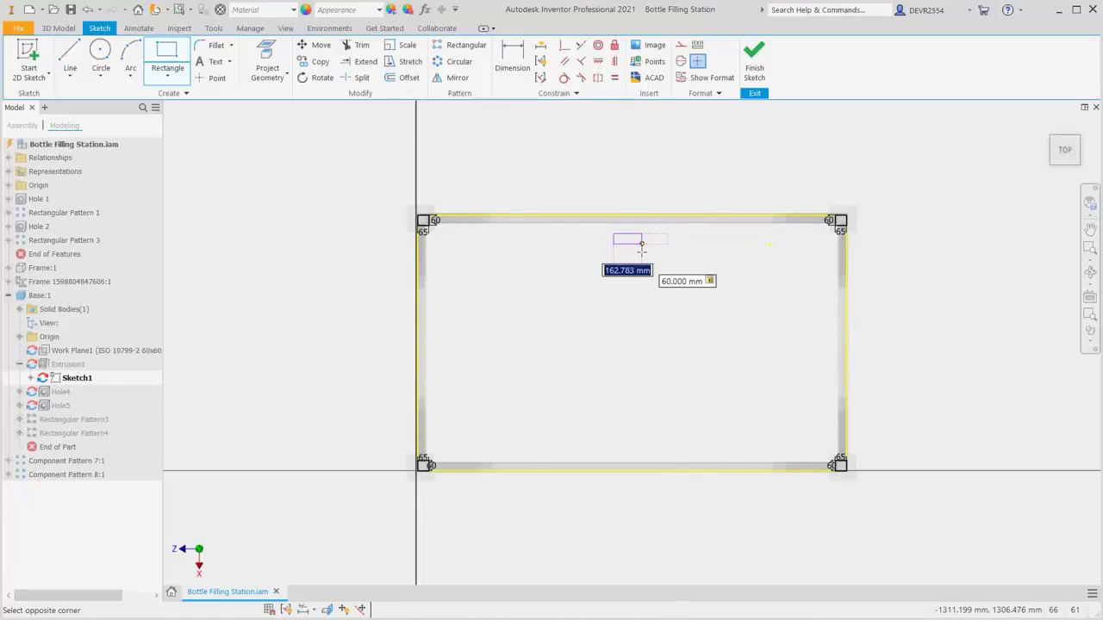
{"action": "type", "text": "65"}
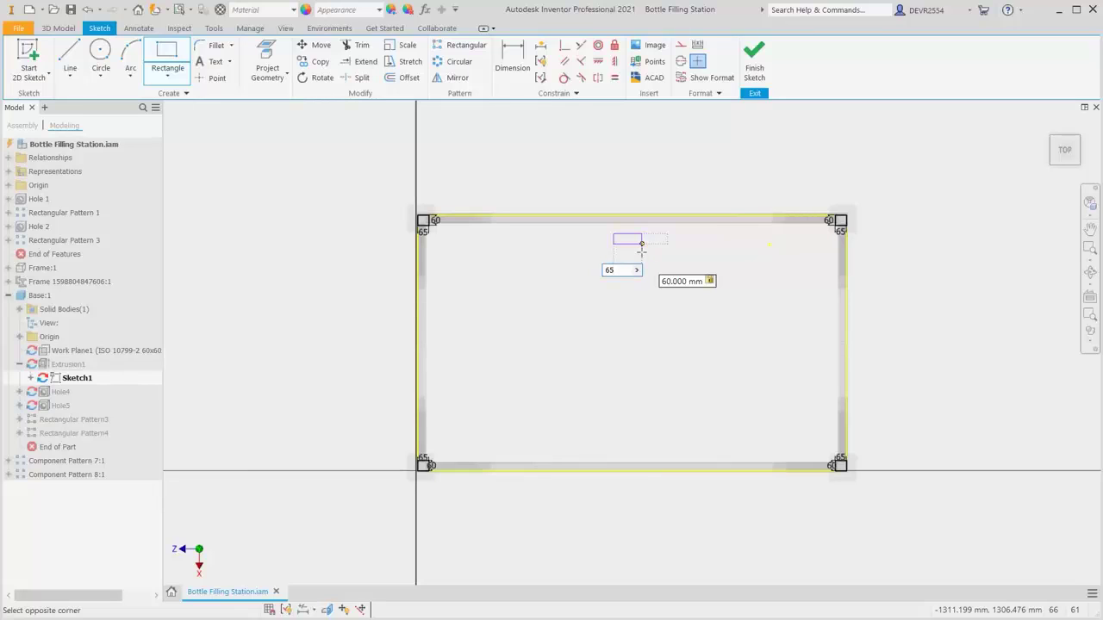
{"action": "key", "text": "Return"}
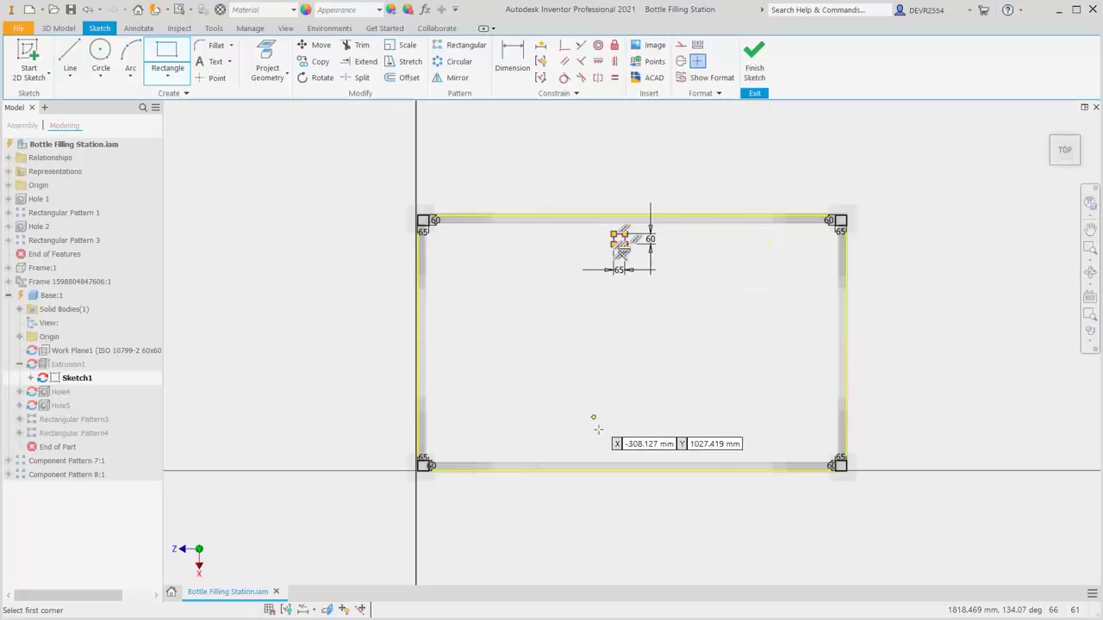
Draw a second rectangle 65 mm wide and 60 mm high inside the outline, near its lower long edge
{"action": "left_click", "coordinate": [604, 438]}
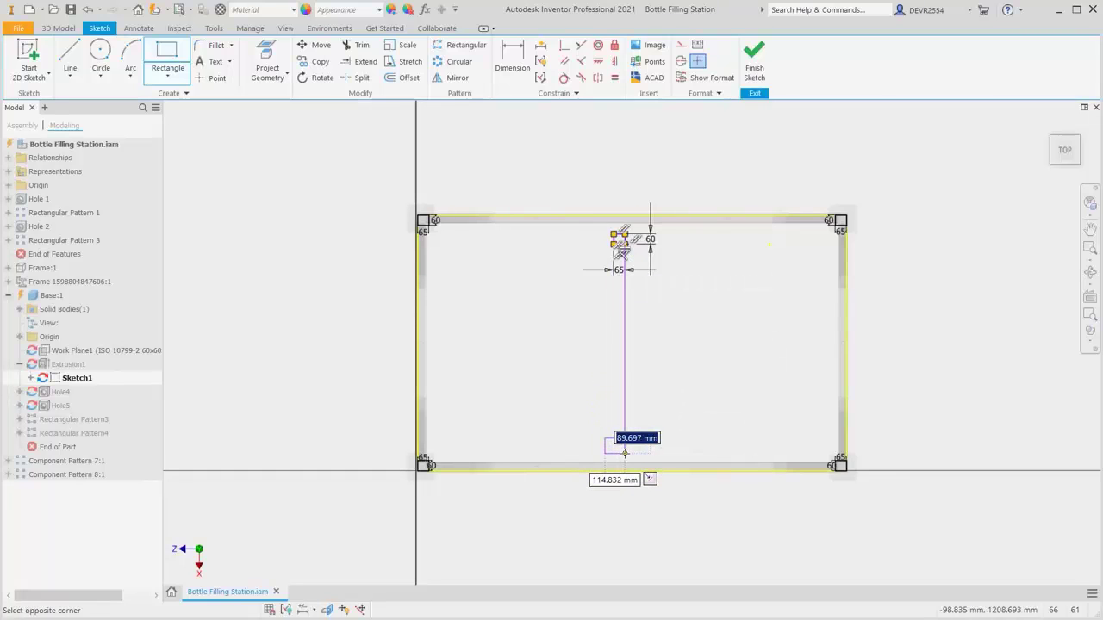
{"action": "type", "text": "60"}
{"action": "key", "text": "Tab"}
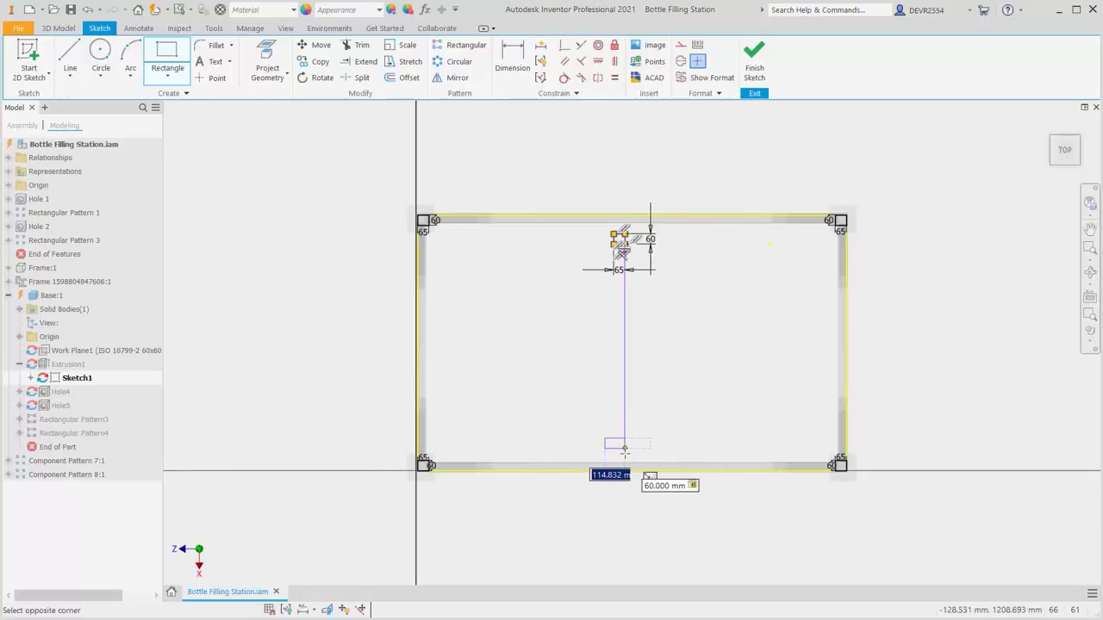
{"action": "type", "text": "65"}
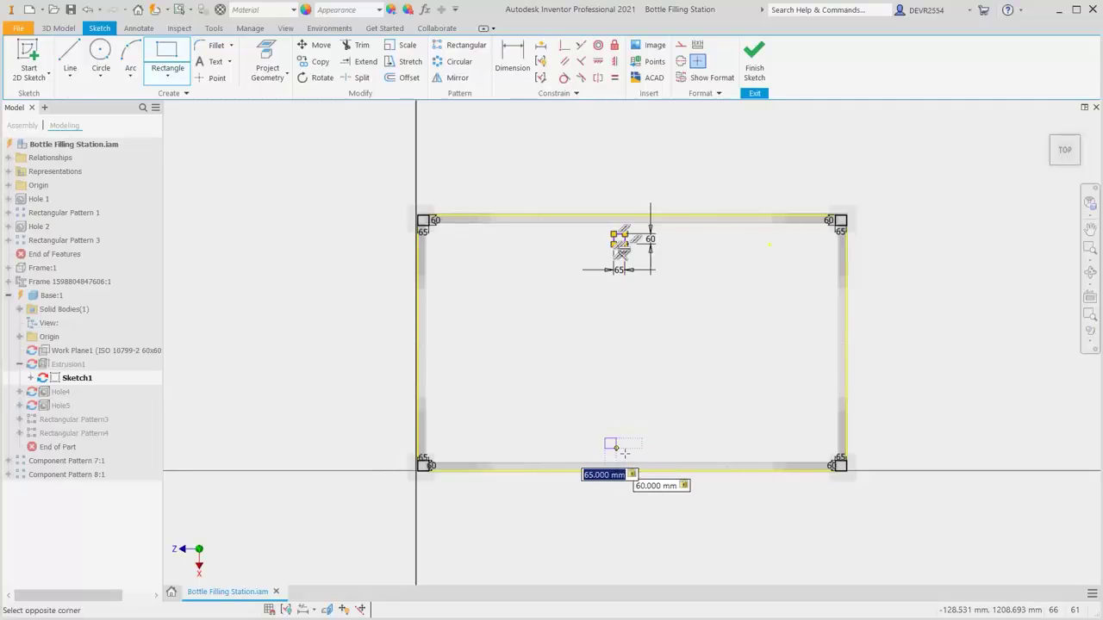
{"action": "key", "text": "Return"}
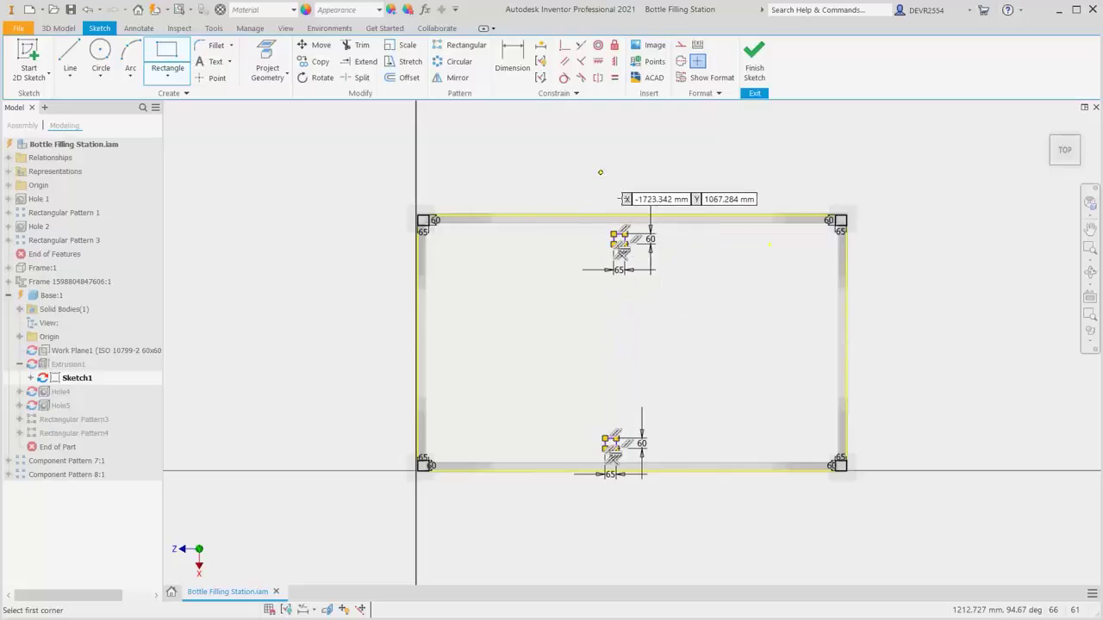
Apply a Horizontal constraint between the midpoints of the upper middle rectangle's outer edge and the outline's upper long edge
{"action": "scroll", "coordinate": [636, 230], "scroll_direction": "down", "scroll_amount": 5}
{"action": "scroll", "coordinate": [636, 231], "scroll_direction": "down", "scroll_amount": 1}
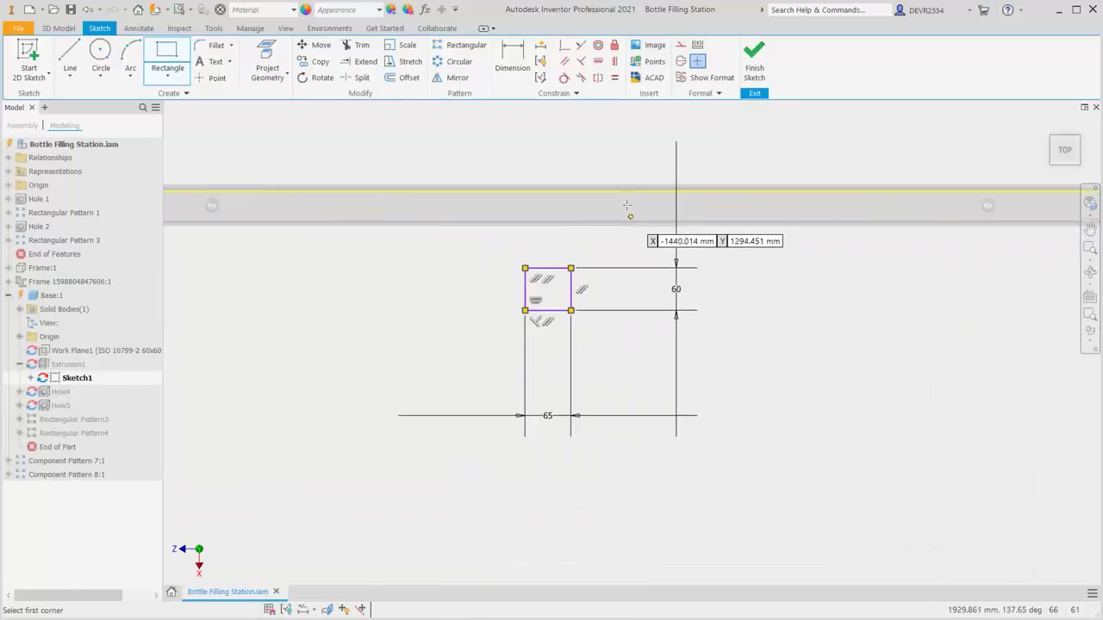
{"action": "left_click", "coordinate": [598, 64]}
{"action": "left_click", "coordinate": [548, 268]}
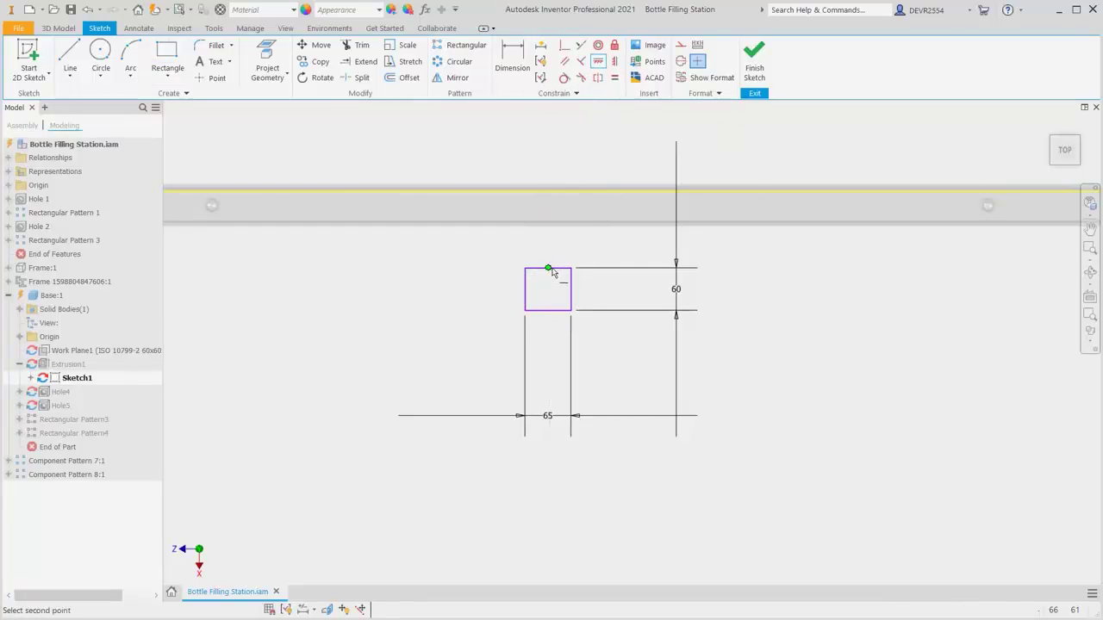
{"action": "scroll", "coordinate": [591, 257], "scroll_direction": "down", "scroll_amount": 2}
{"action": "scroll", "coordinate": [591, 257], "scroll_direction": "down", "scroll_amount": 1}
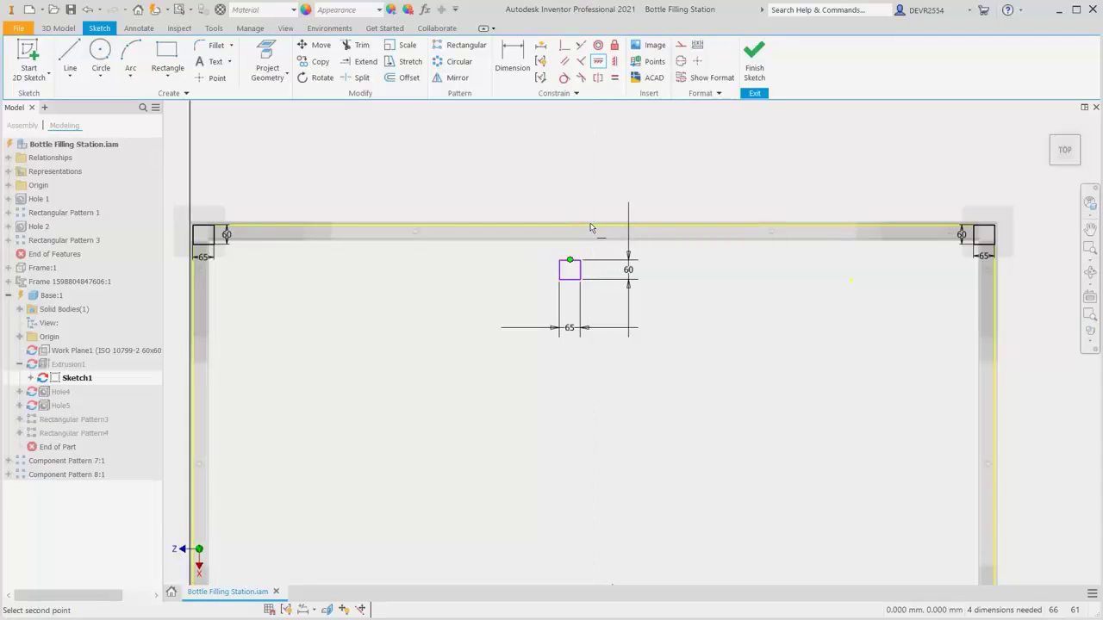
{"action": "left_click", "coordinate": [594, 226]}
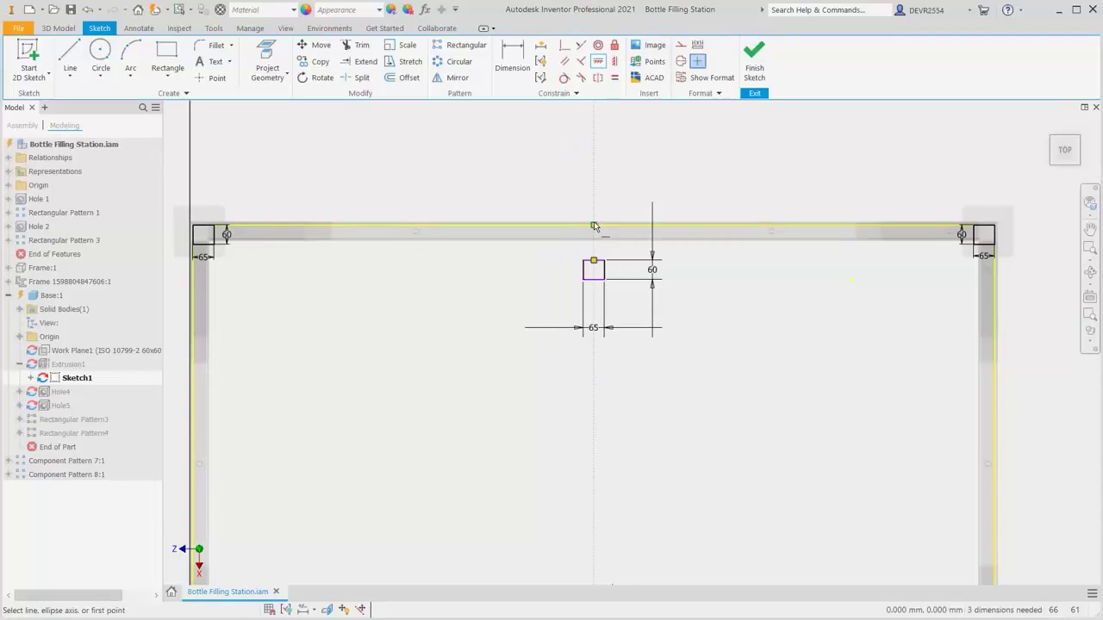
Make the upper middle rectangle's outer edge collinear with the outline's upper long edge
{"action": "left_click", "coordinate": [581, 45]}
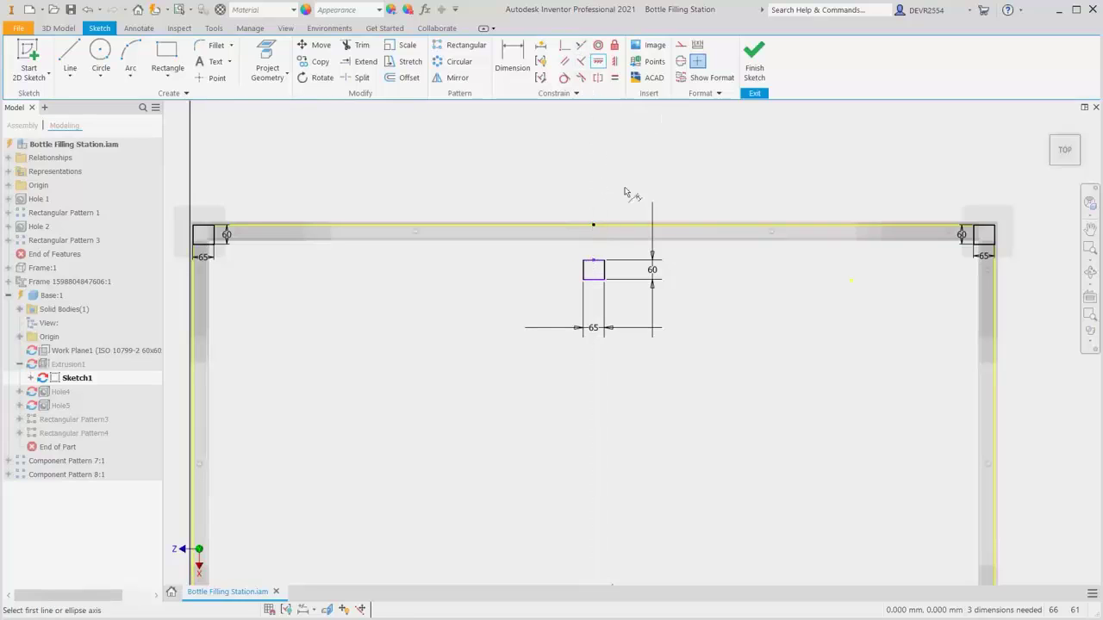
{"action": "left_click", "coordinate": [601, 261]}
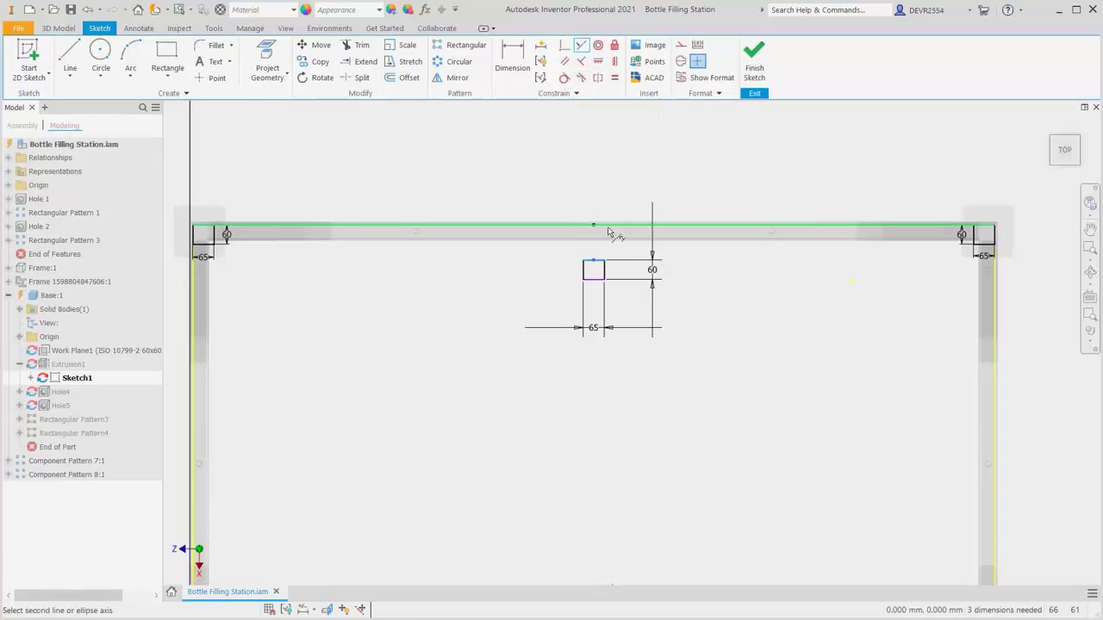
{"action": "left_click", "coordinate": [610, 226]}
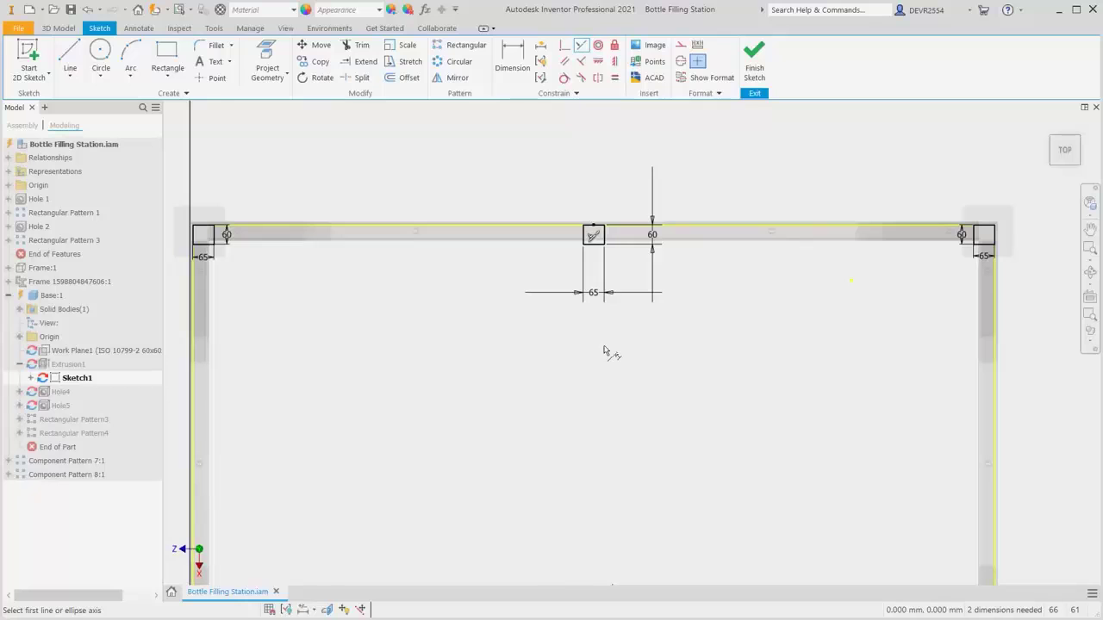
Apply a Horizontal constraint between the midpoints of the lower middle rectangle's inner edge and the outline's lower long edge
{"action": "middle_click_drag", "start_coordinate": [591, 367], "coordinate": [593, 146]}
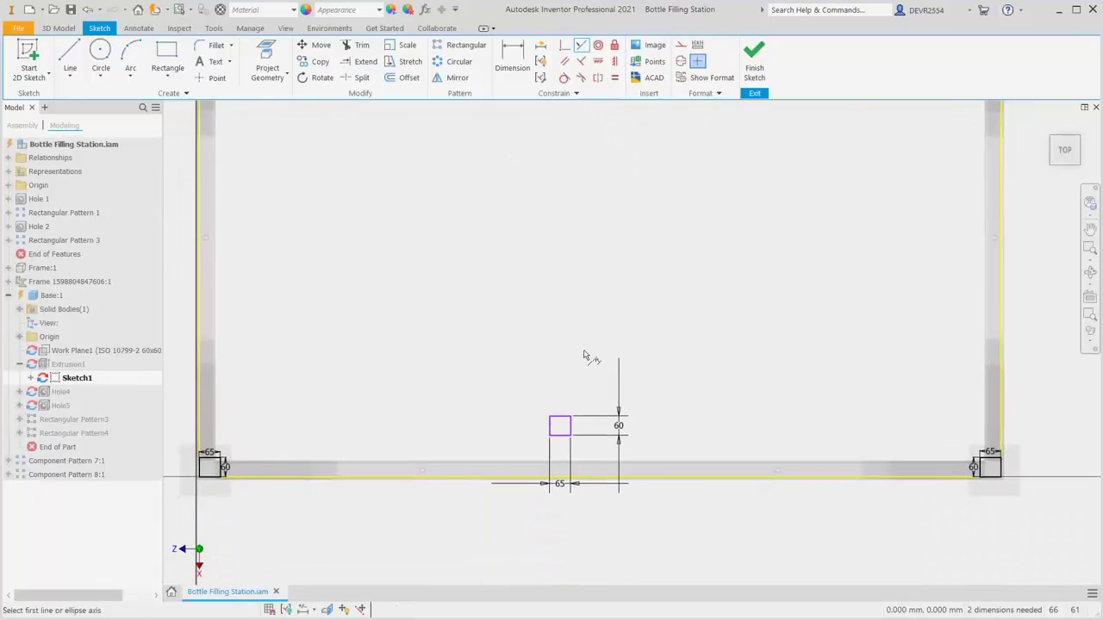
{"action": "left_click", "coordinate": [599, 63]}
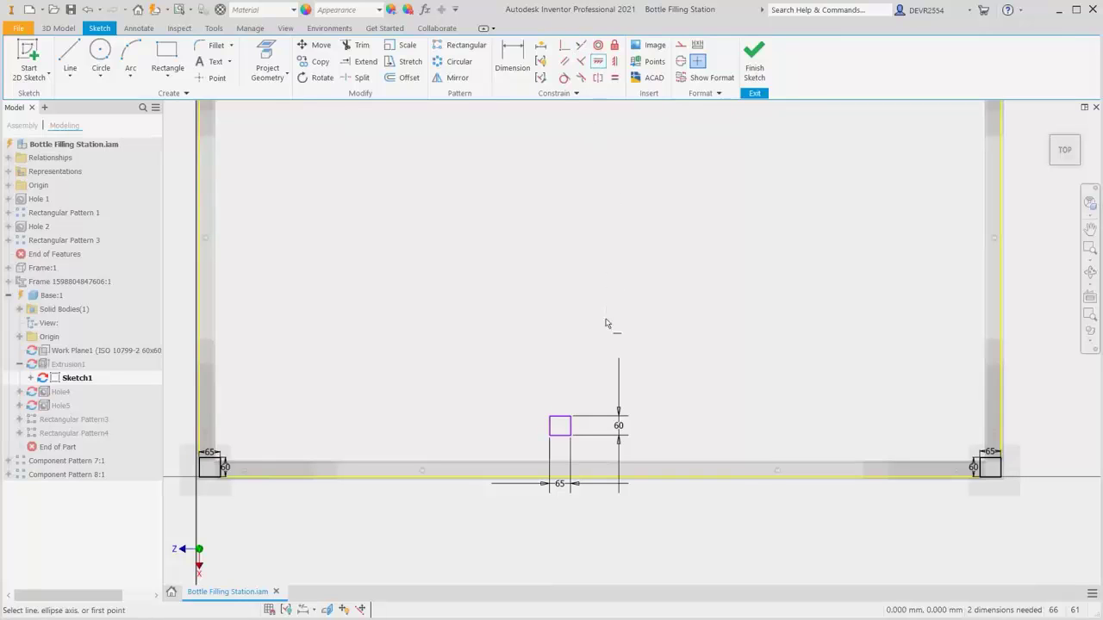
{"action": "left_click", "coordinate": [560, 417]}
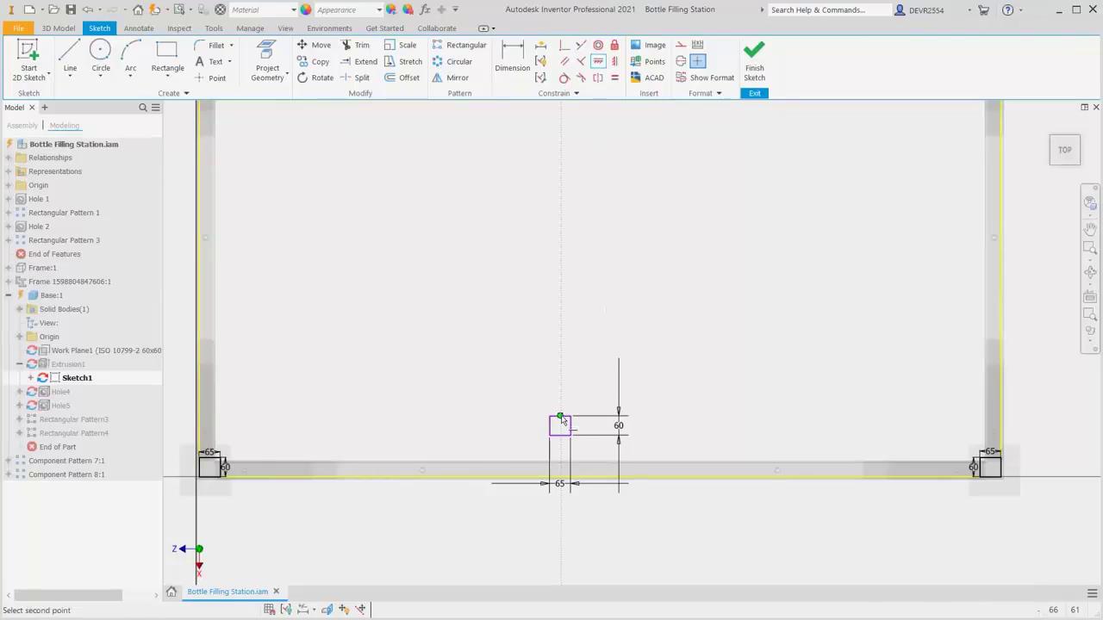
{"action": "left_click", "coordinate": [600, 479]}
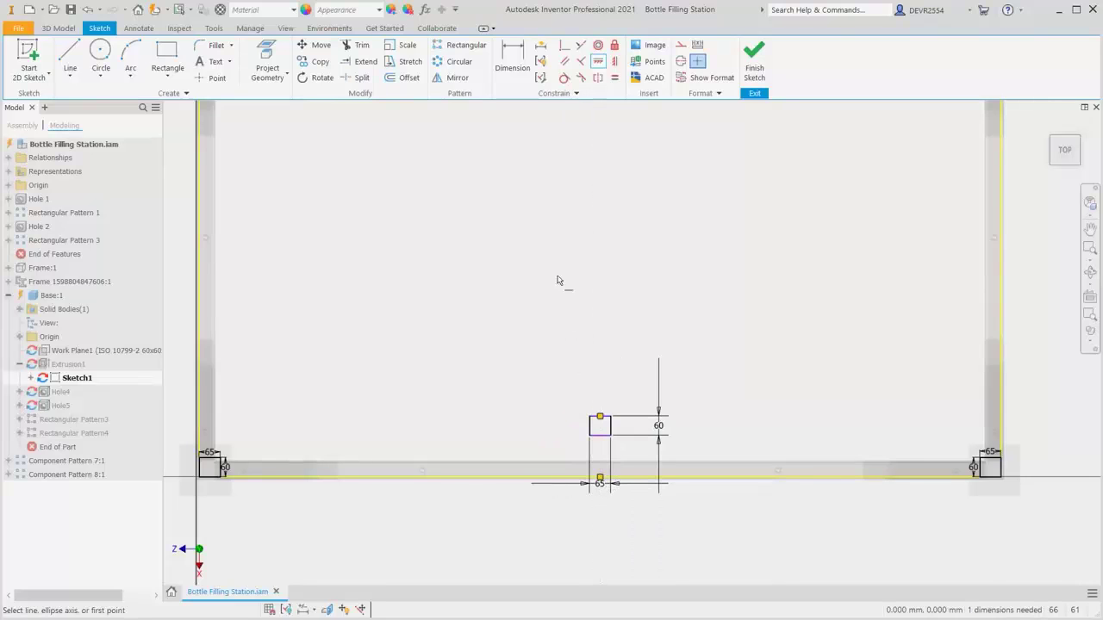
Make the lower middle rectangle's outer edge collinear with the outline's lower long edge and finish the sketch
{"action": "left_click", "coordinate": [581, 45]}
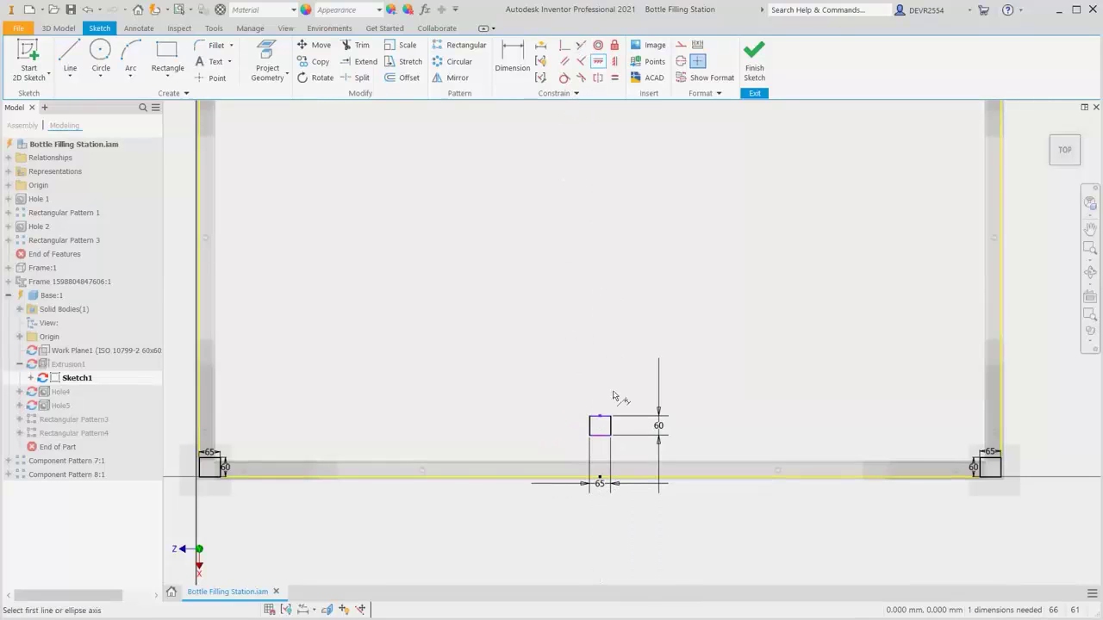
{"action": "left_click", "coordinate": [603, 438]}
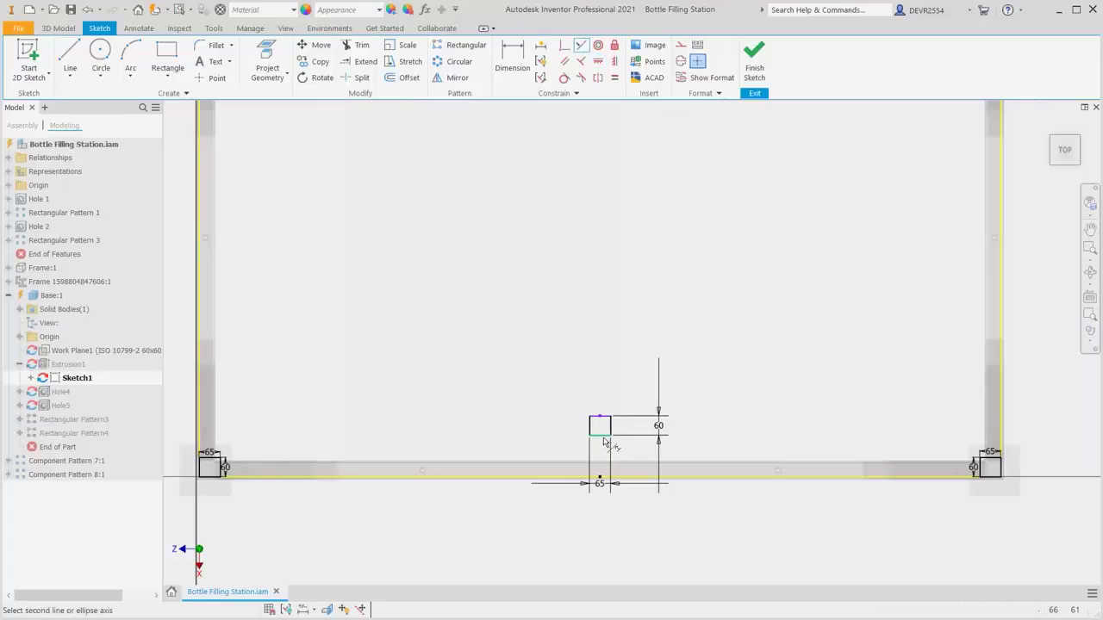
{"action": "left_click", "coordinate": [631, 477]}
{"action": "scroll", "coordinate": [623, 422], "scroll_direction": "down", "scroll_amount": 3}
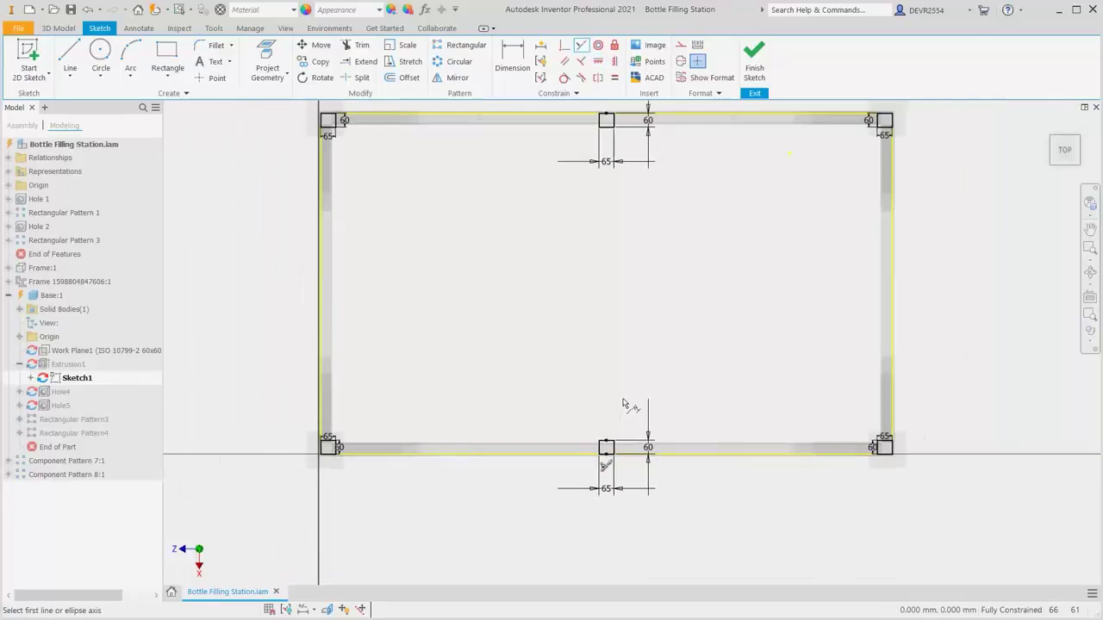
{"action": "right_click", "coordinate": [674, 319]}
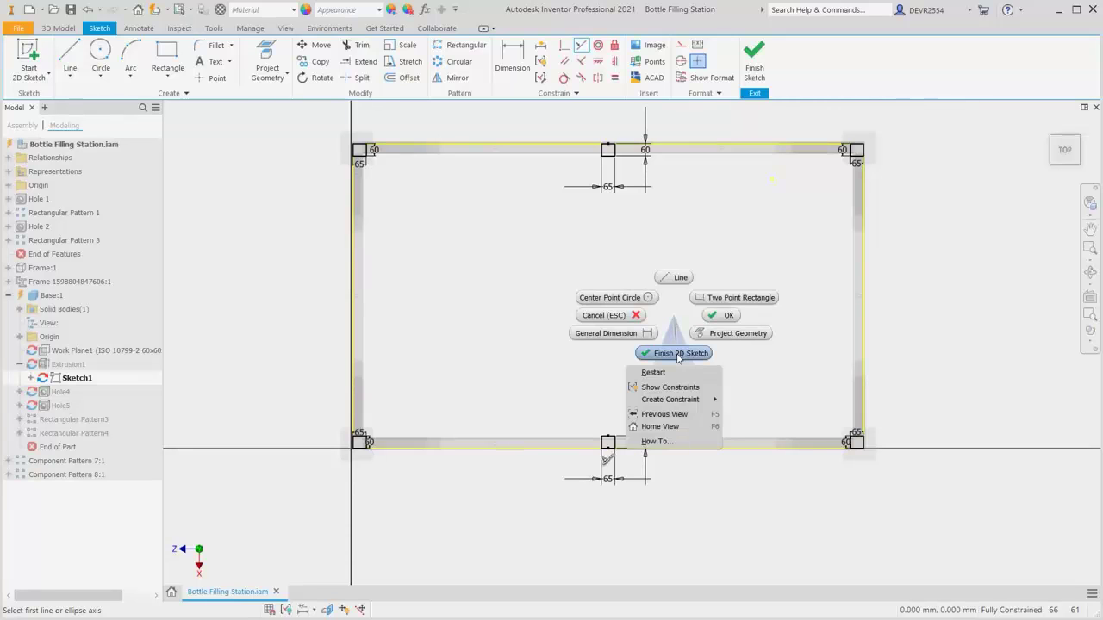
{"action": "left_click", "coordinate": [677, 353]}
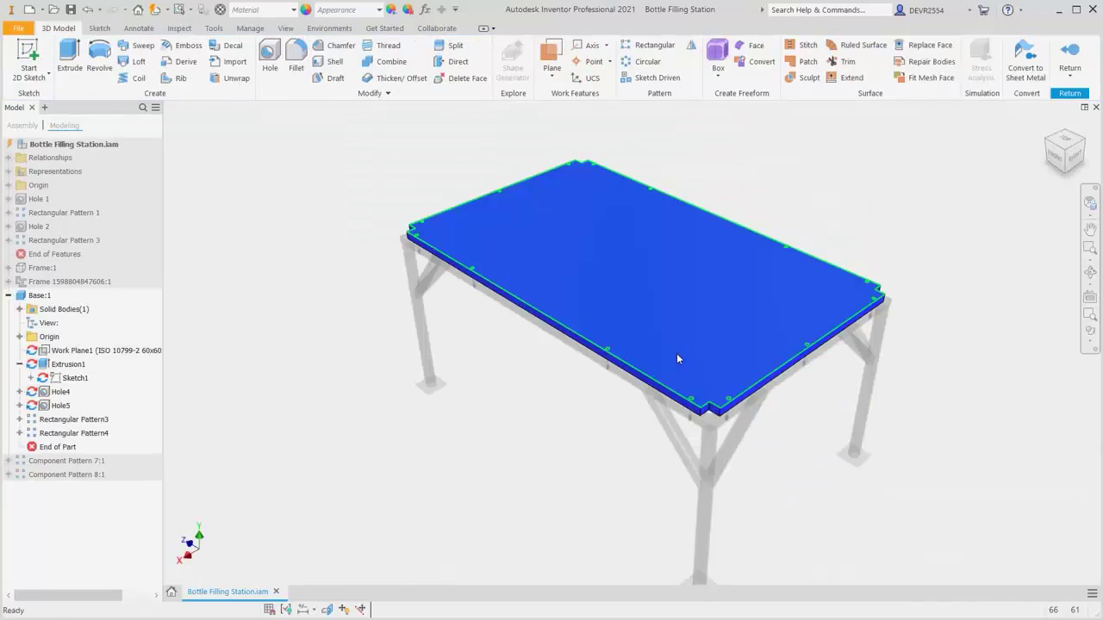
Redefine Extrusion1's profiles to only the large plate region outside the small rectangles, and finish editing the Base part
{"action": "right_click", "coordinate": [68, 366]}
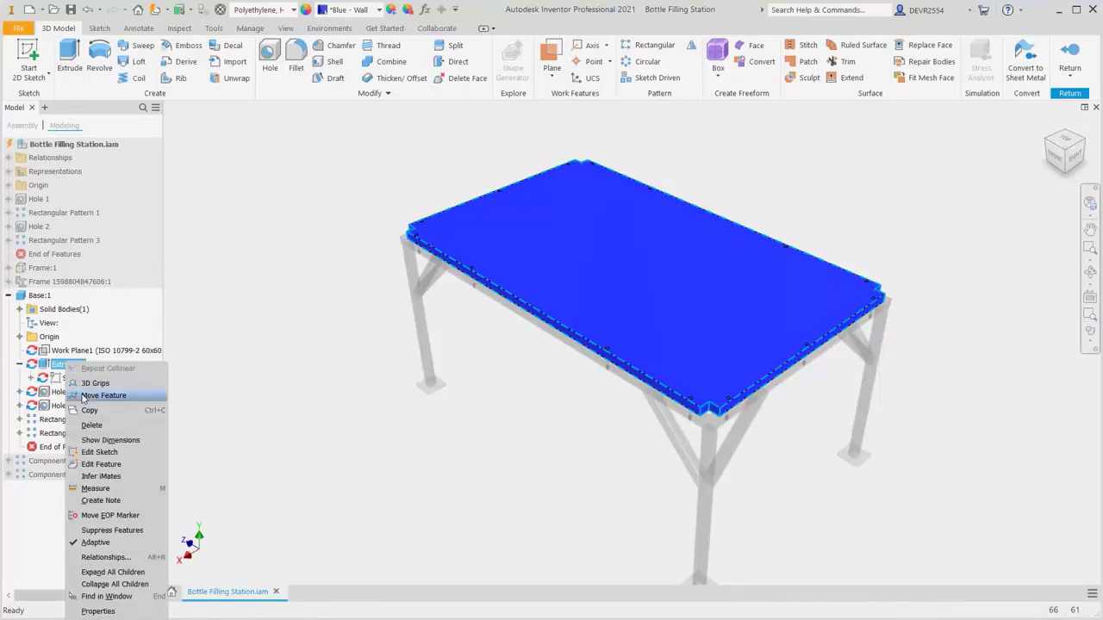
{"action": "left_click", "coordinate": [110, 465]}
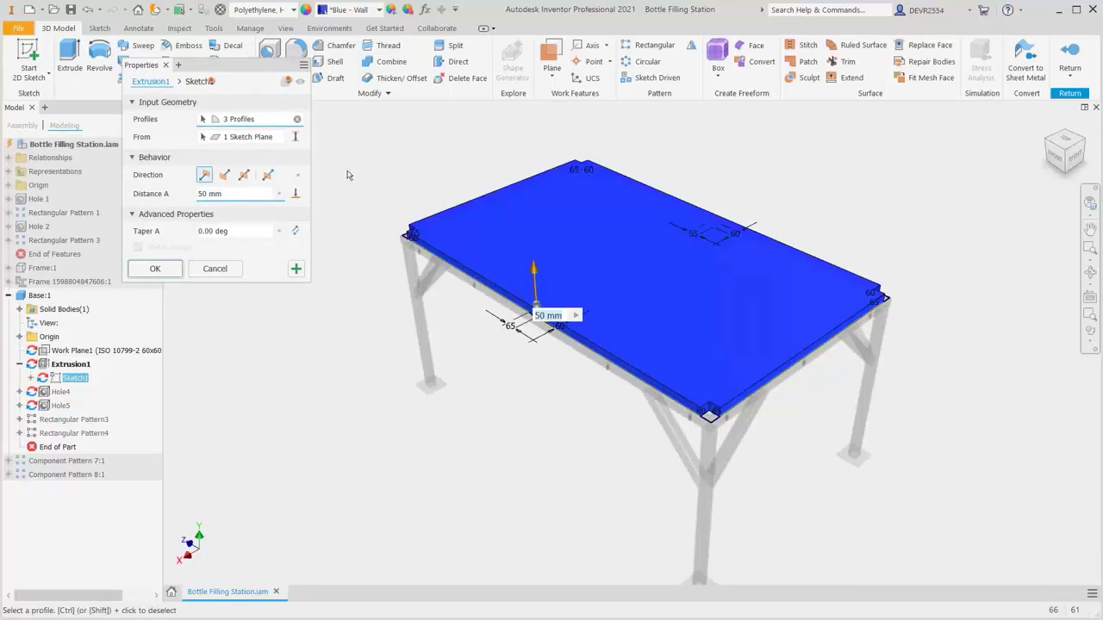
{"action": "left_click", "coordinate": [297, 120]}
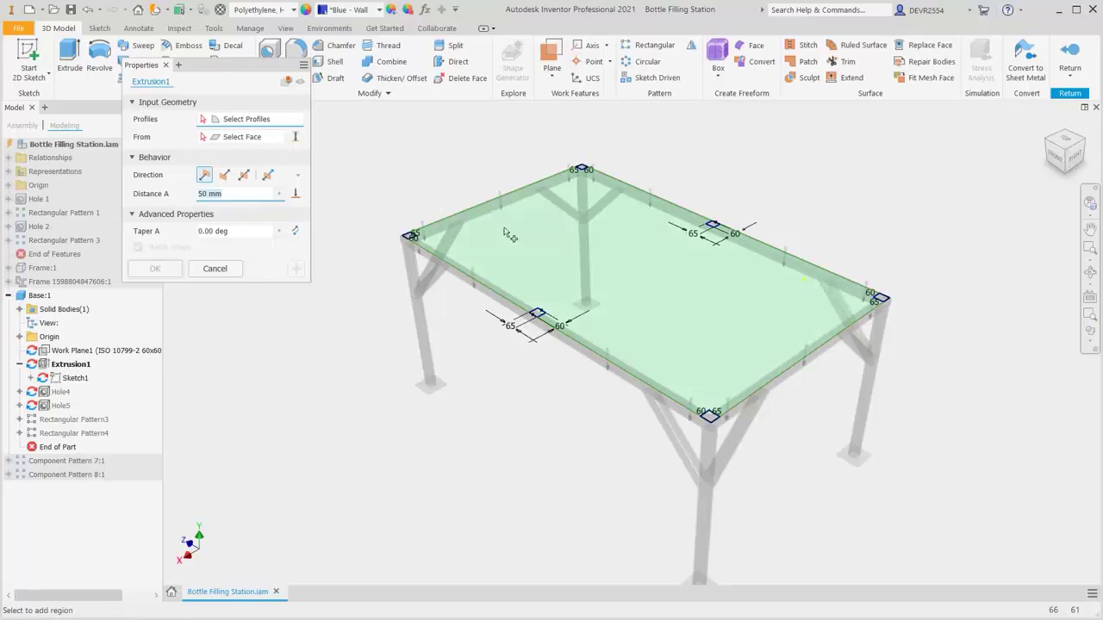
{"action": "left_click", "coordinate": [554, 257]}
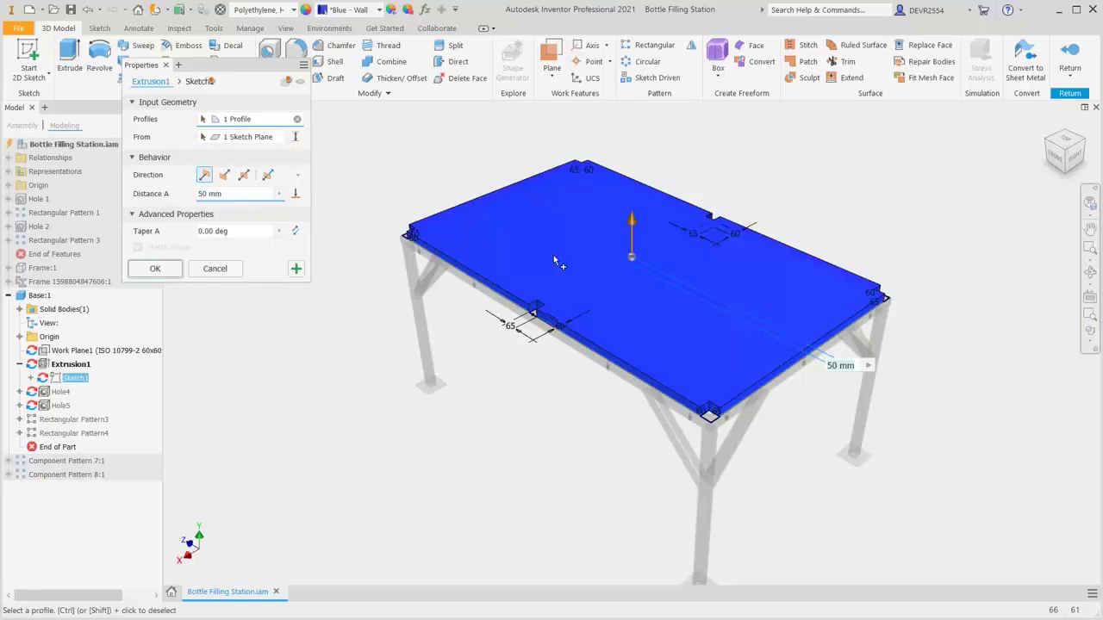
{"action": "left_click", "coordinate": [156, 269]}
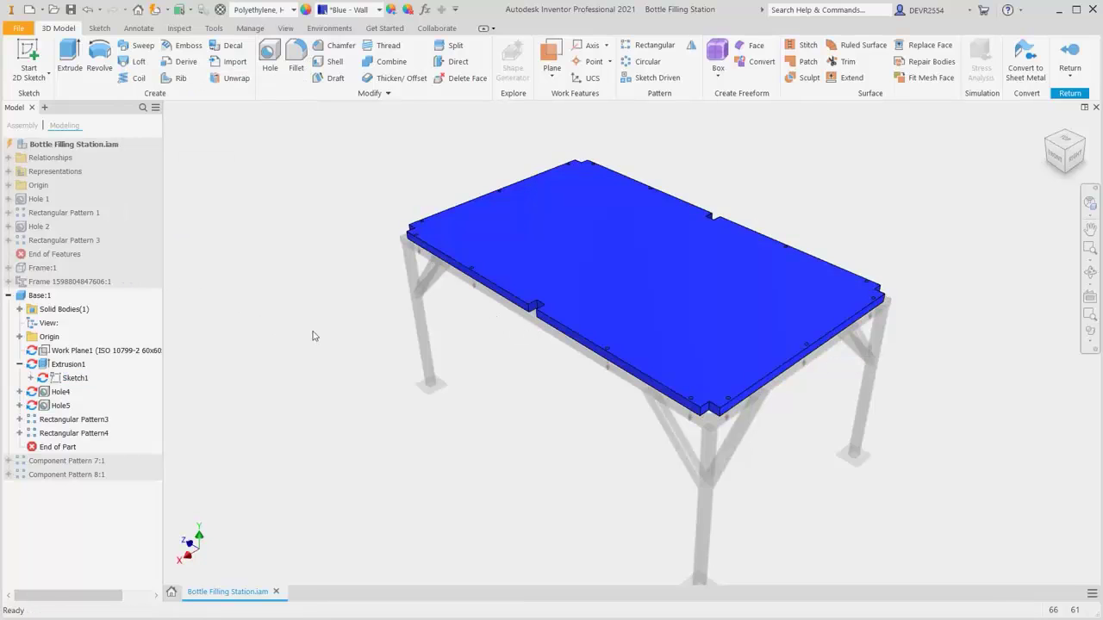
{"action": "right_click", "coordinate": [312, 335]}
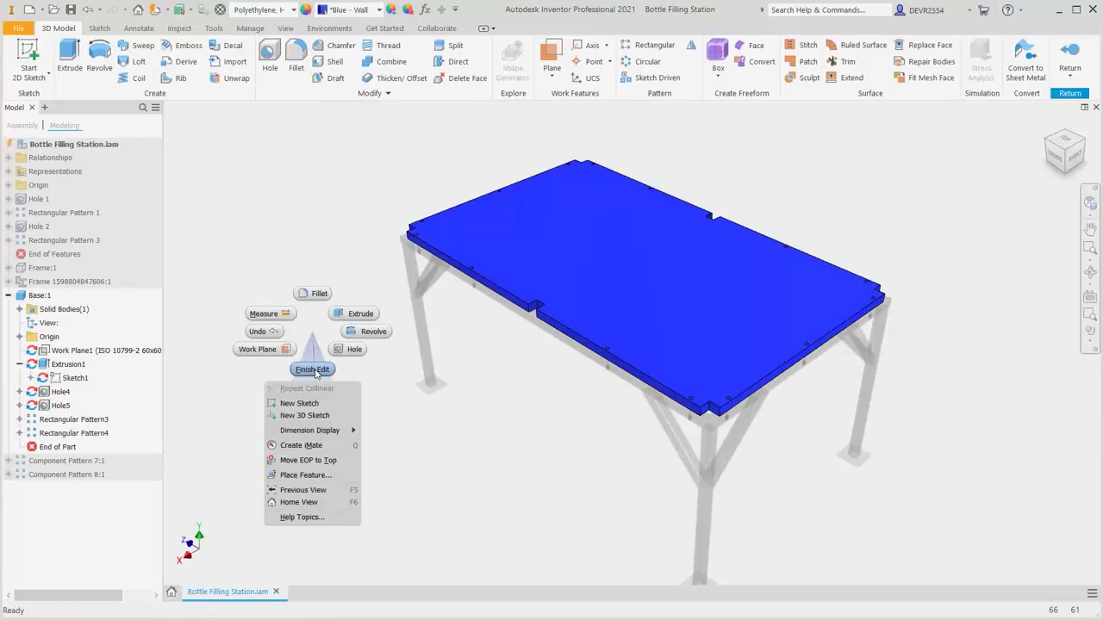
{"action": "left_click", "coordinate": [313, 370]}
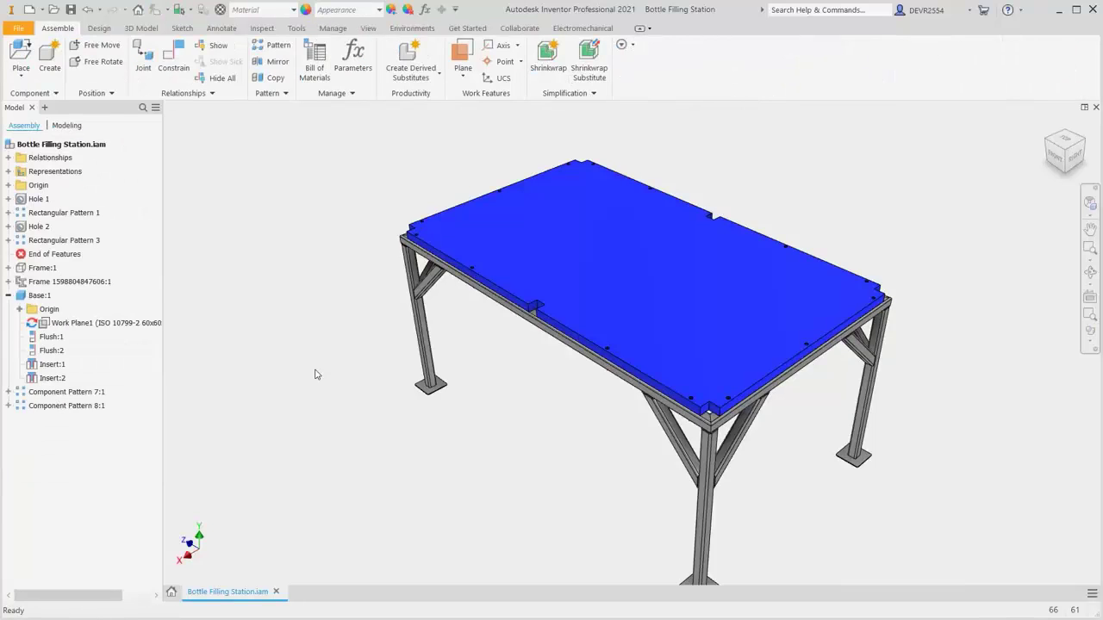
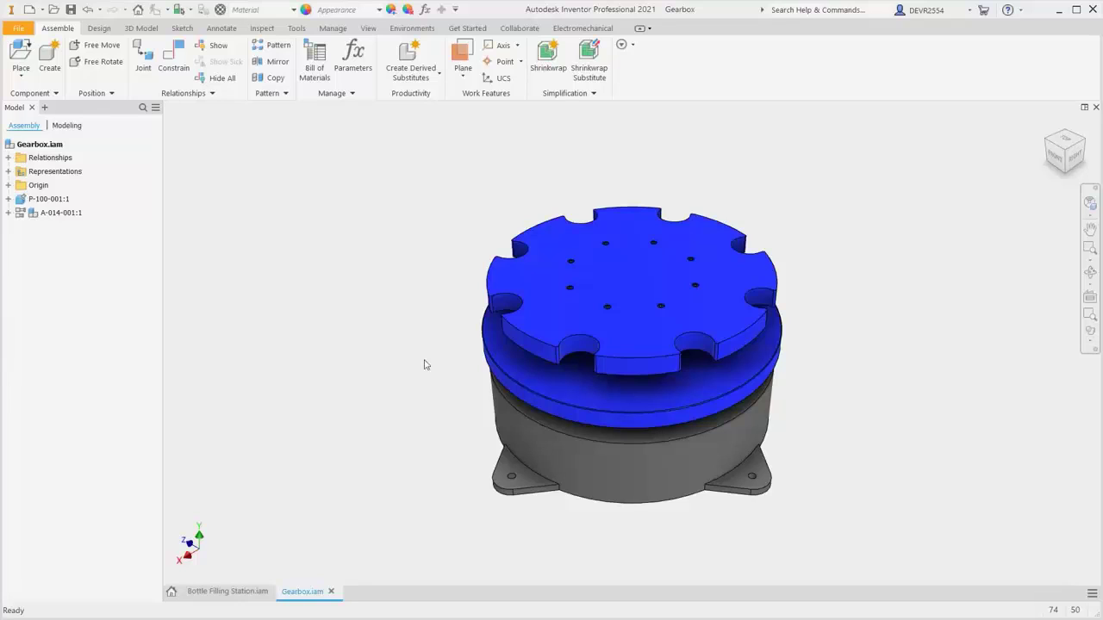
Edit part P-100-140 of subassembly A-014-001 in place and open Extrusion2's sketch for editing
{"action": "left_click", "coordinate": [601, 438]}
{"action": "middle_click_drag", "start_coordinate": [601, 438], "coordinate": [640, 403], "text": "shift"}
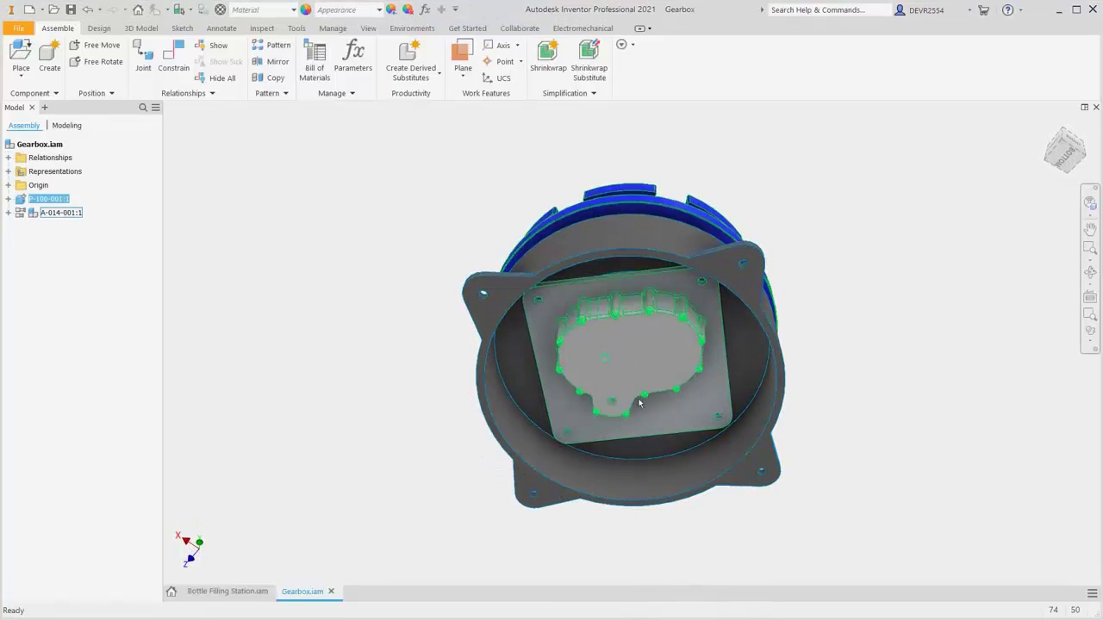
{"action": "scroll", "coordinate": [616, 414], "scroll_direction": "up", "scroll_amount": 4}
{"action": "scroll", "coordinate": [616, 418], "scroll_direction": "up", "scroll_amount": 1}
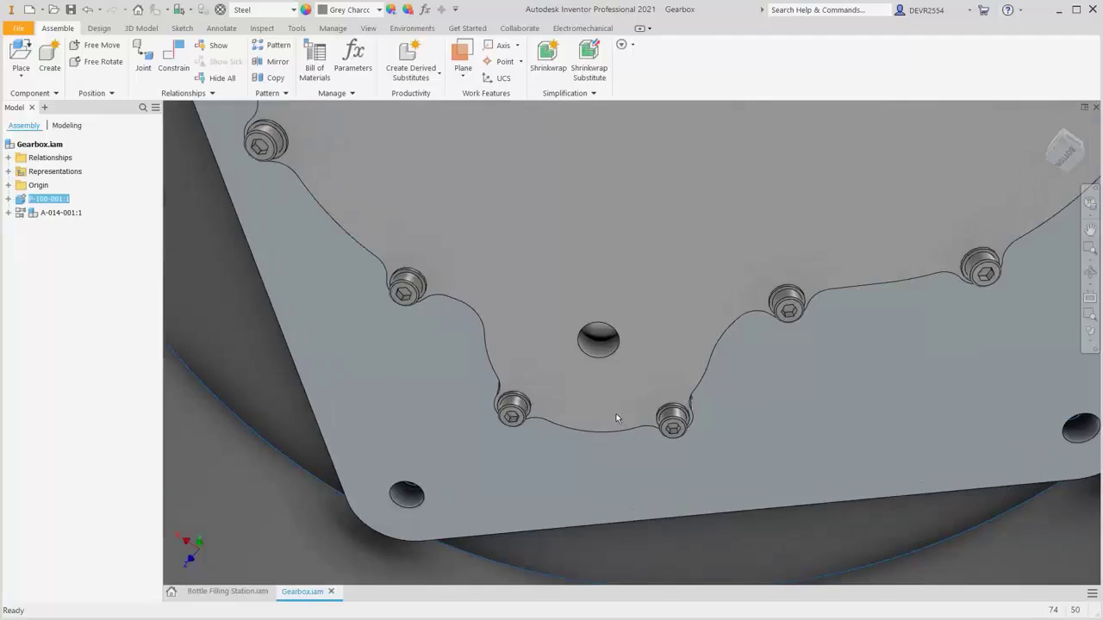
{"action": "left_click", "coordinate": [9, 213]}
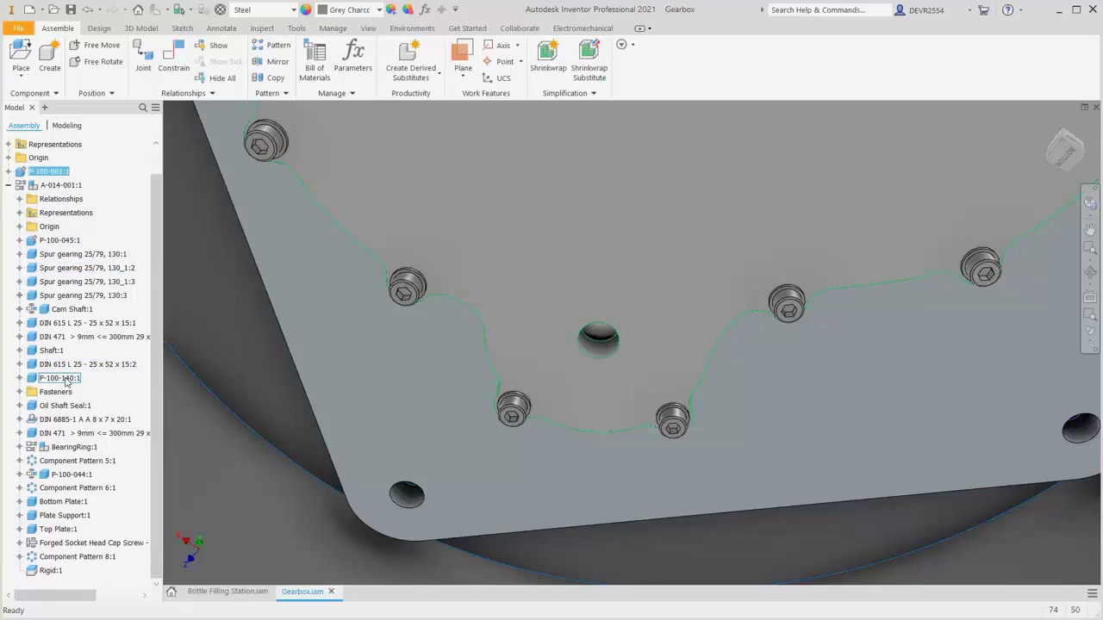
{"action": "right_click", "coordinate": [66, 381]}
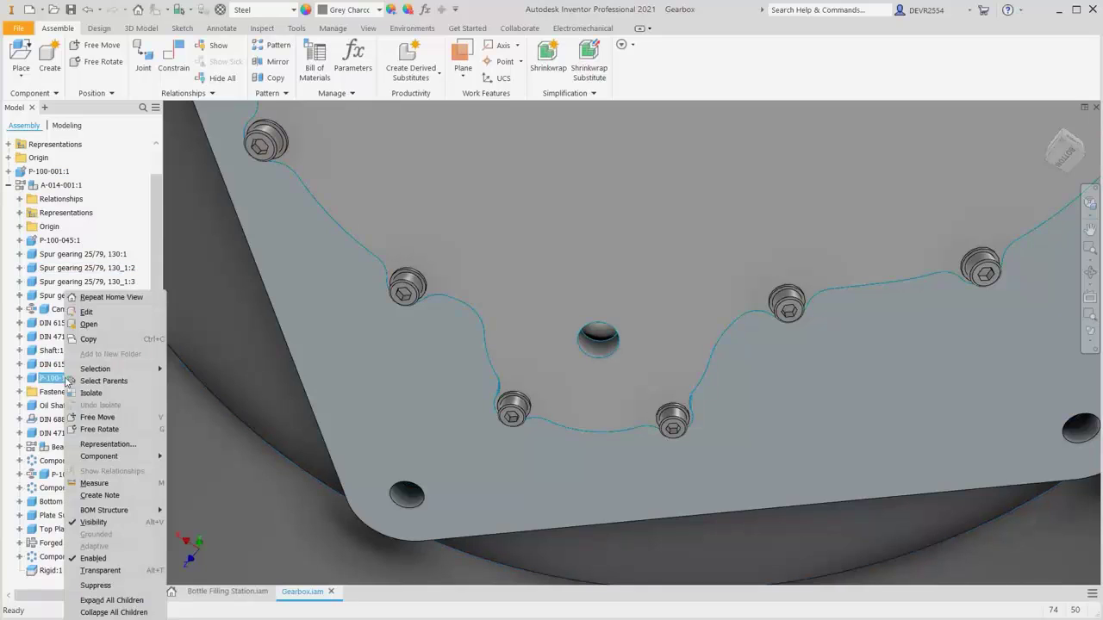
{"action": "left_click", "coordinate": [114, 314]}
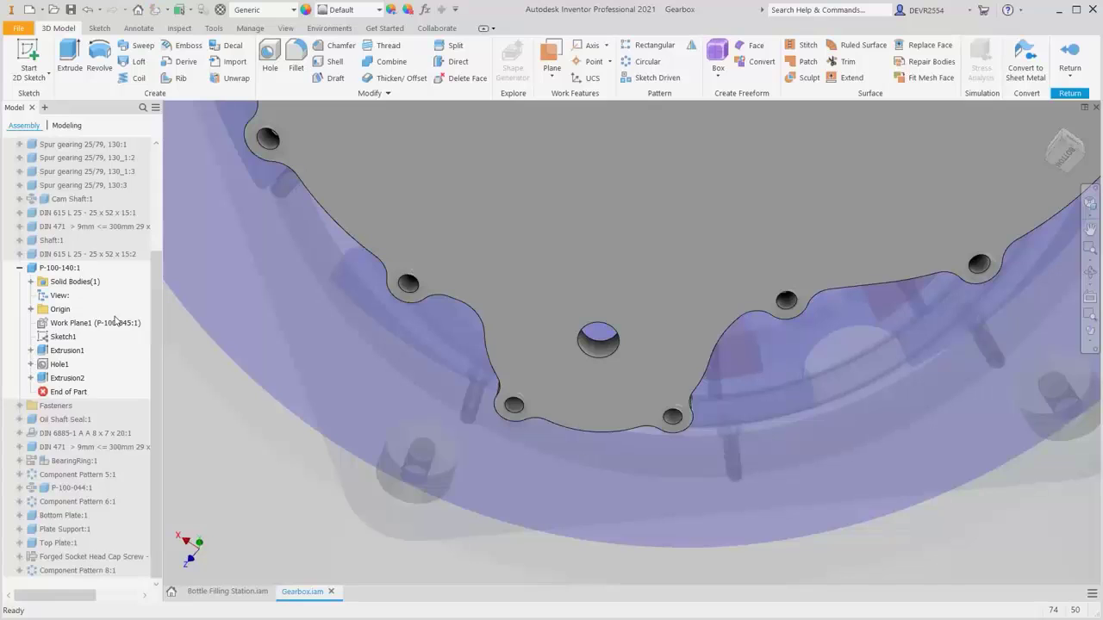
{"action": "right_click", "coordinate": [81, 380]}
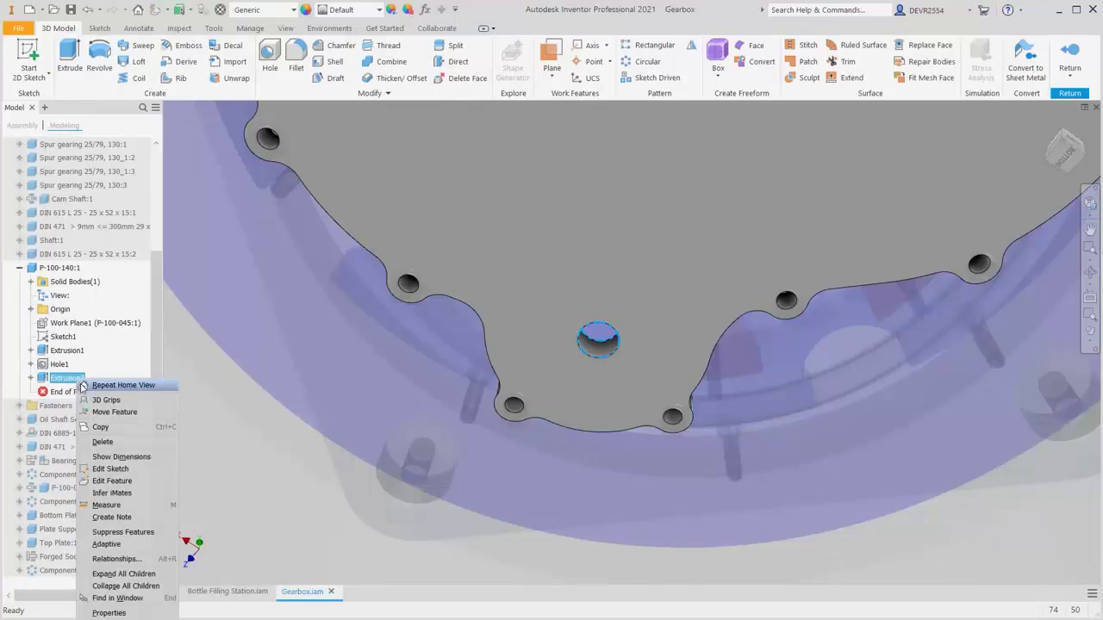
{"action": "left_click", "coordinate": [110, 469]}
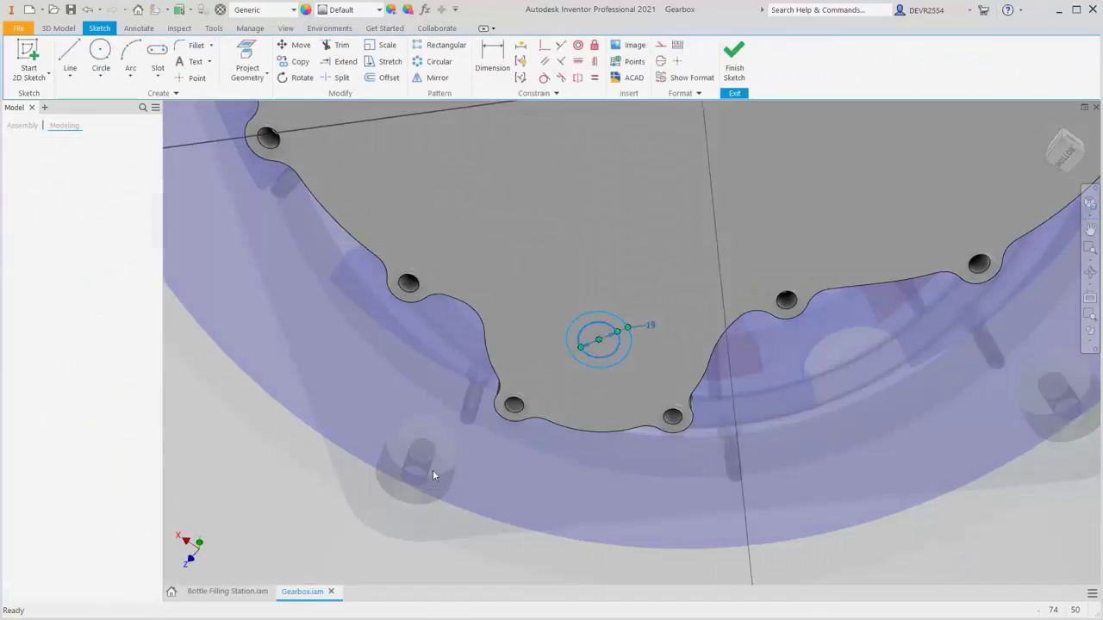
Set the sketch circle's diameter to 30 mm, finish the sketch and finish editing the P-100-140 part
{"action": "double_click", "coordinate": [639, 448]}
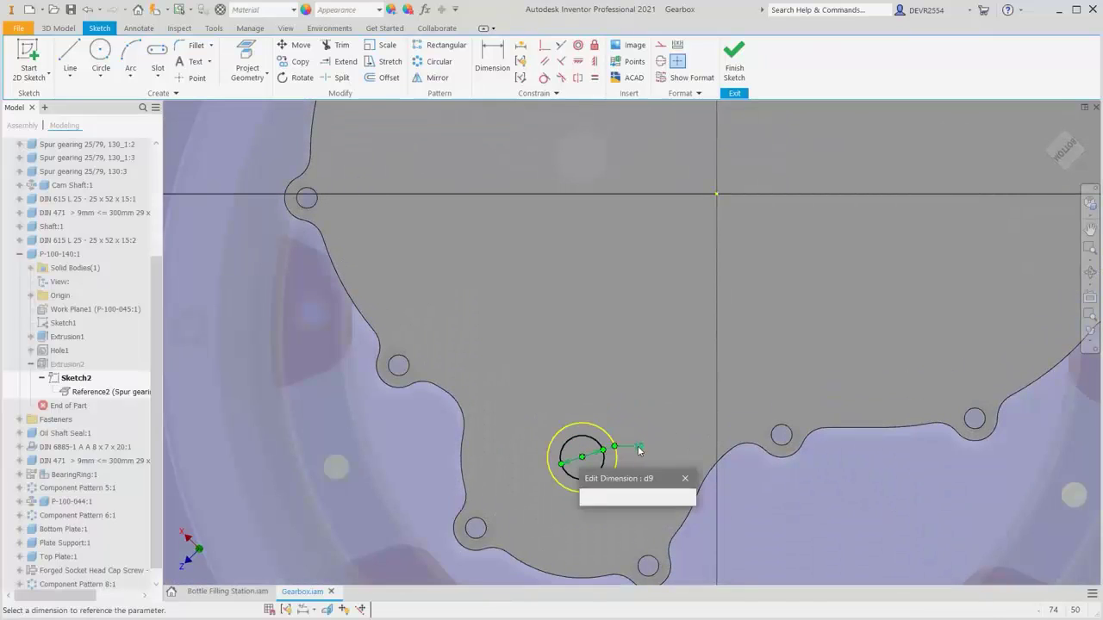
{"action": "type", "text": "30"}
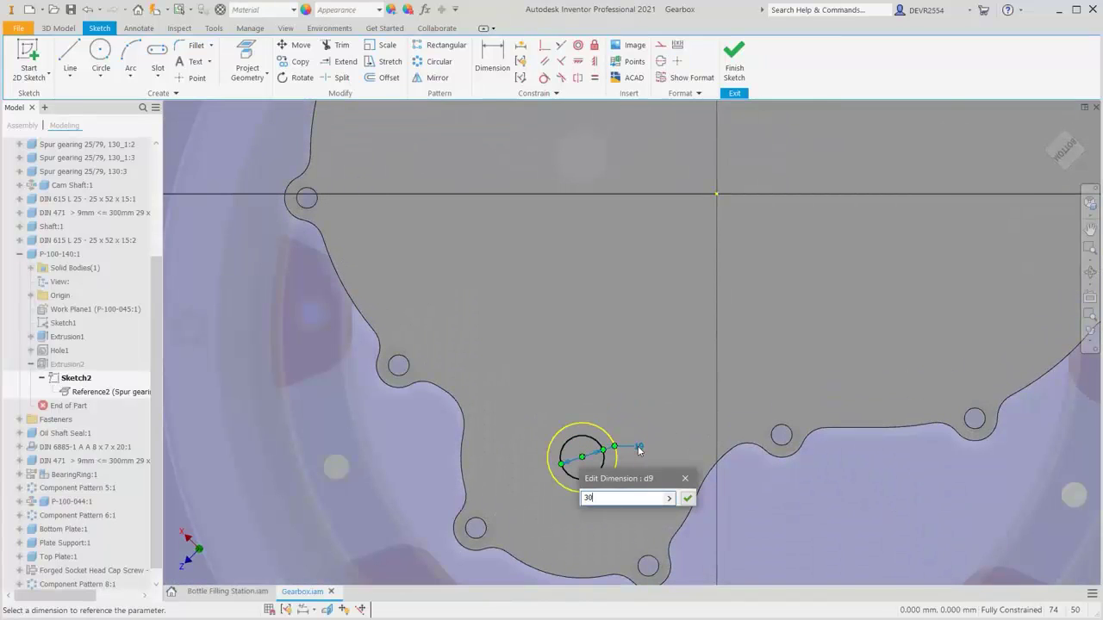
{"action": "key", "text": "Return"}
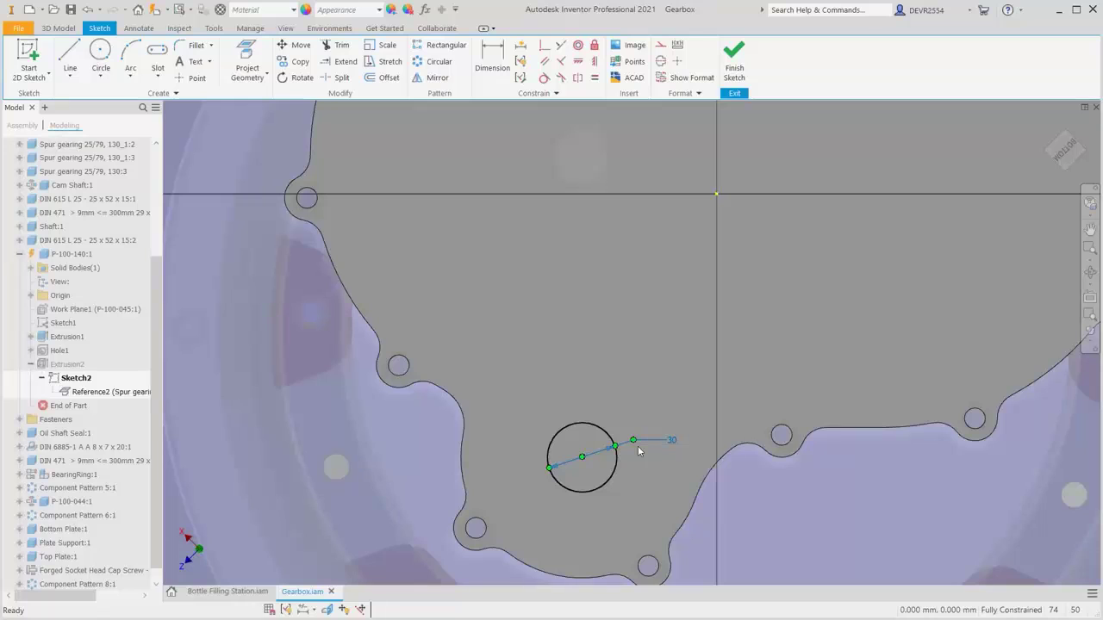
{"action": "right_click", "coordinate": [665, 368]}
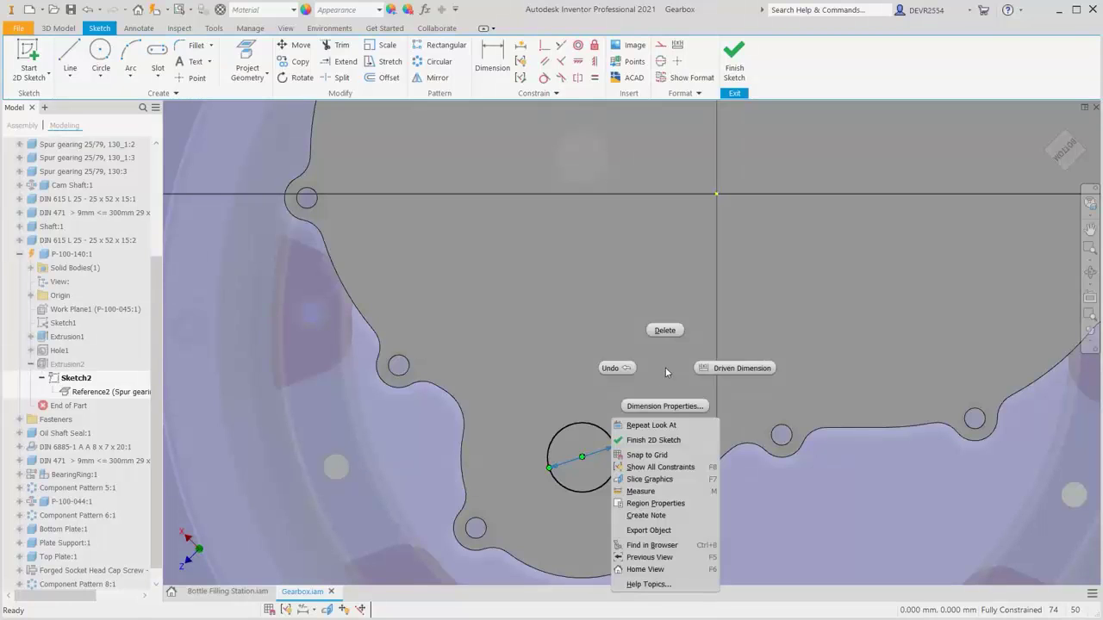
{"action": "left_click", "coordinate": [664, 440]}
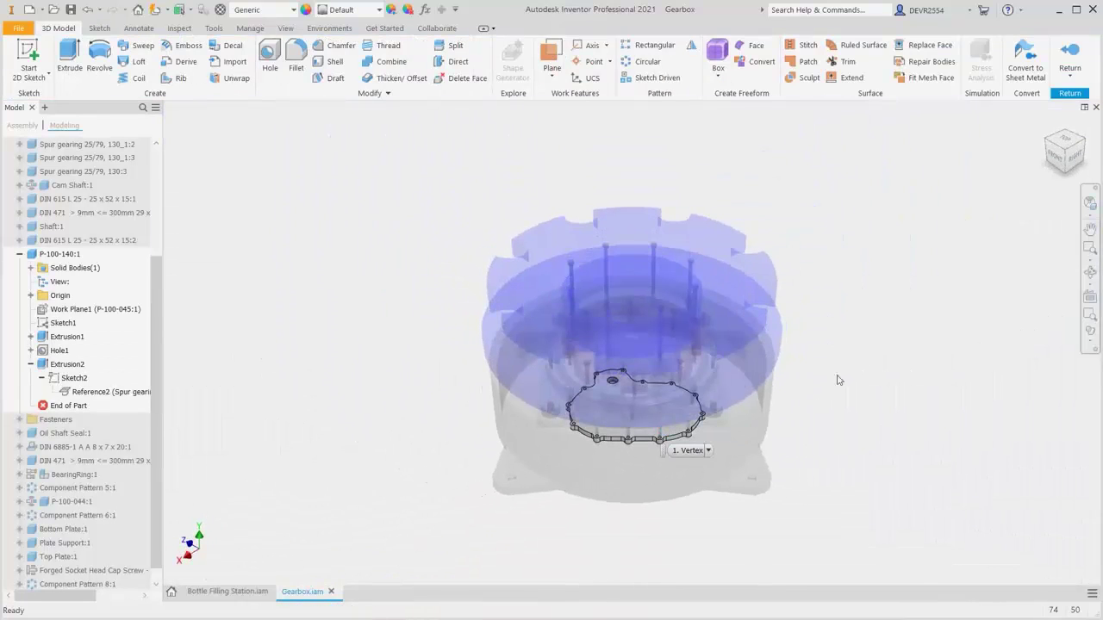
{"action": "right_click", "coordinate": [881, 316]}
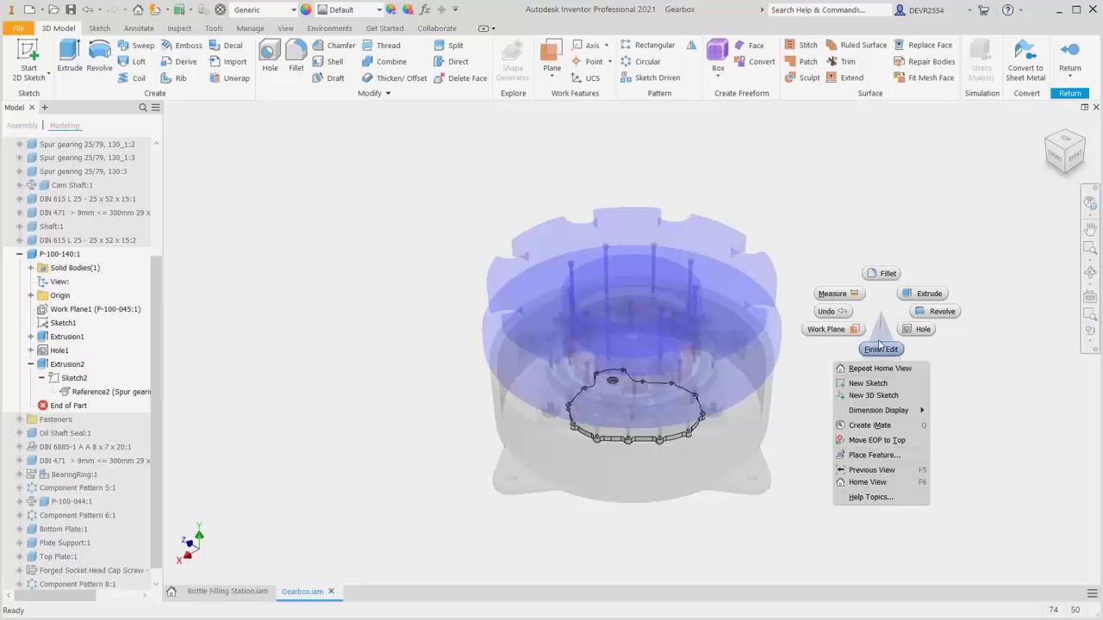
{"action": "left_click", "coordinate": [875, 351]}
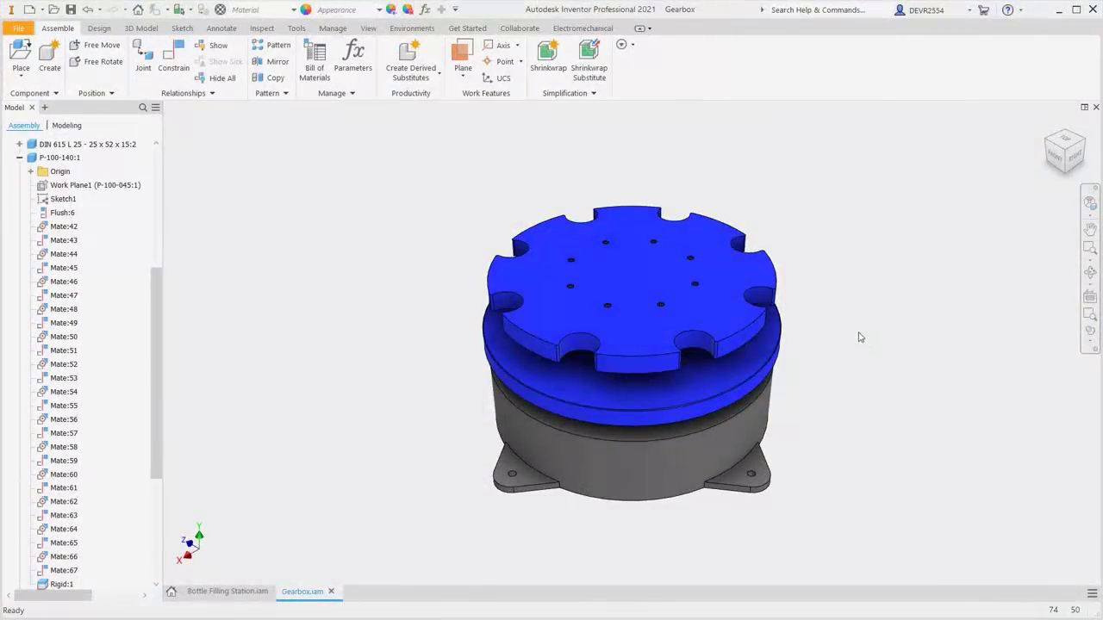
Create a work axis through the hole in the near-left mounting foot of the gearbox housing
{"action": "left_click", "coordinate": [500, 49]}
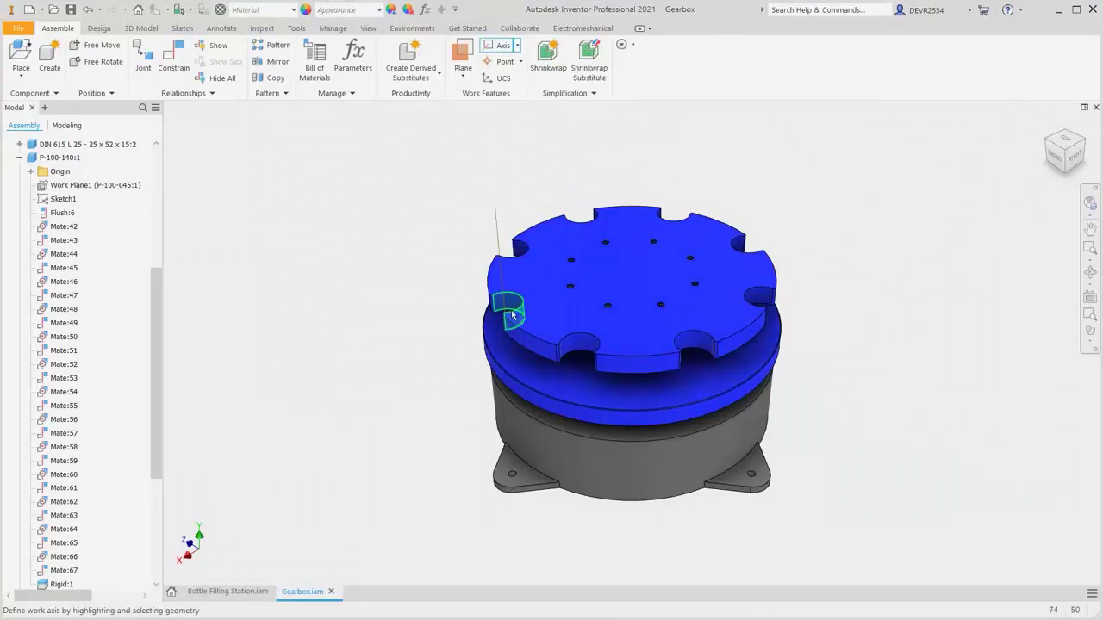
{"action": "scroll", "coordinate": [512, 498], "scroll_direction": "up", "scroll_amount": 5}
{"action": "scroll", "coordinate": [512, 498], "scroll_direction": "up", "scroll_amount": 3}
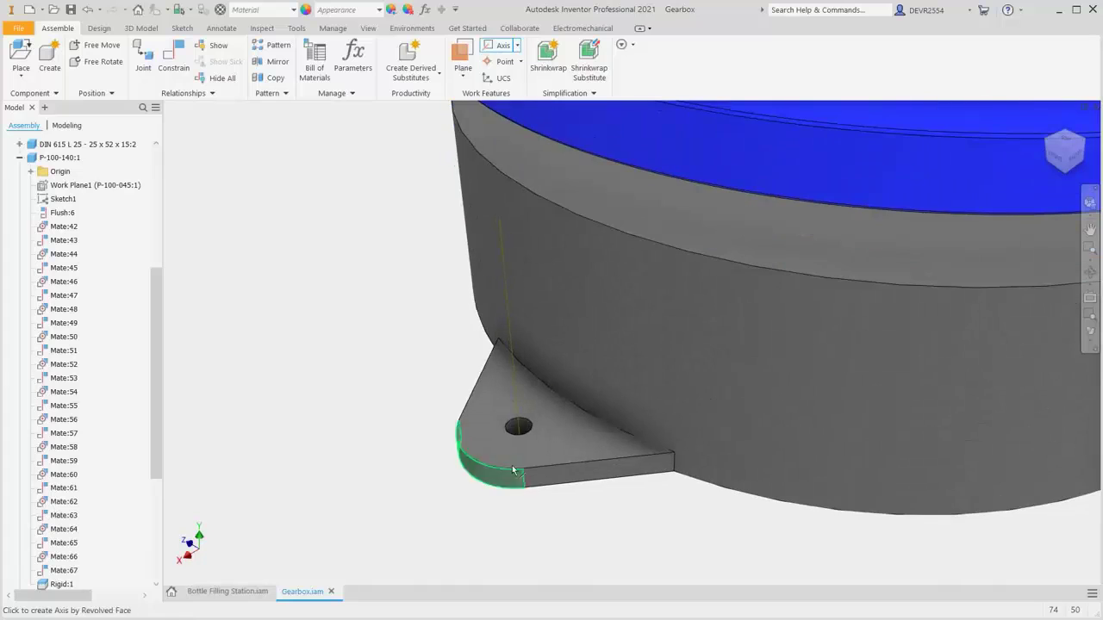
Create a second work axis through the hole in the near-right mounting foot of the housing
{"action": "right_click", "coordinate": [614, 515]}
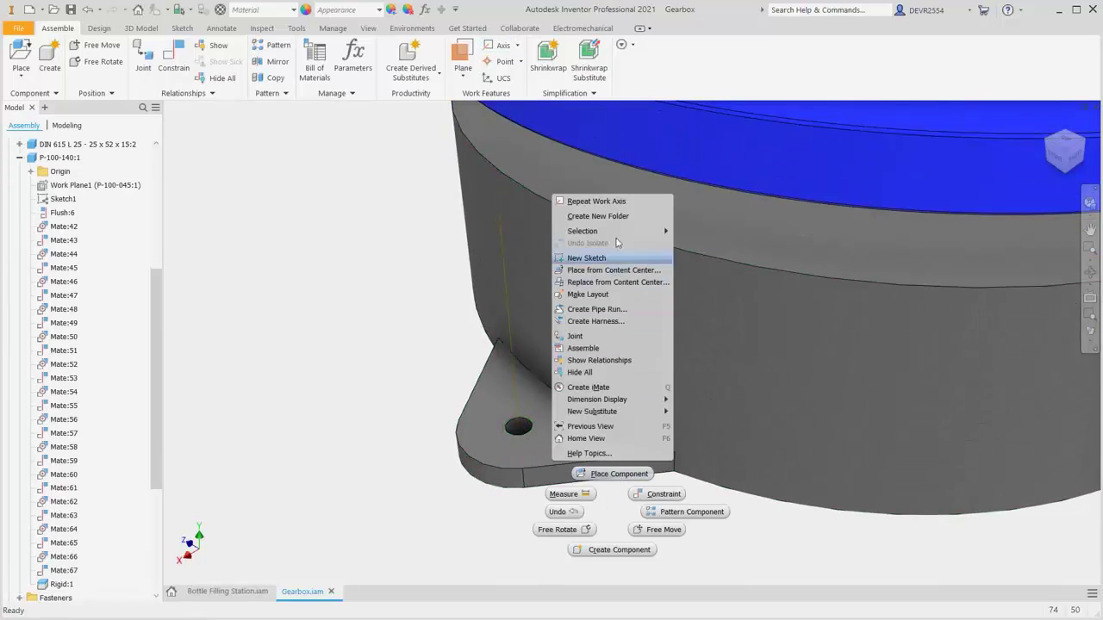
{"action": "left_click", "coordinate": [596, 201]}
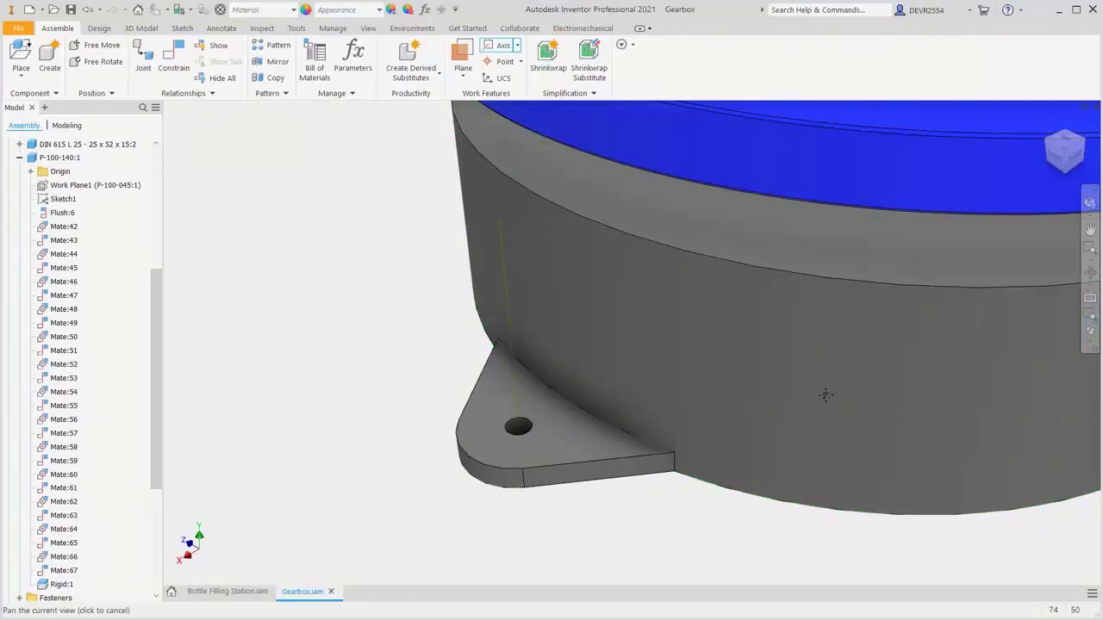
{"action": "middle_click_drag", "start_coordinate": [825, 394], "coordinate": [402, 377]}
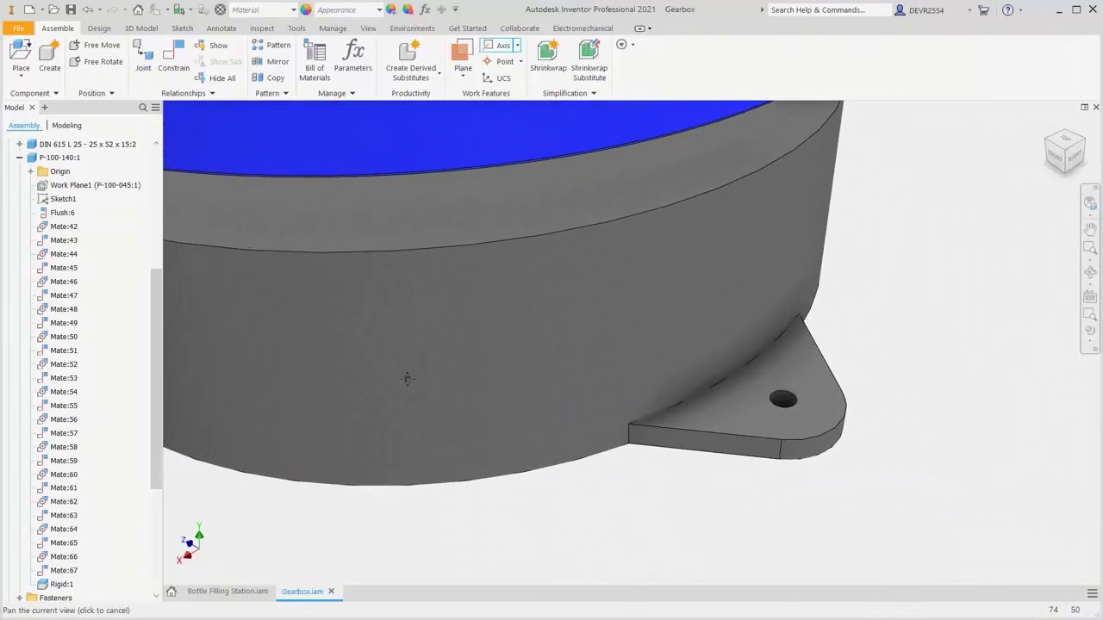
{"action": "key", "text": "Escape"}
Create a third work axis through the hole in the rear mounting foot adjacent to the near-right one
{"action": "right_click", "coordinate": [911, 336]}
{"action": "left_click", "coordinate": [897, 386]}
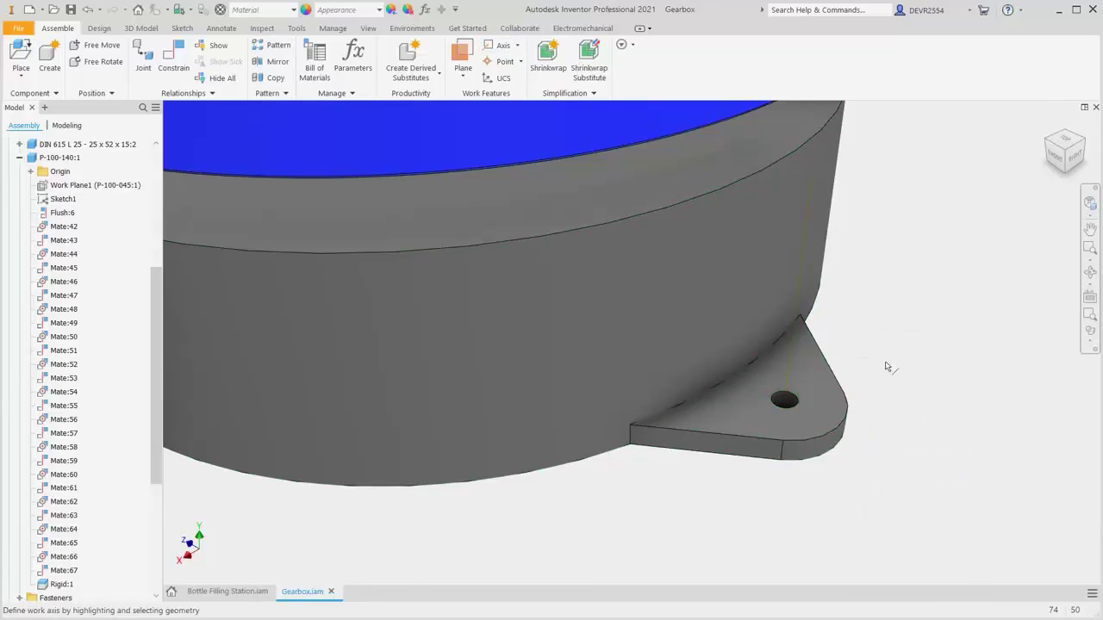
{"action": "scroll", "coordinate": [847, 354], "scroll_direction": "up", "scroll_amount": 3}
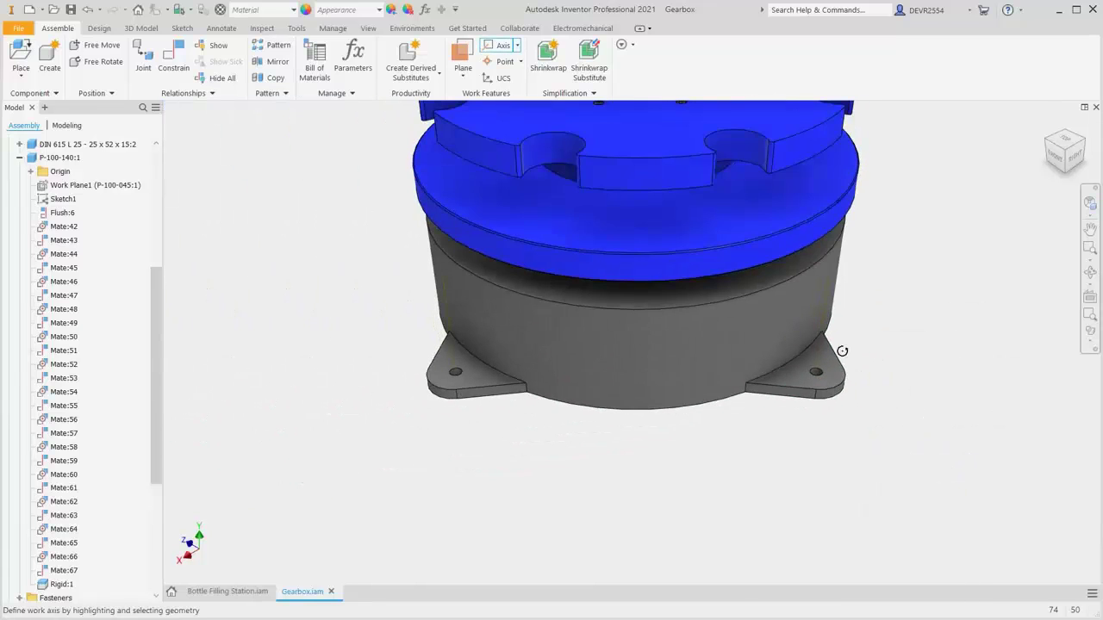
{"action": "middle_click_drag", "start_coordinate": [842, 352], "coordinate": [720, 428], "text": "shift"}
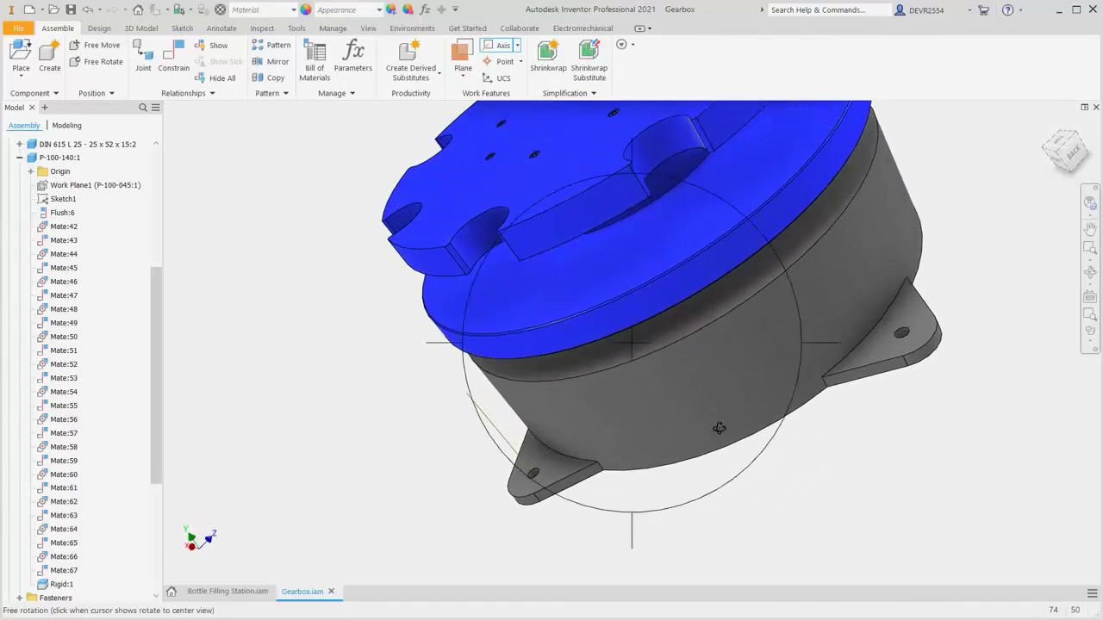
{"action": "scroll", "coordinate": [911, 366], "scroll_direction": "down", "scroll_amount": 6}
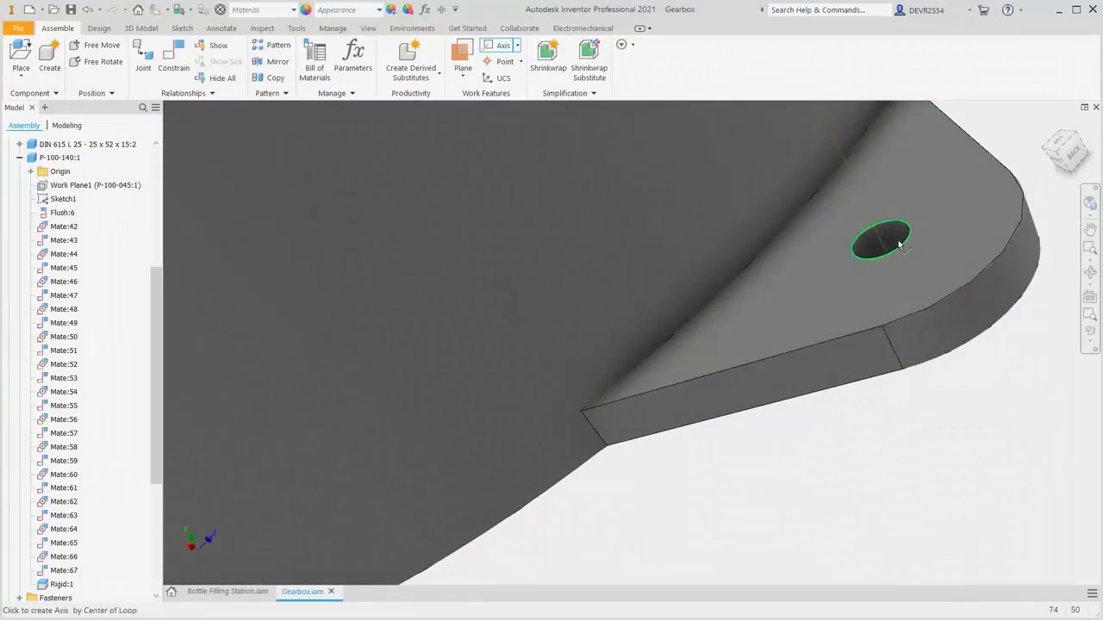
{"action": "left_click", "coordinate": [898, 246]}
{"action": "scroll", "coordinate": [753, 375], "scroll_direction": "up", "scroll_amount": 6}
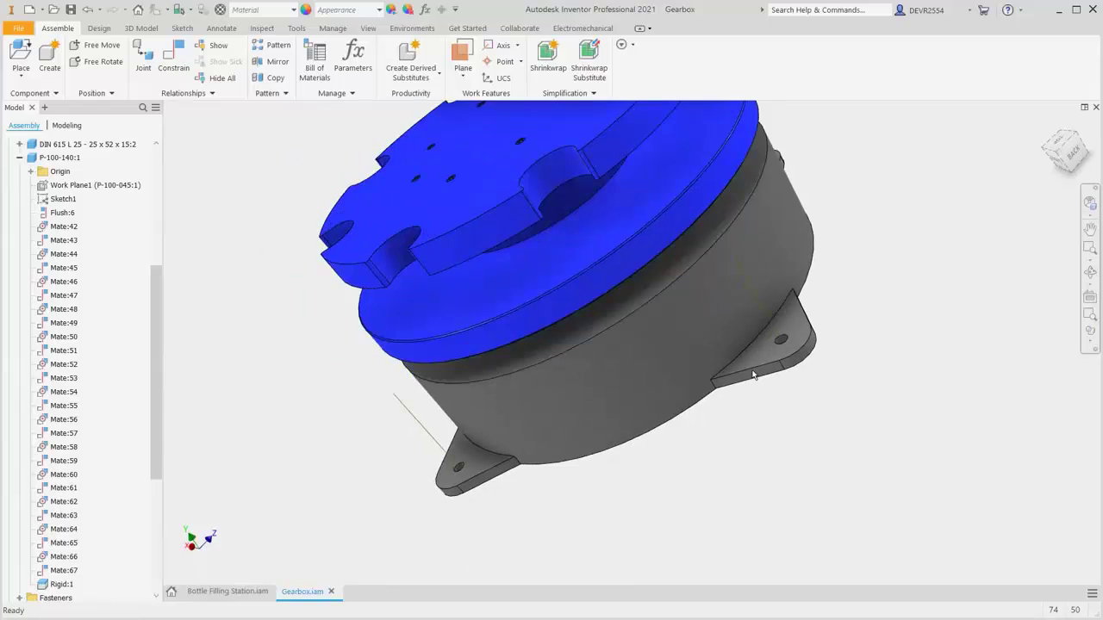
Create two work planes, one through the near-right and adjacent rear foot axes, the other through the two near foot axes
{"action": "left_click", "coordinate": [463, 56]}
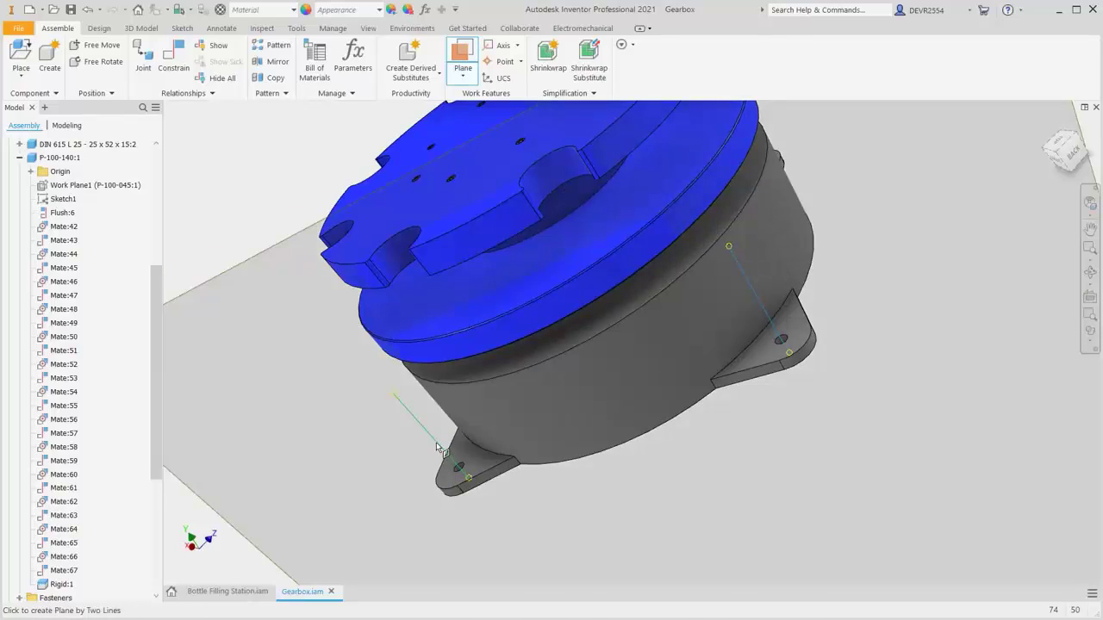
{"action": "left_click", "coordinate": [437, 448]}
{"action": "right_click", "coordinate": [340, 436]}
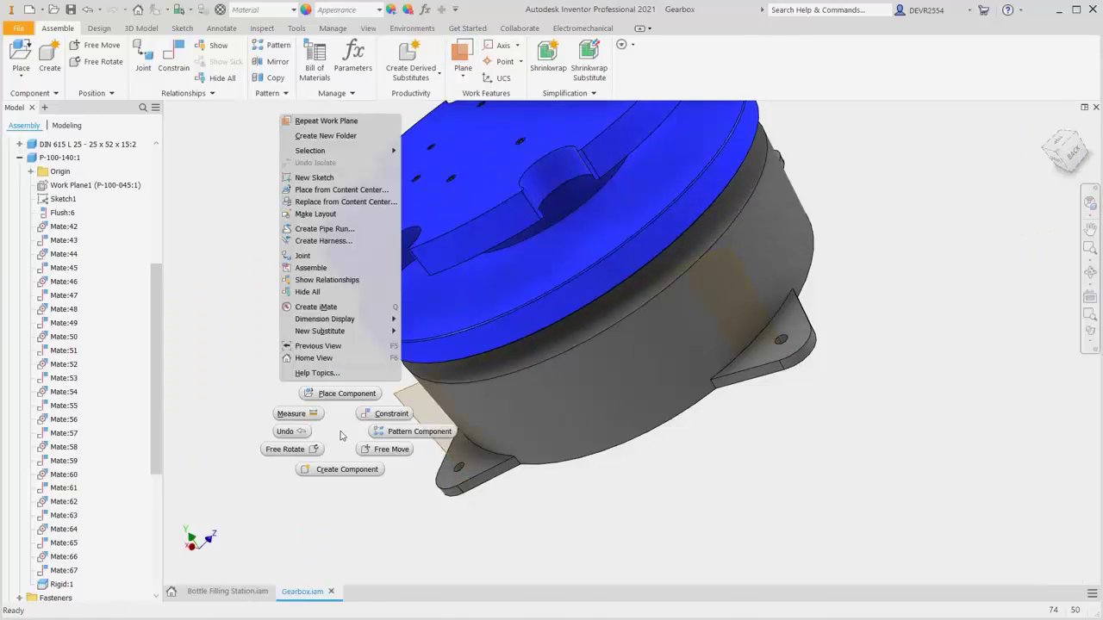
{"action": "left_click", "coordinate": [325, 121]}
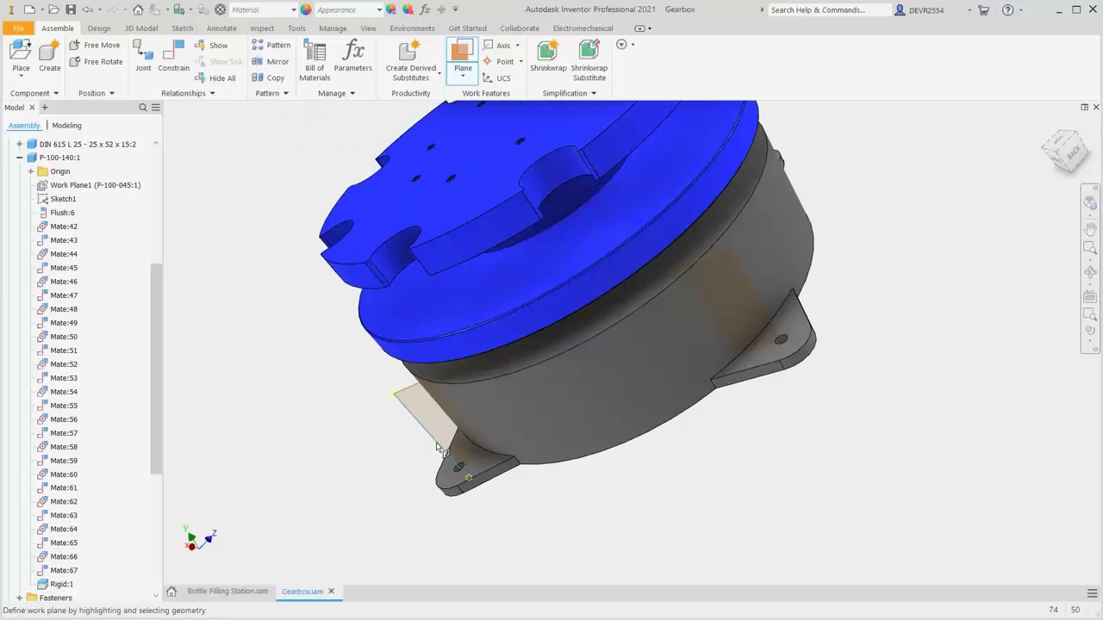
{"action": "key", "text": "F4"}
{"action": "left_click_drag", "start_coordinate": [547, 397], "coordinate": [437, 286]}
{"action": "left_click", "coordinate": [437, 286]}
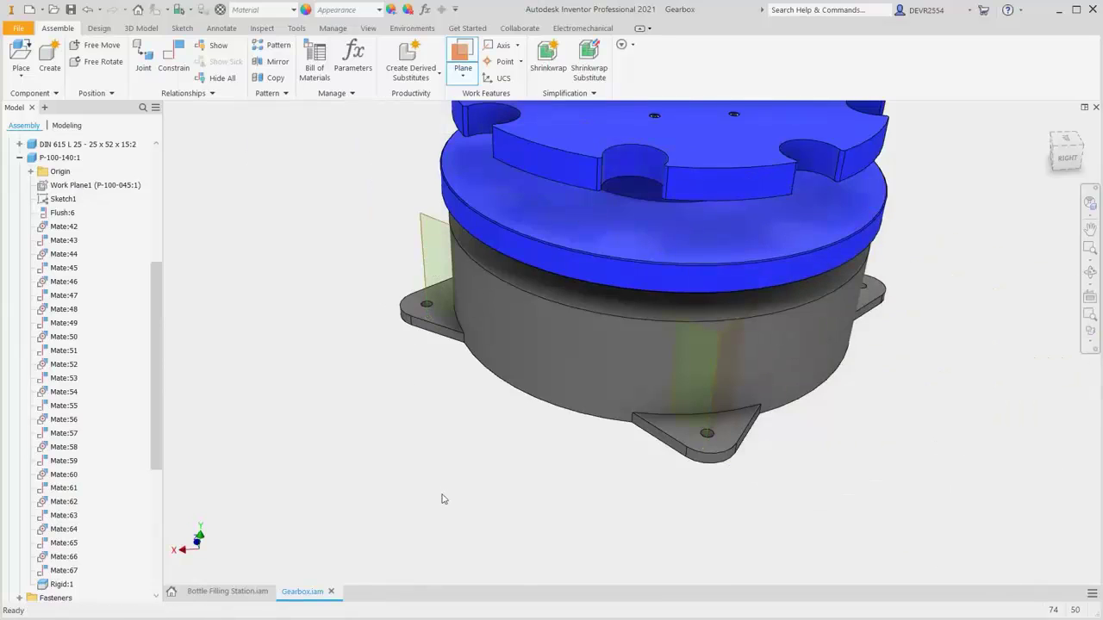
Return to the home view and save Gearbox.iam together with the modified P-100-140.ipt
{"action": "key", "text": "F6"}
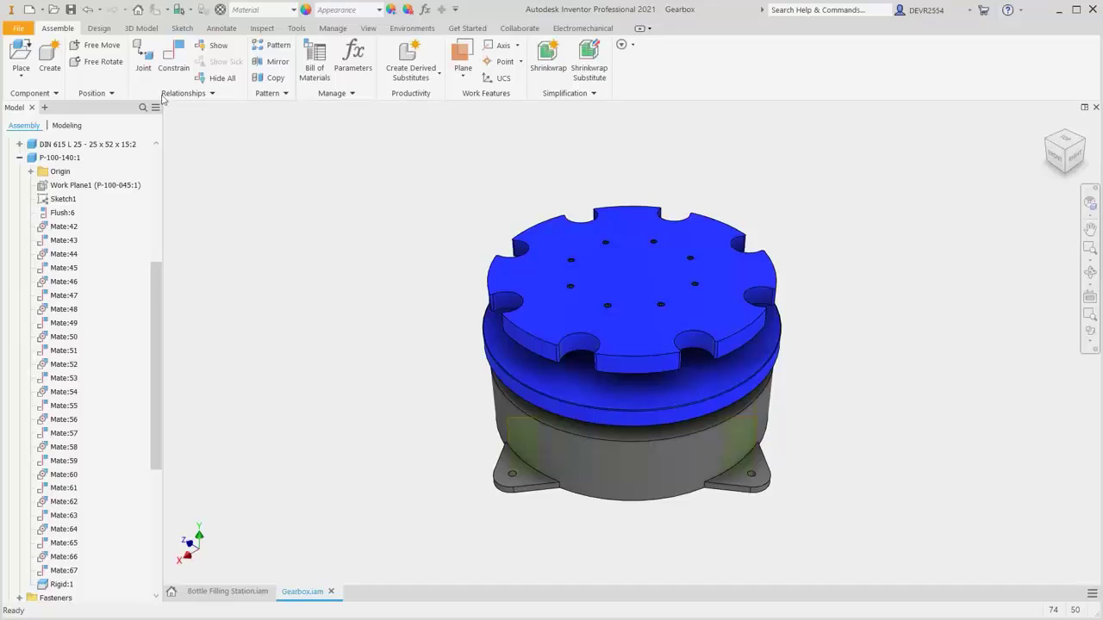
{"action": "left_click", "coordinate": [72, 10]}
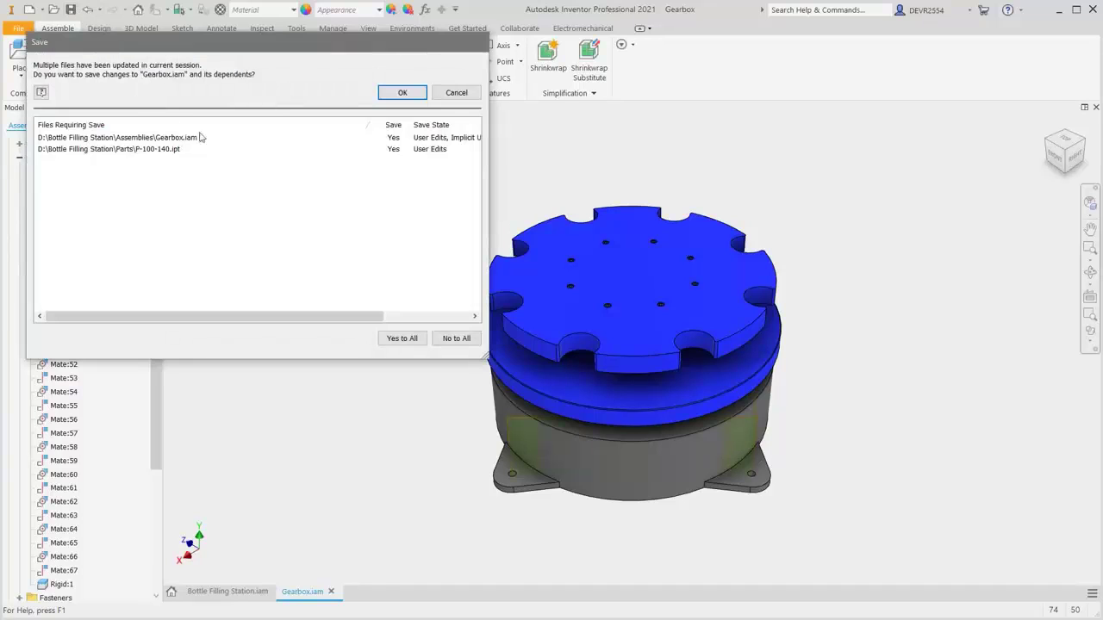
{"action": "left_click", "coordinate": [398, 92]}
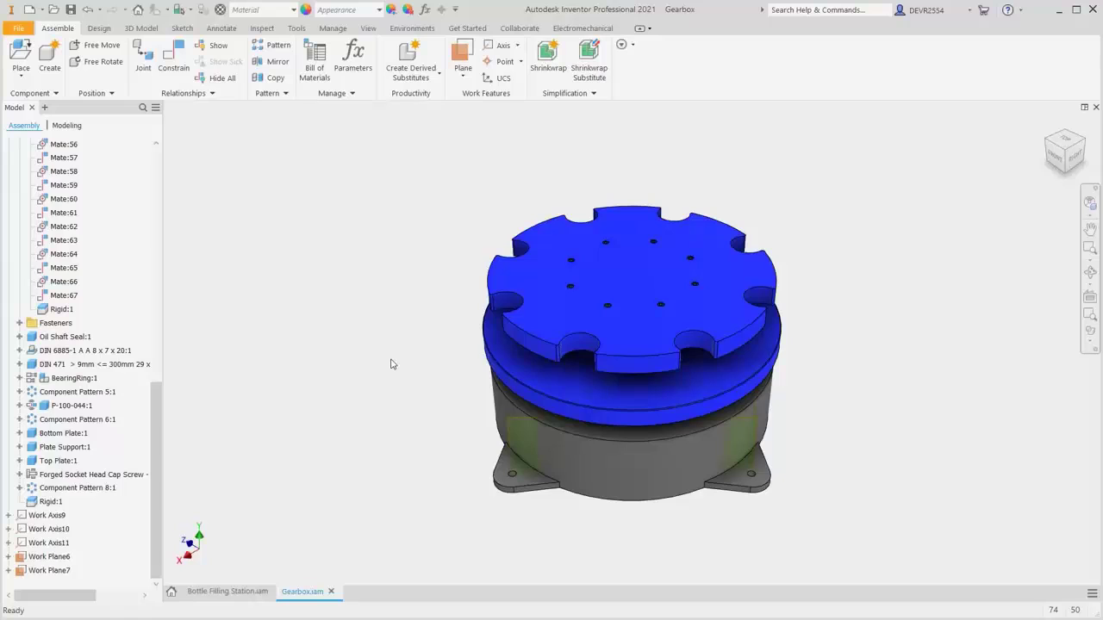
Switch to the Bottle Filling Station assembly and place one instance of the Gearbox assembly beside the table
{"action": "left_click", "coordinate": [217, 593]}
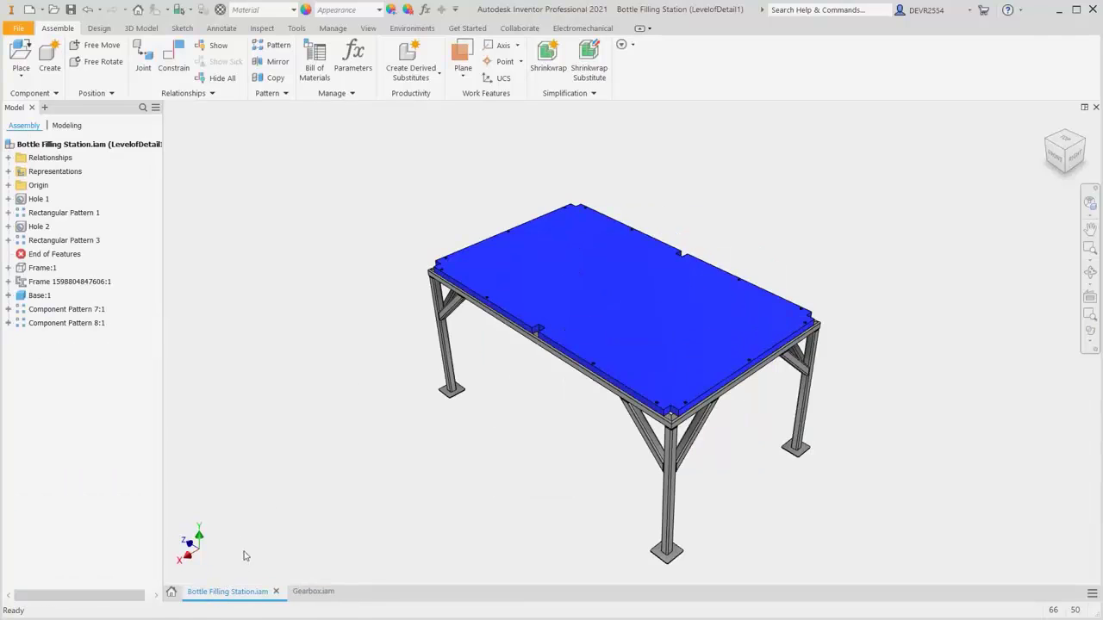
{"action": "right_click", "coordinate": [285, 253]}
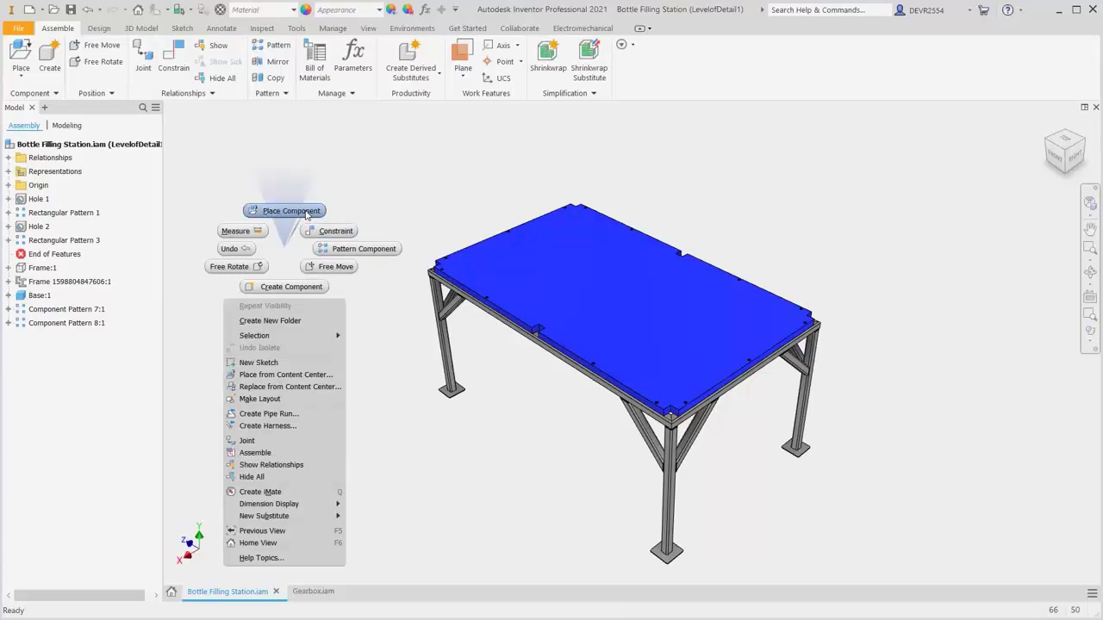
{"action": "left_click", "coordinate": [306, 213]}
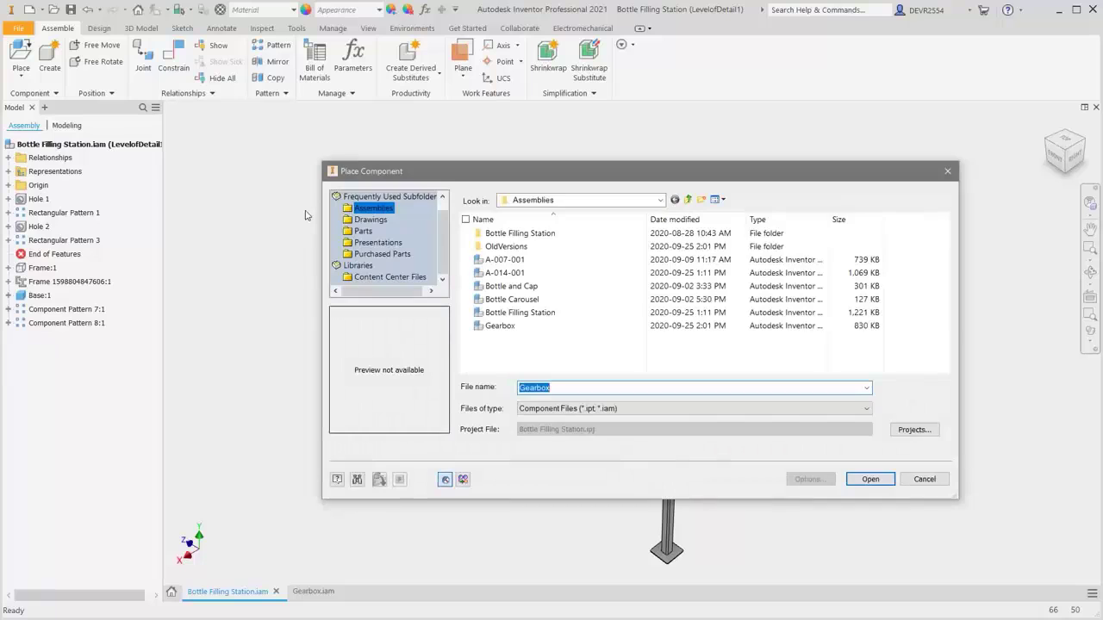
{"action": "left_click", "coordinate": [488, 327]}
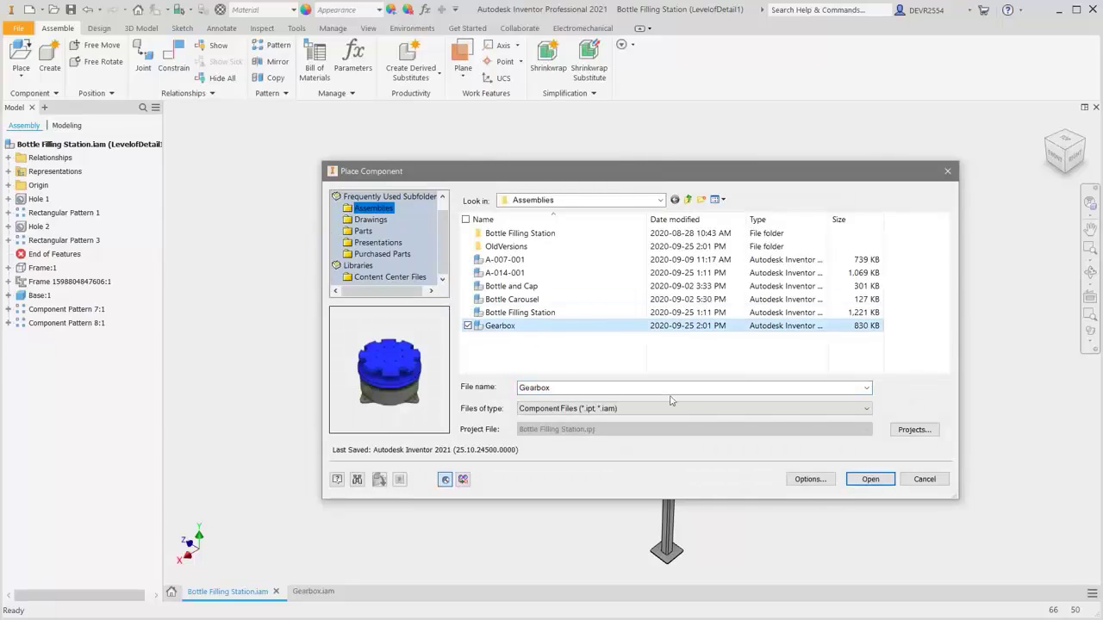
{"action": "left_click", "coordinate": [869, 480]}
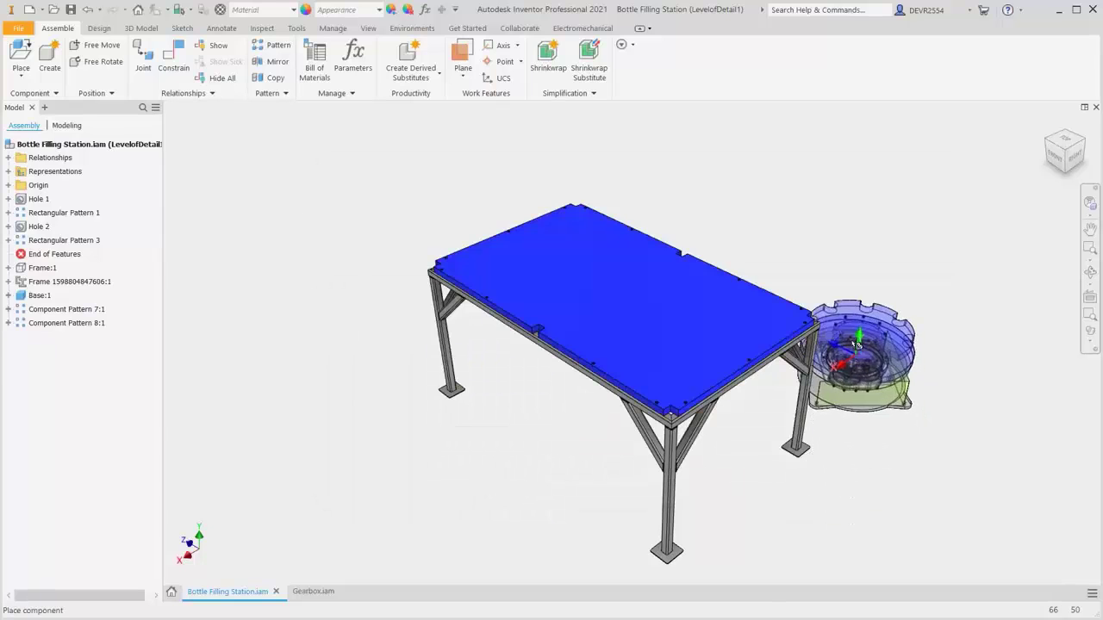
{"action": "left_click", "coordinate": [839, 250]}
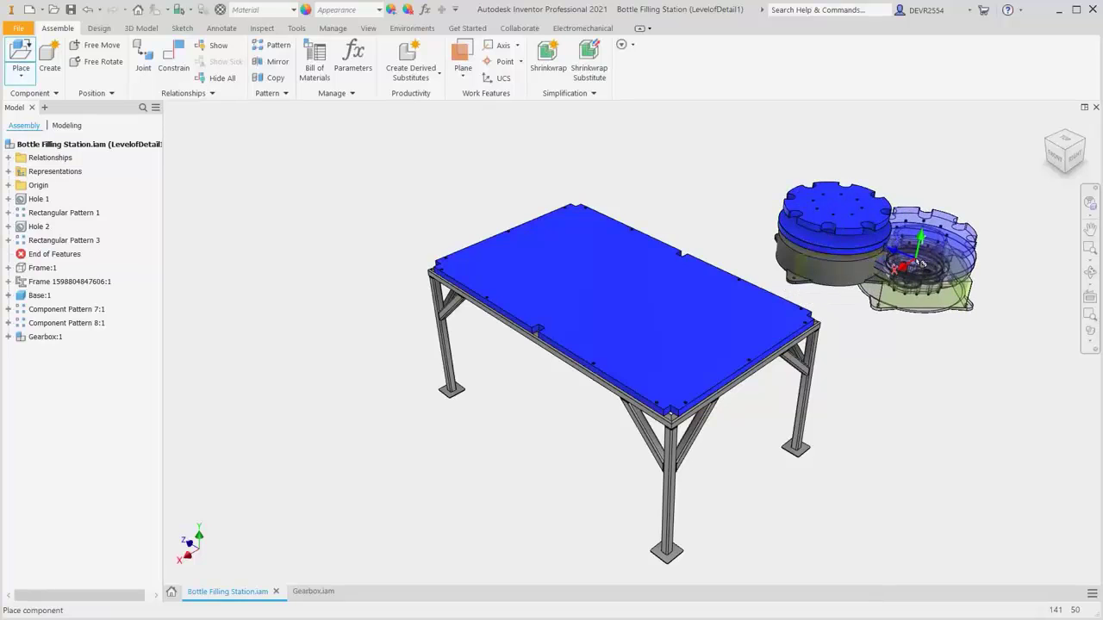
{"action": "right_click", "coordinate": [918, 262]}
{"action": "left_click", "coordinate": [964, 262]}
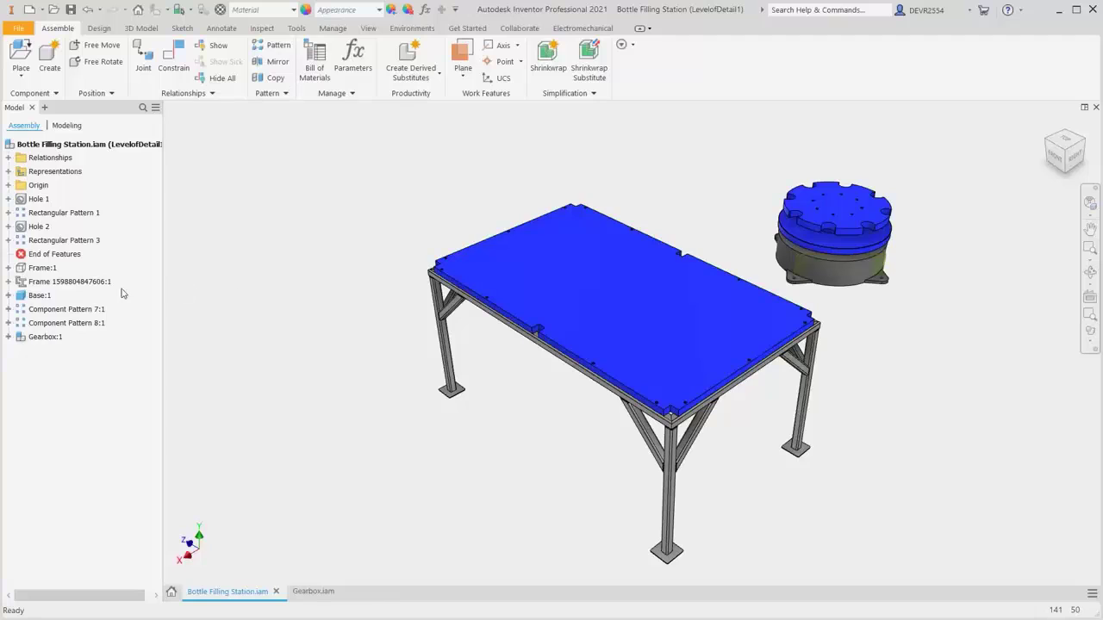
Ground the Base component in the assembly
{"action": "left_click", "coordinate": [40, 297]}
{"action": "right_click", "coordinate": [40, 296]}
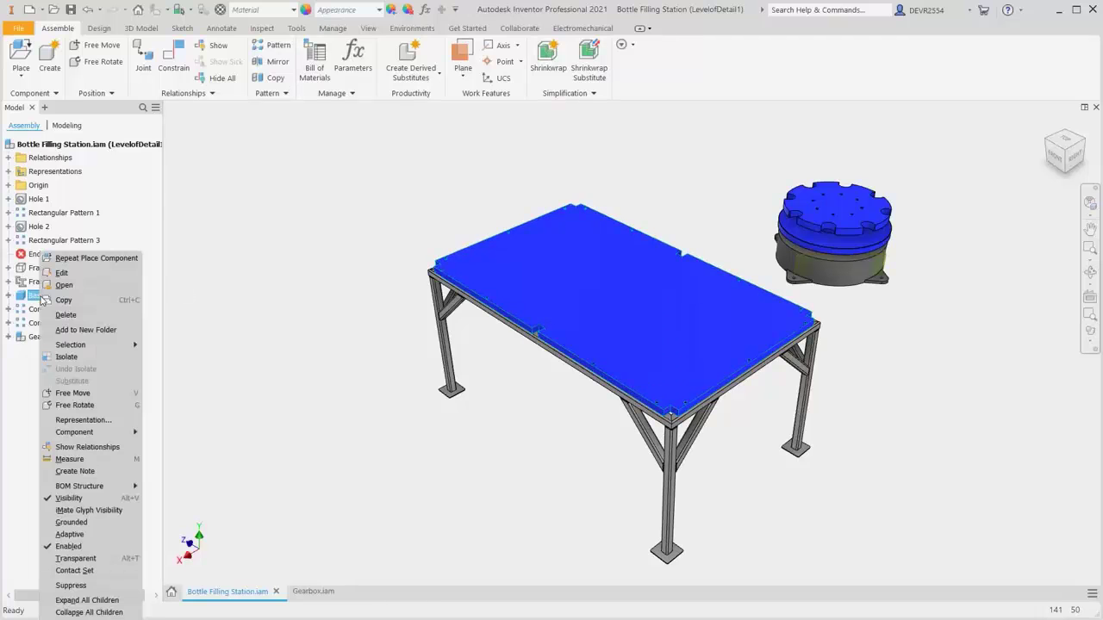
{"action": "left_click", "coordinate": [84, 523]}
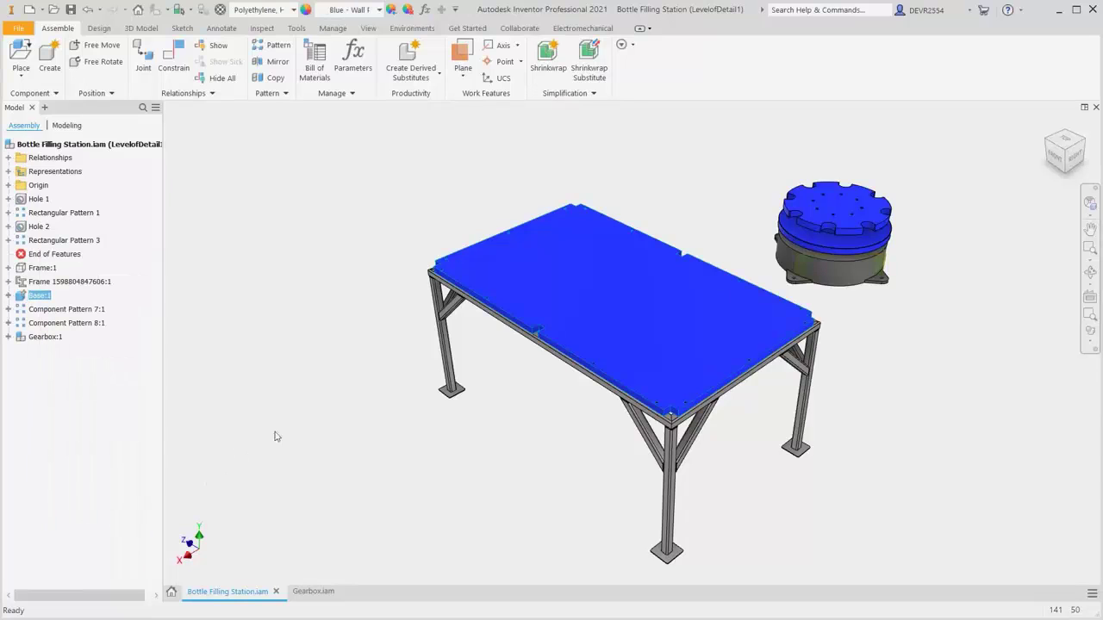
Add a Mate constraint with 0 mm offset between the underside of the gearbox housing's flange and the top face of the base plate
{"action": "right_click", "coordinate": [349, 312]}
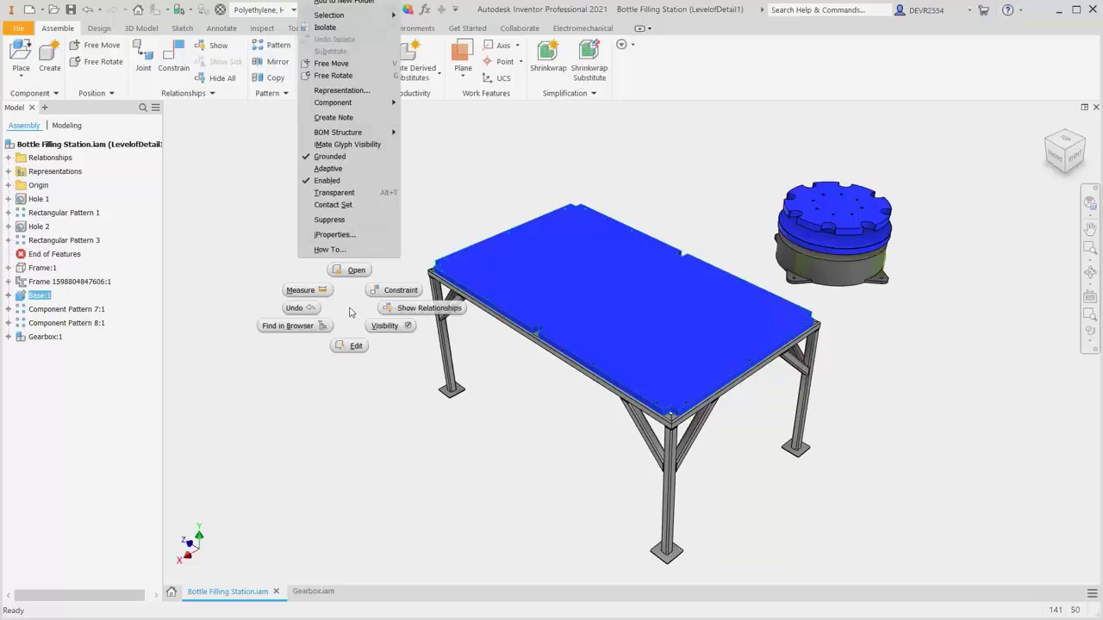
{"action": "left_click", "coordinate": [390, 293]}
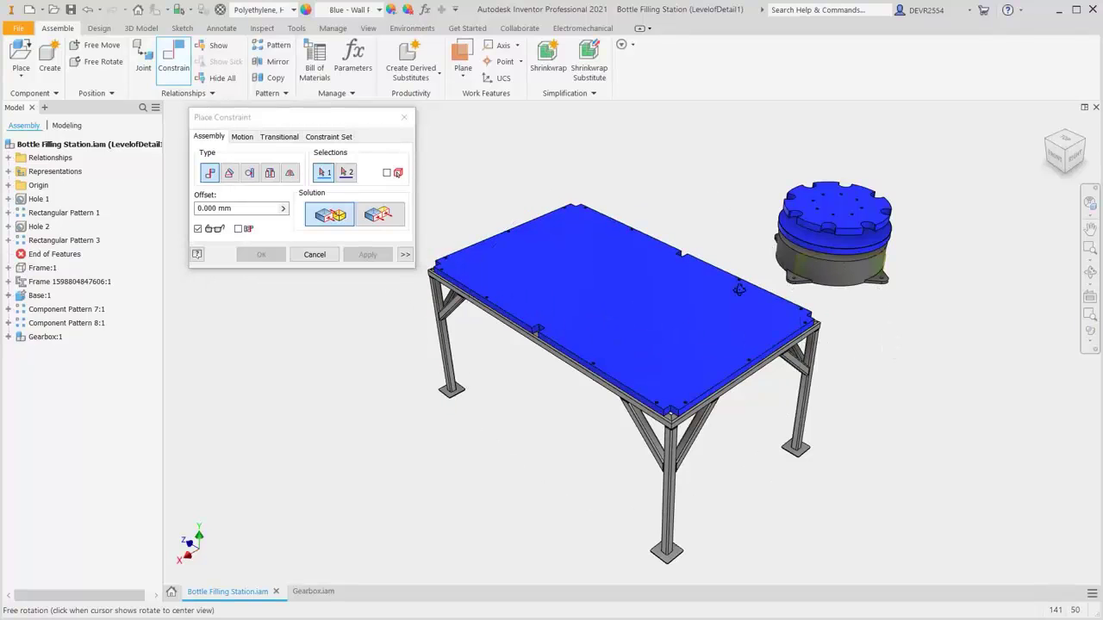
{"action": "middle_click_drag", "start_coordinate": [739, 290], "coordinate": [699, 292], "text": "shift"}
{"action": "scroll", "coordinate": [700, 291], "scroll_direction": "up", "scroll_amount": 5}
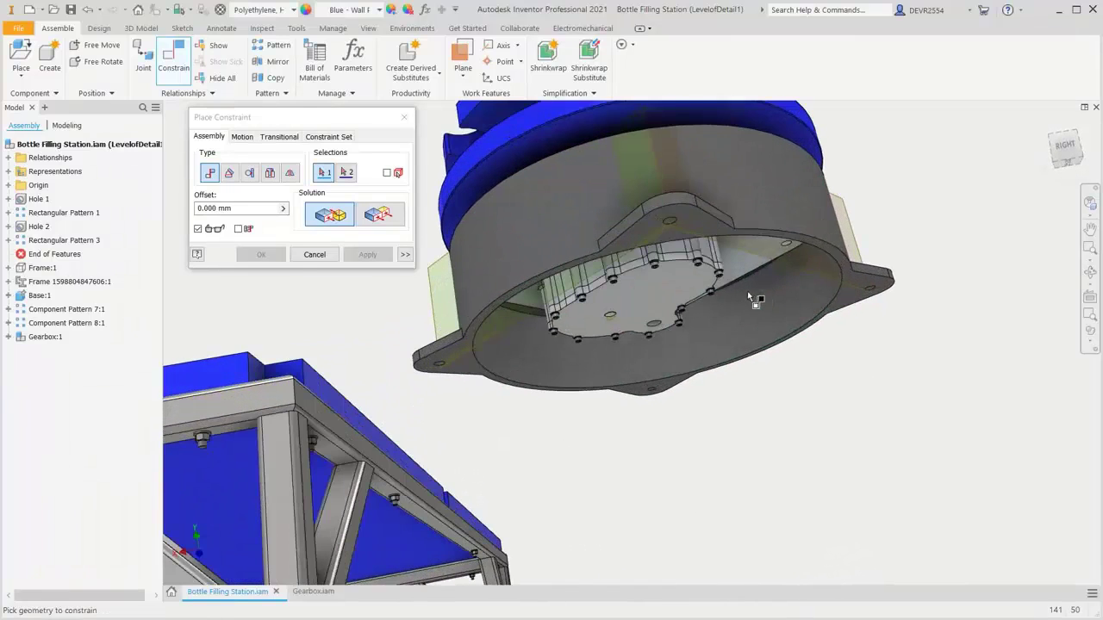
{"action": "left_click", "coordinate": [700, 229]}
{"action": "scroll", "coordinate": [690, 299], "scroll_direction": "down", "scroll_amount": 4}
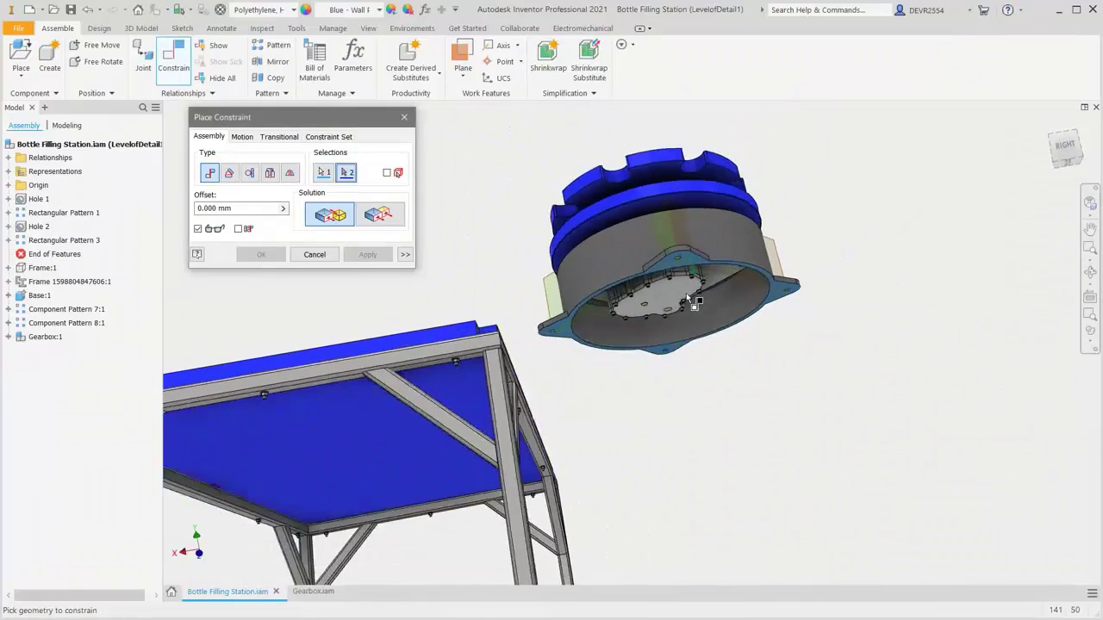
{"action": "middle_click_drag", "start_coordinate": [692, 299], "coordinate": [633, 430], "text": "shift"}
{"action": "left_click", "coordinate": [556, 413]}
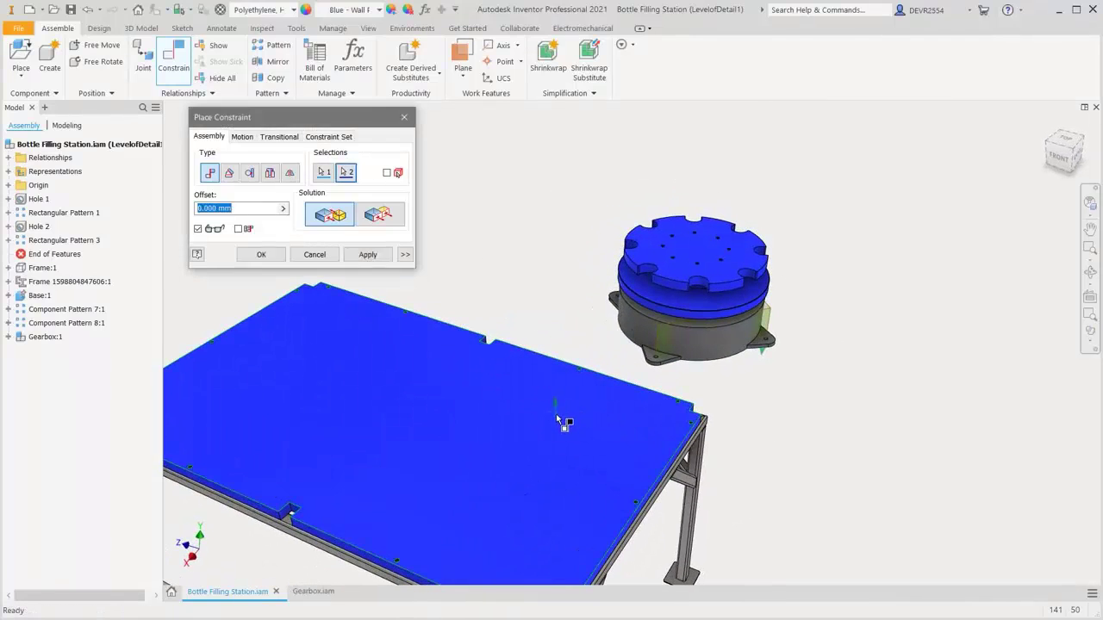
{"action": "left_click", "coordinate": [367, 254]}
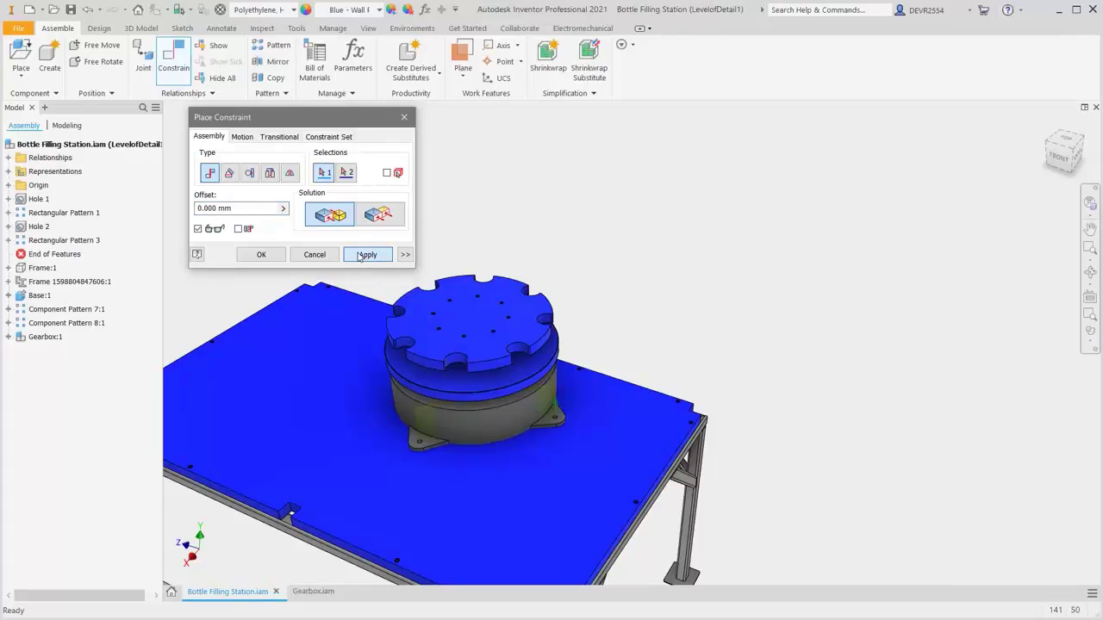
Mate the gearbox work plane facing the table's long front side to the base plate's long side face with an offset of -300 mm
{"action": "key", "text": "F4"}
{"action": "left_click_drag", "start_coordinate": [520, 380], "coordinate": [392, 397]}
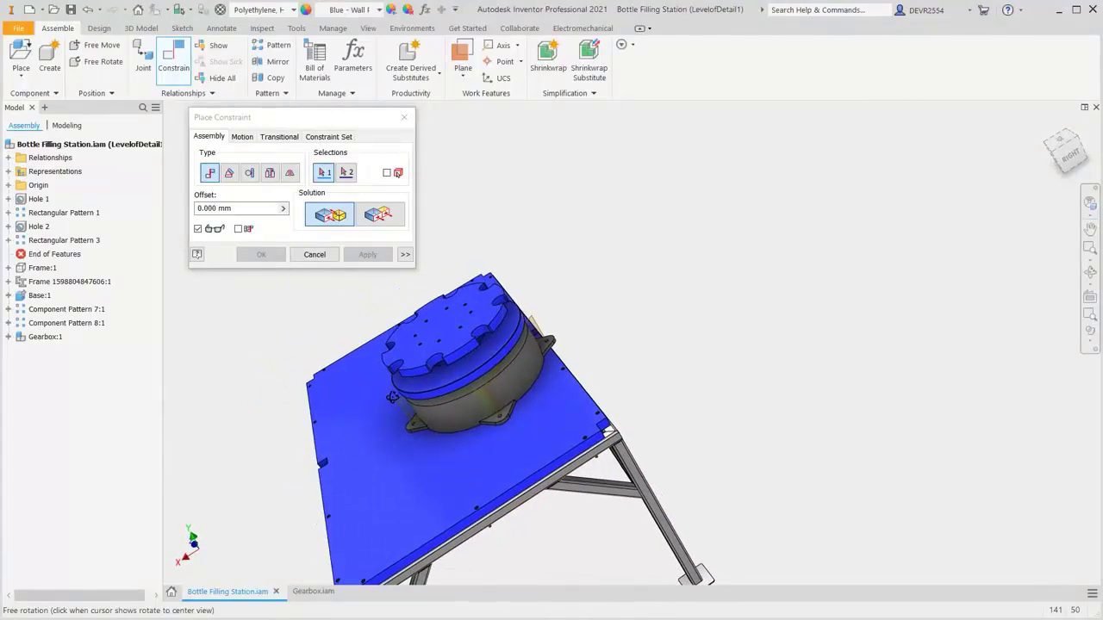
{"action": "key", "text": "Escape"}
{"action": "scroll", "coordinate": [448, 417], "scroll_direction": "up", "scroll_amount": 4}
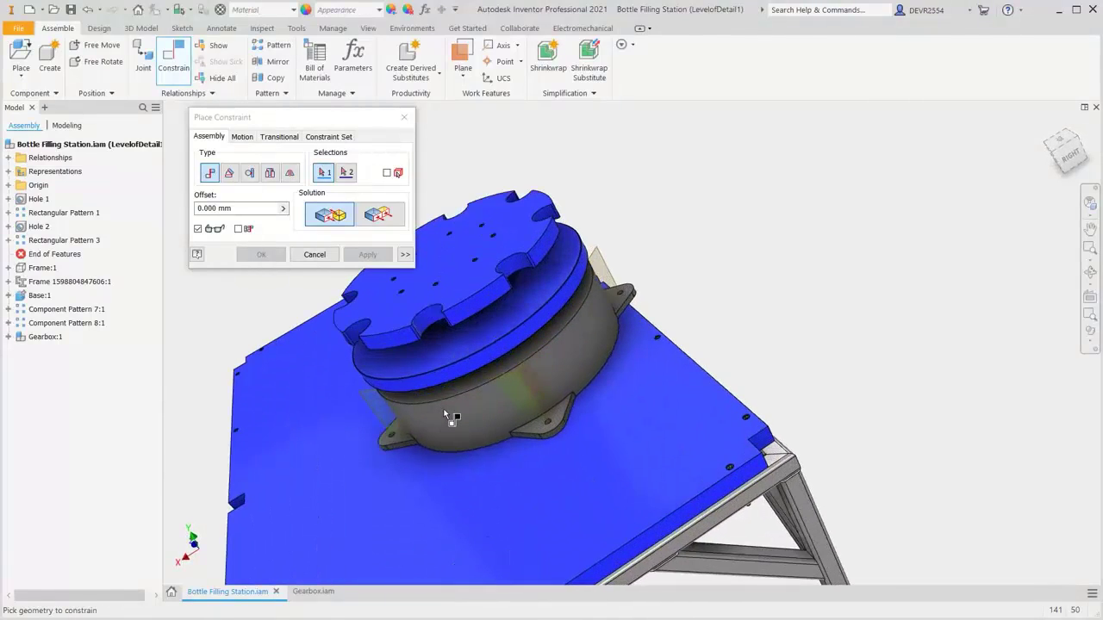
{"action": "scroll", "coordinate": [447, 416], "scroll_direction": "up", "scroll_amount": 2}
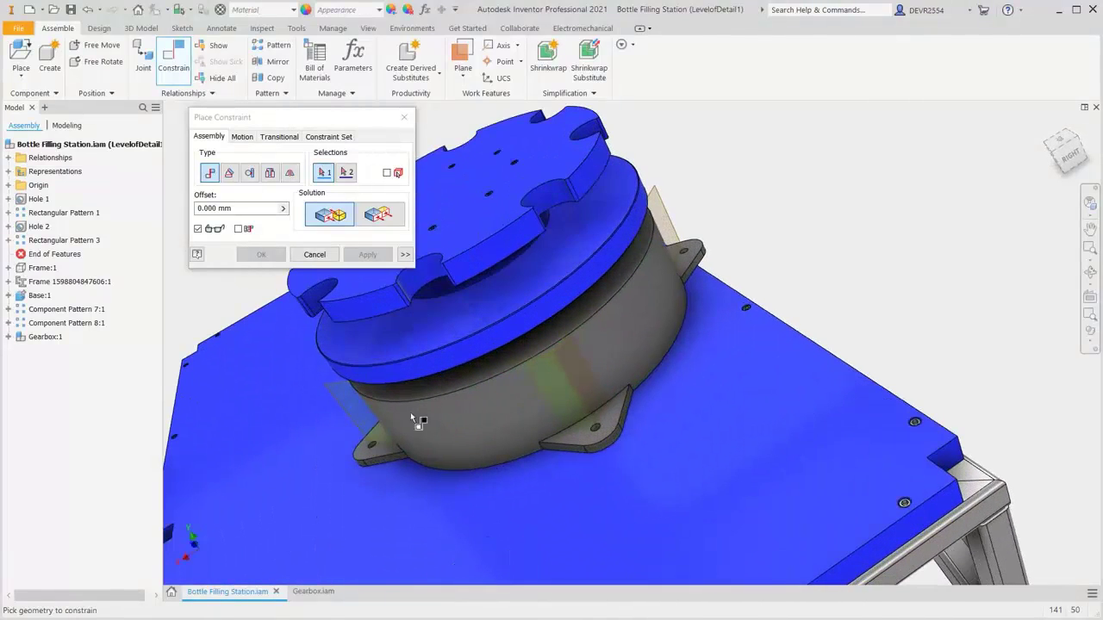
{"action": "left_click", "coordinate": [343, 385]}
{"action": "scroll", "coordinate": [417, 405], "scroll_direction": "down", "scroll_amount": 5}
{"action": "key", "text": "F4"}
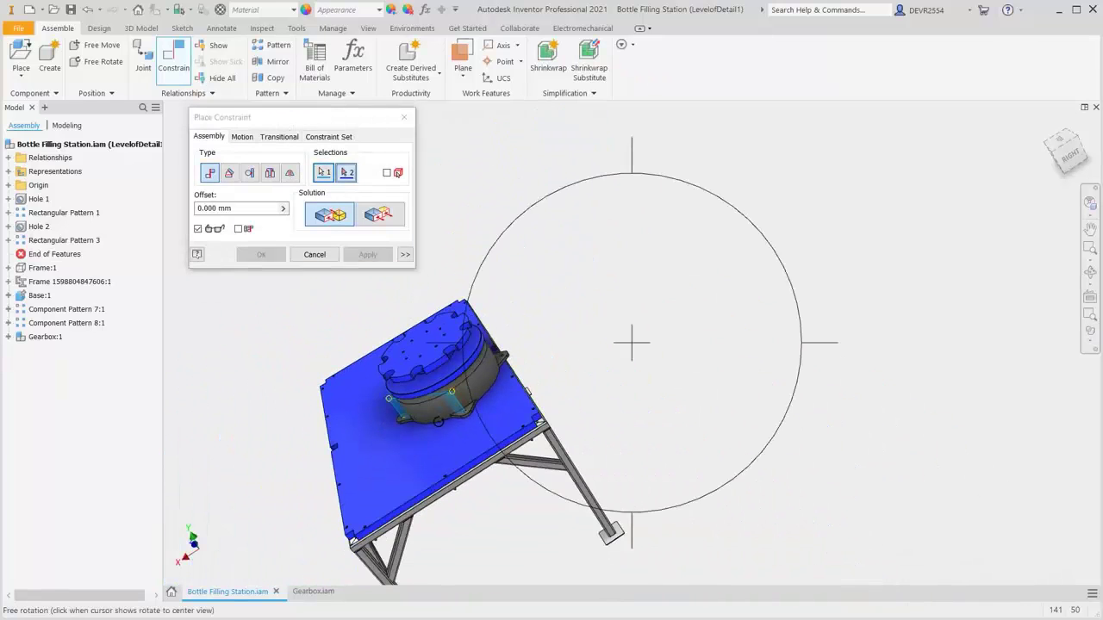
{"action": "left_click_drag", "start_coordinate": [484, 406], "coordinate": [478, 472]}
{"action": "scroll", "coordinate": [433, 474], "scroll_direction": "up", "scroll_amount": 4}
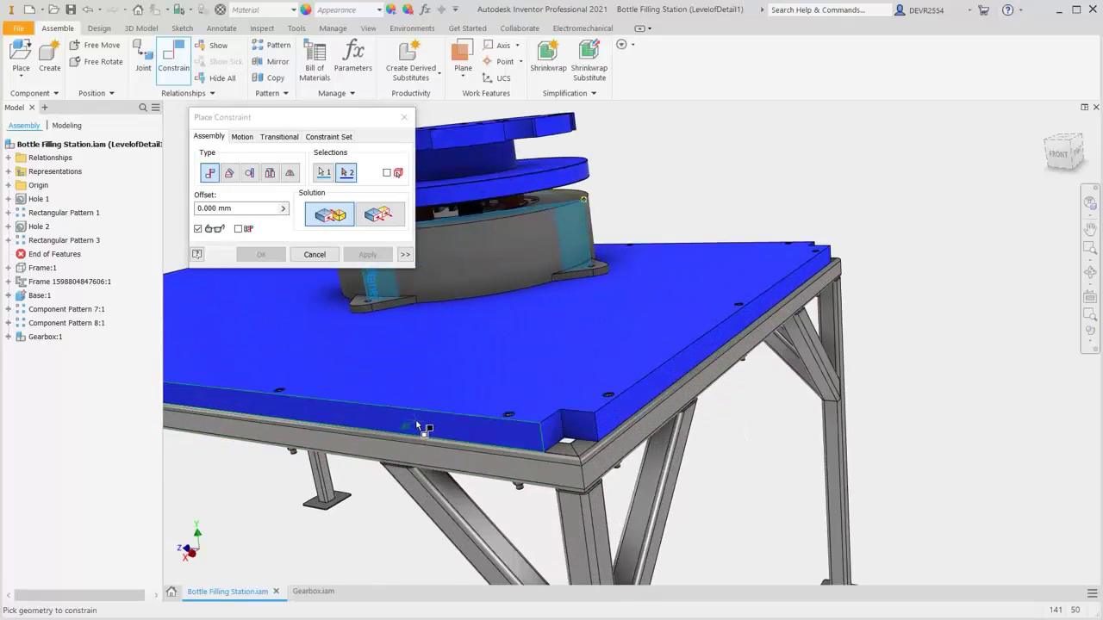
{"action": "left_click", "coordinate": [417, 425]}
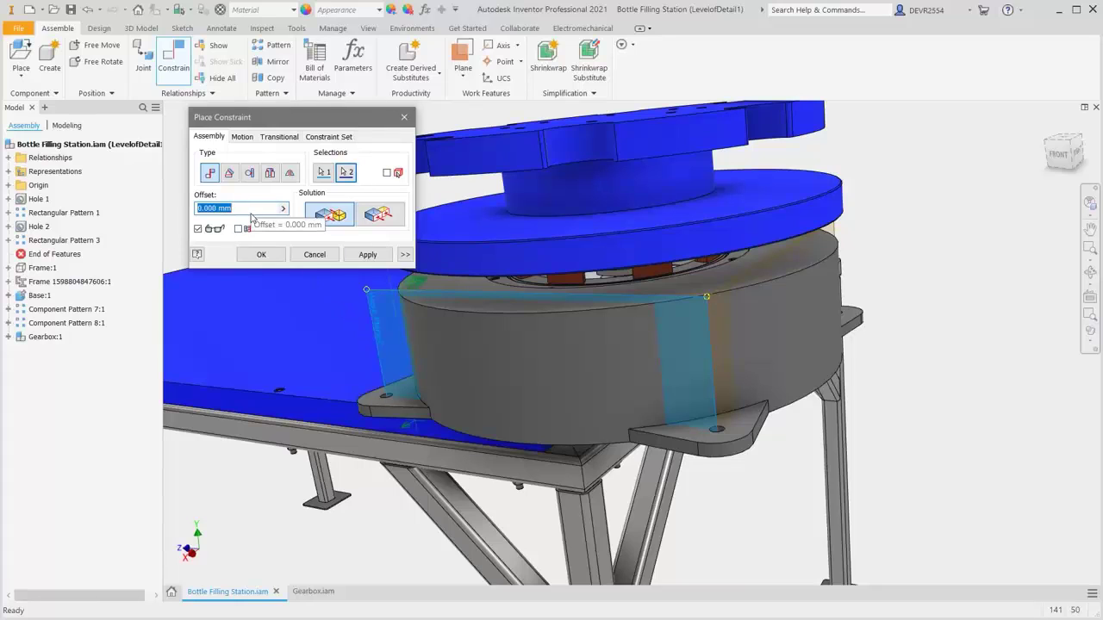
{"action": "type", "text": "-300"}
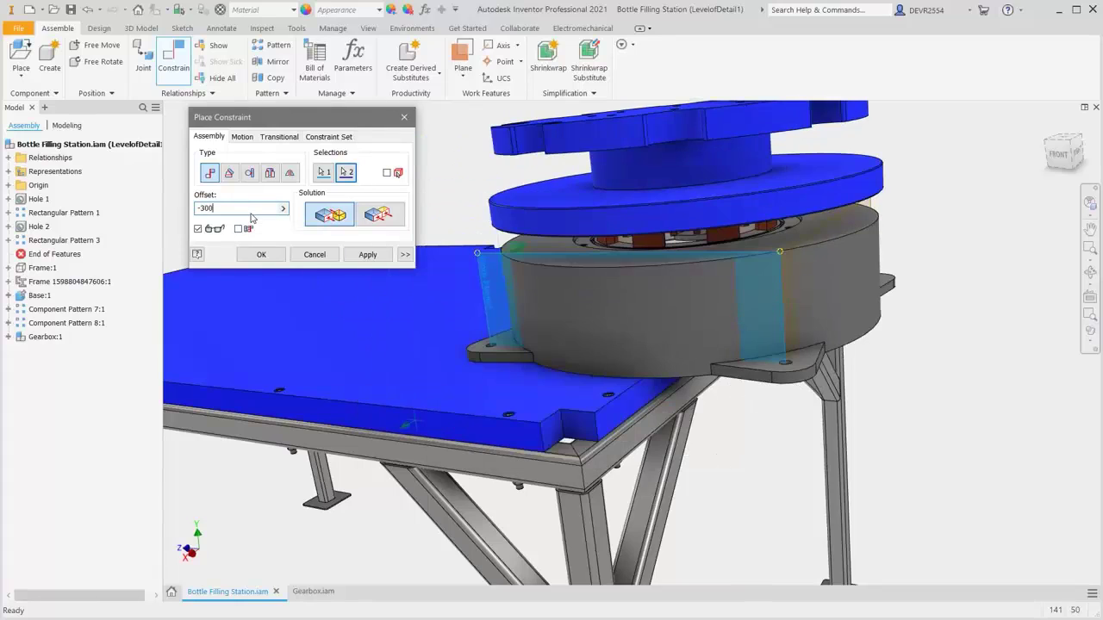
{"action": "left_click", "coordinate": [366, 254]}
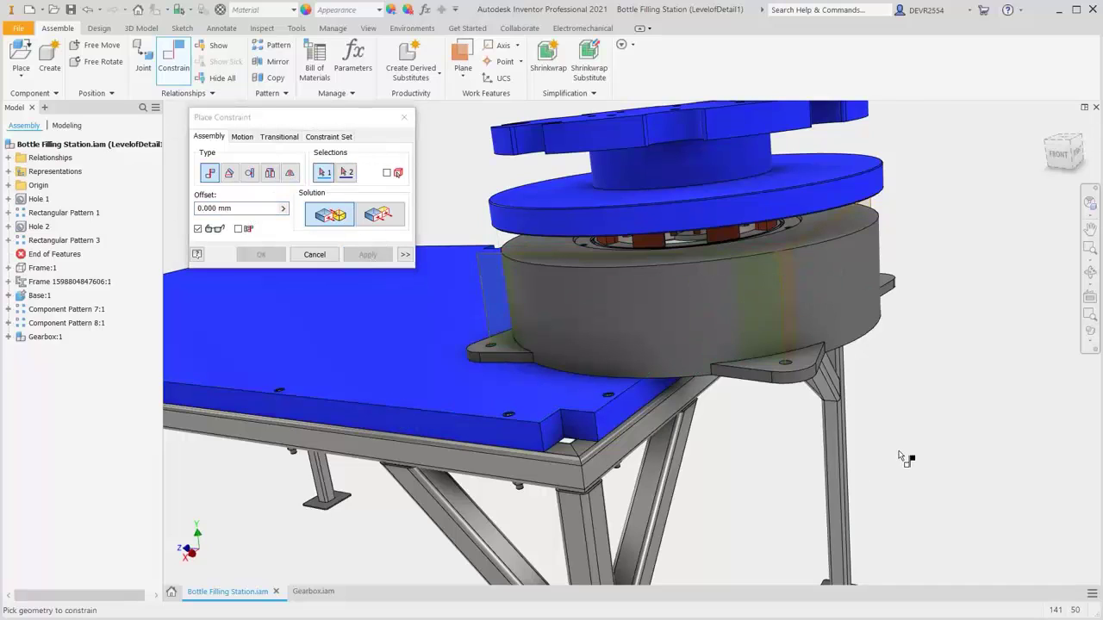
Constrain the other gearbox work plane flush with the base plate's short side face at an offset of 400 mm
{"action": "key", "text": "F4"}
{"action": "left_click_drag", "start_coordinate": [704, 336], "coordinate": [689, 268]}
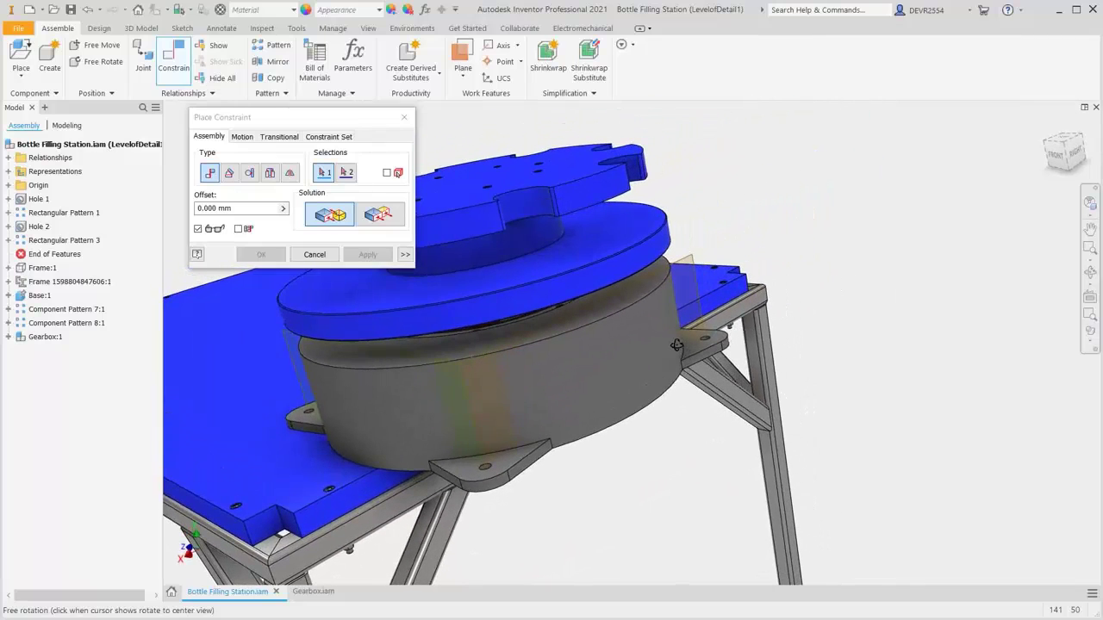
{"action": "left_click", "coordinate": [690, 267]}
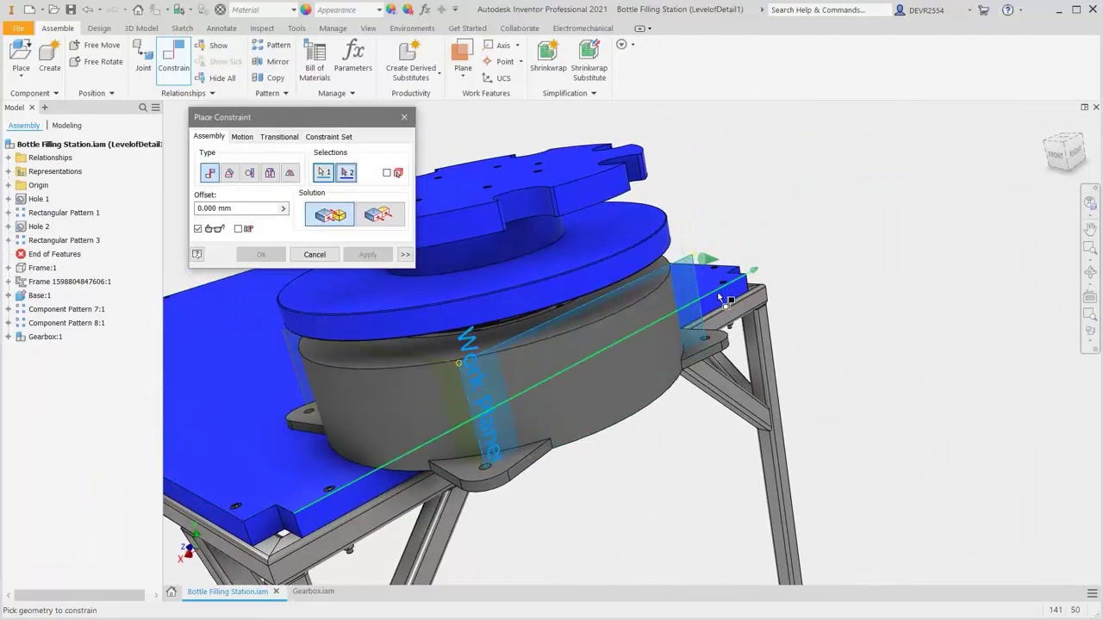
{"action": "left_click", "coordinate": [719, 301]}
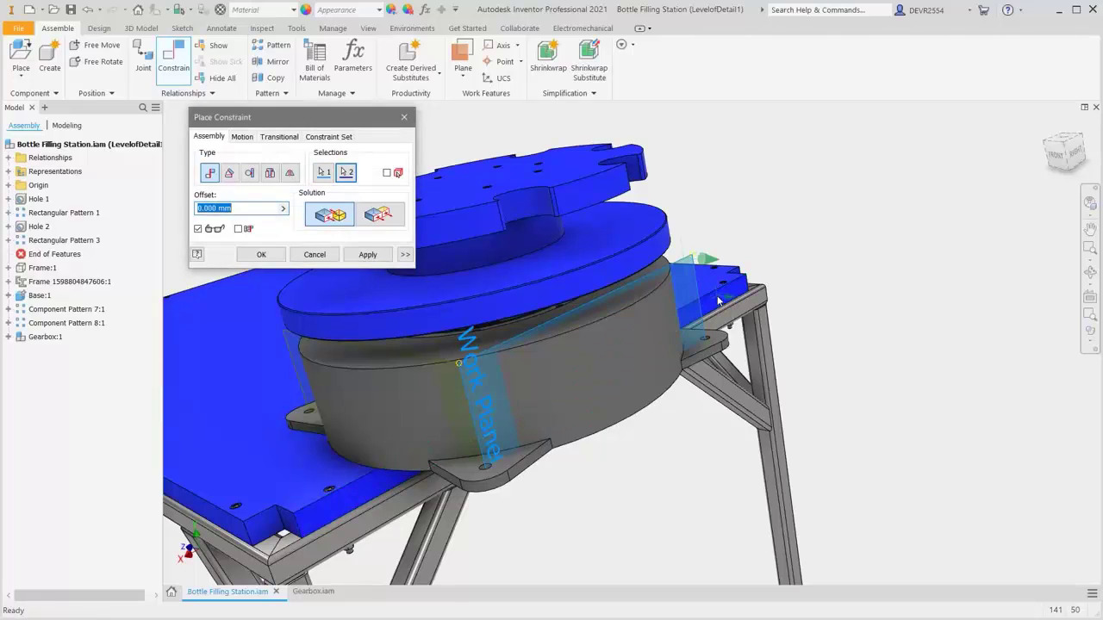
{"action": "left_click", "coordinate": [385, 218]}
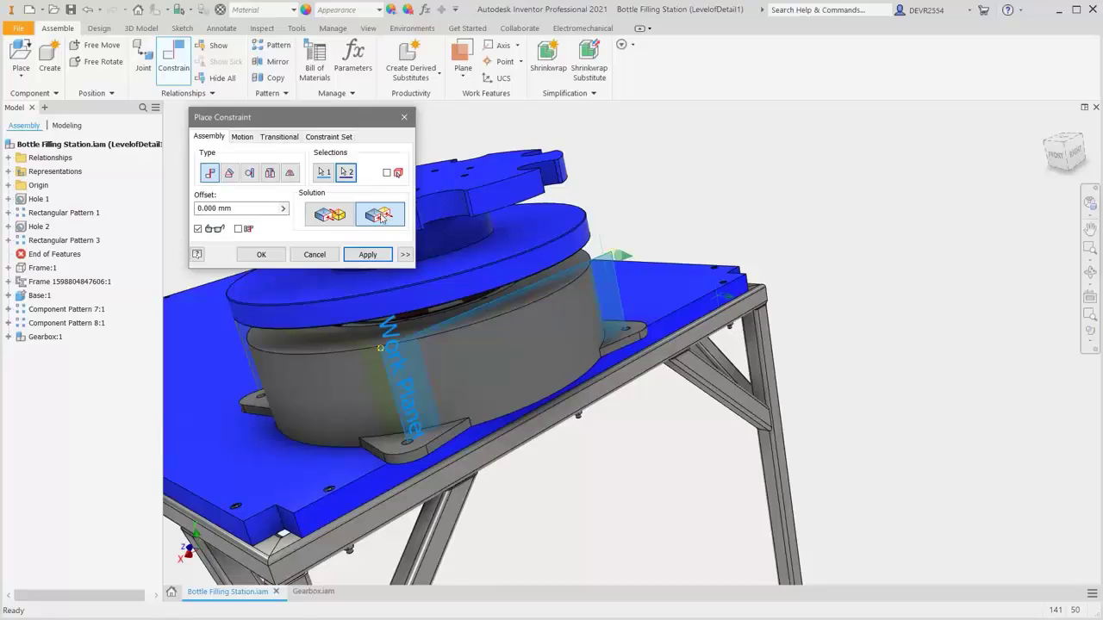
{"action": "left_click_drag", "start_coordinate": [241, 208], "coordinate": [180, 205]}
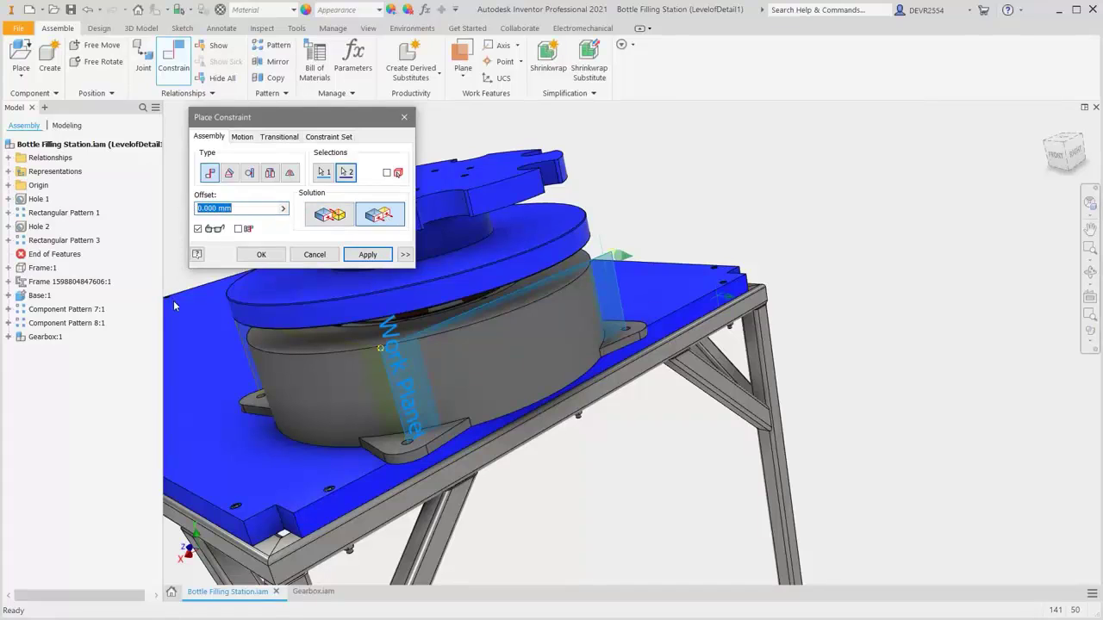
{"action": "type", "text": "400"}
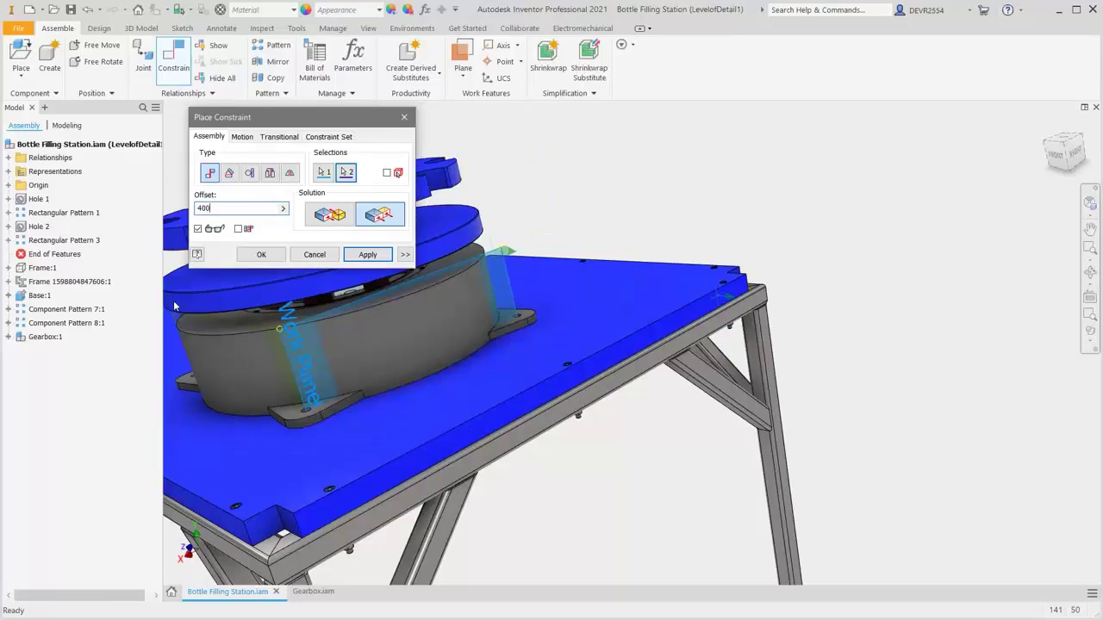
{"action": "left_click", "coordinate": [262, 254]}
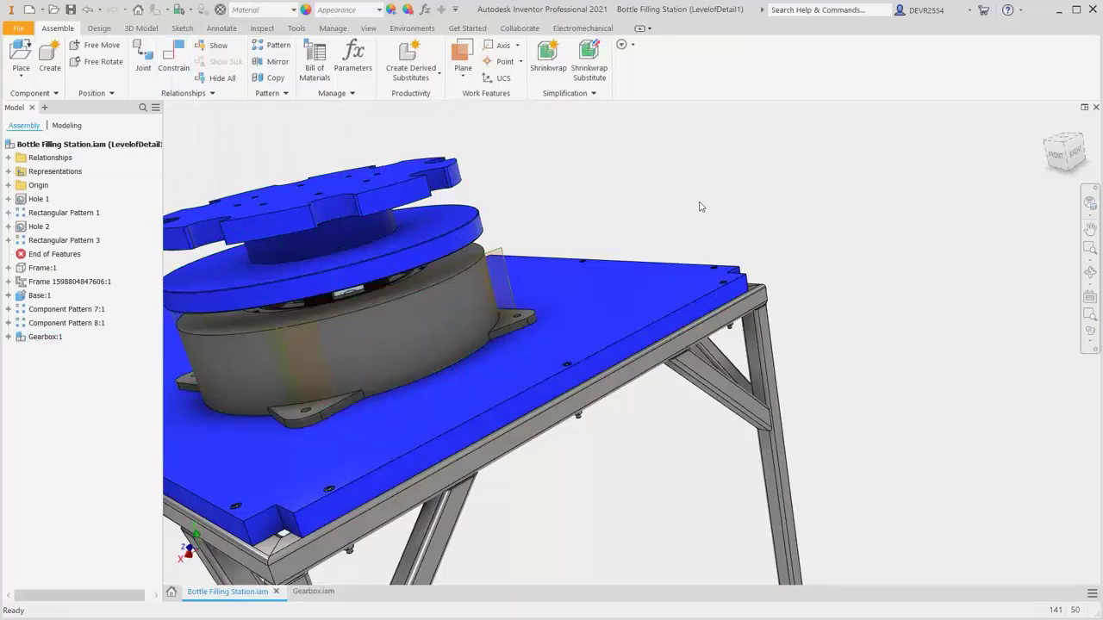
Examine the gearbox's position on the base from the top view in the Wireframe with hidden edges style, ending in the home view
{"action": "key", "text": "F6"}
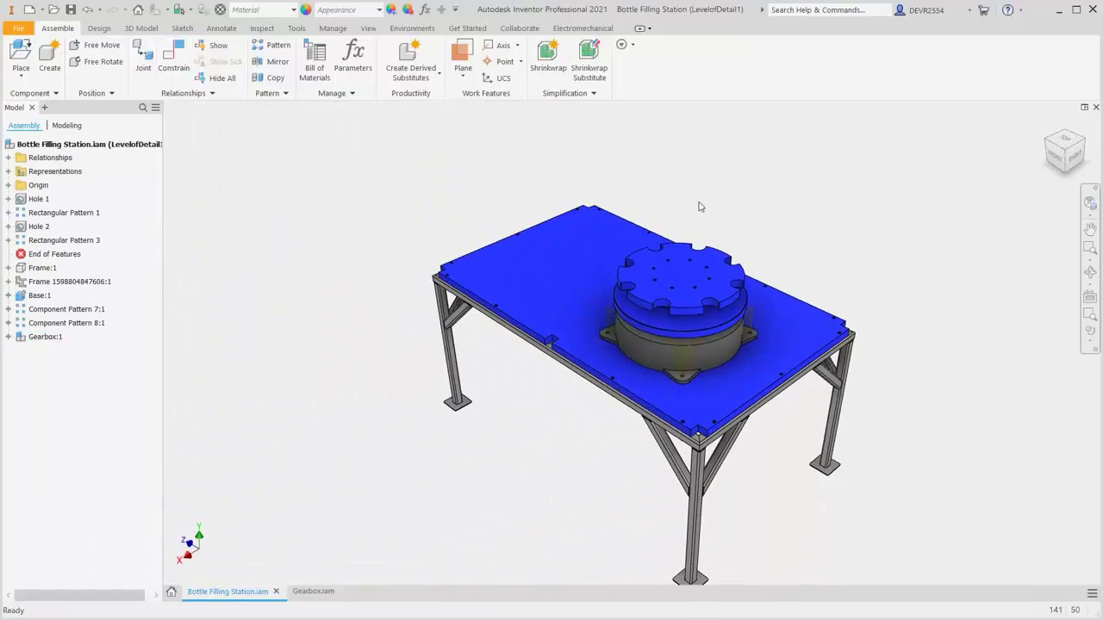
{"action": "left_click", "coordinate": [1068, 141]}
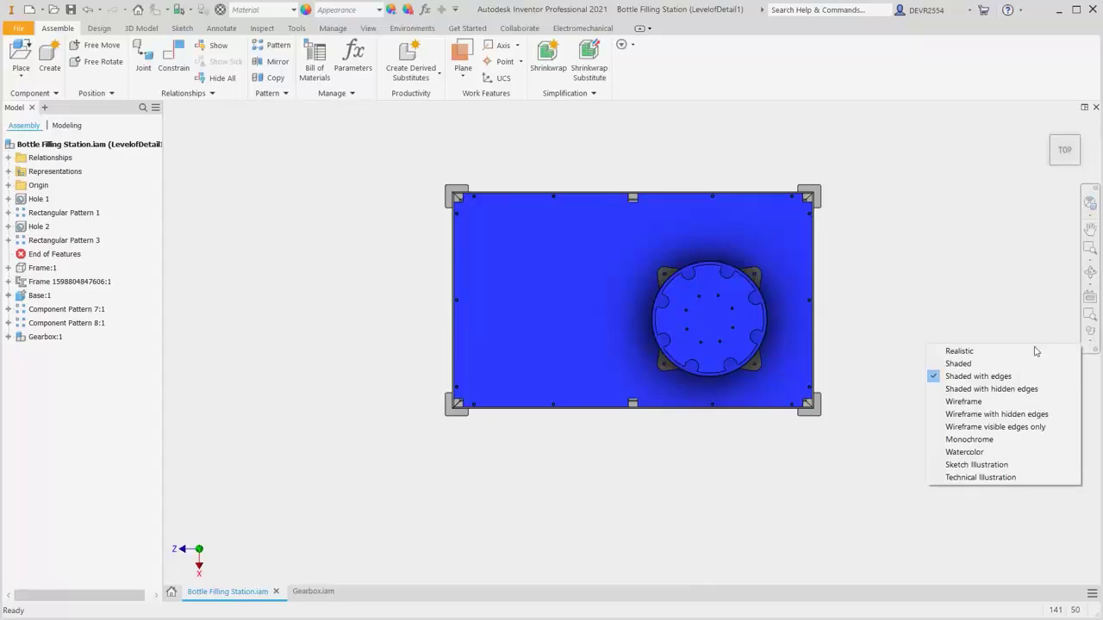
{"action": "left_click", "coordinate": [980, 420]}
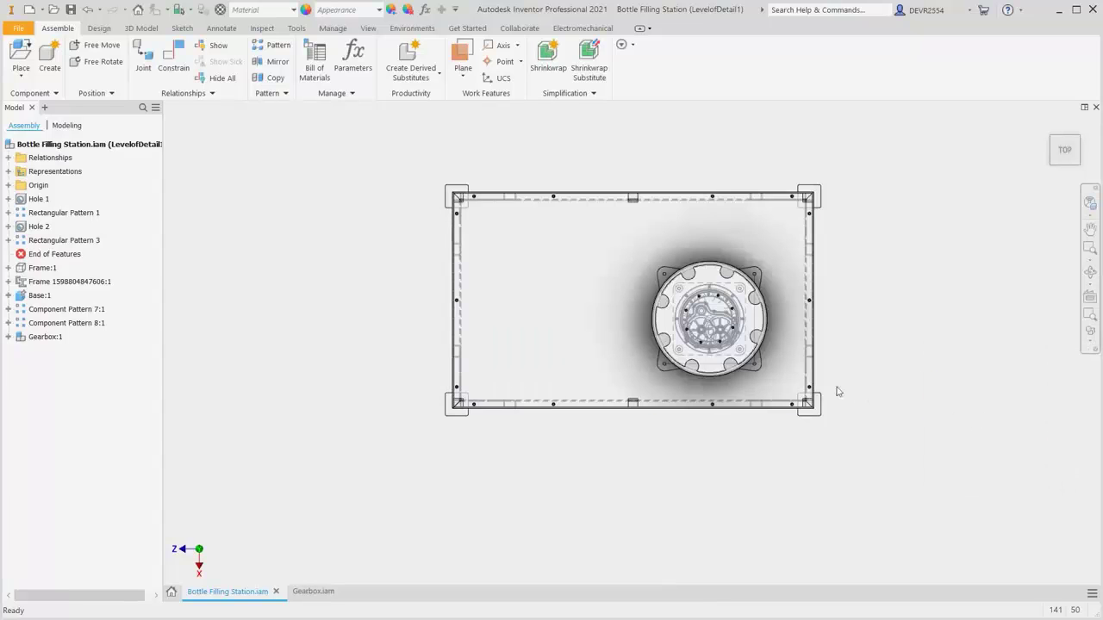
{"action": "scroll", "coordinate": [738, 357], "scroll_direction": "up", "scroll_amount": 4}
{"action": "scroll", "coordinate": [738, 357], "scroll_direction": "up", "scroll_amount": 3}
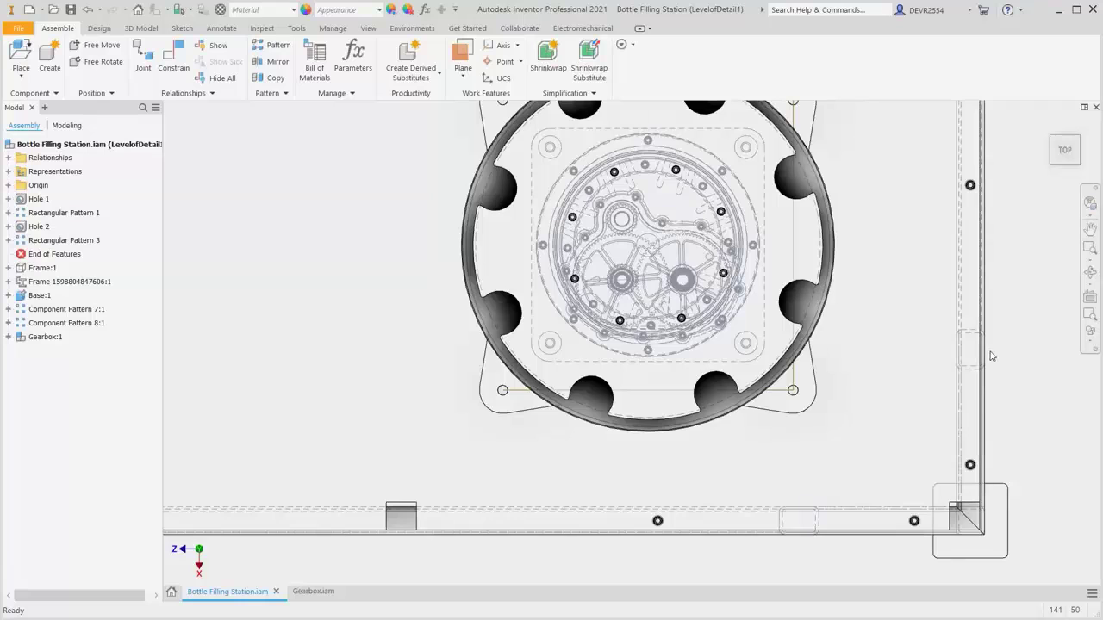
{"action": "key", "text": "F6"}
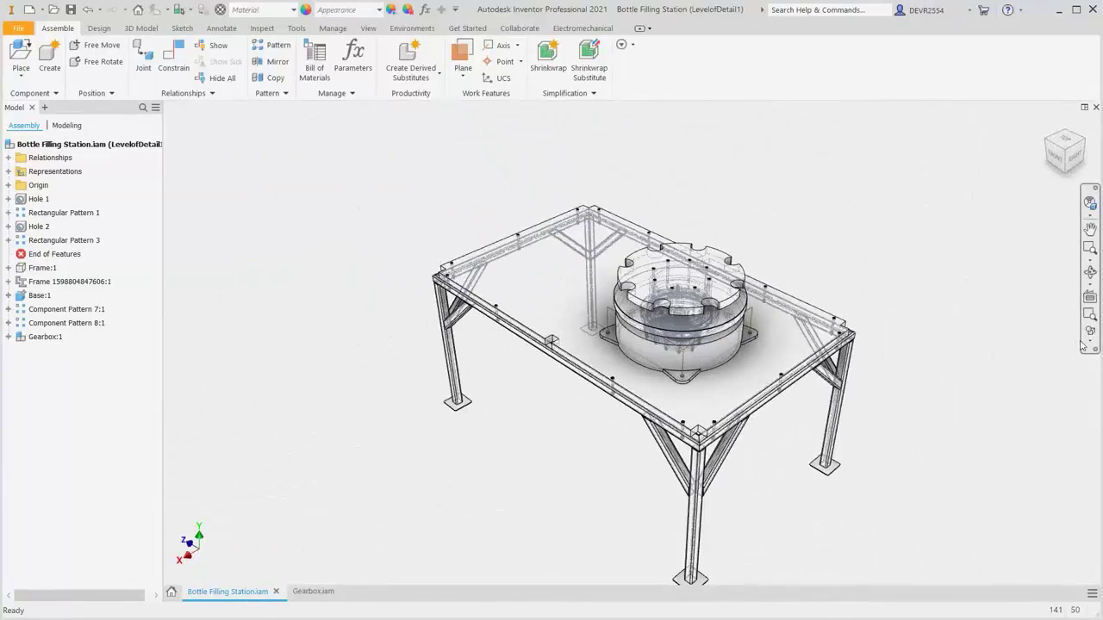
Display the assembly as Shaded with edges and hide the gearbox's Work Plane6 and Work Plane7
{"action": "left_click", "coordinate": [1088, 348]}
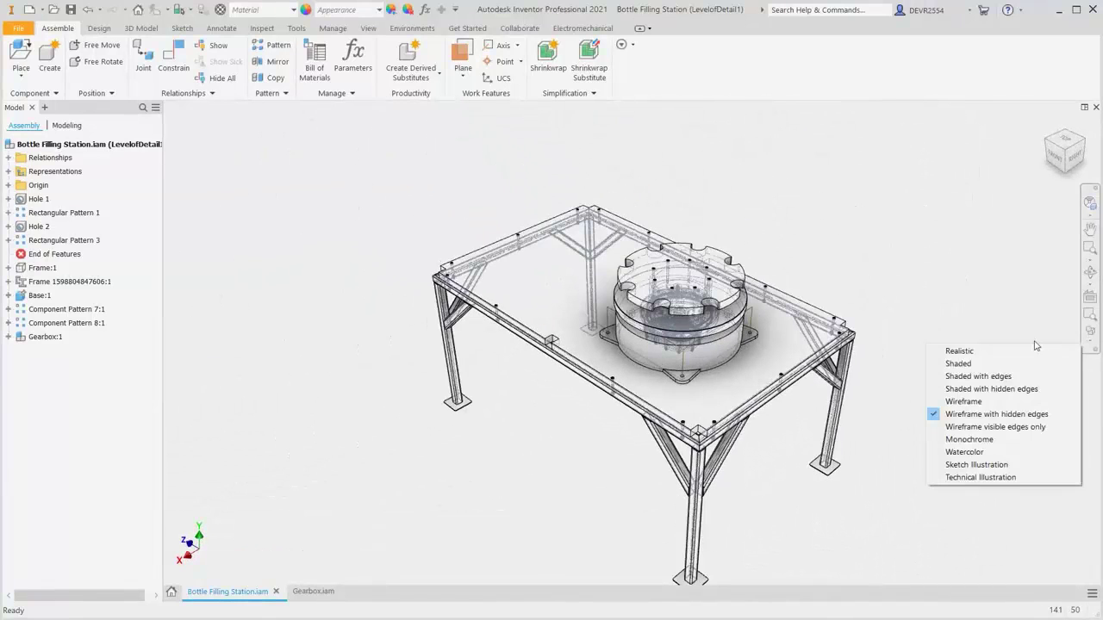
{"action": "left_click", "coordinate": [994, 376]}
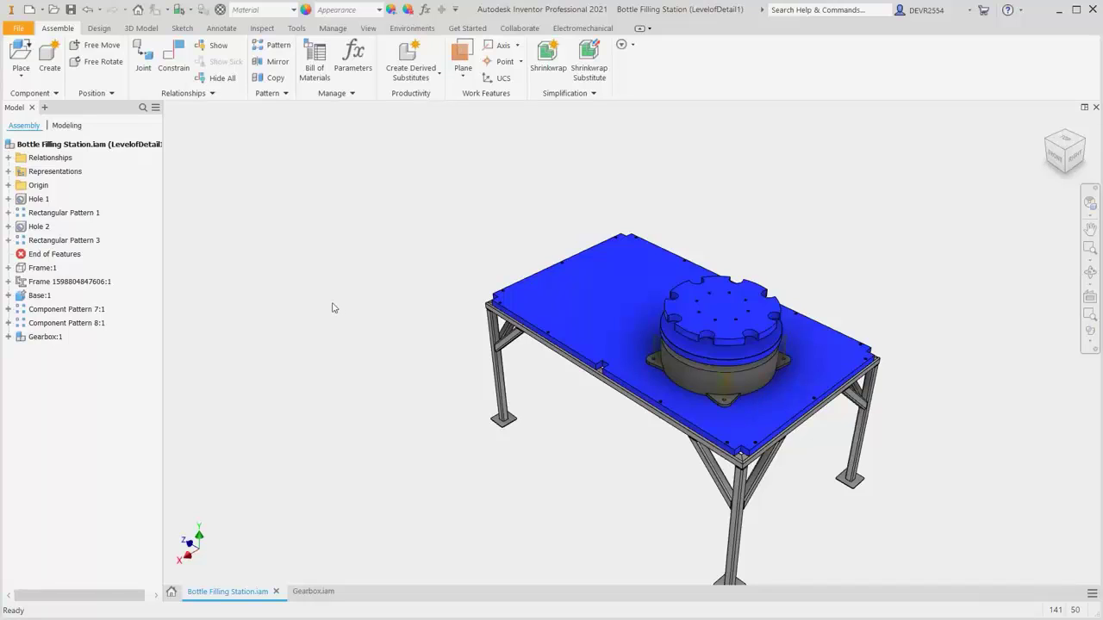
{"action": "left_click", "coordinate": [7, 337]}
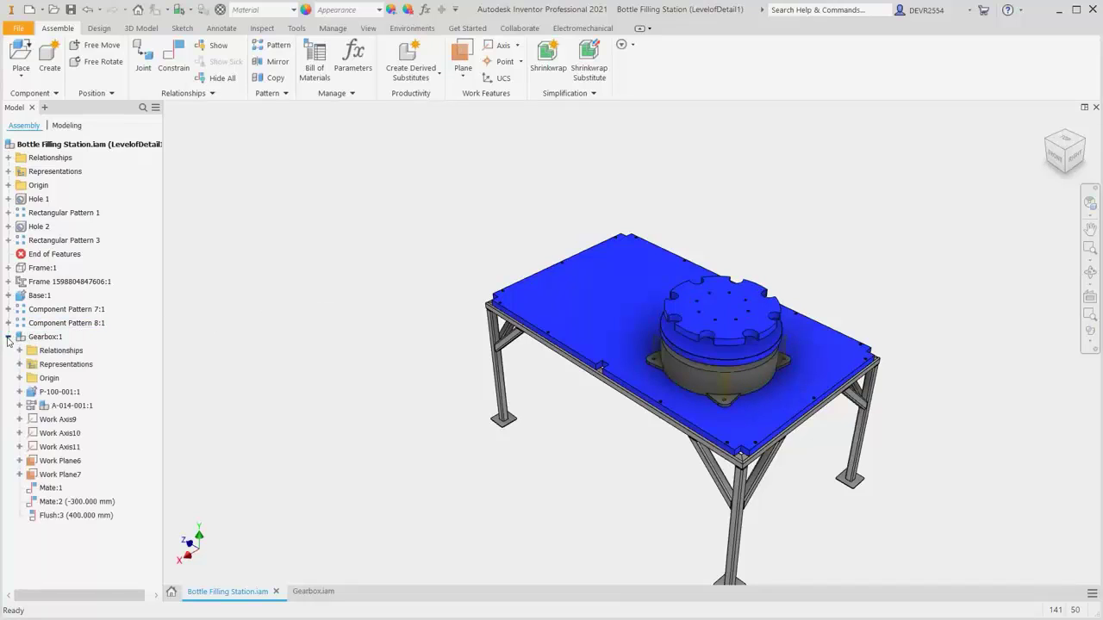
{"action": "left_click", "coordinate": [60, 461]}
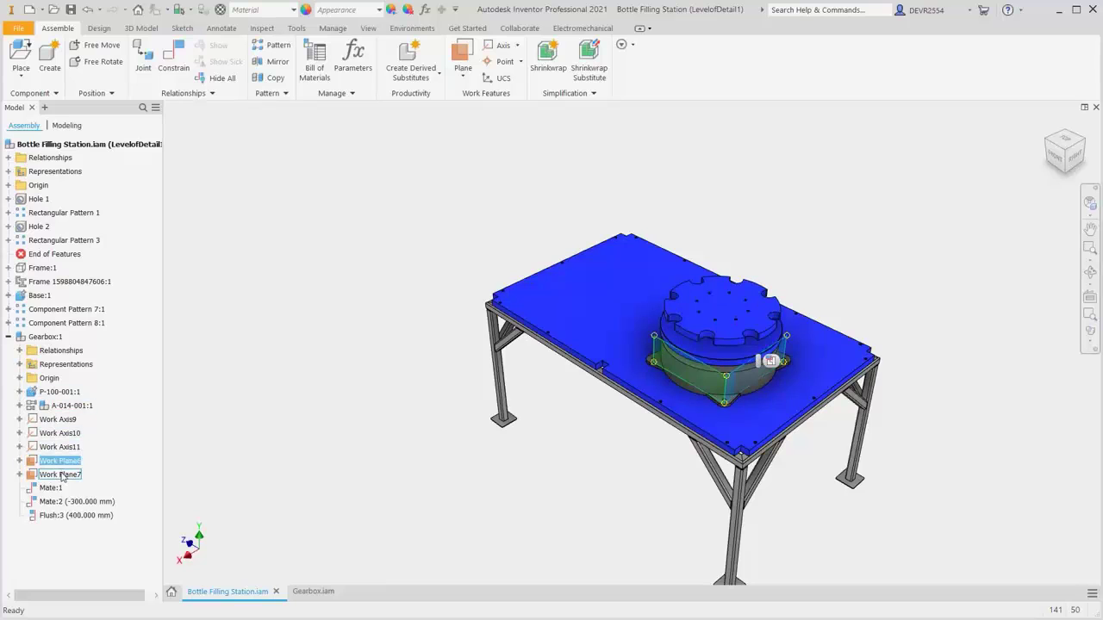
{"action": "left_click", "coordinate": [62, 476], "text": "ctrl"}
{"action": "right_click", "coordinate": [62, 476]}
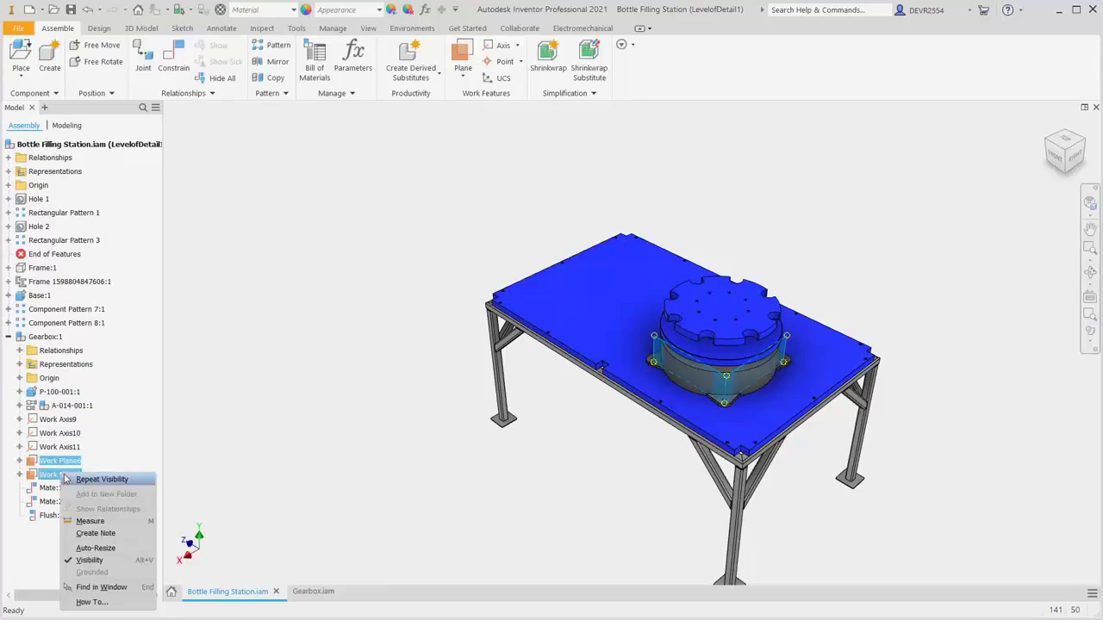
{"action": "left_click", "coordinate": [97, 554]}
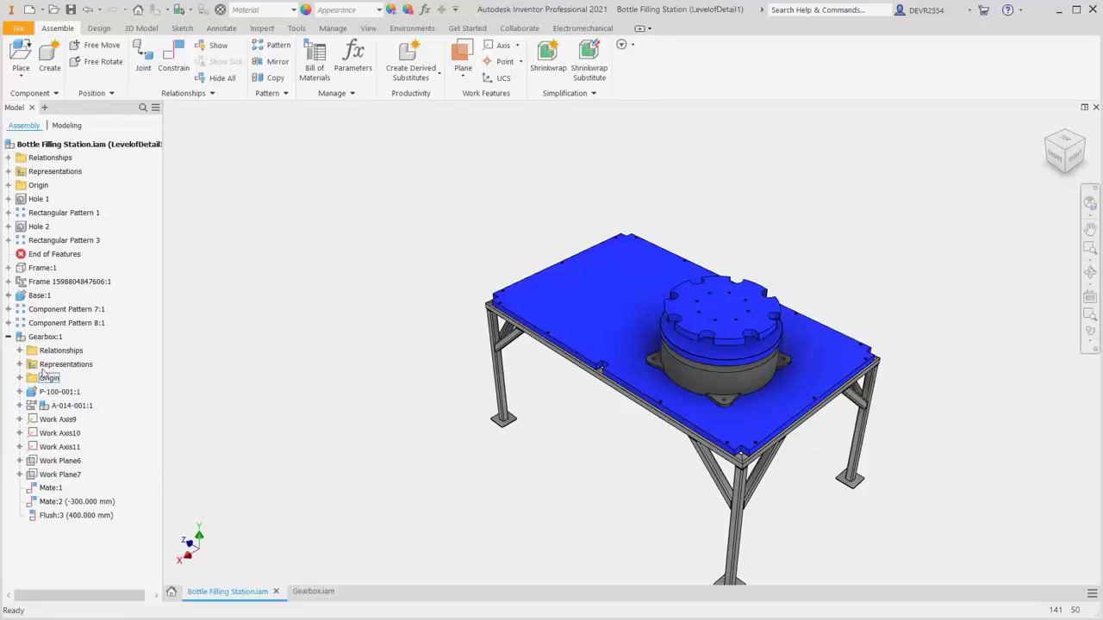
{"action": "left_click", "coordinate": [7, 337]}
Edit the Base part in place, starting a 2D sketch on its top face and deleting the sketch's projected point
{"action": "left_click", "coordinate": [39, 295]}
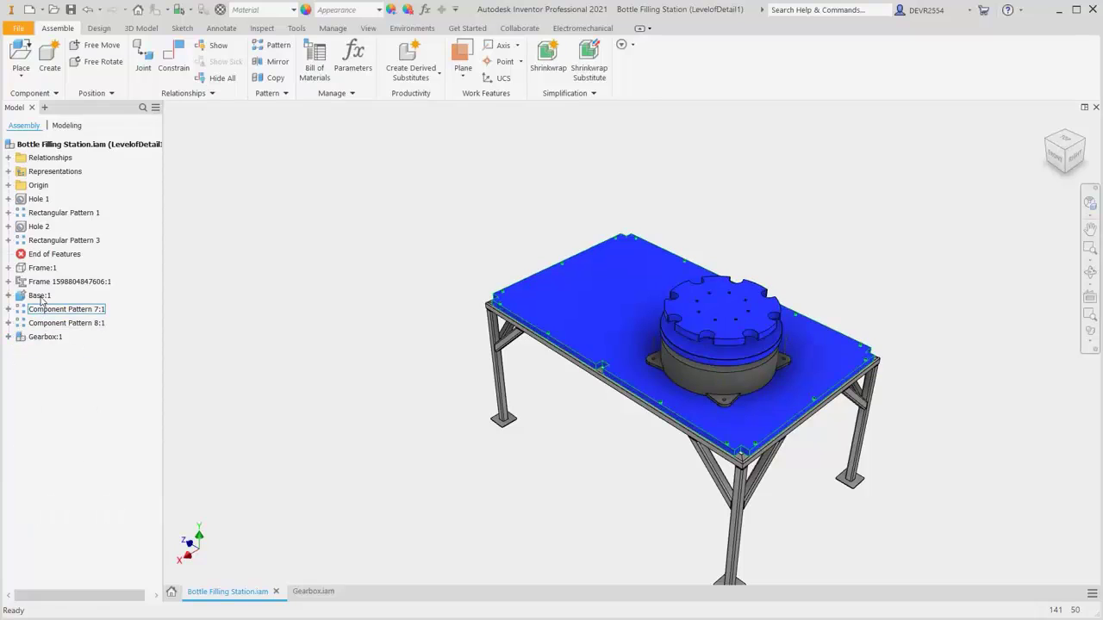
{"action": "right_click", "coordinate": [40, 295]}
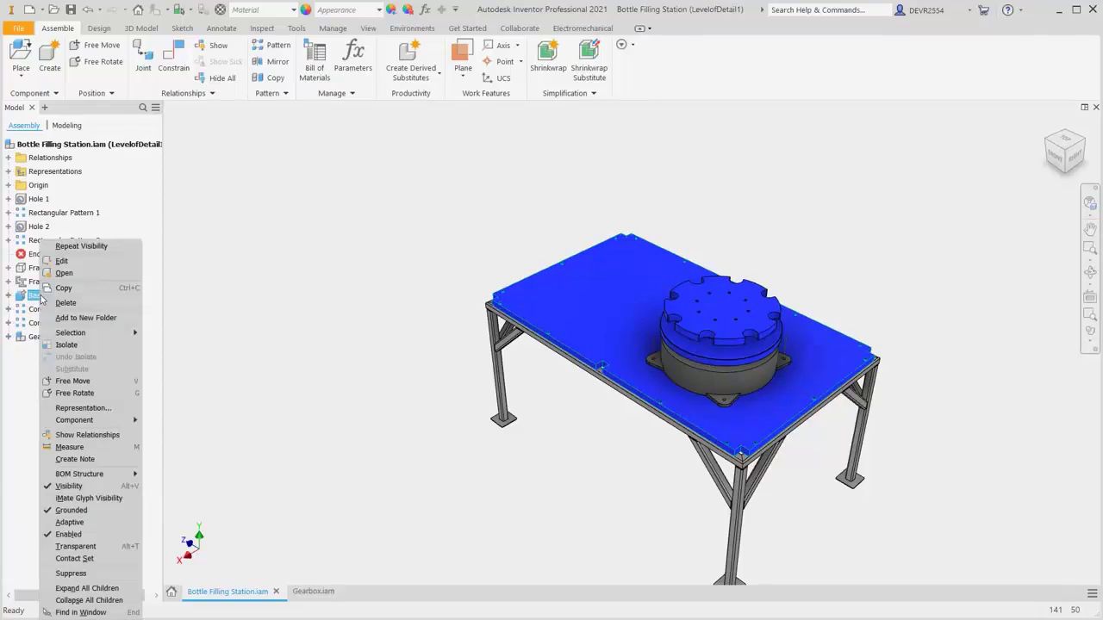
{"action": "left_click", "coordinate": [82, 262]}
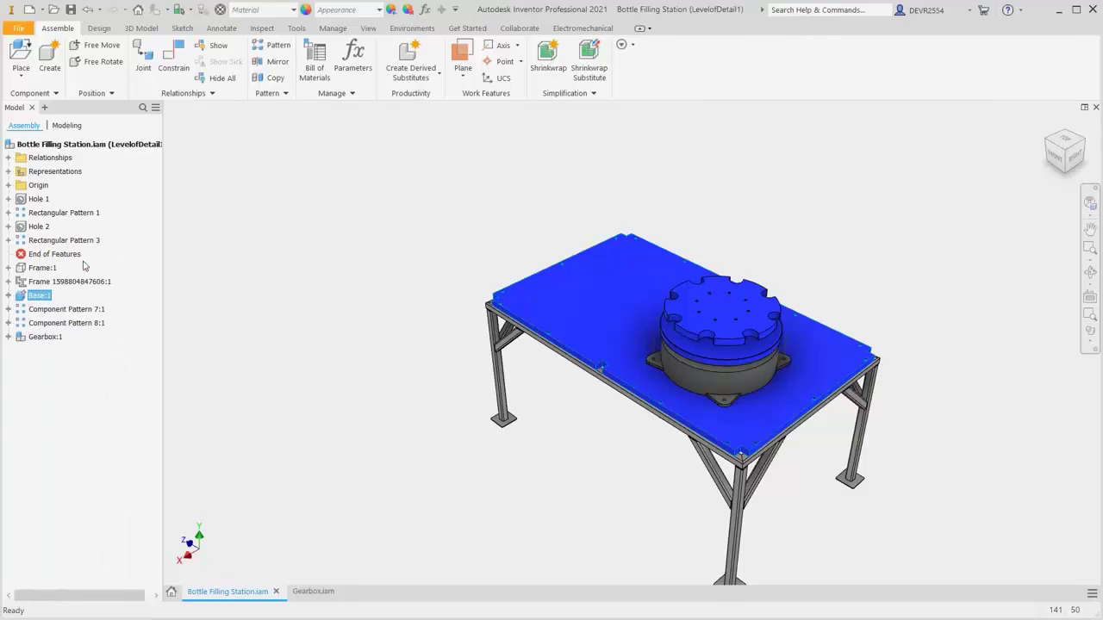
{"action": "right_click", "coordinate": [285, 298]}
{"action": "left_click", "coordinate": [272, 365]}
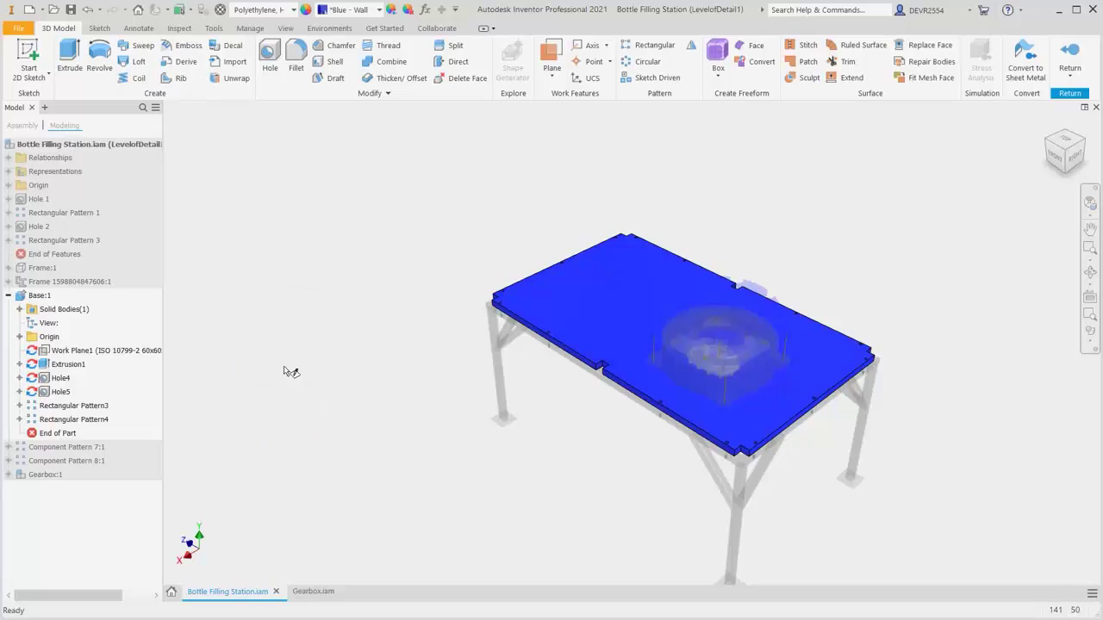
{"action": "left_click", "coordinate": [604, 325]}
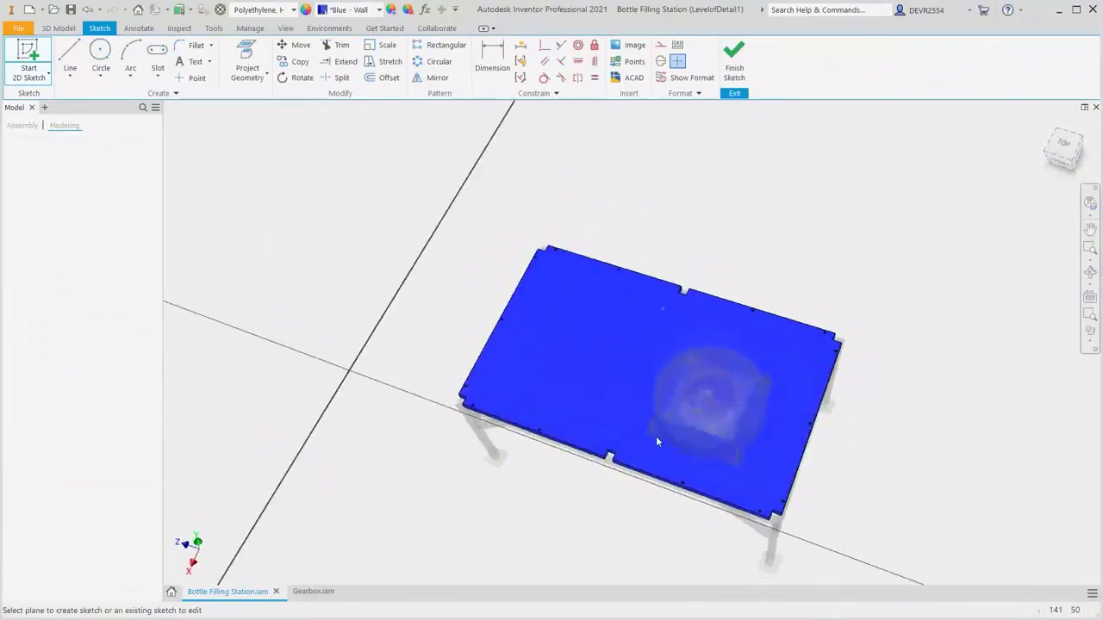
{"action": "scroll", "coordinate": [741, 481], "scroll_direction": "up", "scroll_amount": 1}
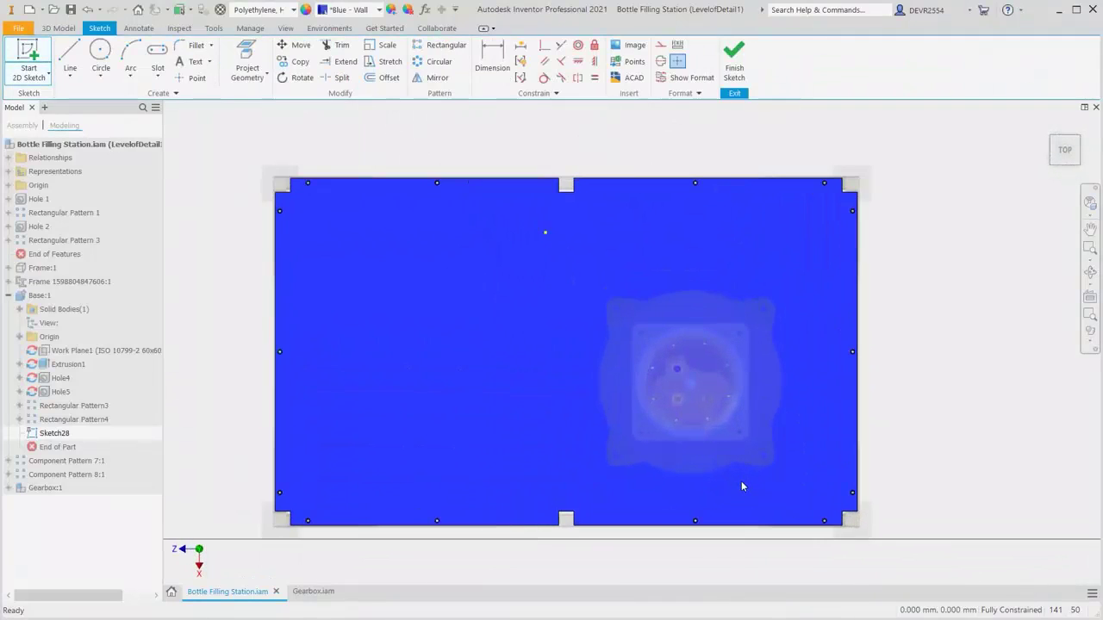
{"action": "left_click", "coordinate": [546, 232]}
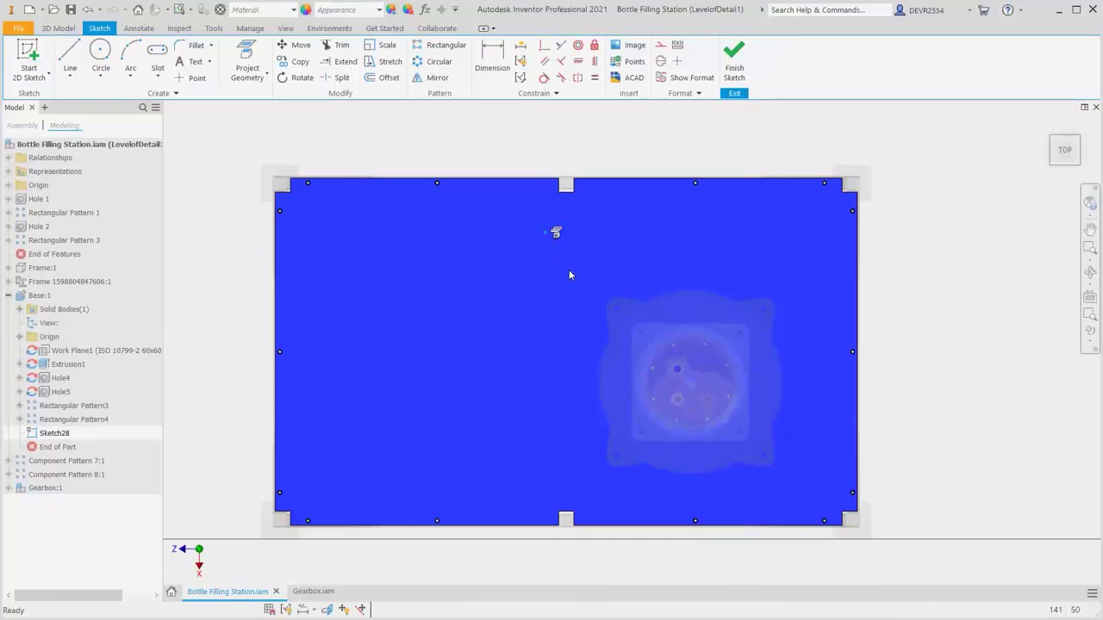
Project the four mounting-foot hole edges of the gearbox into the base sketch
{"action": "scroll", "coordinate": [711, 419], "scroll_direction": "up", "scroll_amount": 5}
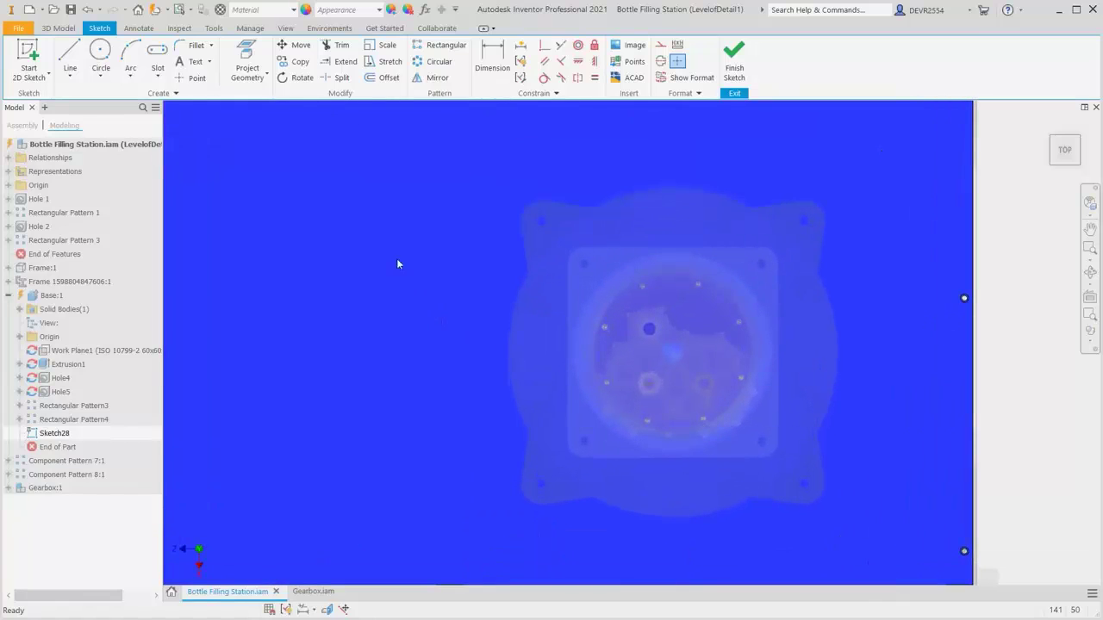
{"action": "left_click", "coordinate": [248, 59]}
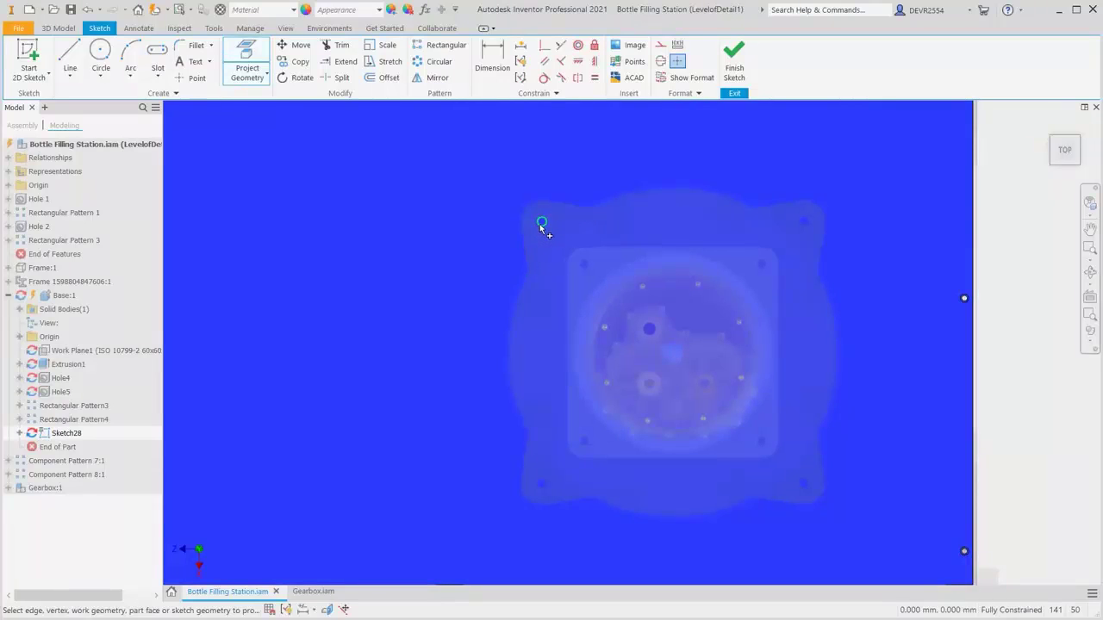
{"action": "left_click", "coordinate": [541, 224]}
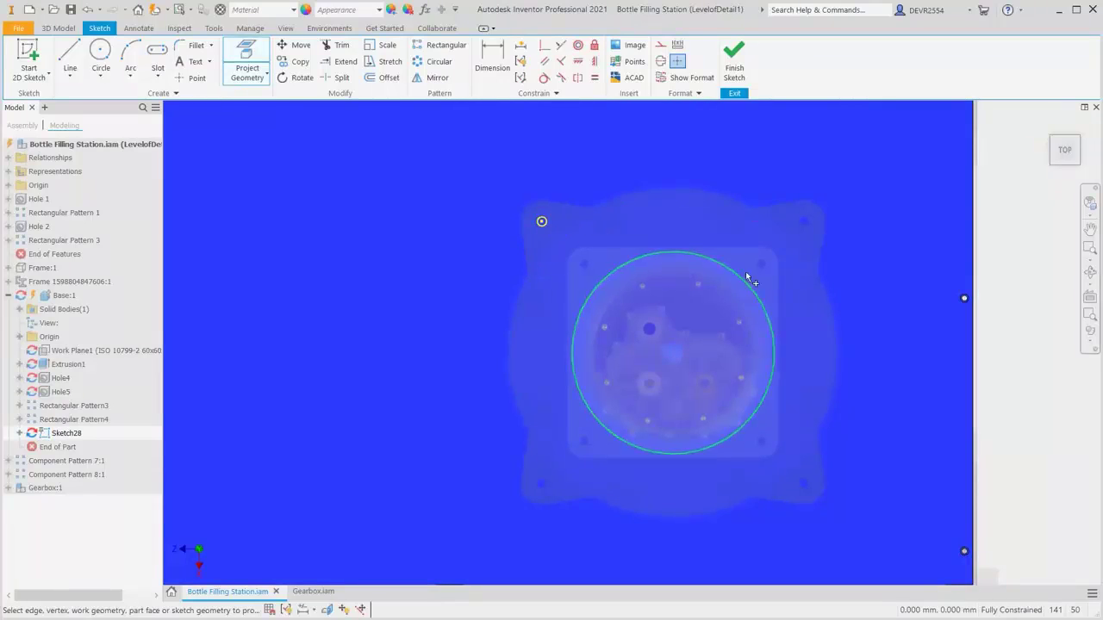
{"action": "left_click", "coordinate": [806, 224]}
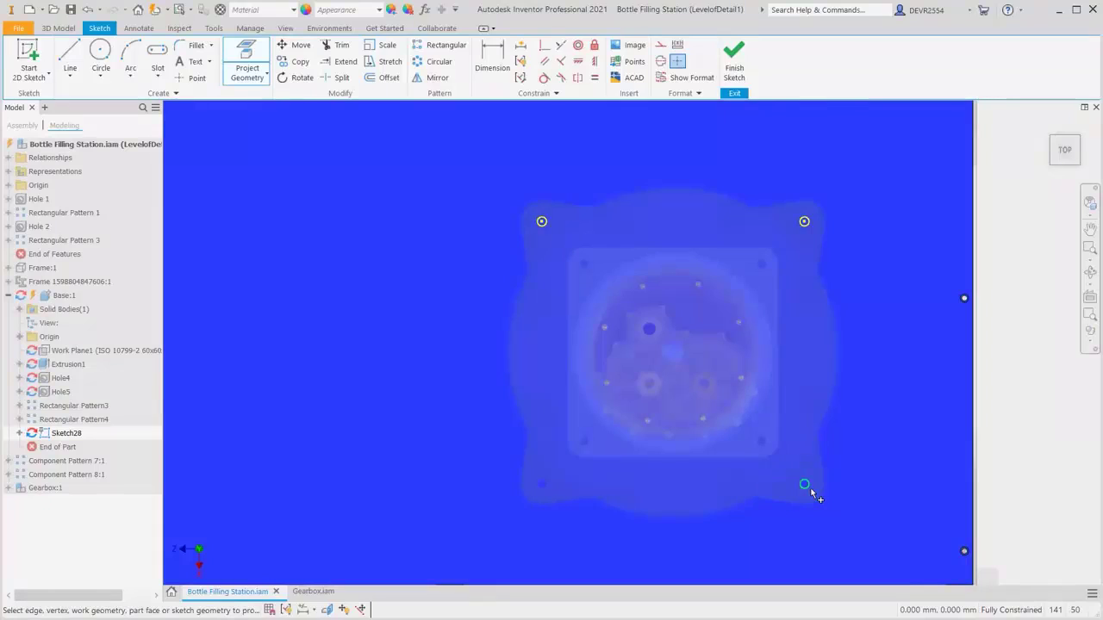
{"action": "left_click", "coordinate": [811, 492]}
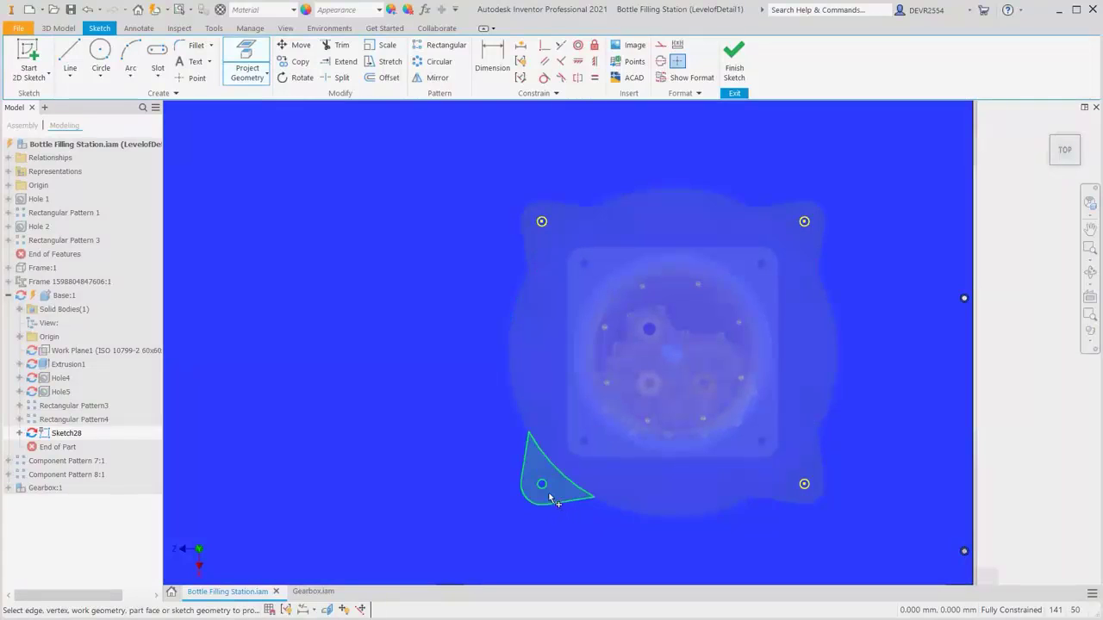
{"action": "left_click", "coordinate": [549, 488]}
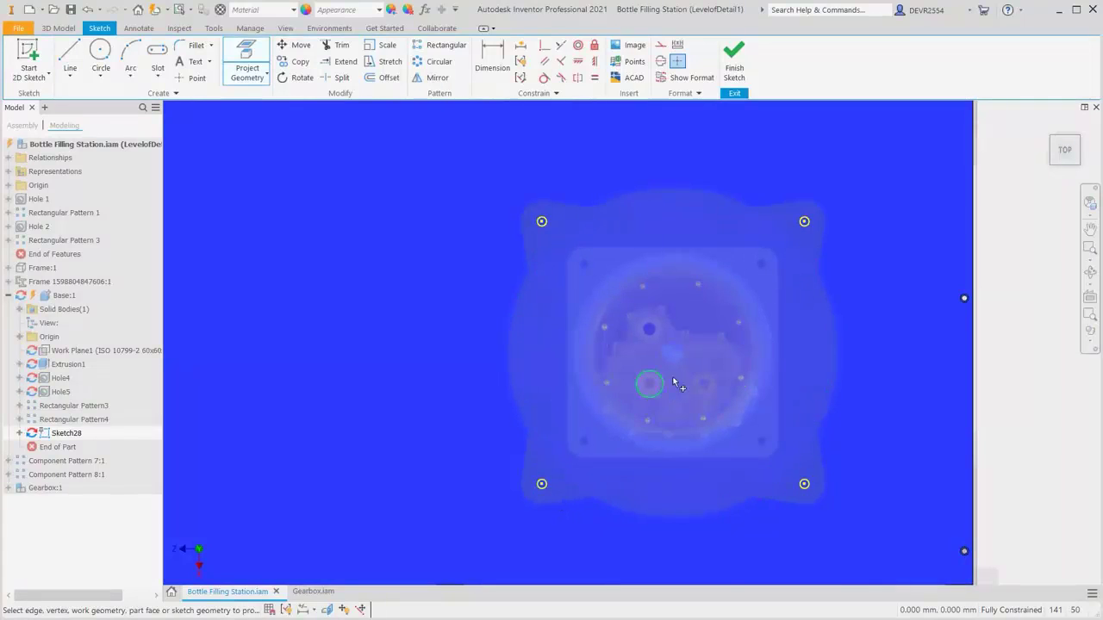
Project the dark circular opening near the gearbox's centre into the base sketch
{"action": "scroll", "coordinate": [670, 351], "scroll_direction": "up", "scroll_amount": 3}
{"action": "scroll", "coordinate": [670, 352], "scroll_direction": "up", "scroll_amount": 1}
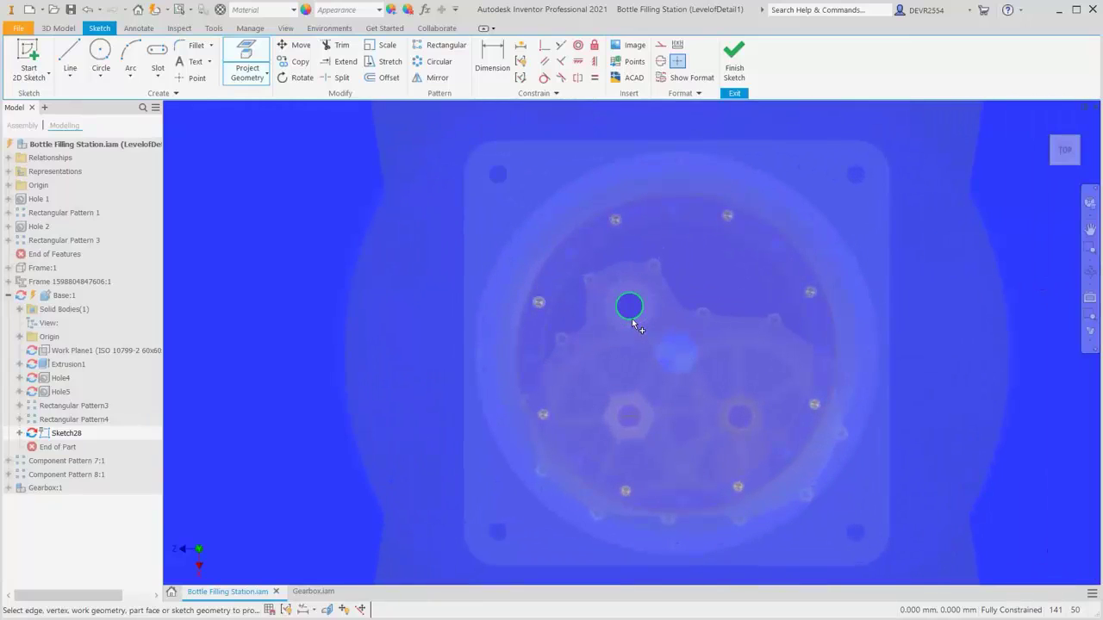
{"action": "left_click", "coordinate": [633, 320]}
{"action": "scroll", "coordinate": [637, 358], "scroll_direction": "down", "scroll_amount": 5}
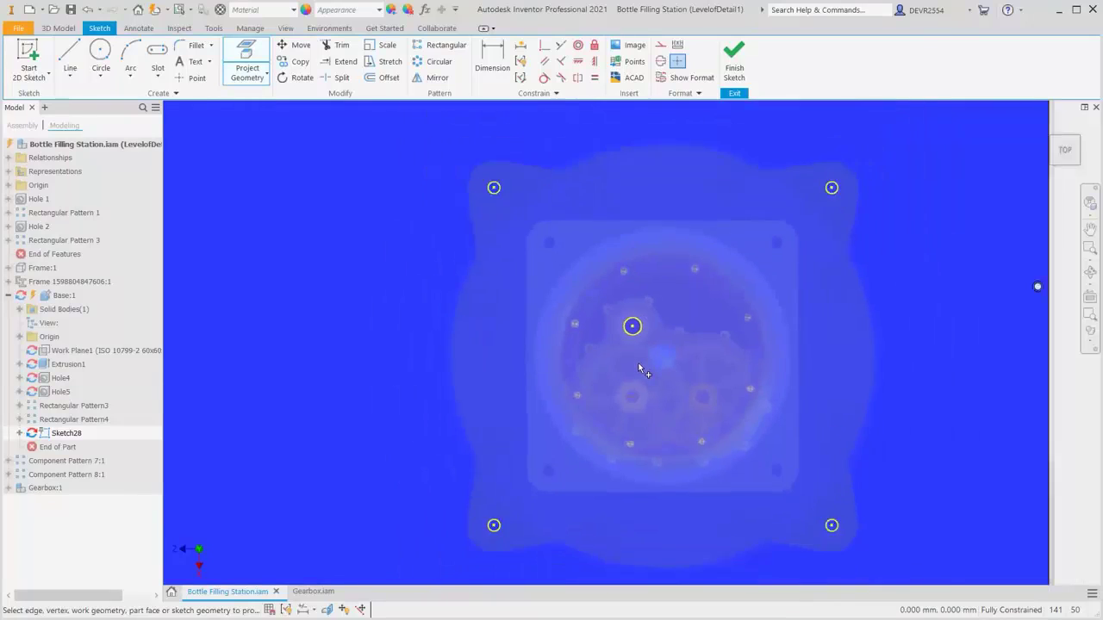
{"action": "scroll", "coordinate": [639, 363], "scroll_direction": "down", "scroll_amount": 3}
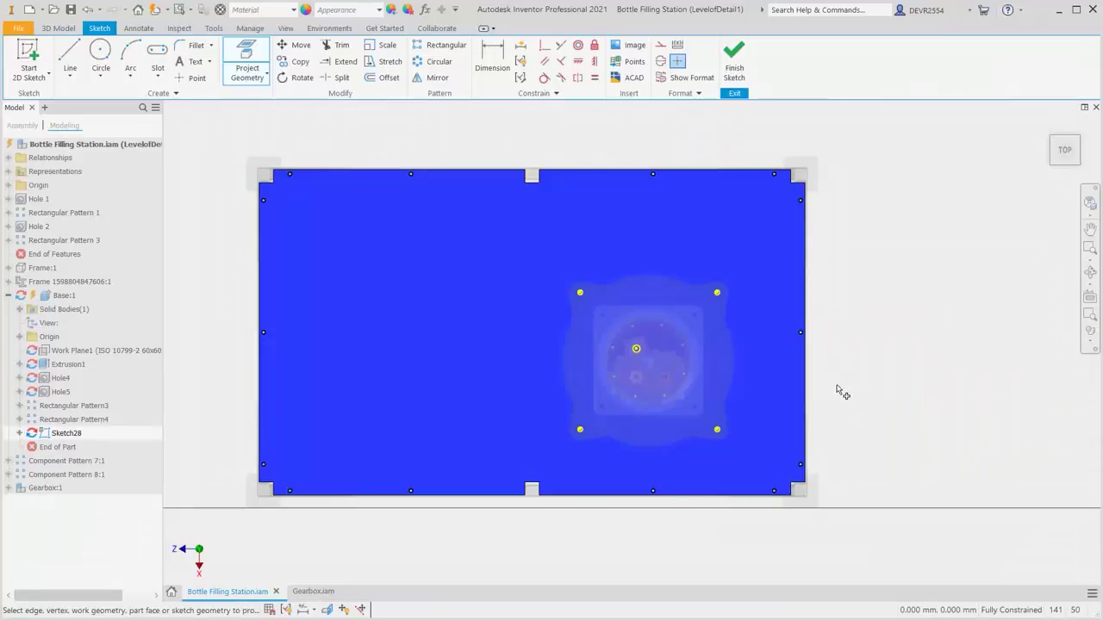
{"action": "key", "text": "F4"}
{"action": "left_click_drag", "start_coordinate": [641, 386], "coordinate": [569, 374]}
{"action": "key", "text": "Escape"}
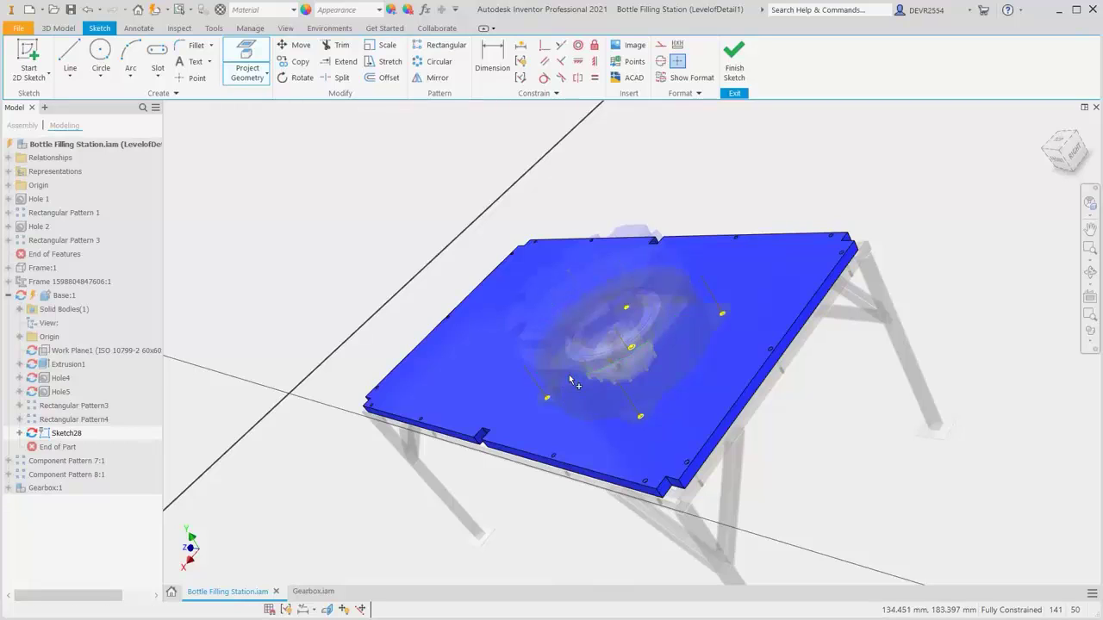
Create M18 ISO socket head cap screw clearance holes, normal fit, at the four projected mounting-hole centres, ending at the base plate's underside
{"action": "key", "text": "h"}
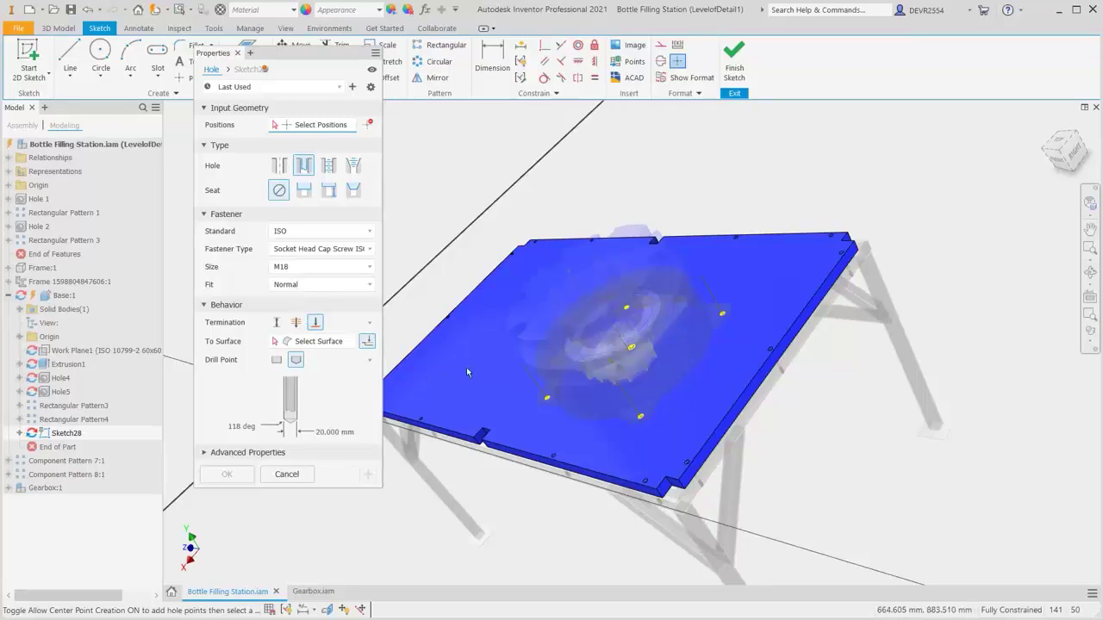
{"action": "left_click", "coordinate": [628, 308]}
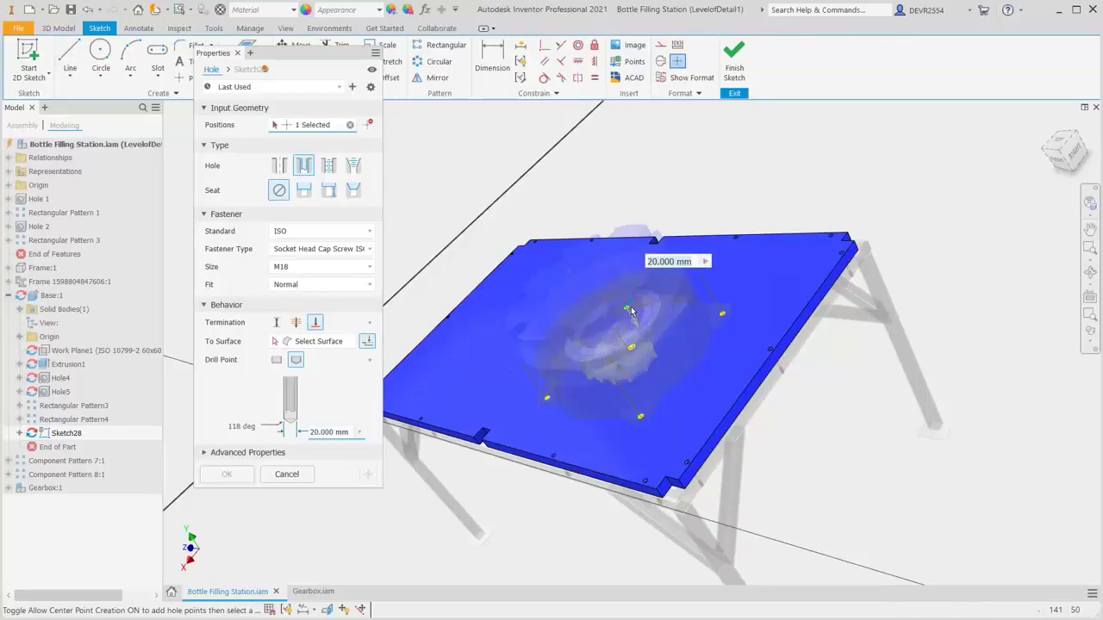
{"action": "left_click", "coordinate": [722, 316]}
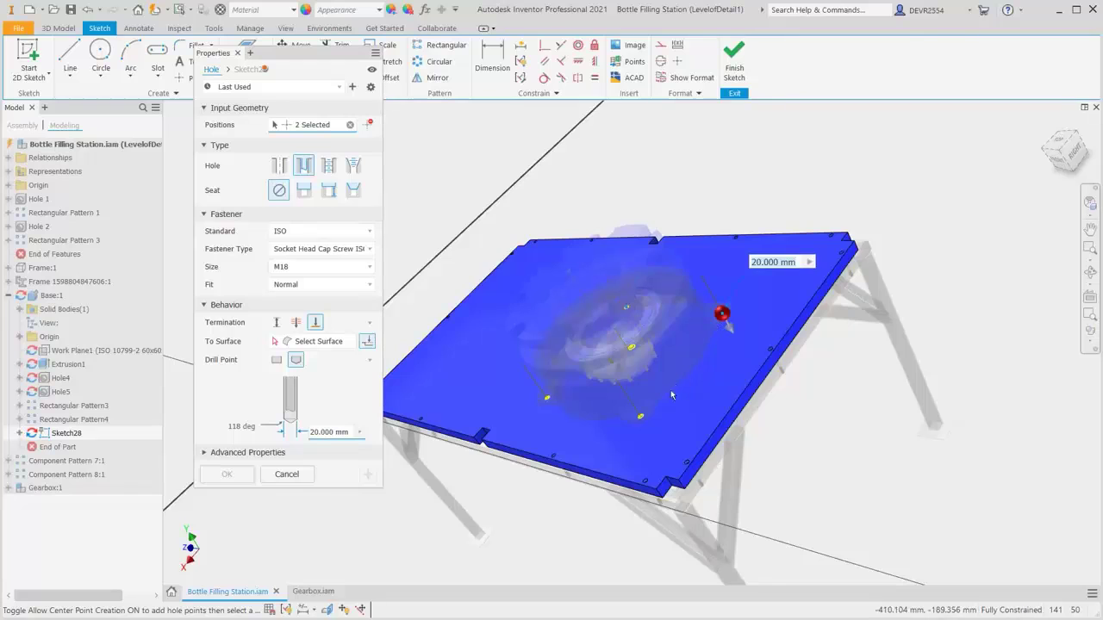
{"action": "left_click", "coordinate": [640, 417]}
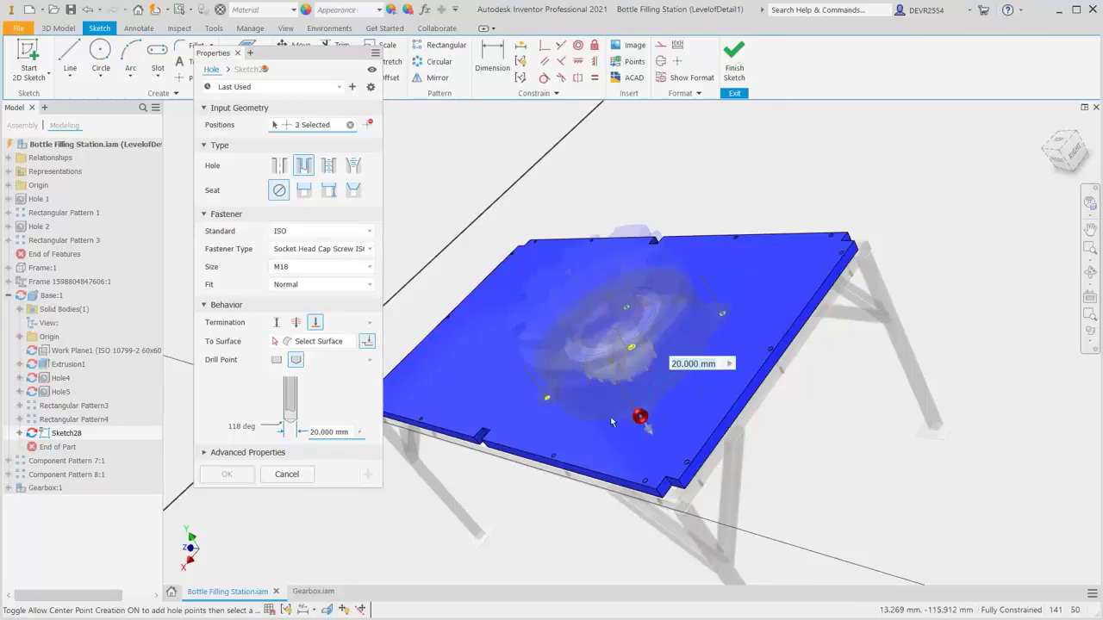
{"action": "left_click", "coordinate": [547, 400]}
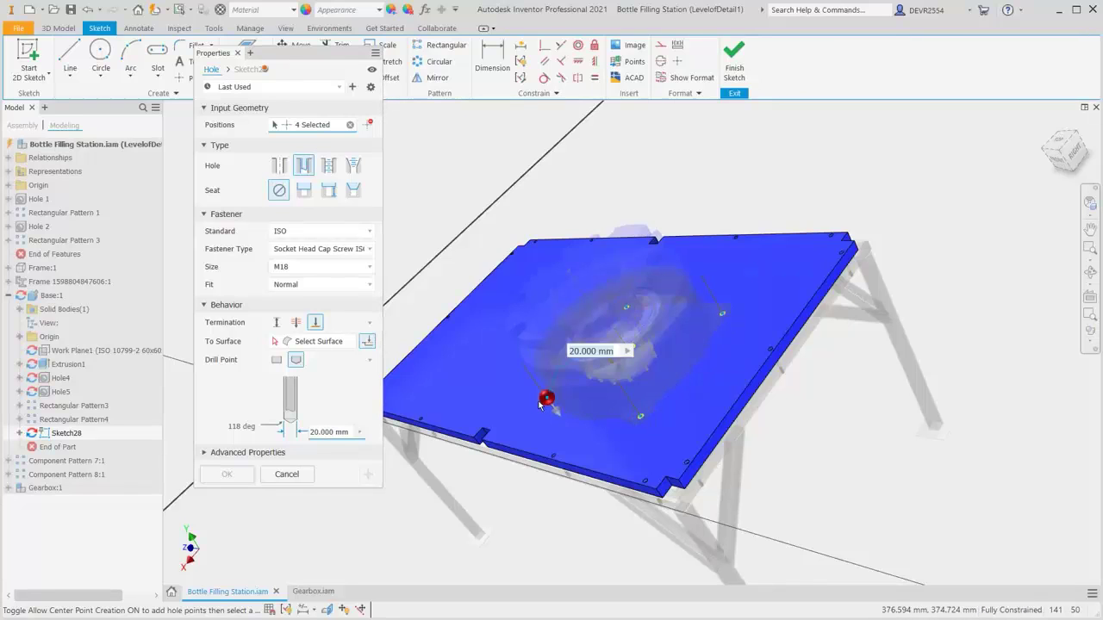
{"action": "left_click", "coordinate": [319, 341]}
{"action": "middle_click_drag", "start_coordinate": [625, 472], "coordinate": [615, 372], "text": "shift"}
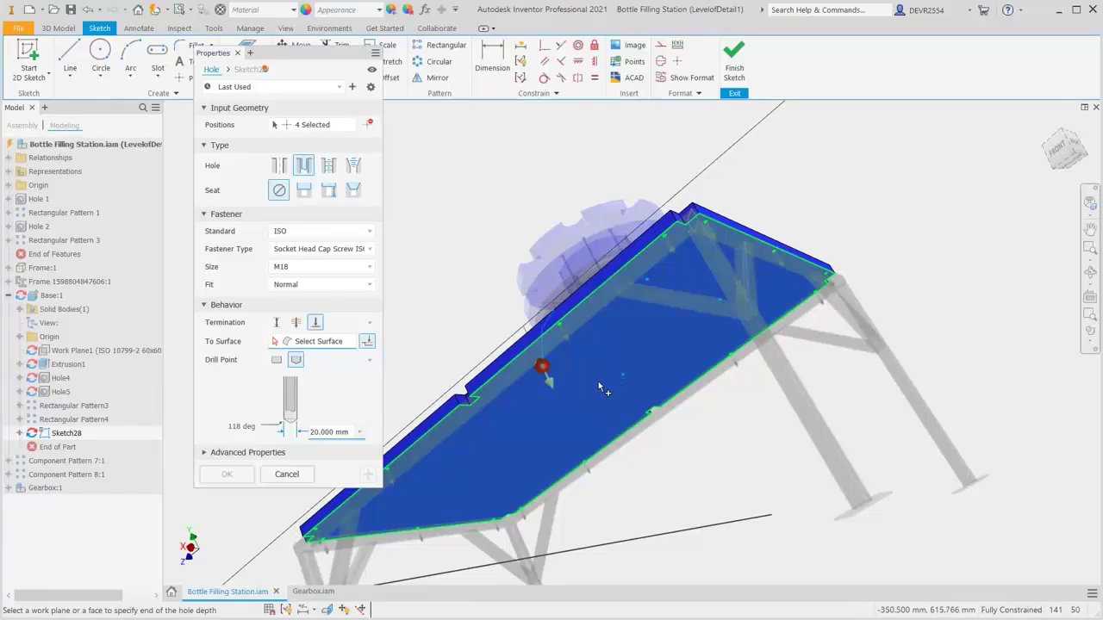
{"action": "left_click", "coordinate": [598, 381]}
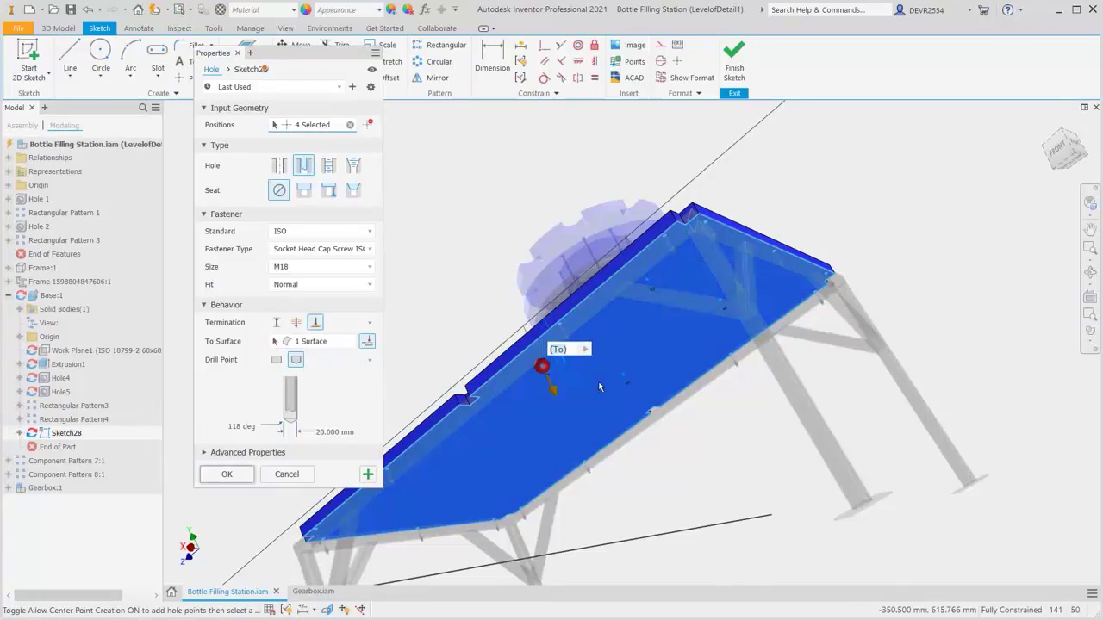
{"action": "left_click", "coordinate": [233, 475]}
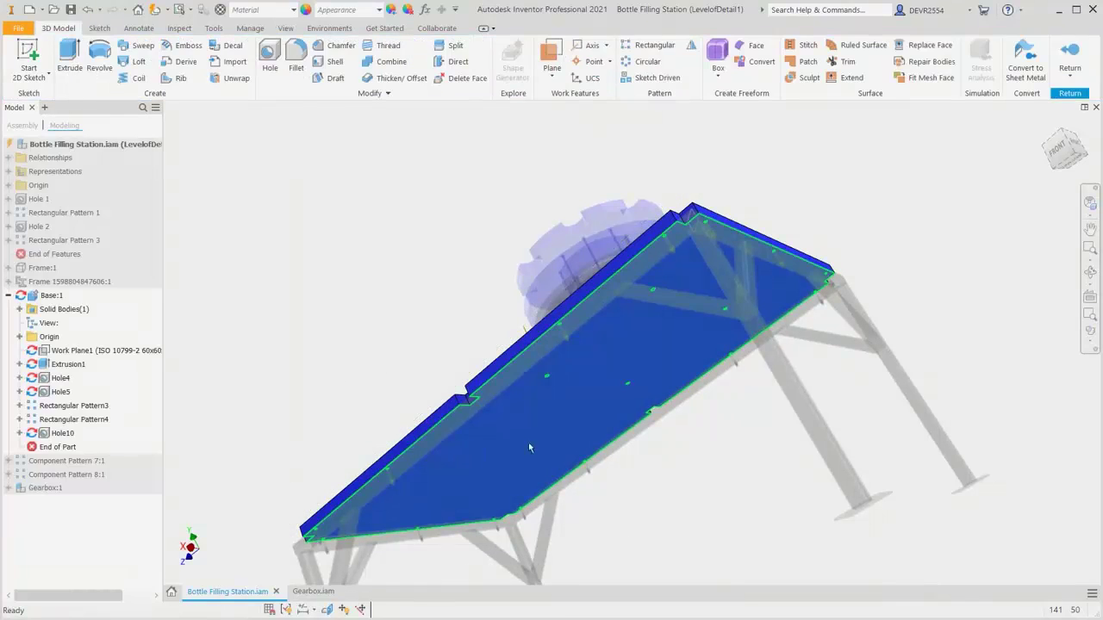
Turn off adaptivity for the Hole10 feature of the Base part
{"action": "key", "text": "F6"}
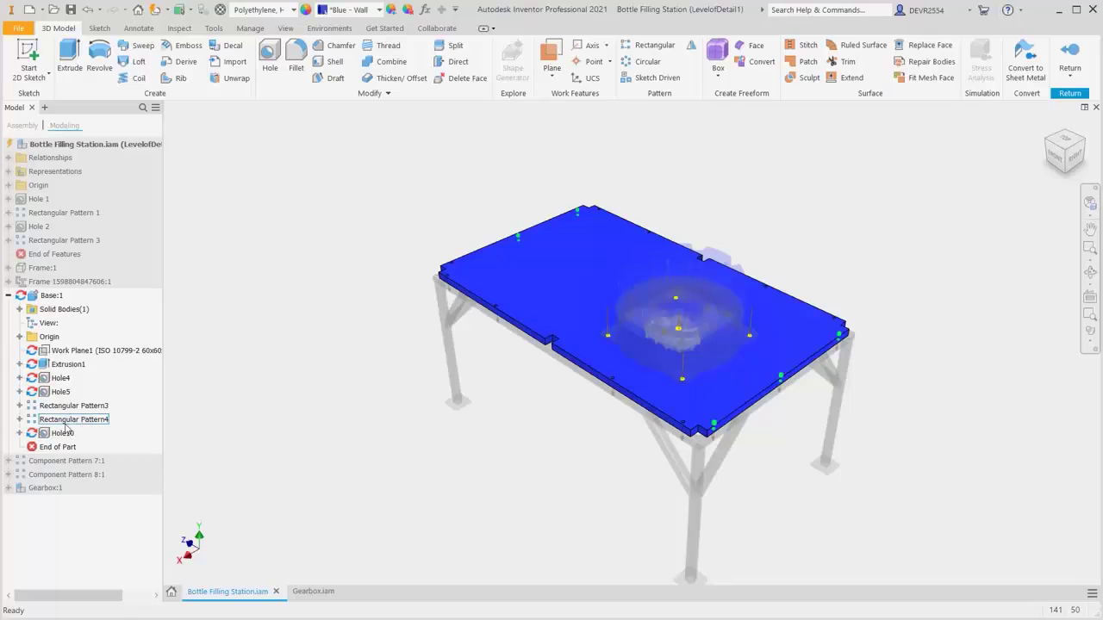
{"action": "left_click", "coordinate": [19, 435]}
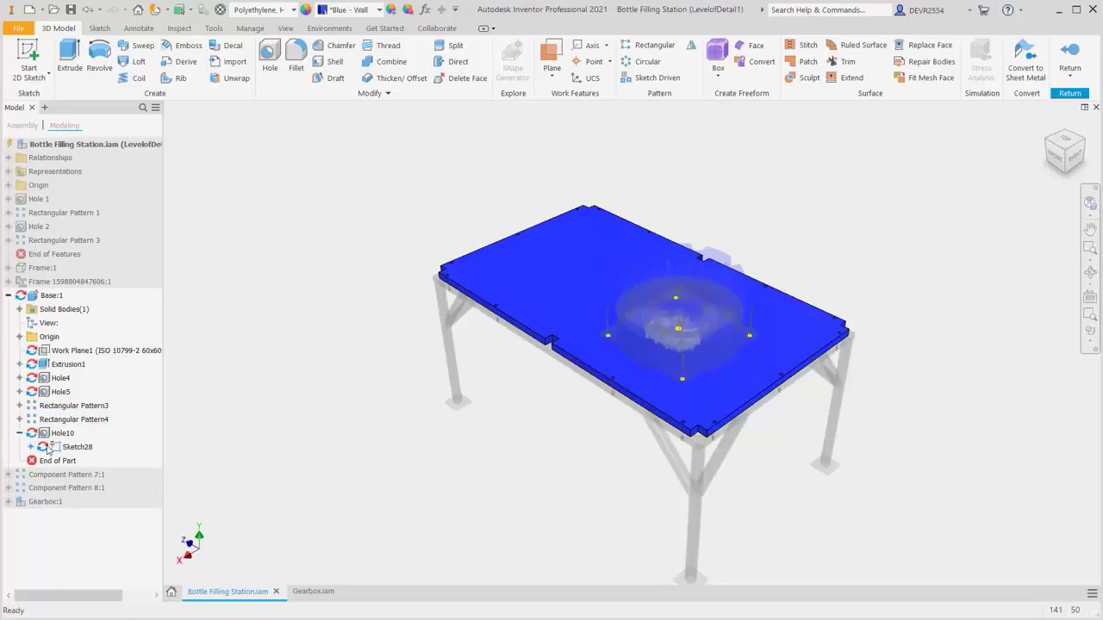
{"action": "left_click", "coordinate": [78, 448]}
{"action": "left_click", "coordinate": [79, 448]}
{"action": "right_click", "coordinate": [78, 448]}
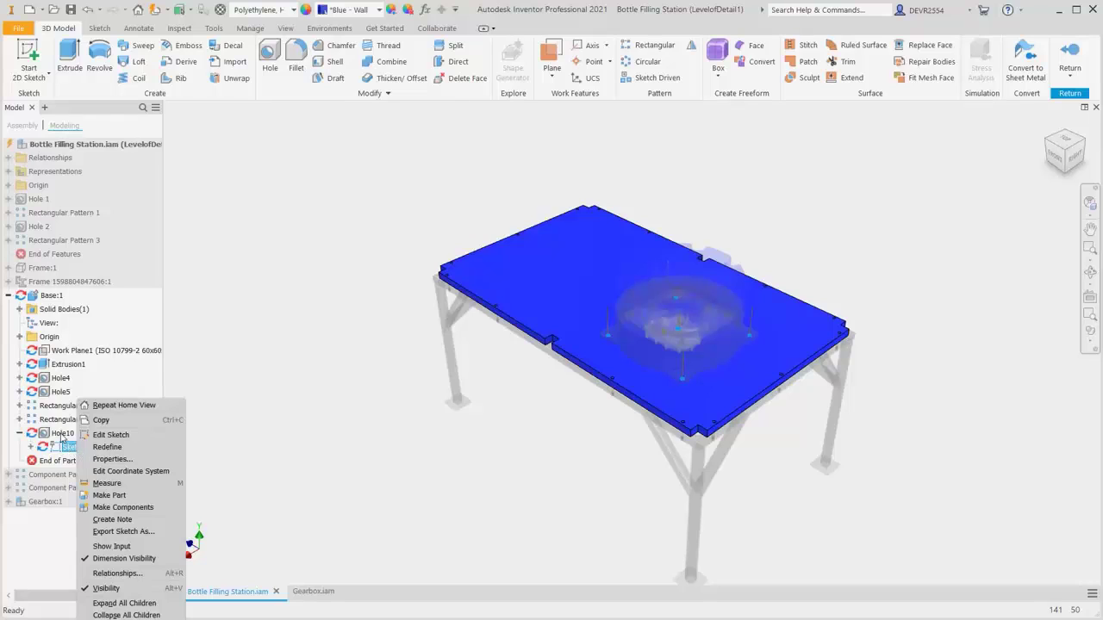
{"action": "left_click", "coordinate": [62, 440]}
{"action": "right_click", "coordinate": [62, 439]}
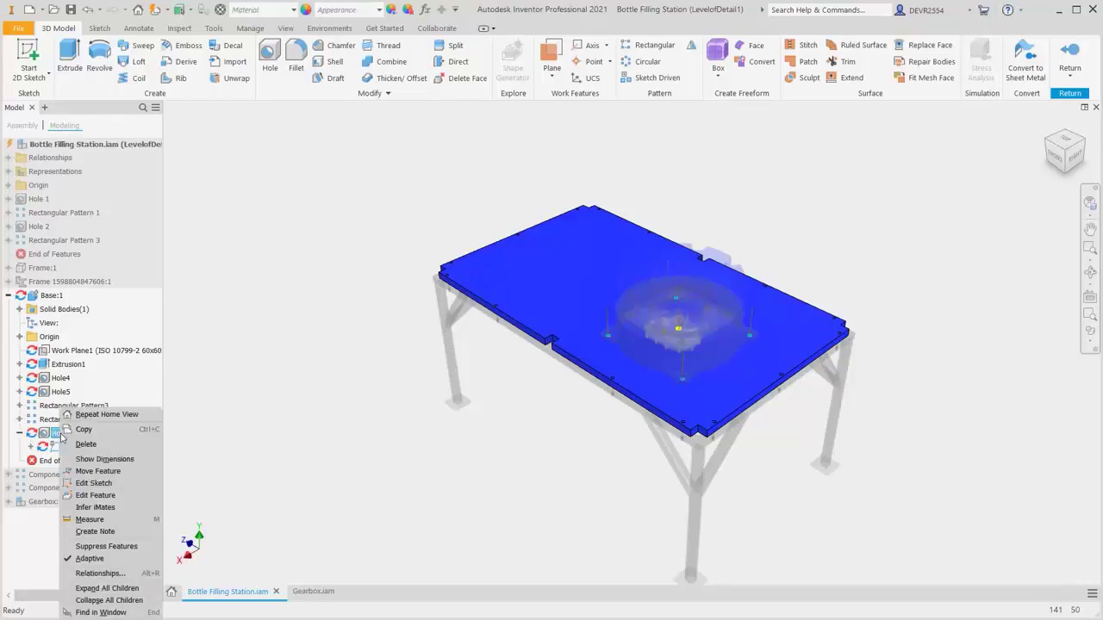
{"action": "left_click", "coordinate": [90, 560]}
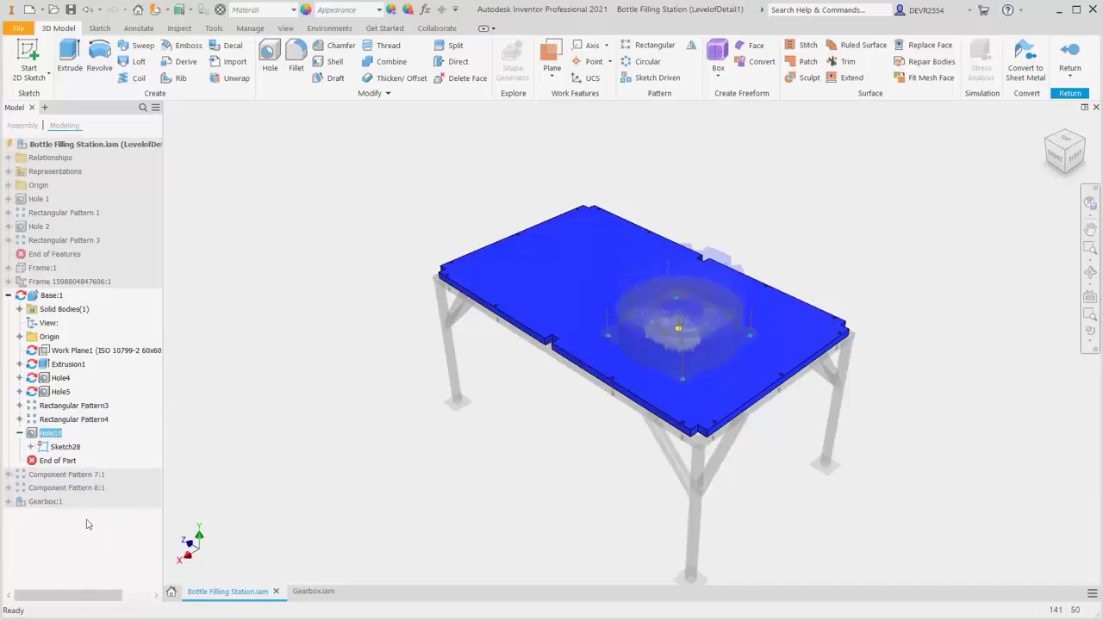
Share Hole10's Sketch28 and make the Hole10 feature adaptive again
{"action": "left_click", "coordinate": [74, 448]}
{"action": "right_click", "coordinate": [75, 452]}
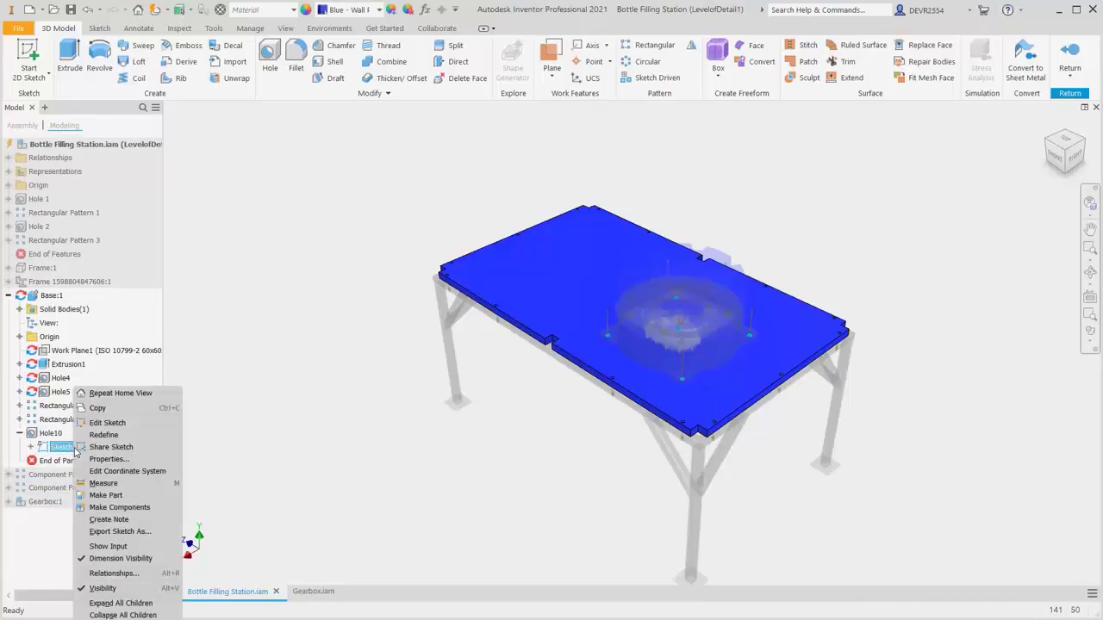
{"action": "left_click", "coordinate": [102, 447]}
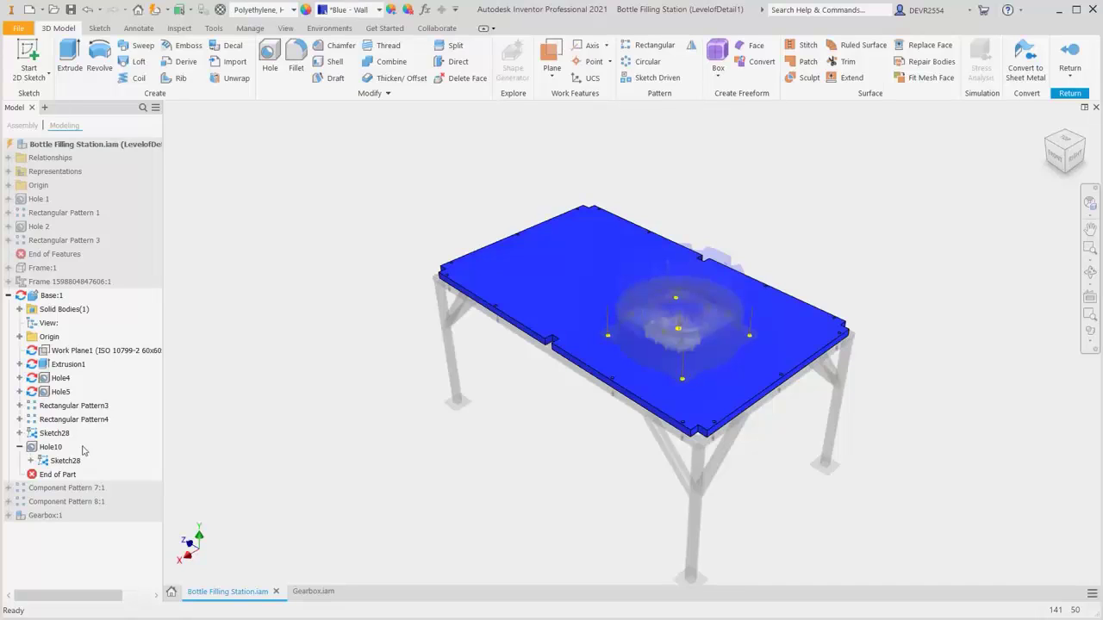
{"action": "right_click", "coordinate": [52, 448]}
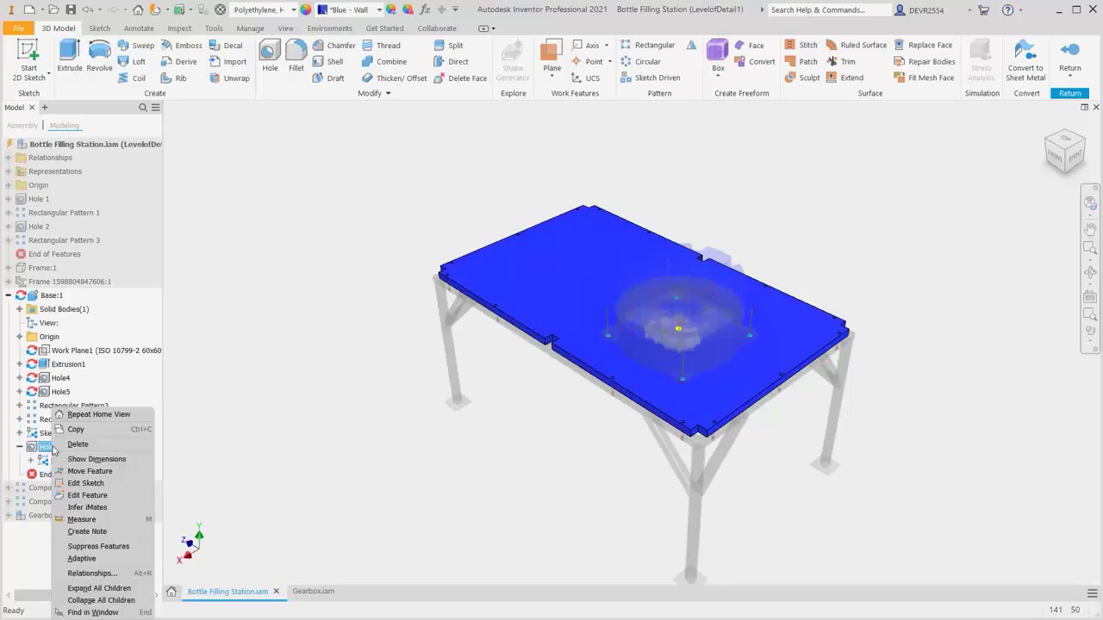
{"action": "left_click", "coordinate": [91, 559]}
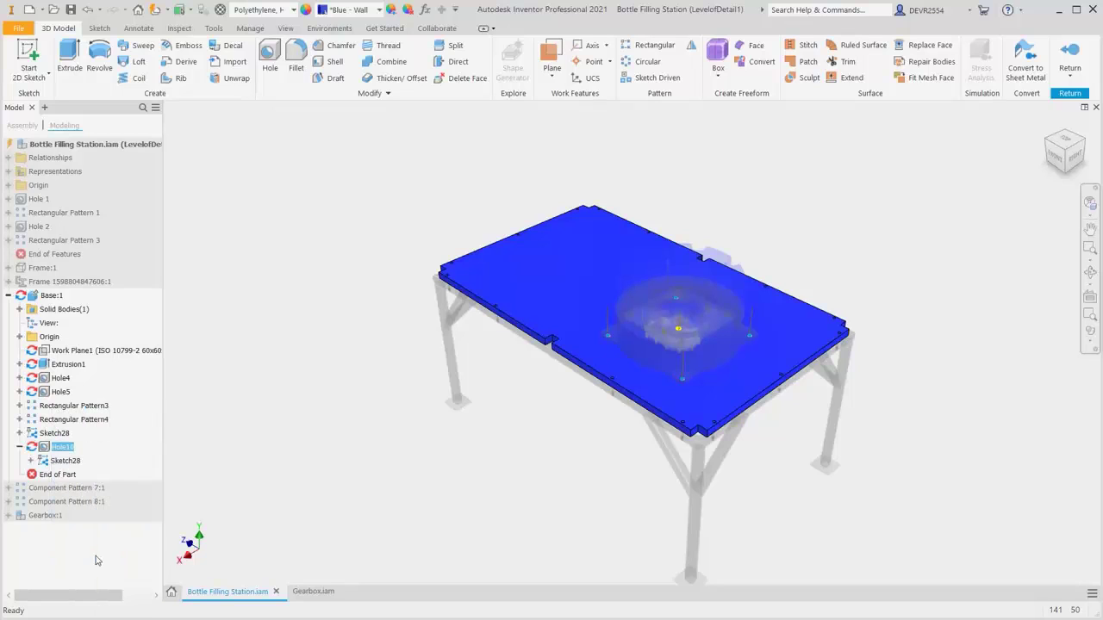
Add a 260 mm diameter circle to shared Sketch28, centred on the projected circle near the gearbox's centre, and finish the sketch
{"action": "right_click", "coordinate": [62, 438]}
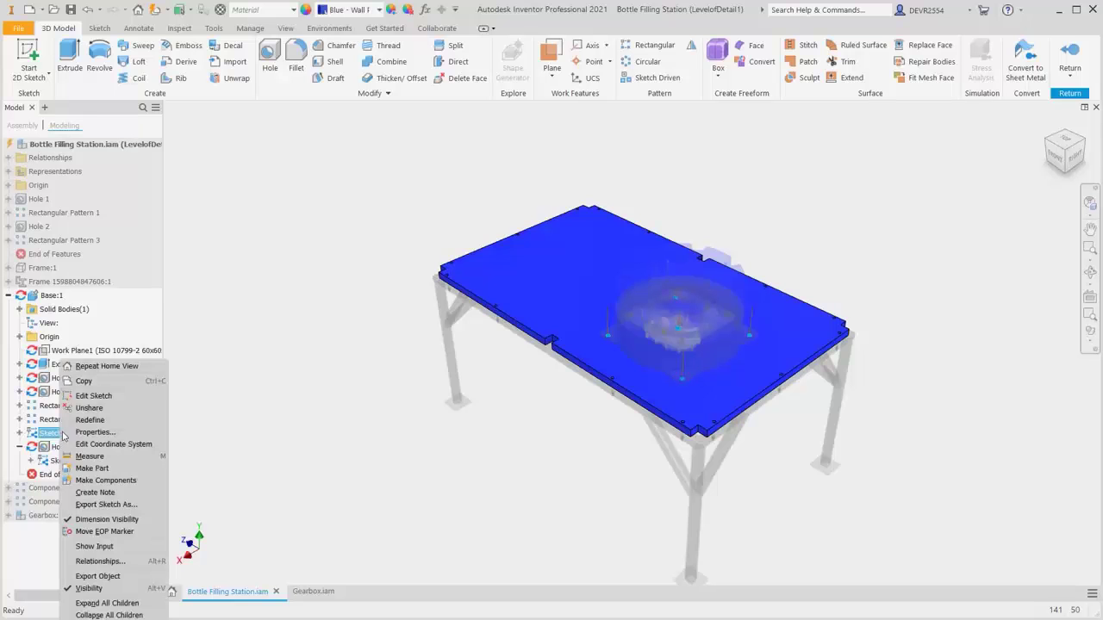
{"action": "left_click", "coordinate": [93, 396]}
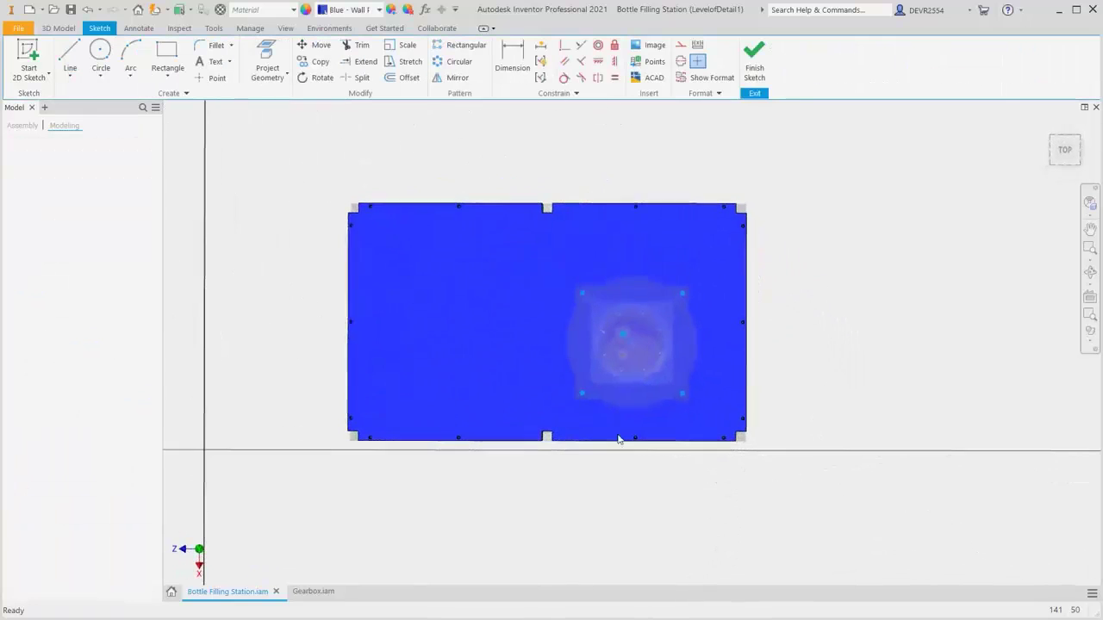
{"action": "scroll", "coordinate": [627, 338], "scroll_direction": "up", "scroll_amount": 5}
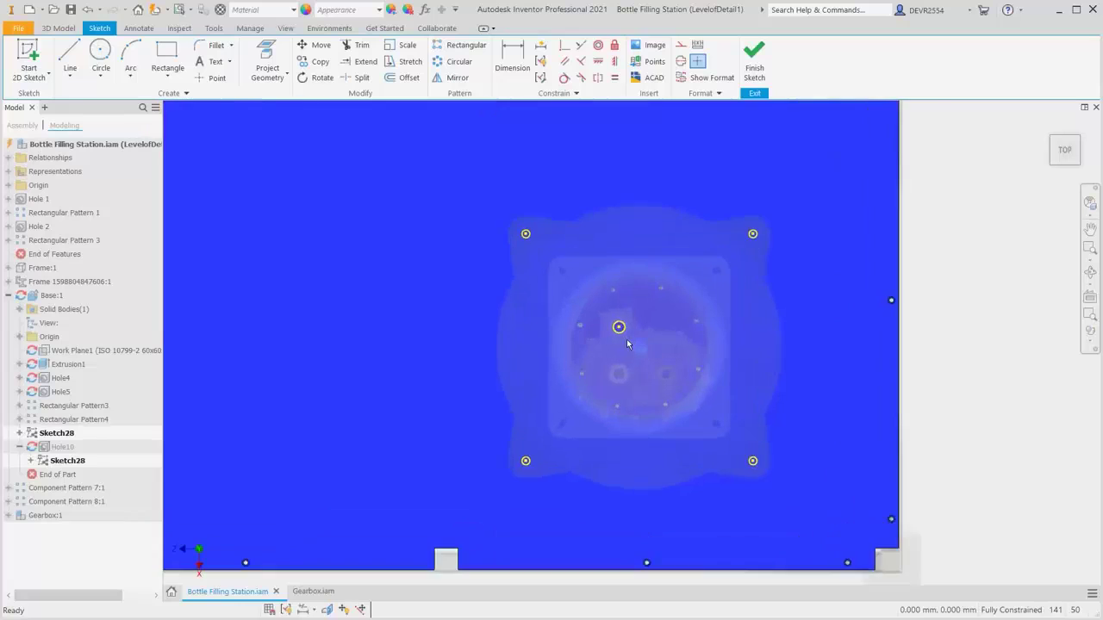
{"action": "scroll", "coordinate": [626, 343], "scroll_direction": "up", "scroll_amount": 2}
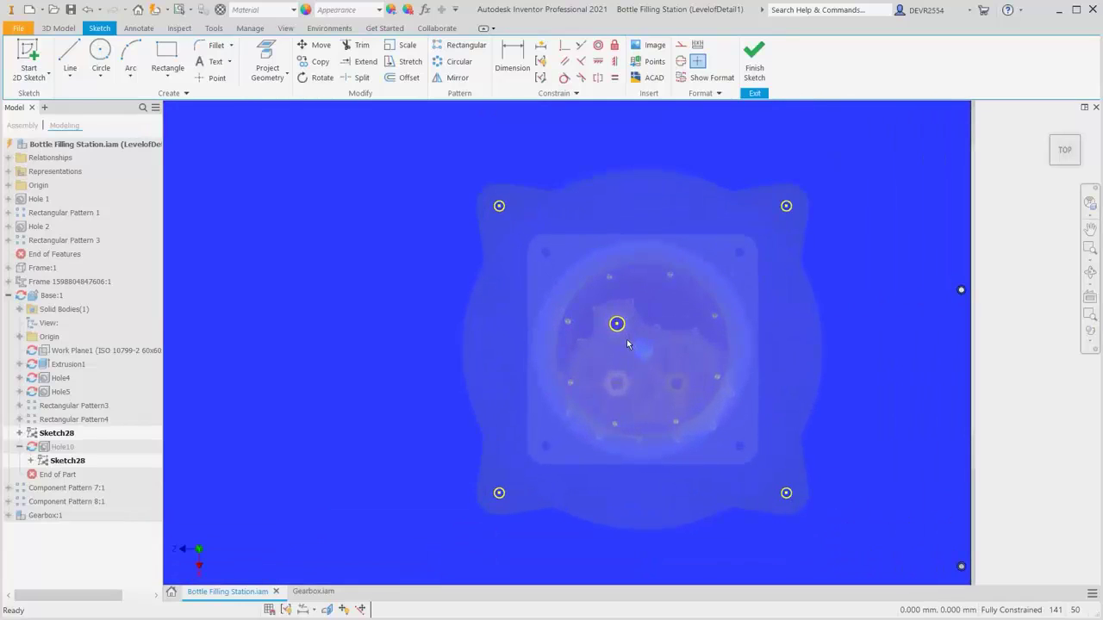
{"action": "right_click", "coordinate": [856, 312]}
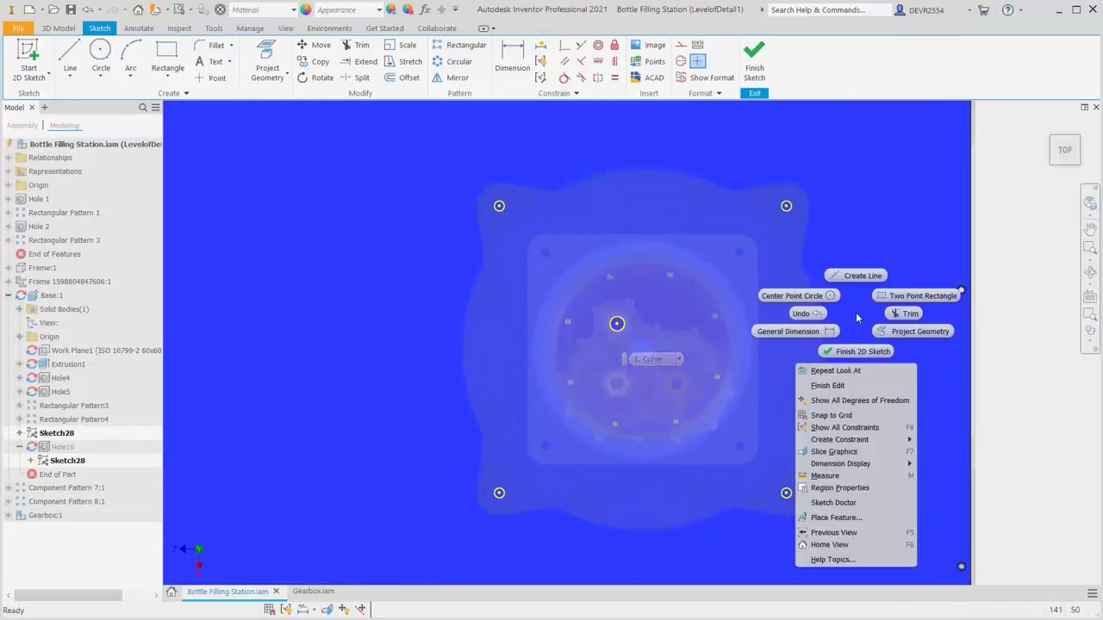
{"action": "left_click", "coordinate": [792, 295]}
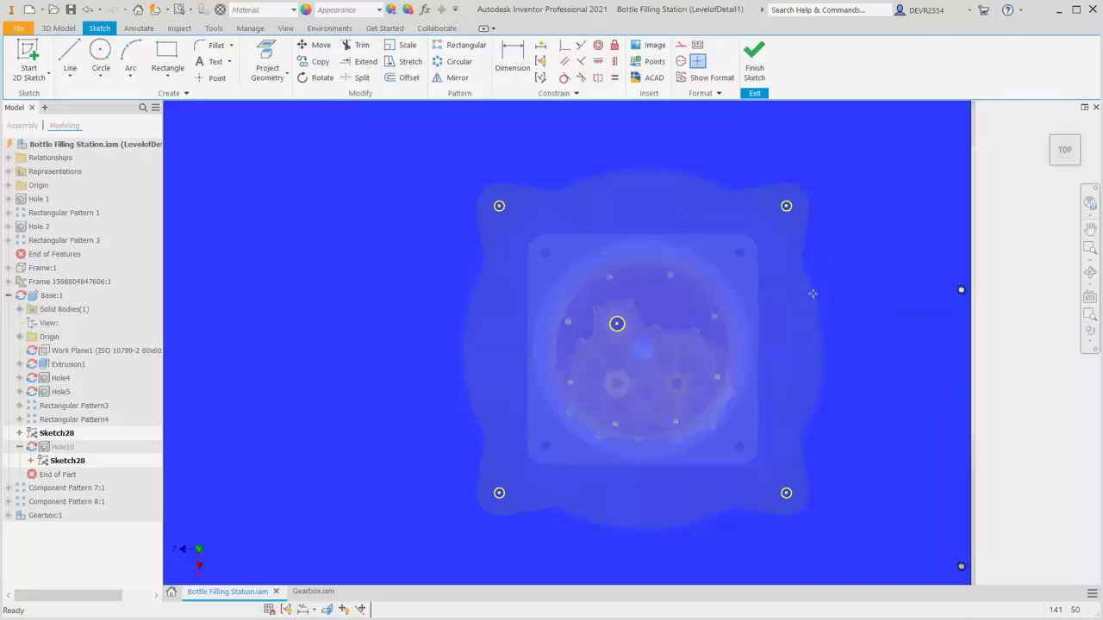
{"action": "left_click", "coordinate": [617, 323]}
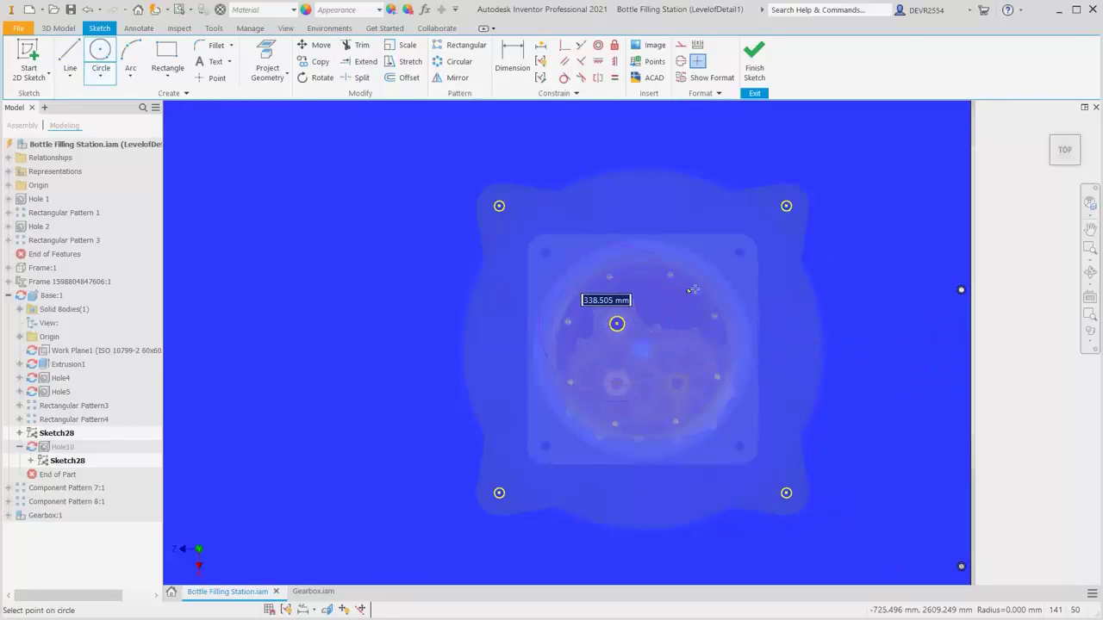
{"action": "type", "text": "26"}
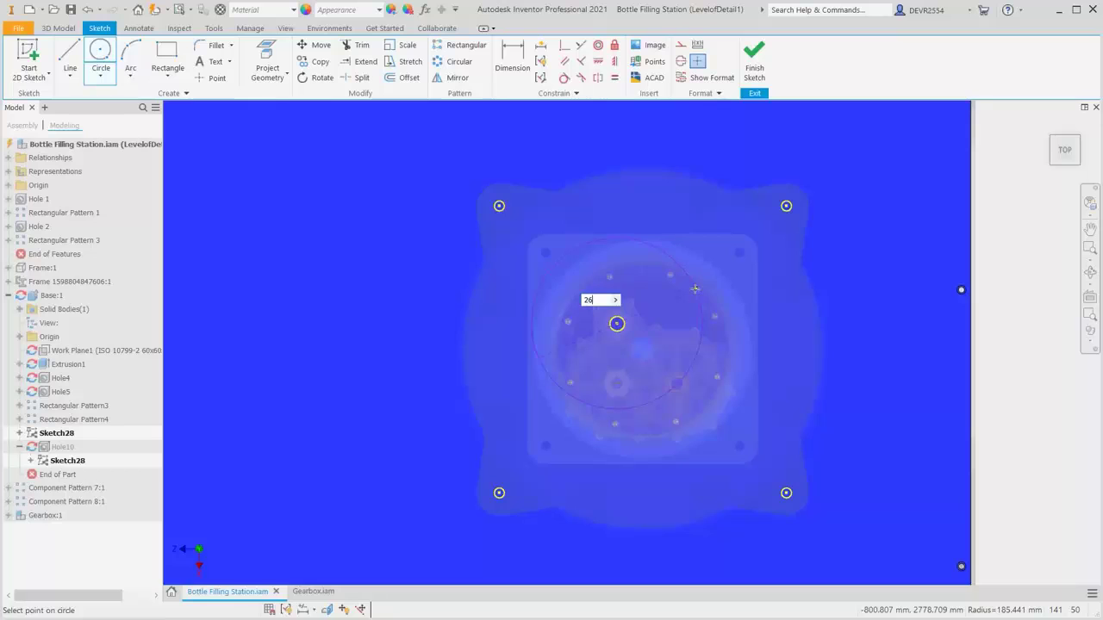
{"action": "key", "text": "Return"}
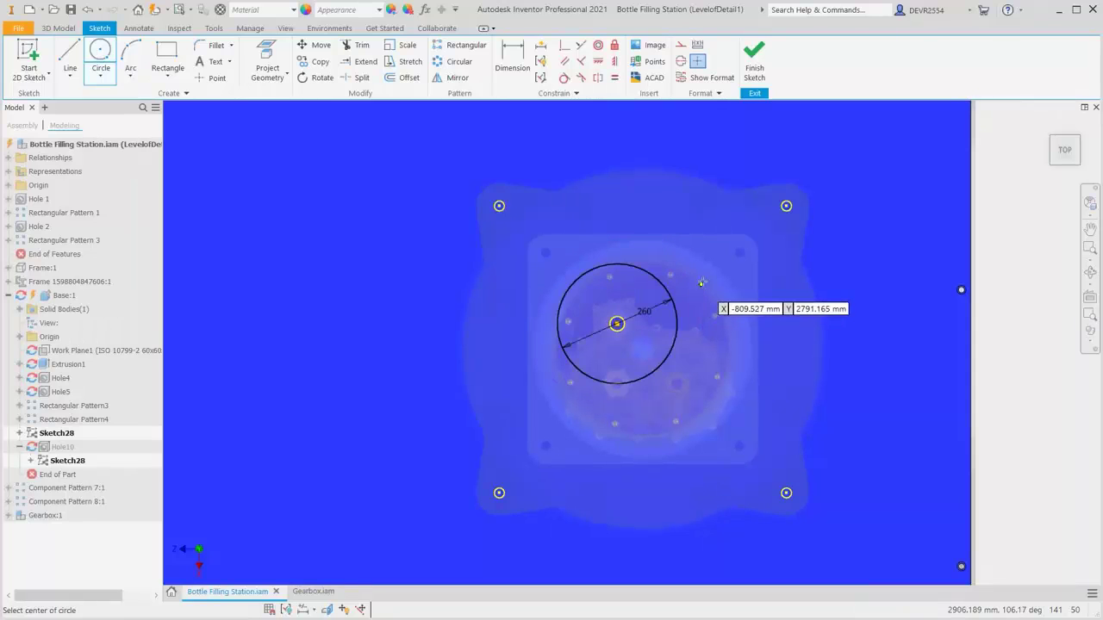
{"action": "right_click", "coordinate": [703, 282]}
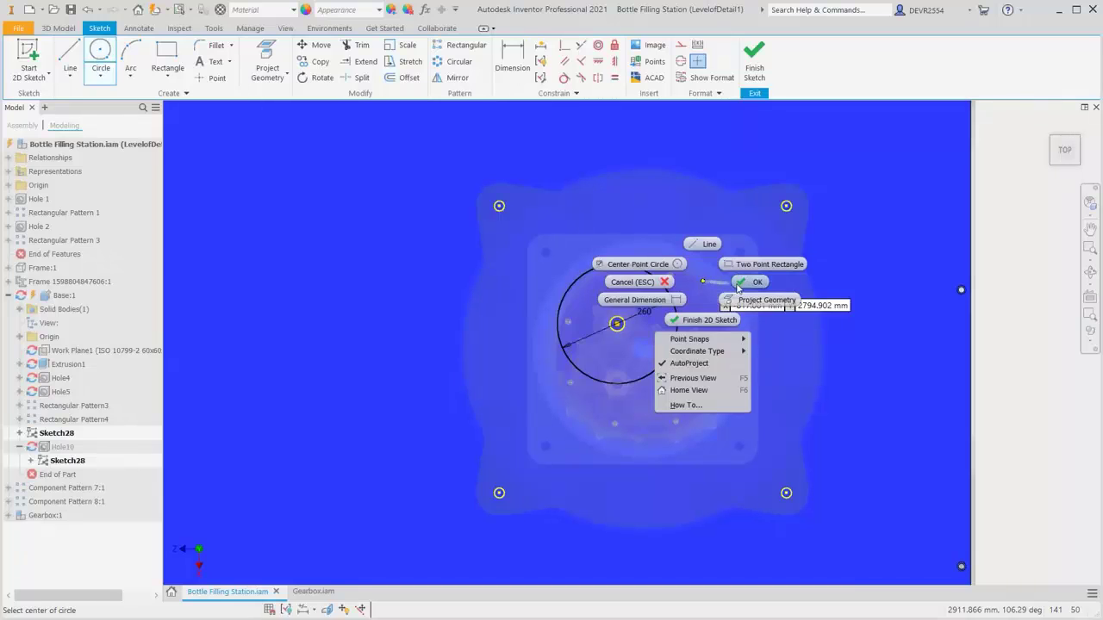
{"action": "left_click", "coordinate": [721, 324]}
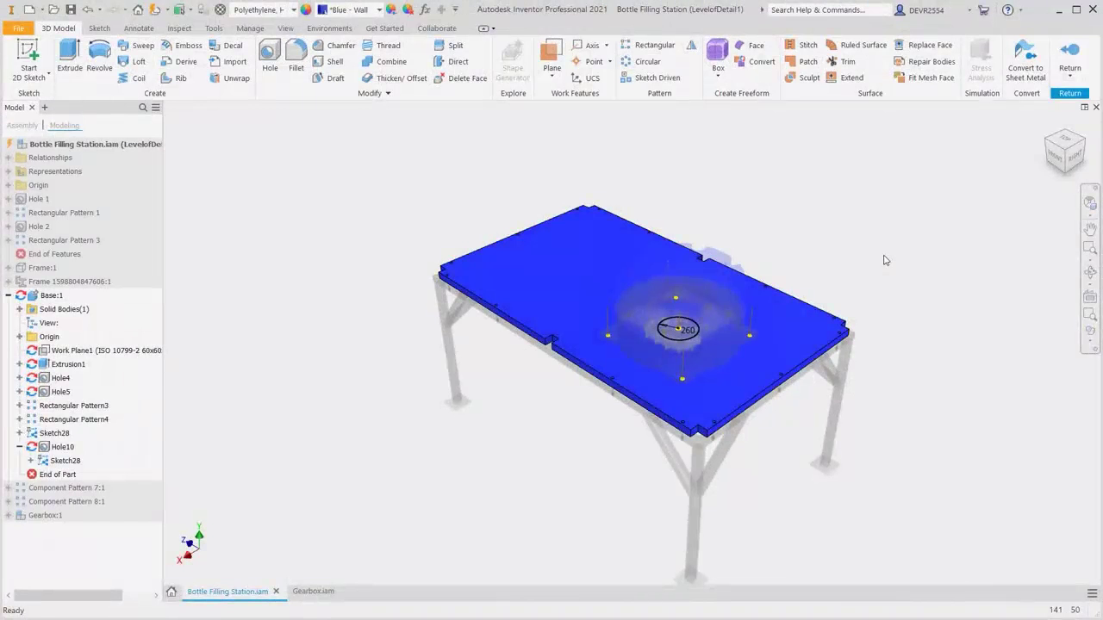
Extrude-cut both regions of the 260 mm circle through the base plate, ending at its underside face
{"action": "key", "text": "e"}
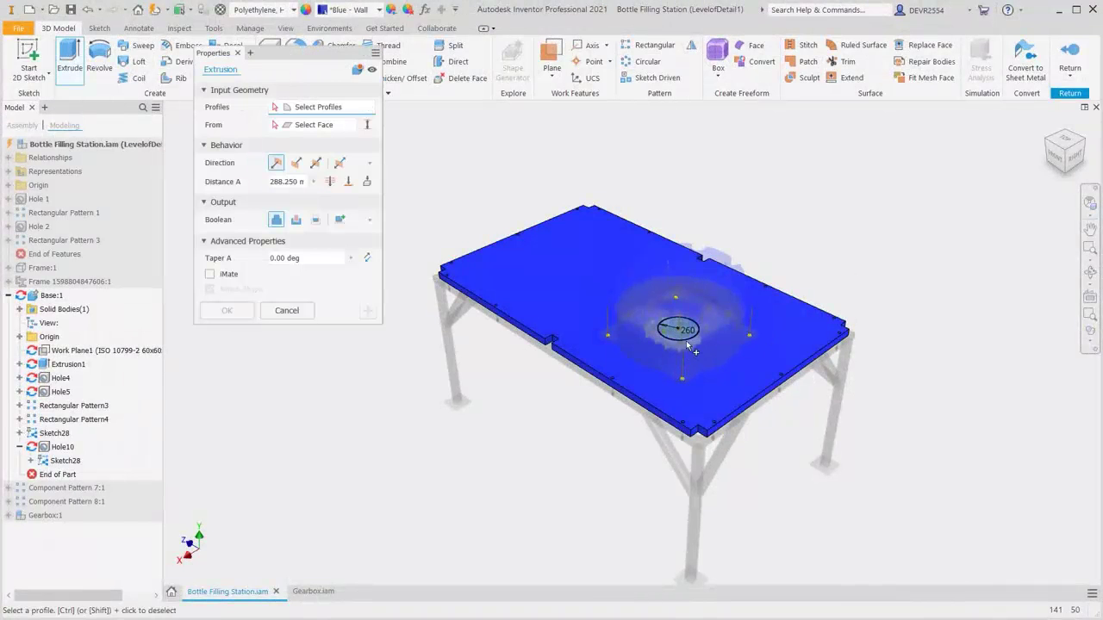
{"action": "scroll", "coordinate": [681, 333], "scroll_direction": "up", "scroll_amount": 8}
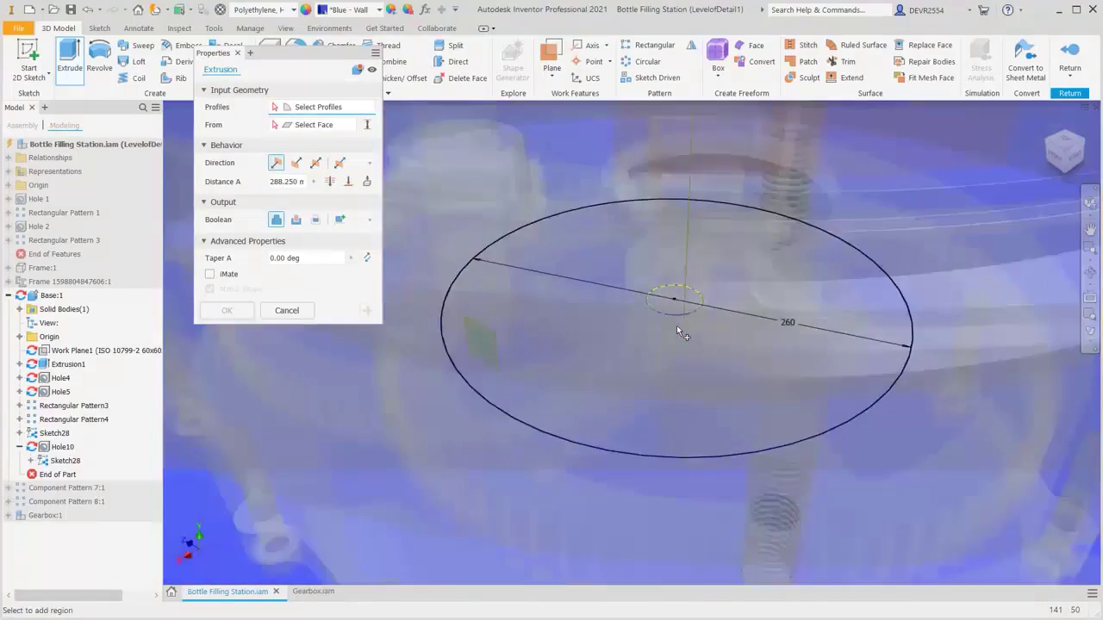
{"action": "scroll", "coordinate": [677, 328], "scroll_direction": "up", "scroll_amount": 3}
{"action": "left_click", "coordinate": [678, 287]}
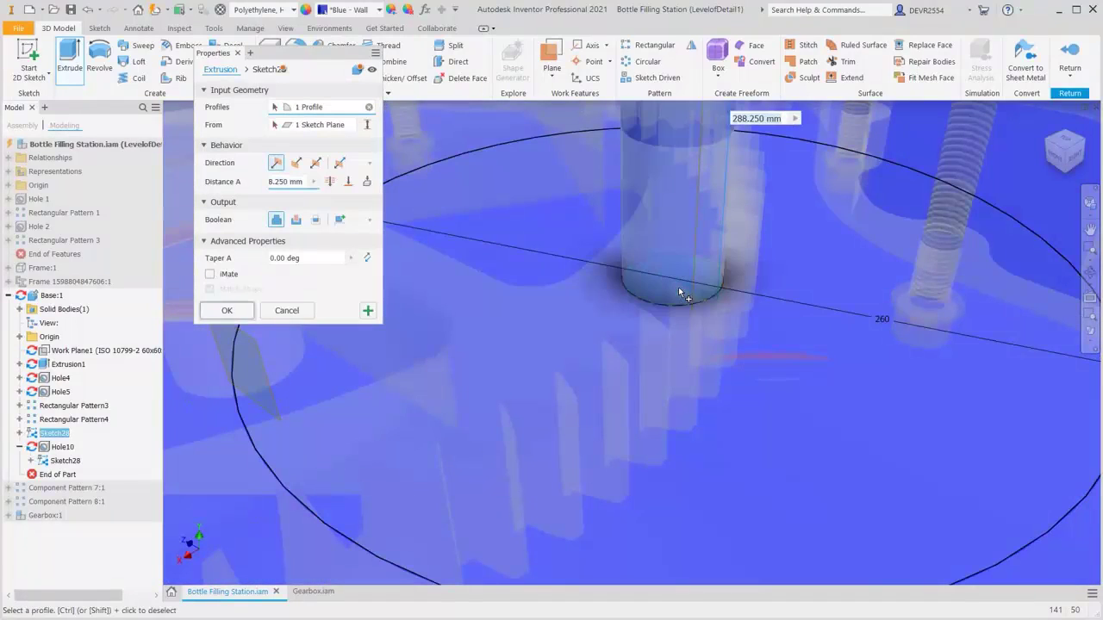
{"action": "scroll", "coordinate": [672, 358], "scroll_direction": "down", "scroll_amount": 3}
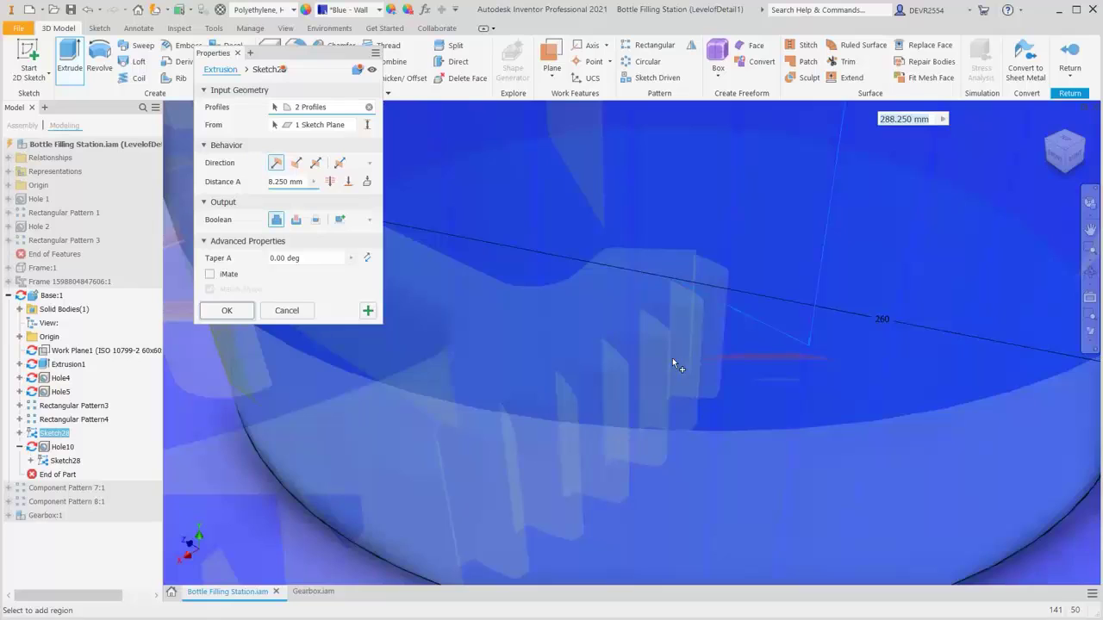
{"action": "left_click", "coordinate": [672, 359]}
{"action": "scroll", "coordinate": [673, 358], "scroll_direction": "down", "scroll_amount": 5}
{"action": "scroll", "coordinate": [673, 359], "scroll_direction": "down", "scroll_amount": 3}
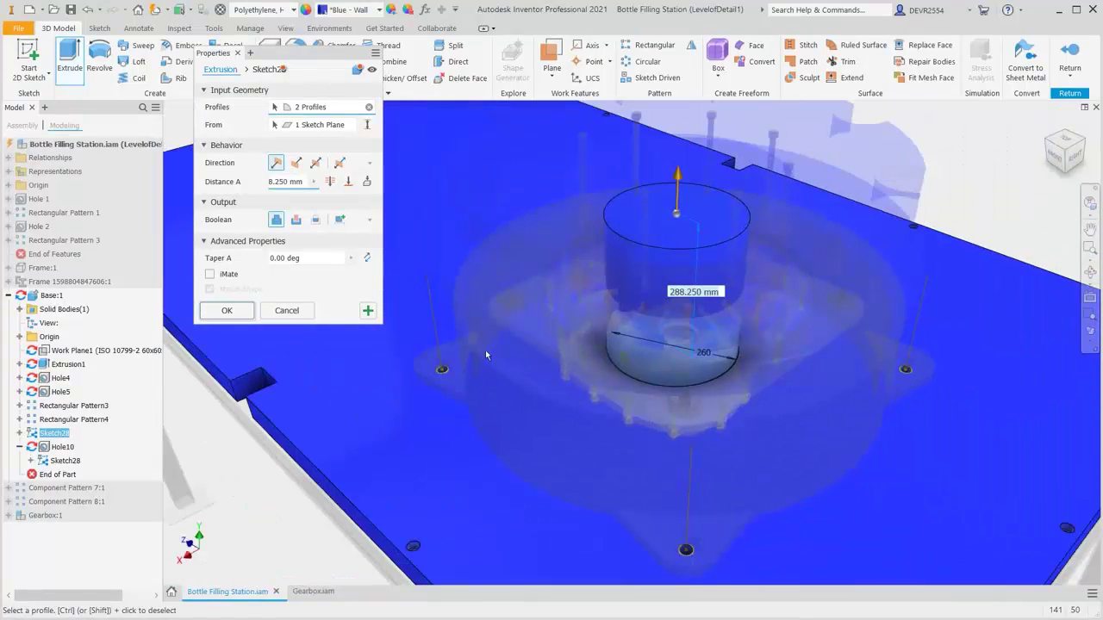
{"action": "left_click", "coordinate": [296, 220]}
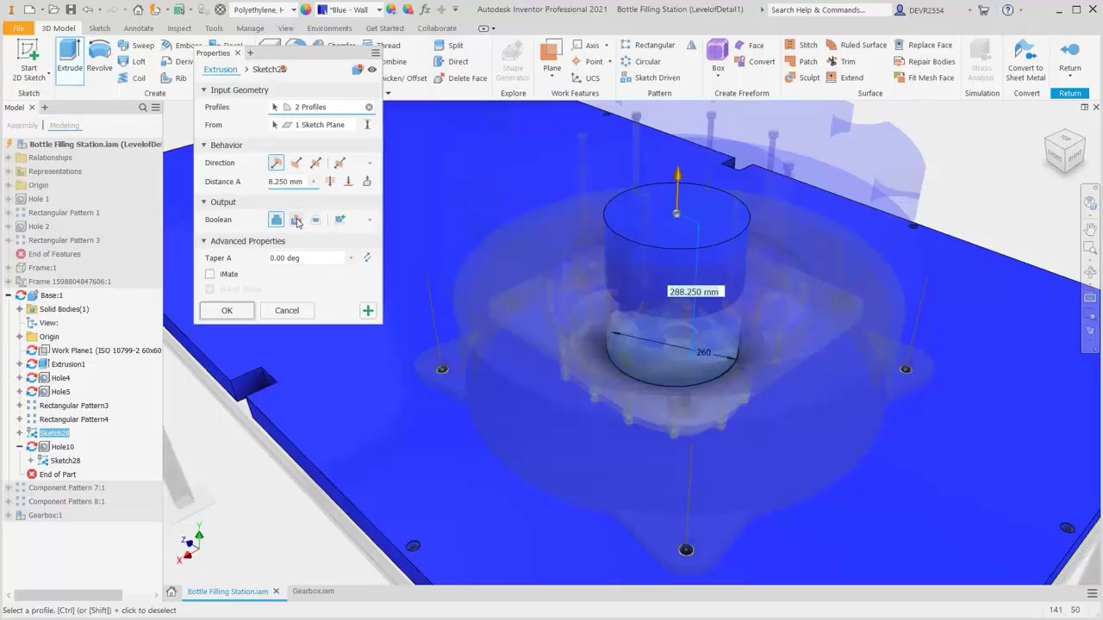
{"action": "left_click", "coordinate": [348, 181]}
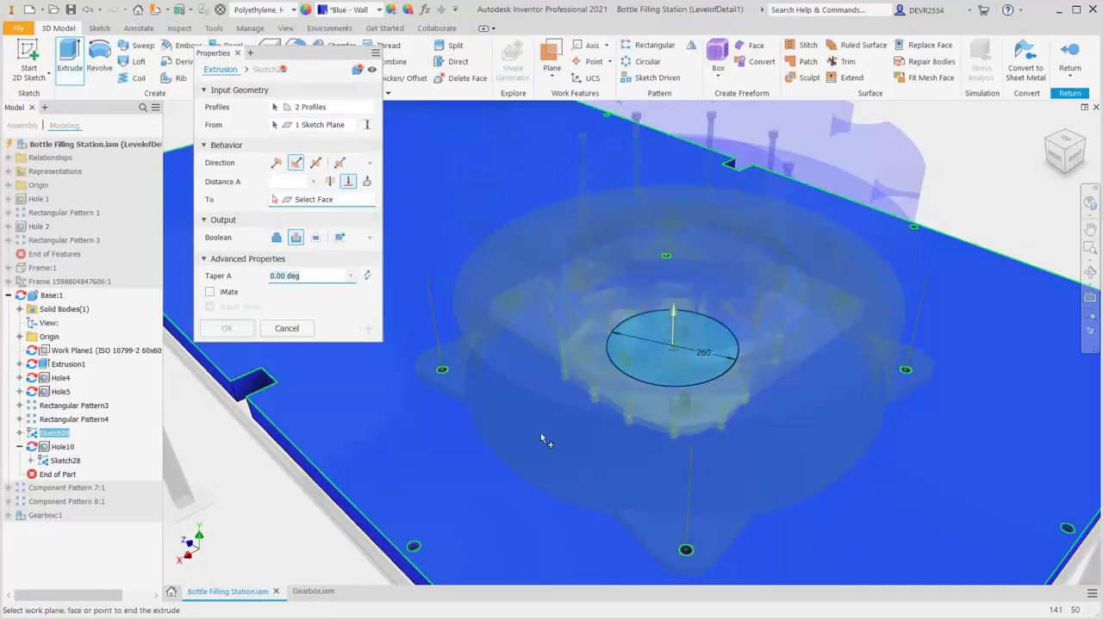
{"action": "key", "text": "F4"}
{"action": "middle_click_drag", "start_coordinate": [589, 391], "coordinate": [598, 295], "text": "shift"}
{"action": "left_click", "coordinate": [595, 243]}
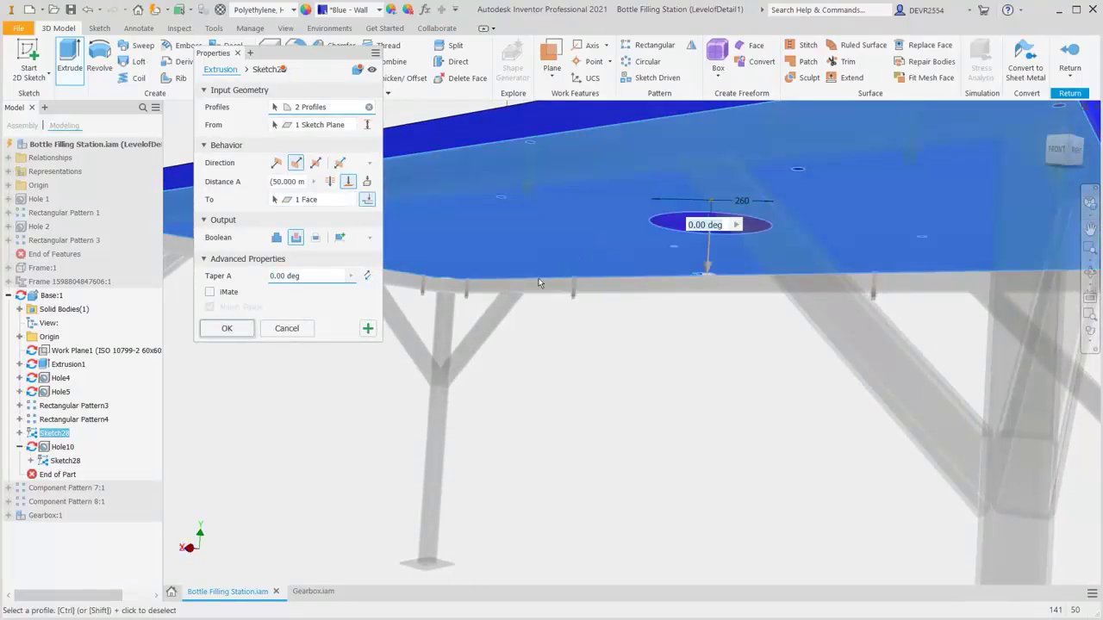
{"action": "left_click", "coordinate": [226, 328]}
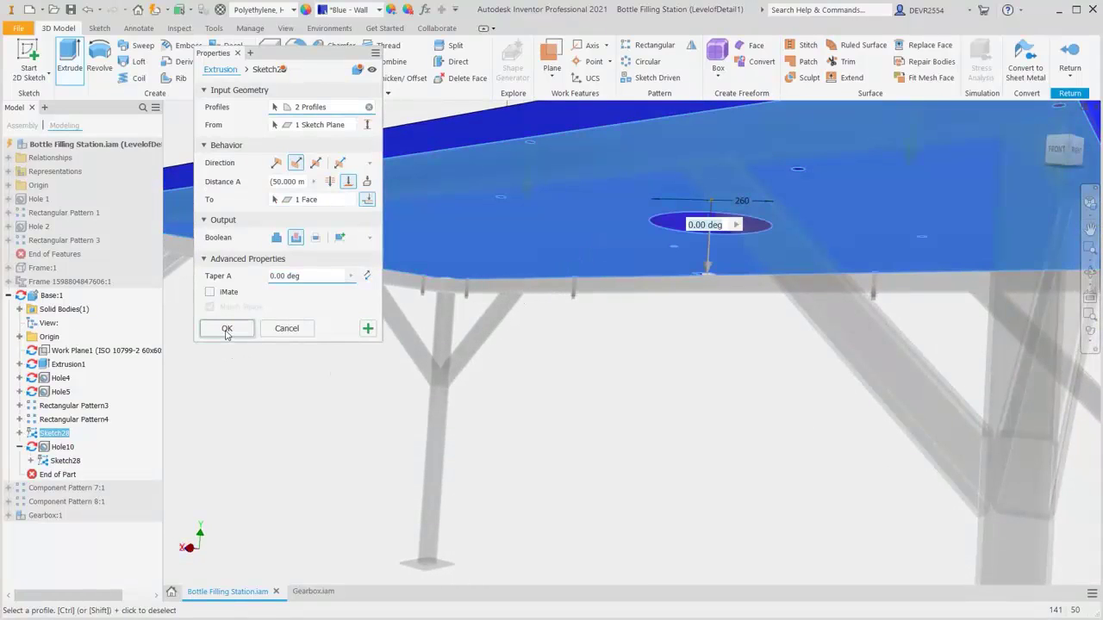
Hide the Gearbox component
{"action": "key", "text": "F6"}
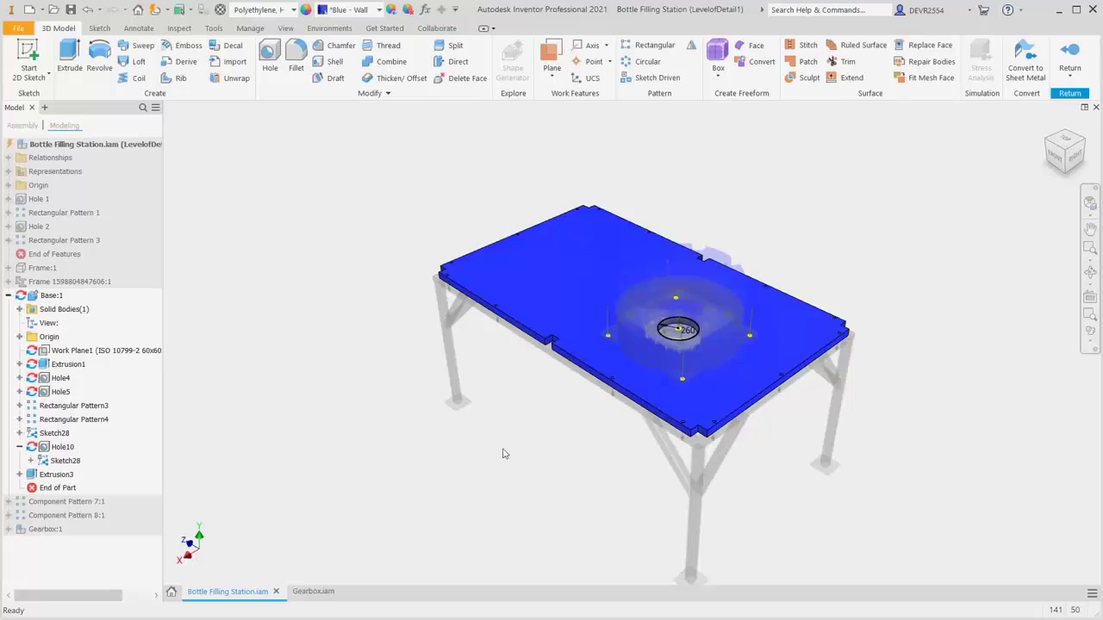
{"action": "right_click", "coordinate": [58, 530]}
{"action": "left_click", "coordinate": [84, 576]}
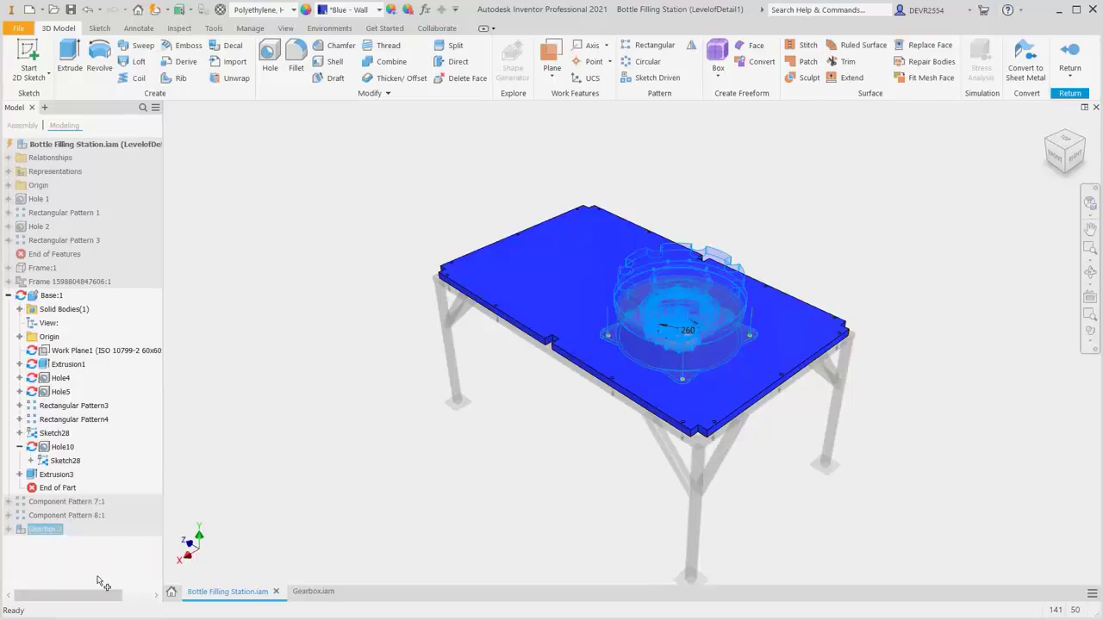
Start a new 2D sketch on the top face of the base plate
{"action": "right_click", "coordinate": [313, 339]}
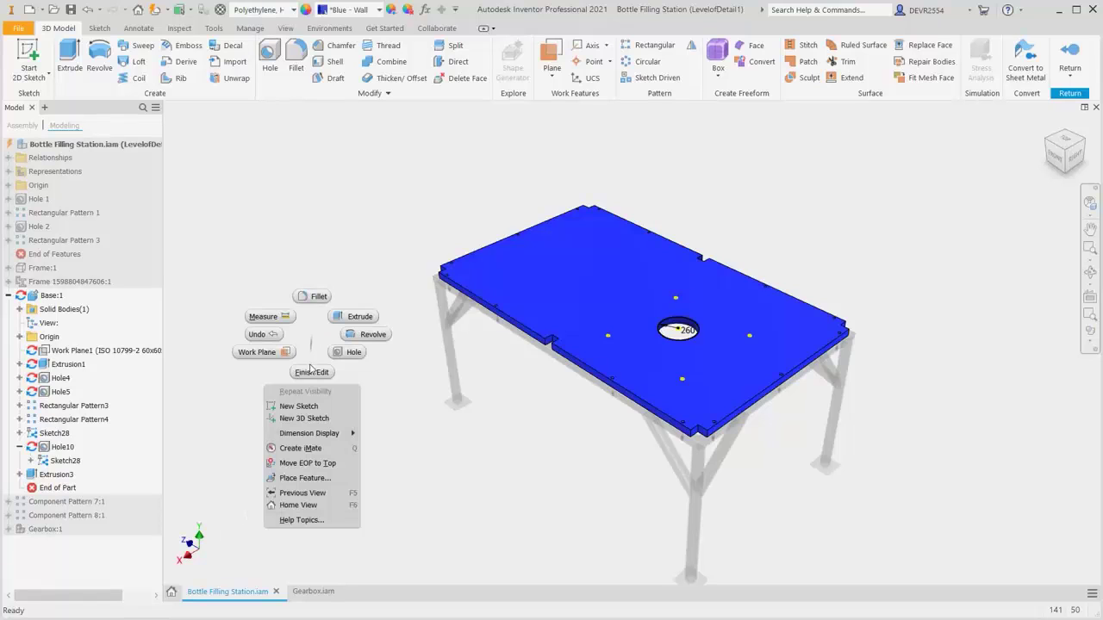
{"action": "left_click", "coordinate": [306, 406]}
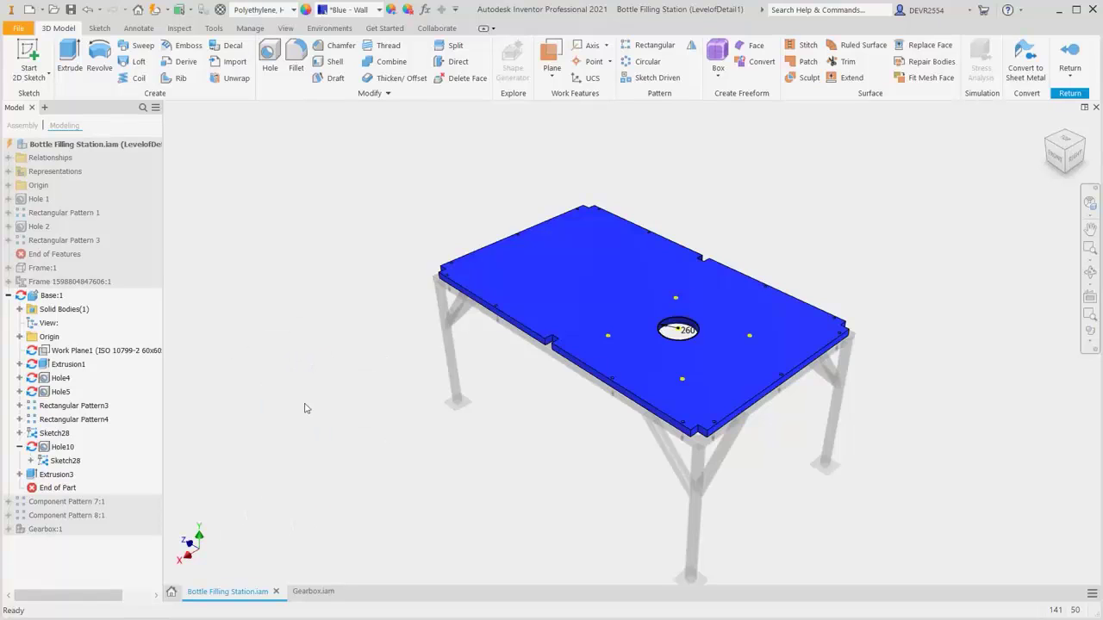
{"action": "left_click", "coordinate": [607, 298]}
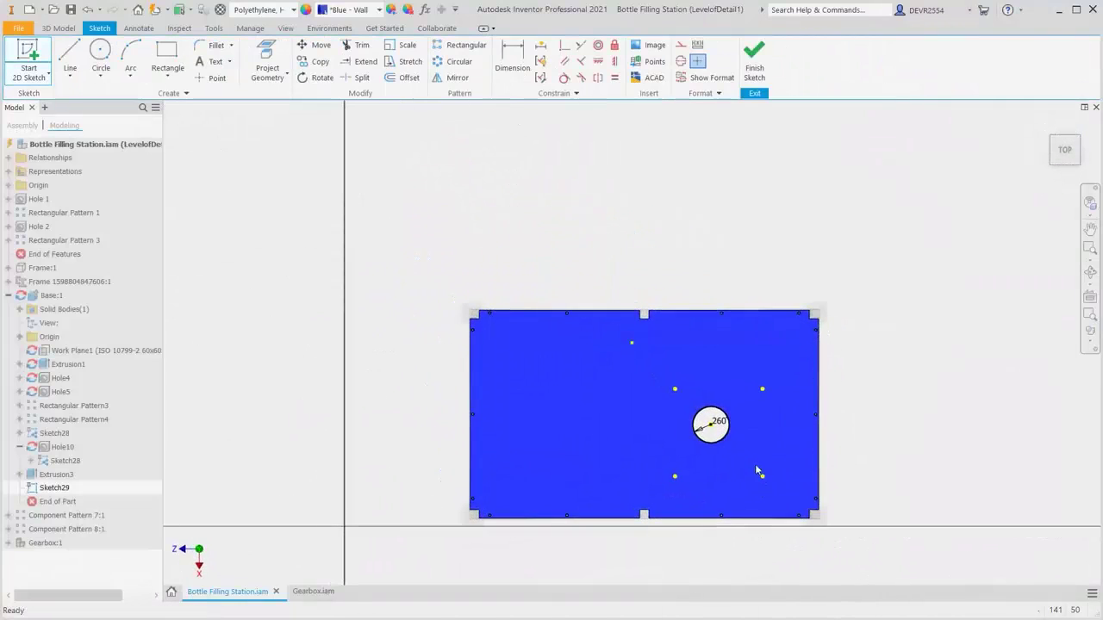
{"action": "scroll", "coordinate": [731, 452], "scroll_direction": "up", "scroll_amount": 2}
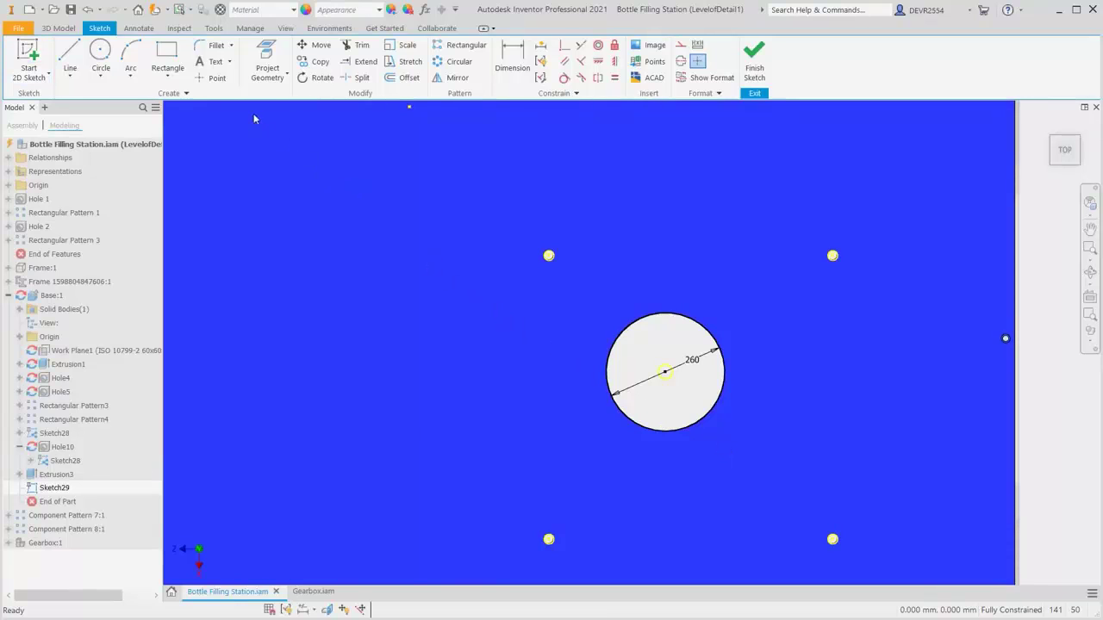
Place a sketch point on the base plate vertically above the 260 mm opening's centre and project the opening's centre point
{"action": "left_click", "coordinate": [217, 78]}
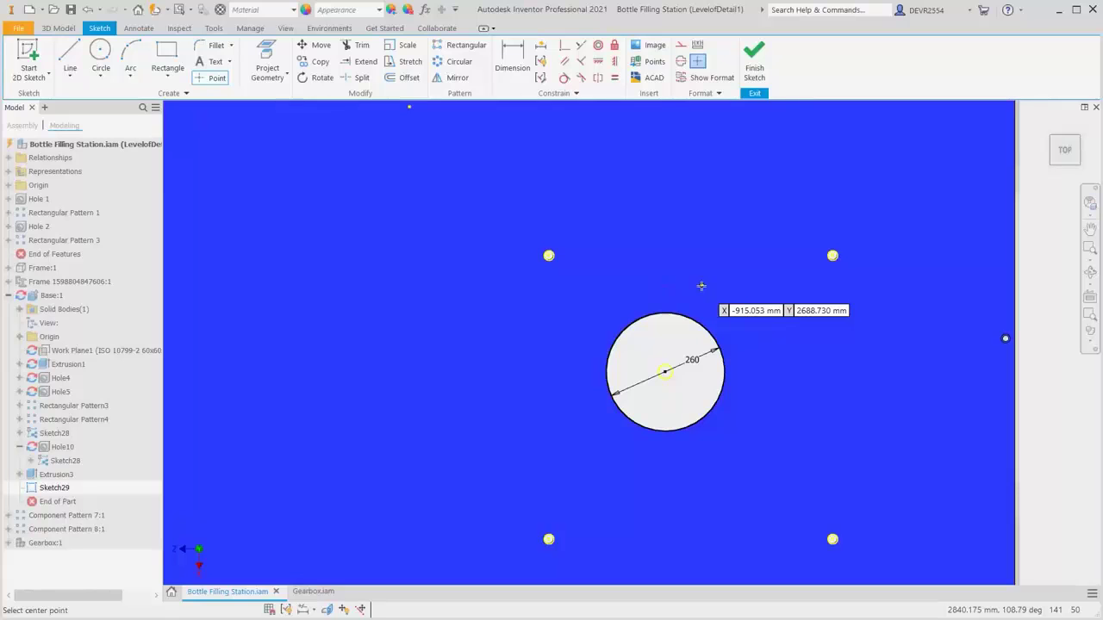
{"action": "left_click", "coordinate": [600, 63]}
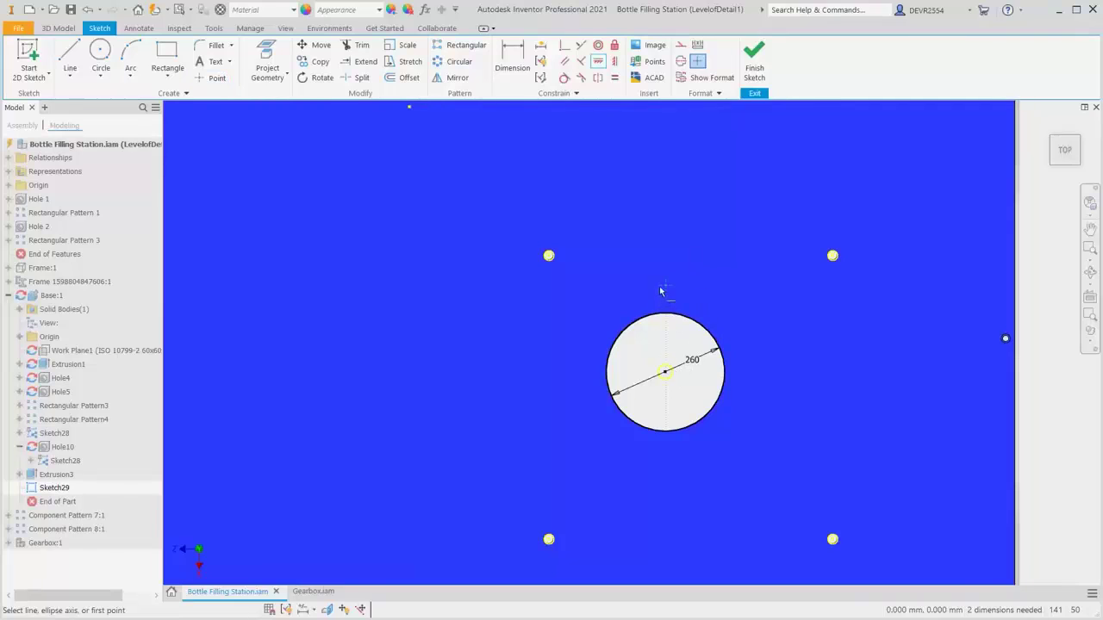
{"action": "key", "text": "Escape"}
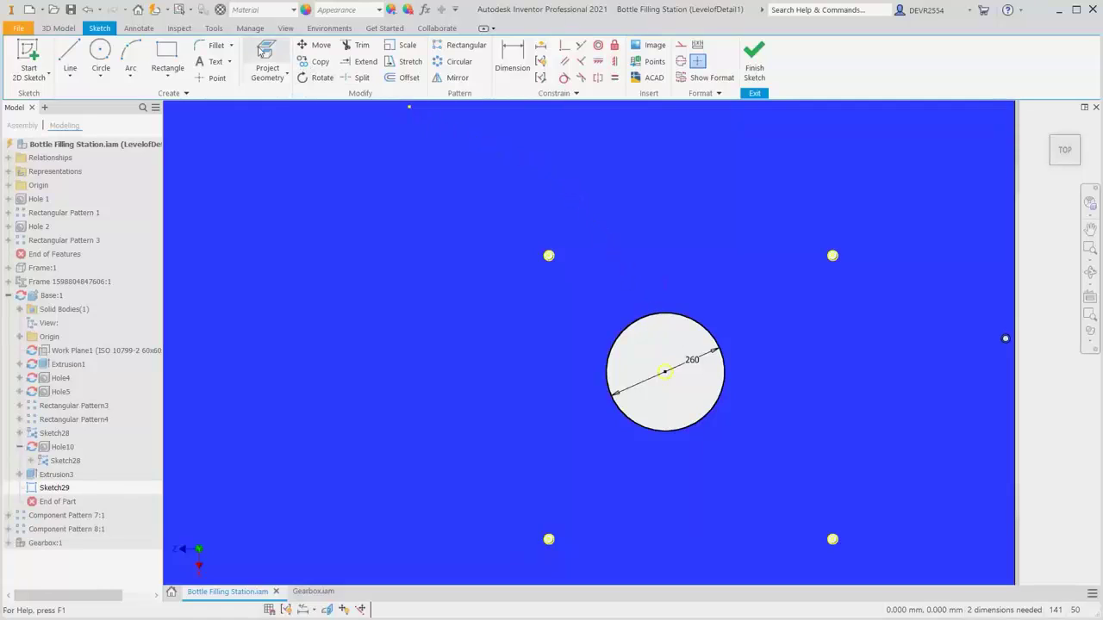
{"action": "left_click", "coordinate": [261, 51]}
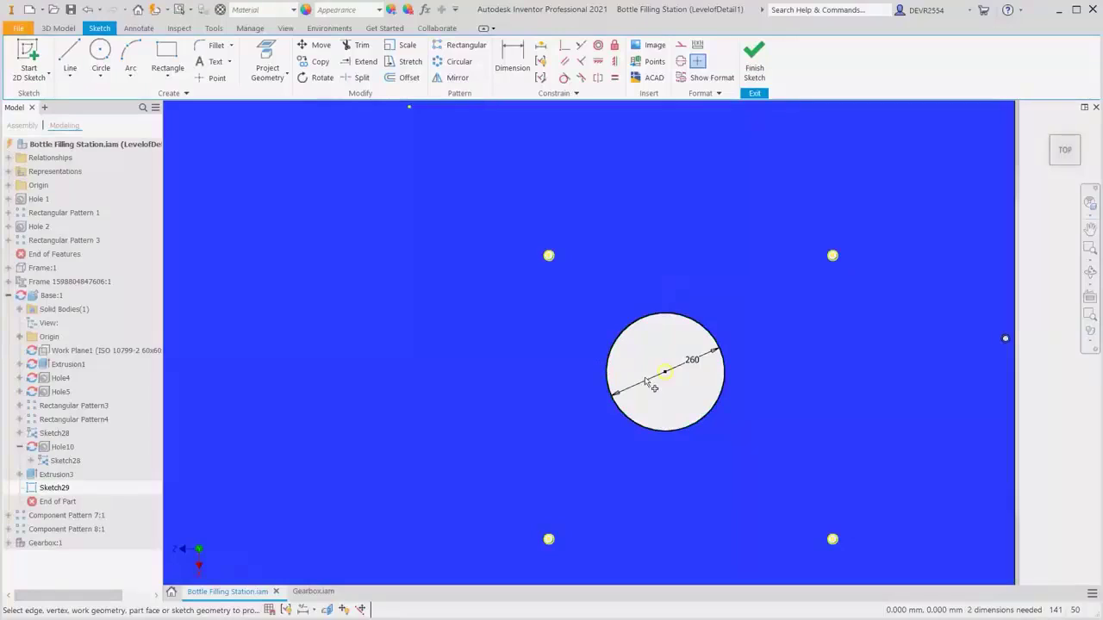
{"action": "left_click", "coordinate": [660, 376]}
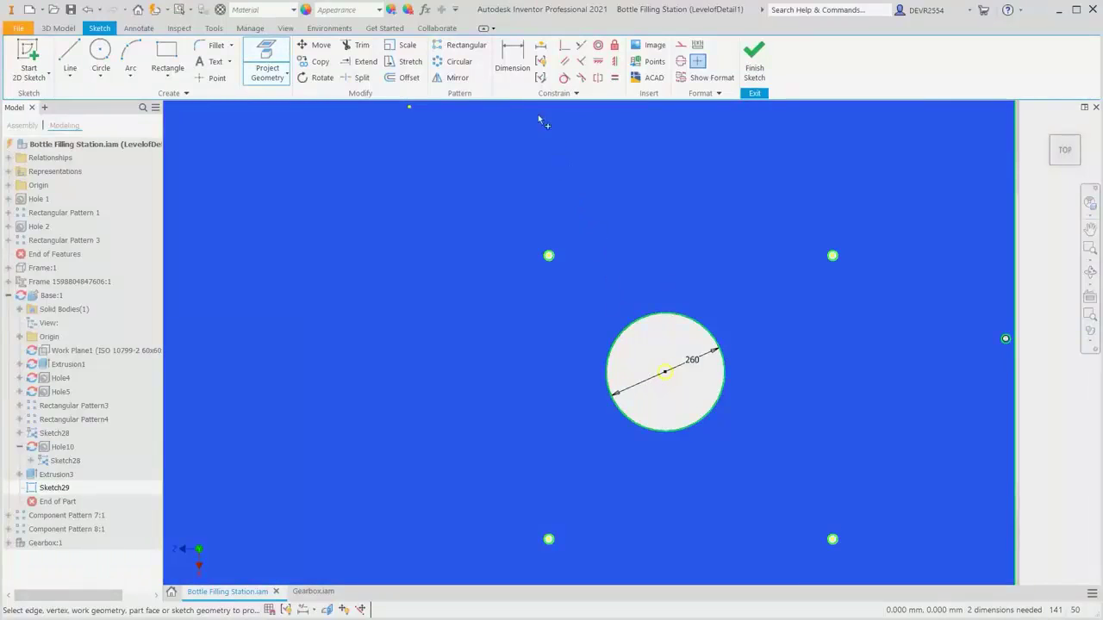
Dimension the sketch point 160 mm vertically from the centre of the 260 mm opening
{"action": "left_click", "coordinate": [515, 61]}
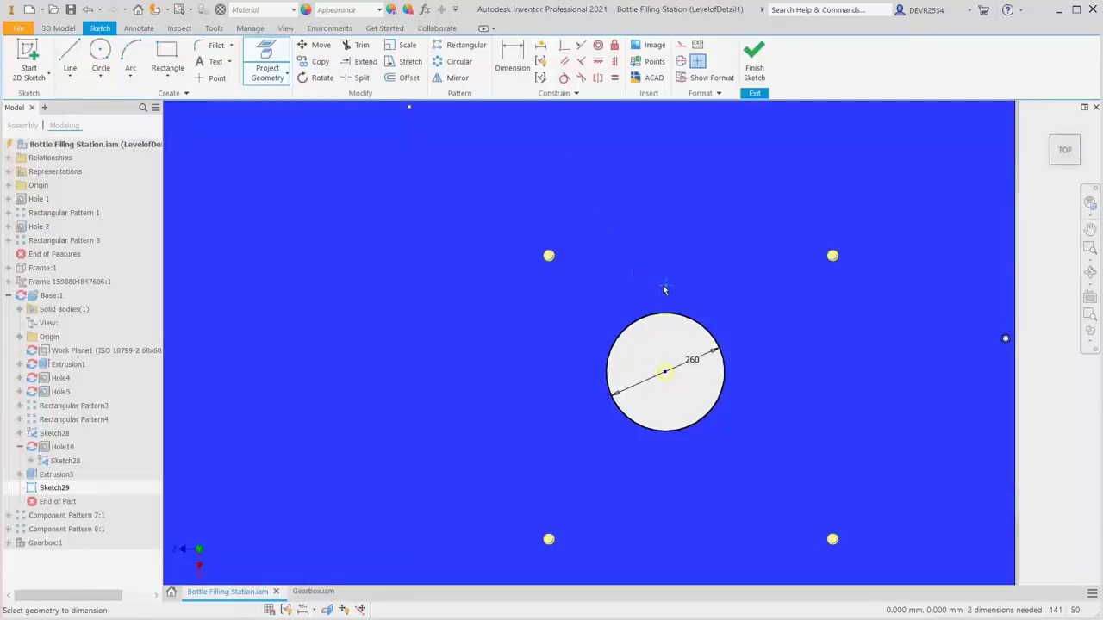
{"action": "left_click", "coordinate": [666, 375]}
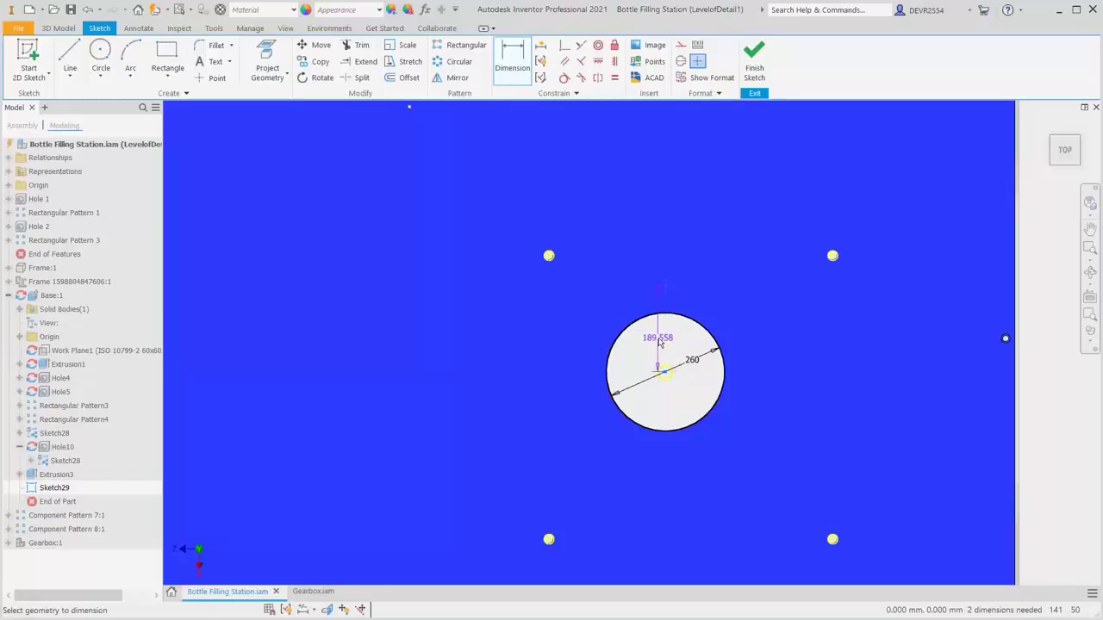
{"action": "left_click", "coordinate": [659, 342]}
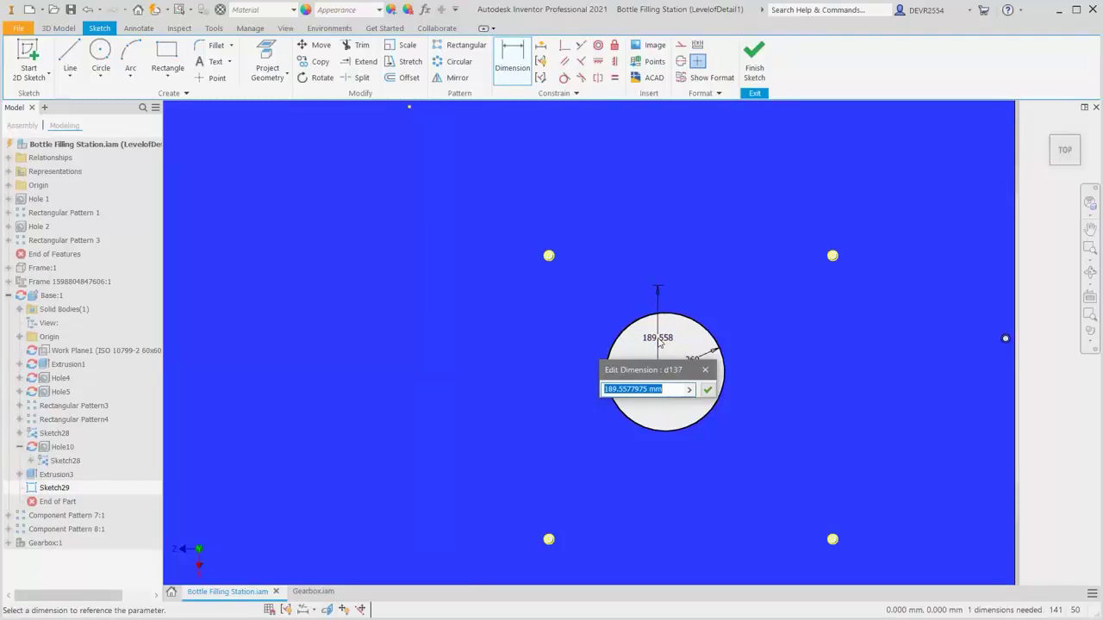
{"action": "type", "text": "160"}
{"action": "key", "text": "Return"}
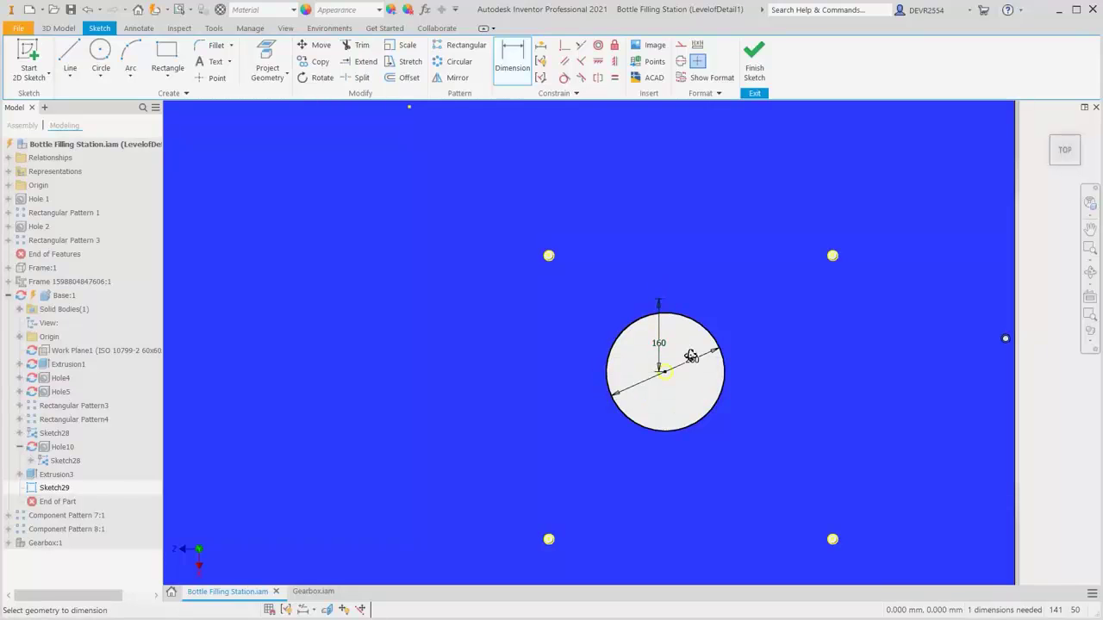
Create an ISO M18 normal-fit clearance hole at the sketch point for a socket head cap screw, terminating at the base plate's underside face
{"action": "mouse_move", "coordinate": [660, 343]}
{"action": "middle_mouse_down", "text": "shift"}
{"action": "mouse_move", "coordinate": [576, 323]}
{"action": "mouse_move", "coordinate": [625, 408]}
{"action": "middle_mouse_up", "text": "shift"}
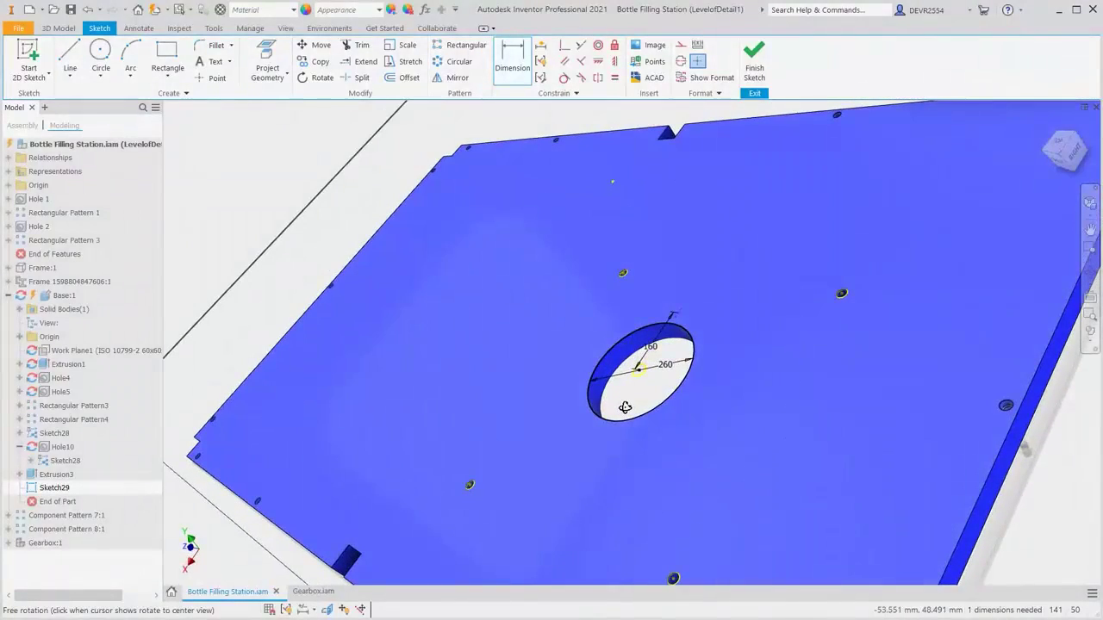
{"action": "key", "text": "h"}
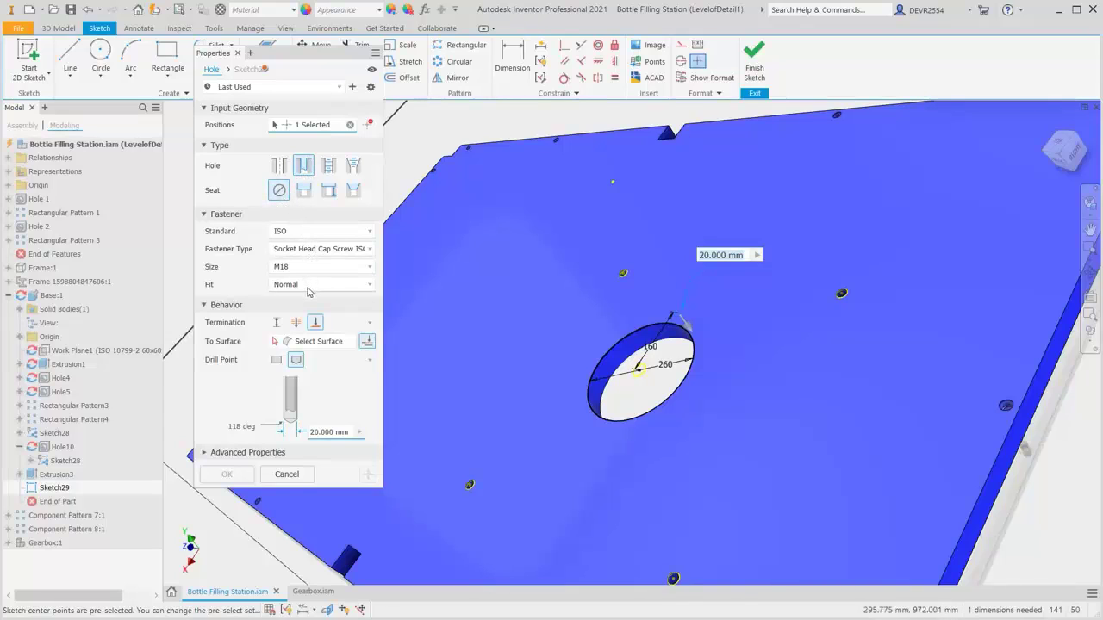
{"action": "left_click", "coordinate": [317, 342]}
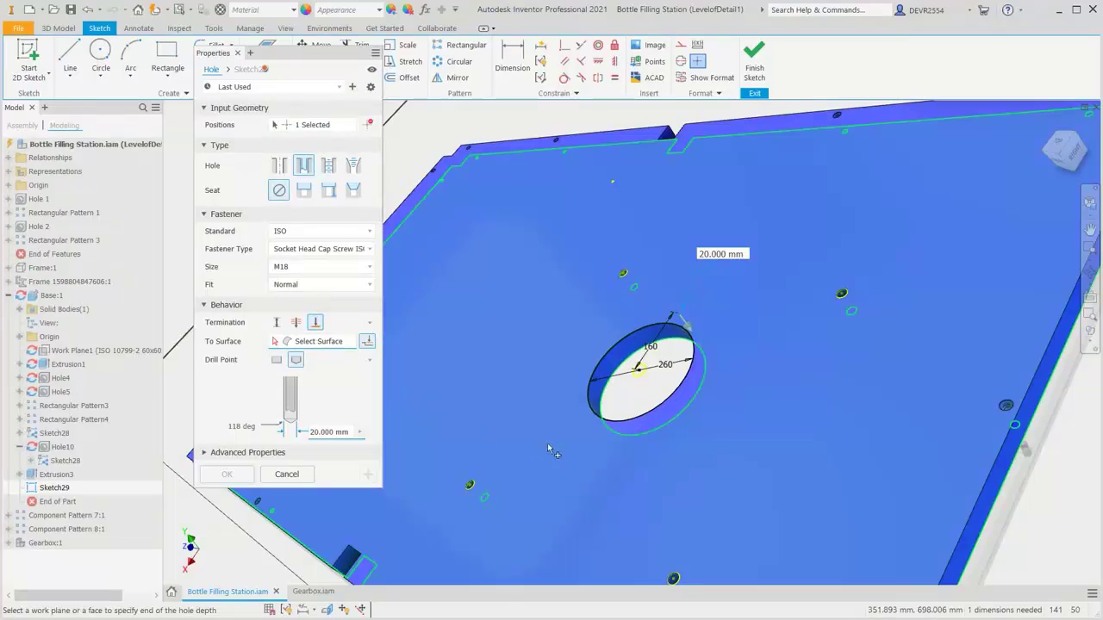
{"action": "middle_click_drag", "start_coordinate": [557, 444], "coordinate": [571, 322], "text": "shift"}
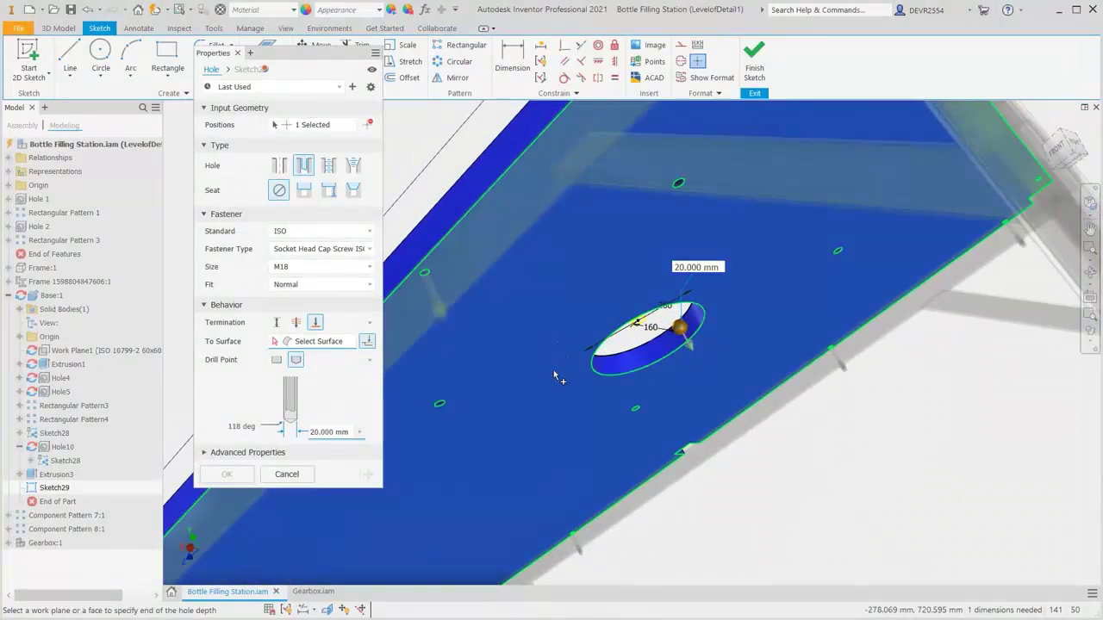
{"action": "left_click", "coordinate": [554, 373]}
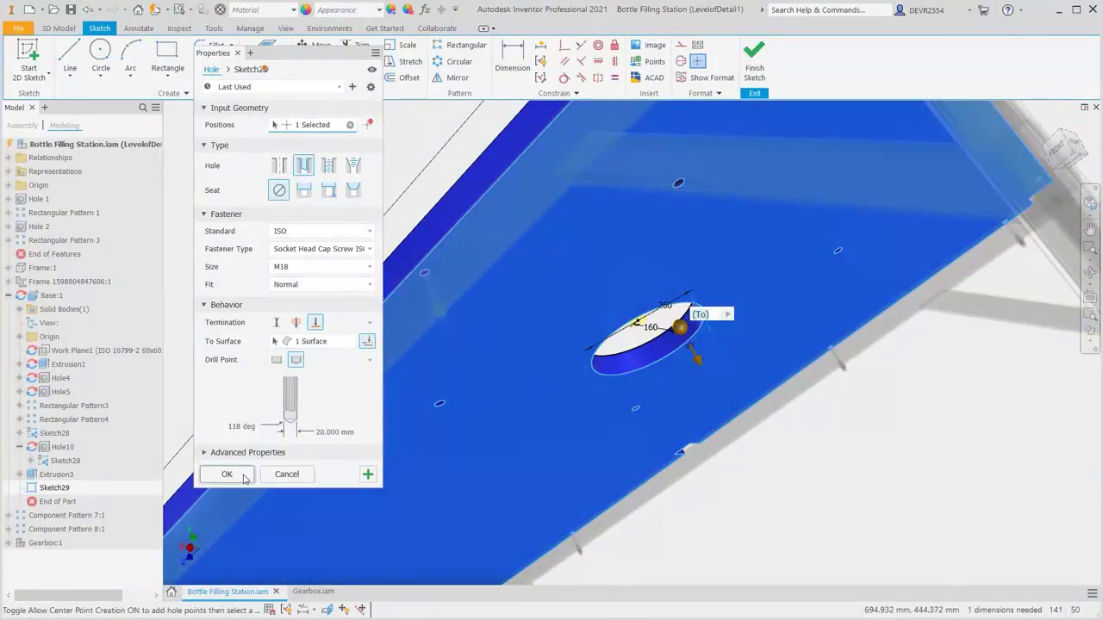
{"action": "key", "text": "Return"}
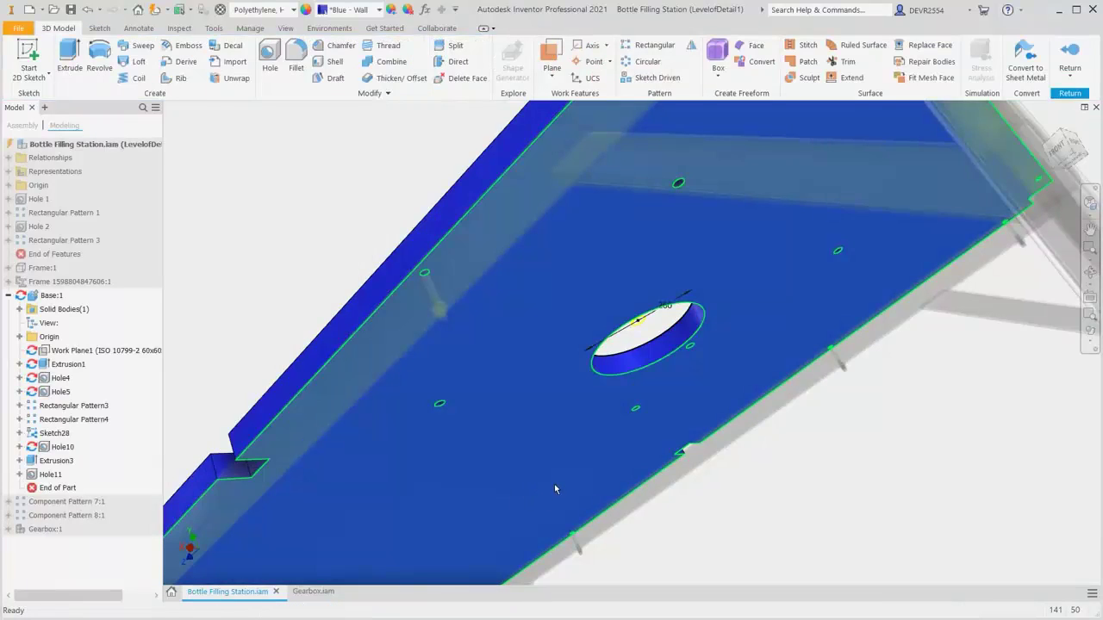
Circular-pattern the new M18 hole as 6 occurrences over 360 degrees about the large opening's axis, and hide Sketch28
{"action": "key", "text": "F6"}
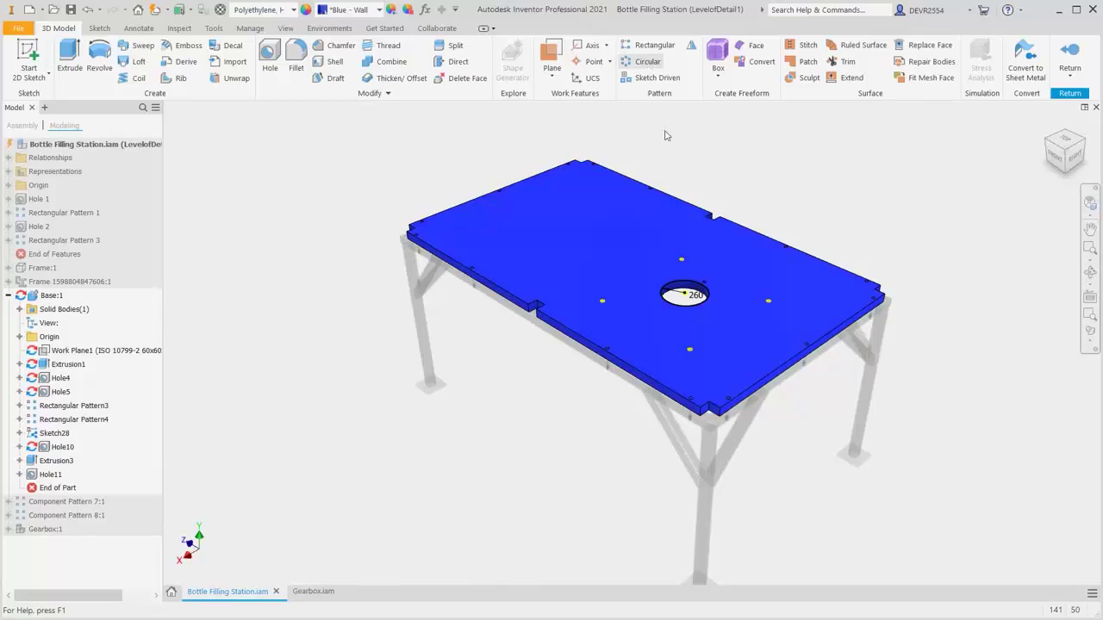
{"action": "left_click", "coordinate": [705, 285]}
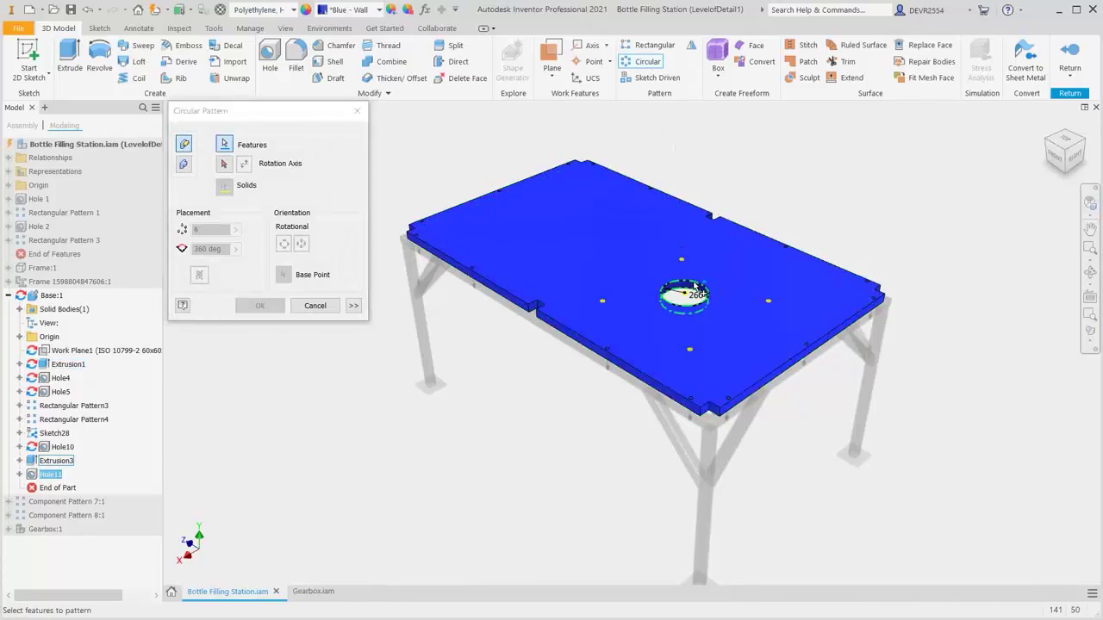
{"action": "left_click", "coordinate": [224, 164]}
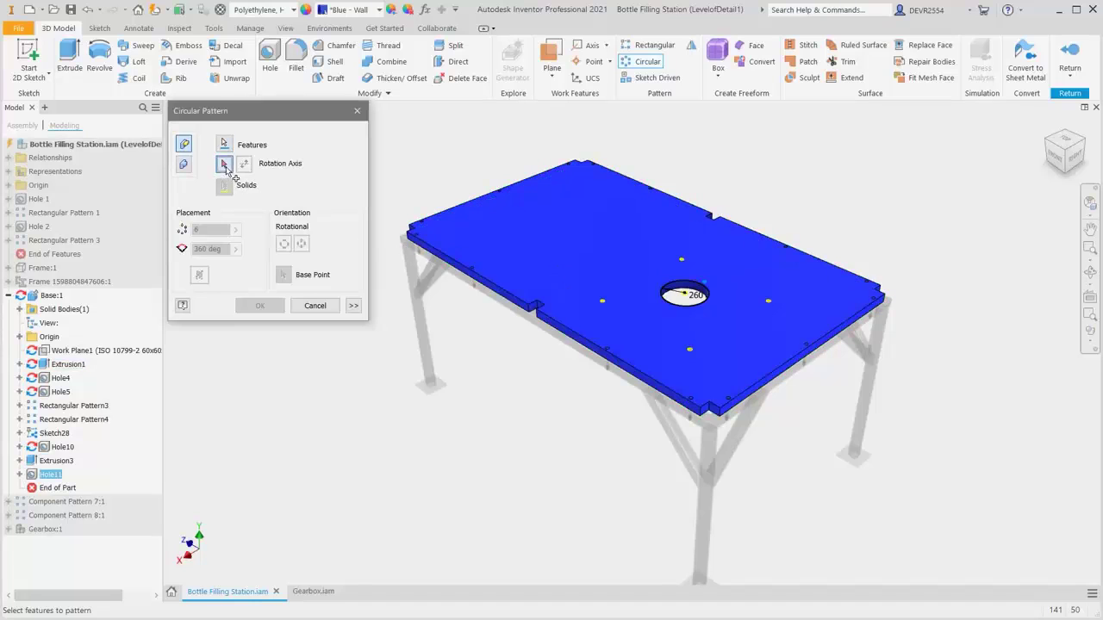
{"action": "left_click", "coordinate": [678, 287]}
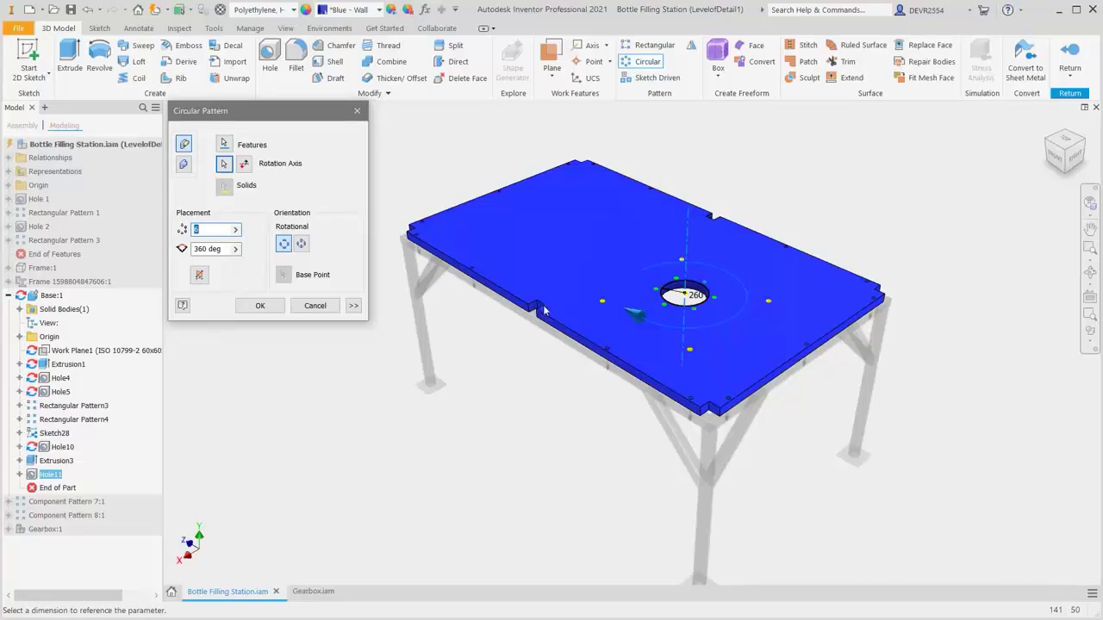
{"action": "left_click", "coordinate": [258, 306]}
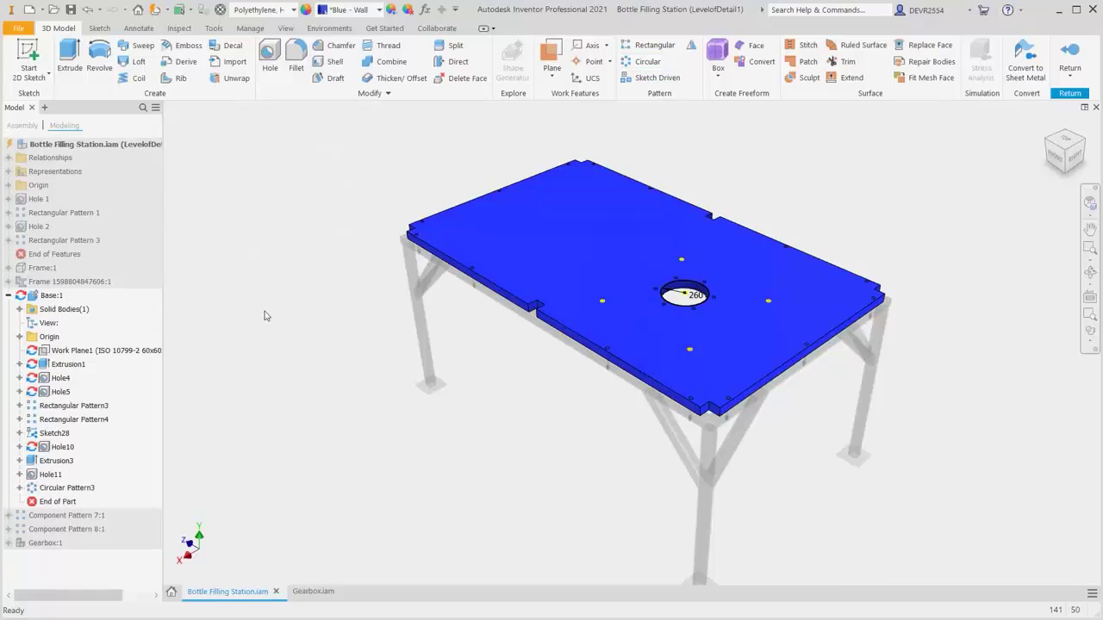
{"action": "right_click", "coordinate": [63, 436]}
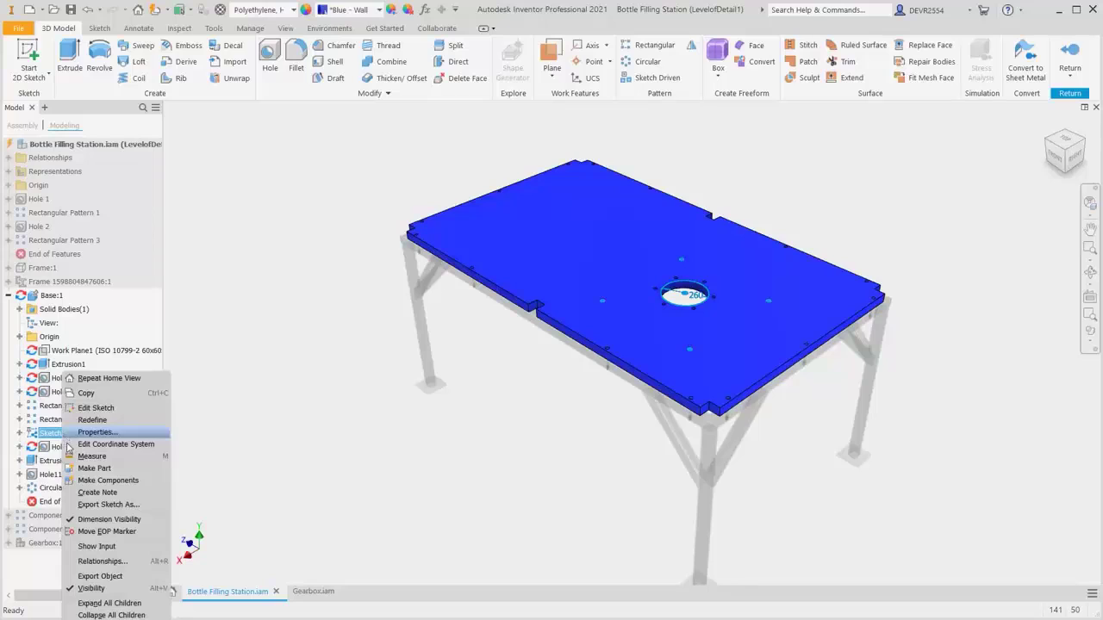
{"action": "left_click", "coordinate": [91, 588]}
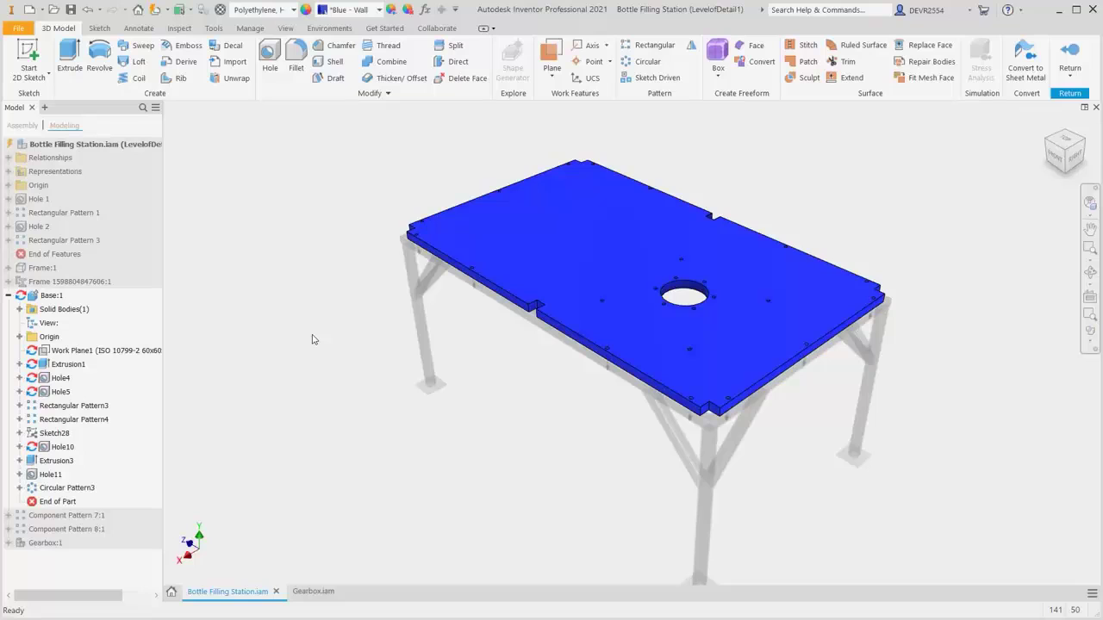
Create a work plane midway between the two opposing side faces of the notch in the base plate's long edge
{"action": "left_click", "coordinate": [548, 77]}
{"action": "left_click", "coordinate": [502, 186]}
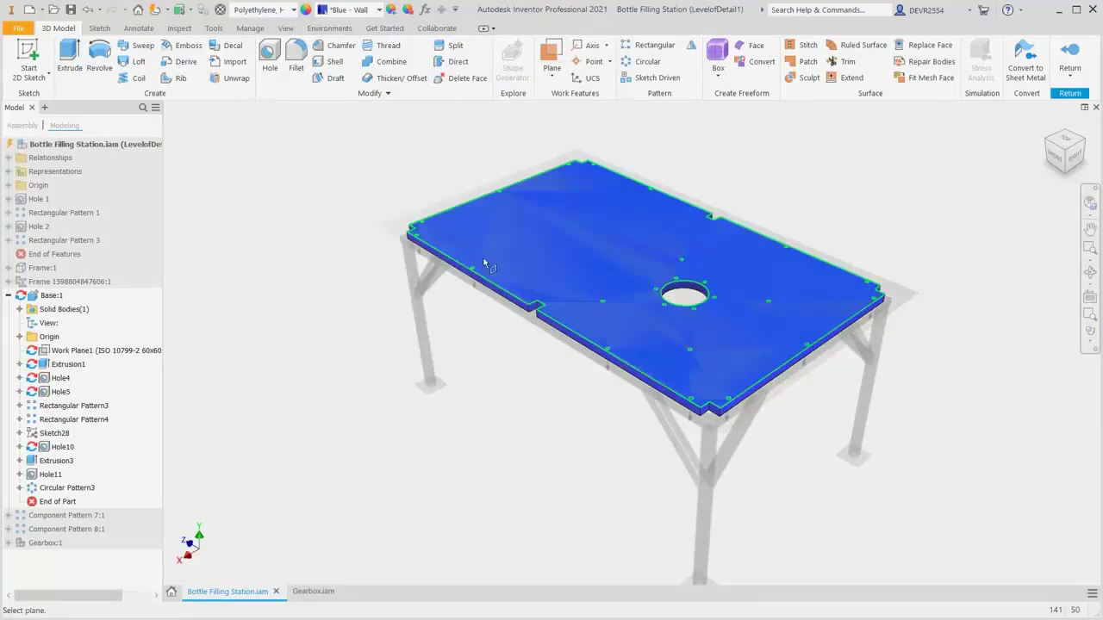
{"action": "scroll", "coordinate": [517, 326], "scroll_direction": "up", "scroll_amount": 6}
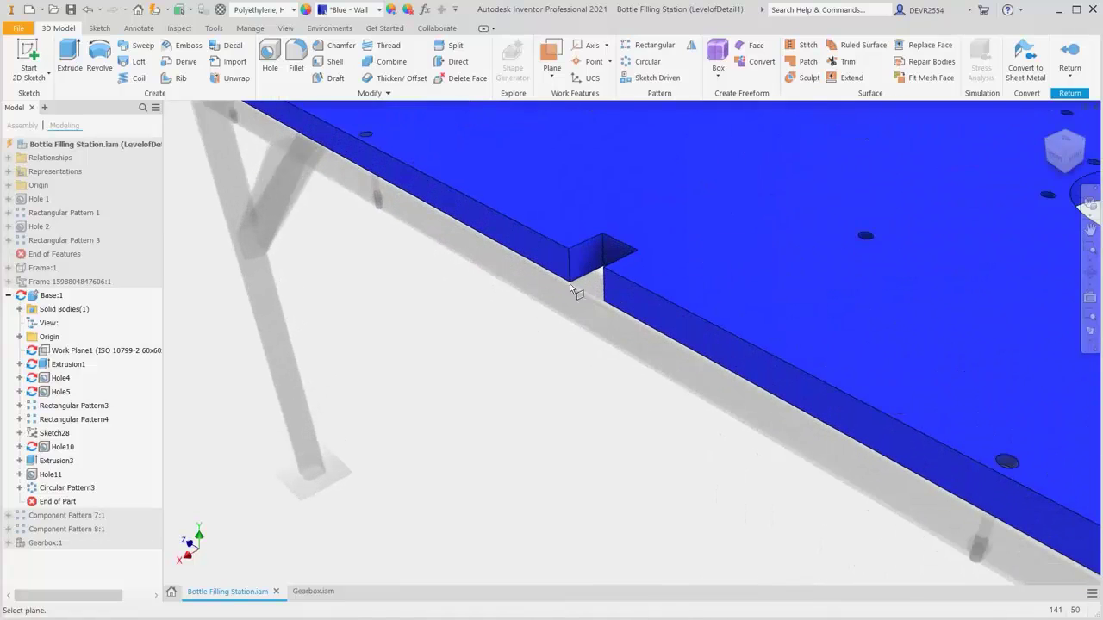
{"action": "left_click", "coordinate": [586, 261]}
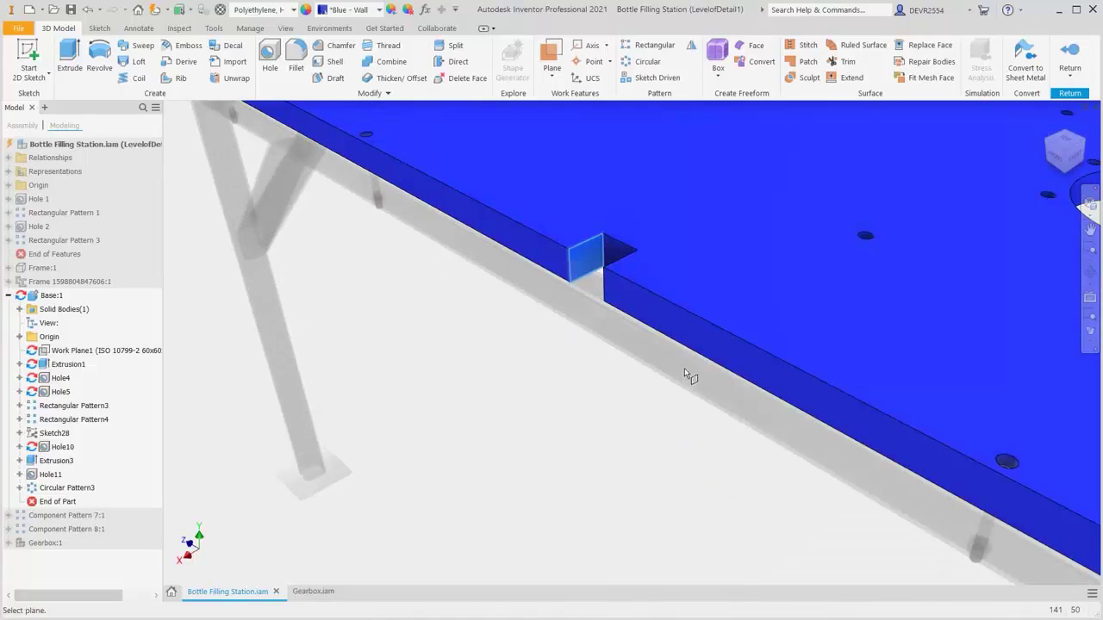
{"action": "middle_click_drag", "start_coordinate": [684, 368], "coordinate": [778, 352], "text": "shift"}
{"action": "key", "text": "bracketright"}
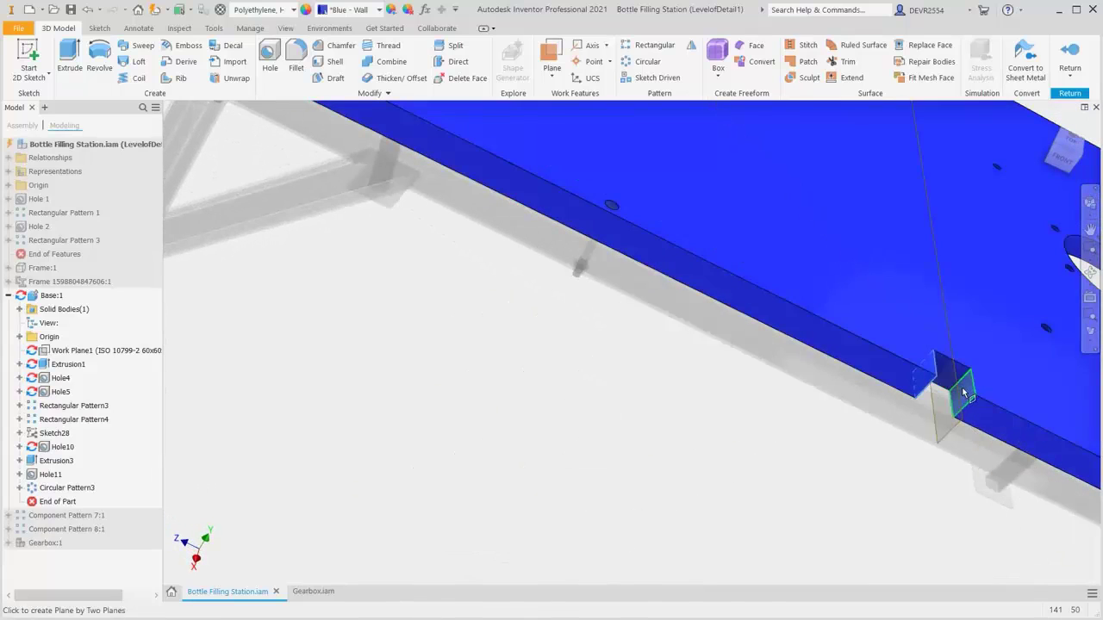
{"action": "left_click", "coordinate": [964, 393]}
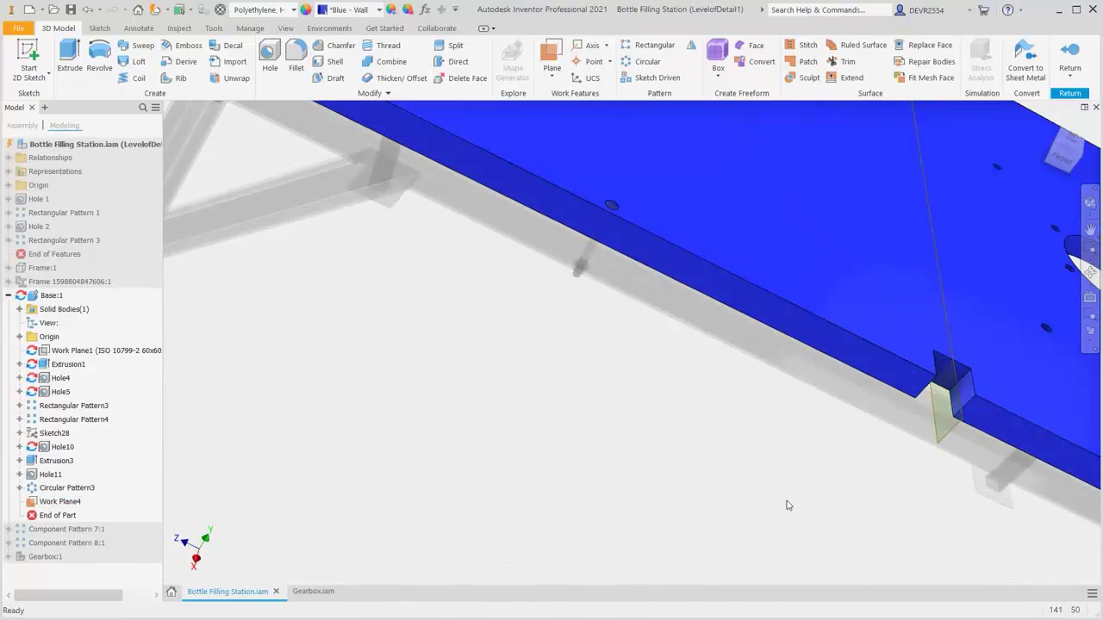
Mirror Hole10, Extrusion3, Hole11 and Circular Pattern3 about the midplane to the other half of the base plate
{"action": "key", "text": "F6"}
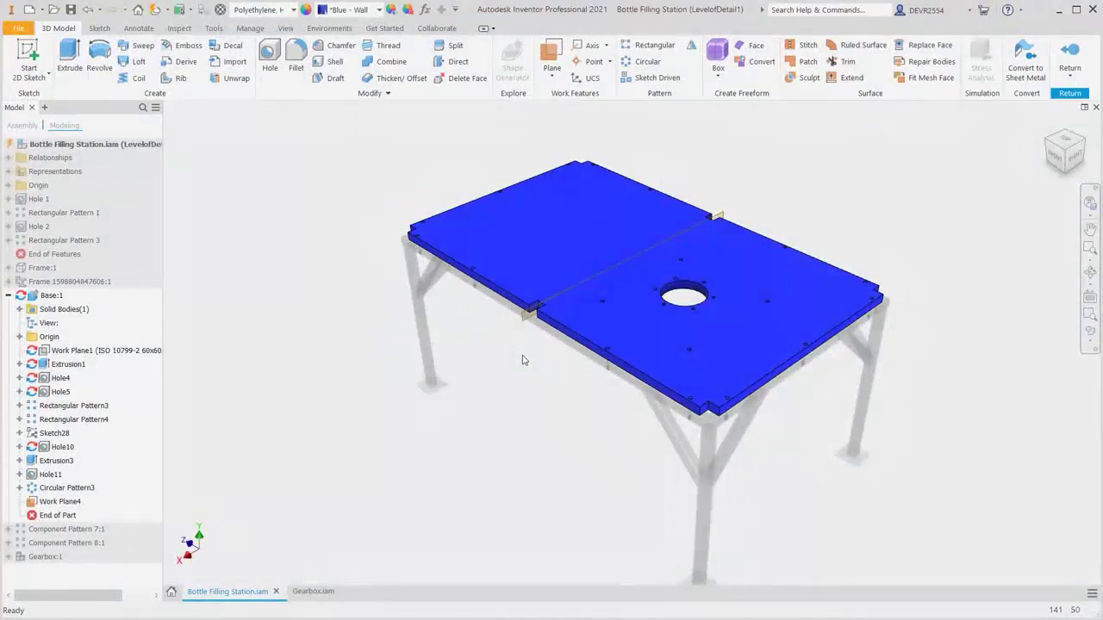
{"action": "left_click", "coordinate": [690, 46]}
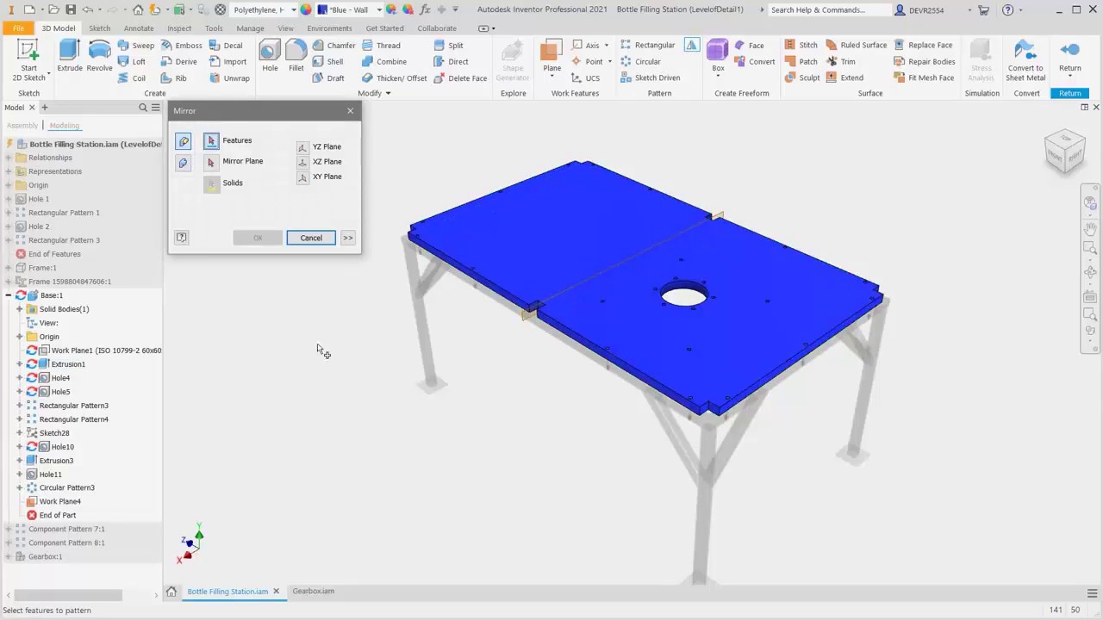
{"action": "left_click", "coordinate": [76, 490], "text": "shift"}
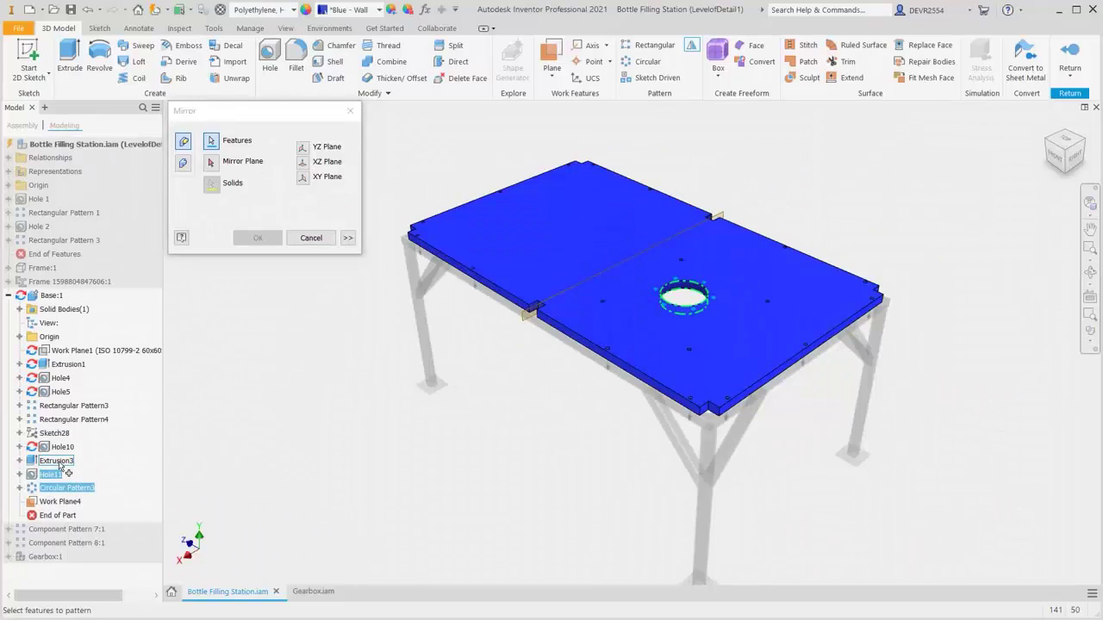
{"action": "left_click", "coordinate": [57, 463], "text": "shift"}
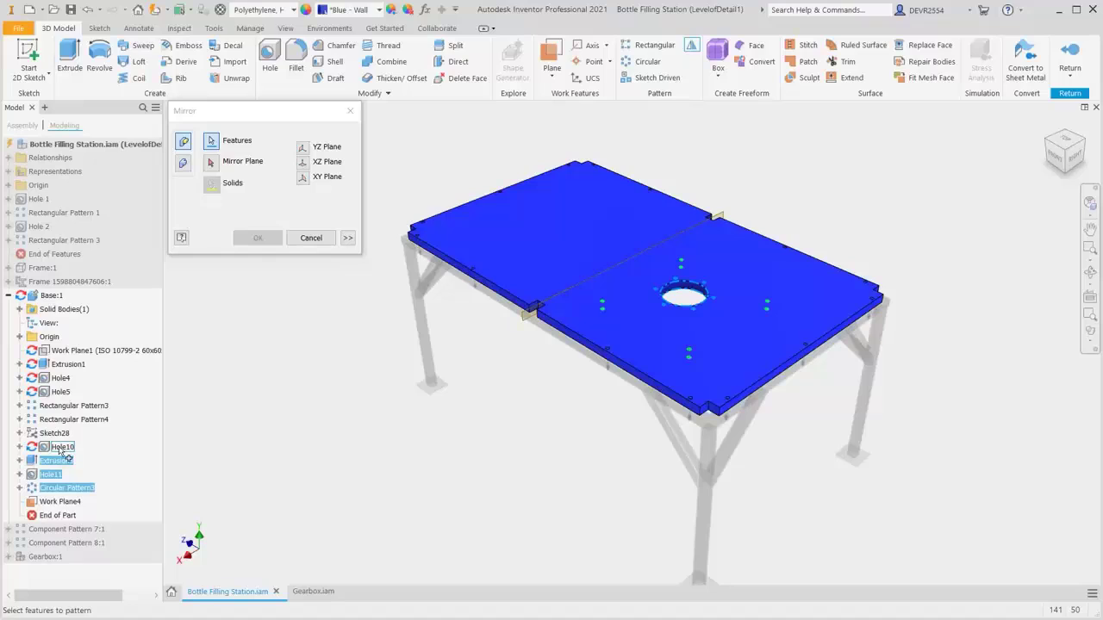
{"action": "left_click", "coordinate": [59, 448], "text": "shift"}
{"action": "left_click", "coordinate": [209, 163]}
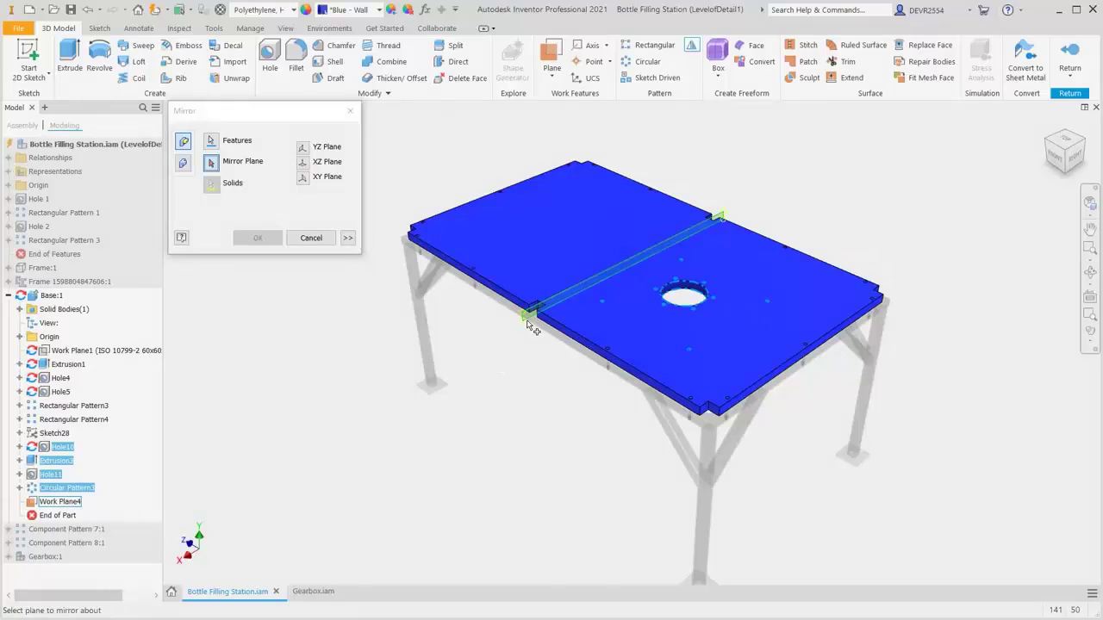
{"action": "left_click", "coordinate": [524, 324]}
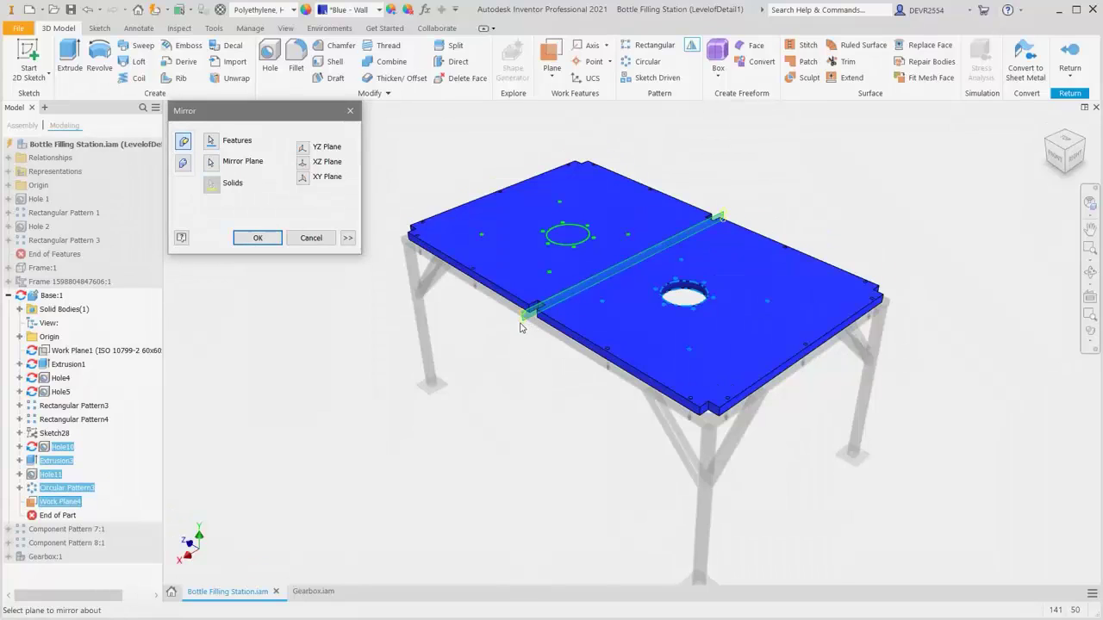
{"action": "left_click", "coordinate": [258, 238]}
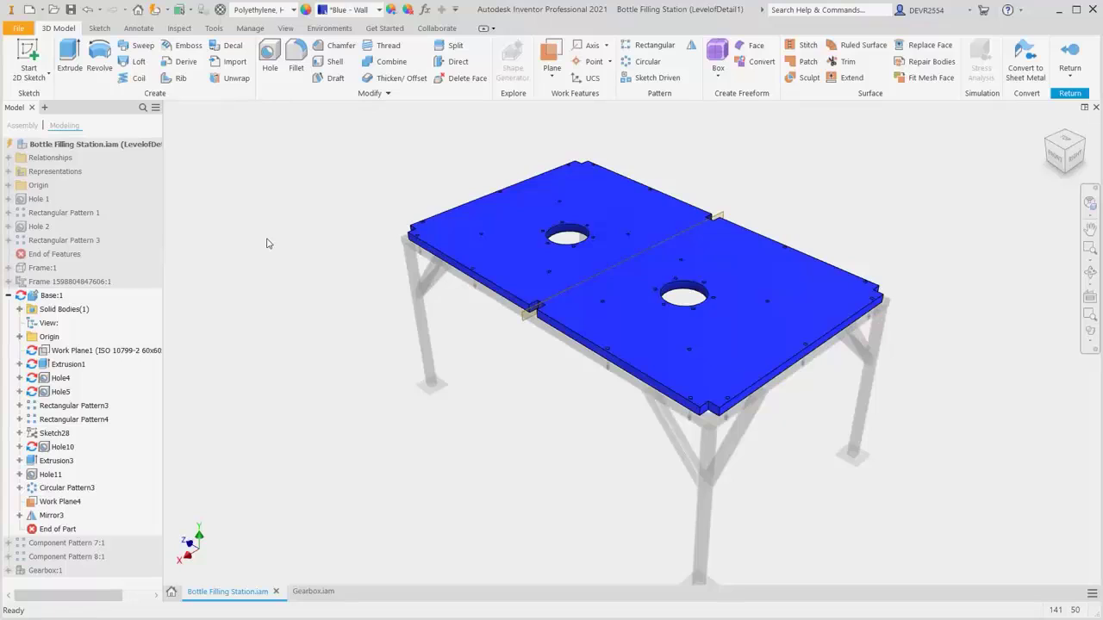
Hide the midplane work plane of the Base part, finish editing the part and collapse its entry in the model tree
{"action": "right_click", "coordinate": [76, 503]}
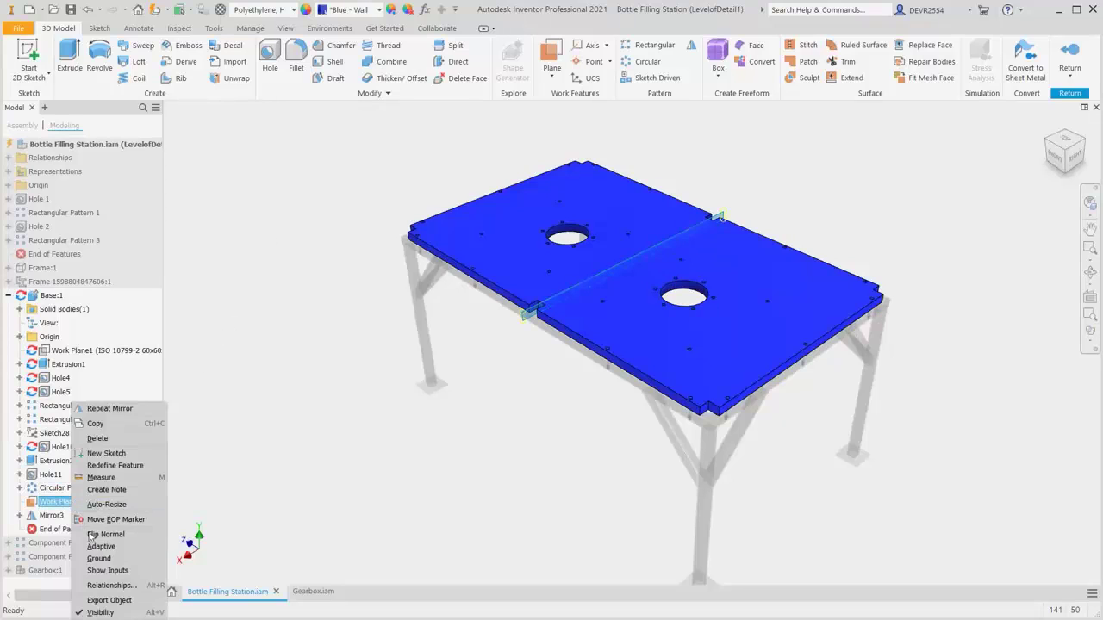
{"action": "left_click", "coordinate": [105, 611]}
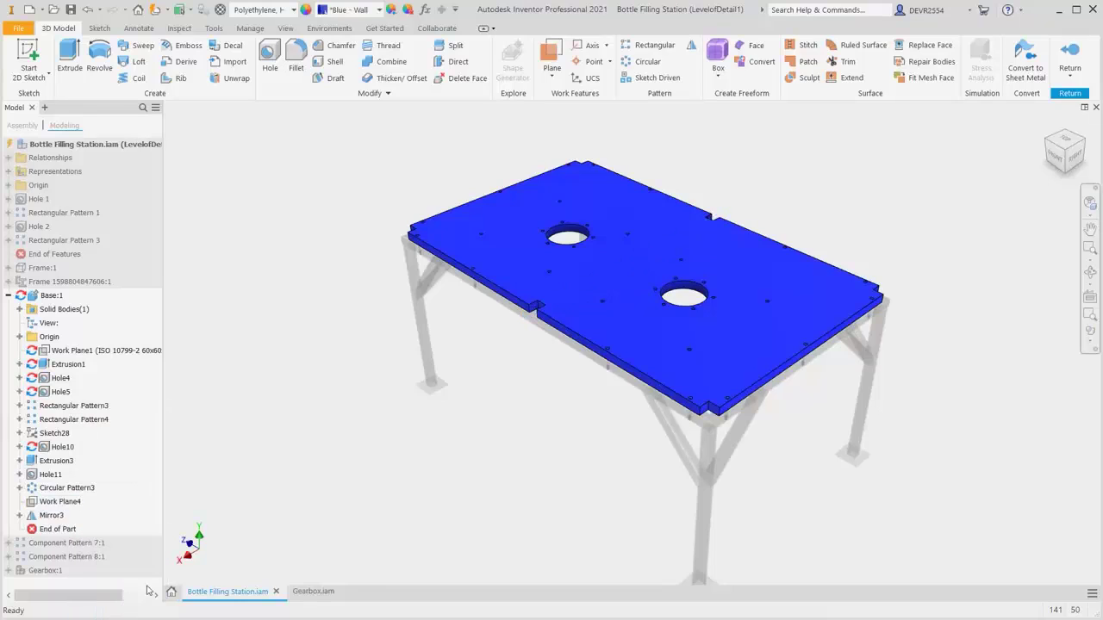
{"action": "right_click", "coordinate": [366, 352]}
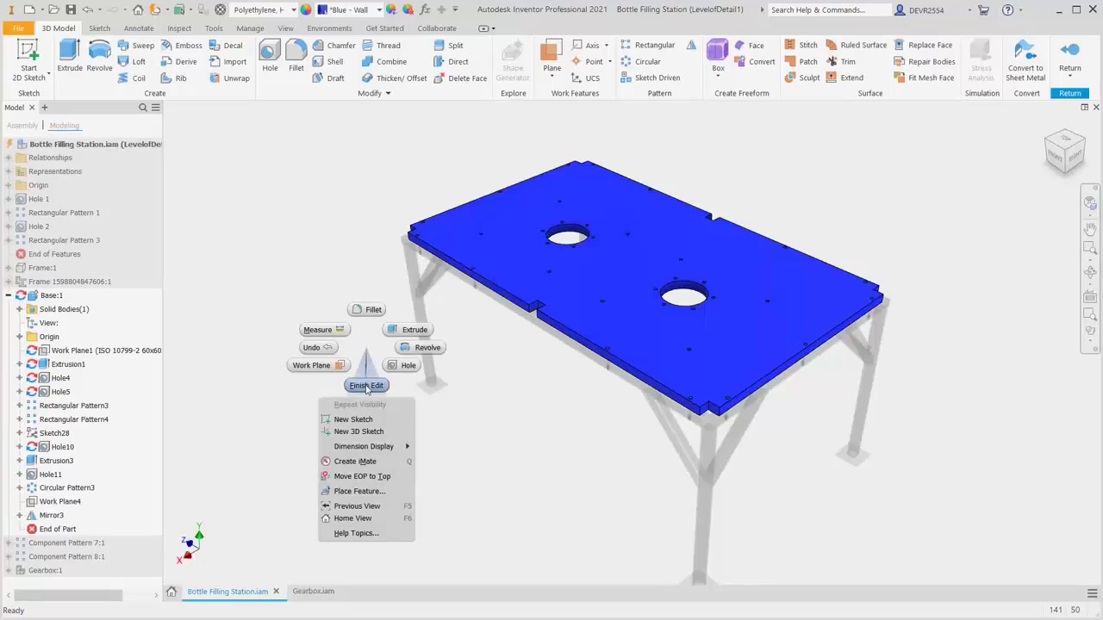
{"action": "left_click", "coordinate": [365, 385]}
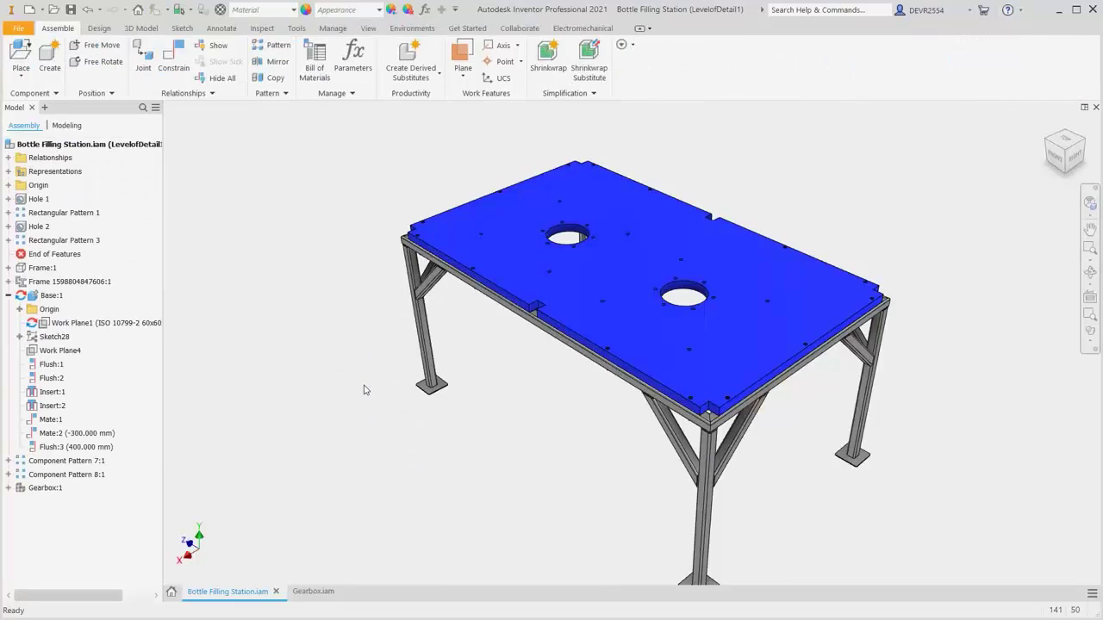
{"action": "left_click", "coordinate": [9, 296]}
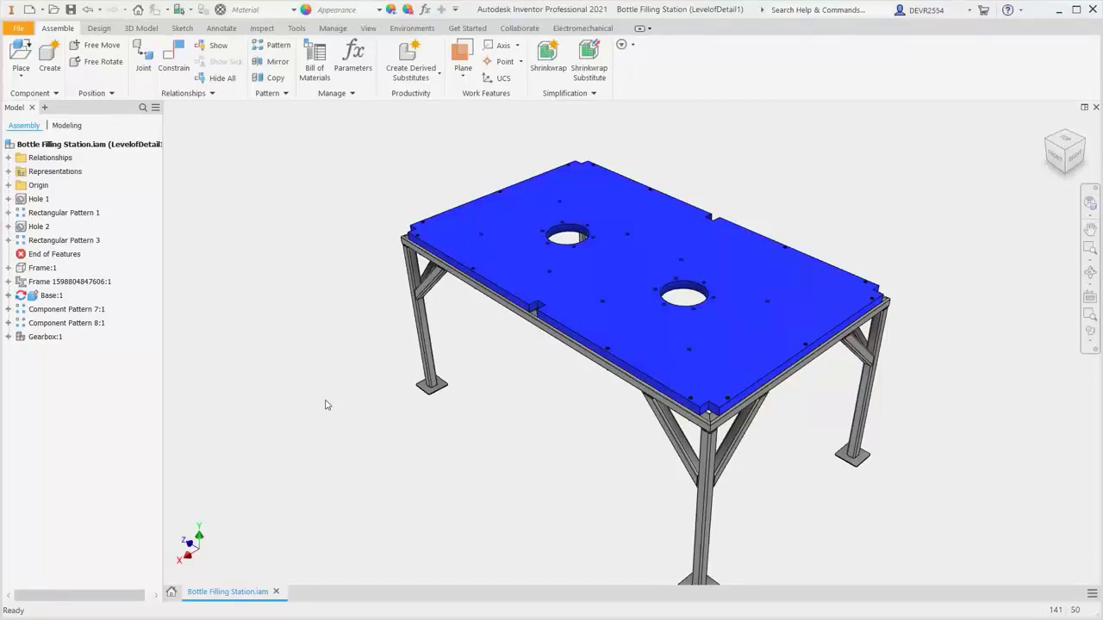
Start placing a component in the assembly and choose the Motor file from the Purchased Parts folder
{"action": "right_click", "coordinate": [294, 258]}
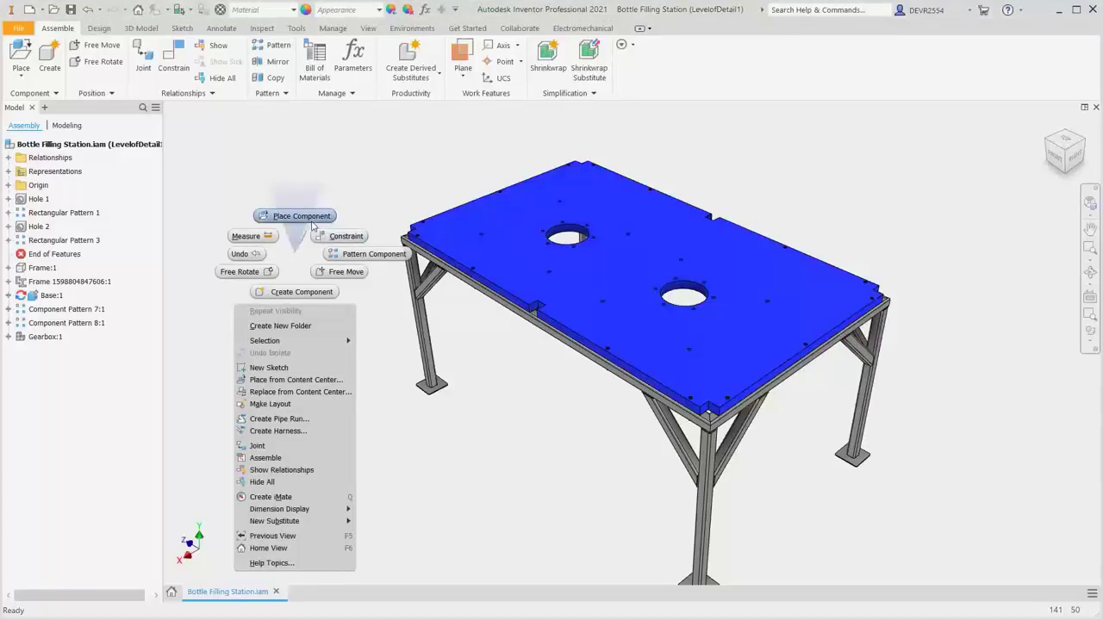
{"action": "left_click", "coordinate": [308, 220]}
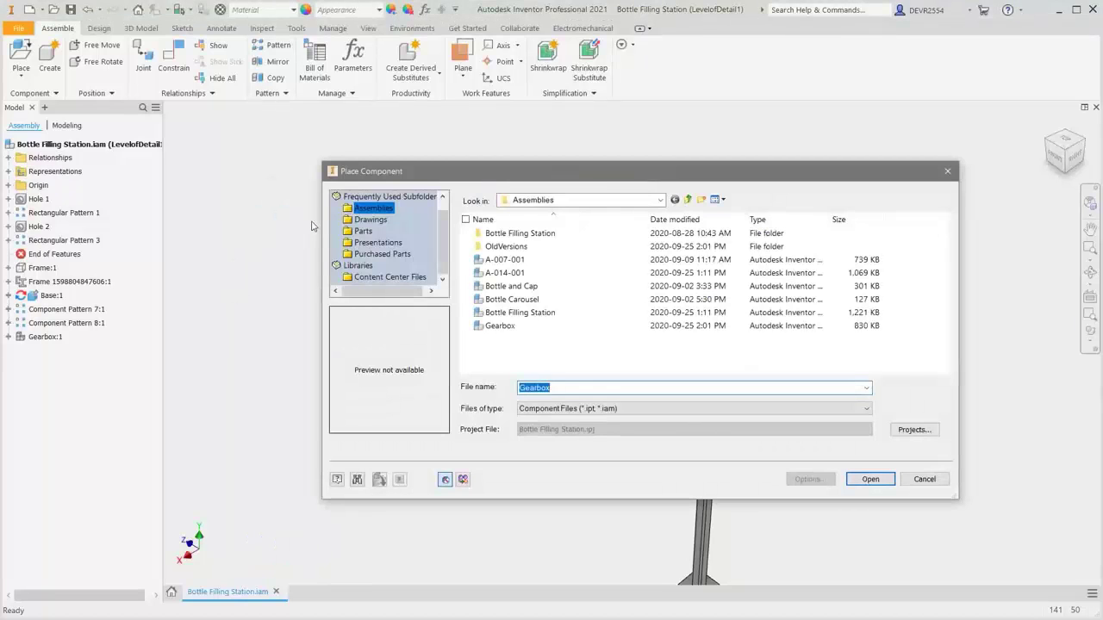
{"action": "left_click", "coordinate": [381, 253]}
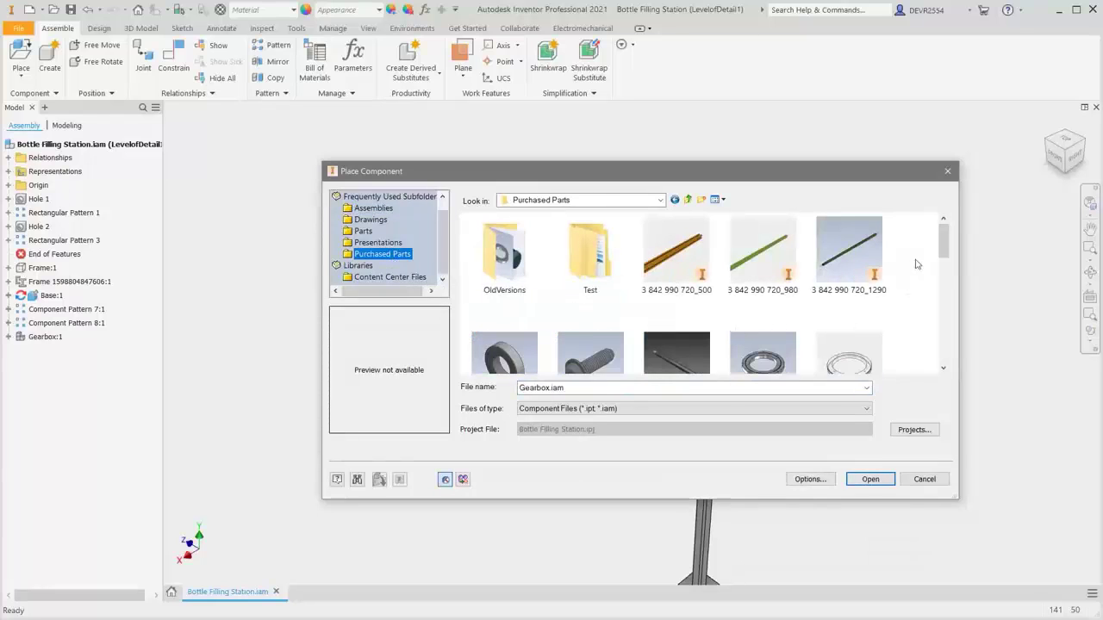
{"action": "left_click_drag", "start_coordinate": [942, 242], "coordinate": [932, 331]}
{"action": "left_click_drag", "start_coordinate": [676, 280], "coordinate": [749, 391]}
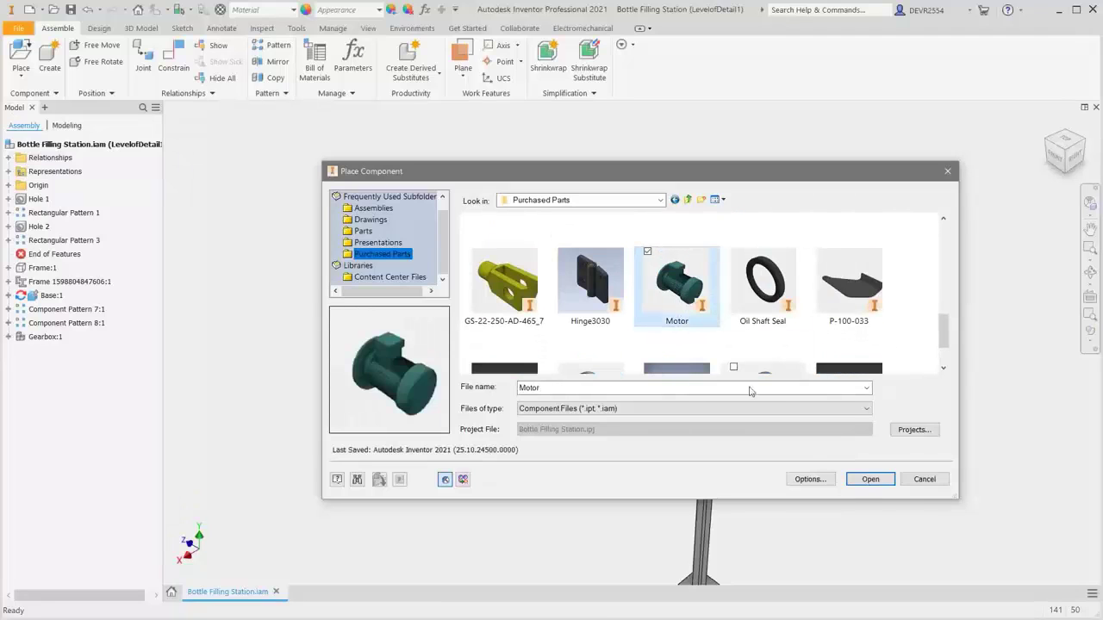
Insert two instances of the Motor component into the assembly beside the frame
{"action": "left_click", "coordinate": [870, 479]}
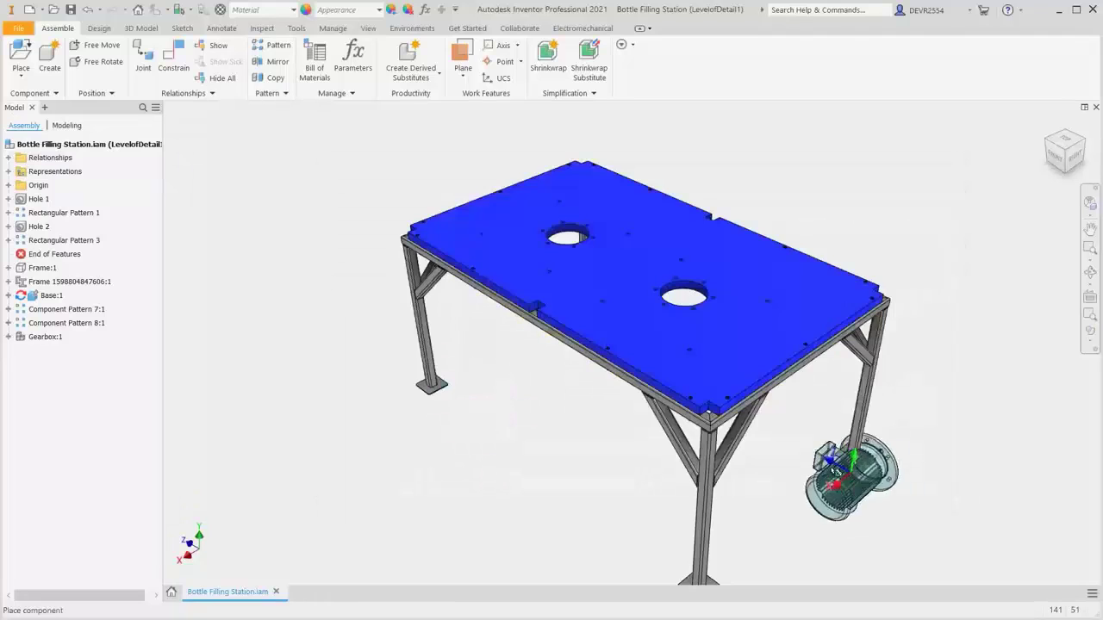
{"action": "left_click", "coordinate": [454, 362]}
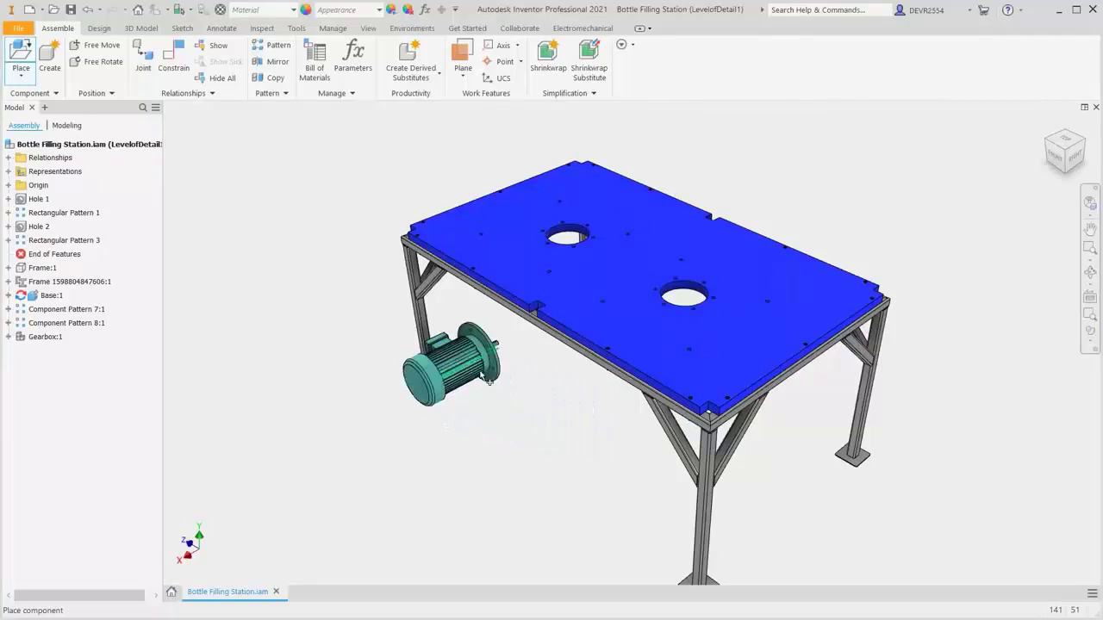
{"action": "left_click", "coordinate": [559, 432]}
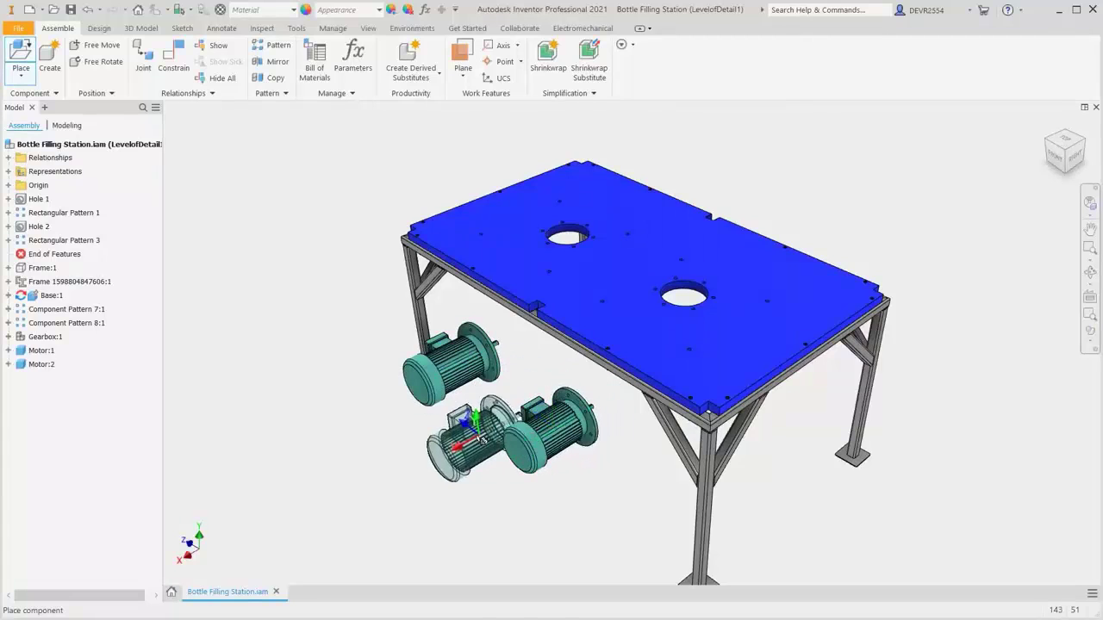
{"action": "right_click", "coordinate": [472, 438]}
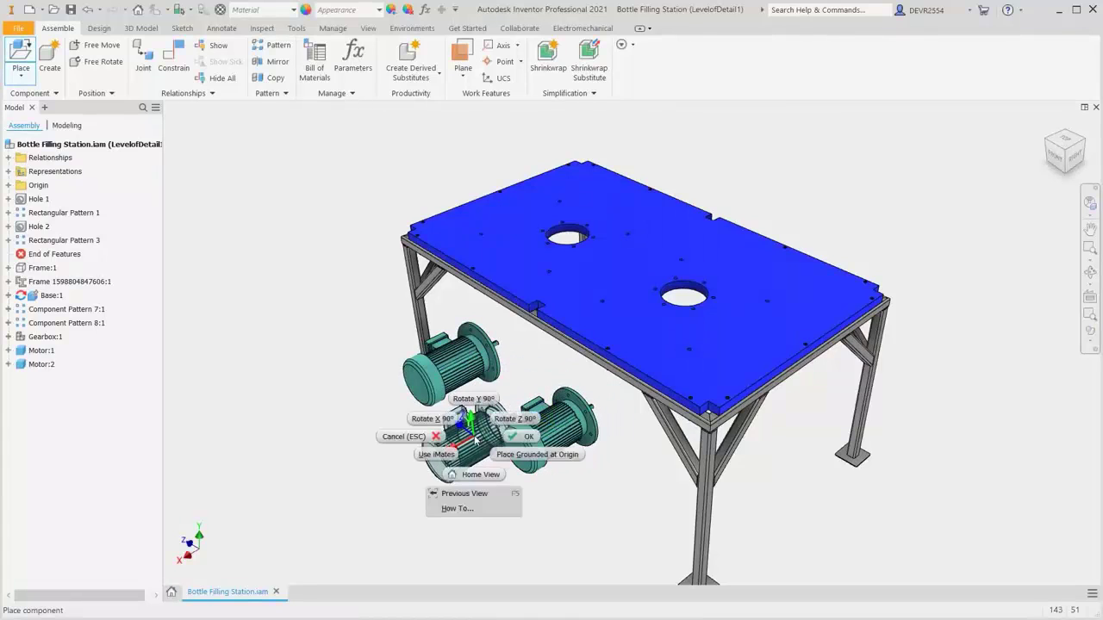
{"action": "left_click", "coordinate": [526, 436]}
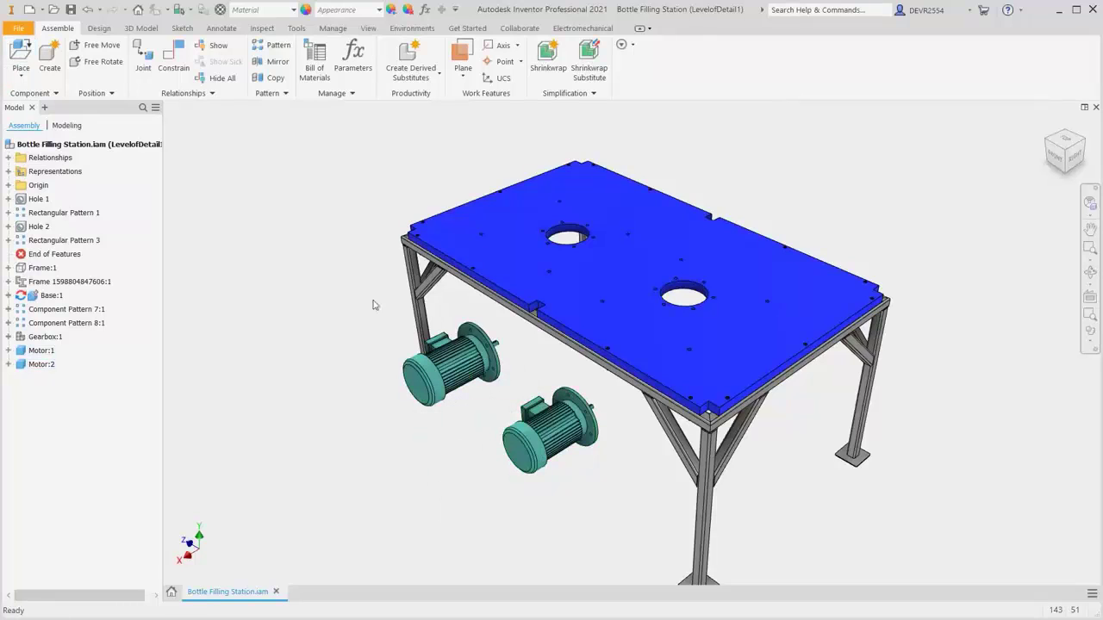
Begin a Rigid joint, using a bolt hole on one motor's flange face as the first origin
{"action": "key", "text": "F6"}
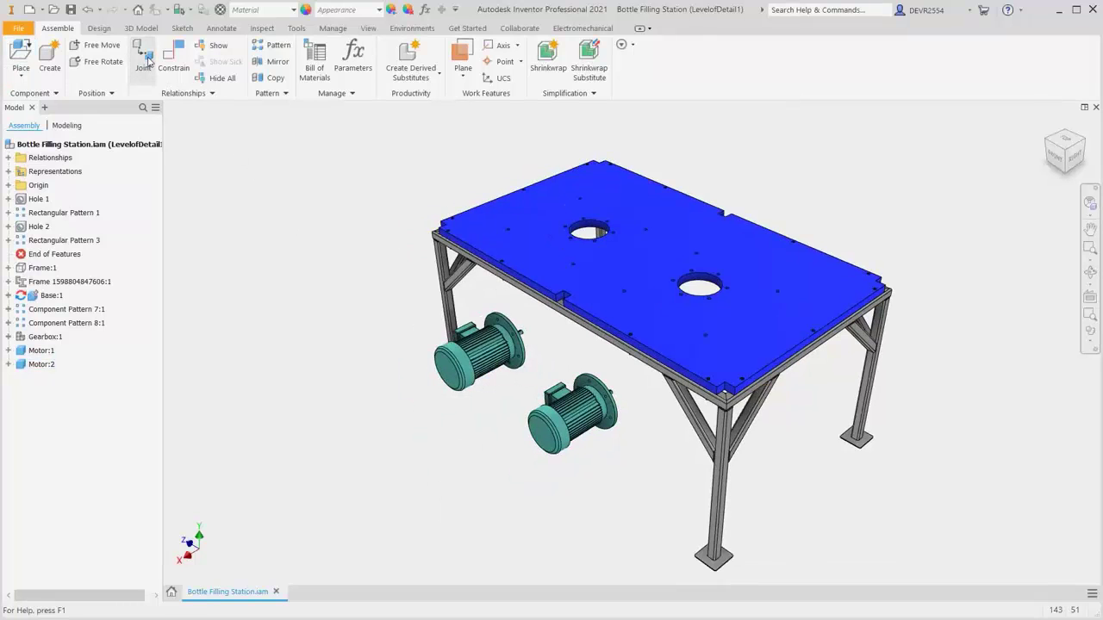
{"action": "left_click", "coordinate": [146, 59]}
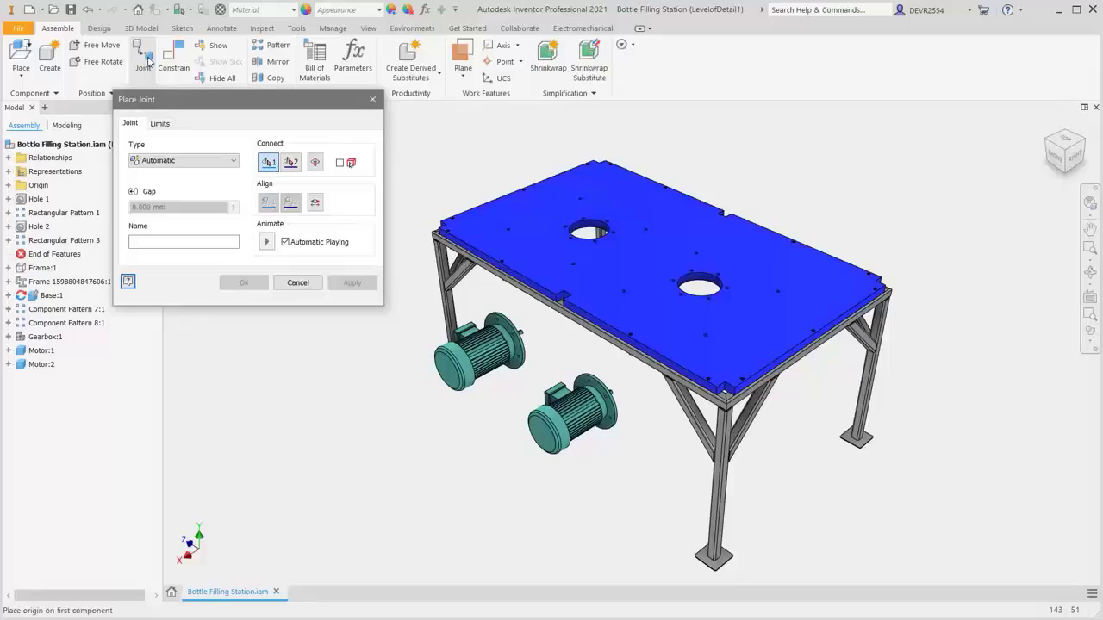
{"action": "left_click", "coordinate": [213, 164]}
{"action": "left_click", "coordinate": [160, 186]}
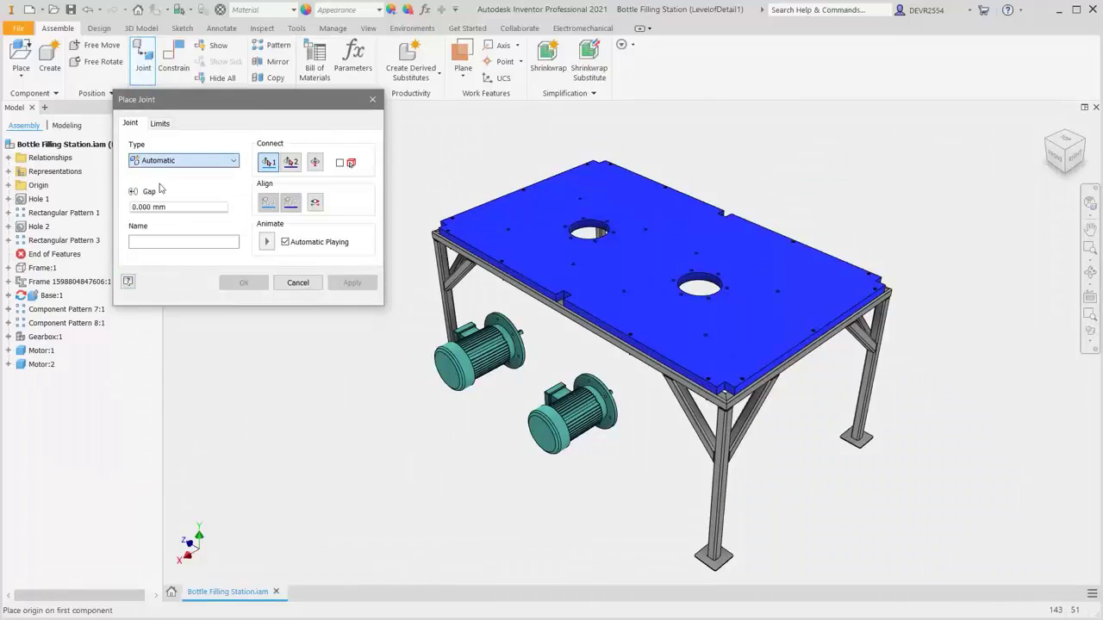
{"action": "key", "text": "F4"}
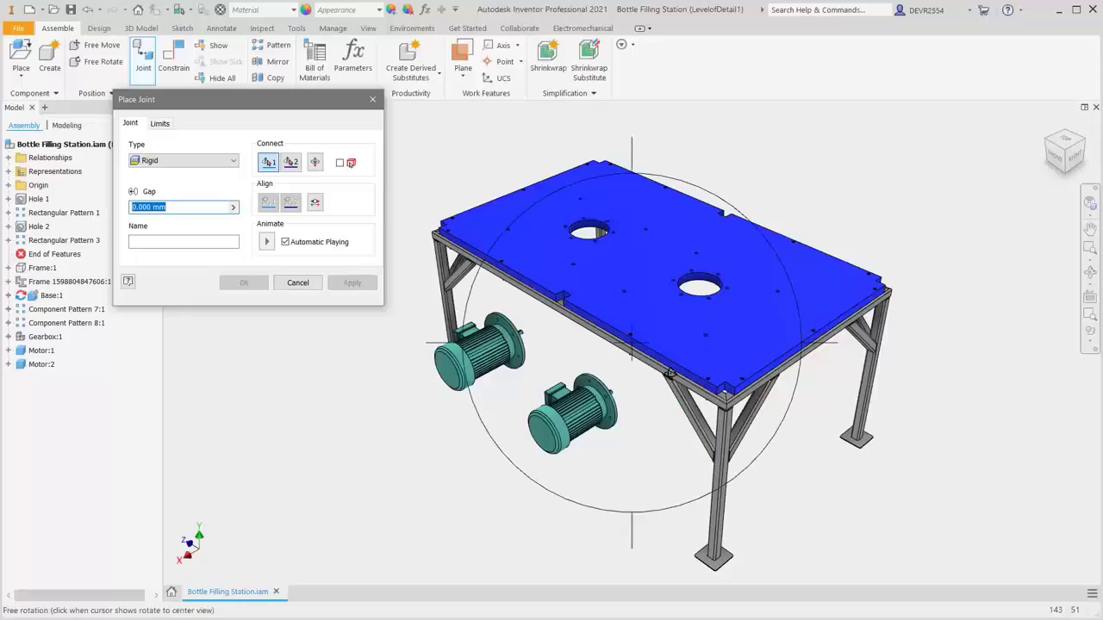
{"action": "left_click_drag", "start_coordinate": [690, 362], "coordinate": [484, 396]}
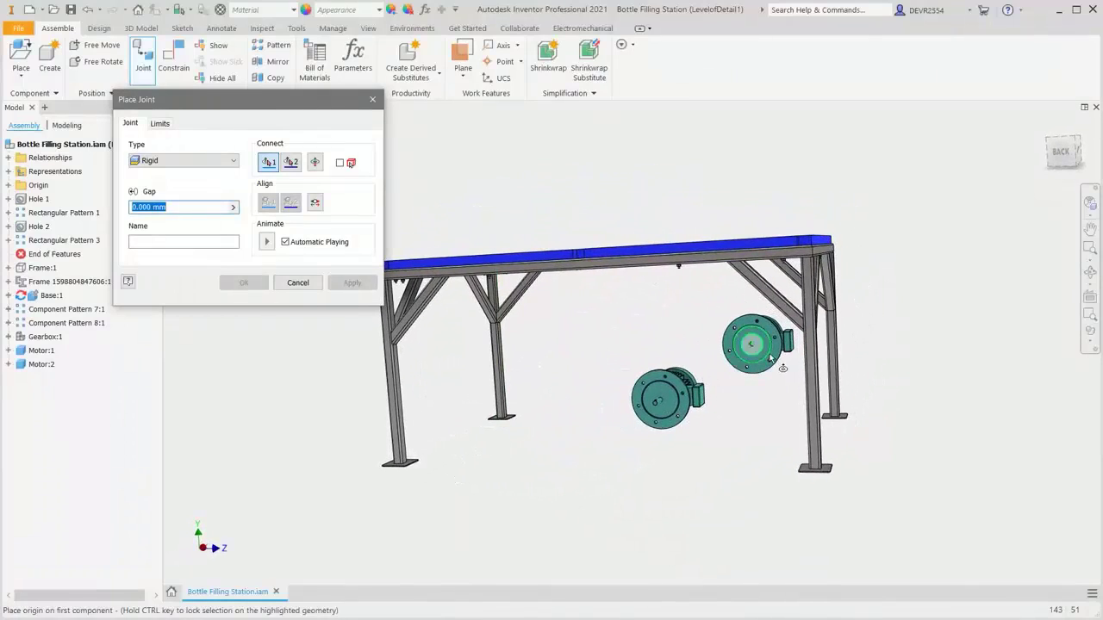
{"action": "scroll", "coordinate": [770, 354], "scroll_direction": "up", "scroll_amount": 4}
{"action": "scroll", "coordinate": [773, 343], "scroll_direction": "up", "scroll_amount": 5}
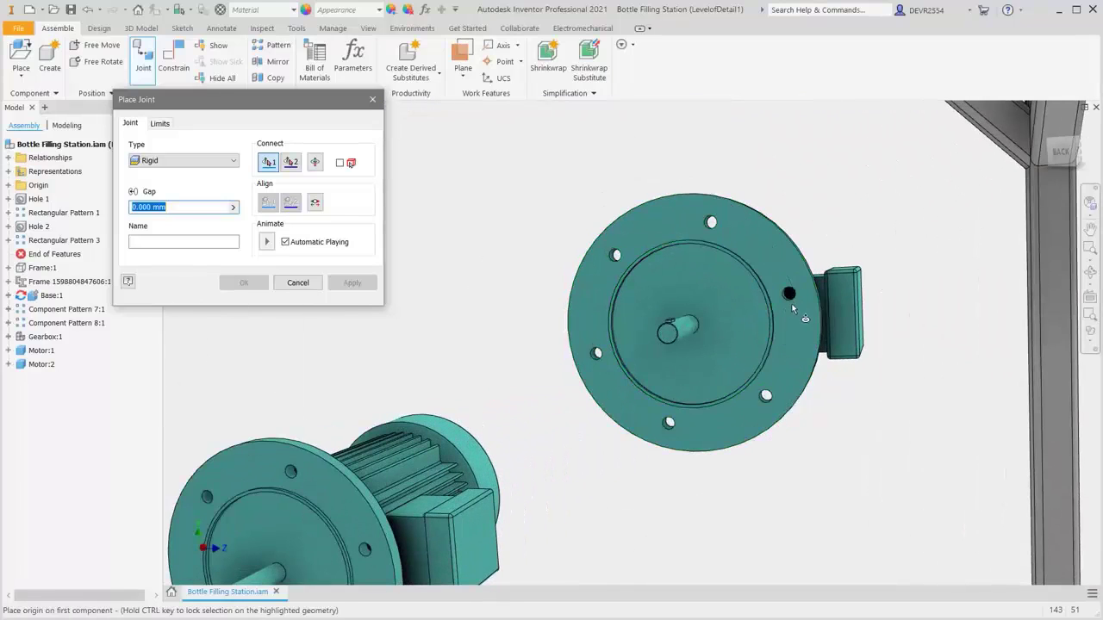
{"action": "scroll", "coordinate": [791, 307], "scroll_direction": "up", "scroll_amount": 2}
{"action": "scroll", "coordinate": [791, 309], "scroll_direction": "up", "scroll_amount": 1}
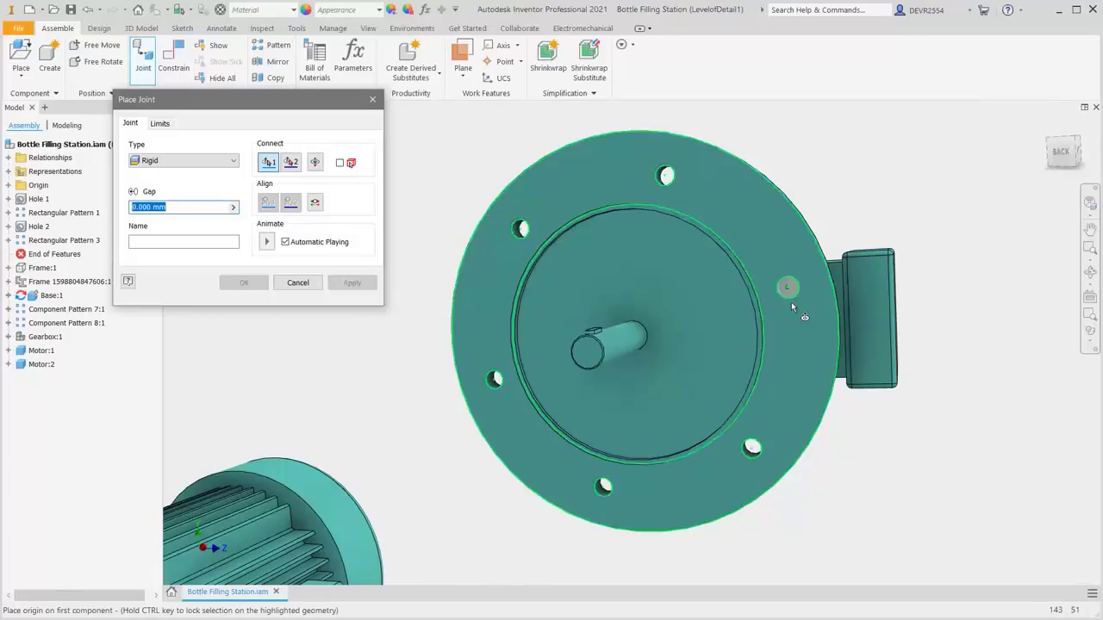
{"action": "left_click", "coordinate": [792, 302]}
Connect the motor to a bolt hole beside a large opening on the underside of the blue base plate
{"action": "scroll", "coordinate": [762, 356], "scroll_direction": "down", "scroll_amount": 5}
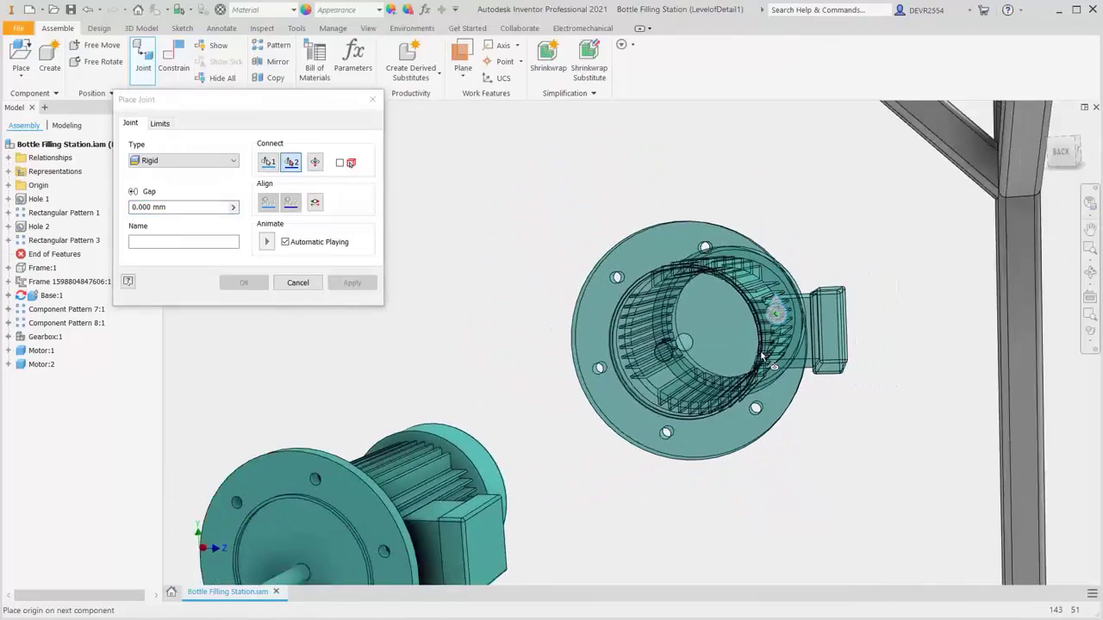
{"action": "middle_click_drag", "start_coordinate": [689, 295], "coordinate": [606, 163], "text": "shift"}
{"action": "scroll", "coordinate": [606, 163], "scroll_direction": "up", "scroll_amount": 2}
{"action": "scroll", "coordinate": [606, 163], "scroll_direction": "up", "scroll_amount": 1}
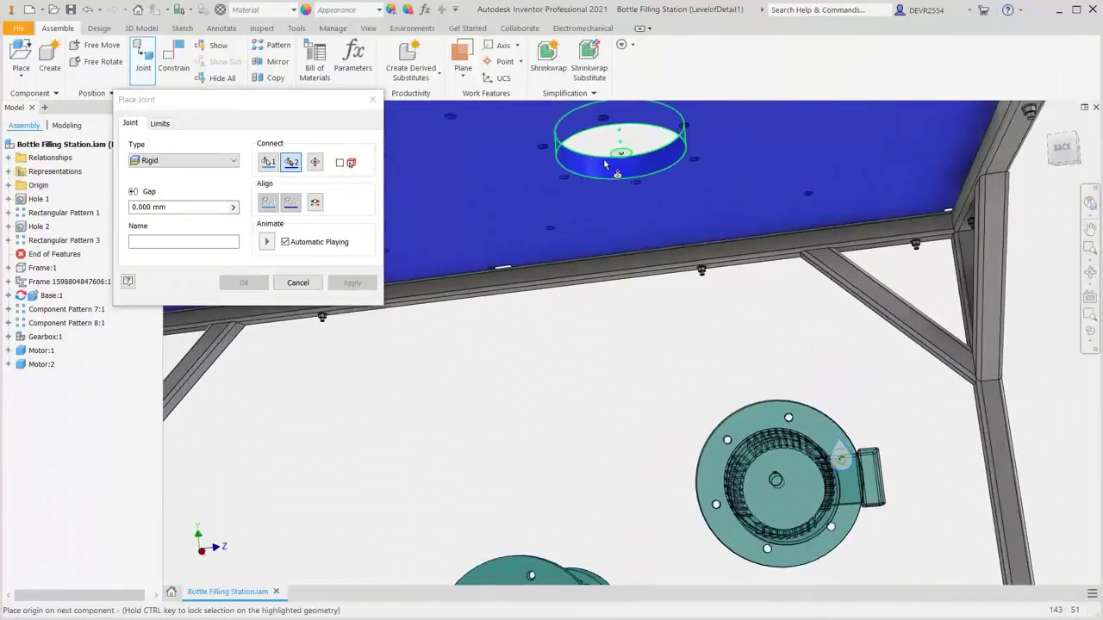
{"action": "left_click", "coordinate": [595, 125]}
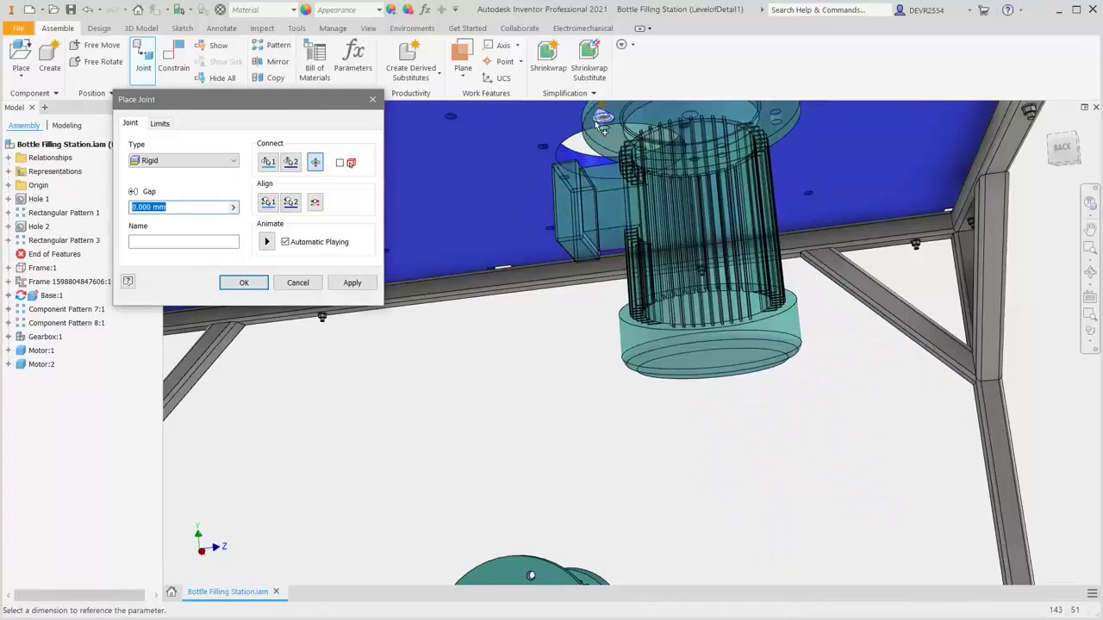
Choose another bolt hole on the motor's flange as the joint's first alignment reference
{"action": "left_click", "coordinate": [268, 202]}
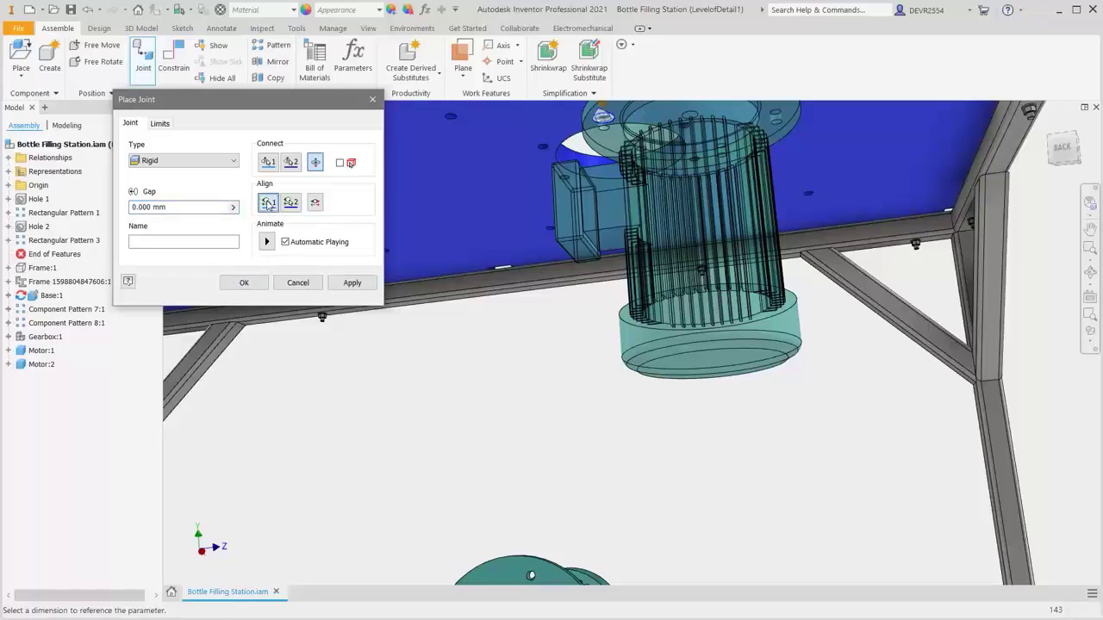
{"action": "scroll", "coordinate": [633, 257], "scroll_direction": "up", "scroll_amount": 3}
{"action": "middle_click_drag", "start_coordinate": [638, 270], "coordinate": [803, 178], "text": "shift"}
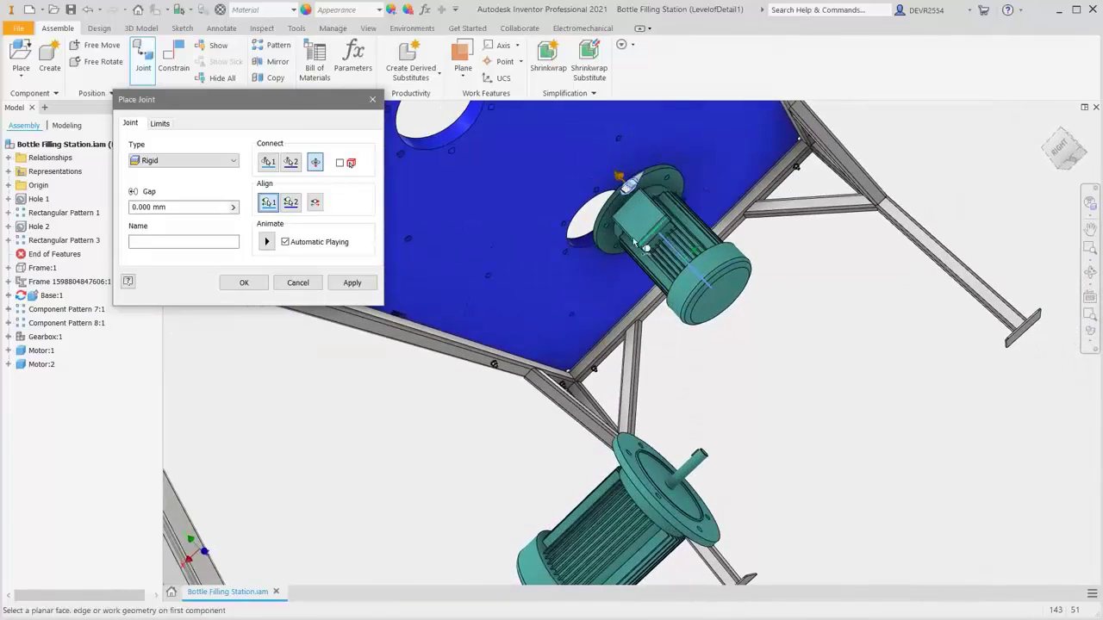
{"action": "scroll", "coordinate": [604, 240], "scroll_direction": "up", "scroll_amount": 5}
{"action": "scroll", "coordinate": [603, 235], "scroll_direction": "up", "scroll_amount": 5}
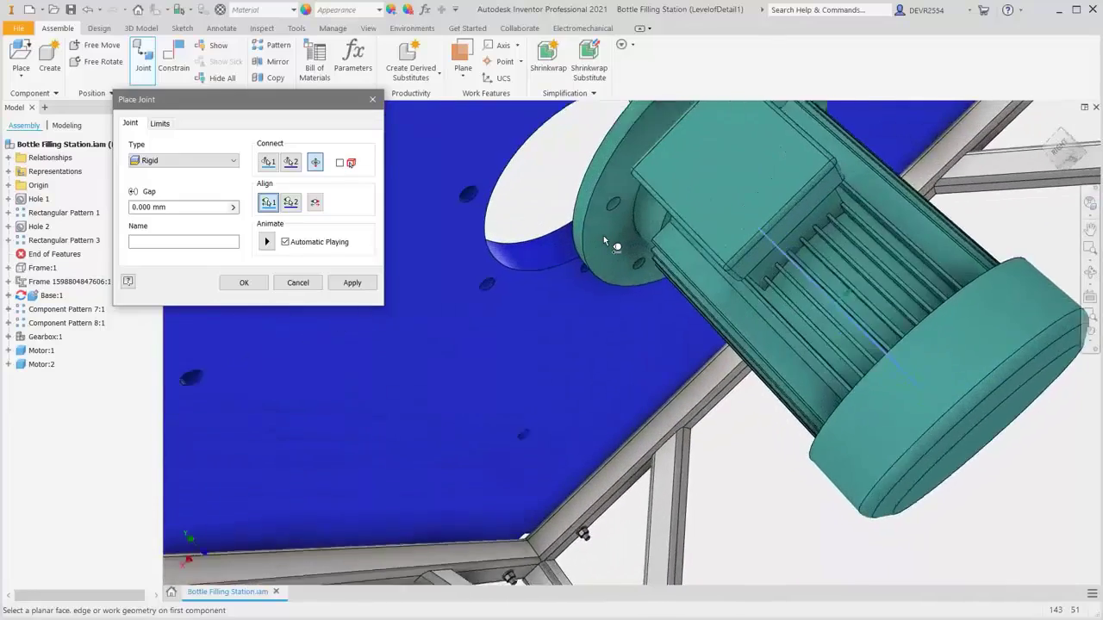
{"action": "middle_click_drag", "start_coordinate": [603, 236], "coordinate": [683, 277], "text": "shift"}
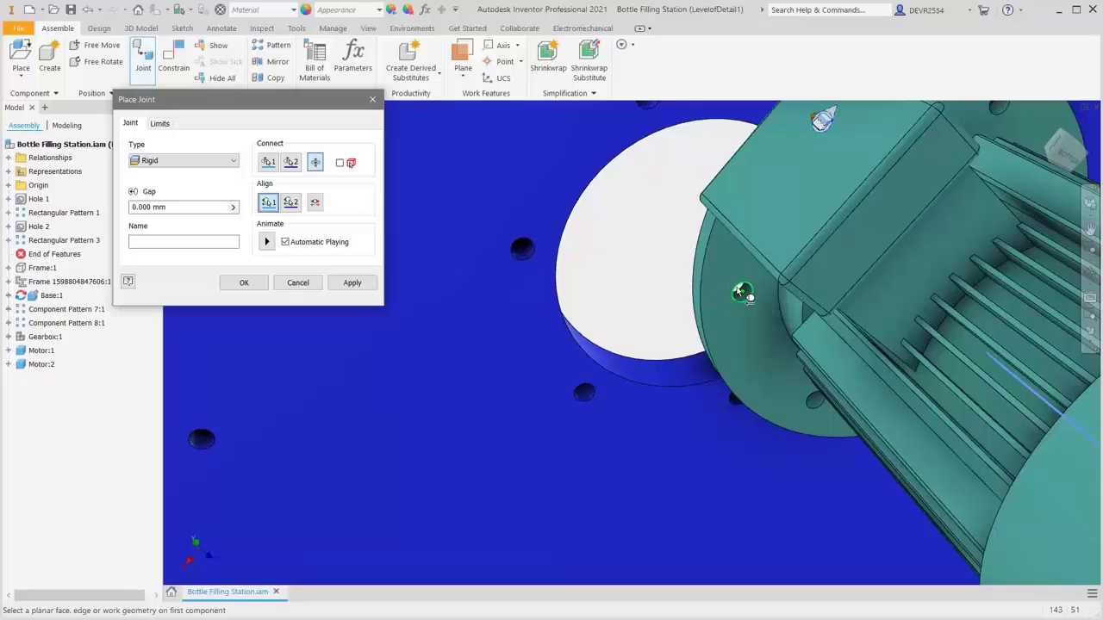
{"action": "scroll", "coordinate": [739, 293], "scroll_direction": "up", "scroll_amount": 4}
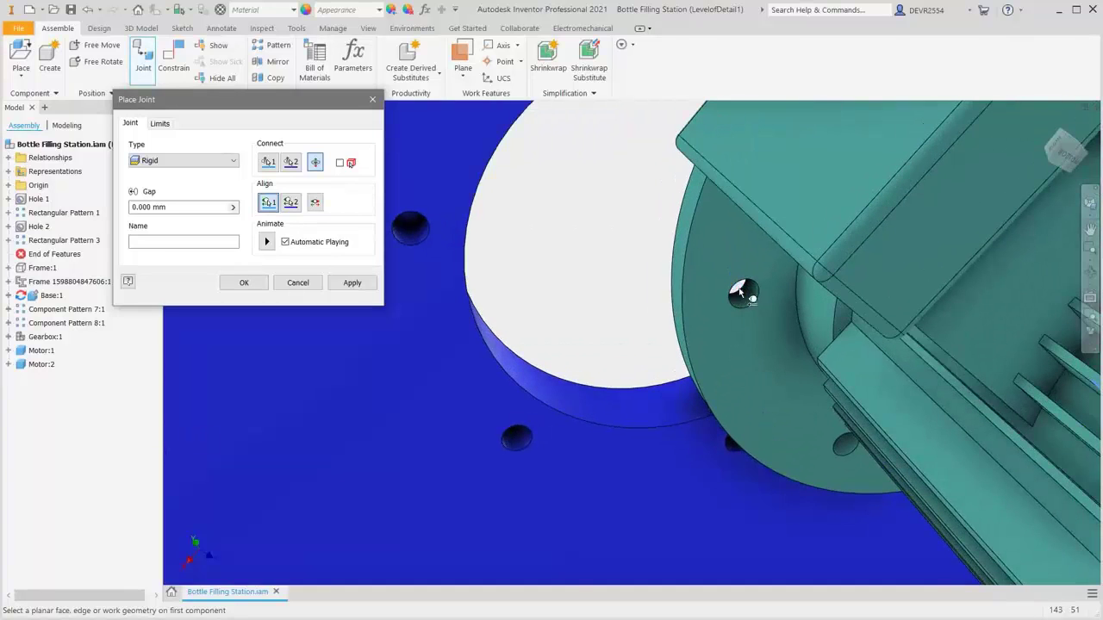
{"action": "scroll", "coordinate": [740, 293], "scroll_direction": "up", "scroll_amount": 2}
{"action": "left_click", "coordinate": [739, 293]}
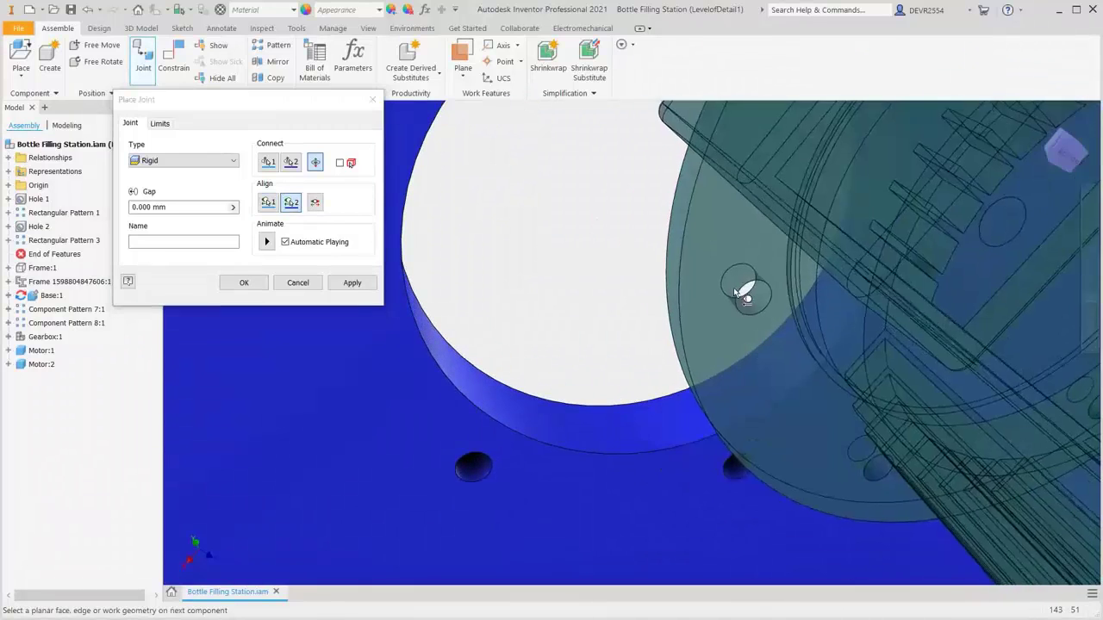
Align the flange hole with the matching base plate hole around the opening, and finish the motor's rigid joint
{"action": "scroll", "coordinate": [743, 296], "scroll_direction": "down", "scroll_amount": 3}
{"action": "middle_click_drag", "start_coordinate": [740, 293], "coordinate": [667, 158], "text": "shift"}
{"action": "left_click", "coordinate": [665, 155]}
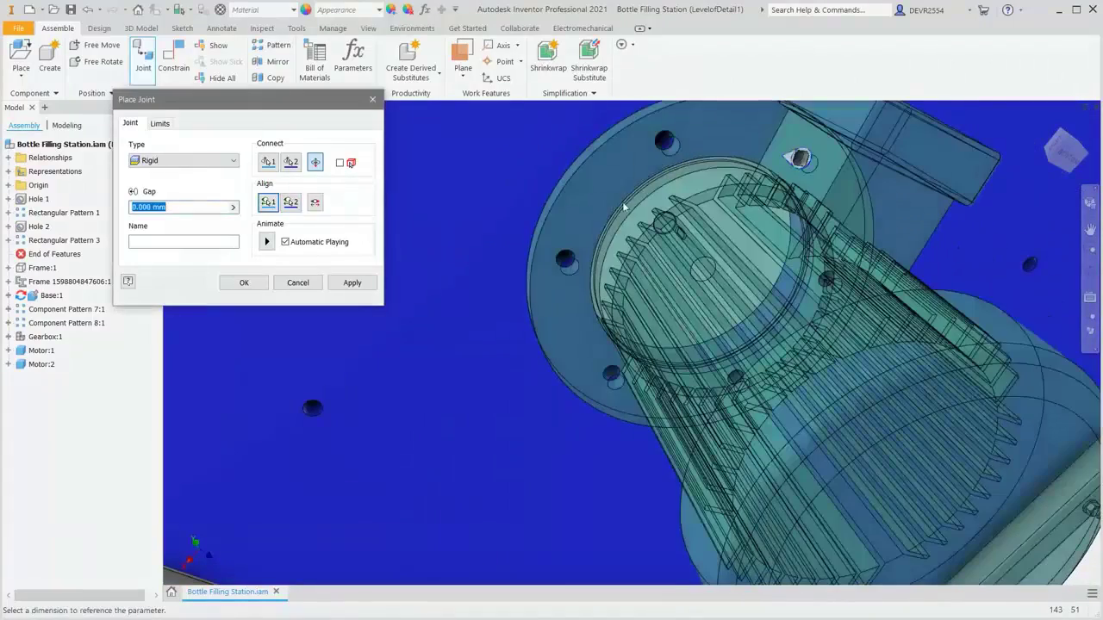
{"action": "left_click", "coordinate": [244, 283]}
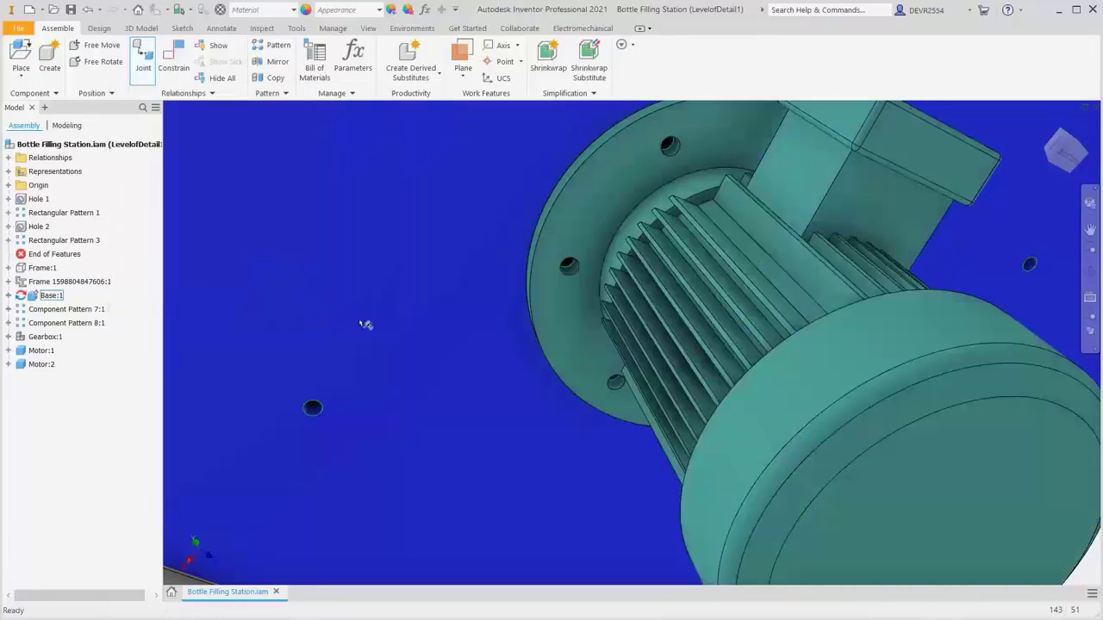
{"action": "scroll", "coordinate": [556, 342], "scroll_direction": "down", "scroll_amount": 3}
{"action": "scroll", "coordinate": [556, 341], "scroll_direction": "down", "scroll_amount": 3}
{"action": "middle_click_drag", "start_coordinate": [556, 341], "coordinate": [612, 281], "text": "shift"}
{"action": "key", "text": "F4"}
{"action": "key", "text": "Escape"}
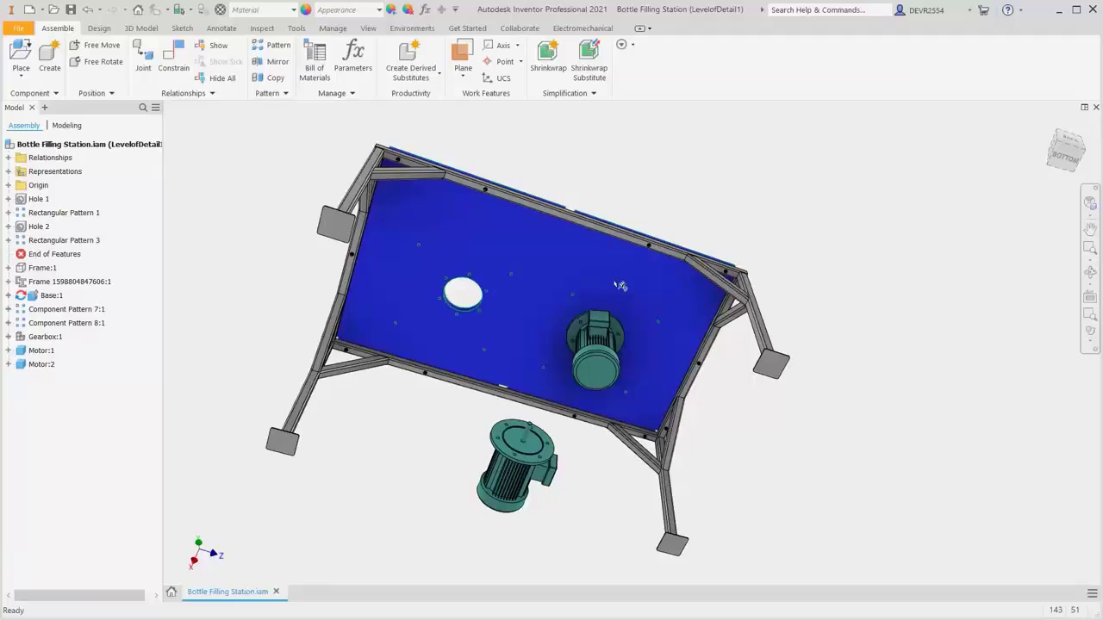
Join the remaining motor's flange hole to a bolt hole beside the base plate's free opening, with the joint type set to Rigid
{"action": "right_click", "coordinate": [739, 175]}
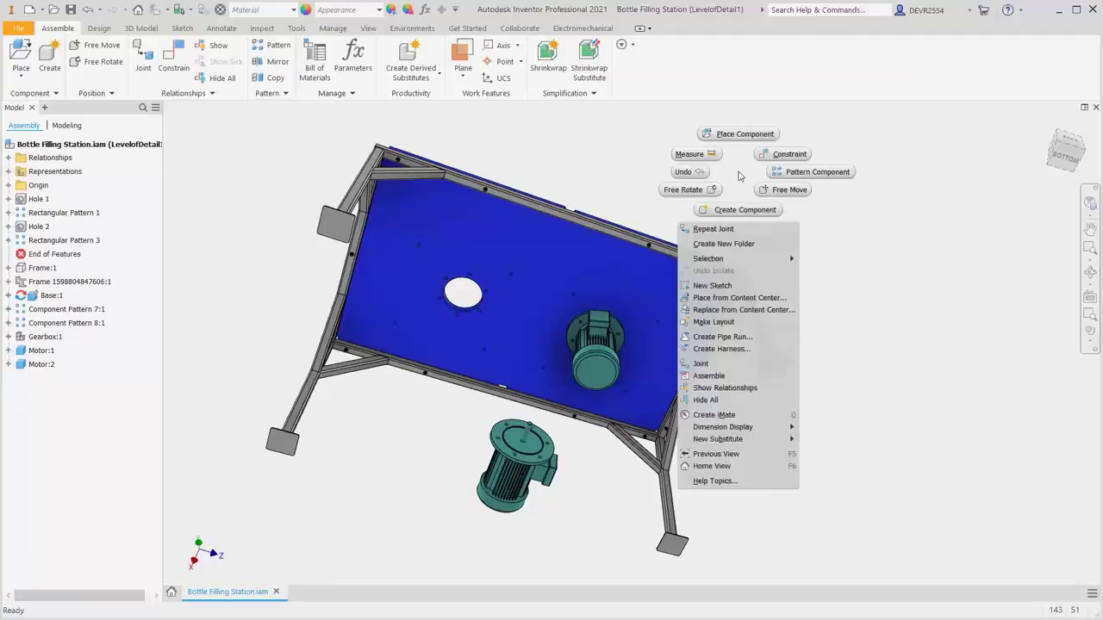
{"action": "left_click", "coordinate": [713, 228]}
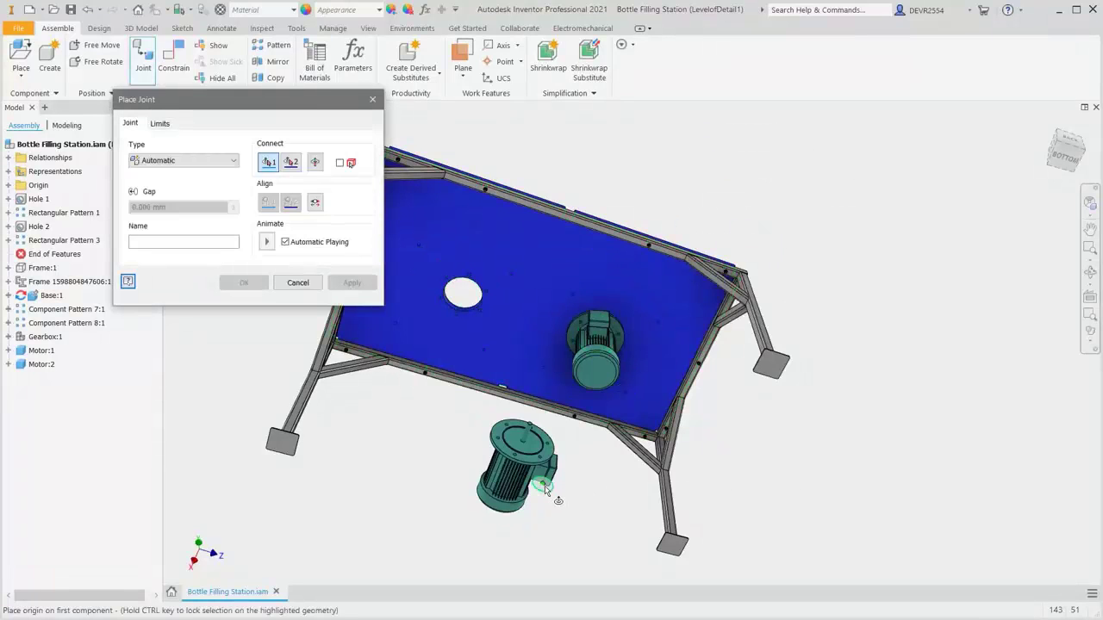
{"action": "scroll", "coordinate": [565, 504], "scroll_direction": "up", "scroll_amount": 5}
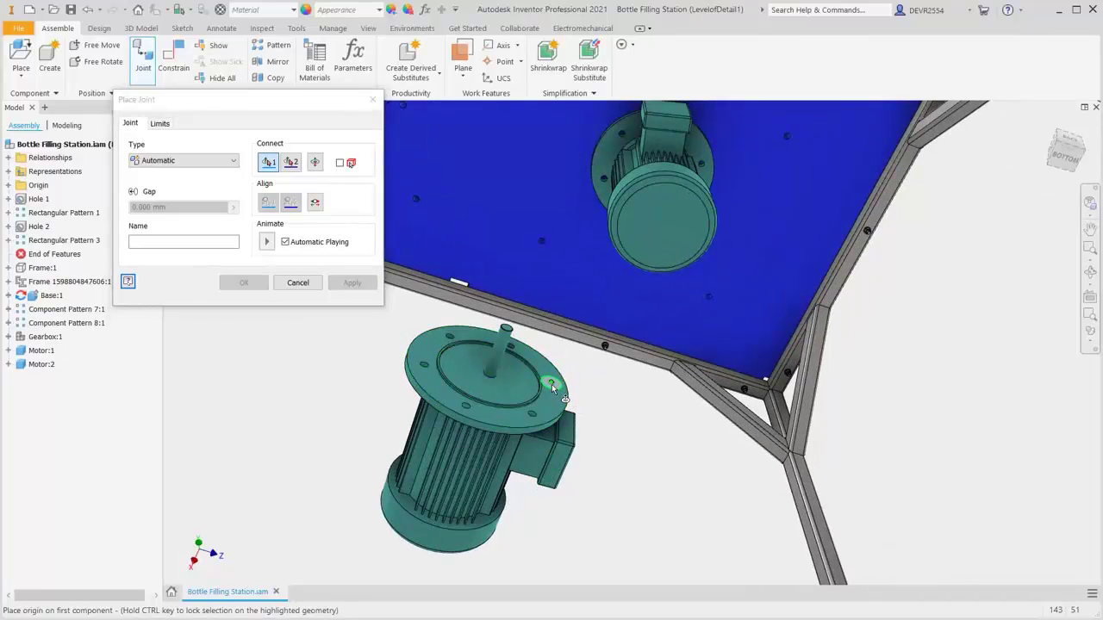
{"action": "left_click", "coordinate": [552, 388]}
{"action": "scroll", "coordinate": [539, 345], "scroll_direction": "down", "scroll_amount": 5}
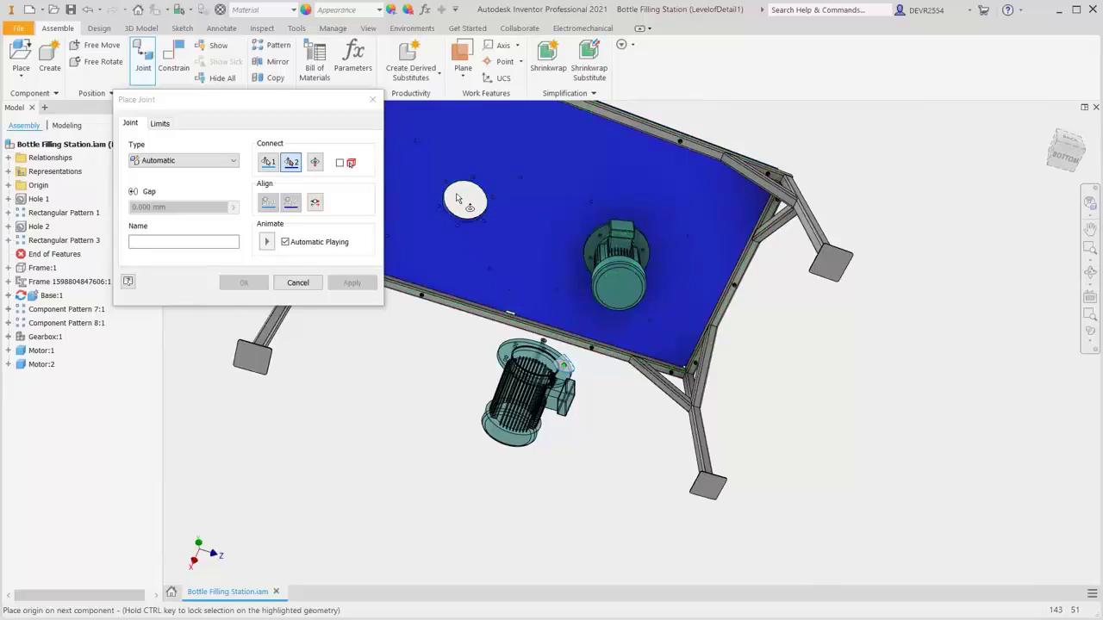
{"action": "scroll", "coordinate": [456, 192], "scroll_direction": "up", "scroll_amount": 6}
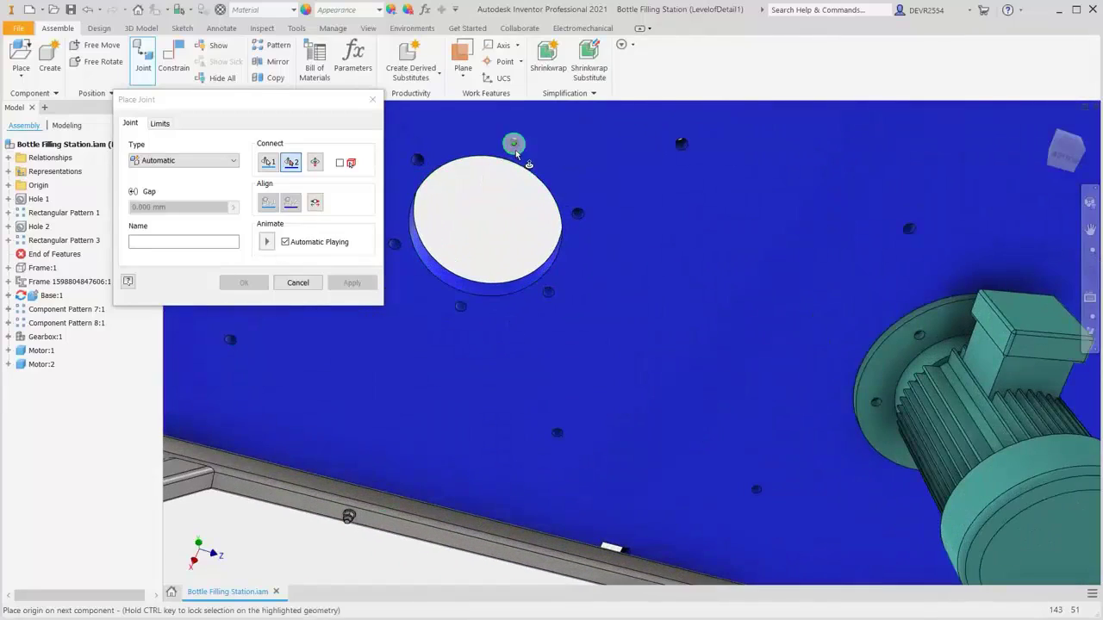
{"action": "left_click", "coordinate": [515, 149]}
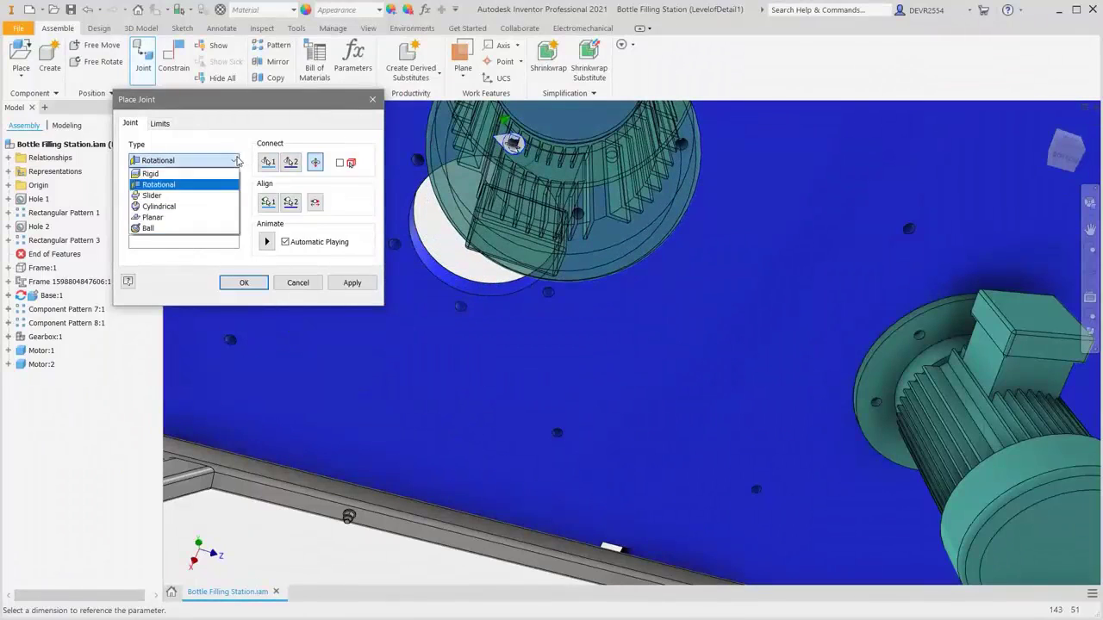
{"action": "left_click", "coordinate": [172, 160]}
{"action": "left_click", "coordinate": [150, 175]}
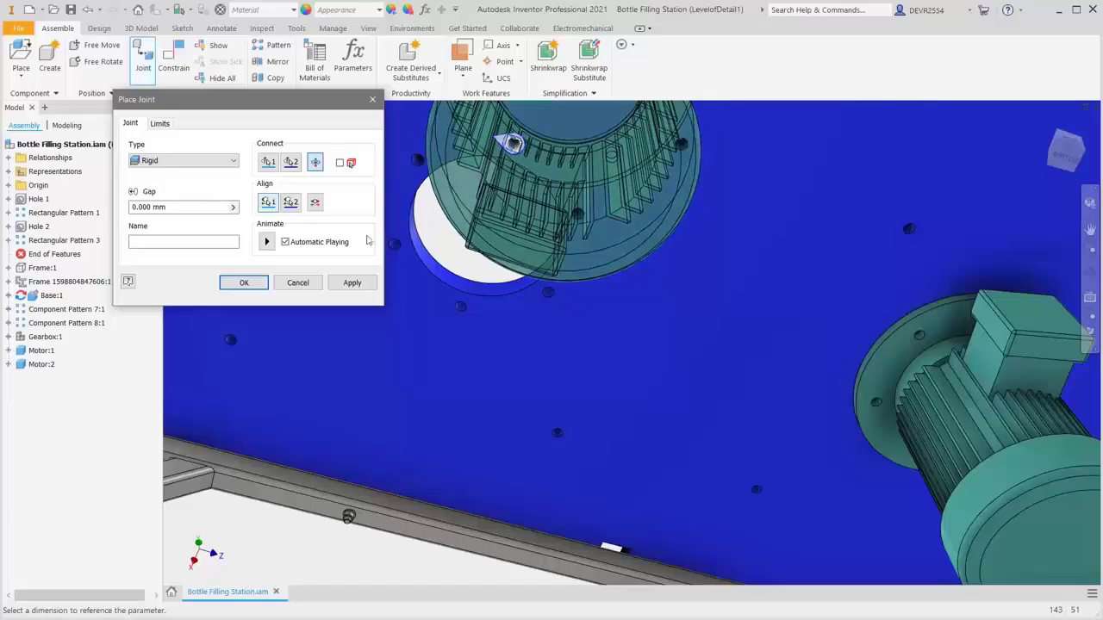
Align another hole on the motor's flange with the matching base plate hole around the free opening and complete the rigid joint
{"action": "scroll", "coordinate": [460, 276], "scroll_direction": "down", "scroll_amount": 4}
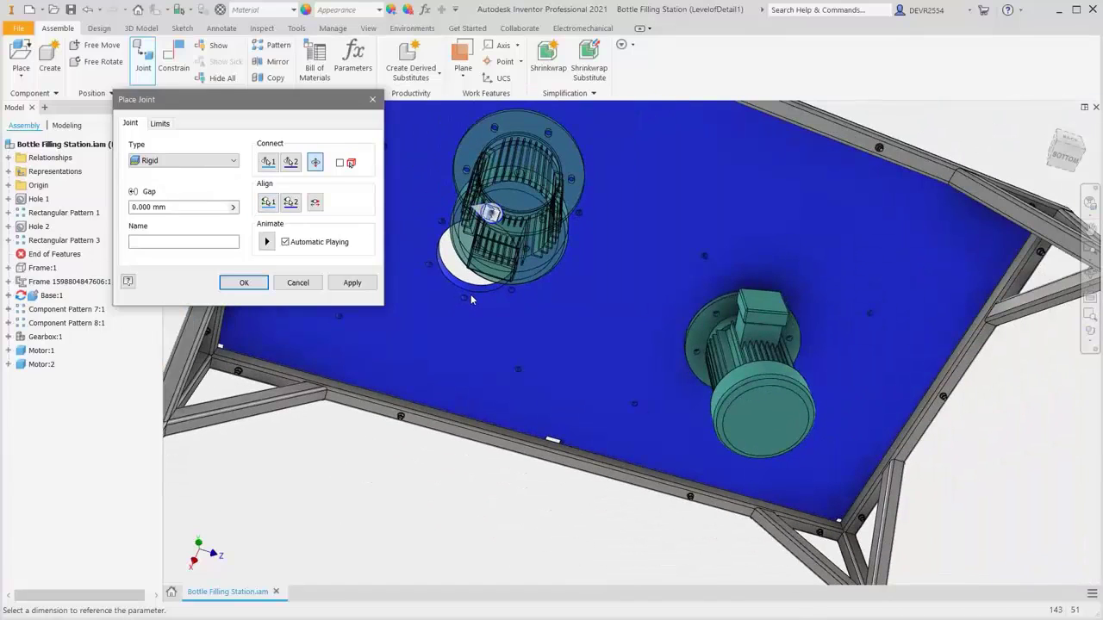
{"action": "left_click", "coordinate": [266, 201]}
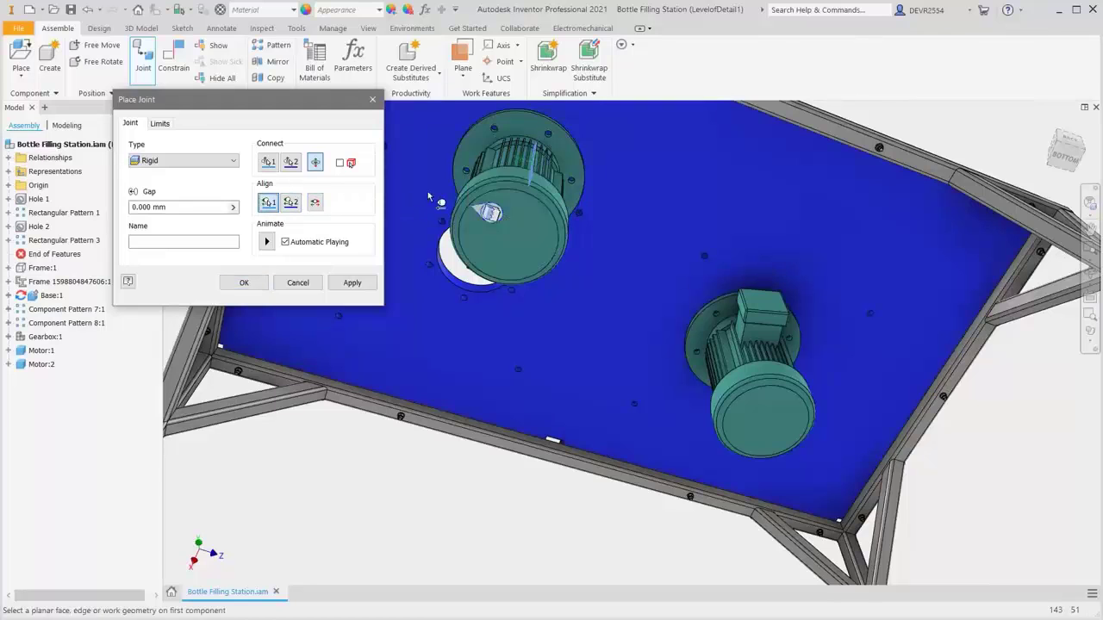
{"action": "scroll", "coordinate": [448, 193], "scroll_direction": "up", "scroll_amount": 3}
{"action": "scroll", "coordinate": [455, 197], "scroll_direction": "up", "scroll_amount": 3}
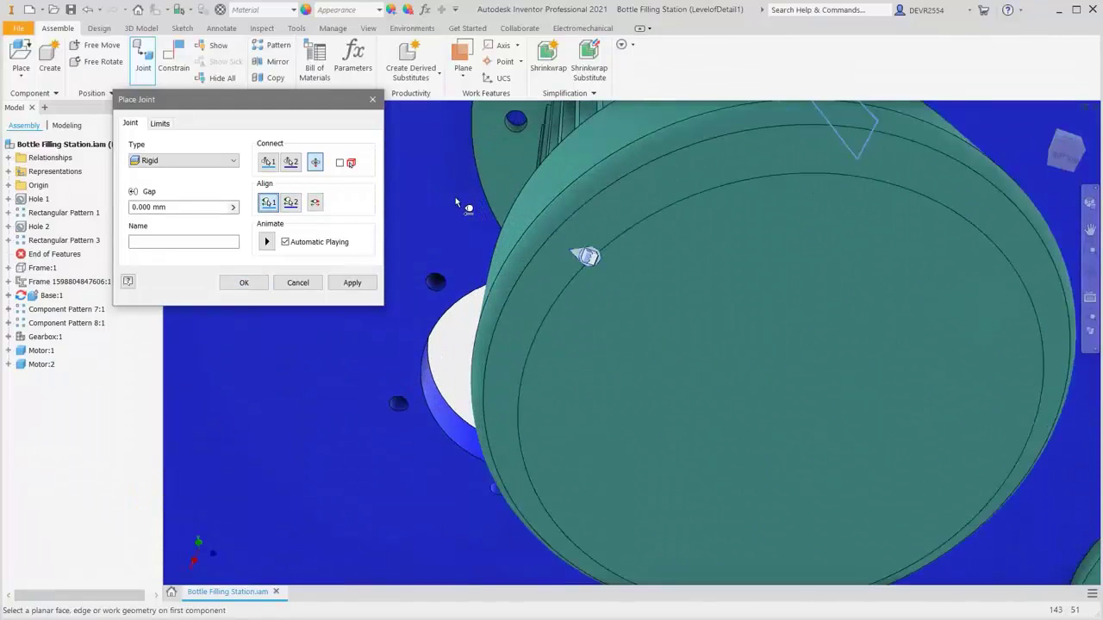
{"action": "left_click", "coordinate": [521, 124]}
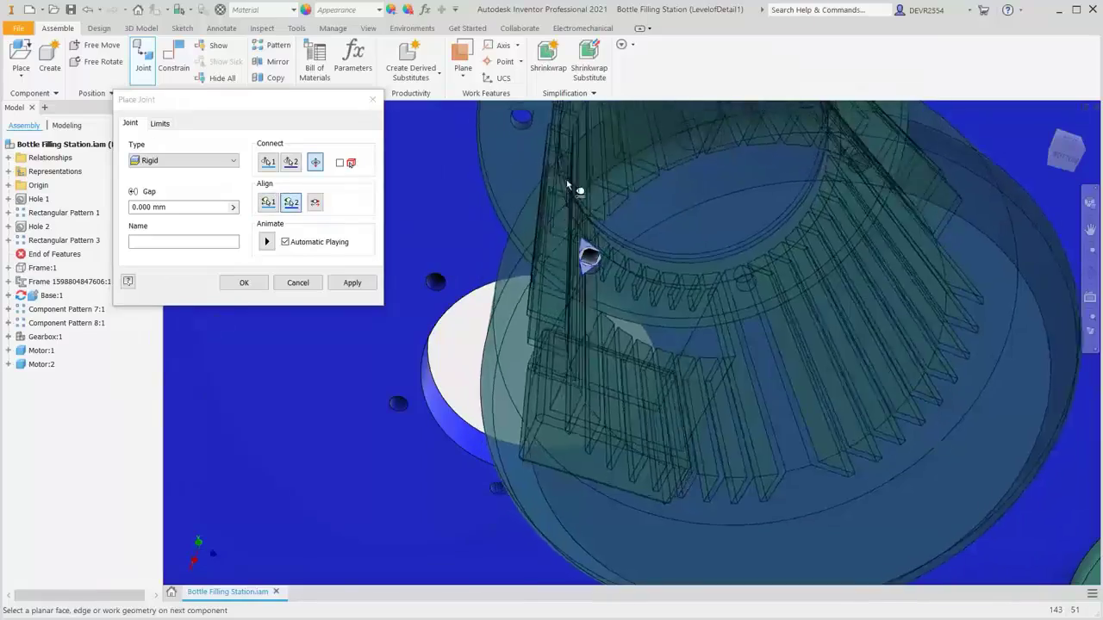
{"action": "middle_click_drag", "start_coordinate": [642, 288], "coordinate": [680, 355], "text": "shift"}
{"action": "left_click", "coordinate": [682, 357]}
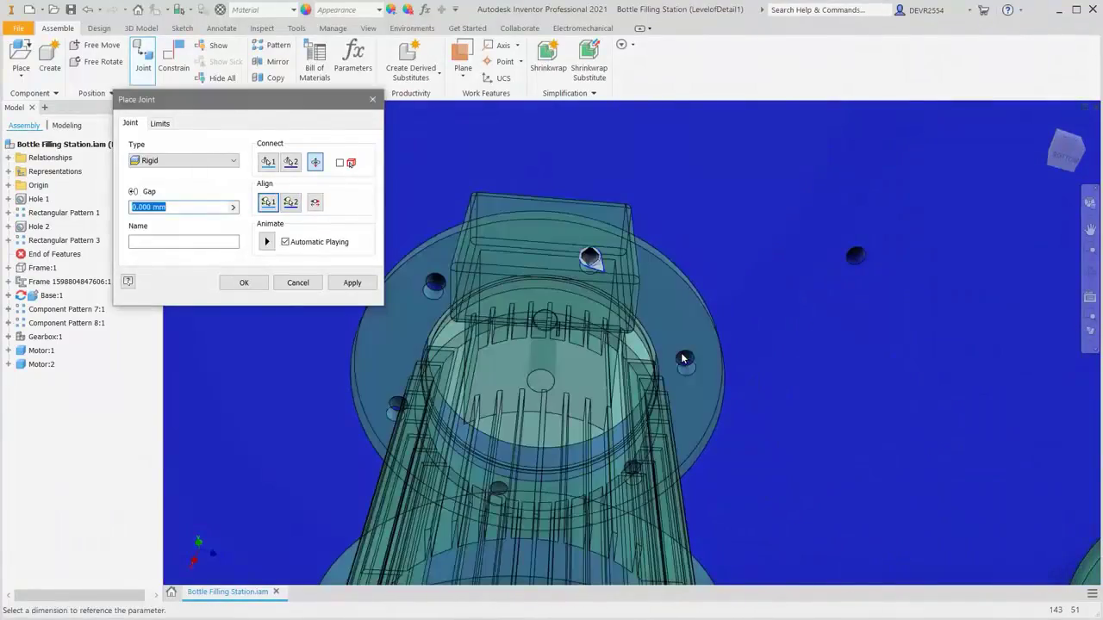
{"action": "left_click", "coordinate": [244, 283]}
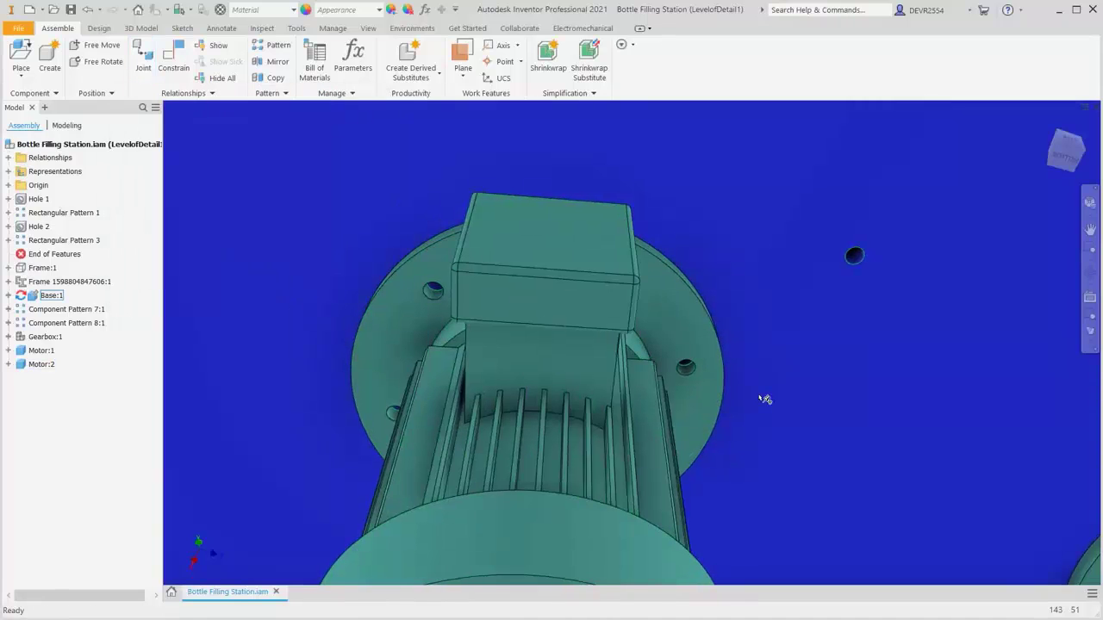
Make the hidden Gearbox subassembly visible on the base plate and set it to flexible
{"action": "key", "text": "F6"}
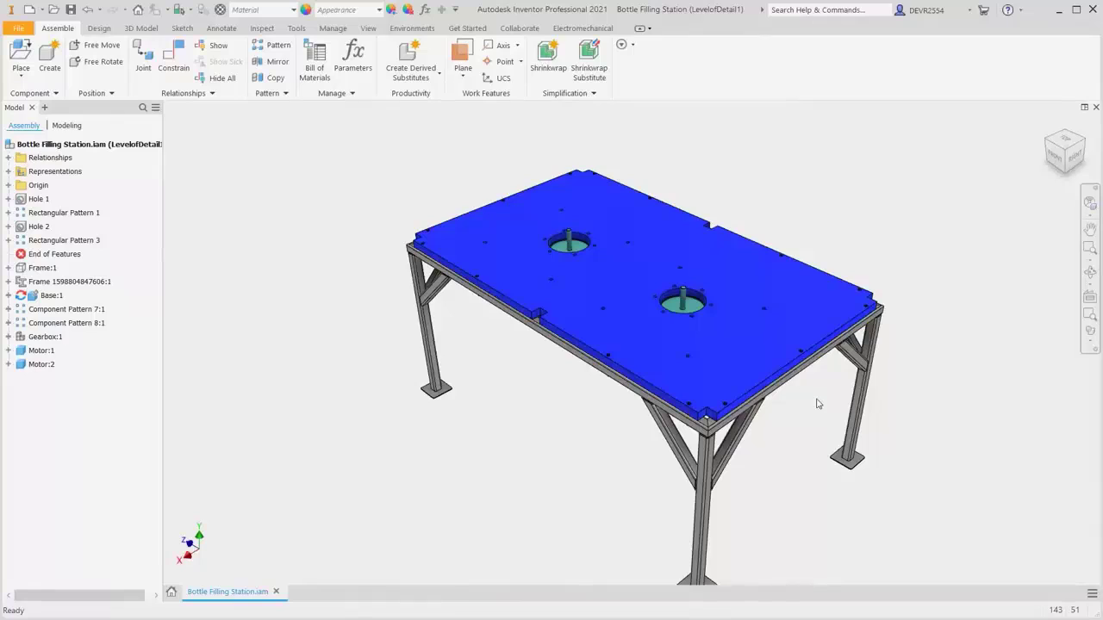
{"action": "key", "text": "F4"}
{"action": "left_click_drag", "start_coordinate": [818, 404], "coordinate": [700, 329]}
{"action": "key", "text": "Escape"}
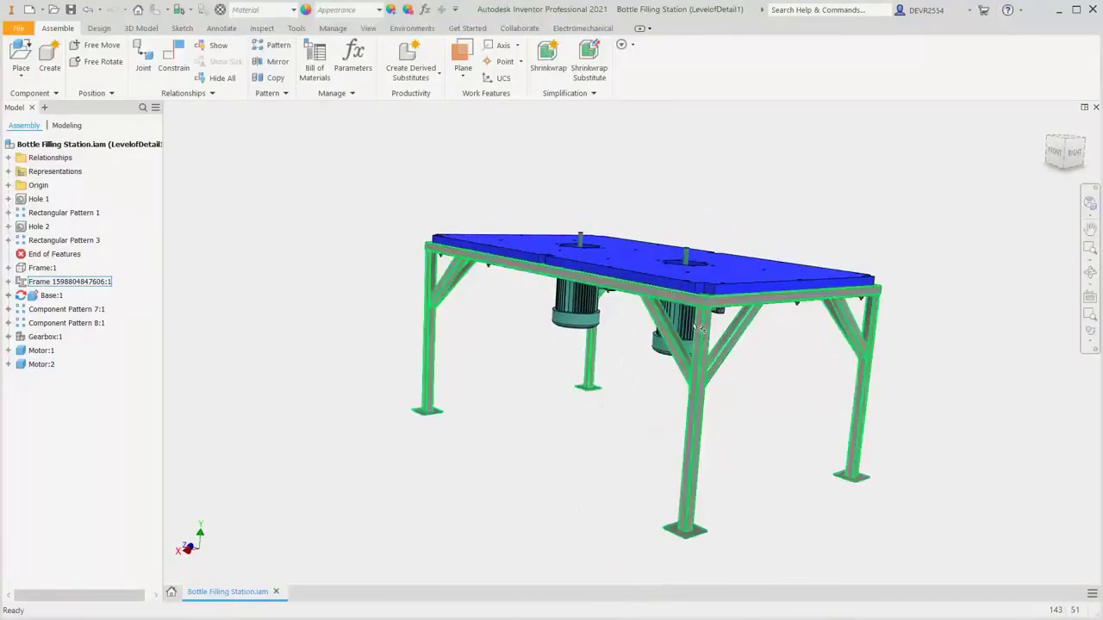
{"action": "key", "text": "F6"}
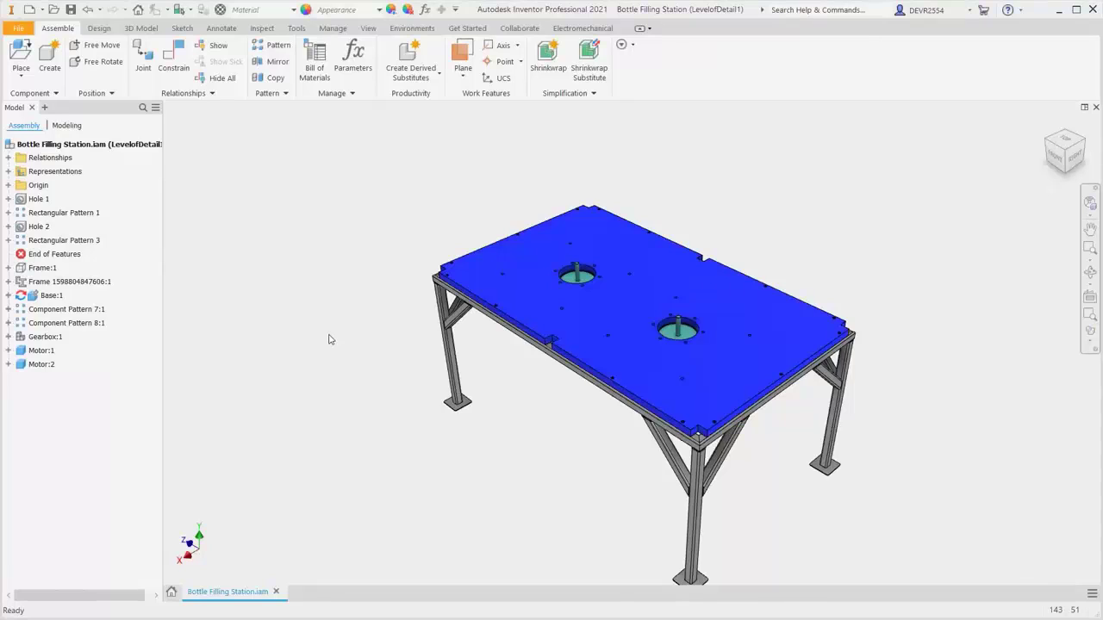
{"action": "right_click", "coordinate": [54, 341]}
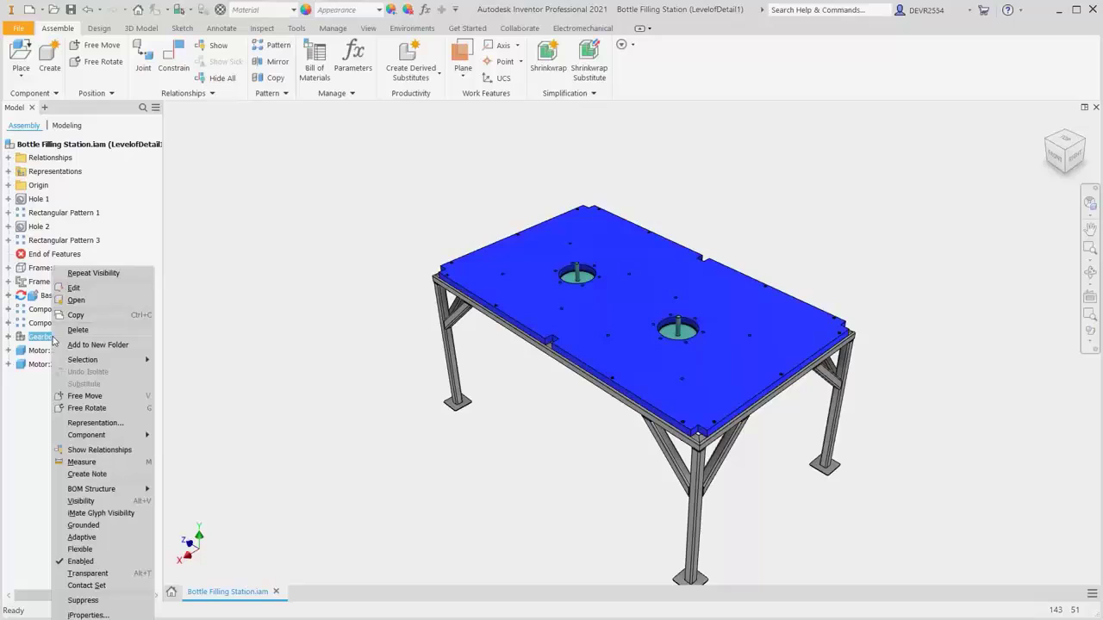
{"action": "left_click", "coordinate": [86, 501]}
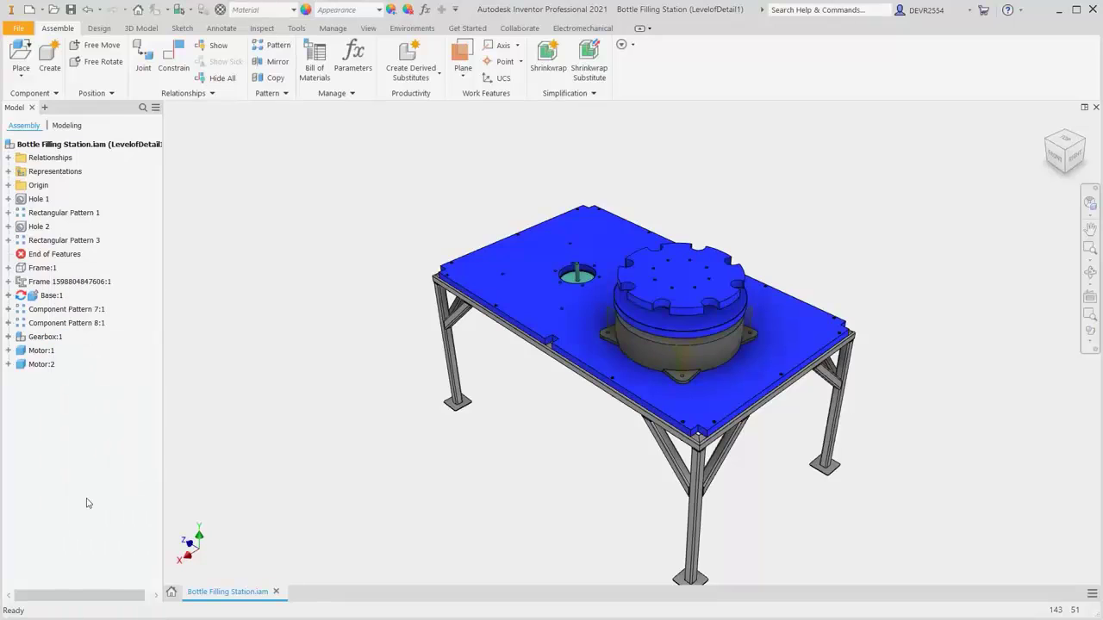
{"action": "right_click", "coordinate": [54, 340]}
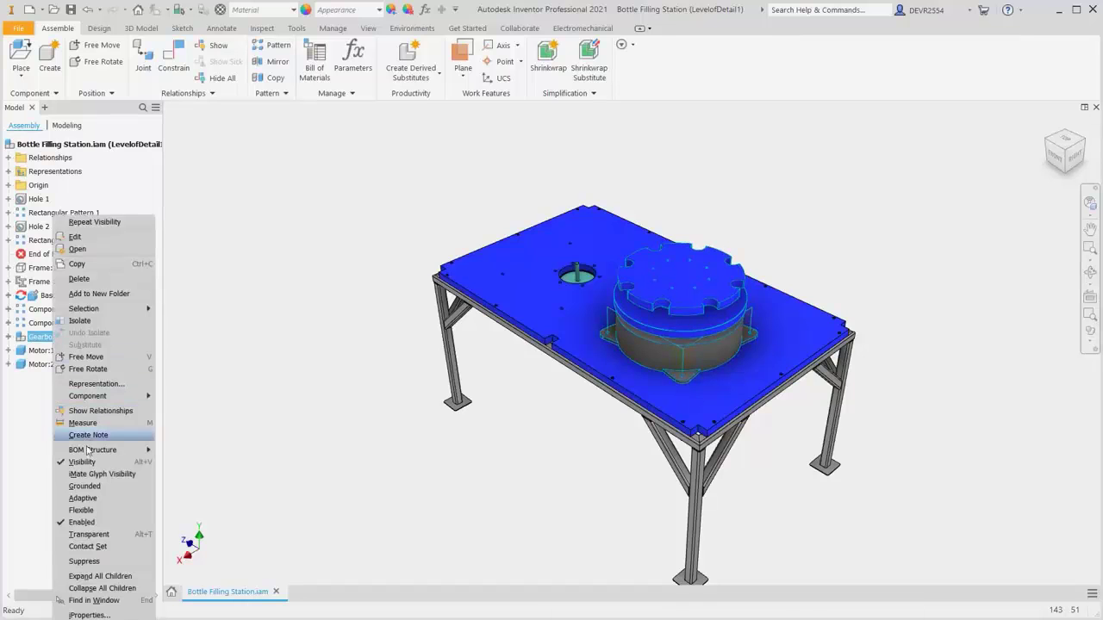
{"action": "left_click", "coordinate": [96, 511]}
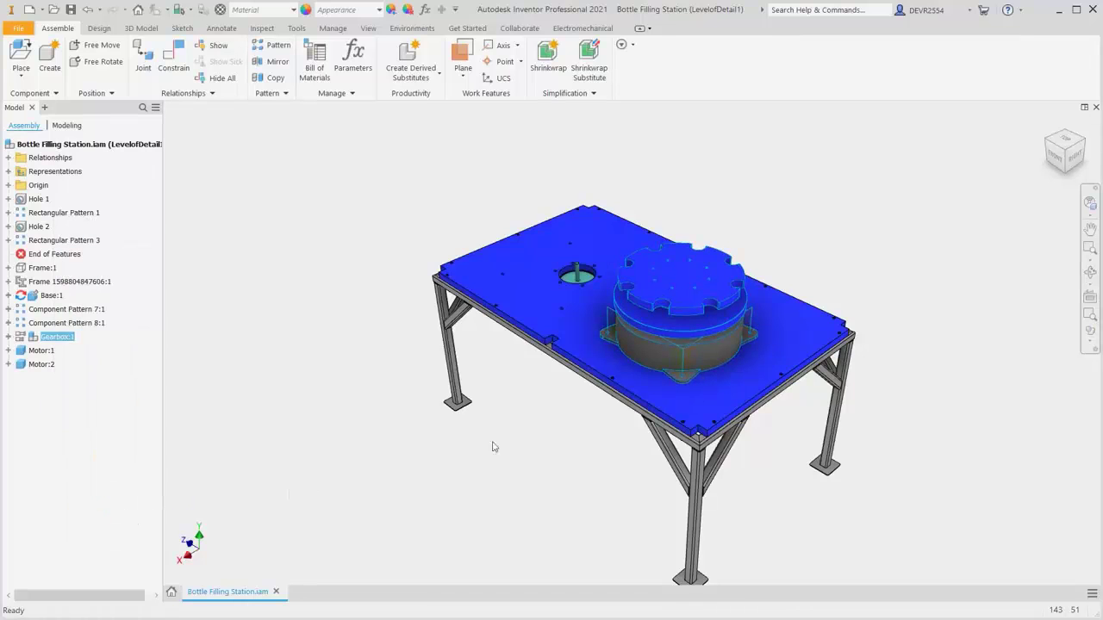
Rotate the gearbox's notched top disc slightly to test its motion in the flexible subassembly, and clear the selection
{"action": "scroll", "coordinate": [682, 330], "scroll_direction": "up", "scroll_amount": 5}
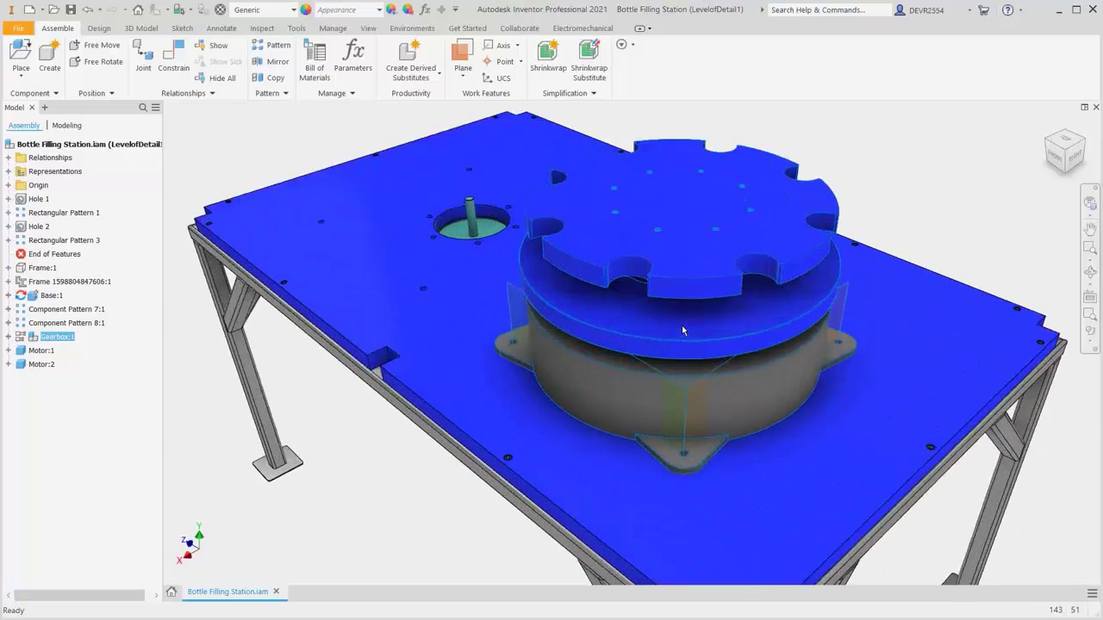
{"action": "key", "text": "Escape"}
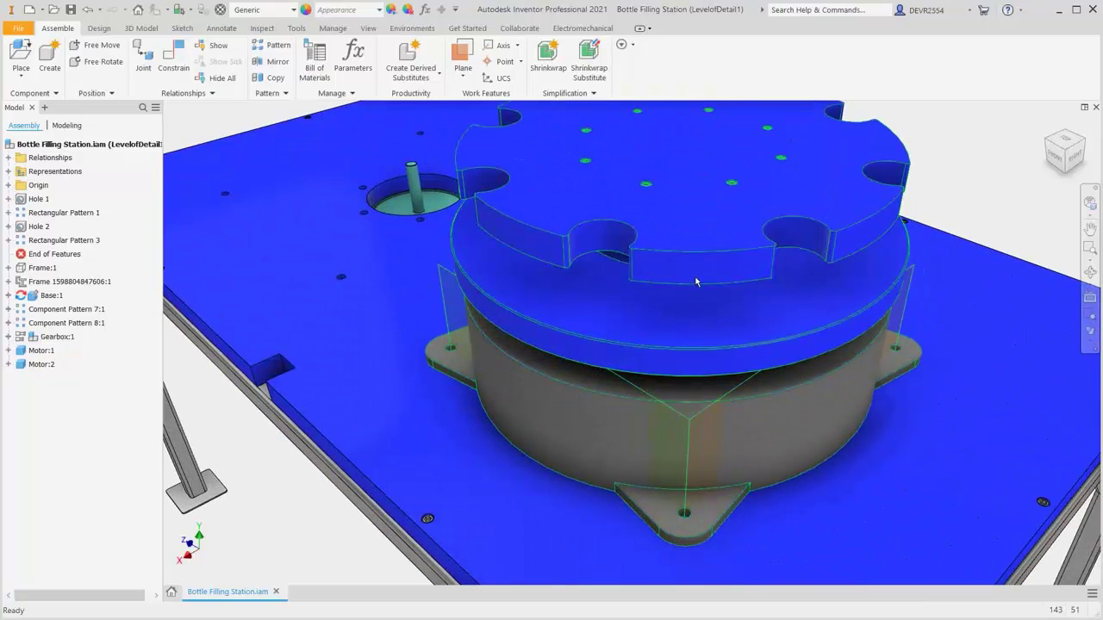
{"action": "left_click_drag", "start_coordinate": [698, 281], "coordinate": [606, 264]}
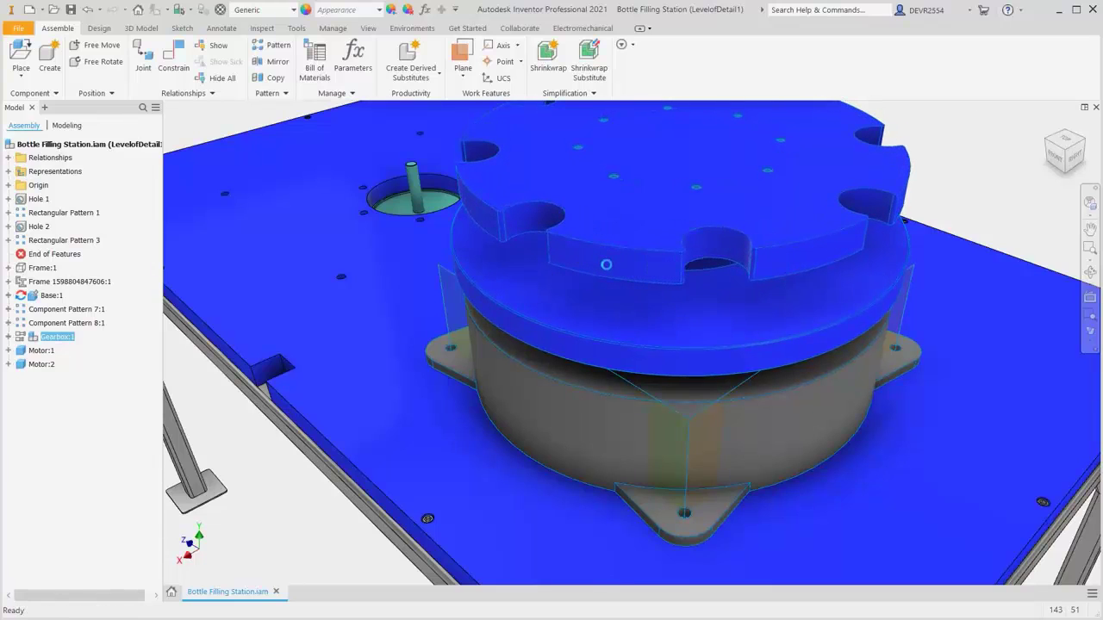
{"action": "key", "text": "F6"}
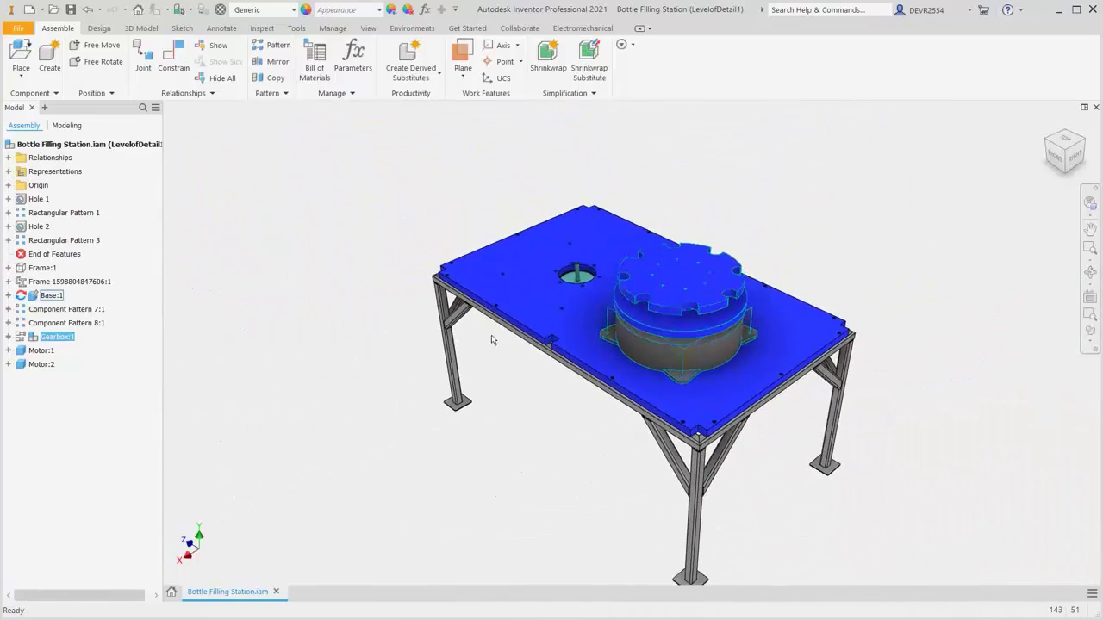
{"action": "left_click", "coordinate": [437, 394]}
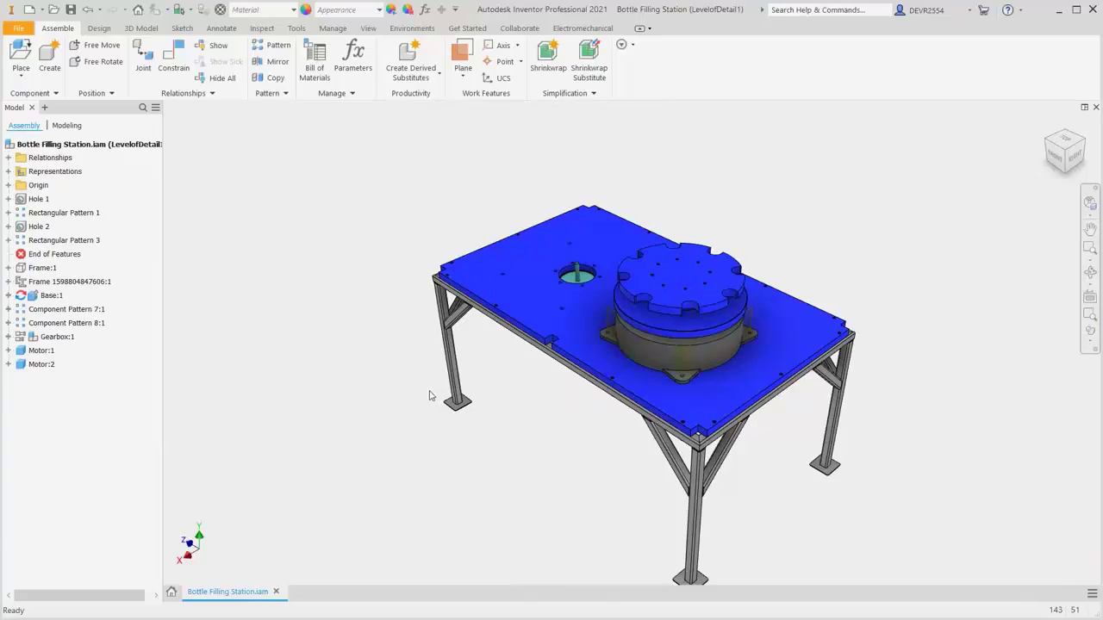
Hide Work Axis9 through Work Axis11 and Work Plane6 and Work Plane7 of the gearbox
{"action": "left_click", "coordinate": [8, 337]}
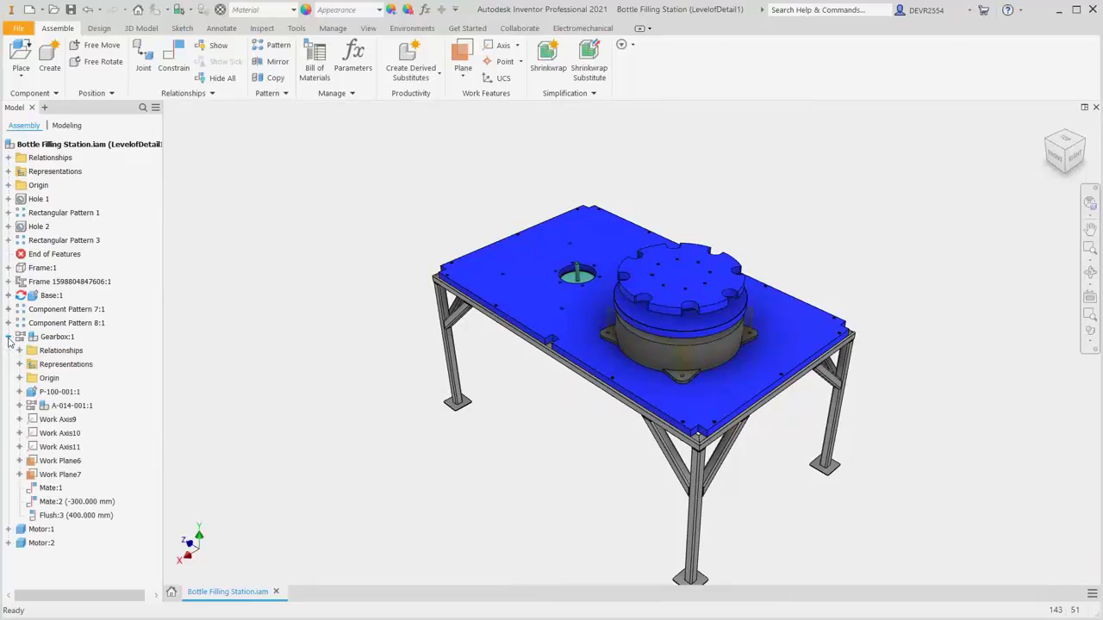
{"action": "double_click", "coordinate": [78, 420]}
{"action": "left_click", "coordinate": [75, 474], "text": "shift"}
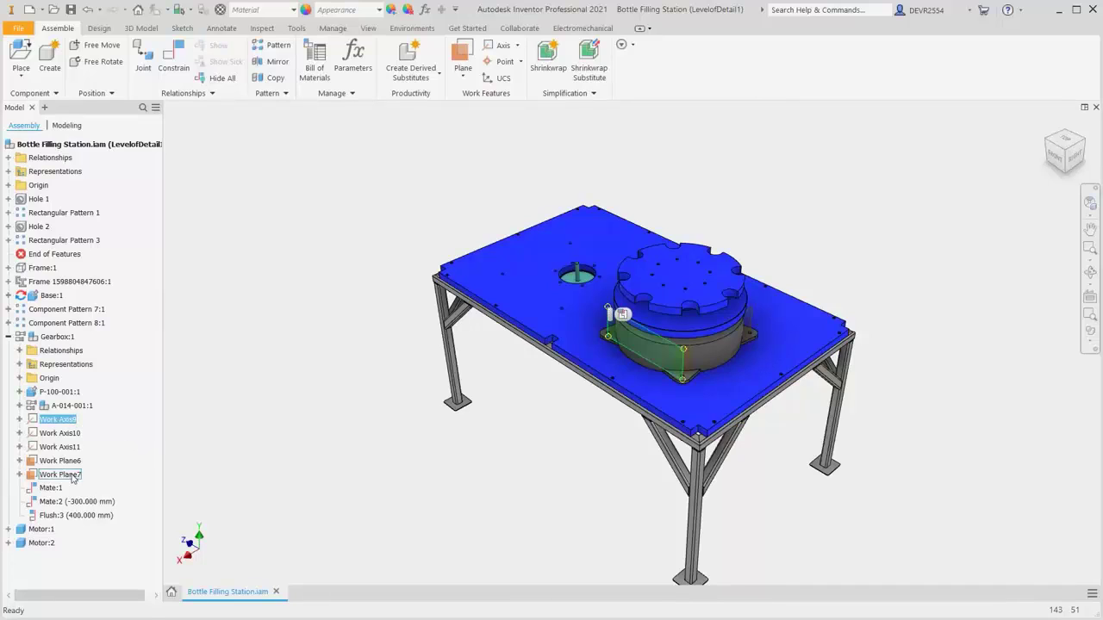
{"action": "right_click", "coordinate": [73, 479]}
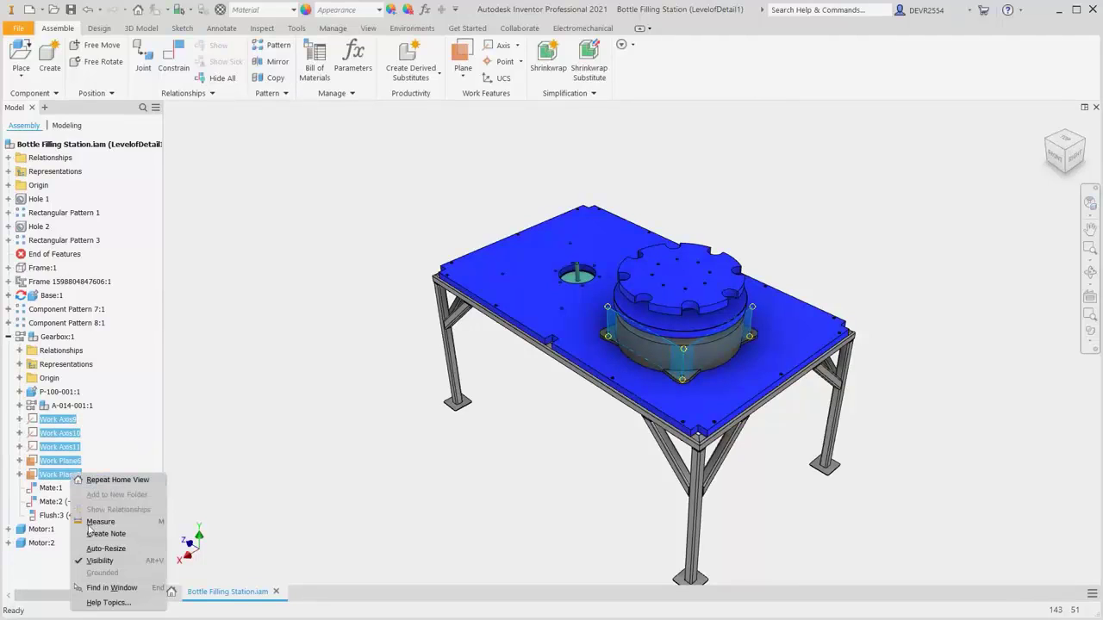
{"action": "left_click", "coordinate": [93, 564]}
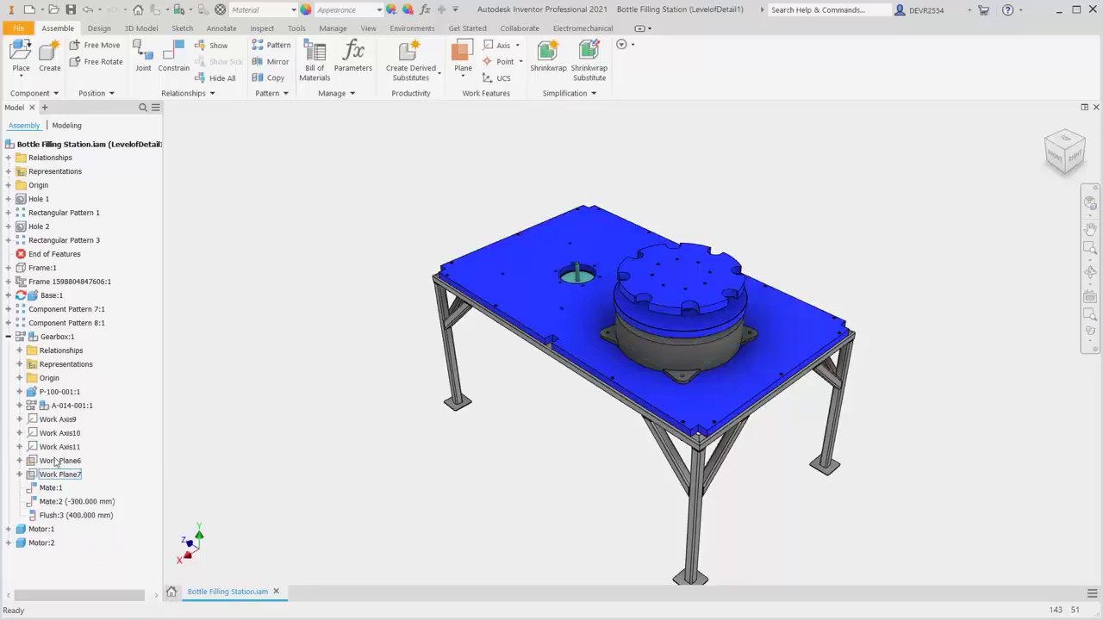
{"action": "left_click", "coordinate": [8, 337]}
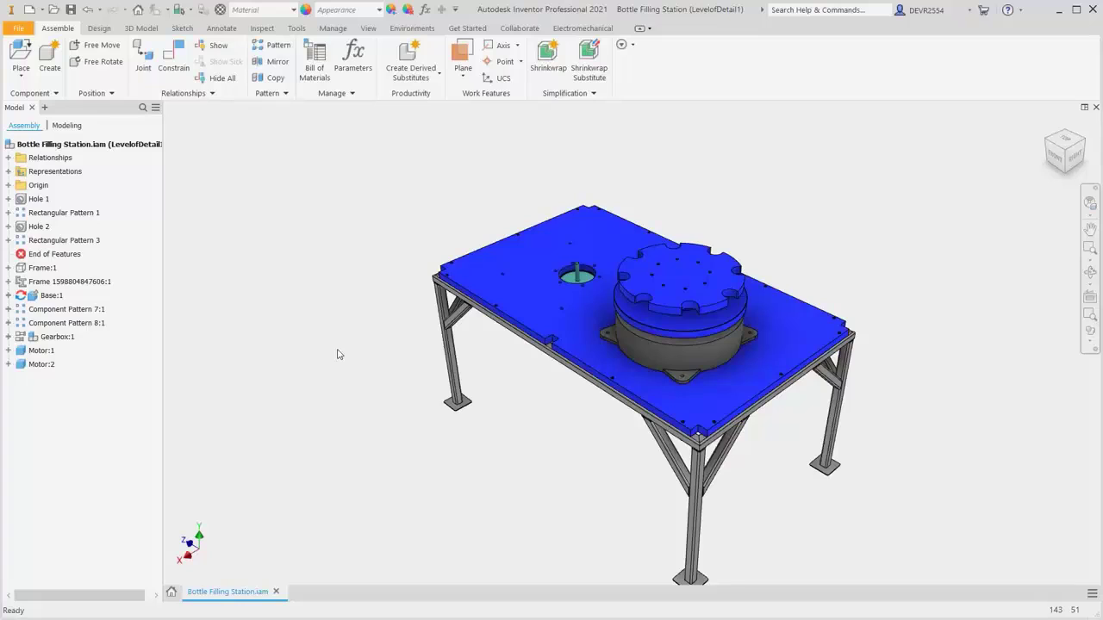
Set up a by-hole bolted connection from the gearbox foot's top face and its hole, following the hole pattern and terminating on the base plate's underside
{"action": "left_click", "coordinate": [104, 29]}
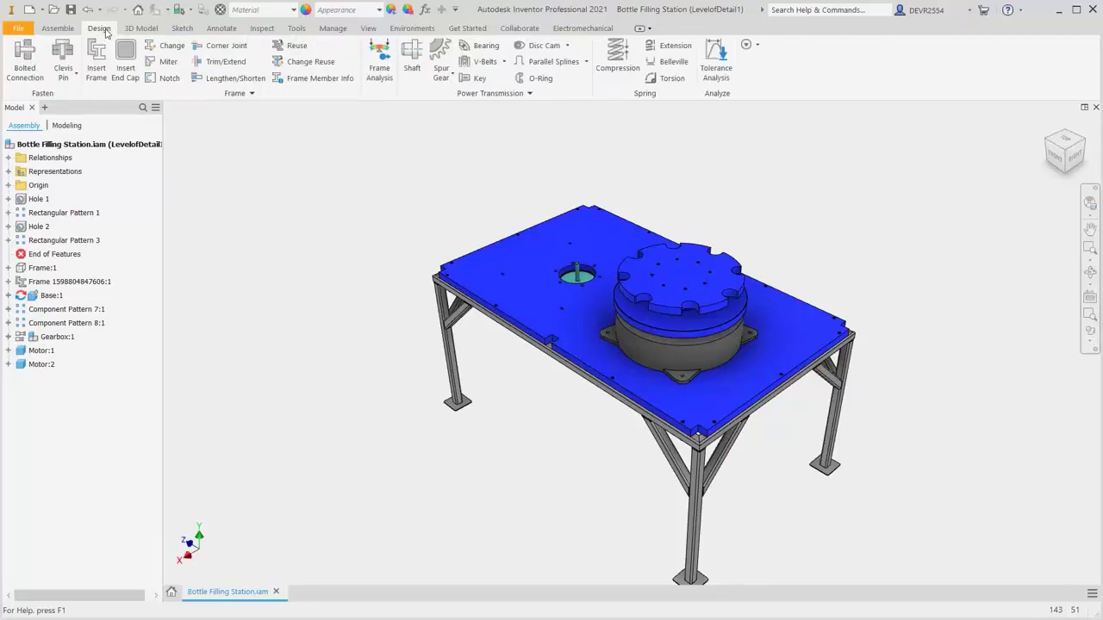
{"action": "left_click", "coordinate": [28, 57]}
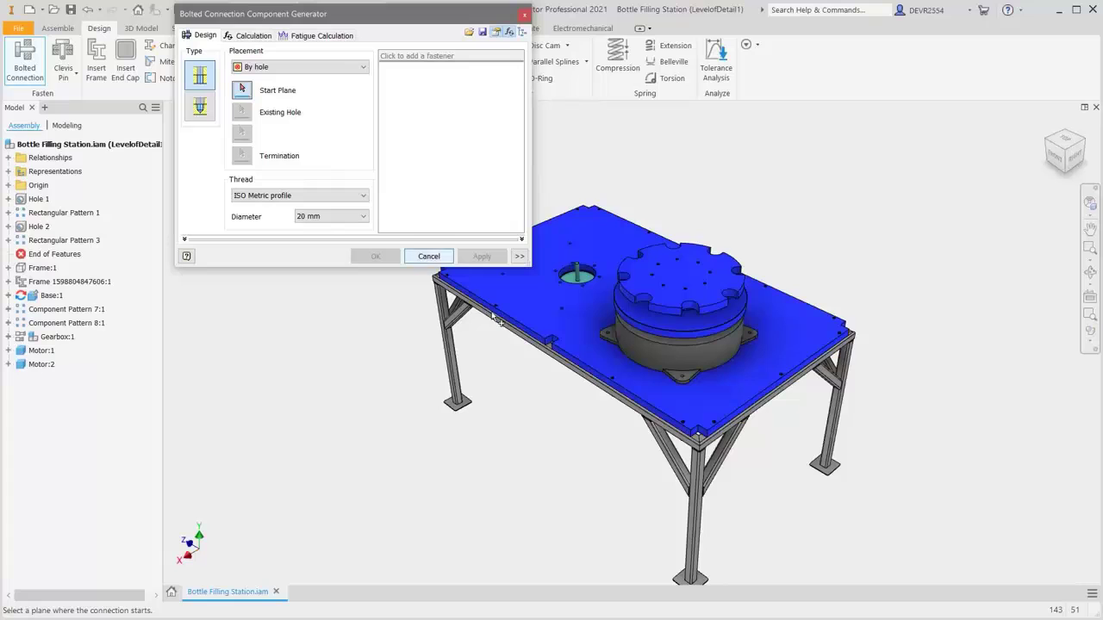
{"action": "scroll", "coordinate": [692, 398], "scroll_direction": "down", "scroll_amount": 5}
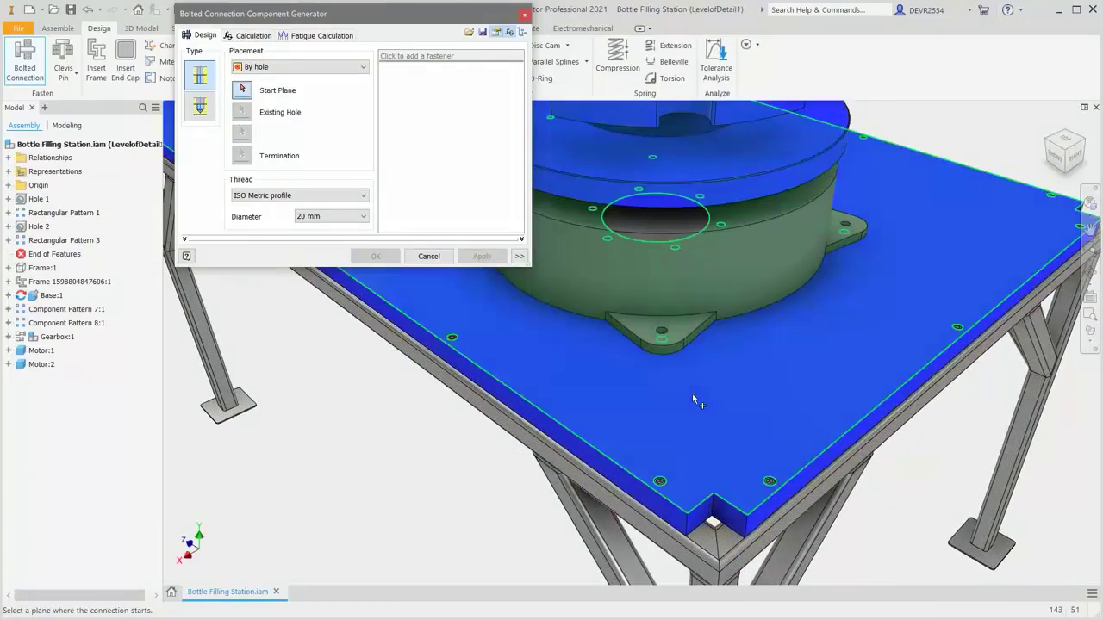
{"action": "left_click", "coordinate": [694, 347]}
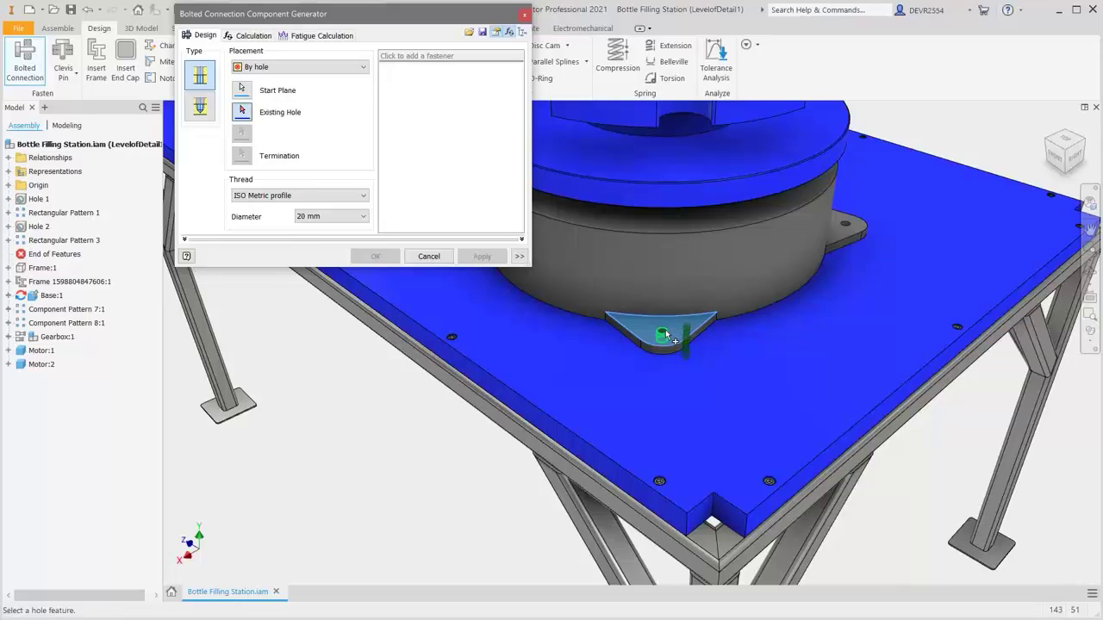
{"action": "left_click", "coordinate": [663, 334]}
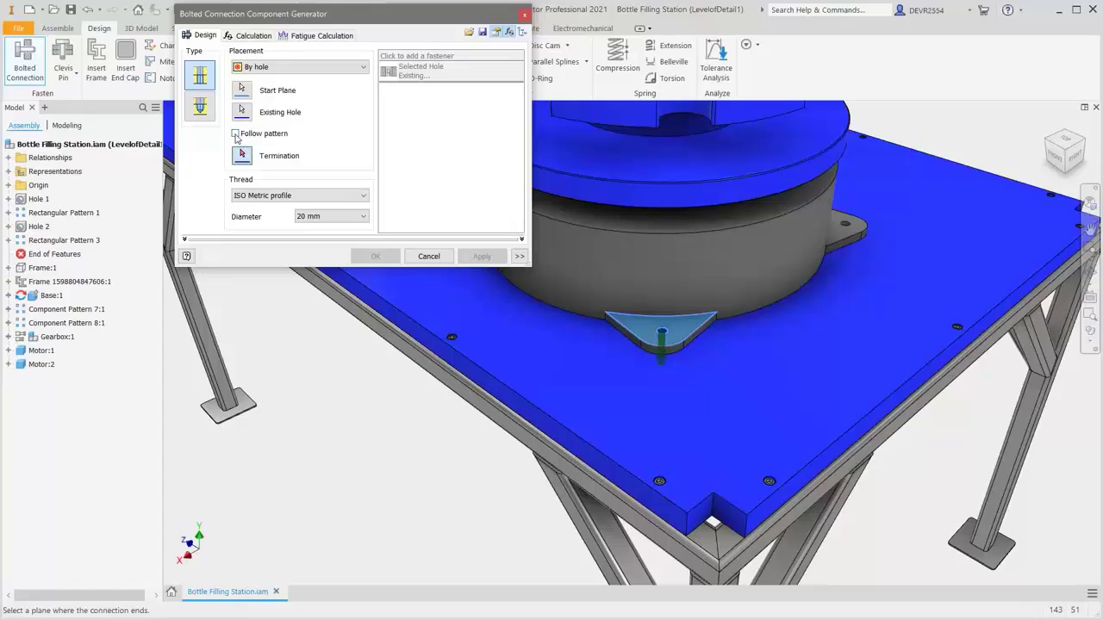
{"action": "left_click", "coordinate": [235, 135]}
{"action": "left_click", "coordinate": [242, 156]}
{"action": "middle_click_drag", "start_coordinate": [582, 349], "coordinate": [618, 285], "text": "shift"}
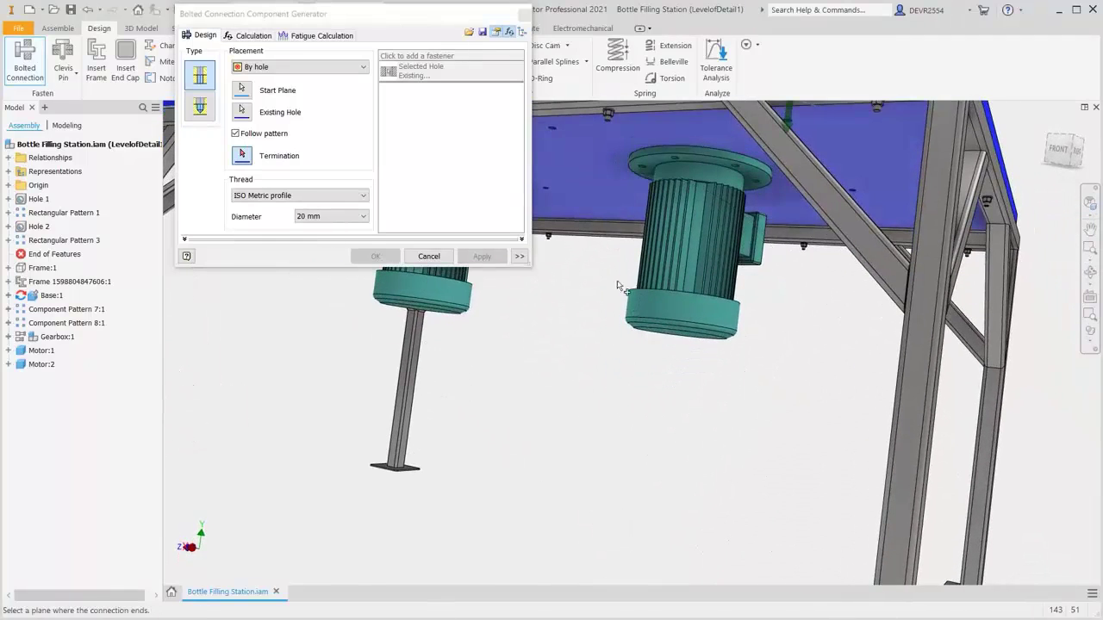
{"action": "left_click", "coordinate": [592, 185]}
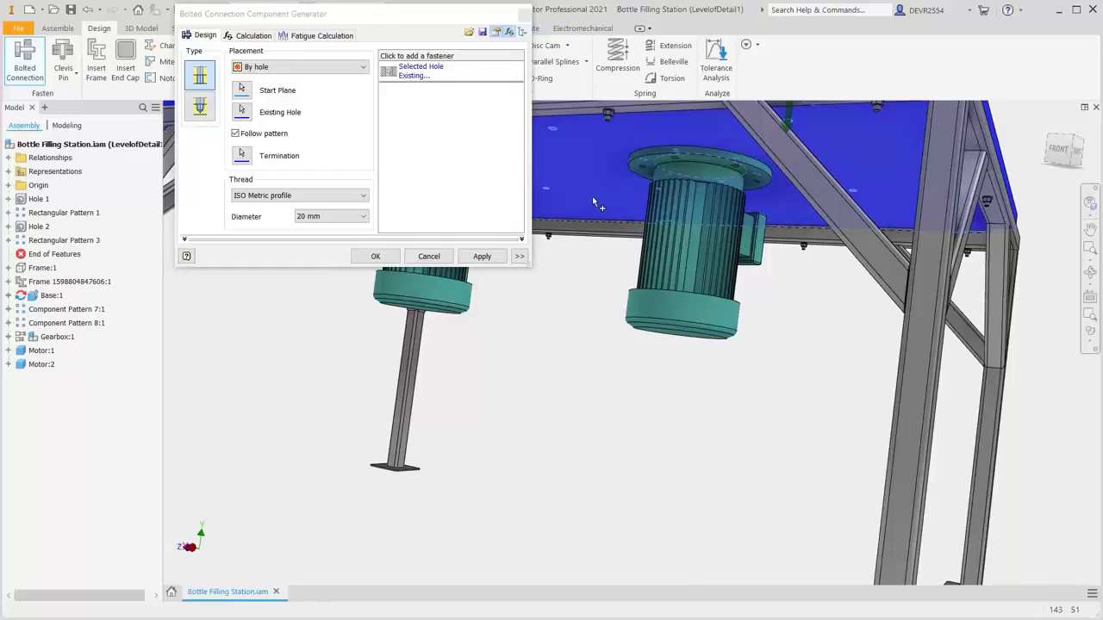
Add an ISO 4762 bolt from the Socket Head Bolts category above the selected hole in the bolted connection
{"action": "left_click", "coordinate": [438, 57]}
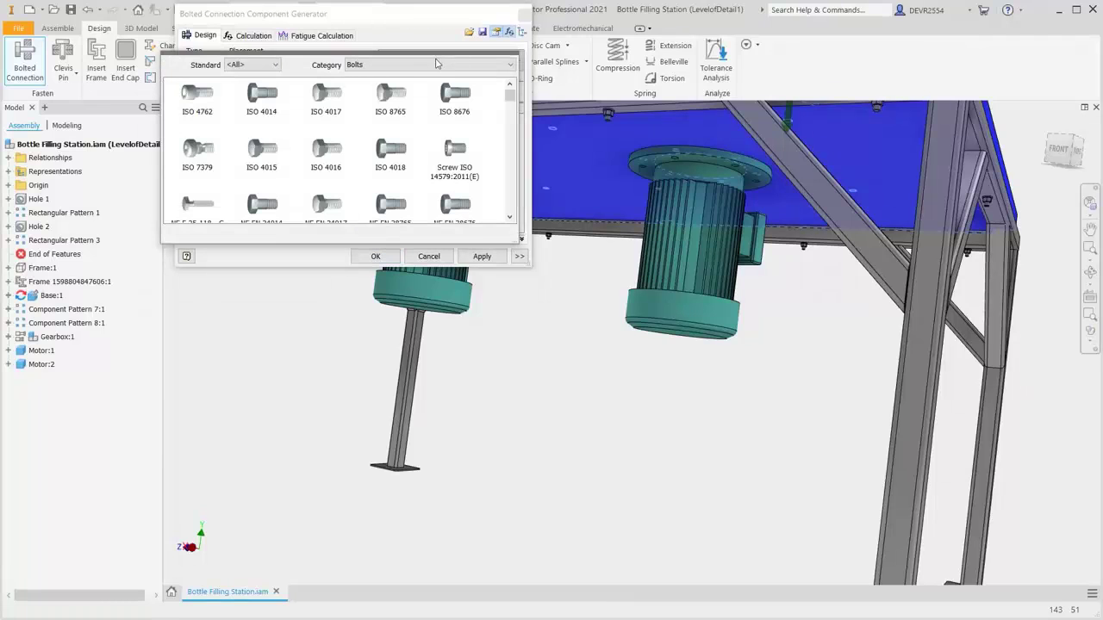
{"action": "left_click", "coordinate": [438, 65]}
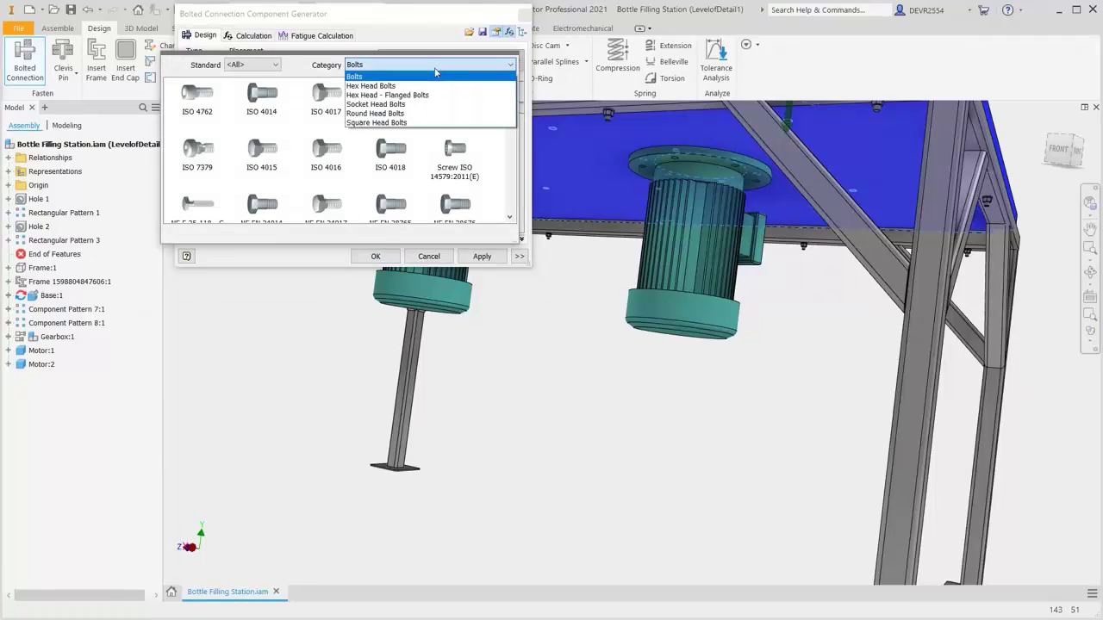
{"action": "left_click", "coordinate": [412, 111]}
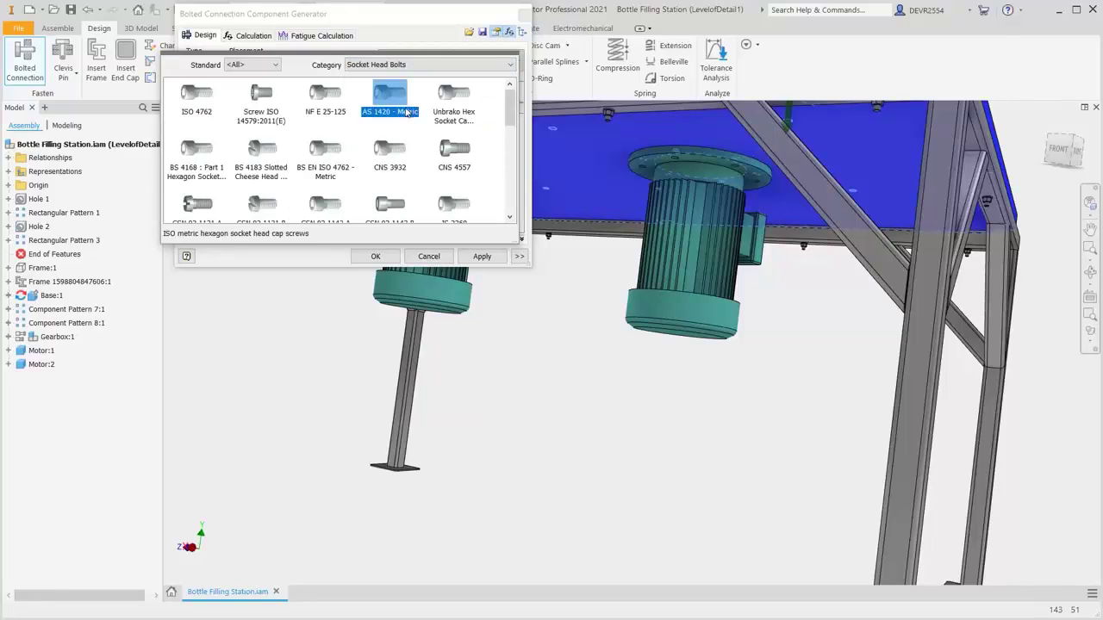
{"action": "left_click", "coordinate": [263, 121]}
{"action": "left_click", "coordinate": [205, 113]}
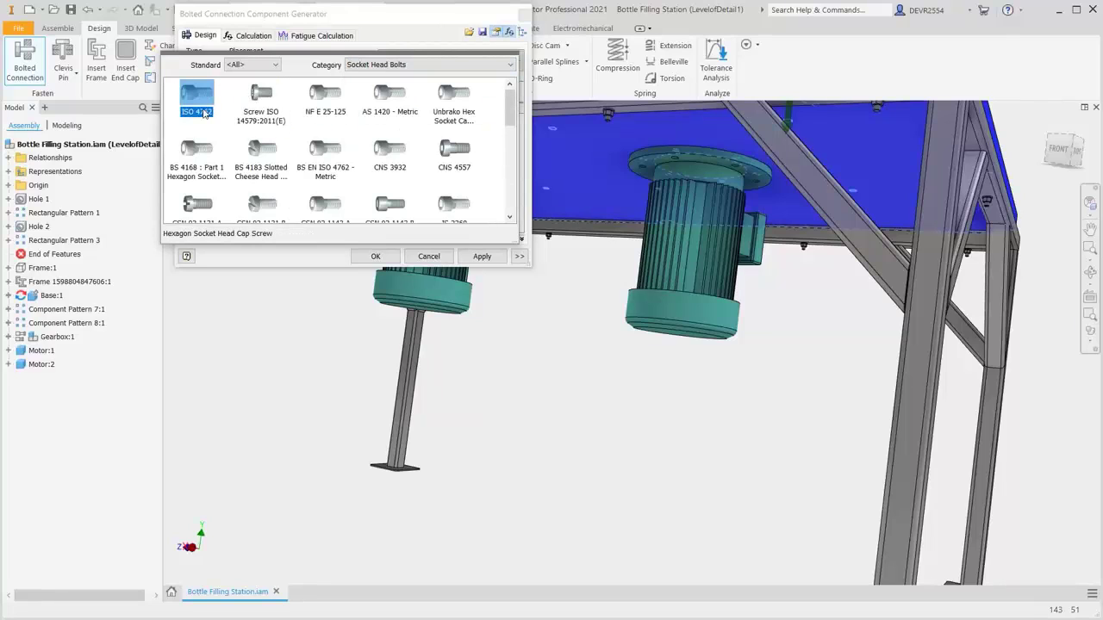
{"action": "left_click", "coordinate": [204, 113]}
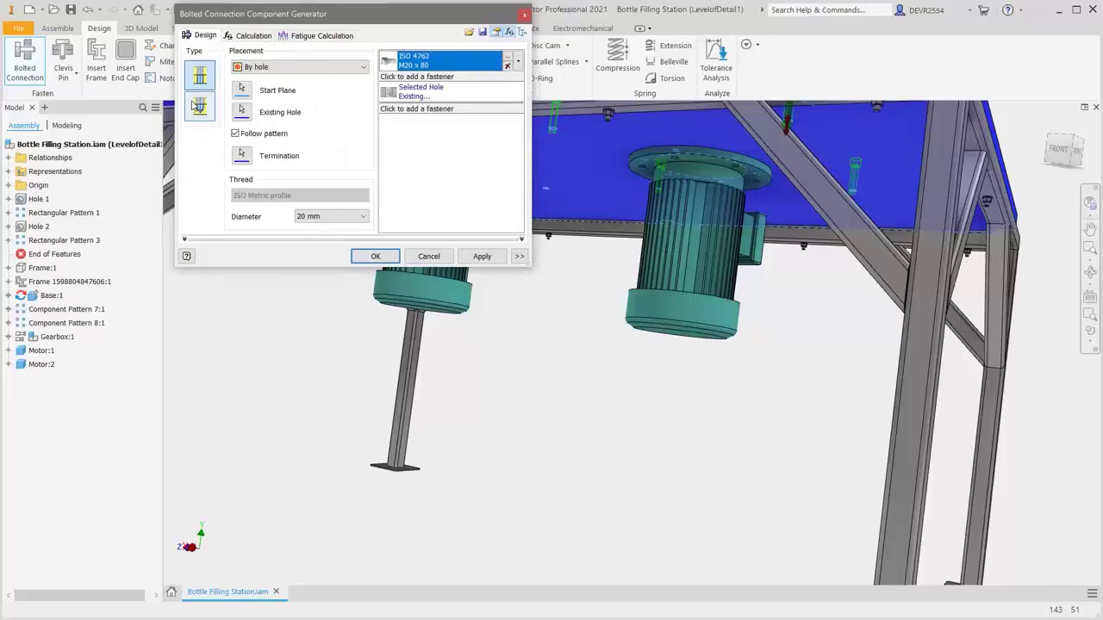
Add an ISO 7089 plain washer under the bolt head and another below the selected hole in the bolted connection
{"action": "left_click", "coordinate": [439, 77]}
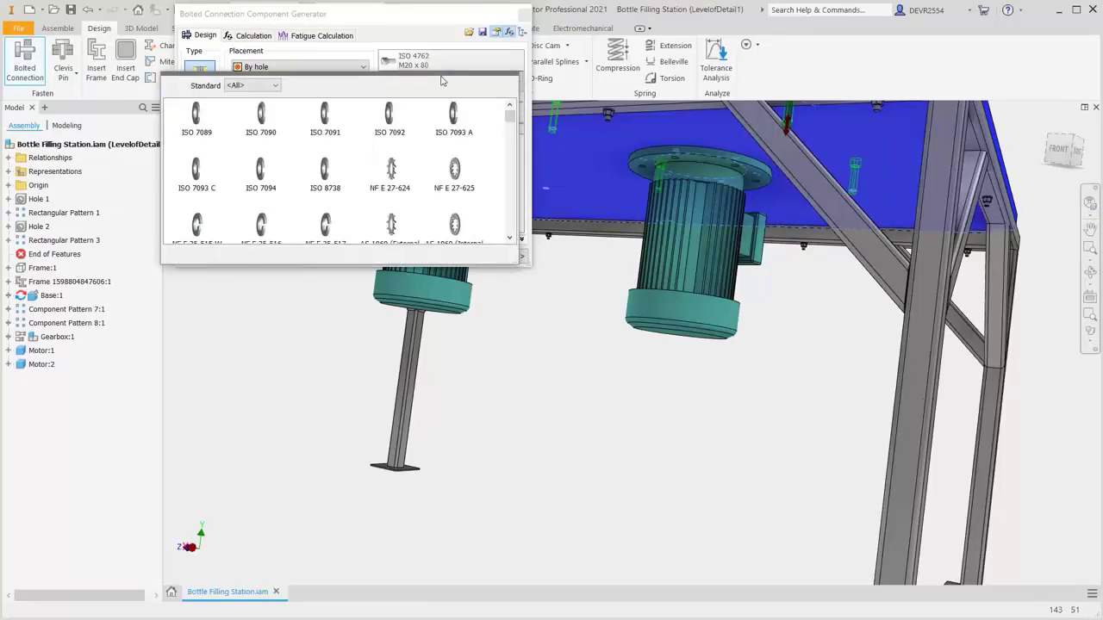
{"action": "left_click", "coordinate": [209, 120]}
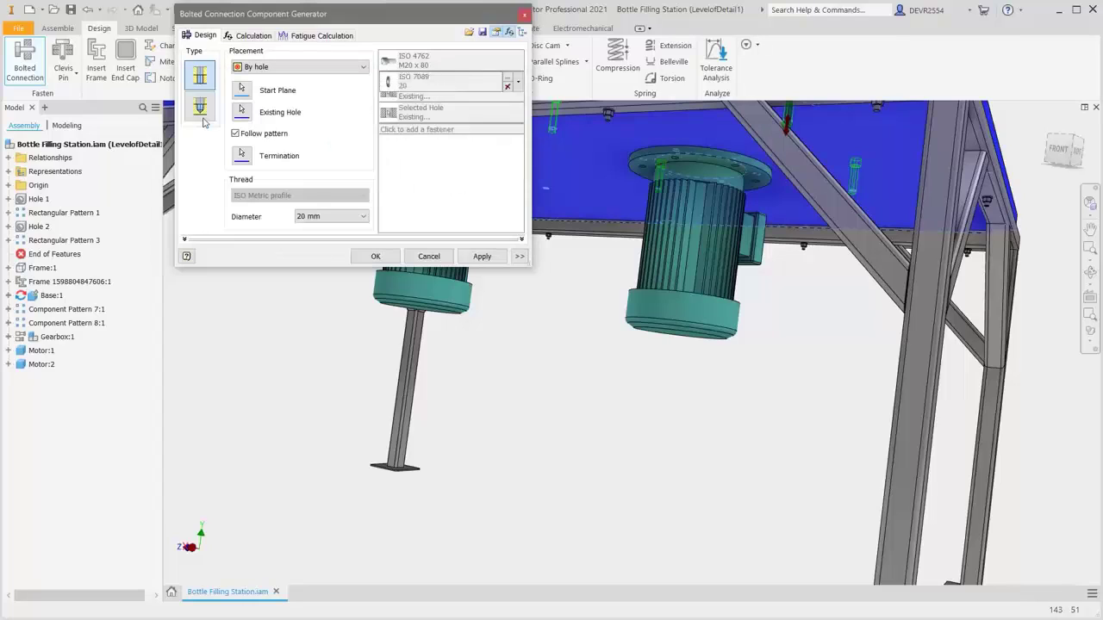
{"action": "left_click", "coordinate": [438, 130]}
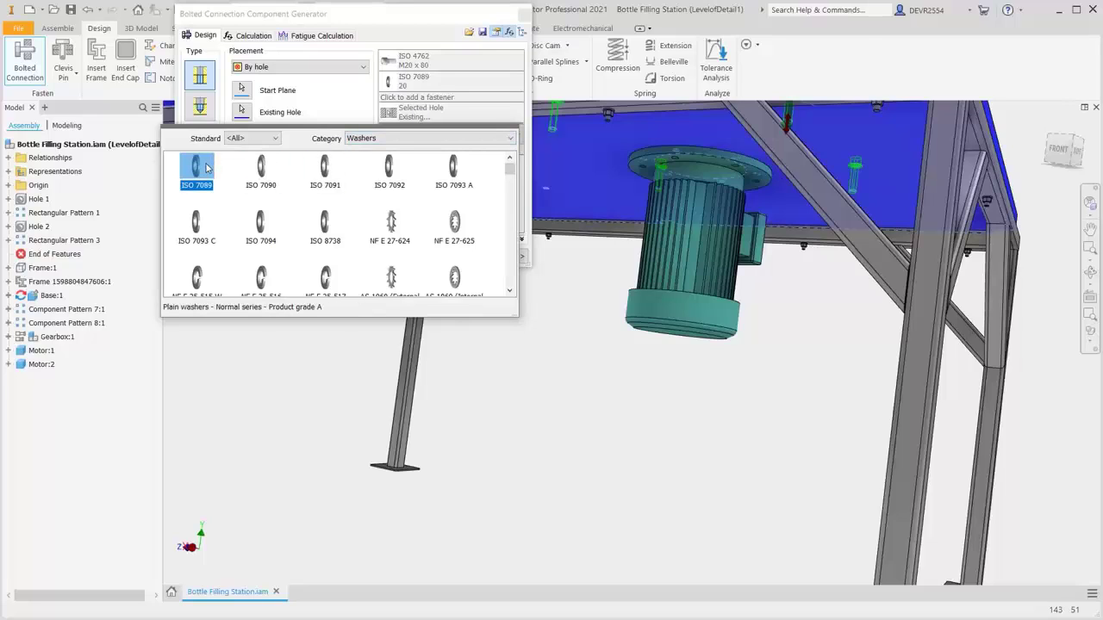
{"action": "left_click", "coordinate": [207, 168]}
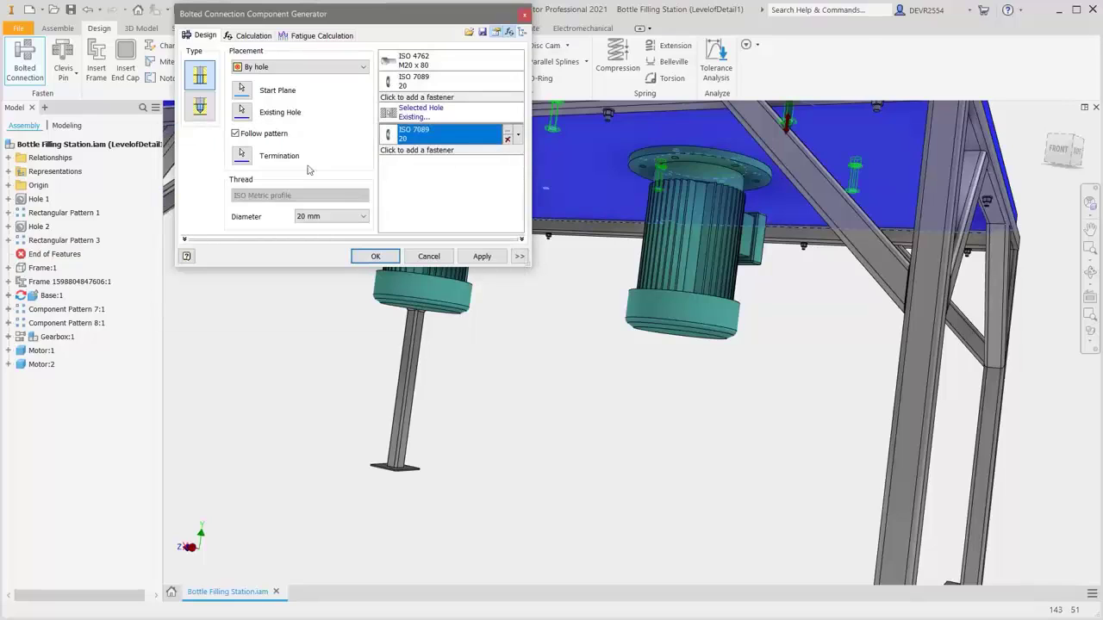
Add an ISO 4032 hexagon nut below the lower washer and create the bolted connection
{"action": "left_click", "coordinate": [412, 151]}
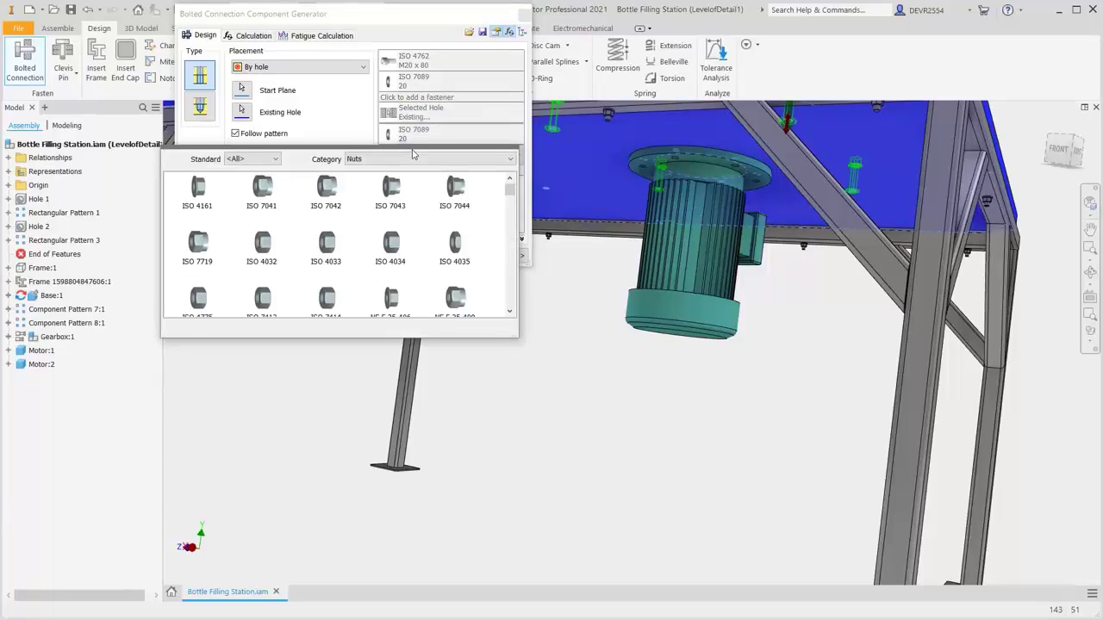
{"action": "left_click", "coordinate": [268, 251]}
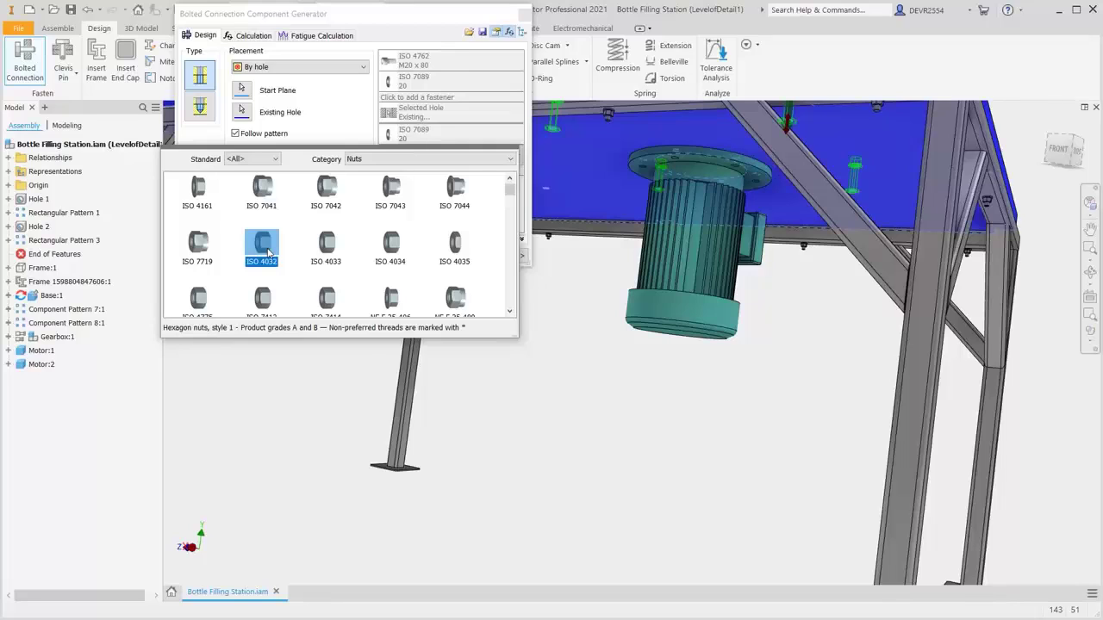
{"action": "left_click", "coordinate": [263, 248]}
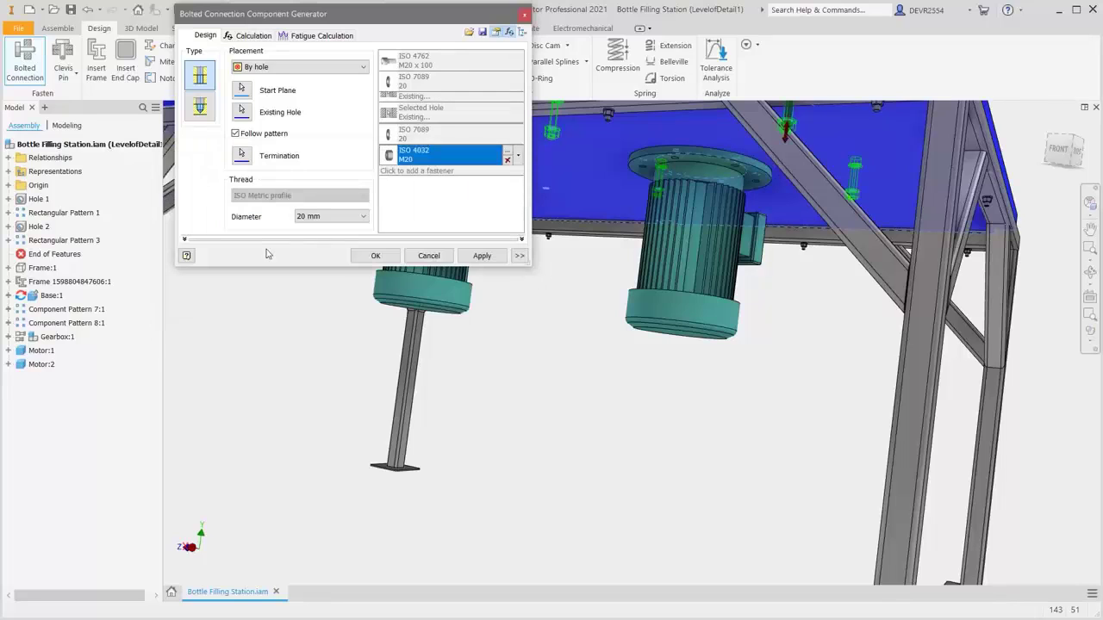
{"action": "left_click", "coordinate": [378, 257]}
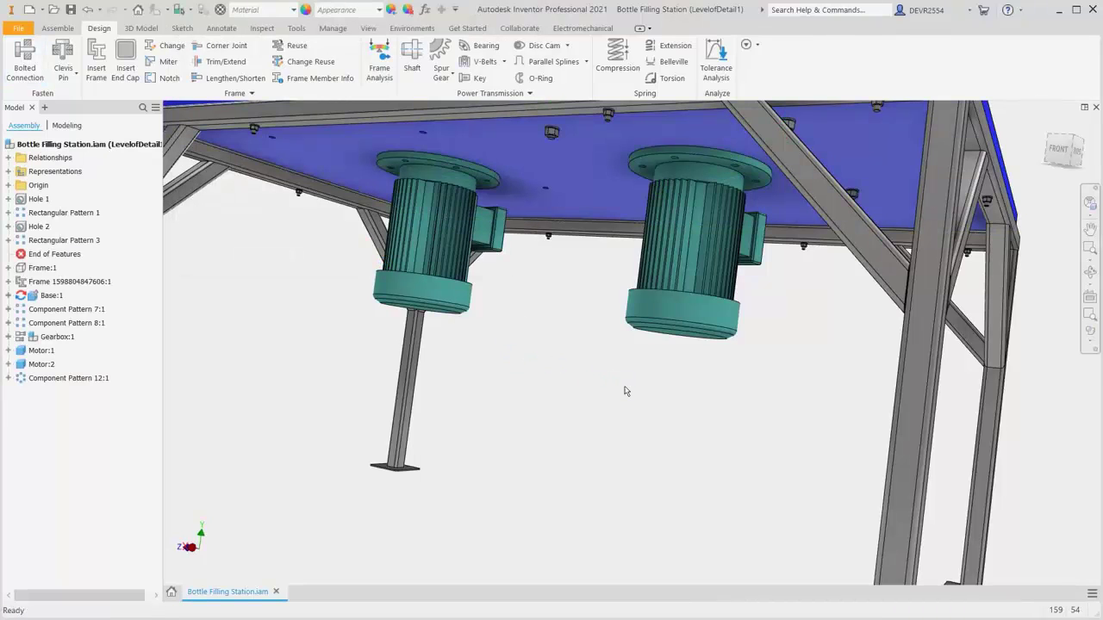
Rotate the notched top disc of Gearbox:1 to test its motion on the base plate, and clear the selection
{"action": "key", "text": "F6"}
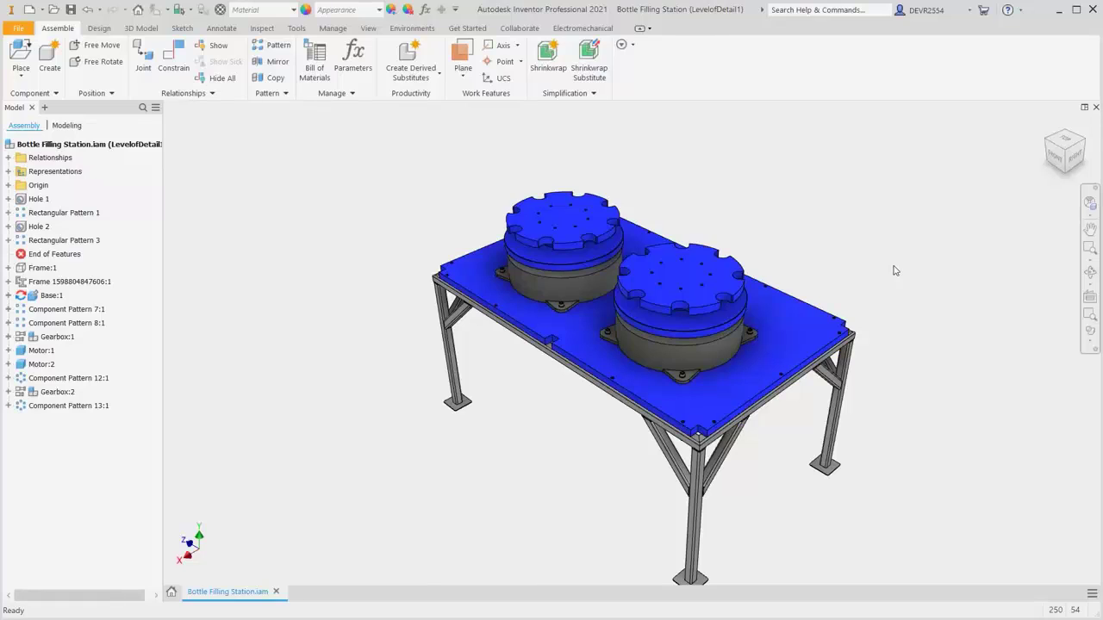
{"action": "key", "text": "F4"}
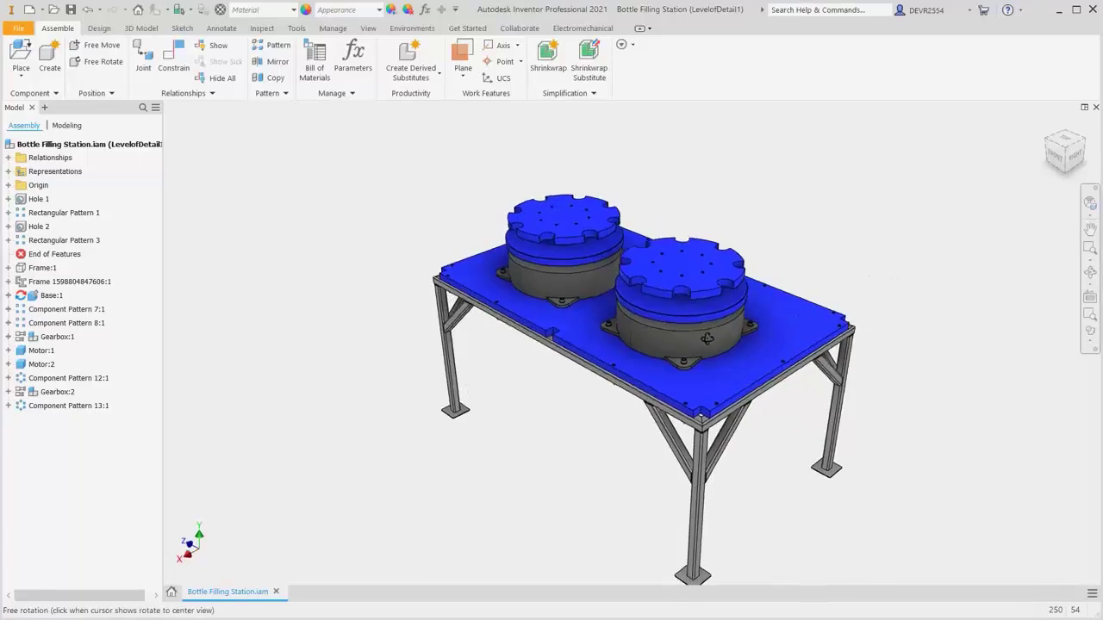
{"action": "left_click_drag", "start_coordinate": [709, 353], "coordinate": [703, 320]}
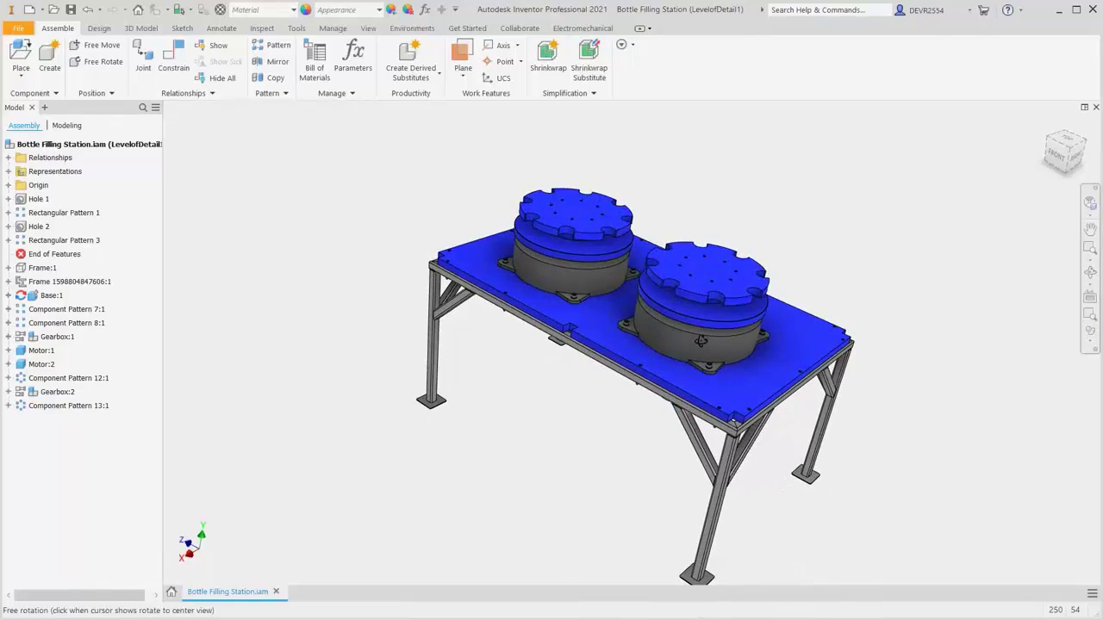
{"action": "key", "text": "F6"}
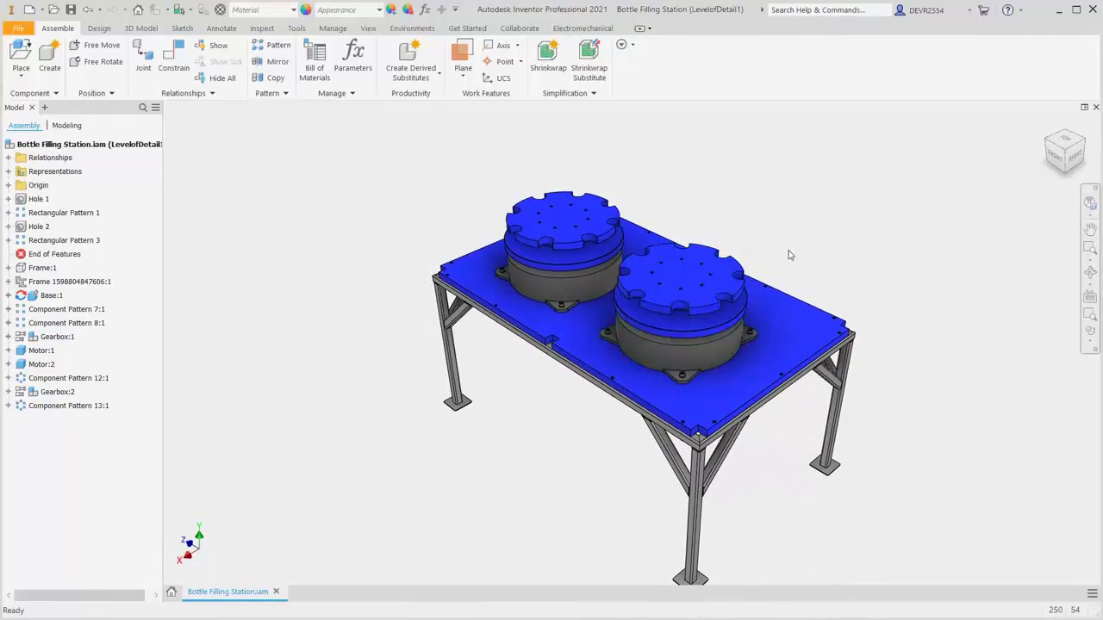
{"action": "scroll", "coordinate": [711, 307], "scroll_direction": "up", "scroll_amount": 5}
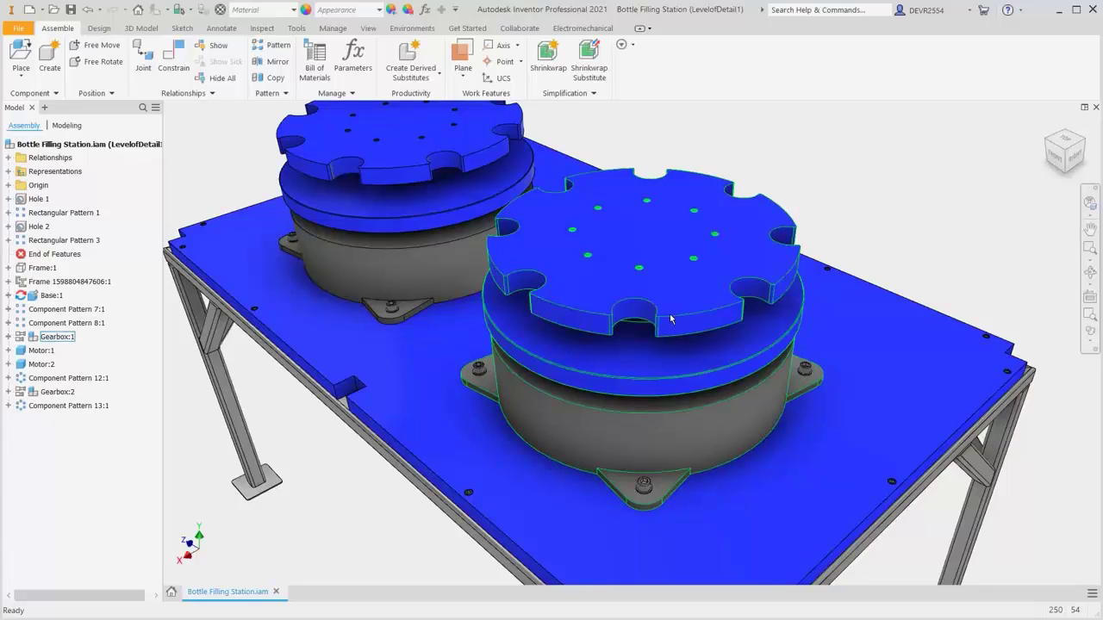
{"action": "left_click", "coordinate": [670, 317]}
{"action": "left_click_drag", "start_coordinate": [668, 317], "coordinate": [570, 299]}
{"action": "key", "text": "F6"}
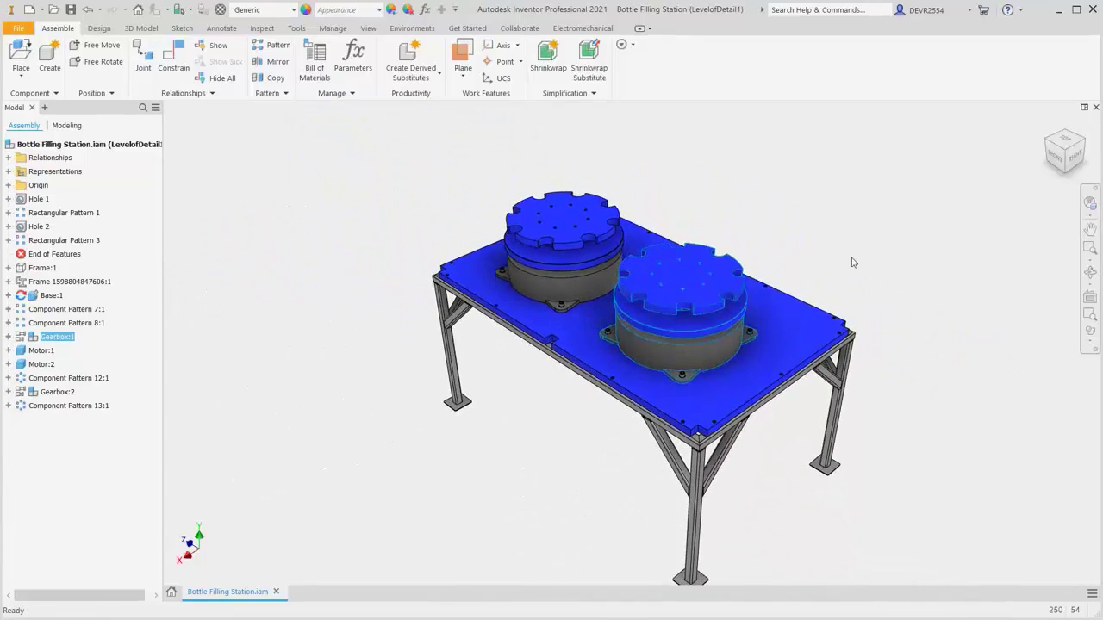
{"action": "left_click", "coordinate": [852, 262]}
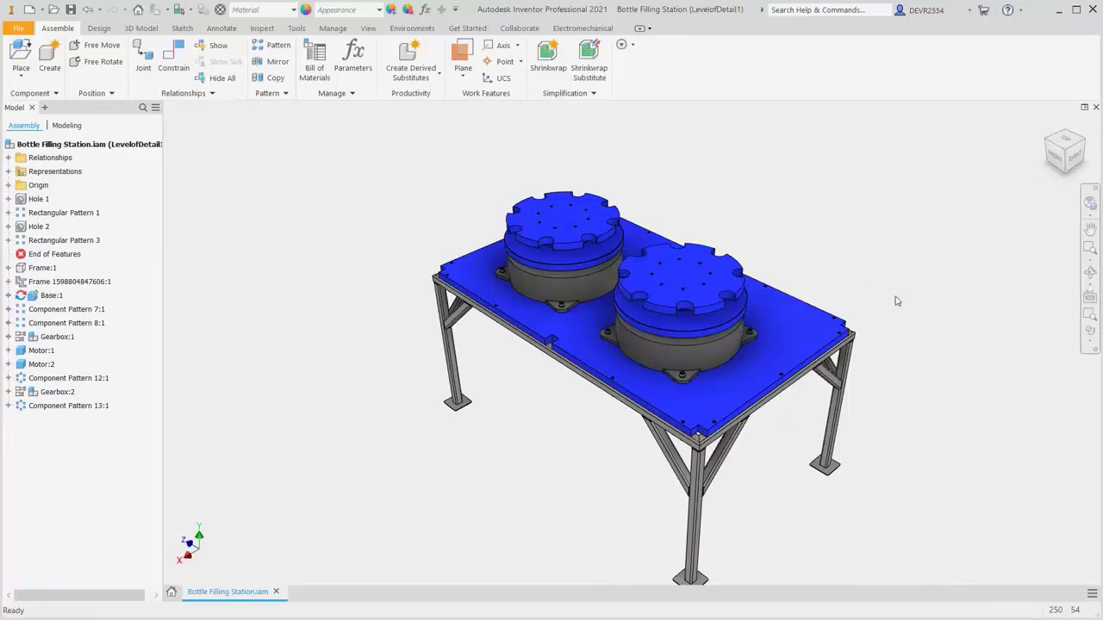
Inspect both gearboxes' internal gears from above in Wireframe with hidden edges, and return the display to Shaded with edges
{"action": "left_click", "coordinate": [1089, 342]}
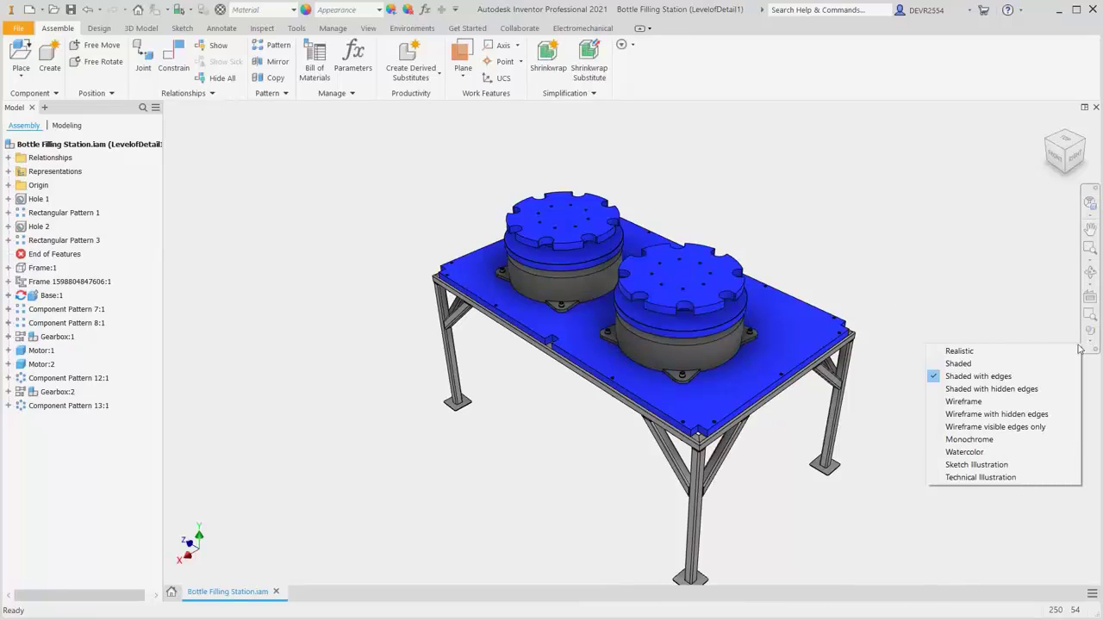
{"action": "left_click", "coordinate": [991, 416]}
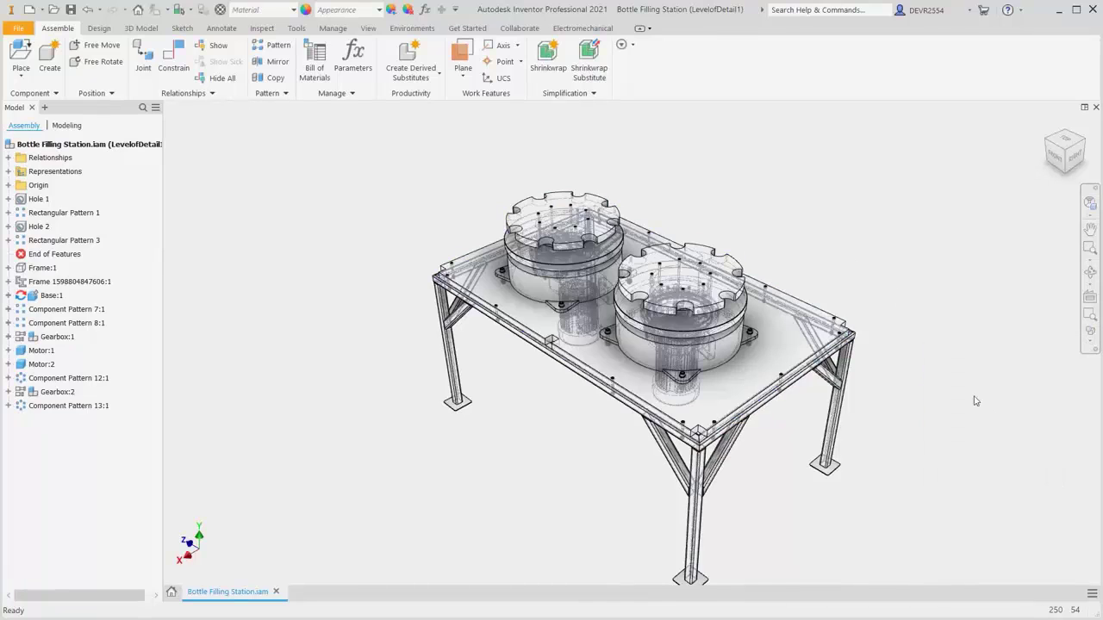
{"action": "left_click", "coordinate": [1065, 143]}
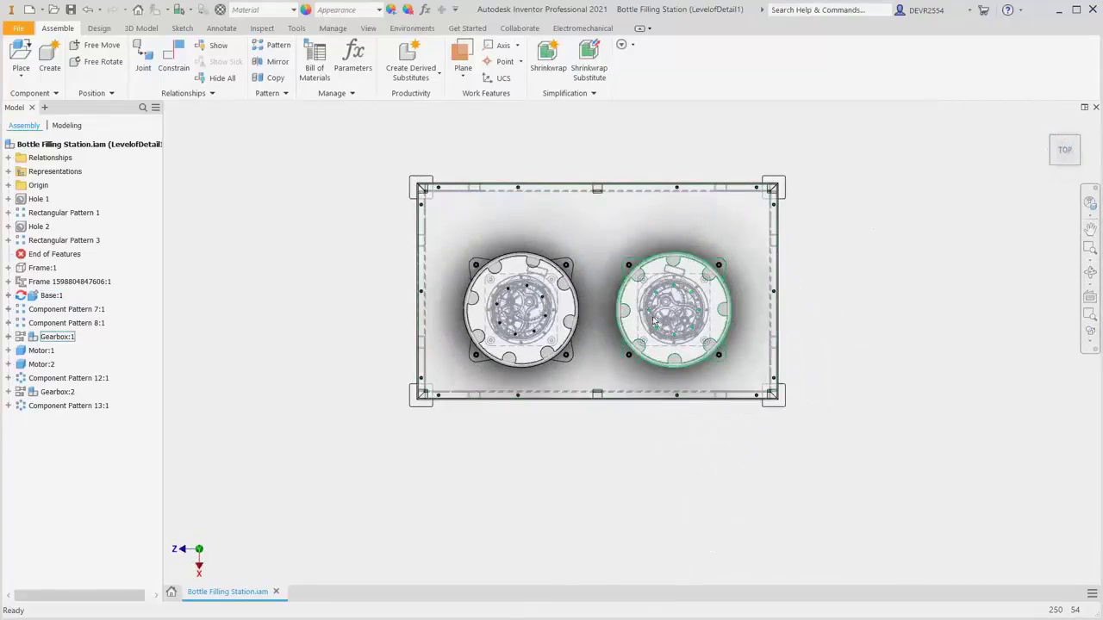
{"action": "scroll", "coordinate": [568, 324], "scroll_direction": "down", "scroll_amount": 5}
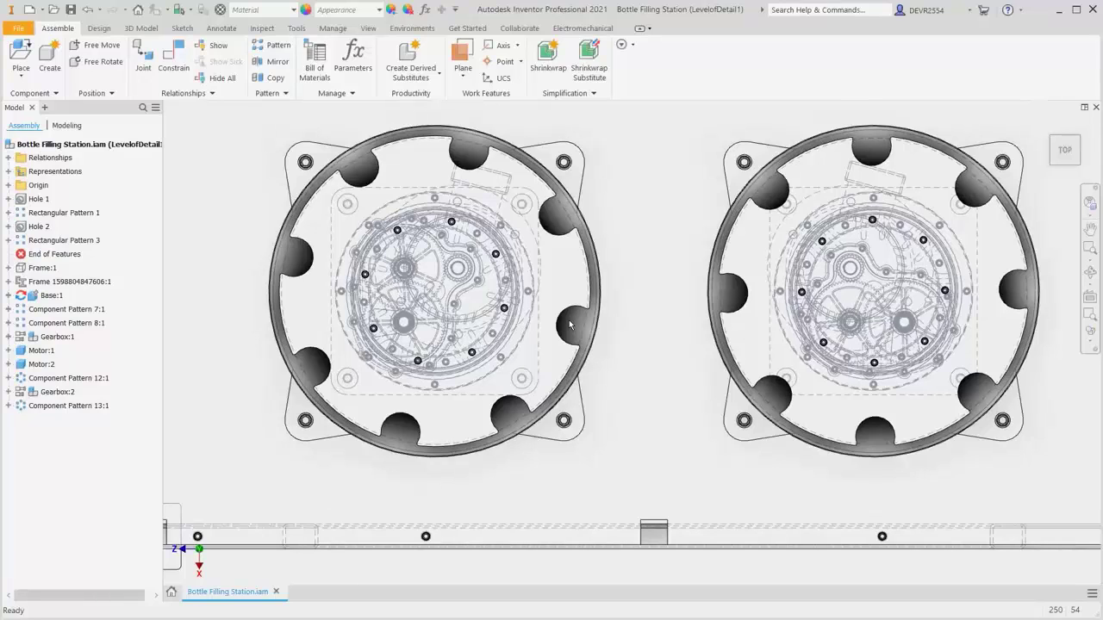
{"action": "mouse_move", "coordinate": [569, 324]}
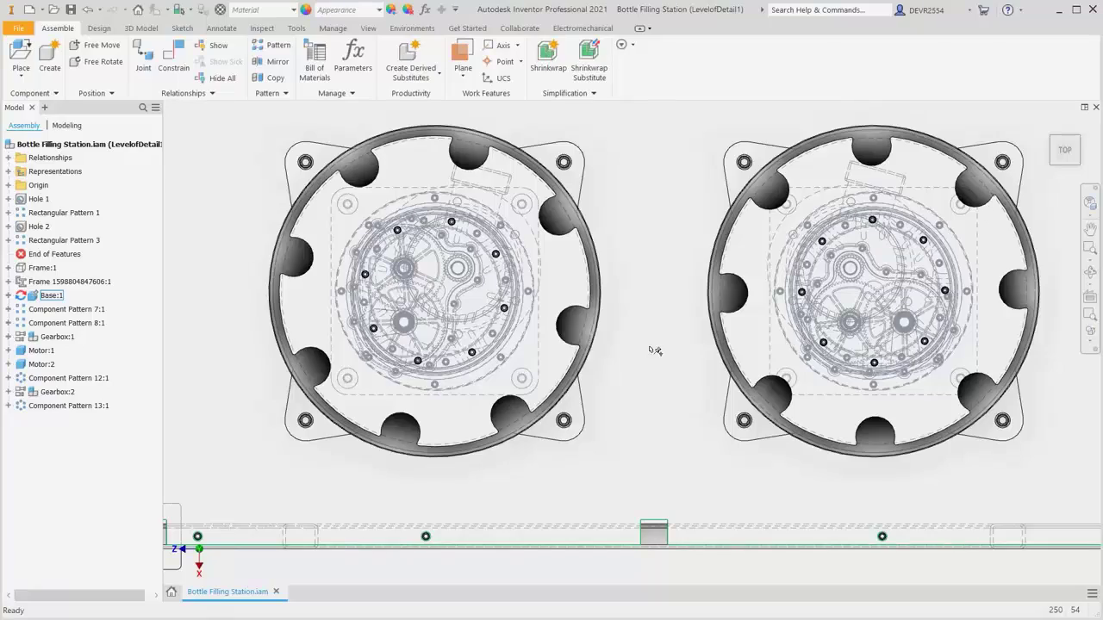
{"action": "middle_click_drag", "start_coordinate": [532, 366], "coordinate": [558, 398], "text": "shift"}
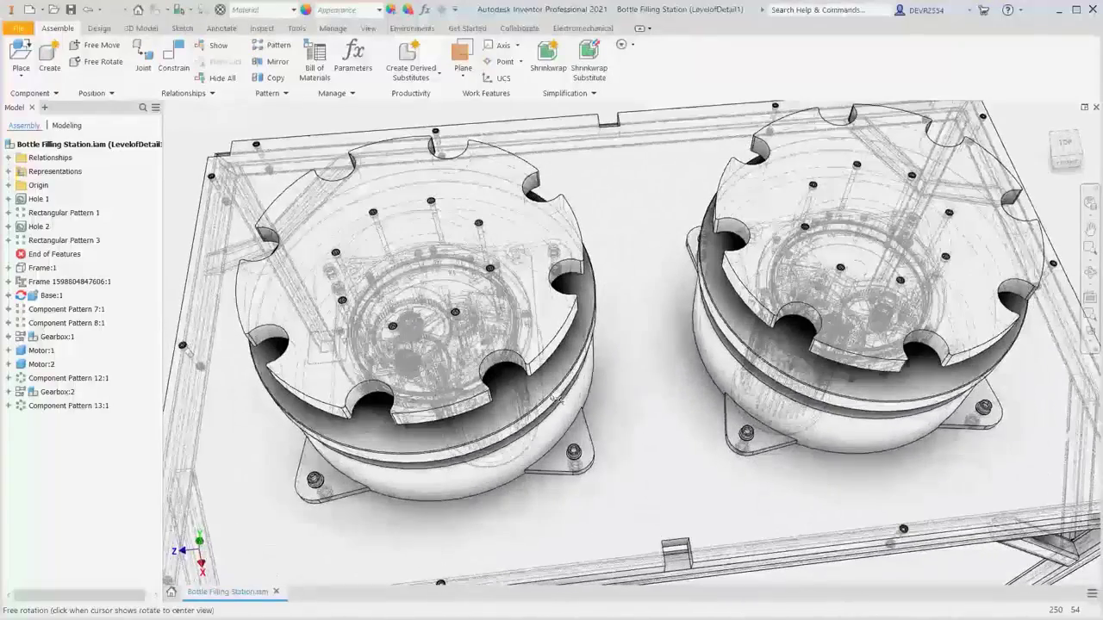
{"action": "left_click", "coordinate": [1051, 160]}
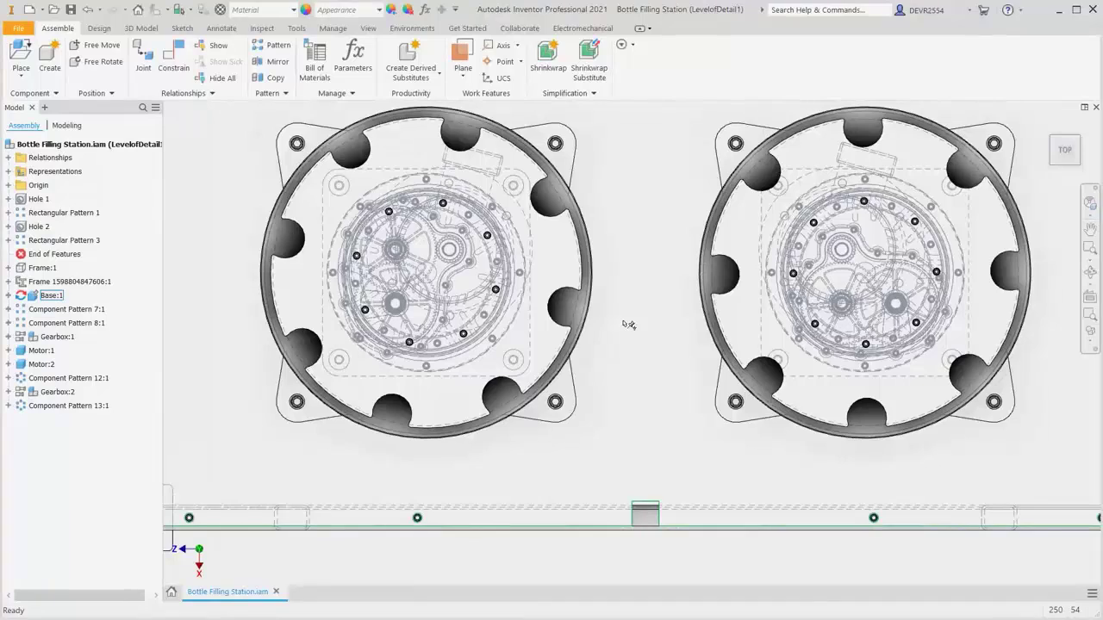
{"action": "key", "text": "F6"}
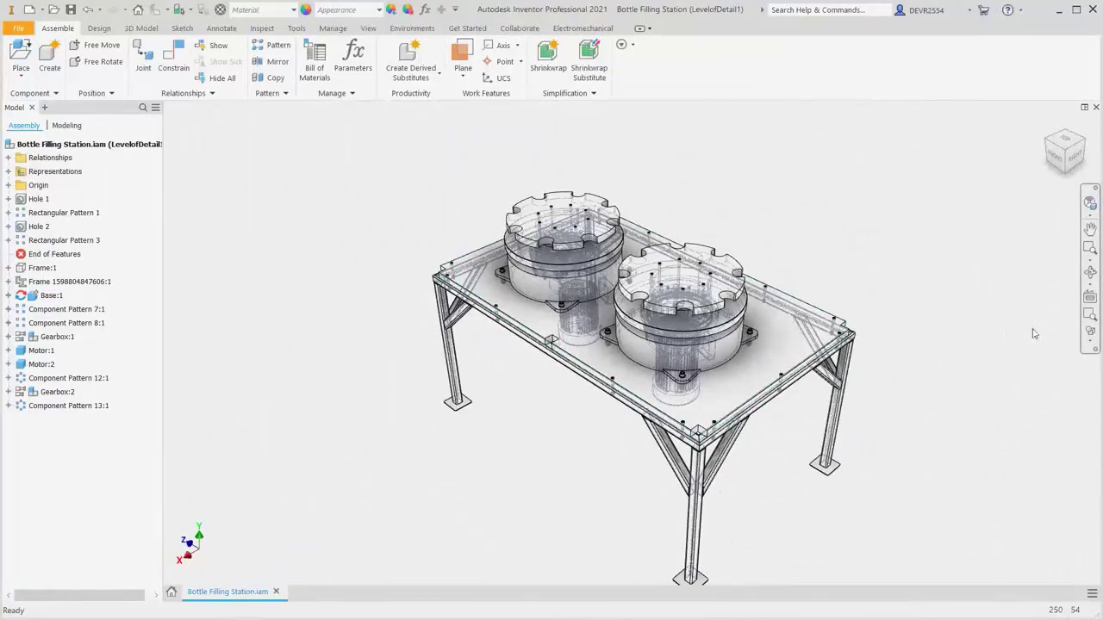
{"action": "left_click", "coordinate": [1088, 335]}
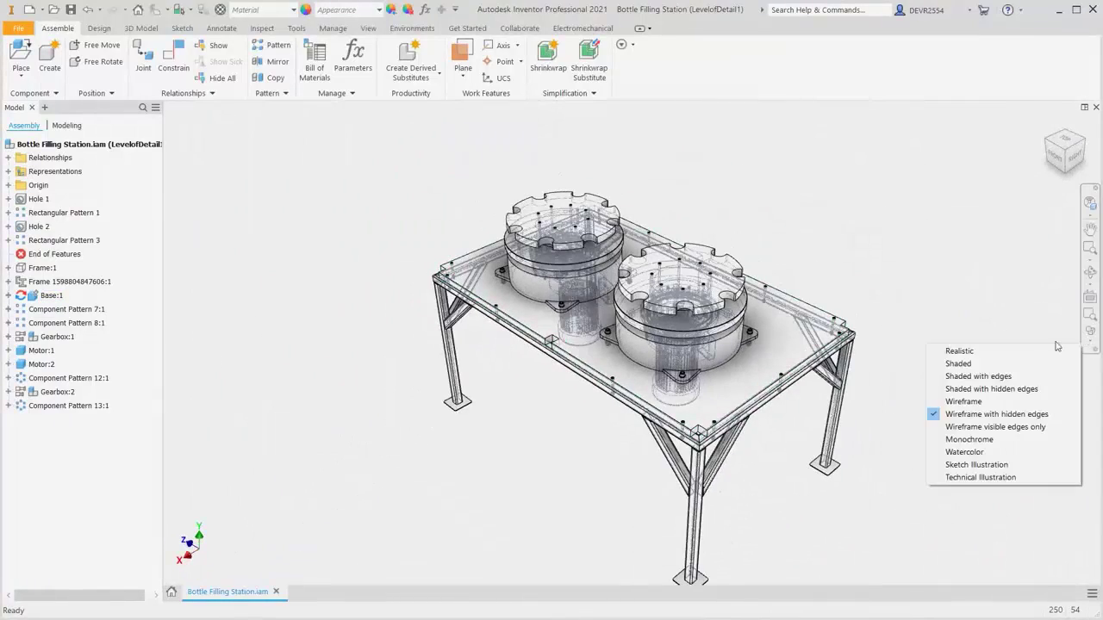
{"action": "left_click", "coordinate": [997, 381]}
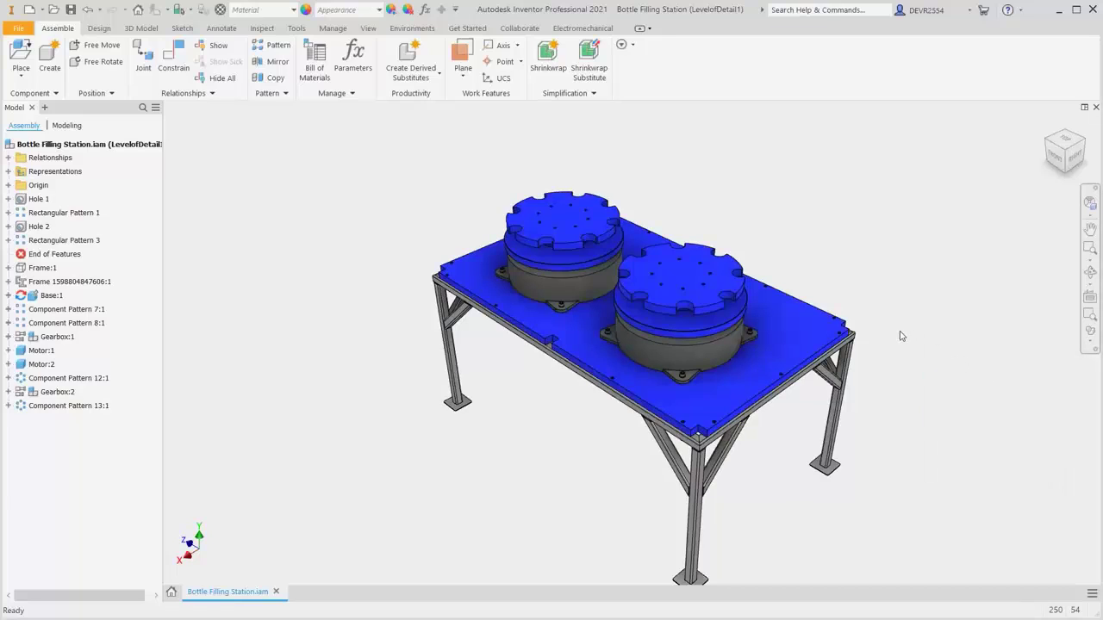
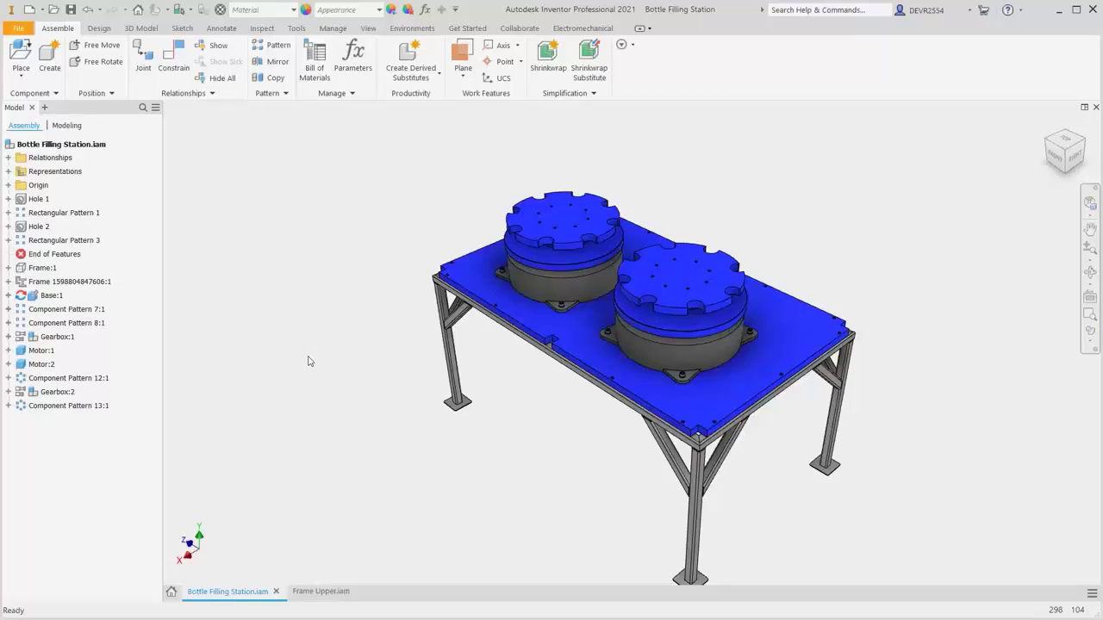
Switch to the Frame Upper.iam assembly and expand its Relationships to examine the constraints on the covers
{"action": "left_click", "coordinate": [320, 592]}
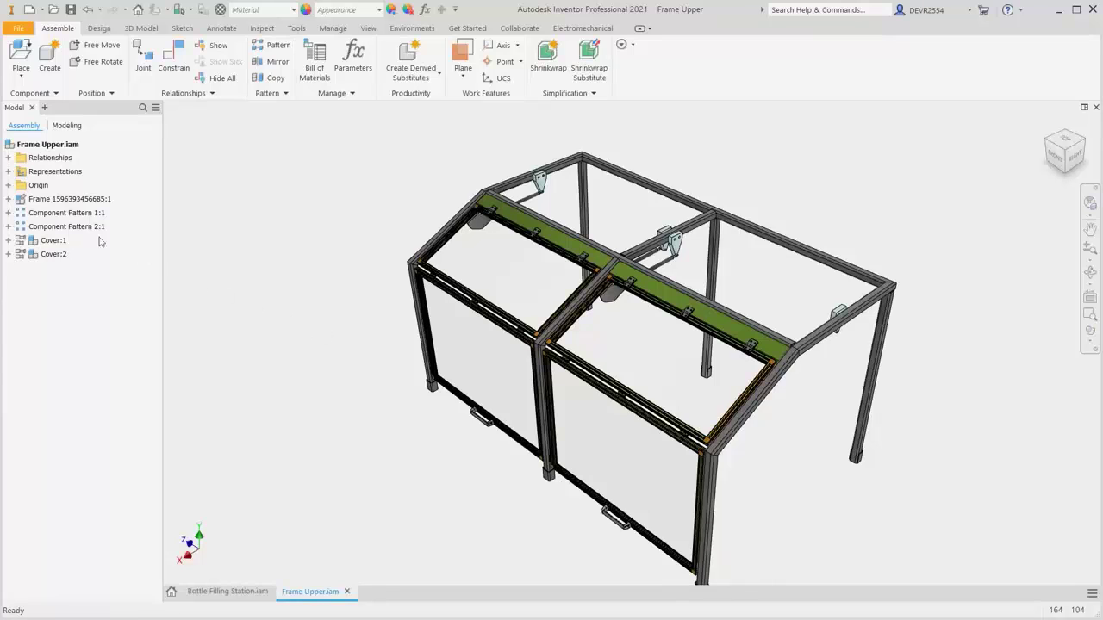
{"action": "left_click", "coordinate": [8, 158]}
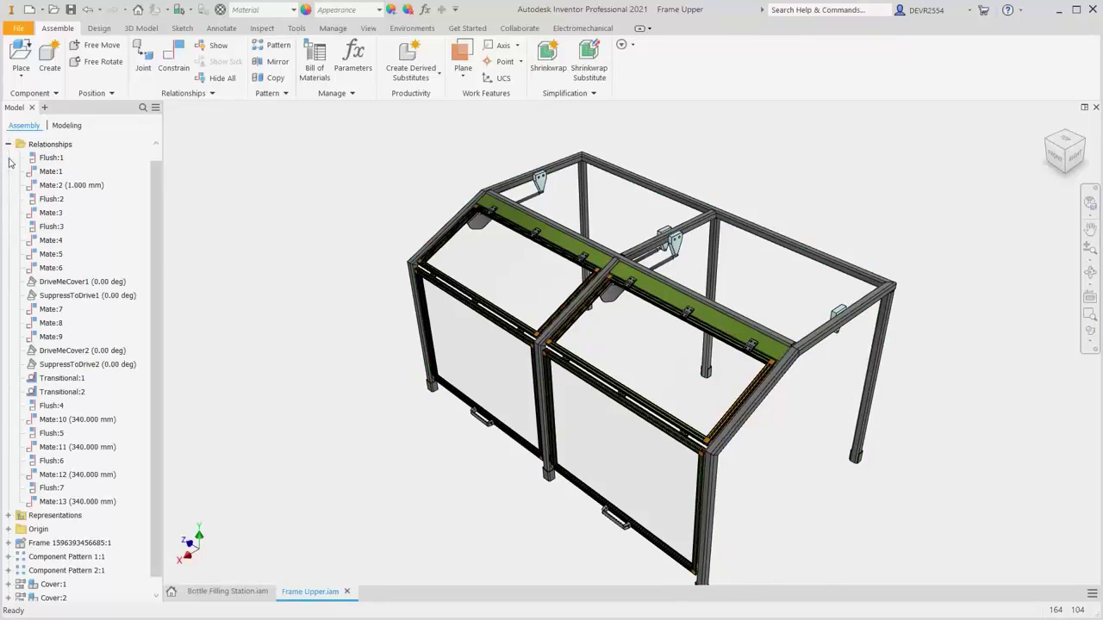
{"action": "left_click_drag", "start_coordinate": [155, 225], "coordinate": [153, 251]}
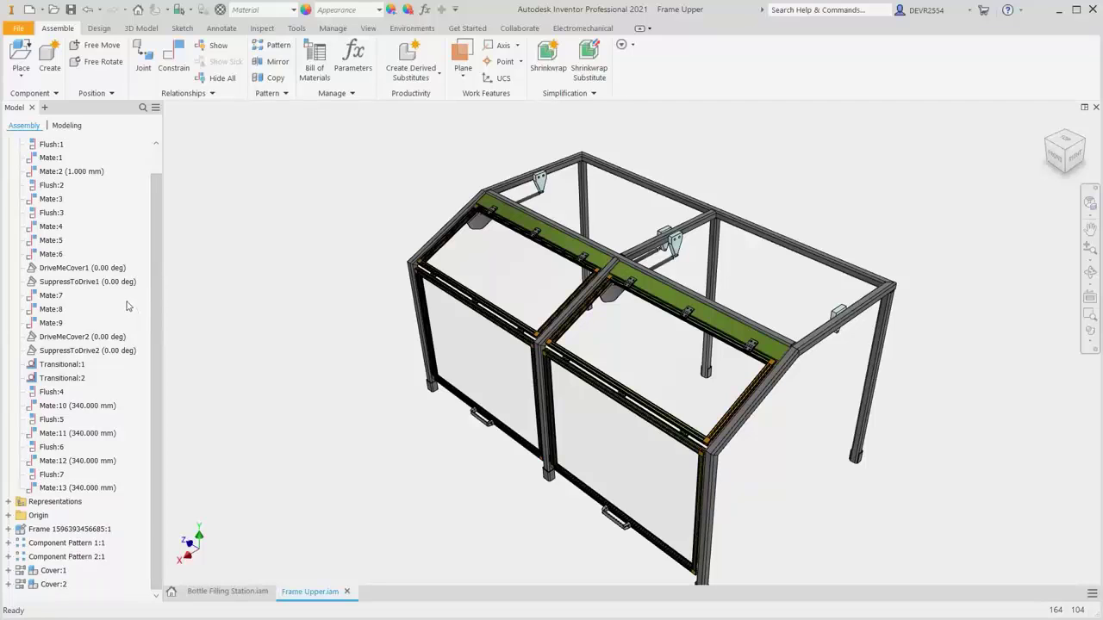
View the Transitional constraint type in the Constrain command and close it without placing a constraint
{"action": "left_click", "coordinate": [173, 59]}
{"action": "left_click", "coordinate": [207, 148]}
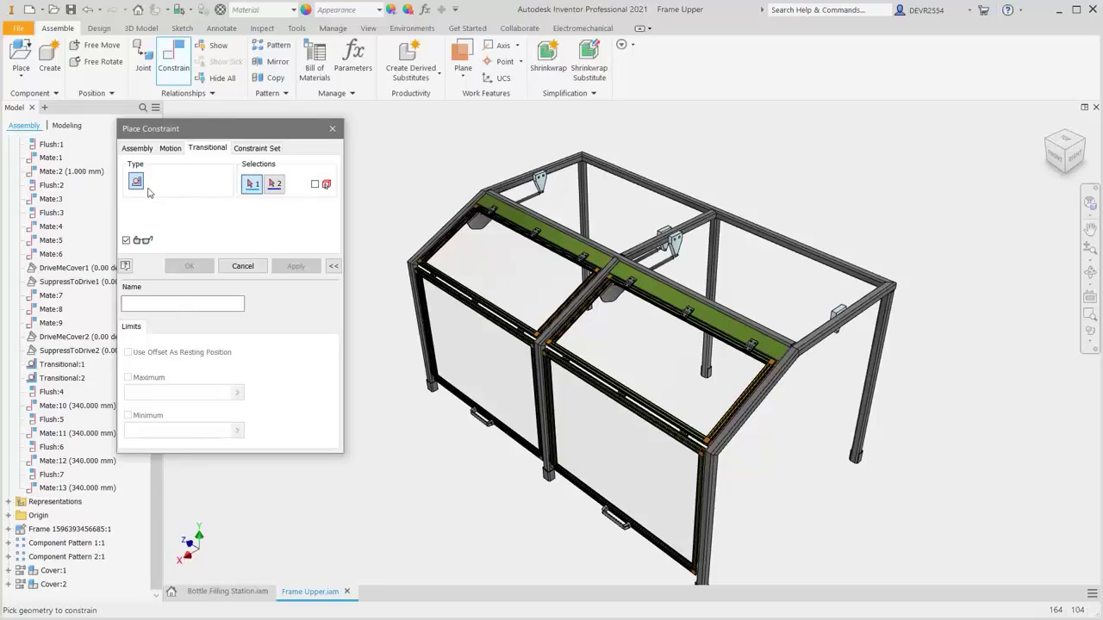
{"action": "left_click", "coordinate": [331, 130]}
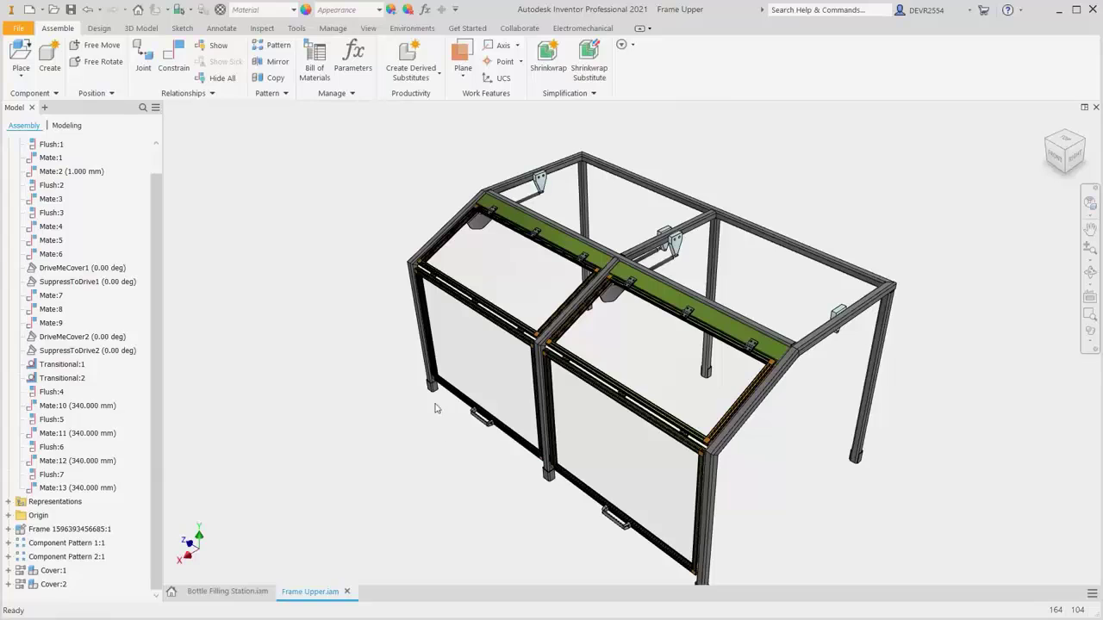
Examine how the light-blue slider beside Cover:1's lower corner sits in the slot of the adjoining frame post
{"action": "scroll", "coordinate": [430, 381], "scroll_direction": "down", "scroll_amount": 5}
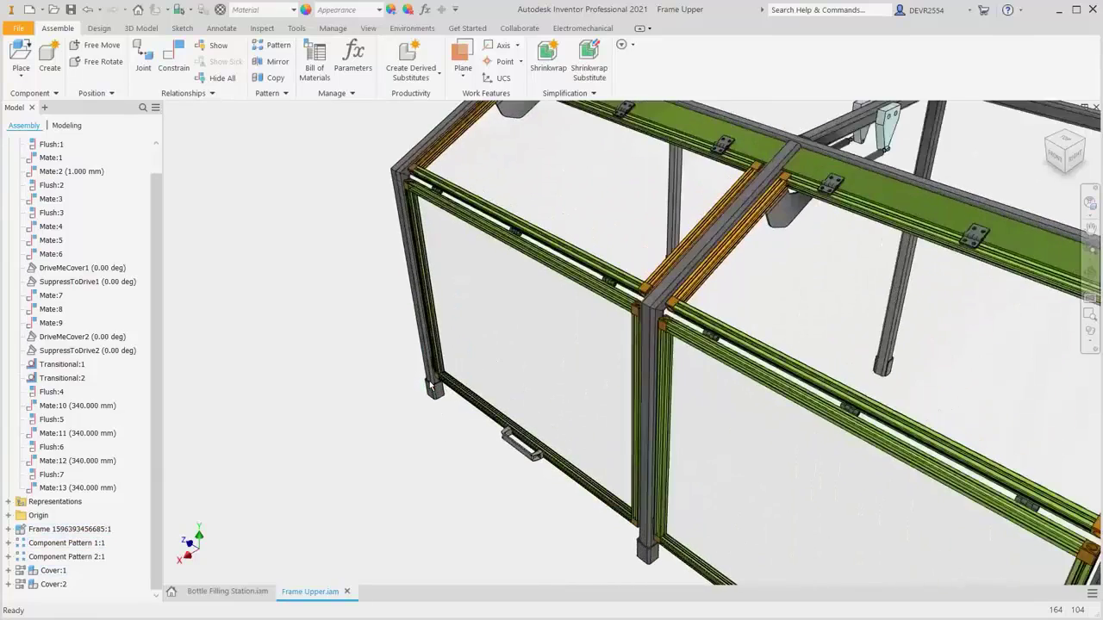
{"action": "scroll", "coordinate": [429, 381], "scroll_direction": "down", "scroll_amount": 5}
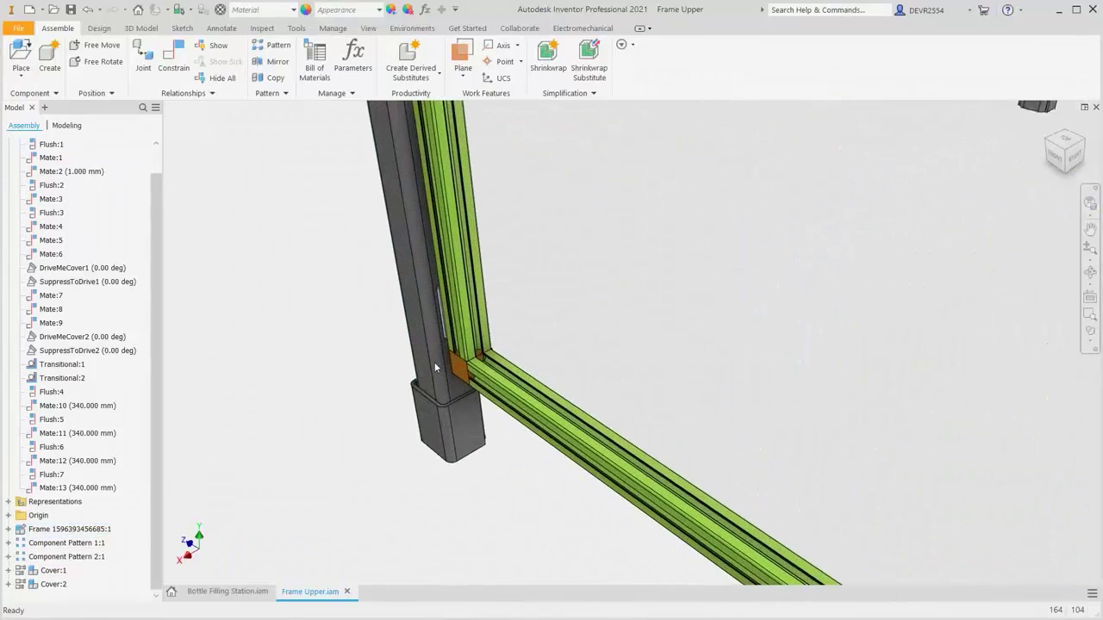
{"action": "key", "text": "F4"}
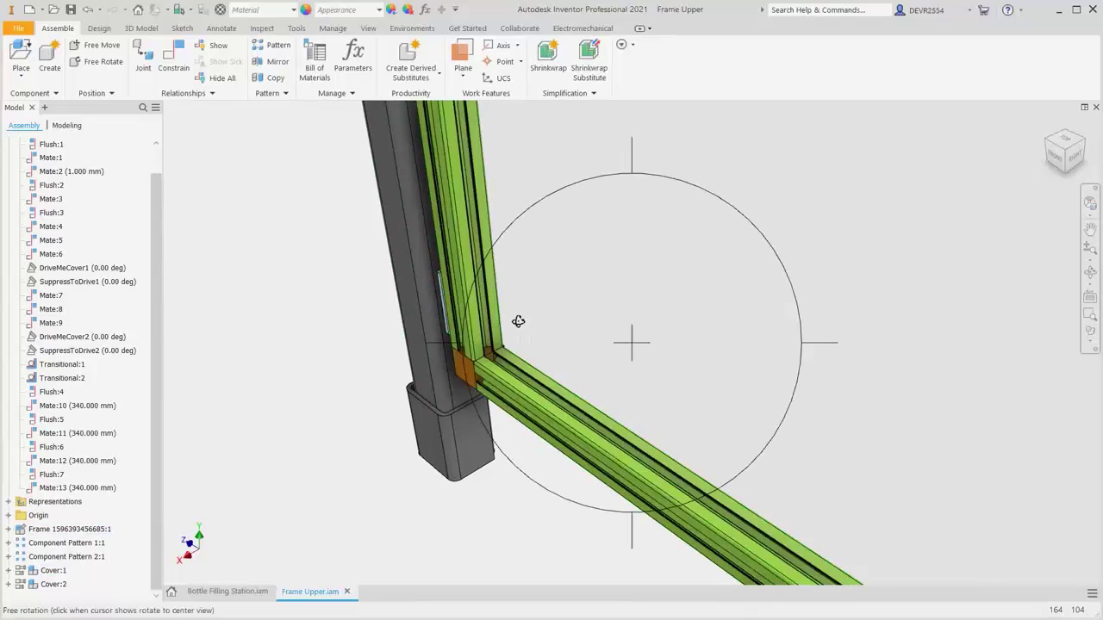
{"action": "mouse_move", "coordinate": [499, 322]}
{"action": "left_mouse_down"}
{"action": "mouse_move", "coordinate": [528, 318]}
{"action": "mouse_move", "coordinate": [505, 330]}
{"action": "left_mouse_up"}
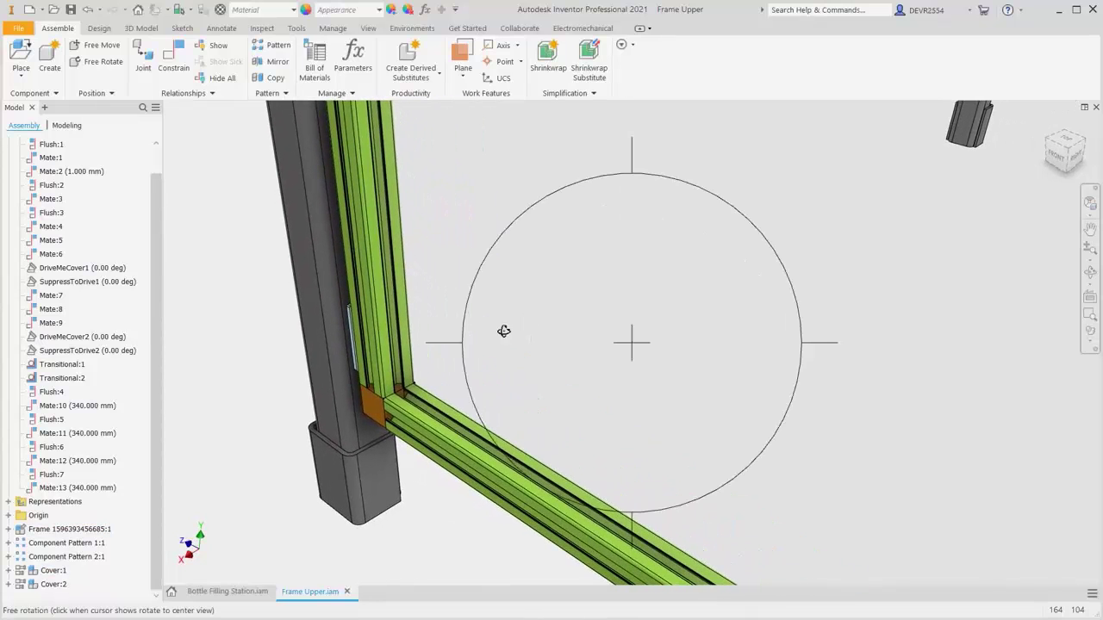
{"action": "left_click", "coordinate": [512, 348]}
{"action": "left_click", "coordinate": [493, 353]}
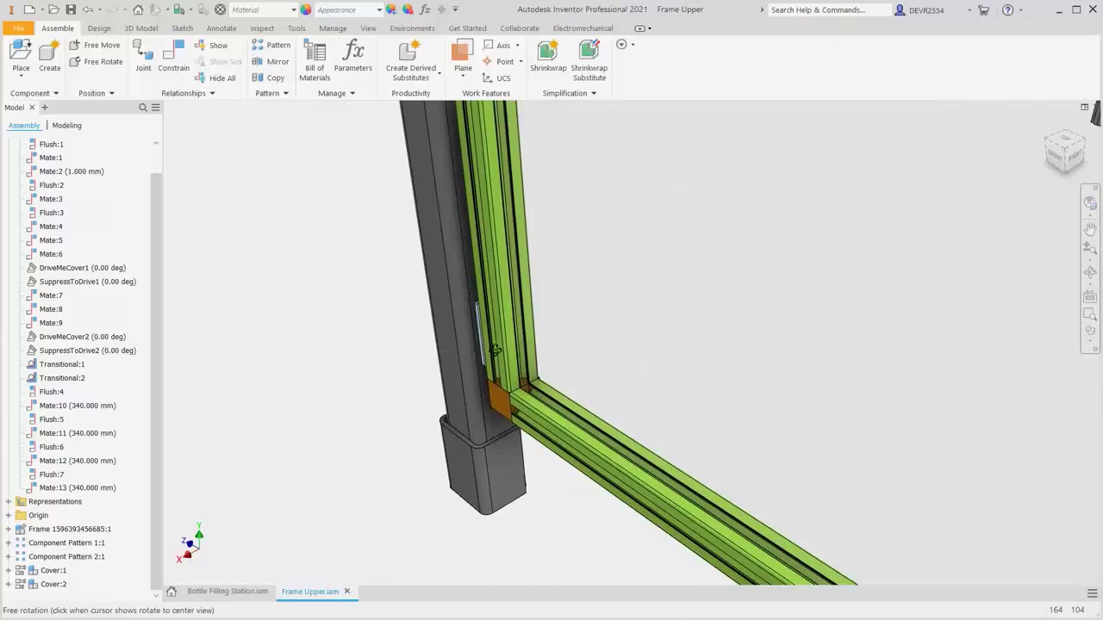
{"action": "left_click", "coordinate": [493, 362]}
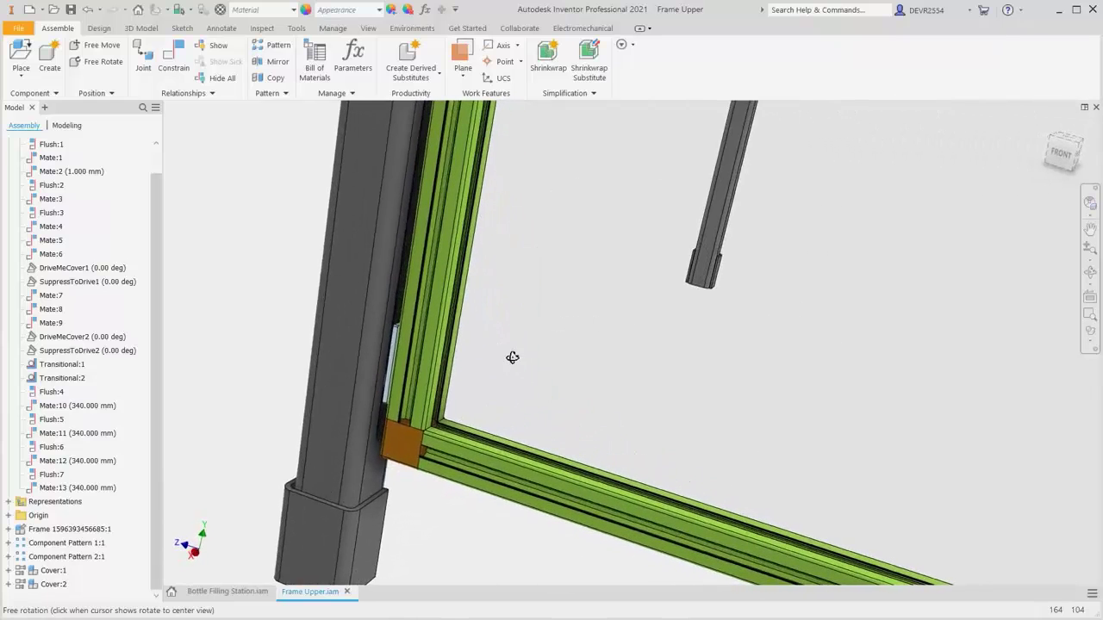
{"action": "key", "text": "Escape"}
{"action": "scroll", "coordinate": [376, 405], "scroll_direction": "up", "scroll_amount": 2}
{"action": "scroll", "coordinate": [377, 405], "scroll_direction": "up", "scroll_amount": 2}
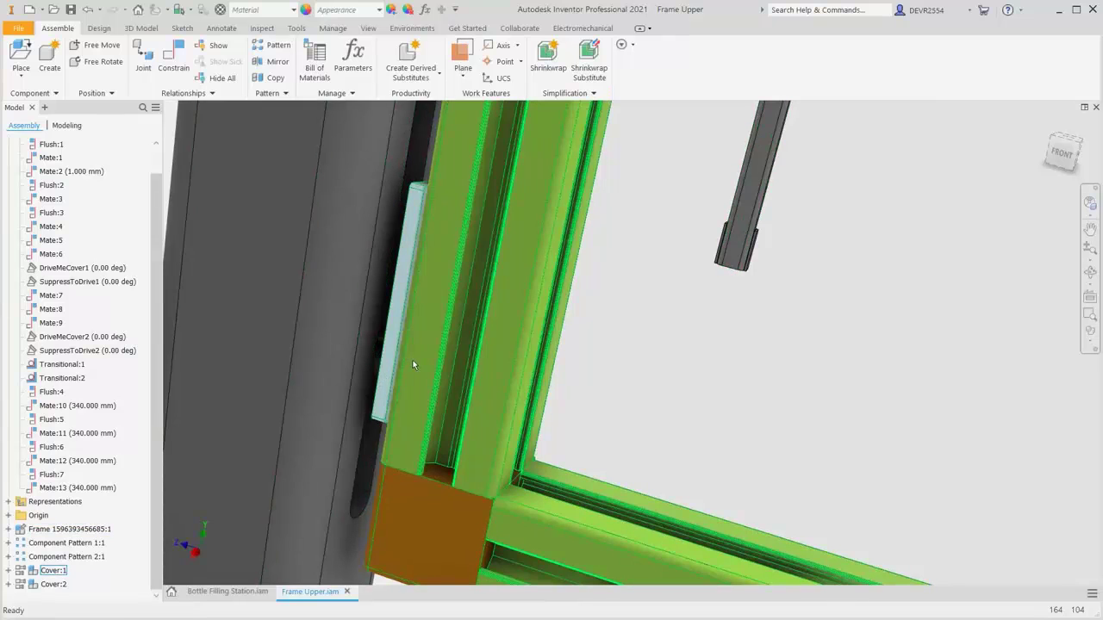
Review the Transitional constraint's selection options beside the slotted post, close it without placing one, and restore the home view
{"action": "left_click", "coordinate": [169, 75]}
{"action": "left_click", "coordinate": [206, 148]}
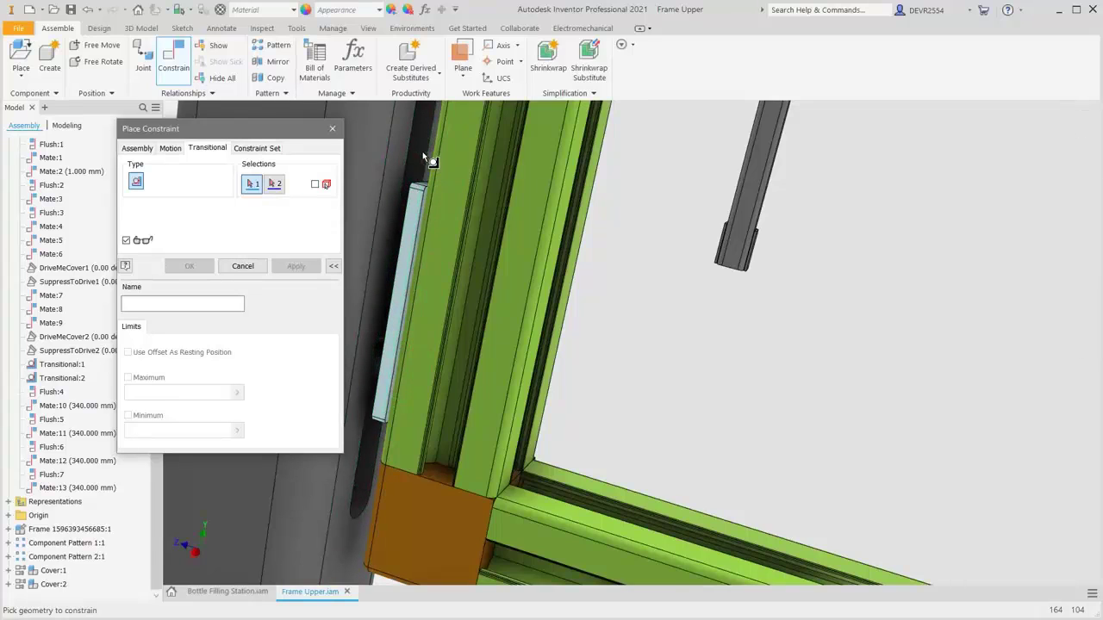
{"action": "left_click", "coordinate": [242, 266]}
{"action": "key", "text": "F6"}
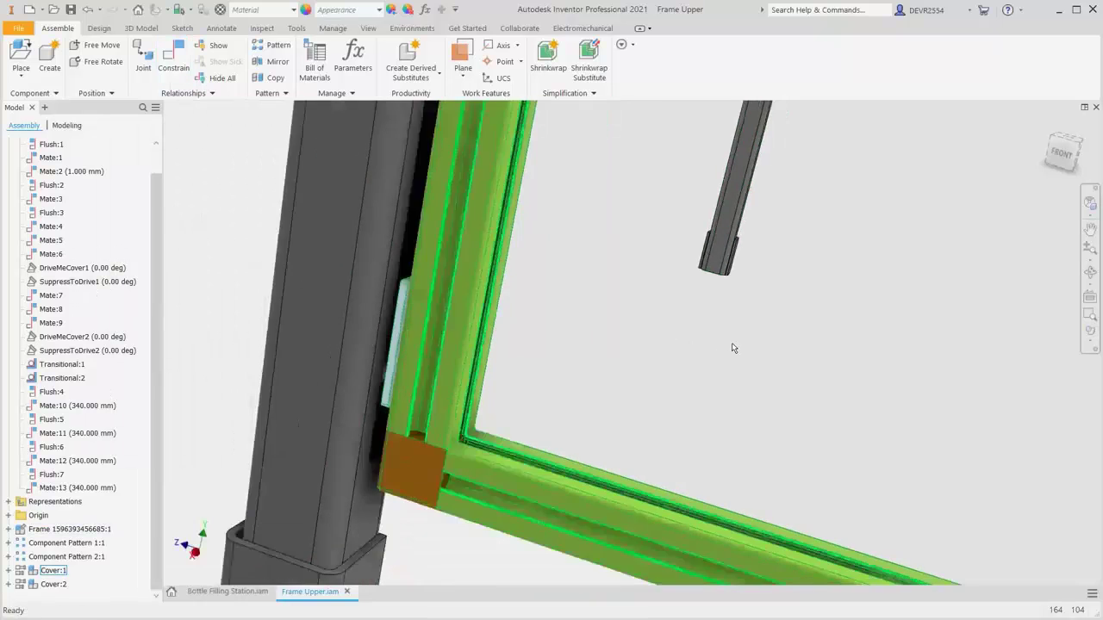
{"action": "left_click", "coordinate": [911, 254]}
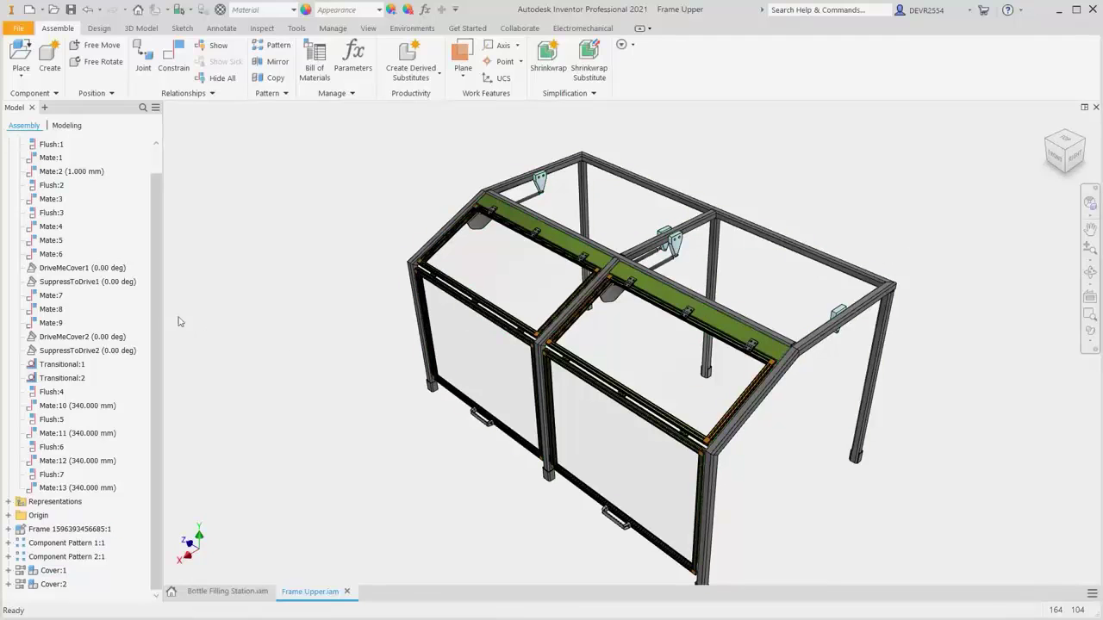
Drive the DriveMeCover1 angle in reverse between 0.00 and -90.00 deg, cancel the drive, and inspect Cover:1's hinged corner at the post
{"action": "right_click", "coordinate": [112, 268]}
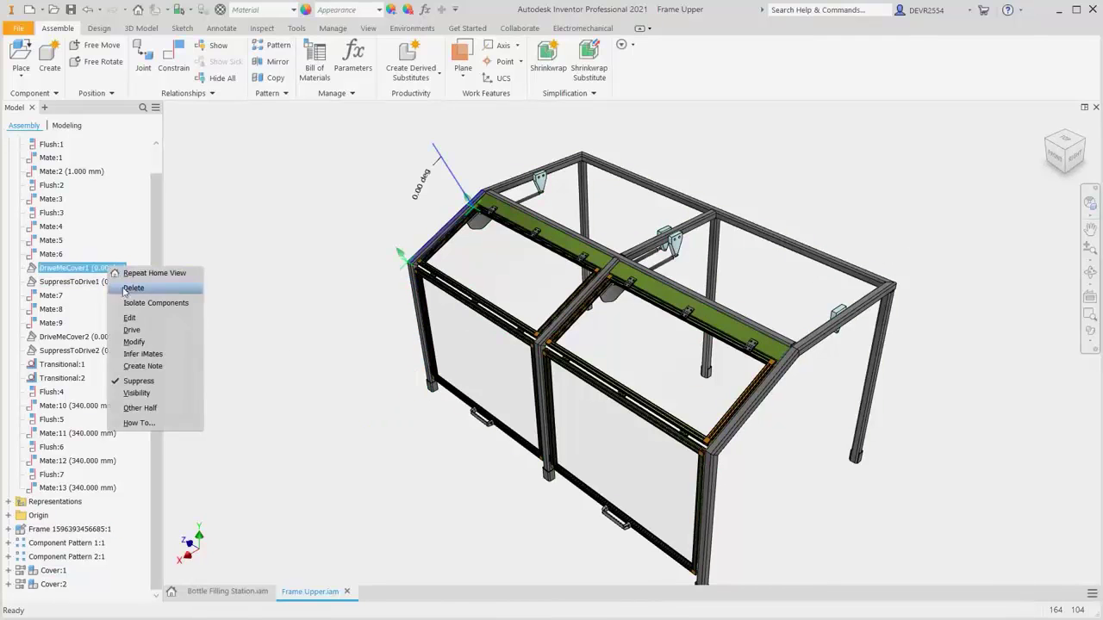
{"action": "left_click", "coordinate": [131, 330]}
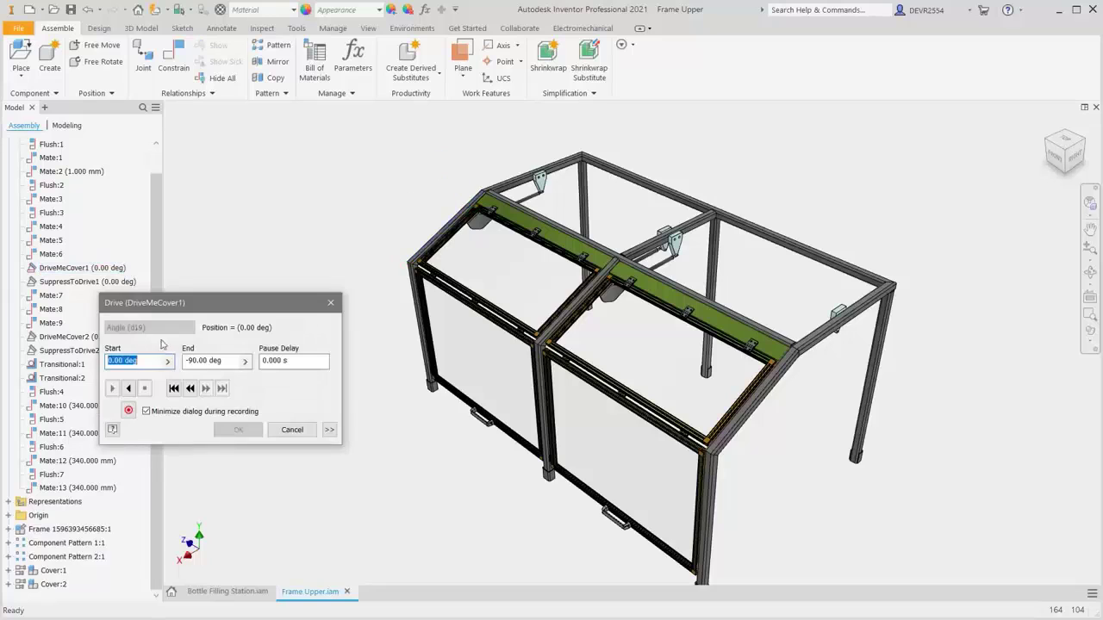
{"action": "left_click", "coordinate": [129, 389]}
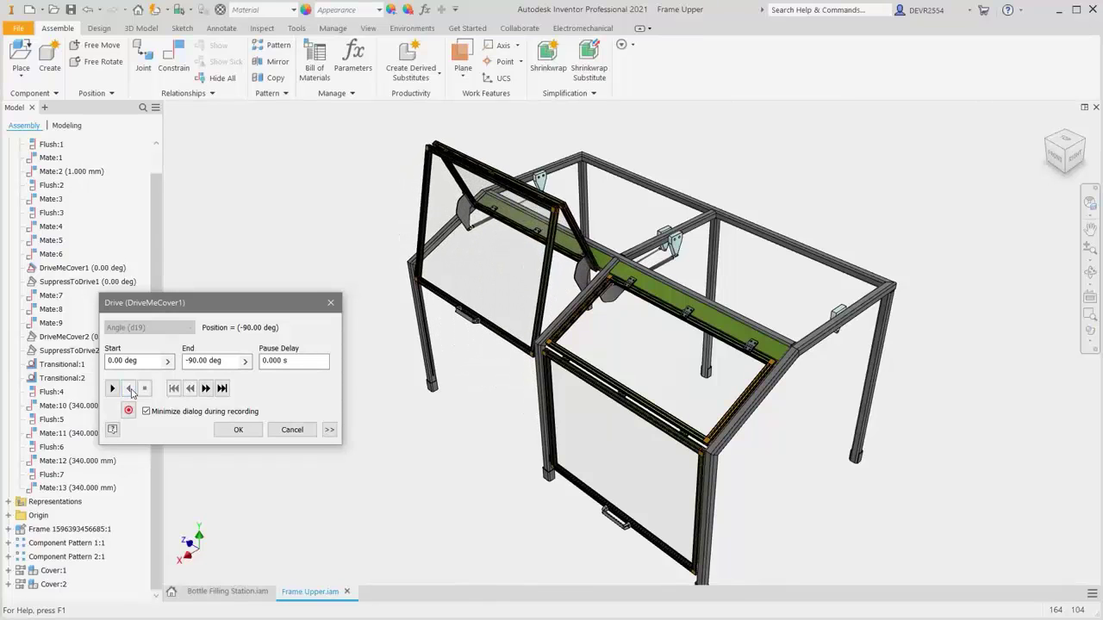
{"action": "left_click", "coordinate": [285, 431]}
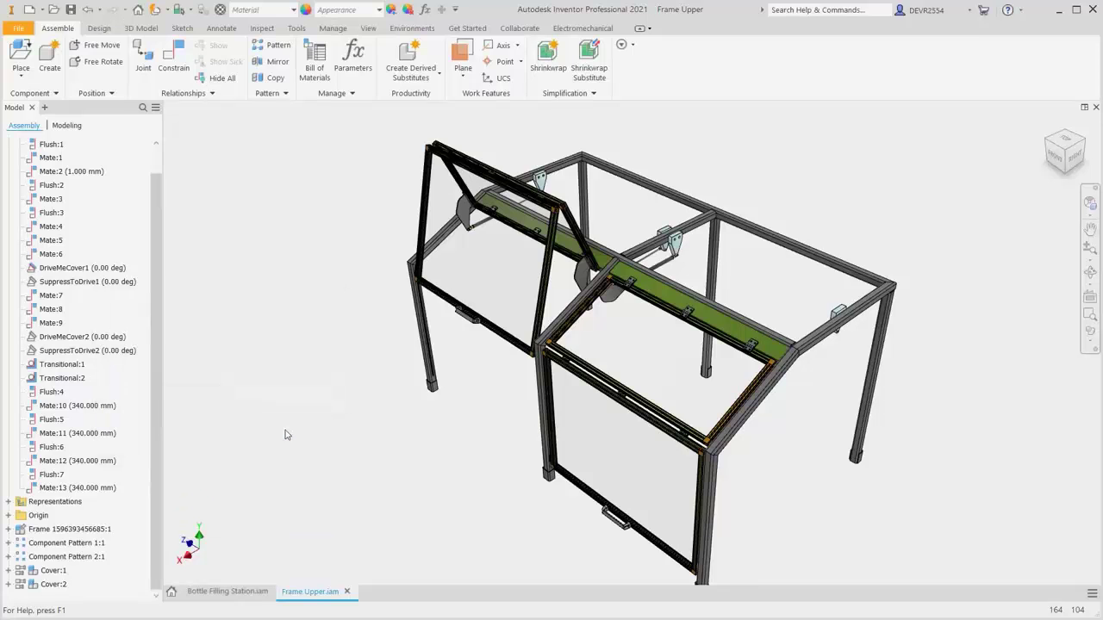
{"action": "scroll", "coordinate": [380, 330], "scroll_direction": "up", "scroll_amount": 5}
{"action": "left_click", "coordinate": [384, 312]}
{"action": "left_click", "coordinate": [457, 265]}
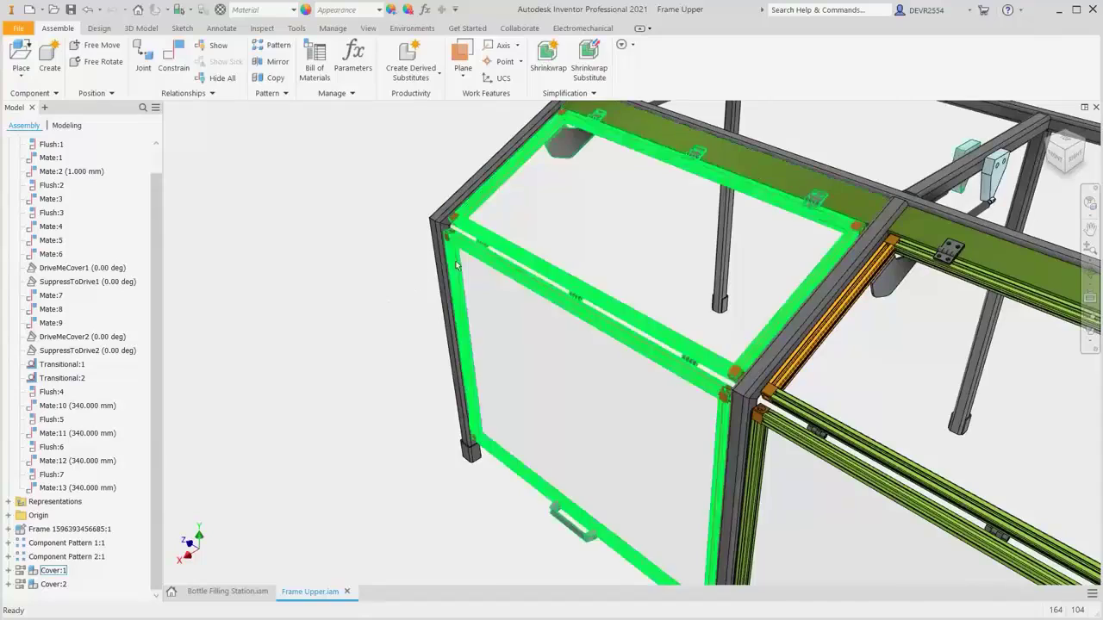
{"action": "scroll", "coordinate": [457, 266], "scroll_direction": "up", "scroll_amount": 8}
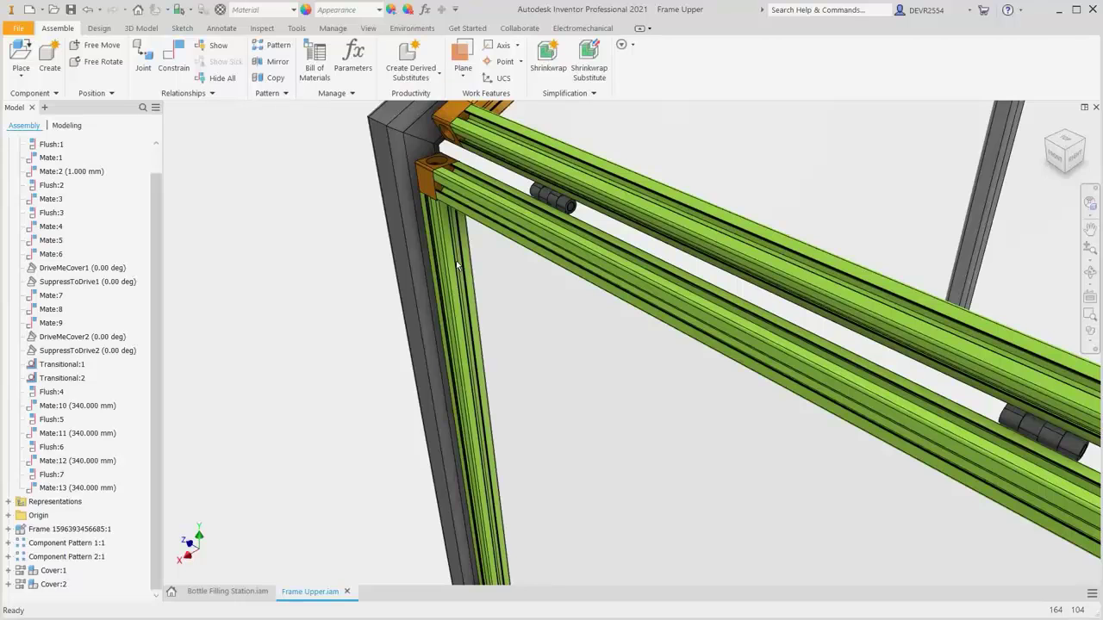
{"action": "scroll", "coordinate": [456, 266], "scroll_direction": "down", "scroll_amount": 10}
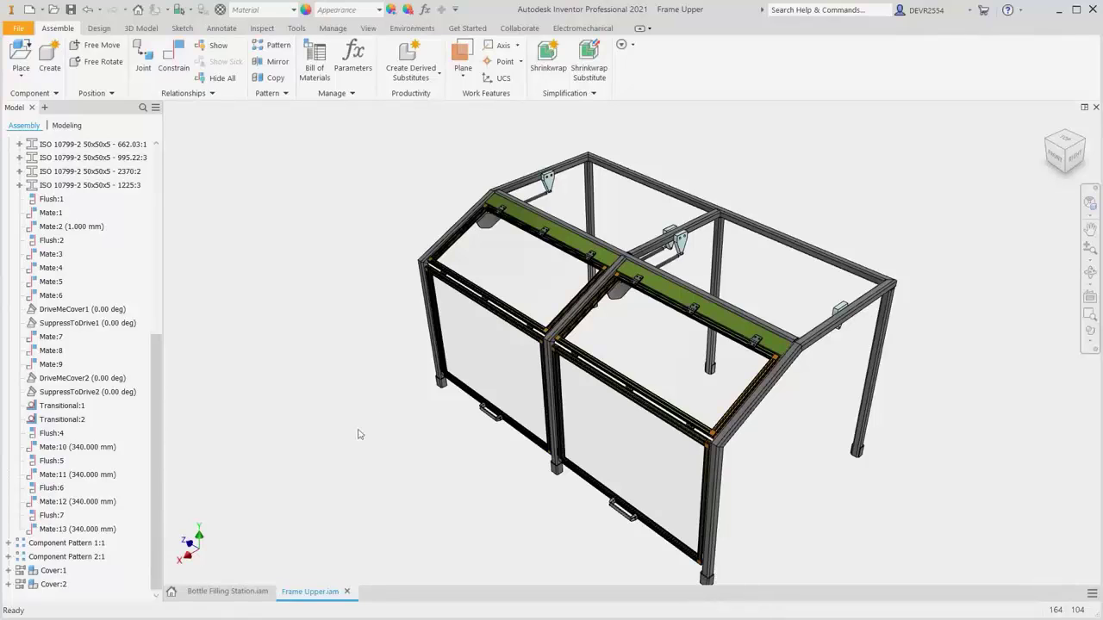
Switch to Bottle Filling Station.iam, place one Frame Upper assembly, and move it behind and above the base plate
{"action": "left_click", "coordinate": [231, 591]}
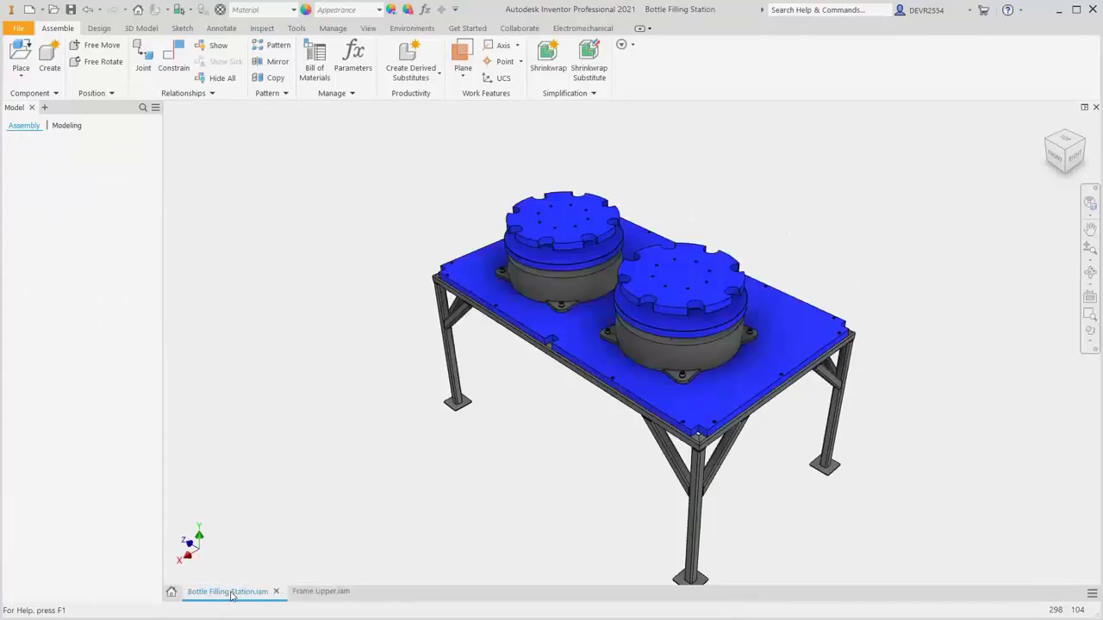
{"action": "right_click", "coordinate": [306, 204]}
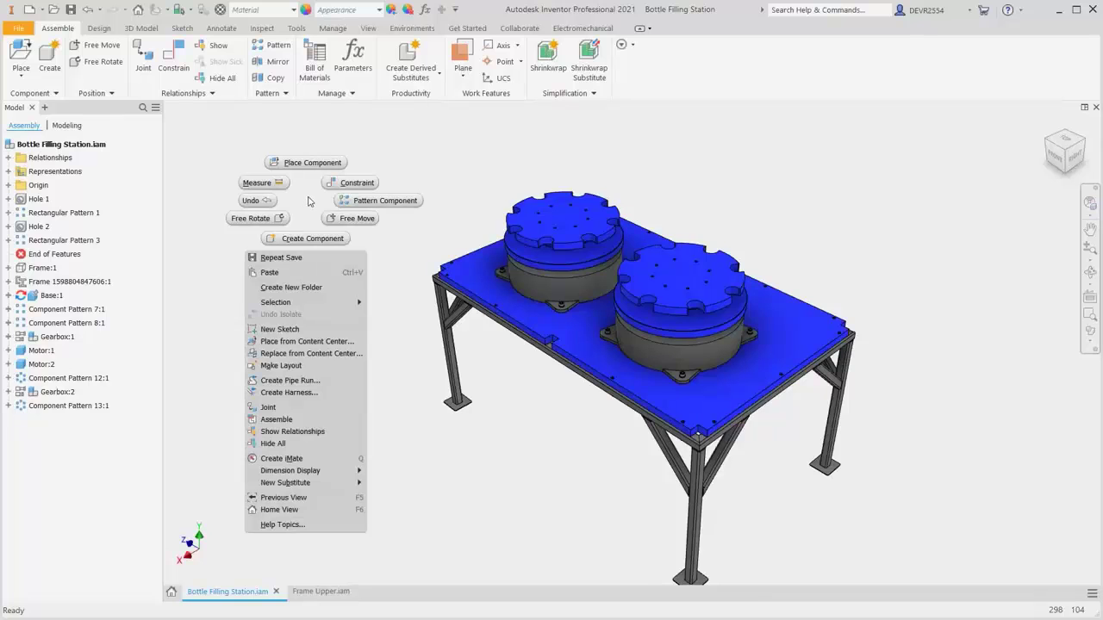
{"action": "left_click", "coordinate": [308, 168]}
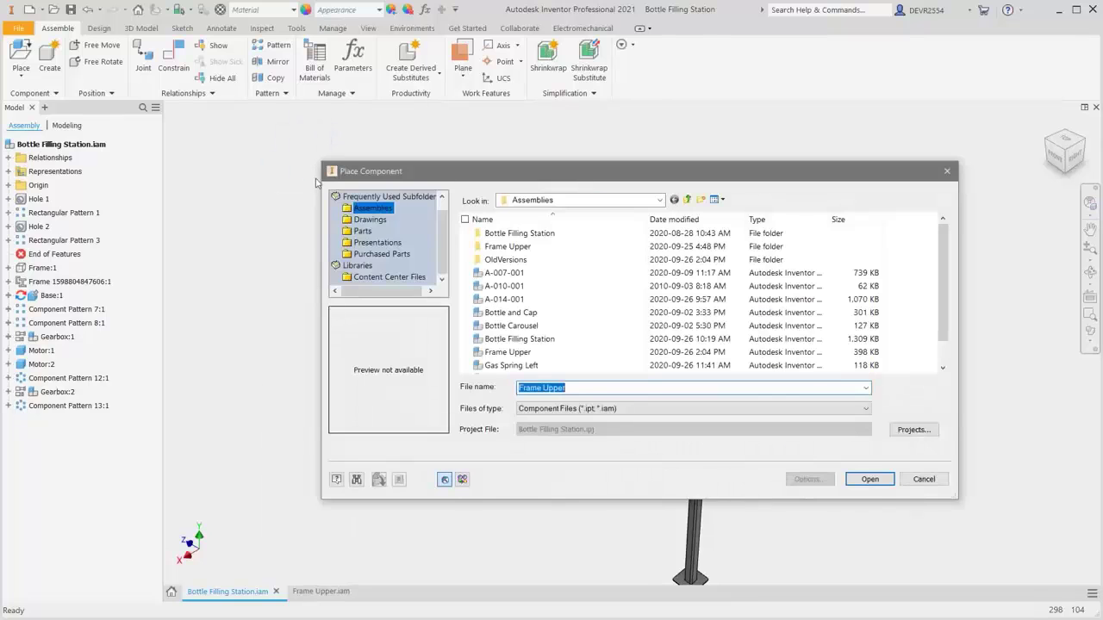
{"action": "left_click", "coordinate": [491, 351]}
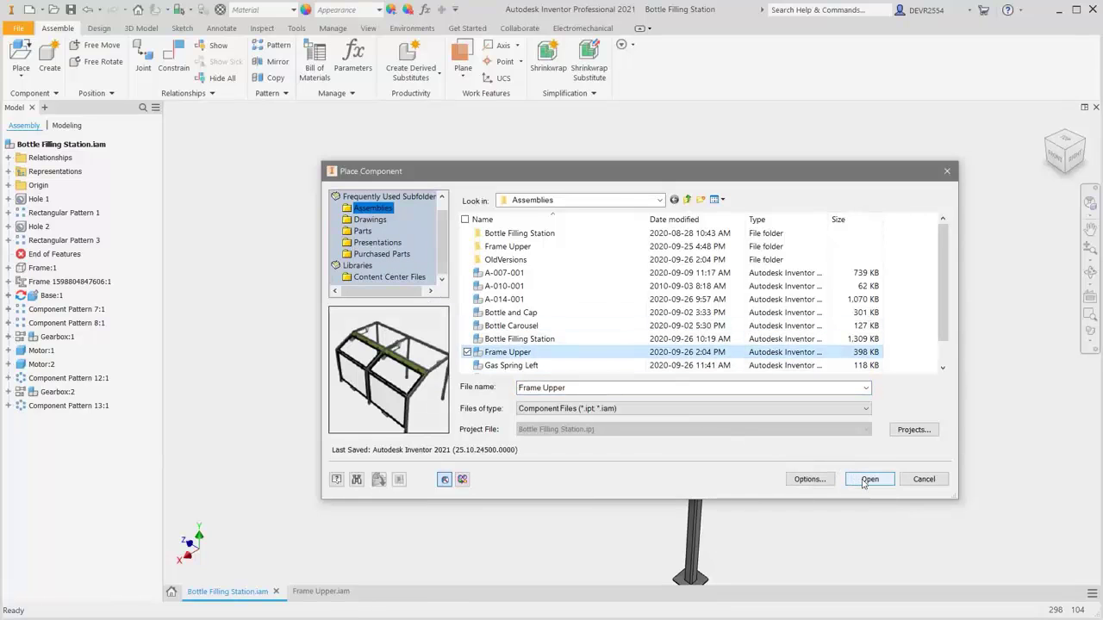
{"action": "left_click", "coordinate": [869, 479]}
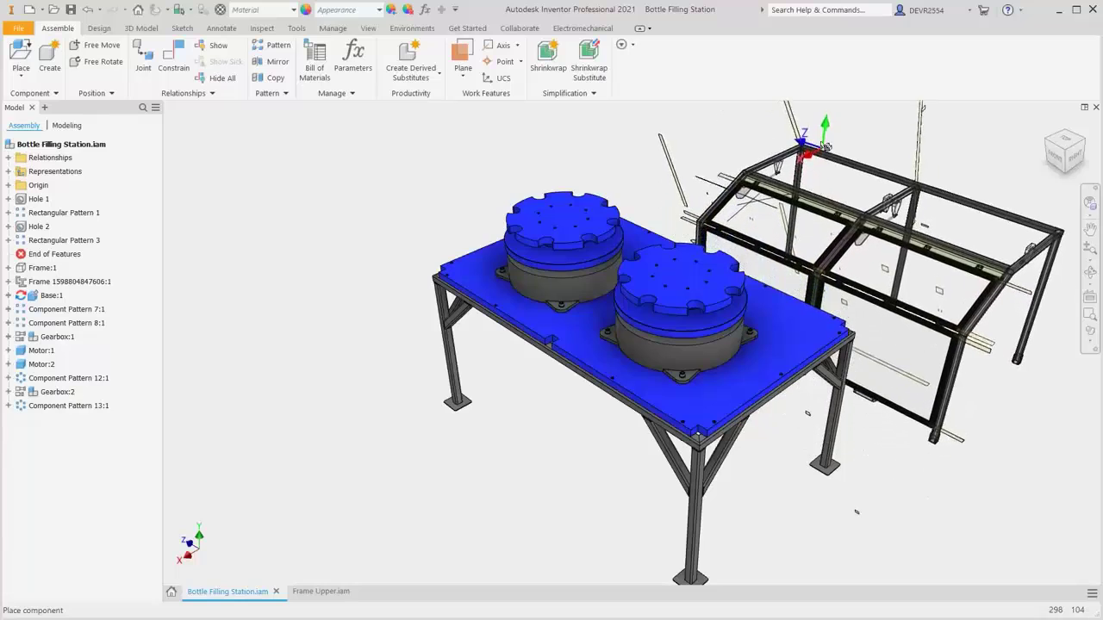
{"action": "left_click", "coordinate": [819, 140]}
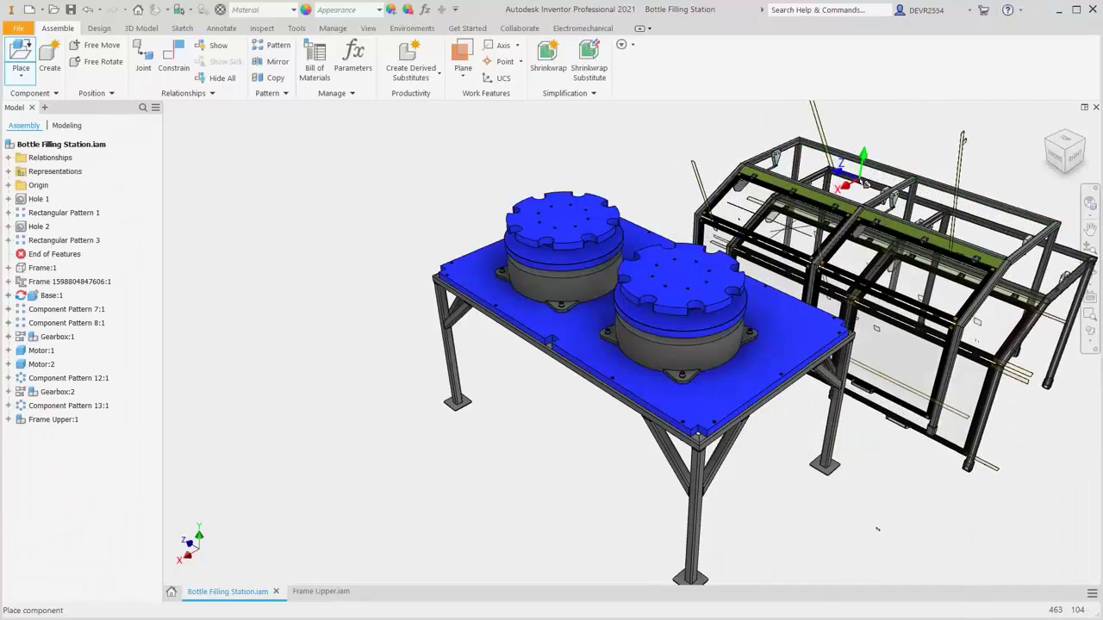
{"action": "right_click", "coordinate": [866, 183]}
{"action": "left_click", "coordinate": [918, 246]}
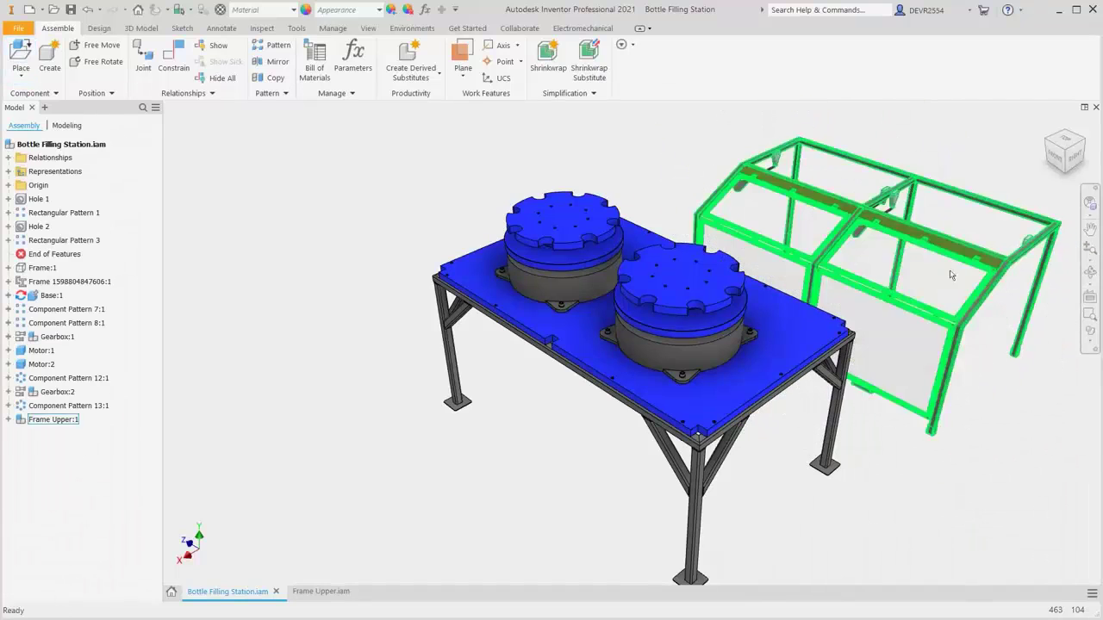
{"action": "left_click_drag", "start_coordinate": [954, 364], "coordinate": [899, 324]}
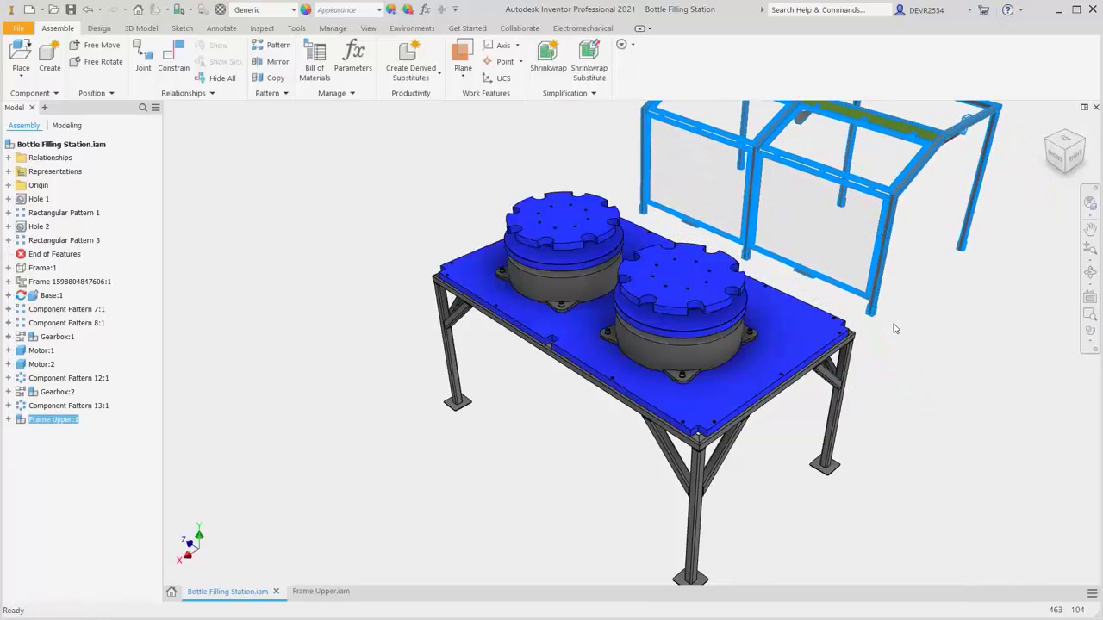
Mate the underside end face of Frame Upper's front corner post to the top face of the lower frame's corner with 0 mm offset
{"action": "scroll", "coordinate": [894, 328], "scroll_direction": "down", "scroll_amount": 8}
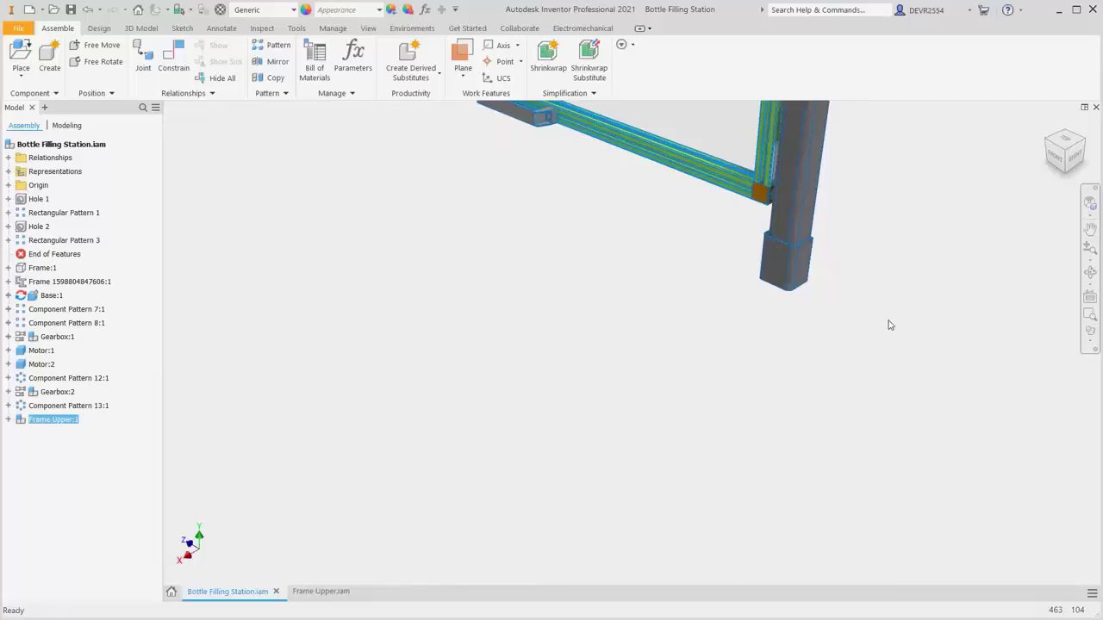
{"action": "left_click", "coordinate": [874, 311]}
{"action": "key", "text": "F4"}
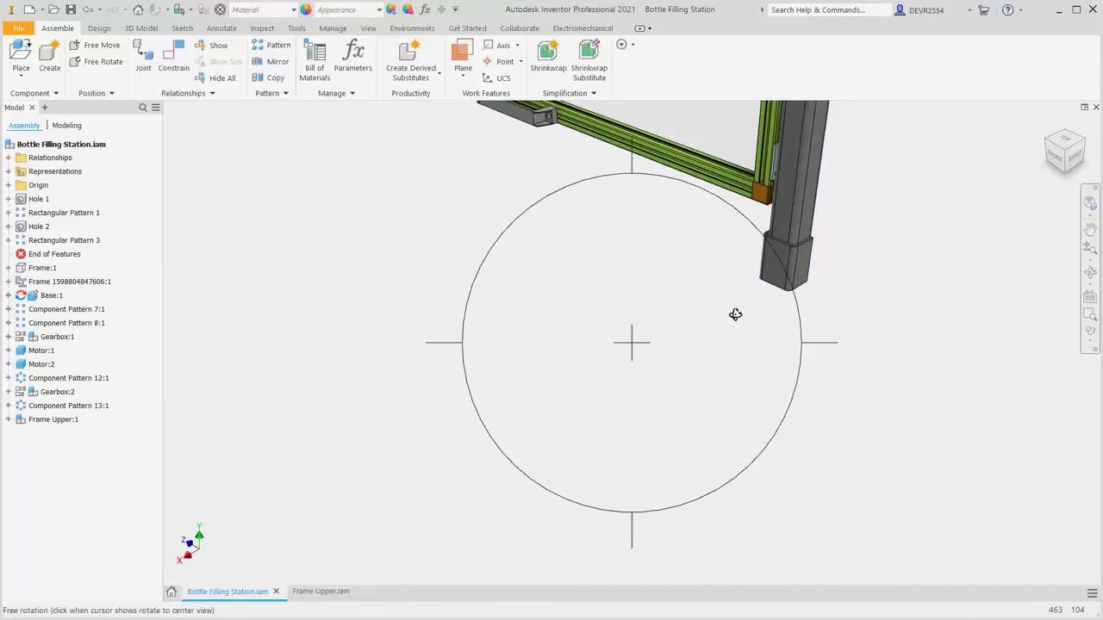
{"action": "left_click_drag", "start_coordinate": [733, 313], "coordinate": [551, 362]}
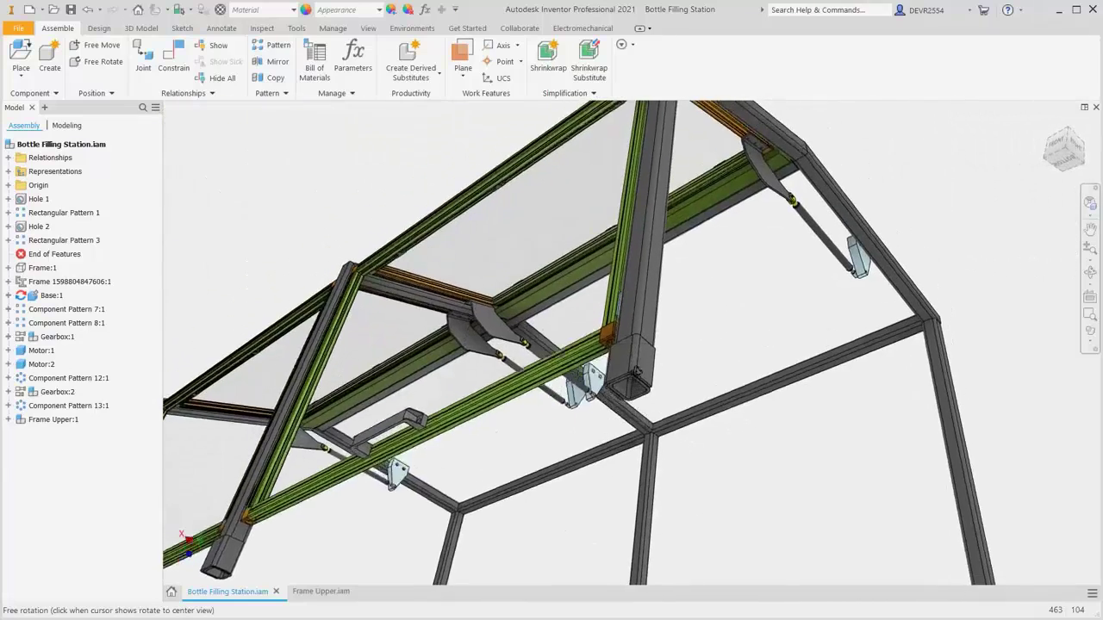
{"action": "key", "text": "Escape"}
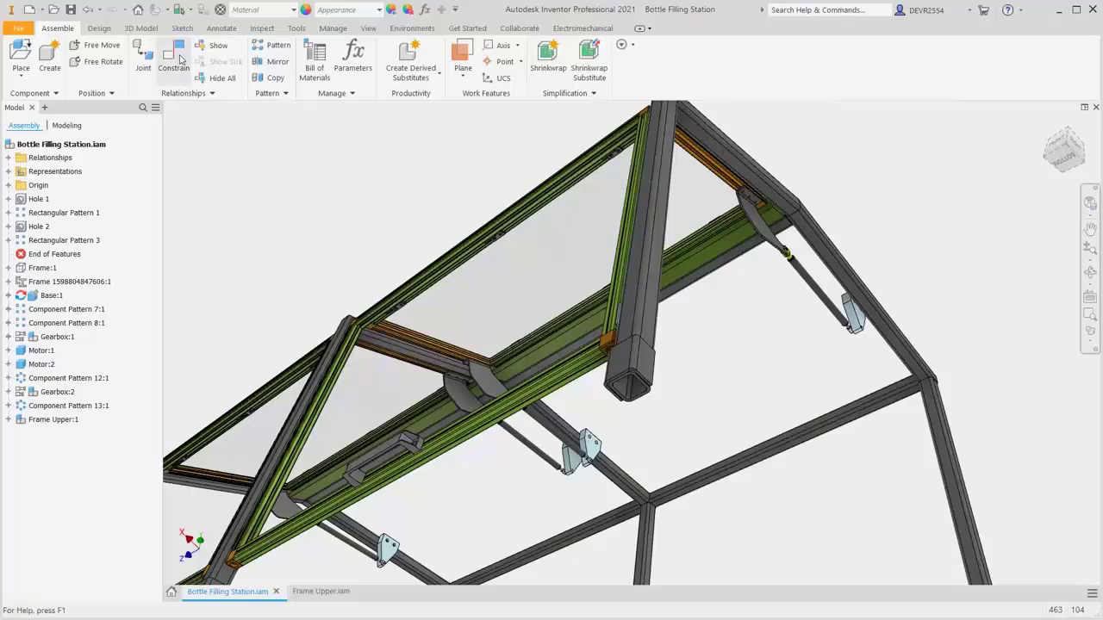
{"action": "left_click", "coordinate": [178, 65]}
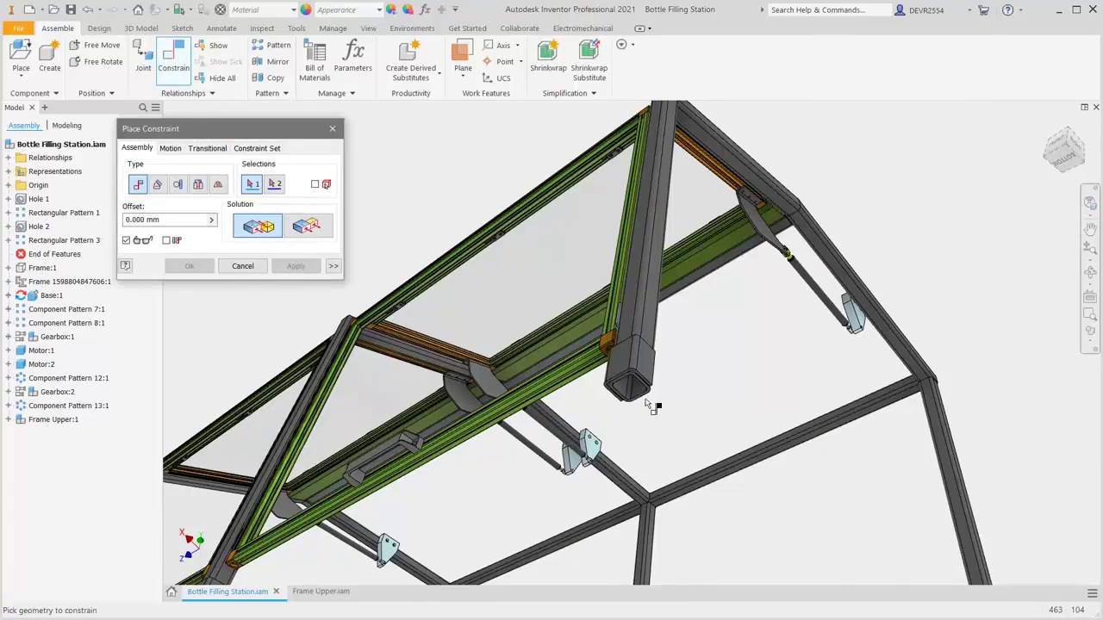
{"action": "scroll", "coordinate": [651, 405], "scroll_direction": "down", "scroll_amount": 6}
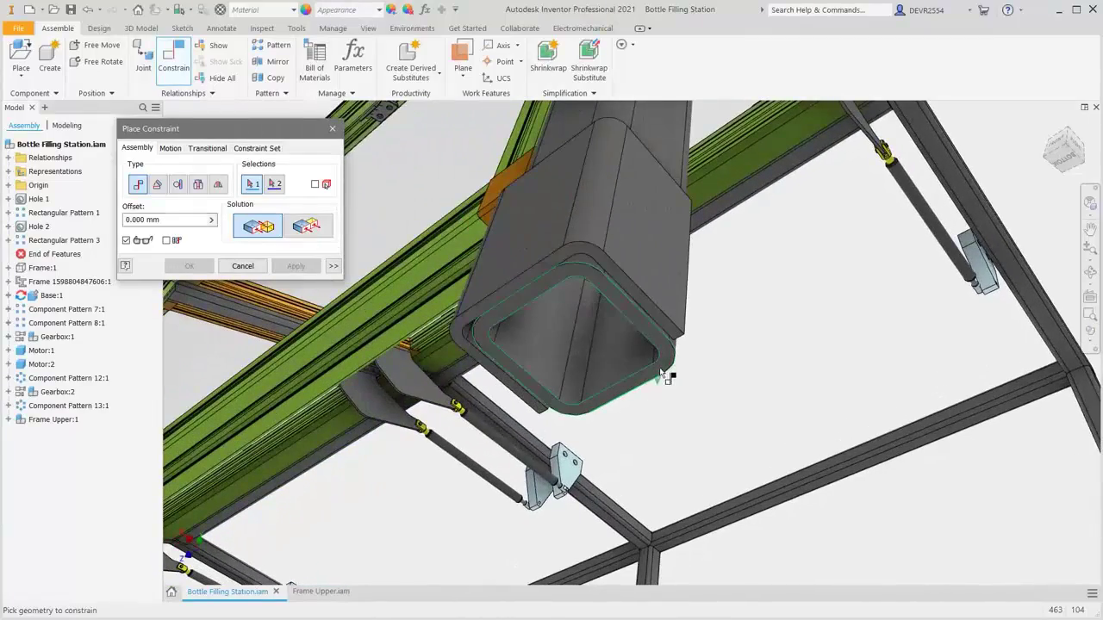
{"action": "left_click", "coordinate": [662, 373]}
{"action": "scroll", "coordinate": [661, 384], "scroll_direction": "up", "scroll_amount": 6}
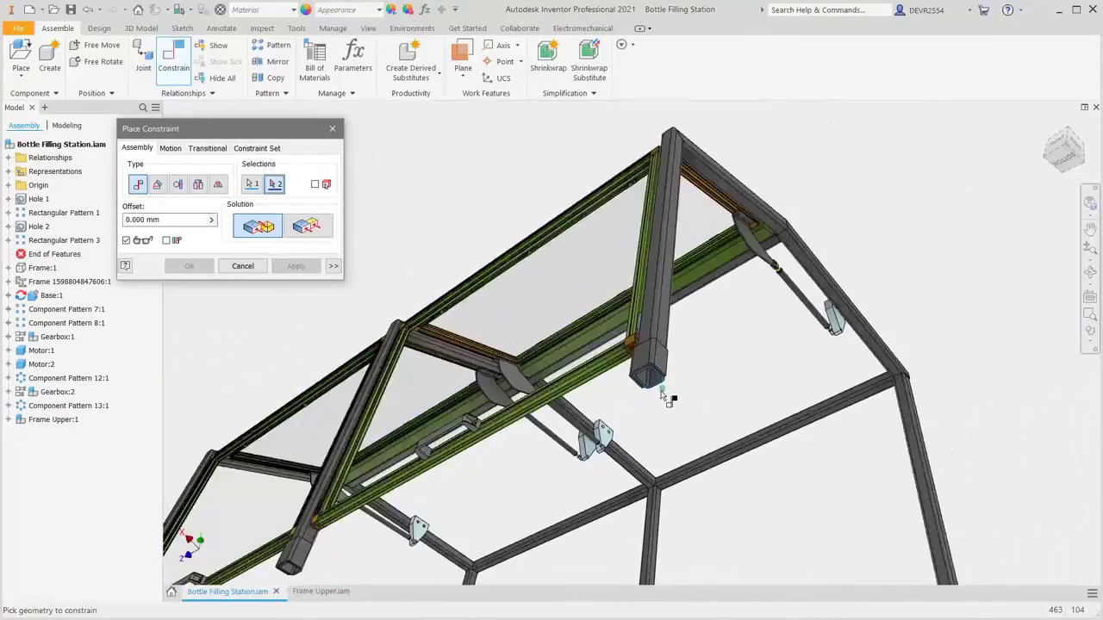
{"action": "scroll", "coordinate": [662, 394], "scroll_direction": "up", "scroll_amount": 5}
{"action": "middle_click_drag", "start_coordinate": [662, 394], "coordinate": [505, 524], "text": "shift"}
{"action": "scroll", "coordinate": [517, 516], "scroll_direction": "down", "scroll_amount": 5}
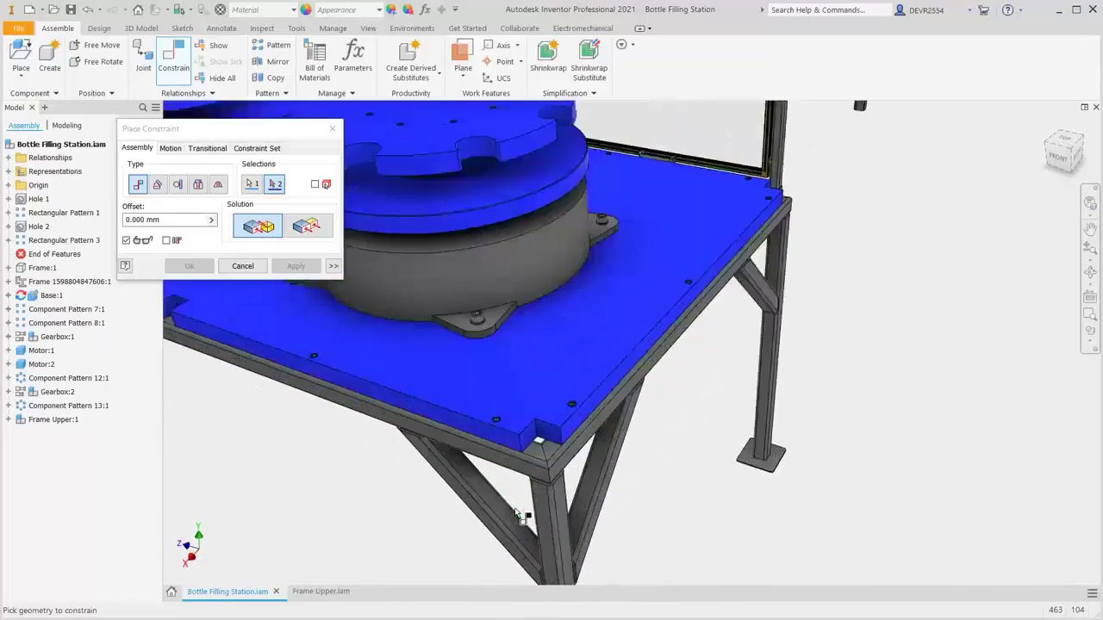
{"action": "scroll", "coordinate": [522, 504], "scroll_direction": "down", "scroll_amount": 5}
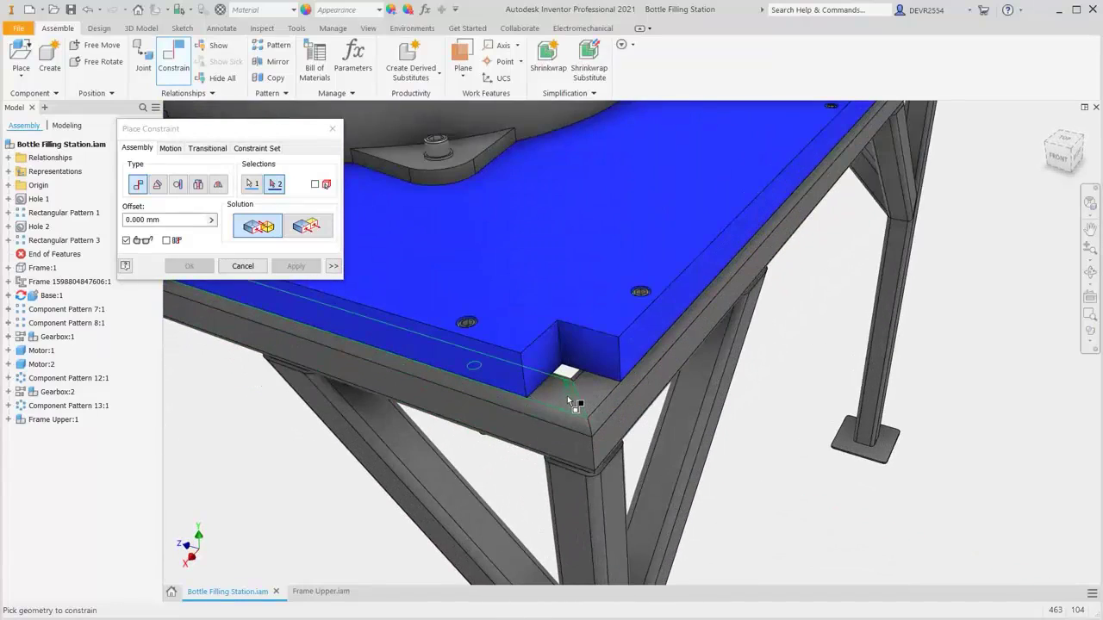
{"action": "left_click", "coordinate": [567, 397]}
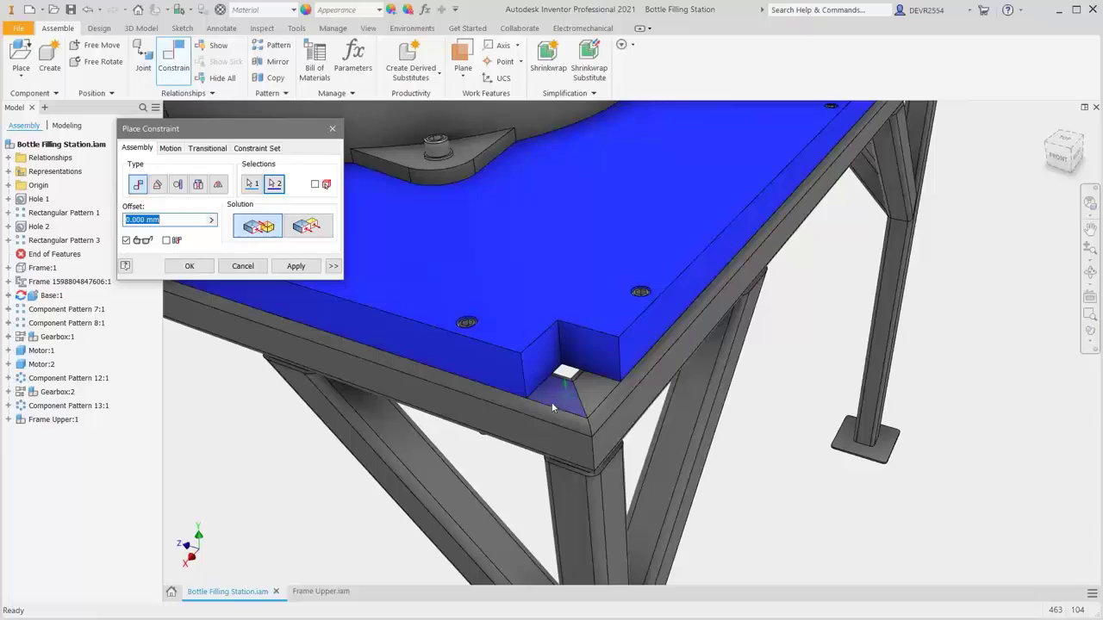
{"action": "left_click", "coordinate": [296, 265]}
{"action": "scroll", "coordinate": [401, 369], "scroll_direction": "up", "scroll_amount": 5}
{"action": "scroll", "coordinate": [401, 369], "scroll_direction": "up", "scroll_amount": 6}
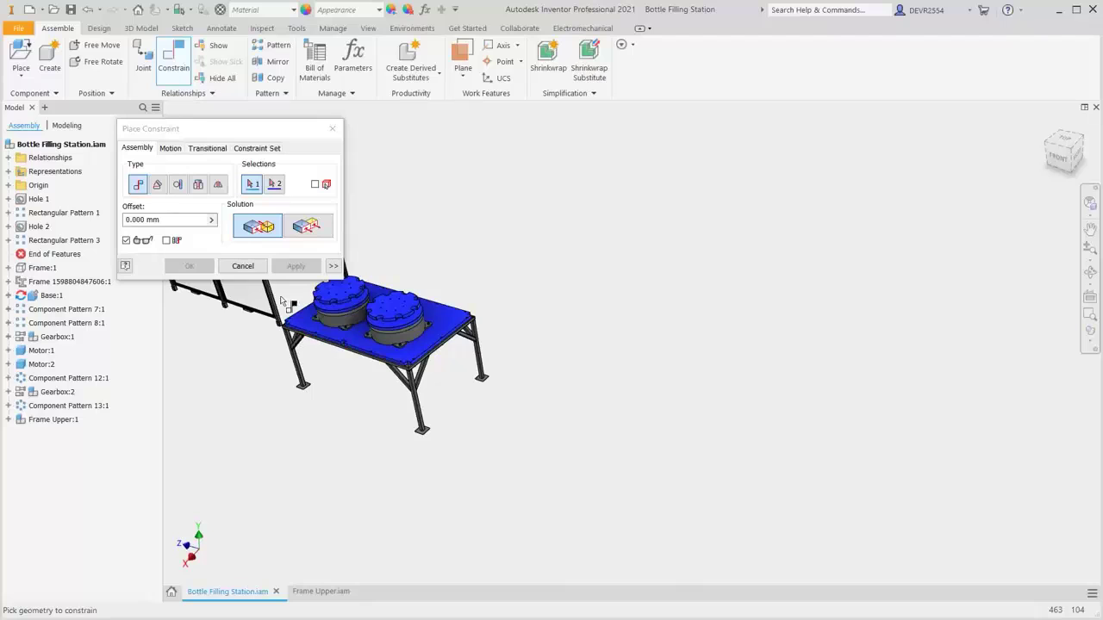
{"action": "left_click_drag", "start_coordinate": [262, 137], "coordinate": [180, 121]}
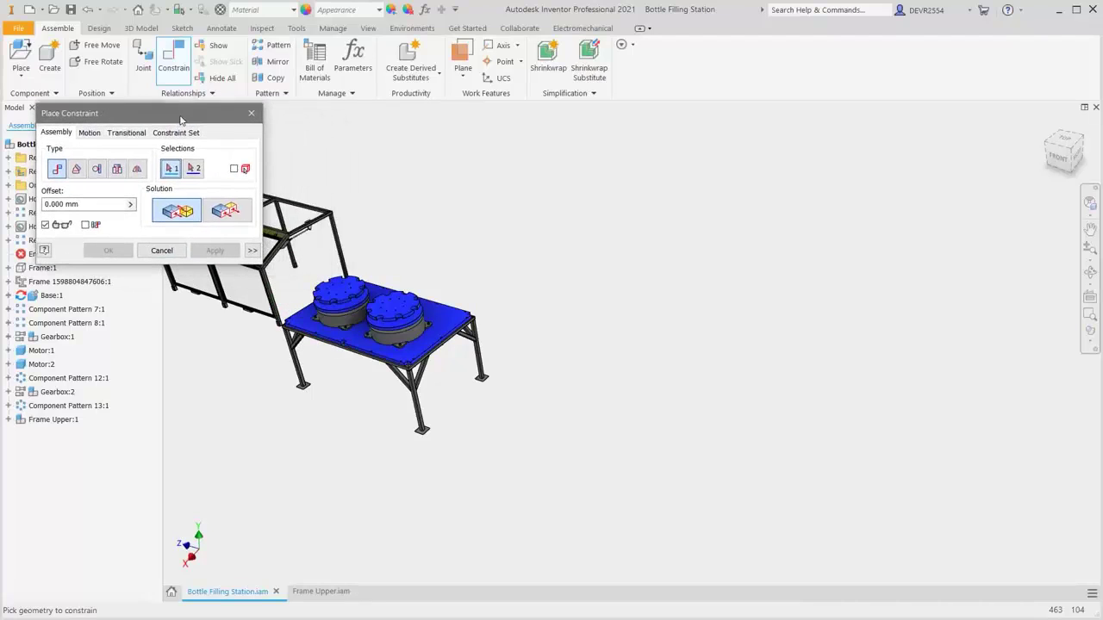
{"action": "left_click", "coordinate": [161, 249]}
Move Frame Upper:1 over the base plate so its front corner post sits beside the matching corner of the lower frame
{"action": "left_click", "coordinate": [53, 420]}
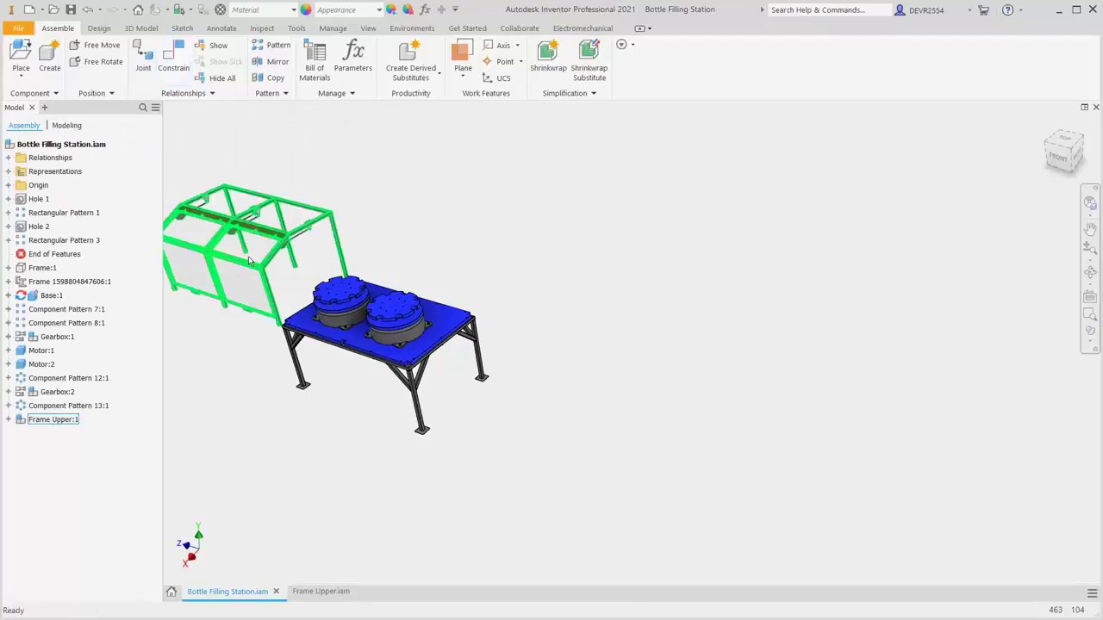
{"action": "left_click_drag", "start_coordinate": [276, 269], "coordinate": [391, 297]}
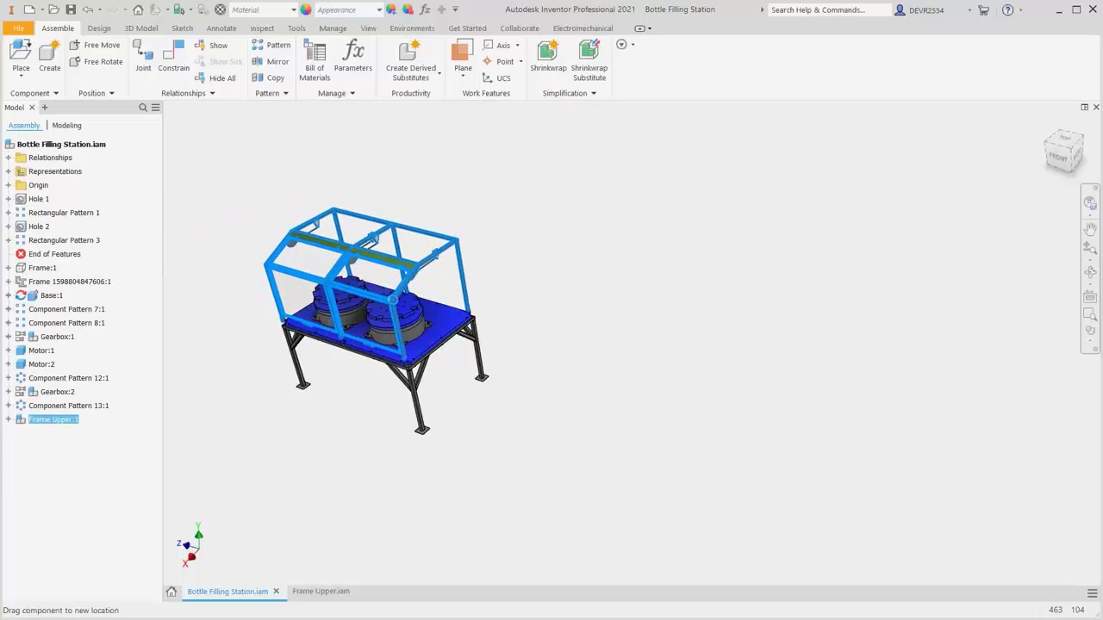
{"action": "scroll", "coordinate": [411, 397], "scroll_direction": "down", "scroll_amount": 8}
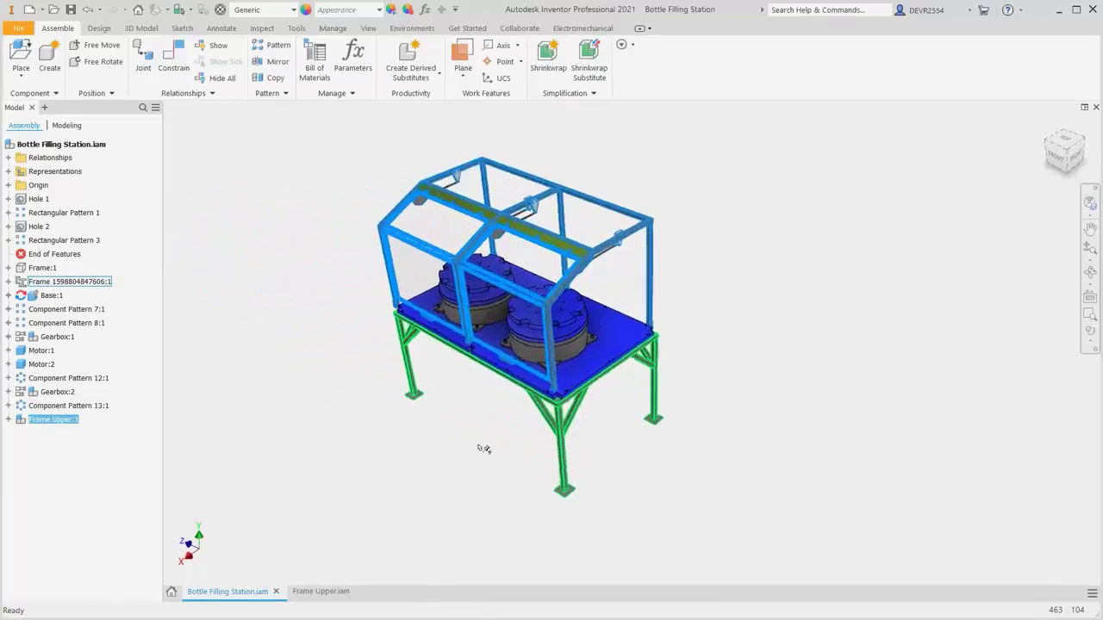
{"action": "scroll", "coordinate": [681, 480], "scroll_direction": "down", "scroll_amount": 5}
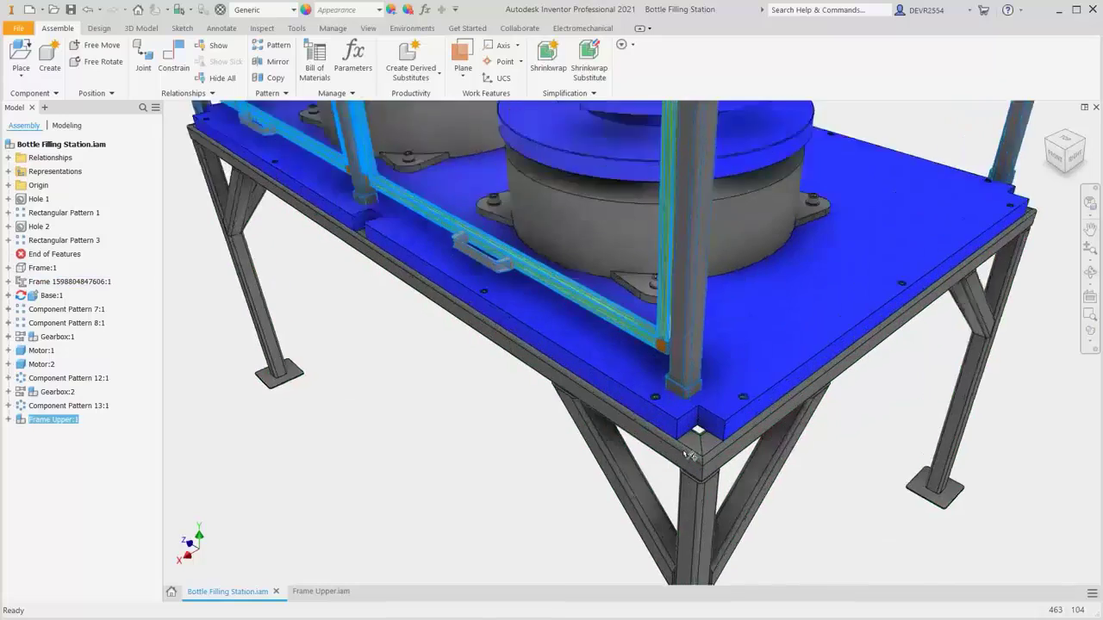
{"action": "left_click_drag", "start_coordinate": [685, 323], "coordinate": [823, 379]}
{"action": "scroll", "coordinate": [841, 498], "scroll_direction": "down", "scroll_amount": 5}
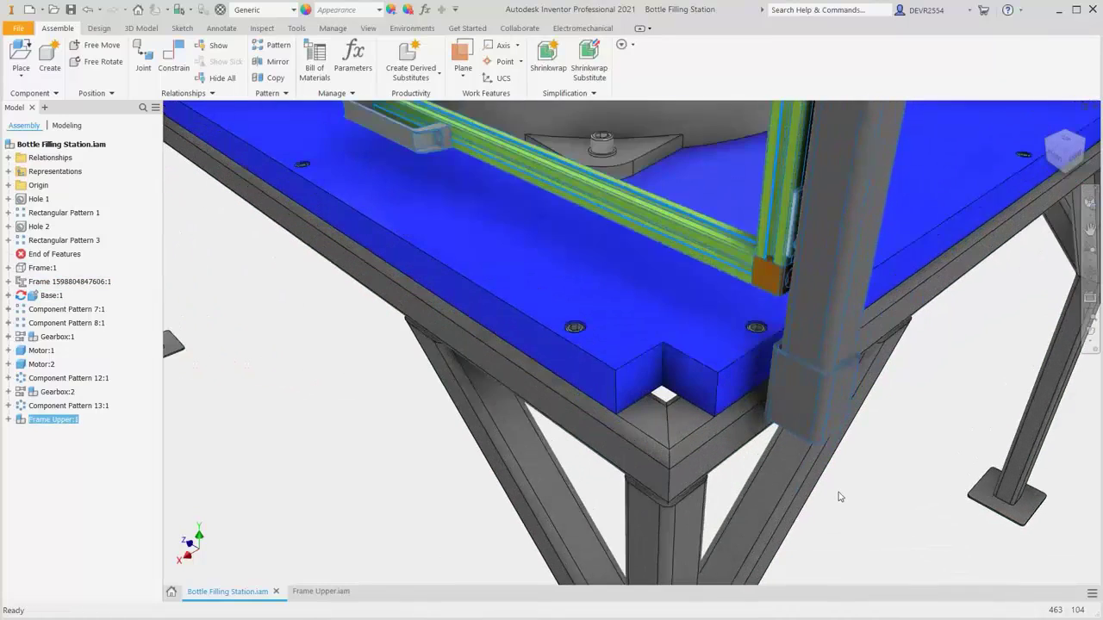
{"action": "key", "text": "Escape"}
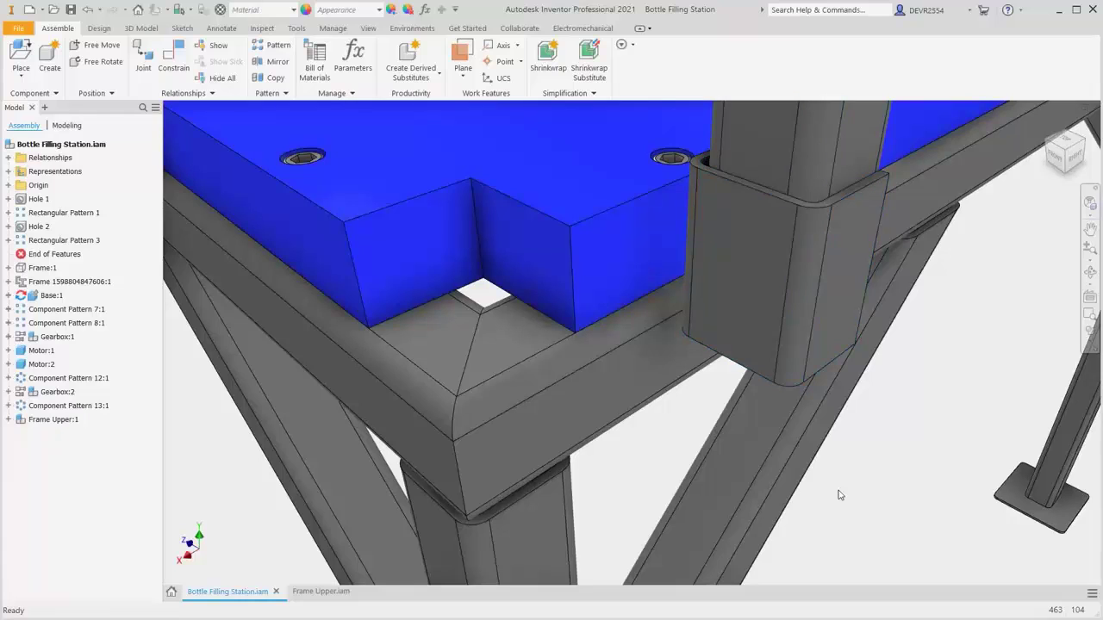
Add a flush constraint with 10 mm offset between the post foot's front face and the outer face of the lower frame's long front beam
{"action": "right_click", "coordinate": [942, 308]}
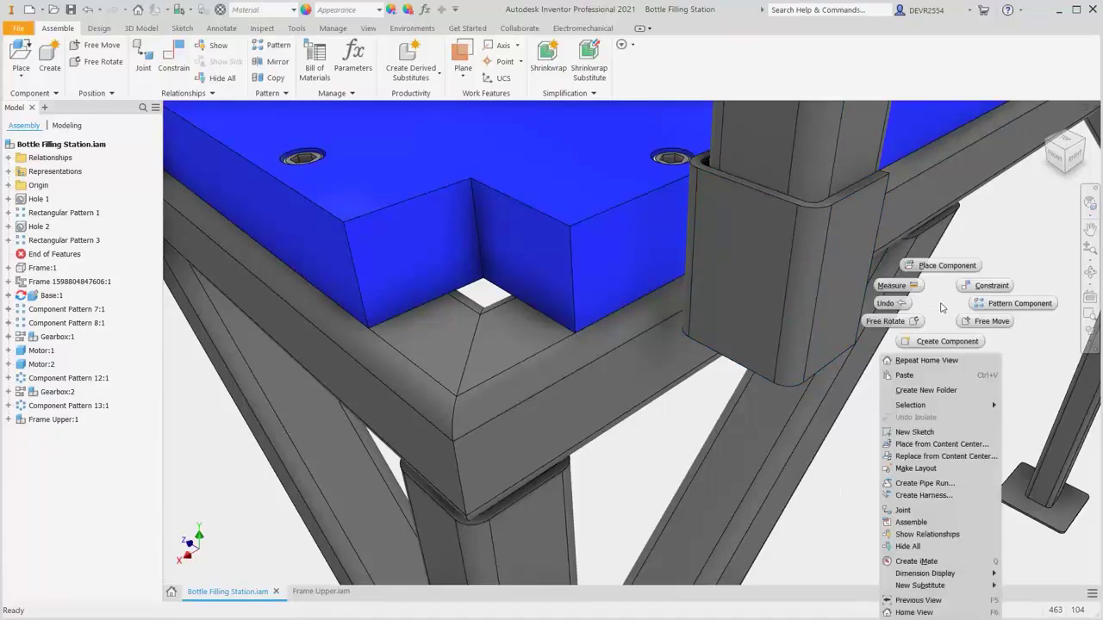
{"action": "left_click", "coordinate": [982, 286]}
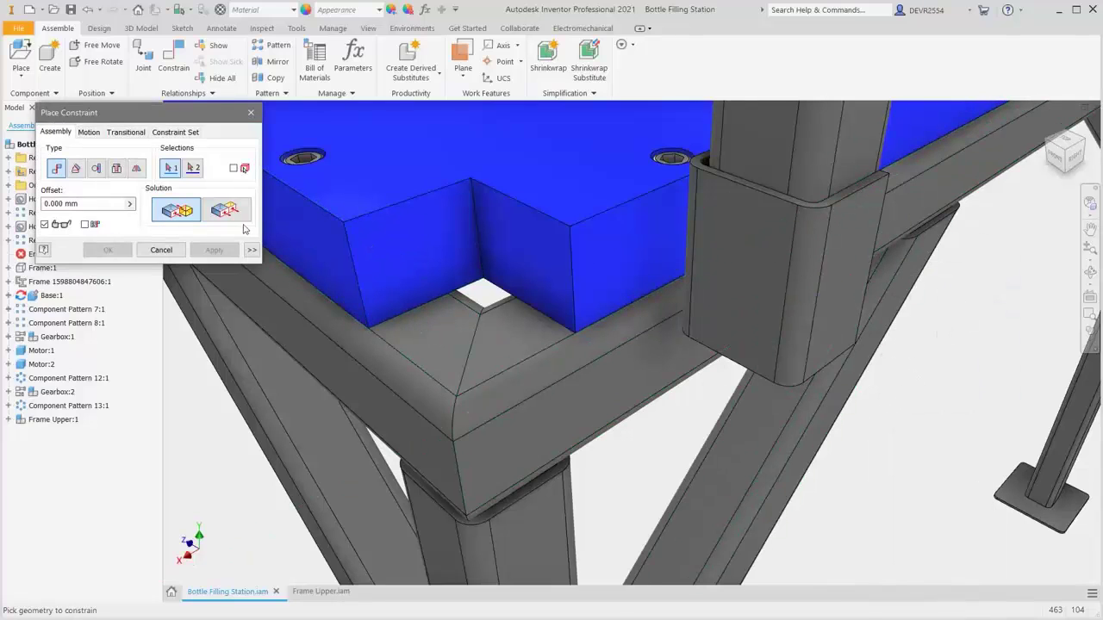
{"action": "left_click", "coordinate": [235, 215]}
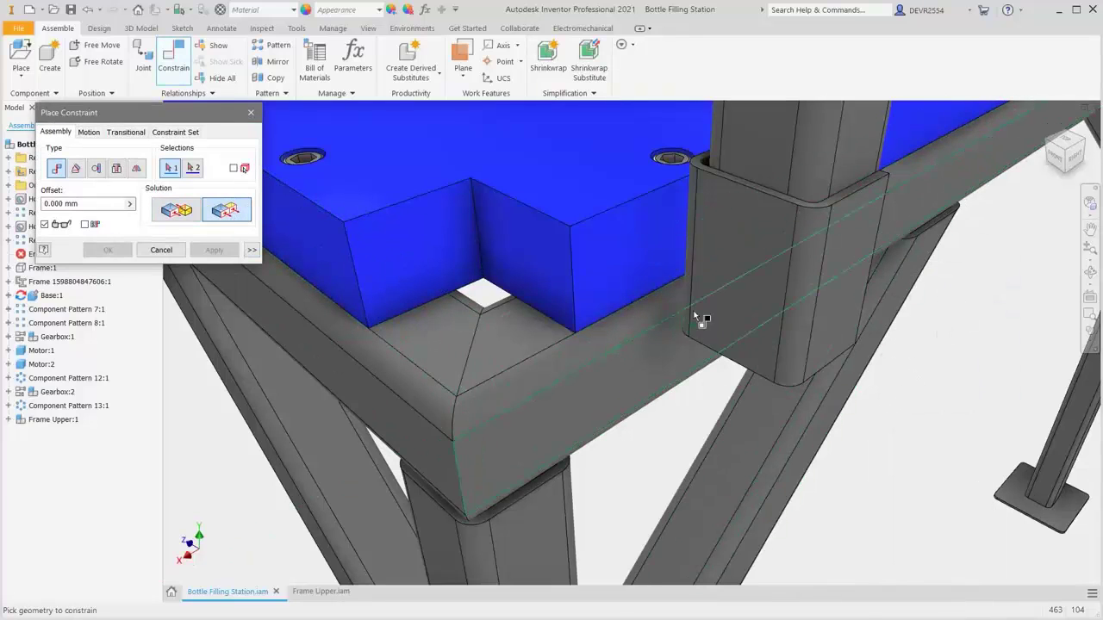
{"action": "left_click", "coordinate": [738, 280]}
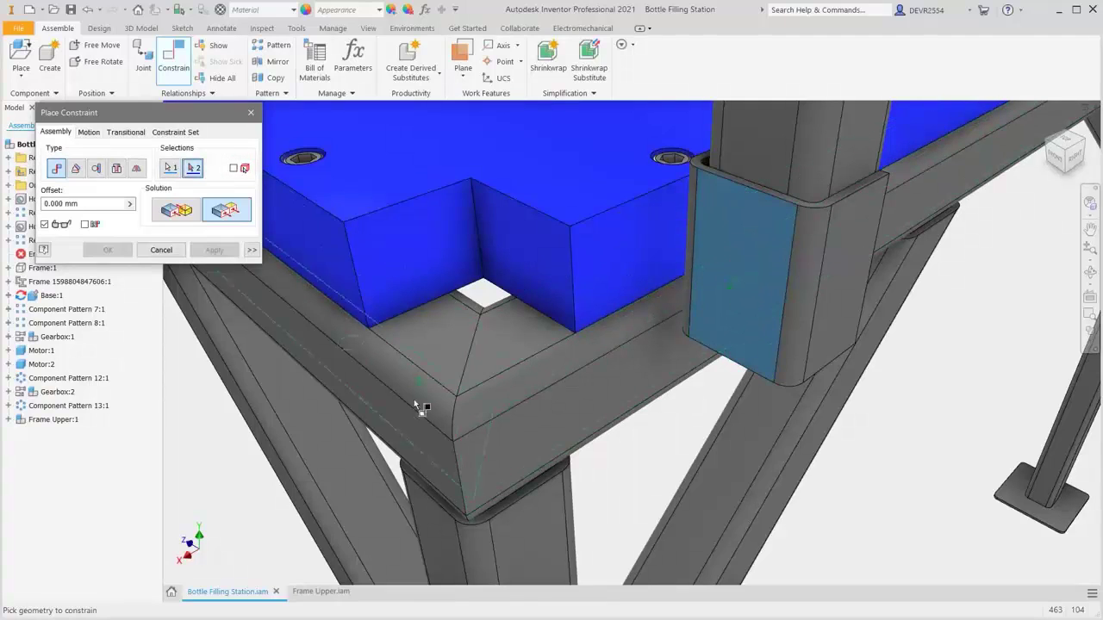
{"action": "left_click", "coordinate": [396, 421]}
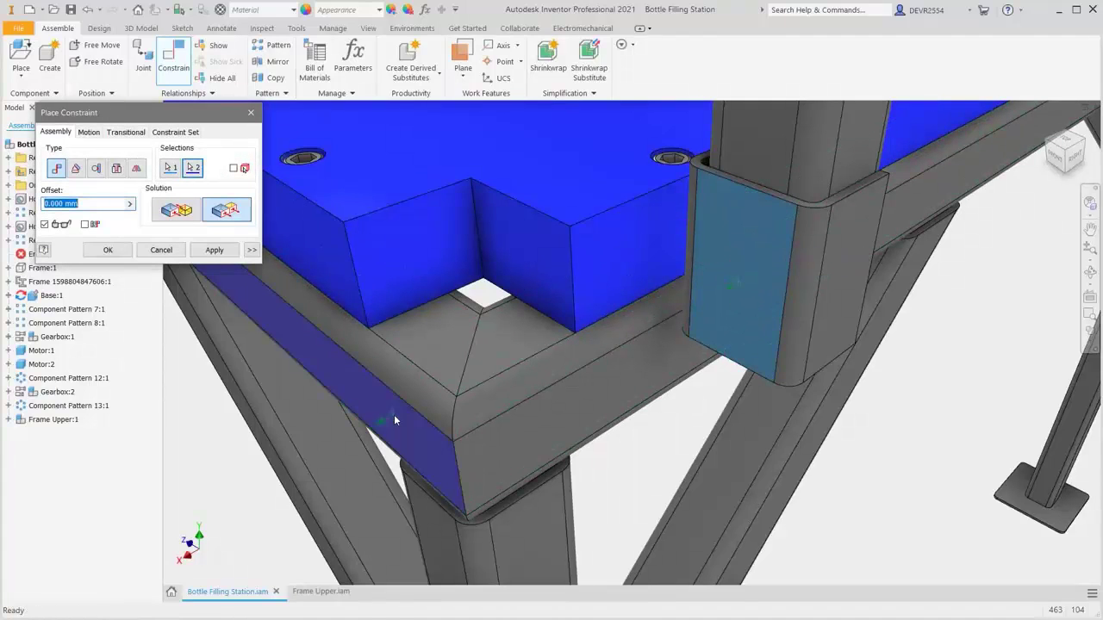
{"action": "type", "text": "10"}
{"action": "left_click", "coordinate": [214, 250]}
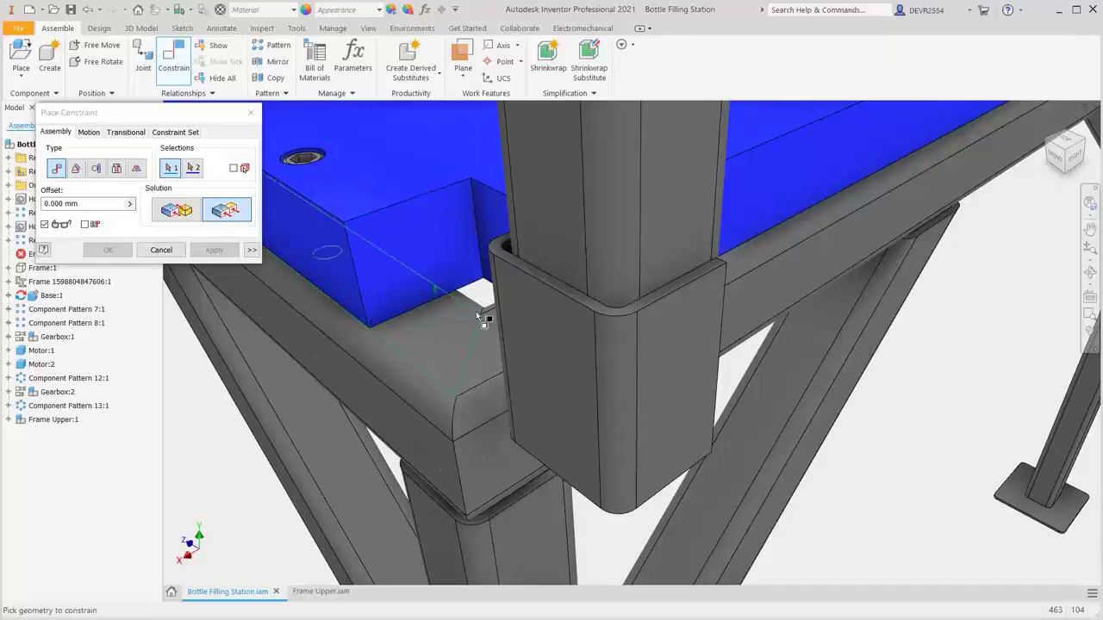
Add a flush constraint with 10 mm offset between the post foot's end-side face and the outer face of the lower frame's short beam
{"action": "left_click", "coordinate": [681, 373]}
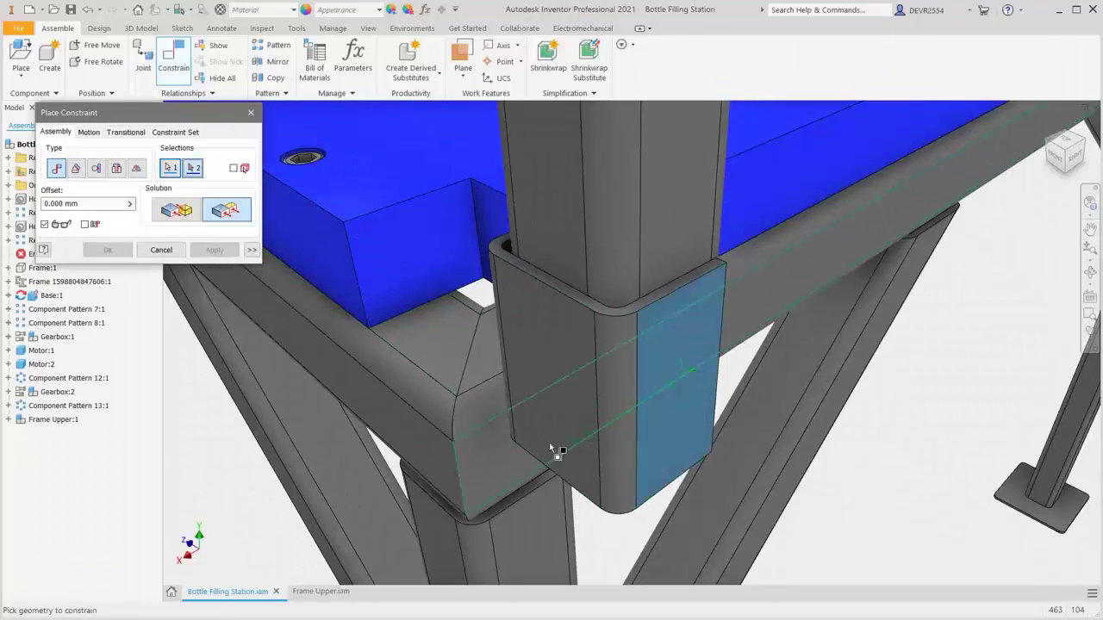
{"action": "left_click", "coordinate": [501, 471]}
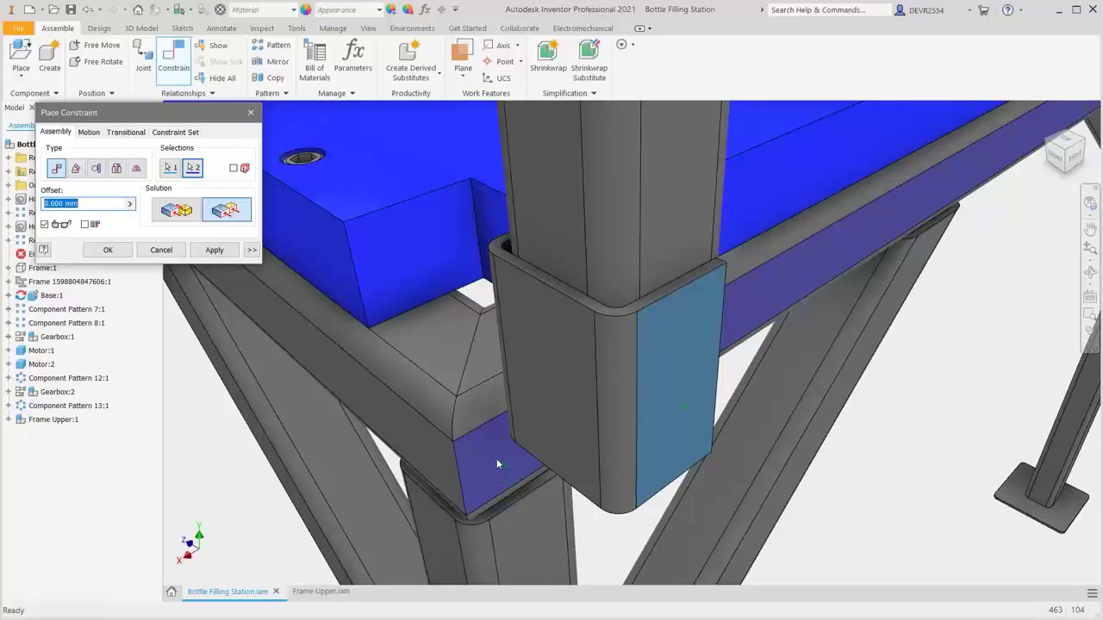
{"action": "type", "text": "10"}
{"action": "left_click", "coordinate": [216, 251]}
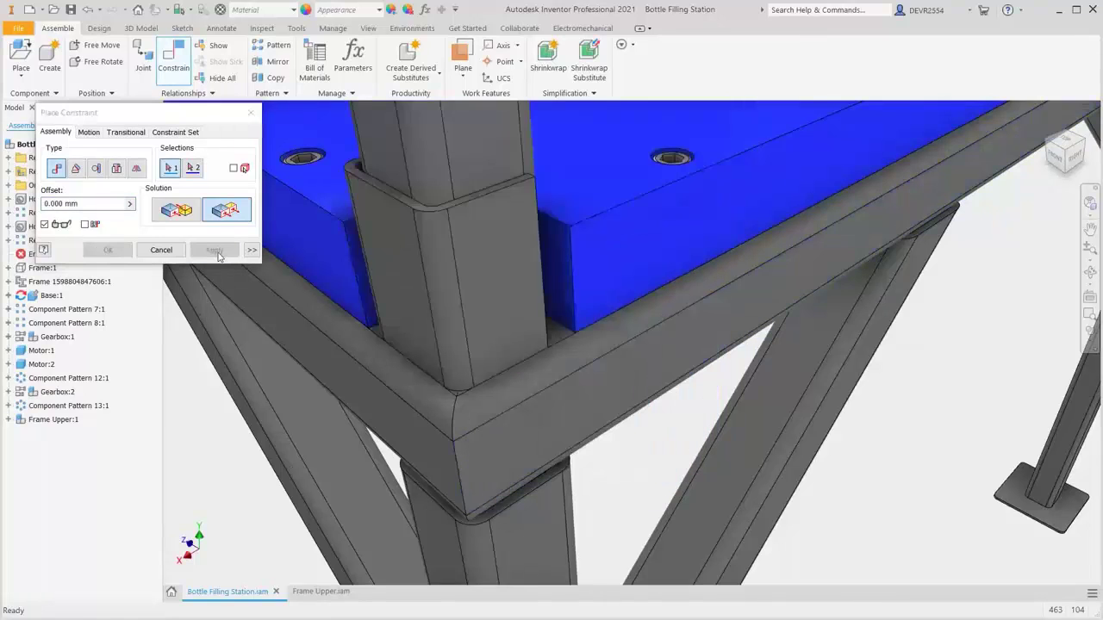
{"action": "scroll", "coordinate": [416, 405], "scroll_direction": "up", "scroll_amount": 2}
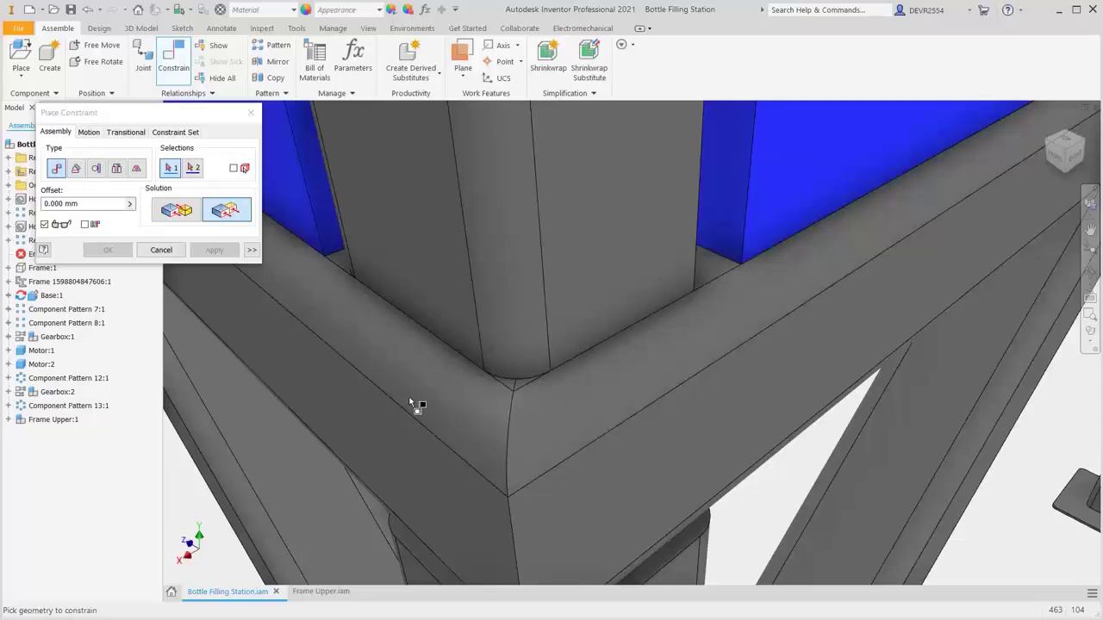
{"action": "scroll", "coordinate": [416, 406], "scroll_direction": "down", "scroll_amount": 3}
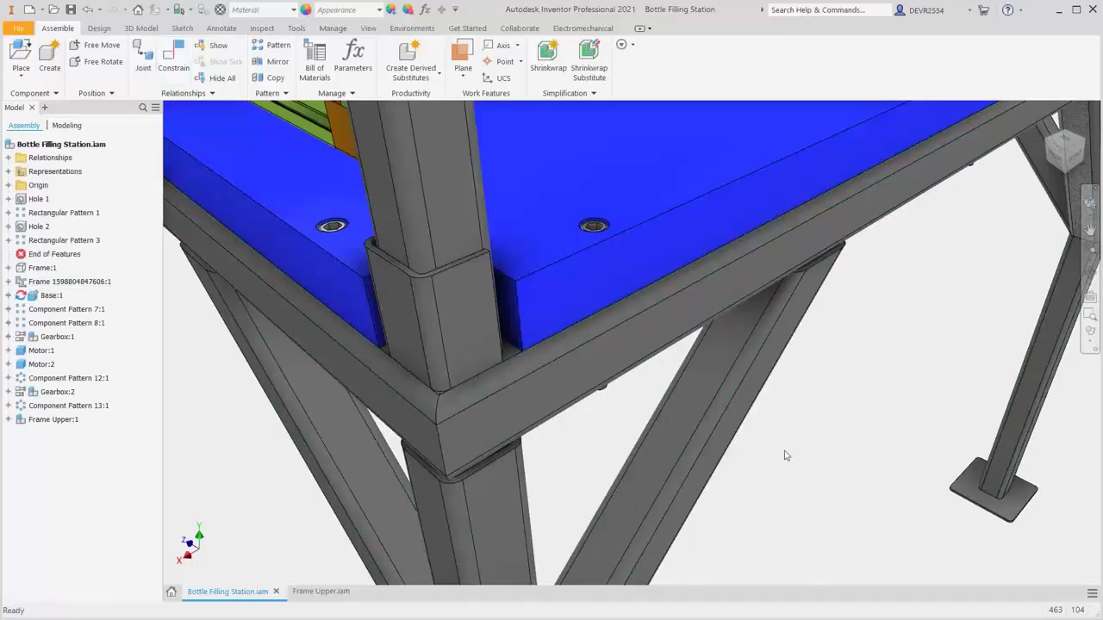
Make the Frame Upper:1 subassembly flexible within the Bottle Filling Station assembly
{"action": "key", "text": "F6"}
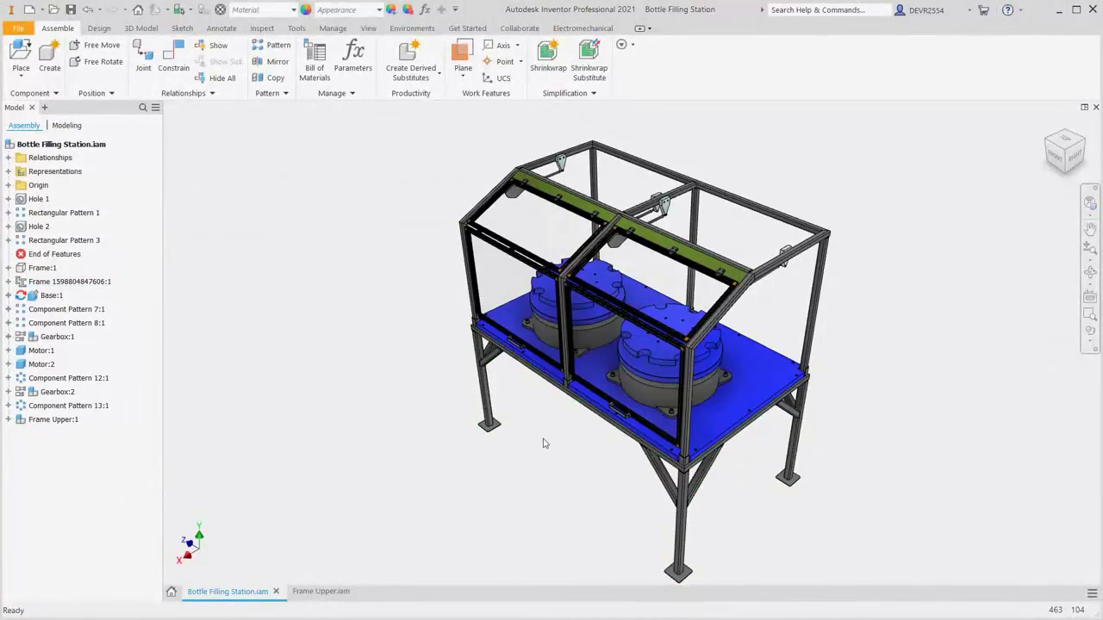
{"action": "middle_click_drag", "start_coordinate": [521, 427], "coordinate": [545, 415], "text": "shift"}
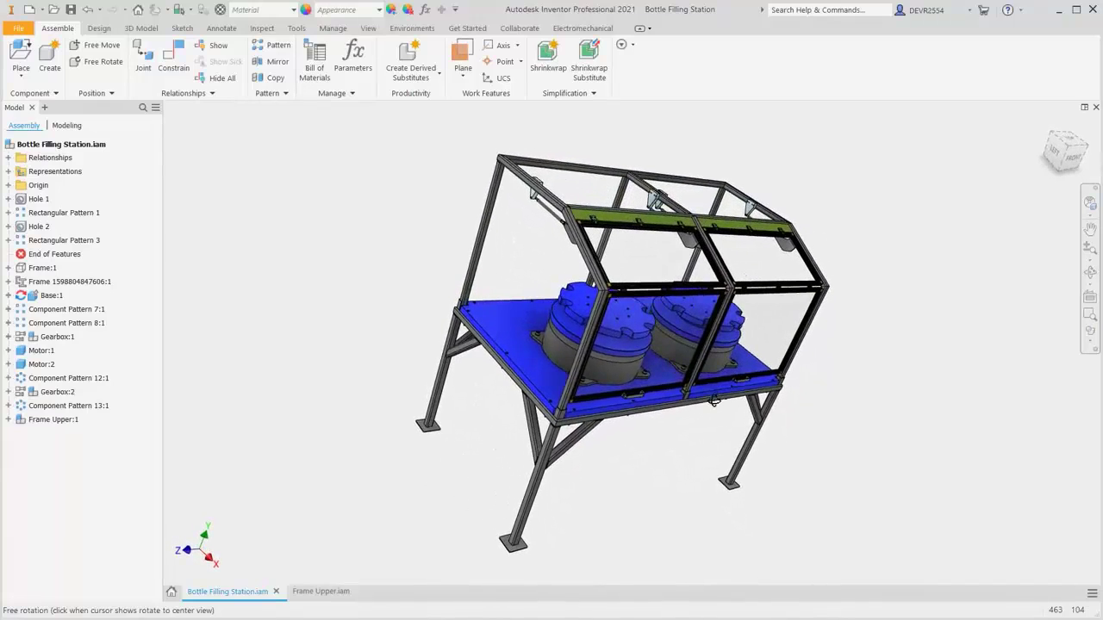
{"action": "right_click", "coordinate": [34, 422]}
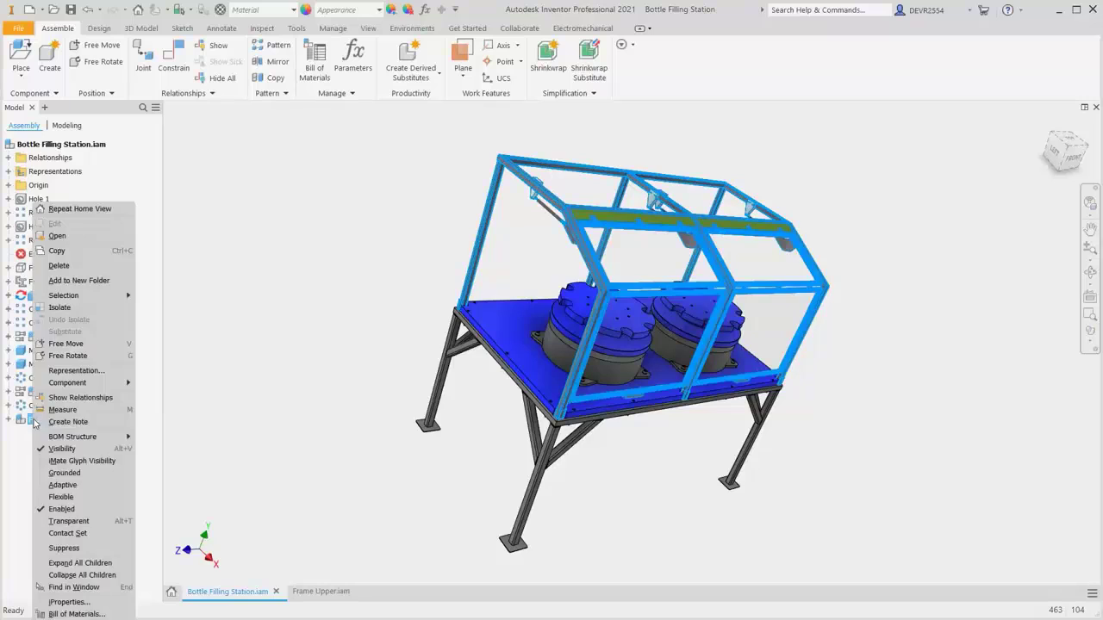
{"action": "left_click", "coordinate": [61, 497]}
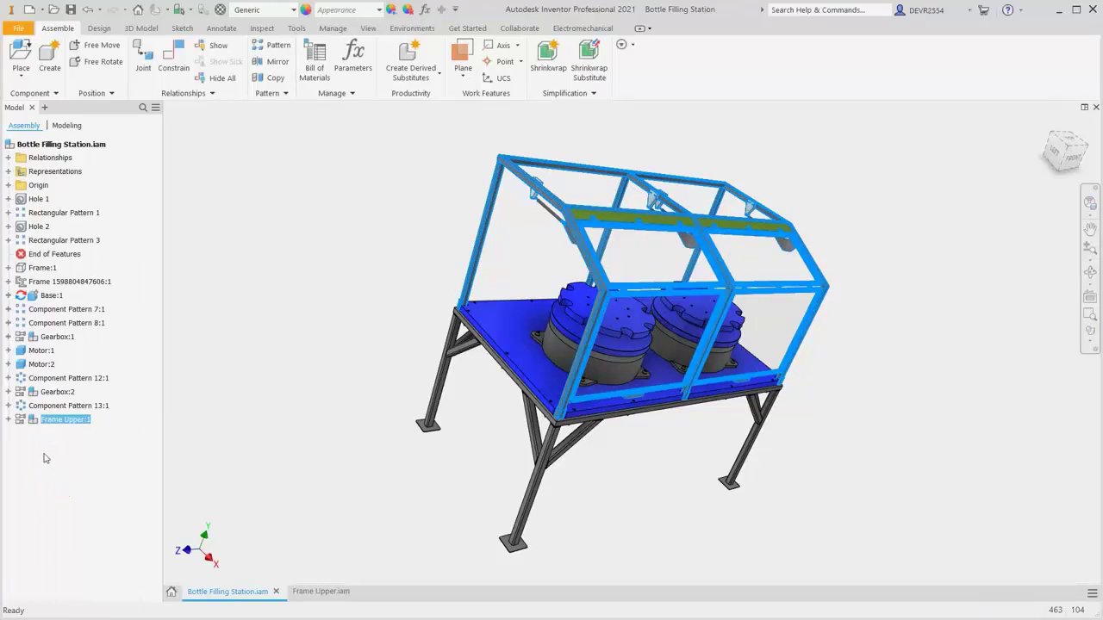
Check inside Frame Upper:1 whether Cover:1's DriveMeCover1 constraint offers a drive command at this assembly level
{"action": "left_click", "coordinate": [8, 420]}
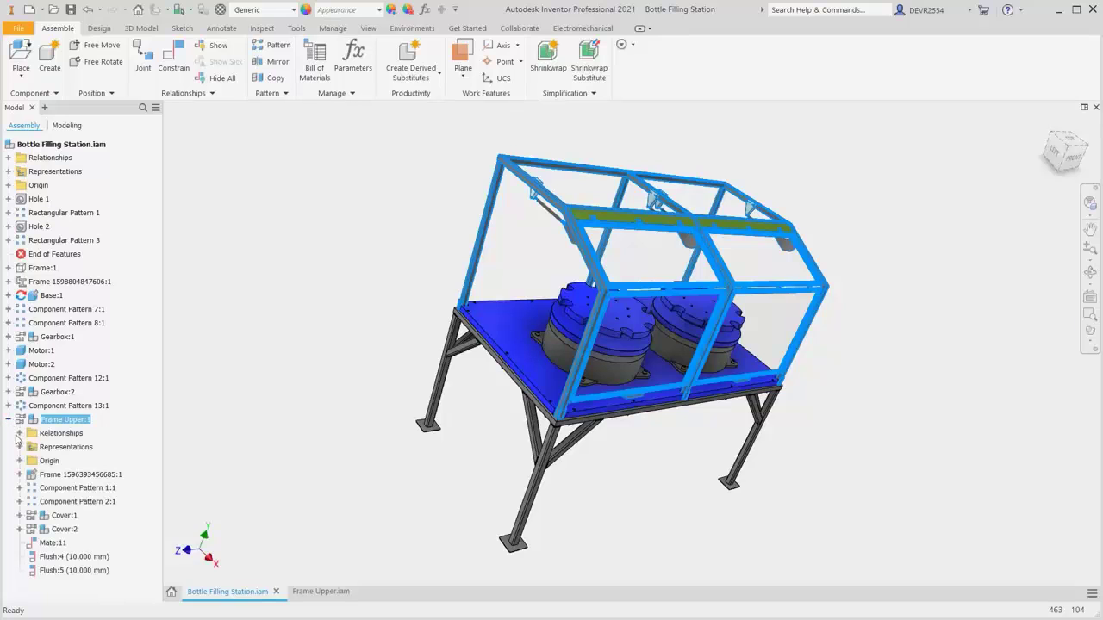
{"action": "left_click", "coordinate": [20, 515]}
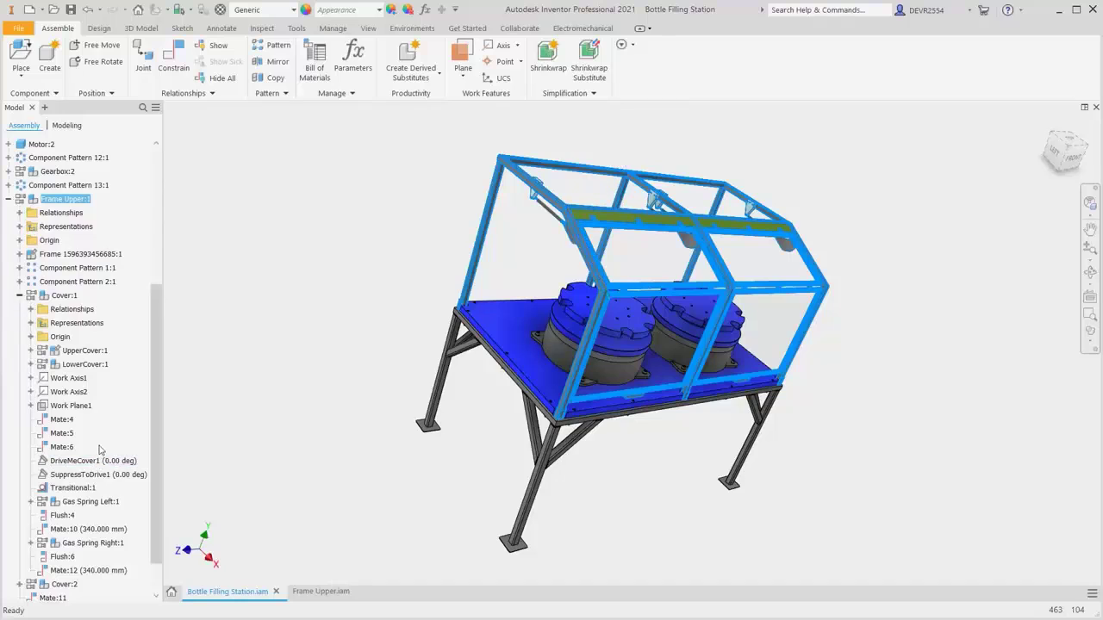
{"action": "scroll", "coordinate": [99, 448], "scroll_direction": "down", "scroll_amount": 1}
{"action": "left_click", "coordinate": [99, 449]}
{"action": "scroll", "coordinate": [96, 442], "scroll_direction": "down", "scroll_amount": 1}
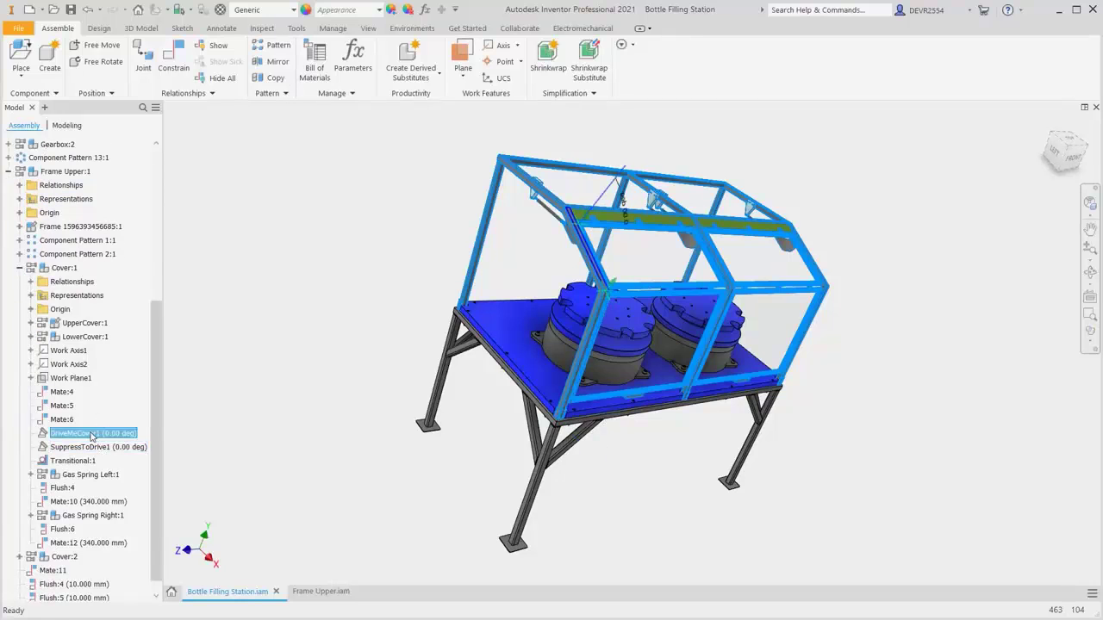
{"action": "right_click", "coordinate": [94, 437]}
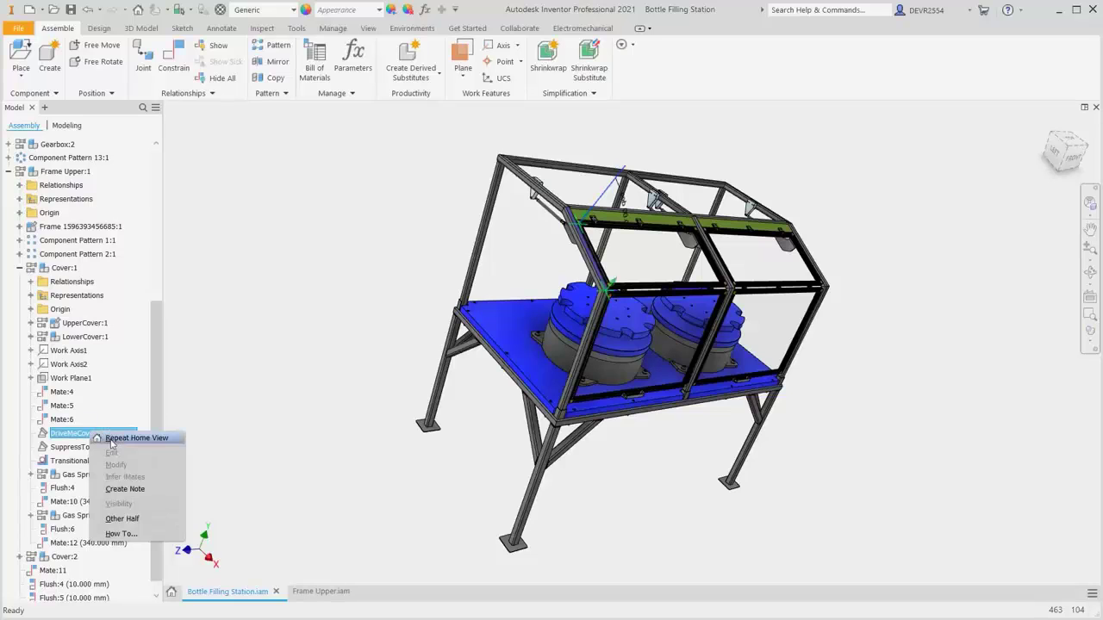
{"action": "left_click", "coordinate": [235, 448]}
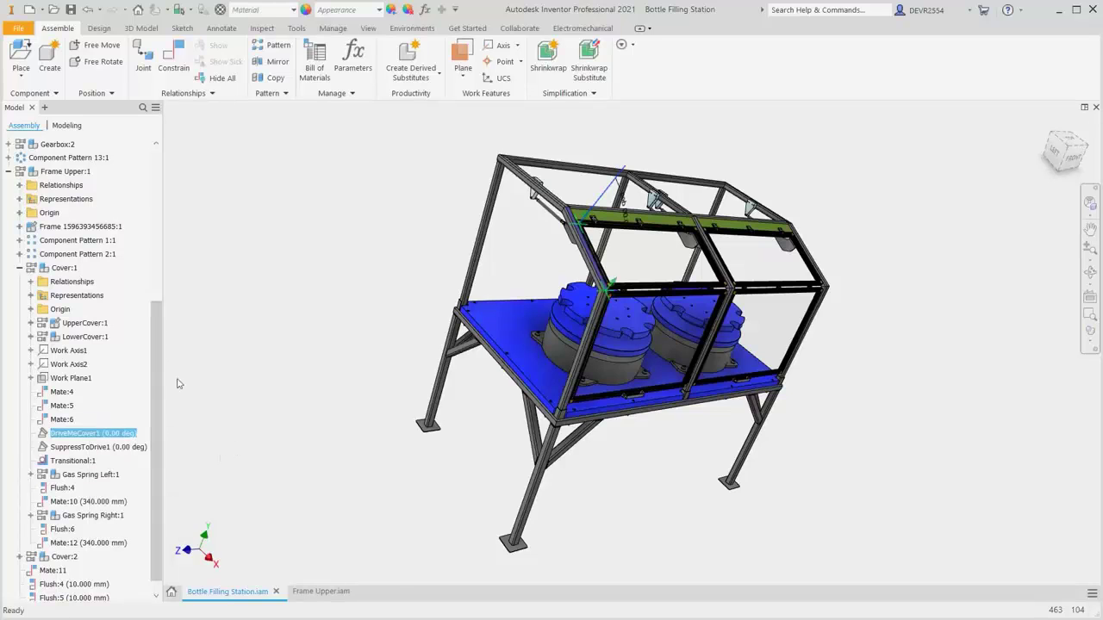
{"action": "key", "text": "Escape"}
{"action": "left_click", "coordinate": [18, 268]}
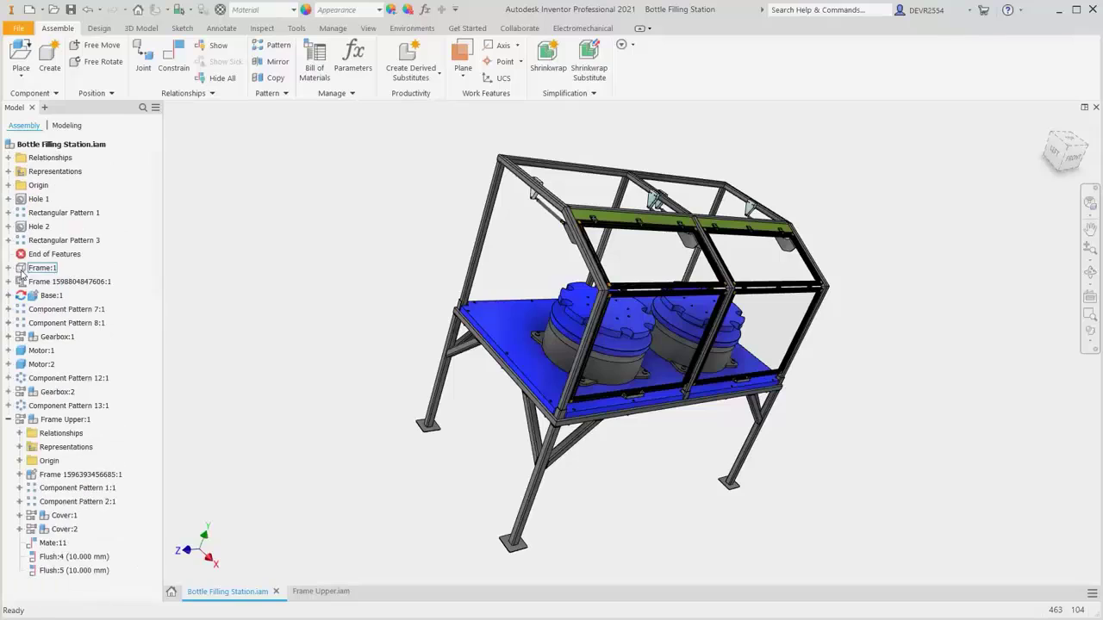
{"action": "left_click", "coordinate": [9, 420]}
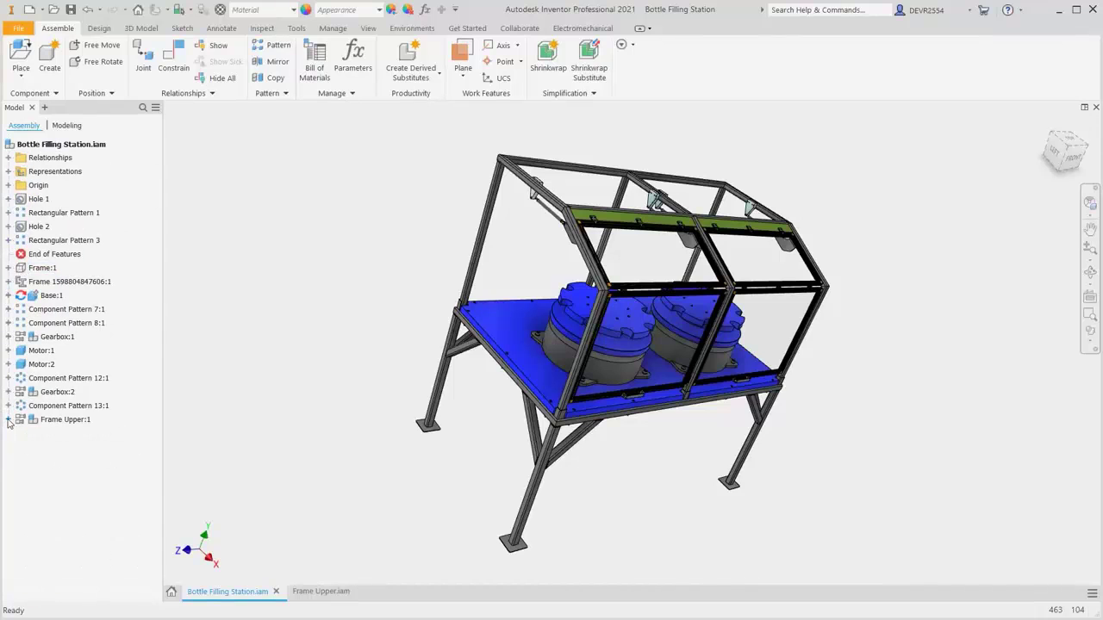
Add a 25 deg explicit reference vector angle constraint between the nearest upper cover's side profile face and the base plate's top face, referenced to the post foot's upper edge
{"action": "right_click", "coordinate": [212, 242]}
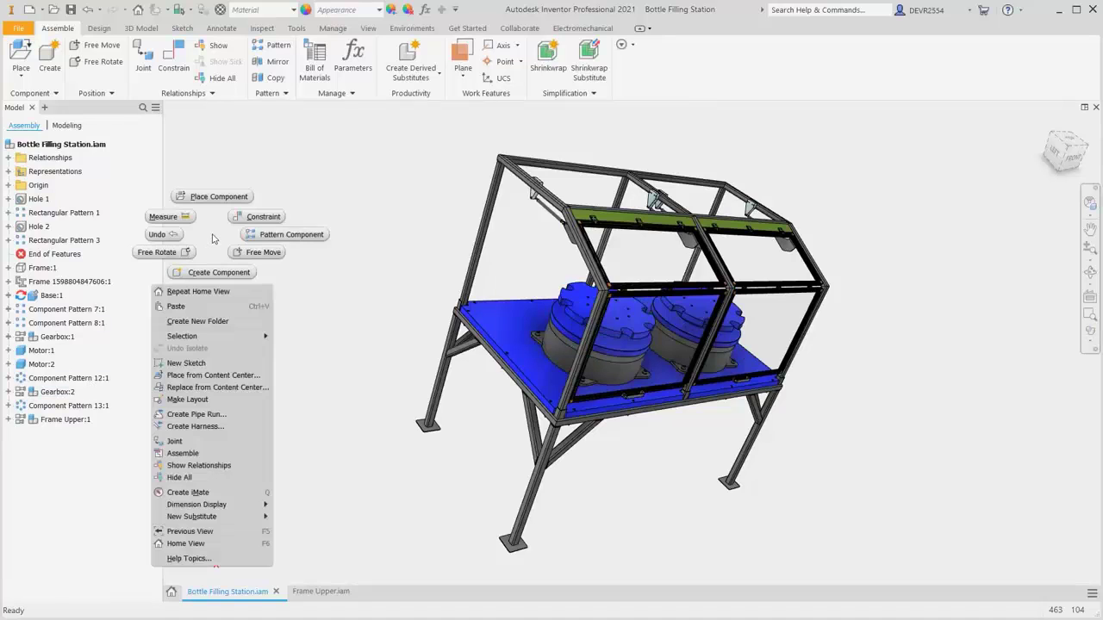
{"action": "left_click", "coordinate": [259, 218]}
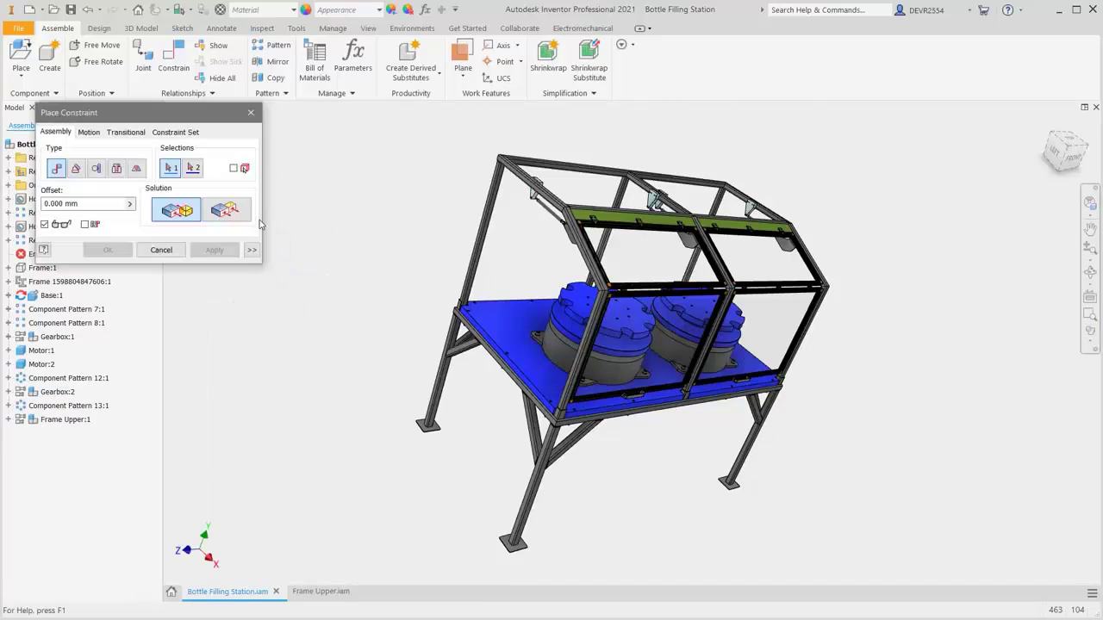
{"action": "left_click", "coordinate": [77, 169]}
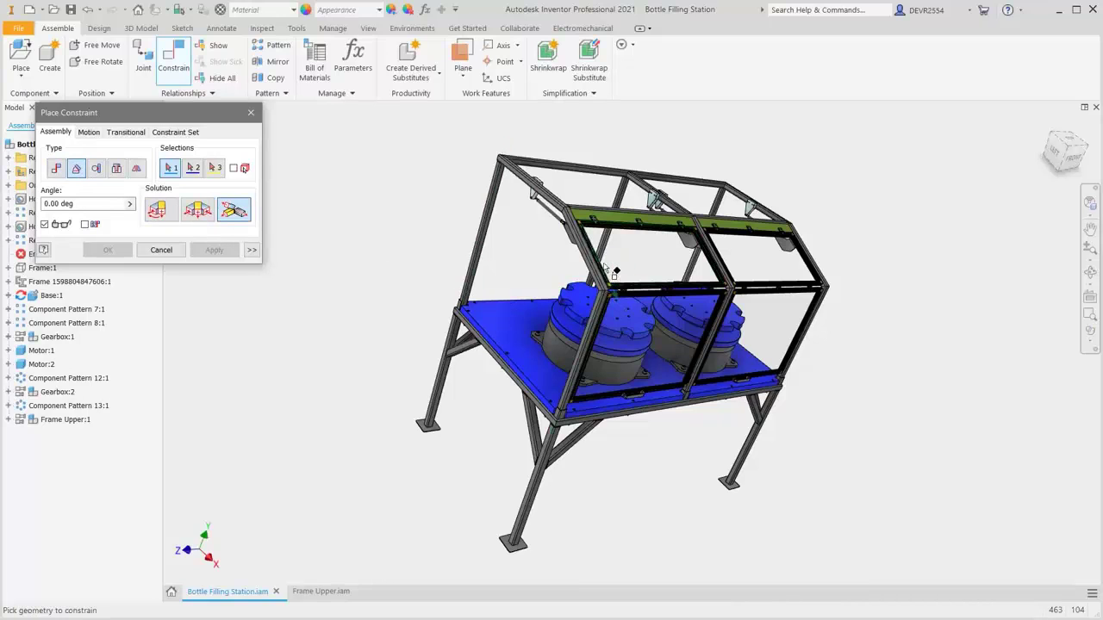
{"action": "scroll", "coordinate": [601, 260], "scroll_direction": "up", "scroll_amount": 6}
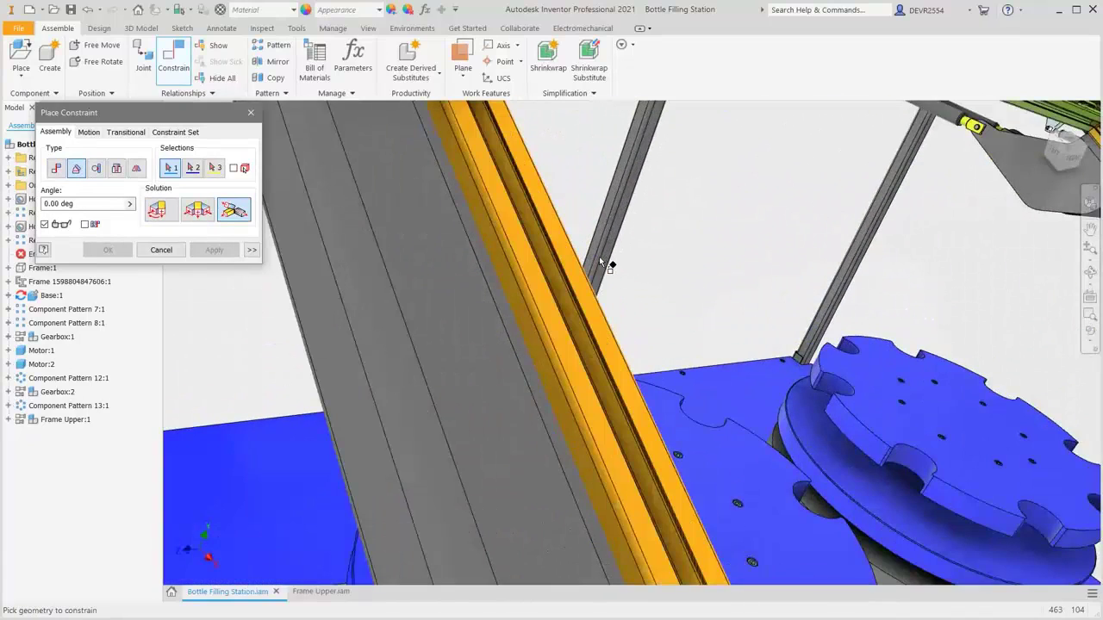
{"action": "left_click", "coordinate": [600, 262]}
{"action": "scroll", "coordinate": [600, 346], "scroll_direction": "down", "scroll_amount": 6}
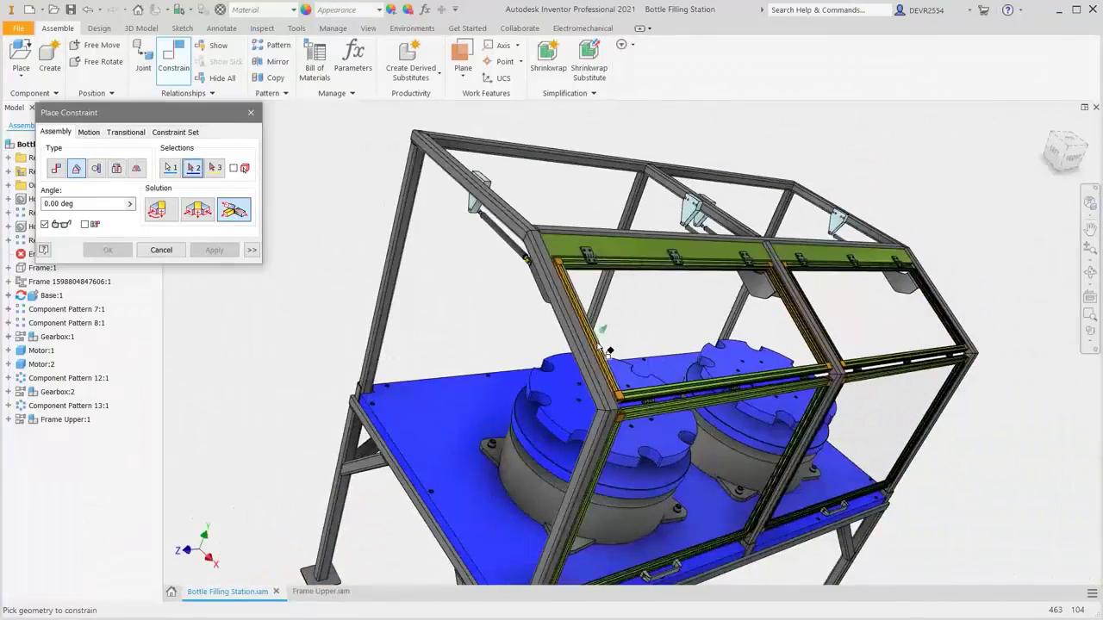
{"action": "scroll", "coordinate": [609, 351], "scroll_direction": "down", "scroll_amount": 2}
{"action": "left_click", "coordinate": [517, 477]}
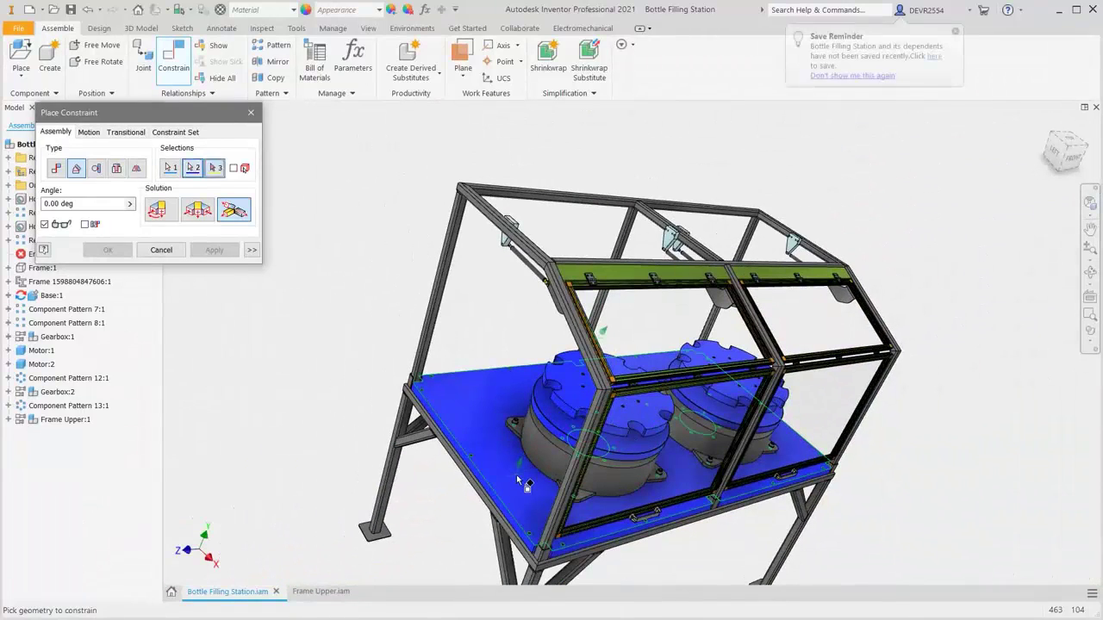
{"action": "key", "text": "F4"}
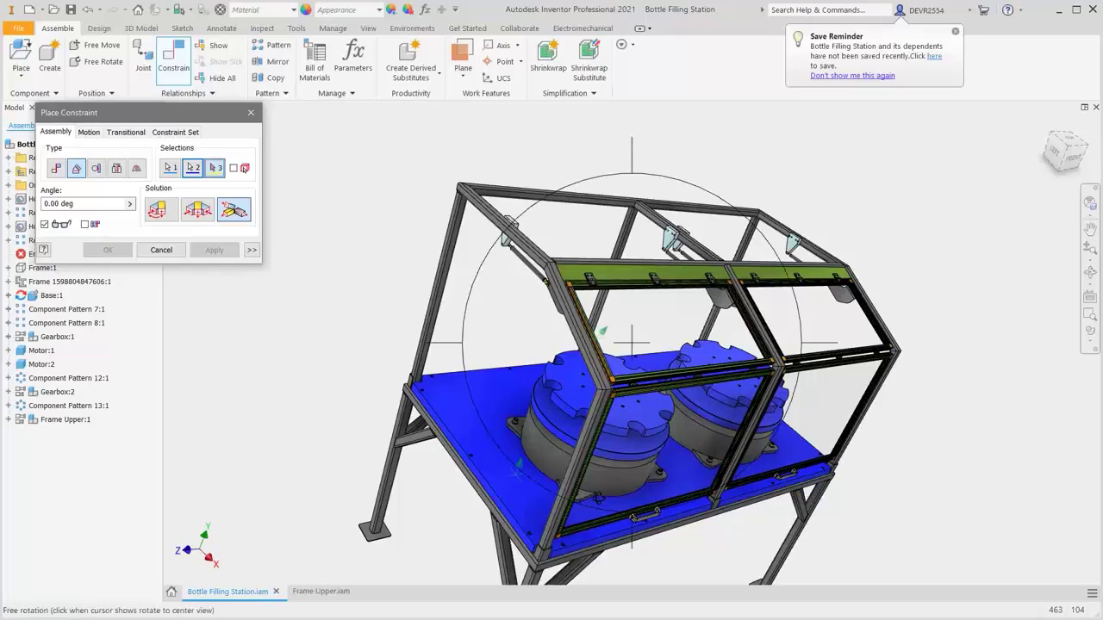
{"action": "left_click_drag", "start_coordinate": [517, 477], "coordinate": [520, 512]}
{"action": "scroll", "coordinate": [520, 512], "scroll_direction": "up", "scroll_amount": 3}
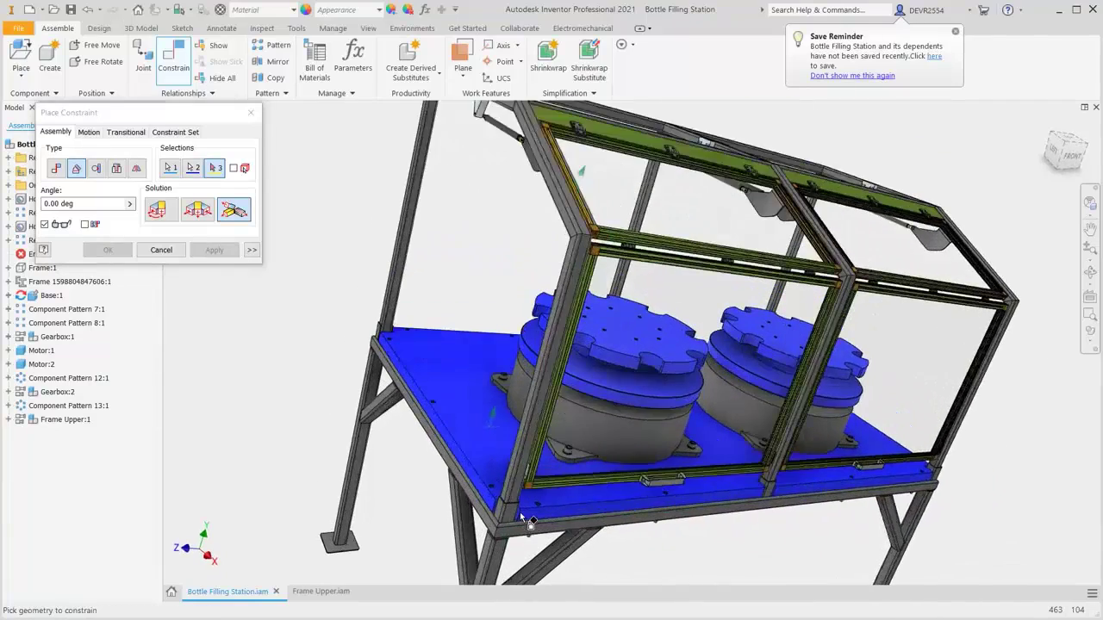
{"action": "scroll", "coordinate": [519, 512], "scroll_direction": "up", "scroll_amount": 4}
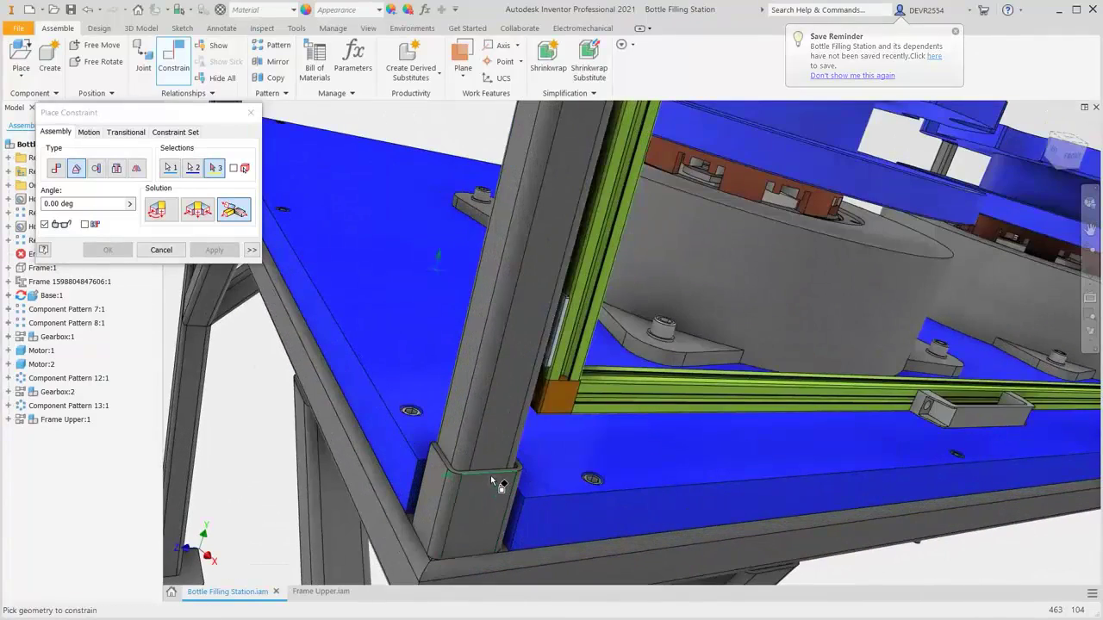
{"action": "left_click", "coordinate": [491, 475]}
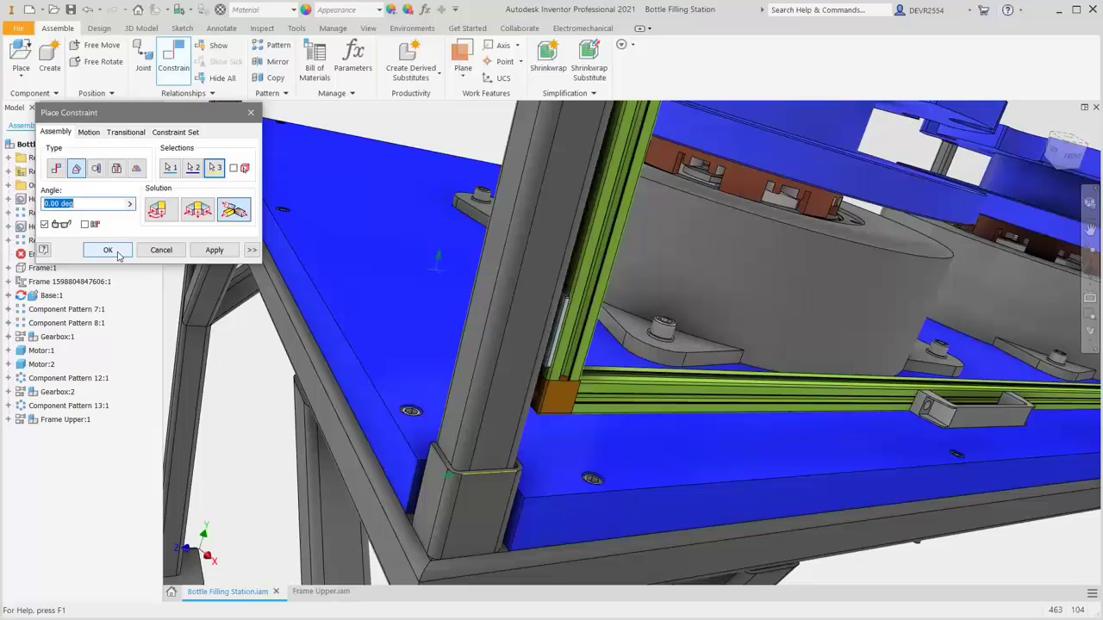
{"action": "type", "text": "25"}
{"action": "left_click", "coordinate": [108, 250]}
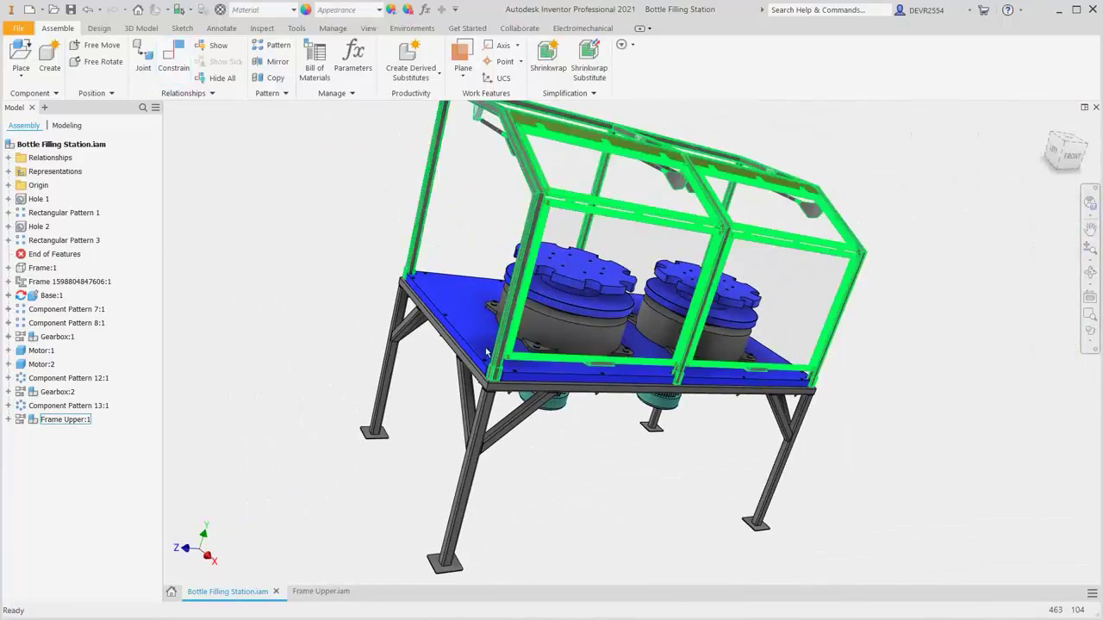
Try to drive the new angle constraint from 25 to 35 deg
{"action": "left_click", "coordinate": [8, 159]}
{"action": "left_click_drag", "start_coordinate": [156, 250], "coordinate": [180, 402]}
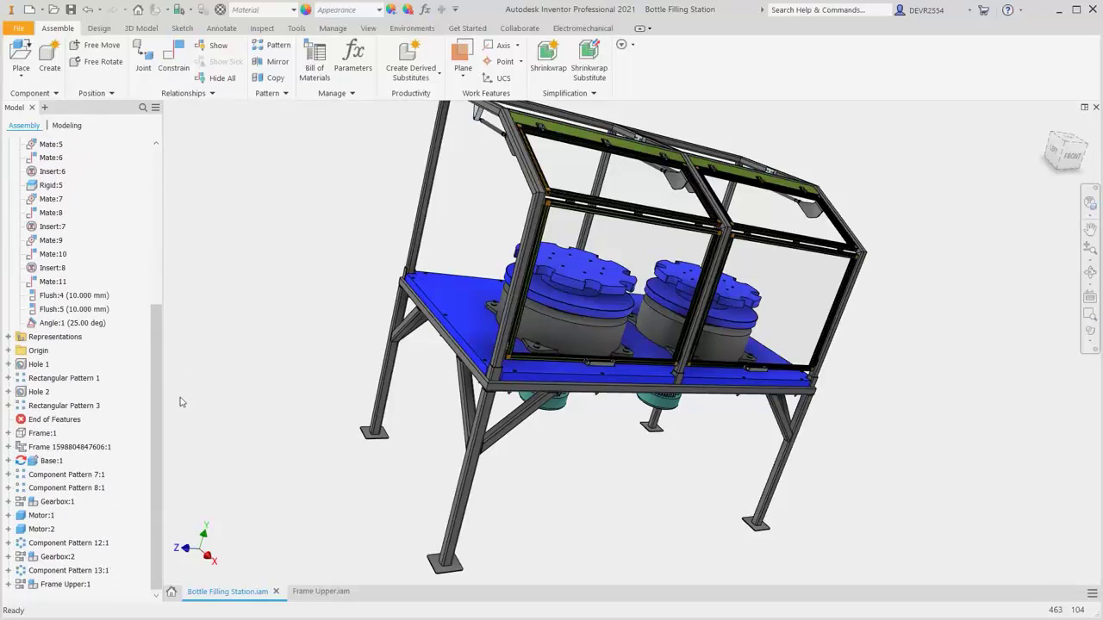
{"action": "right_click", "coordinate": [75, 328]}
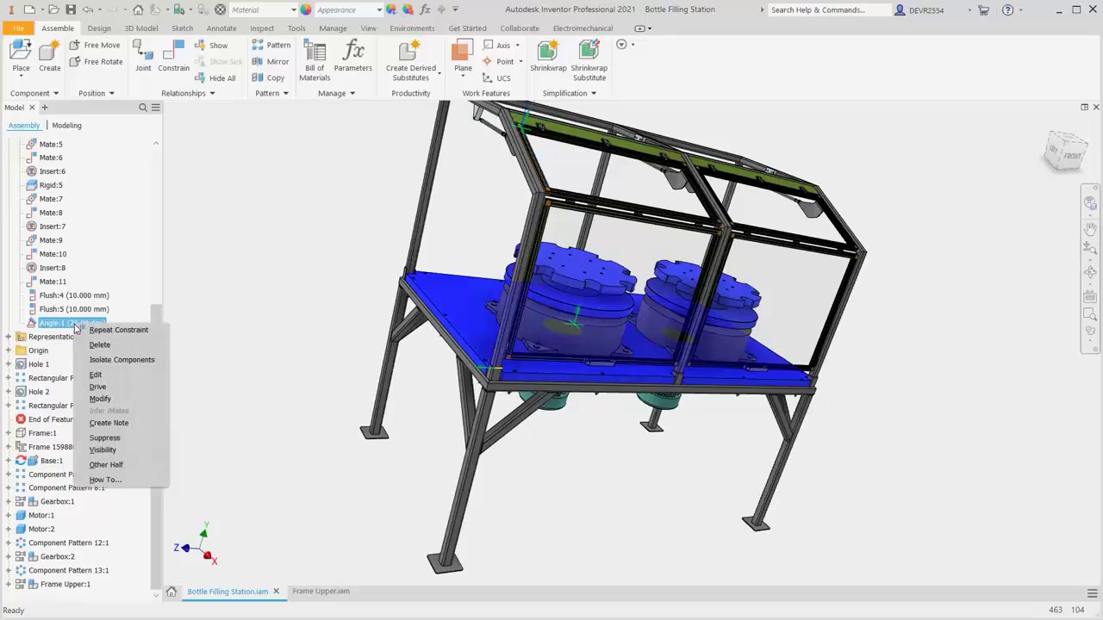
{"action": "left_click", "coordinate": [98, 386]}
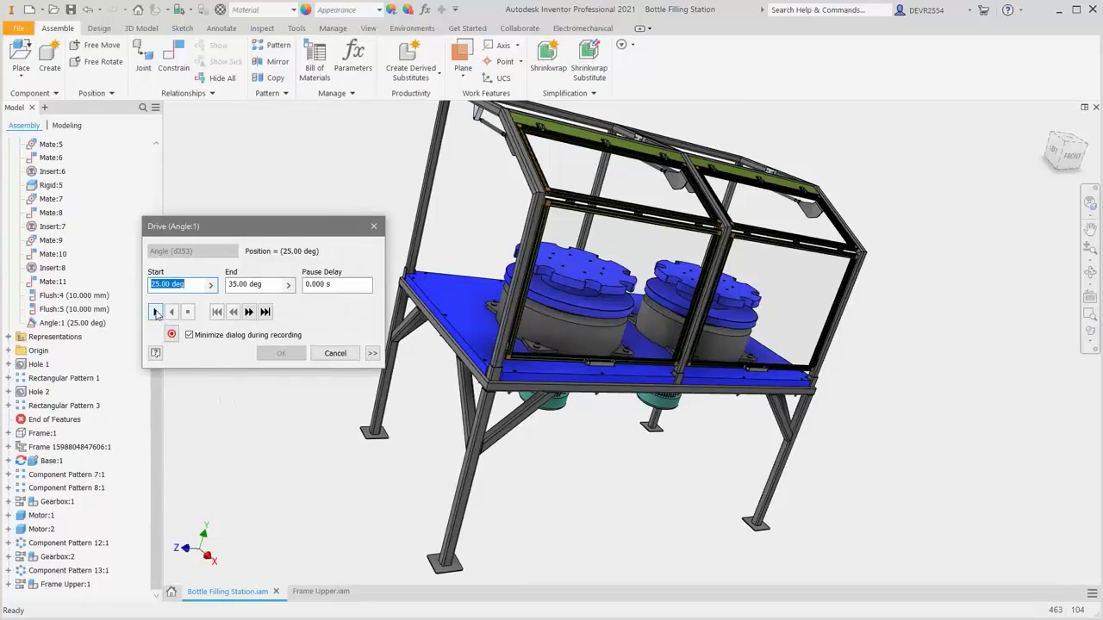
{"action": "left_click", "coordinate": [155, 311]}
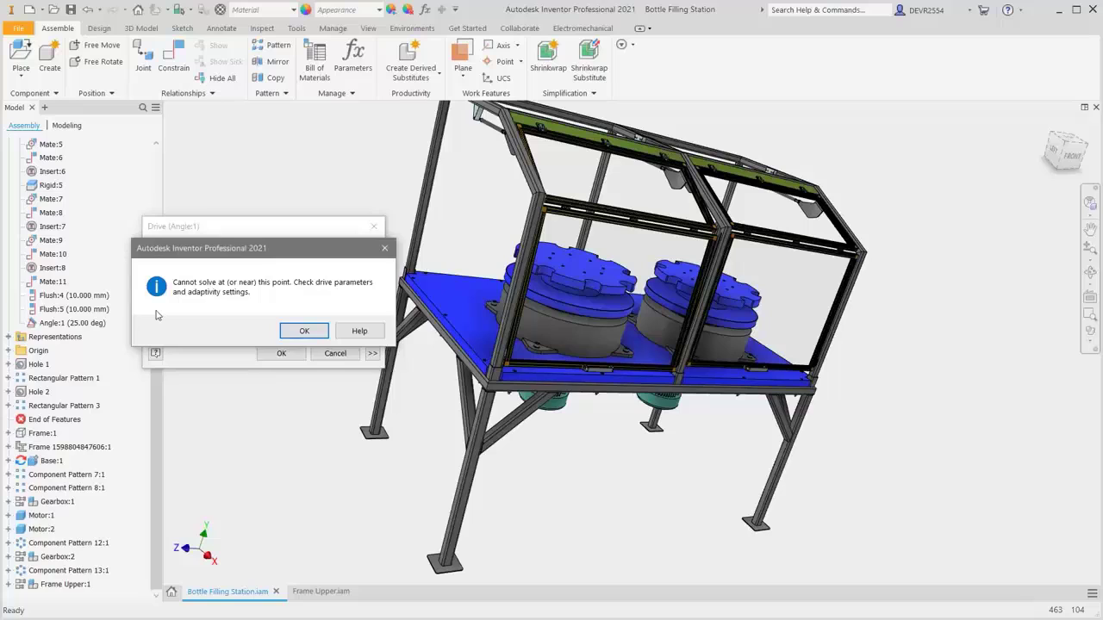
{"action": "left_click", "coordinate": [299, 331]}
Set the drive's end angle to 0 and run the cover motion in reverse
{"action": "left_click_drag", "start_coordinate": [268, 284], "coordinate": [222, 287]}
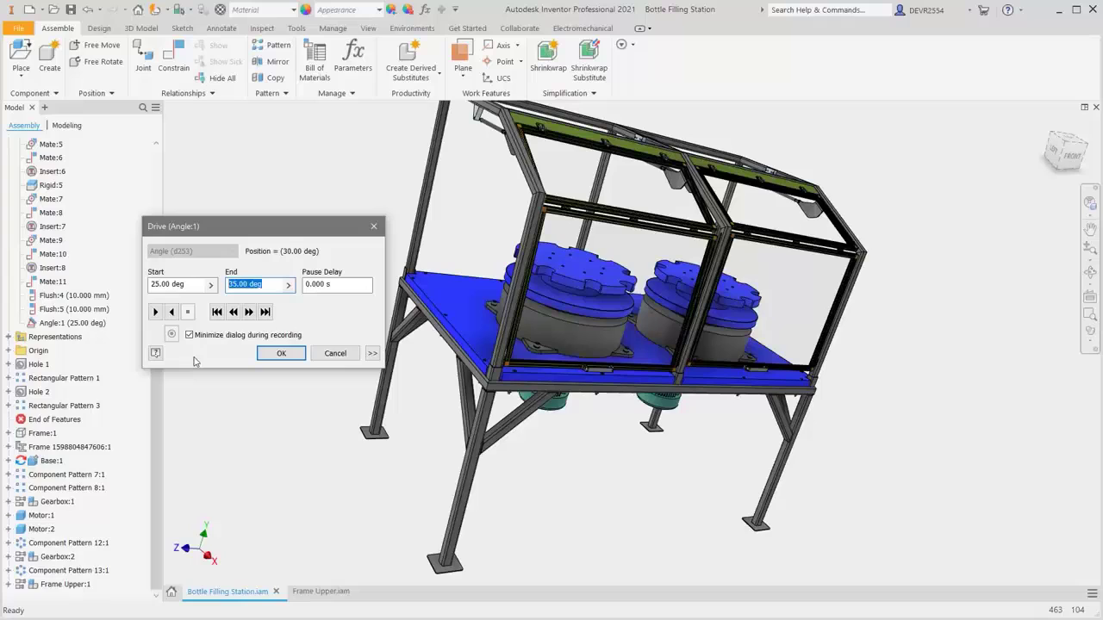
{"action": "type", "text": "0"}
{"action": "left_click", "coordinate": [172, 313]}
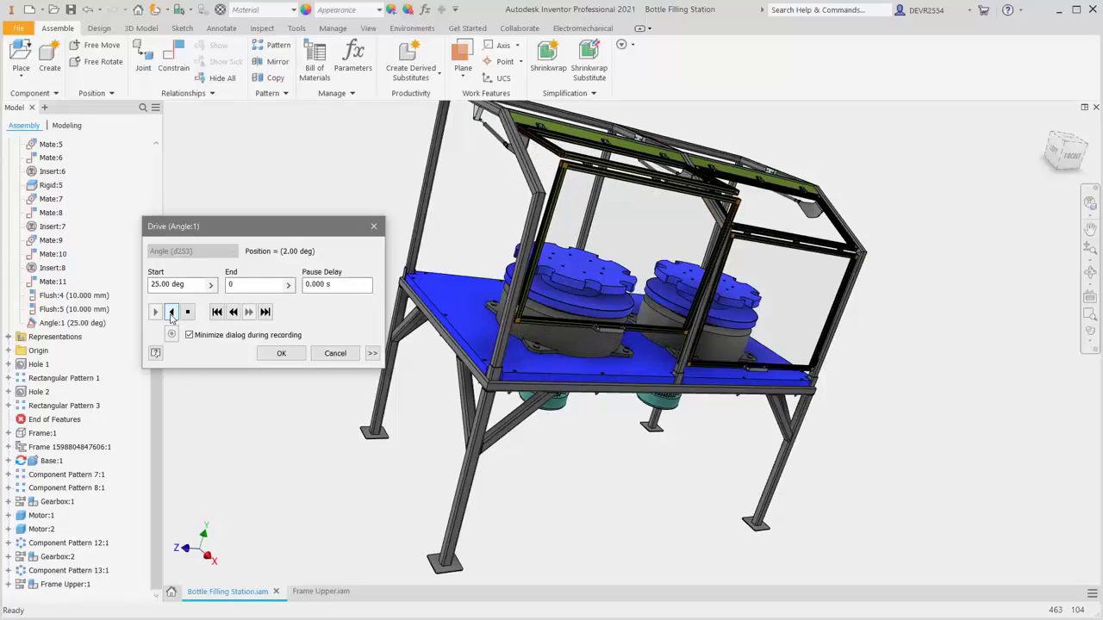
Set the drive's end angle to -60 deg, with Start/End/Start repetitions of 3 and an increment of 2 deg
{"action": "left_click", "coordinate": [233, 287]}
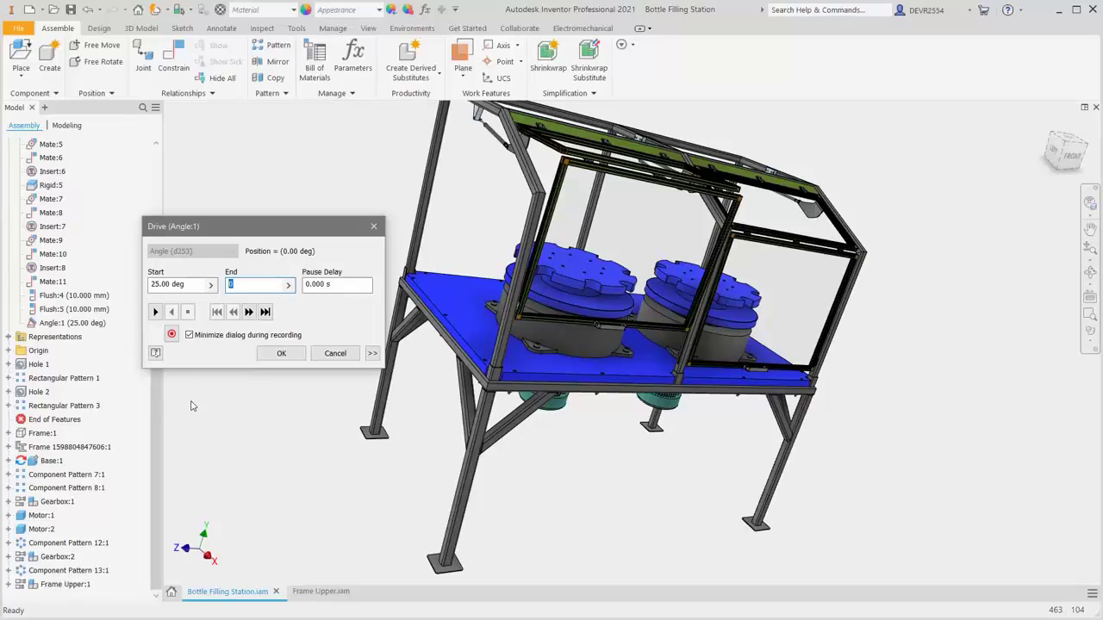
{"action": "type", "text": "-6"}
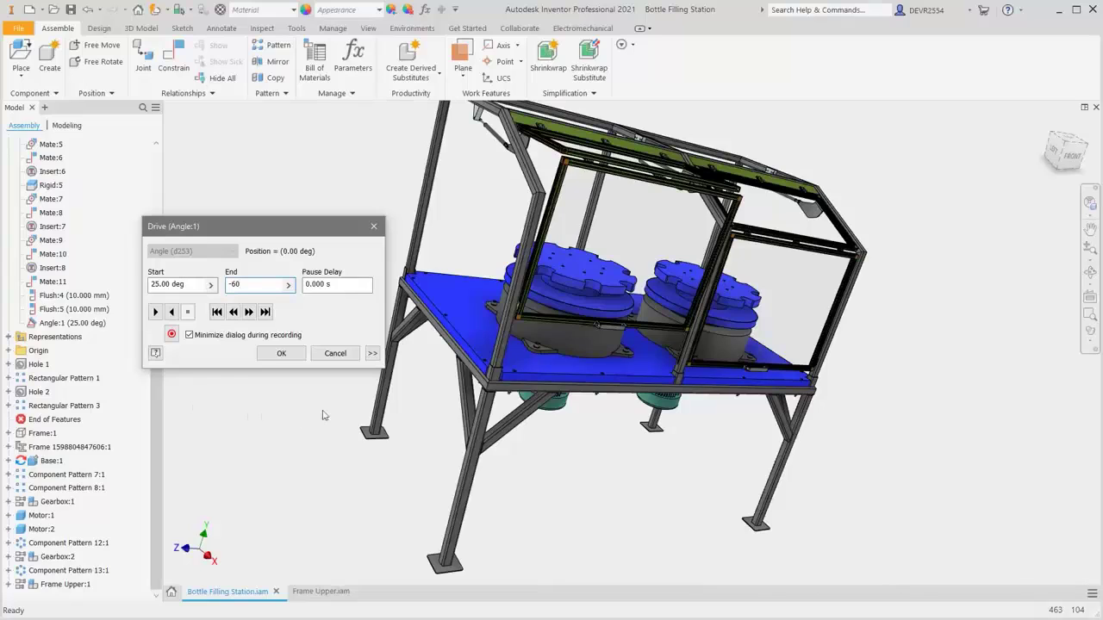
{"action": "left_click", "coordinate": [372, 354]}
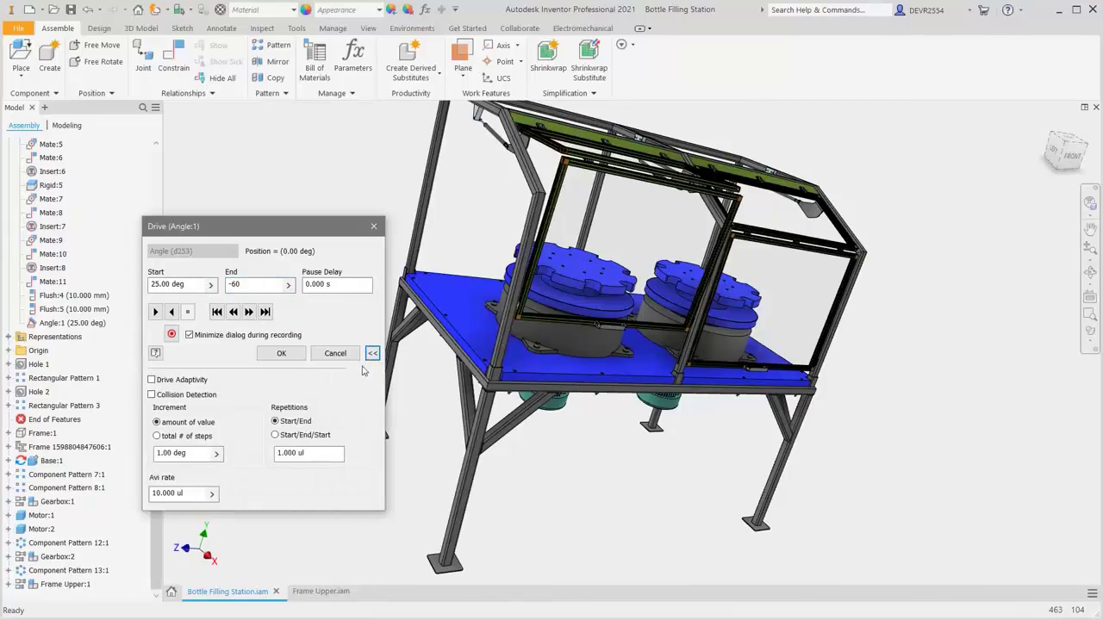
{"action": "left_click", "coordinate": [276, 436]}
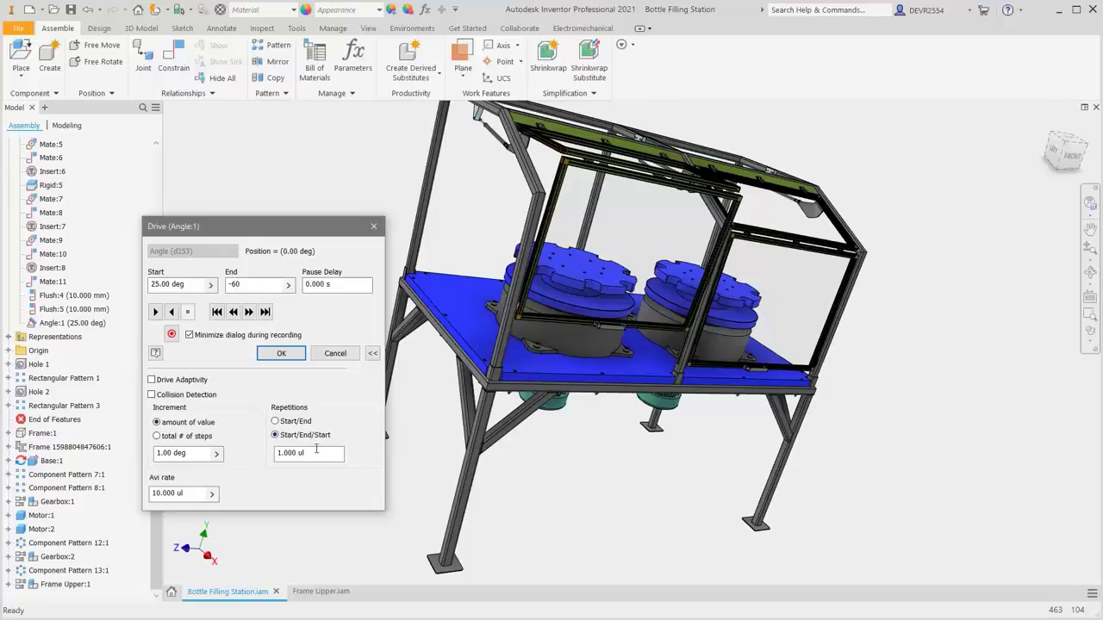
{"action": "left_click_drag", "start_coordinate": [307, 453], "coordinate": [263, 452]}
{"action": "type", "text": "3"}
{"action": "left_click_drag", "start_coordinate": [193, 459], "coordinate": [139, 455]}
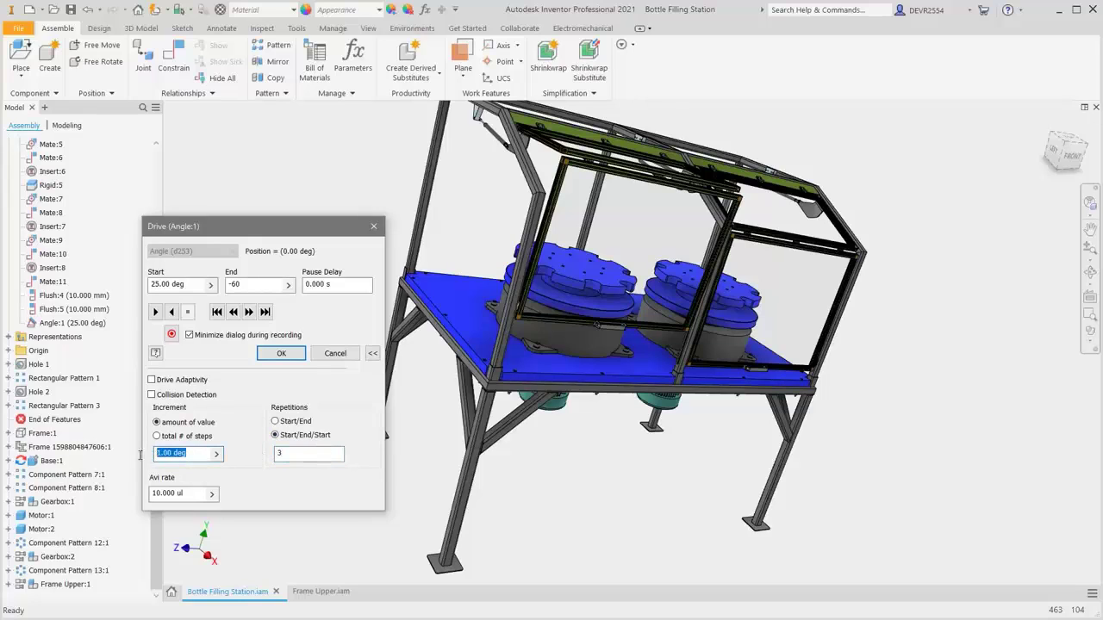
{"action": "type", "text": "2"}
Play the cover's drive motion forward and watch it in the Left view
{"action": "left_click", "coordinate": [156, 312]}
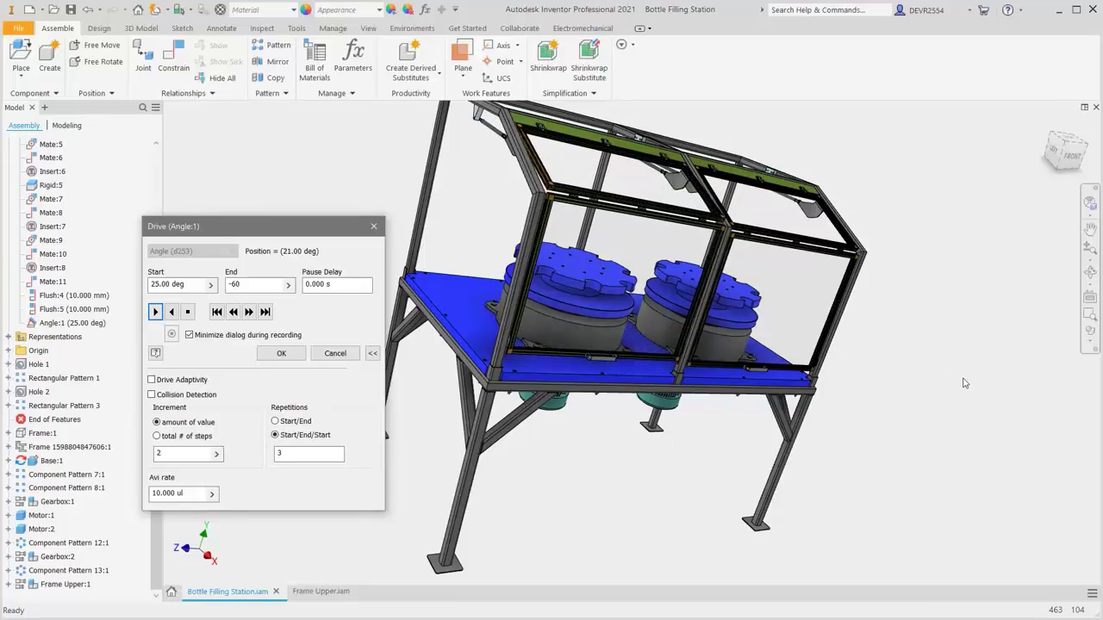
{"action": "left_click", "coordinate": [1051, 163]}
{"action": "left_click", "coordinate": [1051, 163]}
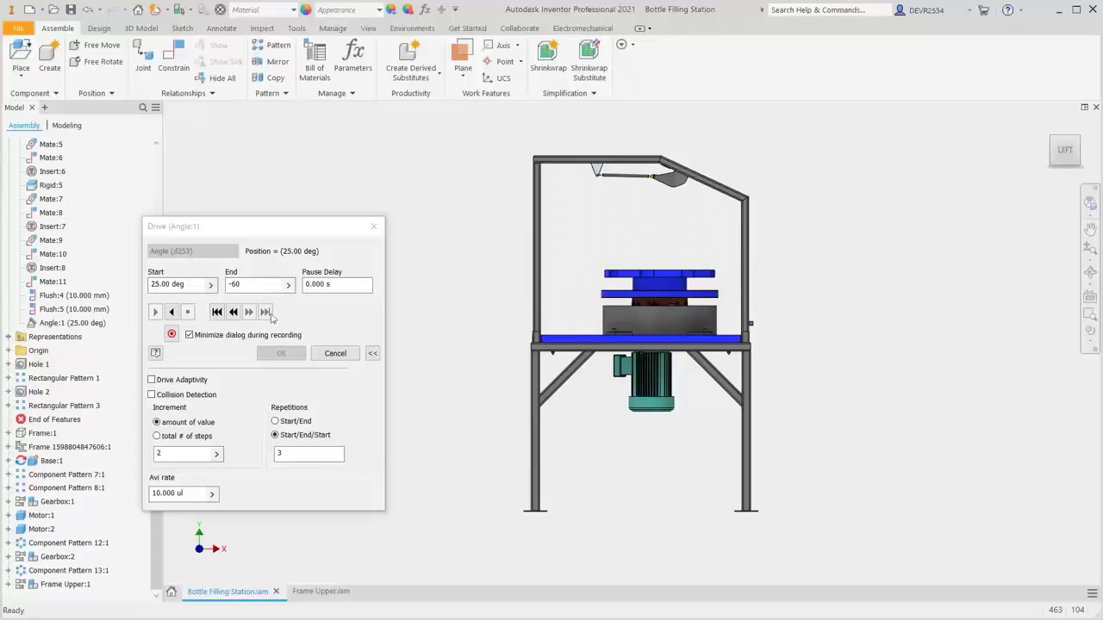
Run the cover's drive motion in reverse, set the repetitions to 1, and cancel the drive
{"action": "left_click", "coordinate": [173, 313]}
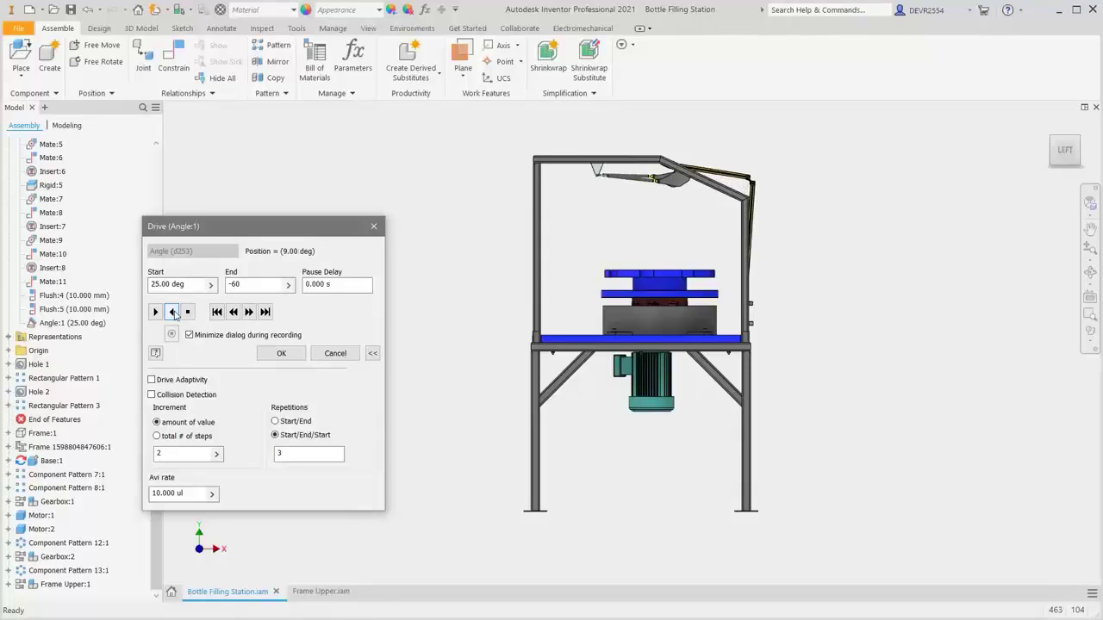
{"action": "double_click", "coordinate": [278, 453]}
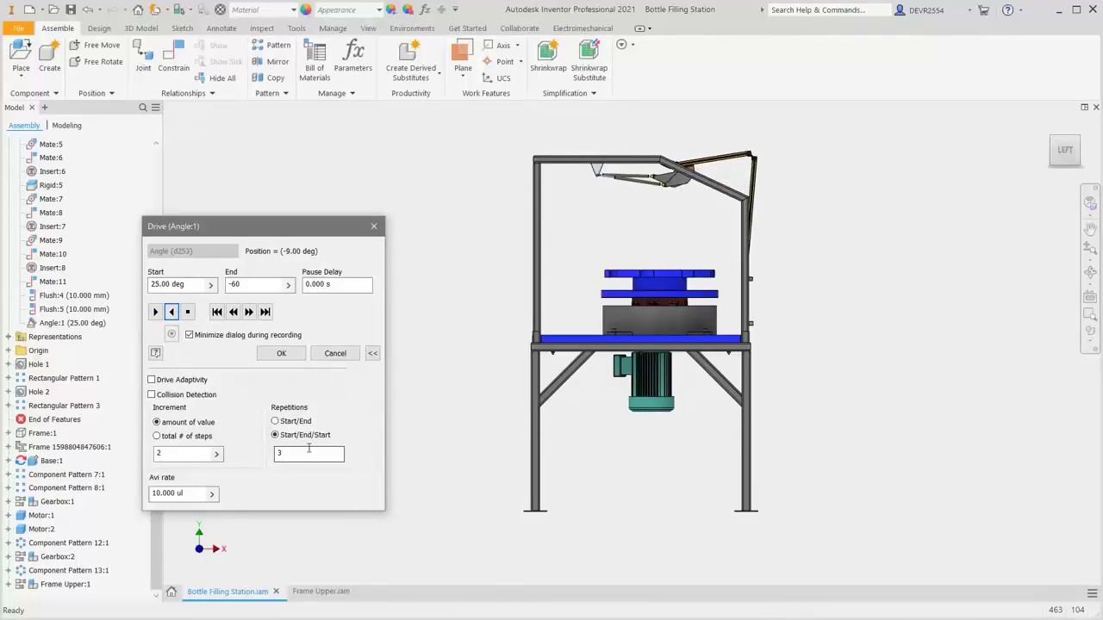
{"action": "type", "text": "1"}
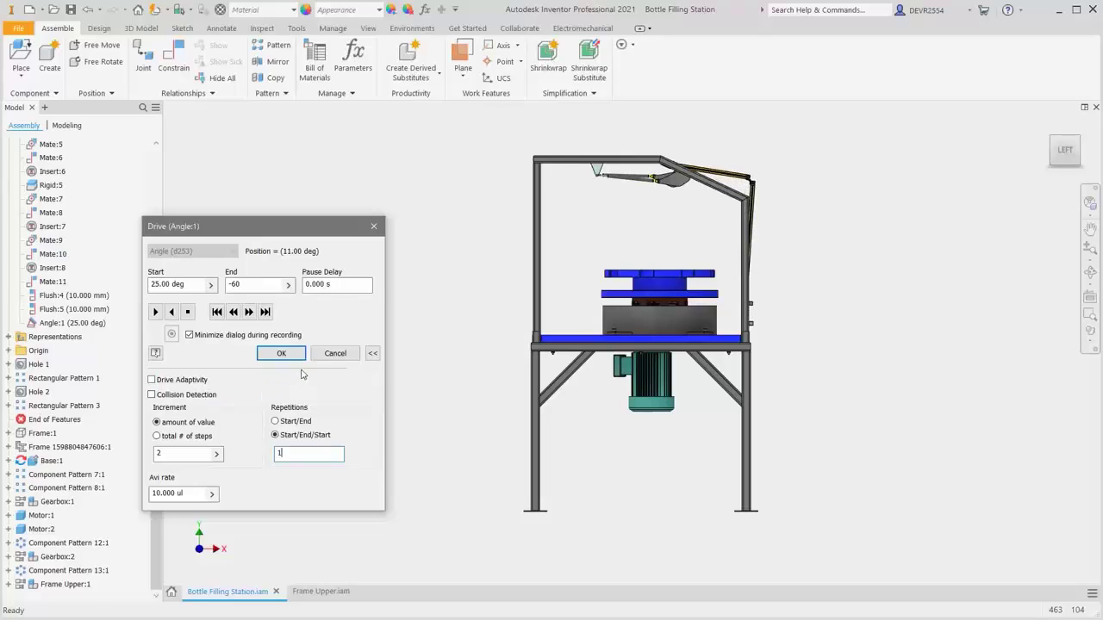
{"action": "left_click", "coordinate": [336, 352]}
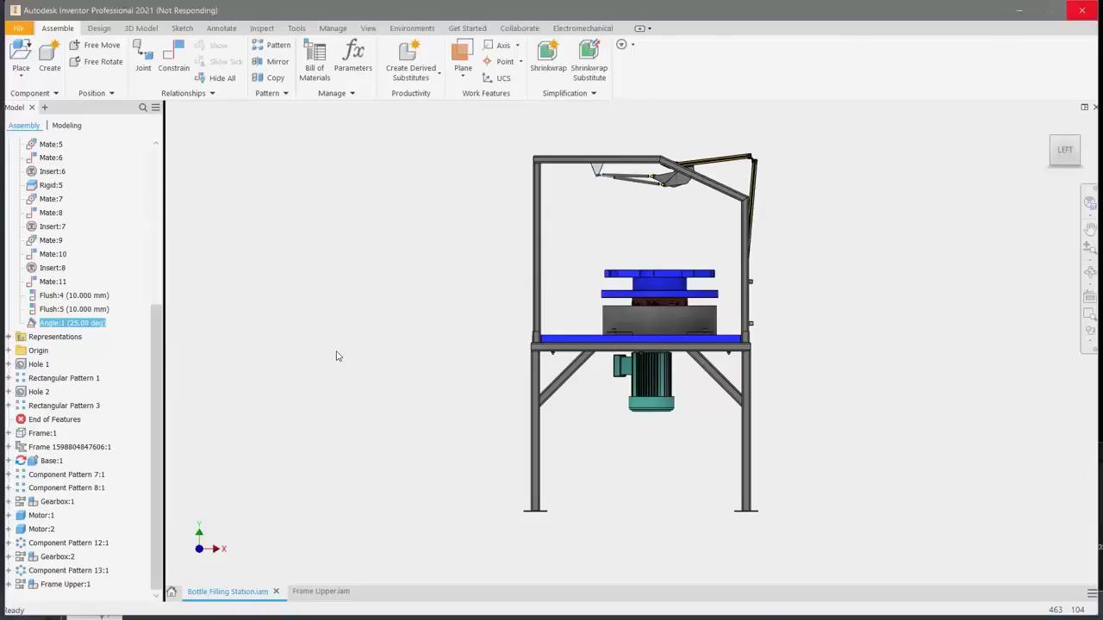
Place one Bottle and Cap assembly in the open space beside the upper frame, viewed from the home view
{"action": "key", "text": "F6"}
{"action": "key", "text": "Escape"}
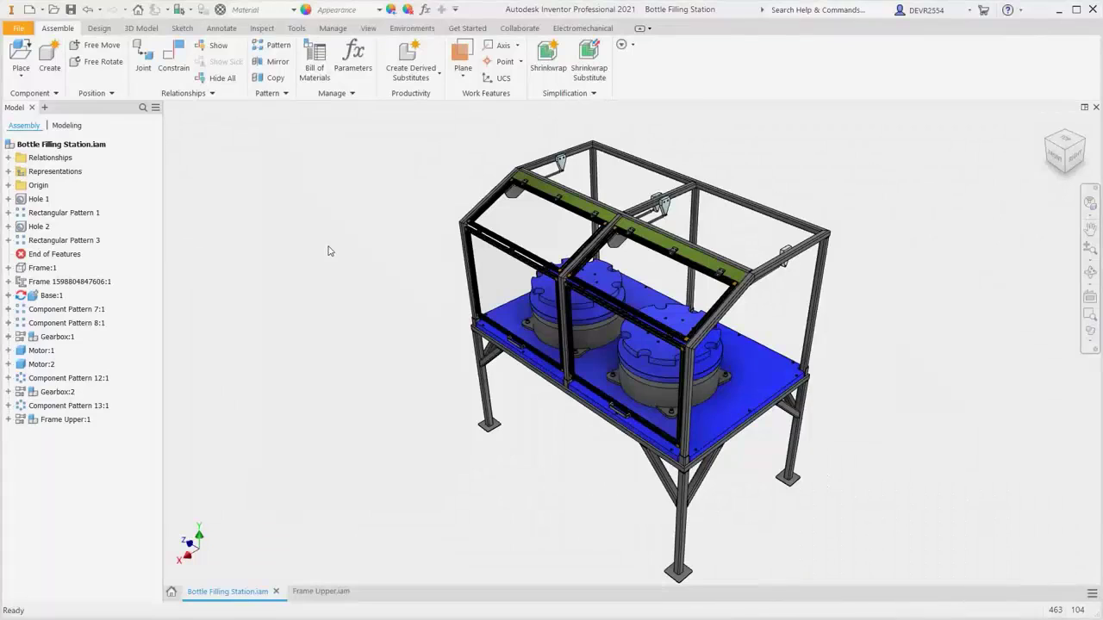
{"action": "right_click", "coordinate": [327, 251]}
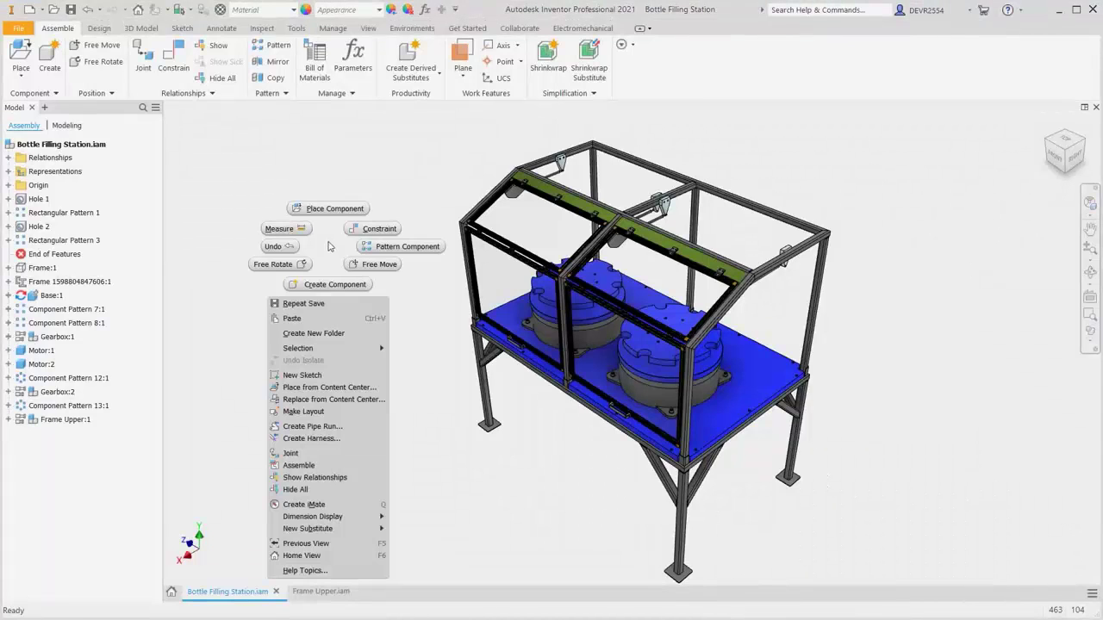
{"action": "left_click", "coordinate": [335, 209]}
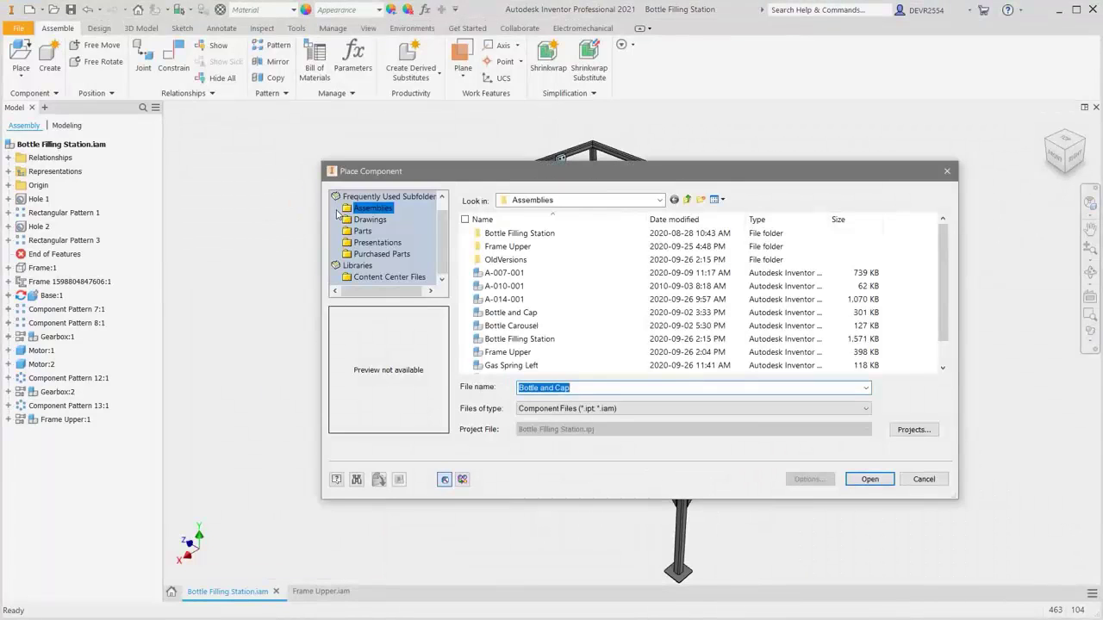
{"action": "left_click", "coordinate": [489, 312]}
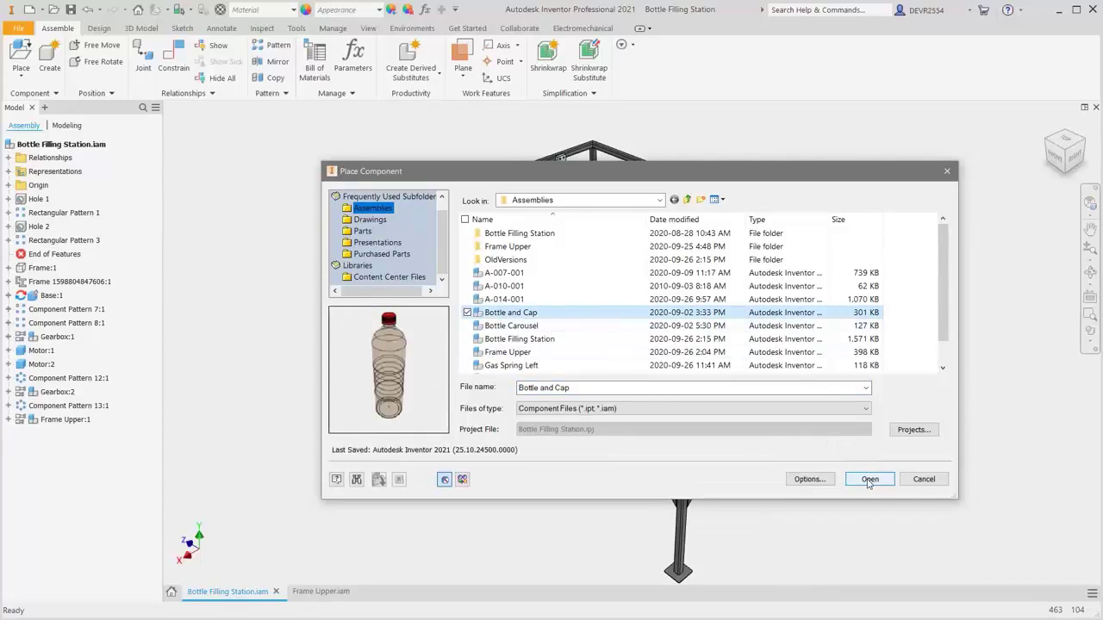
{"action": "left_click", "coordinate": [869, 480]}
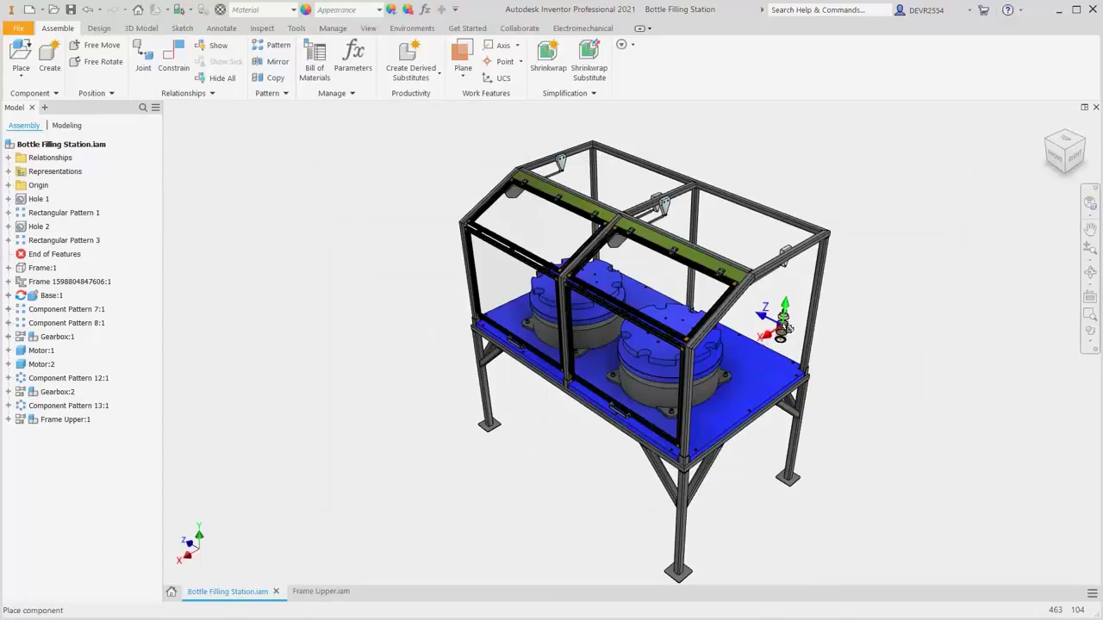
{"action": "left_click", "coordinate": [781, 321]}
{"action": "right_click", "coordinate": [865, 321]}
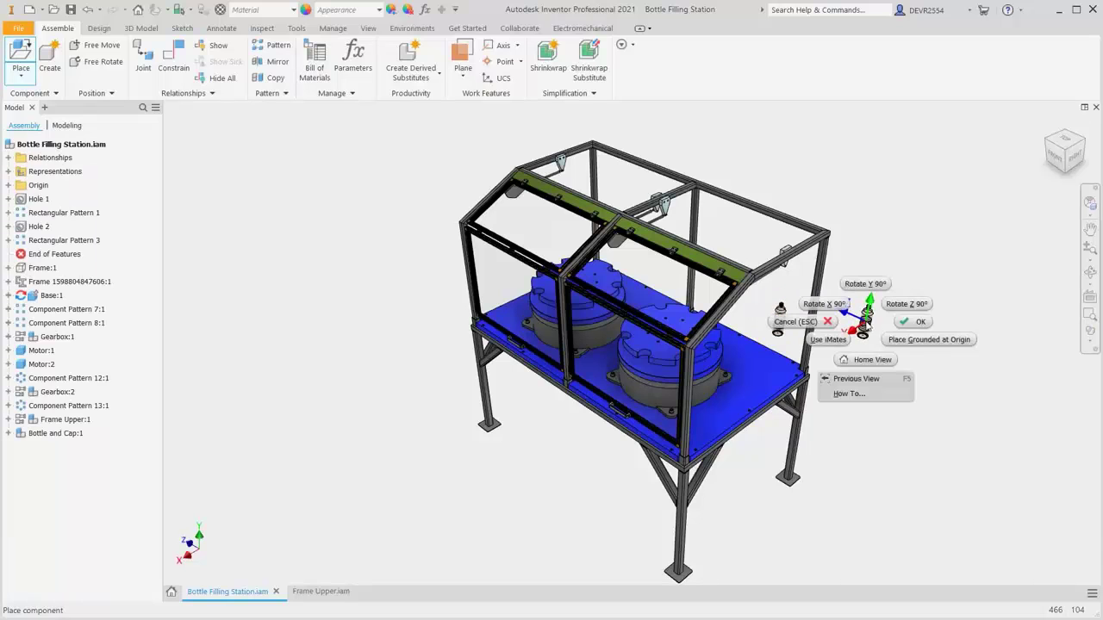
{"action": "left_click", "coordinate": [914, 324]}
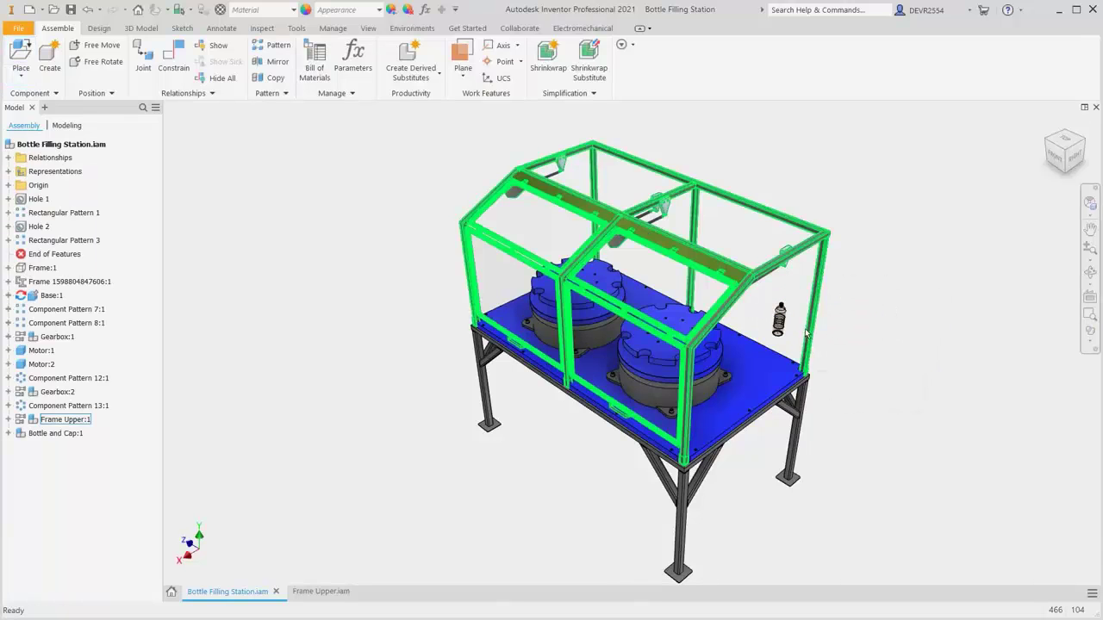
Free-rotate the bottle so that its bottom face points toward the viewer
{"action": "scroll", "coordinate": [797, 332], "scroll_direction": "up", "scroll_amount": 3}
{"action": "scroll", "coordinate": [796, 332], "scroll_direction": "up", "scroll_amount": 4}
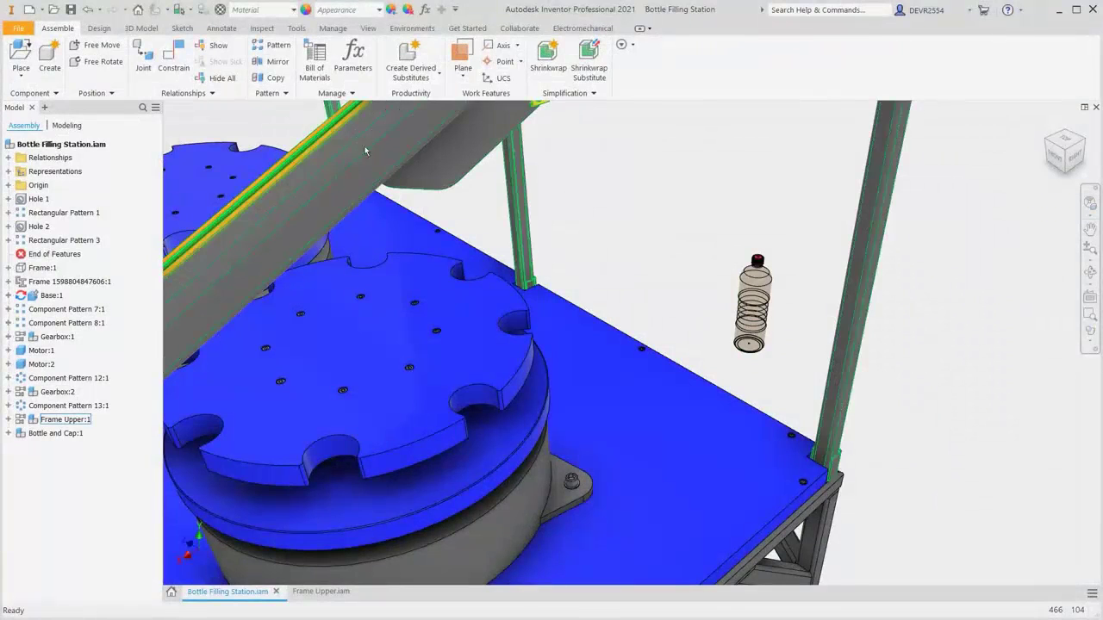
{"action": "left_click", "coordinate": [108, 65]}
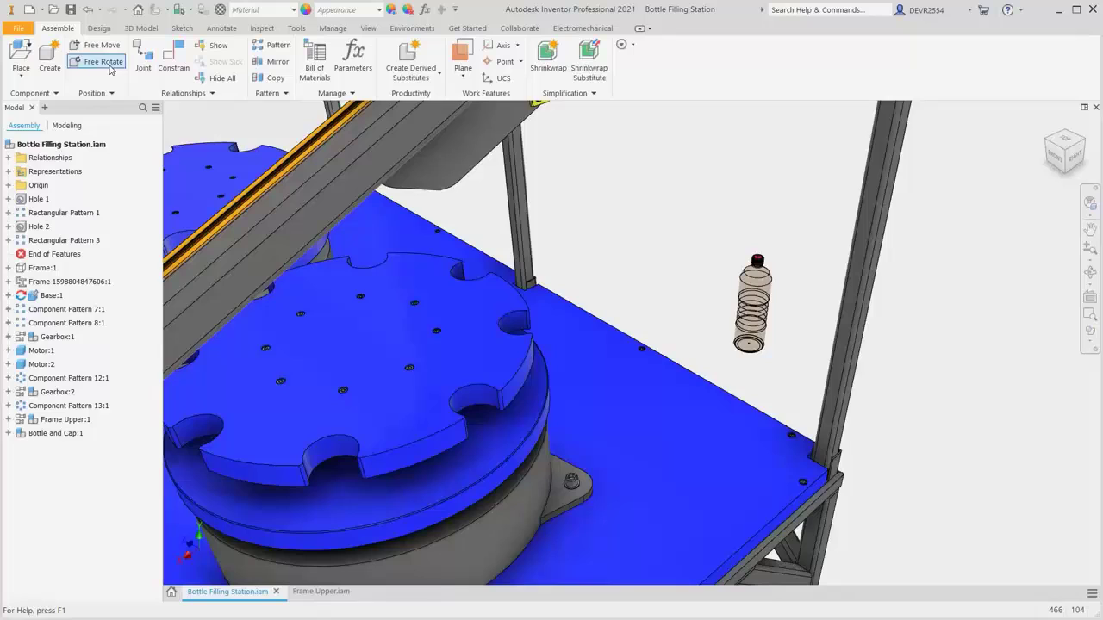
{"action": "left_click", "coordinate": [752, 310]}
{"action": "left_click_drag", "start_coordinate": [755, 310], "coordinate": [730, 254]}
{"action": "key", "text": "Escape"}
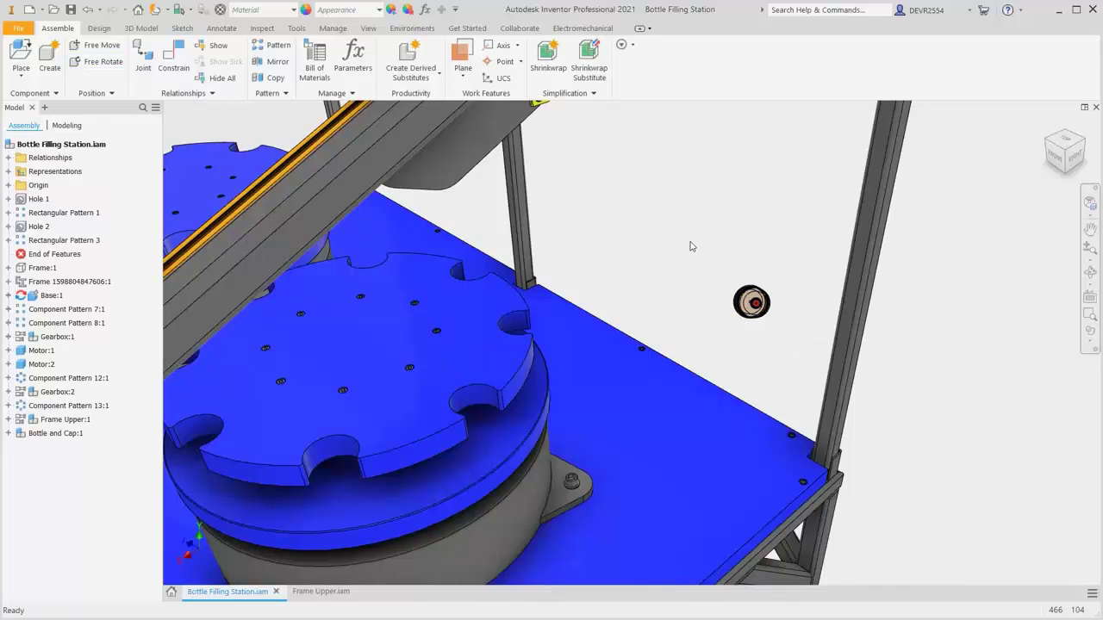
Mate the bottle's bottom face to the top face of the front carousel's lower disc with a 0 mm offset
{"action": "right_click", "coordinate": [689, 246]}
{"action": "left_click", "coordinate": [737, 226]}
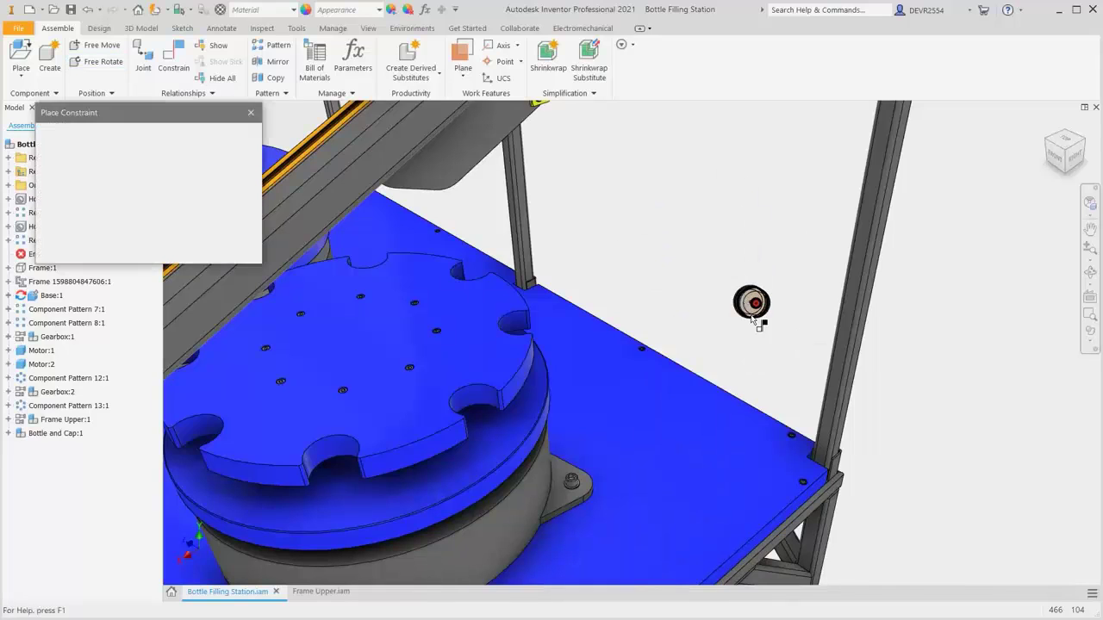
{"action": "scroll", "coordinate": [760, 324], "scroll_direction": "up", "scroll_amount": 3}
{"action": "scroll", "coordinate": [760, 324], "scroll_direction": "up", "scroll_amount": 4}
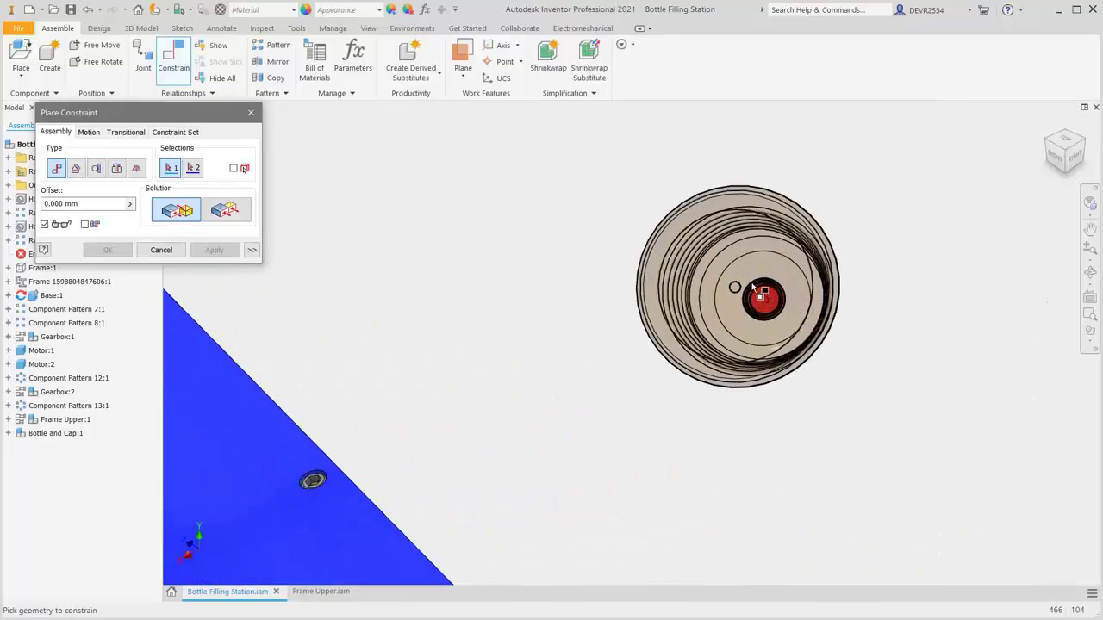
{"action": "left_click", "coordinate": [720, 212]}
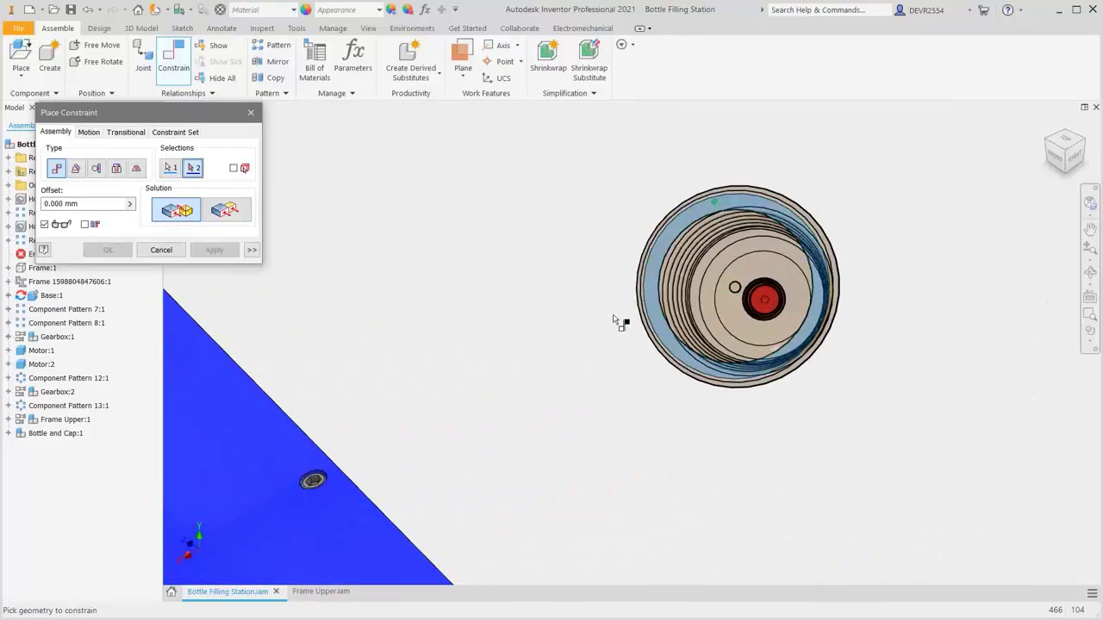
{"action": "scroll", "coordinate": [615, 321], "scroll_direction": "down", "scroll_amount": 3}
{"action": "scroll", "coordinate": [616, 321], "scroll_direction": "down", "scroll_amount": 4}
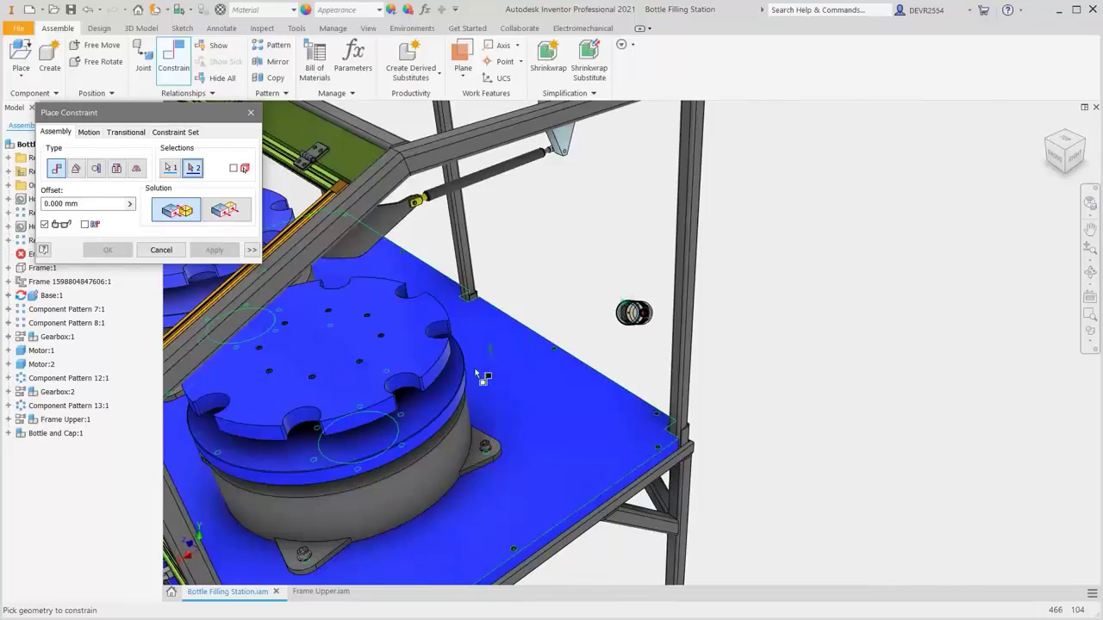
{"action": "left_click", "coordinate": [420, 415]}
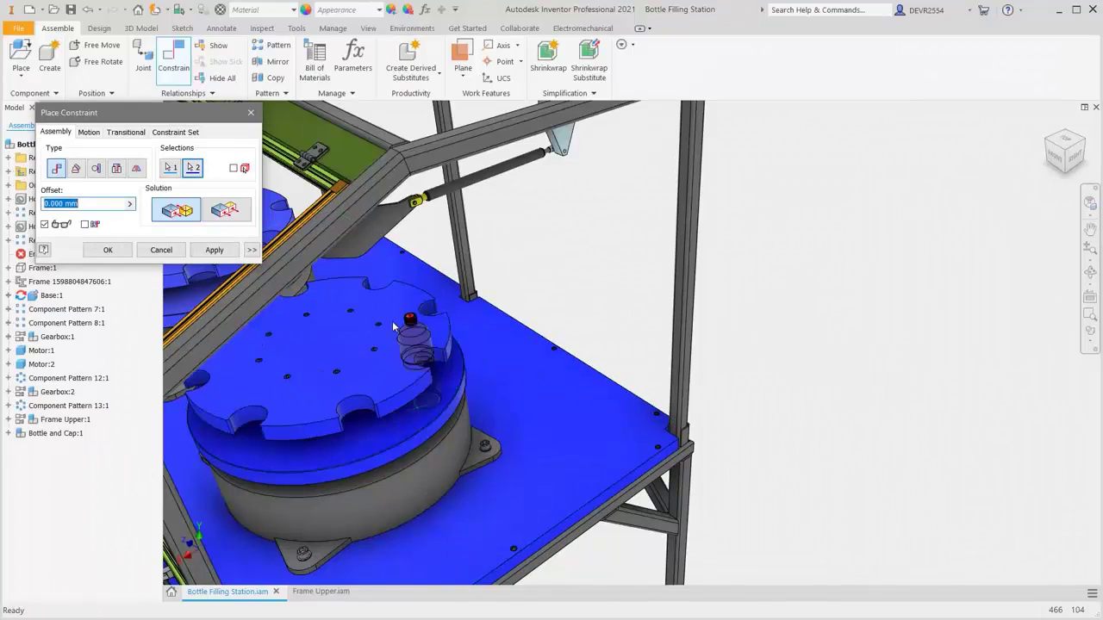
{"action": "left_click", "coordinate": [215, 250]}
Mate the bottle's axis to the axis of a carousel notch with a 0 mm offset
{"action": "scroll", "coordinate": [387, 375], "scroll_direction": "up", "scroll_amount": 5}
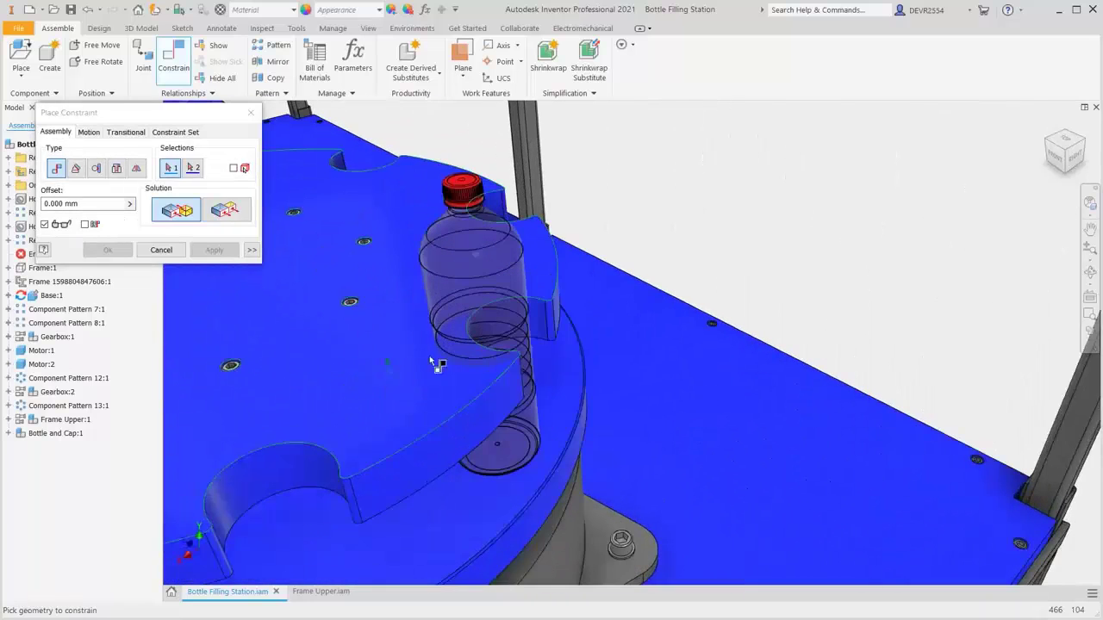
{"action": "left_click", "coordinate": [478, 309]}
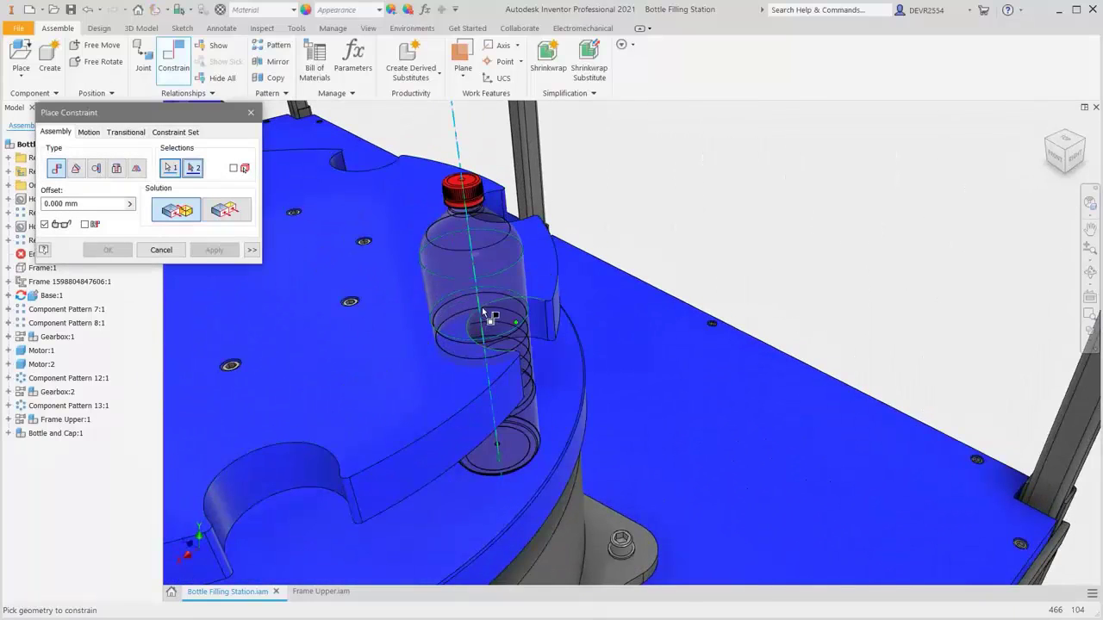
{"action": "left_click", "coordinate": [538, 319]}
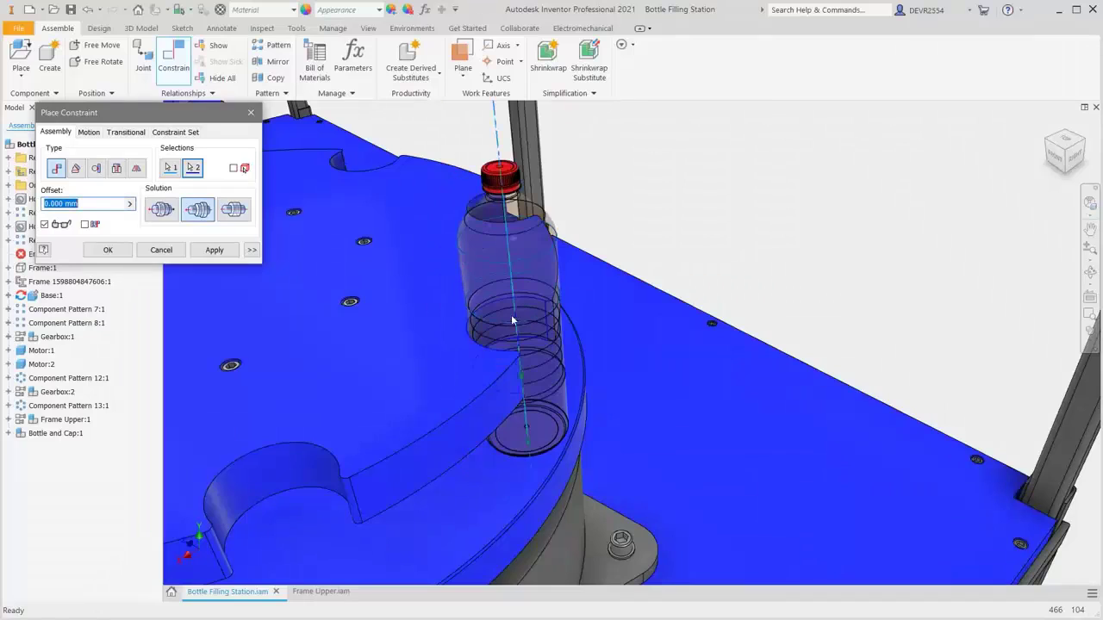
{"action": "left_click", "coordinate": [107, 249]}
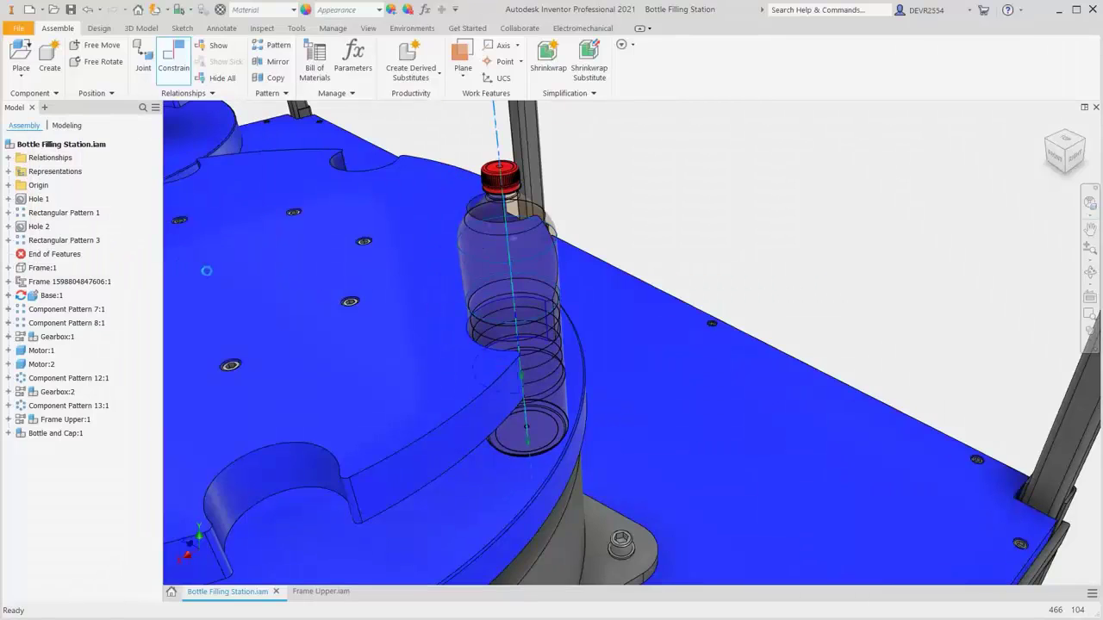
Start a circular component pattern of the bottle about the carousel's center axis
{"action": "scroll", "coordinate": [314, 307], "scroll_direction": "down", "scroll_amount": 4}
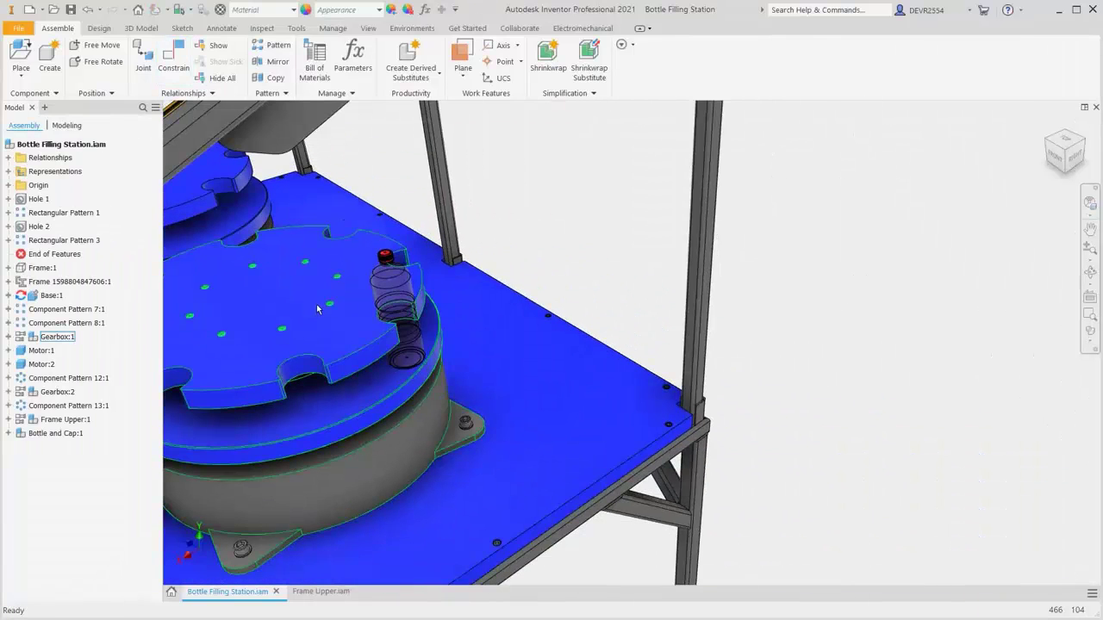
{"action": "left_click", "coordinate": [276, 45]}
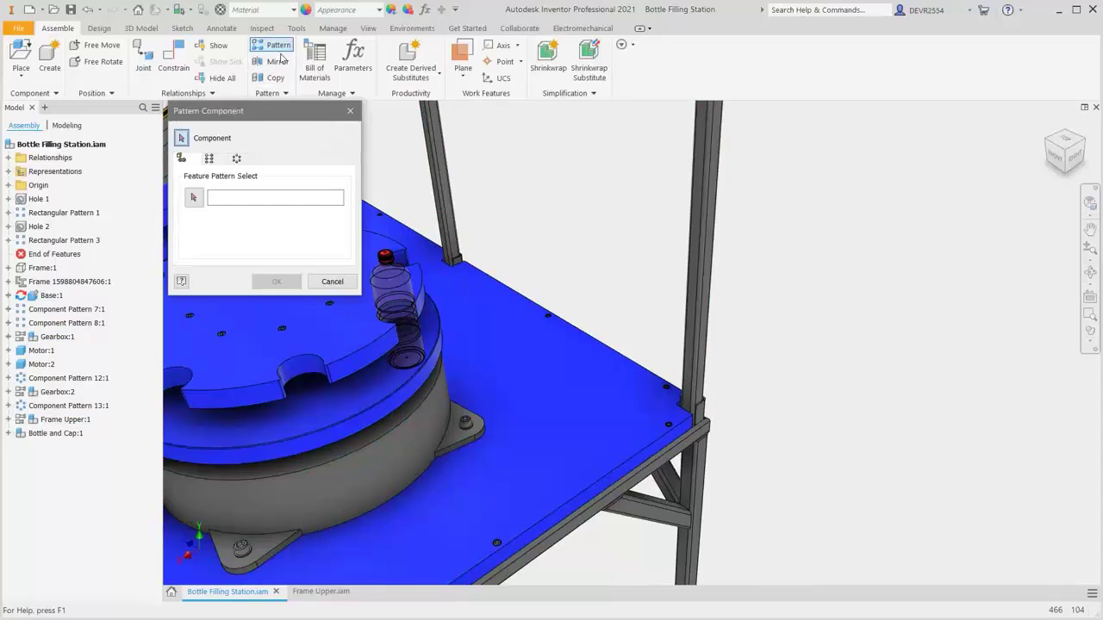
{"action": "left_click", "coordinate": [396, 282]}
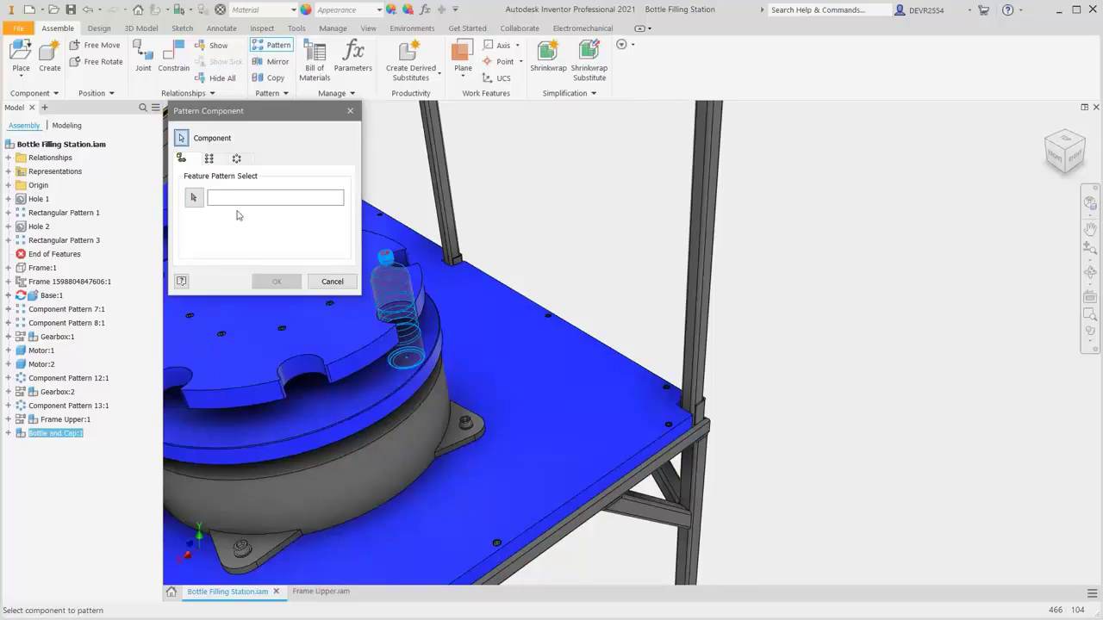
{"action": "left_click", "coordinate": [236, 159]}
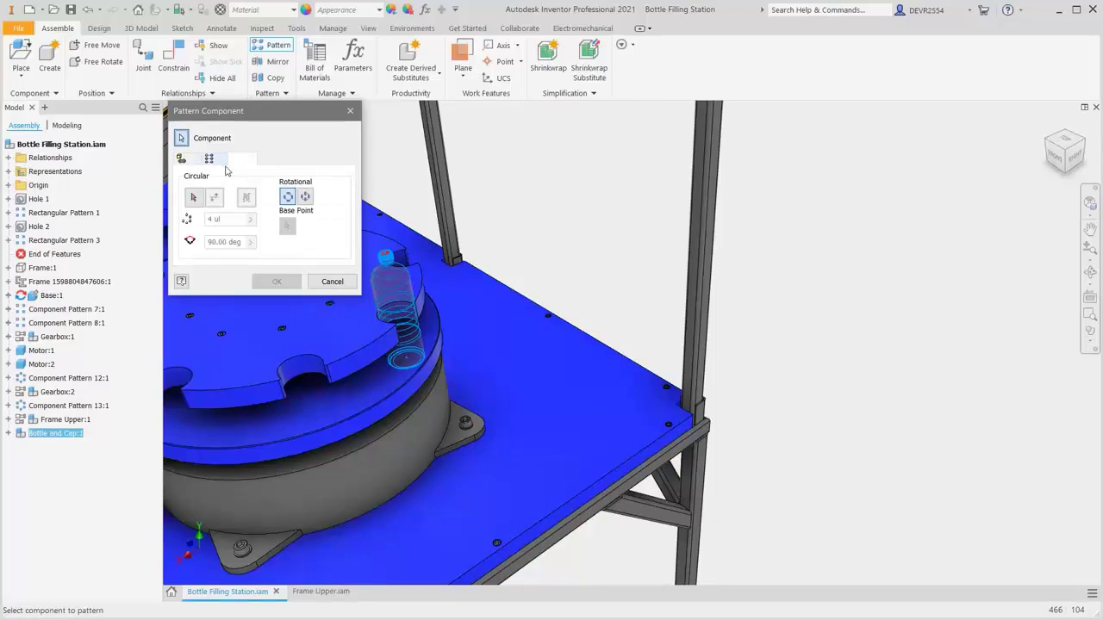
{"action": "left_click", "coordinate": [193, 198]}
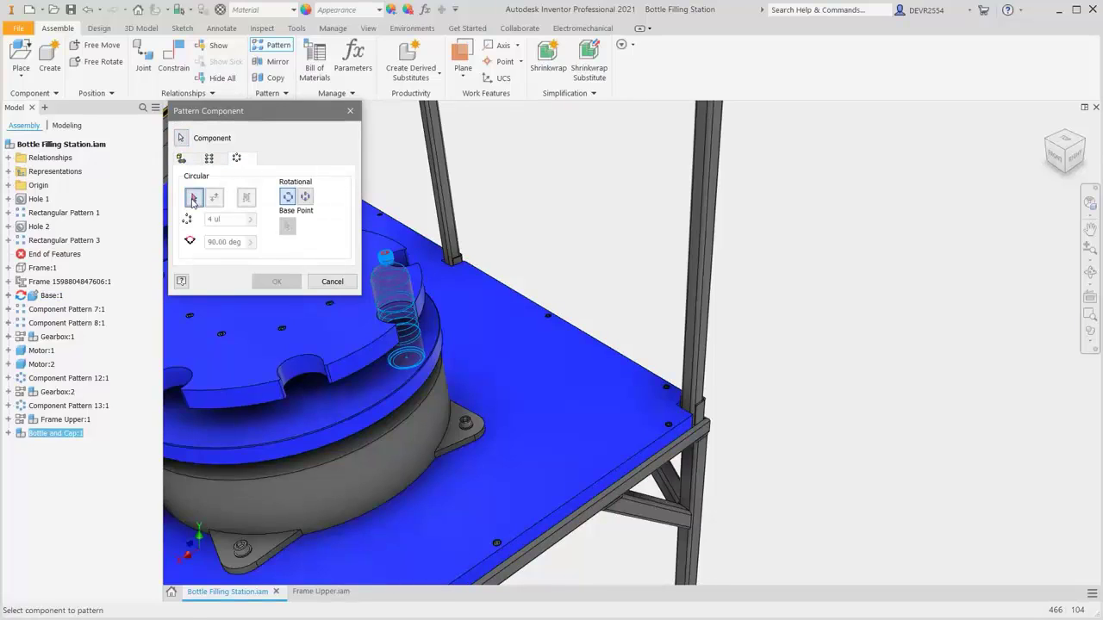
{"action": "left_click", "coordinate": [238, 395]}
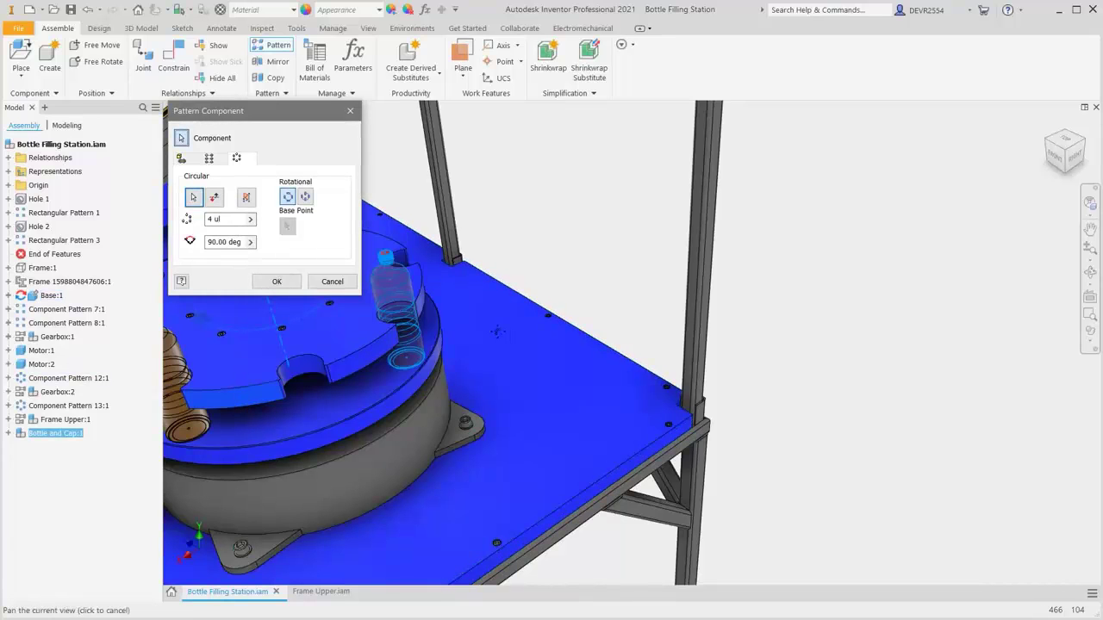
{"action": "middle_click_drag", "start_coordinate": [390, 330], "coordinate": [674, 336], "text": "shift"}
Set the circular pattern to 8 bottles with an angle of 360/8 and create it
{"action": "left_click_drag", "start_coordinate": [232, 219], "coordinate": [197, 224]}
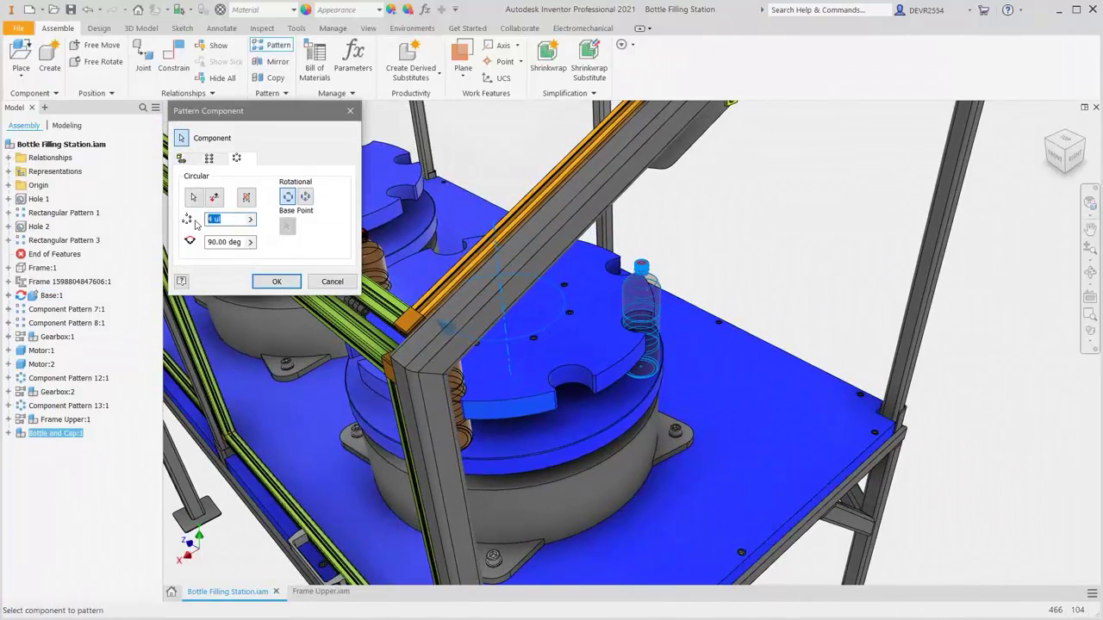
{"action": "type", "text": "8"}
{"action": "key", "text": "Tab"}
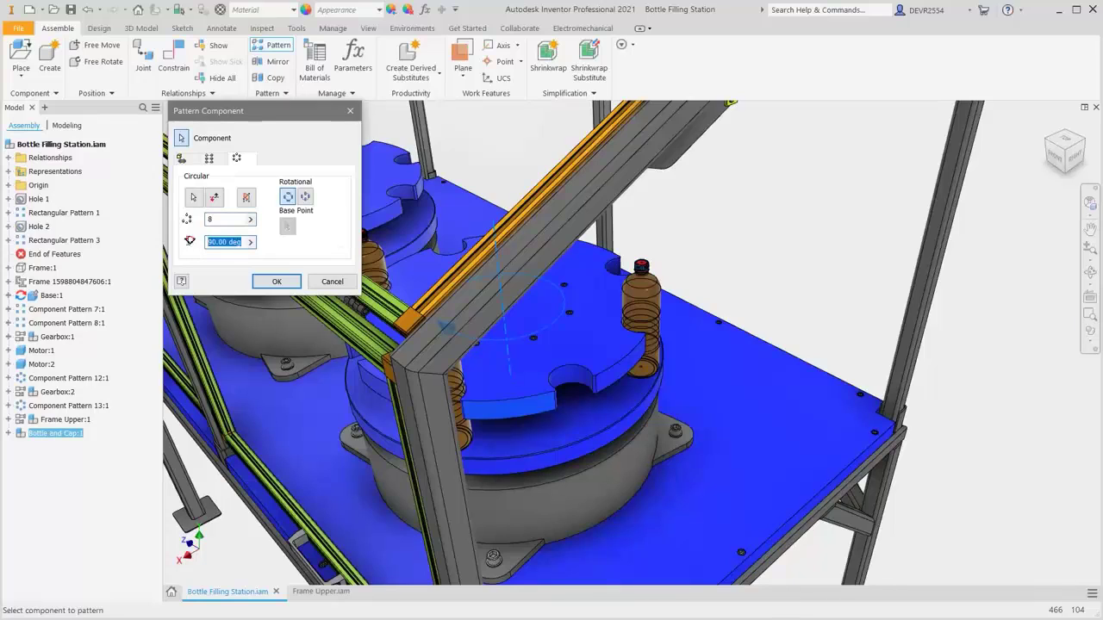
{"action": "type", "text": "36"}
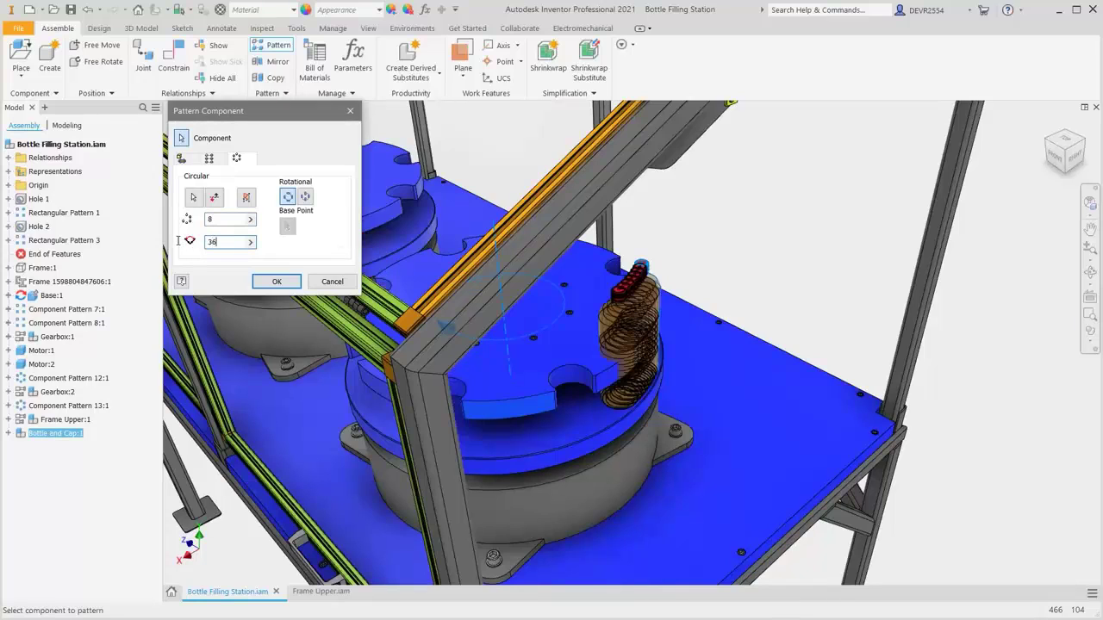
{"action": "type", "text": "0/8"}
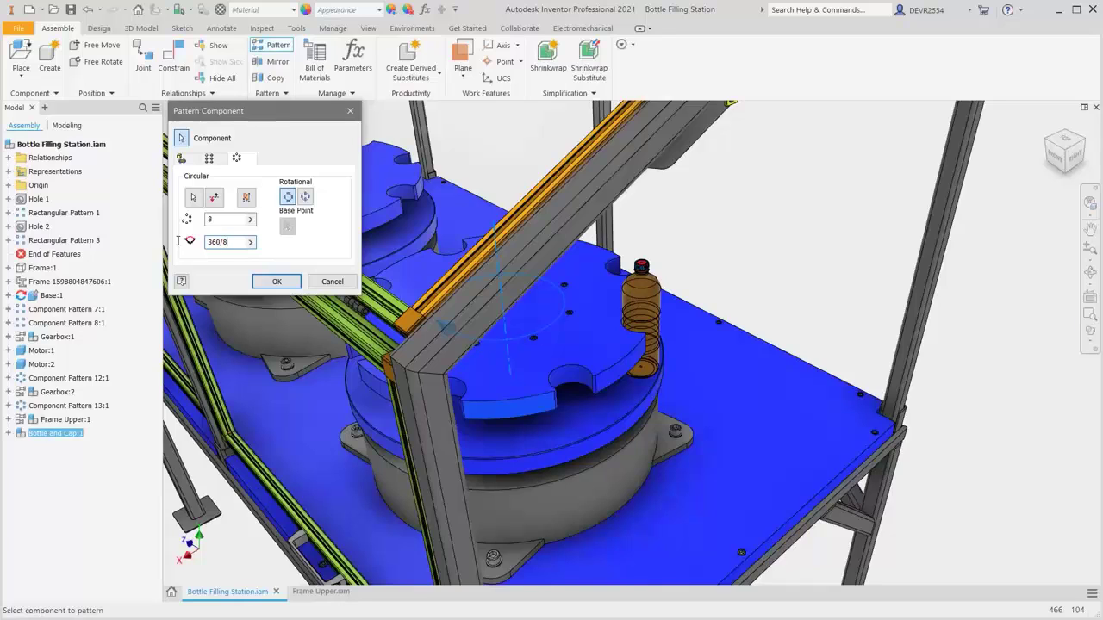
{"action": "key", "text": "Return"}
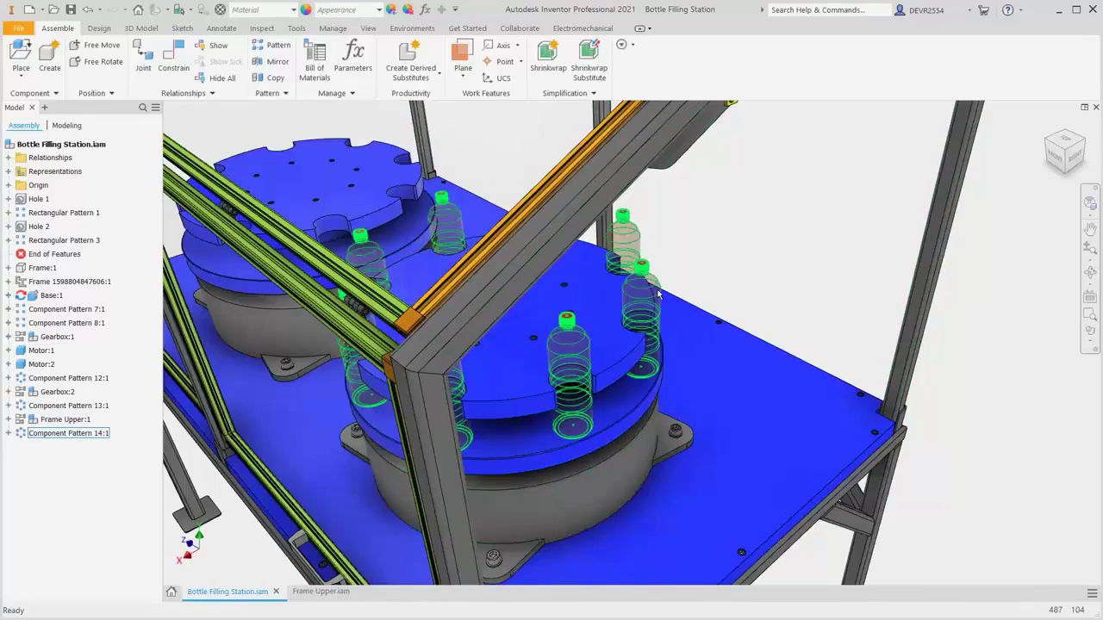
{"action": "key", "text": "F6"}
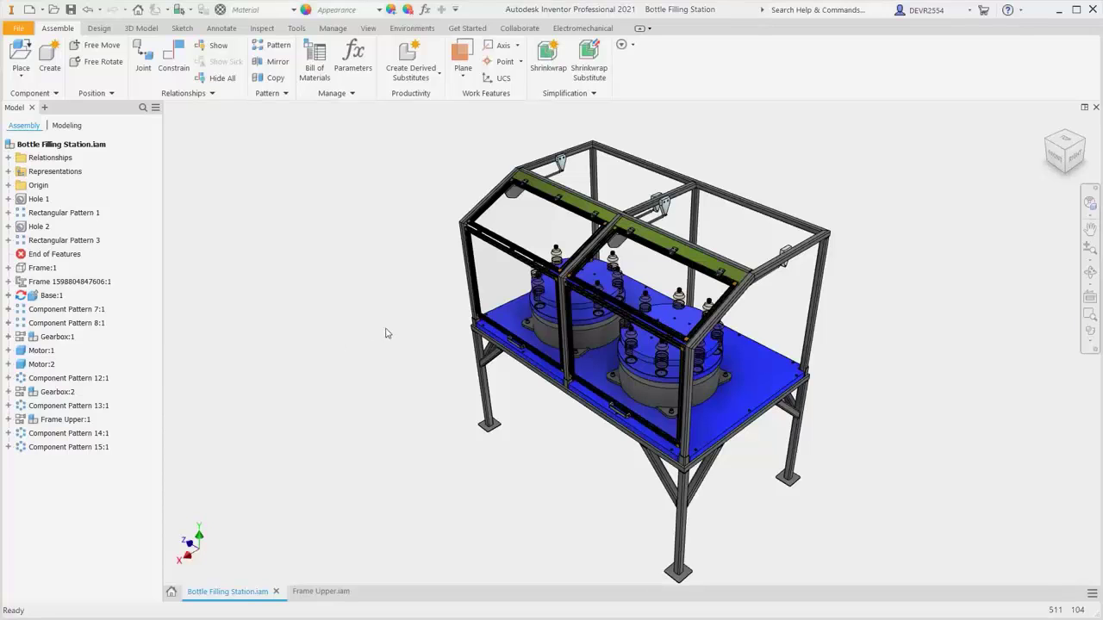
{"action": "key", "text": "F4"}
{"action": "left_click_drag", "start_coordinate": [522, 320], "coordinate": [655, 351]}
{"action": "key", "text": "F6"}
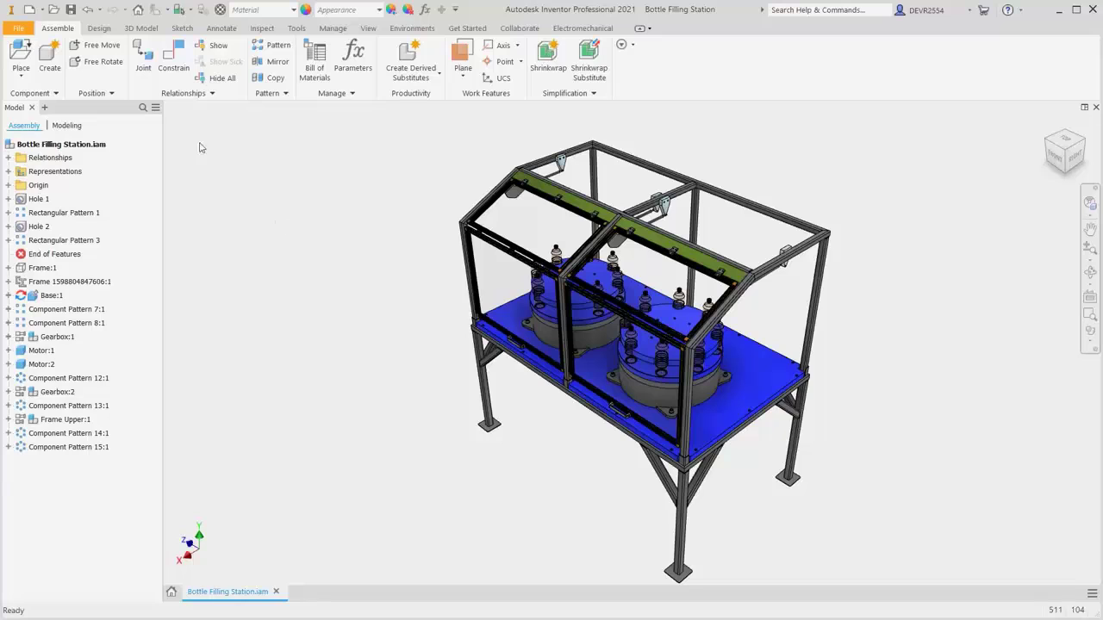
Create a new drawing from the metric ANSI (mm).idw template
{"action": "left_click", "coordinate": [29, 10]}
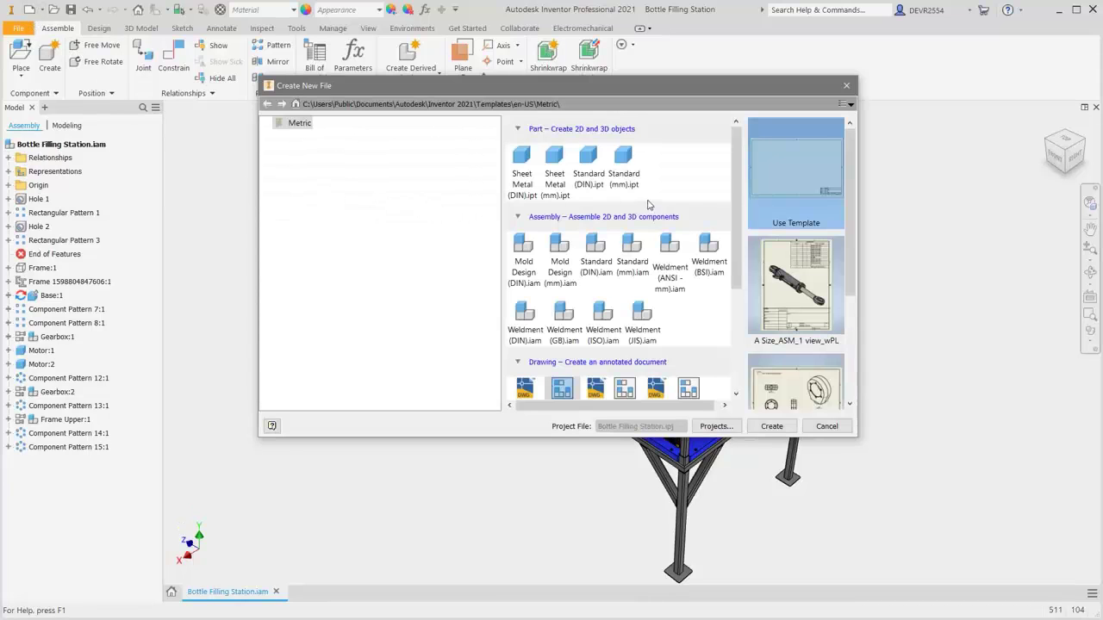
{"action": "left_click_drag", "start_coordinate": [738, 160], "coordinate": [736, 238]}
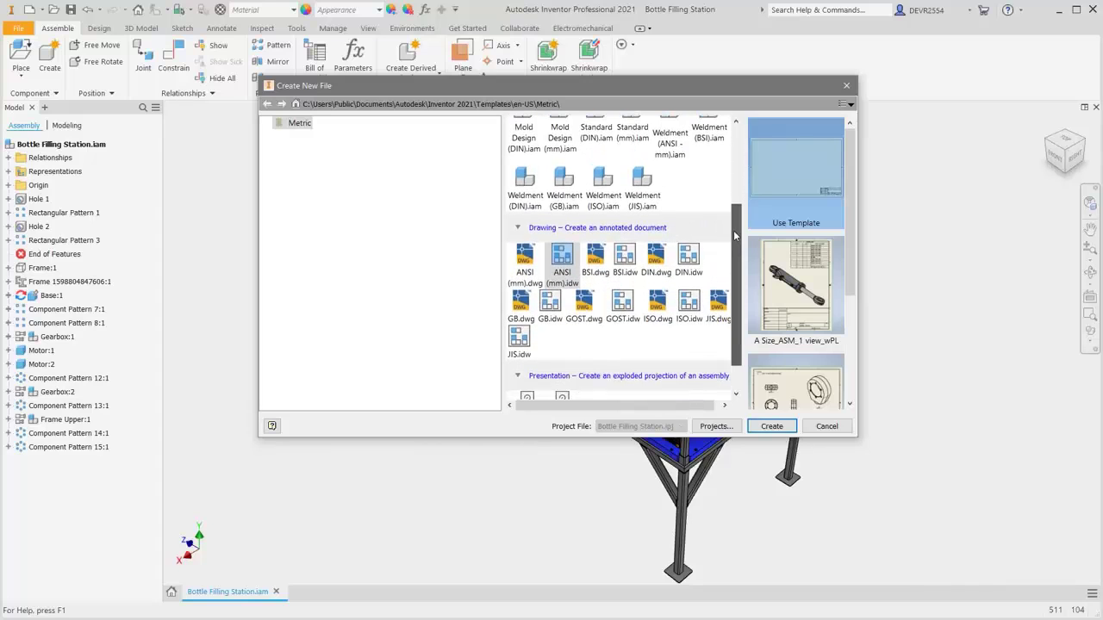
{"action": "left_click", "coordinate": [561, 265]}
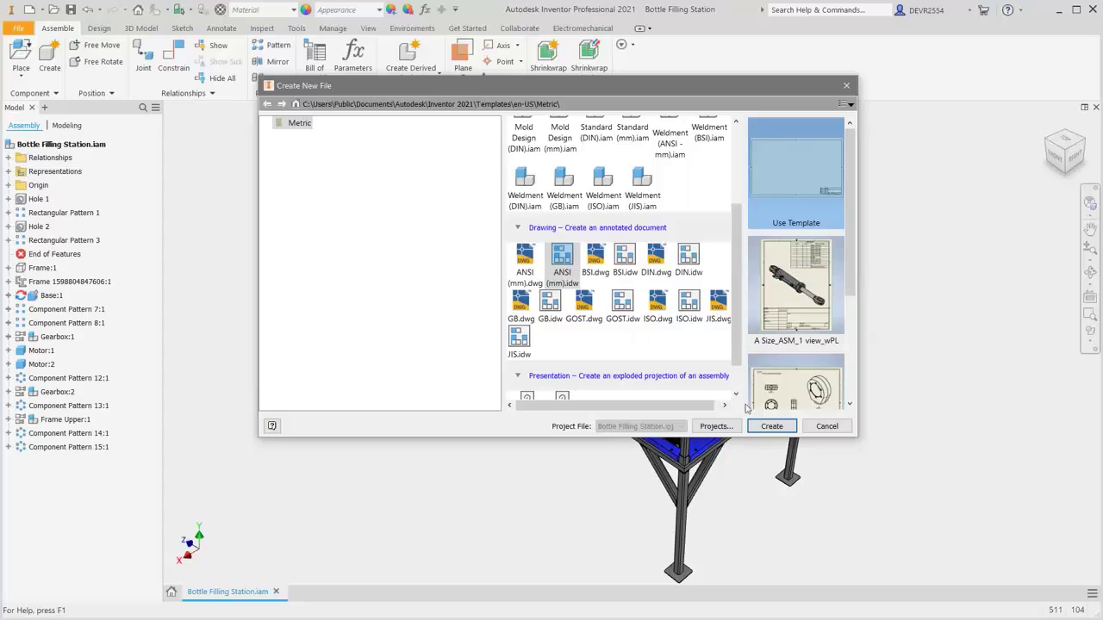
{"action": "left_click", "coordinate": [772, 426]}
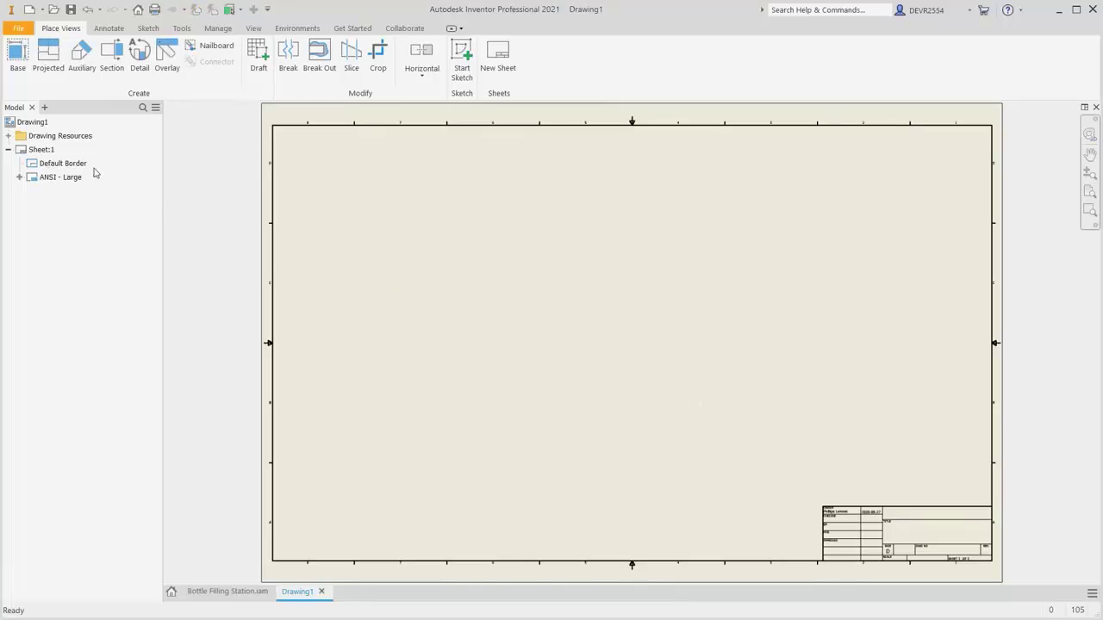
Rename the drawing sheet as Assembly
{"action": "left_click", "coordinate": [41, 150]}
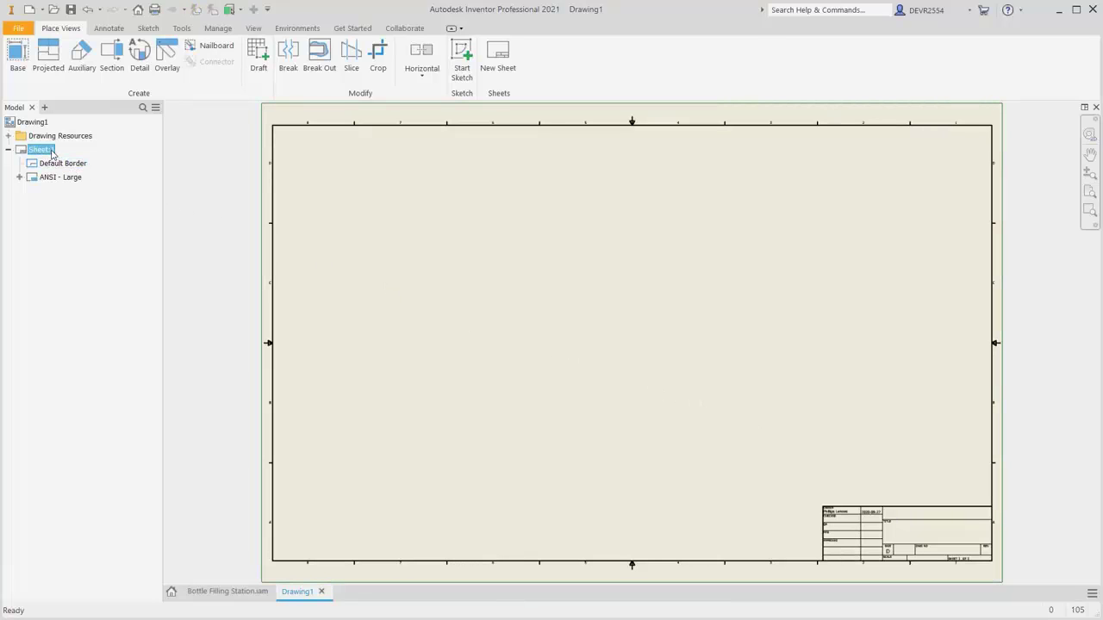
{"action": "left_click", "coordinate": [45, 149]}
{"action": "type", "text": "Assembly"}
{"action": "key", "text": "Return"}
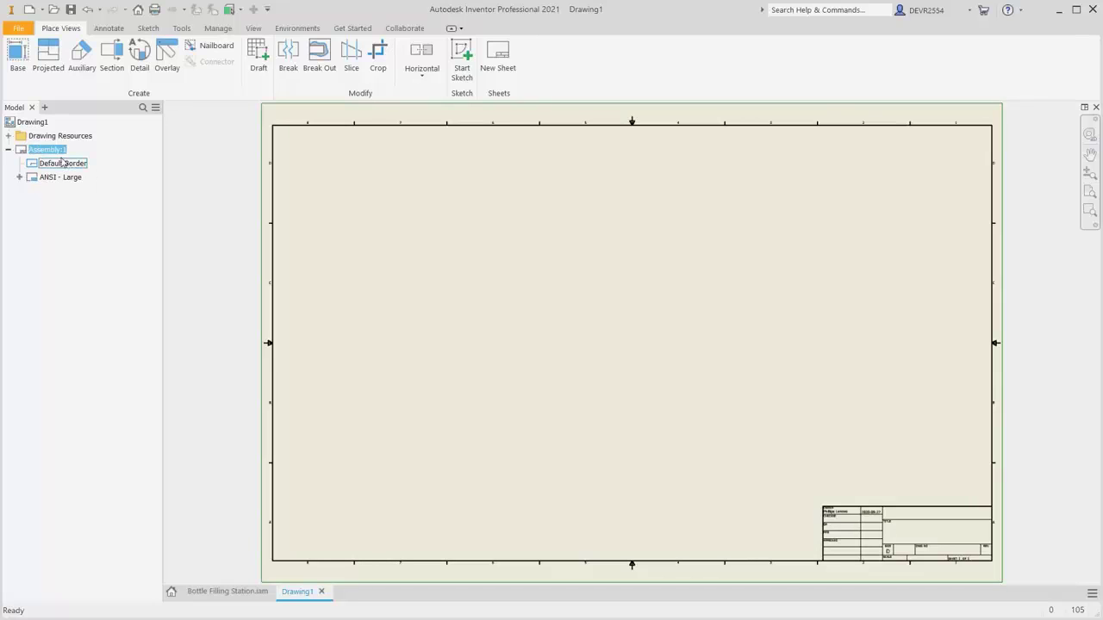
Examine the sheet formats, borders and title blocks available in the drawing resources
{"action": "left_click", "coordinate": [9, 137]}
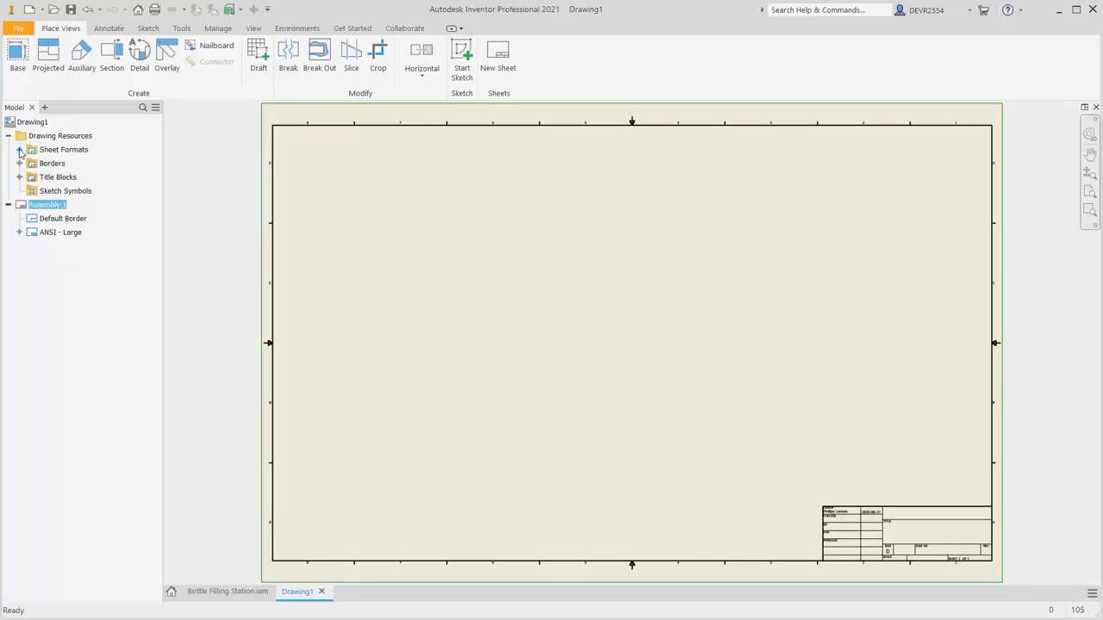
{"action": "left_click", "coordinate": [19, 150]}
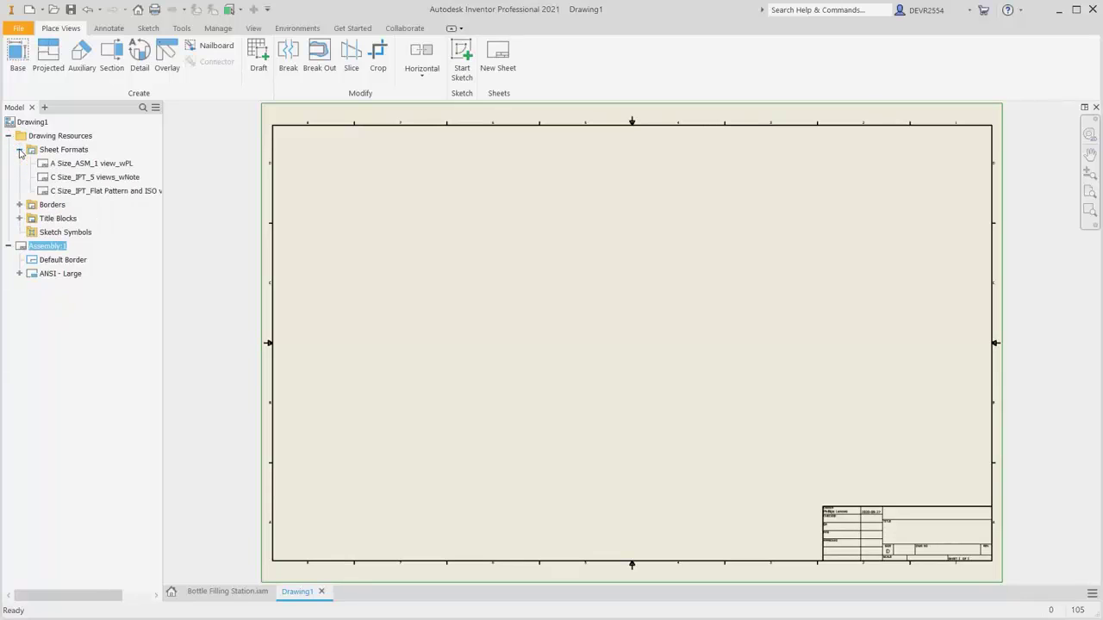
{"action": "left_click", "coordinate": [19, 150]}
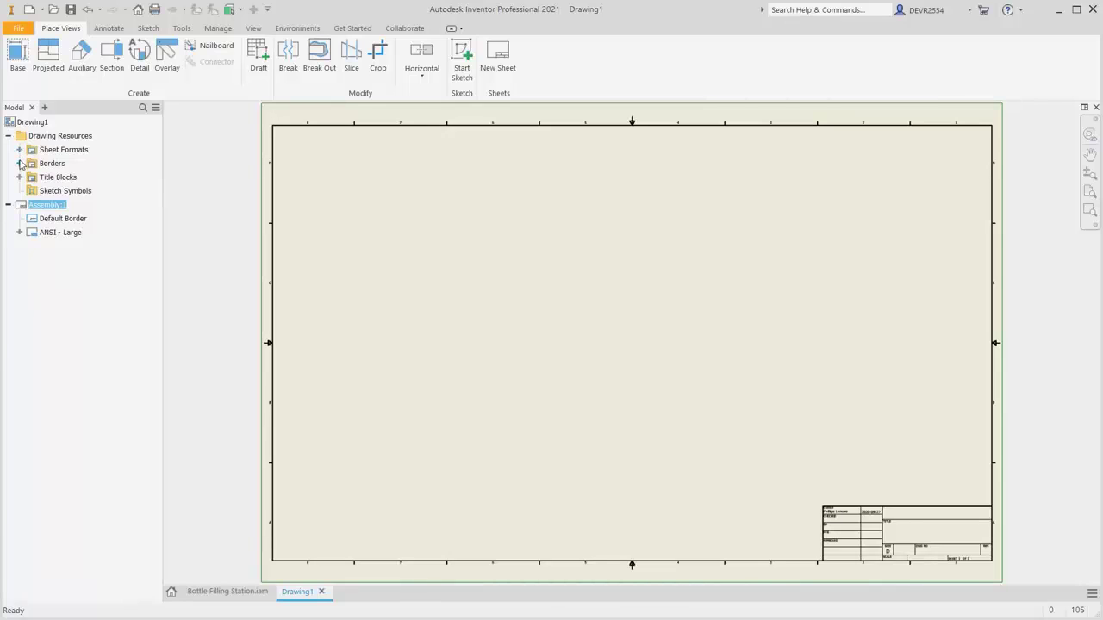
{"action": "left_click", "coordinate": [19, 164]}
{"action": "left_click", "coordinate": [18, 164]}
{"action": "left_click", "coordinate": [19, 177]}
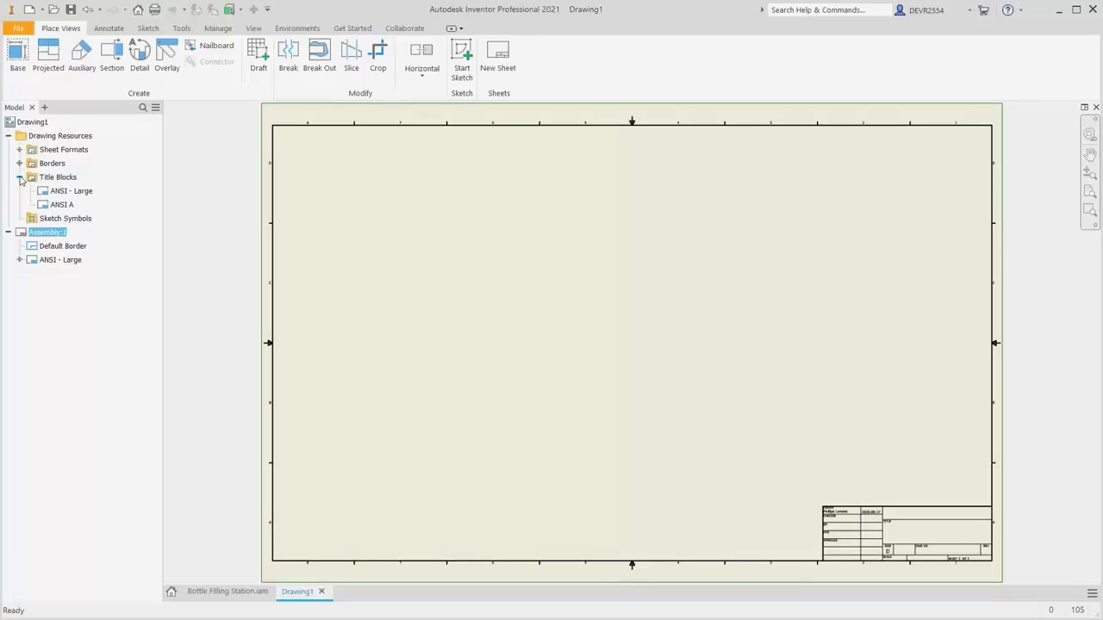
{"action": "left_click", "coordinate": [19, 178]}
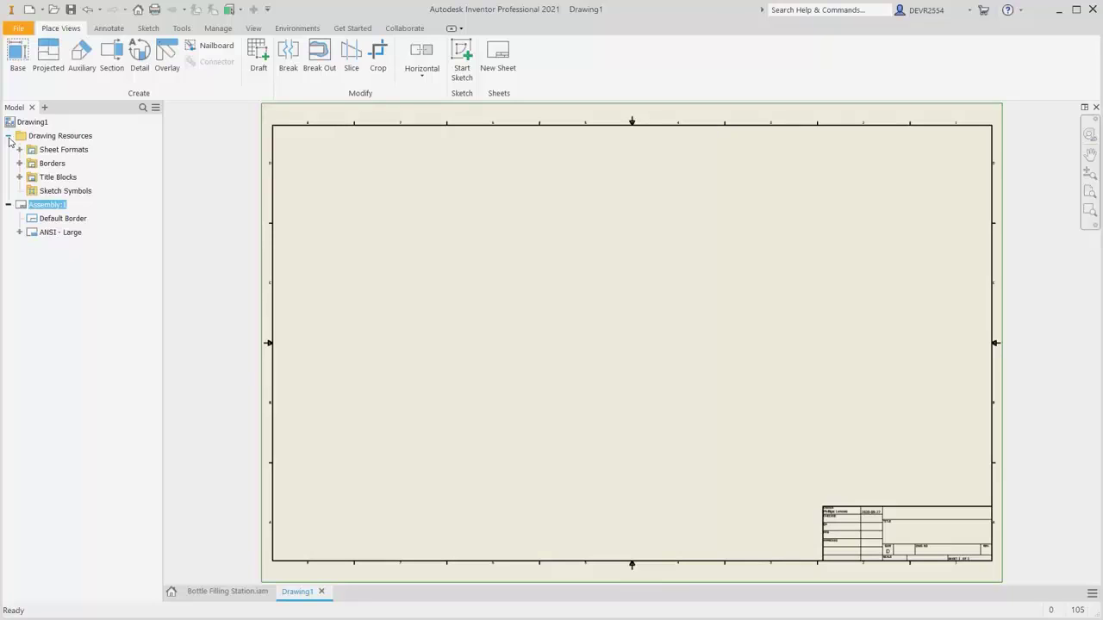
{"action": "left_click", "coordinate": [8, 136]}
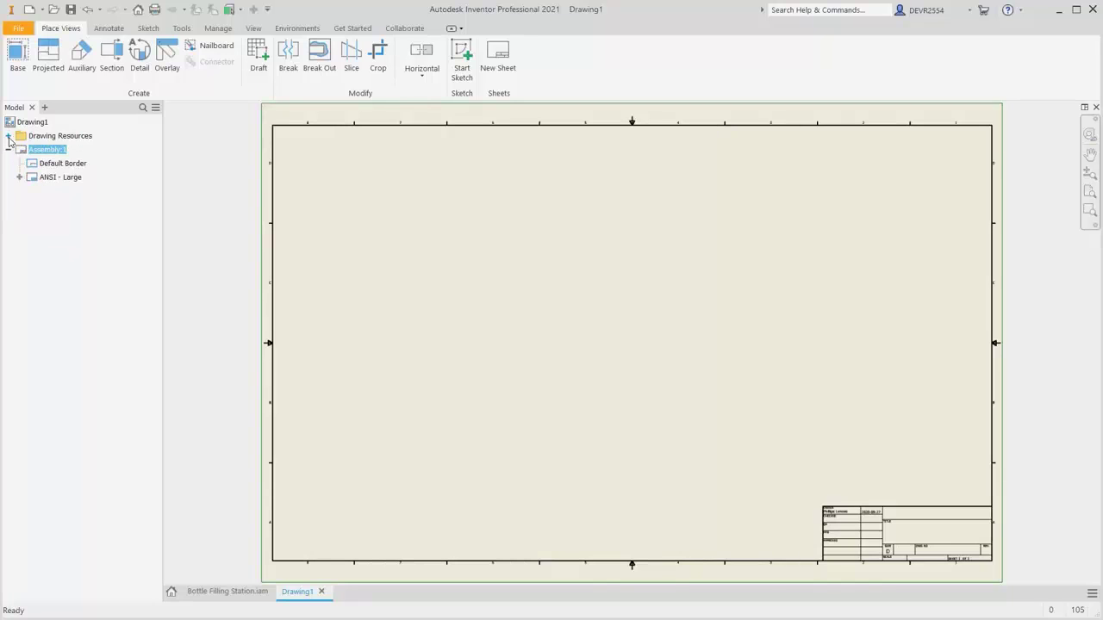
Change the sheet color to white in the drawing's document settings
{"action": "left_click", "coordinate": [182, 28]}
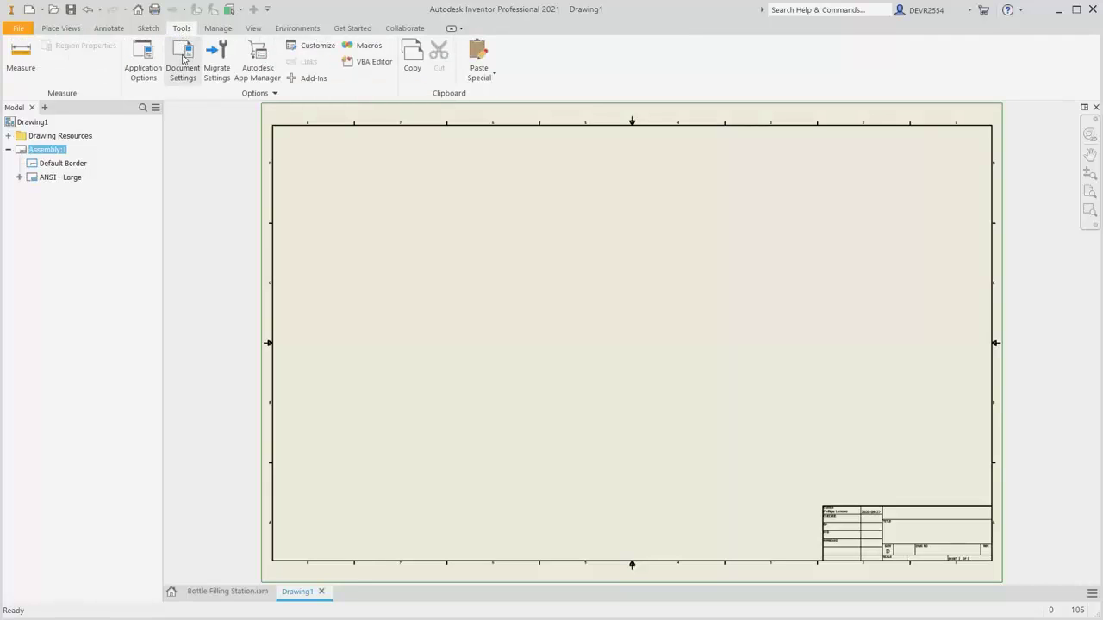
{"action": "left_click", "coordinate": [183, 58]}
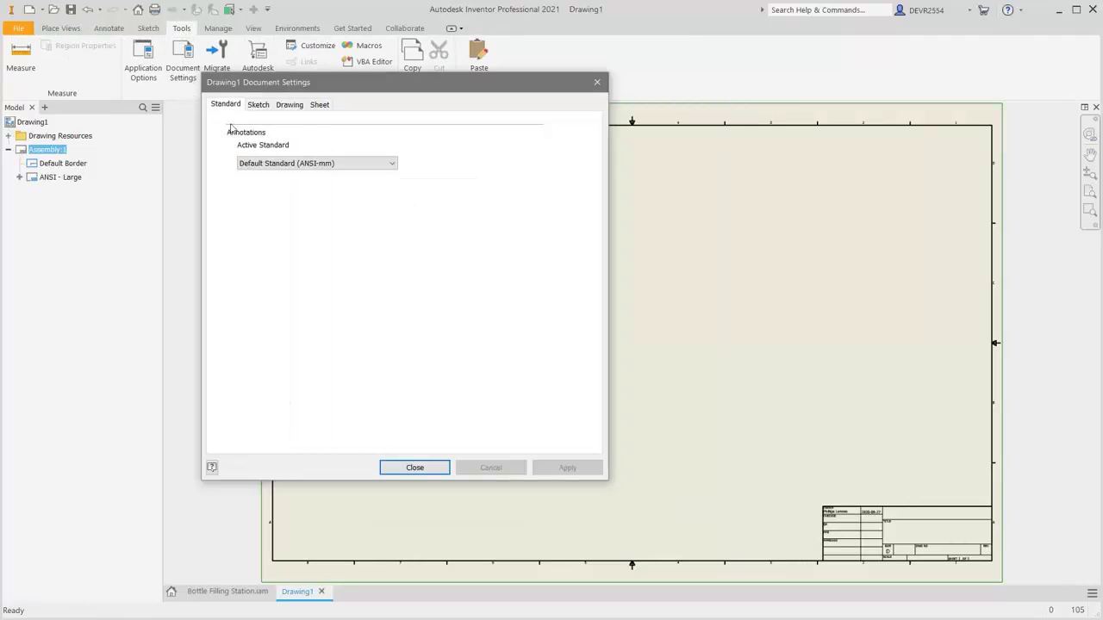
{"action": "left_click", "coordinate": [321, 107]}
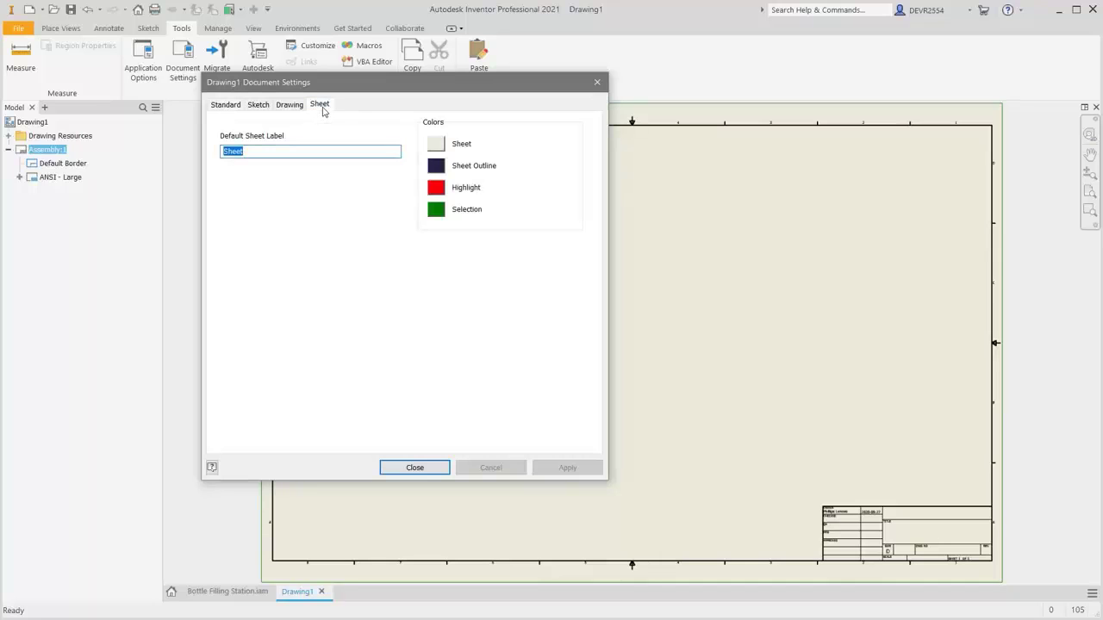
{"action": "left_click", "coordinate": [435, 146]}
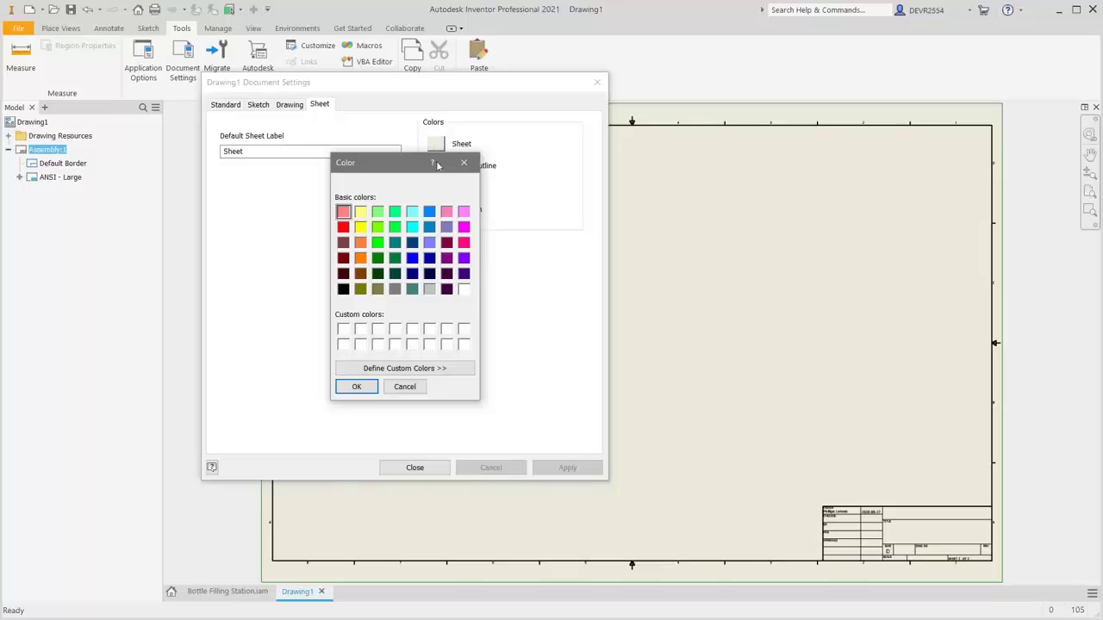
{"action": "left_click", "coordinate": [464, 289]}
{"action": "left_click", "coordinate": [364, 387]}
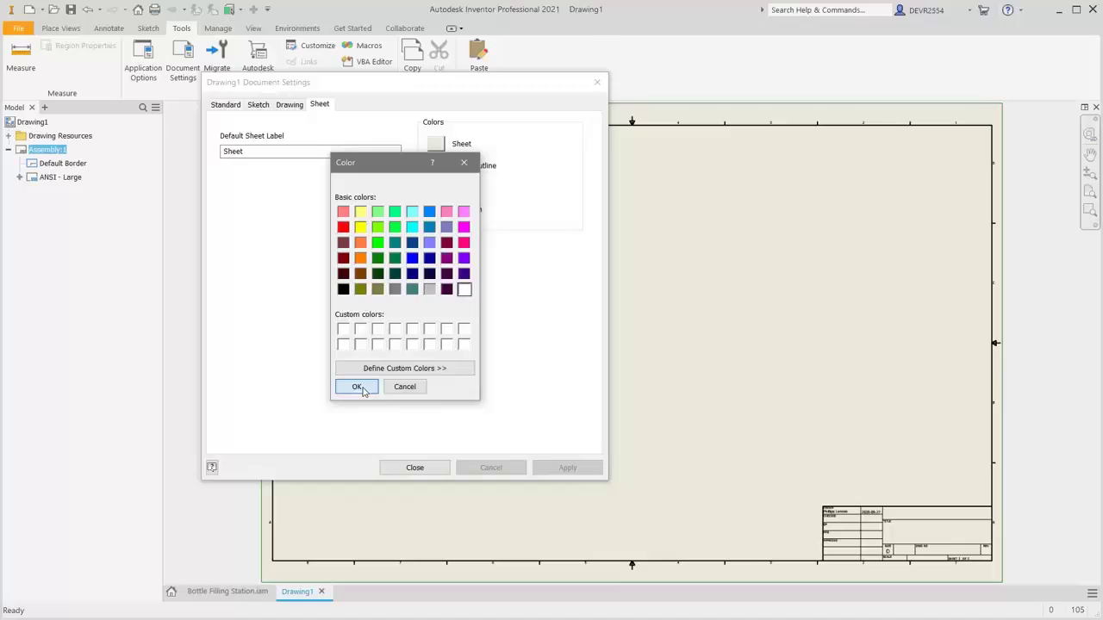
{"action": "left_click", "coordinate": [415, 469]}
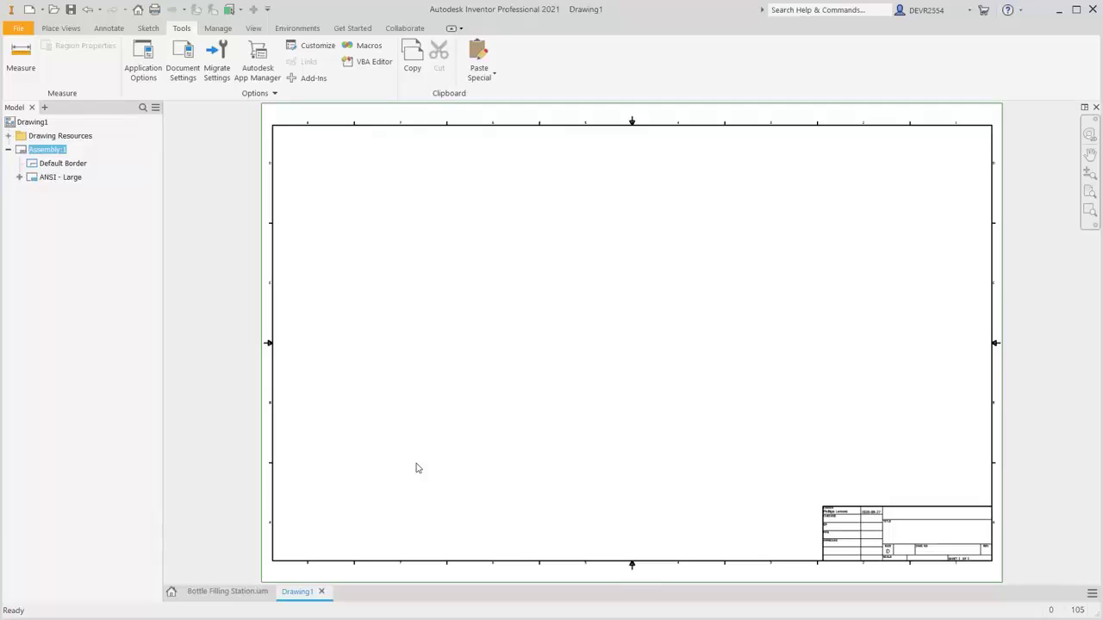
Set the Assembly sheet's size to A3
{"action": "left_click", "coordinate": [67, 30]}
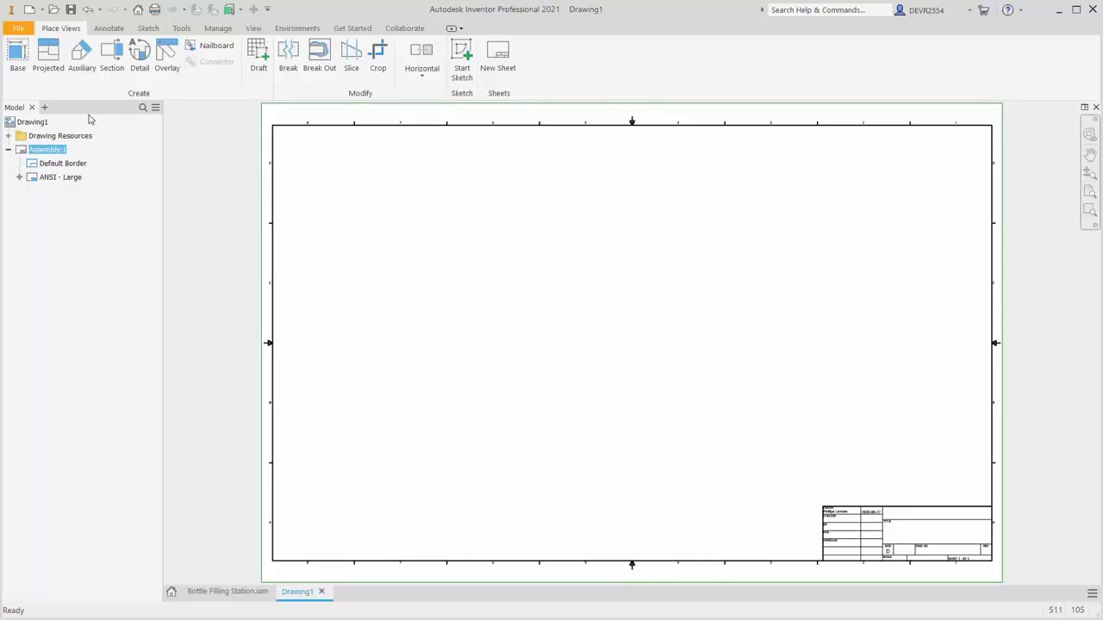
{"action": "right_click", "coordinate": [52, 152]}
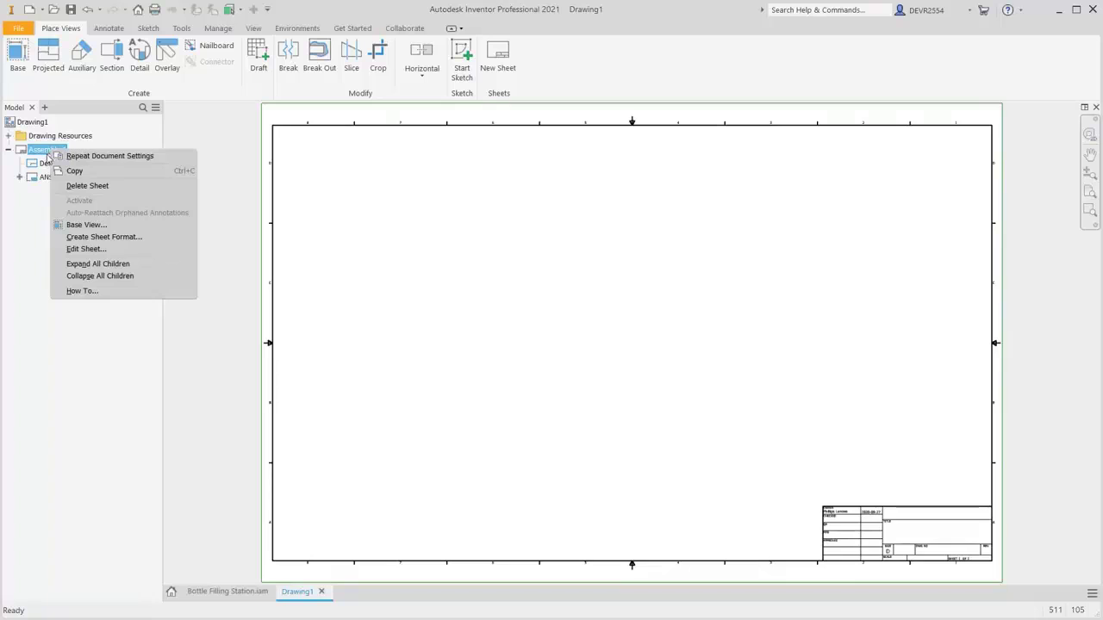
{"action": "left_click", "coordinate": [84, 250]}
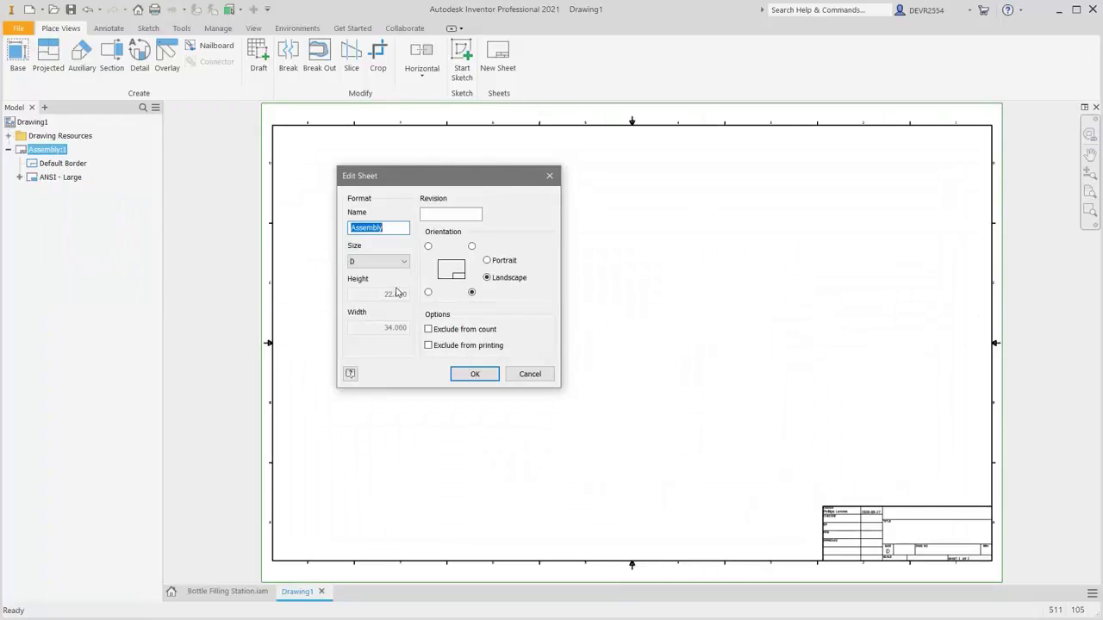
{"action": "left_click", "coordinate": [404, 262]}
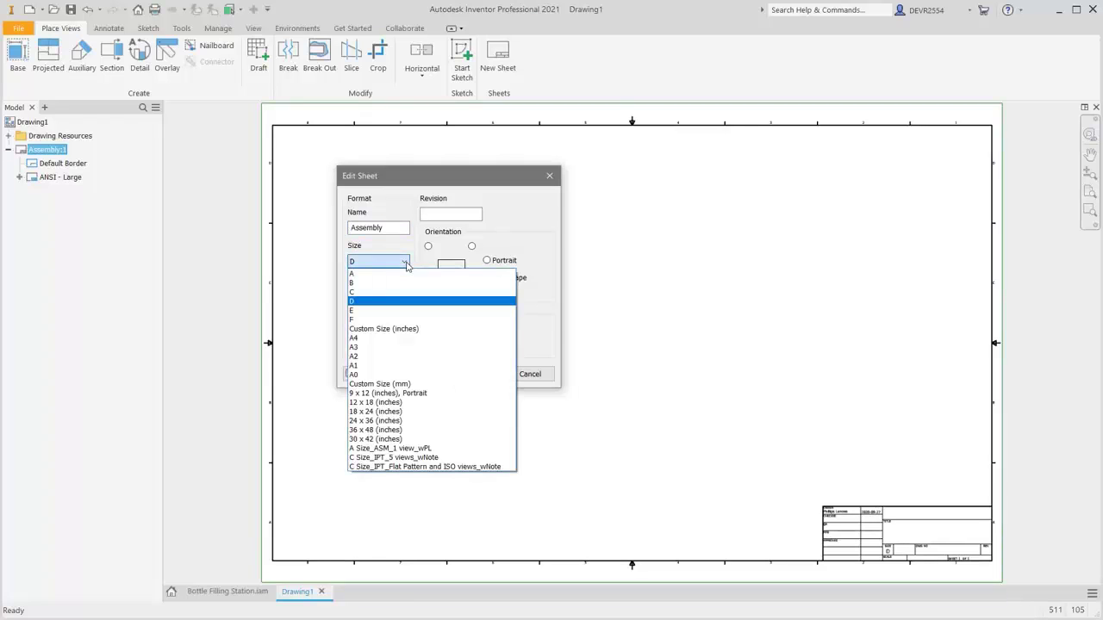
{"action": "left_click", "coordinate": [393, 347]}
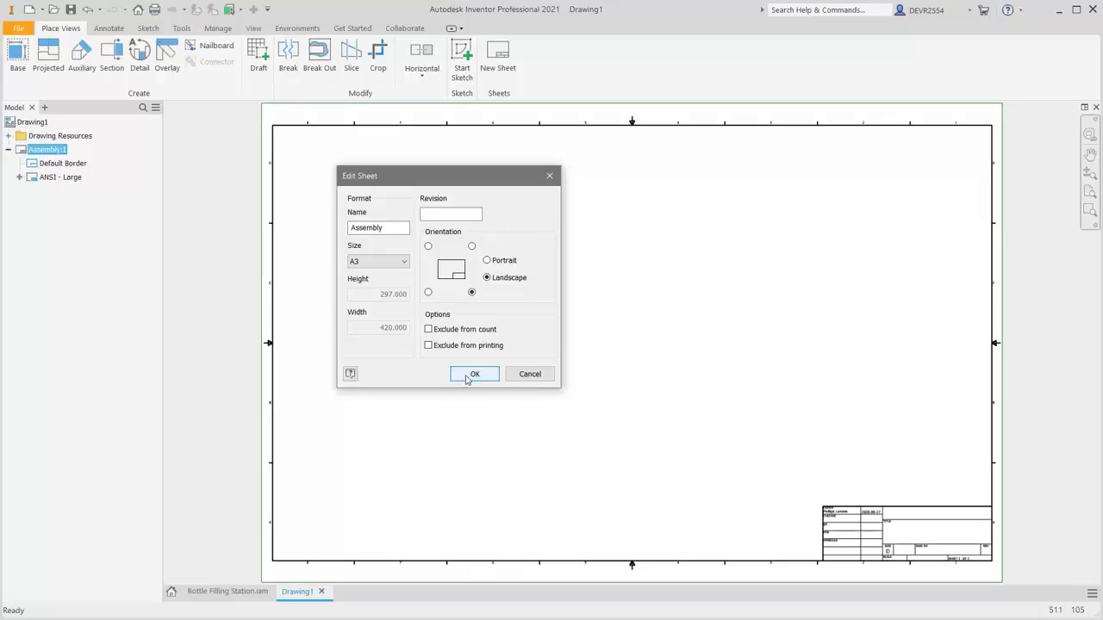
{"action": "left_click", "coordinate": [473, 376]}
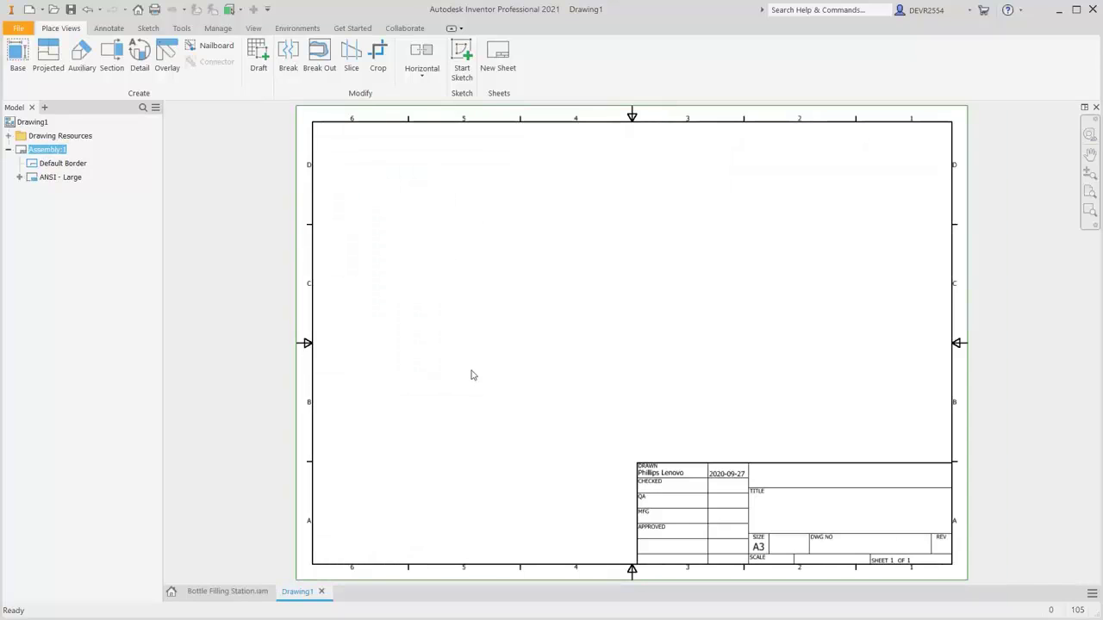
Start a base view of the Bottle Filling Station assembly in the sheet's upper area and orient it to the isometric home view
{"action": "right_click", "coordinate": [458, 240]}
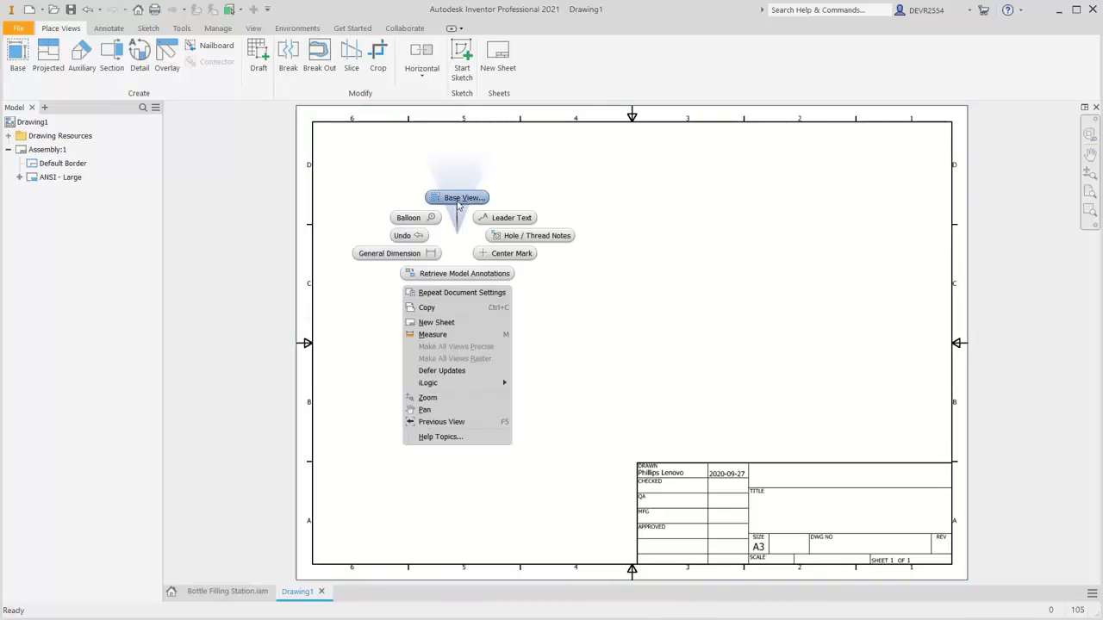
{"action": "left_click", "coordinate": [457, 199]}
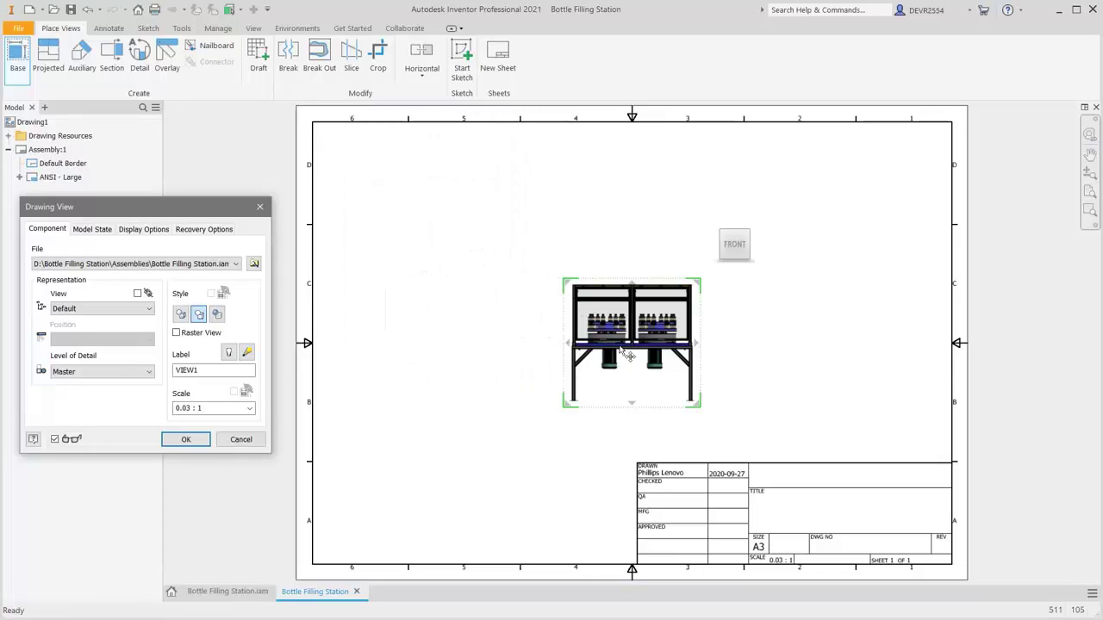
{"action": "left_click_drag", "start_coordinate": [626, 353], "coordinate": [531, 306]}
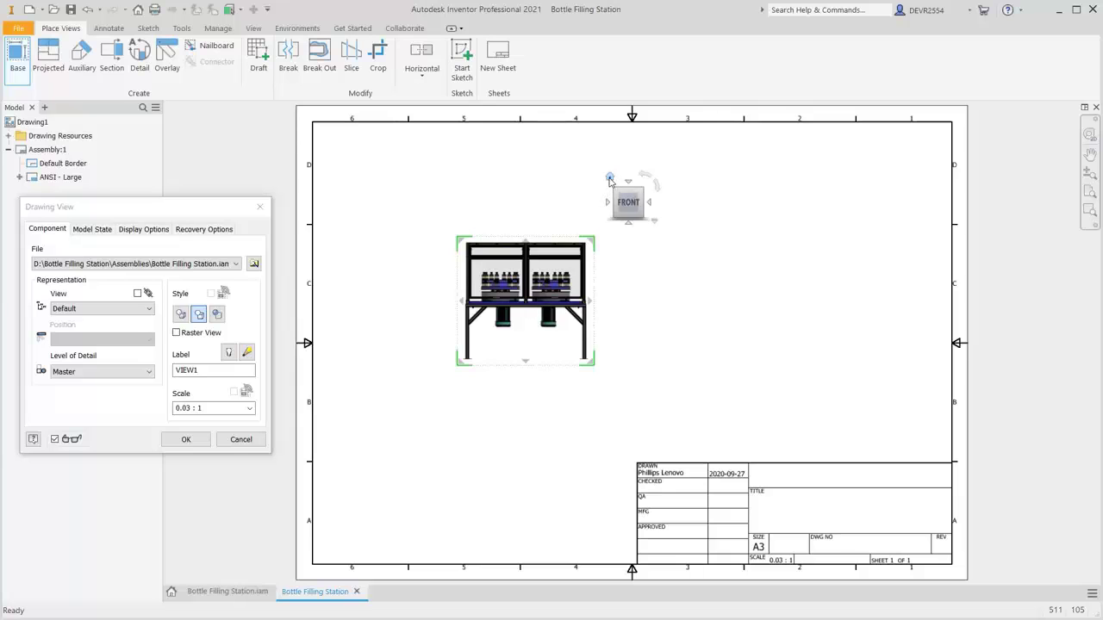
{"action": "left_click", "coordinate": [609, 179]}
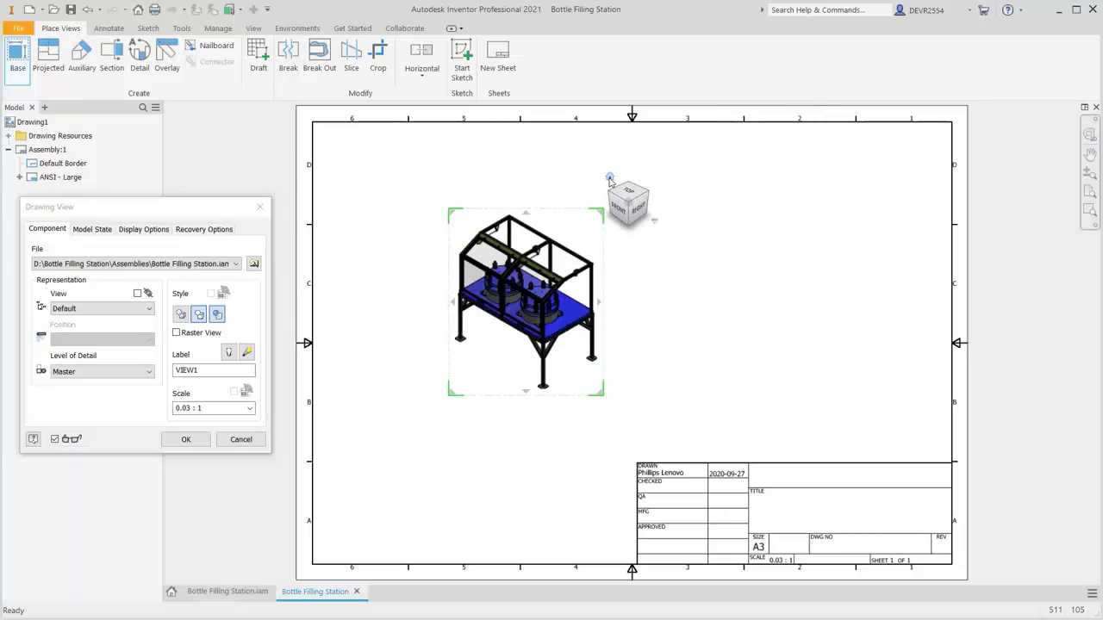
Create the isometric base view shaded at a scale of 1:20, positioned above the title block near the sheet's middle
{"action": "left_click", "coordinate": [206, 405]}
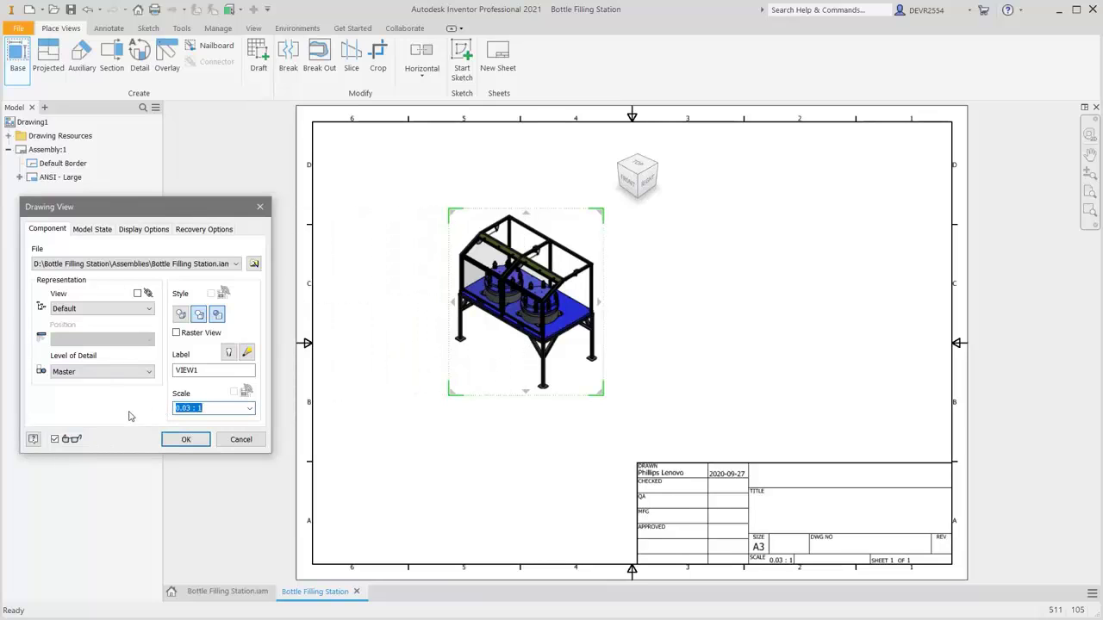
{"action": "type", "text": "1:20"}
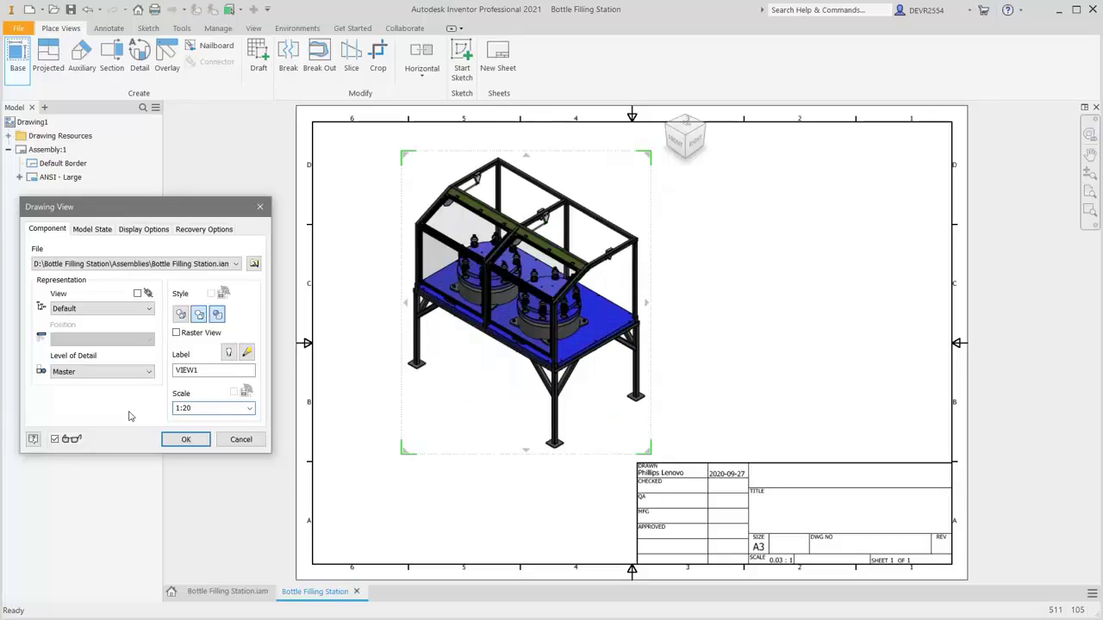
{"action": "mouse_move", "coordinate": [542, 301]}
{"action": "left_mouse_down"}
{"action": "mouse_move", "coordinate": [559, 307]}
{"action": "mouse_move", "coordinate": [570, 297]}
{"action": "left_mouse_up"}
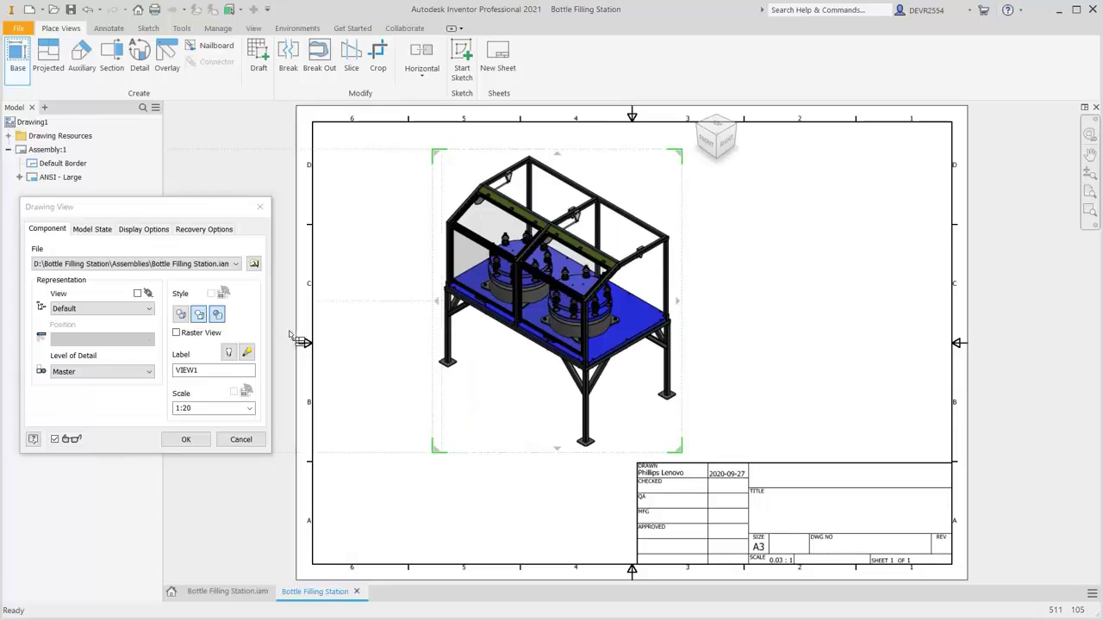
{"action": "left_click", "coordinate": [217, 315]}
{"action": "left_click", "coordinate": [187, 440]}
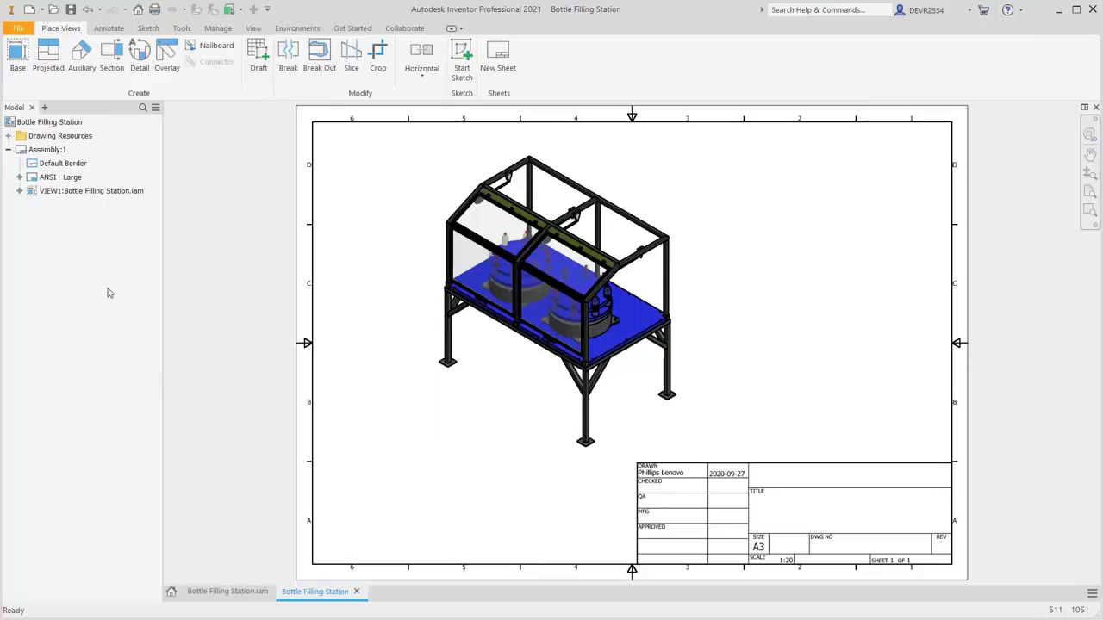
Enter "Bottle Filling Station" as the title in the drawing's iProperties summary
{"action": "right_click", "coordinate": [78, 123]}
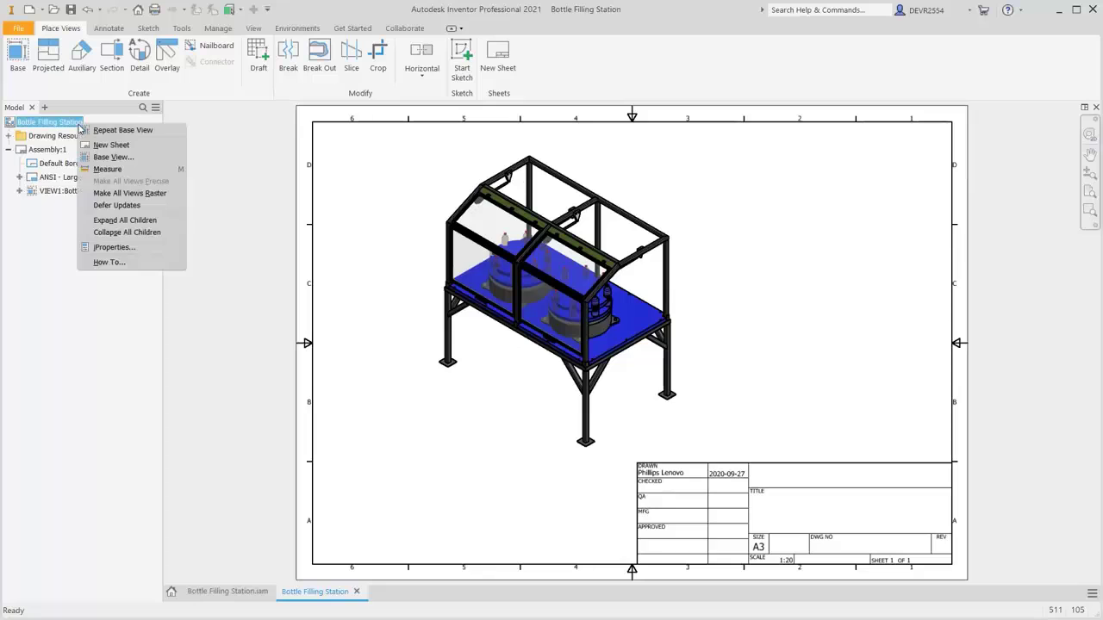
{"action": "left_click", "coordinate": [113, 247]}
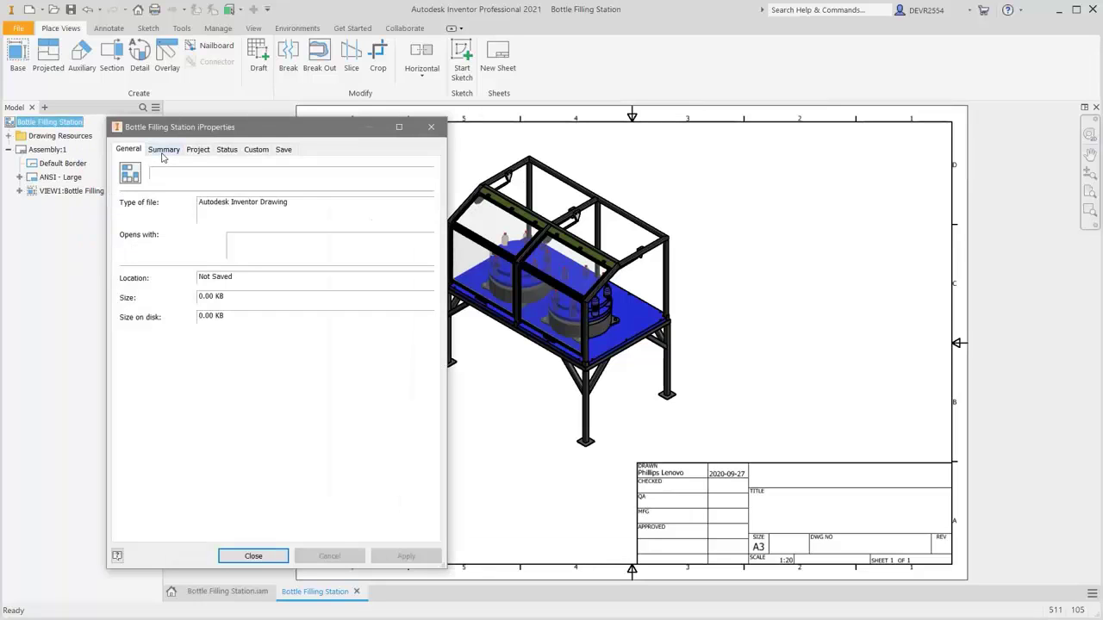
{"action": "left_click", "coordinate": [162, 151]}
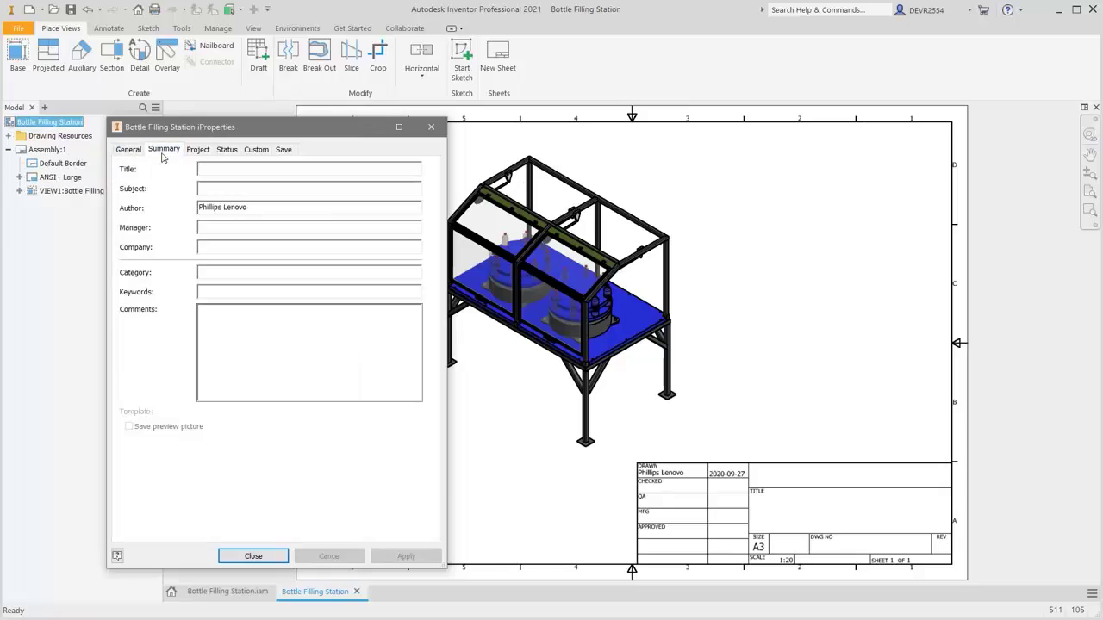
{"action": "left_click", "coordinate": [219, 168]}
{"action": "type", "text": "Bo"}
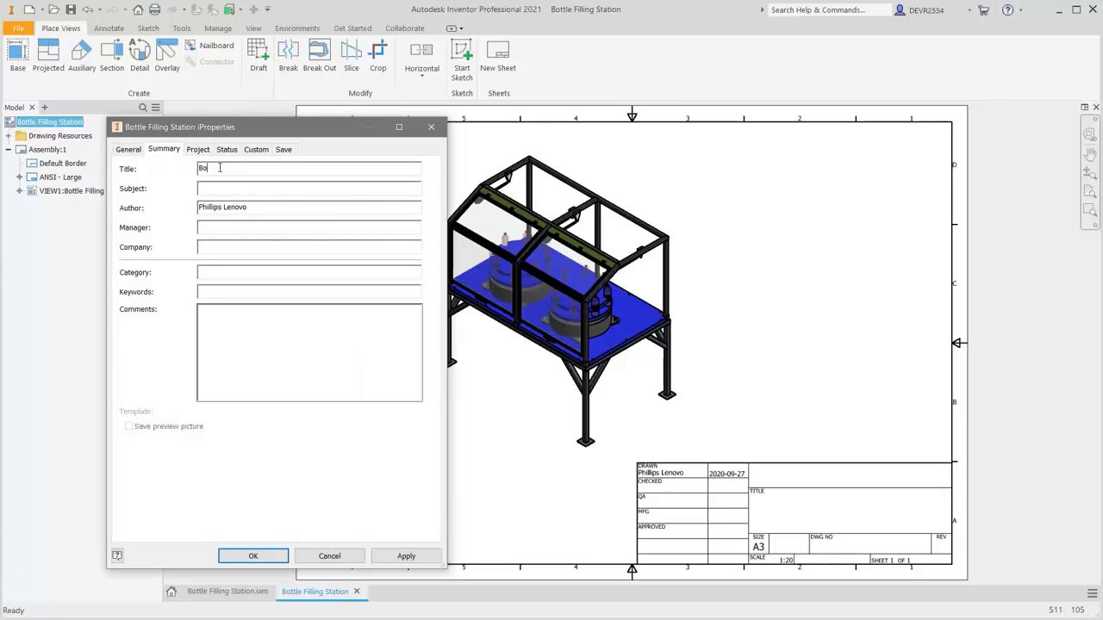
{"action": "type", "text": "ttle Filling Station"}
Set the author and the company to Autodesk Inc. and the category to Mechanical in the summary properties
{"action": "left_click_drag", "start_coordinate": [250, 207], "coordinate": [182, 208]}
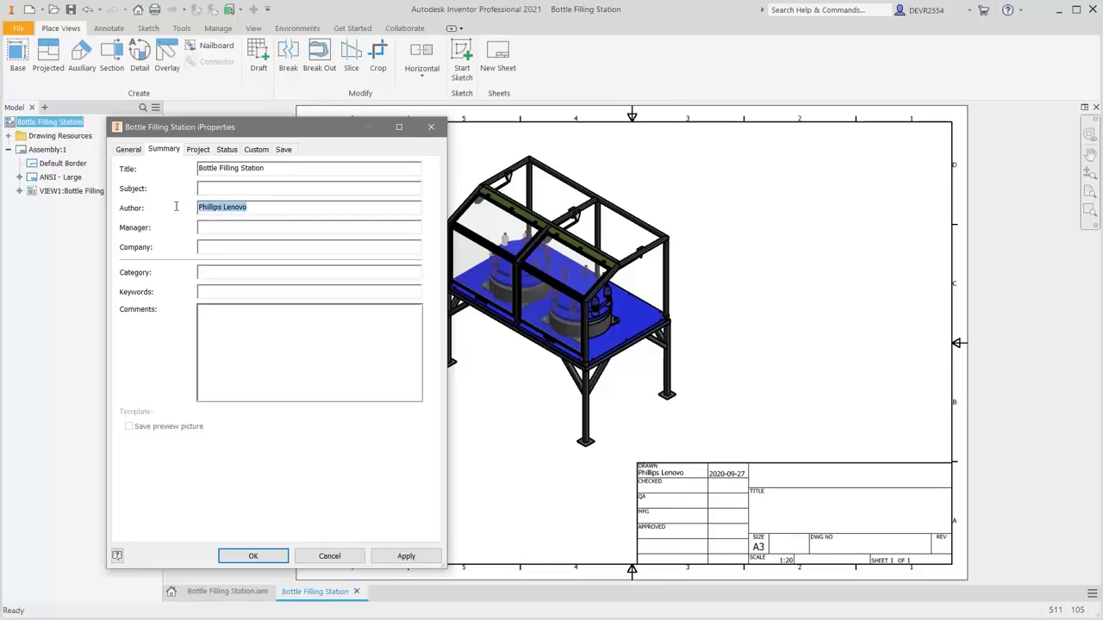
{"action": "type", "text": "Autodesk Inc."}
{"action": "left_click_drag", "start_coordinate": [248, 208], "coordinate": [159, 229]}
{"action": "key", "text": "ctrl+c"}
{"action": "left_click", "coordinate": [236, 248]}
{"action": "key", "text": "ctrl+v"}
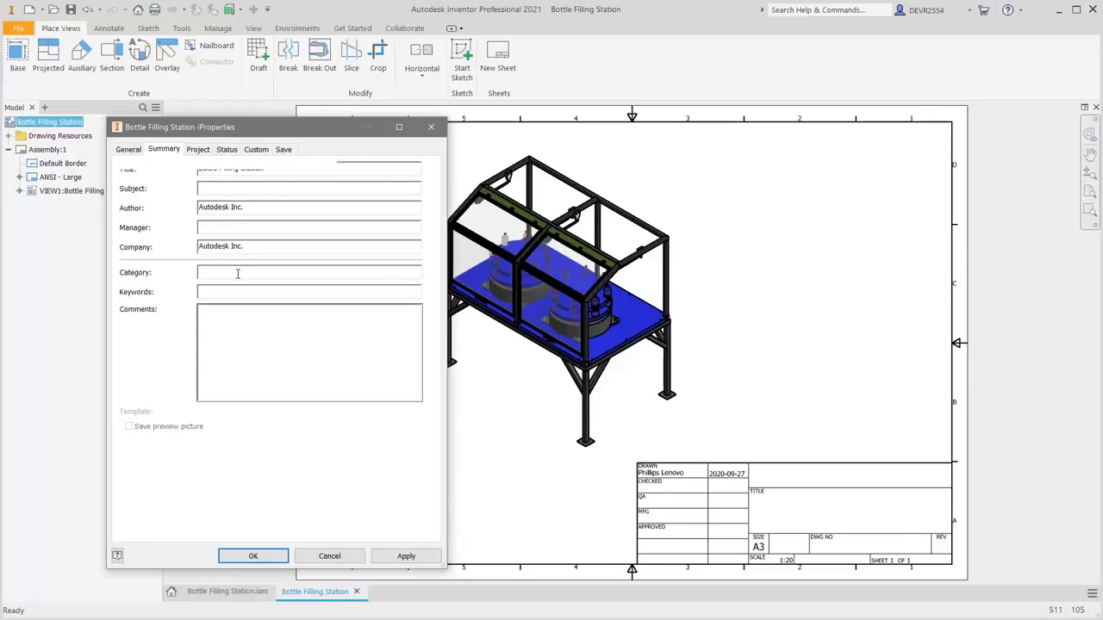
{"action": "type", "text": "Mechanical"}
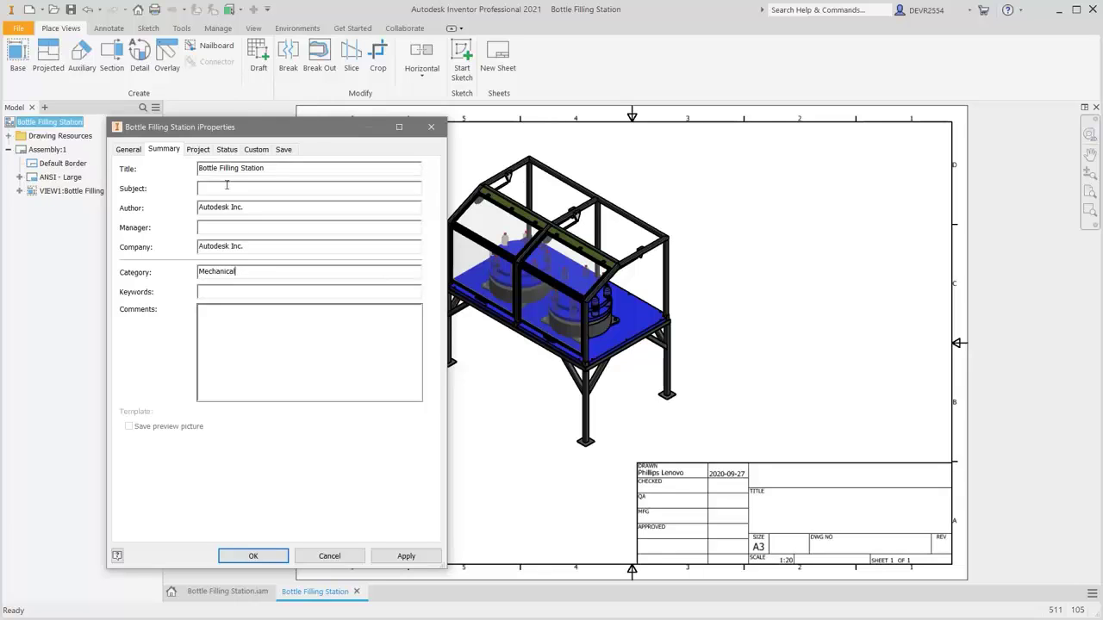
Fill in the project properties with part number A-001, revision number 0, designer Autodesk Inc. and estimated cost $5000.00
{"action": "left_click", "coordinate": [198, 150]}
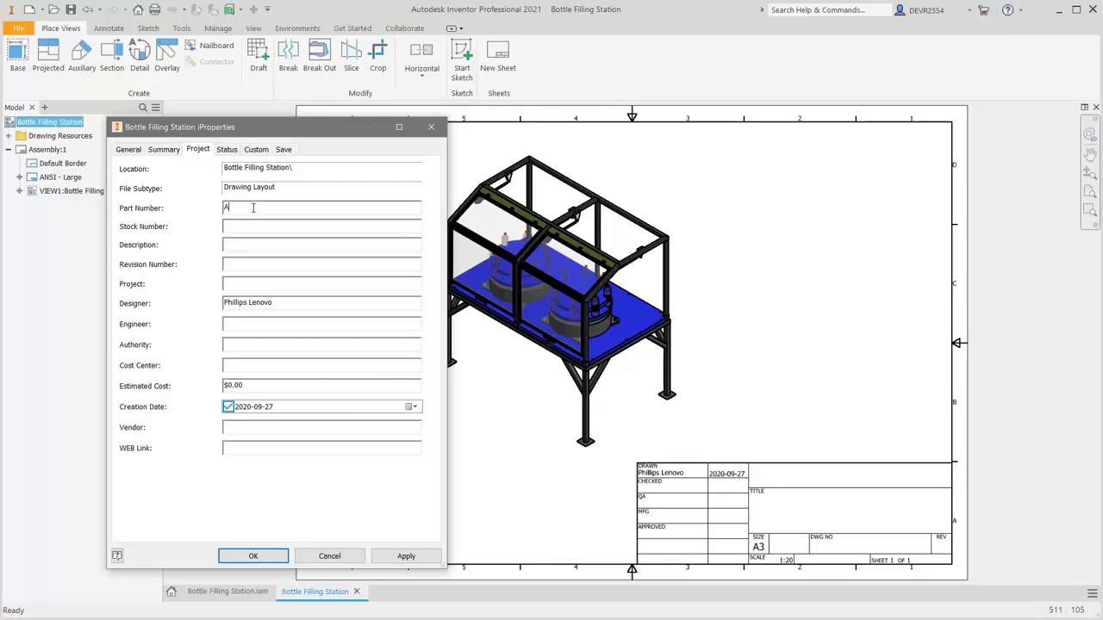
{"action": "left_click", "coordinate": [253, 207]}
{"action": "type", "text": "A-001"}
{"action": "left_click_drag", "start_coordinate": [279, 302], "coordinate": [188, 300]}
{"action": "key", "text": "ctrl+v"}
{"action": "left_click_drag", "start_coordinate": [251, 387], "coordinate": [207, 387]}
{"action": "type", "text": "$5000.00"}
Review the status, custom, save and general properties, leaving the design state at WorkInProgress, and accept the drawing's iProperties
{"action": "left_click", "coordinate": [226, 151]}
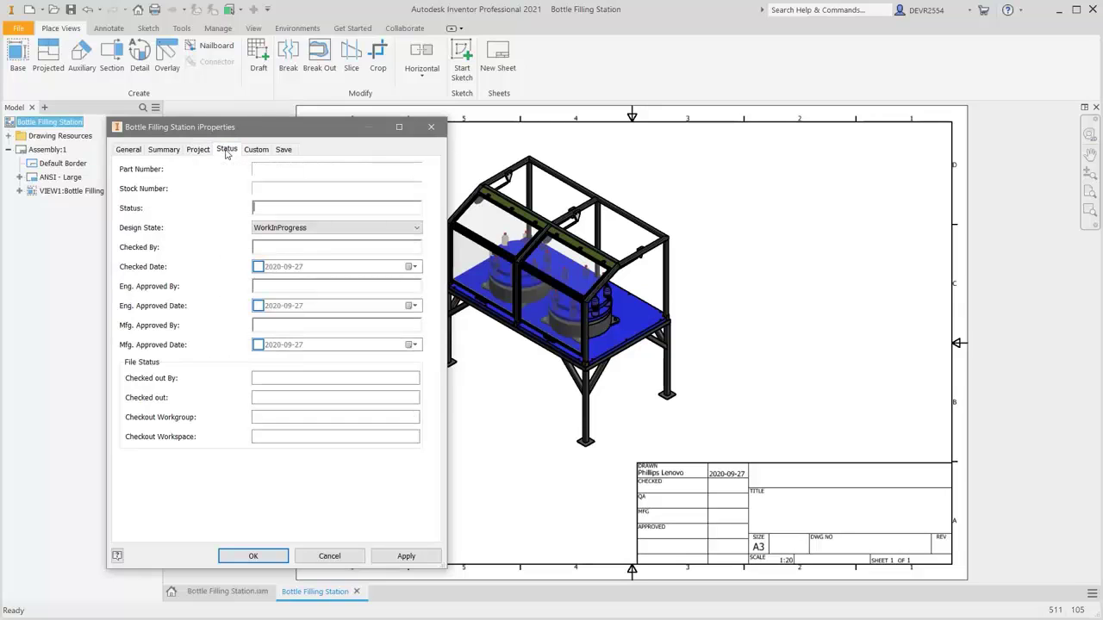
{"action": "left_click", "coordinate": [356, 227]}
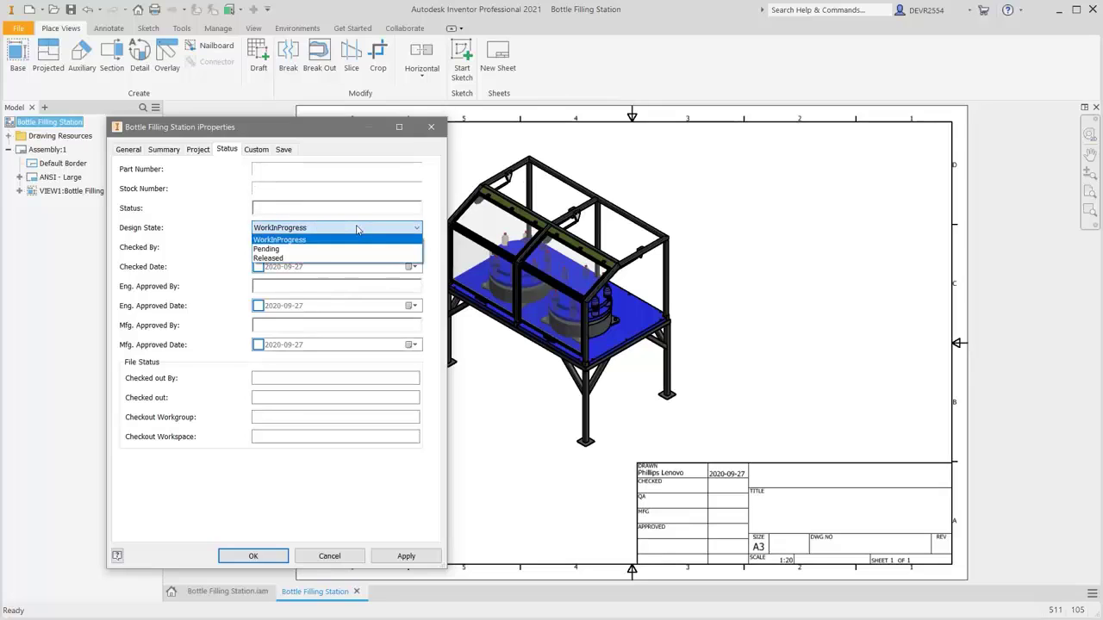
{"action": "left_click", "coordinate": [356, 228]}
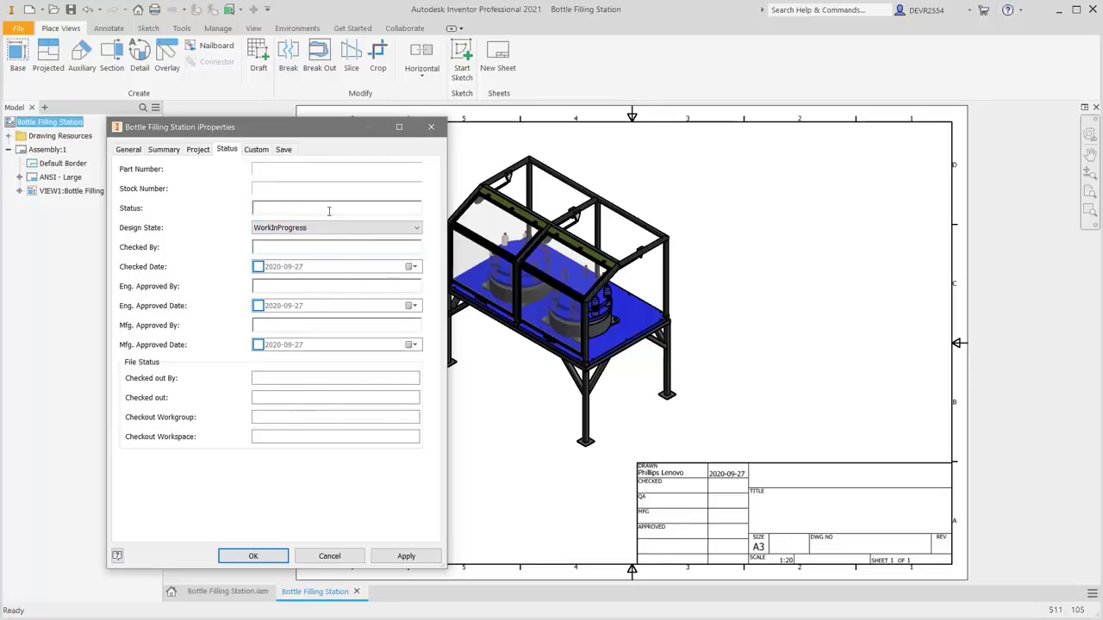
{"action": "left_click", "coordinate": [256, 151]}
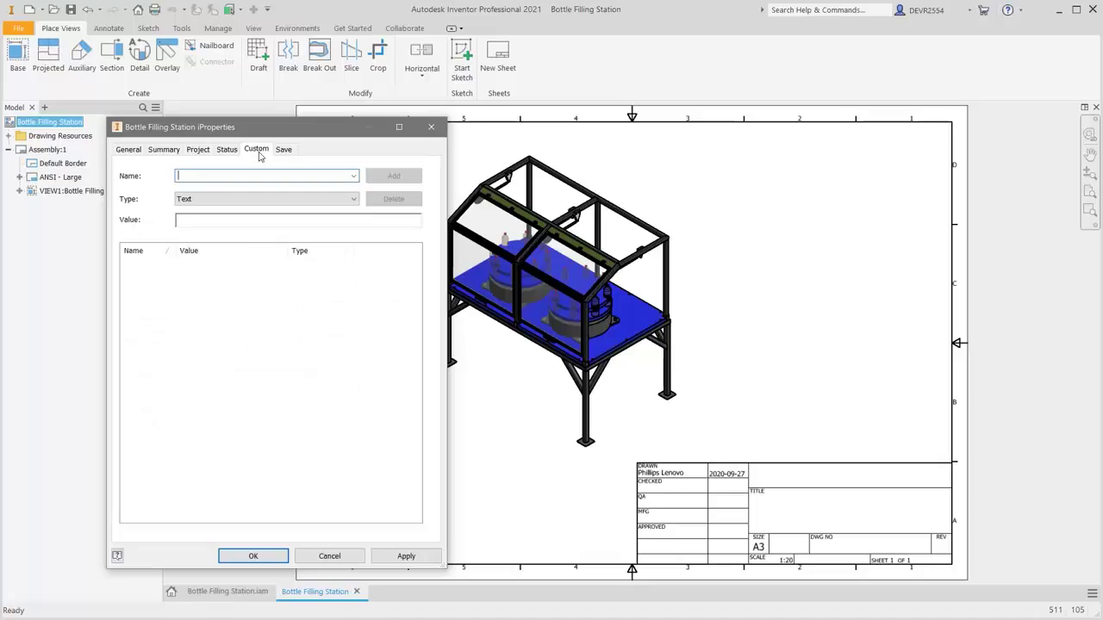
{"action": "left_click", "coordinate": [284, 153]}
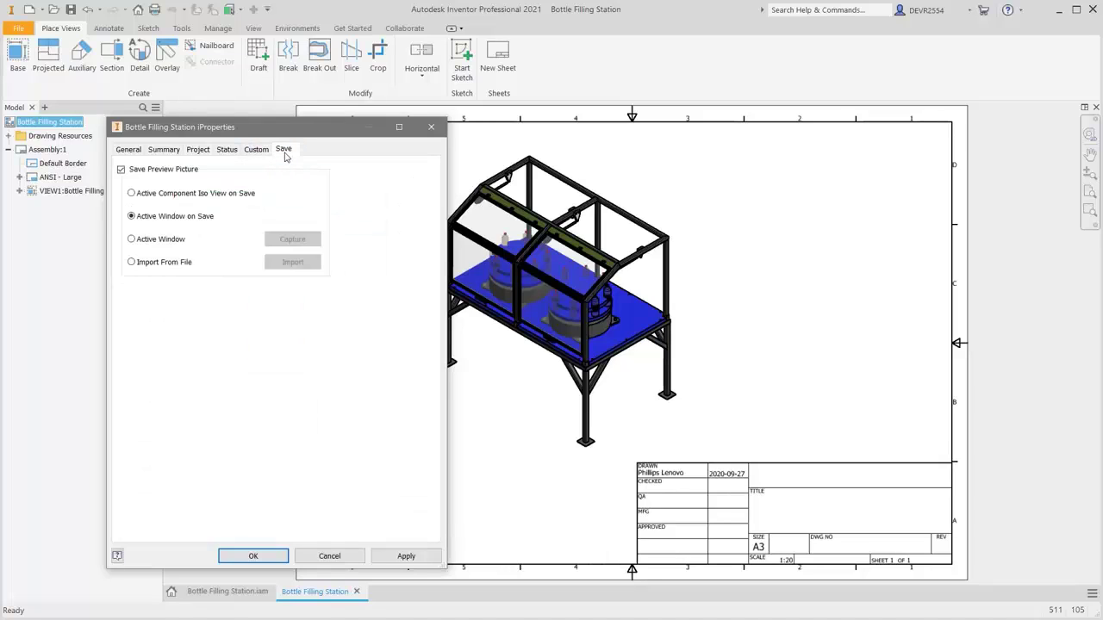
{"action": "left_click", "coordinate": [129, 152]}
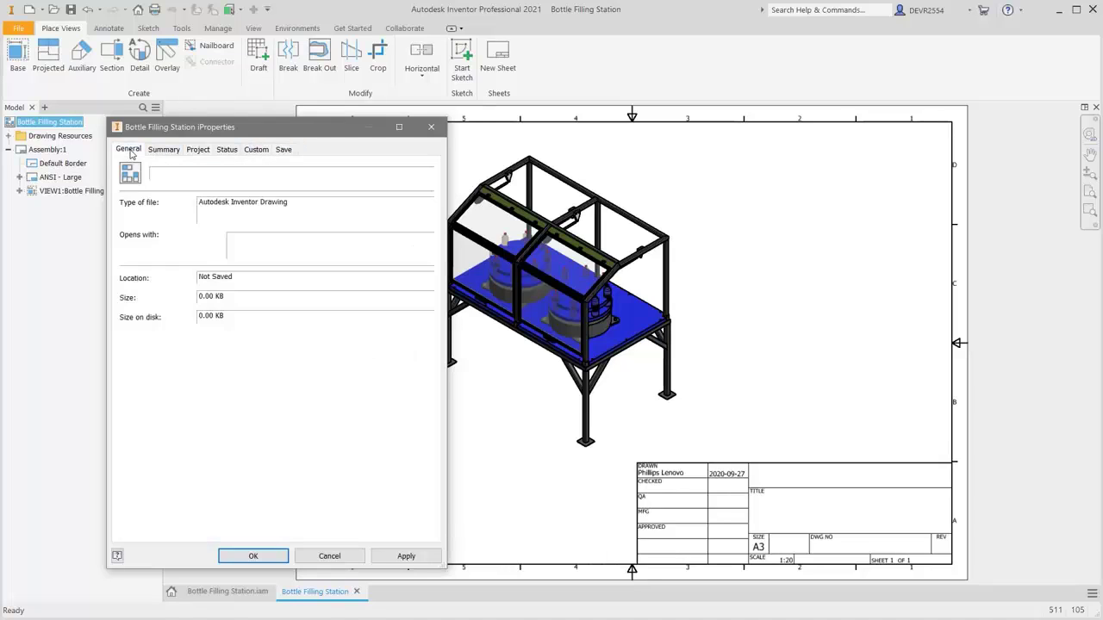
{"action": "left_click", "coordinate": [252, 556]}
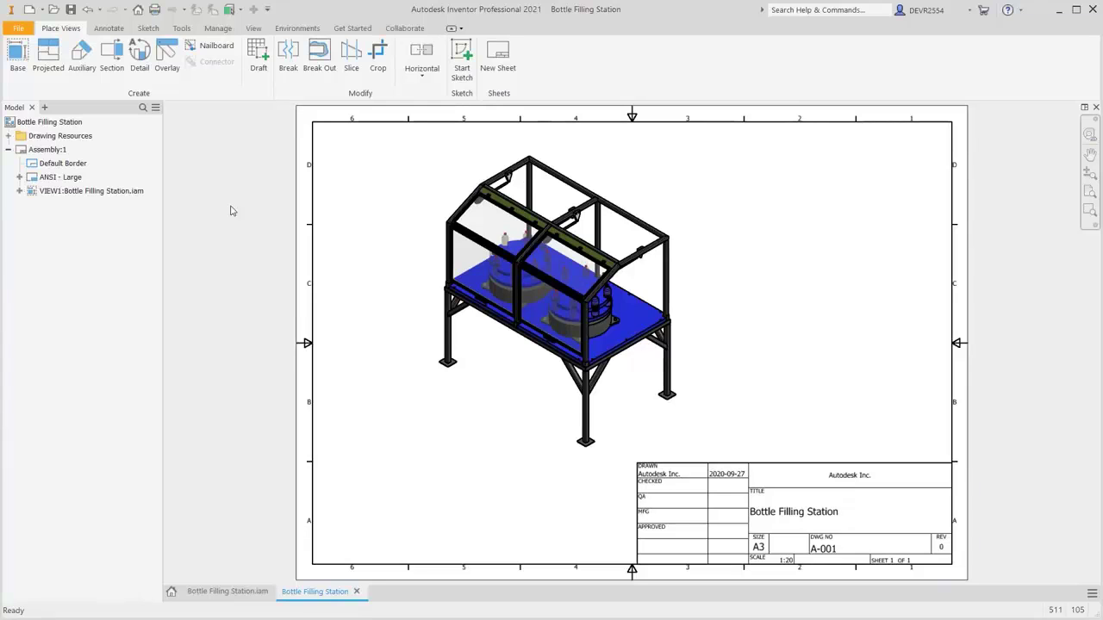
Add a second sheet to the drawing and rename it Frame
{"action": "right_click", "coordinate": [230, 210]}
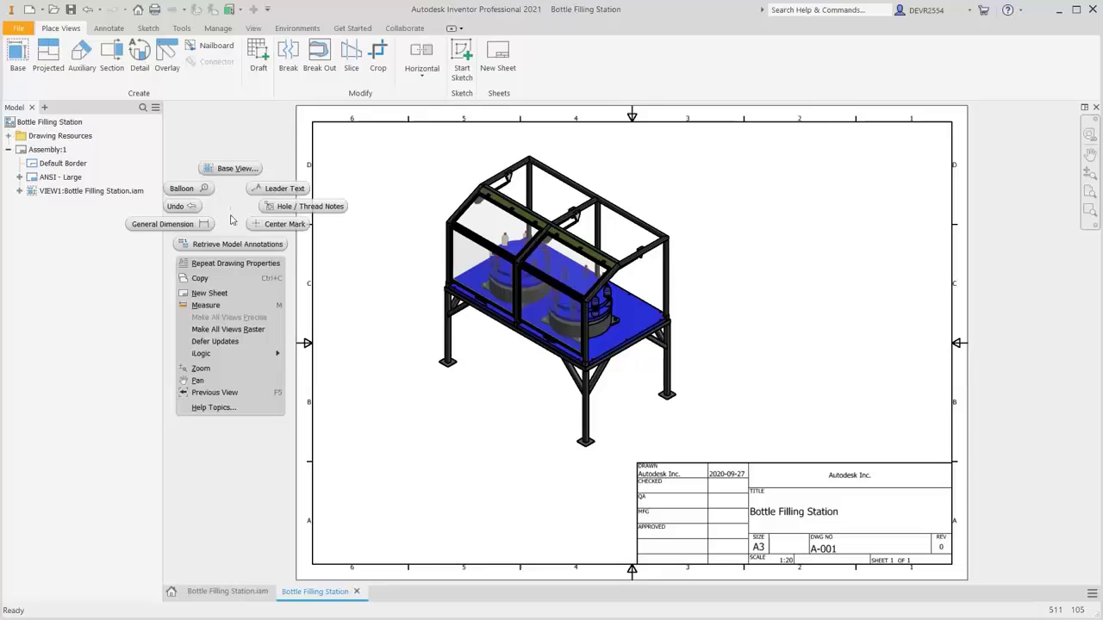
{"action": "left_click", "coordinate": [232, 292]}
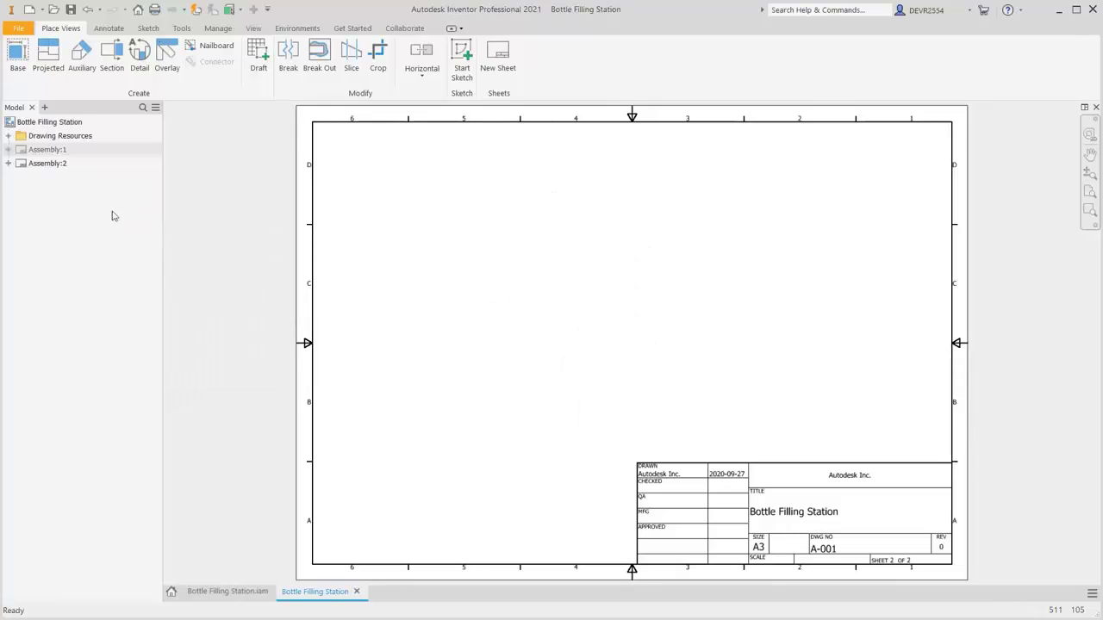
{"action": "left_click", "coordinate": [59, 165]}
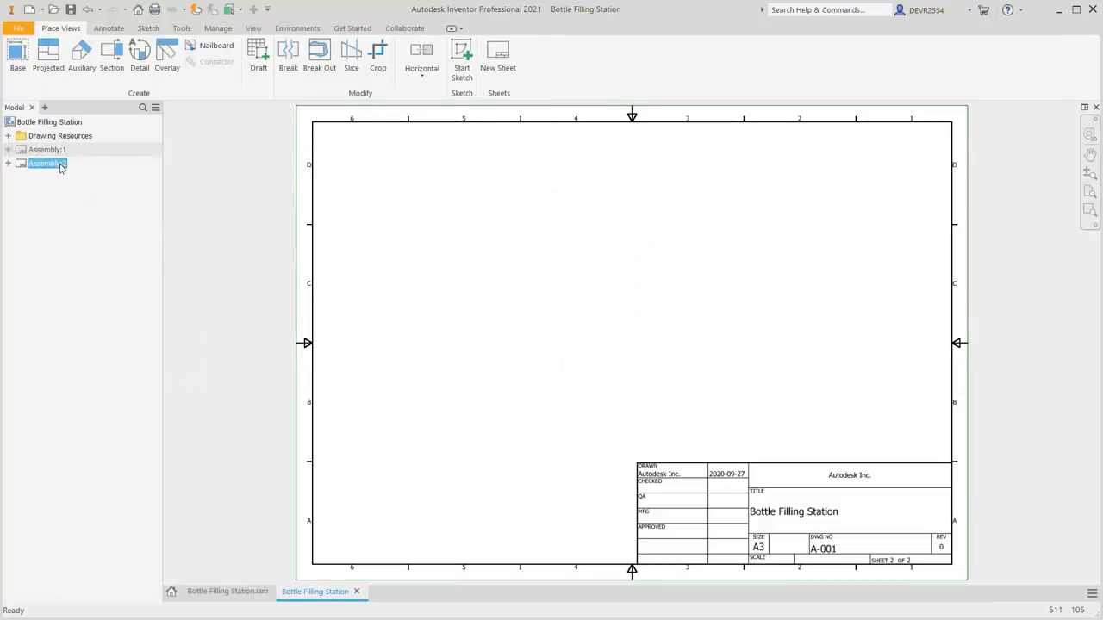
{"action": "left_click", "coordinate": [59, 164]}
{"action": "type", "text": "Frame"}
{"action": "key", "text": "Return"}
{"action": "right_click", "coordinate": [224, 221]}
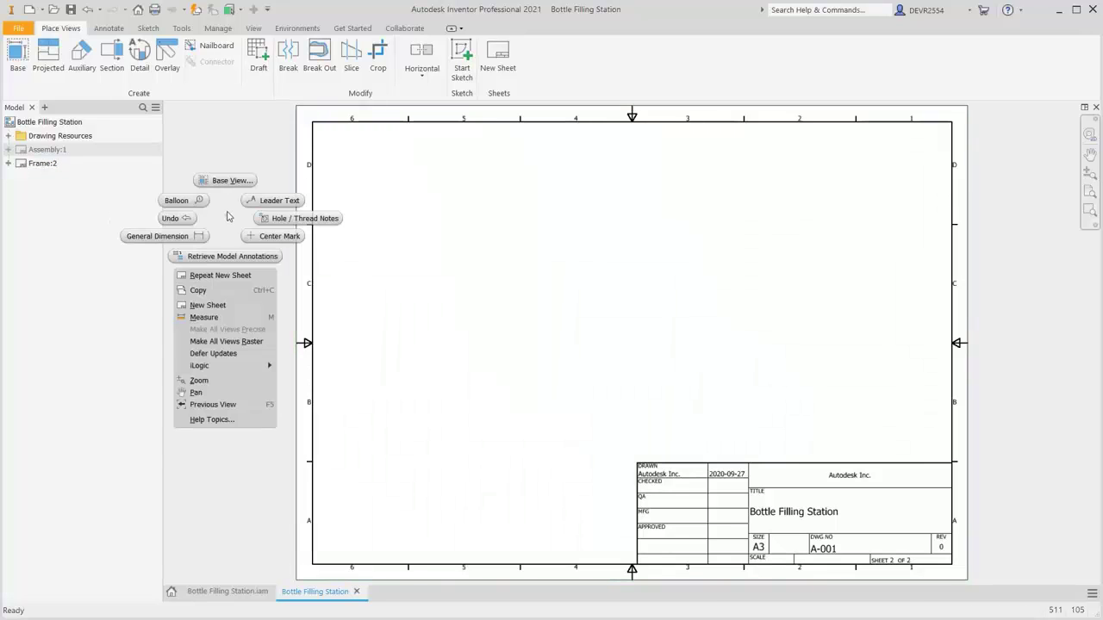
{"action": "left_click", "coordinate": [231, 182]}
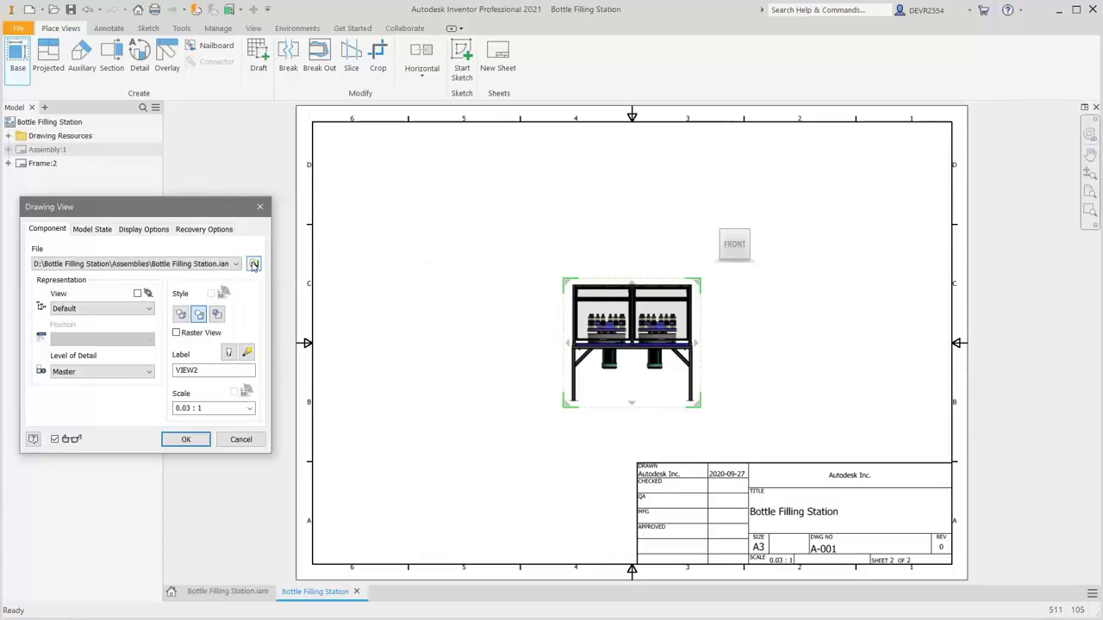
{"action": "left_click", "coordinate": [253, 264]}
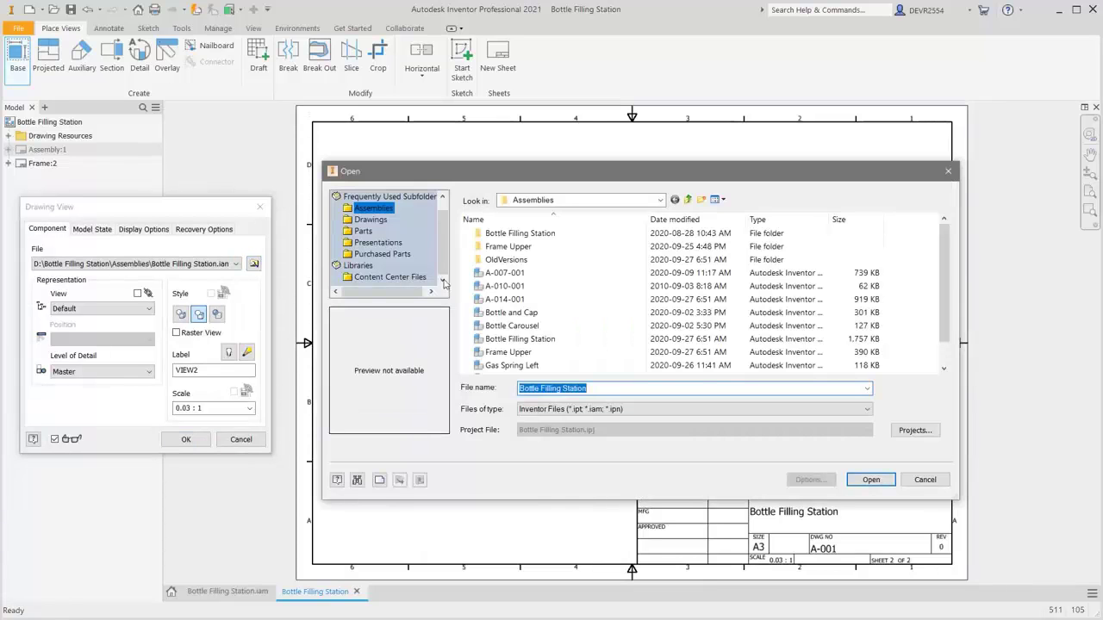
{"action": "double_click", "coordinate": [535, 235]}
{"action": "double_click", "coordinate": [506, 236]}
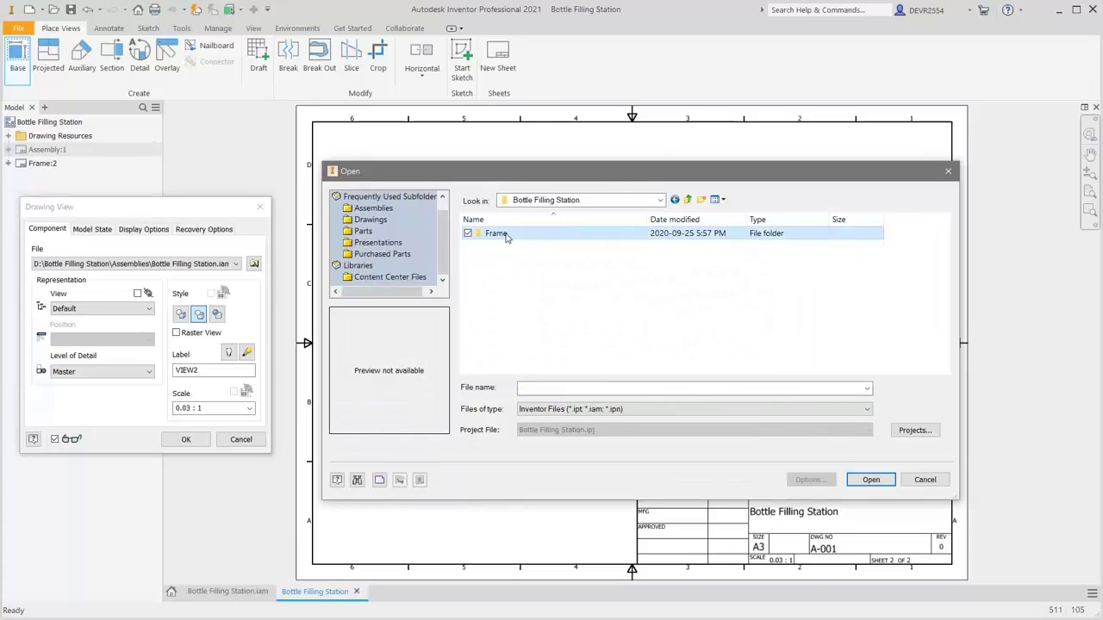
{"action": "left_click", "coordinate": [525, 247]}
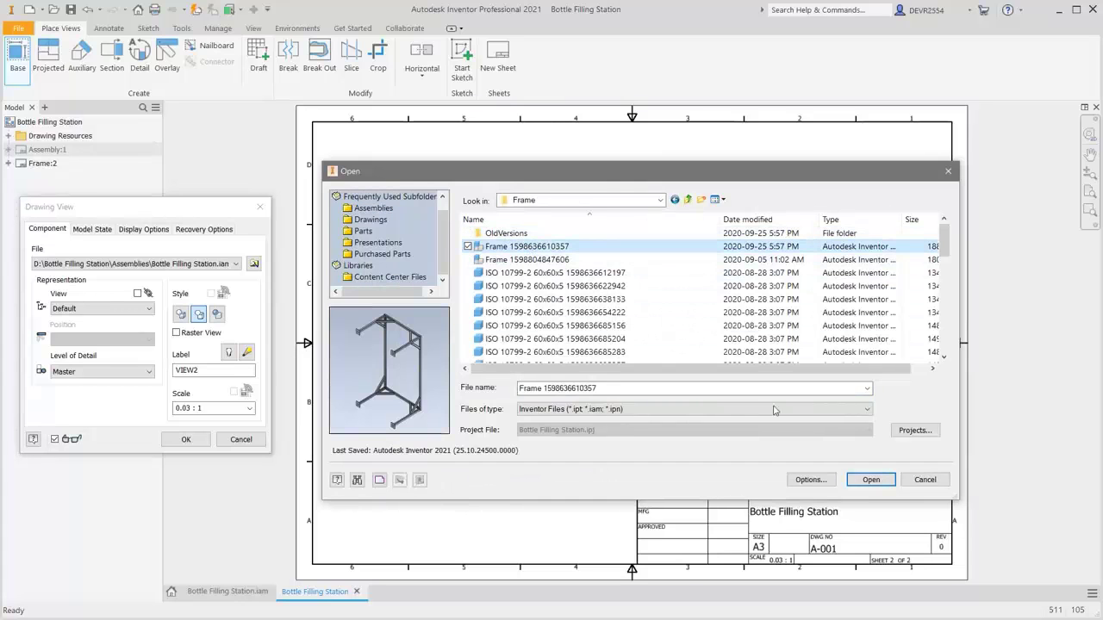
{"action": "left_click", "coordinate": [869, 480]}
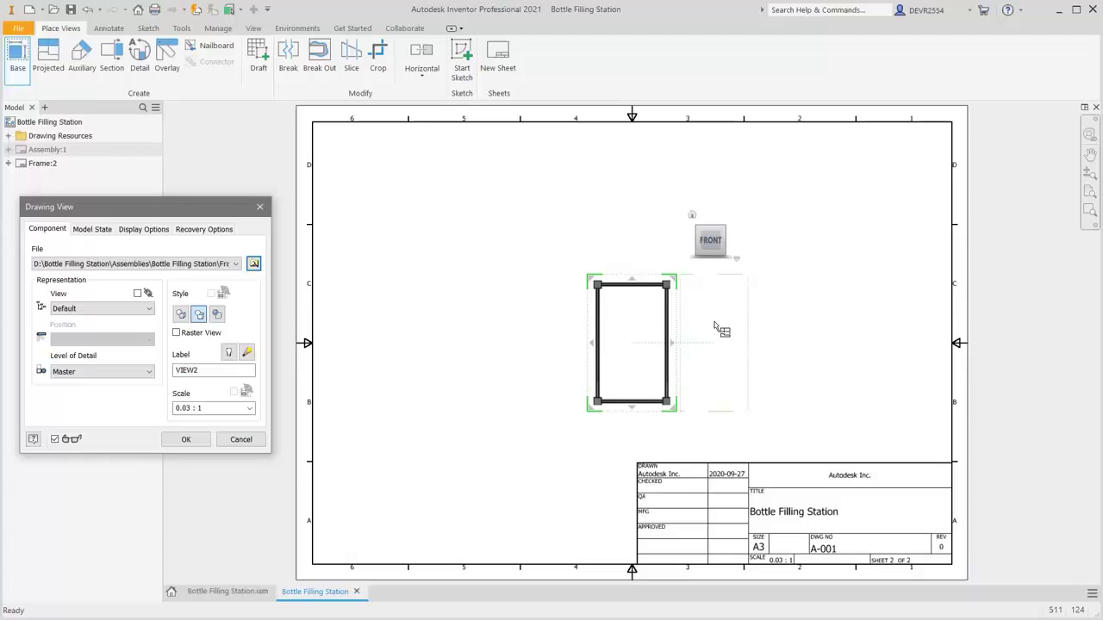
Open a custom orientation for the frame view and turn it to the right side with the legs pointing down
{"action": "mouse_move", "coordinate": [711, 272]}
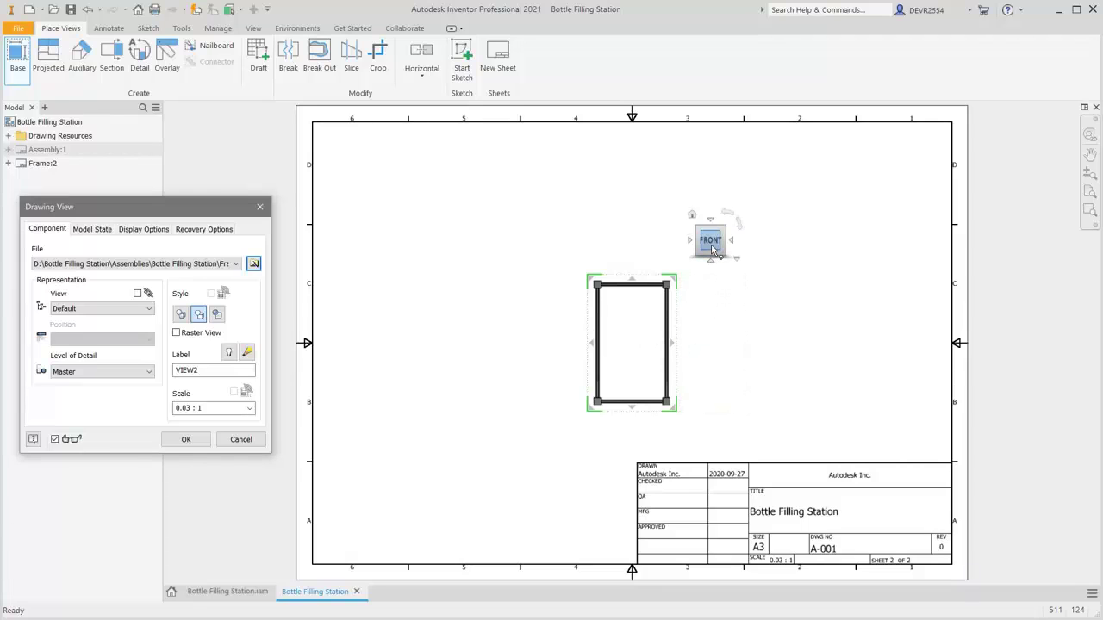
{"action": "right_click", "coordinate": [712, 249]}
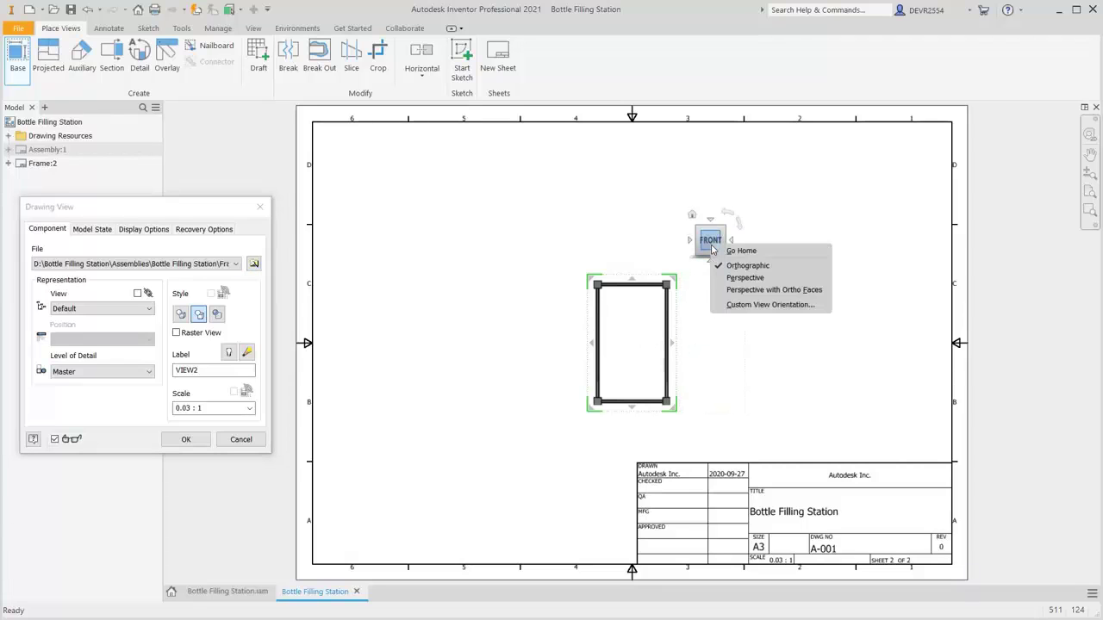
{"action": "left_click", "coordinate": [742, 305]}
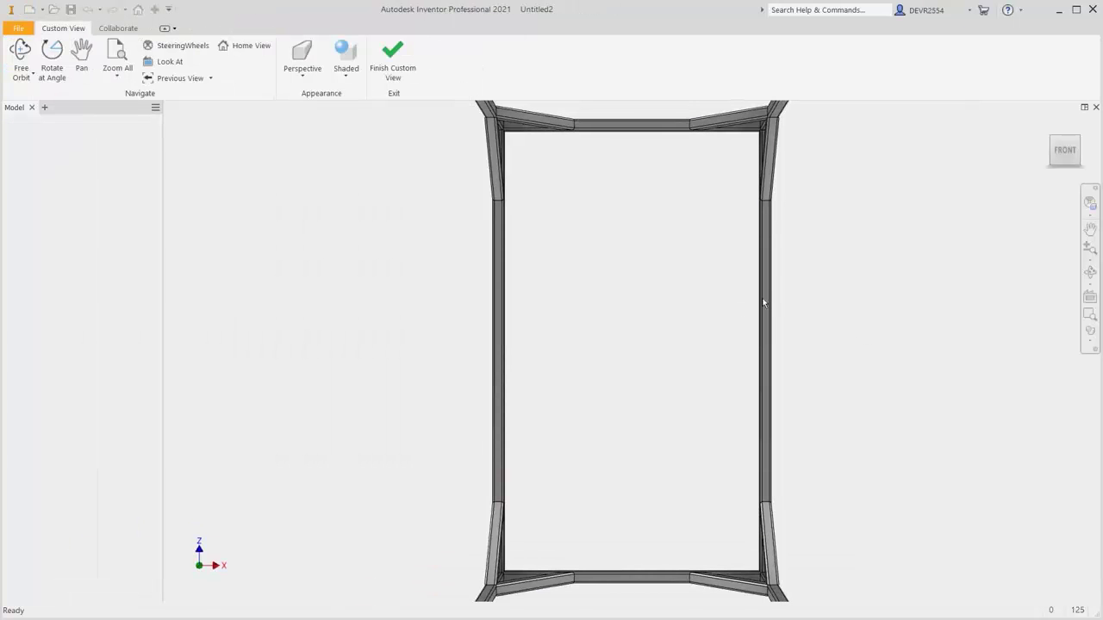
{"action": "left_click_drag", "start_coordinate": [687, 267], "coordinate": [660, 333]}
{"action": "left_click_drag", "start_coordinate": [584, 392], "coordinate": [512, 388]}
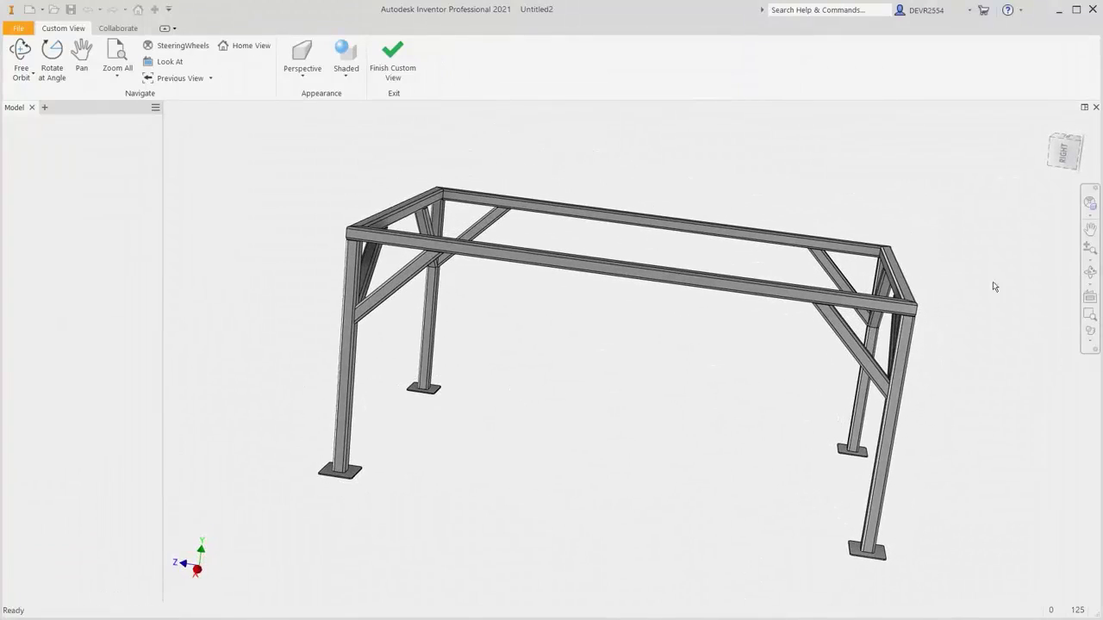
{"action": "left_click", "coordinate": [1063, 158]}
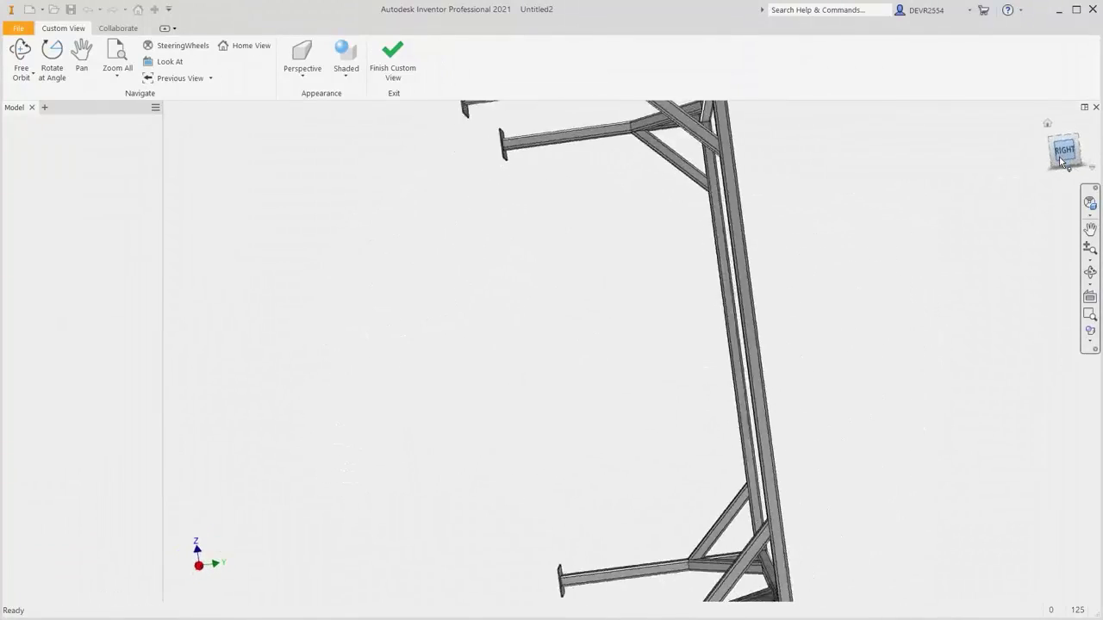
{"action": "left_click", "coordinate": [1084, 124]}
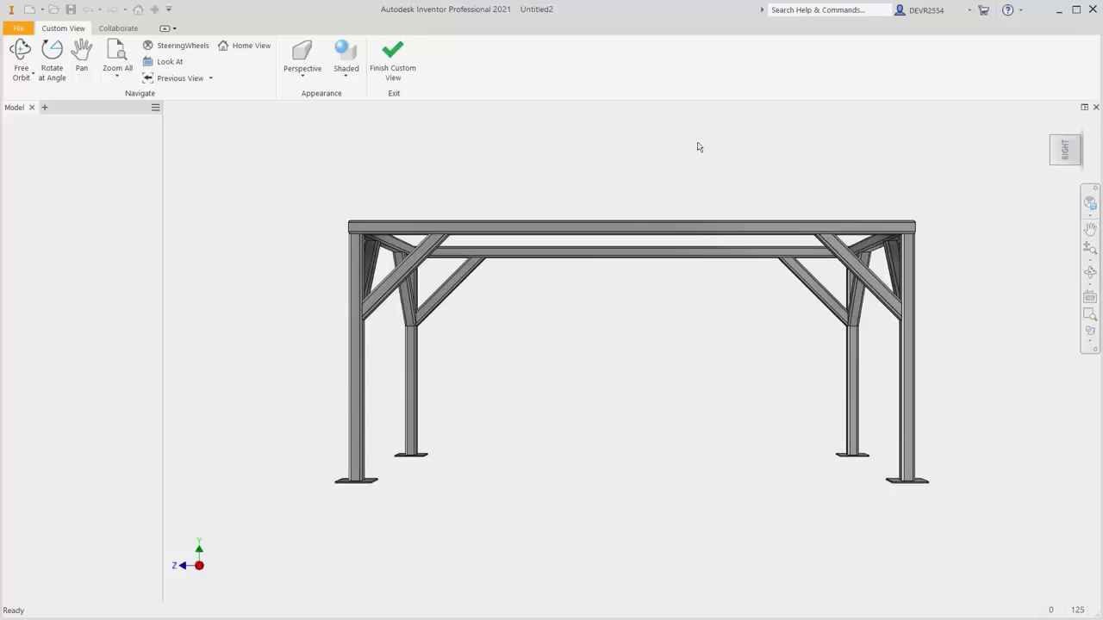
Set the custom view's projection to Perspective with Ortho Faces and finish the custom view
{"action": "left_click", "coordinate": [306, 64]}
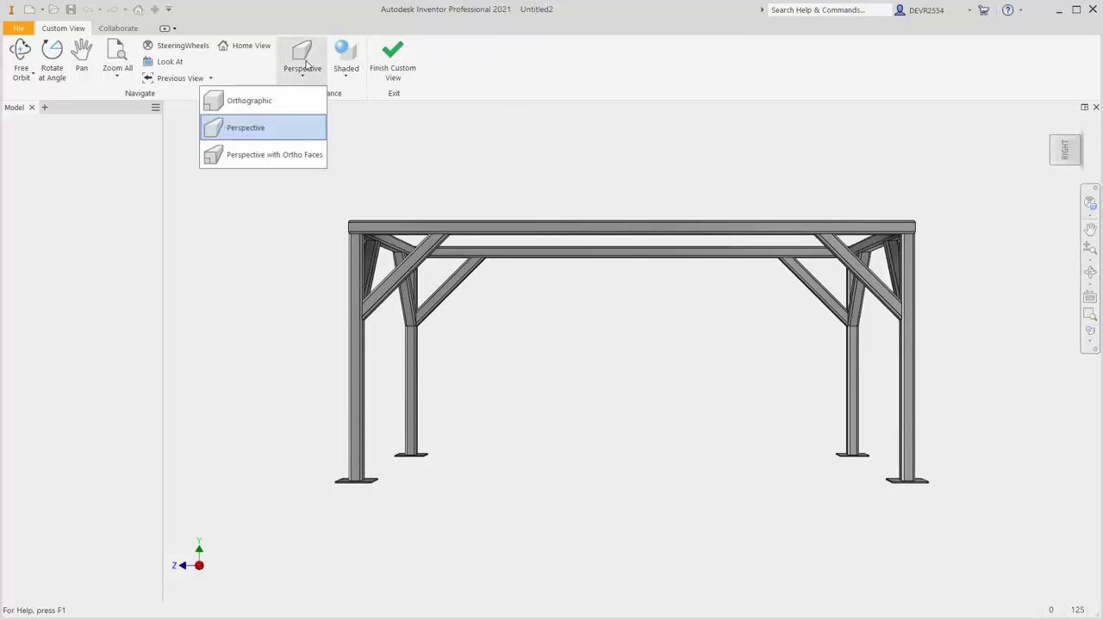
{"action": "left_click", "coordinate": [287, 155]}
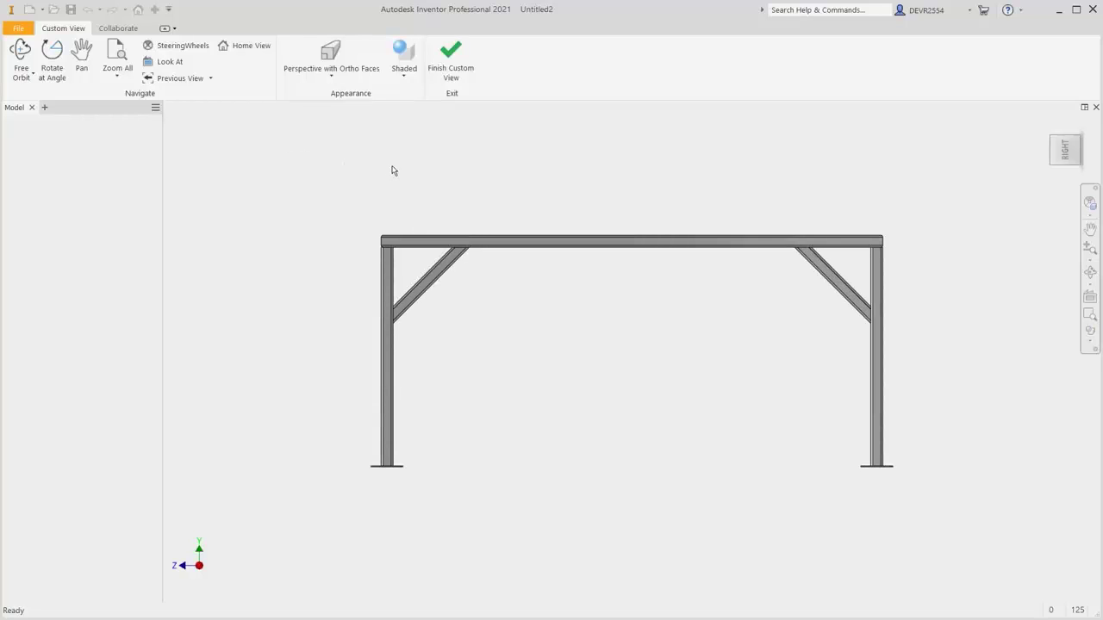
{"action": "left_click", "coordinate": [446, 69]}
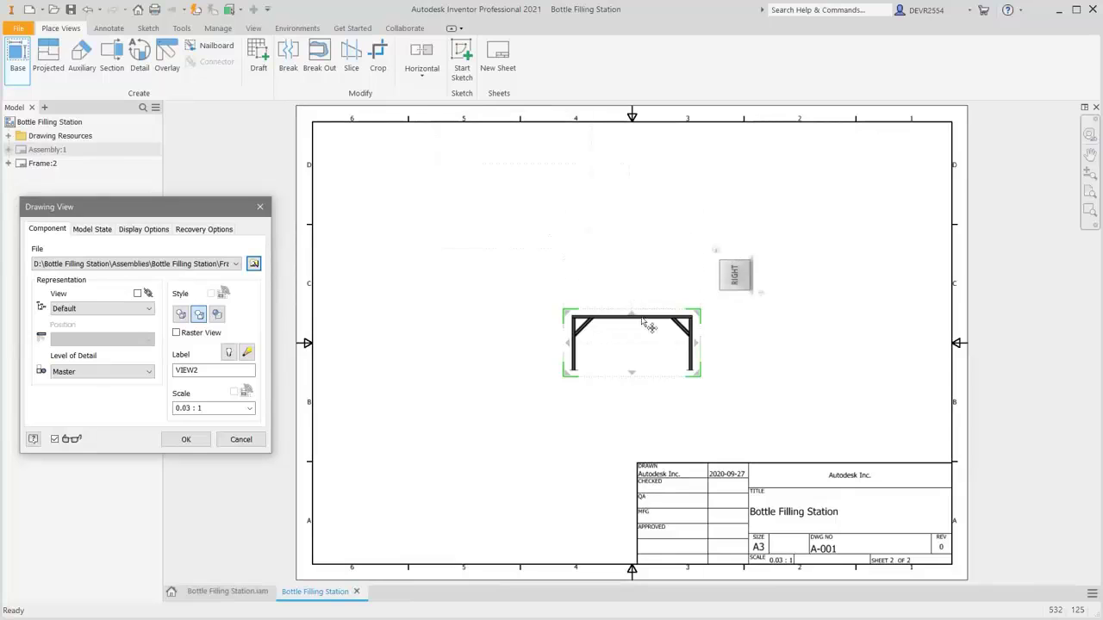
Move the frame's base view to the left half of the sheet and set its scale to 1:20
{"action": "mouse_move", "coordinate": [649, 338]}
{"action": "left_mouse_down"}
{"action": "mouse_move", "coordinate": [569, 333]}
{"action": "mouse_move", "coordinate": [509, 308]}
{"action": "left_mouse_up"}
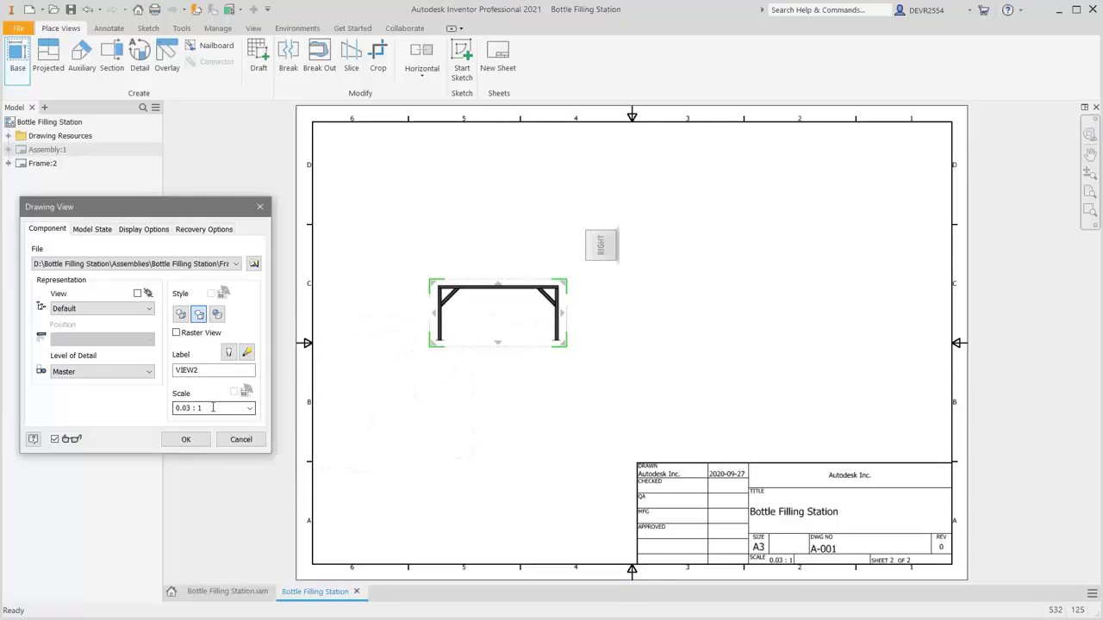
{"action": "left_click_drag", "start_coordinate": [213, 408], "coordinate": [165, 414]}
{"action": "type", "text": "1:20"}
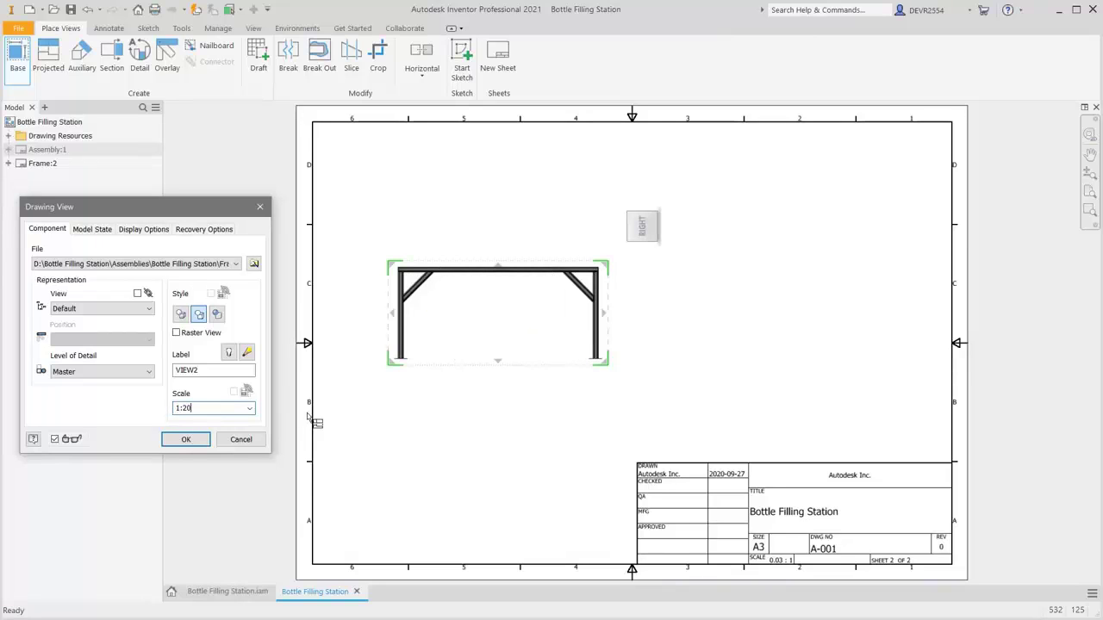
Place a projected view above the frame's base view and an isometric view at the sheet's upper right, and finish the view placement
{"action": "left_click", "coordinate": [509, 211]}
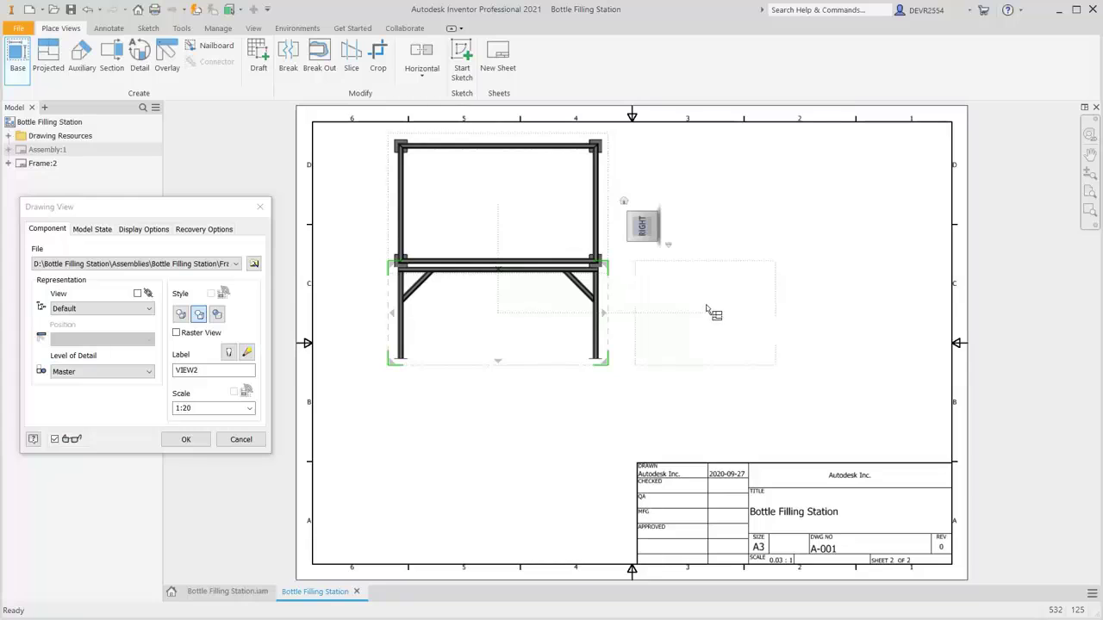
{"action": "left_click", "coordinate": [751, 231]}
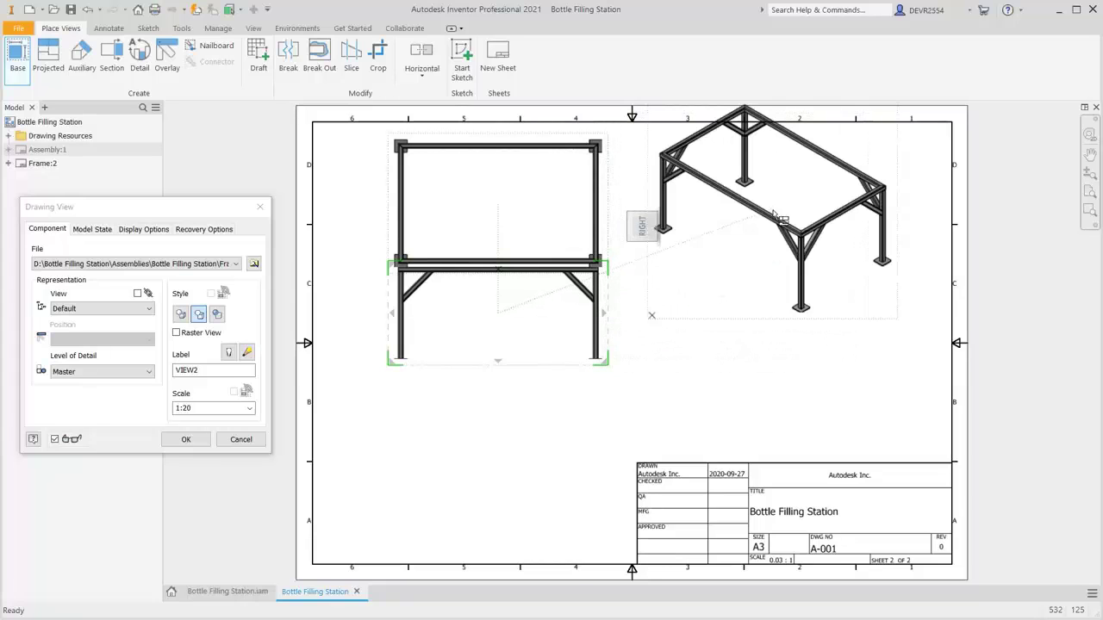
{"action": "right_click", "coordinate": [776, 230]}
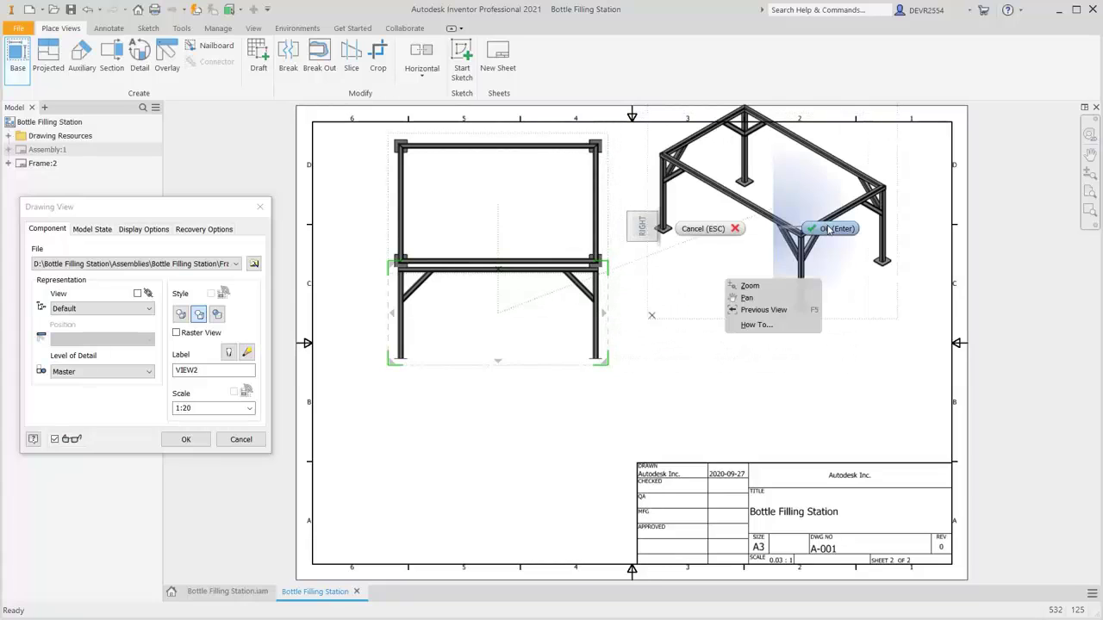
{"action": "left_click", "coordinate": [810, 228]}
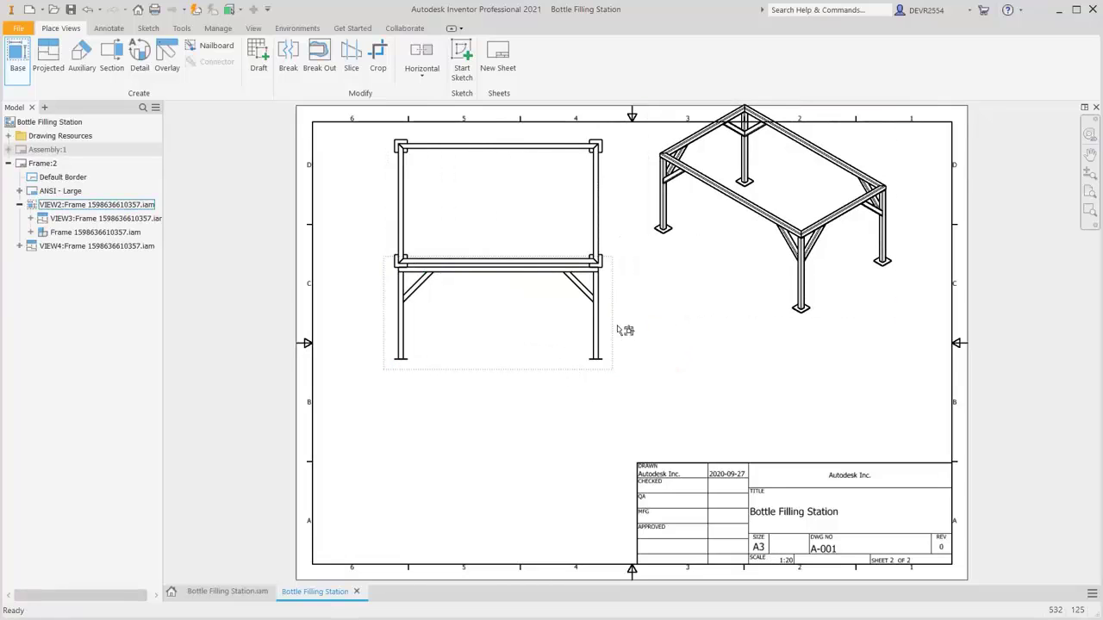
Rearrange the frame views, moving the base view down and slightly left, its projected view down, and the isometric view to just above the title block
{"action": "left_click_drag", "start_coordinate": [623, 327], "coordinate": [623, 436]}
{"action": "left_click_drag", "start_coordinate": [619, 236], "coordinate": [622, 277]}
{"action": "left_click", "coordinate": [620, 394]}
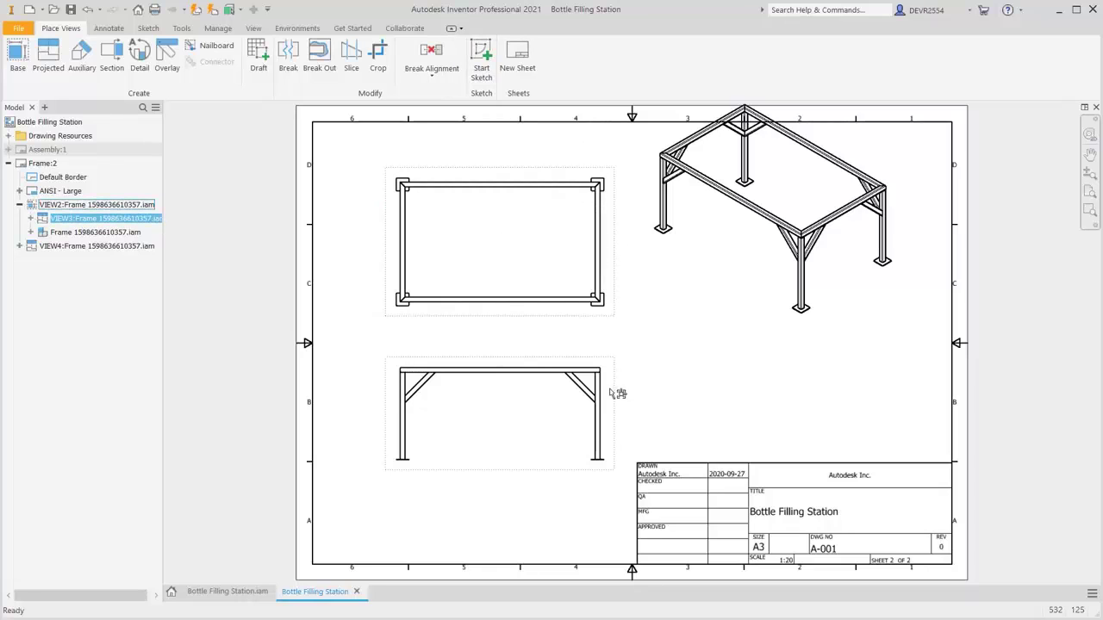
{"action": "left_click_drag", "start_coordinate": [619, 394], "coordinate": [598, 392]}
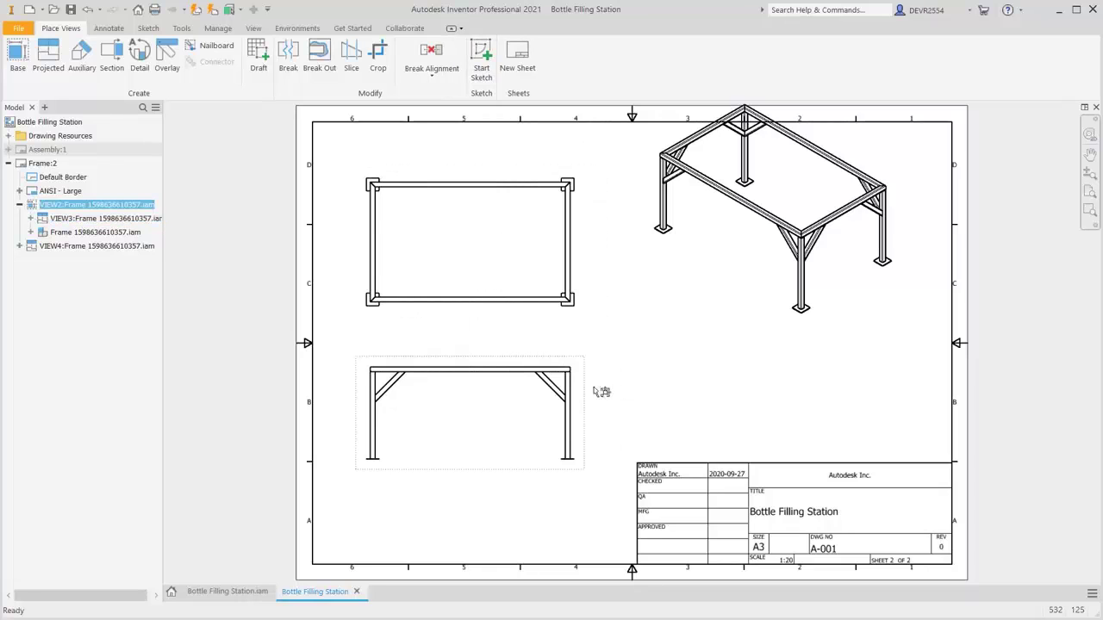
{"action": "left_click", "coordinate": [766, 256]}
{"action": "left_click_drag", "start_coordinate": [775, 325], "coordinate": [783, 461]}
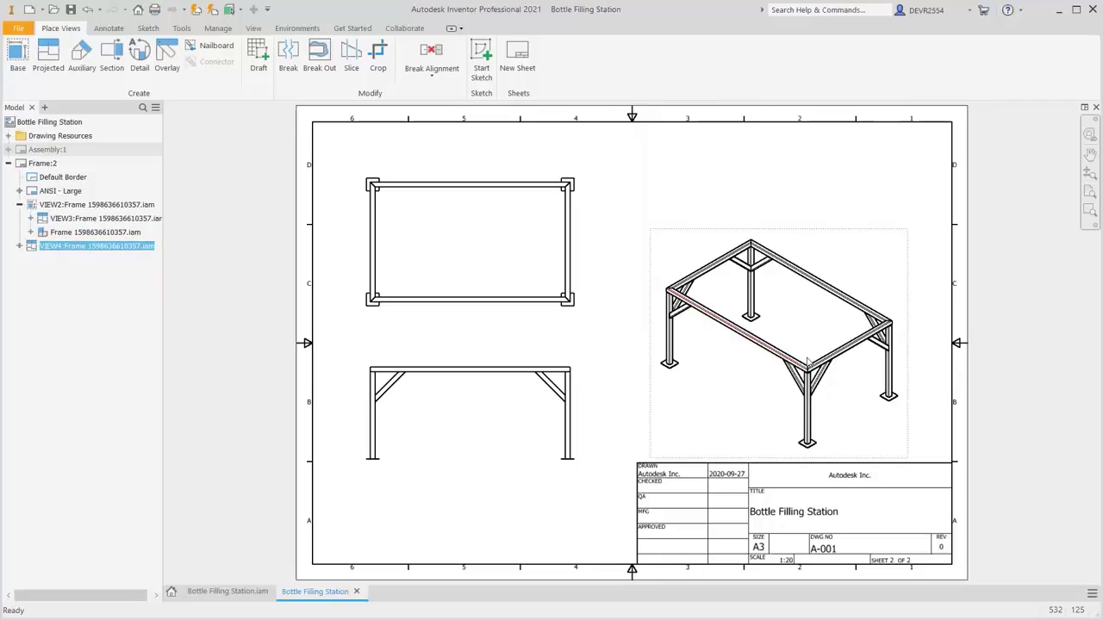
Reduce the scale of the isometric frame view to make it slightly smaller than at 1:20
{"action": "right_click", "coordinate": [905, 283]}
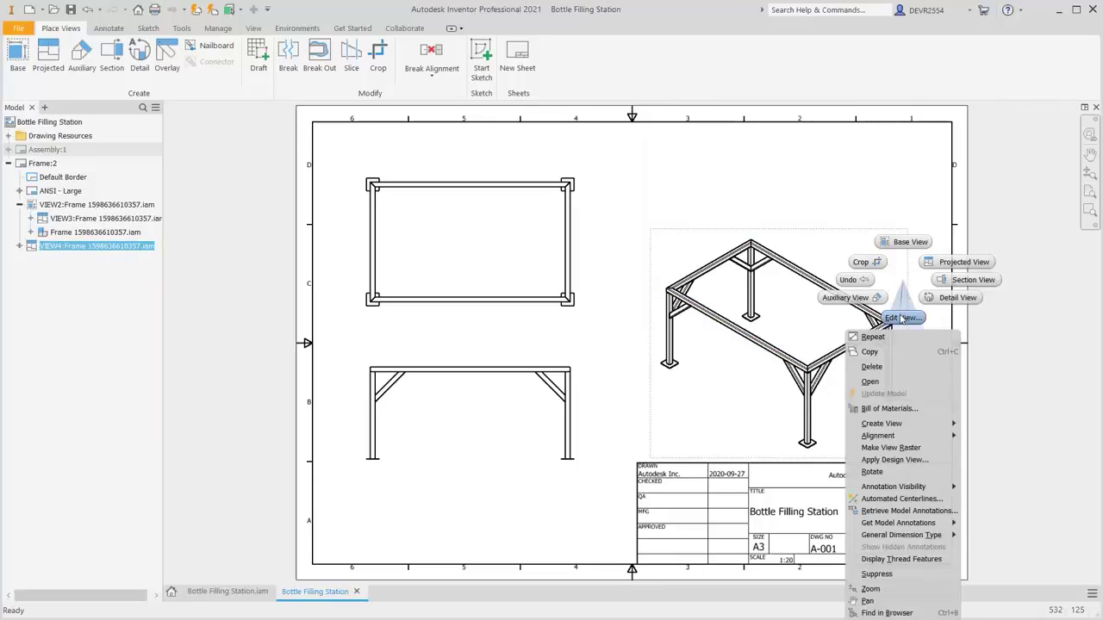
{"action": "left_click", "coordinate": [902, 318]}
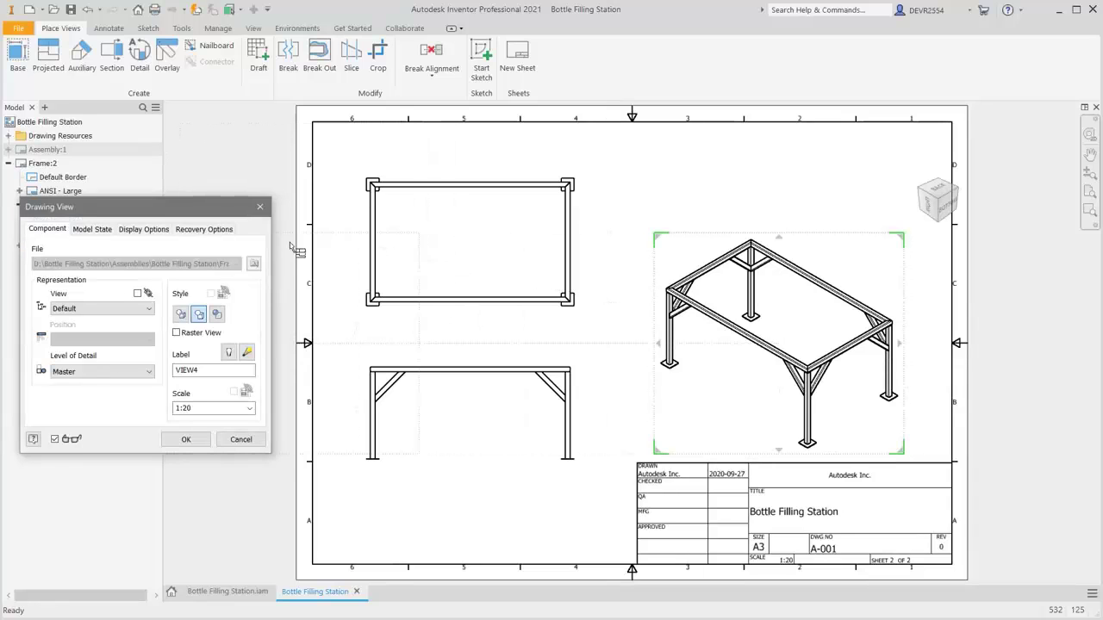
{"action": "double_click", "coordinate": [183, 411]}
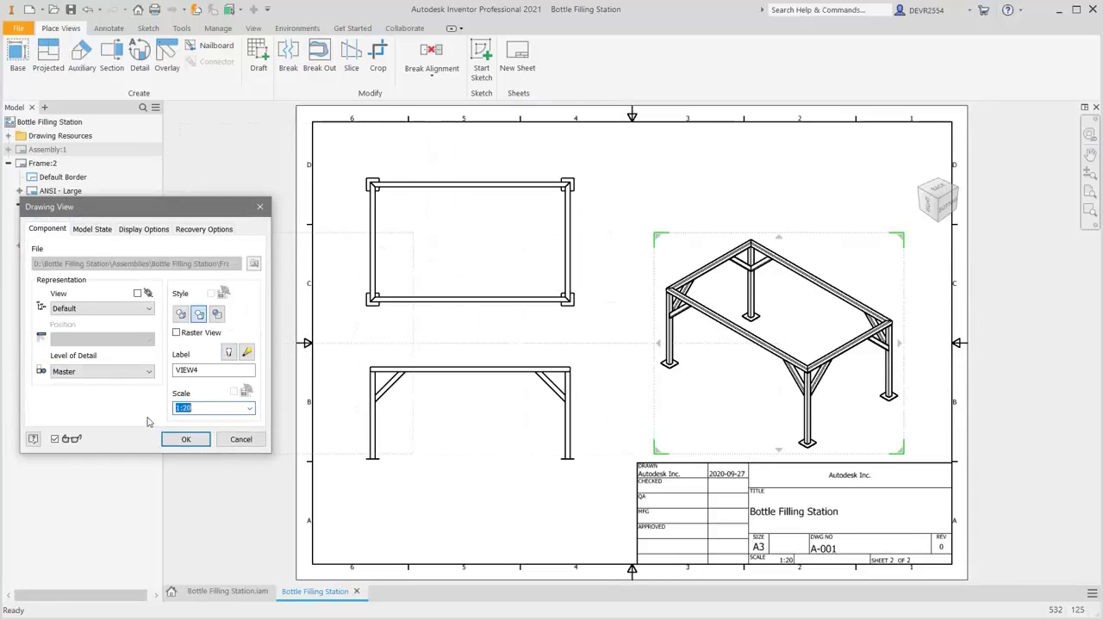
{"action": "type", "text": "1:2"}
{"action": "key", "text": "Return"}
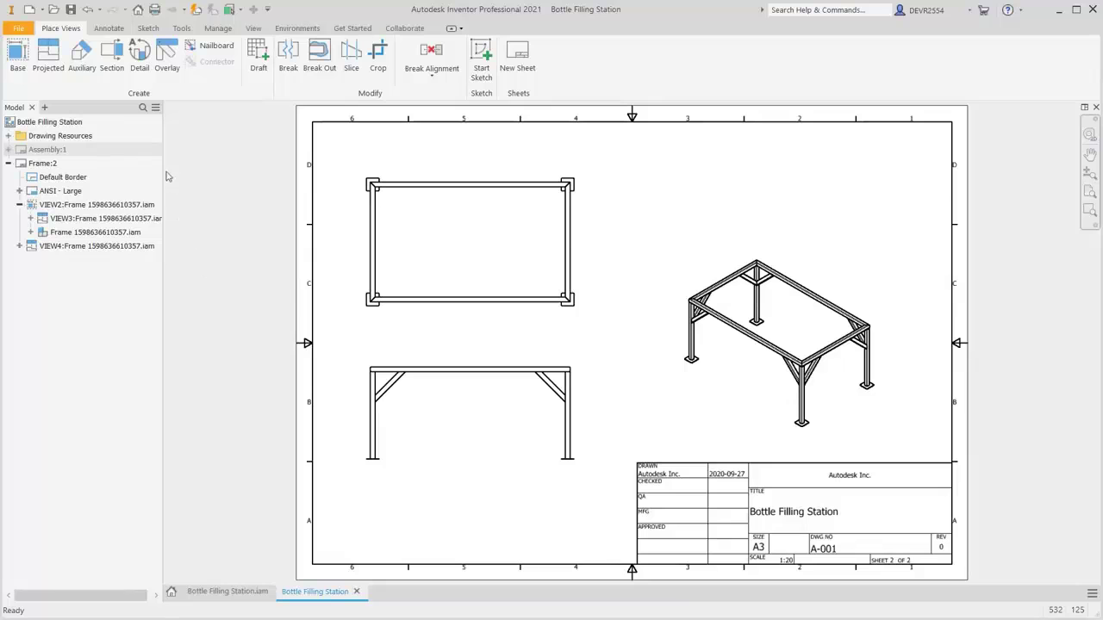
Dimension the frame's overall length between the top beam's end edges in the lower view, placing the dimension above the beam
{"action": "left_click", "coordinate": [112, 29]}
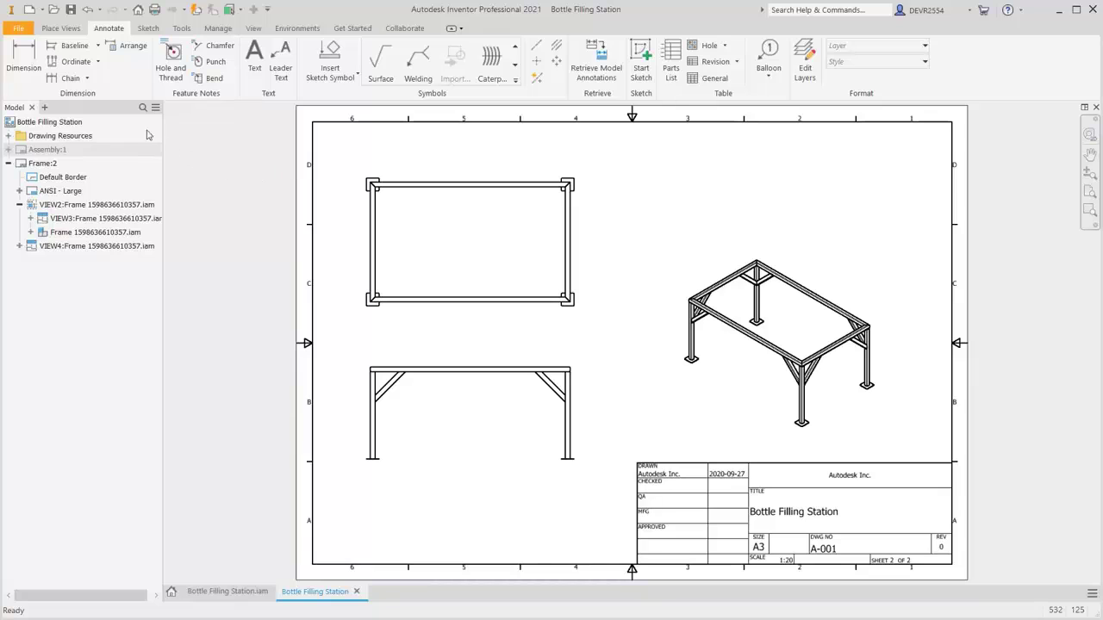
{"action": "left_click", "coordinate": [34, 65]}
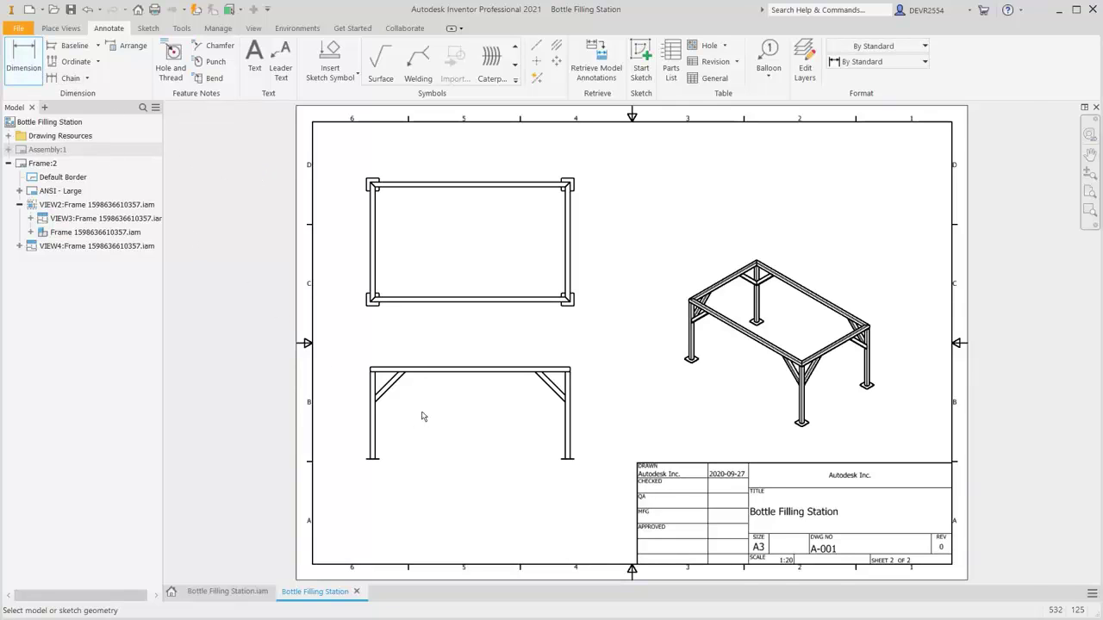
{"action": "scroll", "coordinate": [422, 417], "scroll_direction": "up", "scroll_amount": 5}
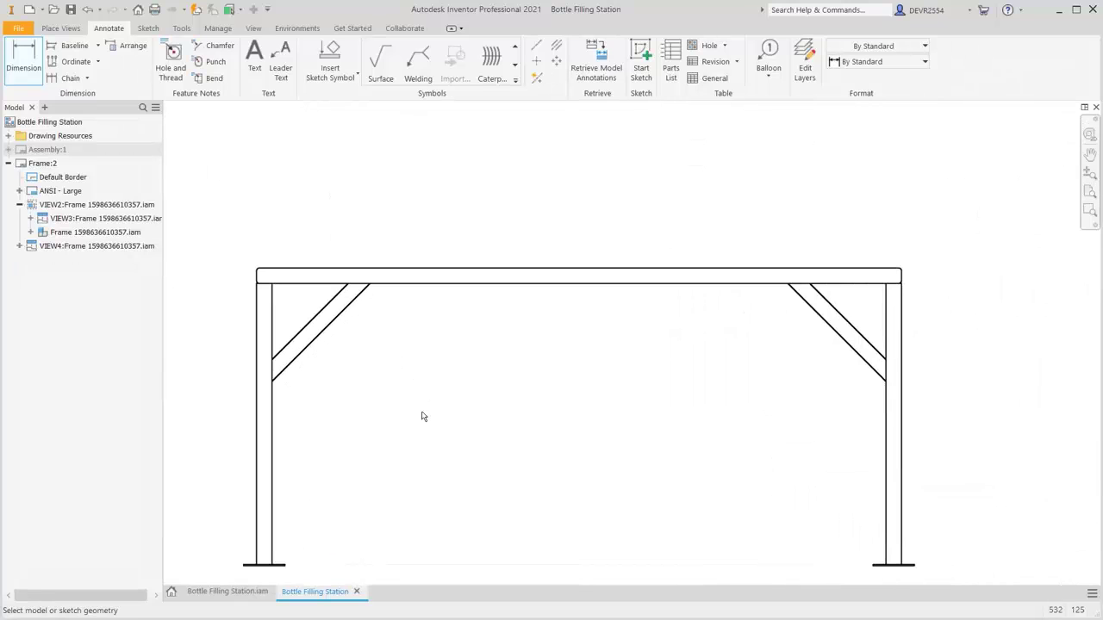
{"action": "scroll", "coordinate": [257, 283], "scroll_direction": "up", "scroll_amount": 2}
{"action": "scroll", "coordinate": [256, 284], "scroll_direction": "up", "scroll_amount": 1}
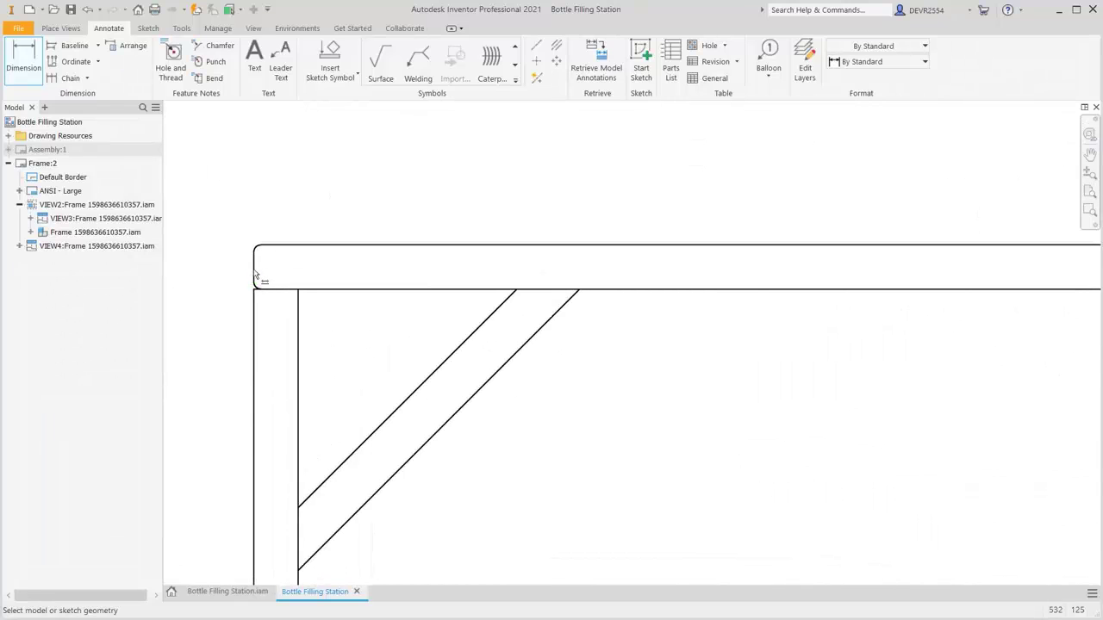
{"action": "left_click", "coordinate": [254, 247]}
{"action": "scroll", "coordinate": [387, 317], "scroll_direction": "down", "scroll_amount": 2}
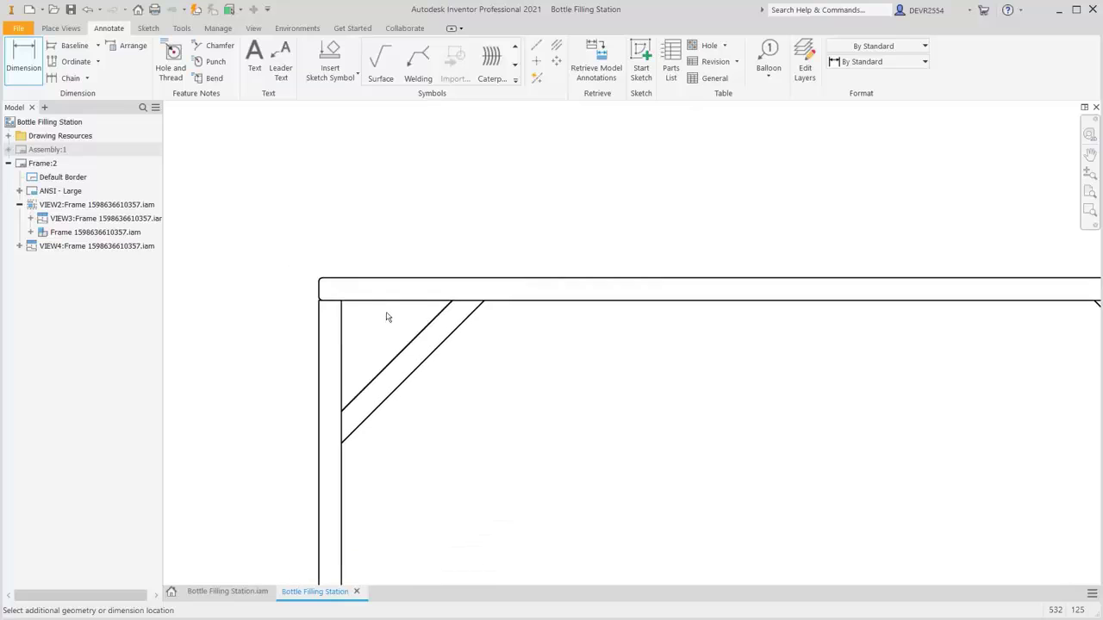
{"action": "scroll", "coordinate": [659, 367], "scroll_direction": "down", "scroll_amount": 3}
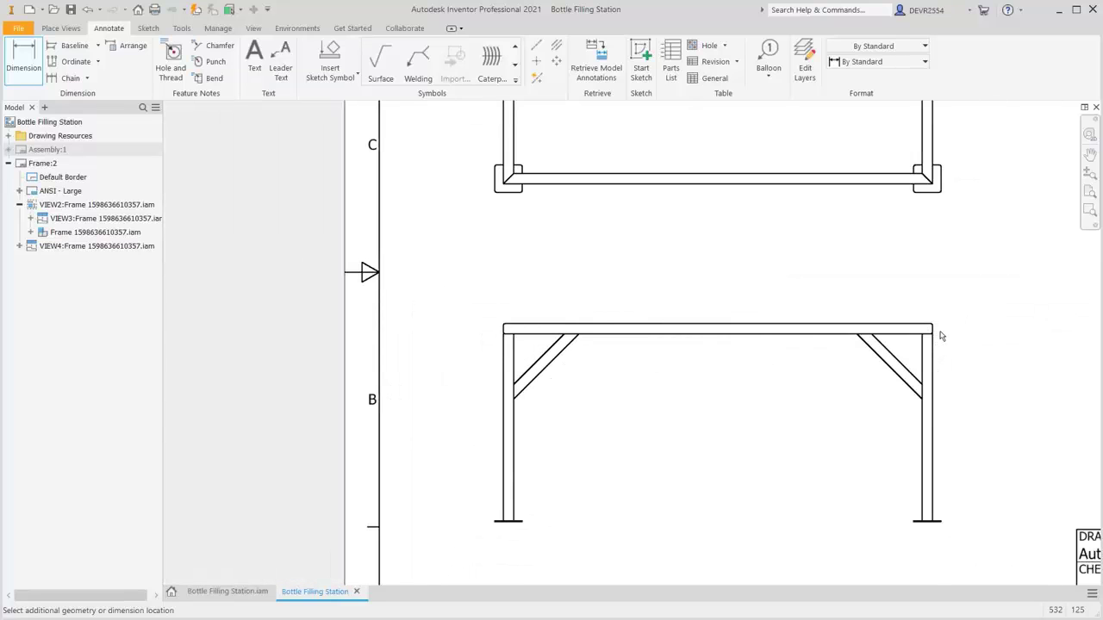
{"action": "scroll", "coordinate": [941, 336], "scroll_direction": "up", "scroll_amount": 3}
{"action": "scroll", "coordinate": [941, 337], "scroll_direction": "up", "scroll_amount": 2}
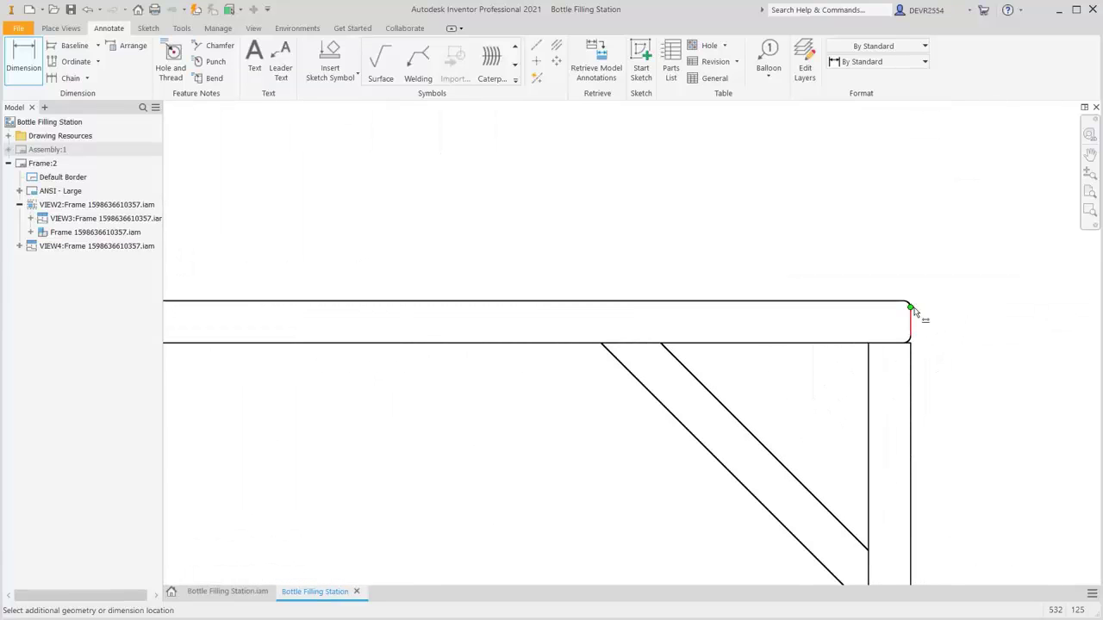
{"action": "left_click", "coordinate": [909, 306]}
{"action": "scroll", "coordinate": [882, 262], "scroll_direction": "down", "scroll_amount": 2}
{"action": "scroll", "coordinate": [883, 265], "scroll_direction": "down", "scroll_amount": 5}
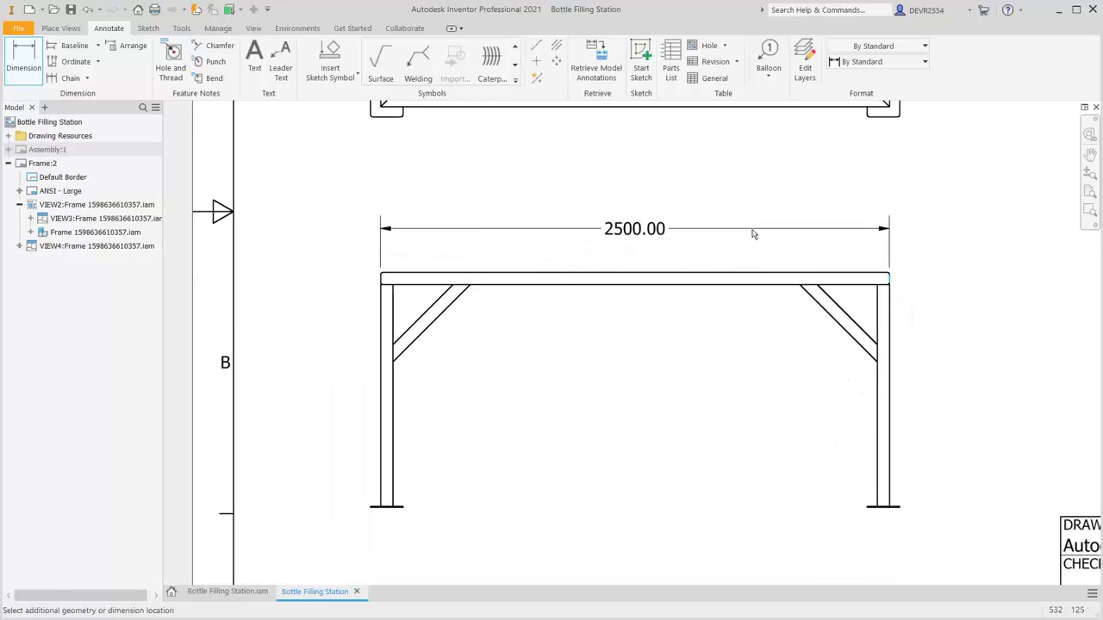
{"action": "left_click", "coordinate": [752, 233]}
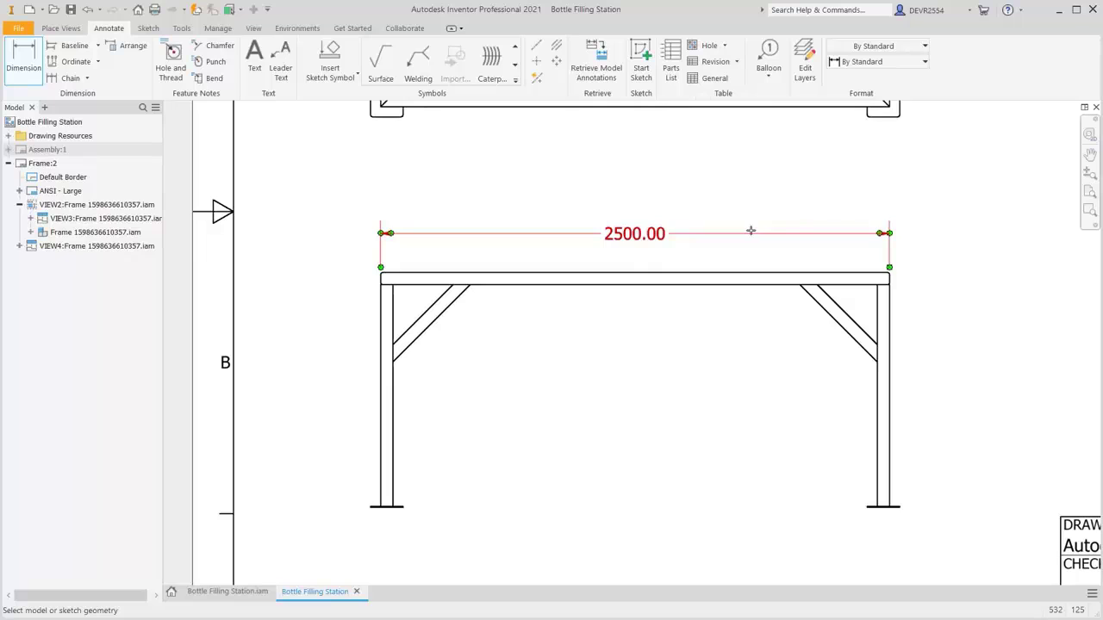
Dimension the frame's overall height from the top beam's upper edge to the base plate's underside, placing it beside the right leg
{"action": "scroll", "coordinate": [912, 309], "scroll_direction": "up", "scroll_amount": 5}
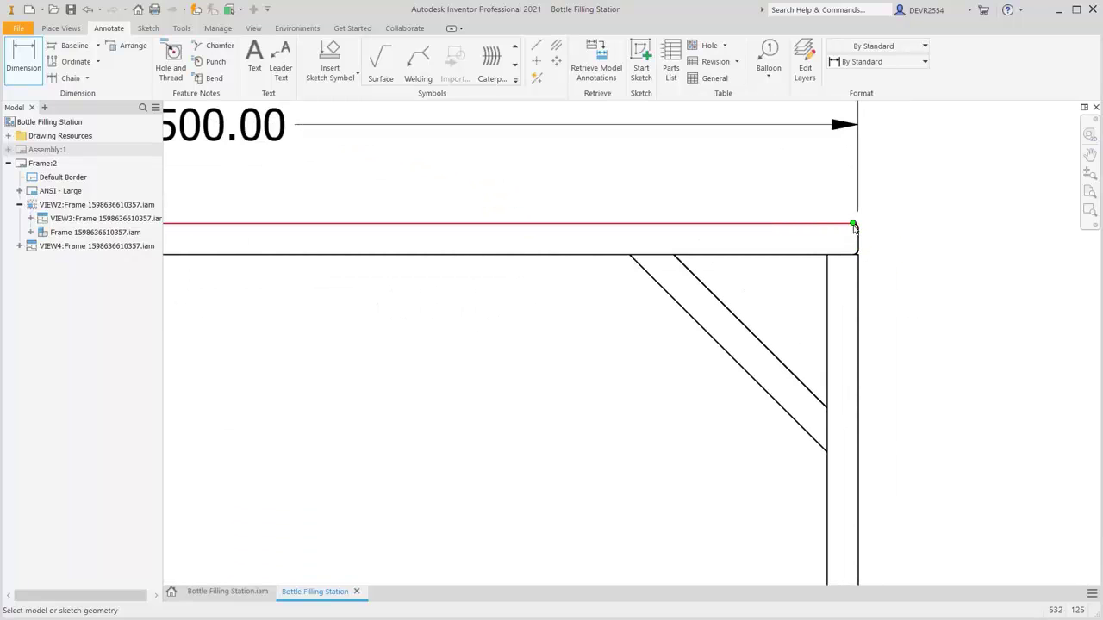
{"action": "left_click", "coordinate": [853, 225]}
{"action": "scroll", "coordinate": [861, 276], "scroll_direction": "down", "scroll_amount": 5}
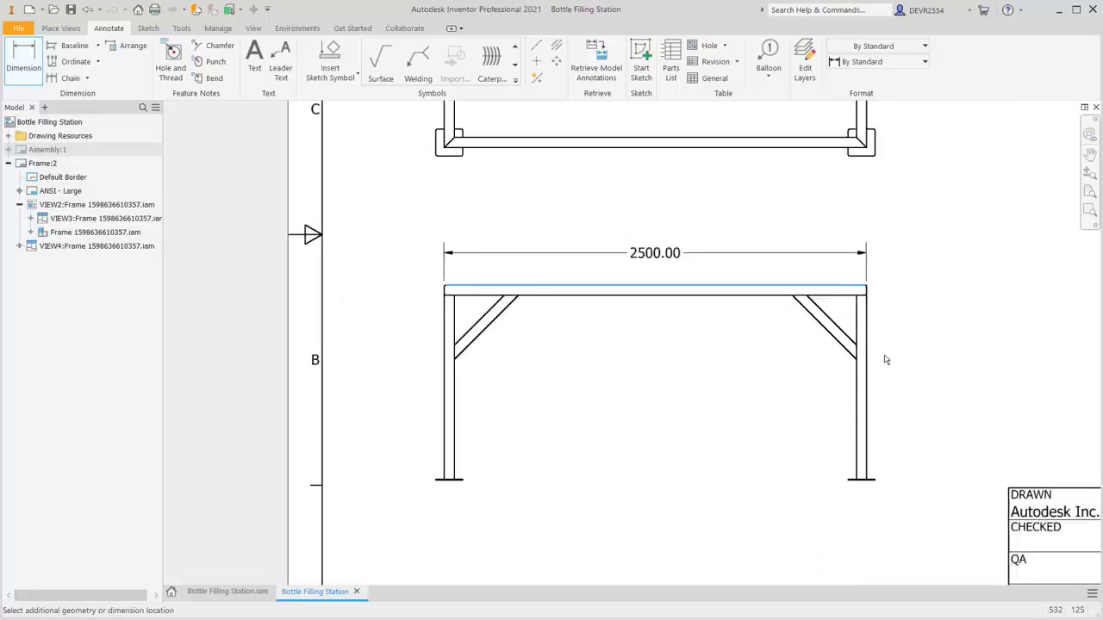
{"action": "key", "text": "F2"}
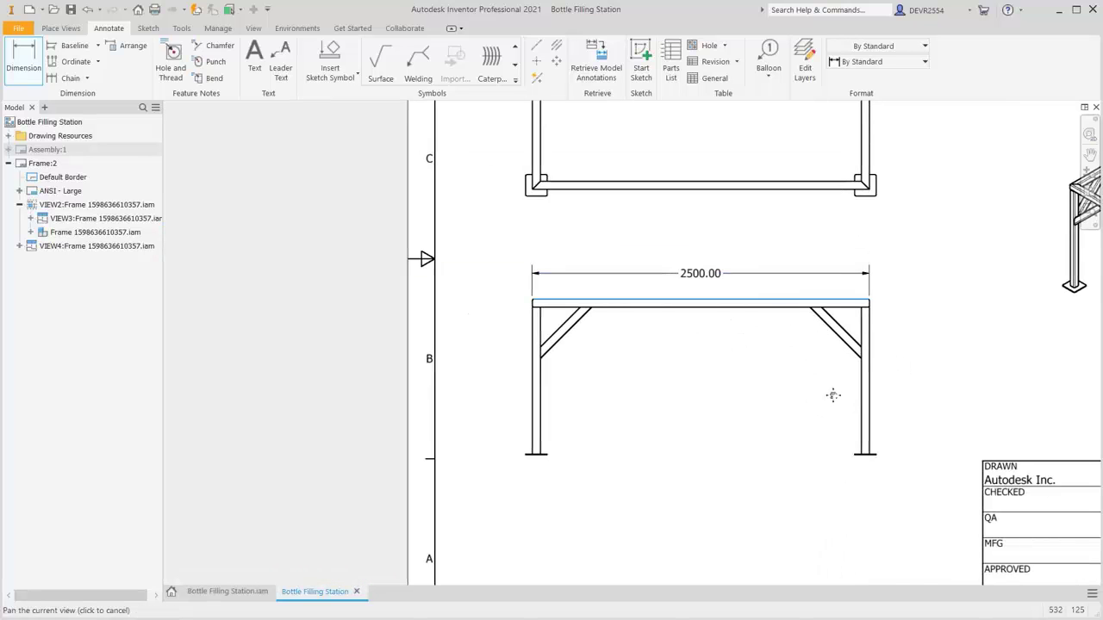
{"action": "left_click_drag", "start_coordinate": [833, 394], "coordinate": [678, 367]}
{"action": "scroll", "coordinate": [718, 438], "scroll_direction": "up", "scroll_amount": 10}
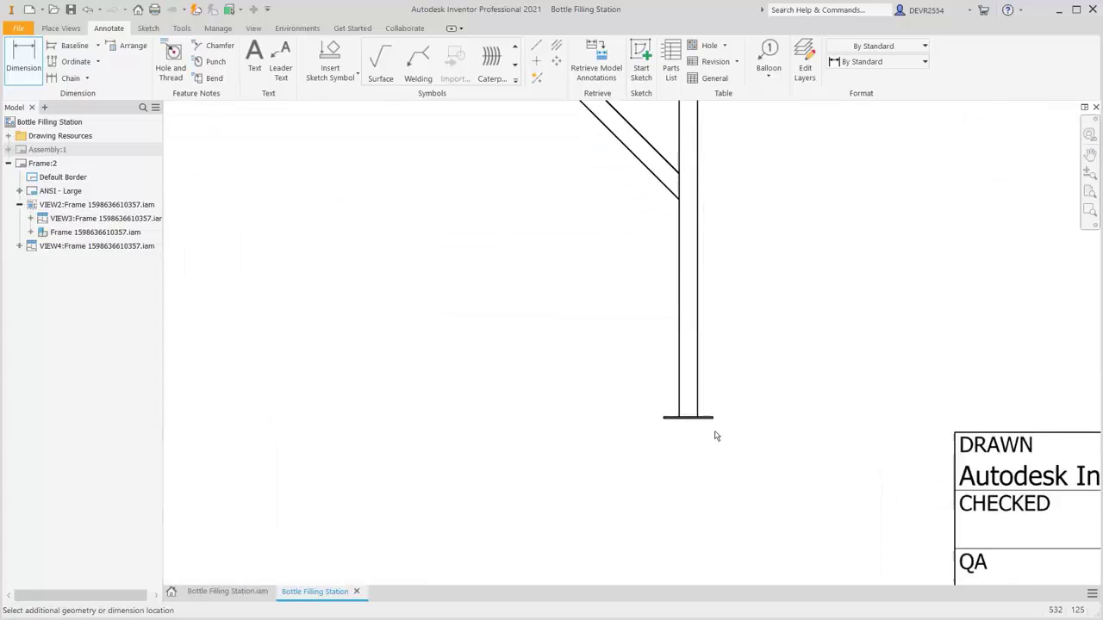
{"action": "scroll", "coordinate": [714, 431], "scroll_direction": "up", "scroll_amount": 3}
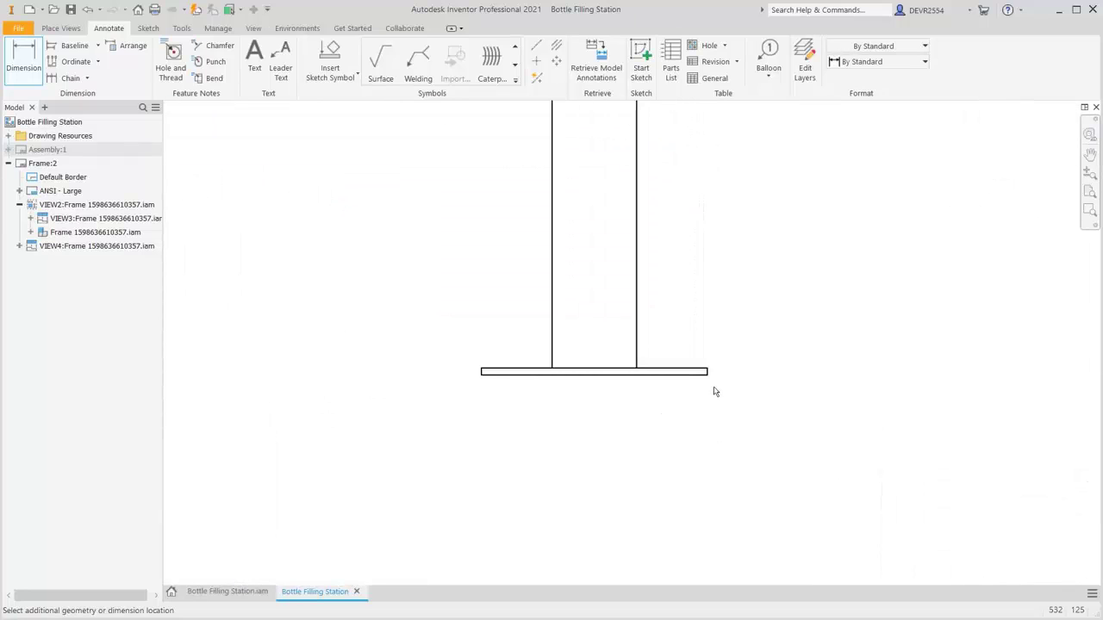
{"action": "left_click", "coordinate": [710, 378]}
{"action": "scroll", "coordinate": [757, 362], "scroll_direction": "down", "scroll_amount": 8}
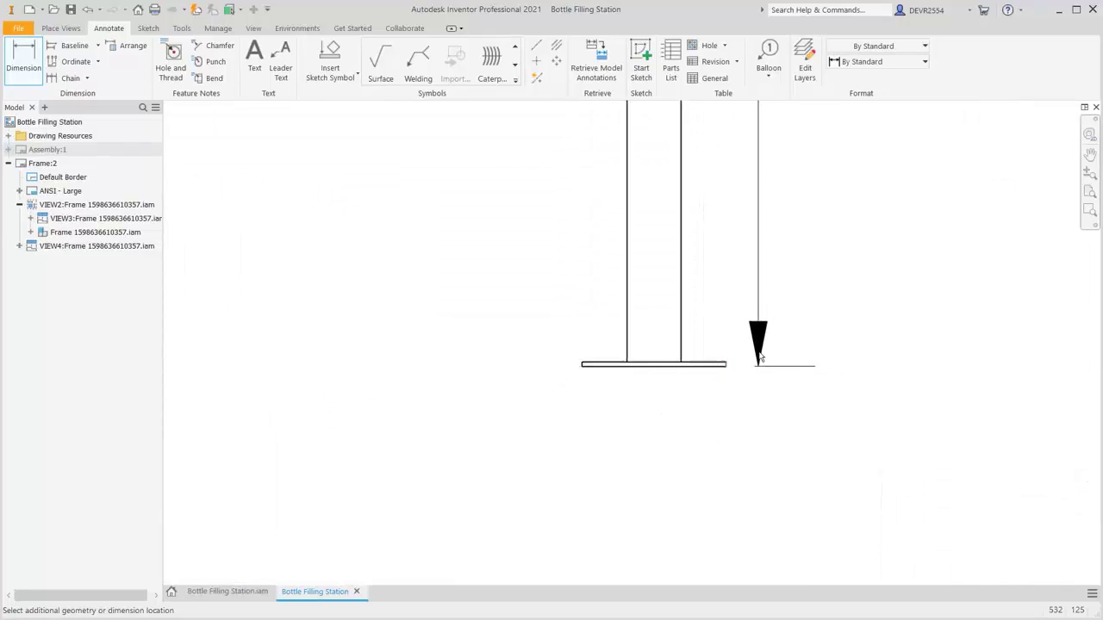
{"action": "scroll", "coordinate": [760, 356], "scroll_direction": "down", "scroll_amount": 4}
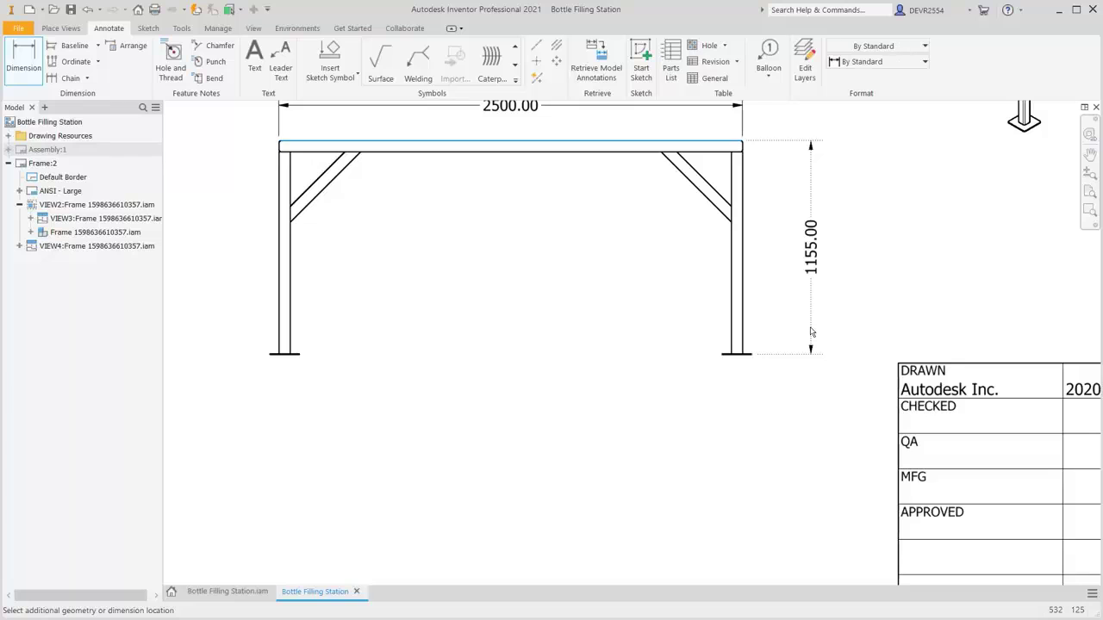
{"action": "left_click", "coordinate": [810, 330]}
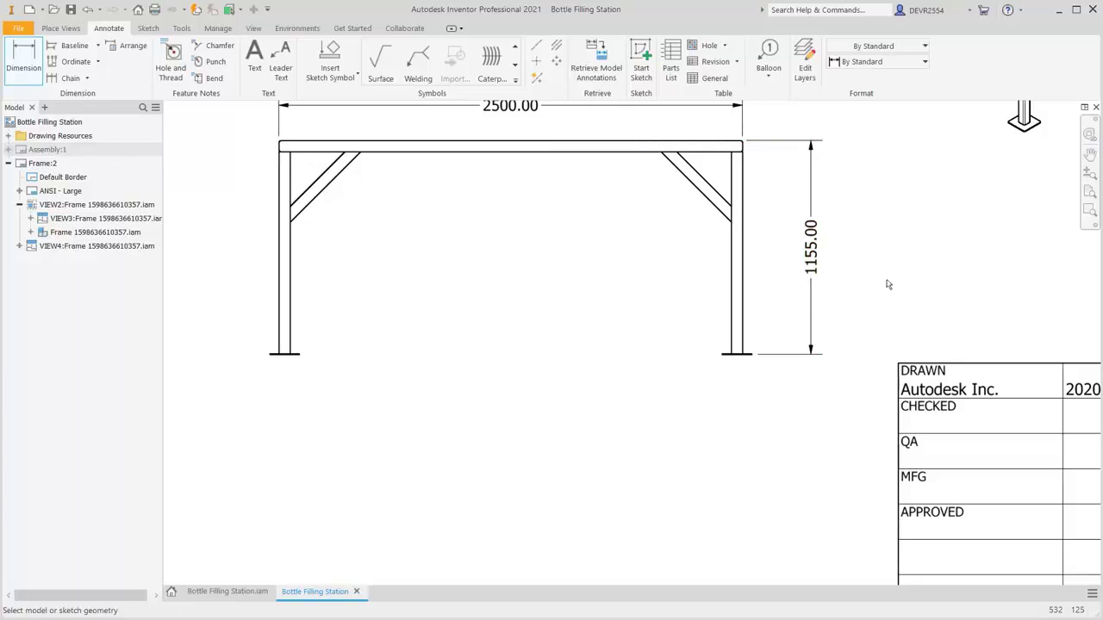
{"action": "key", "text": "Escape"}
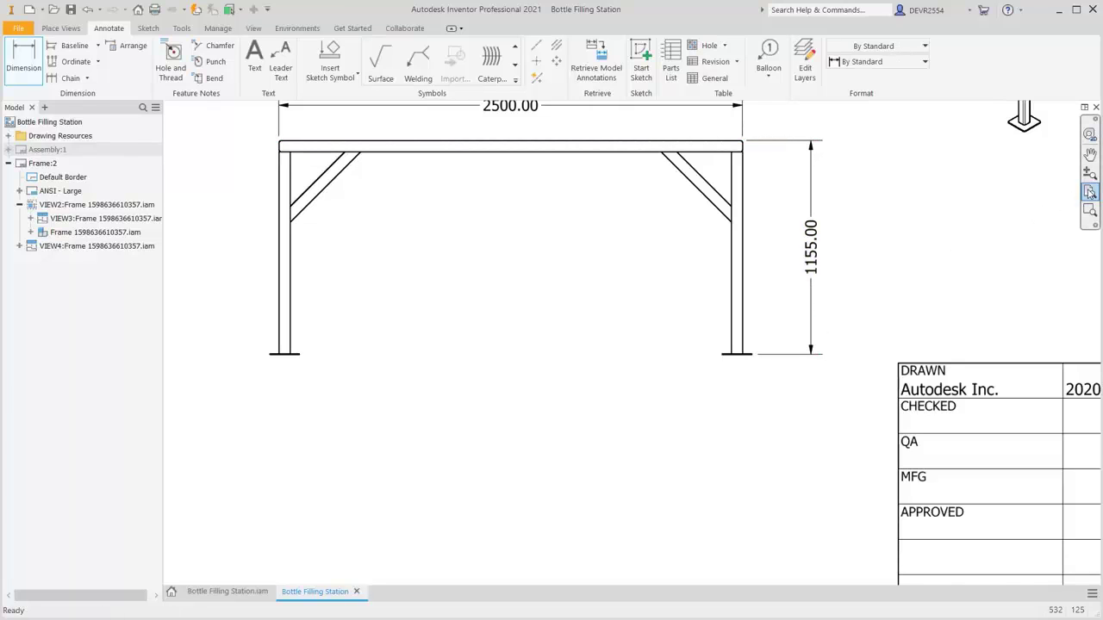
Dimension the frame's overall depth between its two long outer edges in the upper view, aligned with the height dimension below
{"action": "left_click", "coordinate": [1089, 192]}
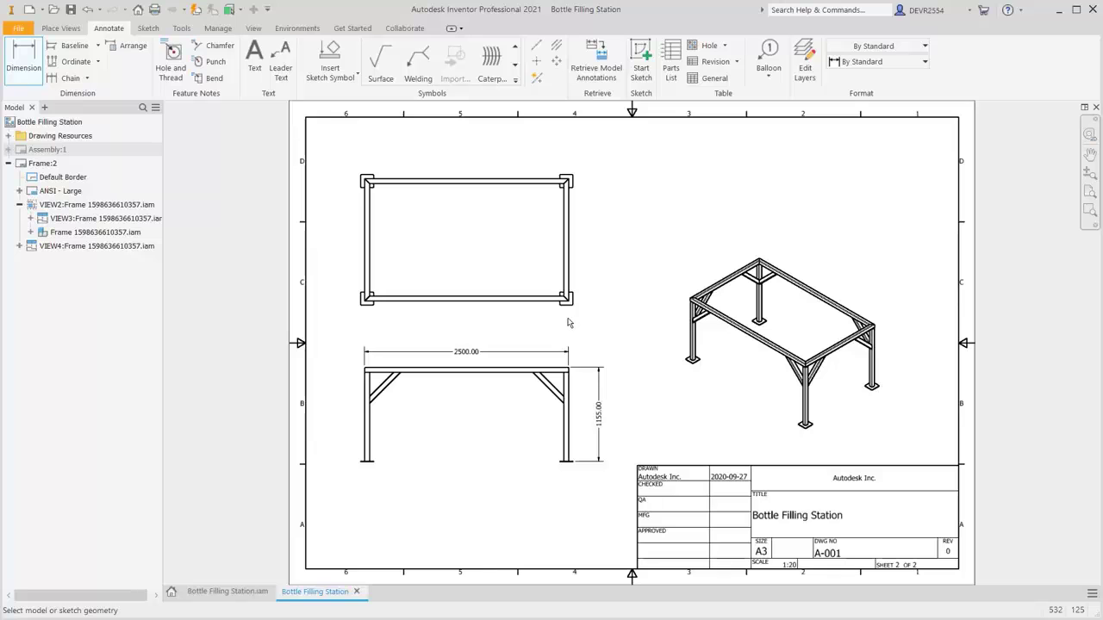
{"action": "scroll", "coordinate": [567, 322], "scroll_direction": "down", "scroll_amount": 10}
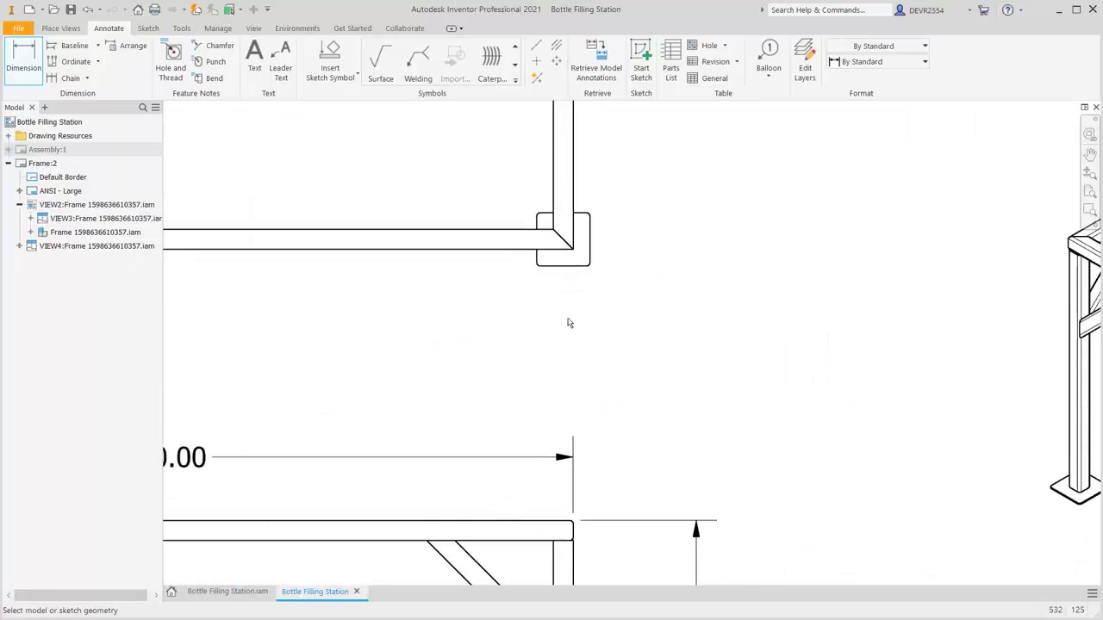
{"action": "left_click", "coordinate": [487, 231]}
{"action": "scroll", "coordinate": [571, 286], "scroll_direction": "up", "scroll_amount": 10}
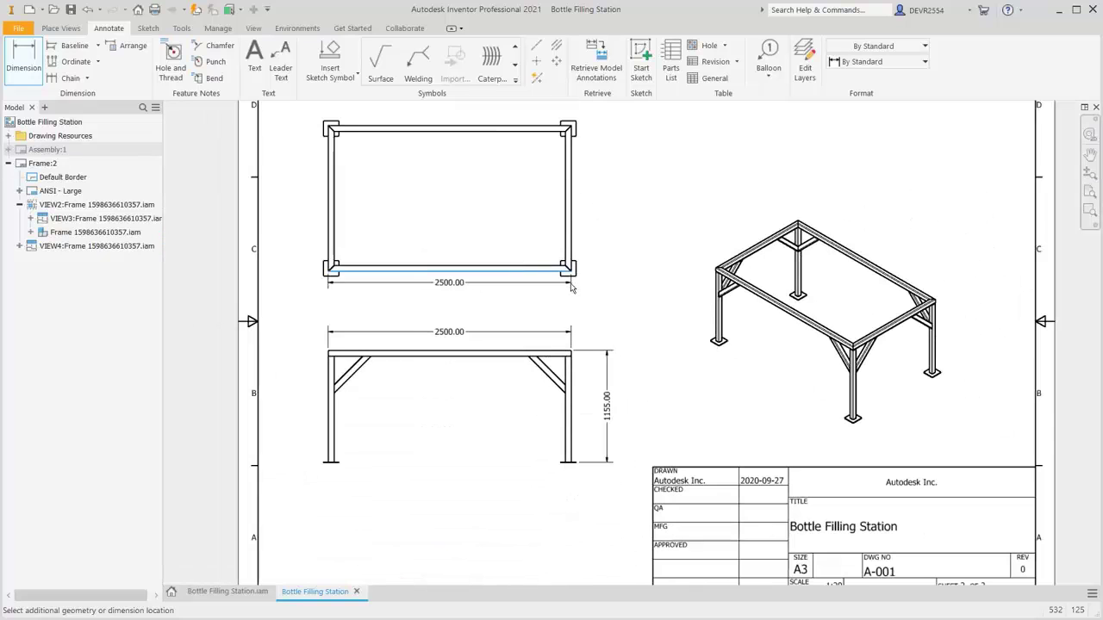
{"action": "left_click", "coordinate": [529, 126]}
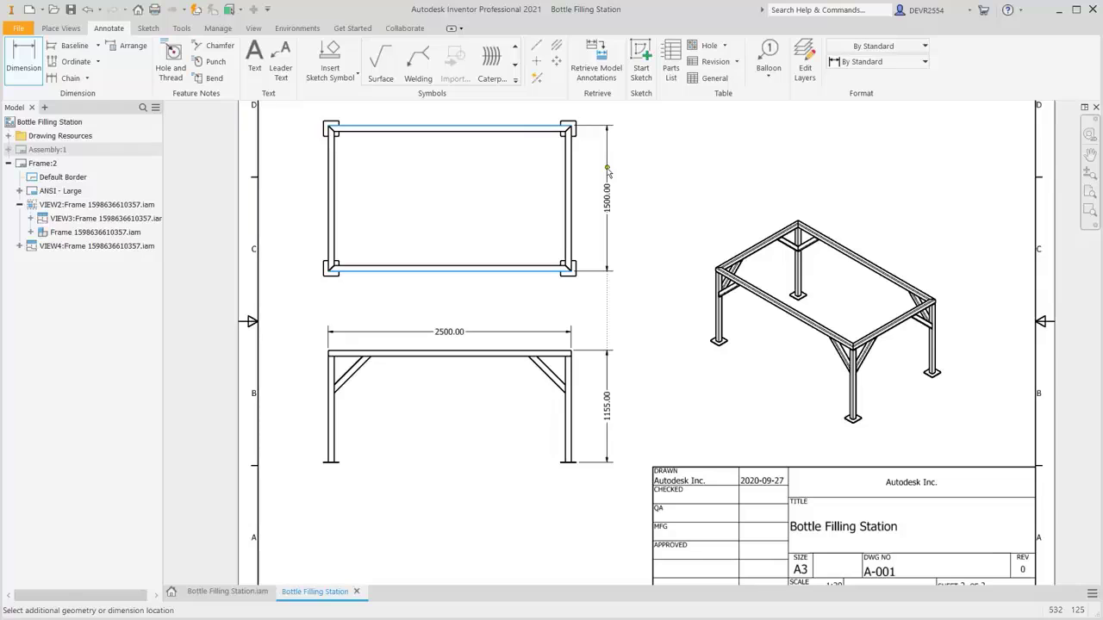
{"action": "left_click", "coordinate": [607, 168]}
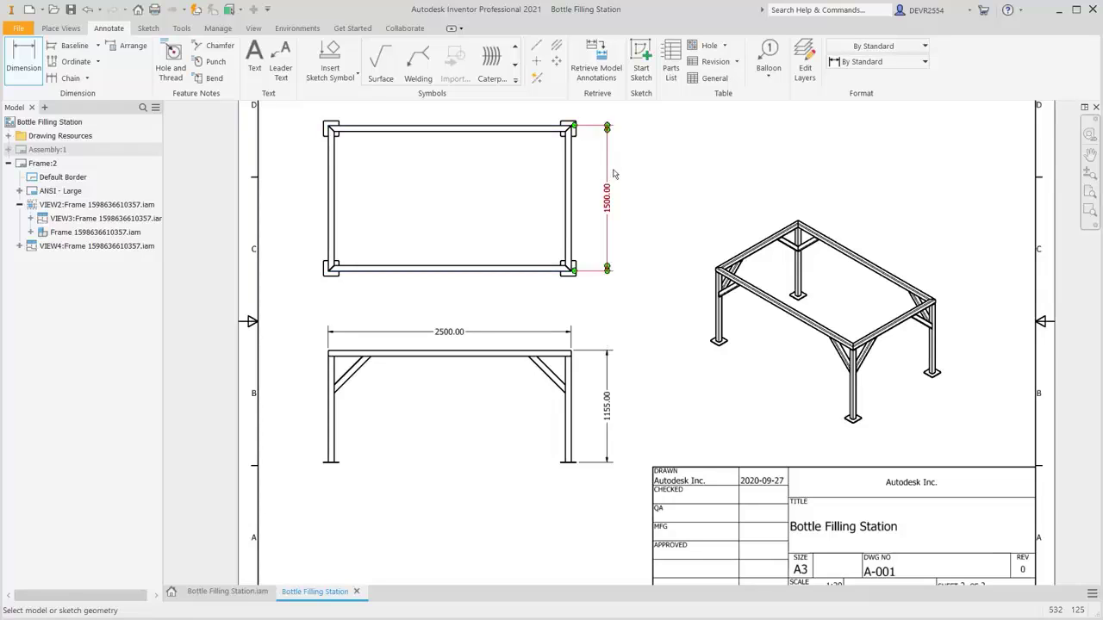
{"action": "right_click", "coordinate": [661, 186]}
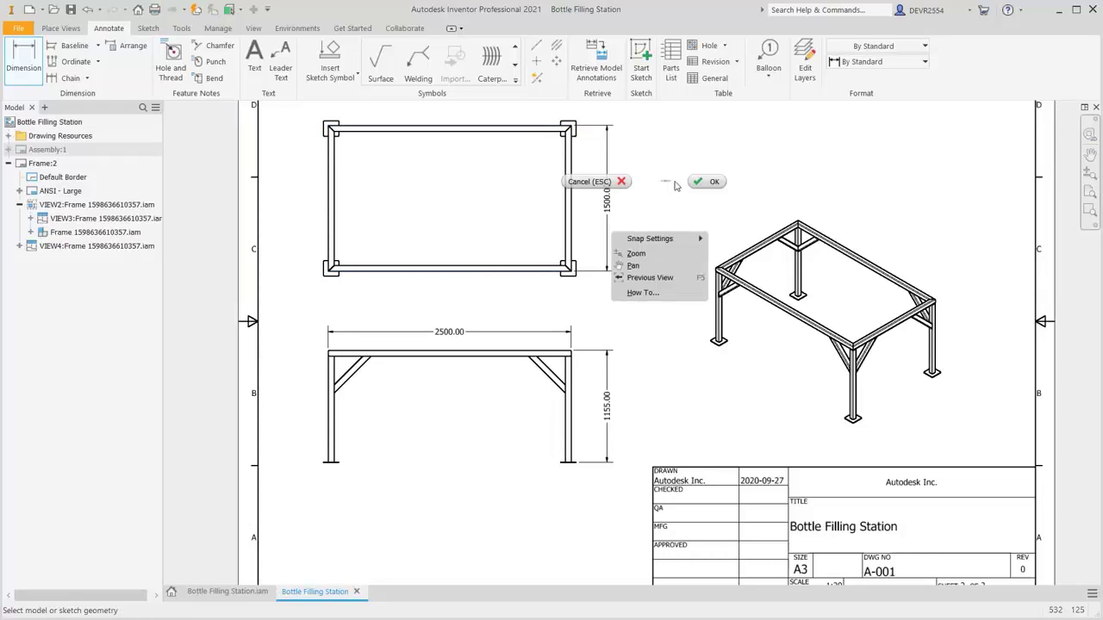
Open the Style and Standard Editor and examine the general settings and view preferences of Default Standard (ANSI-mm)
{"action": "left_click", "coordinate": [708, 182]}
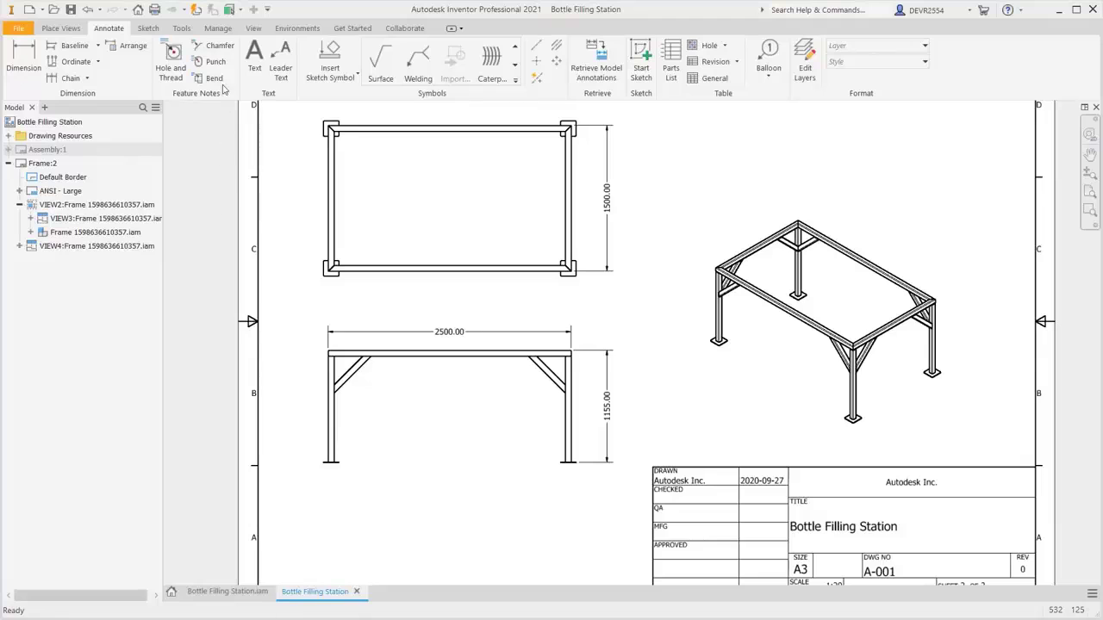
{"action": "left_click", "coordinate": [217, 29]}
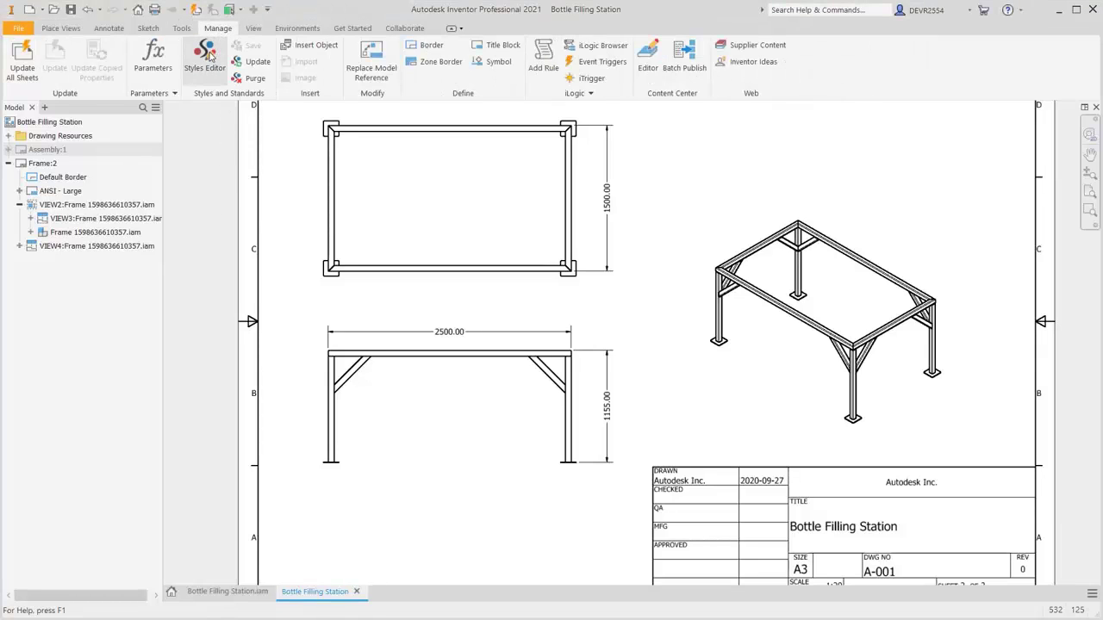
{"action": "left_click", "coordinate": [207, 57]}
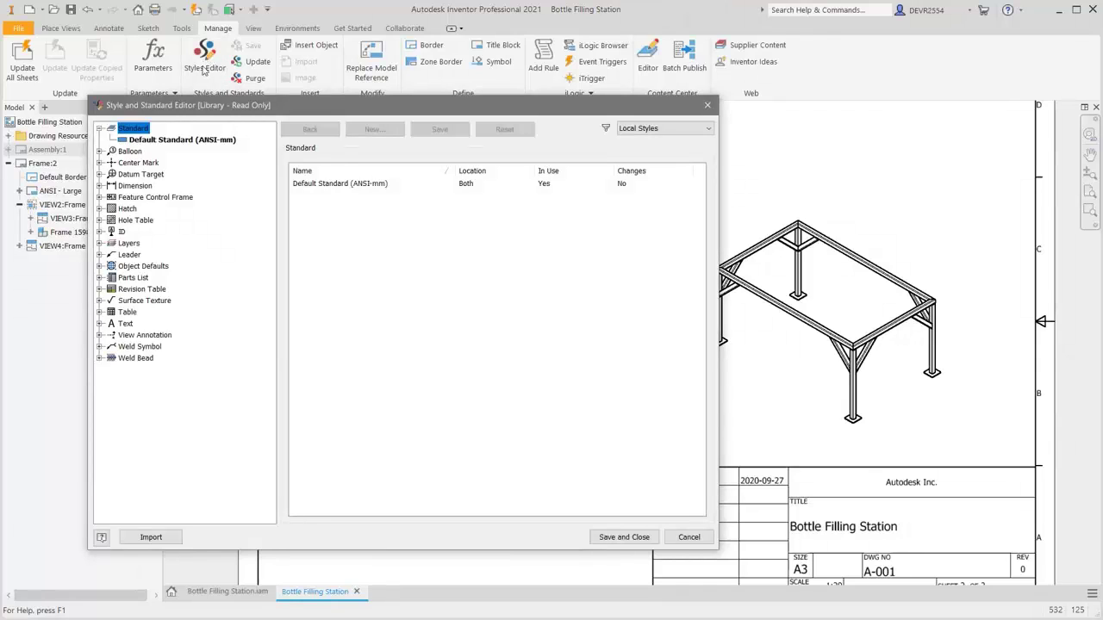
{"action": "left_click", "coordinate": [183, 141]}
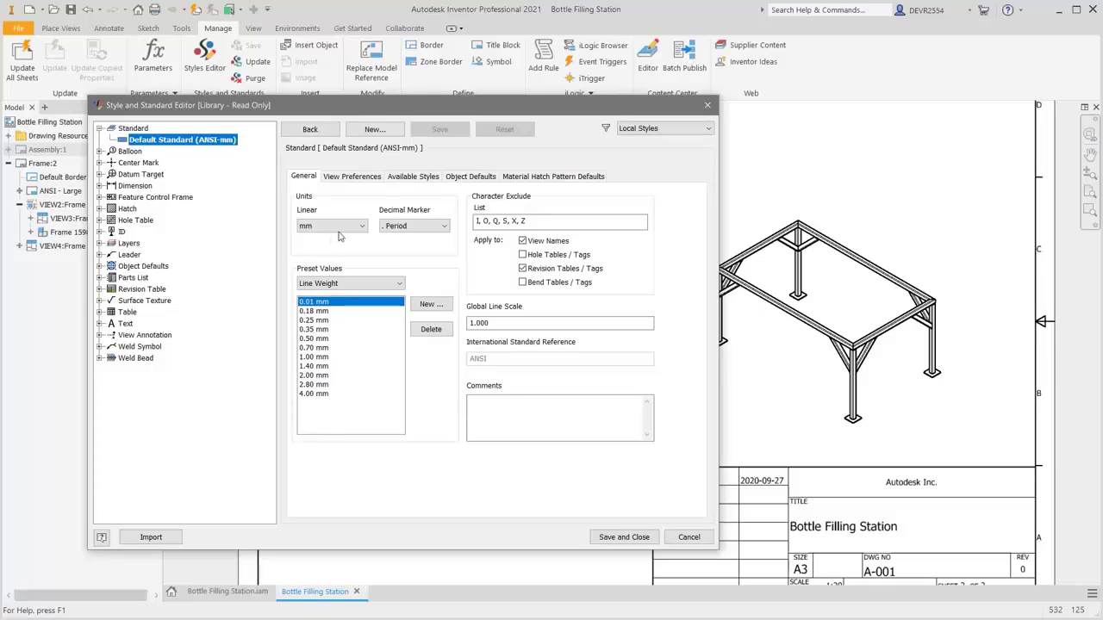
{"action": "left_click", "coordinate": [354, 176]}
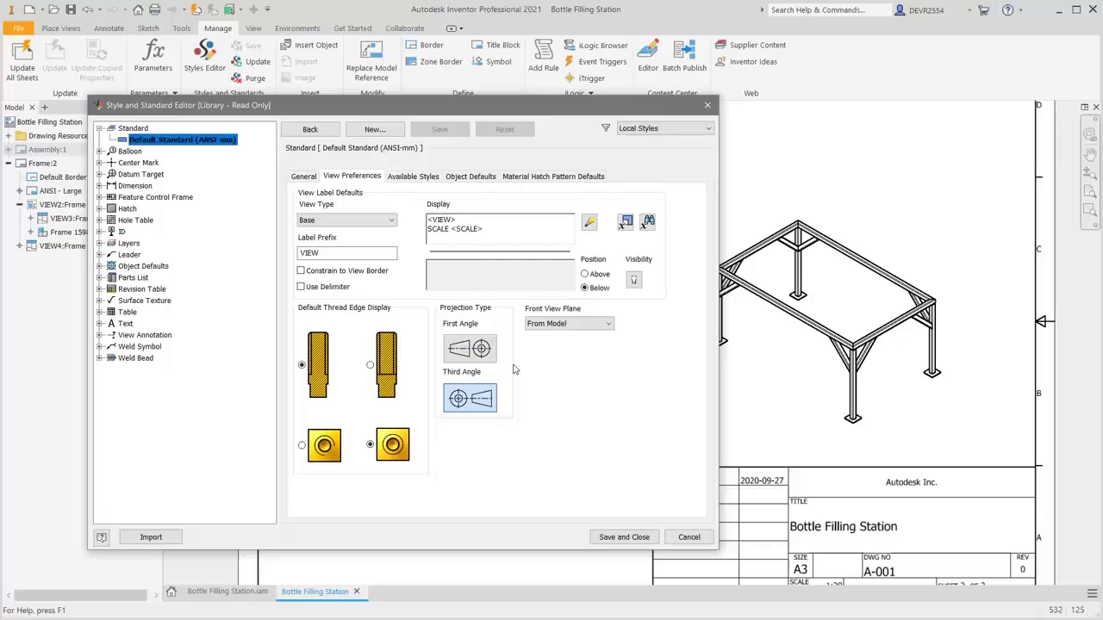
{"action": "left_click", "coordinate": [305, 178]}
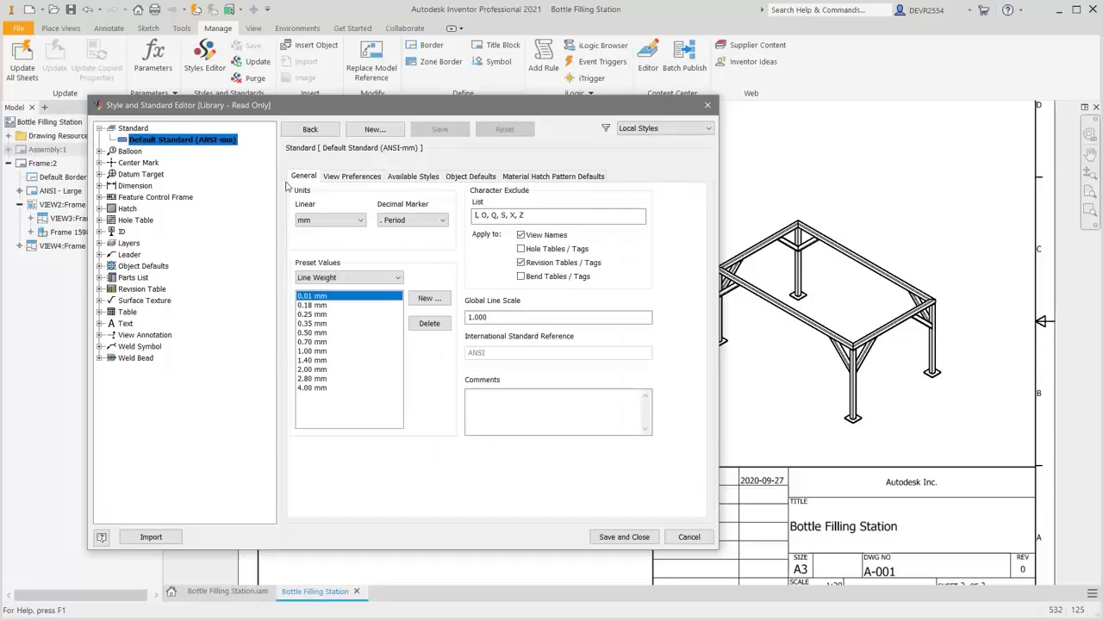
Set both the linear and angular precision of the Default - mm (ANSI) dimension style to 0
{"action": "left_click", "coordinate": [100, 186]}
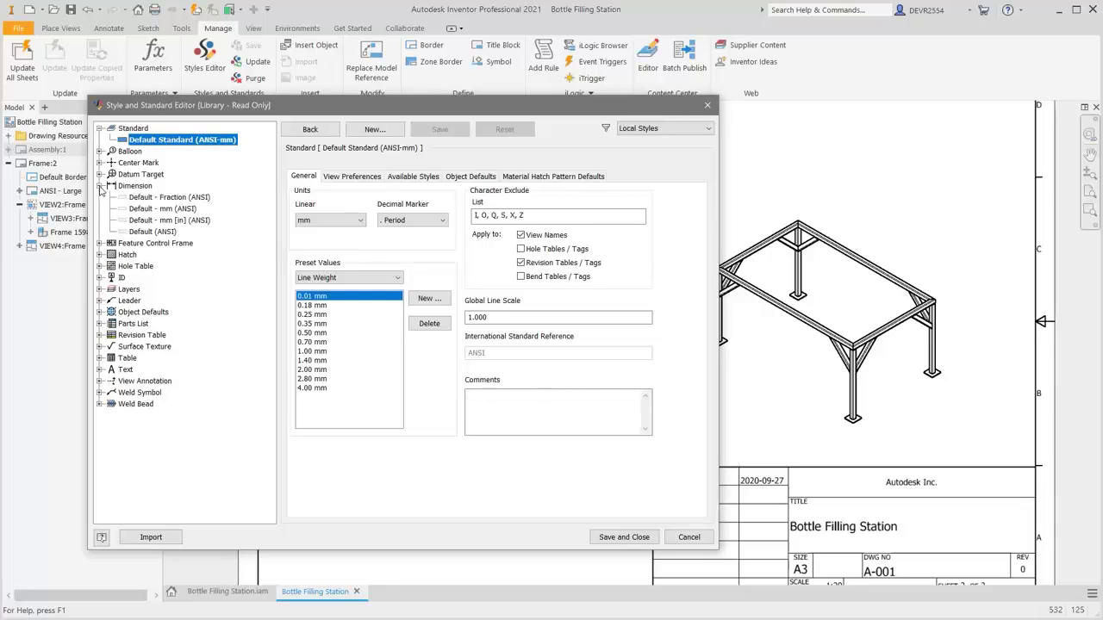
{"action": "left_click", "coordinate": [163, 208]}
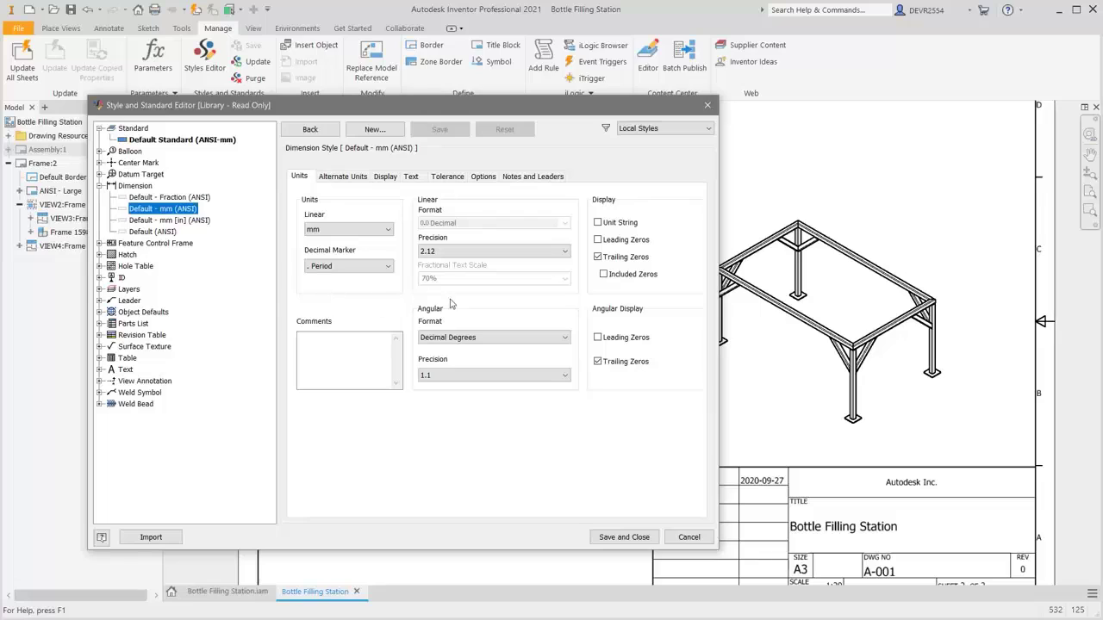
{"action": "left_click", "coordinate": [491, 251]}
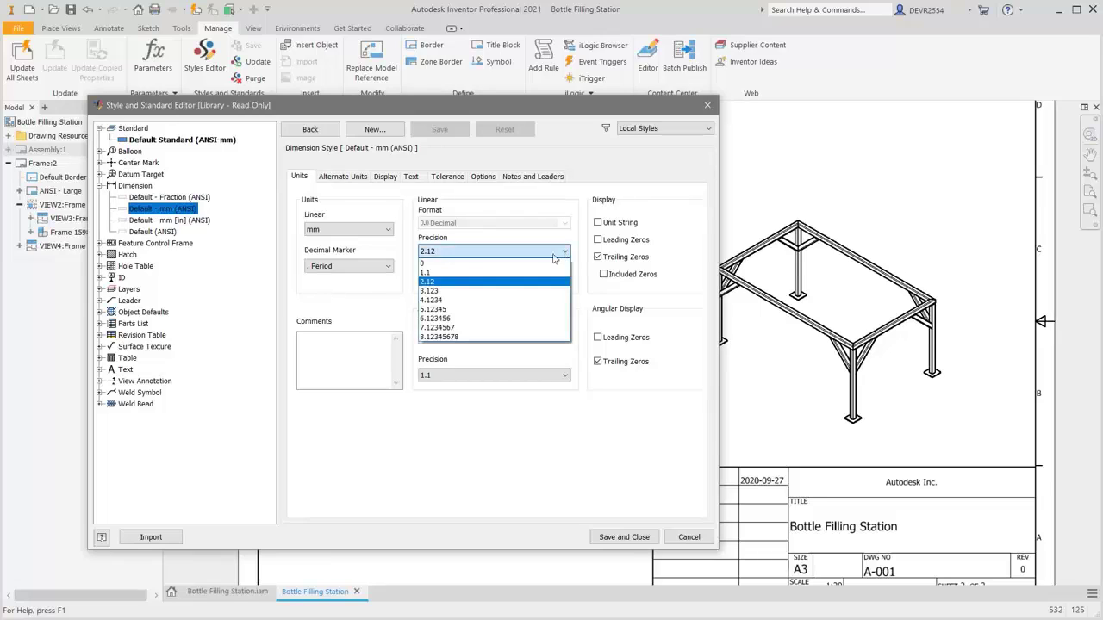
{"action": "left_click", "coordinate": [443, 263]}
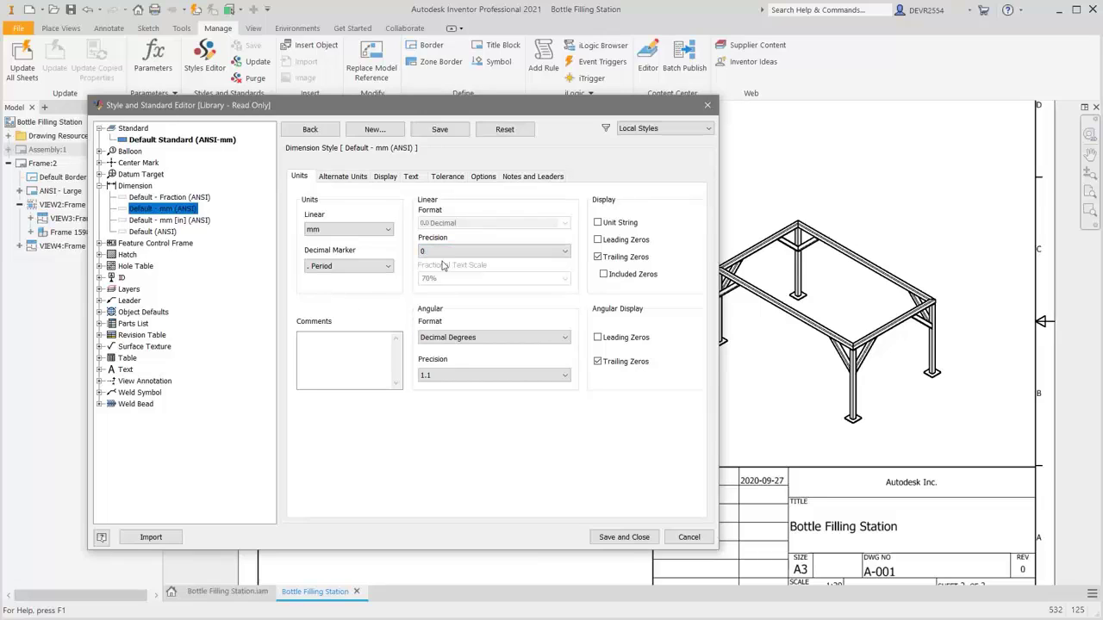
{"action": "left_click", "coordinate": [559, 377]}
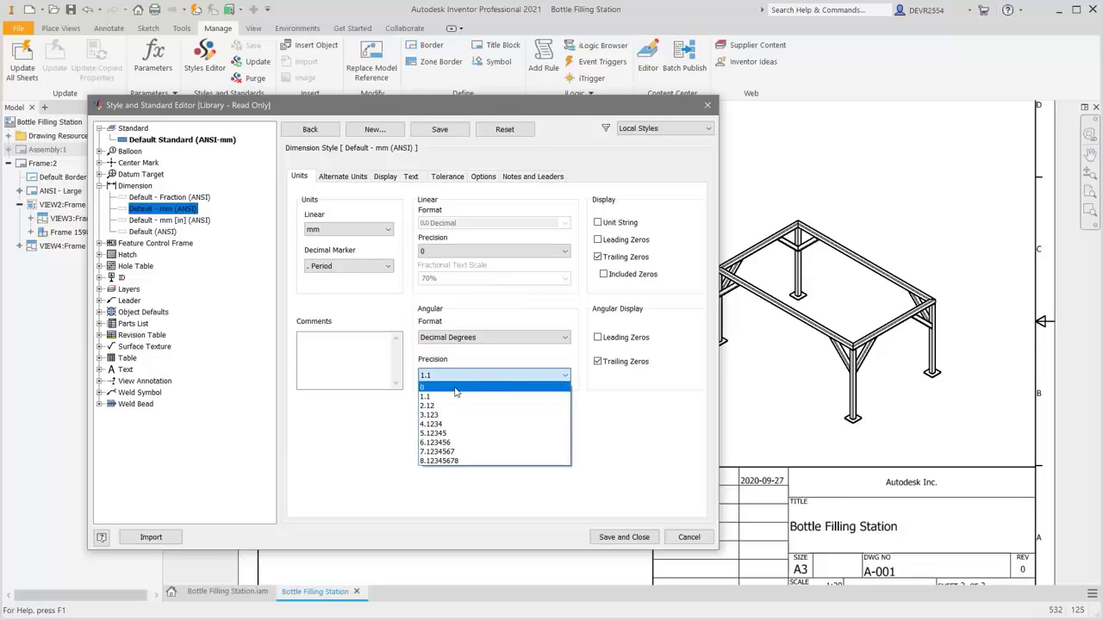
{"action": "left_click", "coordinate": [456, 388]}
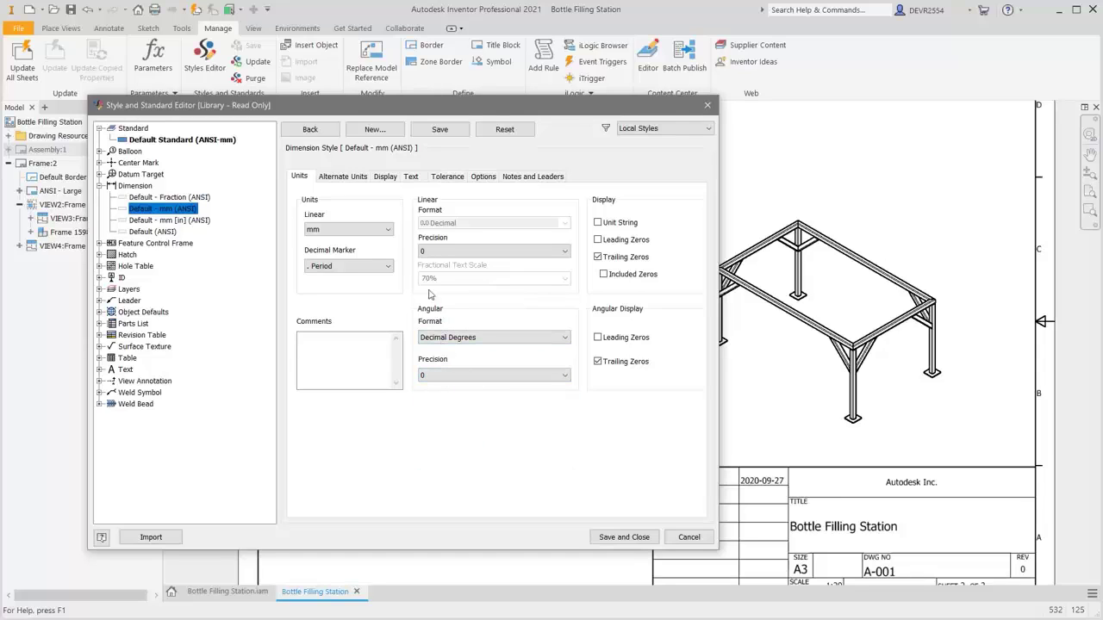
Set the extension value of the Default - mm (ANSI) dimension style to 1.5 mm, then save and close the style editor
{"action": "left_click", "coordinate": [385, 177]}
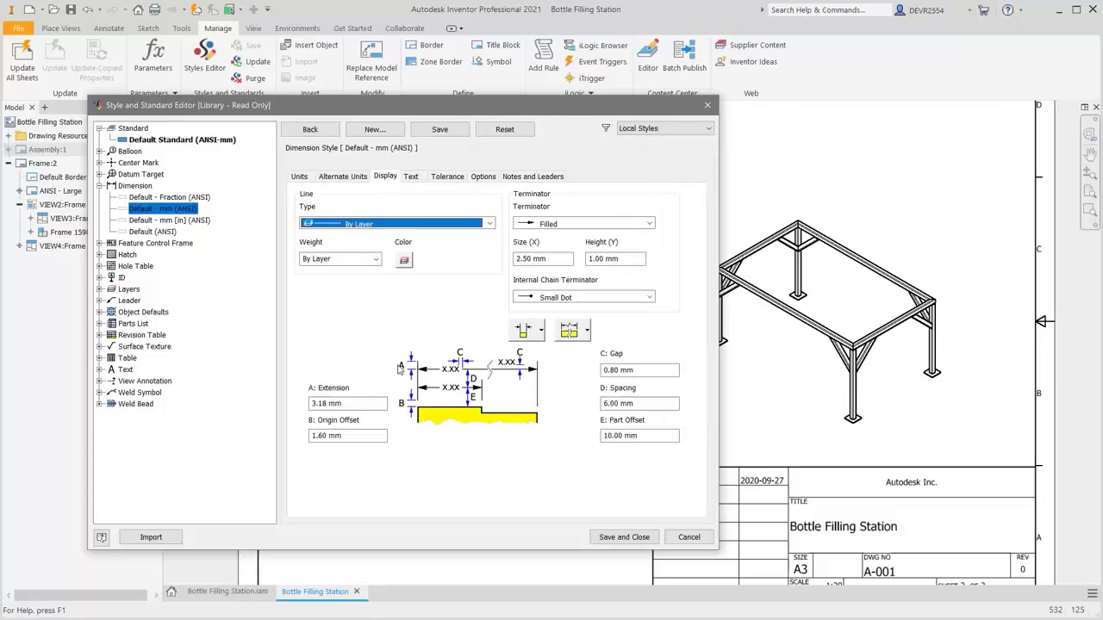
{"action": "left_click_drag", "start_coordinate": [370, 403], "coordinate": [294, 394]}
{"action": "type", "text": "1"}
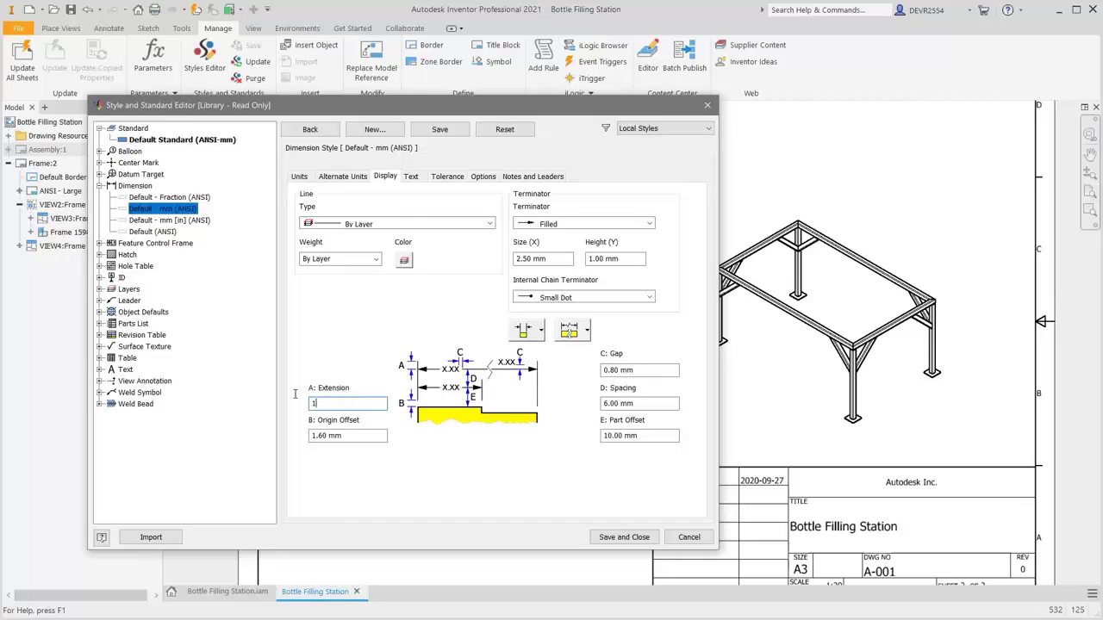
{"action": "type", "text": ".5"}
{"action": "left_click", "coordinate": [619, 536]}
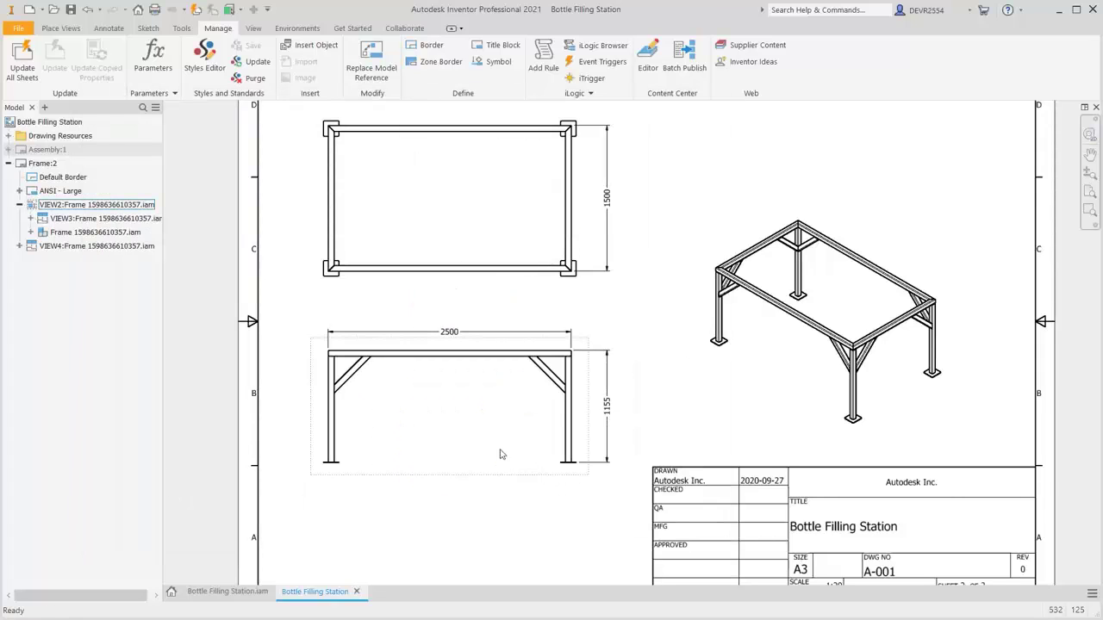
{"action": "scroll", "coordinate": [556, 347], "scroll_direction": "down", "scroll_amount": 4}
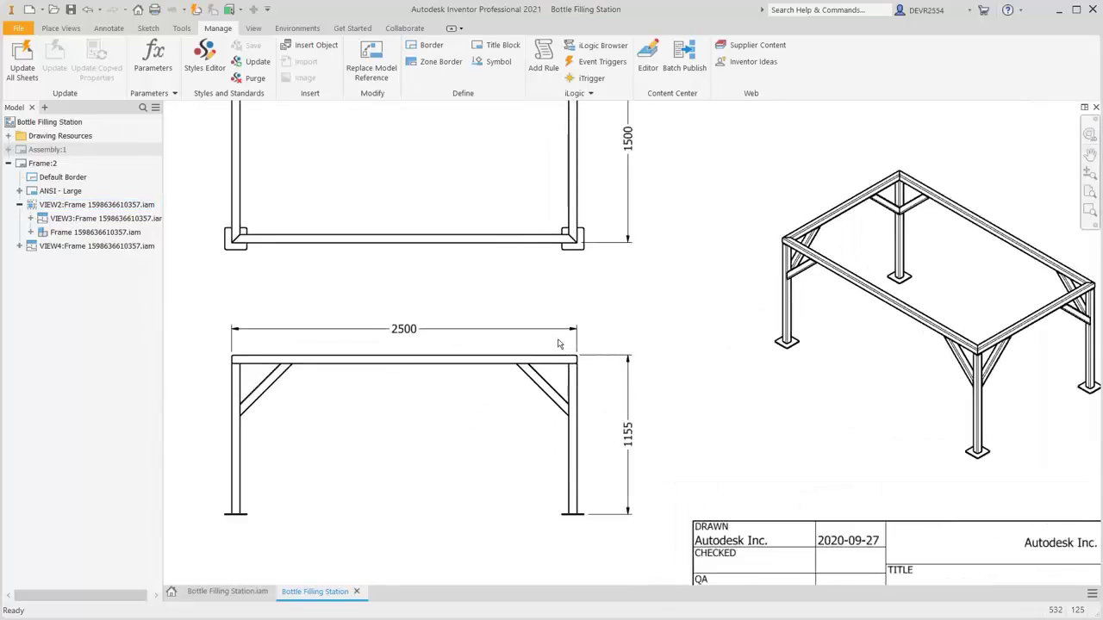
{"action": "scroll", "coordinate": [557, 344], "scroll_direction": "down", "scroll_amount": 1}
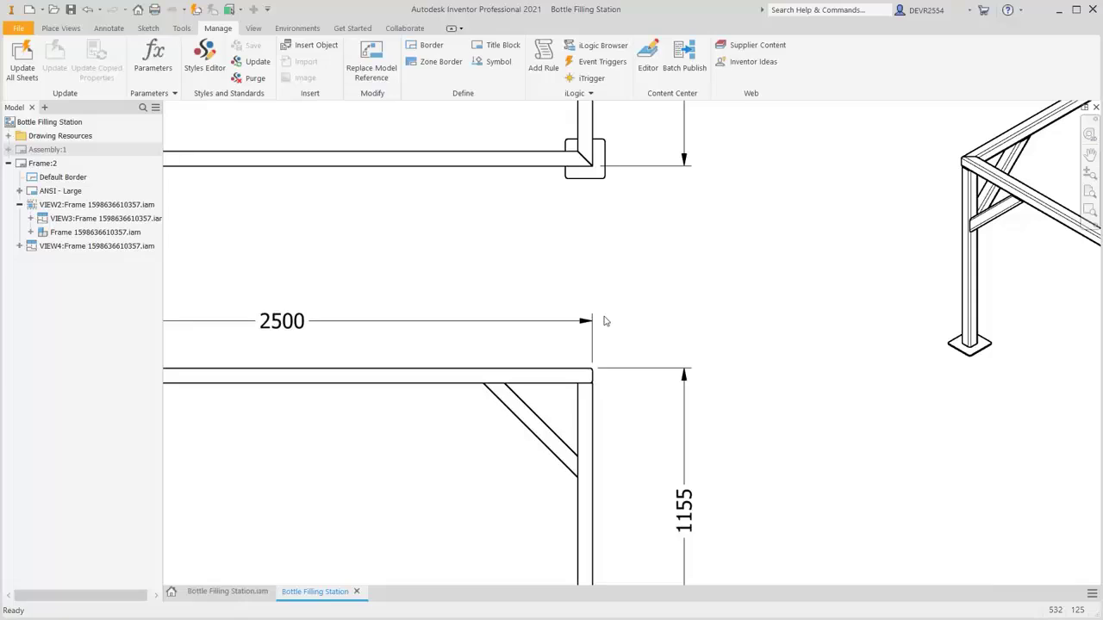
Attach a leader text note to the lower edge of the lower-left base plate in the upper frame view, placing it just below the plate
{"action": "key", "text": "Home"}
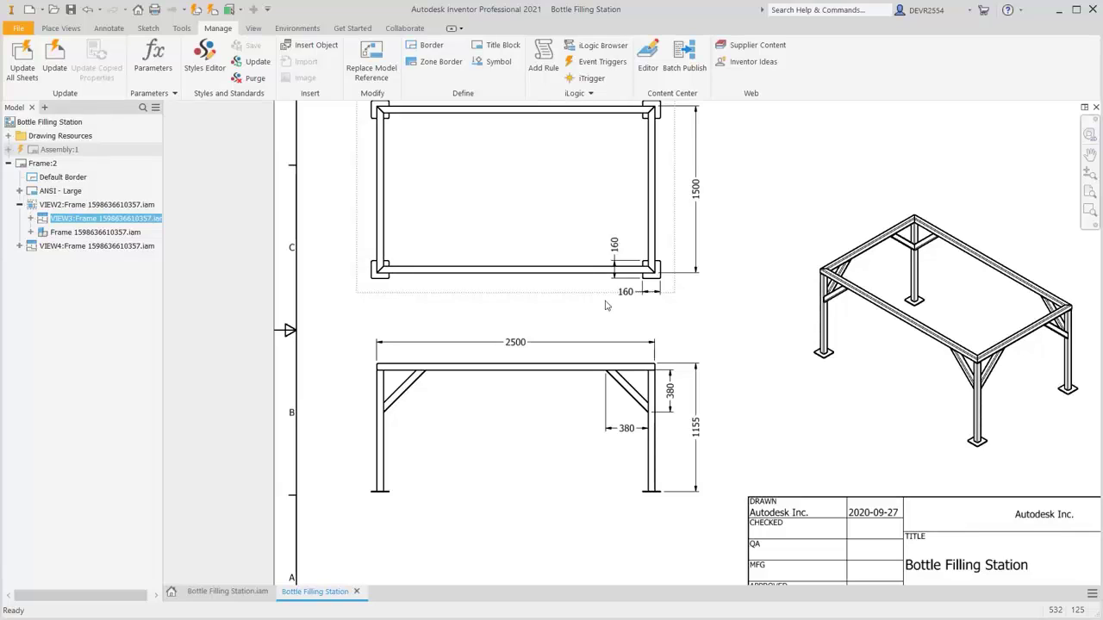
{"action": "scroll", "coordinate": [392, 311], "scroll_direction": "up", "scroll_amount": 3}
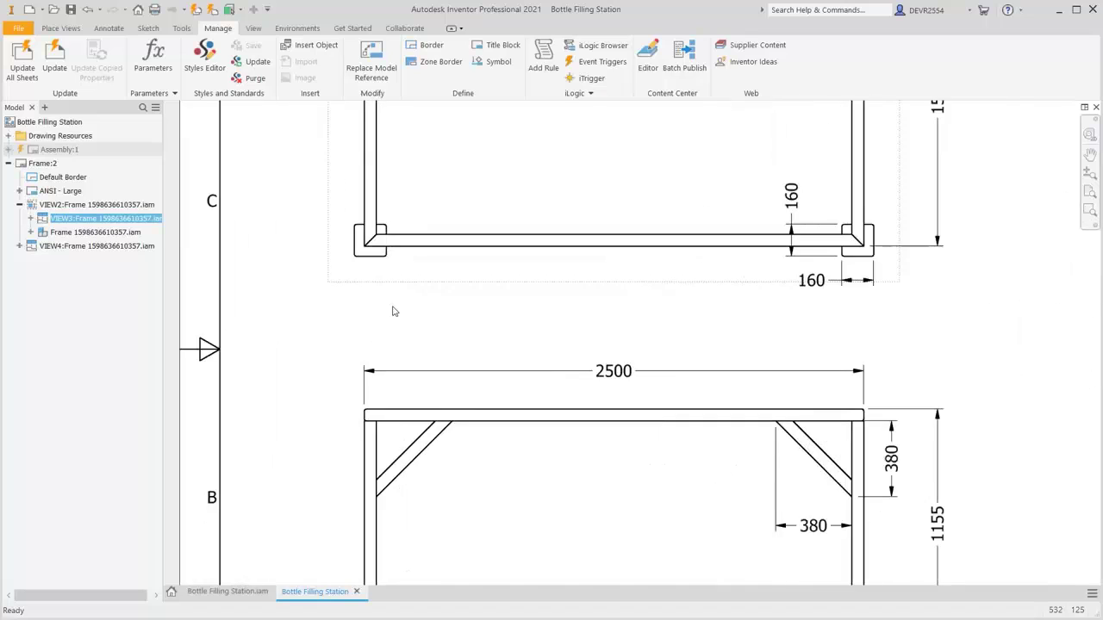
{"action": "scroll", "coordinate": [393, 311], "scroll_direction": "up", "scroll_amount": 3}
{"action": "key", "text": "Escape"}
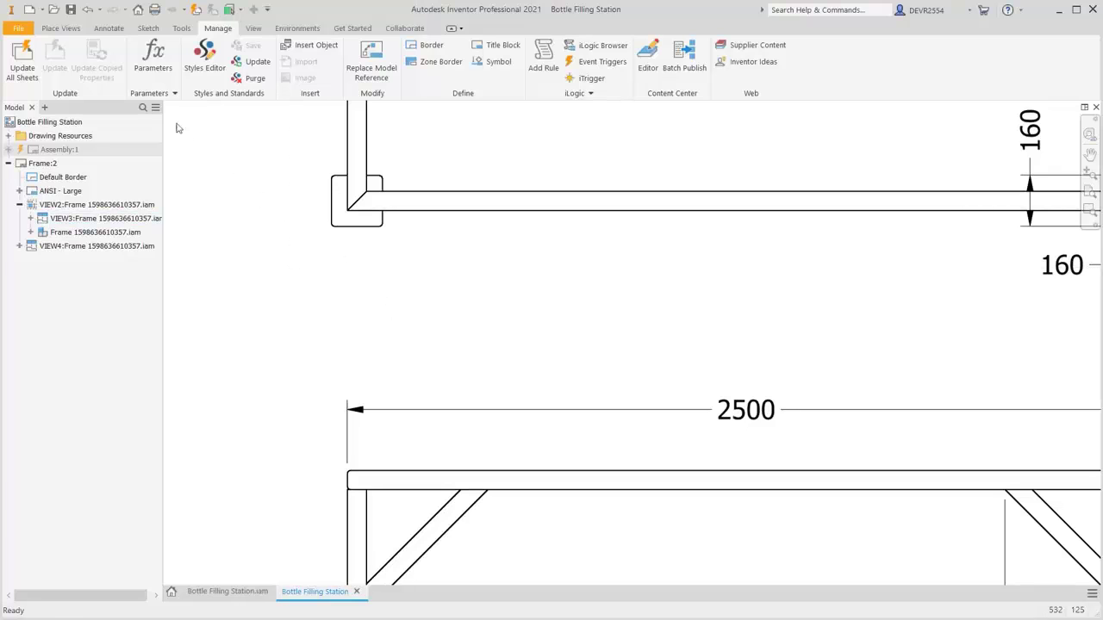
{"action": "left_click", "coordinate": [109, 28]}
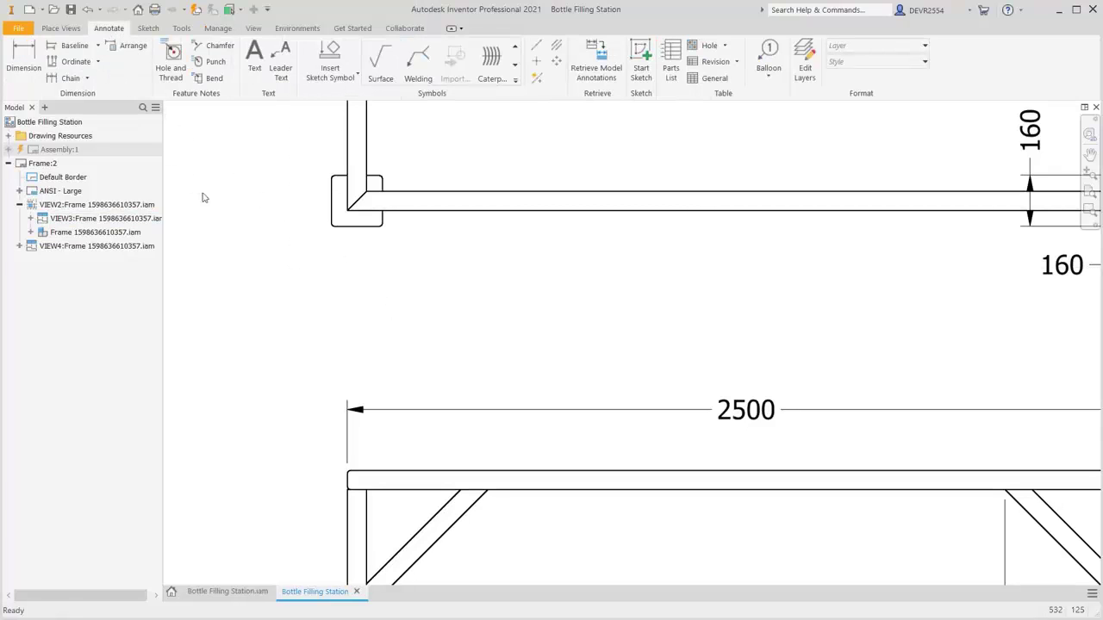
{"action": "left_click", "coordinate": [281, 69]}
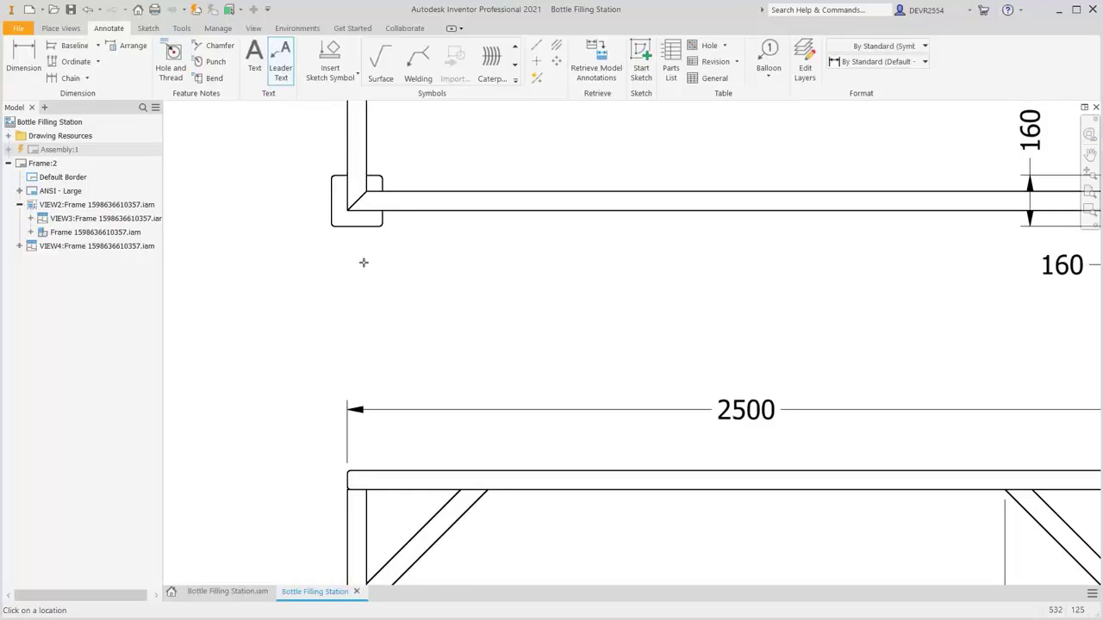
{"action": "scroll", "coordinate": [363, 263], "scroll_direction": "down", "scroll_amount": 2}
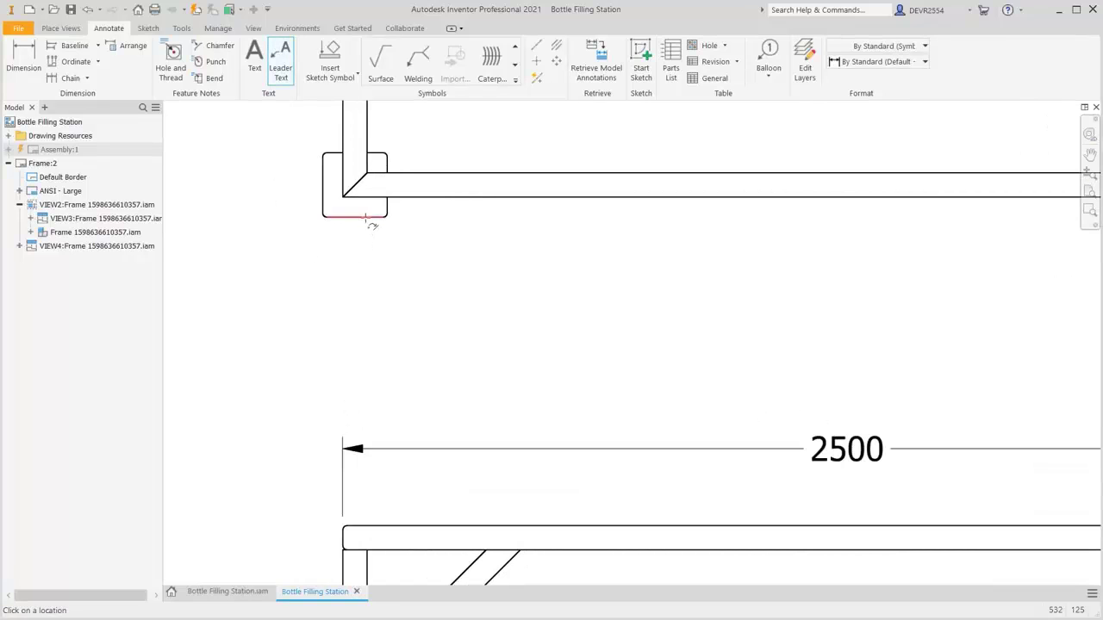
{"action": "left_click", "coordinate": [366, 220]}
{"action": "left_click", "coordinate": [399, 283]}
{"action": "right_click", "coordinate": [443, 288]}
{"action": "left_click", "coordinate": [503, 288]}
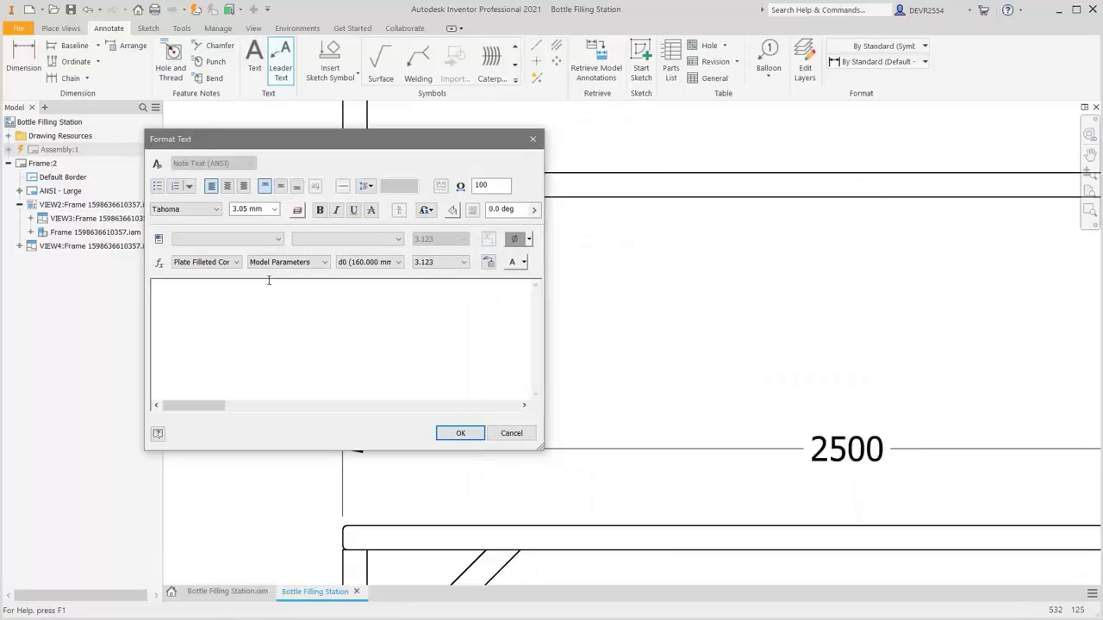
Enter the leader note as "DRILL 4 HOLES Ø22" with "AT INSTALLATION" on a second line, using the diameter symbol
{"action": "type", "text": "DRILL 4 HOLES"}
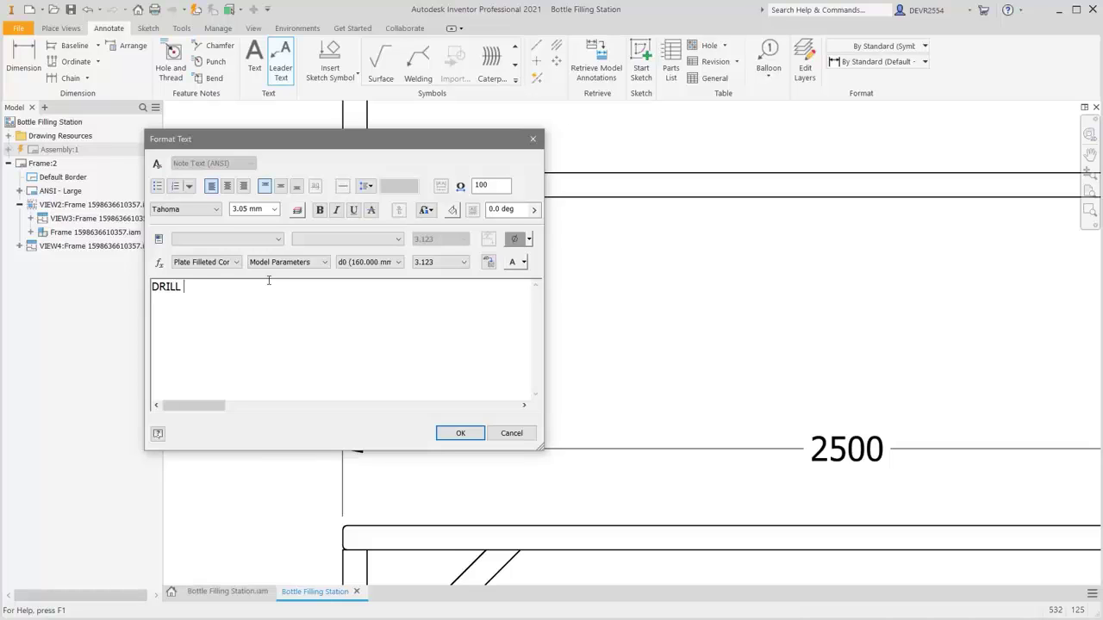
{"action": "left_click", "coordinate": [515, 240]}
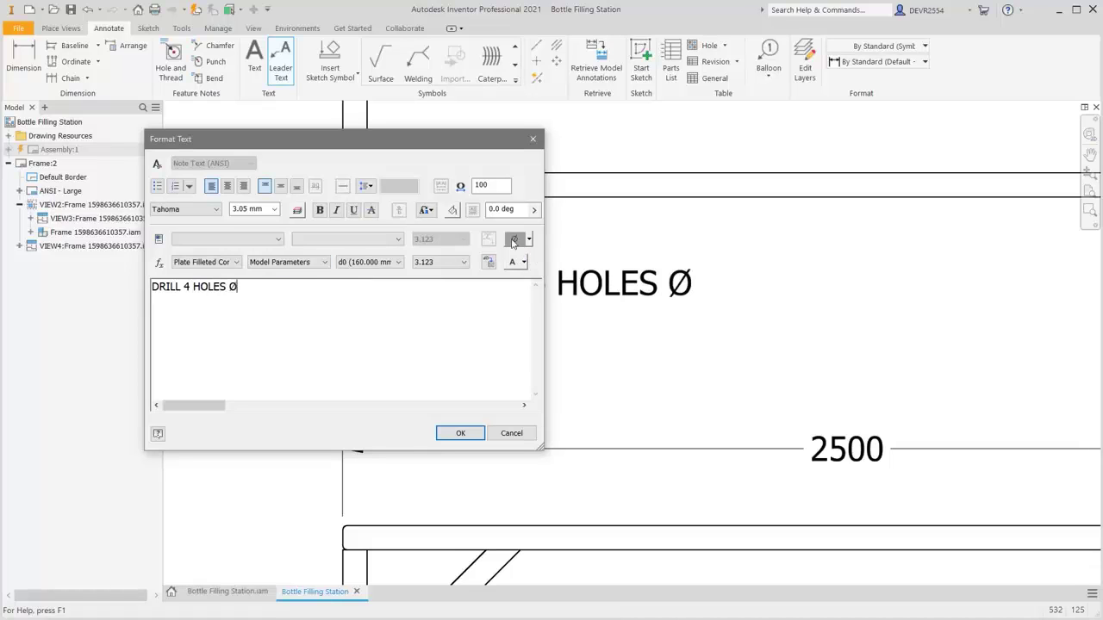
{"action": "type", "text": "22 "}
{"action": "type", "text": "AT INSTALLATION"}
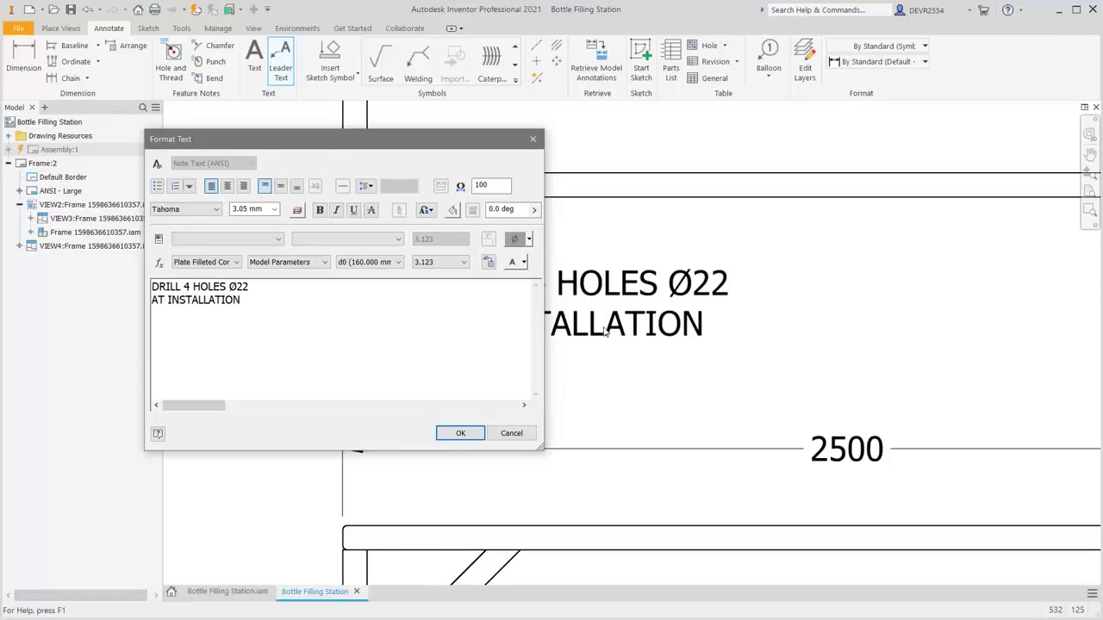
{"action": "left_click", "coordinate": [462, 435]}
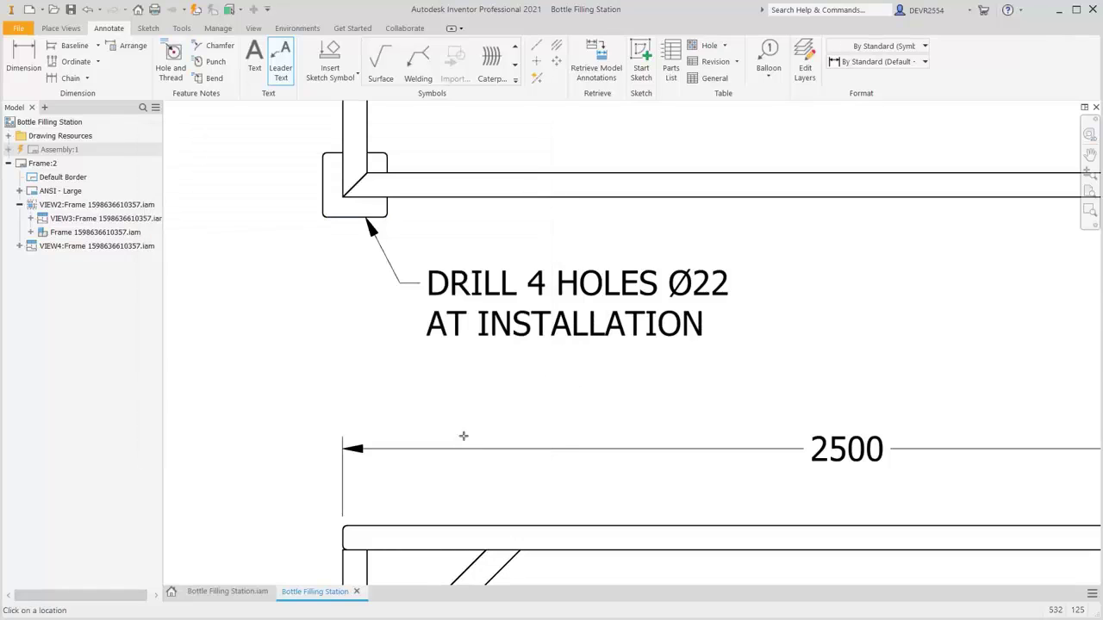
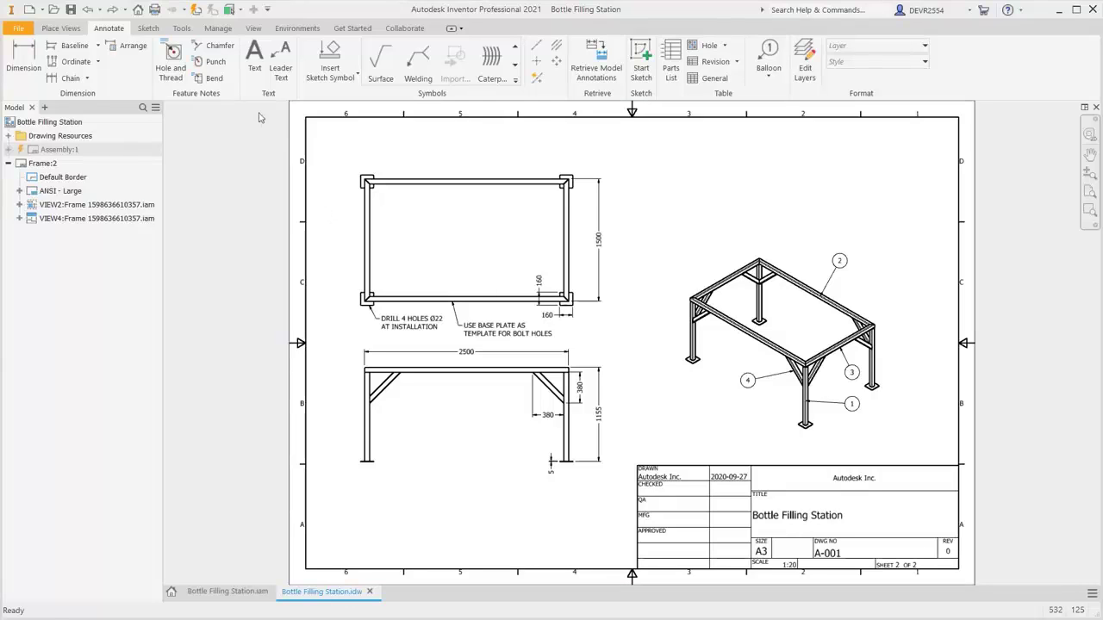
Open the value substitution settings of the QTY column in the Material List (ANSI) parts list style
{"action": "left_click", "coordinate": [219, 29]}
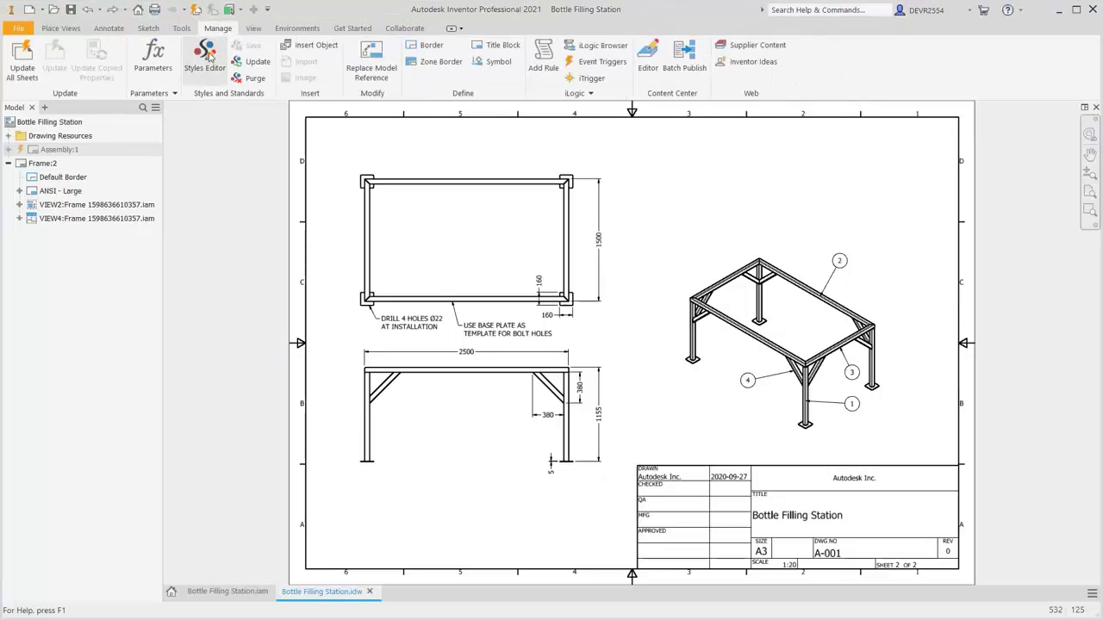
{"action": "left_click", "coordinate": [207, 58]}
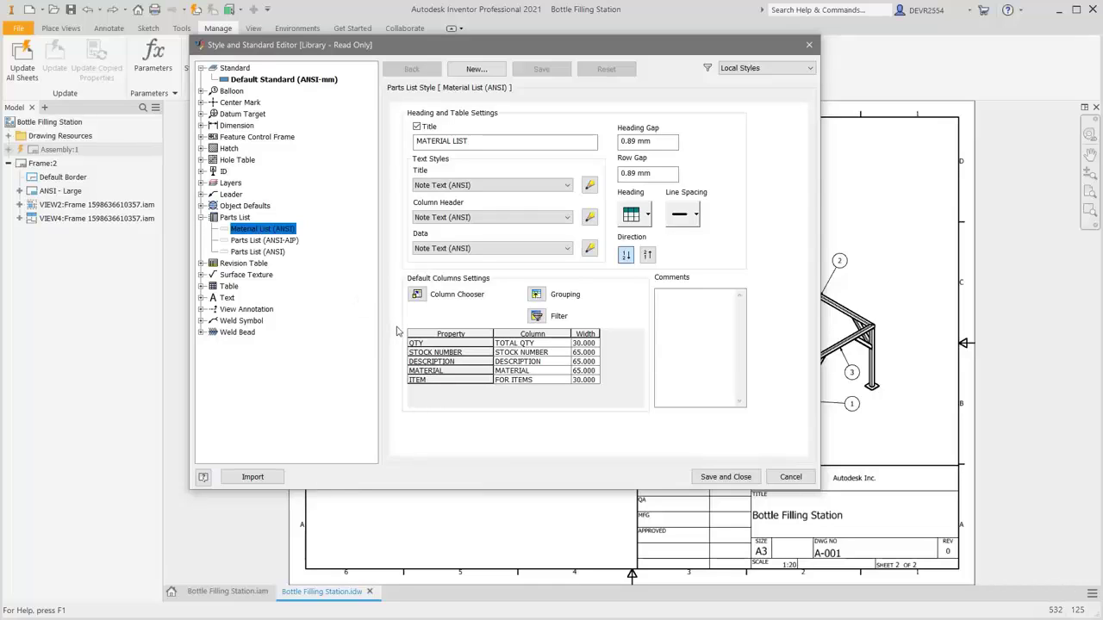
{"action": "double_click", "coordinate": [422, 342]}
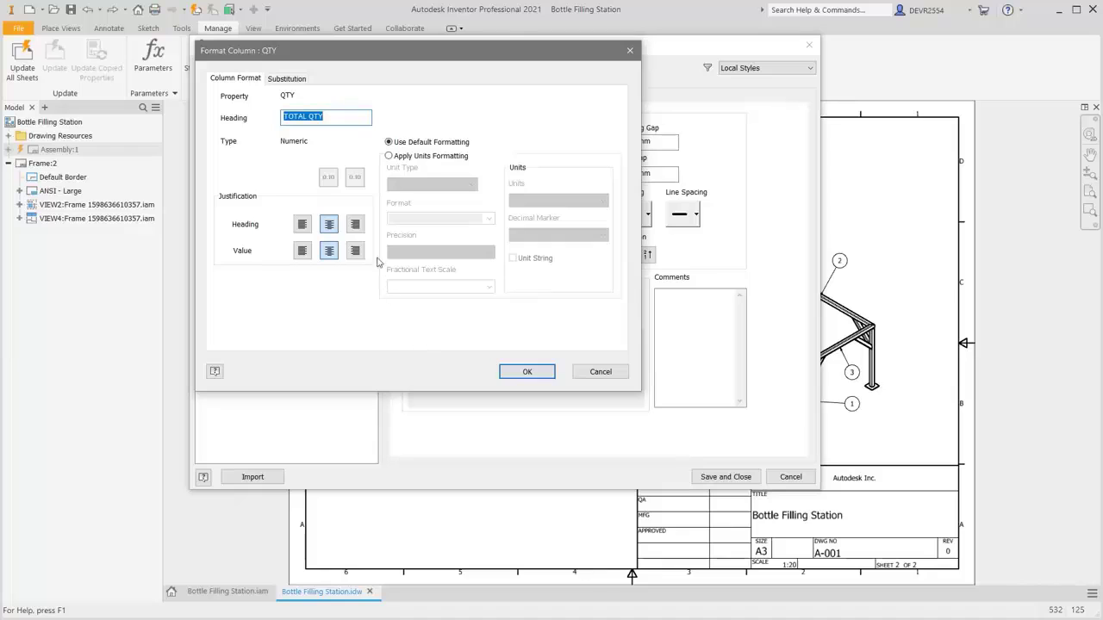
{"action": "left_click", "coordinate": [287, 78]}
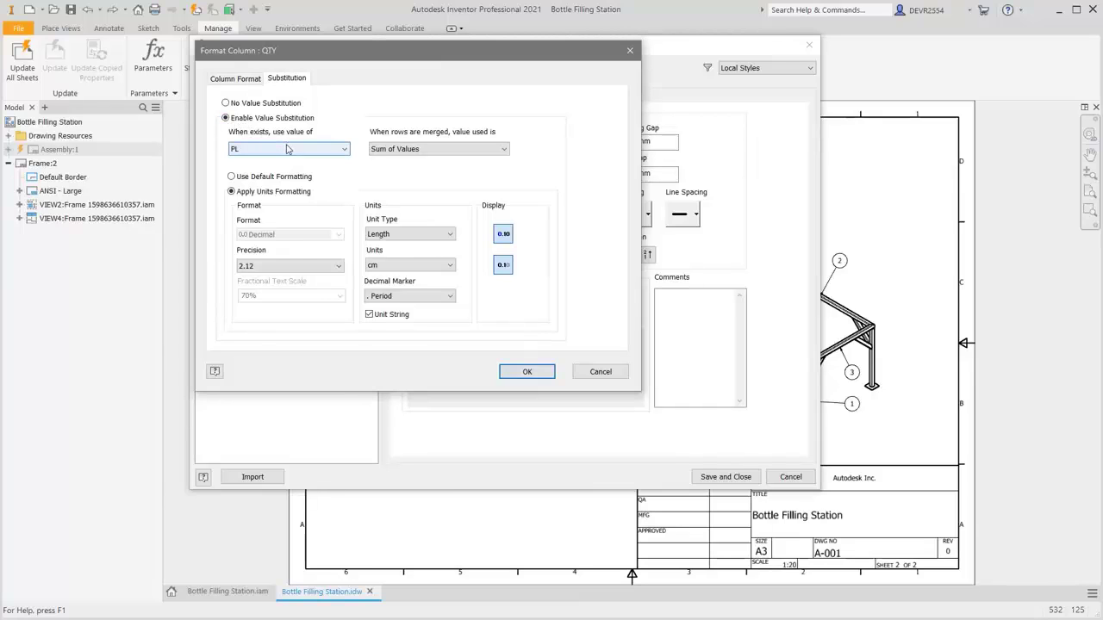
{"action": "left_click", "coordinate": [328, 154]}
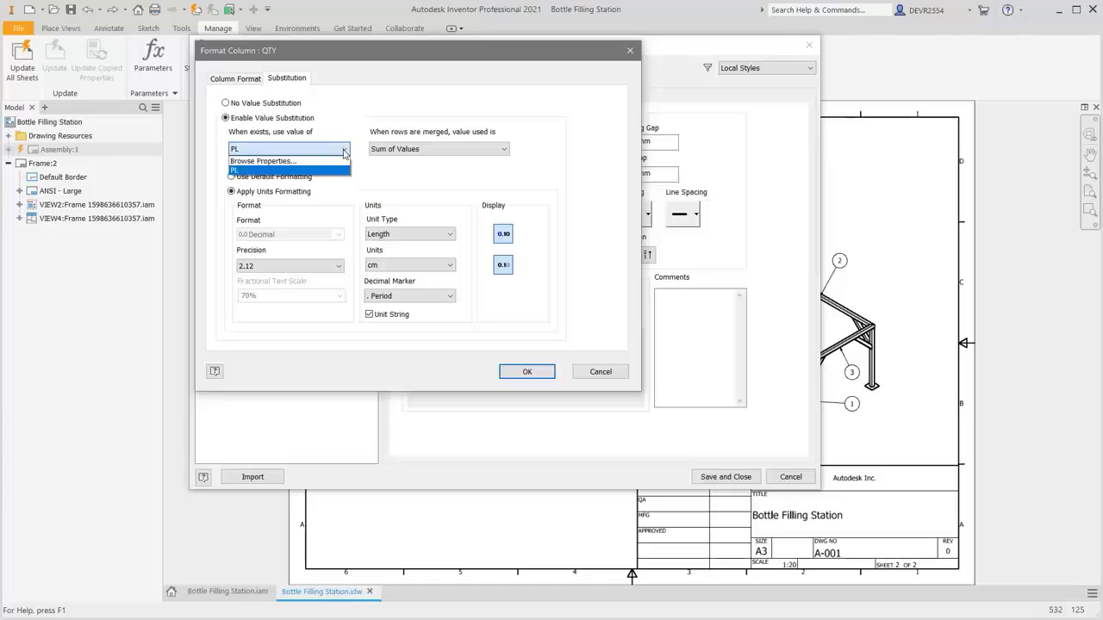
{"action": "left_click", "coordinate": [297, 162]}
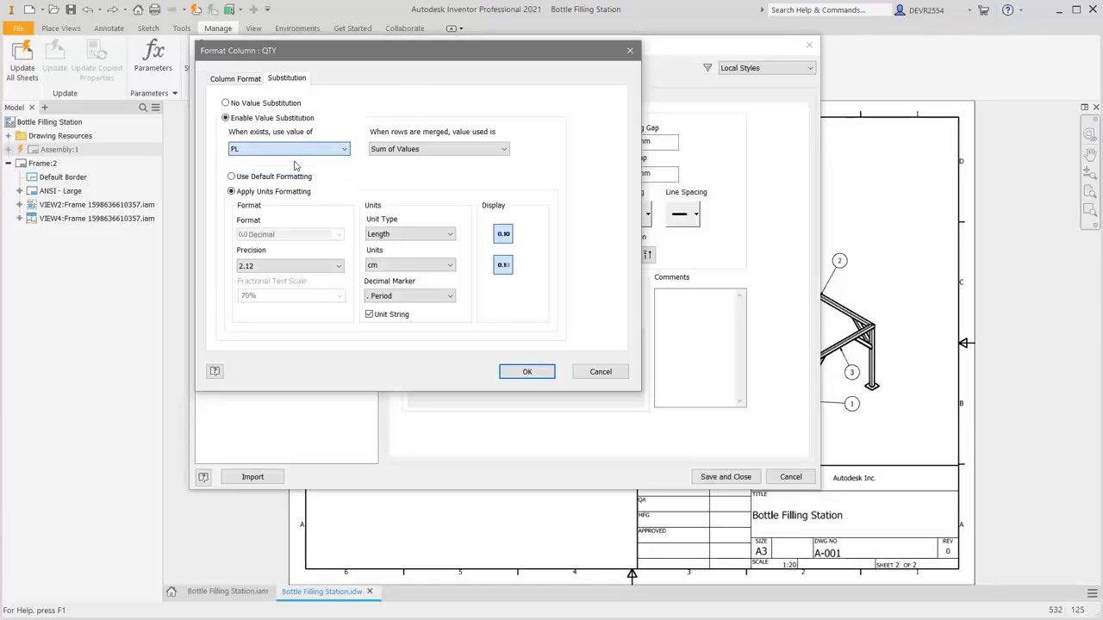
{"action": "left_click_drag", "start_coordinate": [383, 148], "coordinate": [388, 192]}
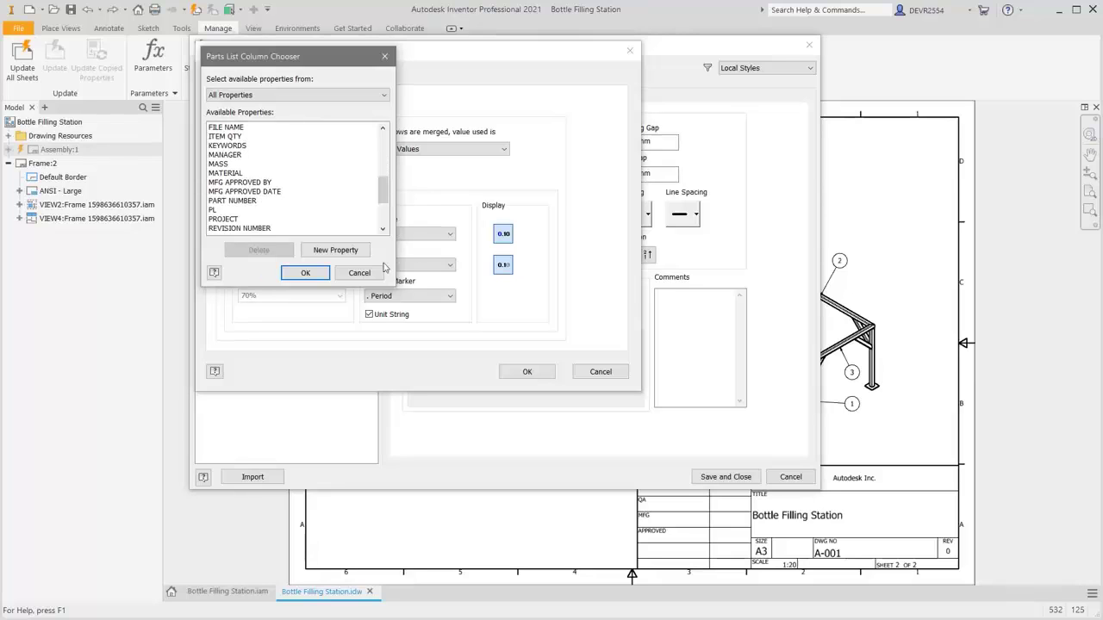
{"action": "left_click", "coordinate": [372, 274]}
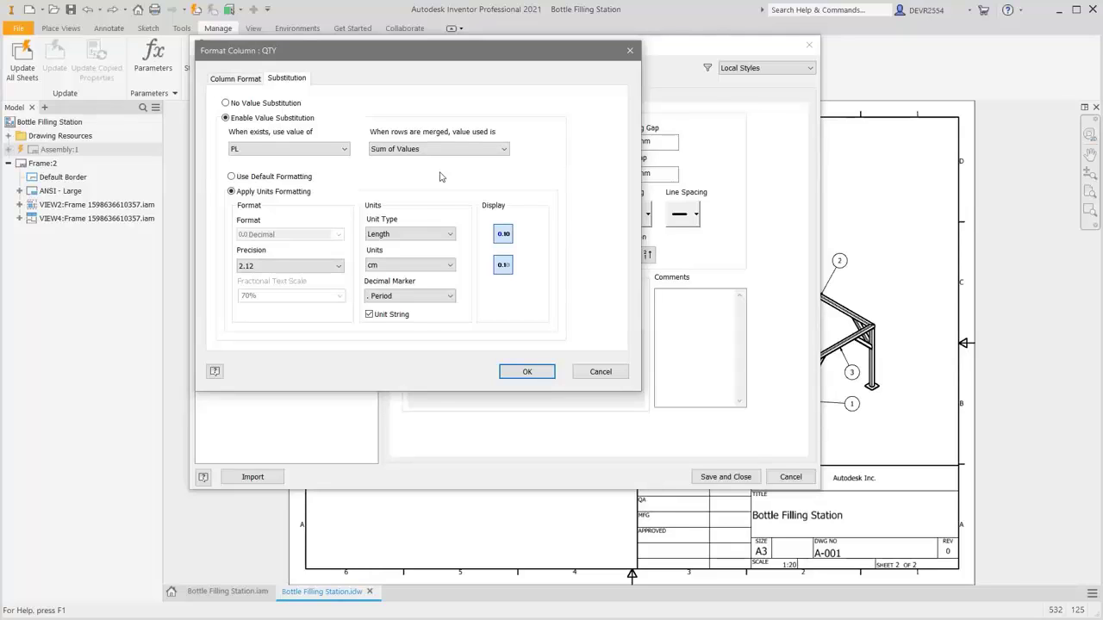
Set the QTY substitution precision to 0 and its length units to m, then save and close the style editor
{"action": "left_click", "coordinate": [338, 267]}
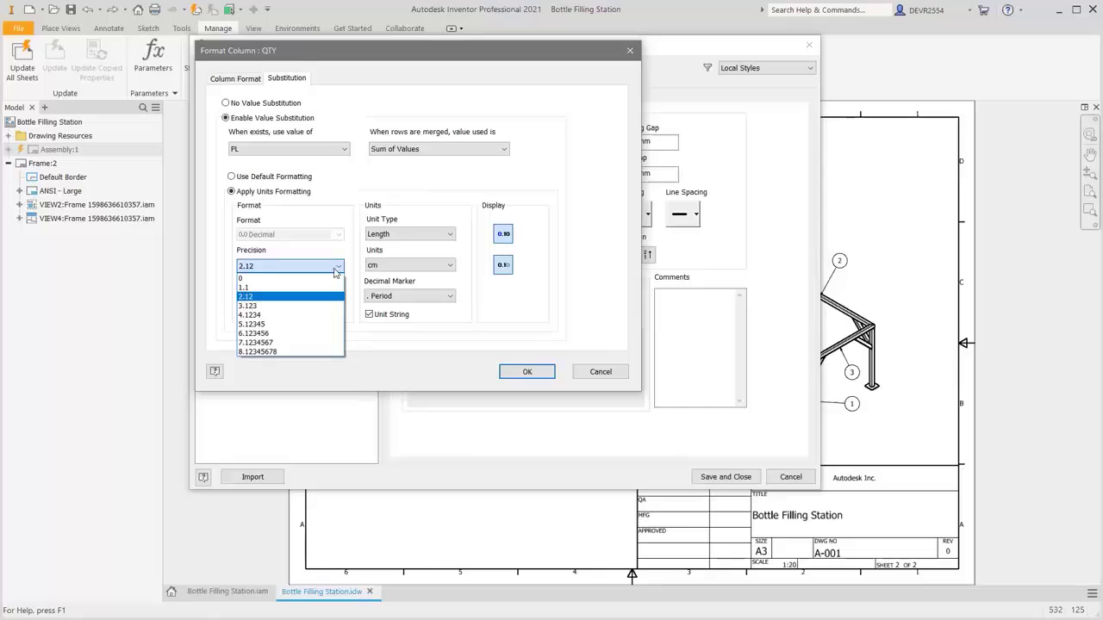
{"action": "left_click", "coordinate": [294, 279]}
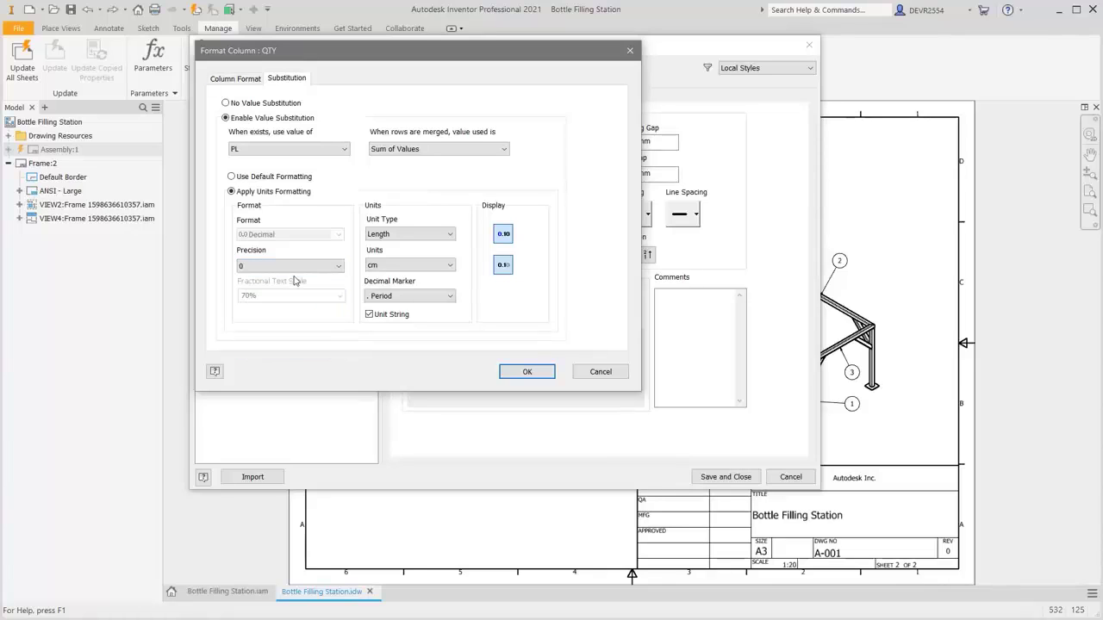
{"action": "left_click", "coordinate": [446, 265]}
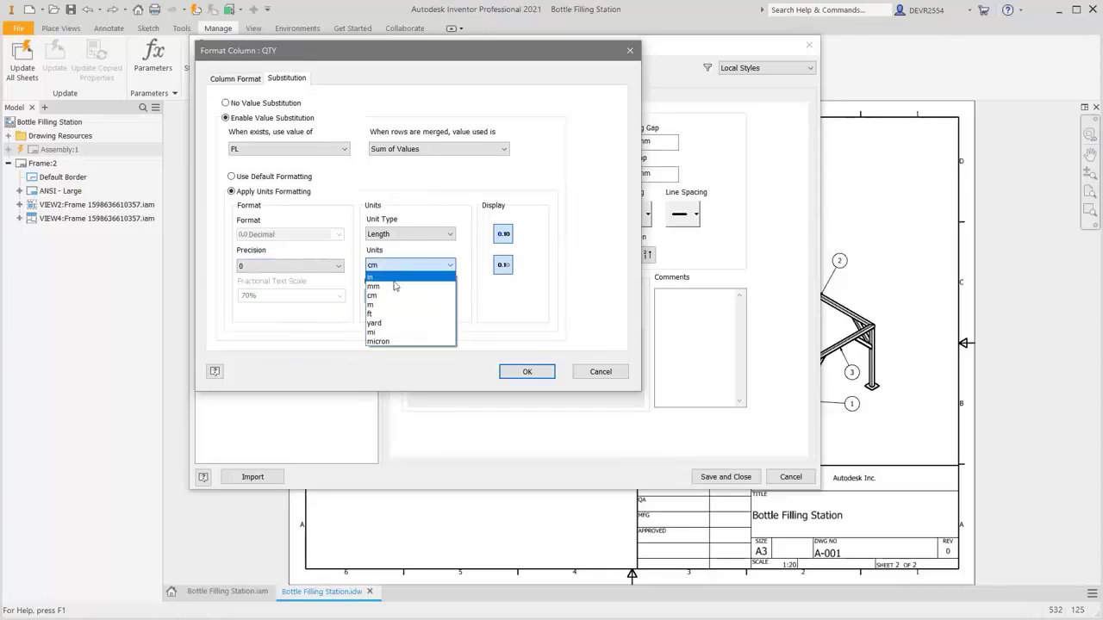
{"action": "left_click", "coordinate": [383, 305]}
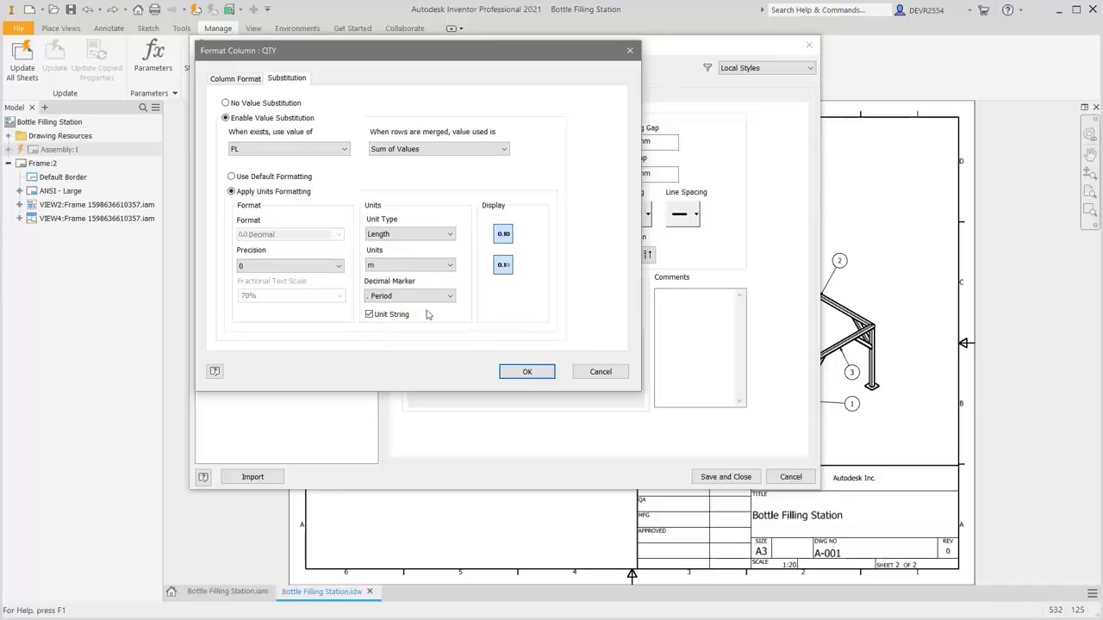
{"action": "left_click", "coordinate": [526, 371]}
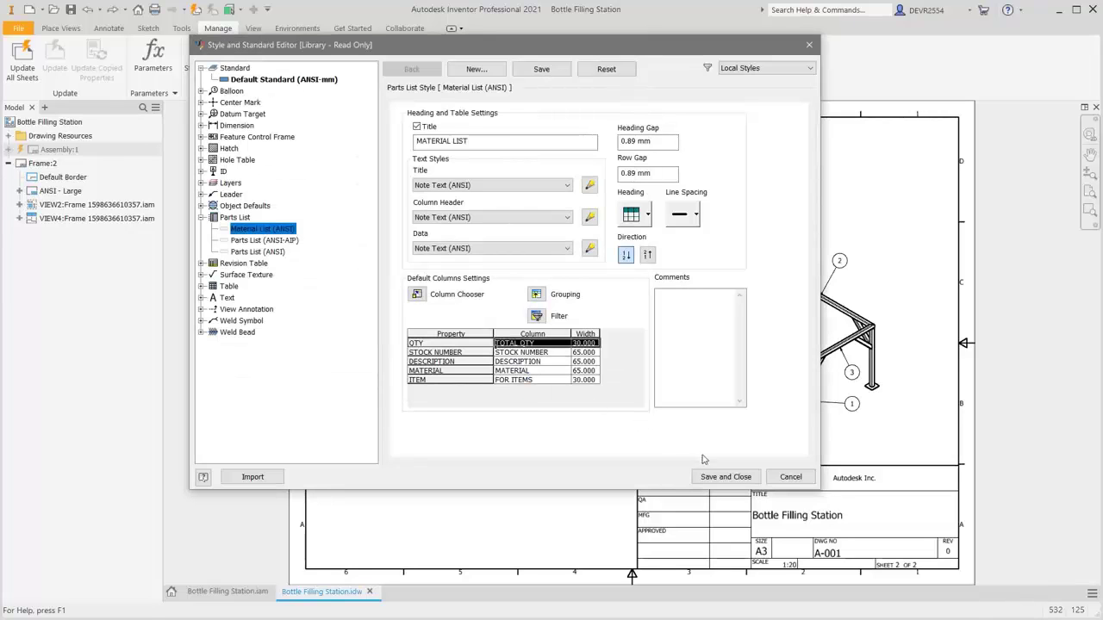
{"action": "left_click", "coordinate": [726, 477]}
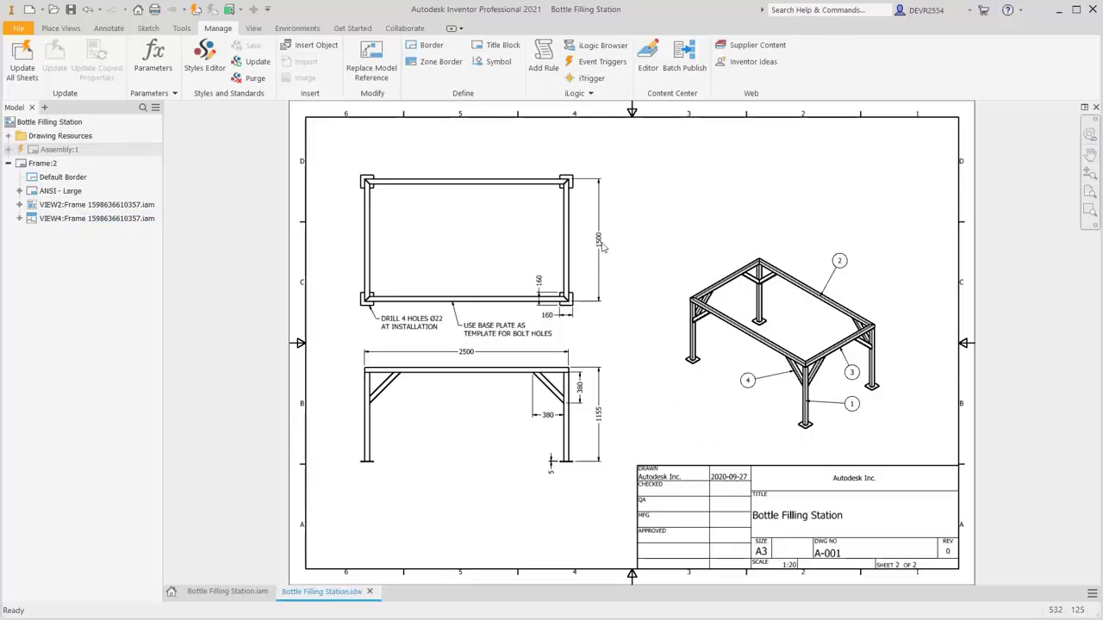
Create a parts list from the isometric frame view with the Material List (ANSI) style, placing it in the sheet border's upper-right corner
{"action": "left_click", "coordinate": [109, 28]}
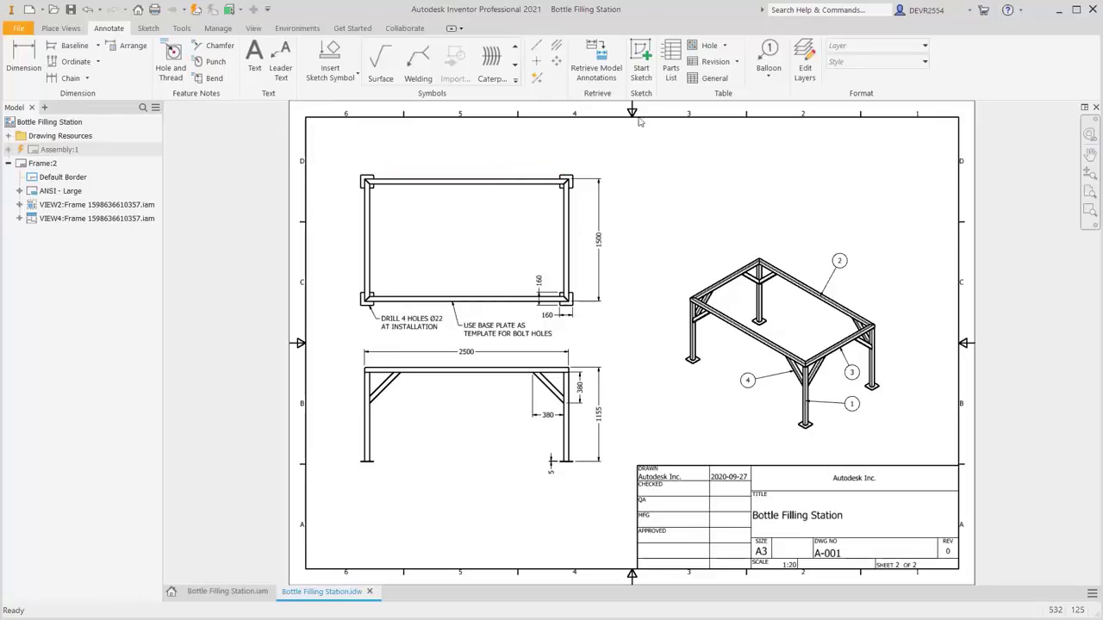
{"action": "left_click", "coordinate": [670, 67]}
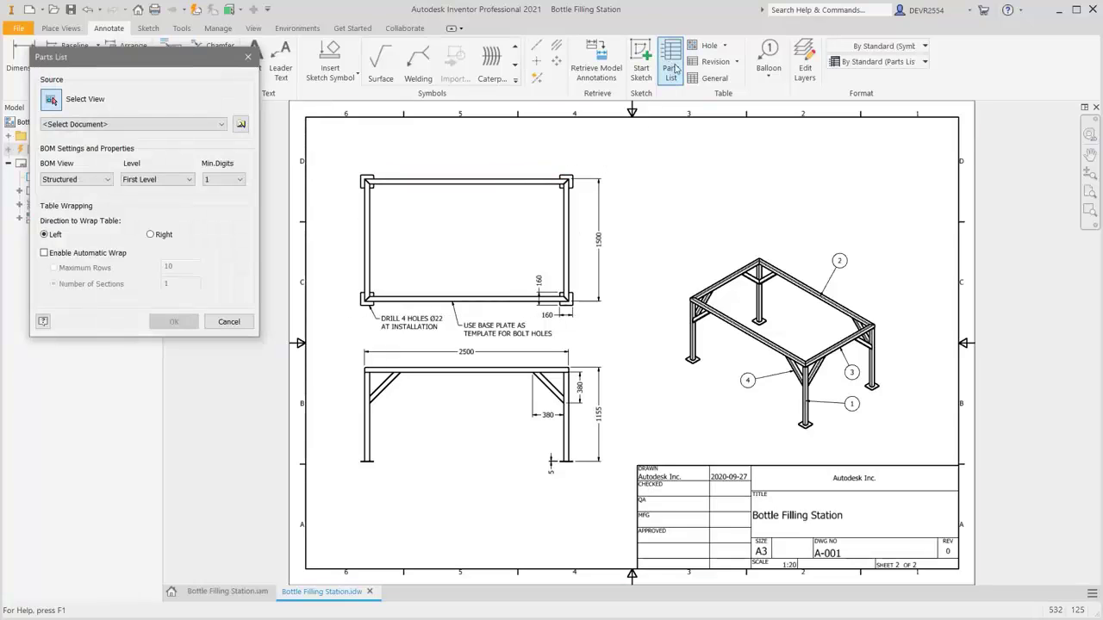
{"action": "left_click", "coordinate": [855, 63]}
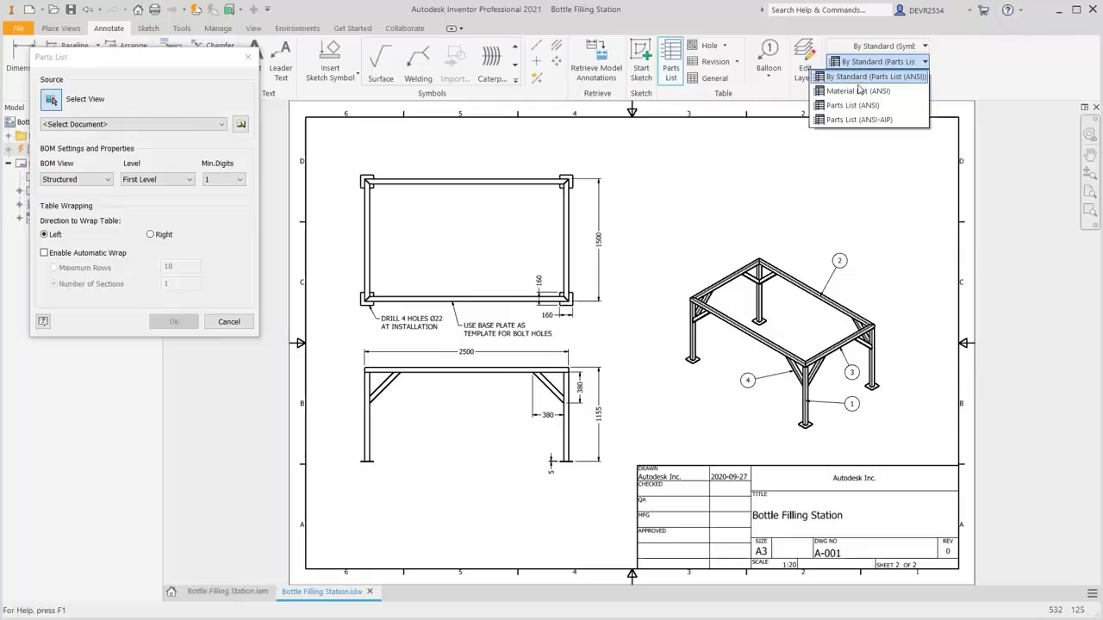
{"action": "left_click", "coordinate": [859, 92]}
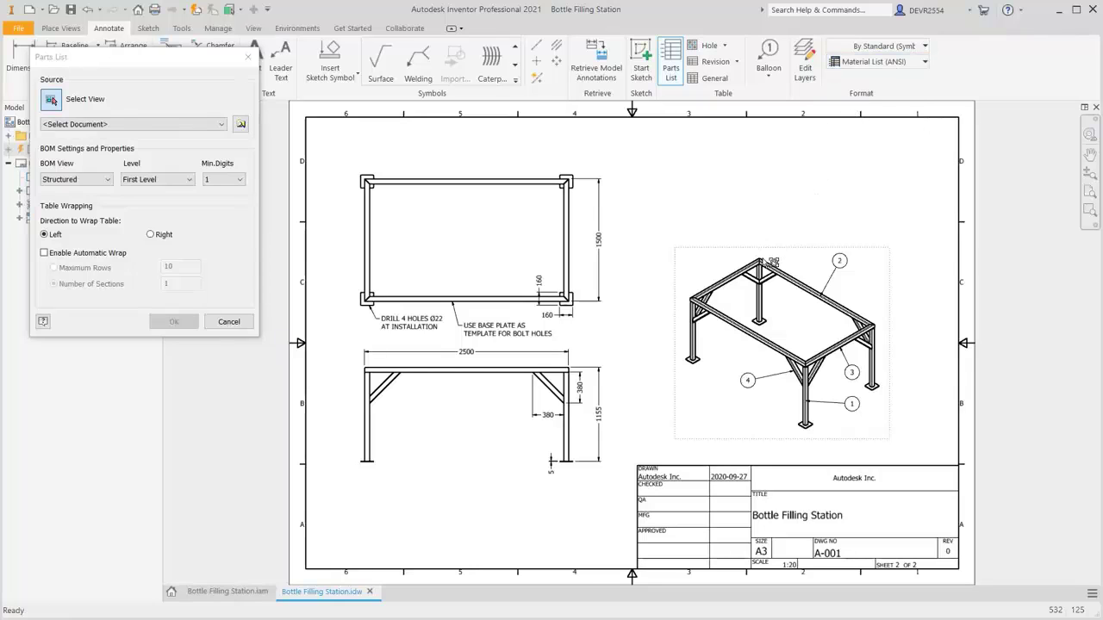
{"action": "left_click", "coordinate": [767, 260]}
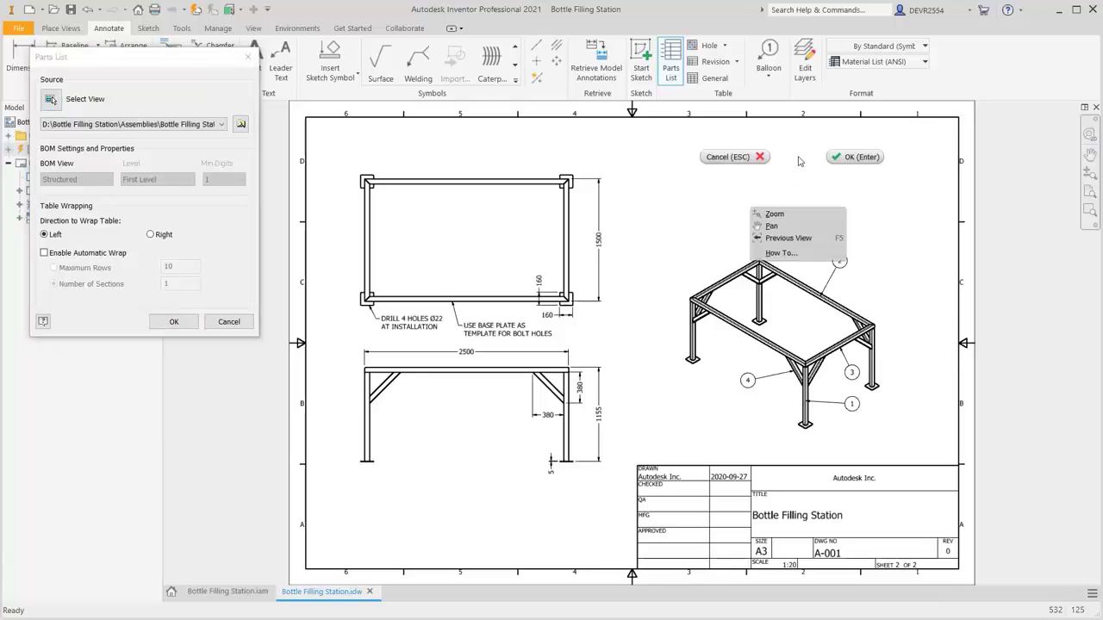
{"action": "left_click", "coordinate": [852, 157]}
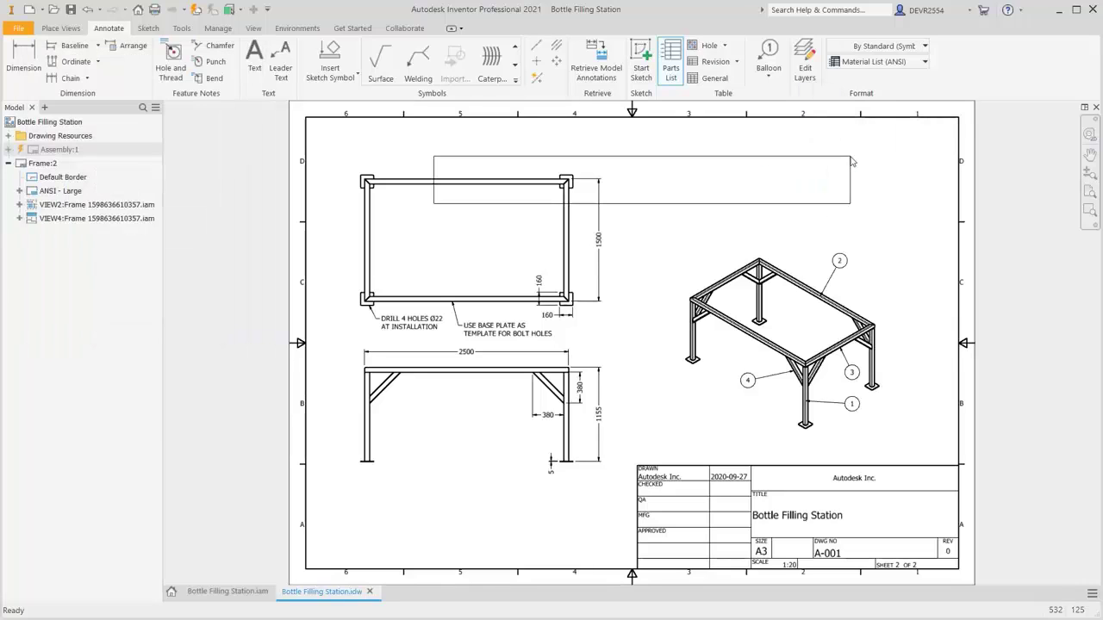
{"action": "left_click", "coordinate": [959, 123]}
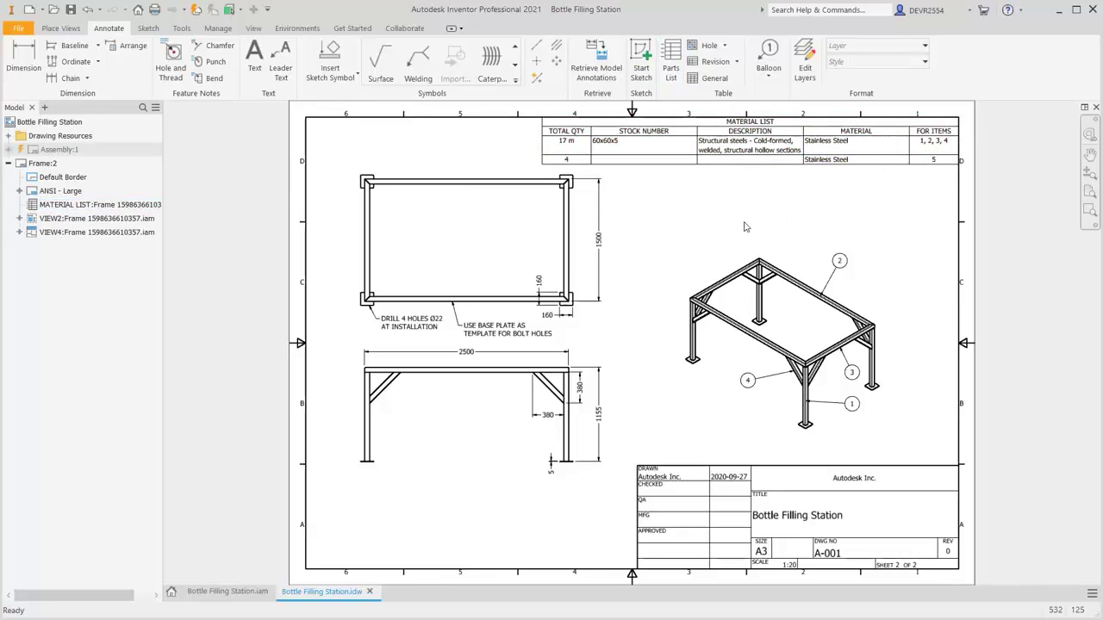
Open the placed material list for editing and turn off the visibility of the row for item 5
{"action": "key", "text": "F2"}
{"action": "mouse_move", "coordinate": [702, 200]}
{"action": "left_mouse_down"}
{"action": "mouse_move", "coordinate": [697, 231]}
{"action": "mouse_move", "coordinate": [621, 258]}
{"action": "left_mouse_up"}
{"action": "scroll", "coordinate": [622, 257], "scroll_direction": "down", "scroll_amount": 2}
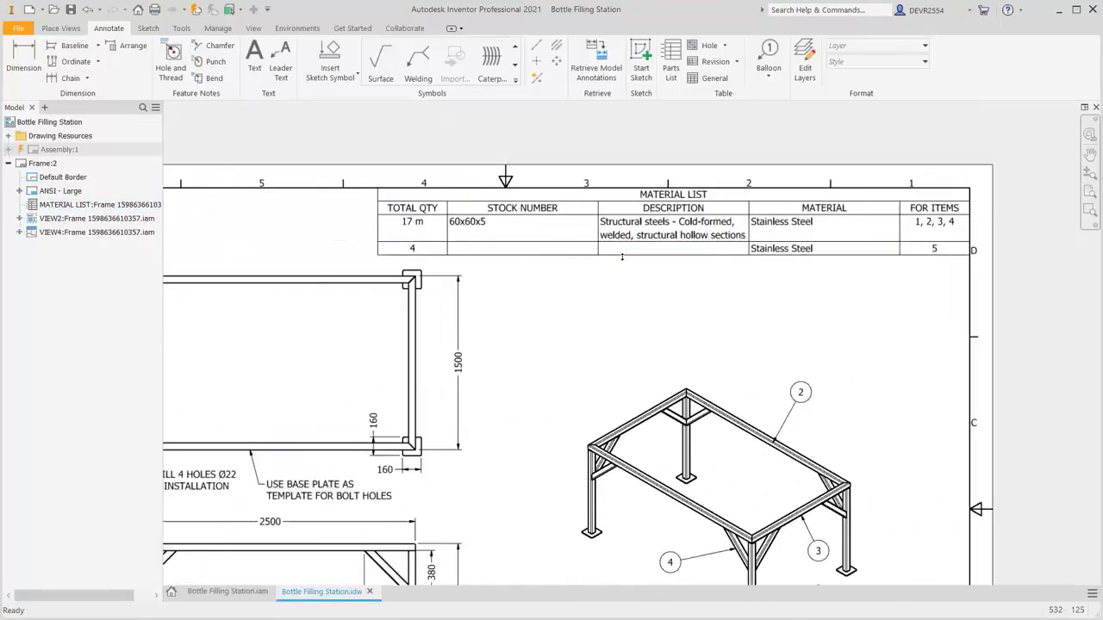
{"action": "scroll", "coordinate": [623, 256], "scroll_direction": "down", "scroll_amount": 1}
{"action": "left_click", "coordinate": [622, 256]}
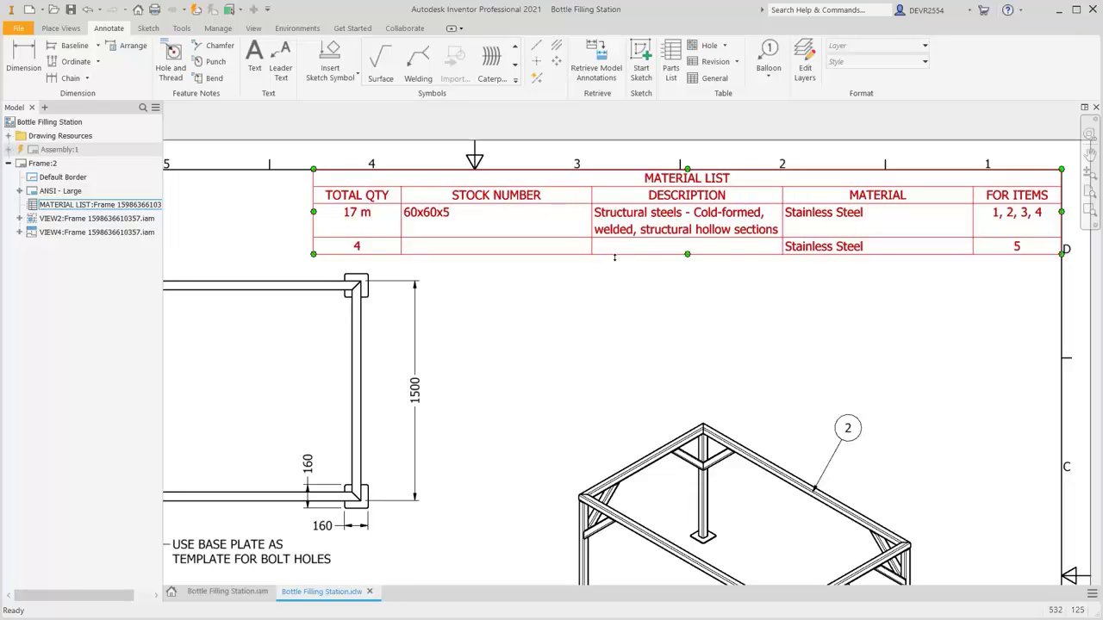
{"action": "left_click", "coordinate": [534, 282]}
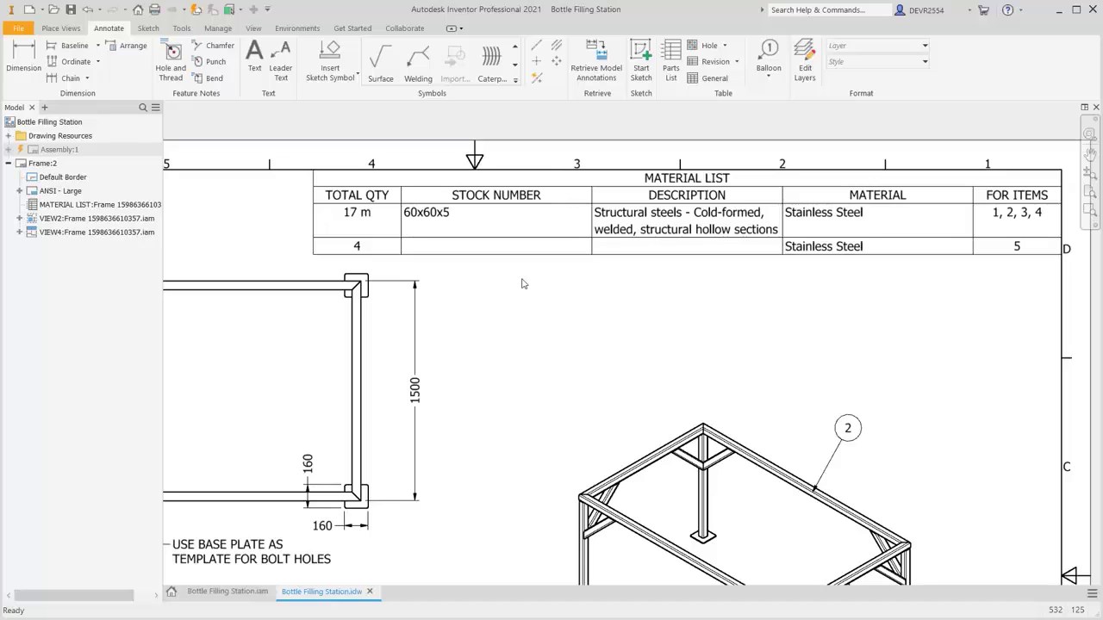
{"action": "left_click", "coordinate": [446, 225]}
{"action": "right_click", "coordinate": [446, 225]}
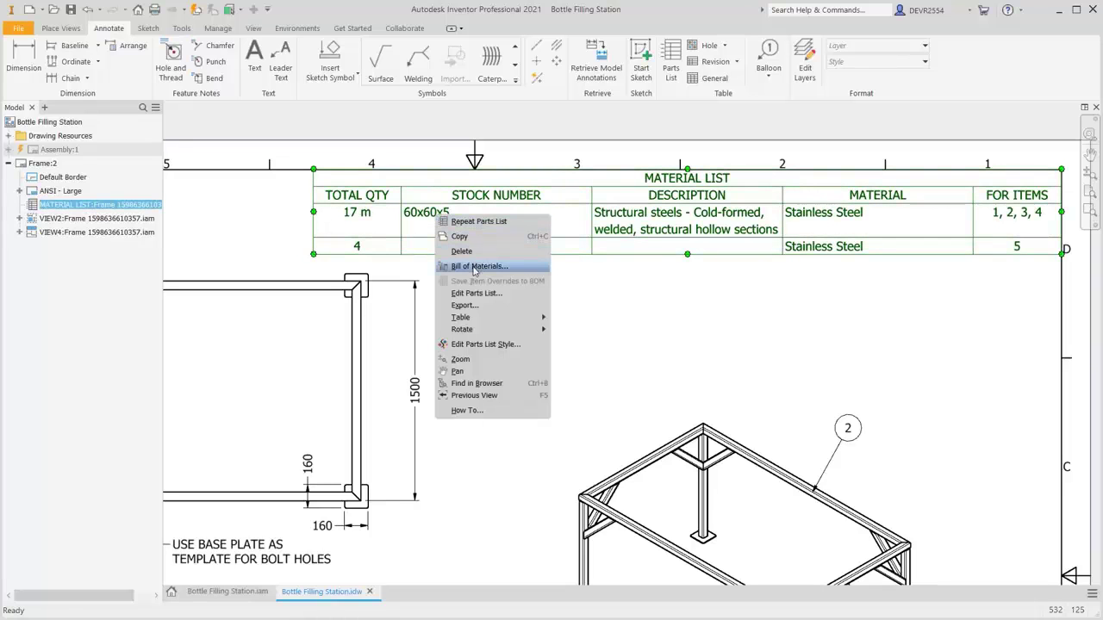
{"action": "left_click", "coordinate": [475, 293]}
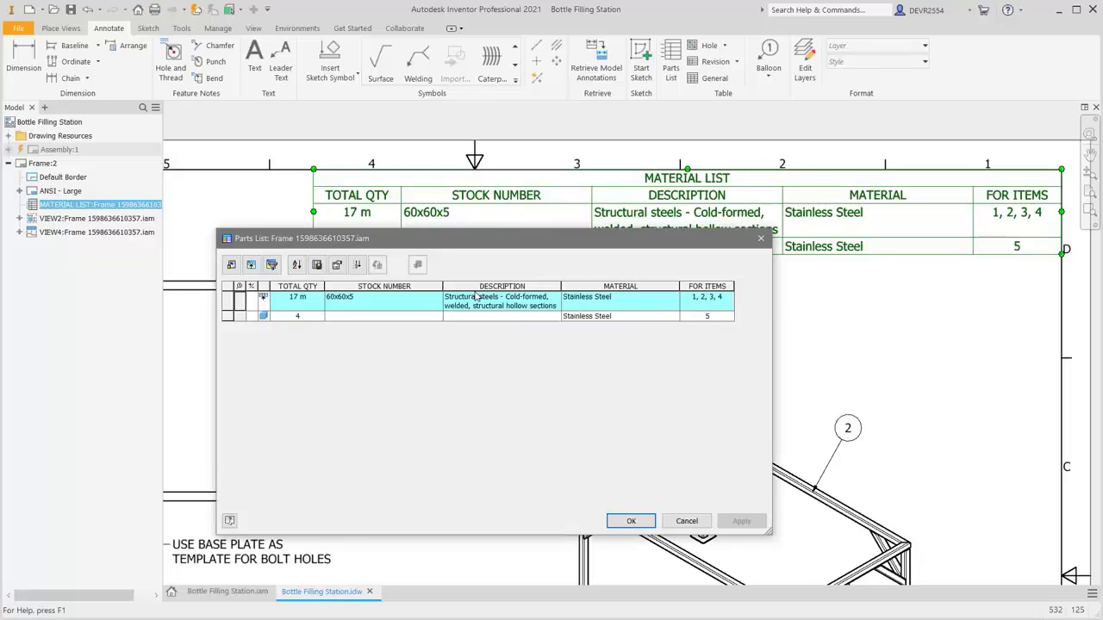
{"action": "left_click", "coordinate": [226, 315]}
{"action": "right_click", "coordinate": [226, 316]}
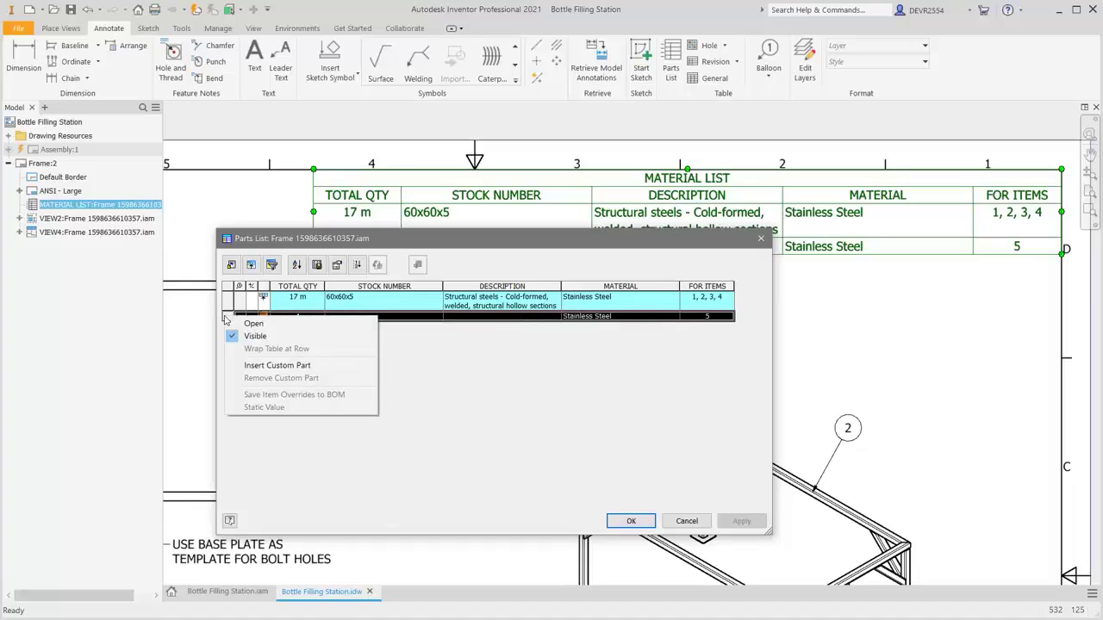
{"action": "left_click", "coordinate": [247, 338]}
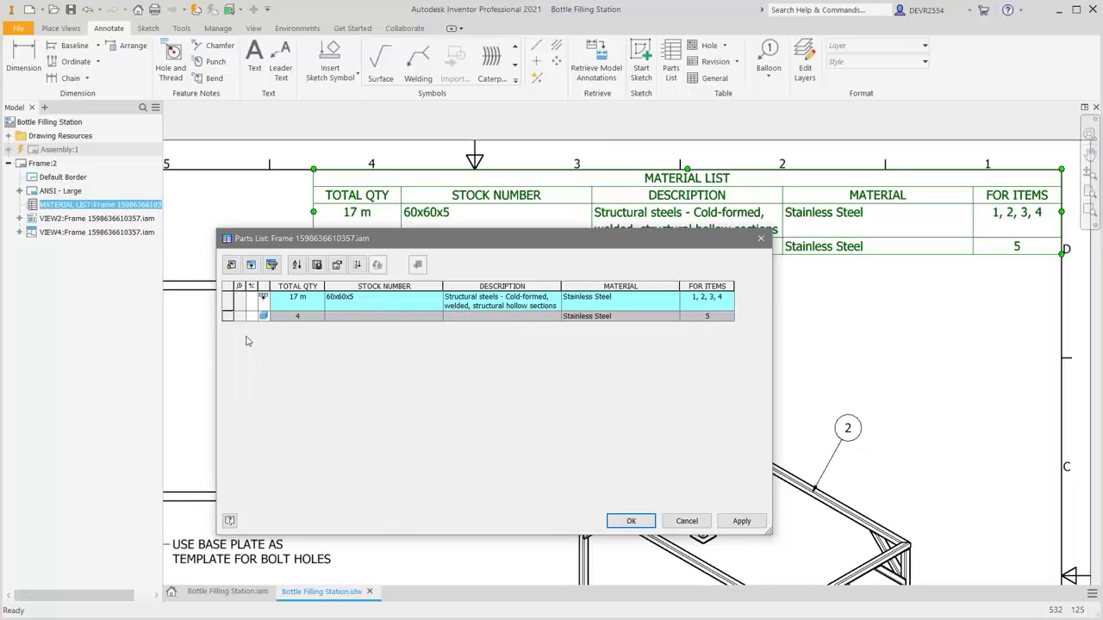
Set the TOTAL QTY column width to 25 and narrow the STOCK NUMBER and MATERIAL columns of the material list
{"action": "left_click", "coordinate": [293, 287]}
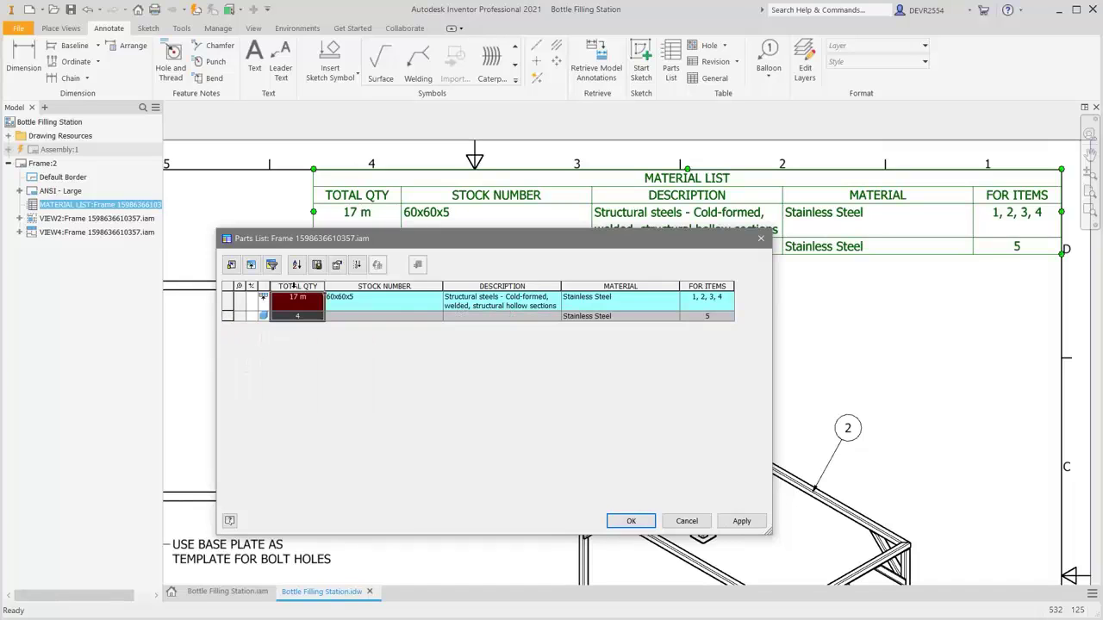
{"action": "right_click", "coordinate": [294, 286]}
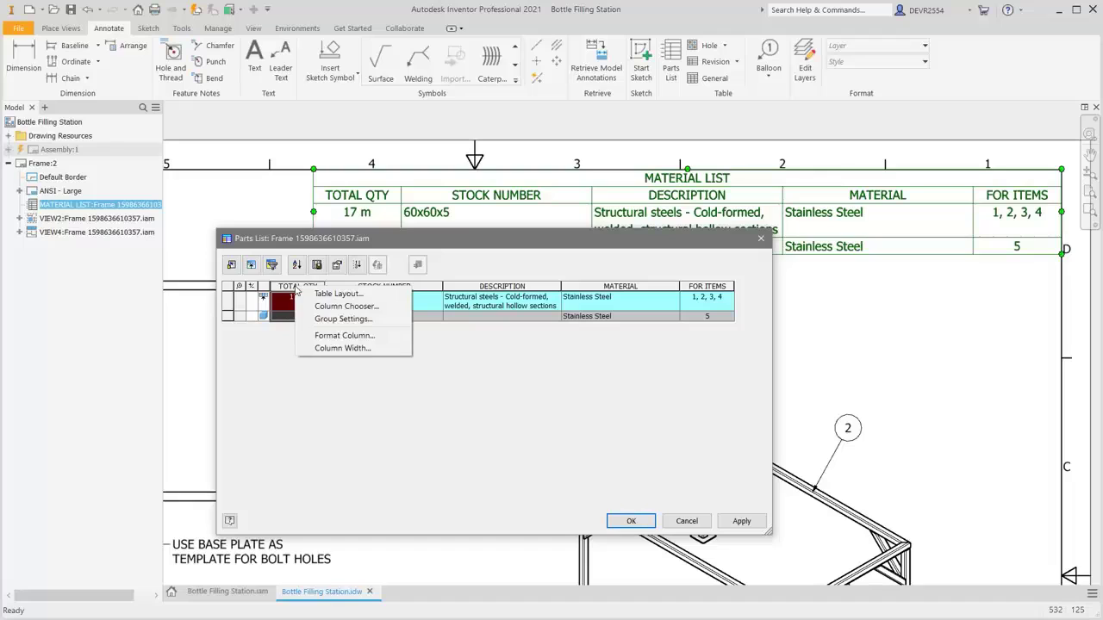
{"action": "left_click", "coordinate": [328, 349]}
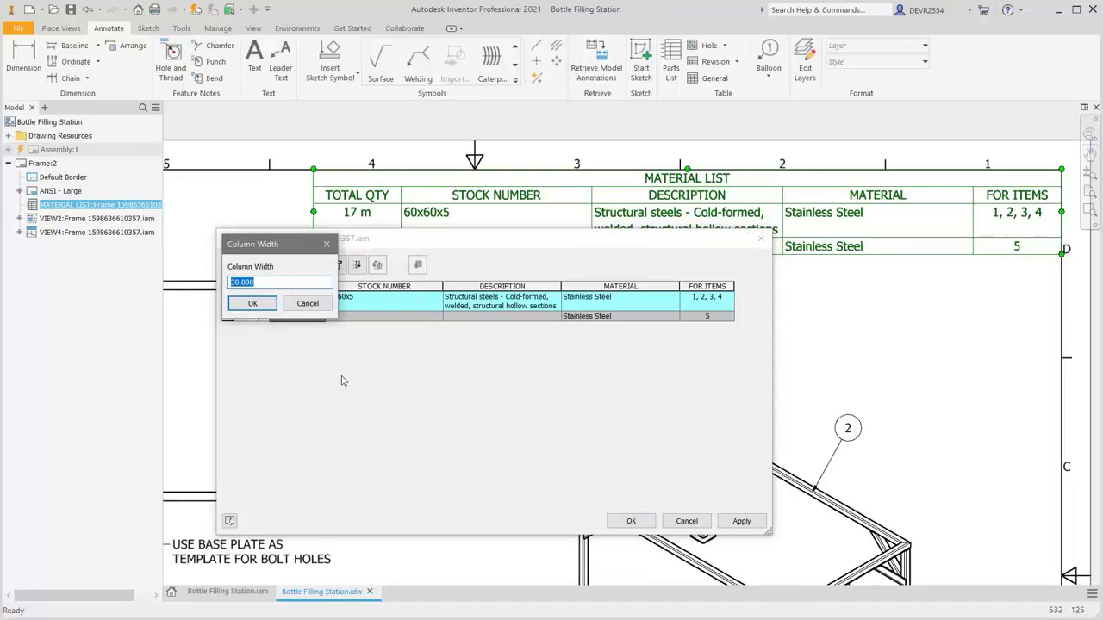
{"action": "type", "text": "25"}
{"action": "key", "text": "Return"}
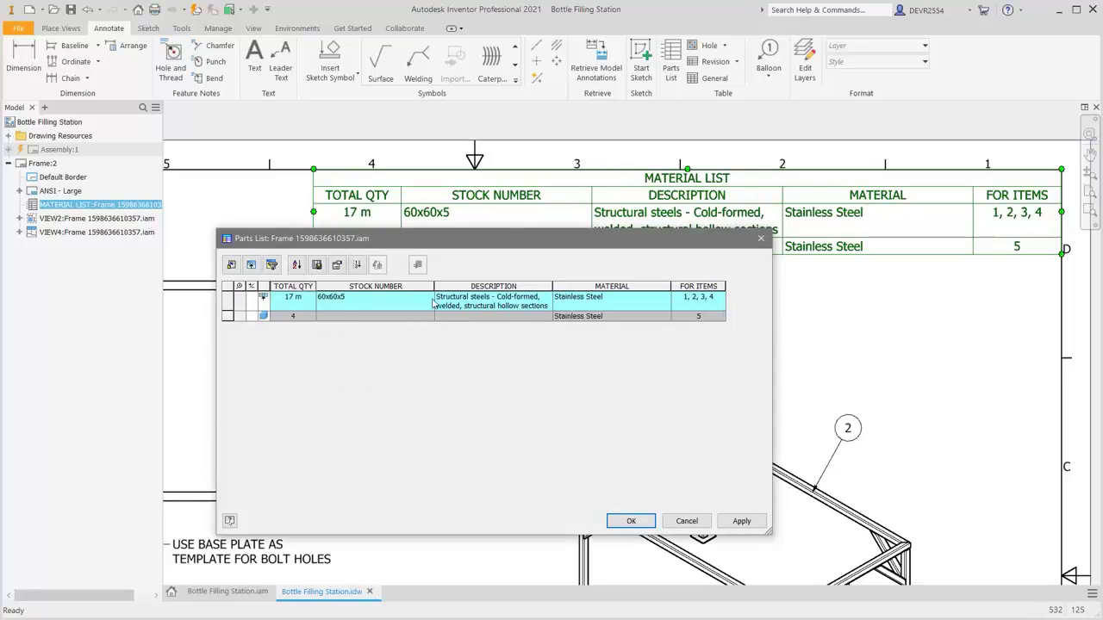
{"action": "left_click_drag", "start_coordinate": [434, 288], "coordinate": [378, 286]}
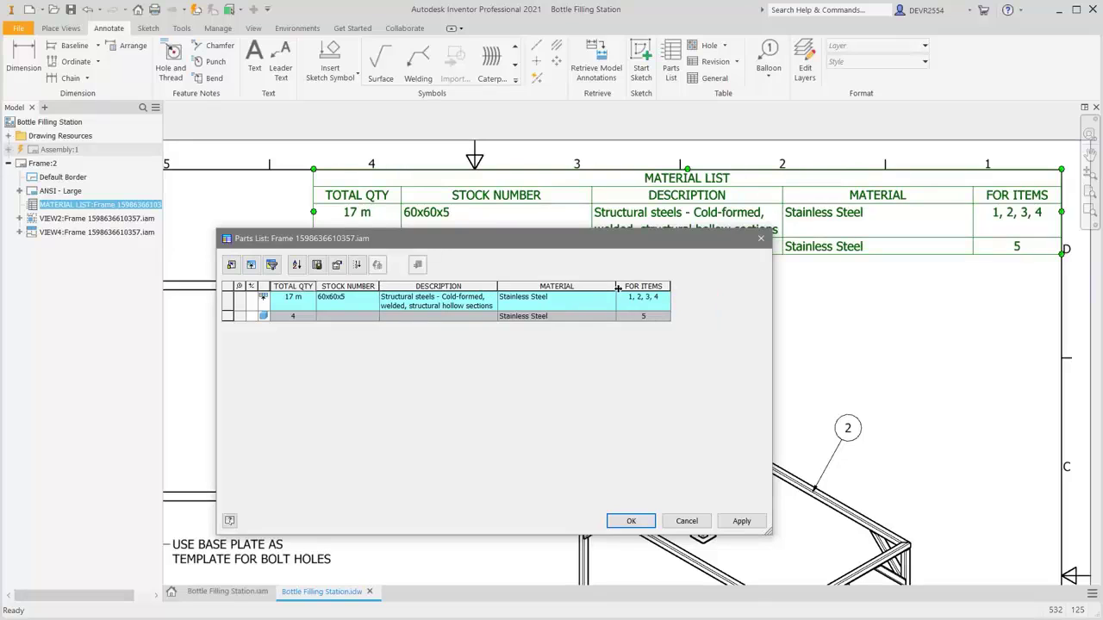
{"action": "left_click_drag", "start_coordinate": [615, 286], "coordinate": [555, 285]}
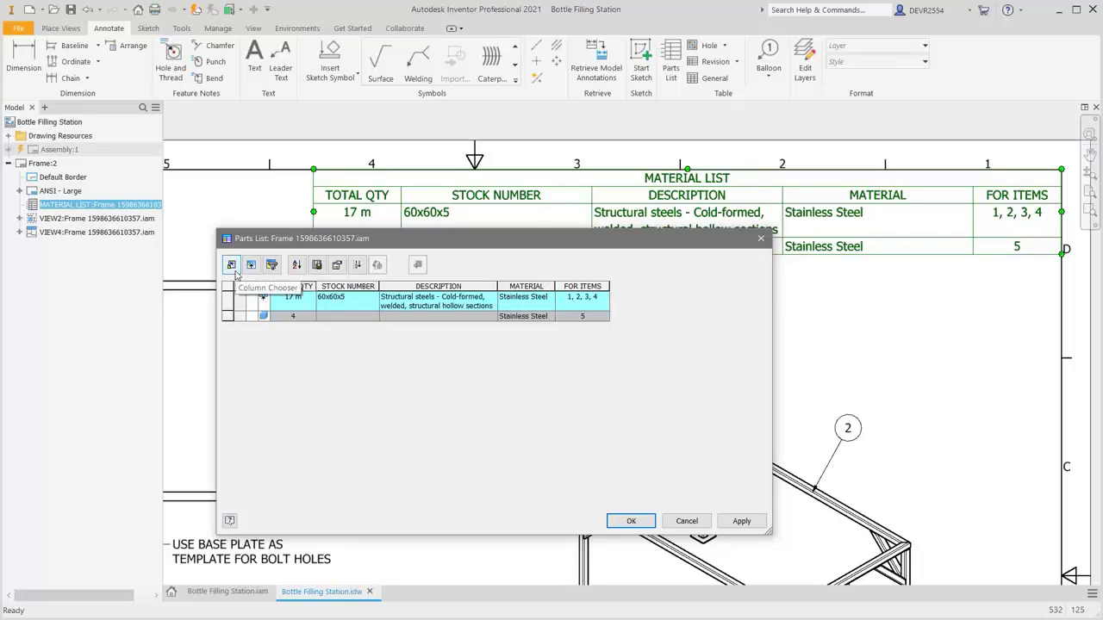
Reorder the material list's columns so that FOR ITEMS comes first, ahead of TOTAL QTY
{"action": "left_click", "coordinate": [233, 267]}
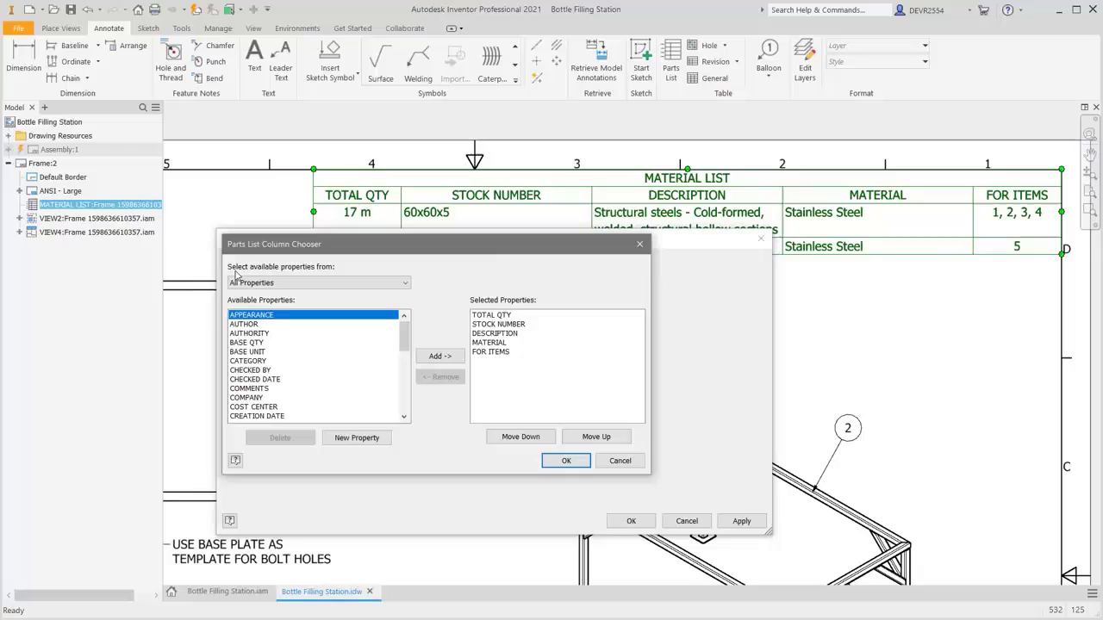
{"action": "left_click", "coordinate": [498, 353]}
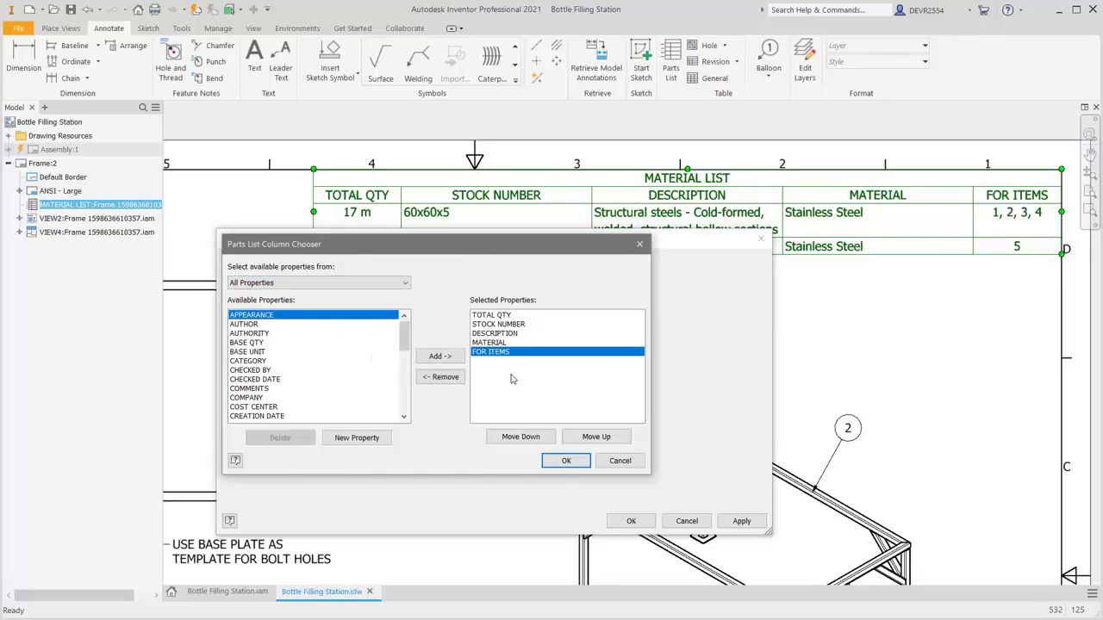
{"action": "left_click", "coordinate": [591, 439]}
{"action": "left_click", "coordinate": [590, 441]}
{"action": "left_click", "coordinate": [590, 441]}
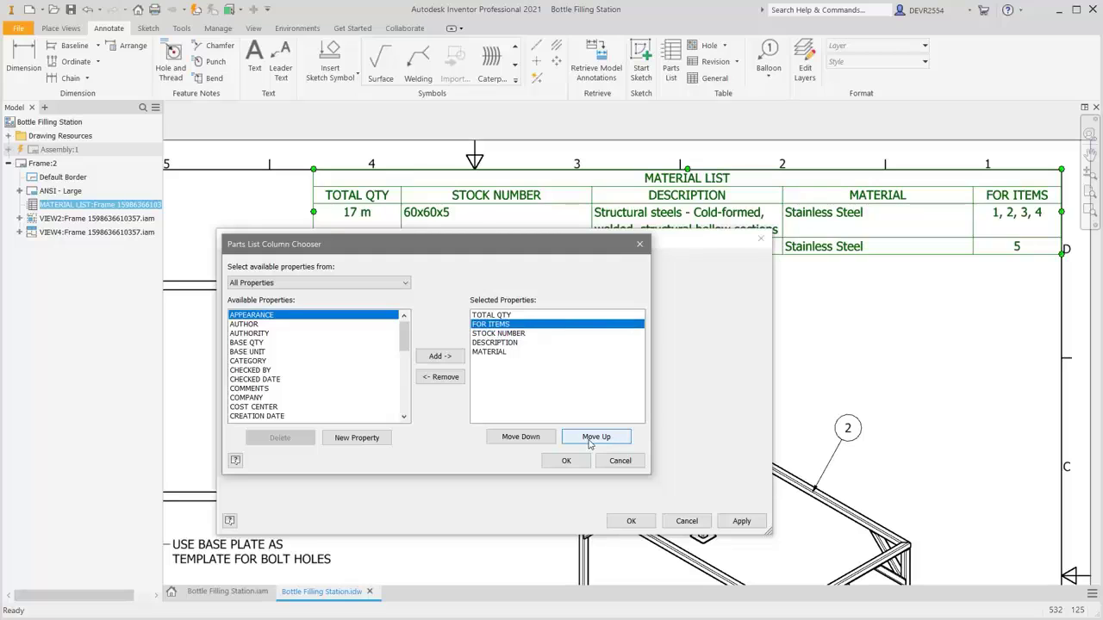
{"action": "left_click", "coordinate": [590, 441]}
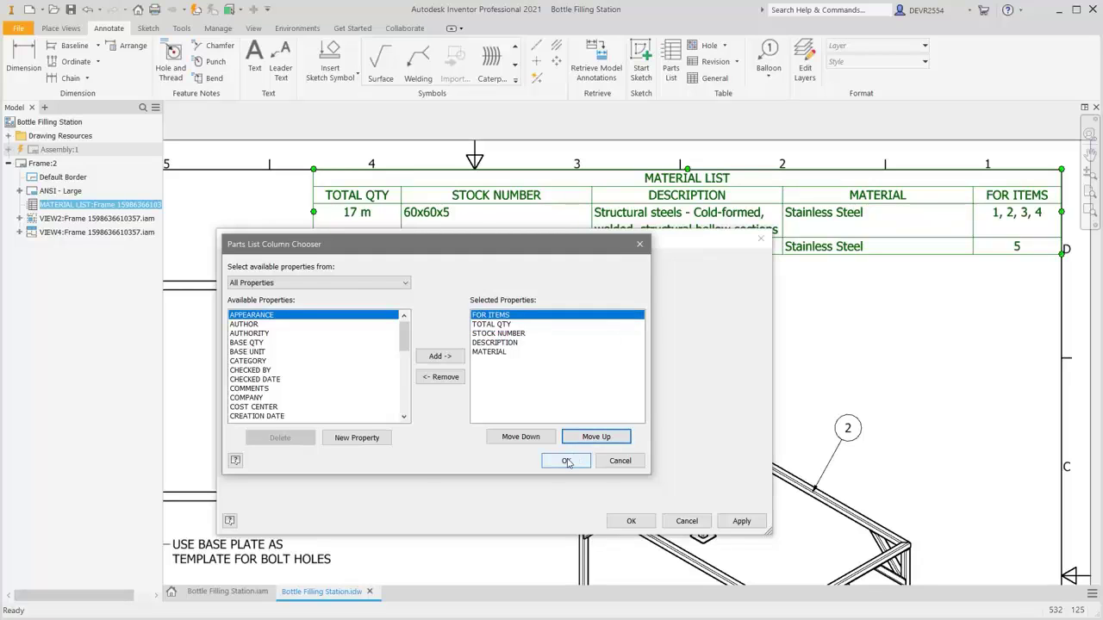
{"action": "left_click", "coordinate": [566, 461]}
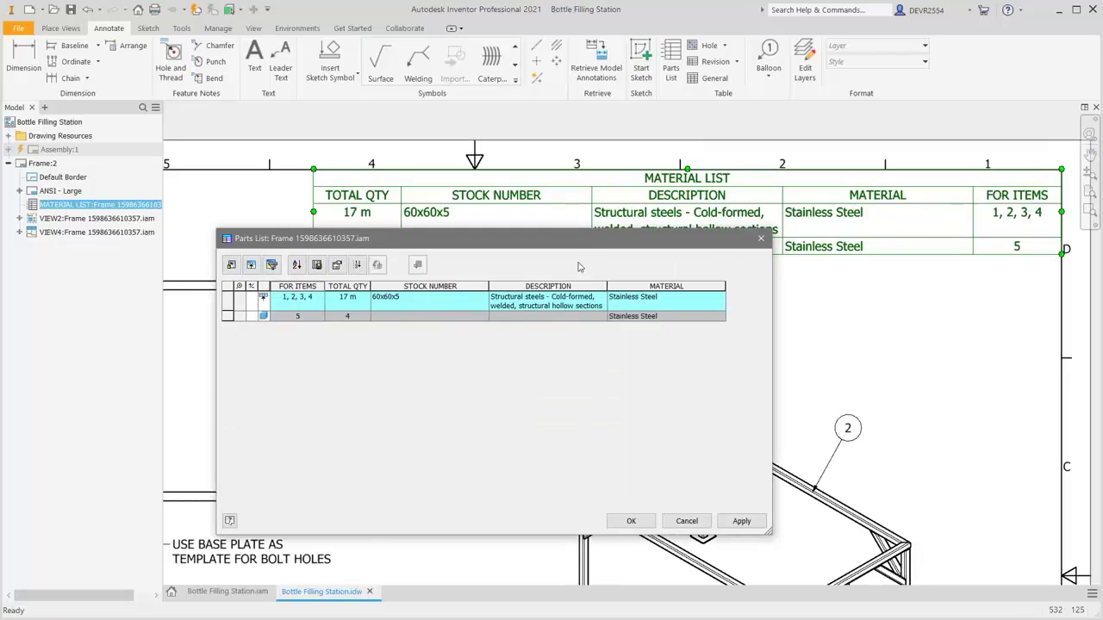
Apply the edits to the placed material list and finish editing it, showing the whole sheet
{"action": "left_click_drag", "start_coordinate": [580, 244], "coordinate": [595, 285]}
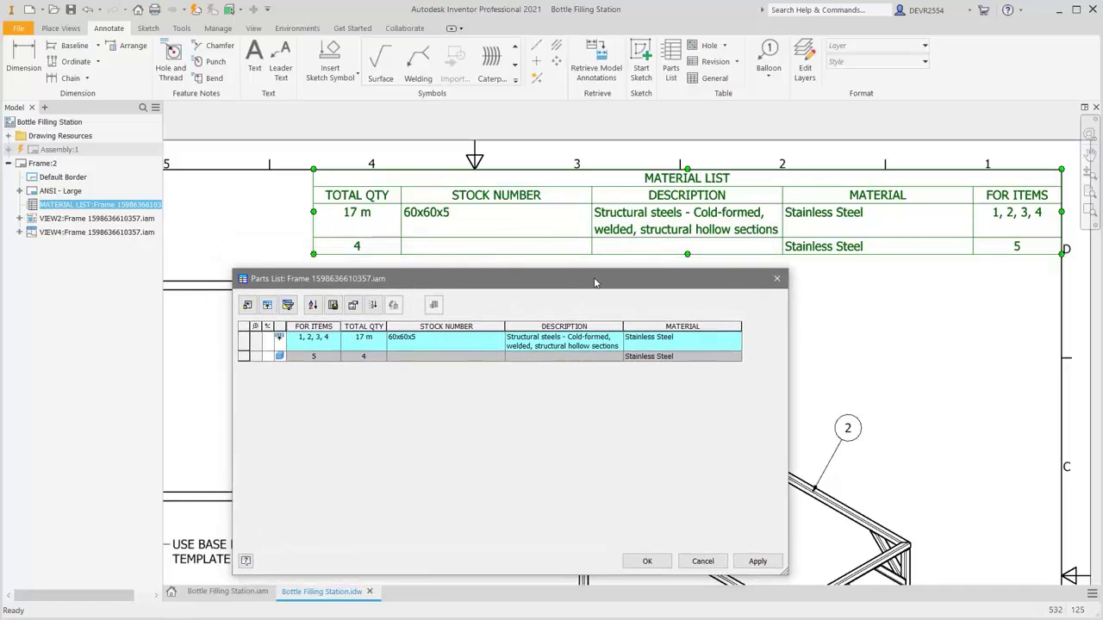
{"action": "left_click", "coordinate": [758, 562]}
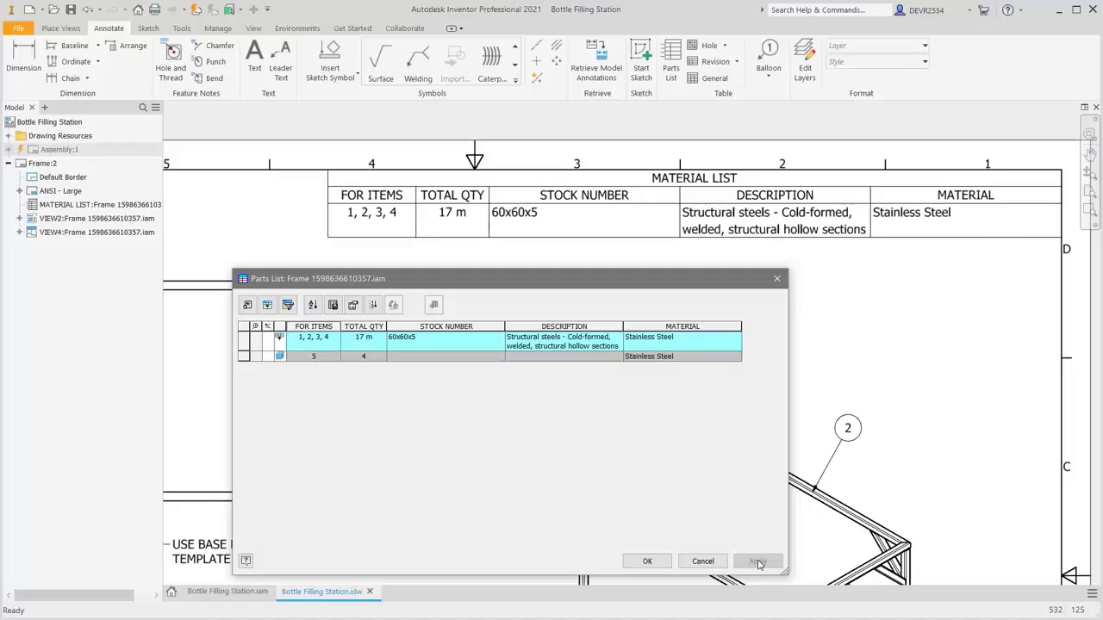
{"action": "left_click", "coordinate": [648, 562]}
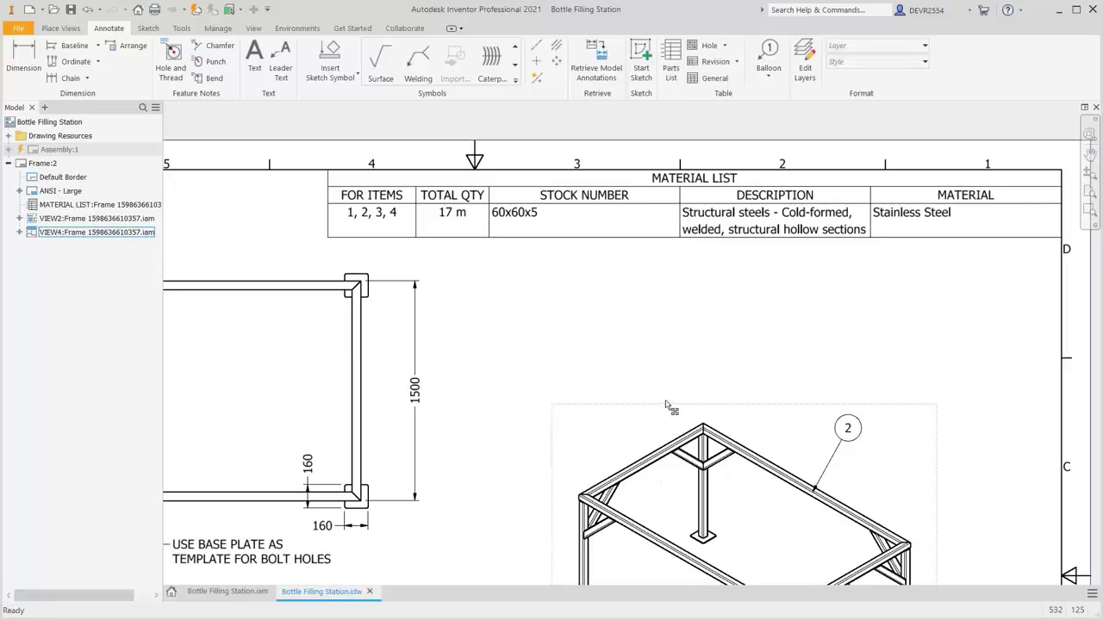
{"action": "key", "text": "Home"}
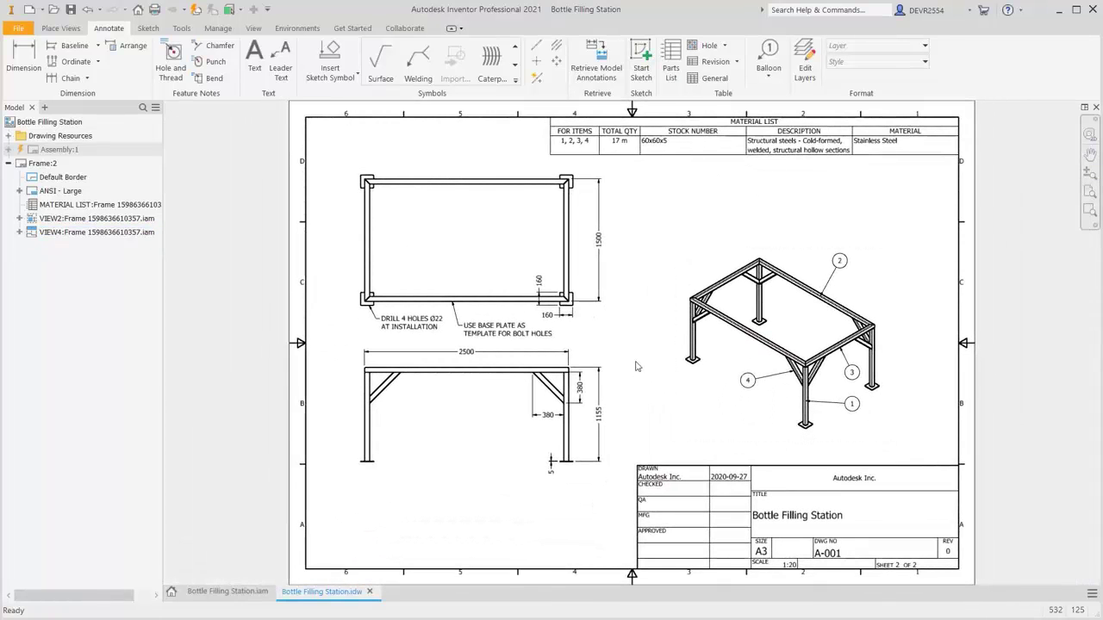